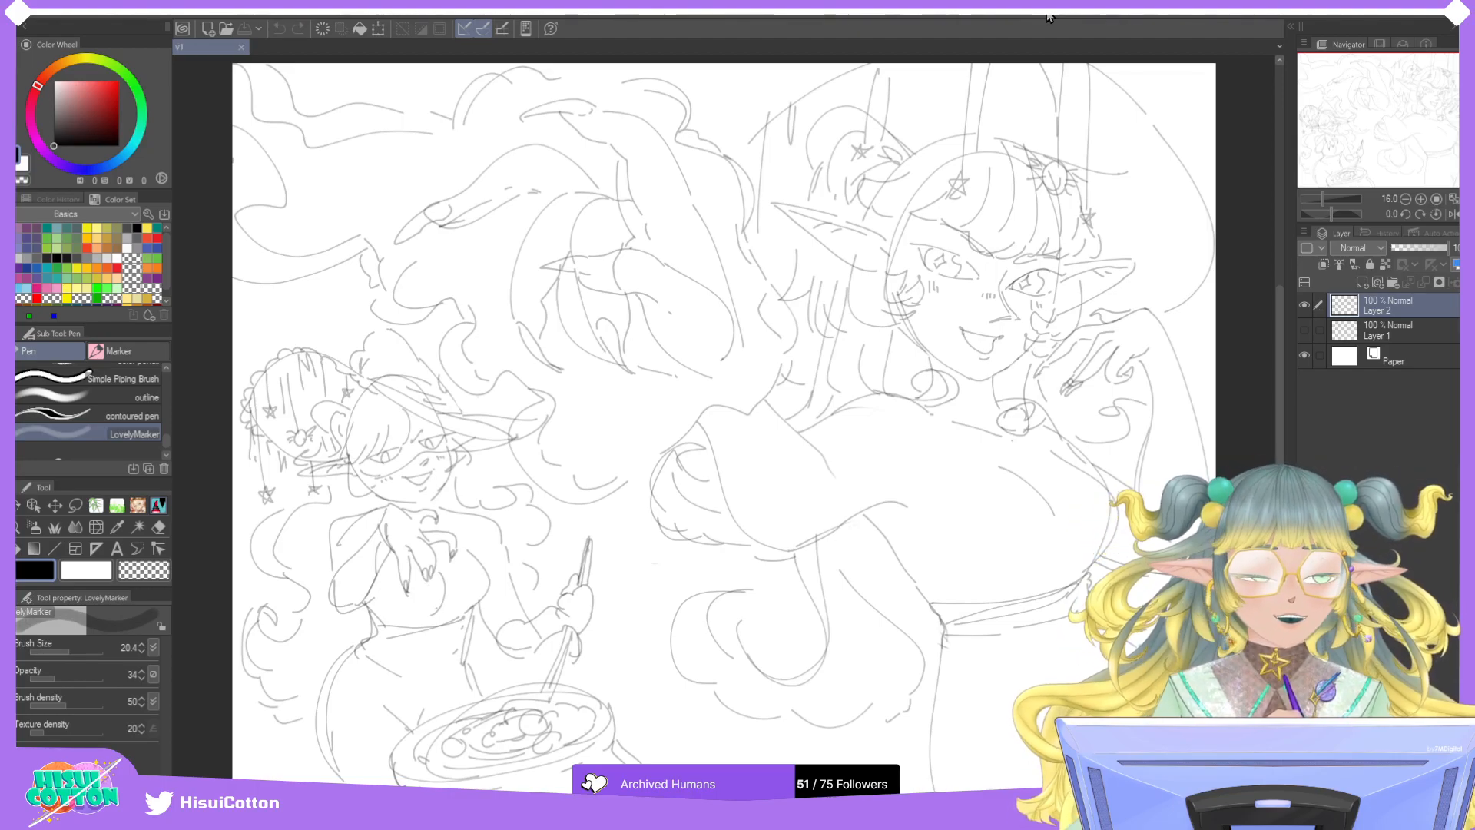
Compare the sketches on Layer 1 and Layer 2 by showing one and hiding the other in turn.
{"action": "left_click", "coordinate": [1305, 306]}
{"action": "left_click", "coordinate": [1304, 305]}
{"action": "left_click", "coordinate": [1304, 305]}
{"action": "left_click", "coordinate": [1305, 329]}
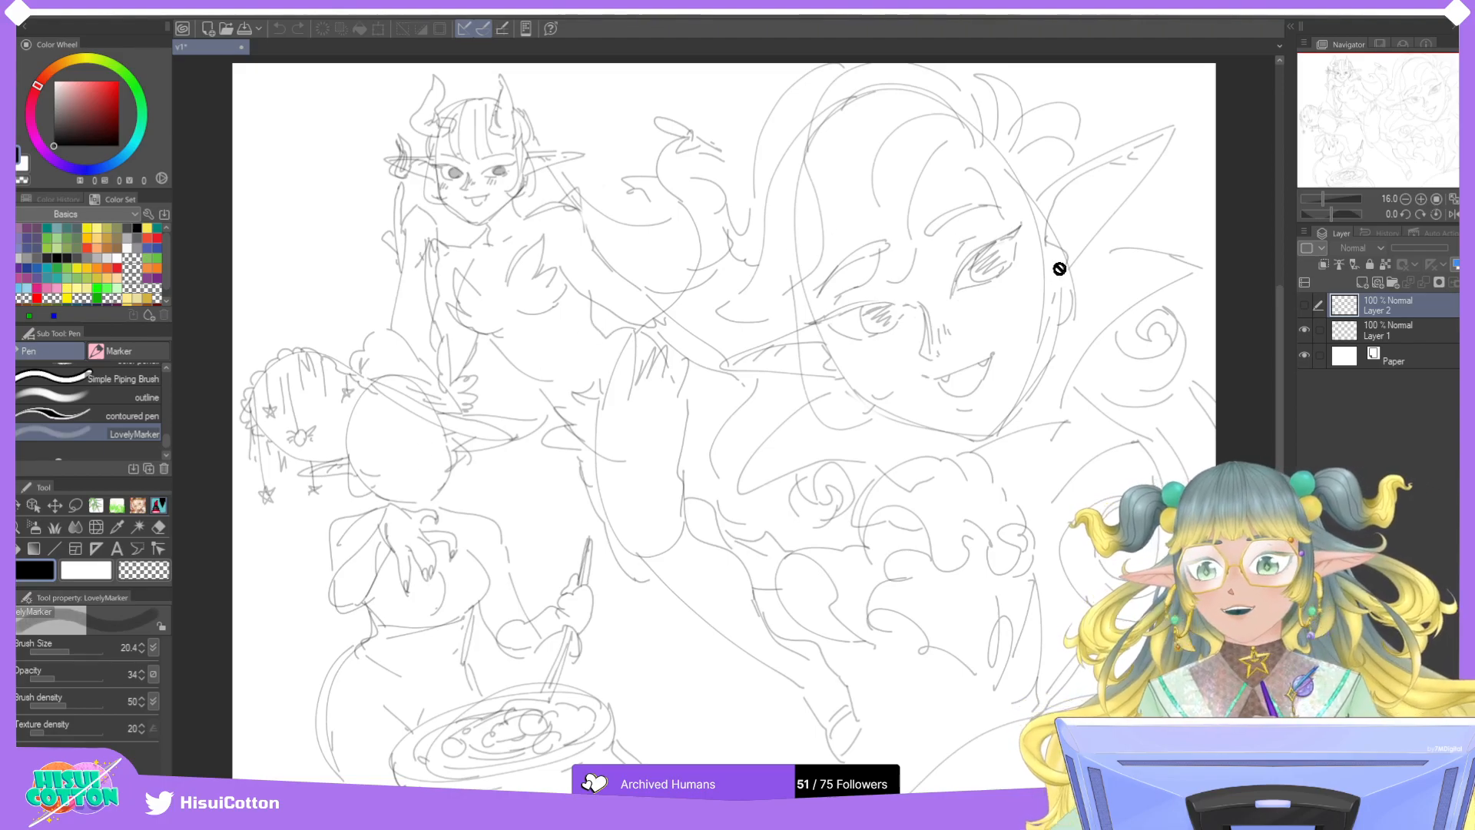
{"action": "left_click", "coordinate": [1305, 329]}
{"action": "left_click", "coordinate": [1304, 307]}
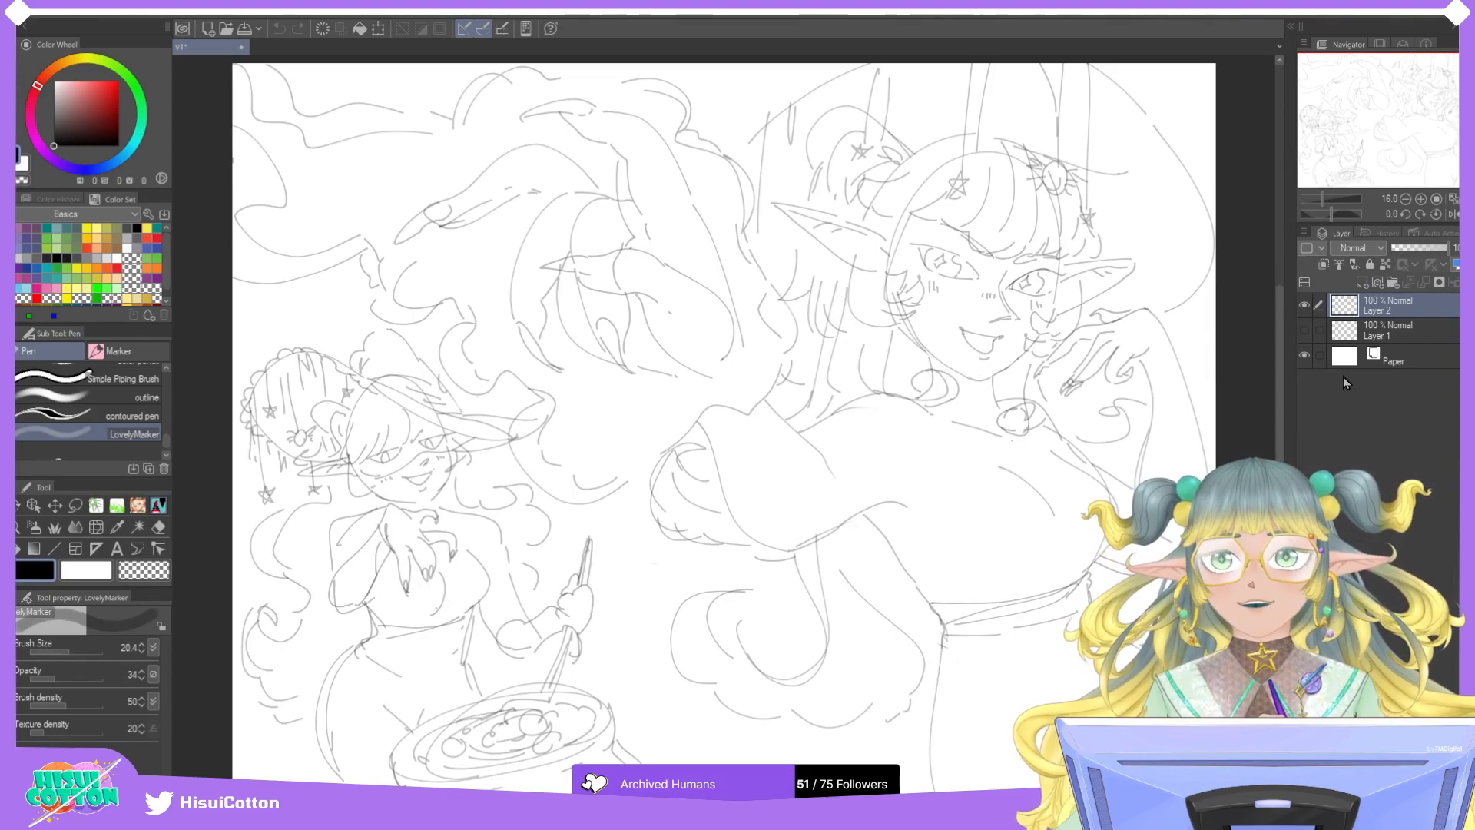
{"action": "left_click", "coordinate": [1305, 306]}
{"action": "left_click", "coordinate": [1304, 330]}
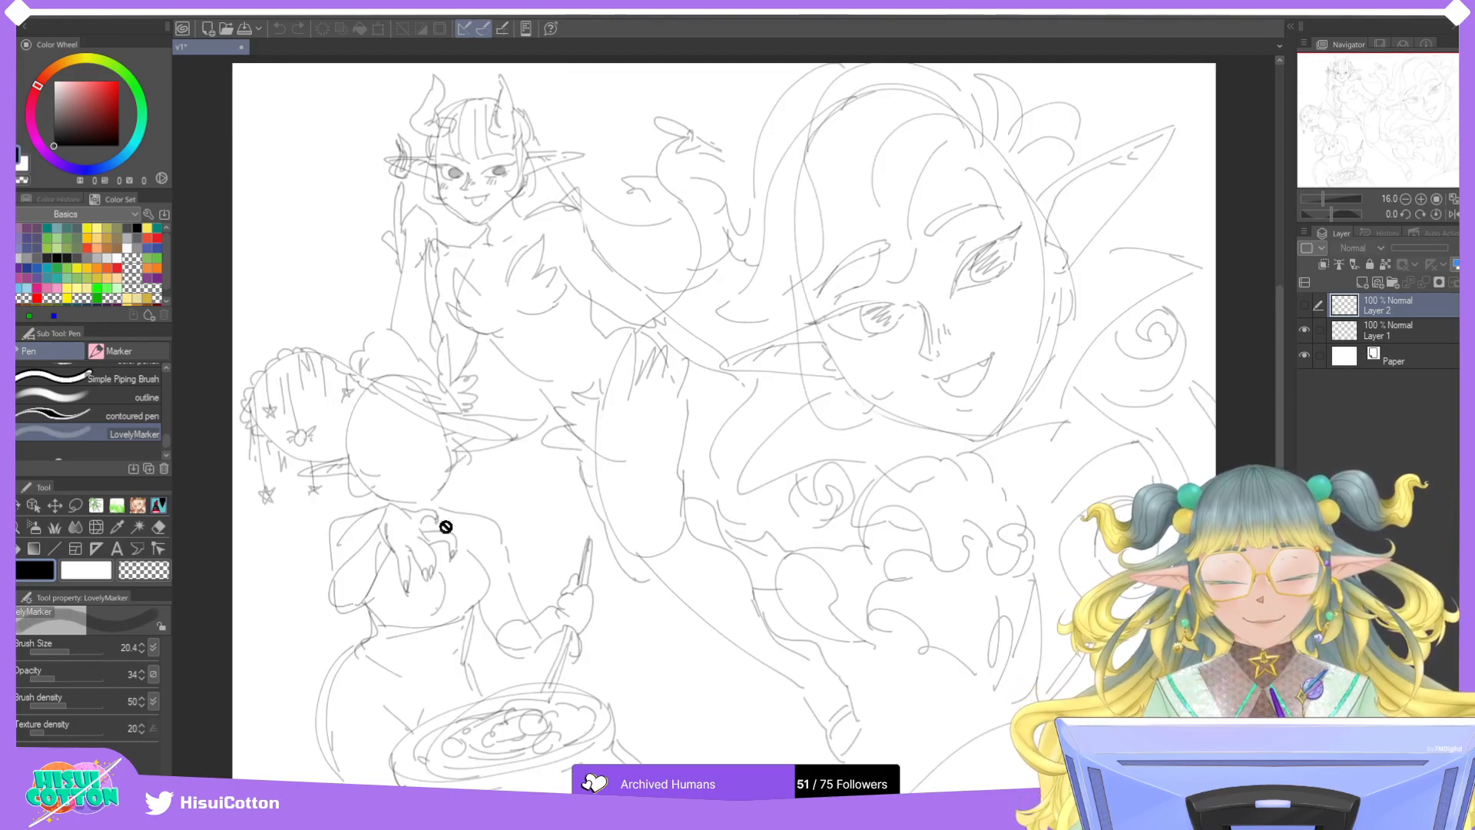
{"action": "left_click", "coordinate": [1304, 330]}
{"action": "left_click", "coordinate": [1304, 306]}
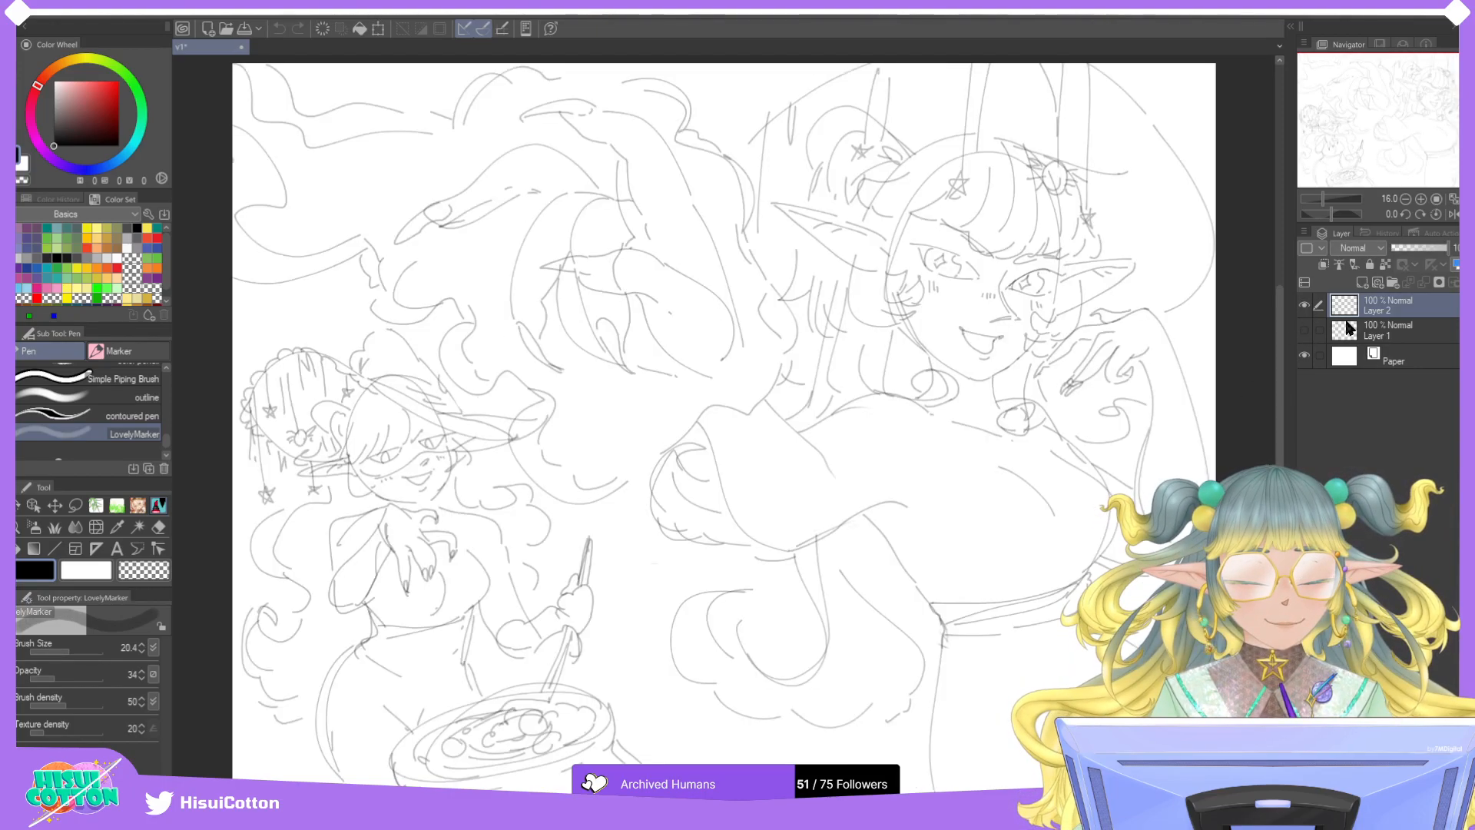
Add a folder above Layer 1 with a new layer inside it, and make Layer 2 the active layer.
{"action": "left_click", "coordinate": [1403, 335]}
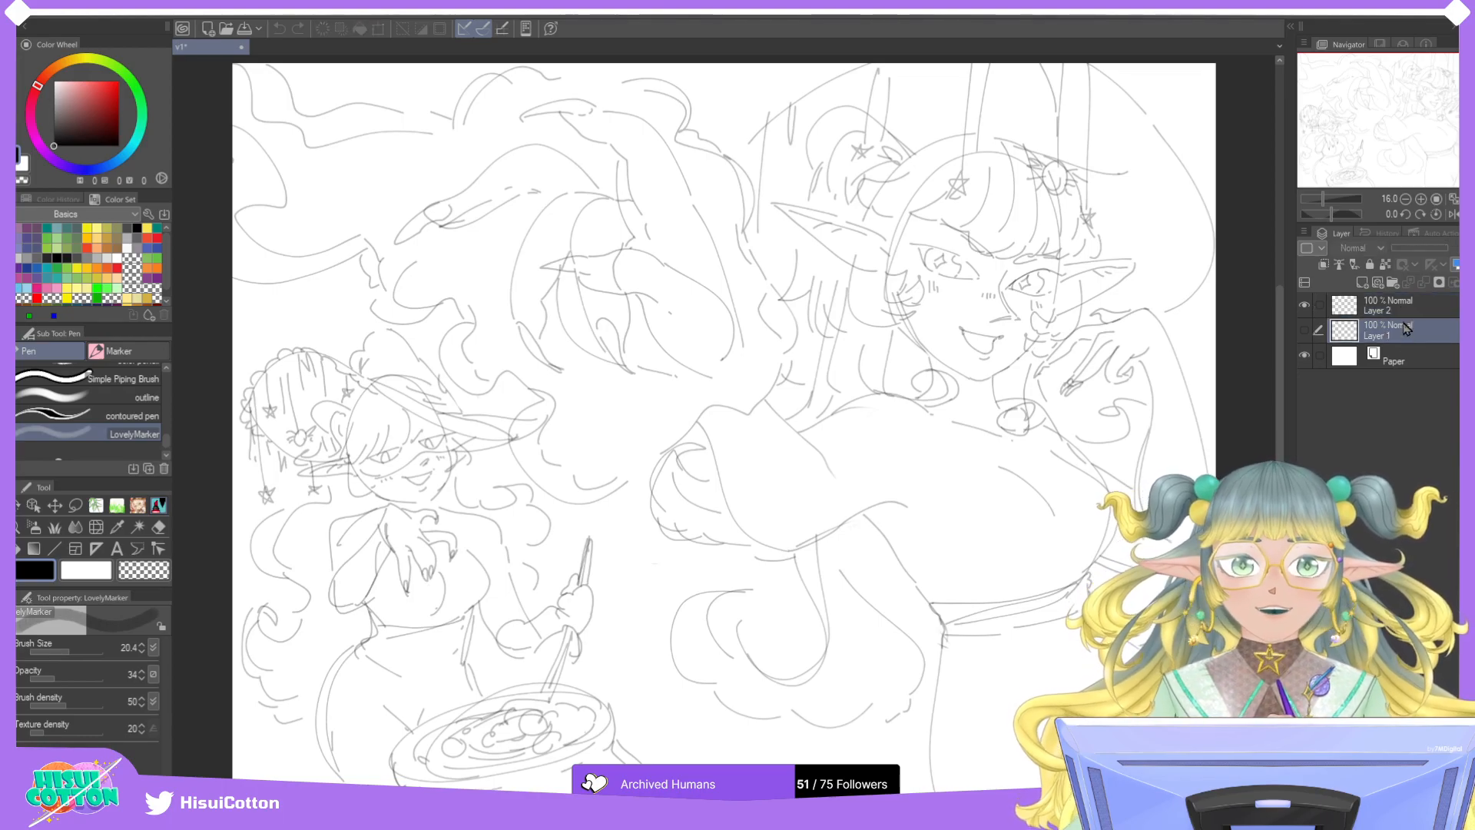
{"action": "left_click", "coordinate": [1391, 283]}
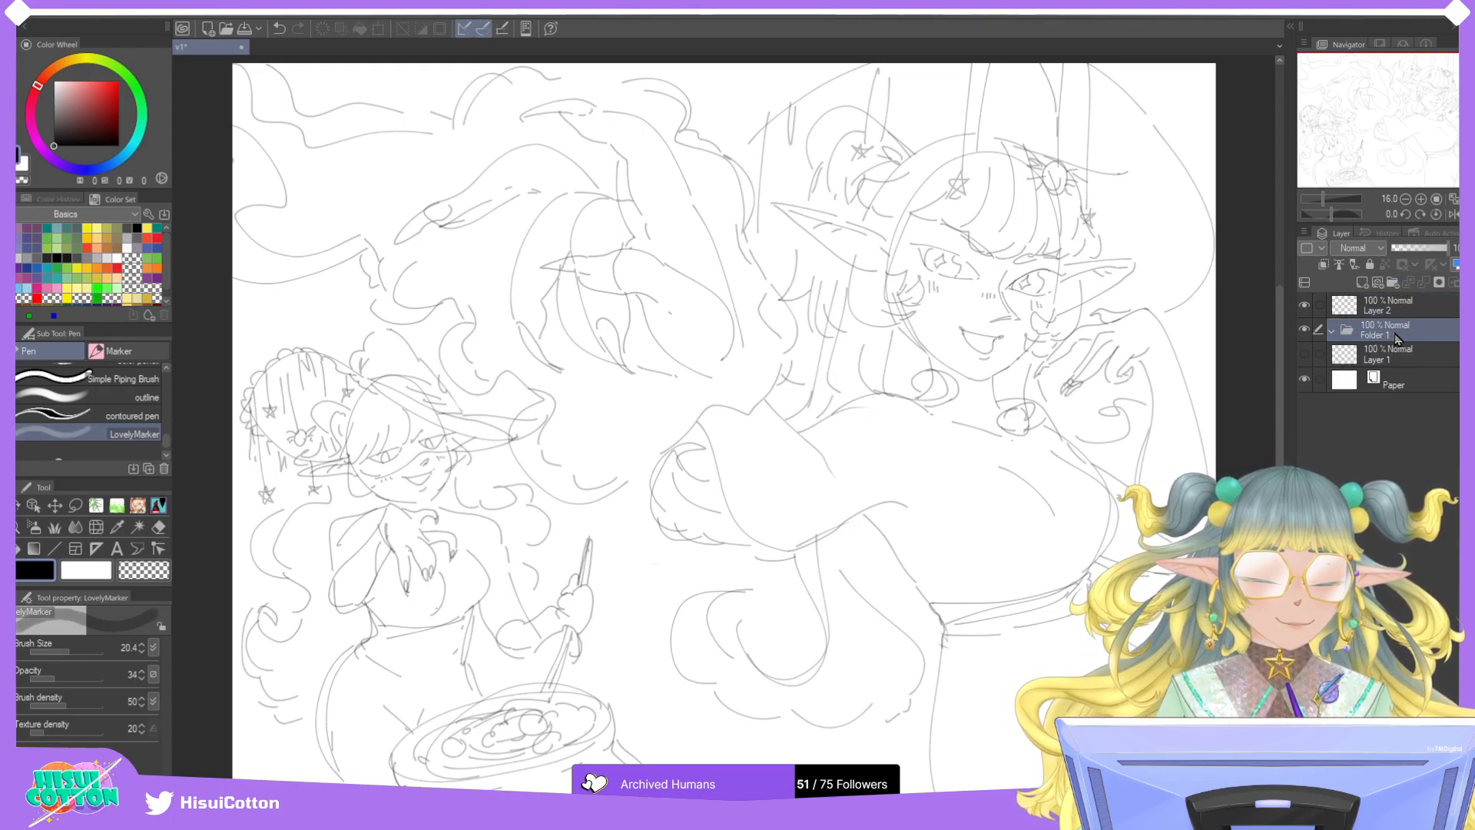
{"action": "left_click", "coordinate": [1361, 283]}
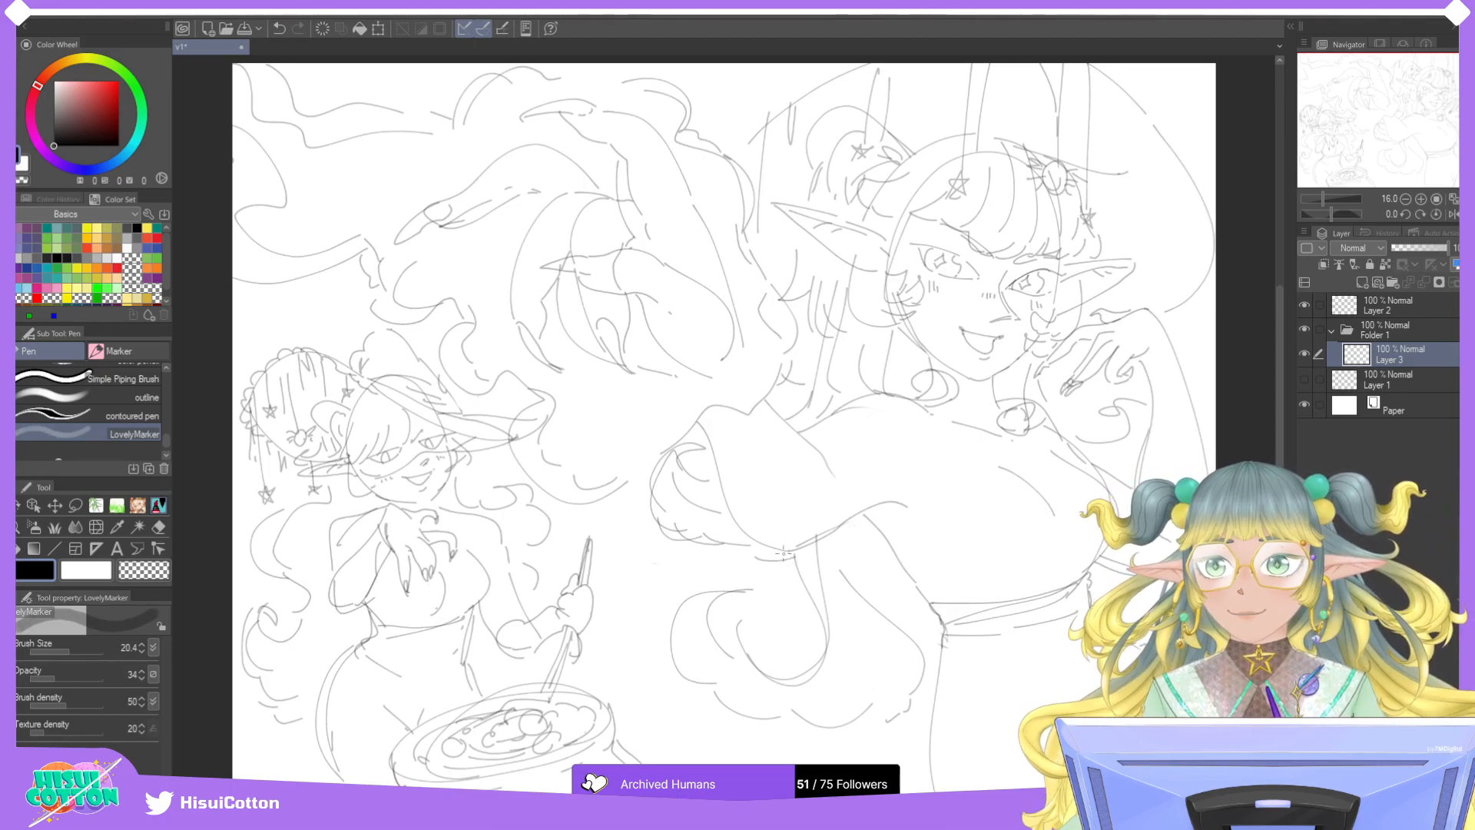
{"action": "left_click", "coordinate": [1396, 313]}
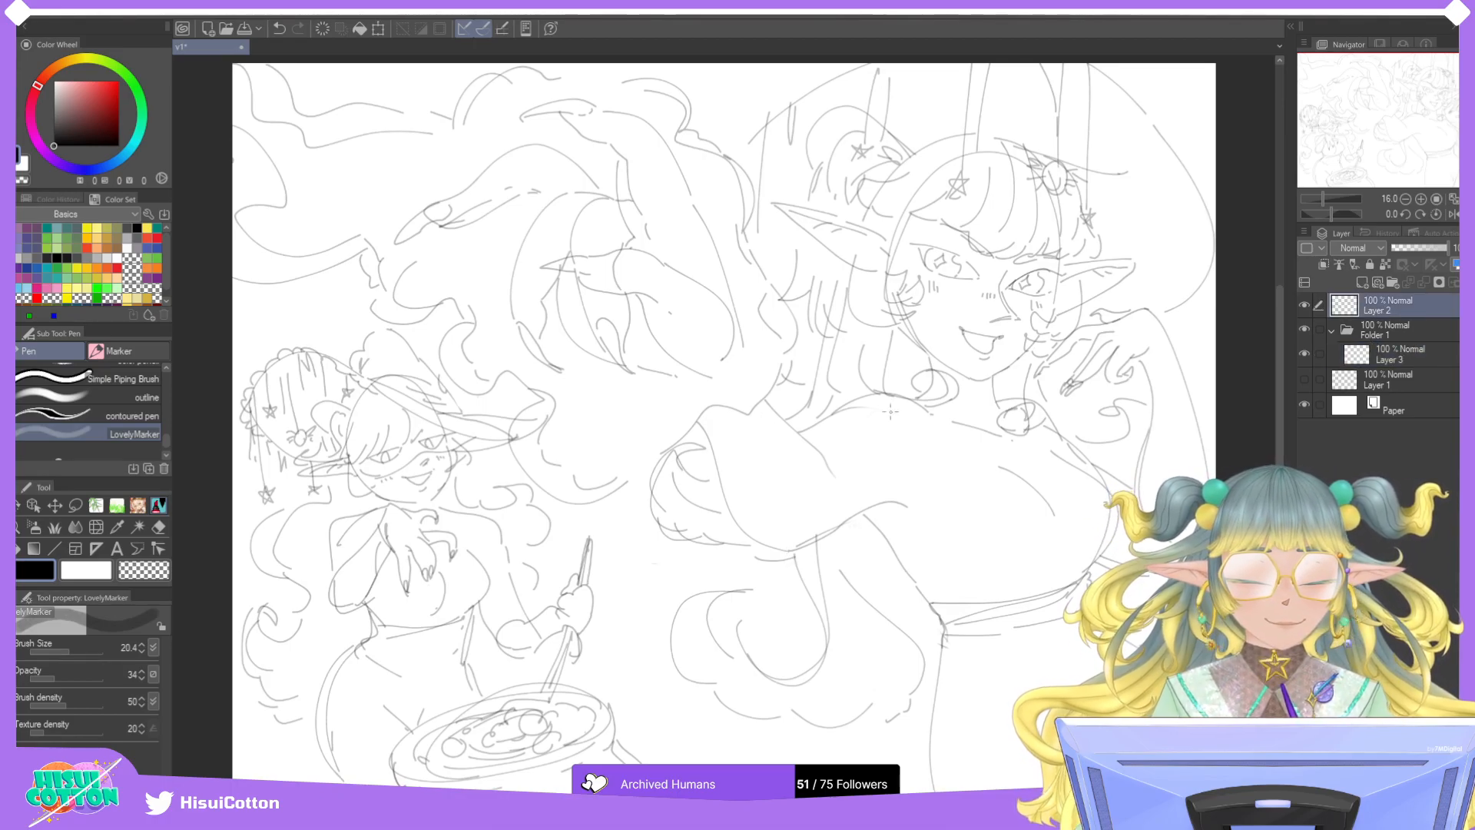
{"action": "mouse_move", "coordinate": [911, 384]}
{"action": "left_mouse_down"}
{"action": "mouse_move", "coordinate": [856, 476]}
{"action": "mouse_move", "coordinate": [930, 503]}
{"action": "left_mouse_up"}
{"action": "mouse_move", "coordinate": [868, 415]}
{"action": "left_mouse_down"}
{"action": "mouse_move", "coordinate": [818, 484]}
{"action": "mouse_move", "coordinate": [887, 441]}
{"action": "left_mouse_up"}
{"action": "left_click_drag", "start_coordinate": [902, 459], "coordinate": [895, 523]}
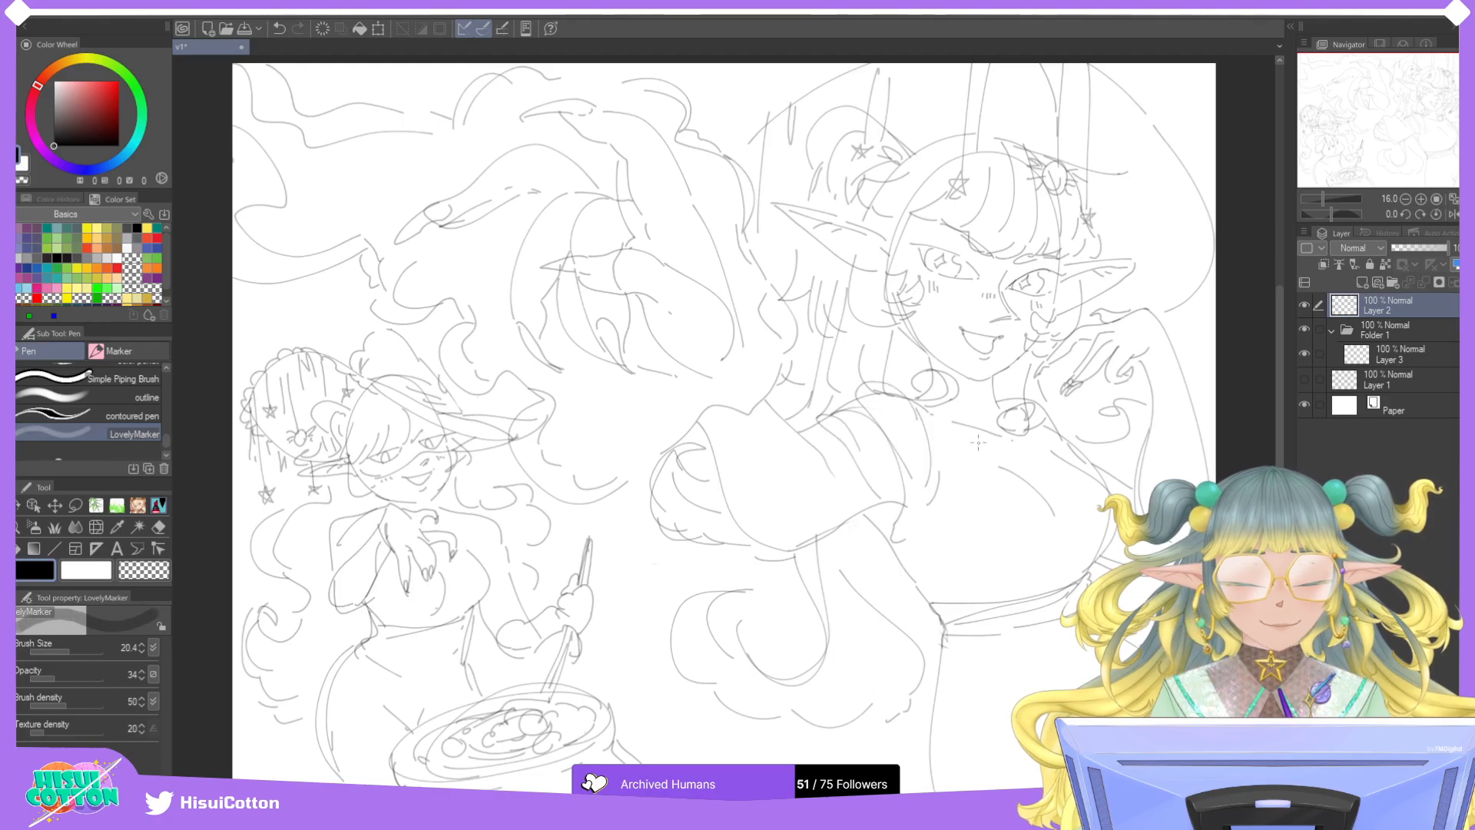
{"action": "key", "text": "ctrl+z"}
{"action": "key", "text": "ctrl+z"}
{"action": "key", "text": "ctrl+z"}
{"action": "key", "text": "ctrl+z"}
{"action": "key", "text": "ctrl+z"}
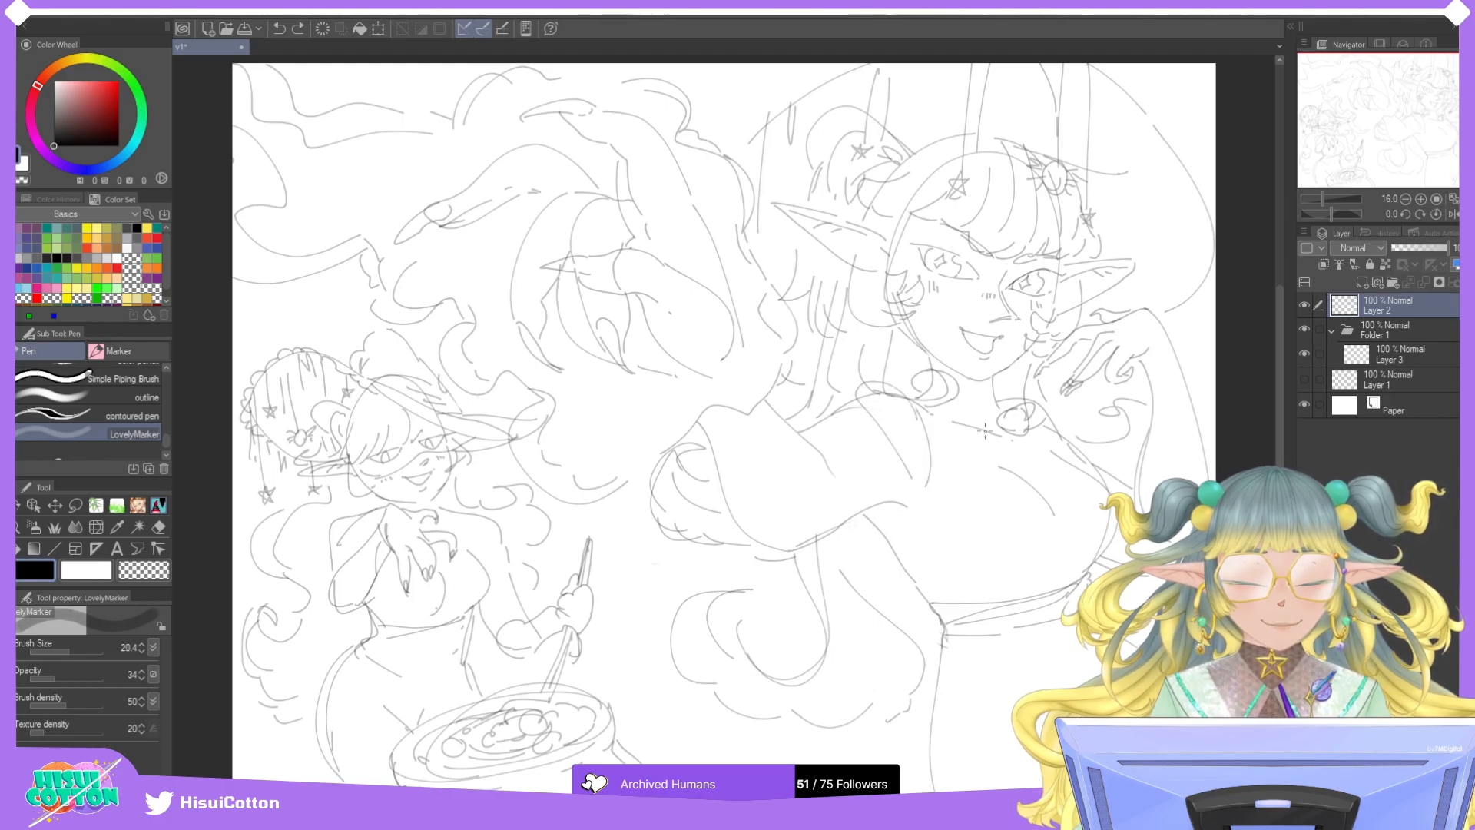
{"action": "key", "text": "ctrl+z"}
{"action": "key", "text": "ctrl+z"}
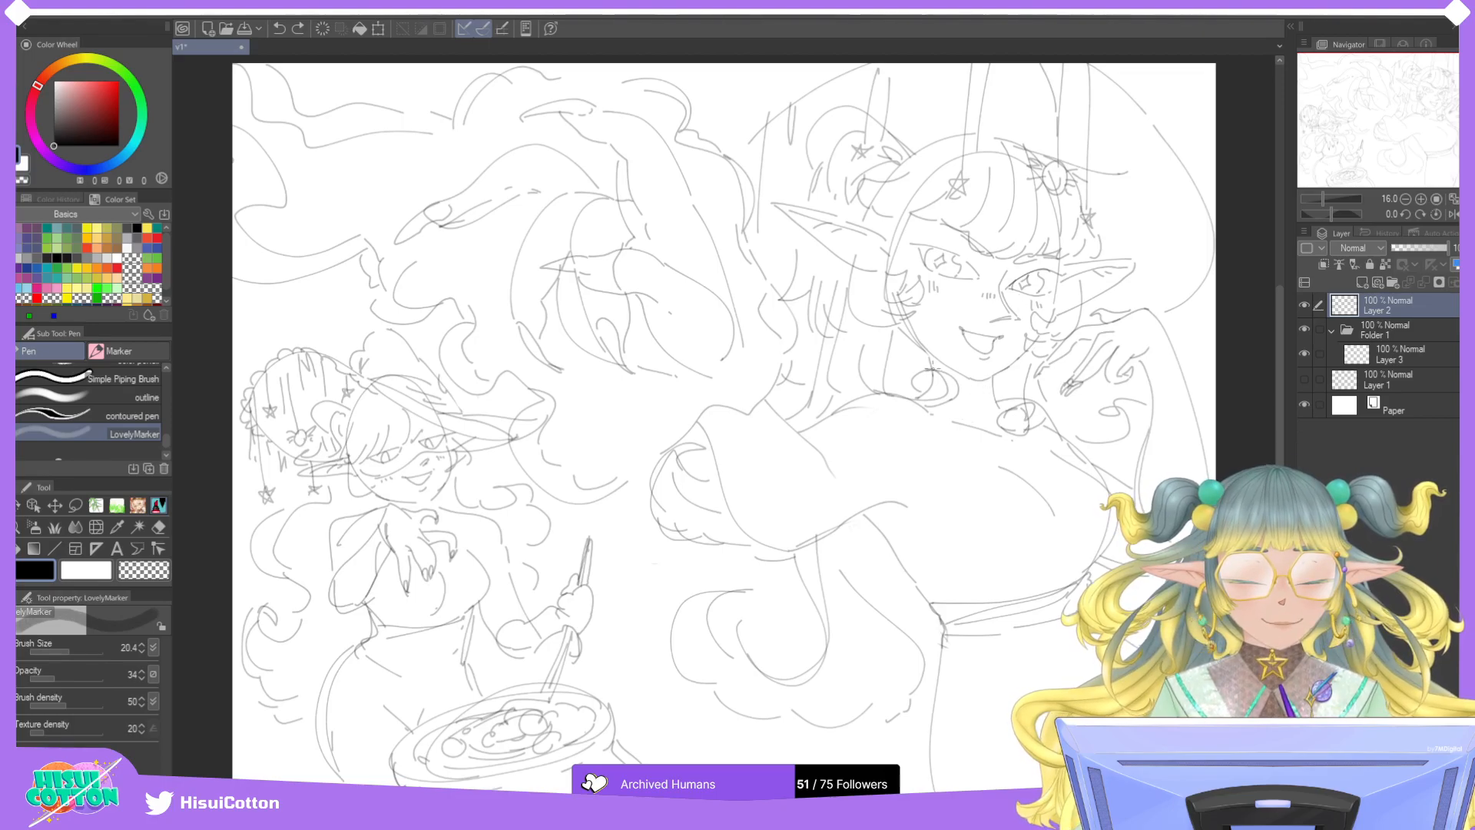
Sketch a collar around the large elf's neck and pendant, plus a curved seam where the sleeve meets the shoulder.
{"action": "left_click_drag", "start_coordinate": [1012, 367], "coordinate": [992, 429]}
{"action": "left_click_drag", "start_coordinate": [927, 350], "coordinate": [885, 383]}
{"action": "left_click_drag", "start_coordinate": [933, 431], "coordinate": [980, 414]}
{"action": "mouse_move", "coordinate": [974, 422]}
{"action": "left_mouse_down"}
{"action": "mouse_move", "coordinate": [1004, 395]}
{"action": "mouse_move", "coordinate": [987, 440]}
{"action": "left_mouse_up"}
{"action": "left_click_drag", "start_coordinate": [971, 403], "coordinate": [940, 425]}
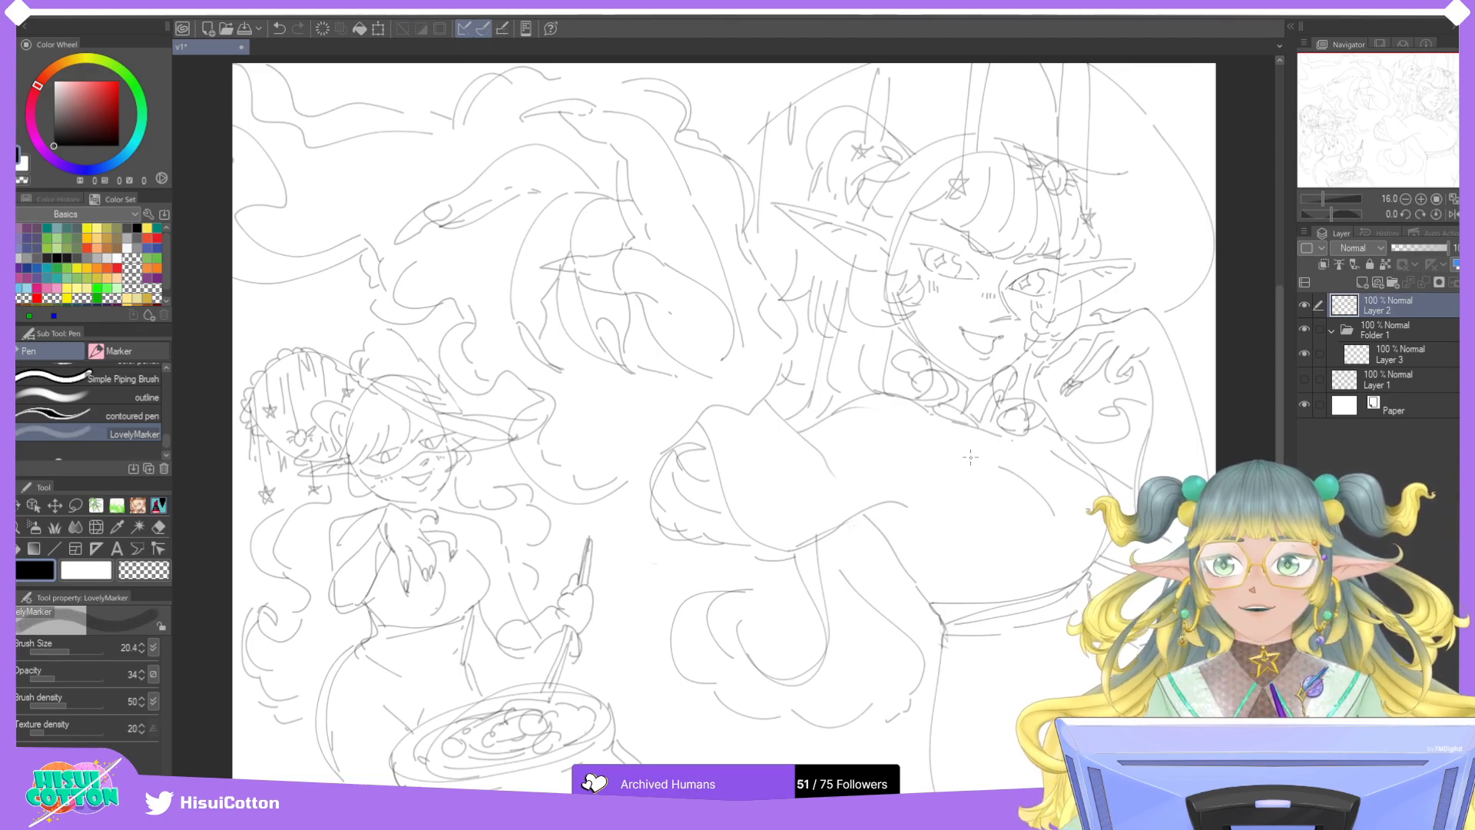
{"action": "mouse_move", "coordinate": [928, 409]}
{"action": "left_mouse_down"}
{"action": "mouse_move", "coordinate": [931, 485]}
{"action": "mouse_move", "coordinate": [892, 520]}
{"action": "left_mouse_up"}
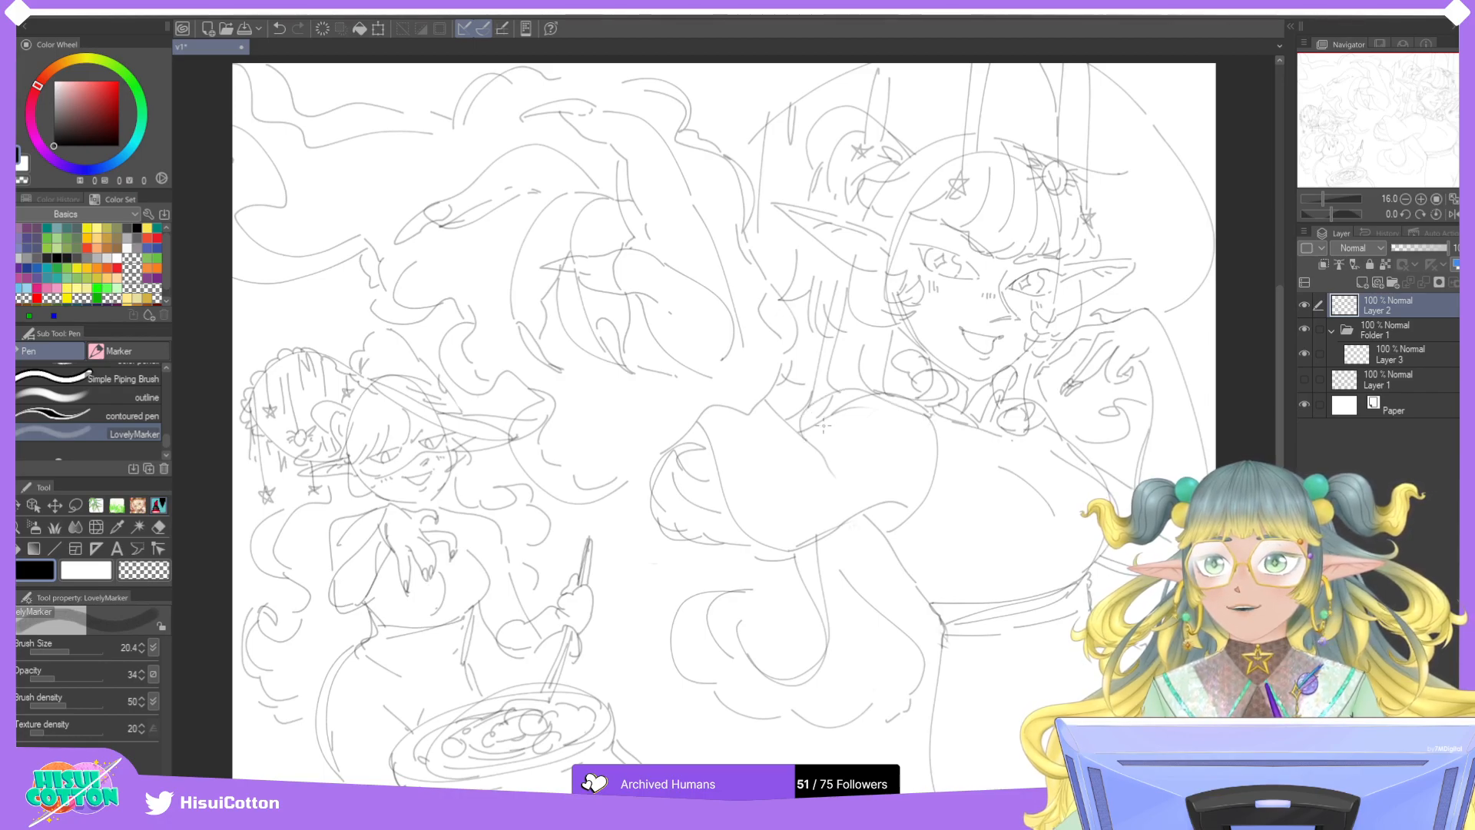
{"action": "mouse_move", "coordinate": [803, 403]}
{"action": "left_mouse_down"}
{"action": "mouse_move", "coordinate": [891, 387]}
{"action": "mouse_move", "coordinate": [912, 457]}
{"action": "mouse_move", "coordinate": [861, 430]}
{"action": "mouse_move", "coordinate": [926, 433]}
{"action": "mouse_move", "coordinate": [922, 483]}
{"action": "mouse_move", "coordinate": [861, 466]}
{"action": "mouse_move", "coordinate": [926, 489]}
{"action": "mouse_move", "coordinate": [881, 526]}
{"action": "mouse_move", "coordinate": [855, 471]}
{"action": "mouse_move", "coordinate": [851, 527]}
{"action": "mouse_move", "coordinate": [849, 463]}
{"action": "mouse_move", "coordinate": [832, 438]}
{"action": "mouse_move", "coordinate": [857, 503]}
{"action": "left_mouse_up"}
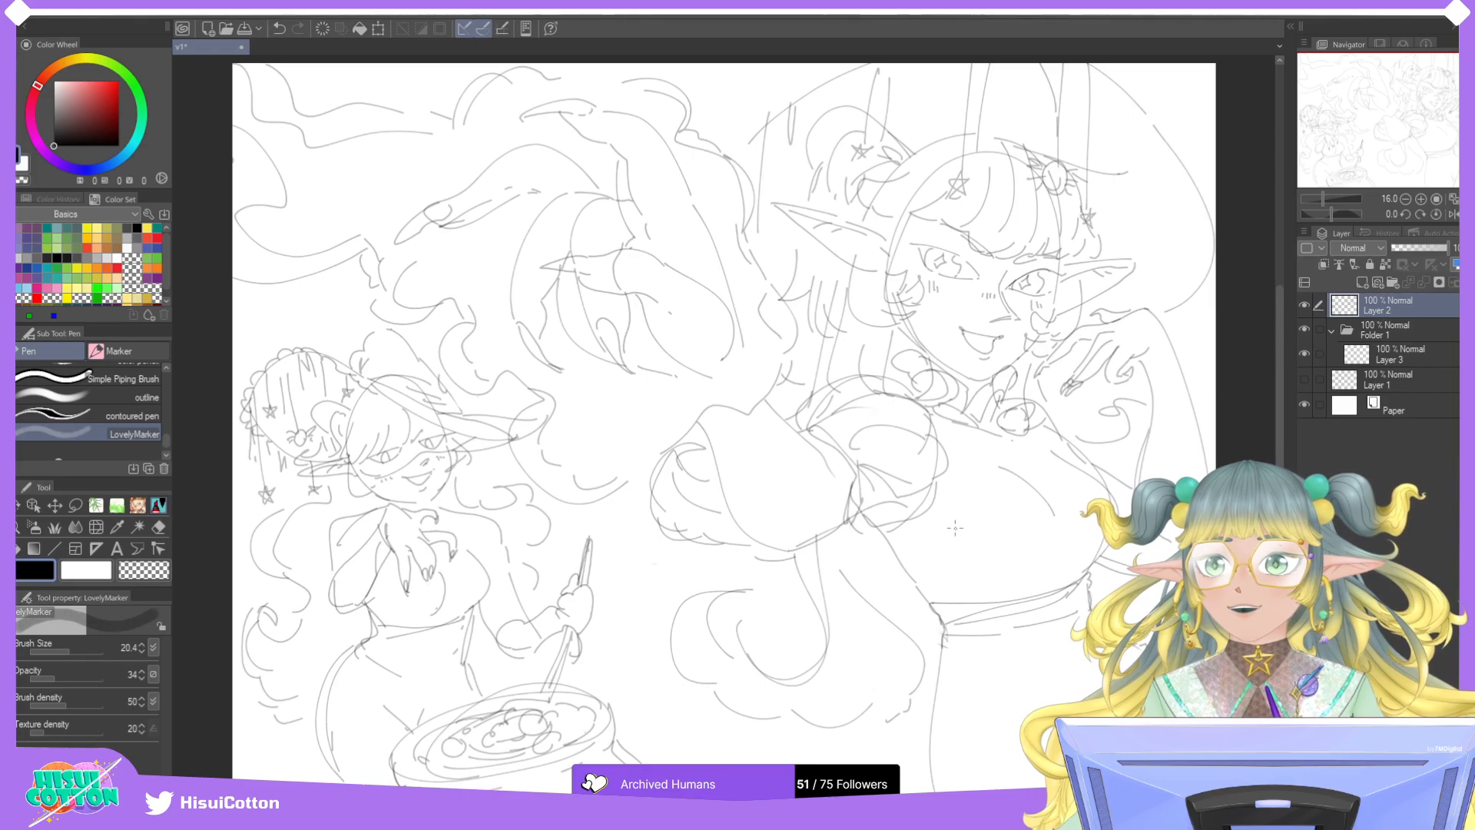
{"action": "key", "text": "ctrl+z"}
{"action": "key", "text": "ctrl+z"}
{"action": "key", "text": "ctrl+z"}
{"action": "key", "text": "ctrl+z"}
{"action": "key", "text": "ctrl+z"}
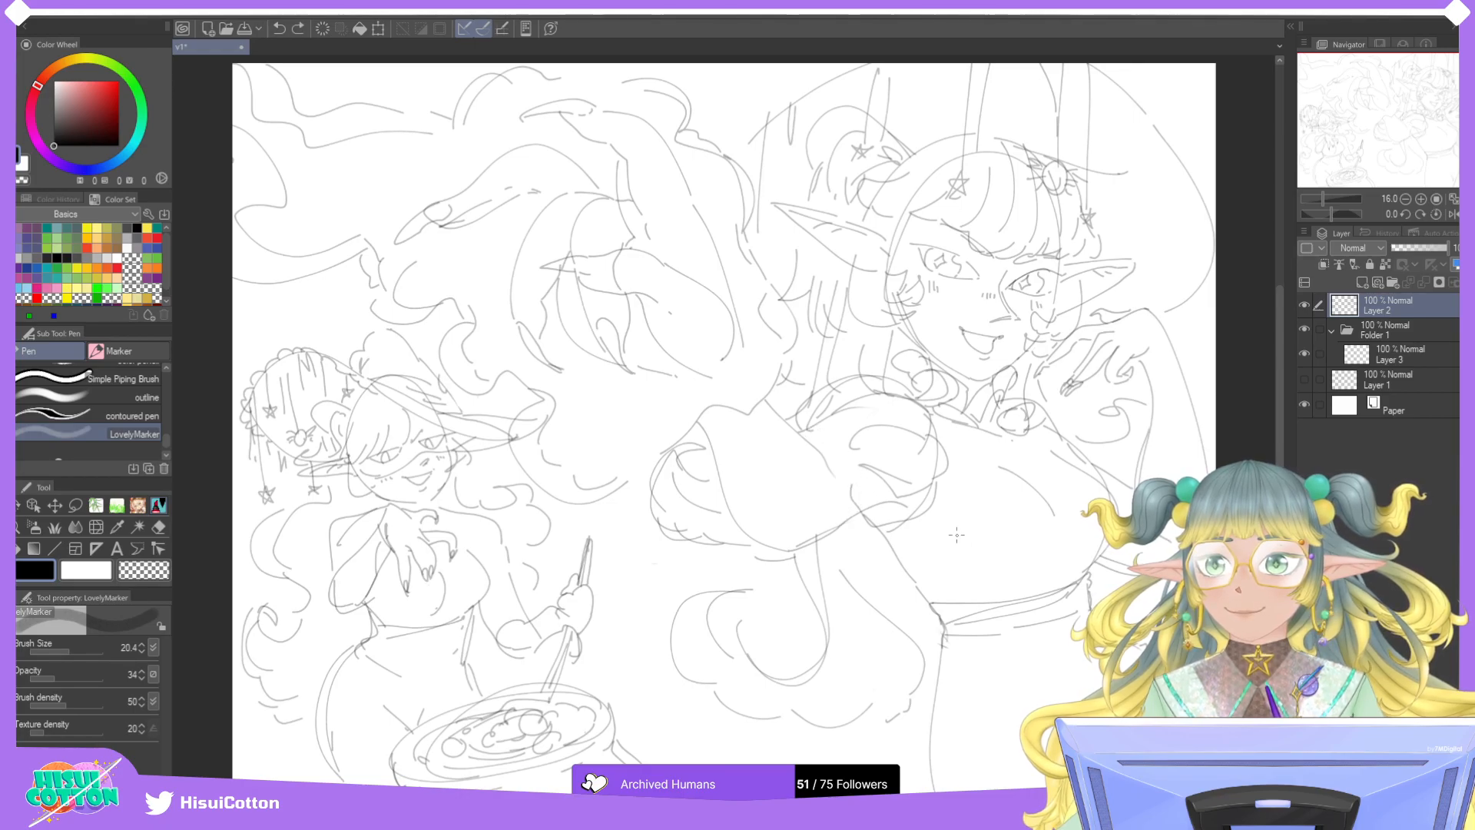
{"action": "key", "text": "ctrl+z"}
{"action": "key", "text": "ctrl+z"}
{"action": "key", "text": "ctrl+z"}
{"action": "key", "text": "ctrl+z"}
{"action": "key", "text": "ctrl+z"}
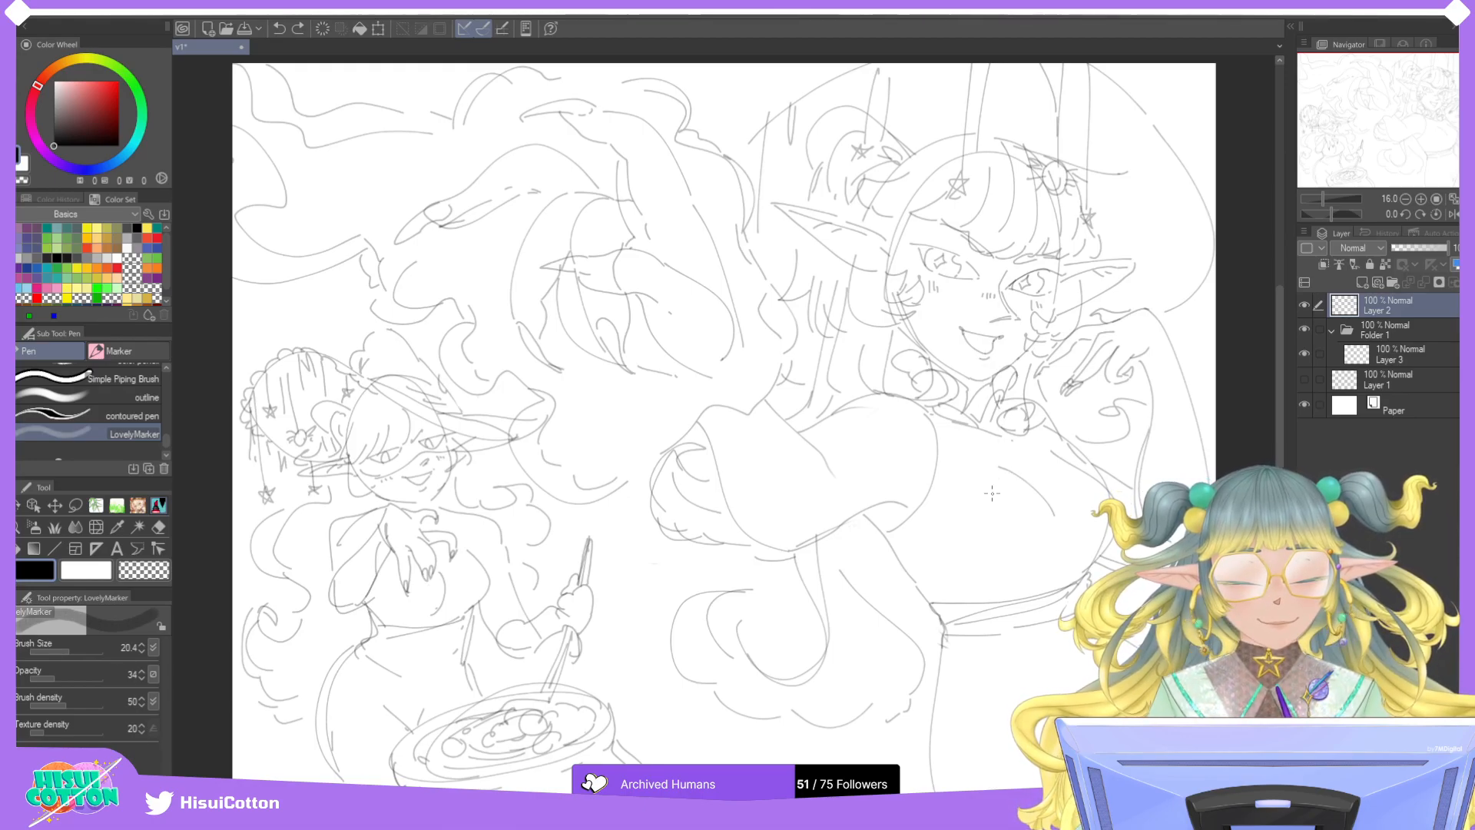
{"action": "left_click_drag", "start_coordinate": [915, 415], "coordinate": [868, 680]}
{"action": "left_click_drag", "start_coordinate": [956, 436], "coordinate": [888, 730]}
{"action": "key", "text": "ctrl+z"}
{"action": "key", "text": "ctrl+z"}
{"action": "left_click_drag", "start_coordinate": [905, 386], "coordinate": [870, 686]}
{"action": "key", "text": "ctrl+z"}
{"action": "mouse_move", "coordinate": [909, 398]}
{"action": "left_mouse_down"}
{"action": "mouse_move", "coordinate": [798, 421]}
{"action": "mouse_move", "coordinate": [952, 449]}
{"action": "mouse_move", "coordinate": [918, 384]}
{"action": "mouse_move", "coordinate": [960, 518]}
{"action": "left_mouse_up"}
{"action": "mouse_move", "coordinate": [941, 428]}
{"action": "left_mouse_down"}
{"action": "mouse_move", "coordinate": [826, 530]}
{"action": "mouse_move", "coordinate": [756, 718]}
{"action": "mouse_move", "coordinate": [799, 735]}
{"action": "left_mouse_up"}
{"action": "mouse_move", "coordinate": [960, 513]}
{"action": "left_mouse_down"}
{"action": "mouse_move", "coordinate": [875, 611]}
{"action": "mouse_move", "coordinate": [853, 730]}
{"action": "left_mouse_up"}
{"action": "left_click_drag", "start_coordinate": [953, 615], "coordinate": [868, 706]}
{"action": "mouse_move", "coordinate": [906, 611]}
{"action": "left_mouse_down"}
{"action": "mouse_move", "coordinate": [1000, 597]}
{"action": "mouse_move", "coordinate": [995, 702]}
{"action": "left_mouse_up"}
{"action": "left_click_drag", "start_coordinate": [972, 742], "coordinate": [903, 783]}
{"action": "left_click_drag", "start_coordinate": [837, 679], "coordinate": [772, 761]}
{"action": "left_click_drag", "start_coordinate": [818, 590], "coordinate": [768, 668]}
{"action": "key", "text": "ctrl+z"}
{"action": "key", "text": "ctrl+z"}
{"action": "key", "text": "ctrl+z"}
{"action": "key", "text": "ctrl+z"}
{"action": "key", "text": "ctrl+z"}
{"action": "key", "text": "ctrl+z"}
{"action": "key", "text": "ctrl+z"}
{"action": "key", "text": "ctrl+z"}
{"action": "key", "text": "ctrl+z"}
{"action": "key", "text": "ctrl+z"}
{"action": "key", "text": "ctrl+z"}
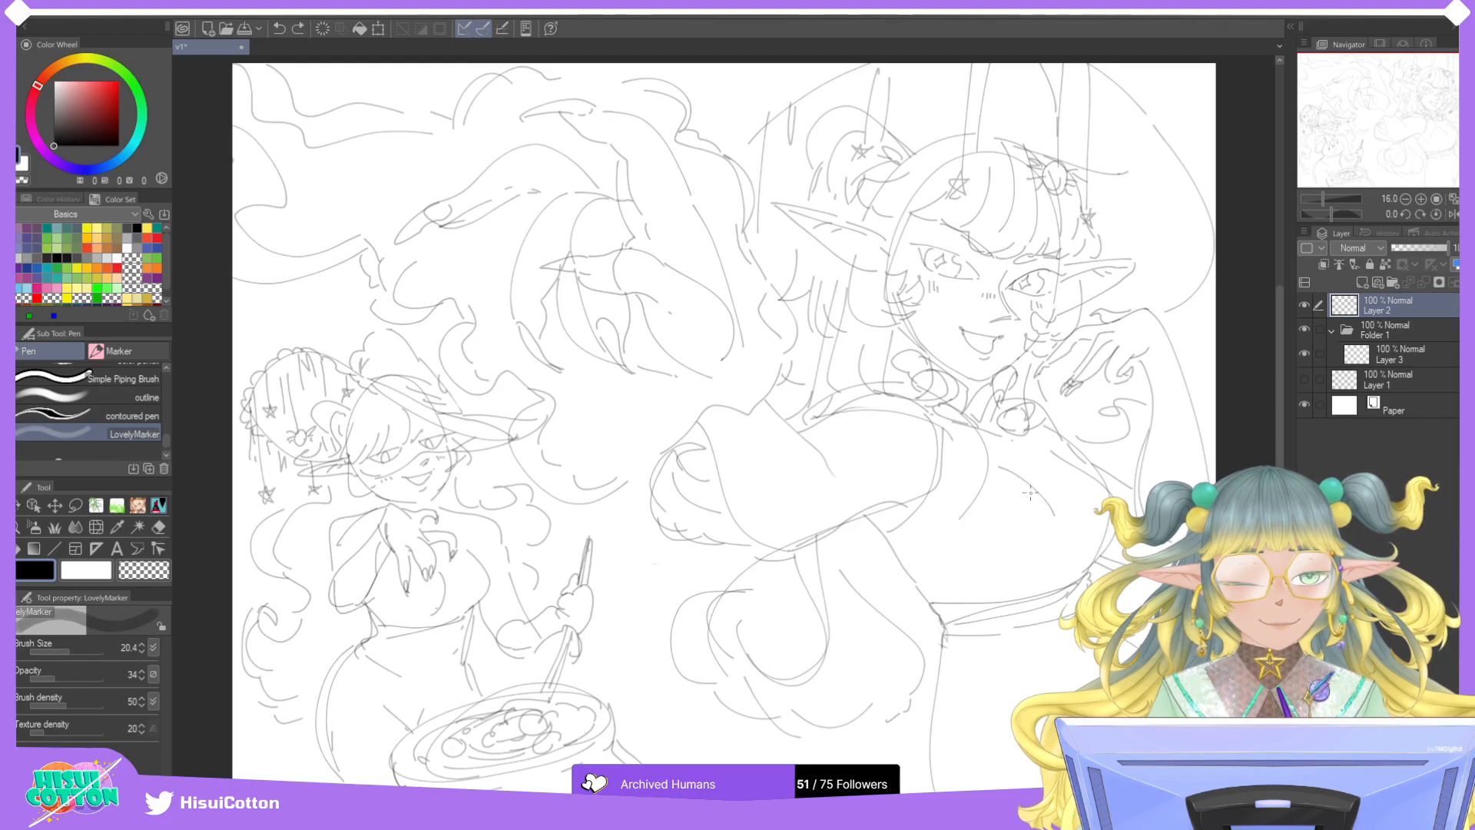
{"action": "key", "text": "ctrl+z"}
{"action": "key", "text": "ctrl+z"}
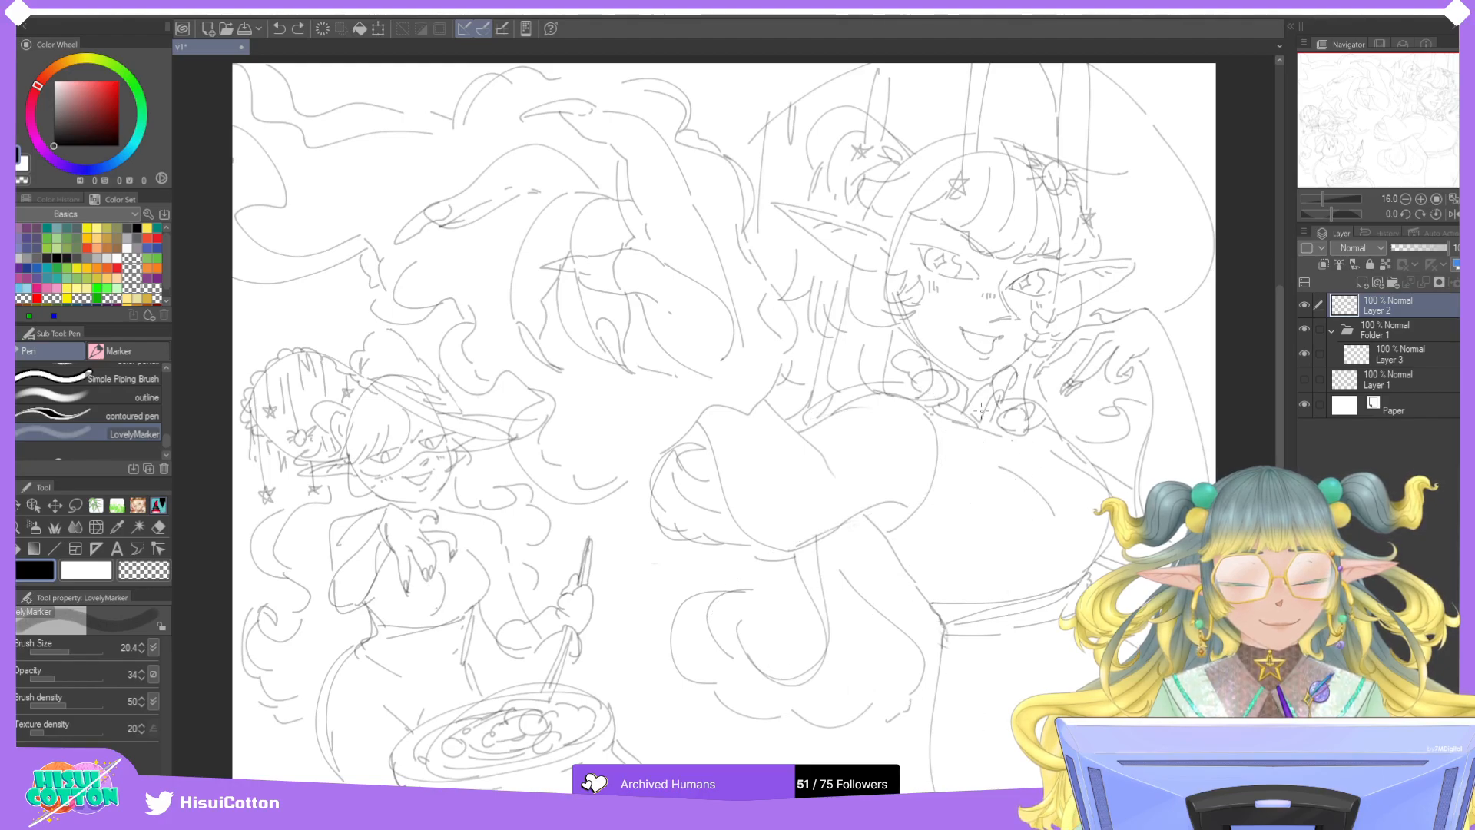
Sketch one long diagonal garment edge on the large elf, running from the neckline past the waist to the lower sleeve ruffle.
{"action": "left_click_drag", "start_coordinate": [978, 424], "coordinate": [872, 742]}
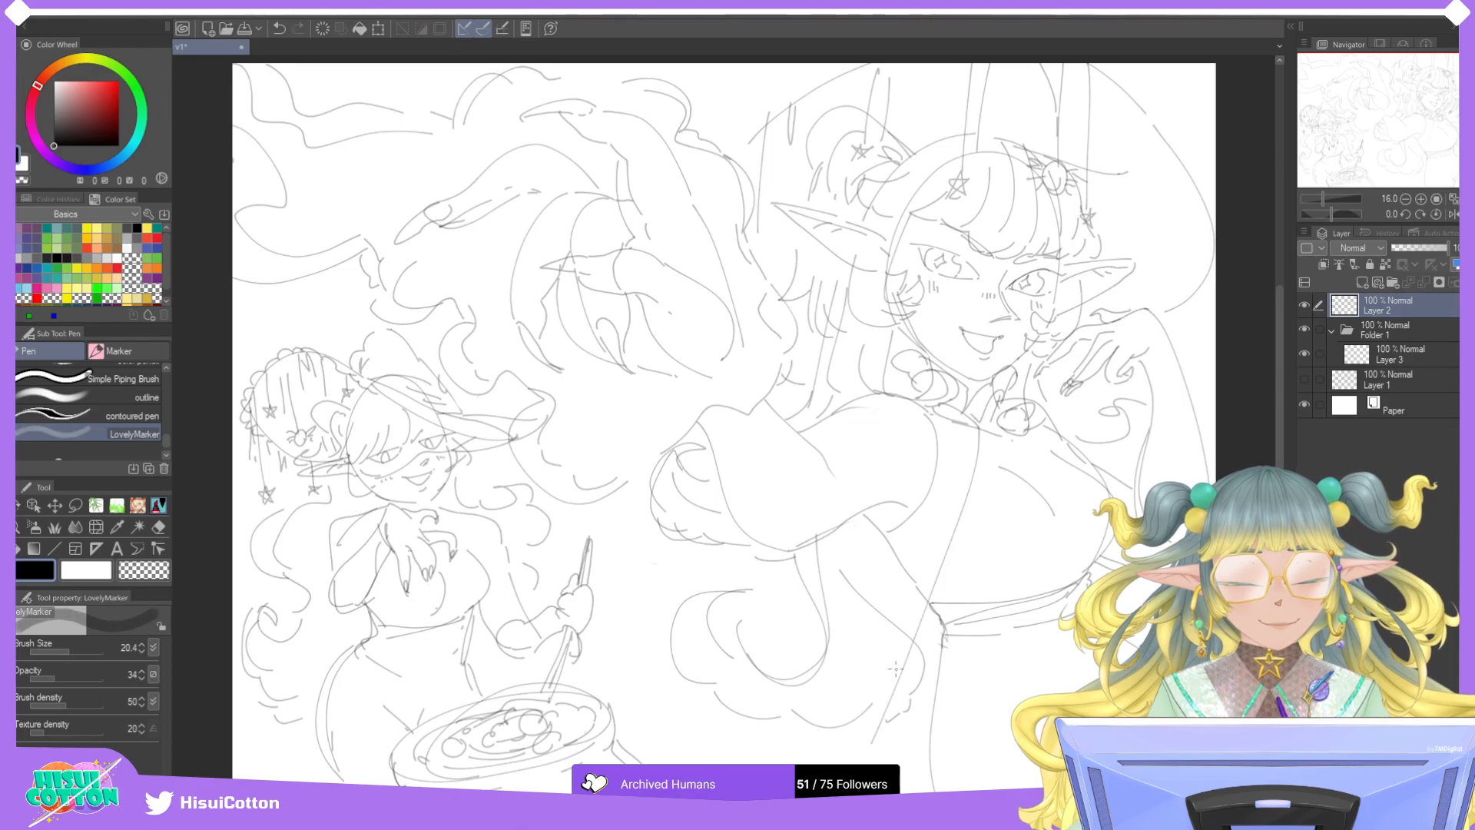
{"action": "key", "text": "ctrl+z"}
{"action": "left_click_drag", "start_coordinate": [998, 431], "coordinate": [845, 753]}
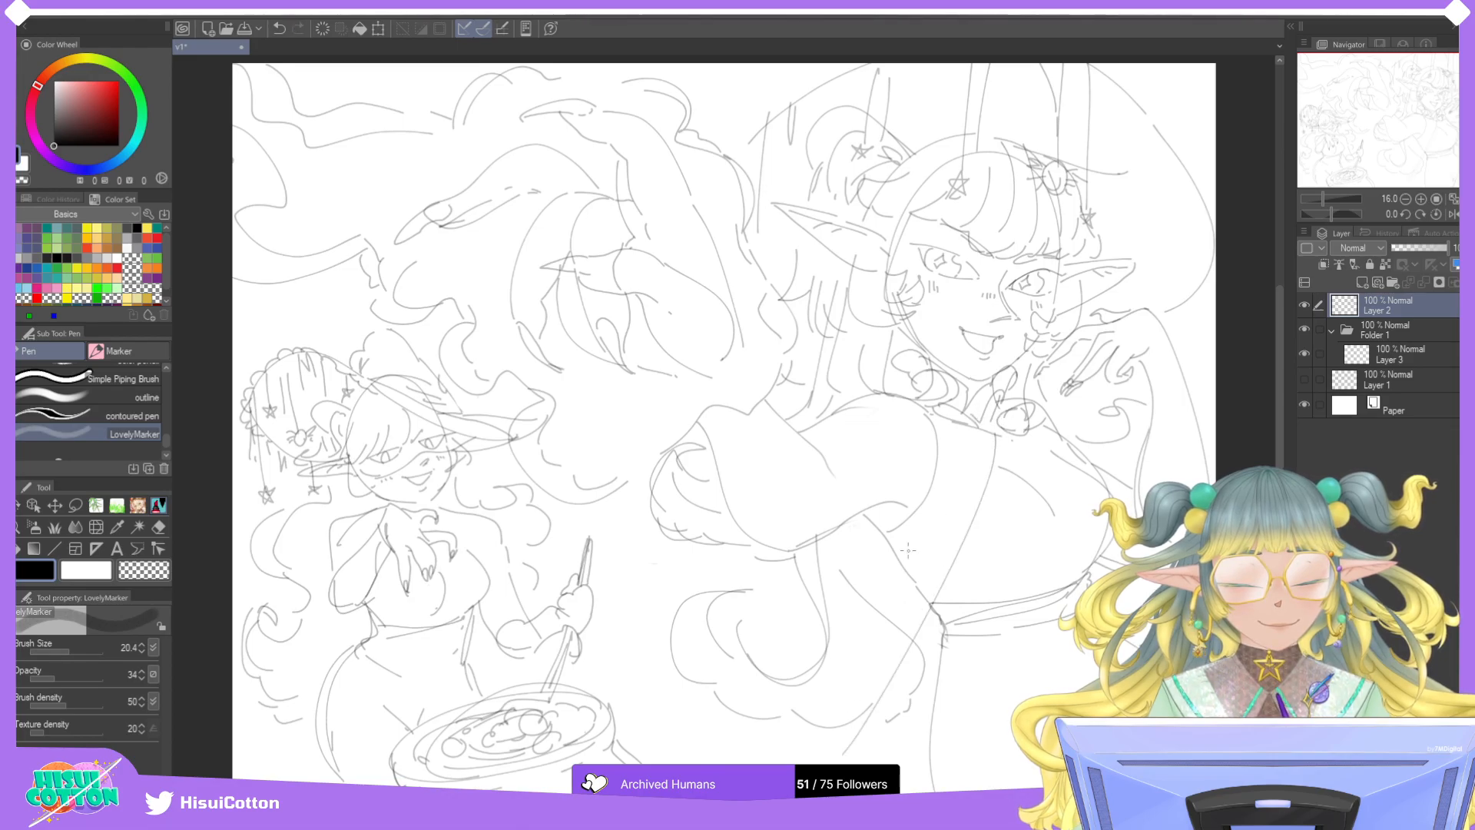
{"action": "mouse_move", "coordinate": [946, 435]}
{"action": "left_mouse_down"}
{"action": "mouse_move", "coordinate": [931, 483]}
{"action": "mouse_move", "coordinate": [939, 431]}
{"action": "mouse_move", "coordinate": [734, 622]}
{"action": "left_mouse_up"}
{"action": "key", "text": "ctrl+z"}
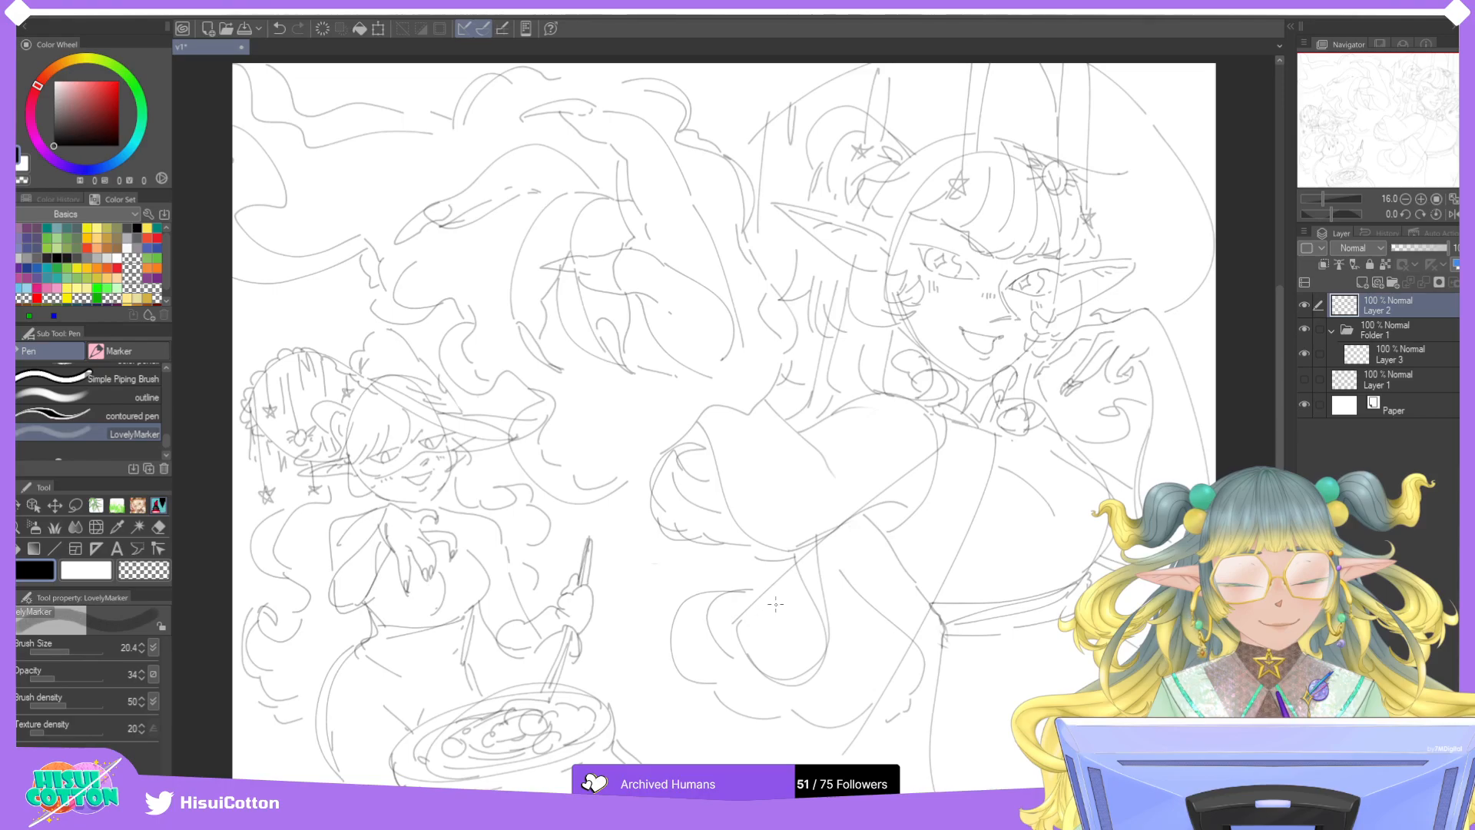
{"action": "mouse_move", "coordinate": [820, 540]}
{"action": "left_mouse_down"}
{"action": "mouse_move", "coordinate": [721, 557]}
{"action": "mouse_move", "coordinate": [707, 639]}
{"action": "mouse_move", "coordinate": [789, 727]}
{"action": "left_mouse_up"}
{"action": "left_click_drag", "start_coordinate": [792, 729], "coordinate": [810, 763]}
{"action": "key", "text": "ctrl+z"}
{"action": "key", "text": "ctrl+z"}
{"action": "key", "text": "ctrl+z"}
{"action": "key", "text": "ctrl+z"}
{"action": "key", "text": "ctrl+z"}
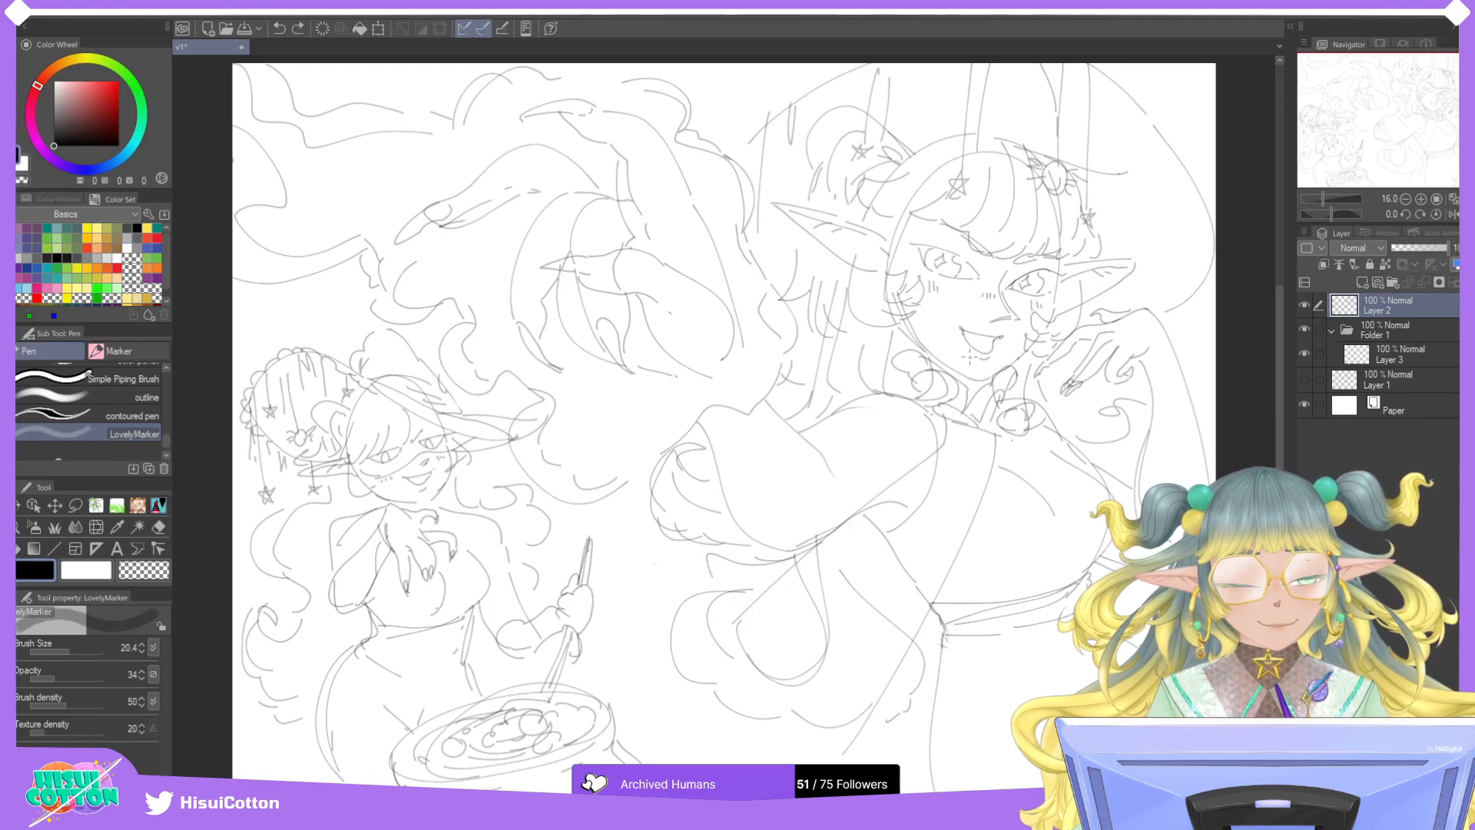
{"action": "mouse_move", "coordinate": [947, 424]}
{"action": "left_mouse_down"}
{"action": "mouse_move", "coordinate": [918, 530]}
{"action": "mouse_move", "coordinate": [876, 567]}
{"action": "mouse_move", "coordinate": [860, 554]}
{"action": "mouse_move", "coordinate": [872, 556]}
{"action": "mouse_move", "coordinate": [791, 737]}
{"action": "left_mouse_up"}
{"action": "key", "text": "ctrl+z"}
{"action": "left_click_drag", "start_coordinate": [993, 473], "coordinate": [955, 726]}
{"action": "key", "text": "ctrl+z"}
{"action": "mouse_move", "coordinate": [997, 434]}
{"action": "left_mouse_down"}
{"action": "mouse_move", "coordinate": [924, 741]}
{"action": "mouse_move", "coordinate": [992, 746]}
{"action": "left_mouse_up"}
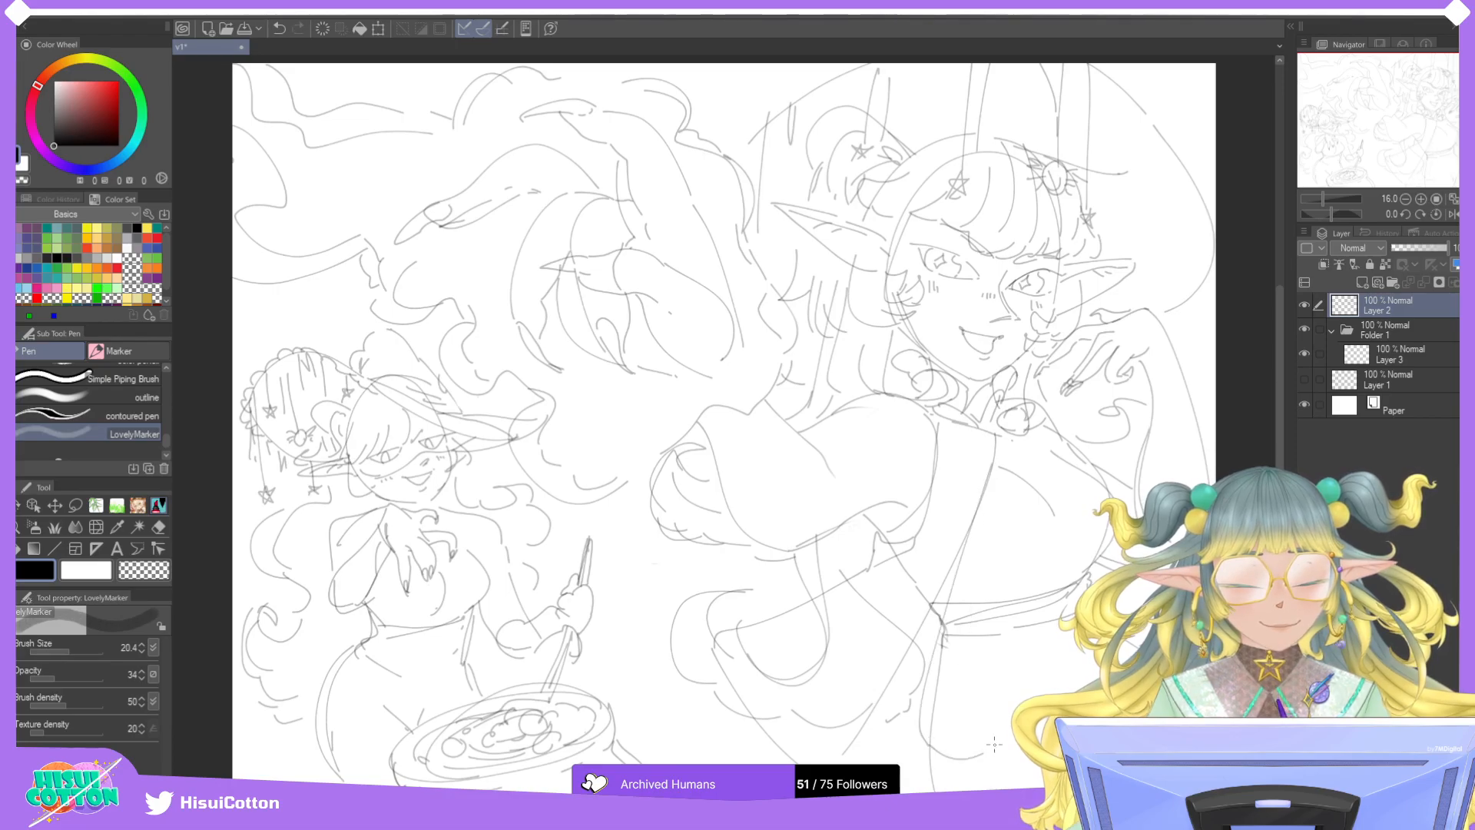
{"action": "key", "text": "ctrl+z"}
{"action": "left_click_drag", "start_coordinate": [961, 566], "coordinate": [900, 757]}
{"action": "left_click_drag", "start_coordinate": [984, 708], "coordinate": [946, 772]}
{"action": "key", "text": "ctrl+z"}
{"action": "key", "text": "ctrl+z"}
{"action": "key", "text": "ctrl+z"}
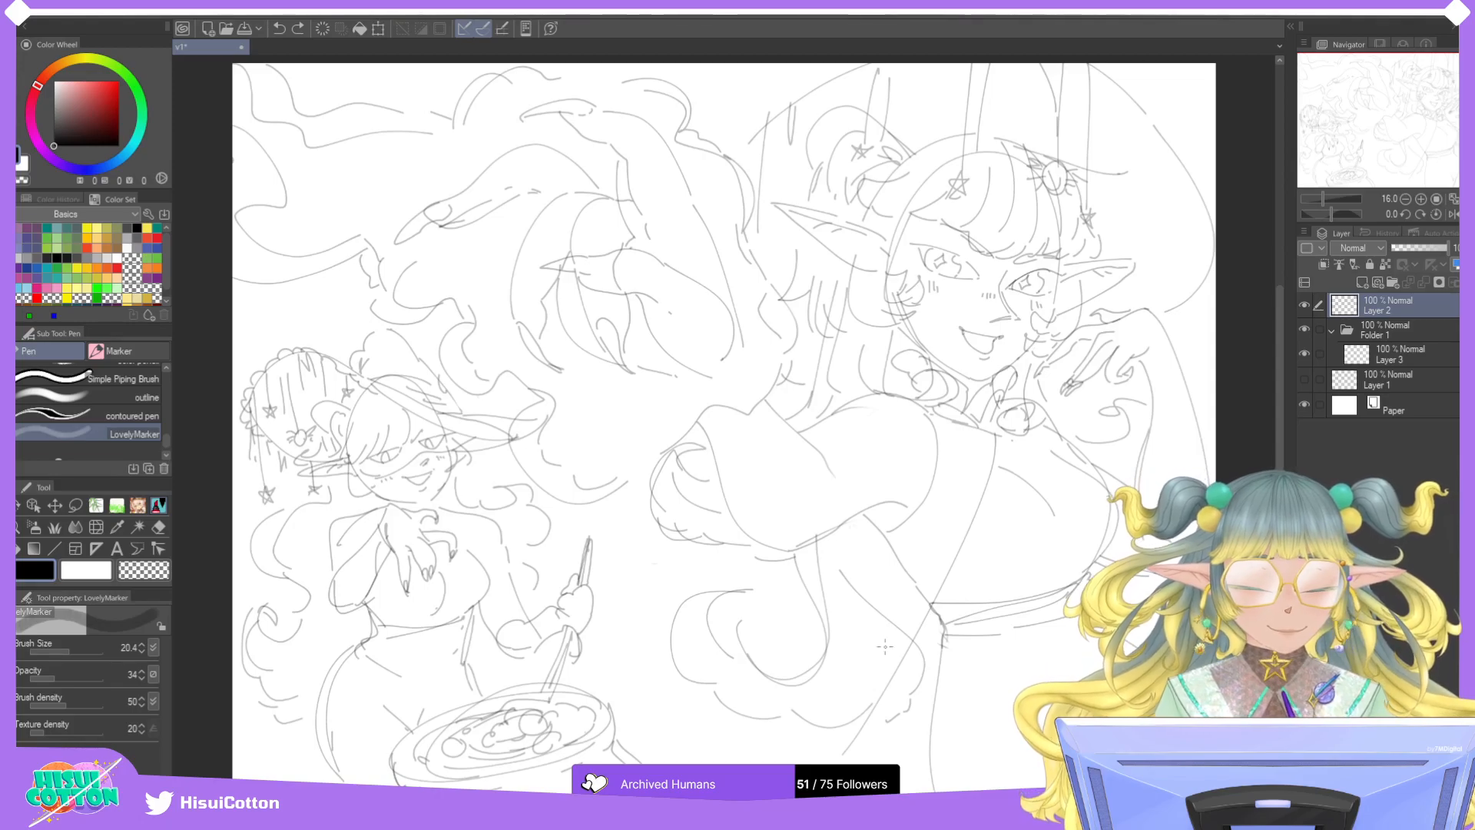
{"action": "mouse_move", "coordinate": [878, 584]}
{"action": "left_mouse_down"}
{"action": "mouse_move", "coordinate": [876, 684]}
{"action": "mouse_move", "coordinate": [791, 749]}
{"action": "left_mouse_up"}
{"action": "key", "text": "ctrl+z"}
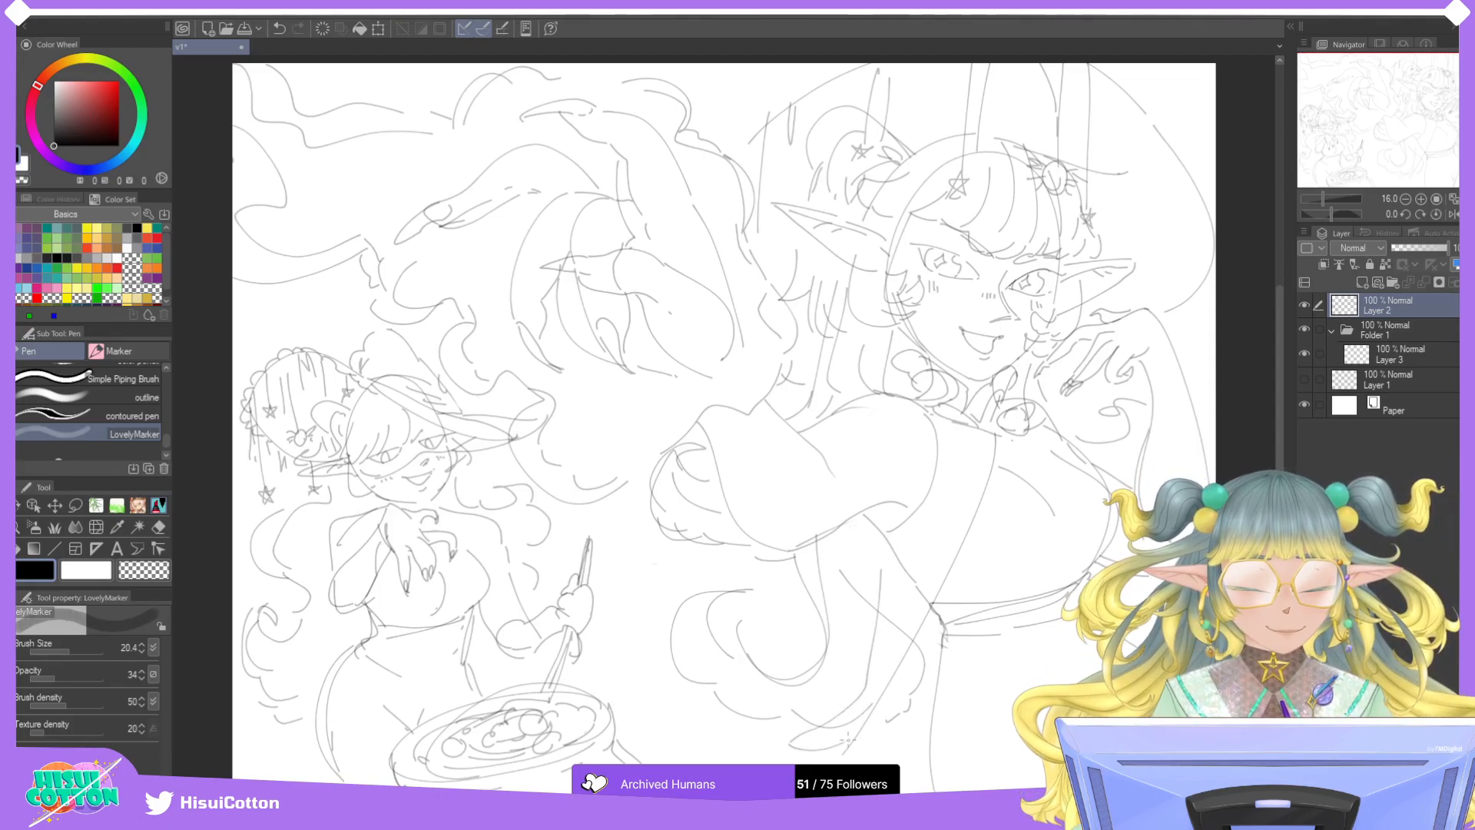
{"action": "key", "text": "ctrl+z"}
{"action": "key", "text": "ctrl+z"}
Strengthen the large elf's long garment edge with extra lines around the waist and add short fastening marks along it.
{"action": "mouse_move", "coordinate": [880, 538]}
{"action": "left_mouse_down"}
{"action": "mouse_move", "coordinate": [880, 670]}
{"action": "mouse_move", "coordinate": [836, 733]}
{"action": "mouse_move", "coordinate": [782, 758]}
{"action": "mouse_move", "coordinate": [877, 708]}
{"action": "mouse_move", "coordinate": [935, 598]}
{"action": "left_mouse_up"}
{"action": "mouse_move", "coordinate": [873, 699]}
{"action": "left_mouse_down"}
{"action": "mouse_move", "coordinate": [945, 572]}
{"action": "mouse_move", "coordinate": [976, 466]}
{"action": "mouse_move", "coordinate": [1067, 419]}
{"action": "left_mouse_up"}
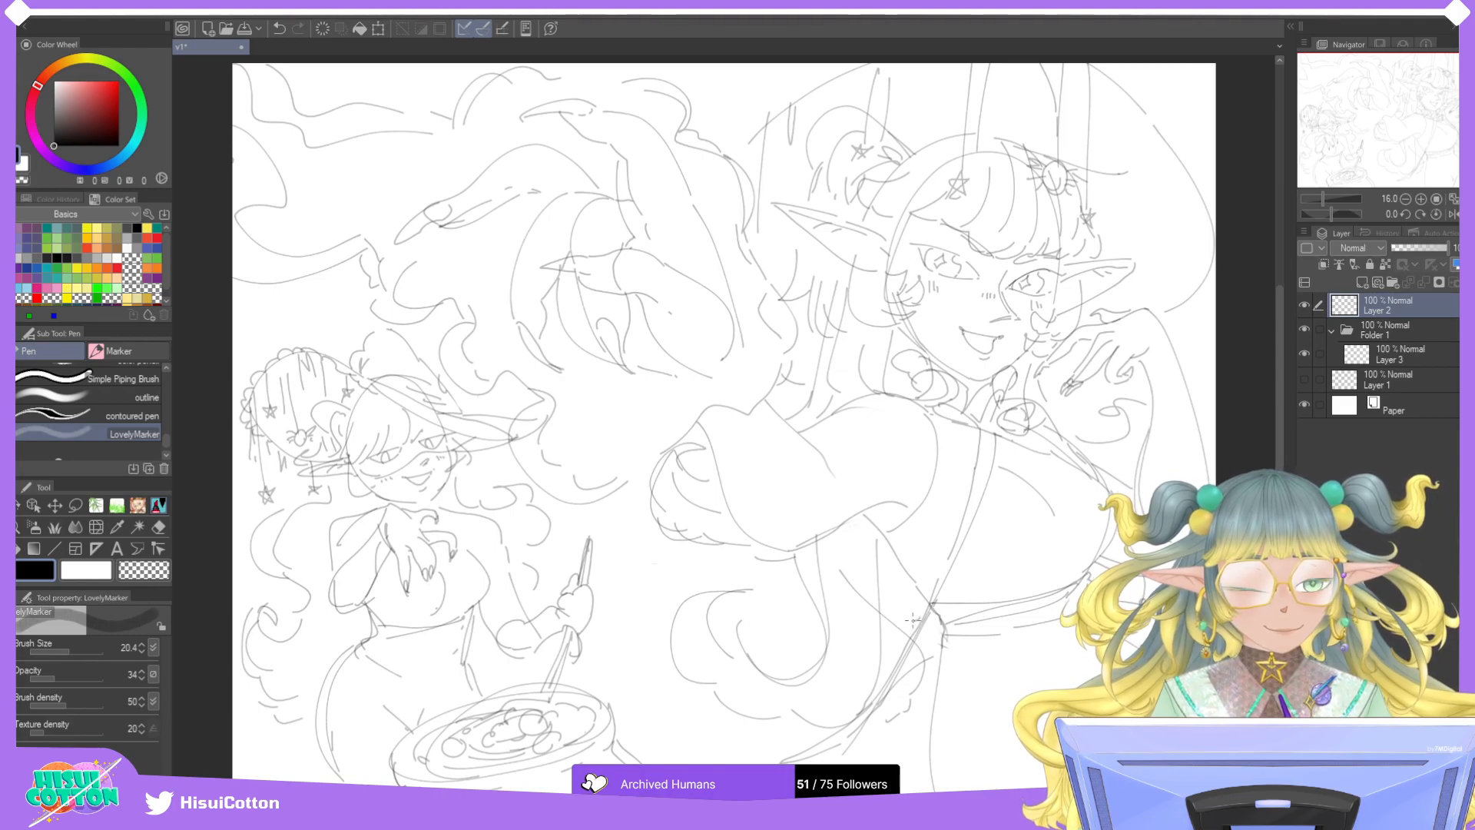
{"action": "key", "text": "ctrl+z"}
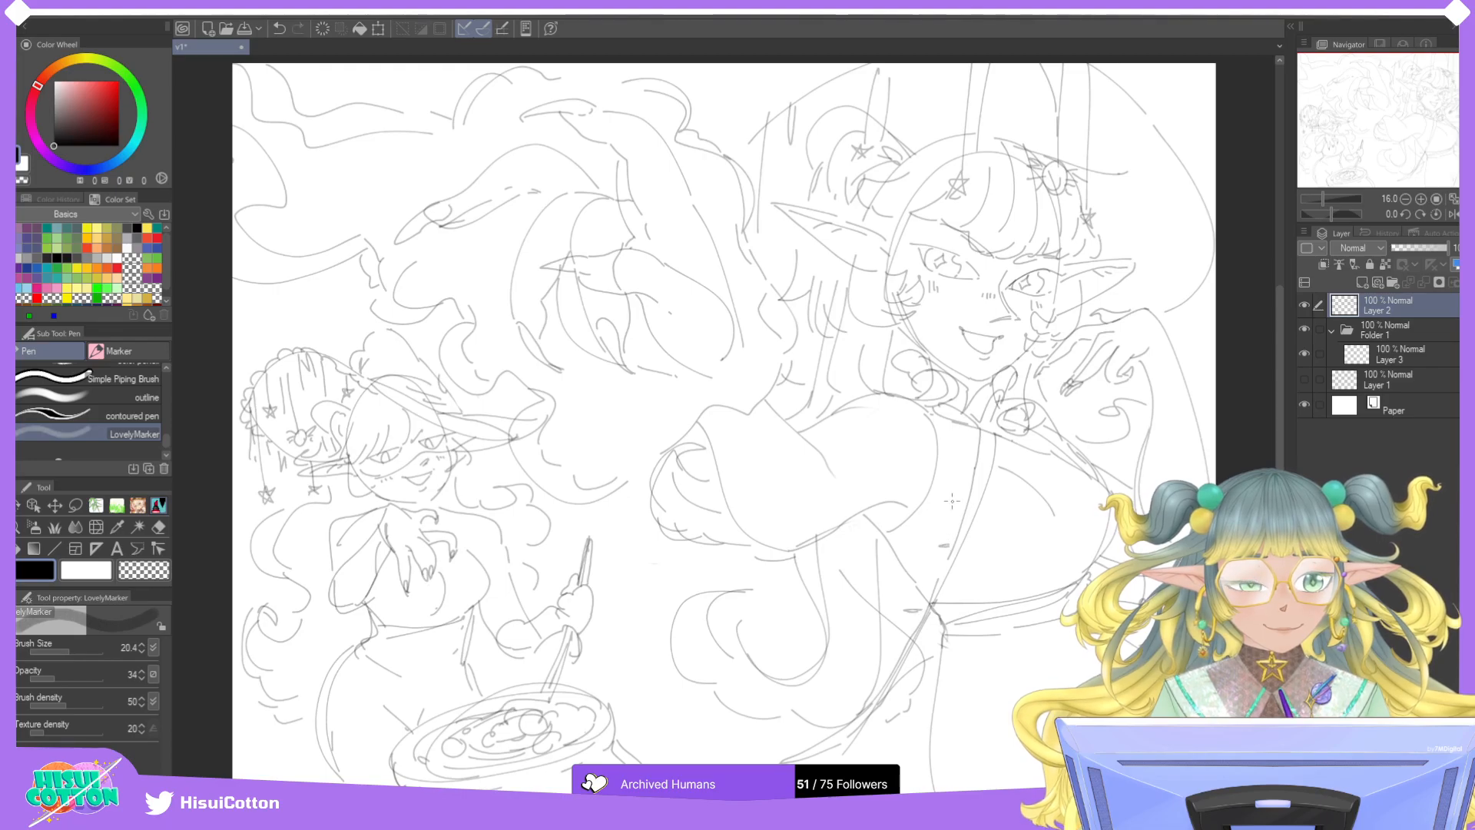
{"action": "mouse_move", "coordinate": [949, 526]}
{"action": "left_mouse_down"}
{"action": "mouse_move", "coordinate": [971, 434]}
{"action": "mouse_move", "coordinate": [998, 403]}
{"action": "mouse_move", "coordinate": [989, 505]}
{"action": "mouse_move", "coordinate": [968, 469]}
{"action": "left_mouse_up"}
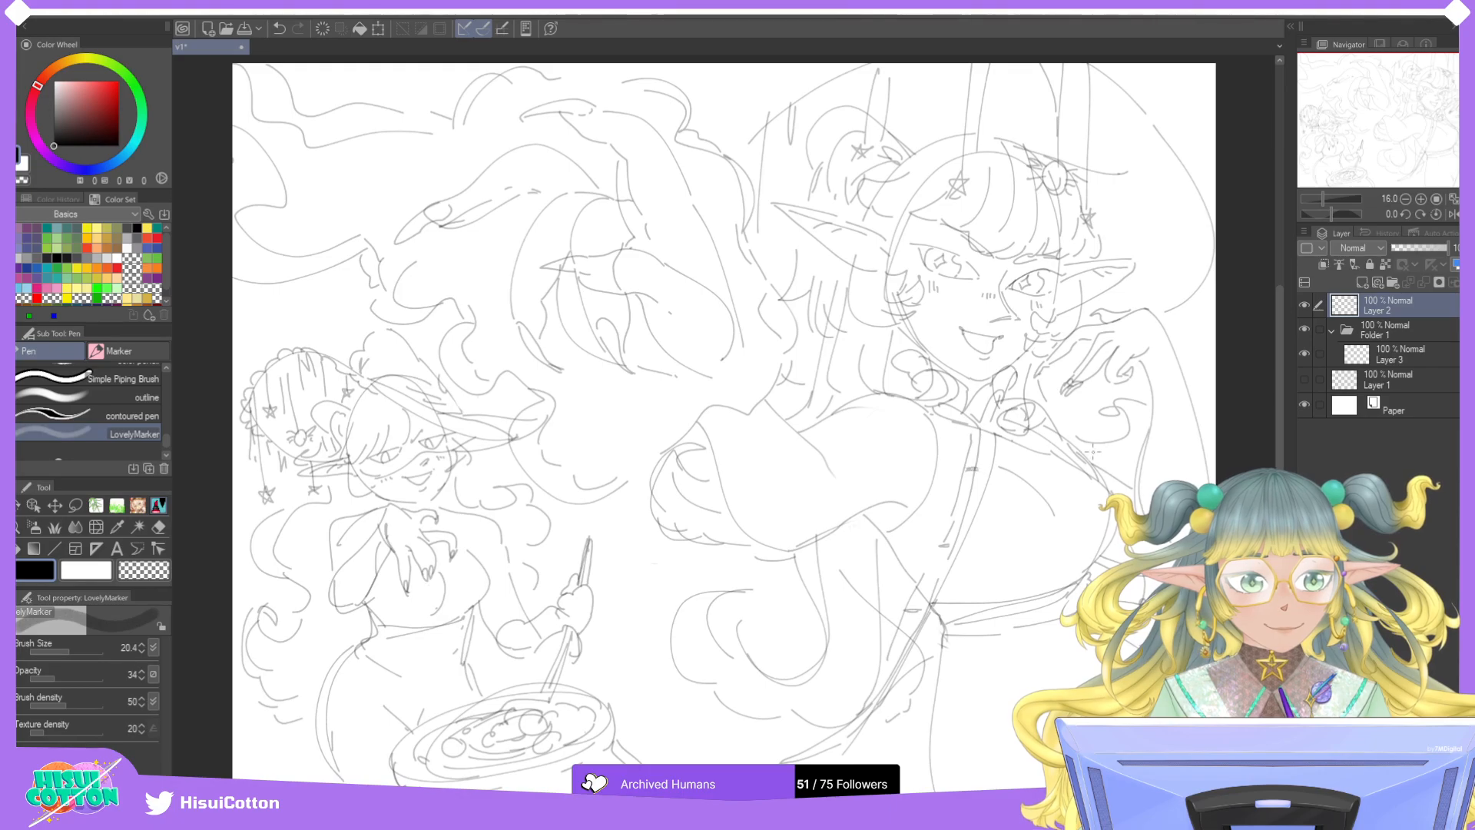
{"action": "key", "text": "ctrl+z"}
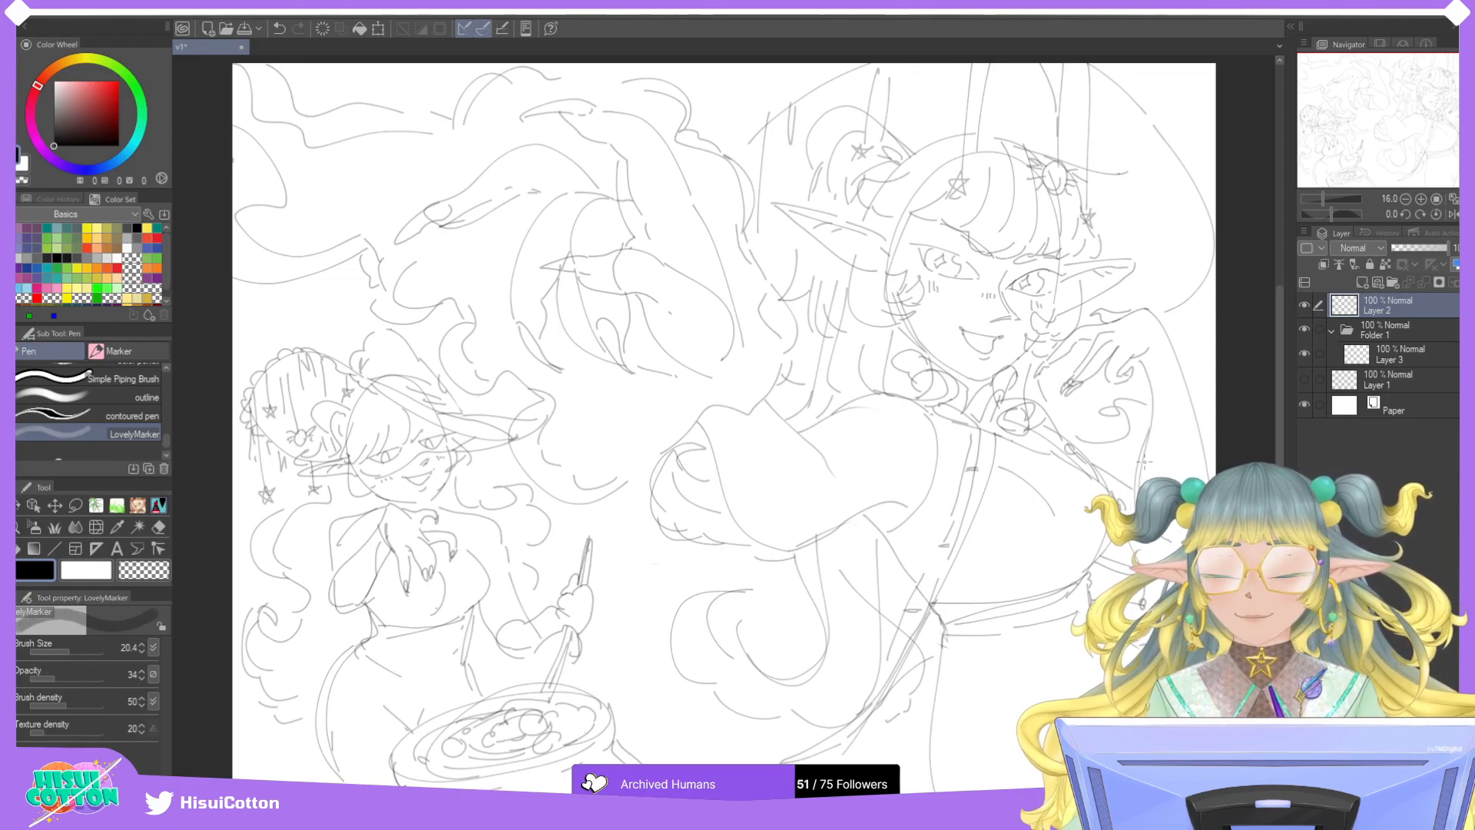
Erase the overlapping lines beside the large elf's waist with the Hard eraser and redraw the garment edge with LovelyMarker.
{"action": "left_click", "coordinate": [158, 526]}
{"action": "mouse_move", "coordinate": [891, 549]}
{"action": "left_mouse_down"}
{"action": "mouse_move", "coordinate": [888, 628]}
{"action": "mouse_move", "coordinate": [920, 581]}
{"action": "mouse_move", "coordinate": [895, 650]}
{"action": "mouse_move", "coordinate": [908, 673]}
{"action": "mouse_move", "coordinate": [929, 648]}
{"action": "mouse_move", "coordinate": [891, 706]}
{"action": "left_mouse_up"}
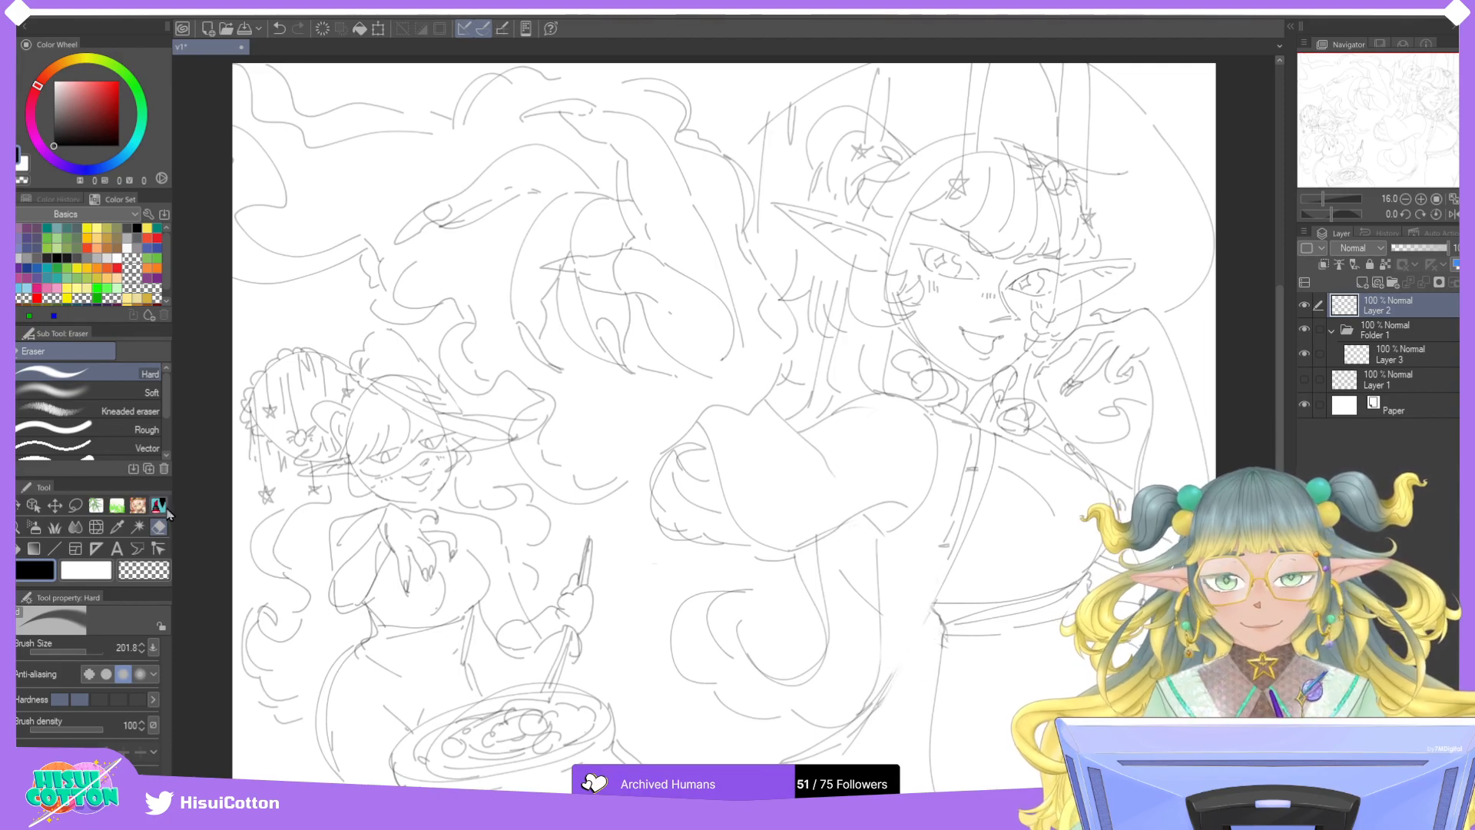
{"action": "key", "text": "p"}
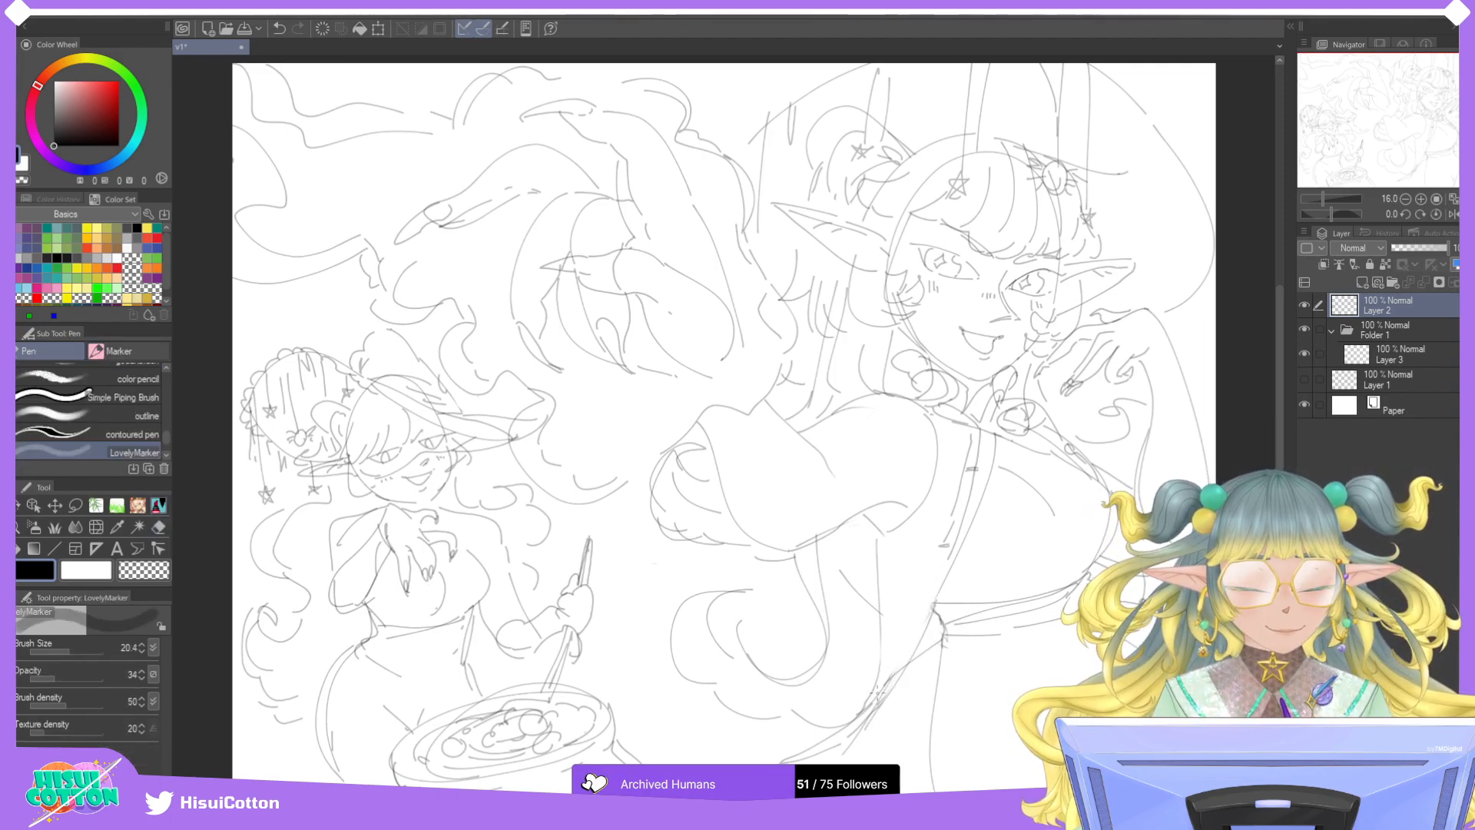
{"action": "left_click_drag", "start_coordinate": [920, 586], "coordinate": [893, 642]}
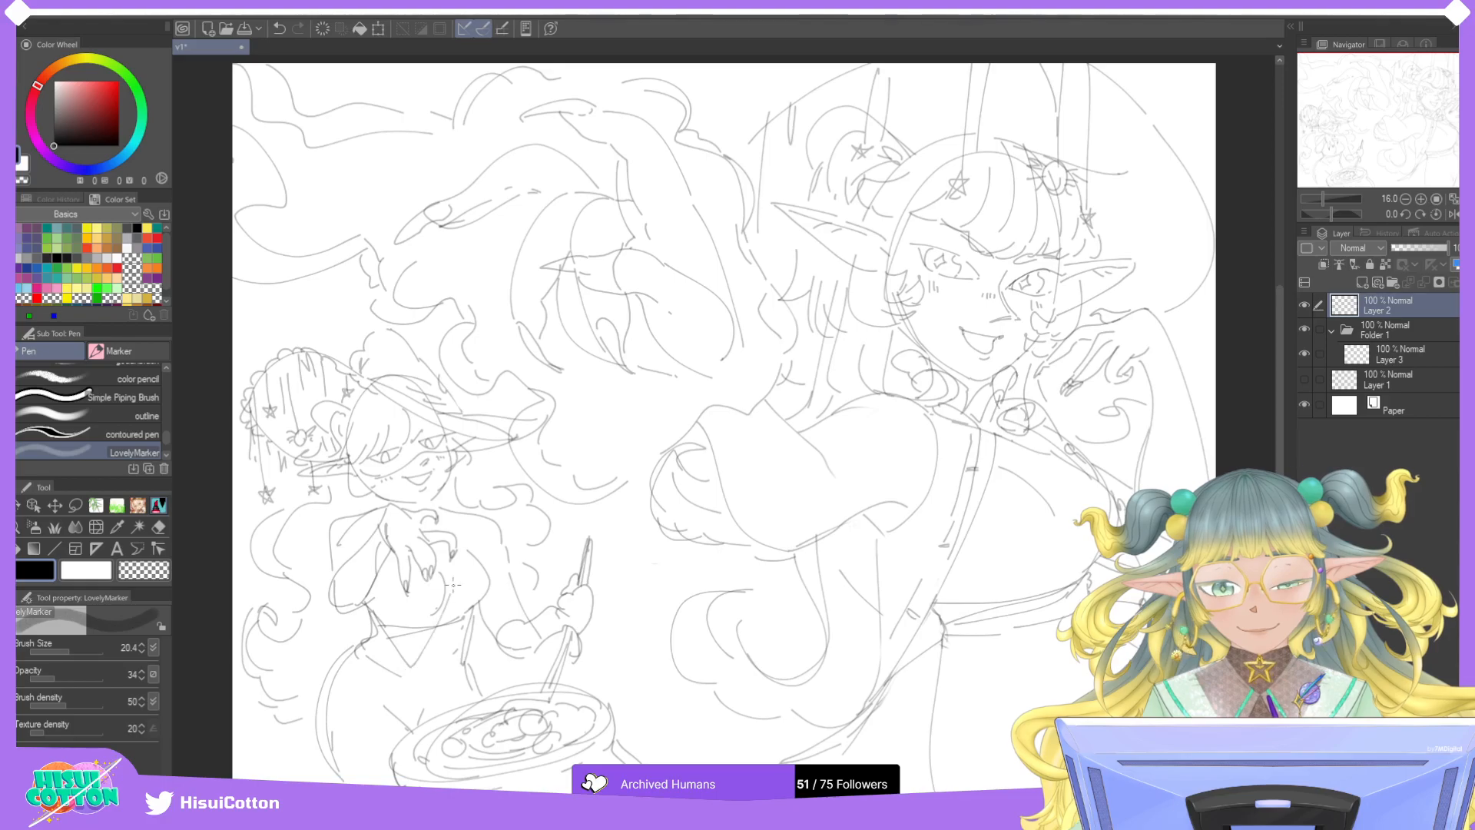
Sketch a pointed V-shaped bodice hem at the small elf's waist and erase the old waistline with the Hard eraser at size 38.1.
{"action": "mouse_move", "coordinate": [437, 578]}
{"action": "left_mouse_down"}
{"action": "mouse_move", "coordinate": [444, 598]}
{"action": "mouse_move", "coordinate": [409, 665]}
{"action": "left_mouse_up"}
{"action": "mouse_move", "coordinate": [382, 615]}
{"action": "left_mouse_down"}
{"action": "mouse_move", "coordinate": [413, 673]}
{"action": "mouse_move", "coordinate": [427, 642]}
{"action": "left_mouse_up"}
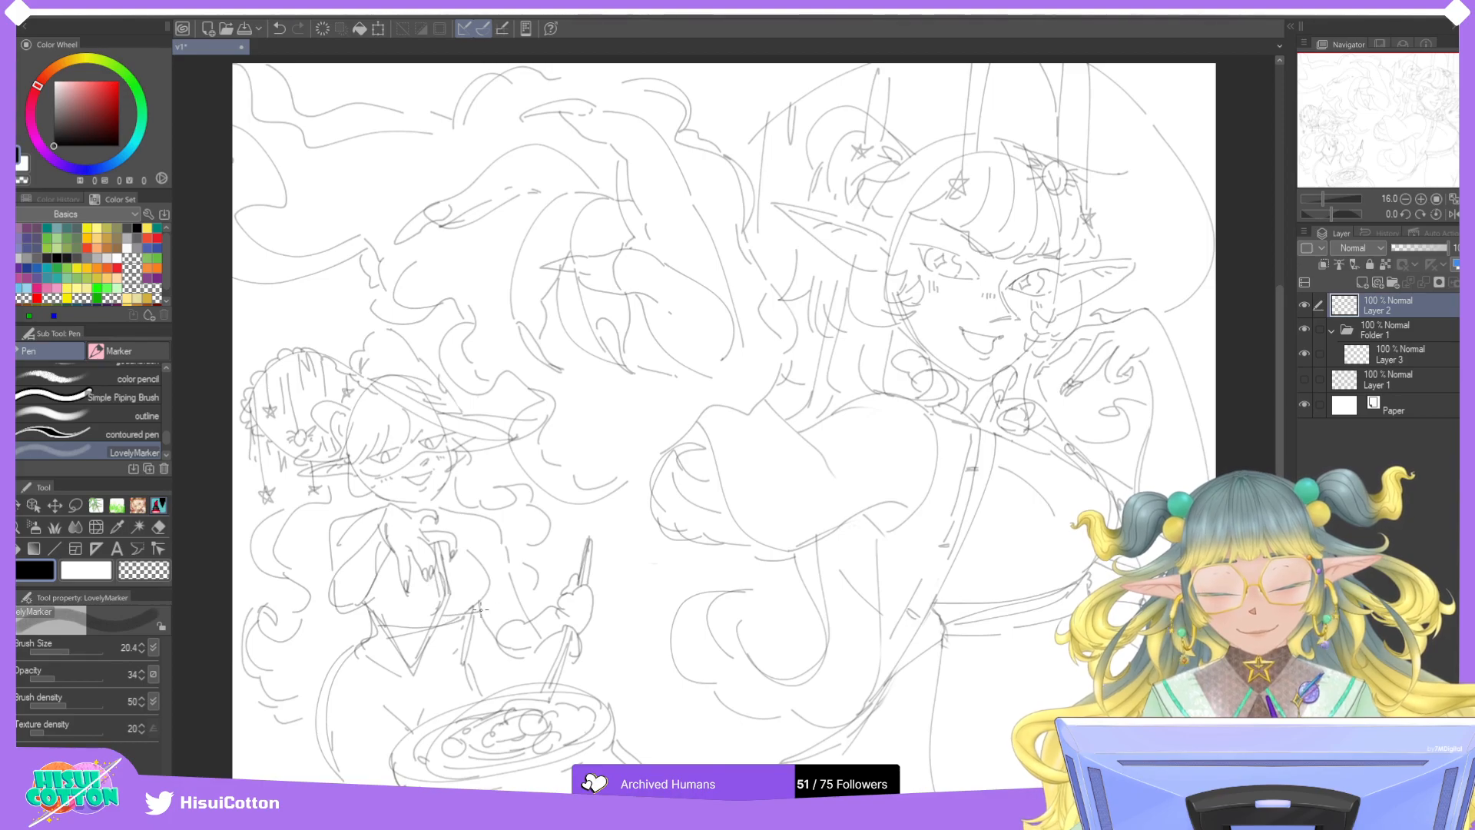
{"action": "left_click", "coordinate": [158, 528]}
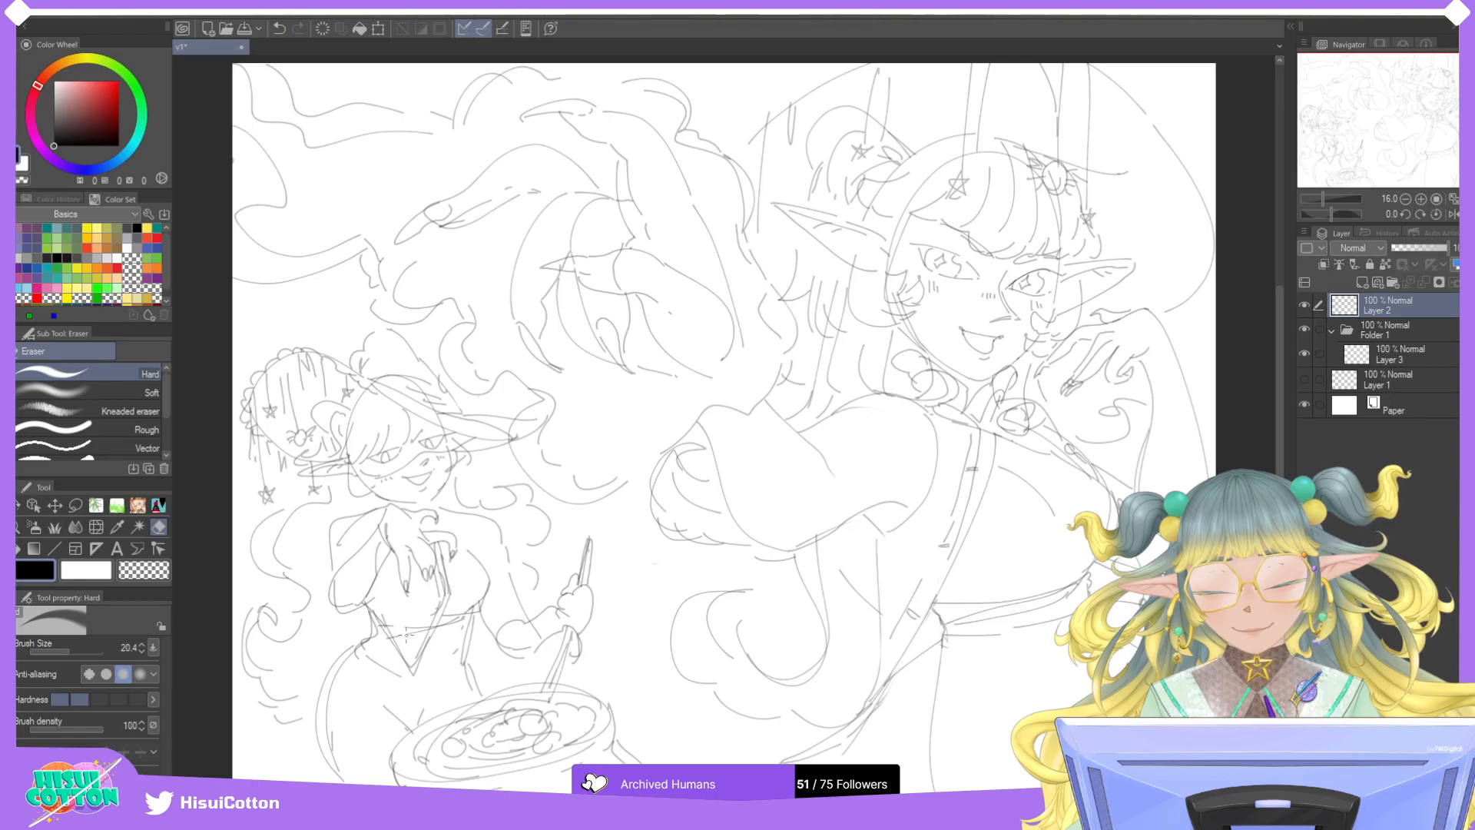
{"action": "left_click", "coordinate": [75, 652]}
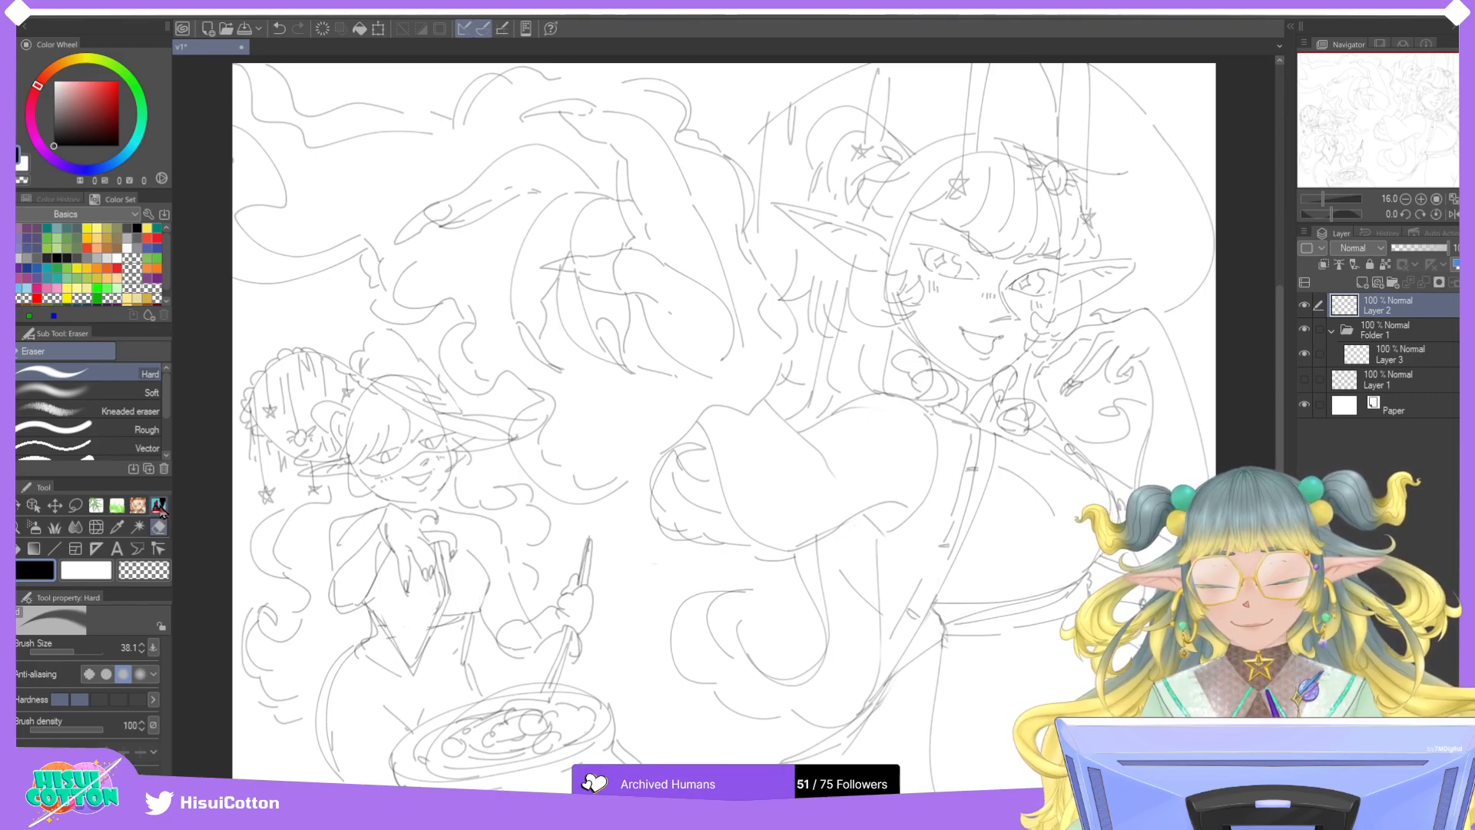
Sketch collar details at the small elf's neck and along the large elf's neckline with the LovelyMarker pen.
{"action": "key", "text": "p"}
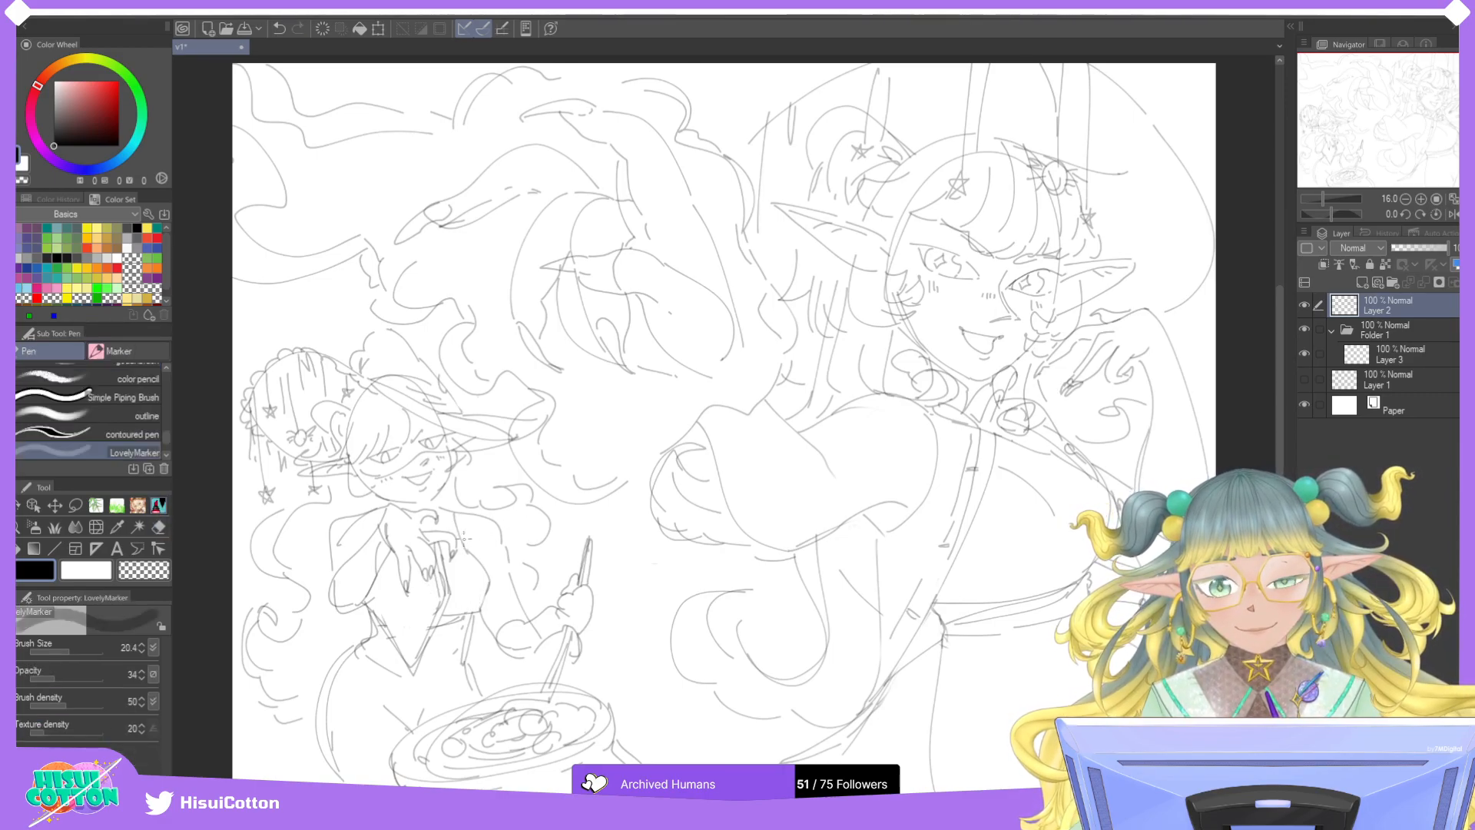
{"action": "left_click_drag", "start_coordinate": [379, 500], "coordinate": [445, 495]}
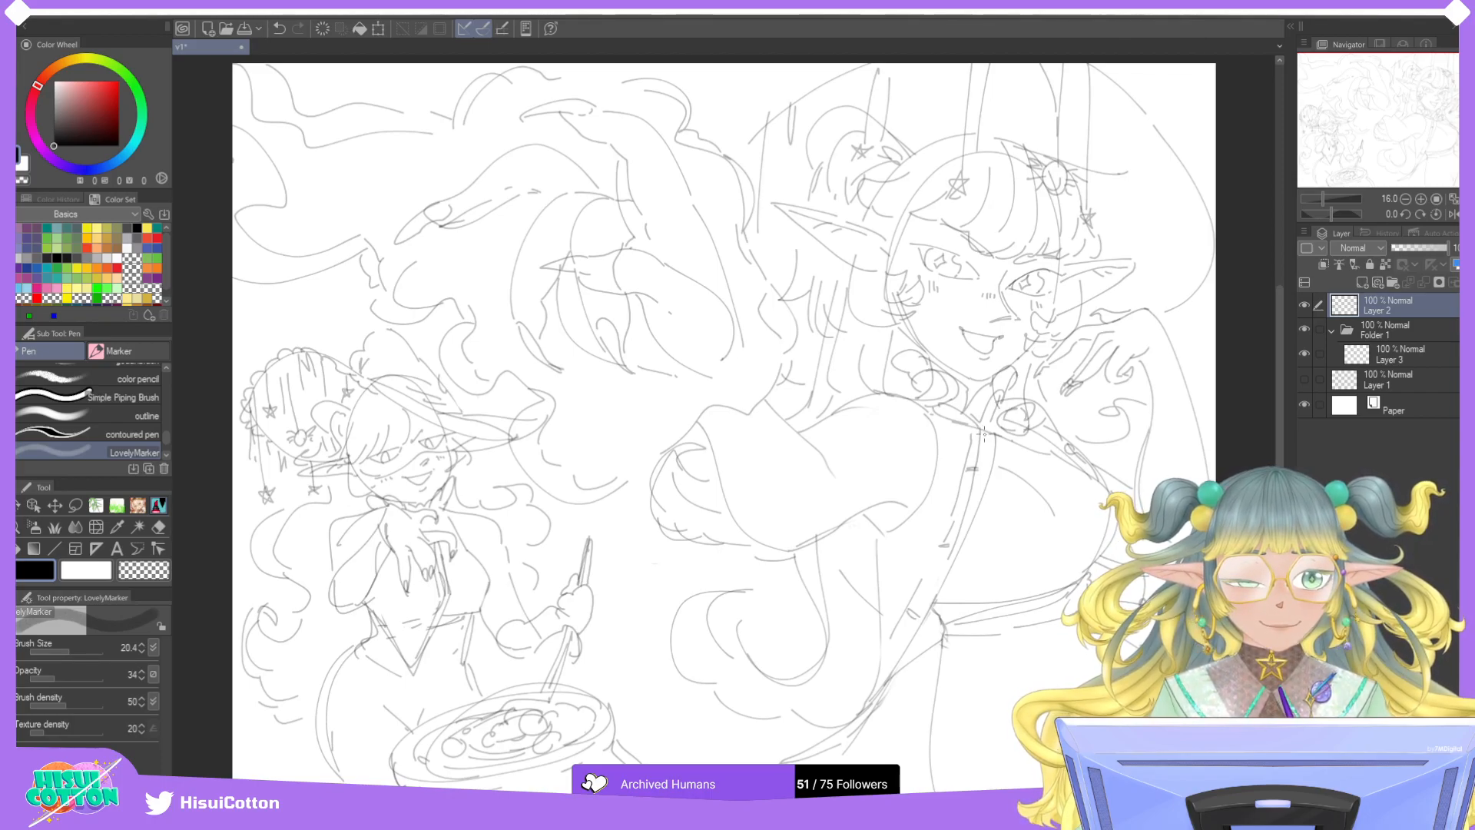
{"action": "left_click_drag", "start_coordinate": [931, 408], "coordinate": [991, 438]}
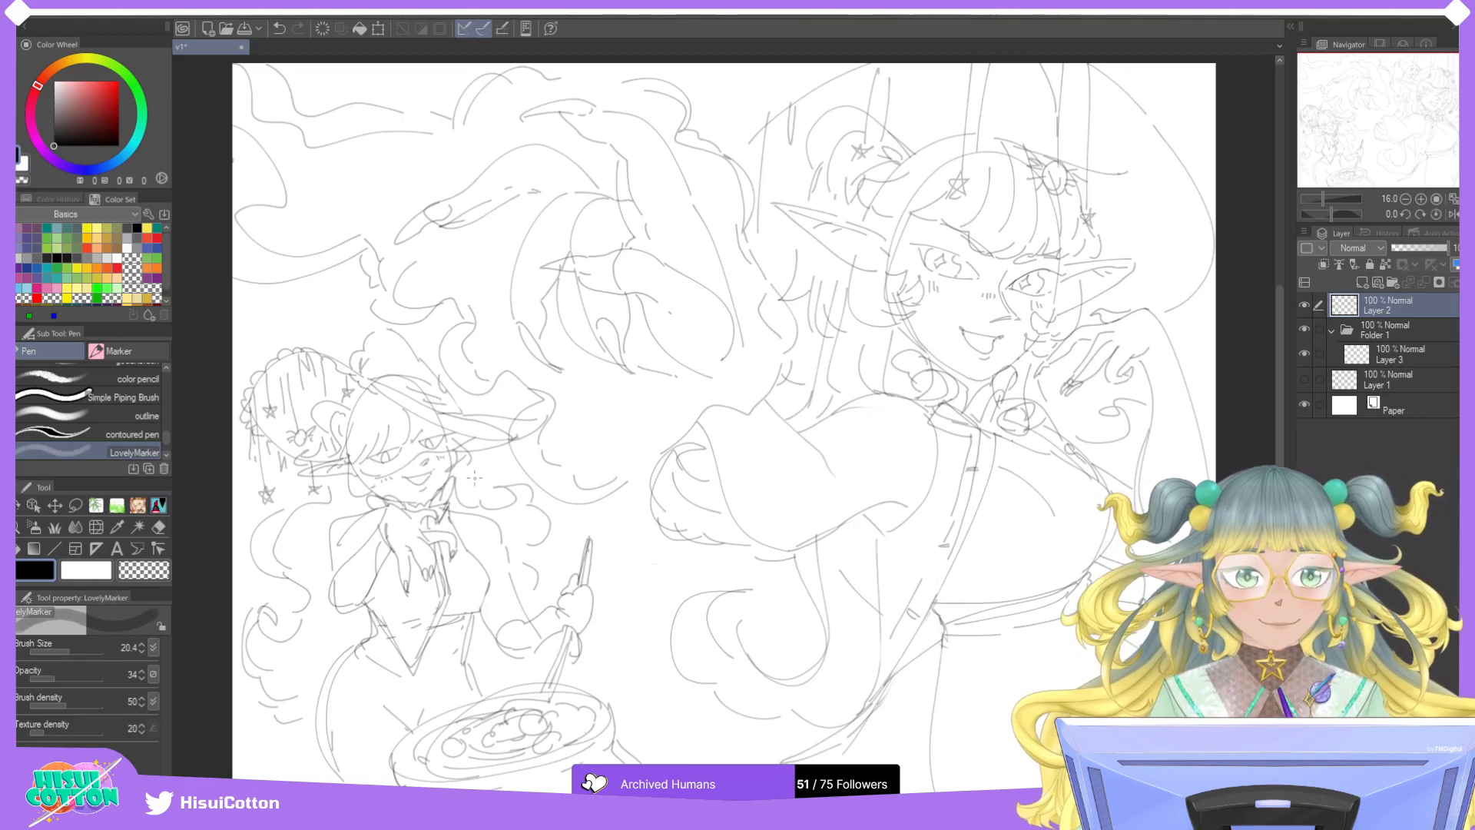
Rename the Folder 1 layer folder as Colors.
{"action": "left_click", "coordinate": [1361, 331]}
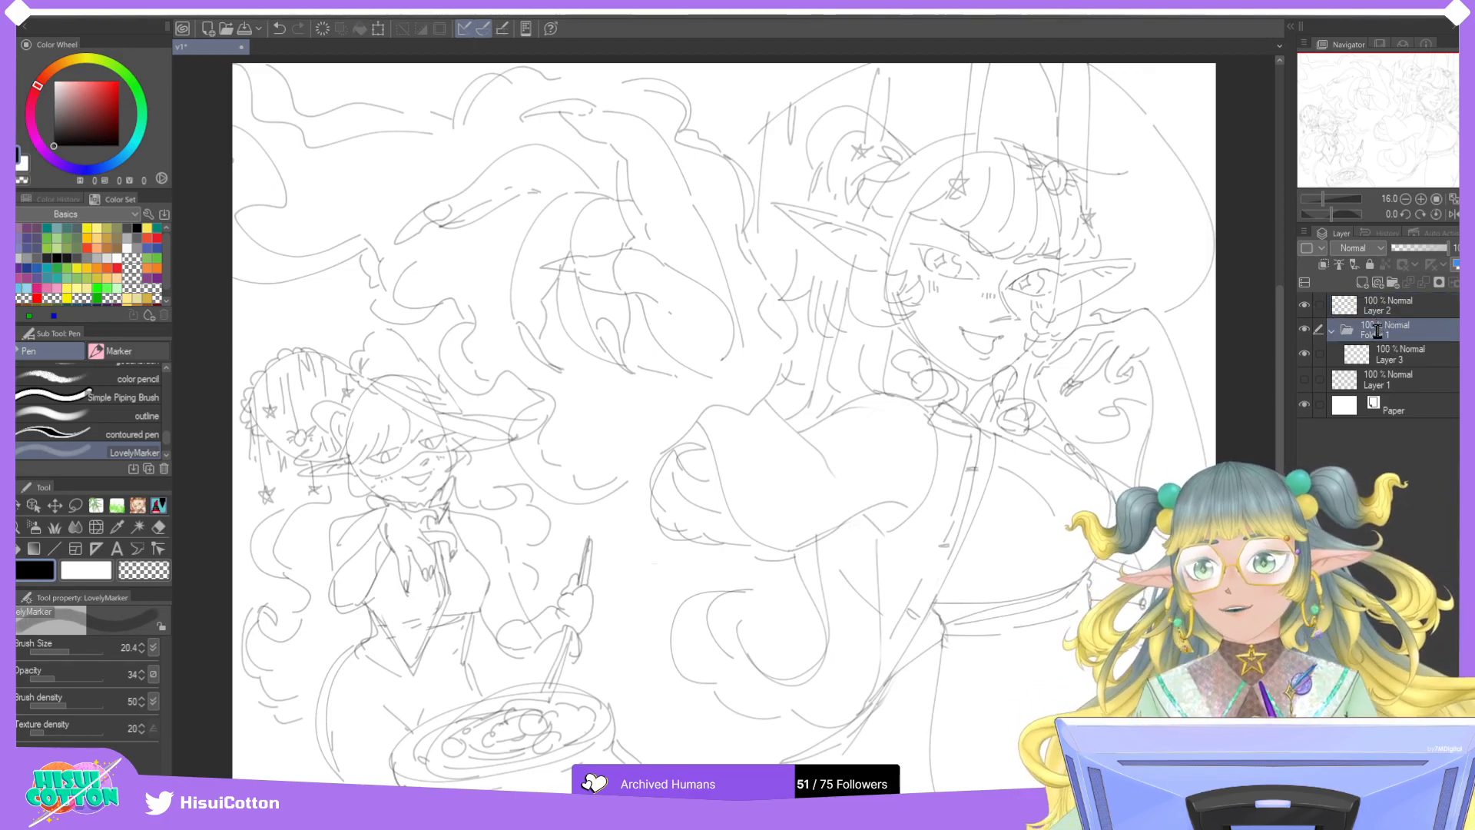
{"action": "double_click", "coordinate": [1376, 331]}
{"action": "type", "text": "Colors"}
{"action": "key", "text": "Return"}
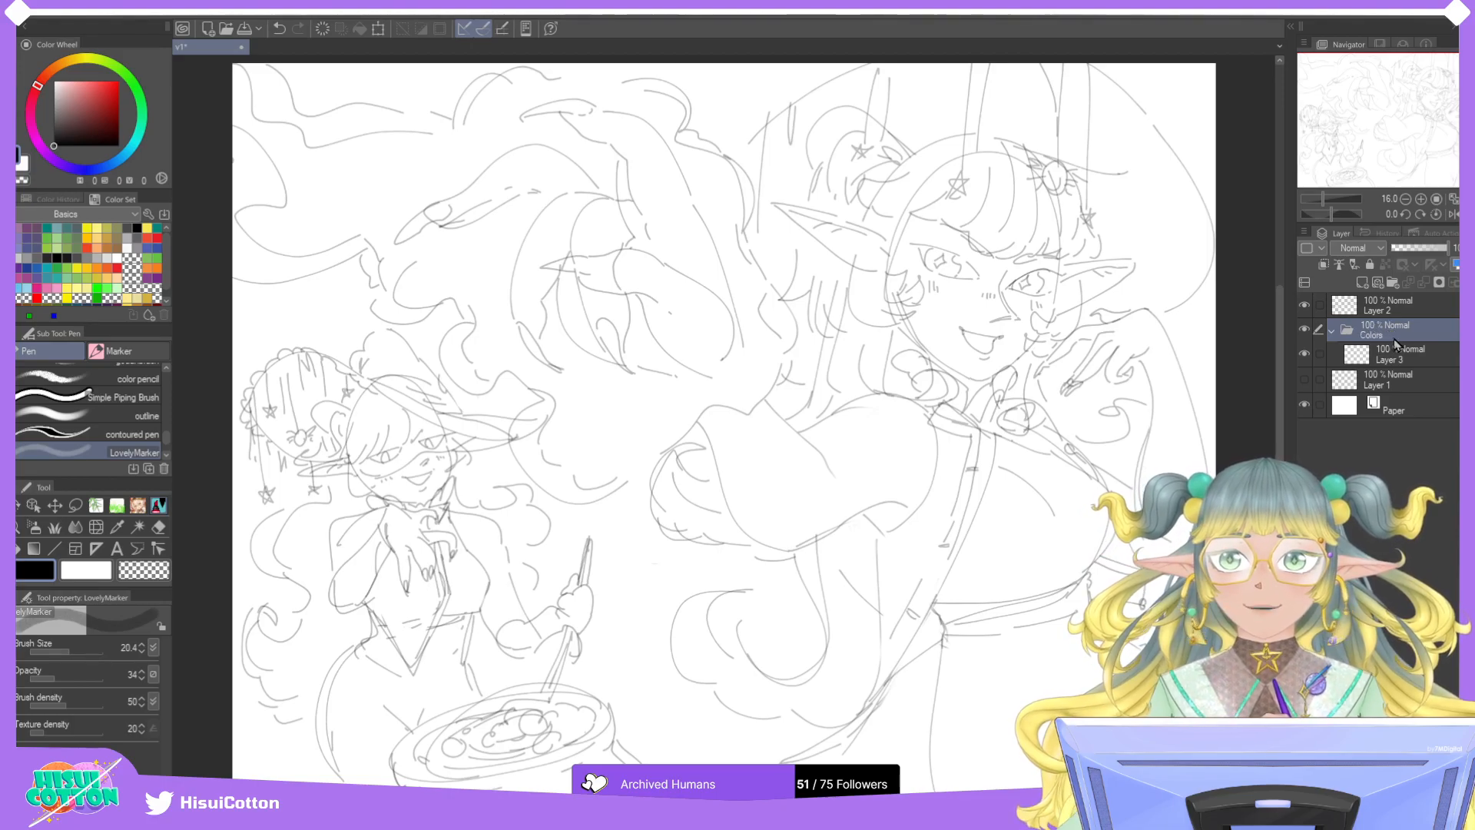
Prepare Layer 3 for painting with the Paint/カモミ塗りブラシ brush and a grey-teal swatch from the HauiBASE color set.
{"action": "left_click", "coordinate": [1402, 358]}
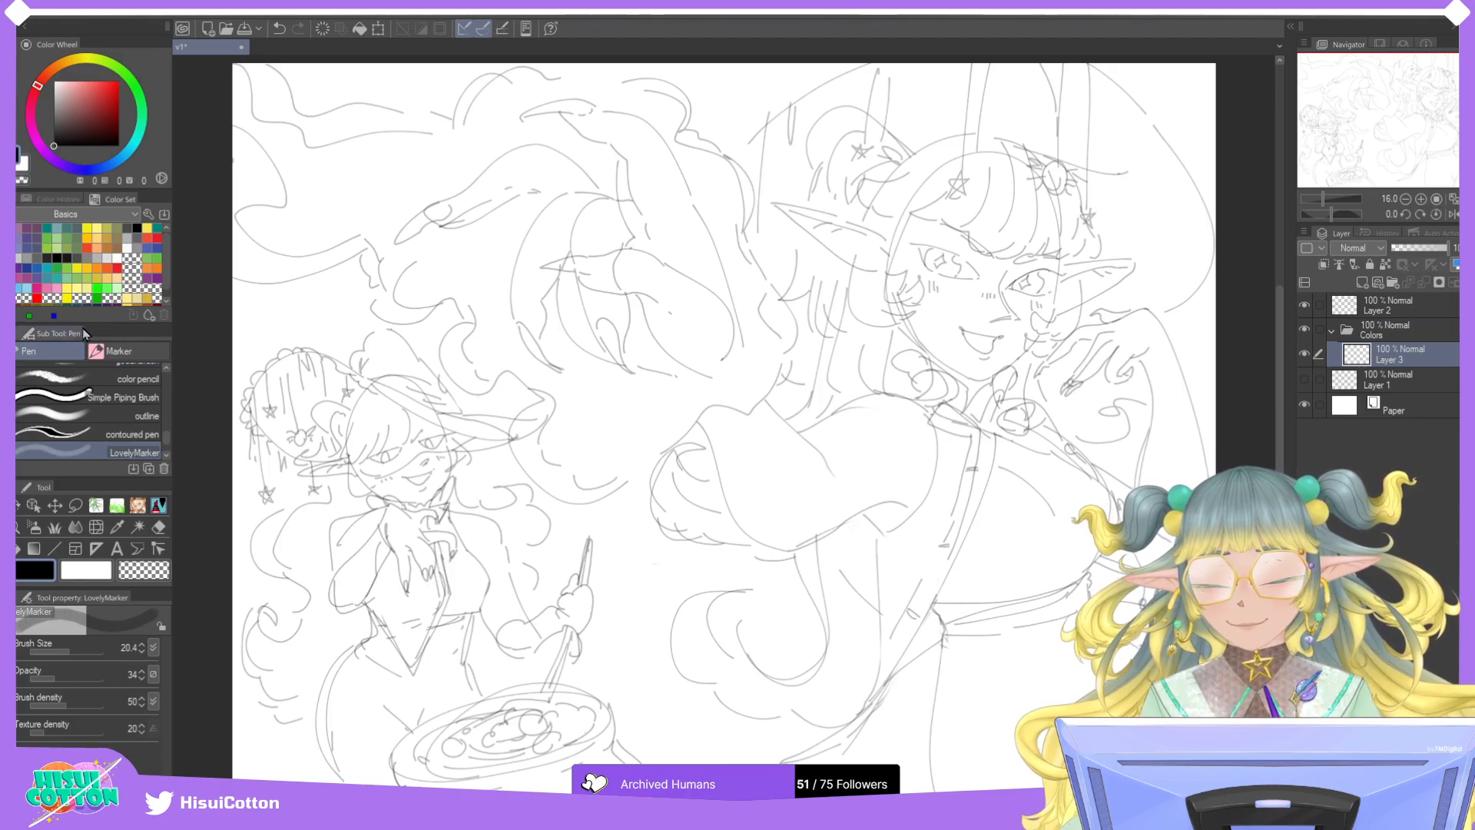
{"action": "left_click", "coordinate": [91, 282]}
{"action": "left_click", "coordinate": [104, 217]}
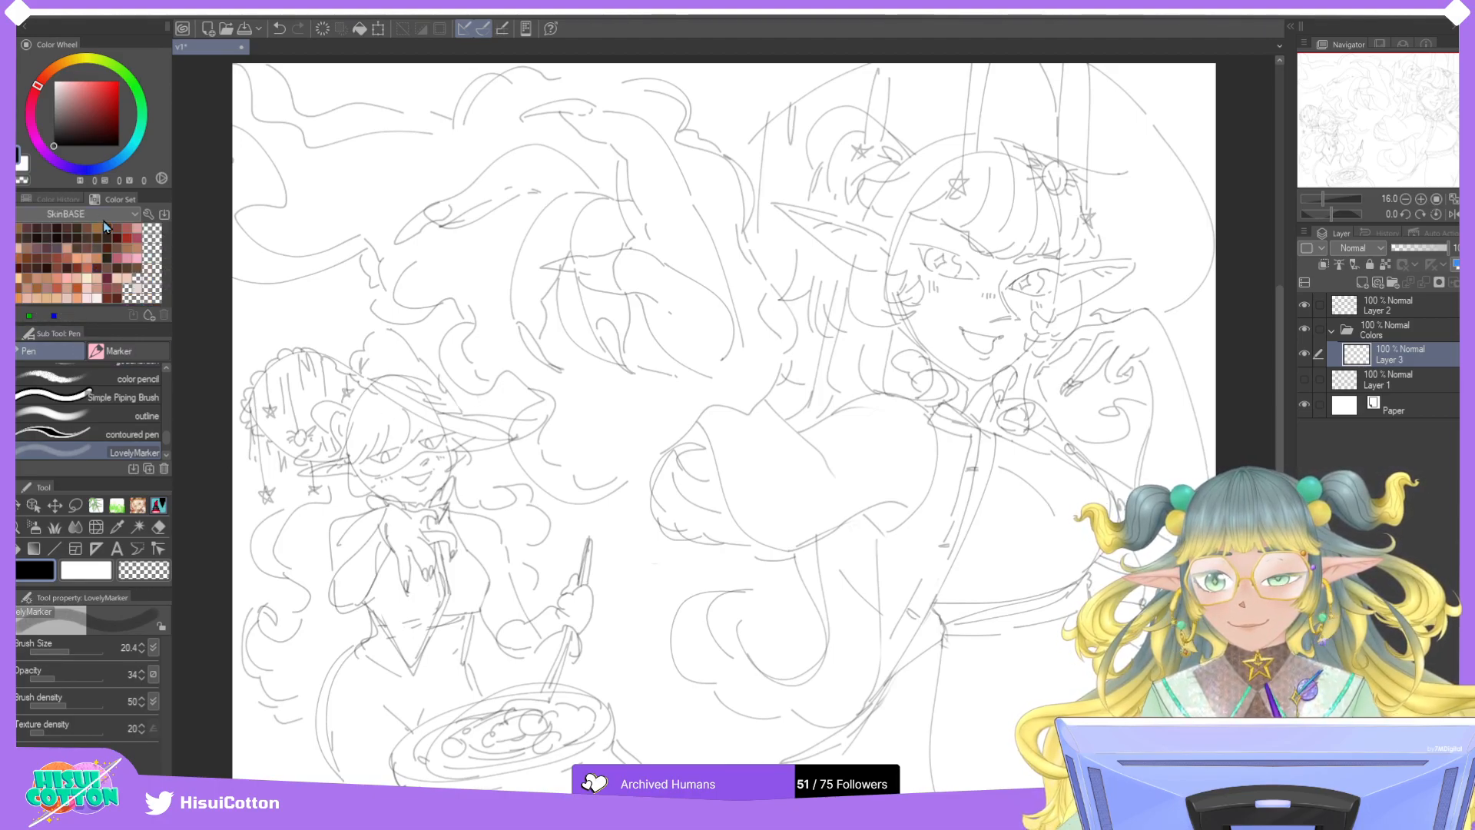
{"action": "left_click", "coordinate": [88, 290]}
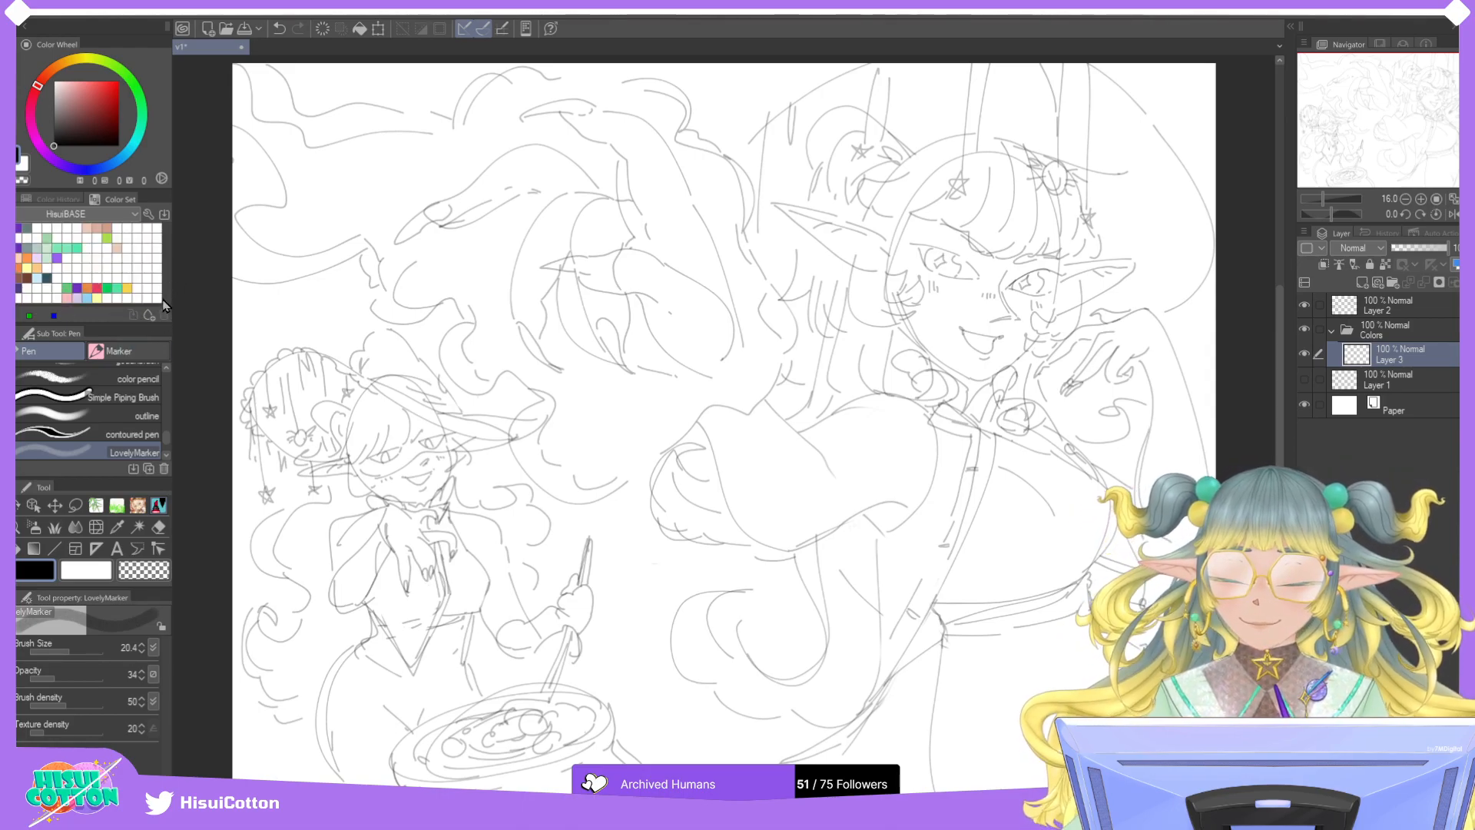
{"action": "left_click", "coordinate": [28, 247]}
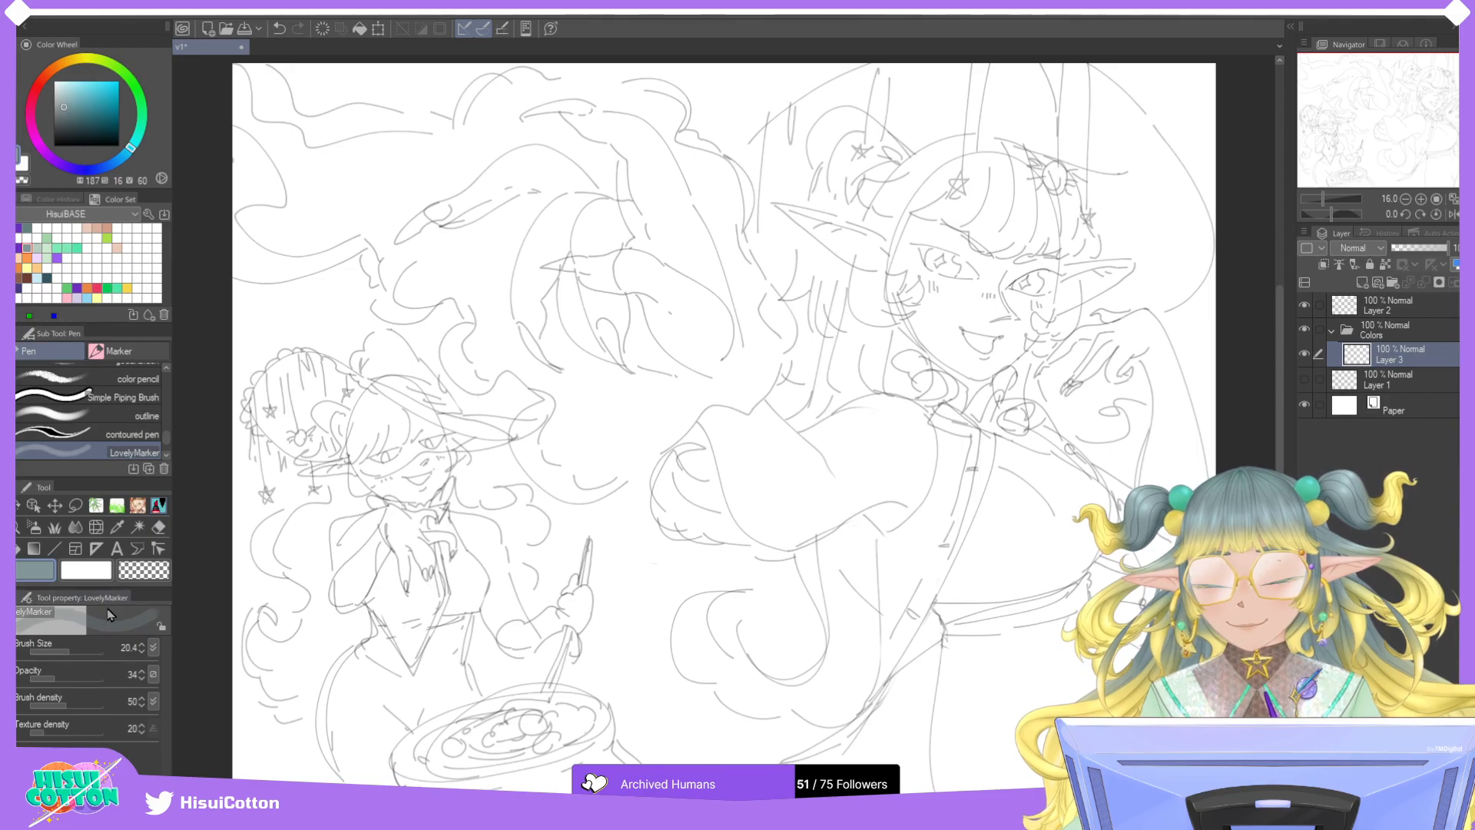
{"action": "left_click", "coordinate": [138, 507]}
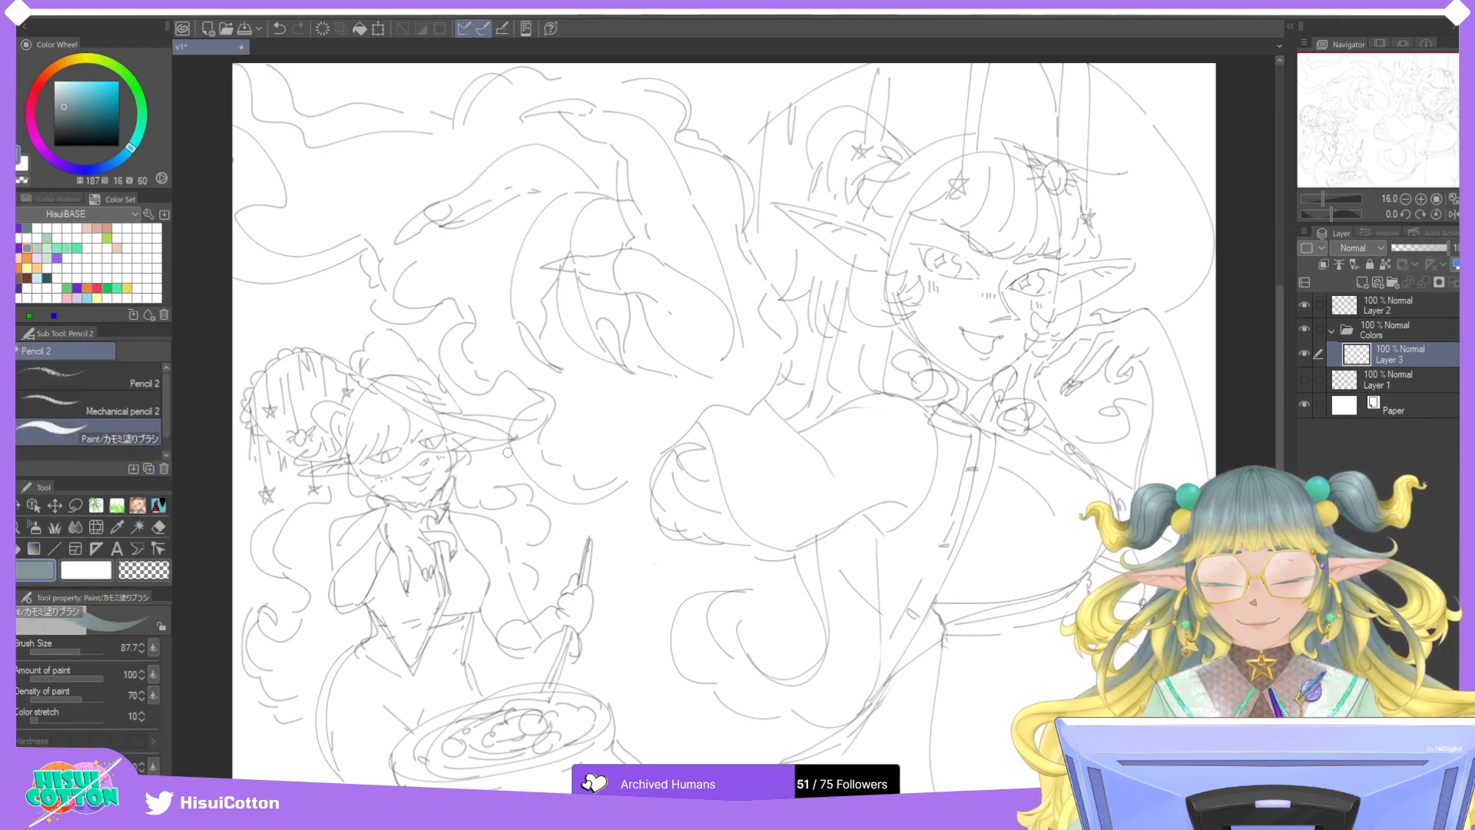
Paint the small elf's bangs, side locks and long wavy hair on both sides of the body in flat grey-teal.
{"action": "mouse_move", "coordinate": [332, 445]}
{"action": "left_mouse_down"}
{"action": "mouse_move", "coordinate": [302, 459]}
{"action": "mouse_move", "coordinate": [324, 450]}
{"action": "mouse_move", "coordinate": [313, 456]}
{"action": "mouse_move", "coordinate": [330, 424]}
{"action": "mouse_move", "coordinate": [347, 433]}
{"action": "mouse_move", "coordinate": [308, 466]}
{"action": "mouse_move", "coordinate": [335, 429]}
{"action": "mouse_move", "coordinate": [332, 452]}
{"action": "mouse_move", "coordinate": [353, 440]}
{"action": "mouse_move", "coordinate": [360, 456]}
{"action": "mouse_move", "coordinate": [377, 405]}
{"action": "mouse_move", "coordinate": [365, 437]}
{"action": "mouse_move", "coordinate": [407, 429]}
{"action": "mouse_move", "coordinate": [361, 437]}
{"action": "mouse_move", "coordinate": [420, 419]}
{"action": "mouse_move", "coordinate": [350, 481]}
{"action": "mouse_move", "coordinate": [362, 487]}
{"action": "mouse_move", "coordinate": [355, 456]}
{"action": "mouse_move", "coordinate": [355, 498]}
{"action": "left_mouse_up"}
{"action": "mouse_move", "coordinate": [459, 468]}
{"action": "left_mouse_down"}
{"action": "mouse_move", "coordinate": [447, 432]}
{"action": "mouse_move", "coordinate": [466, 459]}
{"action": "left_mouse_up"}
{"action": "mouse_move", "coordinate": [332, 440]}
{"action": "left_mouse_down"}
{"action": "mouse_move", "coordinate": [322, 509]}
{"action": "mouse_move", "coordinate": [269, 530]}
{"action": "mouse_move", "coordinate": [302, 571]}
{"action": "mouse_move", "coordinate": [260, 527]}
{"action": "mouse_move", "coordinate": [288, 571]}
{"action": "mouse_move", "coordinate": [290, 514]}
{"action": "mouse_move", "coordinate": [272, 539]}
{"action": "mouse_move", "coordinate": [300, 517]}
{"action": "mouse_move", "coordinate": [273, 533]}
{"action": "mouse_move", "coordinate": [282, 544]}
{"action": "mouse_move", "coordinate": [314, 526]}
{"action": "mouse_move", "coordinate": [269, 548]}
{"action": "mouse_move", "coordinate": [317, 581]}
{"action": "mouse_move", "coordinate": [320, 527]}
{"action": "mouse_move", "coordinate": [288, 568]}
{"action": "mouse_move", "coordinate": [317, 585]}
{"action": "mouse_move", "coordinate": [337, 484]}
{"action": "mouse_move", "coordinate": [371, 507]}
{"action": "left_mouse_up"}
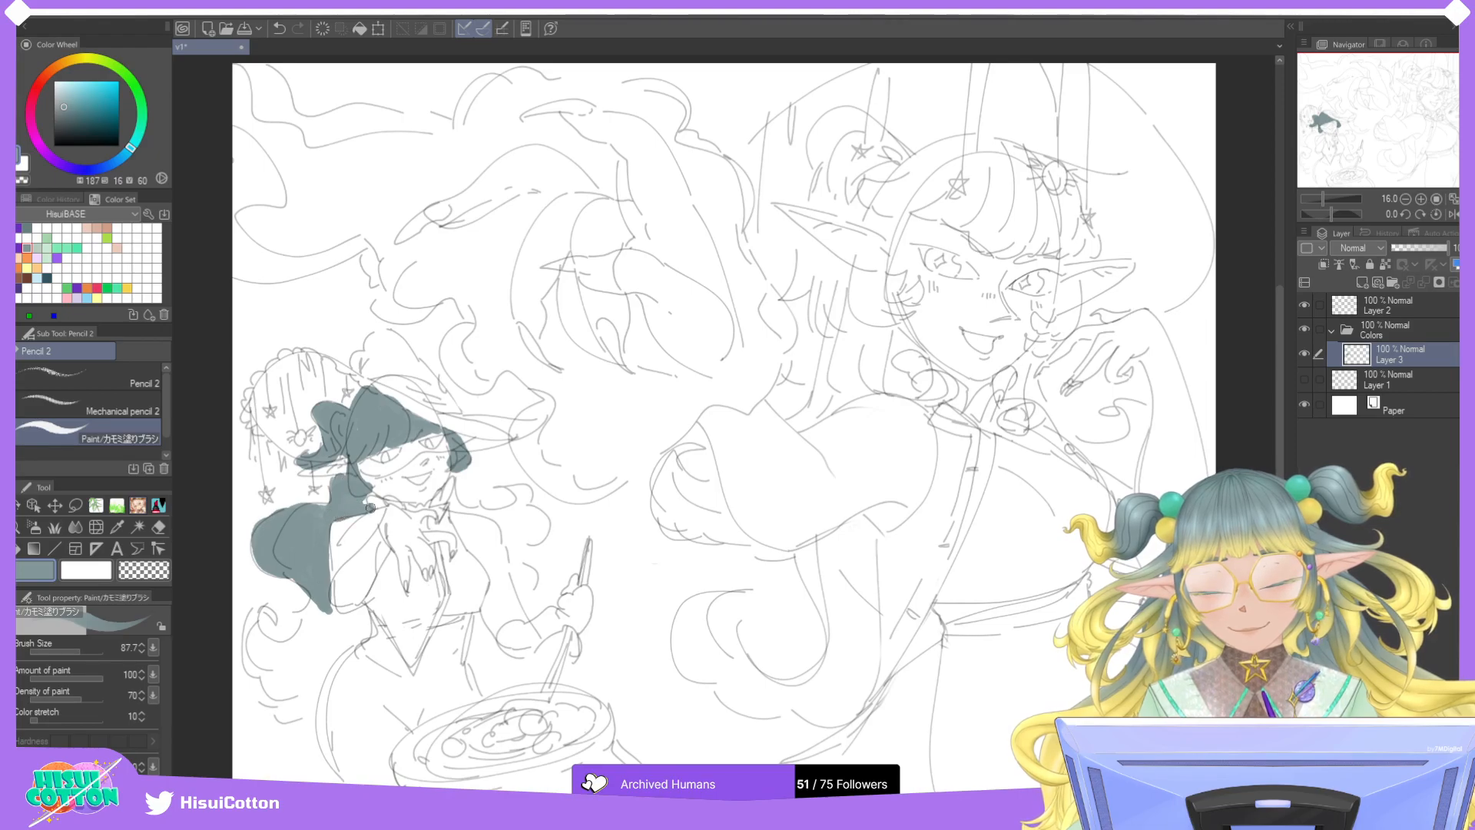
{"action": "mouse_move", "coordinate": [468, 493]}
{"action": "left_mouse_down"}
{"action": "mouse_move", "coordinate": [510, 512]}
{"action": "mouse_move", "coordinate": [493, 512]}
{"action": "mouse_move", "coordinate": [524, 497]}
{"action": "mouse_move", "coordinate": [514, 485]}
{"action": "mouse_move", "coordinate": [496, 515]}
{"action": "mouse_move", "coordinate": [512, 541]}
{"action": "mouse_move", "coordinate": [510, 515]}
{"action": "mouse_move", "coordinate": [541, 523]}
{"action": "mouse_move", "coordinate": [520, 584]}
{"action": "mouse_move", "coordinate": [508, 536]}
{"action": "mouse_move", "coordinate": [526, 591]}
{"action": "mouse_move", "coordinate": [520, 551]}
{"action": "mouse_move", "coordinate": [543, 531]}
{"action": "left_mouse_up"}
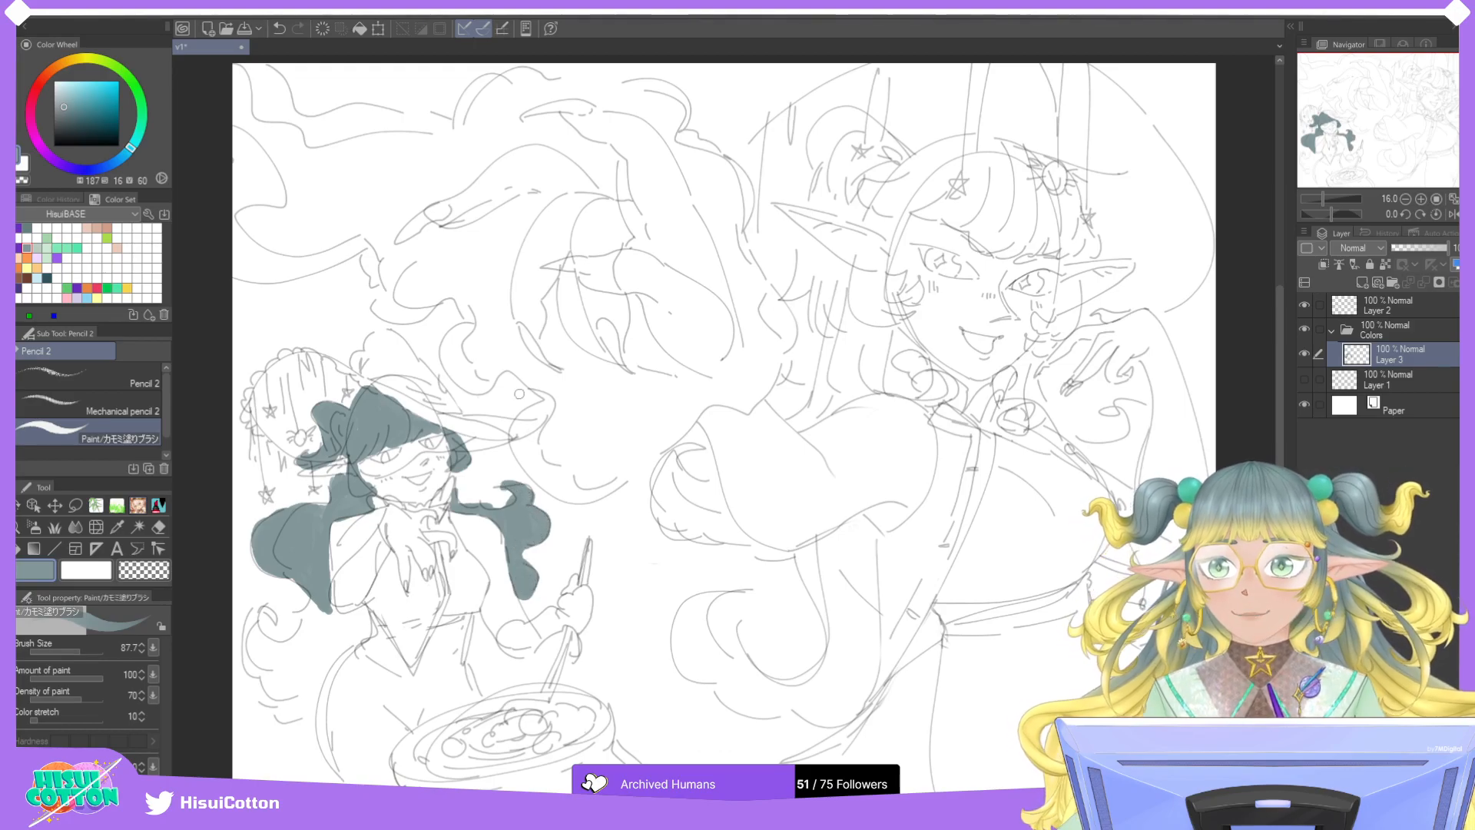
{"action": "mouse_move", "coordinate": [321, 613]}
{"action": "left_mouse_down"}
{"action": "mouse_move", "coordinate": [295, 648]}
{"action": "mouse_move", "coordinate": [261, 604]}
{"action": "mouse_move", "coordinate": [278, 611]}
{"action": "mouse_move", "coordinate": [253, 619]}
{"action": "mouse_move", "coordinate": [253, 669]}
{"action": "mouse_move", "coordinate": [248, 632]}
{"action": "mouse_move", "coordinate": [264, 675]}
{"action": "mouse_move", "coordinate": [251, 621]}
{"action": "mouse_move", "coordinate": [262, 669]}
{"action": "mouse_move", "coordinate": [241, 664]}
{"action": "mouse_move", "coordinate": [301, 660]}
{"action": "mouse_move", "coordinate": [311, 644]}
{"action": "mouse_move", "coordinate": [275, 645]}
{"action": "mouse_move", "coordinate": [311, 667]}
{"action": "mouse_move", "coordinate": [308, 646]}
{"action": "mouse_move", "coordinate": [267, 683]}
{"action": "mouse_move", "coordinate": [279, 672]}
{"action": "mouse_move", "coordinate": [289, 706]}
{"action": "mouse_move", "coordinate": [309, 705]}
{"action": "mouse_move", "coordinate": [292, 720]}
{"action": "mouse_move", "coordinate": [362, 632]}
{"action": "mouse_move", "coordinate": [341, 639]}
{"action": "mouse_move", "coordinate": [363, 616]}
{"action": "left_mouse_up"}
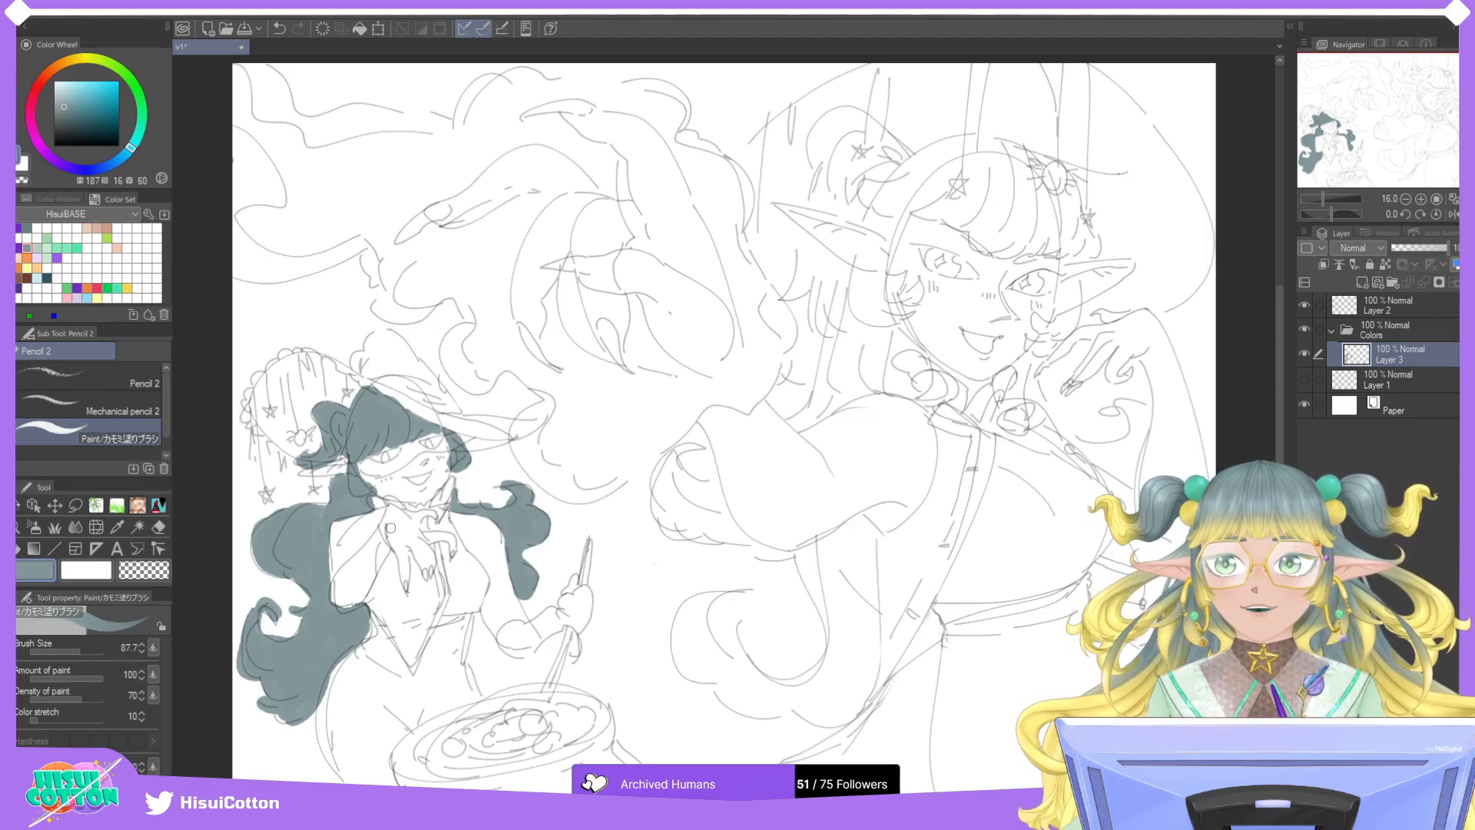
Paint the large elf's bun, bangs, face-framing locks and the hair behind the ear in flat grey-teal.
{"action": "mouse_move", "coordinate": [883, 222]}
{"action": "left_mouse_down"}
{"action": "mouse_move", "coordinate": [812, 198]}
{"action": "mouse_move", "coordinate": [884, 224]}
{"action": "mouse_move", "coordinate": [813, 193]}
{"action": "mouse_move", "coordinate": [856, 111]}
{"action": "mouse_move", "coordinate": [820, 165]}
{"action": "mouse_move", "coordinate": [839, 127]}
{"action": "mouse_move", "coordinate": [823, 125]}
{"action": "mouse_move", "coordinate": [819, 166]}
{"action": "mouse_move", "coordinate": [827, 123]}
{"action": "mouse_move", "coordinate": [805, 162]}
{"action": "mouse_move", "coordinate": [833, 116]}
{"action": "mouse_move", "coordinate": [855, 192]}
{"action": "left_mouse_up"}
{"action": "mouse_move", "coordinate": [862, 124]}
{"action": "left_mouse_down"}
{"action": "mouse_move", "coordinate": [827, 183]}
{"action": "mouse_move", "coordinate": [870, 136]}
{"action": "mouse_move", "coordinate": [912, 171]}
{"action": "mouse_move", "coordinate": [862, 118]}
{"action": "mouse_move", "coordinate": [888, 178]}
{"action": "mouse_move", "coordinate": [870, 175]}
{"action": "mouse_move", "coordinate": [866, 202]}
{"action": "mouse_move", "coordinate": [900, 179]}
{"action": "mouse_move", "coordinate": [869, 203]}
{"action": "mouse_move", "coordinate": [891, 220]}
{"action": "mouse_move", "coordinate": [872, 284]}
{"action": "left_mouse_up"}
{"action": "mouse_move", "coordinate": [875, 230]}
{"action": "left_mouse_down"}
{"action": "mouse_move", "coordinate": [874, 321]}
{"action": "mouse_move", "coordinate": [878, 255]}
{"action": "mouse_move", "coordinate": [904, 208]}
{"action": "mouse_move", "coordinate": [889, 314]}
{"action": "mouse_move", "coordinate": [885, 281]}
{"action": "mouse_move", "coordinate": [864, 312]}
{"action": "mouse_move", "coordinate": [914, 293]}
{"action": "mouse_move", "coordinate": [891, 326]}
{"action": "left_mouse_up"}
{"action": "left_click_drag", "start_coordinate": [883, 319], "coordinate": [908, 316]}
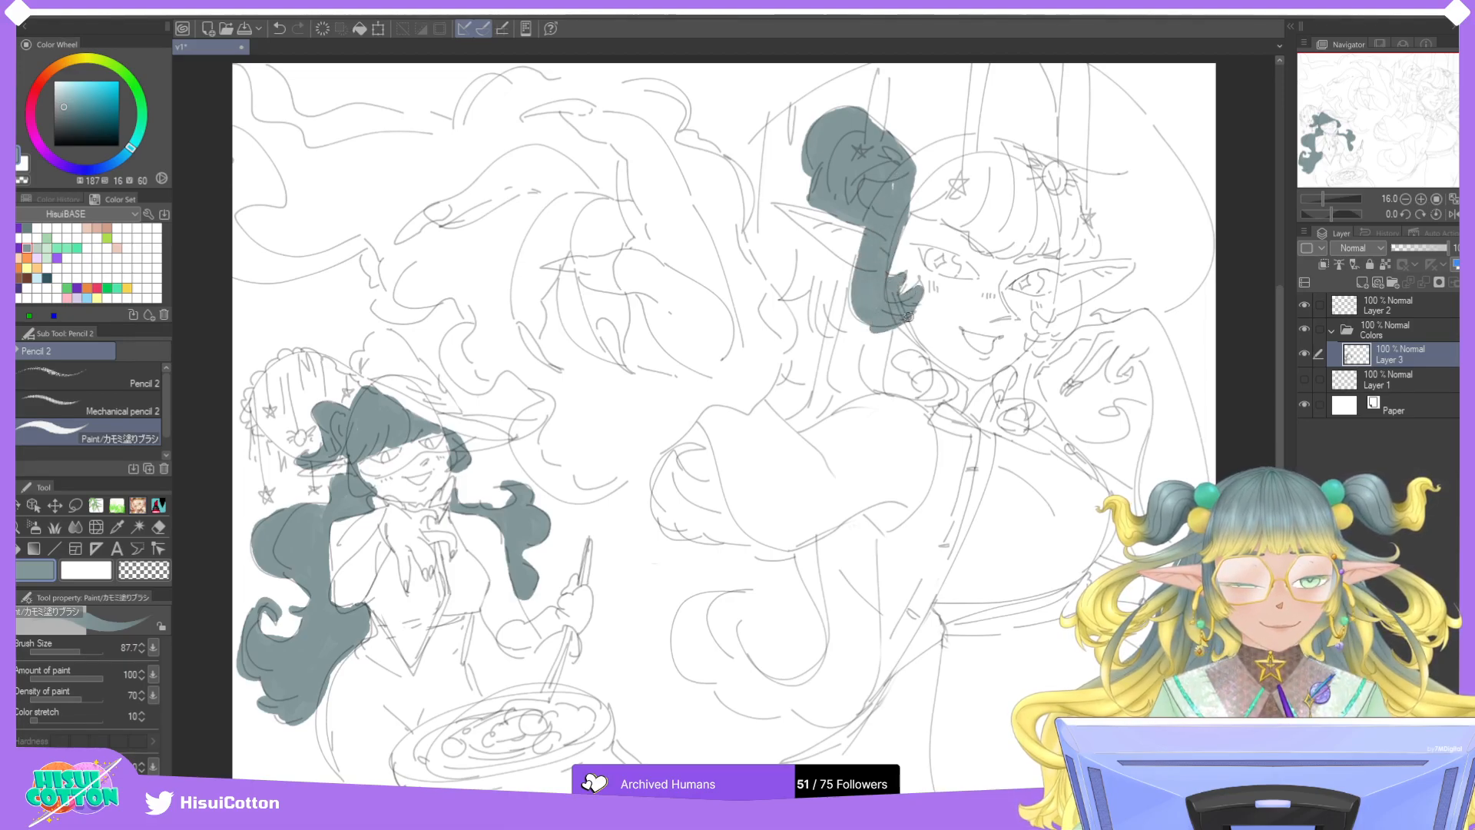
{"action": "mouse_move", "coordinate": [905, 204]}
{"action": "left_mouse_down"}
{"action": "mouse_move", "coordinate": [950, 152]}
{"action": "mouse_move", "coordinate": [998, 185]}
{"action": "left_mouse_up"}
{"action": "mouse_move", "coordinate": [998, 192]}
{"action": "left_mouse_down"}
{"action": "mouse_move", "coordinate": [958, 212]}
{"action": "mouse_move", "coordinate": [987, 146]}
{"action": "mouse_move", "coordinate": [925, 158]}
{"action": "mouse_move", "coordinate": [983, 142]}
{"action": "mouse_move", "coordinate": [1014, 157]}
{"action": "mouse_move", "coordinate": [1029, 219]}
{"action": "mouse_move", "coordinate": [972, 222]}
{"action": "mouse_move", "coordinate": [956, 204]}
{"action": "mouse_move", "coordinate": [1022, 235]}
{"action": "mouse_move", "coordinate": [1038, 165]}
{"action": "mouse_move", "coordinate": [1055, 206]}
{"action": "mouse_move", "coordinate": [1067, 200]}
{"action": "mouse_move", "coordinate": [1060, 219]}
{"action": "mouse_move", "coordinate": [1051, 210]}
{"action": "mouse_move", "coordinate": [1067, 239]}
{"action": "mouse_move", "coordinate": [1064, 169]}
{"action": "mouse_move", "coordinate": [1078, 222]}
{"action": "mouse_move", "coordinate": [1064, 319]}
{"action": "mouse_move", "coordinate": [1070, 273]}
{"action": "mouse_move", "coordinate": [1061, 329]}
{"action": "mouse_move", "coordinate": [1041, 322]}
{"action": "mouse_move", "coordinate": [1056, 338]}
{"action": "mouse_move", "coordinate": [1007, 396]}
{"action": "mouse_move", "coordinate": [1029, 394]}
{"action": "mouse_move", "coordinate": [1058, 425]}
{"action": "mouse_move", "coordinate": [1057, 412]}
{"action": "left_mouse_up"}
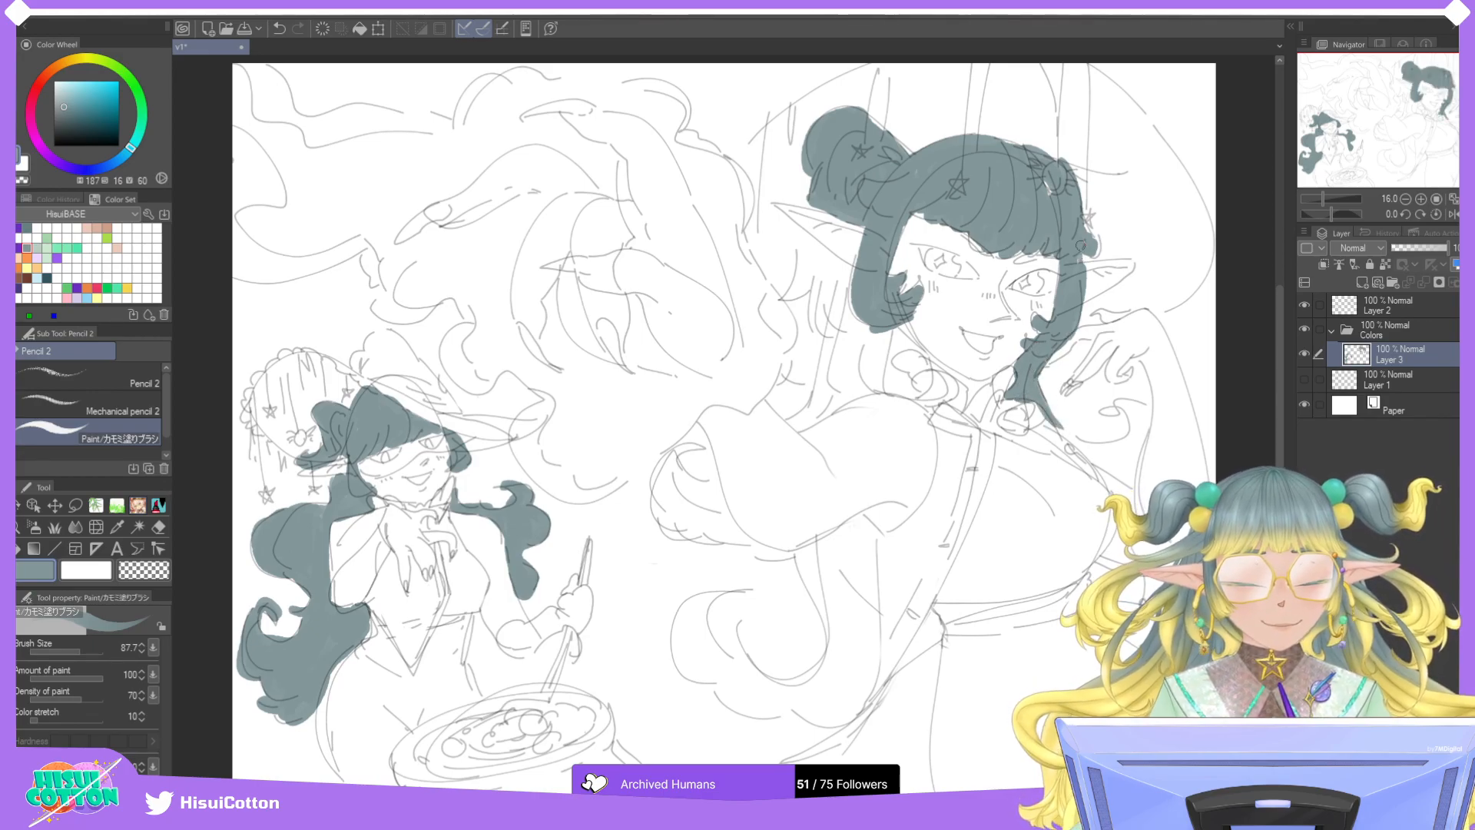
{"action": "mouse_move", "coordinate": [799, 228]}
{"action": "left_mouse_down"}
{"action": "mouse_move", "coordinate": [784, 301]}
{"action": "mouse_move", "coordinate": [809, 238]}
{"action": "mouse_move", "coordinate": [825, 333]}
{"action": "mouse_move", "coordinate": [825, 256]}
{"action": "mouse_move", "coordinate": [858, 283]}
{"action": "left_mouse_up"}
{"action": "mouse_move", "coordinate": [845, 338]}
{"action": "left_mouse_down"}
{"action": "mouse_move", "coordinate": [809, 424]}
{"action": "mouse_move", "coordinate": [861, 332]}
{"action": "mouse_move", "coordinate": [876, 385]}
{"action": "mouse_move", "coordinate": [896, 348]}
{"action": "left_mouse_up"}
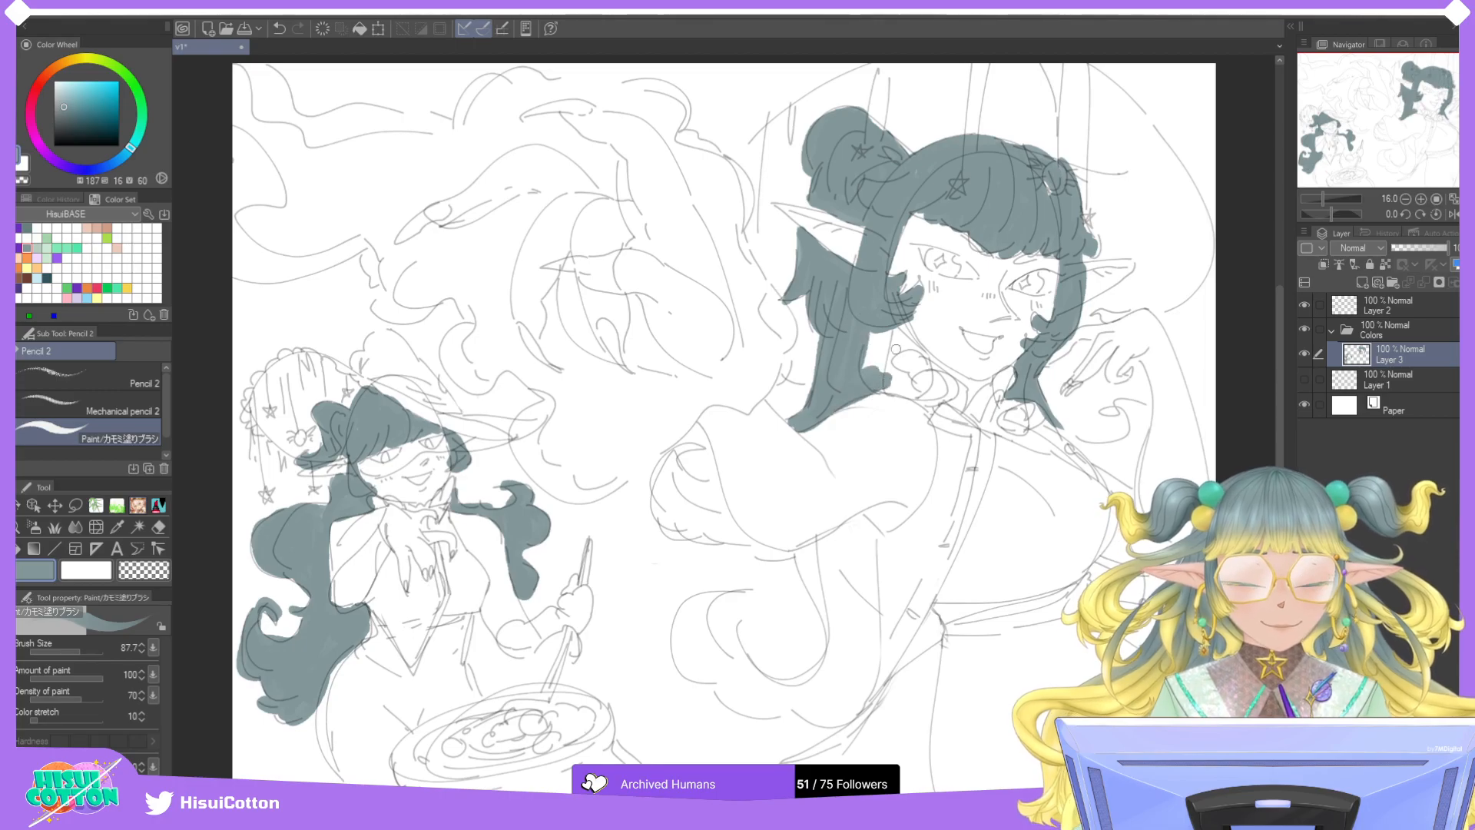
Compare the current drawing with the older sketch on Layer 1 by switching the visibility of Layer 2, Colors and Layer 1.
{"action": "left_click", "coordinate": [1333, 330]}
{"action": "left_click", "coordinate": [1304, 329]}
{"action": "left_click", "coordinate": [1303, 305]}
{"action": "left_click", "coordinate": [1303, 353]}
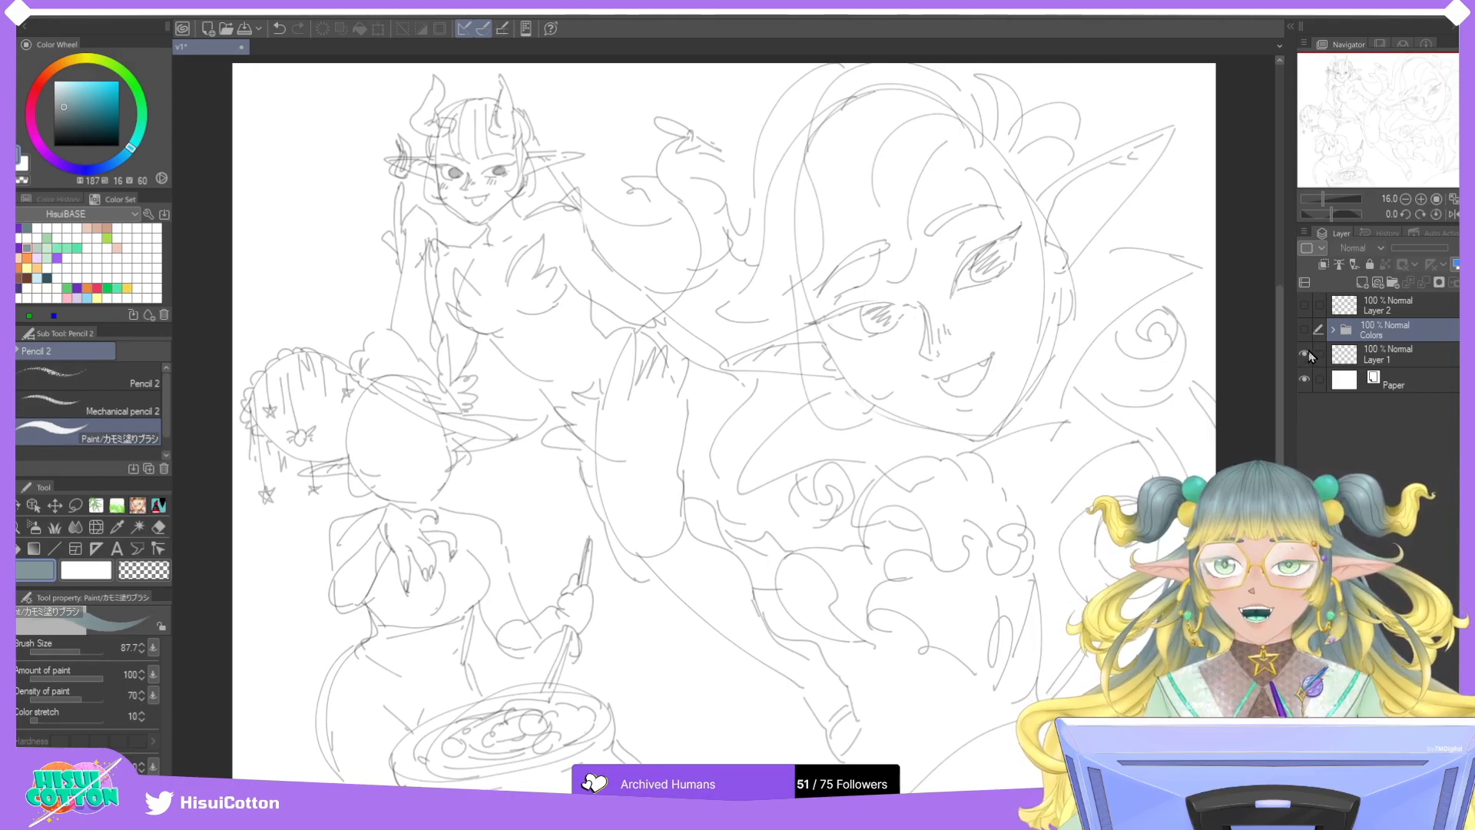
{"action": "left_click", "coordinate": [1303, 354]}
{"action": "left_click", "coordinate": [1303, 329]}
{"action": "left_click", "coordinate": [1303, 305]}
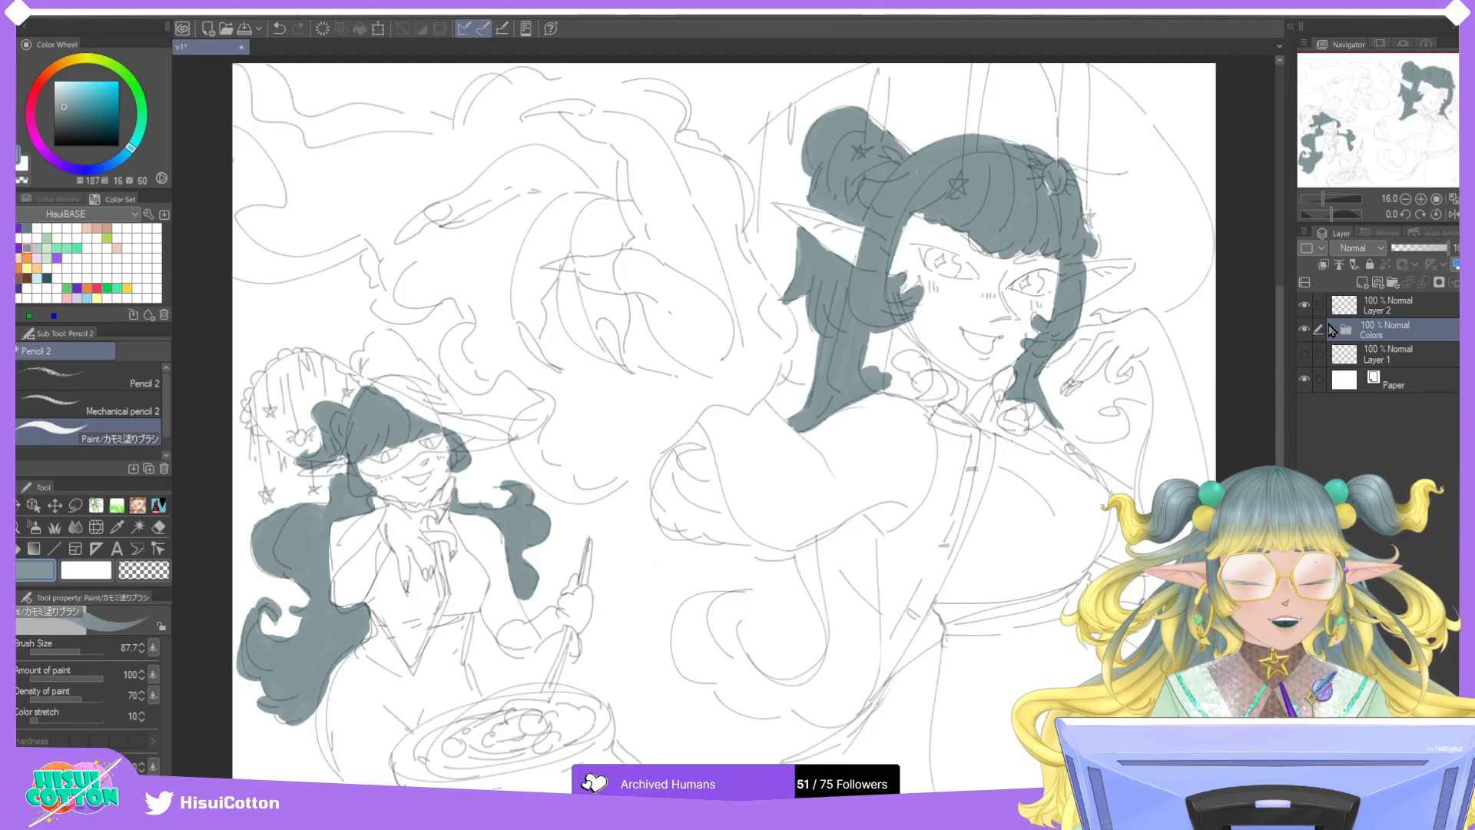
Fill the large elf's hair beside the neck and the curl below the raised hand with grey-teal on Layer 3.
{"action": "left_click", "coordinate": [1338, 331]}
{"action": "left_click", "coordinate": [1341, 355]}
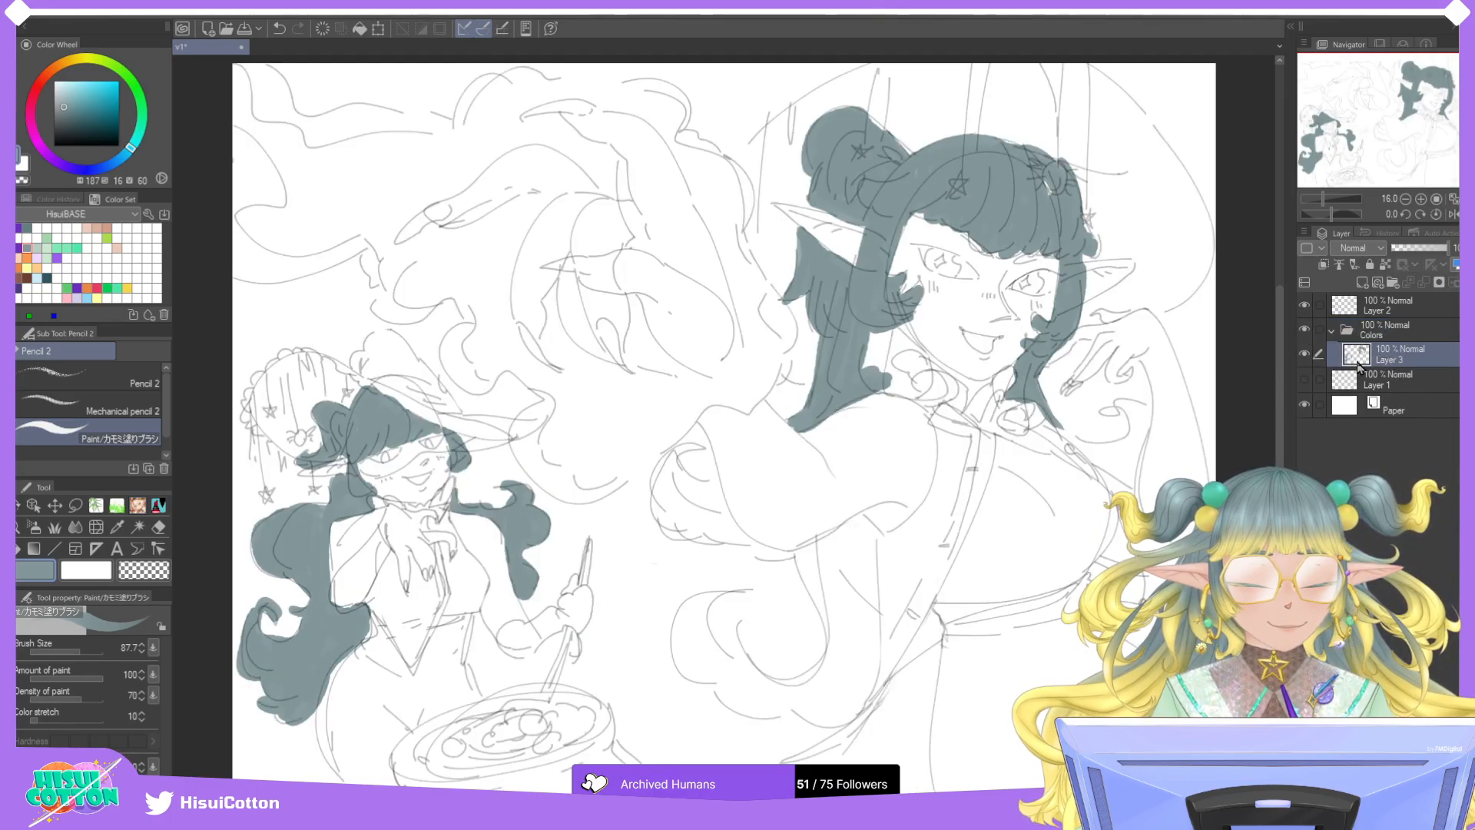
{"action": "mouse_move", "coordinate": [874, 328]}
{"action": "left_mouse_down"}
{"action": "mouse_move", "coordinate": [876, 378]}
{"action": "mouse_move", "coordinate": [891, 321]}
{"action": "mouse_move", "coordinate": [890, 341]}
{"action": "mouse_move", "coordinate": [915, 347]}
{"action": "mouse_move", "coordinate": [886, 358]}
{"action": "mouse_move", "coordinate": [898, 345]}
{"action": "mouse_move", "coordinate": [896, 385]}
{"action": "mouse_move", "coordinate": [878, 379]}
{"action": "mouse_move", "coordinate": [910, 391]}
{"action": "left_mouse_up"}
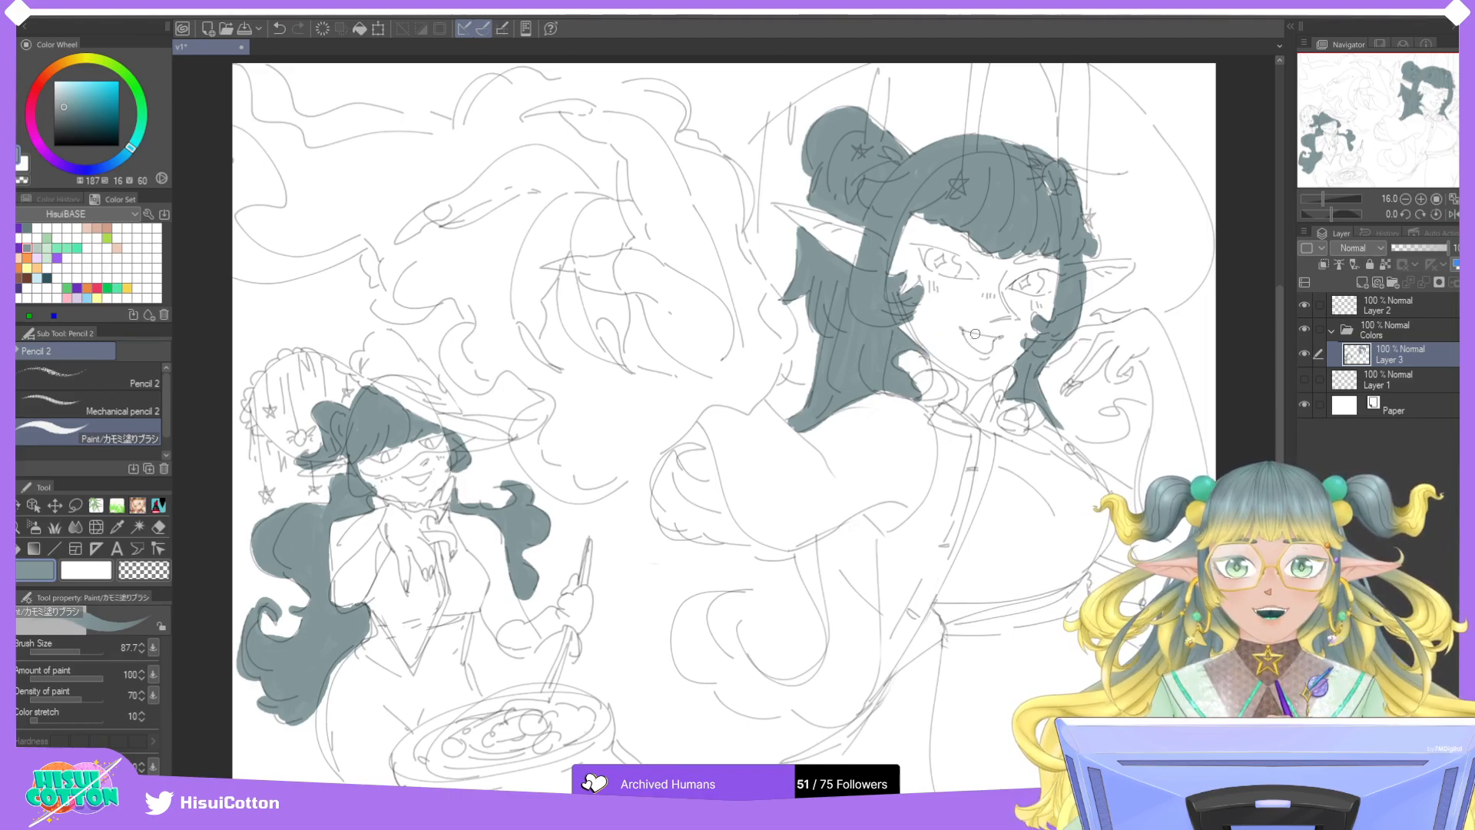
{"action": "left_click_drag", "start_coordinate": [1059, 425], "coordinate": [1116, 463]}
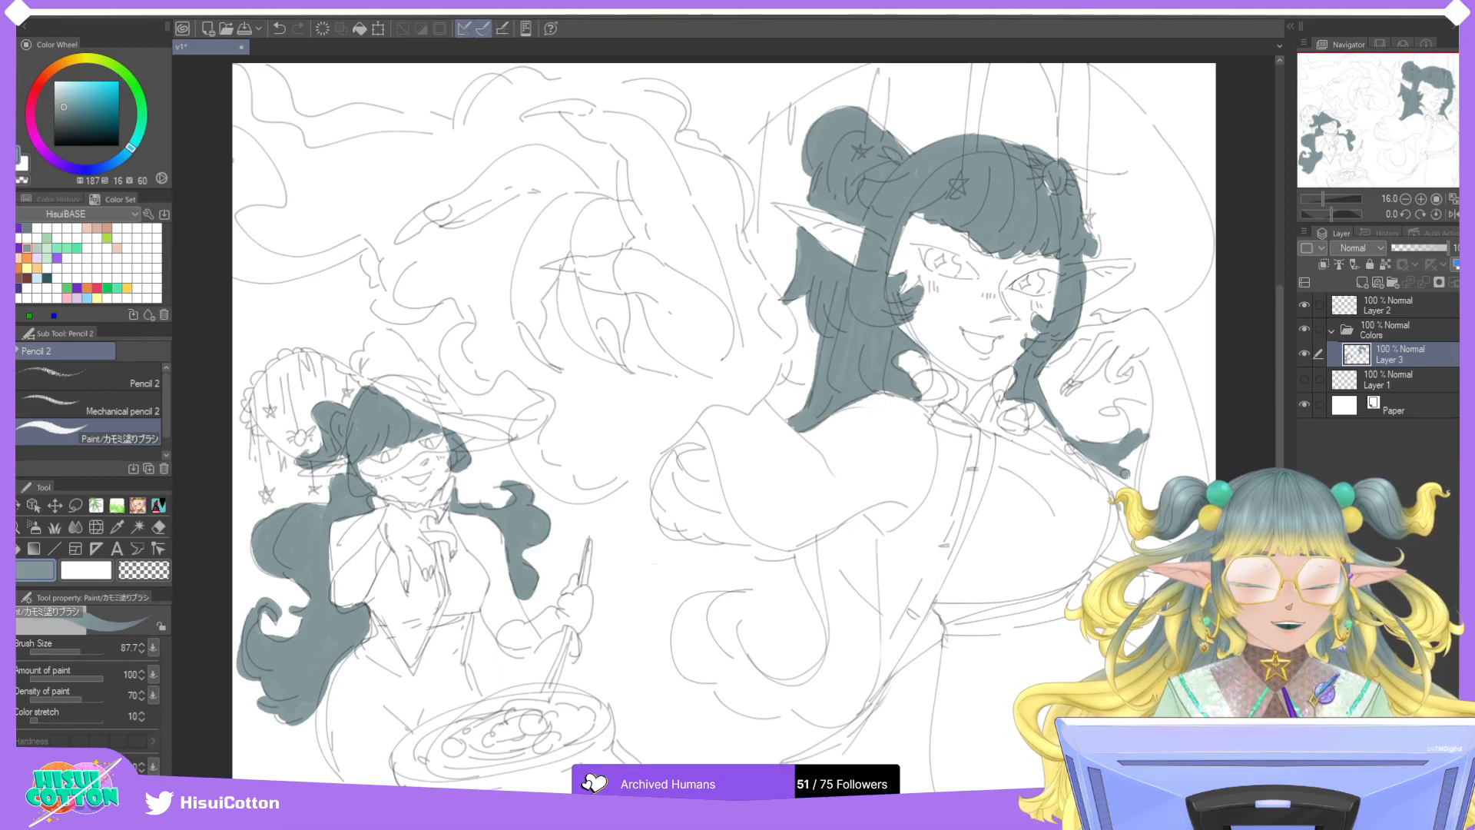
{"action": "mouse_move", "coordinate": [1137, 436]}
{"action": "left_mouse_down"}
{"action": "mouse_move", "coordinate": [1137, 459]}
{"action": "mouse_move", "coordinate": [1108, 409]}
{"action": "mouse_move", "coordinate": [1141, 422]}
{"action": "mouse_move", "coordinate": [1126, 405]}
{"action": "left_mouse_up"}
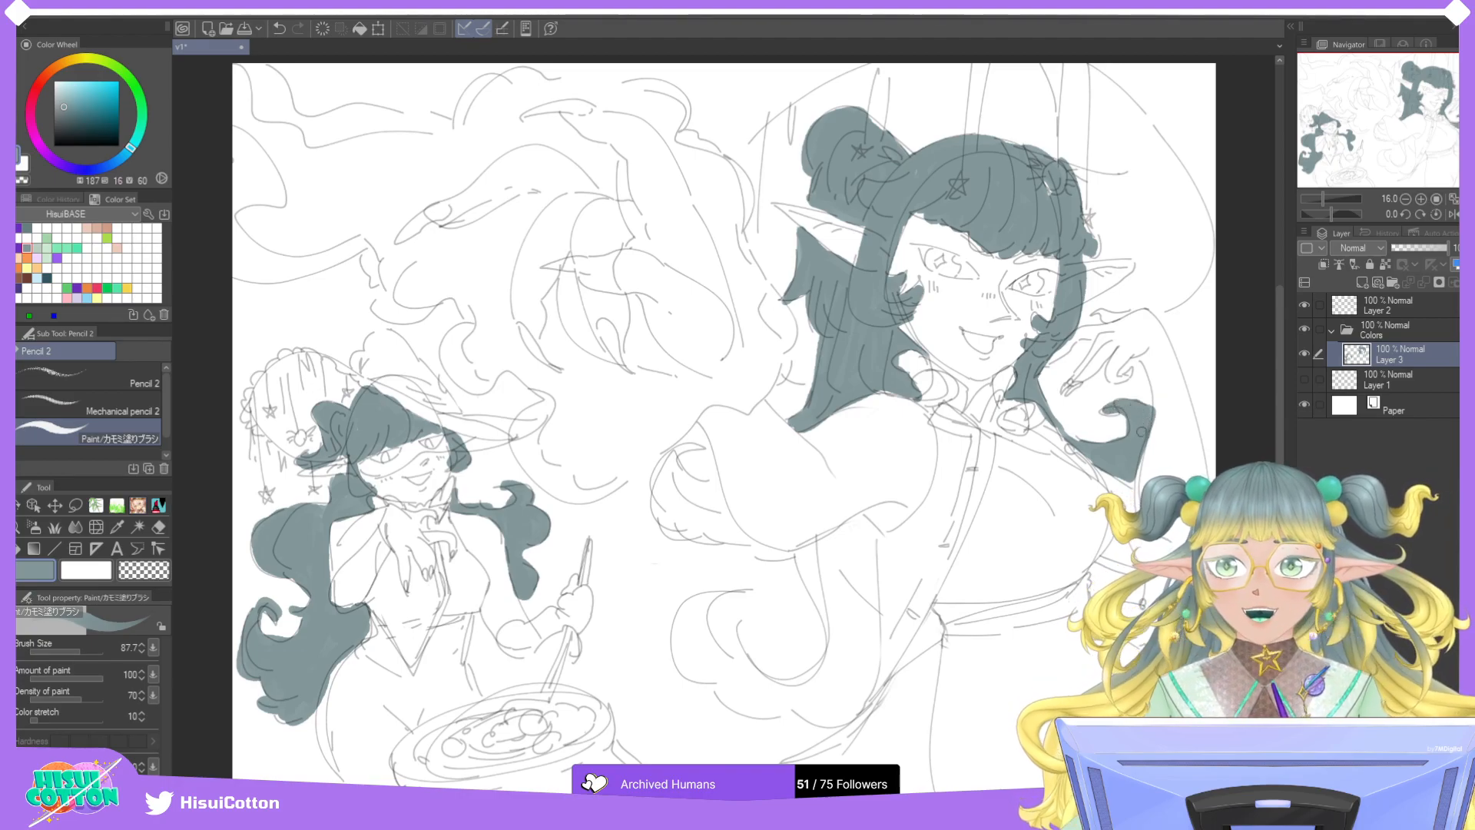
{"action": "left_click_drag", "start_coordinate": [796, 360], "coordinate": [820, 347]}
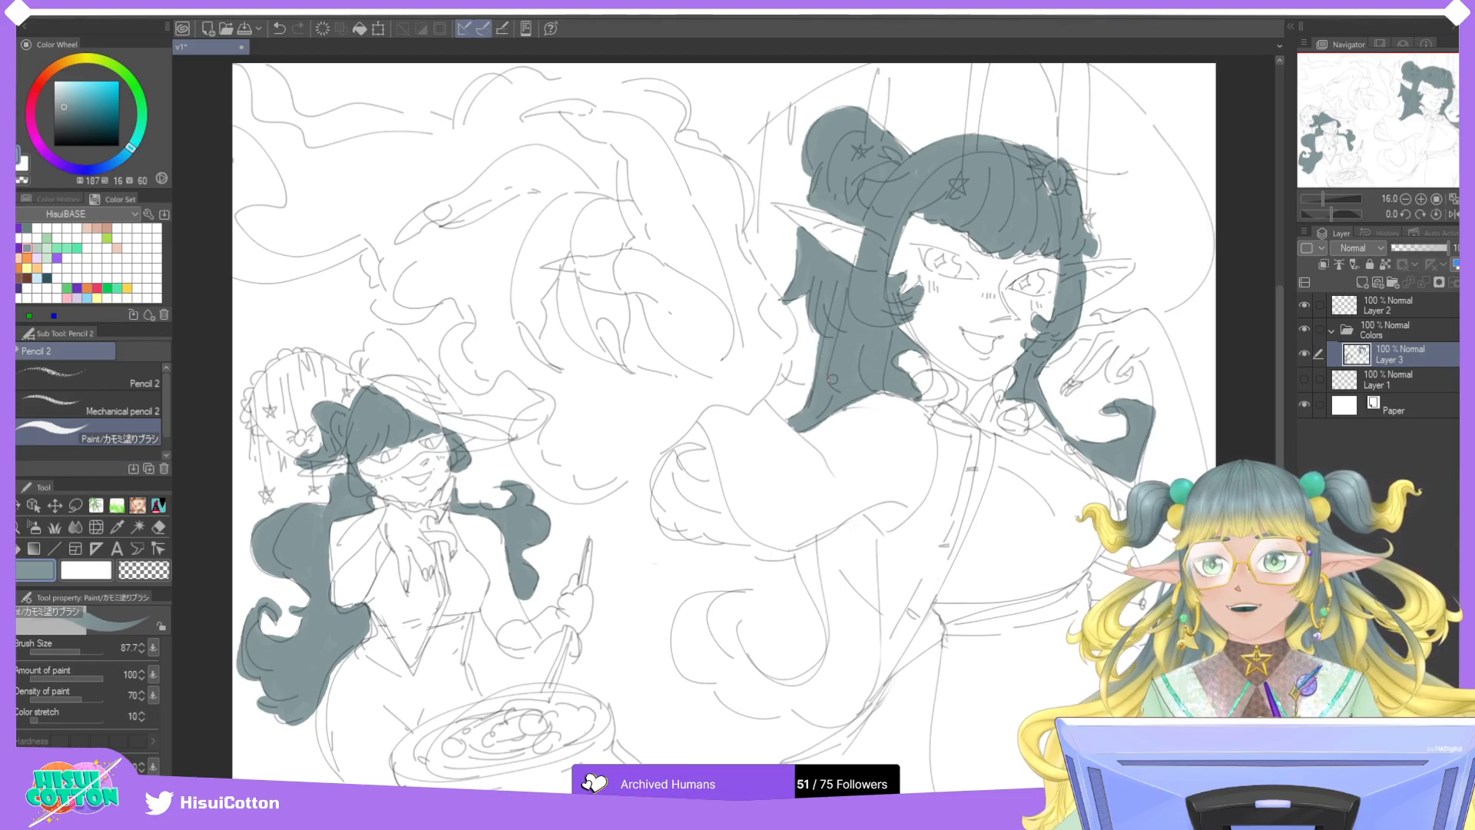
Paint the large elf's long hair behind the sleeve, including the upper curl and the sweeping lower curl, in grey-teal.
{"action": "mouse_move", "coordinate": [695, 500]}
{"action": "left_mouse_down"}
{"action": "mouse_move", "coordinate": [696, 446]}
{"action": "mouse_move", "coordinate": [675, 451]}
{"action": "mouse_move", "coordinate": [668, 502]}
{"action": "mouse_move", "coordinate": [673, 456]}
{"action": "mouse_move", "coordinate": [680, 491]}
{"action": "mouse_move", "coordinate": [702, 499]}
{"action": "mouse_move", "coordinate": [688, 478]}
{"action": "mouse_move", "coordinate": [719, 515]}
{"action": "mouse_move", "coordinate": [679, 526]}
{"action": "mouse_move", "coordinate": [652, 492]}
{"action": "mouse_move", "coordinate": [670, 527]}
{"action": "mouse_move", "coordinate": [676, 504]}
{"action": "mouse_move", "coordinate": [714, 494]}
{"action": "mouse_move", "coordinate": [738, 542]}
{"action": "mouse_move", "coordinate": [687, 536]}
{"action": "mouse_move", "coordinate": [741, 540]}
{"action": "mouse_move", "coordinate": [729, 519]}
{"action": "mouse_move", "coordinate": [689, 530]}
{"action": "left_mouse_up"}
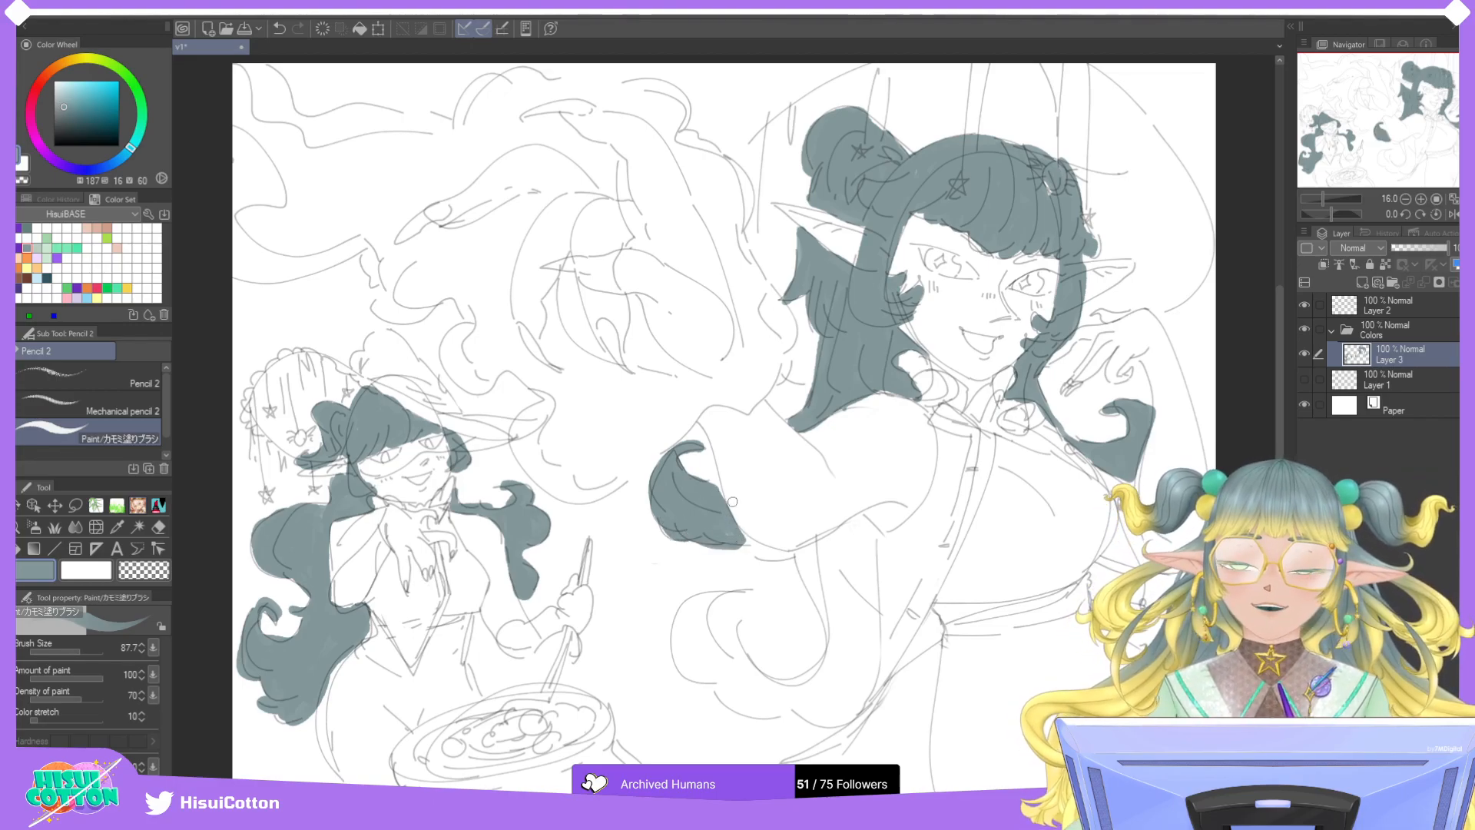
{"action": "mouse_move", "coordinate": [724, 529]}
{"action": "left_mouse_down"}
{"action": "mouse_move", "coordinate": [778, 556]}
{"action": "mouse_move", "coordinate": [717, 514]}
{"action": "mouse_move", "coordinate": [799, 555]}
{"action": "mouse_move", "coordinate": [796, 505]}
{"action": "mouse_move", "coordinate": [842, 524]}
{"action": "mouse_move", "coordinate": [805, 550]}
{"action": "mouse_move", "coordinate": [843, 542]}
{"action": "mouse_move", "coordinate": [844, 611]}
{"action": "mouse_move", "coordinate": [802, 568]}
{"action": "mouse_move", "coordinate": [844, 588]}
{"action": "mouse_move", "coordinate": [853, 527]}
{"action": "mouse_move", "coordinate": [840, 540]}
{"action": "mouse_move", "coordinate": [864, 547]}
{"action": "mouse_move", "coordinate": [858, 531]}
{"action": "mouse_move", "coordinate": [873, 622]}
{"action": "mouse_move", "coordinate": [866, 533]}
{"action": "mouse_move", "coordinate": [839, 629]}
{"action": "mouse_move", "coordinate": [838, 678]}
{"action": "mouse_move", "coordinate": [871, 602]}
{"action": "mouse_move", "coordinate": [853, 669]}
{"action": "mouse_move", "coordinate": [821, 679]}
{"action": "mouse_move", "coordinate": [848, 677]}
{"action": "left_mouse_up"}
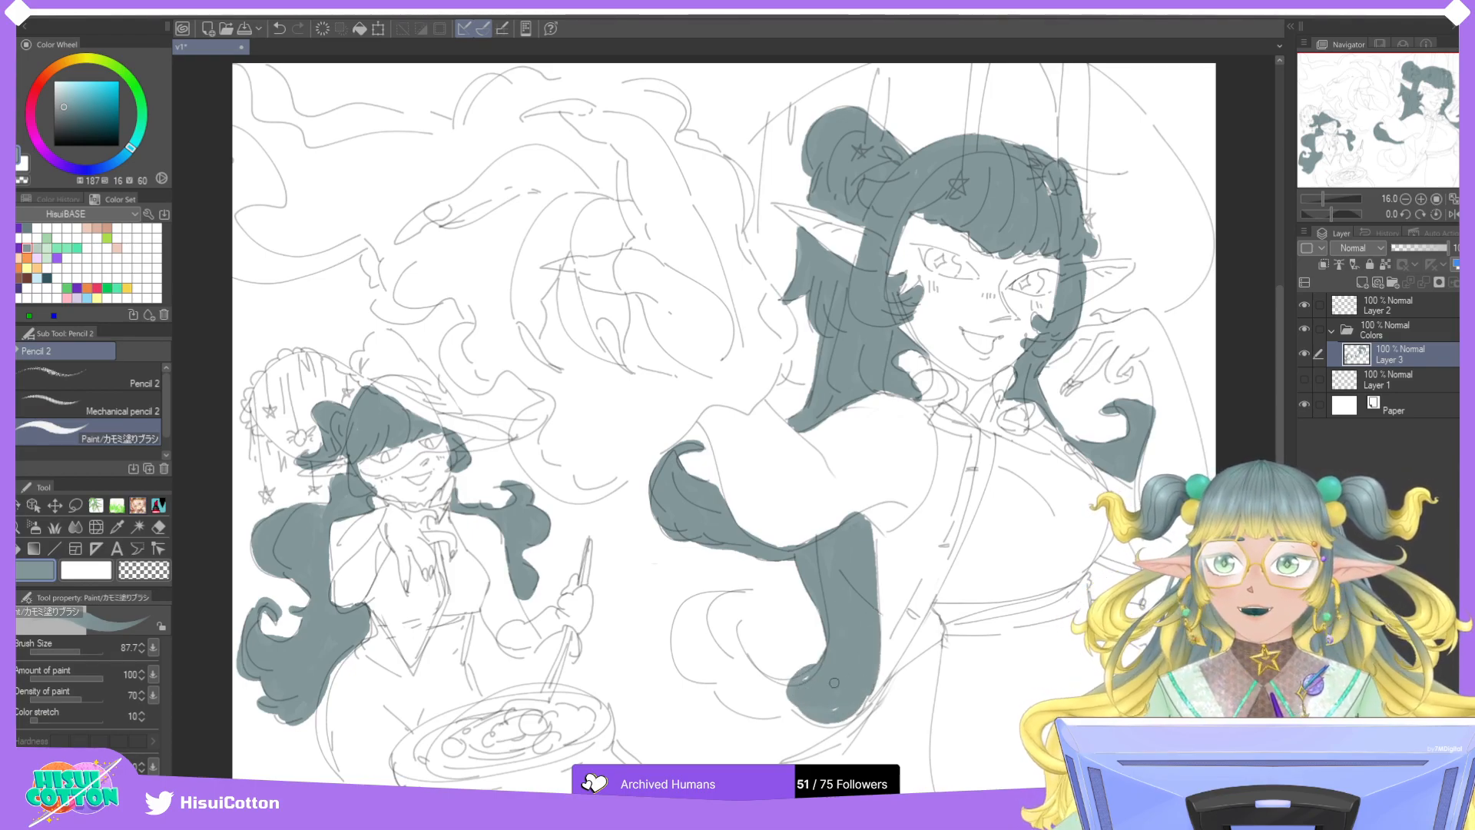
{"action": "mouse_move", "coordinate": [803, 691]}
{"action": "left_mouse_down"}
{"action": "mouse_move", "coordinate": [831, 722]}
{"action": "mouse_move", "coordinate": [733, 703]}
{"action": "mouse_move", "coordinate": [776, 711]}
{"action": "mouse_move", "coordinate": [737, 703]}
{"action": "mouse_move", "coordinate": [773, 701]}
{"action": "mouse_move", "coordinate": [719, 660]}
{"action": "mouse_move", "coordinate": [743, 626]}
{"action": "mouse_move", "coordinate": [795, 690]}
{"action": "mouse_move", "coordinate": [695, 661]}
{"action": "mouse_move", "coordinate": [676, 638]}
{"action": "mouse_move", "coordinate": [678, 614]}
{"action": "mouse_move", "coordinate": [695, 645]}
{"action": "mouse_move", "coordinate": [681, 626]}
{"action": "mouse_move", "coordinate": [703, 608]}
{"action": "mouse_move", "coordinate": [683, 602]}
{"action": "mouse_move", "coordinate": [735, 590]}
{"action": "mouse_move", "coordinate": [709, 643]}
{"action": "left_mouse_up"}
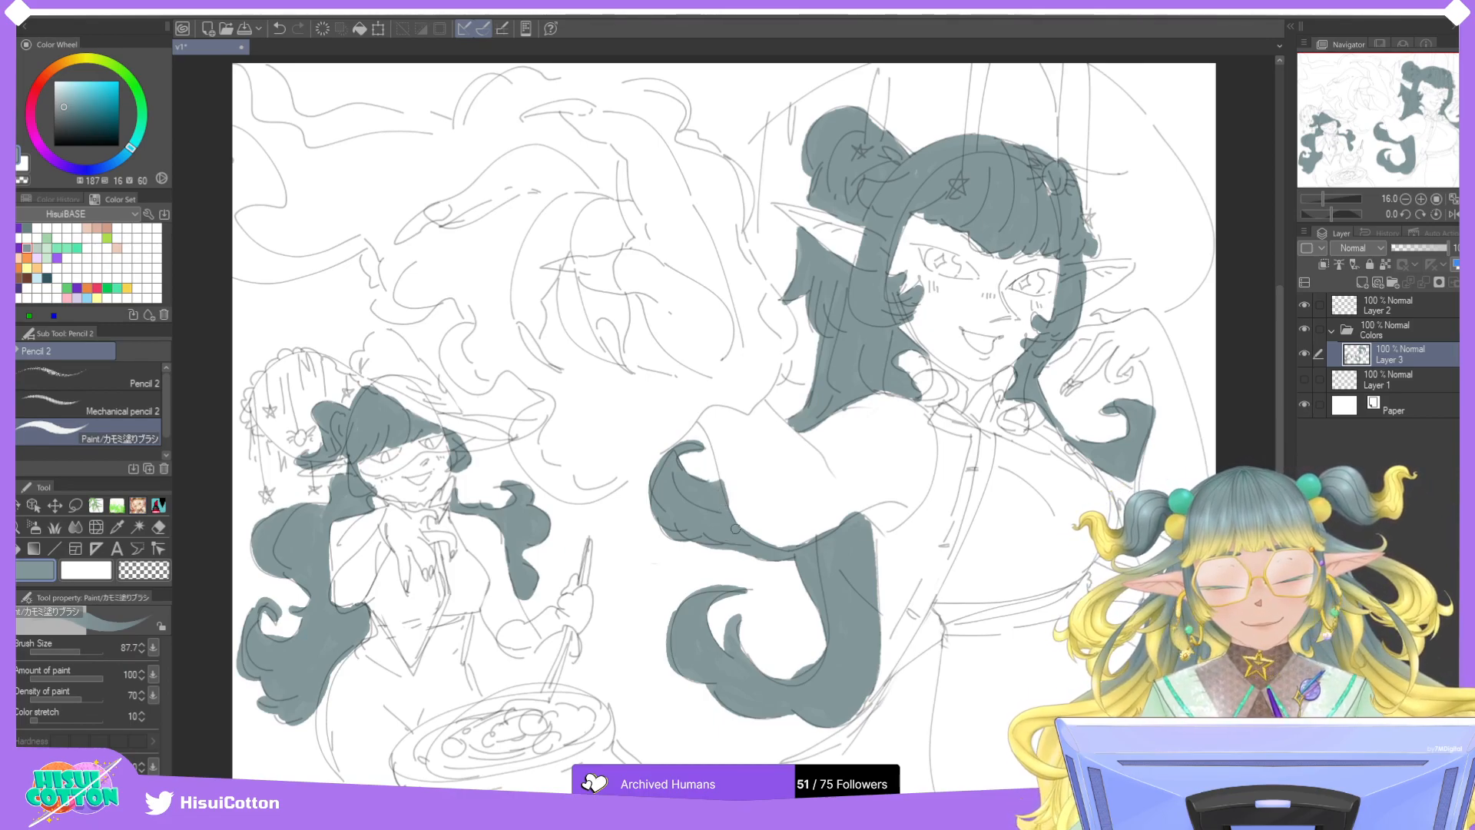
Trim the paint edges of the large elf's lower curl and the curl by the hand with the Hard eraser.
{"action": "left_click", "coordinate": [159, 528]}
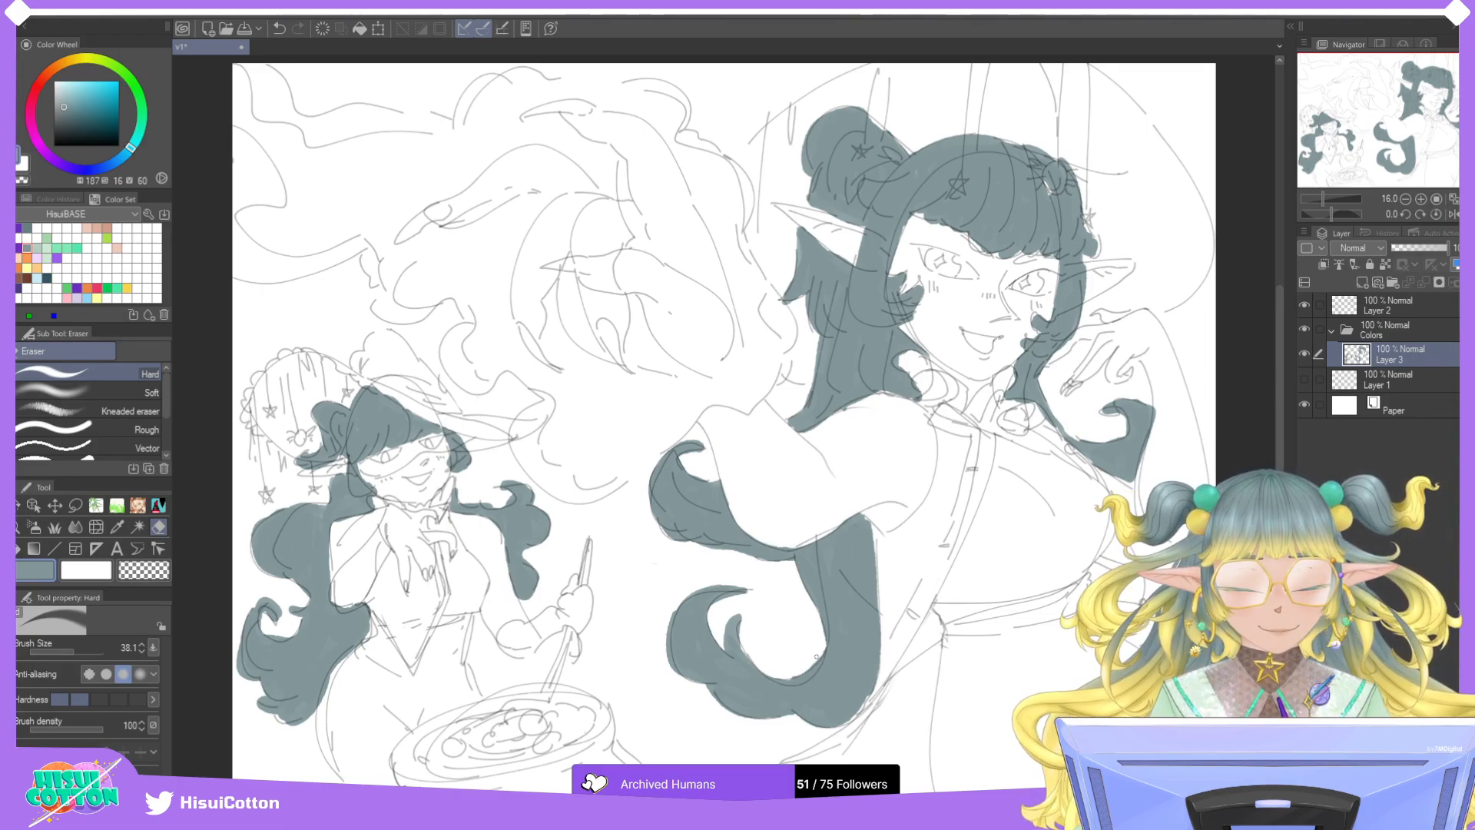
{"action": "left_click_drag", "start_coordinate": [673, 616], "coordinate": [687, 686]}
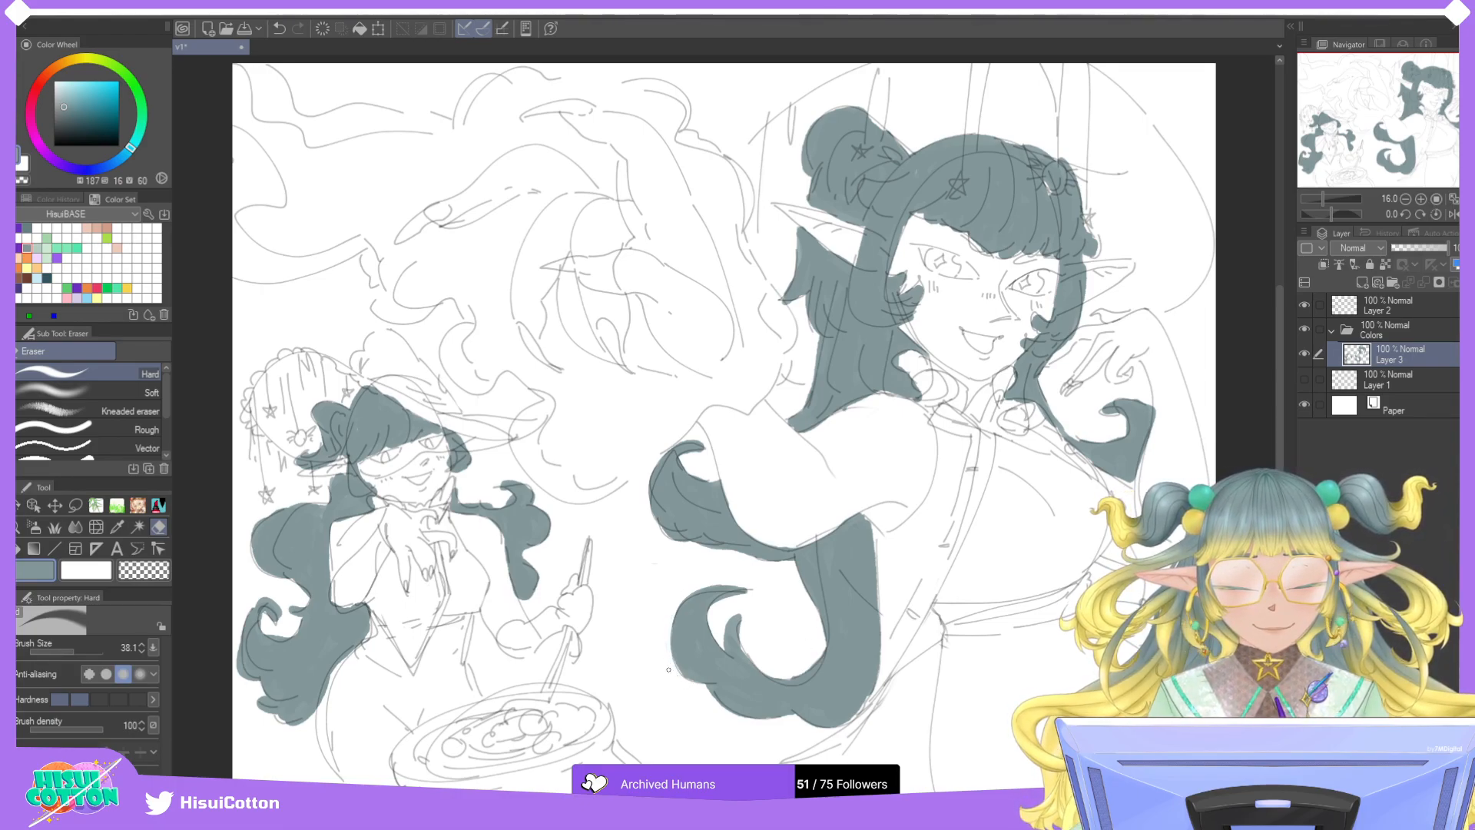
{"action": "mouse_move", "coordinate": [733, 575]}
{"action": "left_mouse_down"}
{"action": "mouse_move", "coordinate": [699, 588]}
{"action": "mouse_move", "coordinate": [746, 591]}
{"action": "mouse_move", "coordinate": [739, 613]}
{"action": "left_mouse_up"}
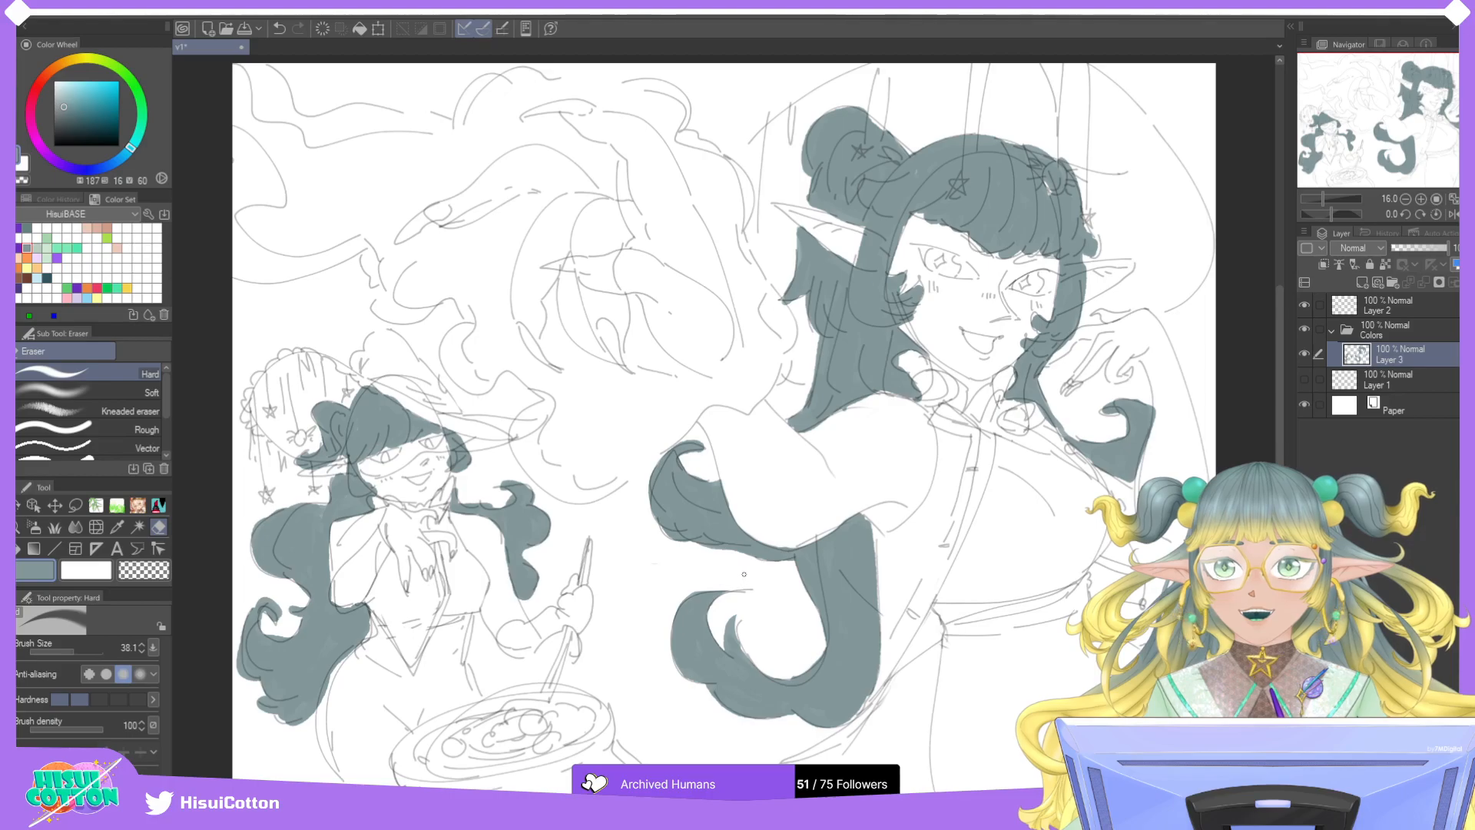
{"action": "left_click_drag", "start_coordinate": [1118, 419], "coordinate": [1128, 407]}
{"action": "key", "text": "ctrl+z"}
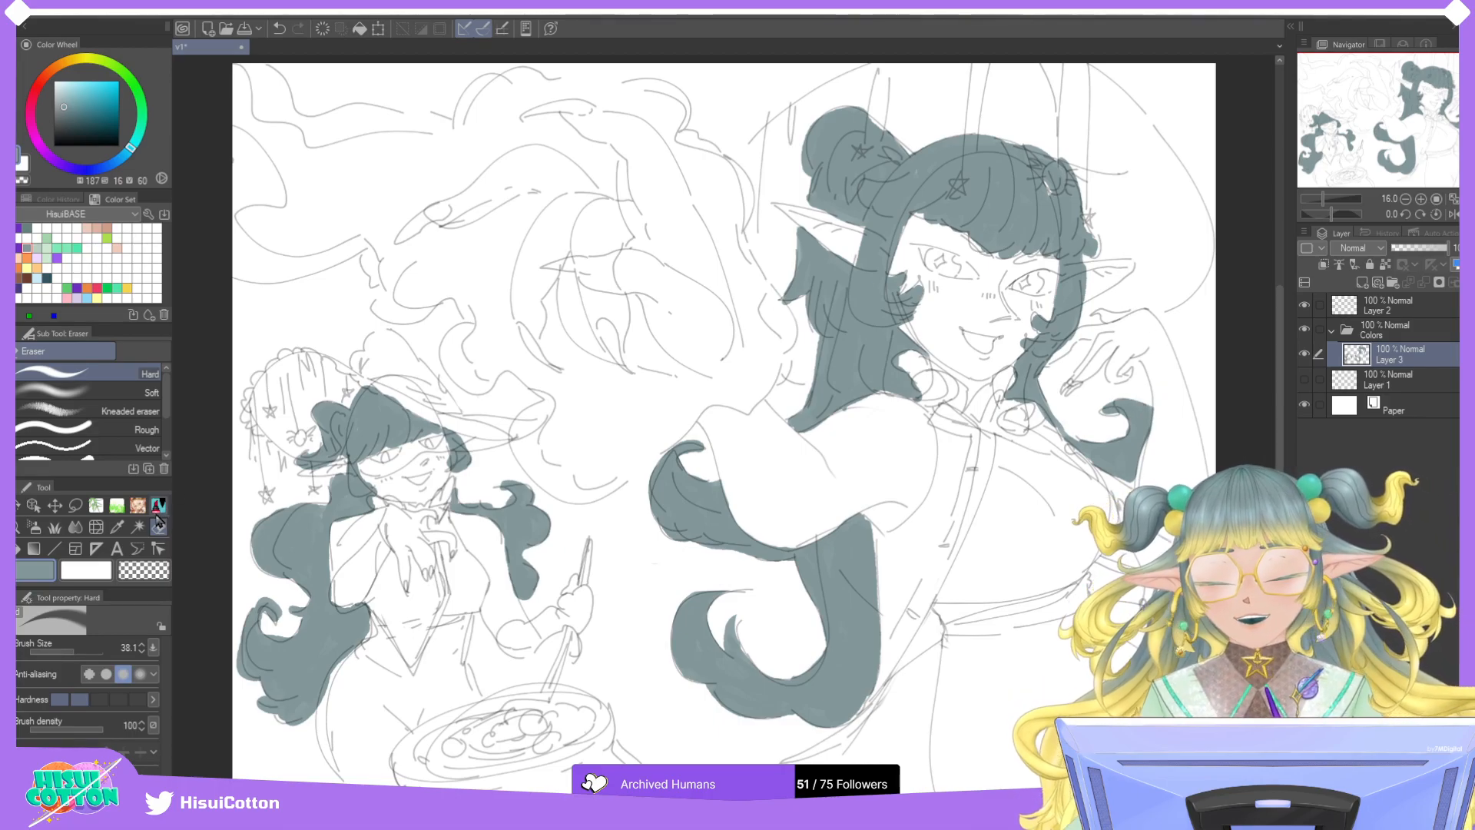
Extend the large elf's hair color between the bun and ear, and clean up the bun's outer edge with the Hard eraser.
{"action": "key", "text": "p"}
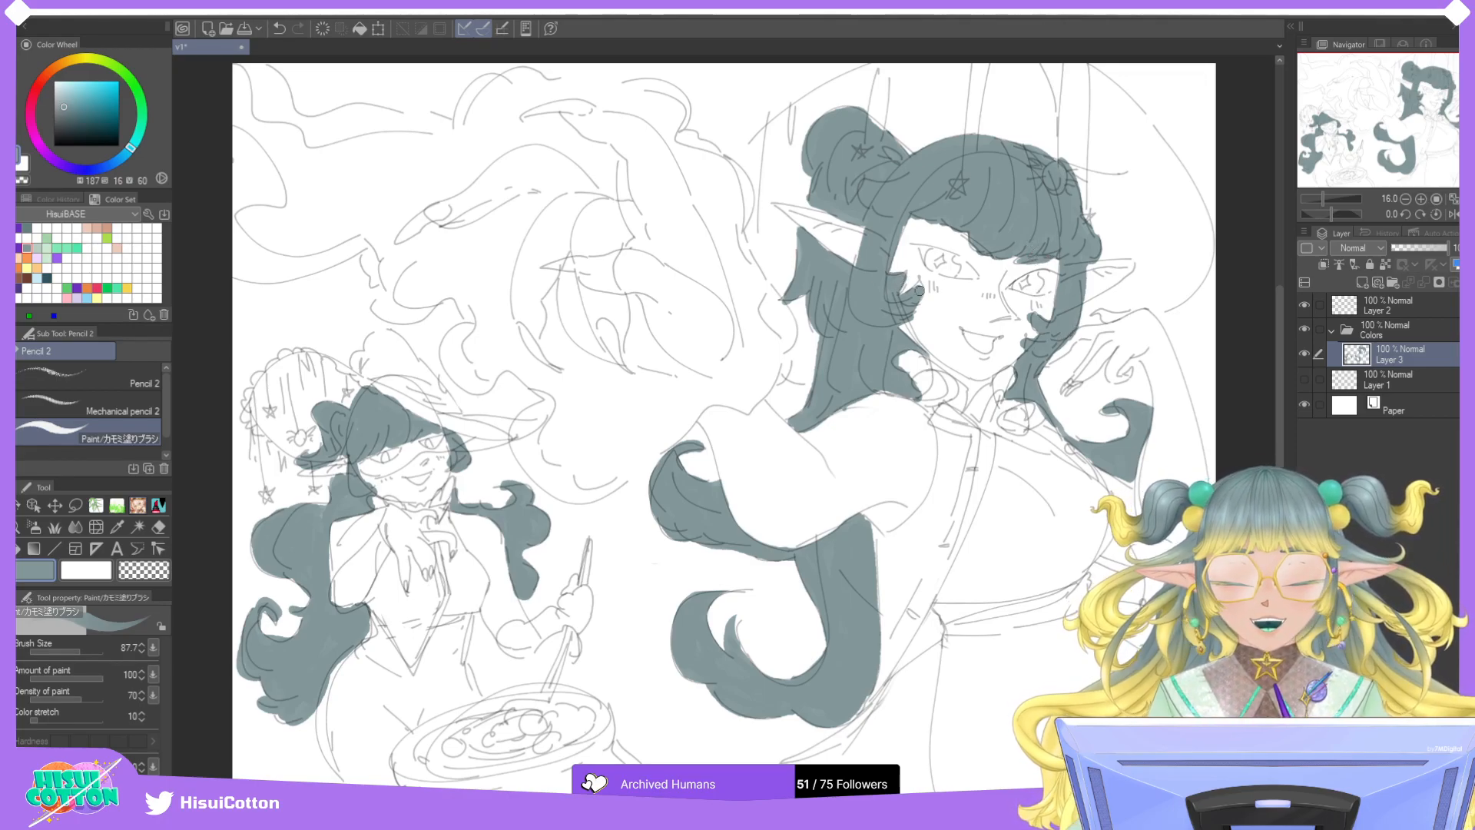
{"action": "mouse_move", "coordinate": [902, 232]}
{"action": "left_mouse_down"}
{"action": "mouse_move", "coordinate": [895, 269]}
{"action": "mouse_move", "coordinate": [856, 288]}
{"action": "mouse_move", "coordinate": [861, 230]}
{"action": "mouse_move", "coordinate": [876, 284]}
{"action": "left_mouse_up"}
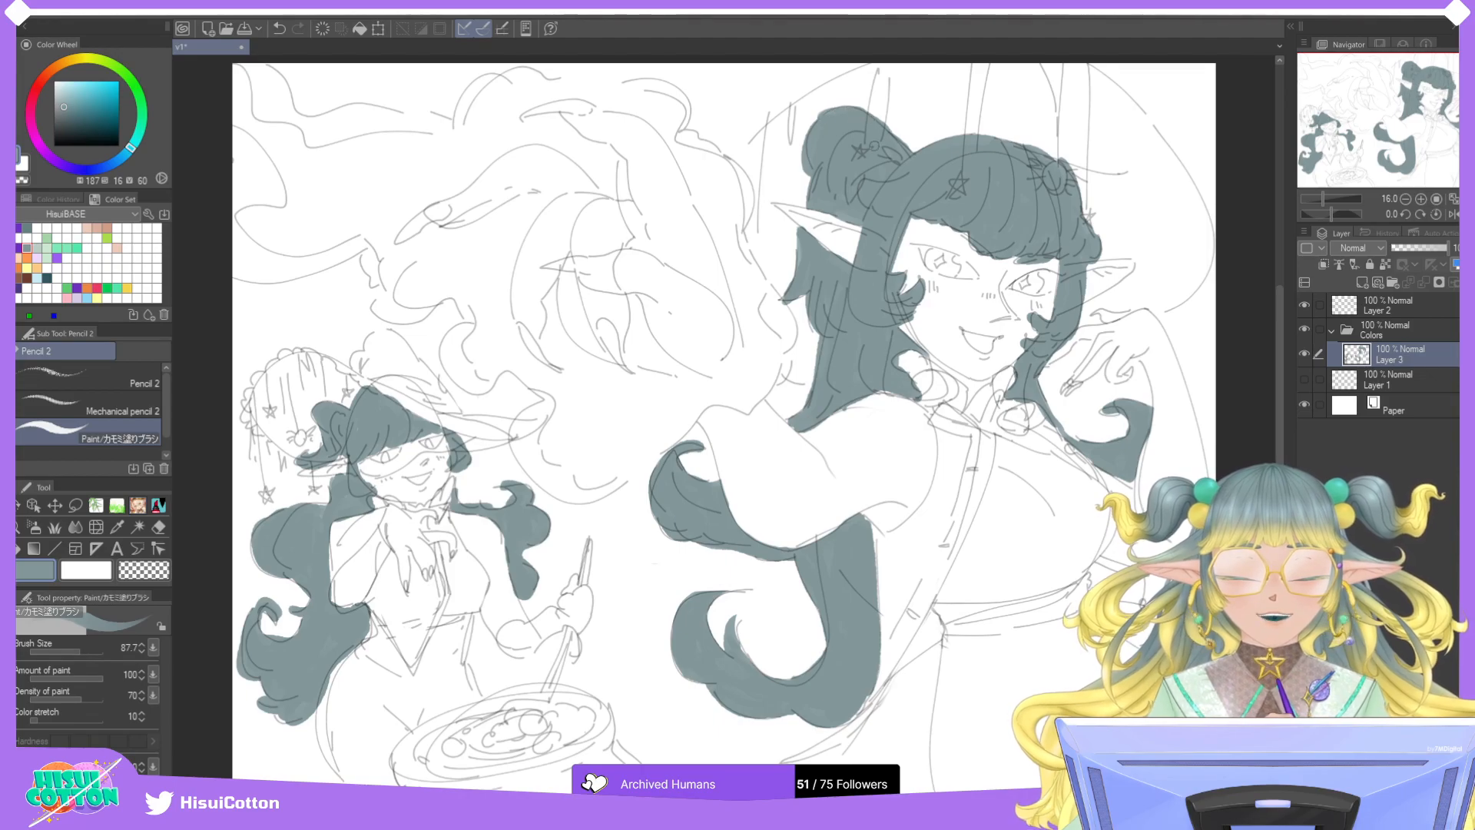
{"action": "left_click", "coordinate": [158, 527]}
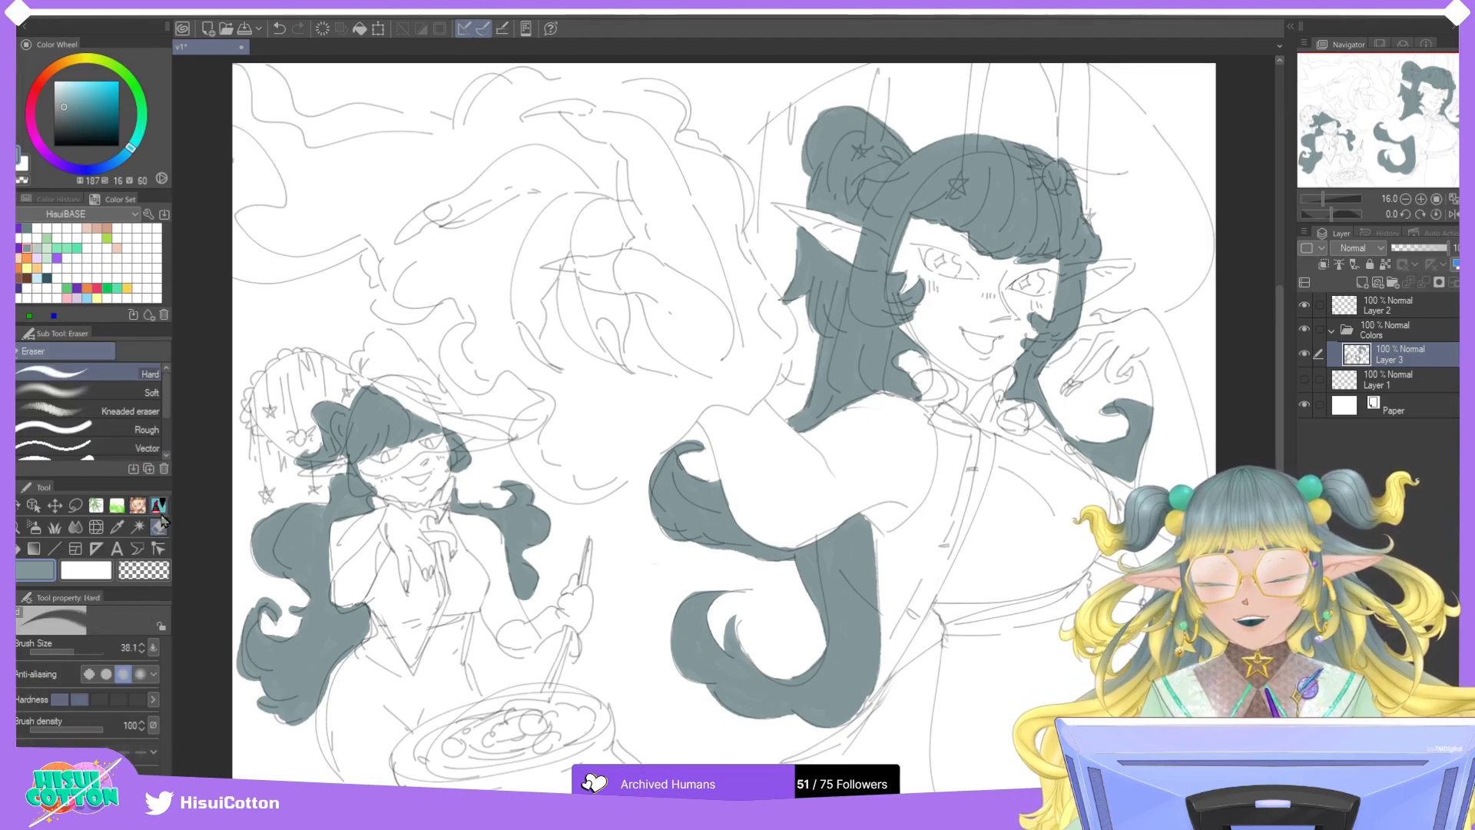
{"action": "left_click_drag", "start_coordinate": [805, 177], "coordinate": [814, 114]}
{"action": "key", "text": "ctrl+z"}
{"action": "left_click_drag", "start_coordinate": [811, 127], "coordinate": [834, 105]}
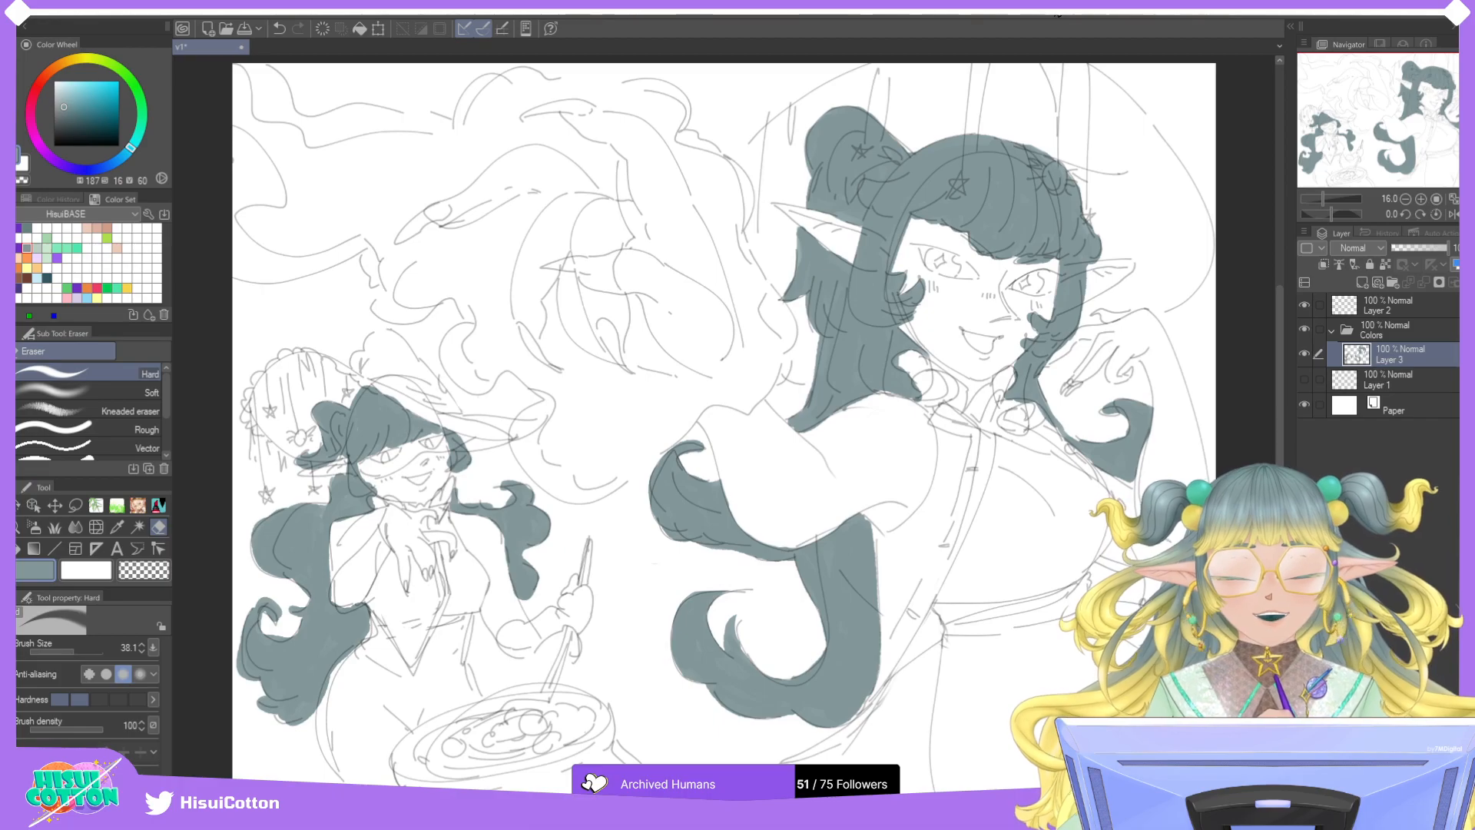
{"action": "scroll", "coordinate": [1076, 236], "scroll_direction": "down", "scroll_amount": 2}
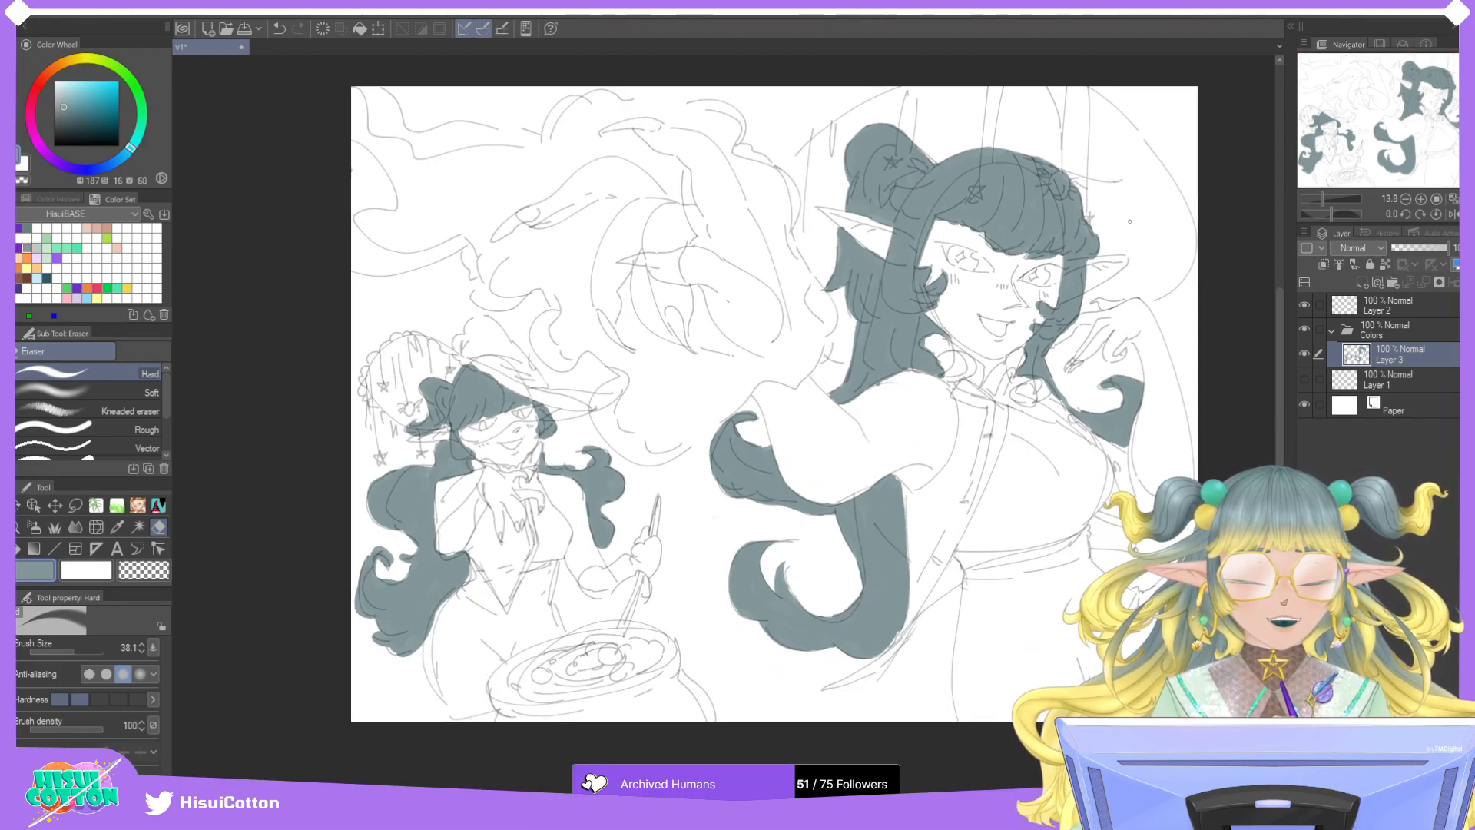
Paint both of the large elf's pointed ears in light peach with the Paint brush on Layer 3.
{"action": "scroll", "coordinate": [1101, 224], "scroll_direction": "up", "scroll_amount": 1}
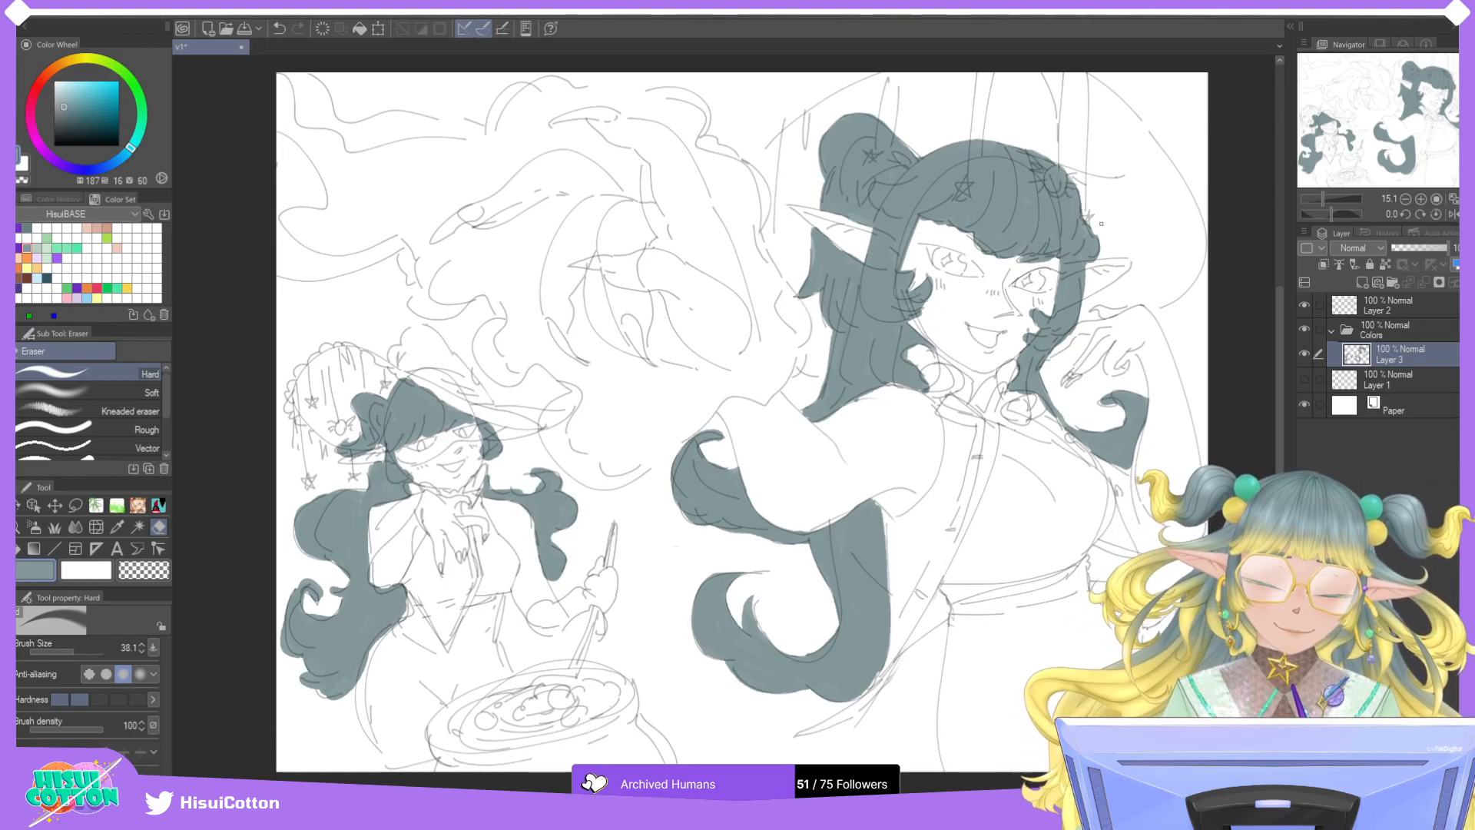
{"action": "left_click", "coordinate": [137, 505]}
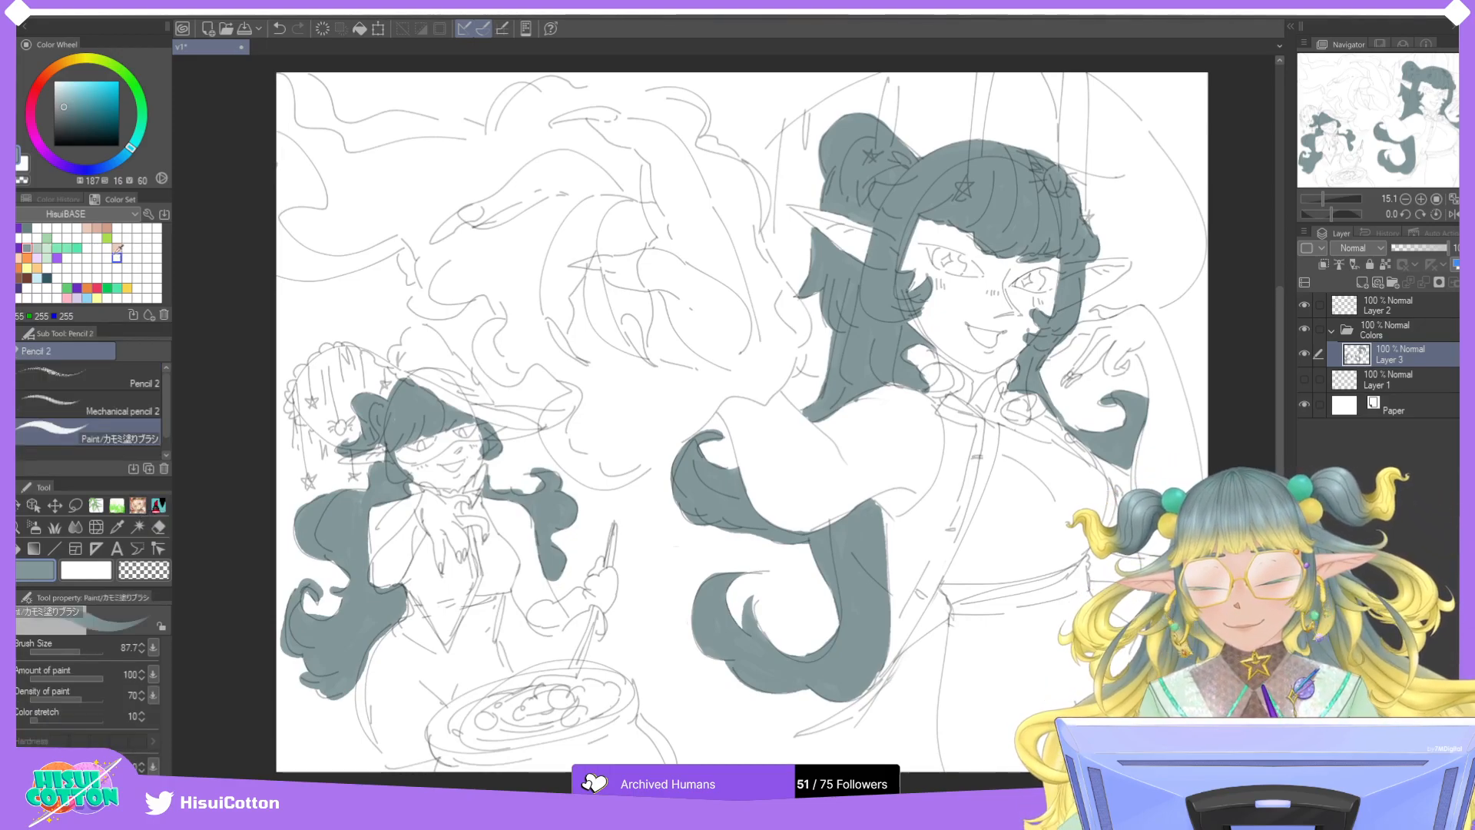
{"action": "left_click", "coordinate": [88, 228]}
{"action": "mouse_move", "coordinate": [859, 263]}
{"action": "left_mouse_down"}
{"action": "mouse_move", "coordinate": [801, 215]}
{"action": "mouse_move", "coordinate": [861, 244]}
{"action": "mouse_move", "coordinate": [835, 219]}
{"action": "mouse_move", "coordinate": [871, 235]}
{"action": "mouse_move", "coordinate": [865, 254]}
{"action": "left_mouse_up"}
{"action": "mouse_move", "coordinate": [1092, 265]}
{"action": "left_mouse_down"}
{"action": "mouse_move", "coordinate": [1087, 291]}
{"action": "mouse_move", "coordinate": [1089, 268]}
{"action": "mouse_move", "coordinate": [1087, 286]}
{"action": "mouse_move", "coordinate": [1108, 272]}
{"action": "mouse_move", "coordinate": [1091, 291]}
{"action": "mouse_move", "coordinate": [1095, 267]}
{"action": "mouse_move", "coordinate": [1123, 267]}
{"action": "left_mouse_up"}
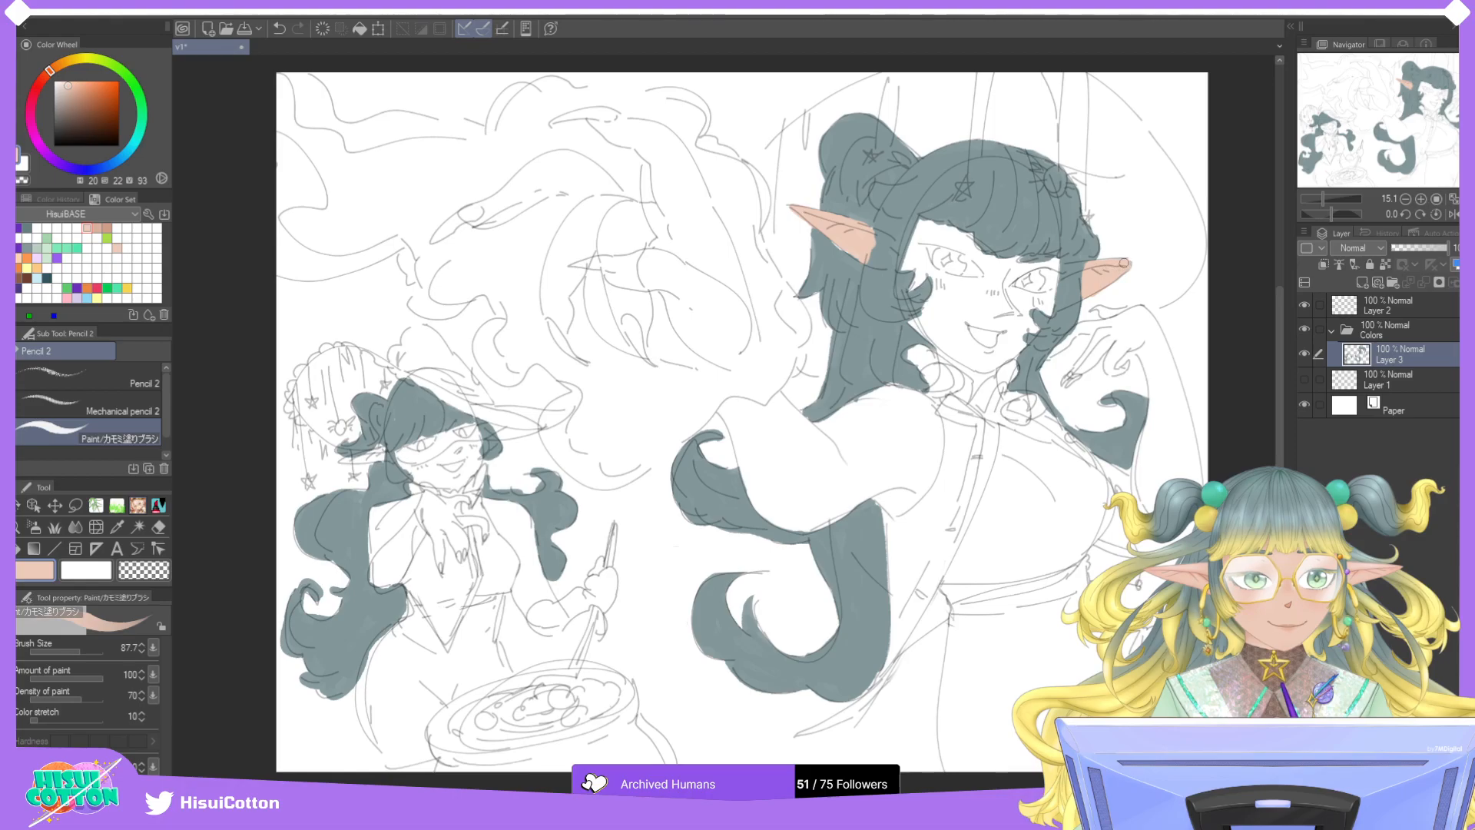
Fill the large elf's raised hand and forearm beside the face in light peach, enlarging the brush to 201.8.
{"action": "left_click_drag", "start_coordinate": [1045, 361], "coordinate": [1117, 325]}
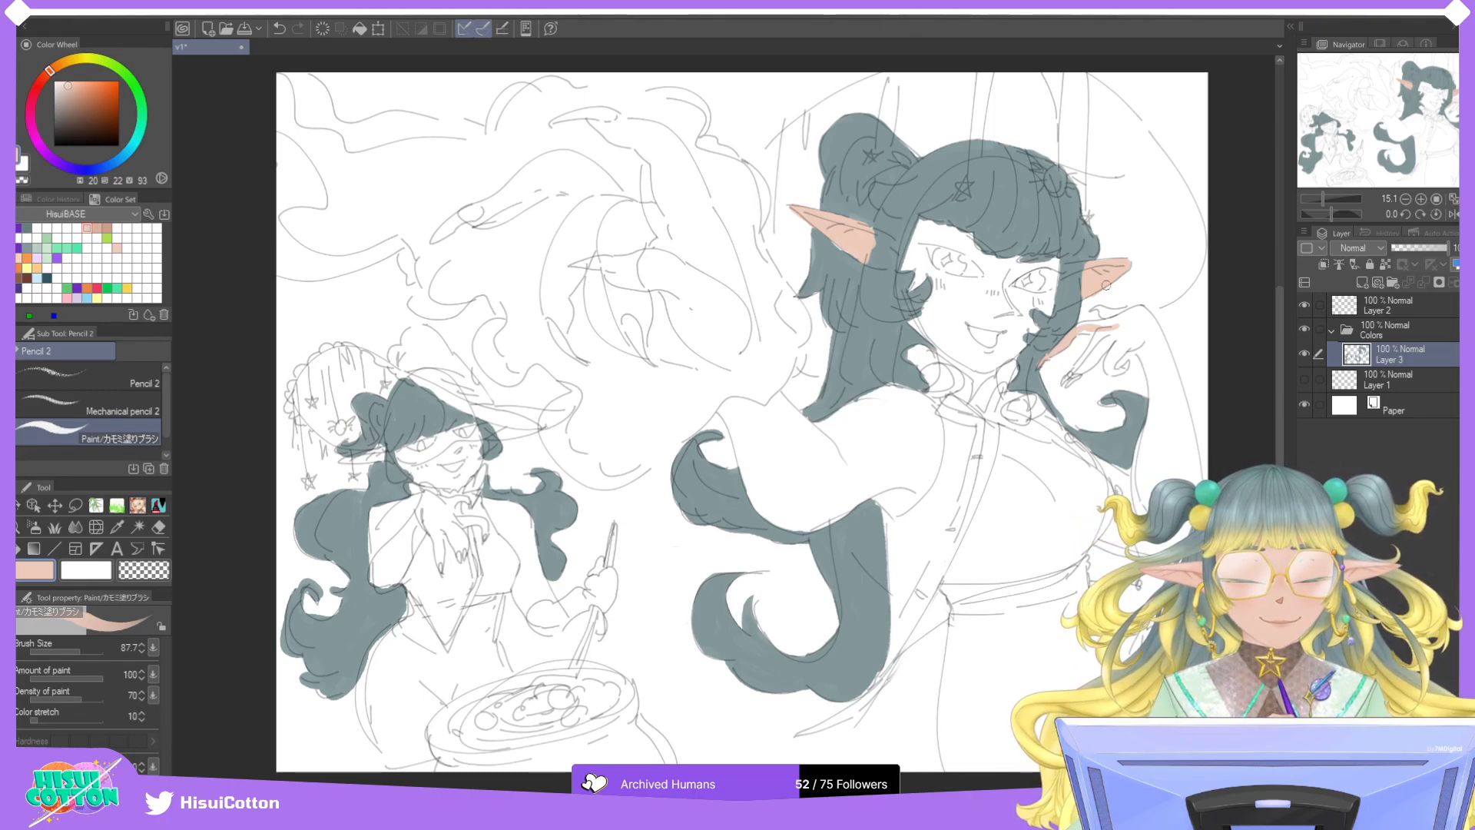
{"action": "mouse_move", "coordinate": [1080, 329]}
{"action": "left_mouse_down"}
{"action": "mouse_move", "coordinate": [1123, 321]}
{"action": "mouse_move", "coordinate": [1096, 308]}
{"action": "mouse_move", "coordinate": [1118, 307]}
{"action": "mouse_move", "coordinate": [1102, 309]}
{"action": "mouse_move", "coordinate": [1117, 330]}
{"action": "mouse_move", "coordinate": [1066, 380]}
{"action": "mouse_move", "coordinate": [1112, 332]}
{"action": "mouse_move", "coordinate": [1109, 366]}
{"action": "mouse_move", "coordinate": [1137, 324]}
{"action": "mouse_move", "coordinate": [1106, 365]}
{"action": "mouse_move", "coordinate": [1139, 329]}
{"action": "mouse_move", "coordinate": [1113, 369]}
{"action": "mouse_move", "coordinate": [1126, 364]}
{"action": "mouse_move", "coordinate": [1147, 334]}
{"action": "mouse_move", "coordinate": [1130, 346]}
{"action": "mouse_move", "coordinate": [1148, 327]}
{"action": "mouse_move", "coordinate": [1138, 310]}
{"action": "mouse_move", "coordinate": [1161, 356]}
{"action": "mouse_move", "coordinate": [1128, 340]}
{"action": "mouse_move", "coordinate": [1172, 403]}
{"action": "left_mouse_up"}
{"action": "mouse_move", "coordinate": [1147, 317]}
{"action": "left_mouse_down"}
{"action": "mouse_move", "coordinate": [1170, 382]}
{"action": "mouse_move", "coordinate": [1167, 440]}
{"action": "mouse_move", "coordinate": [1154, 356]}
{"action": "mouse_move", "coordinate": [1144, 493]}
{"action": "mouse_move", "coordinate": [1146, 431]}
{"action": "left_mouse_up"}
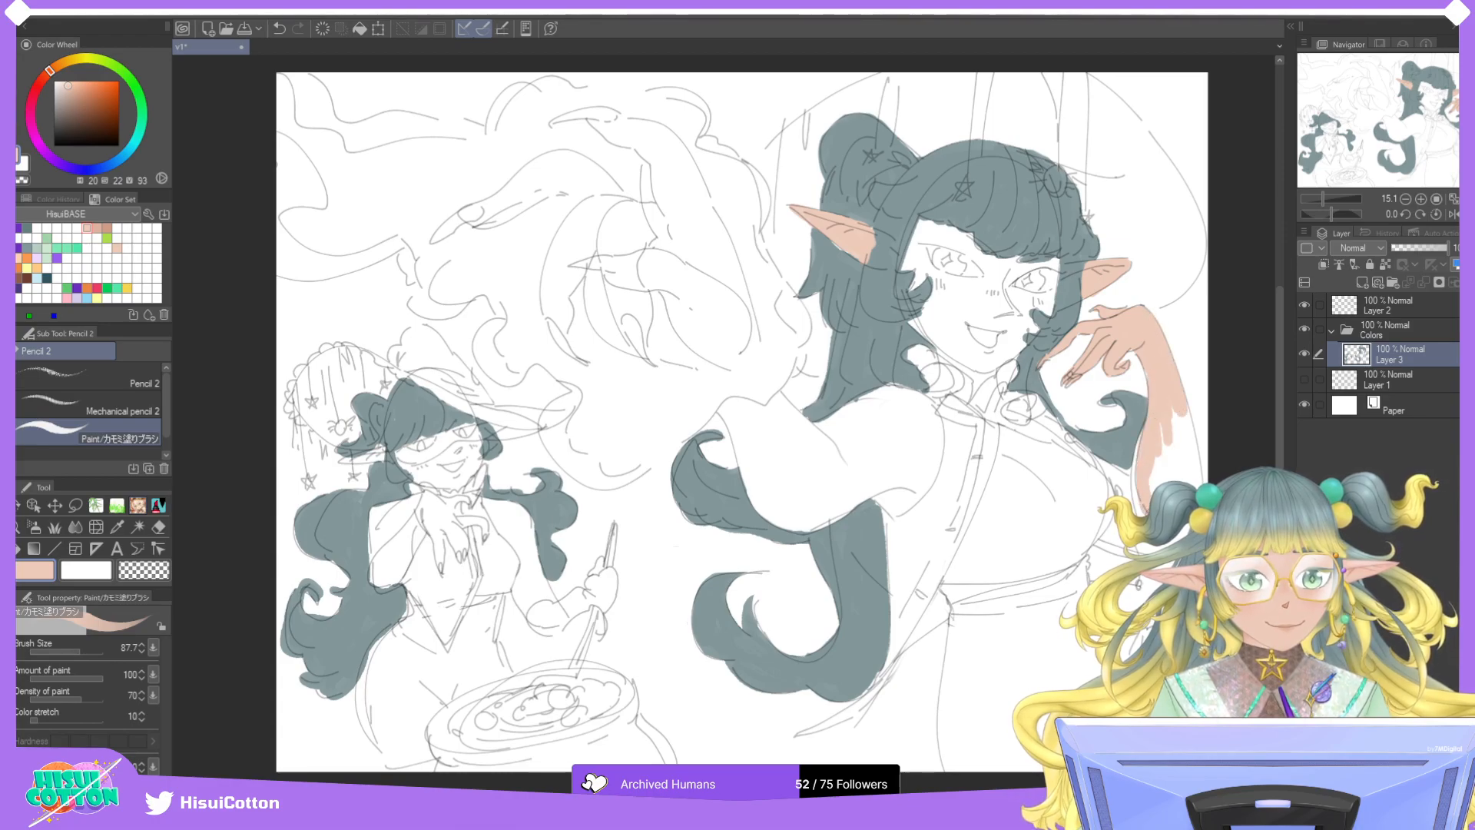
{"action": "left_click_drag", "start_coordinate": [1138, 500], "coordinate": [1142, 510]}
{"action": "left_click_drag", "start_coordinate": [1167, 415], "coordinate": [1176, 445]}
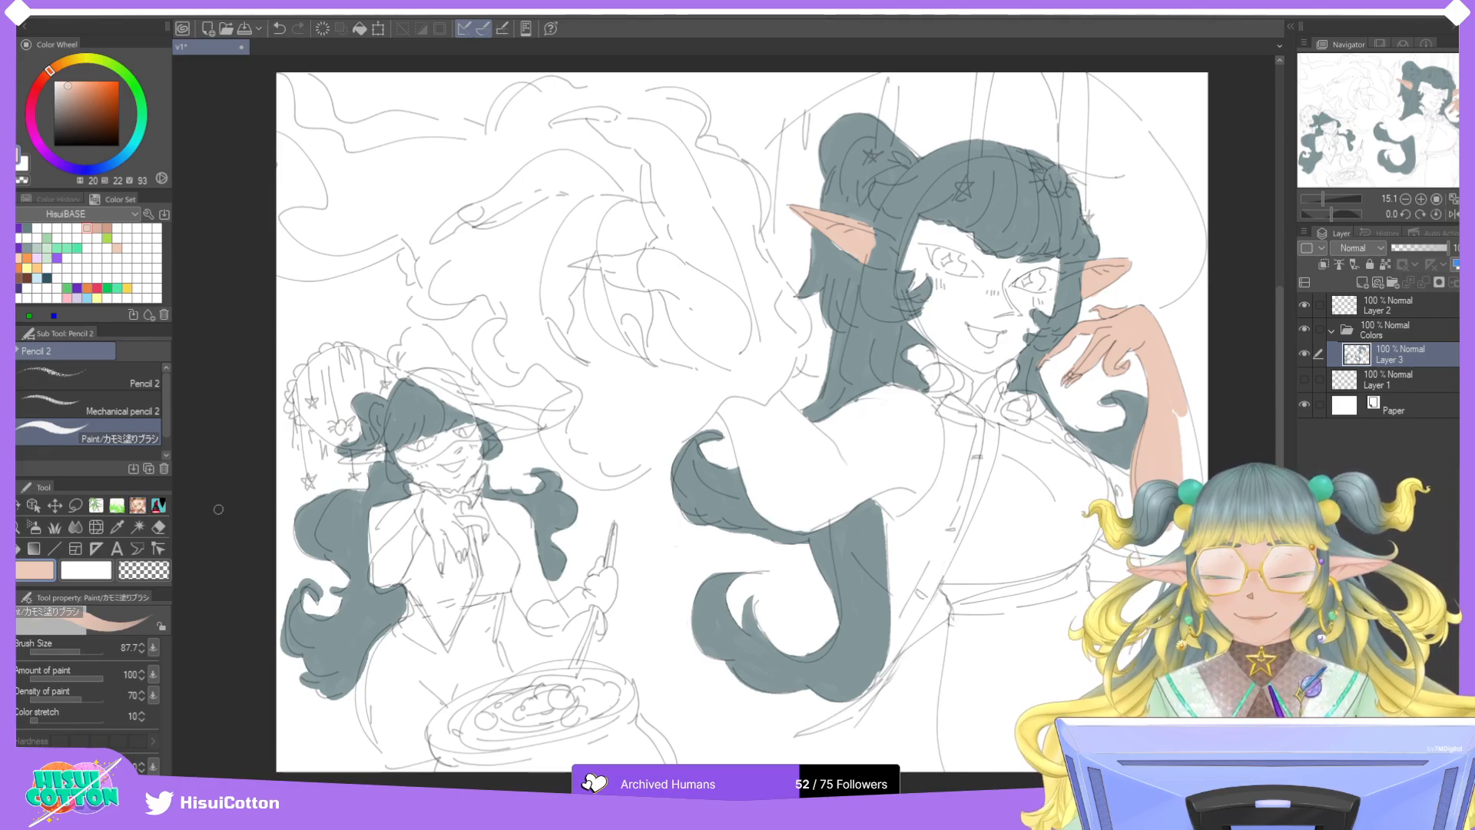
{"action": "left_click_drag", "start_coordinate": [86, 652], "coordinate": [95, 652]}
{"action": "left_click_drag", "start_coordinate": [1175, 415], "coordinate": [1190, 442]}
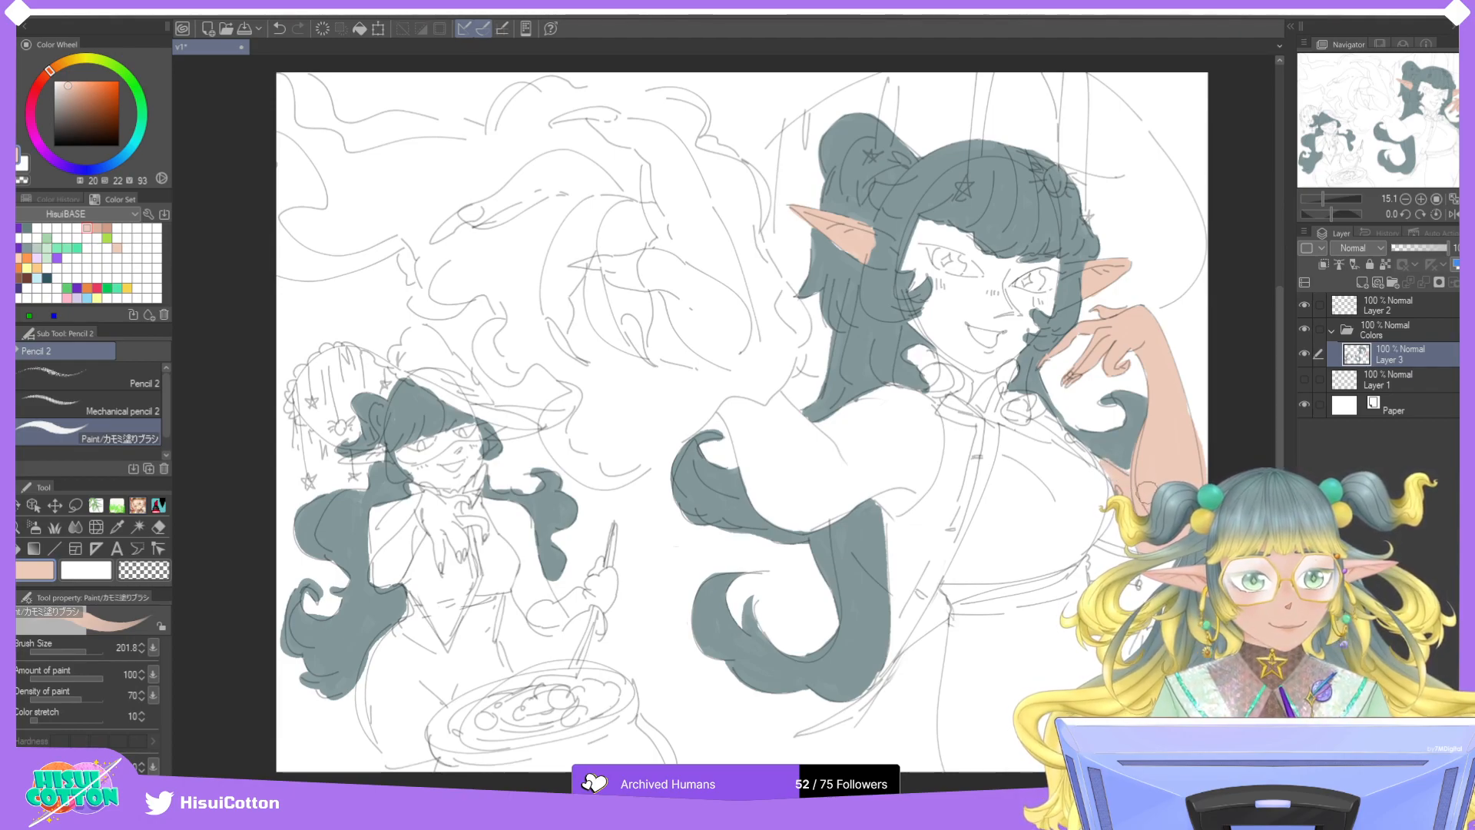
Paint the large elf's bent arm, the outstretched foreground hand with its fingers, and the face in light peach.
{"action": "mouse_move", "coordinate": [890, 504]}
{"action": "left_mouse_down"}
{"action": "mouse_move", "coordinate": [887, 449]}
{"action": "mouse_move", "coordinate": [913, 452]}
{"action": "mouse_move", "coordinate": [918, 493]}
{"action": "mouse_move", "coordinate": [918, 426]}
{"action": "mouse_move", "coordinate": [894, 404]}
{"action": "mouse_move", "coordinate": [861, 420]}
{"action": "mouse_move", "coordinate": [871, 441]}
{"action": "mouse_move", "coordinate": [909, 414]}
{"action": "mouse_move", "coordinate": [893, 400]}
{"action": "mouse_move", "coordinate": [892, 421]}
{"action": "mouse_move", "coordinate": [924, 450]}
{"action": "mouse_move", "coordinate": [913, 399]}
{"action": "mouse_move", "coordinate": [923, 467]}
{"action": "mouse_move", "coordinate": [933, 451]}
{"action": "mouse_move", "coordinate": [832, 427]}
{"action": "mouse_move", "coordinate": [851, 412]}
{"action": "mouse_move", "coordinate": [826, 508]}
{"action": "mouse_move", "coordinate": [791, 520]}
{"action": "mouse_move", "coordinate": [761, 462]}
{"action": "mouse_move", "coordinate": [818, 508]}
{"action": "mouse_move", "coordinate": [796, 519]}
{"action": "mouse_move", "coordinate": [743, 457]}
{"action": "mouse_move", "coordinate": [764, 507]}
{"action": "mouse_move", "coordinate": [723, 412]}
{"action": "mouse_move", "coordinate": [731, 400]}
{"action": "mouse_move", "coordinate": [780, 484]}
{"action": "mouse_move", "coordinate": [814, 501]}
{"action": "mouse_move", "coordinate": [773, 397]}
{"action": "mouse_move", "coordinate": [818, 454]}
{"action": "left_mouse_up"}
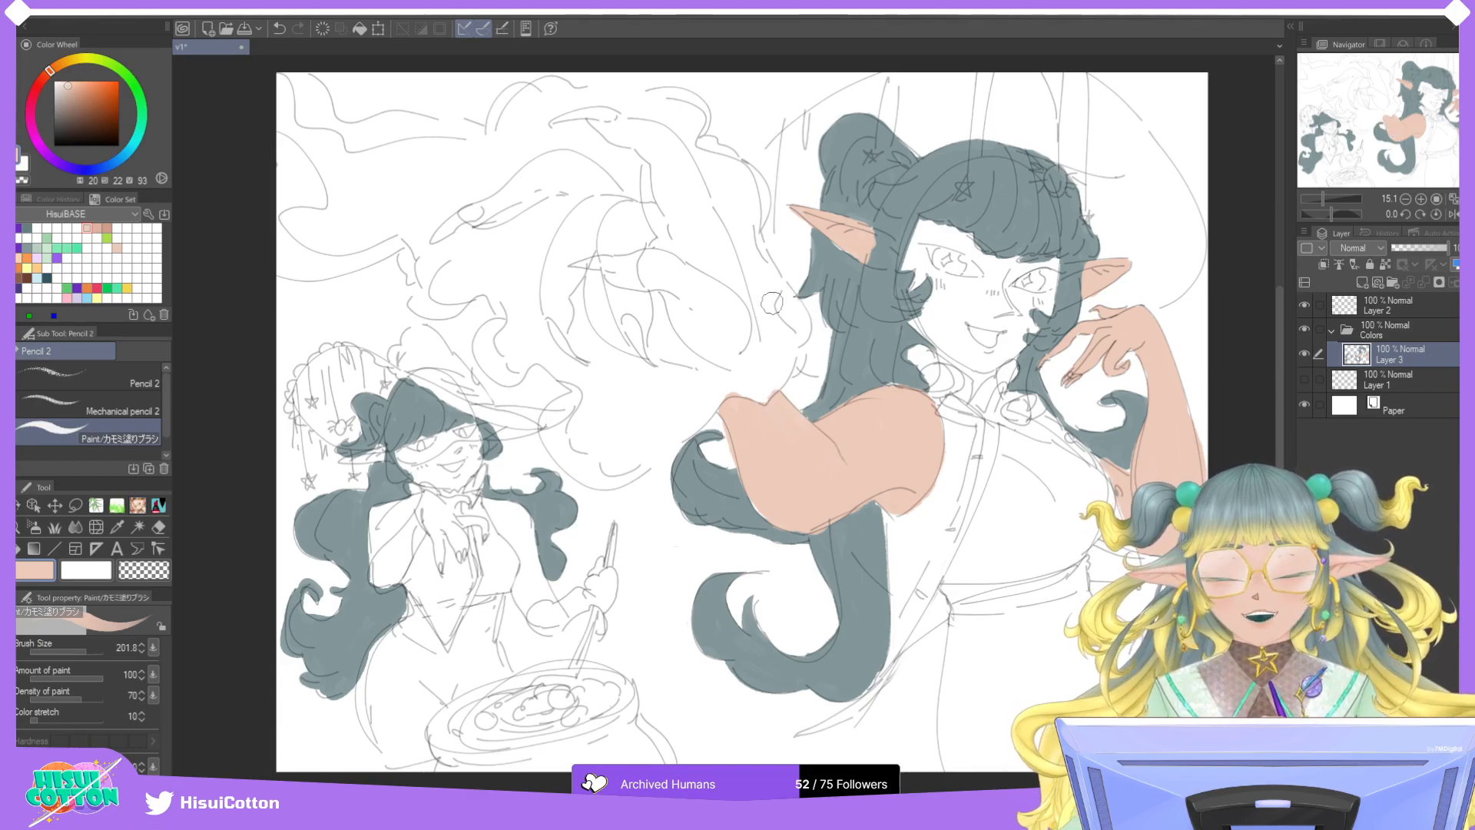
{"action": "mouse_move", "coordinate": [653, 349]}
{"action": "left_mouse_down"}
{"action": "mouse_move", "coordinate": [610, 228]}
{"action": "mouse_move", "coordinate": [641, 338]}
{"action": "mouse_move", "coordinate": [628, 286]}
{"action": "mouse_move", "coordinate": [602, 296]}
{"action": "mouse_move", "coordinate": [603, 316]}
{"action": "mouse_move", "coordinate": [597, 298]}
{"action": "mouse_move", "coordinate": [702, 354]}
{"action": "mouse_move", "coordinate": [653, 340]}
{"action": "mouse_move", "coordinate": [685, 319]}
{"action": "mouse_move", "coordinate": [670, 304]}
{"action": "mouse_move", "coordinate": [734, 339]}
{"action": "mouse_move", "coordinate": [704, 353]}
{"action": "mouse_move", "coordinate": [729, 357]}
{"action": "mouse_move", "coordinate": [692, 244]}
{"action": "mouse_move", "coordinate": [746, 309]}
{"action": "mouse_move", "coordinate": [694, 245]}
{"action": "left_mouse_up"}
{"action": "mouse_move", "coordinate": [676, 244]}
{"action": "left_mouse_down"}
{"action": "mouse_move", "coordinate": [673, 214]}
{"action": "mouse_move", "coordinate": [602, 220]}
{"action": "mouse_move", "coordinate": [563, 292]}
{"action": "mouse_move", "coordinate": [589, 250]}
{"action": "mouse_move", "coordinate": [577, 270]}
{"action": "mouse_move", "coordinate": [590, 207]}
{"action": "mouse_move", "coordinate": [569, 226]}
{"action": "mouse_move", "coordinate": [632, 211]}
{"action": "mouse_move", "coordinate": [583, 213]}
{"action": "mouse_move", "coordinate": [555, 318]}
{"action": "mouse_move", "coordinate": [553, 255]}
{"action": "mouse_move", "coordinate": [556, 324]}
{"action": "mouse_move", "coordinate": [559, 298]}
{"action": "mouse_move", "coordinate": [568, 312]}
{"action": "mouse_move", "coordinate": [553, 312]}
{"action": "mouse_move", "coordinate": [573, 355]}
{"action": "mouse_move", "coordinate": [569, 229]}
{"action": "left_mouse_up"}
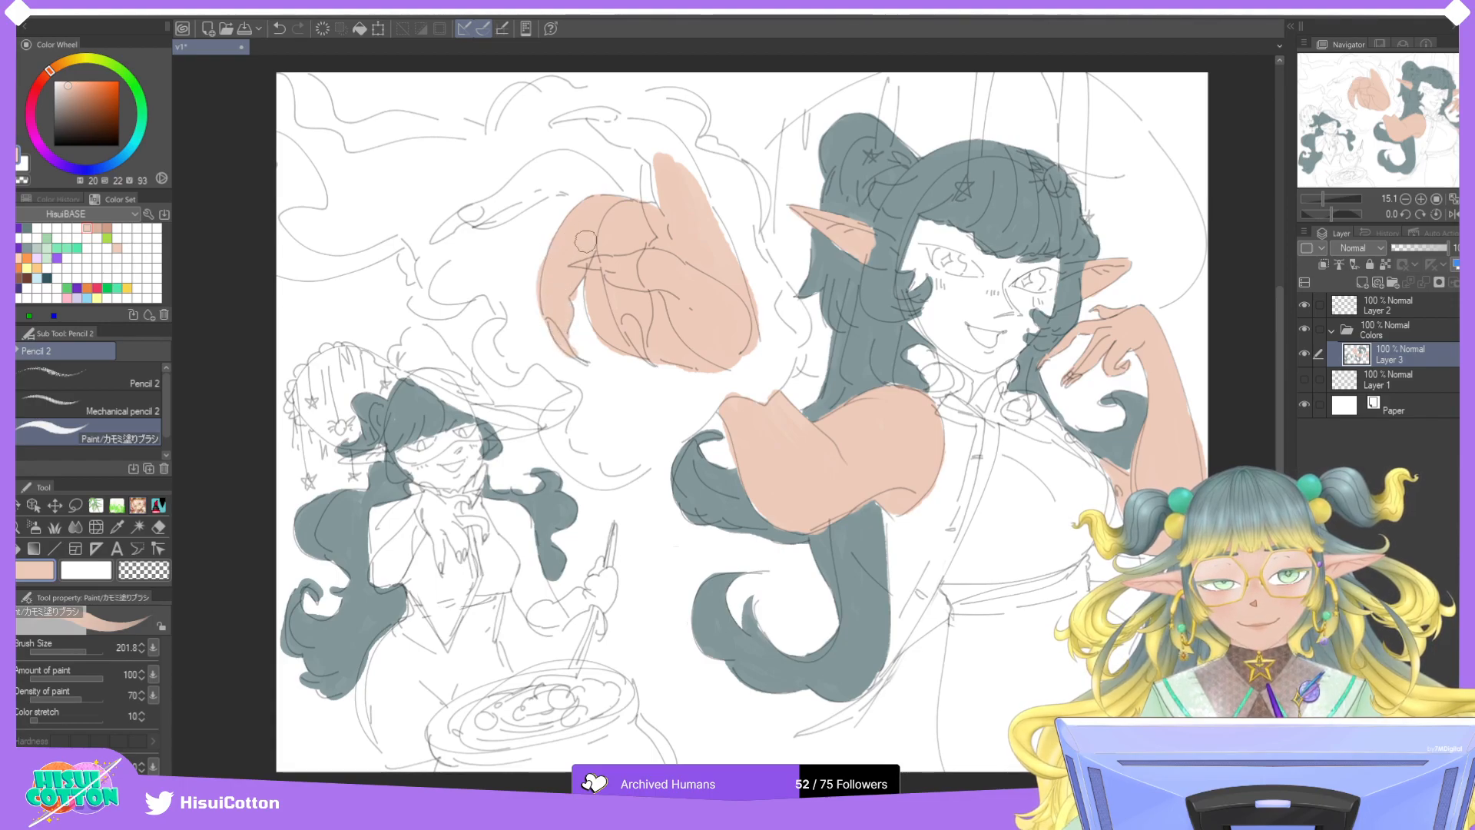
{"action": "mouse_move", "coordinate": [460, 224]}
{"action": "left_mouse_down"}
{"action": "mouse_move", "coordinate": [495, 201]}
{"action": "mouse_move", "coordinate": [435, 237]}
{"action": "mouse_move", "coordinate": [553, 180]}
{"action": "mouse_move", "coordinate": [488, 218]}
{"action": "left_mouse_up"}
{"action": "mouse_move", "coordinate": [549, 165]}
{"action": "left_mouse_down"}
{"action": "mouse_move", "coordinate": [511, 183]}
{"action": "mouse_move", "coordinate": [579, 175]}
{"action": "mouse_move", "coordinate": [585, 195]}
{"action": "mouse_move", "coordinate": [552, 175]}
{"action": "mouse_move", "coordinate": [613, 202]}
{"action": "mouse_move", "coordinate": [583, 163]}
{"action": "mouse_move", "coordinate": [612, 204]}
{"action": "mouse_move", "coordinate": [573, 154]}
{"action": "mouse_move", "coordinate": [588, 184]}
{"action": "mouse_move", "coordinate": [668, 213]}
{"action": "mouse_move", "coordinate": [654, 161]}
{"action": "mouse_move", "coordinate": [663, 222]}
{"action": "mouse_move", "coordinate": [702, 211]}
{"action": "mouse_move", "coordinate": [728, 252]}
{"action": "mouse_move", "coordinate": [654, 148]}
{"action": "mouse_move", "coordinate": [668, 150]}
{"action": "mouse_move", "coordinate": [642, 139]}
{"action": "mouse_move", "coordinate": [701, 200]}
{"action": "left_mouse_up"}
{"action": "left_click_drag", "start_coordinate": [660, 134], "coordinate": [702, 201]}
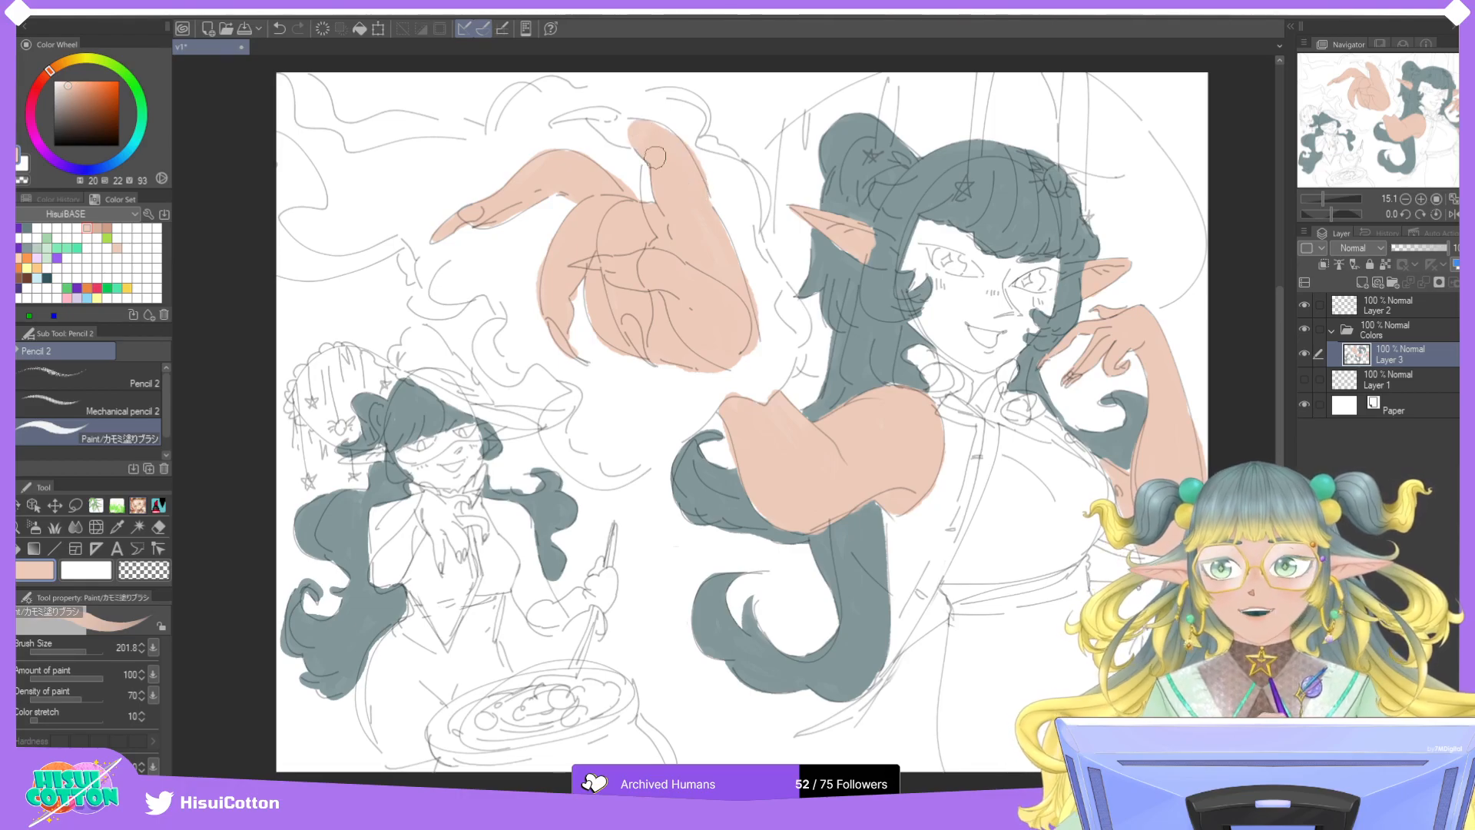
{"action": "mouse_move", "coordinate": [658, 139]}
{"action": "left_mouse_down"}
{"action": "mouse_move", "coordinate": [595, 117]}
{"action": "mouse_move", "coordinate": [632, 139]}
{"action": "mouse_move", "coordinate": [610, 119]}
{"action": "left_mouse_up"}
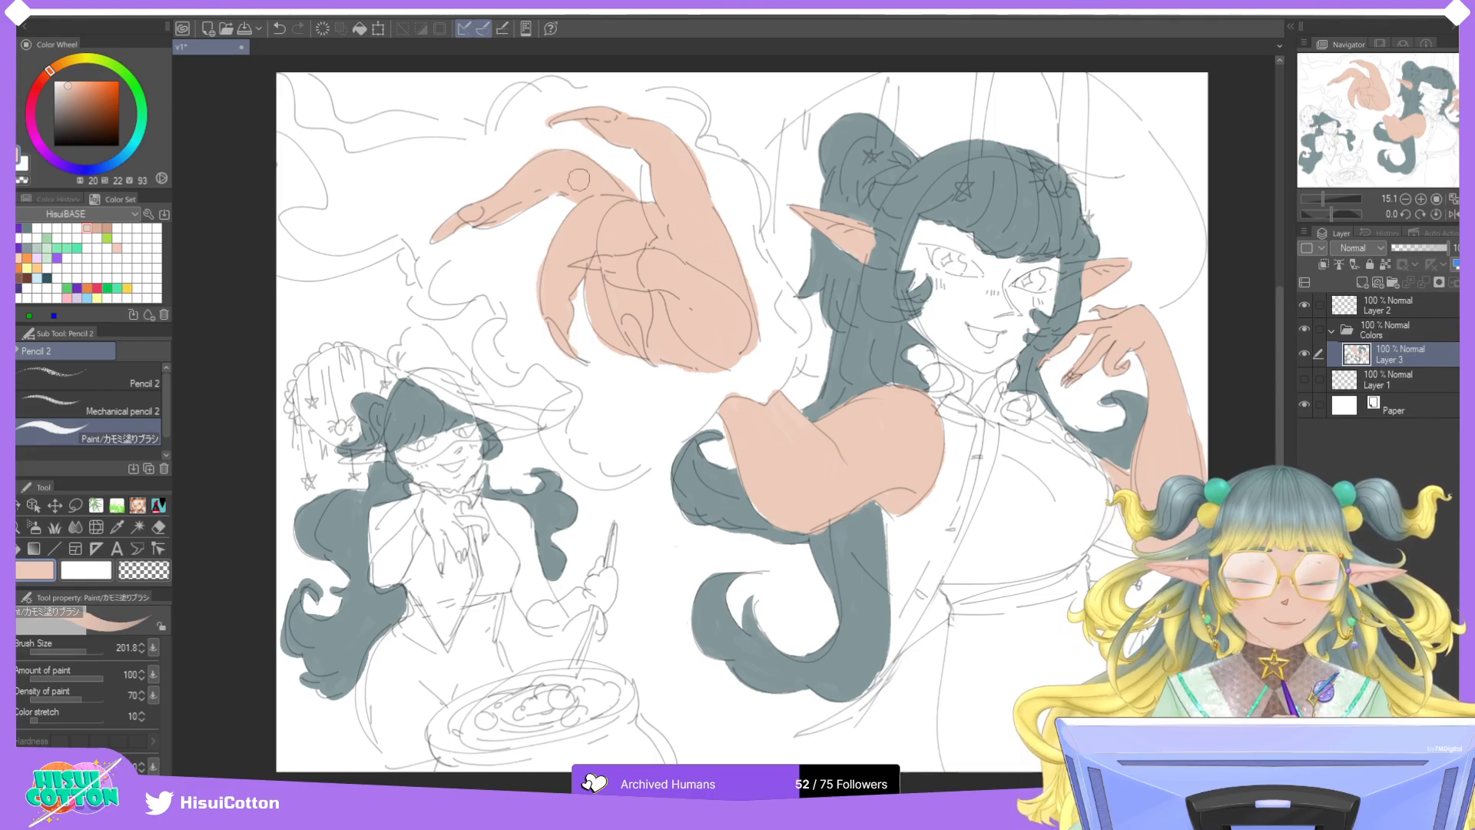
{"action": "mouse_move", "coordinate": [941, 339]}
{"action": "left_mouse_down"}
{"action": "mouse_move", "coordinate": [937, 281]}
{"action": "mouse_move", "coordinate": [913, 282]}
{"action": "mouse_move", "coordinate": [926, 258]}
{"action": "mouse_move", "coordinate": [908, 266]}
{"action": "mouse_move", "coordinate": [918, 231]}
{"action": "mouse_move", "coordinate": [913, 250]}
{"action": "mouse_move", "coordinate": [954, 266]}
{"action": "mouse_move", "coordinate": [925, 224]}
{"action": "mouse_move", "coordinate": [969, 252]}
{"action": "mouse_move", "coordinate": [953, 238]}
{"action": "mouse_move", "coordinate": [951, 264]}
{"action": "mouse_move", "coordinate": [925, 237]}
{"action": "mouse_move", "coordinate": [914, 248]}
{"action": "mouse_move", "coordinate": [946, 263]}
{"action": "mouse_move", "coordinate": [934, 312]}
{"action": "mouse_move", "coordinate": [954, 272]}
{"action": "mouse_move", "coordinate": [972, 274]}
{"action": "mouse_move", "coordinate": [941, 331]}
{"action": "mouse_move", "coordinate": [981, 363]}
{"action": "mouse_move", "coordinate": [944, 350]}
{"action": "mouse_move", "coordinate": [974, 393]}
{"action": "mouse_move", "coordinate": [991, 315]}
{"action": "mouse_move", "coordinate": [993, 362]}
{"action": "mouse_move", "coordinate": [1019, 346]}
{"action": "mouse_move", "coordinate": [1014, 313]}
{"action": "mouse_move", "coordinate": [1032, 328]}
{"action": "mouse_move", "coordinate": [997, 308]}
{"action": "mouse_move", "coordinate": [1015, 275]}
{"action": "mouse_move", "coordinate": [958, 243]}
{"action": "mouse_move", "coordinate": [1032, 271]}
{"action": "mouse_move", "coordinate": [1019, 261]}
{"action": "mouse_move", "coordinate": [1026, 295]}
{"action": "mouse_move", "coordinate": [1021, 265]}
{"action": "mouse_move", "coordinate": [1027, 295]}
{"action": "mouse_move", "coordinate": [1012, 282]}
{"action": "mouse_move", "coordinate": [1049, 286]}
{"action": "mouse_move", "coordinate": [1045, 307]}
{"action": "mouse_move", "coordinate": [1013, 307]}
{"action": "mouse_move", "coordinate": [1022, 330]}
{"action": "mouse_move", "coordinate": [964, 322]}
{"action": "left_mouse_up"}
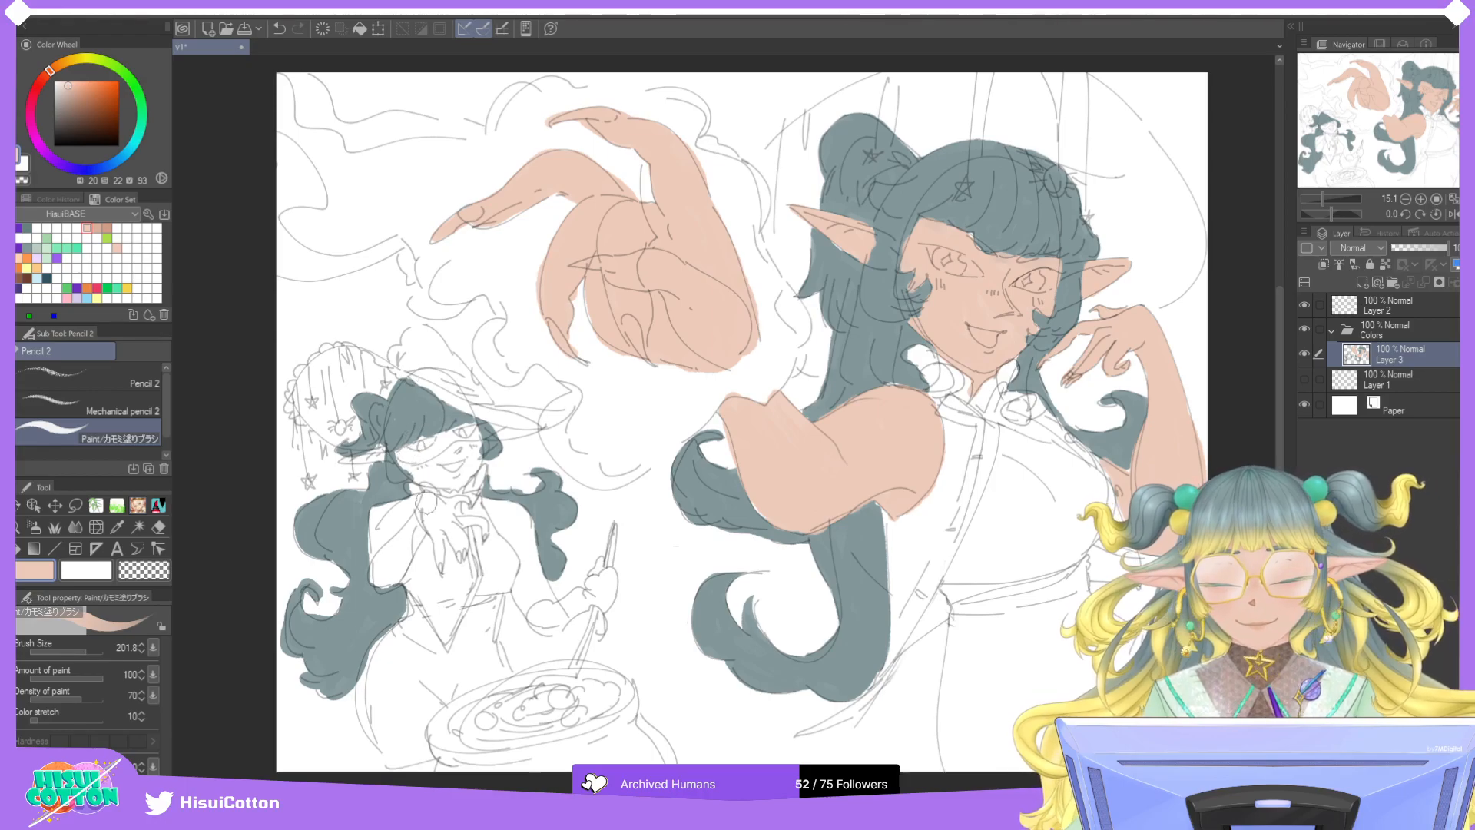
Paint the small elf's face, ears, hands and arms in the same light peach.
{"action": "mouse_move", "coordinate": [401, 550]}
{"action": "left_mouse_down"}
{"action": "mouse_move", "coordinate": [428, 511]}
{"action": "mouse_move", "coordinate": [387, 556]}
{"action": "mouse_move", "coordinate": [385, 509]}
{"action": "mouse_move", "coordinate": [375, 555]}
{"action": "mouse_move", "coordinate": [395, 559]}
{"action": "mouse_move", "coordinate": [388, 580]}
{"action": "mouse_move", "coordinate": [427, 501]}
{"action": "mouse_move", "coordinate": [446, 527]}
{"action": "mouse_move", "coordinate": [428, 502]}
{"action": "mouse_move", "coordinate": [440, 564]}
{"action": "mouse_move", "coordinate": [433, 499]}
{"action": "mouse_move", "coordinate": [460, 551]}
{"action": "mouse_move", "coordinate": [453, 529]}
{"action": "mouse_move", "coordinate": [489, 529]}
{"action": "mouse_move", "coordinate": [411, 453]}
{"action": "mouse_move", "coordinate": [453, 432]}
{"action": "mouse_move", "coordinate": [420, 445]}
{"action": "mouse_move", "coordinate": [443, 465]}
{"action": "mouse_move", "coordinate": [434, 478]}
{"action": "mouse_move", "coordinate": [455, 435]}
{"action": "mouse_move", "coordinate": [420, 442]}
{"action": "mouse_move", "coordinate": [491, 407]}
{"action": "mouse_move", "coordinate": [507, 435]}
{"action": "left_mouse_up"}
{"action": "mouse_move", "coordinate": [338, 460]}
{"action": "left_mouse_down"}
{"action": "mouse_move", "coordinate": [388, 455]}
{"action": "mouse_move", "coordinate": [368, 458]}
{"action": "left_mouse_up"}
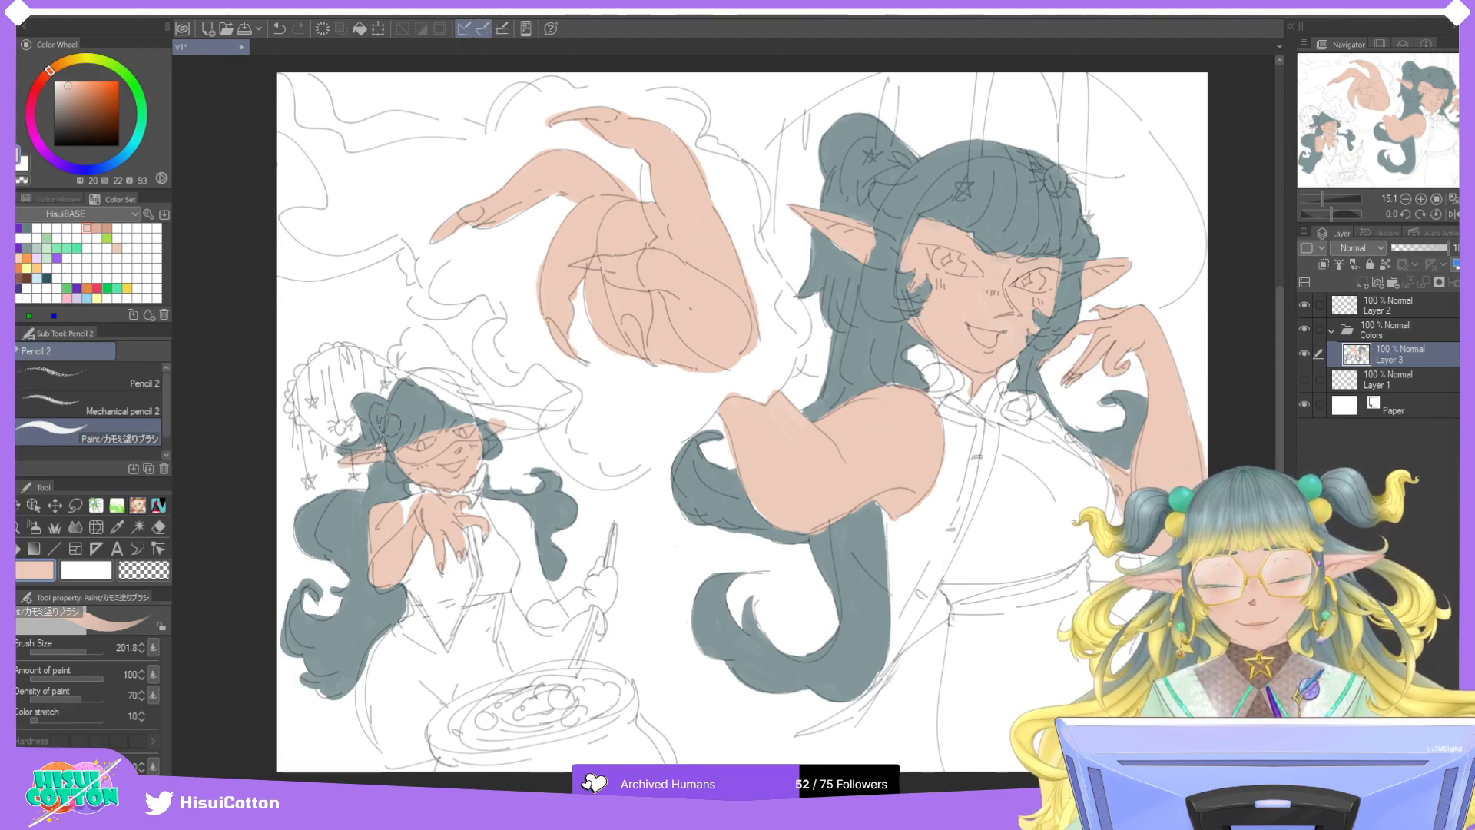
{"action": "mouse_move", "coordinate": [524, 608]}
{"action": "left_mouse_down"}
{"action": "mouse_move", "coordinate": [528, 559]}
{"action": "mouse_move", "coordinate": [494, 511]}
{"action": "mouse_move", "coordinate": [515, 516]}
{"action": "mouse_move", "coordinate": [506, 531]}
{"action": "mouse_move", "coordinate": [532, 558]}
{"action": "mouse_move", "coordinate": [513, 518]}
{"action": "mouse_move", "coordinate": [531, 613]}
{"action": "mouse_move", "coordinate": [525, 539]}
{"action": "mouse_move", "coordinate": [554, 607]}
{"action": "mouse_move", "coordinate": [524, 592]}
{"action": "mouse_move", "coordinate": [557, 624]}
{"action": "mouse_move", "coordinate": [587, 600]}
{"action": "mouse_move", "coordinate": [520, 599]}
{"action": "mouse_move", "coordinate": [529, 609]}
{"action": "mouse_move", "coordinate": [532, 525]}
{"action": "mouse_move", "coordinate": [491, 506]}
{"action": "mouse_move", "coordinate": [586, 599]}
{"action": "mouse_move", "coordinate": [561, 609]}
{"action": "mouse_move", "coordinate": [603, 564]}
{"action": "mouse_move", "coordinate": [605, 601]}
{"action": "left_mouse_up"}
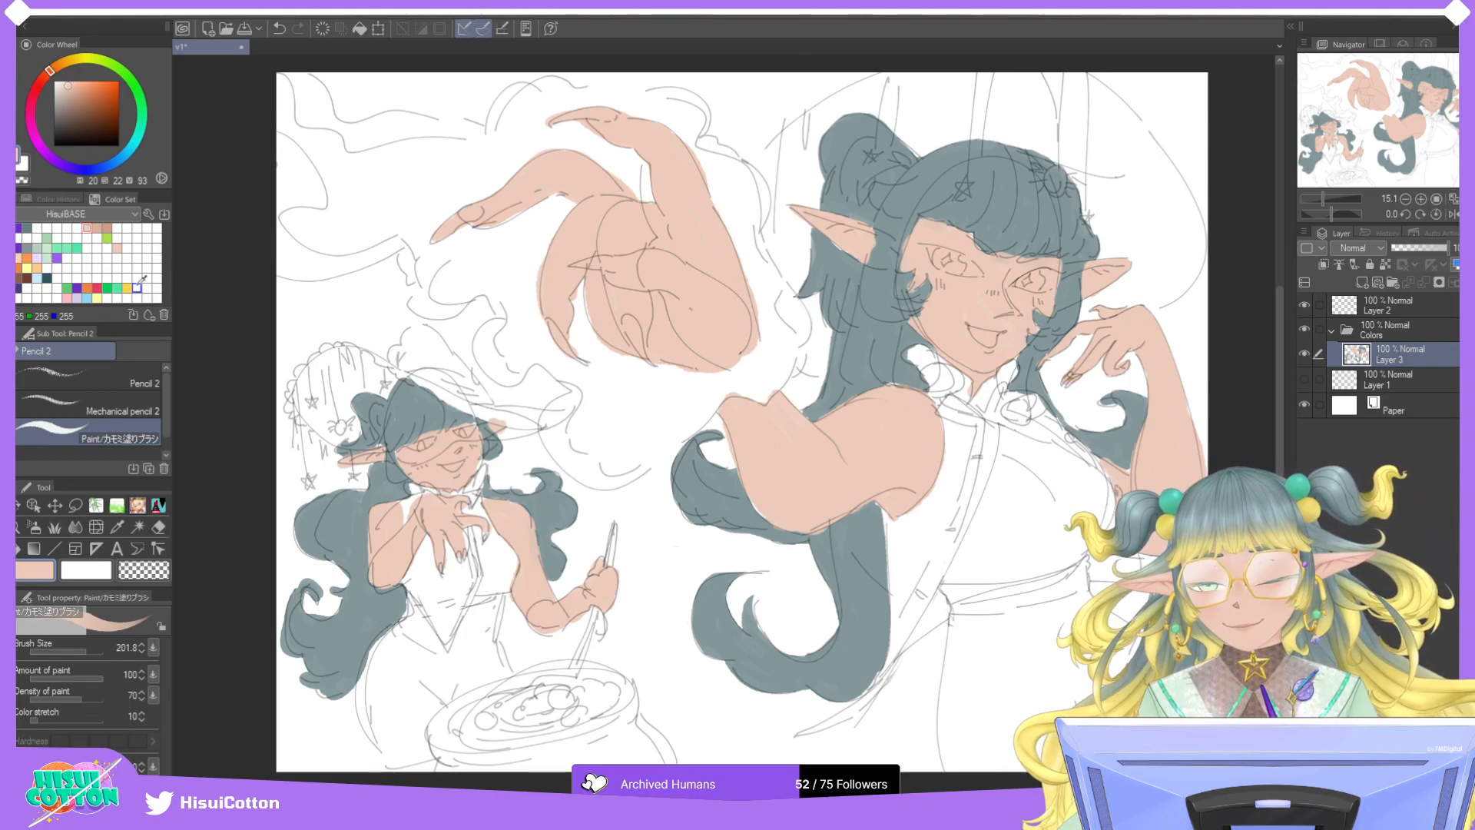
Paint the small elf's top and the large elf's open vest with its collar in bright purple.
{"action": "left_click", "coordinate": [86, 258]}
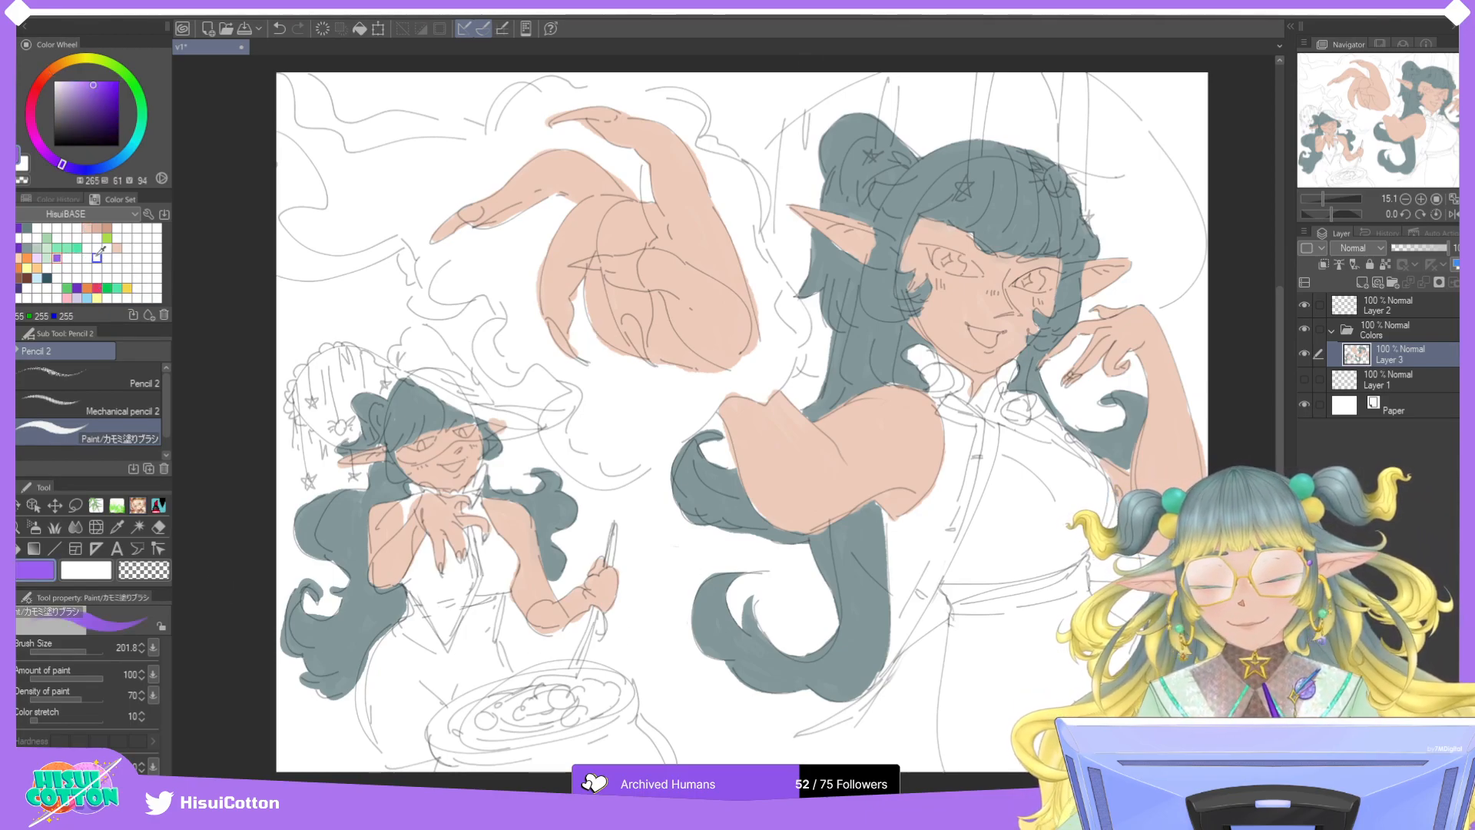
{"action": "mouse_move", "coordinate": [442, 632]}
{"action": "left_mouse_down"}
{"action": "mouse_move", "coordinate": [411, 590]}
{"action": "mouse_move", "coordinate": [424, 546]}
{"action": "mouse_move", "coordinate": [427, 565]}
{"action": "mouse_move", "coordinate": [427, 546]}
{"action": "mouse_move", "coordinate": [409, 574]}
{"action": "mouse_move", "coordinate": [433, 616]}
{"action": "mouse_move", "coordinate": [436, 591]}
{"action": "mouse_move", "coordinate": [448, 606]}
{"action": "mouse_move", "coordinate": [450, 541]}
{"action": "mouse_move", "coordinate": [446, 617]}
{"action": "mouse_move", "coordinate": [446, 549]}
{"action": "mouse_move", "coordinate": [450, 580]}
{"action": "mouse_move", "coordinate": [468, 565]}
{"action": "mouse_move", "coordinate": [455, 613]}
{"action": "mouse_move", "coordinate": [471, 558]}
{"action": "mouse_move", "coordinate": [447, 642]}
{"action": "mouse_move", "coordinate": [471, 533]}
{"action": "mouse_move", "coordinate": [477, 582]}
{"action": "mouse_move", "coordinate": [489, 547]}
{"action": "mouse_move", "coordinate": [498, 581]}
{"action": "mouse_move", "coordinate": [475, 587]}
{"action": "mouse_move", "coordinate": [508, 584]}
{"action": "mouse_move", "coordinate": [501, 548]}
{"action": "mouse_move", "coordinate": [508, 580]}
{"action": "mouse_move", "coordinate": [473, 588]}
{"action": "mouse_move", "coordinate": [508, 576]}
{"action": "mouse_move", "coordinate": [481, 507]}
{"action": "mouse_move", "coordinate": [460, 511]}
{"action": "mouse_move", "coordinate": [477, 492]}
{"action": "mouse_move", "coordinate": [505, 548]}
{"action": "mouse_move", "coordinate": [466, 516]}
{"action": "mouse_move", "coordinate": [480, 465]}
{"action": "mouse_move", "coordinate": [460, 501]}
{"action": "mouse_move", "coordinate": [418, 496]}
{"action": "left_mouse_up"}
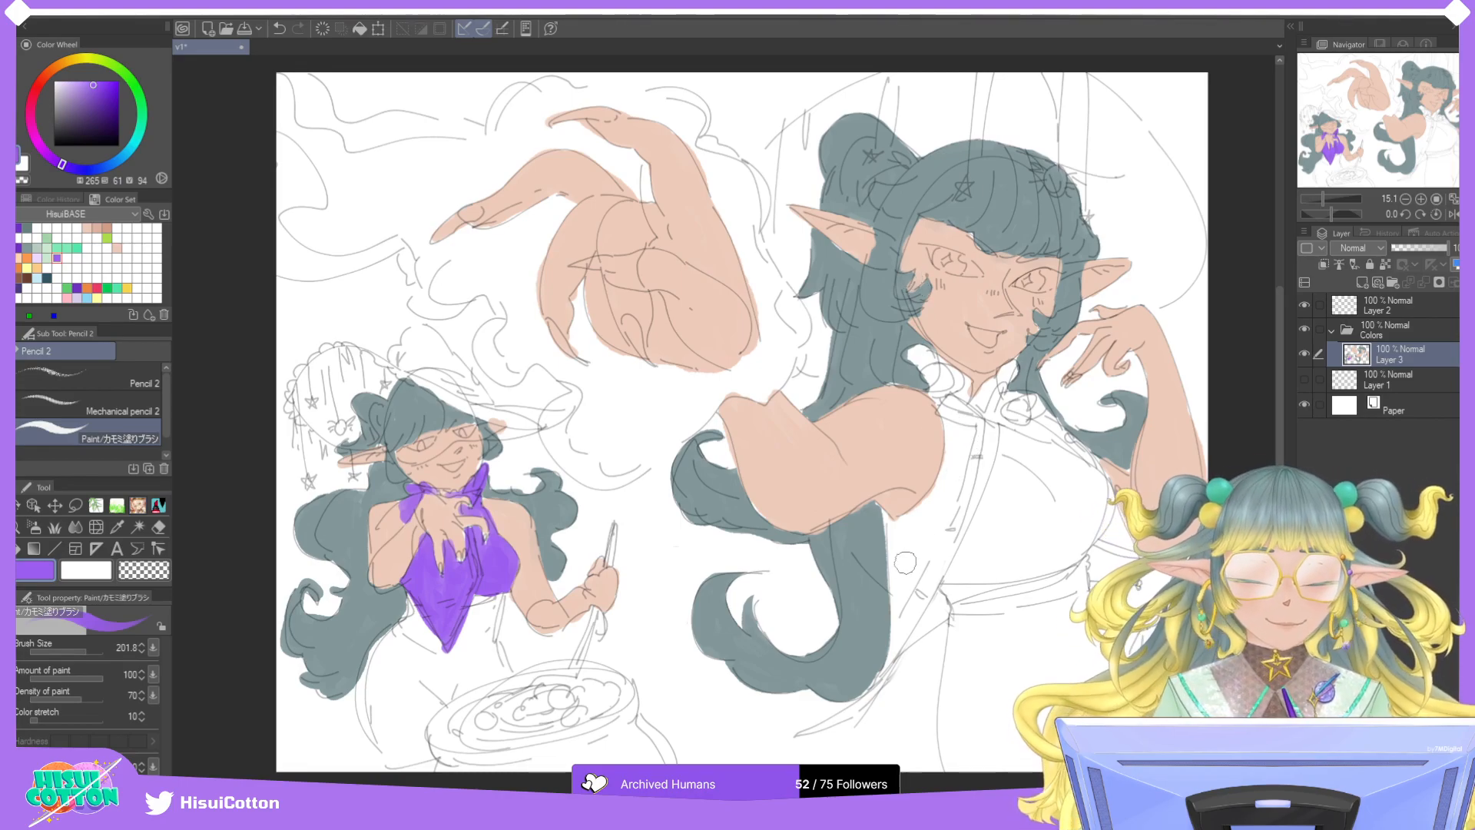
{"action": "mouse_move", "coordinate": [828, 725]}
{"action": "left_mouse_down"}
{"action": "mouse_move", "coordinate": [866, 691]}
{"action": "mouse_move", "coordinate": [822, 724]}
{"action": "mouse_move", "coordinate": [890, 672]}
{"action": "mouse_move", "coordinate": [848, 716]}
{"action": "mouse_move", "coordinate": [907, 592]}
{"action": "mouse_move", "coordinate": [872, 692]}
{"action": "mouse_move", "coordinate": [913, 589]}
{"action": "mouse_move", "coordinate": [897, 650]}
{"action": "mouse_move", "coordinate": [948, 609]}
{"action": "mouse_move", "coordinate": [919, 624]}
{"action": "mouse_move", "coordinate": [936, 565]}
{"action": "mouse_move", "coordinate": [930, 596]}
{"action": "mouse_move", "coordinate": [920, 558]}
{"action": "mouse_move", "coordinate": [893, 654]}
{"action": "mouse_move", "coordinate": [888, 513]}
{"action": "mouse_move", "coordinate": [910, 569]}
{"action": "mouse_move", "coordinate": [899, 532]}
{"action": "mouse_move", "coordinate": [927, 508]}
{"action": "mouse_move", "coordinate": [891, 527]}
{"action": "mouse_move", "coordinate": [952, 464]}
{"action": "mouse_move", "coordinate": [920, 505]}
{"action": "mouse_move", "coordinate": [934, 498]}
{"action": "mouse_move", "coordinate": [932, 528]}
{"action": "mouse_move", "coordinate": [948, 491]}
{"action": "mouse_move", "coordinate": [931, 537]}
{"action": "mouse_move", "coordinate": [891, 530]}
{"action": "mouse_move", "coordinate": [889, 515]}
{"action": "mouse_move", "coordinate": [927, 510]}
{"action": "mouse_move", "coordinate": [902, 528]}
{"action": "mouse_move", "coordinate": [943, 485]}
{"action": "left_mouse_up"}
{"action": "key", "text": "ctrl+z"}
{"action": "key", "text": "ctrl+z"}
{"action": "key", "text": "ctrl+z"}
{"action": "mouse_move", "coordinate": [897, 529]}
{"action": "left_mouse_down"}
{"action": "mouse_move", "coordinate": [930, 513]}
{"action": "mouse_move", "coordinate": [950, 470]}
{"action": "mouse_move", "coordinate": [935, 514]}
{"action": "mouse_move", "coordinate": [897, 551]}
{"action": "mouse_move", "coordinate": [930, 586]}
{"action": "mouse_move", "coordinate": [992, 439]}
{"action": "mouse_move", "coordinate": [947, 523]}
{"action": "mouse_move", "coordinate": [941, 418]}
{"action": "mouse_move", "coordinate": [955, 475]}
{"action": "mouse_move", "coordinate": [951, 461]}
{"action": "mouse_move", "coordinate": [932, 512]}
{"action": "mouse_move", "coordinate": [947, 417]}
{"action": "mouse_move", "coordinate": [972, 430]}
{"action": "mouse_move", "coordinate": [970, 411]}
{"action": "mouse_move", "coordinate": [952, 409]}
{"action": "mouse_move", "coordinate": [984, 427]}
{"action": "mouse_move", "coordinate": [978, 468]}
{"action": "mouse_move", "coordinate": [995, 433]}
{"action": "mouse_move", "coordinate": [967, 484]}
{"action": "mouse_move", "coordinate": [1018, 429]}
{"action": "mouse_move", "coordinate": [996, 417]}
{"action": "mouse_move", "coordinate": [1078, 445]}
{"action": "left_mouse_up"}
{"action": "left_click_drag", "start_coordinate": [1046, 425], "coordinate": [1088, 453]}
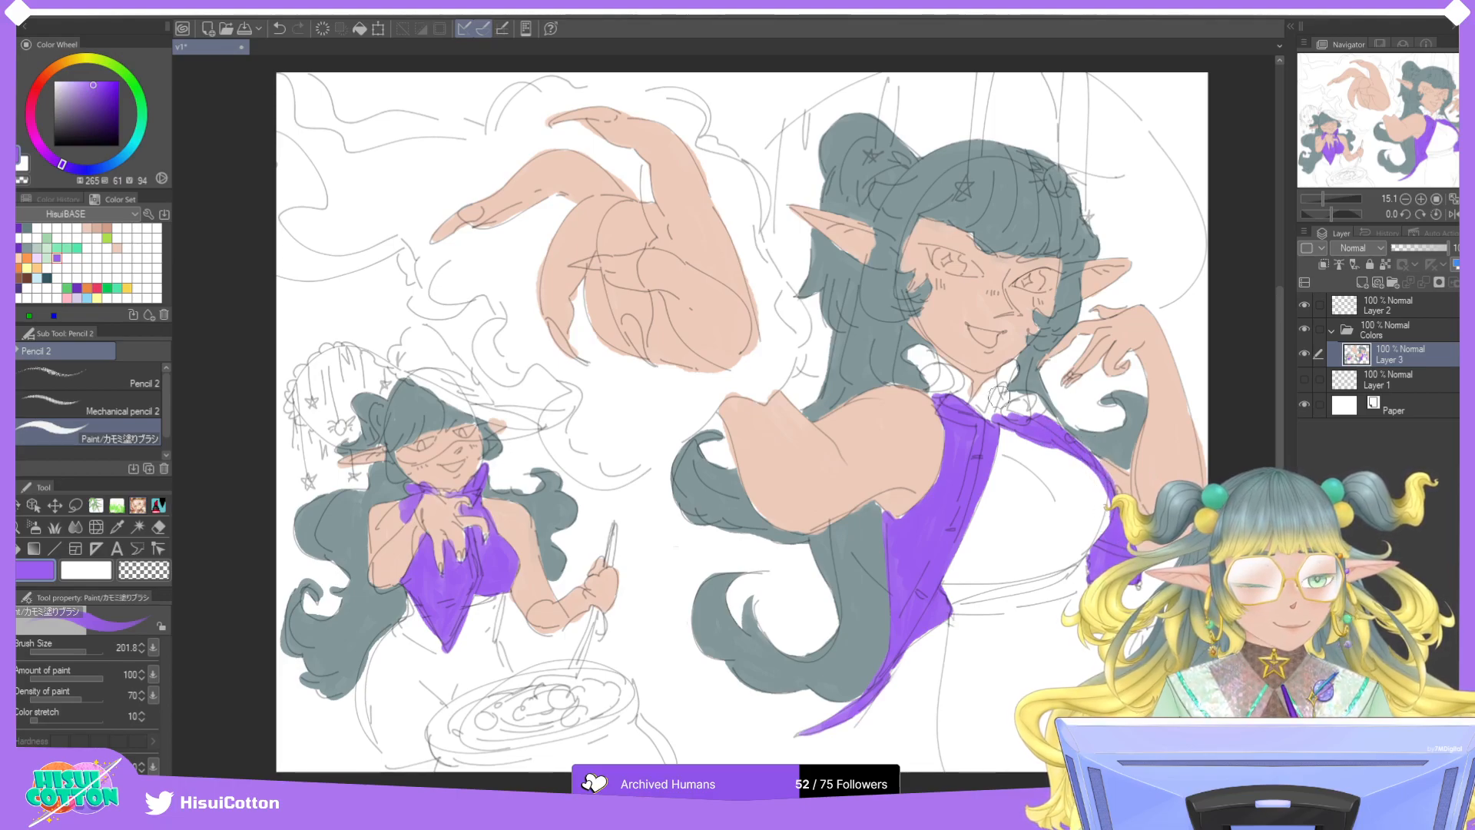
{"action": "mouse_move", "coordinate": [991, 423]}
{"action": "left_mouse_down"}
{"action": "mouse_move", "coordinate": [1023, 406]}
{"action": "mouse_move", "coordinate": [993, 417]}
{"action": "mouse_move", "coordinate": [1005, 384]}
{"action": "mouse_move", "coordinate": [1007, 402]}
{"action": "mouse_move", "coordinate": [960, 401]}
{"action": "left_mouse_up"}
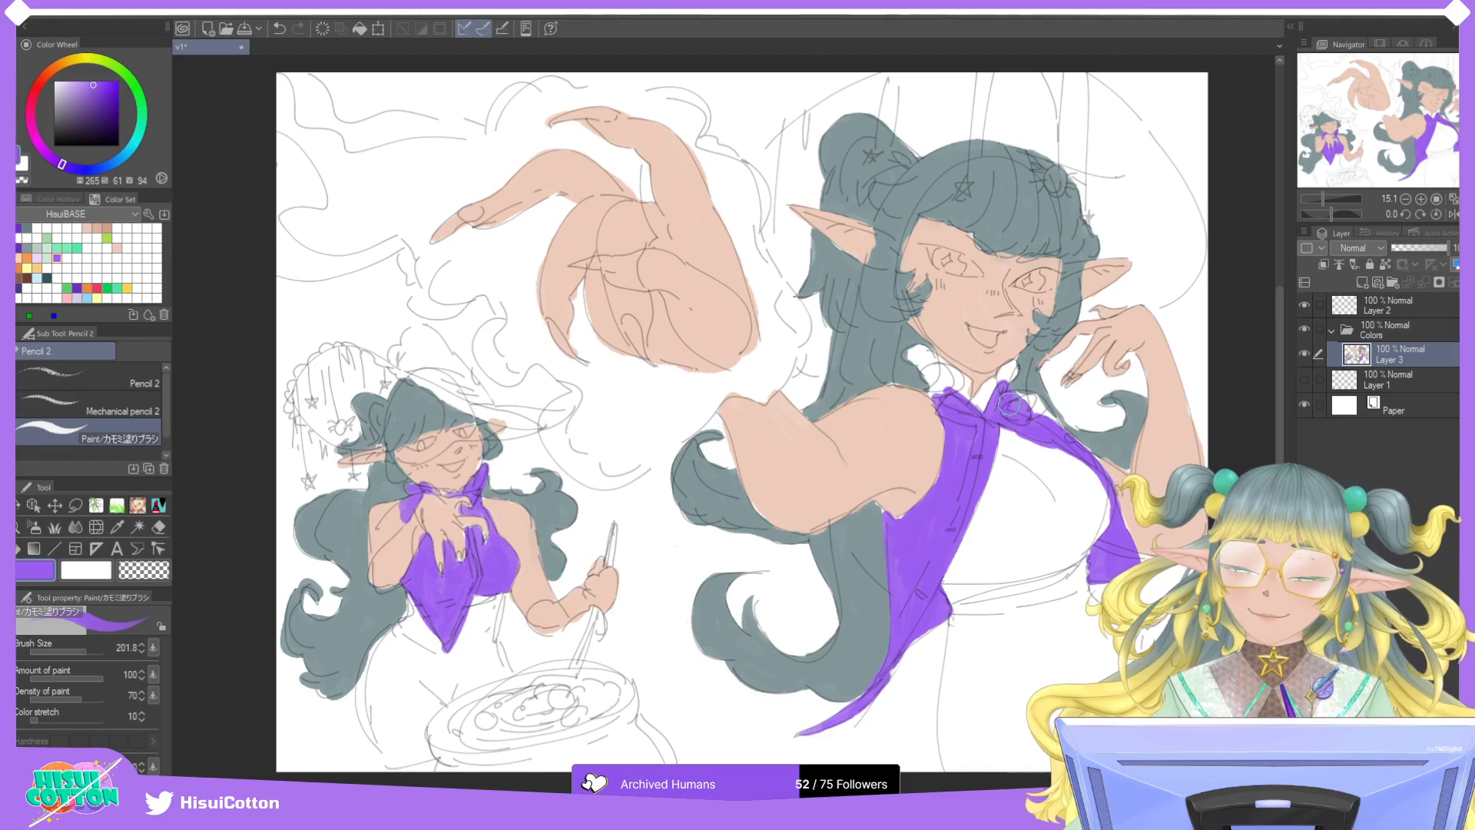
{"action": "left_click_drag", "start_coordinate": [952, 398], "coordinate": [957, 399]}
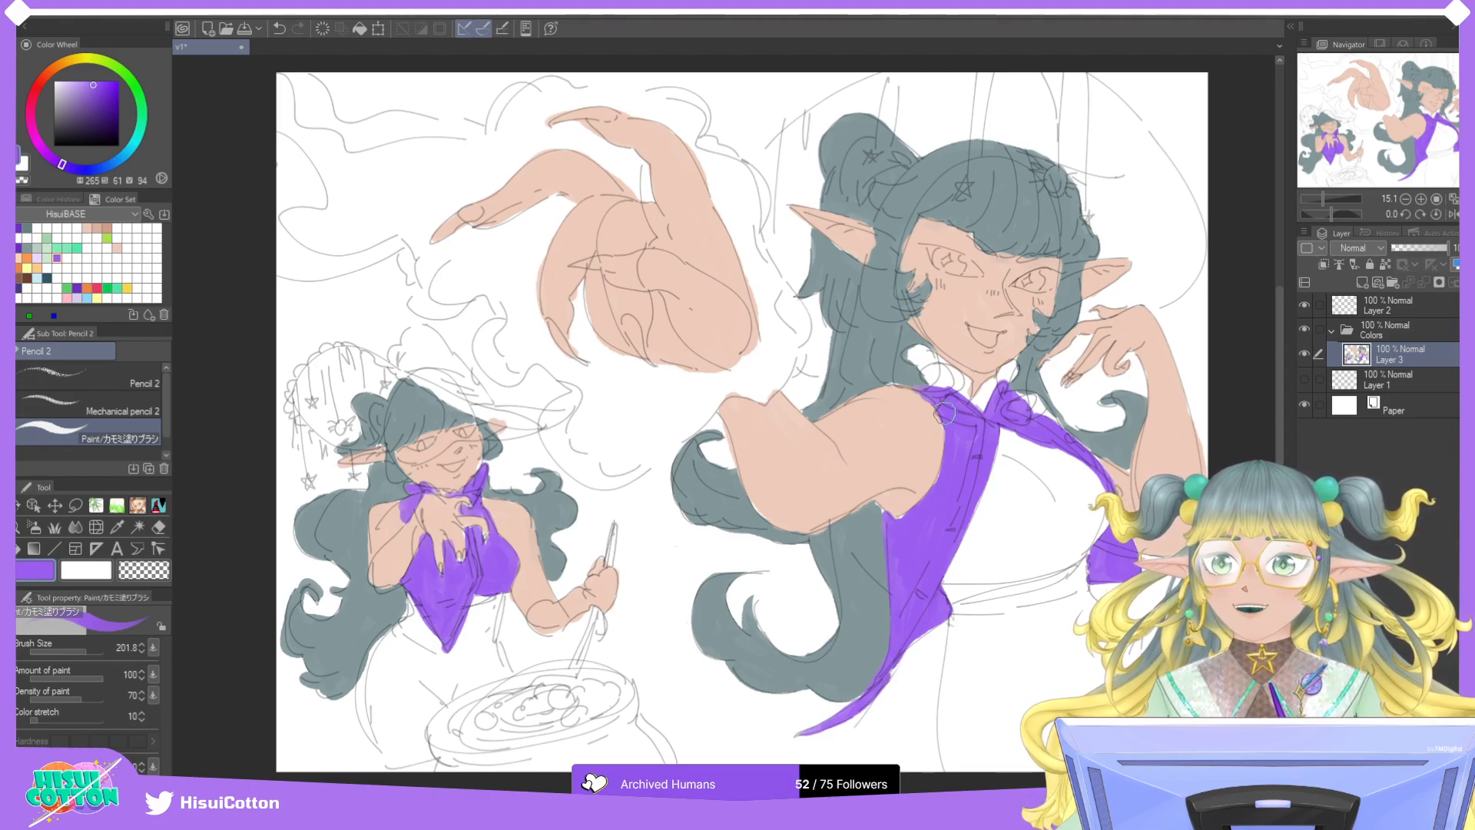
Repaint the small elf's top and the large elf's vest in a darker purple, HSV 265, 76, 75.
{"action": "left_click", "coordinate": [78, 286]}
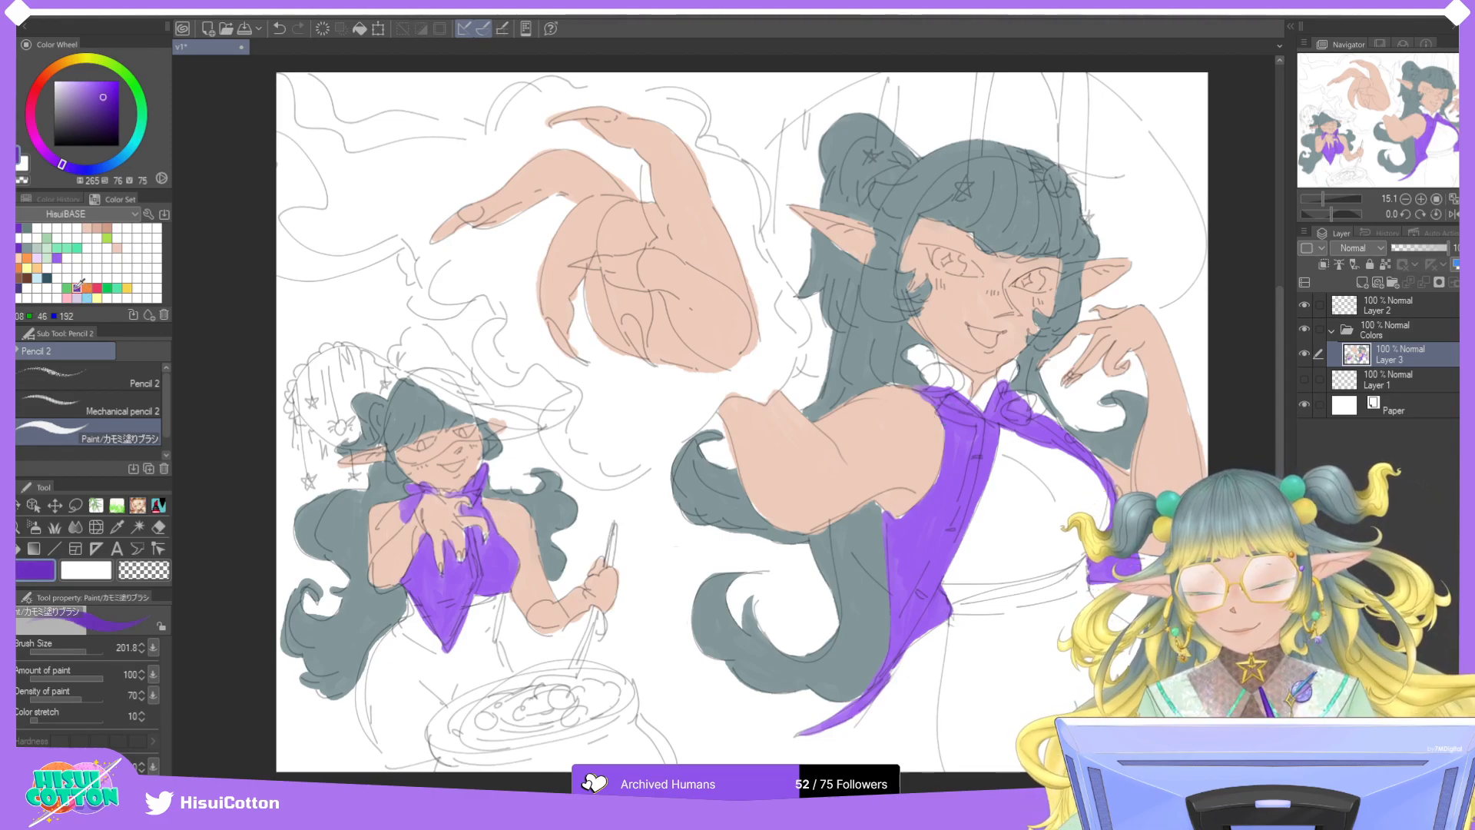
{"action": "mouse_move", "coordinate": [459, 601]}
{"action": "left_mouse_down"}
{"action": "mouse_move", "coordinate": [422, 559]}
{"action": "mouse_move", "coordinate": [412, 574]}
{"action": "mouse_move", "coordinate": [428, 594]}
{"action": "mouse_move", "coordinate": [430, 565]}
{"action": "mouse_move", "coordinate": [454, 600]}
{"action": "mouse_move", "coordinate": [449, 549]}
{"action": "mouse_move", "coordinate": [464, 593]}
{"action": "mouse_move", "coordinate": [473, 552]}
{"action": "mouse_move", "coordinate": [480, 583]}
{"action": "mouse_move", "coordinate": [499, 548]}
{"action": "mouse_move", "coordinate": [481, 584]}
{"action": "mouse_move", "coordinate": [511, 556]}
{"action": "mouse_move", "coordinate": [473, 480]}
{"action": "left_mouse_up"}
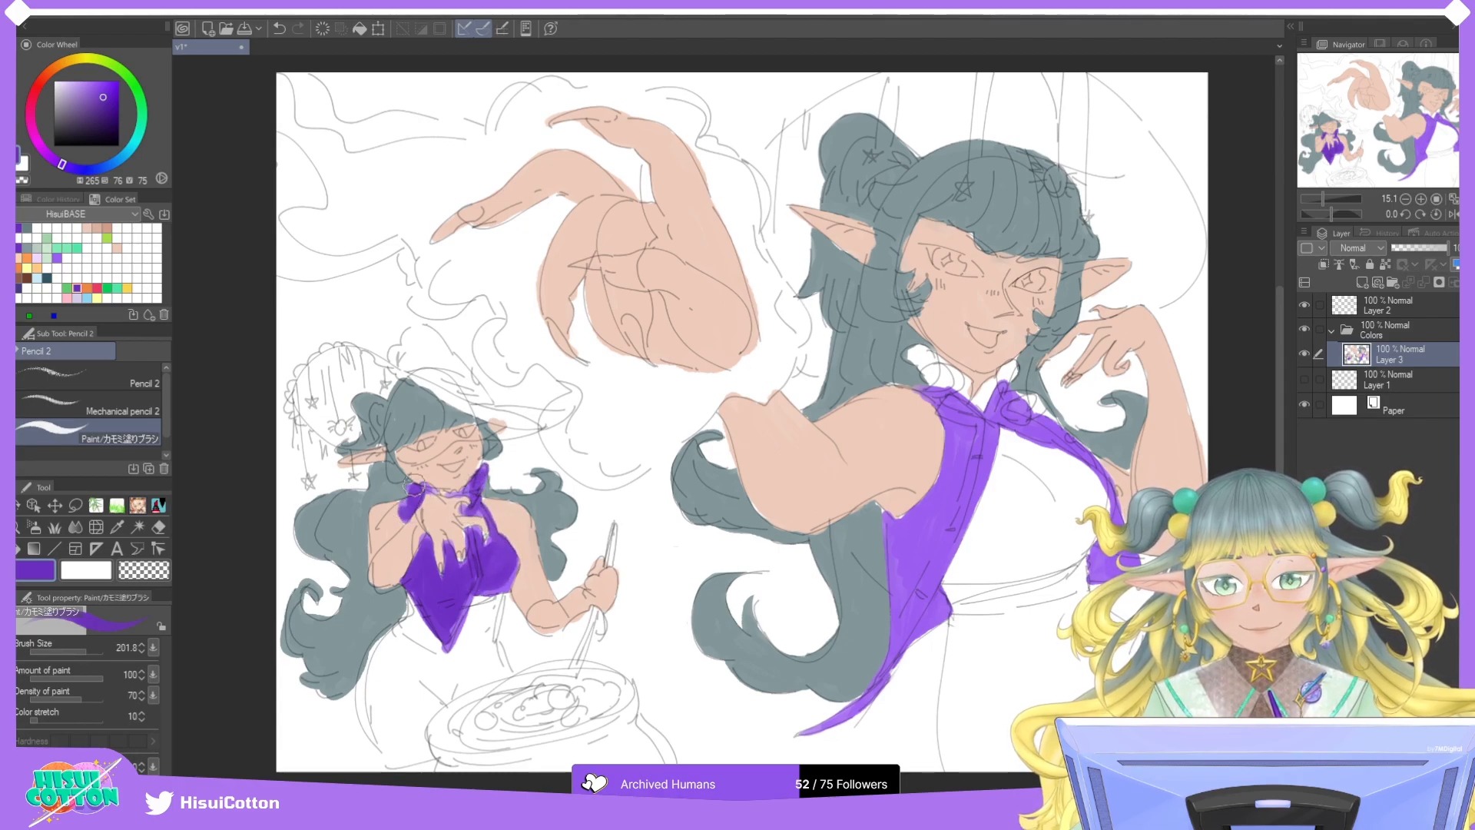
{"action": "mouse_move", "coordinate": [907, 549]}
{"action": "left_mouse_down"}
{"action": "mouse_move", "coordinate": [946, 505]}
{"action": "mouse_move", "coordinate": [899, 523]}
{"action": "mouse_move", "coordinate": [906, 548]}
{"action": "mouse_move", "coordinate": [945, 499]}
{"action": "mouse_move", "coordinate": [967, 434]}
{"action": "mouse_move", "coordinate": [969, 460]}
{"action": "mouse_move", "coordinate": [984, 445]}
{"action": "mouse_move", "coordinate": [914, 596]}
{"action": "mouse_move", "coordinate": [931, 604]}
{"action": "mouse_move", "coordinate": [888, 676]}
{"action": "mouse_move", "coordinate": [835, 722]}
{"action": "mouse_move", "coordinate": [891, 644]}
{"action": "mouse_move", "coordinate": [951, 463]}
{"action": "mouse_move", "coordinate": [949, 480]}
{"action": "mouse_move", "coordinate": [933, 397]}
{"action": "mouse_move", "coordinate": [981, 424]}
{"action": "mouse_move", "coordinate": [999, 400]}
{"action": "mouse_move", "coordinate": [956, 484]}
{"action": "mouse_move", "coordinate": [1016, 412]}
{"action": "mouse_move", "coordinate": [1075, 426]}
{"action": "left_mouse_up"}
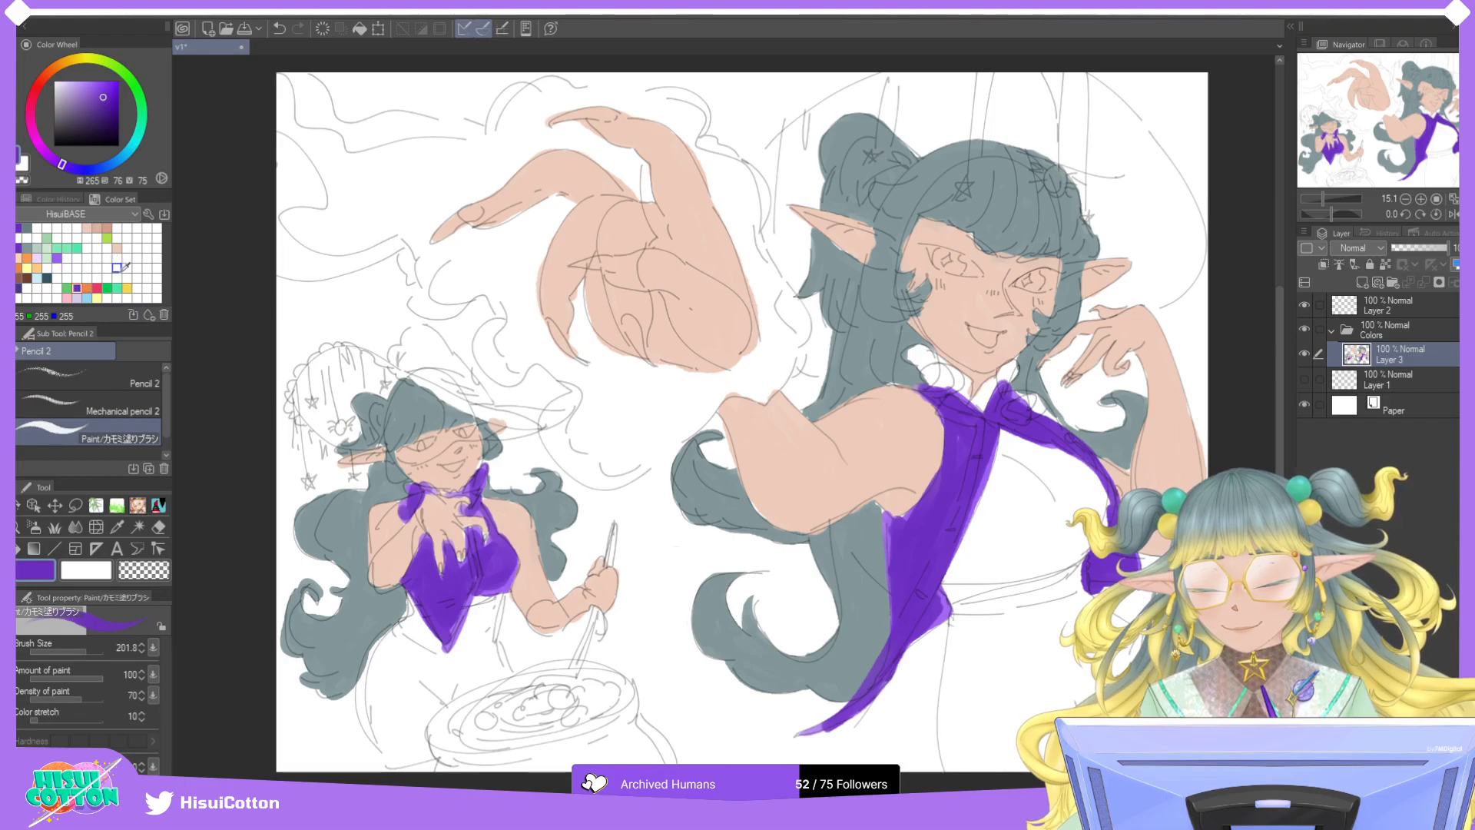
{"action": "left_click", "coordinate": [38, 245]}
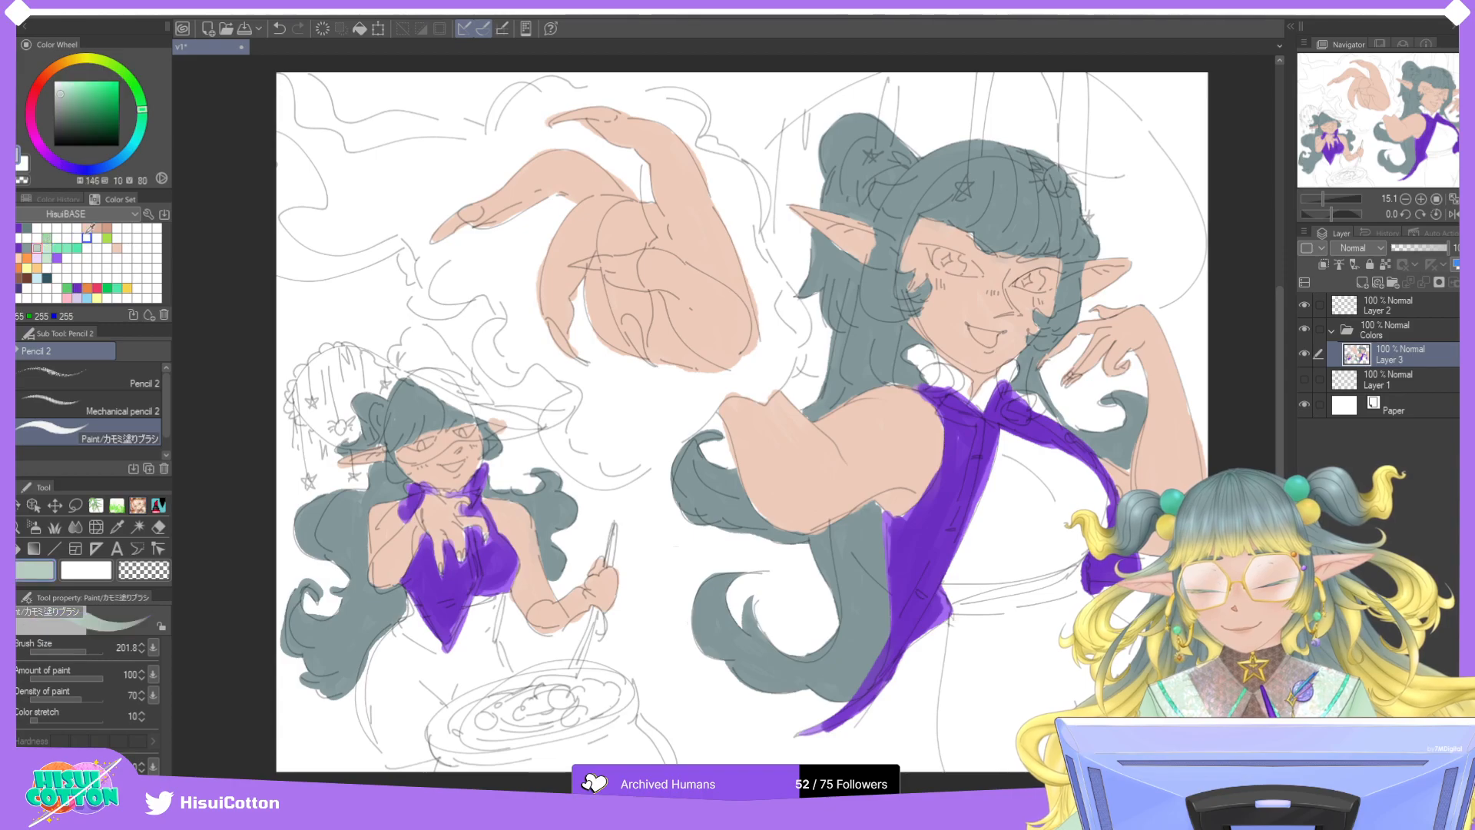
{"action": "mouse_move", "coordinate": [426, 695]}
{"action": "left_mouse_down"}
{"action": "mouse_move", "coordinate": [400, 727]}
{"action": "mouse_move", "coordinate": [410, 640]}
{"action": "mouse_move", "coordinate": [397, 739]}
{"action": "mouse_move", "coordinate": [420, 675]}
{"action": "left_mouse_up"}
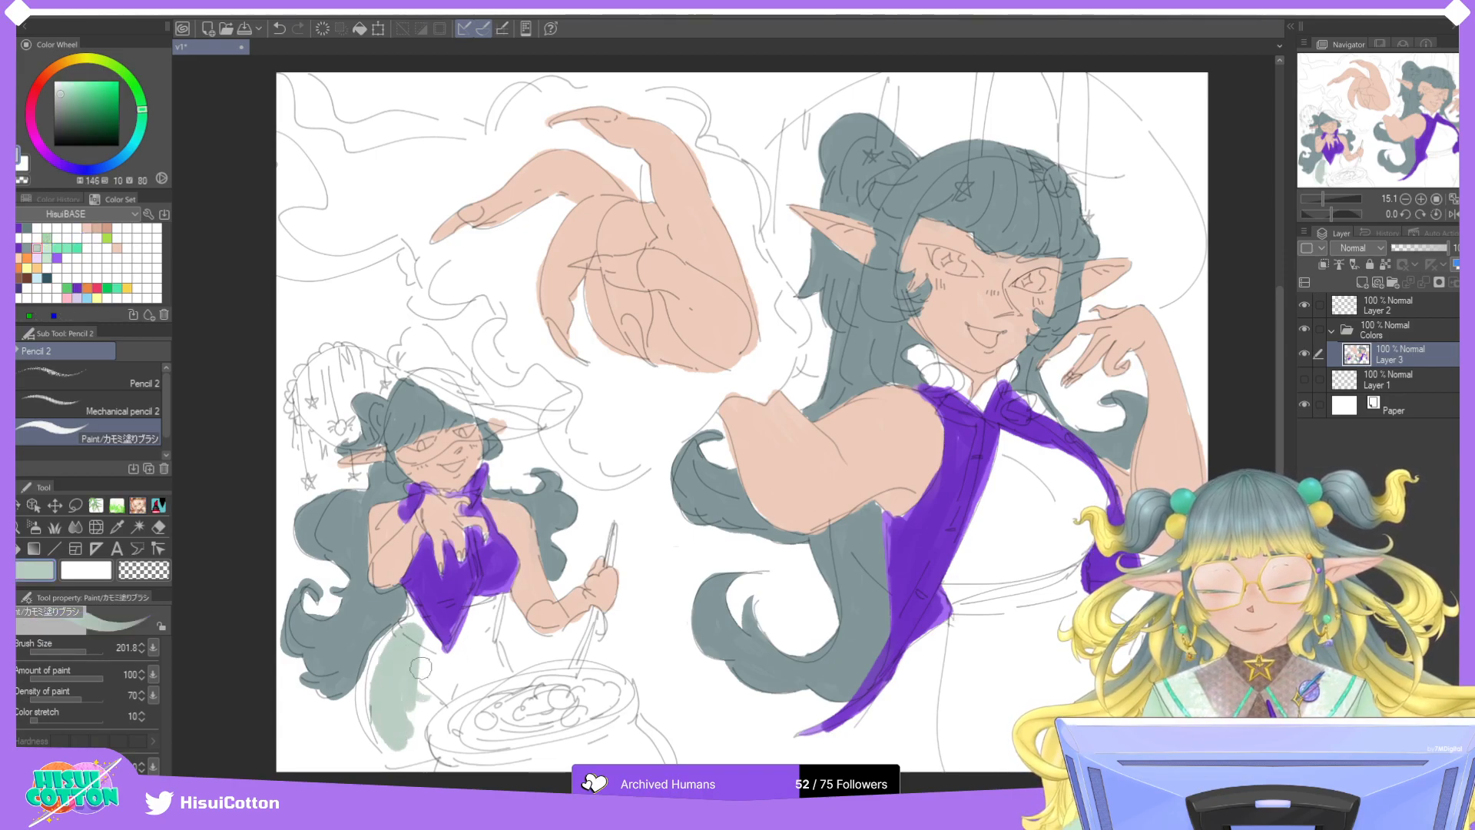
{"action": "left_click", "coordinate": [46, 236]}
{"action": "mouse_move", "coordinate": [399, 722]}
{"action": "left_mouse_down"}
{"action": "mouse_move", "coordinate": [370, 691]}
{"action": "mouse_move", "coordinate": [387, 653]}
{"action": "left_mouse_up"}
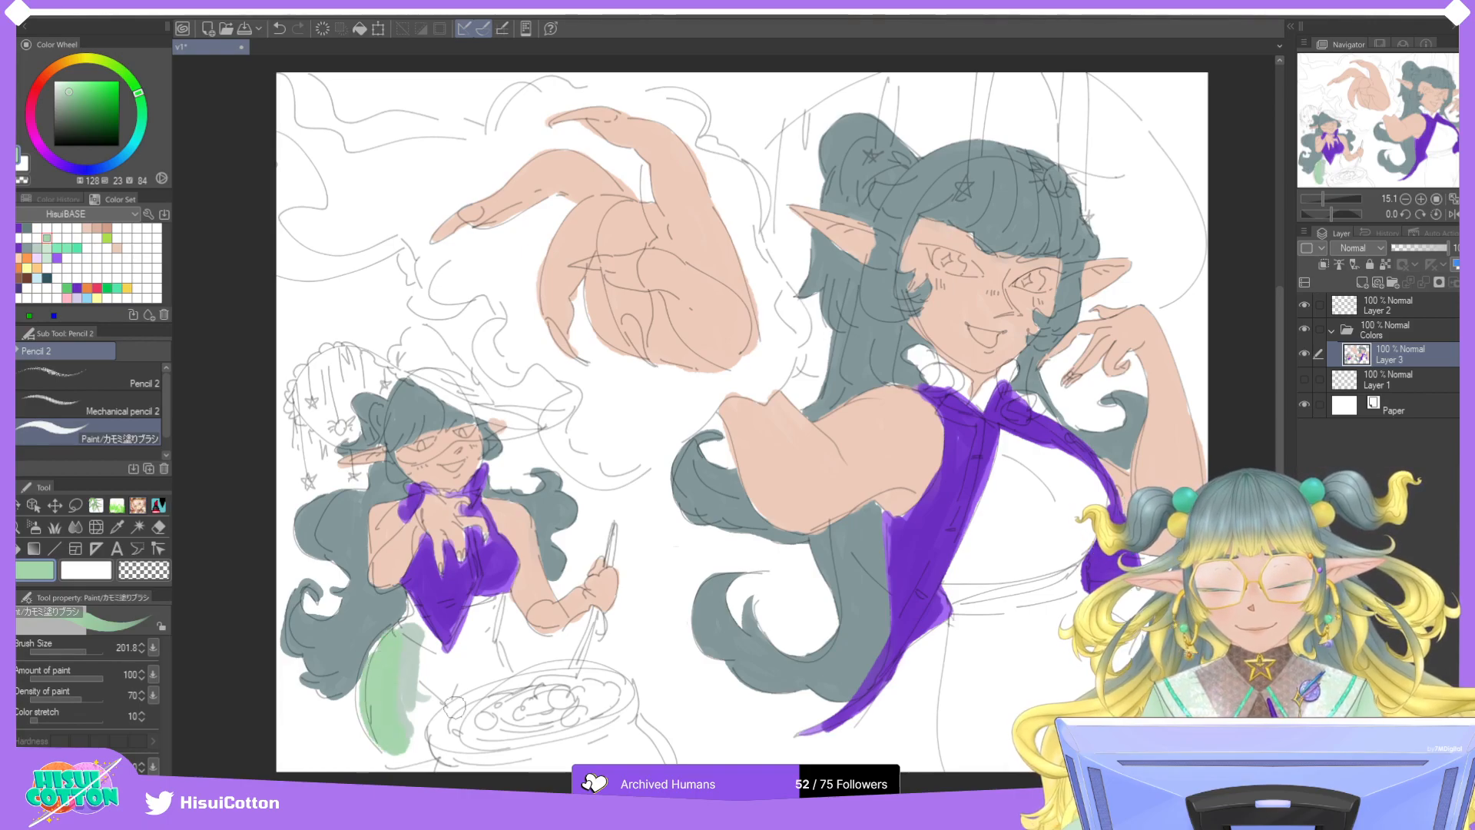
{"action": "key", "text": "ctrl+z"}
{"action": "key", "text": "ctrl+z"}
{"action": "key", "text": "ctrl+z"}
{"action": "key", "text": "ctrl+z"}
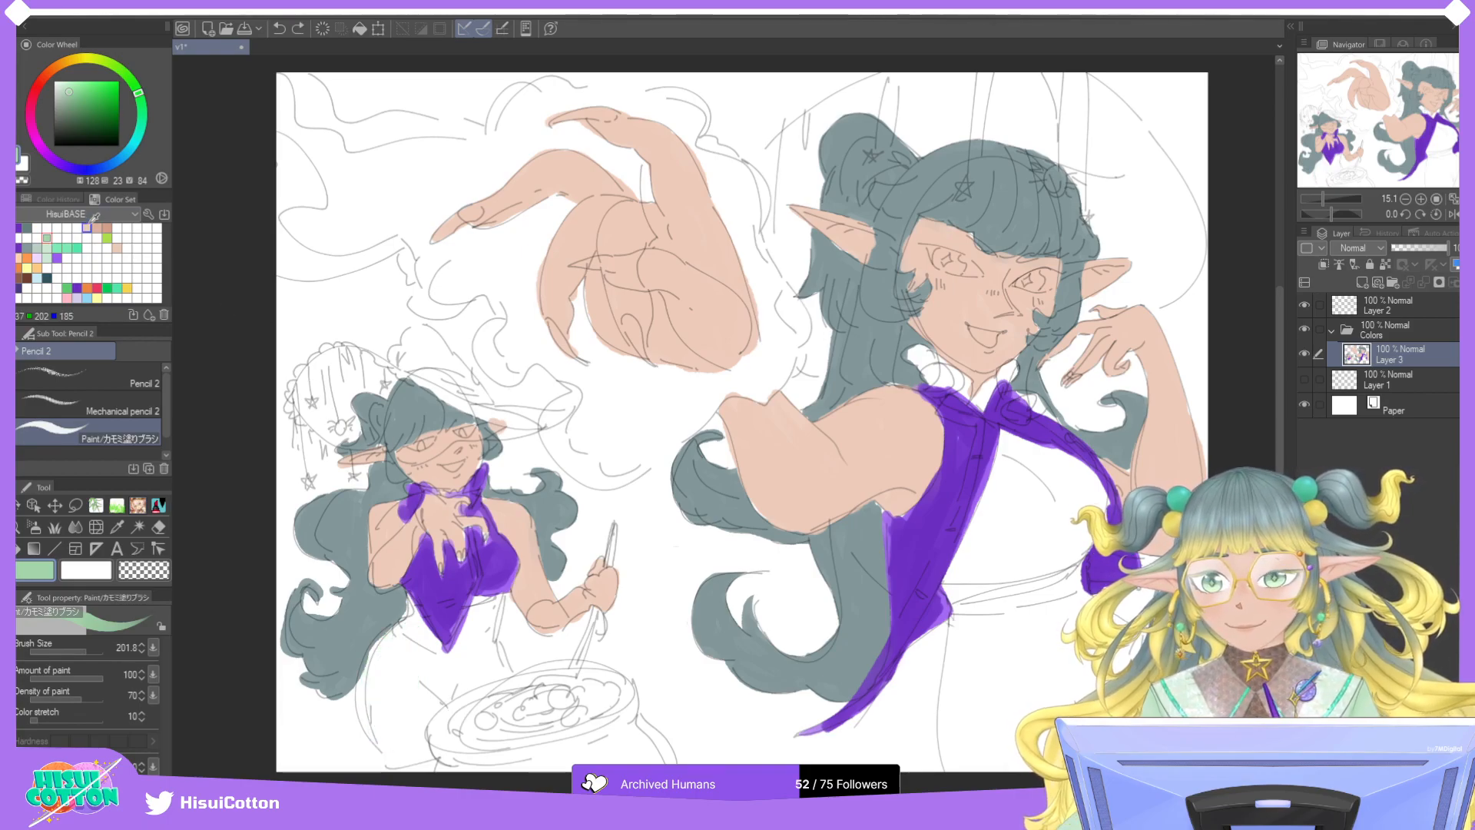
Fill the small elf's skirt and the large elf's dress in dark teal, HSV 195, 49, 38.
{"action": "left_click", "coordinate": [51, 276]}
{"action": "mouse_move", "coordinate": [411, 726]}
{"action": "left_mouse_down"}
{"action": "mouse_move", "coordinate": [407, 646]}
{"action": "mouse_move", "coordinate": [399, 735]}
{"action": "mouse_move", "coordinate": [397, 636]}
{"action": "mouse_move", "coordinate": [393, 753]}
{"action": "mouse_move", "coordinate": [365, 685]}
{"action": "mouse_move", "coordinate": [408, 616]}
{"action": "mouse_move", "coordinate": [418, 641]}
{"action": "mouse_move", "coordinate": [407, 606]}
{"action": "mouse_move", "coordinate": [397, 692]}
{"action": "mouse_move", "coordinate": [410, 732]}
{"action": "mouse_move", "coordinate": [428, 681]}
{"action": "mouse_move", "coordinate": [403, 763]}
{"action": "mouse_move", "coordinate": [483, 603]}
{"action": "mouse_move", "coordinate": [470, 662]}
{"action": "mouse_move", "coordinate": [479, 601]}
{"action": "mouse_move", "coordinate": [490, 643]}
{"action": "mouse_move", "coordinate": [458, 678]}
{"action": "mouse_move", "coordinate": [499, 649]}
{"action": "mouse_move", "coordinate": [477, 671]}
{"action": "mouse_move", "coordinate": [489, 623]}
{"action": "mouse_move", "coordinate": [456, 682]}
{"action": "mouse_move", "coordinate": [422, 620]}
{"action": "mouse_move", "coordinate": [443, 661]}
{"action": "left_mouse_up"}
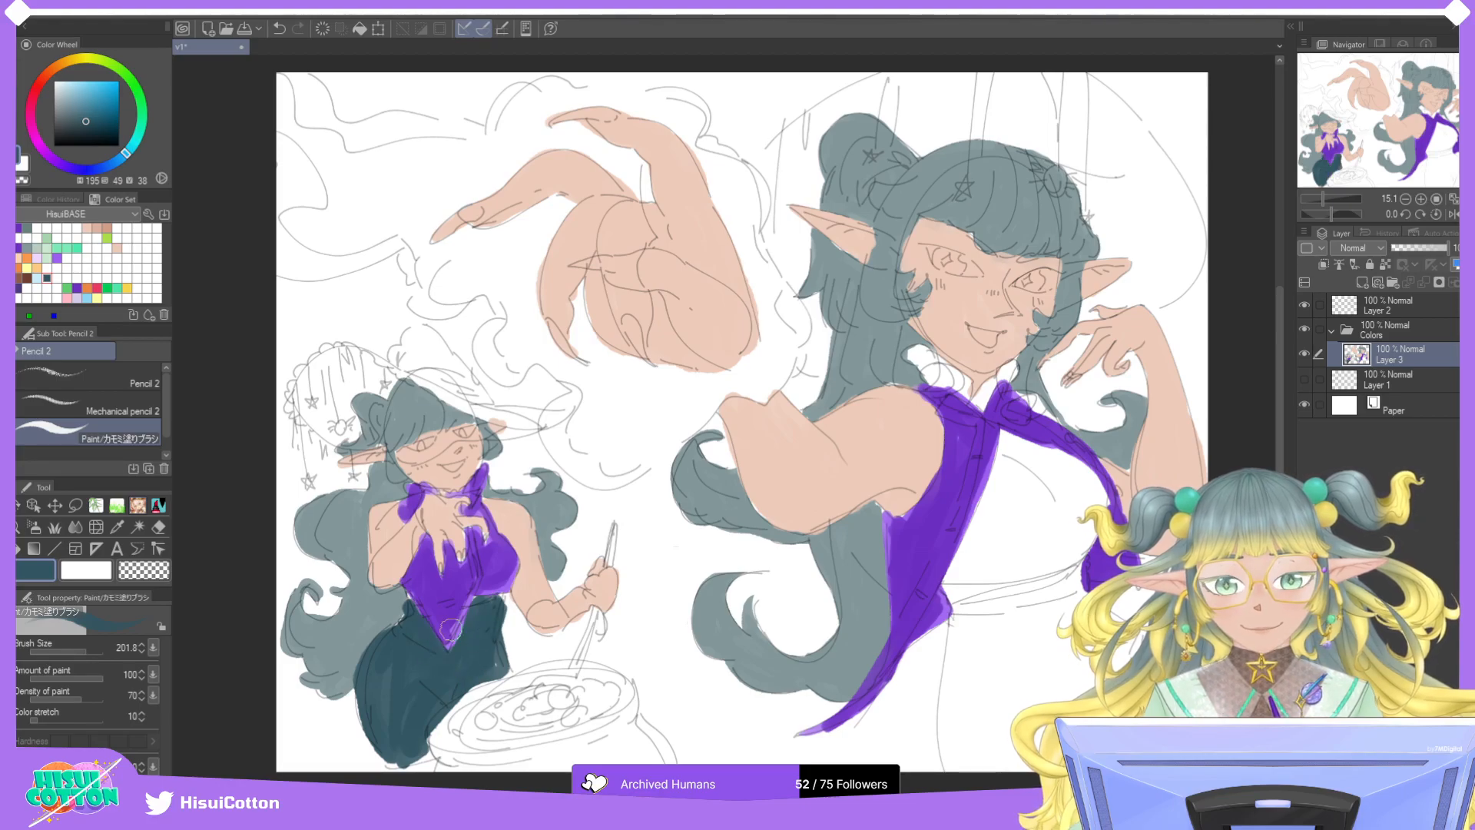
{"action": "mouse_move", "coordinate": [949, 749]}
{"action": "left_mouse_down"}
{"action": "mouse_move", "coordinate": [960, 569]}
{"action": "mouse_move", "coordinate": [1008, 472]}
{"action": "left_mouse_up"}
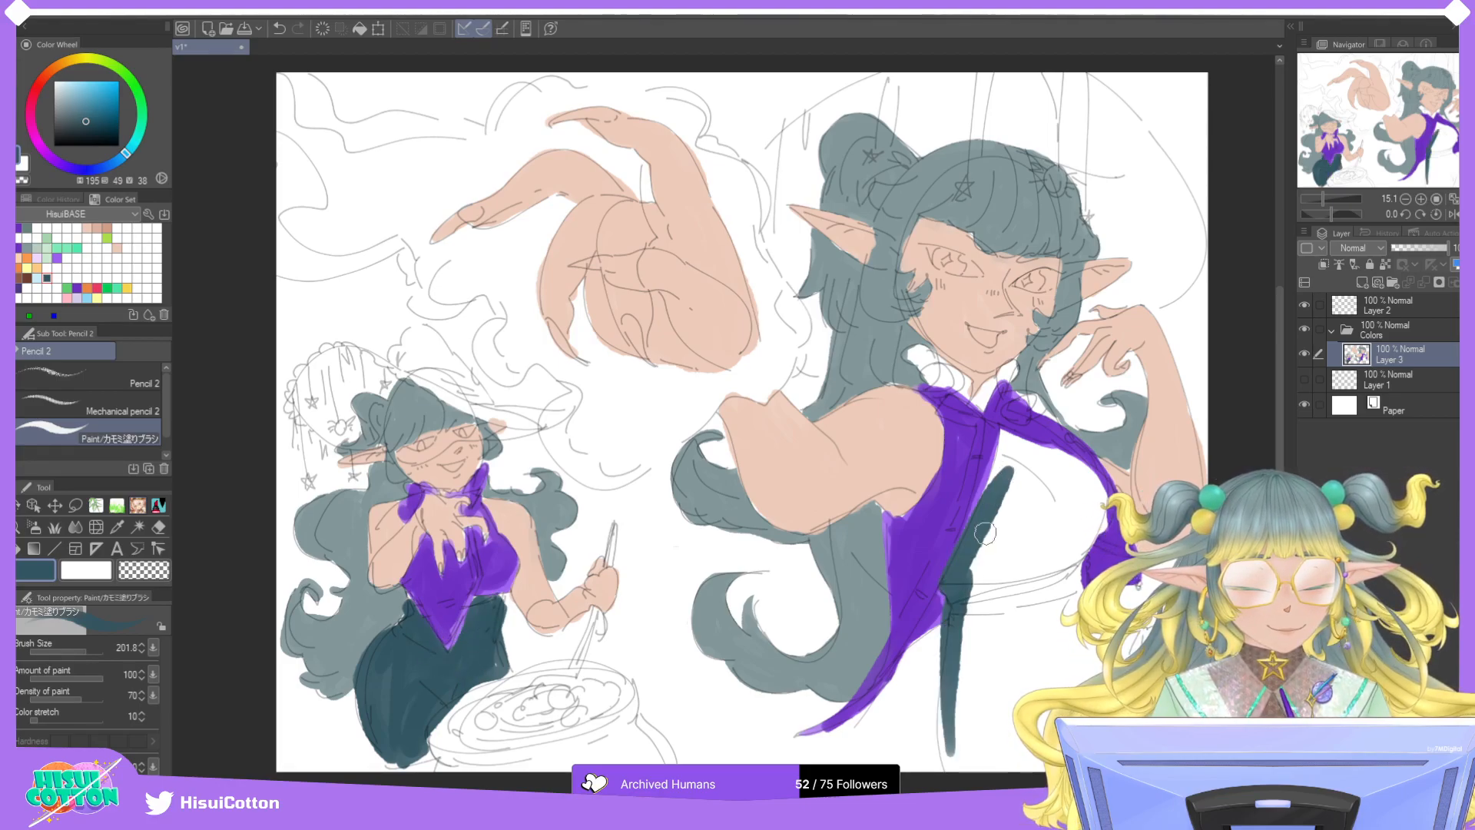
{"action": "mouse_move", "coordinate": [986, 558]}
{"action": "left_mouse_down"}
{"action": "mouse_move", "coordinate": [1003, 441]}
{"action": "mouse_move", "coordinate": [1065, 475]}
{"action": "mouse_move", "coordinate": [1013, 441]}
{"action": "mouse_move", "coordinate": [1045, 461]}
{"action": "mouse_move", "coordinate": [990, 510]}
{"action": "mouse_move", "coordinate": [1012, 452]}
{"action": "mouse_move", "coordinate": [1037, 477]}
{"action": "mouse_move", "coordinate": [1014, 591]}
{"action": "mouse_move", "coordinate": [1028, 510]}
{"action": "left_mouse_up"}
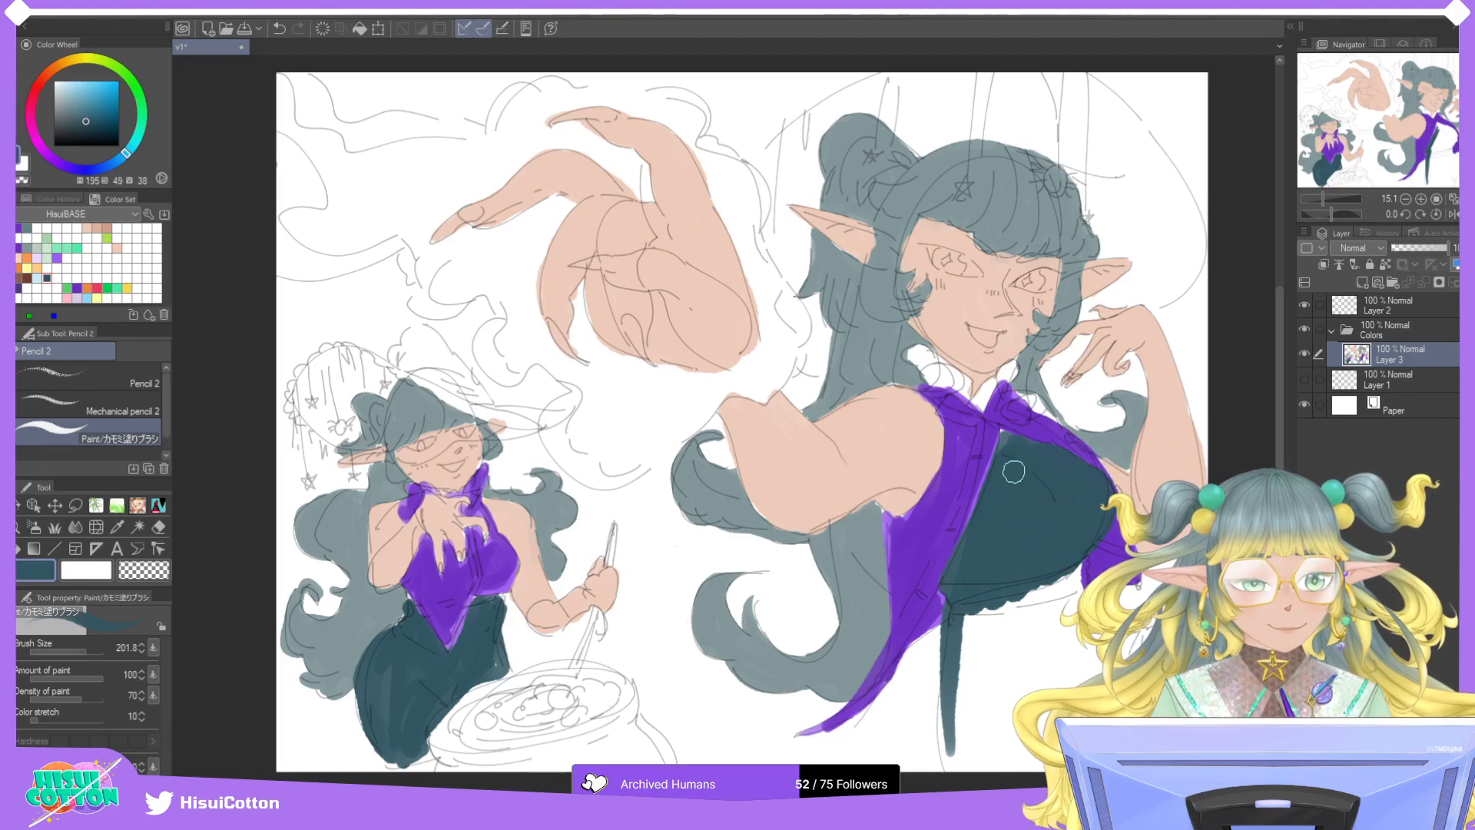
{"action": "mouse_move", "coordinate": [1017, 541]}
{"action": "left_mouse_down"}
{"action": "mouse_move", "coordinate": [944, 715]}
{"action": "mouse_move", "coordinate": [952, 639]}
{"action": "mouse_move", "coordinate": [971, 687]}
{"action": "mouse_move", "coordinate": [1011, 586]}
{"action": "left_mouse_up"}
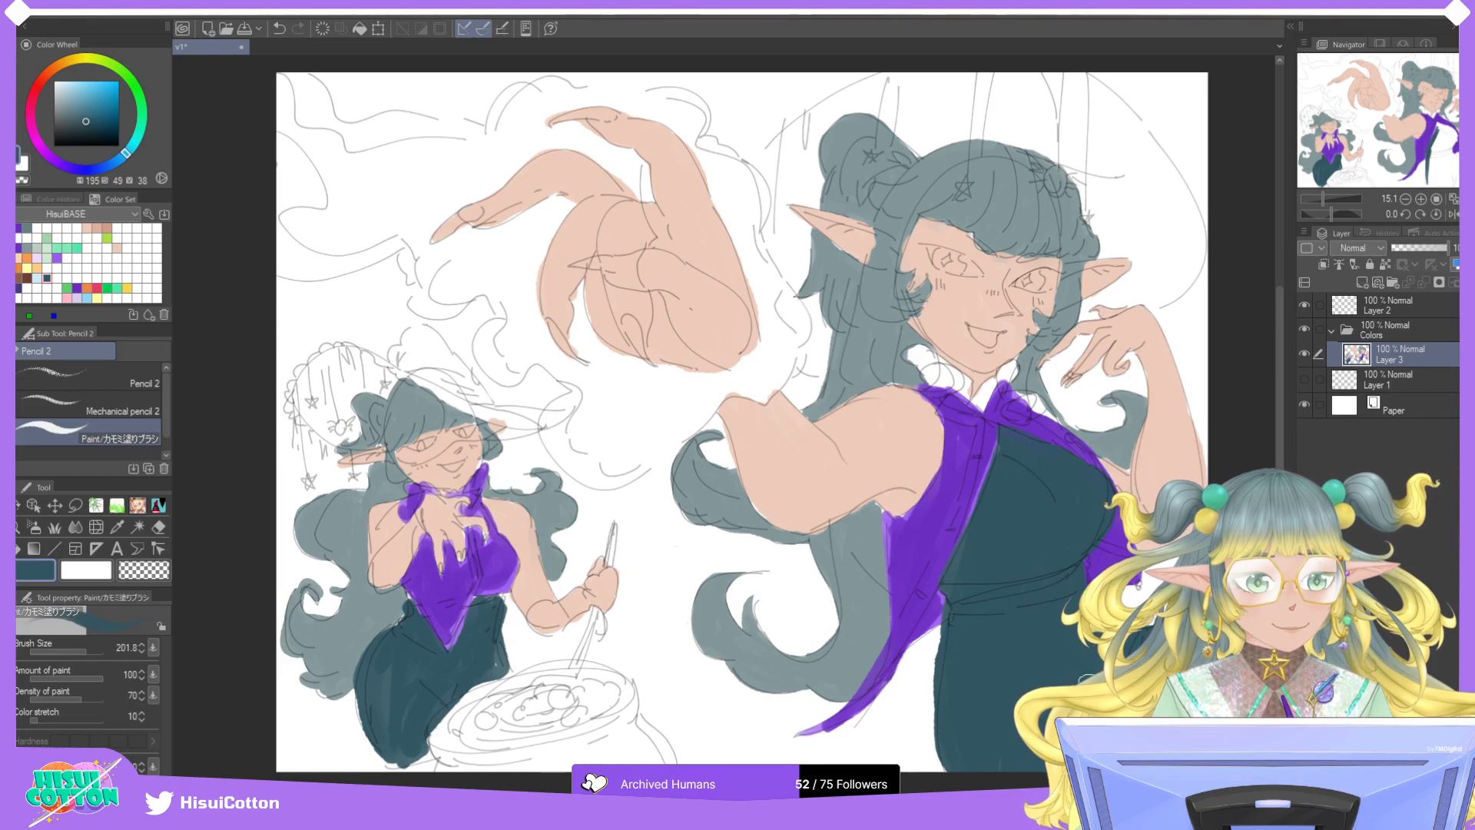
Paint the ruffled collars and the wide-brimmed witch hats of both elves in the same dark teal.
{"action": "mouse_move", "coordinate": [956, 367]}
{"action": "left_mouse_down"}
{"action": "mouse_move", "coordinate": [915, 358]}
{"action": "mouse_move", "coordinate": [948, 380]}
{"action": "mouse_move", "coordinate": [921, 350]}
{"action": "mouse_move", "coordinate": [948, 365]}
{"action": "mouse_move", "coordinate": [975, 406]}
{"action": "mouse_move", "coordinate": [1010, 374]}
{"action": "mouse_move", "coordinate": [961, 387]}
{"action": "mouse_move", "coordinate": [1006, 403]}
{"action": "left_mouse_up"}
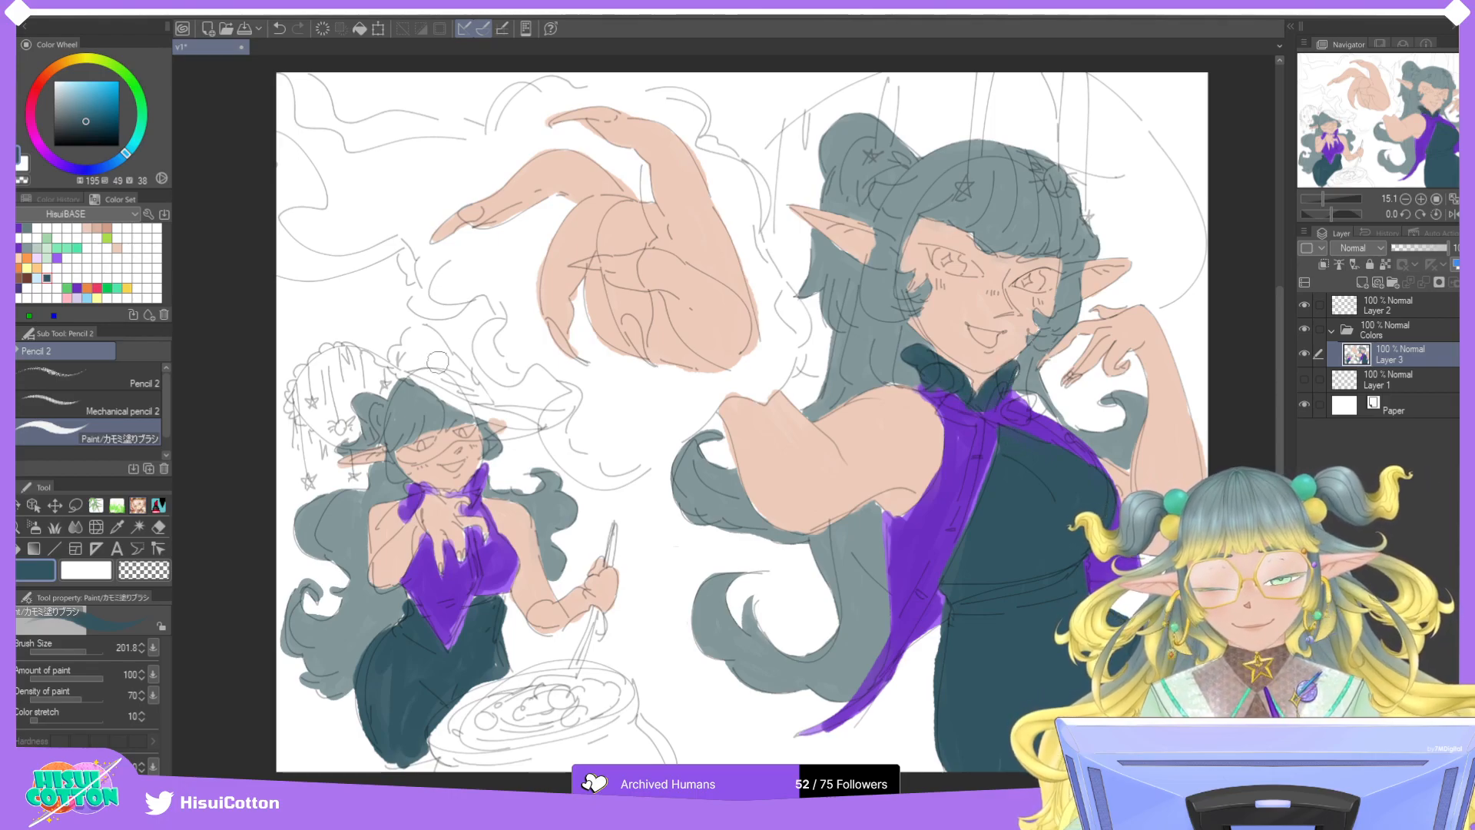
{"action": "mouse_move", "coordinate": [417, 492]}
{"action": "left_mouse_down"}
{"action": "mouse_move", "coordinate": [480, 472]}
{"action": "mouse_move", "coordinate": [435, 491]}
{"action": "mouse_move", "coordinate": [473, 483]}
{"action": "left_mouse_up"}
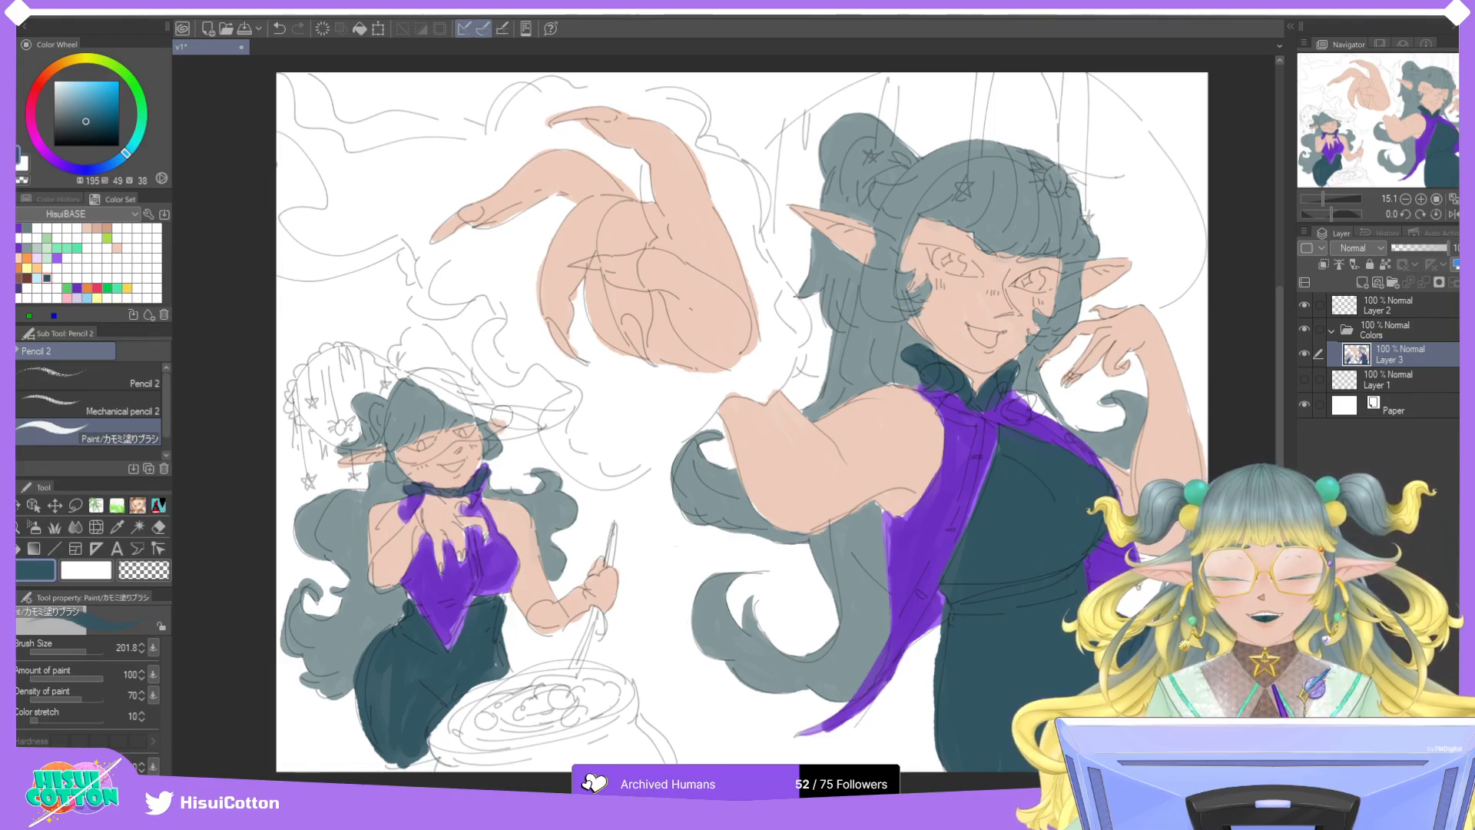
{"action": "mouse_move", "coordinate": [335, 426]}
{"action": "left_mouse_down"}
{"action": "mouse_move", "coordinate": [317, 396]}
{"action": "mouse_move", "coordinate": [337, 417]}
{"action": "mouse_move", "coordinate": [337, 396]}
{"action": "mouse_move", "coordinate": [306, 391]}
{"action": "mouse_move", "coordinate": [296, 412]}
{"action": "mouse_move", "coordinate": [299, 369]}
{"action": "mouse_move", "coordinate": [294, 381]}
{"action": "mouse_move", "coordinate": [331, 366]}
{"action": "mouse_move", "coordinate": [296, 391]}
{"action": "mouse_move", "coordinate": [369, 385]}
{"action": "mouse_move", "coordinate": [353, 391]}
{"action": "mouse_move", "coordinate": [367, 385]}
{"action": "mouse_move", "coordinate": [345, 354]}
{"action": "mouse_move", "coordinate": [391, 374]}
{"action": "mouse_move", "coordinate": [372, 363]}
{"action": "mouse_move", "coordinate": [387, 387]}
{"action": "mouse_move", "coordinate": [363, 358]}
{"action": "mouse_move", "coordinate": [443, 400]}
{"action": "mouse_move", "coordinate": [467, 388]}
{"action": "mouse_move", "coordinate": [426, 389]}
{"action": "mouse_move", "coordinate": [397, 365]}
{"action": "mouse_move", "coordinate": [407, 344]}
{"action": "mouse_move", "coordinate": [423, 382]}
{"action": "mouse_move", "coordinate": [410, 338]}
{"action": "mouse_move", "coordinate": [481, 402]}
{"action": "mouse_move", "coordinate": [449, 392]}
{"action": "mouse_move", "coordinate": [465, 403]}
{"action": "mouse_move", "coordinate": [481, 388]}
{"action": "mouse_move", "coordinate": [488, 404]}
{"action": "mouse_move", "coordinate": [442, 391]}
{"action": "mouse_move", "coordinate": [551, 414]}
{"action": "mouse_move", "coordinate": [501, 410]}
{"action": "mouse_move", "coordinate": [545, 416]}
{"action": "mouse_move", "coordinate": [507, 433]}
{"action": "mouse_move", "coordinate": [537, 427]}
{"action": "mouse_move", "coordinate": [489, 407]}
{"action": "left_mouse_up"}
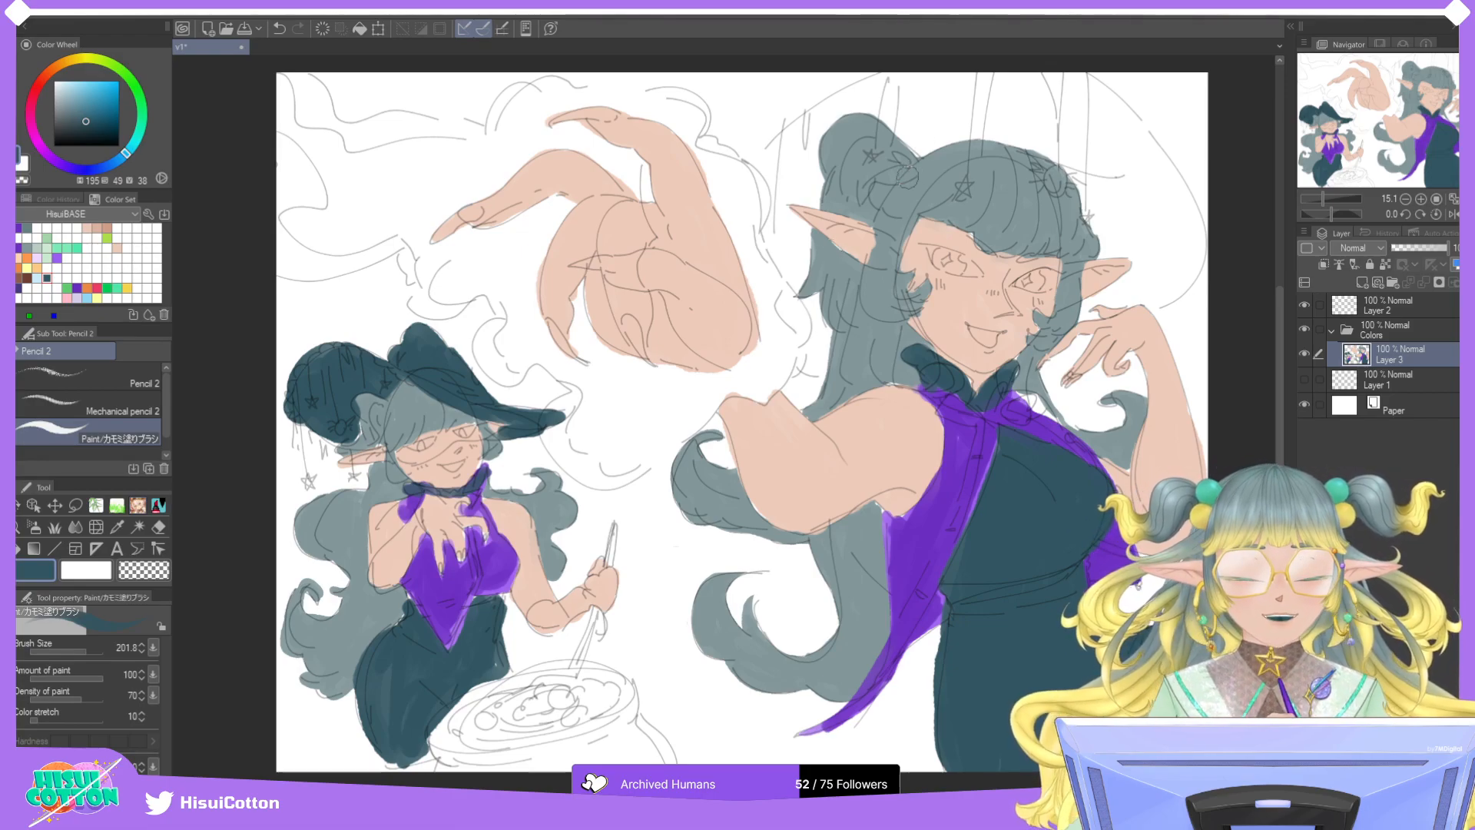
{"action": "mouse_move", "coordinate": [802, 367]}
{"action": "left_mouse_down"}
{"action": "mouse_move", "coordinate": [813, 331]}
{"action": "mouse_move", "coordinate": [804, 304]}
{"action": "mouse_move", "coordinate": [816, 346]}
{"action": "mouse_move", "coordinate": [816, 302]}
{"action": "mouse_move", "coordinate": [802, 356]}
{"action": "mouse_move", "coordinate": [819, 360]}
{"action": "mouse_move", "coordinate": [825, 336]}
{"action": "mouse_move", "coordinate": [822, 374]}
{"action": "mouse_move", "coordinate": [765, 233]}
{"action": "mouse_move", "coordinate": [799, 276]}
{"action": "mouse_move", "coordinate": [802, 229]}
{"action": "mouse_move", "coordinate": [773, 185]}
{"action": "mouse_move", "coordinate": [776, 198]}
{"action": "mouse_move", "coordinate": [813, 190]}
{"action": "mouse_move", "coordinate": [810, 138]}
{"action": "mouse_move", "coordinate": [785, 181]}
{"action": "mouse_move", "coordinate": [767, 166]}
{"action": "mouse_move", "coordinate": [887, 73]}
{"action": "mouse_move", "coordinate": [793, 178]}
{"action": "mouse_move", "coordinate": [854, 97]}
{"action": "mouse_move", "coordinate": [800, 179]}
{"action": "mouse_move", "coordinate": [897, 73]}
{"action": "mouse_move", "coordinate": [844, 91]}
{"action": "mouse_move", "coordinate": [897, 94]}
{"action": "mouse_move", "coordinate": [908, 109]}
{"action": "mouse_move", "coordinate": [864, 106]}
{"action": "mouse_move", "coordinate": [906, 114]}
{"action": "mouse_move", "coordinate": [907, 92]}
{"action": "mouse_move", "coordinate": [873, 95]}
{"action": "mouse_move", "coordinate": [913, 62]}
{"action": "mouse_move", "coordinate": [890, 115]}
{"action": "mouse_move", "coordinate": [925, 143]}
{"action": "mouse_move", "coordinate": [943, 81]}
{"action": "mouse_move", "coordinate": [985, 64]}
{"action": "mouse_move", "coordinate": [995, 116]}
{"action": "mouse_move", "coordinate": [1060, 98]}
{"action": "mouse_move", "coordinate": [1041, 79]}
{"action": "mouse_move", "coordinate": [1087, 90]}
{"action": "mouse_move", "coordinate": [1037, 78]}
{"action": "mouse_move", "coordinate": [976, 111]}
{"action": "mouse_move", "coordinate": [985, 127]}
{"action": "mouse_move", "coordinate": [1078, 136]}
{"action": "mouse_move", "coordinate": [995, 132]}
{"action": "mouse_move", "coordinate": [1076, 150]}
{"action": "mouse_move", "coordinate": [950, 122]}
{"action": "mouse_move", "coordinate": [1014, 112]}
{"action": "mouse_move", "coordinate": [989, 116]}
{"action": "mouse_move", "coordinate": [1099, 200]}
{"action": "mouse_move", "coordinate": [1091, 223]}
{"action": "mouse_move", "coordinate": [1148, 177]}
{"action": "mouse_move", "coordinate": [1134, 175]}
{"action": "mouse_move", "coordinate": [1156, 192]}
{"action": "mouse_move", "coordinate": [1123, 192]}
{"action": "mouse_move", "coordinate": [1110, 245]}
{"action": "mouse_move", "coordinate": [1119, 217]}
{"action": "mouse_move", "coordinate": [1133, 253]}
{"action": "mouse_move", "coordinate": [1164, 265]}
{"action": "mouse_move", "coordinate": [1187, 246]}
{"action": "mouse_move", "coordinate": [1192, 225]}
{"action": "mouse_move", "coordinate": [1083, 311]}
{"action": "mouse_move", "coordinate": [1183, 284]}
{"action": "left_mouse_up"}
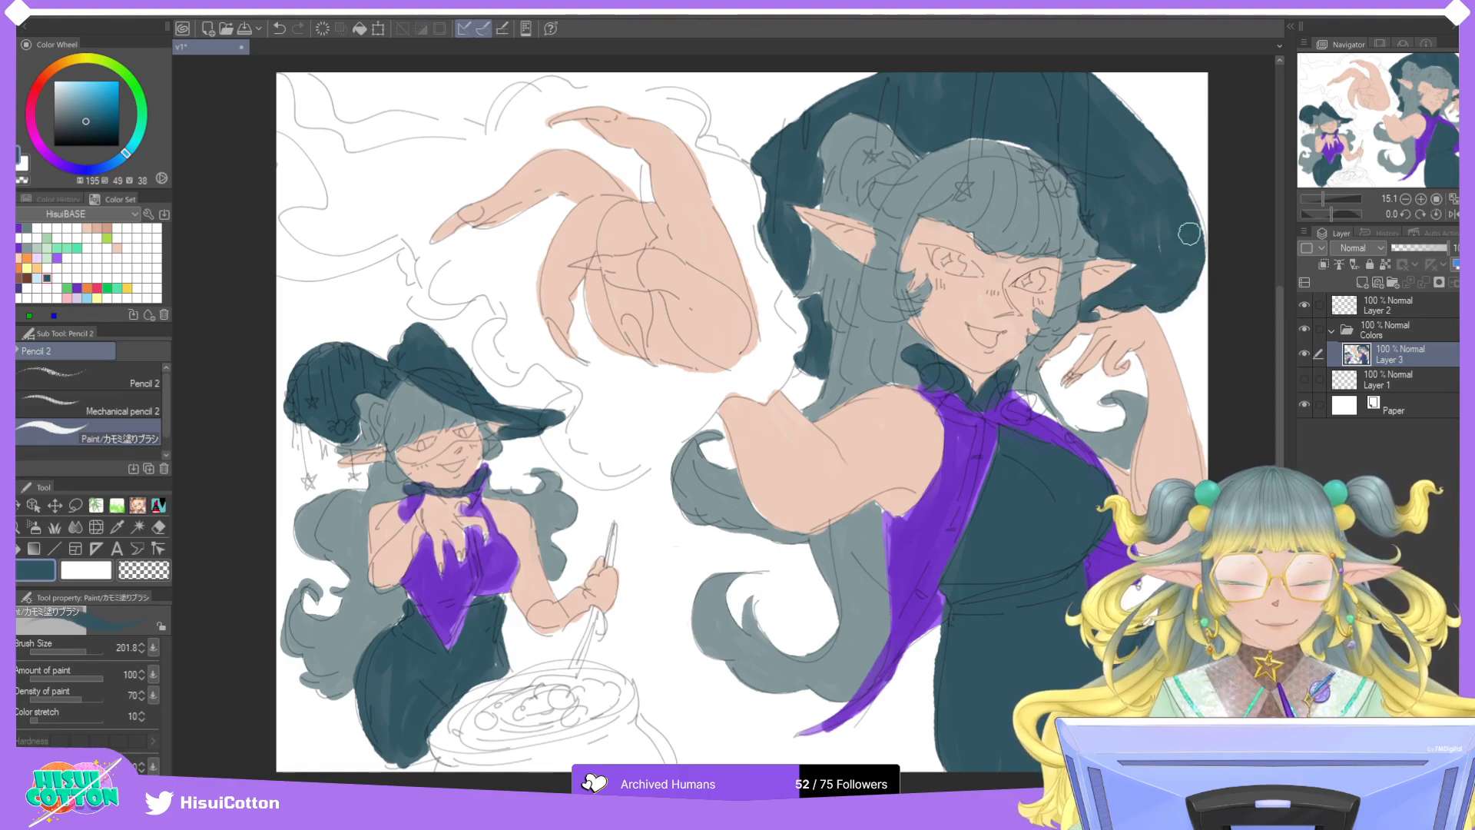
Paint the large elf's fringe edge, side locks and curled hair tips in pale yellow, HSV 49, 44, 100.
{"action": "left_click", "coordinate": [19, 249]}
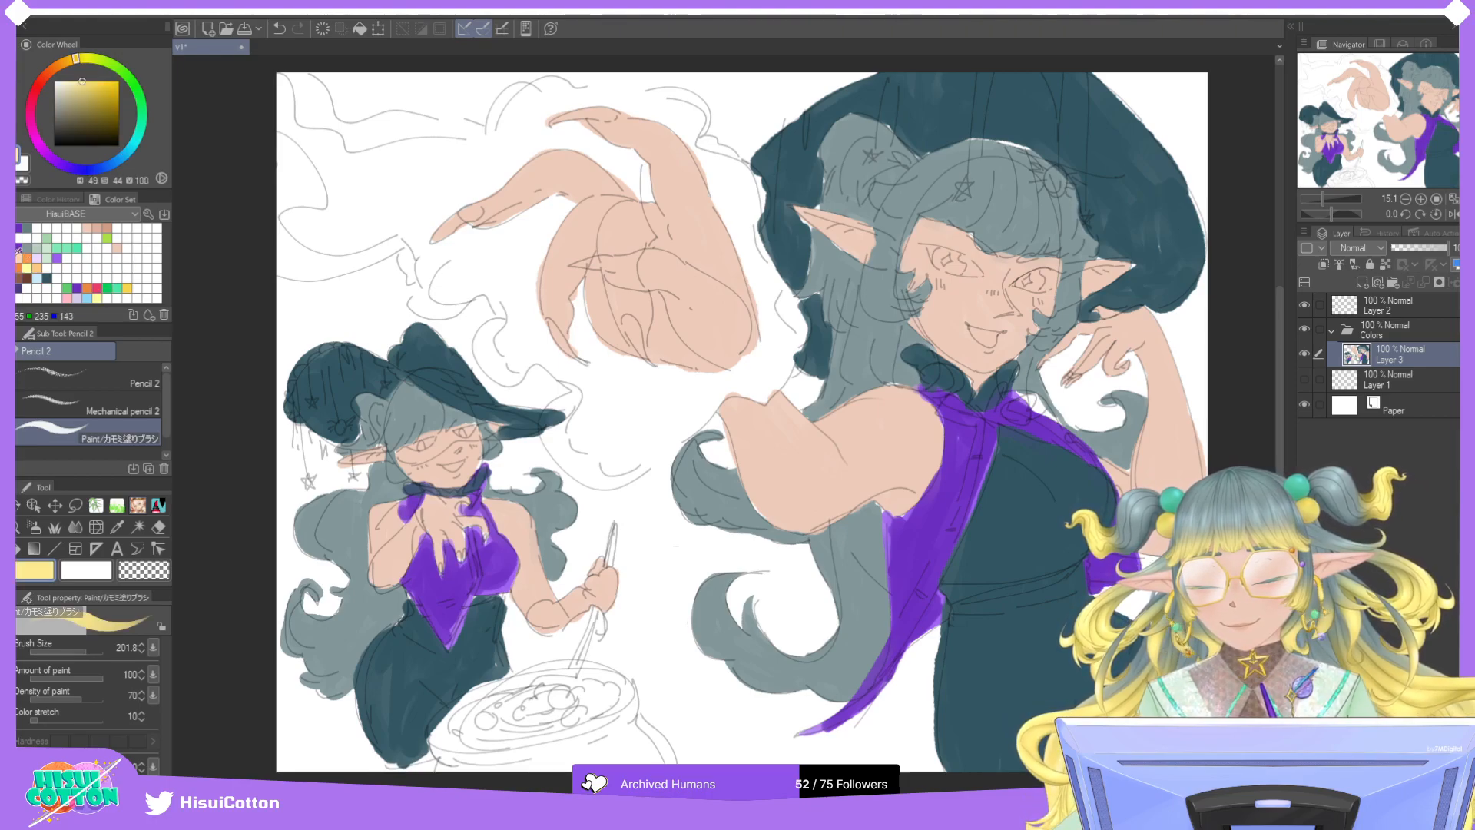
{"action": "mouse_move", "coordinate": [928, 208]}
{"action": "left_mouse_down"}
{"action": "mouse_move", "coordinate": [1031, 232]}
{"action": "mouse_move", "coordinate": [1023, 252]}
{"action": "mouse_move", "coordinate": [1074, 258]}
{"action": "left_mouse_up"}
{"action": "mouse_move", "coordinate": [903, 301]}
{"action": "left_mouse_down"}
{"action": "mouse_move", "coordinate": [899, 285]}
{"action": "mouse_move", "coordinate": [926, 298]}
{"action": "mouse_move", "coordinate": [891, 319]}
{"action": "left_mouse_up"}
{"action": "mouse_move", "coordinate": [1031, 336]}
{"action": "left_mouse_down"}
{"action": "mouse_move", "coordinate": [1038, 346]}
{"action": "mouse_move", "coordinate": [1069, 319]}
{"action": "mouse_move", "coordinate": [1050, 336]}
{"action": "mouse_move", "coordinate": [1053, 311]}
{"action": "left_mouse_up"}
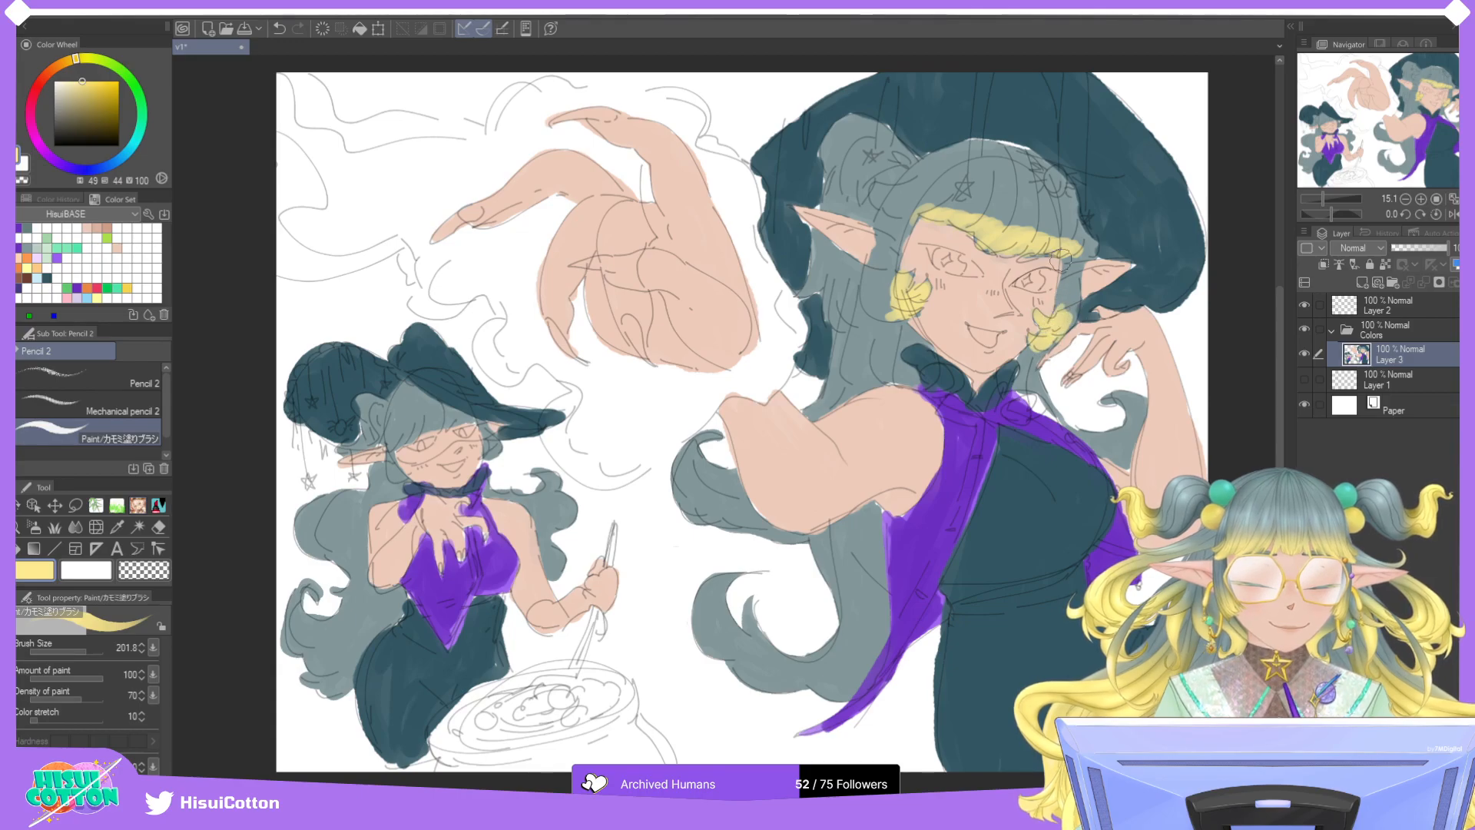
{"action": "mouse_move", "coordinate": [836, 276]}
{"action": "left_mouse_down"}
{"action": "mouse_move", "coordinate": [827, 323]}
{"action": "mouse_move", "coordinate": [817, 271]}
{"action": "mouse_move", "coordinate": [793, 293]}
{"action": "mouse_move", "coordinate": [810, 266]}
{"action": "left_mouse_up"}
{"action": "mouse_move", "coordinate": [711, 426]}
{"action": "left_mouse_down"}
{"action": "mouse_move", "coordinate": [687, 461]}
{"action": "mouse_move", "coordinate": [702, 434]}
{"action": "mouse_move", "coordinate": [692, 499]}
{"action": "left_mouse_up"}
{"action": "mouse_move", "coordinate": [726, 568]}
{"action": "left_mouse_down"}
{"action": "mouse_move", "coordinate": [720, 614]}
{"action": "mouse_move", "coordinate": [726, 598]}
{"action": "mouse_move", "coordinate": [707, 630]}
{"action": "mouse_move", "coordinate": [753, 611]}
{"action": "mouse_move", "coordinate": [752, 624]}
{"action": "mouse_move", "coordinate": [745, 573]}
{"action": "mouse_move", "coordinate": [712, 620]}
{"action": "mouse_move", "coordinate": [743, 580]}
{"action": "left_mouse_up"}
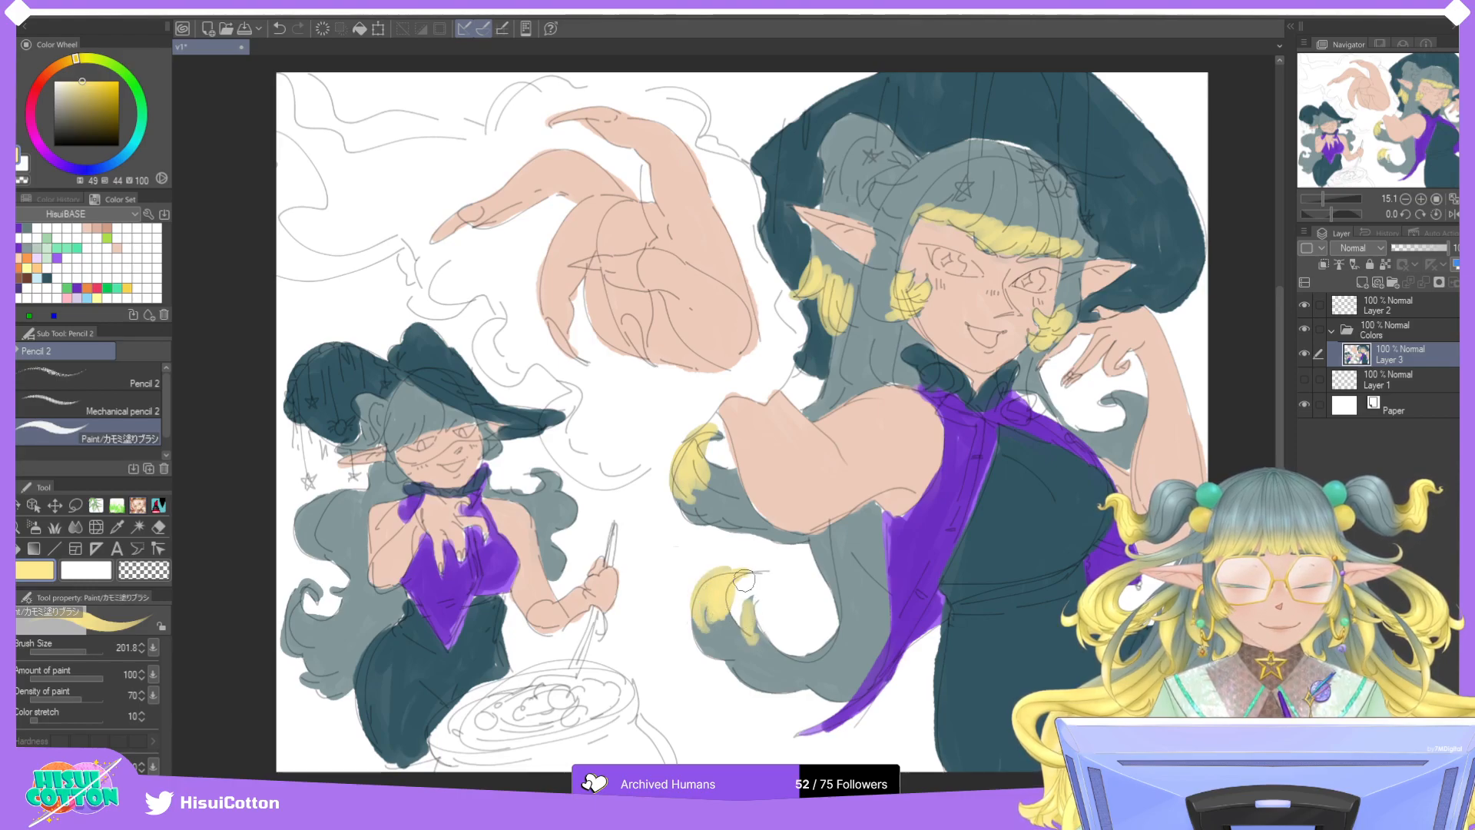
{"action": "mouse_move", "coordinate": [1114, 399]}
{"action": "left_mouse_down"}
{"action": "mouse_move", "coordinate": [1129, 396]}
{"action": "mouse_move", "coordinate": [1103, 407]}
{"action": "mouse_move", "coordinate": [1137, 386]}
{"action": "mouse_move", "coordinate": [1125, 407]}
{"action": "mouse_move", "coordinate": [1144, 400]}
{"action": "left_mouse_up"}
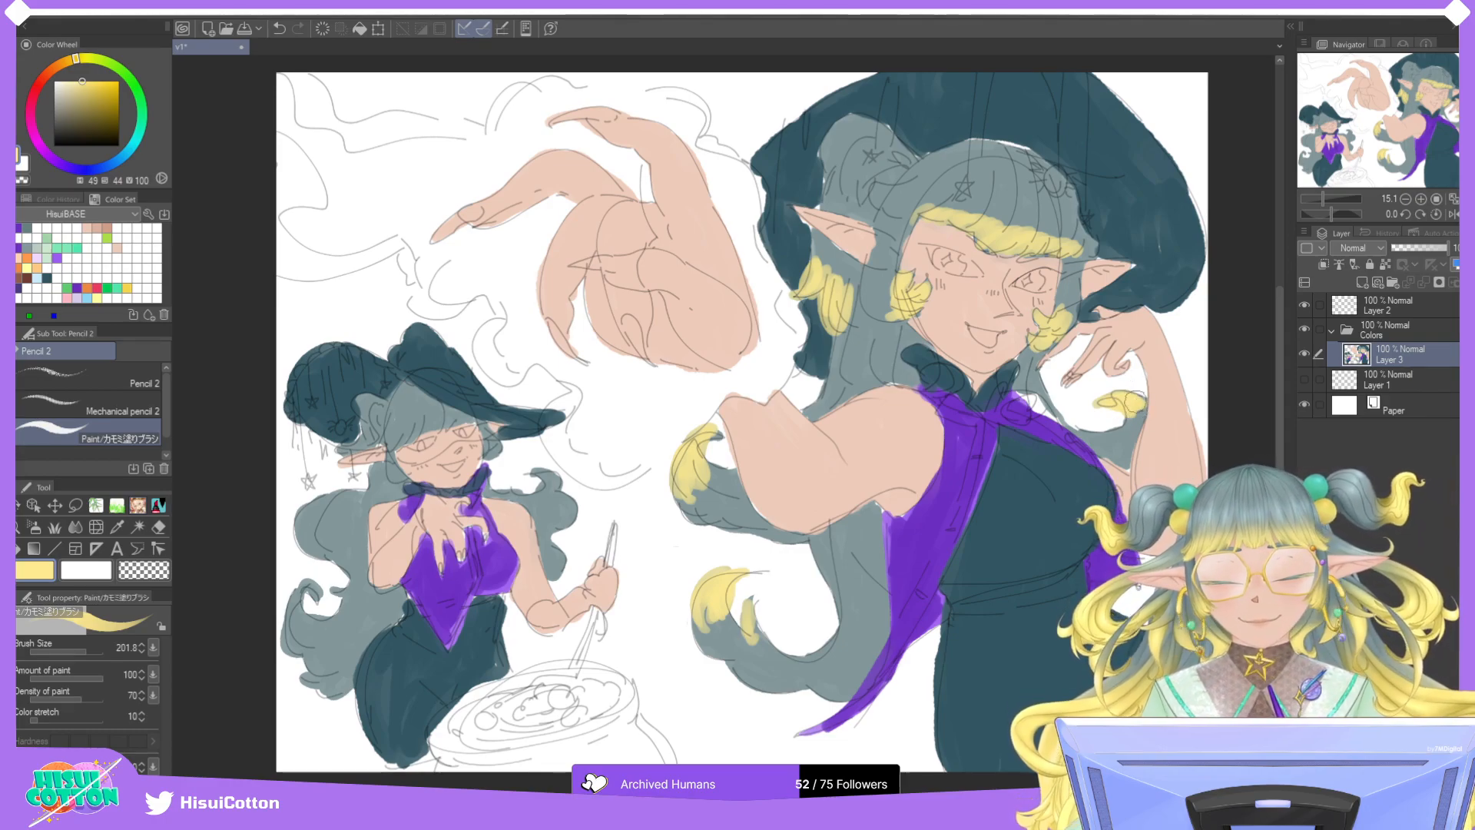
Paint the small elf's fringe, side locks and curled hair tips in the same pale yellow.
{"action": "mouse_move", "coordinate": [354, 439]}
{"action": "left_mouse_down"}
{"action": "mouse_move", "coordinate": [344, 452]}
{"action": "mouse_move", "coordinate": [432, 415]}
{"action": "left_mouse_up"}
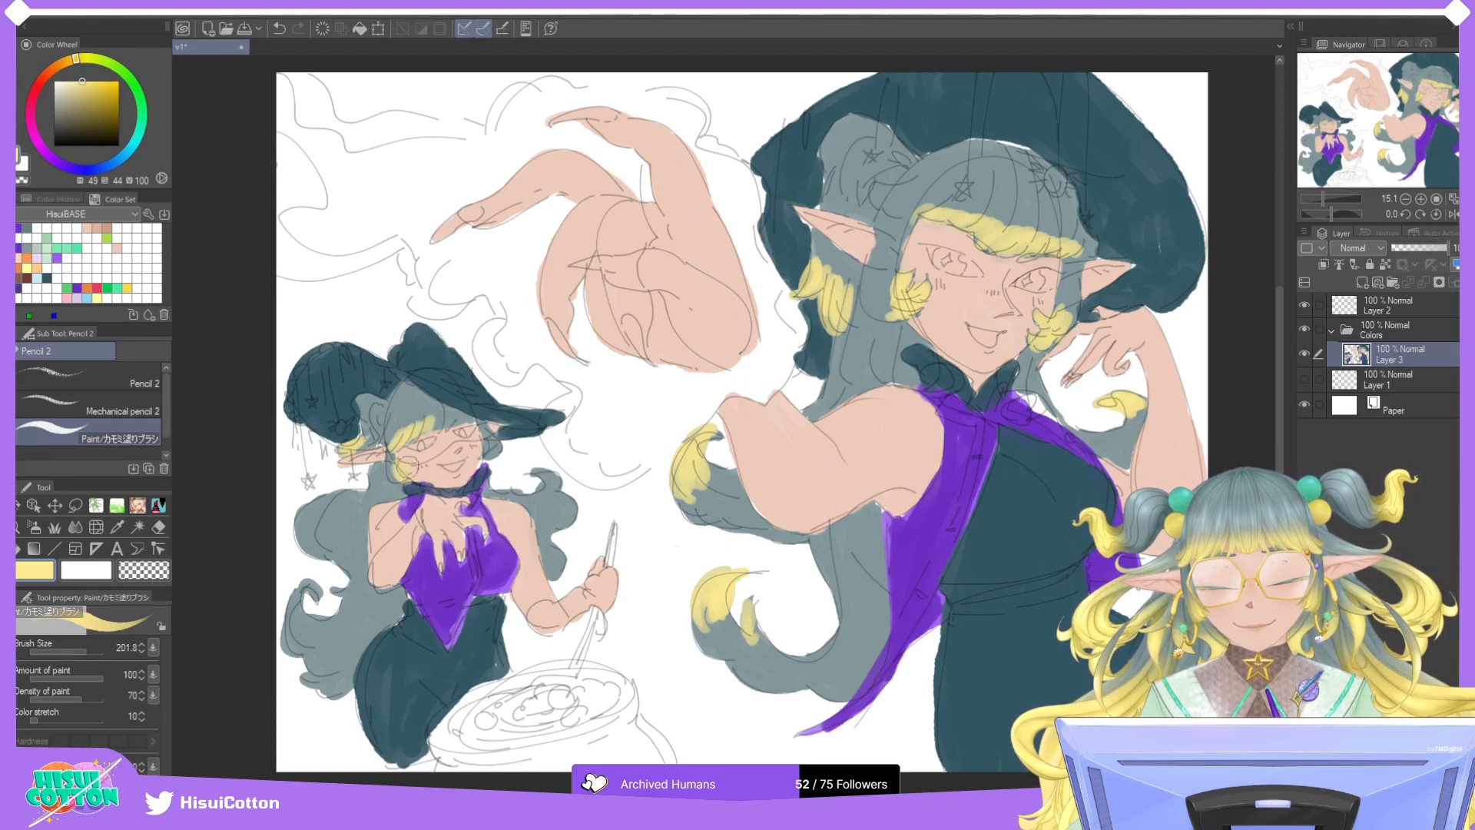
{"action": "left_click_drag", "start_coordinate": [439, 417], "coordinate": [447, 427]}
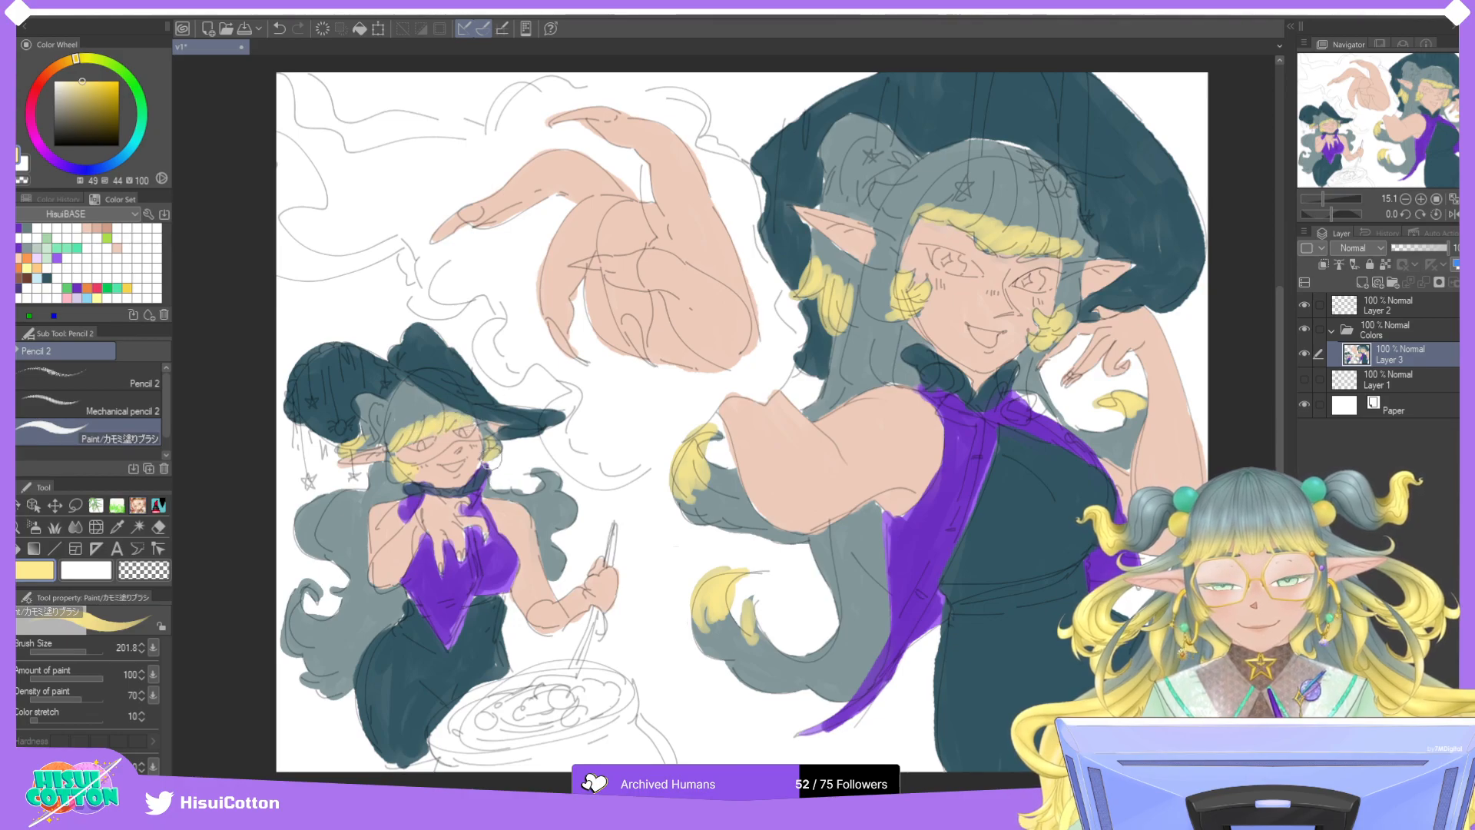
{"action": "left_click_drag", "start_coordinate": [538, 477], "coordinate": [558, 479]}
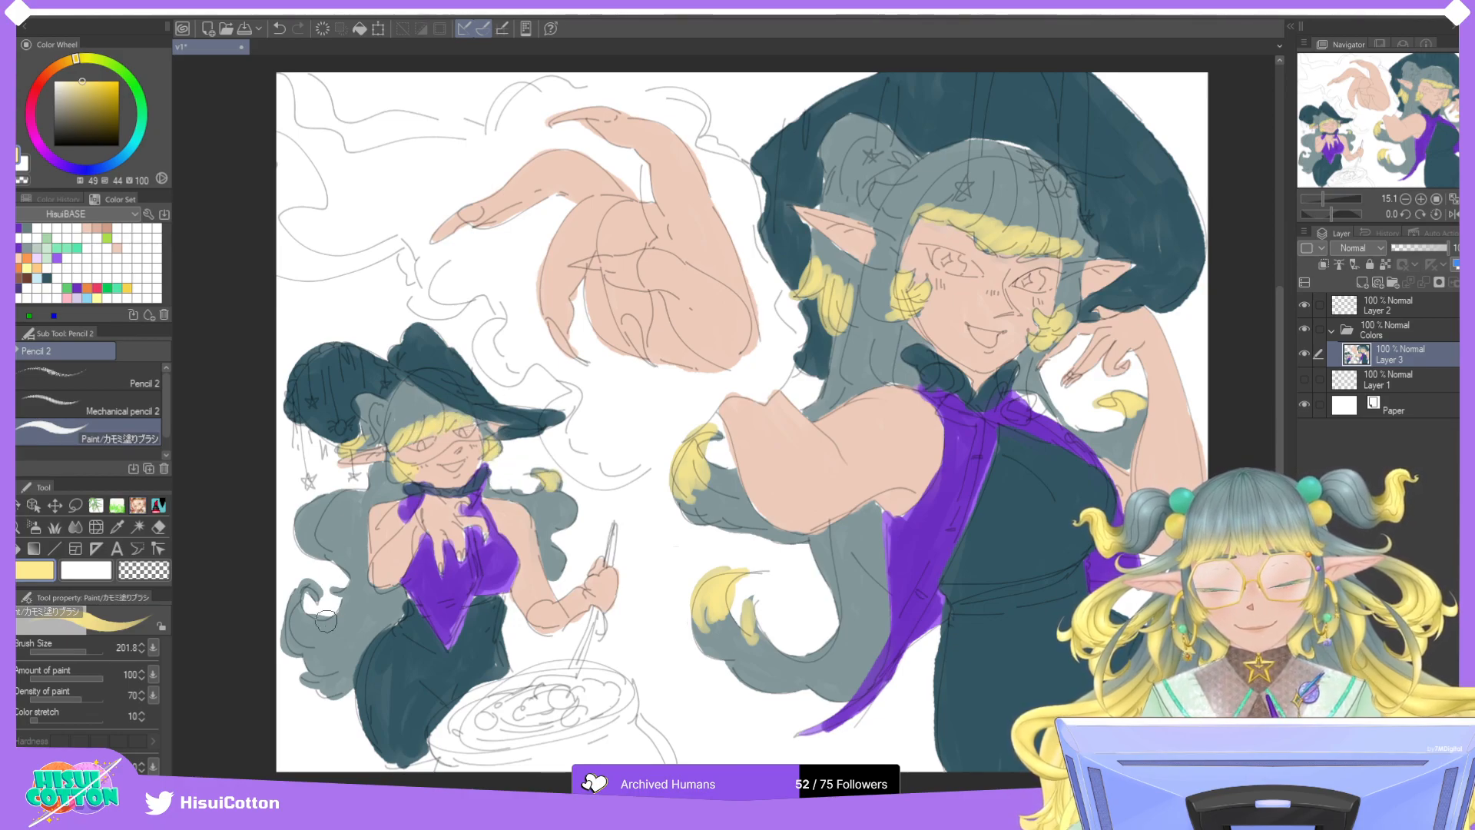
{"action": "mouse_move", "coordinate": [312, 588]}
{"action": "left_mouse_down"}
{"action": "mouse_move", "coordinate": [303, 599]}
{"action": "mouse_move", "coordinate": [315, 586]}
{"action": "left_mouse_up"}
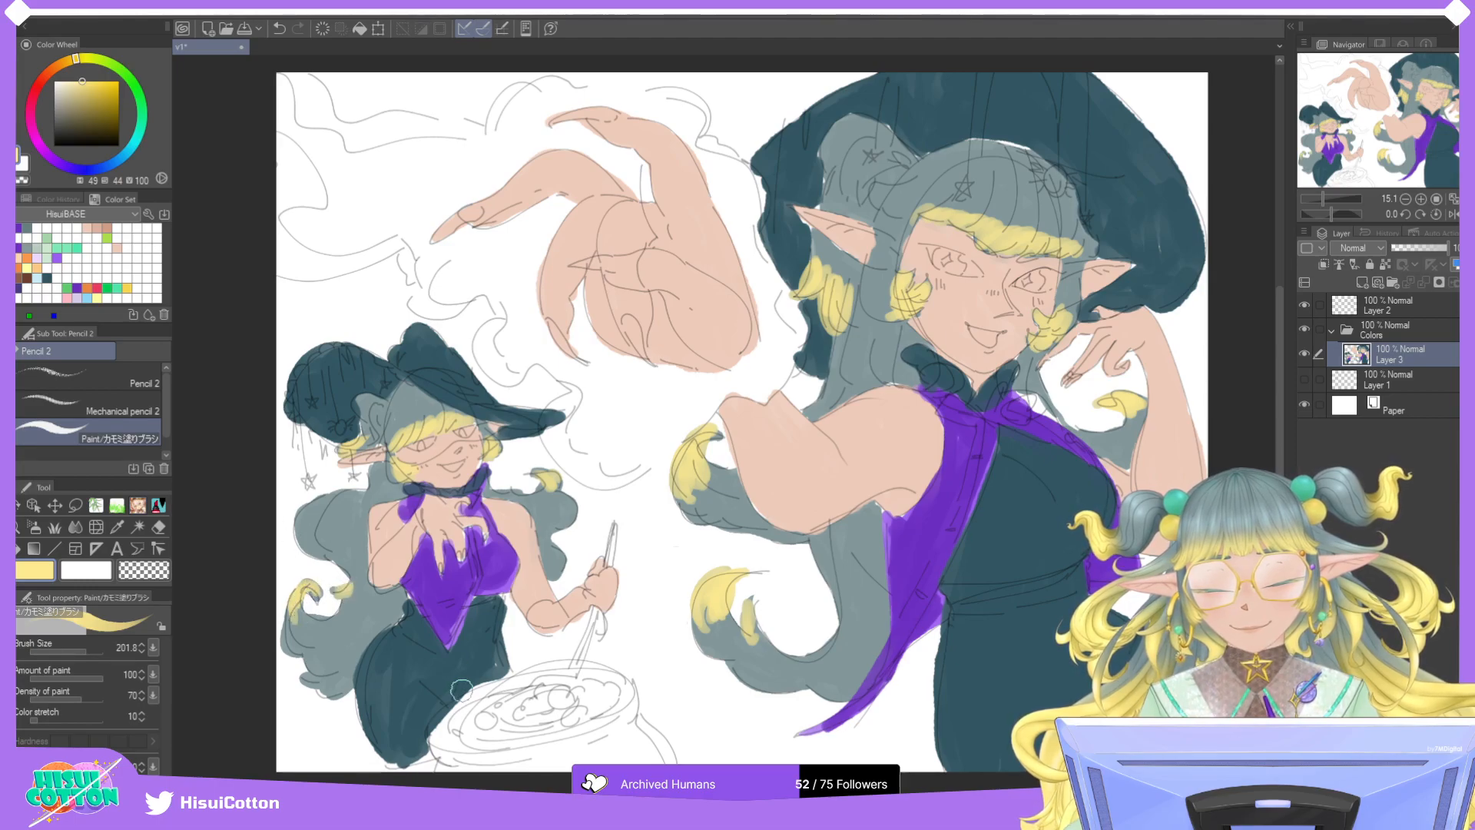
{"action": "mouse_move", "coordinate": [303, 674]}
{"action": "left_mouse_down"}
{"action": "mouse_move", "coordinate": [315, 668]}
{"action": "mouse_move", "coordinate": [296, 644]}
{"action": "mouse_move", "coordinate": [328, 691]}
{"action": "mouse_move", "coordinate": [288, 636]}
{"action": "left_mouse_up"}
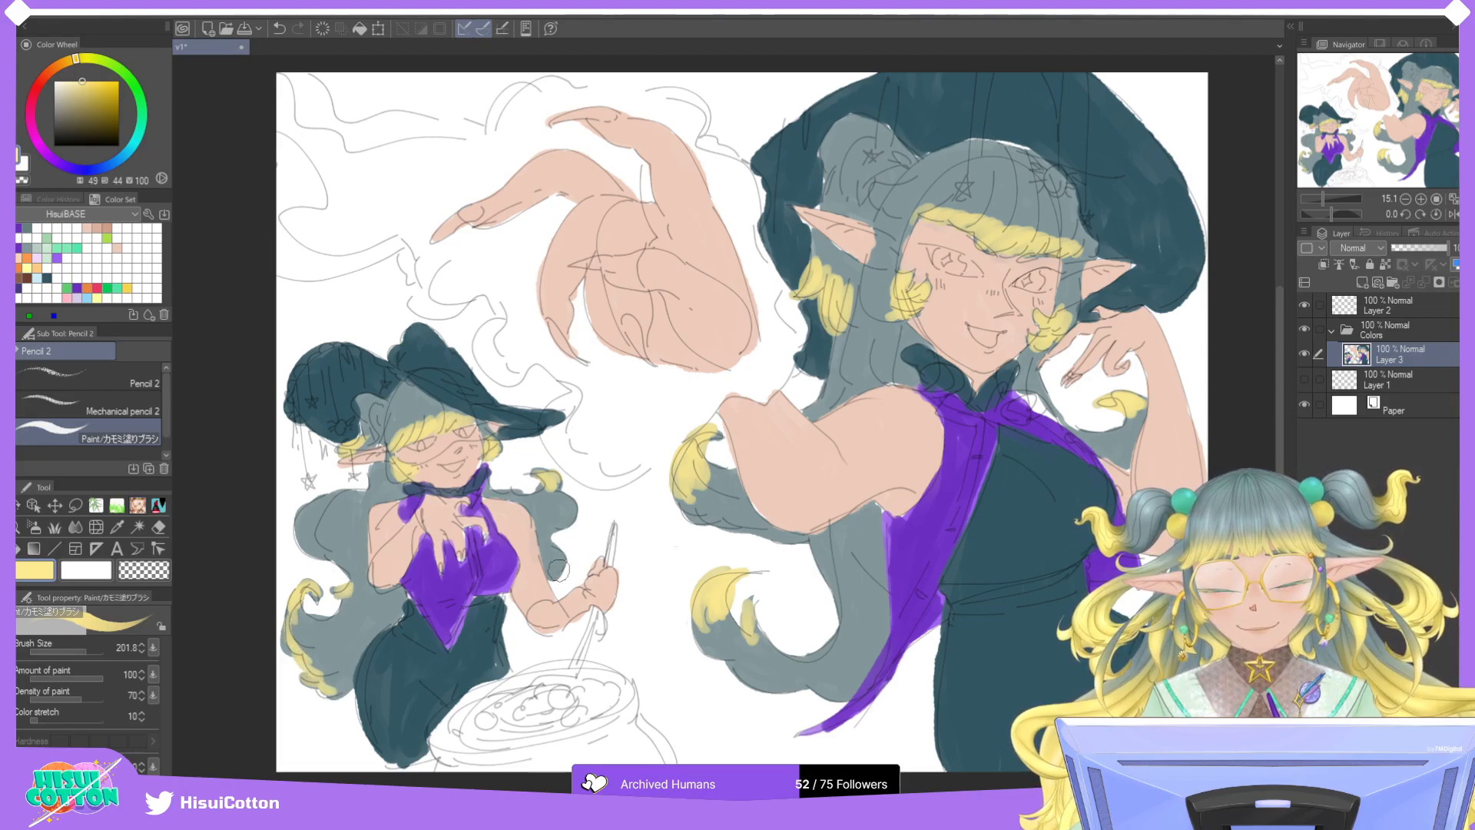
{"action": "left_click_drag", "start_coordinate": [509, 624], "coordinate": [516, 613]}
Extend the yellow on the large elf's lower curl and beside her fringe, and switch to the SETS color set.
{"action": "mouse_move", "coordinate": [712, 598]}
{"action": "left_mouse_down"}
{"action": "mouse_move", "coordinate": [704, 634]}
{"action": "mouse_move", "coordinate": [721, 615]}
{"action": "mouse_move", "coordinate": [775, 619]}
{"action": "left_mouse_up"}
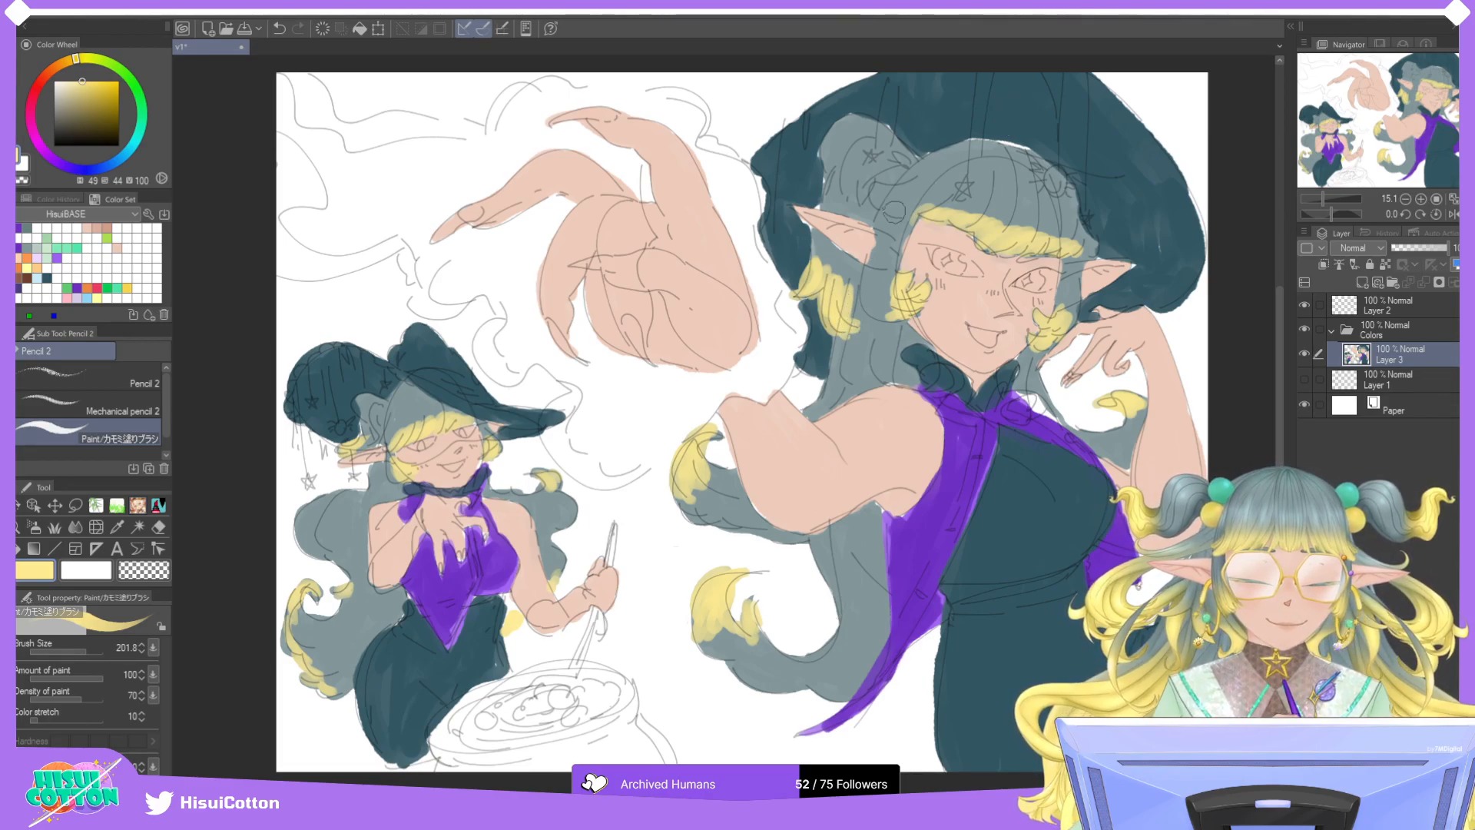
{"action": "mouse_move", "coordinate": [871, 198]}
{"action": "left_mouse_down"}
{"action": "mouse_move", "coordinate": [929, 211]}
{"action": "mouse_move", "coordinate": [883, 196]}
{"action": "mouse_move", "coordinate": [914, 207]}
{"action": "mouse_move", "coordinate": [983, 190]}
{"action": "left_mouse_up"}
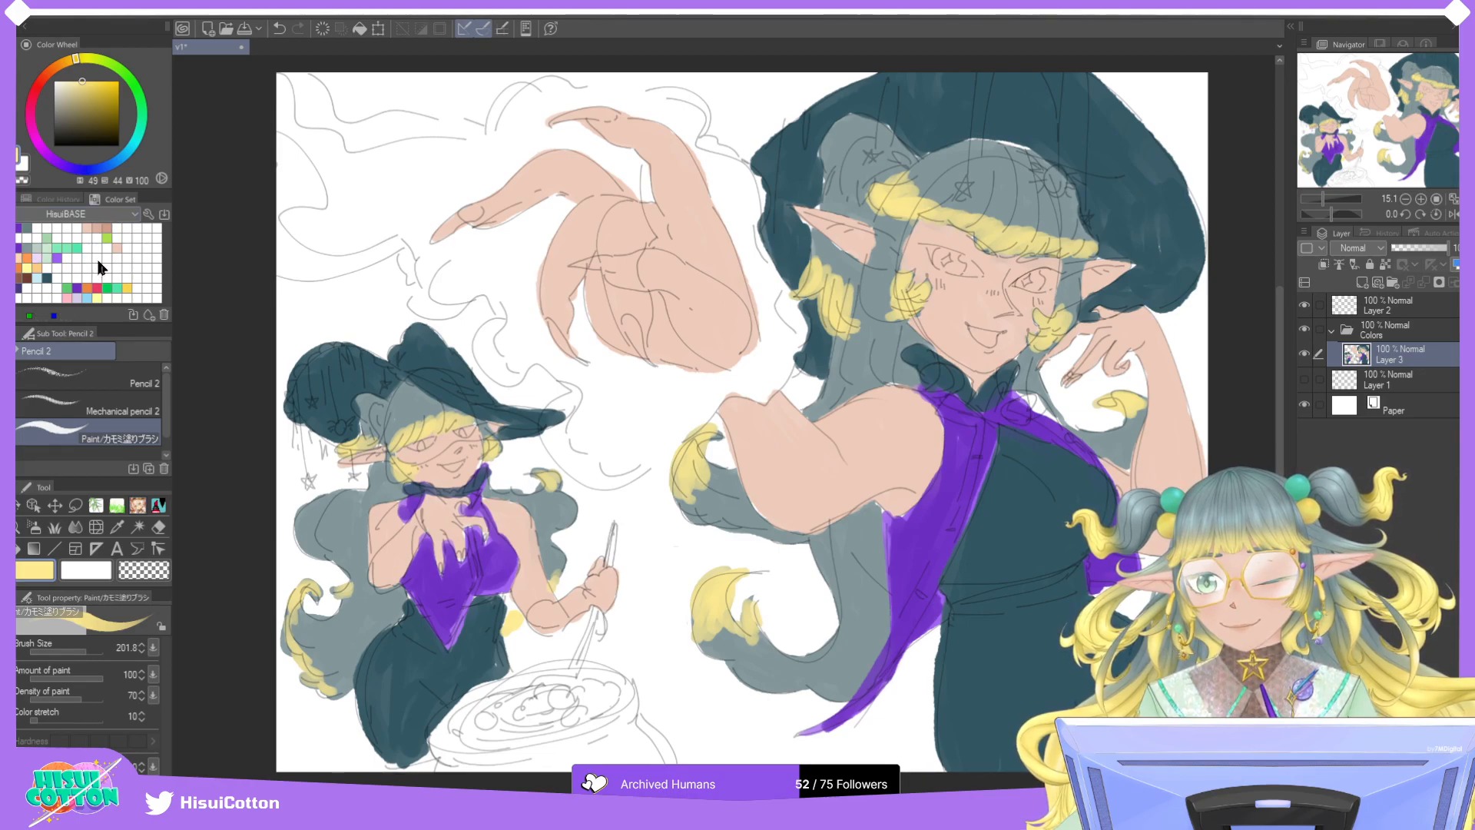
{"action": "left_click", "coordinate": [134, 214]}
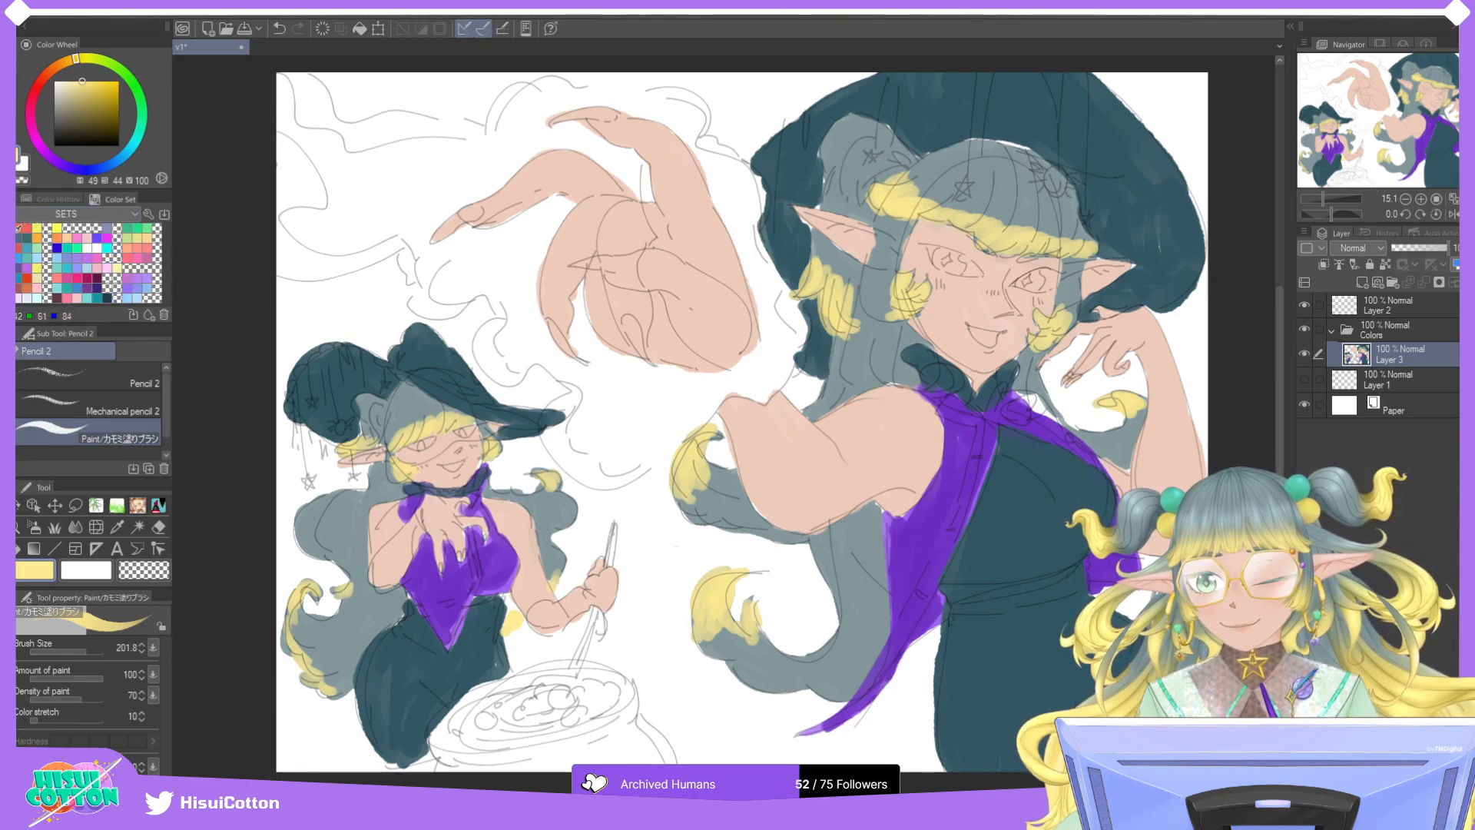
Try orange and red in turn on the small elf's top, undoing each color.
{"action": "left_click", "coordinate": [36, 237]}
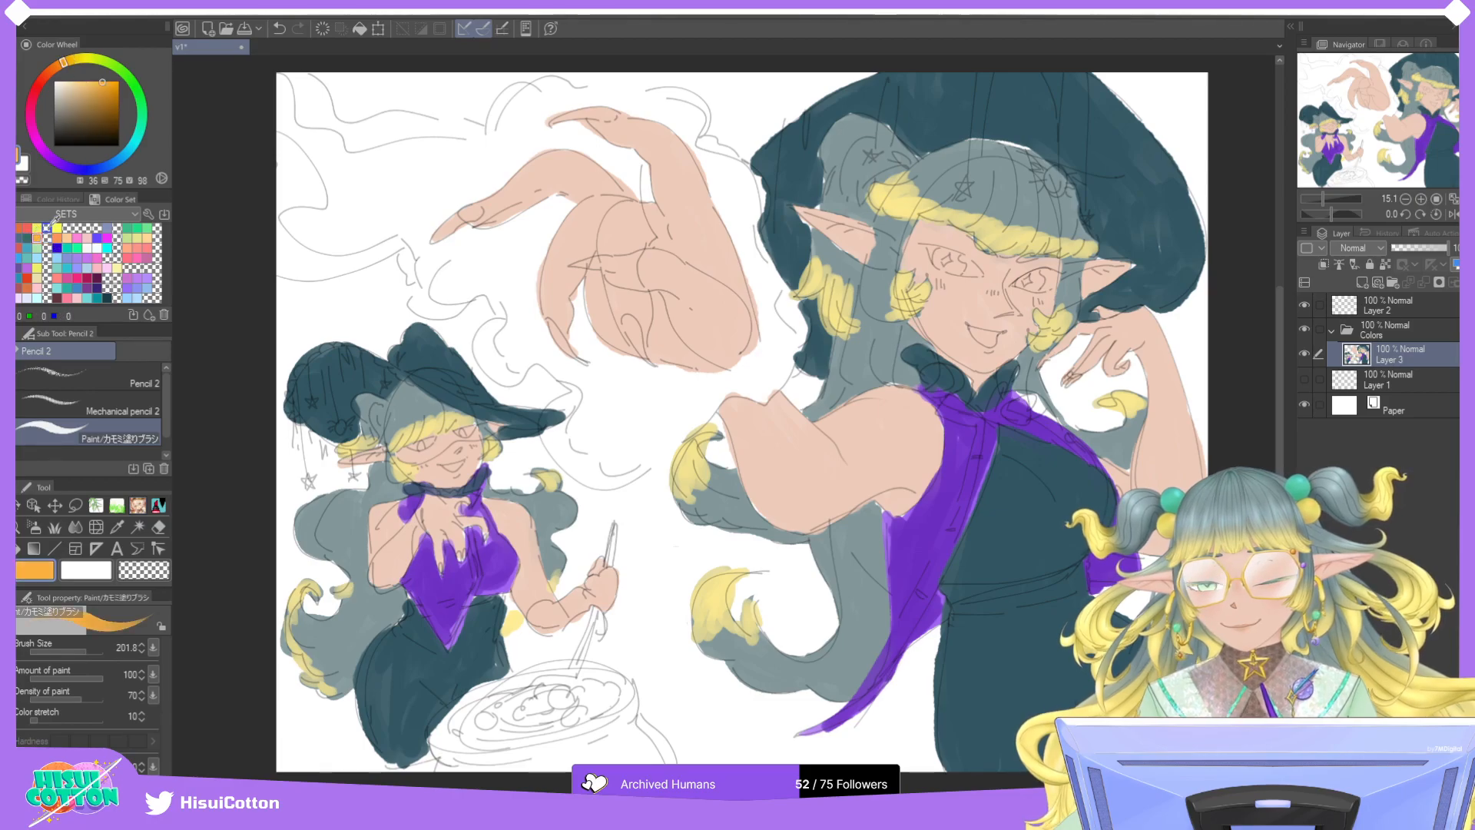
{"action": "left_click_drag", "start_coordinate": [440, 621], "coordinate": [425, 547]}
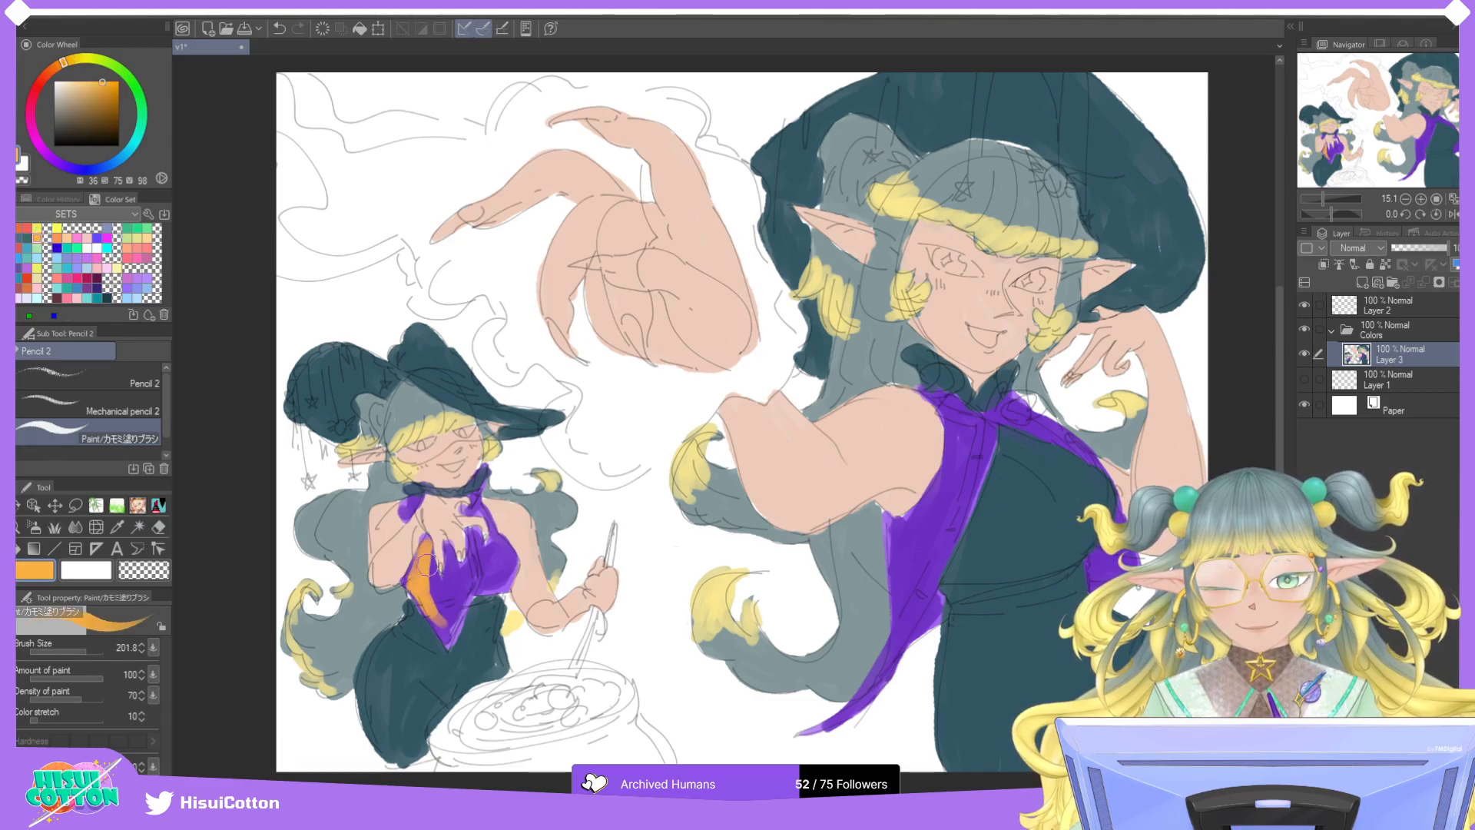
{"action": "key", "text": "ctrl+z"}
{"action": "left_click", "coordinate": [19, 247]}
{"action": "mouse_move", "coordinate": [442, 621]}
{"action": "left_mouse_down"}
{"action": "mouse_move", "coordinate": [419, 593]}
{"action": "mouse_move", "coordinate": [425, 550]}
{"action": "mouse_move", "coordinate": [439, 632]}
{"action": "left_mouse_up"}
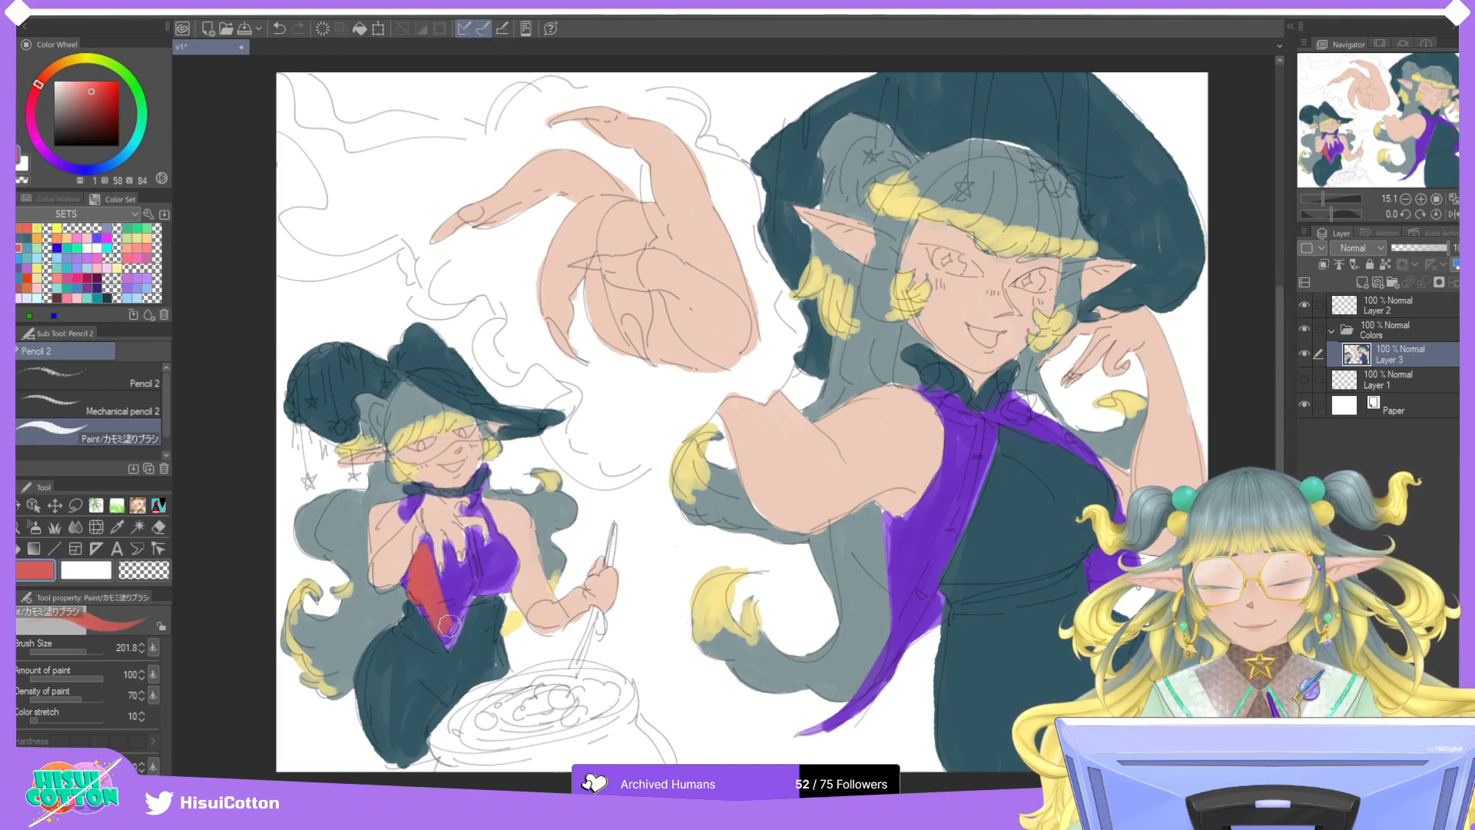
{"action": "key", "text": "ctrl+z"}
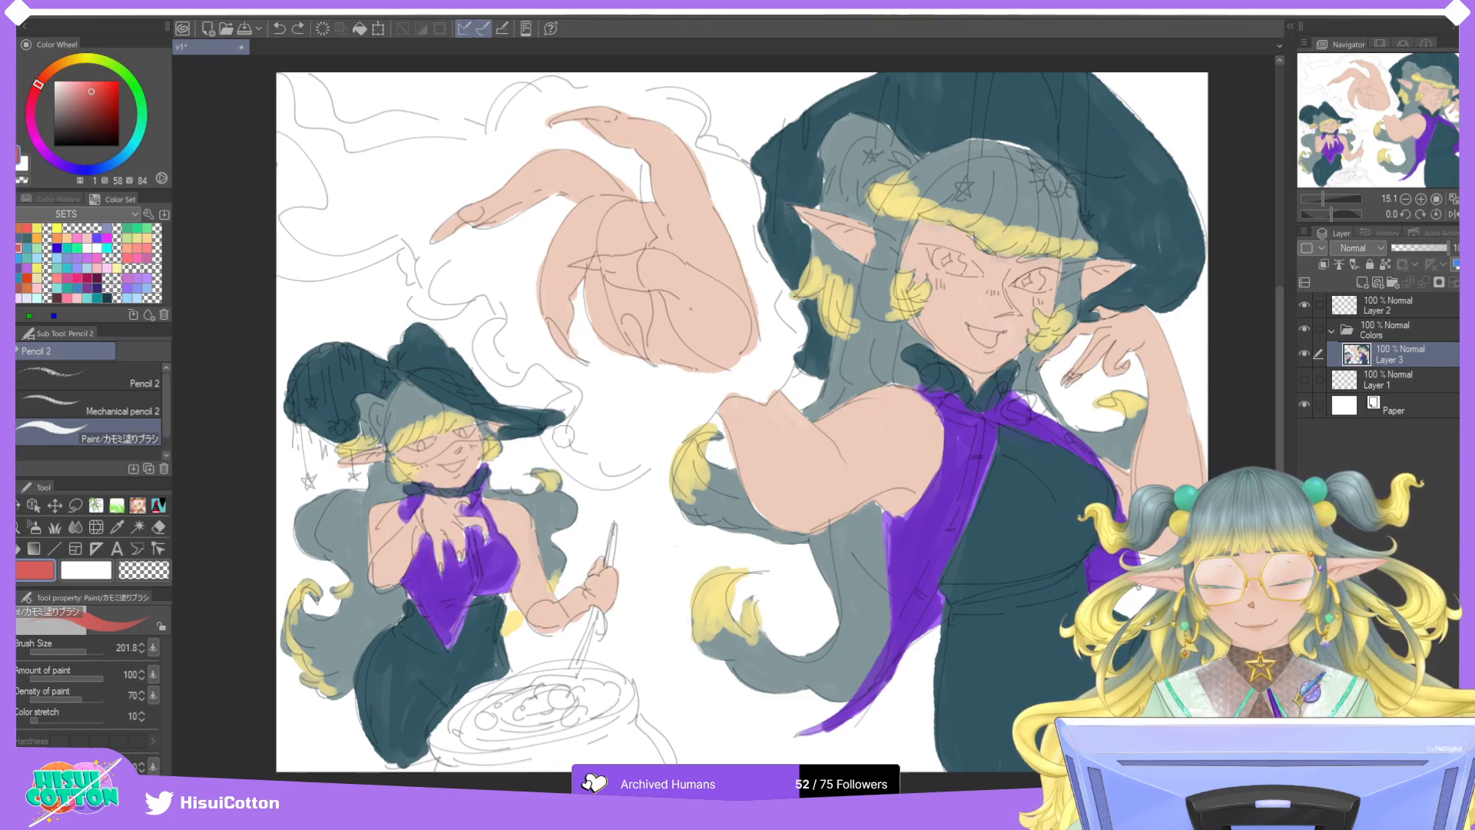
Auto-select the small elf's purple top and both sides of the large elf's vest, and add a clipped layer above Layer 3 for filling.
{"action": "left_click", "coordinate": [138, 527]}
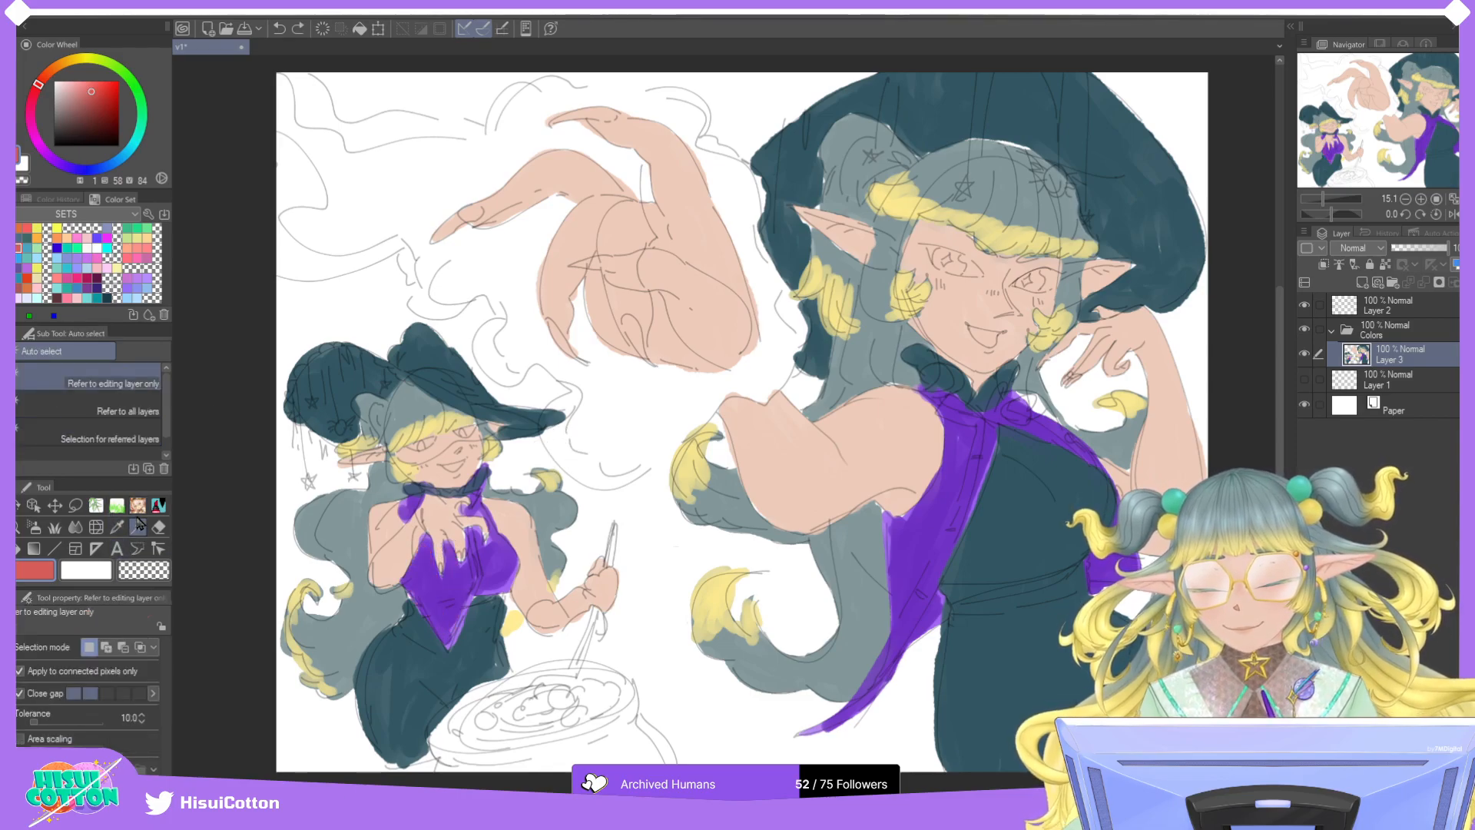
{"action": "left_click", "coordinate": [468, 591]}
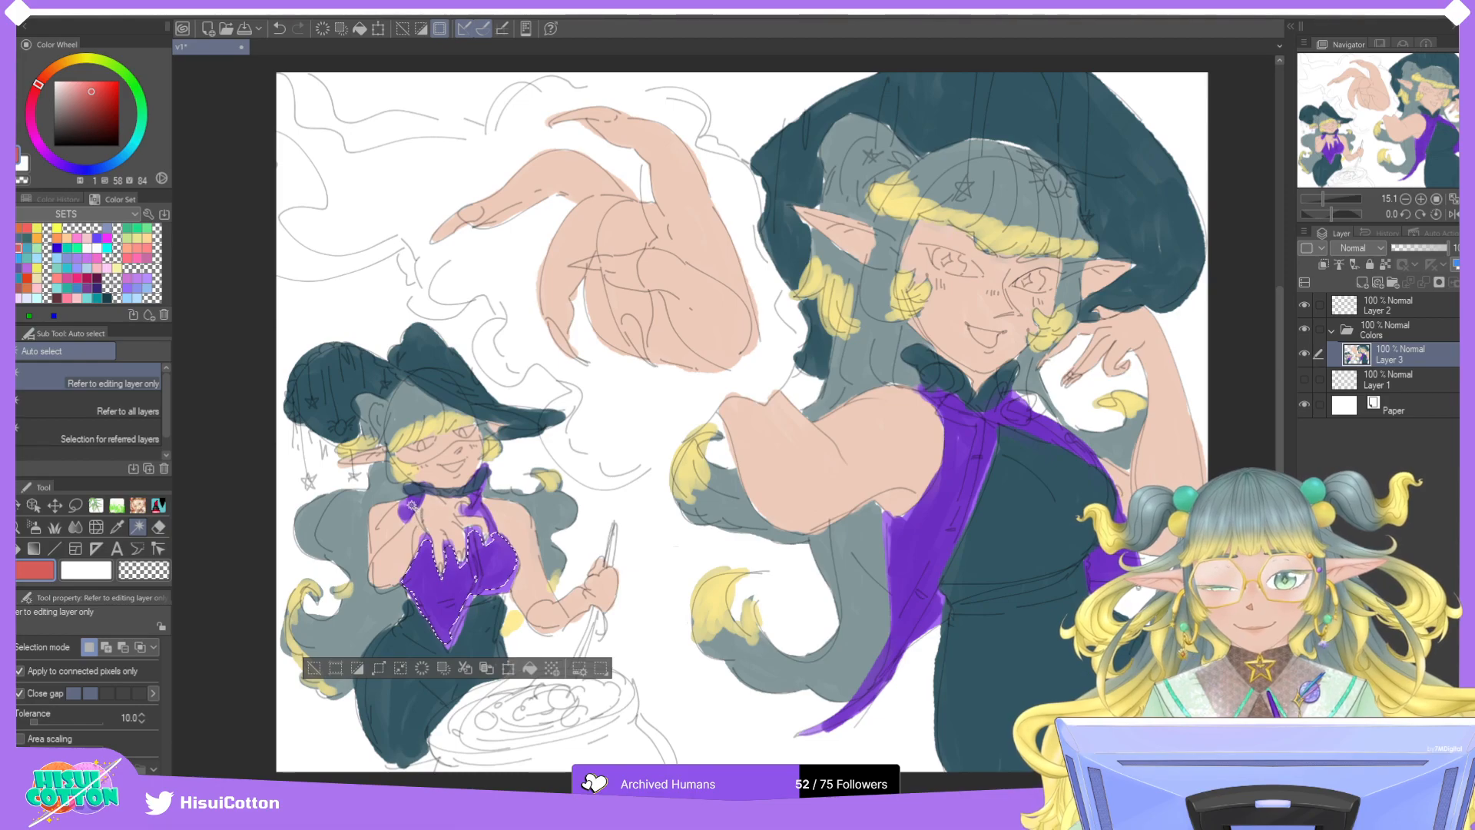
{"action": "left_click", "coordinate": [950, 510], "text": "shift"}
{"action": "left_click", "coordinate": [1119, 551], "text": "shift"}
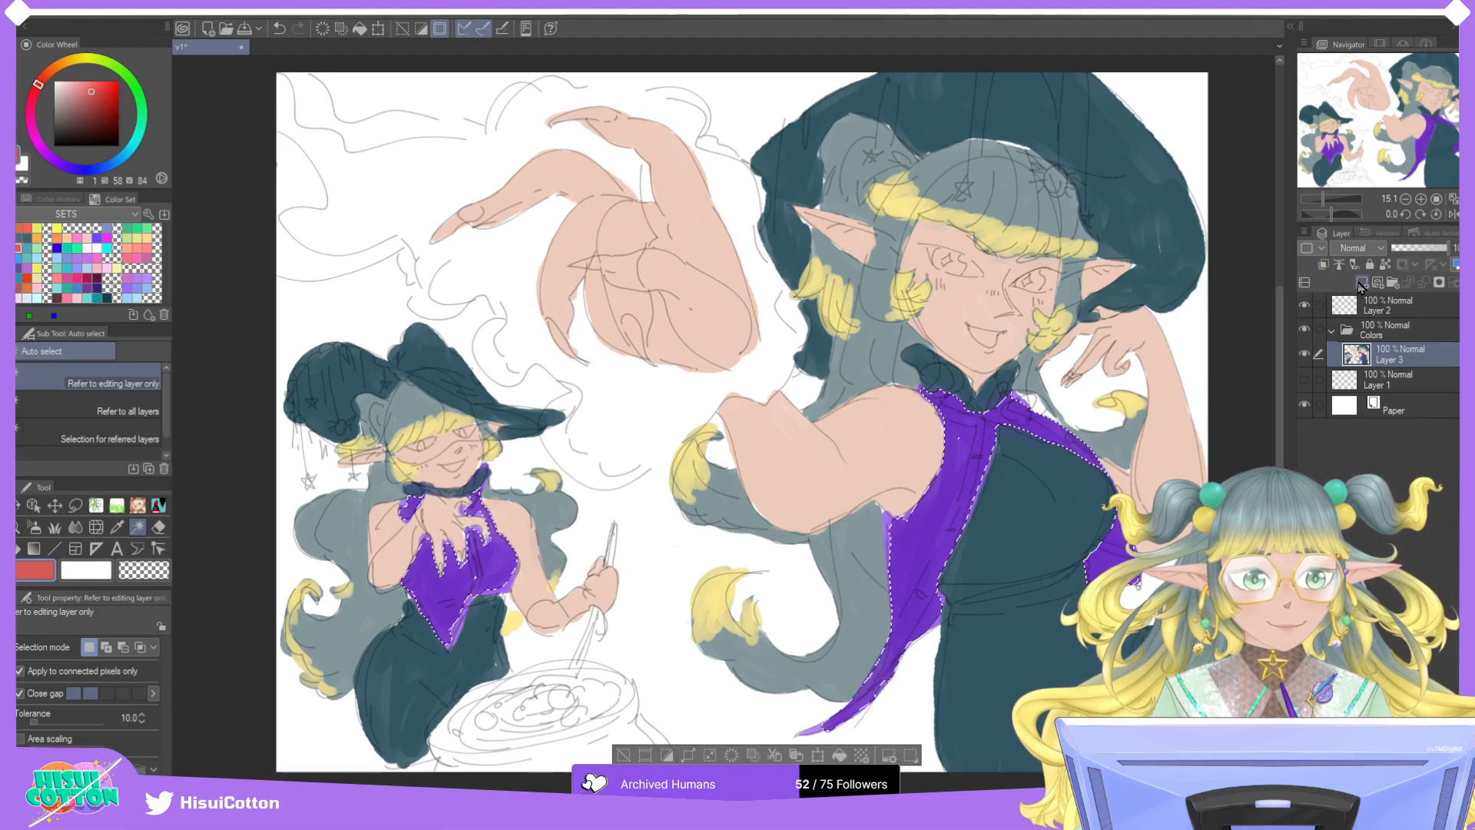
{"action": "left_click", "coordinate": [1361, 282]}
{"action": "left_click", "coordinate": [20, 547]}
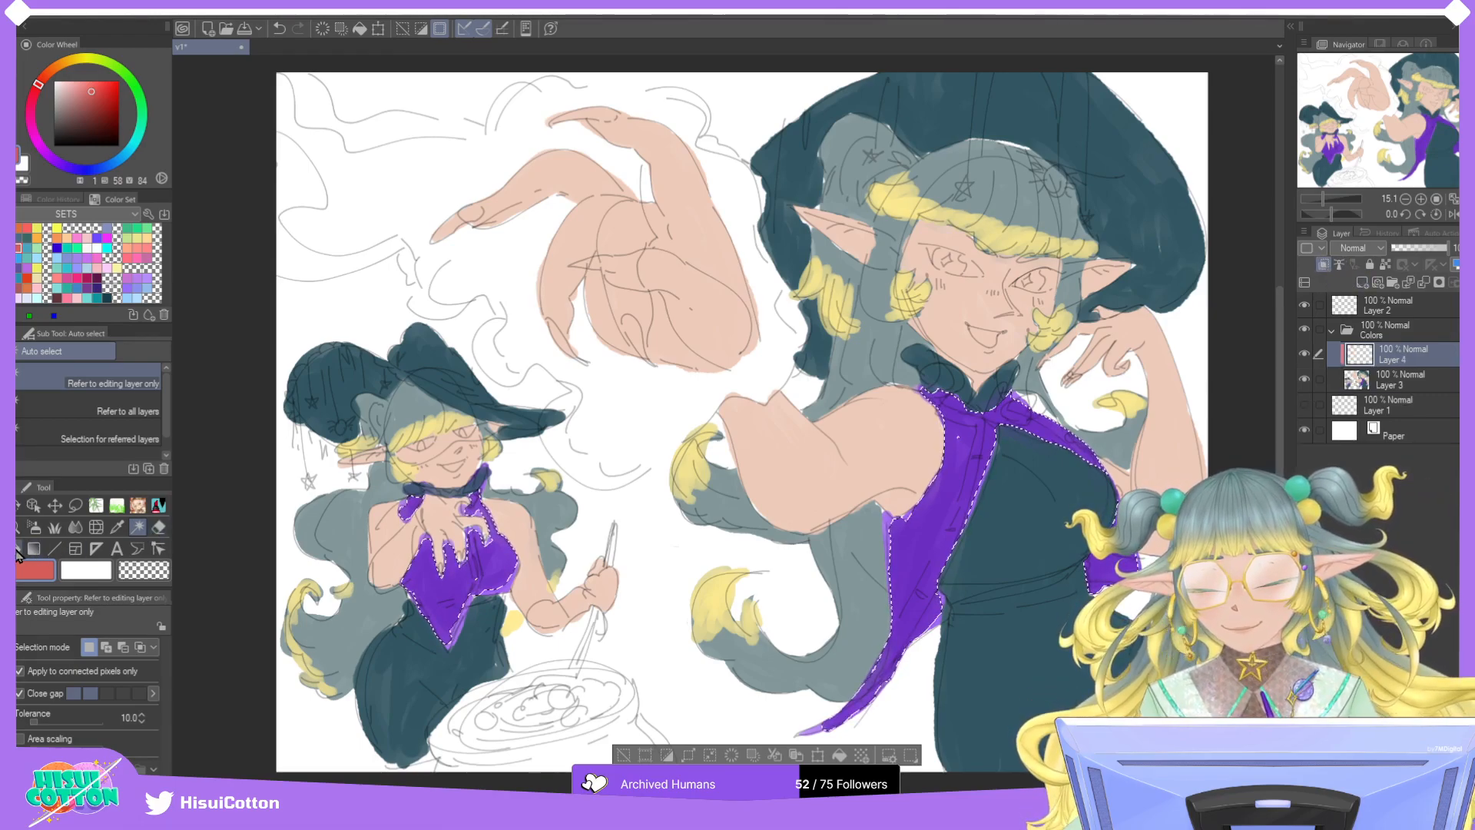
Try filling the selected top and vest with purple, HSV 283, 59, 58, and with indigo, HSV 255, 70, 47.
{"action": "left_click", "coordinate": [87, 288]}
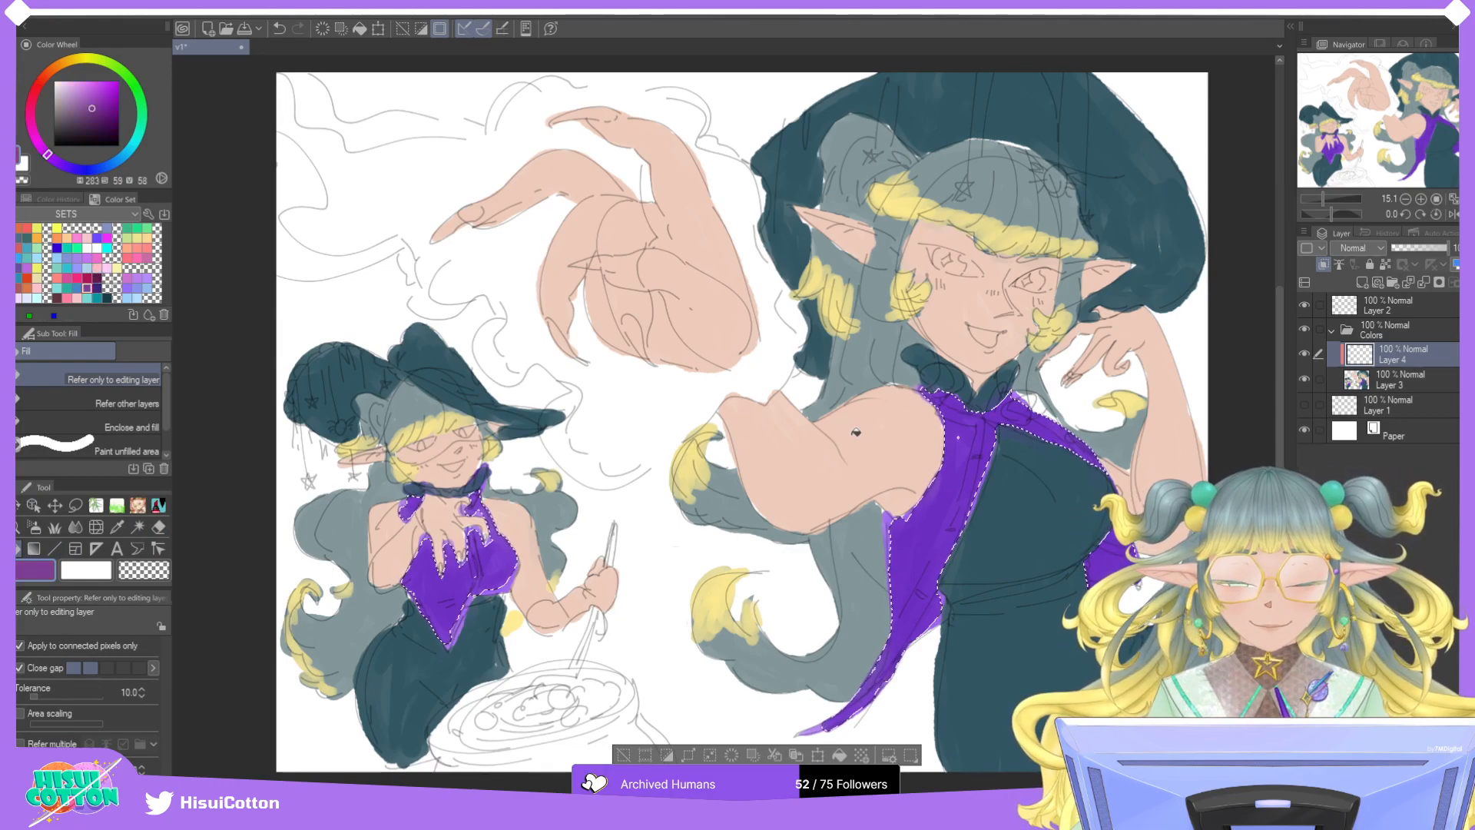
{"action": "left_click", "coordinate": [974, 481]}
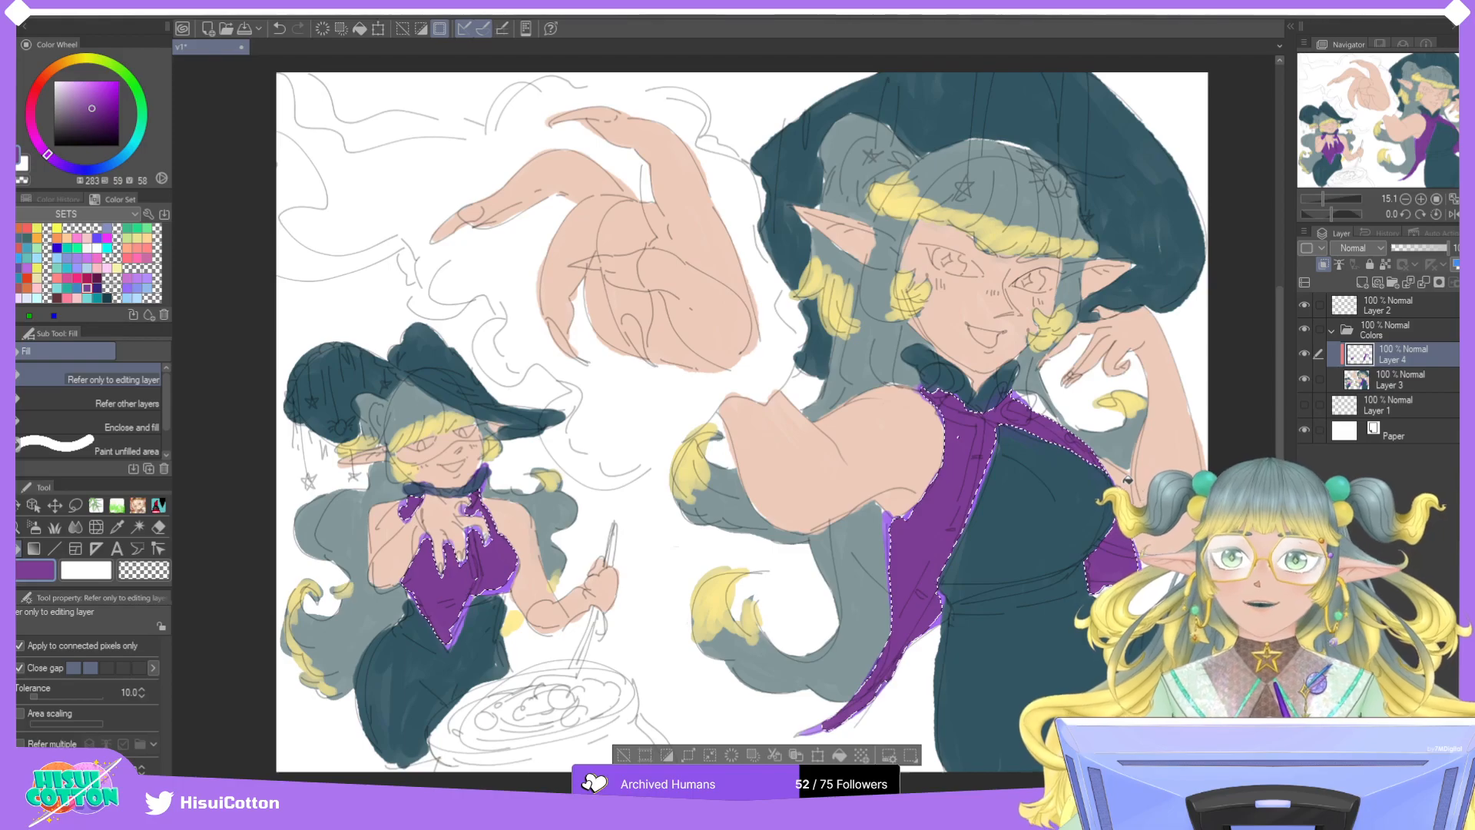
{"action": "left_click", "coordinate": [99, 285]}
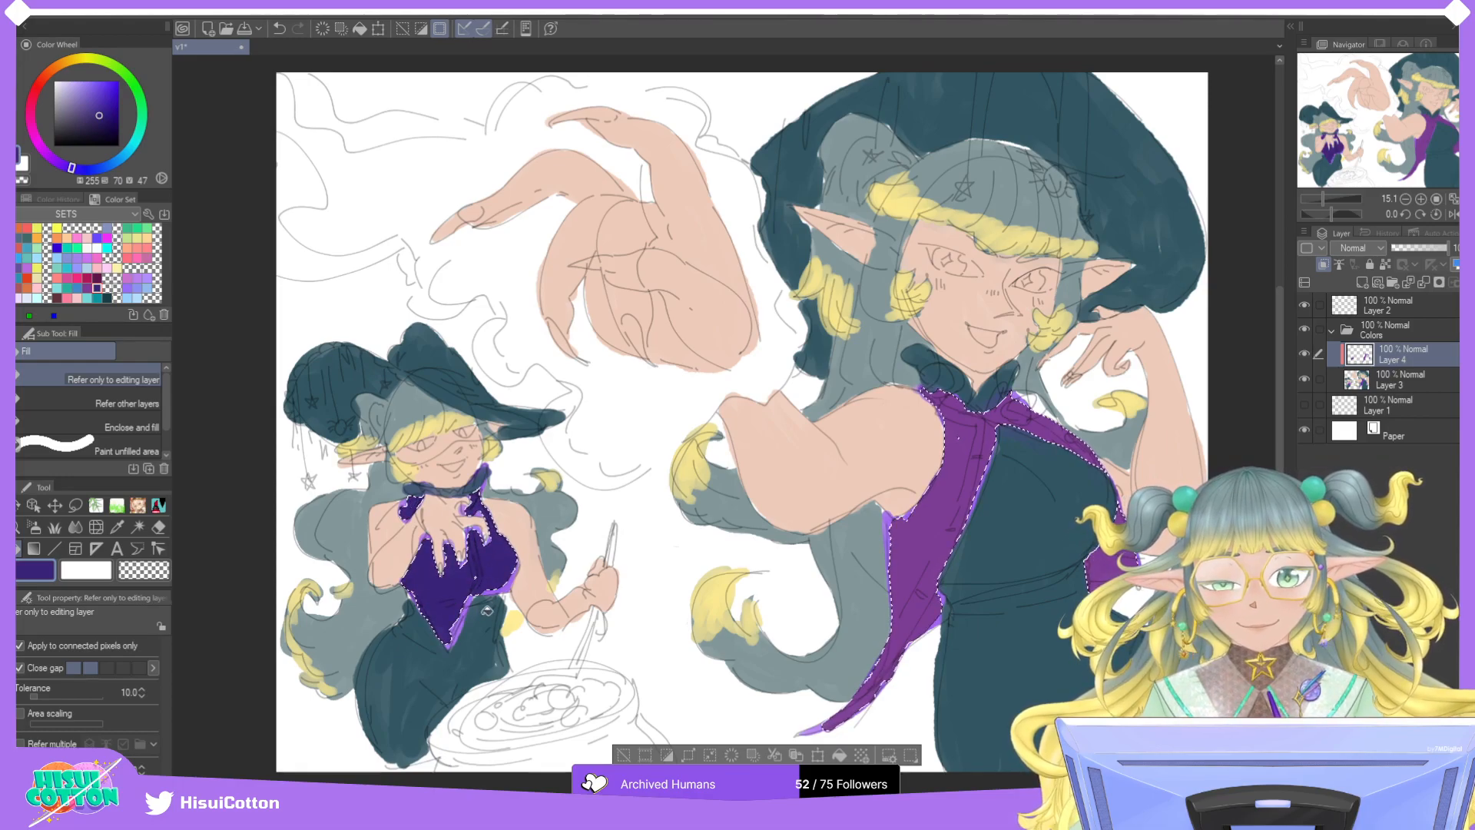
{"action": "left_click", "coordinate": [1063, 465]}
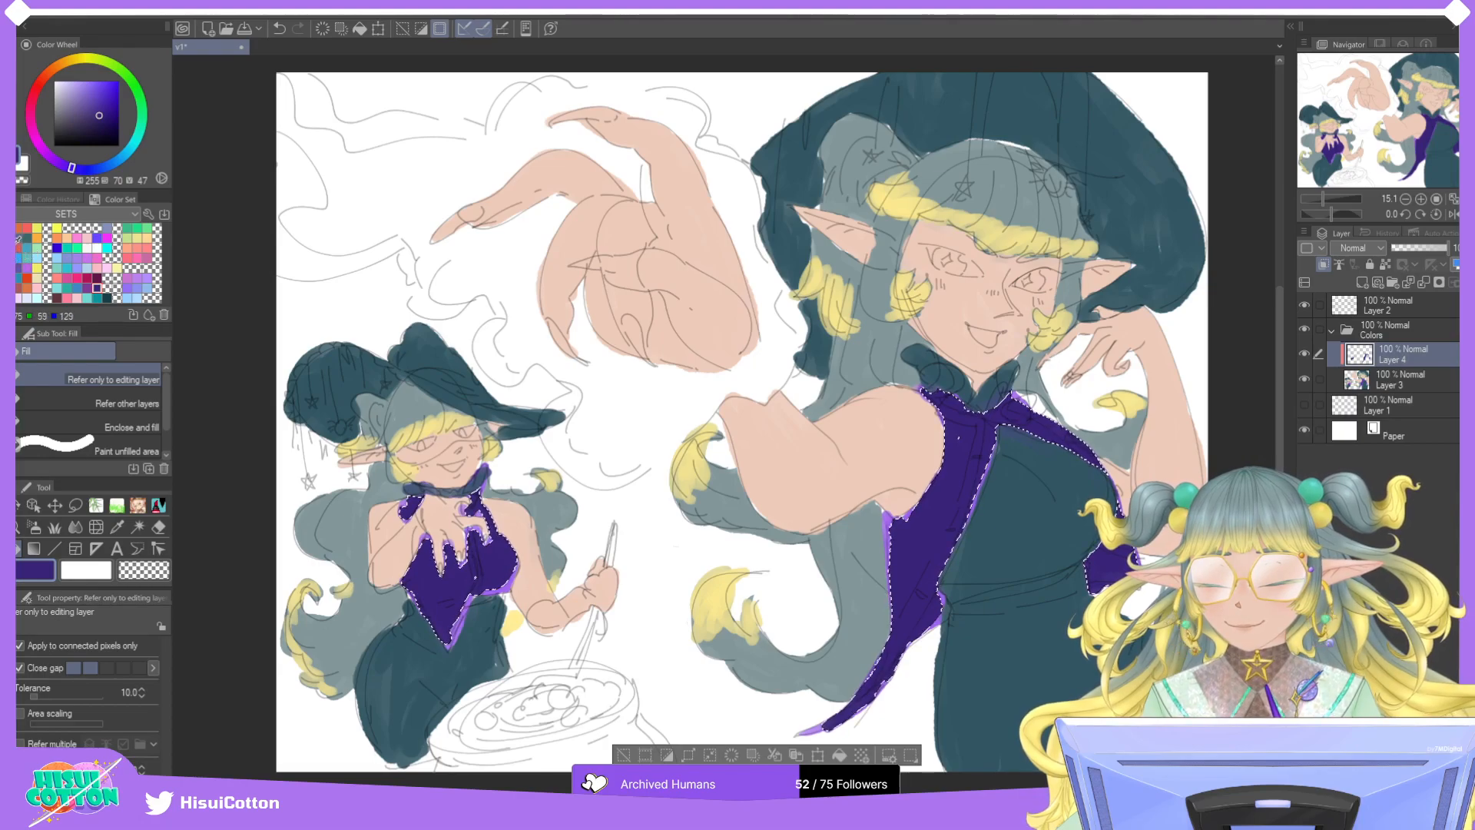
Fill the selected top and vest with dark purple, HSV 269, 65, 43, and clear the selection.
{"action": "left_click", "coordinate": [97, 289]}
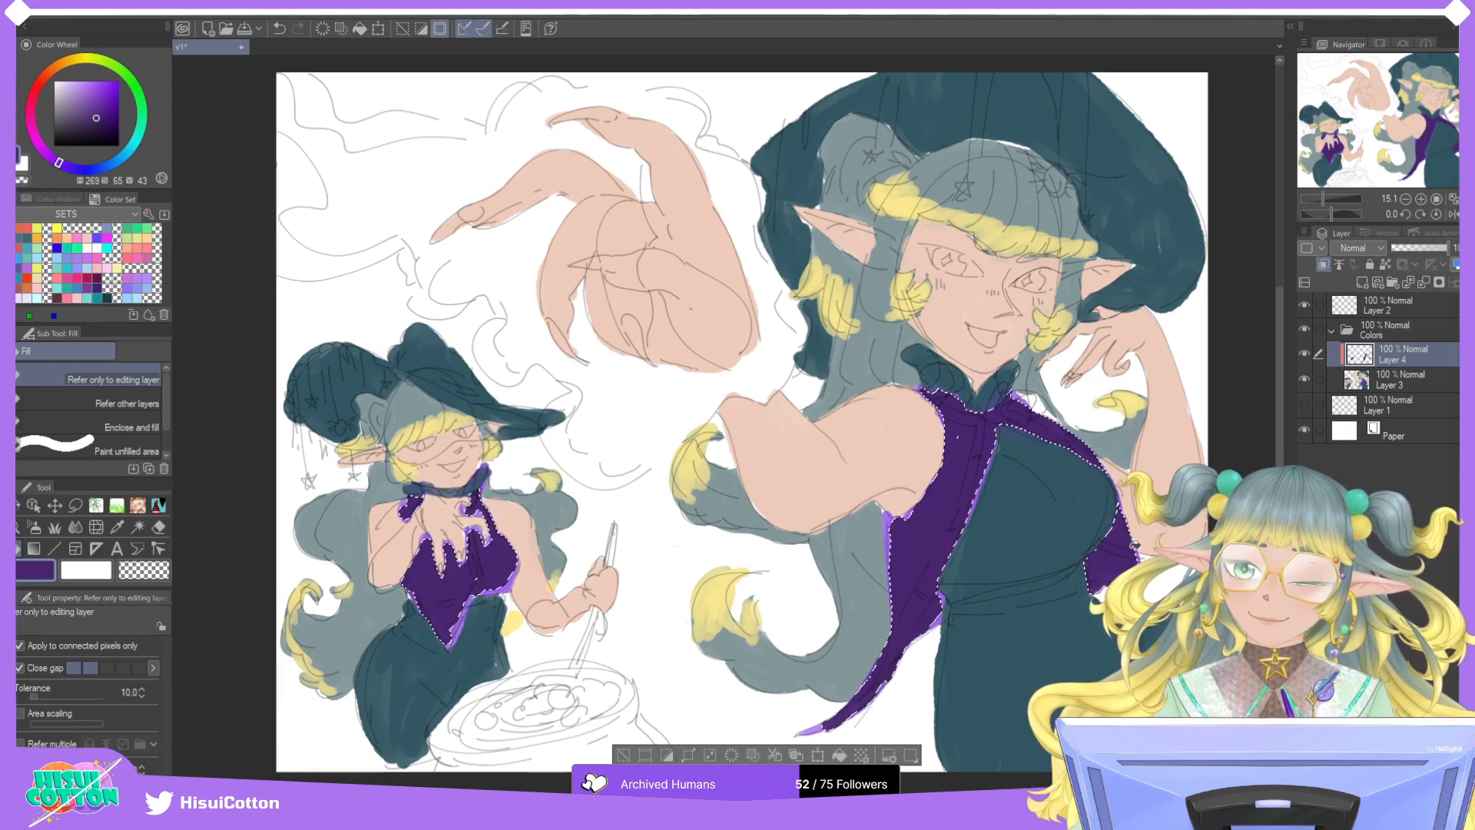
{"action": "left_click", "coordinate": [624, 756]}
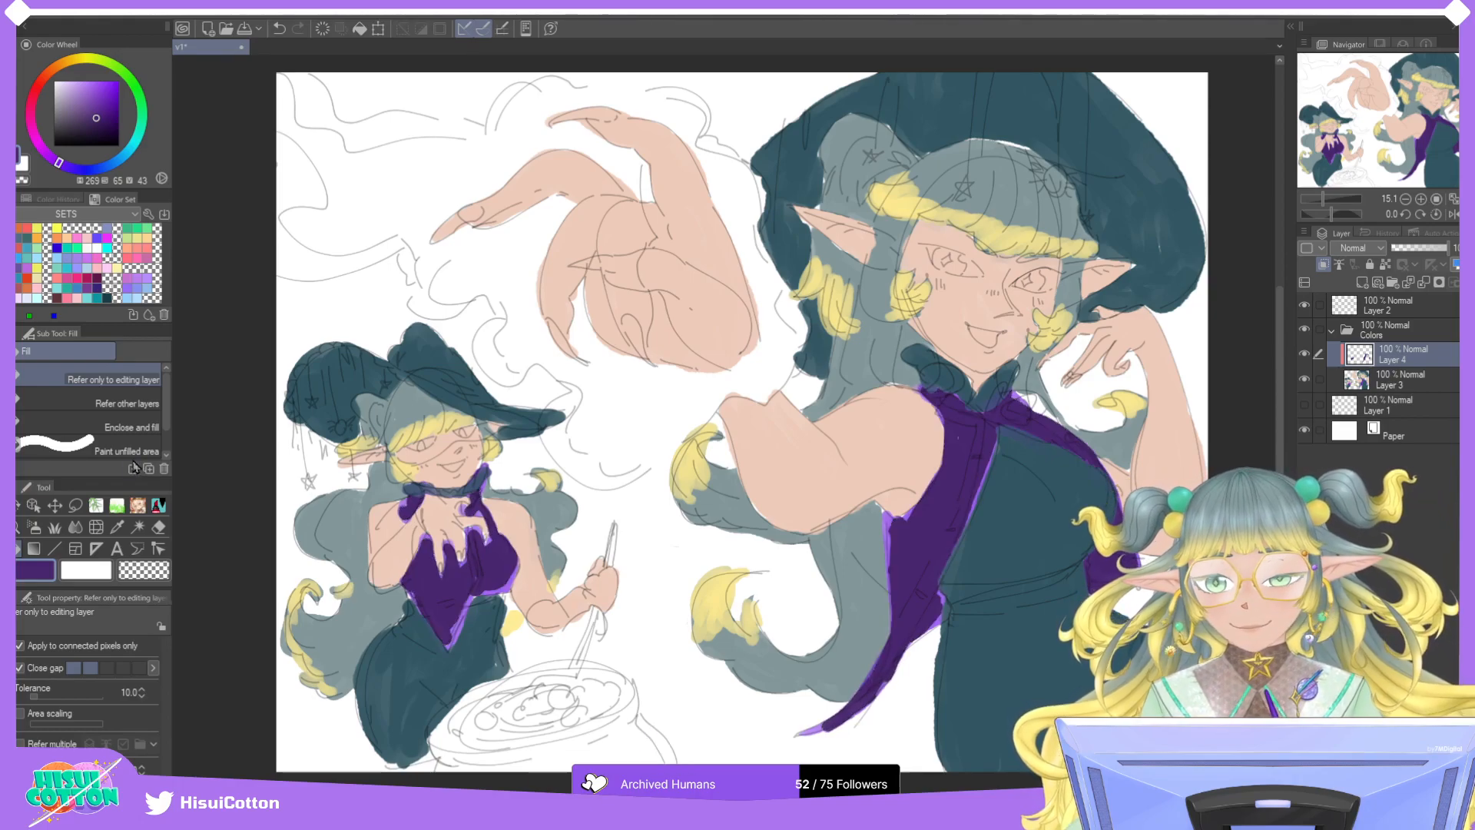
Paint the billowing smoke cloud around the large raised hand in the same dark purple on a new layer at the top of the Colors folder.
{"action": "left_click", "coordinate": [140, 506]}
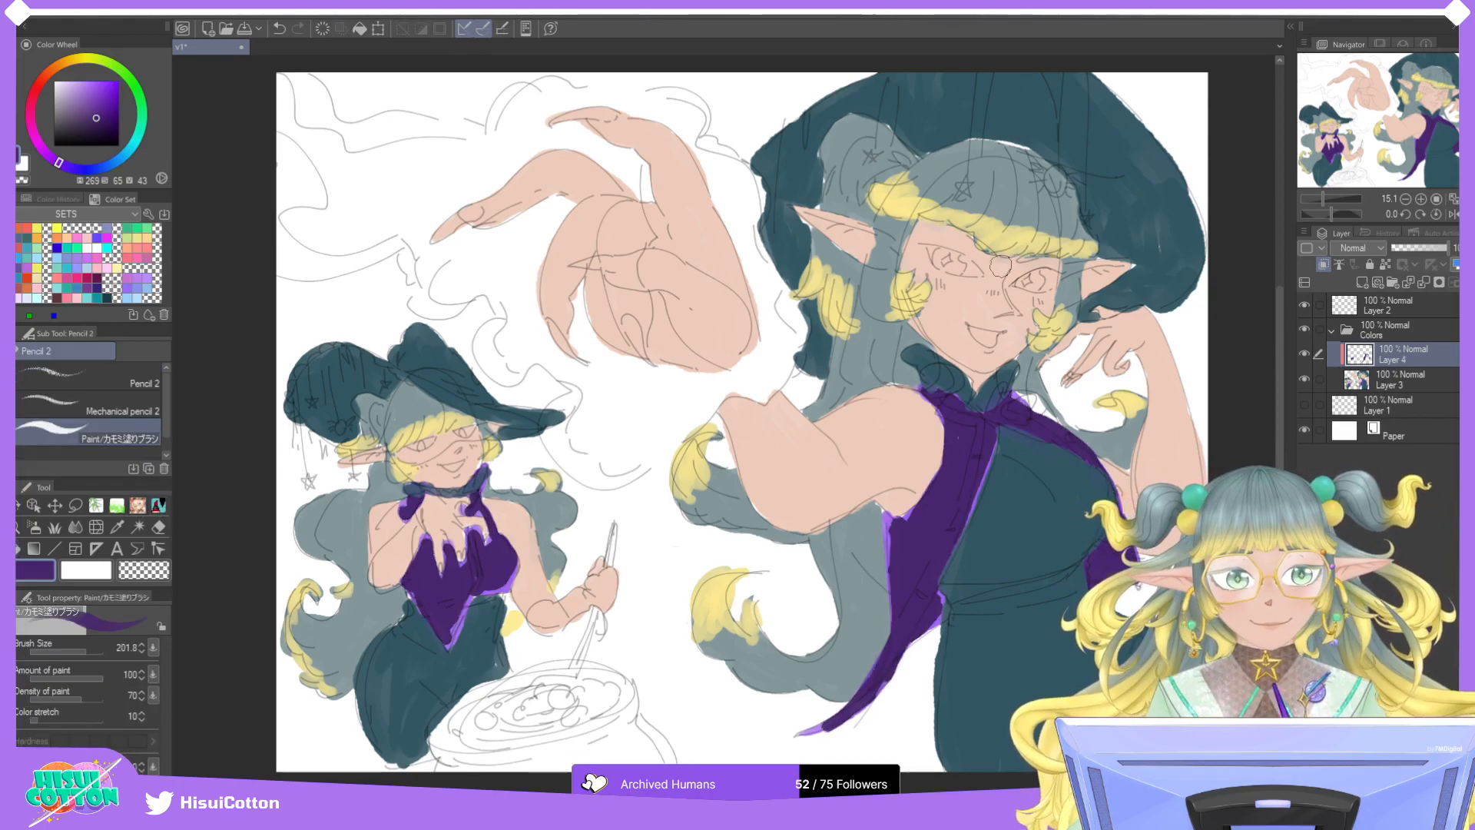
{"action": "left_click", "coordinate": [1361, 284]}
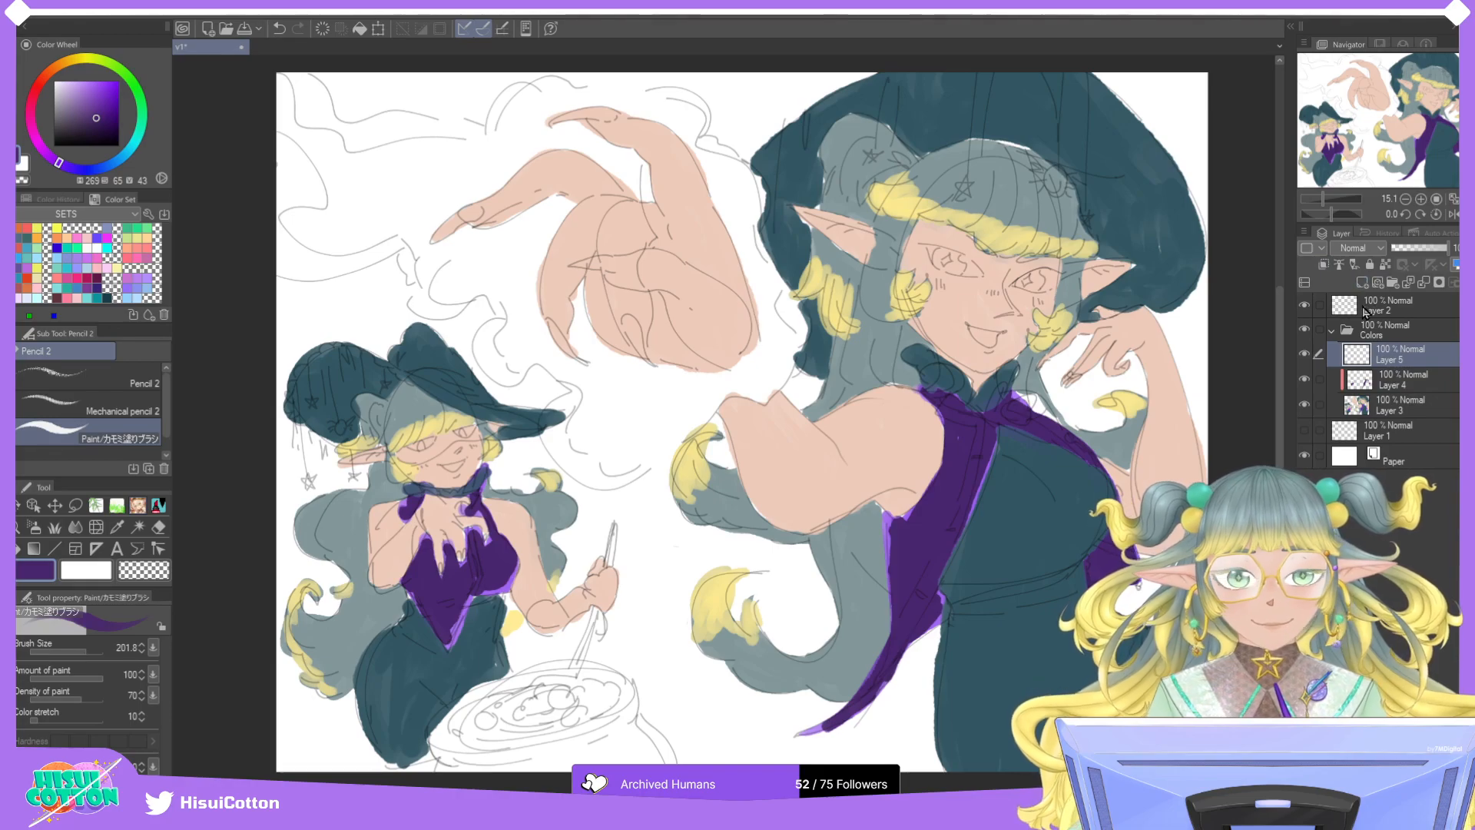
{"action": "mouse_move", "coordinate": [522, 323]}
{"action": "left_mouse_down"}
{"action": "mouse_move", "coordinate": [500, 369]}
{"action": "mouse_move", "coordinate": [518, 315]}
{"action": "mouse_move", "coordinate": [503, 265]}
{"action": "mouse_move", "coordinate": [531, 276]}
{"action": "left_mouse_up"}
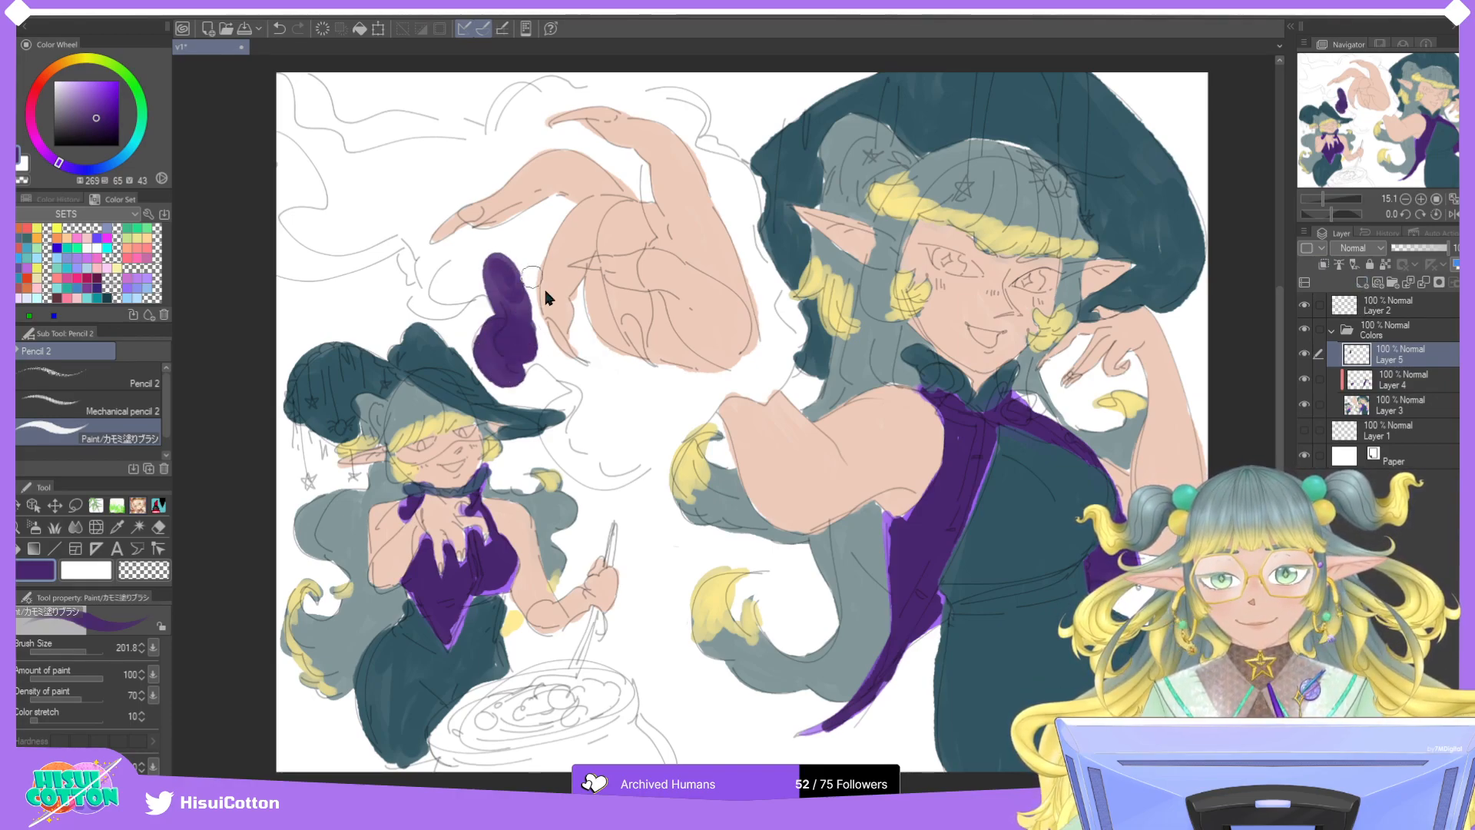
{"action": "key", "text": "ctrl+z"}
{"action": "mouse_move", "coordinate": [541, 349]}
{"action": "left_mouse_down"}
{"action": "mouse_move", "coordinate": [530, 266]}
{"action": "mouse_move", "coordinate": [529, 338]}
{"action": "mouse_move", "coordinate": [531, 262]}
{"action": "mouse_move", "coordinate": [548, 346]}
{"action": "mouse_move", "coordinate": [540, 225]}
{"action": "mouse_move", "coordinate": [541, 259]}
{"action": "mouse_move", "coordinate": [498, 291]}
{"action": "mouse_move", "coordinate": [423, 304]}
{"action": "mouse_move", "coordinate": [434, 261]}
{"action": "mouse_move", "coordinate": [421, 281]}
{"action": "mouse_move", "coordinate": [407, 251]}
{"action": "mouse_move", "coordinate": [375, 252]}
{"action": "mouse_move", "coordinate": [284, 190]}
{"action": "mouse_move", "coordinate": [327, 252]}
{"action": "mouse_move", "coordinate": [297, 138]}
{"action": "mouse_move", "coordinate": [315, 140]}
{"action": "mouse_move", "coordinate": [318, 96]}
{"action": "mouse_move", "coordinate": [367, 148]}
{"action": "mouse_move", "coordinate": [501, 177]}
{"action": "mouse_move", "coordinate": [492, 160]}
{"action": "mouse_move", "coordinate": [453, 167]}
{"action": "mouse_move", "coordinate": [321, 120]}
{"action": "mouse_move", "coordinate": [393, 170]}
{"action": "mouse_move", "coordinate": [395, 128]}
{"action": "mouse_move", "coordinate": [371, 136]}
{"action": "mouse_move", "coordinate": [504, 158]}
{"action": "mouse_move", "coordinate": [458, 139]}
{"action": "mouse_move", "coordinate": [519, 130]}
{"action": "mouse_move", "coordinate": [516, 145]}
{"action": "mouse_move", "coordinate": [506, 134]}
{"action": "mouse_move", "coordinate": [634, 104]}
{"action": "mouse_move", "coordinate": [580, 98]}
{"action": "mouse_move", "coordinate": [652, 139]}
{"action": "mouse_move", "coordinate": [605, 148]}
{"action": "mouse_move", "coordinate": [602, 130]}
{"action": "mouse_move", "coordinate": [584, 144]}
{"action": "mouse_move", "coordinate": [621, 149]}
{"action": "mouse_move", "coordinate": [535, 149]}
{"action": "mouse_move", "coordinate": [407, 208]}
{"action": "mouse_move", "coordinate": [487, 261]}
{"action": "mouse_move", "coordinate": [562, 211]}
{"action": "mouse_move", "coordinate": [496, 235]}
{"action": "mouse_move", "coordinate": [516, 317]}
{"action": "mouse_move", "coordinate": [492, 356]}
{"action": "mouse_move", "coordinate": [497, 373]}
{"action": "mouse_move", "coordinate": [535, 350]}
{"action": "mouse_move", "coordinate": [516, 327]}
{"action": "mouse_move", "coordinate": [548, 338]}
{"action": "mouse_move", "coordinate": [622, 415]}
{"action": "mouse_move", "coordinate": [584, 292]}
{"action": "mouse_move", "coordinate": [606, 369]}
{"action": "mouse_move", "coordinate": [557, 418]}
{"action": "mouse_move", "coordinate": [584, 476]}
{"action": "mouse_move", "coordinate": [621, 461]}
{"action": "mouse_move", "coordinate": [595, 381]}
{"action": "mouse_move", "coordinate": [653, 400]}
{"action": "mouse_move", "coordinate": [615, 361]}
{"action": "mouse_move", "coordinate": [680, 387]}
{"action": "mouse_move", "coordinate": [599, 350]}
{"action": "mouse_move", "coordinate": [691, 430]}
{"action": "mouse_move", "coordinate": [622, 438]}
{"action": "mouse_move", "coordinate": [626, 460]}
{"action": "mouse_move", "coordinate": [691, 407]}
{"action": "mouse_move", "coordinate": [644, 383]}
{"action": "mouse_move", "coordinate": [768, 382]}
{"action": "mouse_move", "coordinate": [741, 357]}
{"action": "mouse_move", "coordinate": [768, 265]}
{"action": "mouse_move", "coordinate": [724, 179]}
{"action": "mouse_move", "coordinate": [799, 346]}
{"action": "mouse_move", "coordinate": [718, 169]}
{"action": "mouse_move", "coordinate": [730, 150]}
{"action": "mouse_move", "coordinate": [747, 176]}
{"action": "mouse_move", "coordinate": [710, 200]}
{"action": "mouse_move", "coordinate": [662, 108]}
{"action": "mouse_move", "coordinate": [673, 102]}
{"action": "mouse_move", "coordinate": [659, 115]}
{"action": "mouse_move", "coordinate": [588, 104]}
{"action": "mouse_move", "coordinate": [642, 193]}
{"action": "left_mouse_up"}
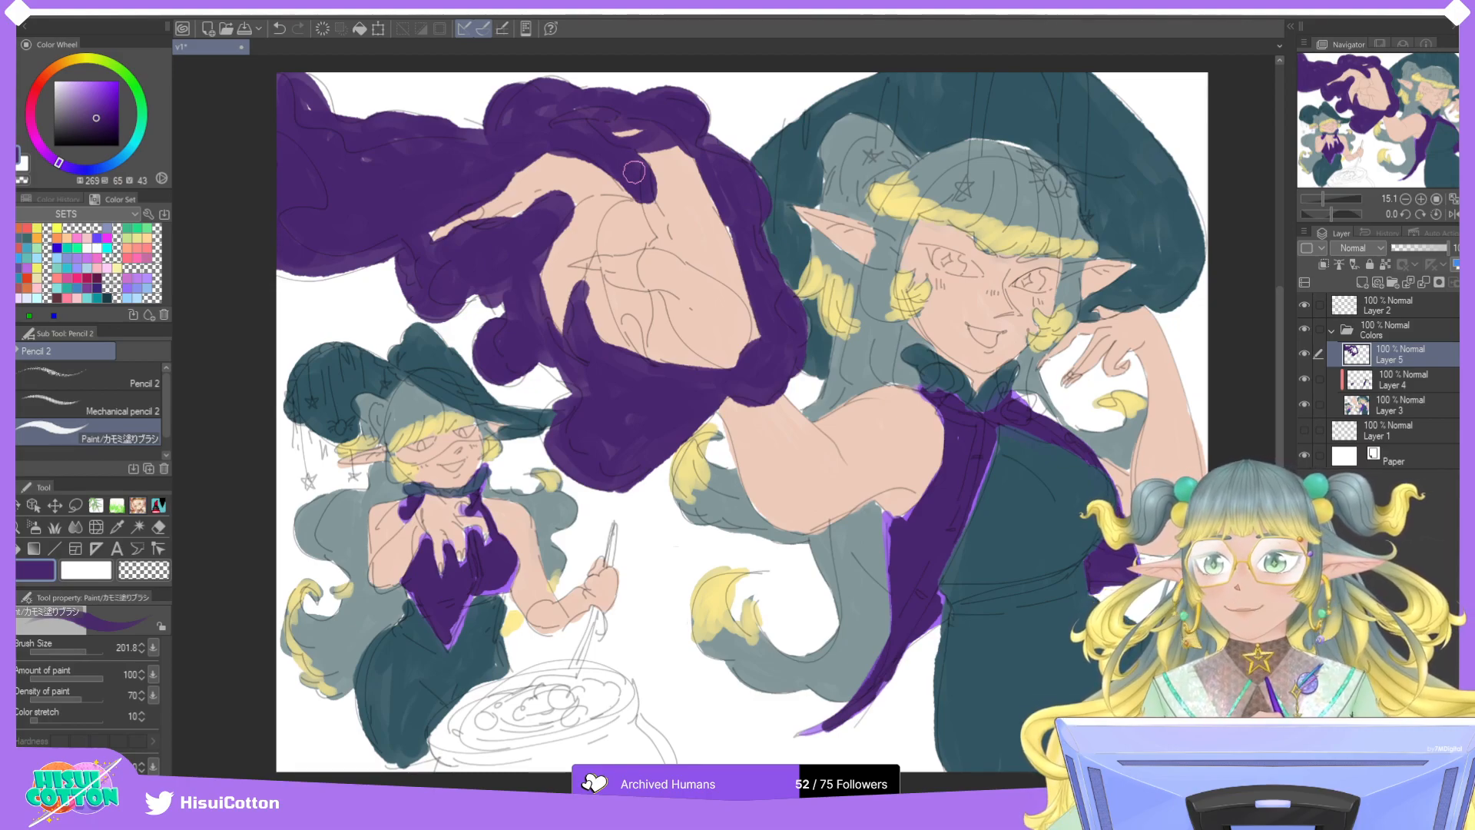
{"action": "mouse_move", "coordinate": [653, 428]}
{"action": "left_mouse_down"}
{"action": "mouse_move", "coordinate": [590, 433]}
{"action": "mouse_move", "coordinate": [539, 341]}
{"action": "mouse_move", "coordinate": [568, 359]}
{"action": "mouse_move", "coordinate": [577, 382]}
{"action": "mouse_move", "coordinate": [484, 275]}
{"action": "mouse_move", "coordinate": [543, 238]}
{"action": "mouse_move", "coordinate": [541, 338]}
{"action": "mouse_move", "coordinate": [530, 261]}
{"action": "left_mouse_up"}
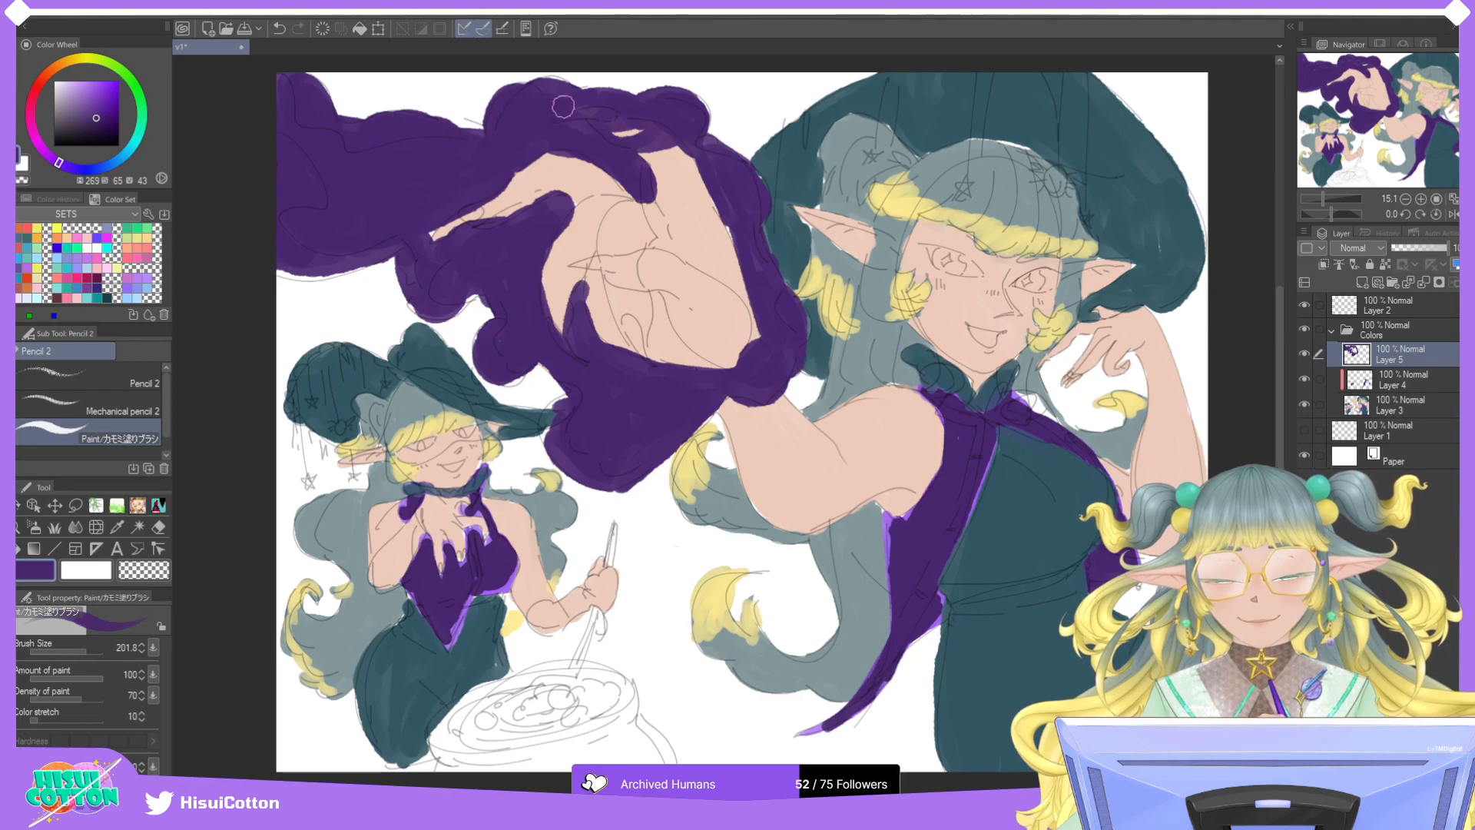
Erase the purple smoke overlapping the large hand's fingers and palm, using the Hard eraser at size 133.
{"action": "left_click", "coordinate": [158, 528]}
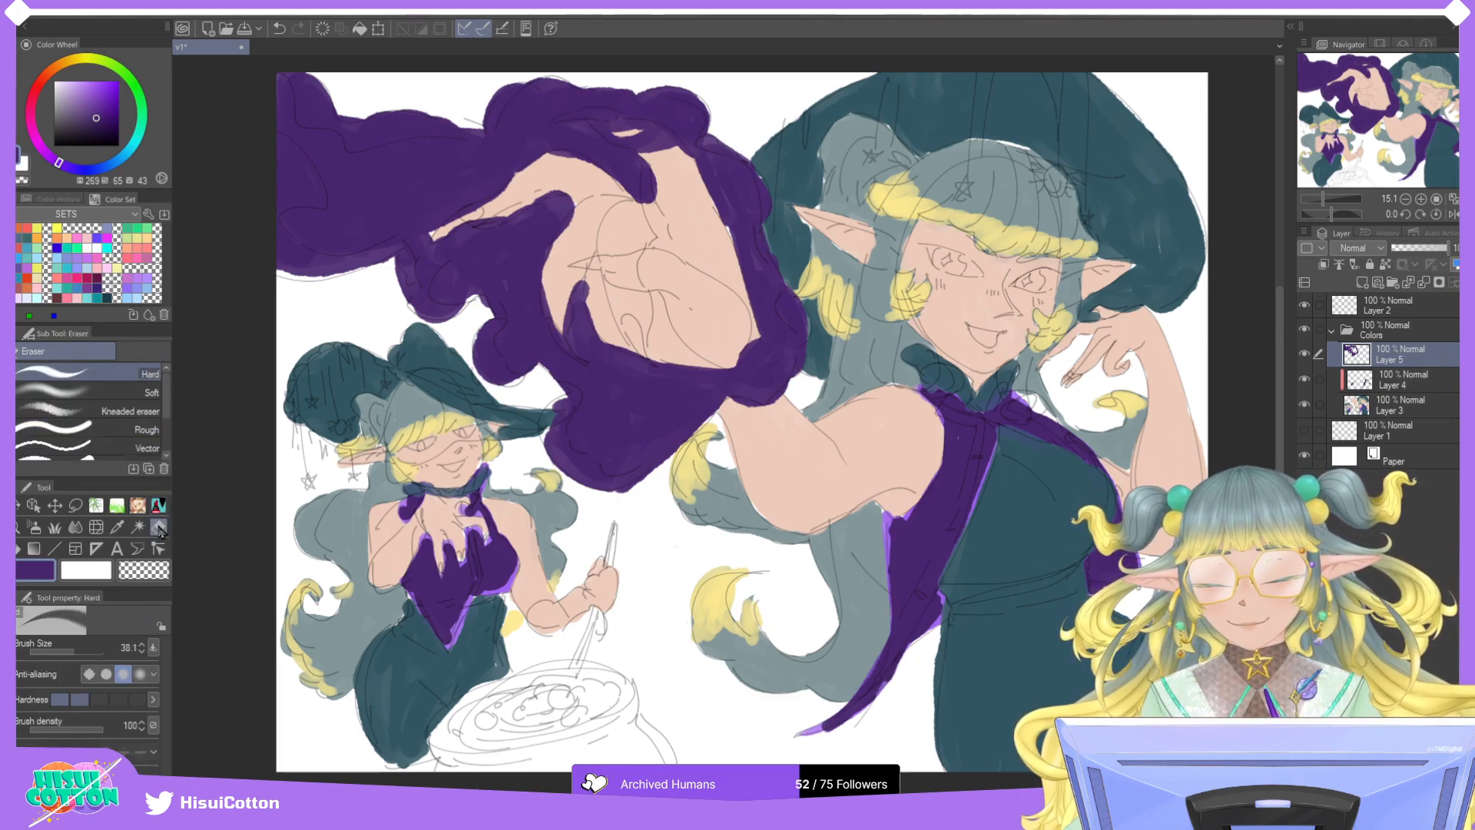
{"action": "mouse_move", "coordinate": [610, 124]}
{"action": "left_mouse_down"}
{"action": "mouse_move", "coordinate": [656, 150]}
{"action": "mouse_move", "coordinate": [631, 128]}
{"action": "mouse_move", "coordinate": [676, 159]}
{"action": "mouse_move", "coordinate": [570, 115]}
{"action": "mouse_move", "coordinate": [681, 150]}
{"action": "left_mouse_up"}
{"action": "left_click", "coordinate": [77, 652]}
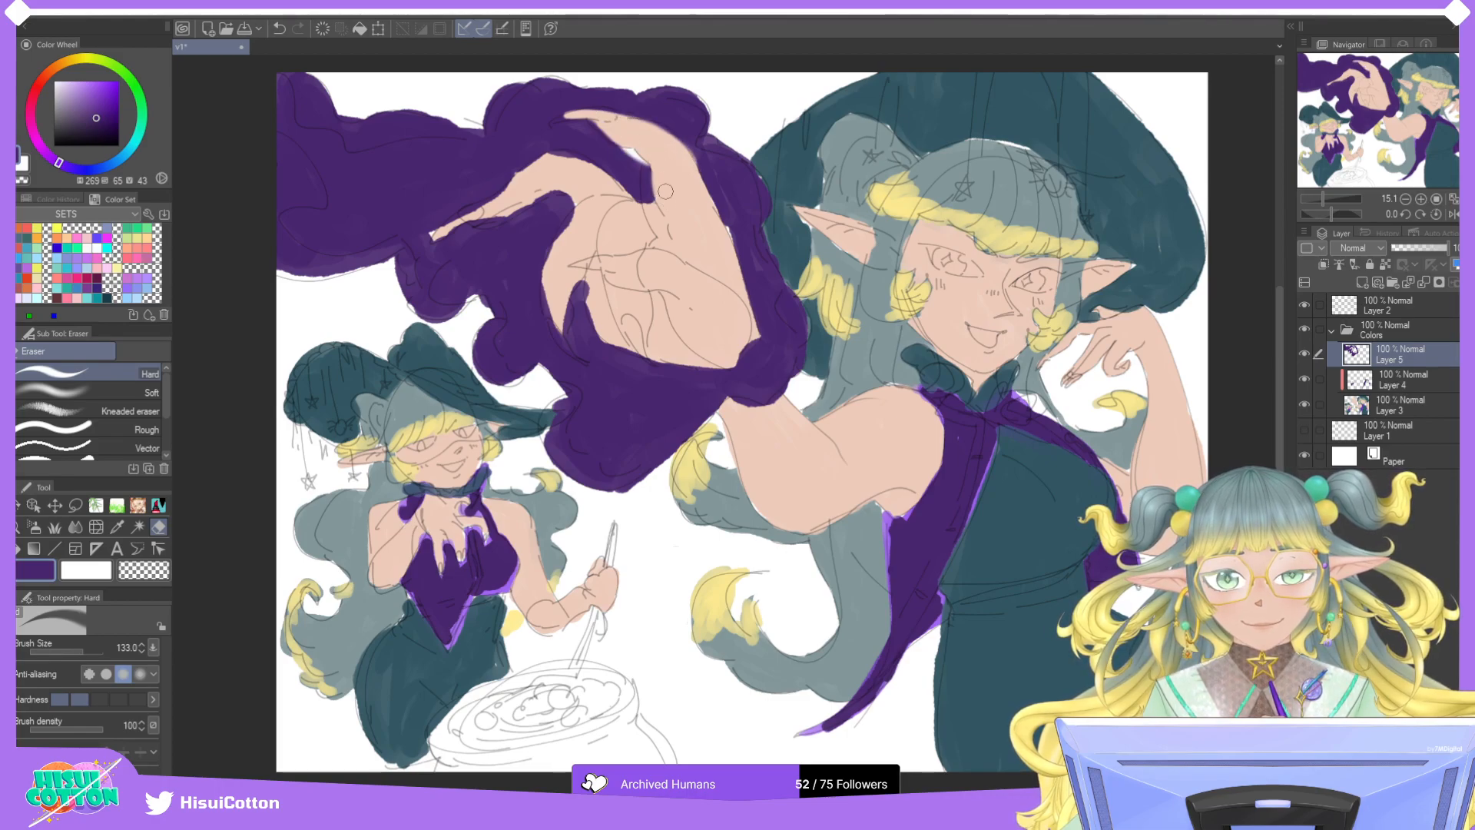
{"action": "left_click_drag", "start_coordinate": [664, 198], "coordinate": [653, 167]}
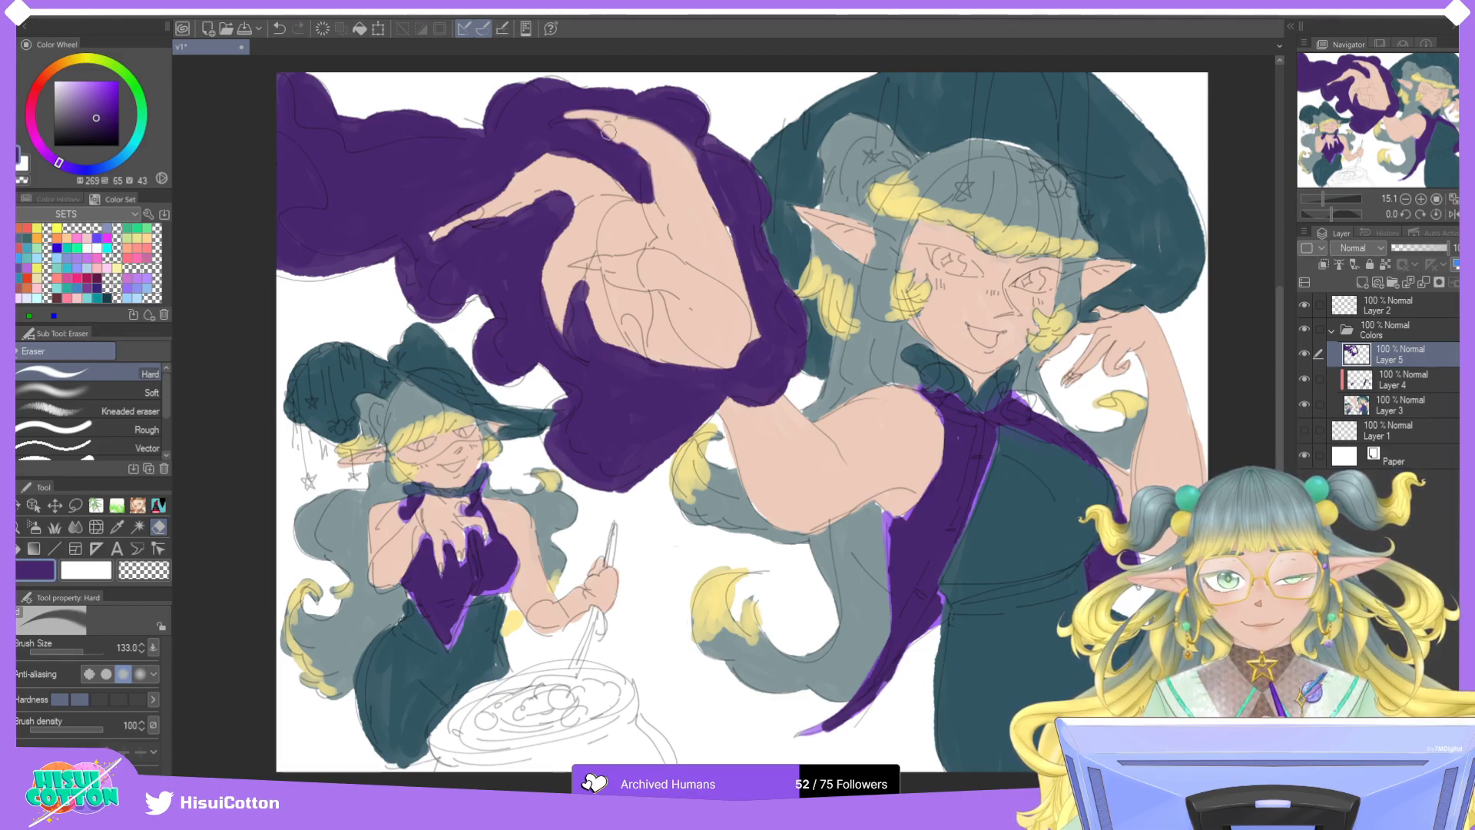
{"action": "mouse_move", "coordinate": [479, 219]}
{"action": "left_mouse_down"}
{"action": "mouse_move", "coordinate": [481, 206]}
{"action": "mouse_move", "coordinate": [511, 215]}
{"action": "mouse_move", "coordinate": [484, 207]}
{"action": "left_mouse_up"}
{"action": "left_click_drag", "start_coordinate": [541, 166], "coordinate": [583, 164]}
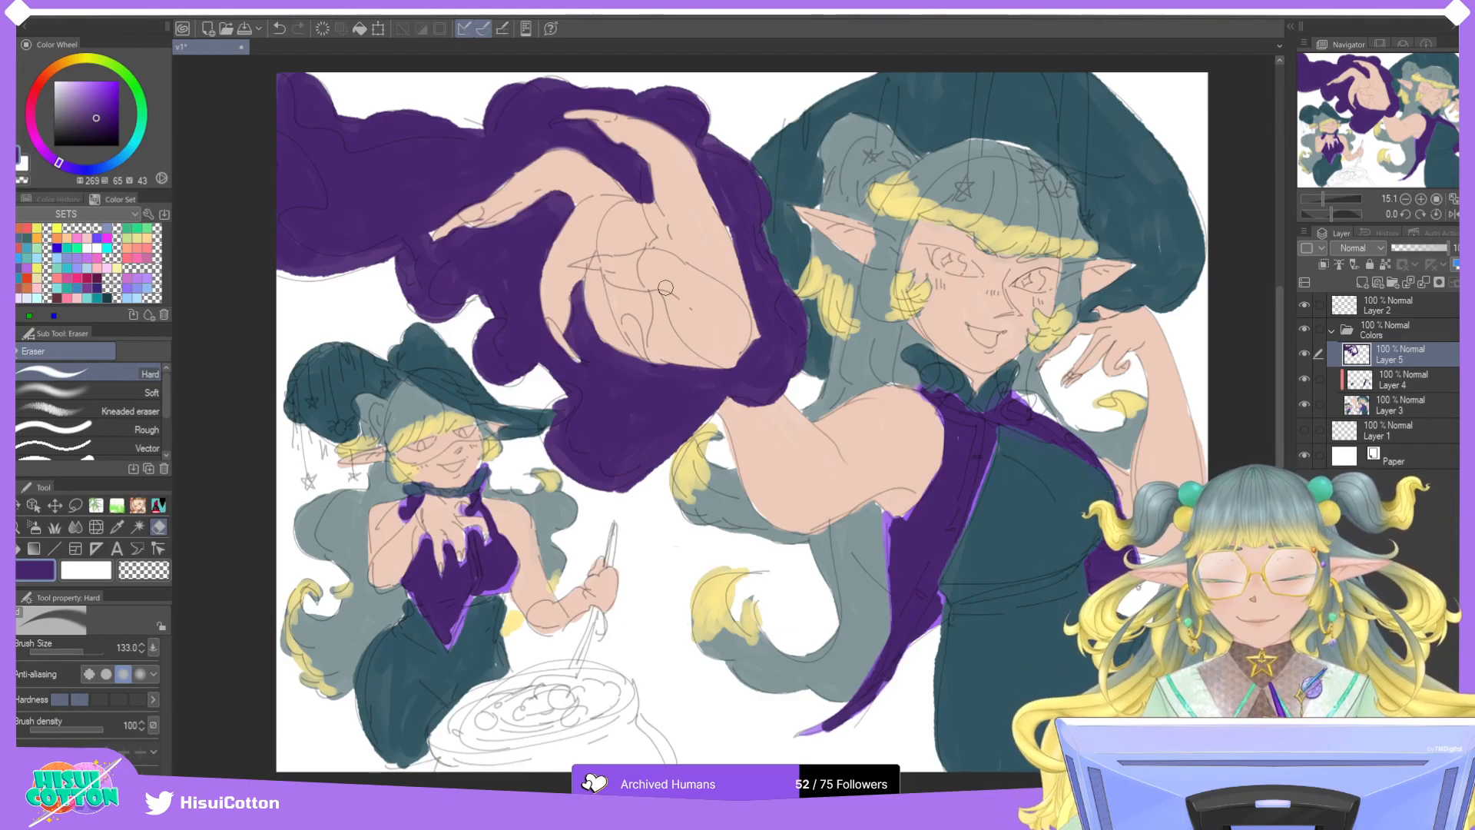
Paint a bright magenta edge, HSV 297, 81, 98, all around the purple smoke on Layer 5 with the paint brush at size 201.8.
{"action": "left_click", "coordinate": [137, 505]}
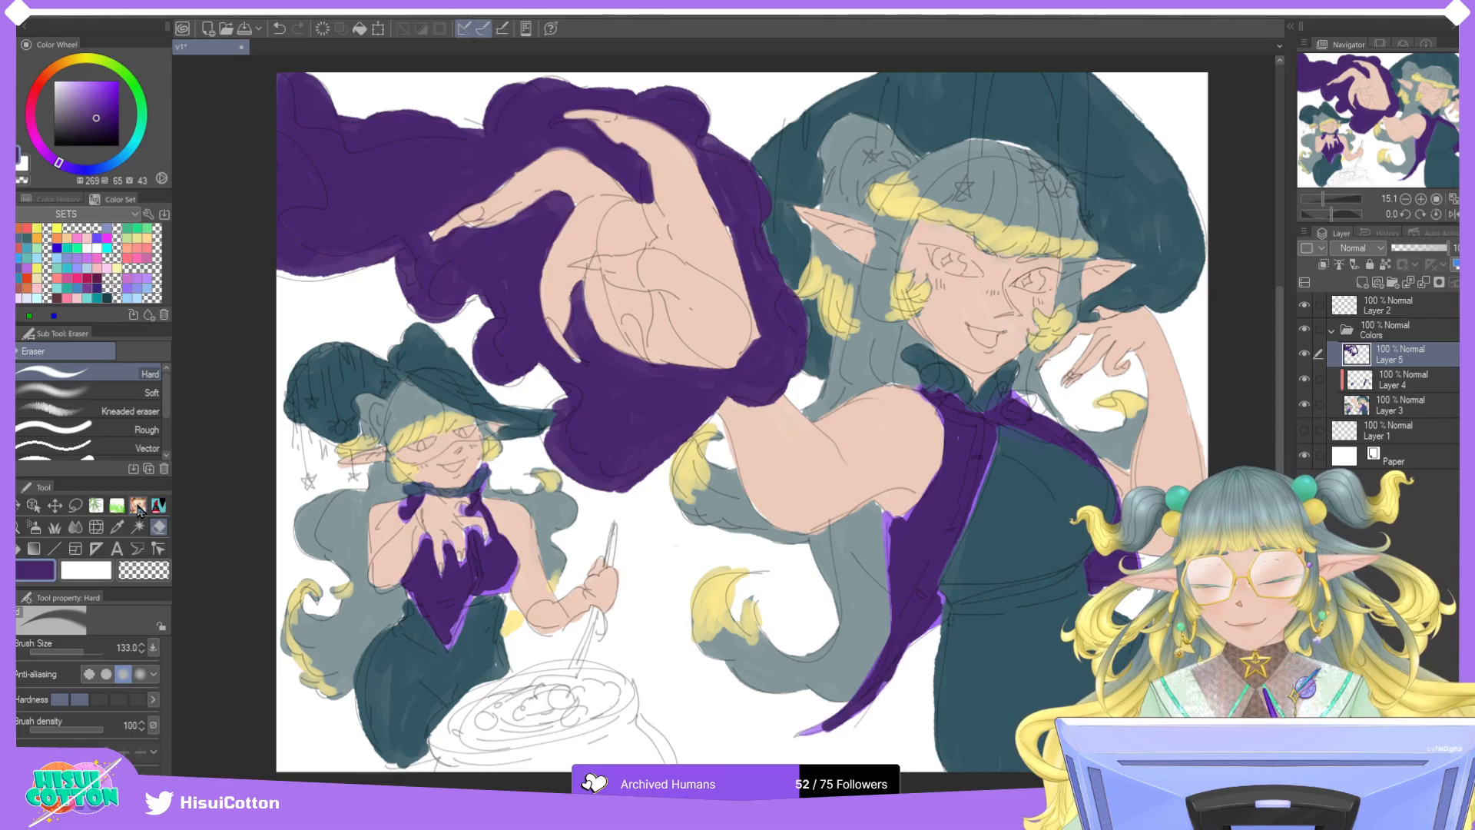
{"action": "left_click", "coordinate": [108, 236]}
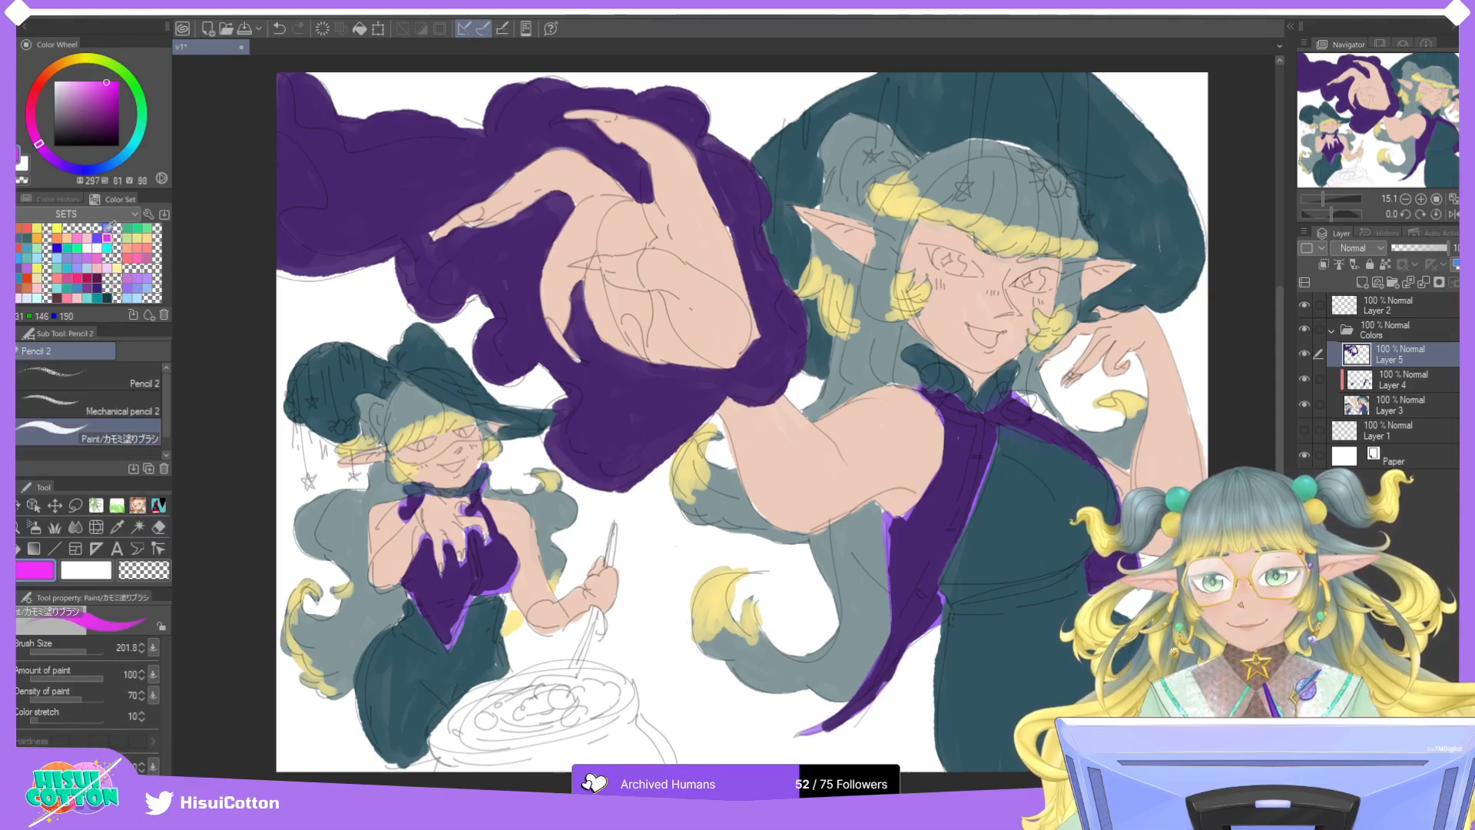
{"action": "mouse_move", "coordinate": [286, 158]}
{"action": "left_mouse_down"}
{"action": "mouse_move", "coordinate": [309, 193]}
{"action": "mouse_move", "coordinate": [278, 150]}
{"action": "mouse_move", "coordinate": [273, 200]}
{"action": "mouse_move", "coordinate": [318, 195]}
{"action": "mouse_move", "coordinate": [274, 153]}
{"action": "mouse_move", "coordinate": [273, 233]}
{"action": "mouse_move", "coordinate": [295, 251]}
{"action": "mouse_move", "coordinate": [271, 202]}
{"action": "mouse_move", "coordinate": [329, 261]}
{"action": "mouse_move", "coordinate": [280, 256]}
{"action": "mouse_move", "coordinate": [345, 268]}
{"action": "mouse_move", "coordinate": [398, 251]}
{"action": "mouse_move", "coordinate": [426, 311]}
{"action": "mouse_move", "coordinate": [401, 241]}
{"action": "mouse_move", "coordinate": [443, 314]}
{"action": "mouse_move", "coordinate": [420, 296]}
{"action": "mouse_move", "coordinate": [500, 308]}
{"action": "mouse_move", "coordinate": [499, 364]}
{"action": "mouse_move", "coordinate": [483, 353]}
{"action": "mouse_move", "coordinate": [498, 372]}
{"action": "mouse_move", "coordinate": [552, 369]}
{"action": "mouse_move", "coordinate": [579, 401]}
{"action": "mouse_move", "coordinate": [551, 410]}
{"action": "mouse_move", "coordinate": [543, 395]}
{"action": "mouse_move", "coordinate": [570, 415]}
{"action": "mouse_move", "coordinate": [563, 464]}
{"action": "mouse_move", "coordinate": [583, 471]}
{"action": "mouse_move", "coordinate": [572, 448]}
{"action": "mouse_move", "coordinate": [600, 480]}
{"action": "mouse_move", "coordinate": [657, 480]}
{"action": "left_mouse_up"}
{"action": "mouse_move", "coordinate": [325, 102]}
{"action": "left_mouse_down"}
{"action": "mouse_move", "coordinate": [297, 78]}
{"action": "mouse_move", "coordinate": [304, 120]}
{"action": "mouse_move", "coordinate": [298, 76]}
{"action": "mouse_move", "coordinate": [321, 120]}
{"action": "mouse_move", "coordinate": [304, 106]}
{"action": "mouse_move", "coordinate": [351, 129]}
{"action": "mouse_move", "coordinate": [302, 116]}
{"action": "mouse_move", "coordinate": [357, 142]}
{"action": "mouse_move", "coordinate": [339, 110]}
{"action": "mouse_move", "coordinate": [370, 141]}
{"action": "mouse_move", "coordinate": [413, 123]}
{"action": "left_mouse_up"}
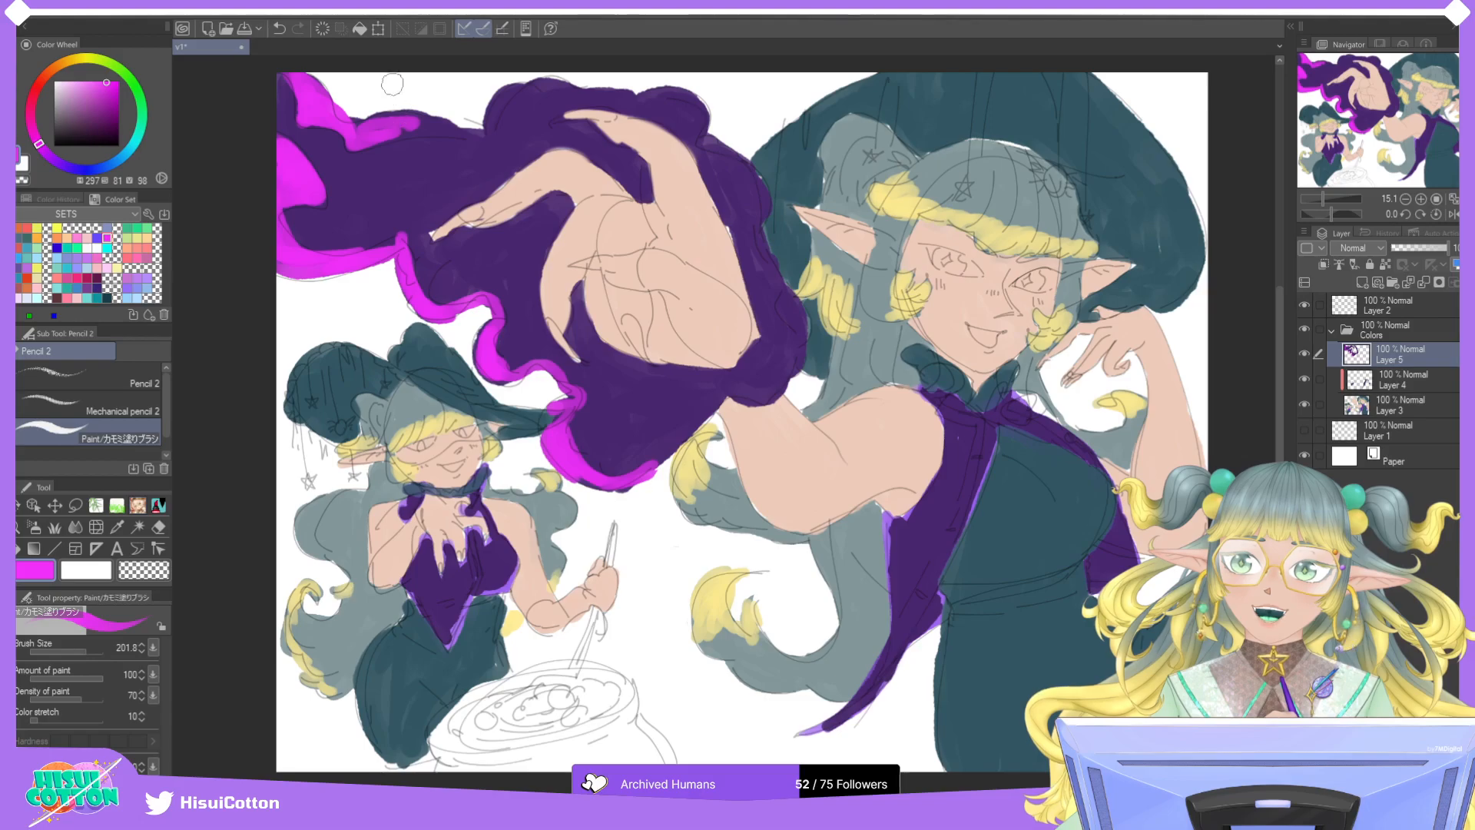
{"action": "mouse_move", "coordinate": [390, 108]}
{"action": "left_mouse_down"}
{"action": "mouse_move", "coordinate": [352, 125]}
{"action": "mouse_move", "coordinate": [444, 130]}
{"action": "mouse_move", "coordinate": [373, 137]}
{"action": "mouse_move", "coordinate": [442, 118]}
{"action": "mouse_move", "coordinate": [466, 132]}
{"action": "mouse_move", "coordinate": [462, 105]}
{"action": "mouse_move", "coordinate": [501, 110]}
{"action": "mouse_move", "coordinate": [467, 128]}
{"action": "mouse_move", "coordinate": [534, 89]}
{"action": "mouse_move", "coordinate": [525, 122]}
{"action": "mouse_move", "coordinate": [489, 126]}
{"action": "mouse_move", "coordinate": [557, 93]}
{"action": "mouse_move", "coordinate": [509, 104]}
{"action": "mouse_move", "coordinate": [491, 136]}
{"action": "mouse_move", "coordinate": [517, 92]}
{"action": "mouse_move", "coordinate": [500, 101]}
{"action": "mouse_move", "coordinate": [488, 137]}
{"action": "mouse_move", "coordinate": [520, 92]}
{"action": "mouse_move", "coordinate": [493, 132]}
{"action": "mouse_move", "coordinate": [594, 77]}
{"action": "mouse_move", "coordinate": [541, 88]}
{"action": "mouse_move", "coordinate": [676, 97]}
{"action": "mouse_move", "coordinate": [640, 100]}
{"action": "mouse_move", "coordinate": [703, 117]}
{"action": "mouse_move", "coordinate": [675, 92]}
{"action": "mouse_move", "coordinate": [705, 142]}
{"action": "mouse_move", "coordinate": [685, 80]}
{"action": "mouse_move", "coordinate": [700, 140]}
{"action": "mouse_move", "coordinate": [704, 128]}
{"action": "mouse_move", "coordinate": [757, 179]}
{"action": "mouse_move", "coordinate": [740, 170]}
{"action": "mouse_move", "coordinate": [760, 220]}
{"action": "mouse_move", "coordinate": [754, 171]}
{"action": "mouse_move", "coordinate": [759, 244]}
{"action": "mouse_move", "coordinate": [760, 207]}
{"action": "mouse_move", "coordinate": [795, 313]}
{"action": "mouse_move", "coordinate": [762, 253]}
{"action": "mouse_move", "coordinate": [803, 328]}
{"action": "mouse_move", "coordinate": [758, 230]}
{"action": "mouse_move", "coordinate": [804, 321]}
{"action": "mouse_move", "coordinate": [772, 401]}
{"action": "mouse_move", "coordinate": [728, 395]}
{"action": "mouse_move", "coordinate": [710, 422]}
{"action": "left_mouse_up"}
{"action": "key", "text": "ctrl+z"}
{"action": "key", "text": "ctrl+z"}
{"action": "key", "text": "ctrl+z"}
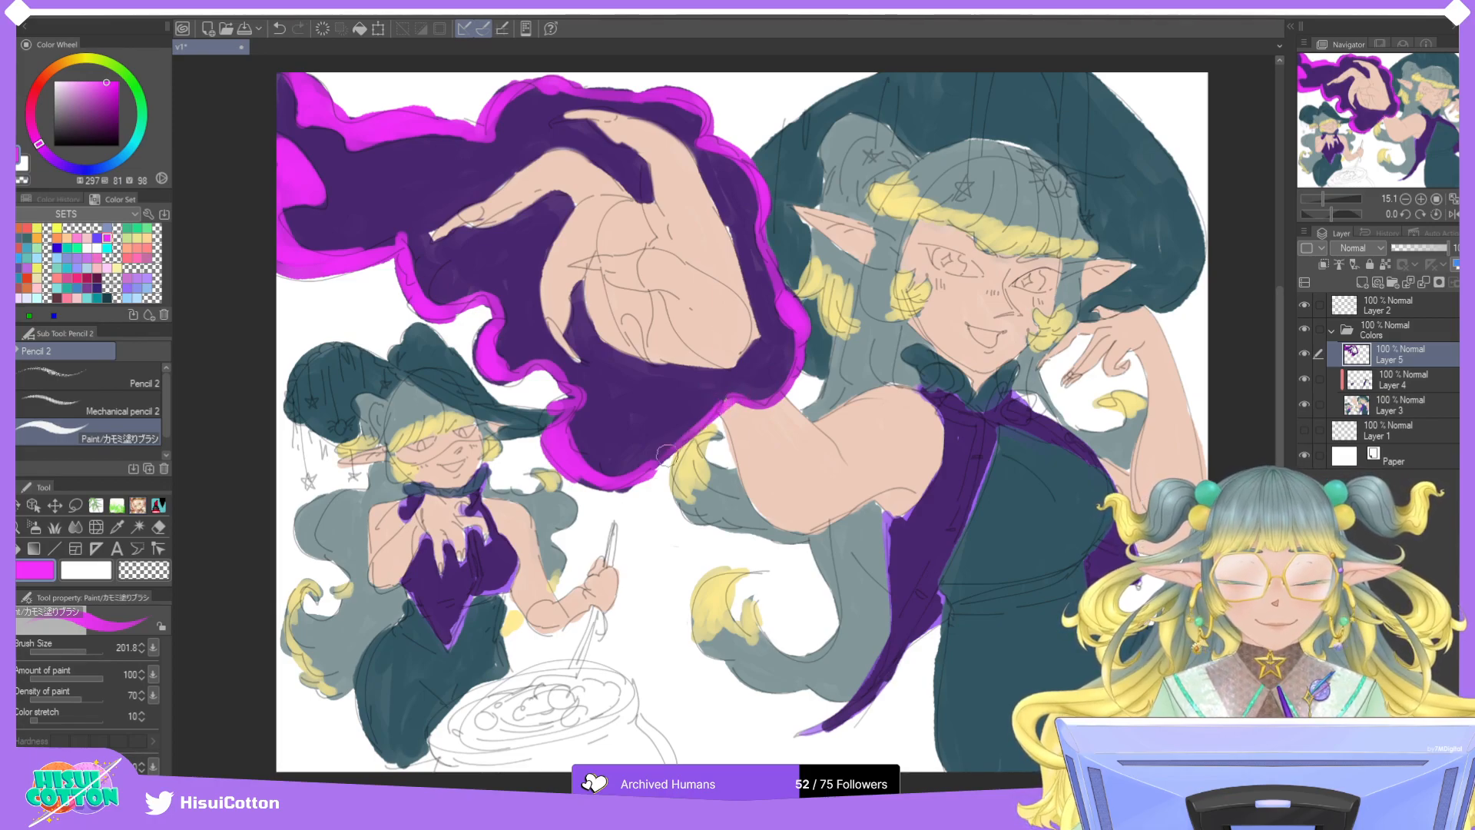
Paint the cauldron's brew green, HSV 155, 67, 73, on Layer 5.
{"action": "scroll", "coordinate": [752, 382], "scroll_direction": "down", "scroll_amount": 3}
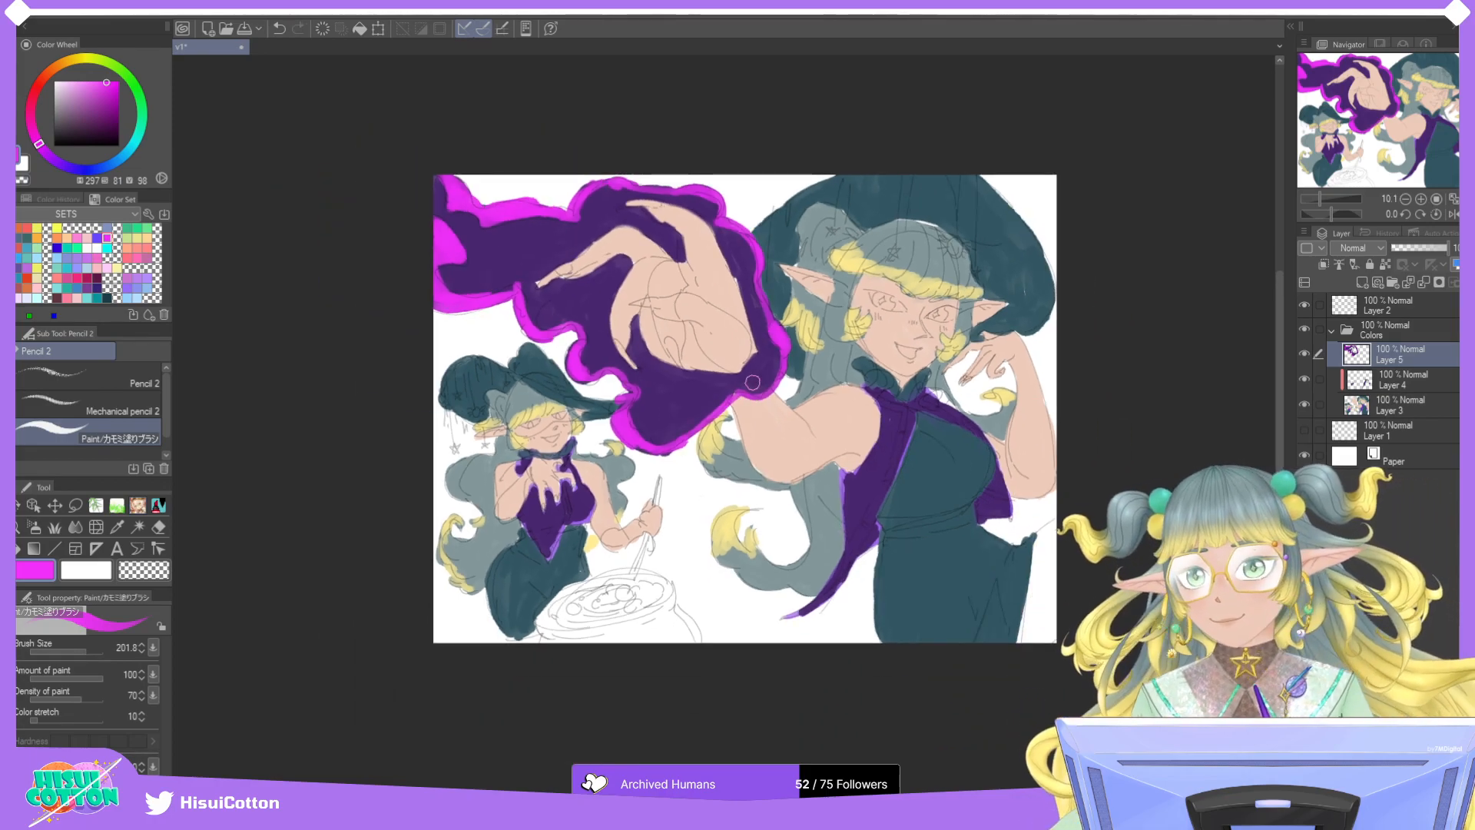
{"action": "scroll", "coordinate": [752, 382], "scroll_direction": "up", "scroll_amount": 1}
{"action": "scroll", "coordinate": [752, 382], "scroll_direction": "up", "scroll_amount": 1}
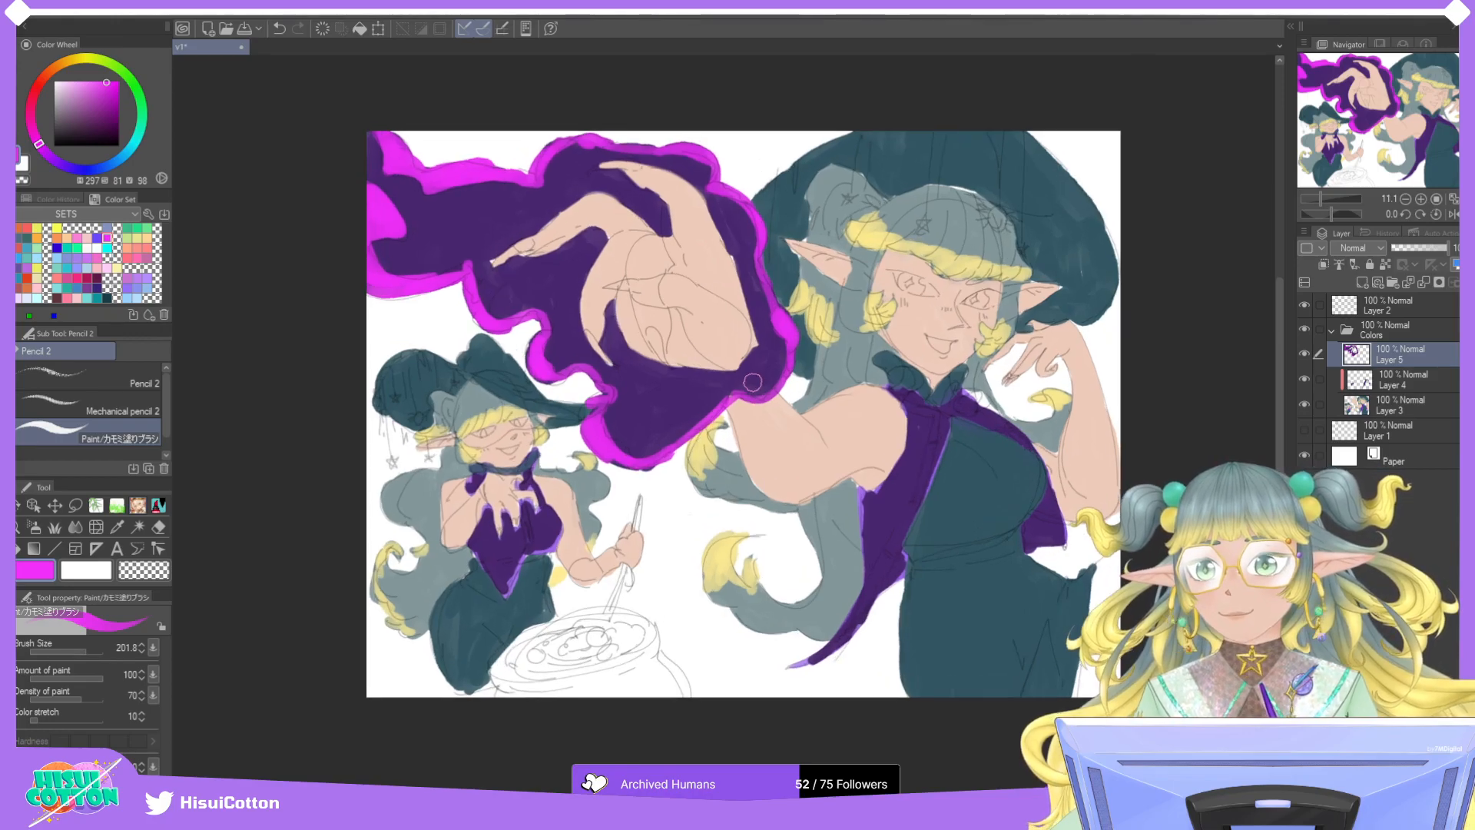
{"action": "left_click", "coordinate": [131, 227]}
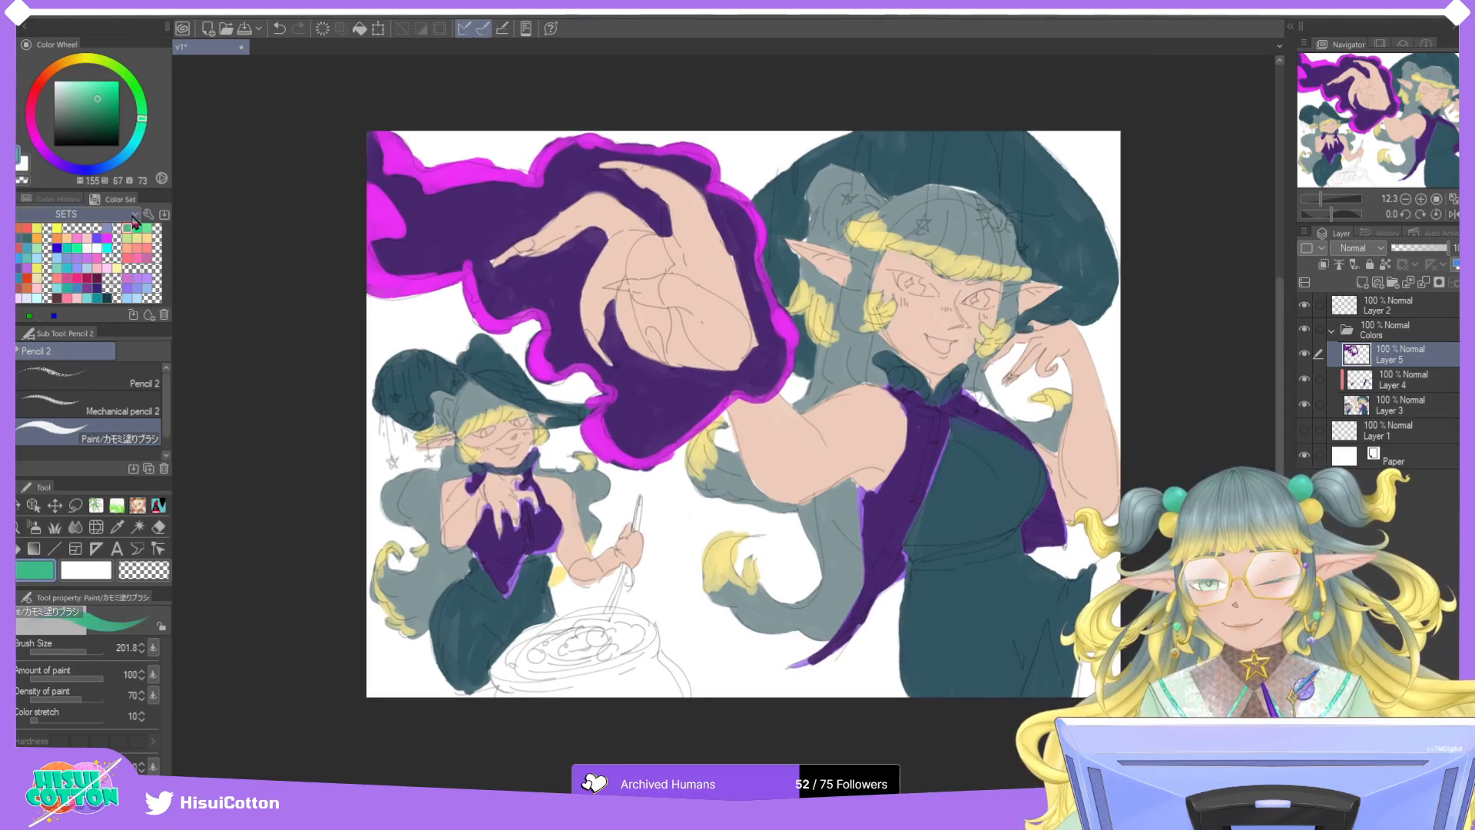
{"action": "mouse_move", "coordinate": [576, 628]}
{"action": "left_mouse_down"}
{"action": "mouse_move", "coordinate": [630, 634]}
{"action": "mouse_move", "coordinate": [535, 645]}
{"action": "mouse_move", "coordinate": [622, 630]}
{"action": "mouse_move", "coordinate": [559, 662]}
{"action": "mouse_move", "coordinate": [584, 626]}
{"action": "left_mouse_up"}
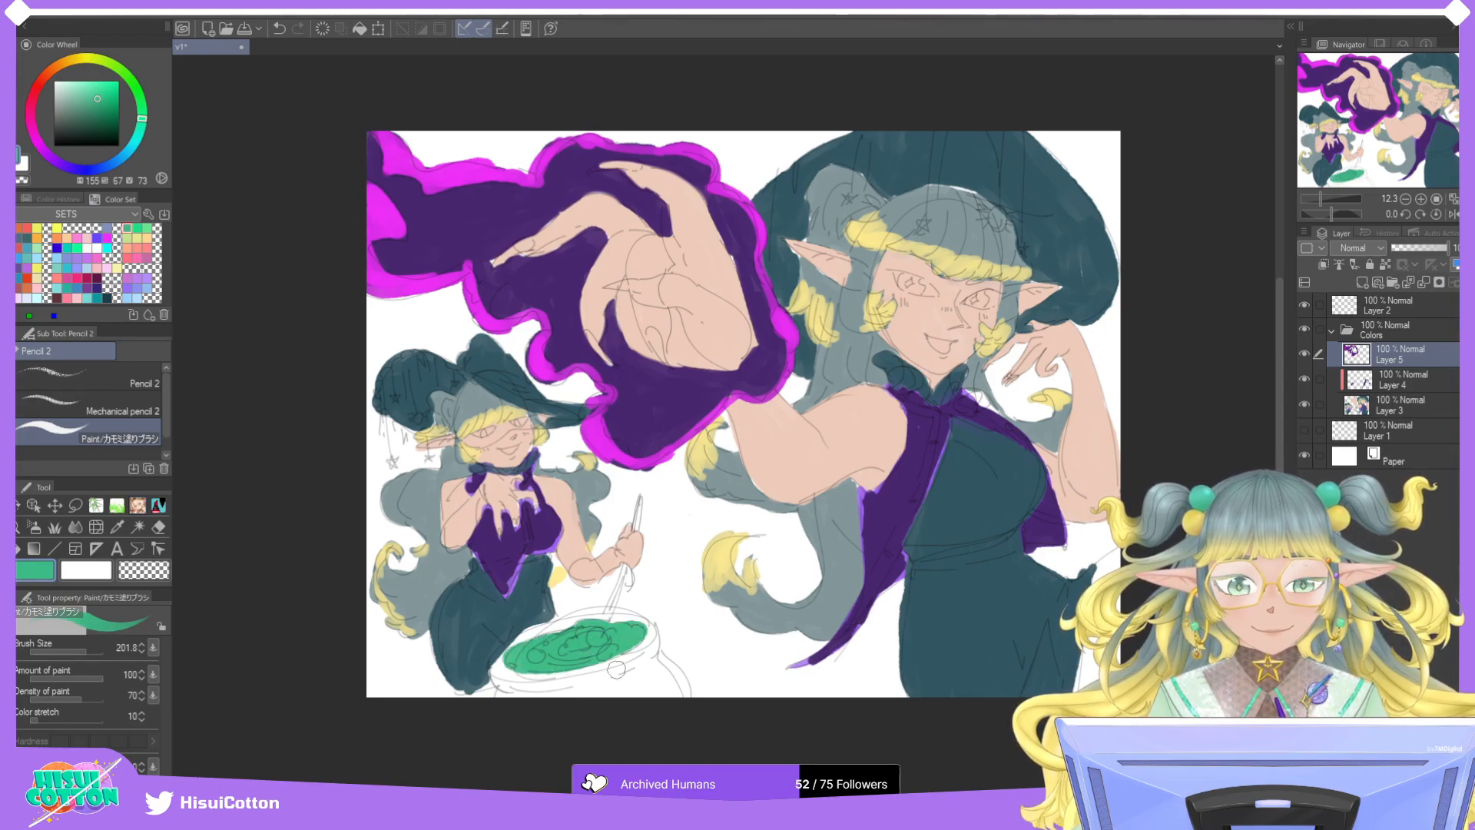
Paint the stirring spoon dark reddish brown, HSV 349, 45, 37, and the cauldron muted purple, HSV 253, 47, 51.
{"action": "left_click", "coordinate": [75, 279]}
{"action": "mouse_move", "coordinate": [611, 611]}
{"action": "left_mouse_down"}
{"action": "mouse_move", "coordinate": [625, 570]}
{"action": "mouse_move", "coordinate": [593, 645]}
{"action": "mouse_move", "coordinate": [638, 499]}
{"action": "left_mouse_up"}
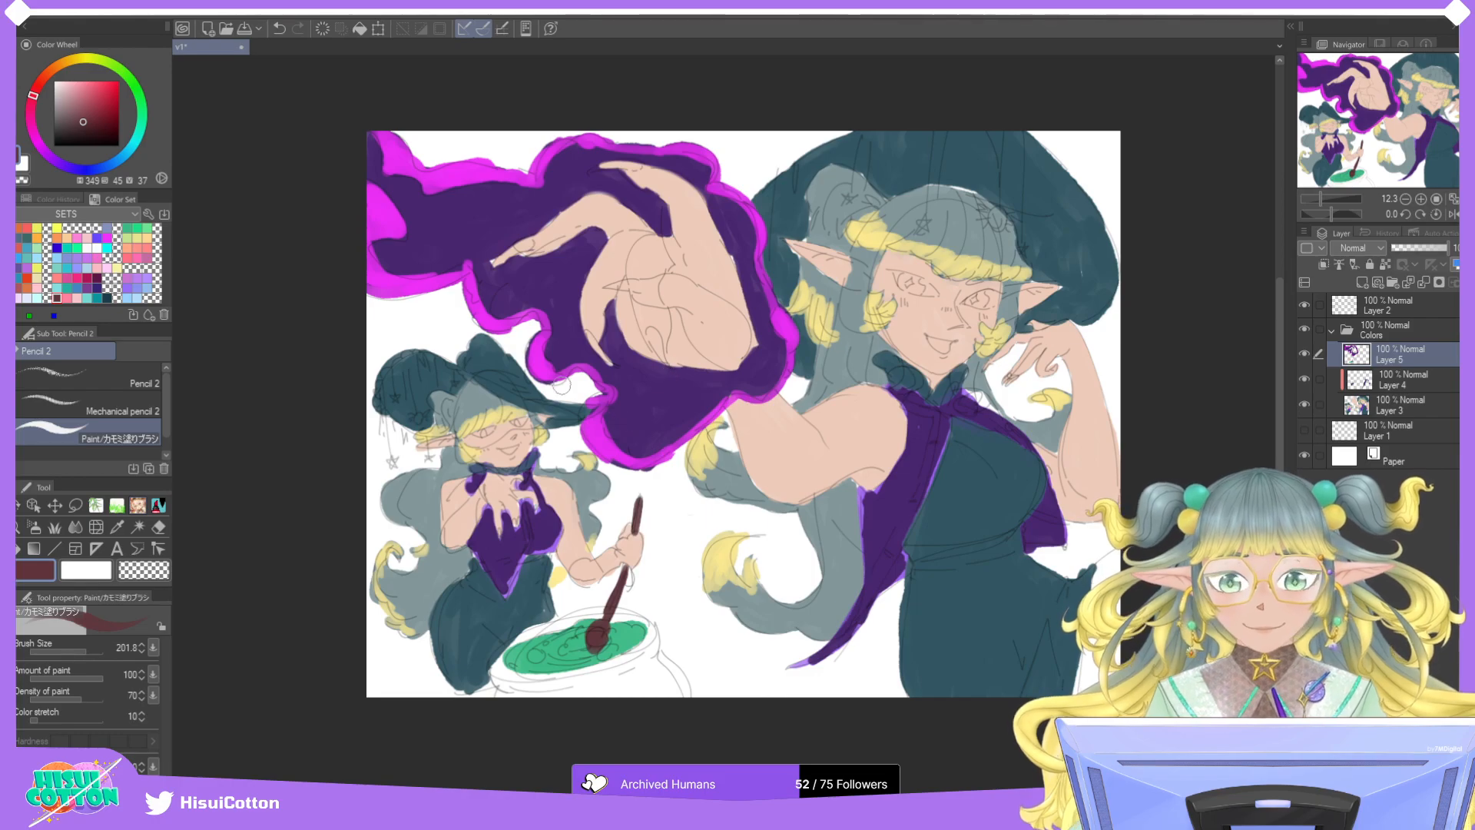
{"action": "left_click", "coordinate": [24, 266]}
{"action": "mouse_move", "coordinate": [495, 662]}
{"action": "left_mouse_down"}
{"action": "mouse_move", "coordinate": [571, 618]}
{"action": "mouse_move", "coordinate": [519, 638]}
{"action": "mouse_move", "coordinate": [497, 669]}
{"action": "mouse_move", "coordinate": [509, 643]}
{"action": "mouse_move", "coordinate": [513, 677]}
{"action": "mouse_move", "coordinate": [499, 670]}
{"action": "mouse_move", "coordinate": [587, 675]}
{"action": "mouse_move", "coordinate": [632, 659]}
{"action": "mouse_move", "coordinate": [572, 677]}
{"action": "mouse_move", "coordinate": [642, 652]}
{"action": "mouse_move", "coordinate": [637, 618]}
{"action": "mouse_move", "coordinate": [563, 622]}
{"action": "mouse_move", "coordinate": [635, 617]}
{"action": "mouse_move", "coordinate": [643, 624]}
{"action": "mouse_move", "coordinate": [622, 619]}
{"action": "mouse_move", "coordinate": [647, 628]}
{"action": "mouse_move", "coordinate": [621, 617]}
{"action": "mouse_move", "coordinate": [650, 653]}
{"action": "mouse_move", "coordinate": [503, 702]}
{"action": "mouse_move", "coordinate": [529, 687]}
{"action": "mouse_move", "coordinate": [602, 693]}
{"action": "mouse_move", "coordinate": [597, 706]}
{"action": "mouse_move", "coordinate": [632, 674]}
{"action": "mouse_move", "coordinate": [660, 697]}
{"action": "mouse_move", "coordinate": [649, 663]}
{"action": "mouse_move", "coordinate": [674, 701]}
{"action": "left_mouse_up"}
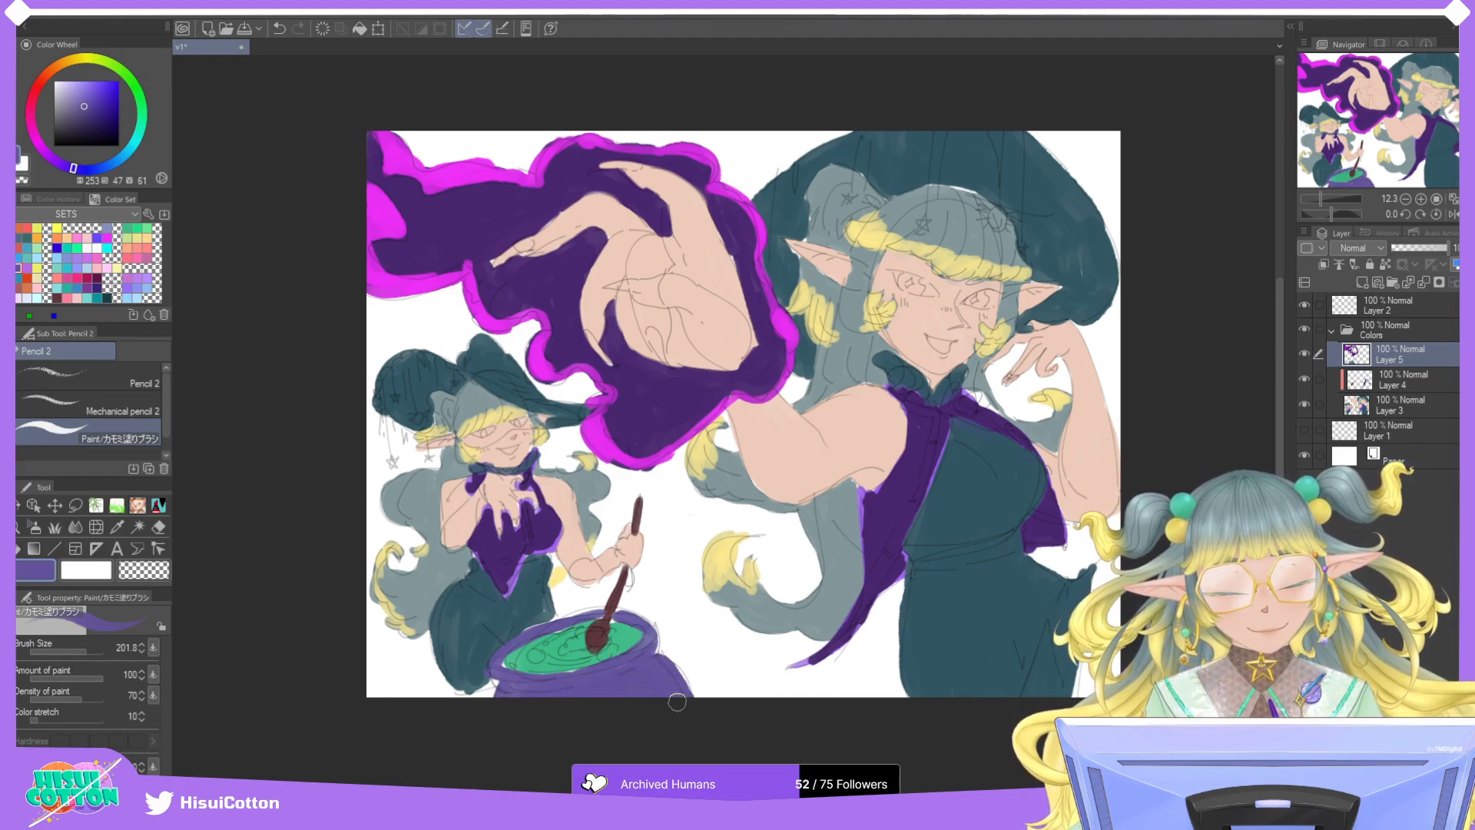
Change the Paper layer's color from white to a light greyish beige.
{"action": "left_click", "coordinate": [1386, 455]}
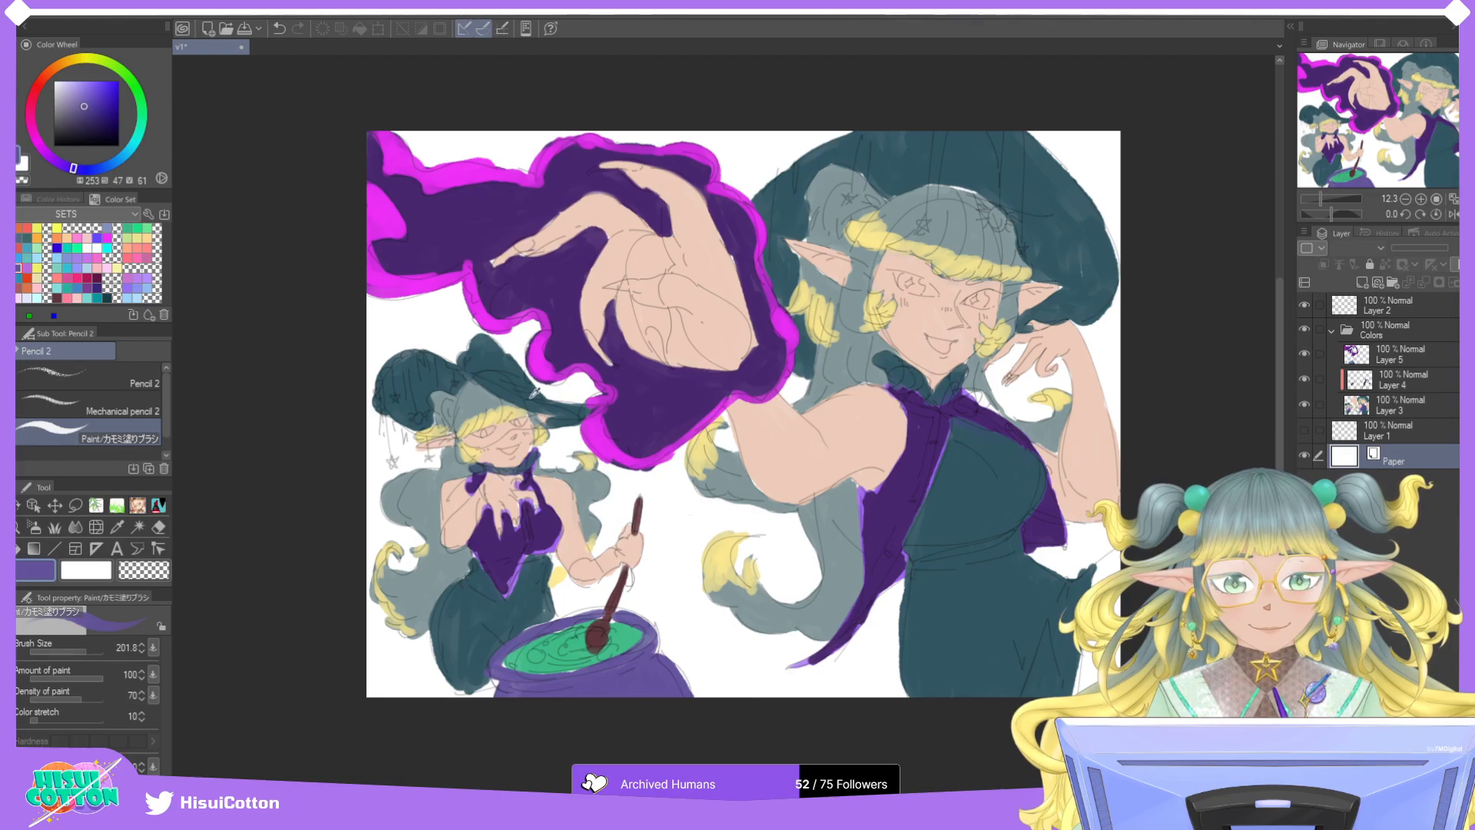
{"action": "left_click", "coordinate": [876, 329]}
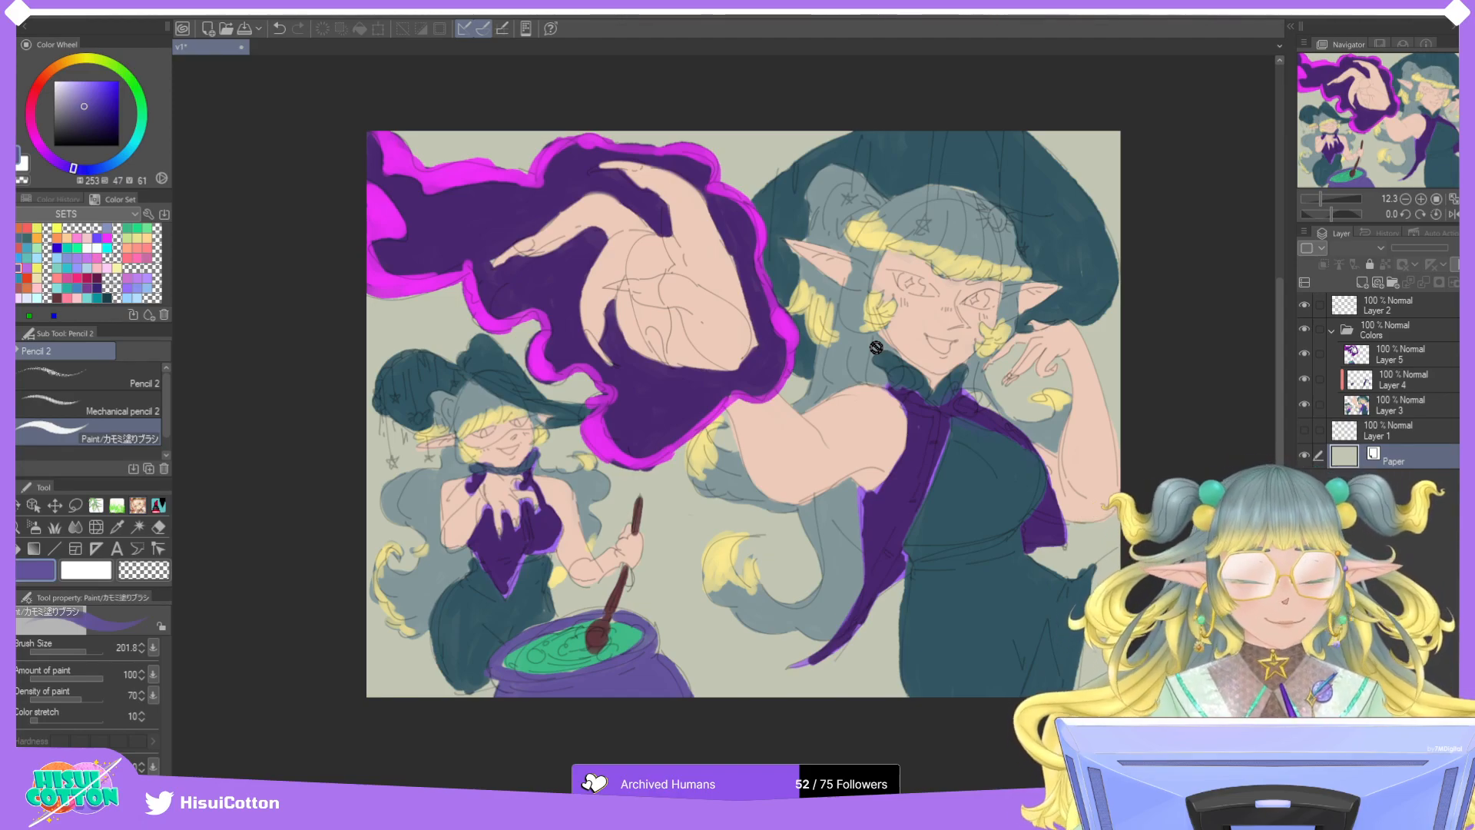
Lasso the smoke area on Layer 5 and shift its hue, saturation and luminosity to mid green with a mint edge.
{"action": "left_click", "coordinate": [1395, 362]}
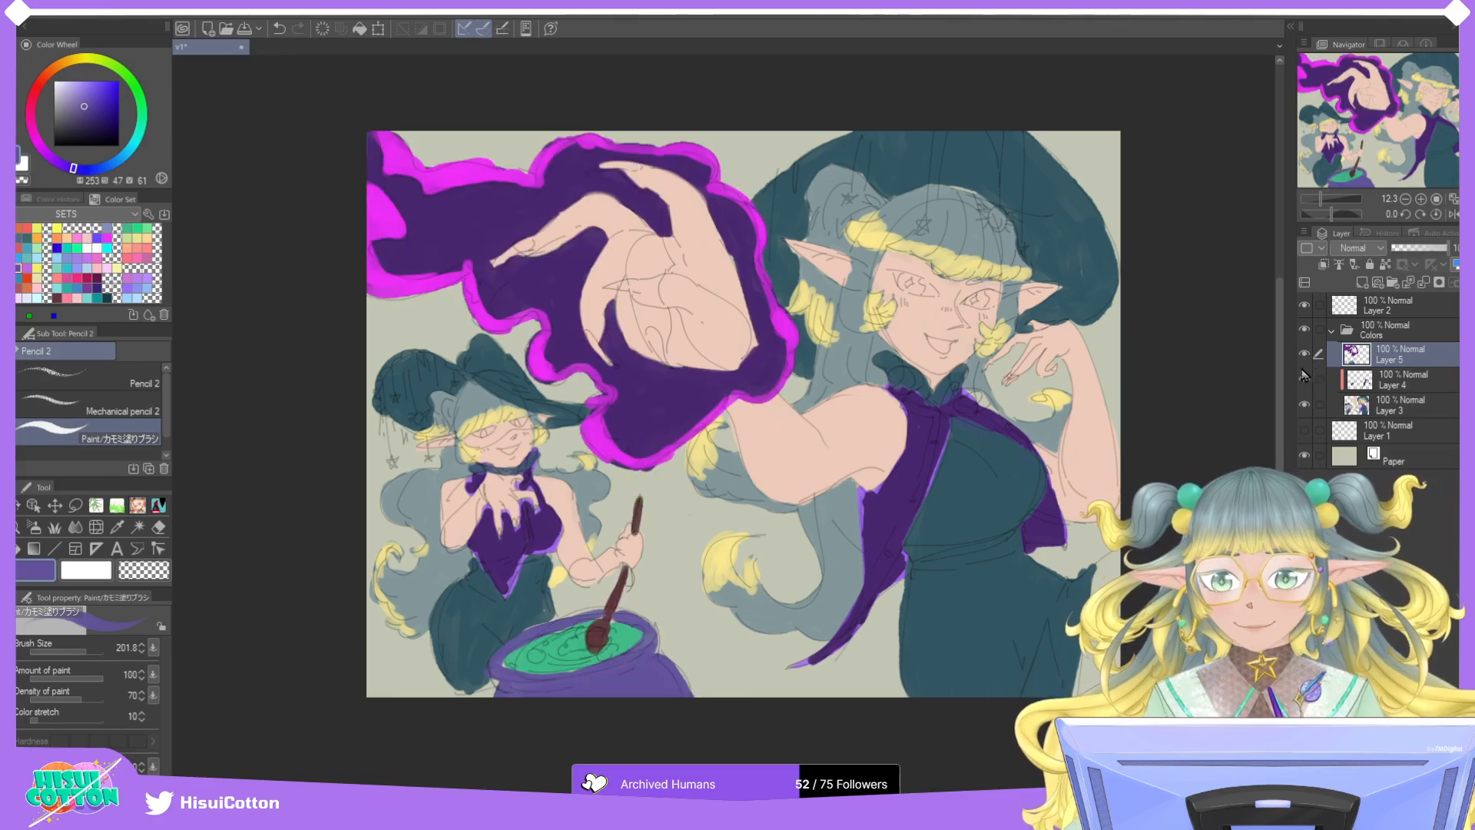
{"action": "left_click", "coordinate": [75, 504]}
{"action": "mouse_move", "coordinate": [833, 382]}
{"action": "left_mouse_down"}
{"action": "mouse_move", "coordinate": [738, 466]}
{"action": "mouse_move", "coordinate": [611, 477]}
{"action": "mouse_move", "coordinate": [461, 373]}
{"action": "mouse_move", "coordinate": [427, 86]}
{"action": "mouse_move", "coordinate": [856, 142]}
{"action": "mouse_move", "coordinate": [792, 463]}
{"action": "left_mouse_up"}
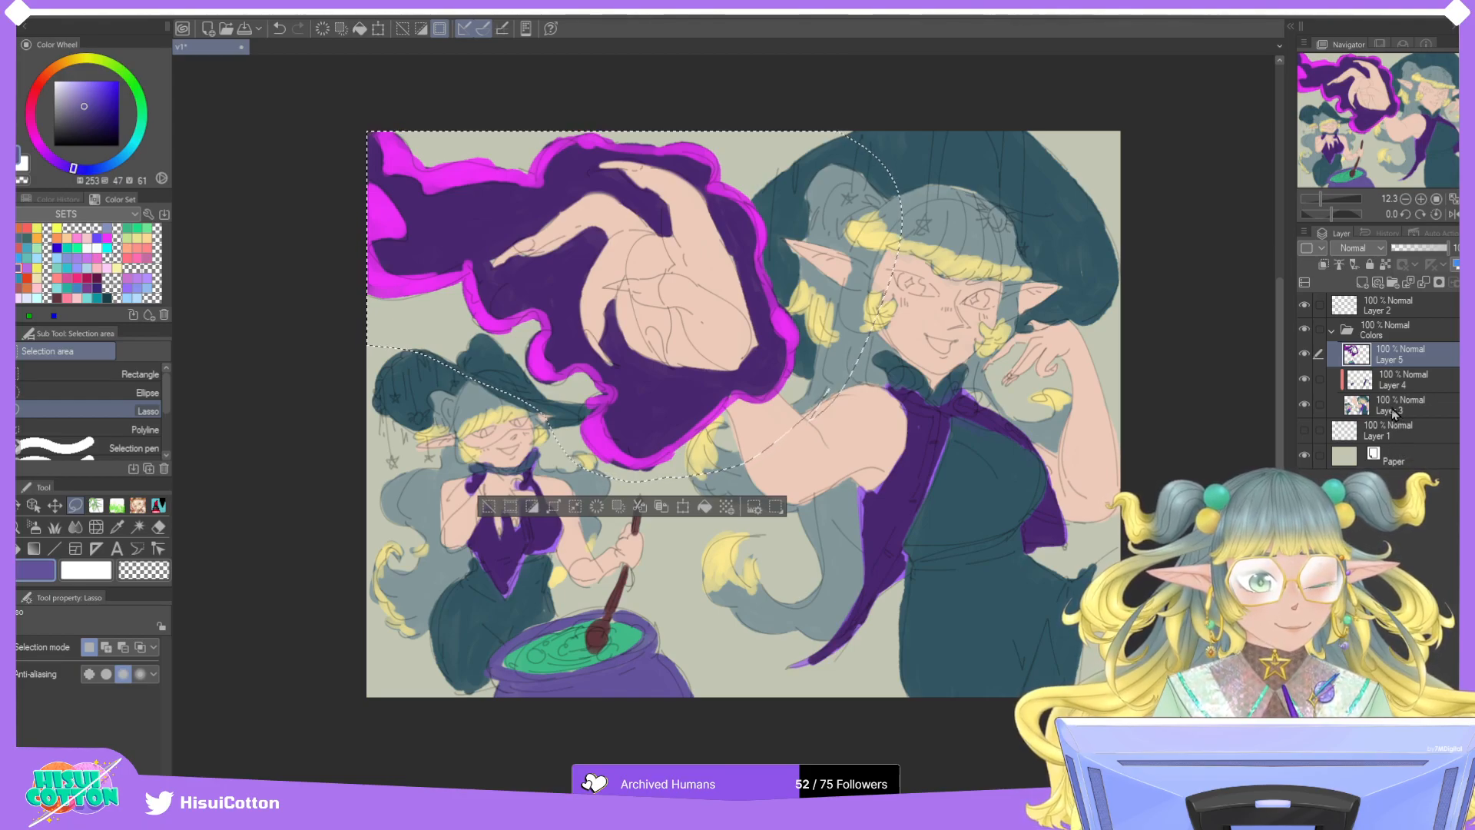
{"action": "key", "text": "ctrl+u"}
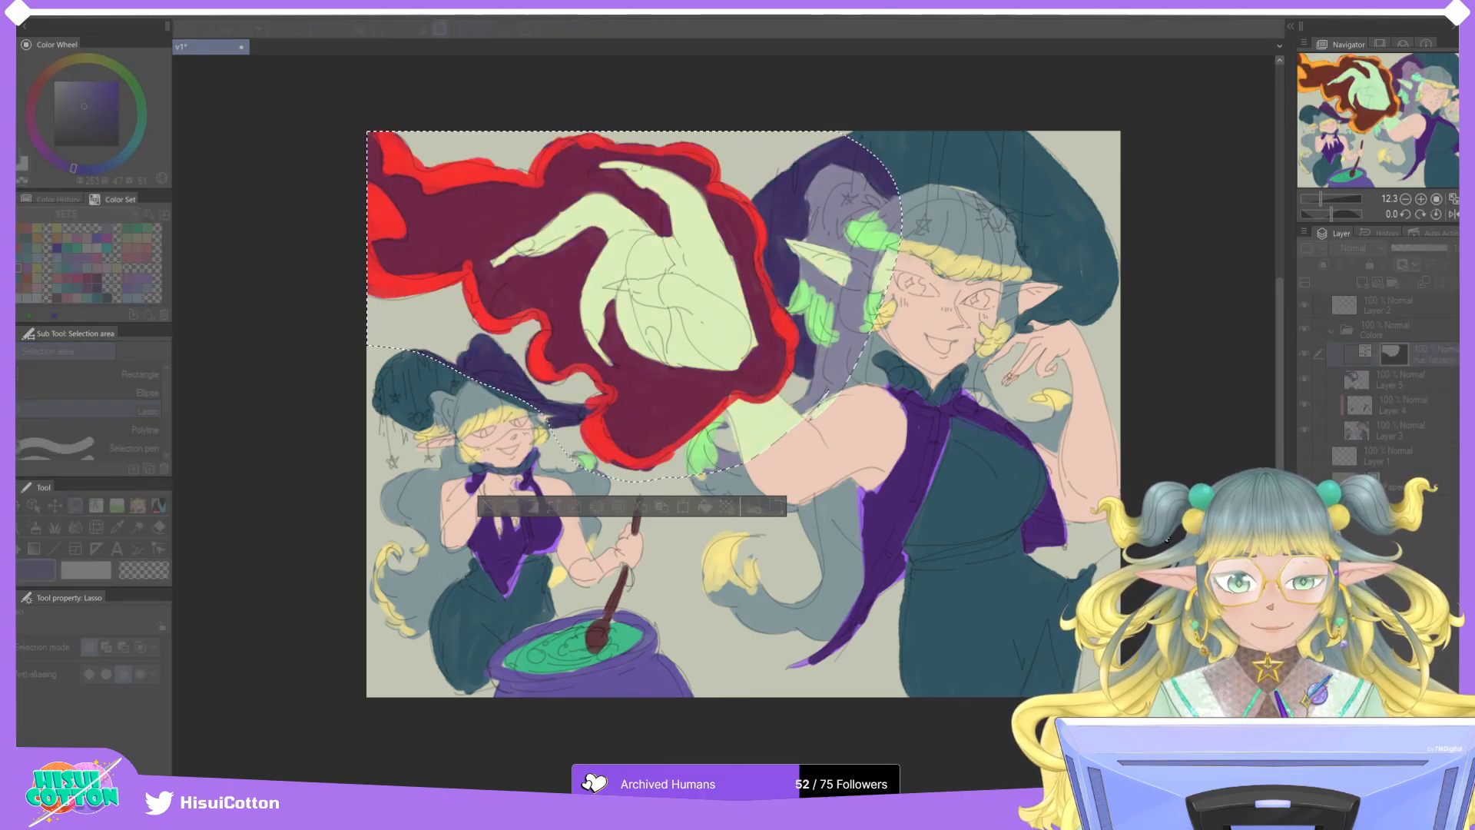
{"action": "key", "text": "Escape"}
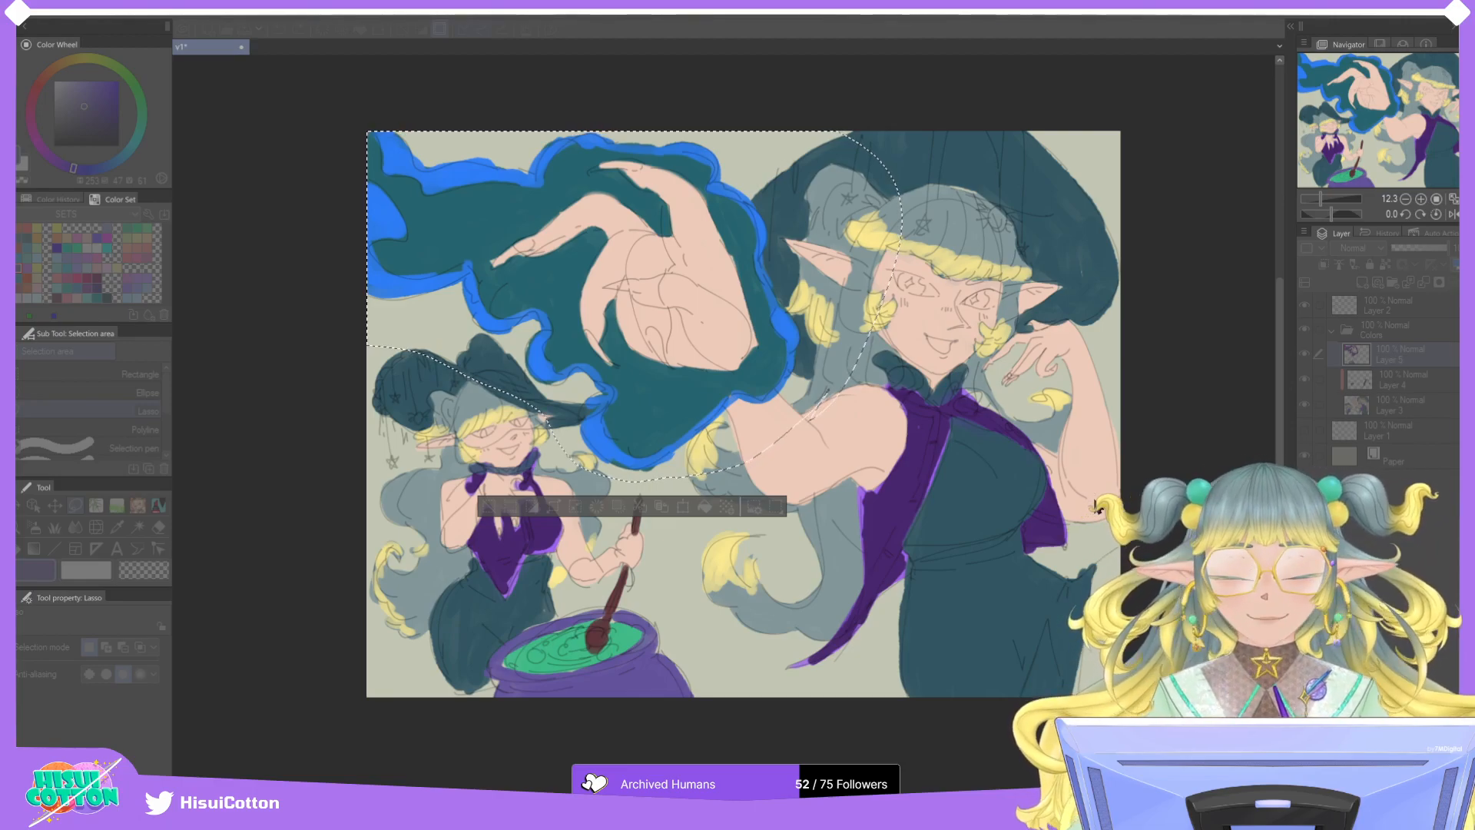
{"action": "left_click_drag", "start_coordinate": [1008, 541], "coordinate": [1026, 530]}
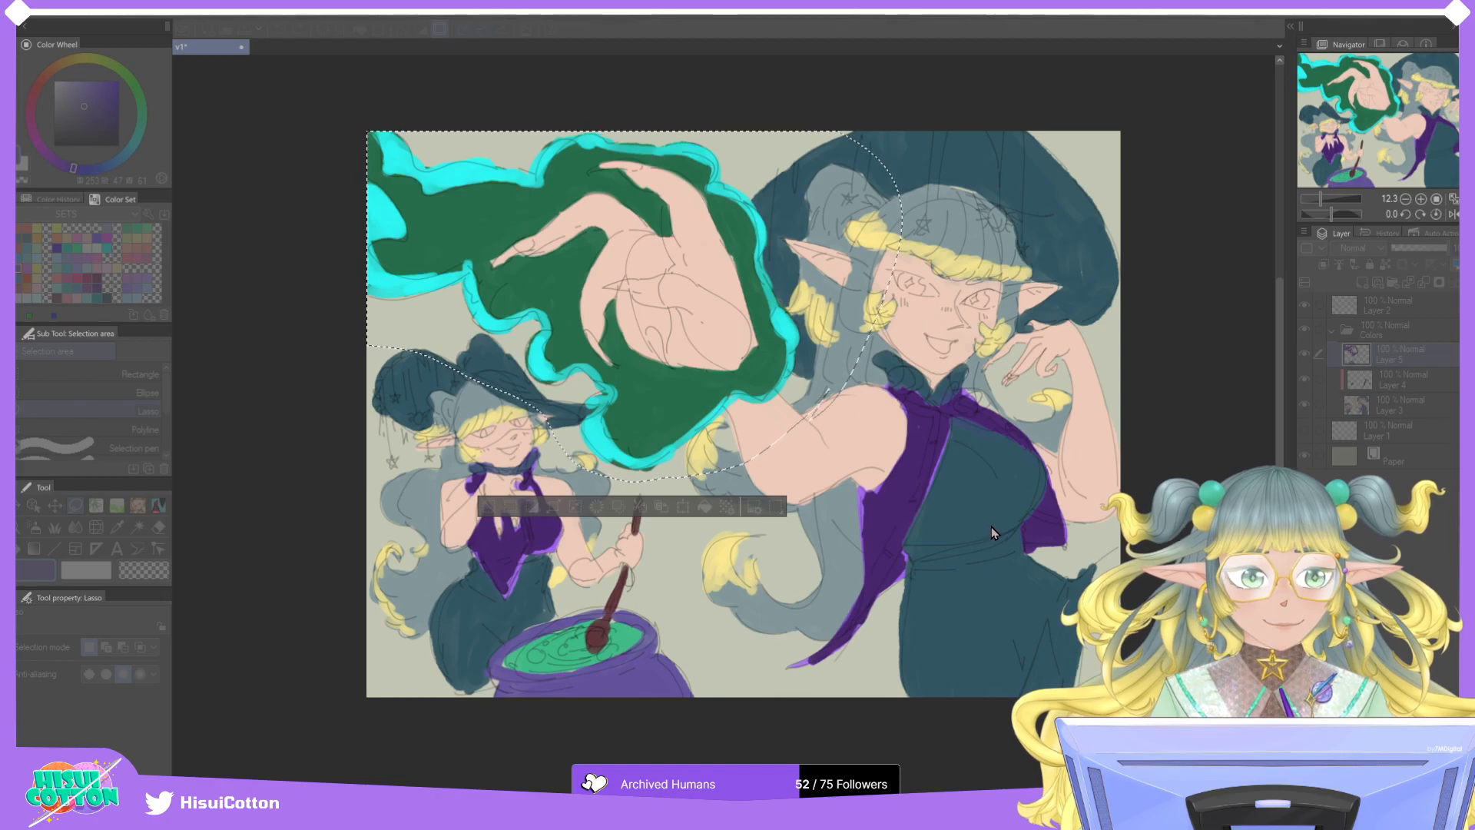
{"action": "left_click_drag", "start_coordinate": [979, 539], "coordinate": [1064, 547]}
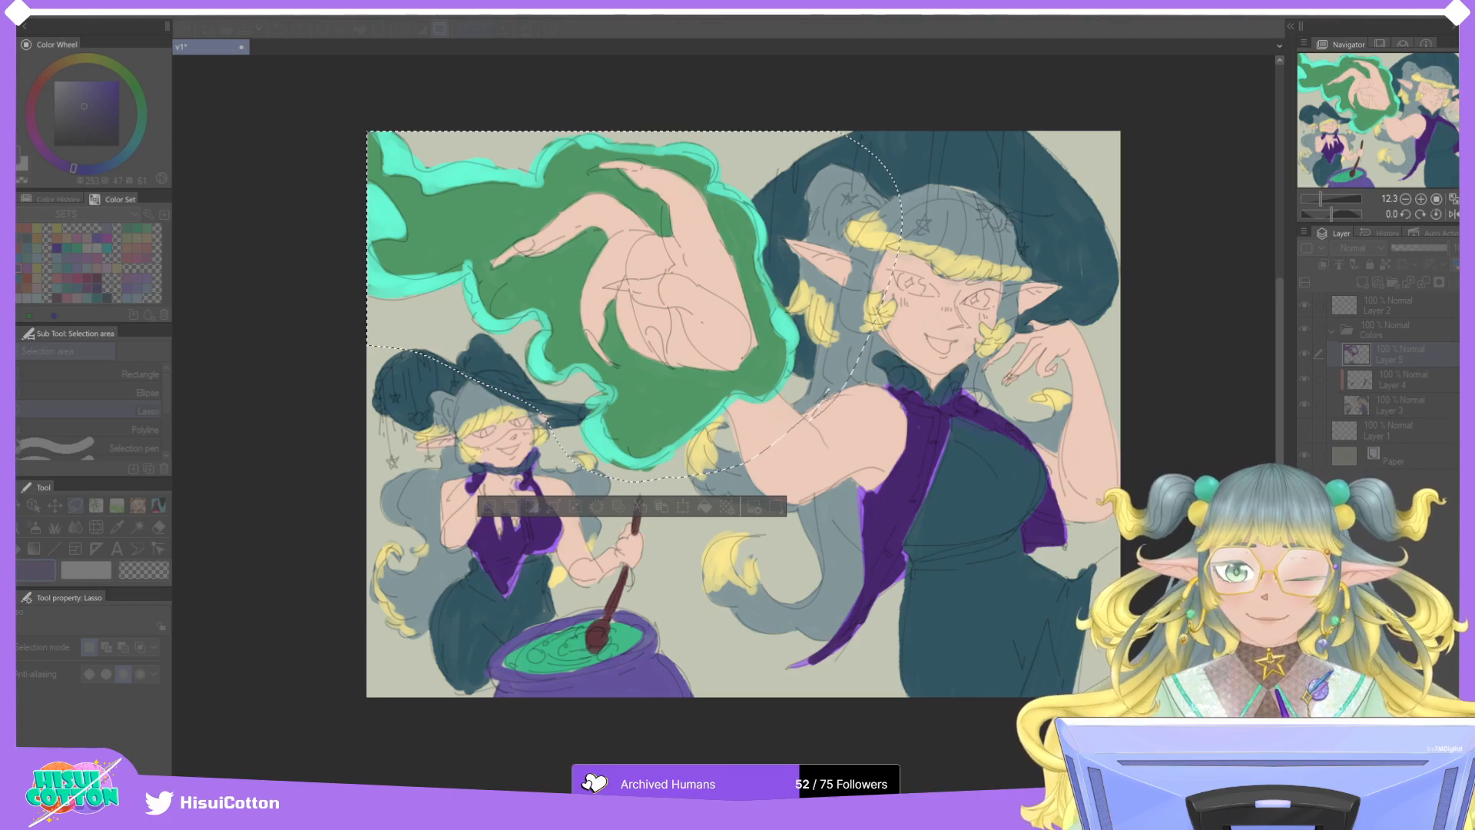
{"action": "left_click", "coordinate": [1124, 616]}
Clear the selection and shift the hue, saturation and luminosity of the purple top and vest on Layer 4 to teal green.
{"action": "left_click", "coordinate": [1371, 390]}
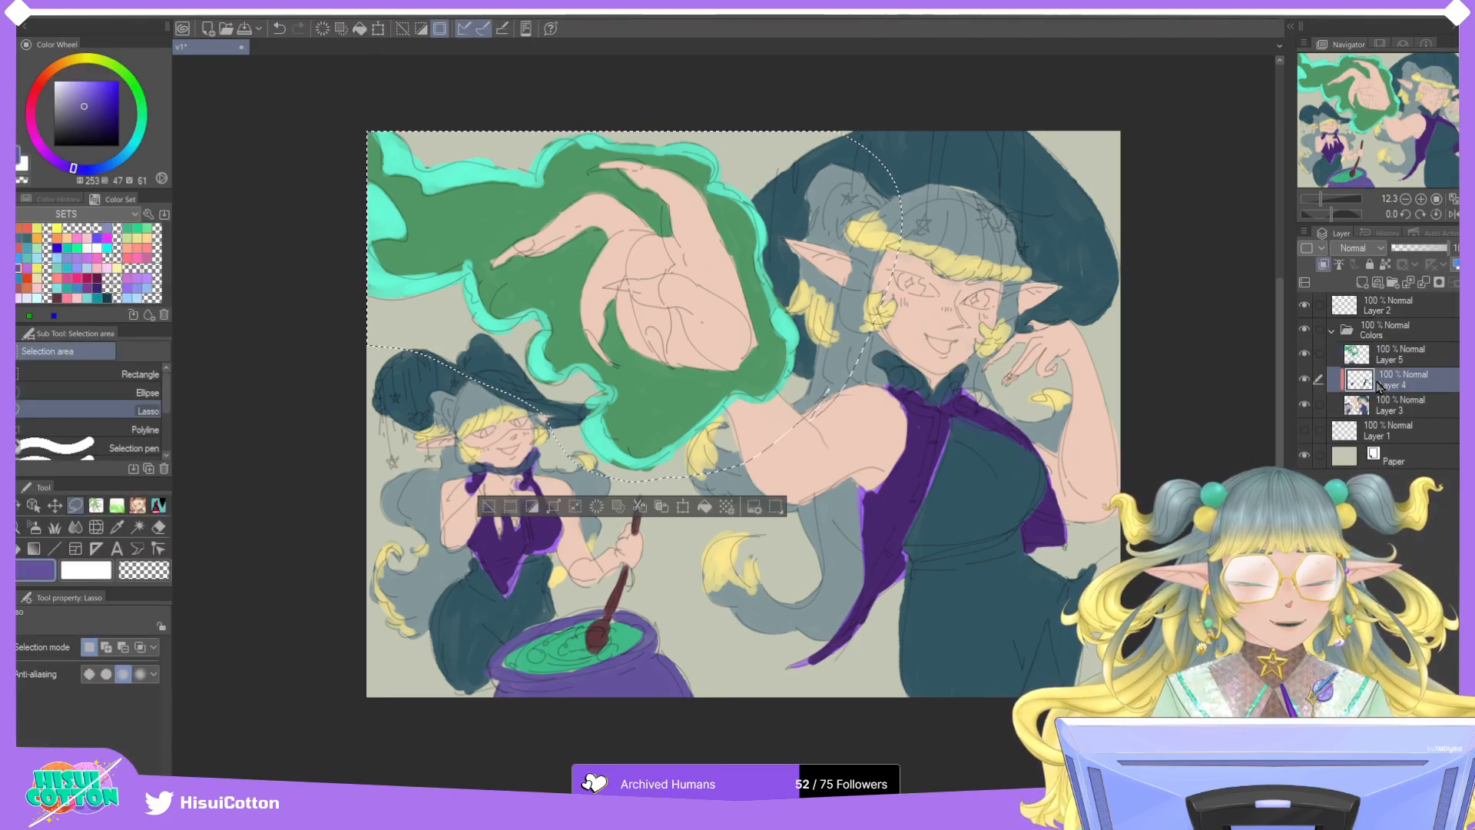
{"action": "left_click", "coordinate": [489, 509]}
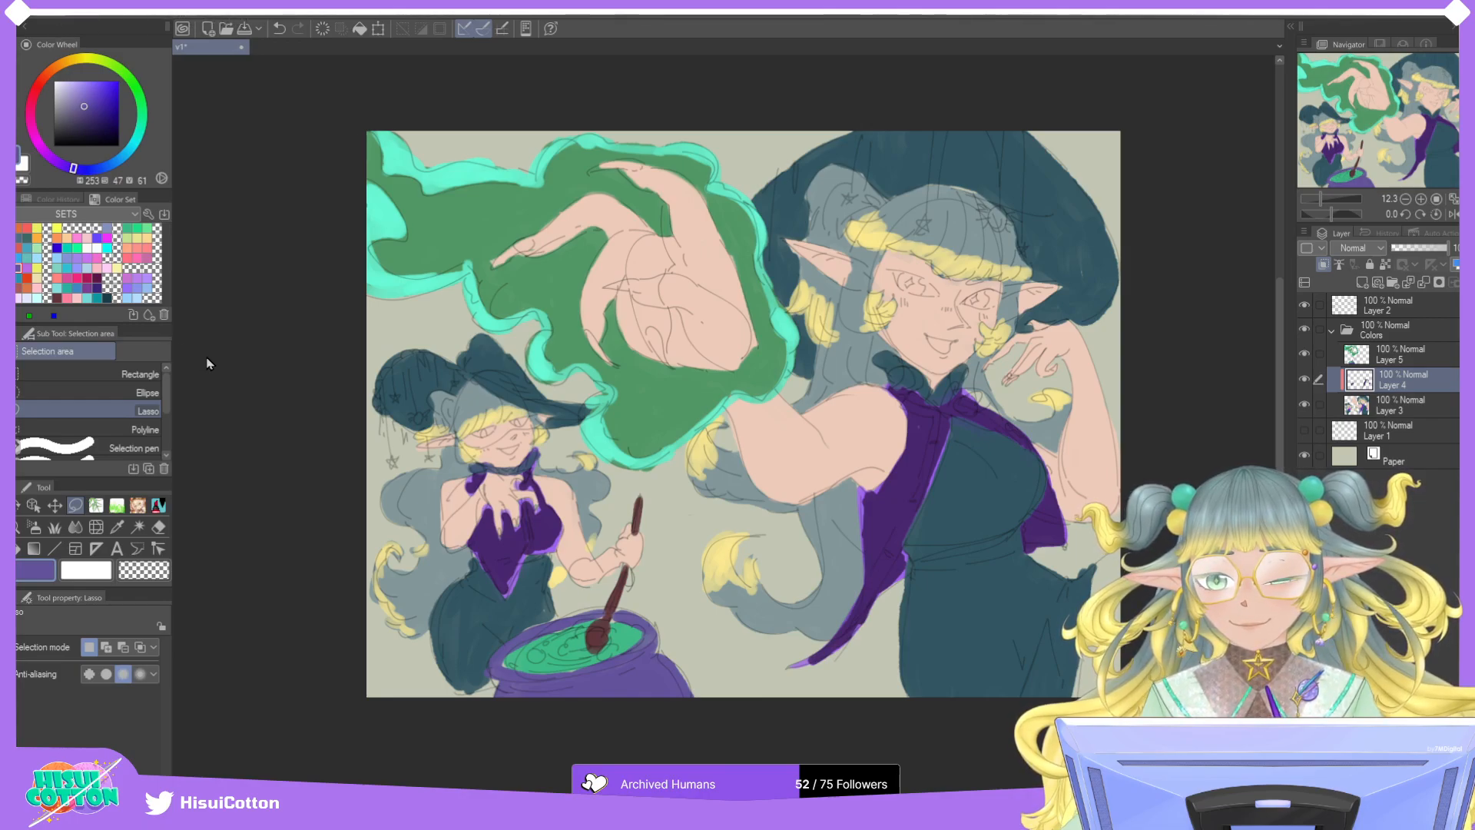
{"action": "left_click", "coordinate": [326, 384]}
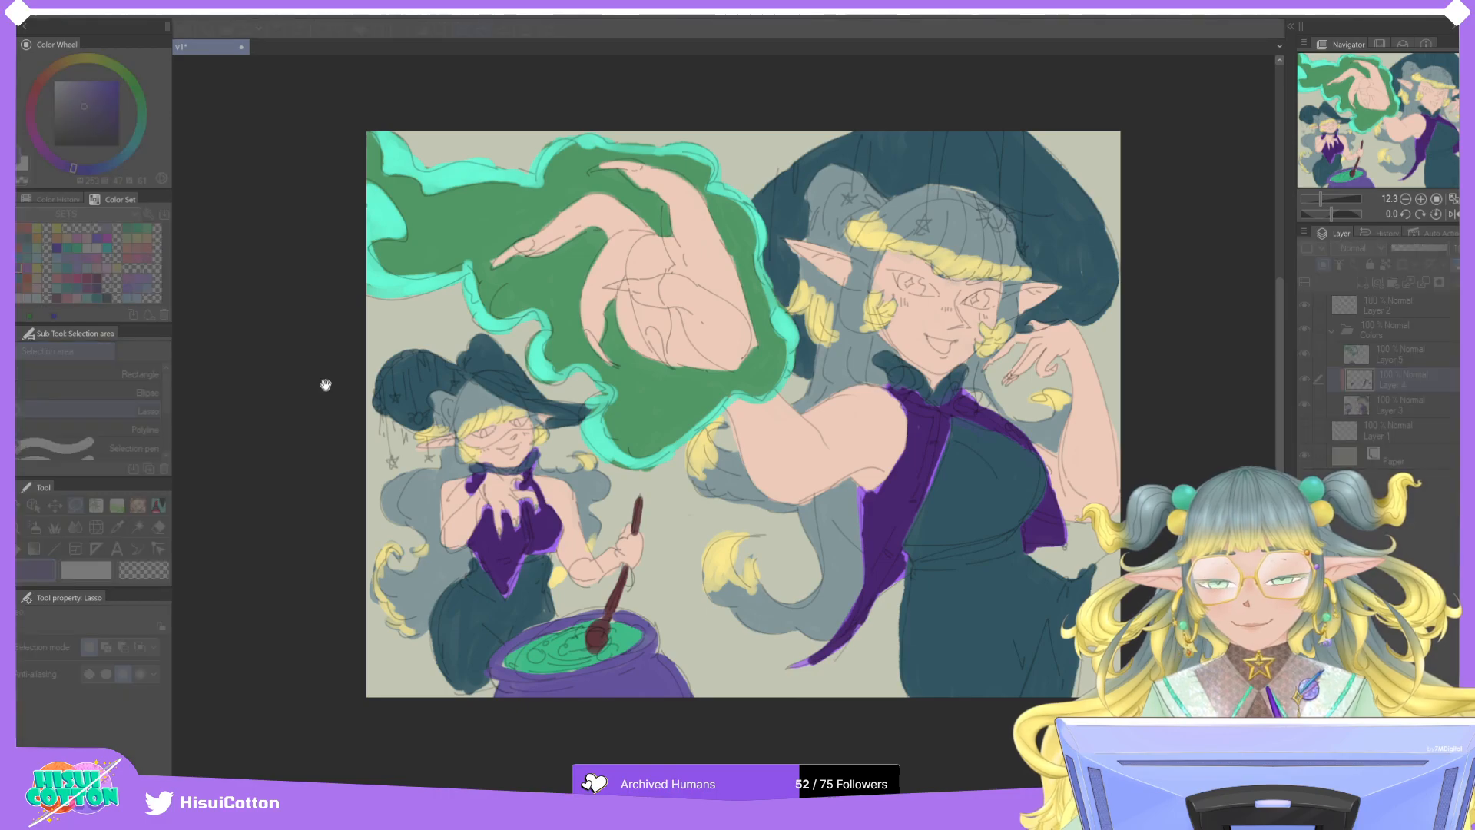
{"action": "left_click_drag", "start_coordinate": [1108, 542], "coordinate": [1121, 549]}
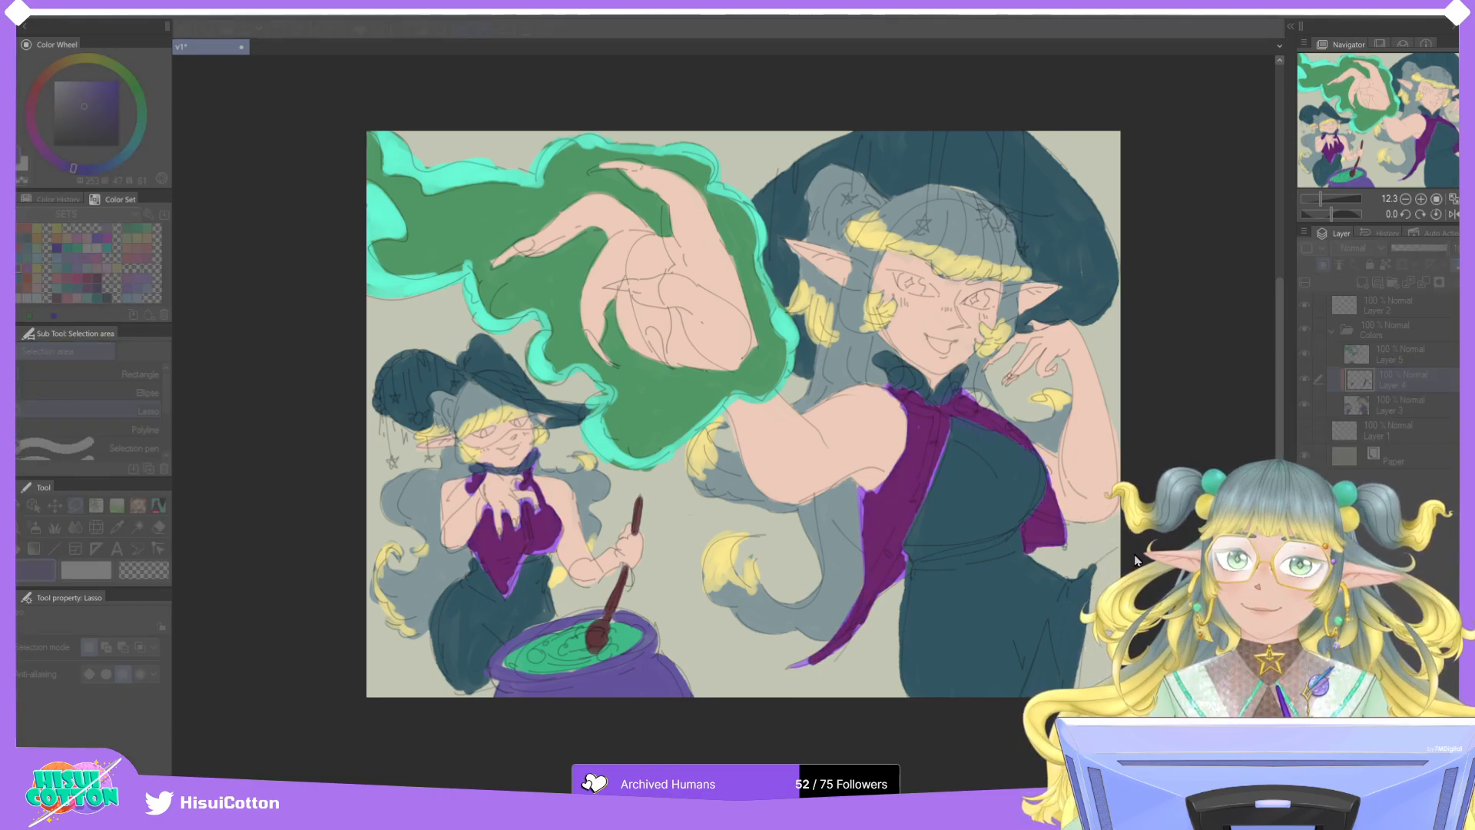
{"action": "left_click_drag", "start_coordinate": [1145, 548], "coordinate": [1166, 541]}
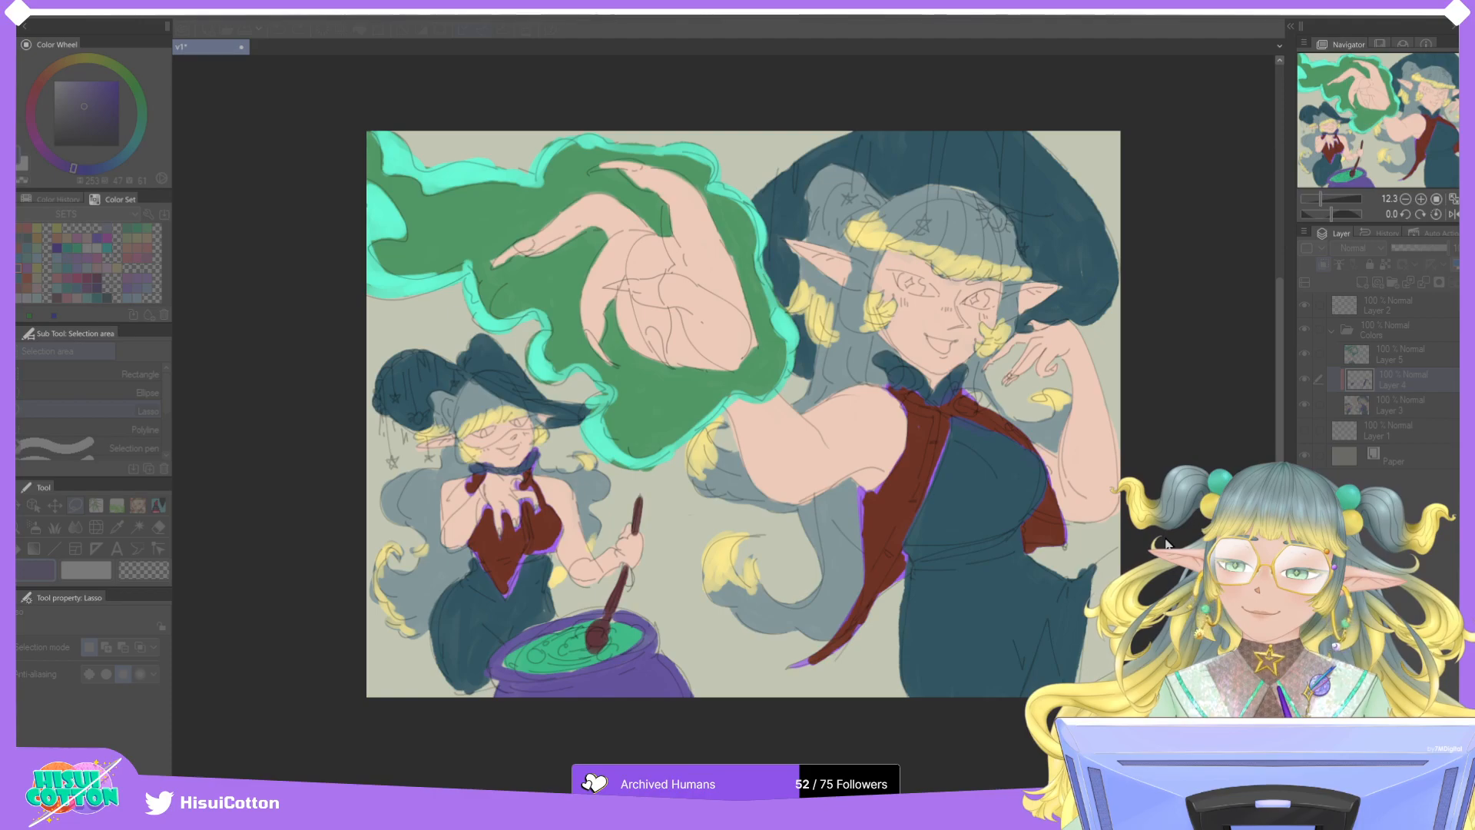
{"action": "left_click_drag", "start_coordinate": [1062, 540], "coordinate": [992, 536]}
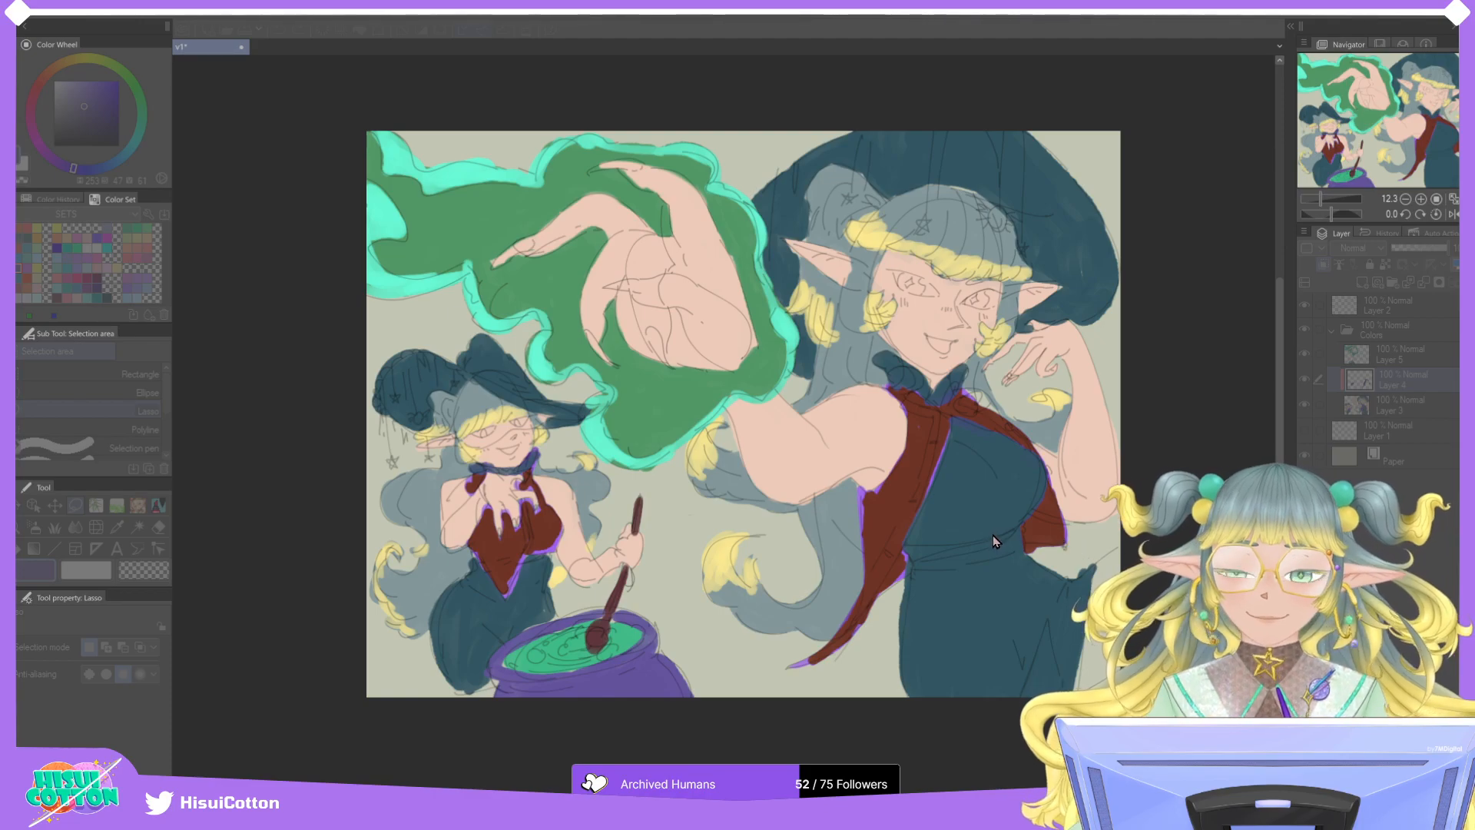
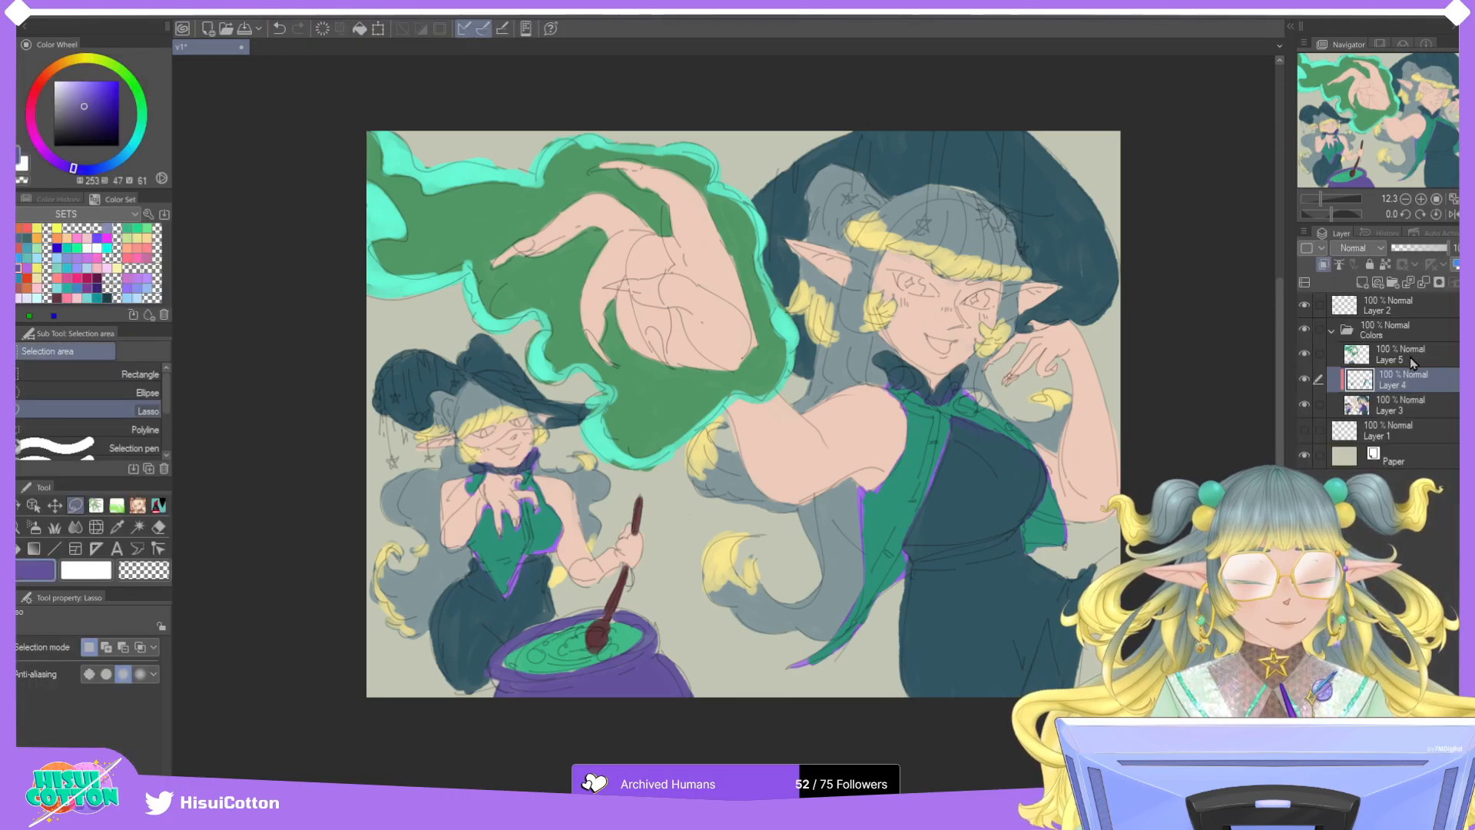
Add a layer above the collapsed Colors folder and softly airbrush purple over the lower corners at size 2000.
{"action": "left_click", "coordinate": [1345, 332]}
{"action": "left_click", "coordinate": [1378, 282]}
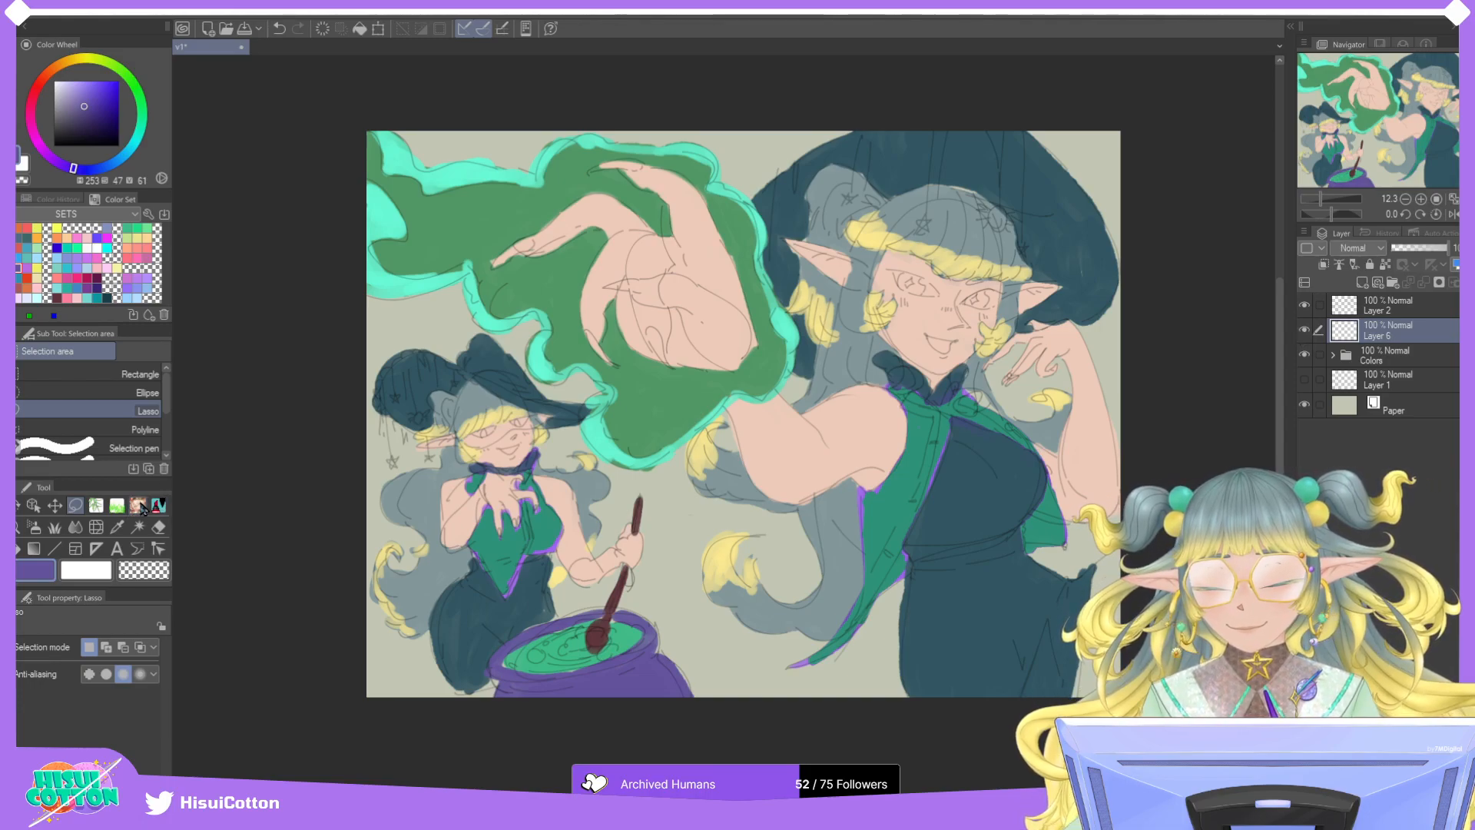
{"action": "left_click", "coordinate": [34, 526]}
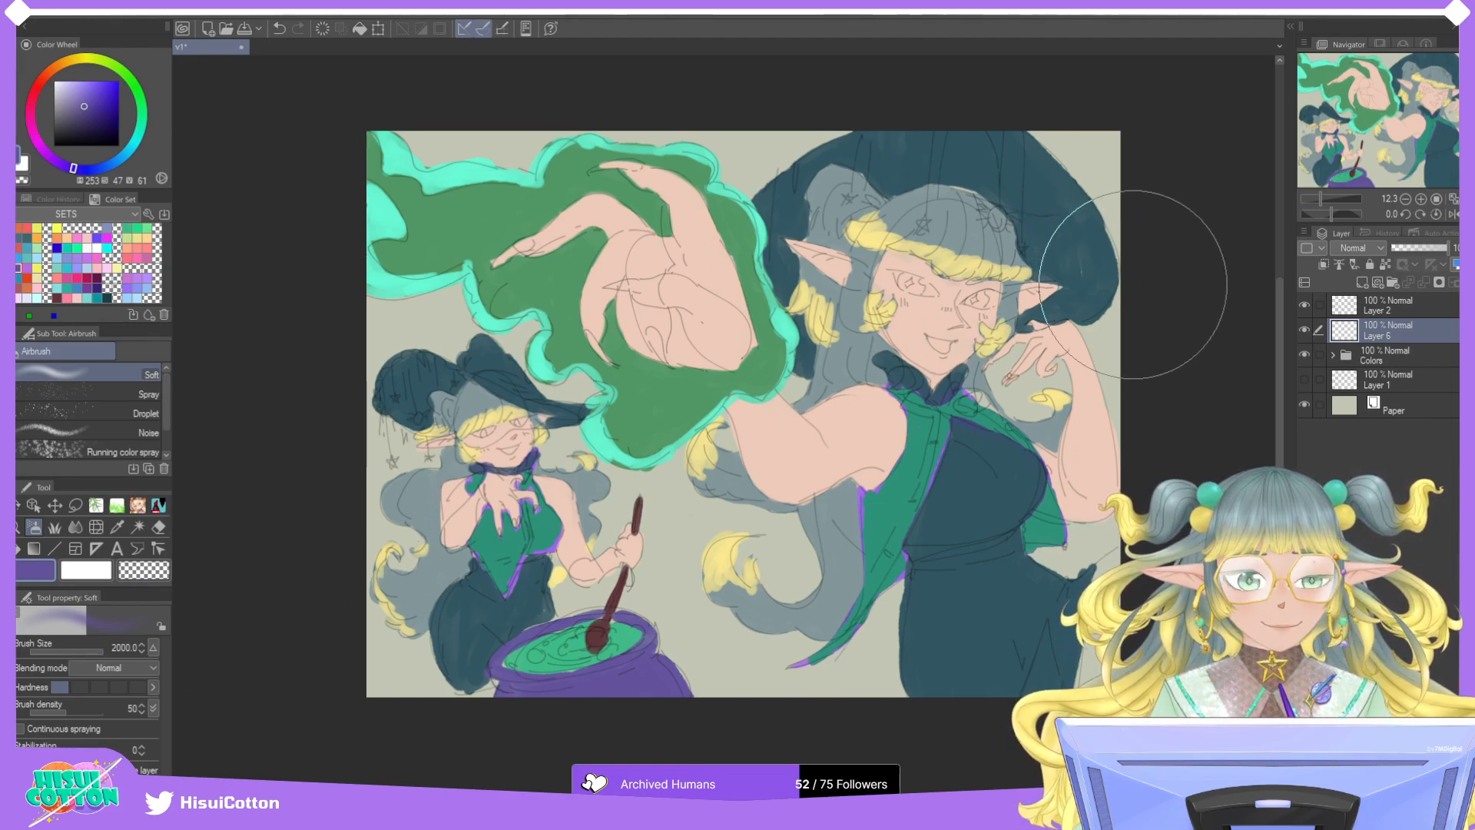
{"action": "mouse_move", "coordinate": [1060, 430]}
{"action": "left_mouse_down"}
{"action": "mouse_move", "coordinate": [998, 349]}
{"action": "mouse_move", "coordinate": [1084, 310]}
{"action": "mouse_move", "coordinate": [1083, 514]}
{"action": "left_mouse_up"}
{"action": "mouse_move", "coordinate": [527, 609]}
{"action": "left_mouse_down"}
{"action": "mouse_move", "coordinate": [353, 609]}
{"action": "mouse_move", "coordinate": [346, 510]}
{"action": "mouse_move", "coordinate": [476, 691]}
{"action": "mouse_move", "coordinate": [622, 657]}
{"action": "mouse_move", "coordinate": [591, 615]}
{"action": "mouse_move", "coordinate": [638, 564]}
{"action": "left_mouse_up"}
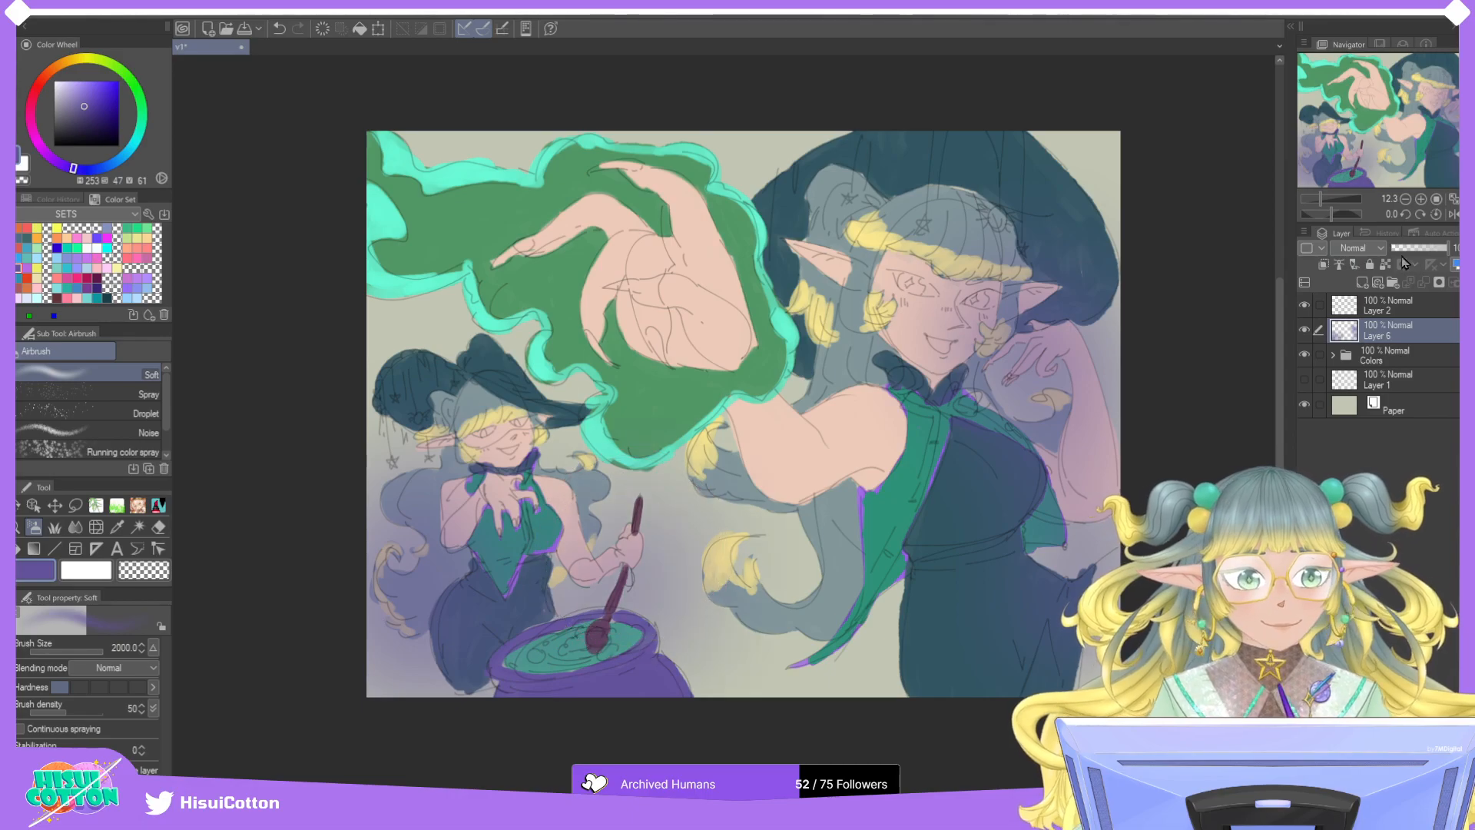
Try Add (Glow), Add, Glow dodge and Multiply blending on the airbrushed layer, and settle on Color burn.
{"action": "left_click", "coordinate": [1358, 248]}
{"action": "left_click", "coordinate": [1362, 426]}
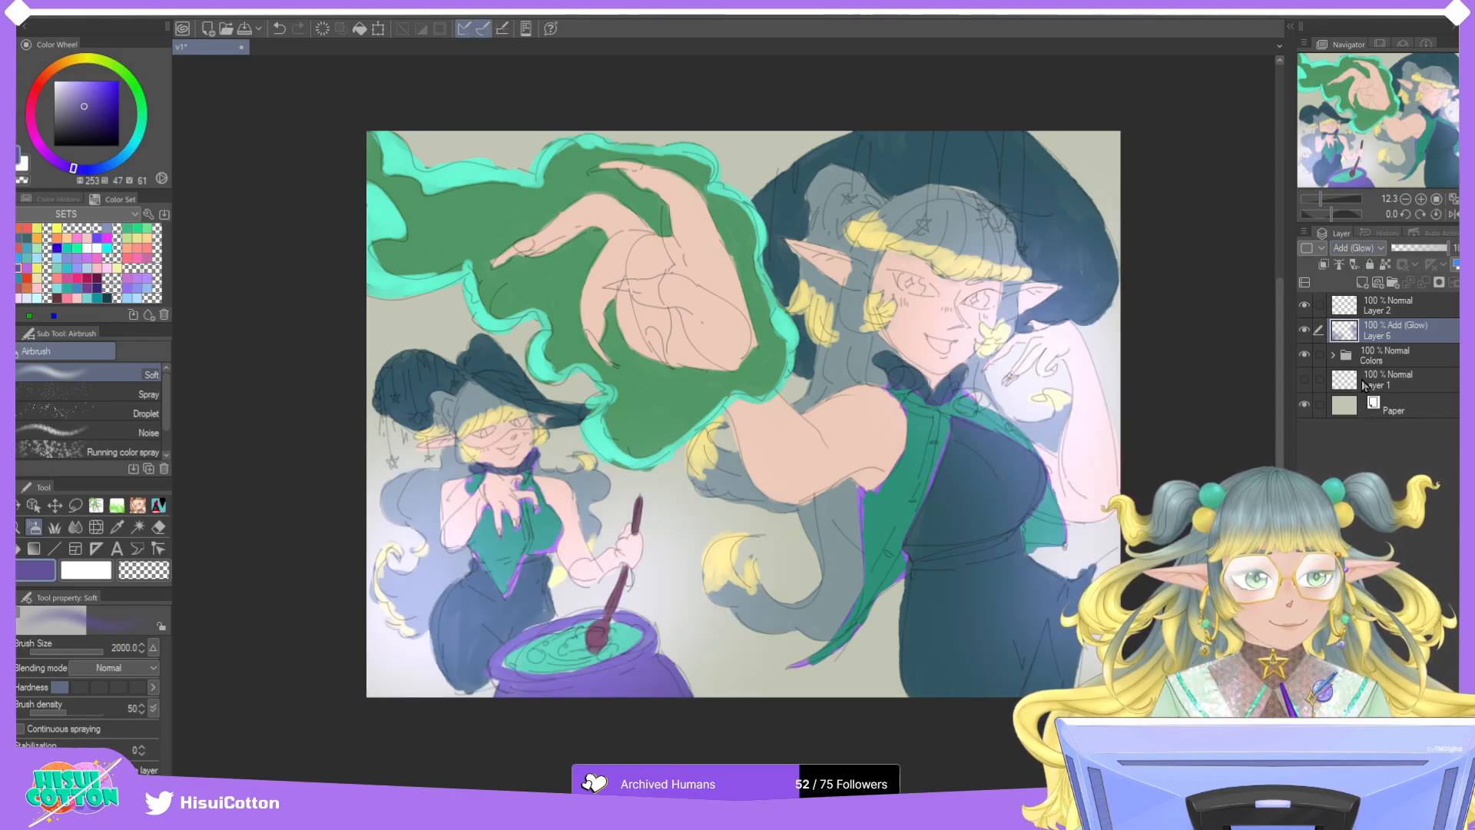
{"action": "left_click", "coordinate": [1358, 248]}
{"action": "left_click", "coordinate": [1361, 411]}
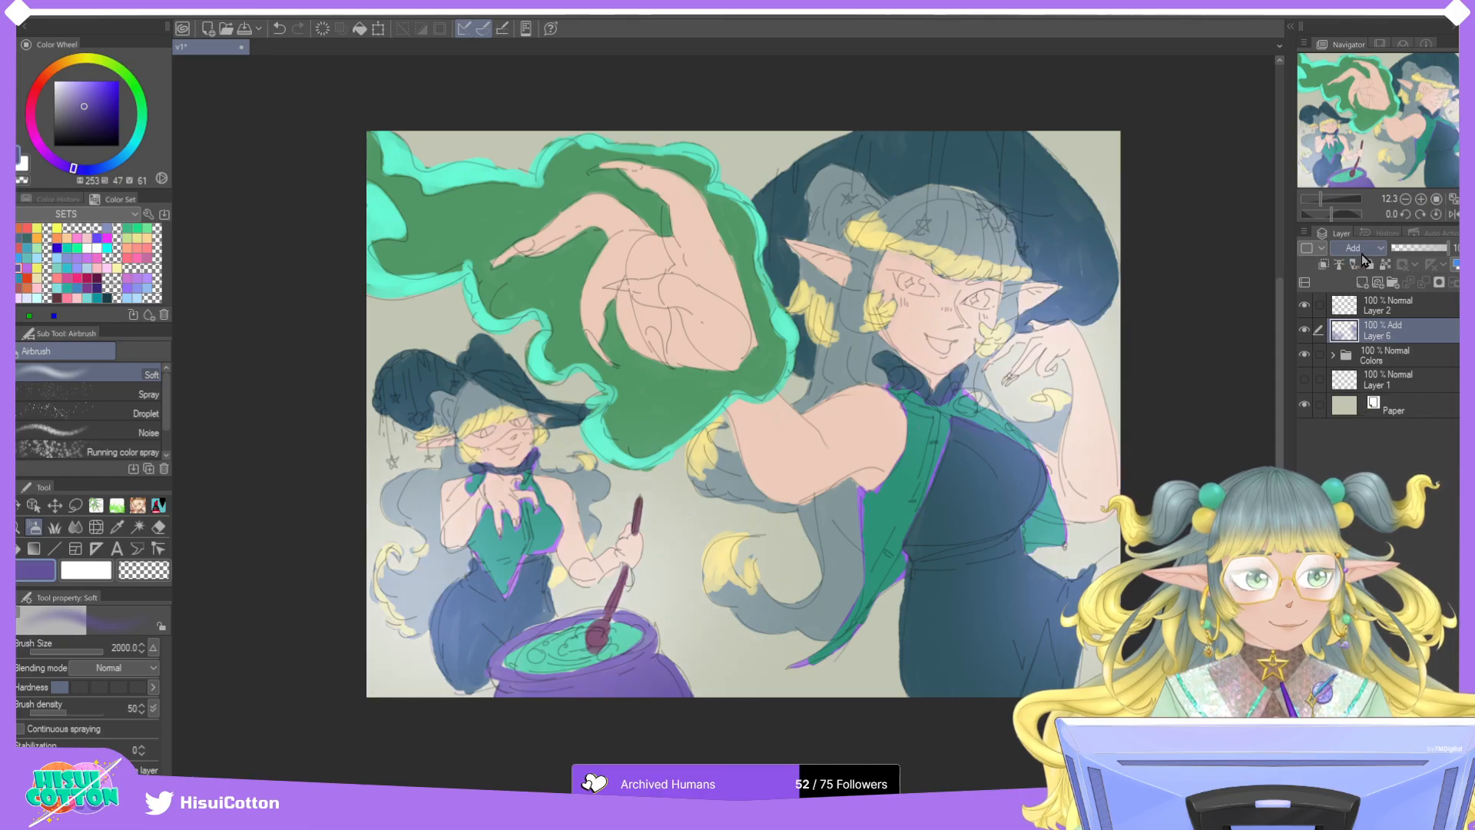
{"action": "left_click", "coordinate": [1358, 247]}
{"action": "left_click", "coordinate": [1361, 398]}
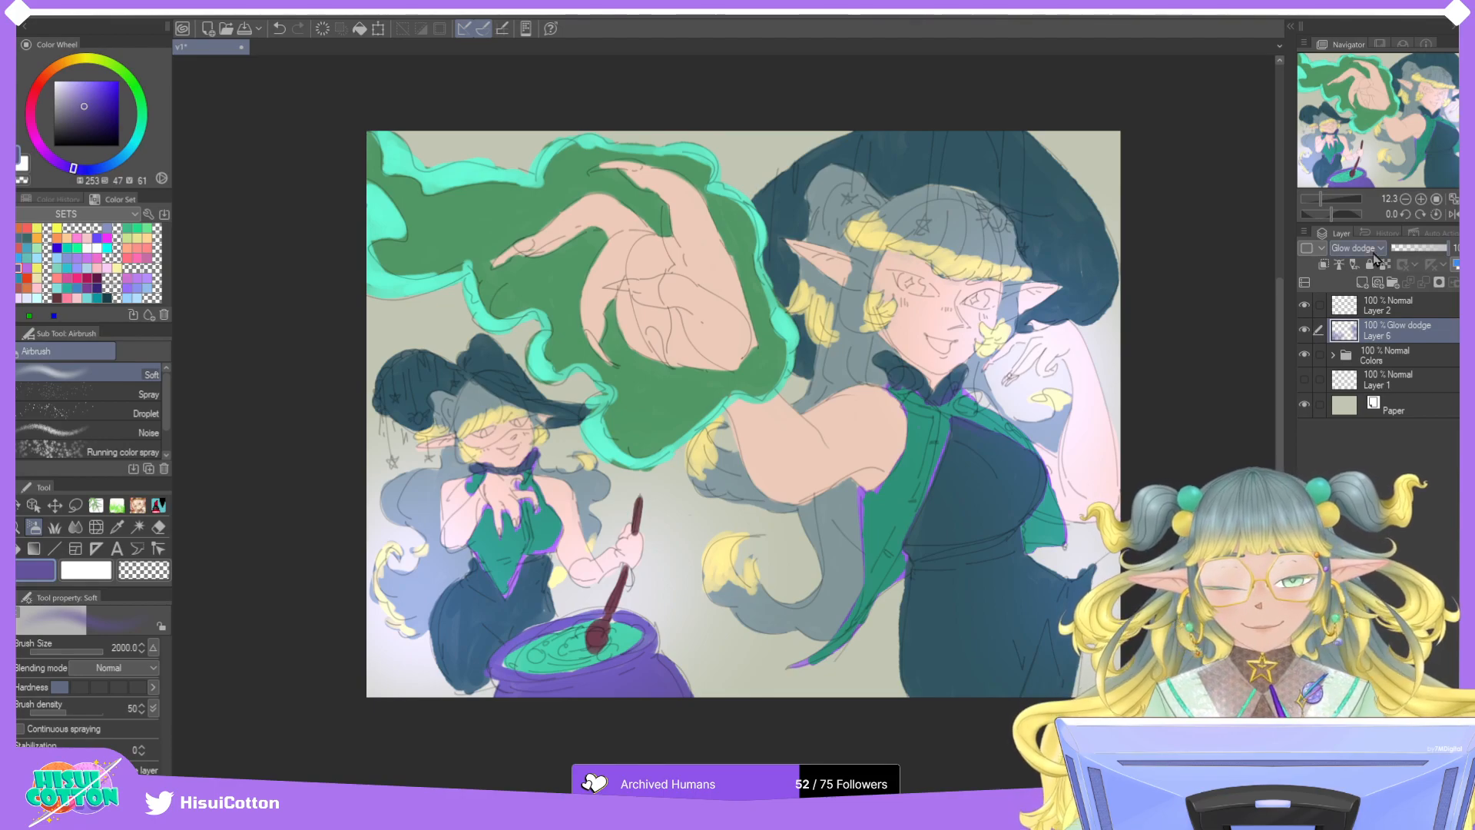
{"action": "key", "text": "m"}
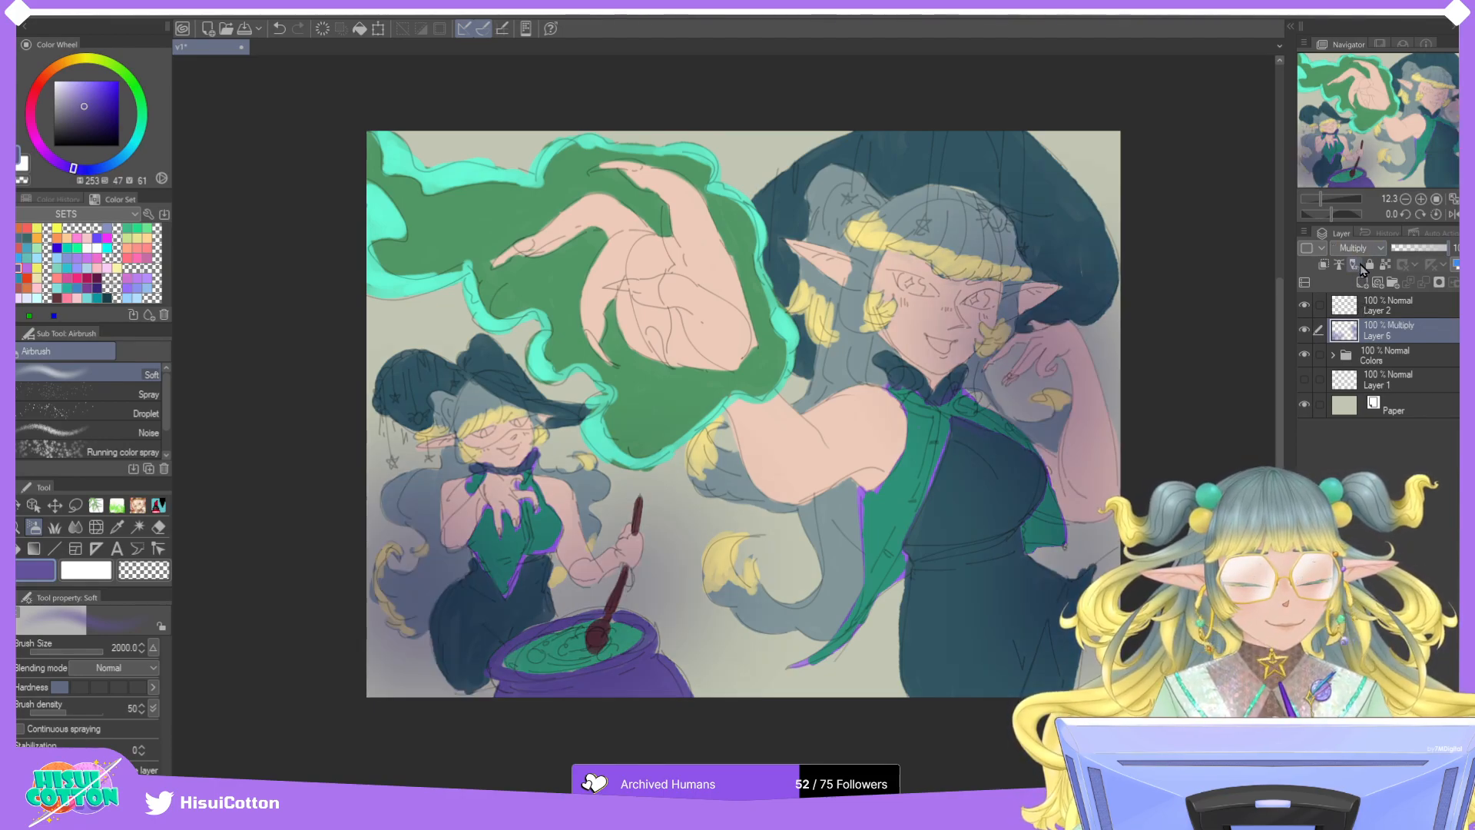
{"action": "key", "text": "Down"}
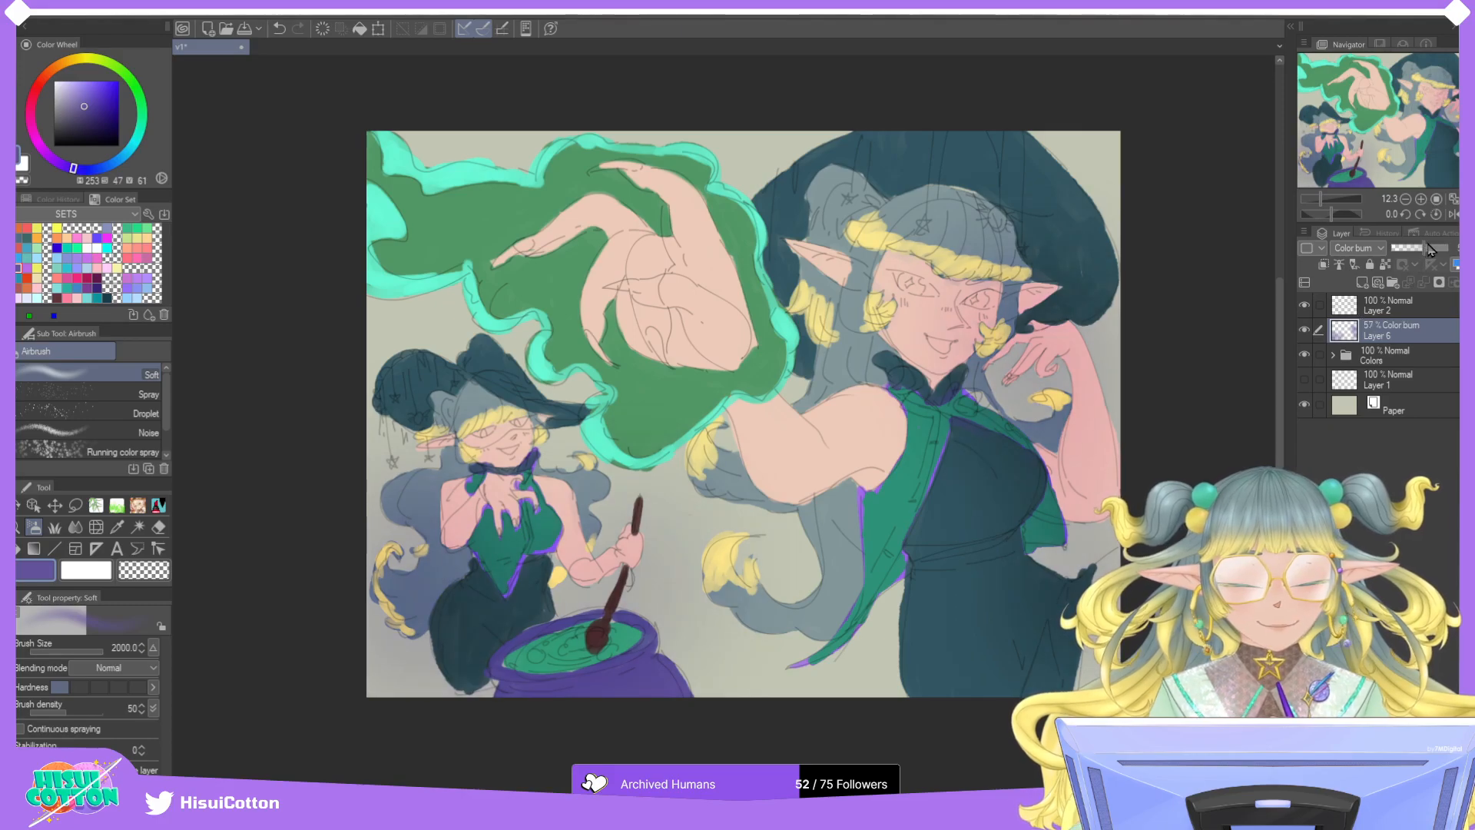
Clear the Color burn layer and airbrush soft purple shading along the bottom between the cauldron and the large witch's skirt.
{"action": "key", "text": "Delete"}
{"action": "mouse_move", "coordinate": [448, 645]}
{"action": "left_mouse_down"}
{"action": "mouse_move", "coordinate": [428, 707]}
{"action": "mouse_move", "coordinate": [469, 661]}
{"action": "left_mouse_up"}
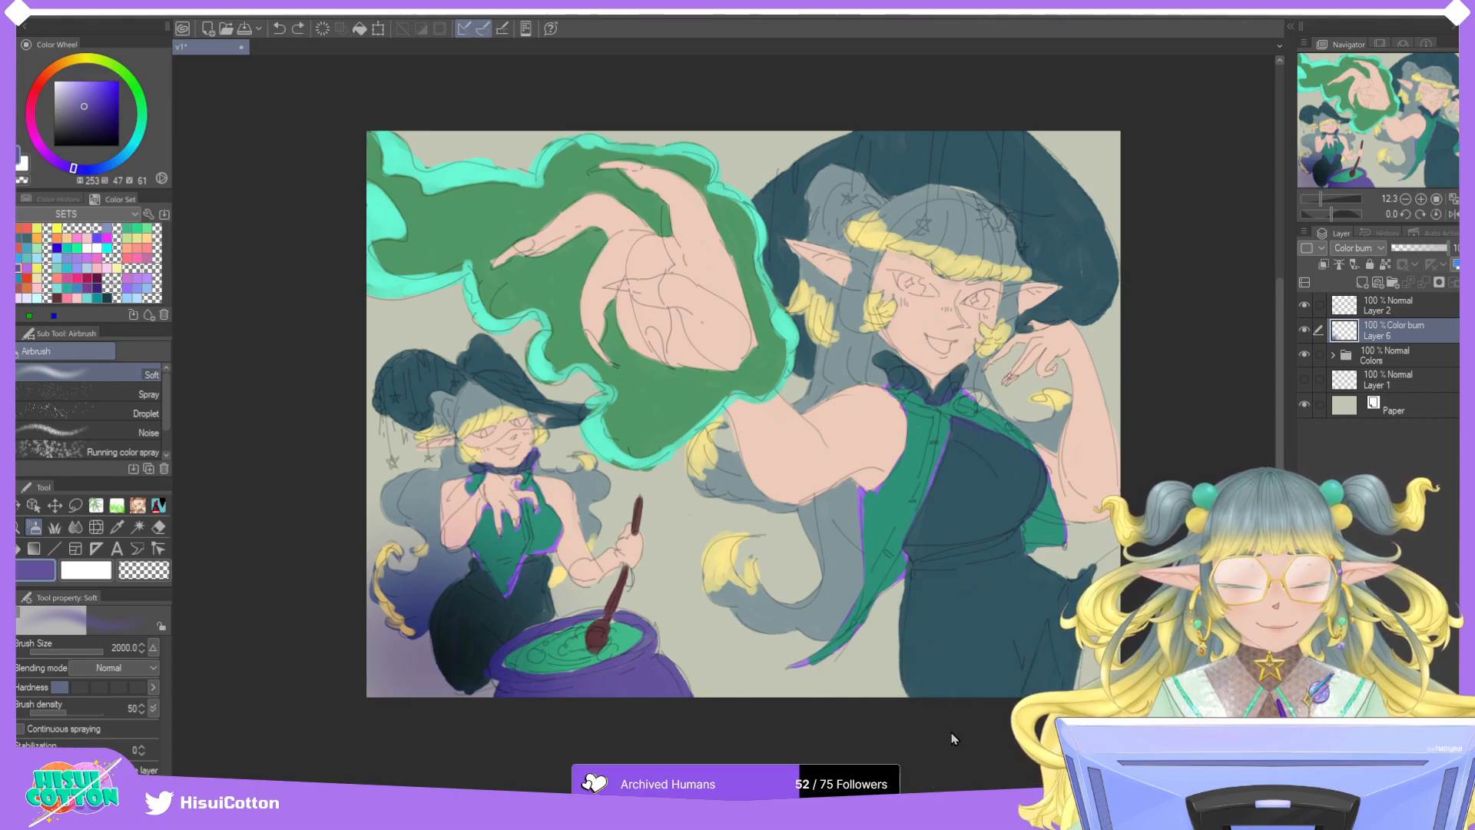
{"action": "key", "text": "ctrl+z"}
{"action": "mouse_move", "coordinate": [767, 629]}
{"action": "left_mouse_down"}
{"action": "mouse_move", "coordinate": [859, 624]}
{"action": "mouse_move", "coordinate": [813, 686]}
{"action": "mouse_move", "coordinate": [709, 663]}
{"action": "mouse_move", "coordinate": [873, 639]}
{"action": "mouse_move", "coordinate": [569, 663]}
{"action": "mouse_move", "coordinate": [404, 636]}
{"action": "mouse_move", "coordinate": [441, 643]}
{"action": "mouse_move", "coordinate": [498, 600]}
{"action": "left_mouse_up"}
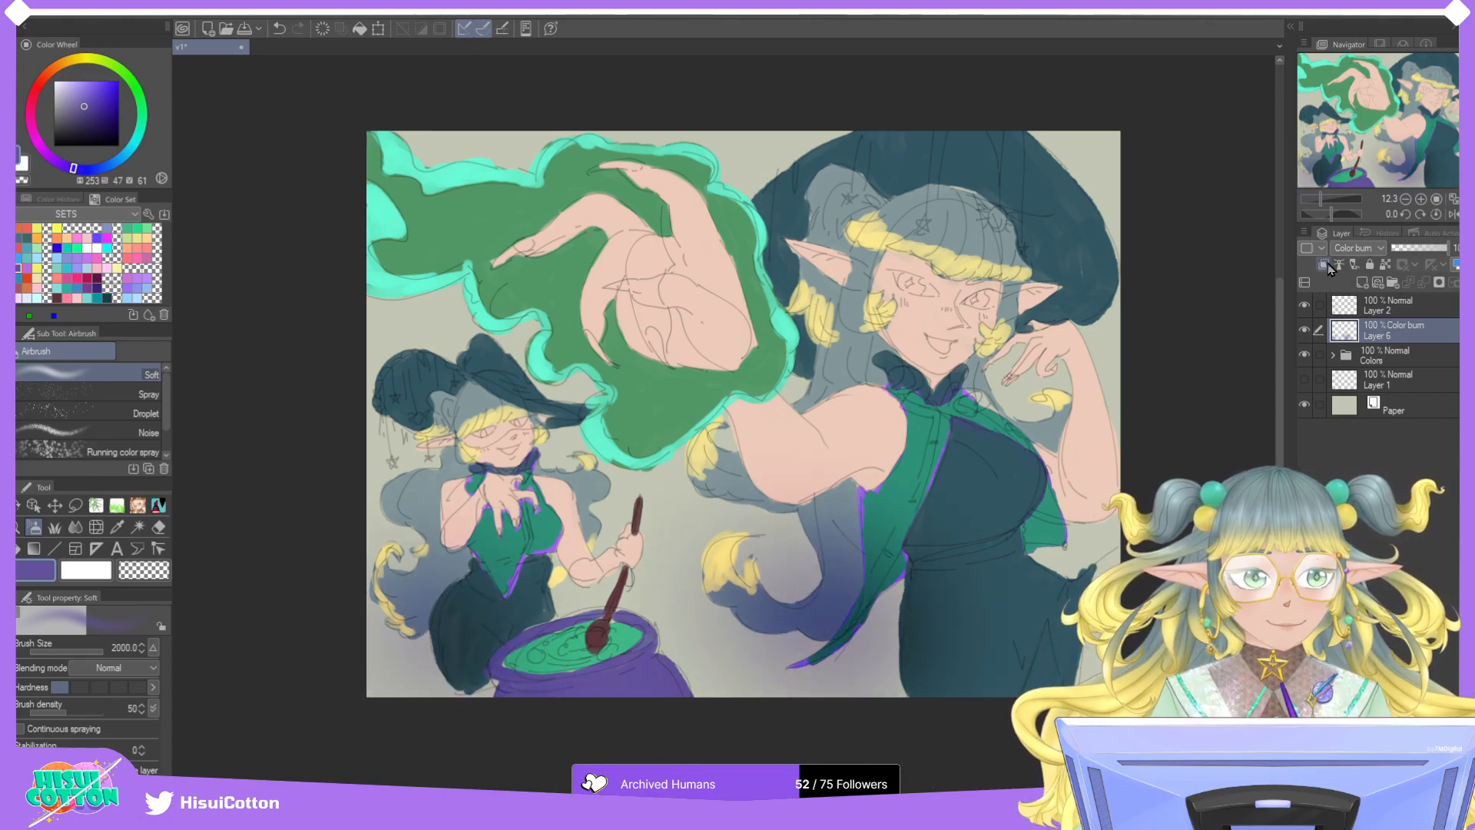
Clip Layer 6 to the Colors folder and airbrush purple shading over the cauldron area and the small witch's hat and eyes, reaching brush size 248.6.
{"action": "left_click", "coordinate": [1324, 264]}
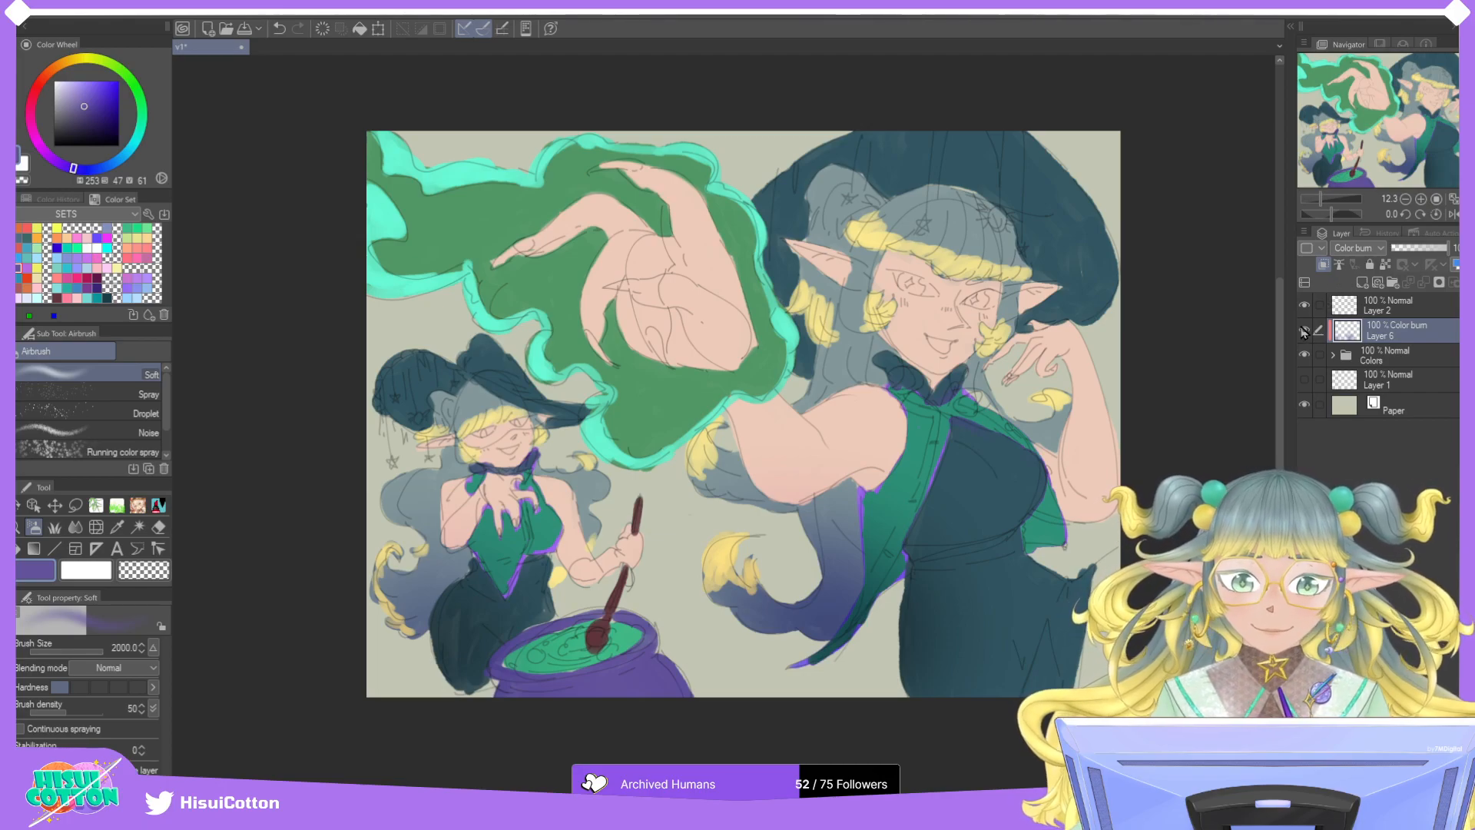
{"action": "mouse_move", "coordinate": [553, 615]}
{"action": "left_mouse_down"}
{"action": "mouse_move", "coordinate": [680, 563]}
{"action": "mouse_move", "coordinate": [613, 619]}
{"action": "mouse_move", "coordinate": [658, 658]}
{"action": "mouse_move", "coordinate": [660, 570]}
{"action": "mouse_move", "coordinate": [556, 745]}
{"action": "left_mouse_up"}
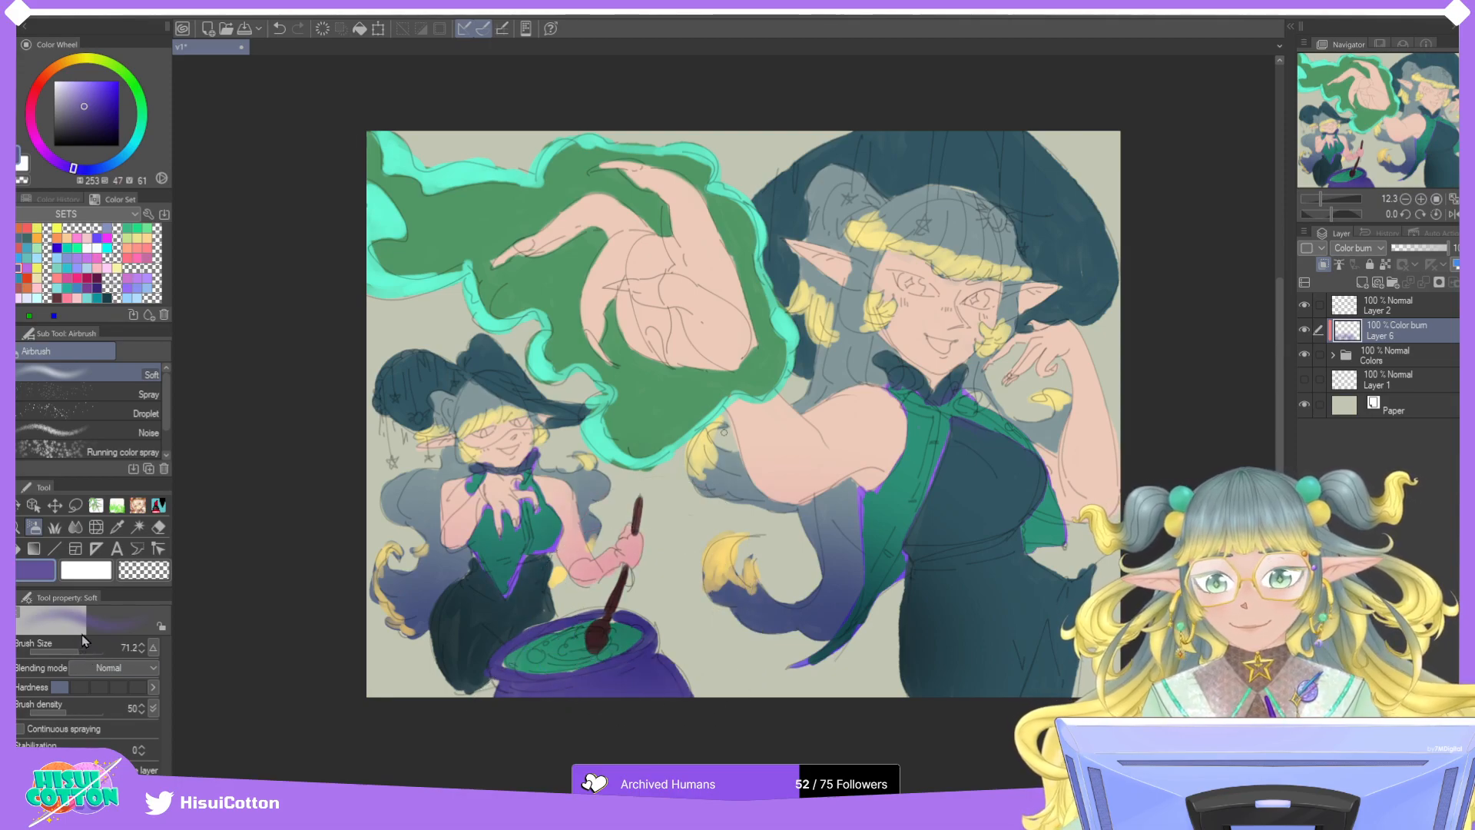
{"action": "mouse_move", "coordinate": [468, 404]}
{"action": "left_mouse_down"}
{"action": "mouse_move", "coordinate": [412, 394]}
{"action": "mouse_move", "coordinate": [484, 413]}
{"action": "mouse_move", "coordinate": [492, 430]}
{"action": "mouse_move", "coordinate": [538, 415]}
{"action": "mouse_move", "coordinate": [400, 377]}
{"action": "left_mouse_up"}
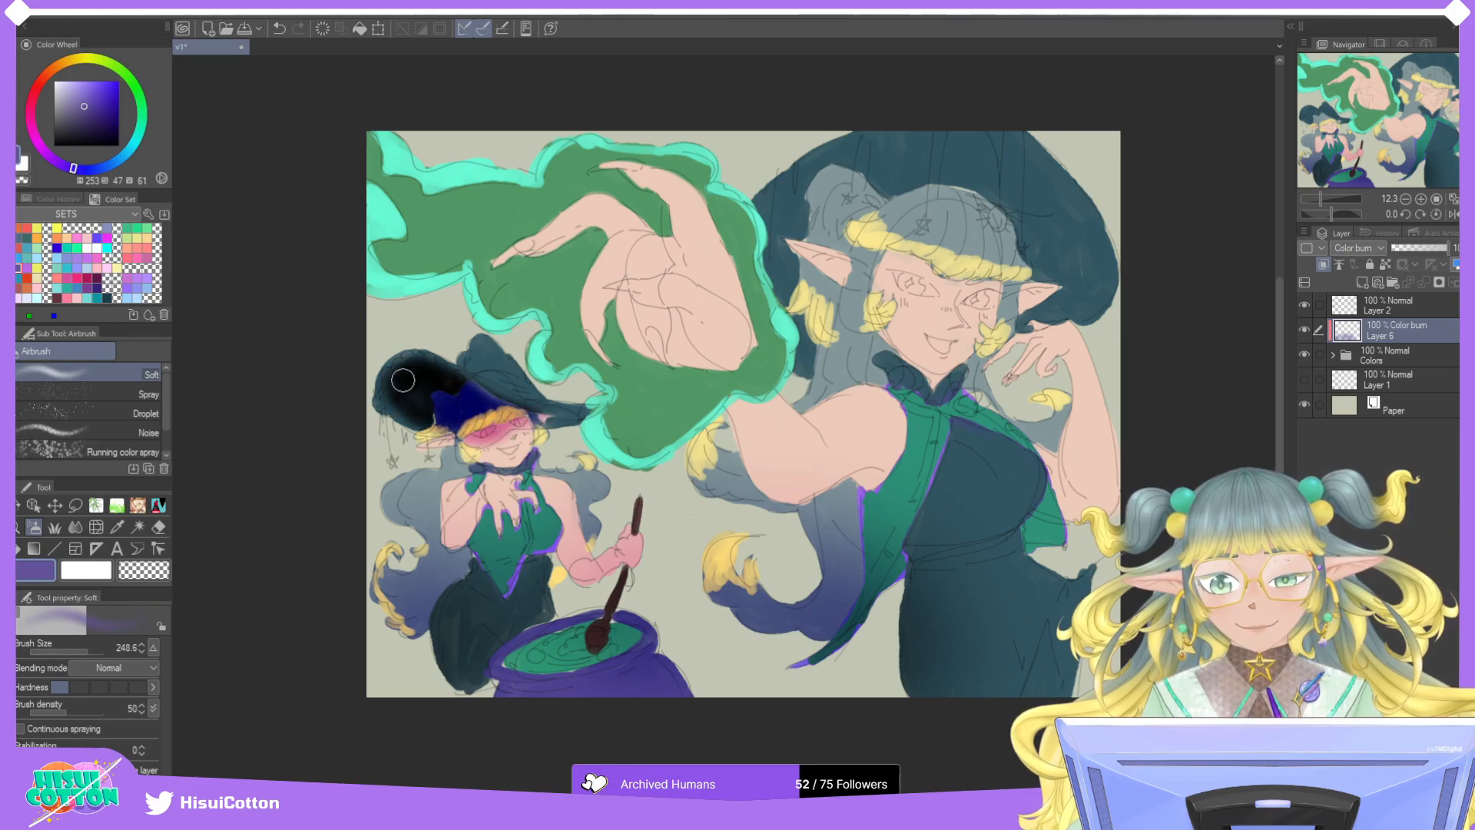
{"action": "key", "text": "ctrl+z"}
{"action": "key", "text": "ctrl+z"}
{"action": "key", "text": "ctrl+z"}
{"action": "key", "text": "ctrl+z"}
{"action": "mouse_move", "coordinate": [499, 424]}
{"action": "left_mouse_down"}
{"action": "mouse_move", "coordinate": [461, 419]}
{"action": "mouse_move", "coordinate": [430, 384]}
{"action": "mouse_move", "coordinate": [419, 403]}
{"action": "mouse_move", "coordinate": [440, 402]}
{"action": "mouse_move", "coordinate": [407, 376]}
{"action": "mouse_move", "coordinate": [553, 426]}
{"action": "mouse_move", "coordinate": [537, 407]}
{"action": "left_mouse_up"}
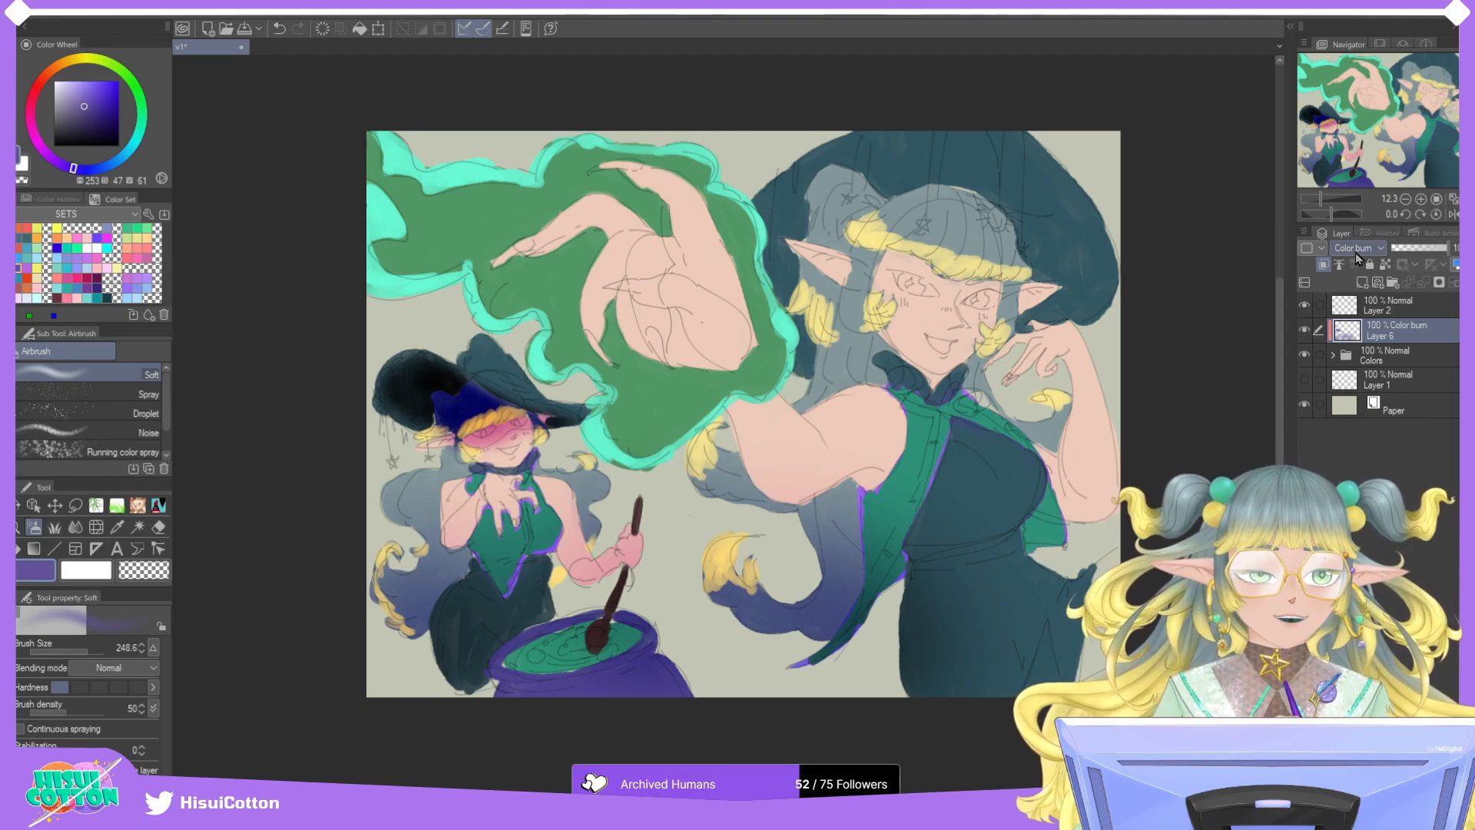
Try Linear burn, Hard light and Difference blending on Layer 6, and settle on Vivid light at 57% opacity.
{"action": "scroll", "coordinate": [1355, 252], "scroll_direction": "down", "scroll_amount": 1}
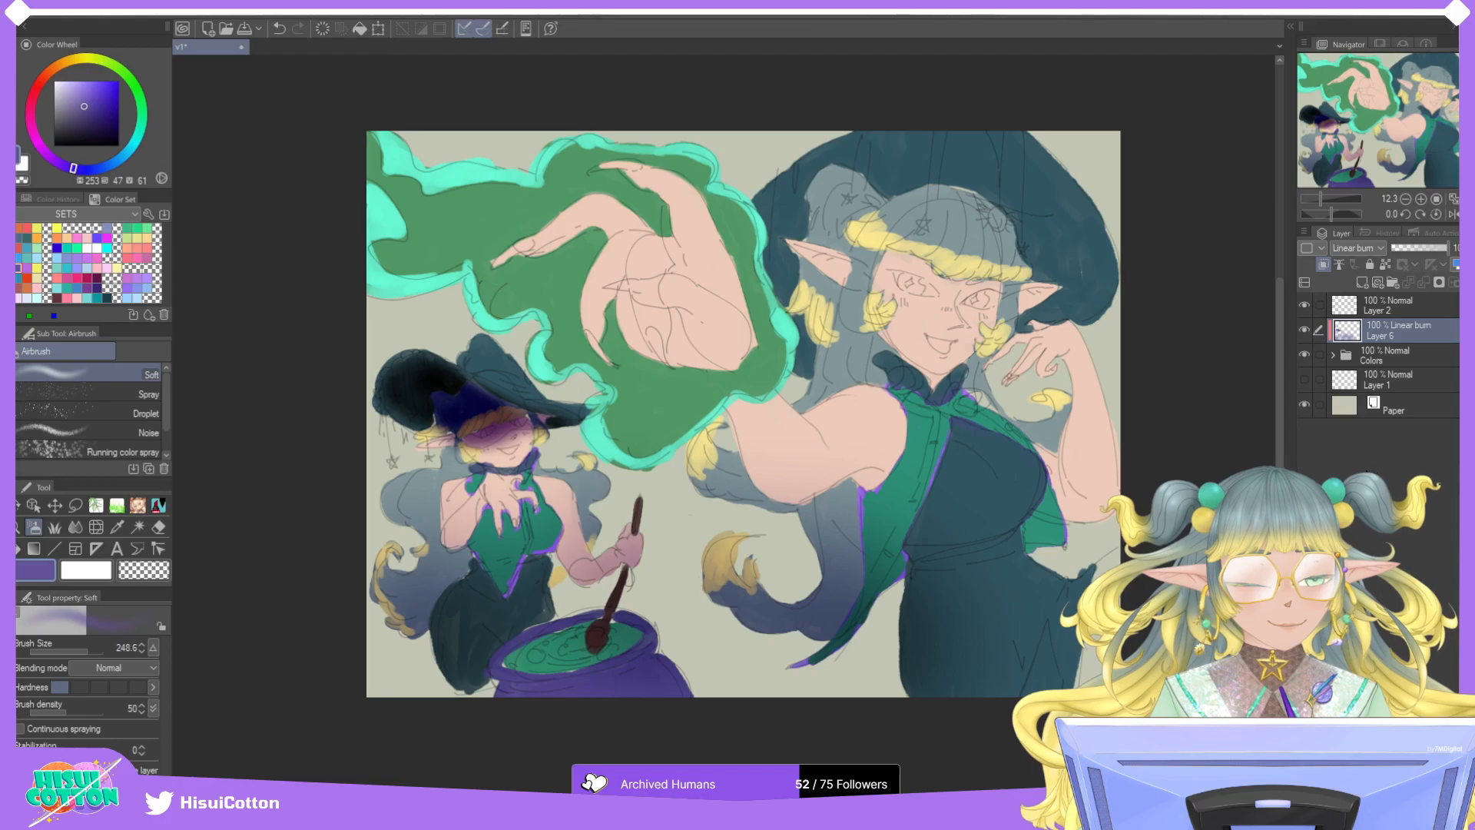
{"action": "left_click", "coordinate": [1365, 465]}
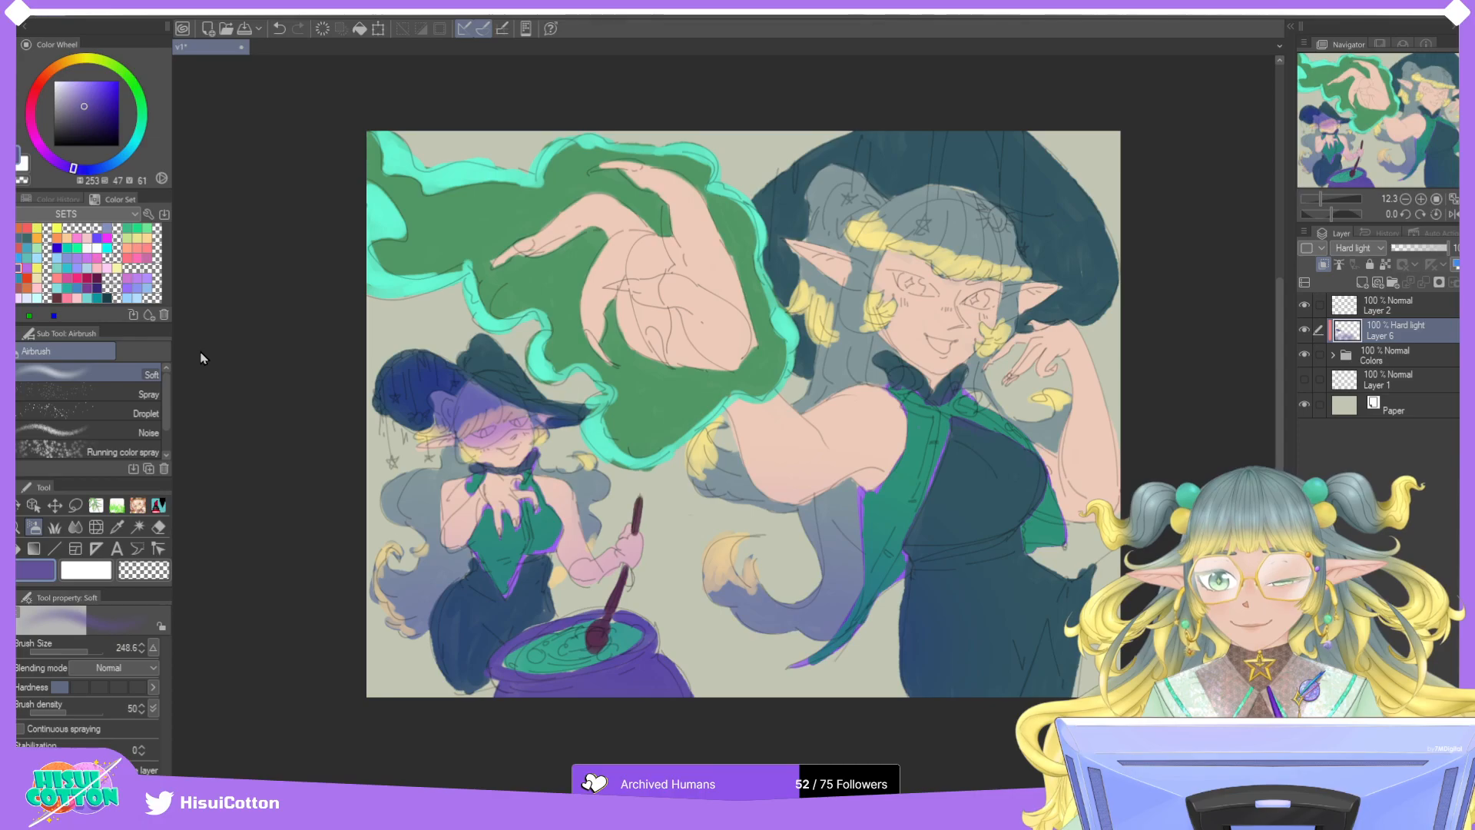
{"action": "key", "text": "ctrl+u"}
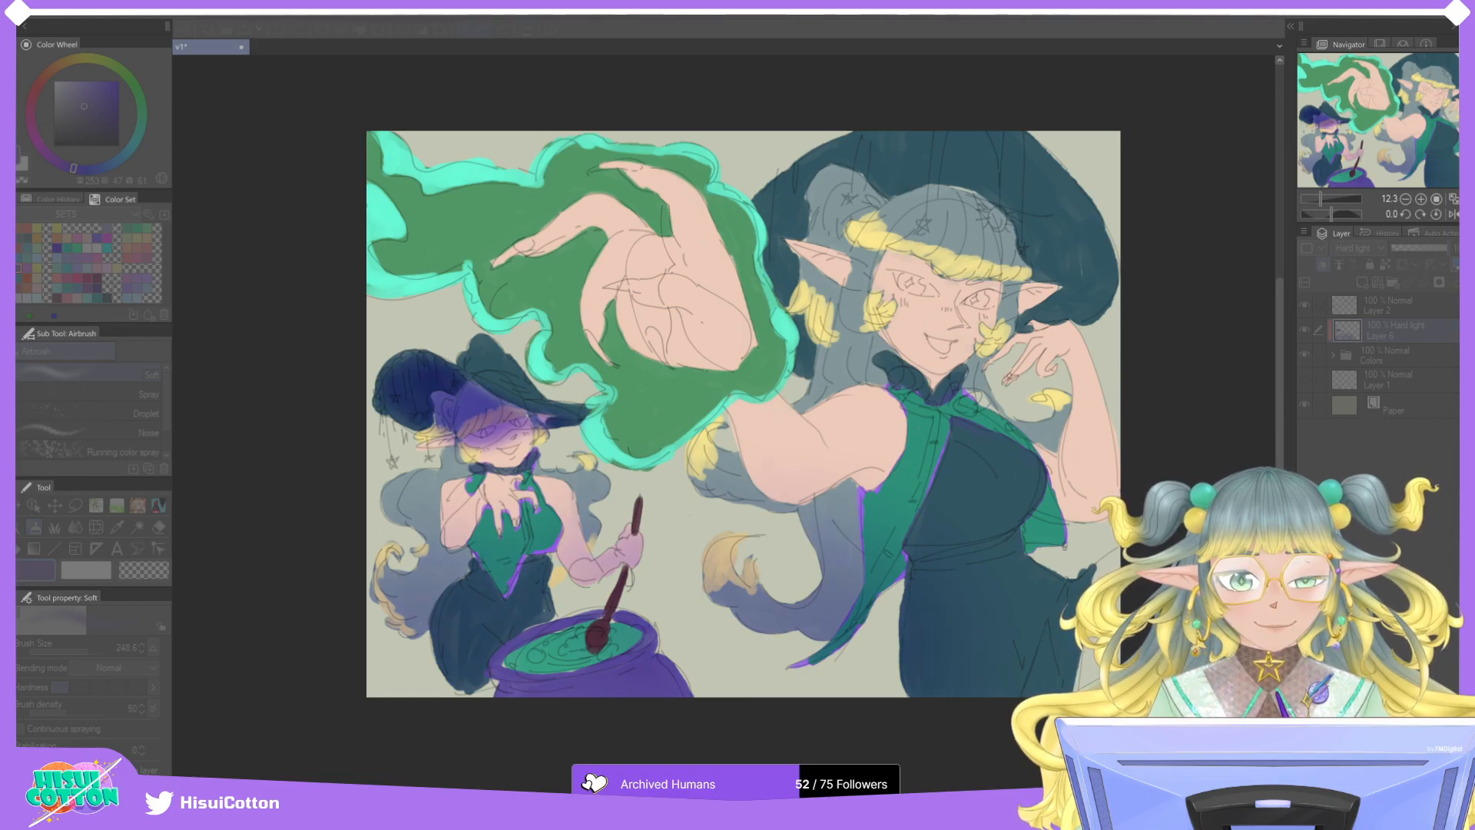
{"action": "key", "text": "Return"}
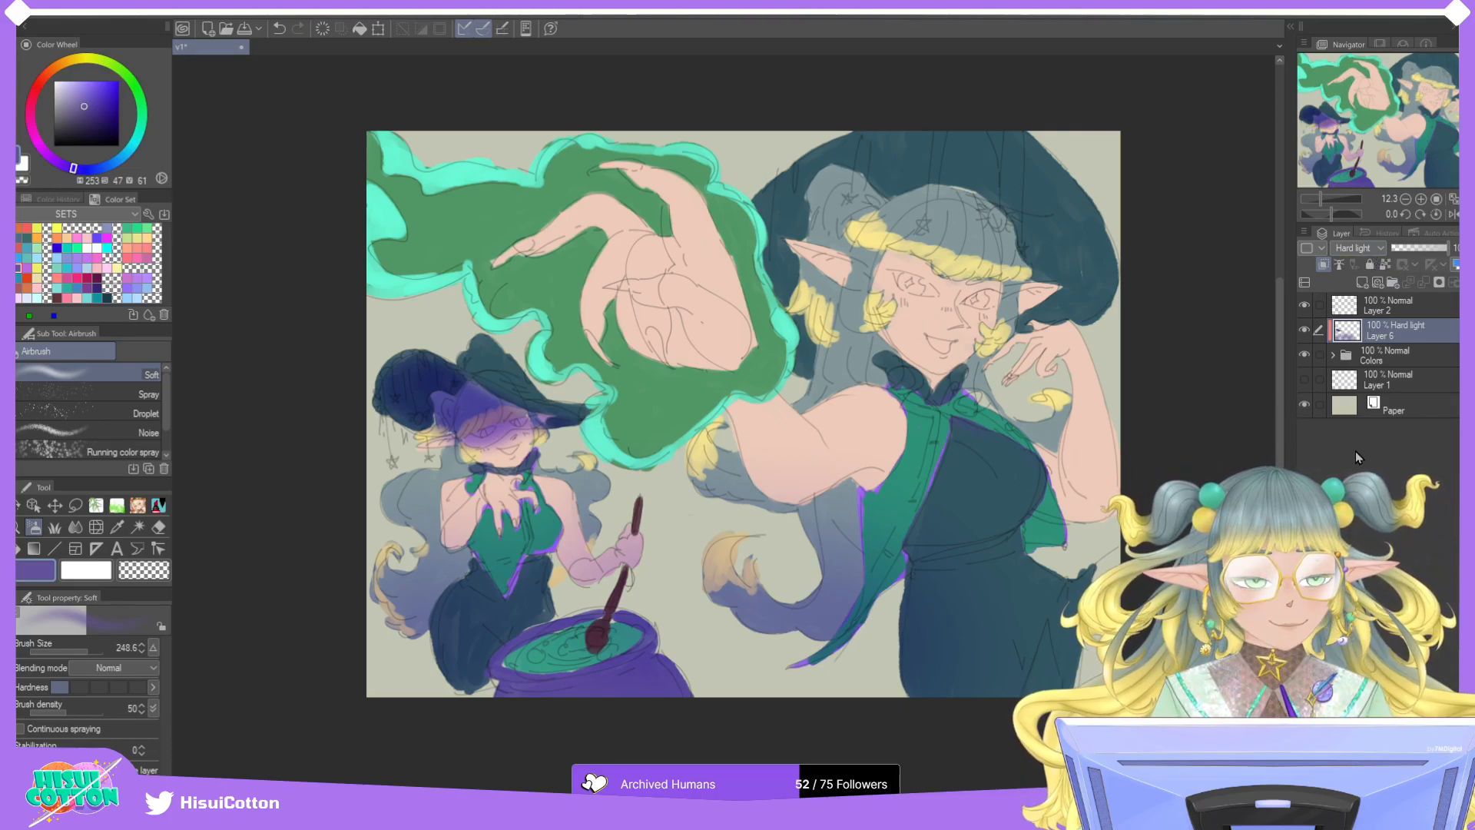
{"action": "scroll", "coordinate": [1354, 247], "scroll_direction": "down", "scroll_amount": 1}
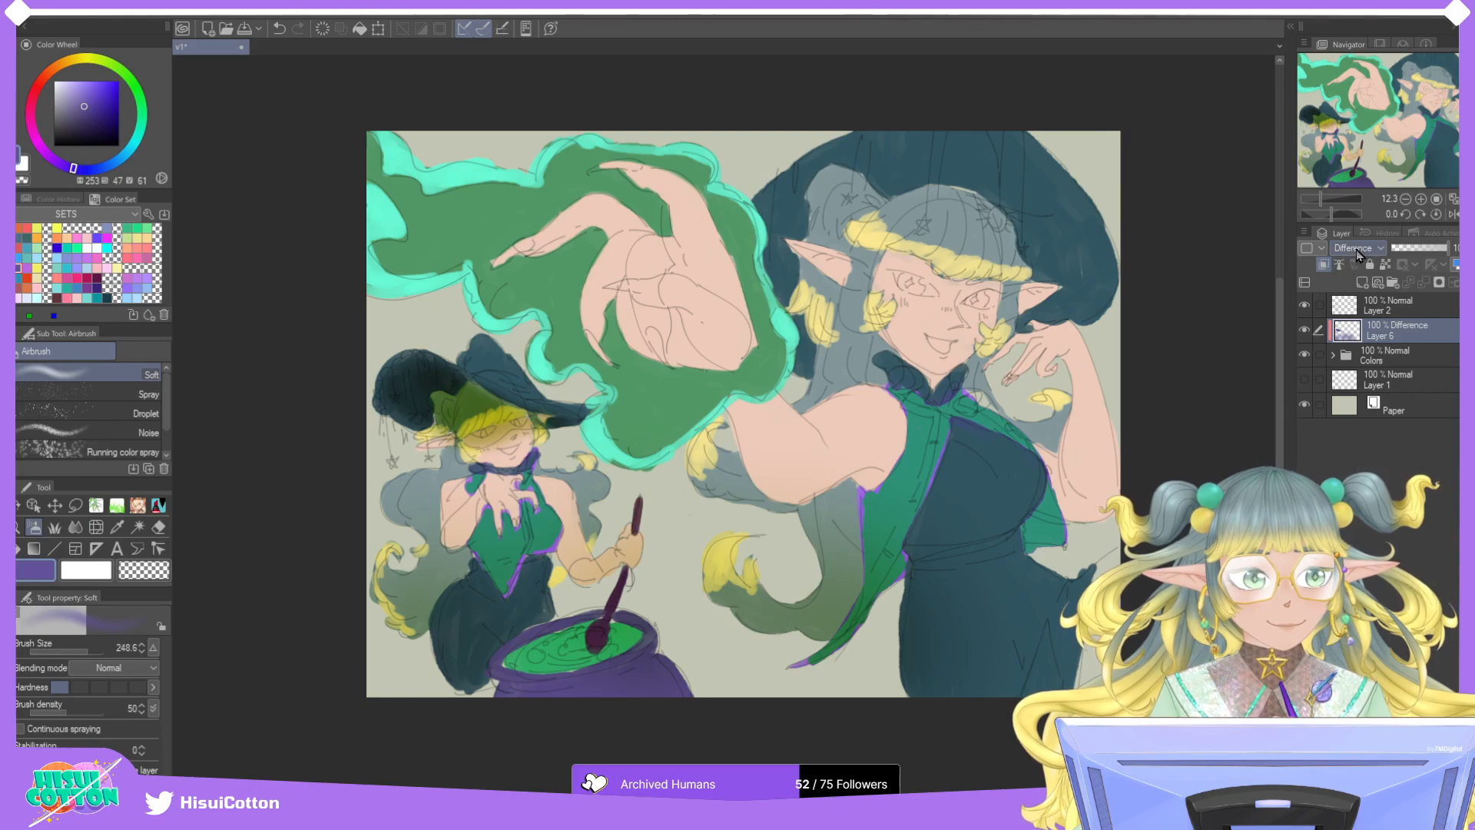
{"action": "scroll", "coordinate": [1354, 248], "scroll_direction": "down", "scroll_amount": 1}
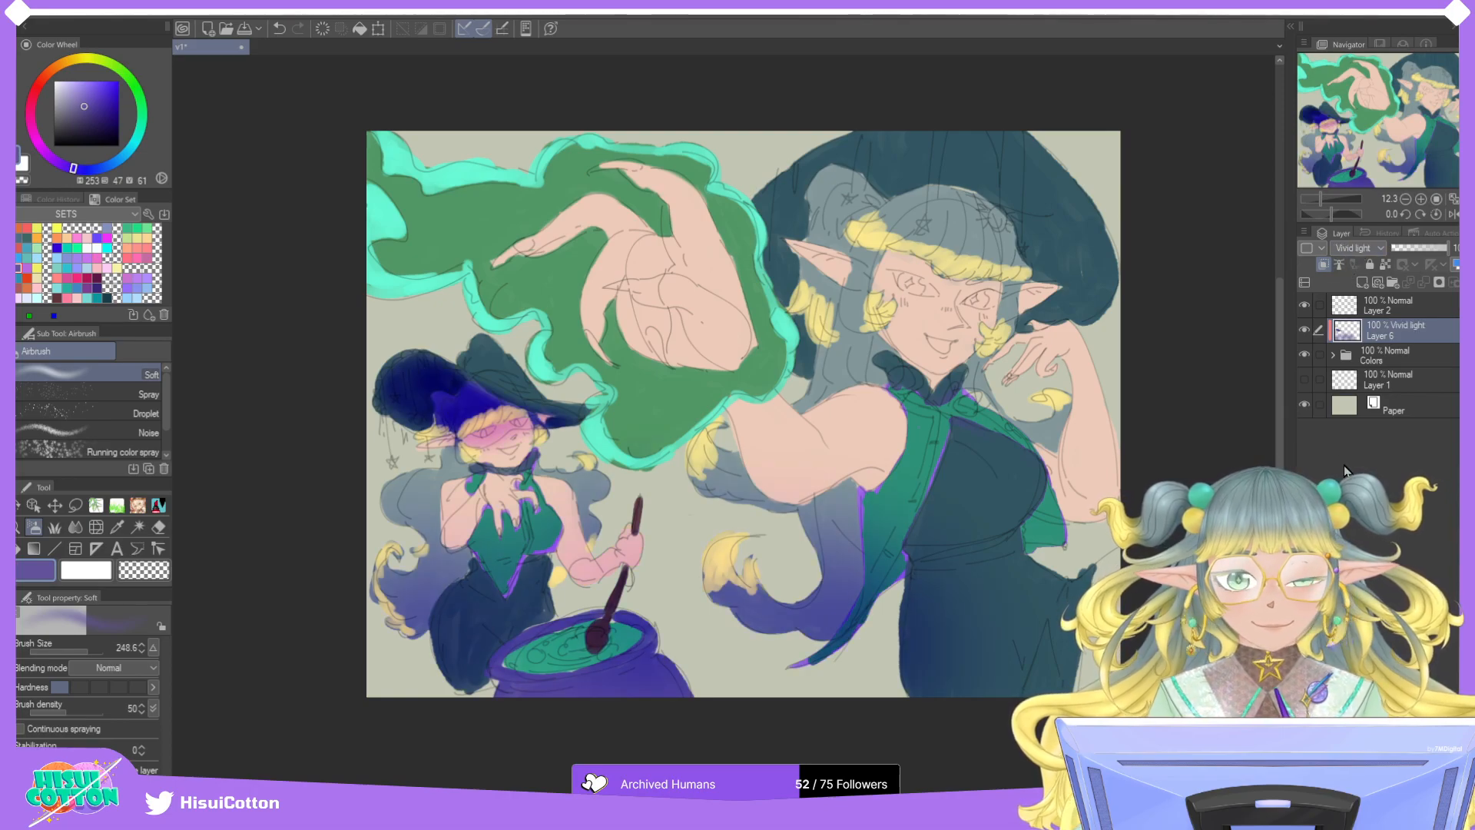
{"action": "left_click", "coordinate": [1432, 248]}
{"action": "left_click_drag", "start_coordinate": [1427, 253], "coordinate": [1420, 253]}
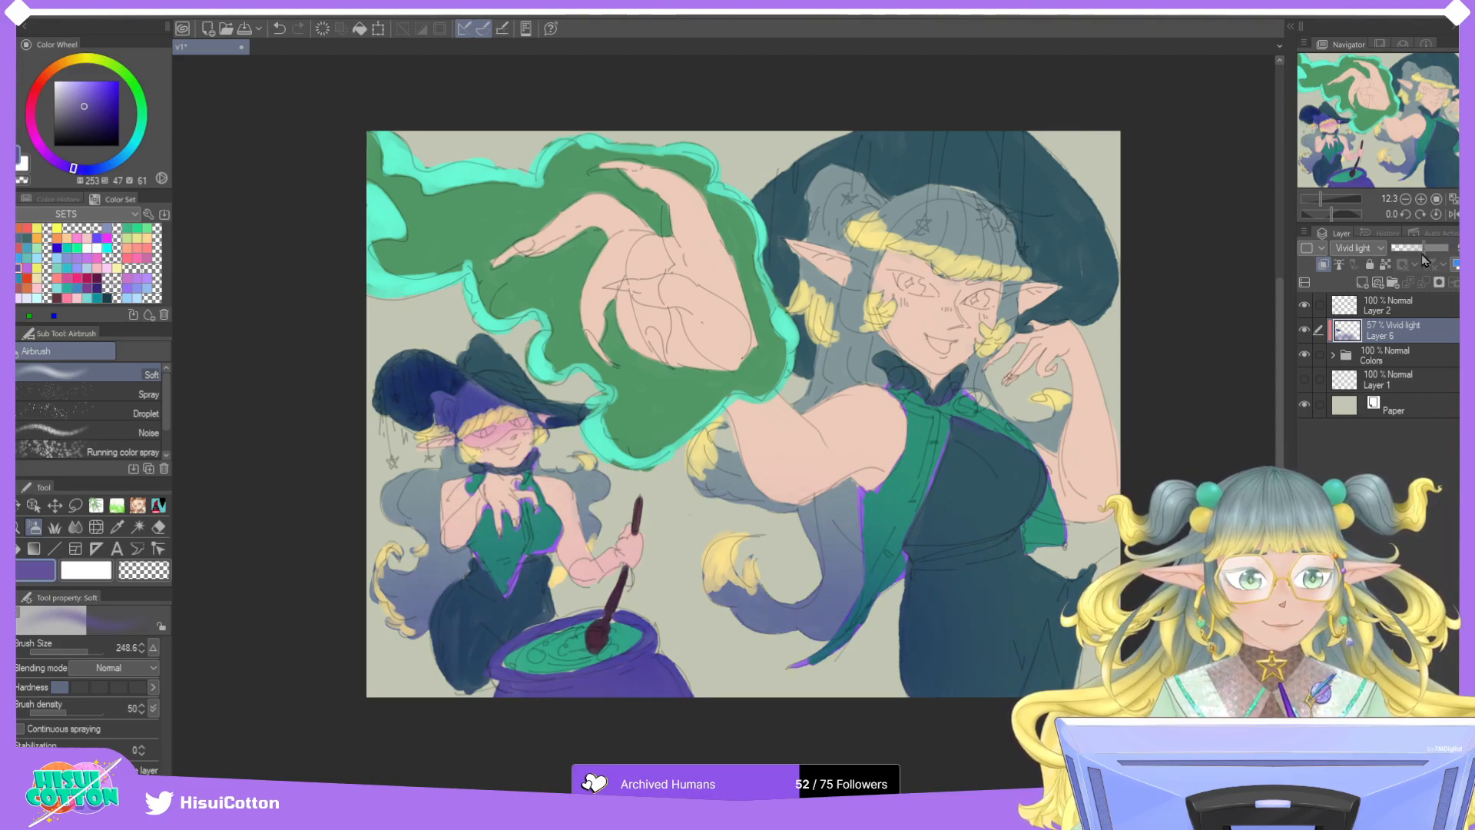
Add a layer above the Vivid light layer, clip it to the Colors folder and set its blending to Add.
{"action": "left_click", "coordinate": [1362, 282]}
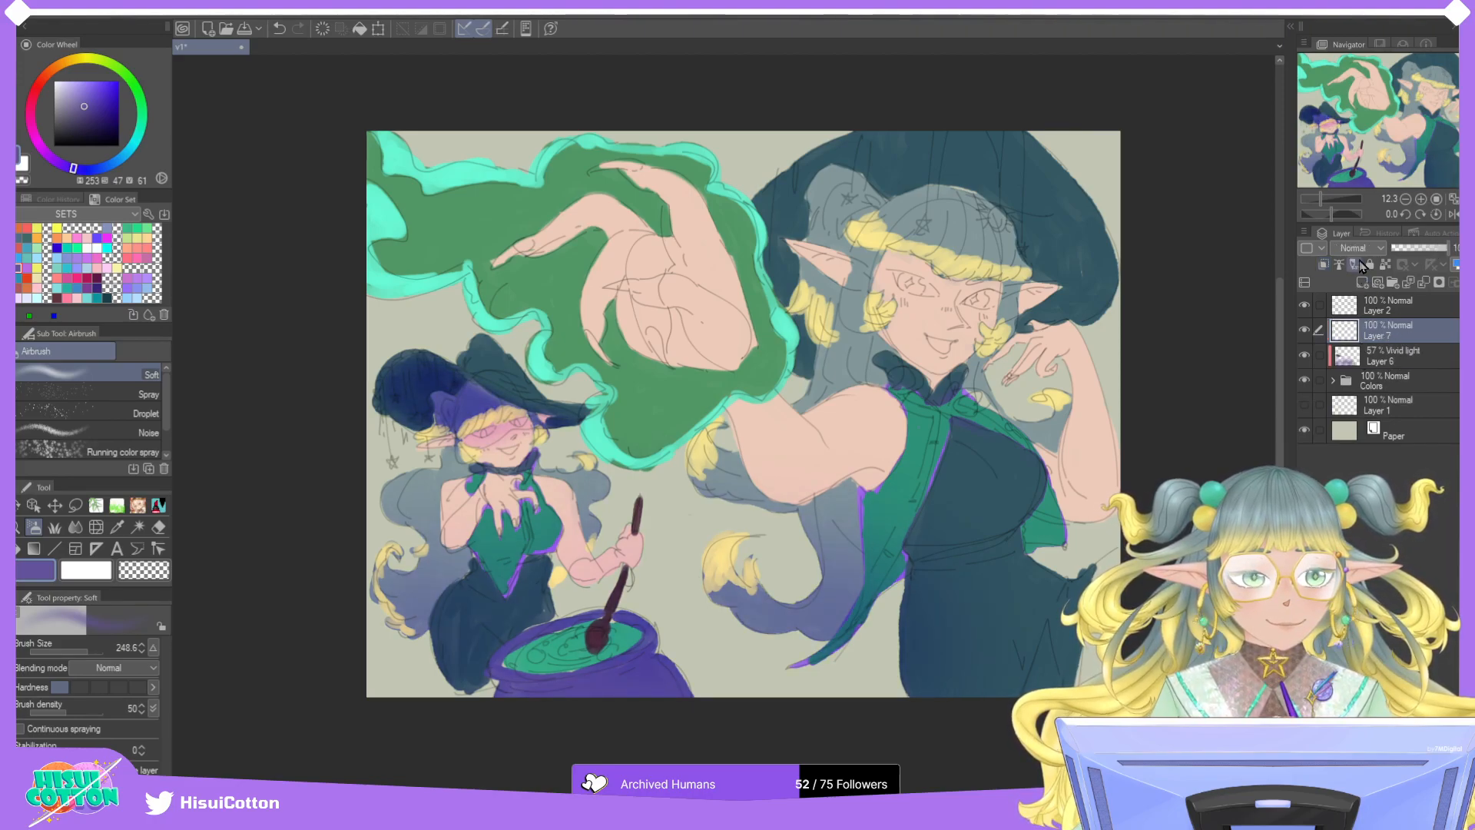
{"action": "left_click", "coordinate": [1322, 263]}
{"action": "key", "text": "alt+shift+w"}
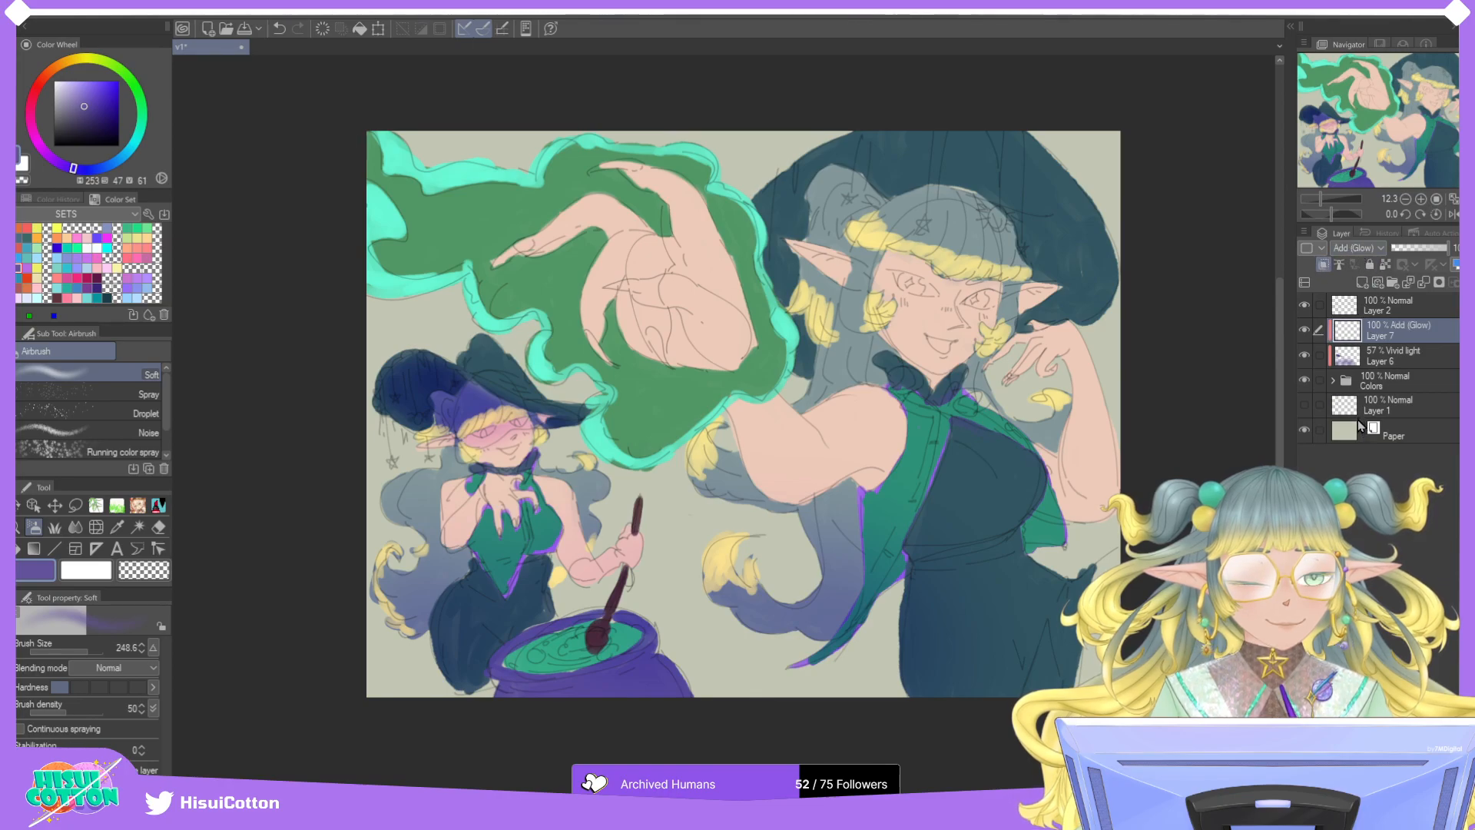
{"action": "key", "text": "alt+shift+w"}
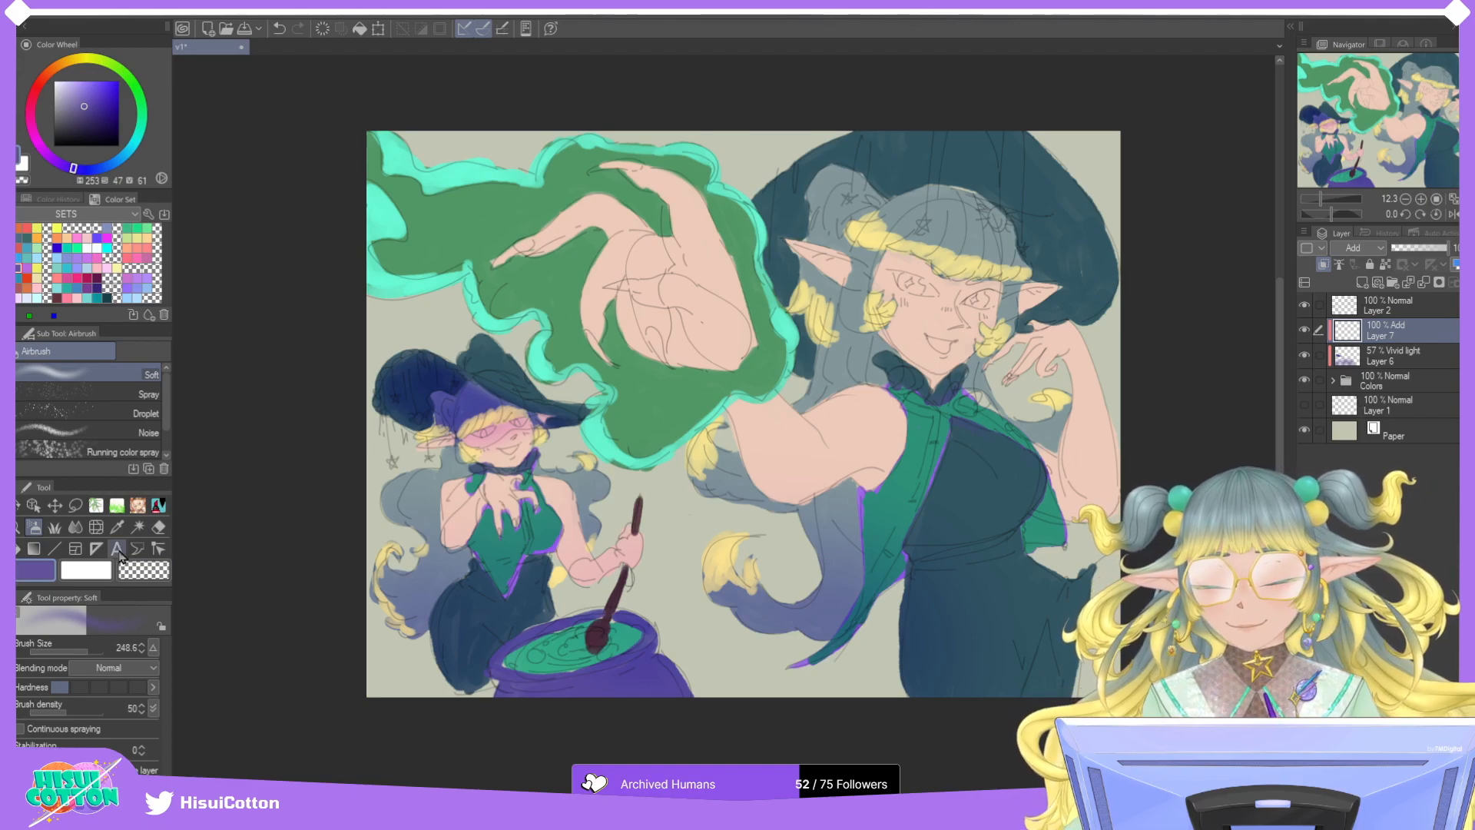
Airbrush light green glow over the large witch and smoke at size 964.1, set the layer to Soft light, and extend the glow onto the small witch.
{"action": "left_click", "coordinate": [147, 228]}
{"action": "left_click_drag", "start_coordinate": [85, 657], "coordinate": [102, 653]}
{"action": "mouse_move", "coordinate": [692, 407]}
{"action": "left_mouse_down"}
{"action": "mouse_move", "coordinate": [660, 319]}
{"action": "mouse_move", "coordinate": [712, 294]}
{"action": "mouse_move", "coordinate": [558, 274]}
{"action": "mouse_move", "coordinate": [695, 256]}
{"action": "mouse_move", "coordinate": [624, 290]}
{"action": "mouse_move", "coordinate": [659, 200]}
{"action": "mouse_move", "coordinate": [643, 177]}
{"action": "mouse_move", "coordinate": [738, 320]}
{"action": "mouse_move", "coordinate": [557, 295]}
{"action": "mouse_move", "coordinate": [506, 264]}
{"action": "mouse_move", "coordinate": [576, 267]}
{"action": "mouse_move", "coordinate": [654, 367]}
{"action": "mouse_move", "coordinate": [709, 373]}
{"action": "mouse_move", "coordinate": [734, 447]}
{"action": "mouse_move", "coordinate": [790, 415]}
{"action": "mouse_move", "coordinate": [697, 440]}
{"action": "mouse_move", "coordinate": [861, 319]}
{"action": "mouse_move", "coordinate": [901, 340]}
{"action": "mouse_move", "coordinate": [834, 384]}
{"action": "mouse_move", "coordinate": [839, 273]}
{"action": "mouse_move", "coordinate": [930, 313]}
{"action": "mouse_move", "coordinate": [840, 391]}
{"action": "mouse_move", "coordinate": [877, 299]}
{"action": "mouse_move", "coordinate": [803, 365]}
{"action": "mouse_move", "coordinate": [891, 279]}
{"action": "mouse_move", "coordinate": [826, 493]}
{"action": "mouse_move", "coordinate": [838, 548]}
{"action": "mouse_move", "coordinate": [860, 445]}
{"action": "left_mouse_up"}
{"action": "left_click", "coordinate": [1374, 253]}
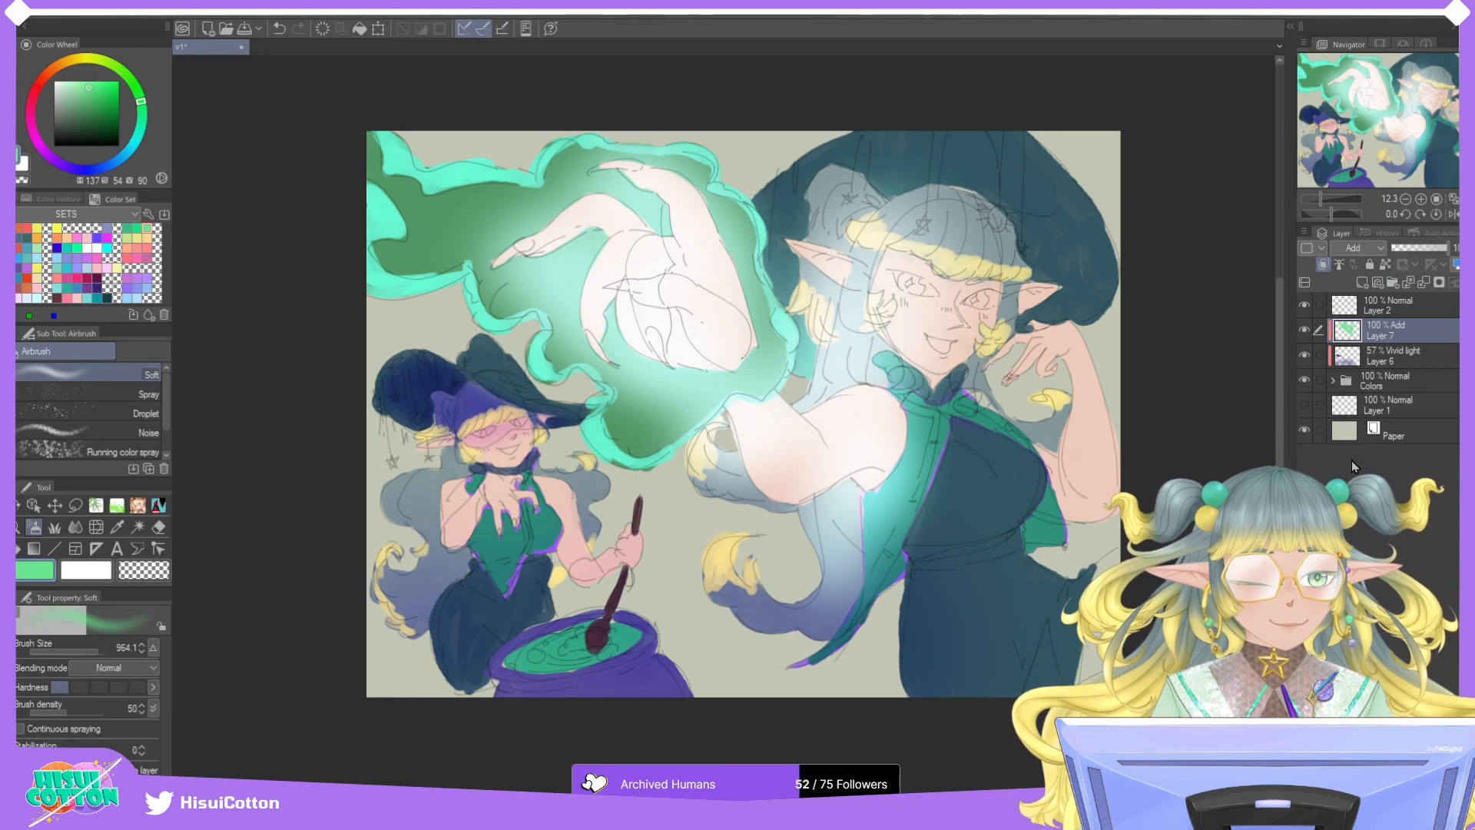
{"action": "left_click", "coordinate": [1361, 457]}
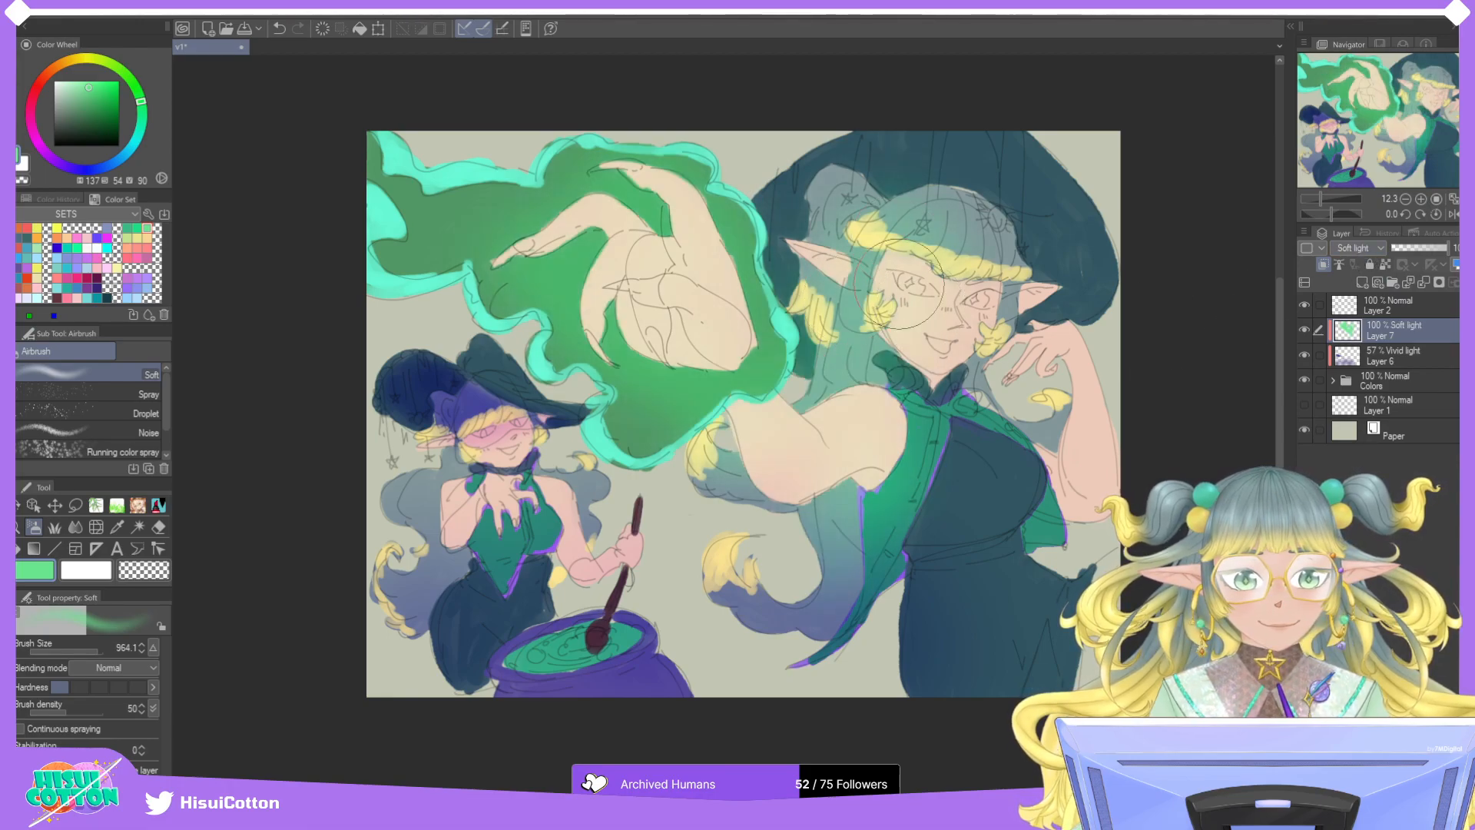
{"action": "mouse_move", "coordinate": [538, 503]}
{"action": "left_mouse_down"}
{"action": "mouse_move", "coordinate": [530, 538]}
{"action": "mouse_move", "coordinate": [511, 533]}
{"action": "mouse_move", "coordinate": [549, 591]}
{"action": "mouse_move", "coordinate": [480, 635]}
{"action": "mouse_move", "coordinate": [535, 600]}
{"action": "mouse_move", "coordinate": [530, 630]}
{"action": "left_mouse_up"}
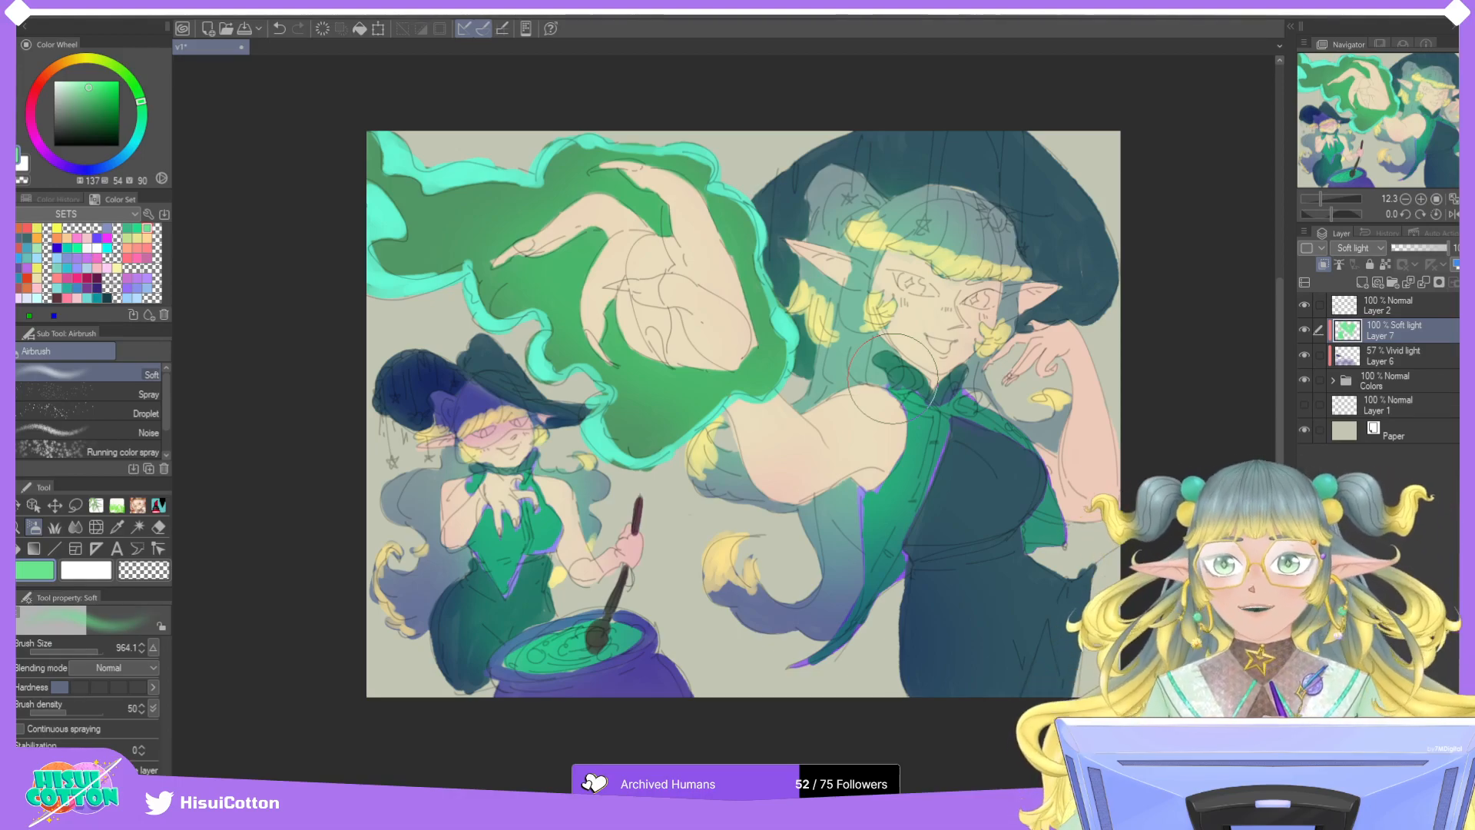
Expand the Colors folder, select Layer 3 with the Pencil 2 Paint brush, and load the HauiBASE color set.
{"action": "left_click", "coordinate": [1341, 381]}
{"action": "left_click", "coordinate": [1333, 380]}
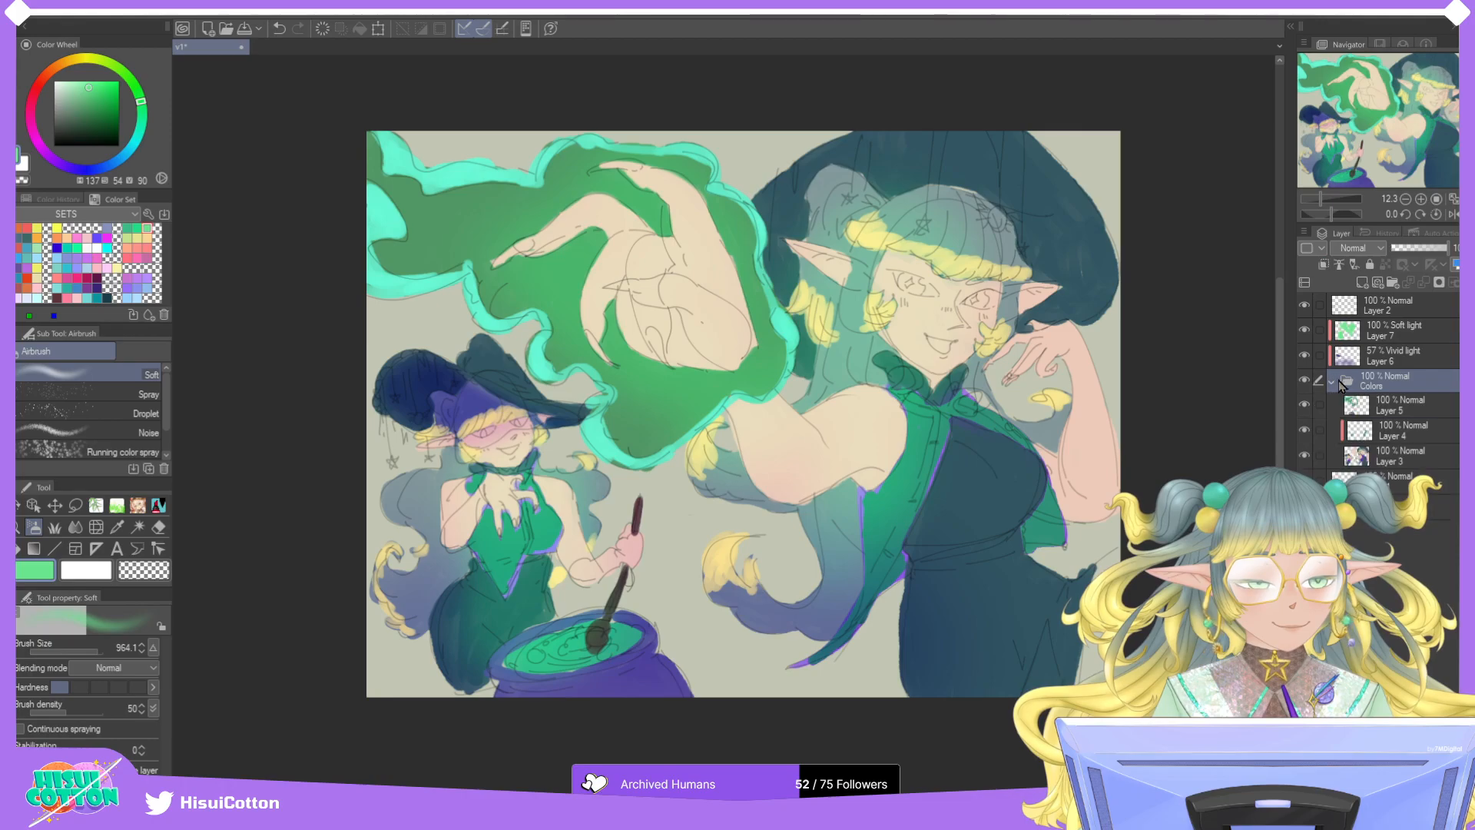
{"action": "left_click", "coordinate": [1402, 453]}
{"action": "left_click", "coordinate": [139, 507]}
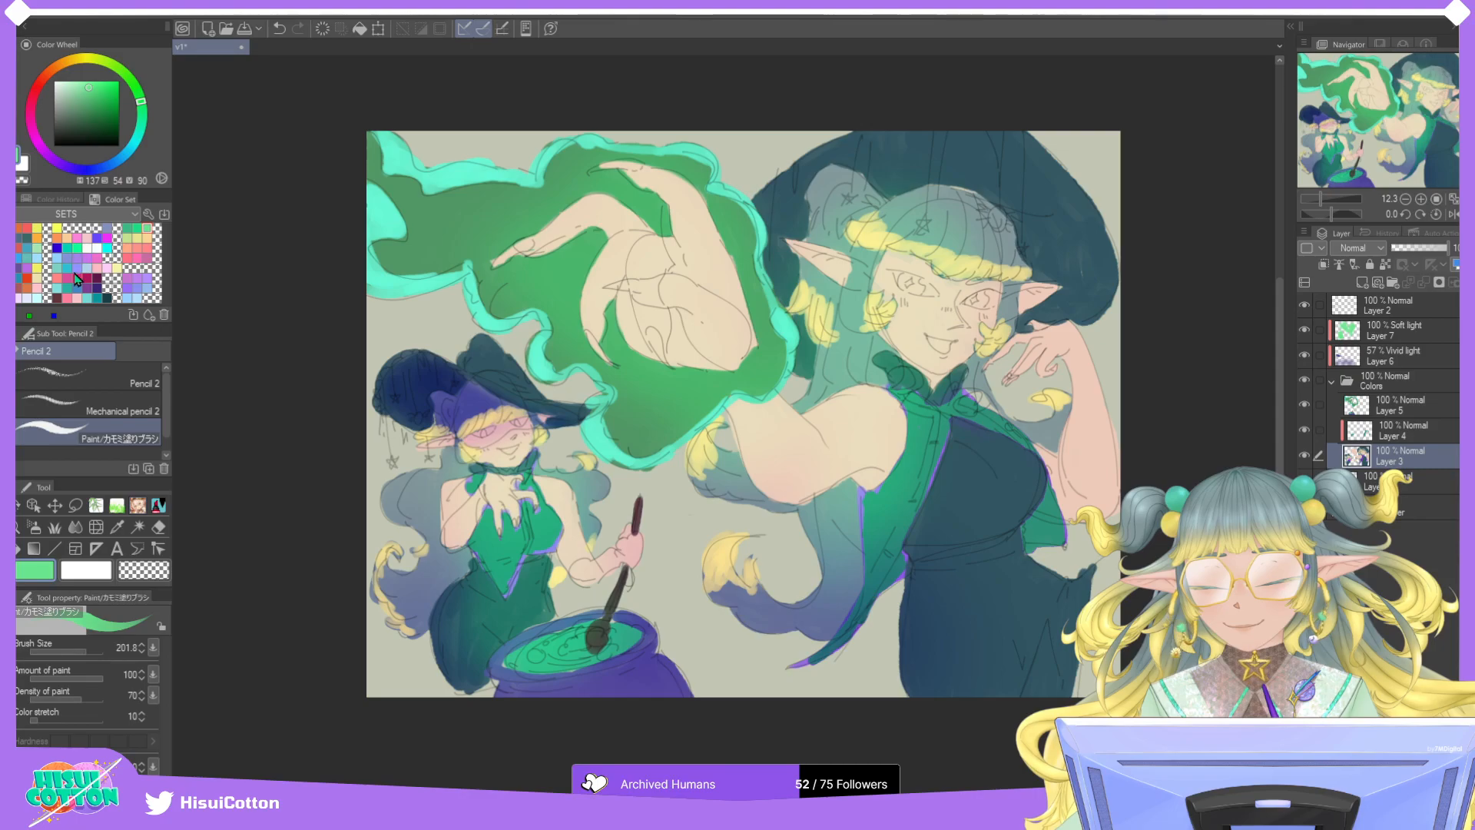
{"action": "left_click", "coordinate": [66, 214]}
{"action": "left_click", "coordinate": [87, 228]}
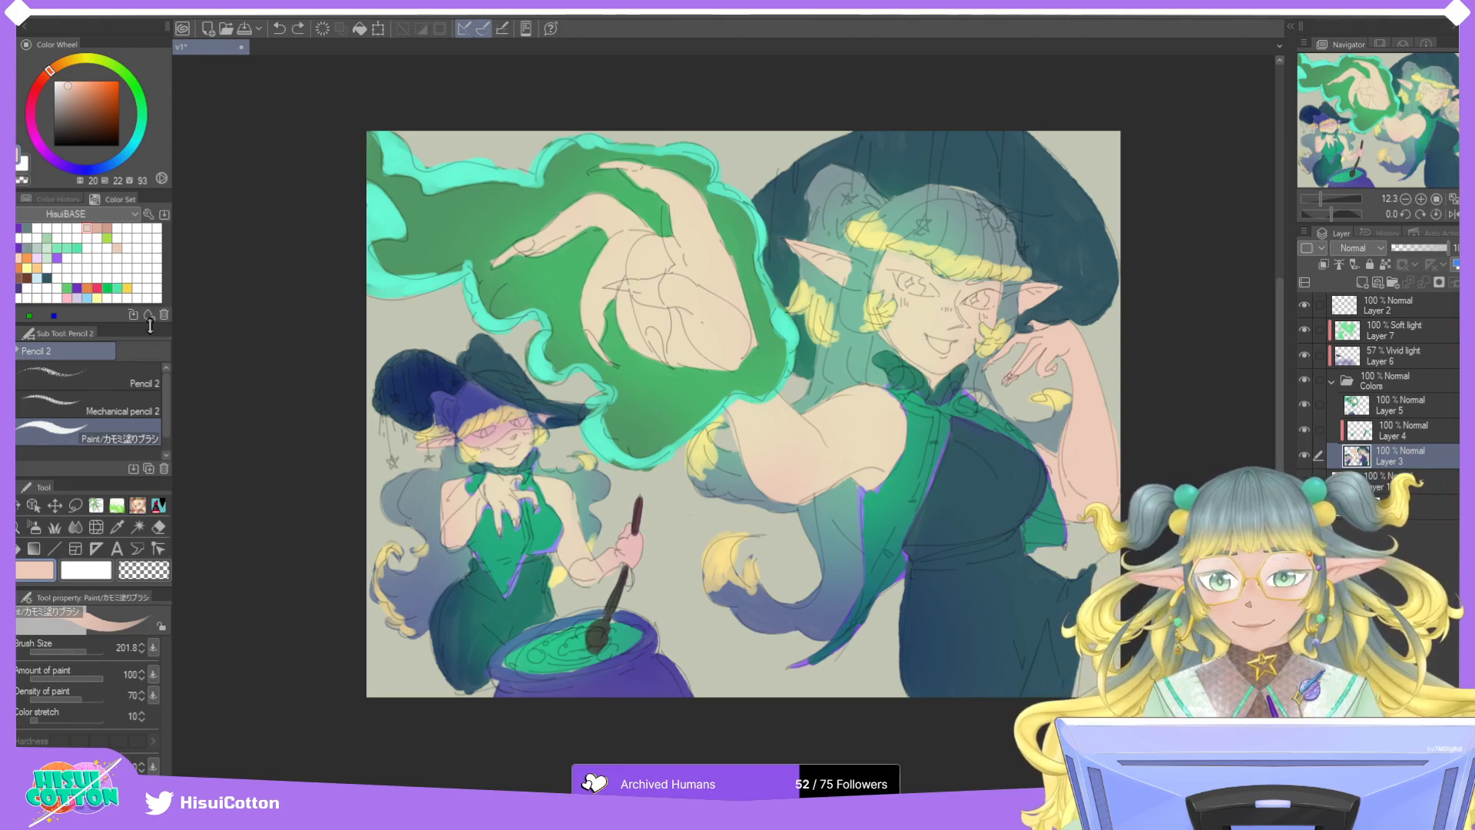
Switch to the Basics color set and paint the area beside the large witch's skirt muted brown (hue 0, saturation 14, value 46).
{"action": "left_click", "coordinate": [58, 250]}
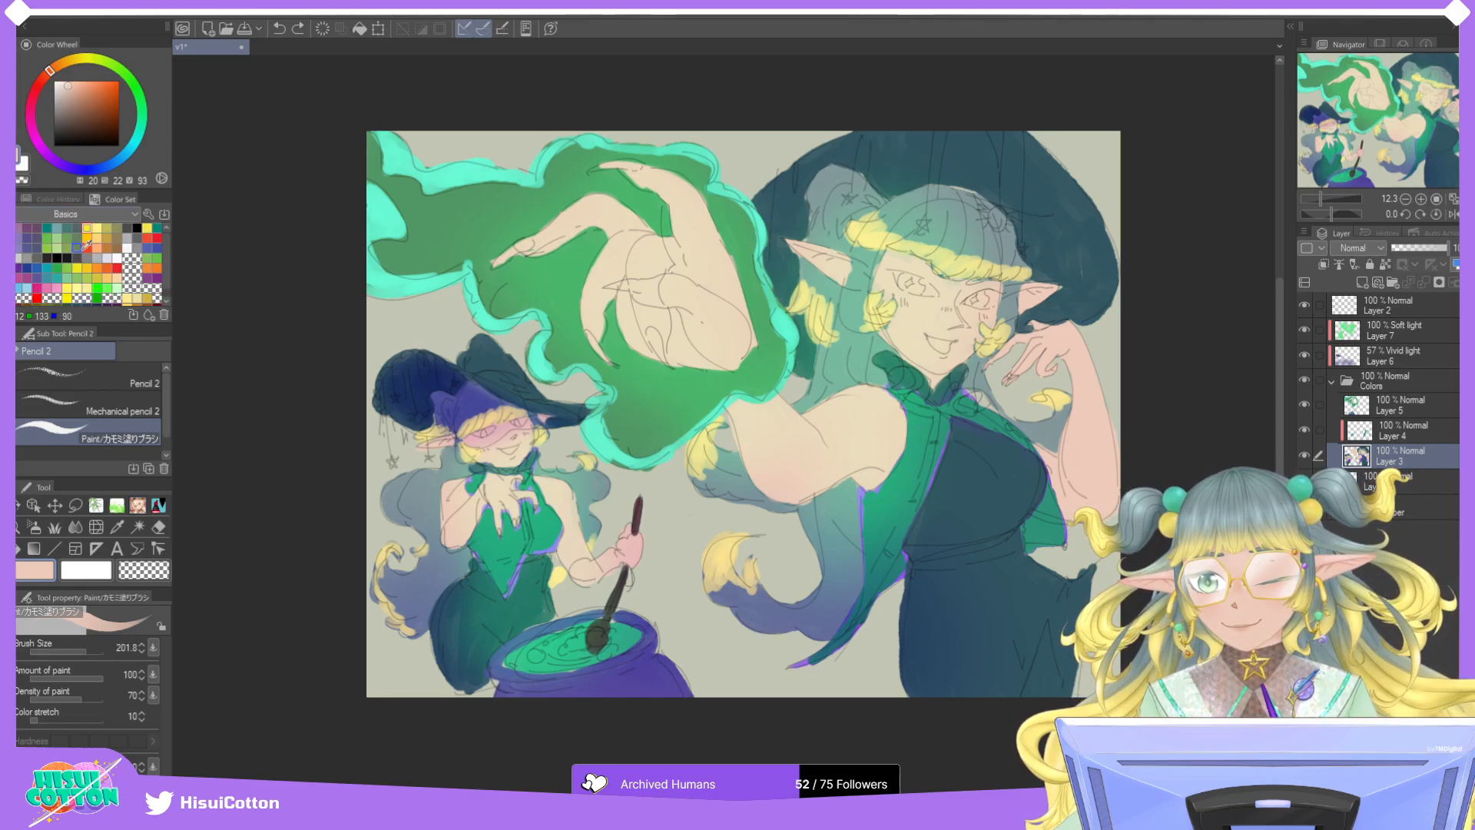
{"action": "left_click", "coordinate": [78, 258]}
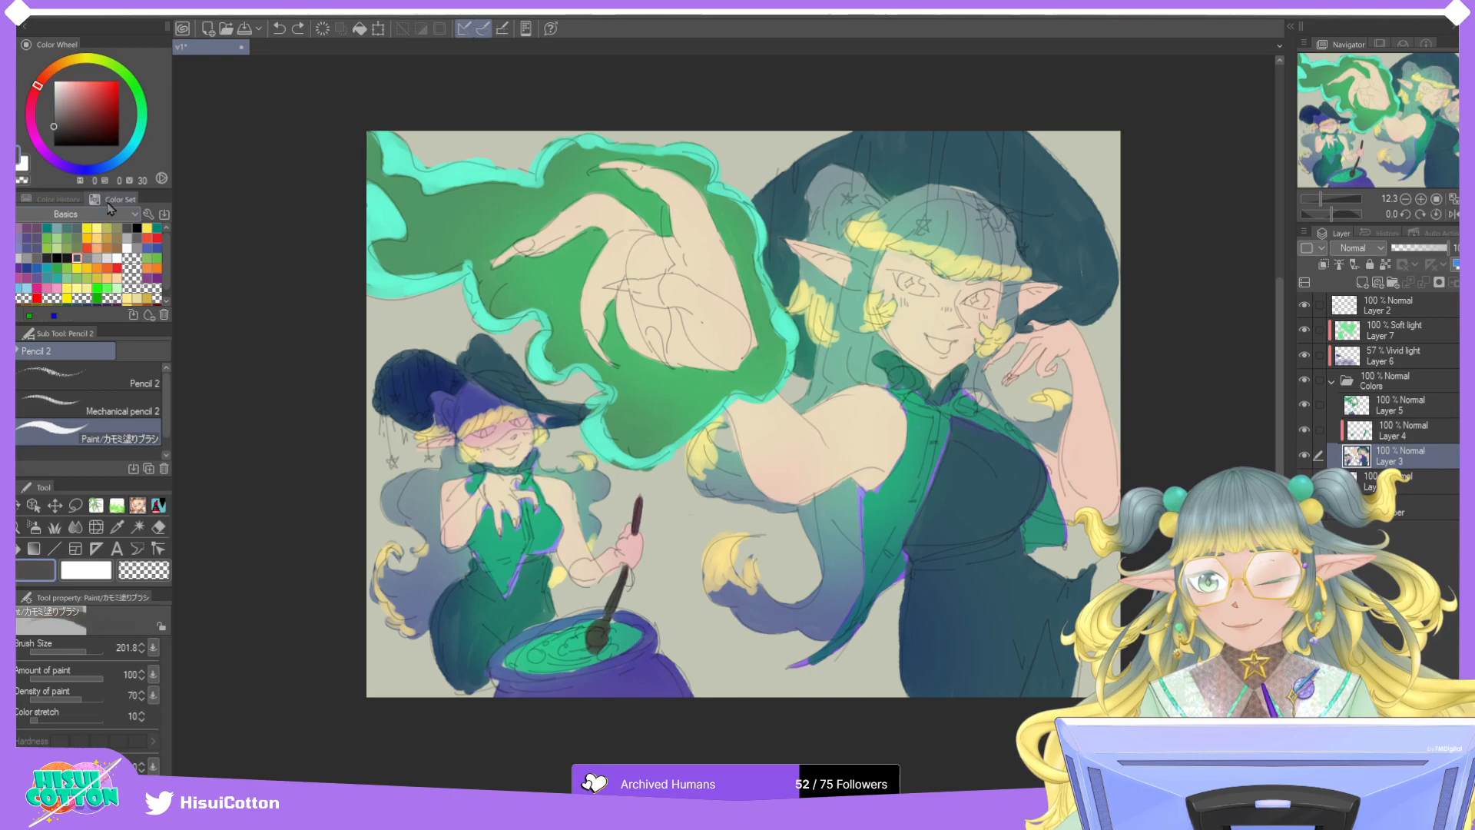
{"action": "left_click", "coordinate": [58, 122]}
{"action": "left_click", "coordinate": [62, 115]}
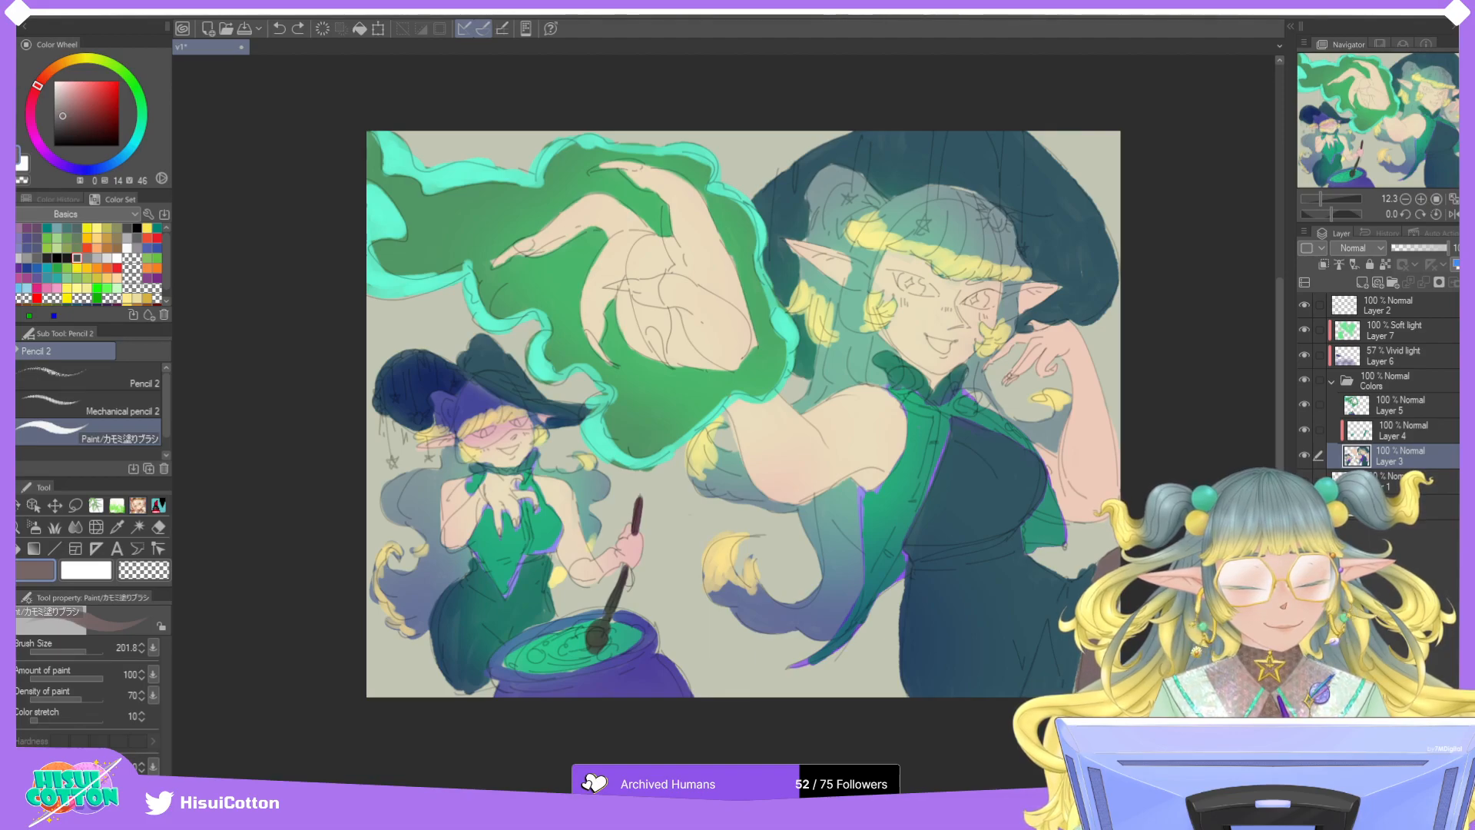
{"action": "left_click_drag", "start_coordinate": [1081, 676], "coordinate": [1101, 629]}
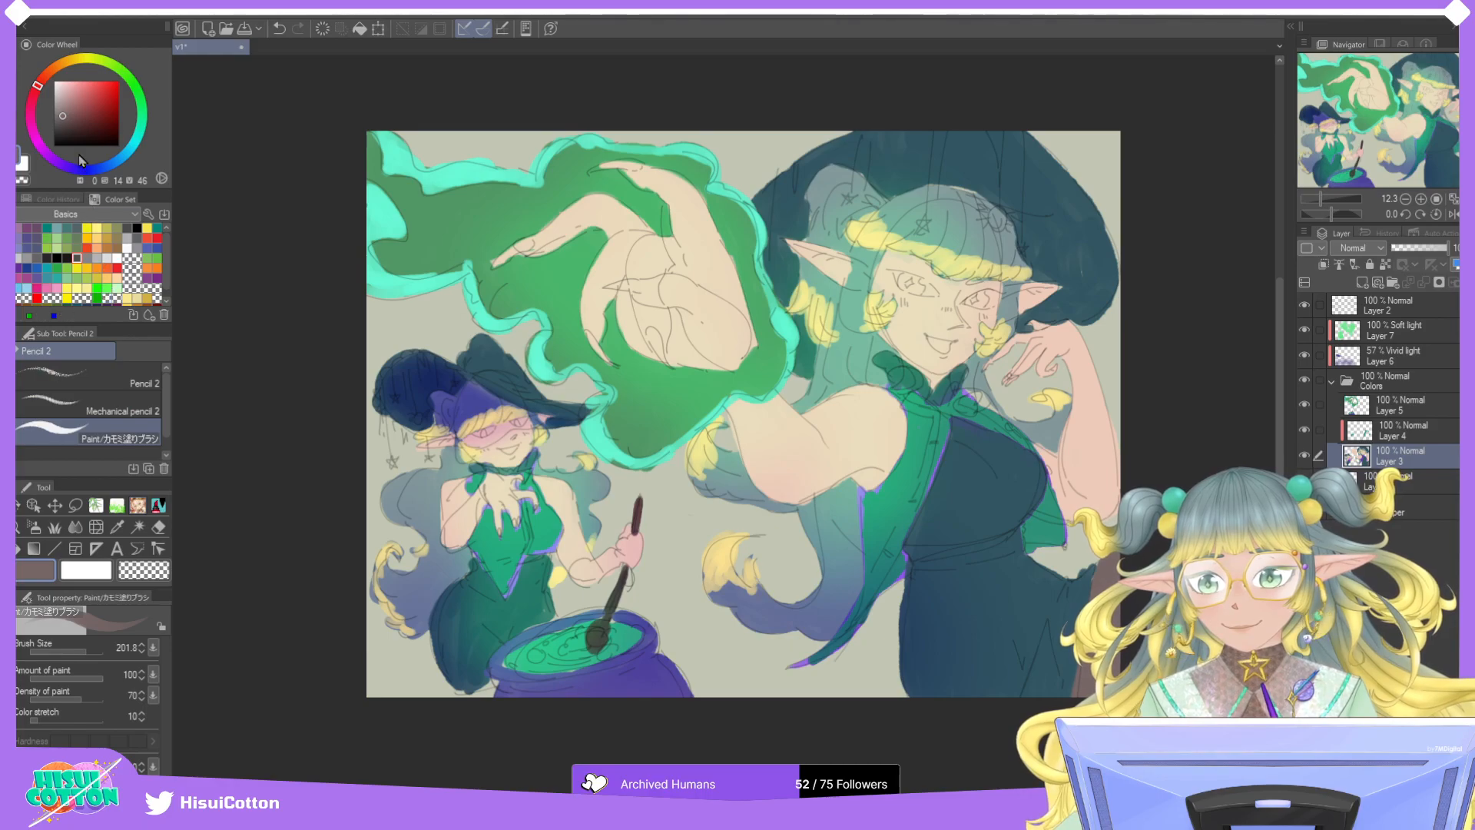
Darken the brown to saturation 22, value 35, enlarge the brush to 635.4 and repaint the area beside the large witch's skirt.
{"action": "left_click", "coordinate": [71, 117]}
{"action": "left_click_drag", "start_coordinate": [70, 118], "coordinate": [72, 119]}
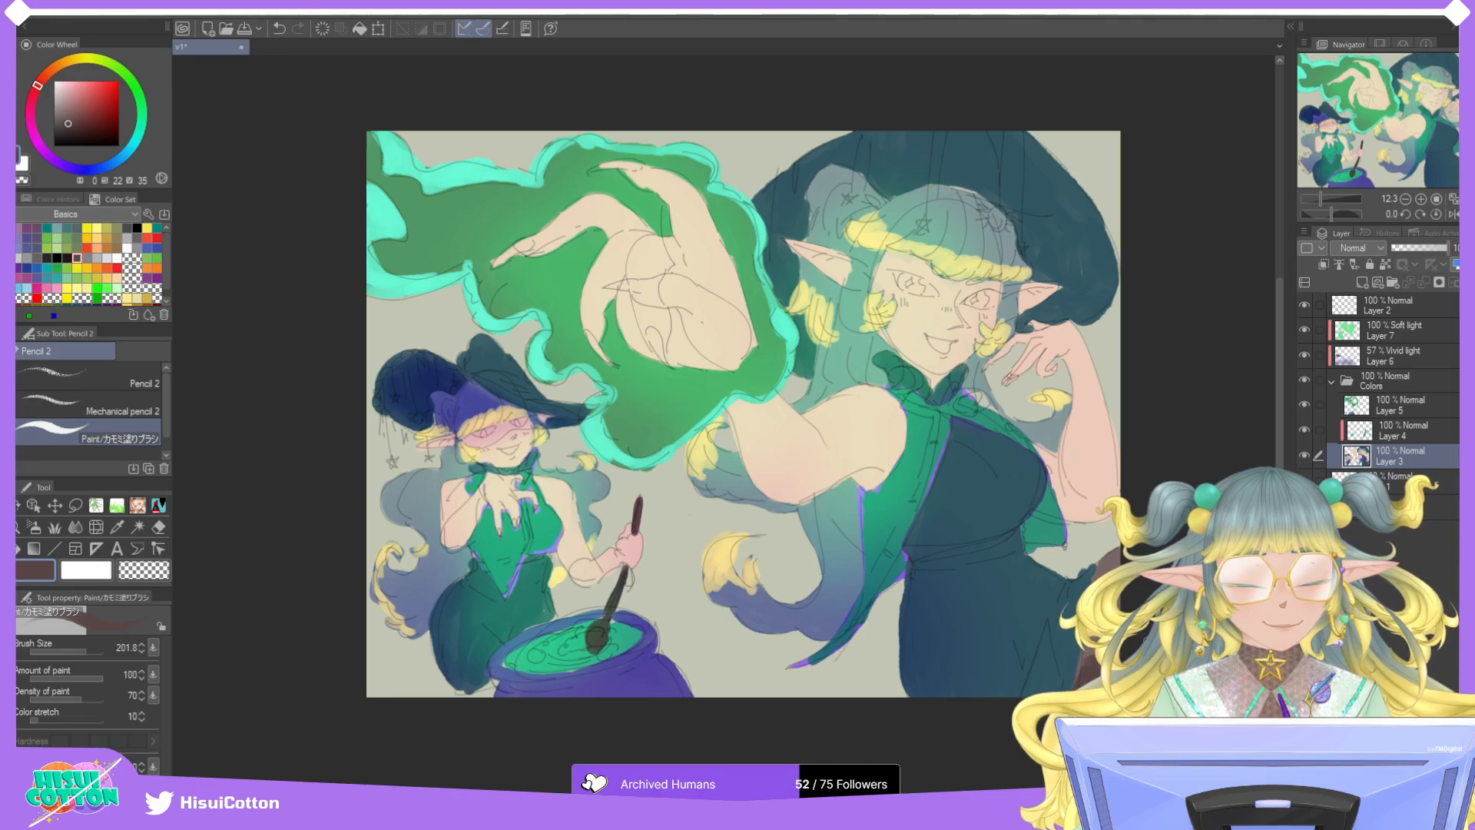
{"action": "left_click_drag", "start_coordinate": [85, 650], "coordinate": [99, 652]}
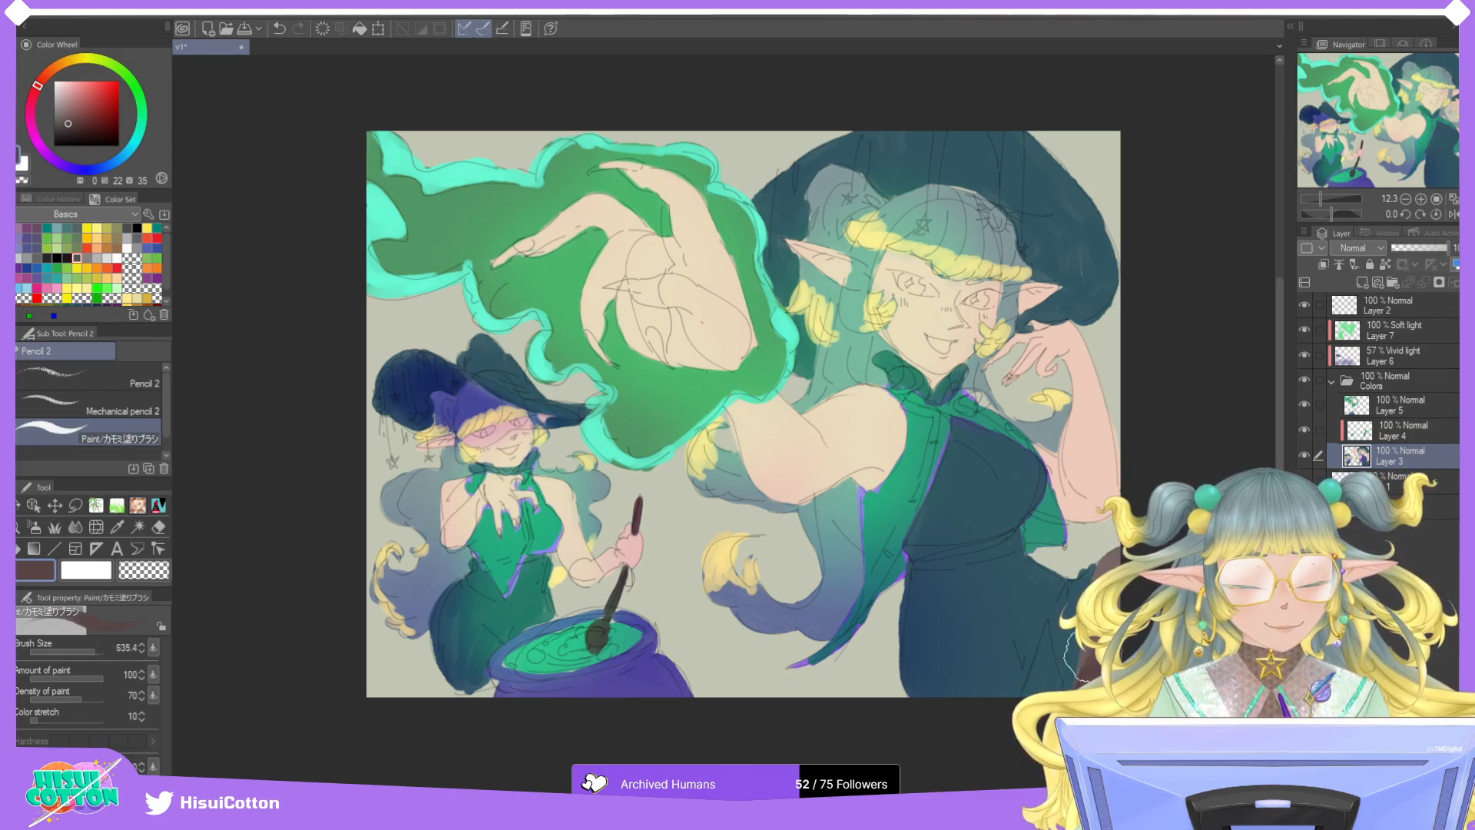
{"action": "left_click", "coordinate": [1083, 653], "text": "alt"}
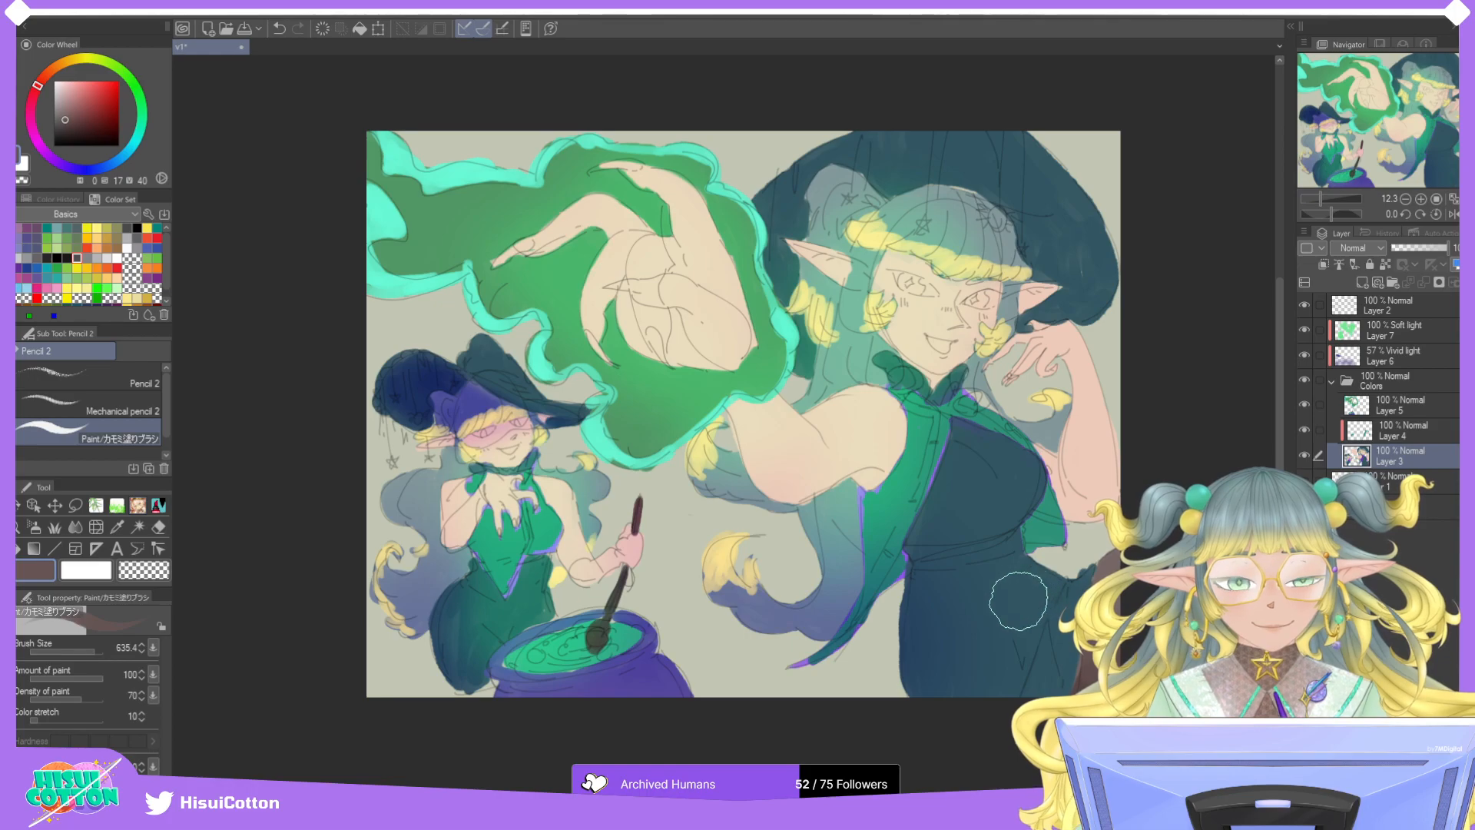
Clean the brown area's edge with the Hard eraser, and sample the skirt's dark teal for the Paint brush to touch up the skirt edge.
{"action": "key", "text": "e"}
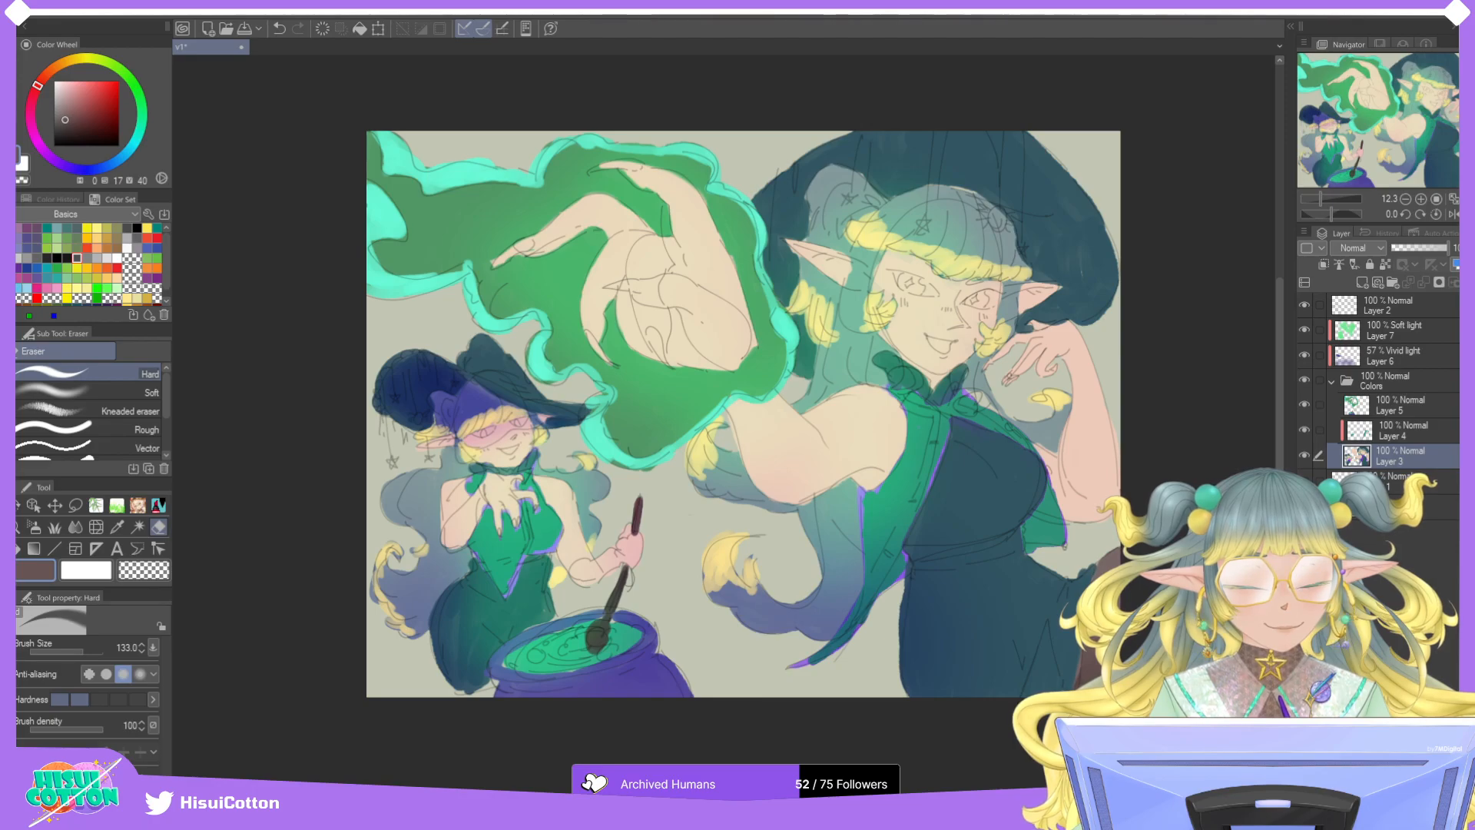
{"action": "key", "text": "ctrl+z"}
{"action": "key", "text": "ctrl+y"}
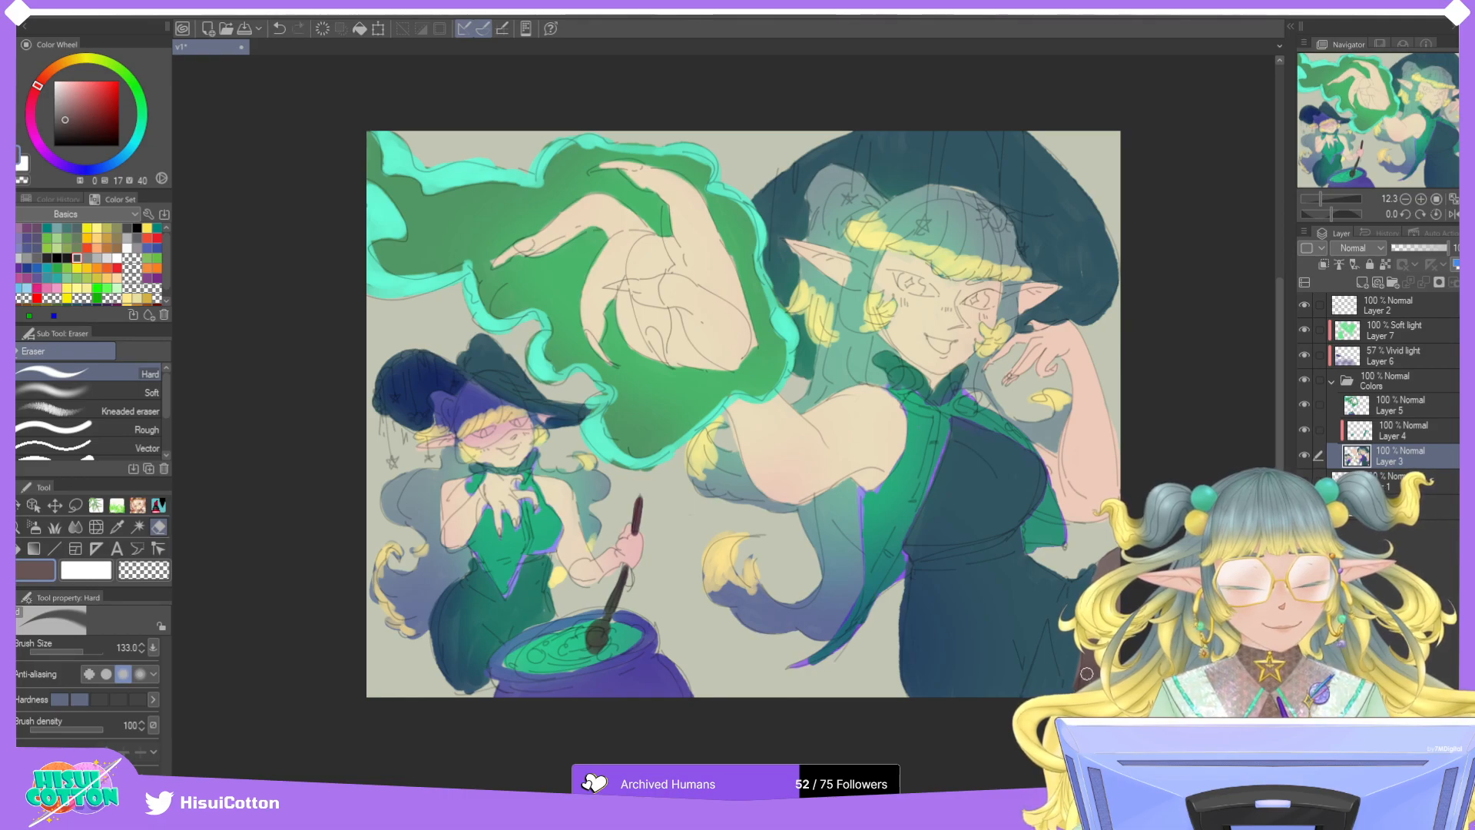
{"action": "left_click", "coordinate": [1004, 594], "text": "alt"}
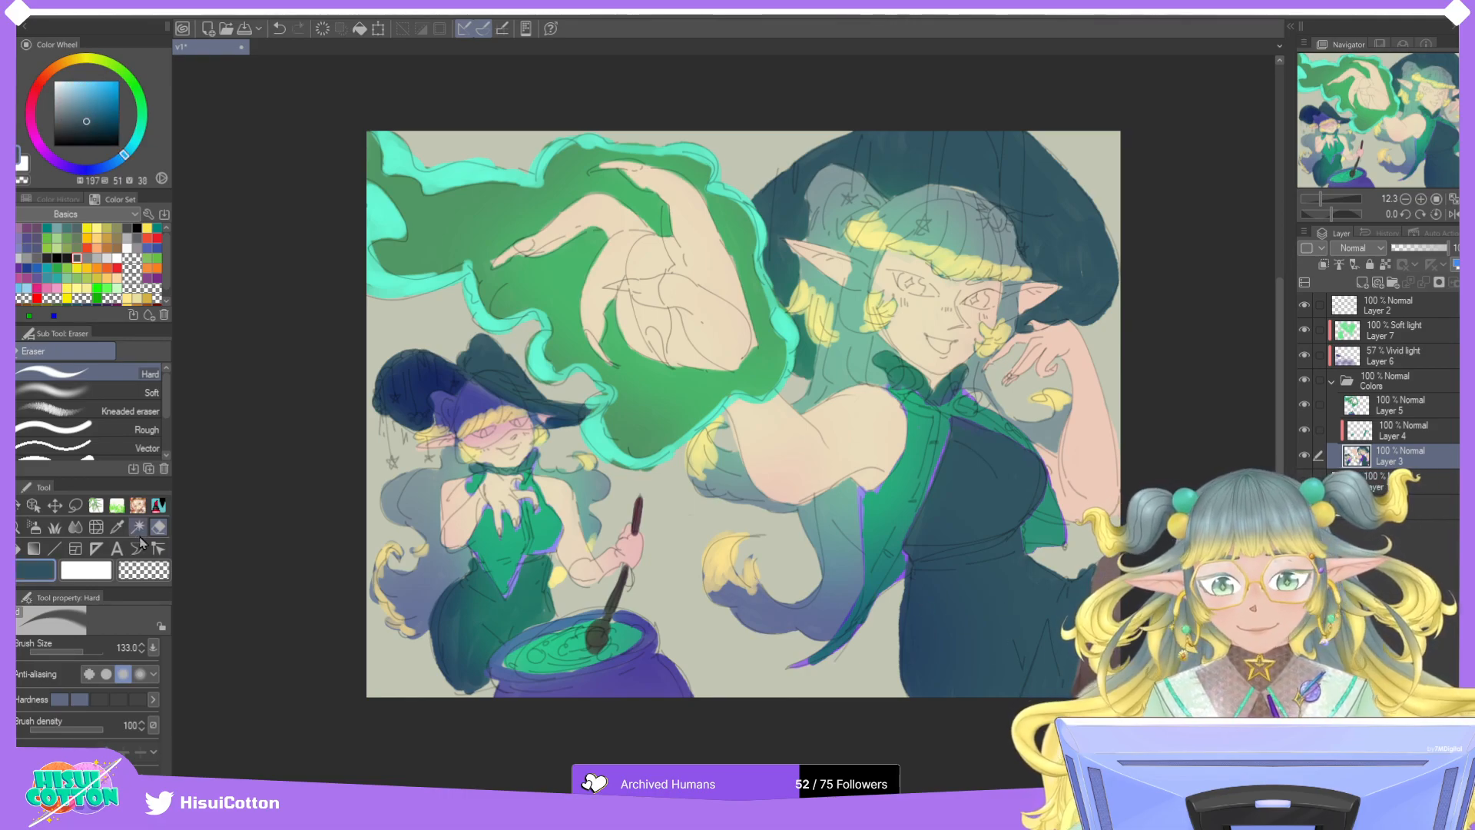
{"action": "key", "text": "p"}
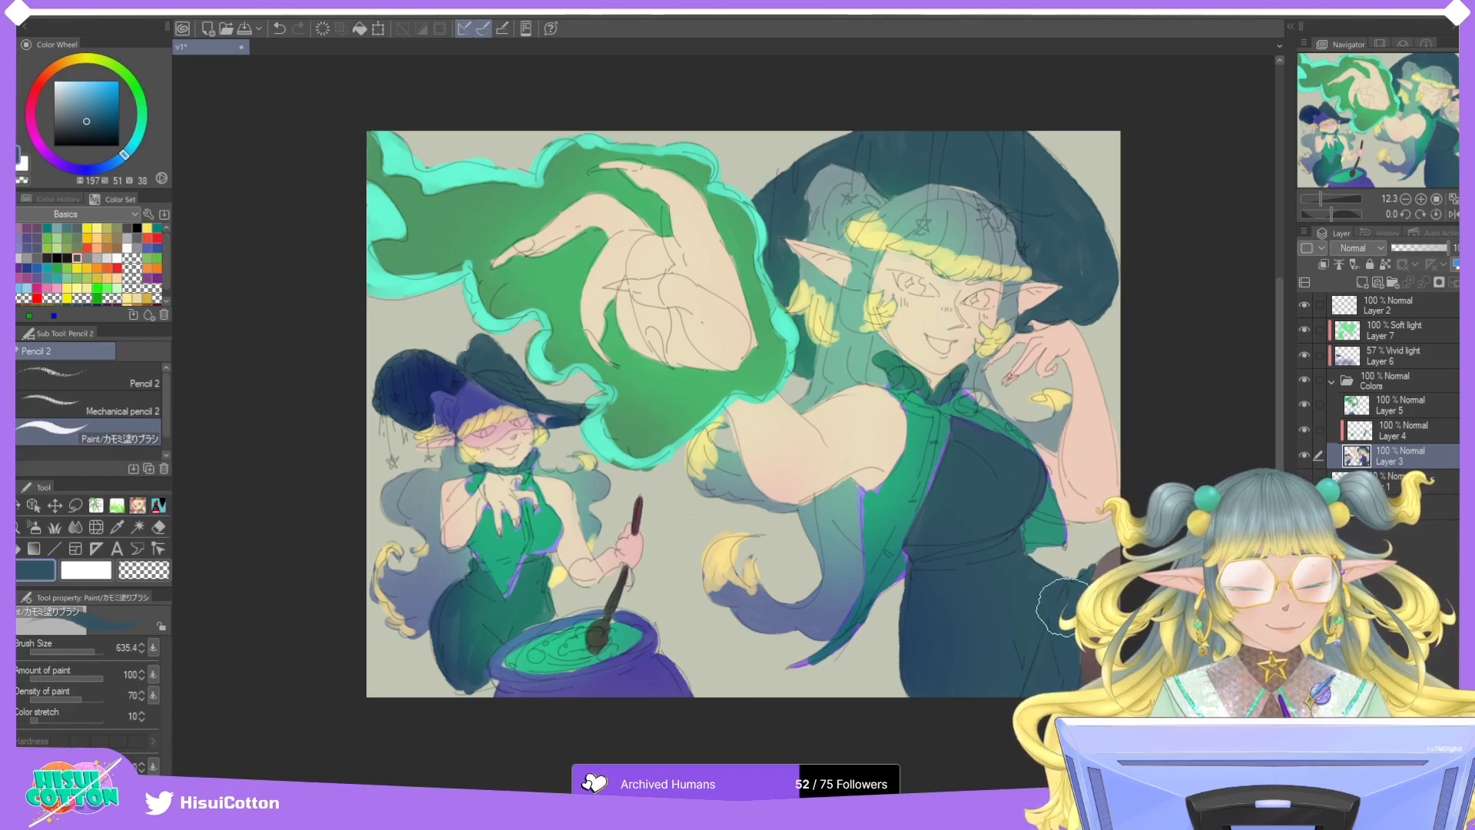
Try lilac, pink and light blue colors on the Paper layer, and settle on a muted lavender paper color.
{"action": "left_click", "coordinate": [1453, 199]}
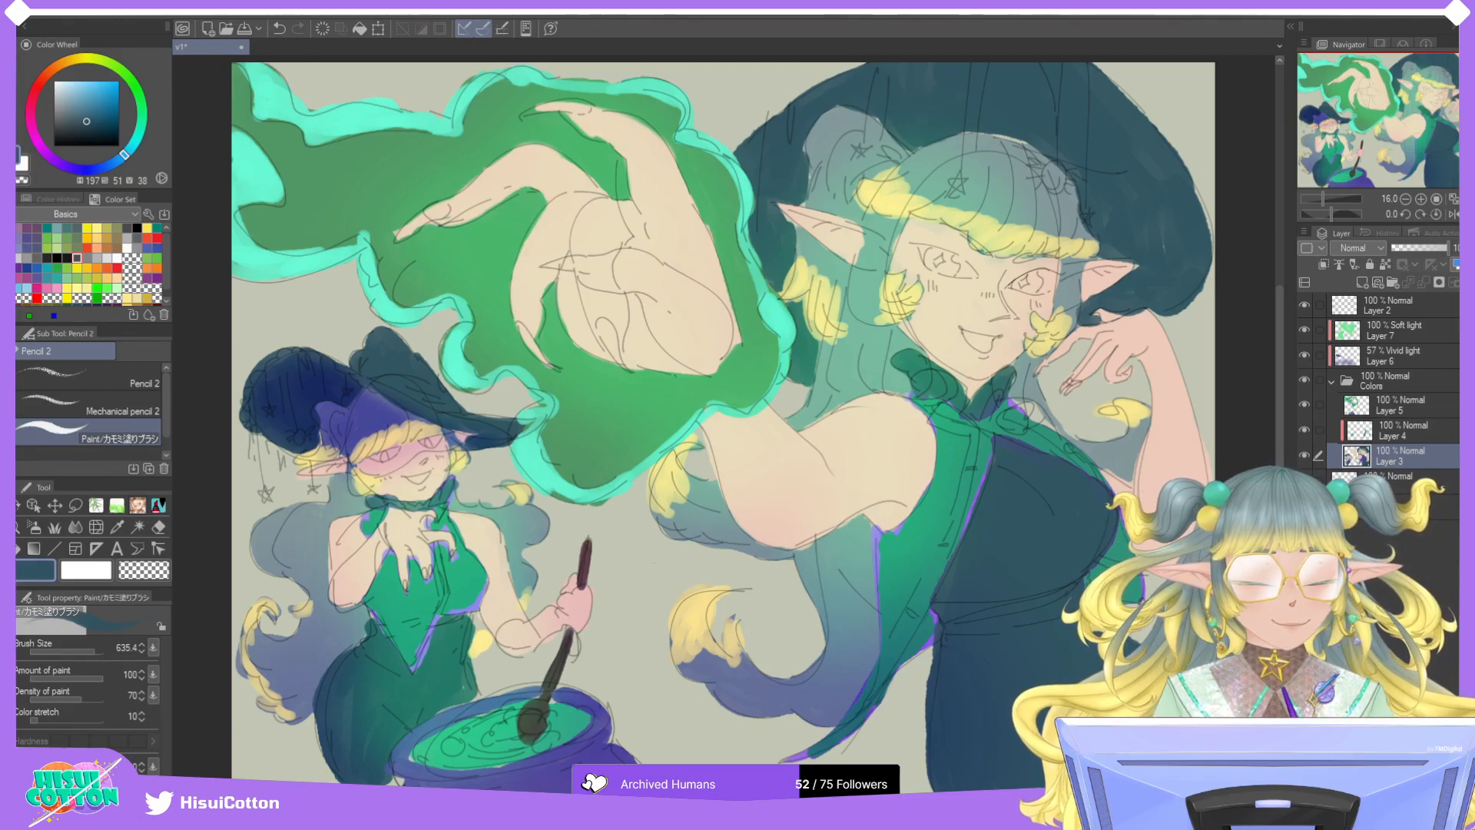
{"action": "left_click", "coordinate": [1421, 507]}
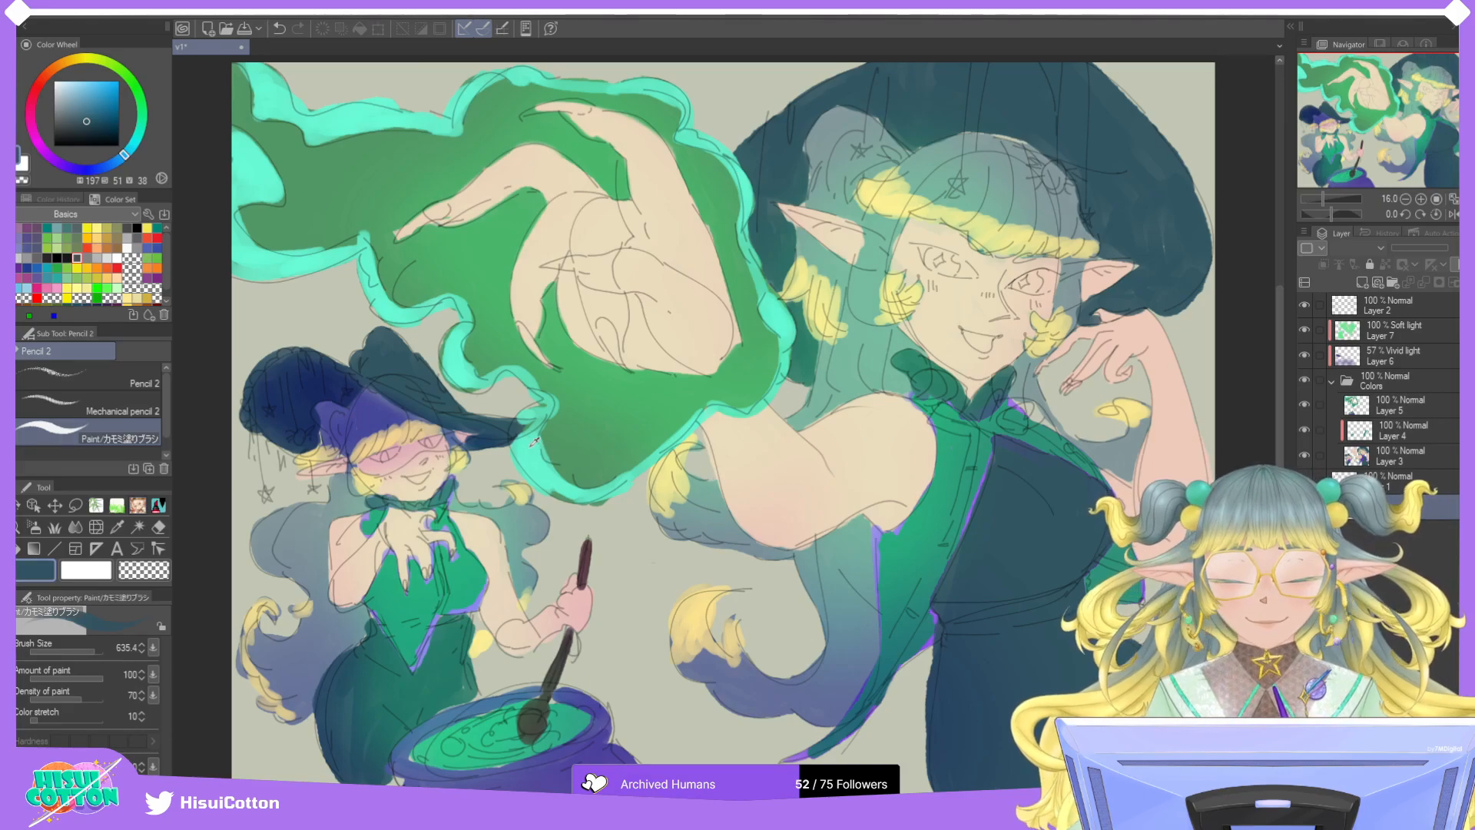
{"action": "left_click", "coordinate": [802, 384]}
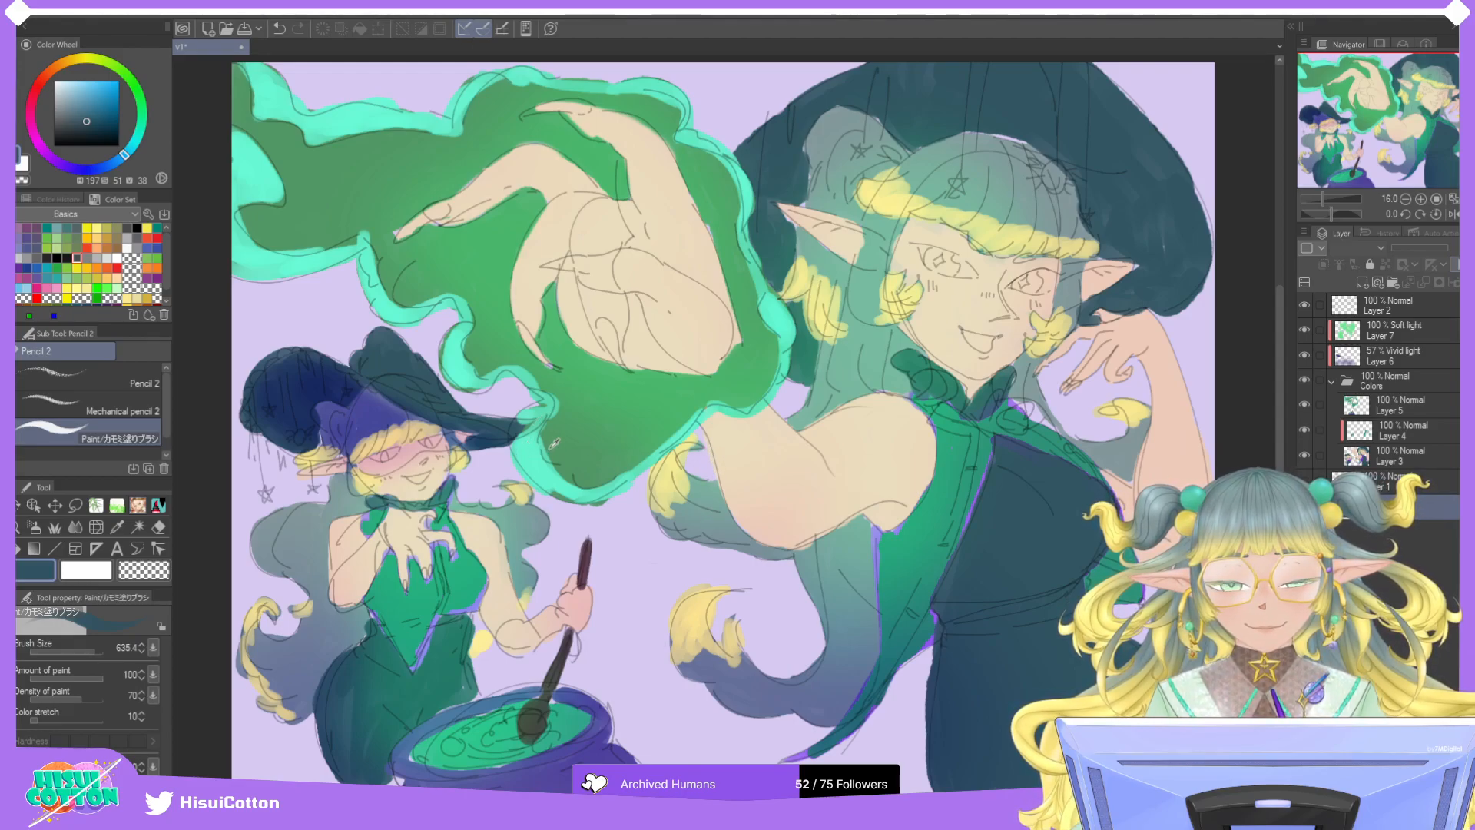
{"action": "left_click", "coordinate": [849, 372]}
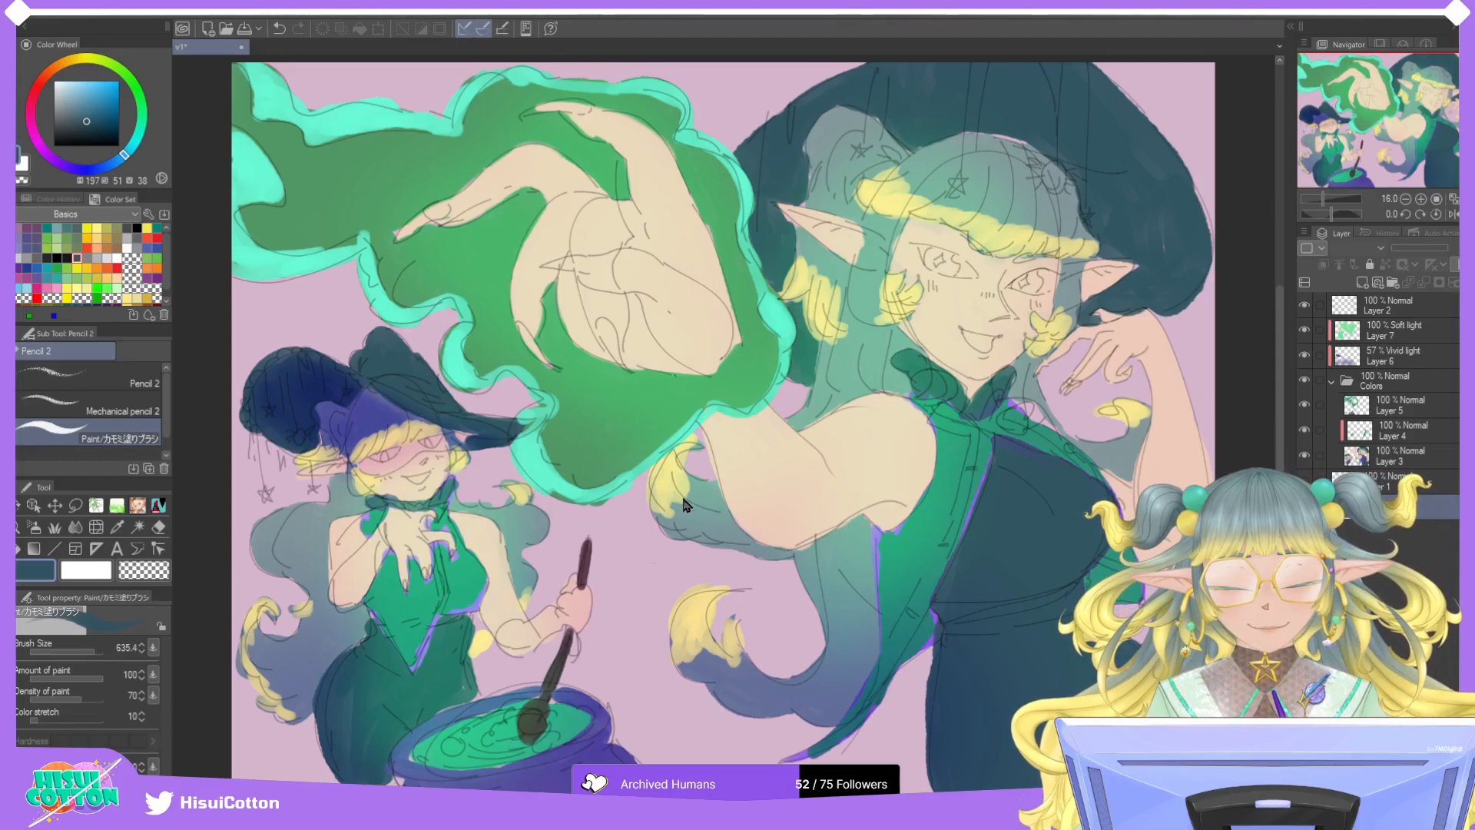
{"action": "left_click", "coordinate": [847, 377]}
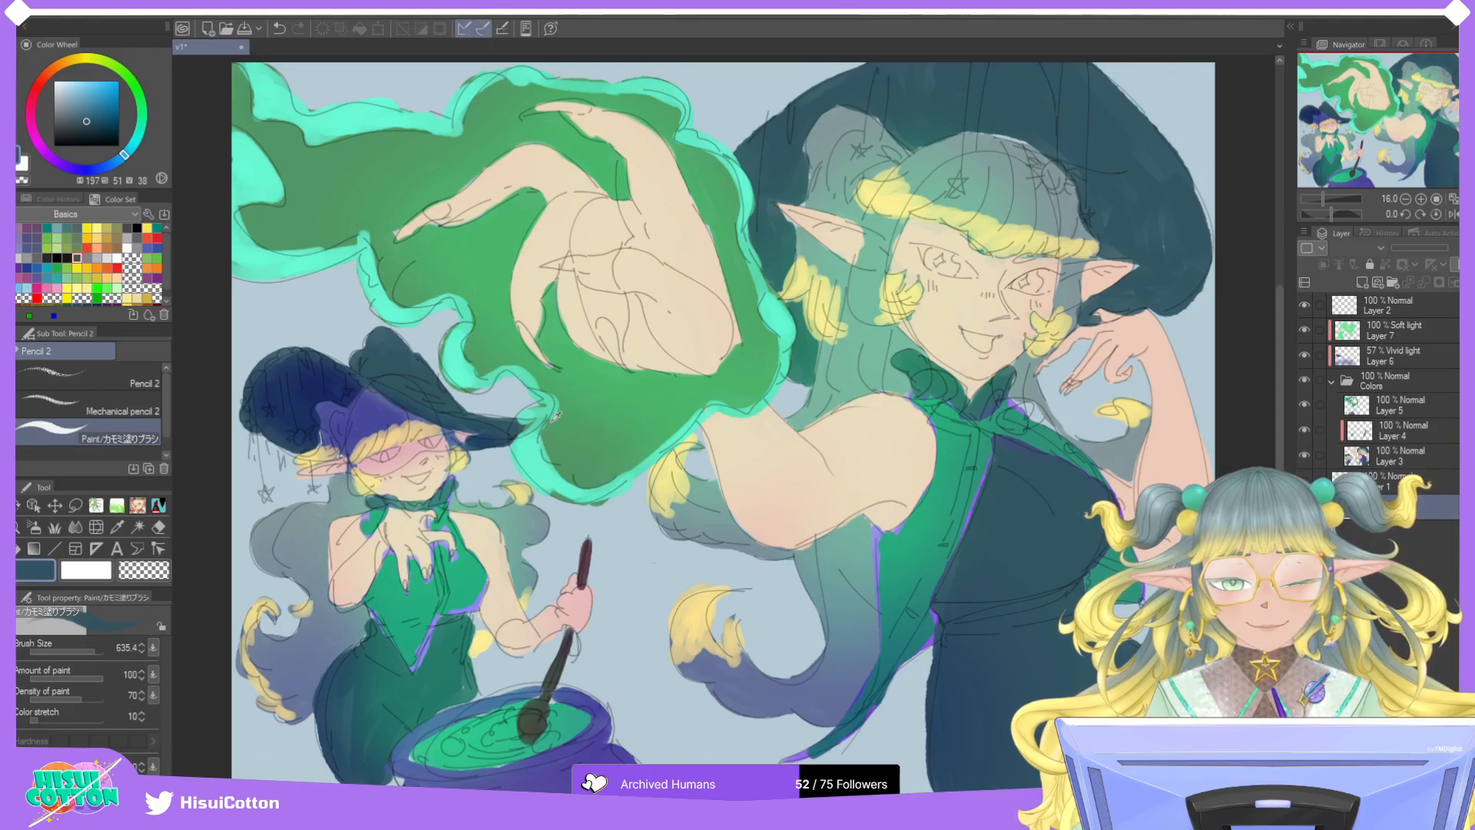
{"action": "key", "text": "ctrl+z"}
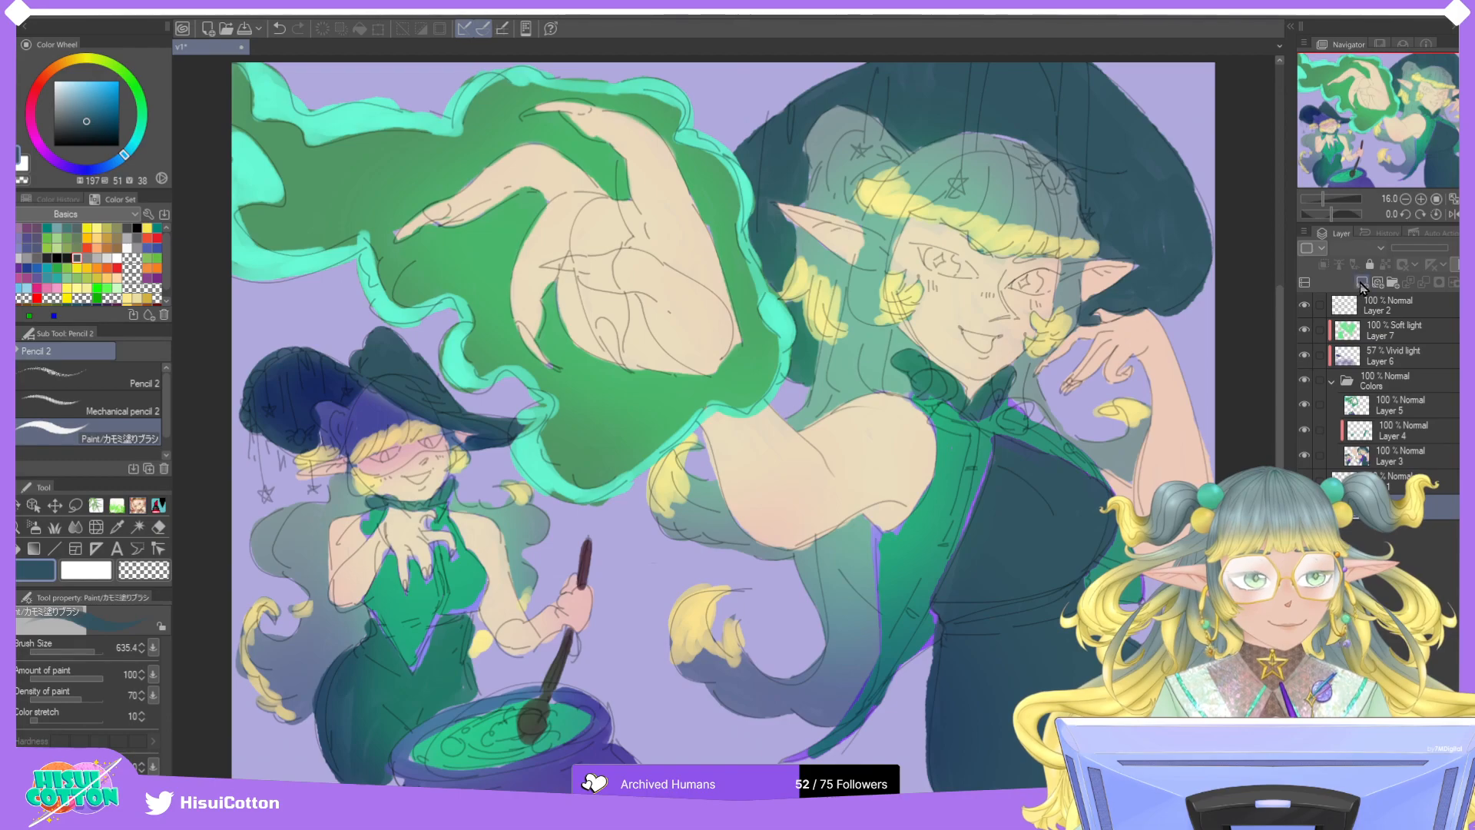
Add a layer above Paper and draw a Foreground to transparent gradient in dusty purple (hue 251, saturation 29, value 45) upward from the canvas's lower edge.
{"action": "left_click", "coordinate": [38, 549]}
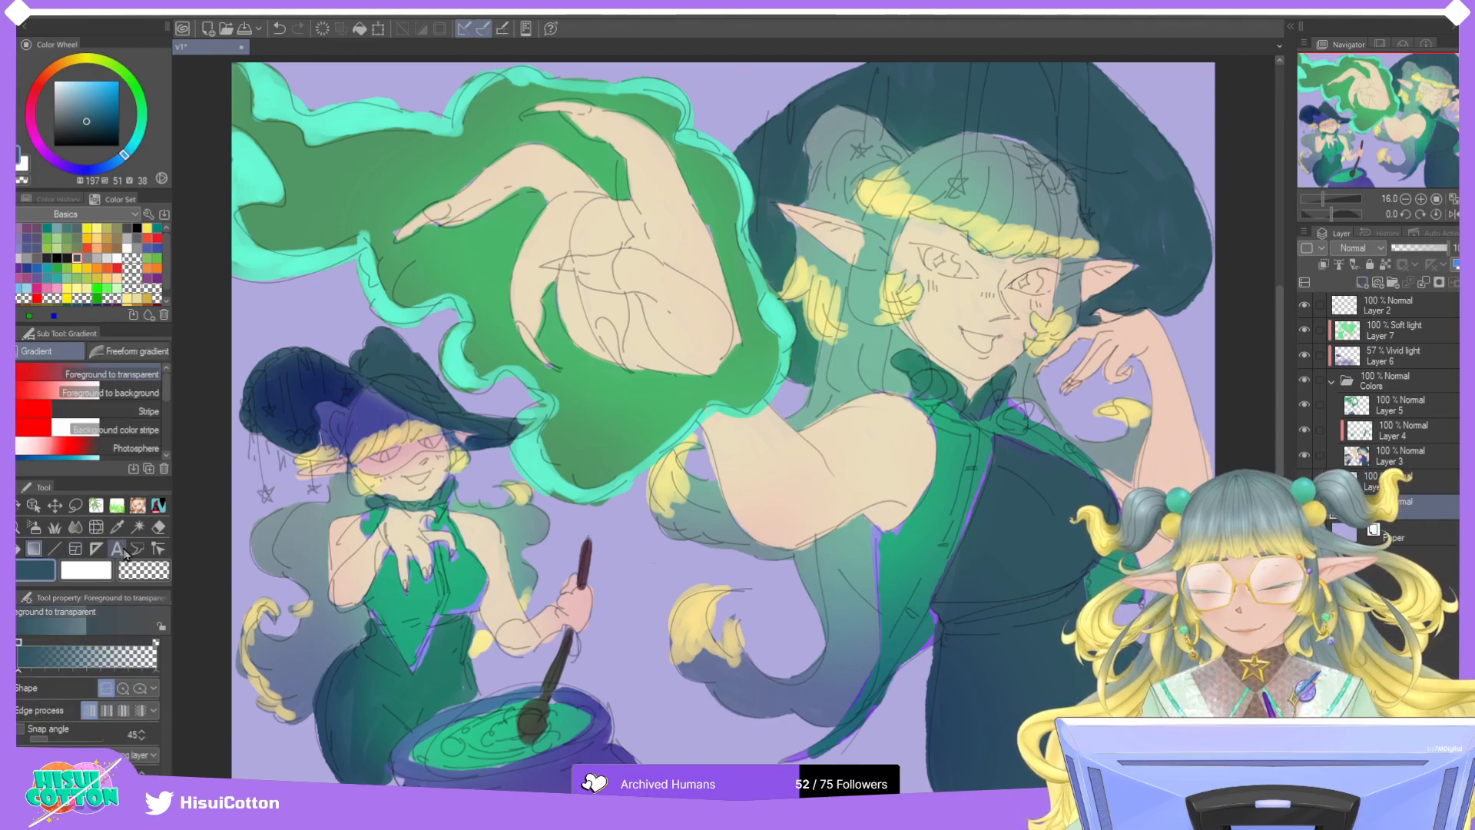
{"action": "left_click", "coordinate": [37, 237]}
{"action": "scroll", "coordinate": [981, 540], "scroll_direction": "down", "scroll_amount": 1}
{"action": "left_click_drag", "start_coordinate": [814, 764], "coordinate": [819, 528]}
{"action": "key", "text": "ctrl+z"}
{"action": "left_click_drag", "start_coordinate": [824, 763], "coordinate": [796, 500]}
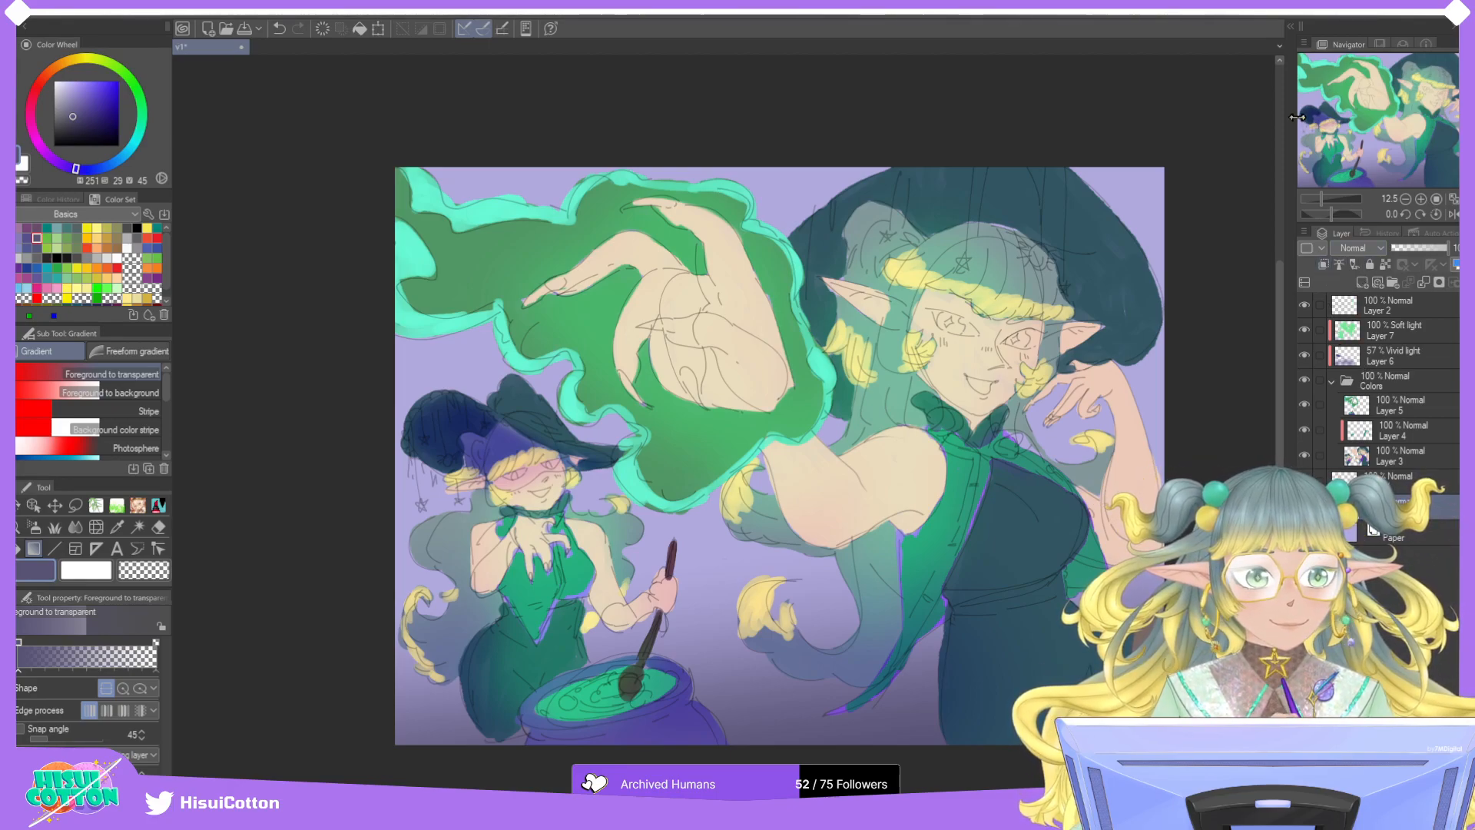
Open the material library and browse the downloaded materials in the Image material and Color pattern folders.
{"action": "left_click", "coordinate": [1289, 28]}
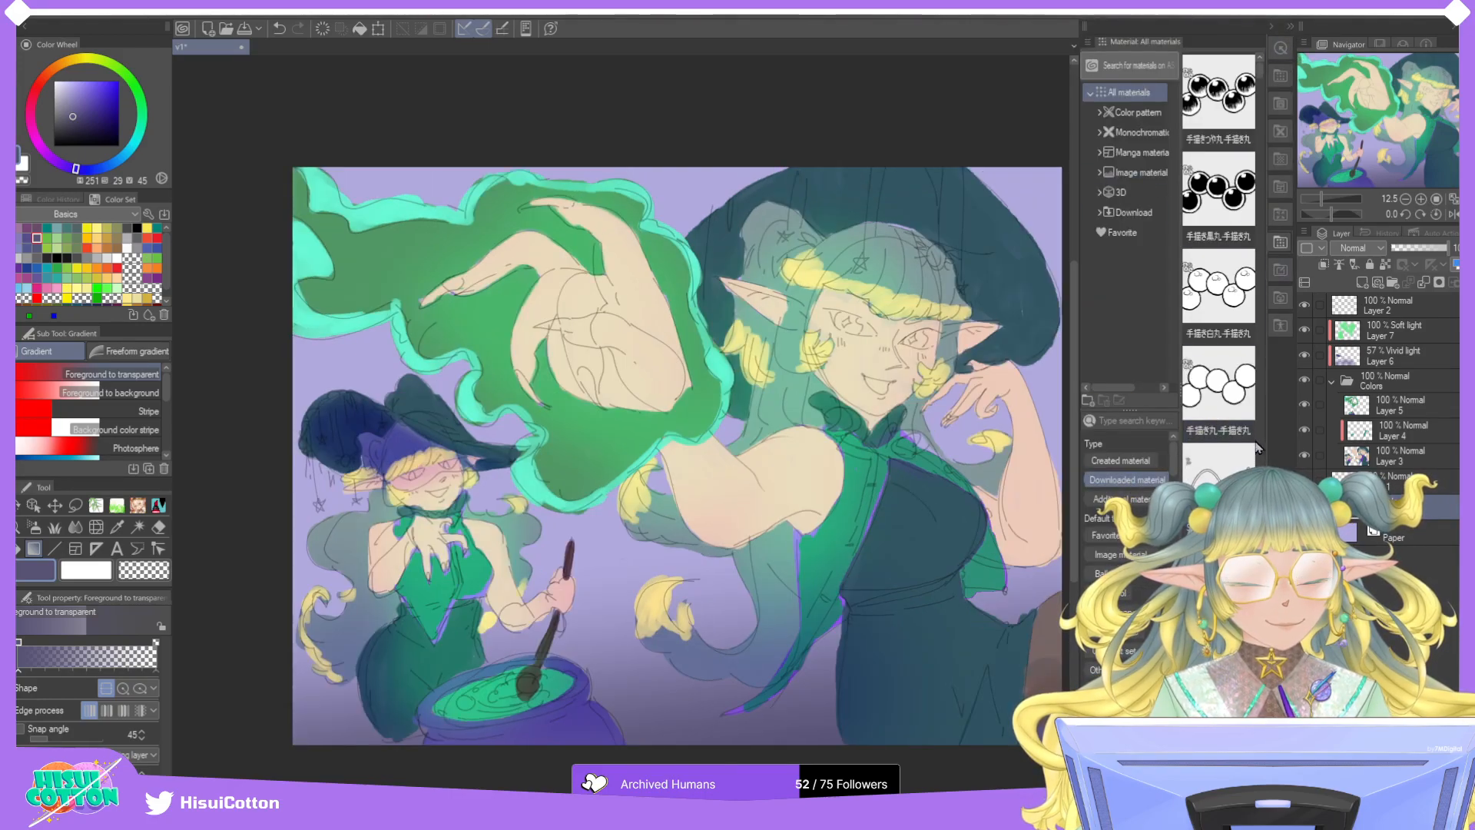
{"action": "left_click", "coordinate": [1145, 176]}
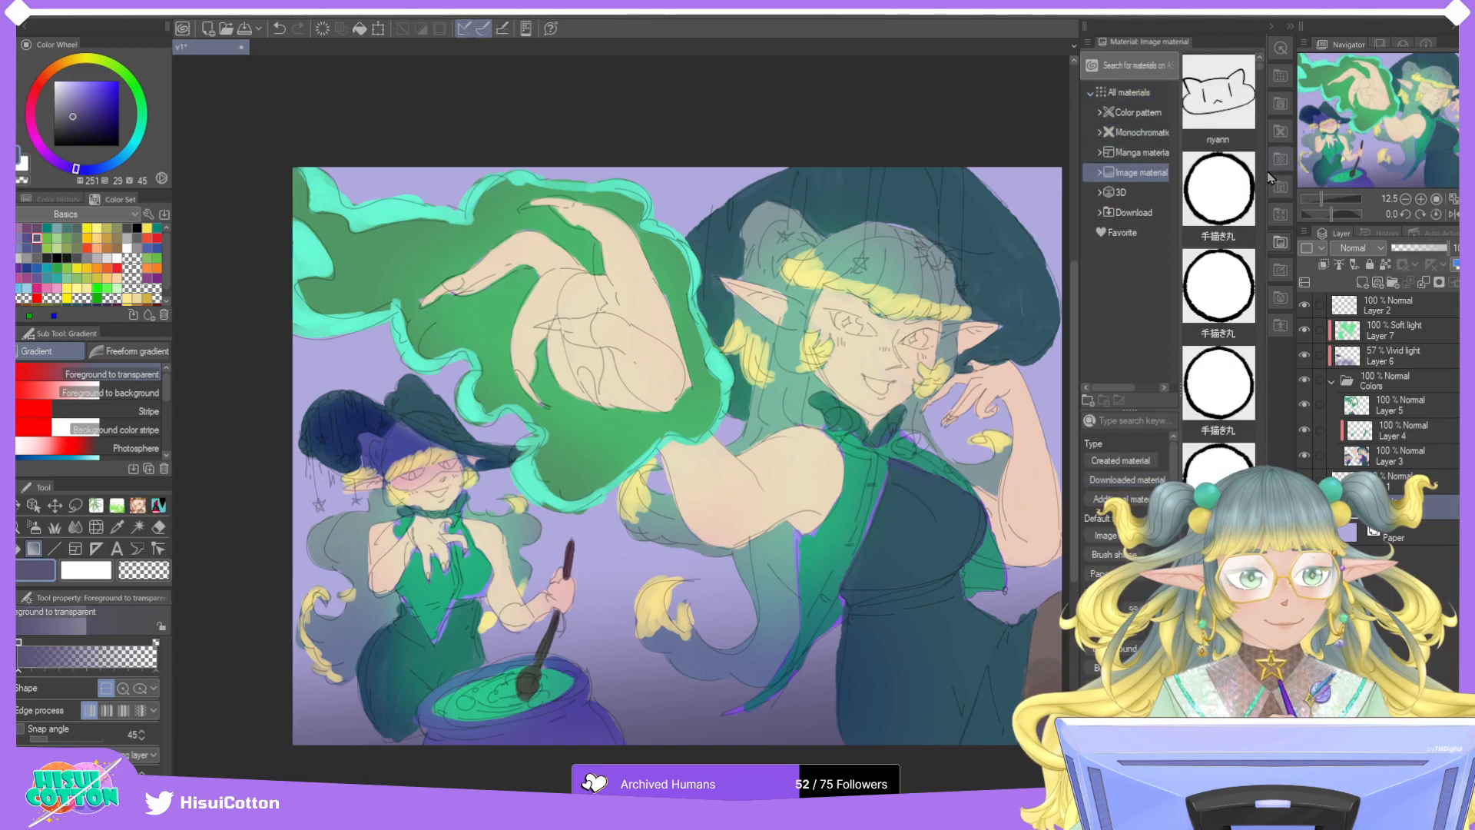
{"action": "left_click", "coordinate": [1127, 479]}
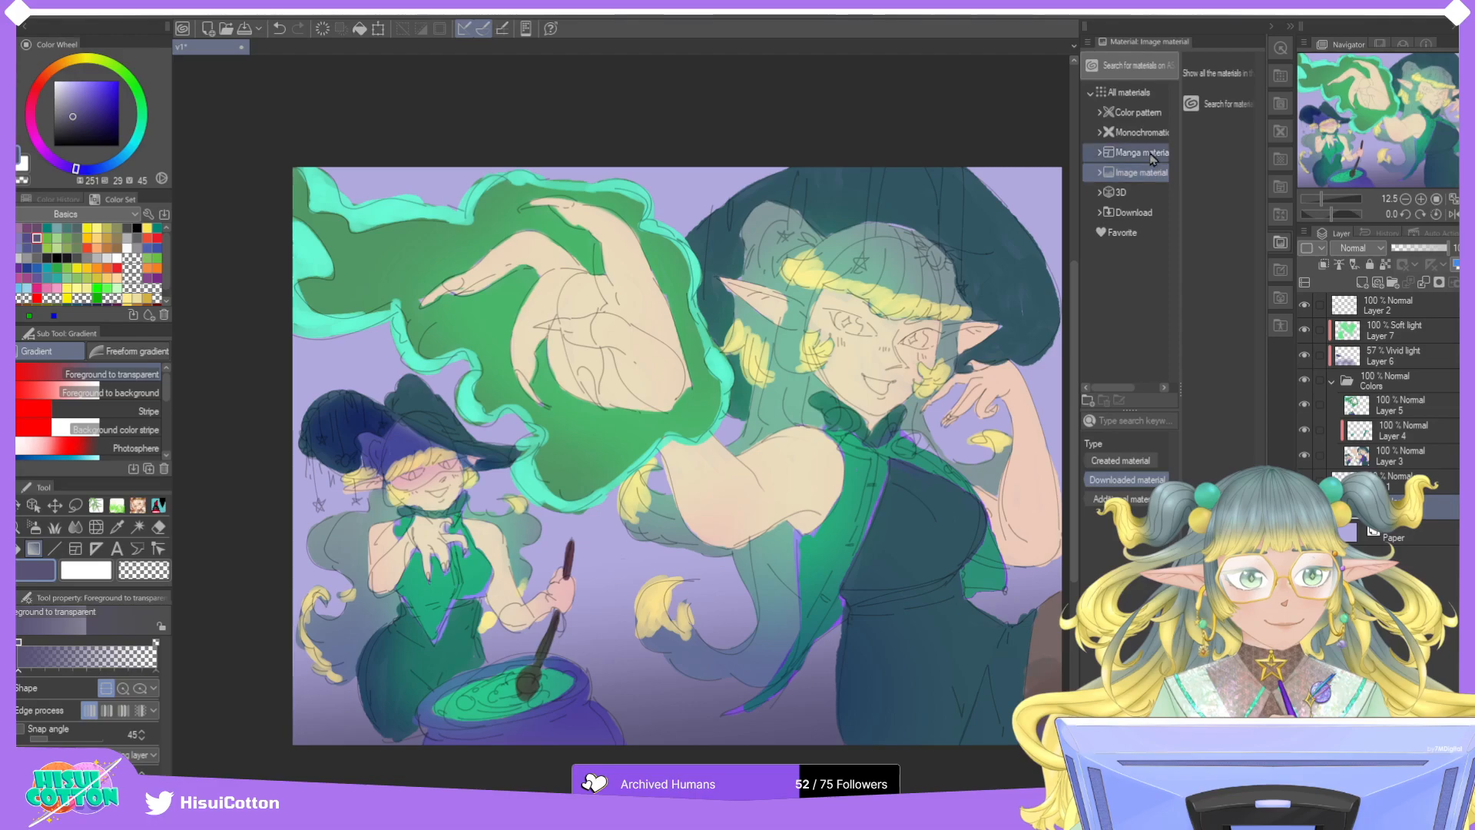
{"action": "left_click", "coordinate": [1140, 113]}
{"action": "left_click", "coordinate": [1127, 479]}
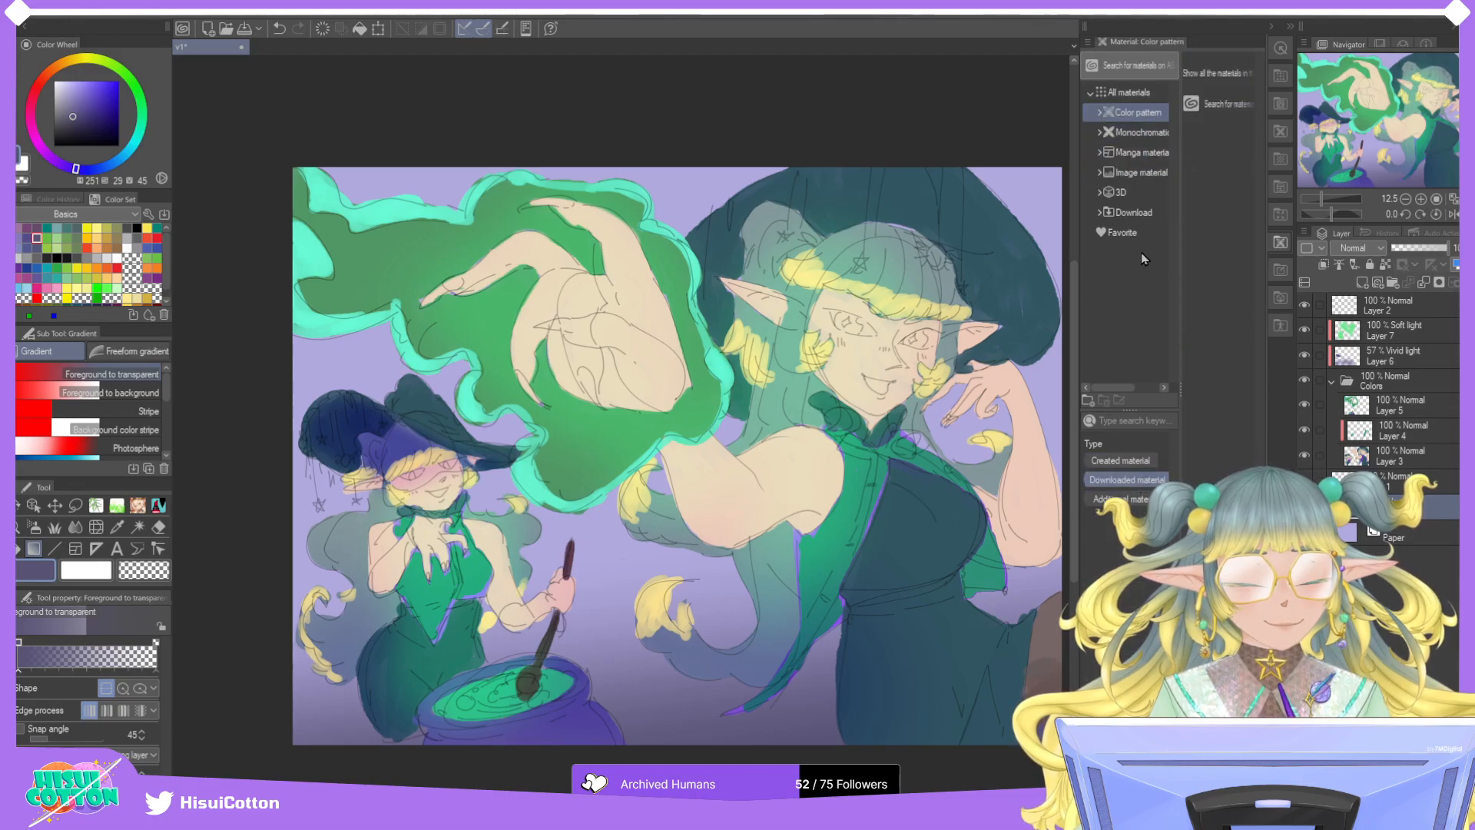
{"action": "left_click", "coordinate": [1142, 172]}
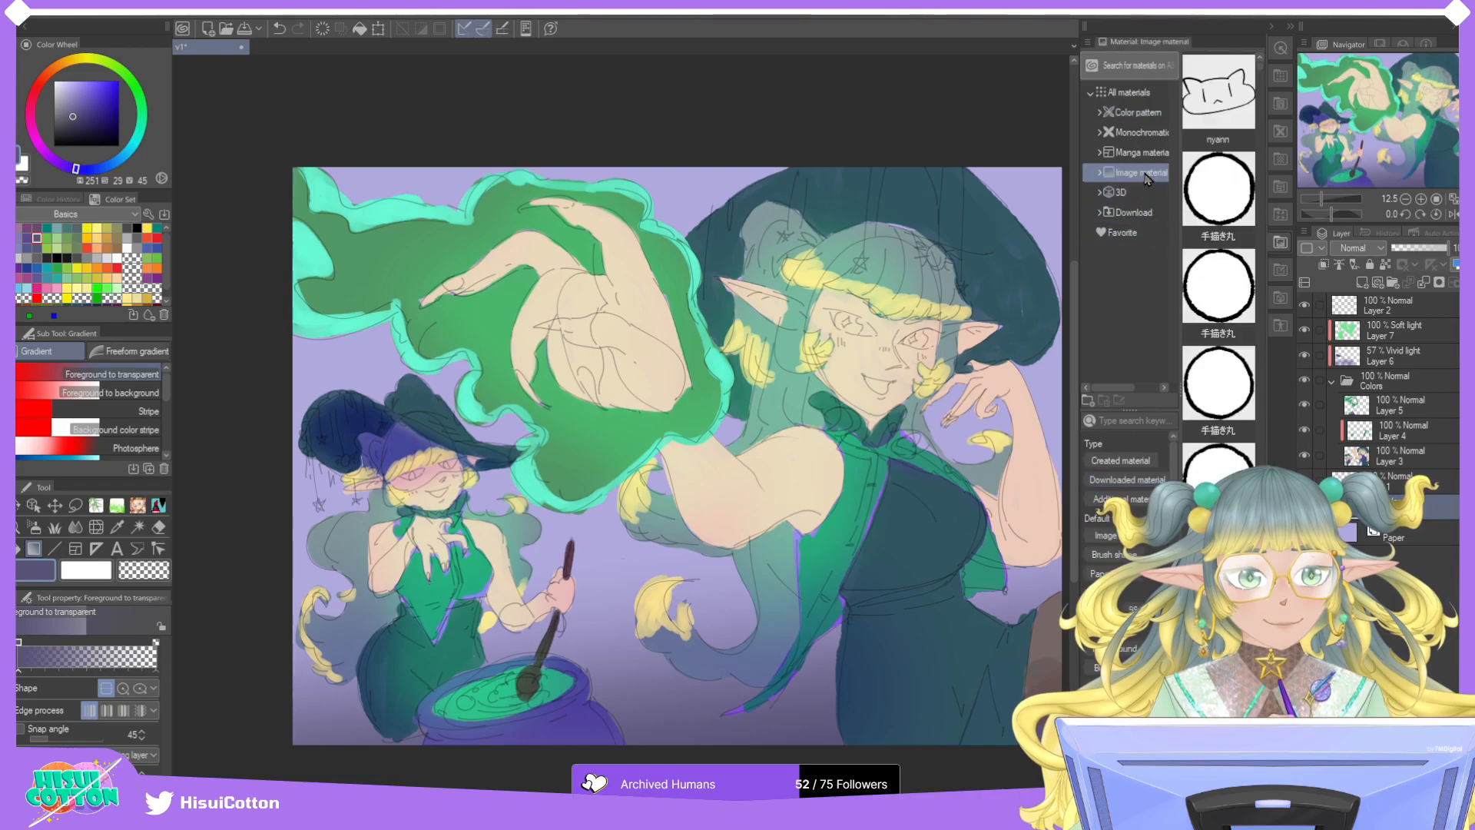
{"action": "left_click", "coordinate": [1127, 480]}
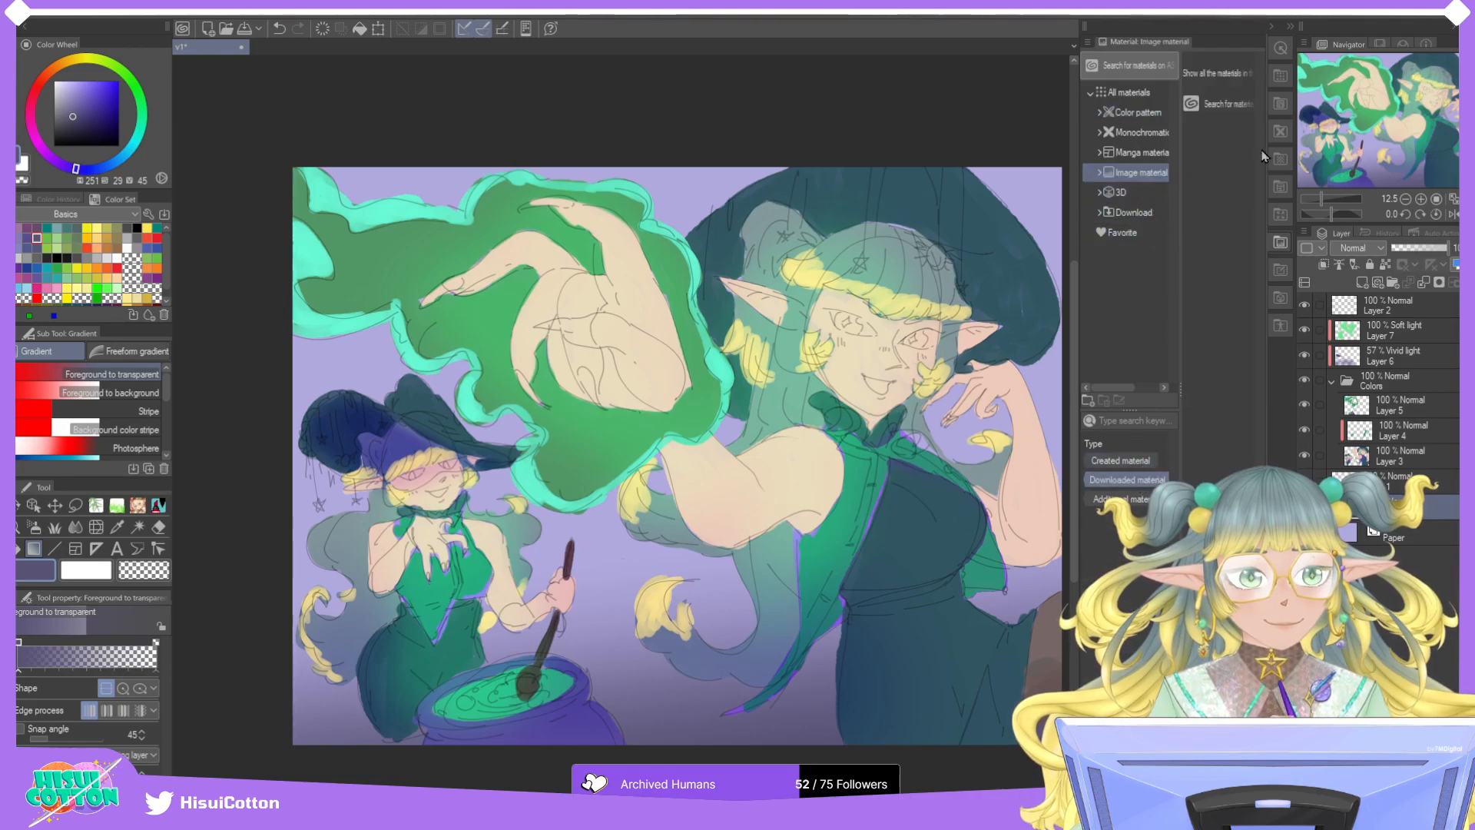
Widen the material library, filter all downloaded materials by the Image material tag, and browse to the 80's patterns.
{"action": "left_click_drag", "start_coordinate": [1179, 261], "coordinate": [1163, 265]}
{"action": "mouse_move", "coordinate": [1077, 302]}
{"action": "left_mouse_down"}
{"action": "mouse_move", "coordinate": [1029, 311]}
{"action": "mouse_move", "coordinate": [1083, 311]}
{"action": "left_mouse_up"}
{"action": "left_click", "coordinate": [1046, 92]}
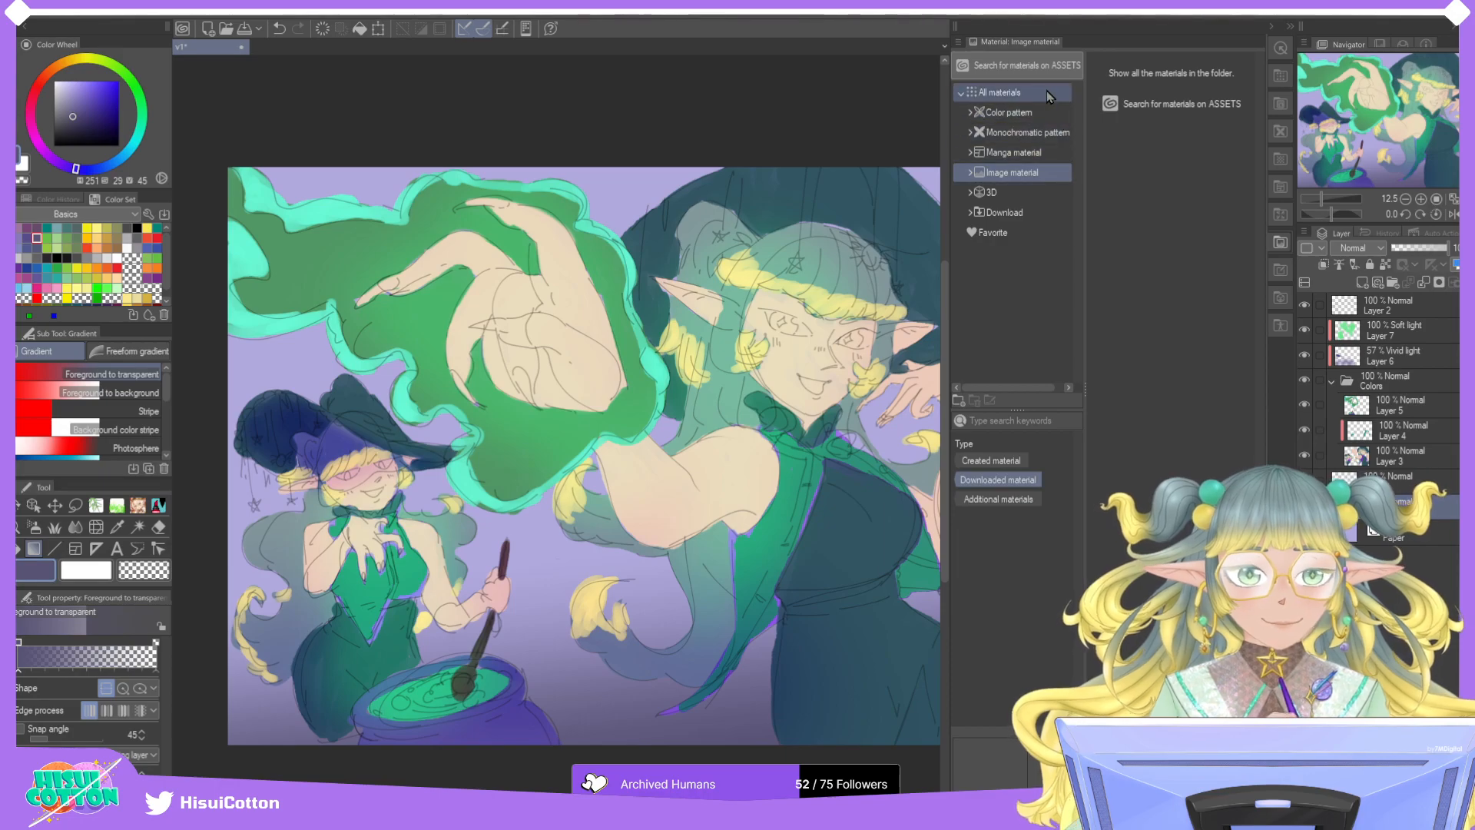
{"action": "left_click", "coordinate": [1016, 484]}
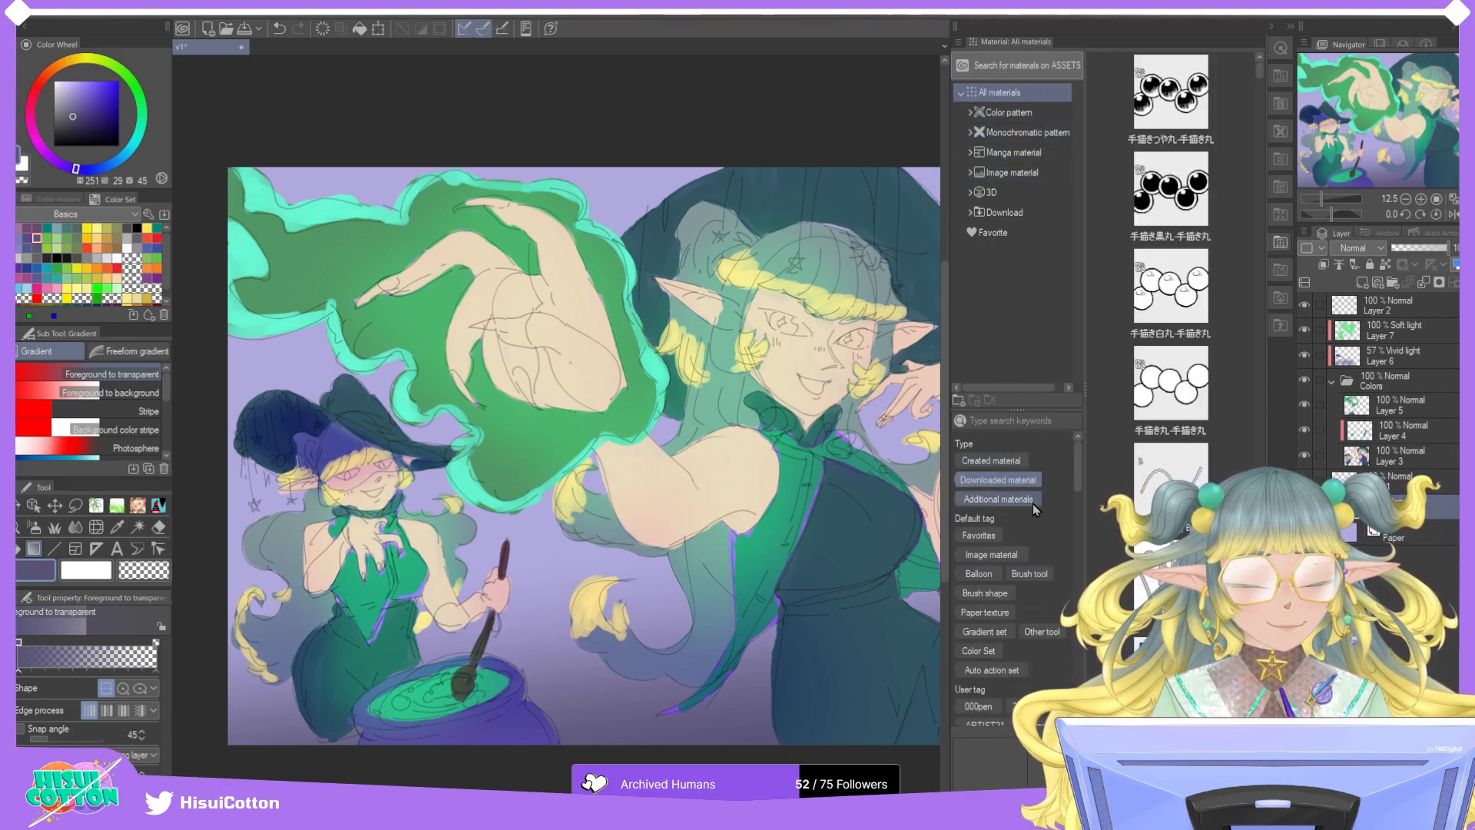
{"action": "left_click", "coordinate": [990, 554]}
{"action": "left_click_drag", "start_coordinate": [1255, 172], "coordinate": [1265, 526]}
{"action": "scroll", "coordinate": [1171, 307], "scroll_direction": "down", "scroll_amount": 3}
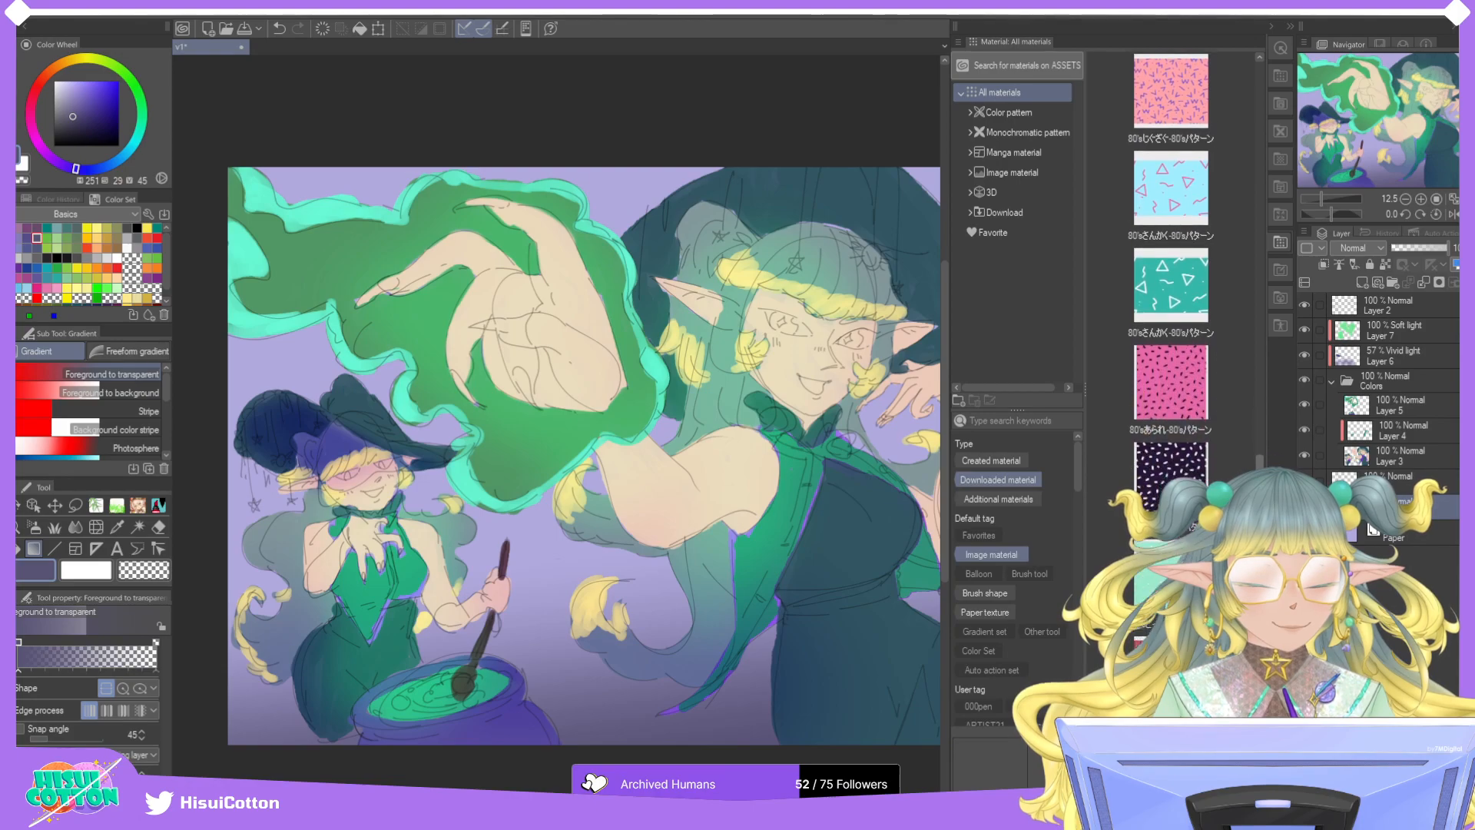
Add the mint 80's dot pattern to the canvas, scale it to 731, and move its layer below the gradient layer.
{"action": "left_click_drag", "start_coordinate": [1171, 476], "coordinate": [940, 357]}
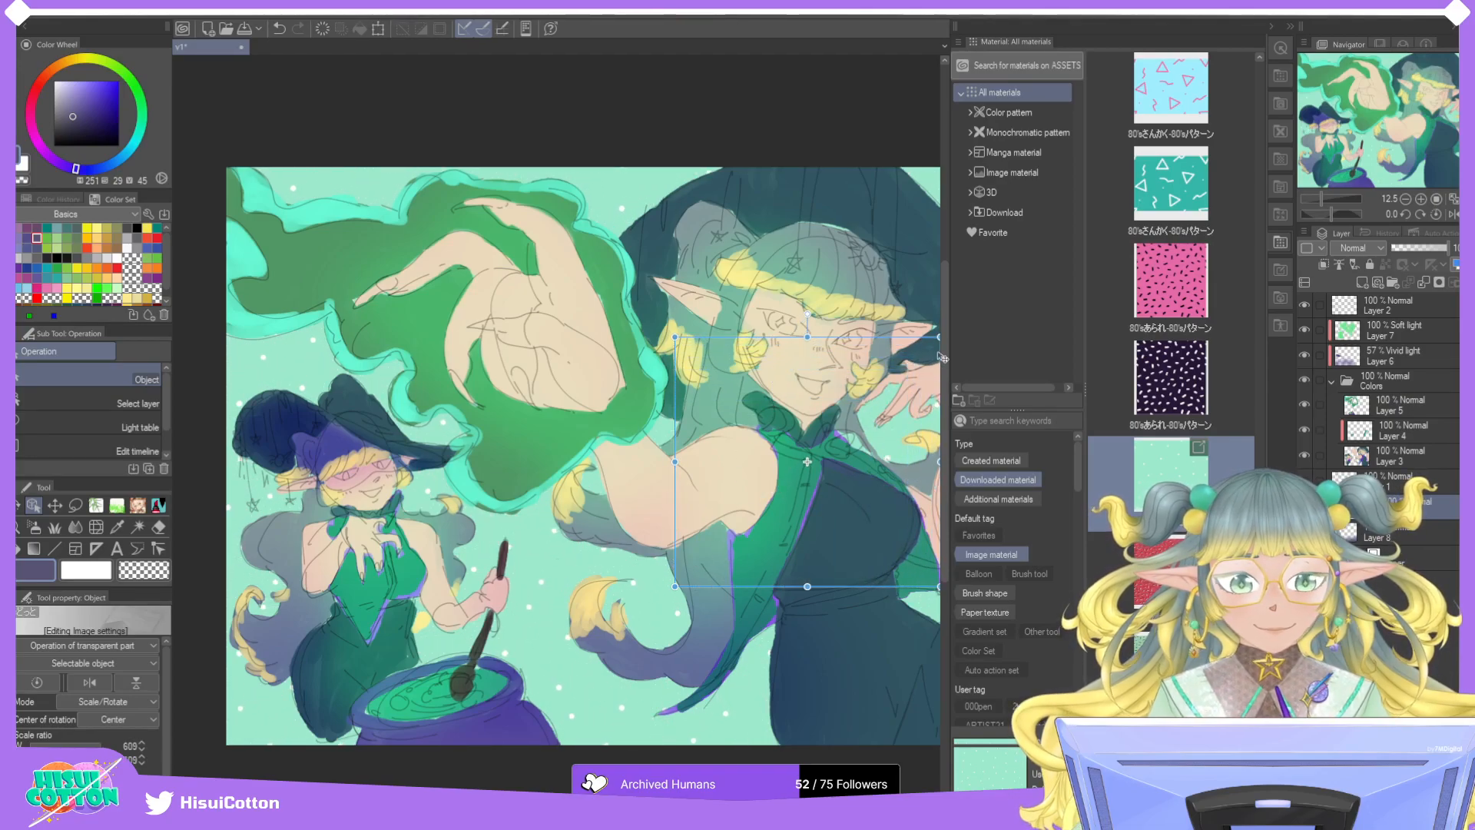
{"action": "left_click", "coordinate": [1291, 28]}
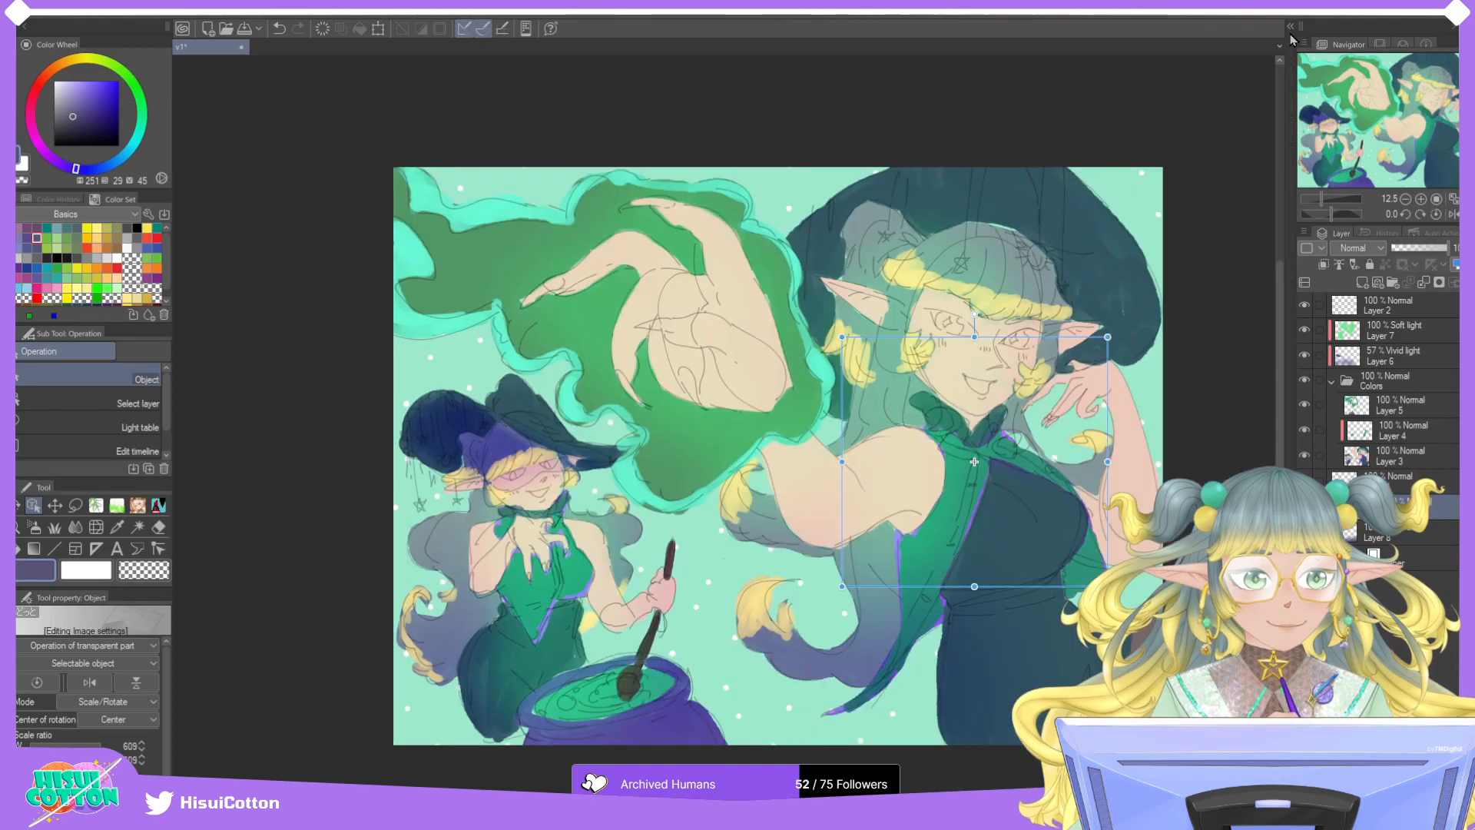
{"action": "left_click_drag", "start_coordinate": [1111, 335], "coordinate": [1163, 320]}
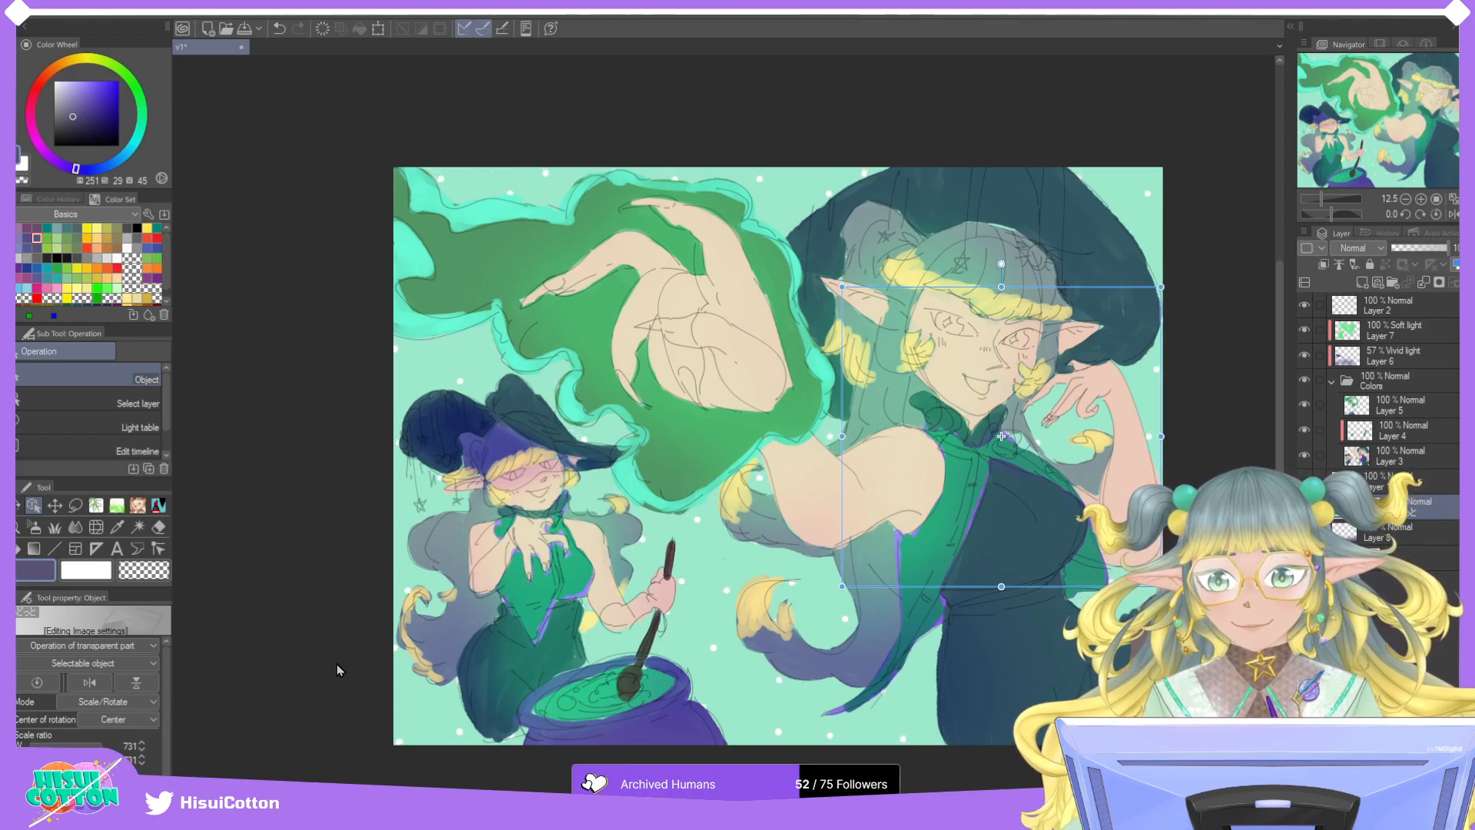
{"action": "left_click", "coordinate": [1411, 540]}
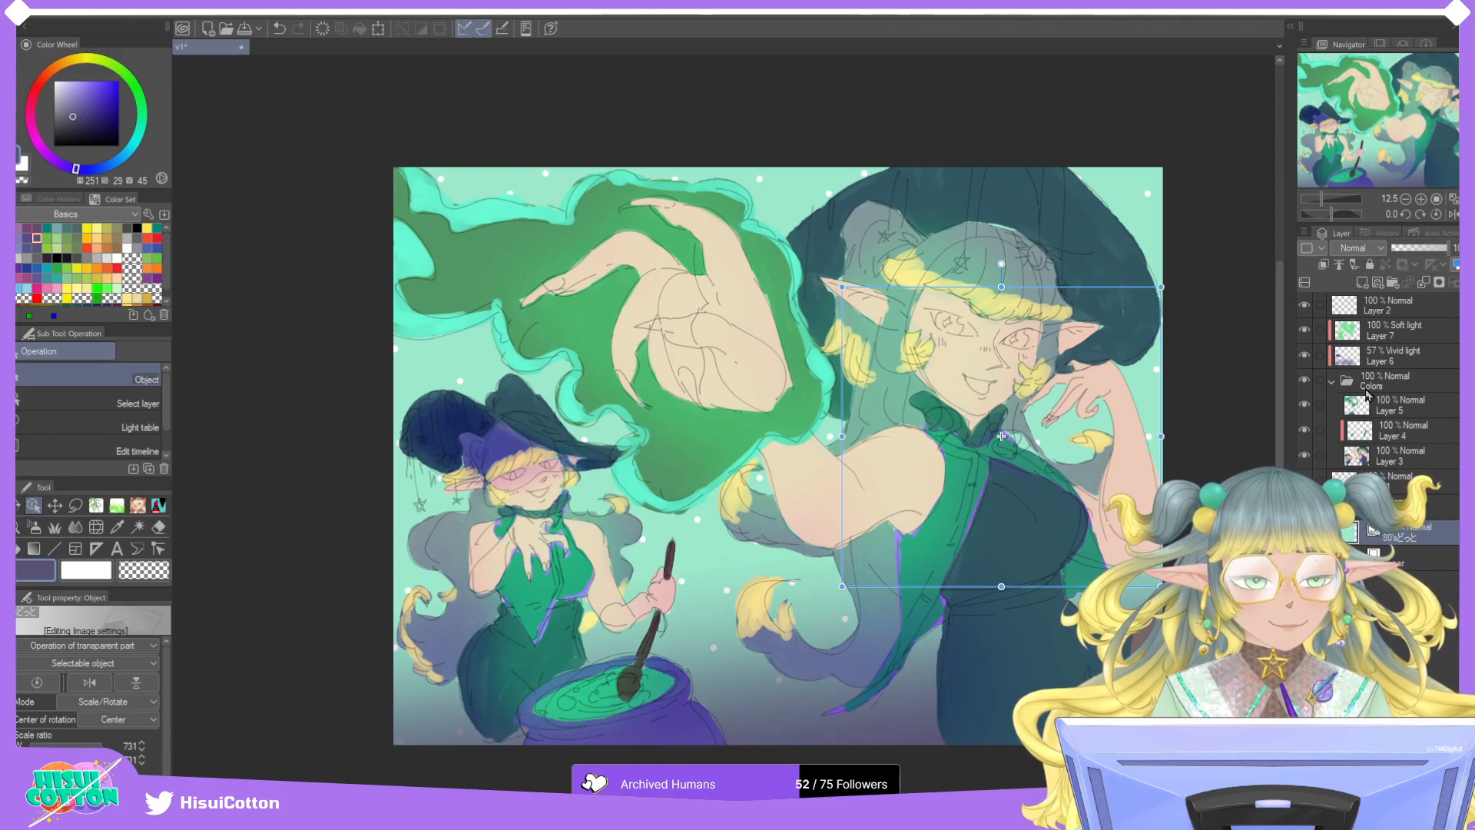
Try Glow dodge, Color and Saturation blending on the dot pattern layer, and scale the pattern down to 574.
{"action": "left_click", "coordinate": [1369, 400]}
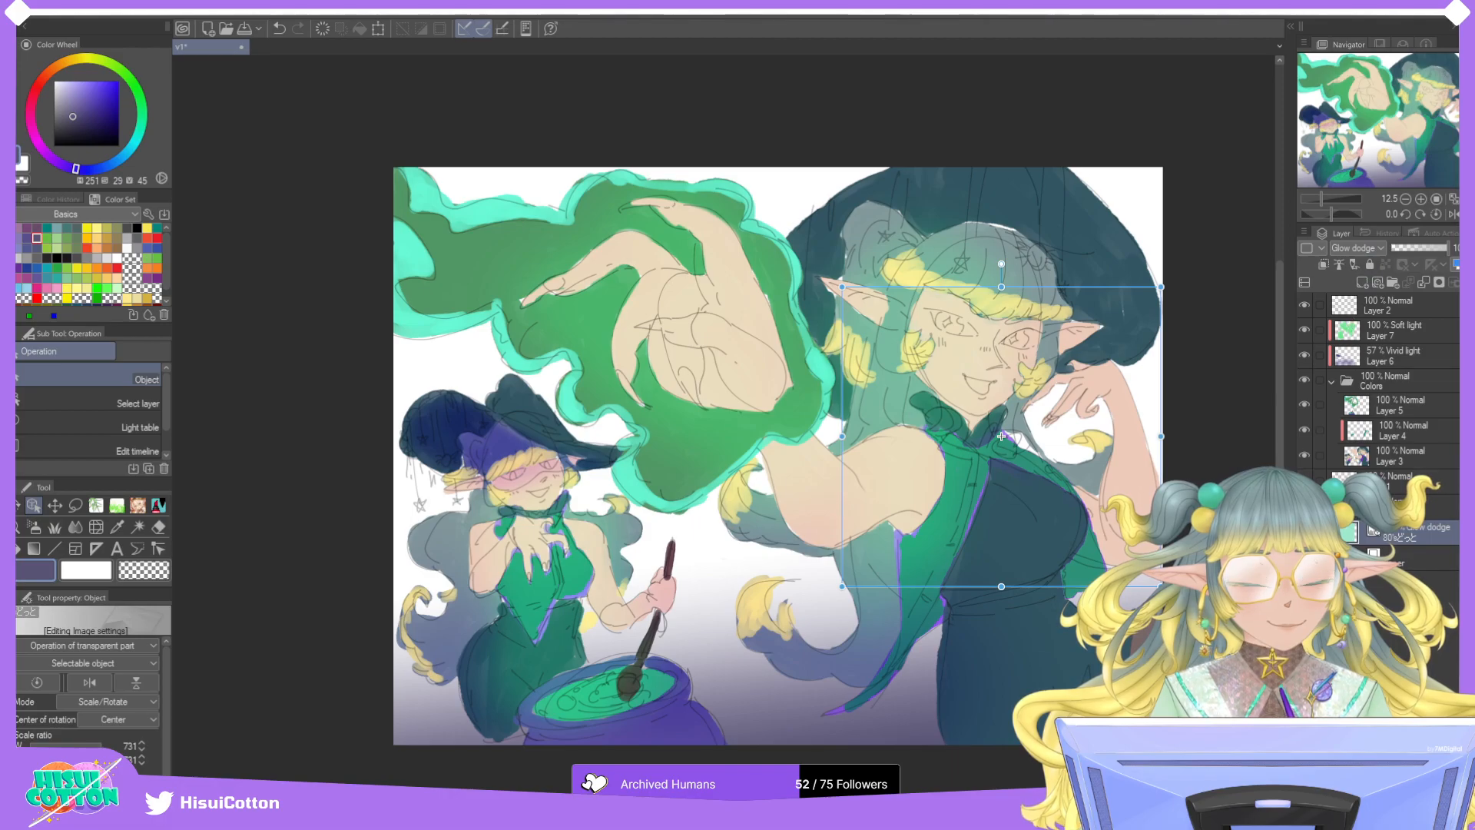
{"action": "left_click", "coordinate": [1370, 624]}
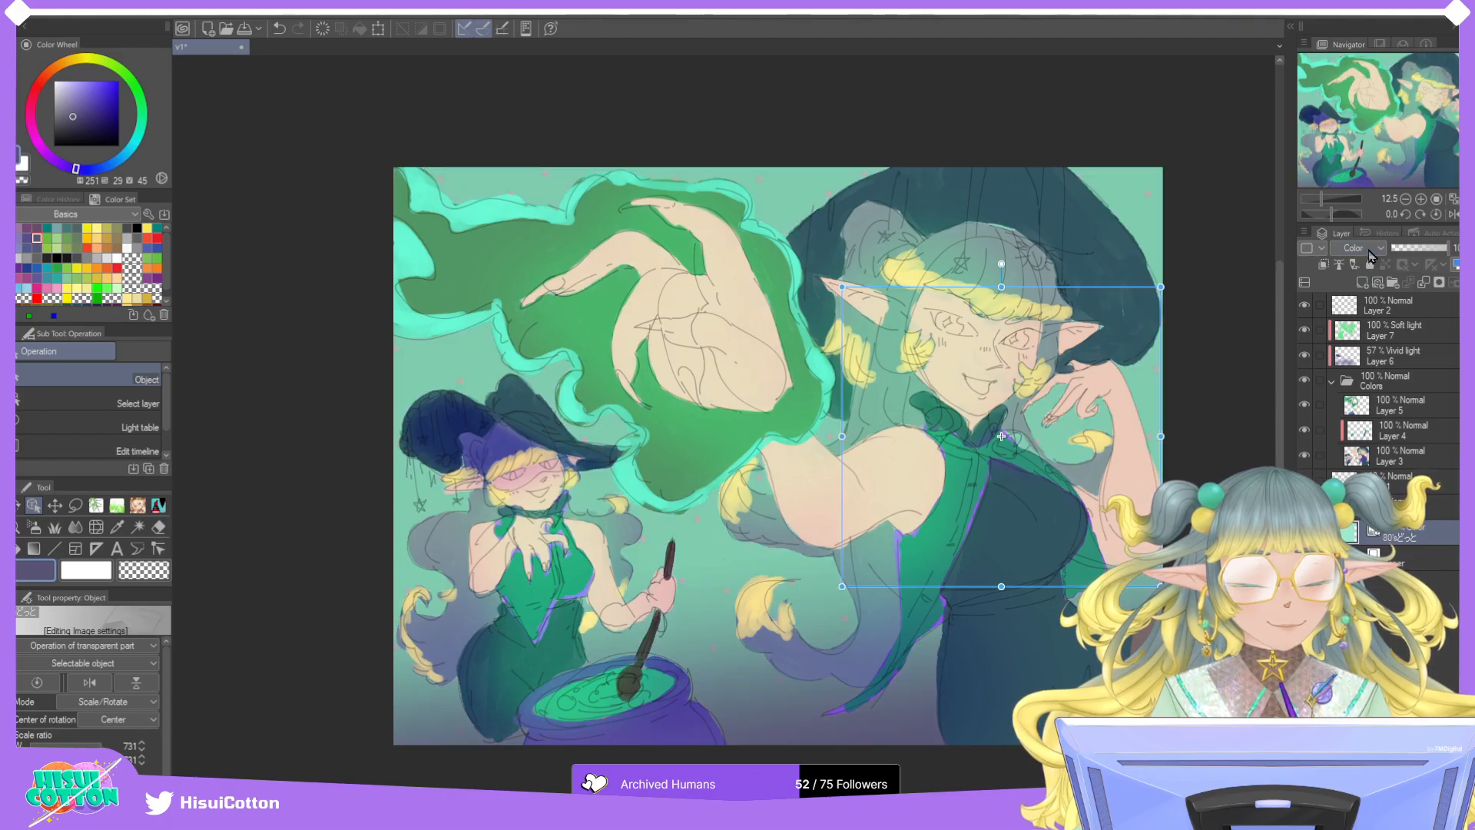
{"action": "scroll", "coordinate": [1360, 247], "scroll_direction": "up", "scroll_amount": 1}
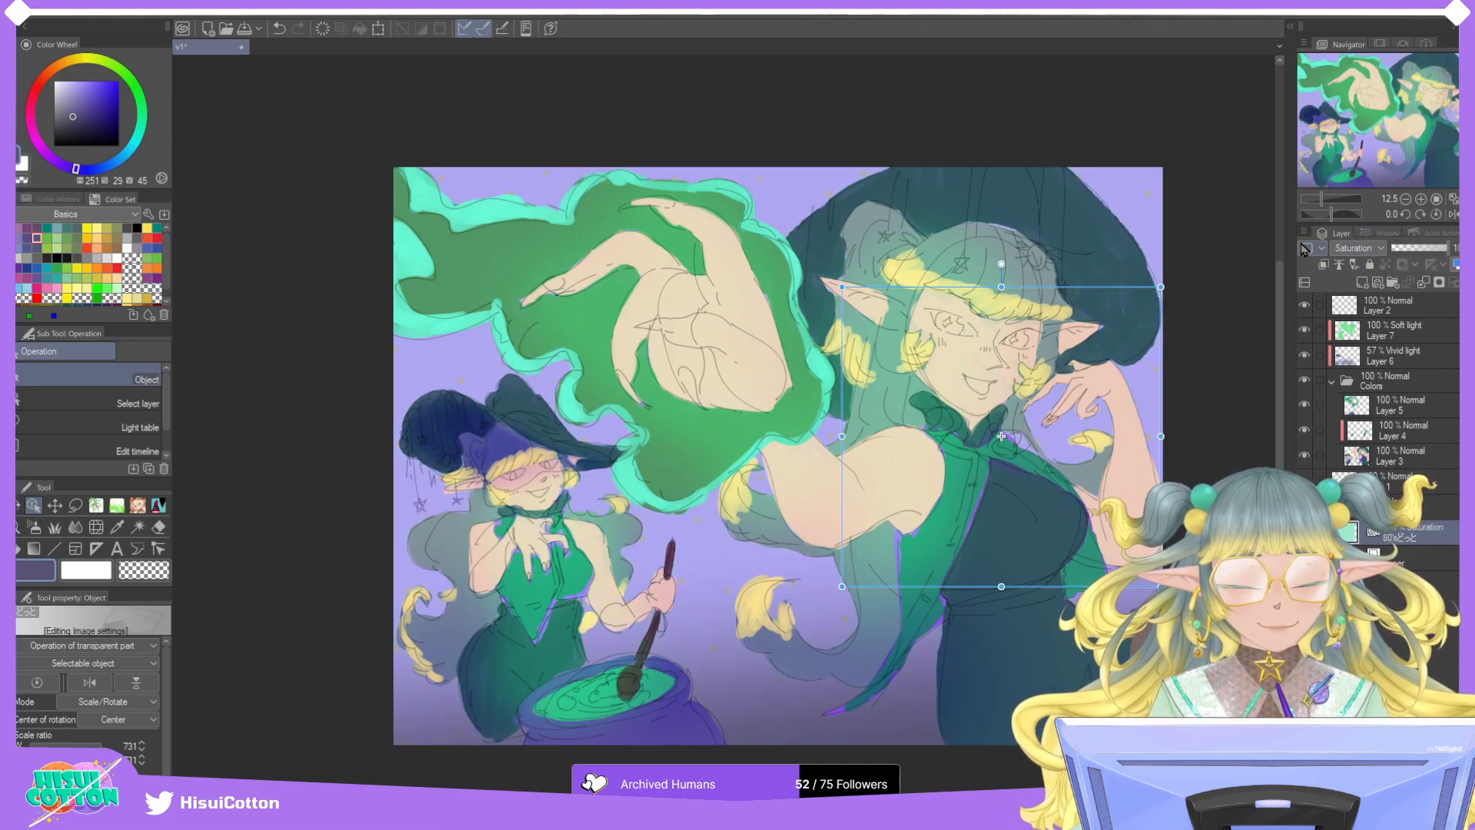
{"action": "left_click_drag", "start_coordinate": [1162, 286], "coordinate": [1106, 346]}
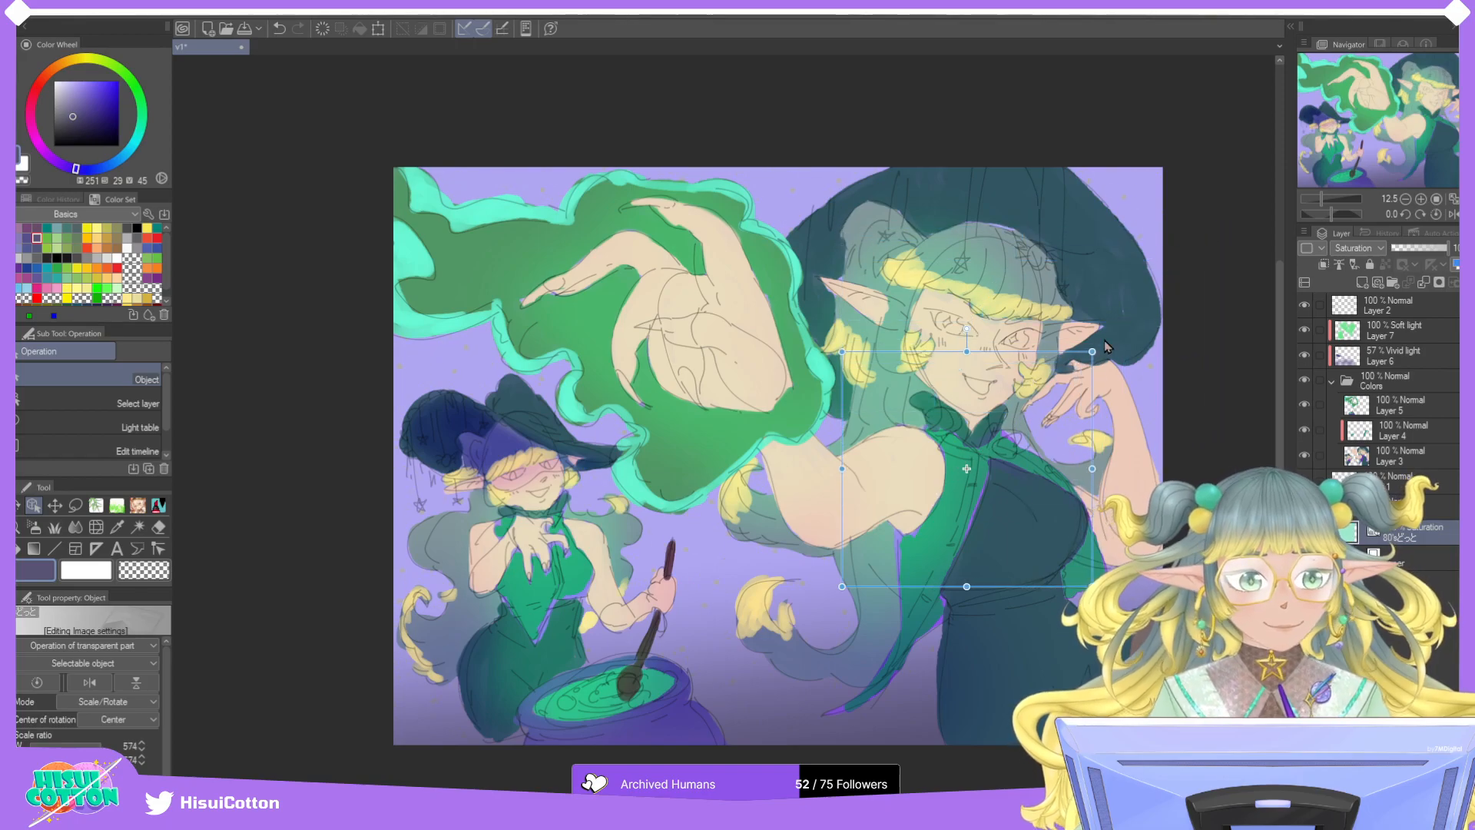
Try Hue, Hard light, Difference and Linear light blending on the dot pattern layer, and delete that layer.
{"action": "scroll", "coordinate": [1358, 248], "scroll_direction": "up", "scroll_amount": 1}
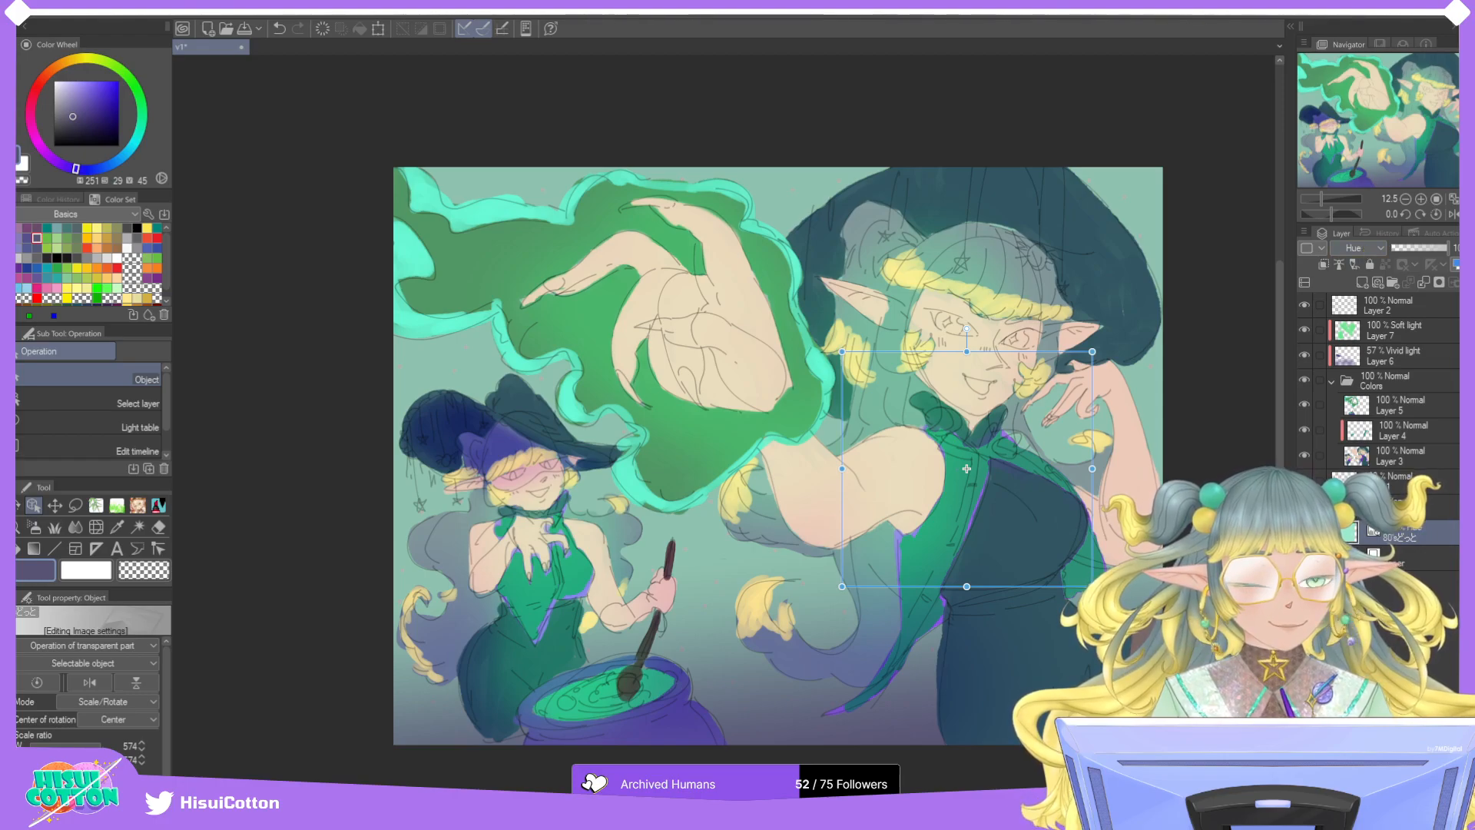
{"action": "left_click", "coordinate": [1359, 248]}
{"action": "left_click", "coordinate": [1365, 467]}
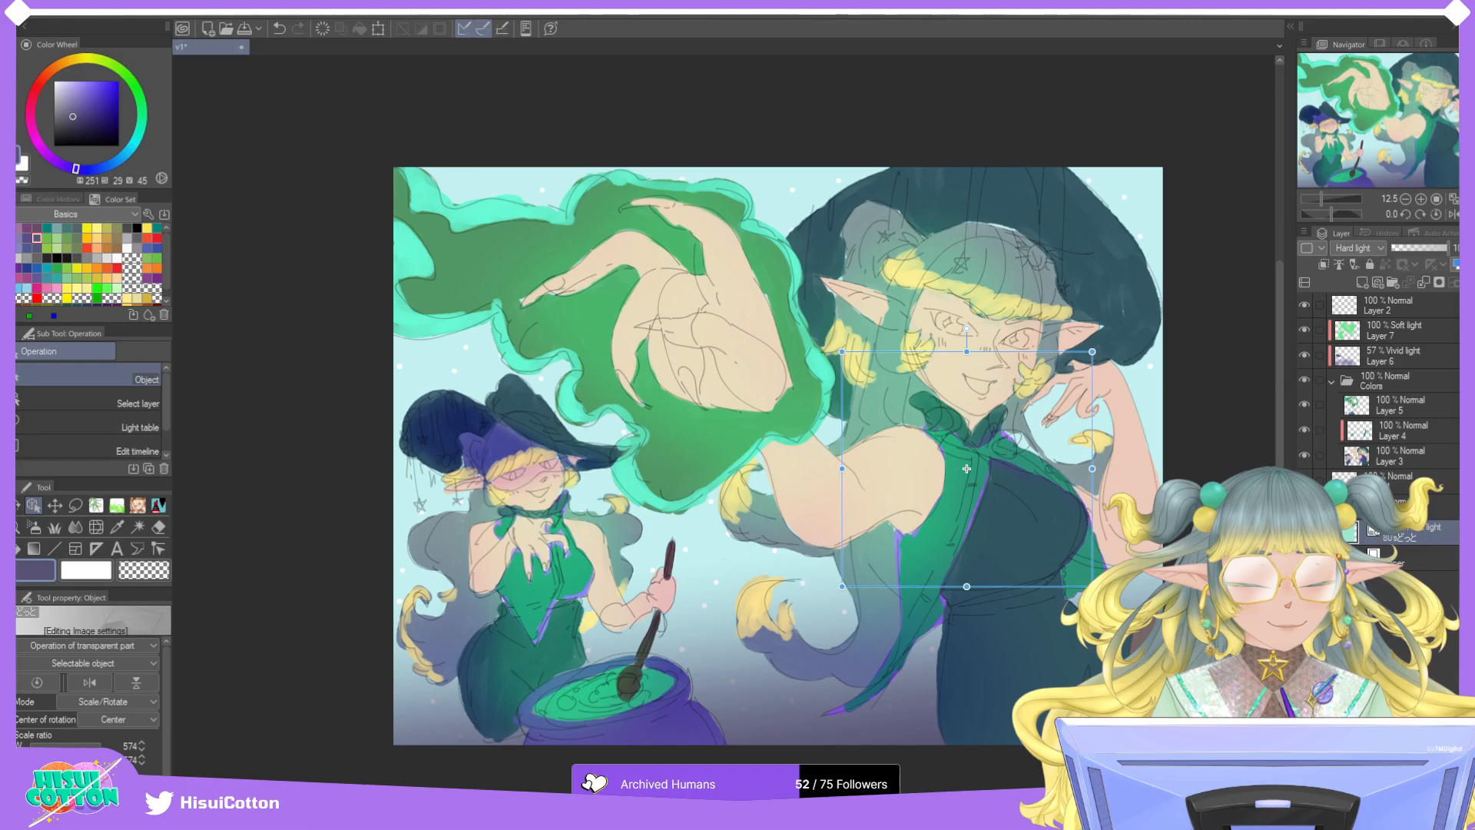
{"action": "scroll", "coordinate": [1356, 248], "scroll_direction": "down", "scroll_amount": 5}
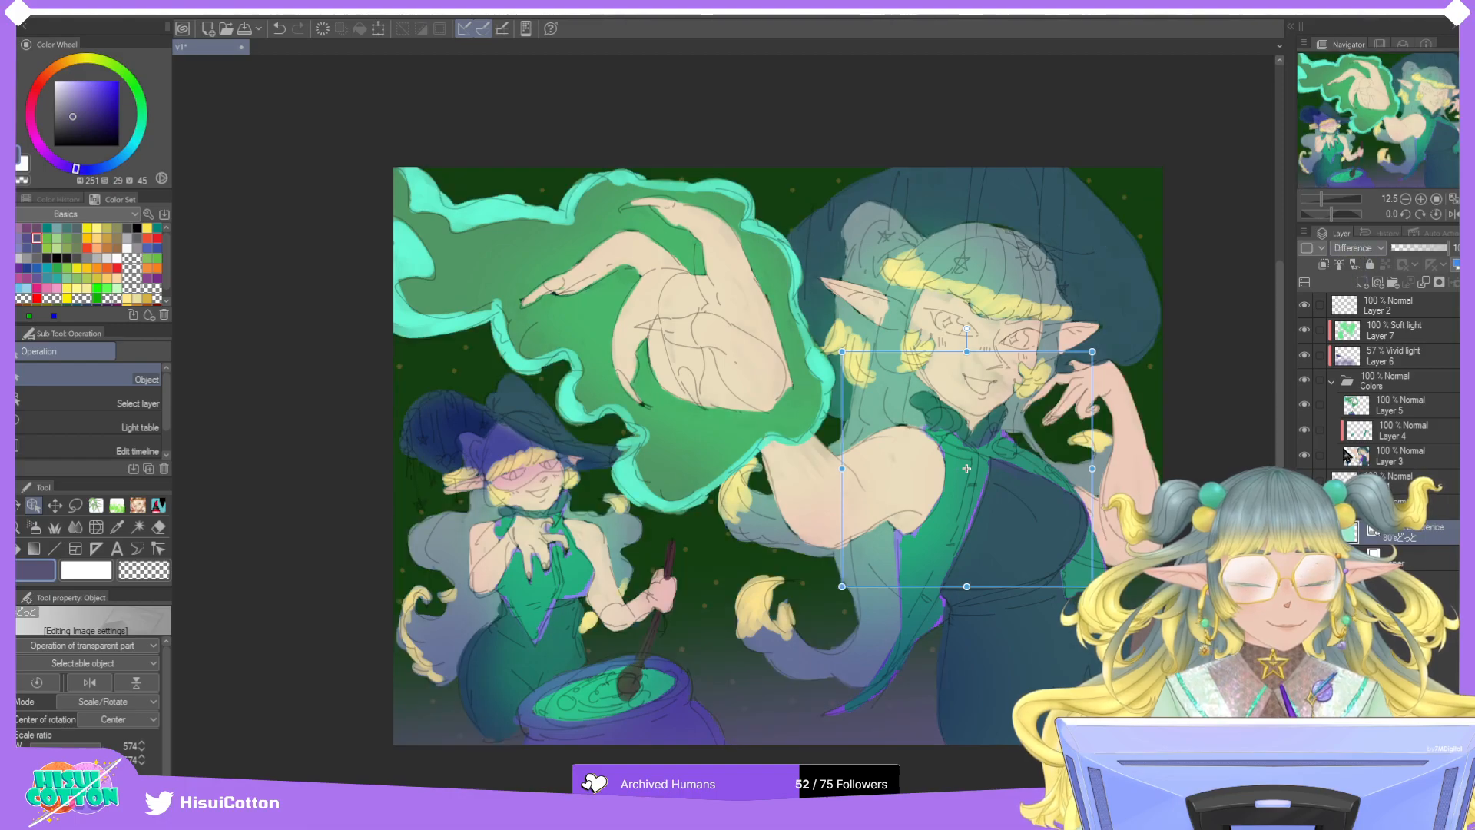
{"action": "left_click", "coordinate": [1362, 407]}
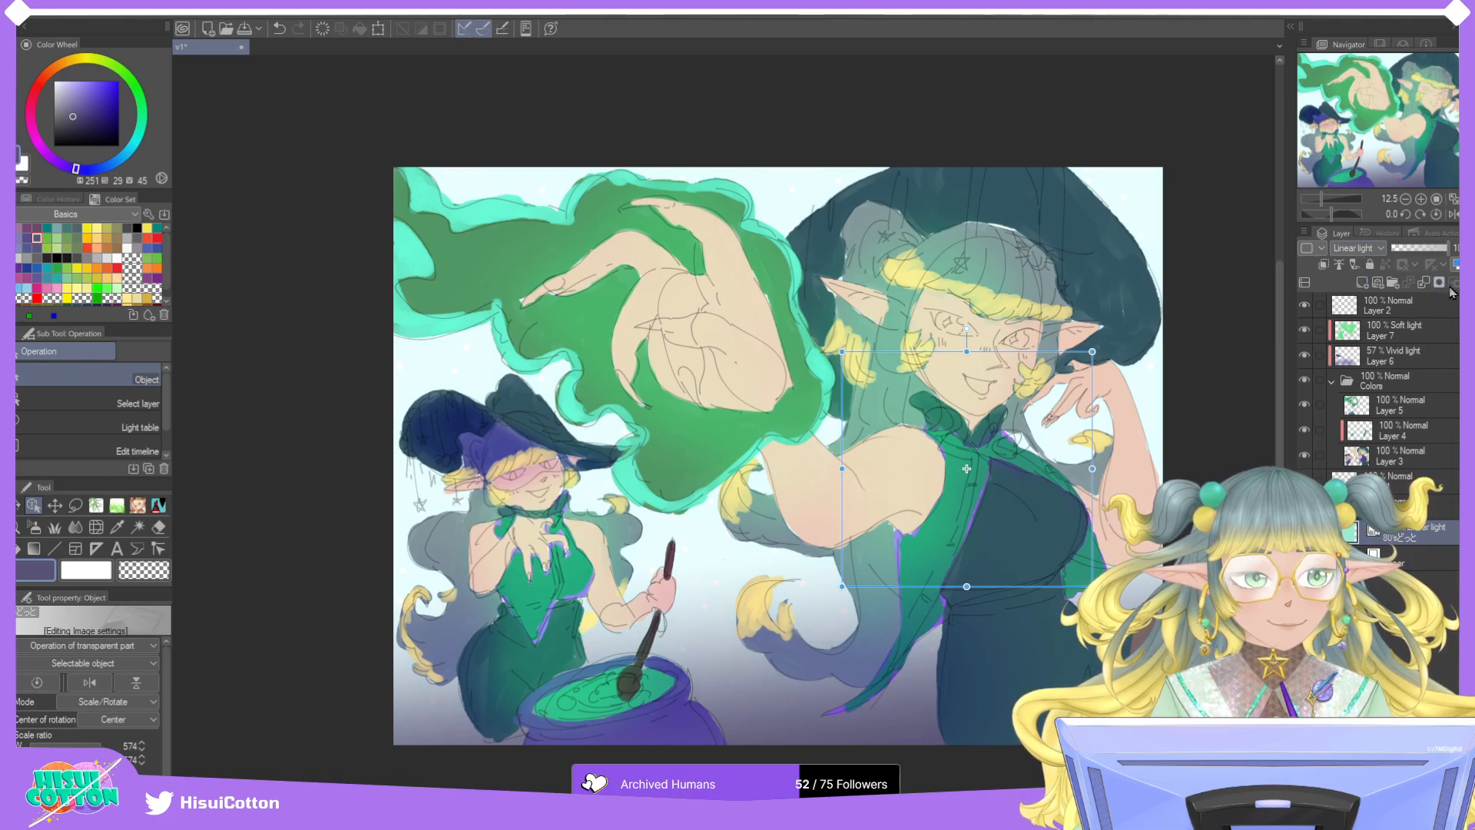
{"action": "left_click", "coordinate": [1372, 531]}
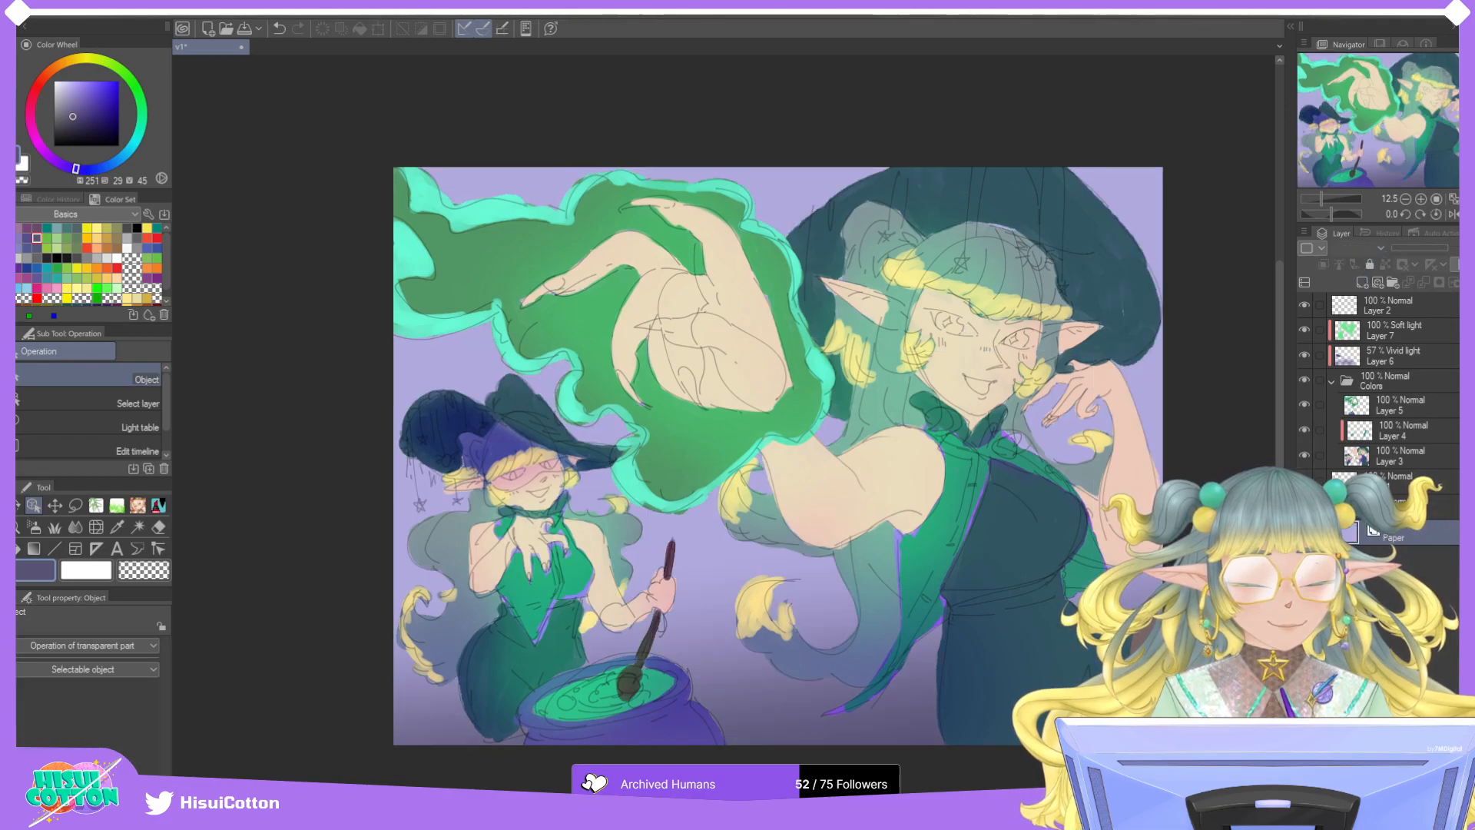
Add a layer above Paper, try diagonal dusty purple strokes behind the small witch with the Pencil 2 Paint brush, and undo them.
{"action": "left_click", "coordinate": [1362, 283]}
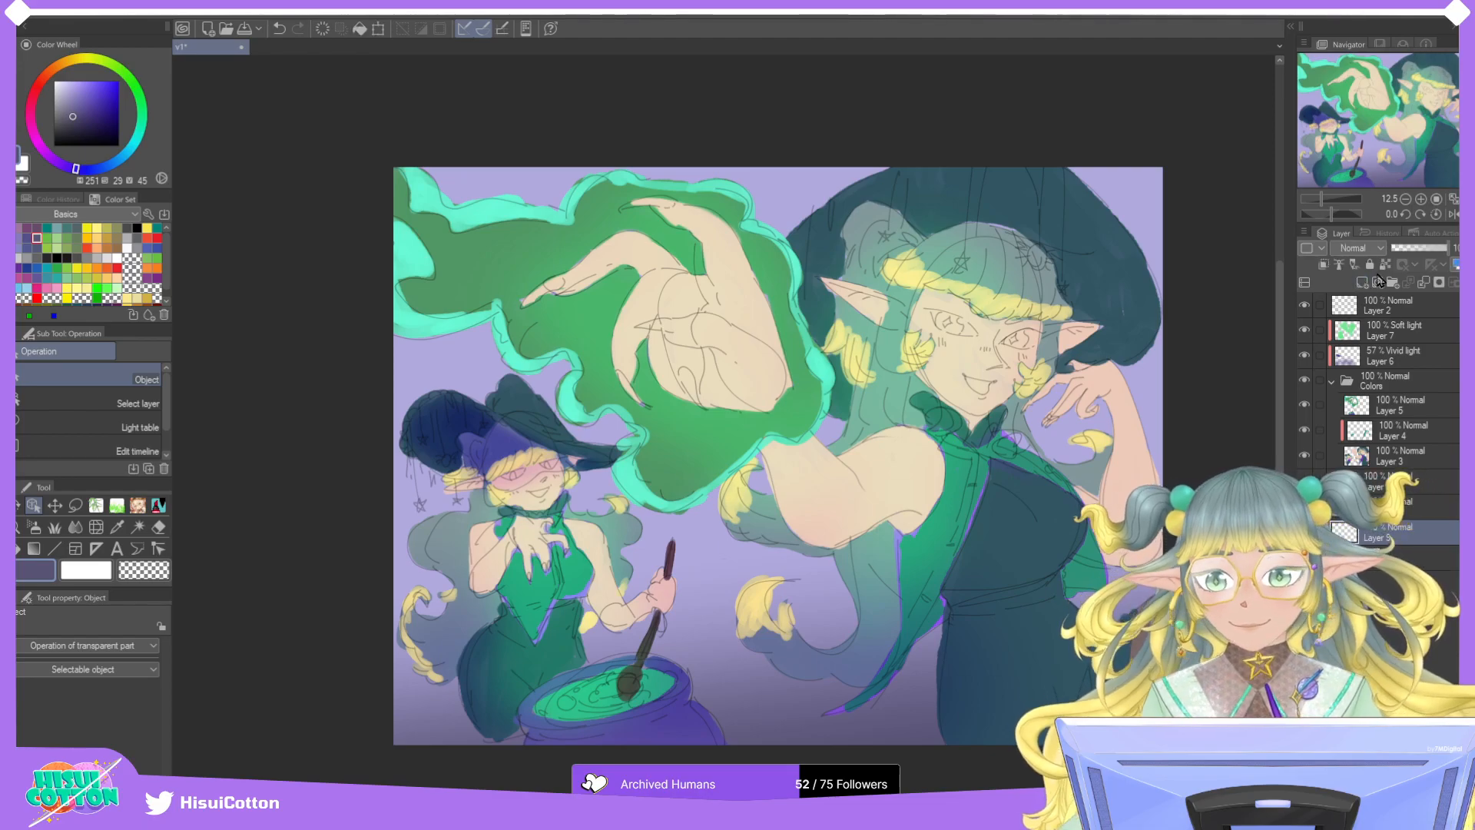
{"action": "left_click", "coordinate": [145, 519]}
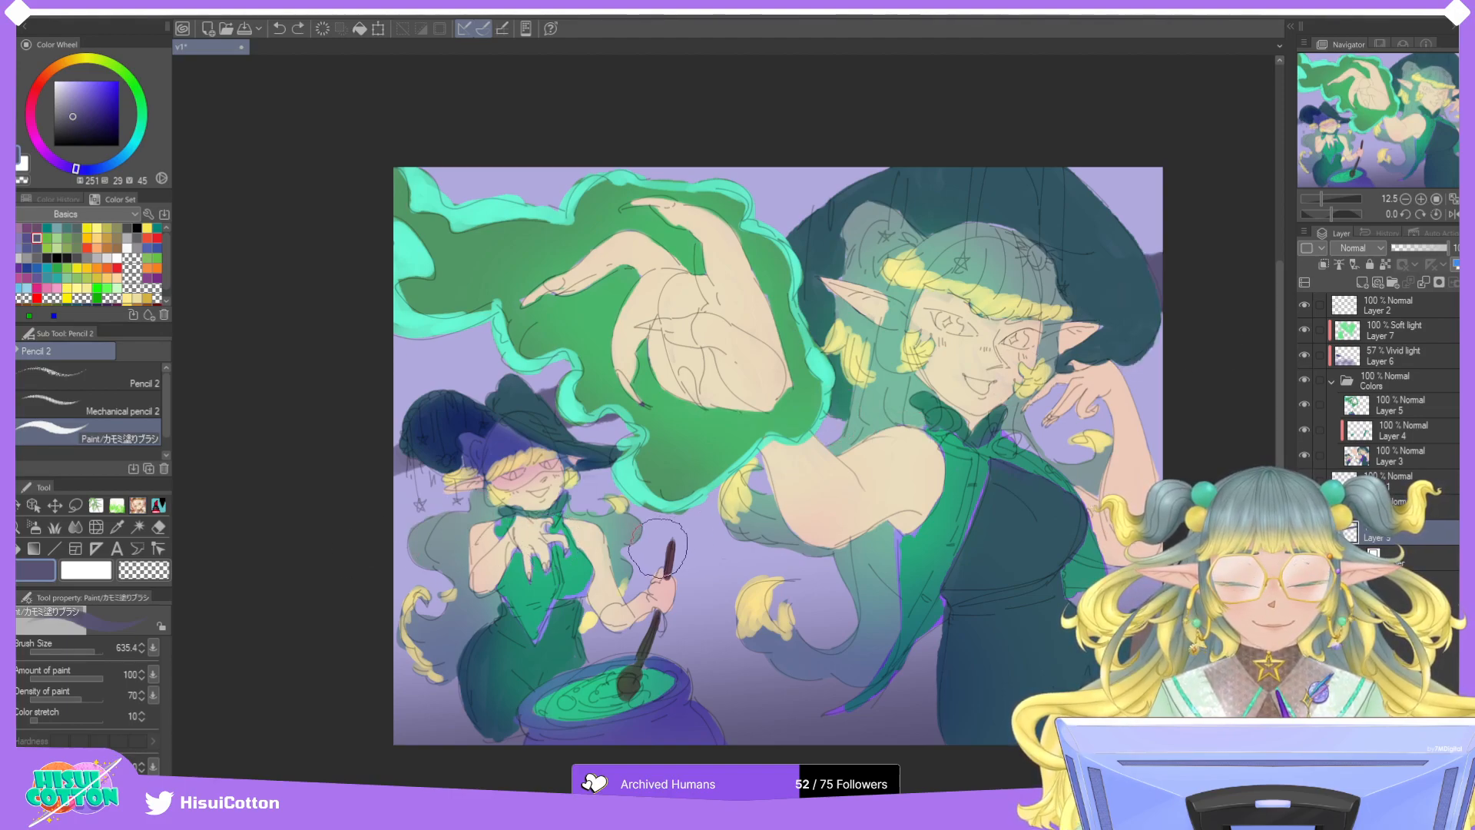
{"action": "mouse_move", "coordinate": [390, 350]}
{"action": "left_mouse_down"}
{"action": "mouse_move", "coordinate": [461, 391]}
{"action": "mouse_move", "coordinate": [760, 480]}
{"action": "left_mouse_up"}
{"action": "left_click_drag", "start_coordinate": [395, 465], "coordinate": [837, 587]}
{"action": "key", "text": "ctrl+z"}
{"action": "key", "text": "ctrl+z"}
{"action": "key", "text": "ctrl+z"}
{"action": "key", "text": "ctrl+z"}
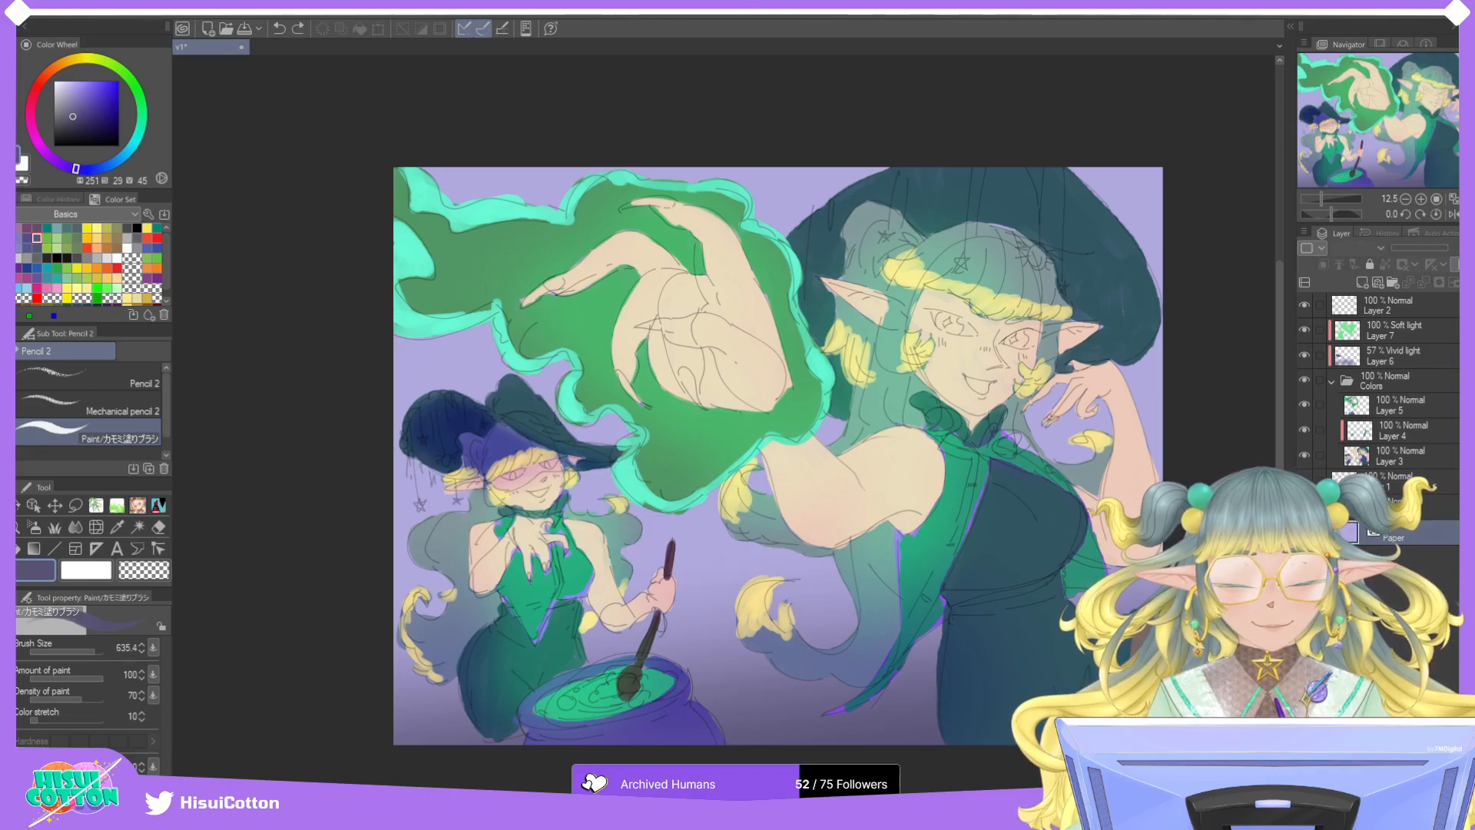
Restore the new layer above Paper and paint a diagonal dusty purple band behind the small witch, retrying the stroke at brush size 635.4.
{"action": "key", "text": "ctrl+y"}
{"action": "mouse_move", "coordinate": [362, 402]}
{"action": "left_mouse_down"}
{"action": "mouse_move", "coordinate": [461, 507]}
{"action": "mouse_move", "coordinate": [814, 761]}
{"action": "left_mouse_up"}
{"action": "mouse_move", "coordinate": [407, 338]}
{"action": "left_mouse_down"}
{"action": "mouse_move", "coordinate": [476, 430]}
{"action": "mouse_move", "coordinate": [806, 733]}
{"action": "left_mouse_up"}
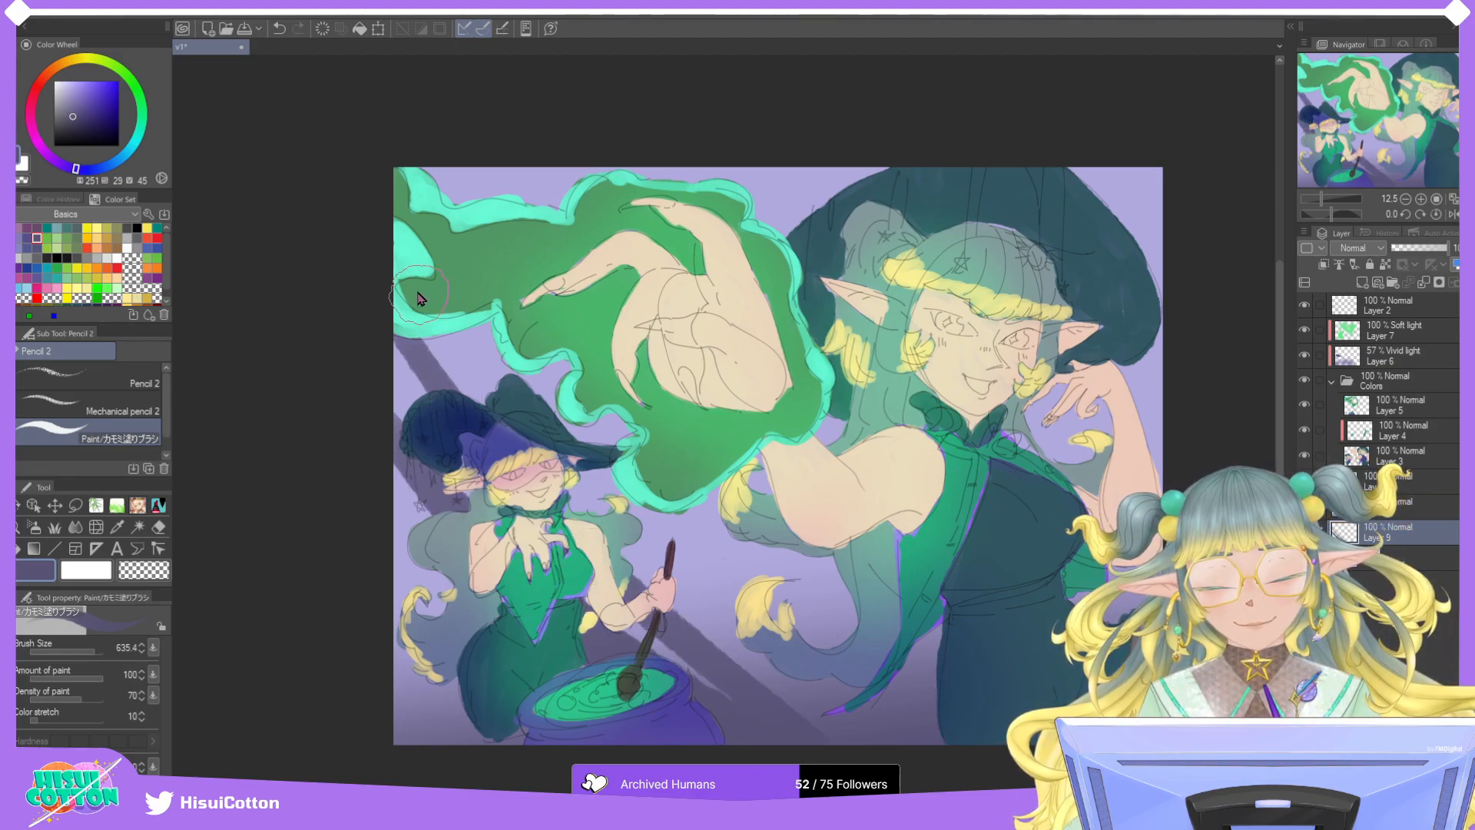
{"action": "key", "text": "ctrl+z"}
{"action": "key", "text": "ctrl+z"}
{"action": "left_click_drag", "start_coordinate": [407, 331], "coordinate": [768, 713]}
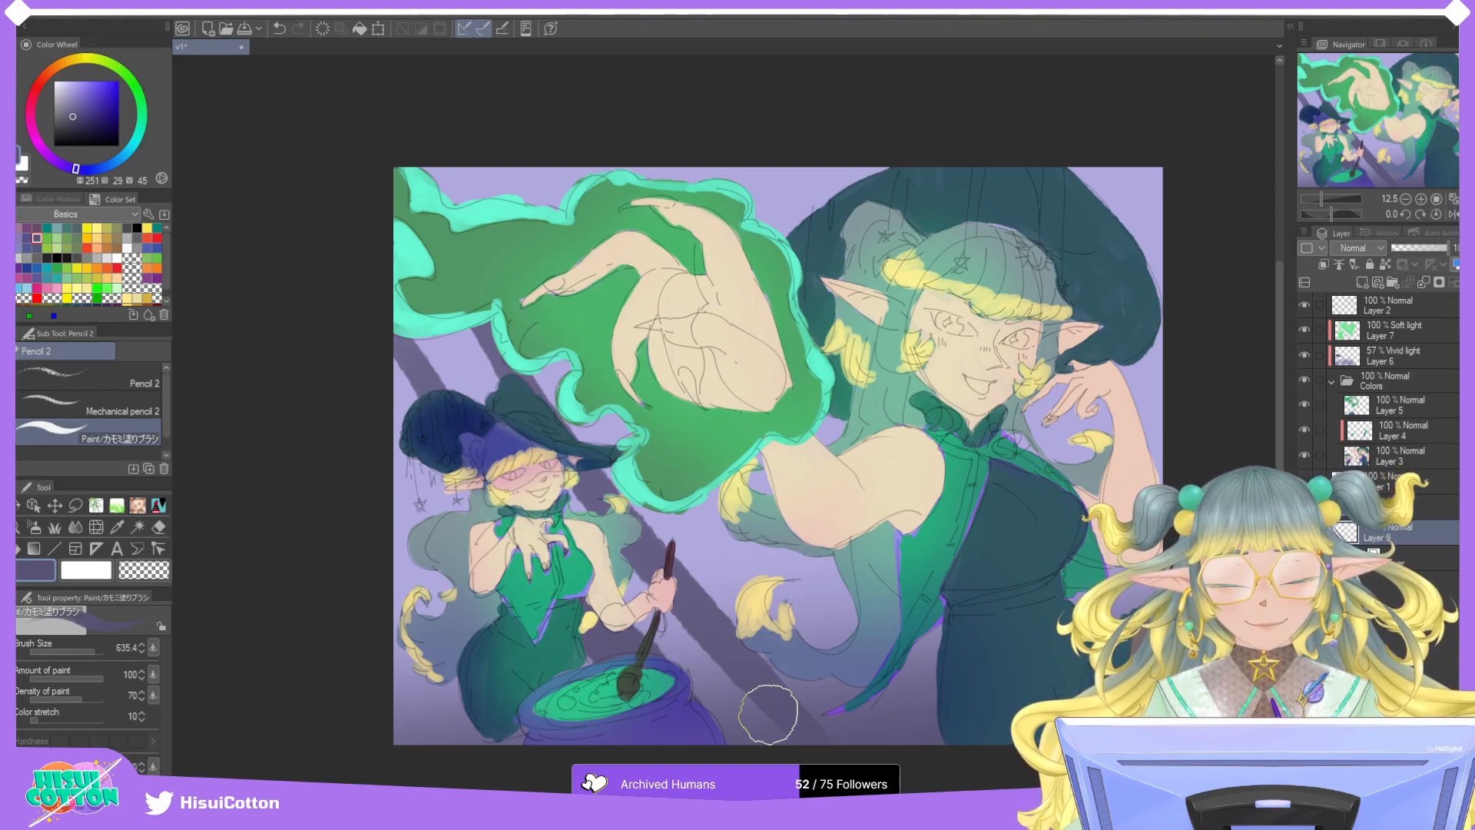
Try a second diagonal dusty purple band parallel to the first, running from the upper edge down behind the large witch's hair, redoing the stroke once.
{"action": "mouse_move", "coordinate": [441, 126]}
{"action": "left_mouse_down"}
{"action": "mouse_move", "coordinate": [499, 188]}
{"action": "mouse_move", "coordinate": [814, 661]}
{"action": "mouse_move", "coordinate": [884, 703]}
{"action": "left_mouse_up"}
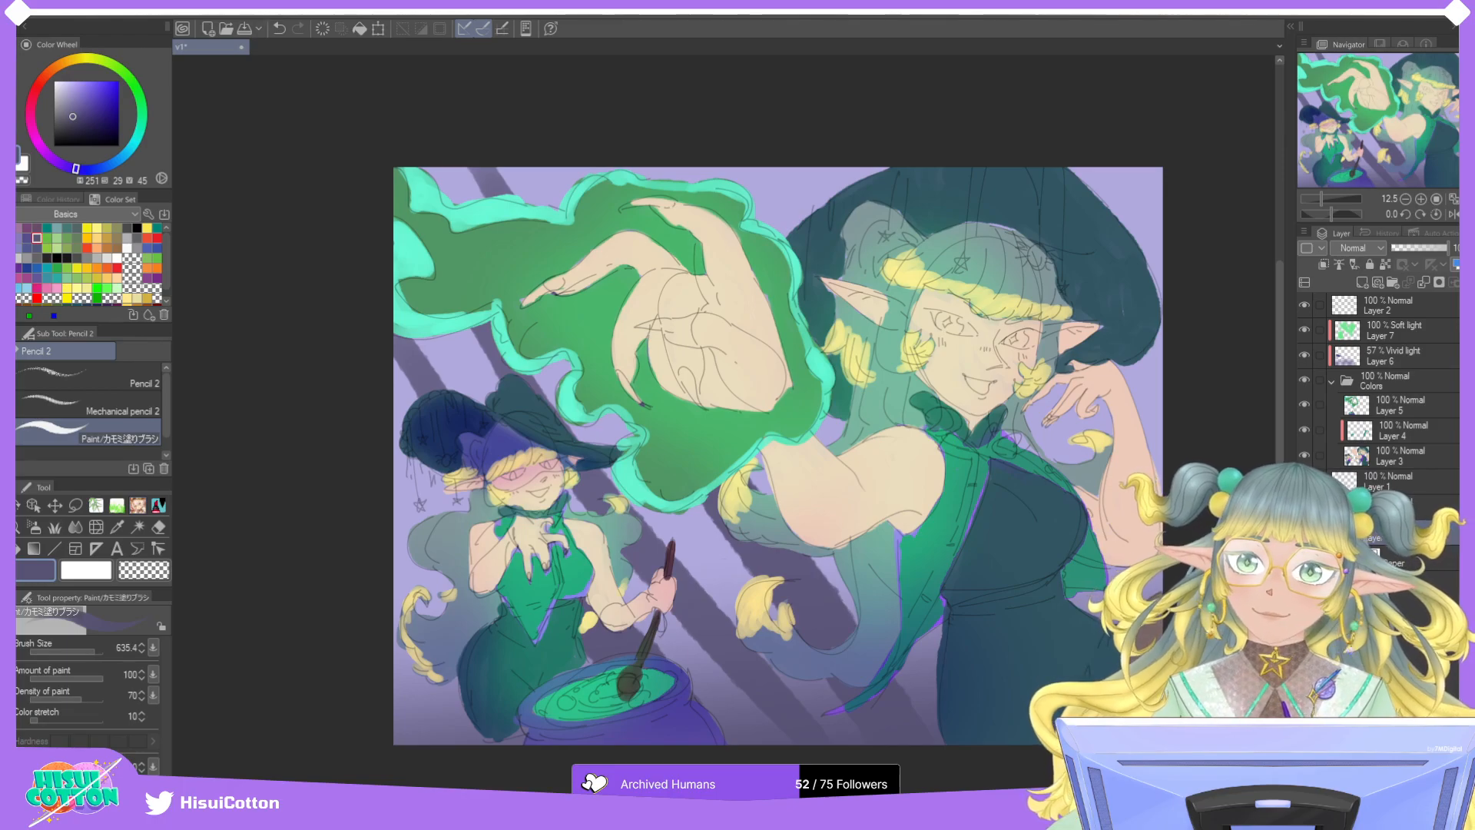
{"action": "key", "text": "ctrl+z"}
{"action": "left_click_drag", "start_coordinate": [460, 153], "coordinate": [875, 706]}
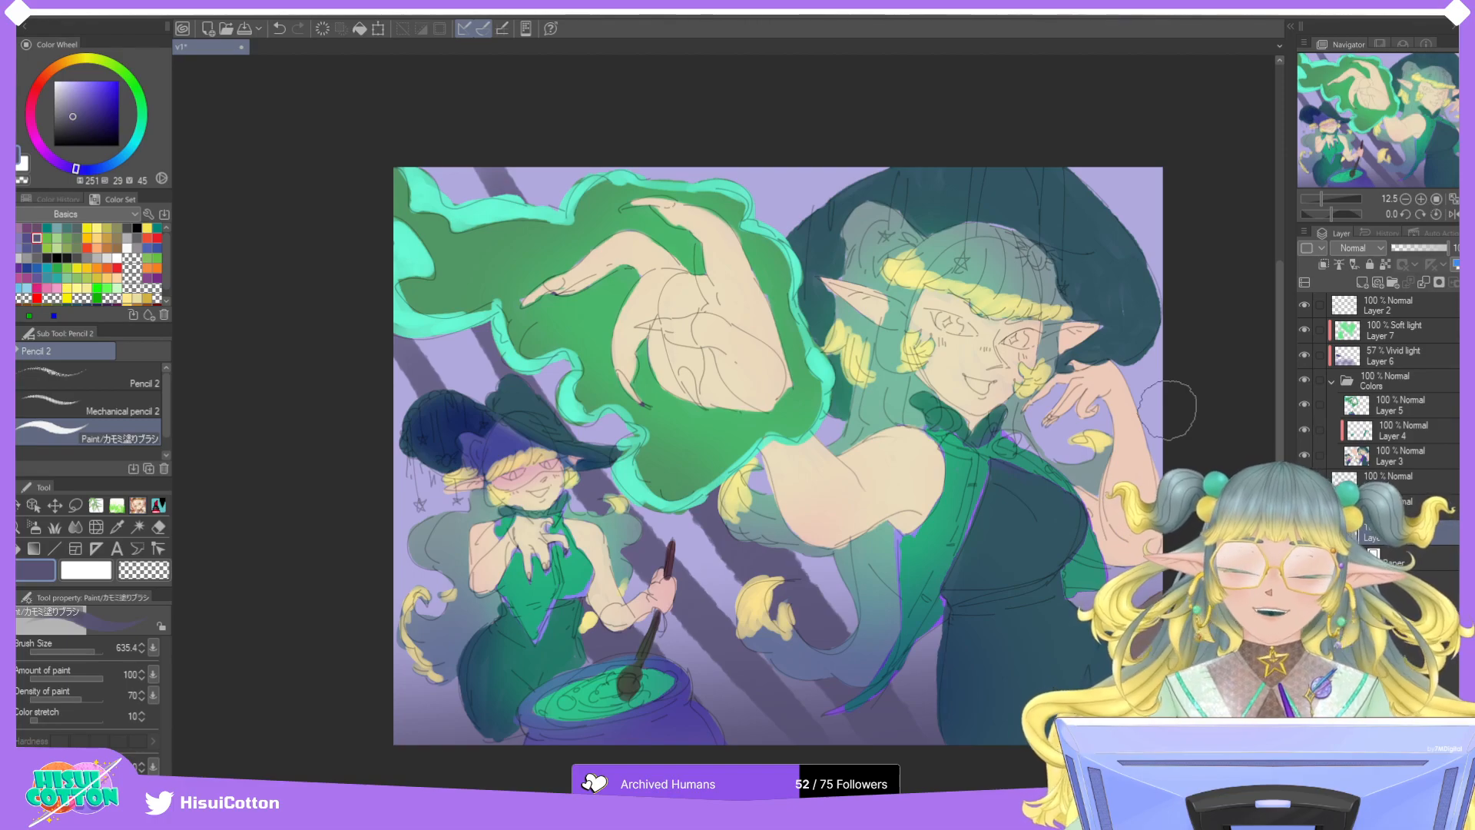
Try Soft light, Hard light, Glow dodge and Linear burn blending on the background shading layer above Paper, and return it to Normal.
{"action": "left_click", "coordinate": [1357, 248]}
{"action": "left_click", "coordinate": [1366, 459]}
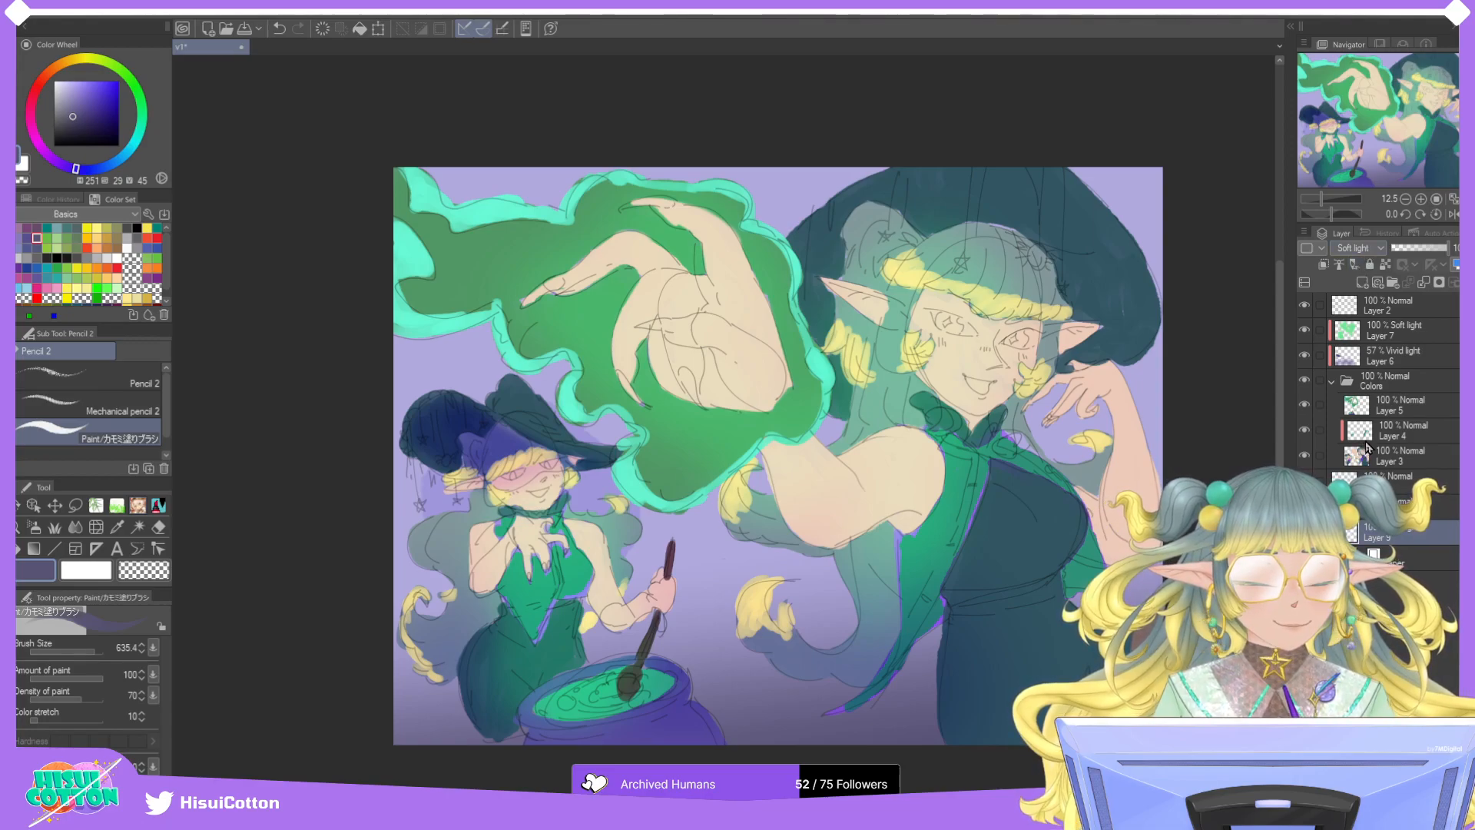
{"action": "scroll", "coordinate": [1356, 247], "scroll_direction": "down", "scroll_amount": 1}
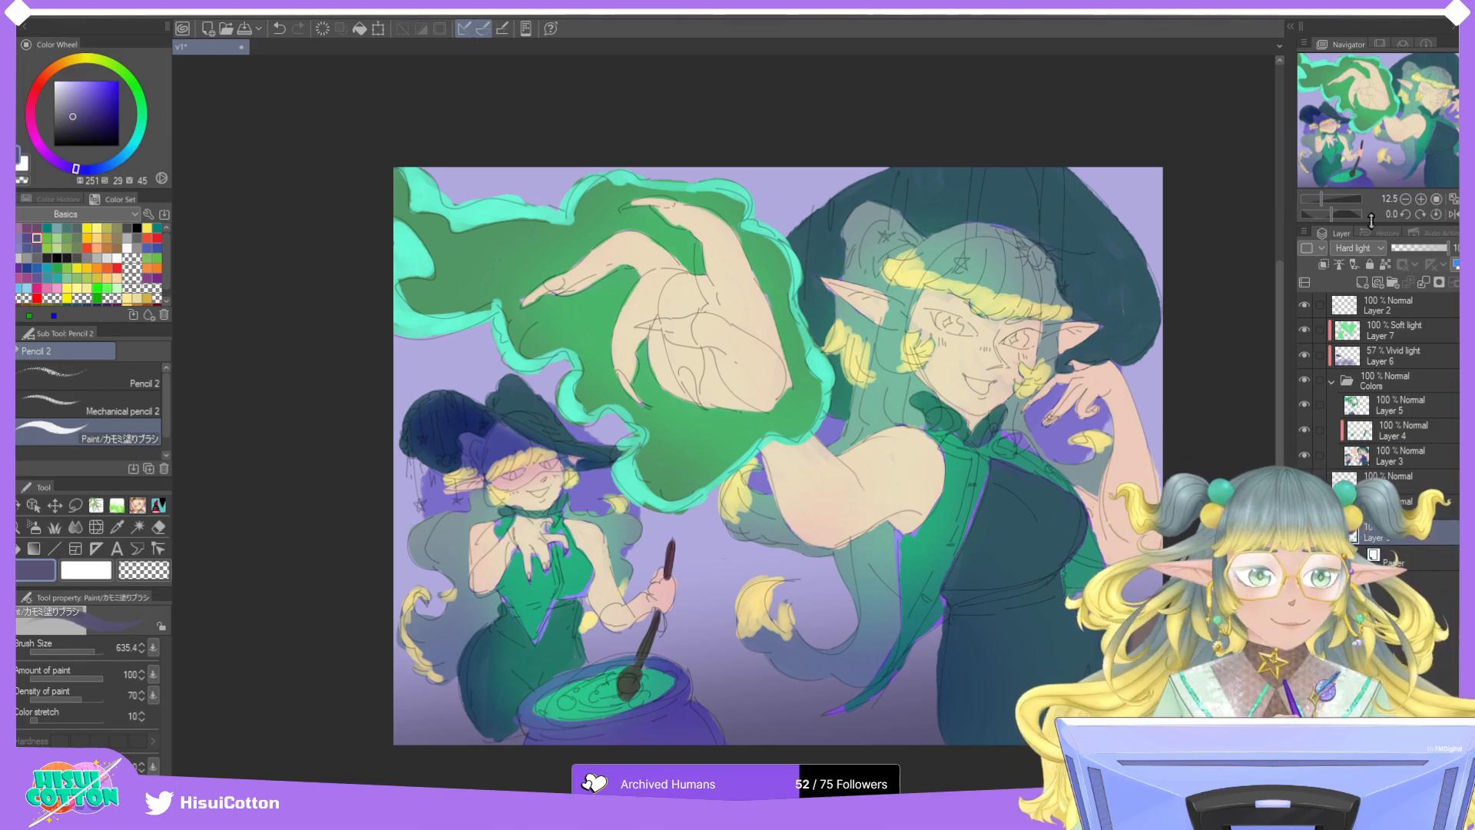
{"action": "left_click", "coordinate": [1368, 432]}
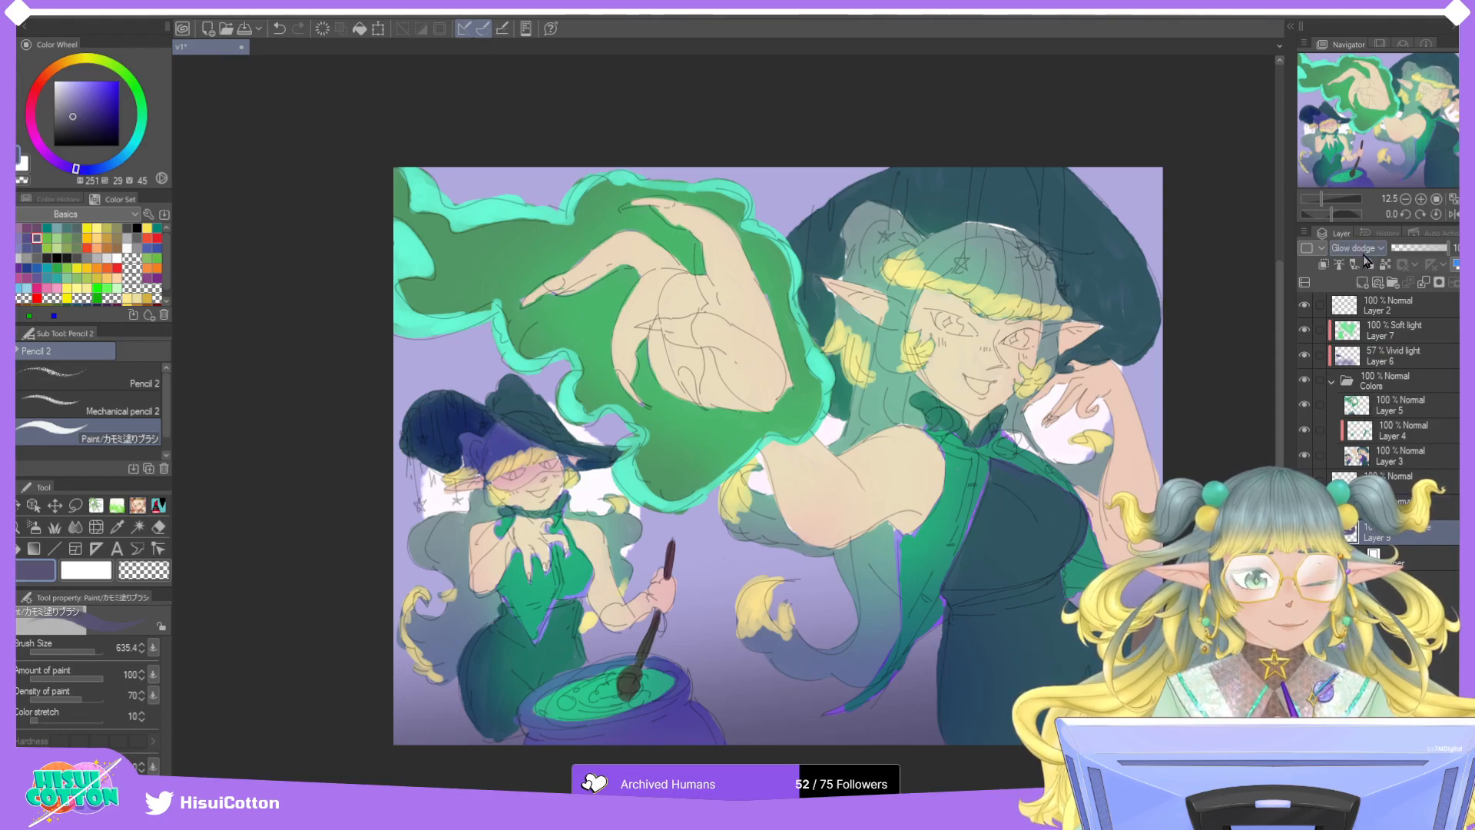
{"action": "scroll", "coordinate": [1365, 338], "scroll_direction": "up", "scroll_amount": 6}
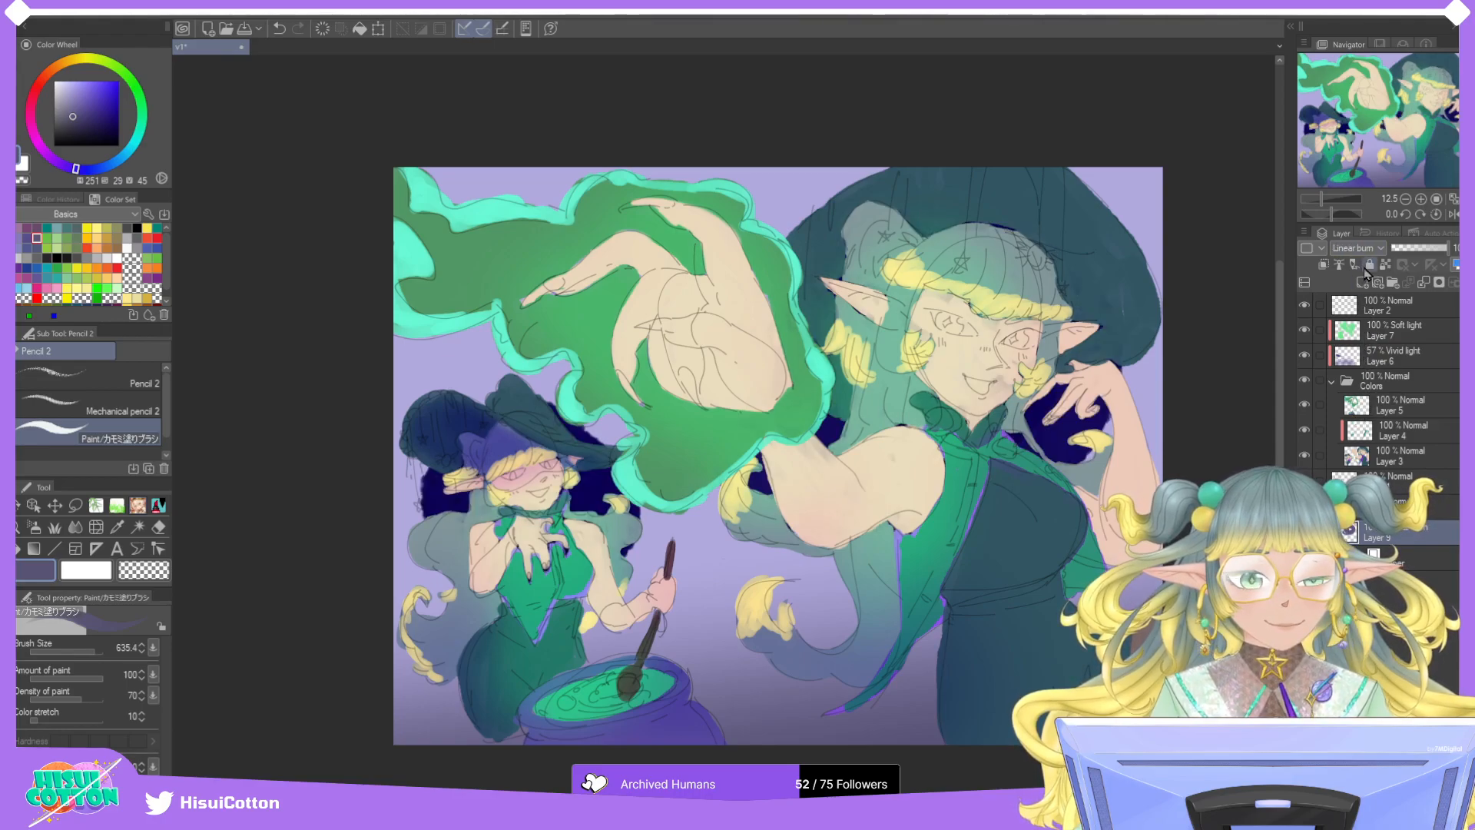
{"action": "scroll", "coordinate": [1364, 280], "scroll_direction": "up", "scroll_amount": 4}
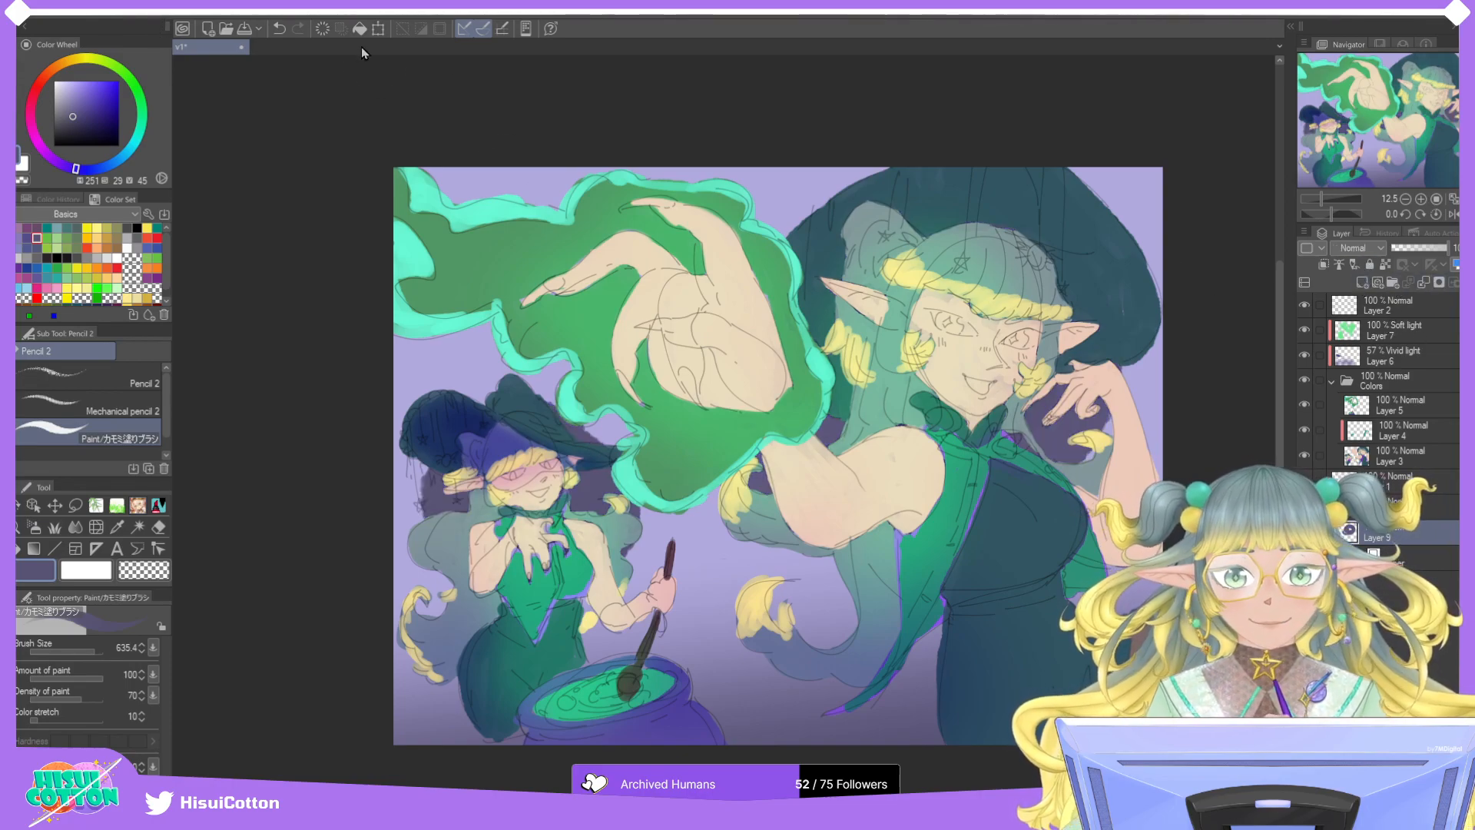
Add radial foreground-to-transparent gradients in dusty purple behind the small witch and the large witch on the layer above Paper.
{"action": "left_click", "coordinate": [35, 548]}
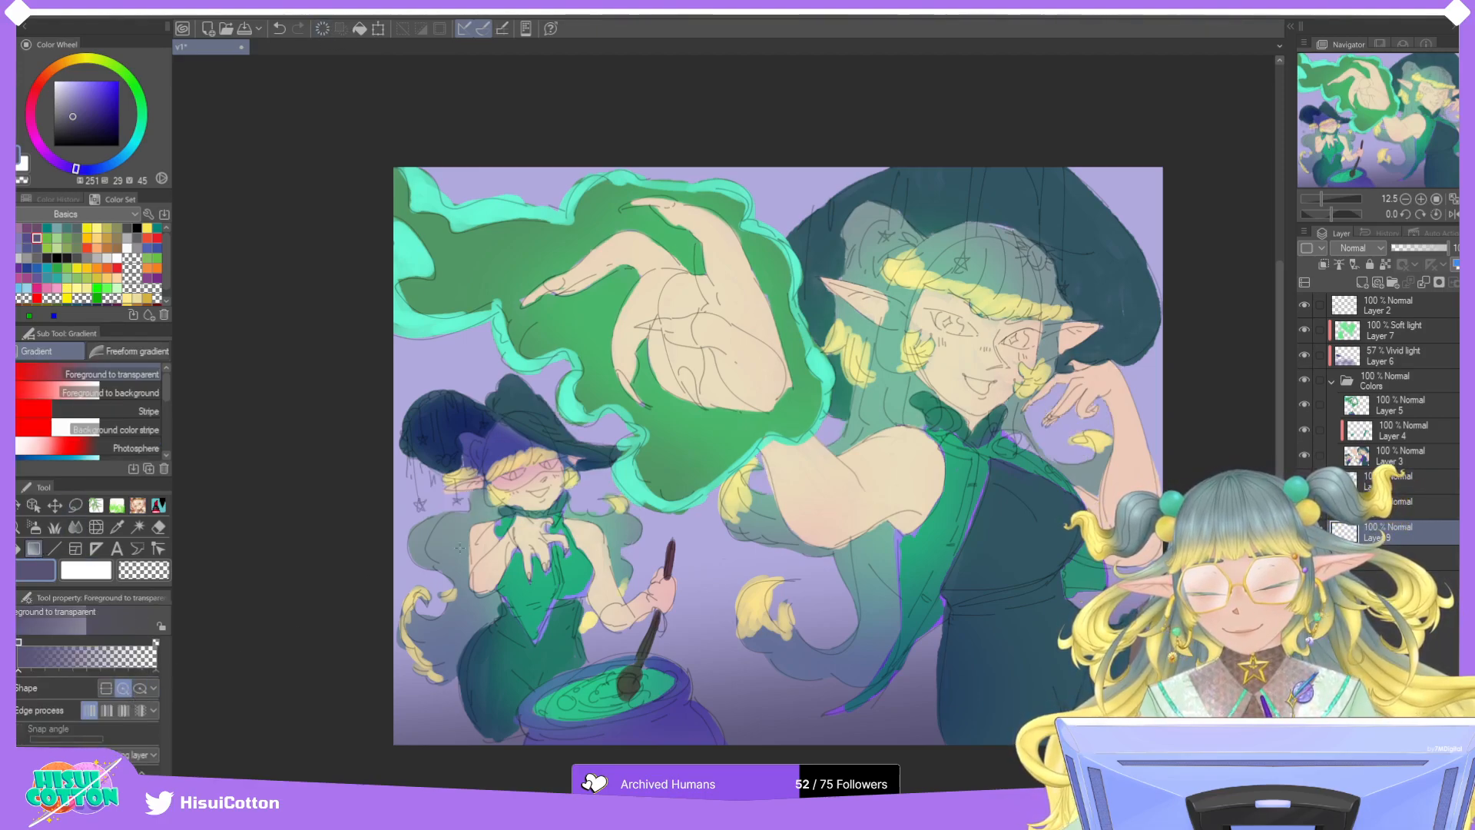
{"action": "left_click_drag", "start_coordinate": [530, 466], "coordinate": [744, 341]}
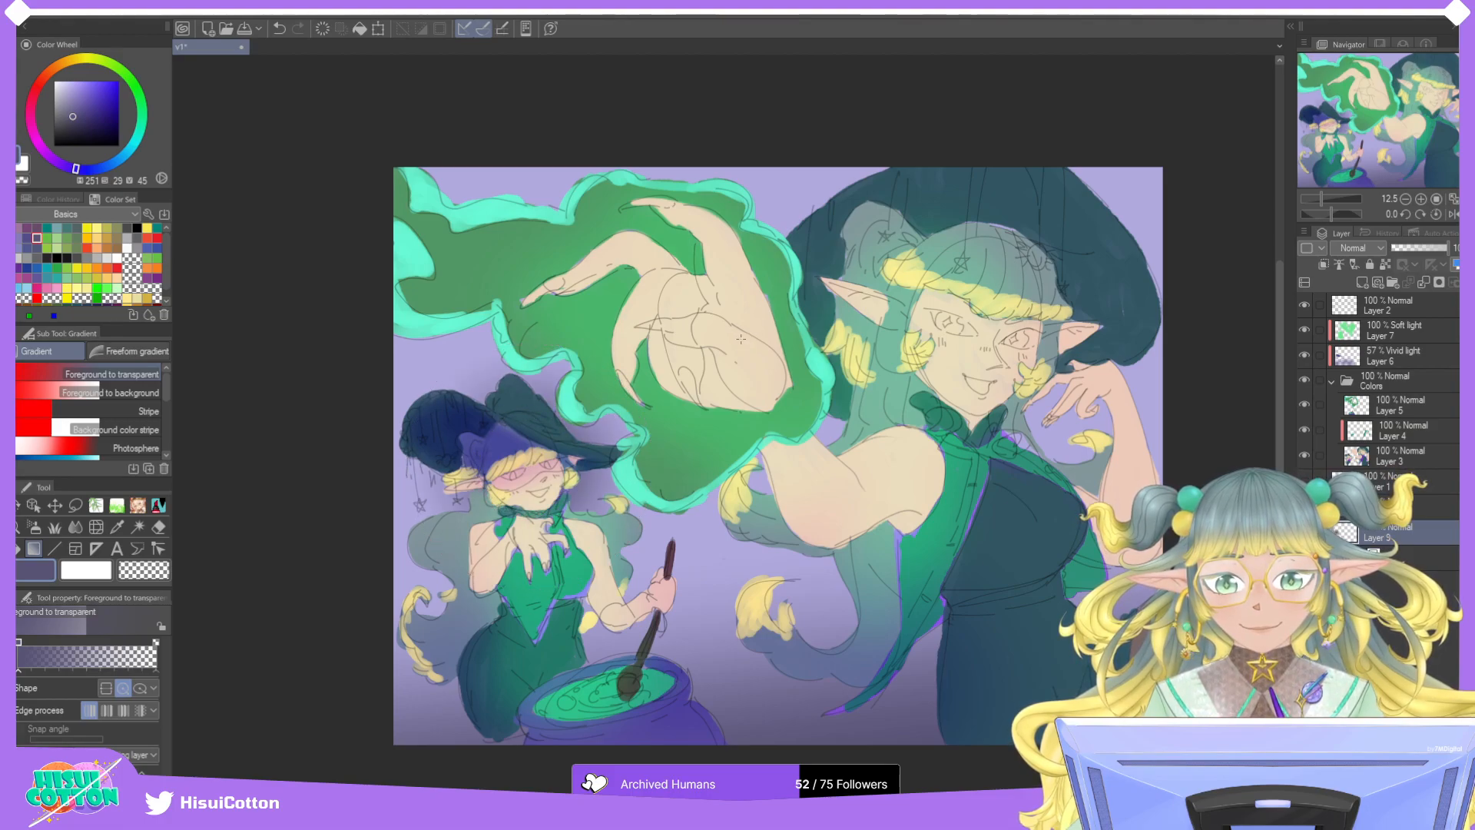
{"action": "left_click_drag", "start_coordinate": [527, 482], "coordinate": [663, 366]}
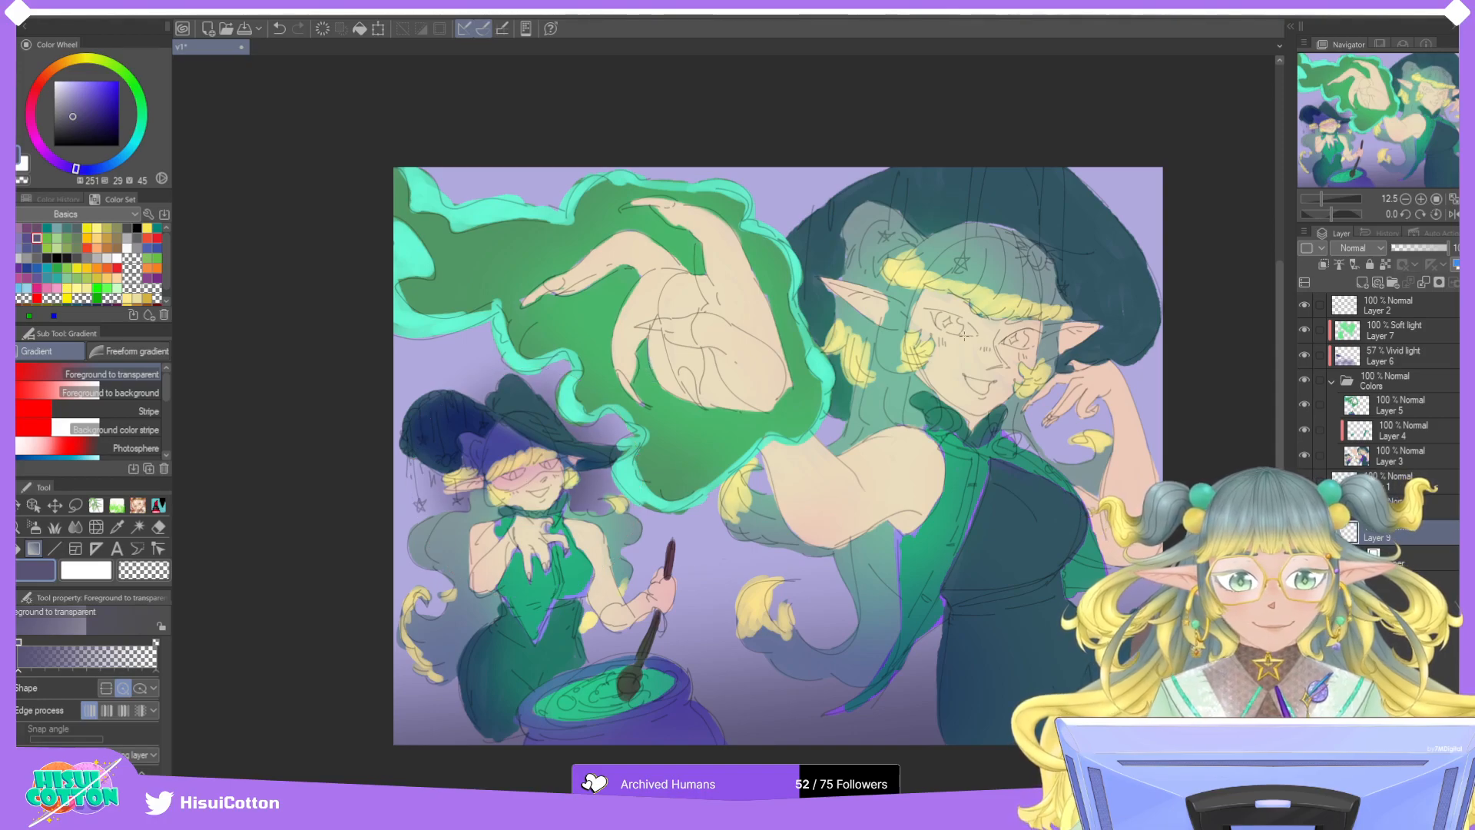
{"action": "left_click_drag", "start_coordinate": [970, 337], "coordinate": [1199, 538]}
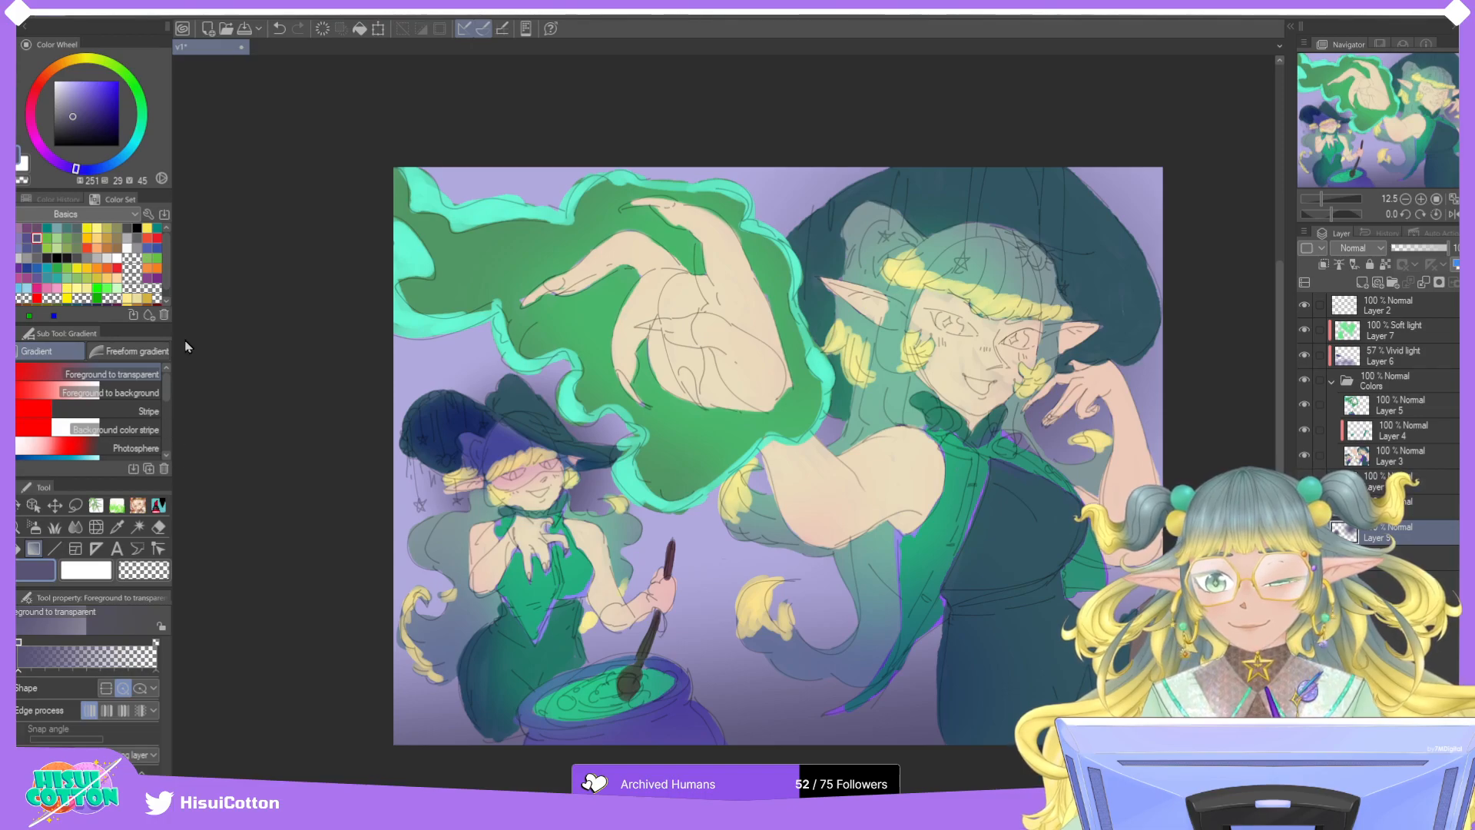
Adjust the color of the background gradients behind both witches, trying a pink tint and settling on a bluer violet.
{"action": "key", "text": "space"}
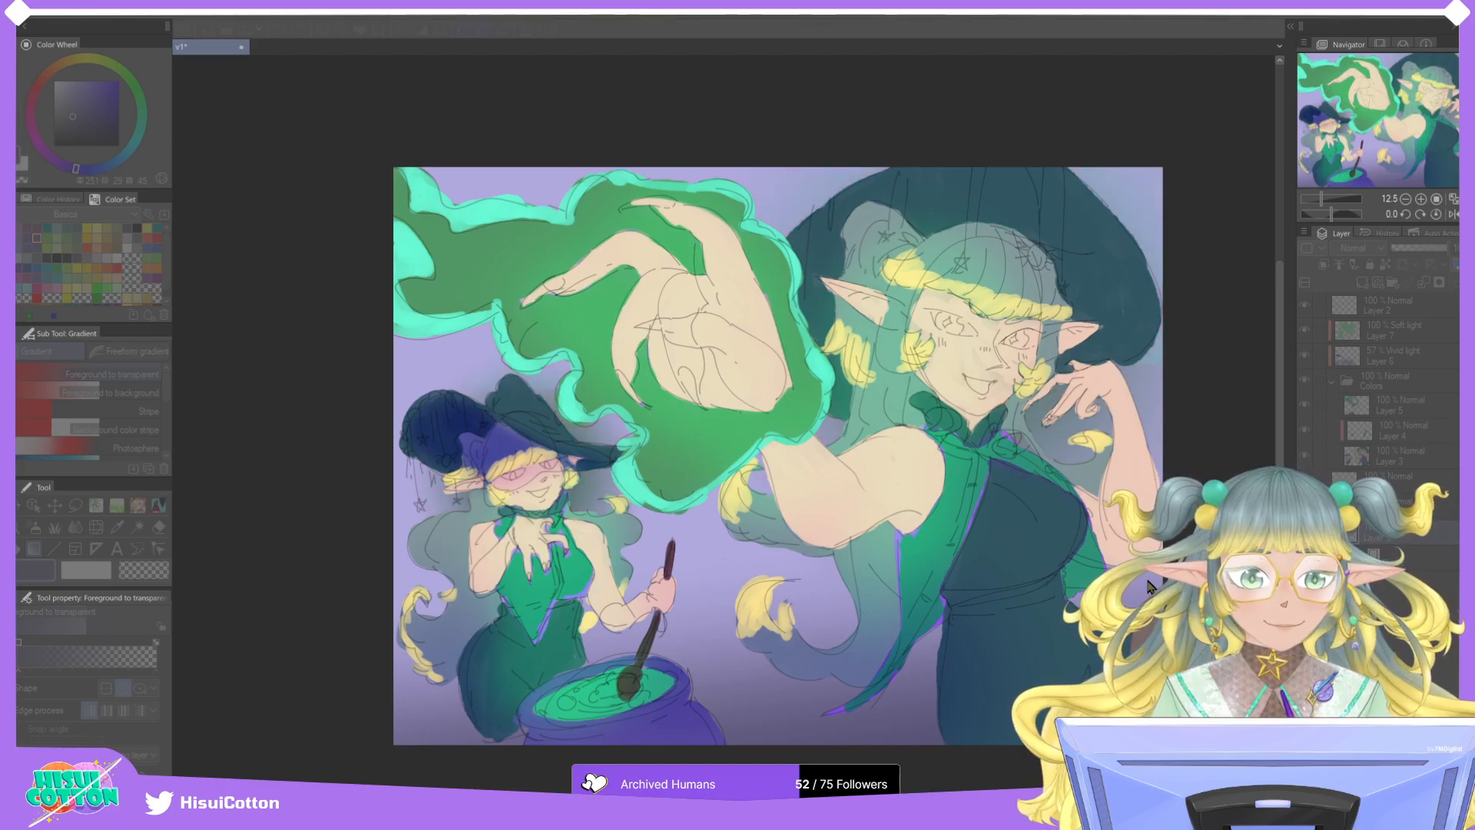
{"action": "key", "text": "ctrl+z"}
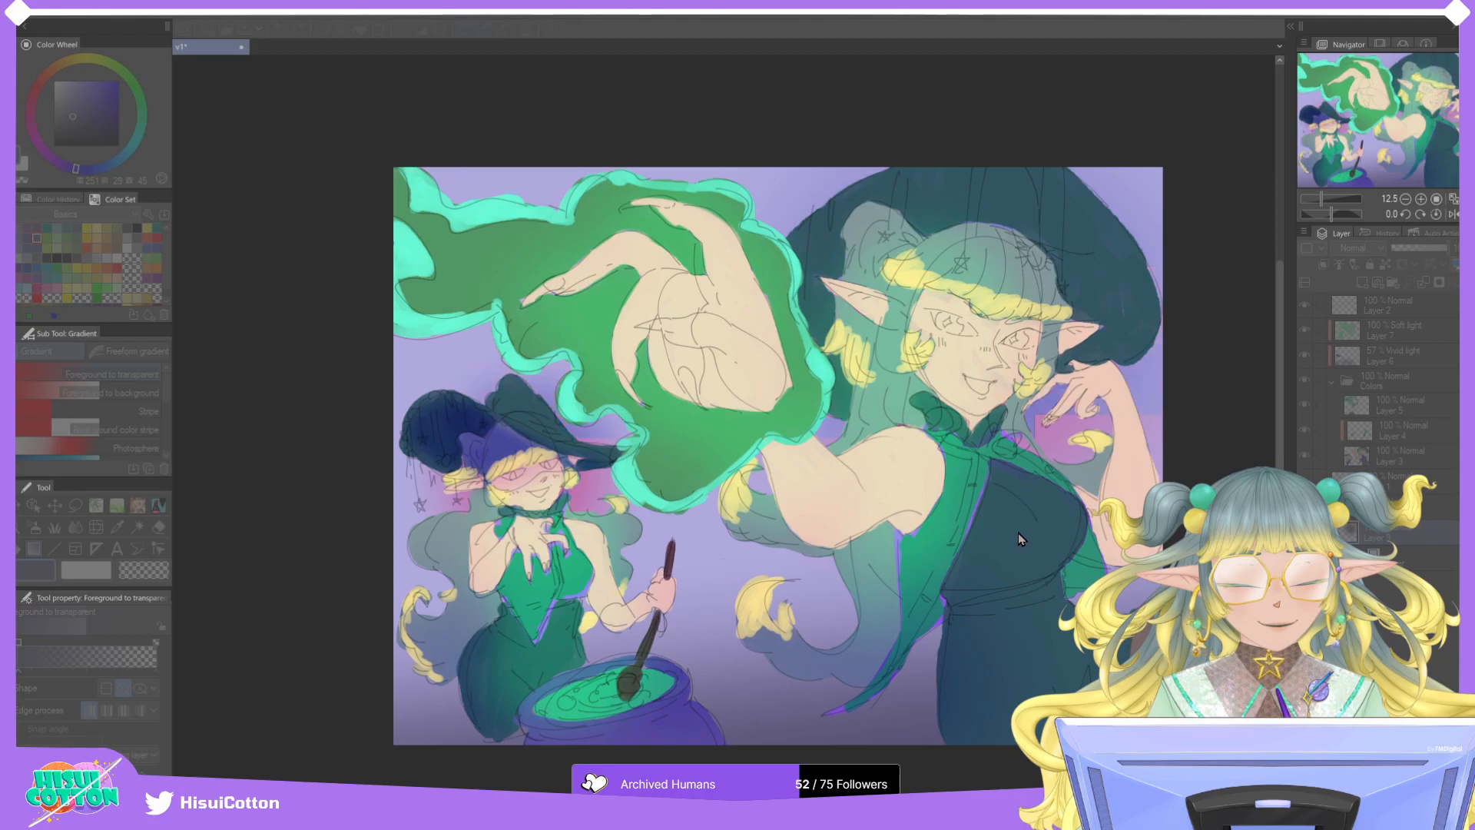
{"action": "key", "text": "ctrl+z"}
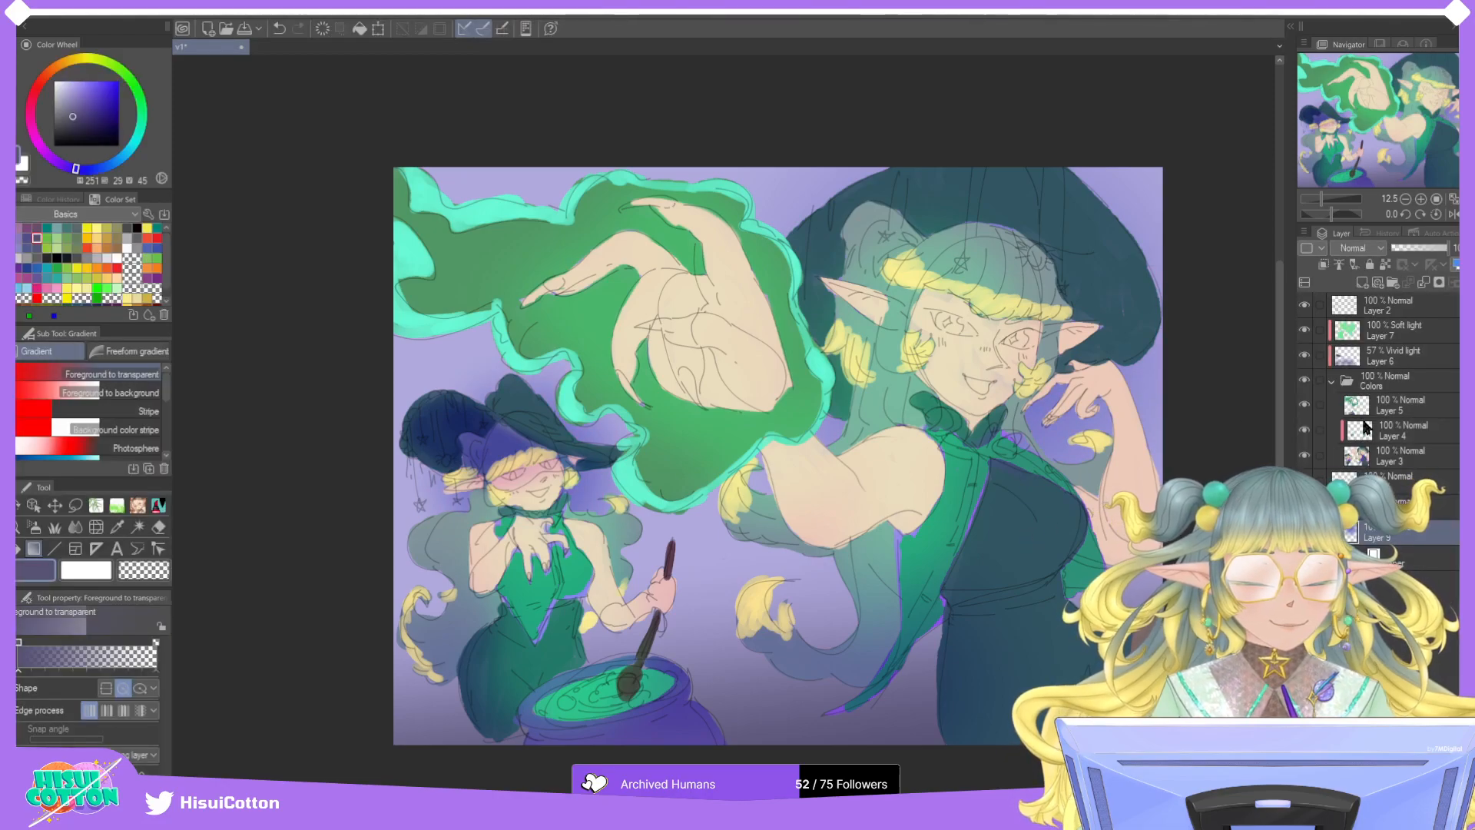
Try Add blending on Layer 7, set it to Hard light at 61% opacity, and check the picture at thumbnail size.
{"action": "left_click", "coordinate": [1408, 331]}
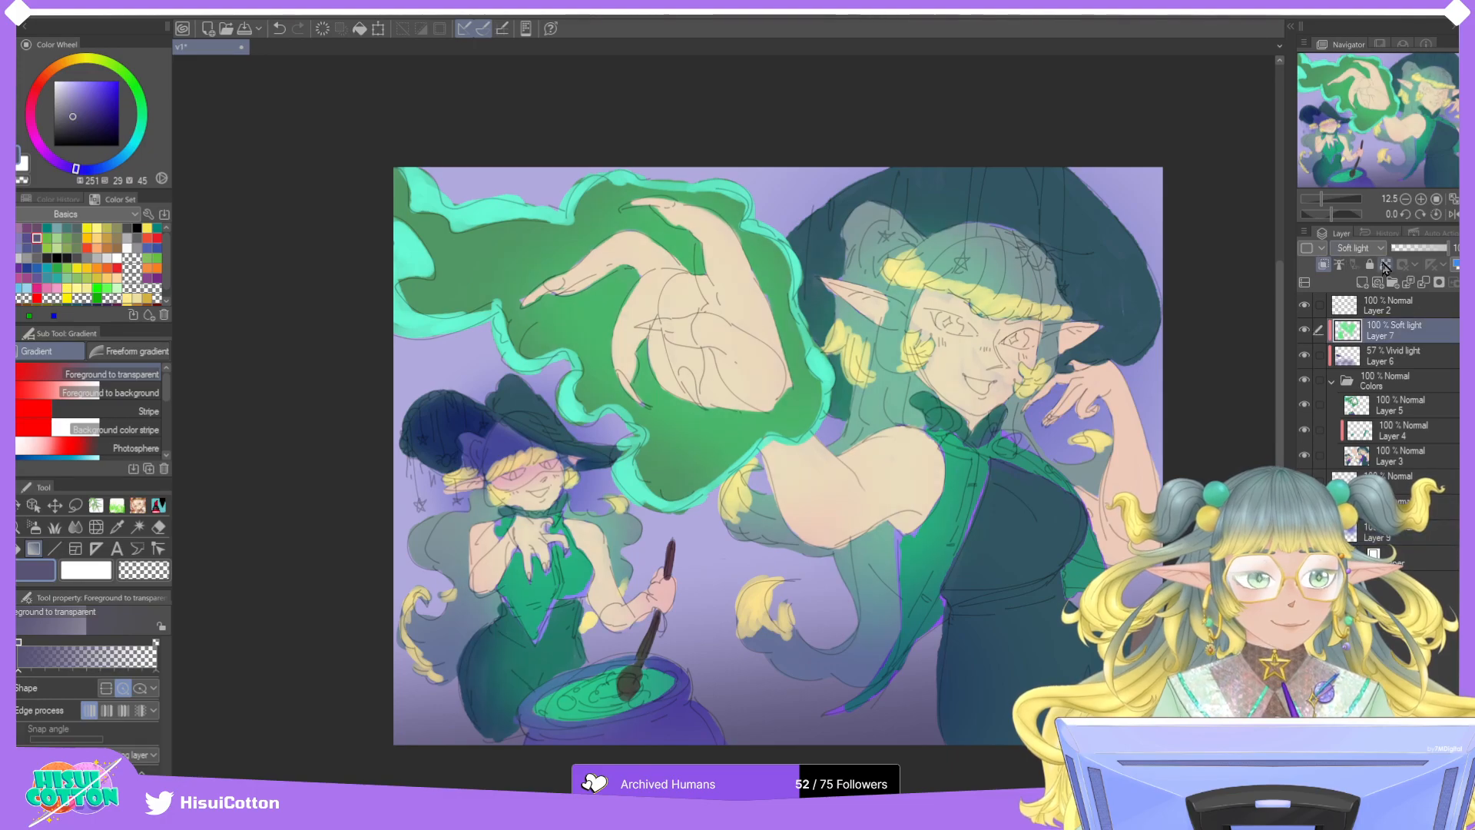
{"action": "left_click", "coordinate": [1364, 415]}
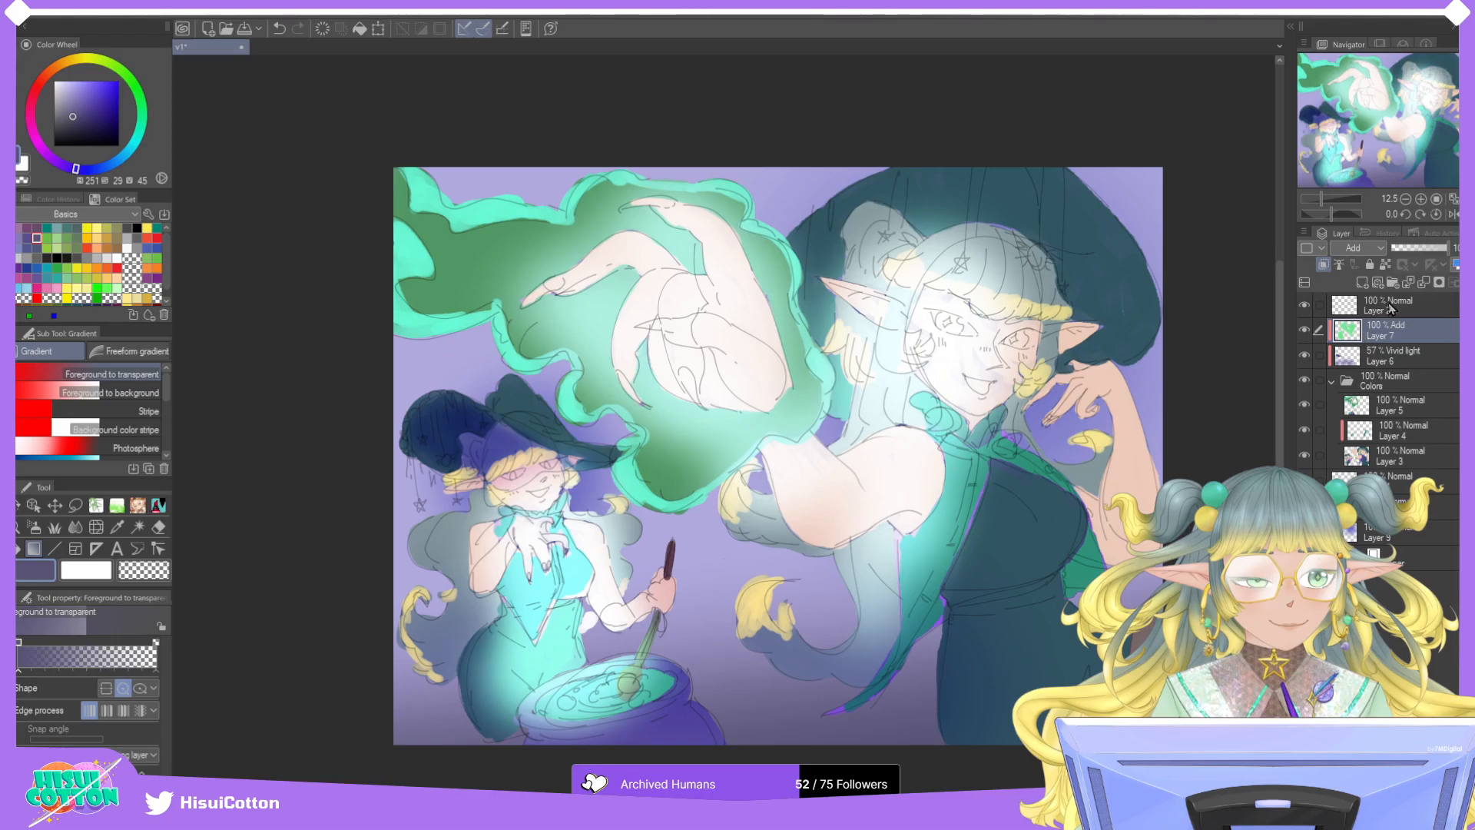
{"action": "left_click_drag", "start_coordinate": [1423, 251], "coordinate": [1446, 252]}
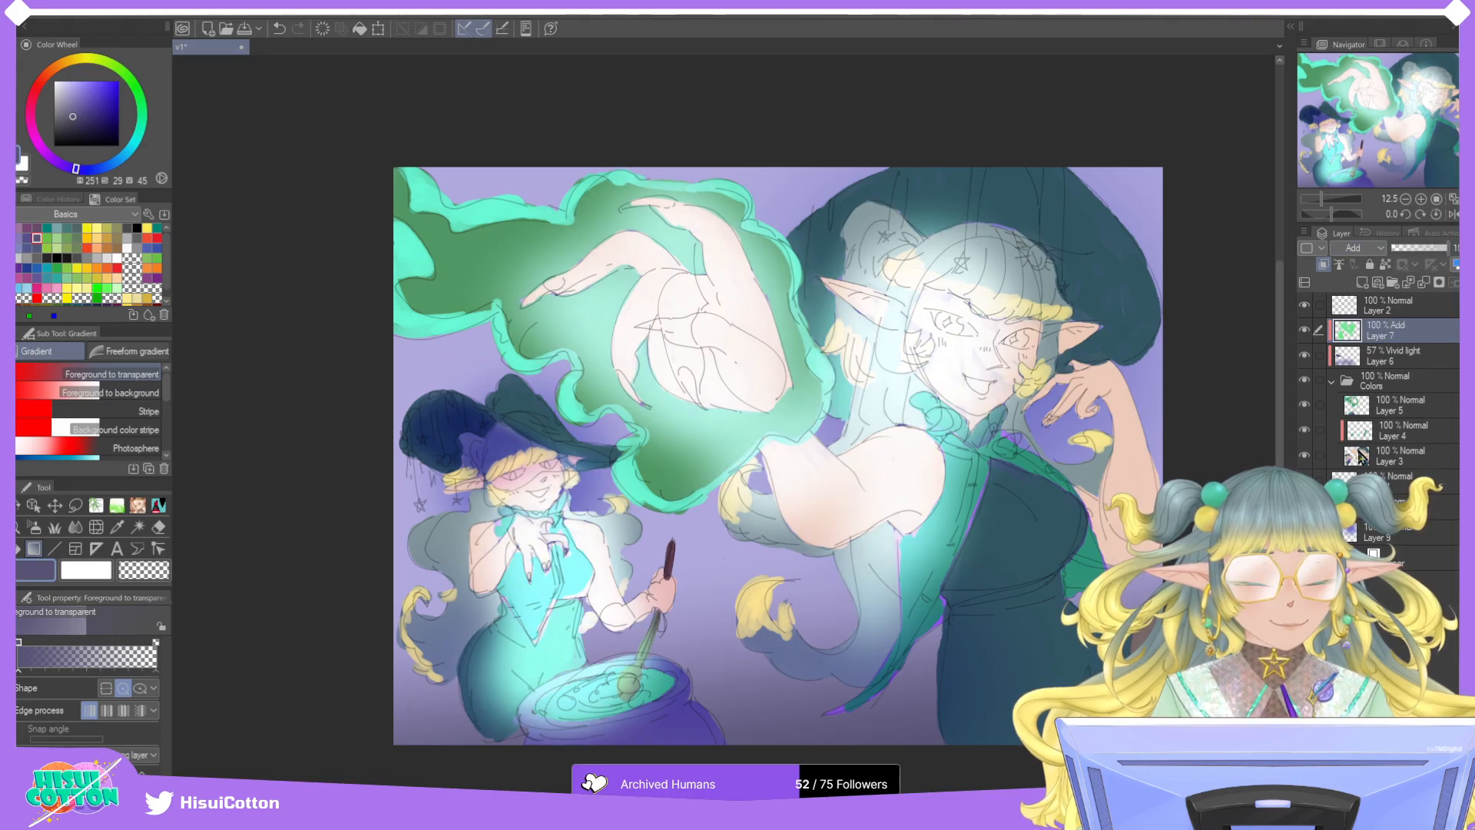
{"action": "left_click", "coordinate": [1362, 469]}
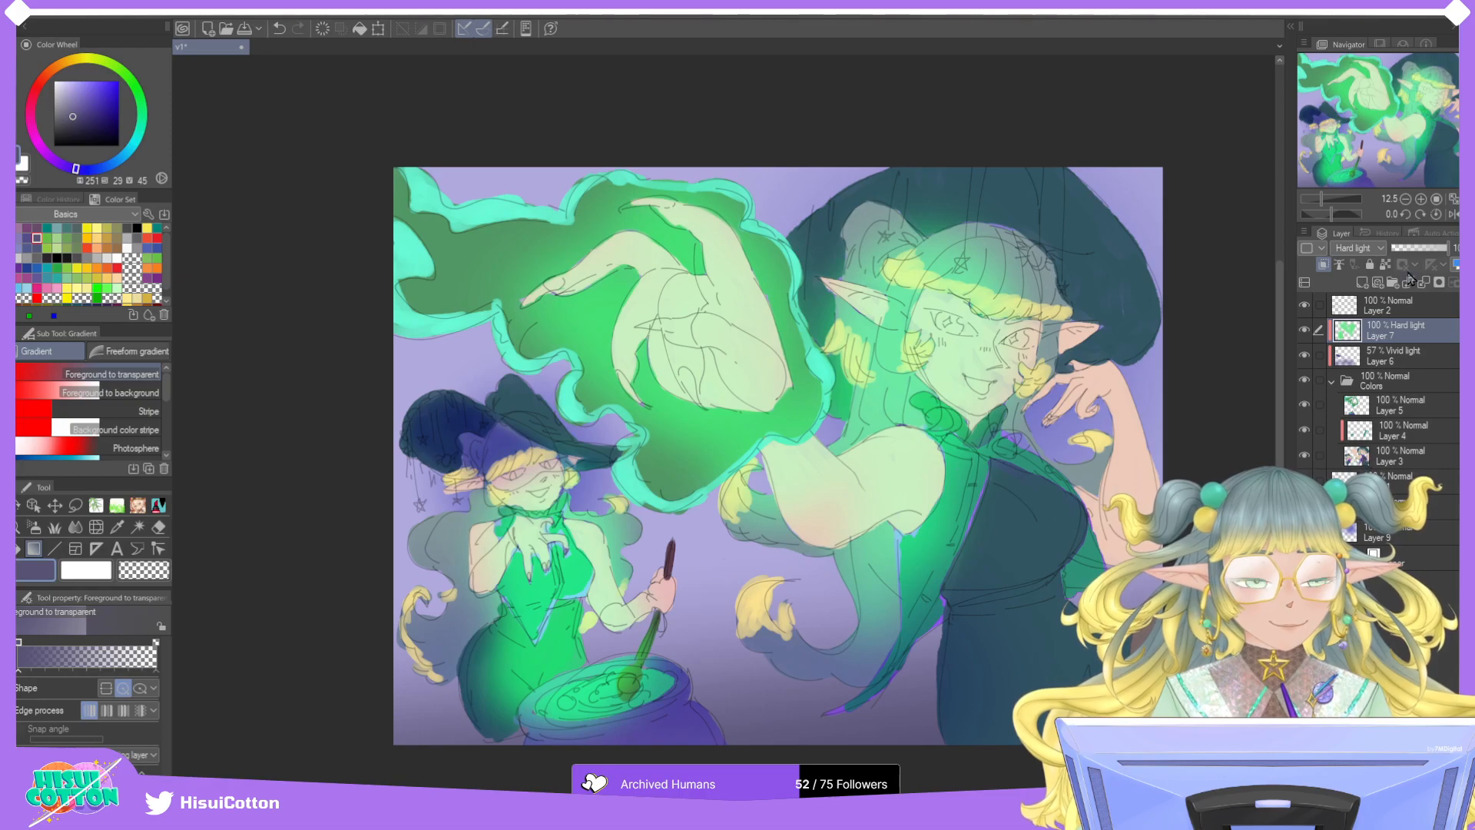
{"action": "left_click", "coordinate": [1423, 249]}
{"action": "left_click_drag", "start_coordinate": [1420, 250], "coordinate": [1427, 252]}
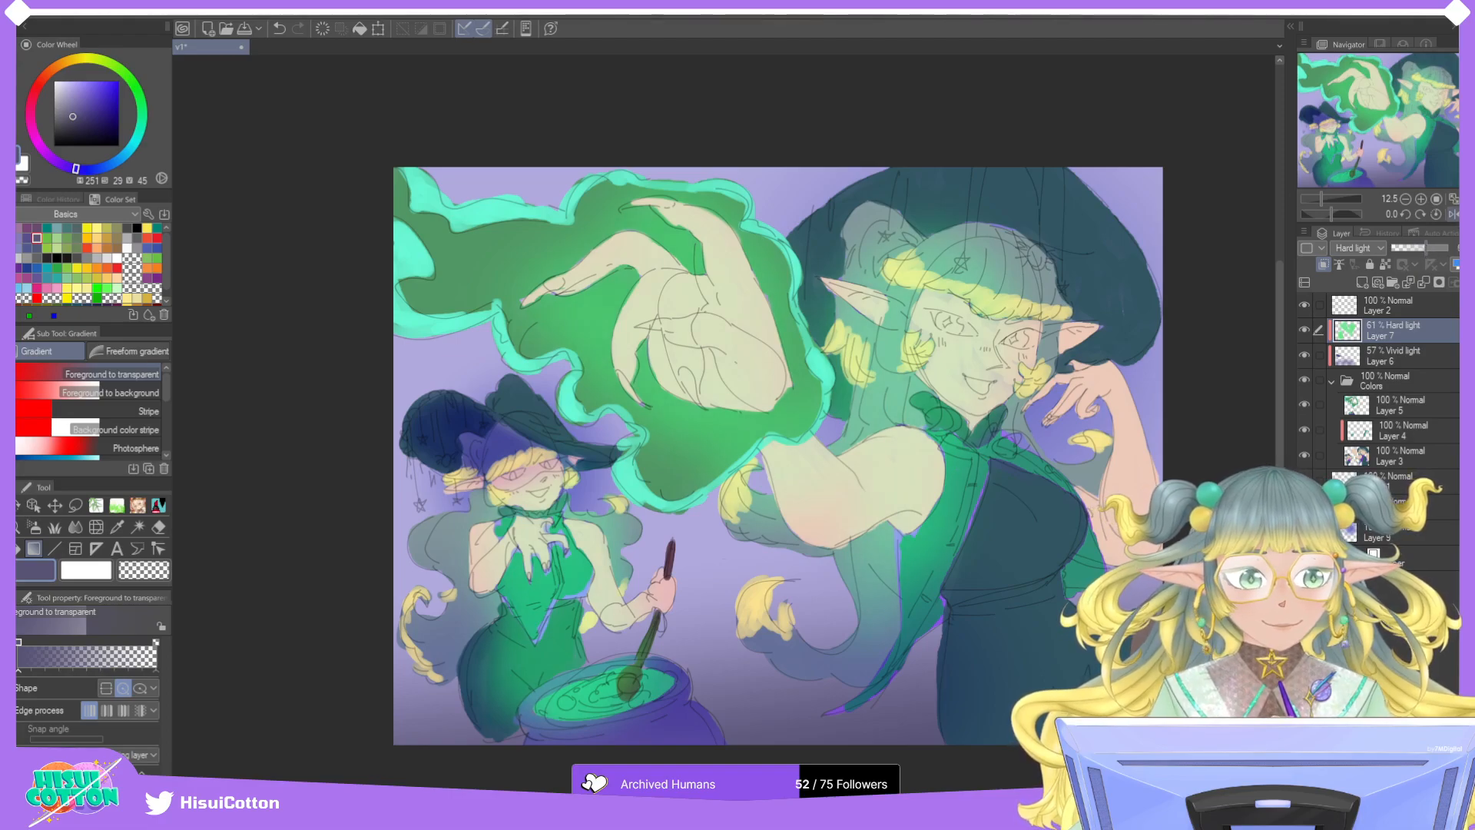
{"action": "left_click", "coordinate": [1452, 198]}
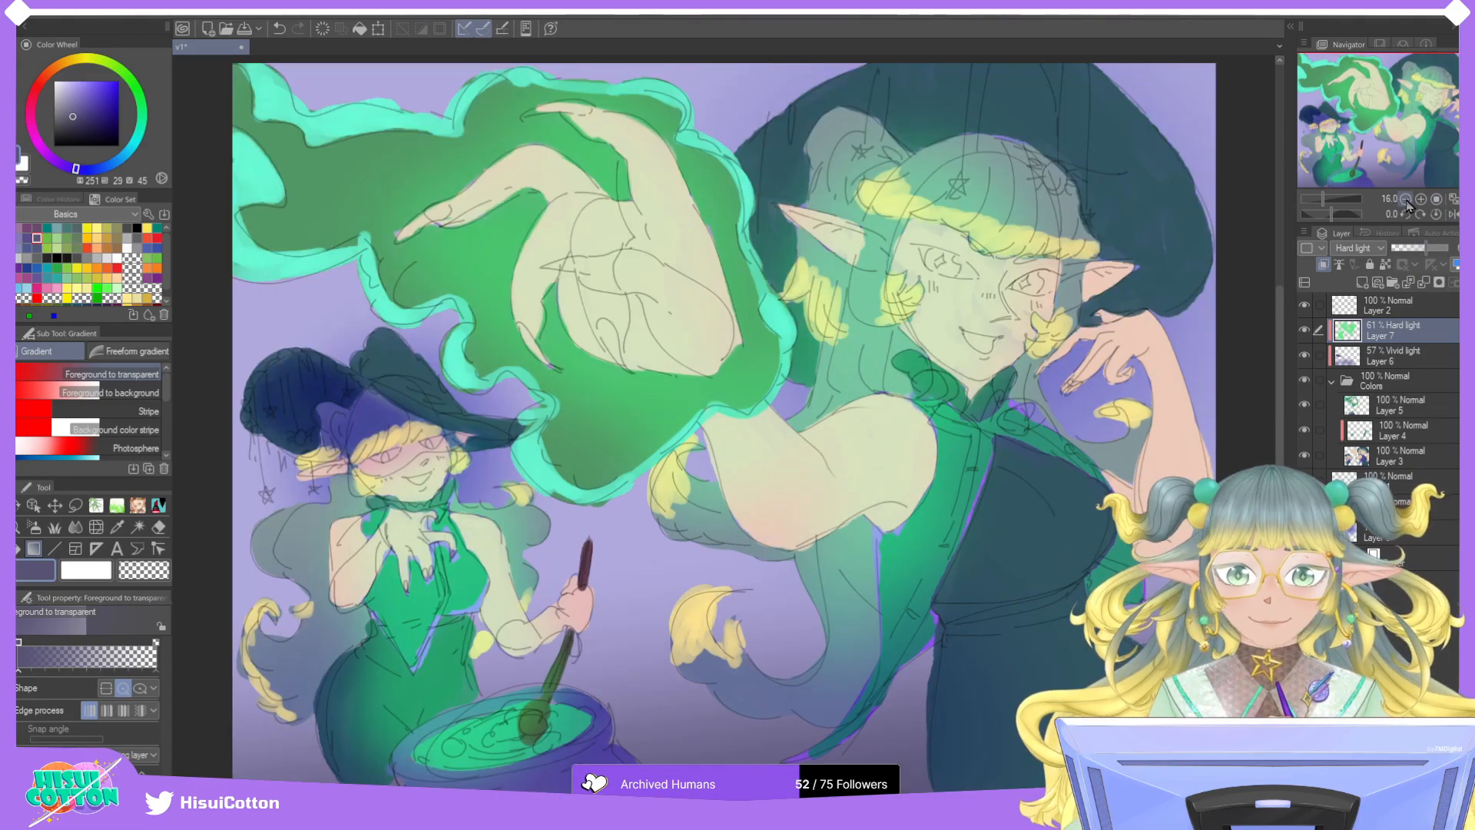
{"action": "left_click_drag", "start_coordinate": [1404, 201], "coordinate": [1404, 201]}
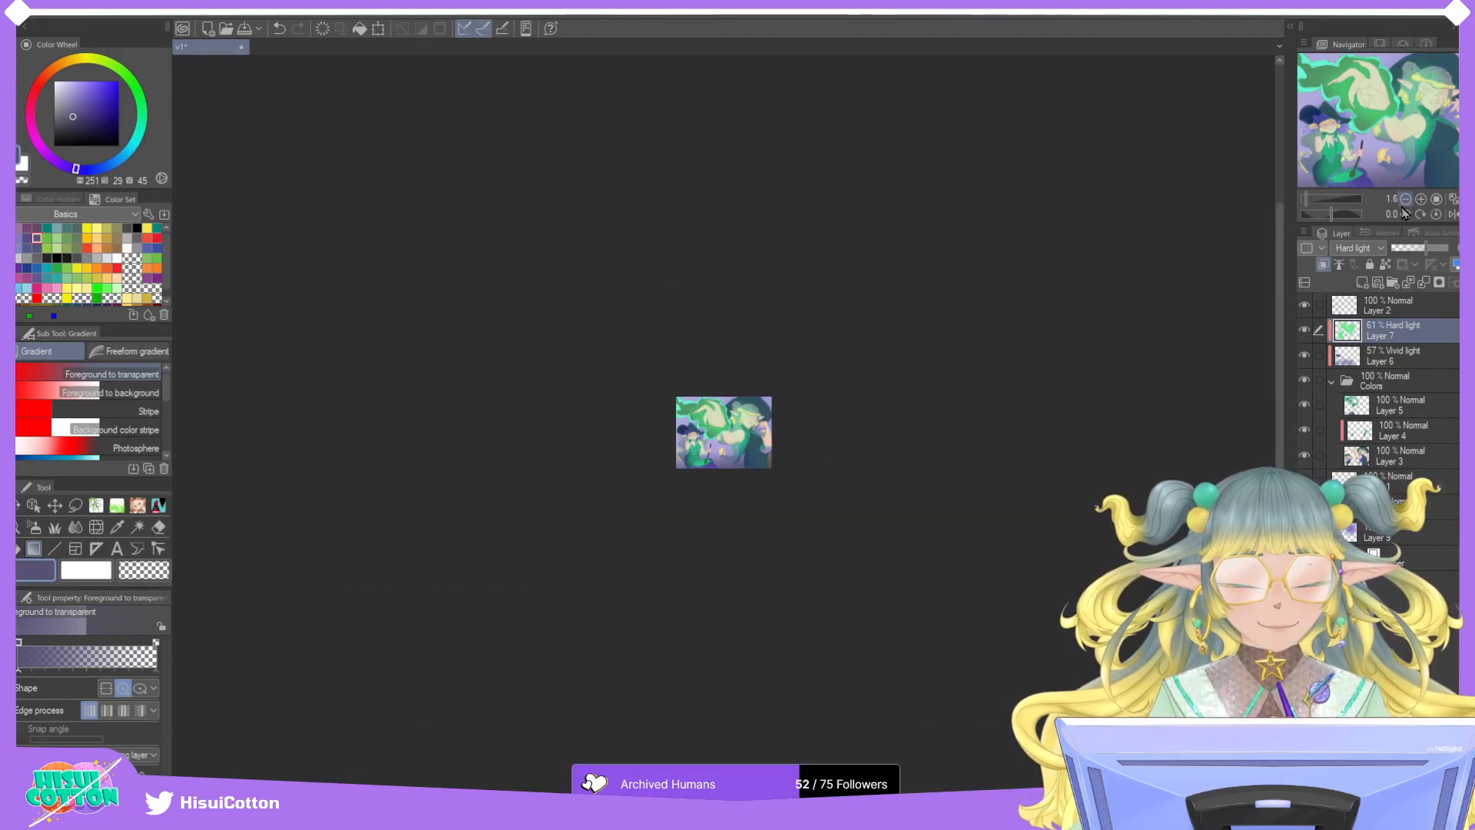
{"action": "left_click", "coordinate": [1453, 202]}
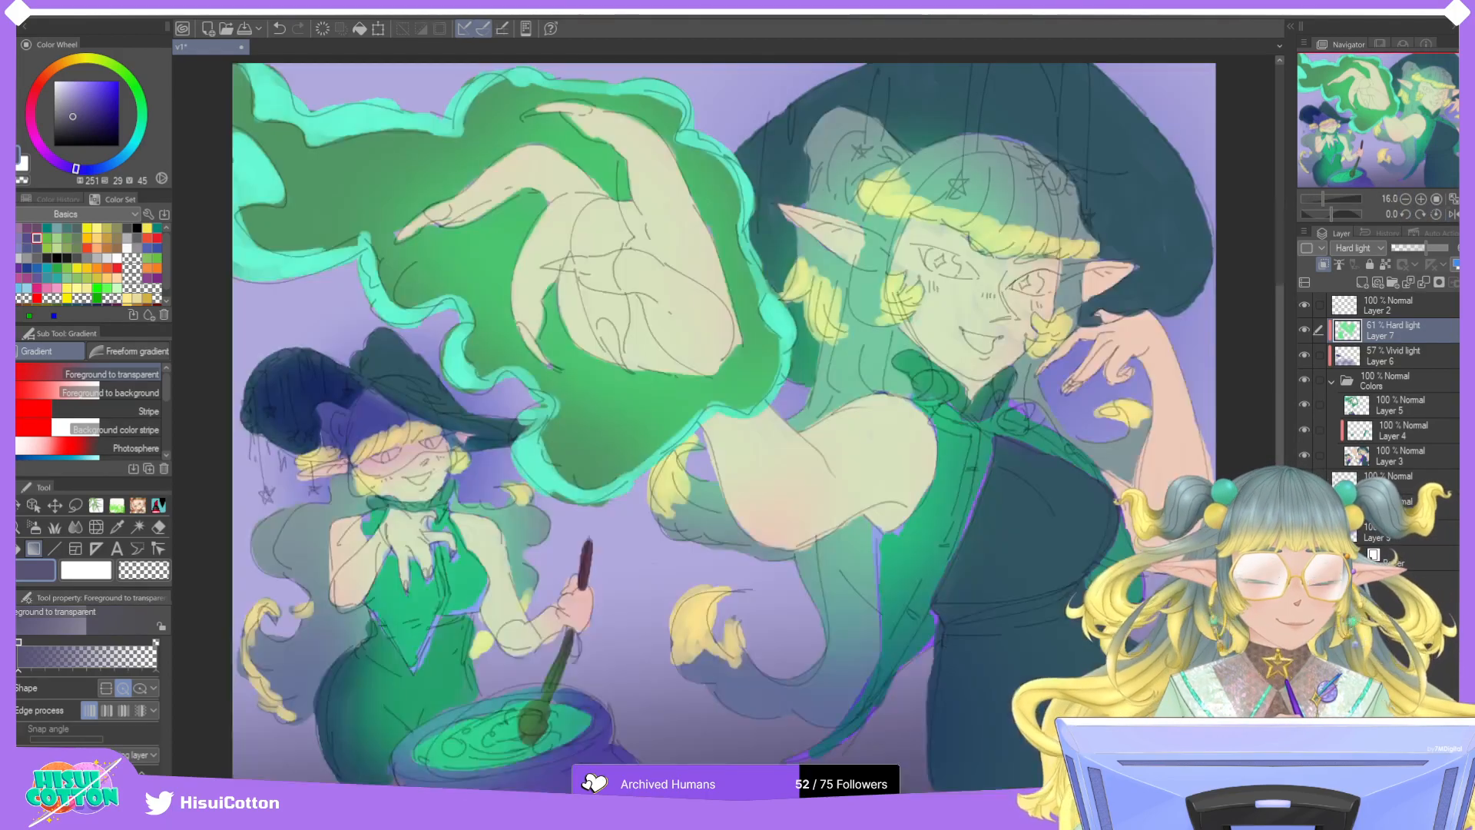
Check the picture's values in grayscale with a temporary black-filled top layer set to Color blending, and delete that layer.
{"action": "left_click", "coordinate": [1361, 282]}
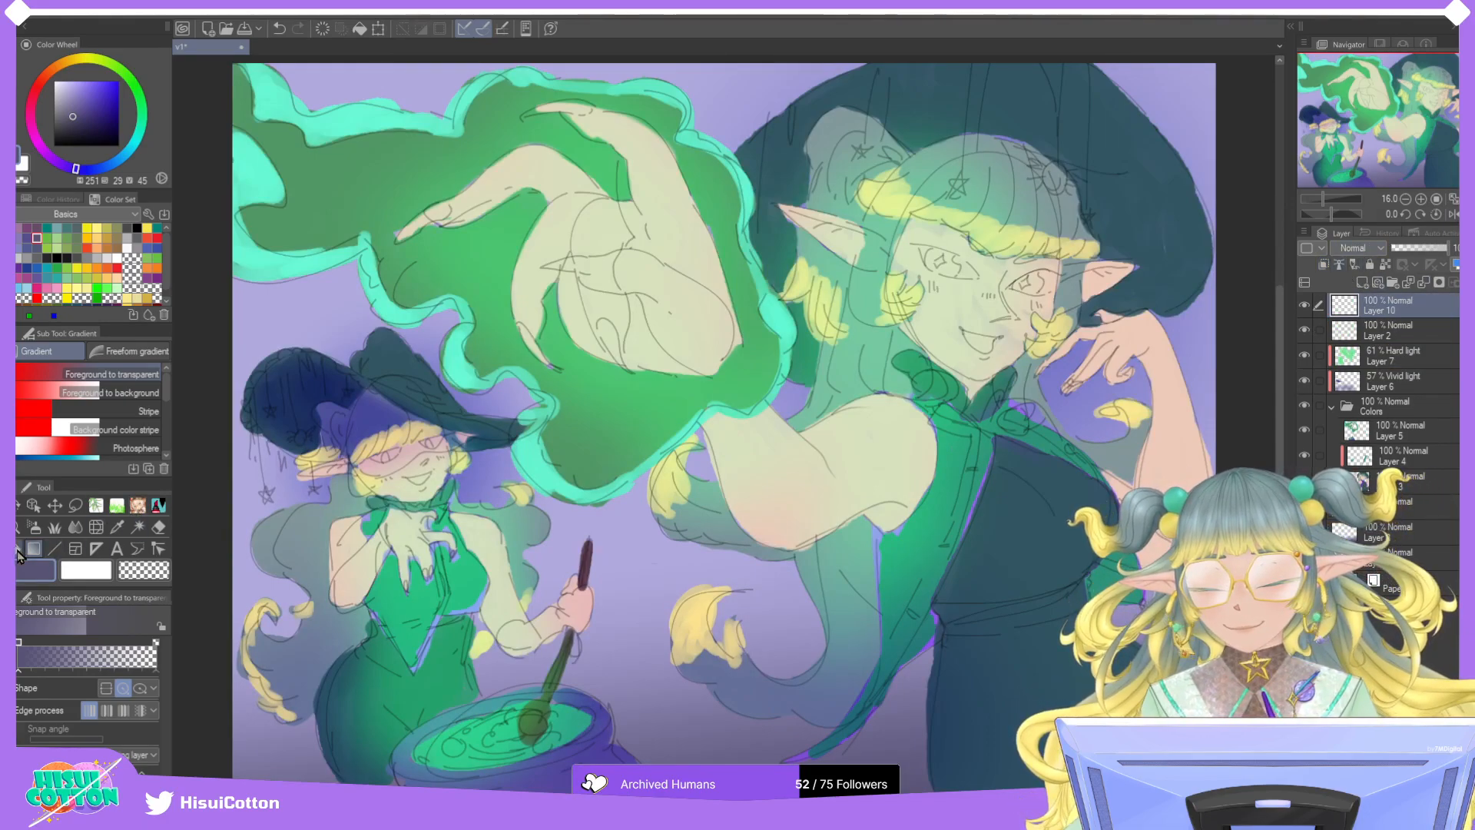
{"action": "left_click", "coordinate": [74, 527]}
{"action": "left_click", "coordinate": [57, 258]}
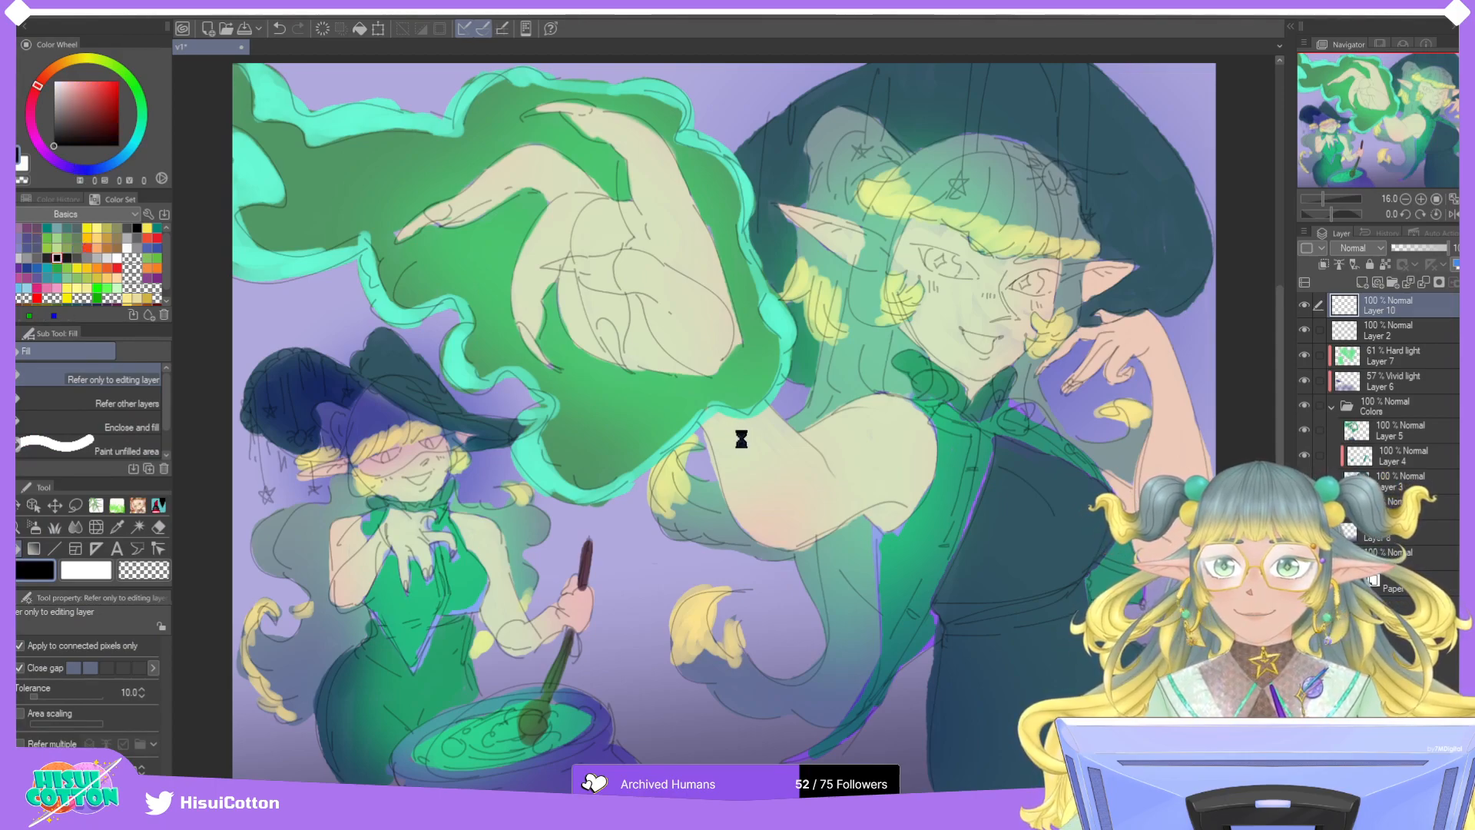
{"action": "left_click", "coordinate": [748, 430]}
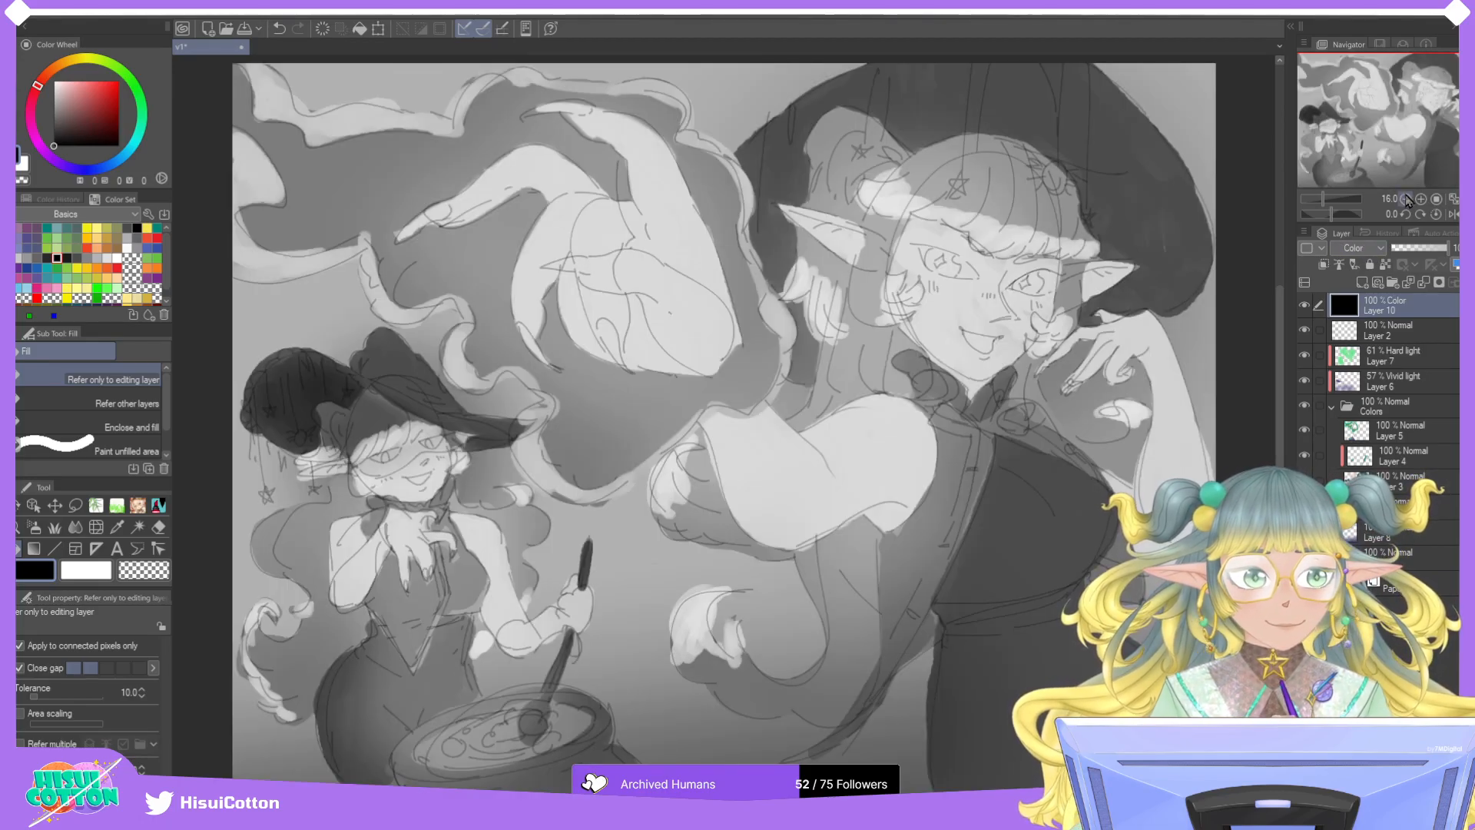
{"action": "left_click", "coordinate": [1406, 199]}
{"action": "left_click", "coordinate": [1405, 199]}
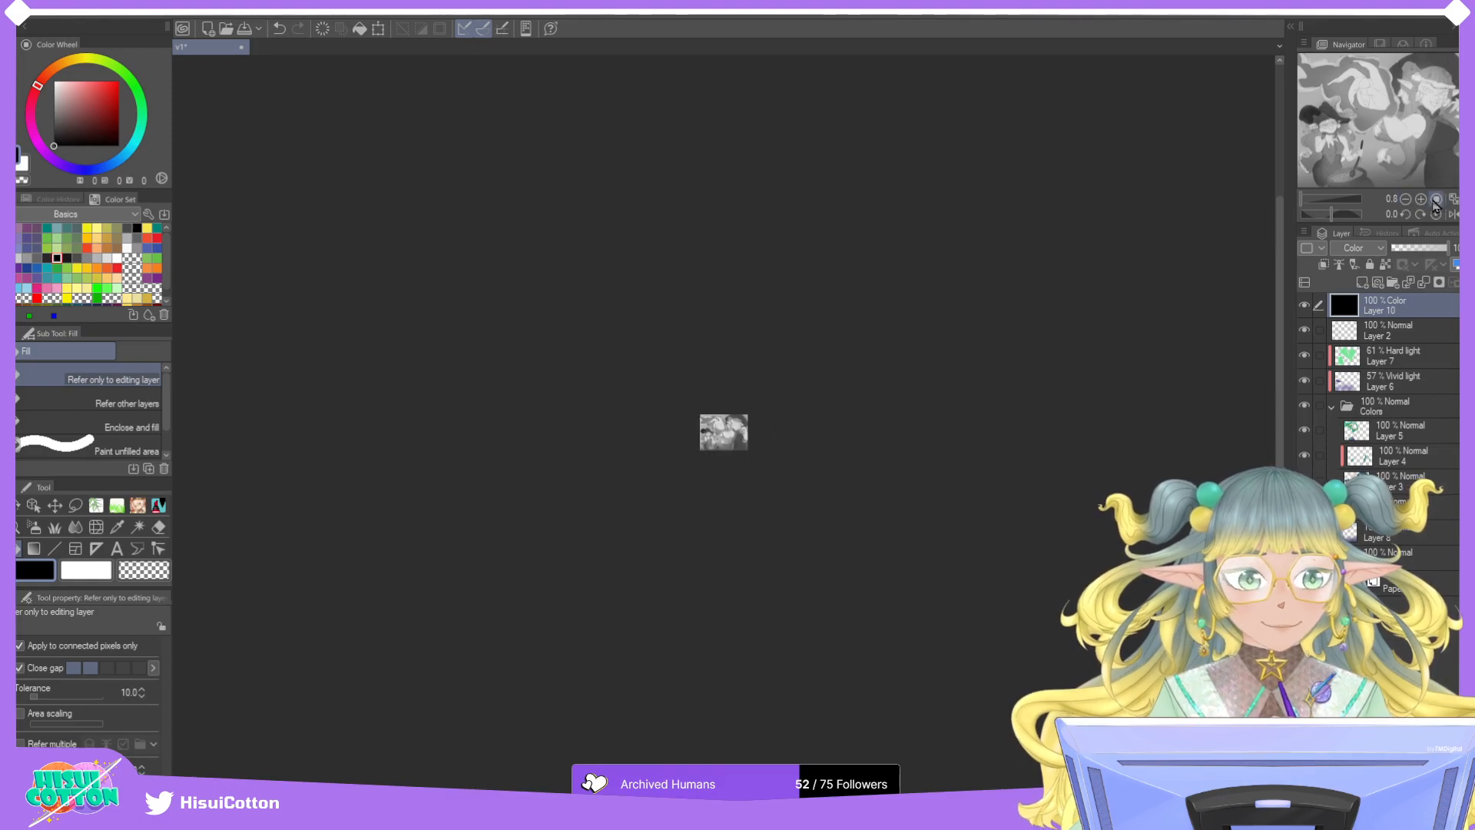
{"action": "left_click", "coordinate": [1420, 199]}
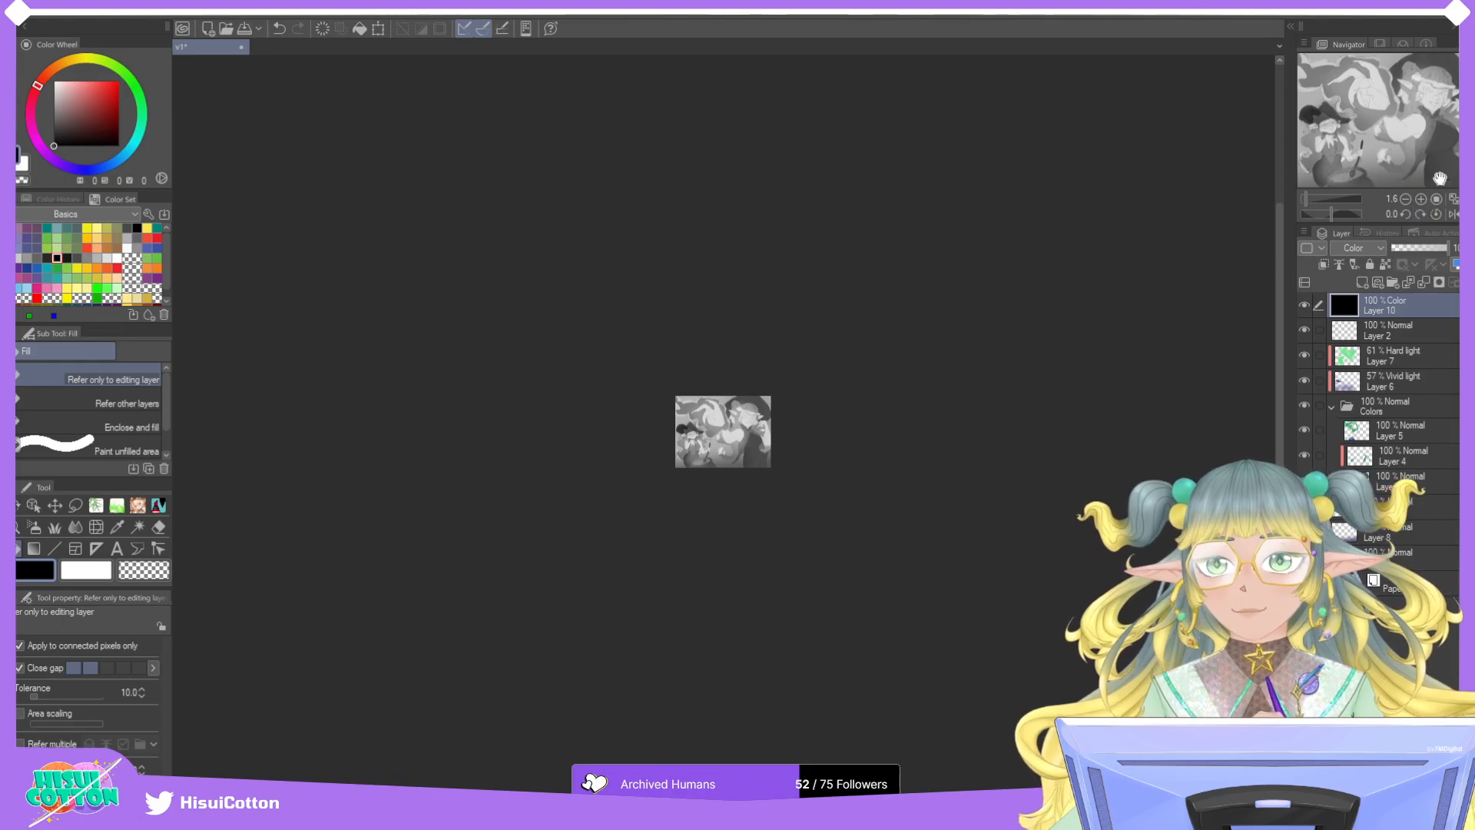
{"action": "key", "text": "ctrl+0"}
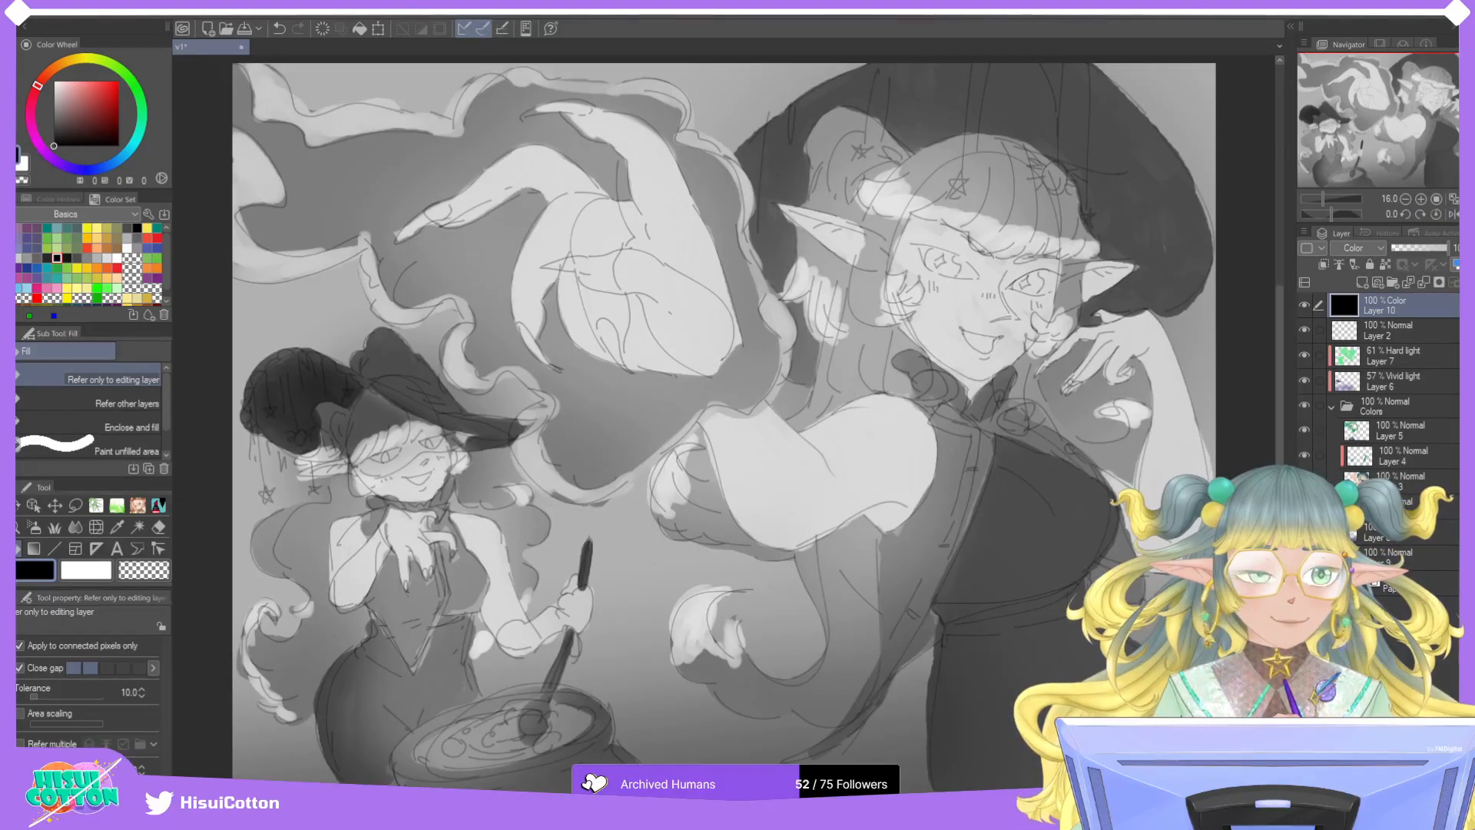
{"action": "left_click", "coordinate": [1469, 283]}
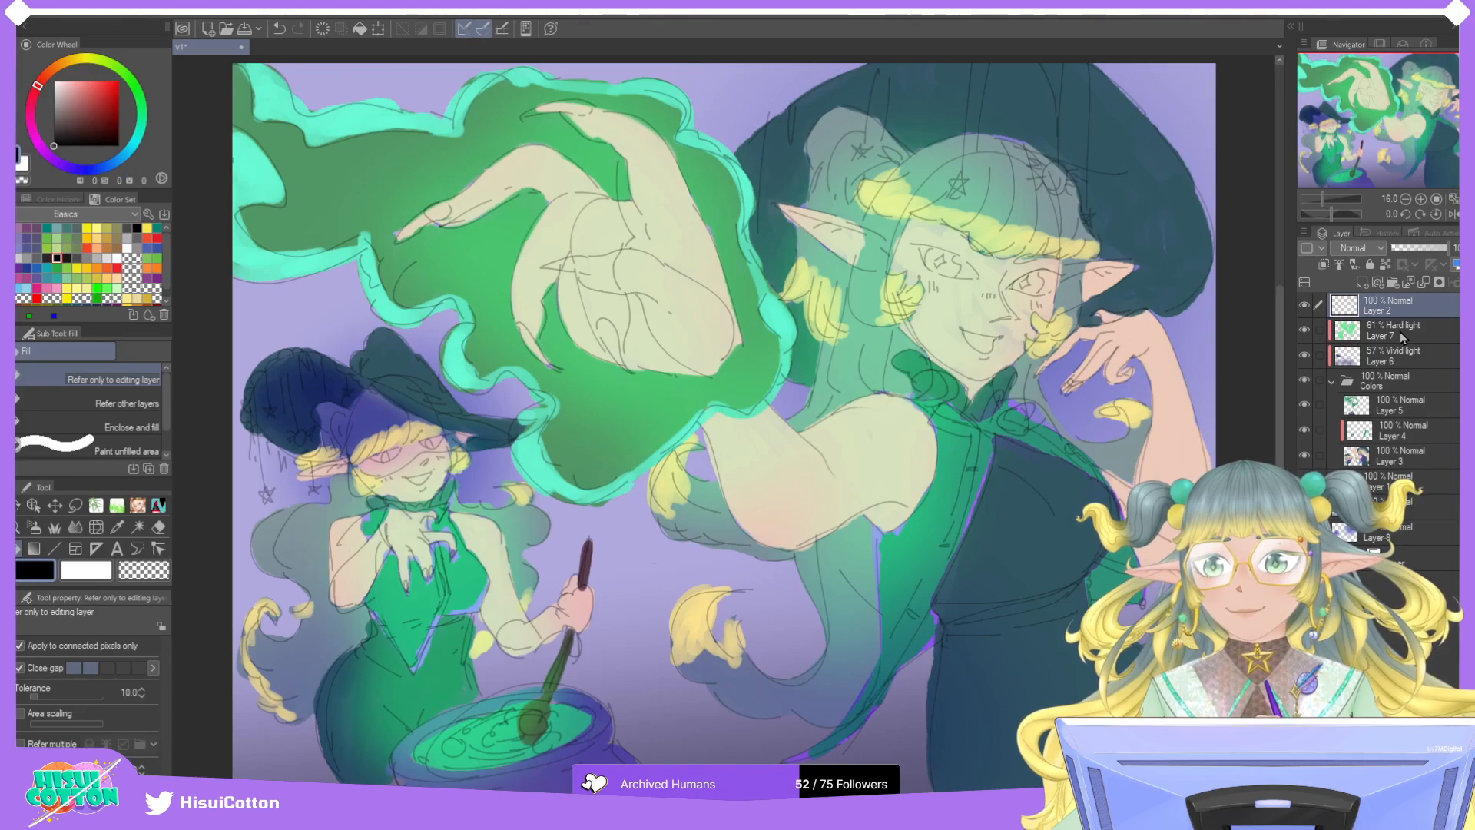
Group the layers from Layer 7 down to Layer 9, including the Colors folder, into a new folder below Layer 2.
{"action": "left_click", "coordinate": [1331, 382]}
{"action": "left_click", "coordinate": [1304, 305]}
{"action": "left_click", "coordinate": [1304, 306]}
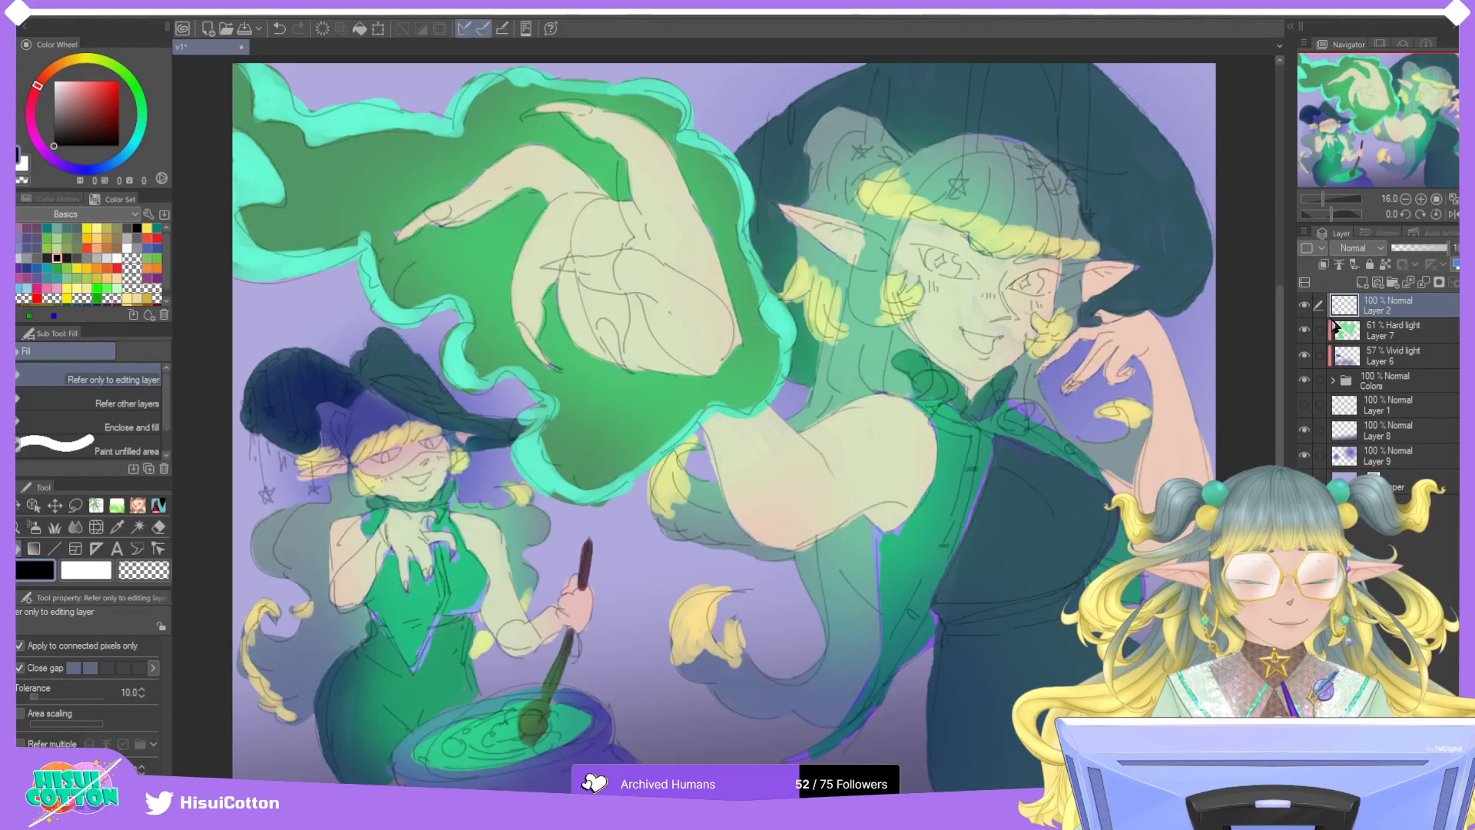
{"action": "left_click", "coordinate": [1404, 332]}
{"action": "left_click", "coordinate": [1403, 457], "text": "shift"}
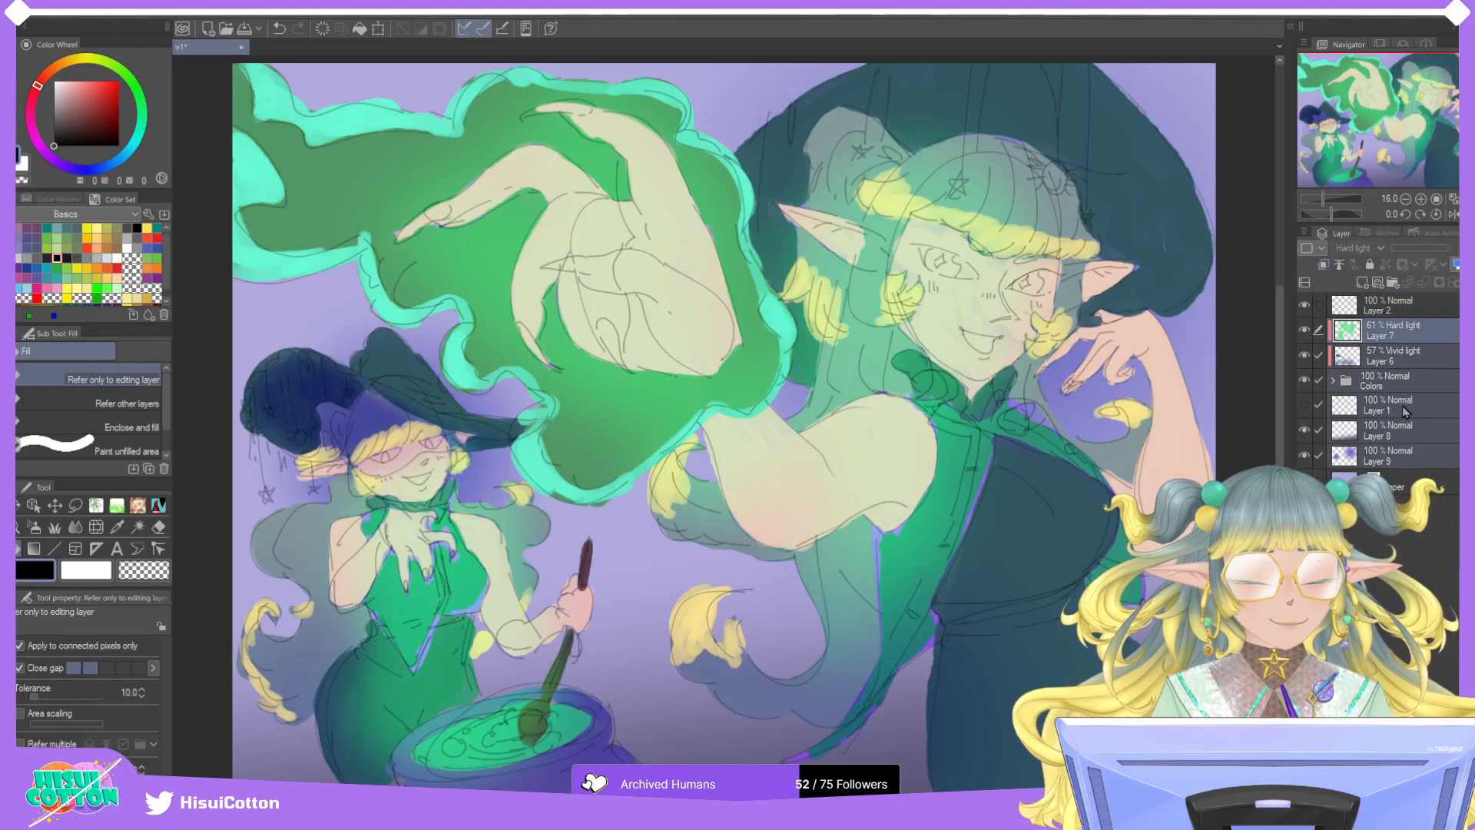
{"action": "left_click", "coordinate": [1391, 283]}
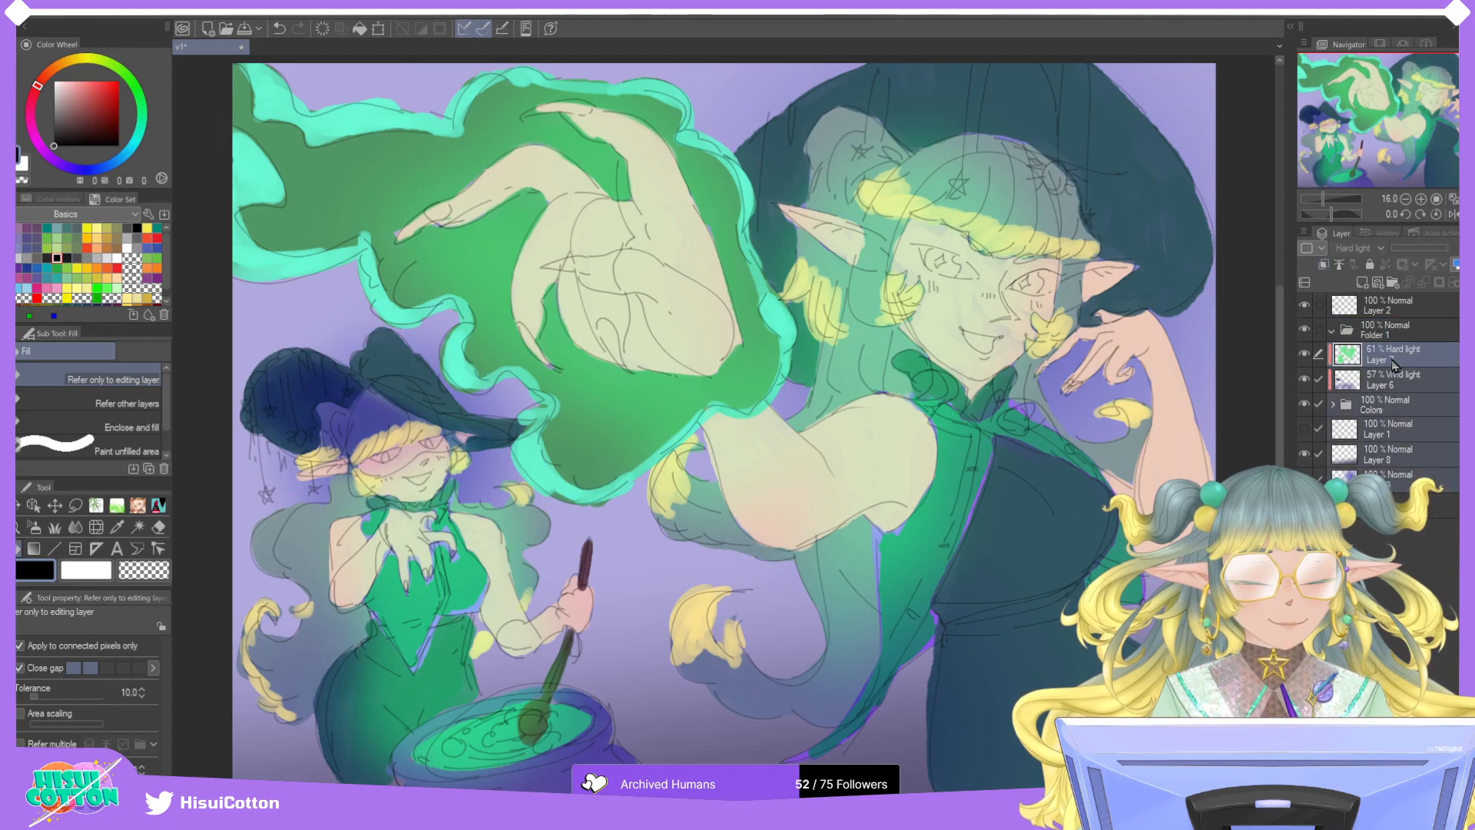
{"action": "left_click", "coordinate": [1394, 332]}
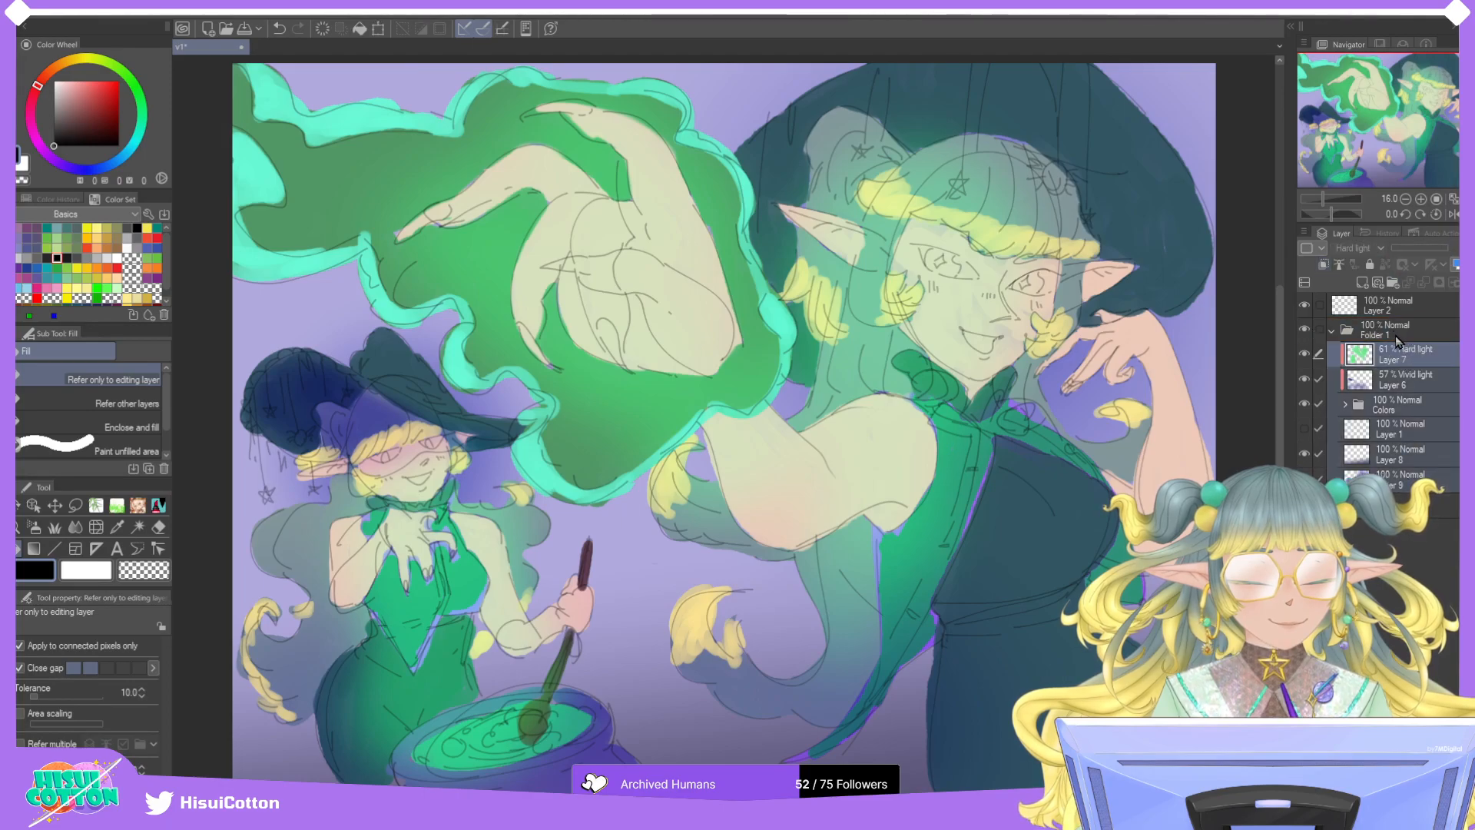
Collapse the new folder and hide it together with the Paper layer, leaving only the Layer 2 sketch lines shown.
{"action": "left_click", "coordinate": [1332, 330]}
{"action": "left_click", "coordinate": [1303, 330]}
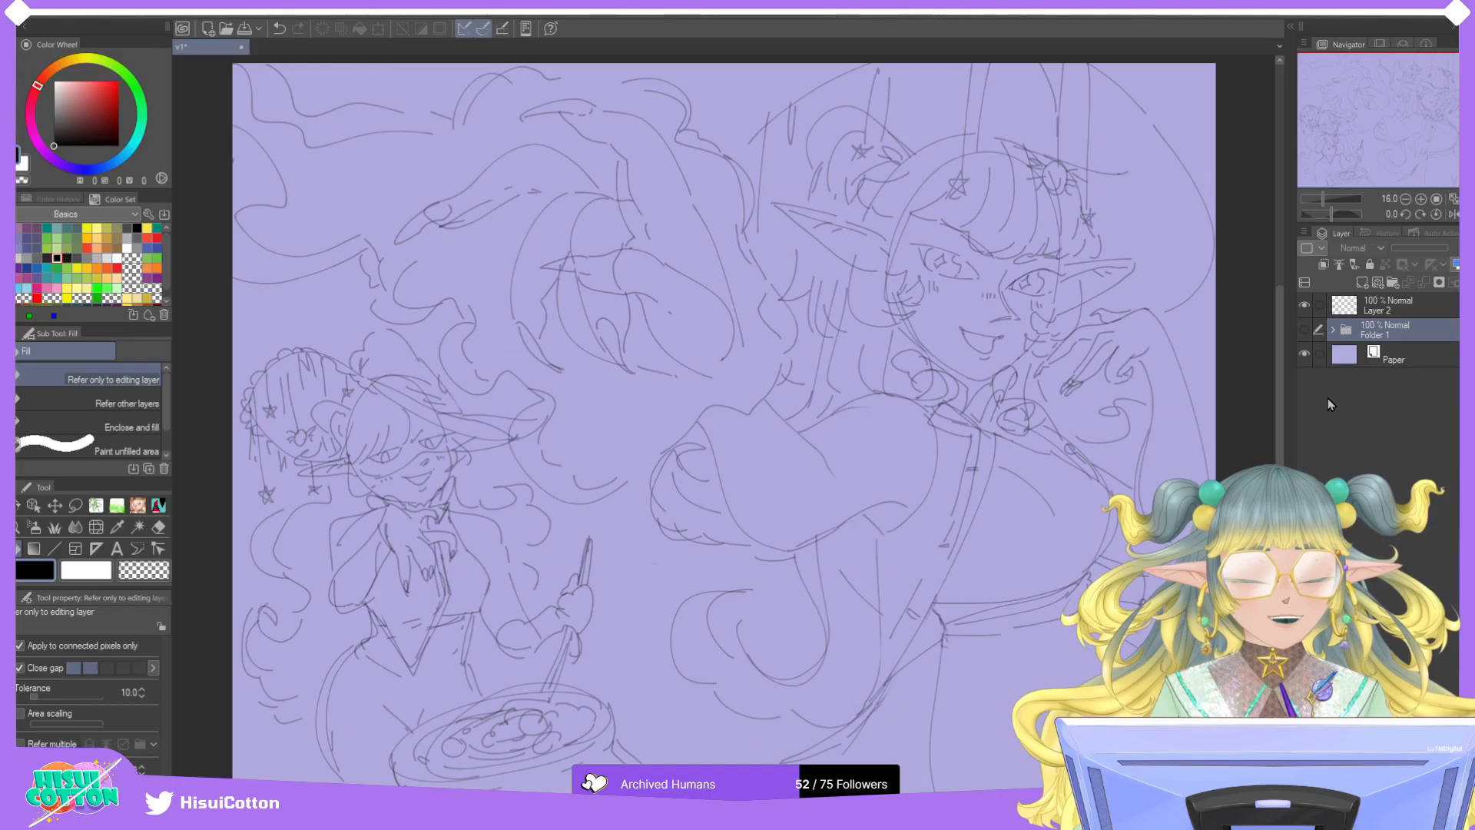
{"action": "left_click", "coordinate": [1307, 353]}
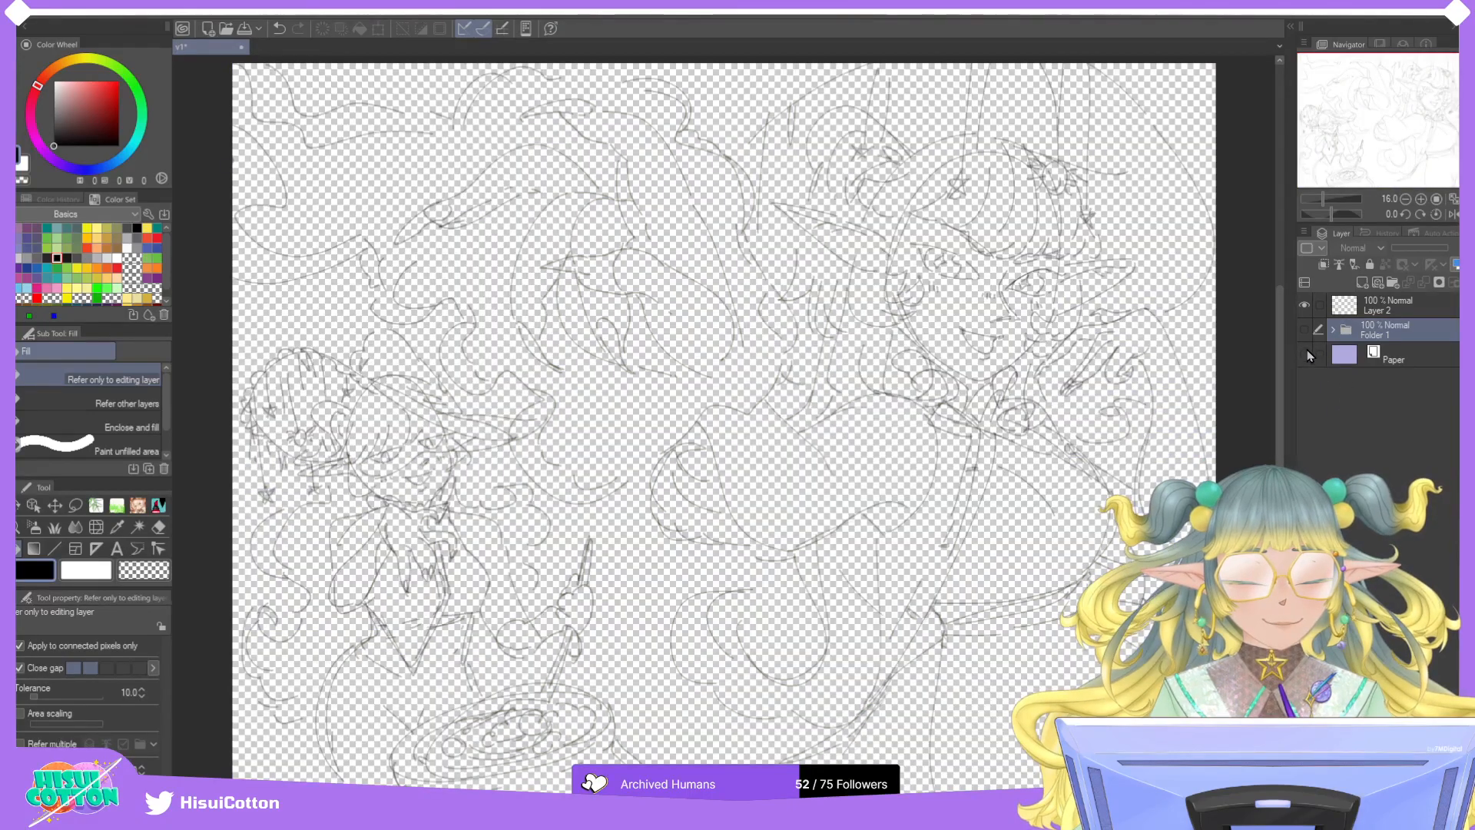
Show the Paper layer behind the sketch lines again and undo the extra empty layer.
{"action": "left_click", "coordinate": [1307, 350]}
{"action": "left_click", "coordinate": [1362, 282]}
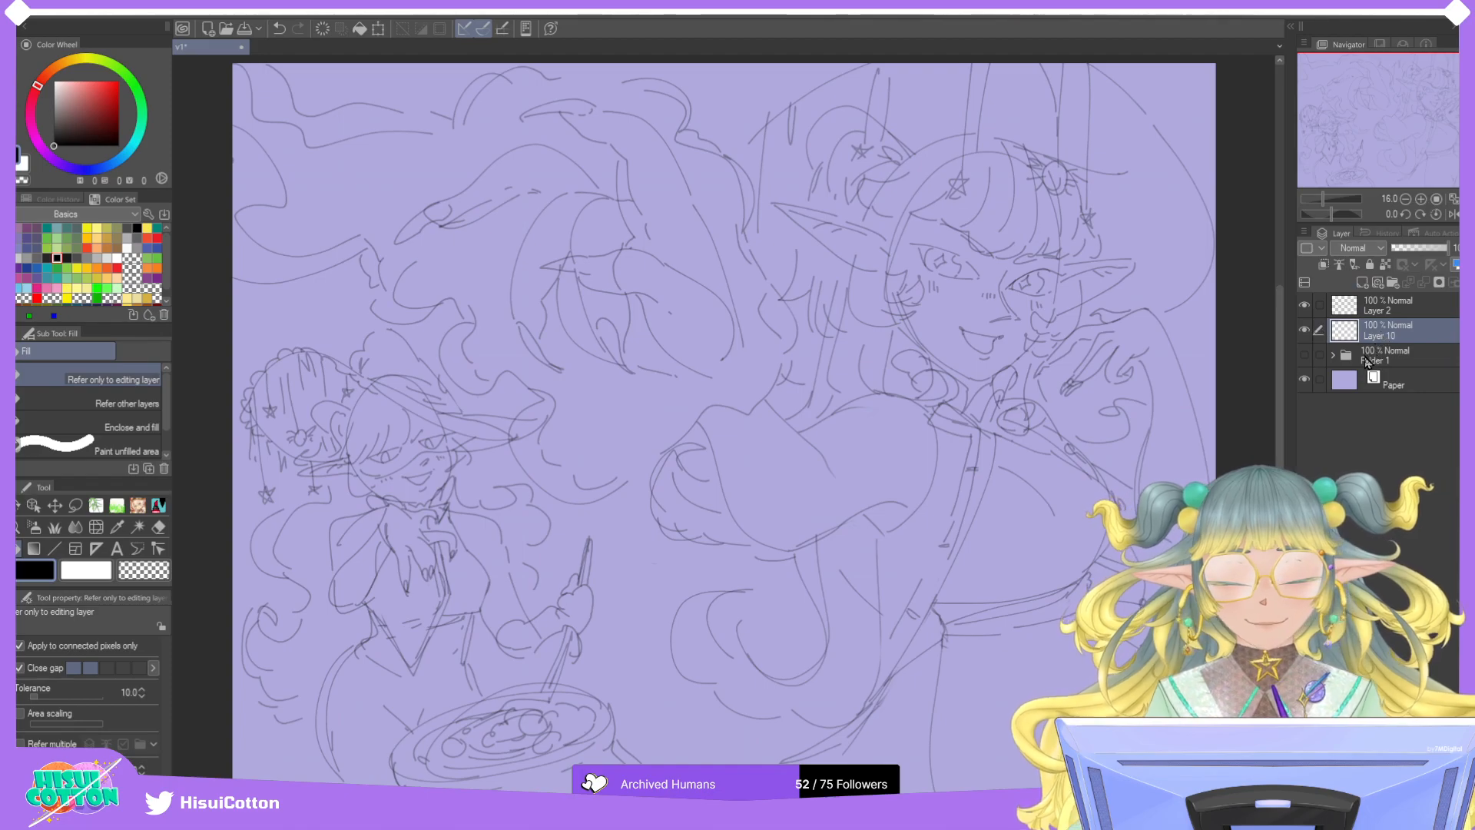
{"action": "left_click", "coordinate": [1410, 309]}
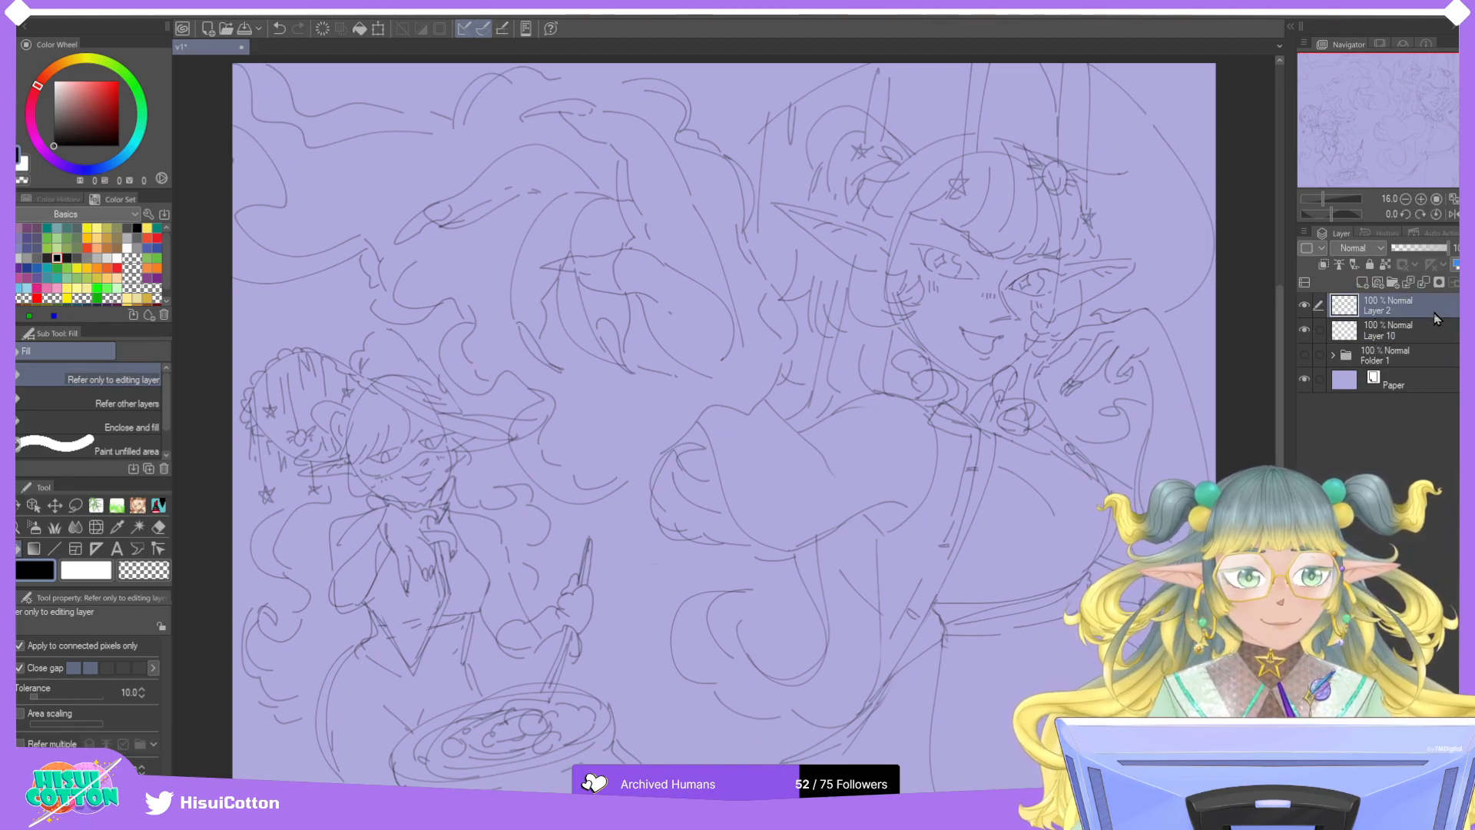
{"action": "key", "text": "ctrl+z"}
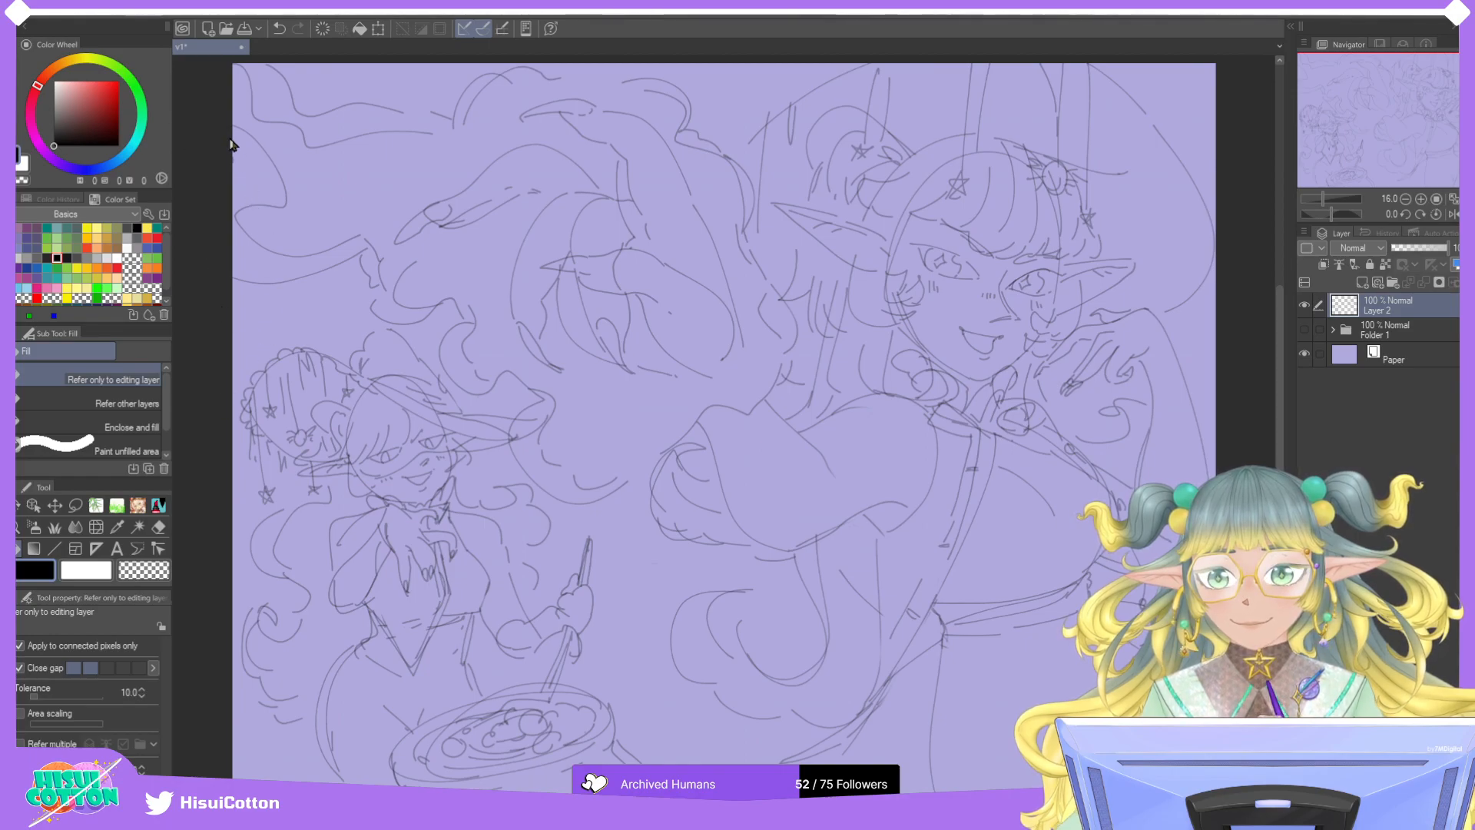
Duplicate Layer 2, hide the original as a backup, and make the copy the editing layer.
{"action": "key", "text": "ctrl+j"}
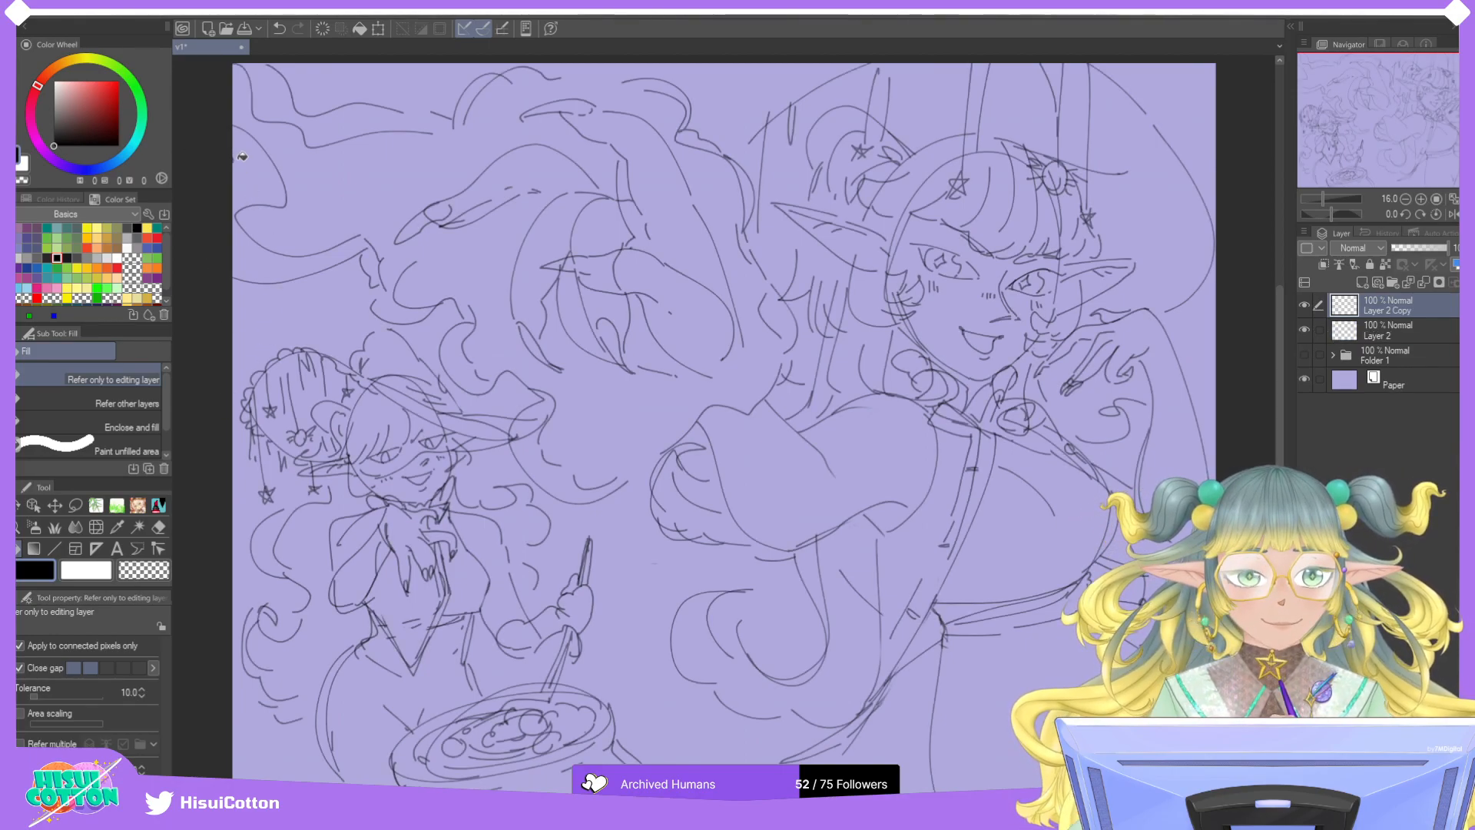
{"action": "left_click", "coordinate": [1390, 338]}
{"action": "left_click", "coordinate": [1305, 329]}
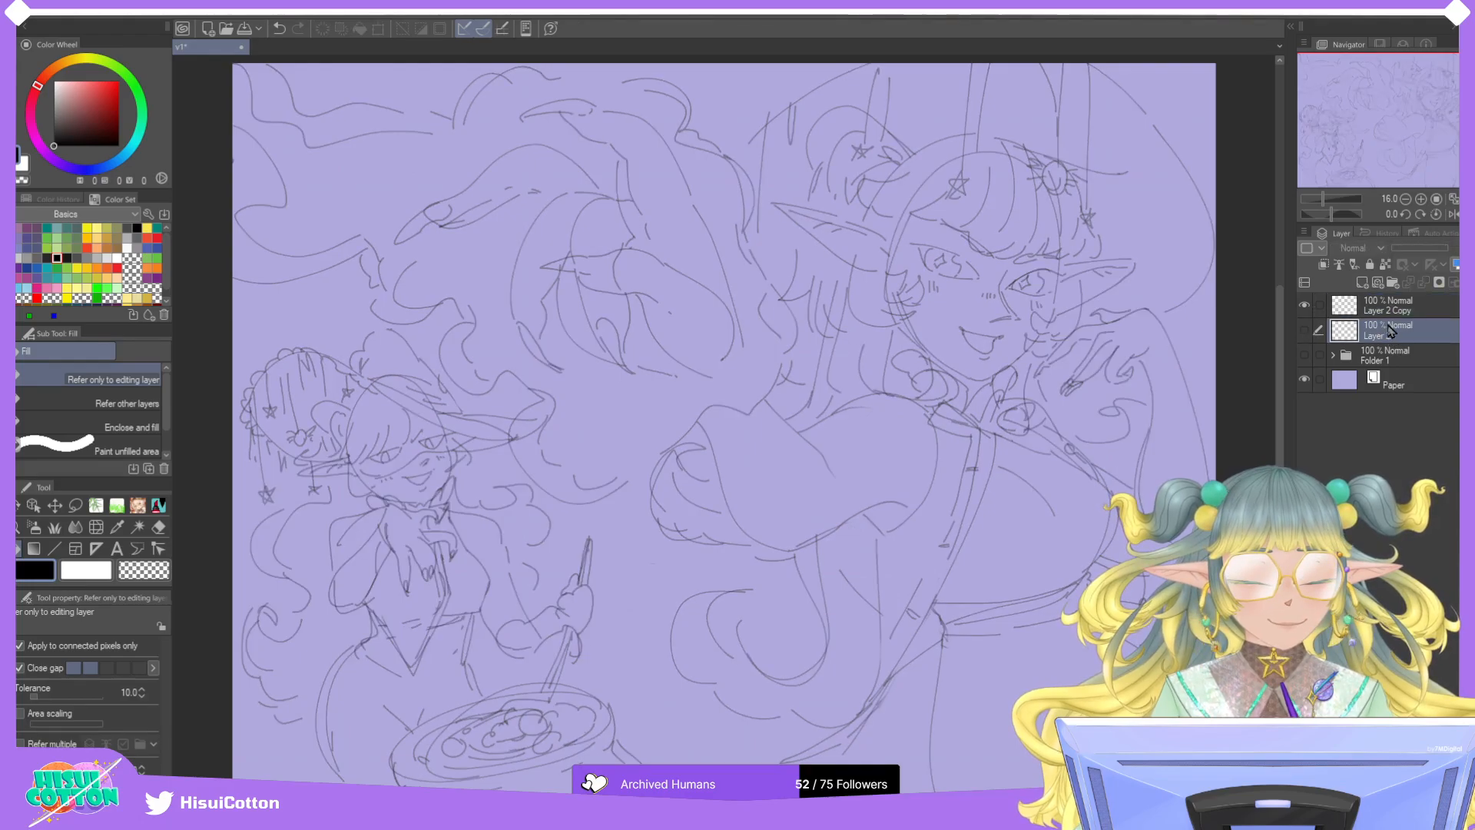
{"action": "left_click", "coordinate": [1410, 312]}
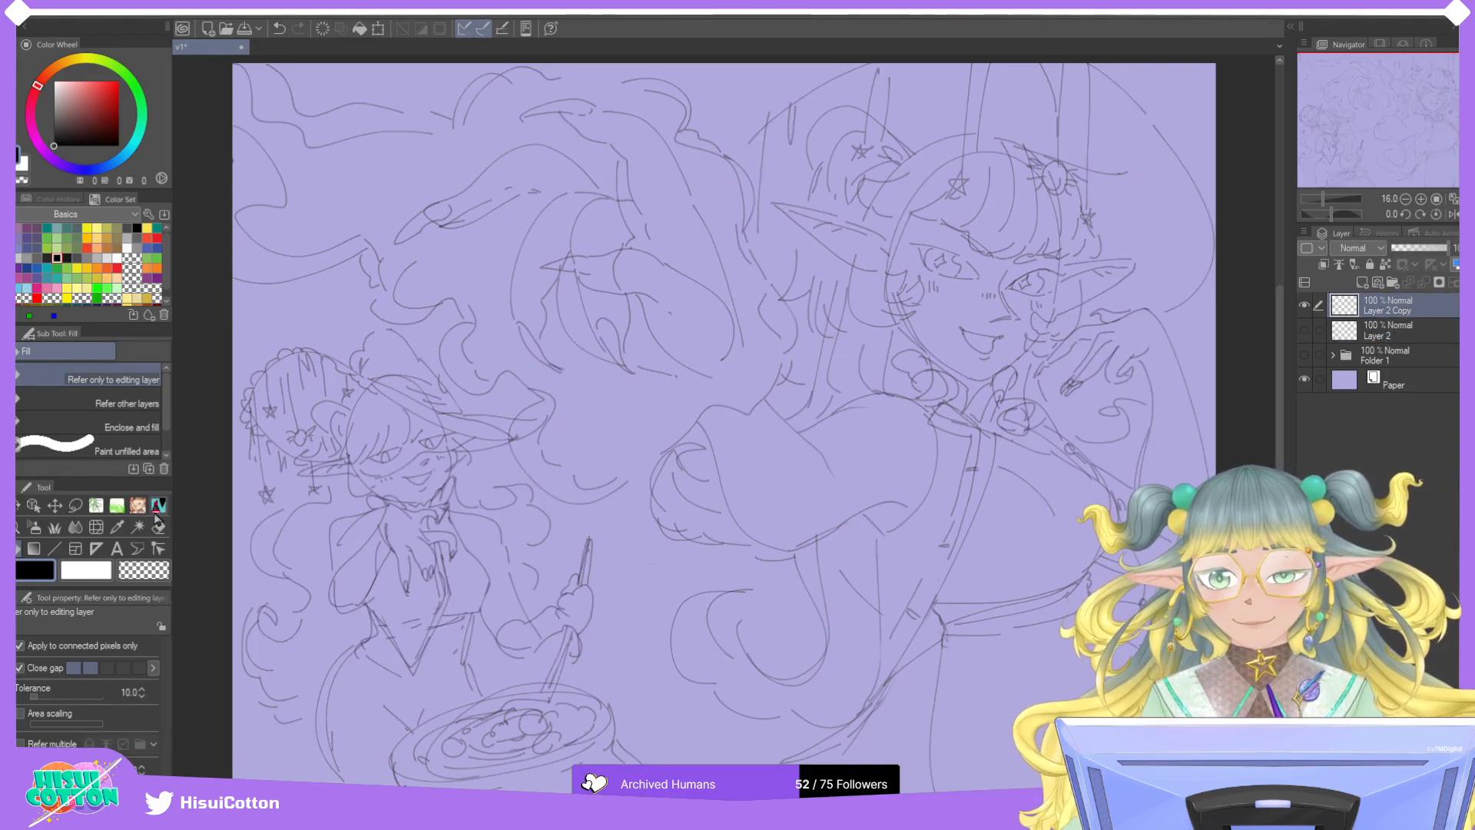
Examine the large clawed hand's sketch lines on Layer 2 Copy up close, ending with the whole canvas in view.
{"action": "key", "text": "e"}
{"action": "scroll", "coordinate": [603, 226], "scroll_direction": "up", "scroll_amount": 5}
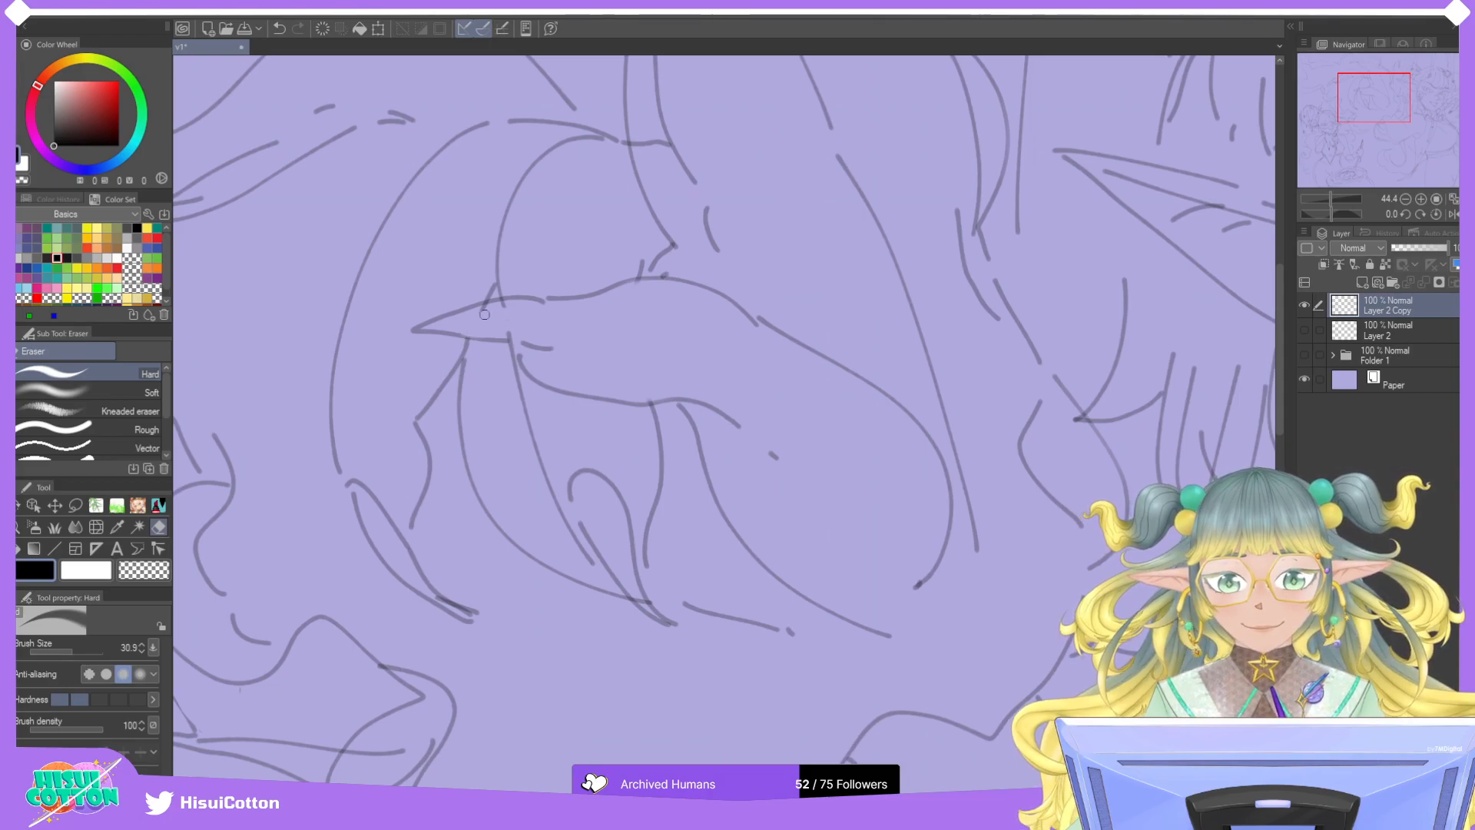
{"action": "scroll", "coordinate": [531, 334], "scroll_direction": "down", "scroll_amount": 5}
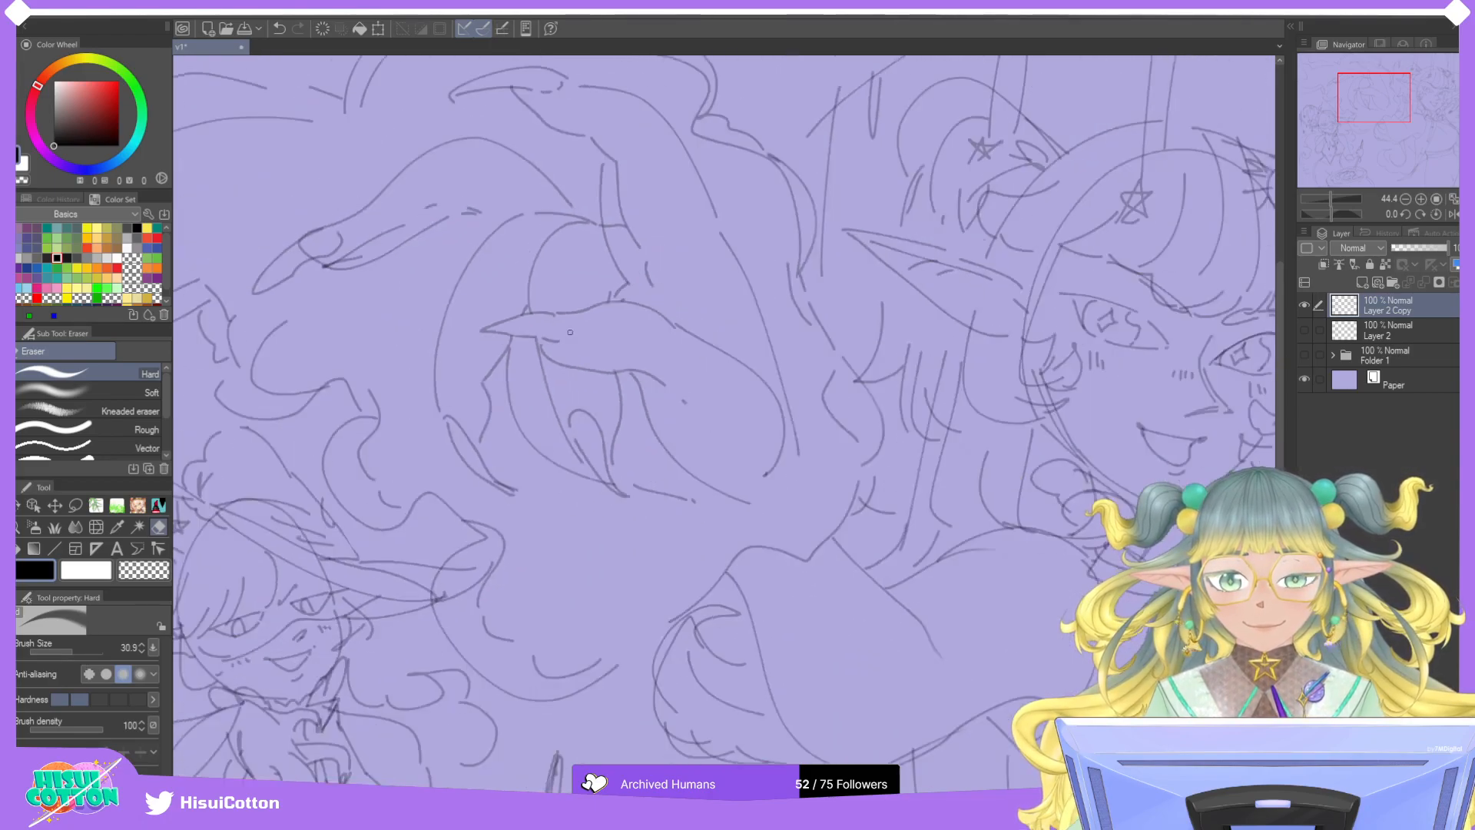
{"action": "scroll", "coordinate": [614, 200], "scroll_direction": "up", "scroll_amount": 2}
{"action": "scroll", "coordinate": [615, 200], "scroll_direction": "up", "scroll_amount": 1}
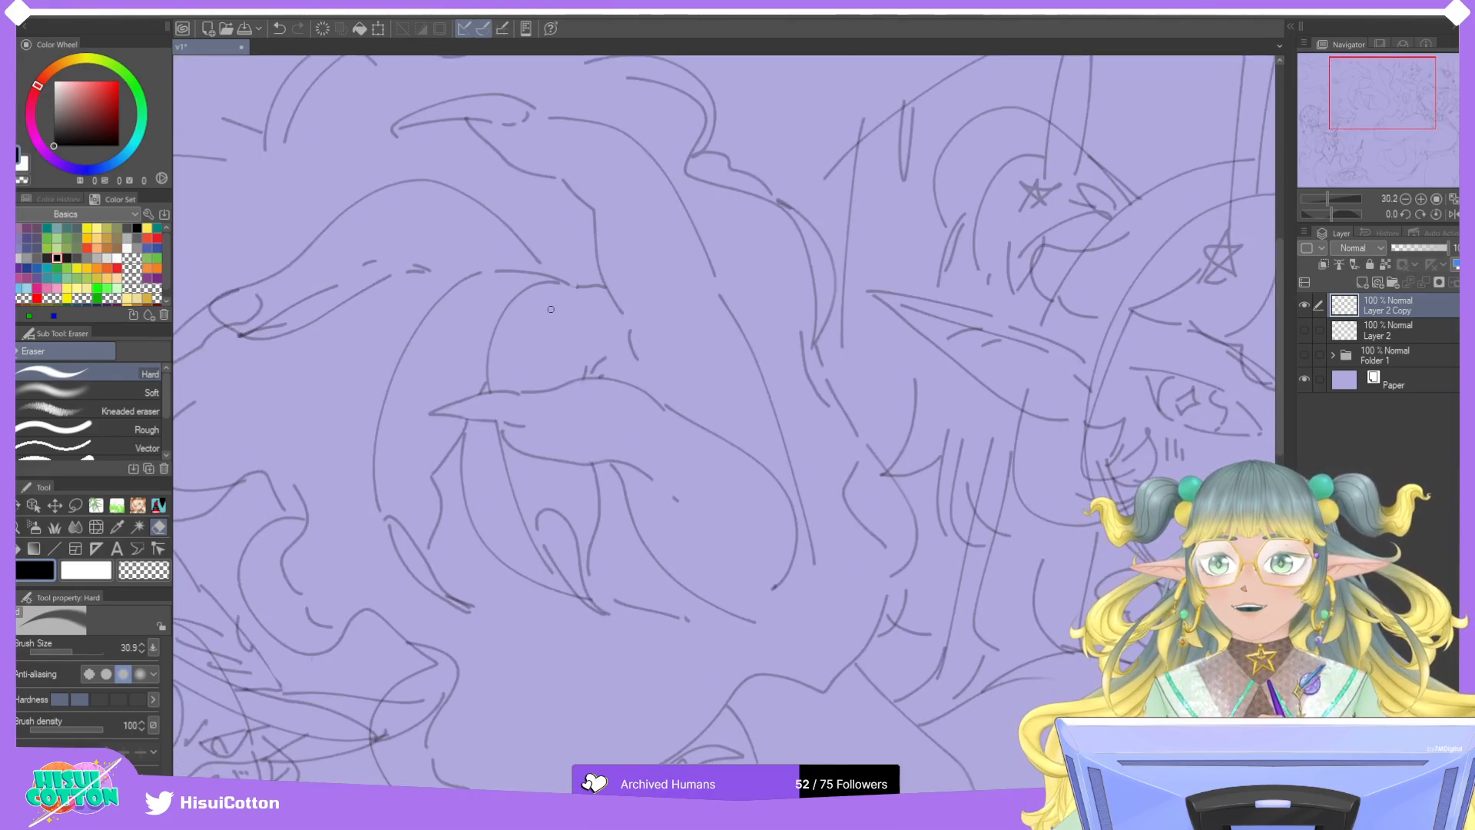
{"action": "key", "text": "p"}
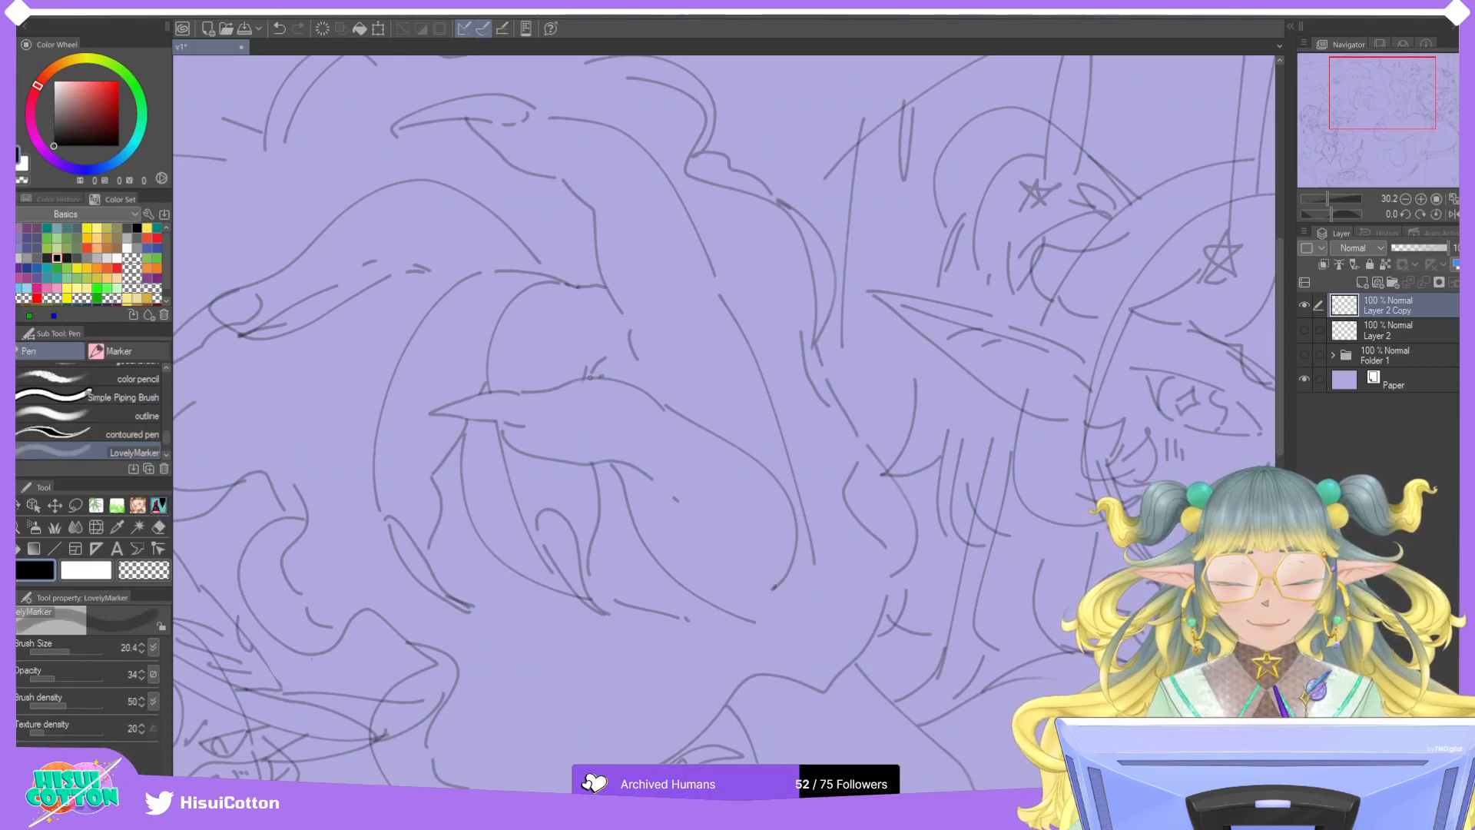
{"action": "left_click", "coordinate": [158, 527]}
{"action": "scroll", "coordinate": [564, 378], "scroll_direction": "up", "scroll_amount": 3}
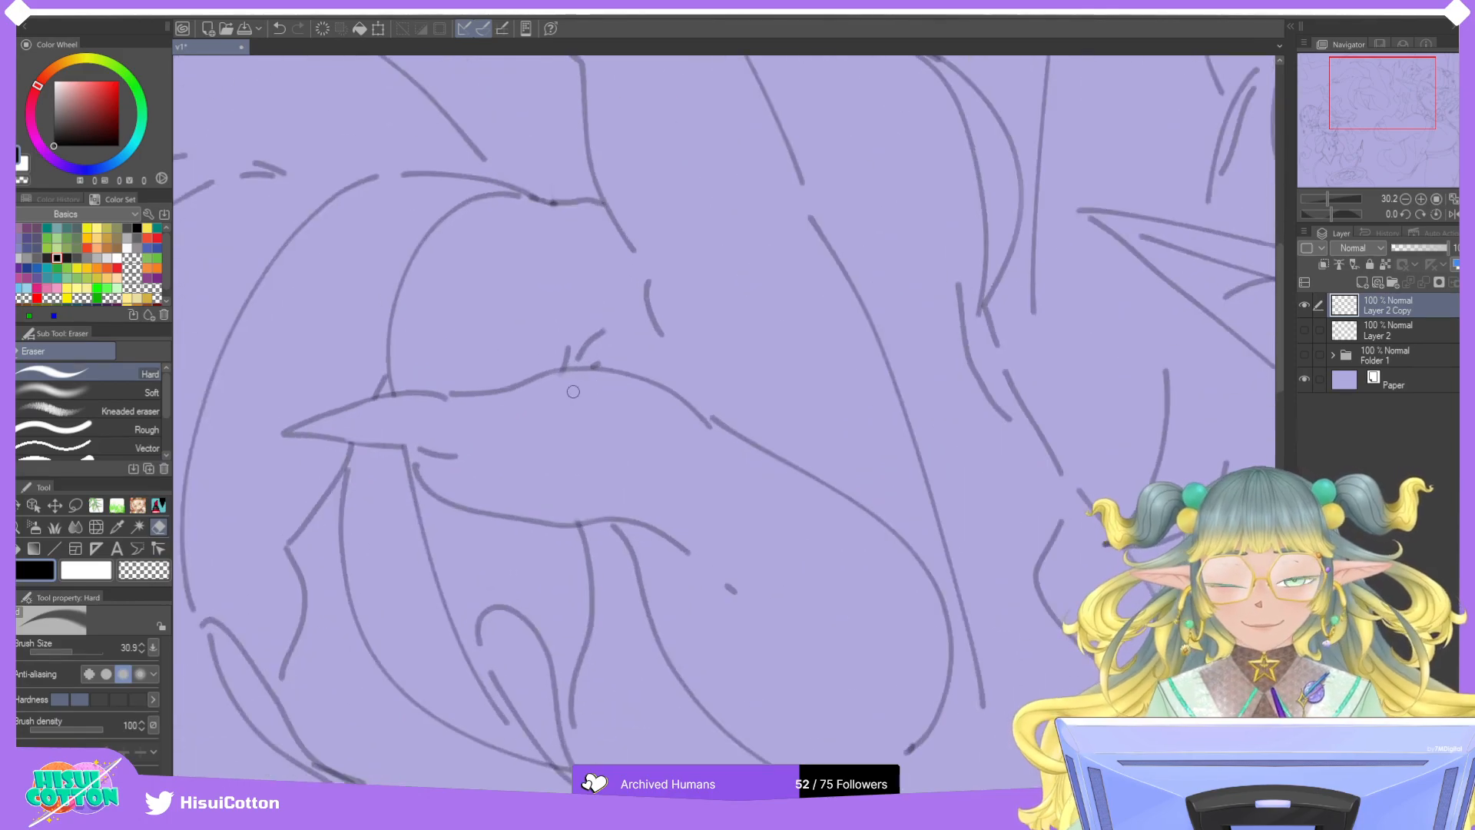
{"action": "scroll", "coordinate": [612, 448], "scroll_direction": "up", "scroll_amount": 3}
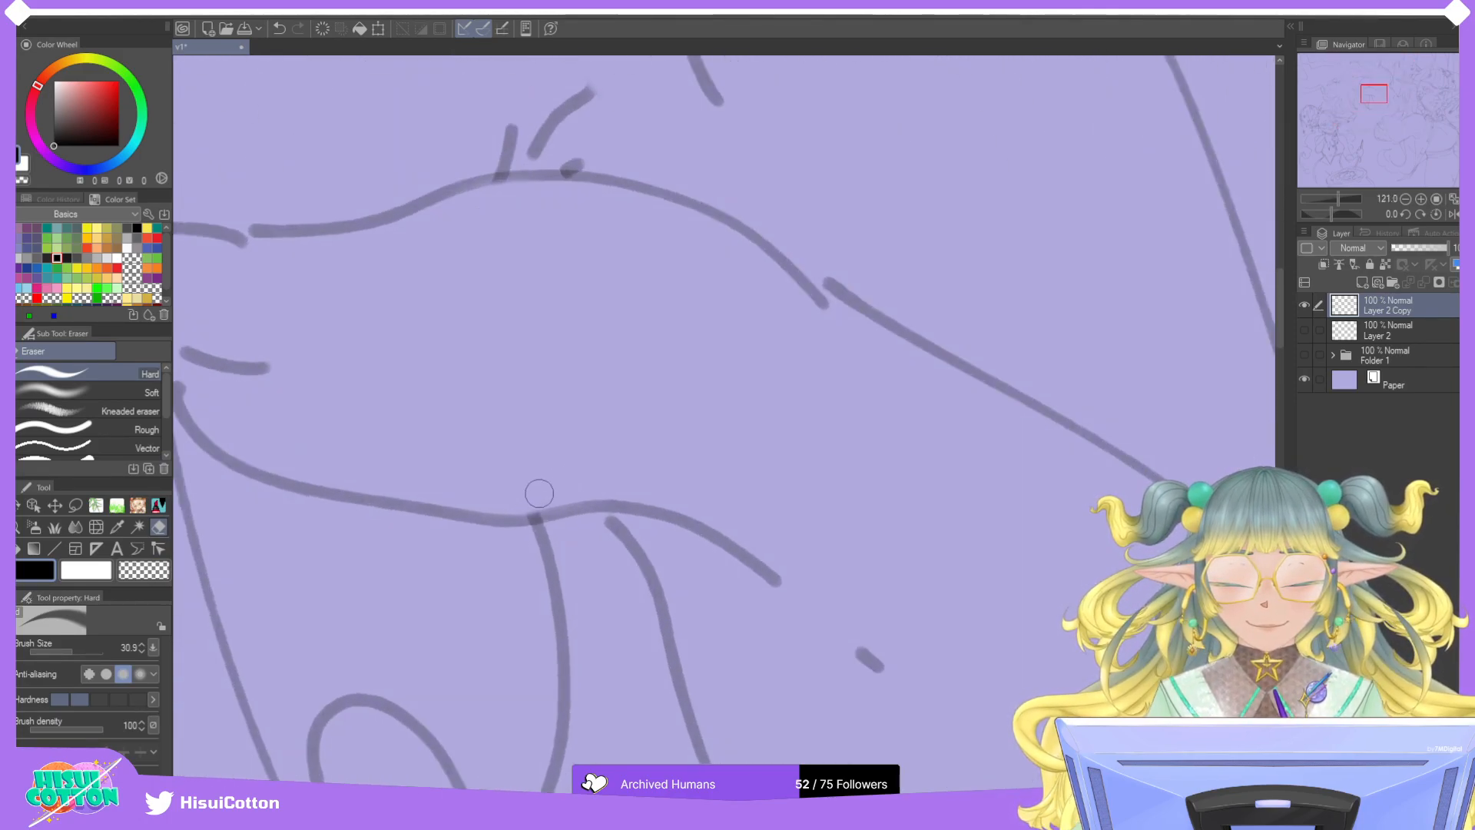
{"action": "left_click", "coordinate": [1452, 199]}
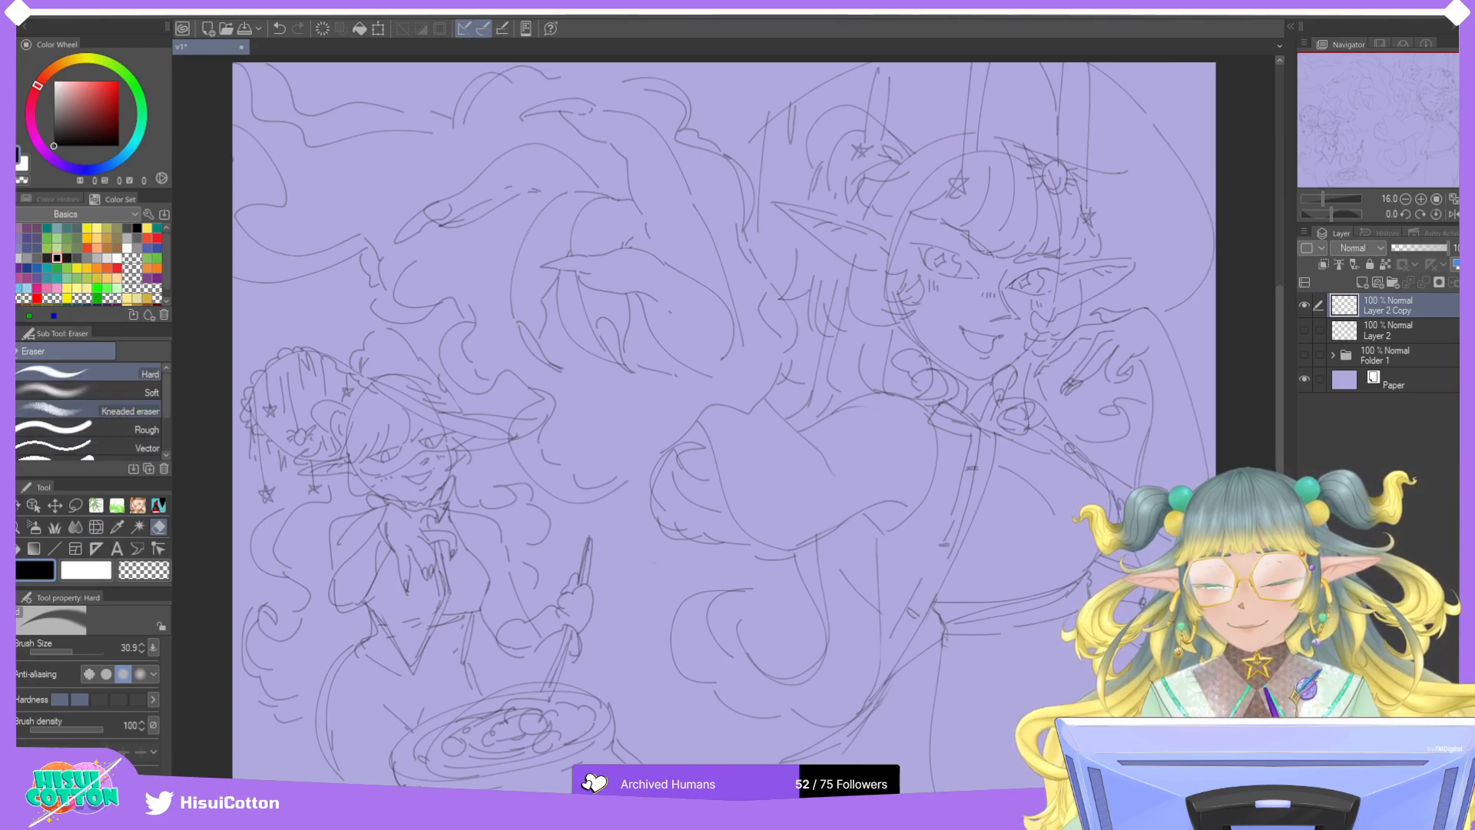
Look through the Pencil 2, Pen and Selection area sub tools.
{"action": "left_click", "coordinate": [158, 504]}
{"action": "left_click", "coordinate": [138, 505]}
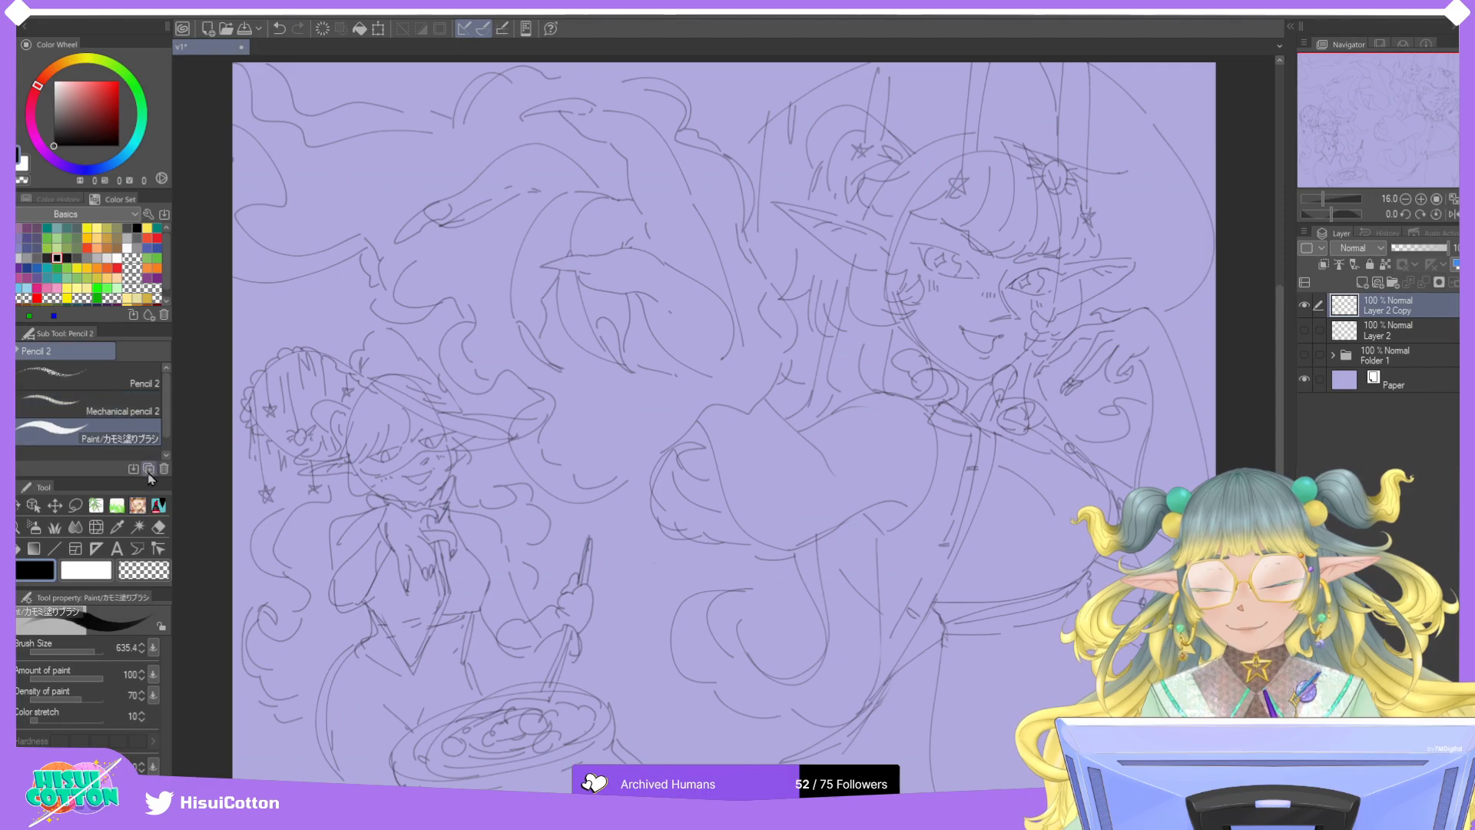
{"action": "left_click", "coordinate": [159, 510]}
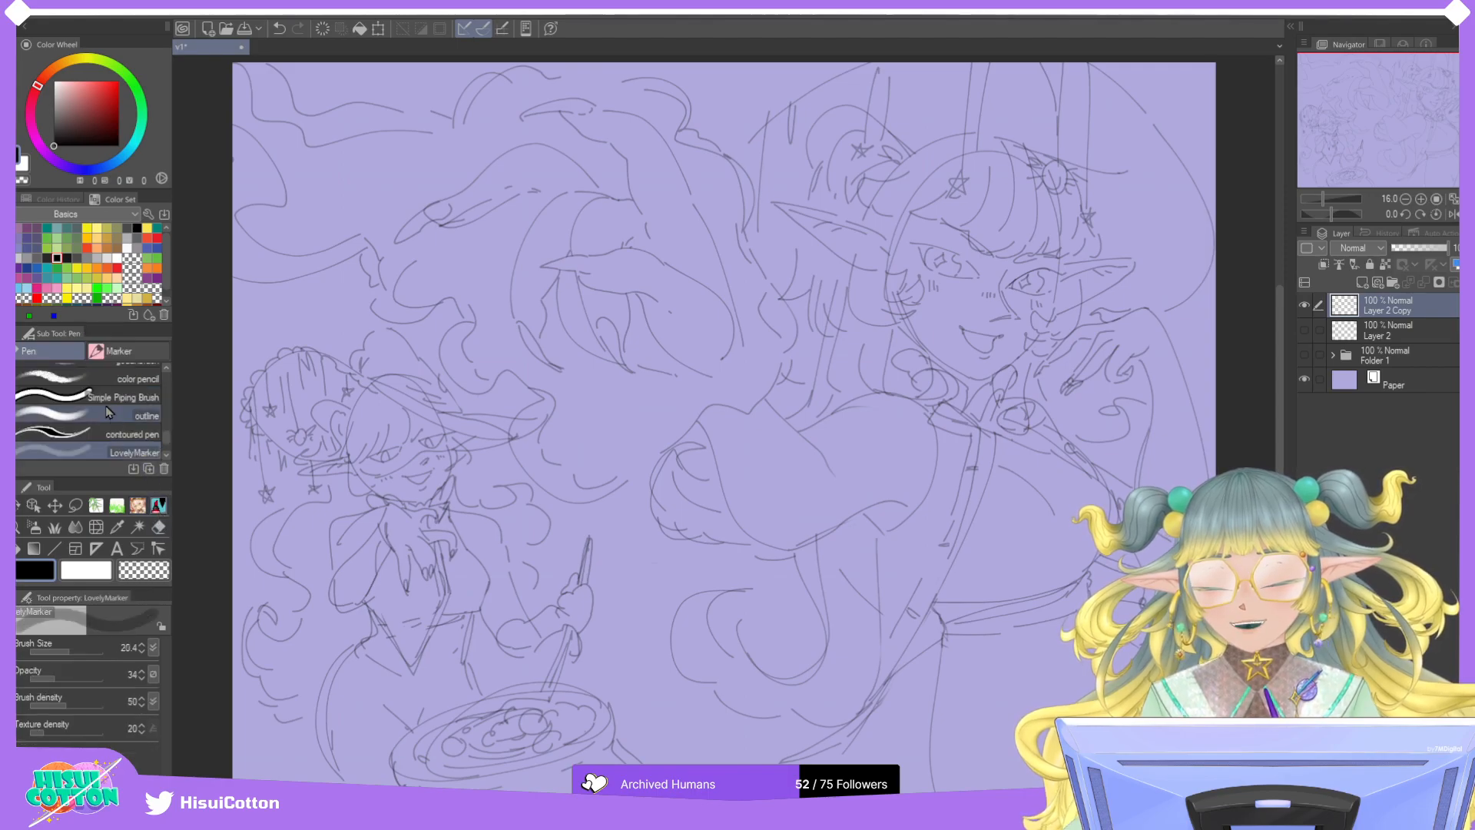
{"action": "scroll", "coordinate": [98, 396], "scroll_direction": "up", "scroll_amount": 5}
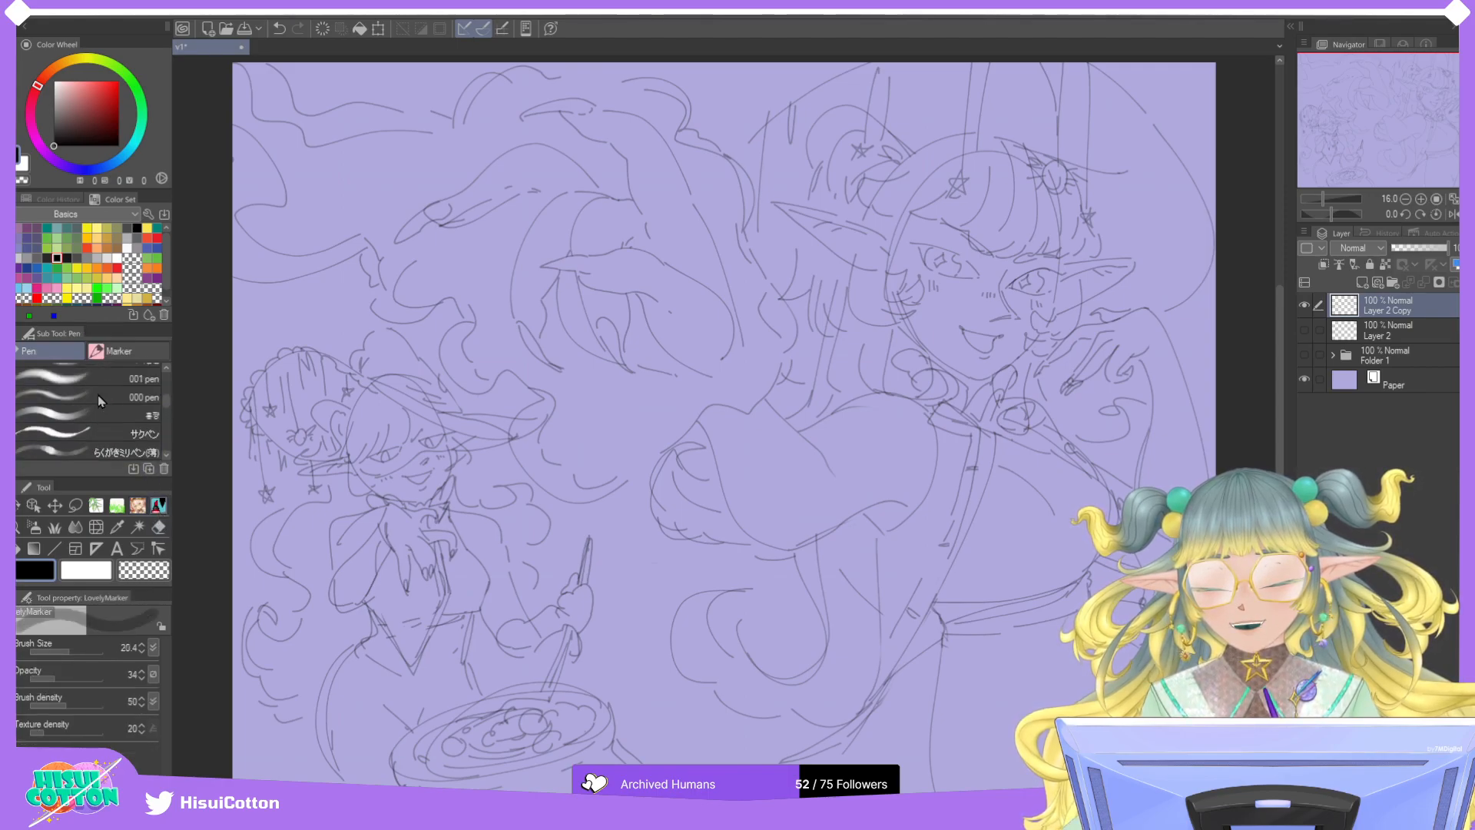
{"action": "scroll", "coordinate": [98, 394], "scroll_direction": "down", "scroll_amount": 5}
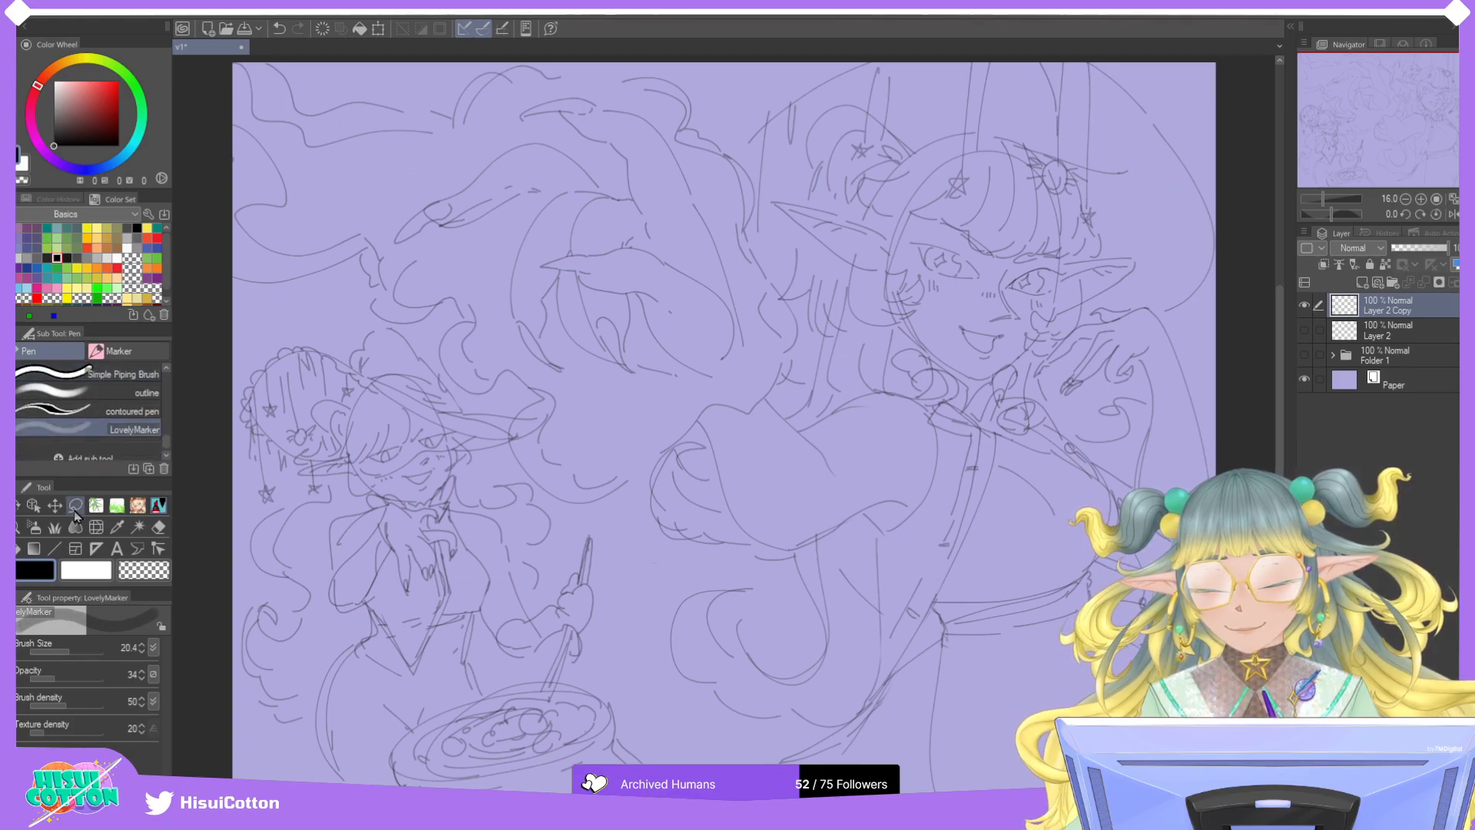
{"action": "key", "text": "m"}
{"action": "scroll", "coordinate": [108, 442], "scroll_direction": "up", "scroll_amount": 2}
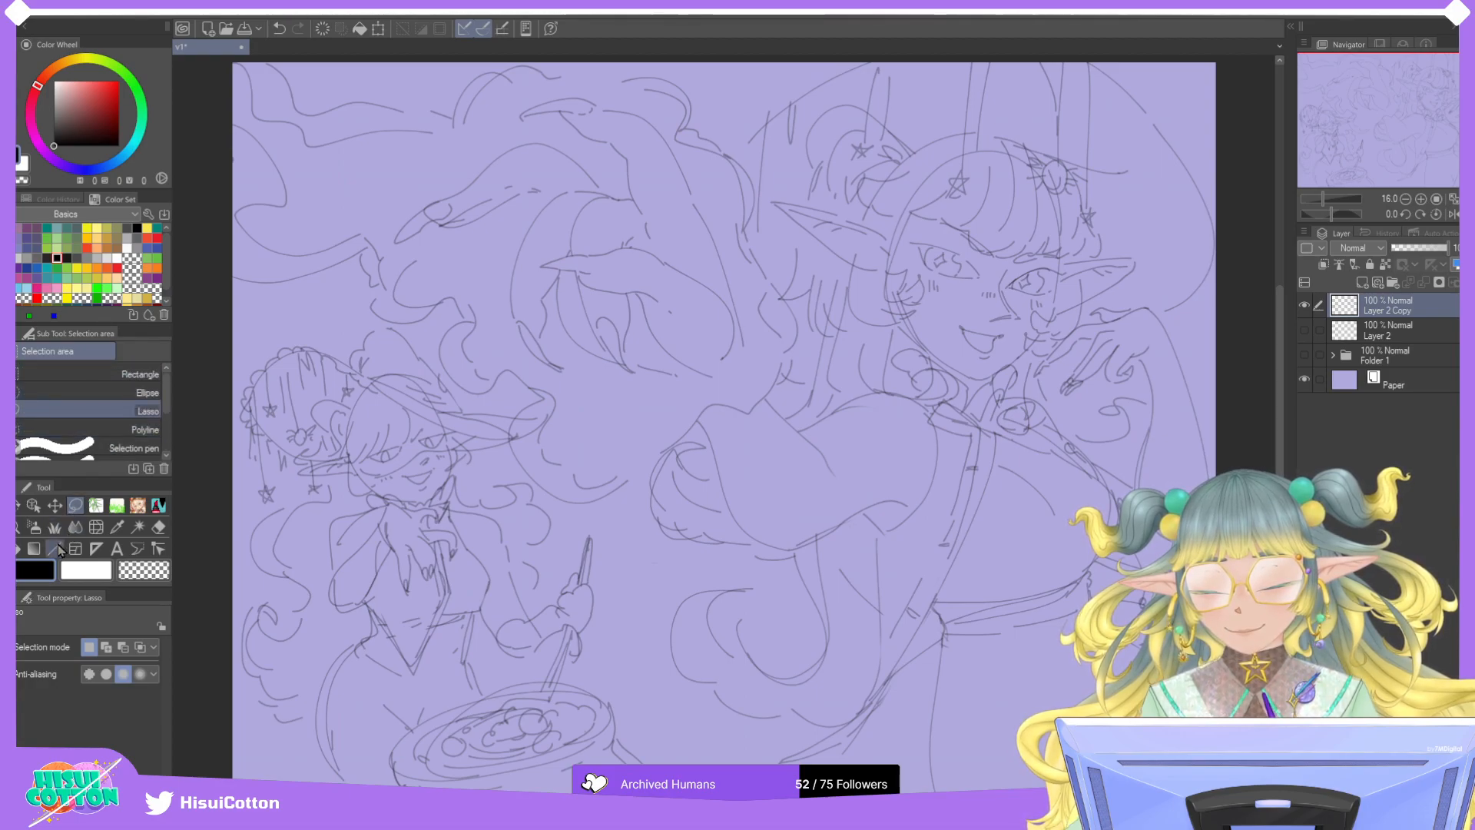
Look through the Correct line sub tools, including Redraw vector line and Control point.
{"action": "left_click", "coordinate": [159, 549]}
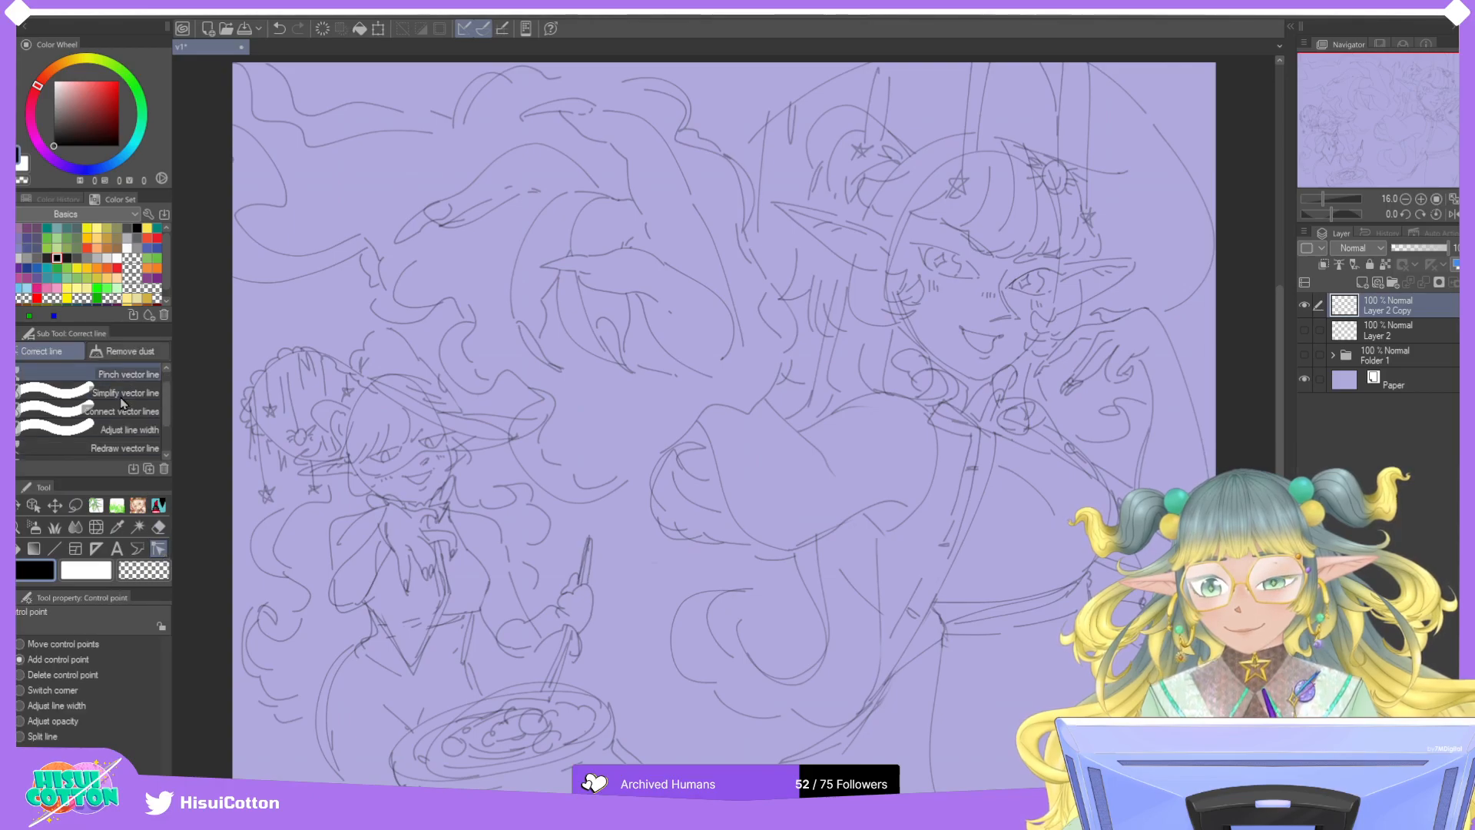
{"action": "scroll", "coordinate": [127, 403], "scroll_direction": "down", "scroll_amount": 1}
{"action": "scroll", "coordinate": [134, 401], "scroll_direction": "down", "scroll_amount": 1}
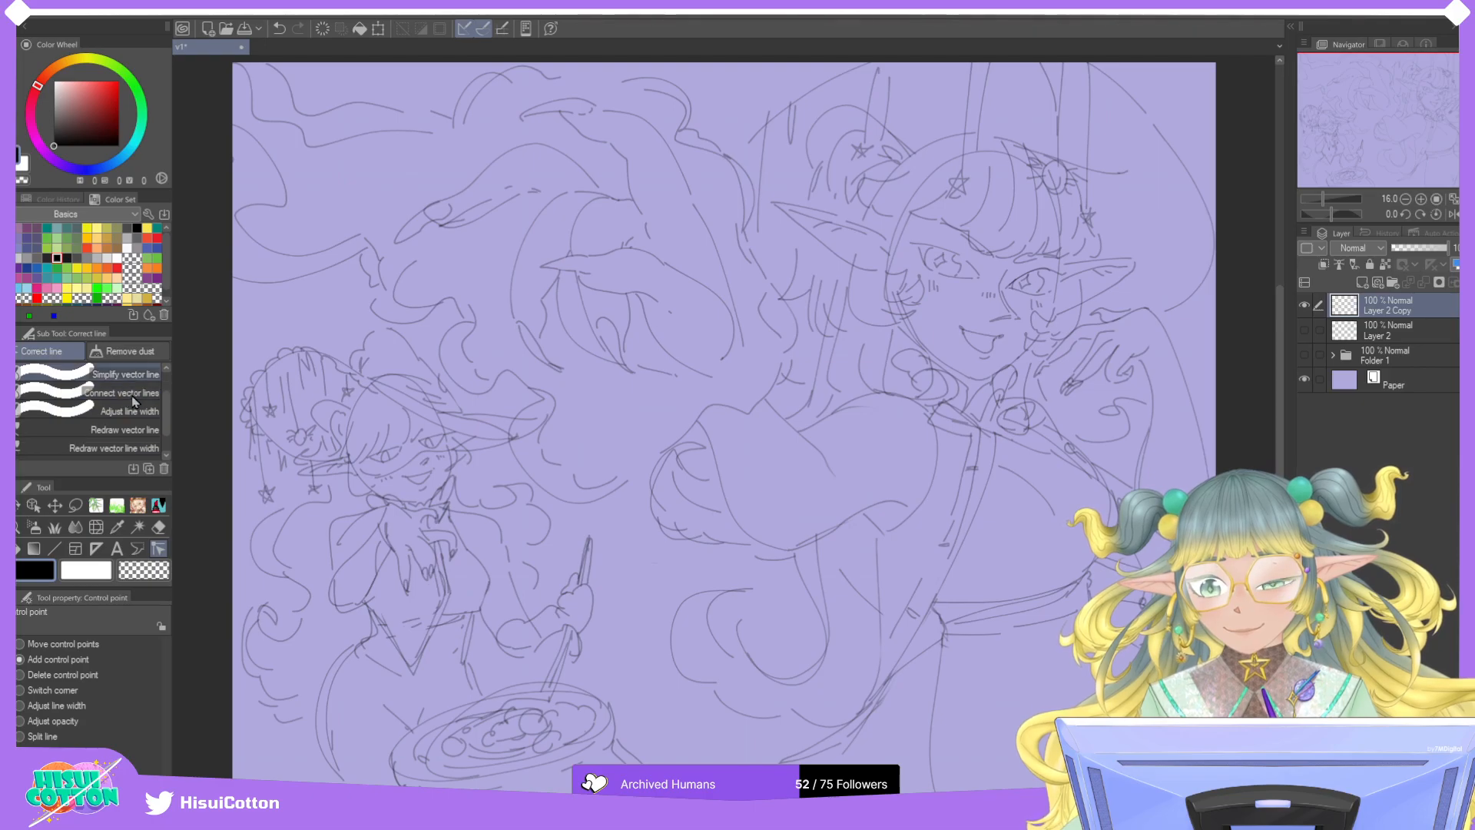
{"action": "scroll", "coordinate": [132, 403], "scroll_direction": "down", "scroll_amount": 1}
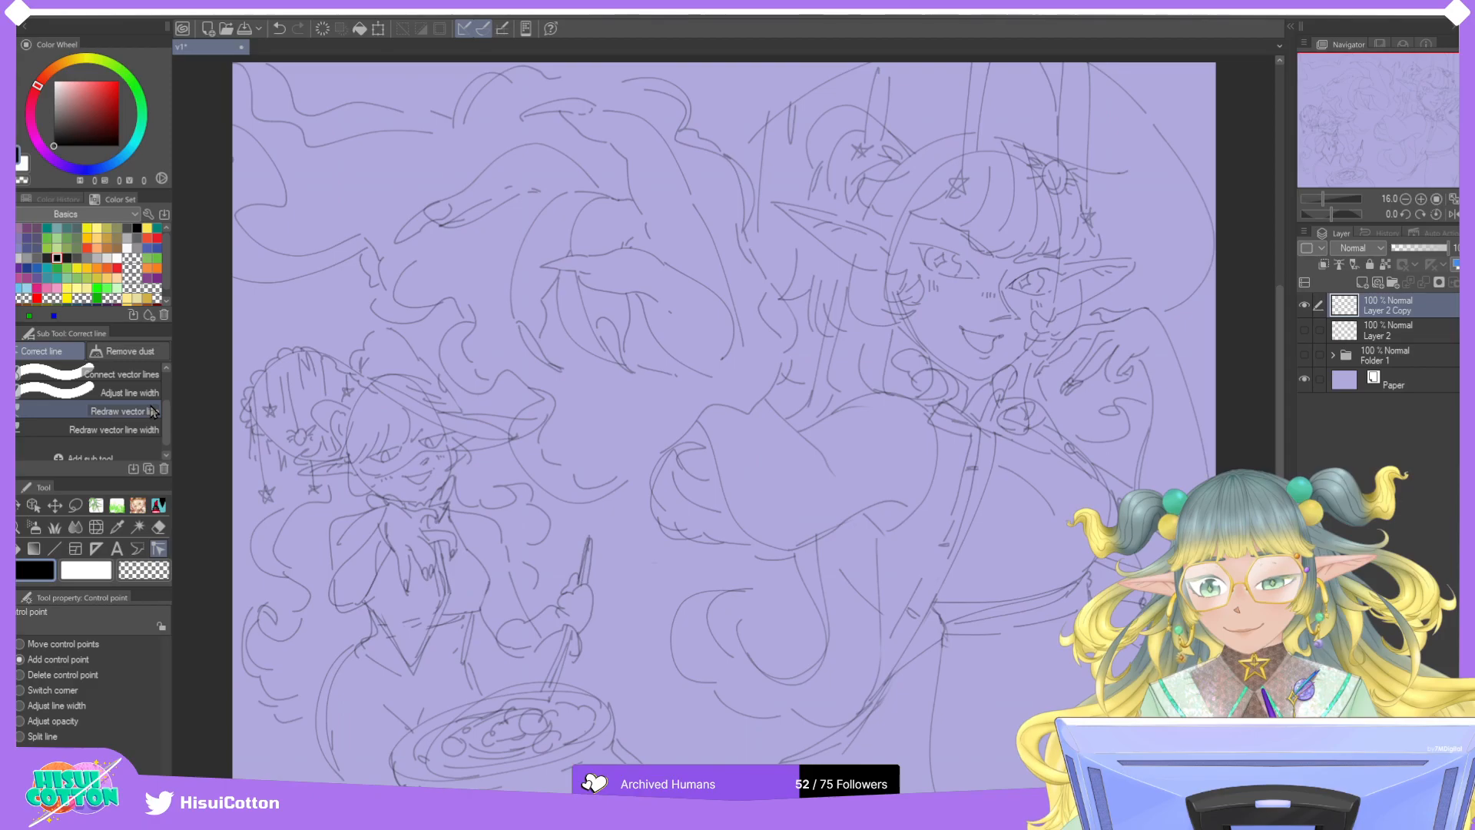
{"action": "left_click", "coordinate": [153, 412]}
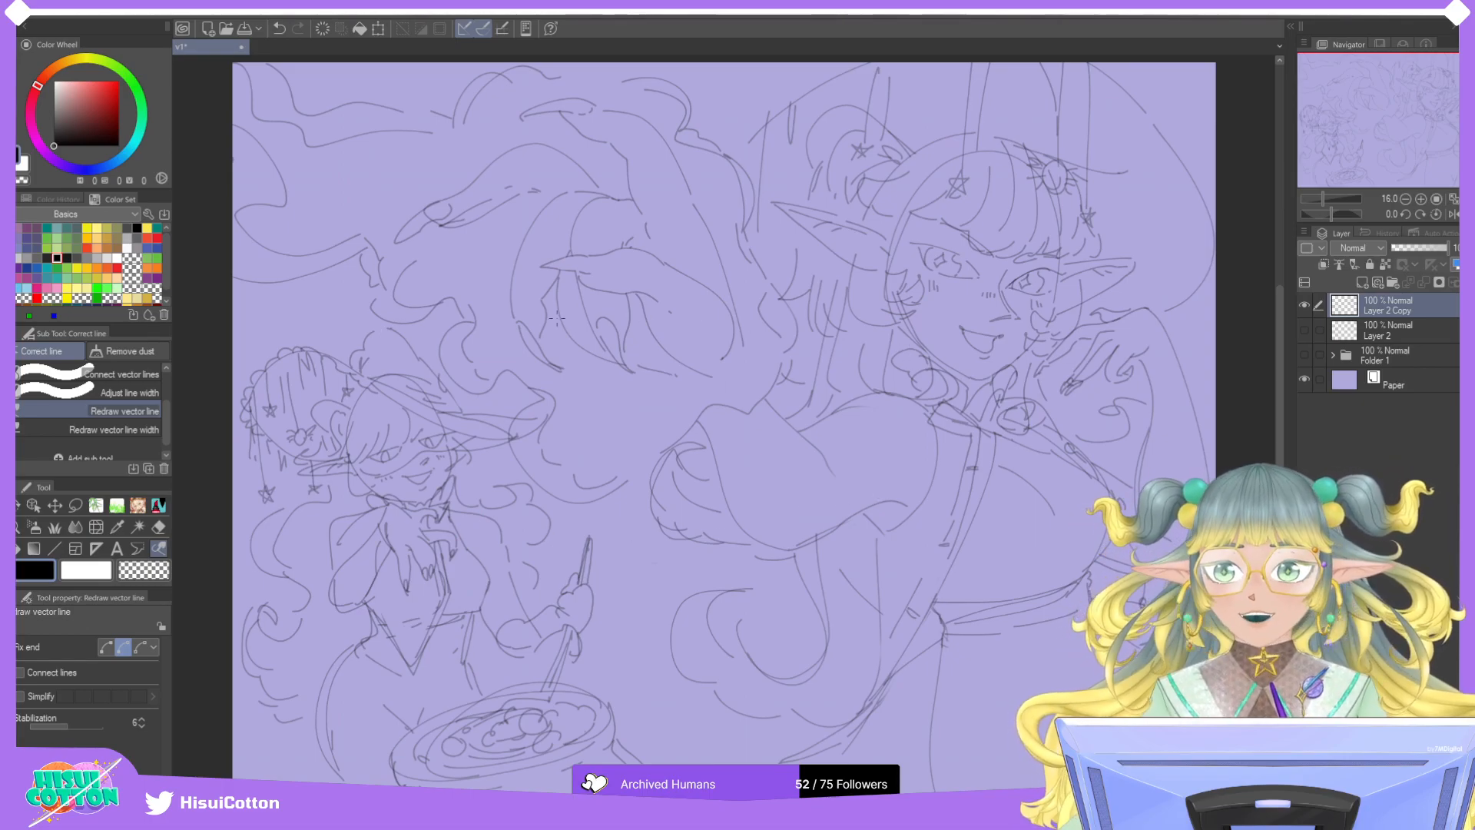
{"action": "scroll", "coordinate": [108, 433], "scroll_direction": "up", "scroll_amount": 3}
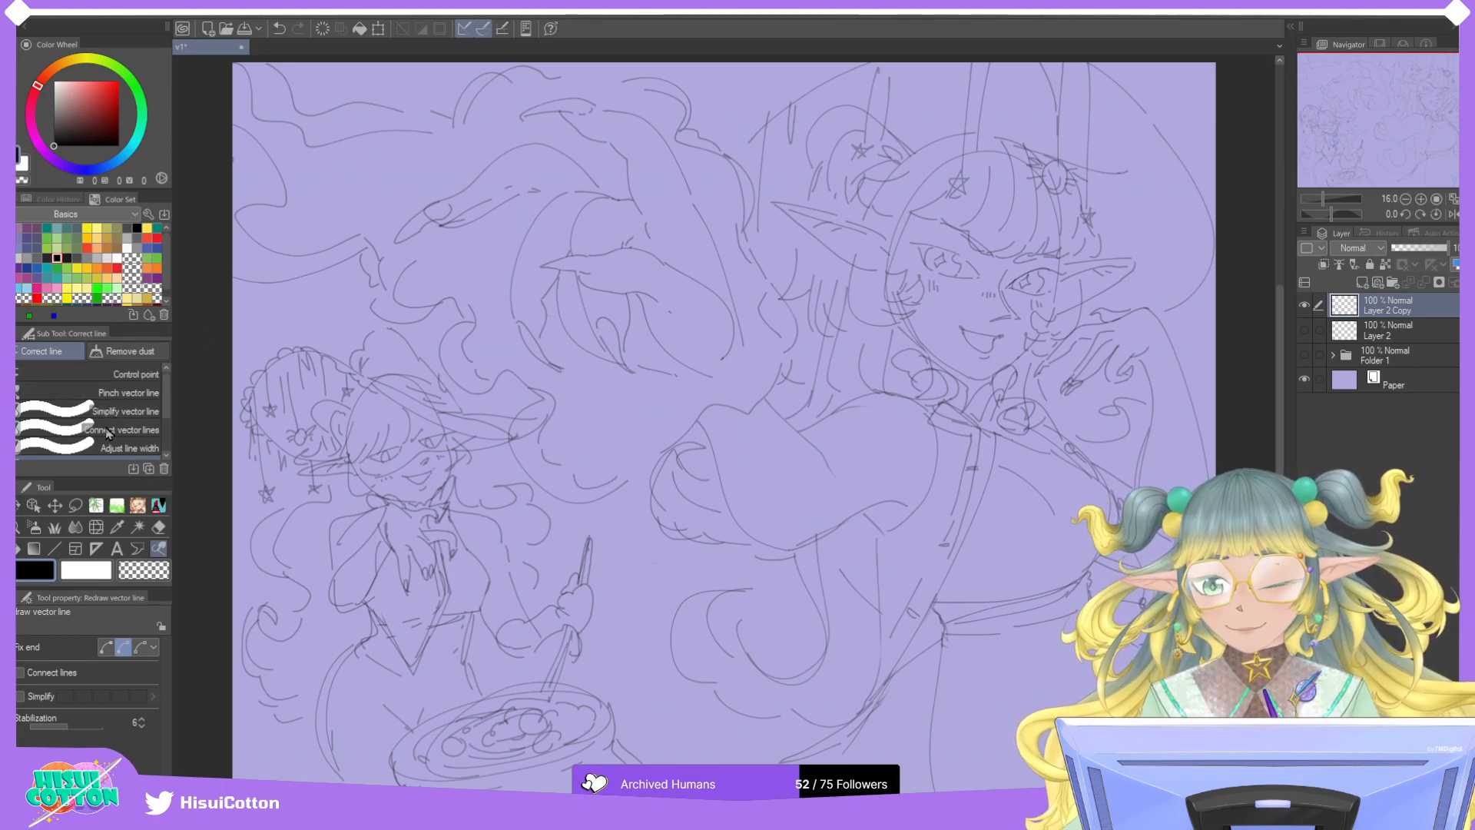
{"action": "left_click", "coordinate": [77, 375]}
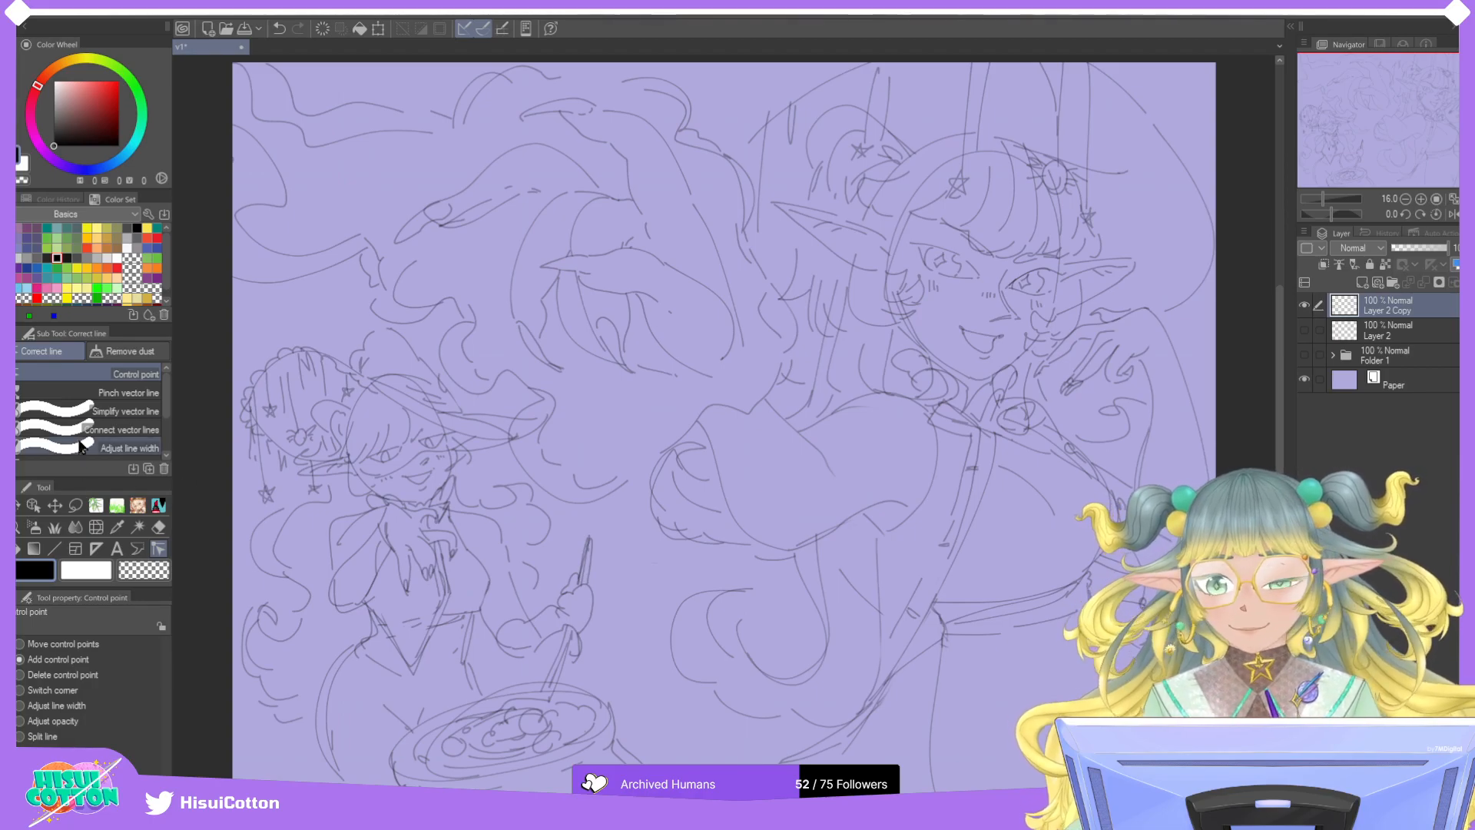
Look through the Figure and Selection area sub tools, ending on the LovelyMarker pen.
{"action": "left_click", "coordinate": [55, 548]}
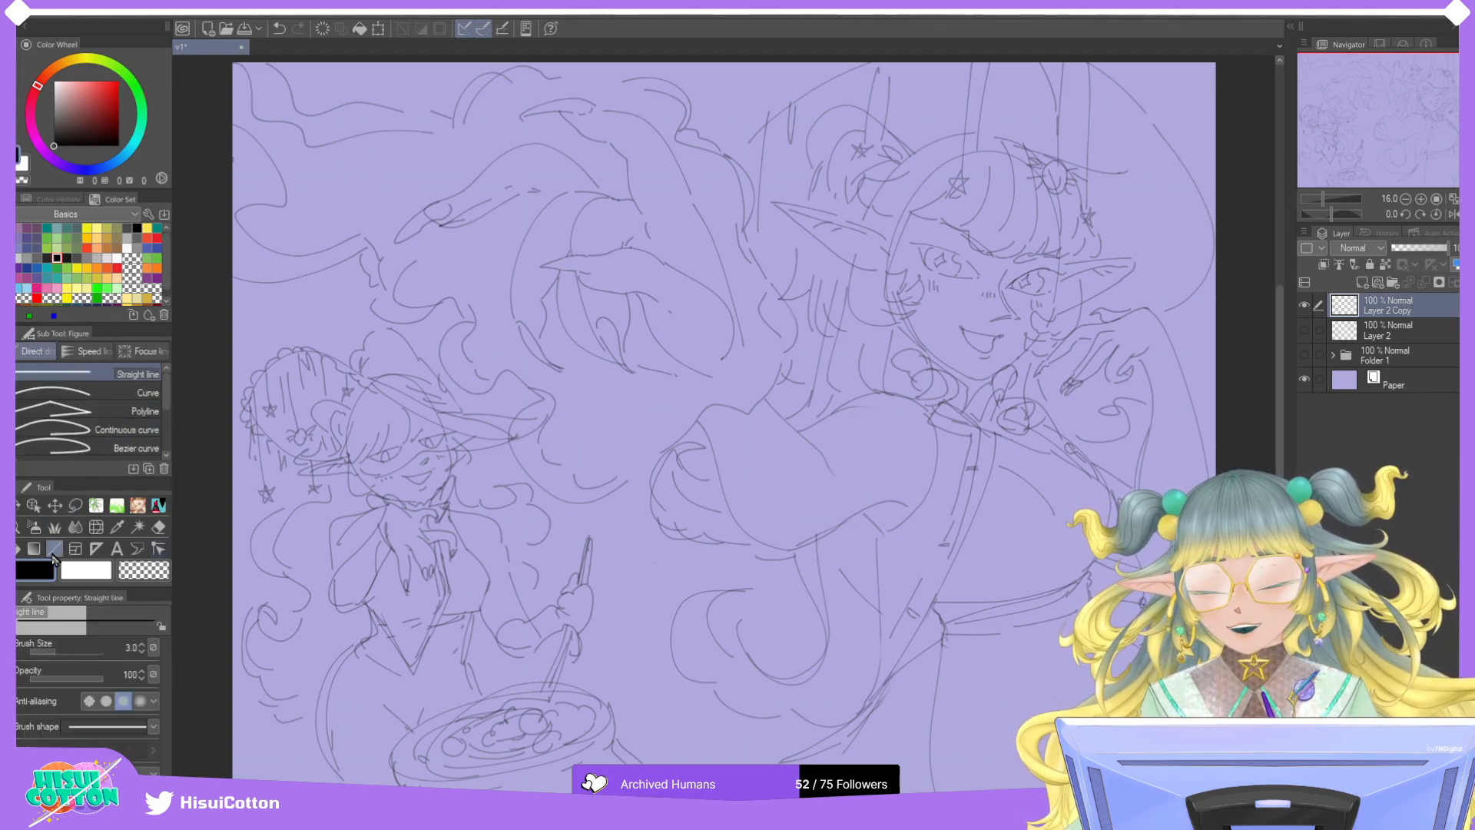
{"action": "left_click", "coordinate": [114, 394]}
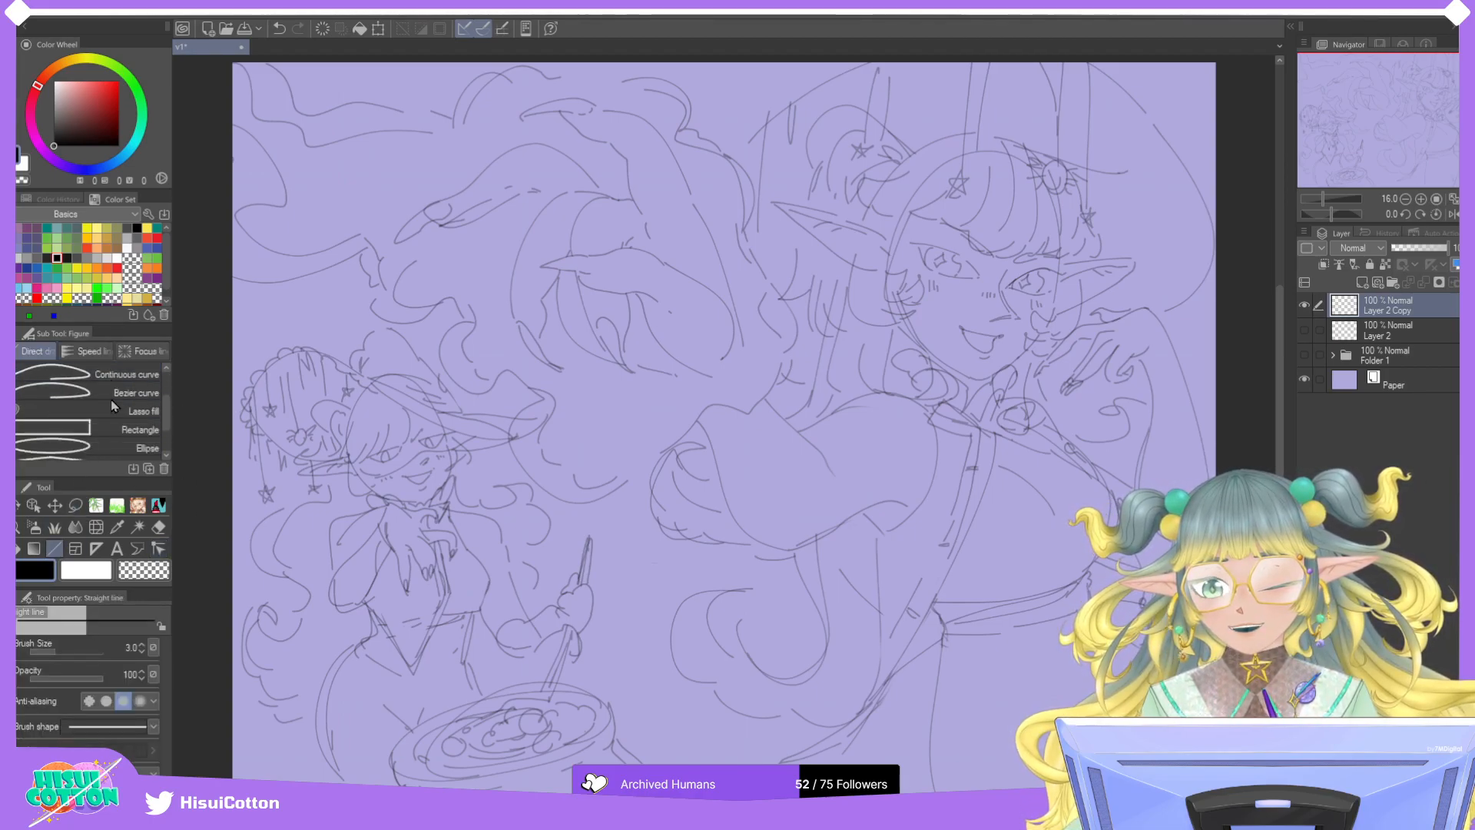
{"action": "left_click", "coordinate": [115, 367]}
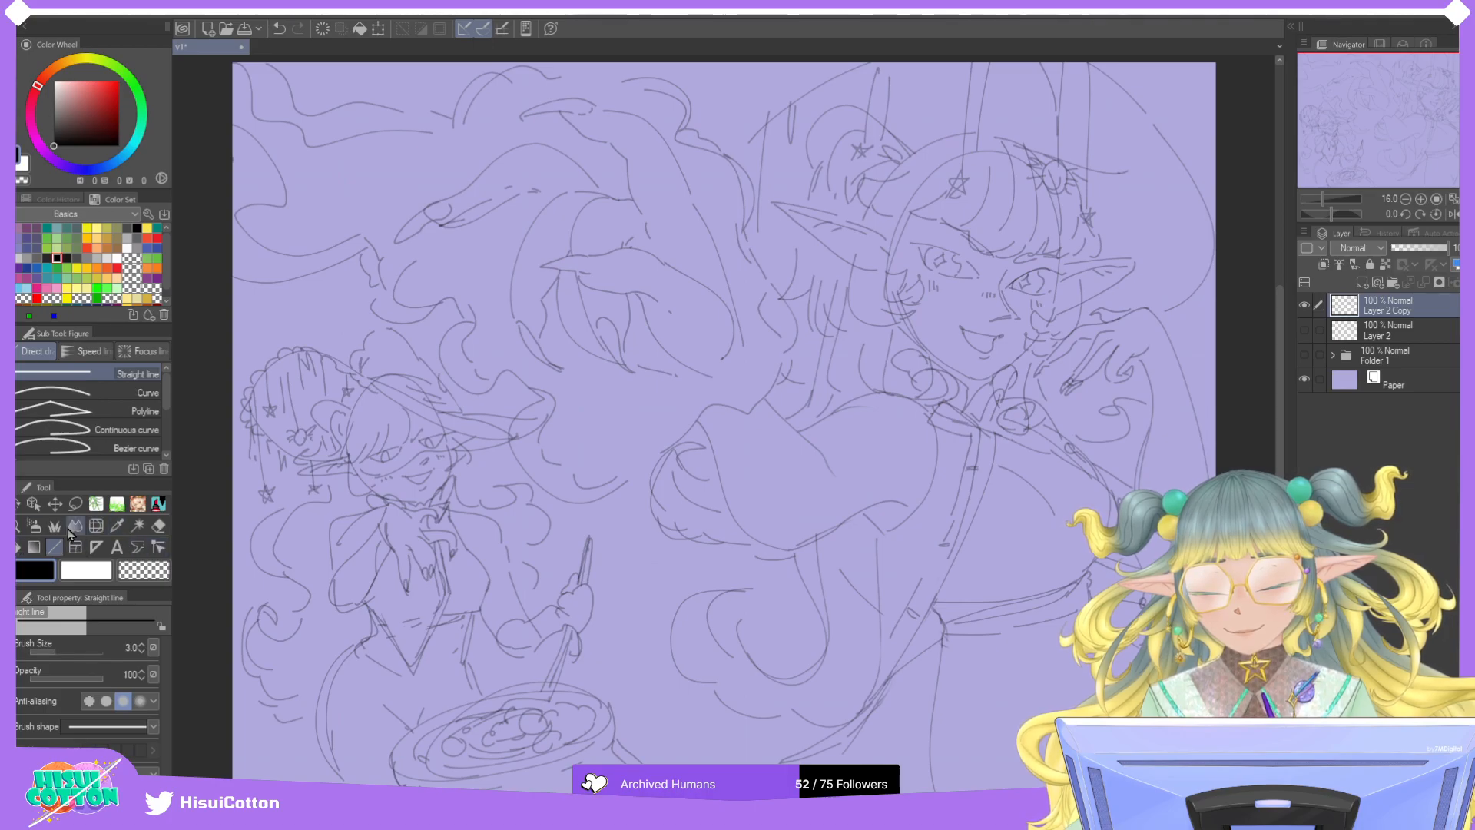
{"action": "left_click", "coordinate": [76, 504]}
{"action": "scroll", "coordinate": [84, 446], "scroll_direction": "down", "scroll_amount": 2}
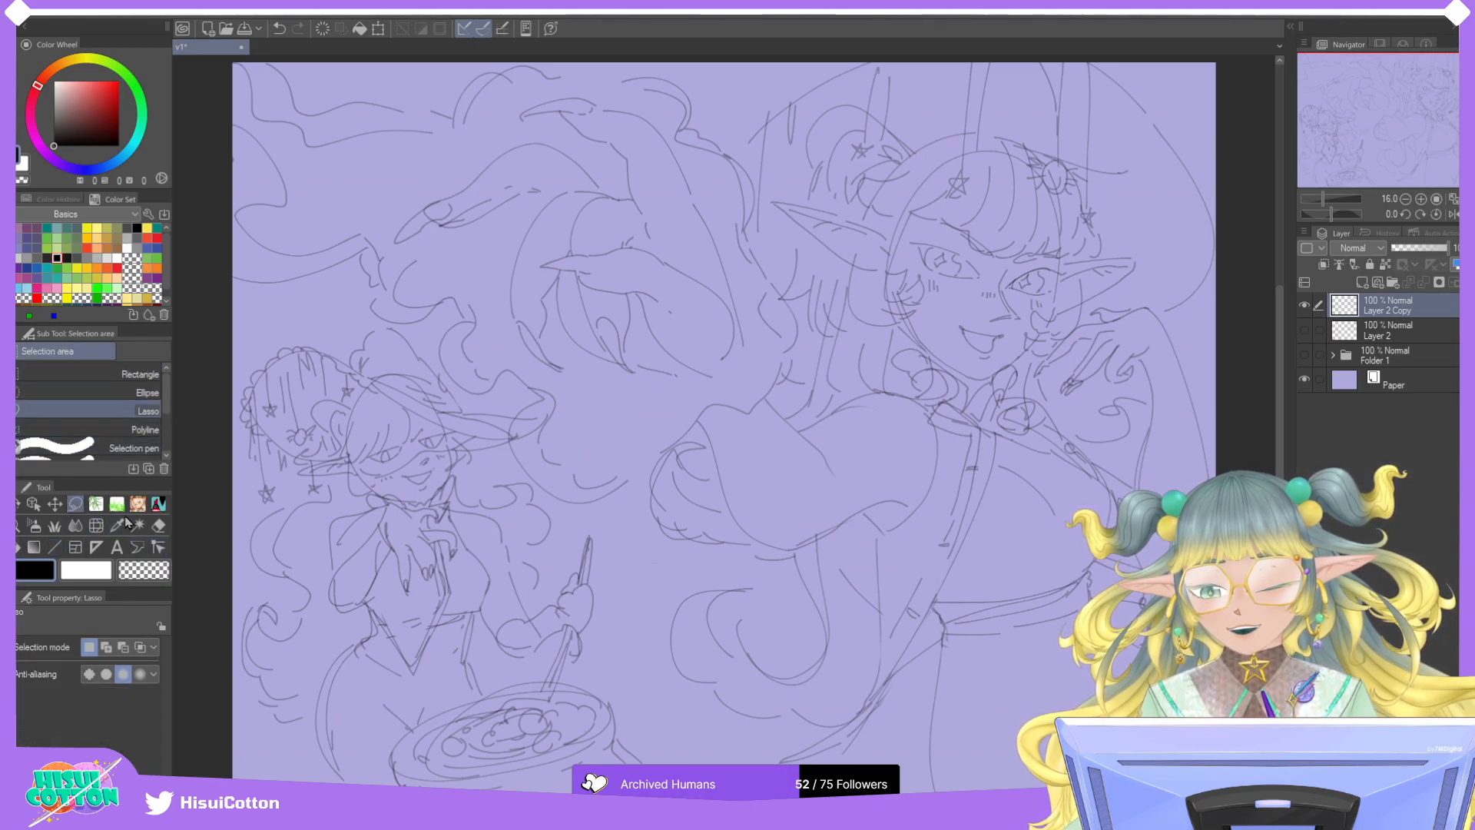
{"action": "left_click", "coordinate": [158, 503]}
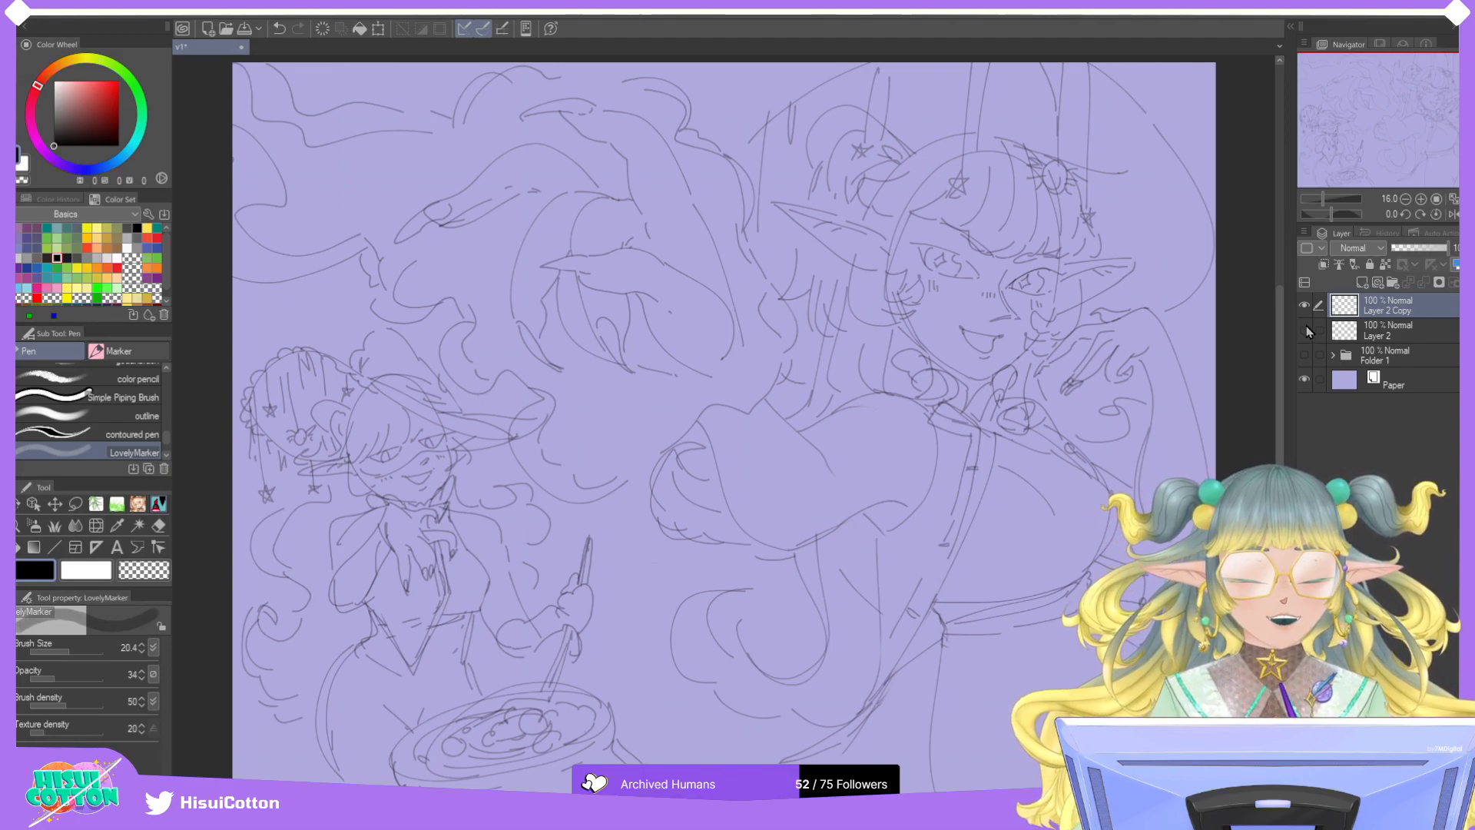
Erase the surplus nail outline and inner strokes along the large hand's long left finger on Layer 2 Copy with the Hard eraser.
{"action": "left_click", "coordinate": [1304, 305]}
{"action": "left_click", "coordinate": [1304, 304]}
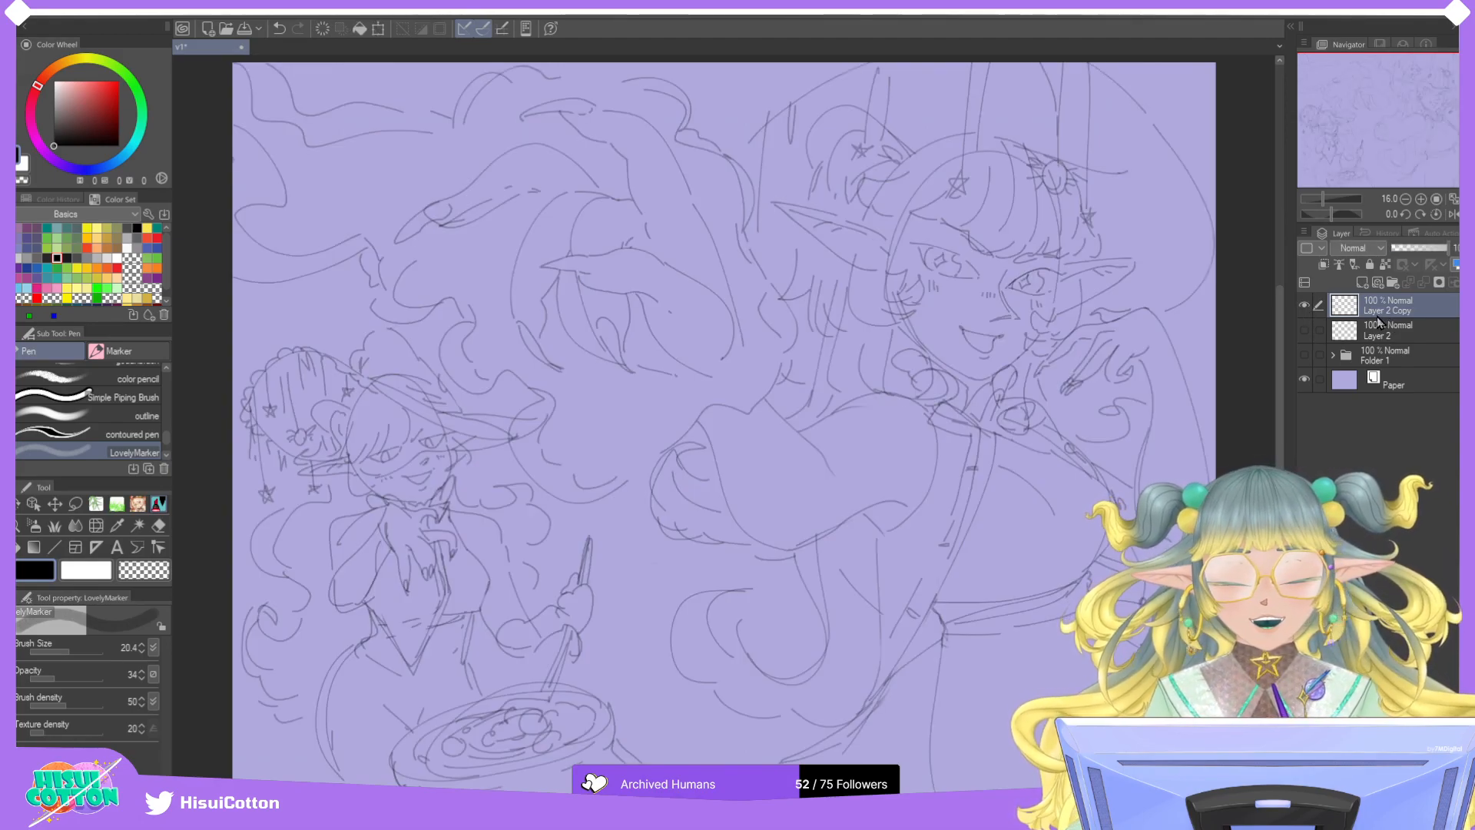
{"action": "scroll", "coordinate": [455, 212], "scroll_direction": "up", "scroll_amount": 5}
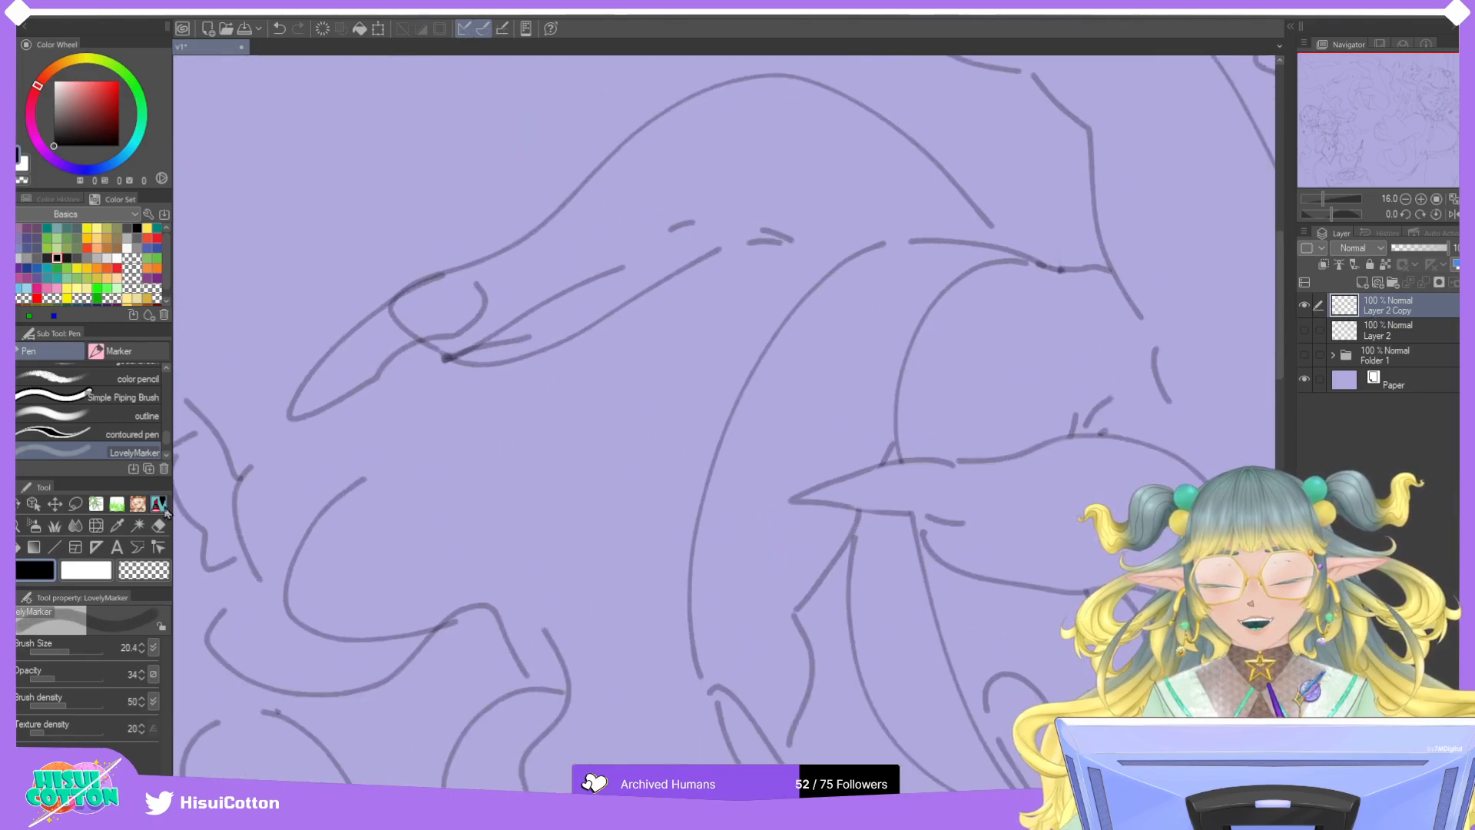
{"action": "key", "text": "e"}
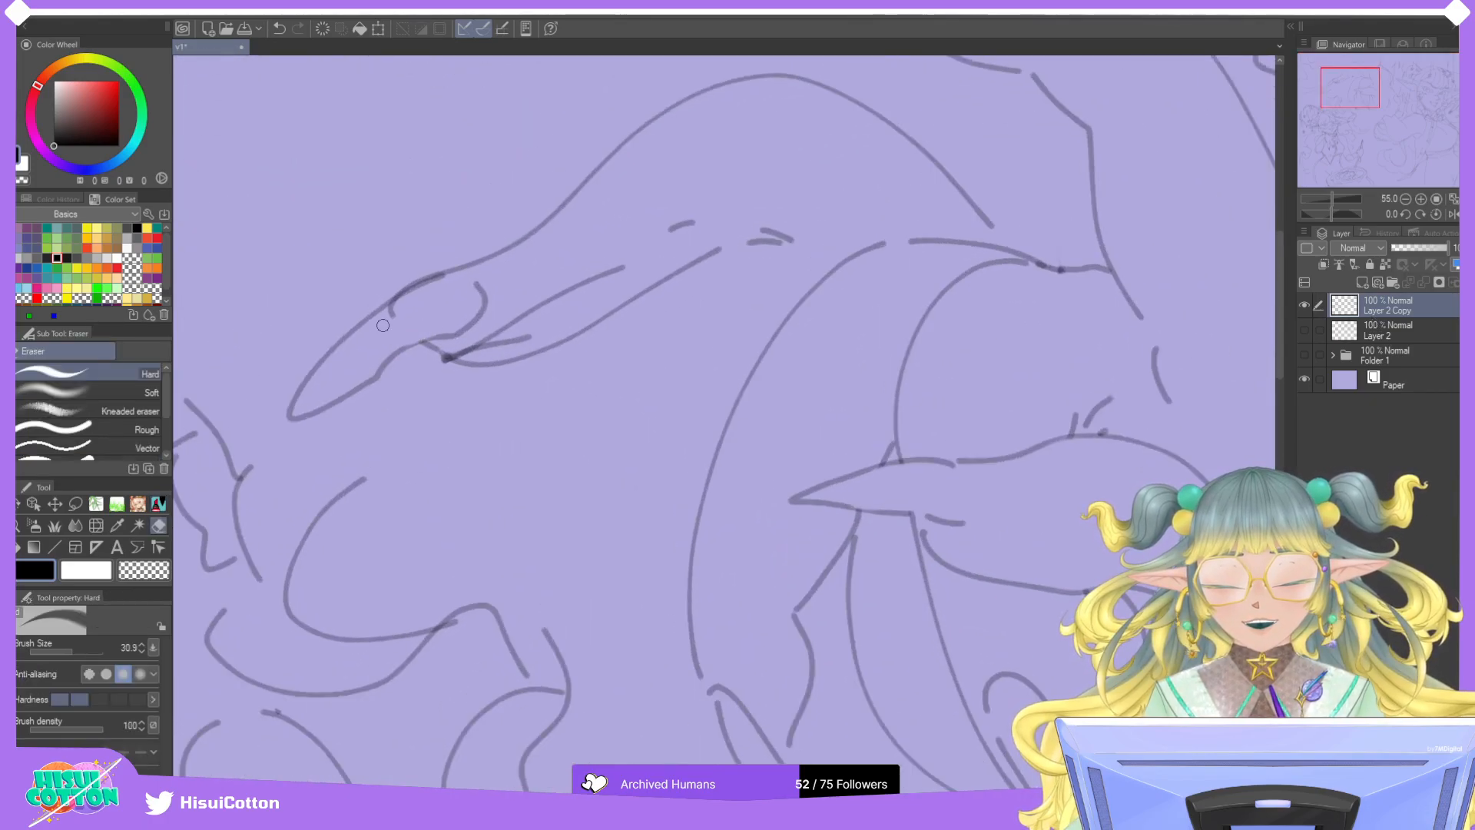
{"action": "mouse_move", "coordinate": [458, 349]}
{"action": "left_mouse_down"}
{"action": "mouse_move", "coordinate": [526, 333]}
{"action": "mouse_move", "coordinate": [477, 346]}
{"action": "mouse_move", "coordinate": [684, 224]}
{"action": "left_mouse_up"}
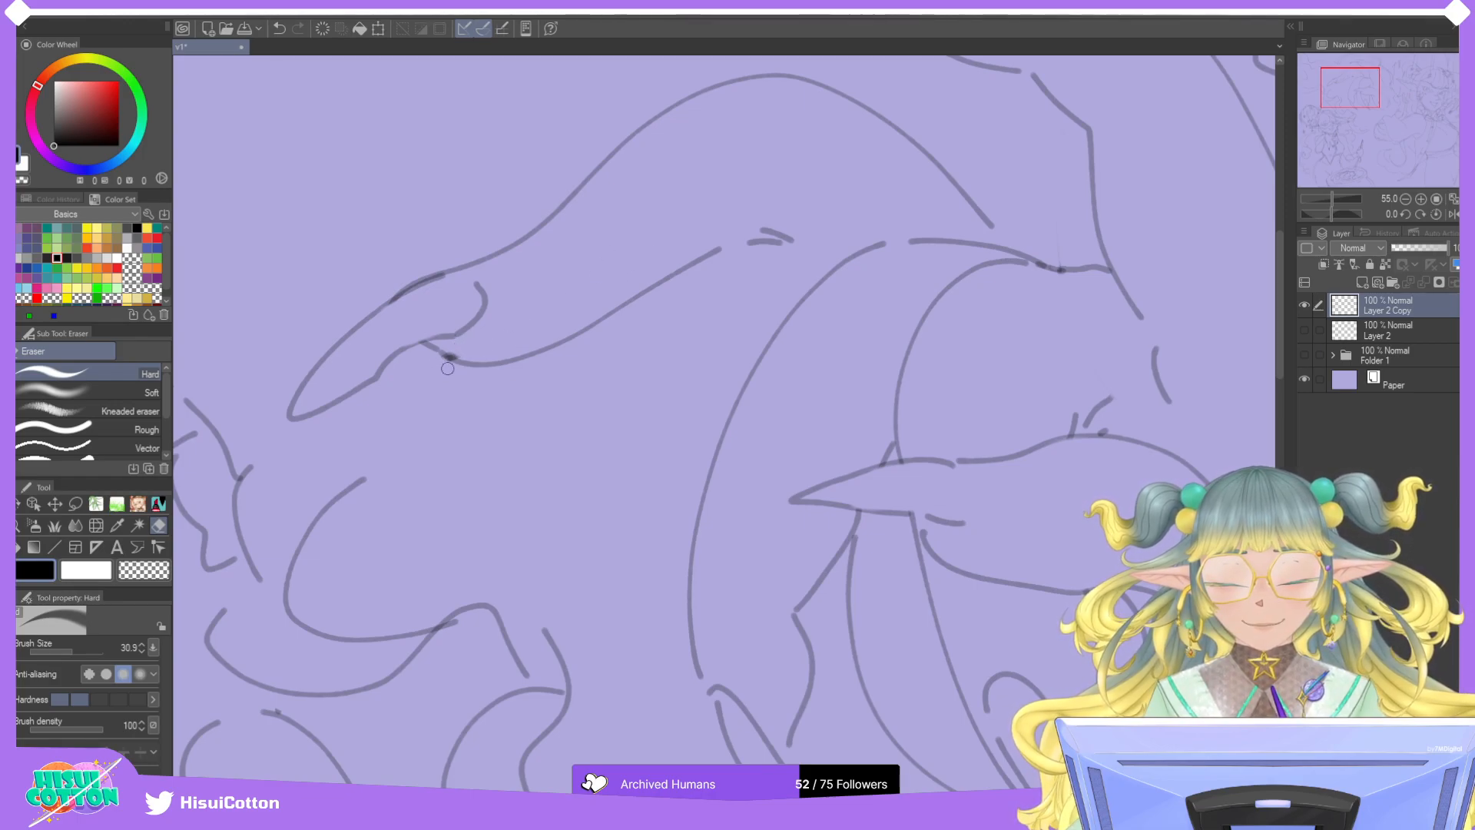
{"action": "scroll", "coordinate": [461, 348], "scroll_direction": "down", "scroll_amount": 5}
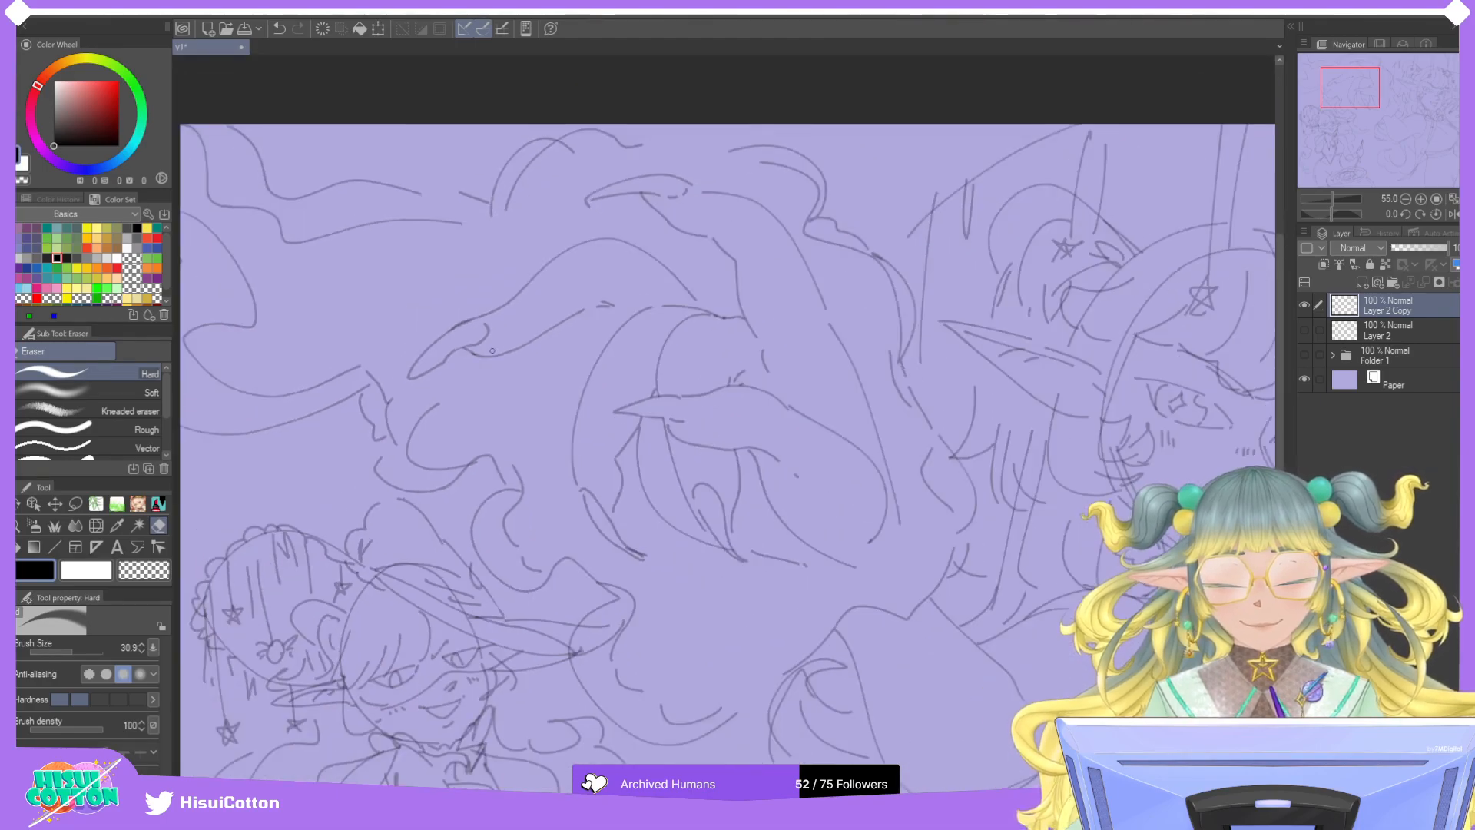
Join the broken outlines between the large hand's left fingers and knuckles on Layer 2 Copy with the LovelyMarker pen.
{"action": "scroll", "coordinate": [607, 311], "scroll_direction": "up", "scroll_amount": 3}
{"action": "scroll", "coordinate": [607, 312], "scroll_direction": "up", "scroll_amount": 2}
{"action": "key", "text": "p"}
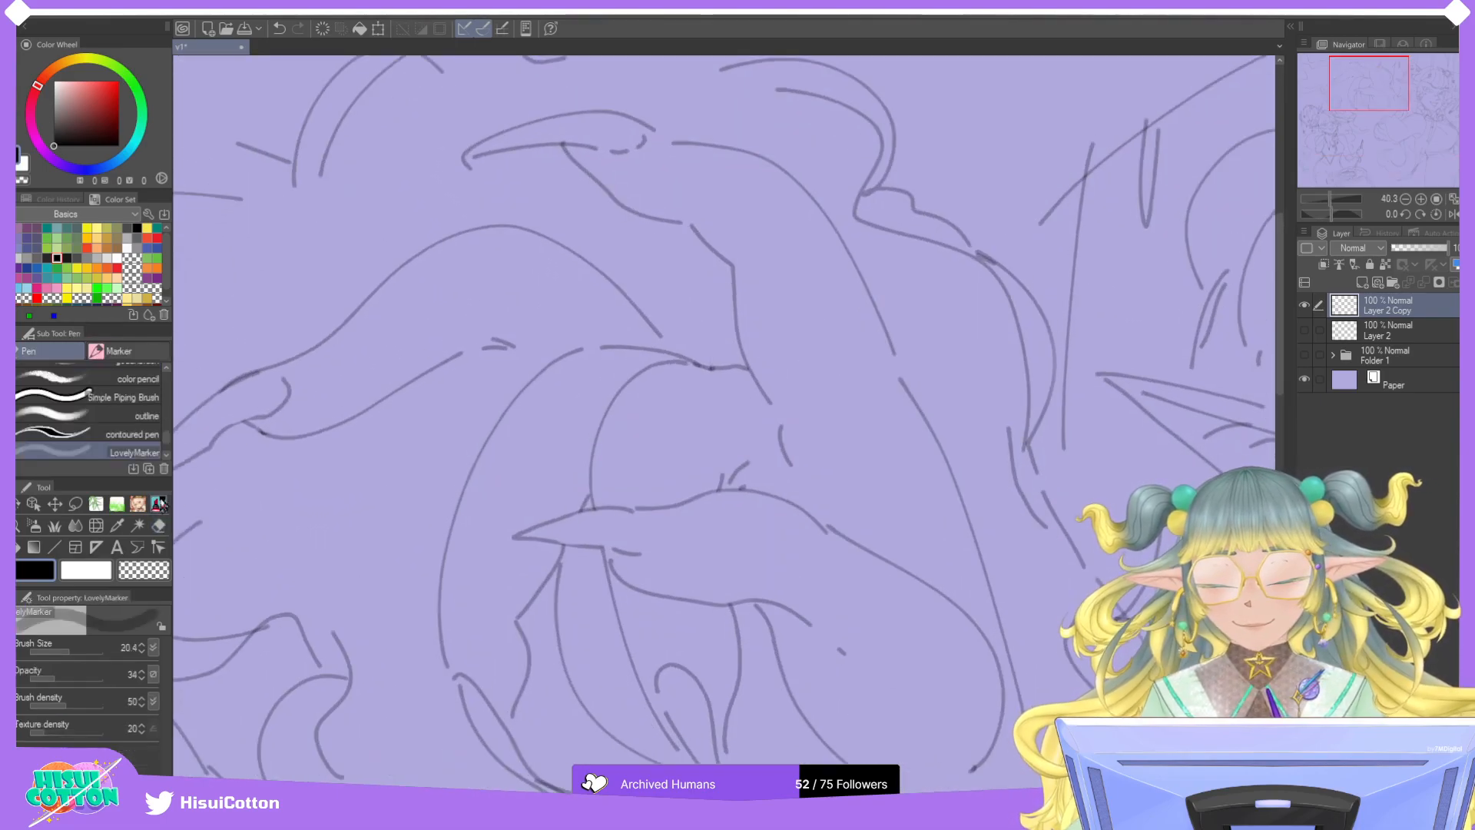
{"action": "left_click_drag", "start_coordinate": [517, 353], "coordinate": [538, 374]}
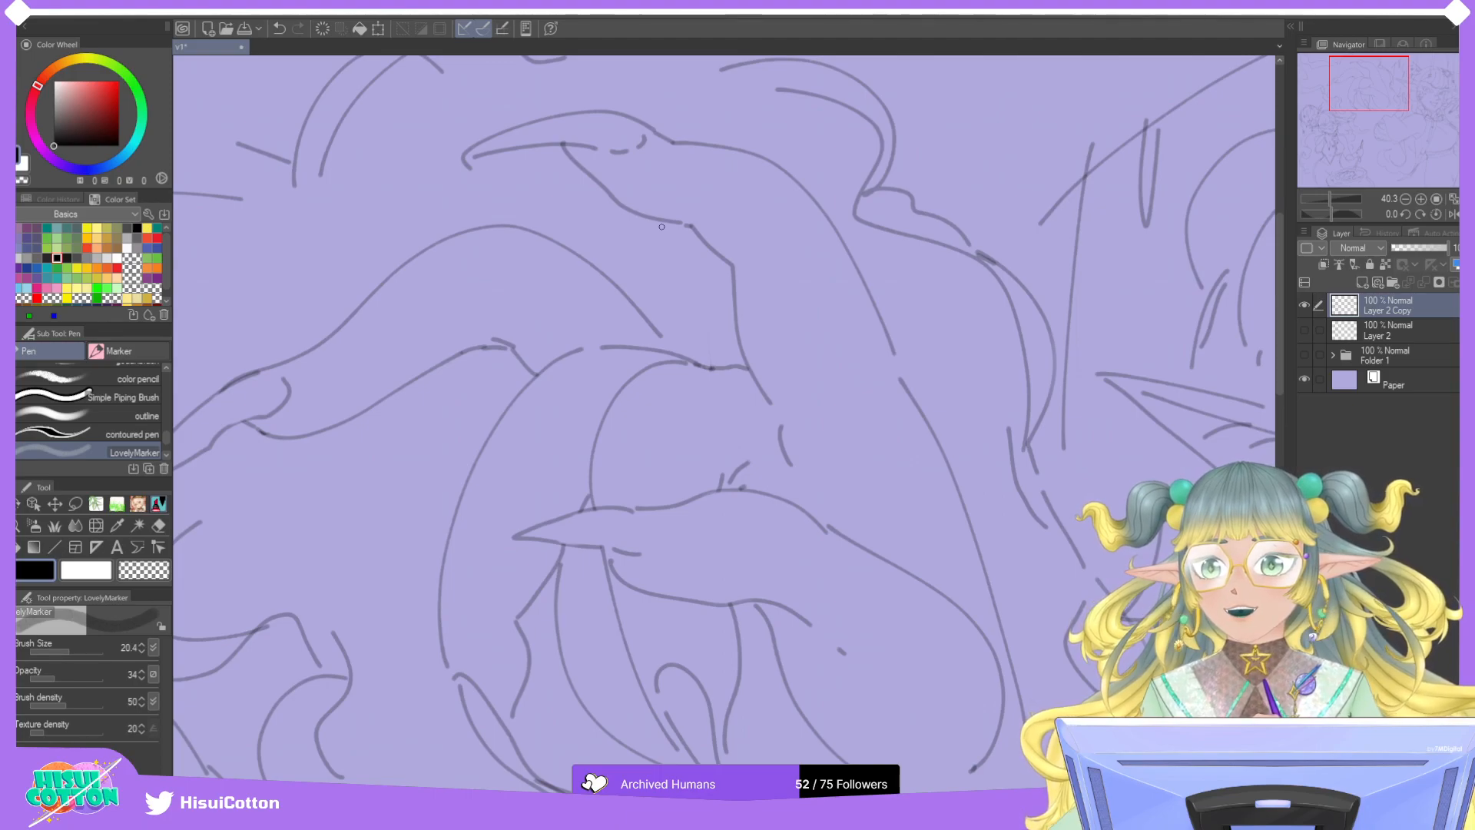
{"action": "left_click_drag", "start_coordinate": [659, 336], "coordinate": [686, 356]}
{"action": "key", "text": "ctrl+z"}
{"action": "key", "text": "ctrl+z"}
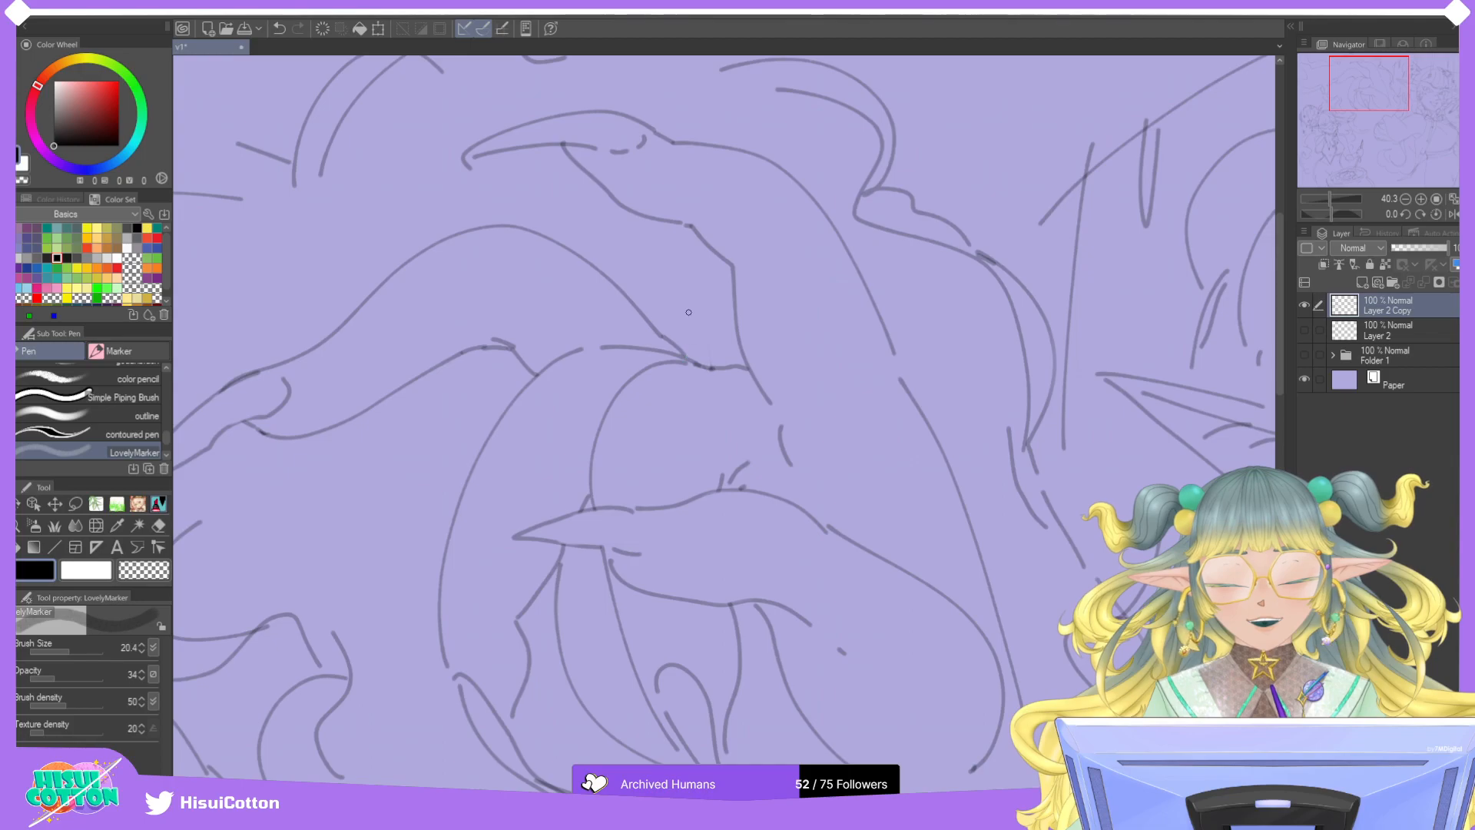
{"action": "scroll", "coordinate": [689, 295], "scroll_direction": "down", "scroll_amount": 3}
{"action": "scroll", "coordinate": [690, 295], "scroll_direction": "down", "scroll_amount": 3}
{"action": "scroll", "coordinate": [852, 547], "scroll_direction": "up", "scroll_amount": 5}
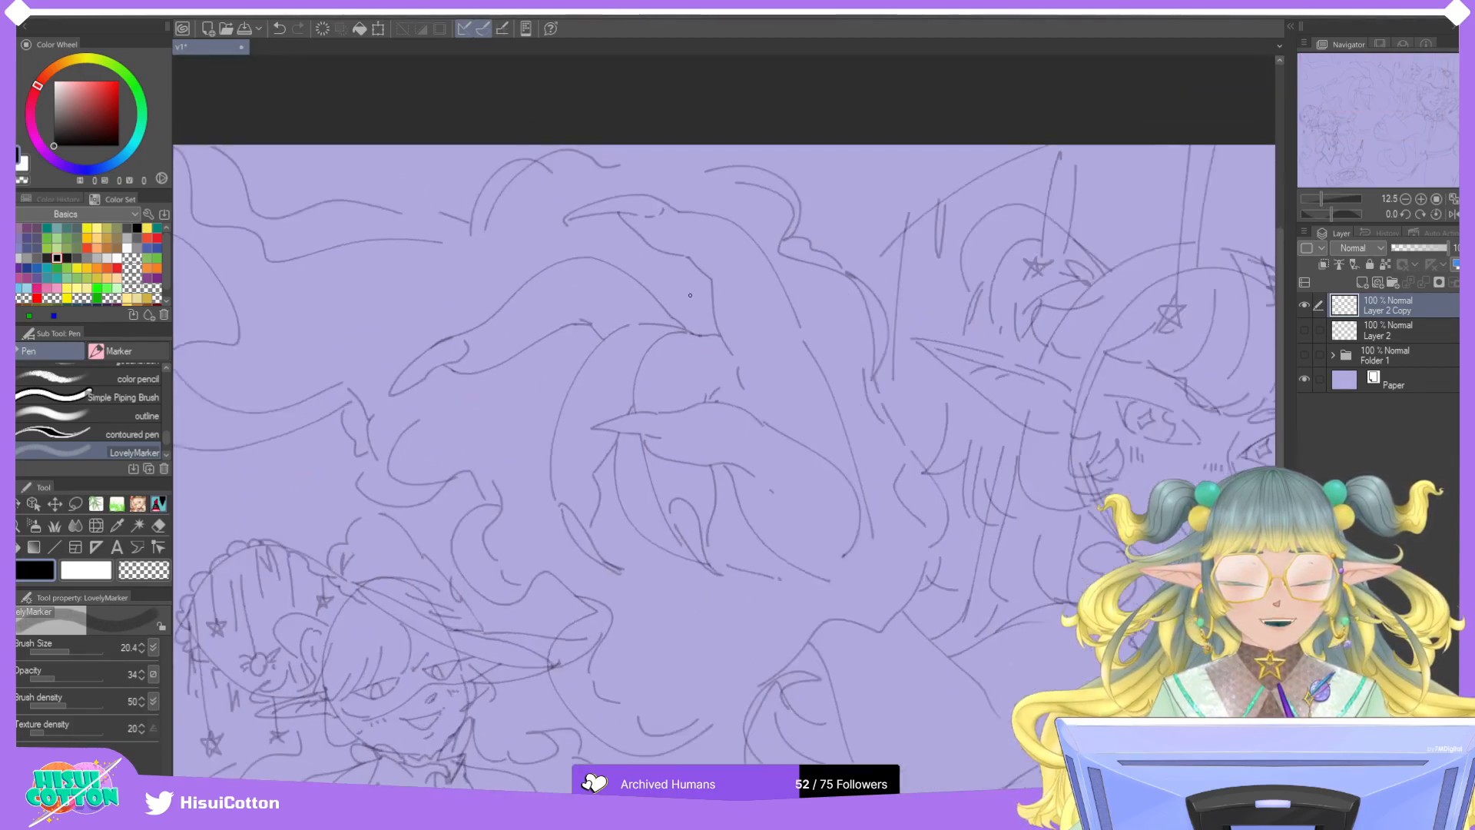
{"action": "scroll", "coordinate": [852, 548], "scroll_direction": "up", "scroll_amount": 1}
{"action": "key", "text": "e"}
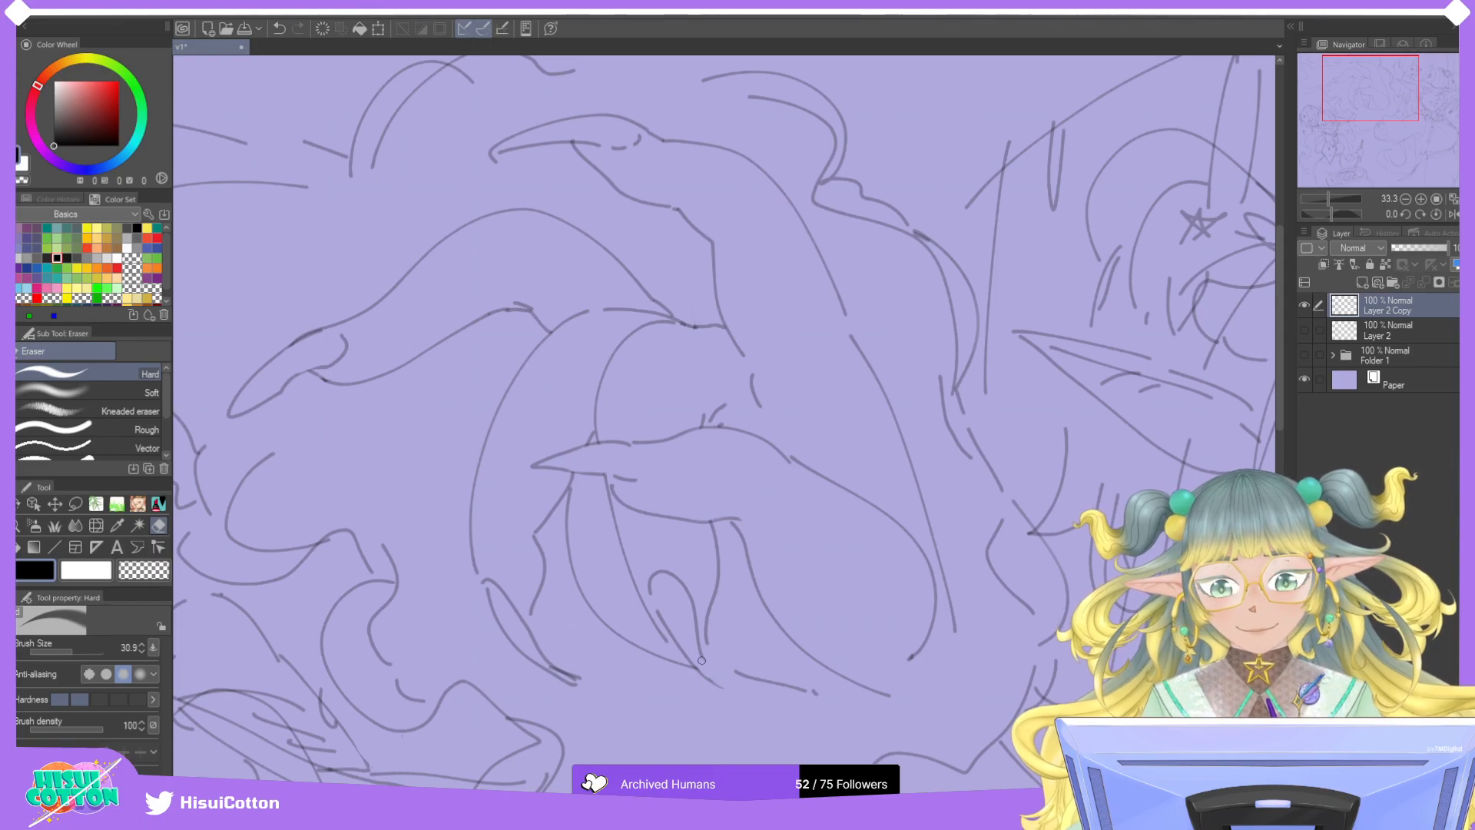
{"action": "key", "text": "p"}
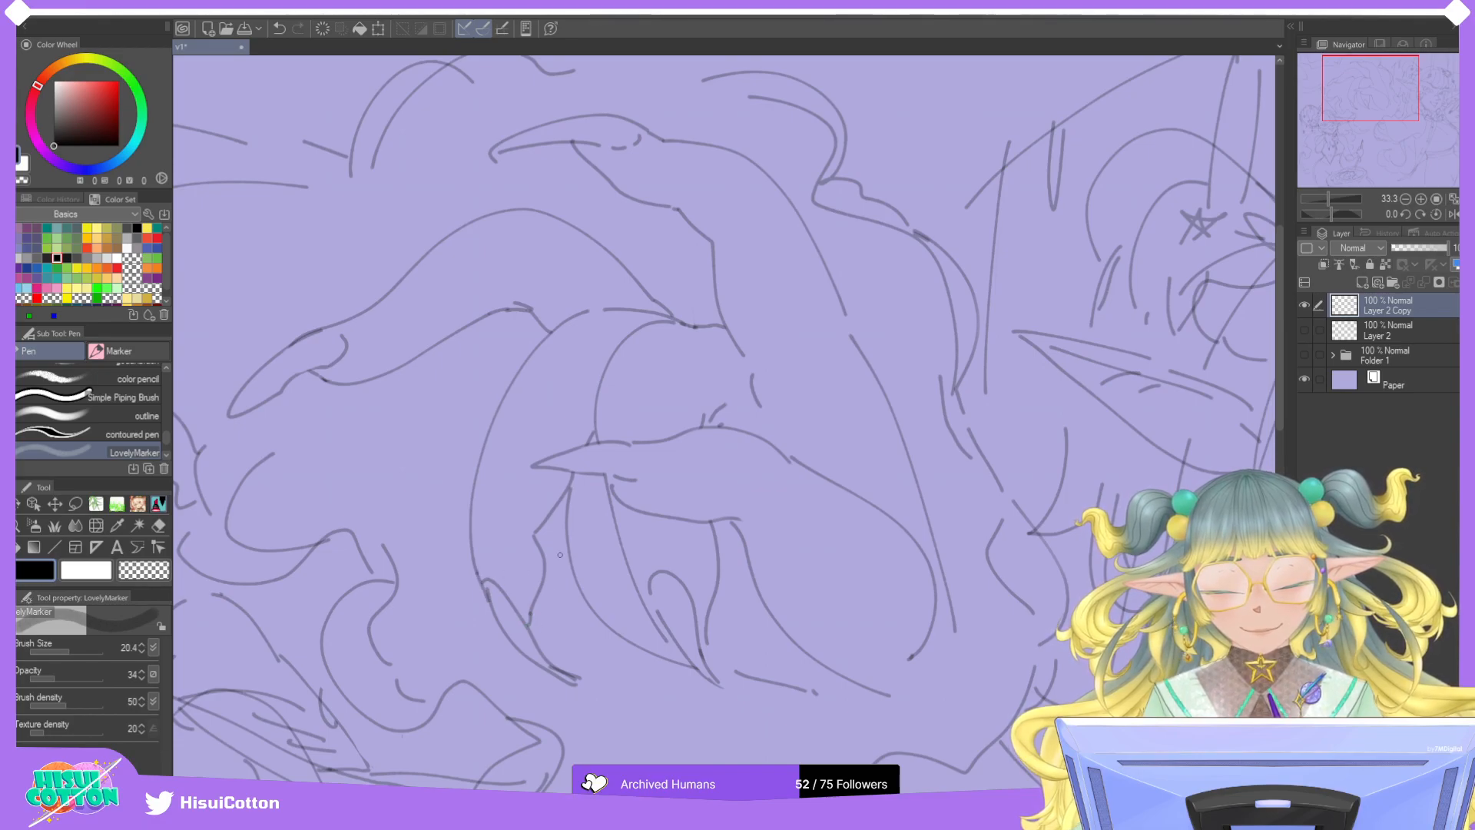
Compare the whole Layer 2 Copy sketch with the original Layer 2 and with Folder 1's colors by toggling their visibility.
{"action": "left_click", "coordinate": [1453, 201]}
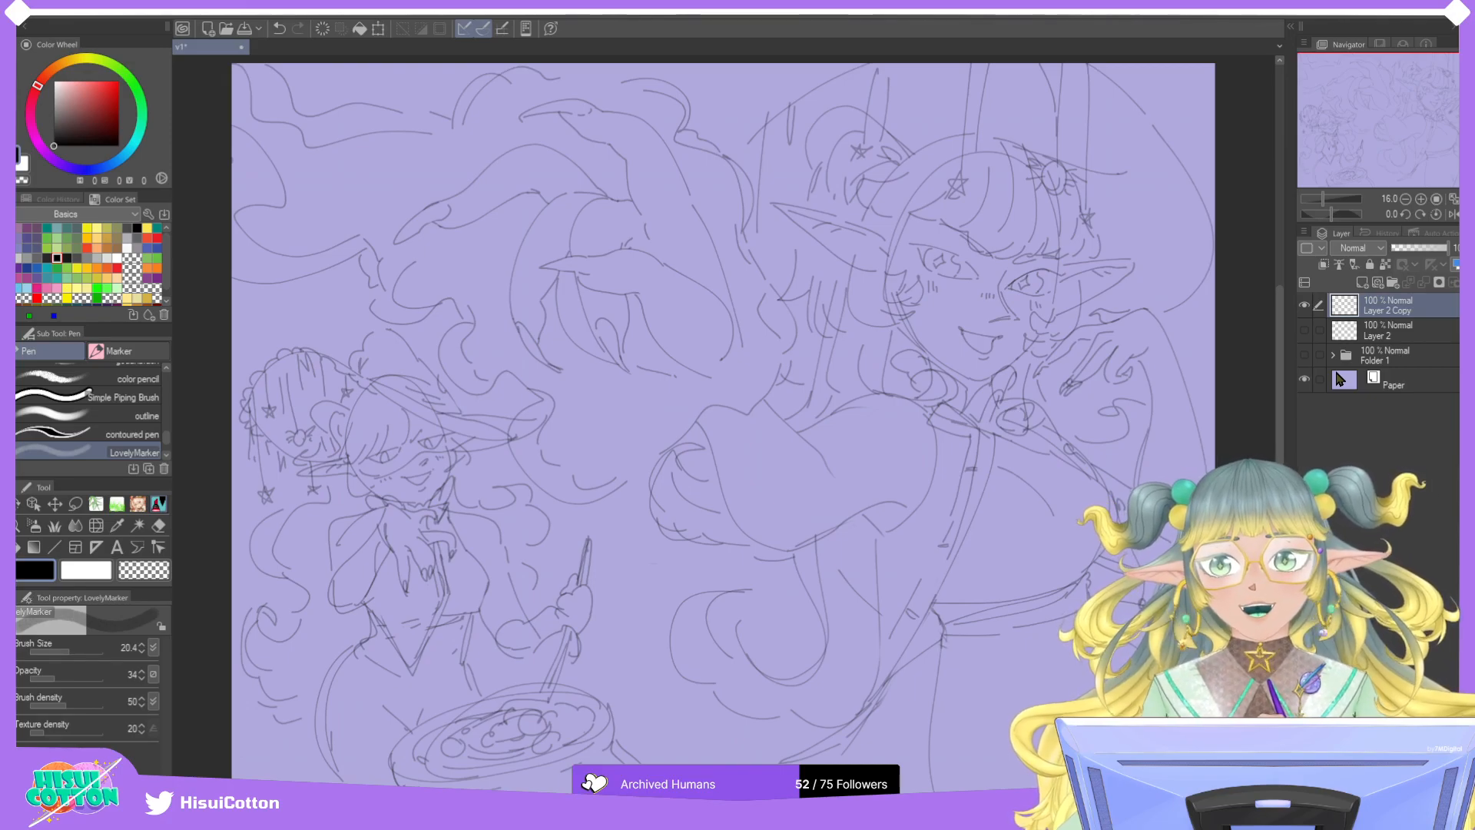
{"action": "left_click", "coordinate": [1305, 306]}
{"action": "left_click", "coordinate": [1304, 327]}
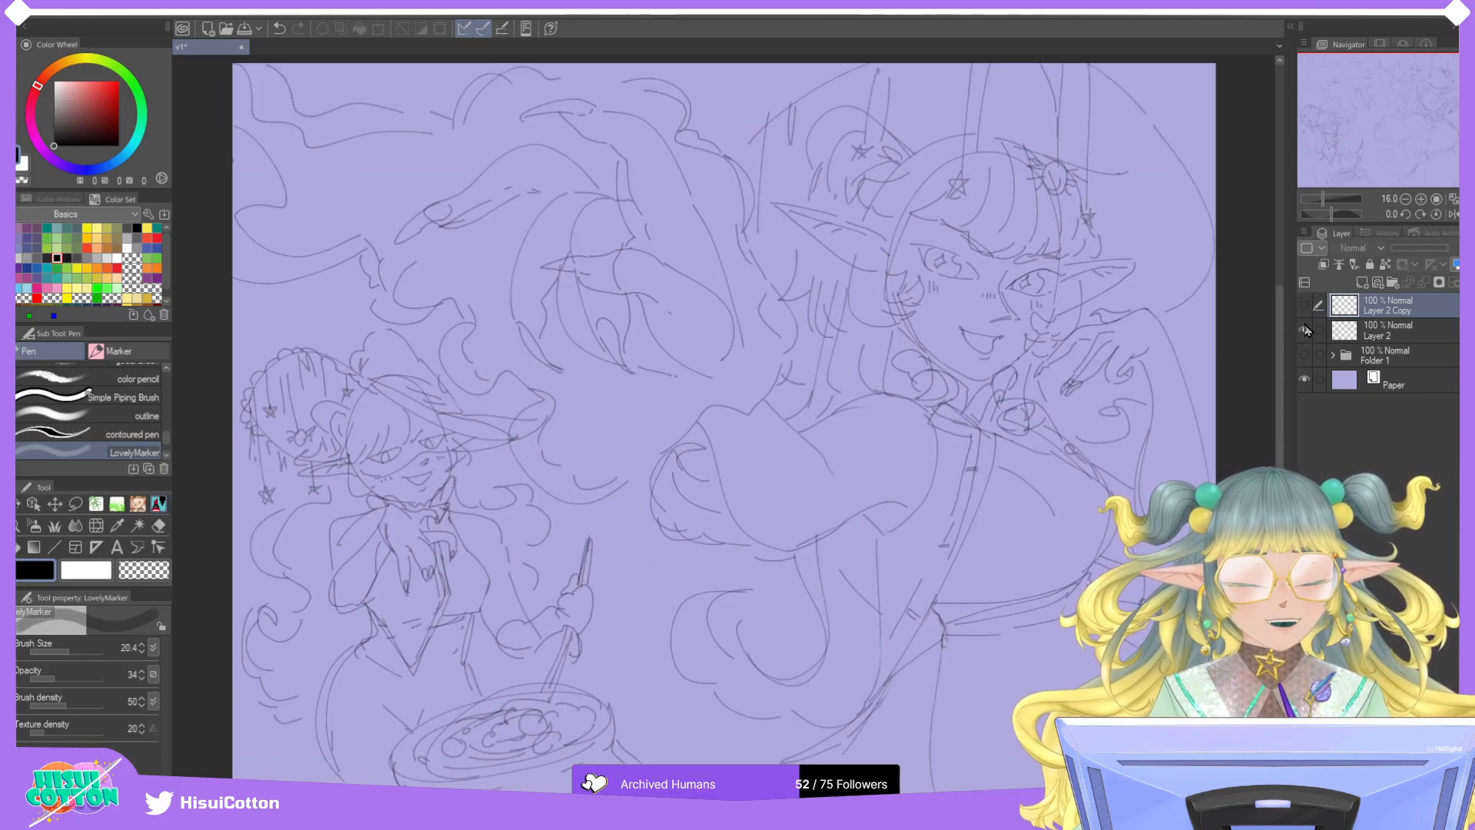
{"action": "left_click", "coordinate": [1304, 329]}
{"action": "left_click", "coordinate": [1305, 305]}
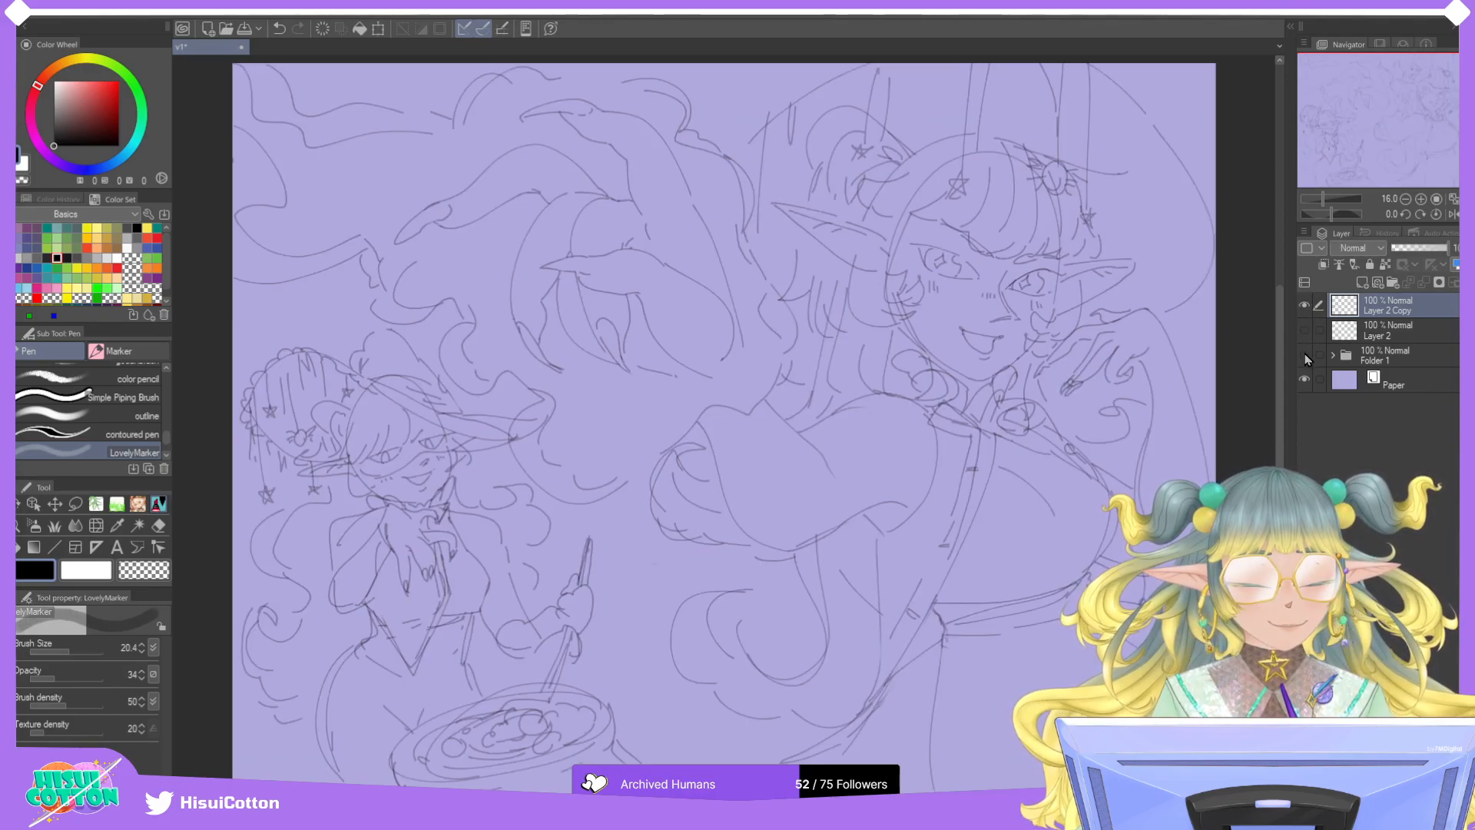
{"action": "left_click", "coordinate": [1304, 354]}
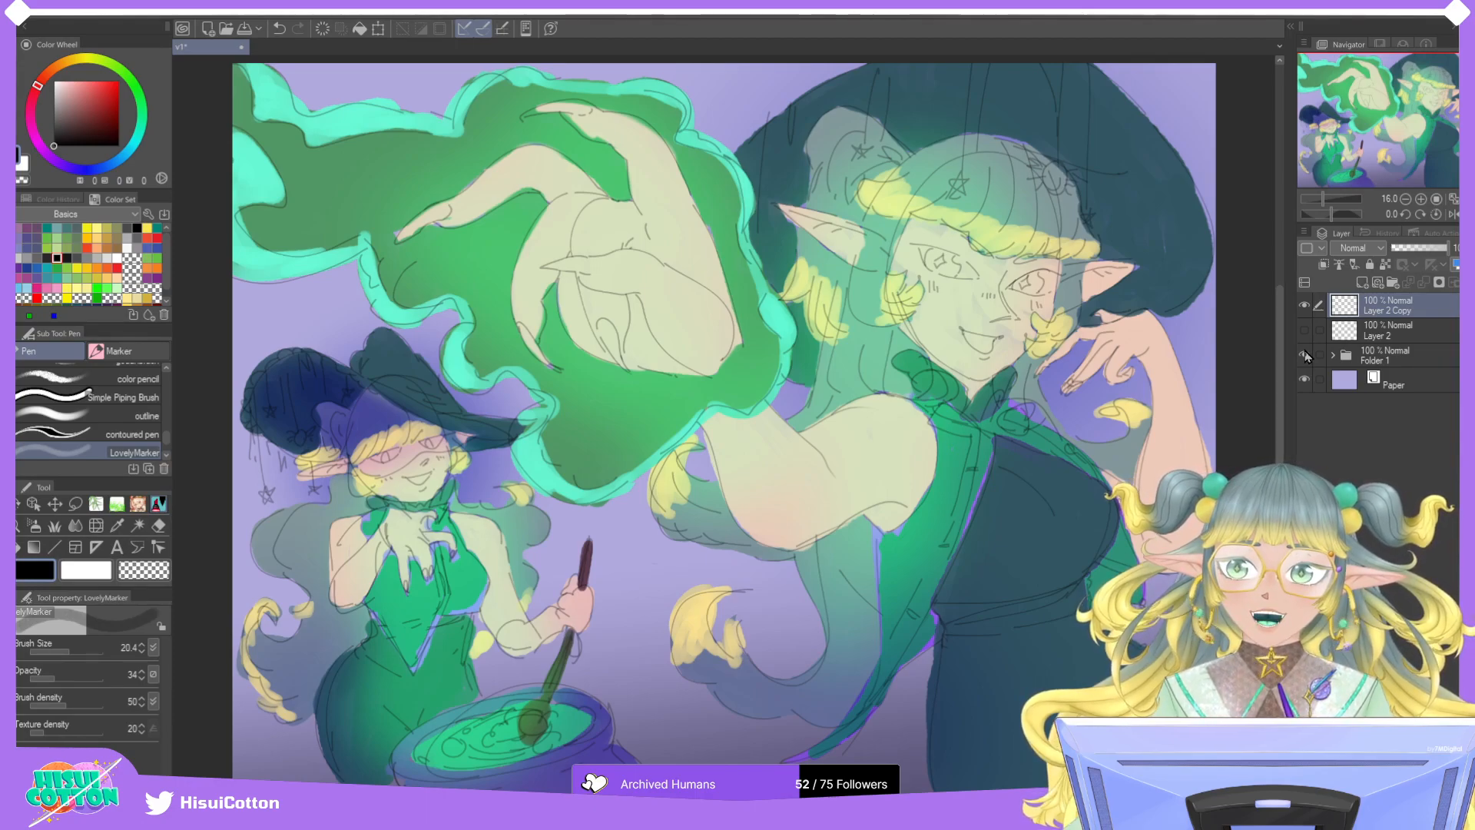
{"action": "left_click", "coordinate": [1304, 354]}
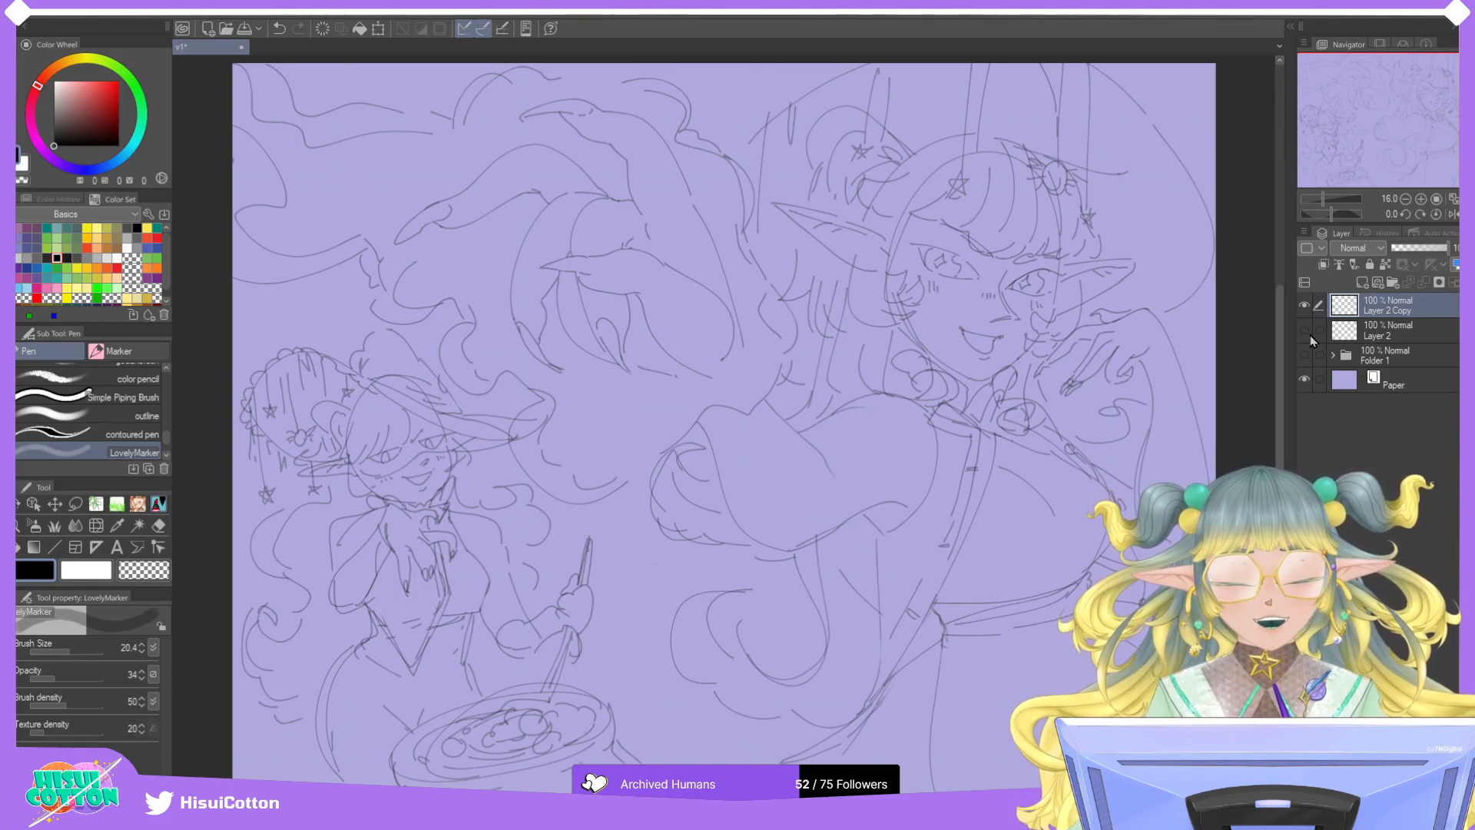
Trim the smoke cloud's broken edge below the large hand's long left finger and close its gap with the LovelyMarker pen.
{"action": "scroll", "coordinate": [366, 199], "scroll_direction": "up", "scroll_amount": 5}
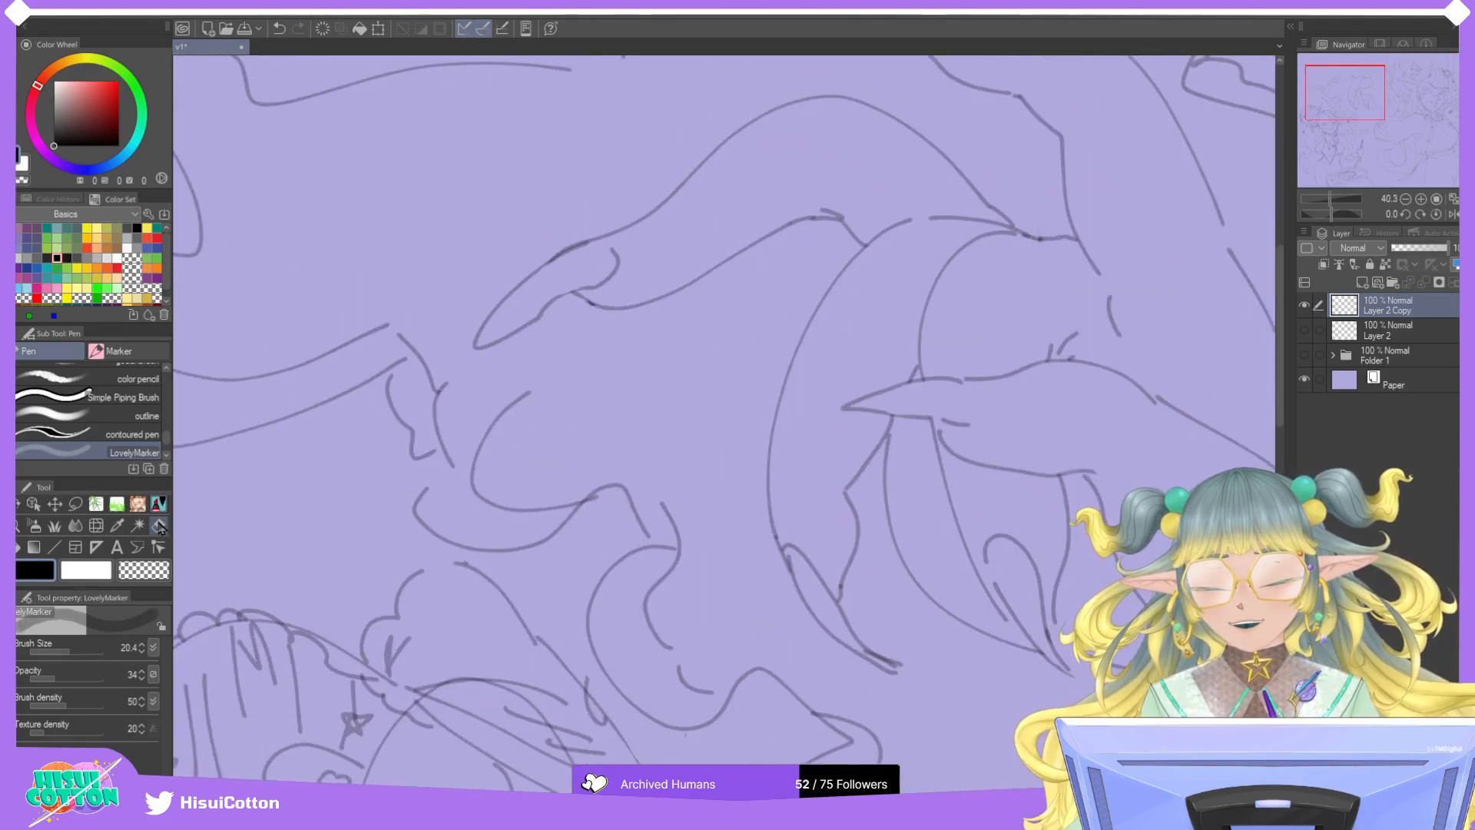
{"action": "left_click", "coordinate": [159, 526]}
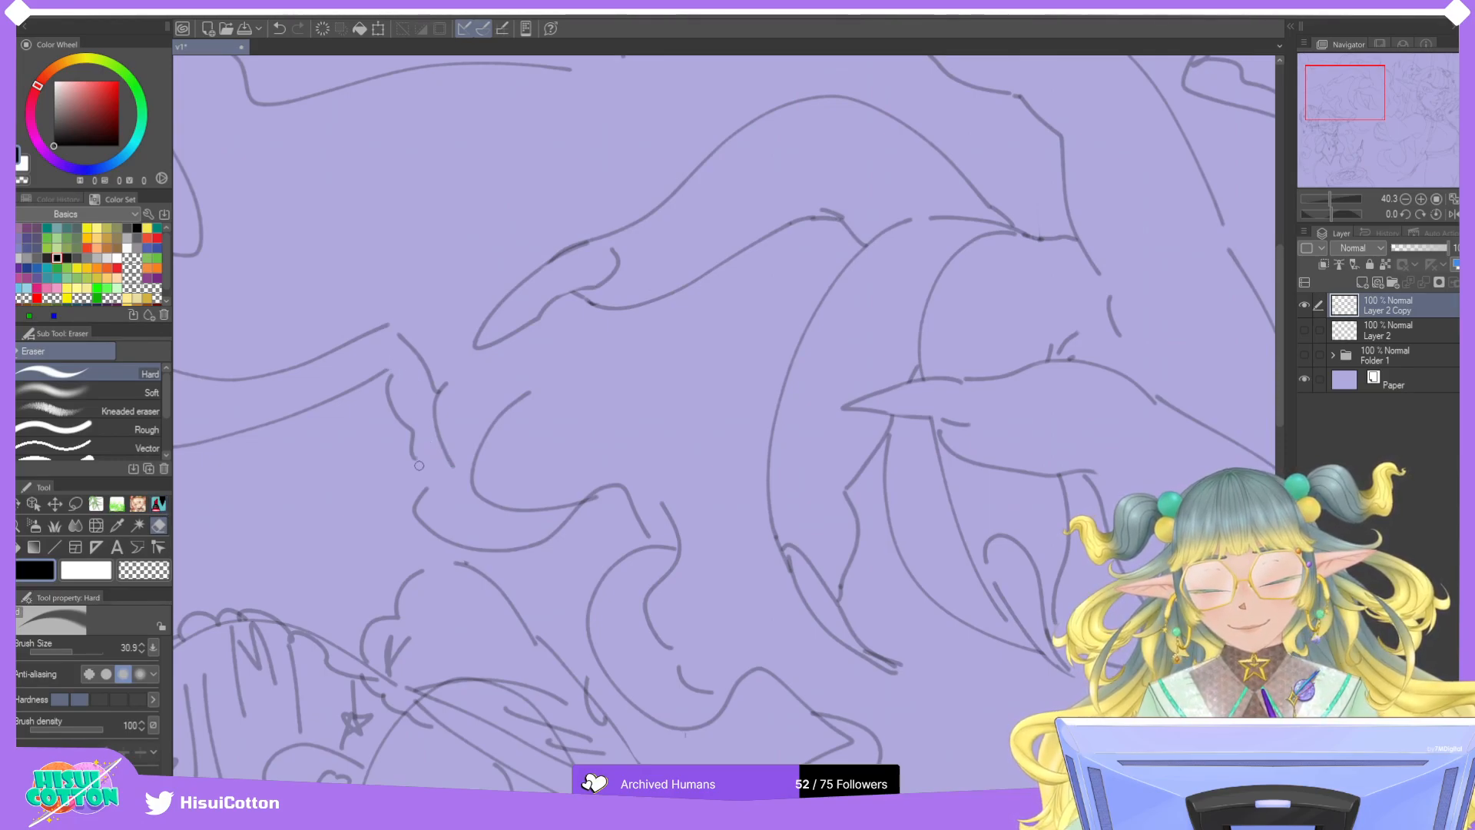
{"action": "left_click", "coordinate": [160, 503]}
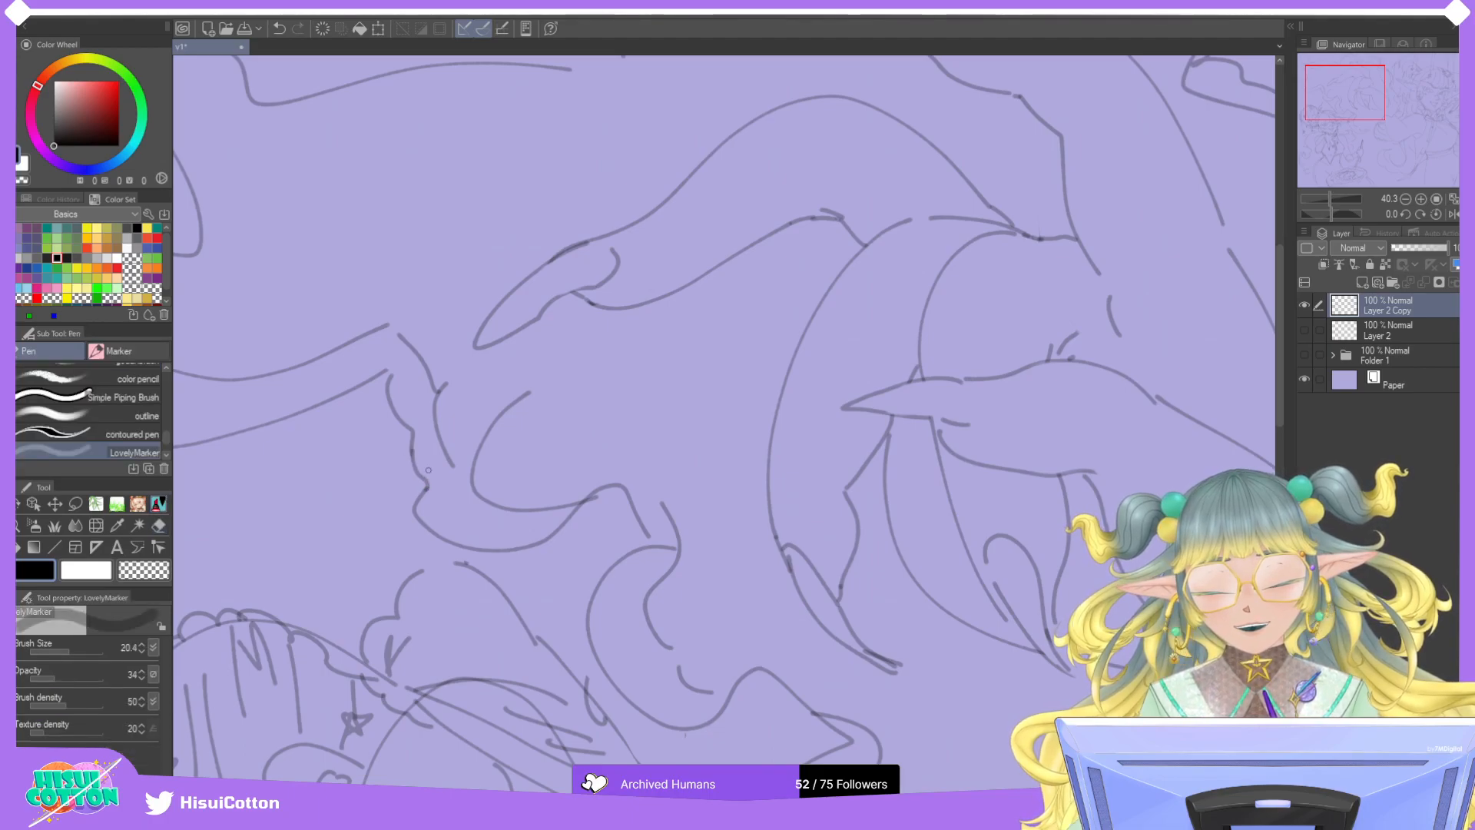
{"action": "scroll", "coordinate": [441, 400], "scroll_direction": "down", "scroll_amount": 2}
{"action": "scroll", "coordinate": [441, 401], "scroll_direction": "down", "scroll_amount": 2}
{"action": "scroll", "coordinate": [492, 395], "scroll_direction": "up", "scroll_amount": 4}
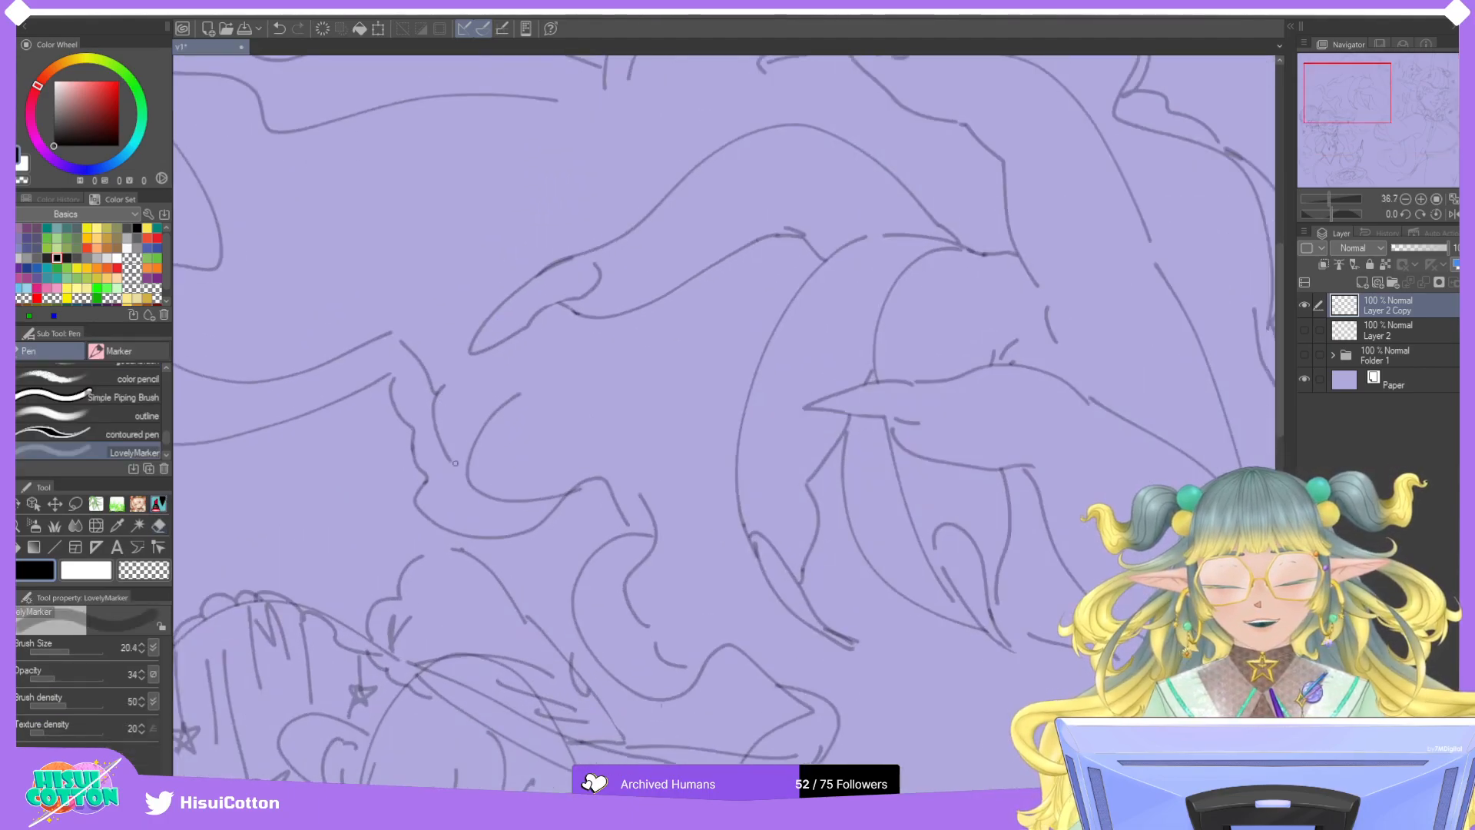
Redraw the smoke curl below the long left finger as a curved stroke rising from the left edge to its tip.
{"action": "key", "text": "ctrl+z"}
{"action": "left_click_drag", "start_coordinate": [466, 461], "coordinate": [527, 388]}
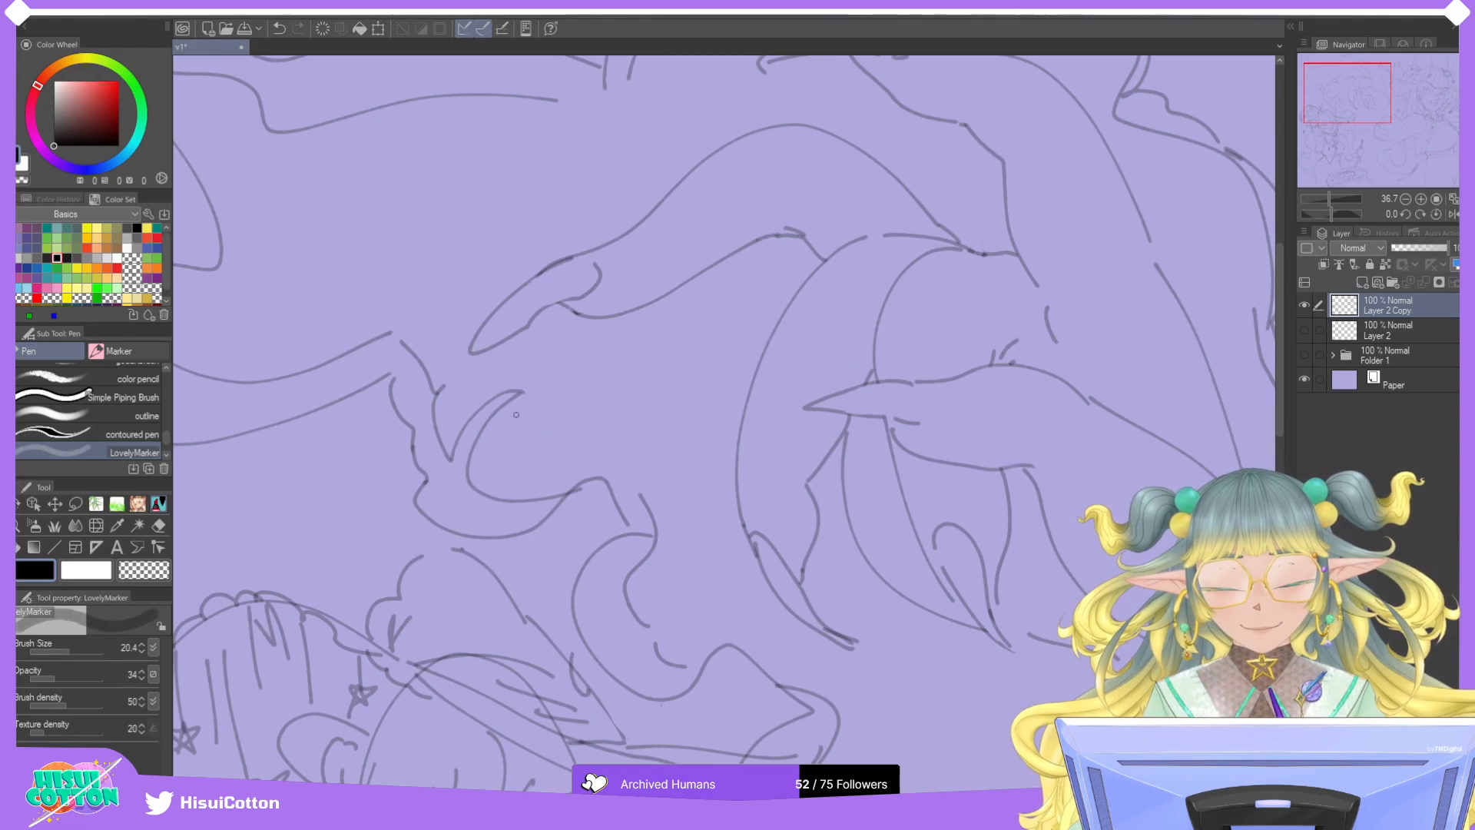
{"action": "key", "text": "ctrl+z"}
{"action": "left_click_drag", "start_coordinate": [465, 460], "coordinate": [516, 390]}
{"action": "scroll", "coordinate": [541, 410], "scroll_direction": "down", "scroll_amount": 2}
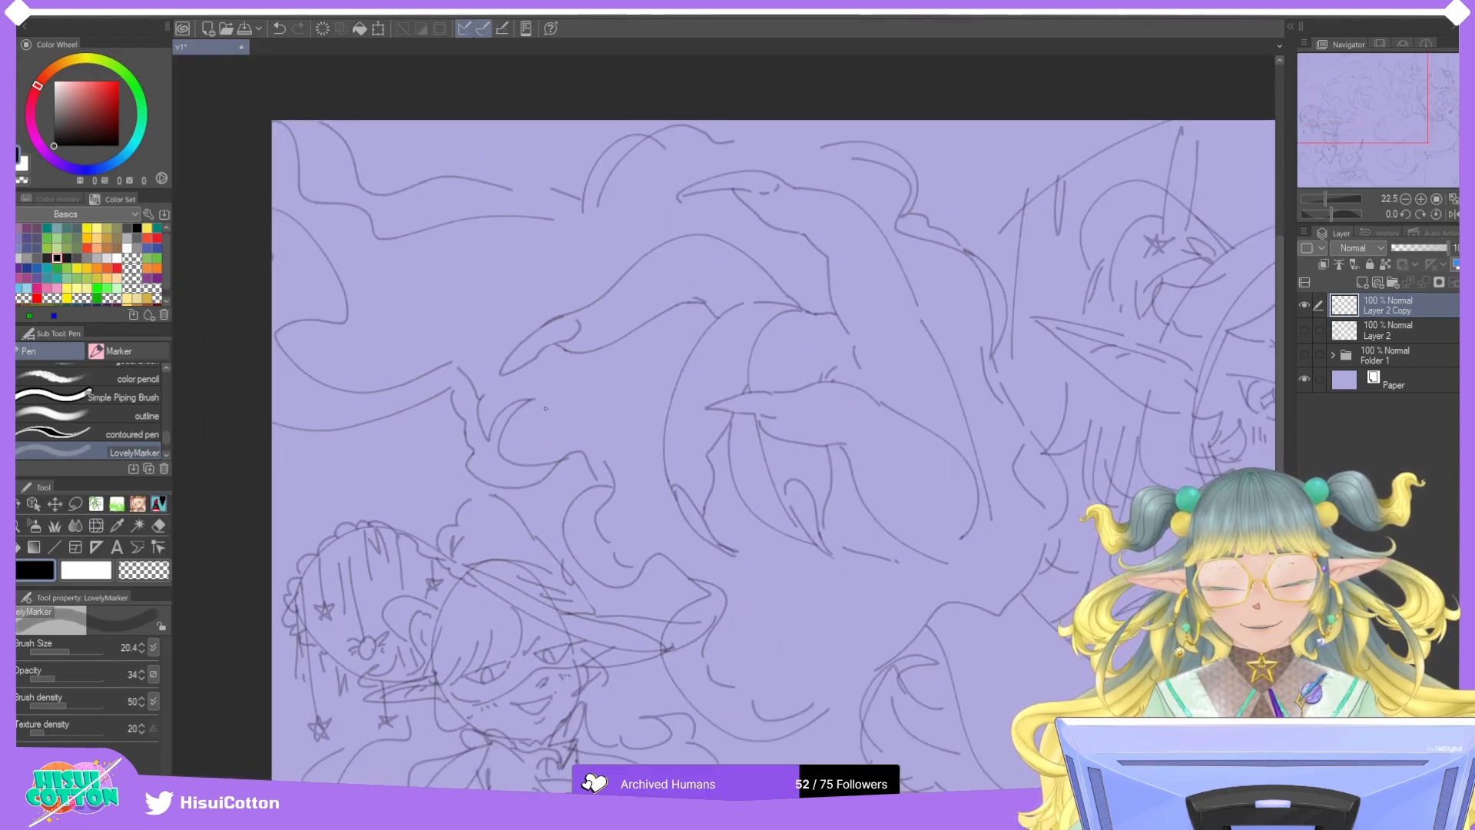
{"action": "scroll", "coordinate": [546, 407], "scroll_direction": "down", "scroll_amount": 2}
{"action": "scroll", "coordinate": [561, 453], "scroll_direction": "up", "scroll_amount": 4}
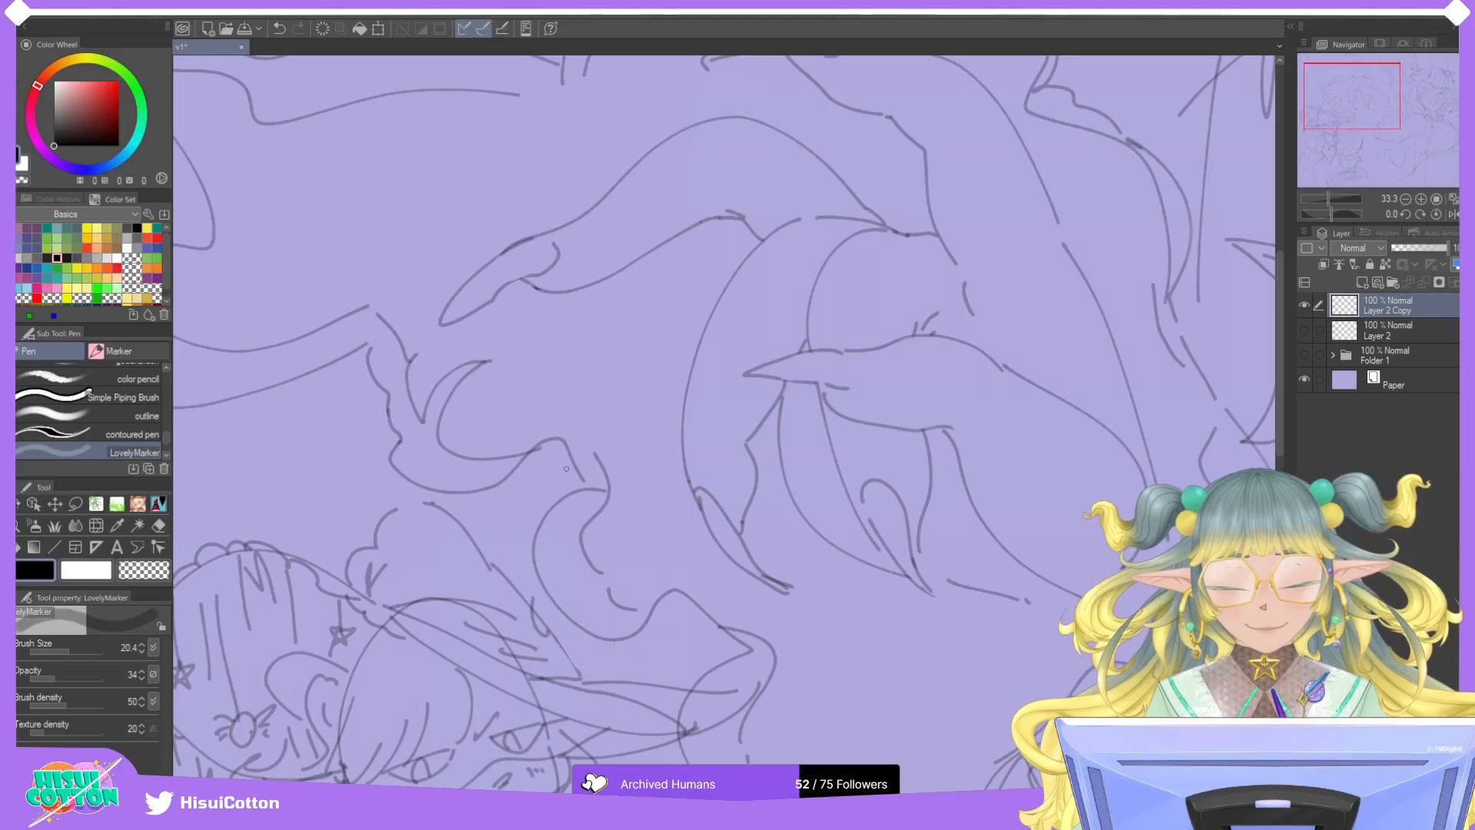
Link the broken smoke edges above the small witch's hat with short wavy strokes and erase the overlapping lines.
{"action": "scroll", "coordinate": [567, 468], "scroll_direction": "up", "scroll_amount": 3}
{"action": "left_click_drag", "start_coordinate": [582, 441], "coordinate": [623, 444]}
{"action": "key", "text": "e"}
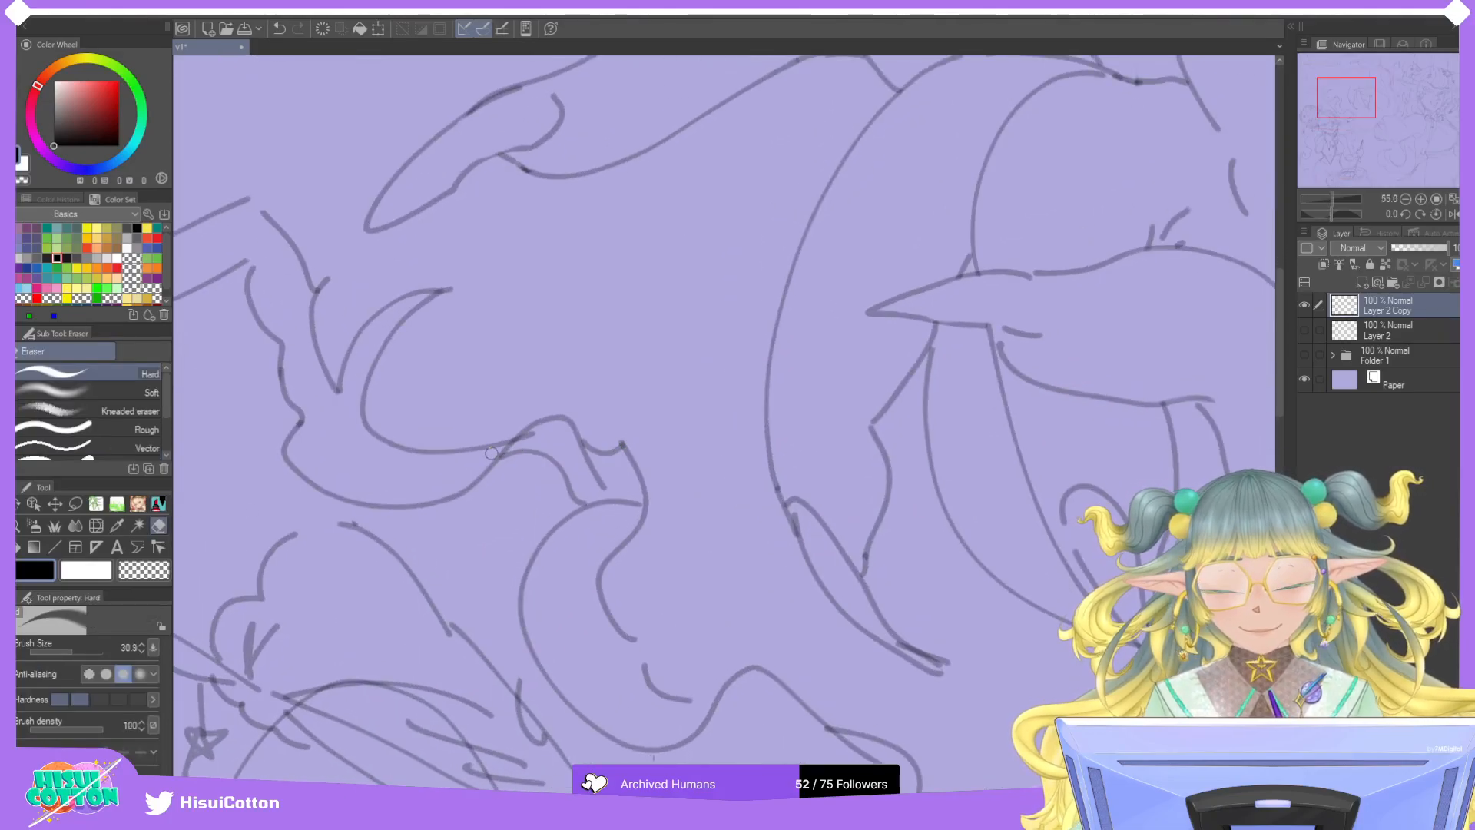
{"action": "mouse_move", "coordinate": [607, 478]}
{"action": "left_mouse_down"}
{"action": "mouse_move", "coordinate": [577, 451]}
{"action": "mouse_move", "coordinate": [605, 482]}
{"action": "mouse_move", "coordinate": [584, 455]}
{"action": "mouse_move", "coordinate": [593, 500]}
{"action": "mouse_move", "coordinate": [632, 506]}
{"action": "left_mouse_up"}
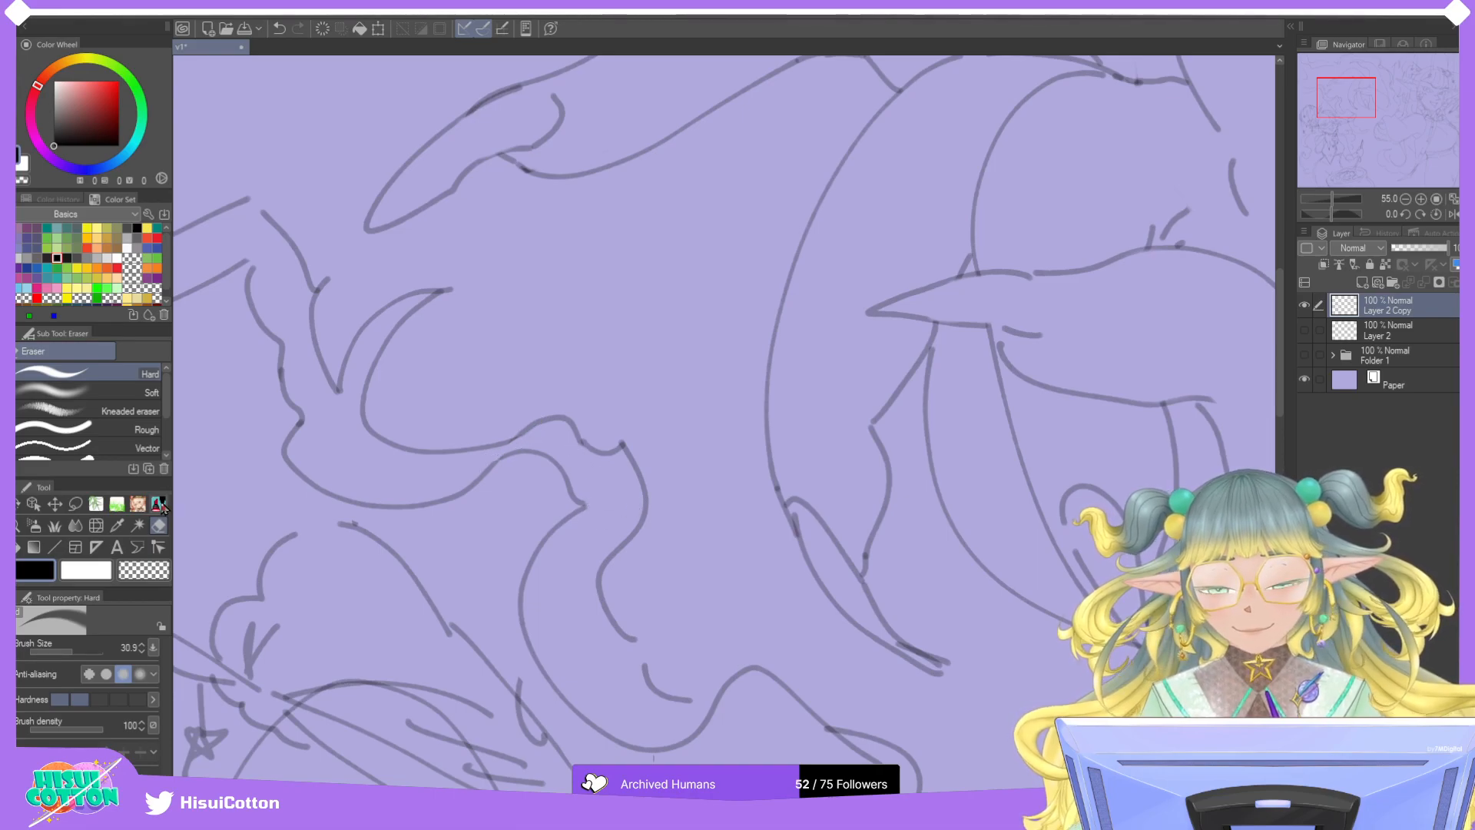
{"action": "key", "text": "p"}
{"action": "scroll", "coordinate": [632, 465], "scroll_direction": "down", "scroll_amount": 5}
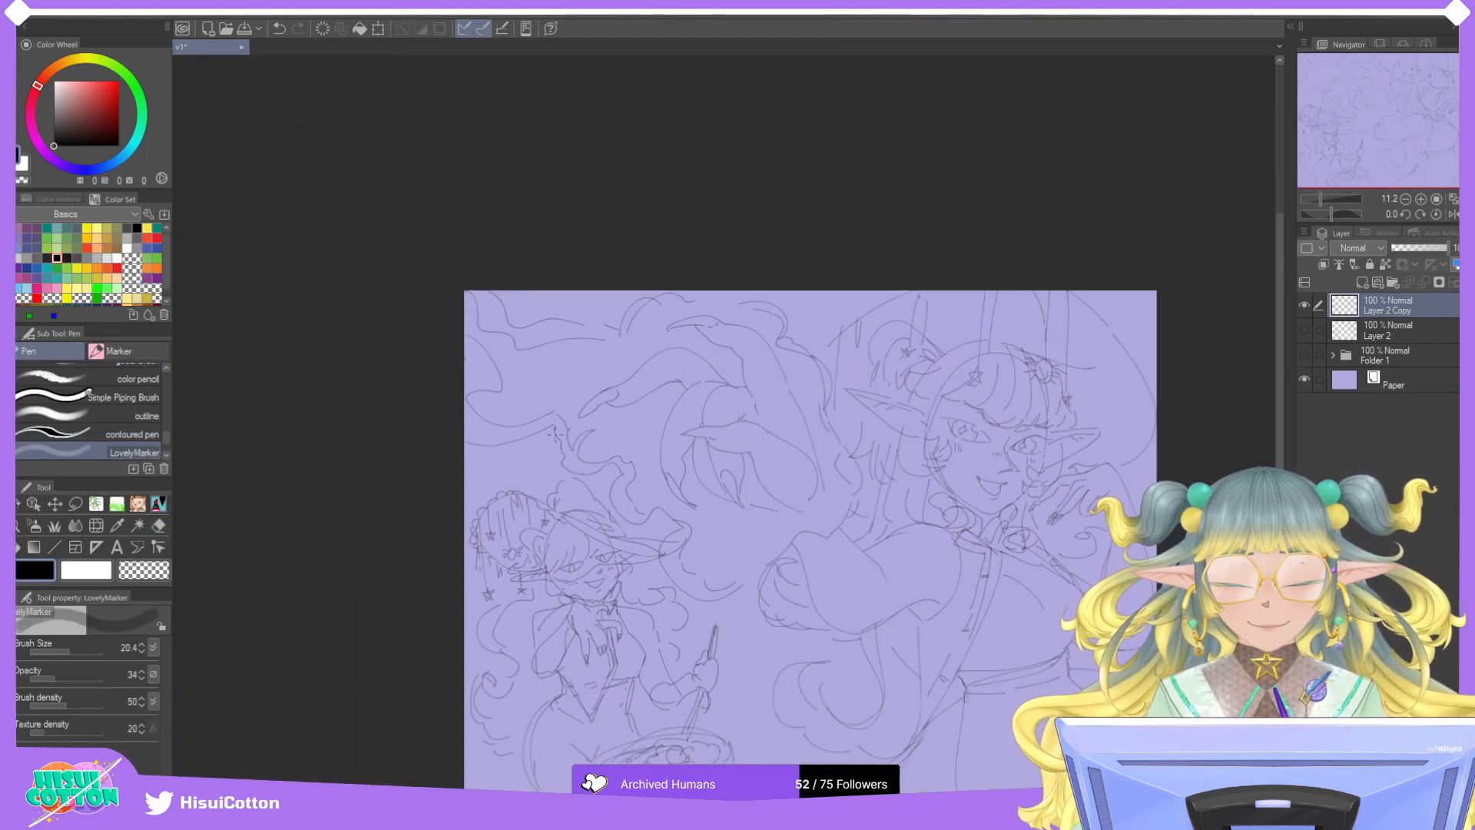
Clean up the stray line ends around the smoke curl below the long left finger with the Hard eraser.
{"action": "scroll", "coordinate": [602, 452], "scroll_direction": "up", "scroll_amount": 4}
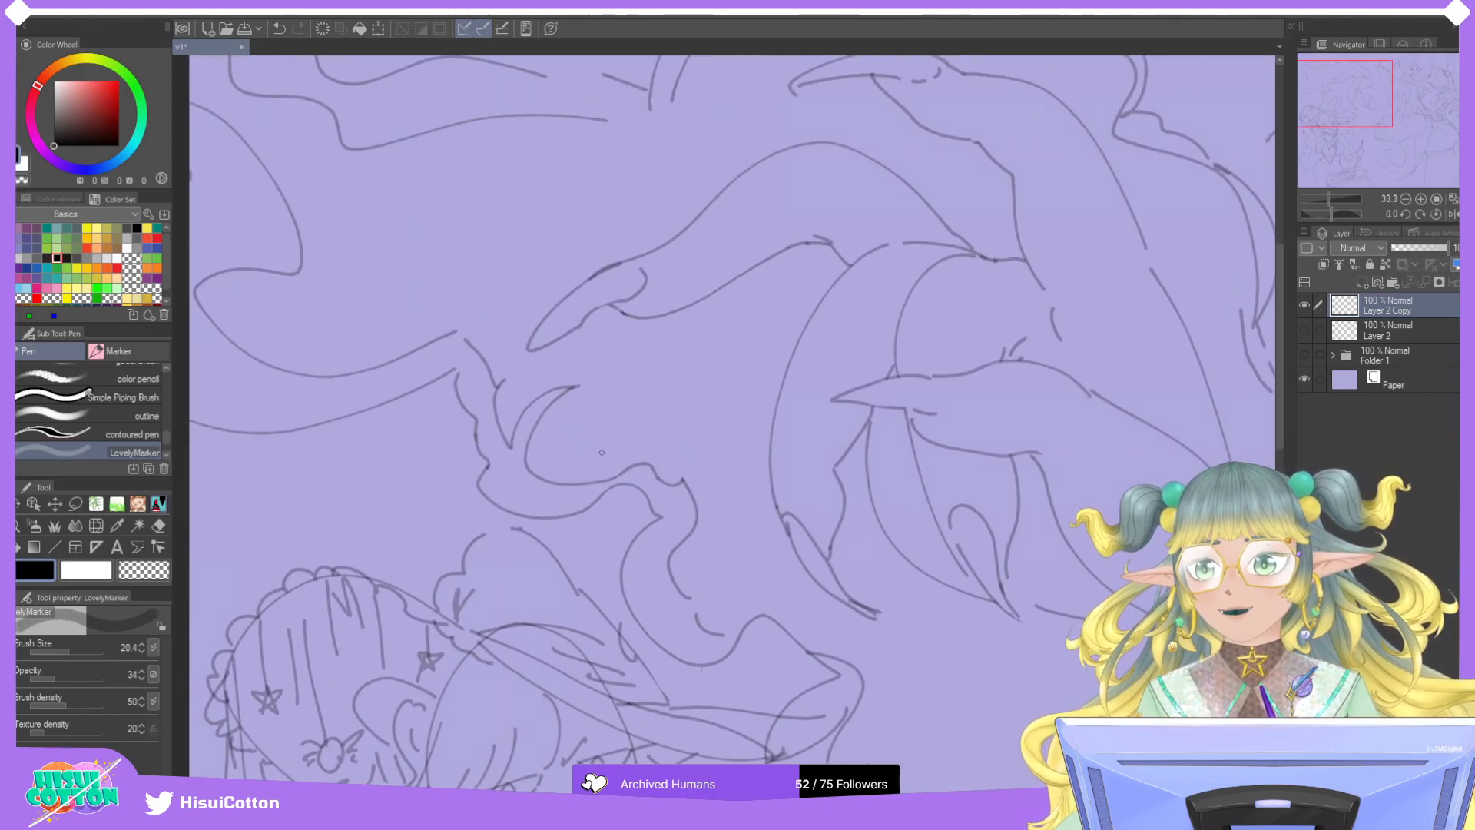
{"action": "scroll", "coordinate": [602, 452], "scroll_direction": "up", "scroll_amount": 1}
{"action": "key", "text": "e"}
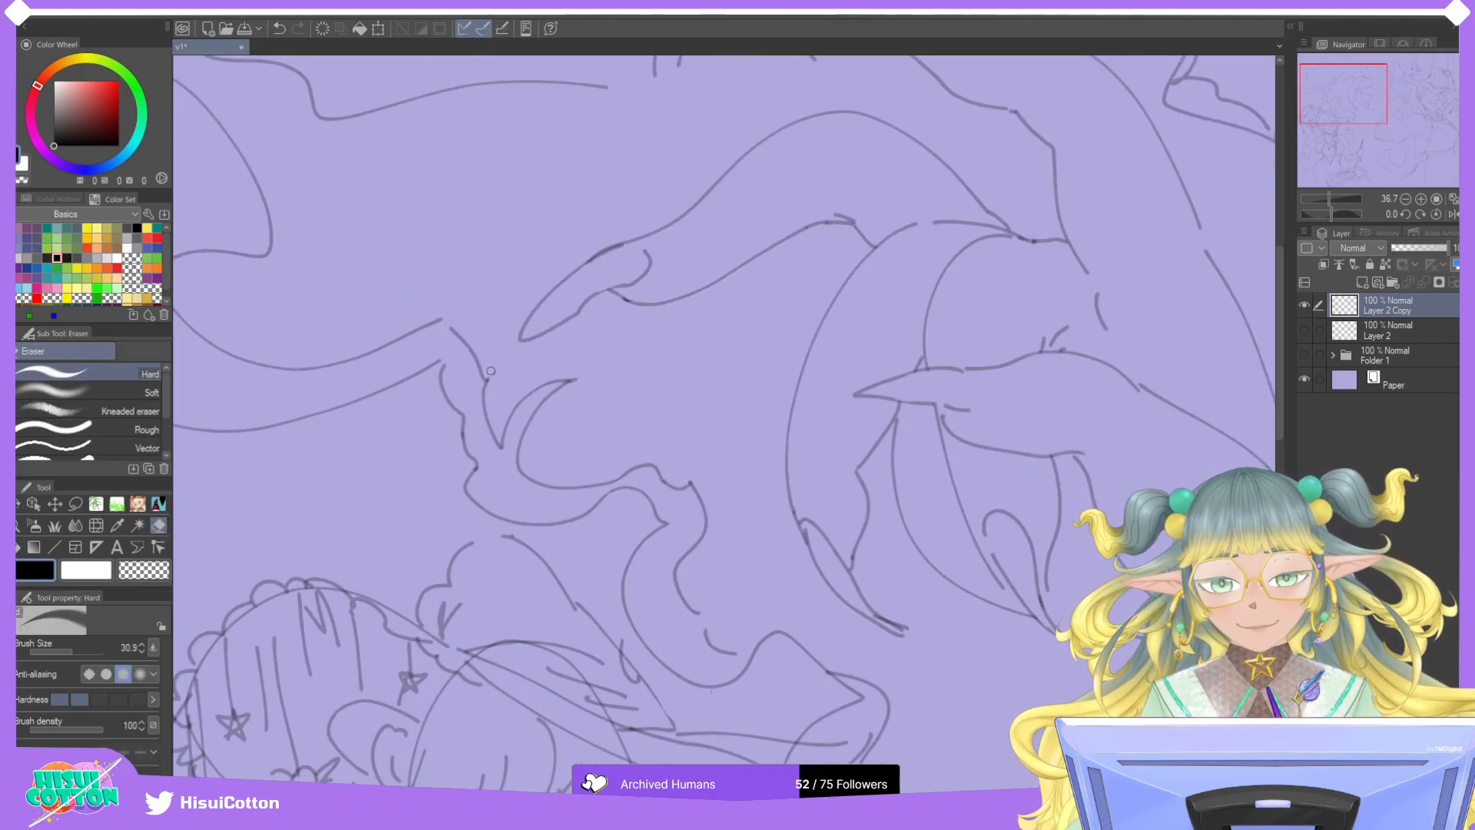
{"action": "scroll", "coordinate": [573, 379], "scroll_direction": "down", "scroll_amount": 3}
{"action": "scroll", "coordinate": [574, 380], "scroll_direction": "up", "scroll_amount": 5}
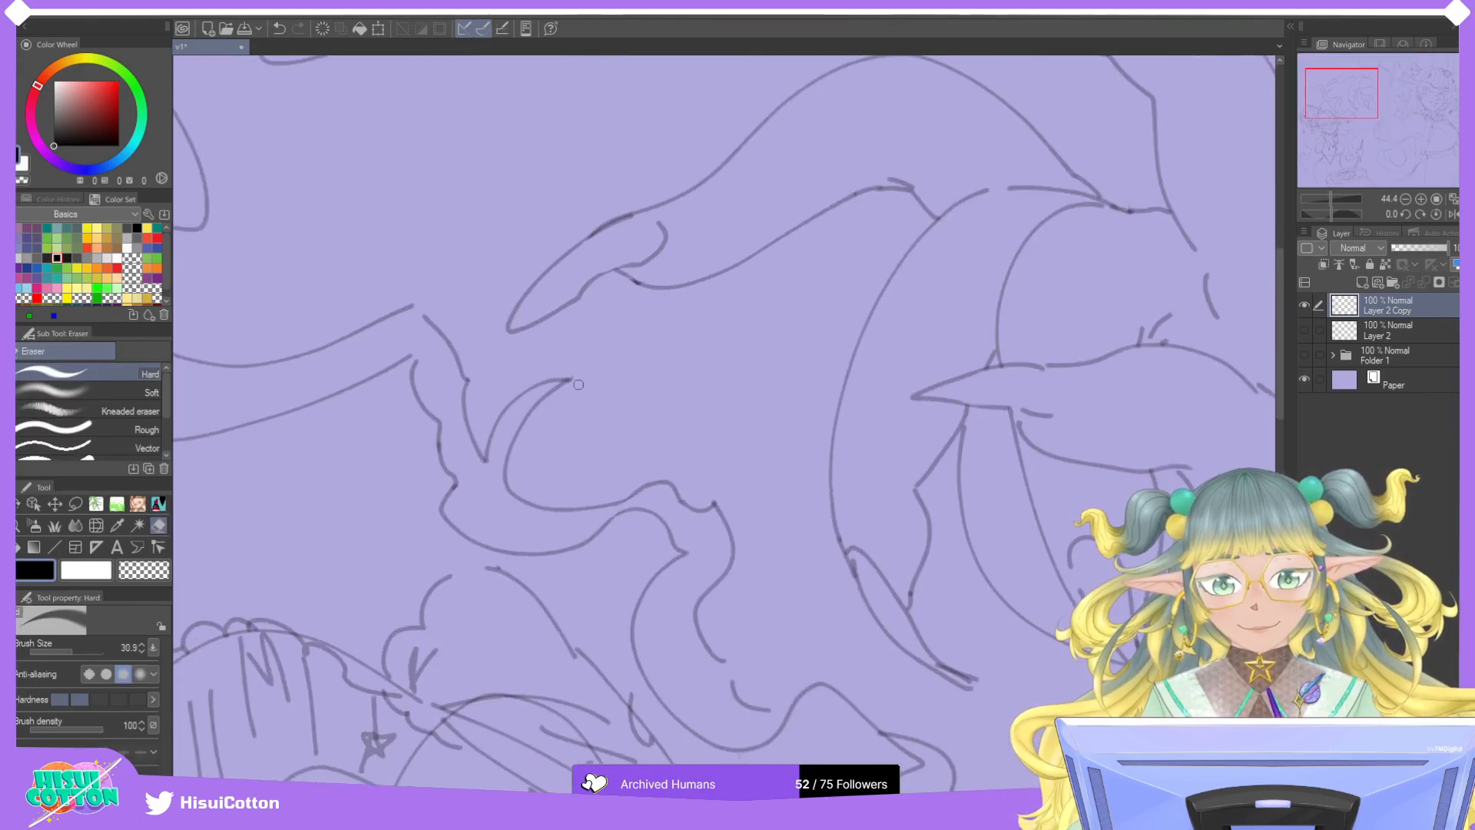
{"action": "scroll", "coordinate": [586, 390], "scroll_direction": "down", "scroll_amount": 7}
{"action": "scroll", "coordinate": [555, 432], "scroll_direction": "up", "scroll_amount": 2}
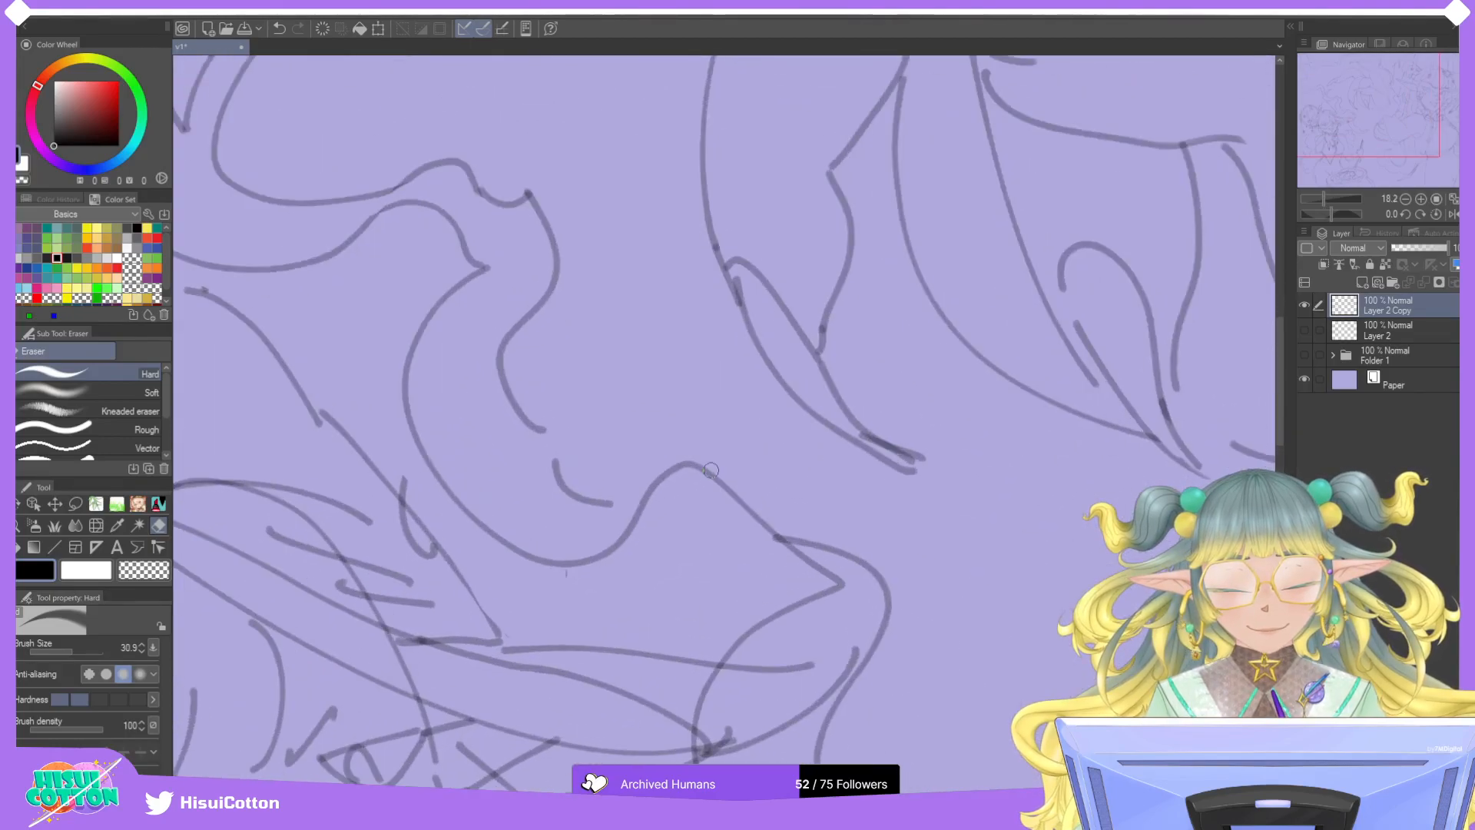
Connect the smoke edge's loose segments beside the small witch's hat and extend the line up to the smoke's crest.
{"action": "key", "text": "p"}
{"action": "left_click_drag", "start_coordinate": [547, 427], "coordinate": [560, 460]}
{"action": "key", "text": "ctrl+z"}
{"action": "key", "text": "ctrl+z"}
{"action": "key", "text": "ctrl+z"}
{"action": "mouse_move", "coordinate": [613, 501]}
{"action": "left_mouse_down"}
{"action": "mouse_move", "coordinate": [634, 480]}
{"action": "mouse_move", "coordinate": [714, 474]}
{"action": "left_mouse_up"}
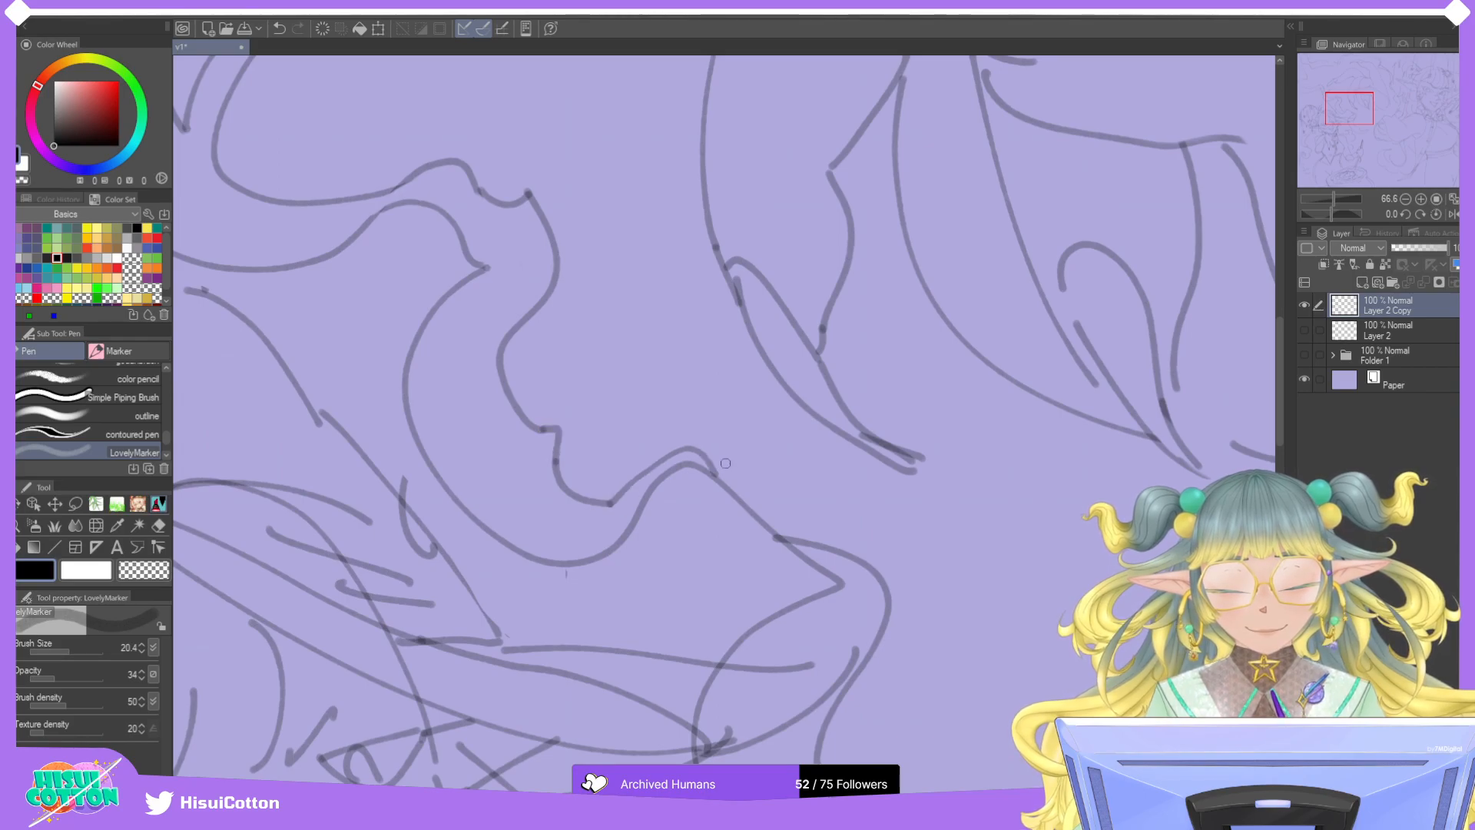
Erase the slanted smoke line between the crest and the tip of the small witch's hat with the Hard eraser.
{"action": "scroll", "coordinate": [734, 450], "scroll_direction": "down", "scroll_amount": 6}
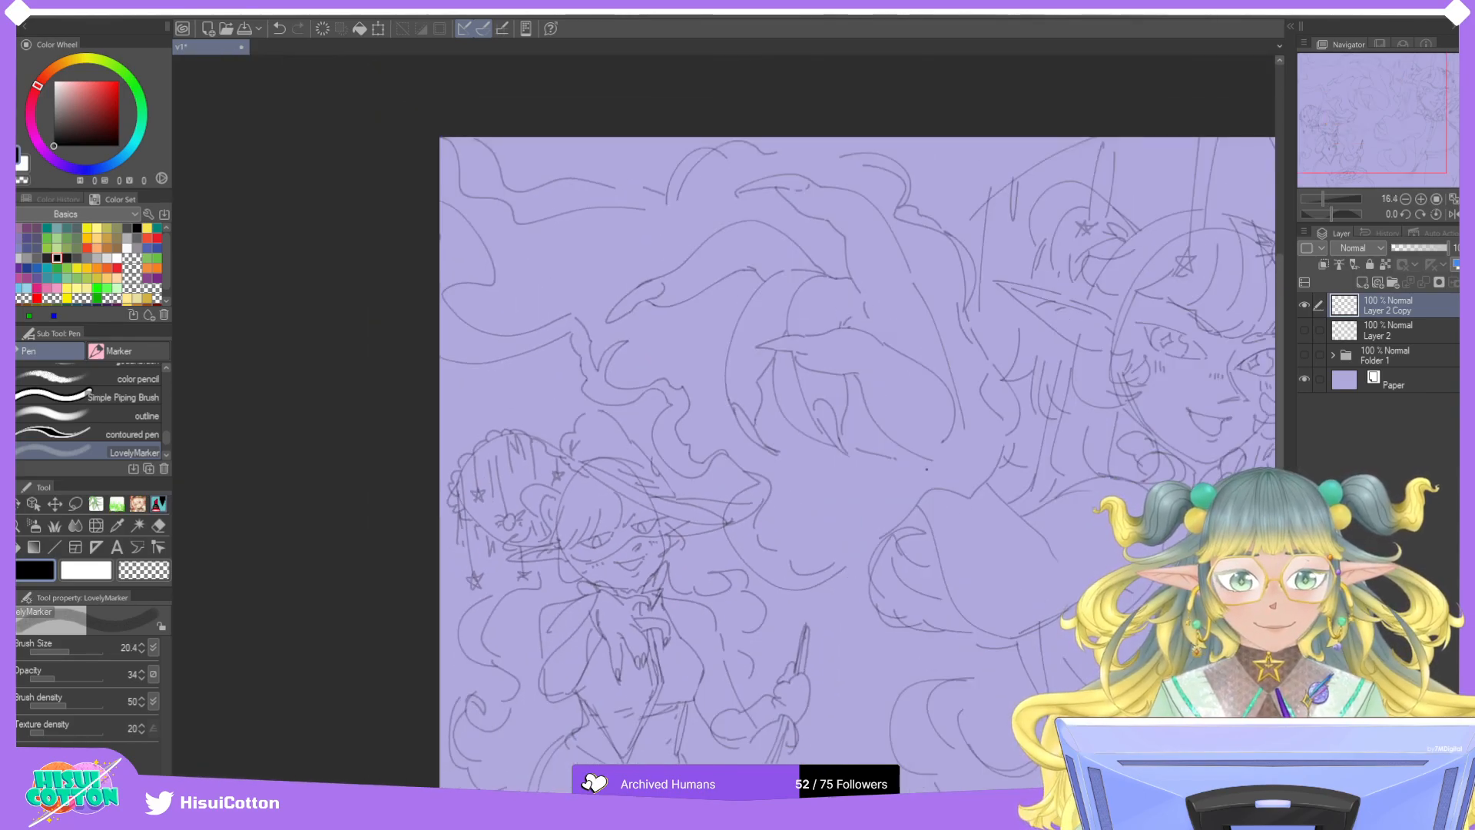
{"action": "scroll", "coordinate": [930, 449], "scroll_direction": "up", "scroll_amount": 4}
{"action": "scroll", "coordinate": [930, 449], "scroll_direction": "up", "scroll_amount": 1}
{"action": "key", "text": "e"}
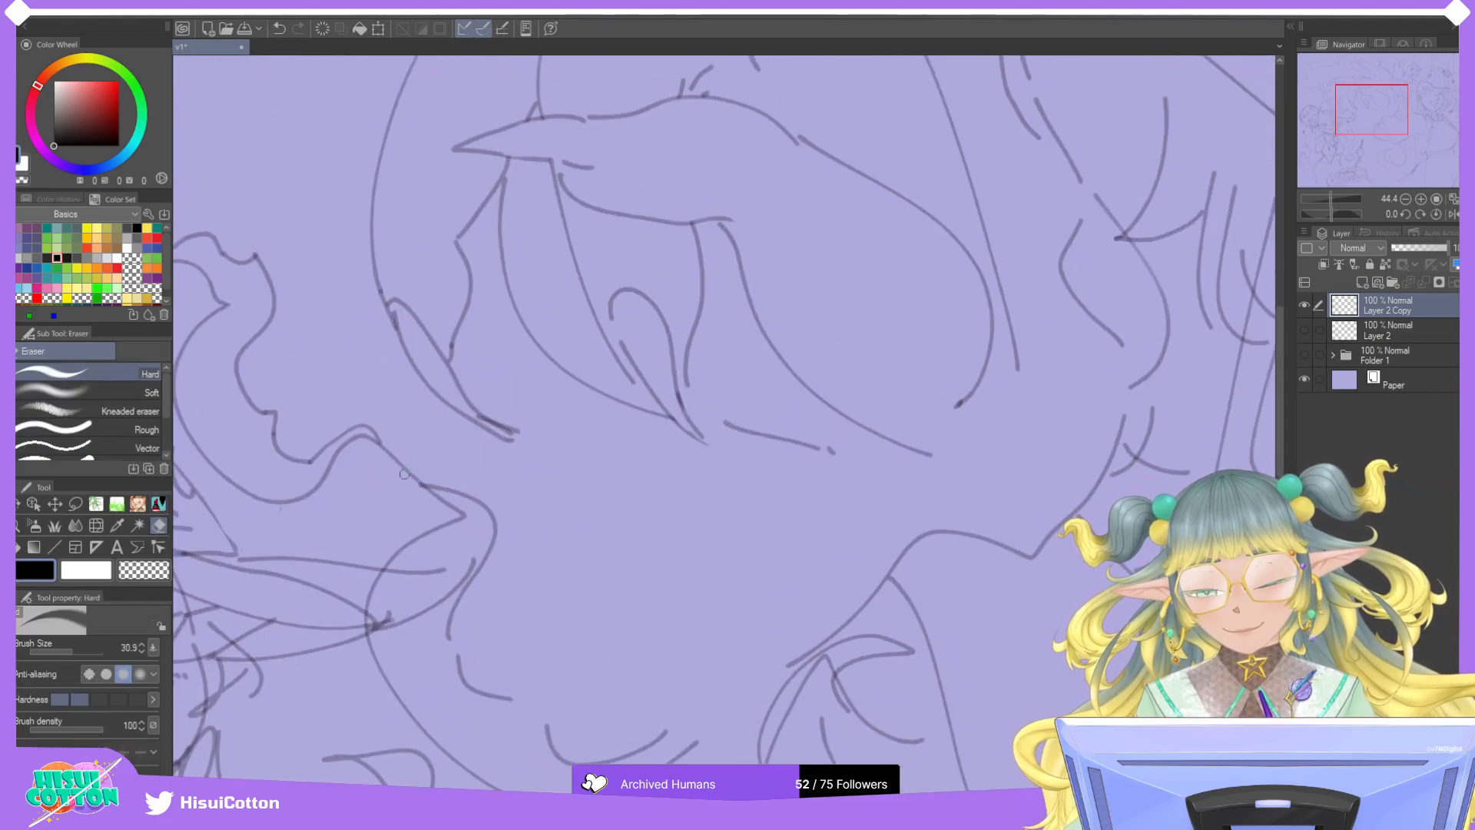
{"action": "left_click_drag", "start_coordinate": [376, 436], "coordinate": [441, 504]}
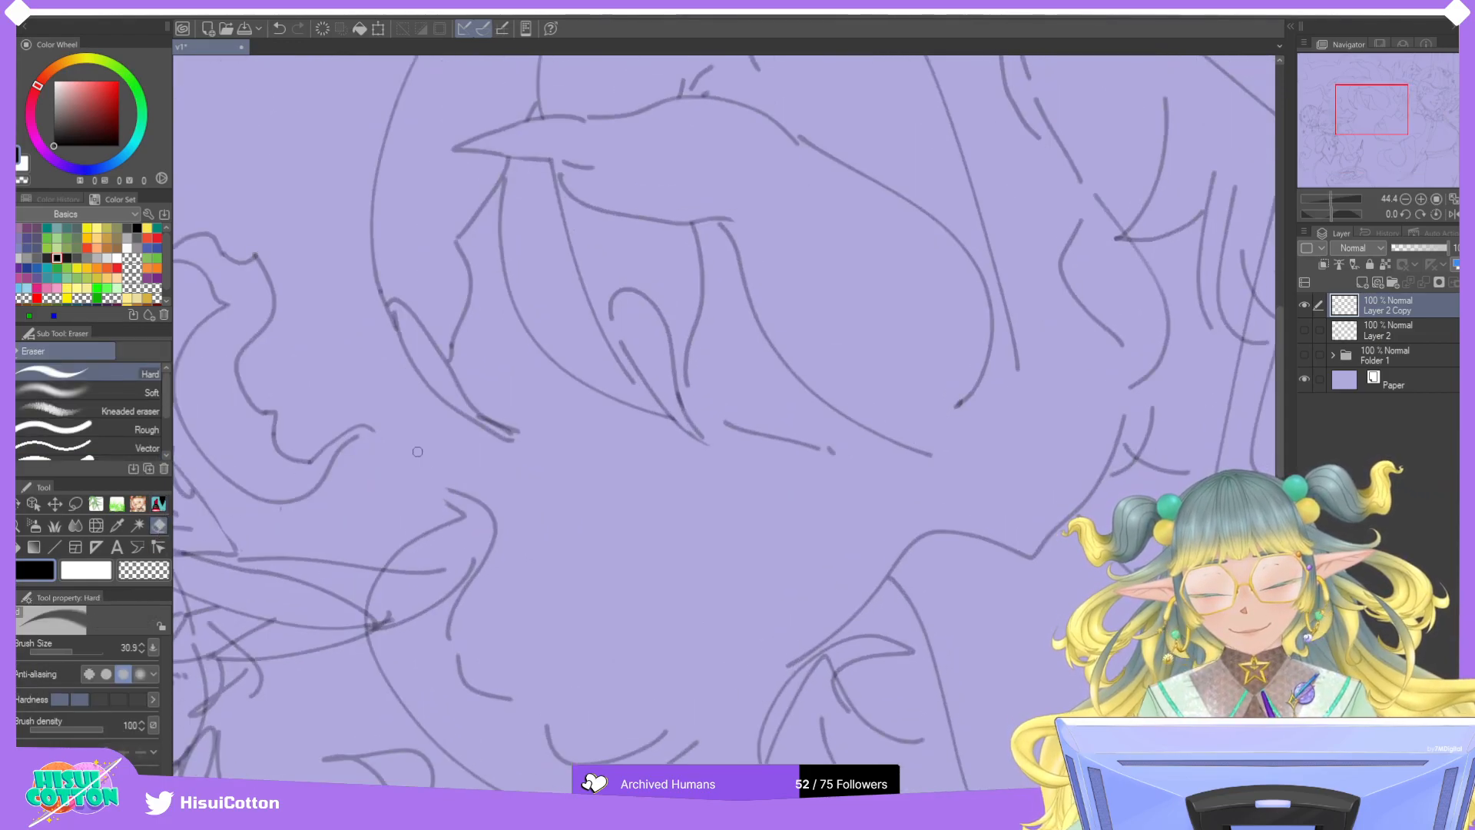
Redraw the smoke edge from a pointed crest down to the small witch's hat tip as a wavy line with the LovelyMarker pen.
{"action": "key", "text": "p"}
{"action": "mouse_move", "coordinate": [363, 434]}
{"action": "left_mouse_down"}
{"action": "mouse_move", "coordinate": [381, 487]}
{"action": "mouse_move", "coordinate": [447, 507]}
{"action": "left_mouse_up"}
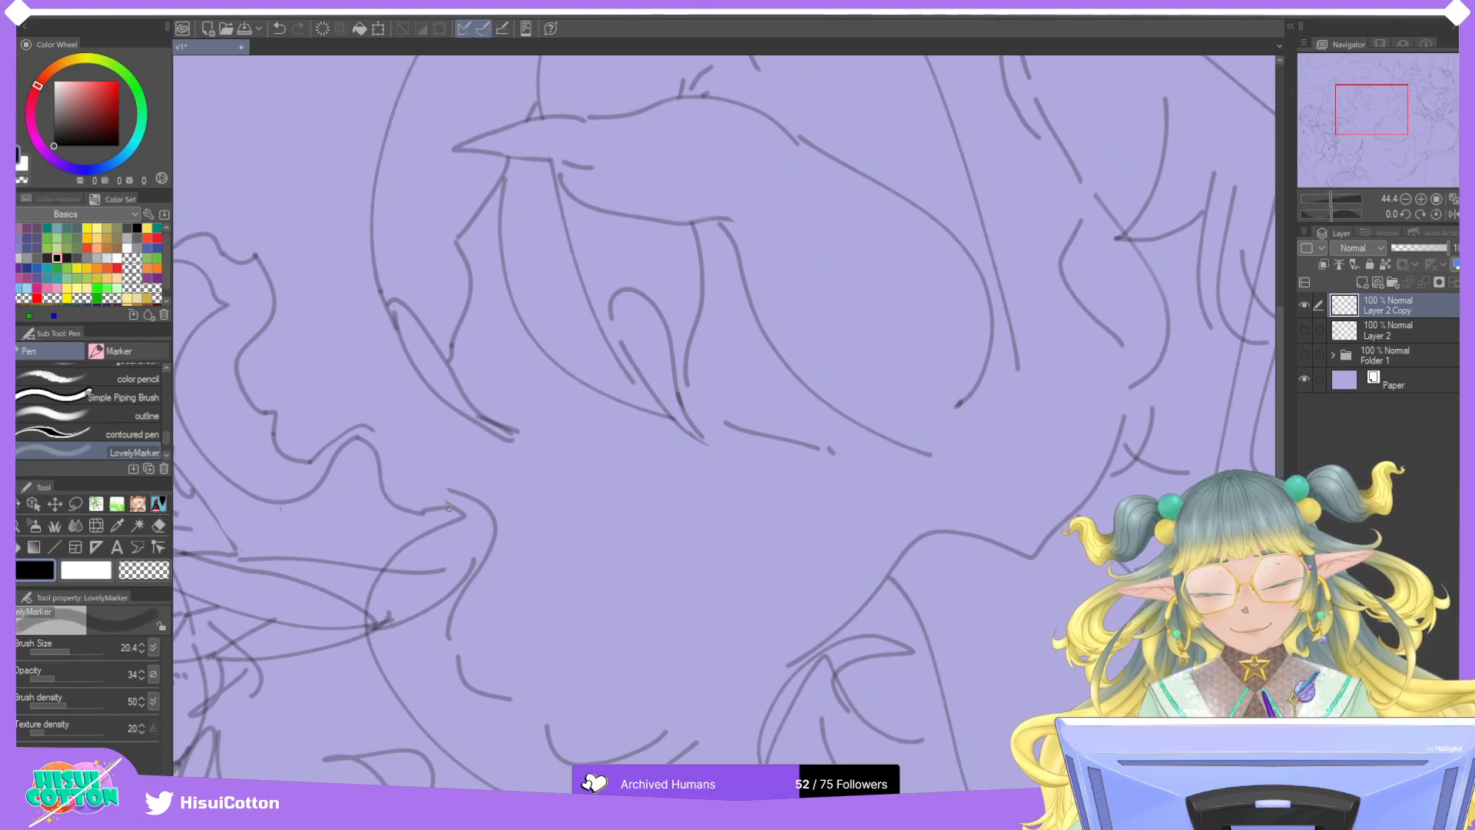
{"action": "key", "text": "ctrl+z"}
{"action": "key", "text": "ctrl+z"}
{"action": "mouse_move", "coordinate": [361, 437]}
{"action": "left_mouse_down"}
{"action": "mouse_move", "coordinate": [386, 492]}
{"action": "mouse_move", "coordinate": [445, 505]}
{"action": "mouse_move", "coordinate": [390, 494]}
{"action": "mouse_move", "coordinate": [359, 437]}
{"action": "mouse_move", "coordinate": [452, 494]}
{"action": "left_mouse_up"}
{"action": "key", "text": "ctrl+z"}
{"action": "key", "text": "ctrl+z"}
{"action": "mouse_move", "coordinate": [376, 434]}
{"action": "left_mouse_down"}
{"action": "mouse_move", "coordinate": [464, 499]}
{"action": "mouse_move", "coordinate": [390, 467]}
{"action": "mouse_move", "coordinate": [367, 422]}
{"action": "left_mouse_up"}
{"action": "key", "text": "ctrl+z"}
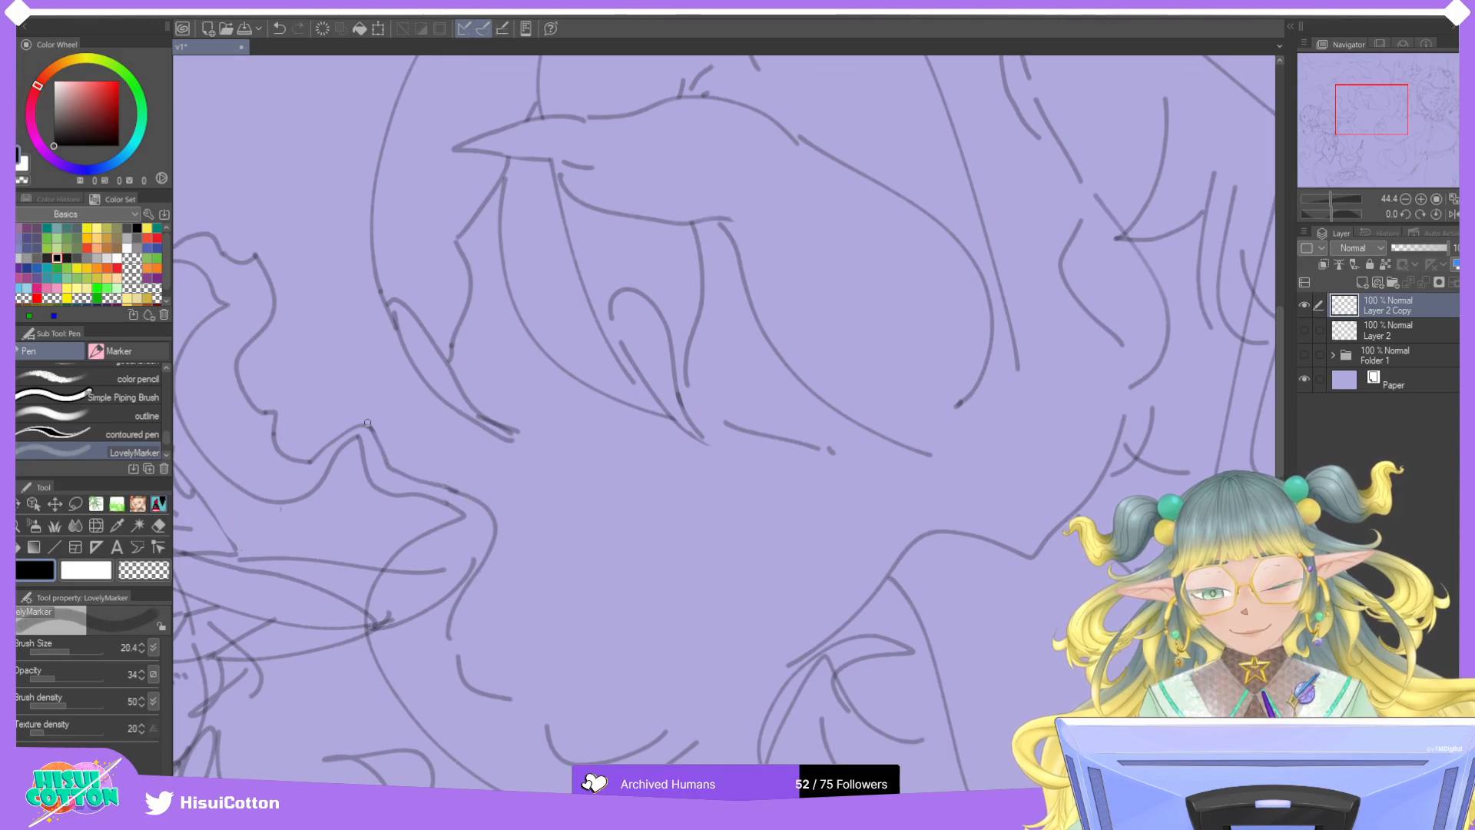
{"action": "scroll", "coordinate": [368, 394], "scroll_direction": "down", "scroll_amount": 5}
{"action": "scroll", "coordinate": [376, 430], "scroll_direction": "up", "scroll_amount": 4}
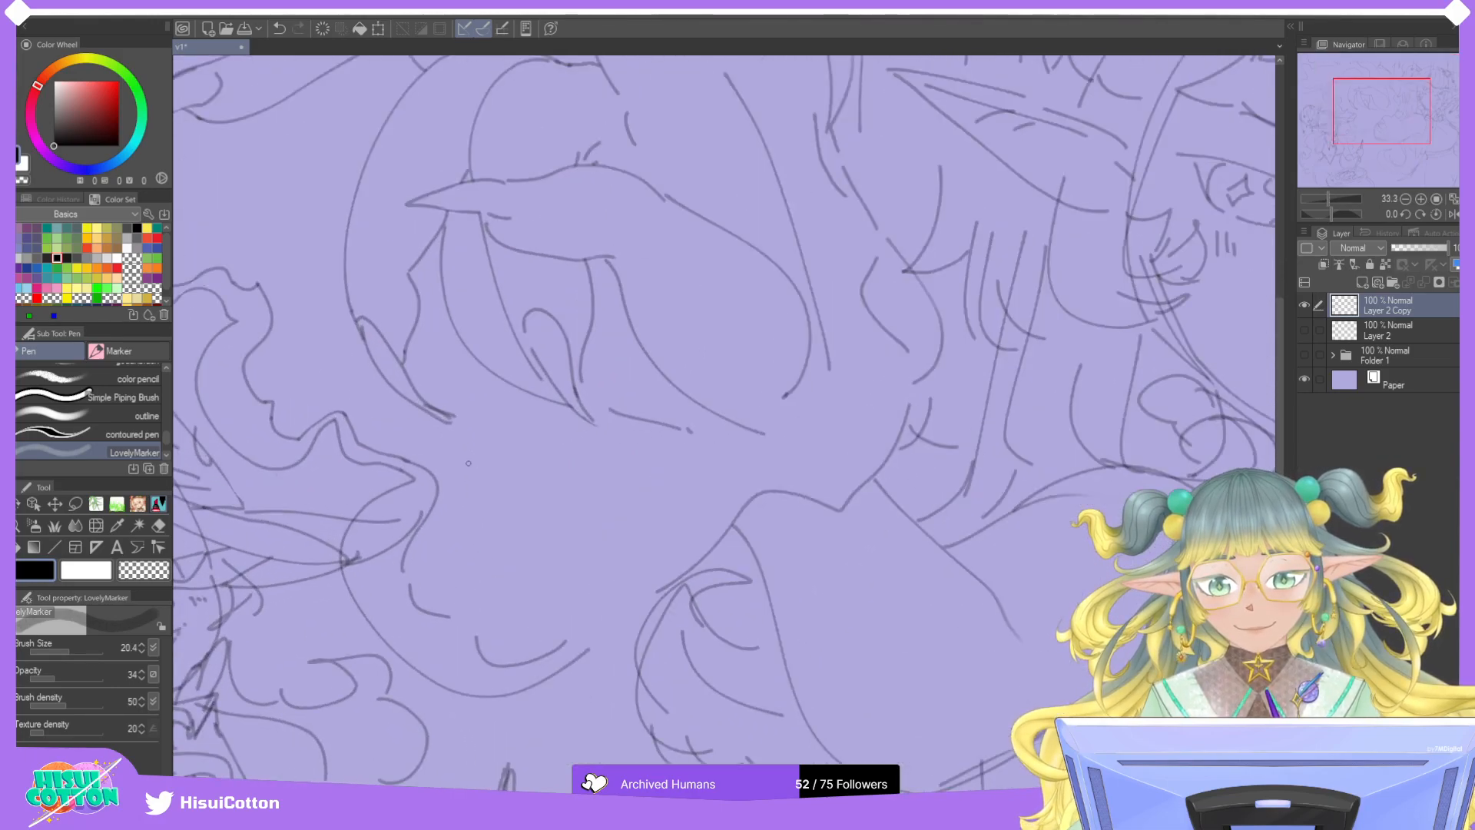
{"action": "key", "text": "ctrl+z"}
{"action": "scroll", "coordinate": [380, 442], "scroll_direction": "up", "scroll_amount": 3}
{"action": "mouse_move", "coordinate": [350, 414]}
{"action": "left_mouse_down"}
{"action": "mouse_move", "coordinate": [440, 483]}
{"action": "mouse_move", "coordinate": [348, 412]}
{"action": "left_mouse_up"}
{"action": "key", "text": "ctrl+z"}
{"action": "scroll", "coordinate": [347, 412], "scroll_direction": "down", "scroll_amount": 5}
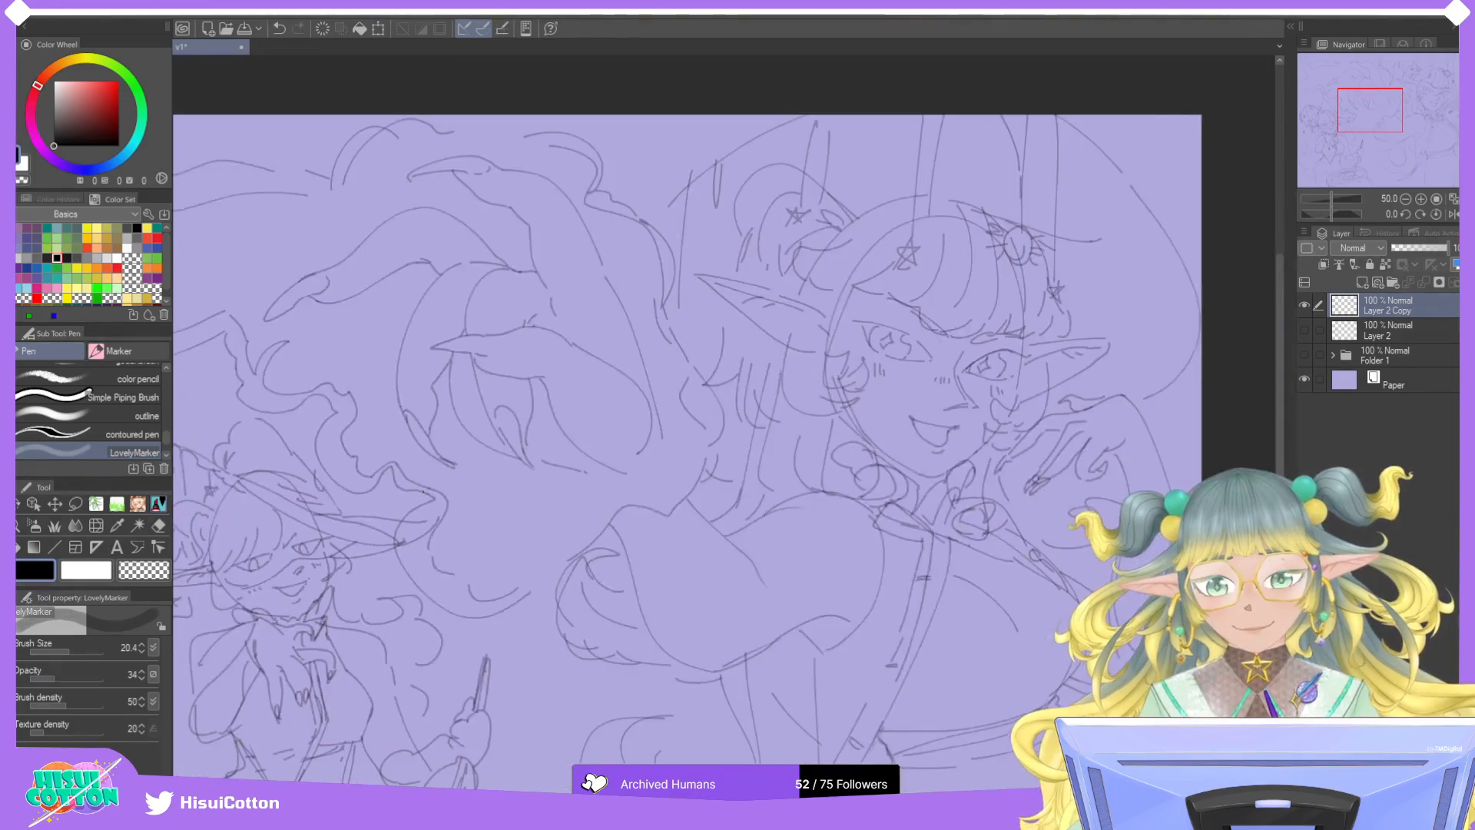
{"action": "scroll", "coordinate": [467, 558], "scroll_direction": "up", "scroll_amount": 6}
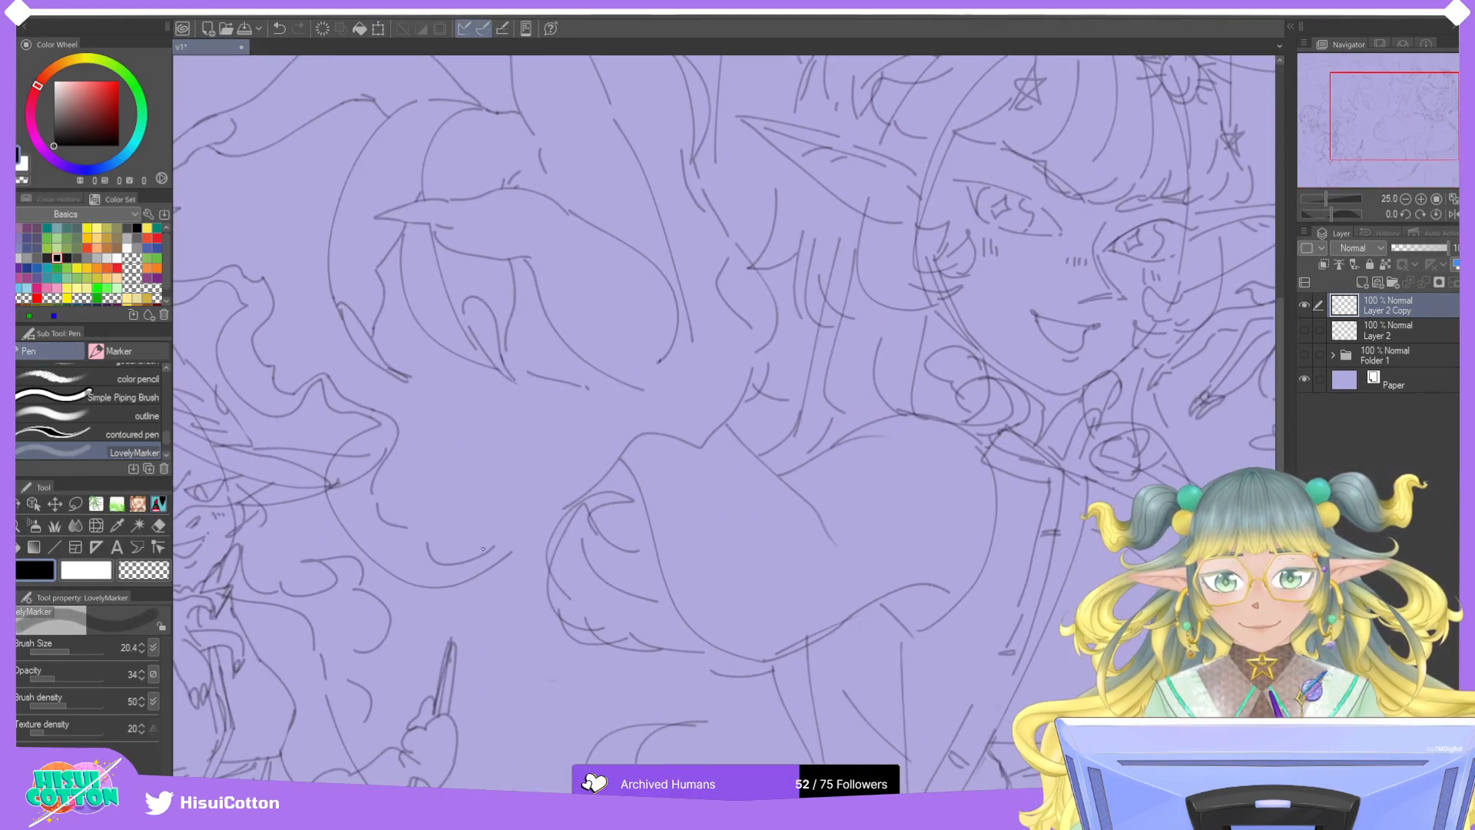
{"action": "scroll", "coordinate": [486, 531], "scroll_direction": "down", "scroll_amount": 3}
{"action": "scroll", "coordinate": [486, 532], "scroll_direction": "up", "scroll_amount": 5}
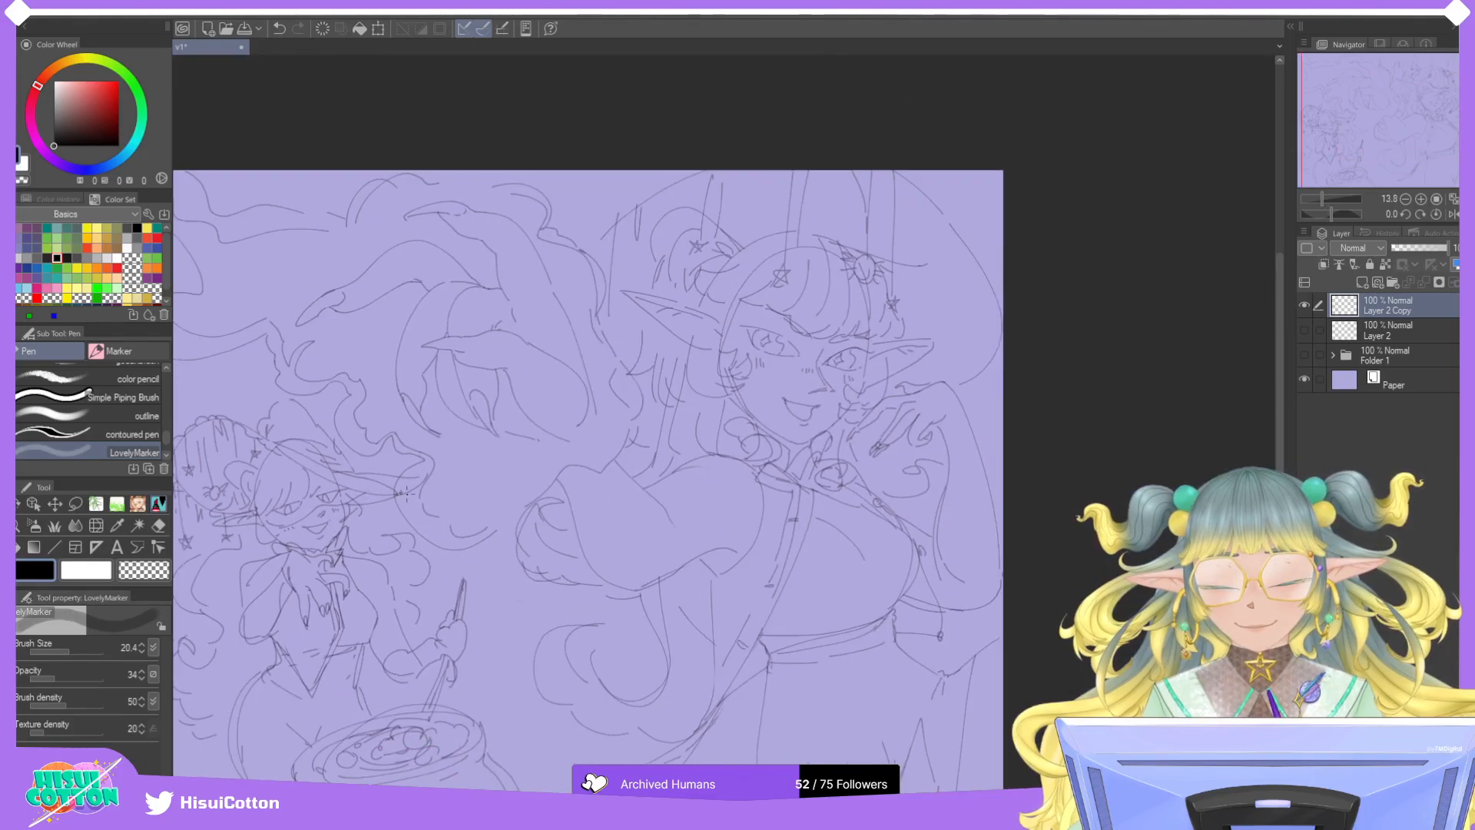
Clean up the smoke line around the tip of the small witch's hat with the Hard eraser.
{"action": "left_click", "coordinate": [158, 526]}
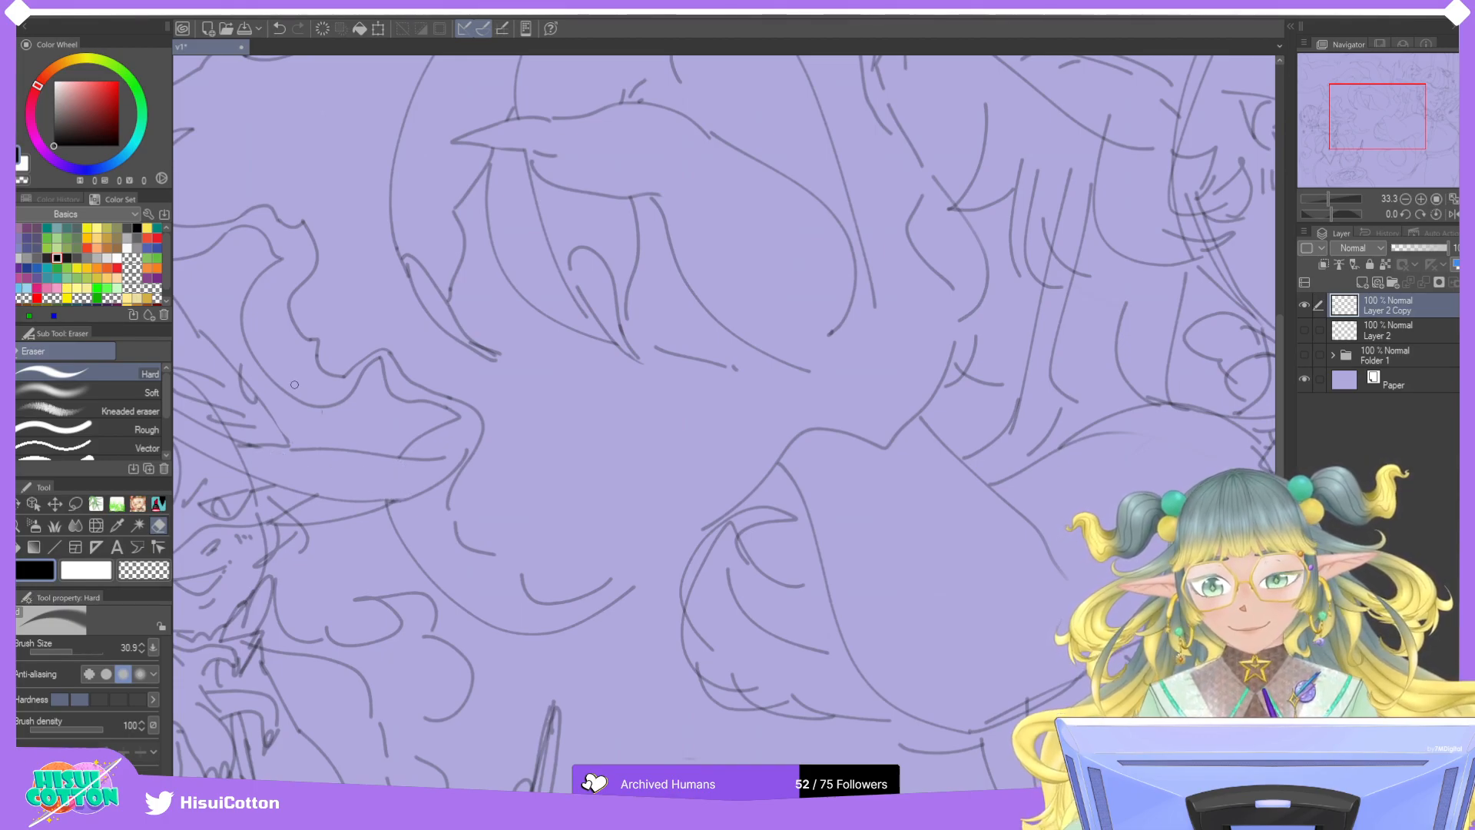
{"action": "key", "text": "p"}
{"action": "key", "text": "ctrl+z"}
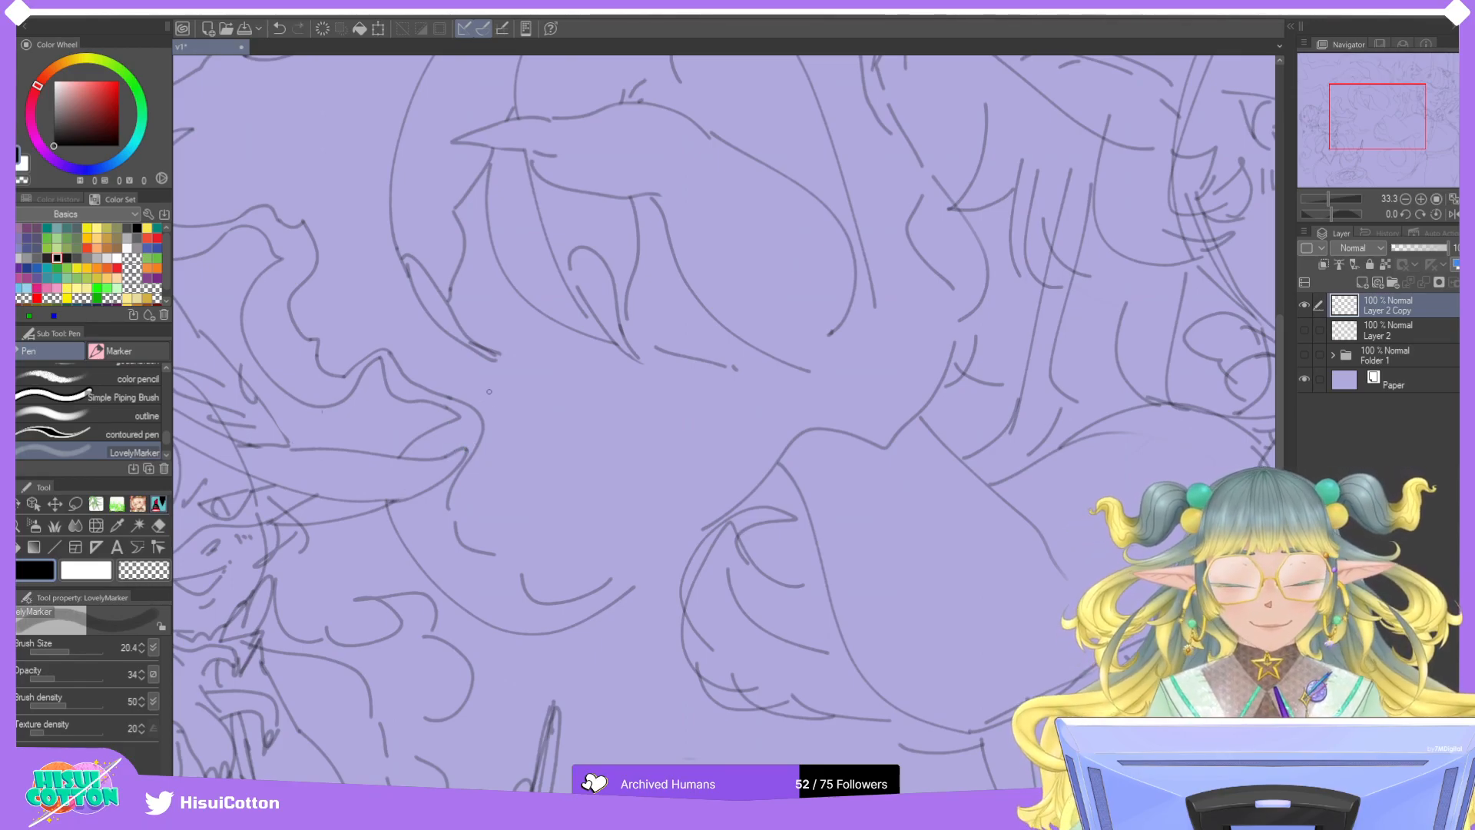
{"action": "left_click", "coordinate": [1452, 199]}
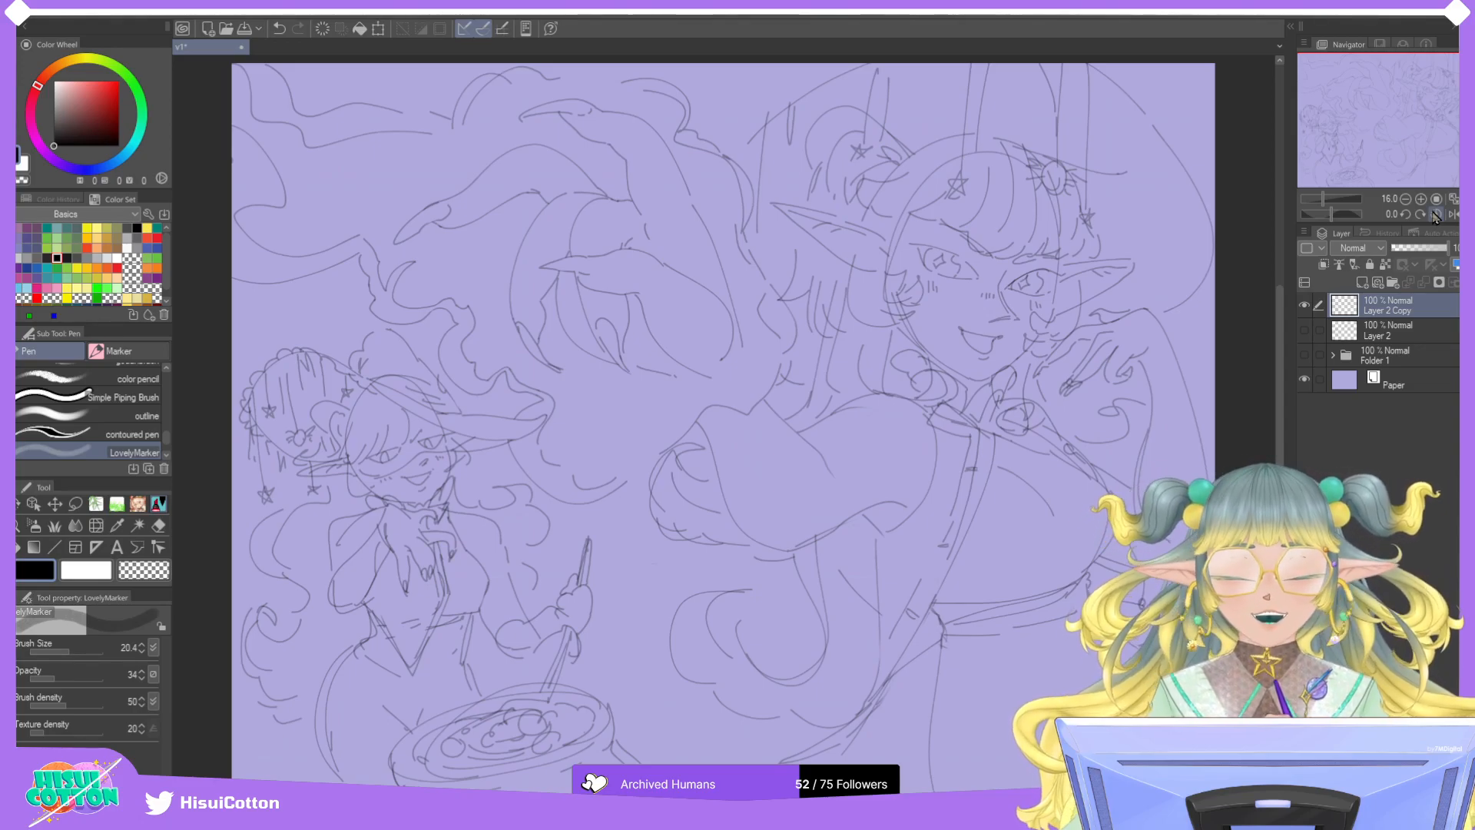
Join the smoke edge's loose ends just below the small witch's hat brim with a small pointed wisp, using the LovelyMarker pen.
{"action": "scroll", "coordinate": [507, 480], "scroll_direction": "up", "scroll_amount": 6}
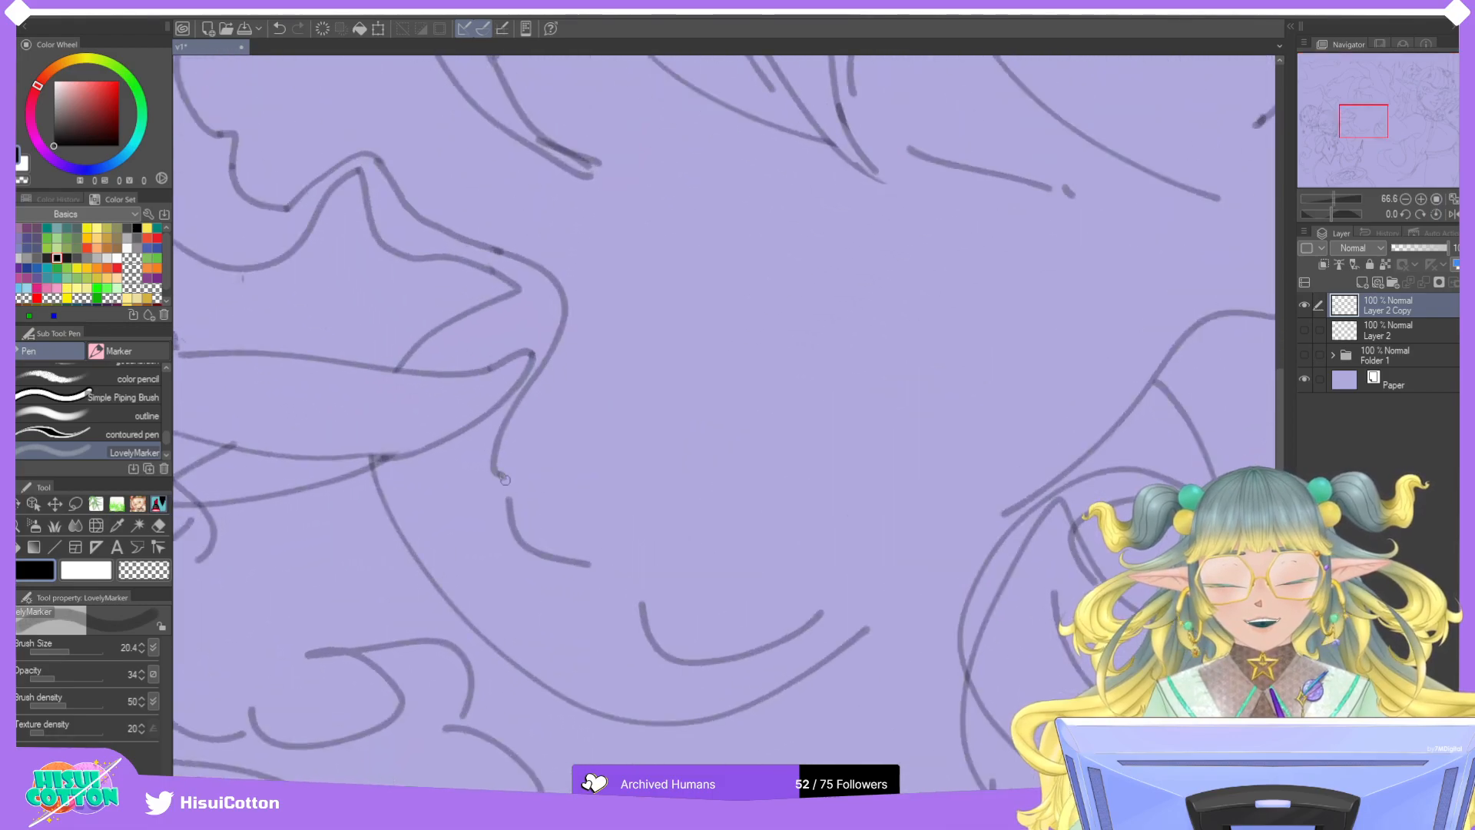
{"action": "mouse_move", "coordinate": [493, 469]}
{"action": "left_mouse_down"}
{"action": "mouse_move", "coordinate": [510, 507]}
{"action": "mouse_move", "coordinate": [527, 444]}
{"action": "mouse_move", "coordinate": [510, 501]}
{"action": "left_mouse_up"}
{"action": "key", "text": "ctrl+z"}
{"action": "key", "text": "ctrl+z"}
{"action": "key", "text": "ctrl+z"}
{"action": "key", "text": "ctrl+z"}
{"action": "key", "text": "ctrl+z"}
{"action": "key", "text": "ctrl+z"}
{"action": "key", "text": "ctrl+z"}
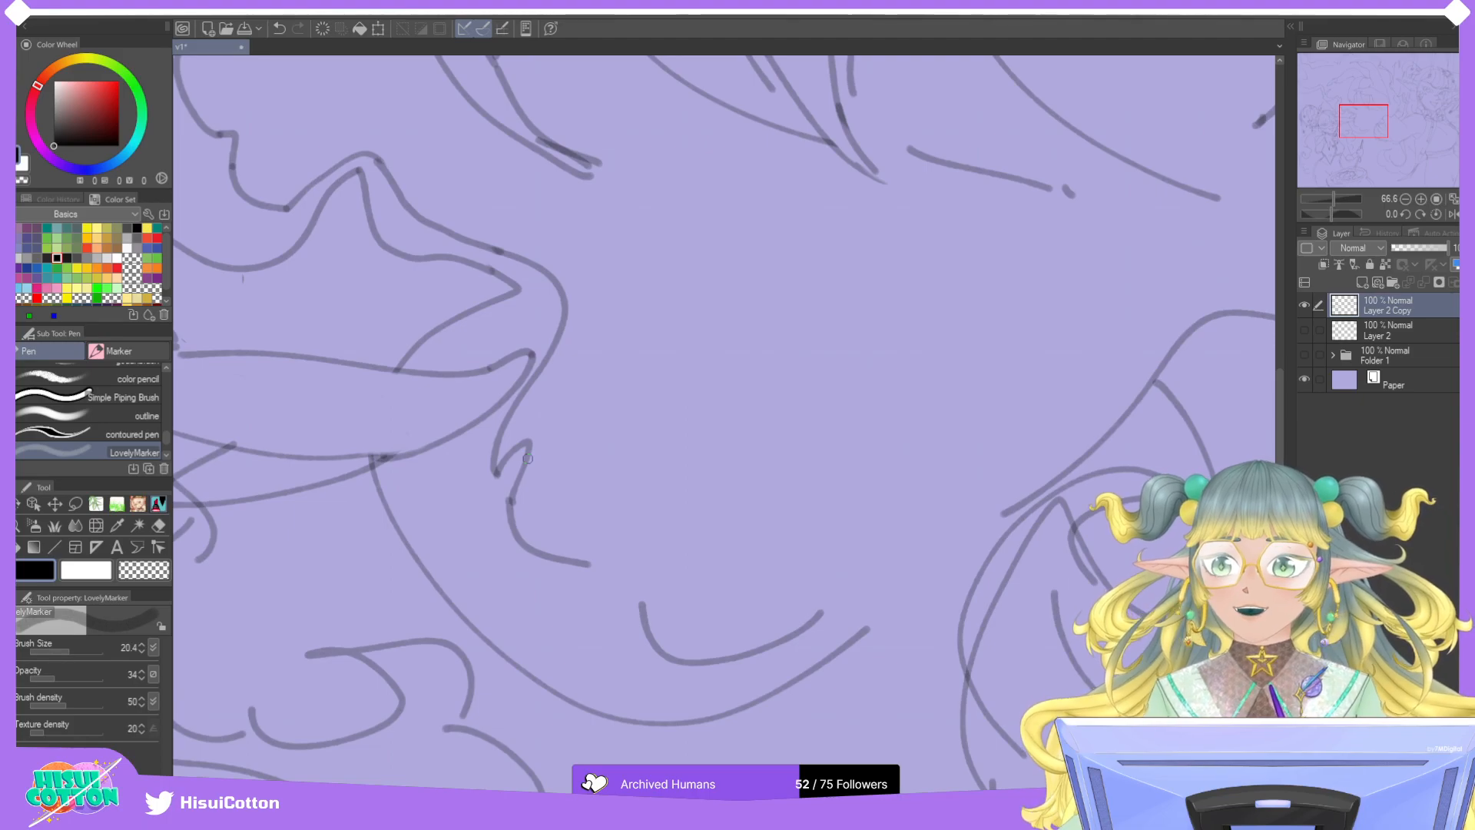
{"action": "key", "text": "ctrl+z"}
{"action": "mouse_move", "coordinate": [495, 471]}
{"action": "left_mouse_down"}
{"action": "mouse_move", "coordinate": [535, 435]}
{"action": "mouse_move", "coordinate": [510, 503]}
{"action": "left_mouse_up"}
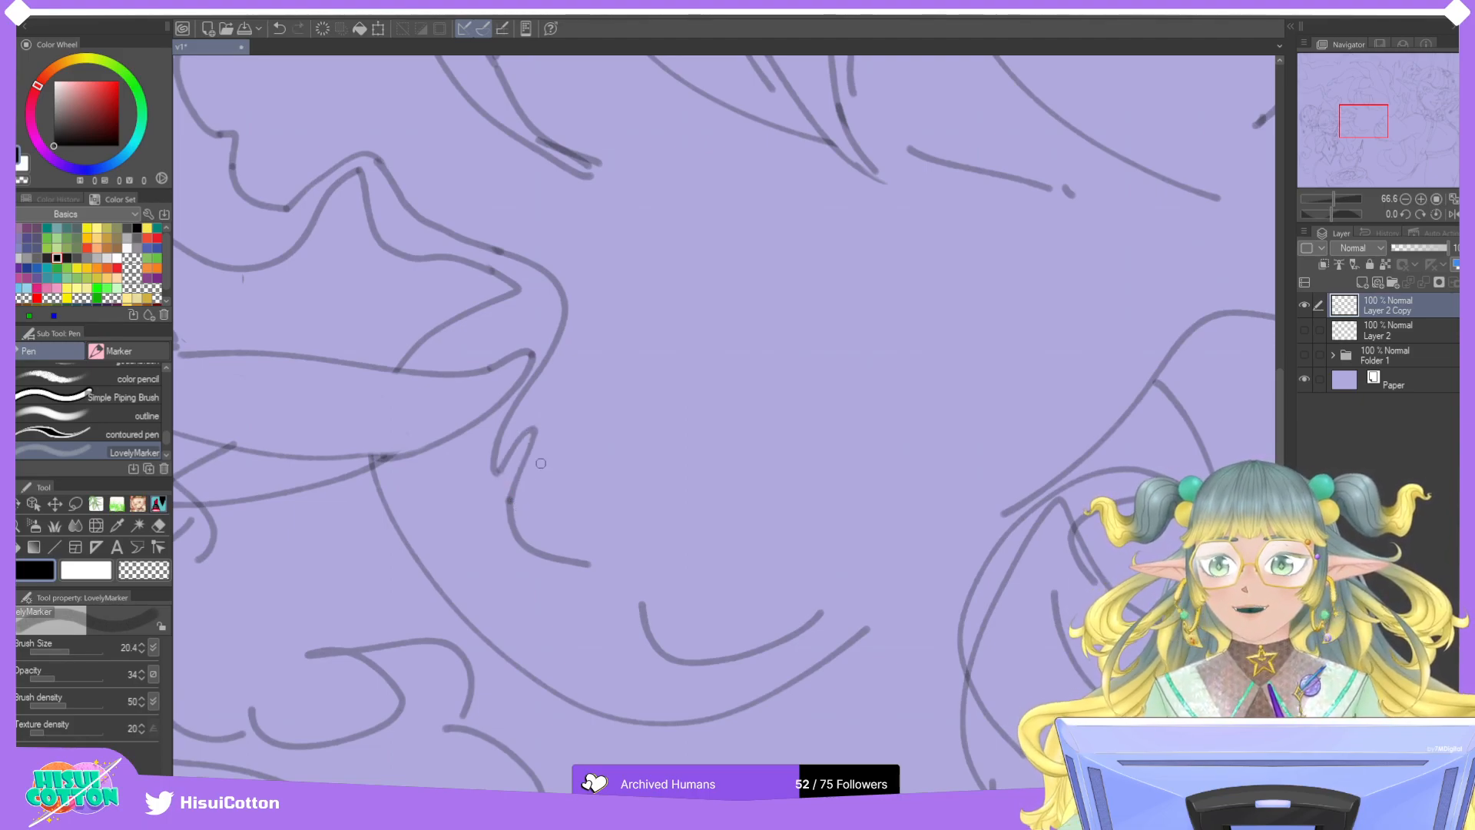
Connect the next two smoke segments below the wisp with a rounded bump that flows into the bottom curve.
{"action": "scroll", "coordinate": [541, 463], "scroll_direction": "down", "scroll_amount": 5}
{"action": "scroll", "coordinate": [557, 517], "scroll_direction": "up", "scroll_amount": 6}
{"action": "left_click_drag", "start_coordinate": [542, 515], "coordinate": [603, 567]}
{"action": "key", "text": "ctrl+z"}
{"action": "mouse_move", "coordinate": [540, 514]}
{"action": "left_mouse_down"}
{"action": "mouse_move", "coordinate": [587, 531]}
{"action": "mouse_move", "coordinate": [595, 562]}
{"action": "mouse_move", "coordinate": [585, 524]}
{"action": "mouse_move", "coordinate": [540, 518]}
{"action": "mouse_move", "coordinate": [602, 544]}
{"action": "mouse_move", "coordinate": [603, 569]}
{"action": "mouse_move", "coordinate": [576, 515]}
{"action": "mouse_move", "coordinate": [603, 570]}
{"action": "left_mouse_up"}
{"action": "key", "text": "ctrl+z"}
{"action": "key", "text": "ctrl+z"}
{"action": "key", "text": "ctrl+z"}
{"action": "key", "text": "ctrl+z"}
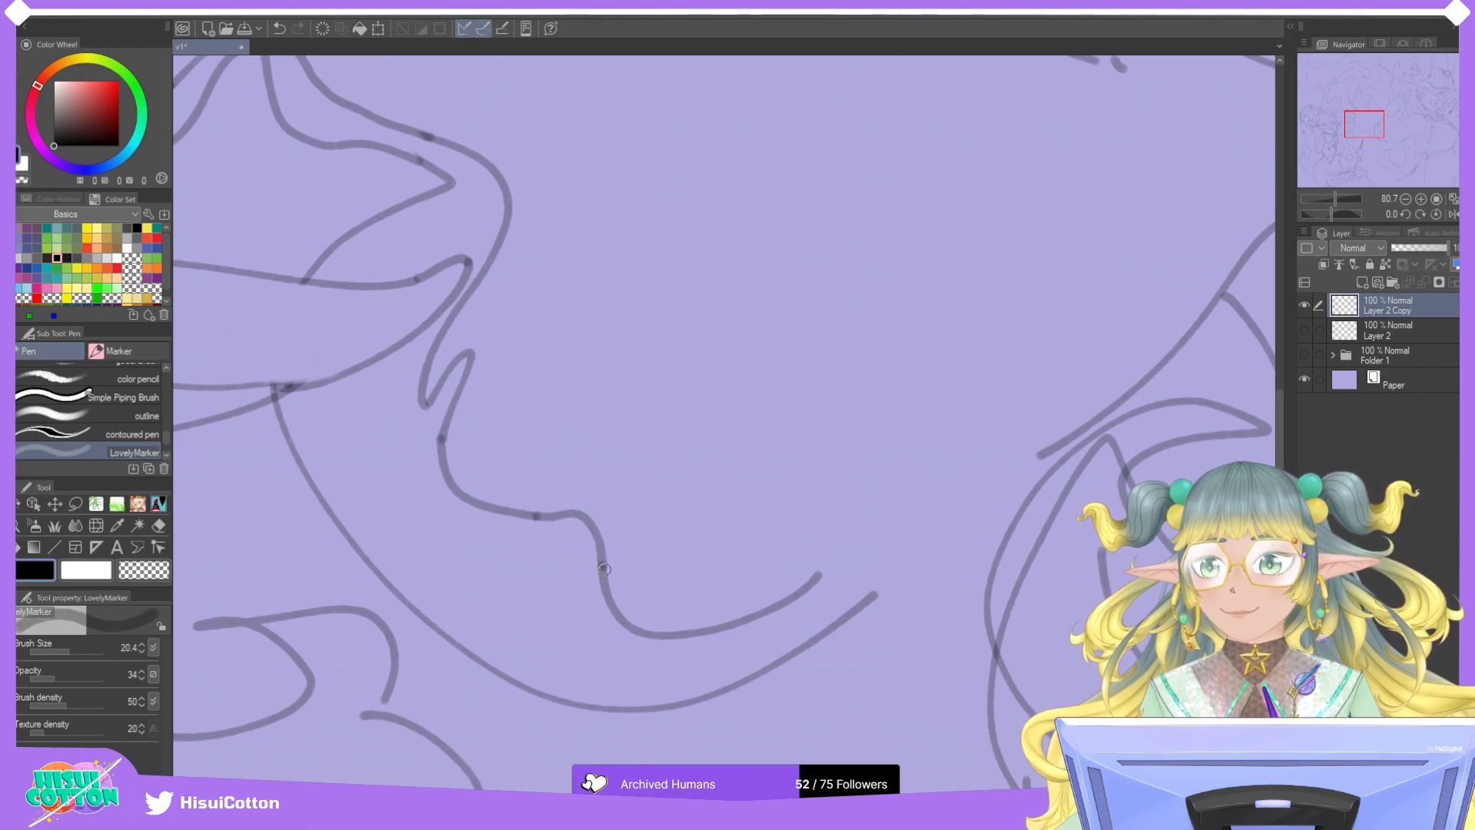
Extend the smoke's two bottom curves across to the large witch's sleeve, one to the sleeve's upper edge and one to the cuff.
{"action": "scroll", "coordinate": [679, 524], "scroll_direction": "down", "scroll_amount": 5}
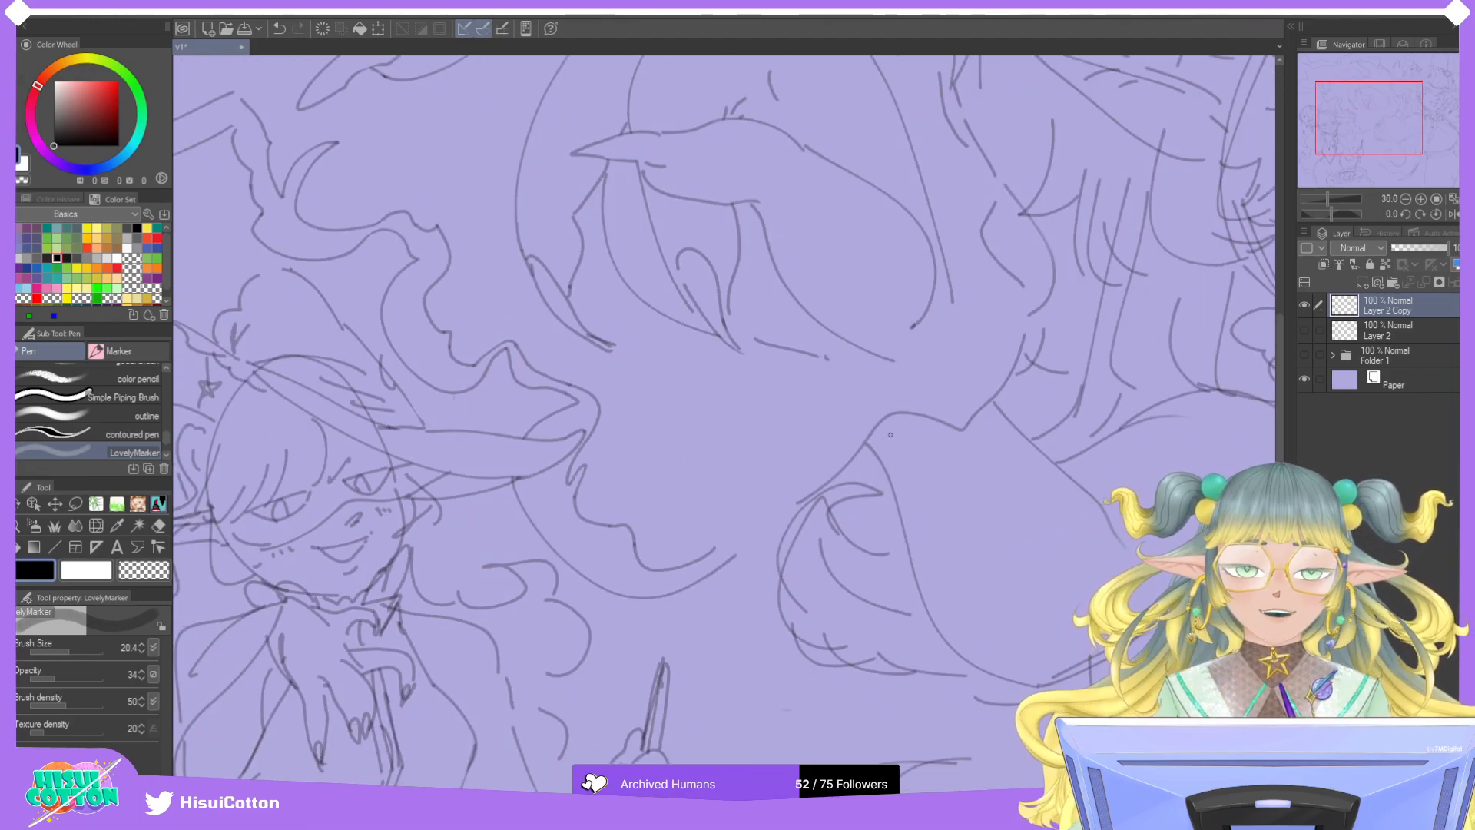
{"action": "scroll", "coordinate": [891, 427], "scroll_direction": "up", "scroll_amount": 3}
{"action": "key", "text": "ctrl+z"}
{"action": "mouse_move", "coordinate": [603, 608]}
{"action": "left_mouse_down"}
{"action": "mouse_move", "coordinate": [749, 516]}
{"action": "mouse_move", "coordinate": [730, 431]}
{"action": "mouse_move", "coordinate": [845, 439]}
{"action": "mouse_move", "coordinate": [623, 575]}
{"action": "mouse_move", "coordinate": [855, 382]}
{"action": "mouse_move", "coordinate": [939, 392]}
{"action": "left_mouse_up"}
{"action": "key", "text": "ctrl+z"}
{"action": "key", "text": "ctrl+z"}
{"action": "left_click_drag", "start_coordinate": [631, 619], "coordinate": [745, 532]}
{"action": "key", "text": "ctrl+z"}
{"action": "left_click_drag", "start_coordinate": [633, 619], "coordinate": [739, 527]}
{"action": "key", "text": "ctrl+z"}
{"action": "left_click_drag", "start_coordinate": [632, 621], "coordinate": [747, 518]}
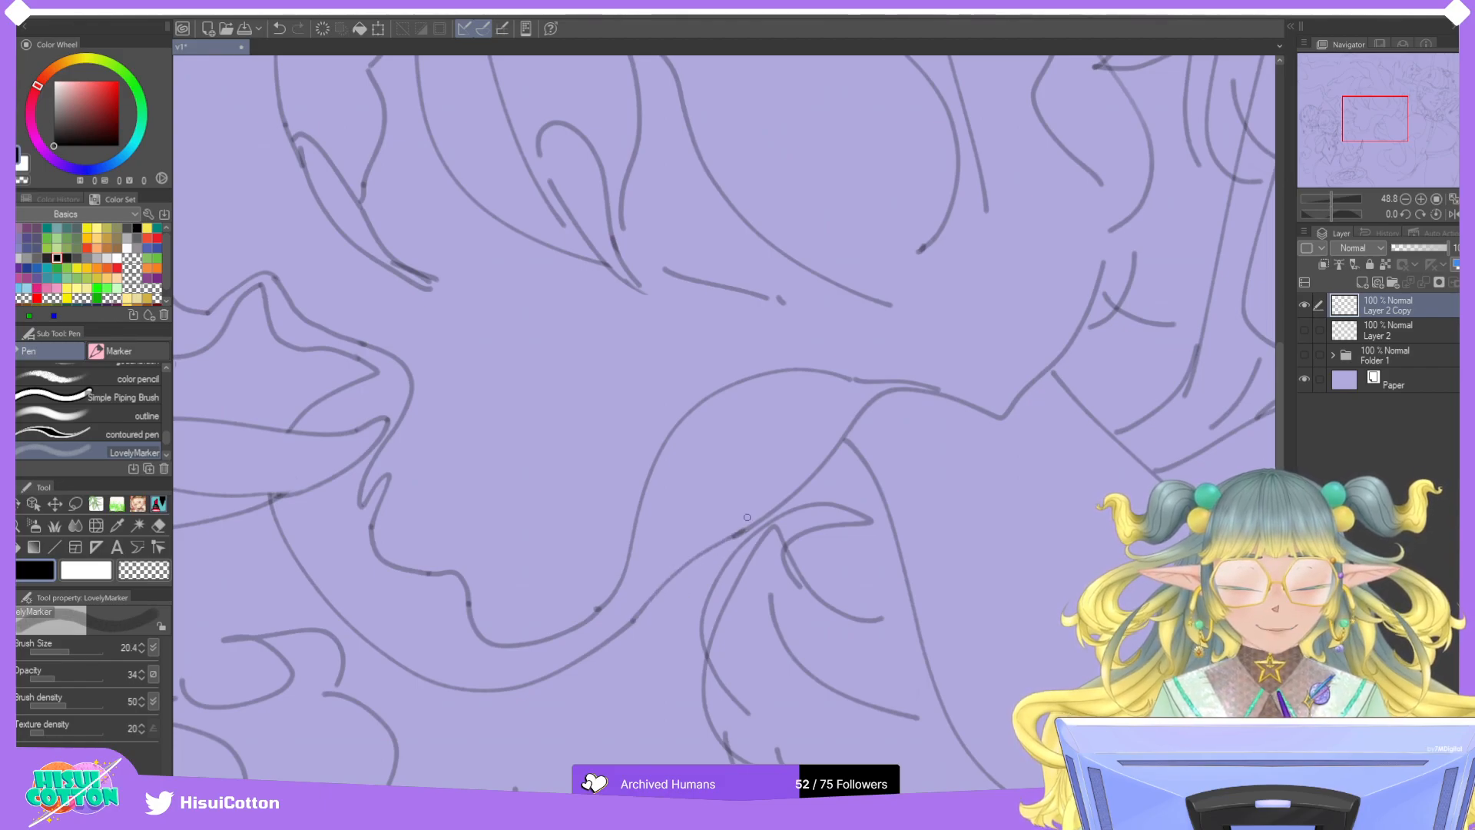
Draw the smoke's edge from the sleeve's upper corner up between the large hand and the hair, and tidy the joins with the Hard eraser.
{"action": "scroll", "coordinate": [767, 488], "scroll_direction": "down", "scroll_amount": 5}
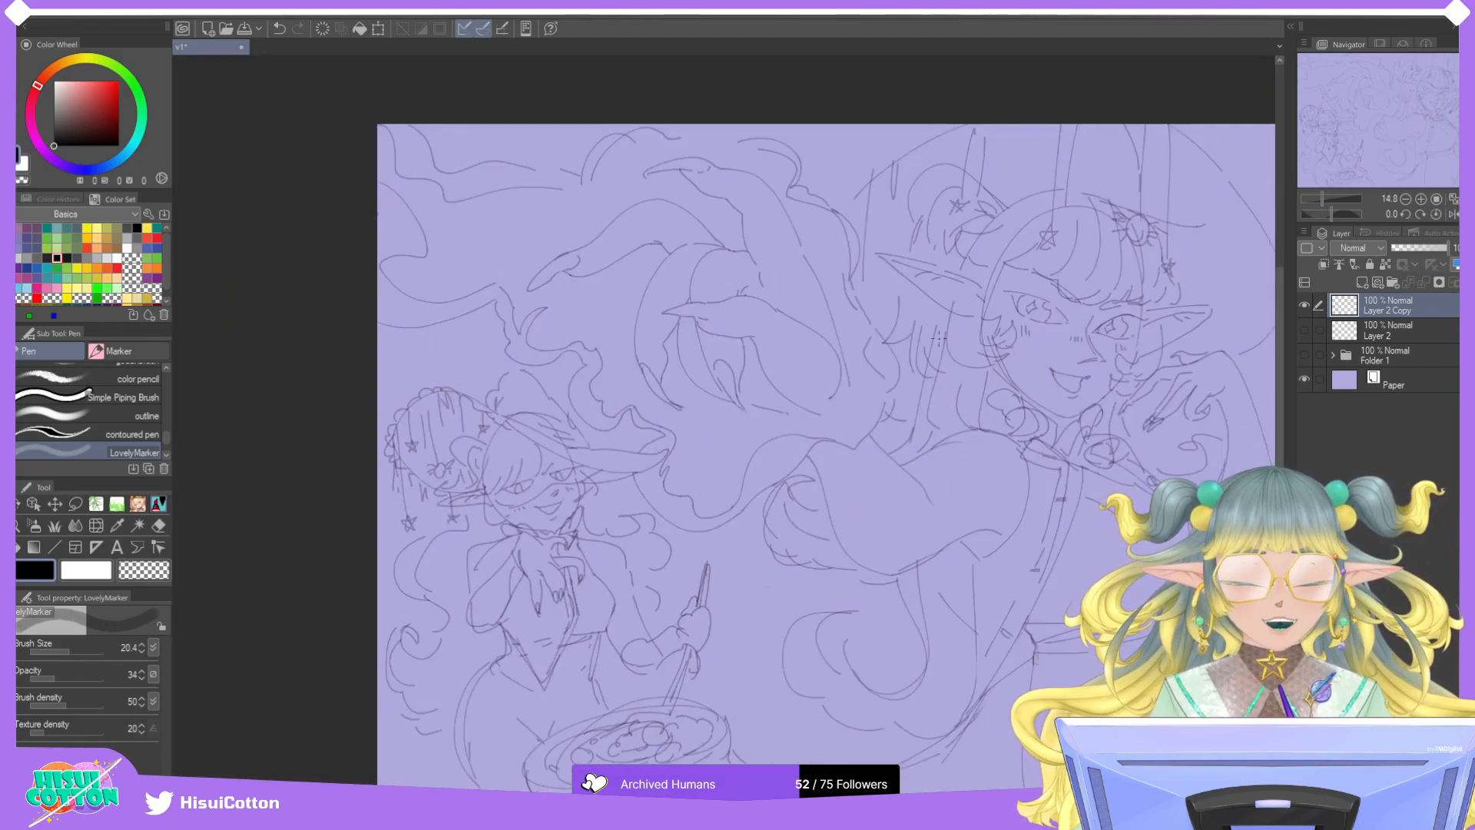
{"action": "scroll", "coordinate": [945, 361], "scroll_direction": "up", "scroll_amount": 4}
{"action": "scroll", "coordinate": [945, 361], "scroll_direction": "up", "scroll_amount": 3}
{"action": "mouse_move", "coordinate": [799, 421]}
{"action": "left_mouse_down"}
{"action": "mouse_move", "coordinate": [722, 583]}
{"action": "mouse_move", "coordinate": [741, 555]}
{"action": "mouse_move", "coordinate": [732, 564]}
{"action": "left_mouse_up"}
{"action": "key", "text": "ctrl+z"}
{"action": "key", "text": "ctrl+z"}
{"action": "left_click_drag", "start_coordinate": [805, 422], "coordinate": [739, 564]}
{"action": "key", "text": "ctrl+z"}
{"action": "left_click_drag", "start_coordinate": [804, 425], "coordinate": [726, 596]}
{"action": "key", "text": "ctrl+z"}
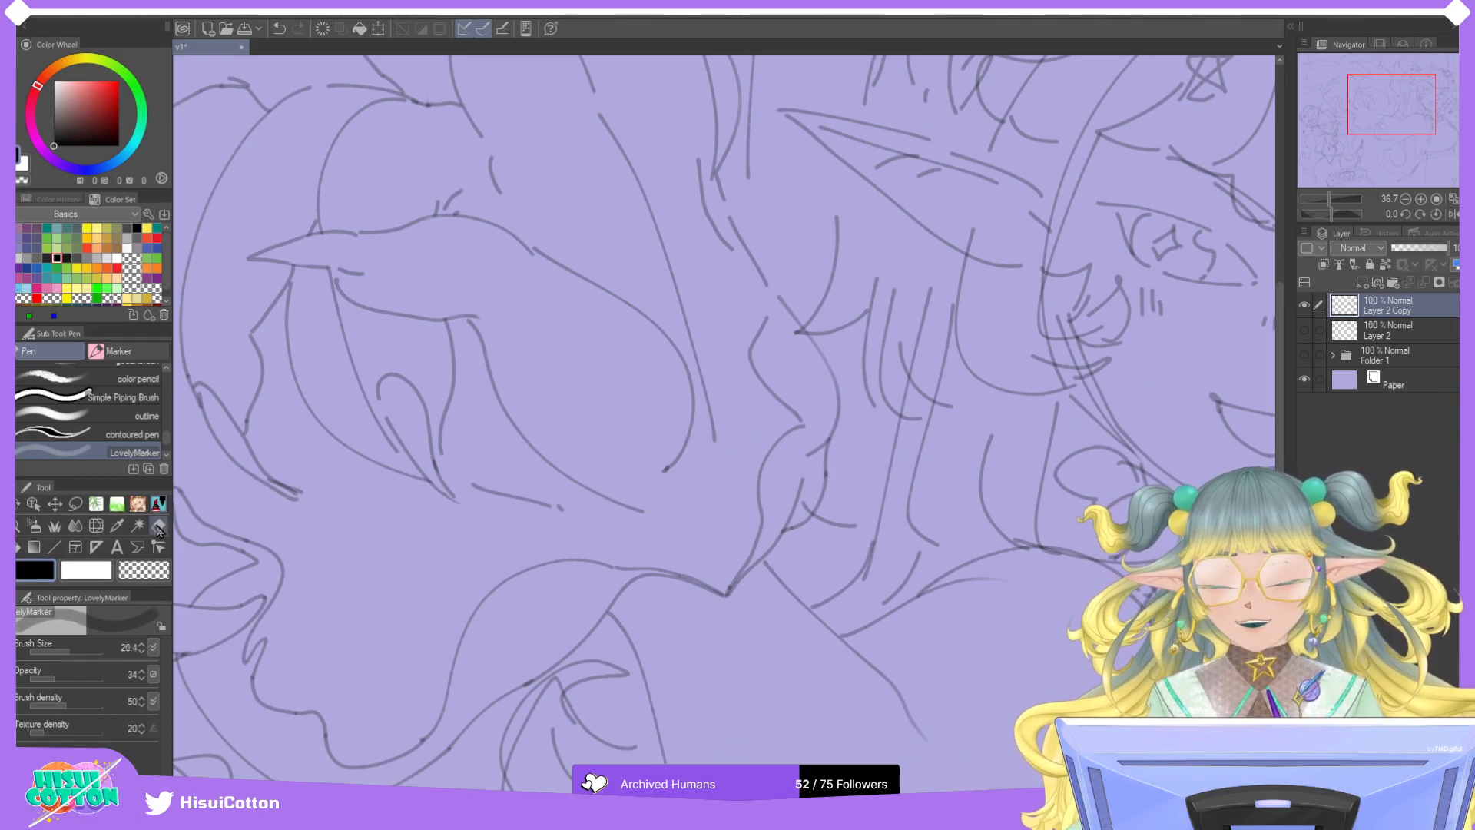
{"action": "key", "text": "e"}
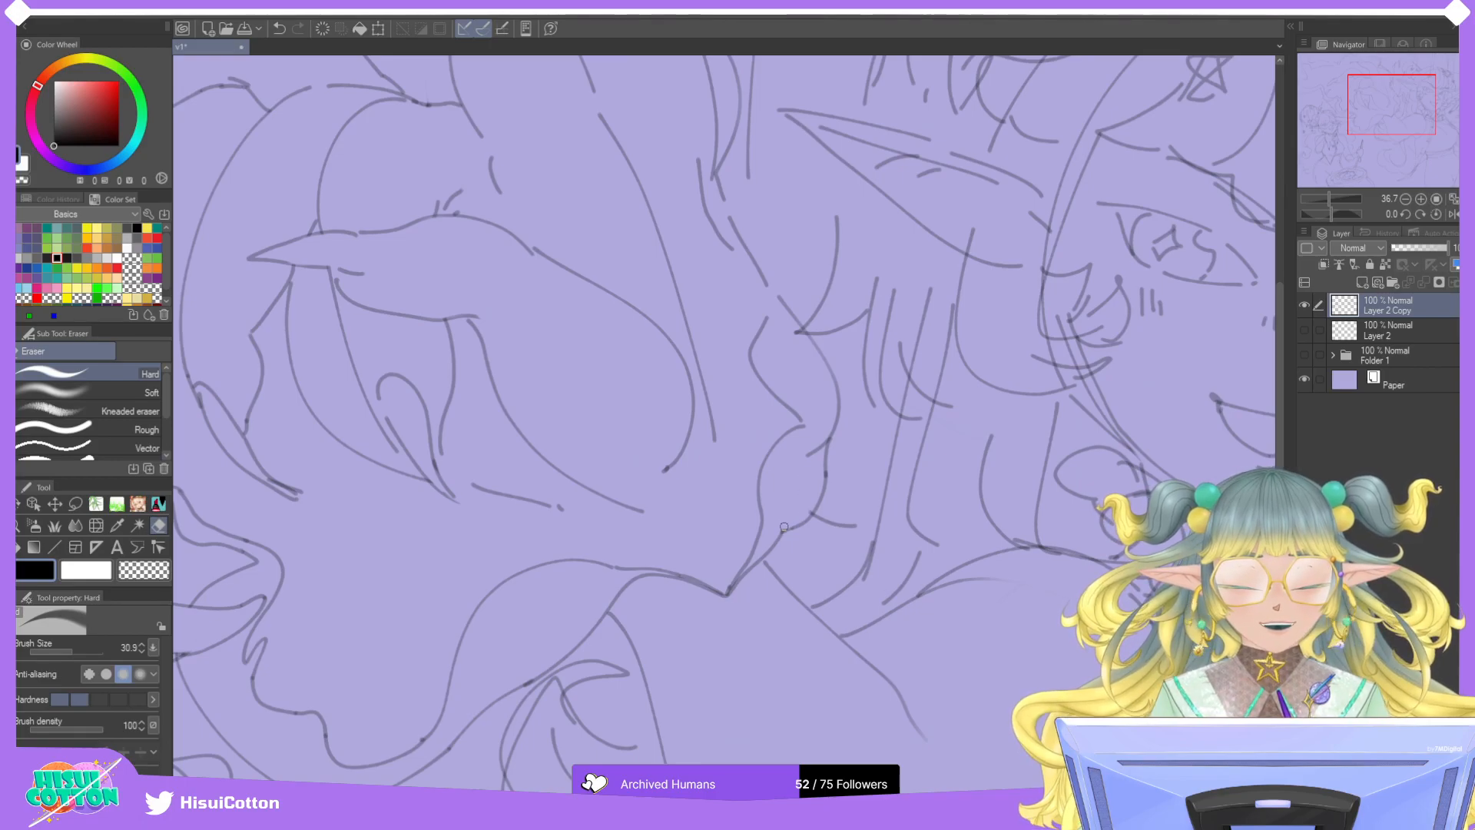
{"action": "scroll", "coordinate": [814, 454], "scroll_direction": "down", "scroll_amount": 5}
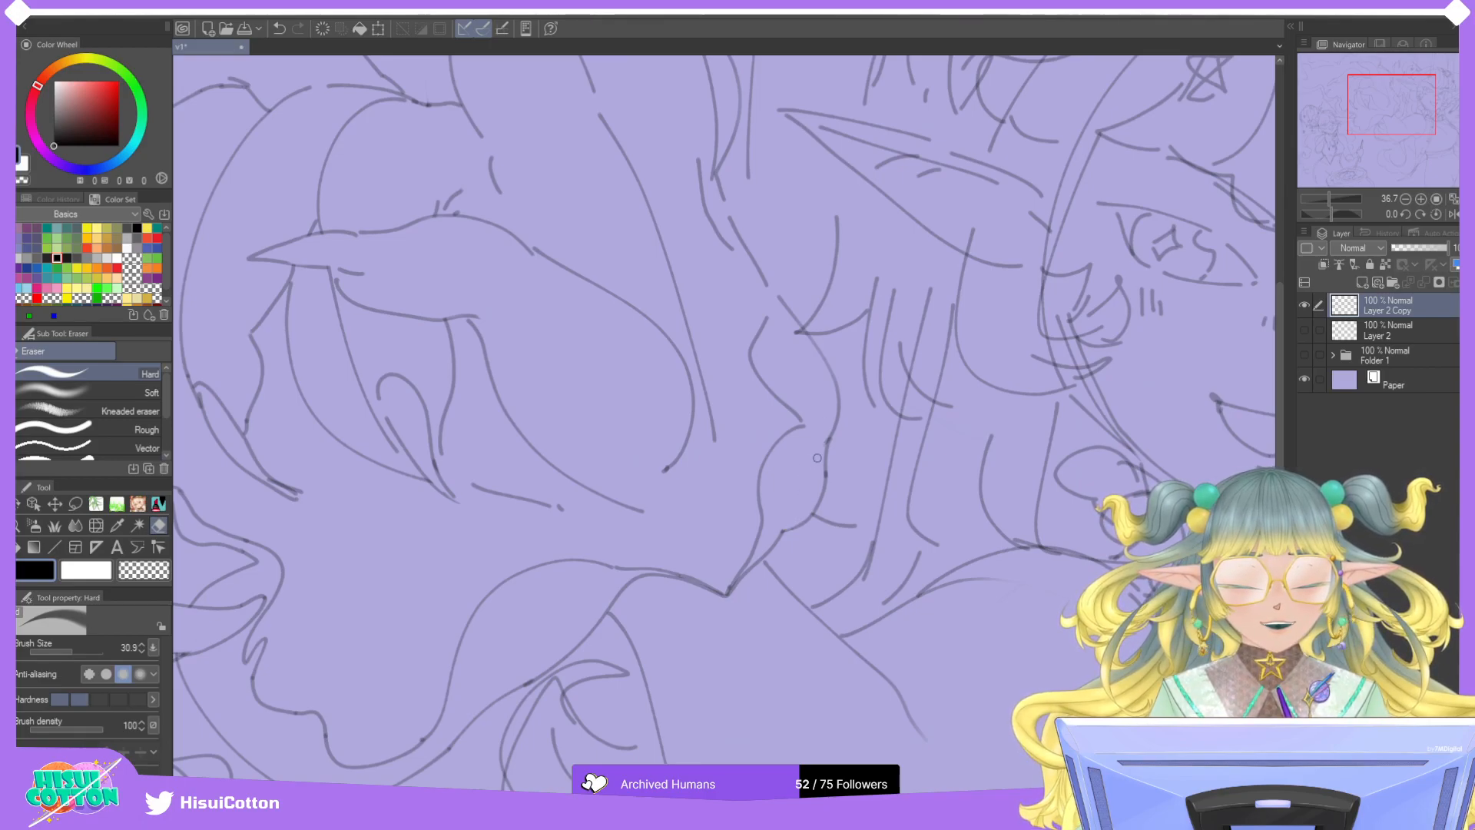
Erase the broken smoke segments beside the large witch's ear and redraw them as a continuous outer line and a wavy inner line.
{"action": "scroll", "coordinate": [858, 419], "scroll_direction": "up", "scroll_amount": 1}
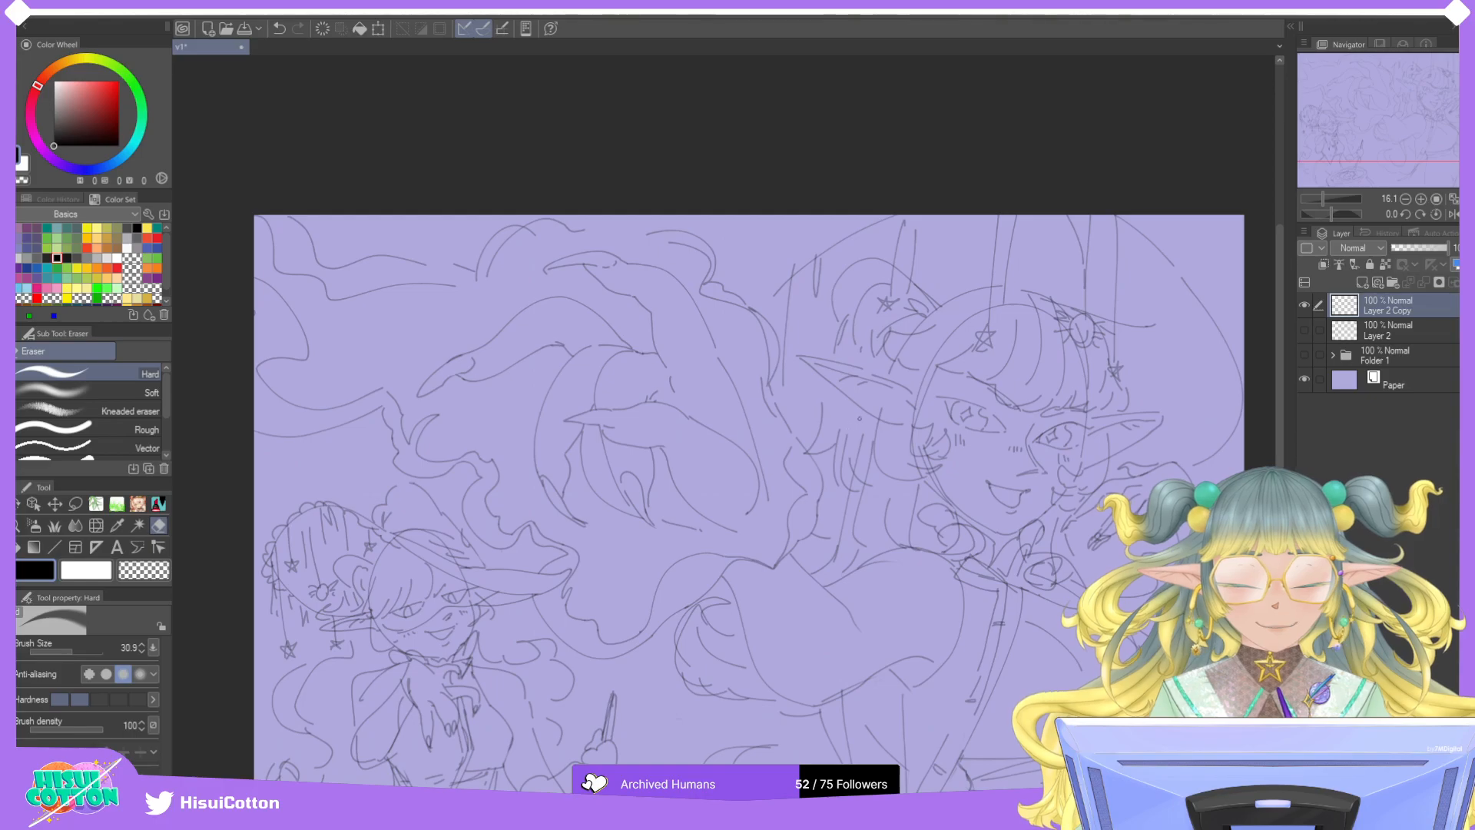
{"action": "scroll", "coordinate": [867, 422], "scroll_direction": "up", "scroll_amount": 5}
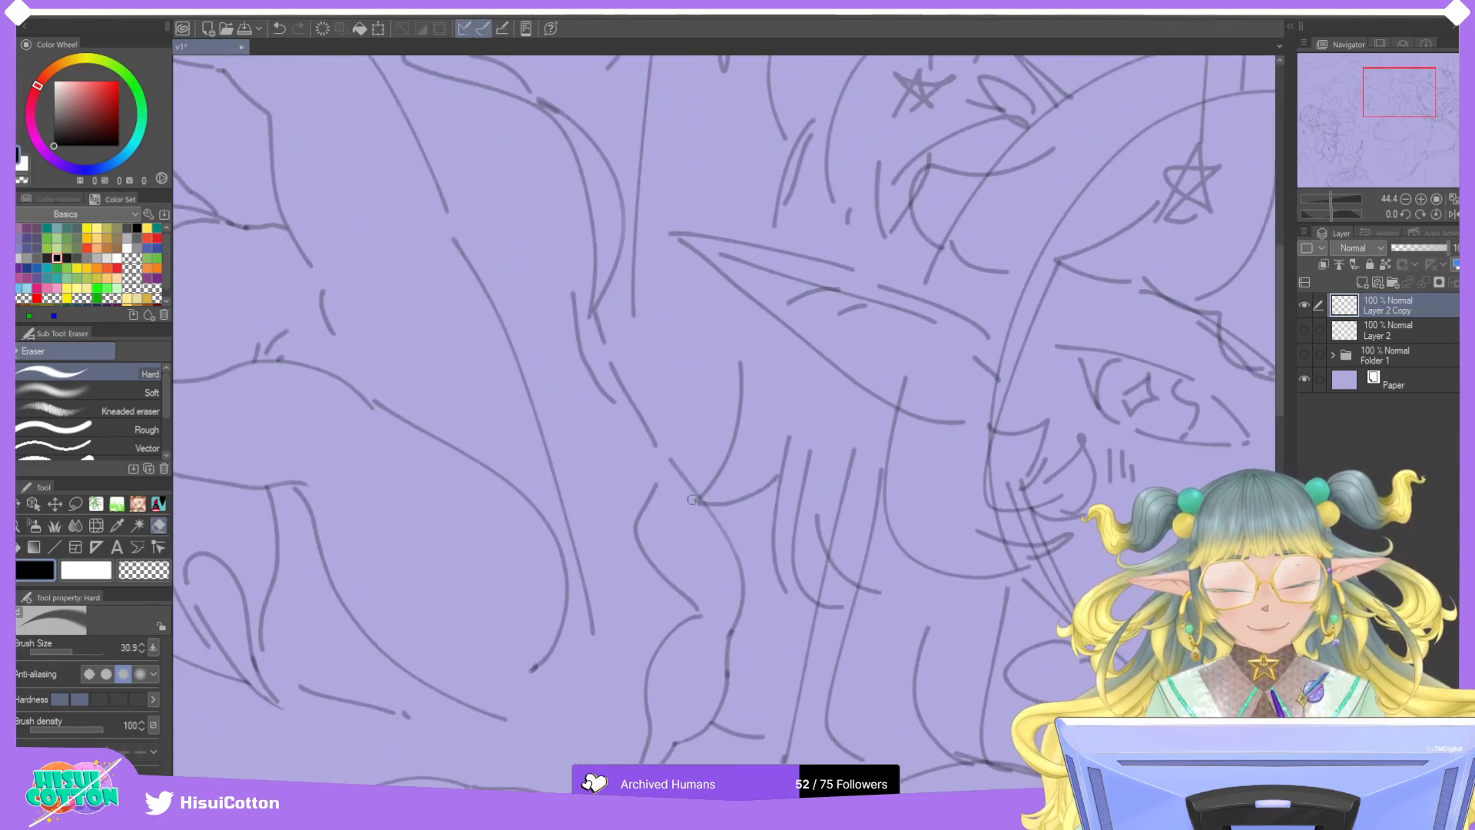
{"action": "mouse_move", "coordinate": [584, 287]}
{"action": "left_mouse_down"}
{"action": "mouse_move", "coordinate": [620, 411]}
{"action": "mouse_move", "coordinate": [572, 318]}
{"action": "mouse_move", "coordinate": [589, 373]}
{"action": "mouse_move", "coordinate": [579, 329]}
{"action": "mouse_move", "coordinate": [594, 278]}
{"action": "mouse_move", "coordinate": [612, 364]}
{"action": "left_mouse_up"}
{"action": "key", "text": "p"}
{"action": "left_click_drag", "start_coordinate": [663, 449], "coordinate": [676, 474]}
{"action": "key", "text": "ctrl+z"}
{"action": "key", "text": "ctrl+y"}
{"action": "mouse_move", "coordinate": [594, 249]}
{"action": "left_mouse_down"}
{"action": "mouse_move", "coordinate": [589, 392]}
{"action": "mouse_move", "coordinate": [567, 354]}
{"action": "mouse_move", "coordinate": [610, 404]}
{"action": "mouse_move", "coordinate": [607, 438]}
{"action": "mouse_move", "coordinate": [657, 491]}
{"action": "mouse_move", "coordinate": [605, 401]}
{"action": "mouse_move", "coordinate": [617, 458]}
{"action": "mouse_move", "coordinate": [654, 480]}
{"action": "left_mouse_up"}
{"action": "key", "text": "ctrl+z"}
{"action": "key", "text": "ctrl+z"}
{"action": "key", "text": "ctrl+z"}
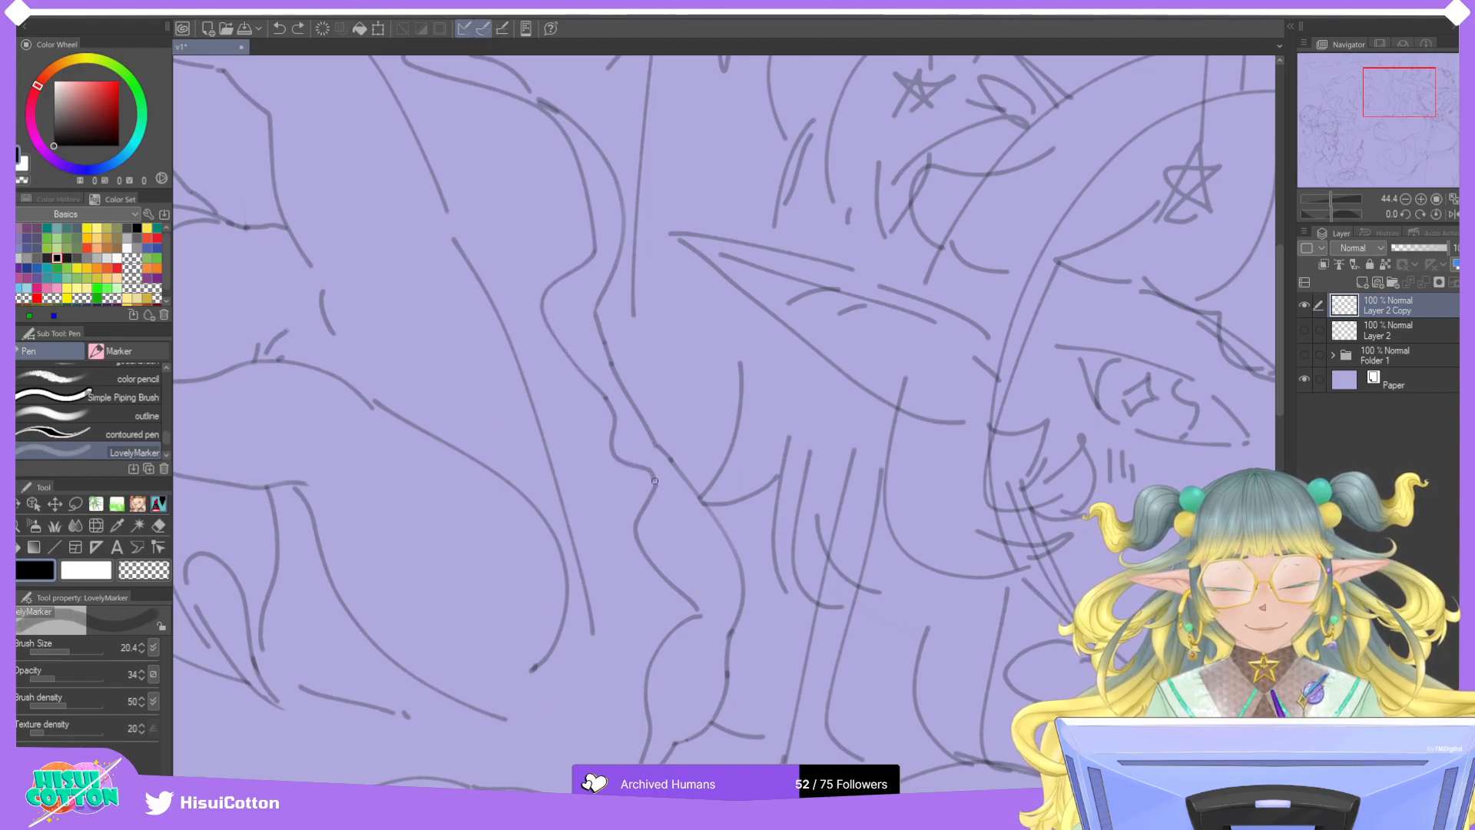
Connect the loose line segments along the lower edge of the large hand's palm.
{"action": "scroll", "coordinate": [642, 365], "scroll_direction": "down", "scroll_amount": 8}
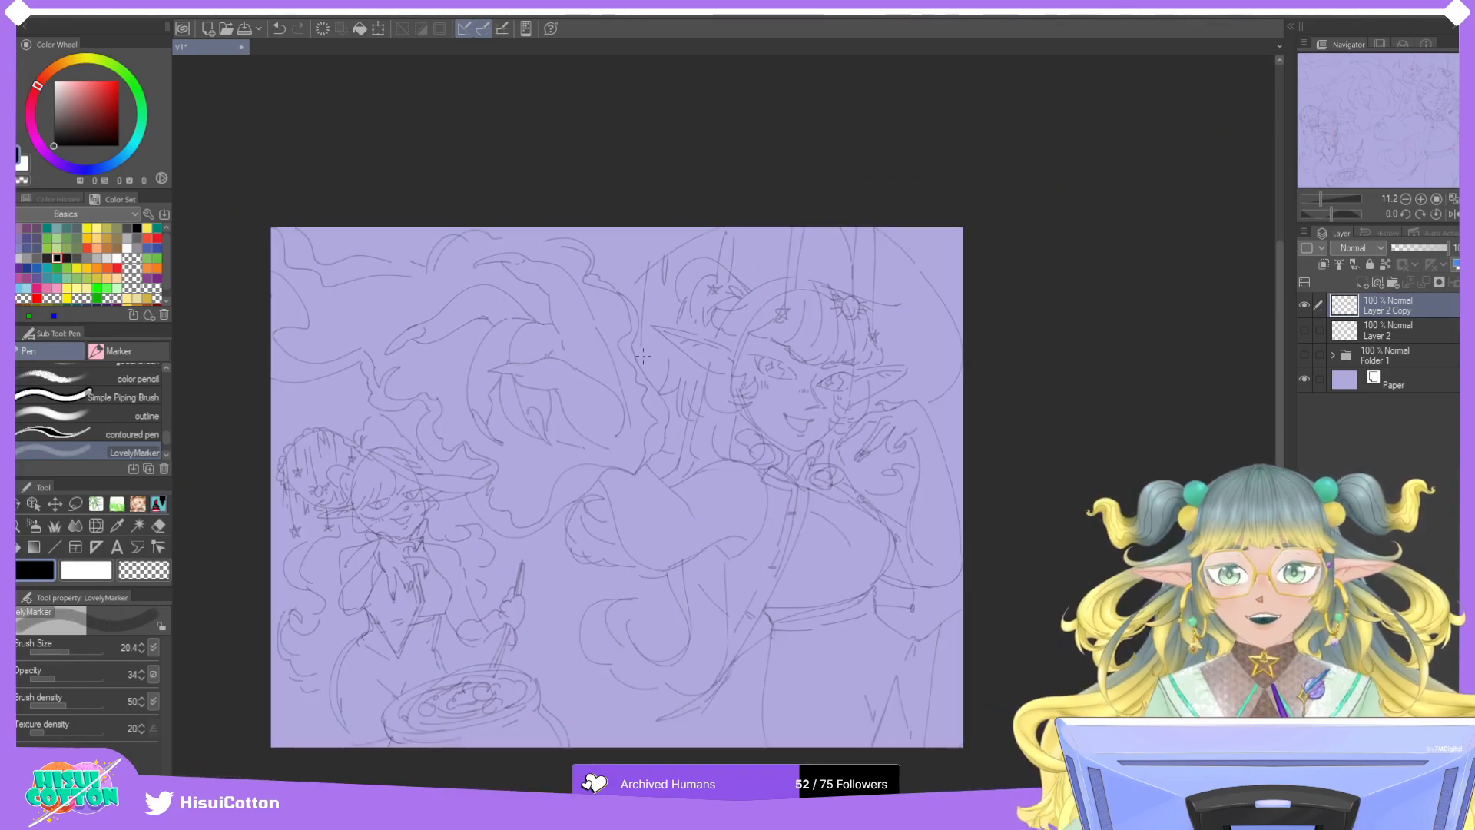
{"action": "scroll", "coordinate": [643, 355], "scroll_direction": "down", "scroll_amount": 1}
{"action": "scroll", "coordinate": [496, 327], "scroll_direction": "up", "scroll_amount": 3}
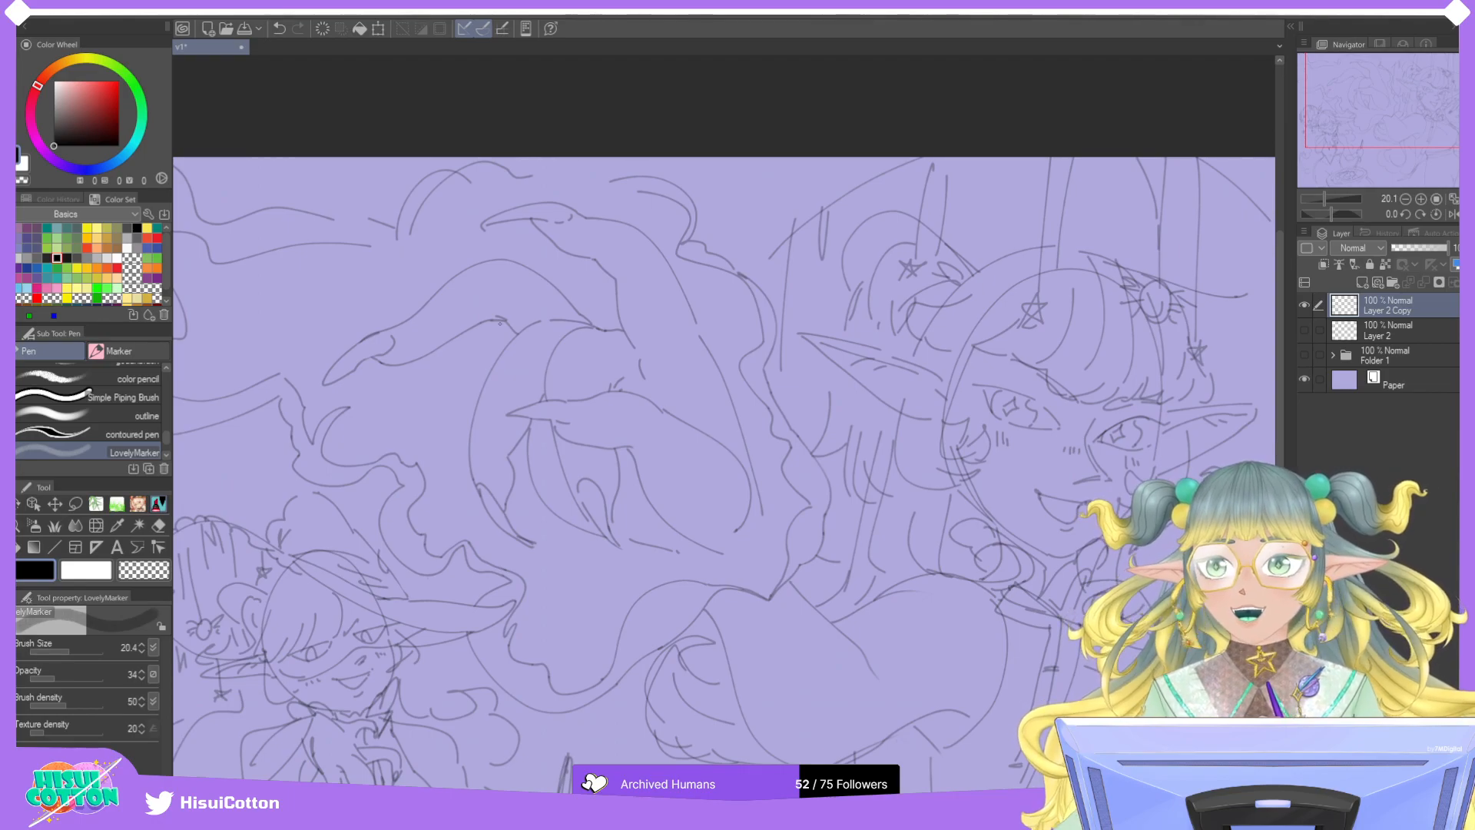
{"action": "scroll", "coordinate": [500, 324], "scroll_direction": "down", "scroll_amount": 2}
{"action": "scroll", "coordinate": [608, 390], "scroll_direction": "up", "scroll_amount": 4}
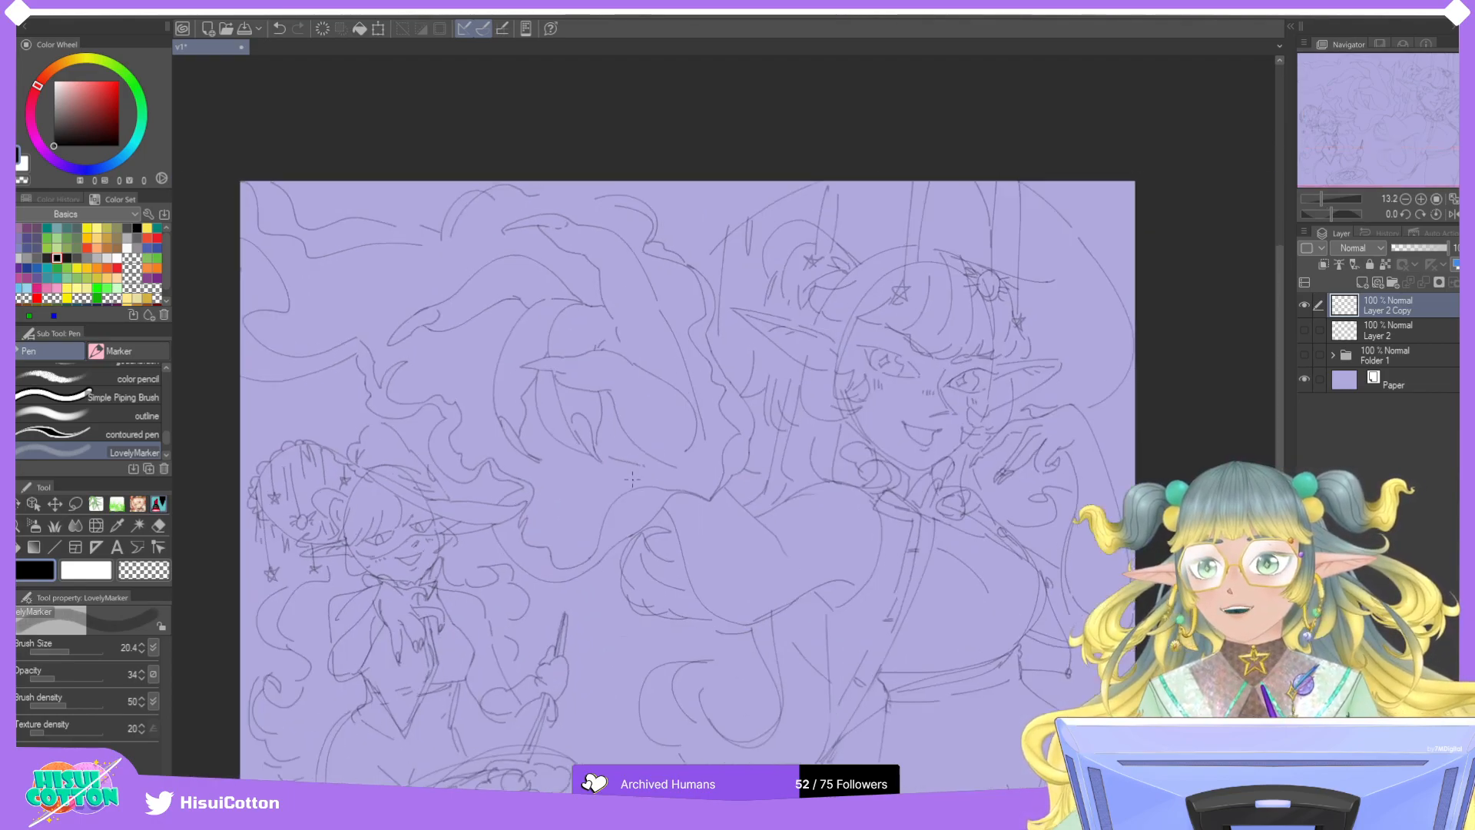
{"action": "scroll", "coordinate": [721, 436], "scroll_direction": "up", "scroll_amount": 2}
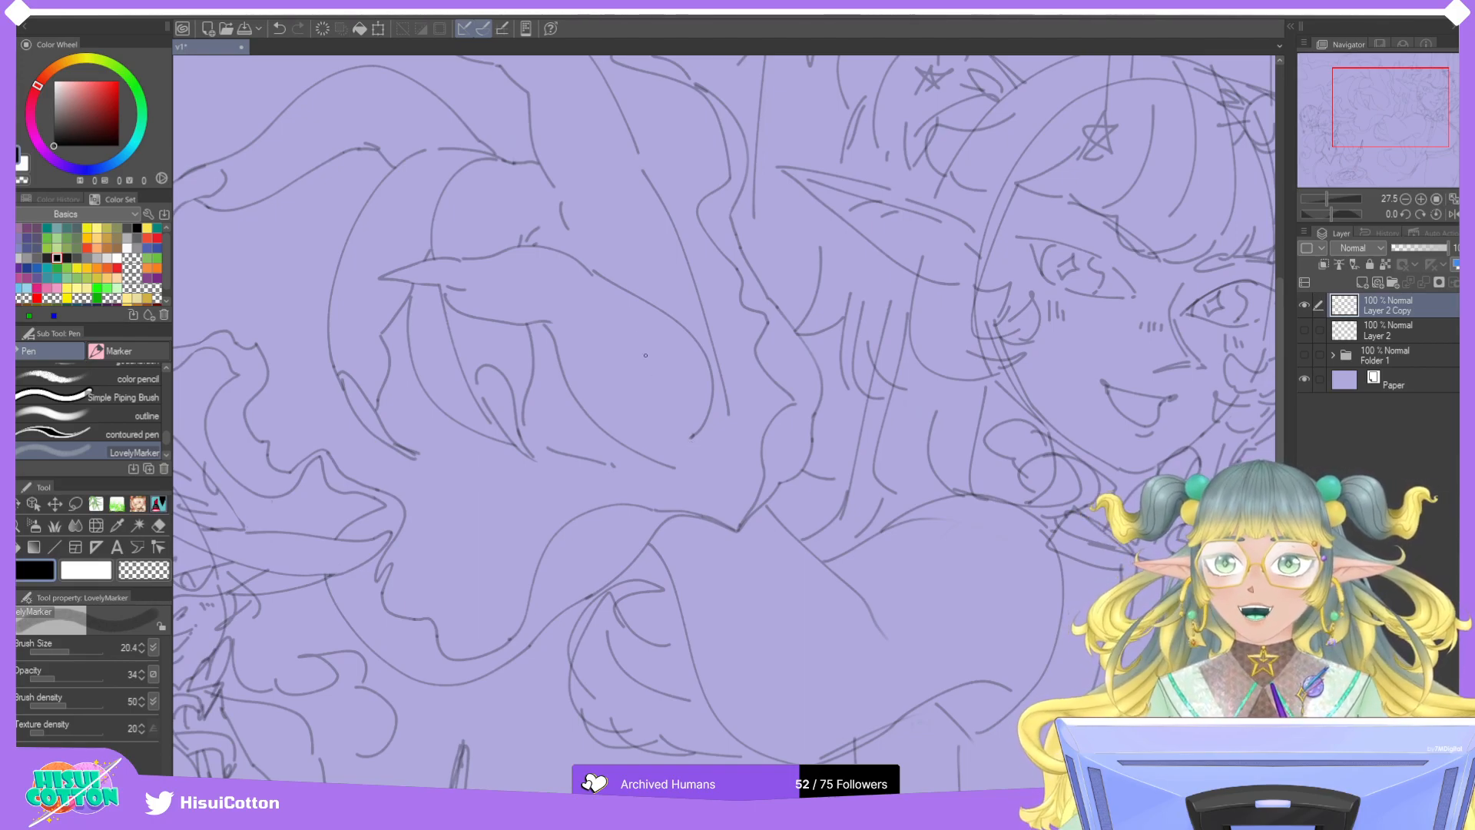
{"action": "key", "text": "ctrl+z"}
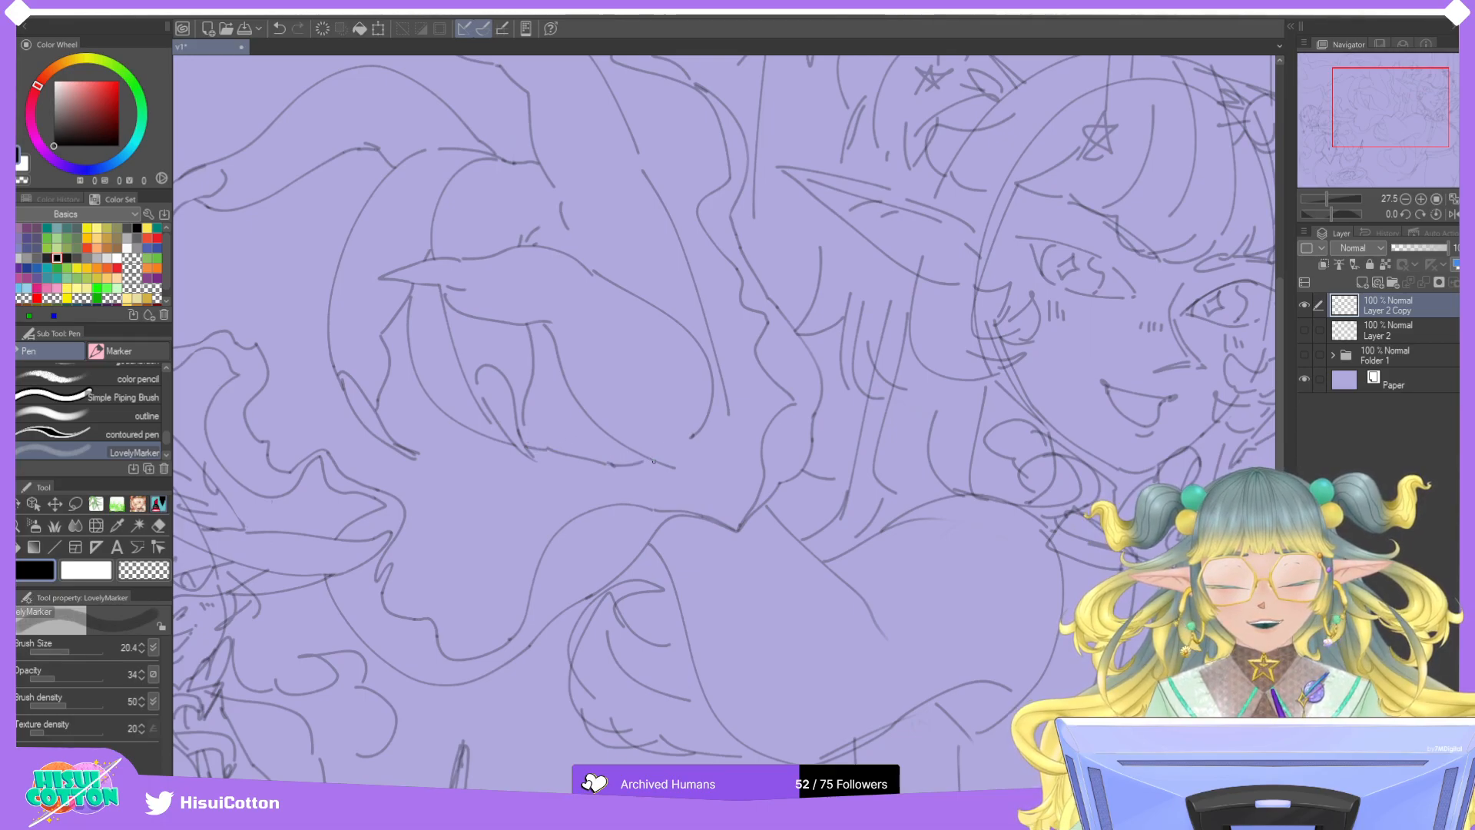
Erase the overlapping finger line at the palm's base and redraw the lower edge as a curve up to the hand's outer side.
{"action": "key", "text": "e"}
{"action": "mouse_move", "coordinate": [587, 412]}
{"action": "left_mouse_down"}
{"action": "mouse_move", "coordinate": [678, 474]}
{"action": "mouse_move", "coordinate": [659, 427]}
{"action": "mouse_move", "coordinate": [687, 459]}
{"action": "mouse_move", "coordinate": [699, 433]}
{"action": "mouse_move", "coordinate": [638, 463]}
{"action": "mouse_move", "coordinate": [690, 442]}
{"action": "left_mouse_up"}
{"action": "key", "text": "p"}
{"action": "key", "text": "ctrl+z"}
{"action": "key", "text": "ctrl+z"}
{"action": "key", "text": "ctrl+z"}
{"action": "scroll", "coordinate": [706, 470], "scroll_direction": "down", "scroll_amount": 4}
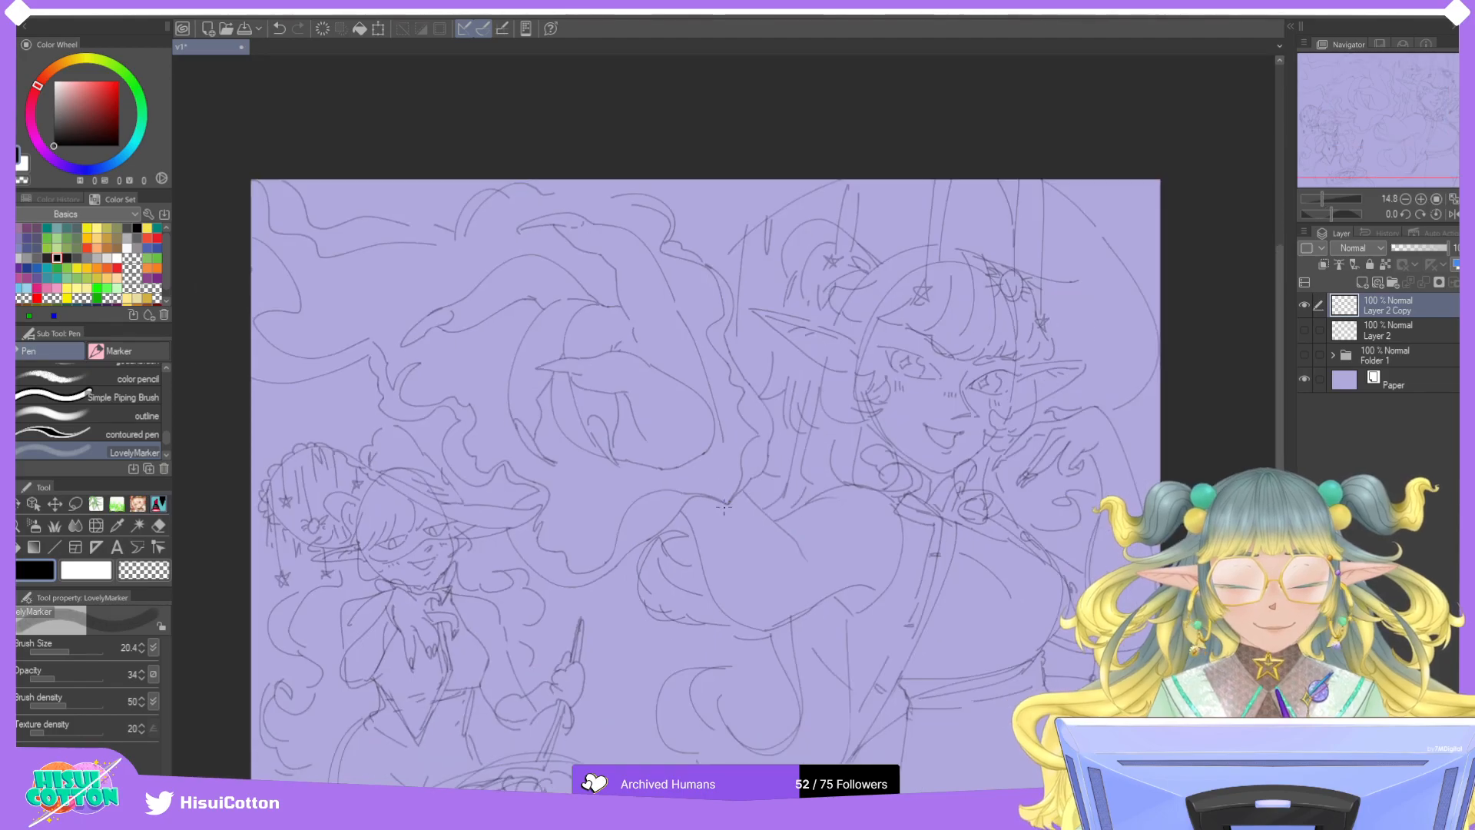
{"action": "scroll", "coordinate": [724, 507], "scroll_direction": "up", "scroll_amount": 4}
{"action": "mouse_move", "coordinate": [642, 496]}
{"action": "left_mouse_down"}
{"action": "mouse_move", "coordinate": [668, 440]}
{"action": "mouse_move", "coordinate": [649, 479]}
{"action": "left_mouse_up"}
{"action": "key", "text": "ctrl+z"}
{"action": "key", "text": "ctrl+z"}
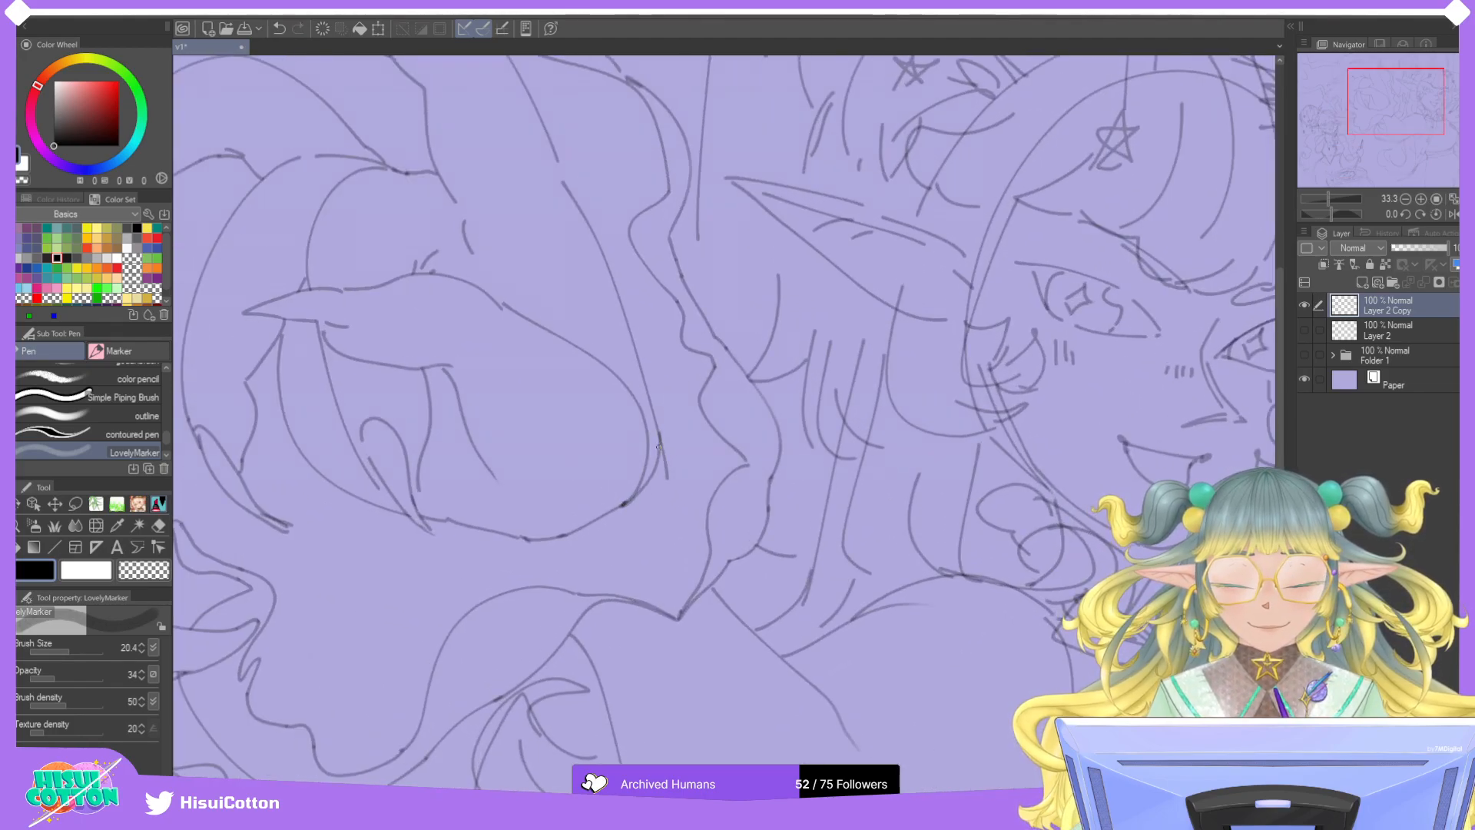
Trim the overshooting line on the outer side of the large hand with the Hard eraser and strengthen the join at the palm's corner.
{"action": "left_click", "coordinate": [159, 525]}
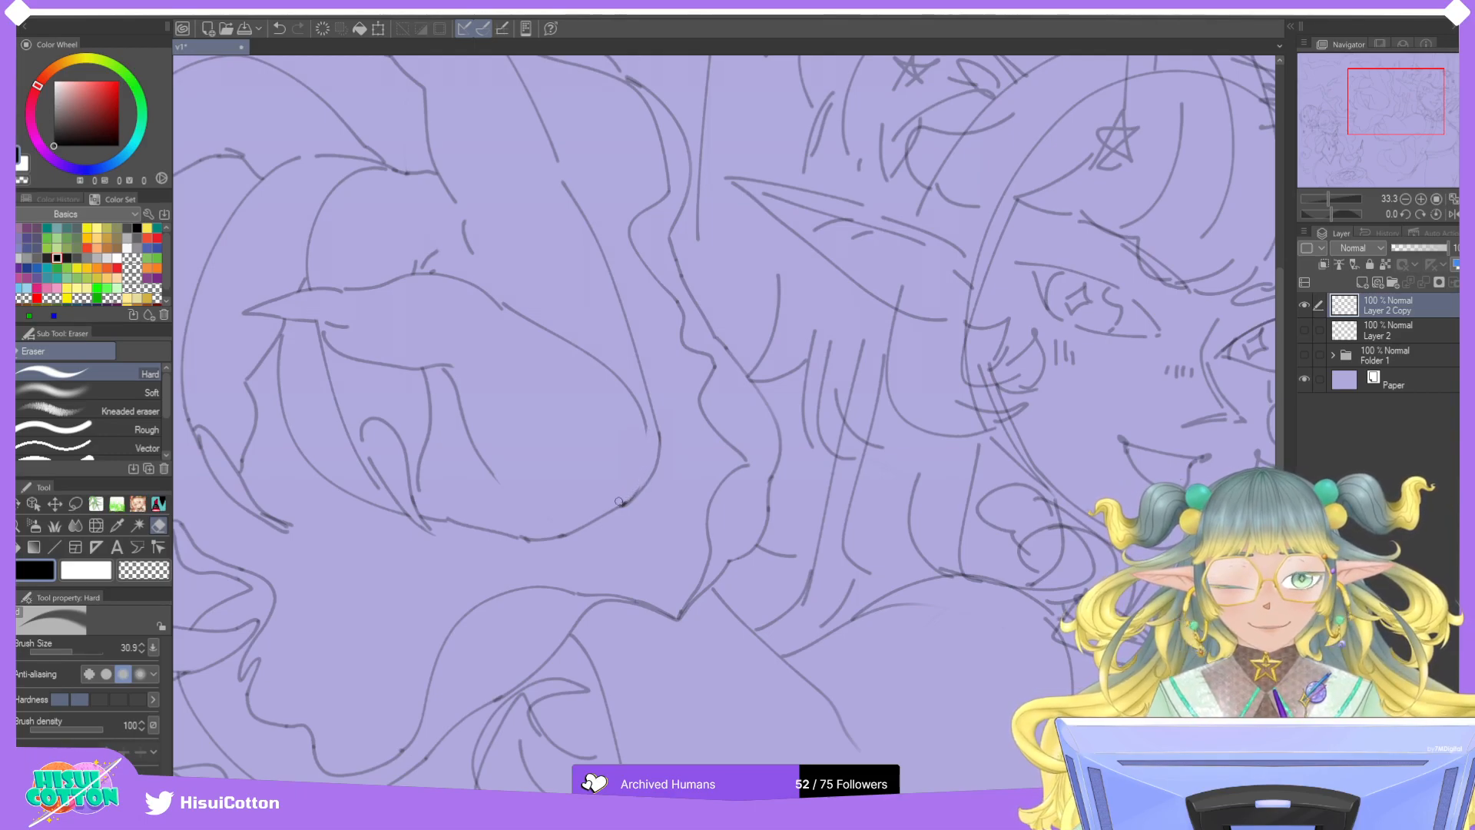
{"action": "key", "text": "p"}
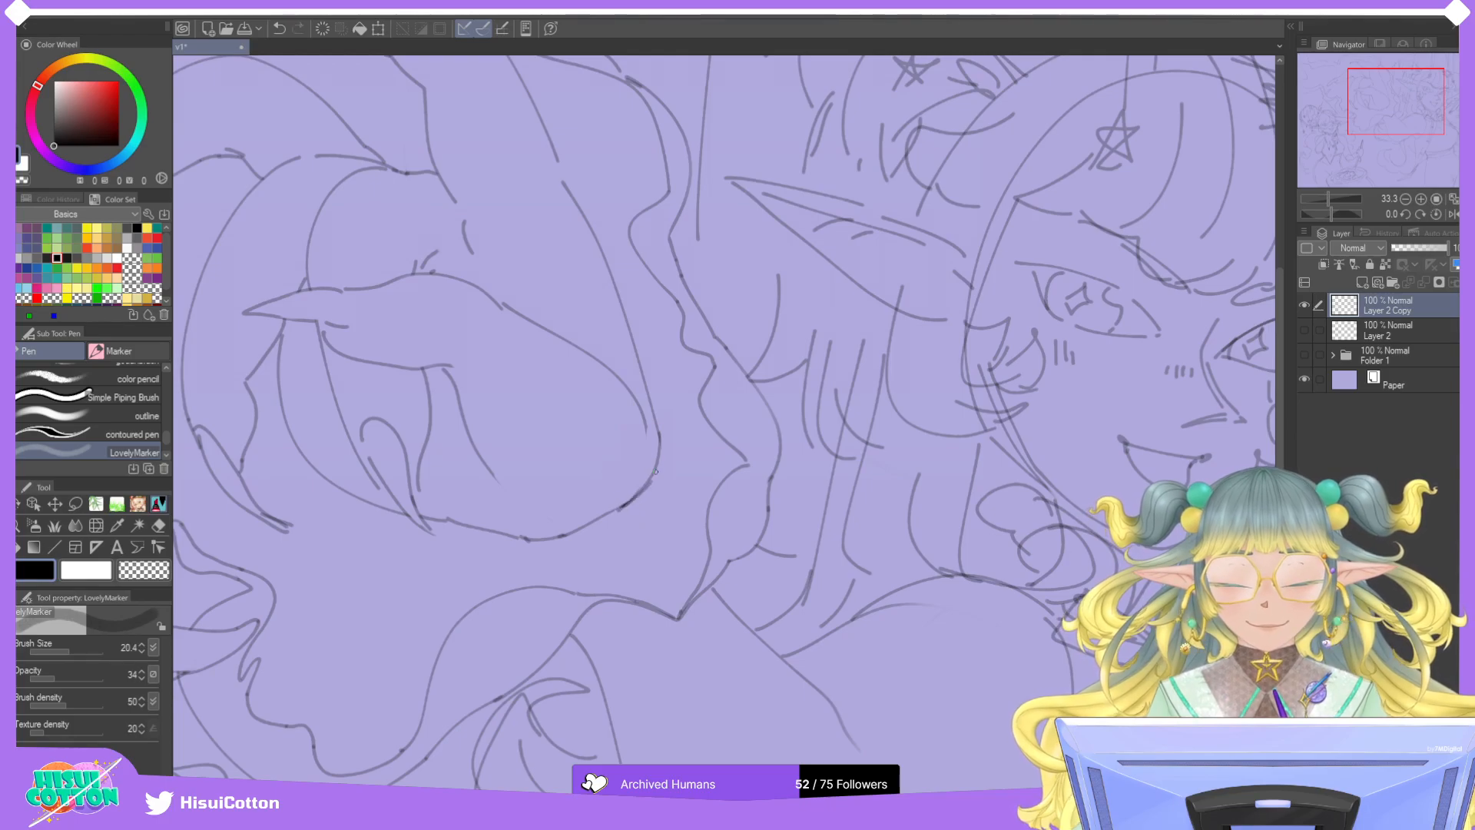
{"action": "scroll", "coordinate": [655, 468], "scroll_direction": "down", "scroll_amount": 4}
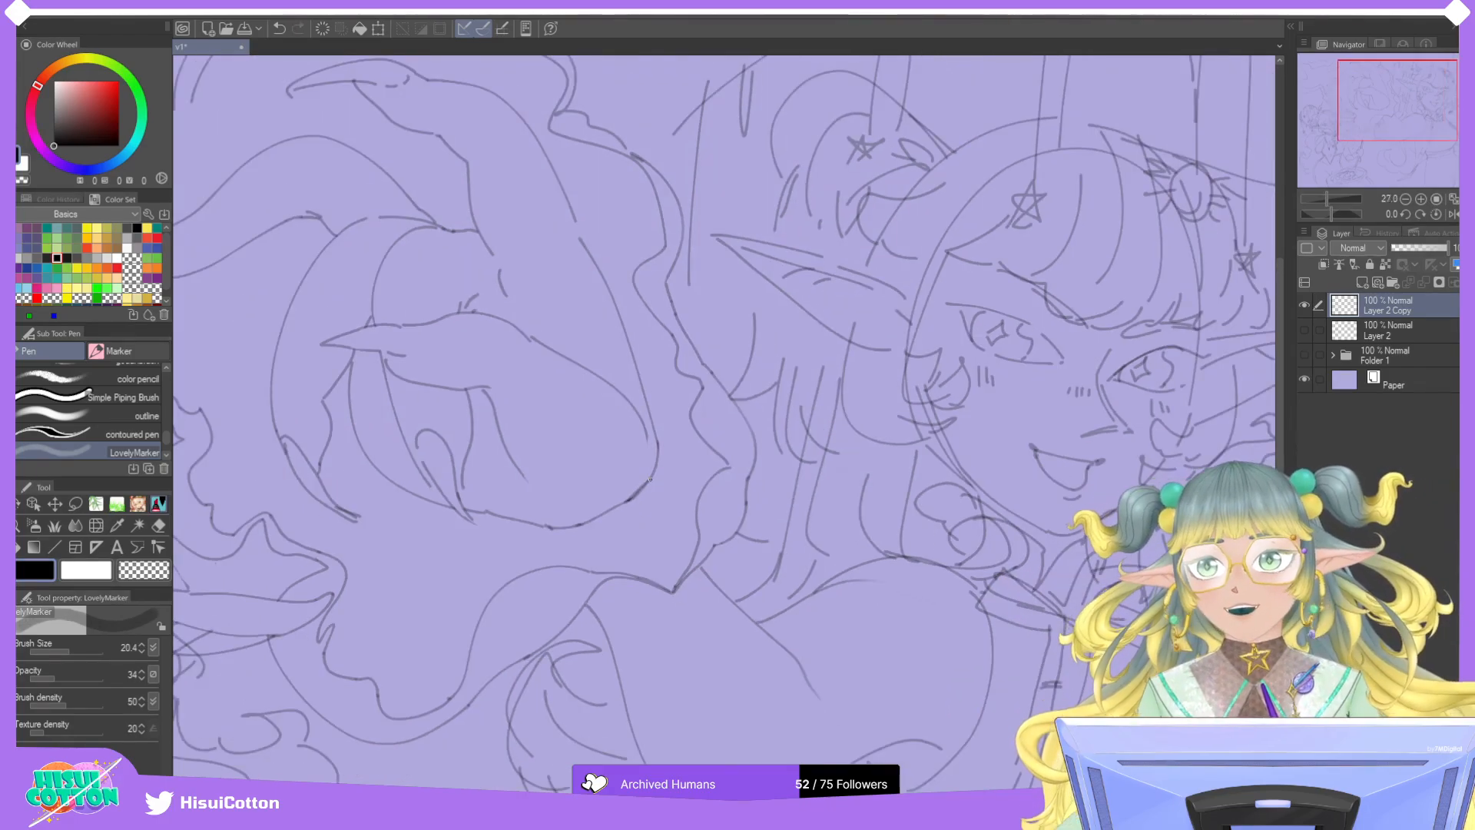
{"action": "scroll", "coordinate": [650, 480], "scroll_direction": "up", "scroll_amount": 3}
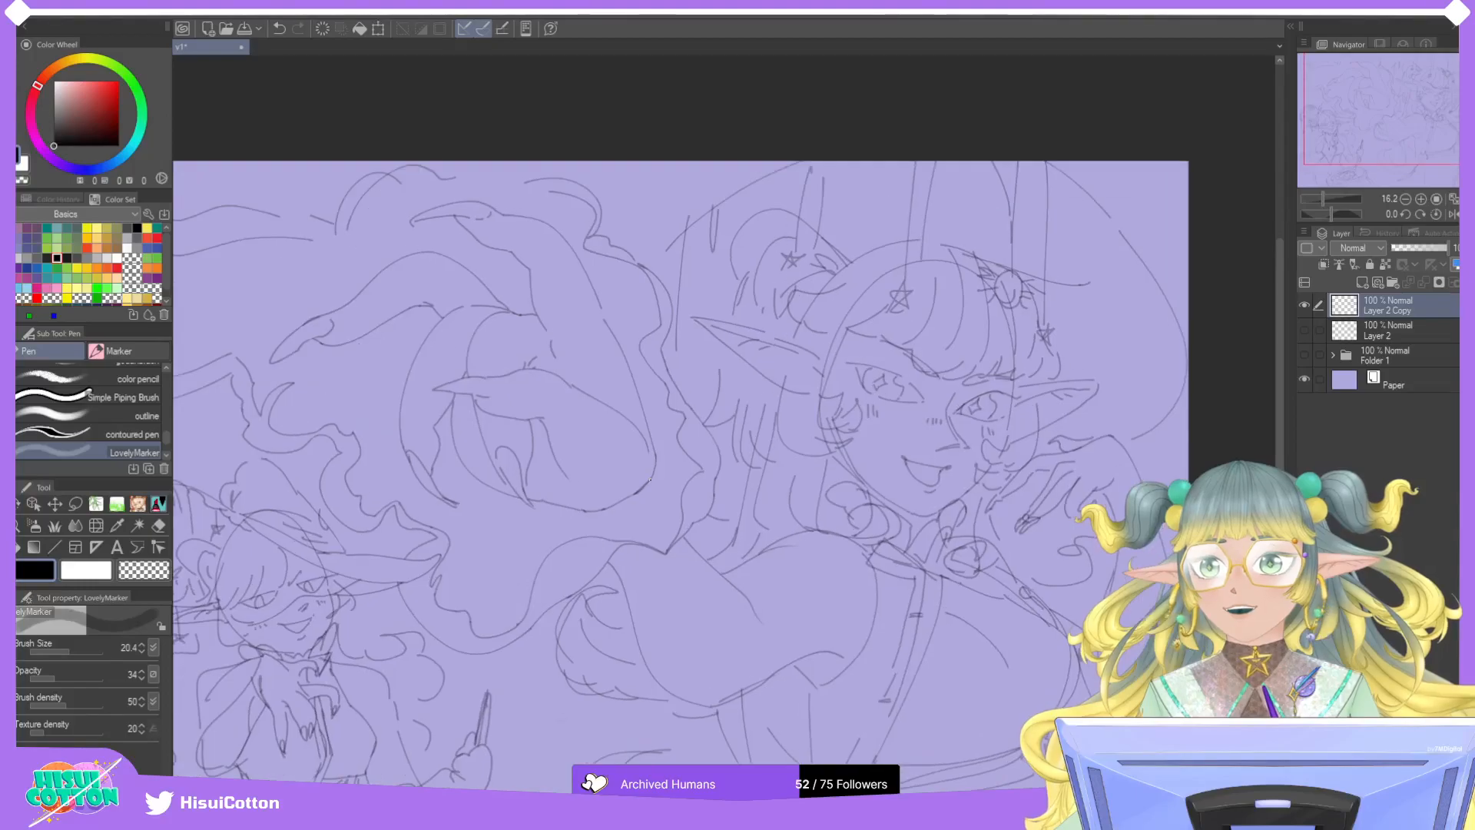
Try to connect the large hand's upper finger line down to the knuckles and add short crease marks.
{"action": "scroll", "coordinate": [578, 413], "scroll_direction": "down", "scroll_amount": 4}
{"action": "scroll", "coordinate": [578, 412], "scroll_direction": "up", "scroll_amount": 4}
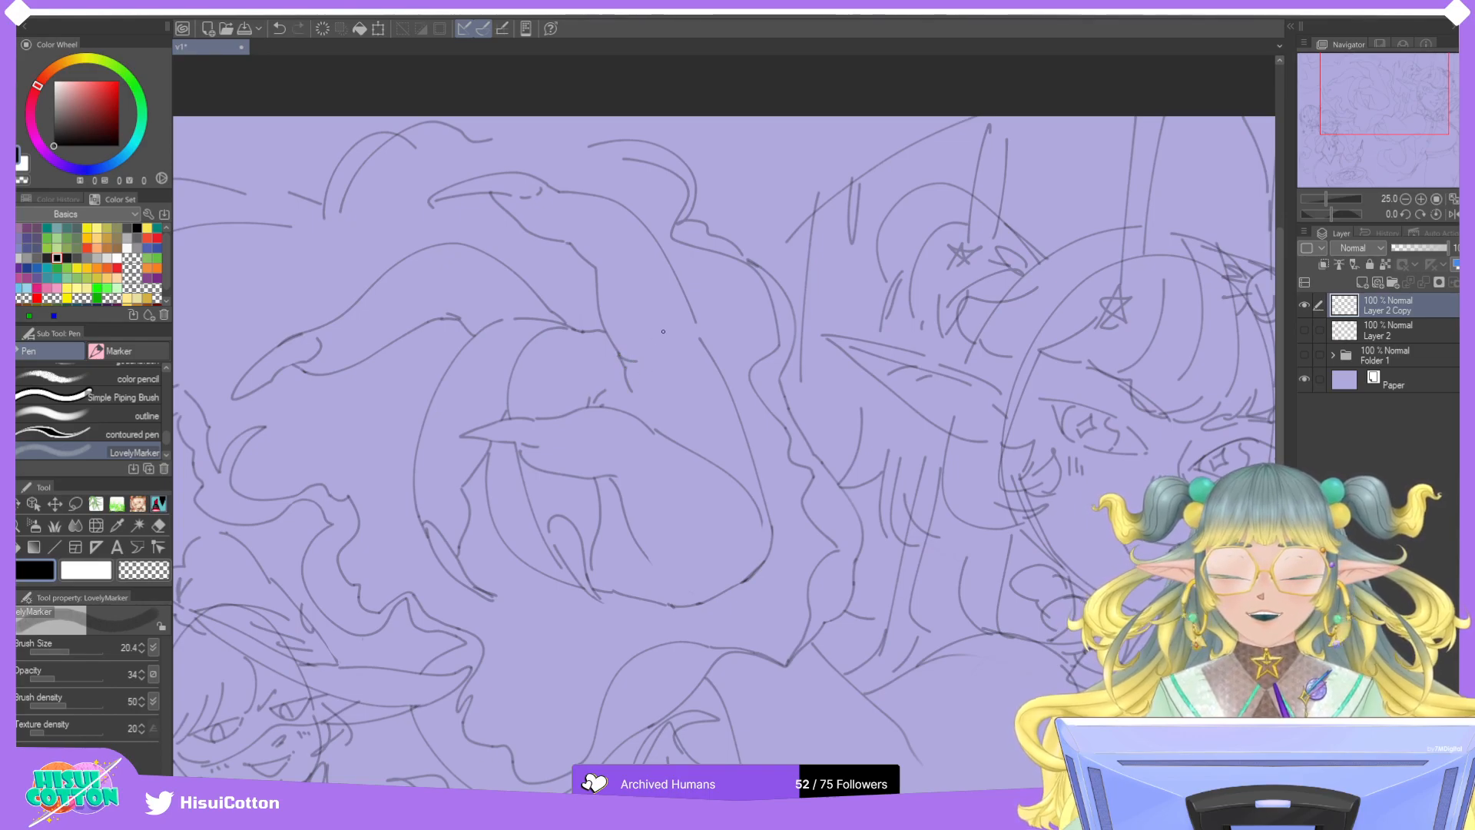
{"action": "scroll", "coordinate": [631, 368], "scroll_direction": "down", "scroll_amount": 2}
{"action": "scroll", "coordinate": [641, 295], "scroll_direction": "up", "scroll_amount": 2}
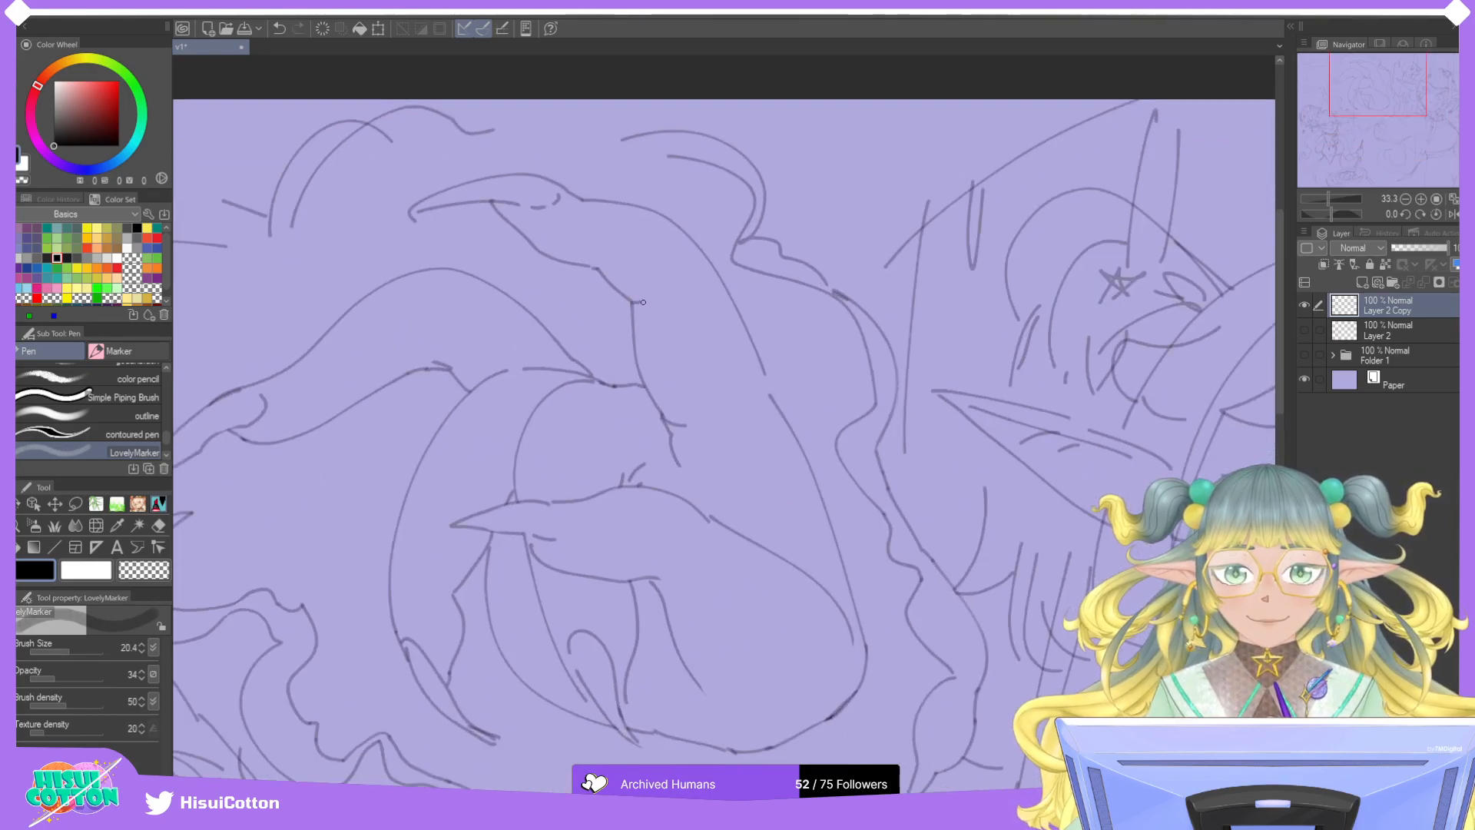
{"action": "left_click_drag", "start_coordinate": [596, 268], "coordinate": [616, 262]}
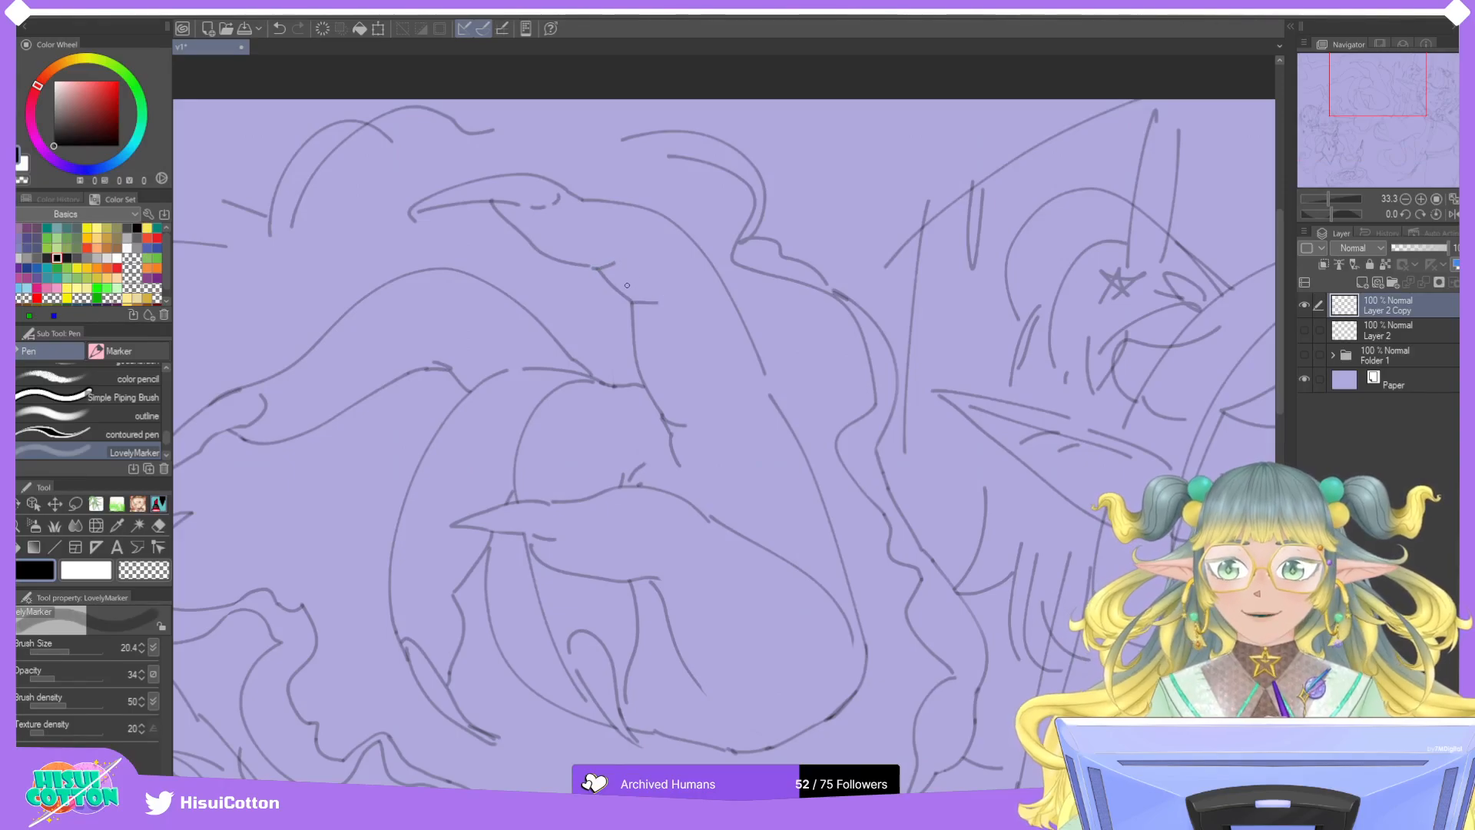
{"action": "scroll", "coordinate": [626, 285], "scroll_direction": "down", "scroll_amount": 2}
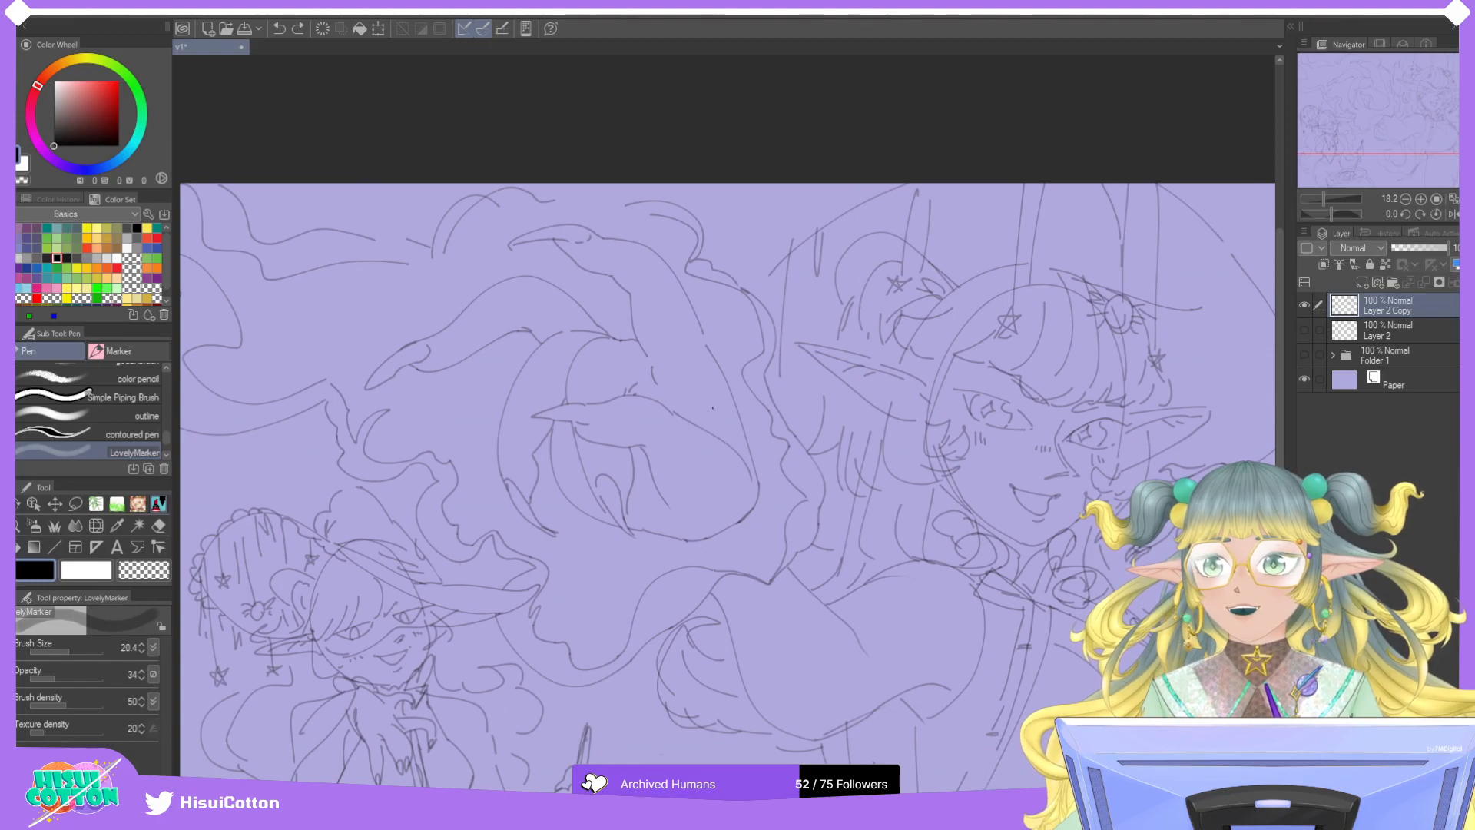
{"action": "scroll", "coordinate": [713, 415], "scroll_direction": "down", "scroll_amount": 1}
{"action": "scroll", "coordinate": [709, 457], "scroll_direction": "up", "scroll_amount": 2}
{"action": "scroll", "coordinate": [709, 457], "scroll_direction": "up", "scroll_amount": 1}
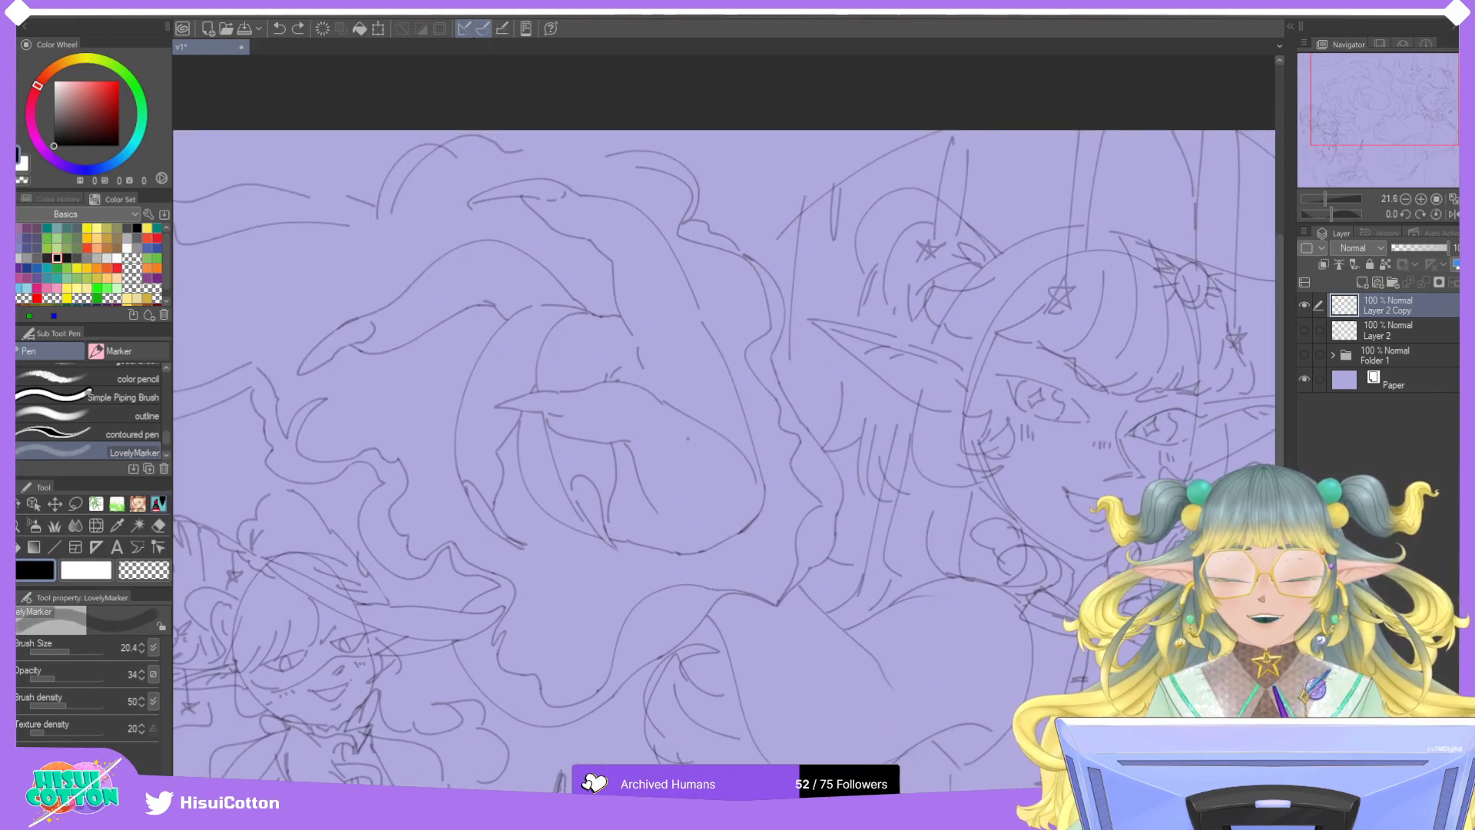
{"action": "scroll", "coordinate": [688, 439], "scroll_direction": "down", "scroll_amount": 1}
{"action": "scroll", "coordinate": [688, 439], "scroll_direction": "up", "scroll_amount": 1}
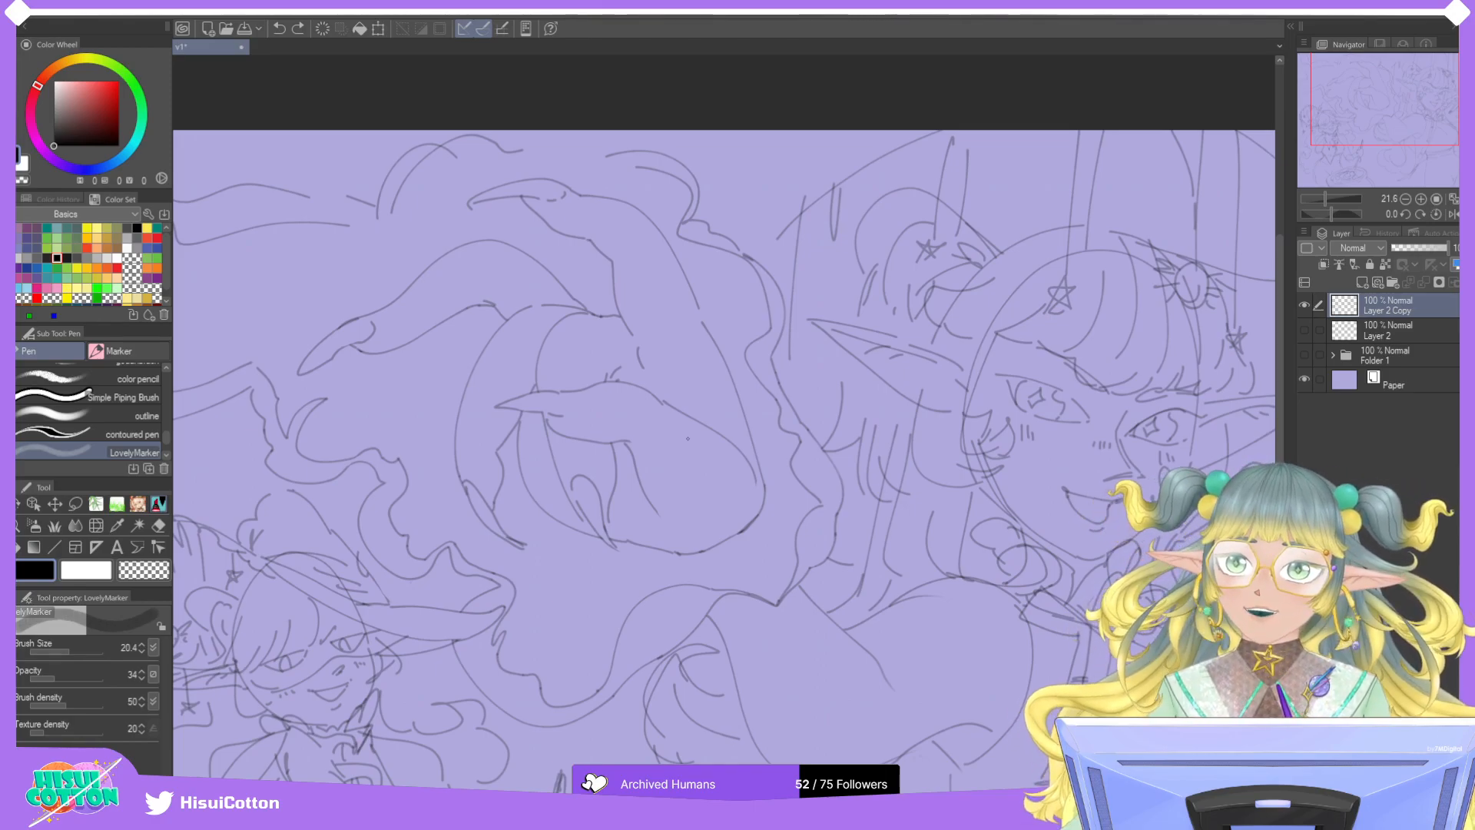
Close the gaps in the outer and inner contour lines of the large hand's uppermost raised finger.
{"action": "scroll", "coordinate": [709, 394], "scroll_direction": "down", "scroll_amount": 1}
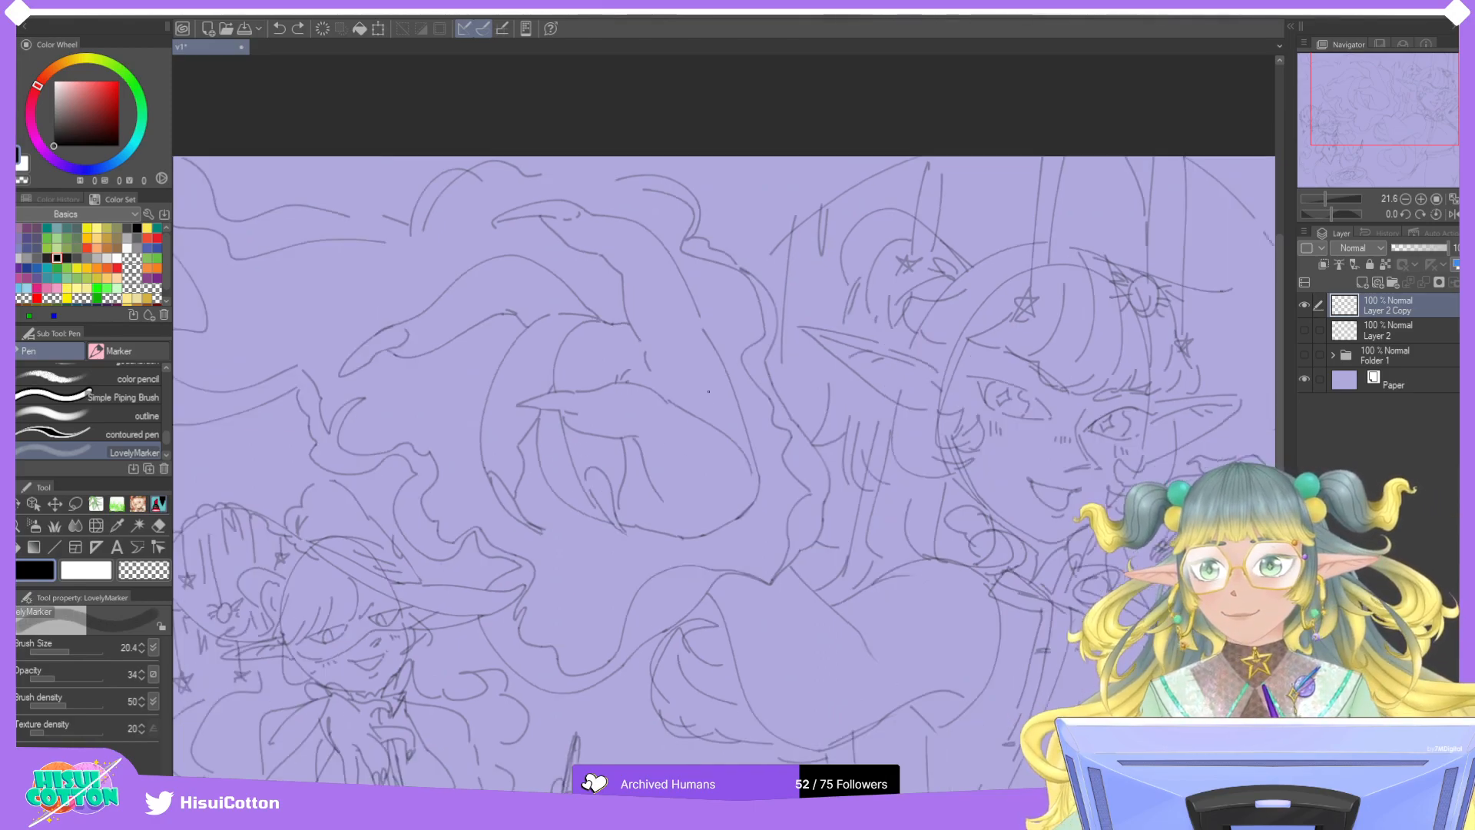
{"action": "scroll", "coordinate": [709, 395], "scroll_direction": "up", "scroll_amount": 5}
{"action": "key", "text": "ctrl+z"}
{"action": "mouse_move", "coordinate": [675, 277]}
{"action": "left_mouse_down"}
{"action": "mouse_move", "coordinate": [693, 324]}
{"action": "mouse_move", "coordinate": [666, 236]}
{"action": "mouse_move", "coordinate": [691, 327]}
{"action": "left_mouse_up"}
{"action": "key", "text": "ctrl+z"}
{"action": "key", "text": "ctrl+z"}
{"action": "key", "text": "ctrl+z"}
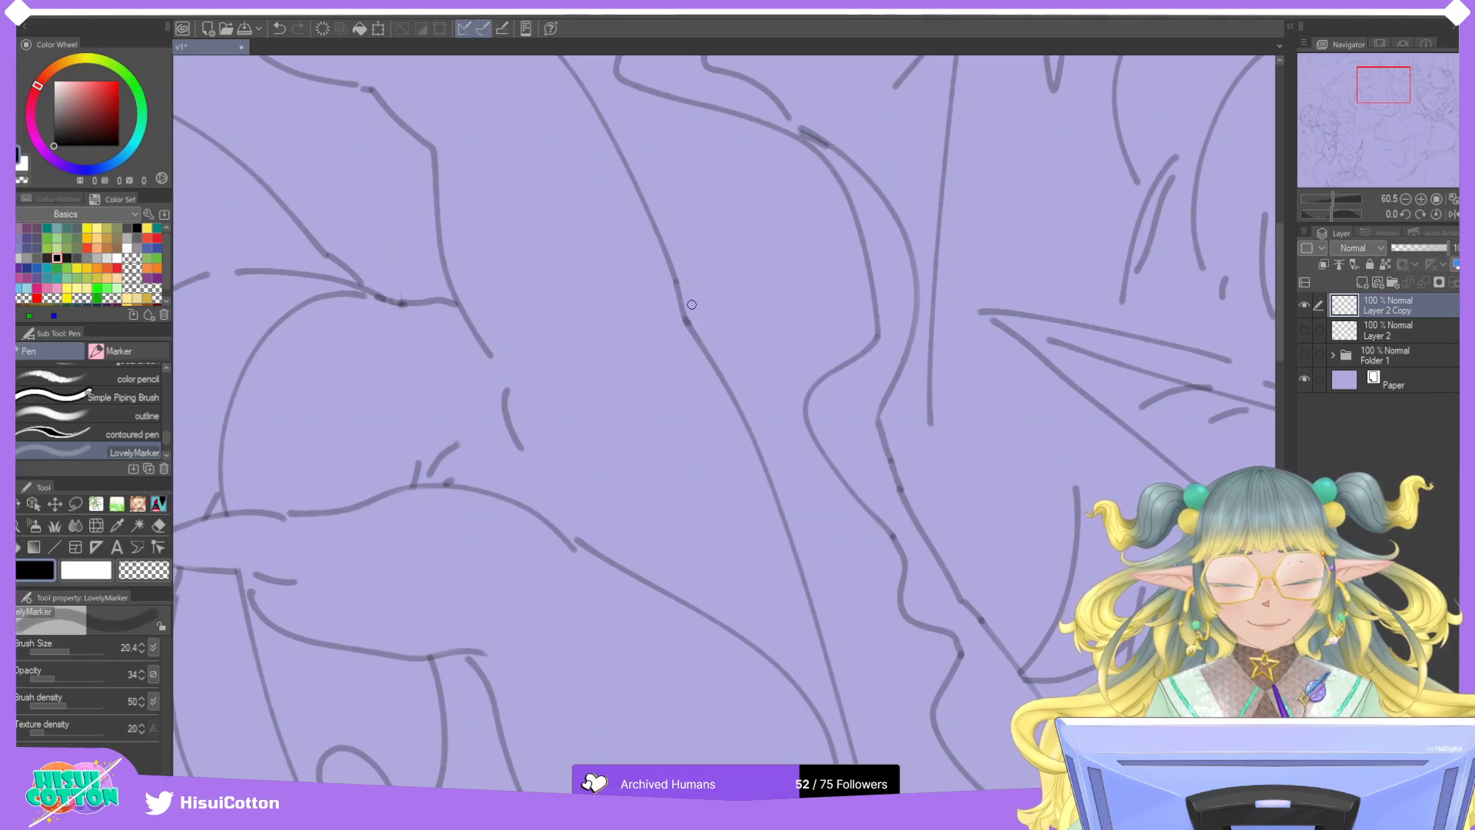
{"action": "scroll", "coordinate": [605, 343], "scroll_direction": "down", "scroll_amount": 3}
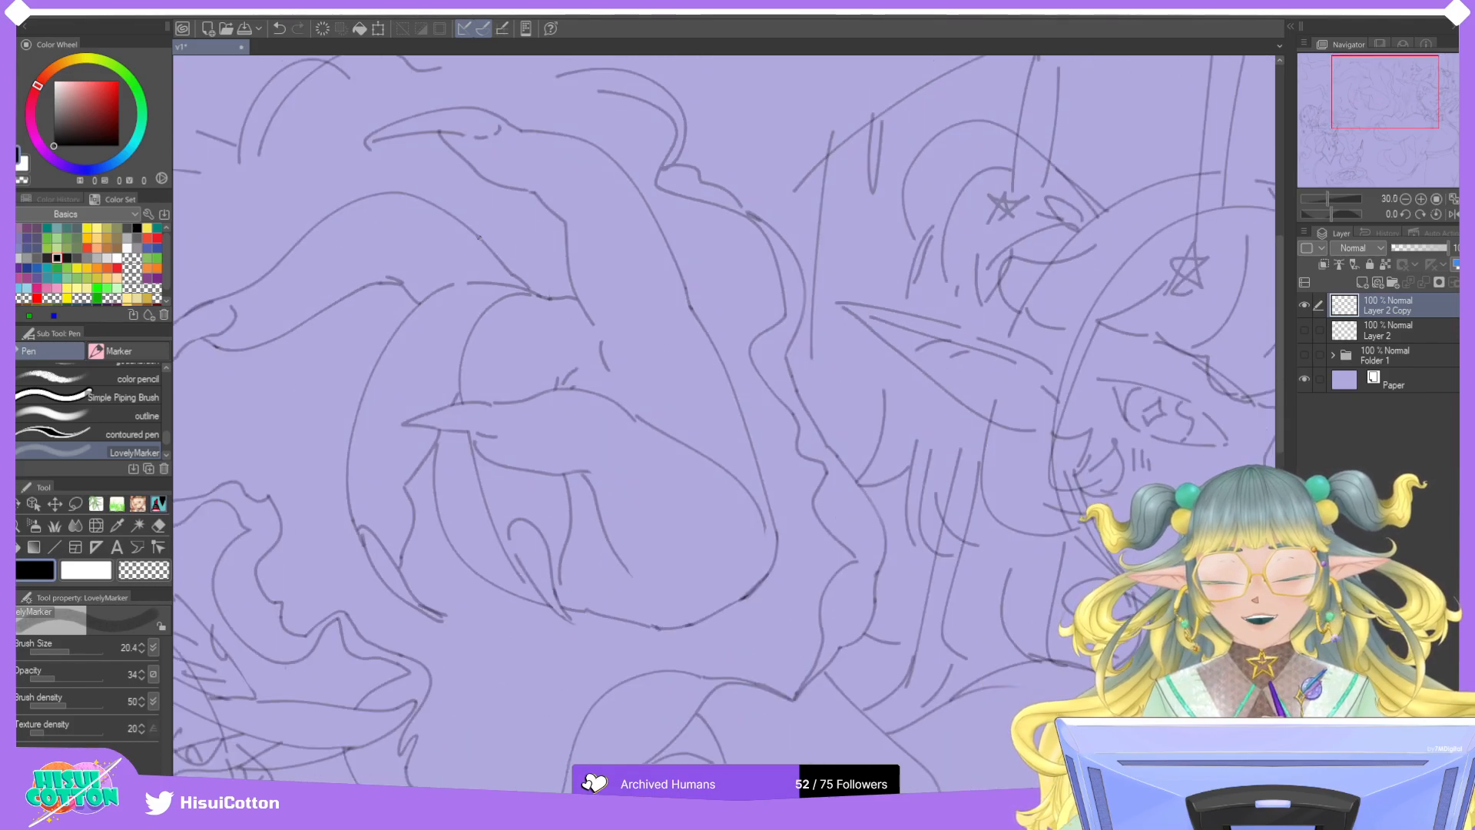
{"action": "scroll", "coordinate": [481, 235], "scroll_direction": "up", "scroll_amount": 5}
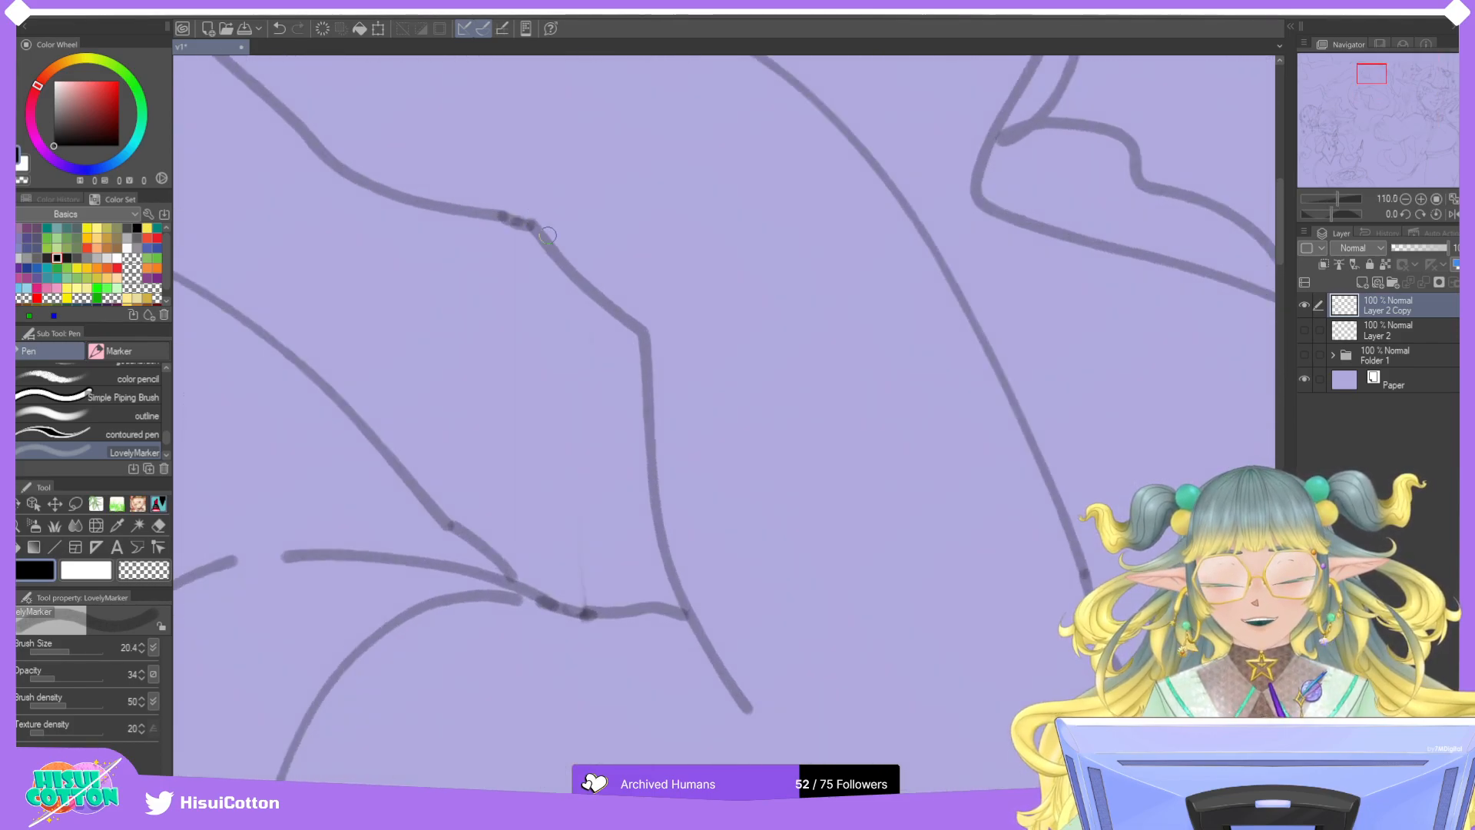
{"action": "scroll", "coordinate": [645, 444], "scroll_direction": "down", "scroll_amount": 3}
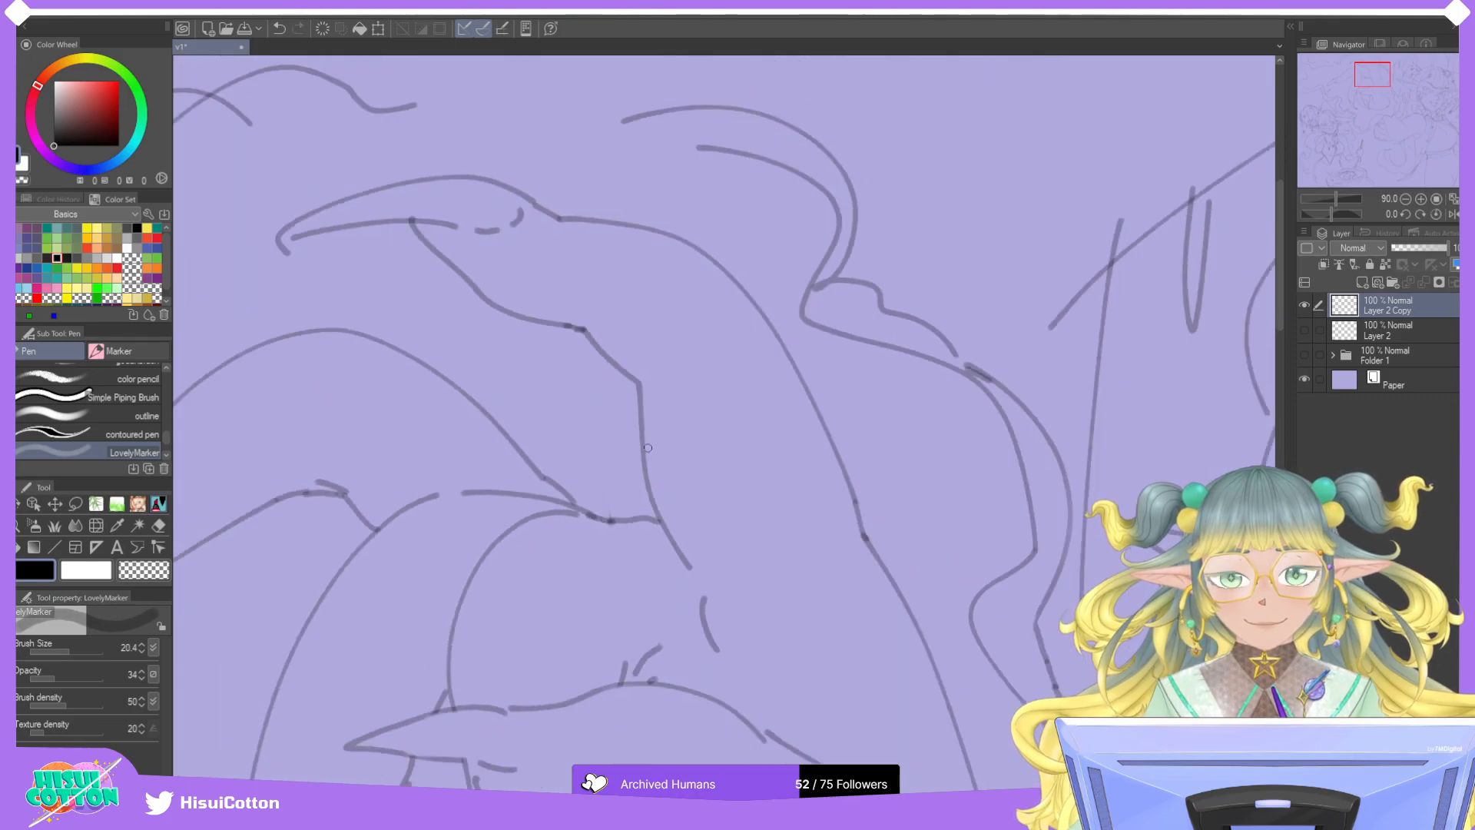
{"action": "scroll", "coordinate": [289, 210], "scroll_direction": "down", "scroll_amount": 4}
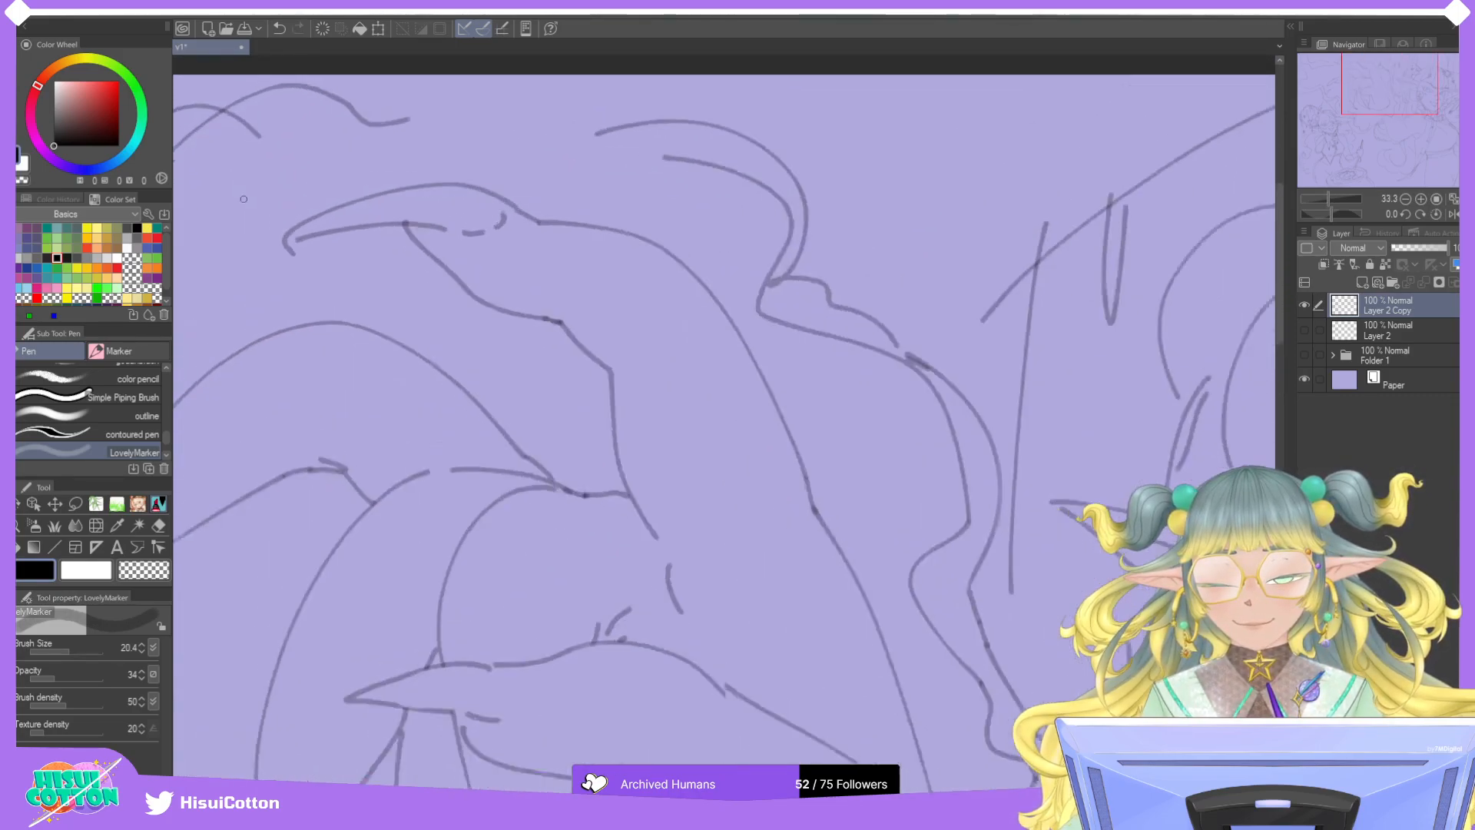
Connect the underside of the uppermost fingernail to its tip and erase the stray hook below the point.
{"action": "scroll", "coordinate": [244, 198], "scroll_direction": "up", "scroll_amount": 5}
{"action": "left_click_drag", "start_coordinate": [302, 267], "coordinate": [345, 256]}
{"action": "key", "text": "ctrl+z"}
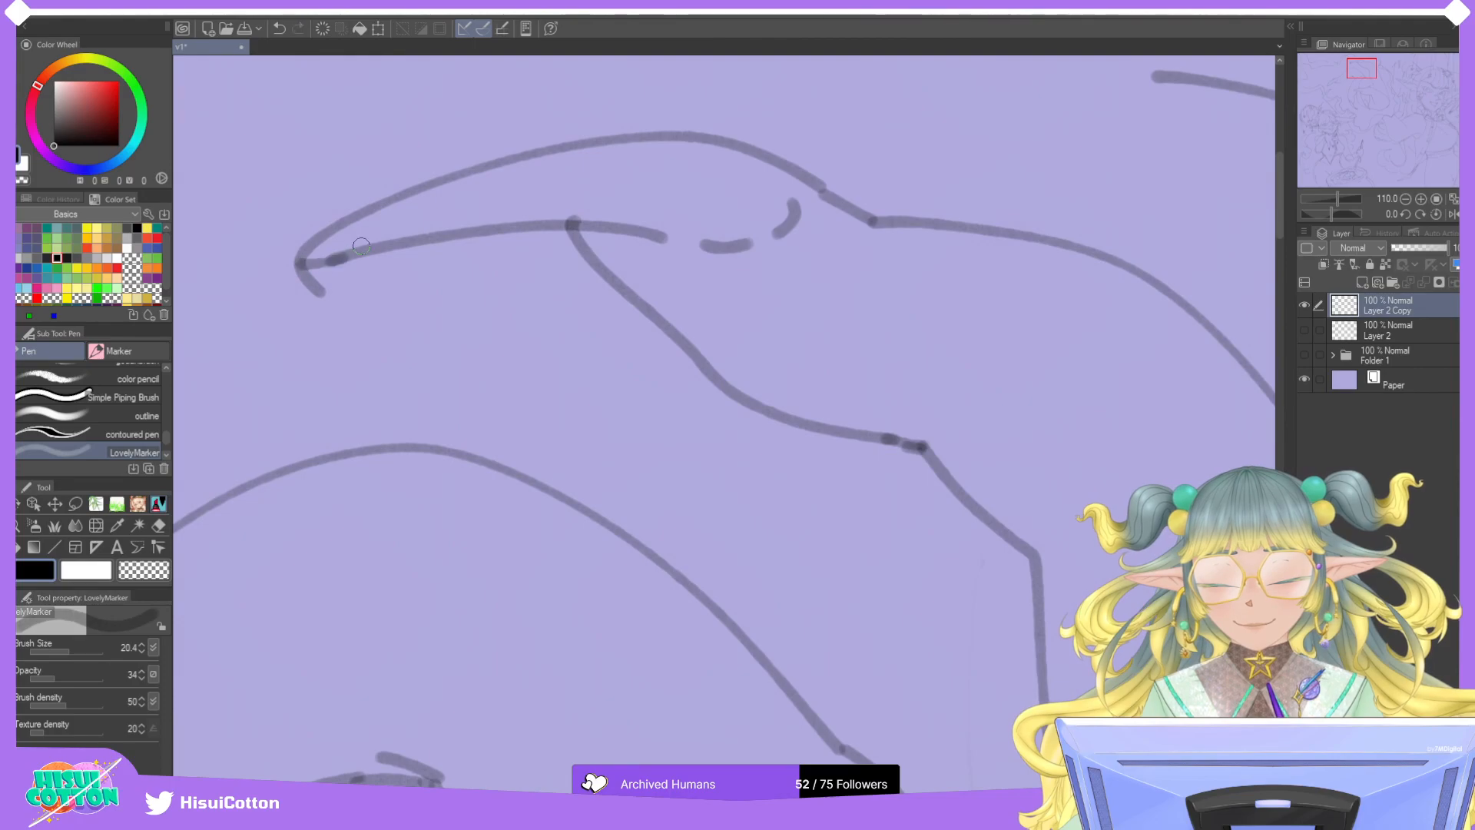
{"action": "key", "text": "e"}
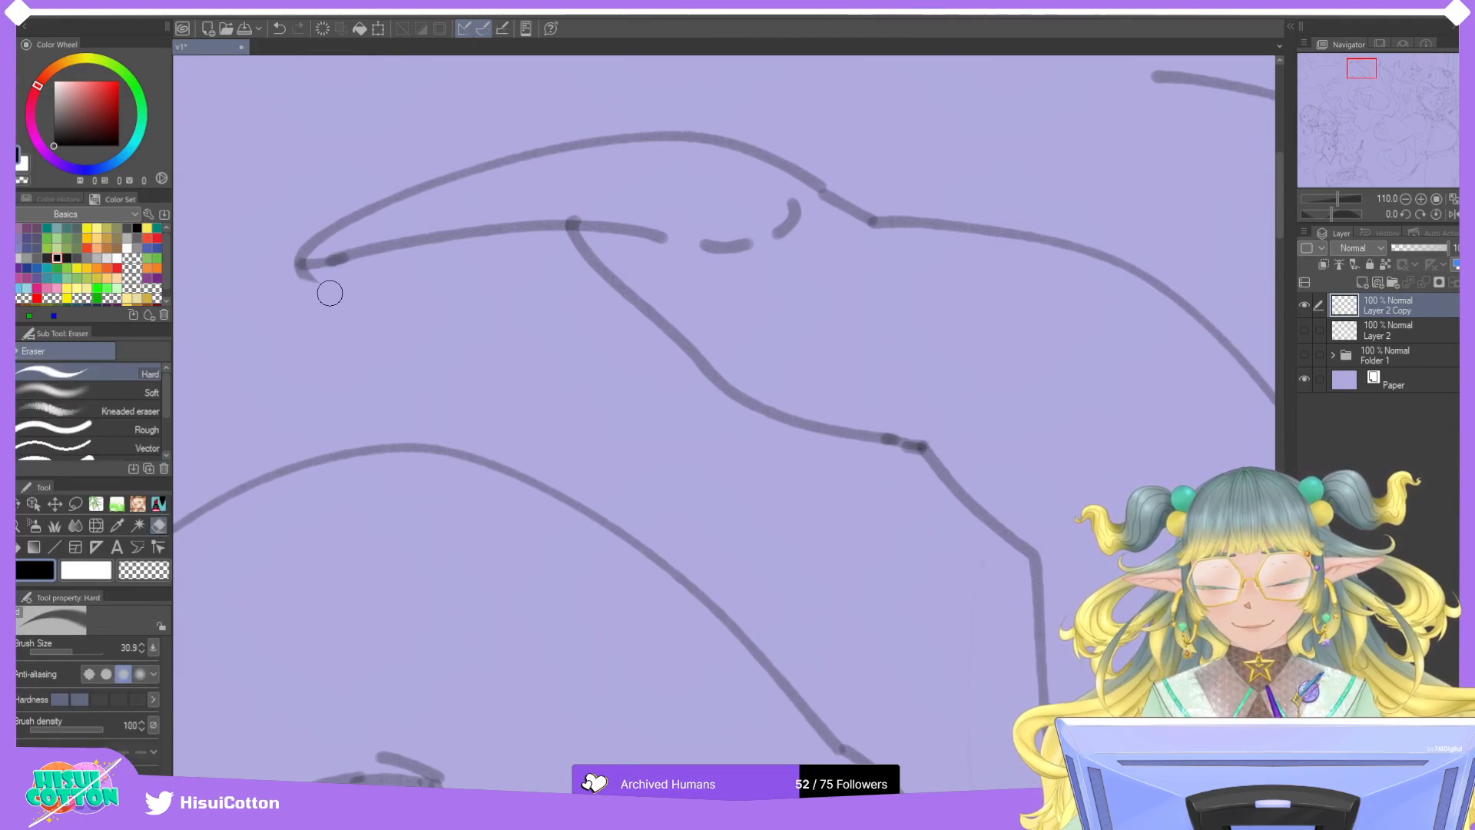
{"action": "scroll", "coordinate": [299, 282], "scroll_direction": "down", "scroll_amount": 6}
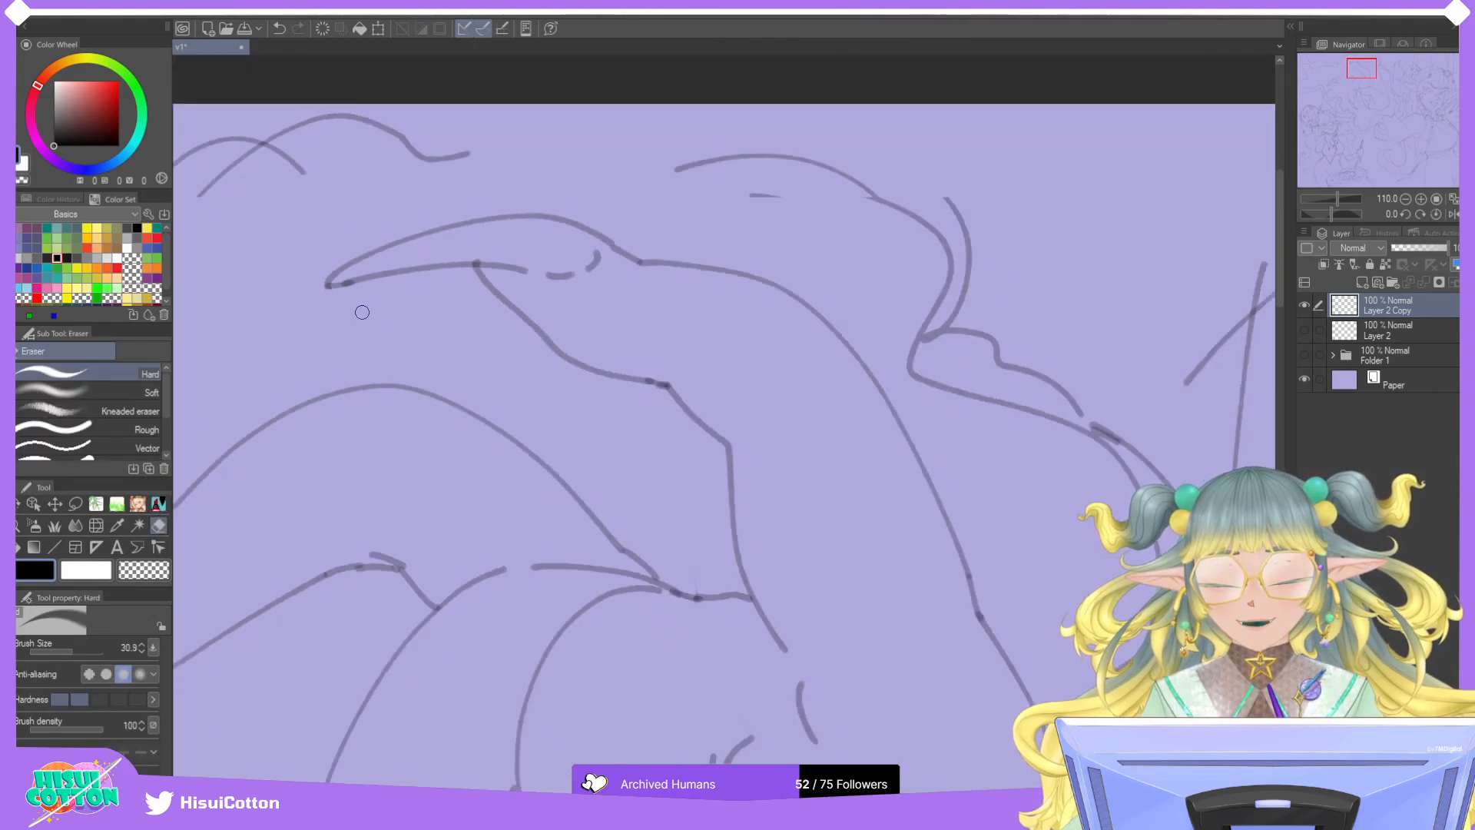
Draw rounded curls at the open ends of the two wavy smoke lines in the sketch's upper-left area.
{"action": "mouse_move", "coordinate": [1432, 155]}
{"action": "left_mouse_down"}
{"action": "mouse_move", "coordinate": [1391, 150]}
{"action": "mouse_move", "coordinate": [1381, 98]}
{"action": "mouse_move", "coordinate": [1378, 134]}
{"action": "left_mouse_up"}
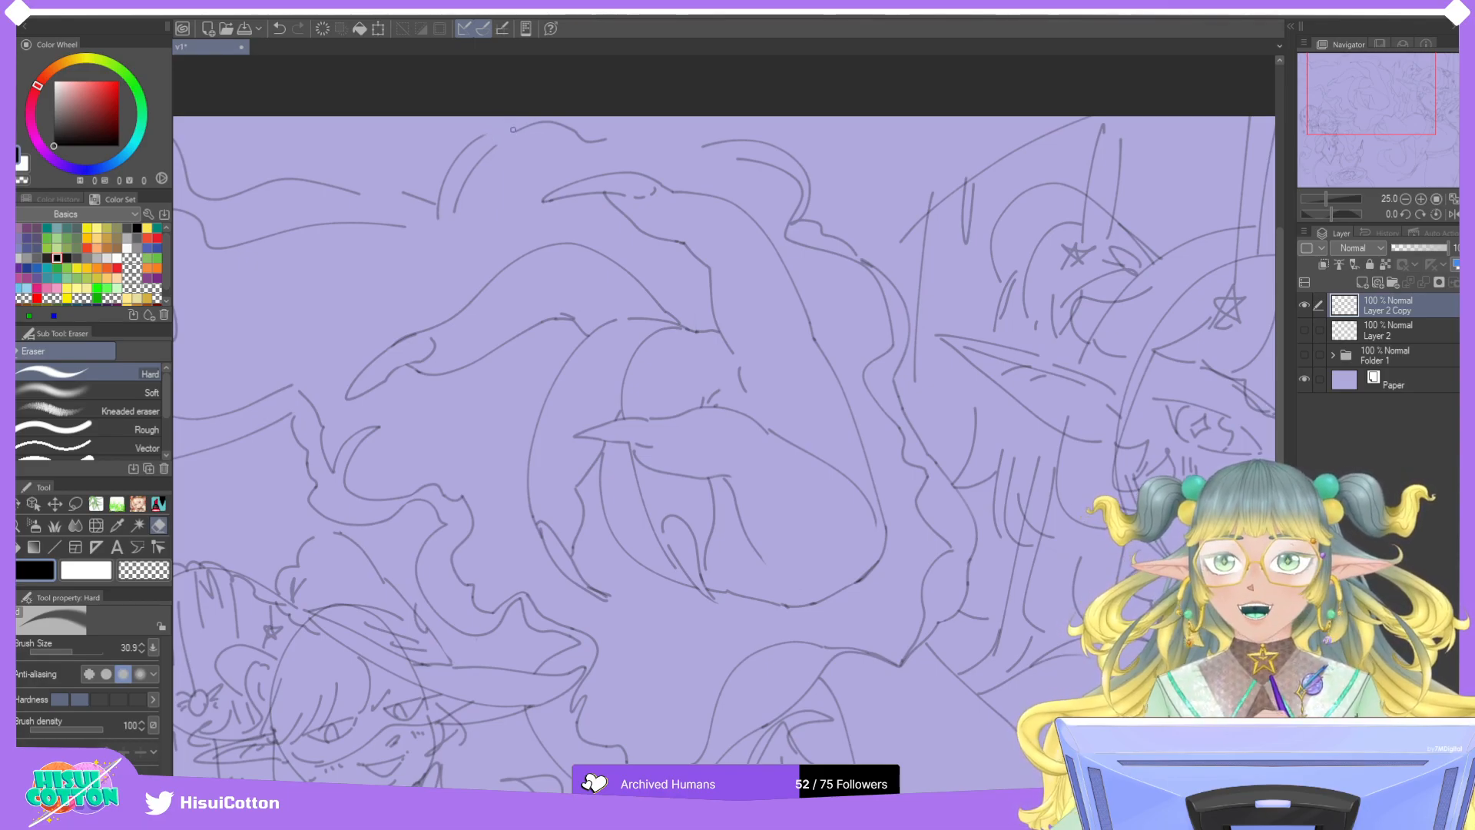
{"action": "scroll", "coordinate": [478, 196], "scroll_direction": "down", "scroll_amount": 4}
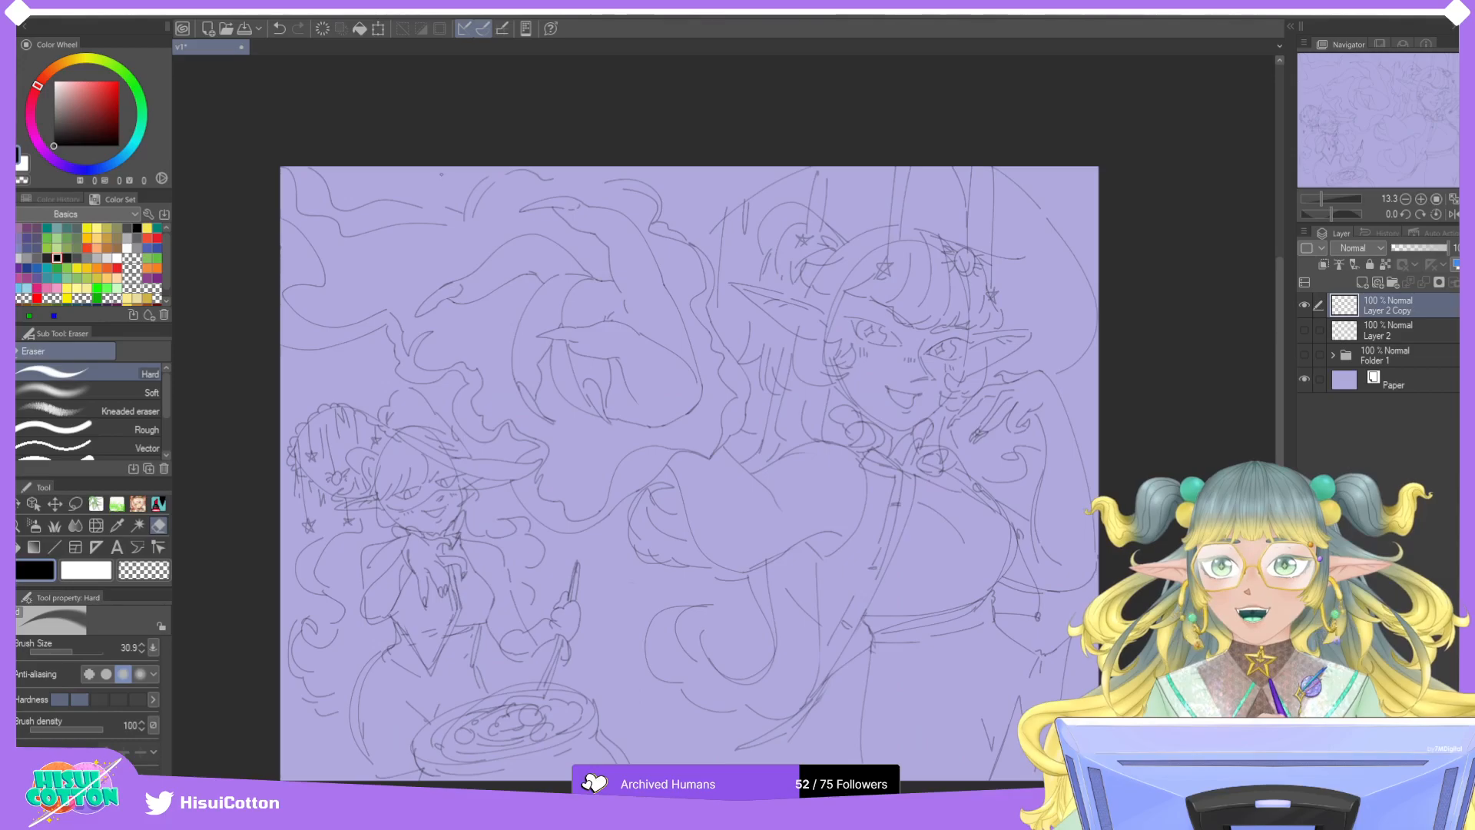
{"action": "scroll", "coordinate": [422, 177], "scroll_direction": "up", "scroll_amount": 5}
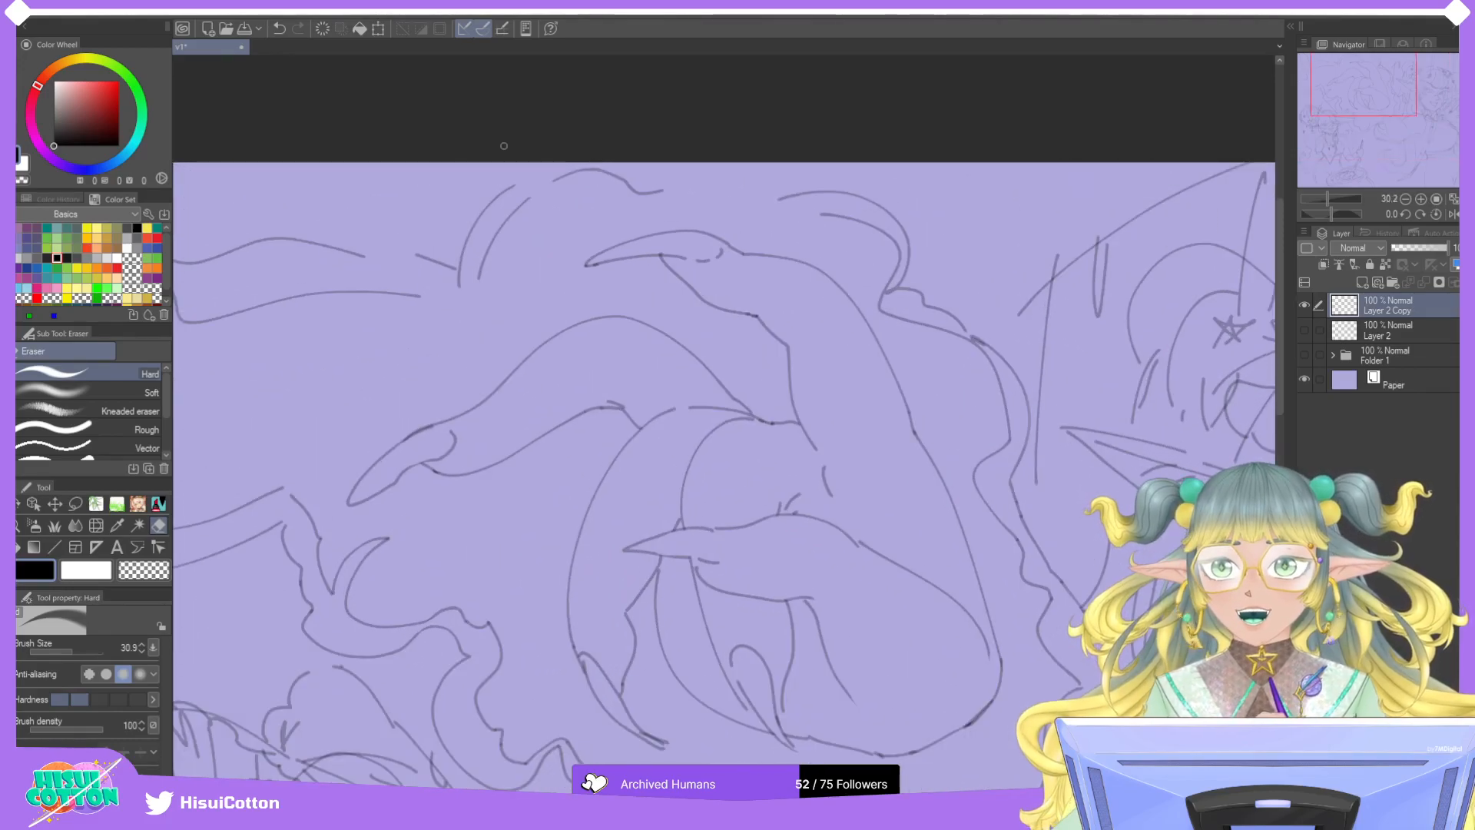
{"action": "key", "text": "p"}
{"action": "left_click_drag", "start_coordinate": [415, 252], "coordinate": [365, 258]}
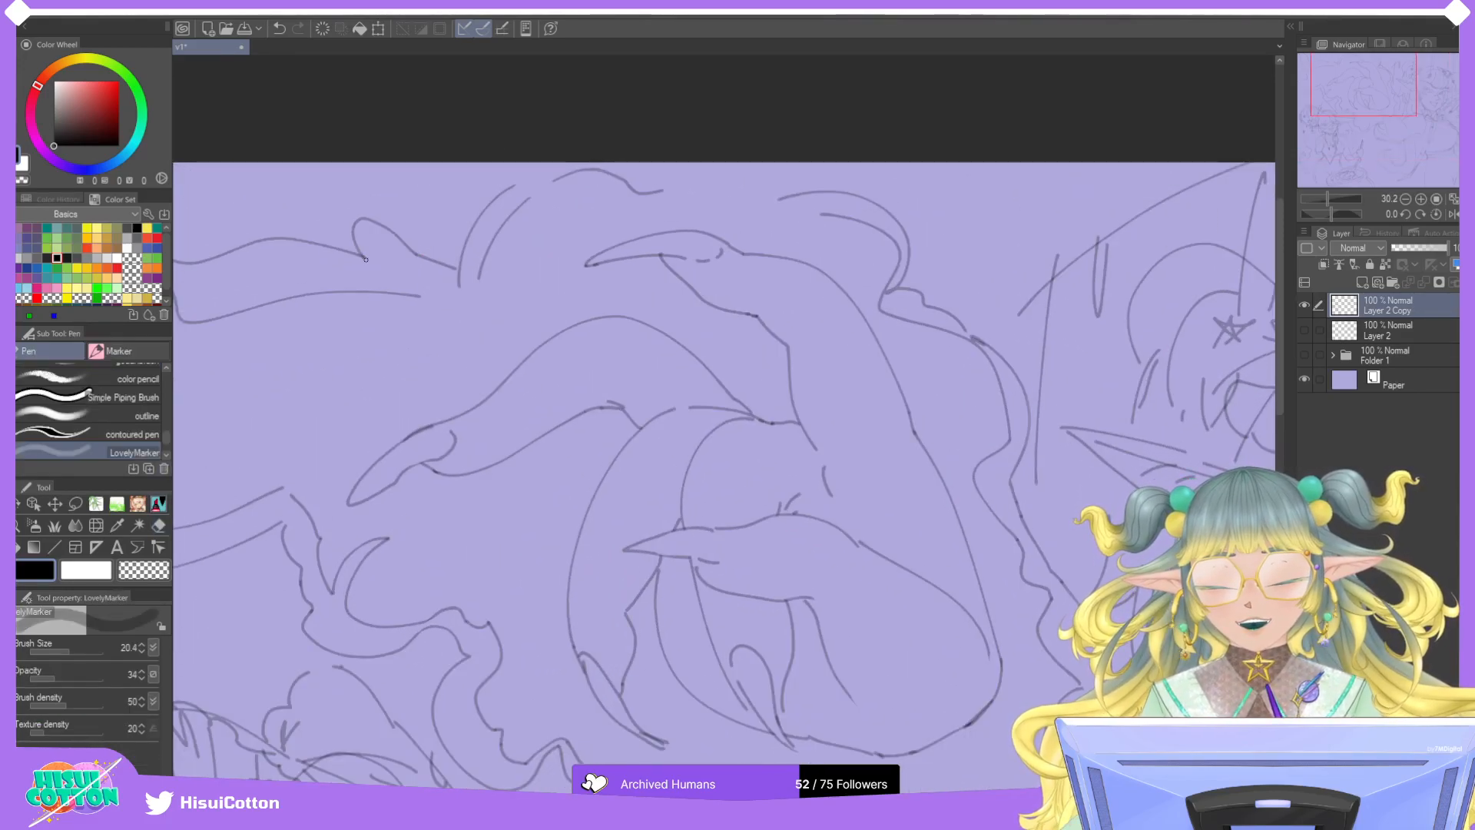
{"action": "mouse_move", "coordinate": [410, 316]}
{"action": "left_mouse_down"}
{"action": "mouse_move", "coordinate": [466, 308]}
{"action": "mouse_move", "coordinate": [475, 264]}
{"action": "left_mouse_up"}
{"action": "key", "text": "ctrl+z"}
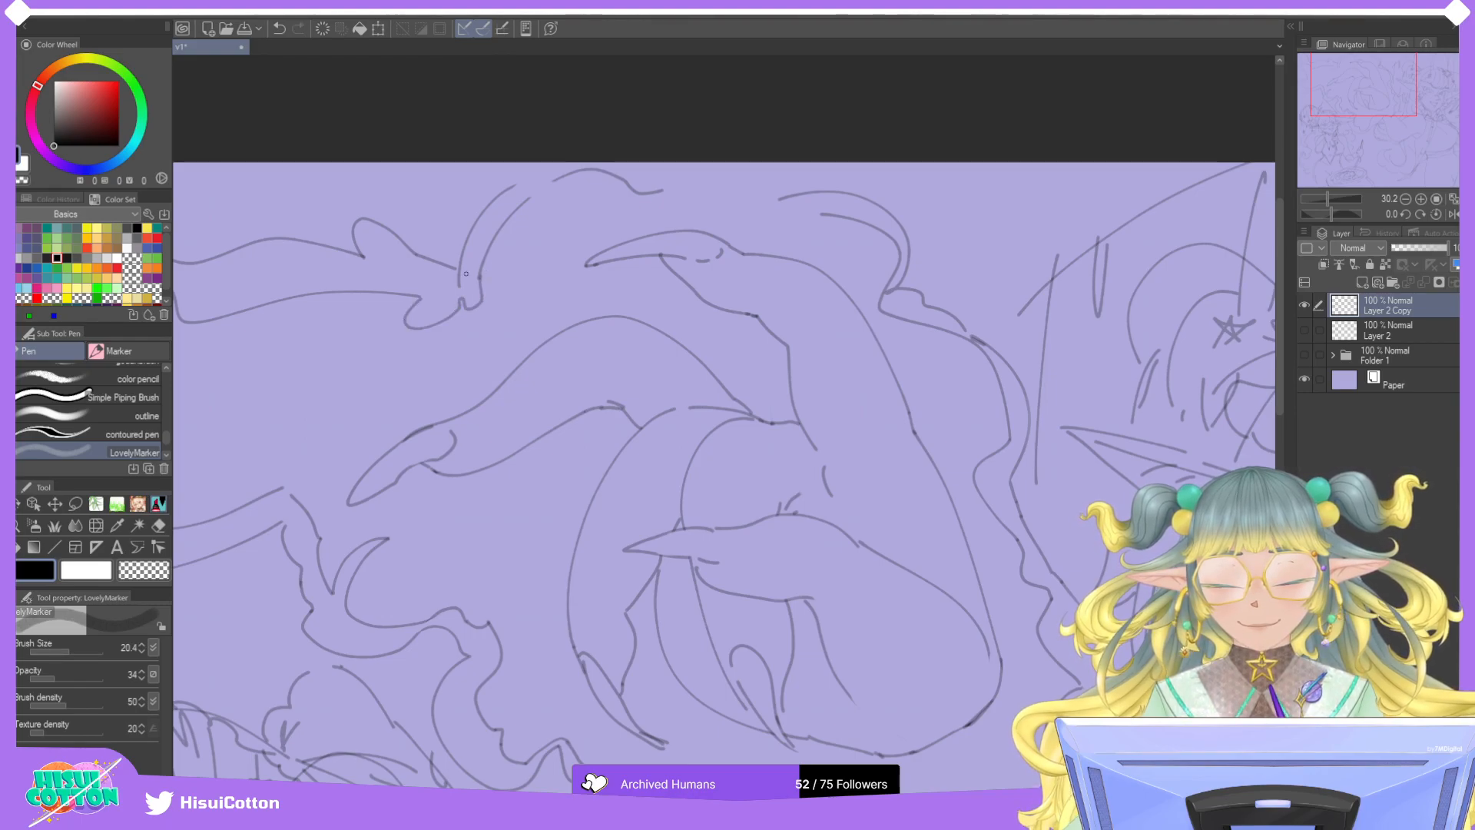
Clean up the junction of the smoke curls and add a small inner curl joining the upper lobe to the rising line.
{"action": "key", "text": "e"}
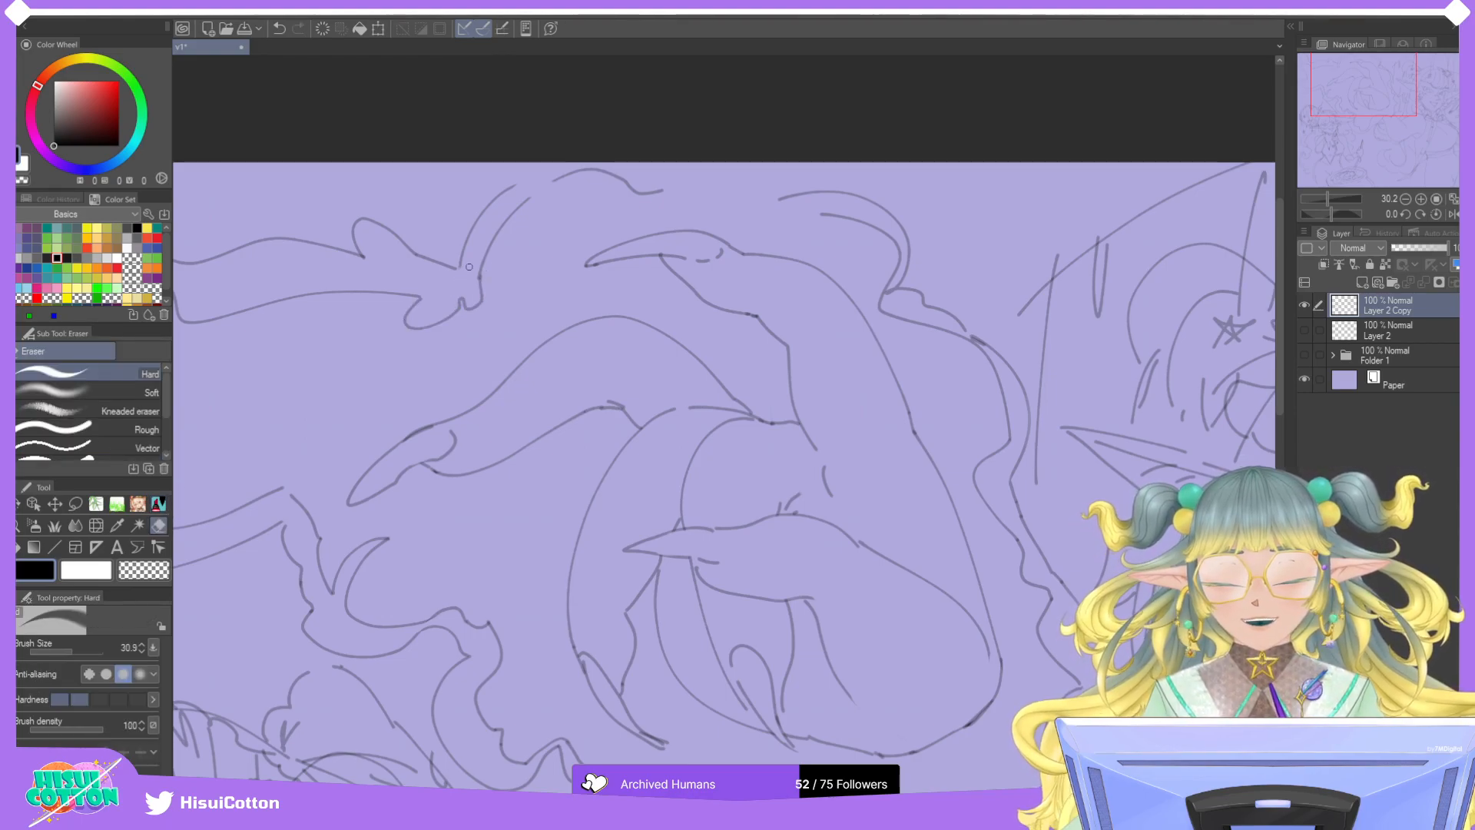
{"action": "key", "text": "p"}
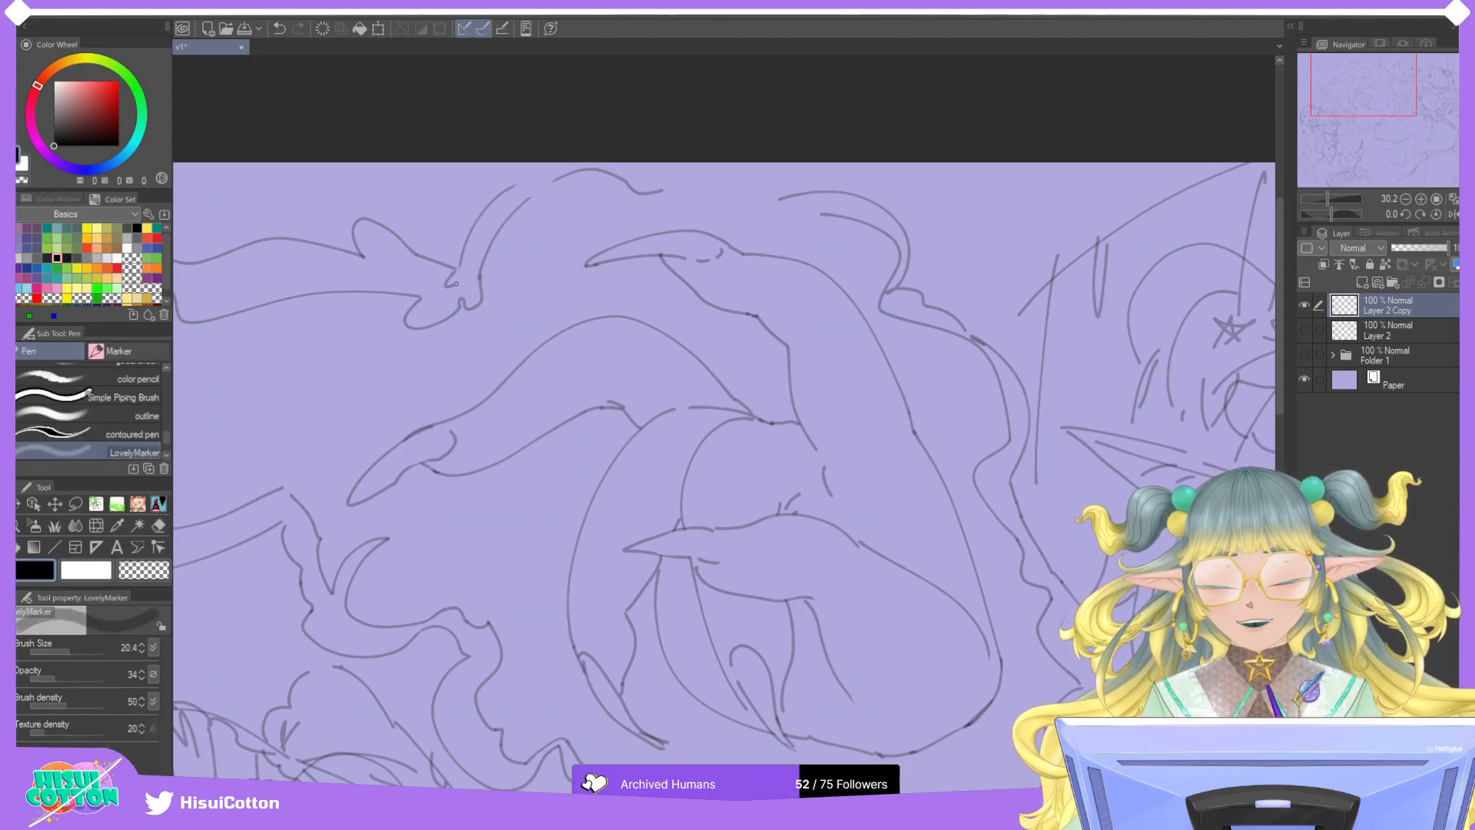
{"action": "key", "text": "ctrl+z"}
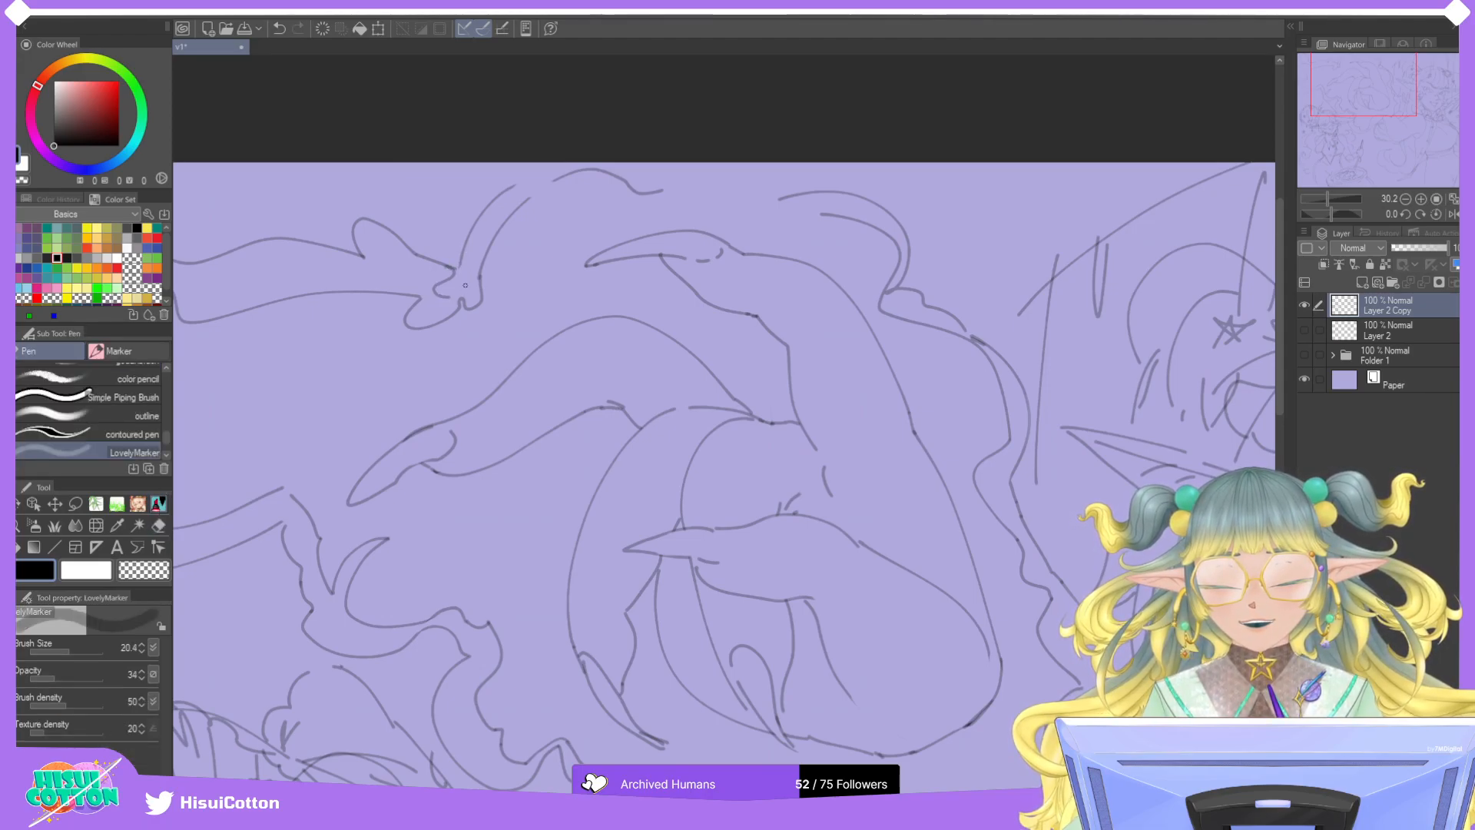
{"action": "key", "text": "ctrl+y"}
{"action": "key", "text": "e"}
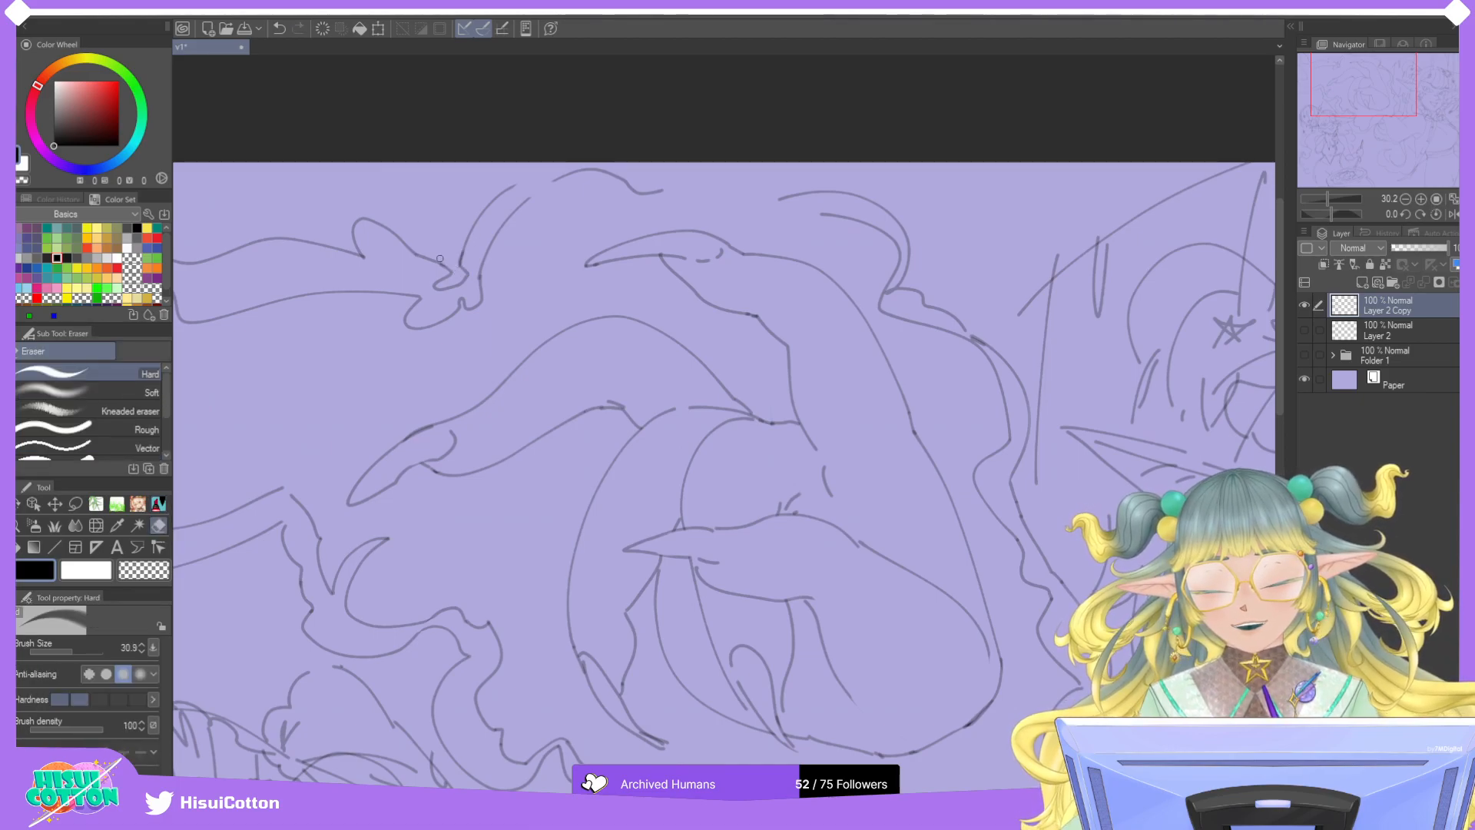
Draw a pointed inner curve inside the large smoke bend at the canvas's left edge.
{"action": "scroll", "coordinate": [498, 246], "scroll_direction": "down", "scroll_amount": 2}
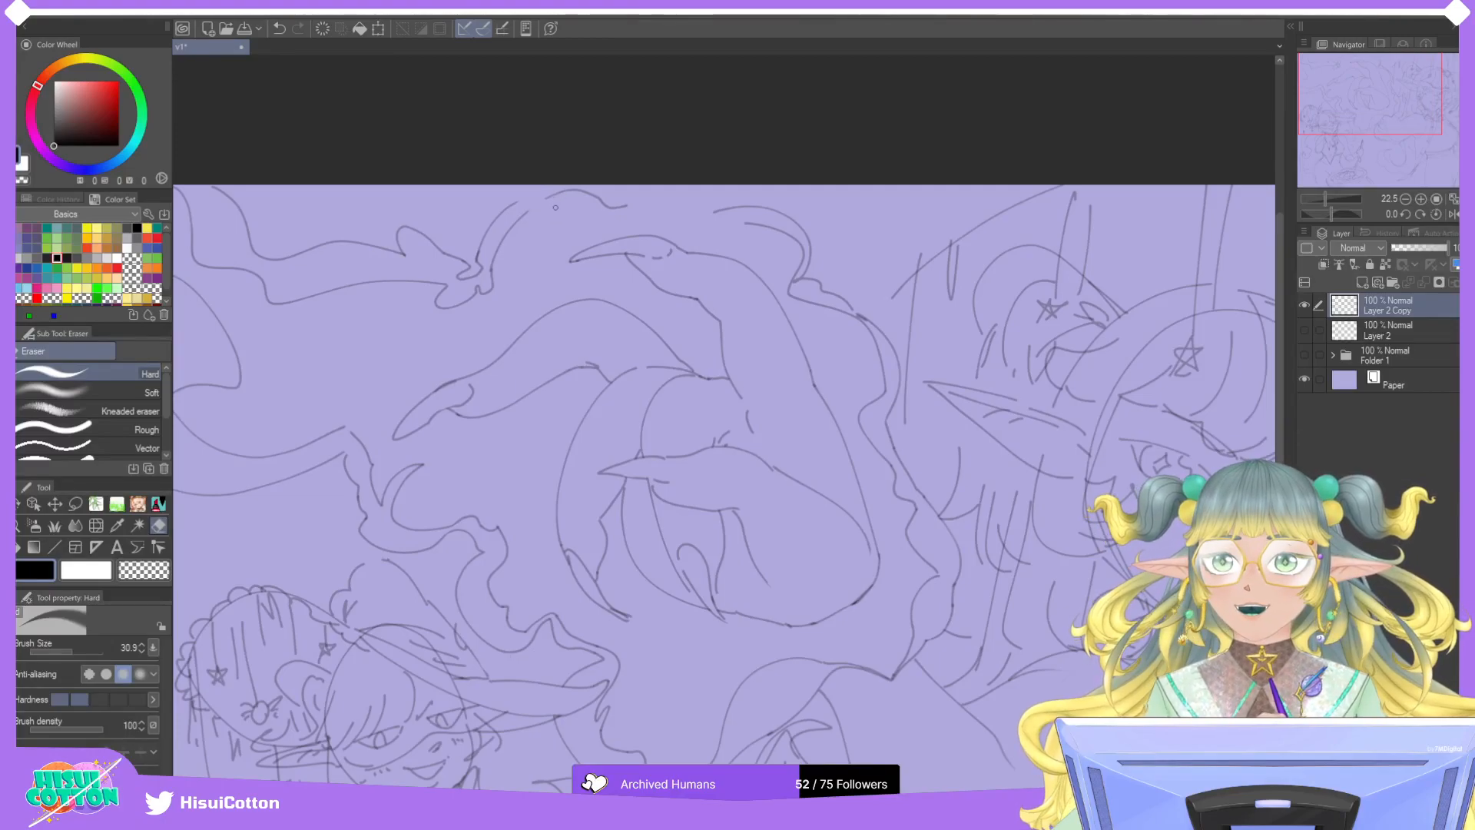
{"action": "scroll", "coordinate": [560, 202], "scroll_direction": "down", "scroll_amount": 2}
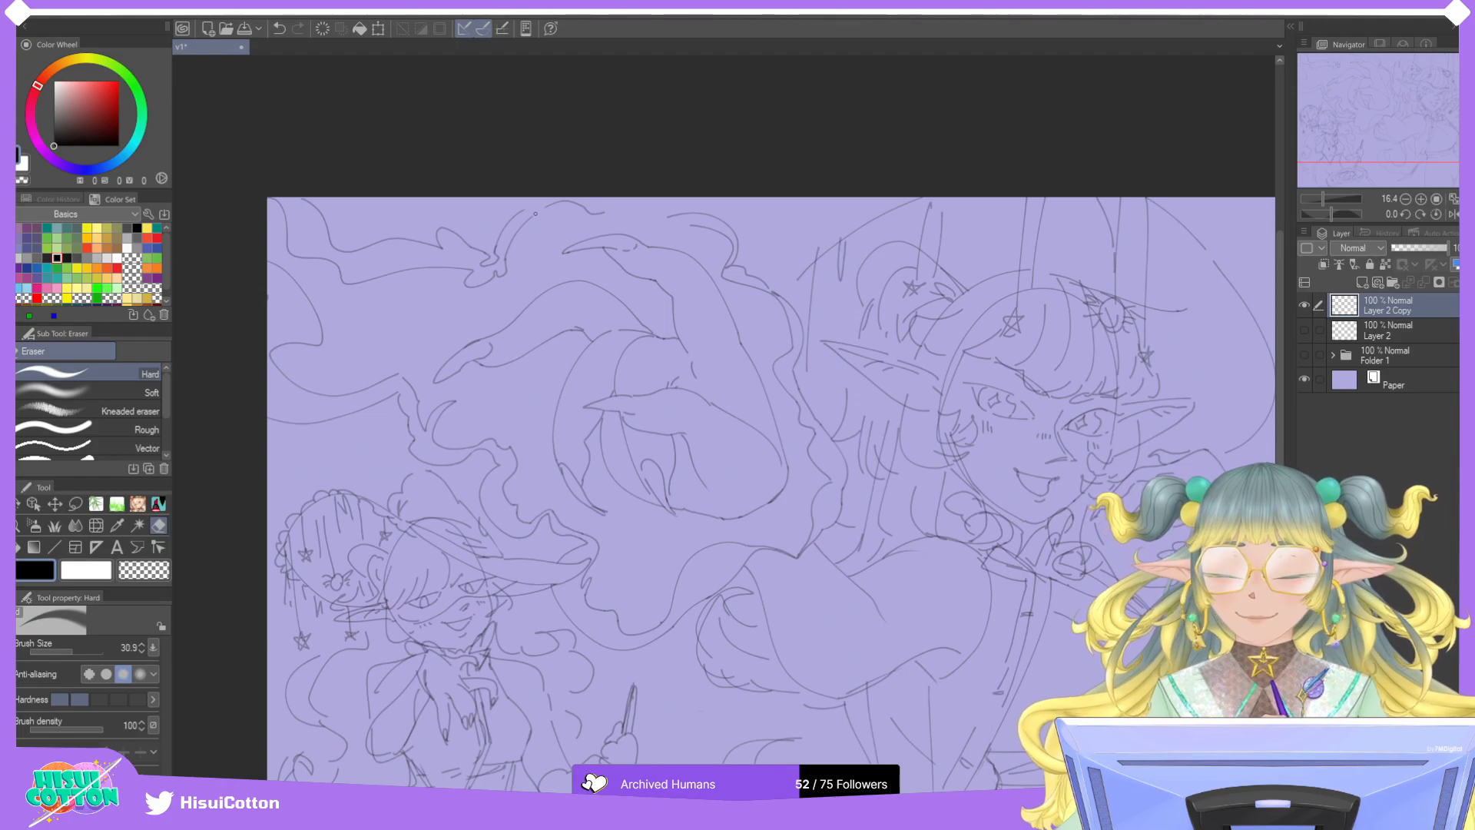
{"action": "scroll", "coordinate": [277, 307], "scroll_direction": "up", "scroll_amount": 5}
{"action": "key", "text": "p"}
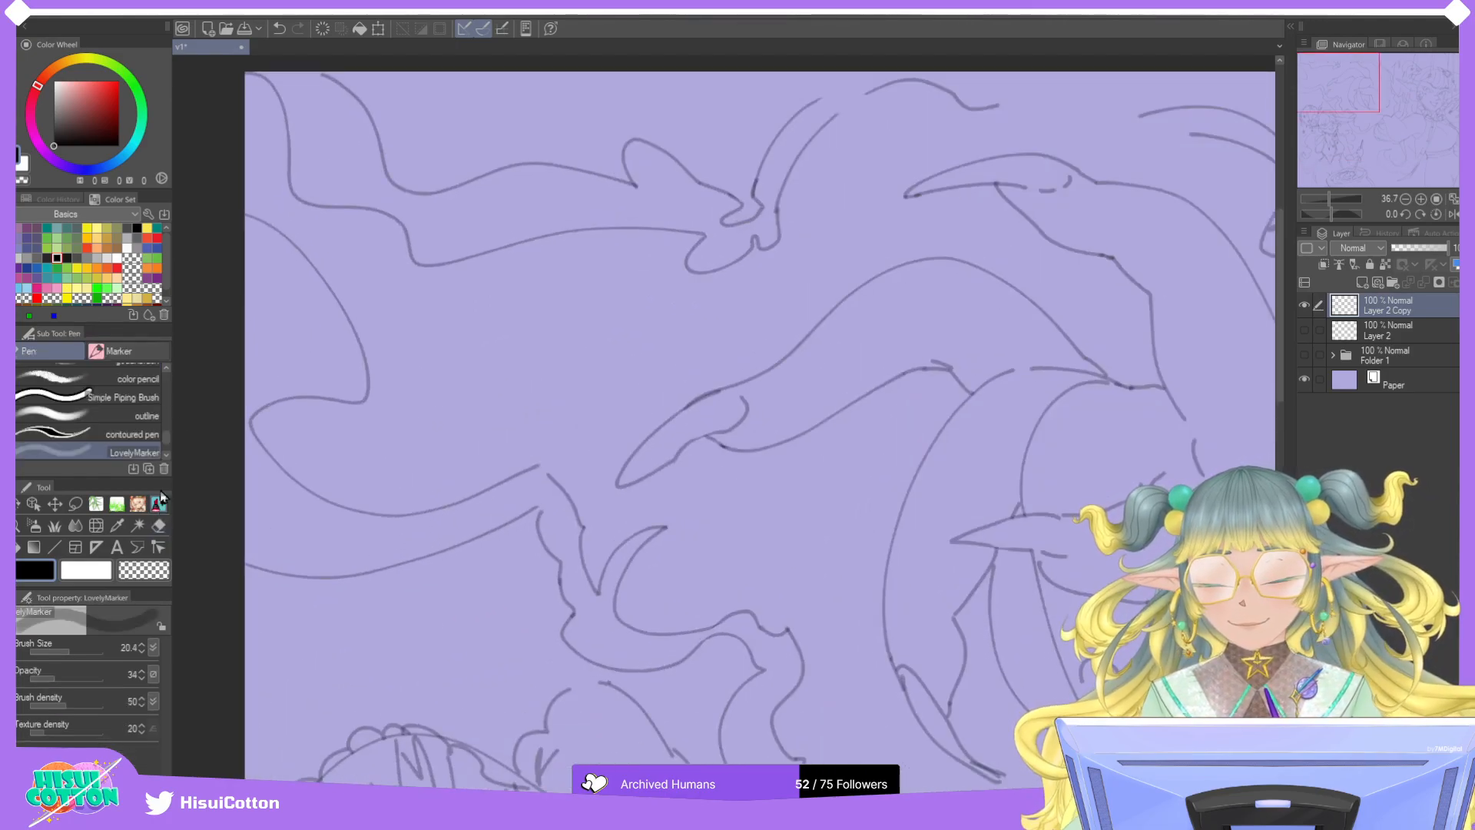
{"action": "left_click_drag", "start_coordinate": [253, 315], "coordinate": [312, 343]}
{"action": "key", "text": "ctrl+z"}
{"action": "left_click_drag", "start_coordinate": [246, 292], "coordinate": [312, 343]}
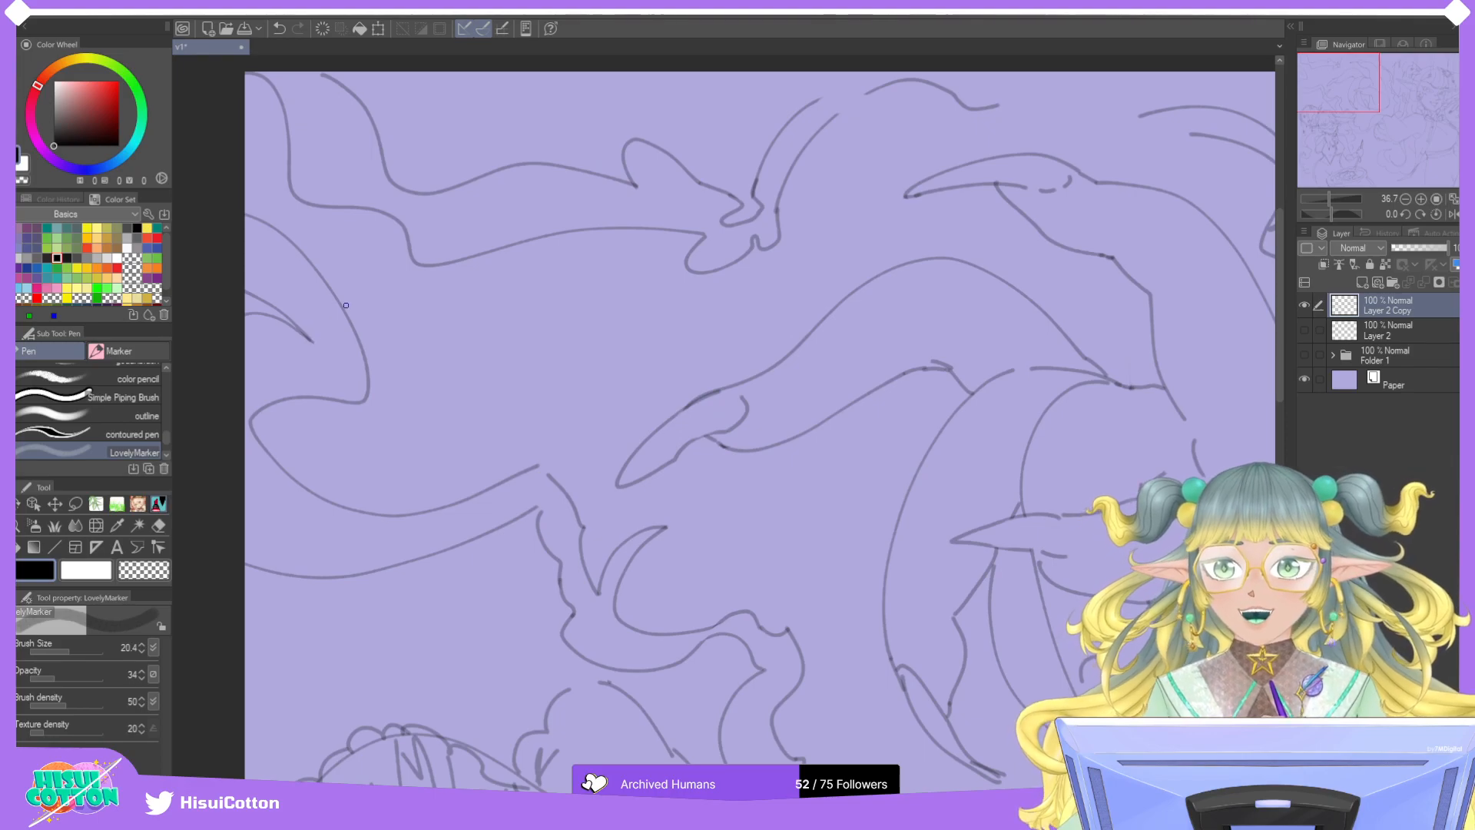
Extend the outer rising smoke line to the canvas's upper edge and join the inner one to the arc above the hand.
{"action": "scroll", "coordinate": [346, 305], "scroll_direction": "down", "scroll_amount": 4}
{"action": "scroll", "coordinate": [722, 272], "scroll_direction": "up", "scroll_amount": 5}
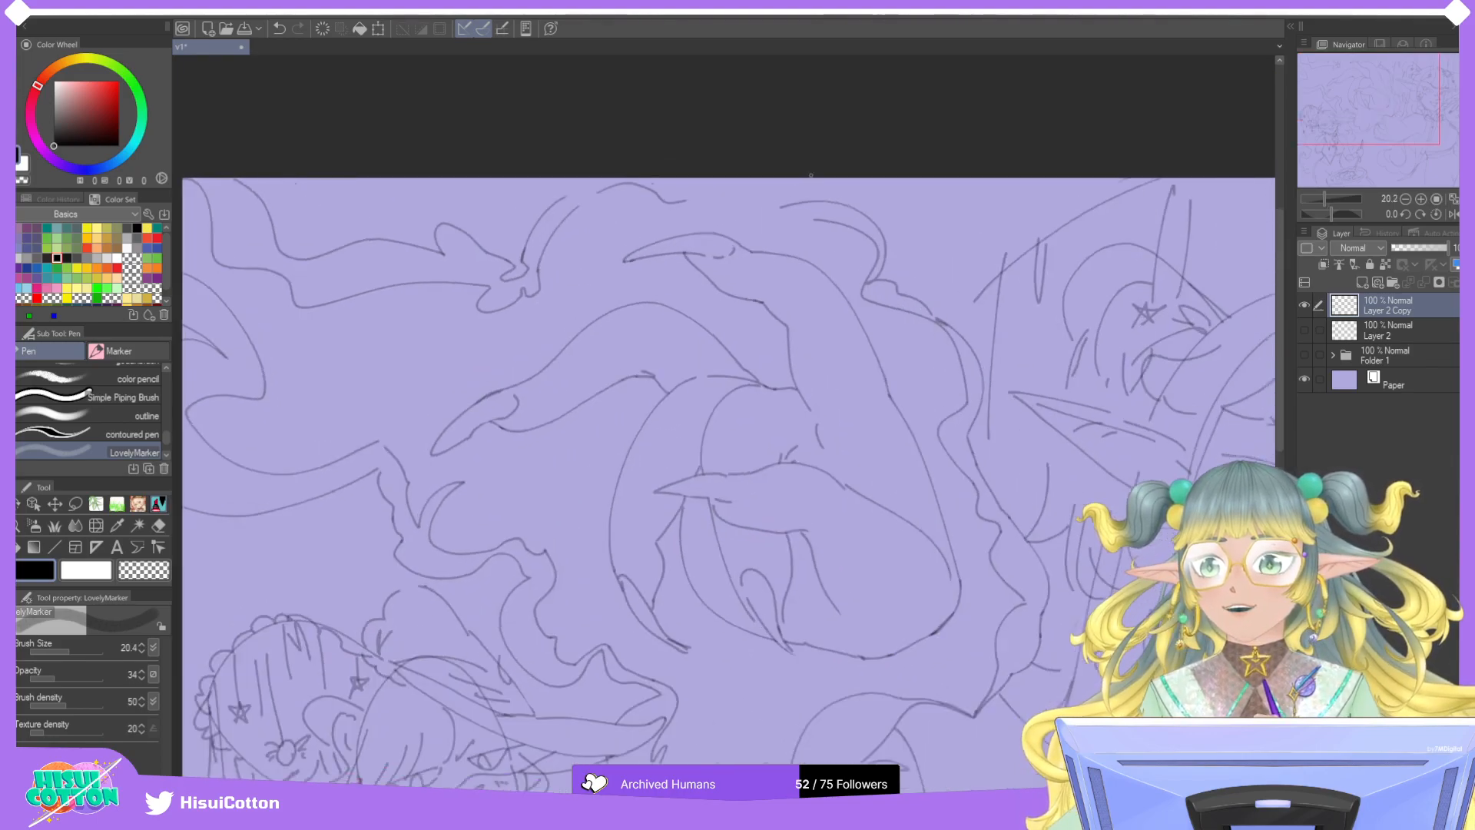
{"action": "left_click_drag", "start_coordinate": [409, 213], "coordinate": [431, 177]}
{"action": "key", "text": "ctrl+z"}
{"action": "key", "text": "ctrl+y"}
{"action": "left_click_drag", "start_coordinate": [423, 236], "coordinate": [489, 190]}
{"action": "key", "text": "ctrl+z"}
{"action": "key", "text": "ctrl+y"}
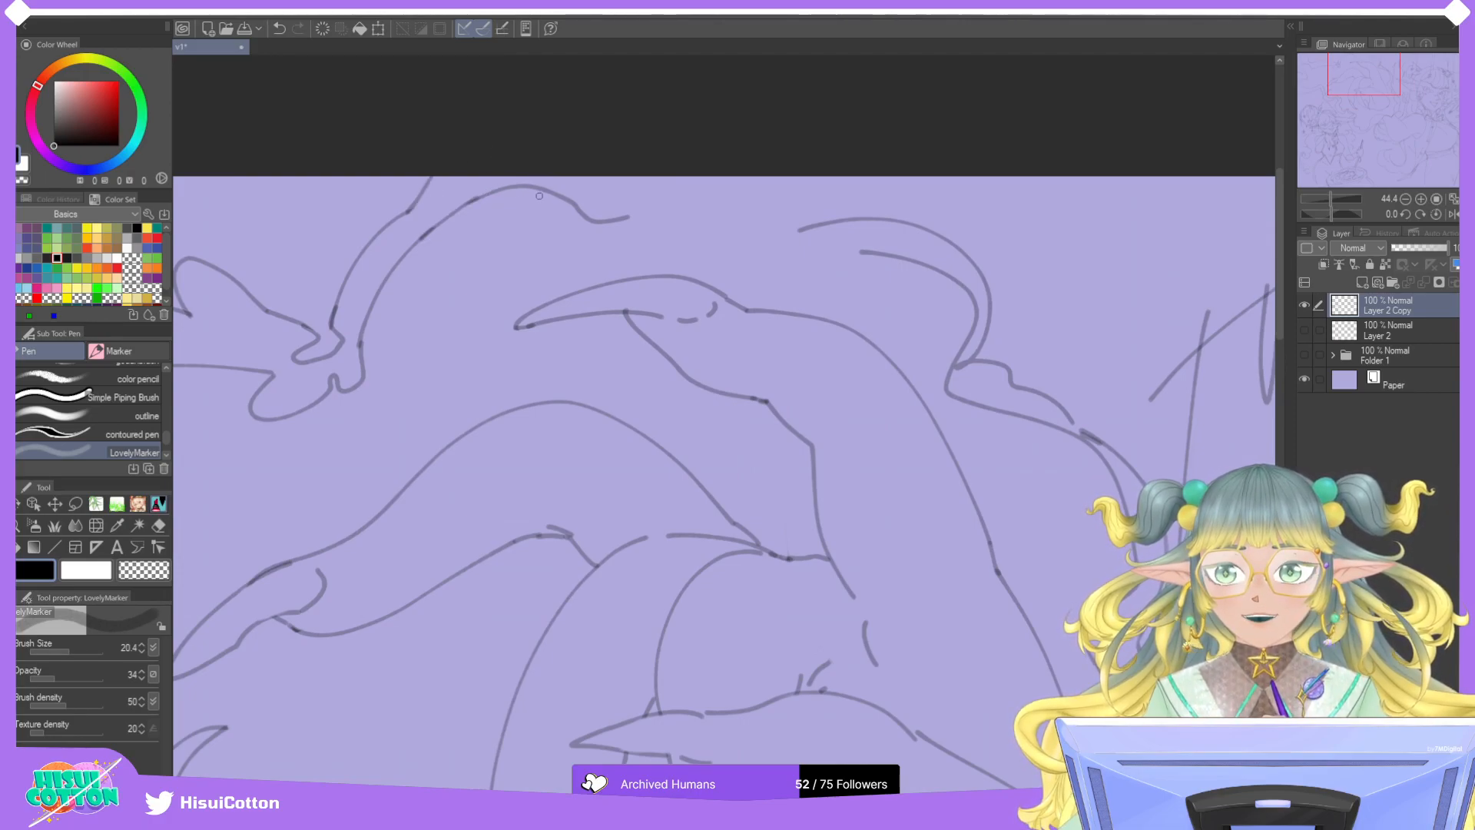
Draw a wavy line linking the two inner smoke arcs above the hand and extend the outer arc to the canvas's upper edge.
{"action": "scroll", "coordinate": [551, 197], "scroll_direction": "down", "scroll_amount": 6}
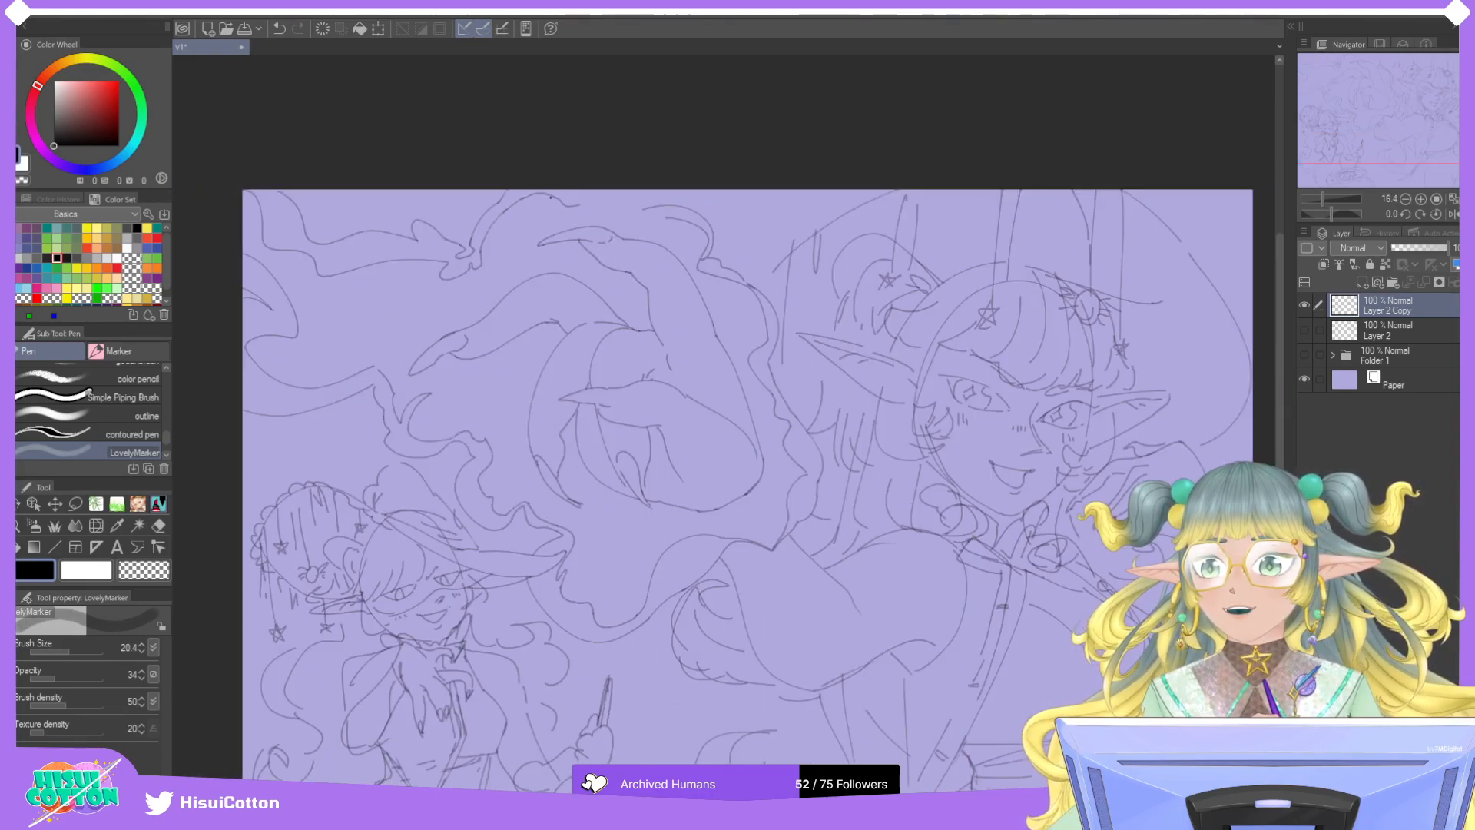
{"action": "scroll", "coordinate": [551, 197], "scroll_direction": "up", "scroll_amount": 1}
{"action": "scroll", "coordinate": [709, 185], "scroll_direction": "up", "scroll_amount": 4}
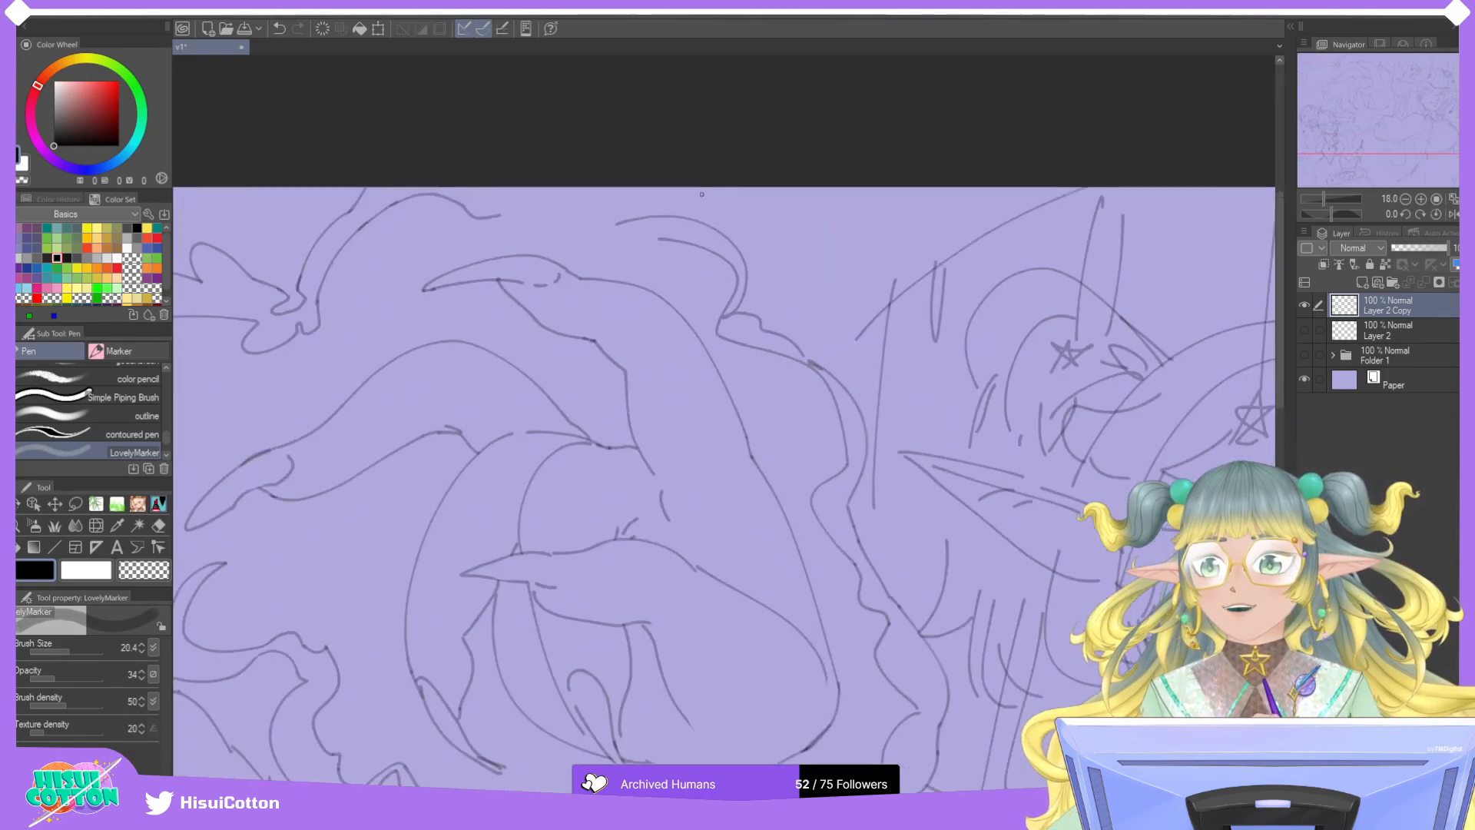
{"action": "left_click_drag", "start_coordinate": [482, 224], "coordinate": [602, 244]}
{"action": "key", "text": "ctrl+z"}
{"action": "left_click_drag", "start_coordinate": [475, 217], "coordinate": [604, 260]}
{"action": "key", "text": "ctrl+z"}
{"action": "mouse_move", "coordinate": [477, 216]}
{"action": "left_mouse_down"}
{"action": "mouse_move", "coordinate": [597, 269]}
{"action": "mouse_move", "coordinate": [659, 245]}
{"action": "left_mouse_up"}
{"action": "key", "text": "ctrl+z"}
{"action": "key", "text": "ctrl+z"}
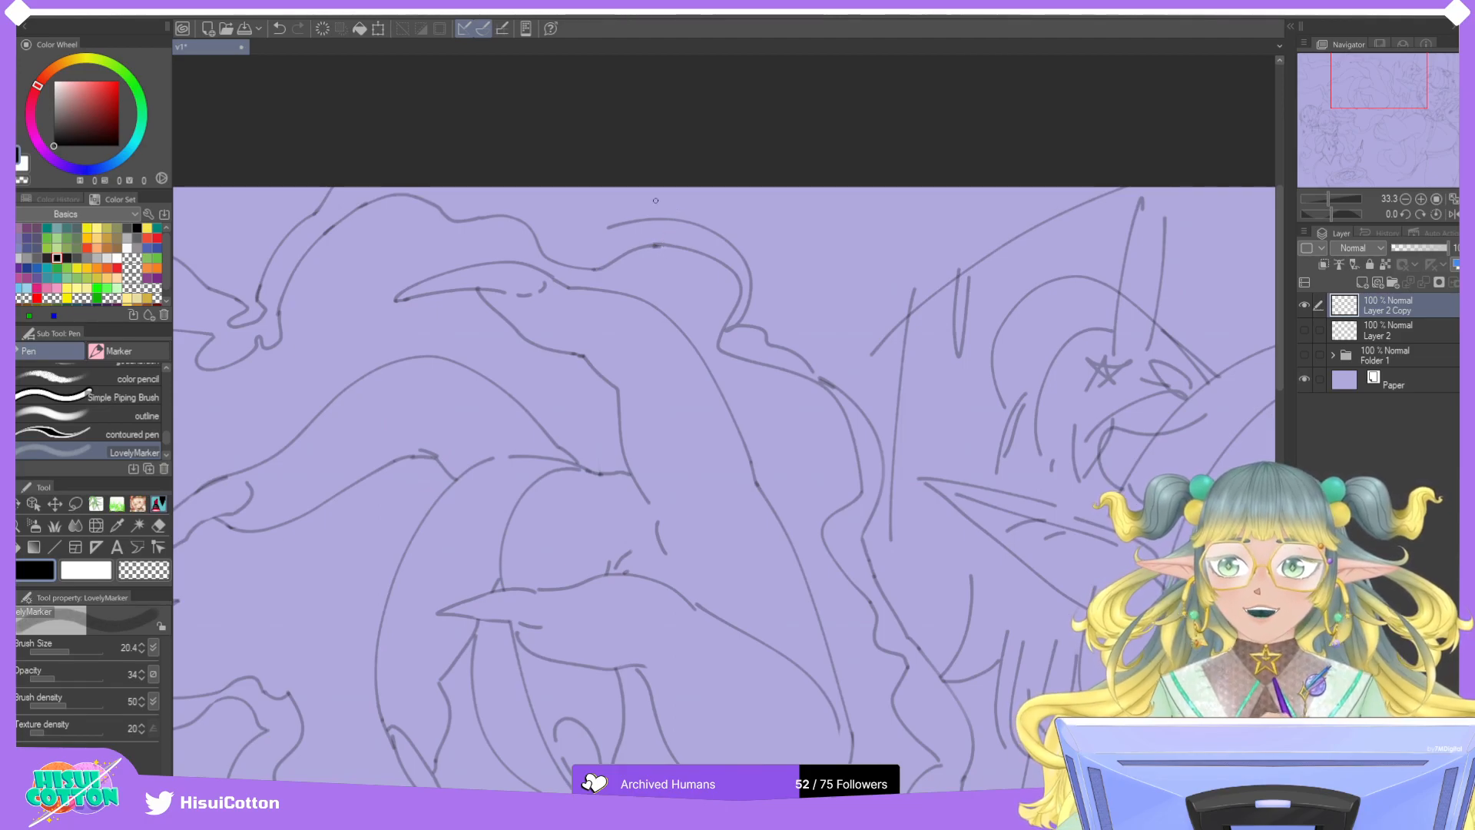
{"action": "left_click_drag", "start_coordinate": [596, 224], "coordinate": [591, 188]}
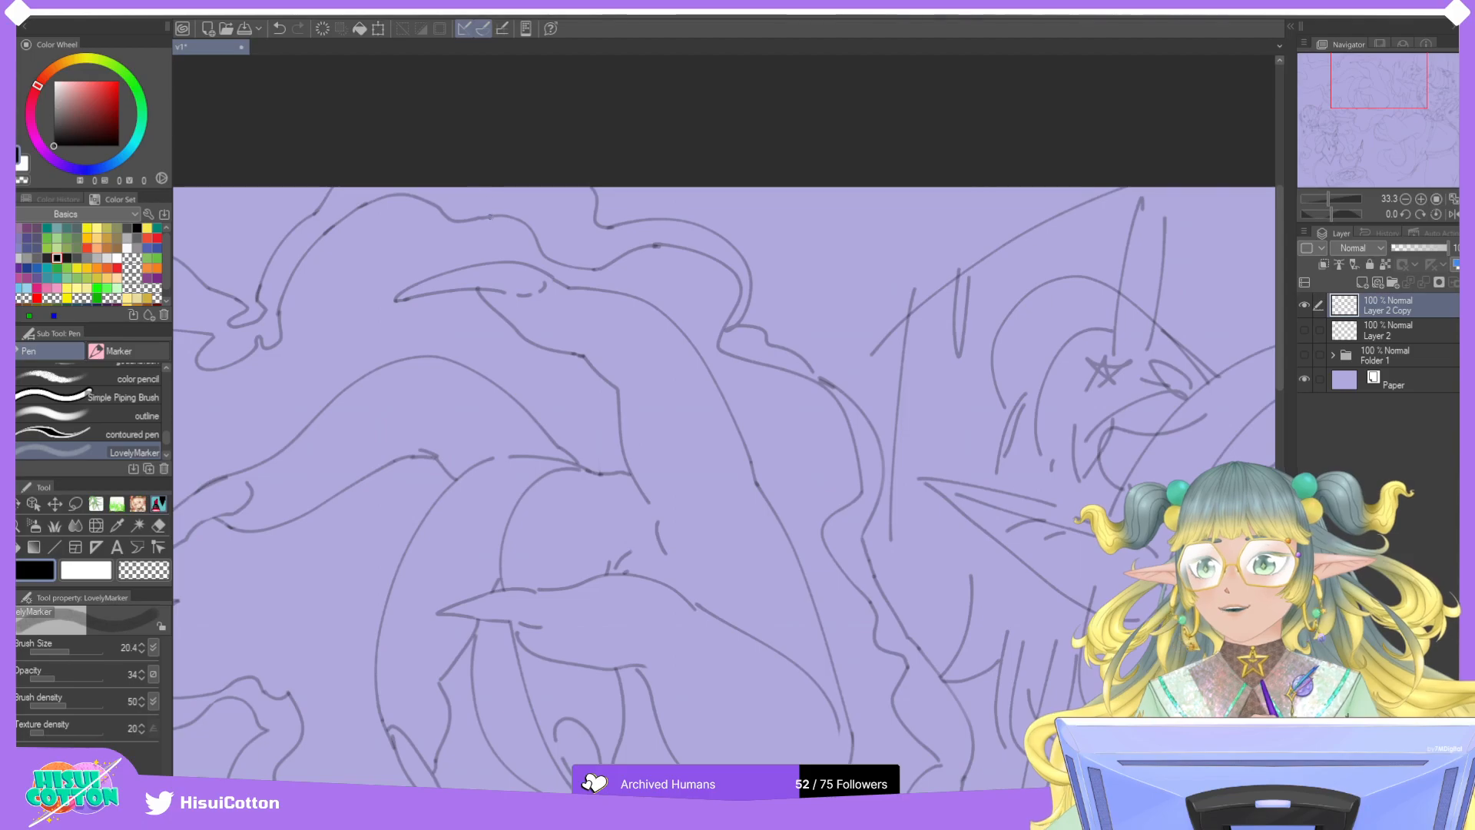
Erase the overlapping and doubled strokes where the smoke outline bends beside the large hand.
{"action": "scroll", "coordinate": [507, 212], "scroll_direction": "down", "scroll_amount": 3}
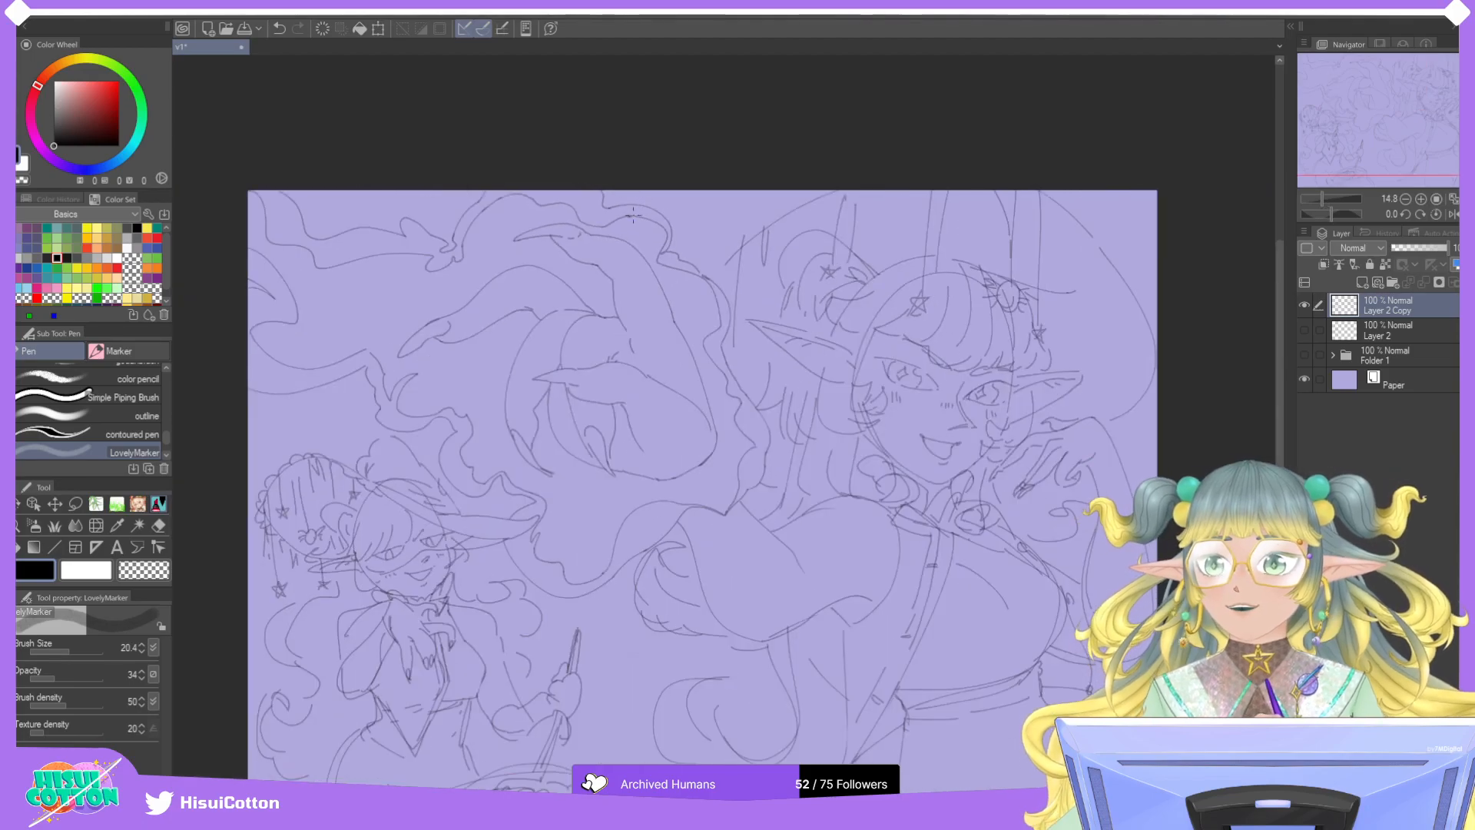
{"action": "scroll", "coordinate": [633, 215], "scroll_direction": "up", "scroll_amount": 4}
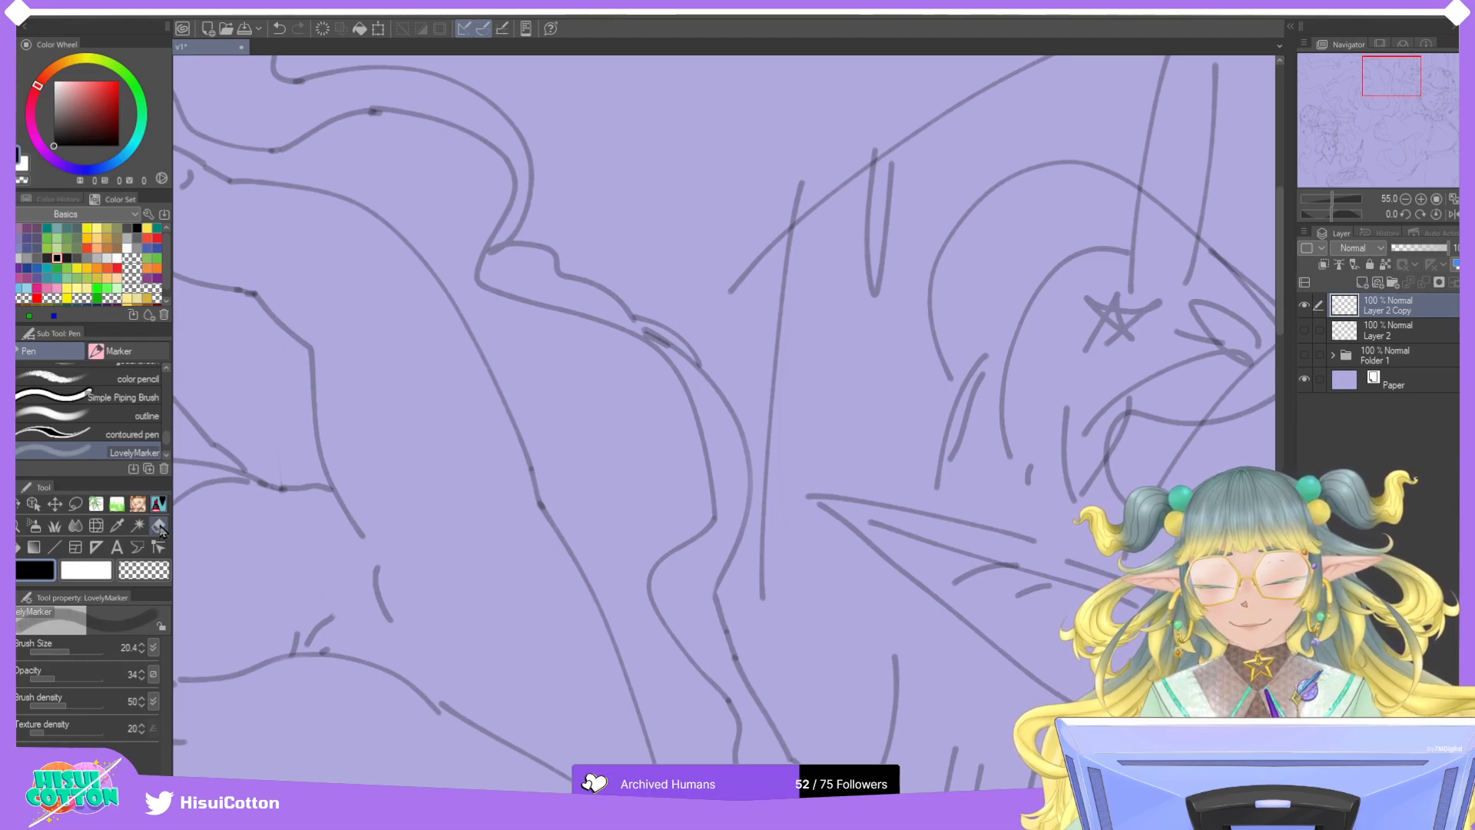
{"action": "key", "text": "e"}
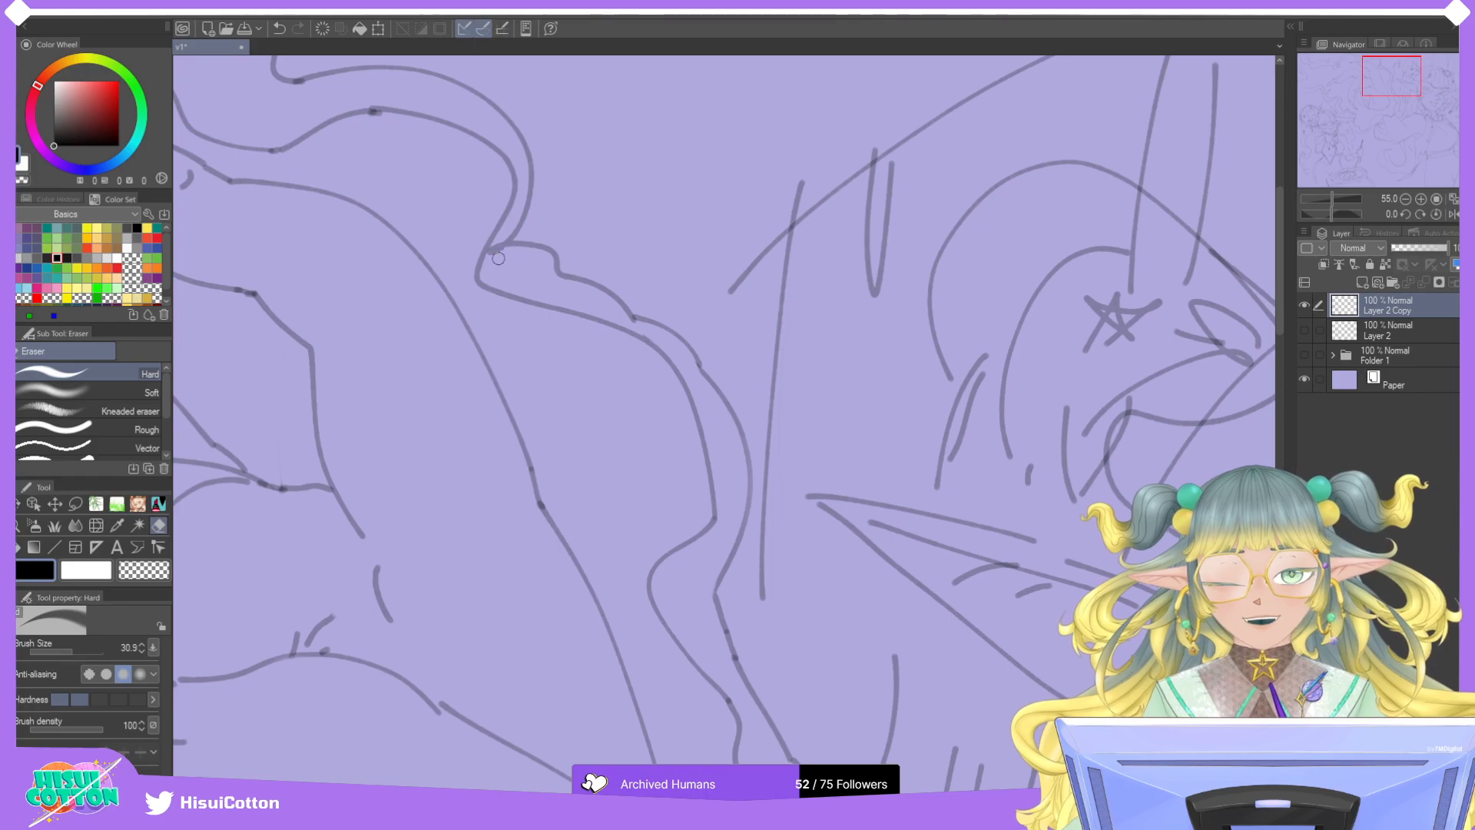
{"action": "scroll", "coordinate": [520, 270], "scroll_direction": "down", "scroll_amount": 2}
{"action": "scroll", "coordinate": [487, 224], "scroll_direction": "up", "scroll_amount": 5}
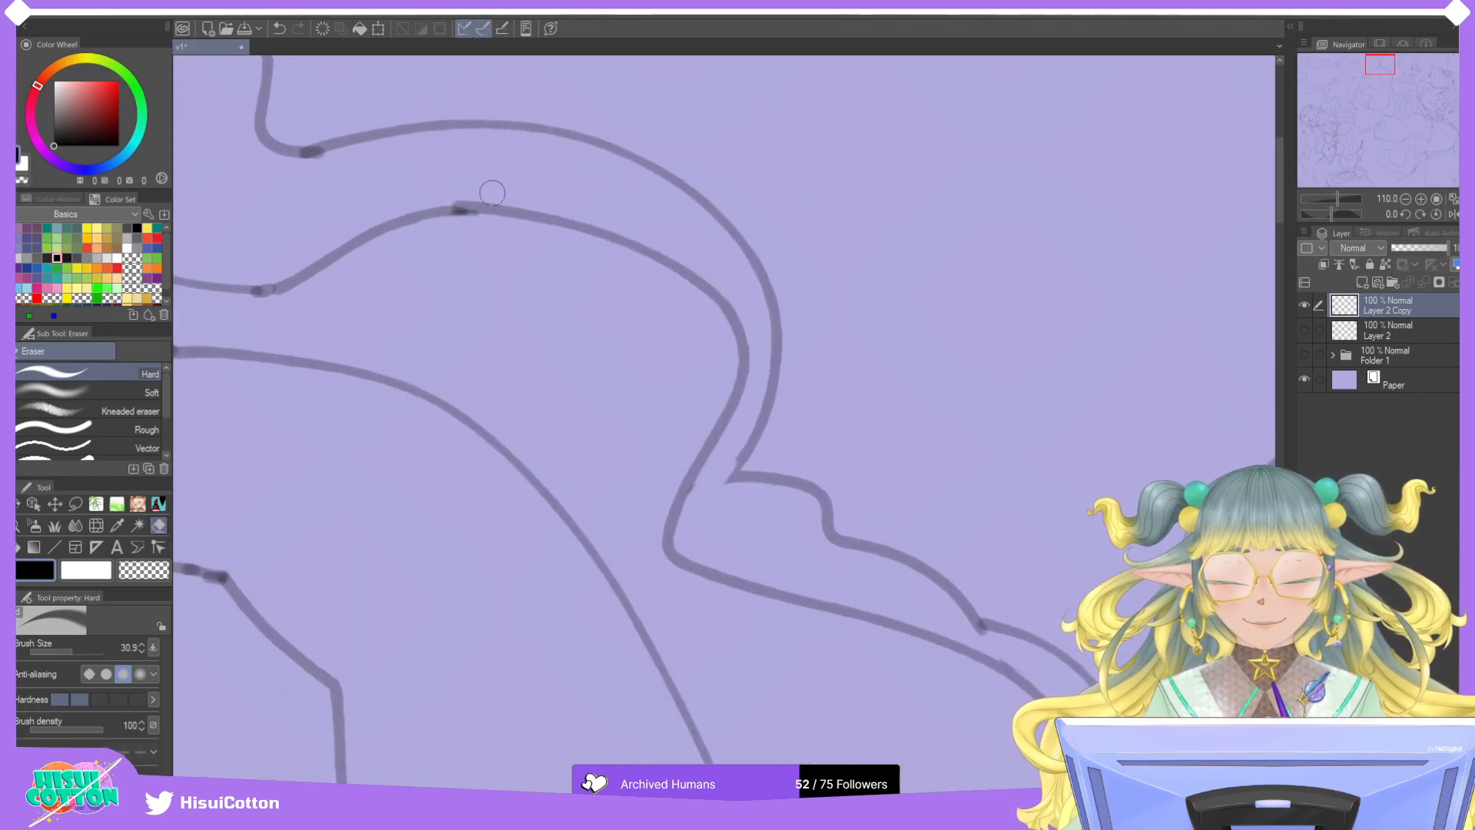
{"action": "scroll", "coordinate": [522, 187], "scroll_direction": "down", "scroll_amount": 10}
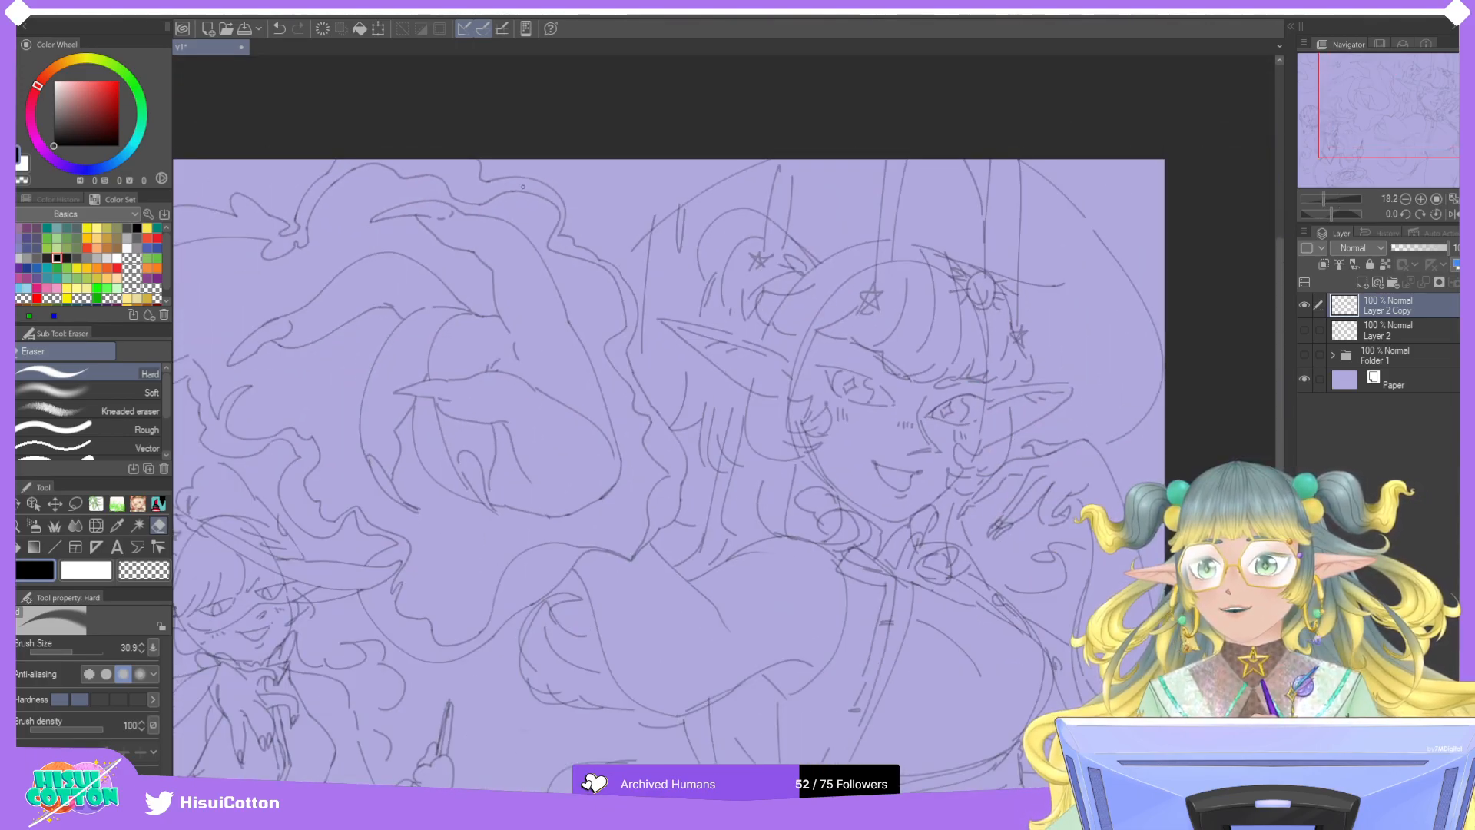
{"action": "left_click", "coordinate": [1451, 199]}
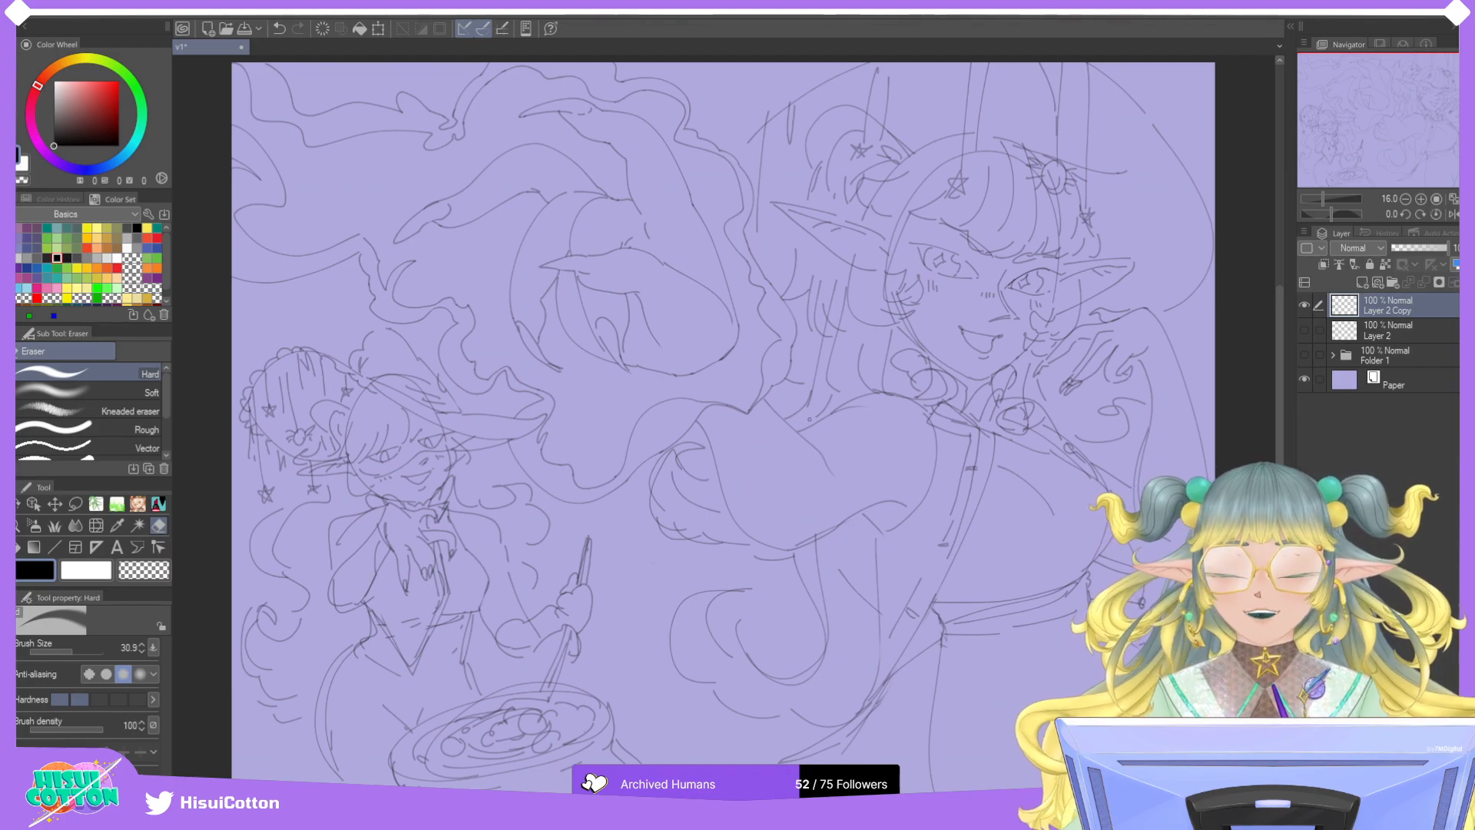
{"action": "scroll", "coordinate": [611, 369], "scroll_direction": "up", "scroll_amount": 5}
{"action": "scroll", "coordinate": [611, 369], "scroll_direction": "down", "scroll_amount": 4}
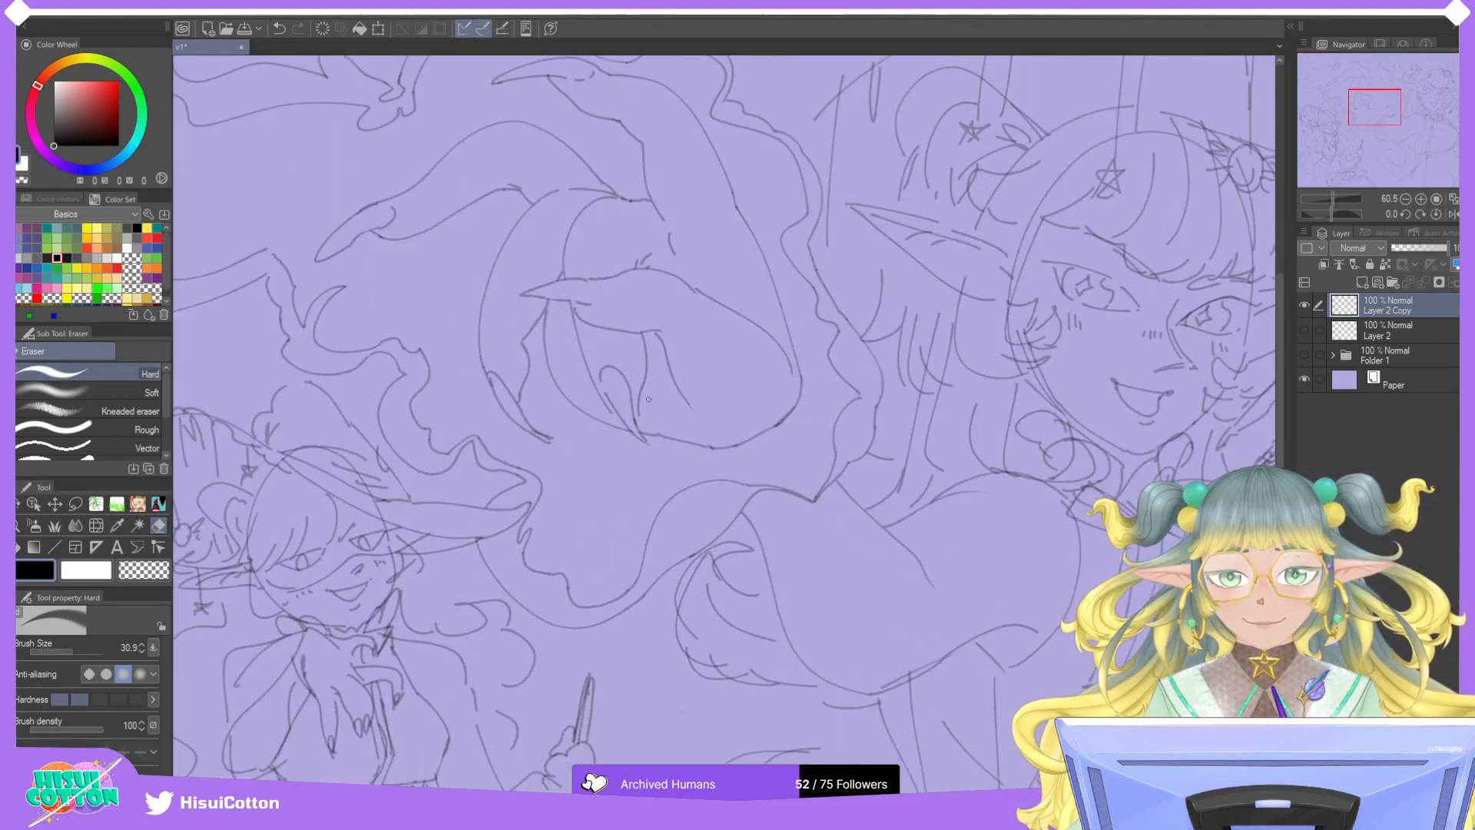
Close the pointed nail tip of the large hand's leftmost downward-curling finger with the LovelyMarker pen.
{"action": "scroll", "coordinate": [556, 447], "scroll_direction": "up", "scroll_amount": 5}
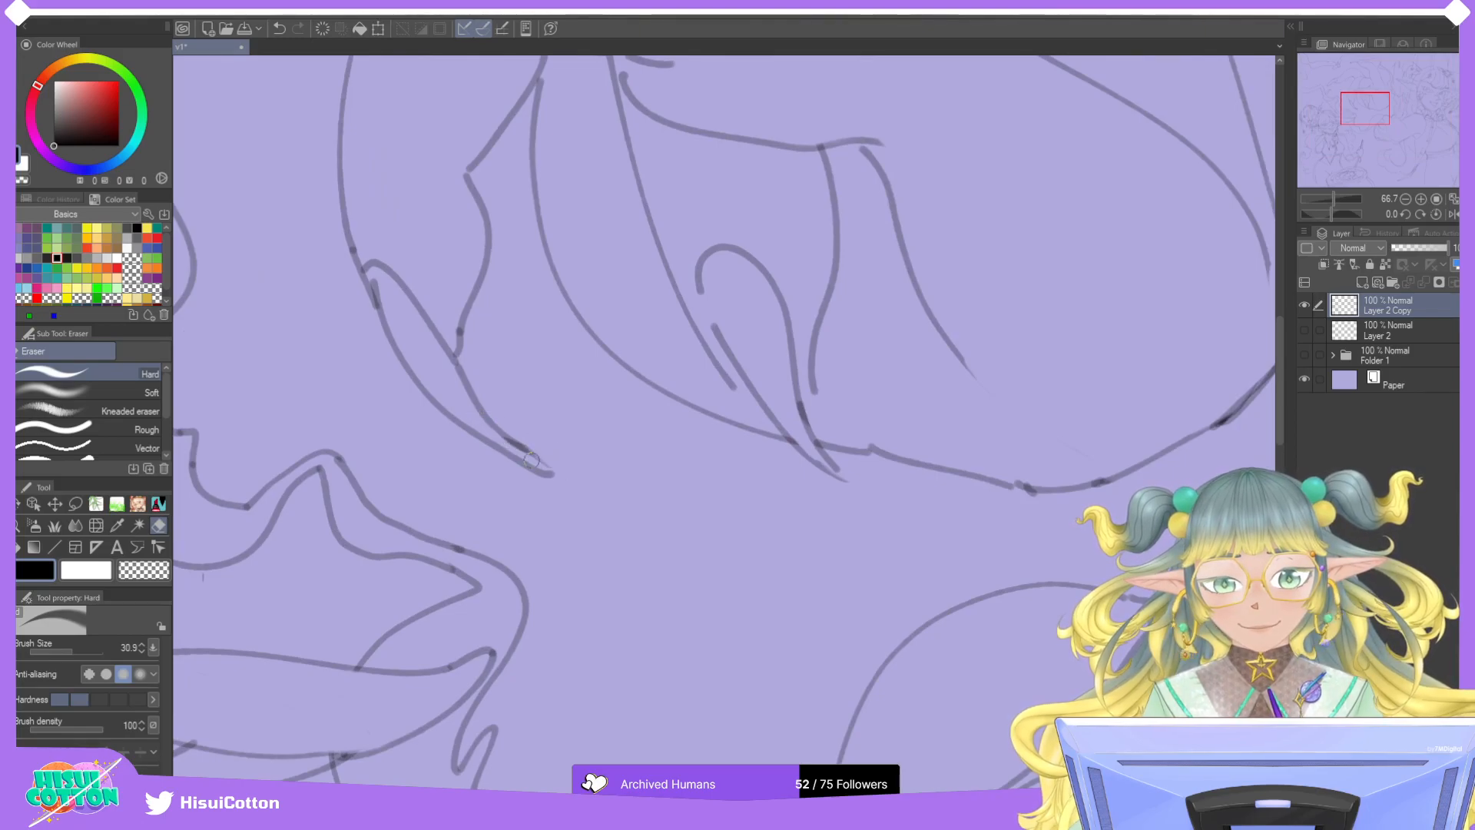
{"action": "left_click", "coordinate": [160, 503]}
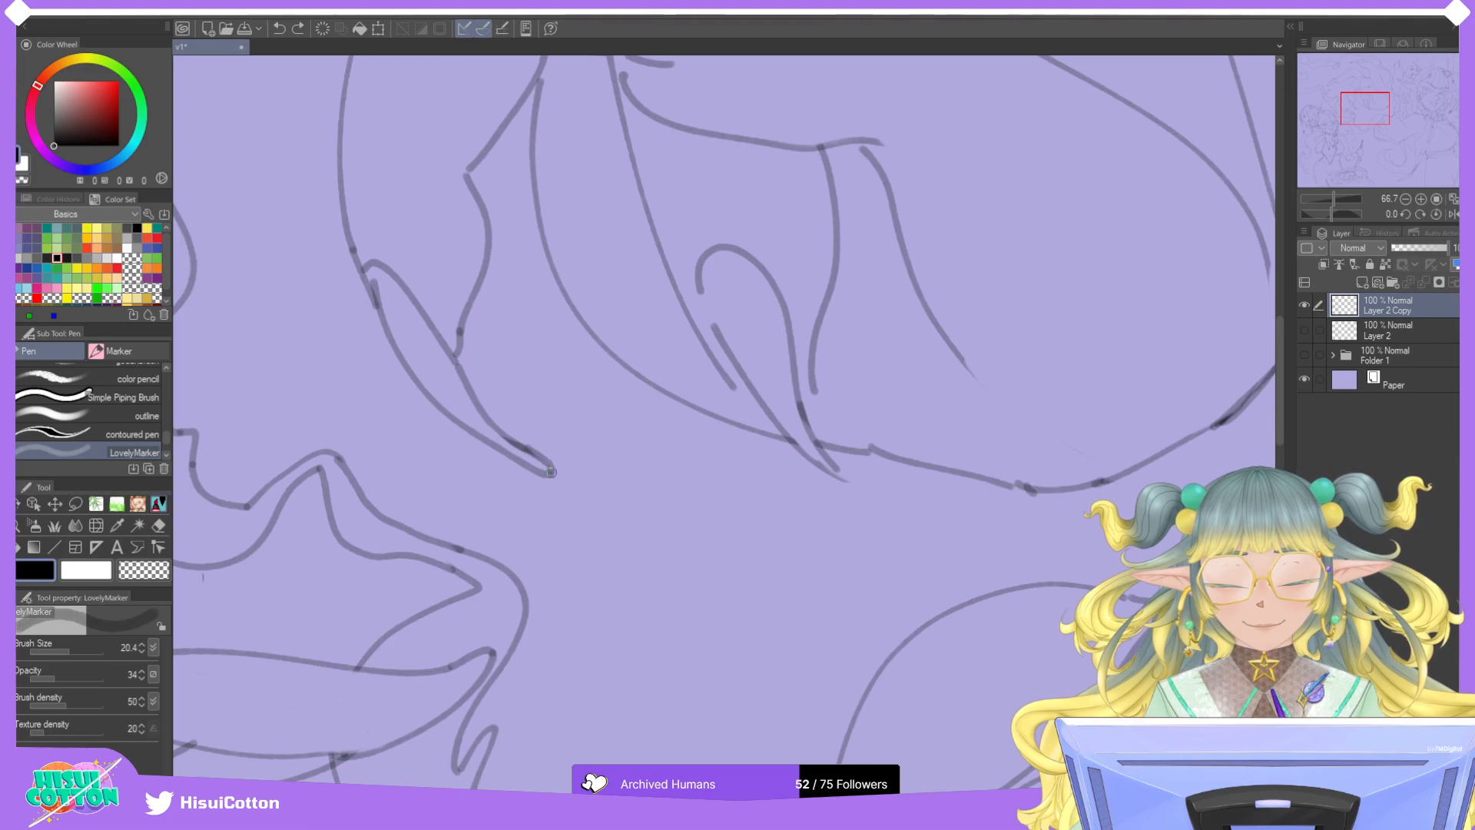
{"action": "left_click_drag", "start_coordinate": [542, 455], "coordinate": [552, 470]}
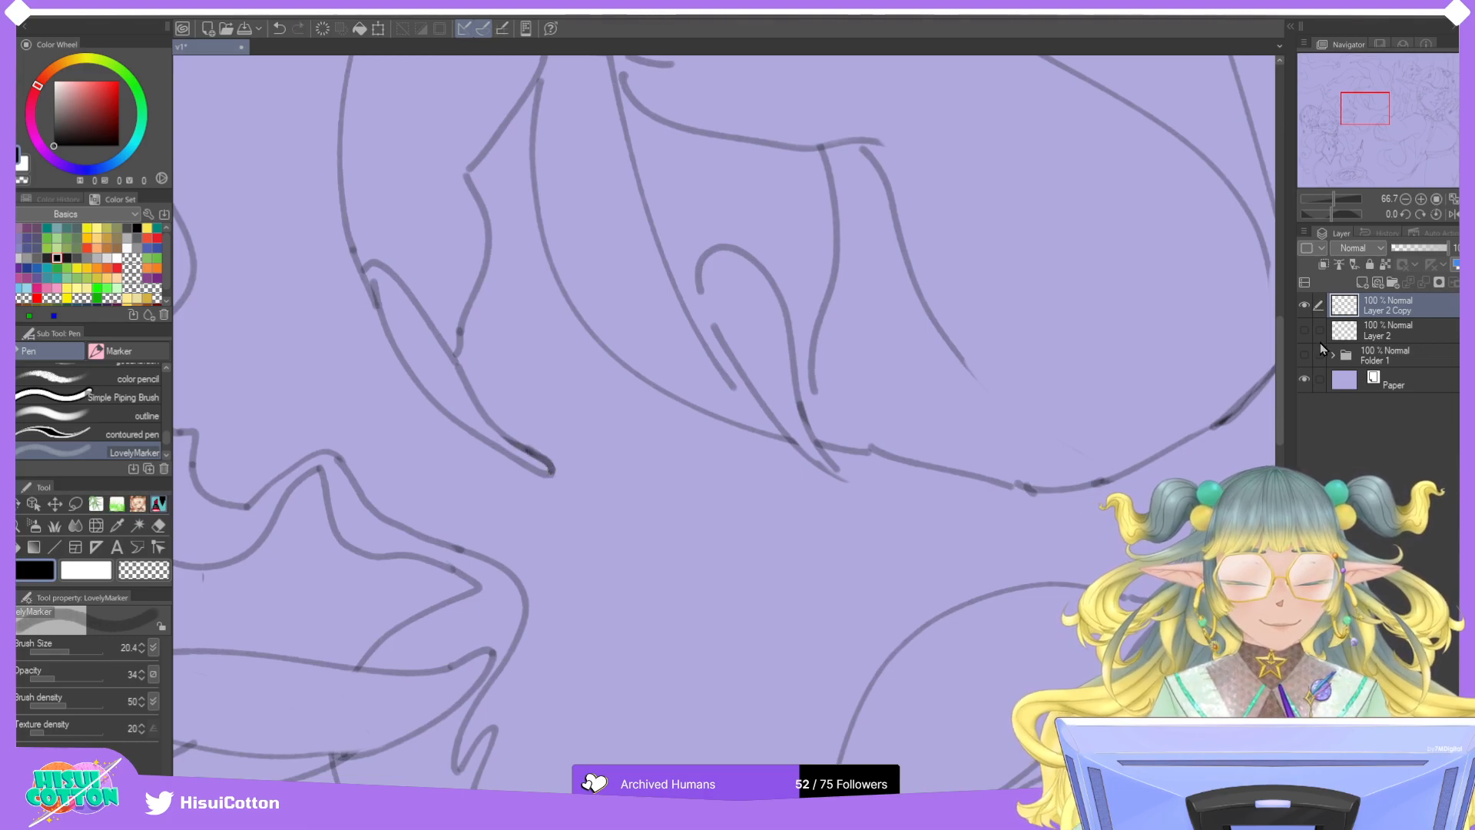
Set the blending mode of the Layer 2 Copy sketch layer to Multiply.
{"action": "left_click", "coordinate": [1305, 305]}
{"action": "left_click", "coordinate": [1304, 304]}
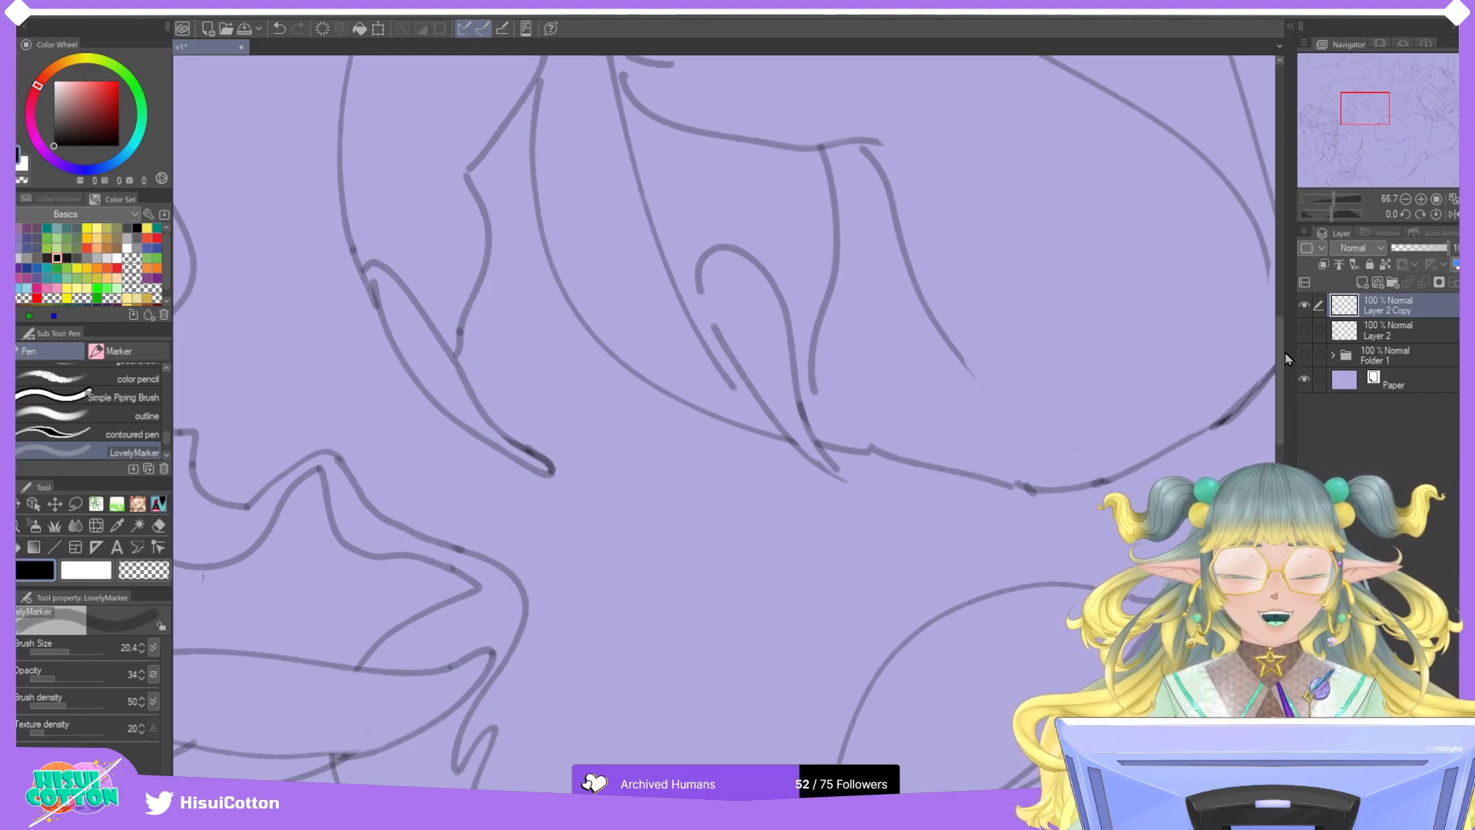
{"action": "left_click", "coordinate": [1435, 198]}
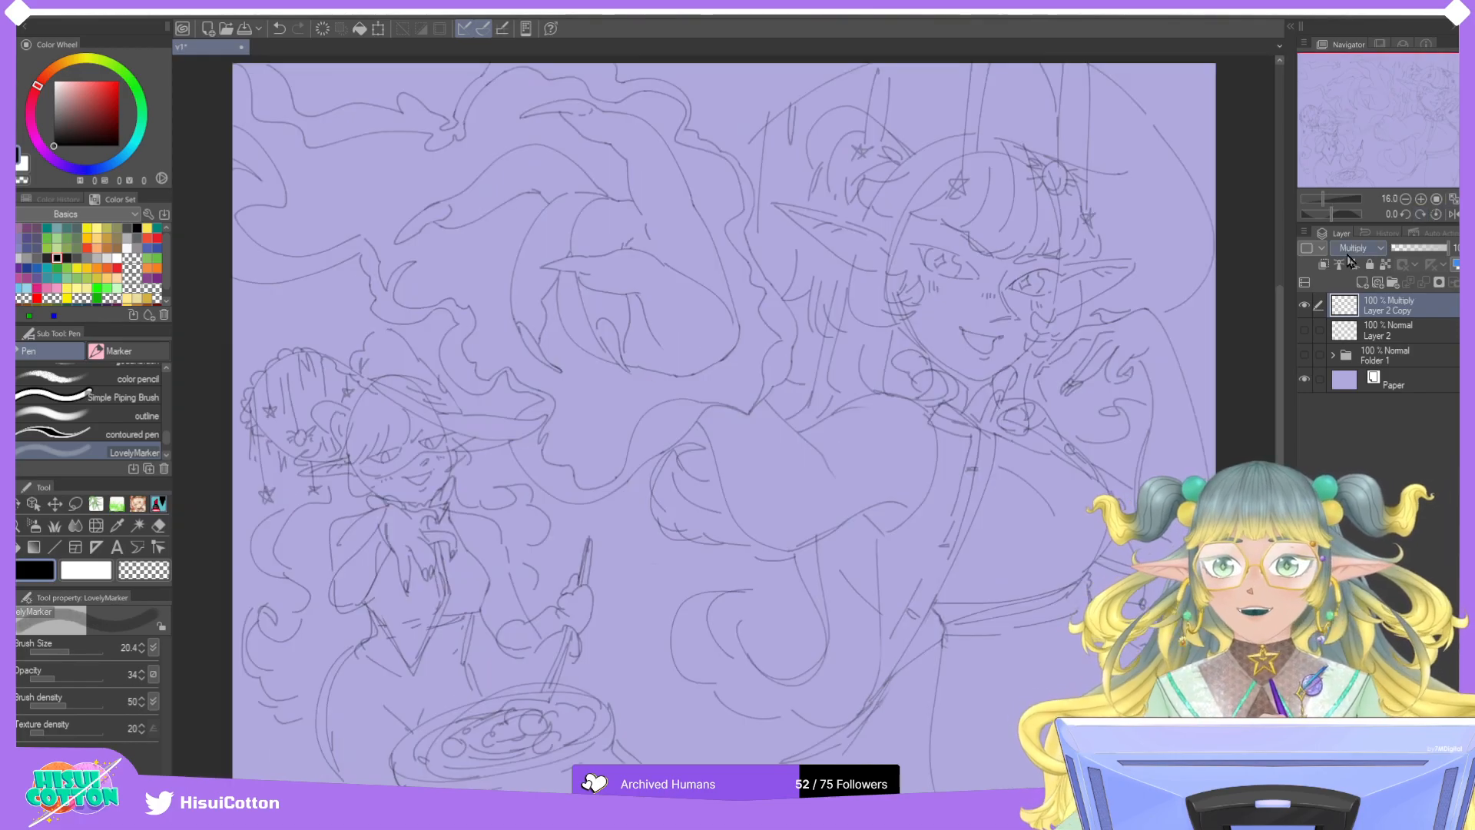
Extend the edge of the long nail on the large hand's inner curled finger to close the gaps around it.
{"action": "scroll", "coordinate": [1349, 254], "scroll_direction": "down", "scroll_amount": 2}
{"action": "scroll", "coordinate": [594, 104], "scroll_direction": "up", "scroll_amount": 2}
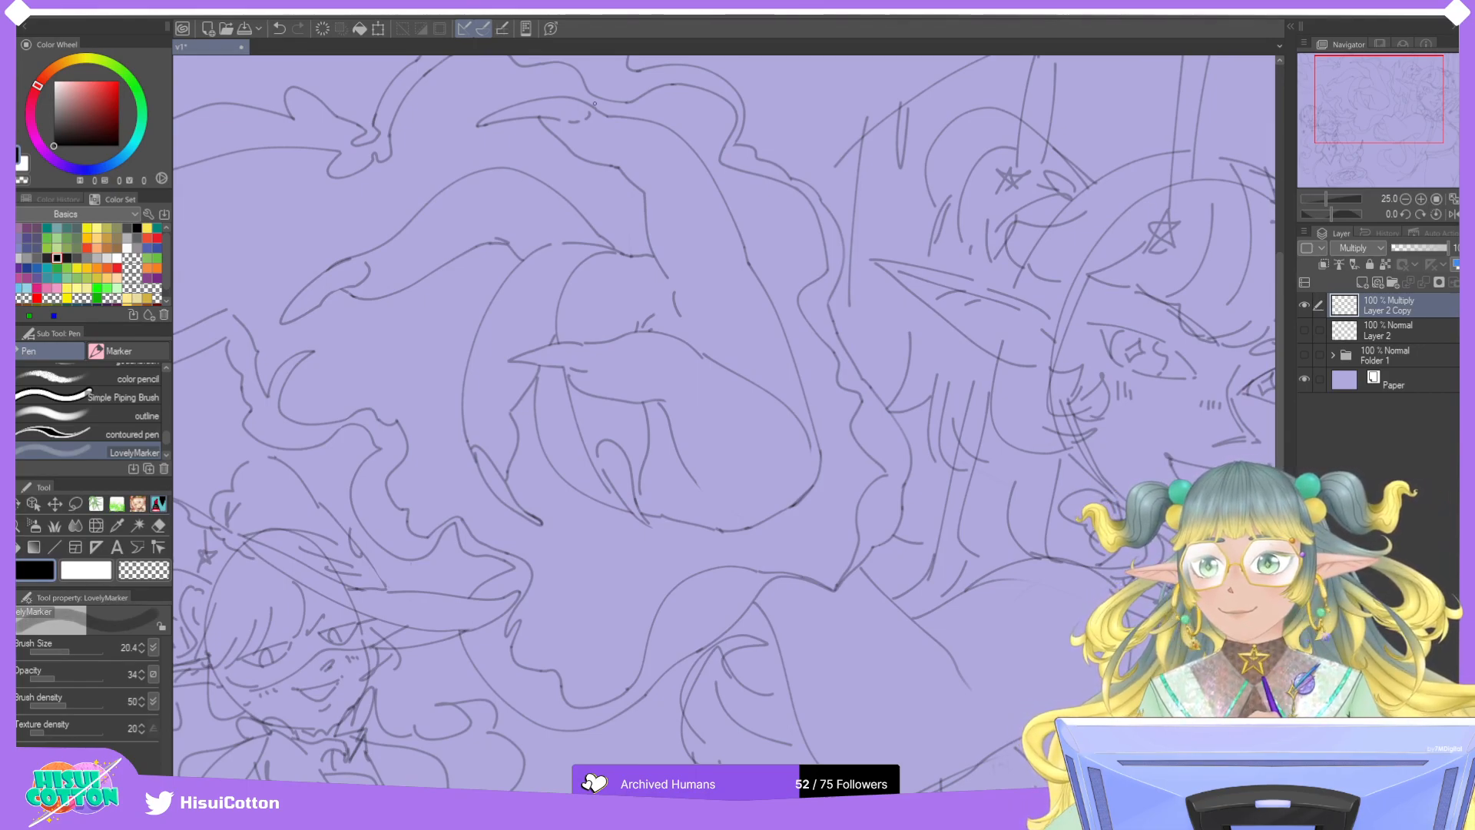
{"action": "scroll", "coordinate": [604, 549], "scroll_direction": "up", "scroll_amount": 2}
{"action": "left_click_drag", "start_coordinate": [604, 548], "coordinate": [615, 553]}
{"action": "key", "text": "ctrl+z"}
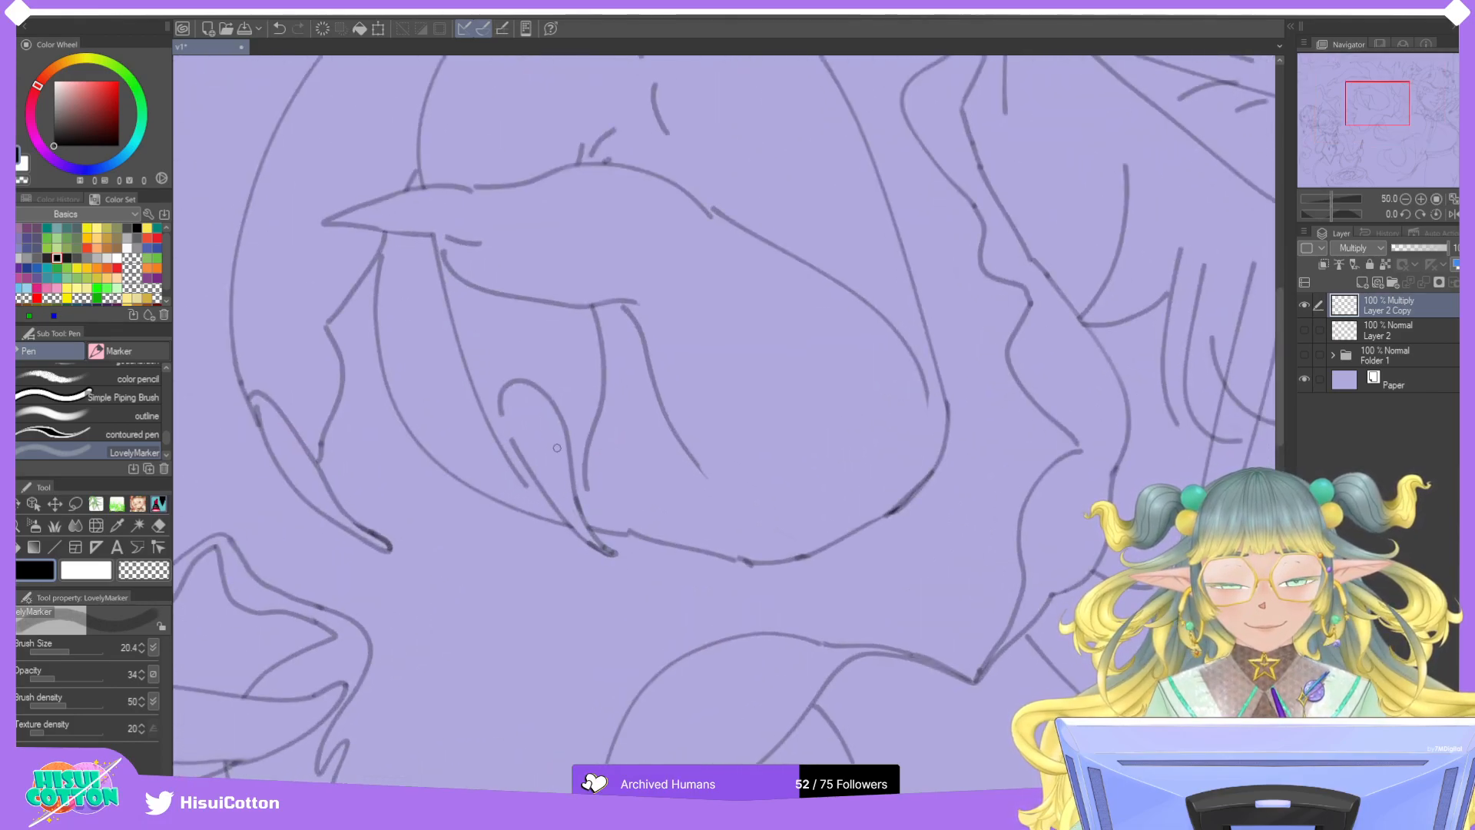
{"action": "mouse_move", "coordinate": [523, 483]}
{"action": "left_mouse_down"}
{"action": "mouse_move", "coordinate": [550, 497]}
{"action": "mouse_move", "coordinate": [602, 404]}
{"action": "left_mouse_up"}
{"action": "key", "text": "ctrl+z"}
{"action": "key", "text": "ctrl+z"}
{"action": "mouse_move", "coordinate": [510, 464]}
{"action": "left_mouse_down"}
{"action": "mouse_move", "coordinate": [579, 487]}
{"action": "mouse_move", "coordinate": [603, 406]}
{"action": "left_mouse_up"}
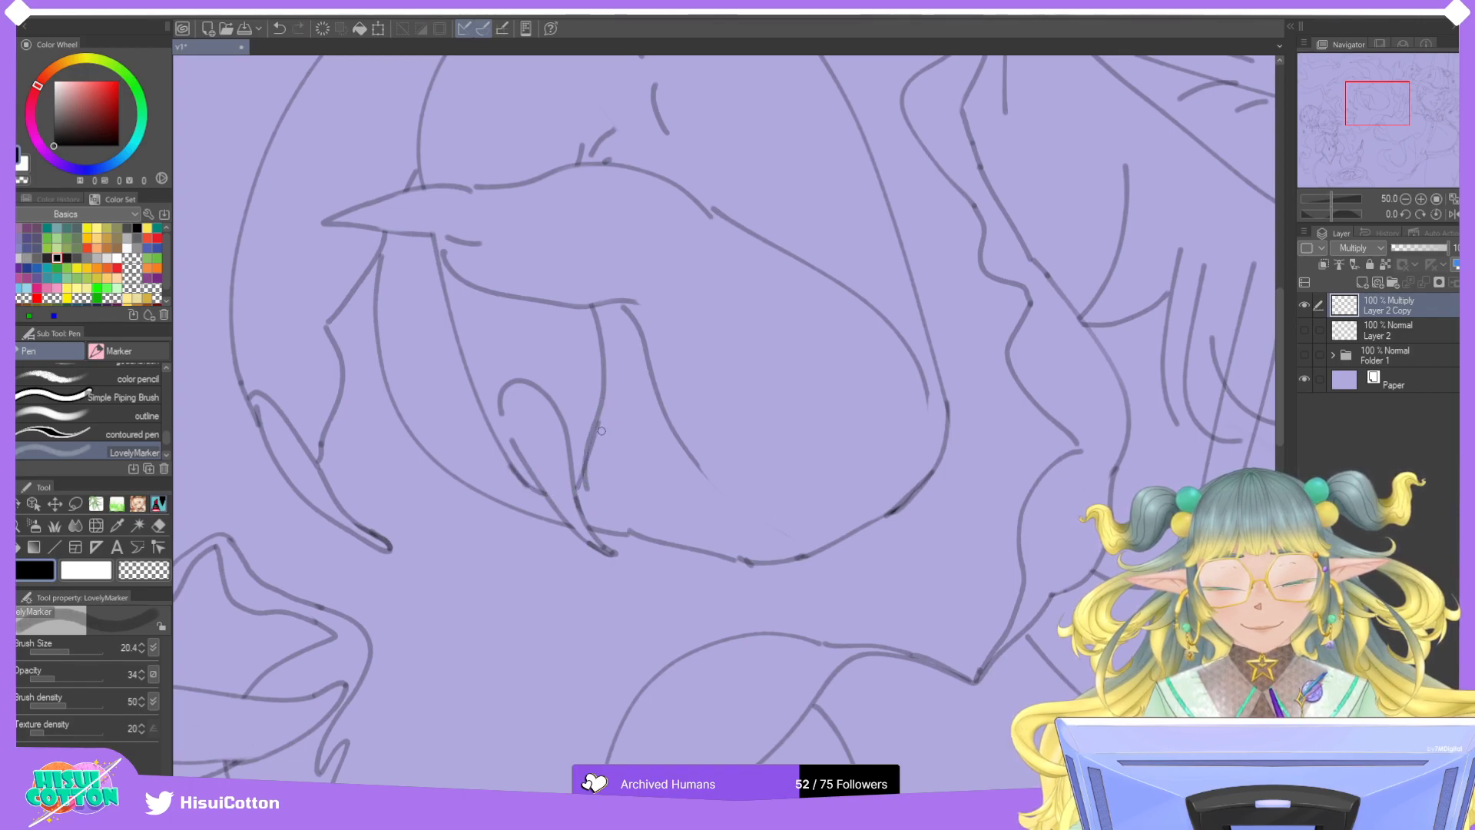
Erase the lower part of the line beside the inner curled finger's nail and redraw it curving into the nail's edge.
{"action": "key", "text": "e"}
{"action": "left_click_drag", "start_coordinate": [580, 476], "coordinate": [599, 408]}
{"action": "key", "text": "p"}
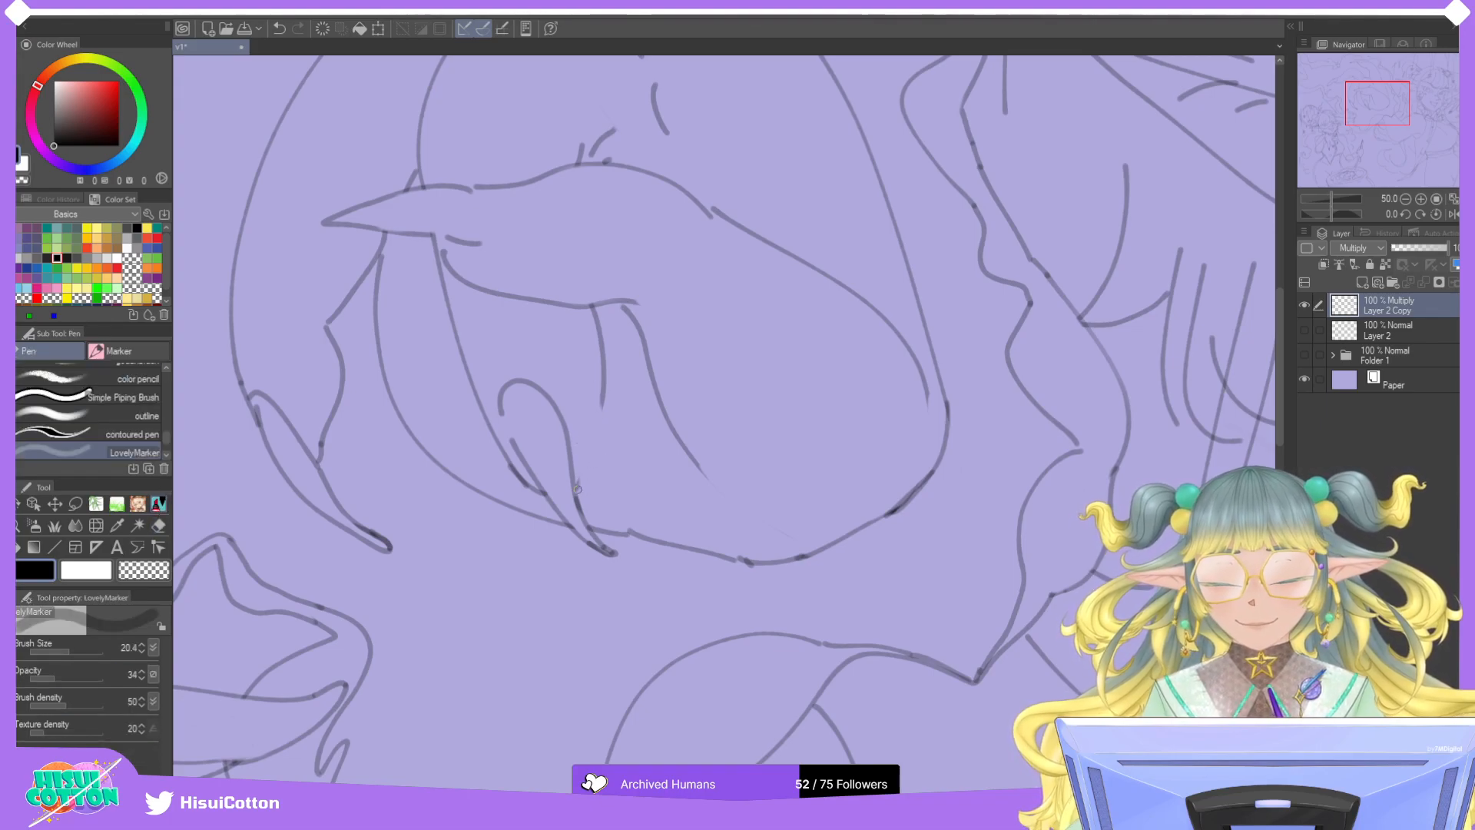
{"action": "left_click_drag", "start_coordinate": [575, 491], "coordinate": [605, 386]}
{"action": "key", "text": "ctrl+z"}
{"action": "key", "text": "ctrl+z"}
{"action": "mouse_move", "coordinate": [575, 491]}
{"action": "left_mouse_down"}
{"action": "mouse_move", "coordinate": [605, 381]}
{"action": "mouse_move", "coordinate": [576, 486]}
{"action": "left_mouse_up"}
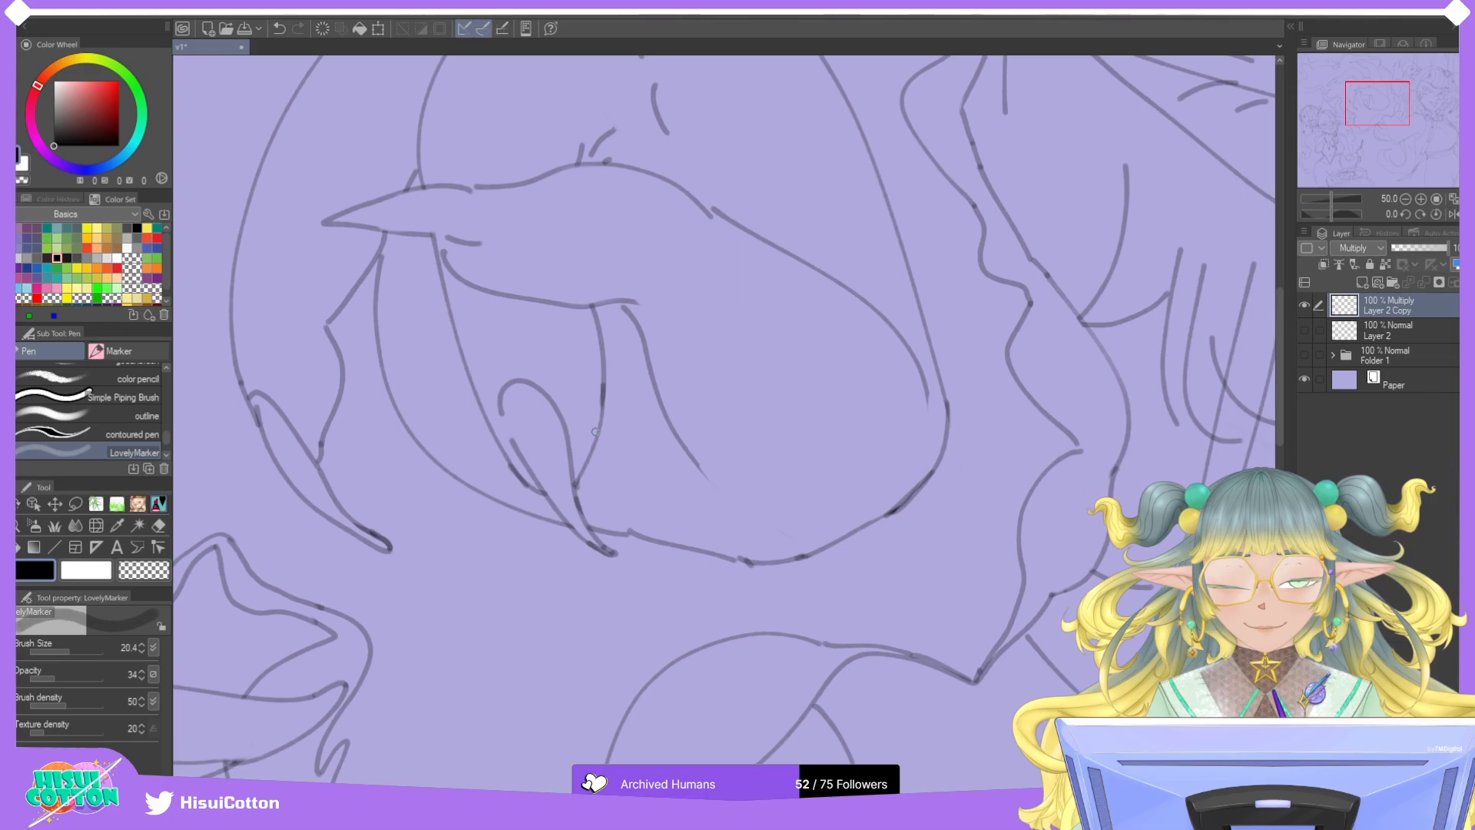
{"action": "left_click_drag", "start_coordinate": [605, 394], "coordinate": [586, 441]}
{"action": "scroll", "coordinate": [574, 486], "scroll_direction": "down", "scroll_amount": 6}
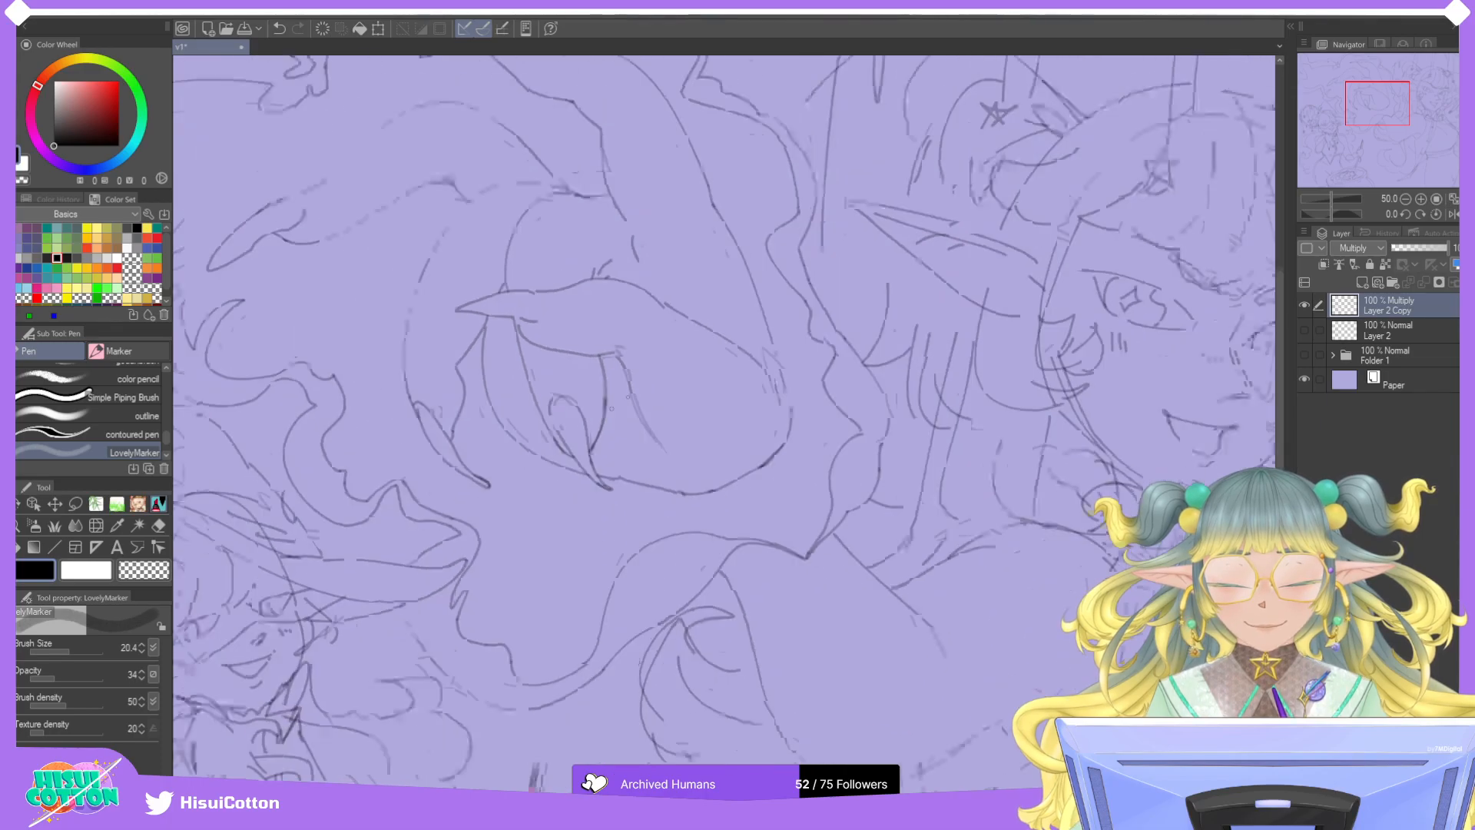
{"action": "scroll", "coordinate": [633, 432], "scroll_direction": "up", "scroll_amount": 6}
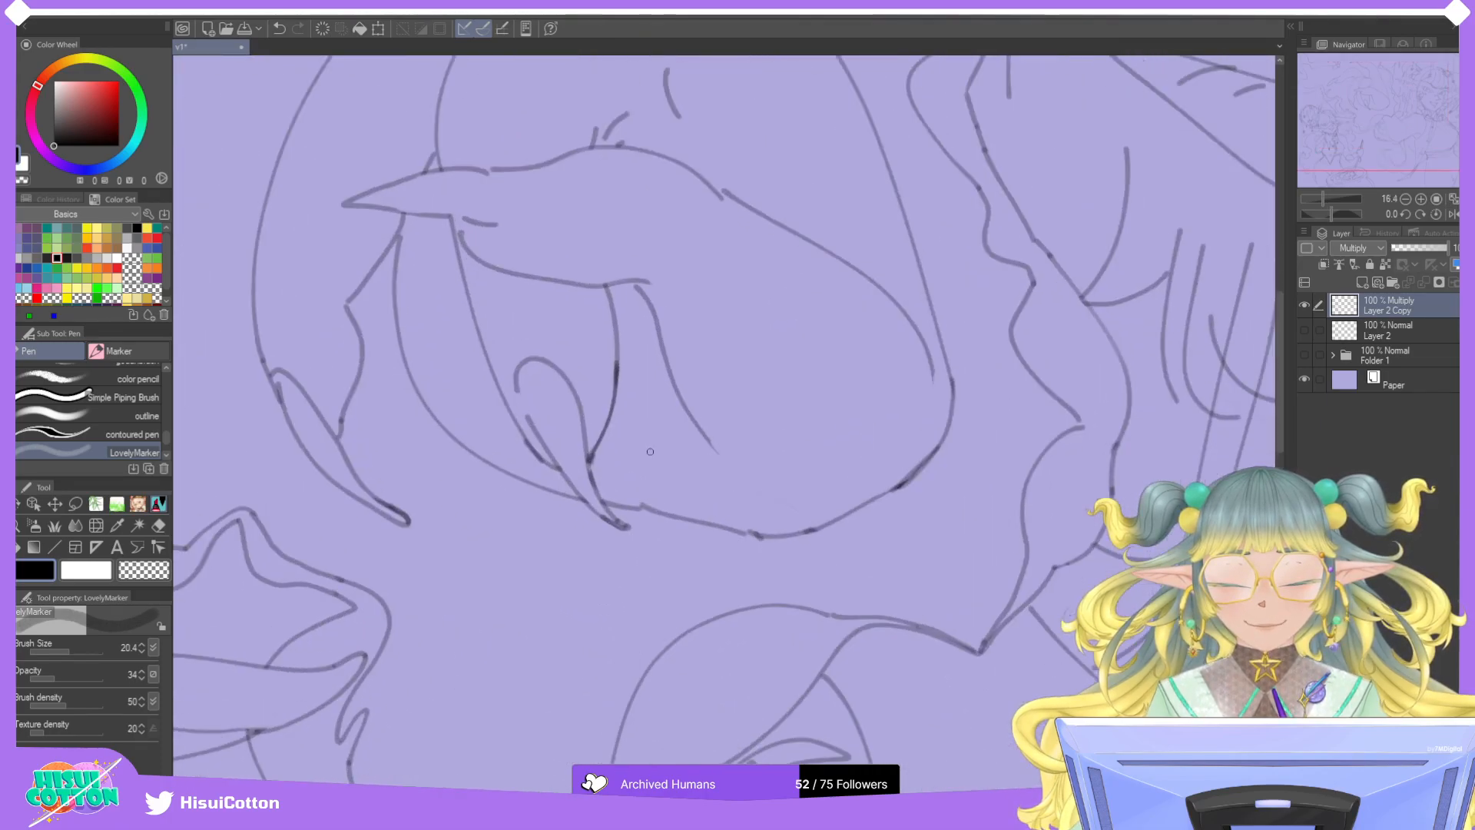
Erase the overlapping lines at the inner curled finger's nail and redraw its edge as one curve down to a closed tip.
{"action": "key", "text": "e"}
{"action": "mouse_move", "coordinate": [530, 407]}
{"action": "left_mouse_down"}
{"action": "mouse_move", "coordinate": [594, 503]}
{"action": "mouse_move", "coordinate": [538, 419]}
{"action": "left_mouse_up"}
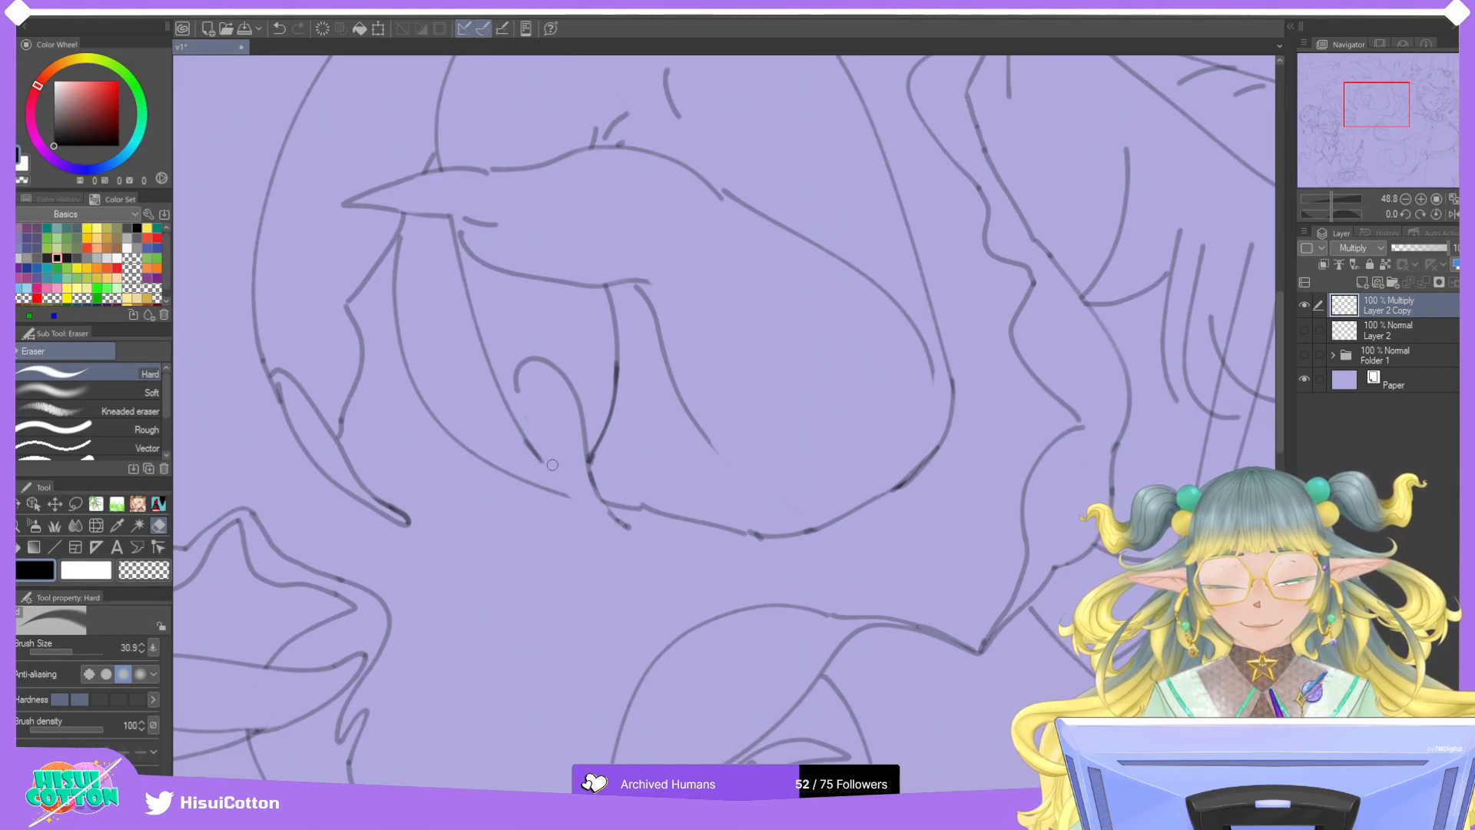
{"action": "left_click", "coordinate": [161, 503]}
{"action": "left_click_drag", "start_coordinate": [598, 490], "coordinate": [628, 530]}
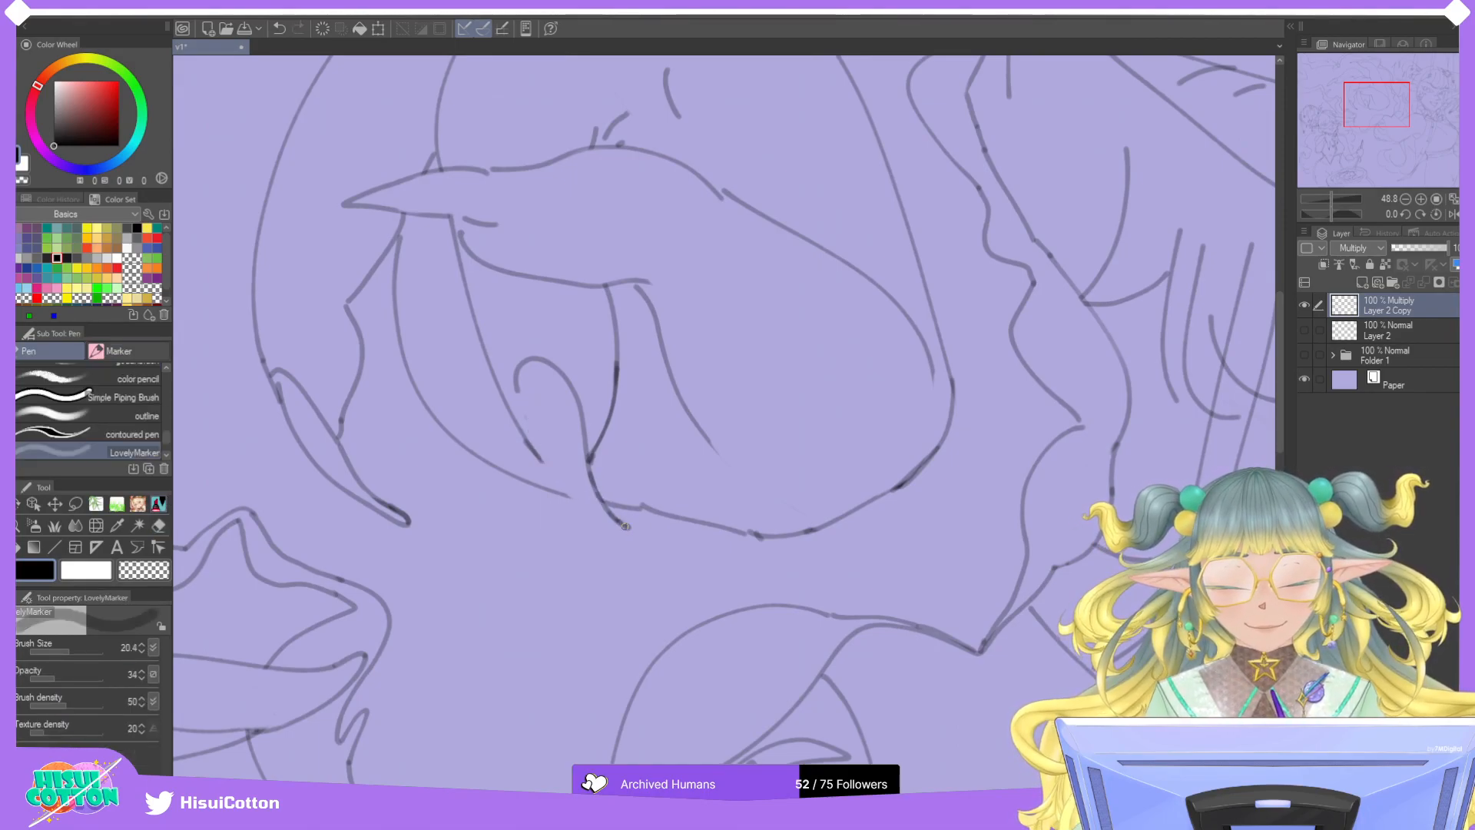
{"action": "mouse_move", "coordinate": [516, 388]}
{"action": "left_mouse_down"}
{"action": "mouse_move", "coordinate": [595, 518]}
{"action": "mouse_move", "coordinate": [579, 510]}
{"action": "mouse_move", "coordinate": [631, 530]}
{"action": "left_mouse_up"}
{"action": "key", "text": "ctrl+z"}
{"action": "key", "text": "ctrl+y"}
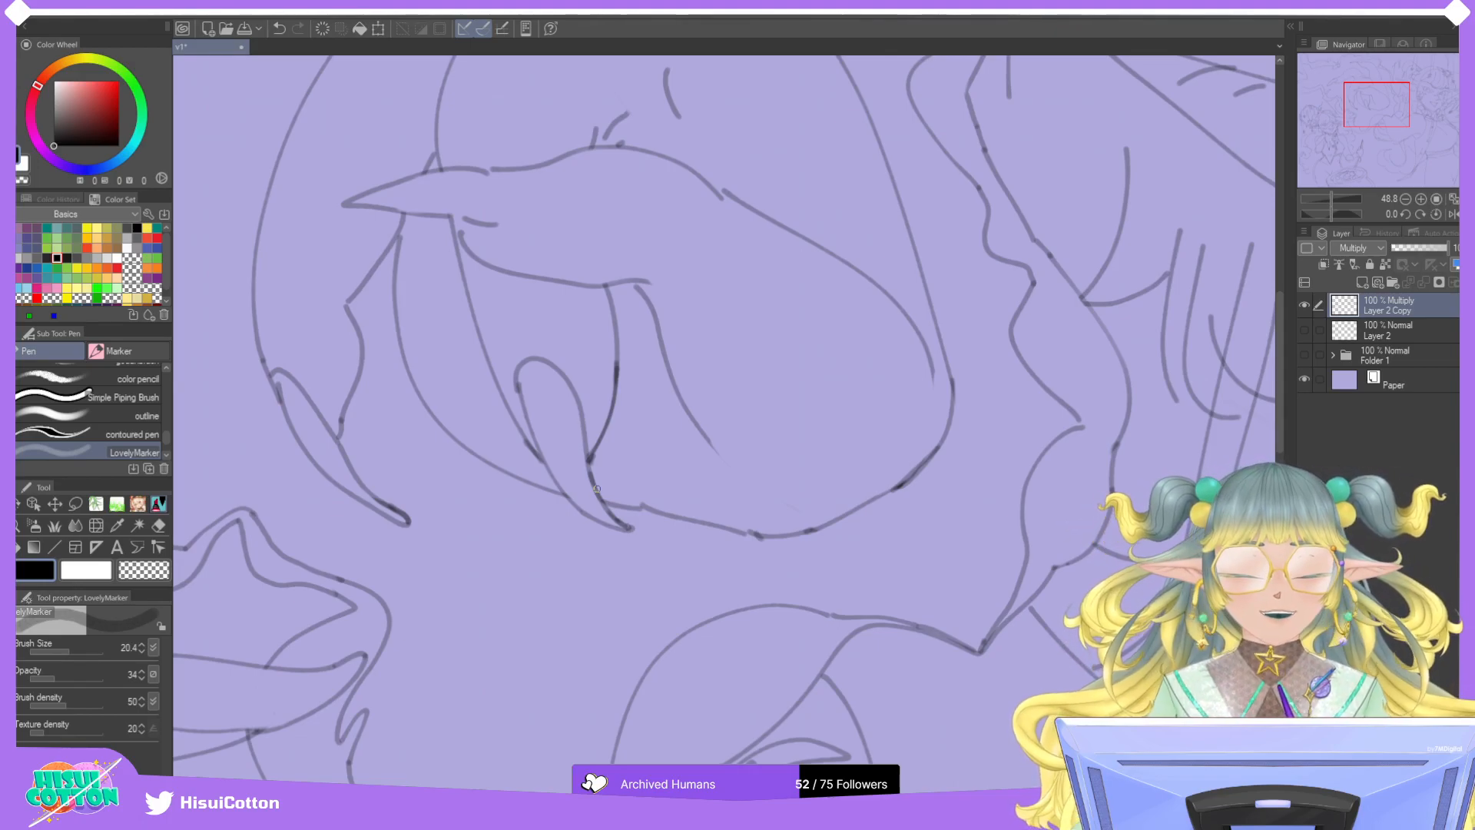
Draw a rounded nail base on the pointed thumb that crosses the large hand's palm.
{"action": "left_click", "coordinate": [1453, 199]}
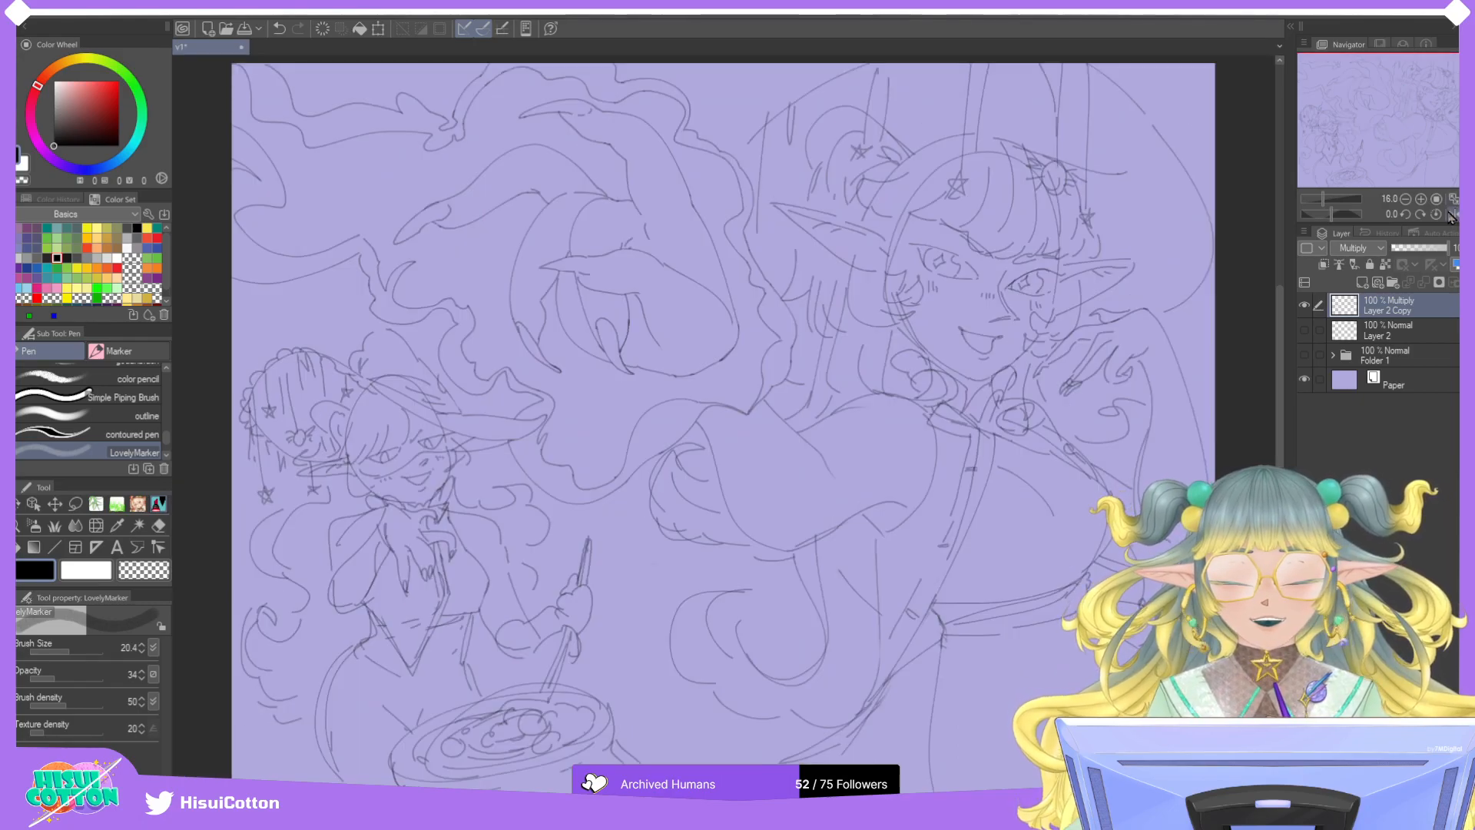
{"action": "scroll", "coordinate": [598, 253], "scroll_direction": "up", "scroll_amount": 3}
{"action": "scroll", "coordinate": [597, 253], "scroll_direction": "up", "scroll_amount": 1}
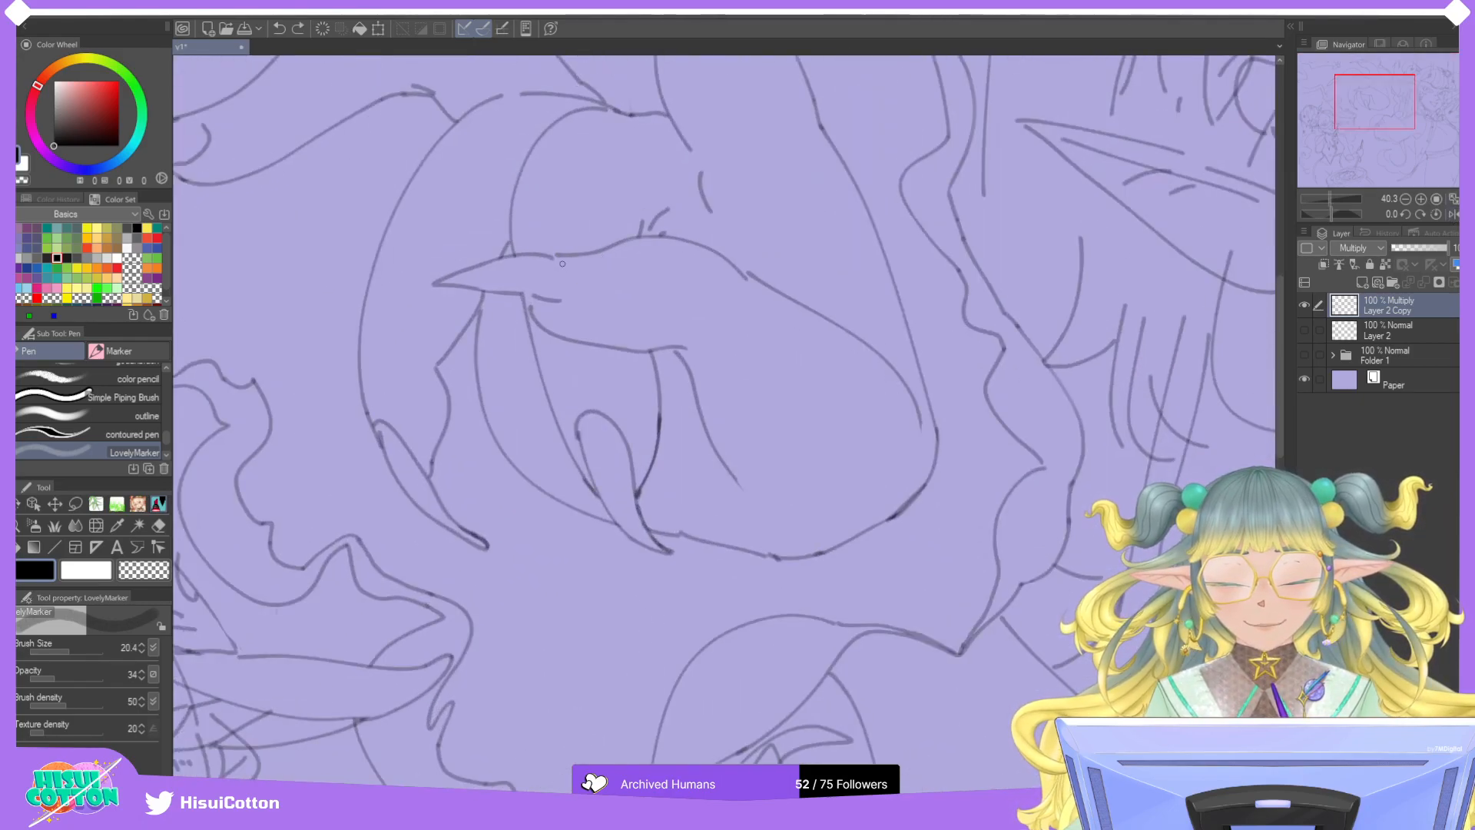
{"action": "key", "text": "ctrl+z"}
{"action": "key", "text": "ctrl+z"}
{"action": "key", "text": "ctrl+z"}
{"action": "key", "text": "ctrl+z"}
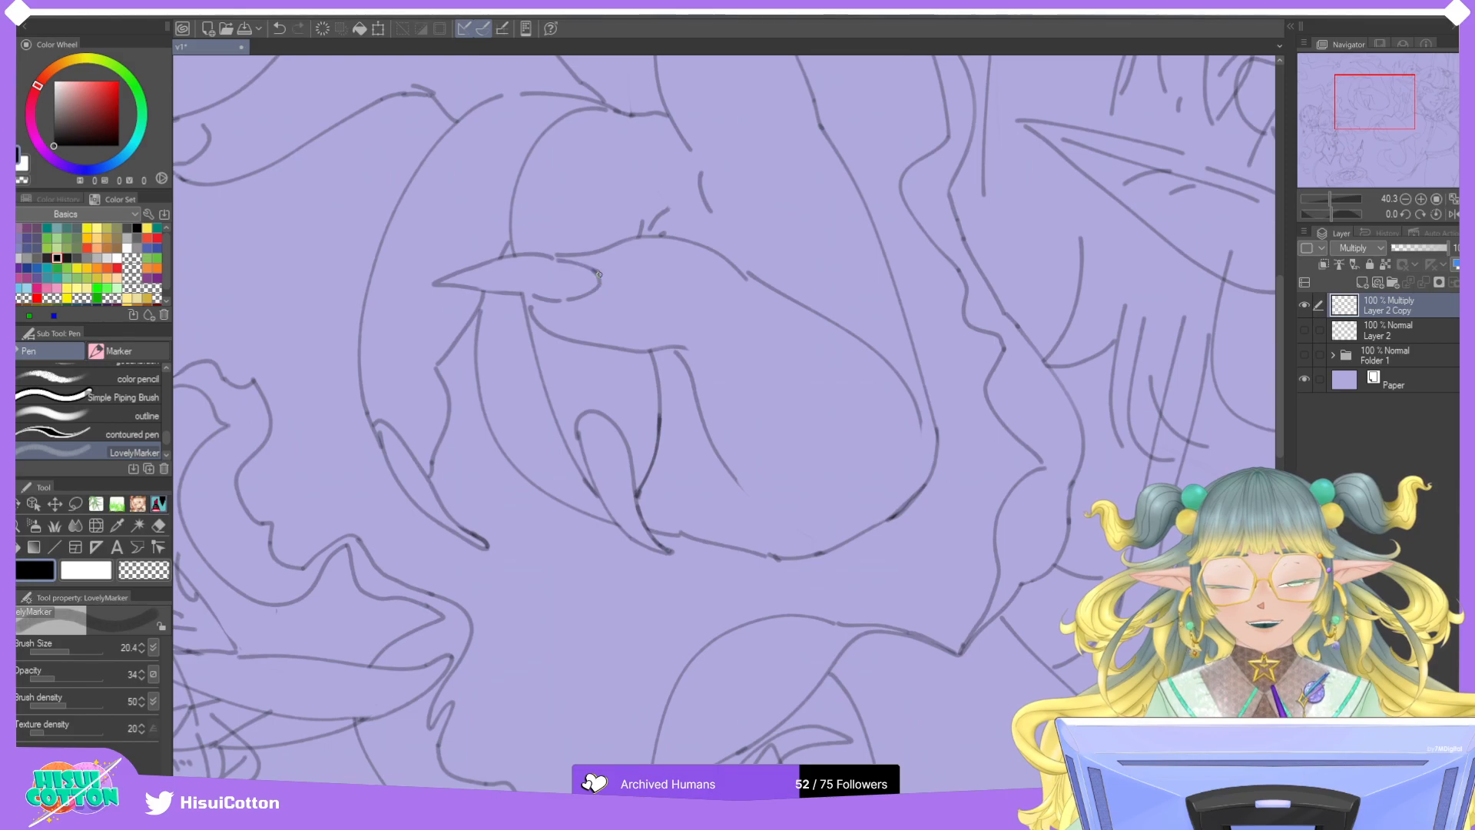
{"action": "key", "text": "ctrl+z"}
Join the thumb's upper and lower outlines to its nail by closing the small gaps.
{"action": "mouse_move", "coordinate": [557, 259]}
{"action": "left_mouse_down"}
{"action": "mouse_move", "coordinate": [597, 271]}
{"action": "mouse_move", "coordinate": [580, 267]}
{"action": "mouse_move", "coordinate": [602, 252]}
{"action": "left_mouse_up"}
{"action": "key", "text": "ctrl+z"}
{"action": "key", "text": "ctrl+z"}
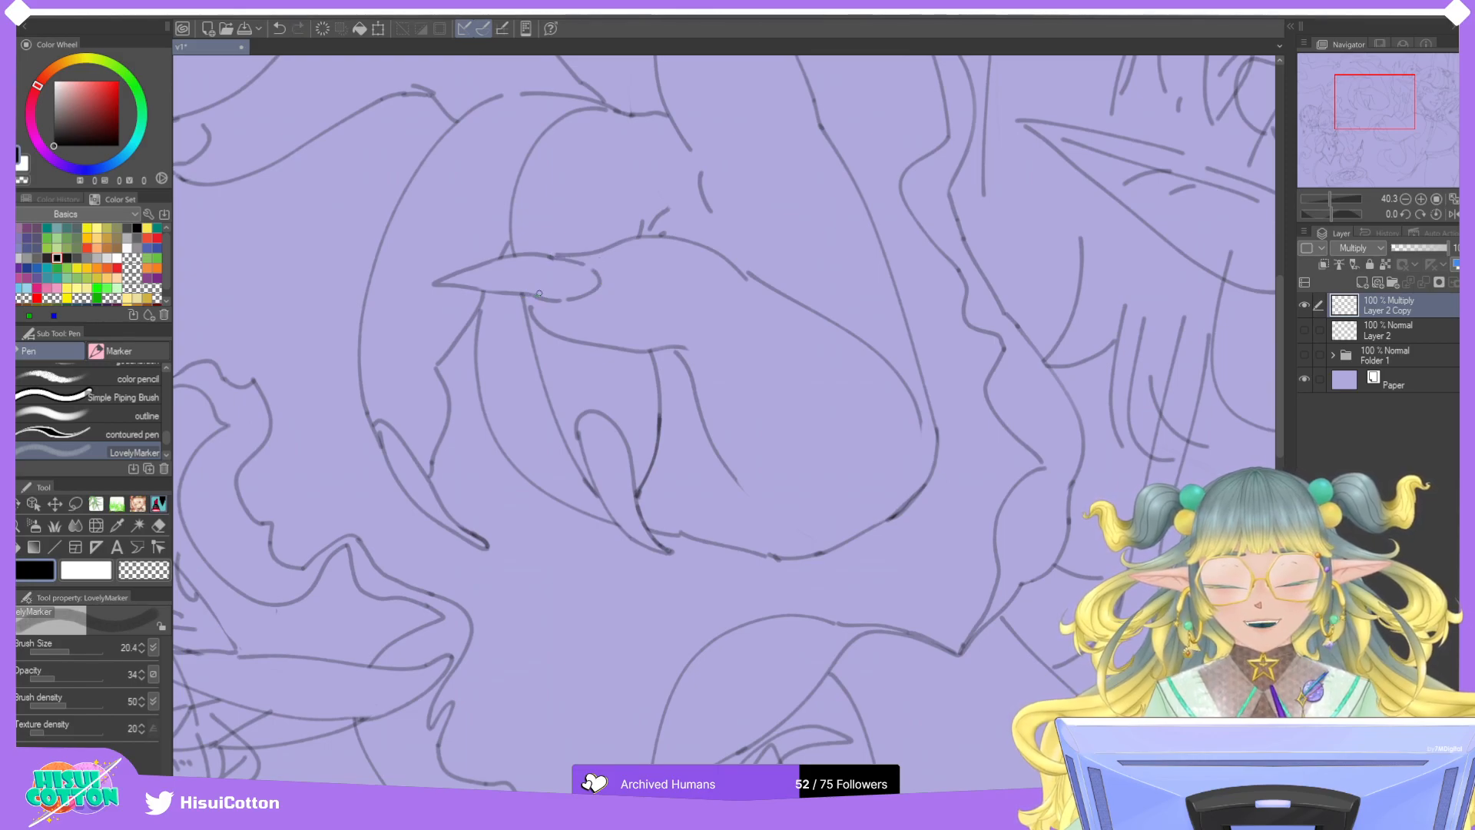
{"action": "key", "text": "ctrl+z"}
{"action": "left_click_drag", "start_coordinate": [529, 298], "coordinate": [533, 311]}
{"action": "key", "text": "ctrl+z"}
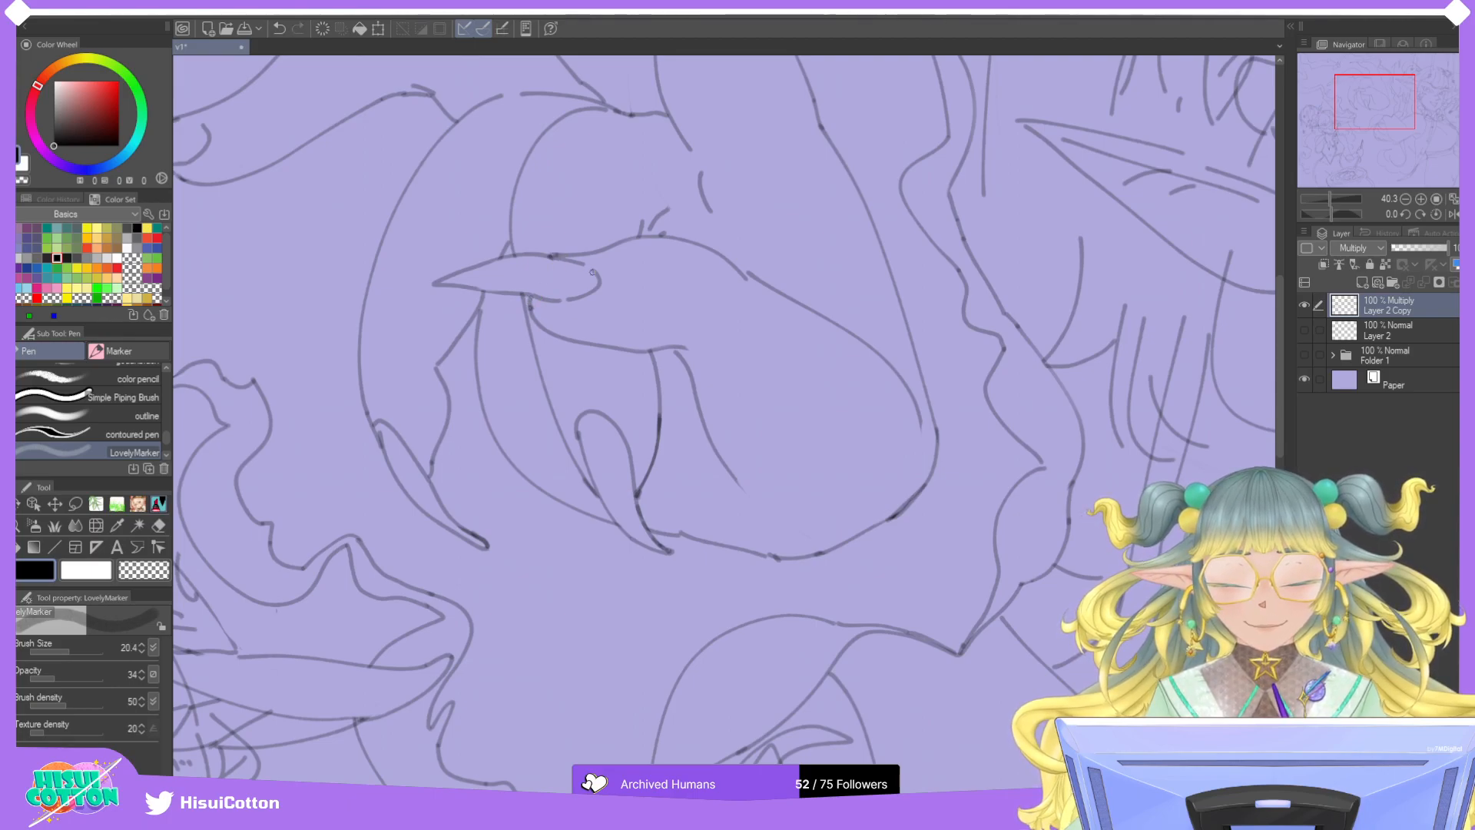
{"action": "scroll", "coordinate": [688, 343], "scroll_direction": "down", "scroll_amount": 4}
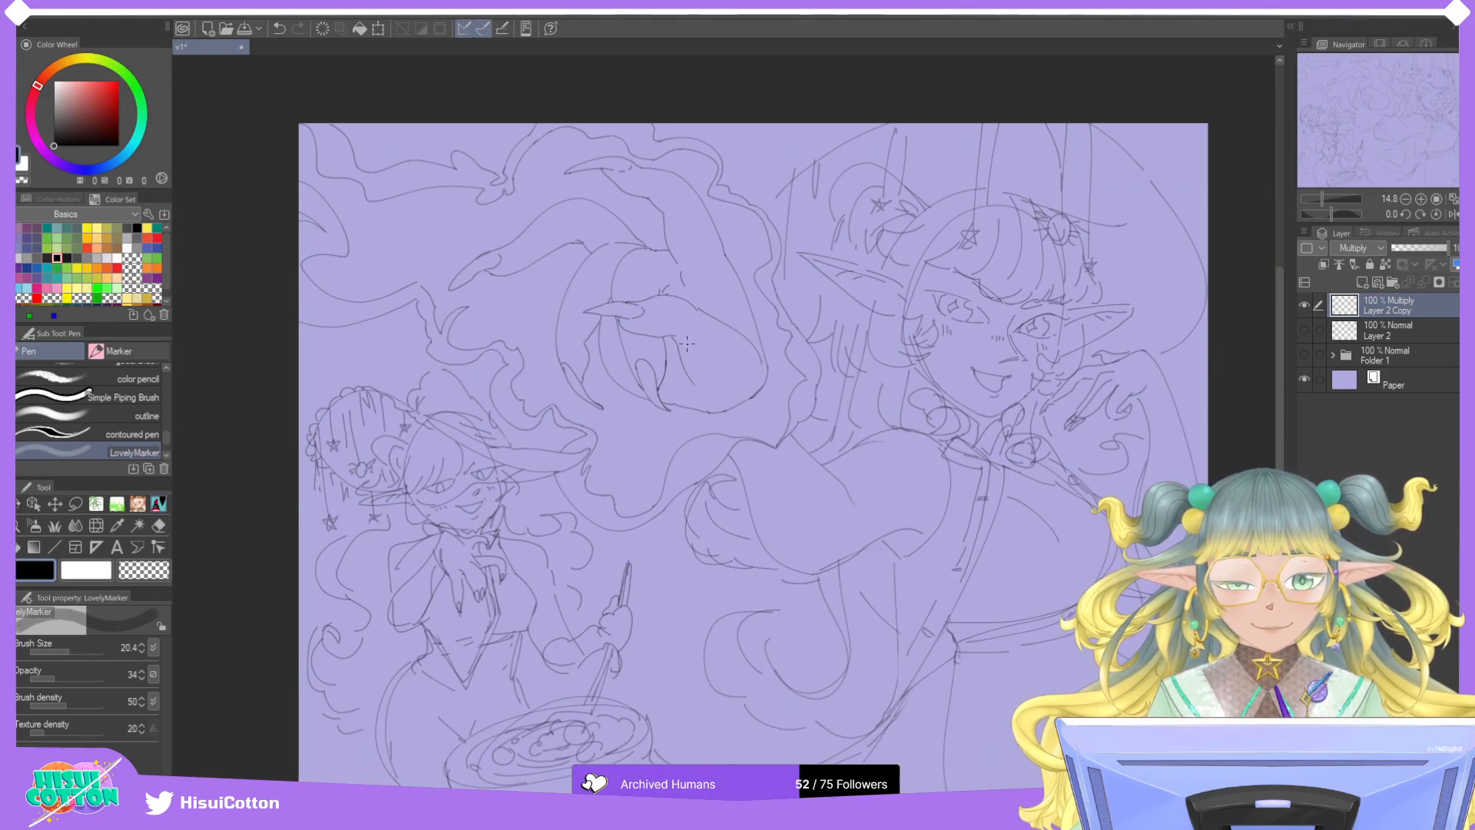
Test the large hand's outline for gaps by filling its palm, finger and nail areas with black, undoing each fill.
{"action": "scroll", "coordinate": [688, 344], "scroll_direction": "up", "scroll_amount": 3}
{"action": "left_click_drag", "start_coordinate": [742, 423], "coordinate": [749, 540]}
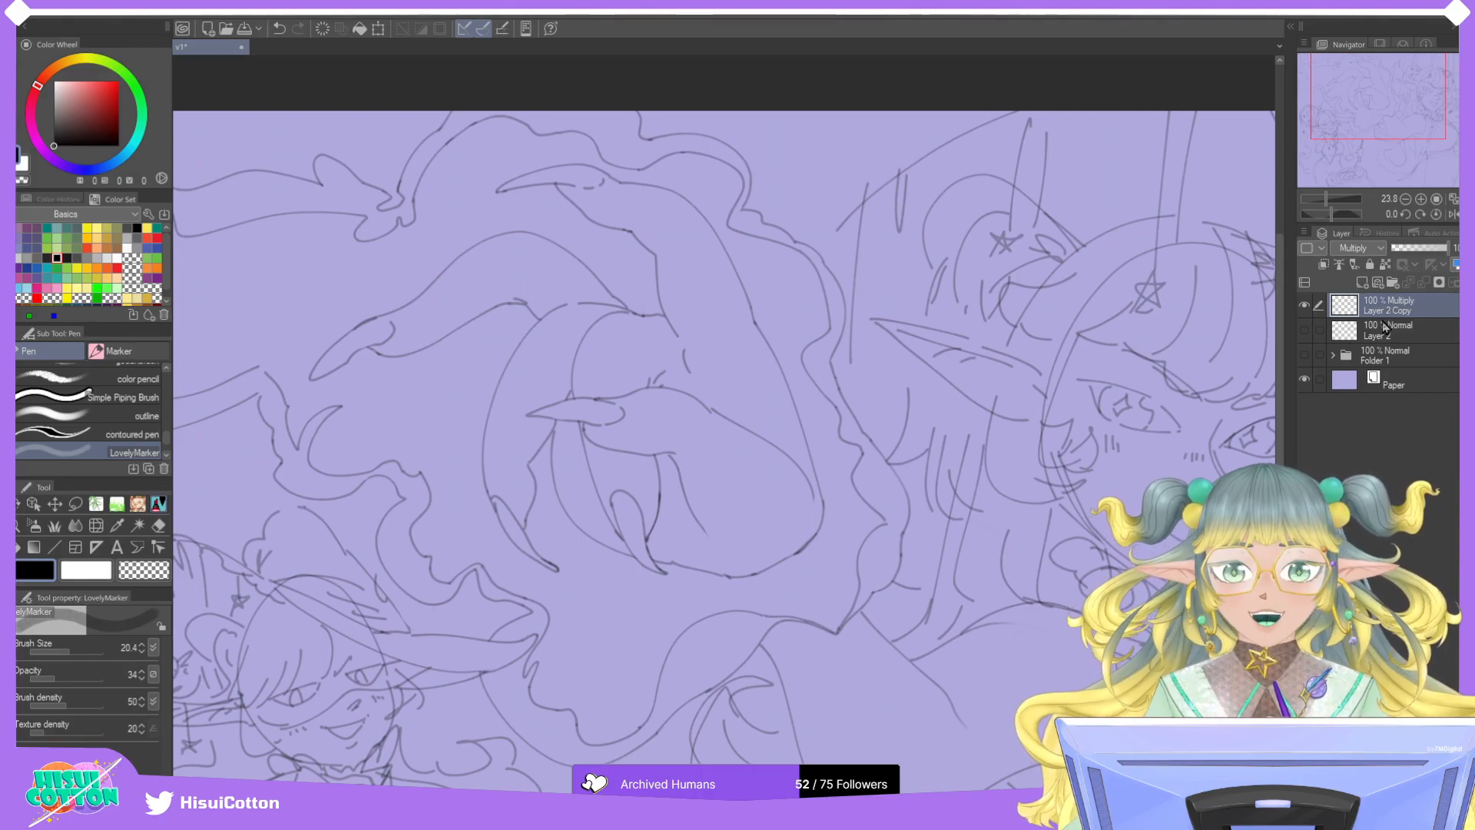
{"action": "left_click", "coordinate": [17, 548]}
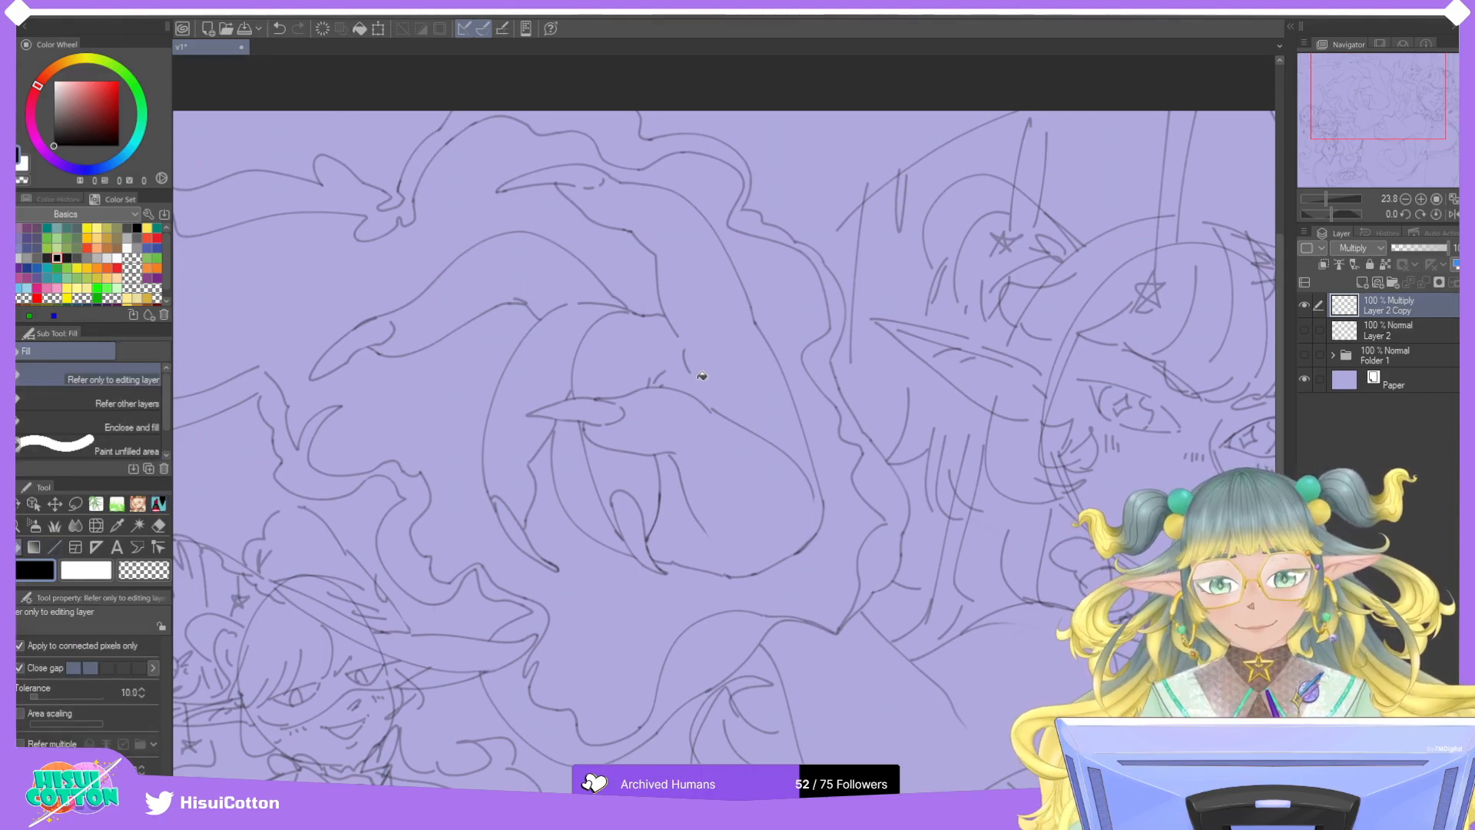
{"action": "left_click", "coordinate": [715, 356]}
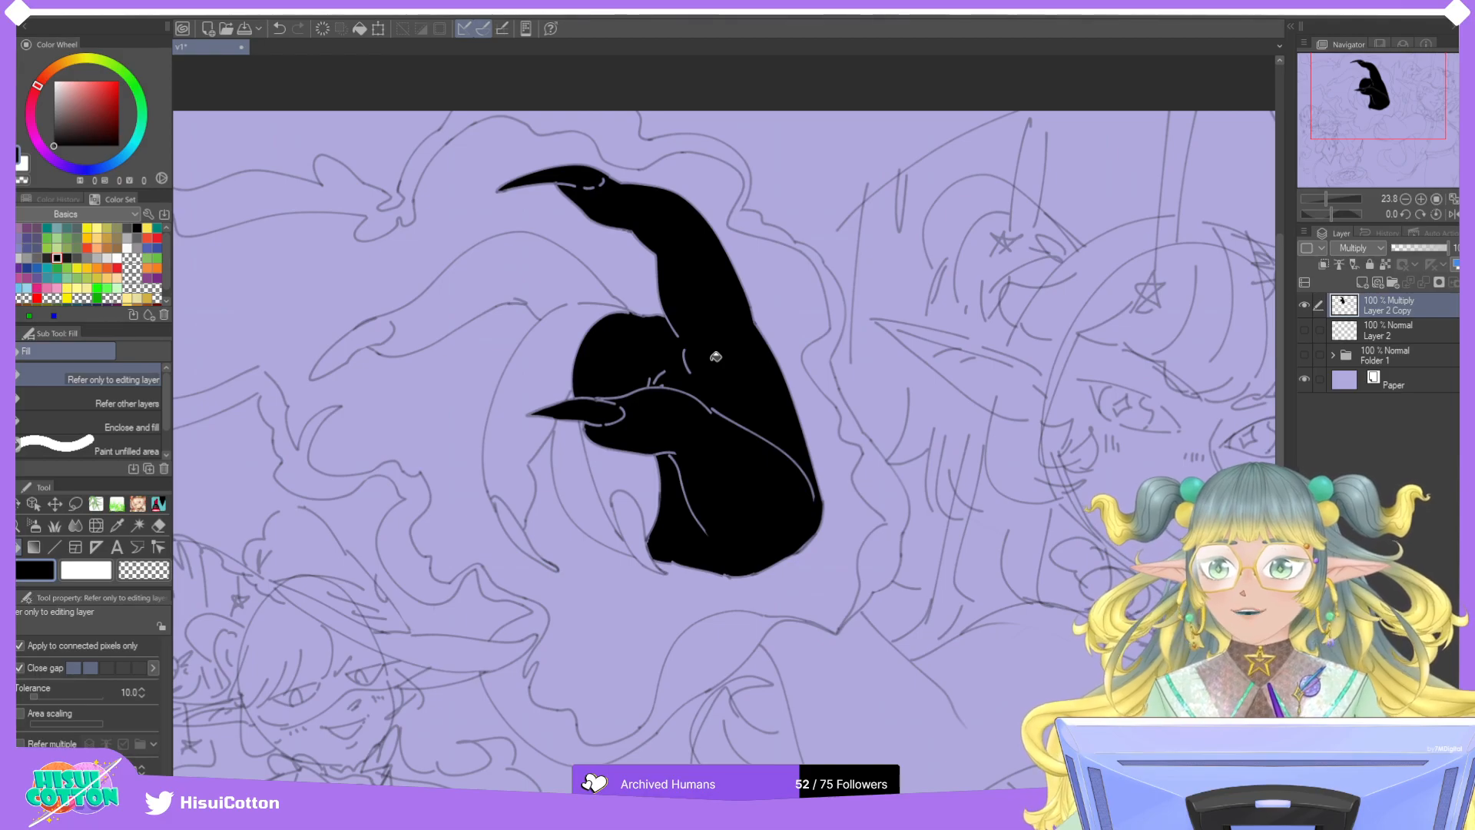
{"action": "key", "text": "ctrl+z"}
{"action": "left_click", "coordinate": [639, 466]}
{"action": "key", "text": "ctrl+z"}
{"action": "left_click", "coordinate": [624, 509]}
{"action": "key", "text": "ctrl+z"}
{"action": "left_click", "coordinate": [592, 484]}
{"action": "key", "text": "ctrl+z"}
{"action": "left_click", "coordinate": [568, 398]}
{"action": "key", "text": "ctrl+z"}
{"action": "left_click", "coordinate": [515, 521]}
{"action": "key", "text": "ctrl+z"}
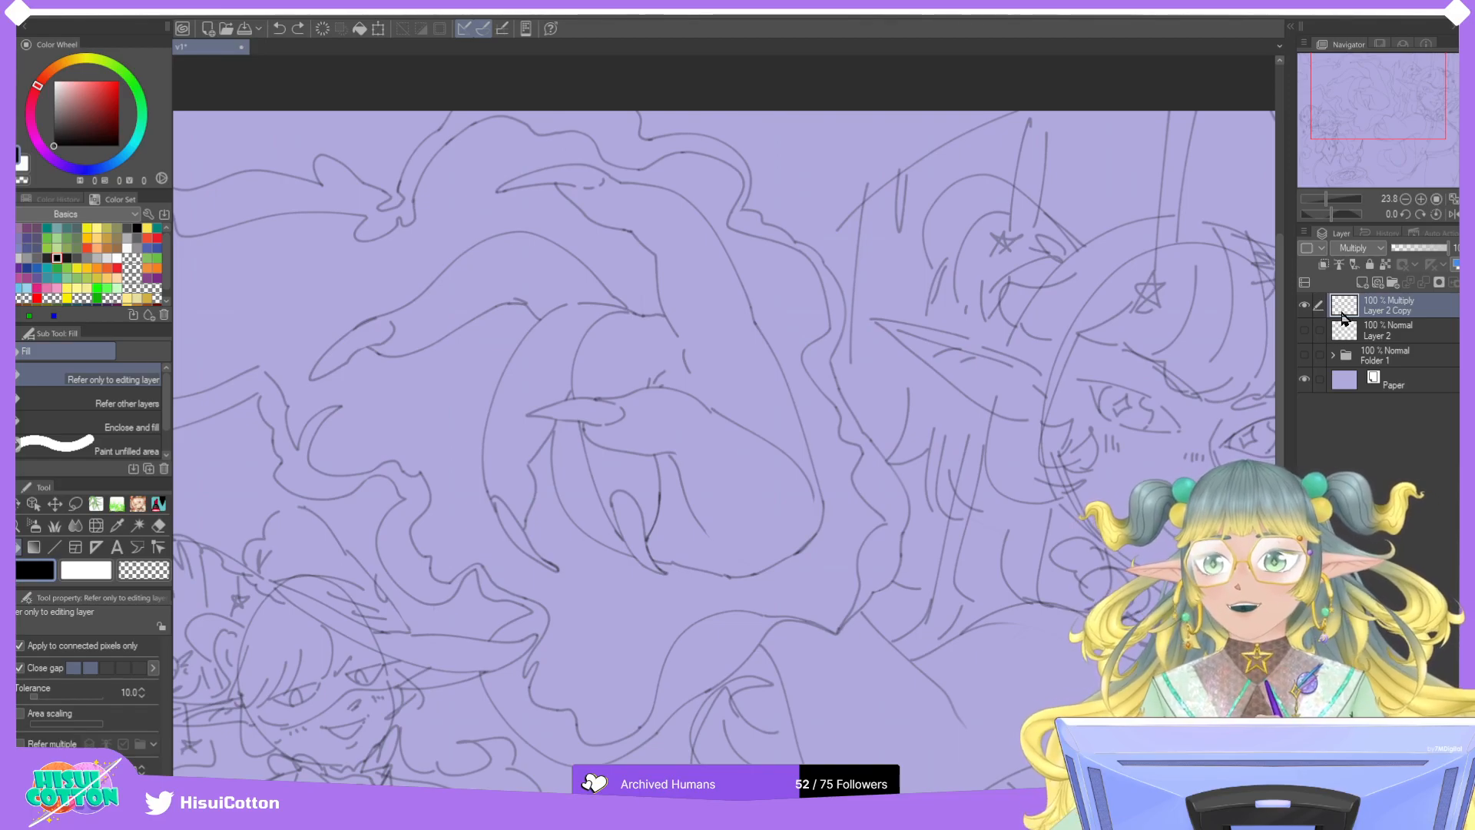
Test the smoke outline for gaps by filling the area below the large hand with black, and undo the fill.
{"action": "left_click", "coordinate": [1405, 199]}
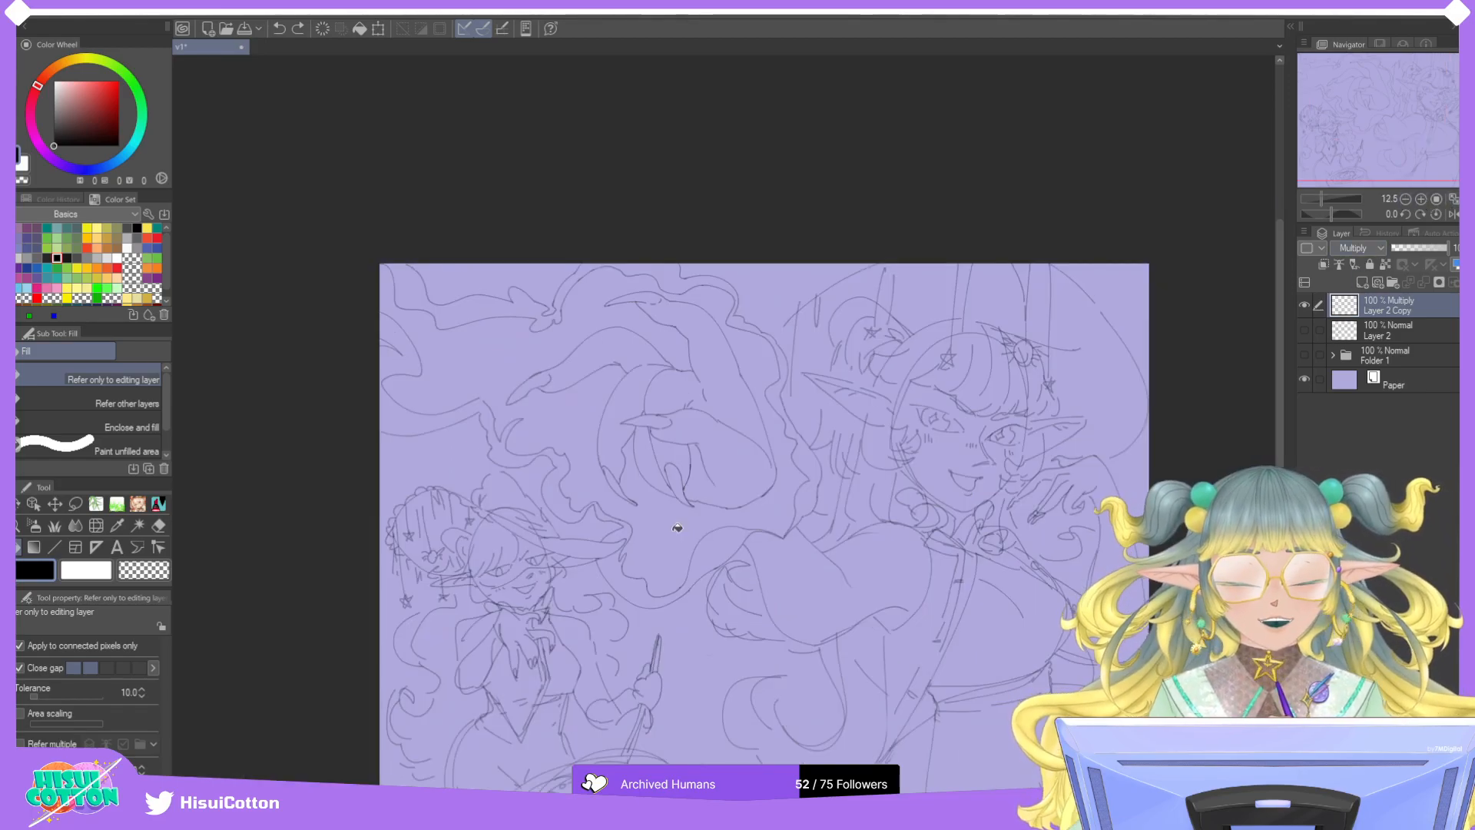
{"action": "left_click", "coordinate": [686, 592]}
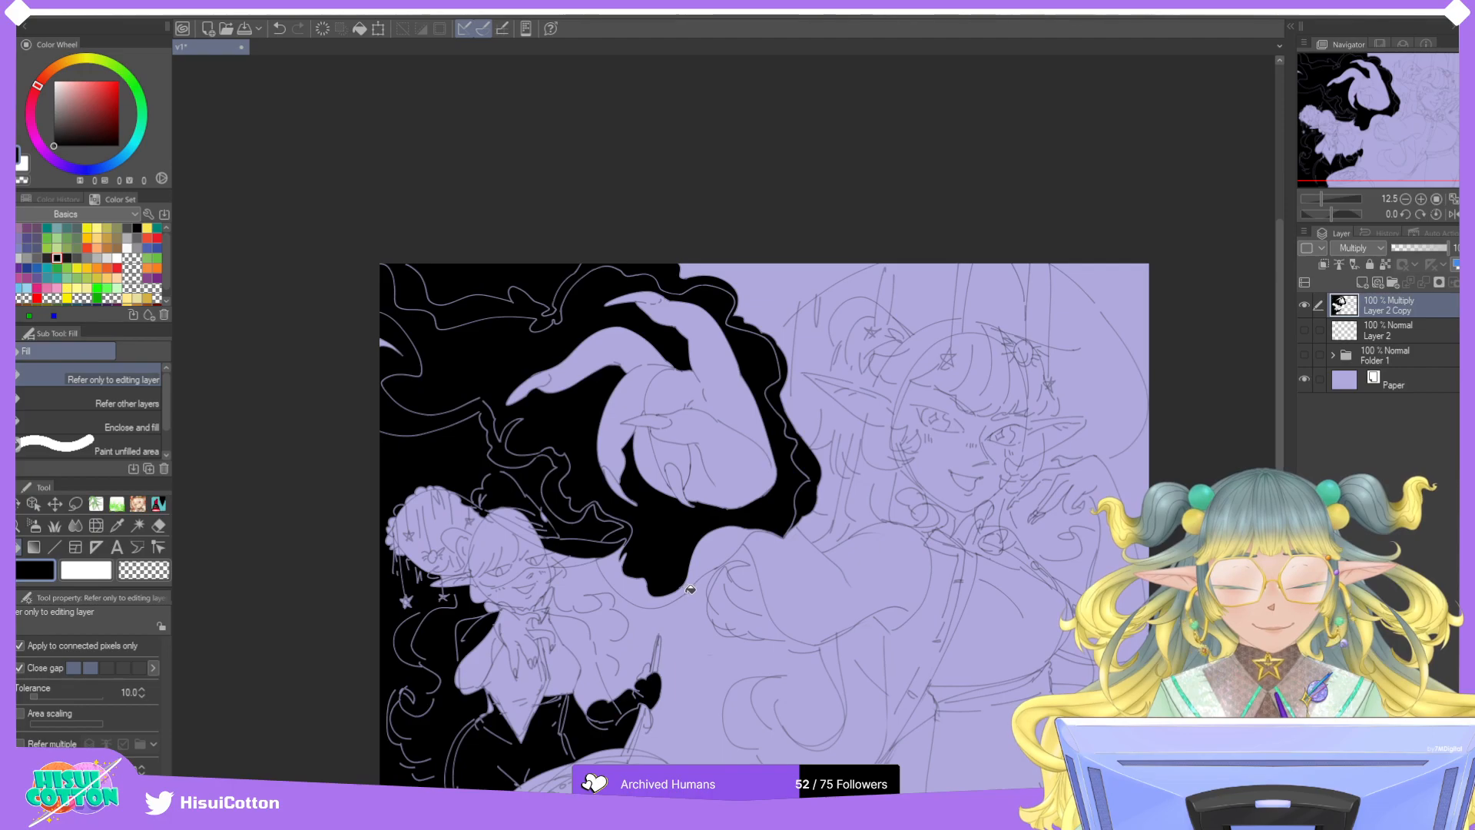
{"action": "key", "text": "ctrl+z"}
Close the gaps at the corners of the upper and lower smoke outlines where they bend beside the large hand's outstretched finger.
{"action": "scroll", "coordinate": [674, 581], "scroll_direction": "up", "scroll_amount": 3}
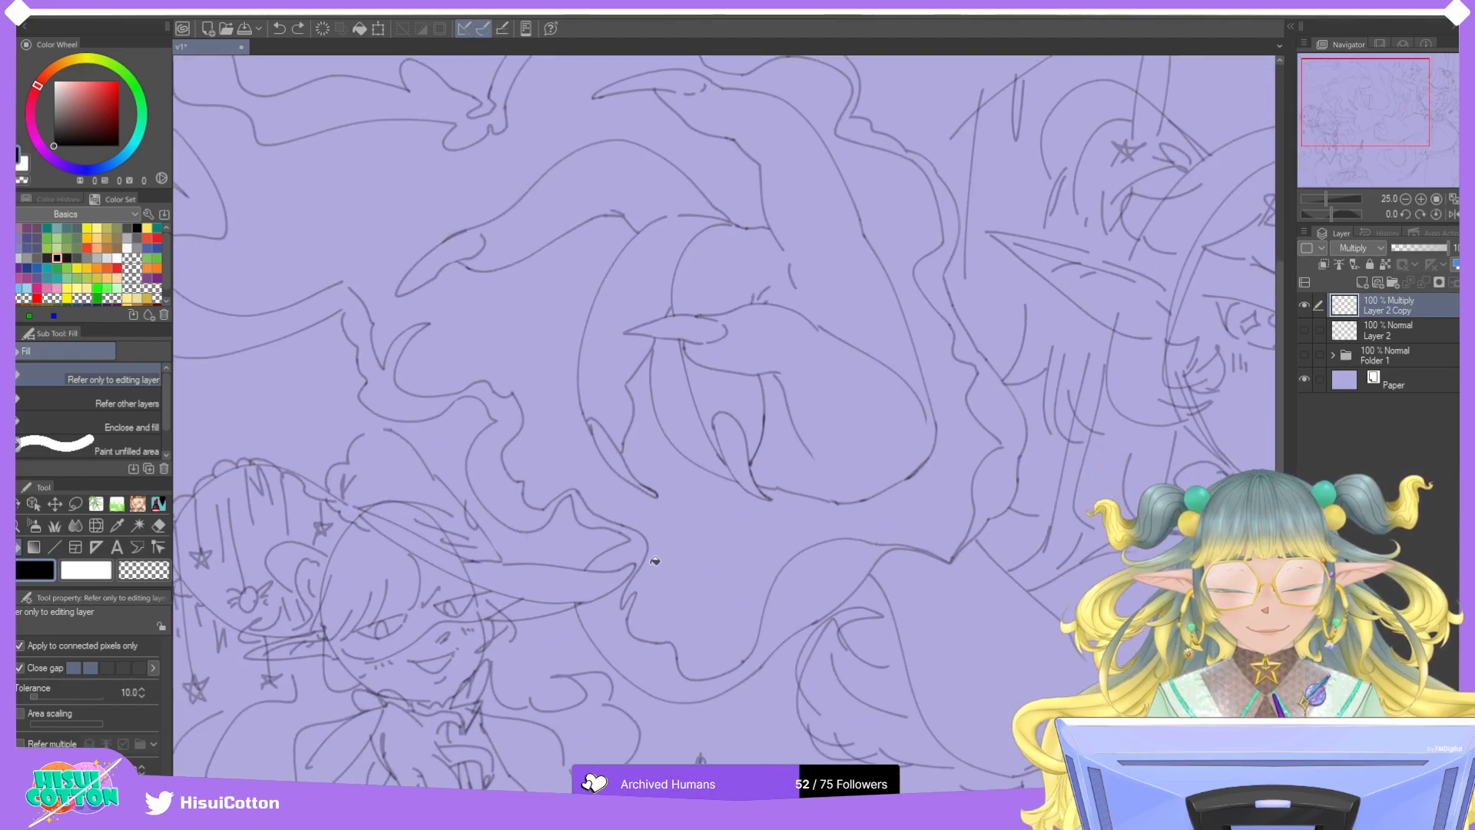
{"action": "scroll", "coordinate": [639, 515], "scroll_direction": "down", "scroll_amount": 3}
{"action": "scroll", "coordinate": [646, 440], "scroll_direction": "up", "scroll_amount": 4}
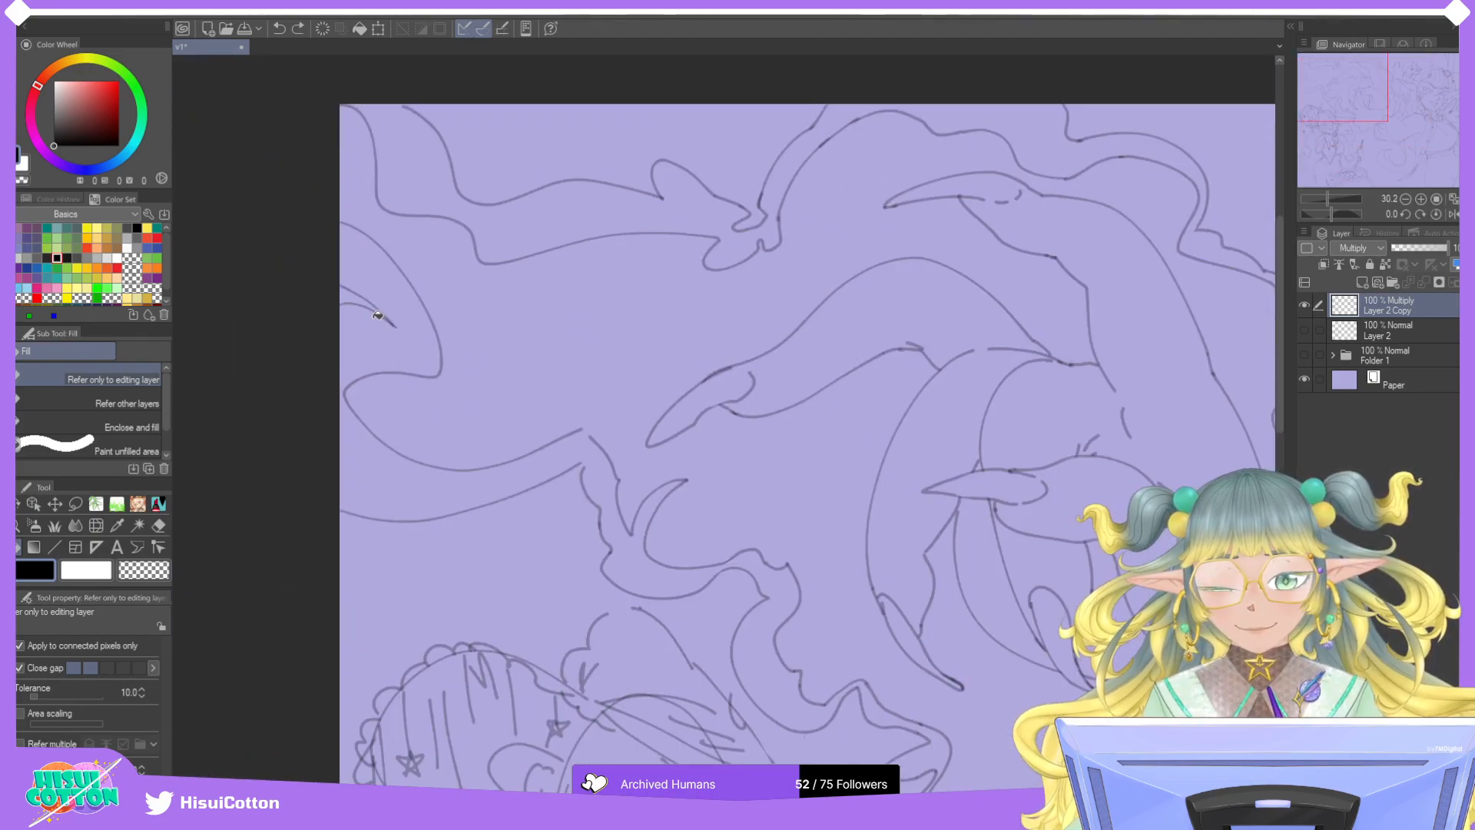
{"action": "scroll", "coordinate": [646, 440], "scroll_direction": "up", "scroll_amount": 3}
{"action": "key", "text": "p"}
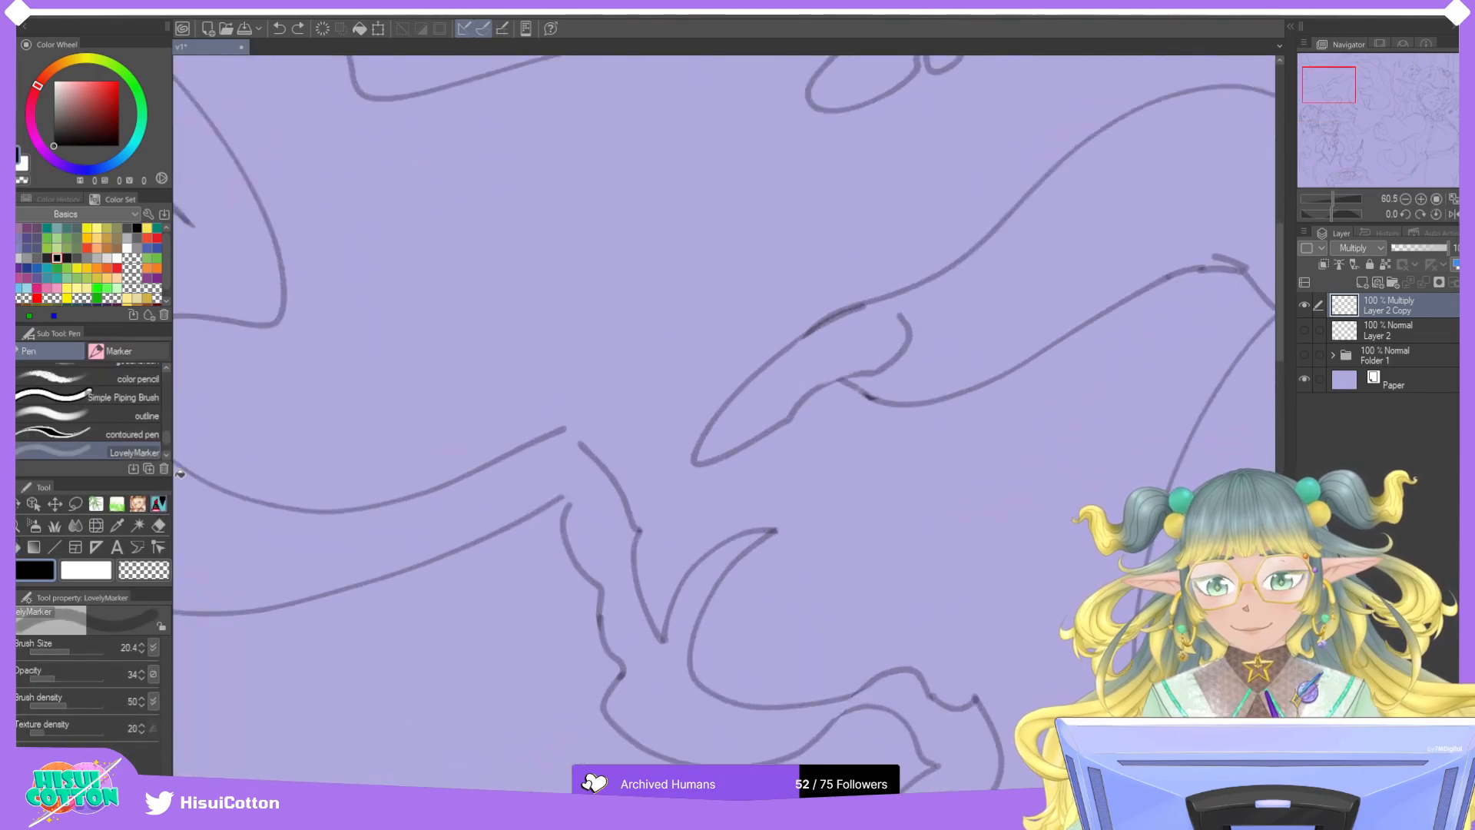
{"action": "left_click_drag", "start_coordinate": [566, 427], "coordinate": [582, 444]}
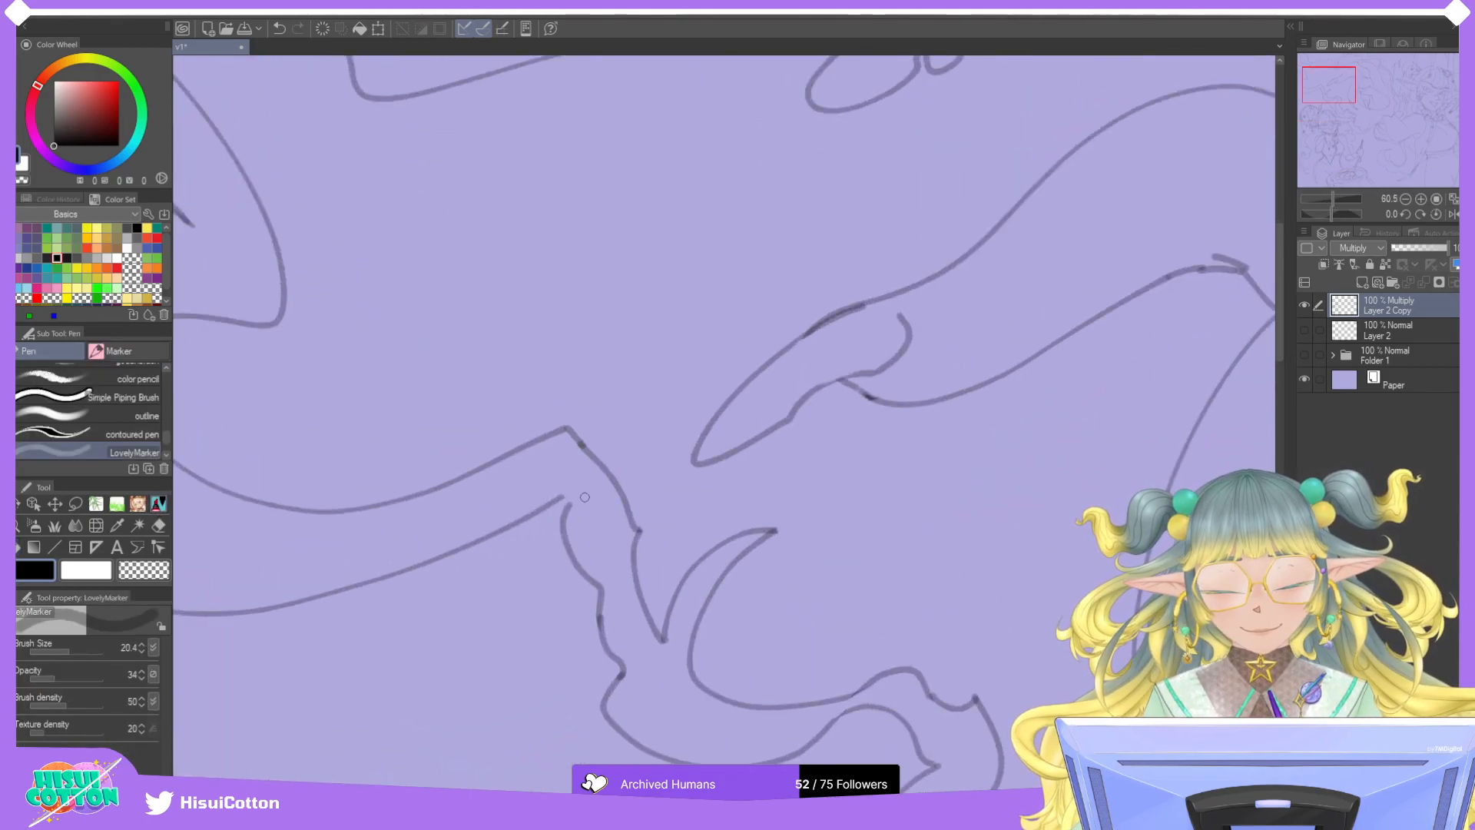
{"action": "left_click_drag", "start_coordinate": [565, 496], "coordinate": [568, 503]}
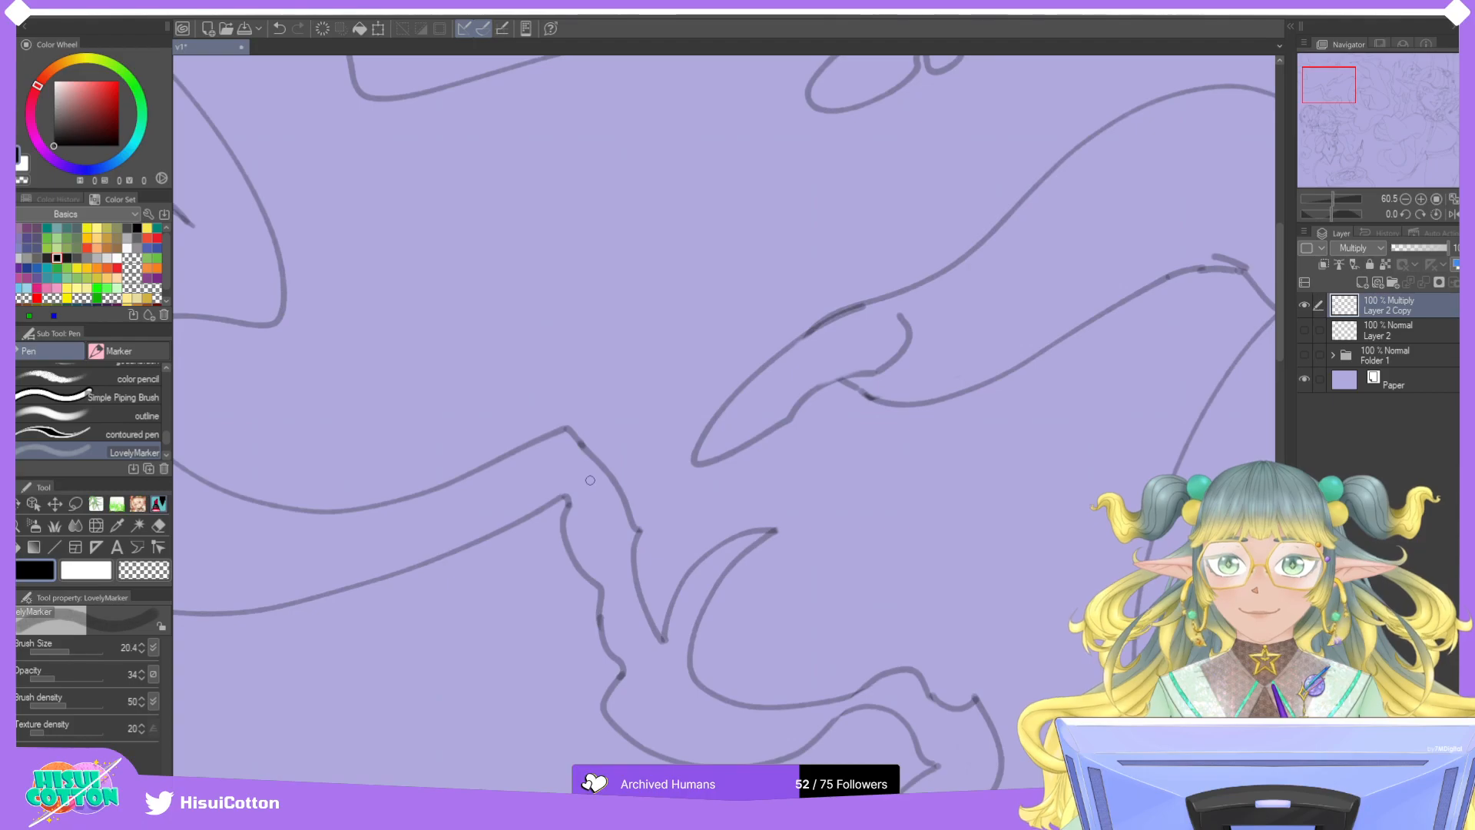
{"action": "key", "text": "ctrl+0"}
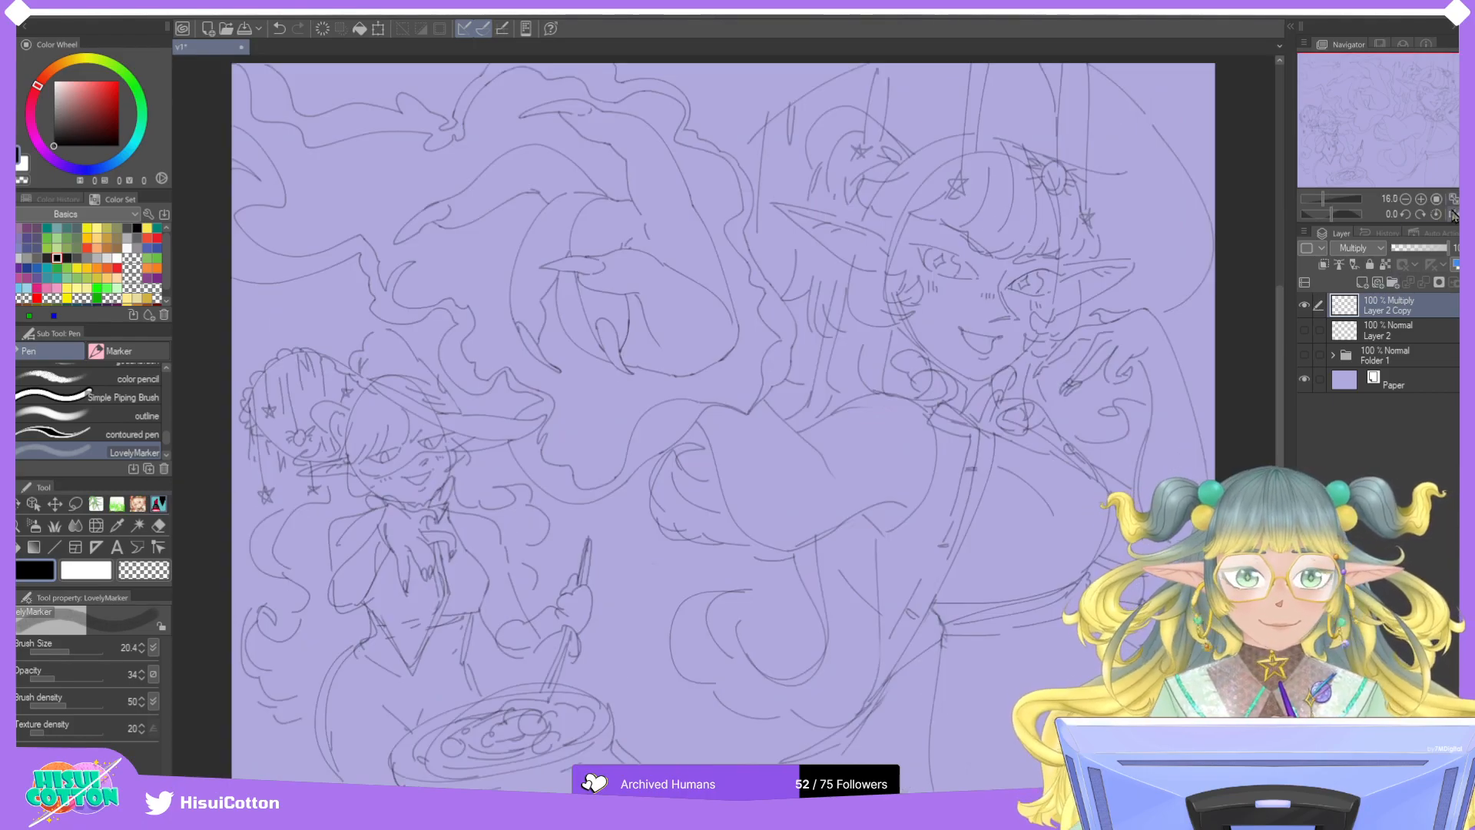
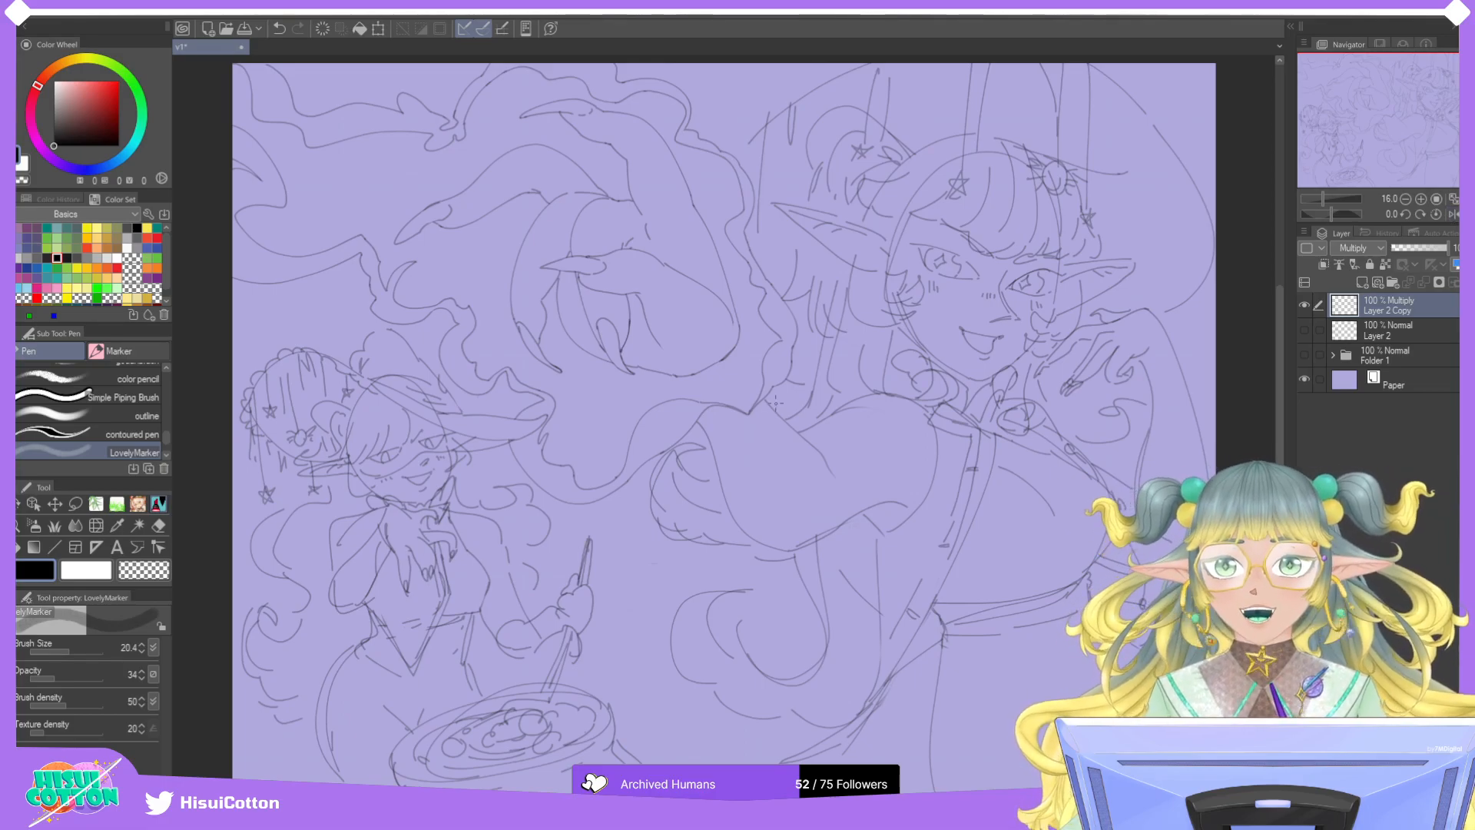
{"action": "scroll", "coordinate": [741, 361], "scroll_direction": "down", "scroll_amount": 1}
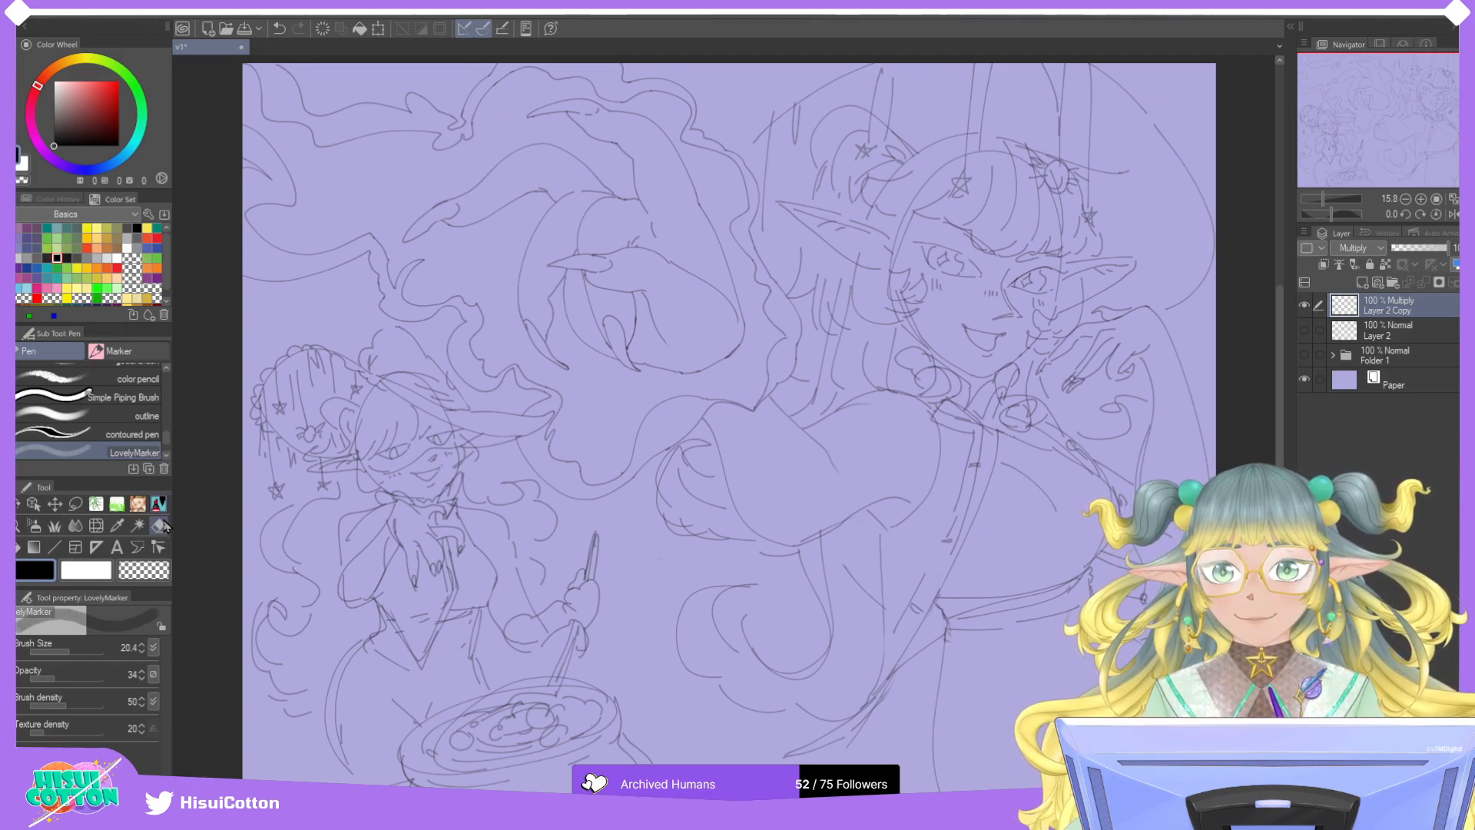
Redraw the lower edge of the large hand's palm as a fuller, rounder curve.
{"action": "scroll", "coordinate": [616, 402], "scroll_direction": "up", "scroll_amount": 2}
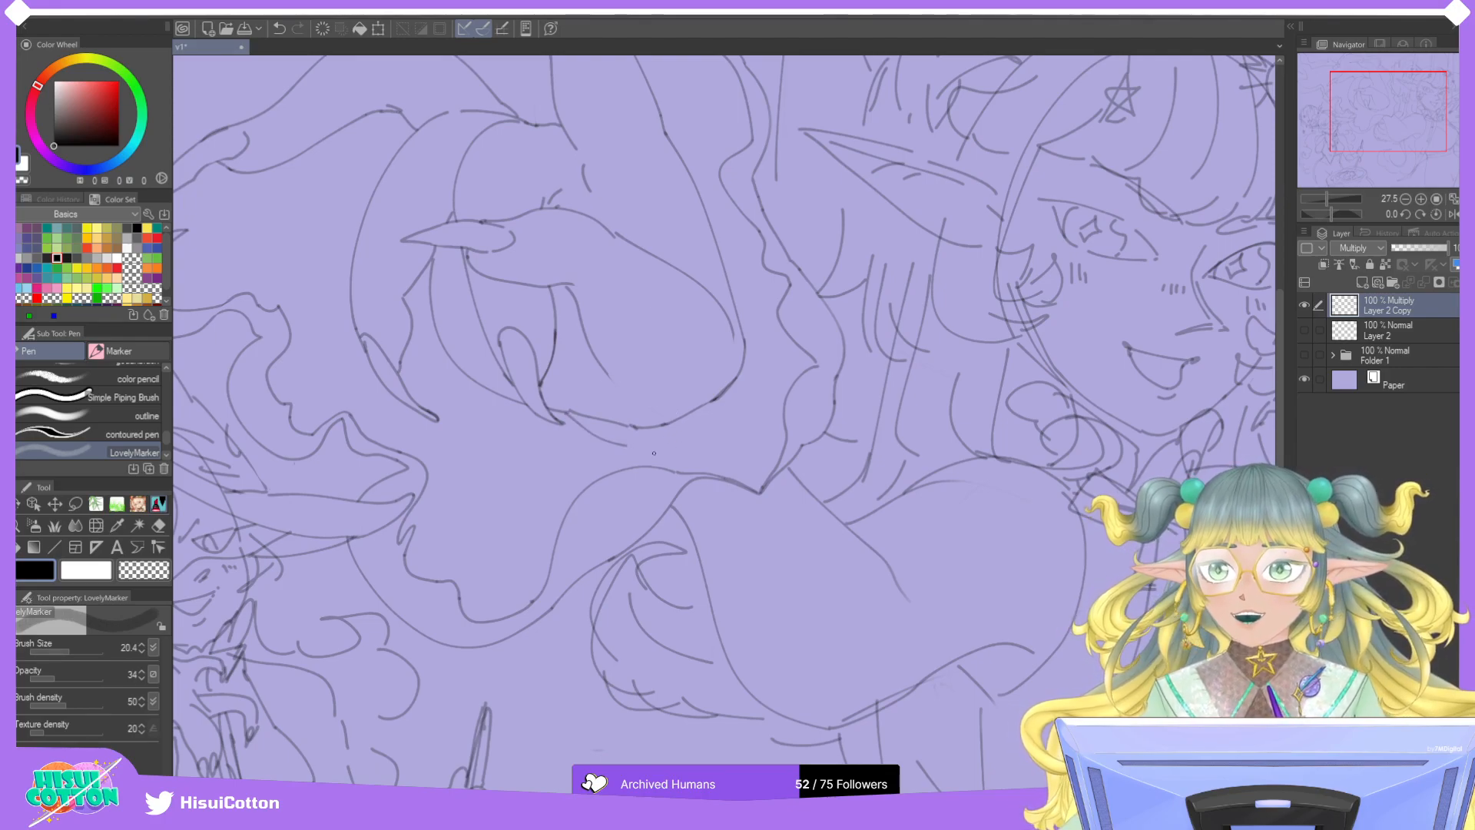
{"action": "key", "text": "ctrl+z"}
{"action": "mouse_move", "coordinate": [569, 412]}
{"action": "left_mouse_down"}
{"action": "mouse_move", "coordinate": [704, 425]}
{"action": "mouse_move", "coordinate": [688, 437]}
{"action": "mouse_move", "coordinate": [749, 379]}
{"action": "mouse_move", "coordinate": [746, 344]}
{"action": "mouse_move", "coordinate": [747, 413]}
{"action": "left_mouse_up"}
{"action": "key", "text": "ctrl+z"}
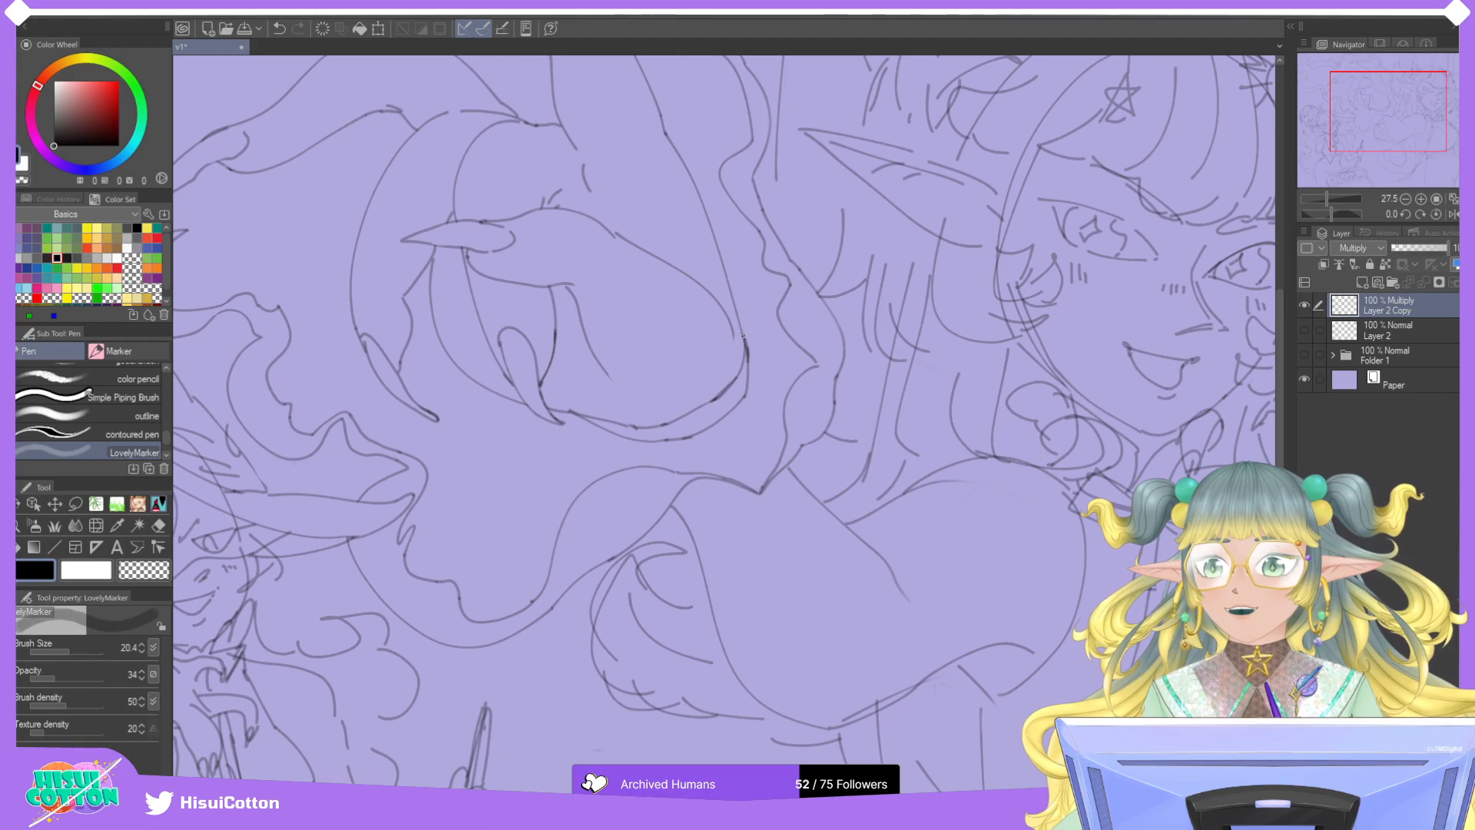
{"action": "scroll", "coordinate": [745, 348], "scroll_direction": "up", "scroll_amount": 1}
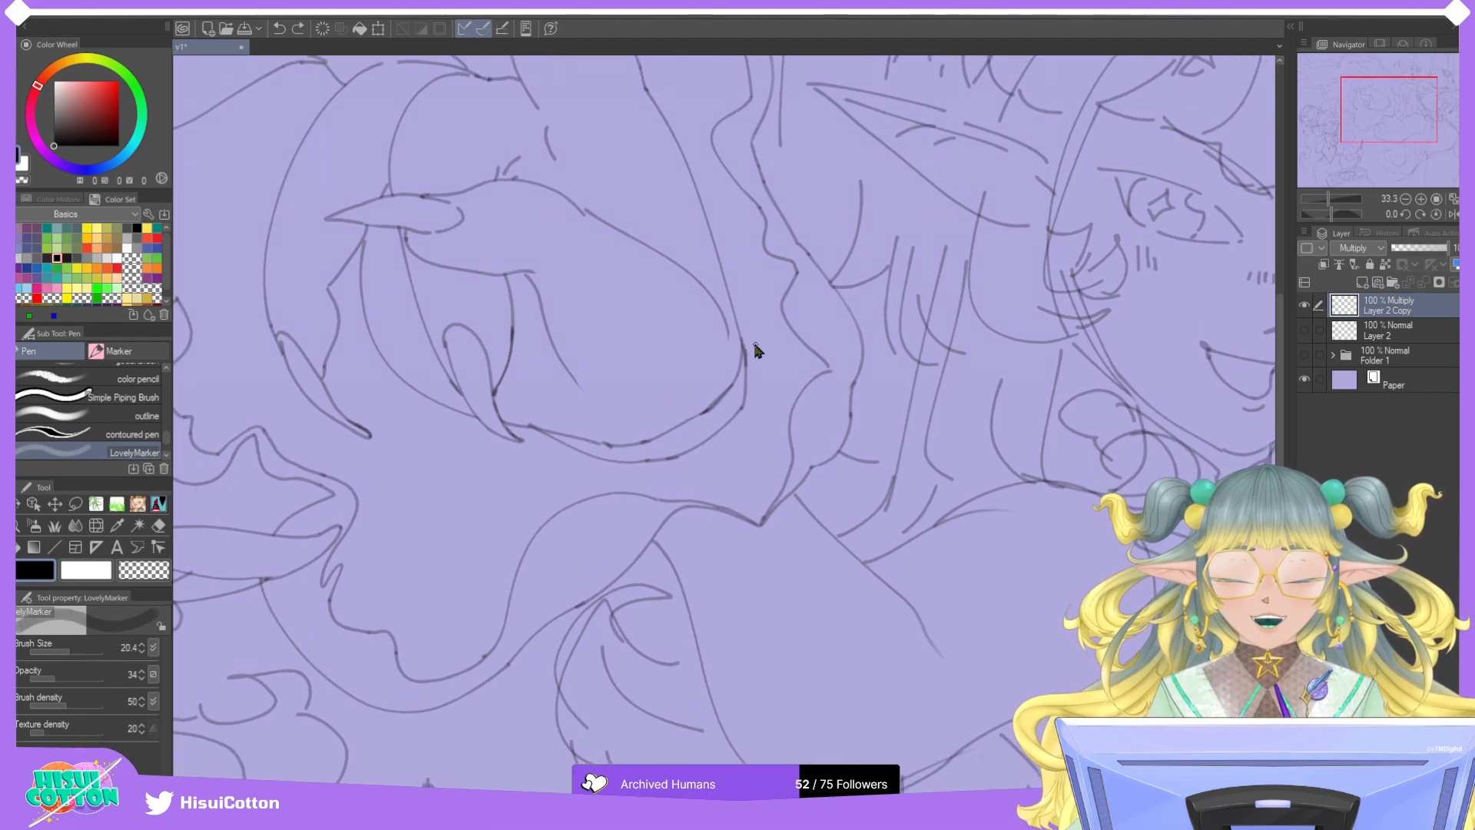
Erase the old palm outline left inside the new lower curve of the large hand.
{"action": "scroll", "coordinate": [745, 351], "scroll_direction": "up", "scroll_amount": 2}
{"action": "key", "text": "e"}
{"action": "mouse_move", "coordinate": [431, 482]}
{"action": "left_mouse_down"}
{"action": "mouse_move", "coordinate": [476, 501]}
{"action": "mouse_move", "coordinate": [385, 456]}
{"action": "mouse_move", "coordinate": [453, 491]}
{"action": "mouse_move", "coordinate": [537, 502]}
{"action": "left_mouse_up"}
{"action": "left_click_drag", "start_coordinate": [585, 490], "coordinate": [619, 470]}
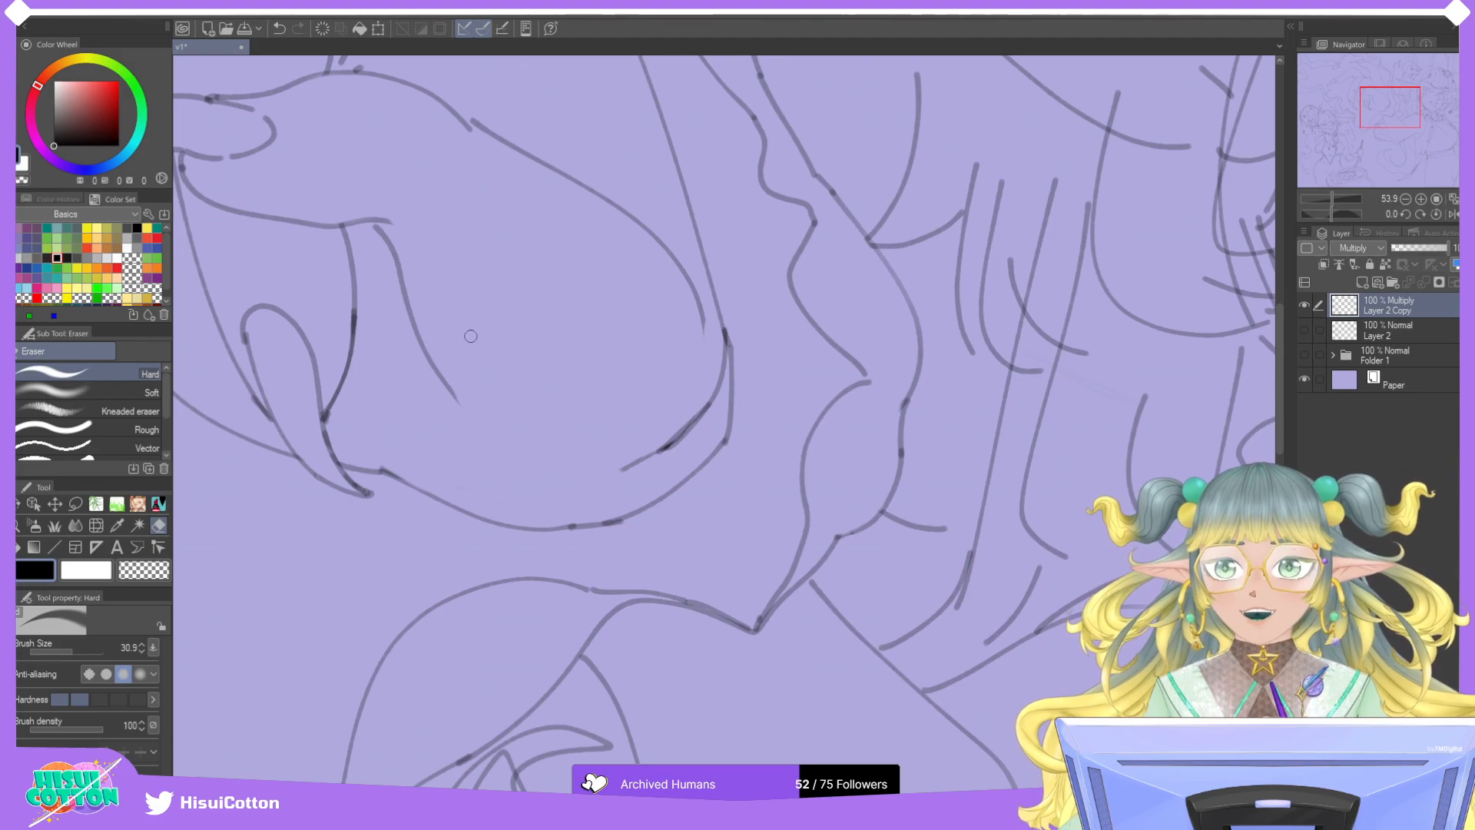
{"action": "mouse_move", "coordinate": [618, 470]}
{"action": "left_mouse_down"}
{"action": "mouse_move", "coordinate": [689, 427]}
{"action": "mouse_move", "coordinate": [720, 344]}
{"action": "left_mouse_up"}
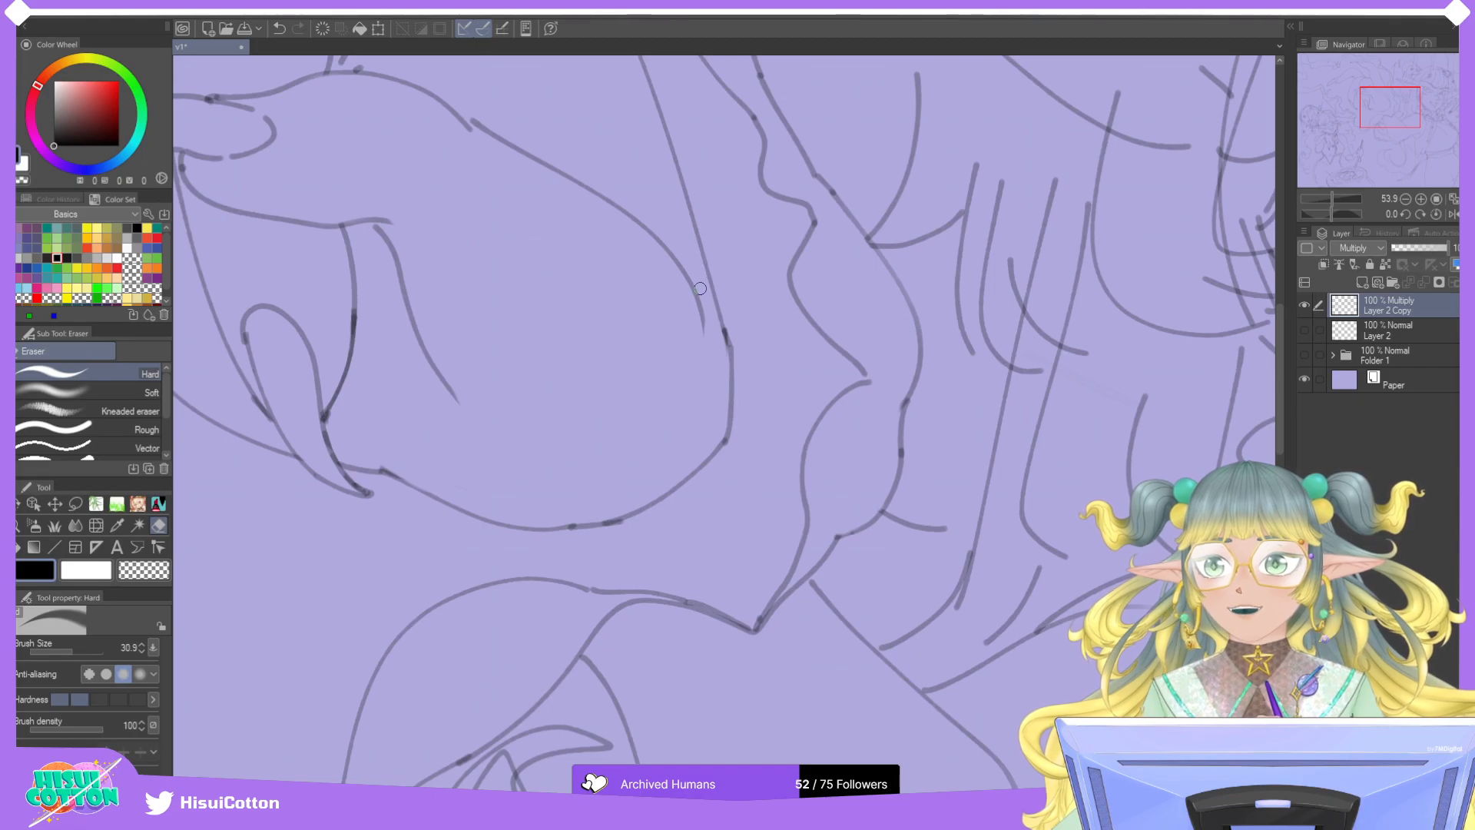
{"action": "scroll", "coordinate": [650, 403], "scroll_direction": "down", "scroll_amount": 5}
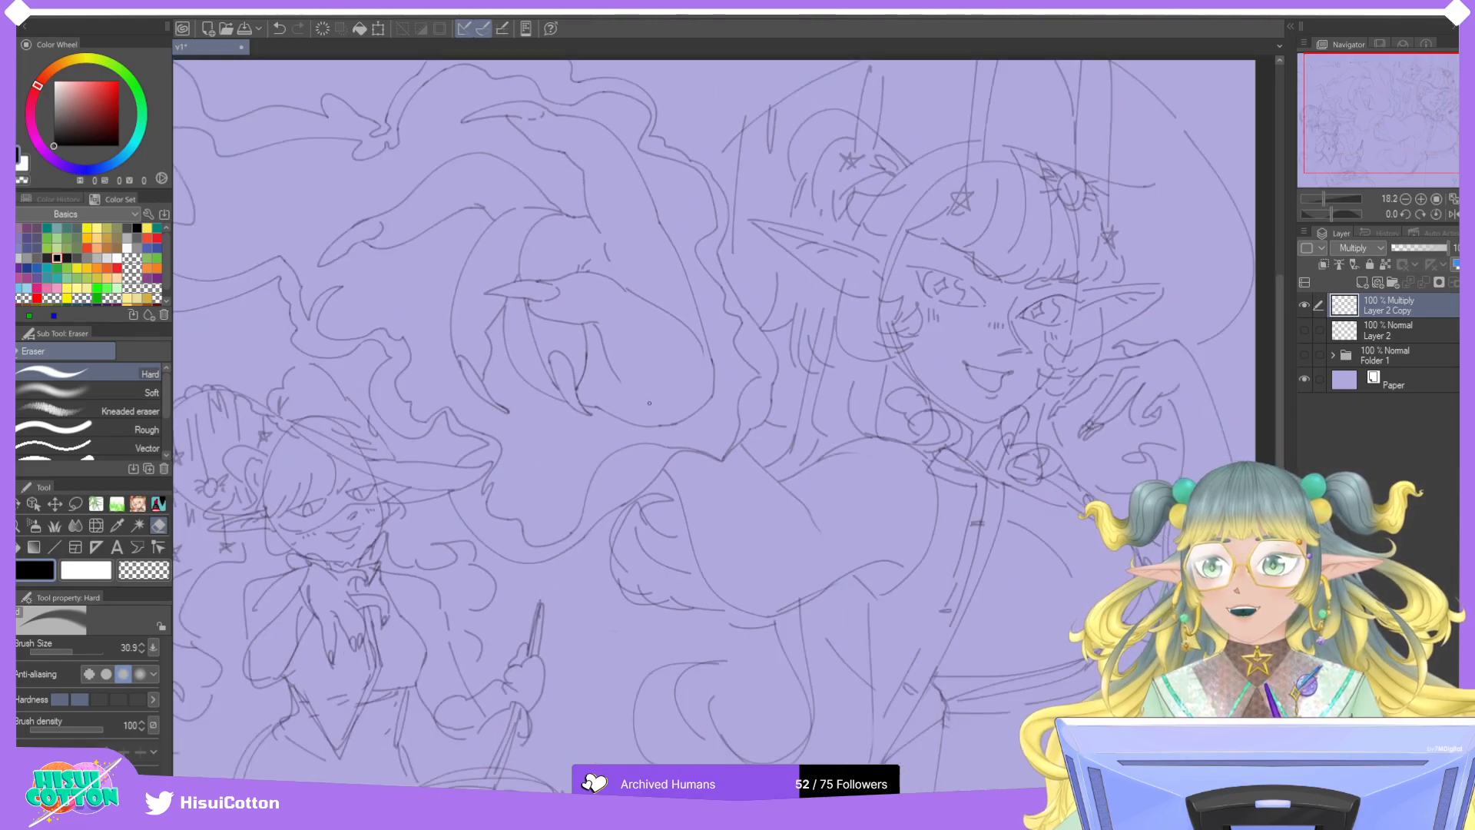
Close the small gap between the curled finger's nail and the large palm's lower outline.
{"action": "scroll", "coordinate": [650, 403], "scroll_direction": "down", "scroll_amount": 2}
{"action": "scroll", "coordinate": [550, 281], "scroll_direction": "up", "scroll_amount": 5}
{"action": "scroll", "coordinate": [548, 280], "scroll_direction": "down", "scroll_amount": 4}
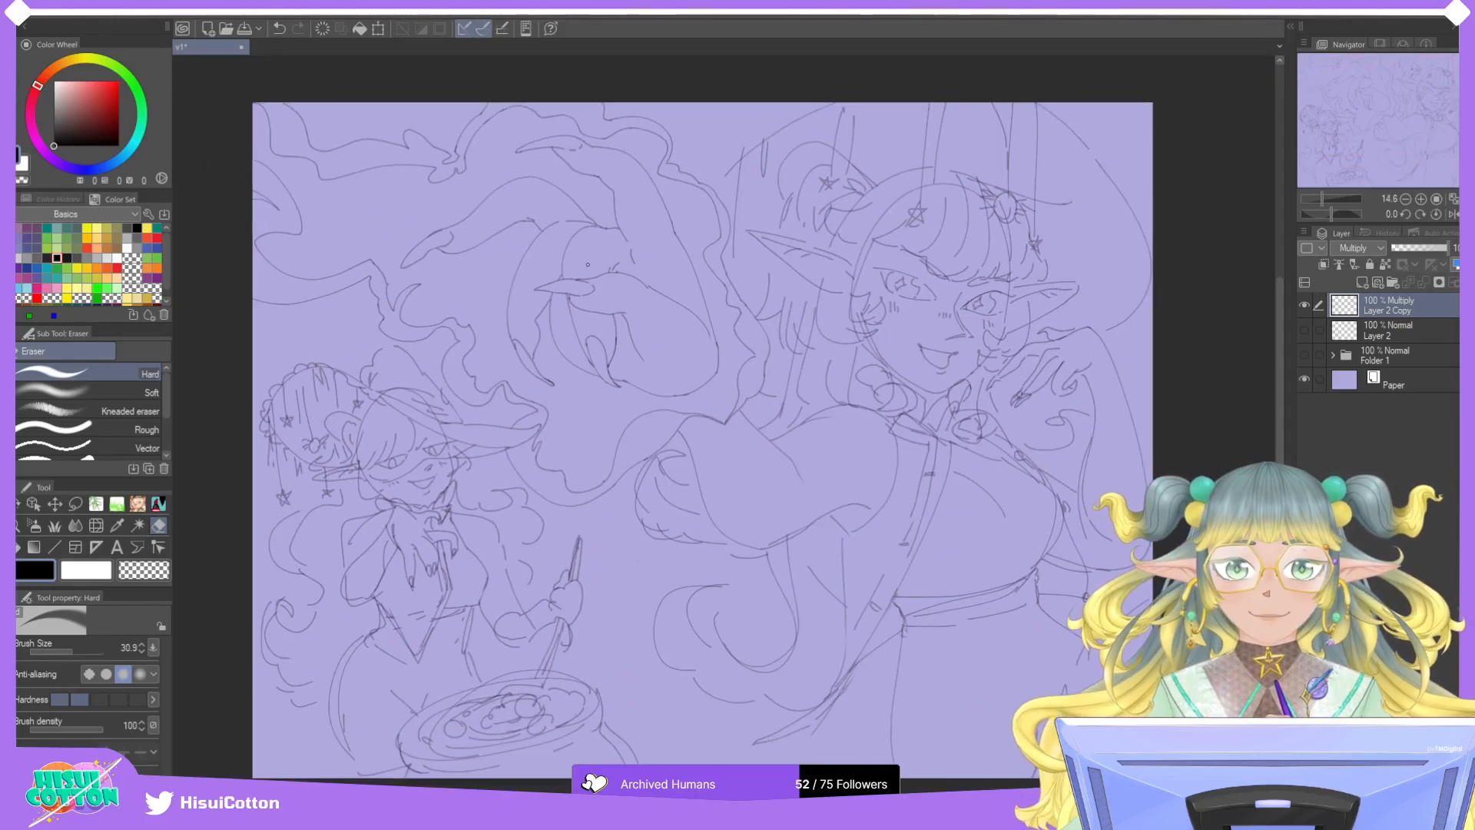
{"action": "scroll", "coordinate": [587, 264], "scroll_direction": "up", "scroll_amount": 1}
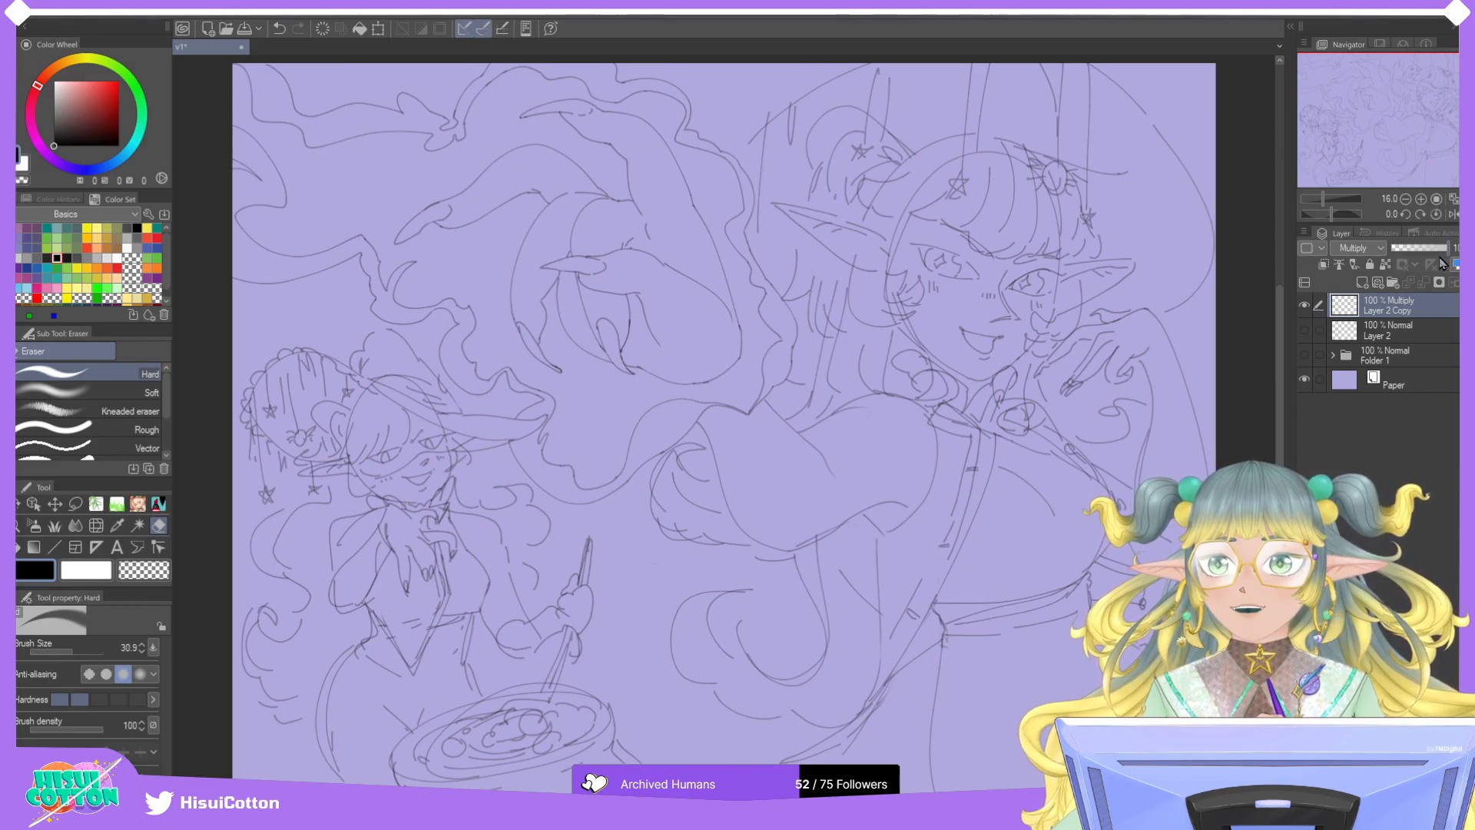
{"action": "scroll", "coordinate": [648, 303], "scroll_direction": "up", "scroll_amount": 4}
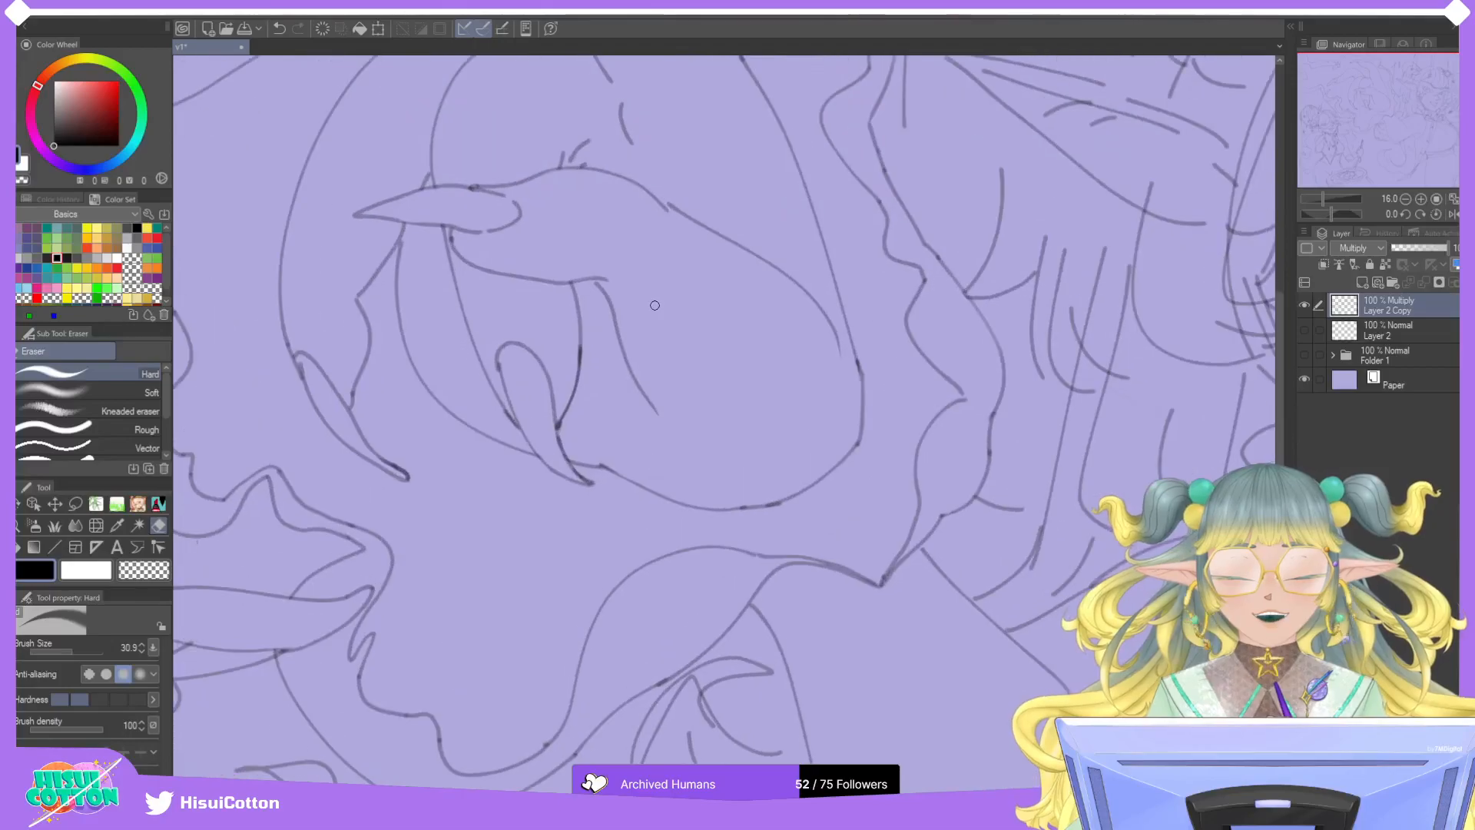
{"action": "key", "text": "p"}
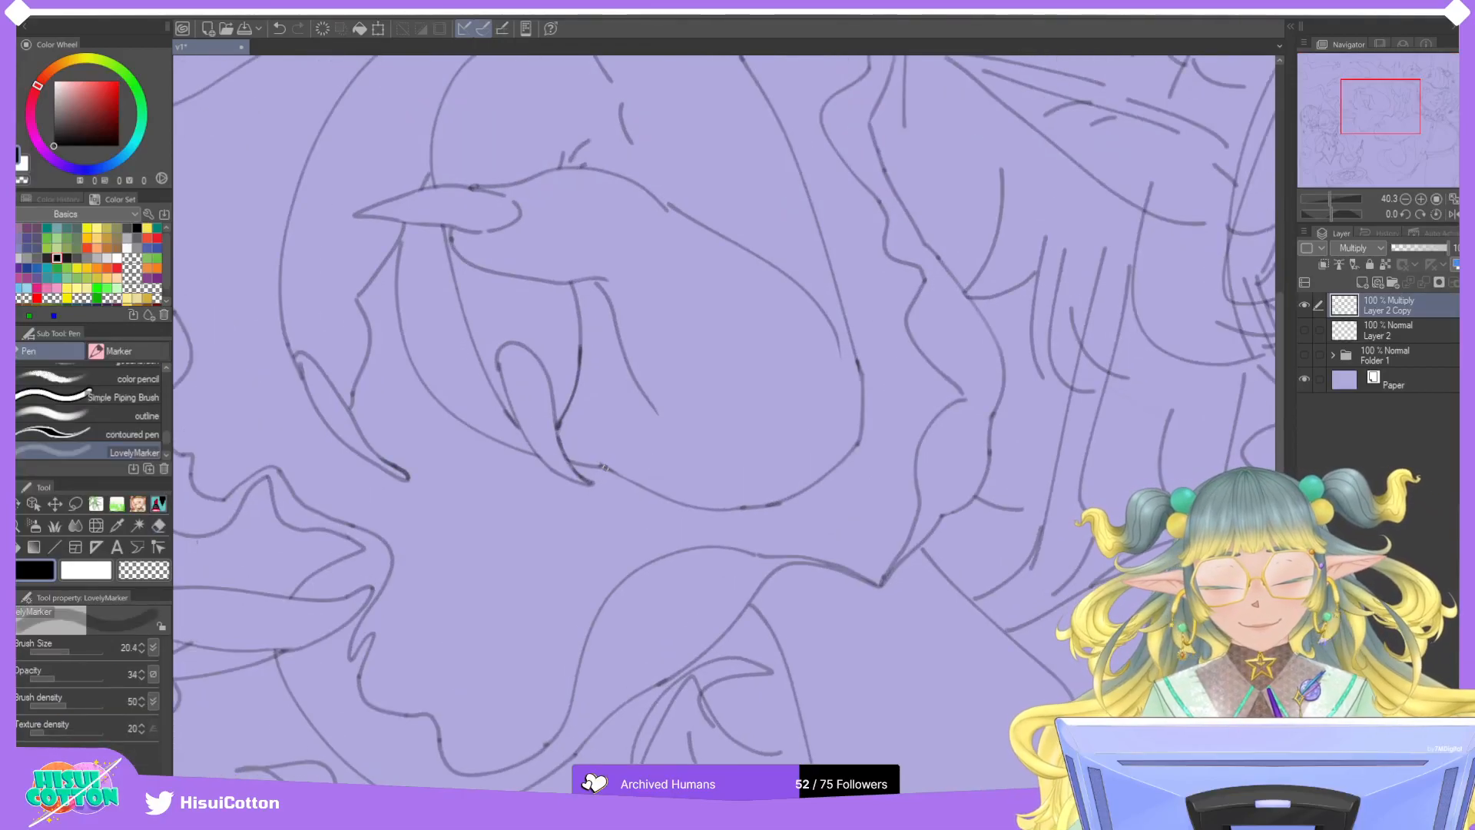
{"action": "left_click_drag", "start_coordinate": [611, 469], "coordinate": [570, 459]}
{"action": "scroll", "coordinate": [594, 419], "scroll_direction": "down", "scroll_amount": 2}
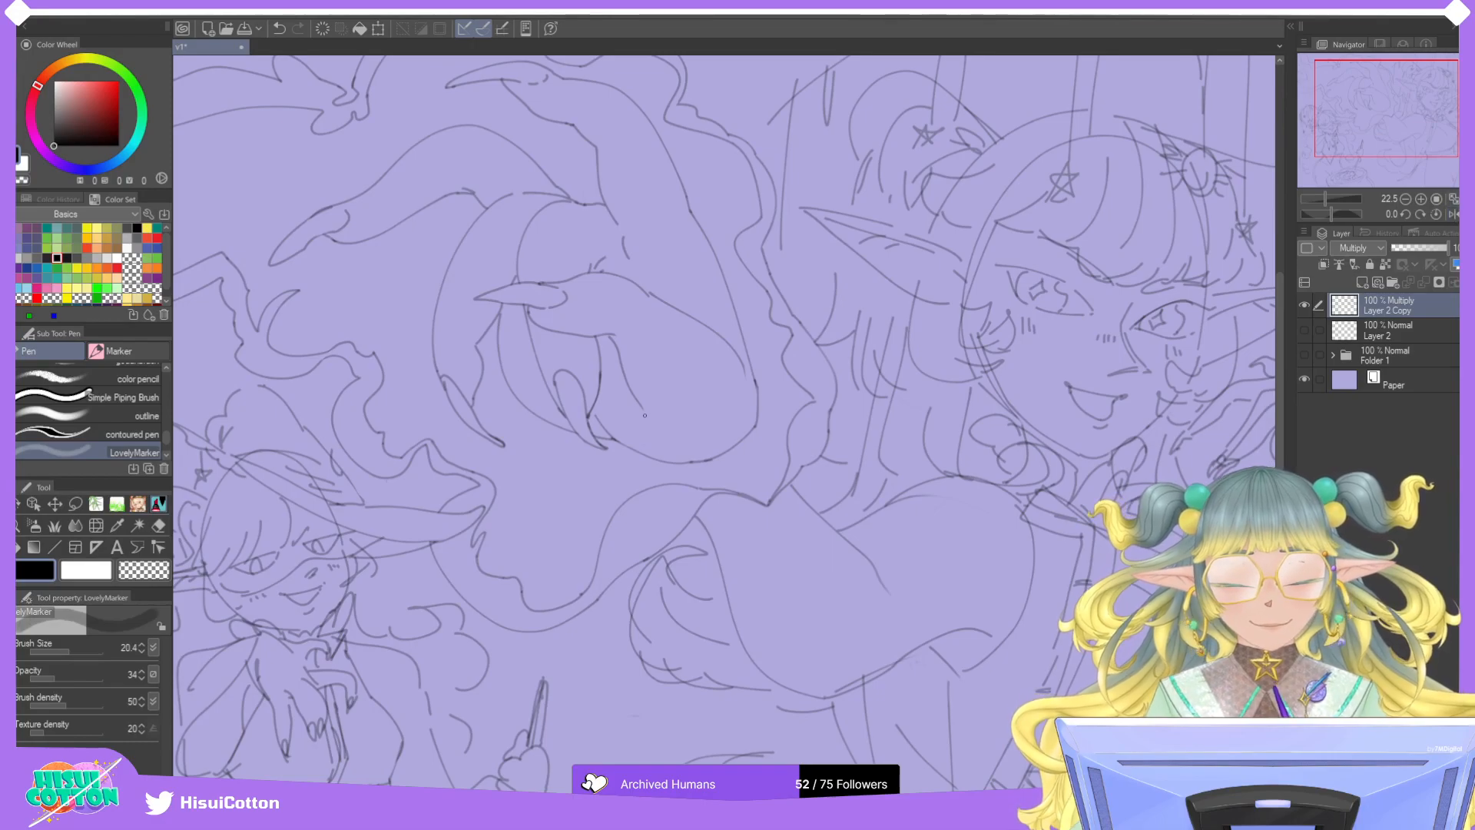
{"action": "scroll", "coordinate": [691, 409], "scroll_direction": "down", "scroll_amount": 1}
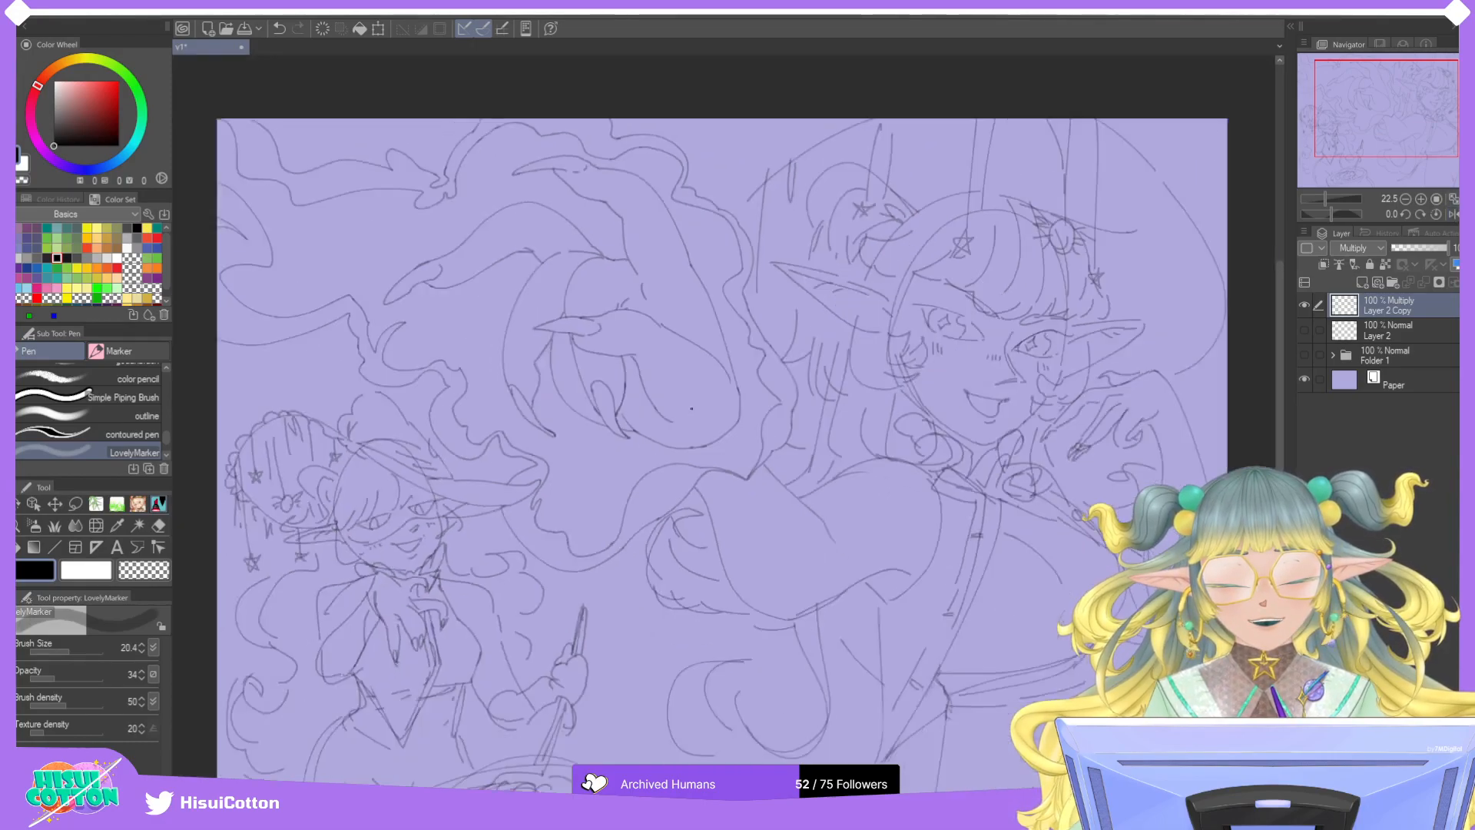
{"action": "scroll", "coordinate": [691, 409], "scroll_direction": "down", "scroll_amount": 1}
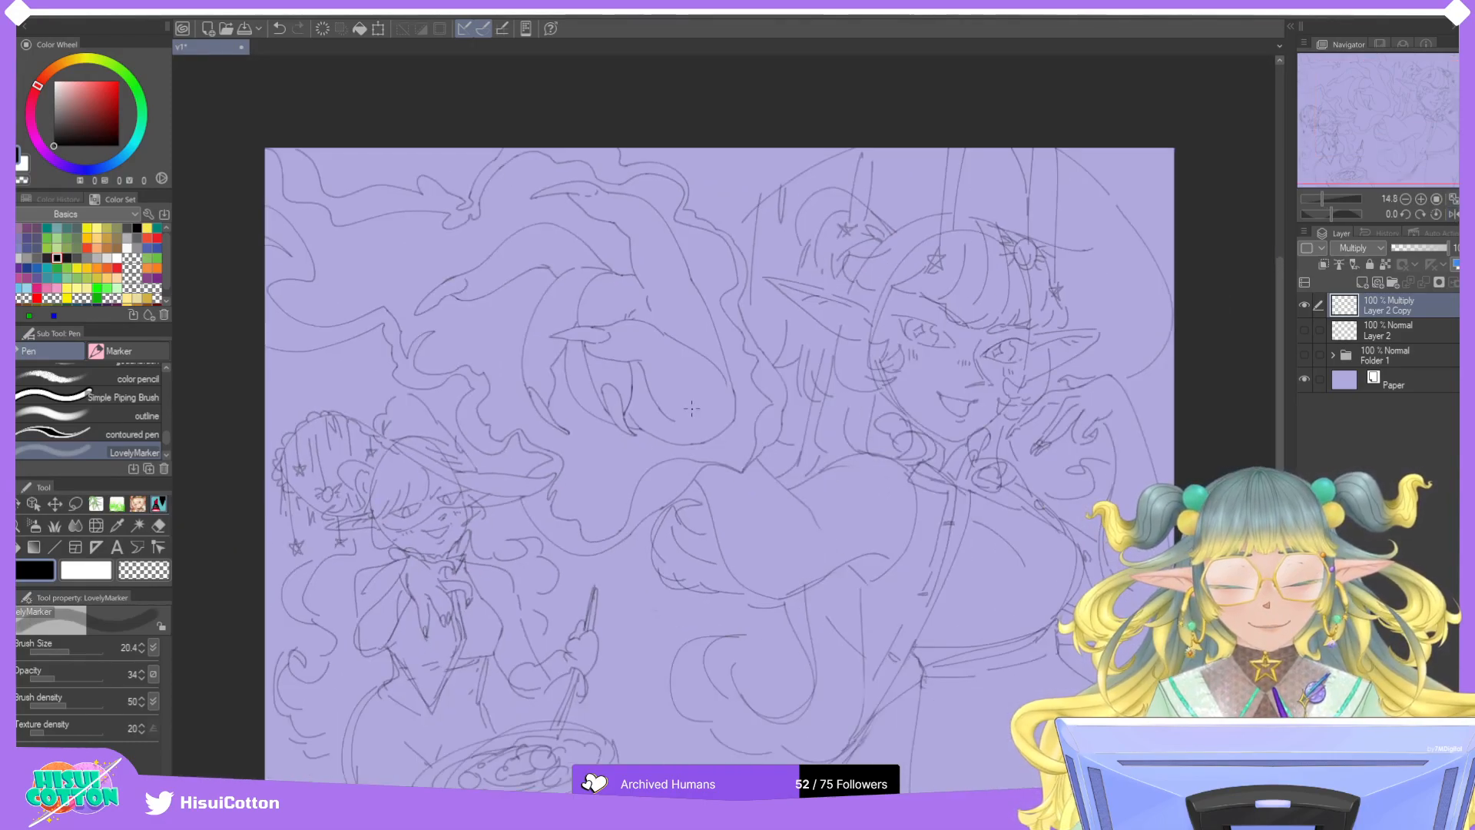
Narrow the large hand's curled finger below the thumbnail by drawing a new edge and erasing the old outer one.
{"action": "scroll", "coordinate": [563, 335], "scroll_direction": "up", "scroll_amount": 2}
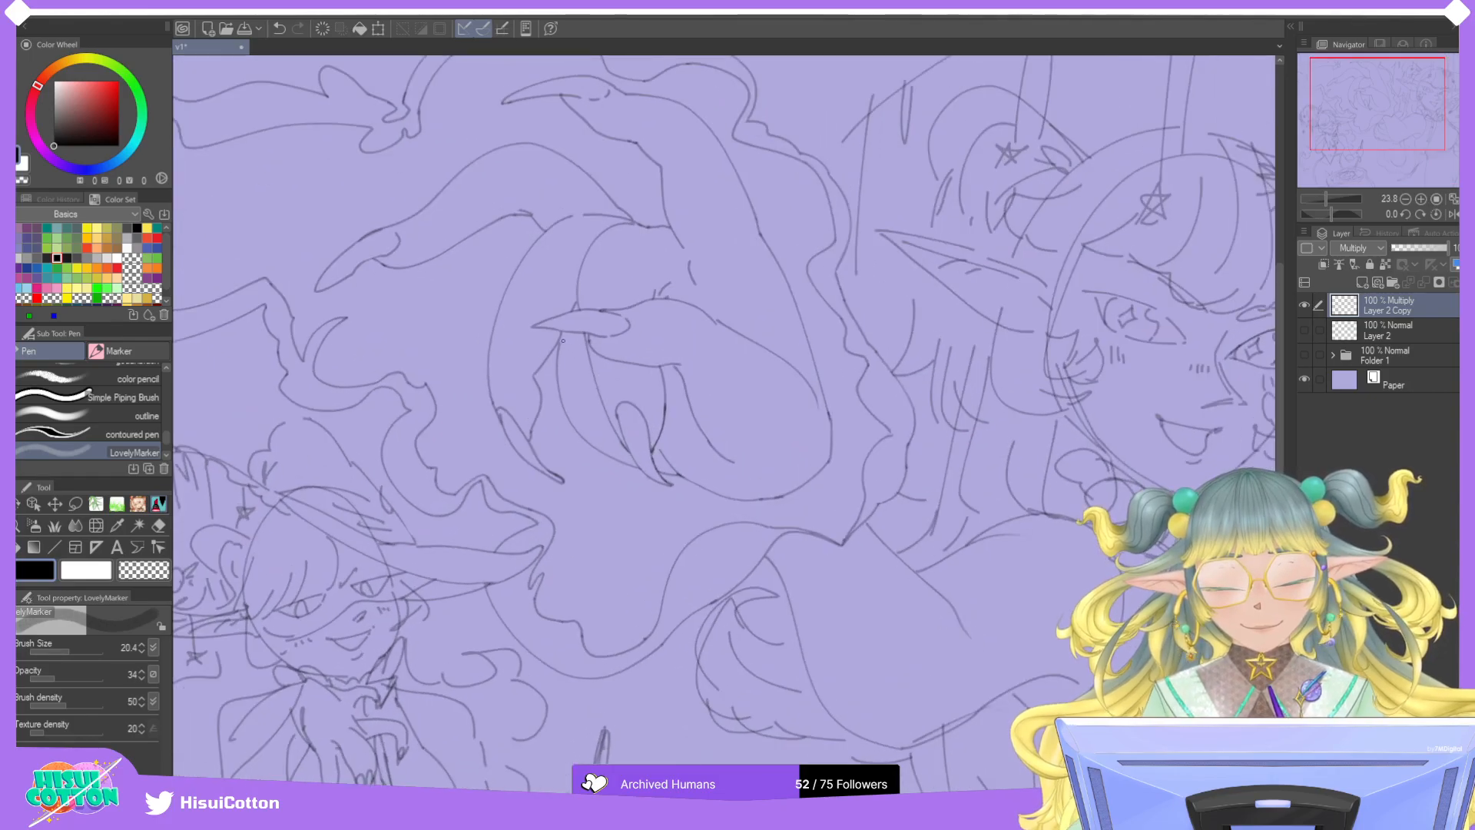
{"action": "mouse_move", "coordinate": [563, 334]}
{"action": "left_mouse_down"}
{"action": "mouse_move", "coordinate": [603, 442]}
{"action": "mouse_move", "coordinate": [633, 461]}
{"action": "left_mouse_up"}
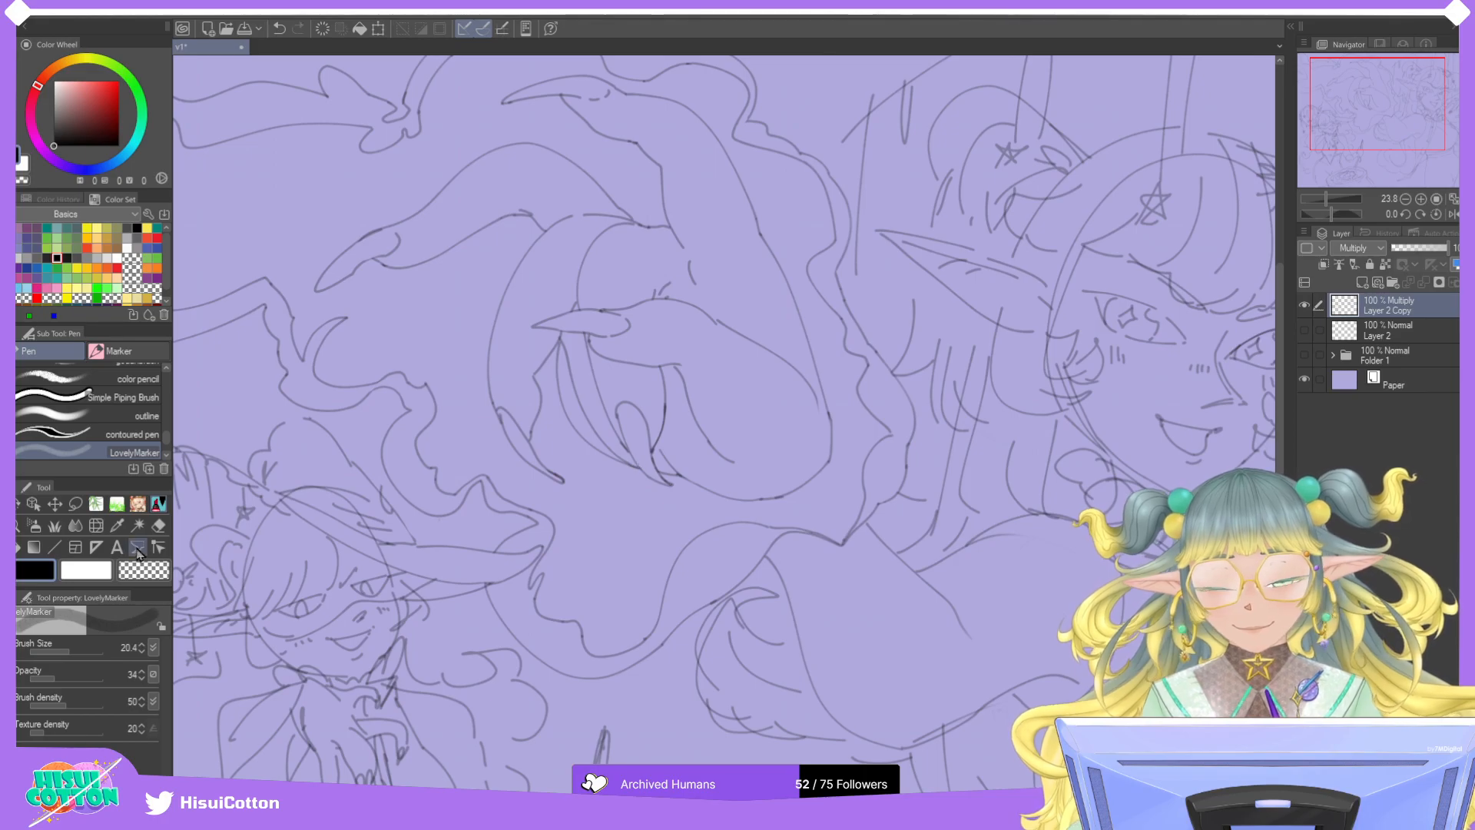
{"action": "left_click", "coordinate": [158, 525]}
{"action": "mouse_move", "coordinate": [560, 407]}
{"action": "left_mouse_down"}
{"action": "mouse_move", "coordinate": [560, 349]}
{"action": "mouse_move", "coordinate": [577, 428]}
{"action": "mouse_move", "coordinate": [560, 346]}
{"action": "mouse_move", "coordinate": [560, 390]}
{"action": "mouse_move", "coordinate": [601, 454]}
{"action": "mouse_move", "coordinate": [565, 406]}
{"action": "left_mouse_up"}
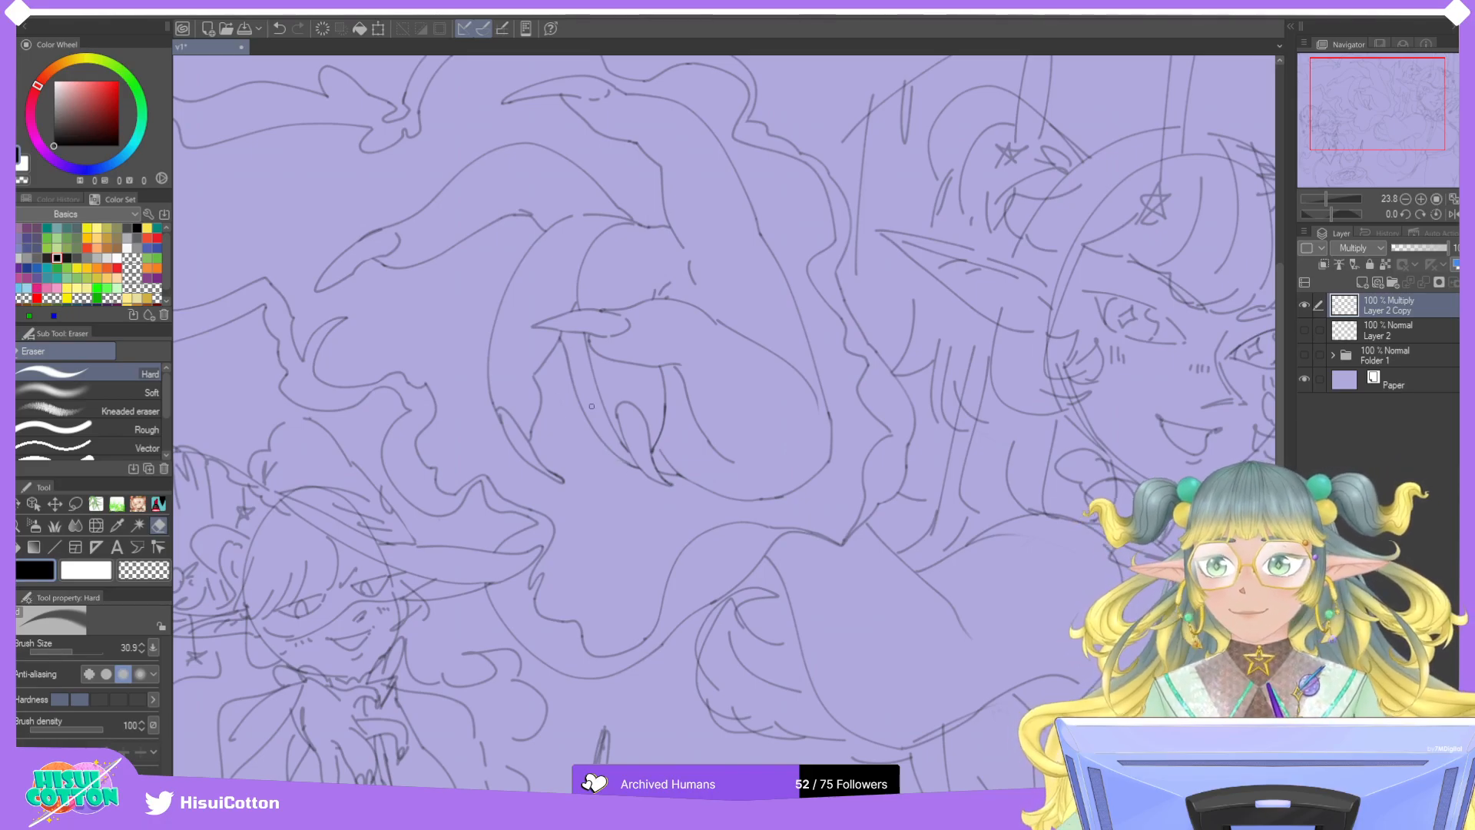
{"action": "key", "text": "ctrl+minus"}
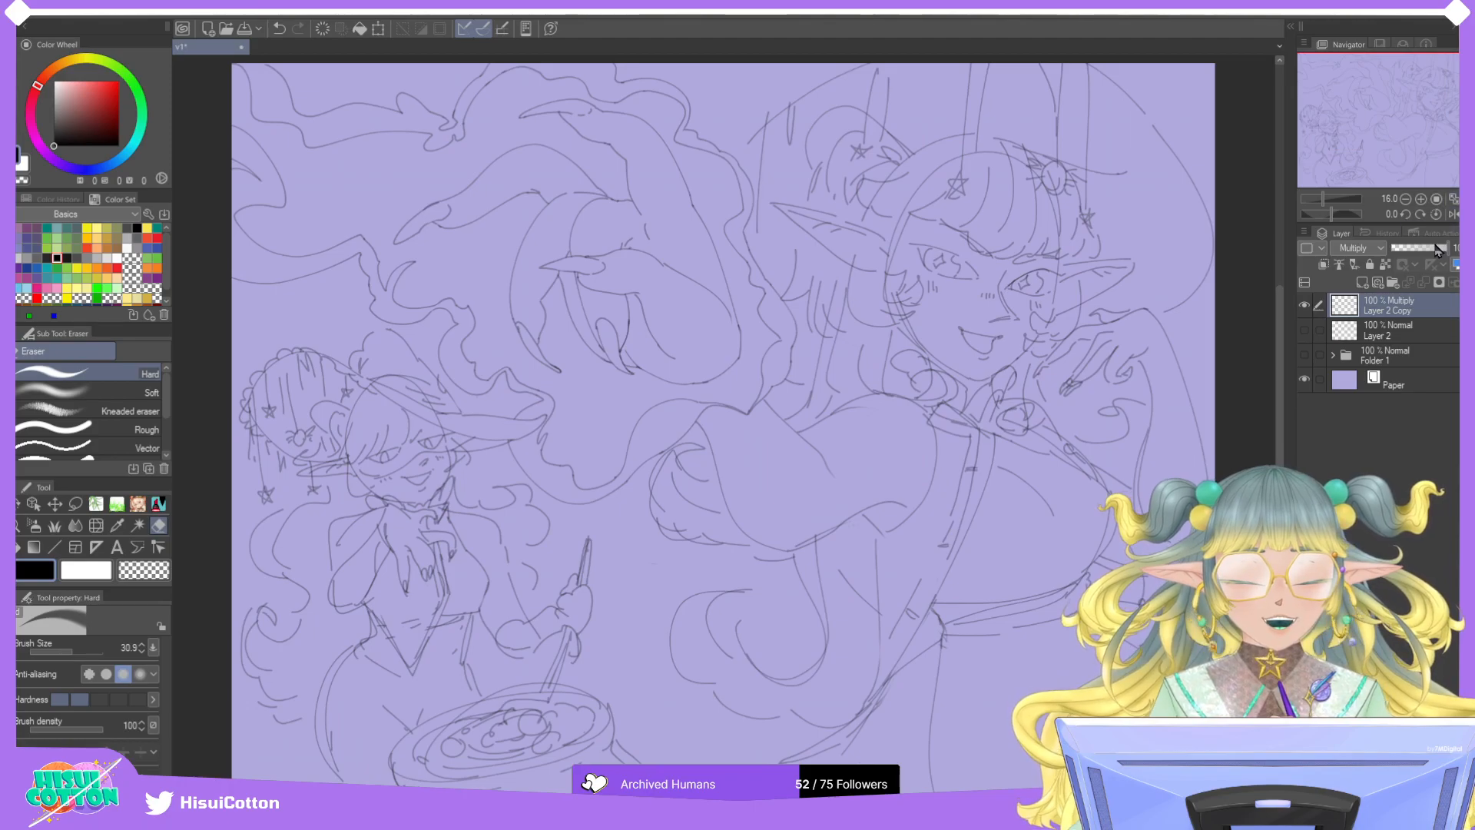
Add a short vertical crease line inside the large palm, between the curled finger and the existing palm crease.
{"action": "key", "text": "ctrl+plus"}
{"action": "key", "text": "ctrl+plus"}
{"action": "key", "text": "ctrl+plus"}
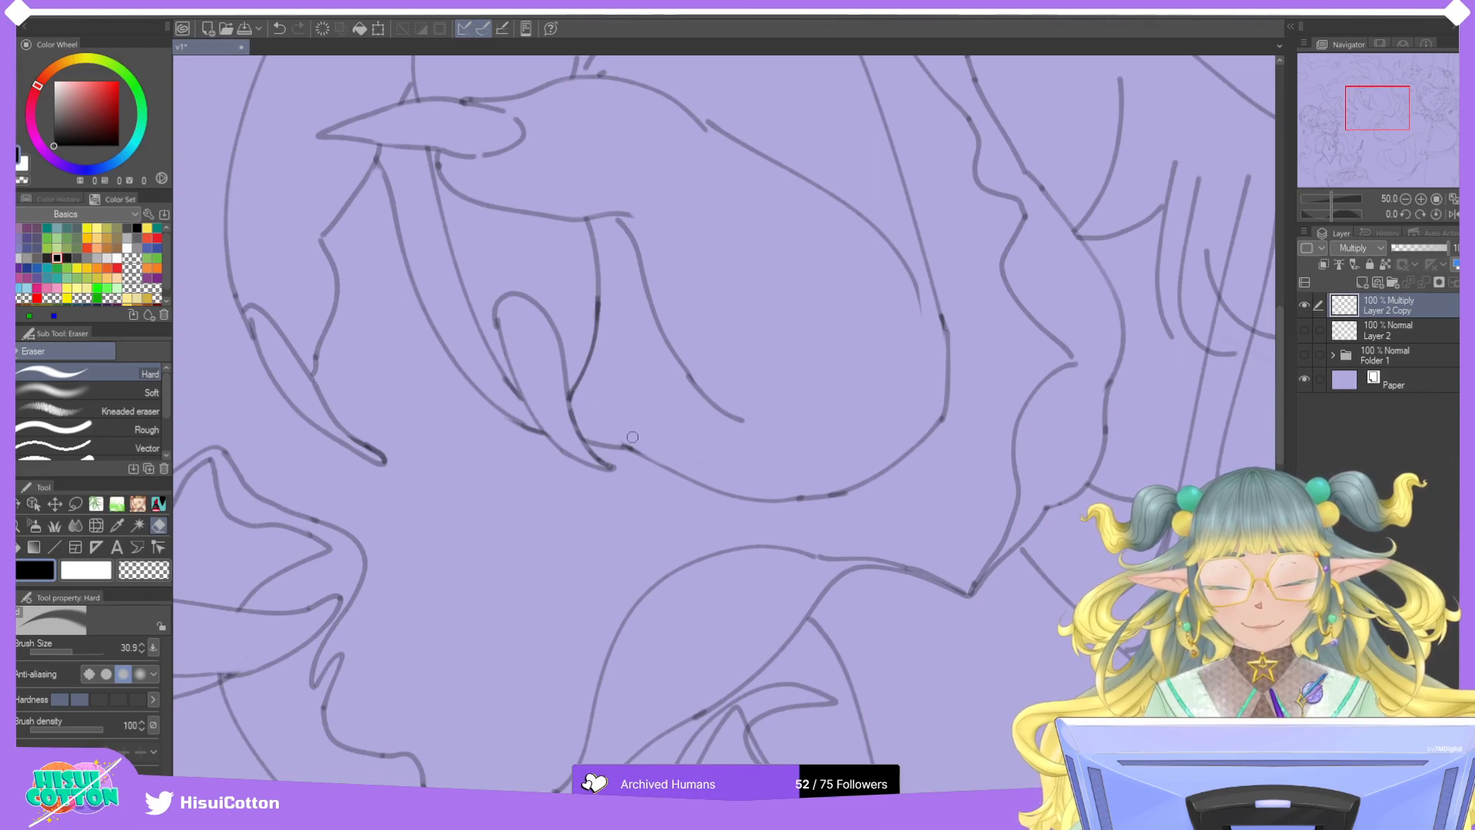
{"action": "left_click", "coordinate": [159, 503]}
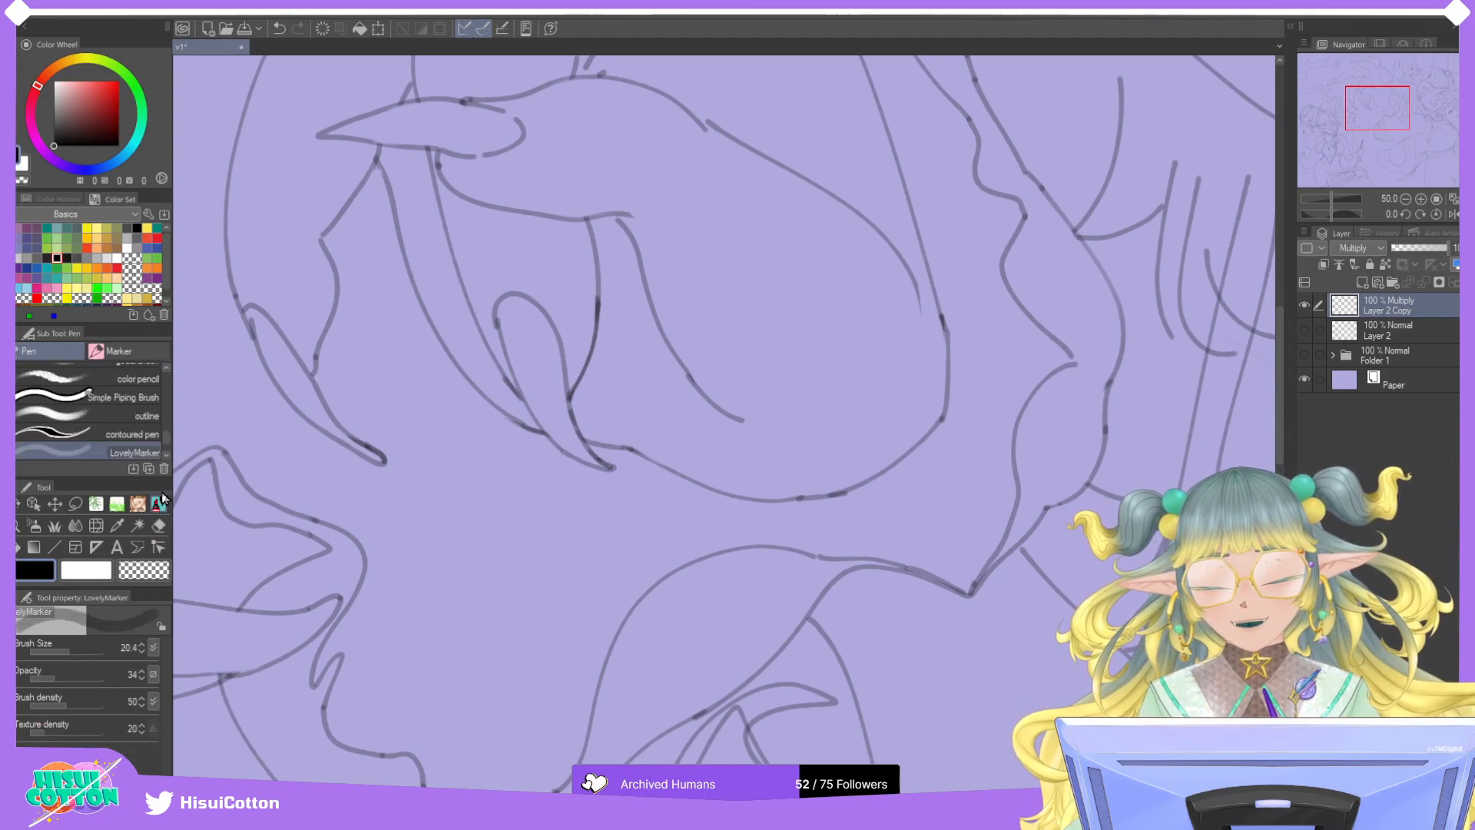
{"action": "left_click_drag", "start_coordinate": [623, 407], "coordinate": [619, 244]}
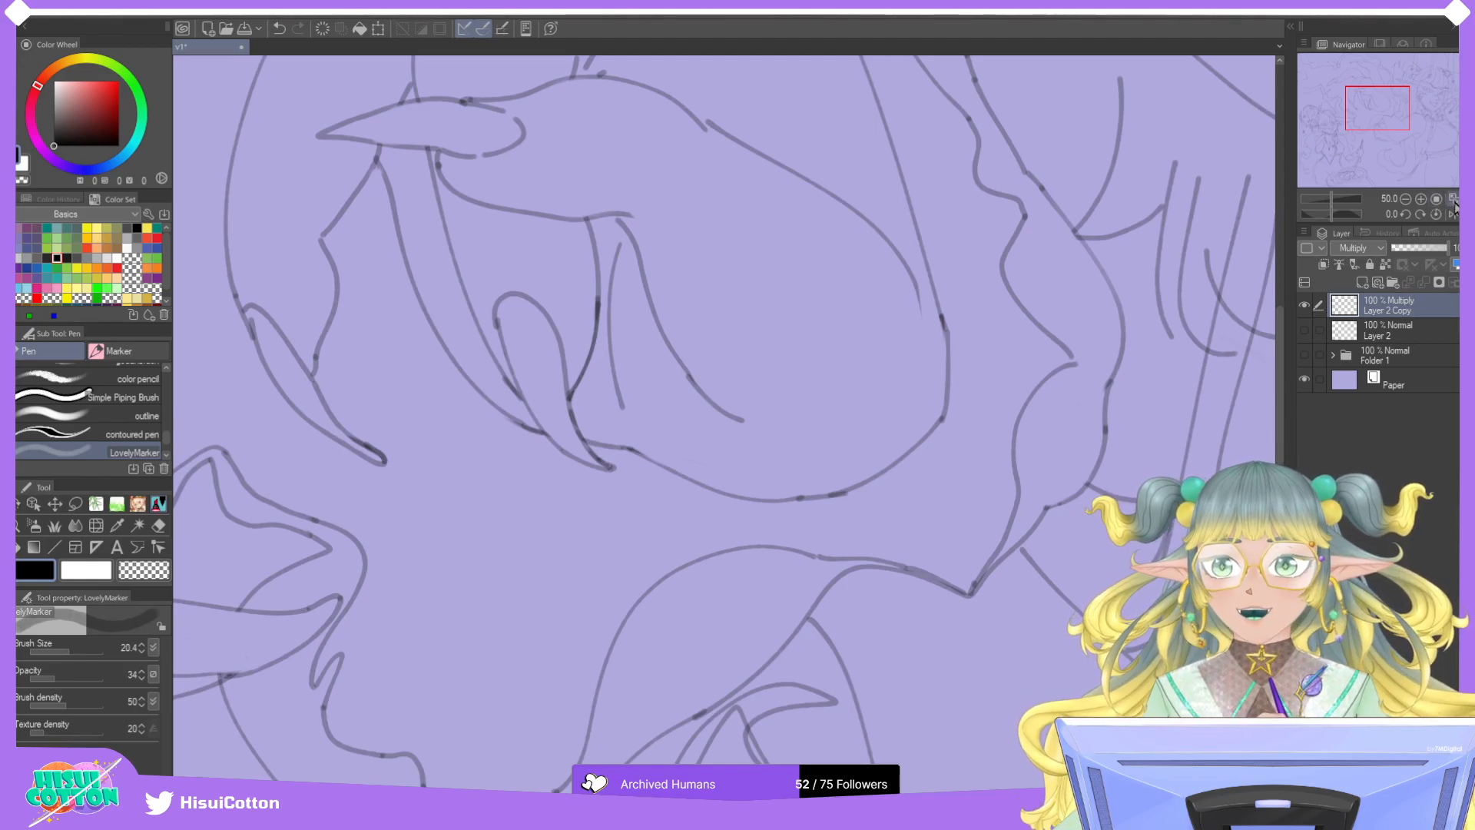
{"action": "key", "text": "ctrl+0"}
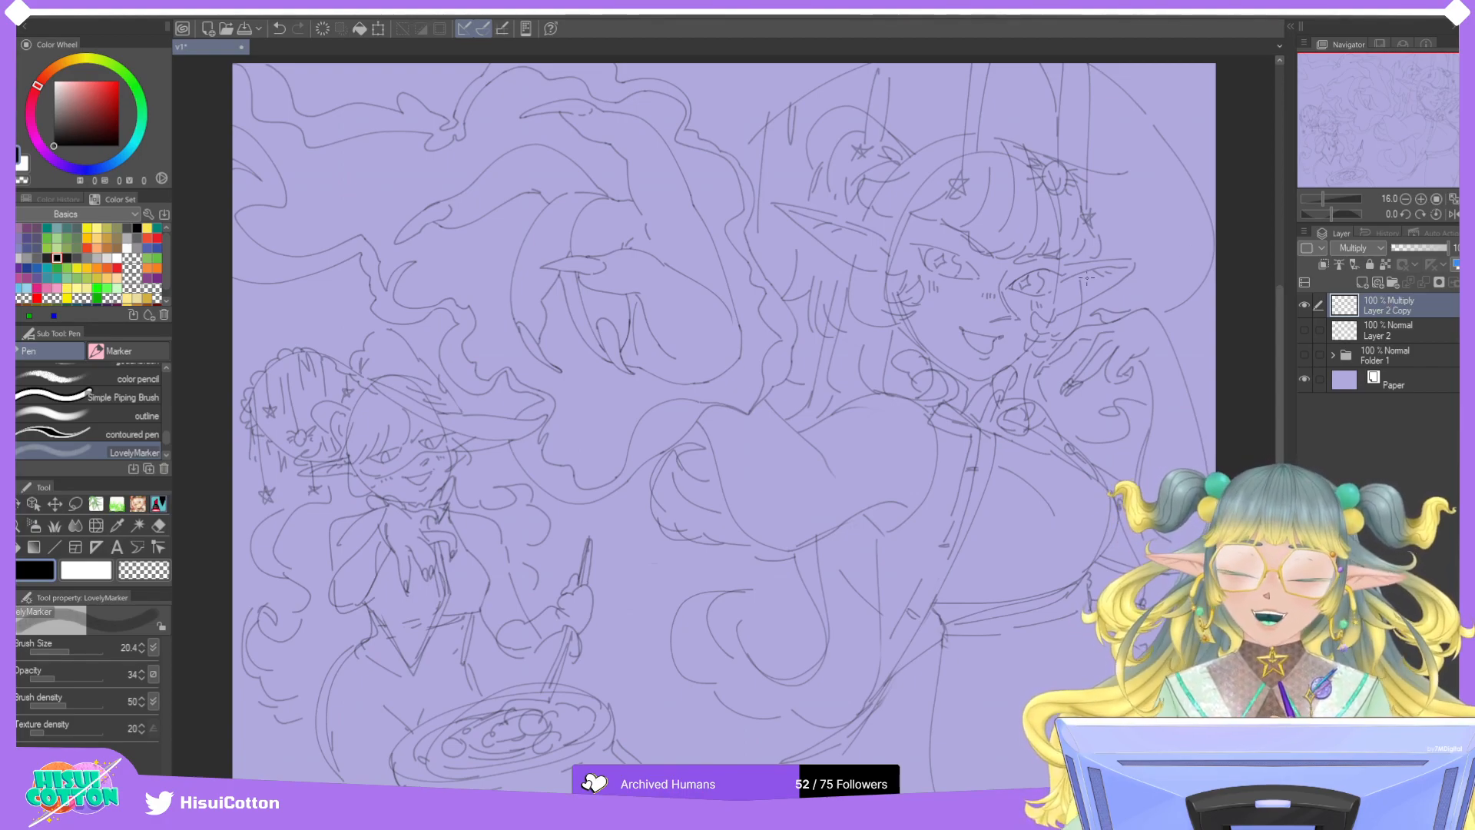
Erase the pointed corner where the smoke outlines meet below the large hand, above the bigger witch's sleeve.
{"action": "key", "text": "ctrl+plus"}
{"action": "key", "text": "ctrl+plus"}
{"action": "key", "text": "e"}
{"action": "mouse_move", "coordinate": [701, 402]}
{"action": "left_mouse_down"}
{"action": "mouse_move", "coordinate": [728, 414]}
{"action": "mouse_move", "coordinate": [743, 391]}
{"action": "left_mouse_up"}
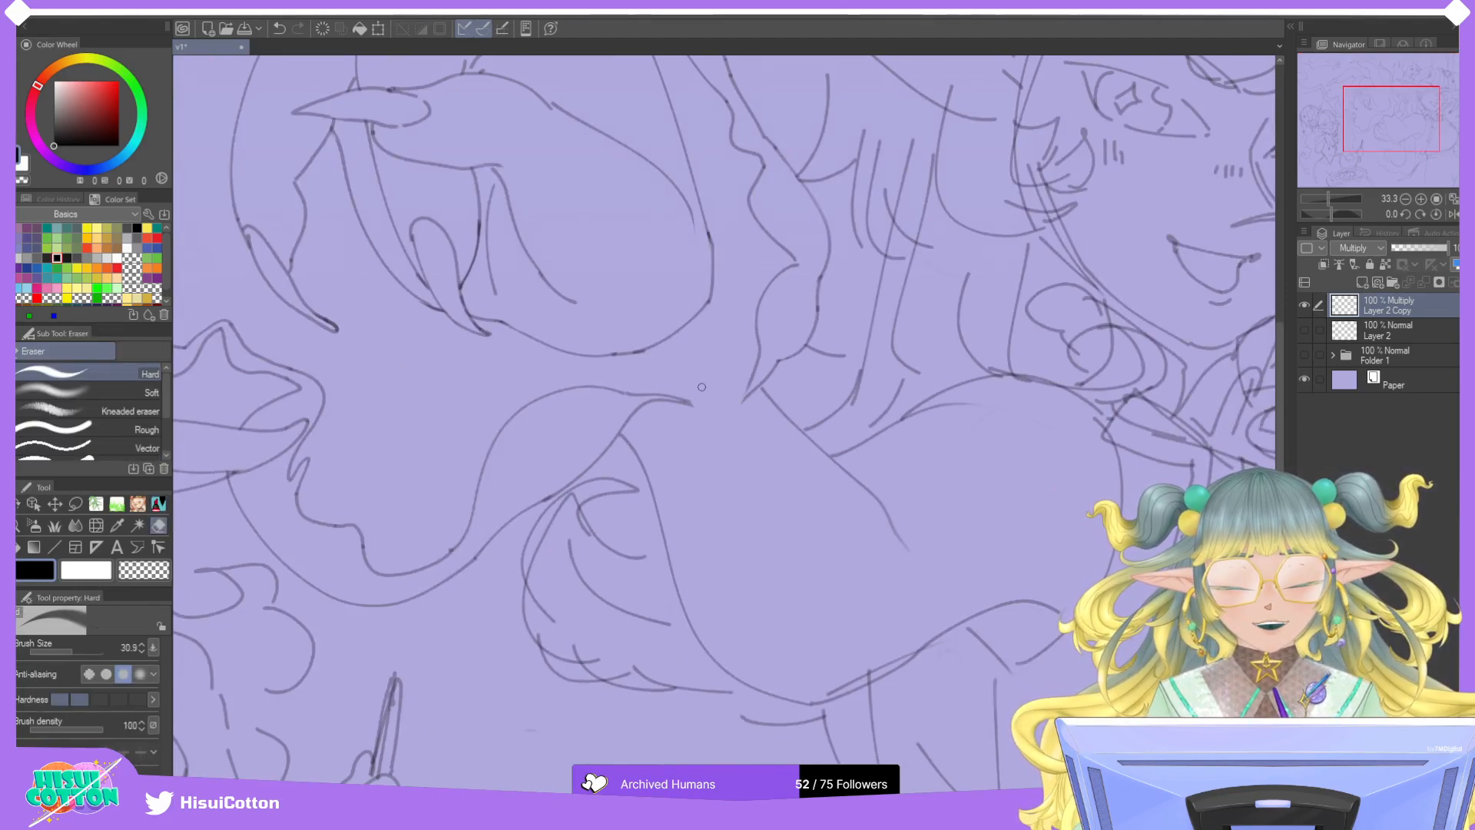
Draw a rounded, drooping drip with inner and outer outlines in place of the erased smoke corner.
{"action": "left_click", "coordinate": [159, 503]}
{"action": "left_click_drag", "start_coordinate": [676, 401], "coordinate": [710, 477]}
{"action": "key", "text": "ctrl+z"}
{"action": "left_click_drag", "start_coordinate": [676, 401], "coordinate": [706, 483]}
{"action": "mouse_move", "coordinate": [682, 401]}
{"action": "left_mouse_down"}
{"action": "mouse_move", "coordinate": [727, 428]}
{"action": "mouse_move", "coordinate": [748, 375]}
{"action": "mouse_move", "coordinate": [748, 466]}
{"action": "mouse_move", "coordinate": [711, 487]}
{"action": "left_mouse_up"}
{"action": "mouse_move", "coordinate": [751, 415]}
{"action": "left_mouse_down"}
{"action": "mouse_move", "coordinate": [756, 450]}
{"action": "mouse_move", "coordinate": [743, 384]}
{"action": "left_mouse_up"}
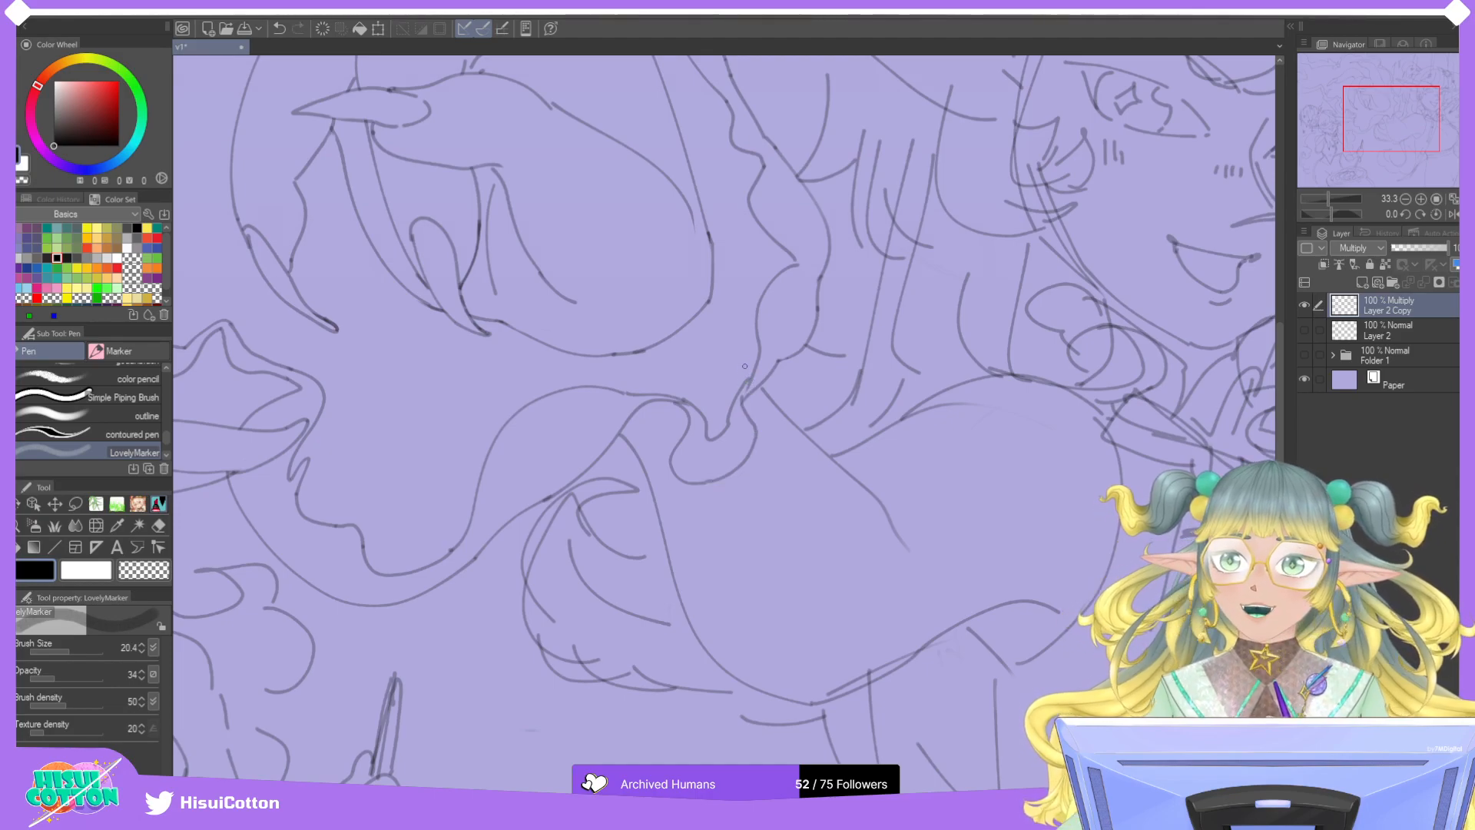
Redraw the outer side of the smoke drip so it joins the smoke outline rising beside the large hand.
{"action": "key", "text": "ctrl+z"}
{"action": "left_click_drag", "start_coordinate": [705, 484], "coordinate": [756, 418]}
{"action": "key", "text": "ctrl+z"}
{"action": "mouse_move", "coordinate": [711, 482]}
{"action": "left_mouse_down"}
{"action": "mouse_move", "coordinate": [748, 413]}
{"action": "mouse_move", "coordinate": [749, 430]}
{"action": "mouse_move", "coordinate": [771, 369]}
{"action": "mouse_move", "coordinate": [757, 353]}
{"action": "mouse_move", "coordinate": [745, 396]}
{"action": "mouse_move", "coordinate": [761, 370]}
{"action": "left_mouse_up"}
{"action": "key", "text": "e"}
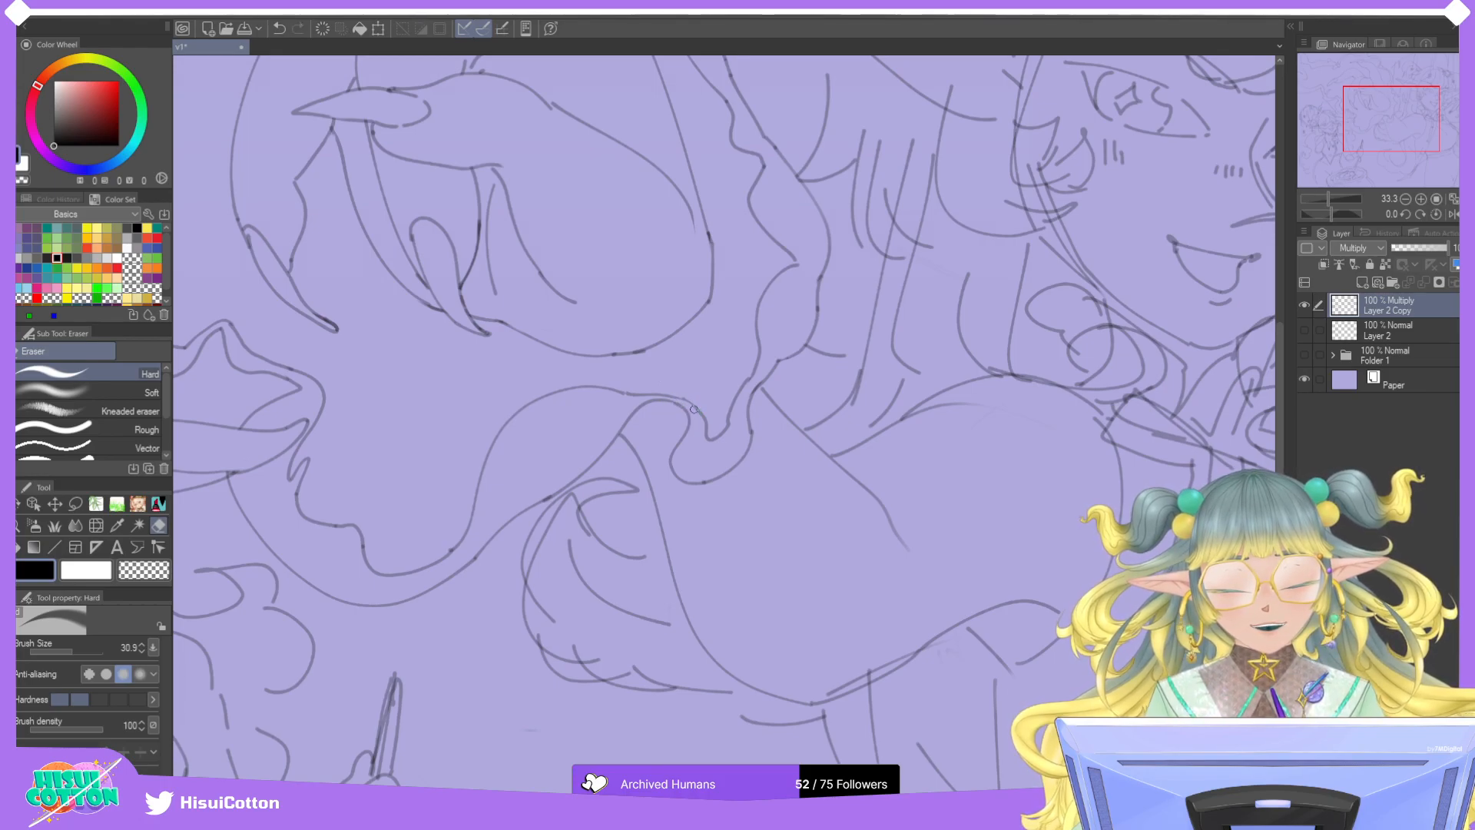
{"action": "key", "text": "ctrl+0"}
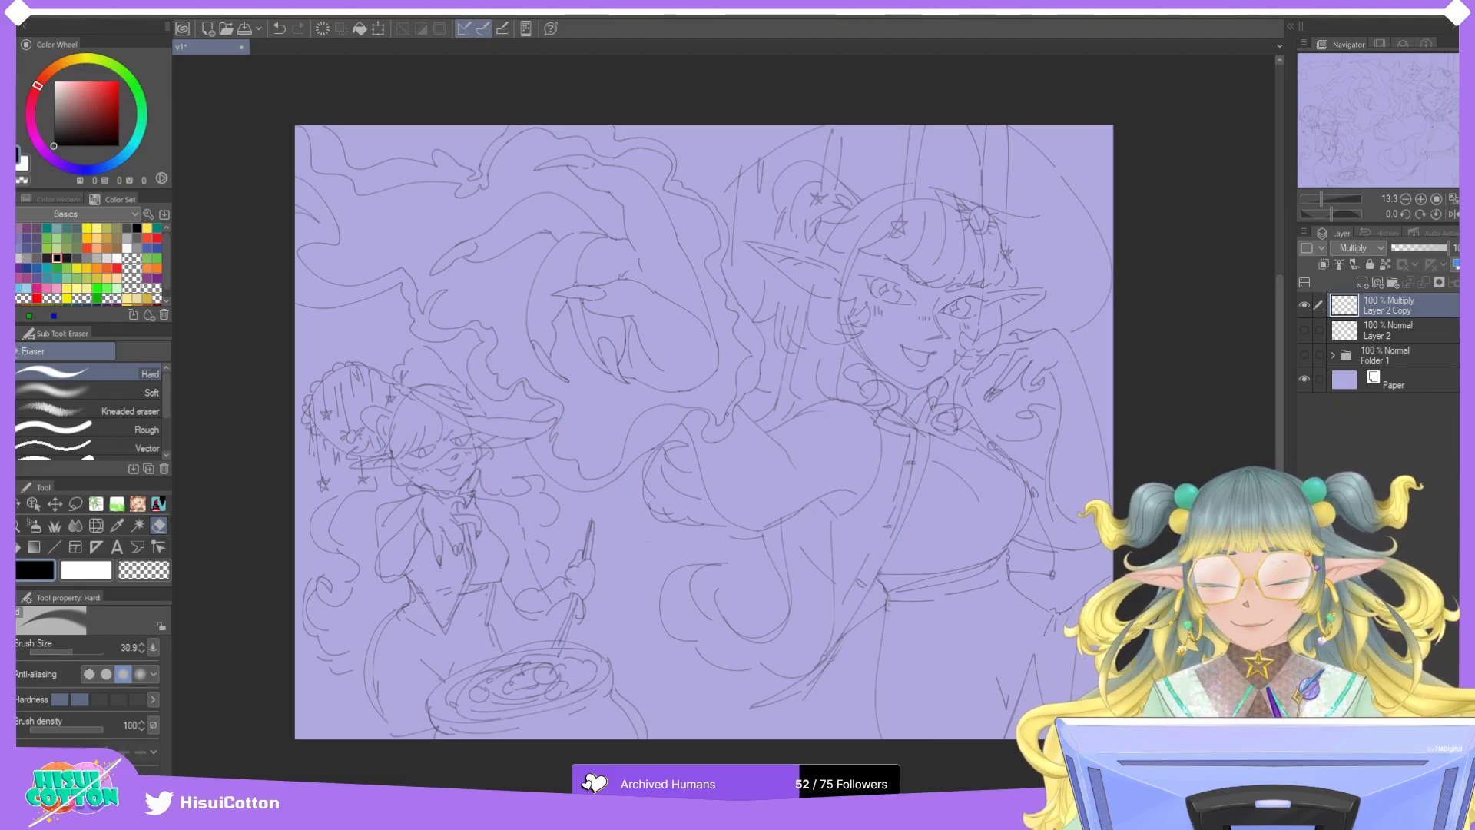
Test the smoke outlines for gaps by filling the smoke around the large hand with black, and undo the fill.
{"action": "left_click", "coordinate": [33, 547]}
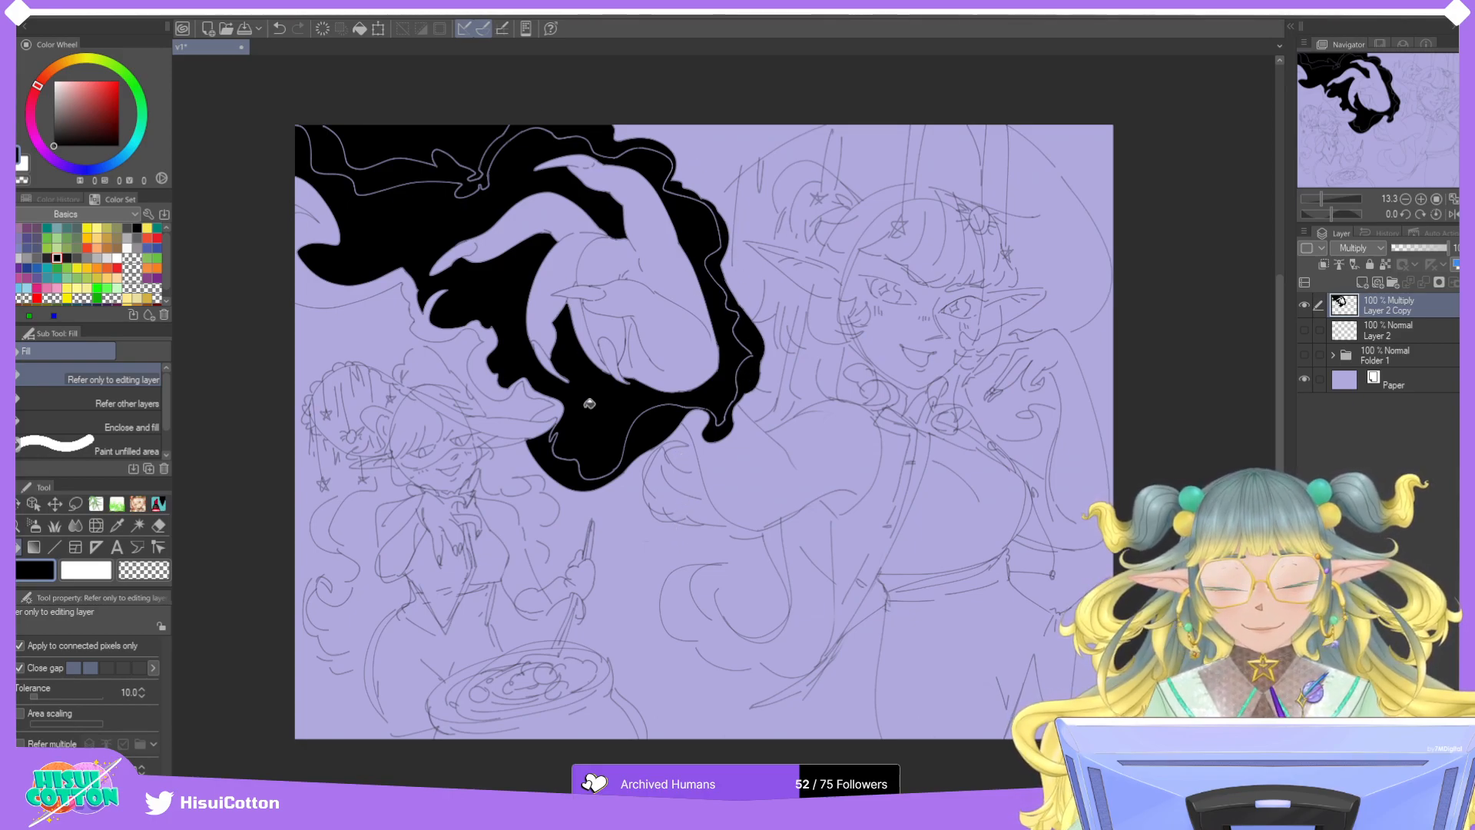
{"action": "scroll", "coordinate": [713, 402], "scroll_direction": "up", "scroll_amount": 4}
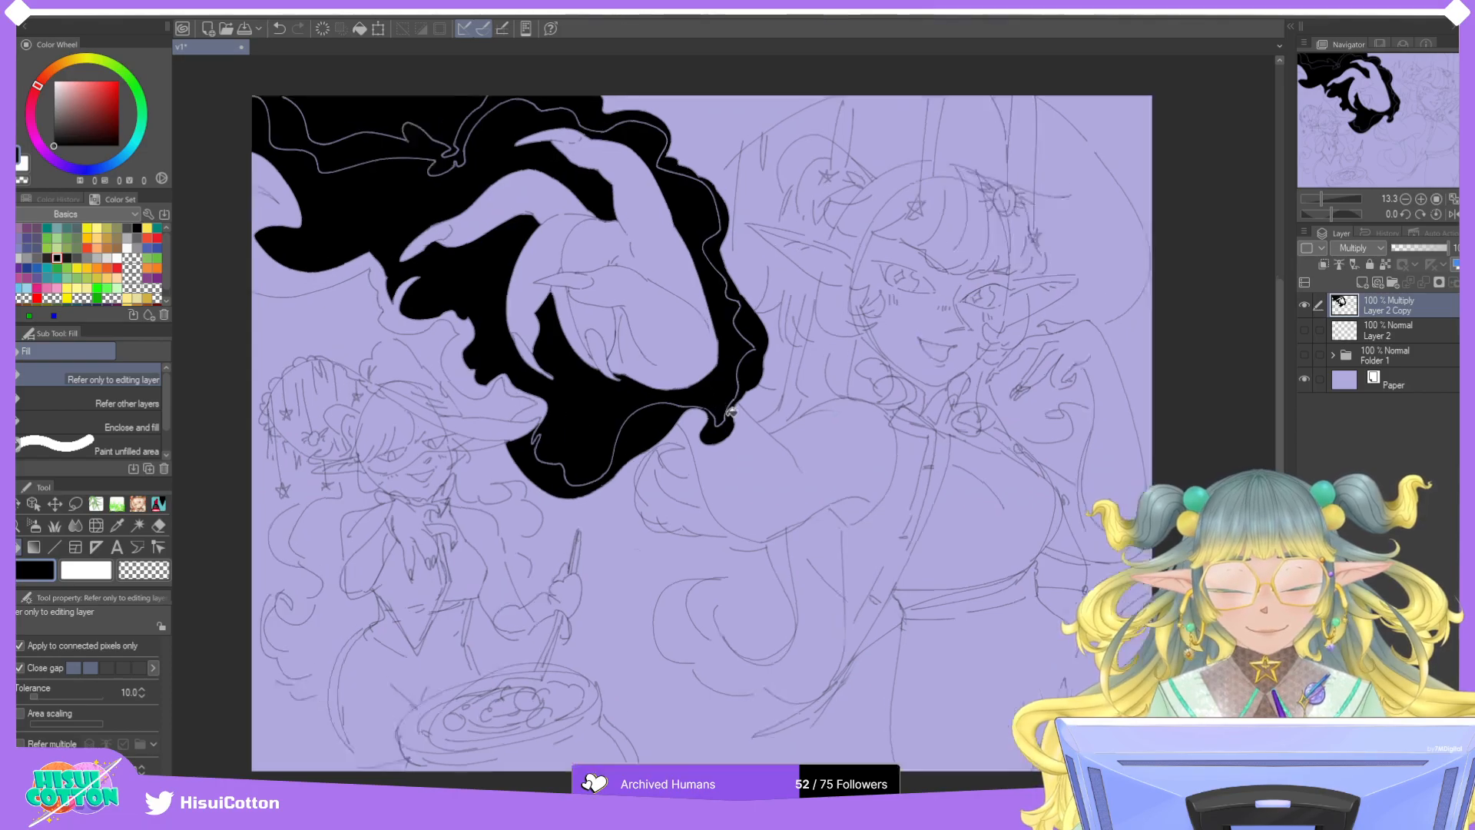
{"action": "scroll", "coordinate": [751, 393], "scroll_direction": "down", "scroll_amount": 5}
{"action": "scroll", "coordinate": [510, 123], "scroll_direction": "up", "scroll_amount": 4}
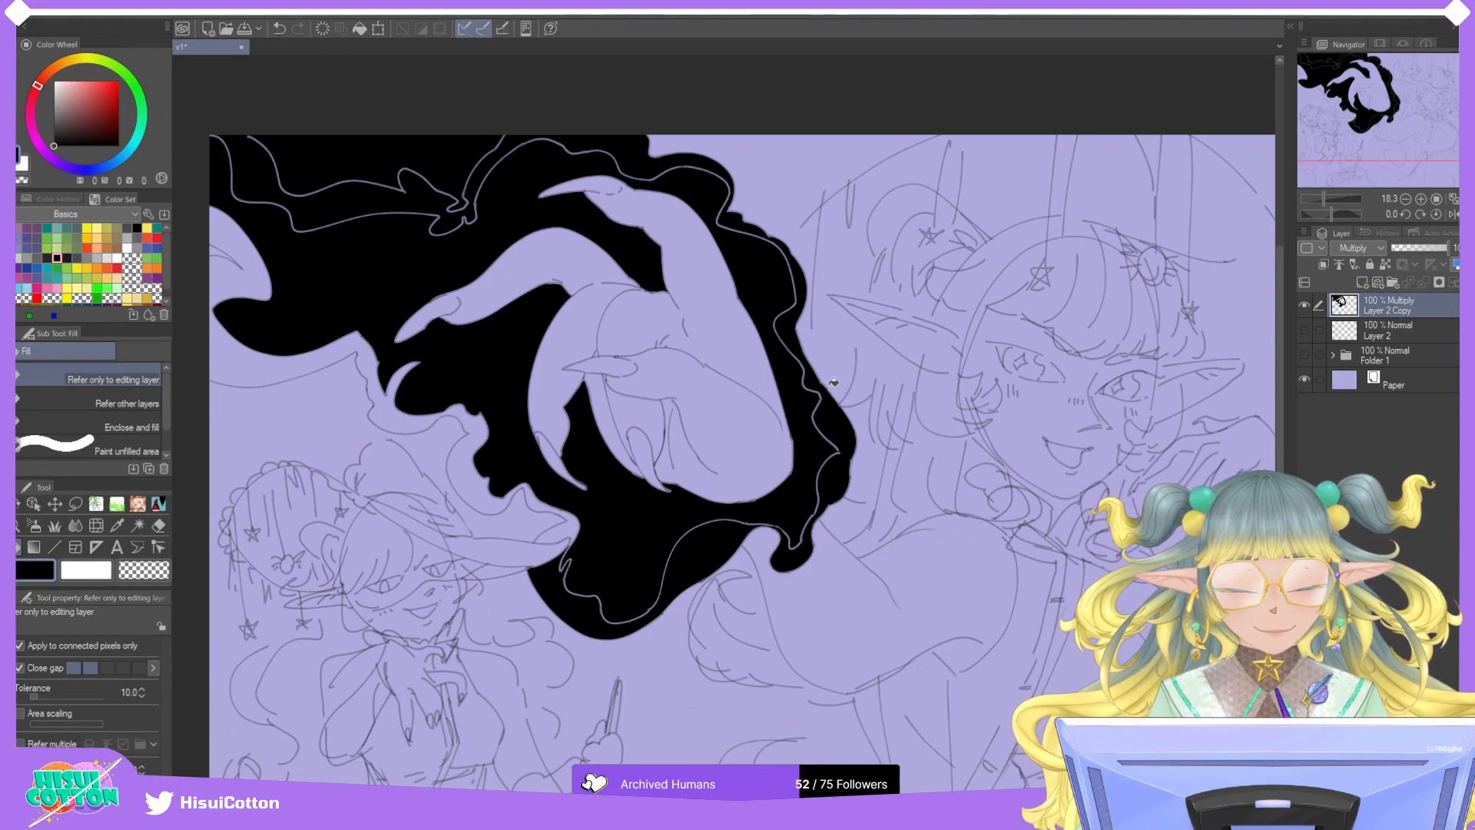
{"action": "key", "text": "ctrl+z"}
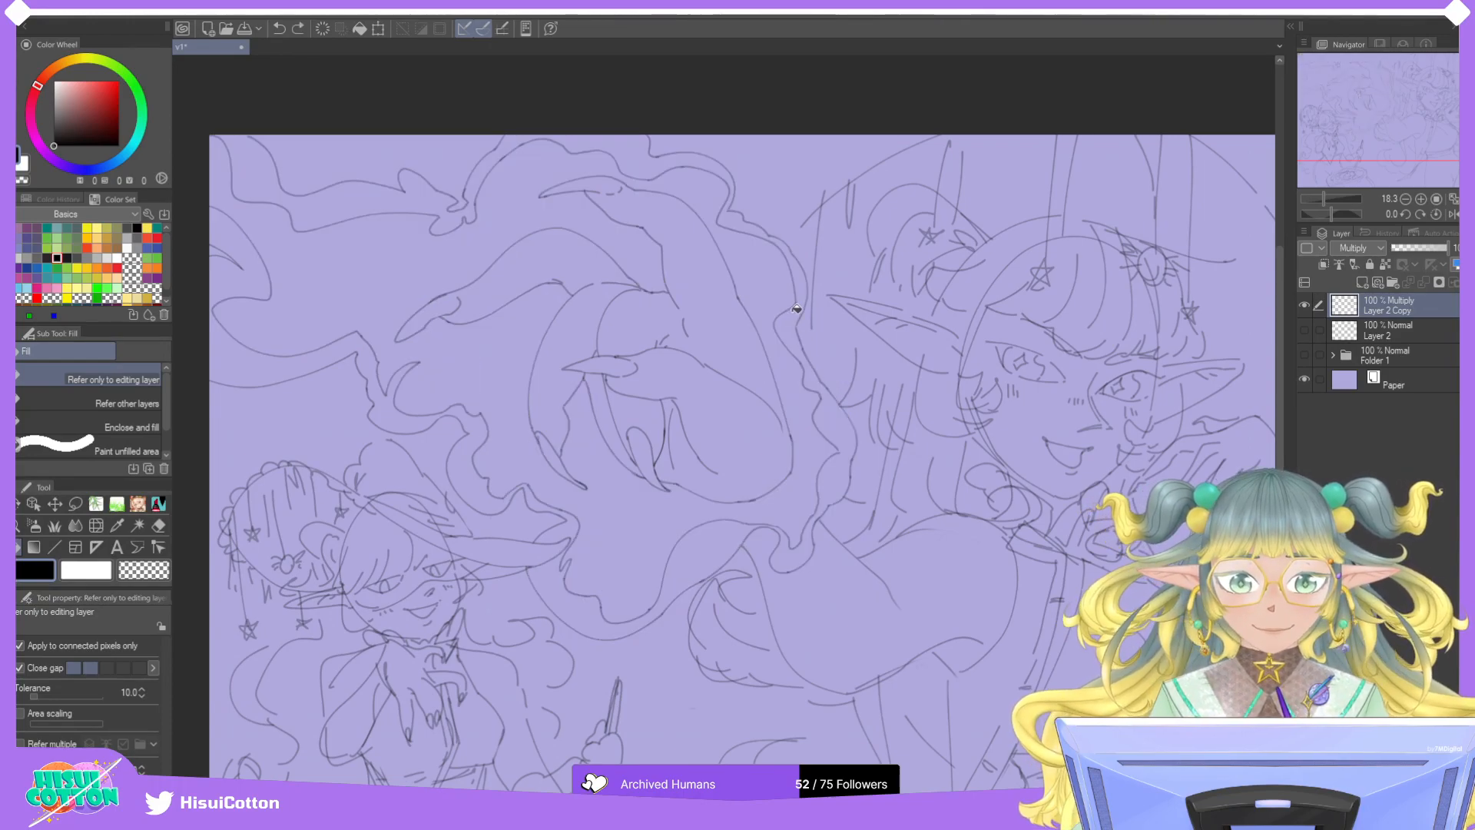
Close the gap at the pointed corner of the inner smoke outline beside the large palm.
{"action": "scroll", "coordinate": [851, 449], "scroll_direction": "up", "scroll_amount": 5}
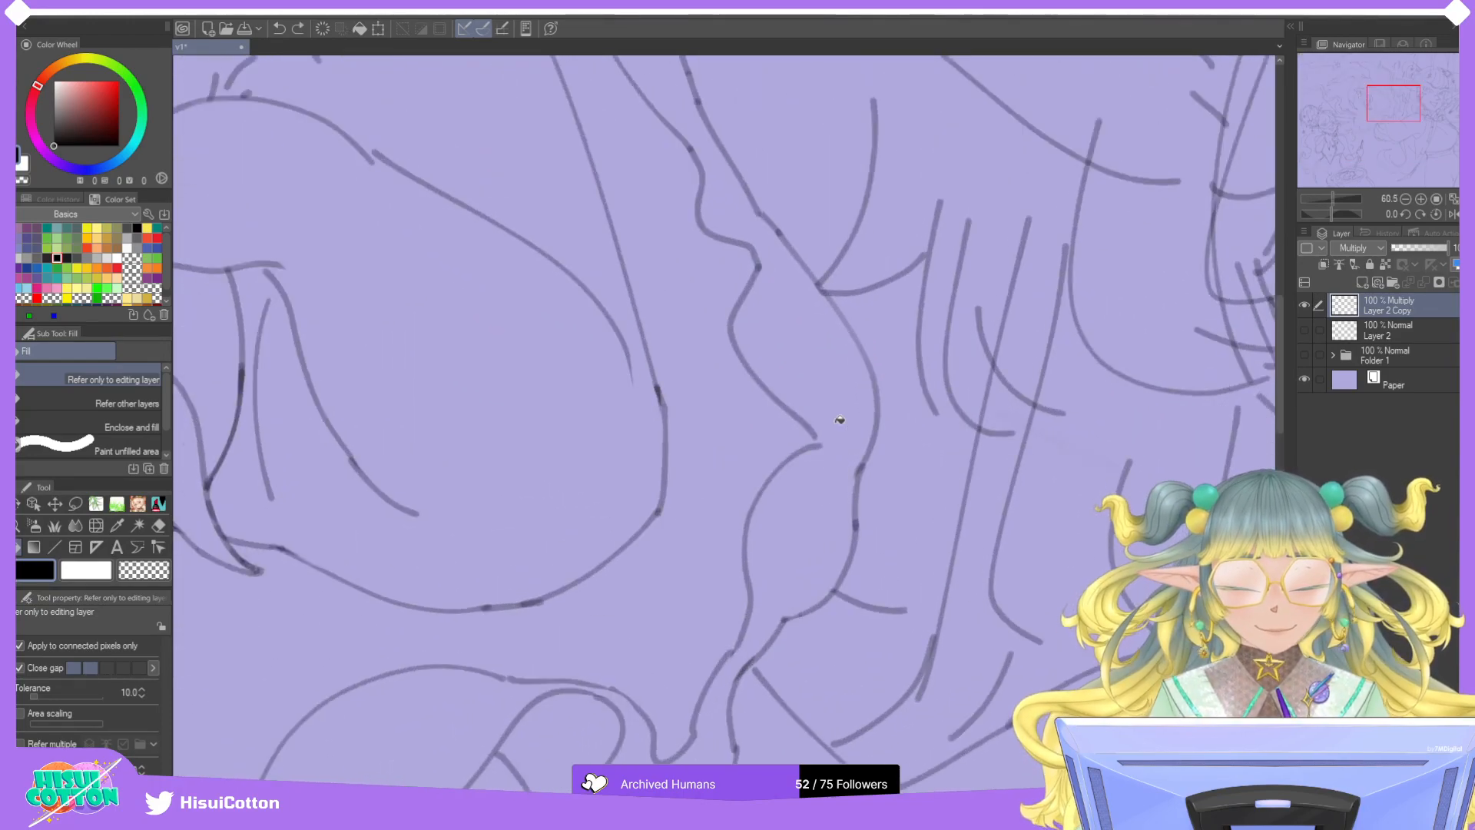
{"action": "key", "text": "p"}
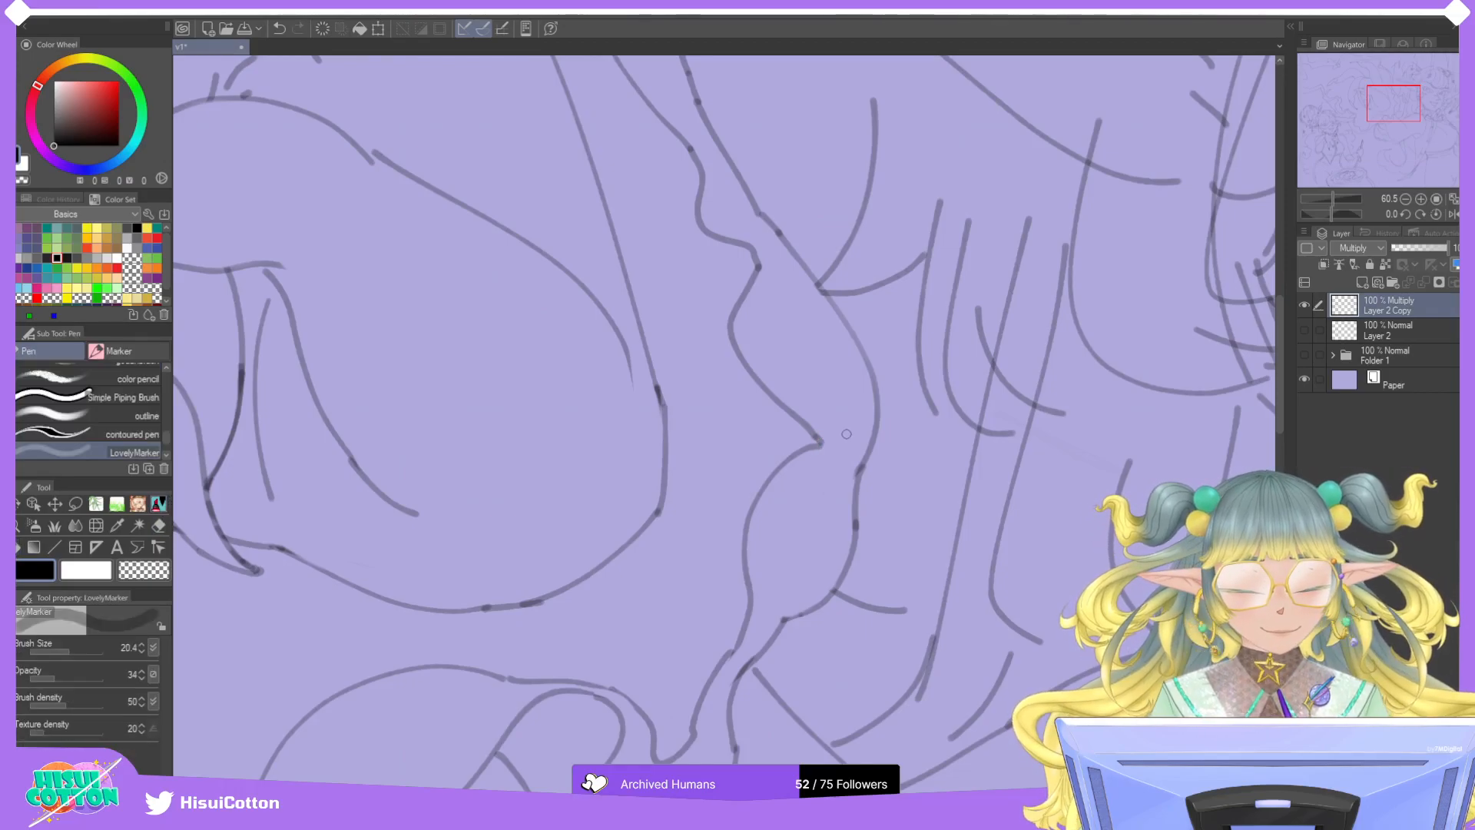
{"action": "scroll", "coordinate": [865, 412], "scroll_direction": "down", "scroll_amount": 4}
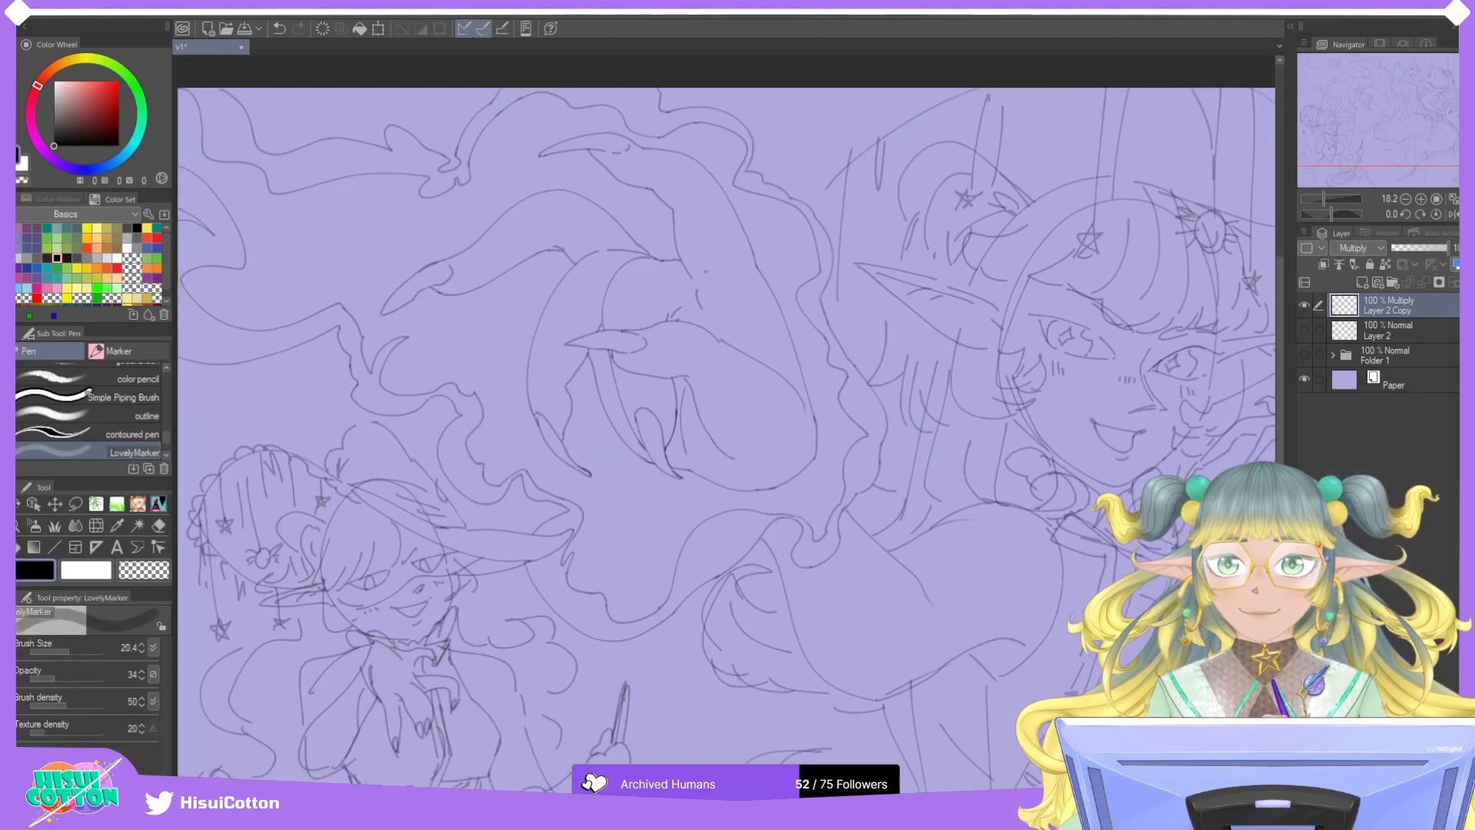
{"action": "scroll", "coordinate": [801, 339], "scroll_direction": "up", "scroll_amount": 1}
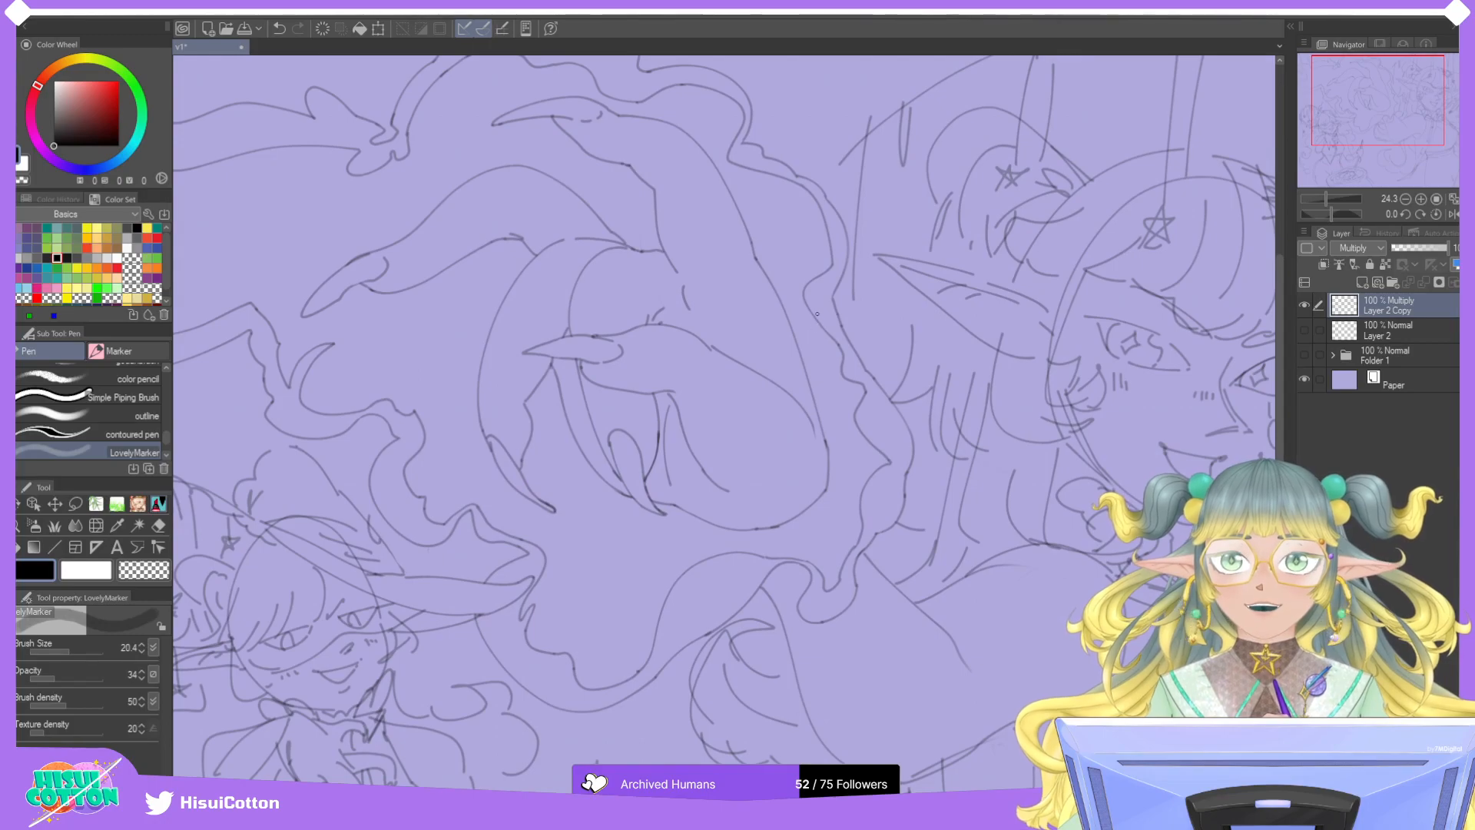
Fill the outer smoke band between the inner and outer outlines around the large hand with black.
{"action": "left_click", "coordinate": [31, 547]}
{"action": "left_click", "coordinate": [878, 386]}
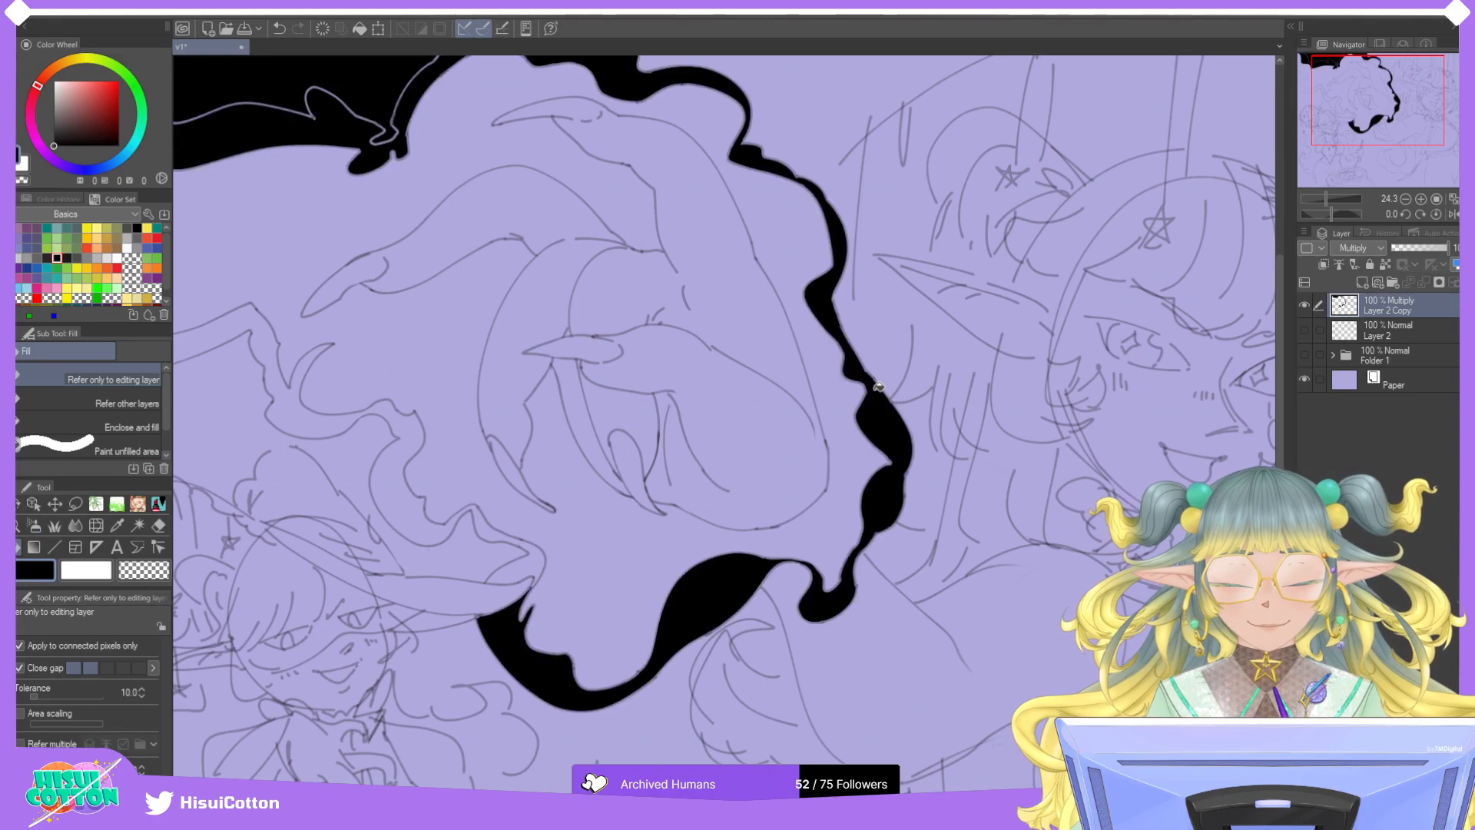
{"action": "scroll", "coordinate": [877, 382], "scroll_direction": "down", "scroll_amount": 3}
{"action": "scroll", "coordinate": [629, 146], "scroll_direction": "up", "scroll_amount": 5}
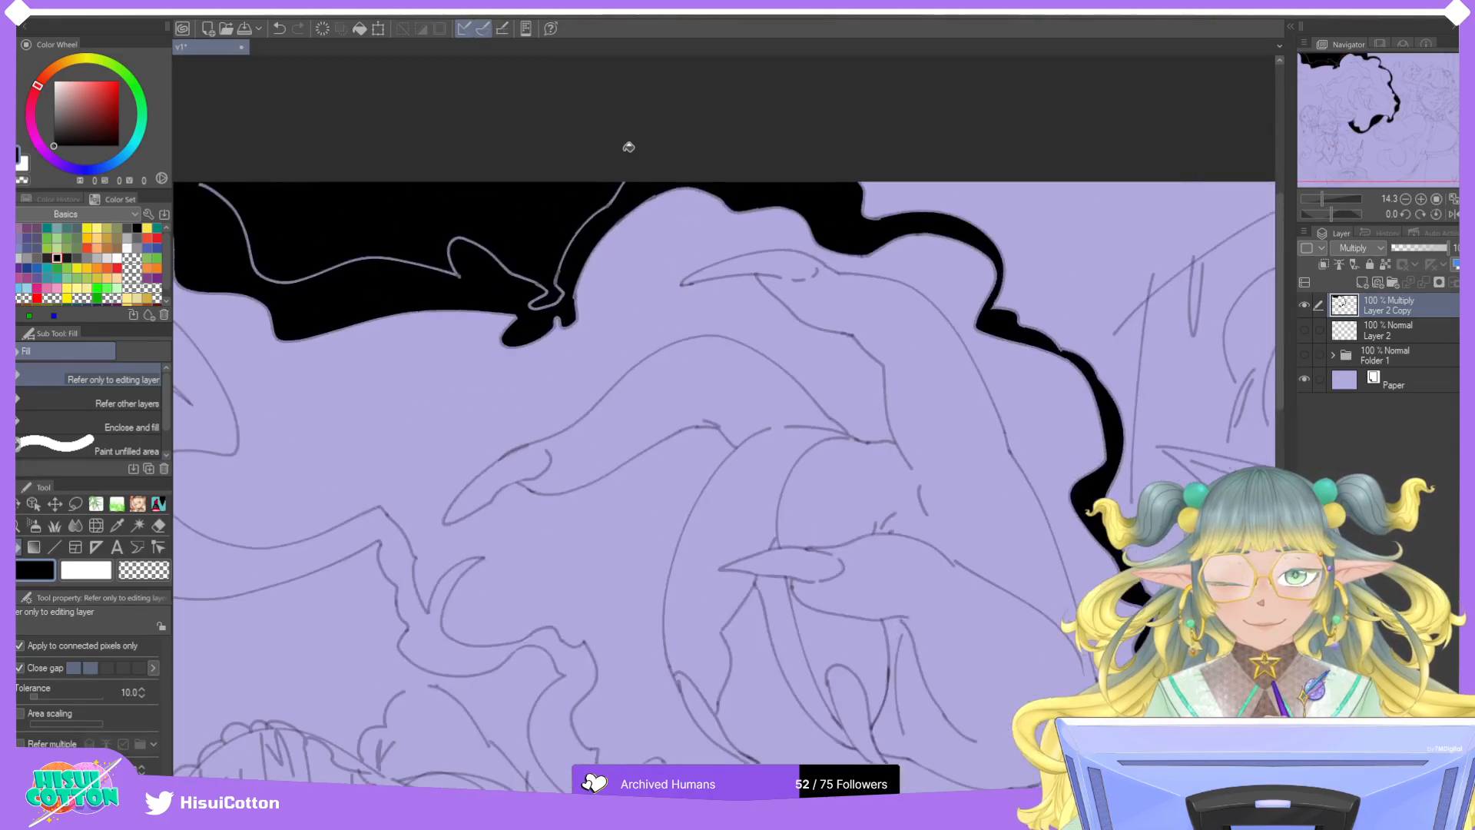
Undo the leaking black fill and close the smoke outline's gap at the page's upper edge near the left corner.
{"action": "scroll", "coordinate": [628, 147], "scroll_direction": "down", "scroll_amount": 1}
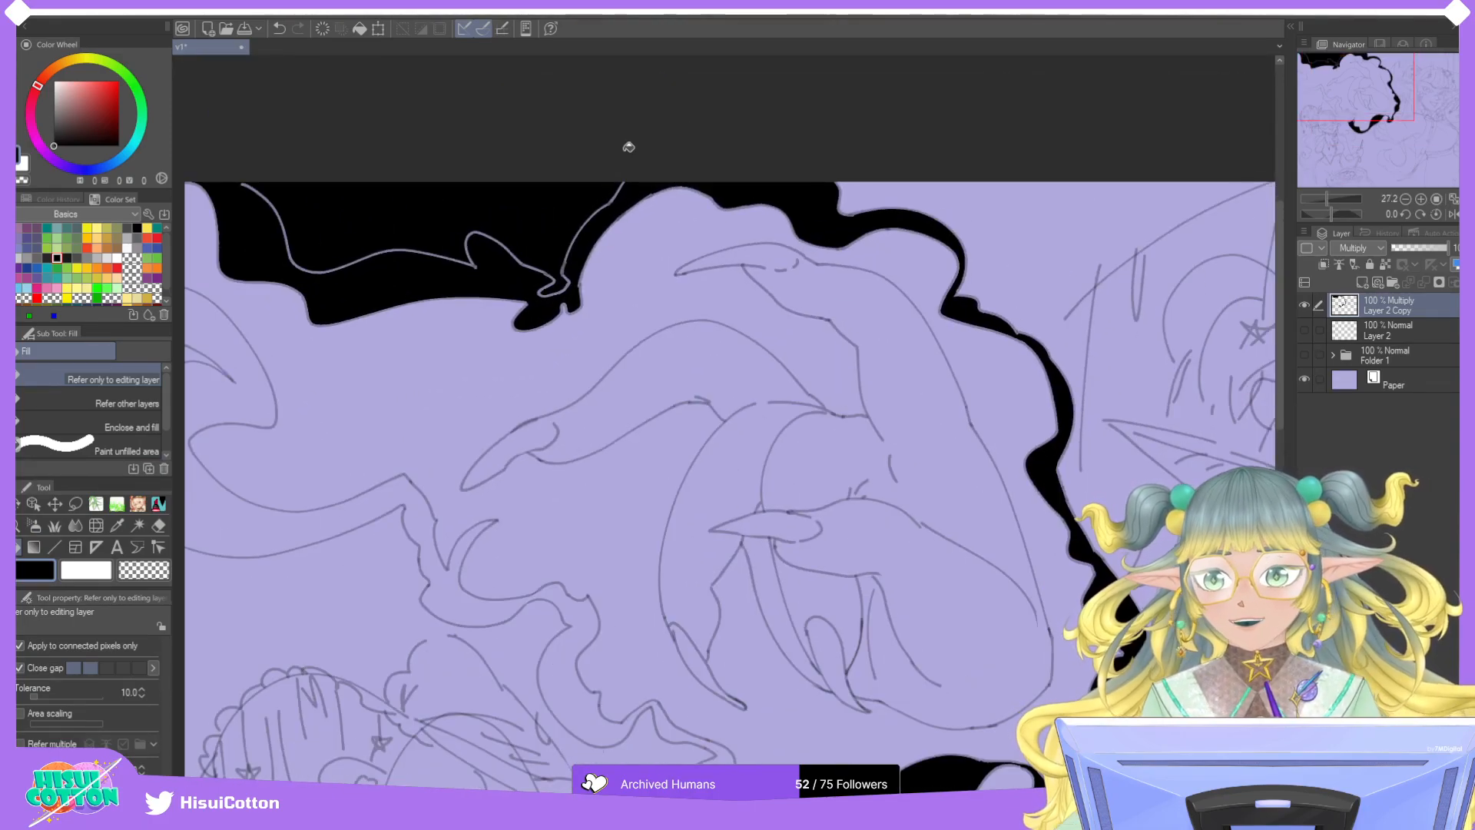
{"action": "key", "text": "ctrl+z"}
{"action": "scroll", "coordinate": [634, 336], "scroll_direction": "down", "scroll_amount": 2}
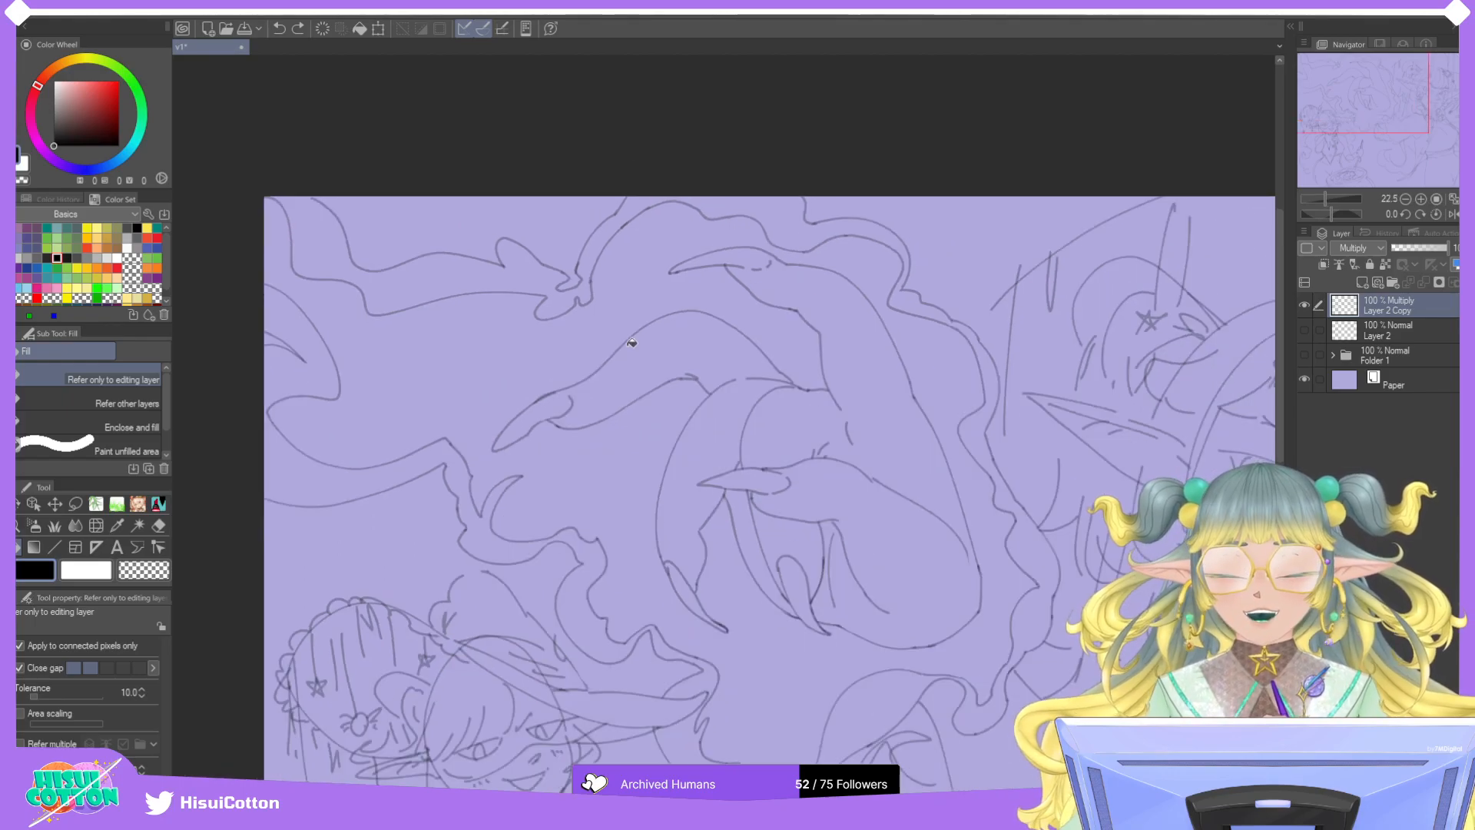
{"action": "scroll", "coordinate": [299, 155], "scroll_direction": "up", "scroll_amount": 4}
{"action": "key", "text": "p"}
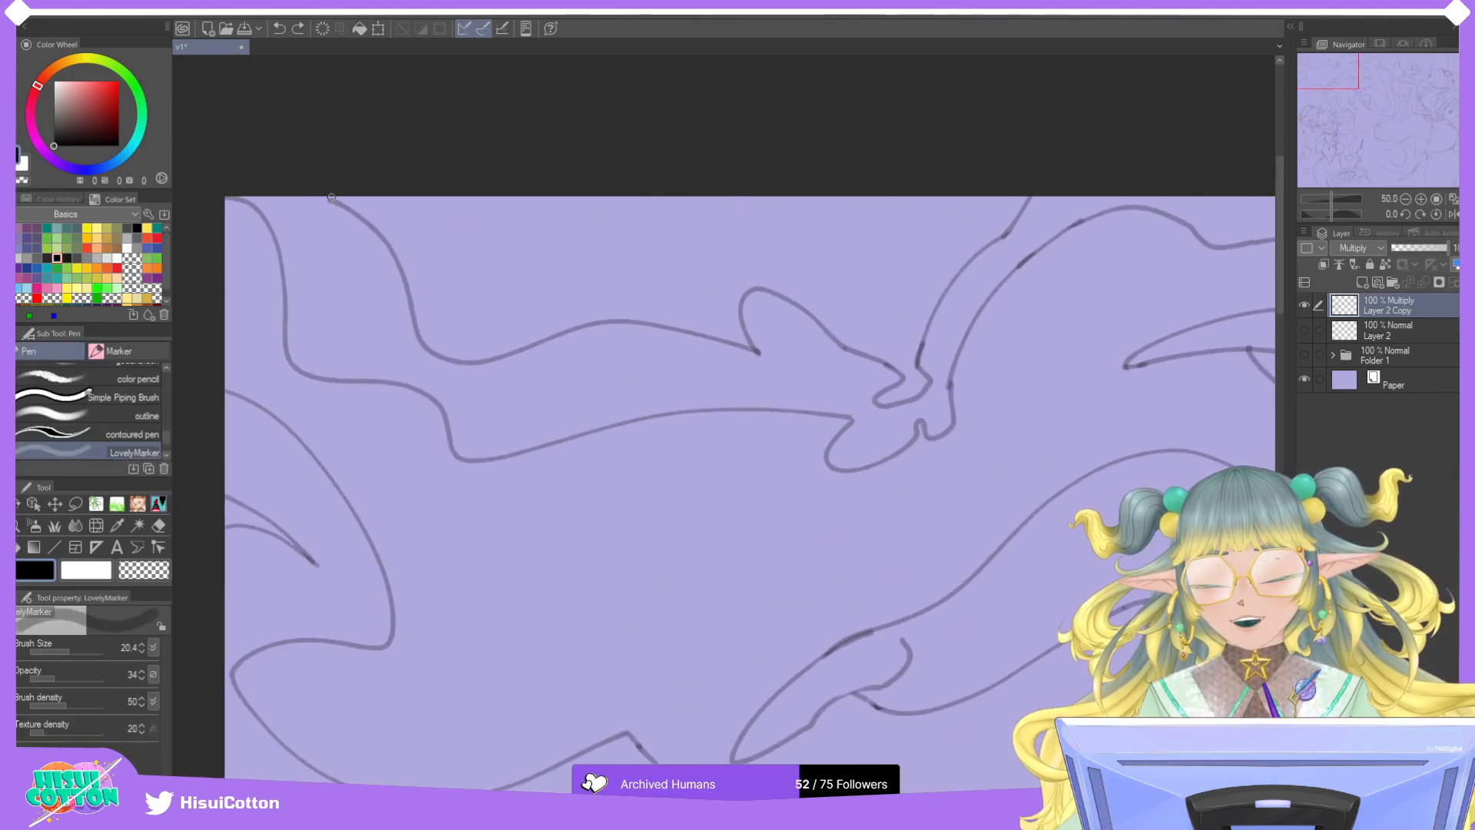
{"action": "scroll", "coordinate": [337, 172], "scroll_direction": "down", "scroll_amount": 4}
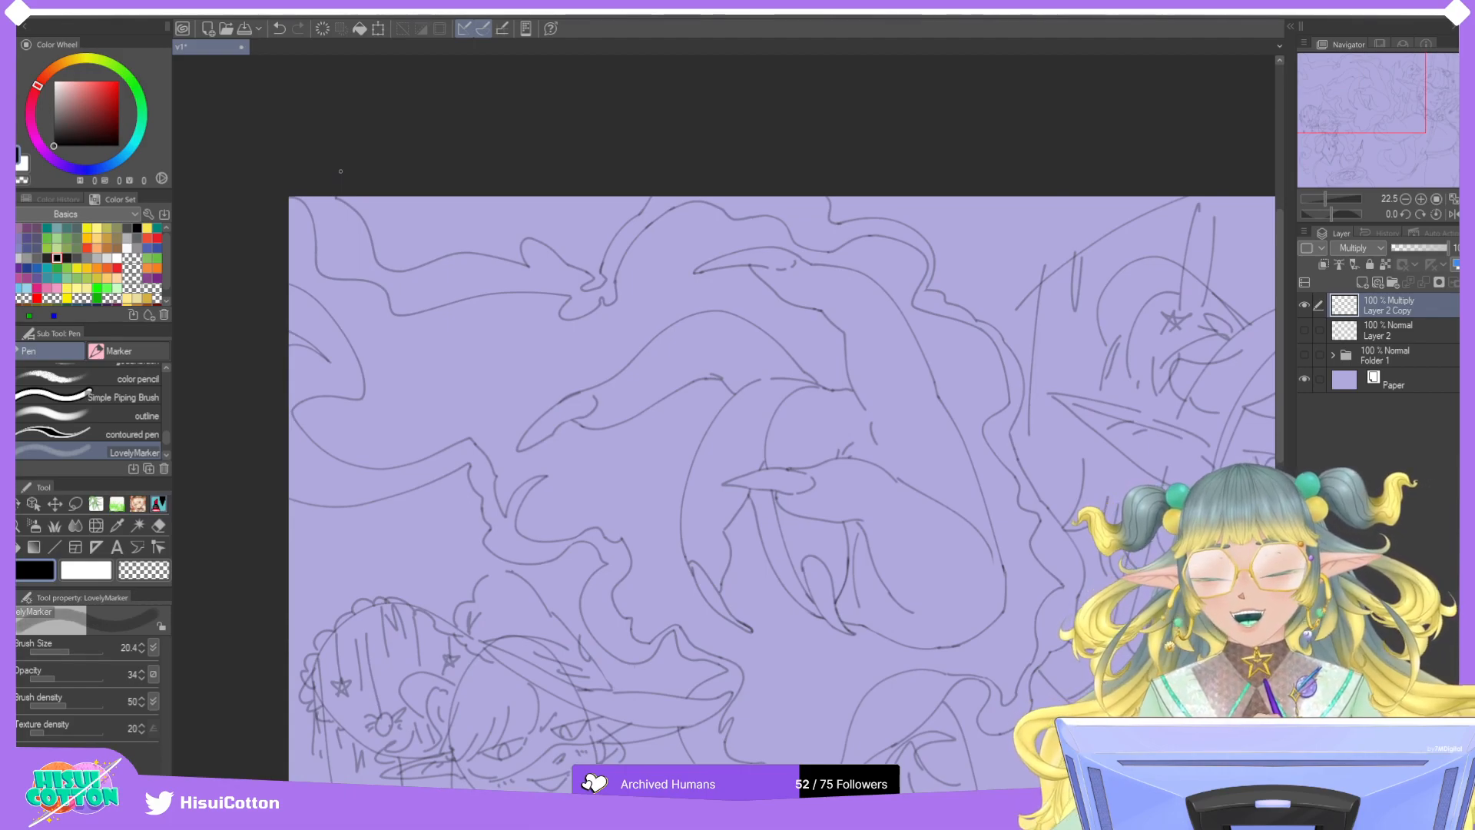
Test the smoke outlines for gaps by filling the outer bands on both sides of the large hand with black, and undo the fills.
{"action": "left_click", "coordinate": [16, 549]}
{"action": "left_click", "coordinate": [497, 270]}
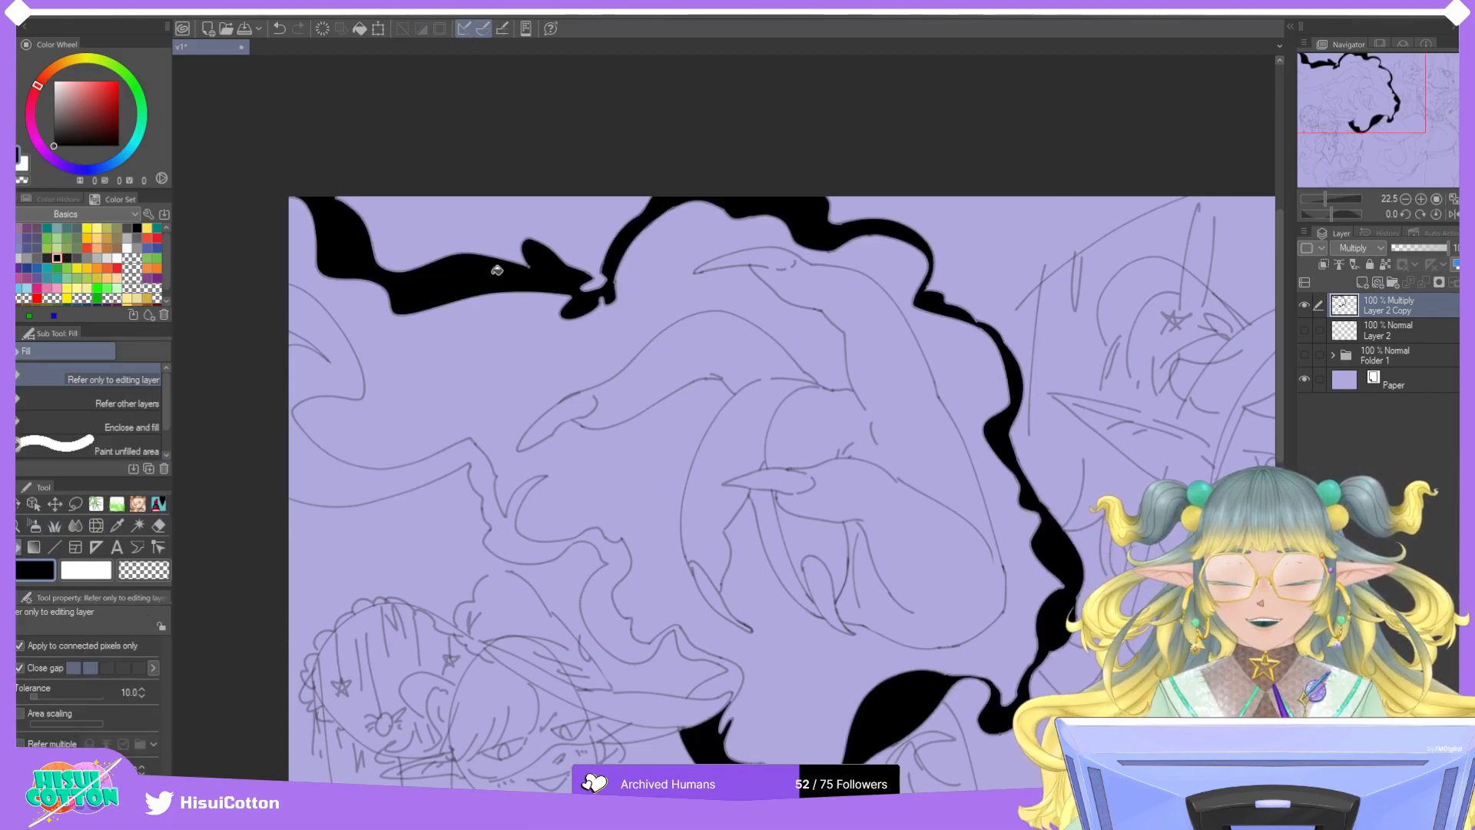
{"action": "scroll", "coordinate": [497, 270], "scroll_direction": "down", "scroll_amount": 2}
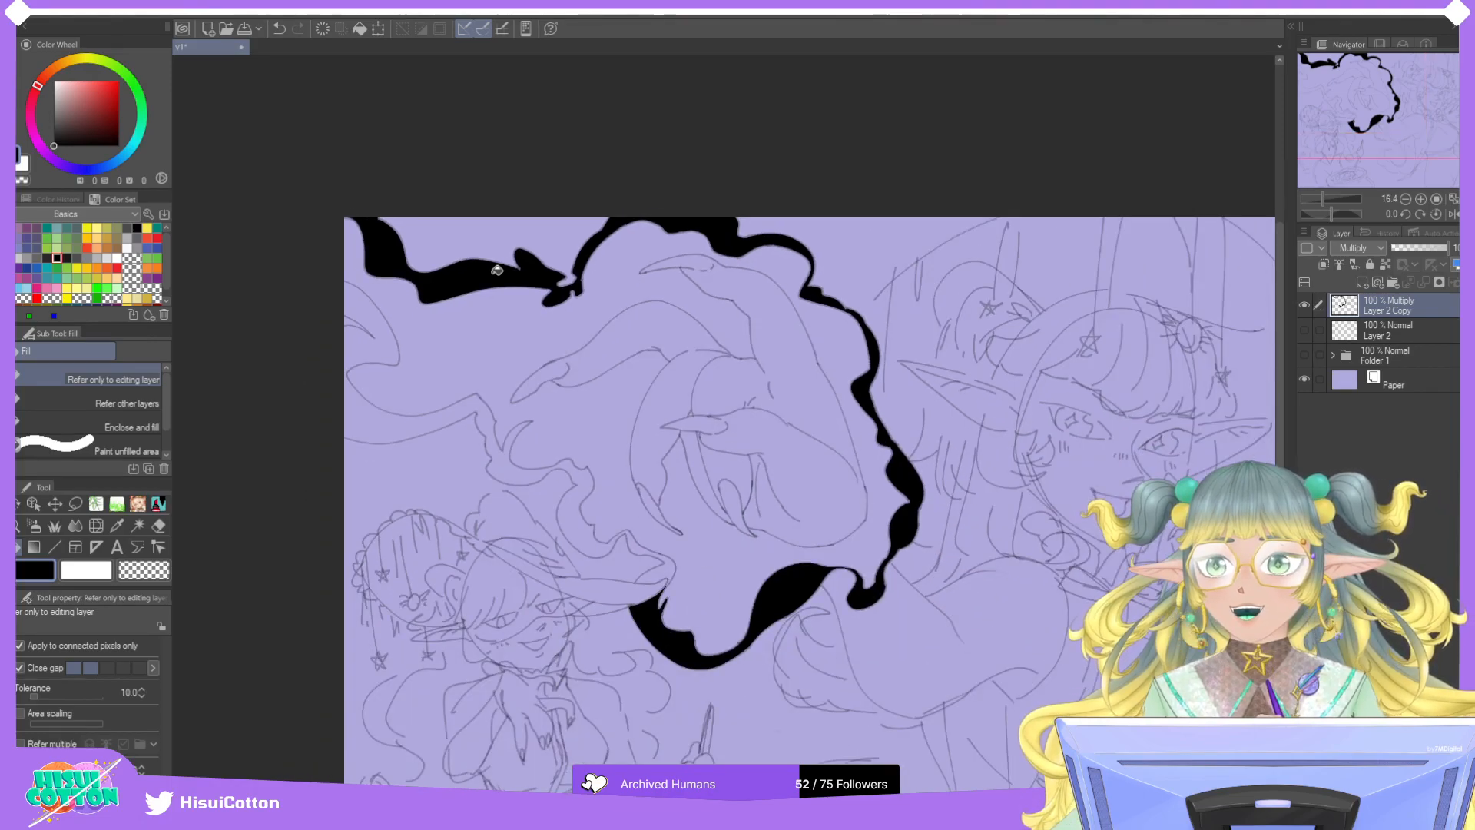
{"action": "scroll", "coordinate": [723, 650], "scroll_direction": "up", "scroll_amount": 1}
{"action": "left_click", "coordinate": [653, 562]}
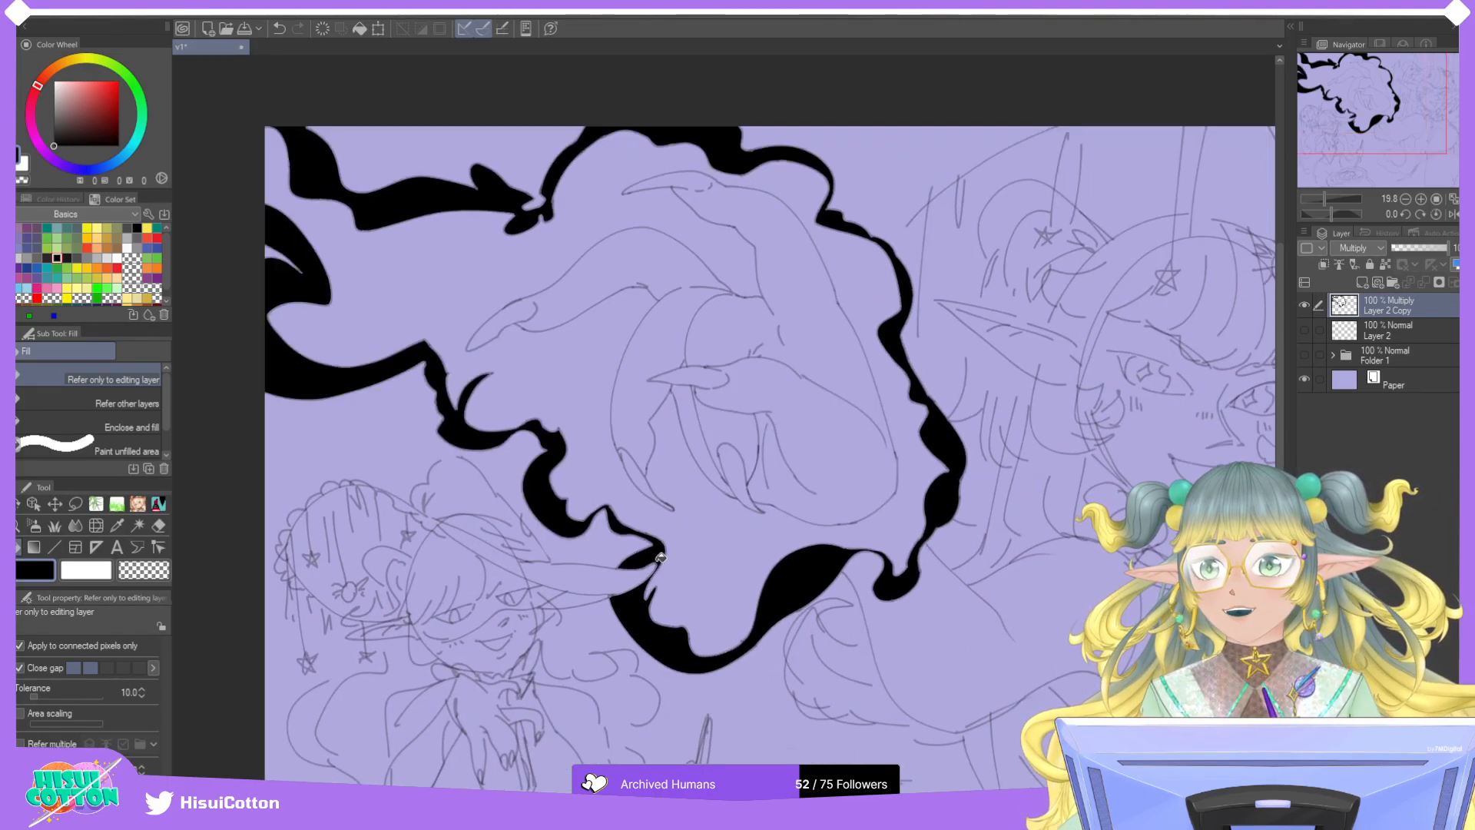
{"action": "key", "text": "ctrl+z"}
{"action": "key", "text": "ctrl+z"}
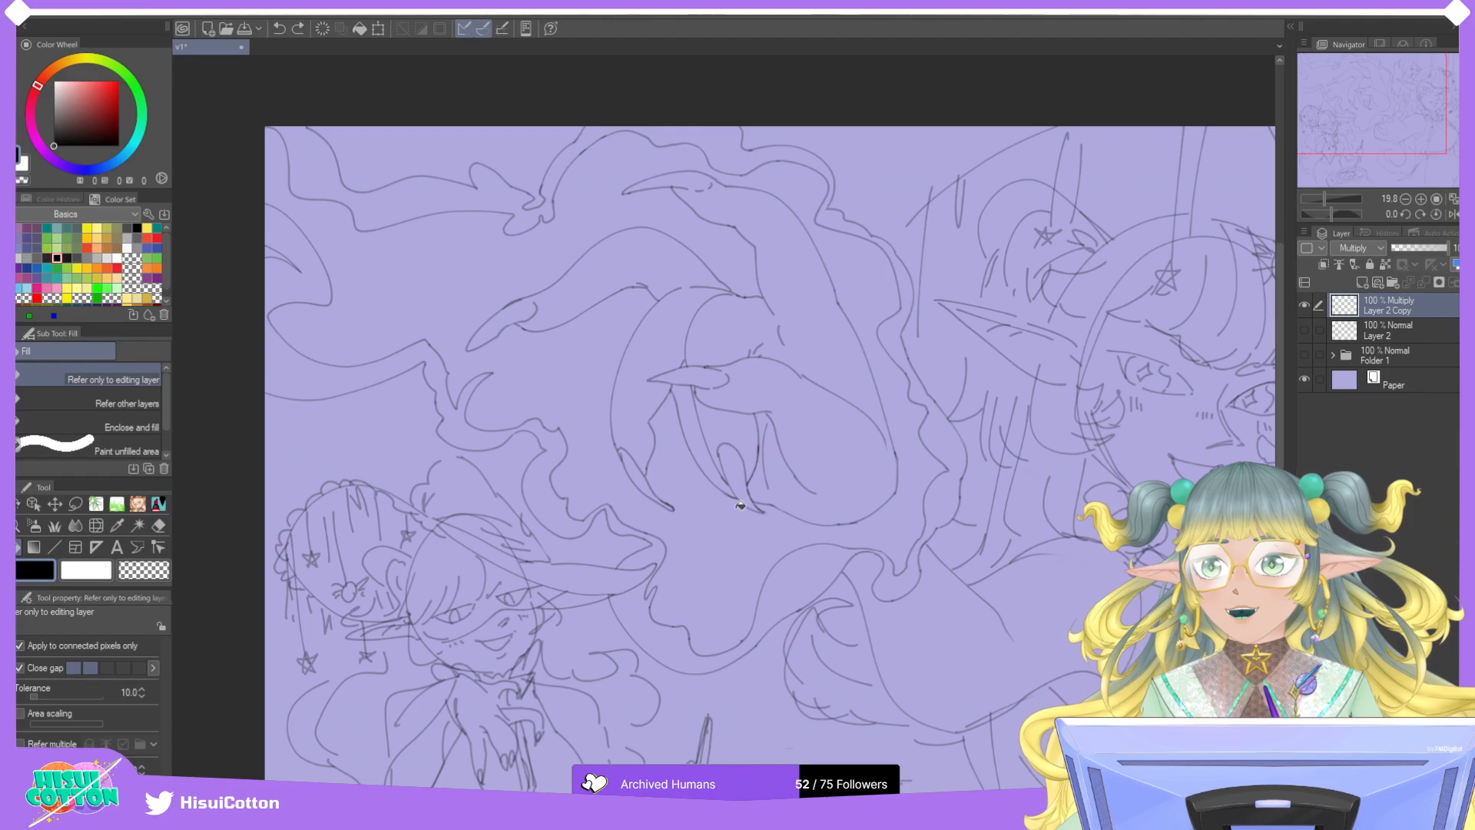
{"action": "left_click", "coordinate": [731, 548]}
{"action": "key", "text": "ctrl+z"}
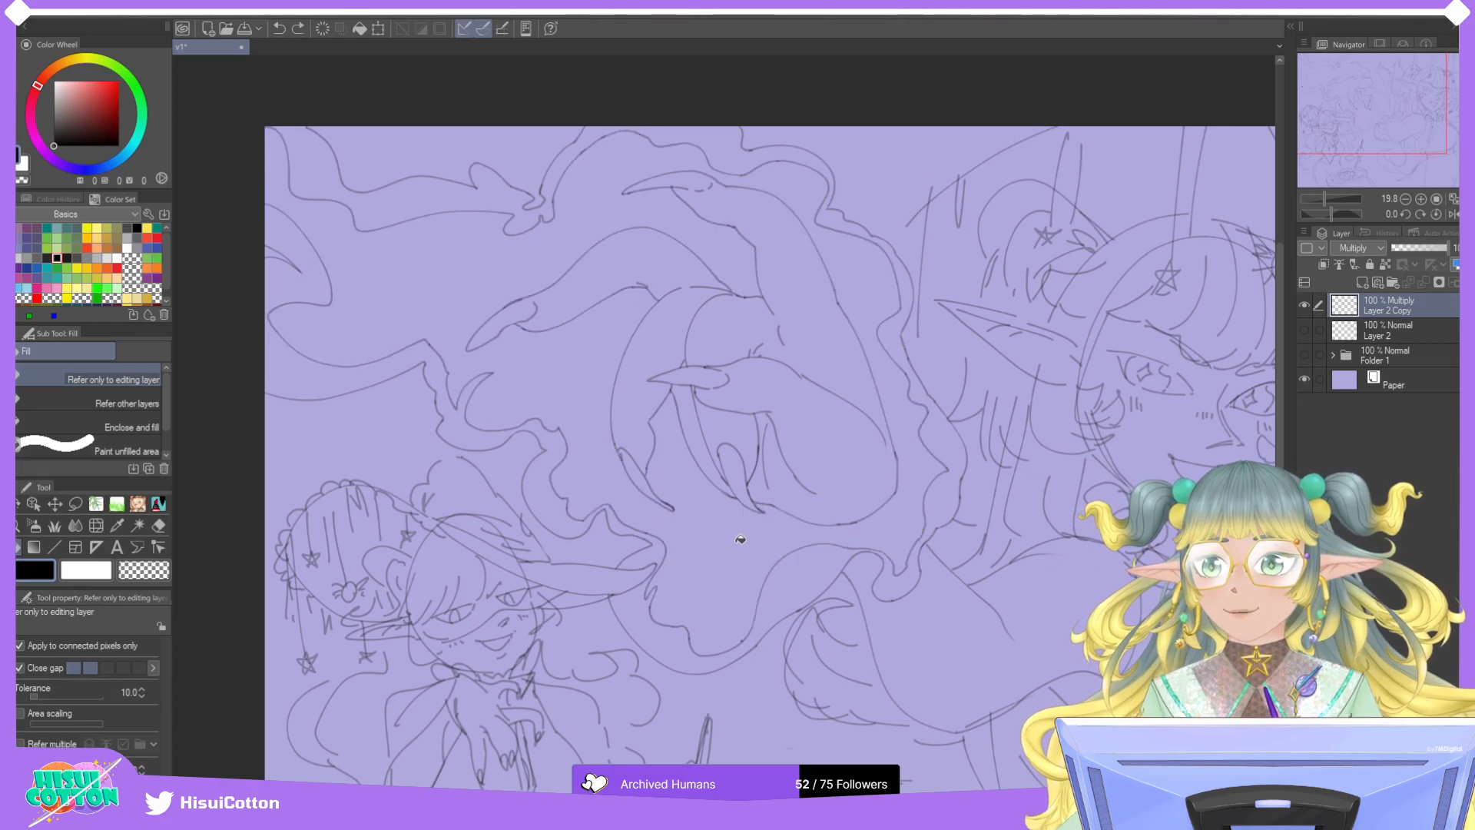
Erase the fold lines and the lower crown edge where they overlap the brim of the smaller witch's hat.
{"action": "key", "text": "ctrl+minus"}
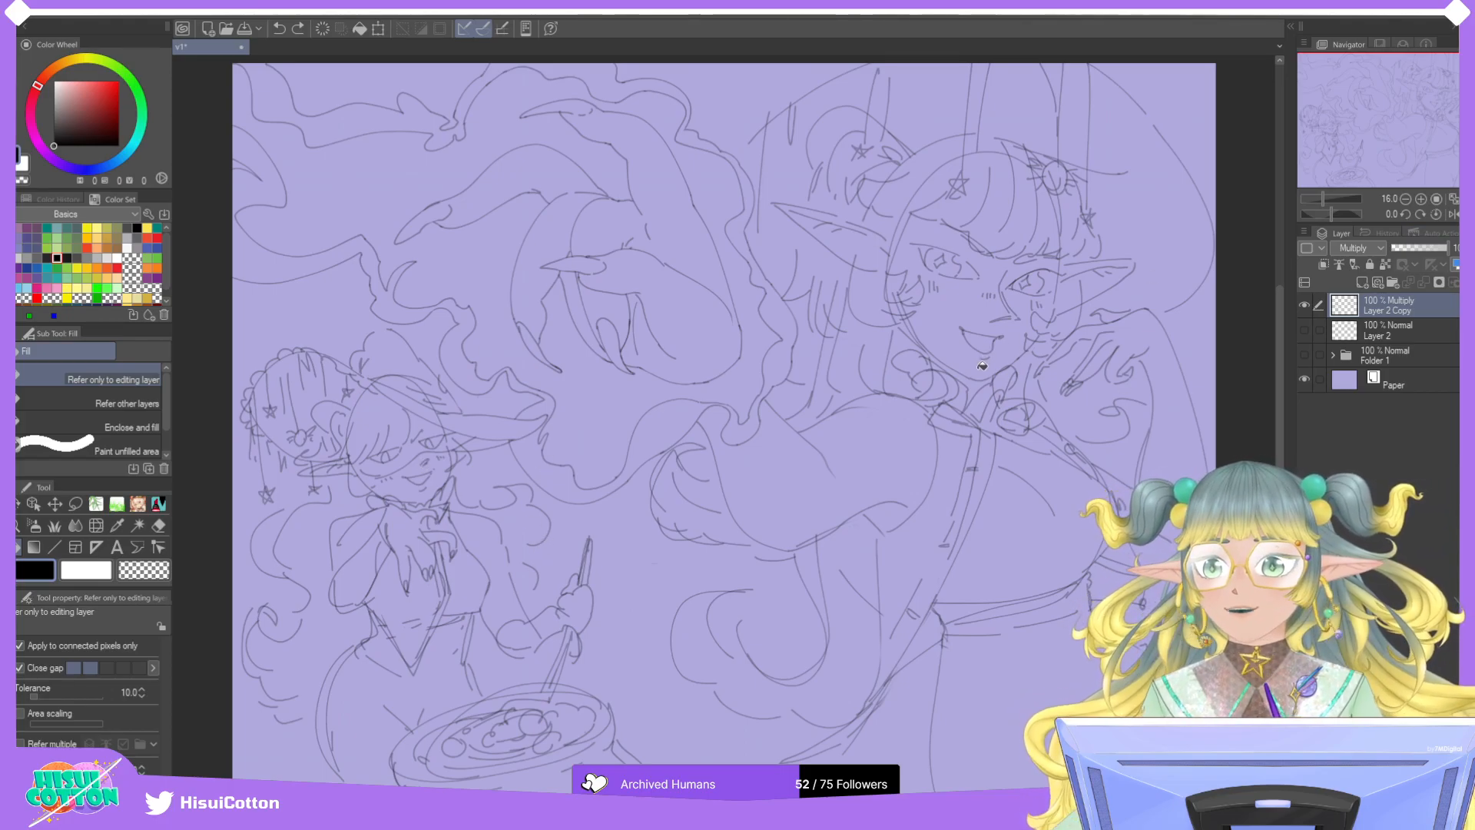
{"action": "scroll", "coordinate": [991, 361], "scroll_direction": "down", "scroll_amount": 1}
{"action": "scroll", "coordinate": [483, 458], "scroll_direction": "up", "scroll_amount": 2}
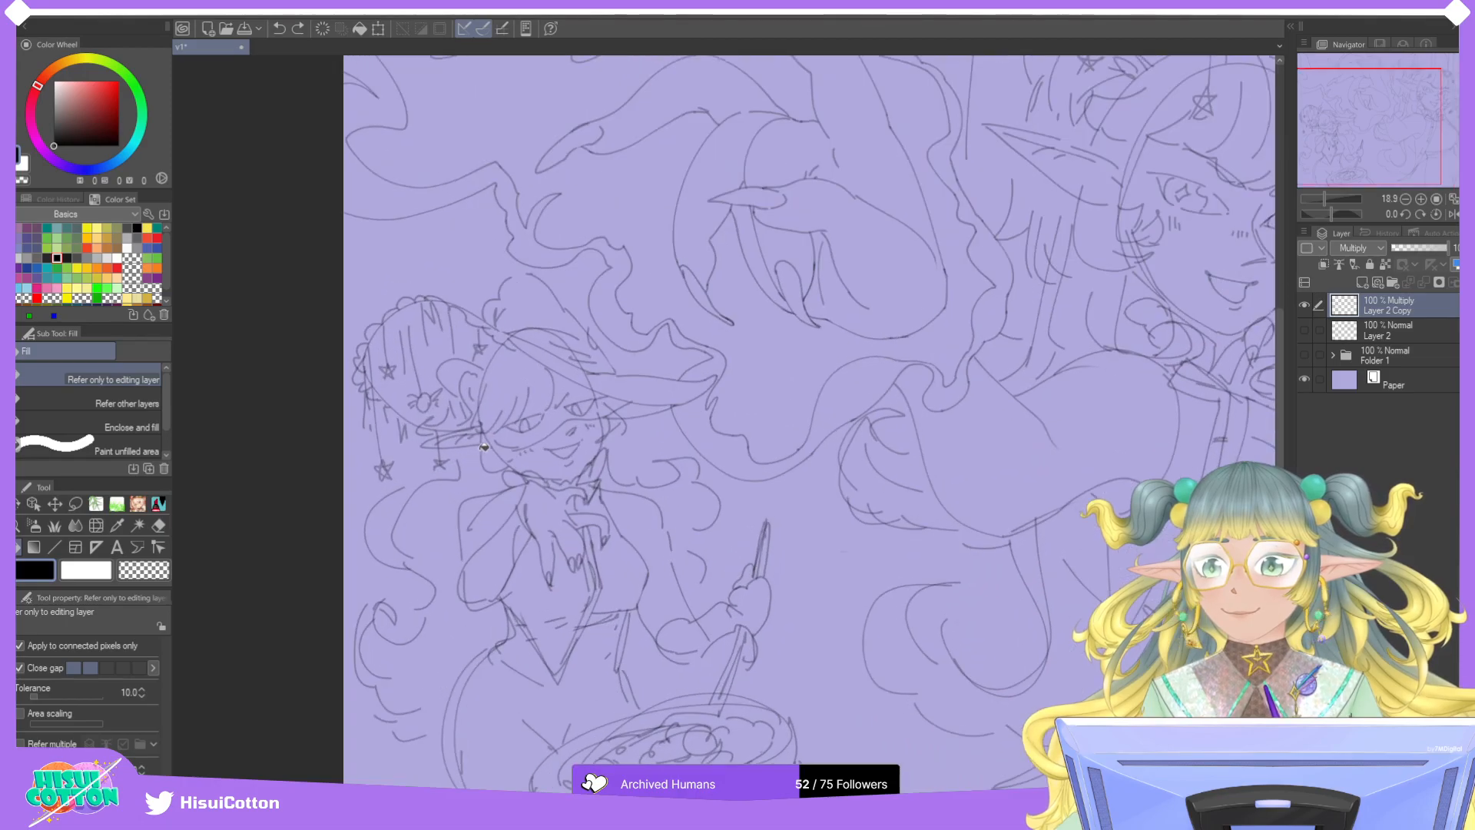
{"action": "scroll", "coordinate": [483, 458], "scroll_direction": "down", "scroll_amount": 1}
{"action": "scroll", "coordinate": [565, 441], "scroll_direction": "down", "scroll_amount": 1}
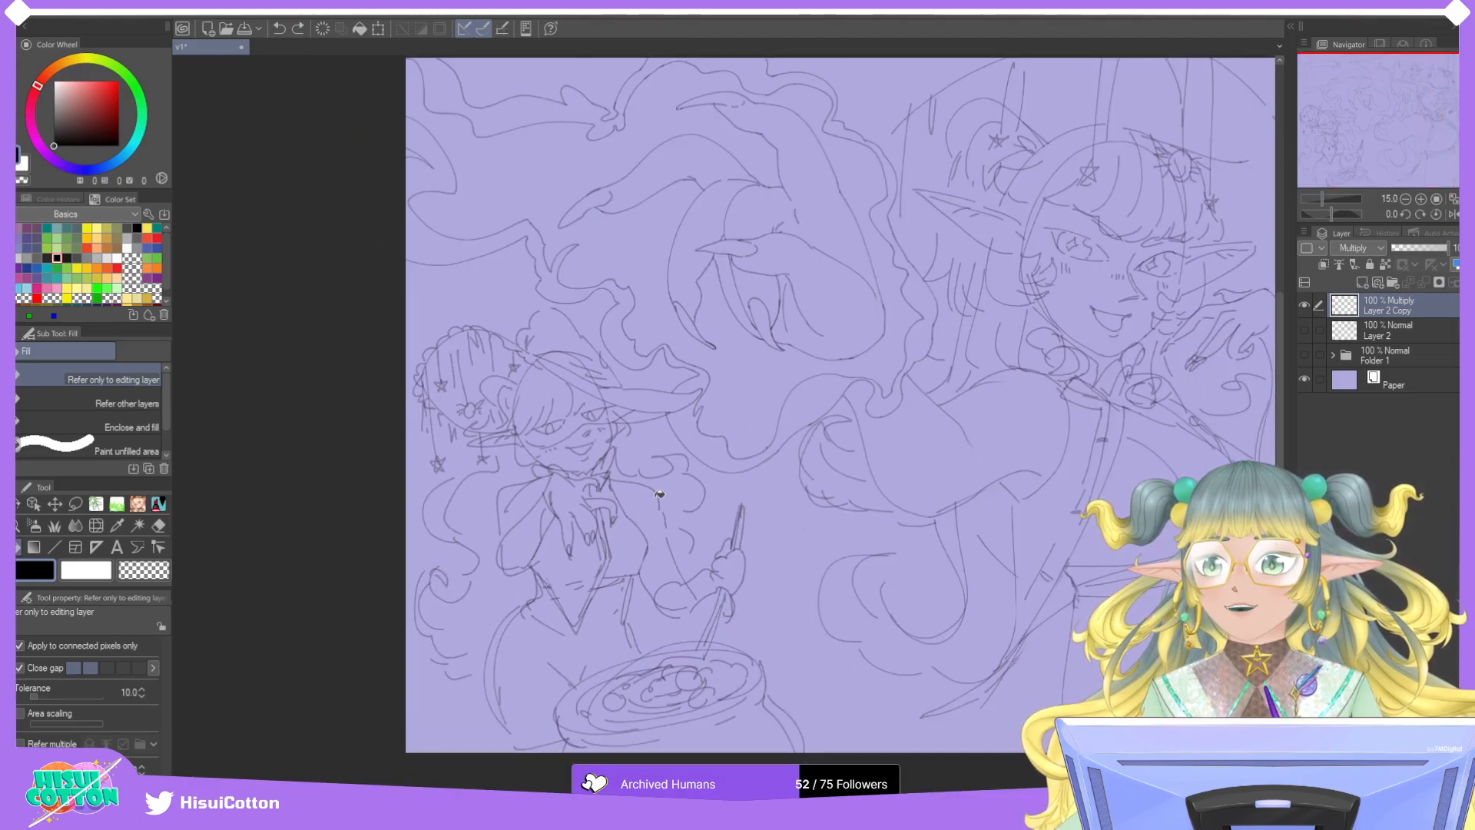
{"action": "scroll", "coordinate": [666, 506], "scroll_direction": "up", "scroll_amount": 4}
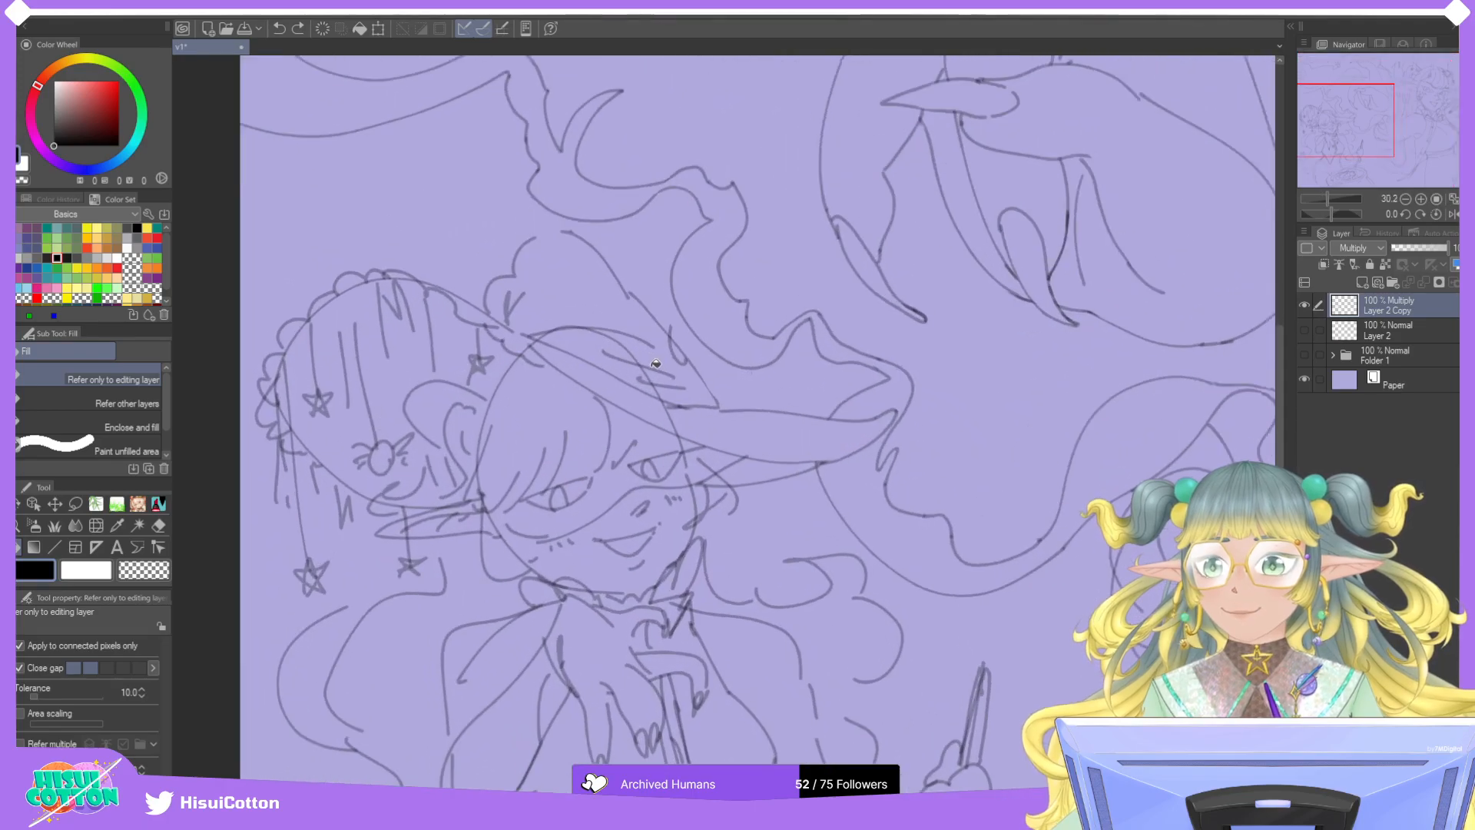
{"action": "key", "text": "e"}
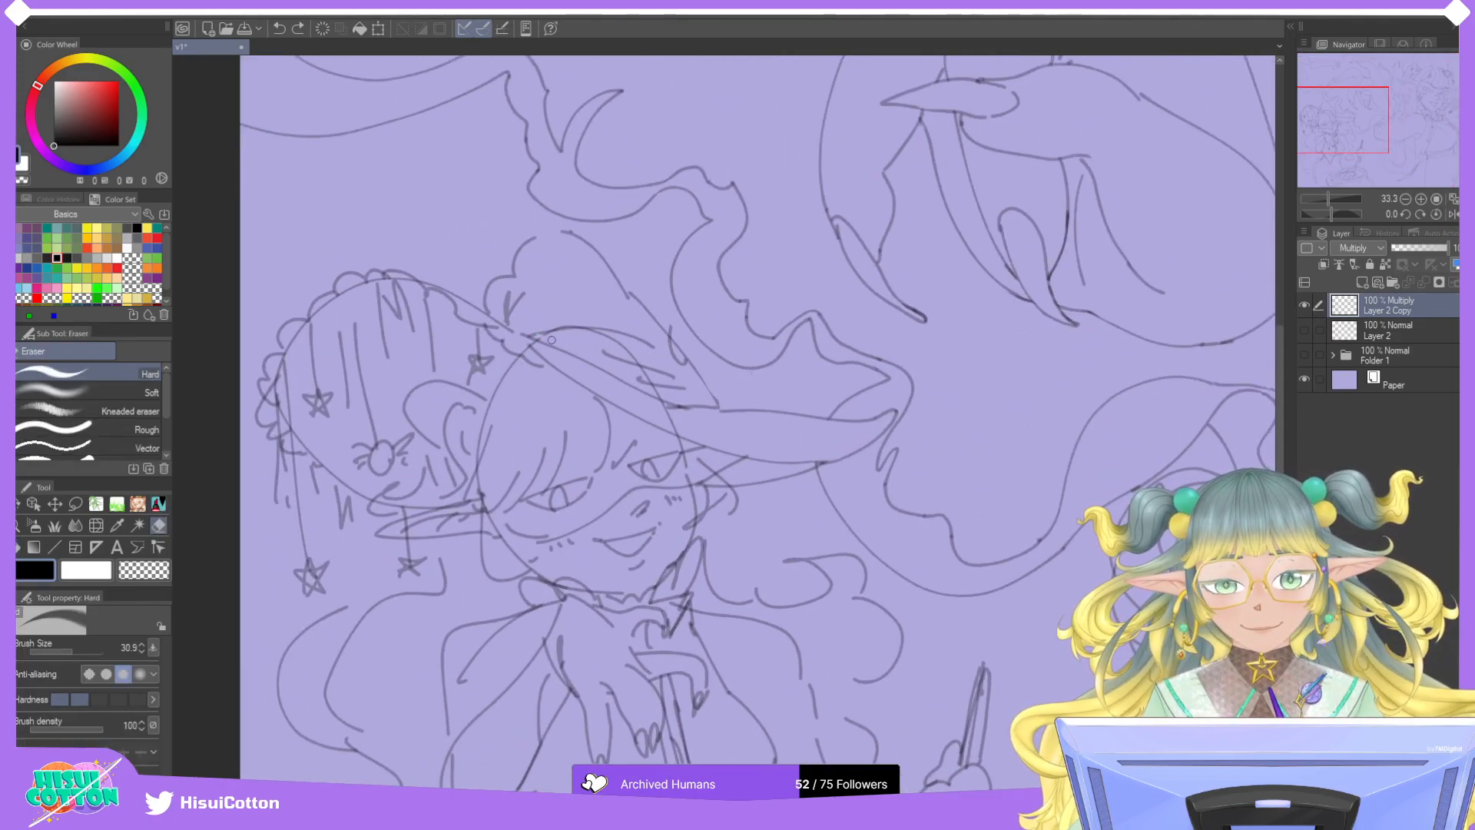
{"action": "mouse_move", "coordinate": [536, 334]}
{"action": "left_mouse_down"}
{"action": "mouse_move", "coordinate": [642, 351]}
{"action": "mouse_move", "coordinate": [594, 343]}
{"action": "mouse_move", "coordinate": [654, 394]}
{"action": "mouse_move", "coordinate": [649, 370]}
{"action": "mouse_move", "coordinate": [680, 381]}
{"action": "mouse_move", "coordinate": [670, 414]}
{"action": "mouse_move", "coordinate": [653, 406]}
{"action": "mouse_move", "coordinate": [667, 422]}
{"action": "mouse_move", "coordinate": [640, 395]}
{"action": "mouse_move", "coordinate": [701, 411]}
{"action": "mouse_move", "coordinate": [708, 398]}
{"action": "mouse_move", "coordinate": [666, 330]}
{"action": "mouse_move", "coordinate": [710, 392]}
{"action": "left_mouse_up"}
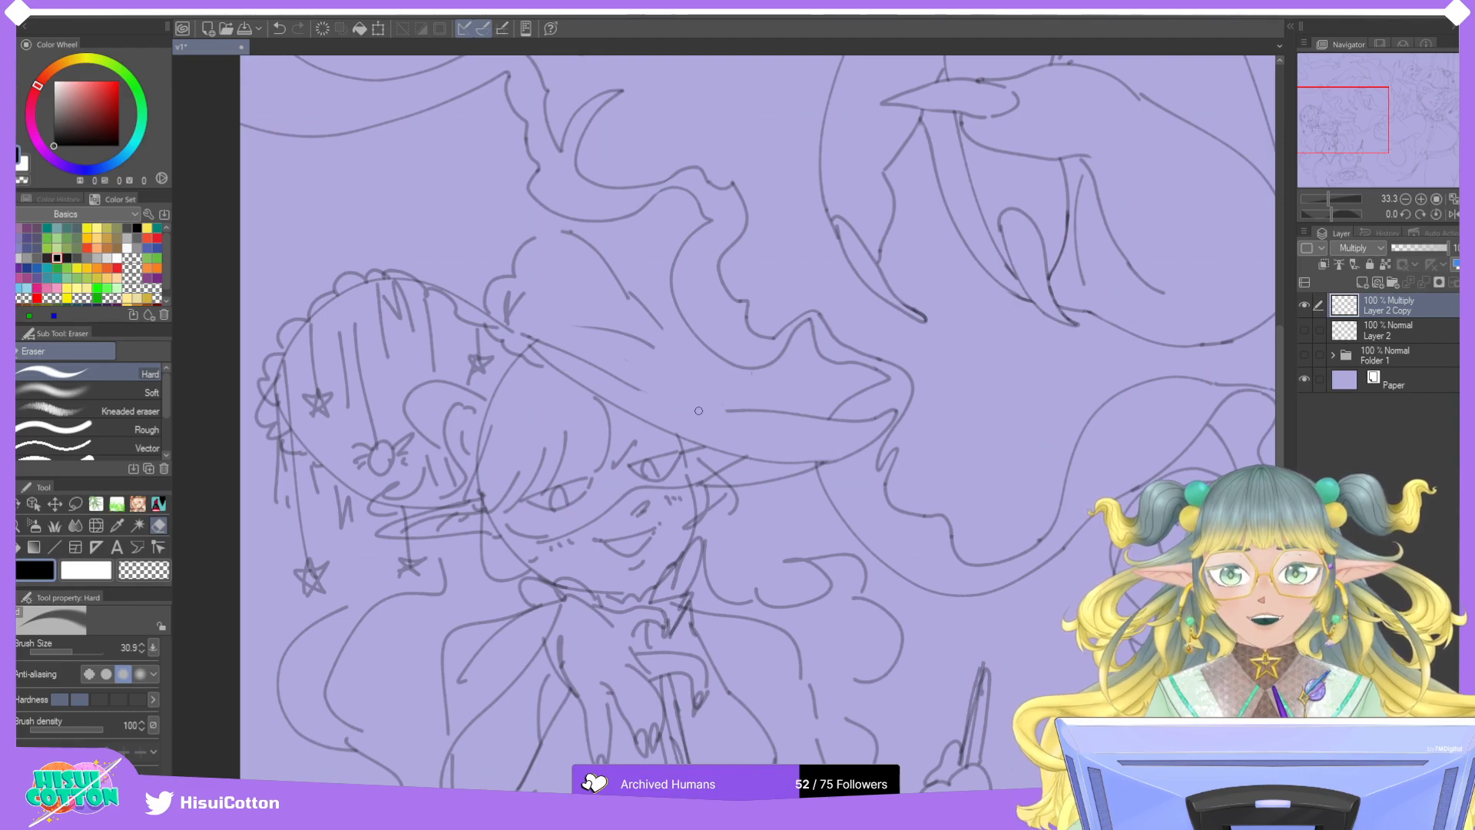
{"action": "left_click_drag", "start_coordinate": [650, 344], "coordinate": [583, 327]}
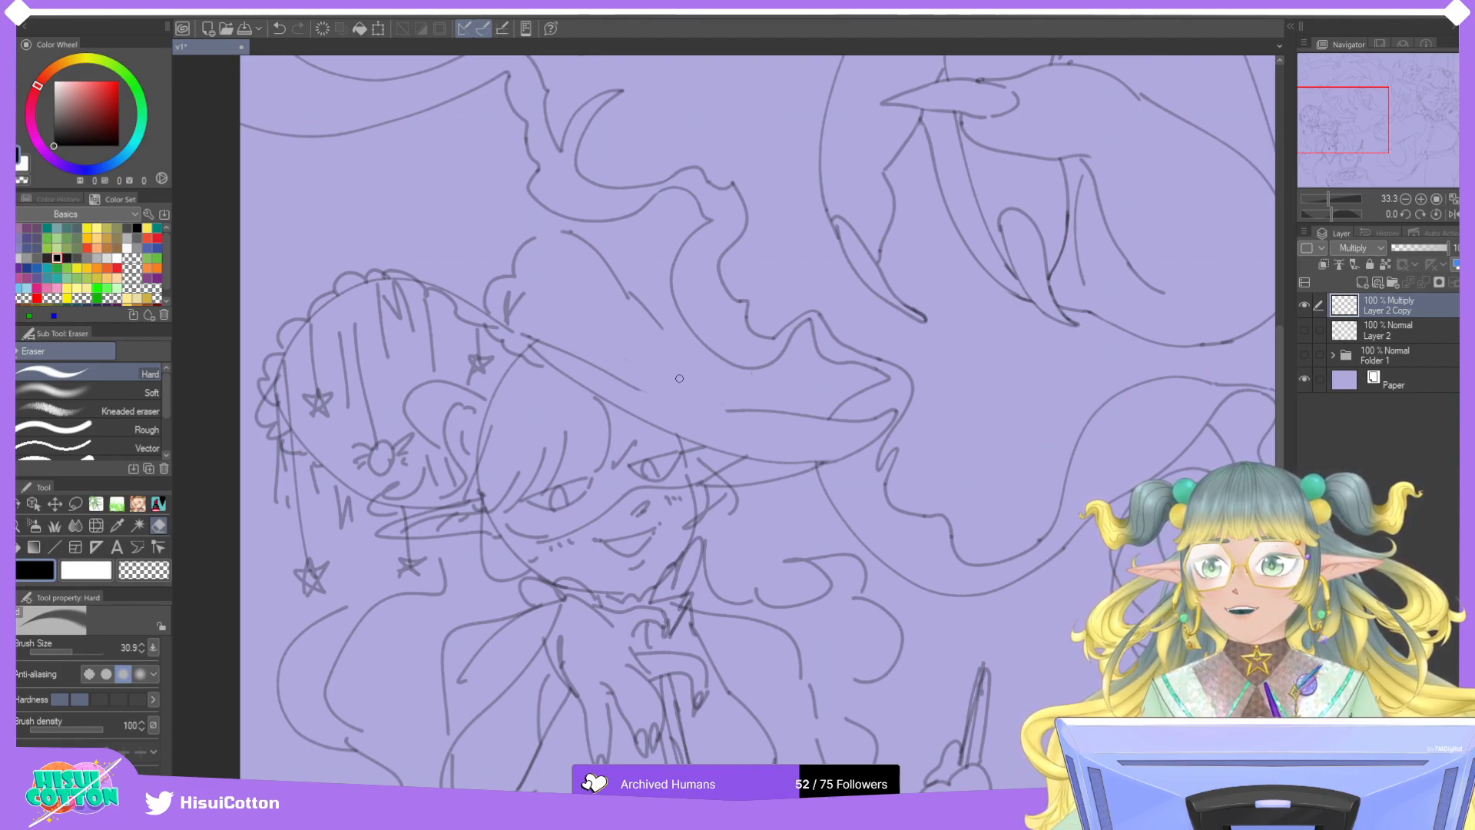
Redraw the hat crown's right slope, closing its break and extending it down toward the brim.
{"action": "key", "text": "p"}
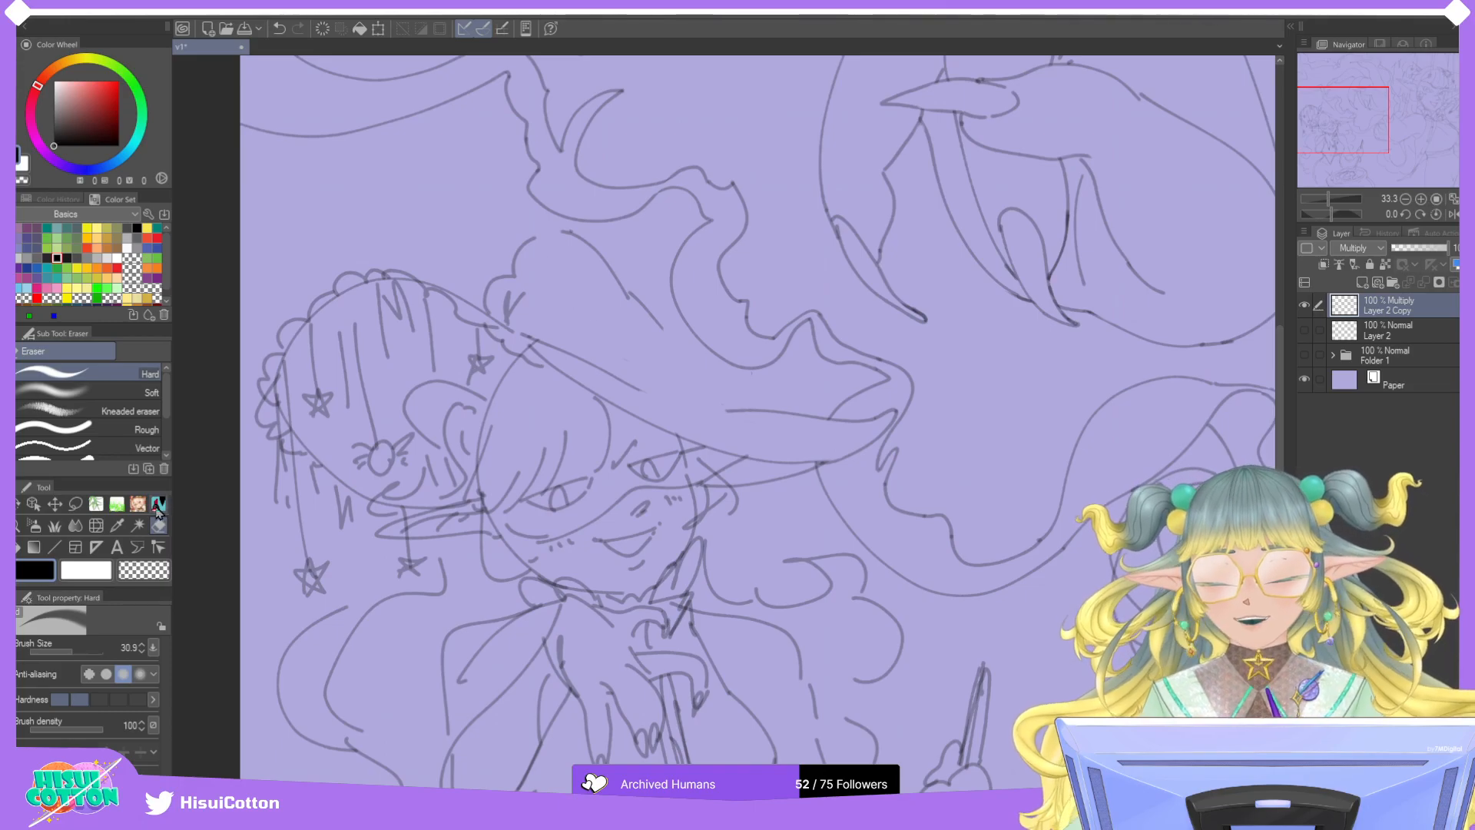
{"action": "scroll", "coordinate": [507, 258], "scroll_direction": "up", "scroll_amount": 3}
{"action": "left_click_drag", "start_coordinate": [501, 255], "coordinate": [564, 242]}
{"action": "left_click", "coordinate": [159, 524]}
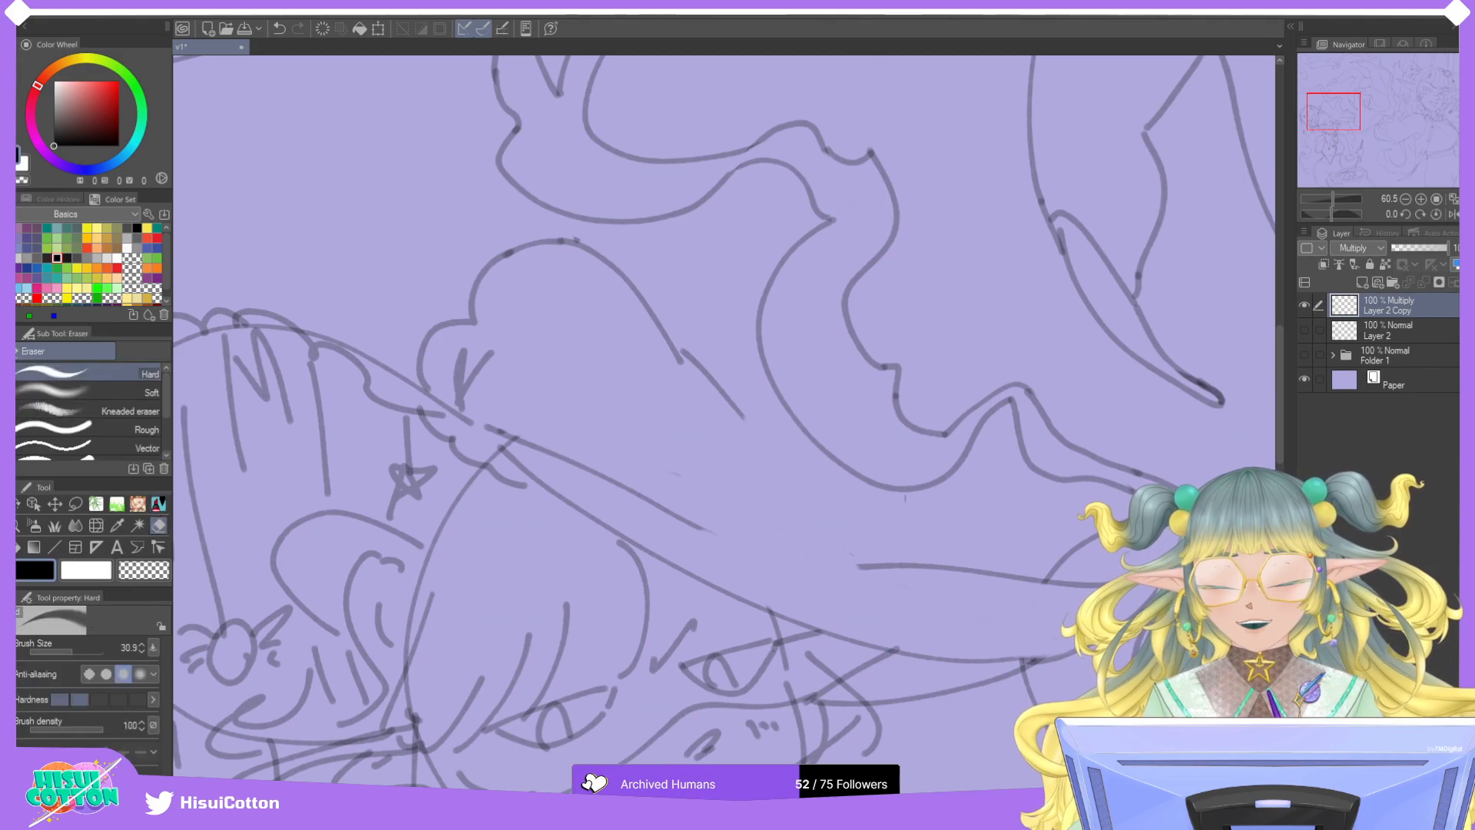
{"action": "scroll", "coordinate": [620, 257], "scroll_direction": "down", "scroll_amount": 2}
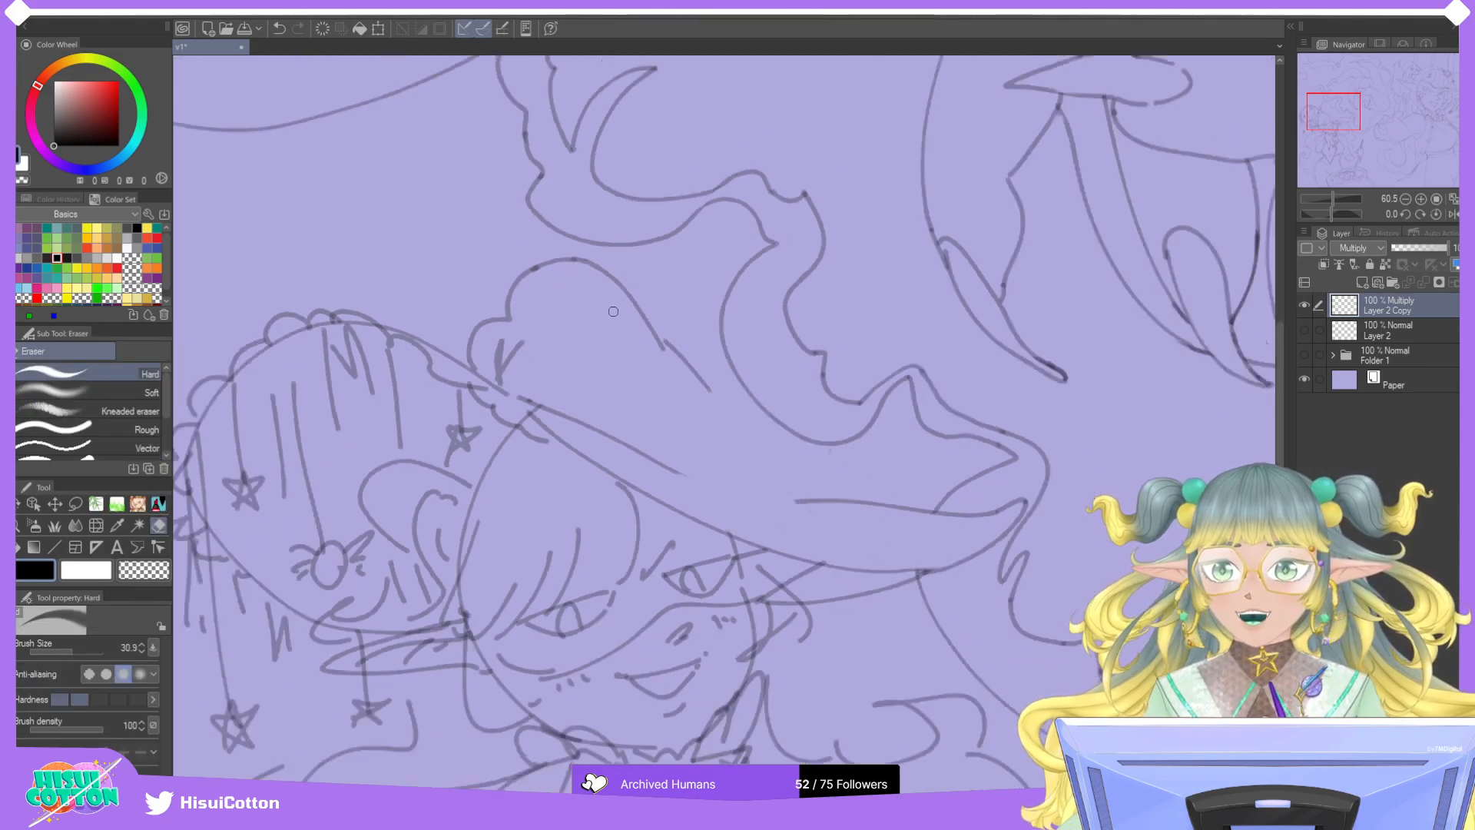
{"action": "key", "text": "p"}
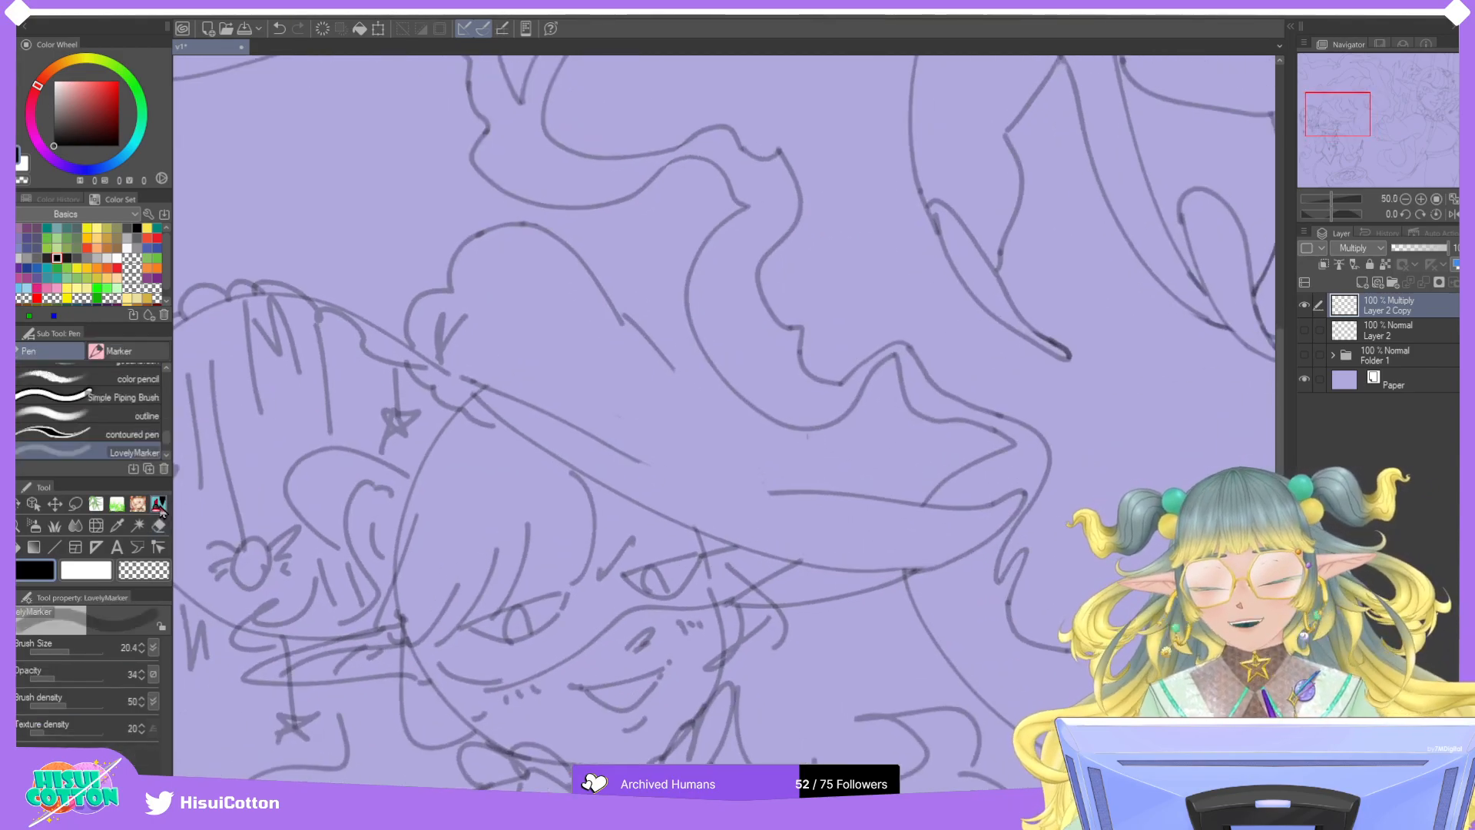
{"action": "key", "text": "ctrl+z"}
{"action": "left_click_drag", "start_coordinate": [607, 298], "coordinate": [625, 316]}
{"action": "left_click_drag", "start_coordinate": [674, 369], "coordinate": [718, 434]}
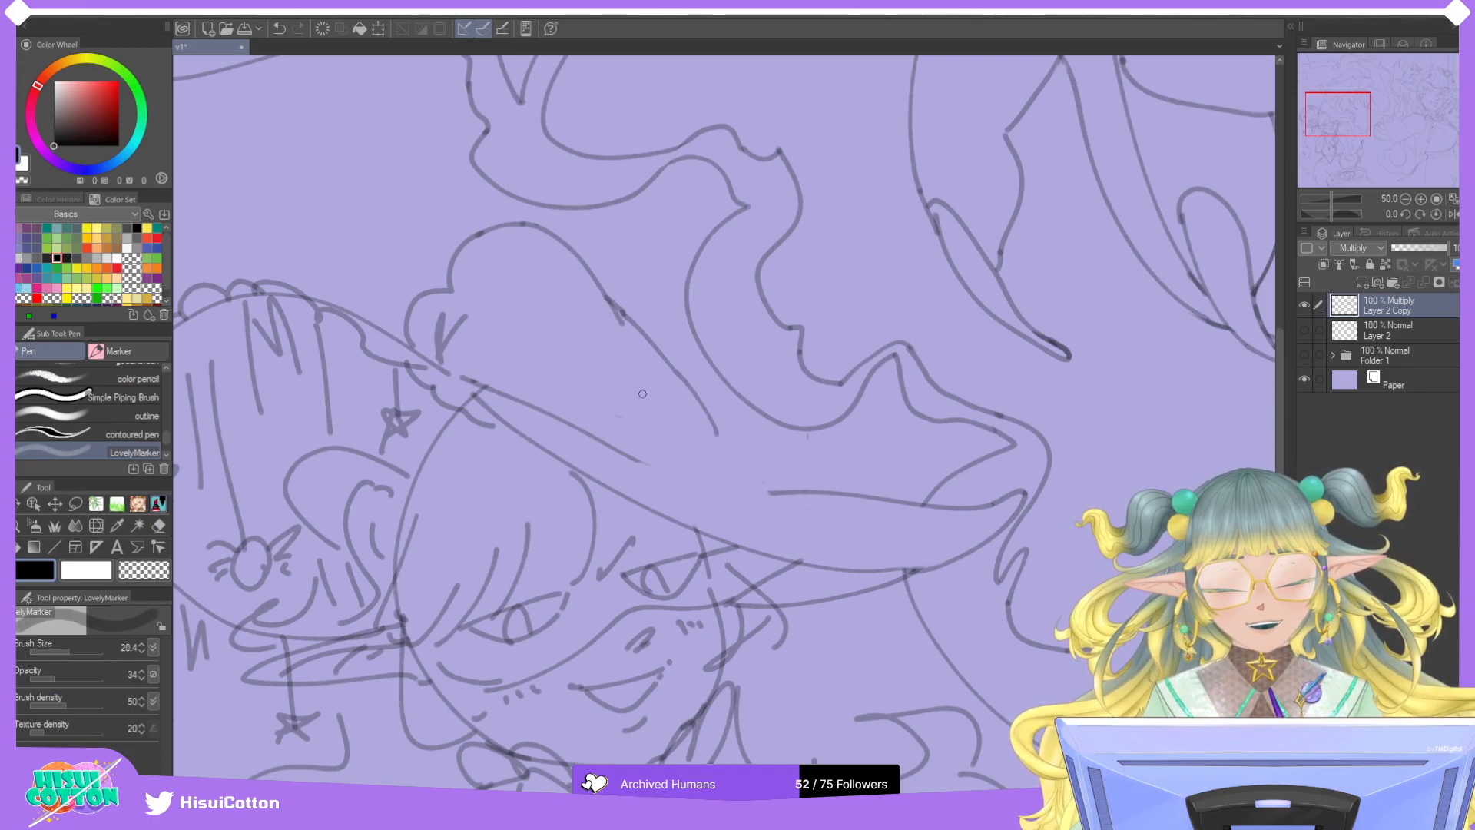
Erase the start of the lower brim line above the forehead and redraw it joined to the headpiece trim.
{"action": "key", "text": "e"}
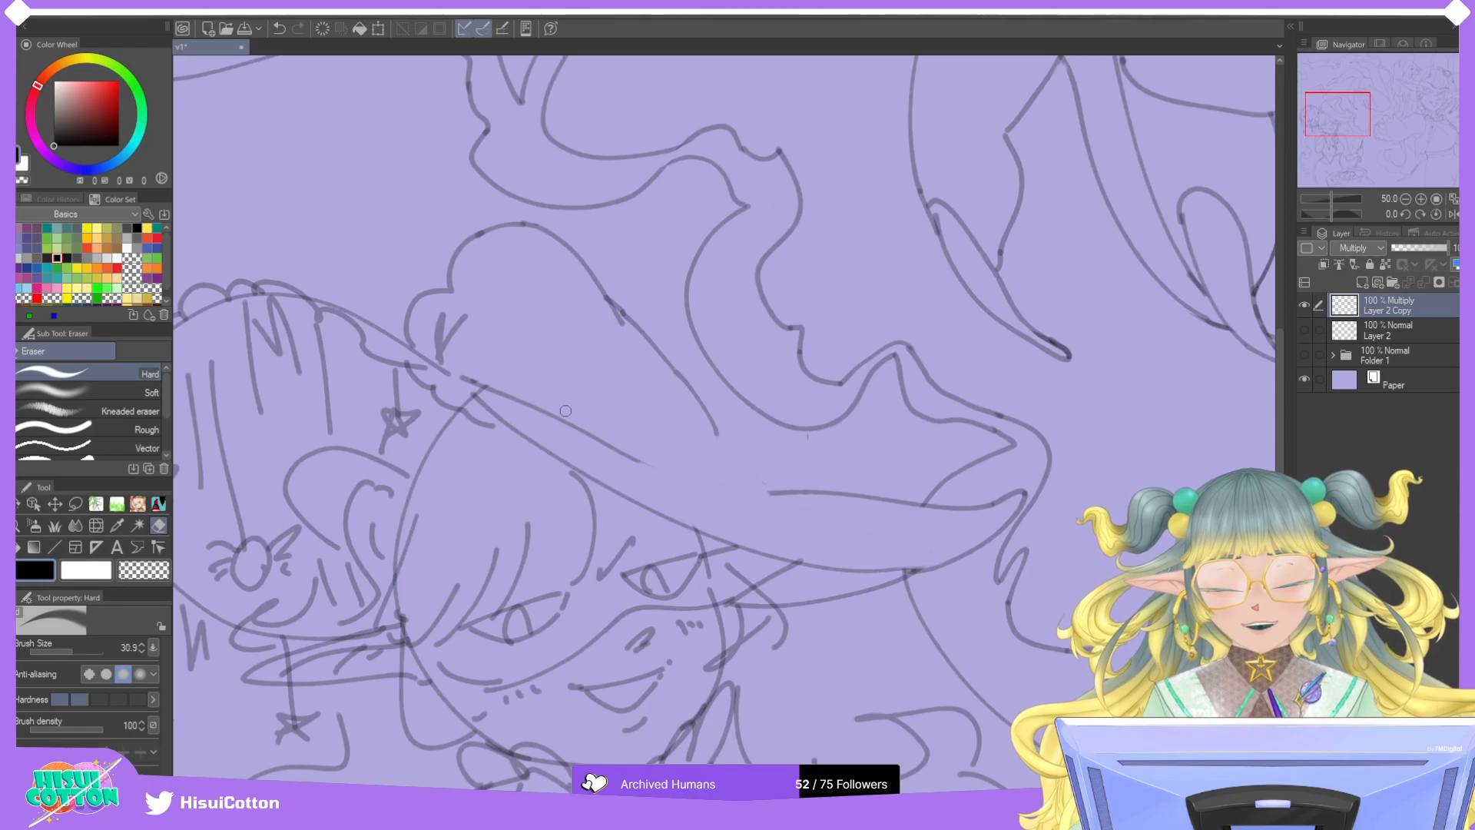
{"action": "mouse_move", "coordinate": [477, 405]}
{"action": "left_mouse_down"}
{"action": "mouse_move", "coordinate": [492, 403]}
{"action": "mouse_move", "coordinate": [476, 391]}
{"action": "mouse_move", "coordinate": [546, 437]}
{"action": "mouse_move", "coordinate": [493, 411]}
{"action": "mouse_move", "coordinate": [490, 424]}
{"action": "left_mouse_up"}
{"action": "key", "text": "p"}
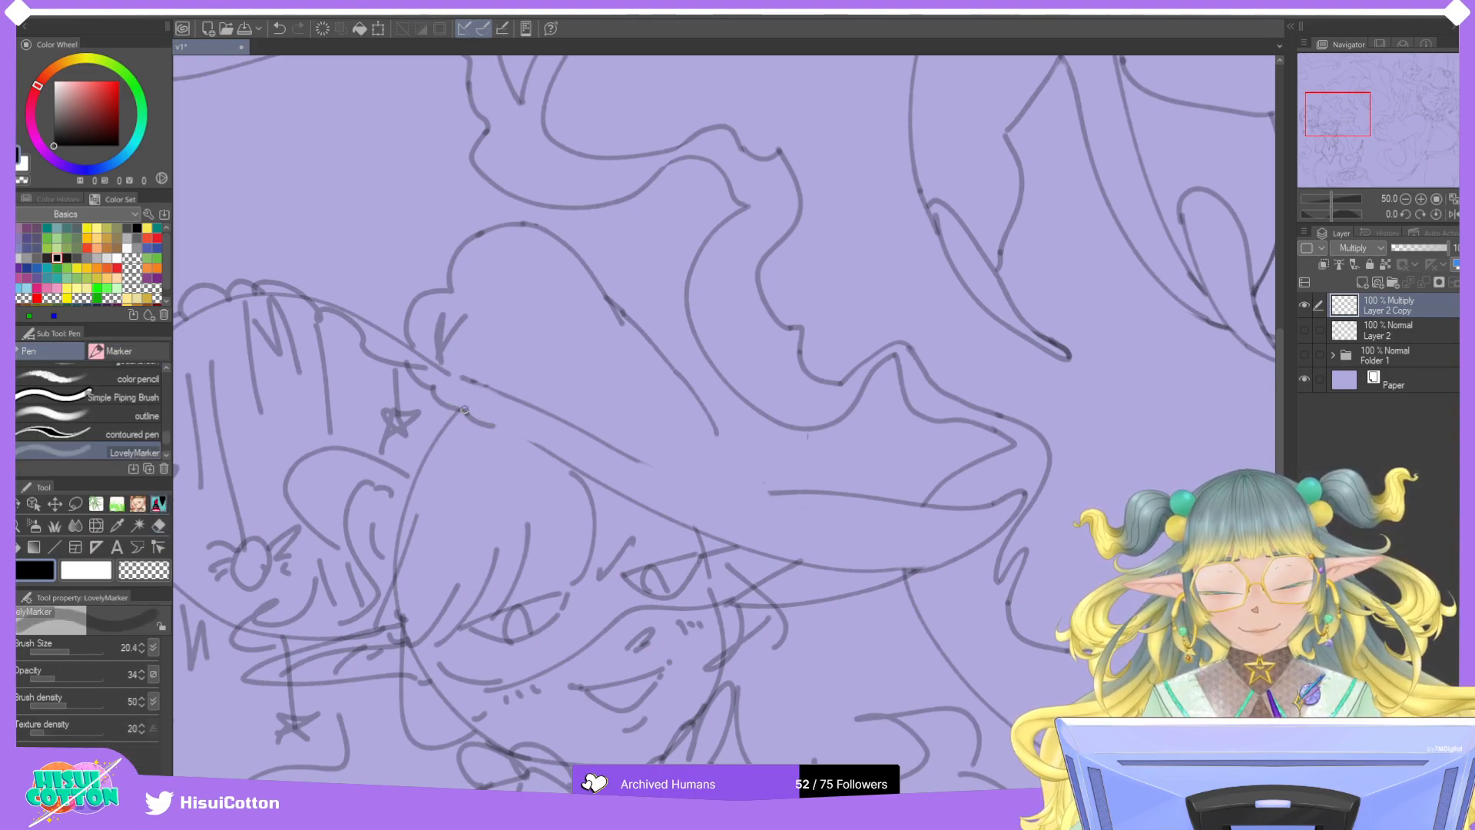
{"action": "left_click_drag", "start_coordinate": [462, 409], "coordinate": [544, 448]}
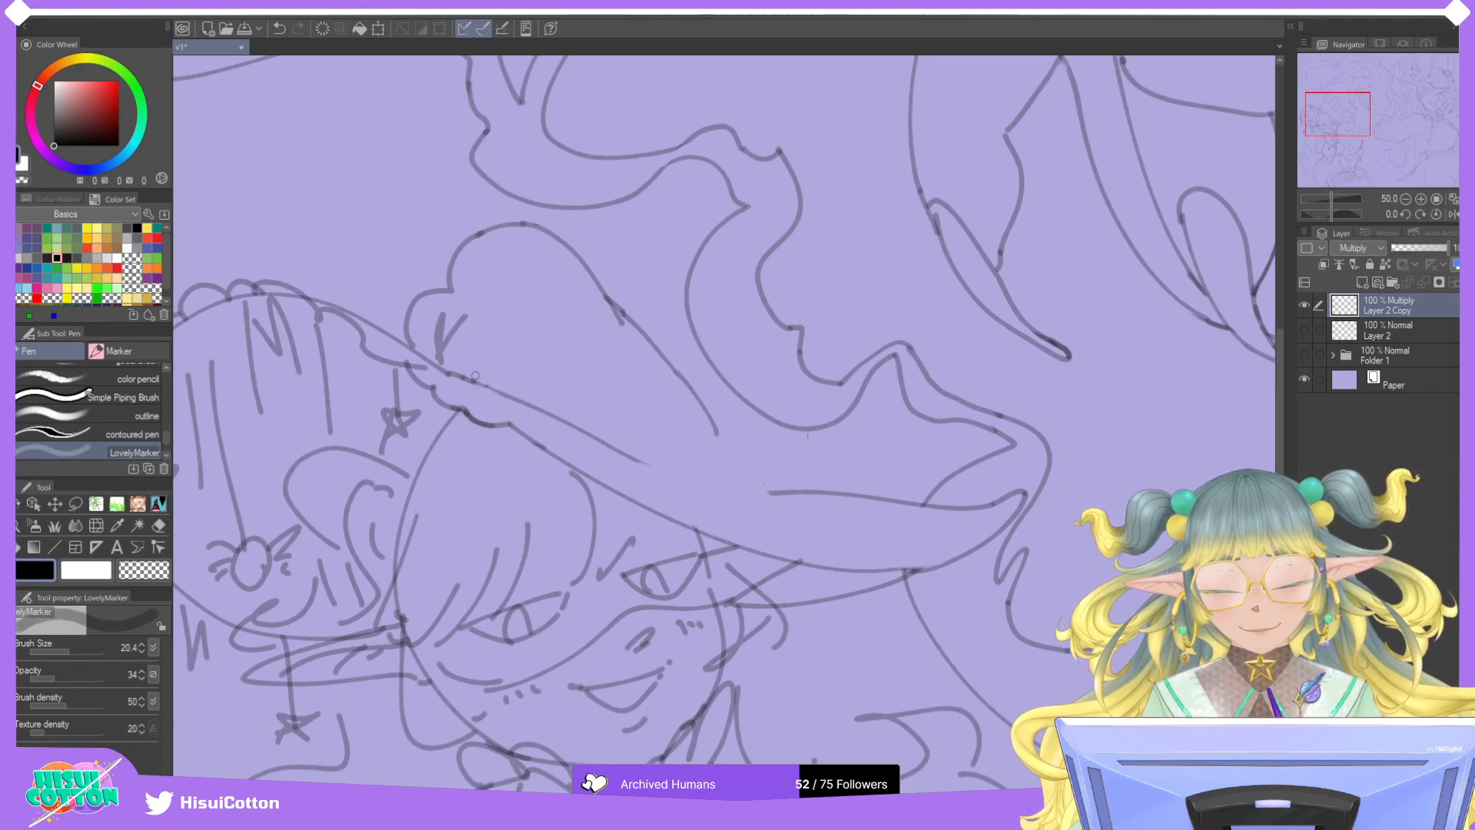
Close the gap in the hat's upper brim edge with a smooth line linking its left and right parts.
{"action": "left_click_drag", "start_coordinate": [643, 467], "coordinate": [777, 496]}
{"action": "key", "text": "ctrl+z"}
{"action": "key", "text": "ctrl+z"}
{"action": "left_click_drag", "start_coordinate": [636, 457], "coordinate": [733, 483]}
{"action": "key", "text": "ctrl+z"}
{"action": "left_click_drag", "start_coordinate": [631, 456], "coordinate": [772, 496]}
{"action": "key", "text": "ctrl+z"}
{"action": "left_click_drag", "start_coordinate": [634, 458], "coordinate": [783, 494]}
{"action": "key", "text": "ctrl+z"}
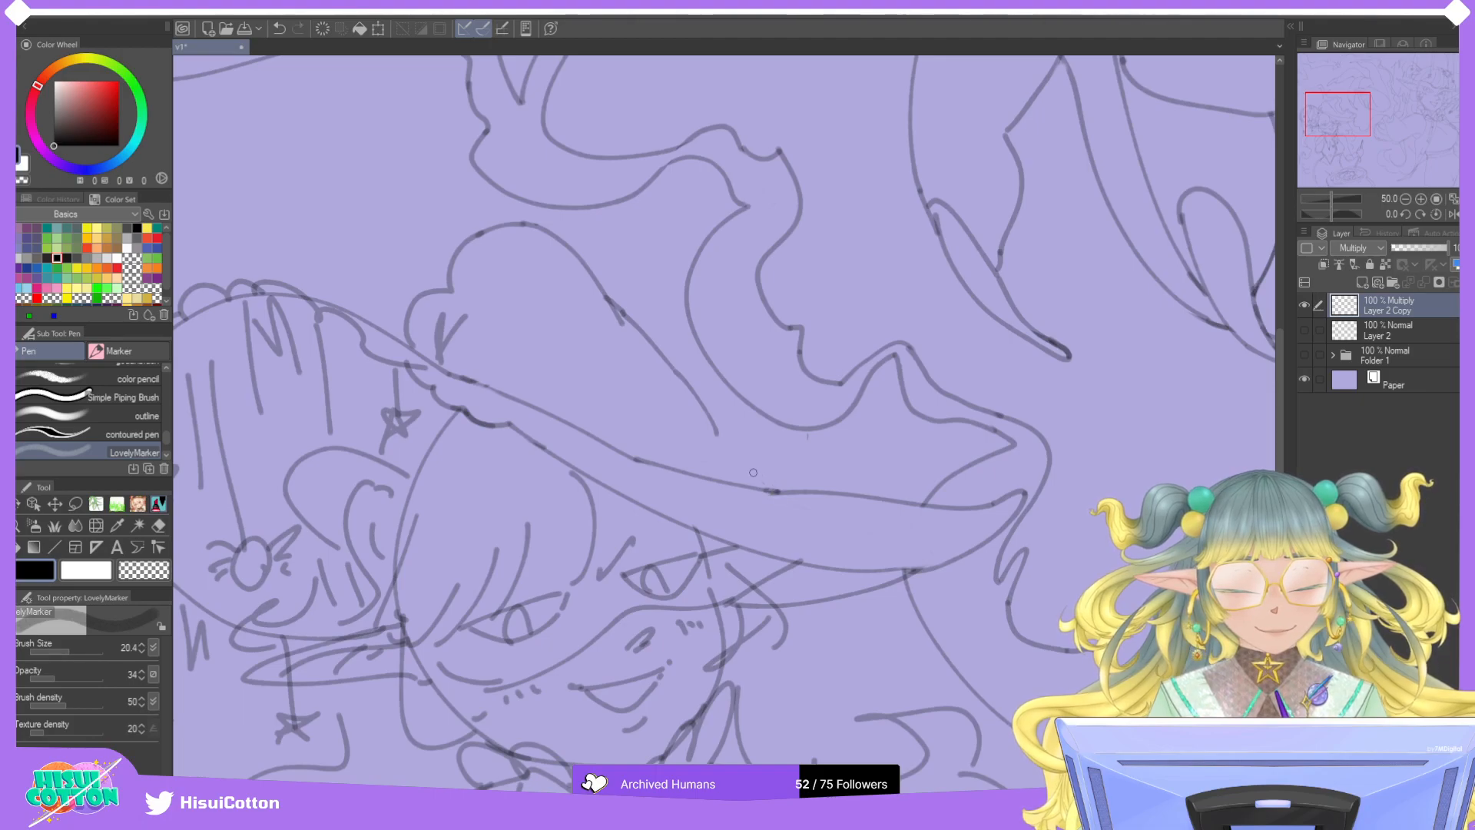
Extend the crown's right edge down to meet the brim and tidy the doubled line on its slope.
{"action": "left_click_drag", "start_coordinate": [719, 431], "coordinate": [761, 482]}
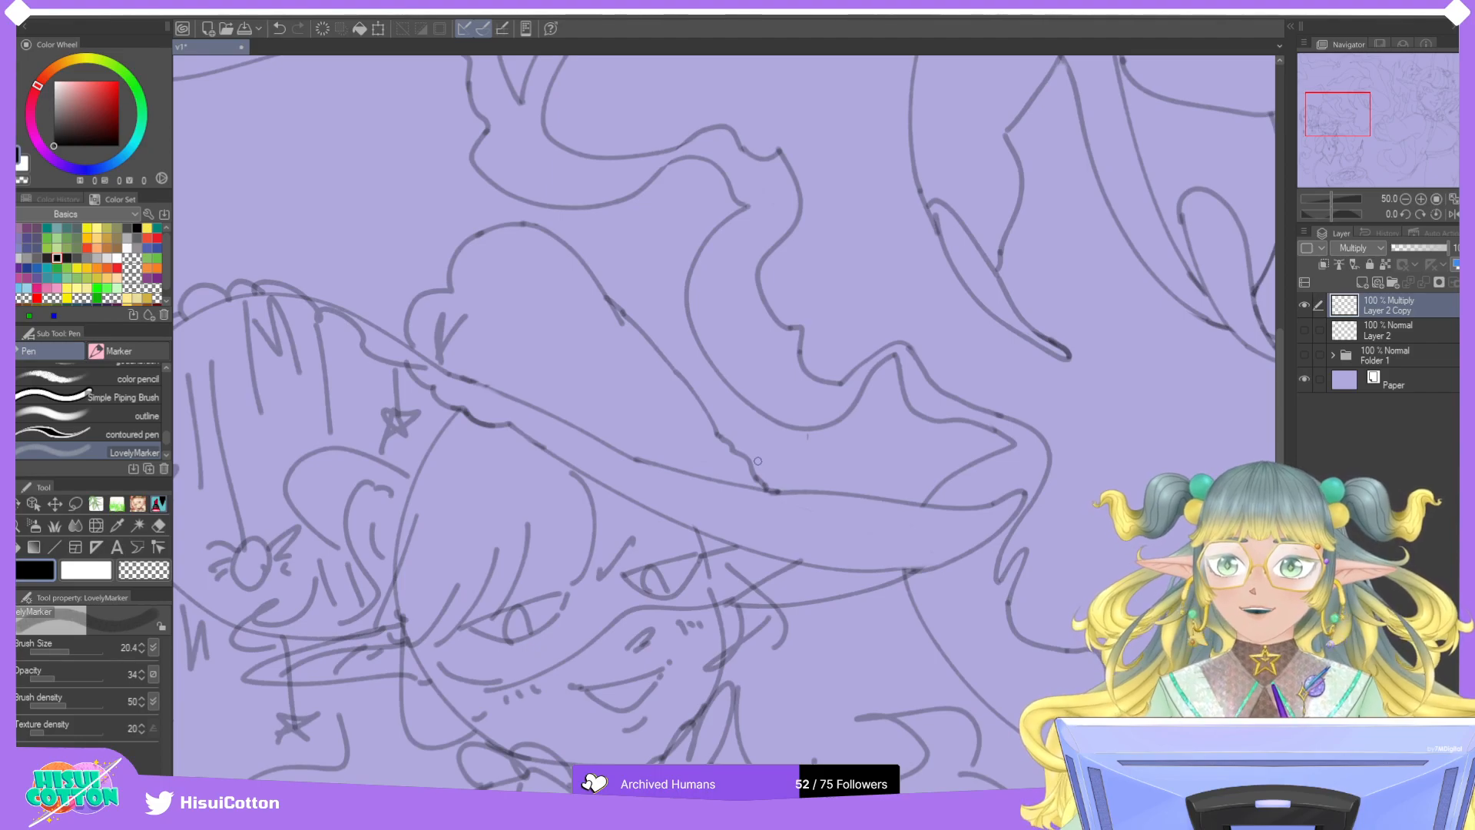
{"action": "left_click", "coordinate": [158, 526]}
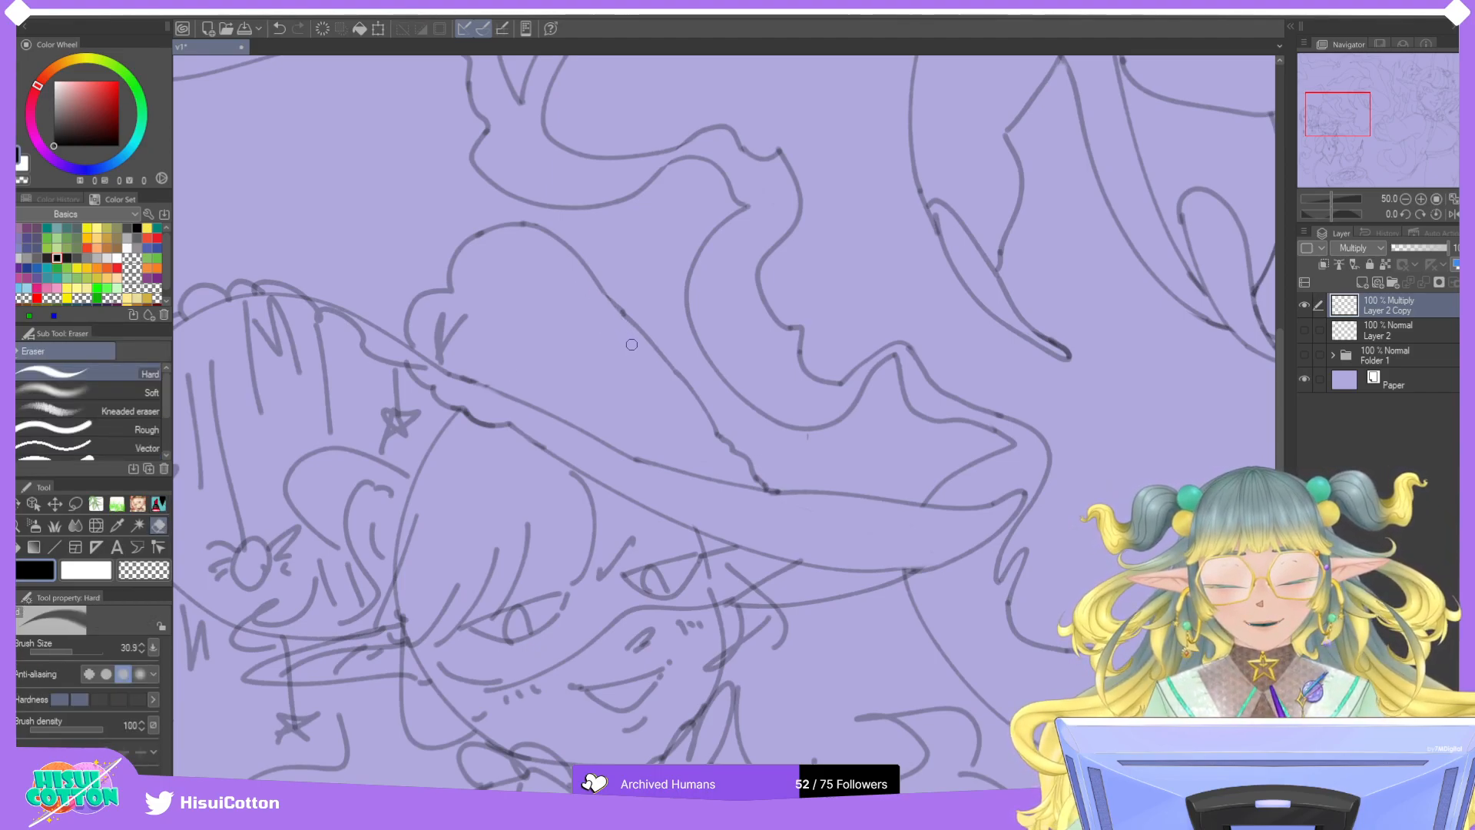
{"action": "left_click", "coordinate": [159, 504]}
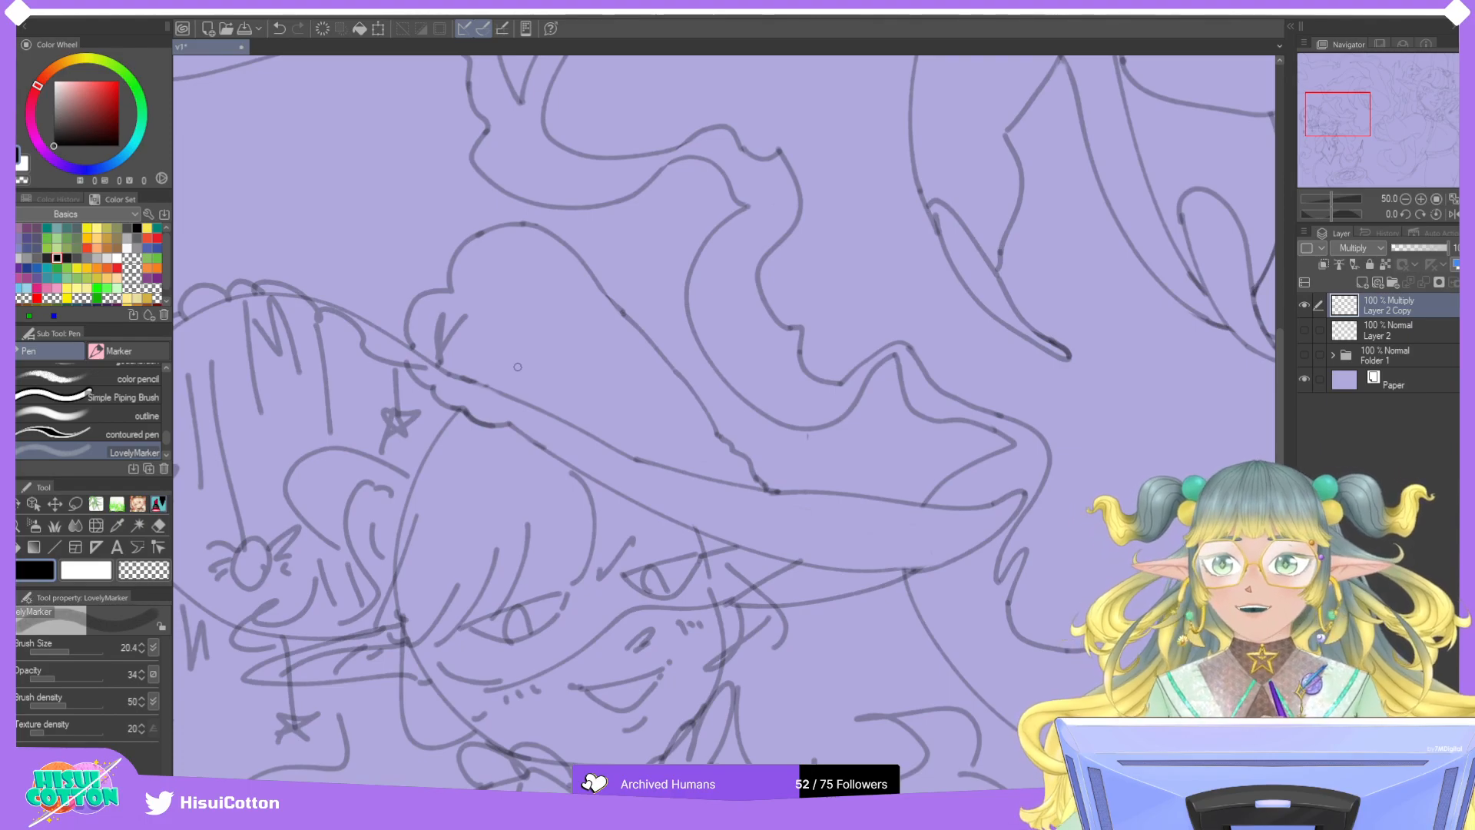
Draw a scalloped ruffle across the base of the hat's crown, from the left end of the brim to the crown's right edge.
{"action": "scroll", "coordinate": [518, 367], "scroll_direction": "down", "scroll_amount": 1}
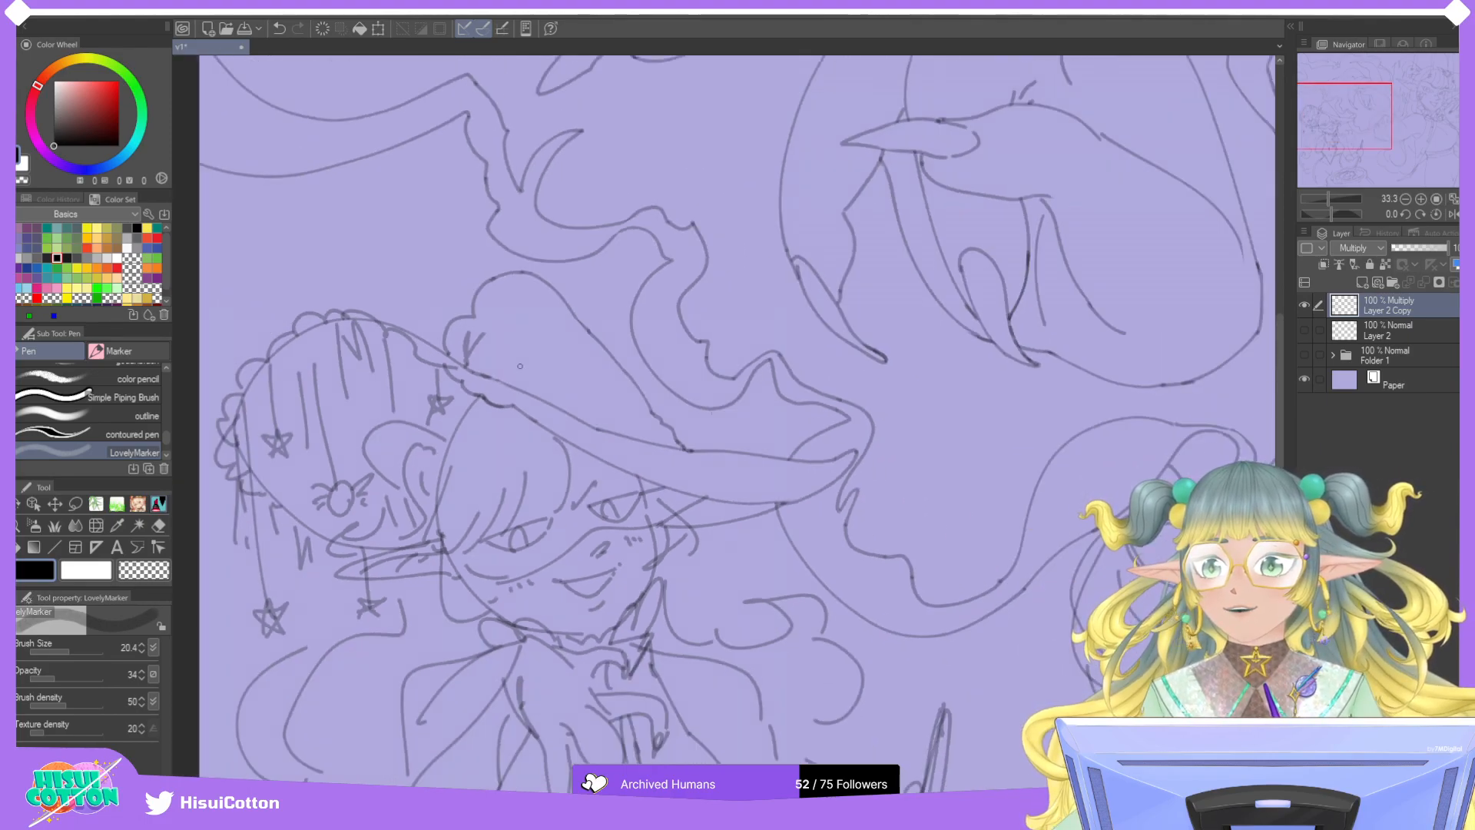
{"action": "scroll", "coordinate": [722, 403], "scroll_direction": "up", "scroll_amount": 3}
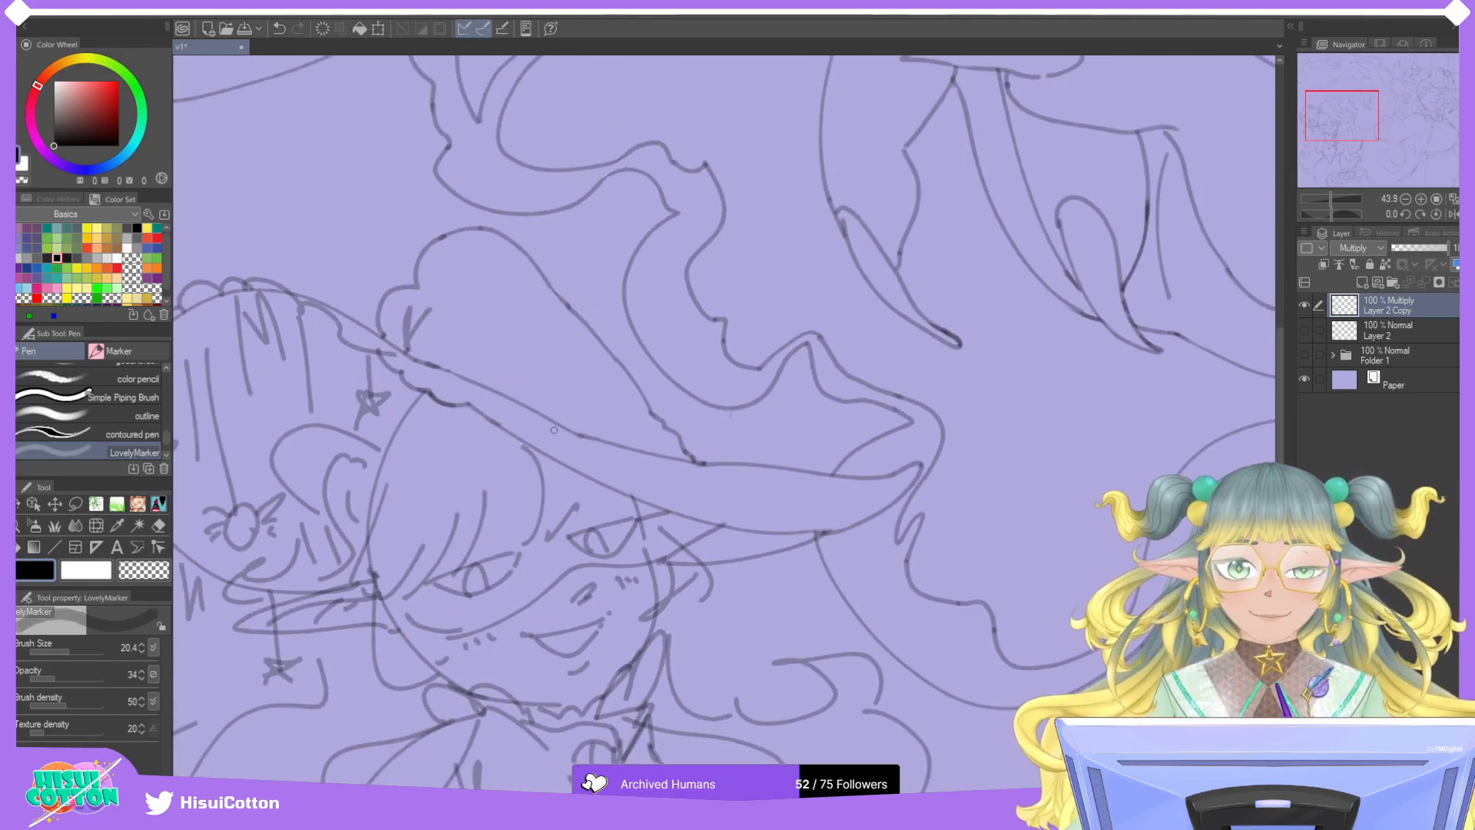
{"action": "left_click_drag", "start_coordinate": [1321, 216], "coordinate": [1317, 206]}
{"action": "left_click_drag", "start_coordinate": [444, 588], "coordinate": [593, 469]}
{"action": "key", "text": "ctrl+z"}
{"action": "key", "text": "ctrl+z"}
{"action": "left_click_drag", "start_coordinate": [439, 591], "coordinate": [572, 489]}
{"action": "key", "text": "ctrl+z"}
{"action": "mouse_move", "coordinate": [440, 590]}
{"action": "left_mouse_down"}
{"action": "mouse_move", "coordinate": [538, 504]}
{"action": "mouse_move", "coordinate": [652, 451]}
{"action": "mouse_move", "coordinate": [659, 464]}
{"action": "left_mouse_up"}
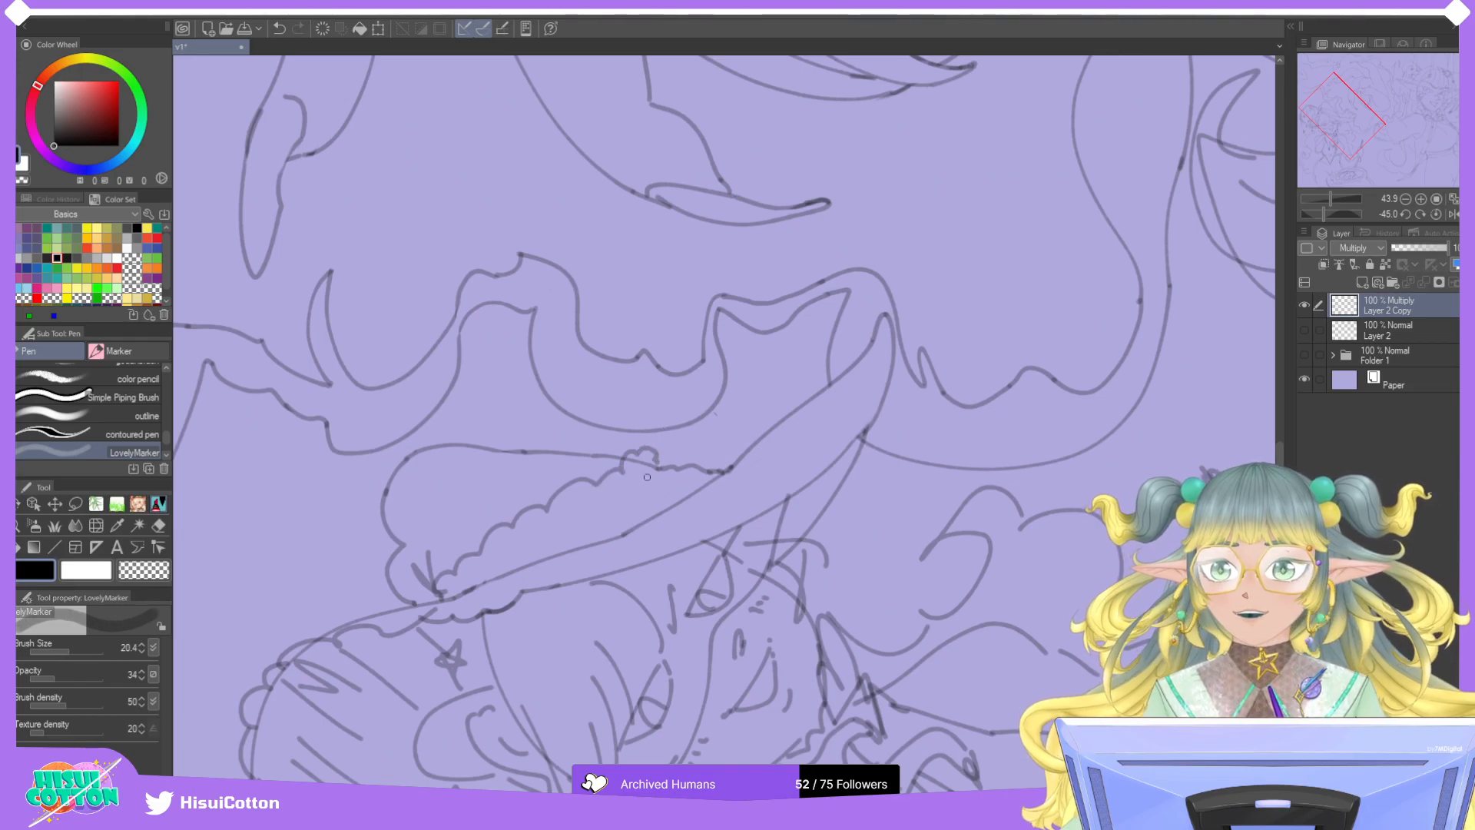
Draw long fold lines between the scalloped ruffle and the brim, fanning out from the brim's left end.
{"action": "left_click_drag", "start_coordinate": [447, 590], "coordinate": [653, 467]}
{"action": "key", "text": "ctrl+z"}
{"action": "mouse_move", "coordinate": [445, 592]}
{"action": "left_mouse_down"}
{"action": "mouse_move", "coordinate": [647, 476]}
{"action": "mouse_move", "coordinate": [666, 494]}
{"action": "mouse_move", "coordinate": [622, 532]}
{"action": "left_mouse_up"}
{"action": "key", "text": "ctrl+z"}
{"action": "mouse_move", "coordinate": [674, 474]}
{"action": "left_mouse_down"}
{"action": "mouse_move", "coordinate": [645, 508]}
{"action": "mouse_move", "coordinate": [679, 477]}
{"action": "left_mouse_up"}
Erase the brim edge near the ruffle's right end, redraw it as a smooth line, and join the ruffle to it.
{"action": "key", "text": "e"}
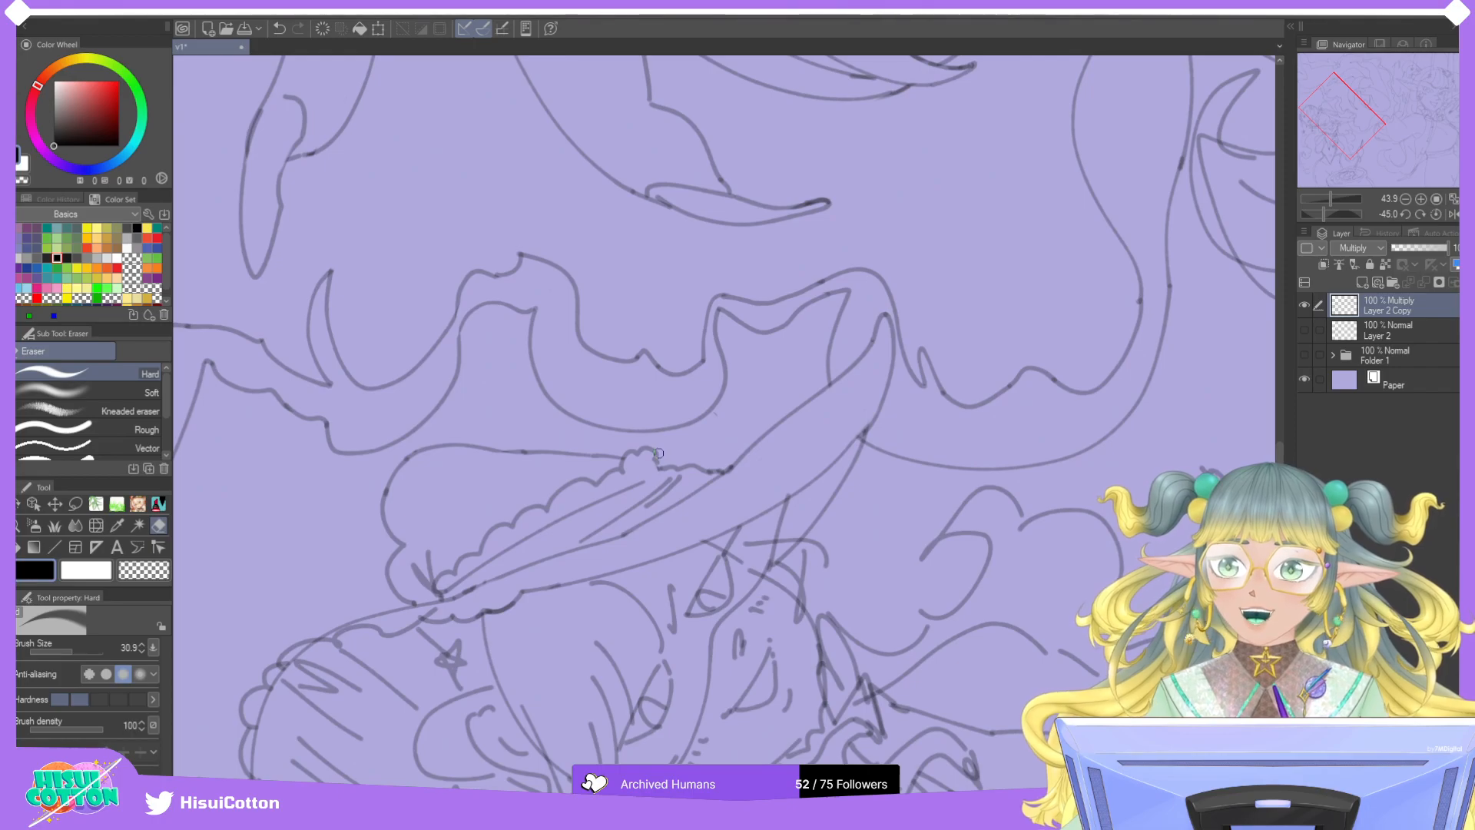
{"action": "mouse_move", "coordinate": [649, 469]}
{"action": "left_mouse_down"}
{"action": "mouse_move", "coordinate": [721, 464]}
{"action": "mouse_move", "coordinate": [705, 474]}
{"action": "mouse_move", "coordinate": [726, 467]}
{"action": "mouse_move", "coordinate": [728, 484]}
{"action": "mouse_move", "coordinate": [741, 469]}
{"action": "mouse_move", "coordinate": [625, 531]}
{"action": "mouse_move", "coordinate": [672, 489]}
{"action": "left_mouse_up"}
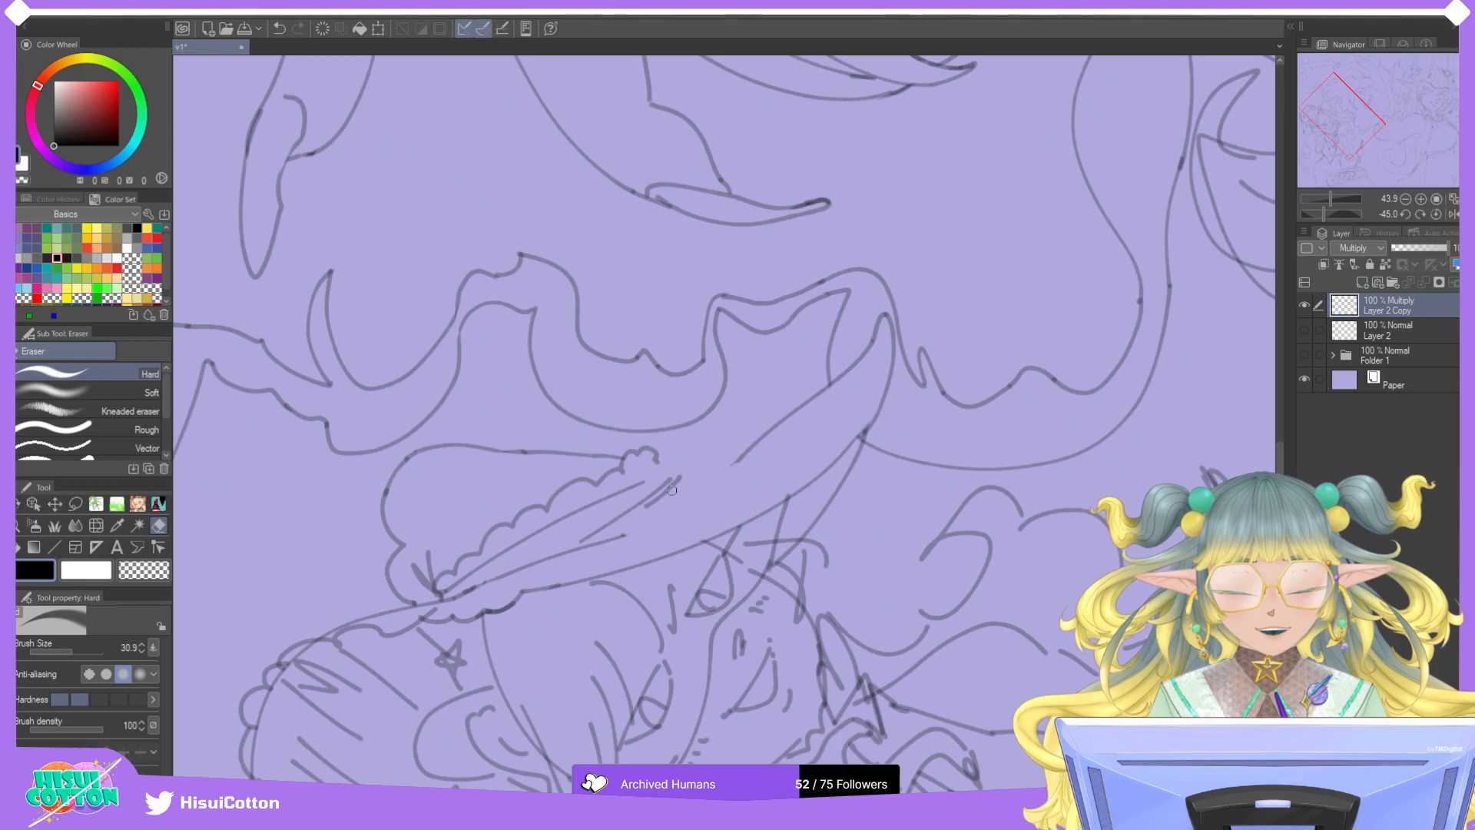
{"action": "left_click", "coordinate": [159, 504]}
{"action": "mouse_move", "coordinate": [623, 535]}
{"action": "left_mouse_down"}
{"action": "mouse_move", "coordinate": [726, 456]}
{"action": "mouse_move", "coordinate": [699, 491]}
{"action": "mouse_move", "coordinate": [625, 530]}
{"action": "mouse_move", "coordinate": [741, 463]}
{"action": "left_mouse_up"}
{"action": "key", "text": "ctrl+z"}
{"action": "key", "text": "ctrl+z"}
{"action": "left_click_drag", "start_coordinate": [626, 535], "coordinate": [738, 459]}
{"action": "key", "text": "ctrl+z"}
{"action": "left_click_drag", "start_coordinate": [626, 536], "coordinate": [747, 455]}
{"action": "key", "text": "ctrl+z"}
{"action": "mouse_move", "coordinate": [627, 535]}
{"action": "left_mouse_down"}
{"action": "mouse_move", "coordinate": [741, 456]}
{"action": "mouse_move", "coordinate": [687, 463]}
{"action": "mouse_move", "coordinate": [735, 459]}
{"action": "left_mouse_up"}
{"action": "key", "text": "ctrl+z"}
{"action": "key", "text": "ctrl+z"}
{"action": "key", "text": "ctrl+z"}
{"action": "left_click_drag", "start_coordinate": [696, 462], "coordinate": [727, 459]}
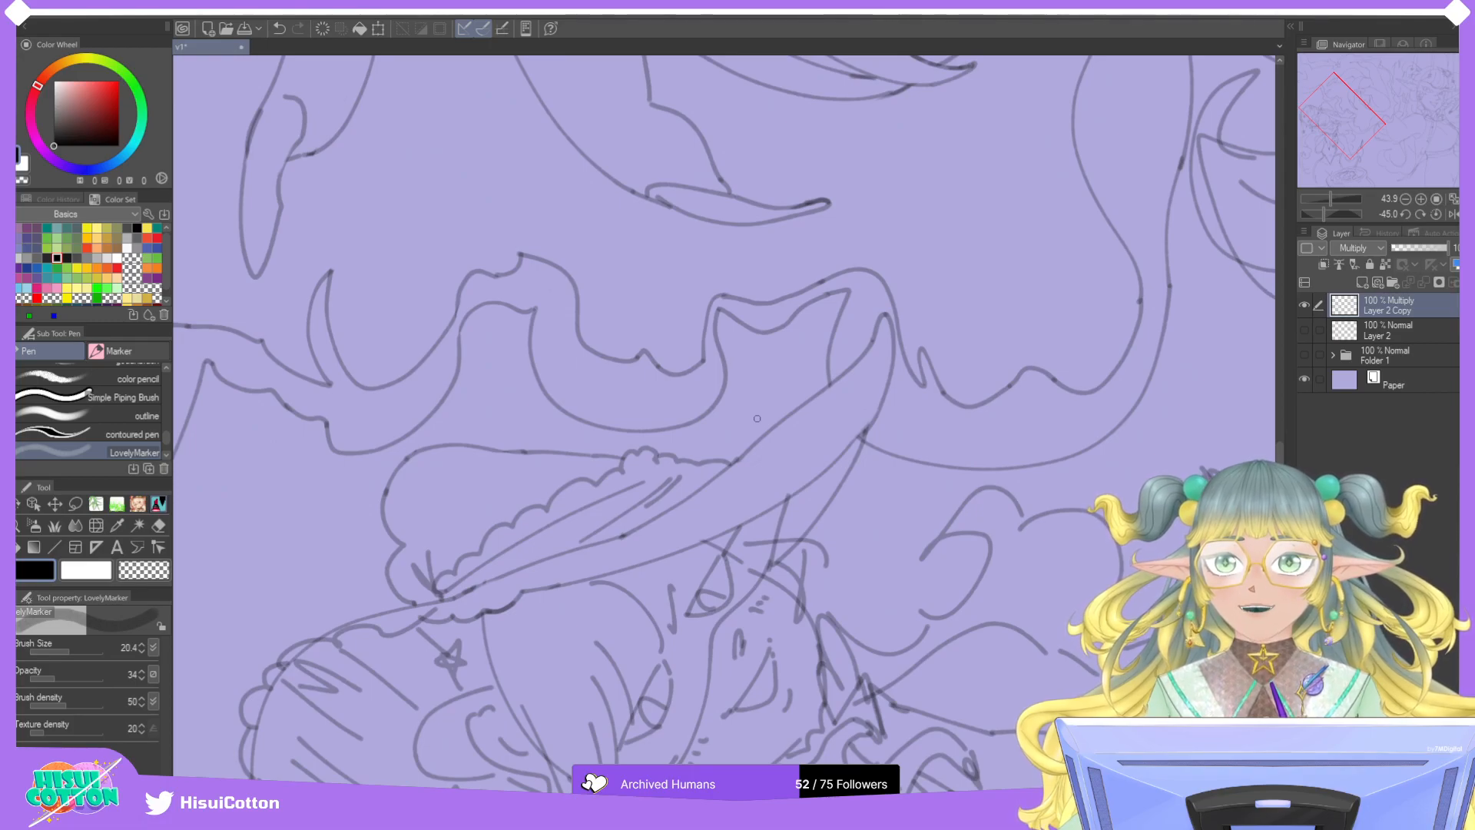
{"action": "left_click", "coordinate": [1436, 198]}
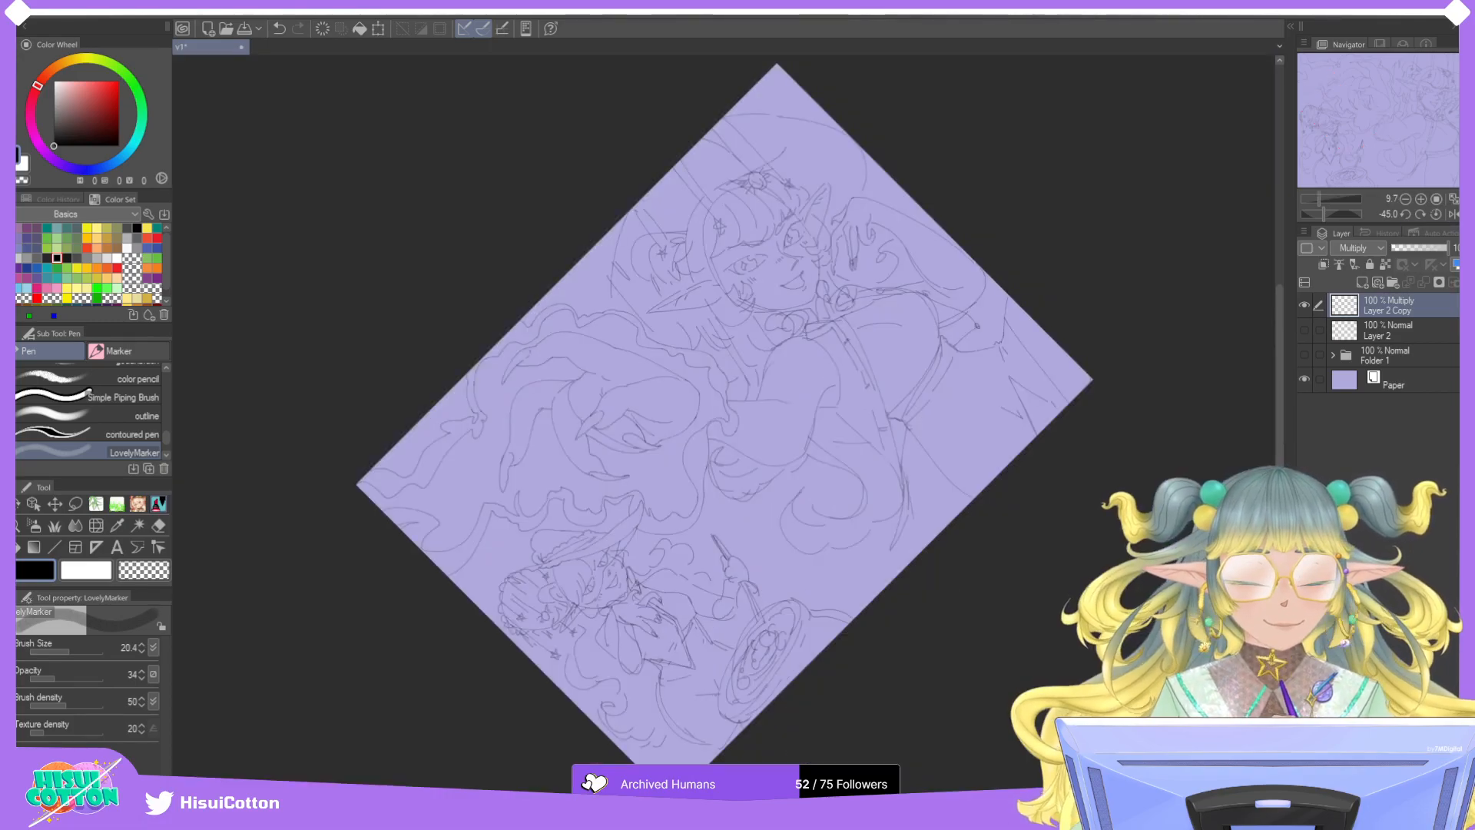
Reset the canvas rotation to upright and set the opacity of the Layer 2 Copy line layer to 98%.
{"action": "left_click", "coordinate": [1436, 214]}
{"action": "key", "text": "ctrl+0"}
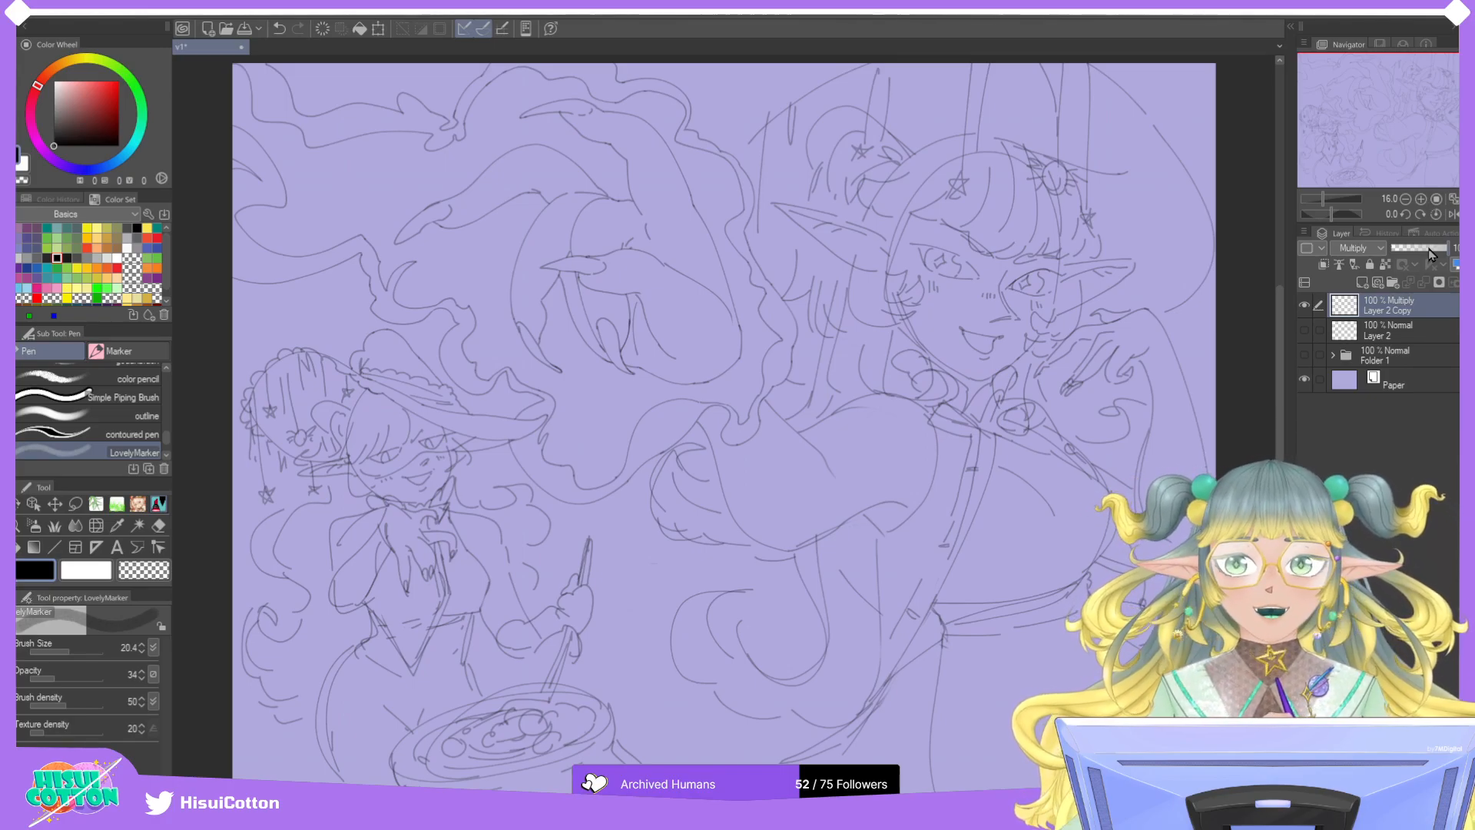
{"action": "left_click", "coordinate": [1428, 249]}
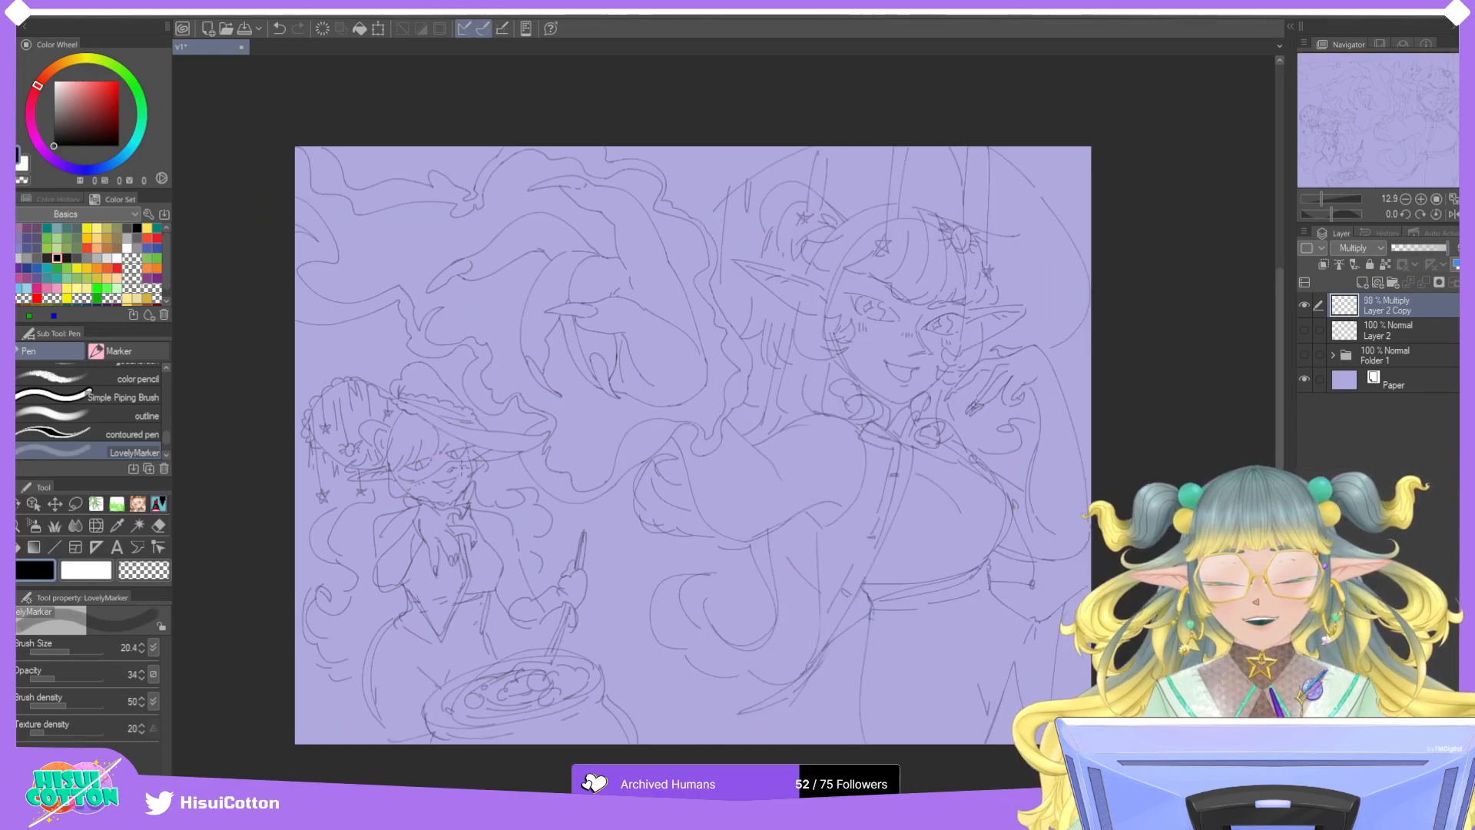
Add small curl marks beneath the scallops of the ruffle along the base of the smaller witch's hat crown.
{"action": "scroll", "coordinate": [377, 409], "scroll_direction": "up", "scroll_amount": 3}
{"action": "mouse_move", "coordinate": [584, 397]}
{"action": "left_mouse_down"}
{"action": "mouse_move", "coordinate": [622, 391]}
{"action": "mouse_move", "coordinate": [539, 382]}
{"action": "mouse_move", "coordinate": [619, 392]}
{"action": "left_mouse_up"}
{"action": "key", "text": "ctrl+z"}
{"action": "key", "text": "ctrl+z"}
{"action": "key", "text": "ctrl+z"}
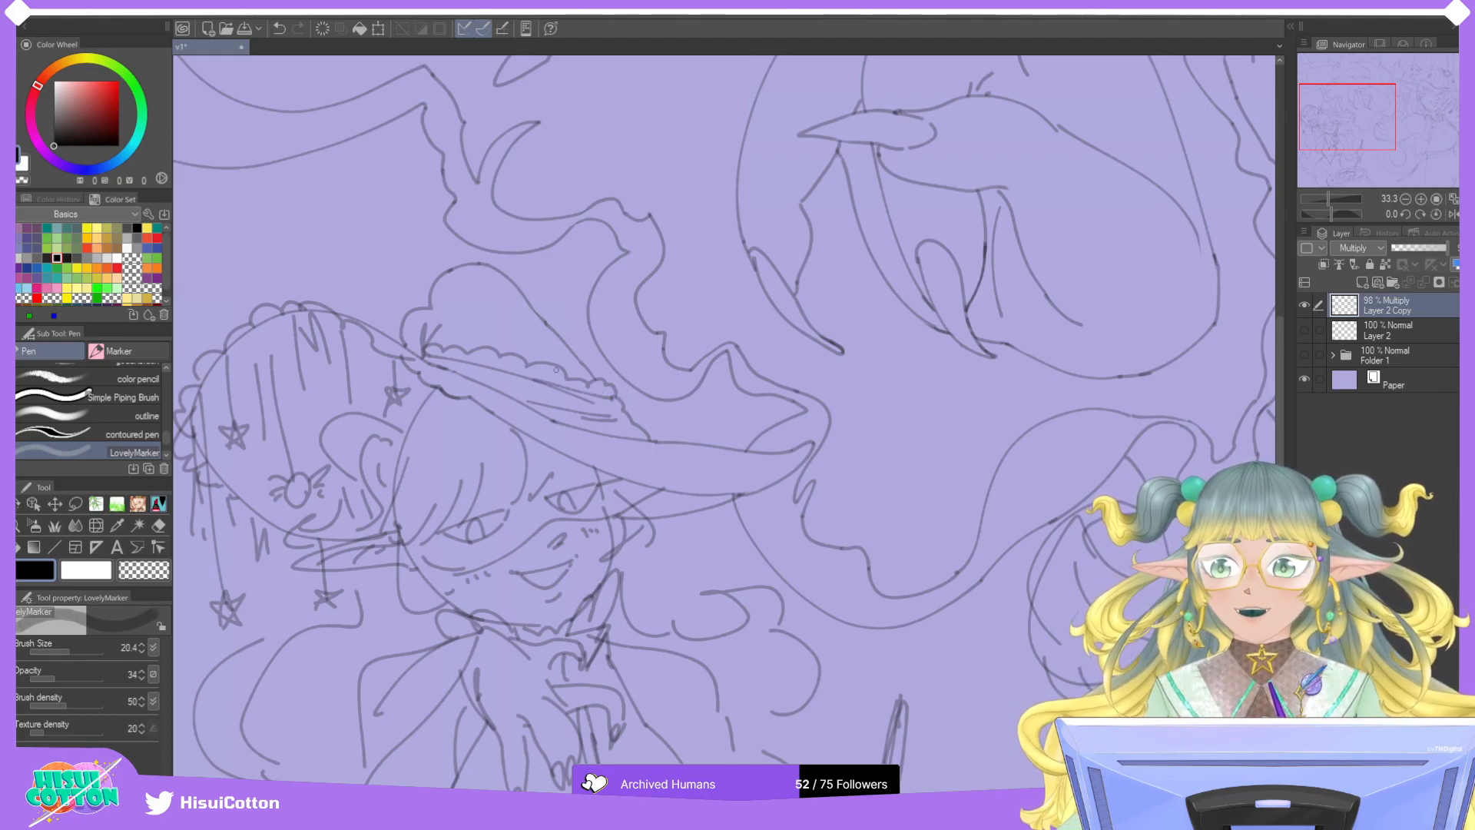
{"action": "scroll", "coordinate": [569, 374], "scroll_direction": "up", "scroll_amount": 3}
{"action": "left_click_drag", "start_coordinate": [538, 406], "coordinate": [697, 453]}
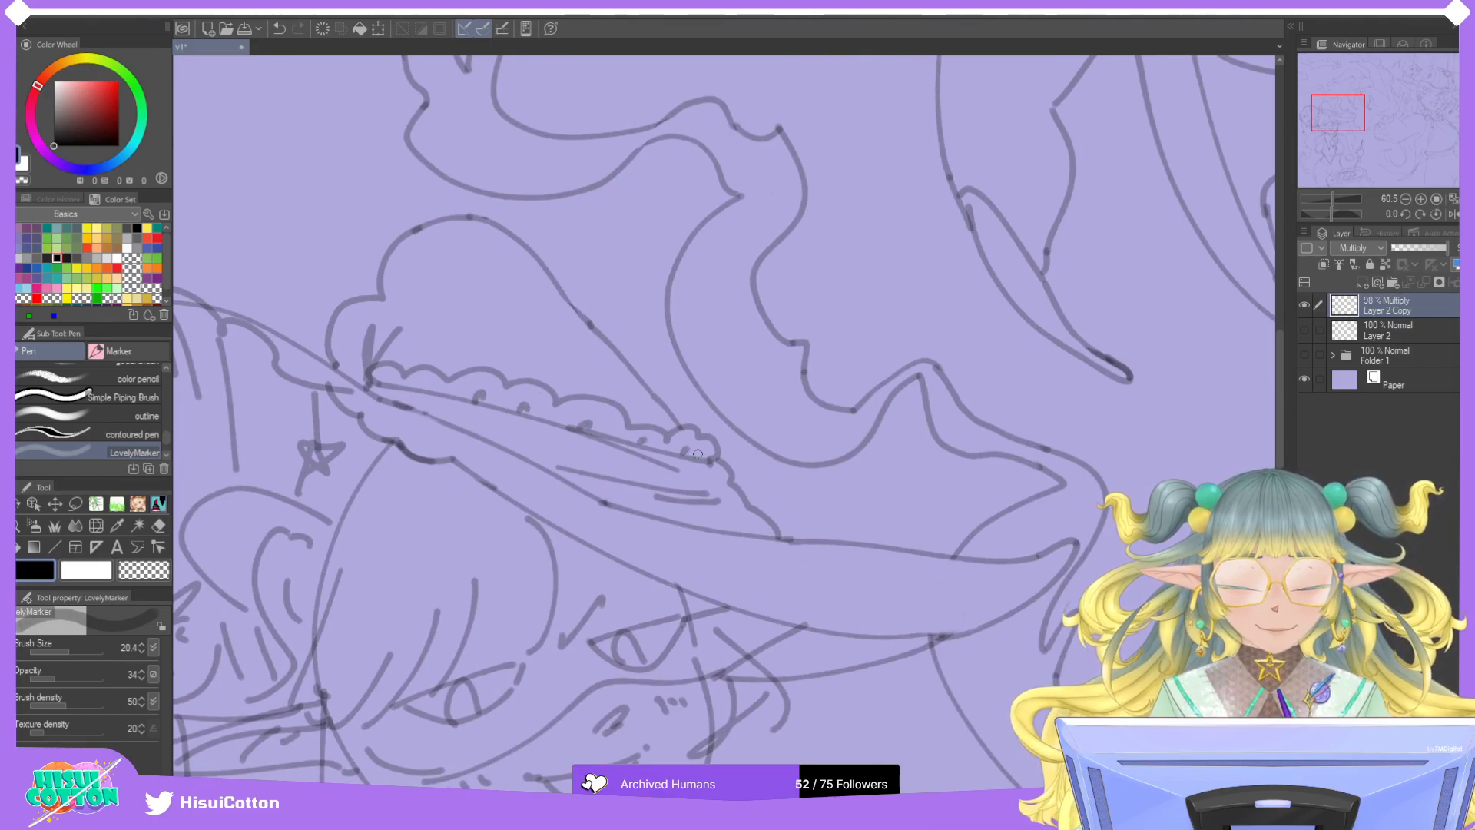
{"action": "key", "text": "ctrl+y"}
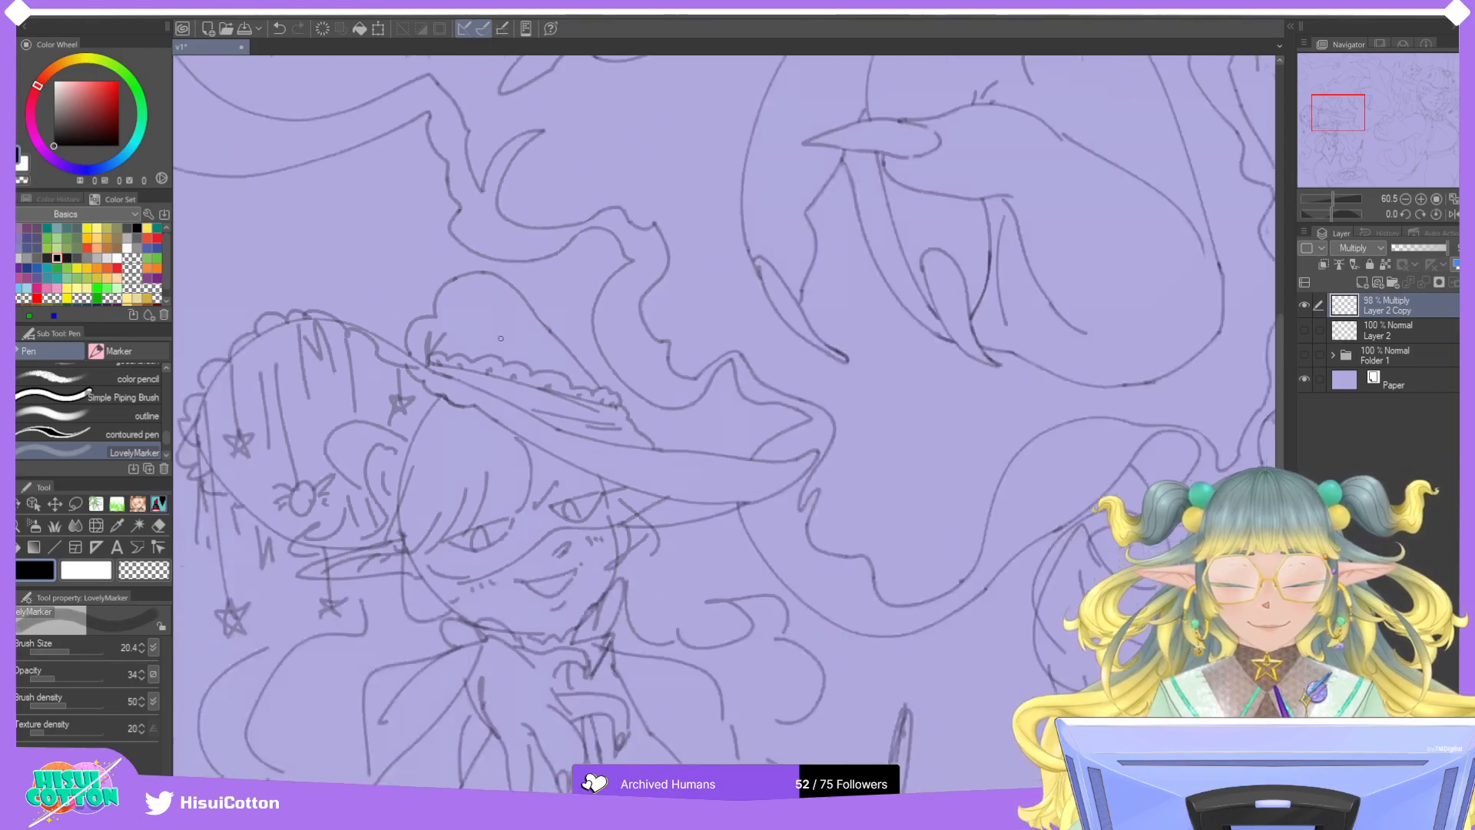
Draw a second, lower row of scallops at the ruffle's right end, running along the hat brim past the fold lines.
{"action": "scroll", "coordinate": [500, 338], "scroll_direction": "down", "scroll_amount": 3}
{"action": "mouse_move", "coordinate": [627, 426]}
{"action": "left_mouse_down"}
{"action": "mouse_move", "coordinate": [657, 418]}
{"action": "mouse_move", "coordinate": [599, 425]}
{"action": "left_mouse_up"}
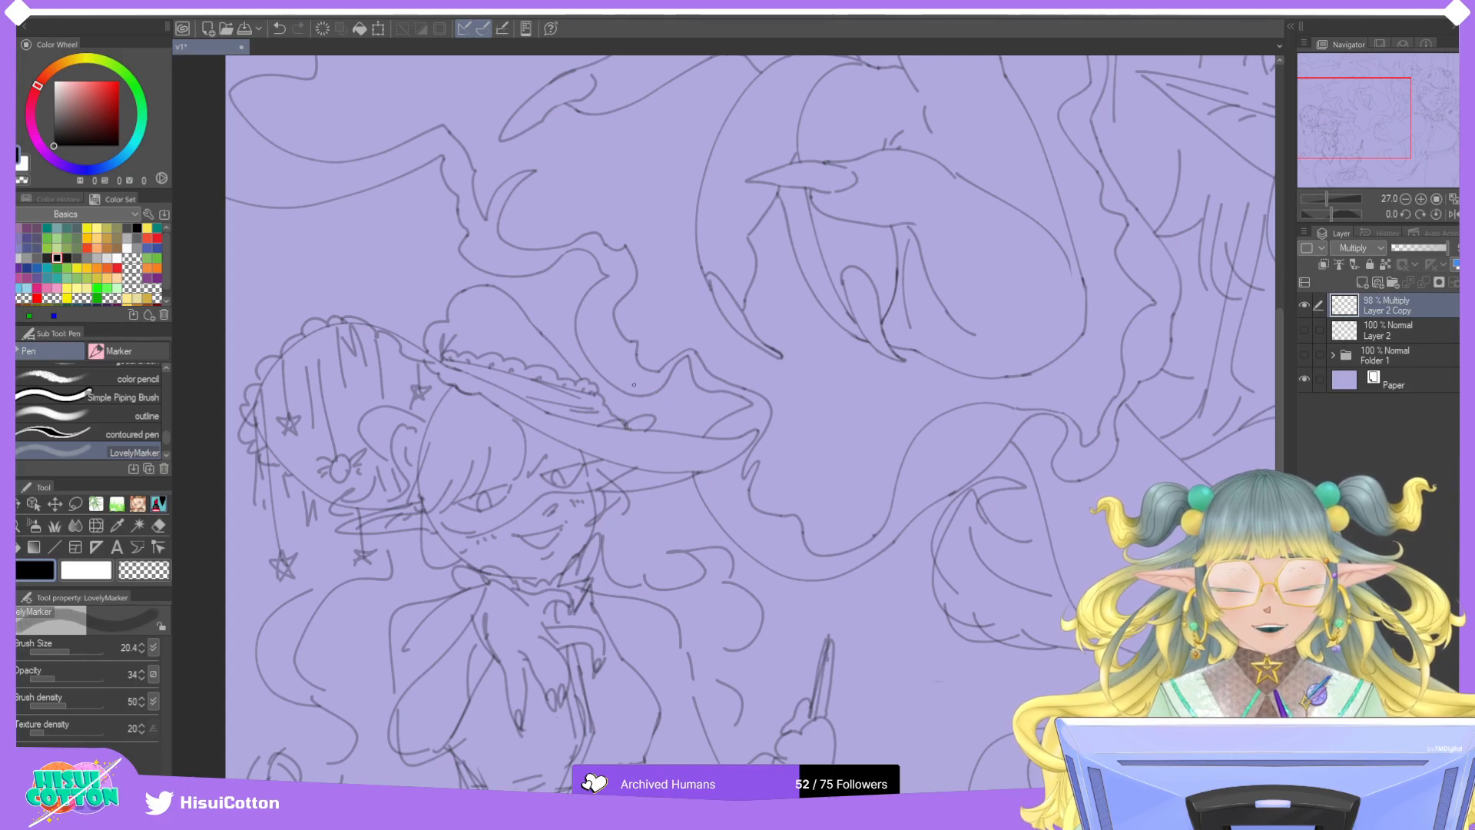
{"action": "key", "text": "ctrl+z"}
{"action": "key", "text": "ctrl+z"}
{"action": "mouse_move", "coordinate": [547, 414]}
{"action": "left_mouse_down"}
{"action": "mouse_move", "coordinate": [582, 429]}
{"action": "mouse_move", "coordinate": [603, 417]}
{"action": "mouse_move", "coordinate": [546, 418]}
{"action": "mouse_move", "coordinate": [636, 413]}
{"action": "left_mouse_up"}
{"action": "key", "text": "ctrl+z"}
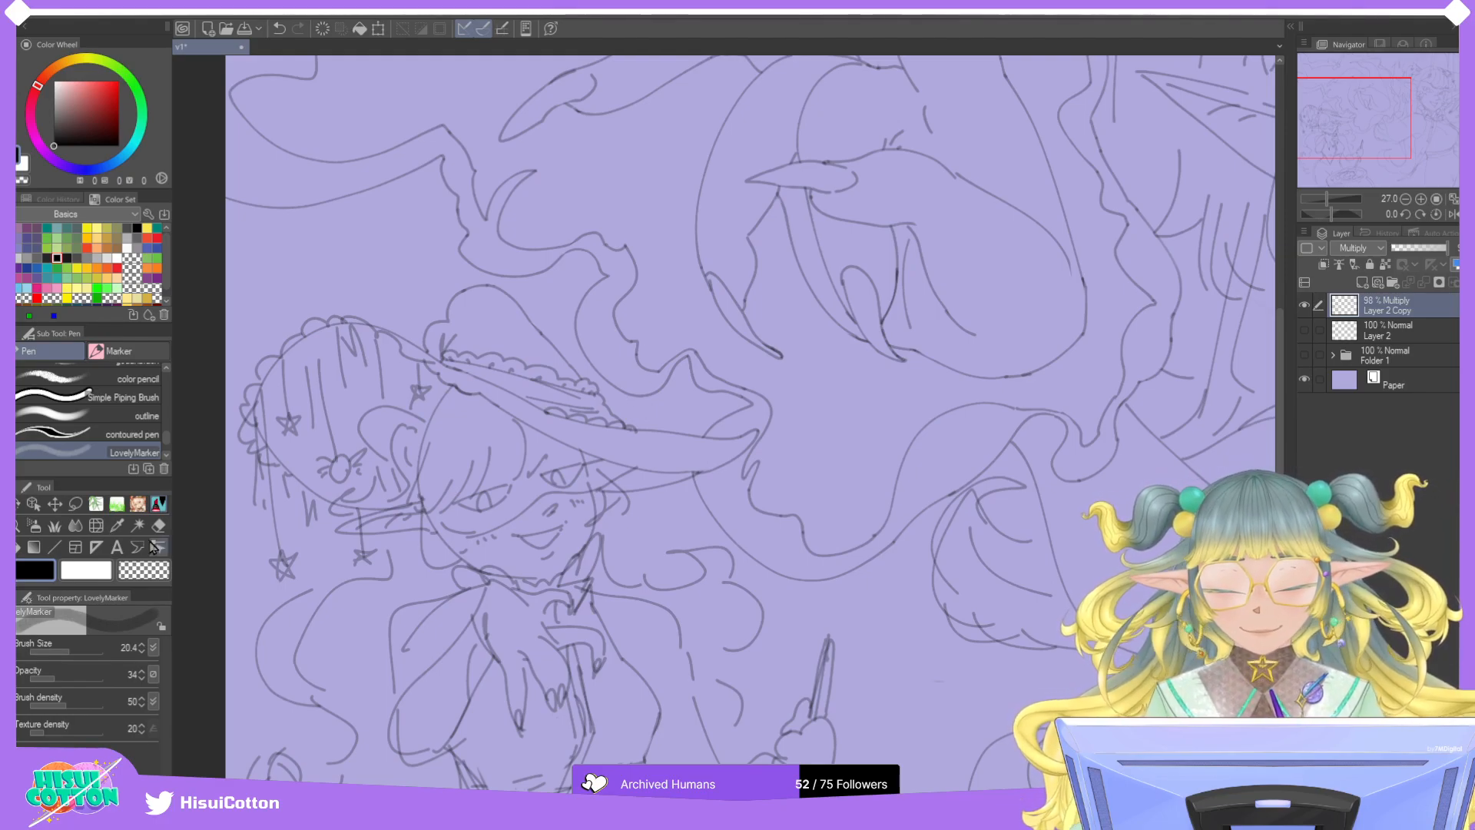
{"action": "key", "text": "e"}
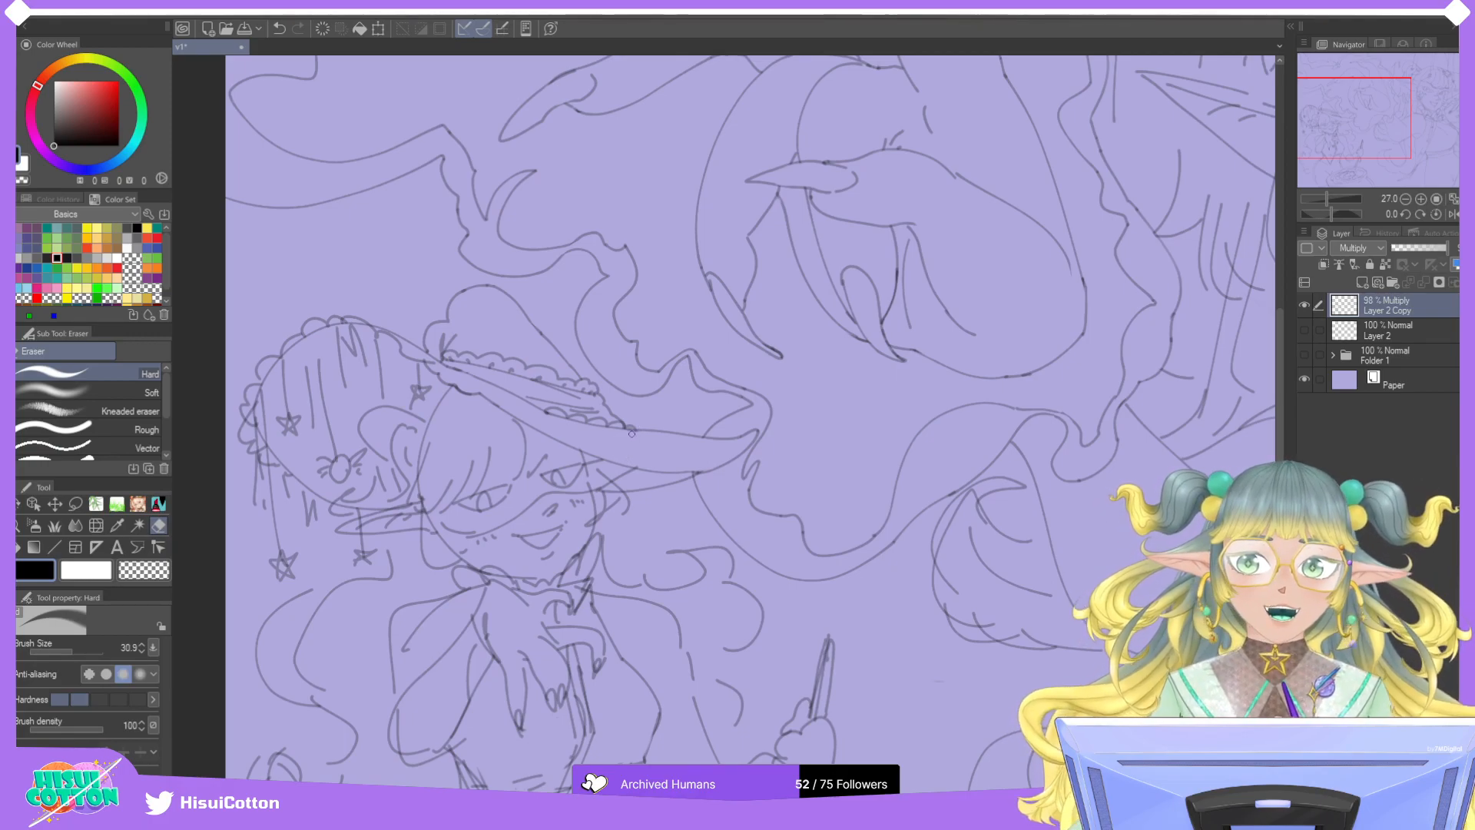
{"action": "key", "text": "p"}
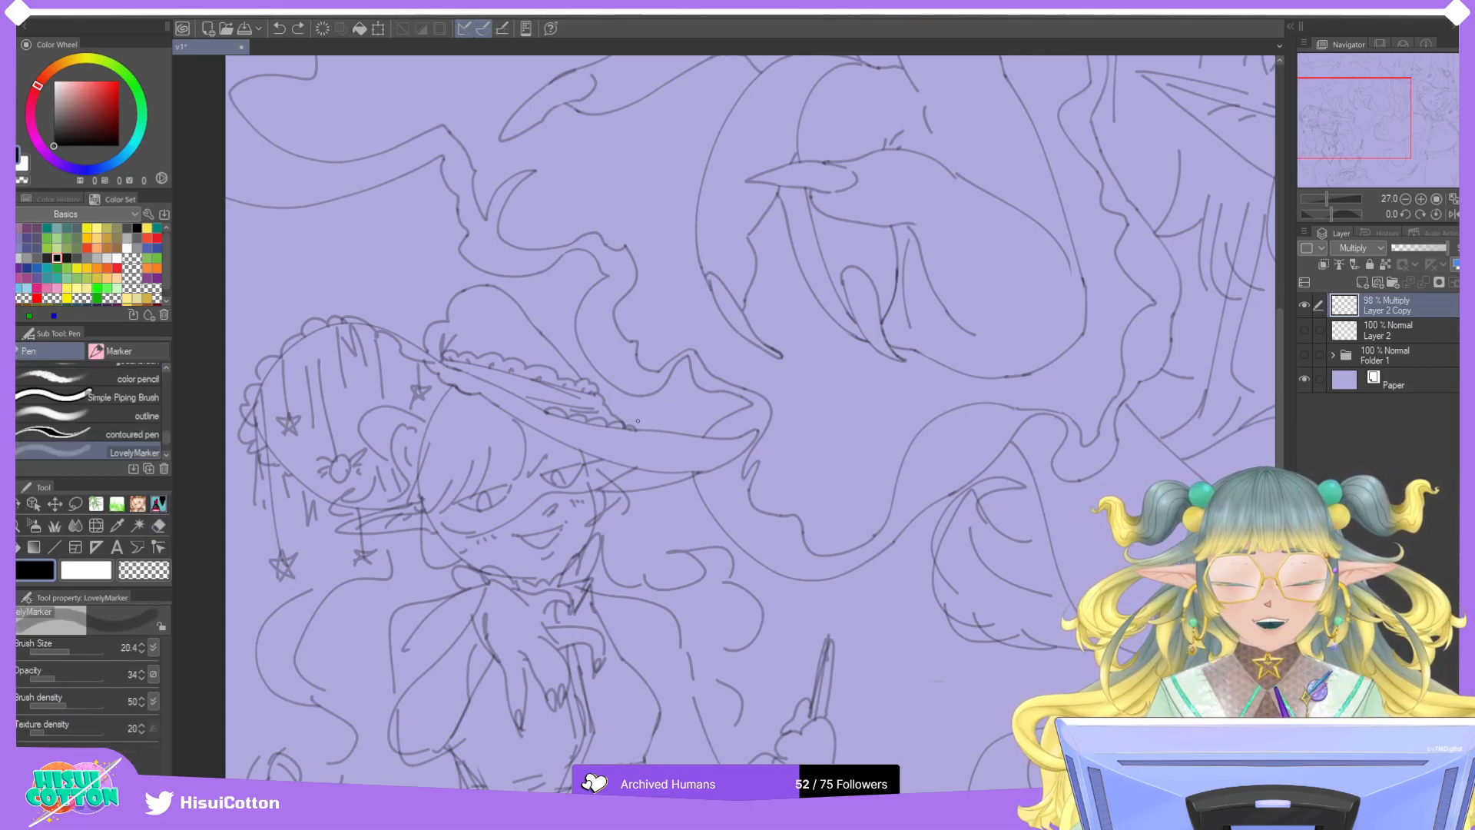
{"action": "left_click_drag", "start_coordinate": [629, 422], "coordinate": [650, 424]}
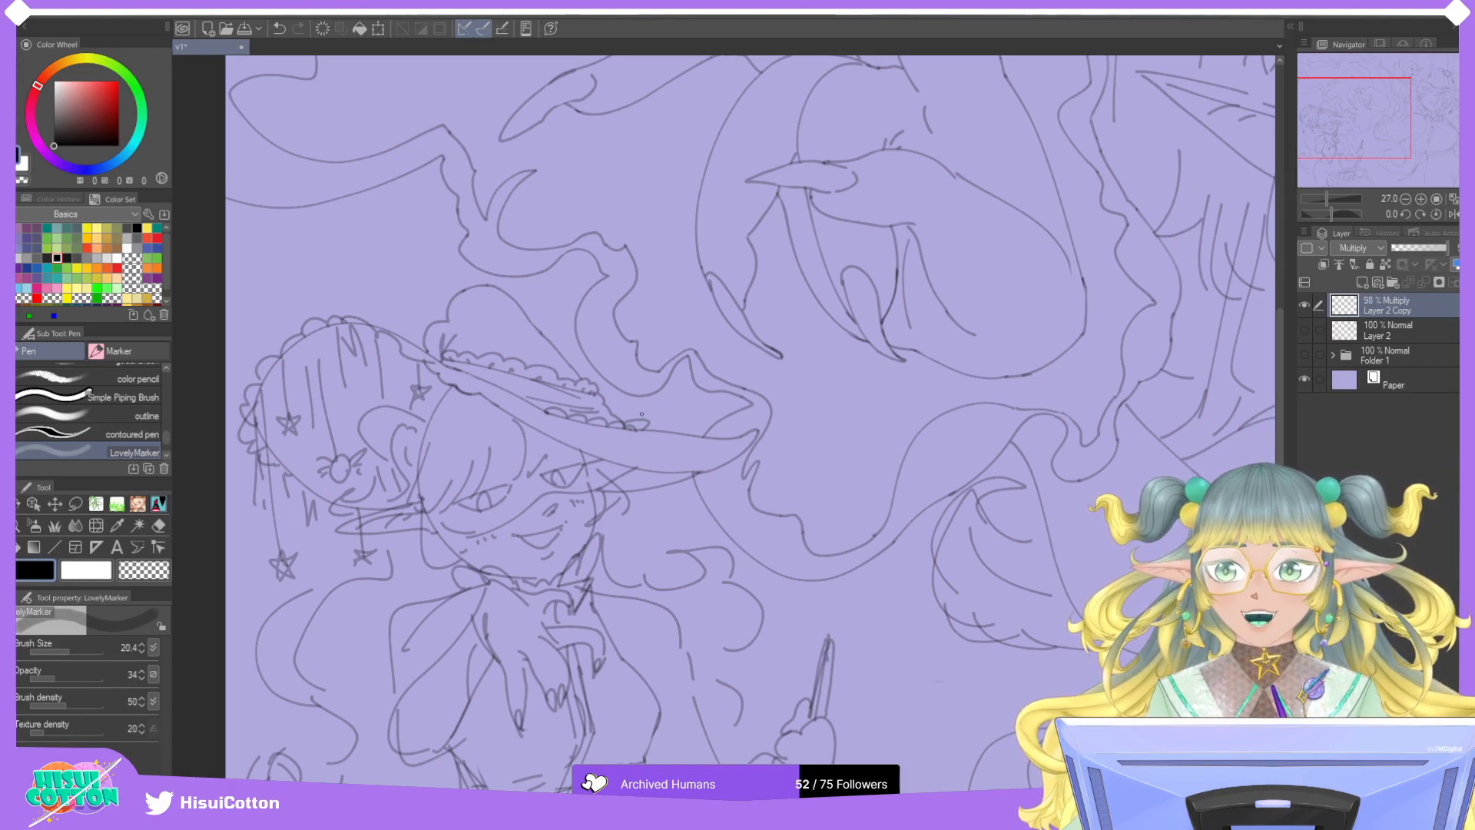
Erase the scalloped trim and the smooth outline around the upper left edge of the smaller witch's hat brim.
{"action": "scroll", "coordinate": [648, 411], "scroll_direction": "down", "scroll_amount": 5}
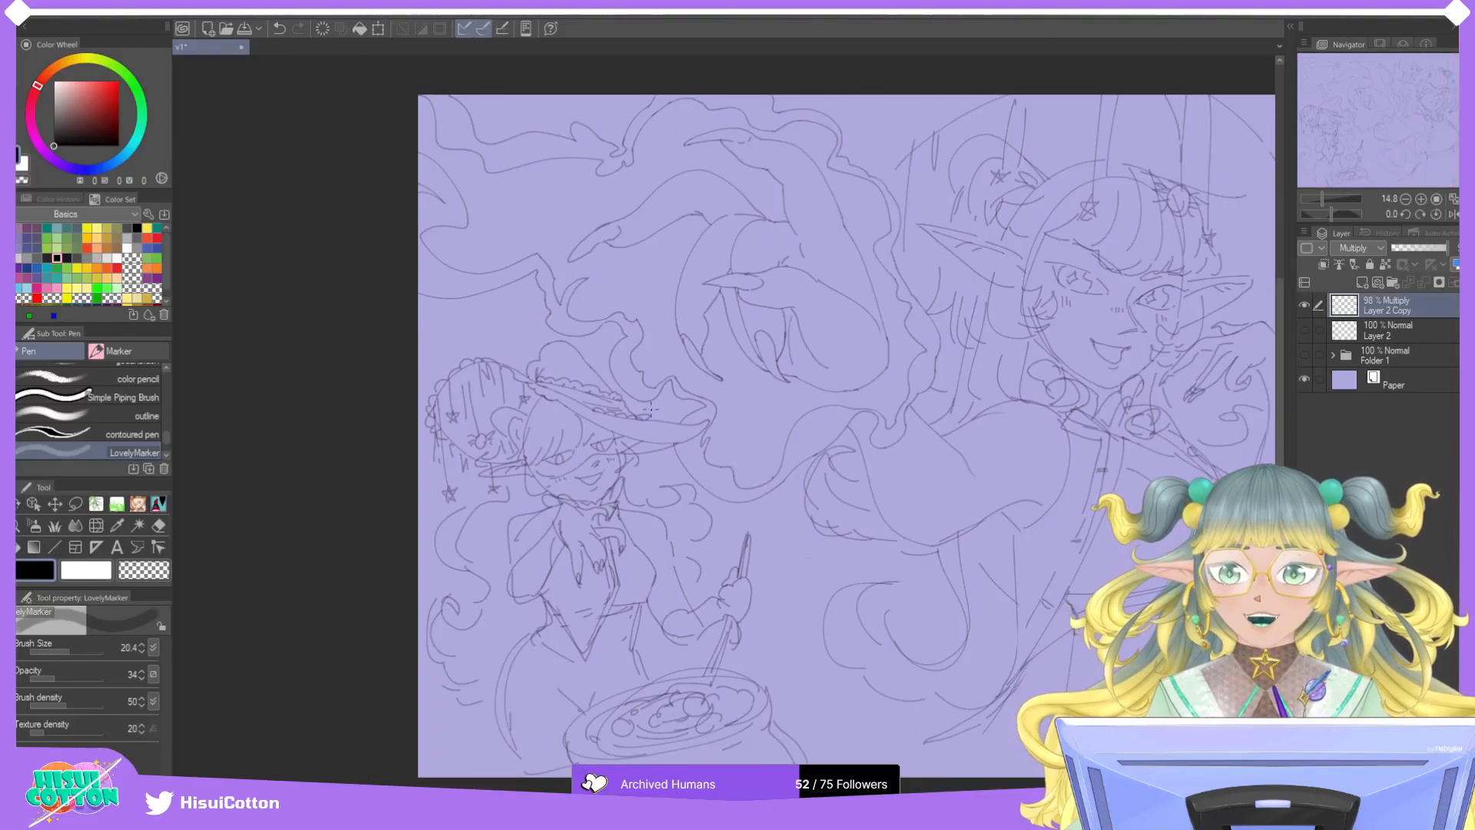
{"action": "scroll", "coordinate": [507, 374], "scroll_direction": "up", "scroll_amount": 5}
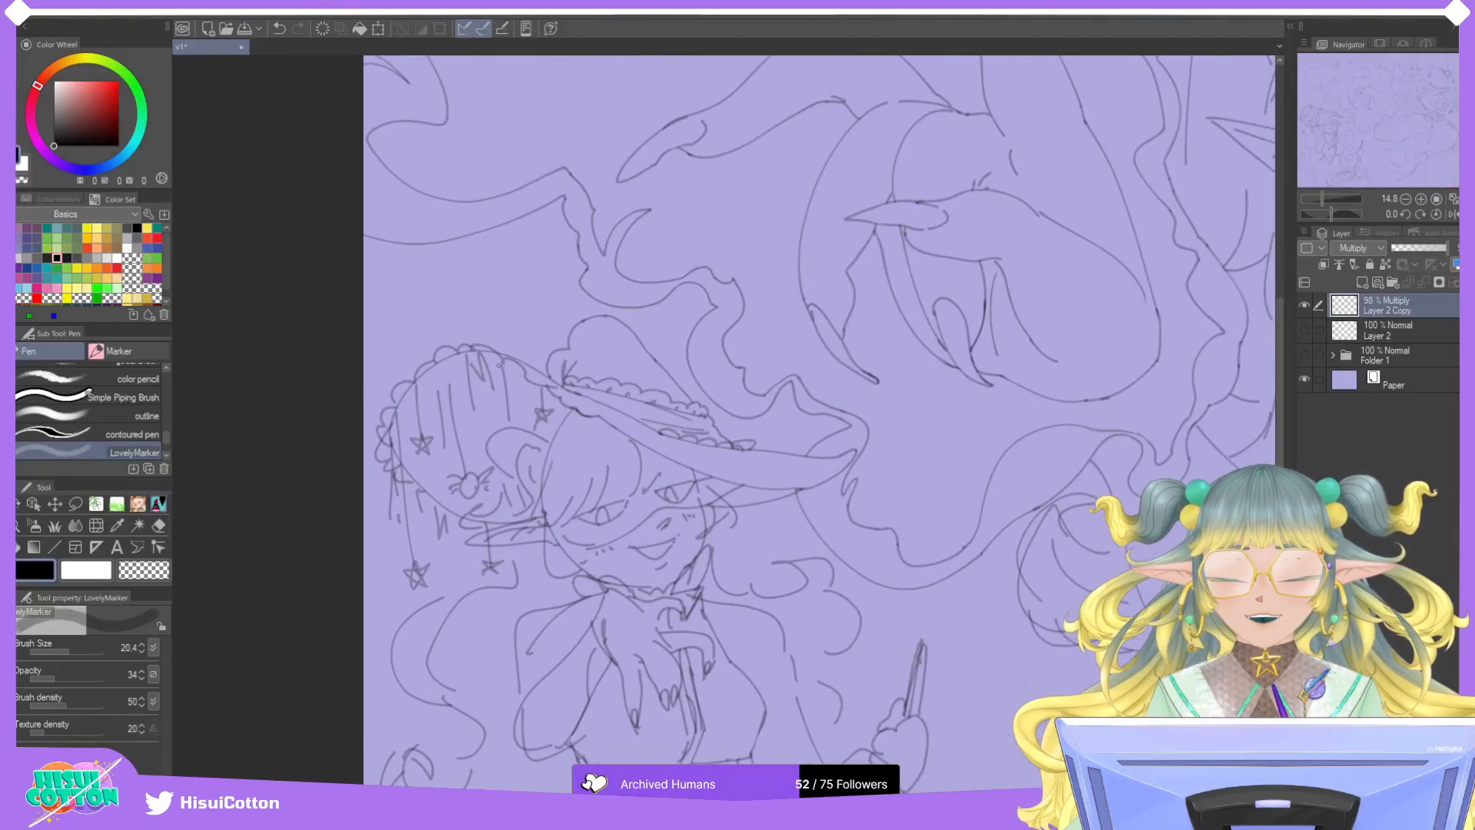
{"action": "key", "text": "e"}
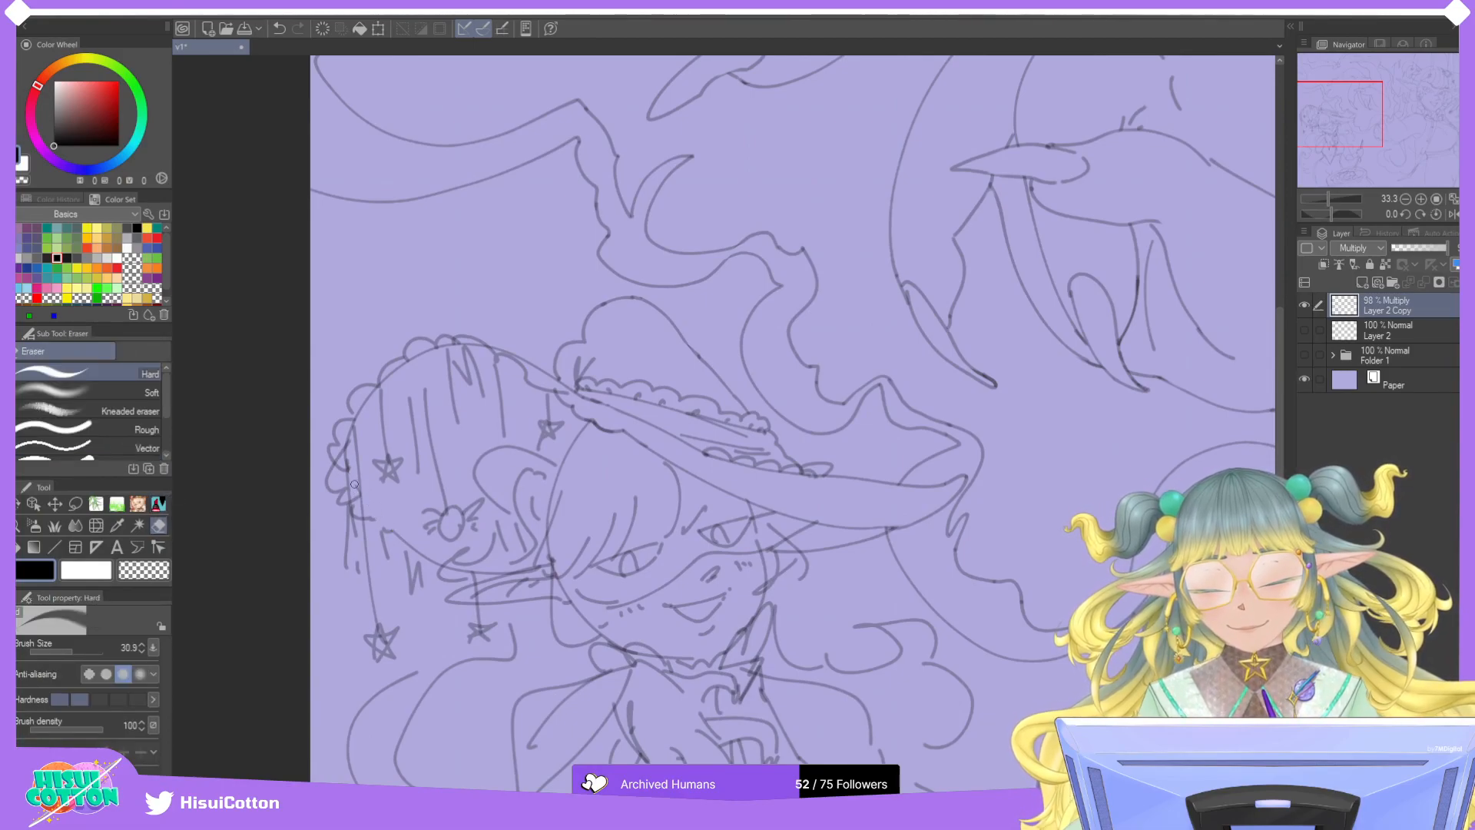
{"action": "mouse_move", "coordinate": [341, 474]}
{"action": "left_mouse_down"}
{"action": "mouse_move", "coordinate": [351, 424]}
{"action": "mouse_move", "coordinate": [403, 363]}
{"action": "mouse_move", "coordinate": [383, 383]}
{"action": "mouse_move", "coordinate": [431, 366]}
{"action": "mouse_move", "coordinate": [434, 349]}
{"action": "mouse_move", "coordinate": [423, 353]}
{"action": "mouse_move", "coordinate": [493, 344]}
{"action": "left_mouse_up"}
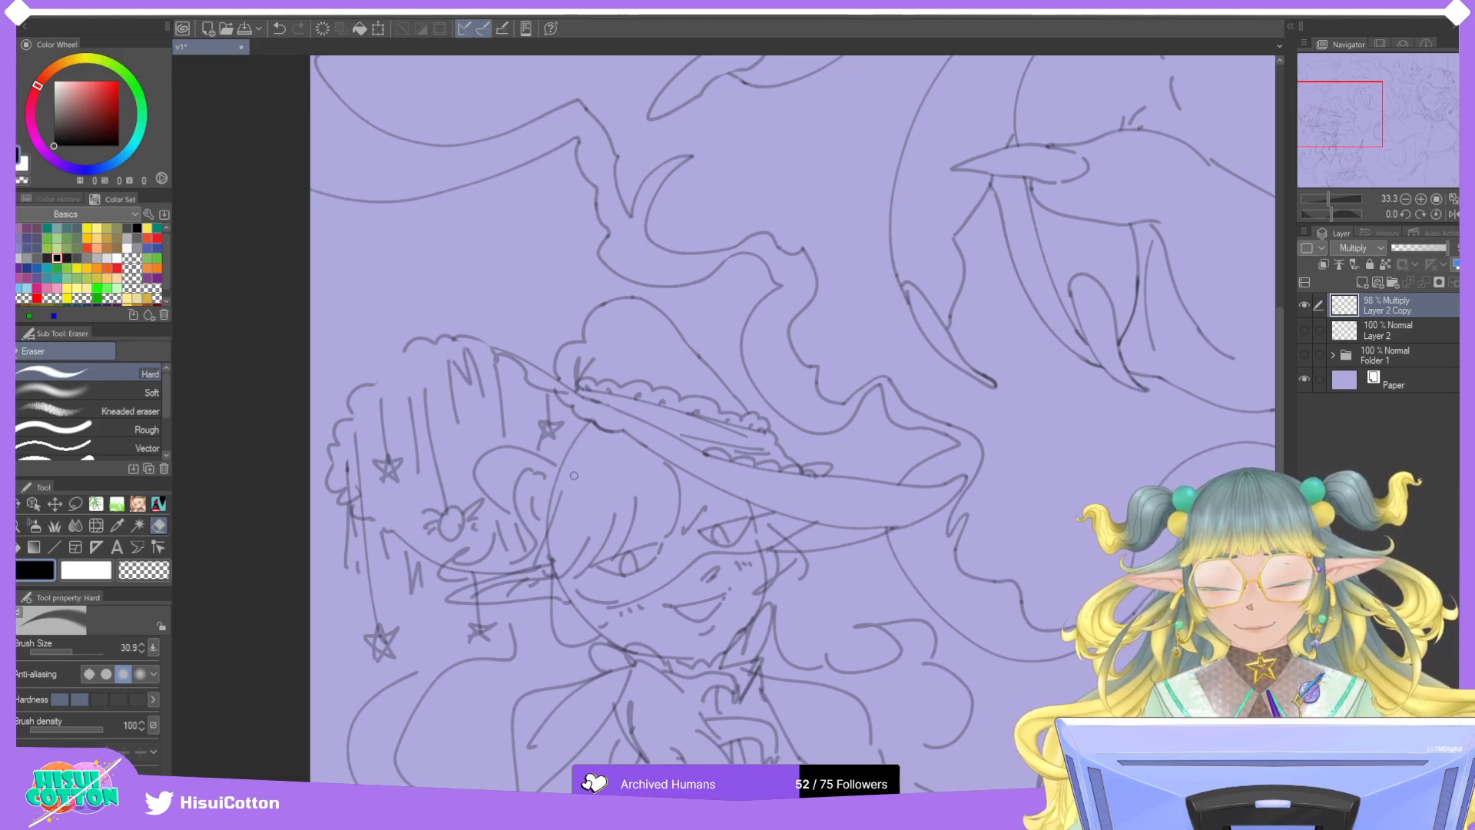
{"action": "left_click_drag", "start_coordinate": [342, 425], "coordinate": [343, 414]}
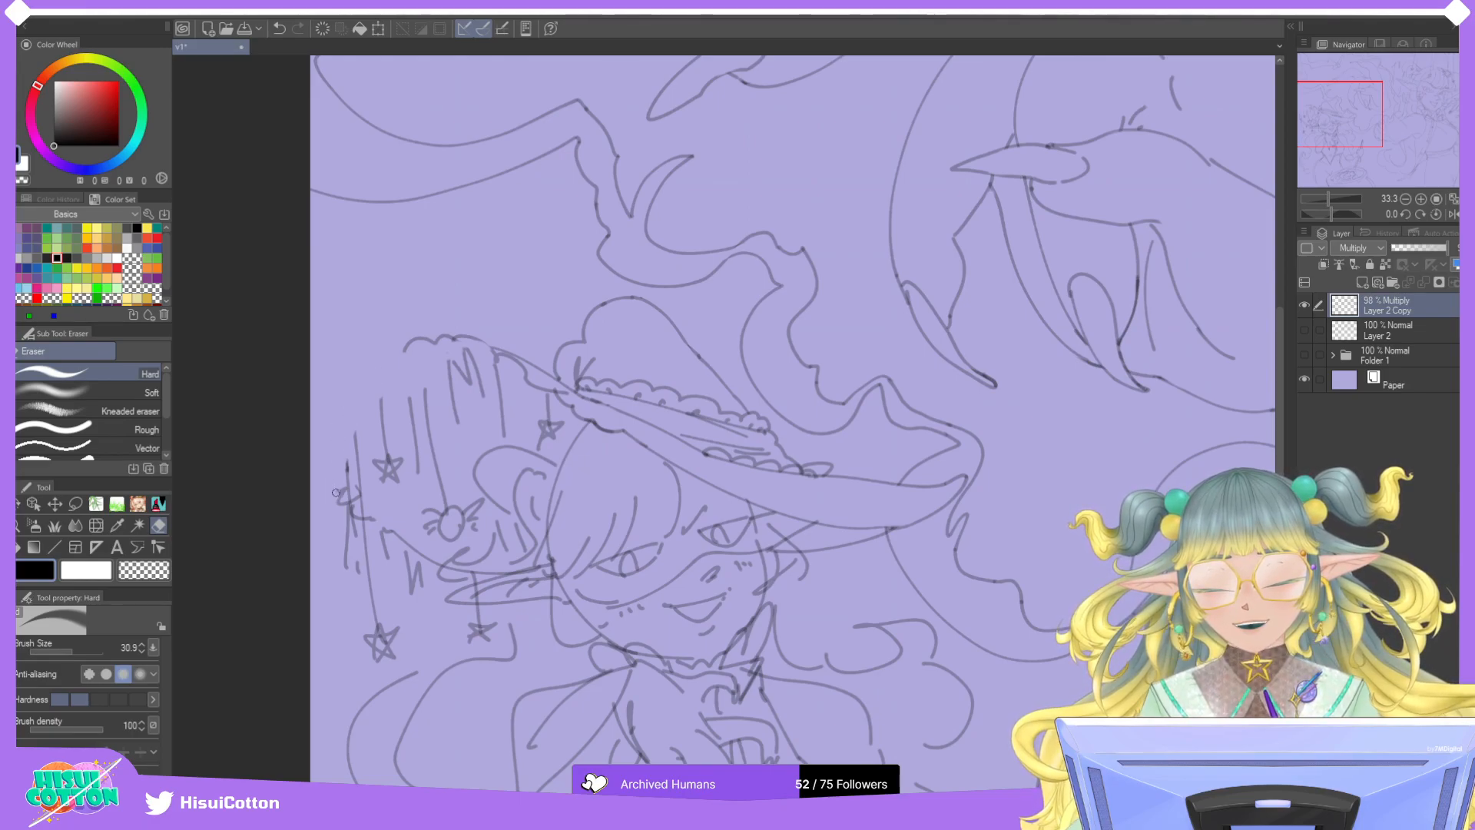
{"action": "left_click", "coordinate": [158, 501]}
{"action": "left_click_drag", "start_coordinate": [340, 501], "coordinate": [345, 438]}
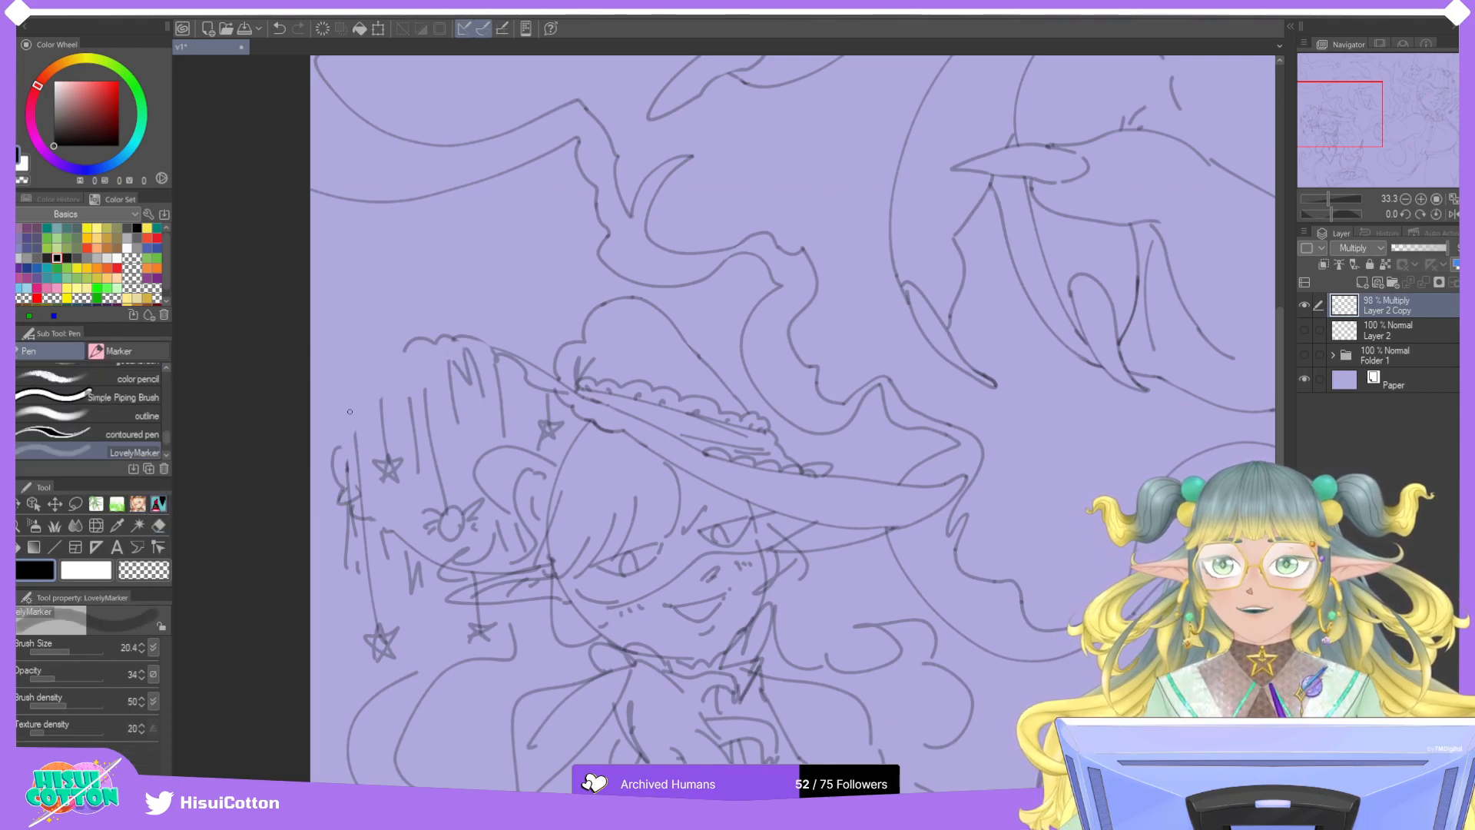
{"action": "key", "text": "ctrl+z"}
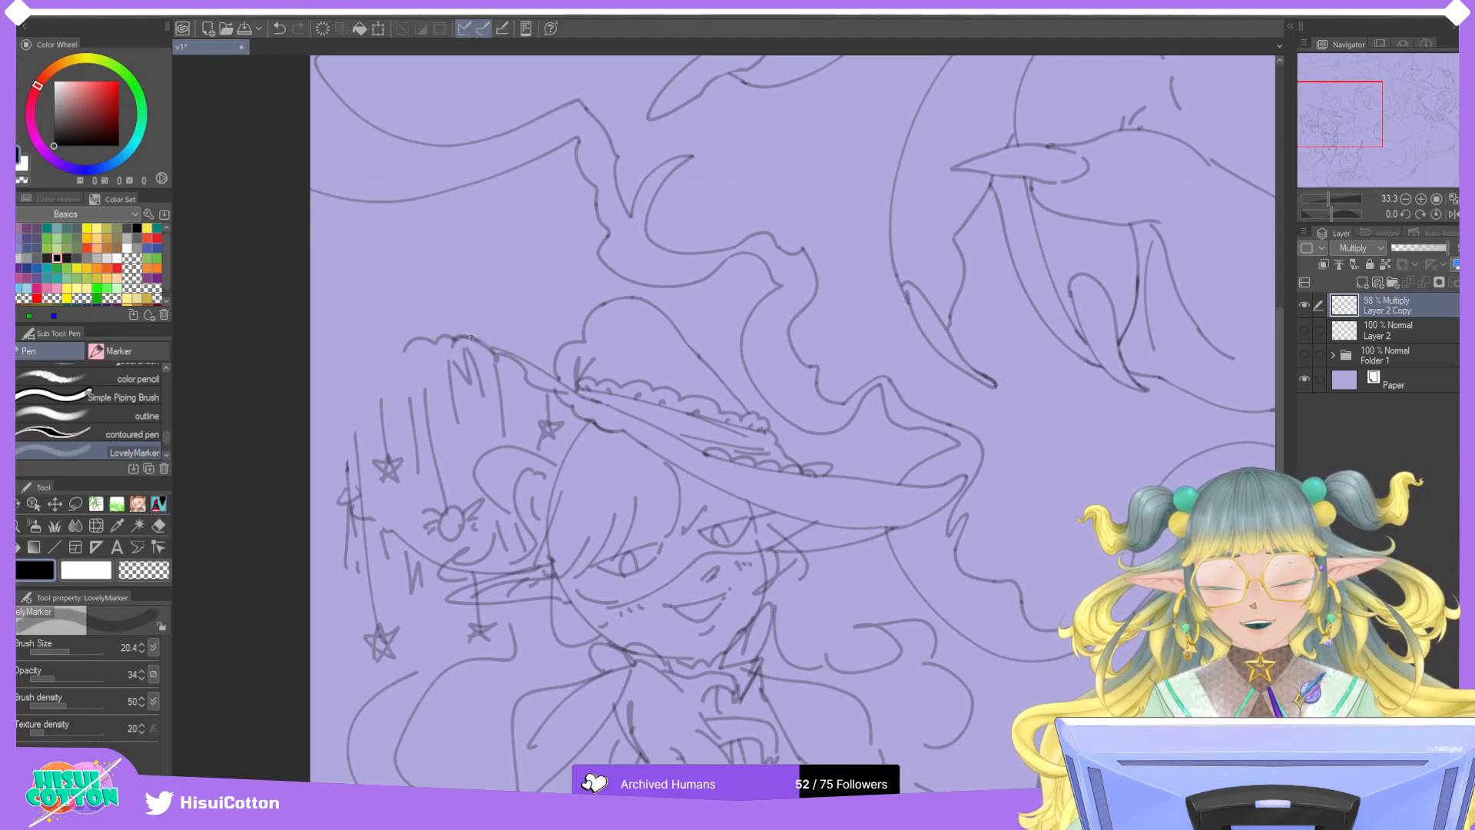
{"action": "left_click", "coordinate": [456, 336]}
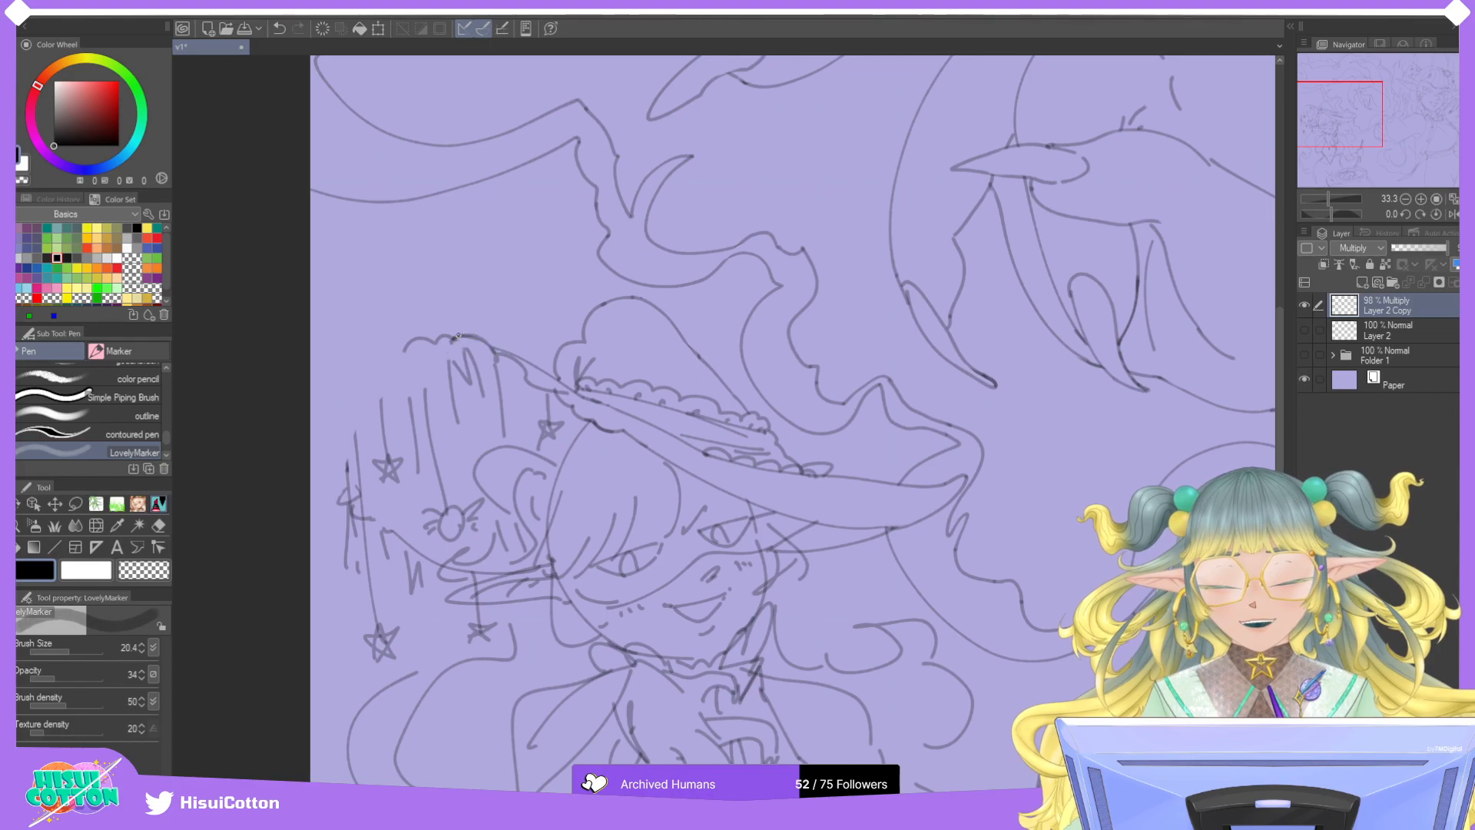
{"action": "key", "text": "e"}
{"action": "mouse_move", "coordinate": [443, 338]}
{"action": "left_mouse_down"}
{"action": "mouse_move", "coordinate": [395, 355]}
{"action": "mouse_move", "coordinate": [453, 340]}
{"action": "left_mouse_up"}
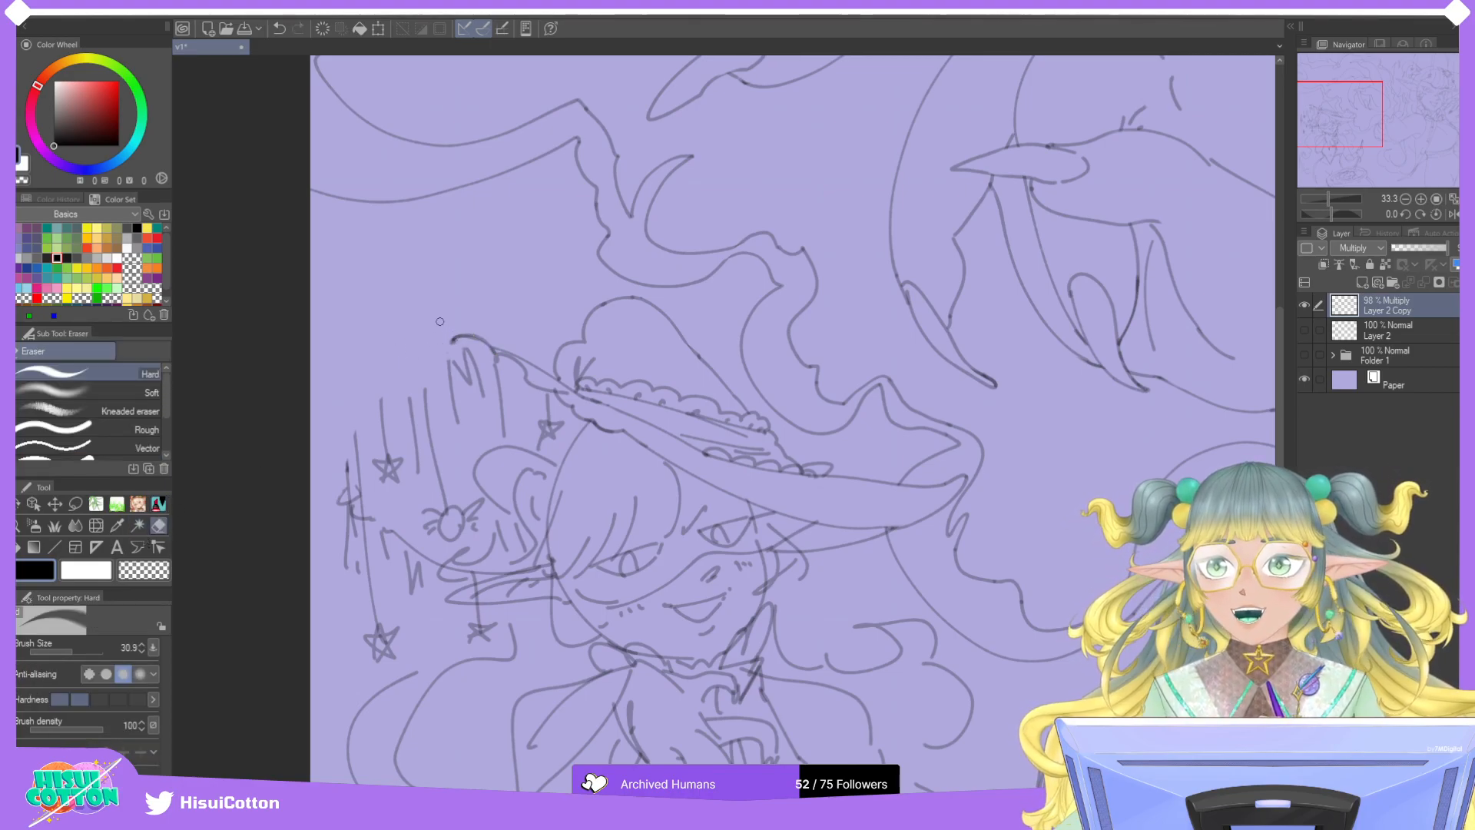
Redraw the scalloped trim around the hat brim's left lobe, from its peak down to the hanging star strings.
{"action": "left_click", "coordinate": [159, 504]}
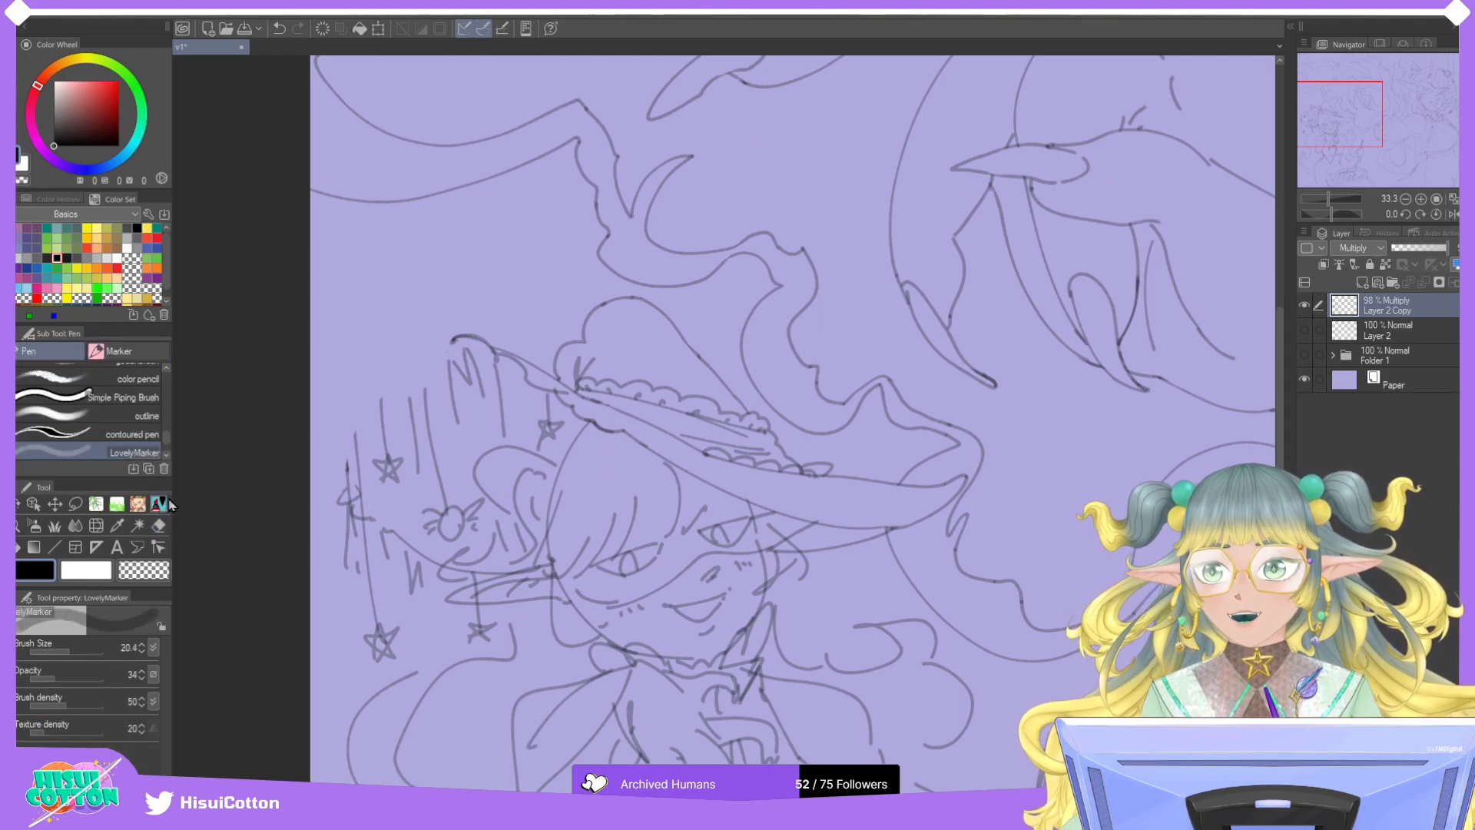
{"action": "mouse_move", "coordinate": [452, 336]}
{"action": "left_mouse_down"}
{"action": "mouse_move", "coordinate": [370, 369]}
{"action": "mouse_move", "coordinate": [319, 471]}
{"action": "left_mouse_up"}
{"action": "key", "text": "ctrl+z"}
{"action": "key", "text": "ctrl+z"}
{"action": "key", "text": "ctrl+z"}
{"action": "key", "text": "ctrl+z"}
{"action": "key", "text": "ctrl+z"}
{"action": "mouse_move", "coordinate": [348, 423]}
{"action": "left_mouse_down"}
{"action": "mouse_move", "coordinate": [323, 464]}
{"action": "mouse_move", "coordinate": [337, 504]}
{"action": "left_mouse_up"}
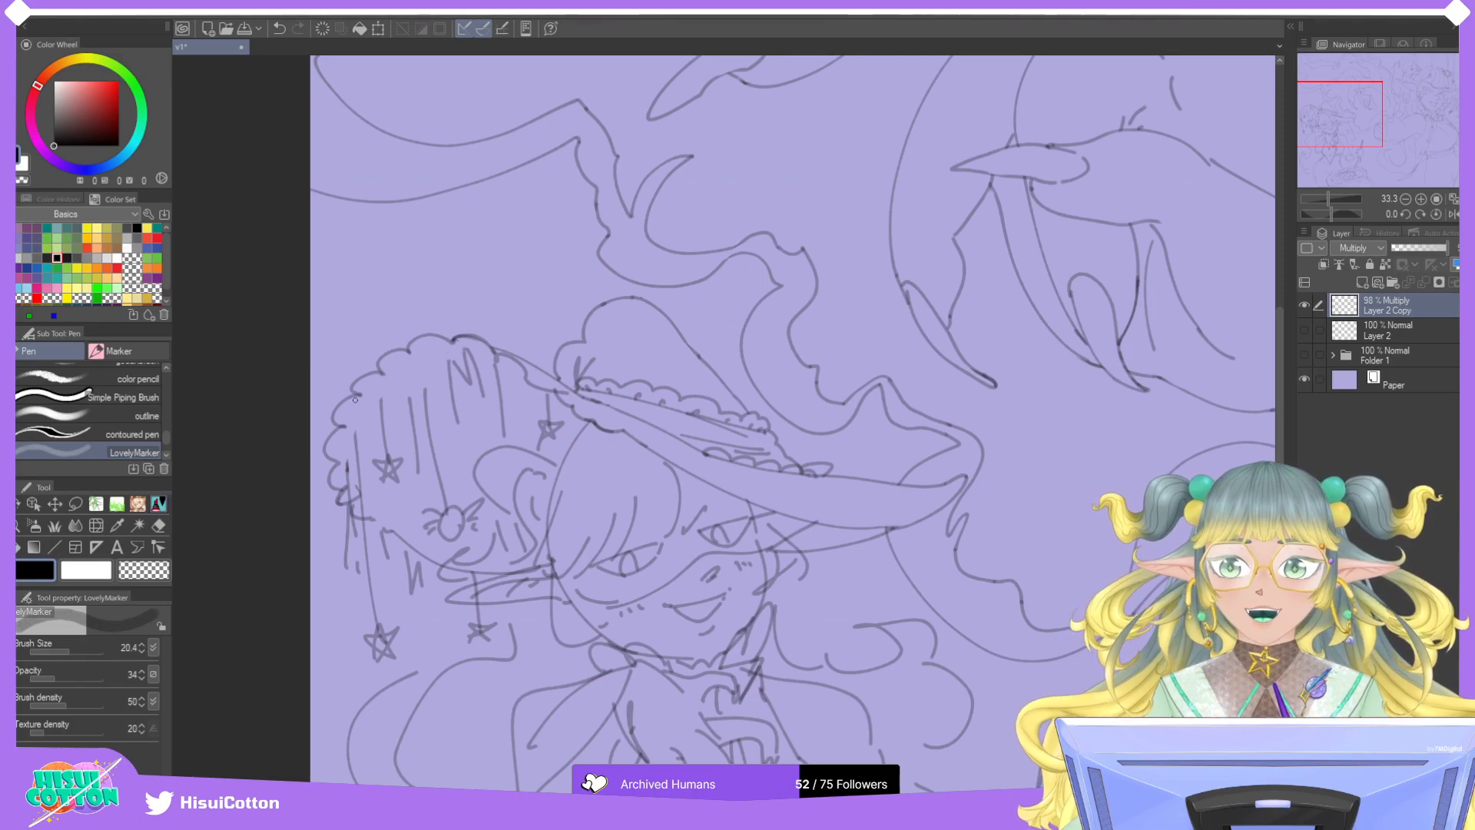
Redraw the smooth brim edge just inside the scalloped trim, from the left side up to the lobe's peak.
{"action": "key", "text": "e"}
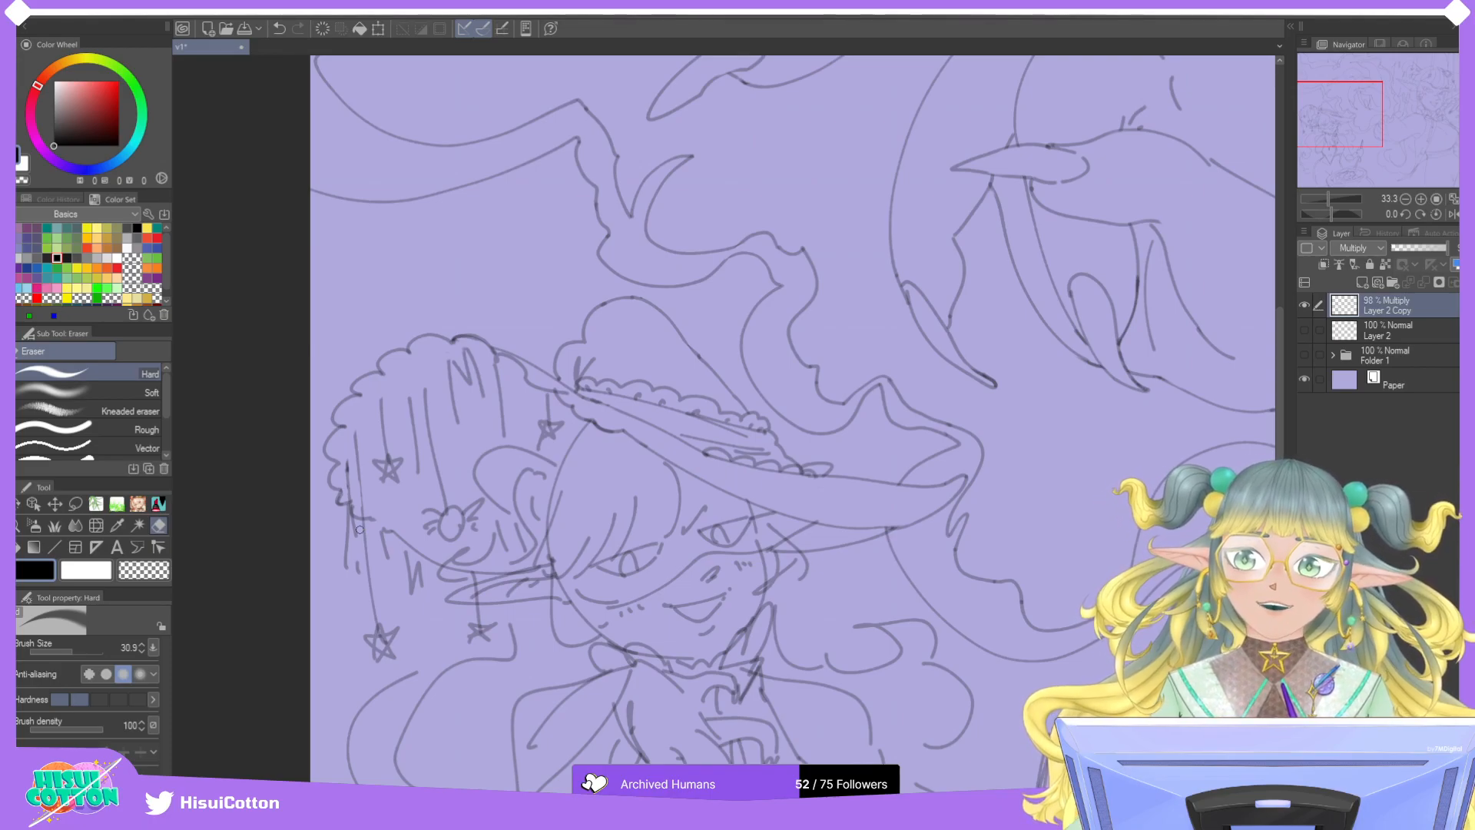
{"action": "key", "text": "p"}
{"action": "mouse_move", "coordinate": [345, 465]}
{"action": "left_mouse_down"}
{"action": "mouse_move", "coordinate": [377, 408]}
{"action": "mouse_move", "coordinate": [350, 442]}
{"action": "mouse_move", "coordinate": [359, 412]}
{"action": "mouse_move", "coordinate": [384, 409]}
{"action": "mouse_move", "coordinate": [352, 430]}
{"action": "mouse_move", "coordinate": [424, 371]}
{"action": "mouse_move", "coordinate": [353, 434]}
{"action": "mouse_move", "coordinate": [477, 348]}
{"action": "left_mouse_up"}
{"action": "key", "text": "ctrl+z"}
{"action": "key", "text": "ctrl+z"}
{"action": "key", "text": "ctrl+z"}
{"action": "left_click_drag", "start_coordinate": [360, 427], "coordinate": [486, 345]}
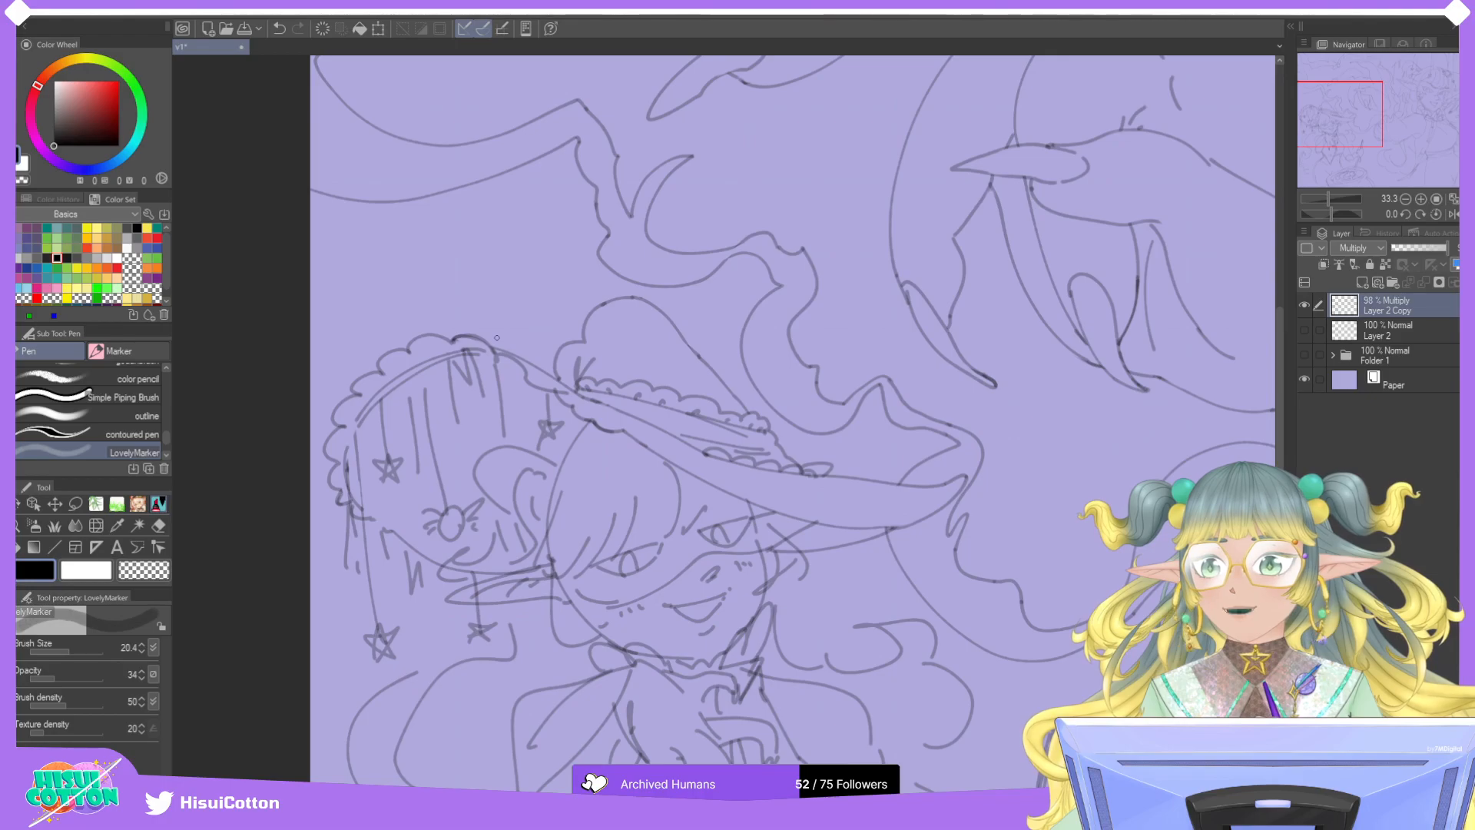
Continue the smooth brim edge and its scalloped trim down the lobe's lower left side toward the ear.
{"action": "mouse_move", "coordinate": [356, 427]}
{"action": "left_mouse_down"}
{"action": "mouse_move", "coordinate": [366, 510]}
{"action": "mouse_move", "coordinate": [354, 433]}
{"action": "mouse_move", "coordinate": [377, 514]}
{"action": "mouse_move", "coordinate": [398, 533]}
{"action": "mouse_move", "coordinate": [369, 511]}
{"action": "mouse_move", "coordinate": [431, 559]}
{"action": "left_mouse_up"}
{"action": "key", "text": "ctrl+z"}
{"action": "key", "text": "ctrl+z"}
{"action": "key", "text": "ctrl+z"}
{"action": "key", "text": "ctrl+z"}
{"action": "key", "text": "ctrl+z"}
{"action": "left_click_drag", "start_coordinate": [376, 514], "coordinate": [422, 559]}
{"action": "mouse_move", "coordinate": [422, 559]}
{"action": "left_mouse_down"}
{"action": "mouse_move", "coordinate": [440, 561]}
{"action": "mouse_move", "coordinate": [408, 548]}
{"action": "mouse_move", "coordinate": [442, 572]}
{"action": "left_mouse_up"}
{"action": "key", "text": "ctrl+z"}
{"action": "key", "text": "ctrl+z"}
{"action": "key", "text": "ctrl+z"}
{"action": "key", "text": "ctrl+z"}
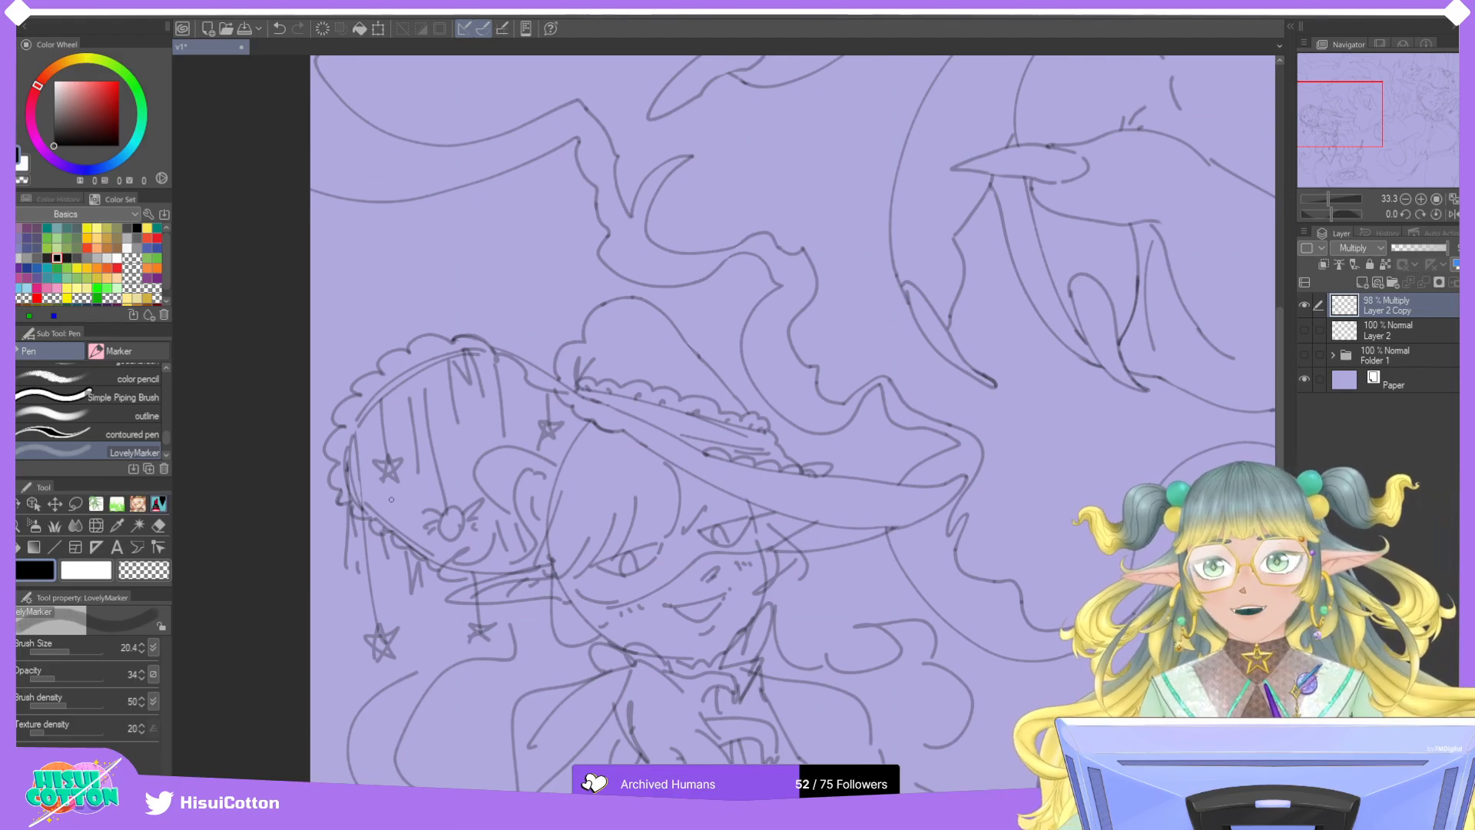
Draw a new curved hair edge from the brim down beside the smaller witch's face, with small tufts near the ear.
{"action": "scroll", "coordinate": [391, 500], "scroll_direction": "down", "scroll_amount": 4}
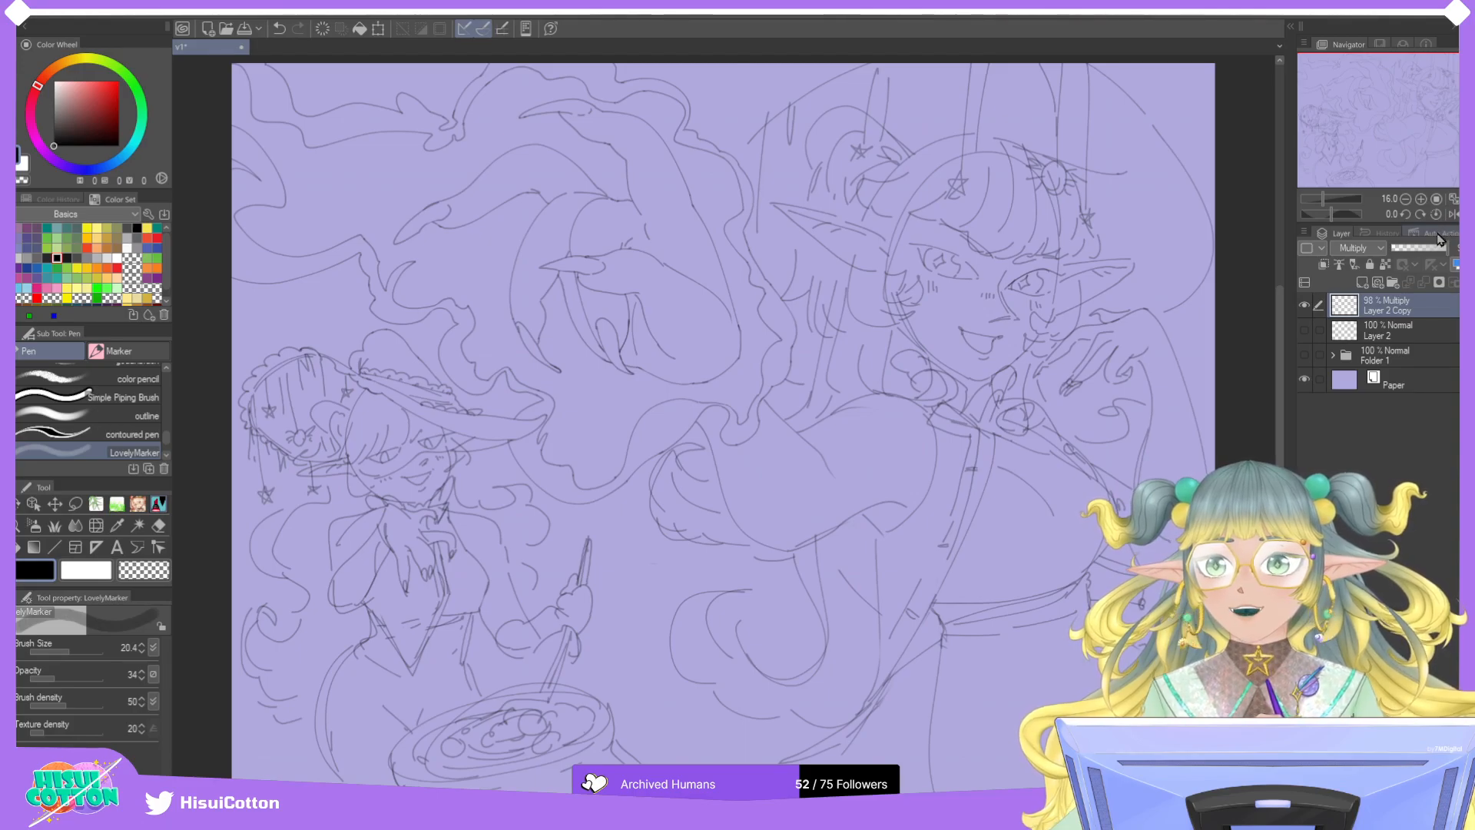
{"action": "scroll", "coordinate": [1382, 123], "scroll_direction": "up", "scroll_amount": 4}
{"action": "left_click_drag", "start_coordinate": [1382, 119], "coordinate": [1361, 144]}
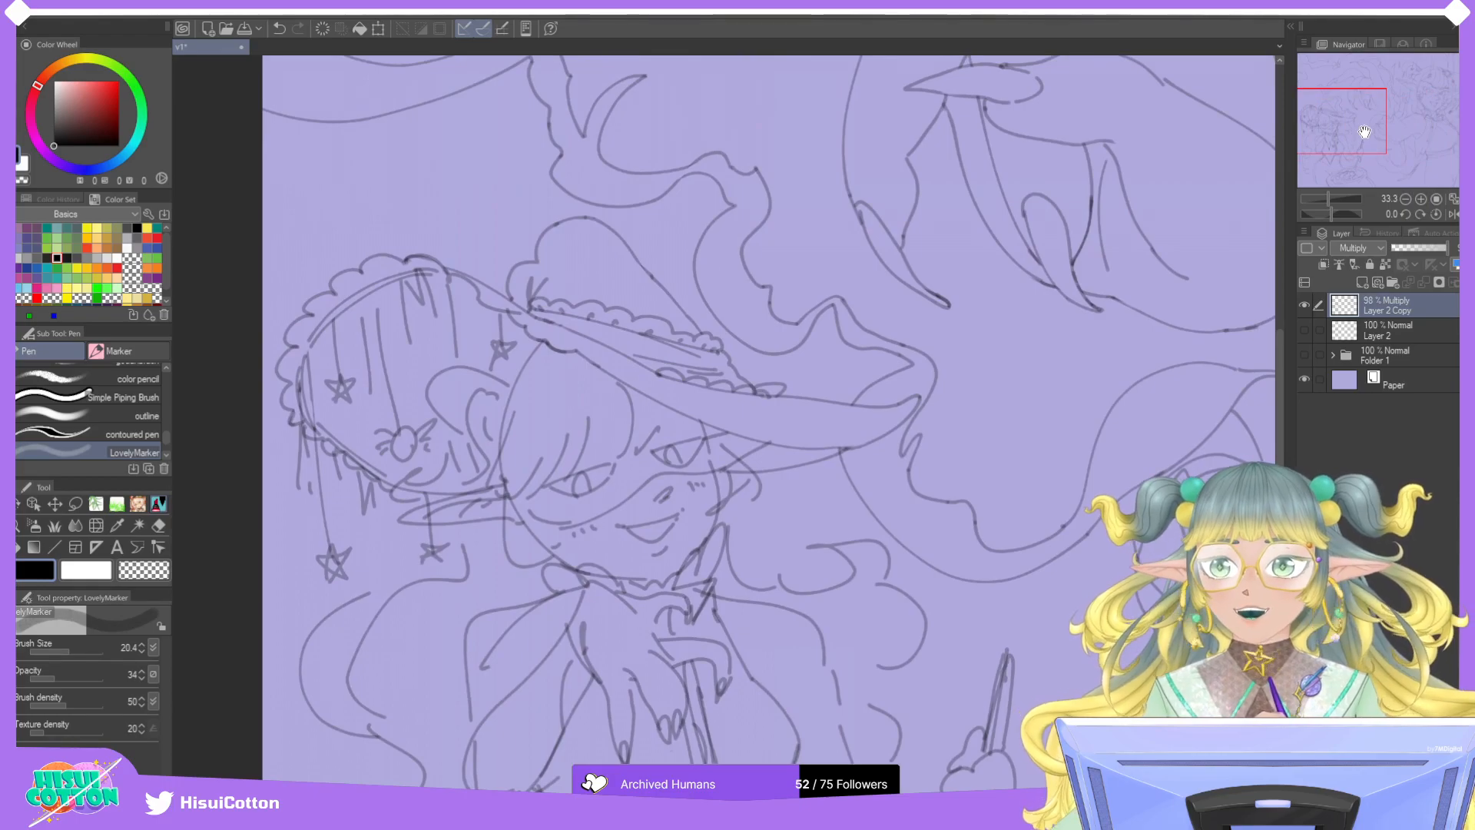
{"action": "left_click_drag", "start_coordinate": [1348, 141], "coordinate": [1342, 145]}
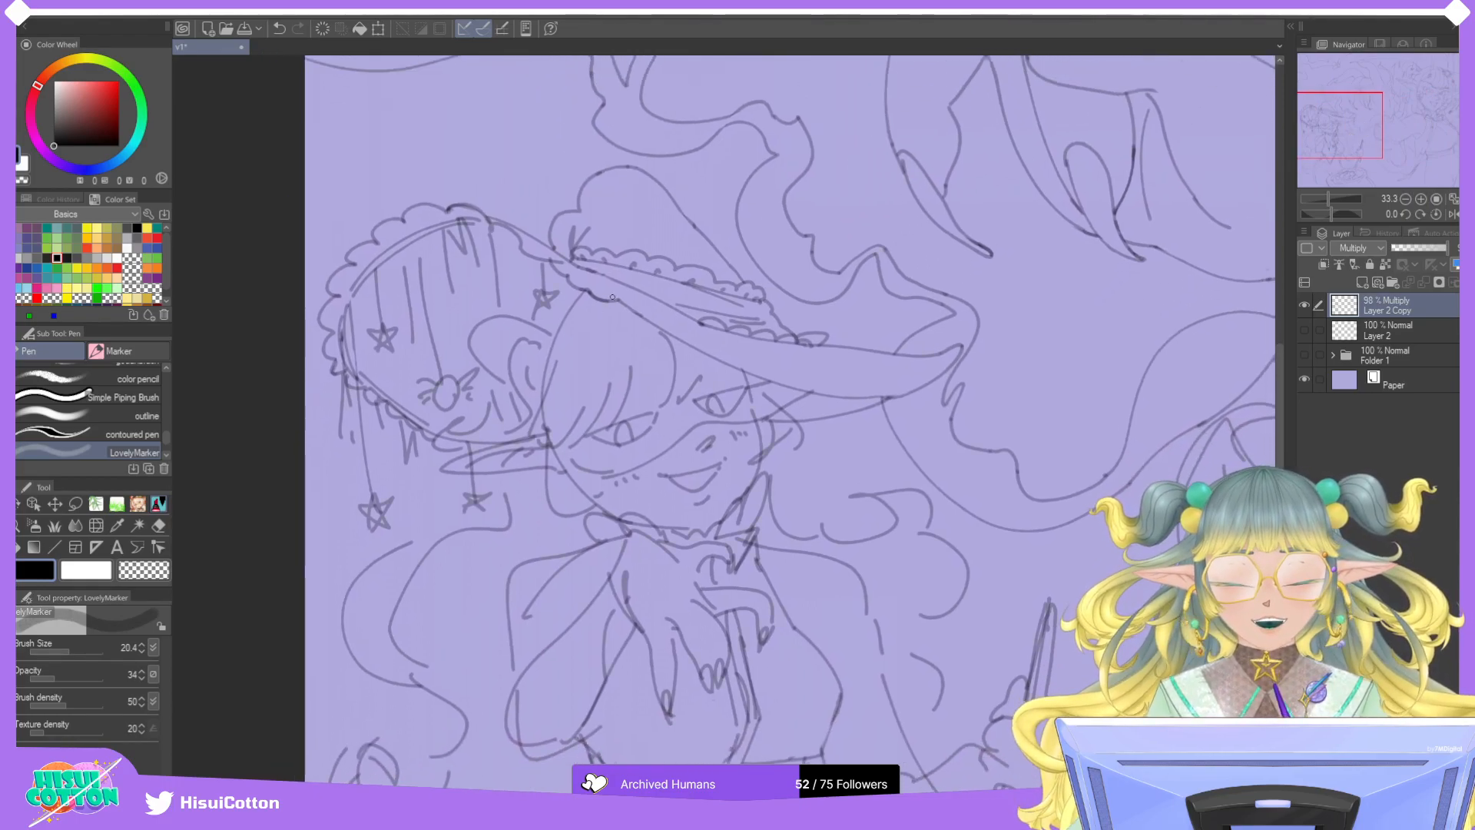
{"action": "scroll", "coordinate": [619, 295], "scroll_direction": "up", "scroll_amount": 2}
{"action": "mouse_move", "coordinate": [564, 308]}
{"action": "left_mouse_down"}
{"action": "mouse_move", "coordinate": [511, 433]}
{"action": "mouse_move", "coordinate": [550, 327]}
{"action": "mouse_move", "coordinate": [495, 444]}
{"action": "left_mouse_up"}
{"action": "key", "text": "ctrl+z"}
{"action": "key", "text": "ctrl+z"}
{"action": "mouse_move", "coordinate": [511, 426]}
{"action": "left_mouse_down"}
{"action": "mouse_move", "coordinate": [509, 456]}
{"action": "mouse_move", "coordinate": [464, 455]}
{"action": "mouse_move", "coordinate": [502, 458]}
{"action": "mouse_move", "coordinate": [491, 475]}
{"action": "left_mouse_up"}
{"action": "key", "text": "ctrl+z"}
{"action": "key", "text": "ctrl+z"}
{"action": "left_click_drag", "start_coordinate": [519, 474], "coordinate": [552, 439]}
{"action": "left_click_drag", "start_coordinate": [611, 323], "coordinate": [584, 385]}
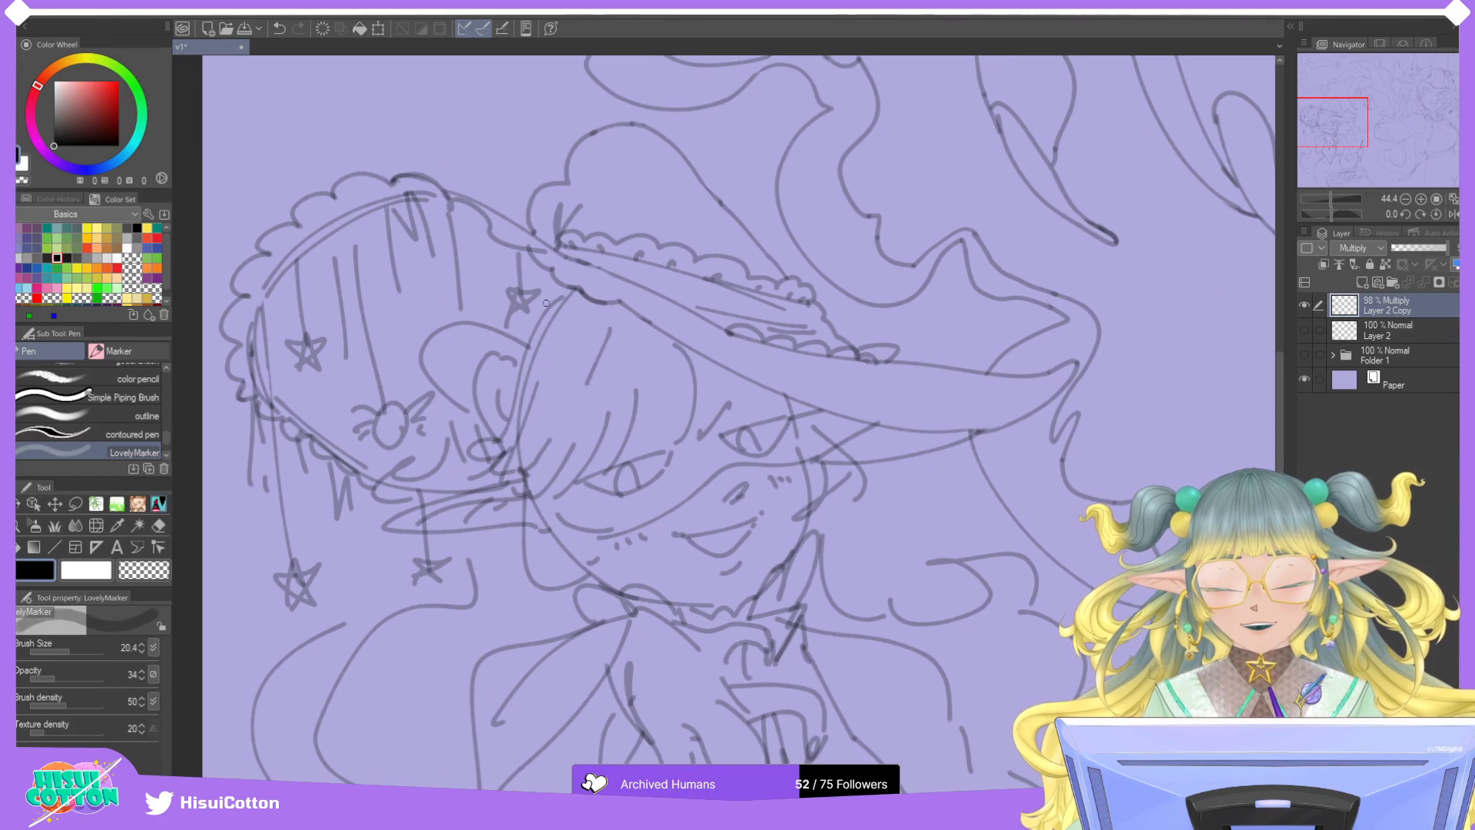
Erase the doubled outline at the left edge of the smaller witch's bangs and redraw strands joining it to the tufts.
{"action": "key", "text": "e"}
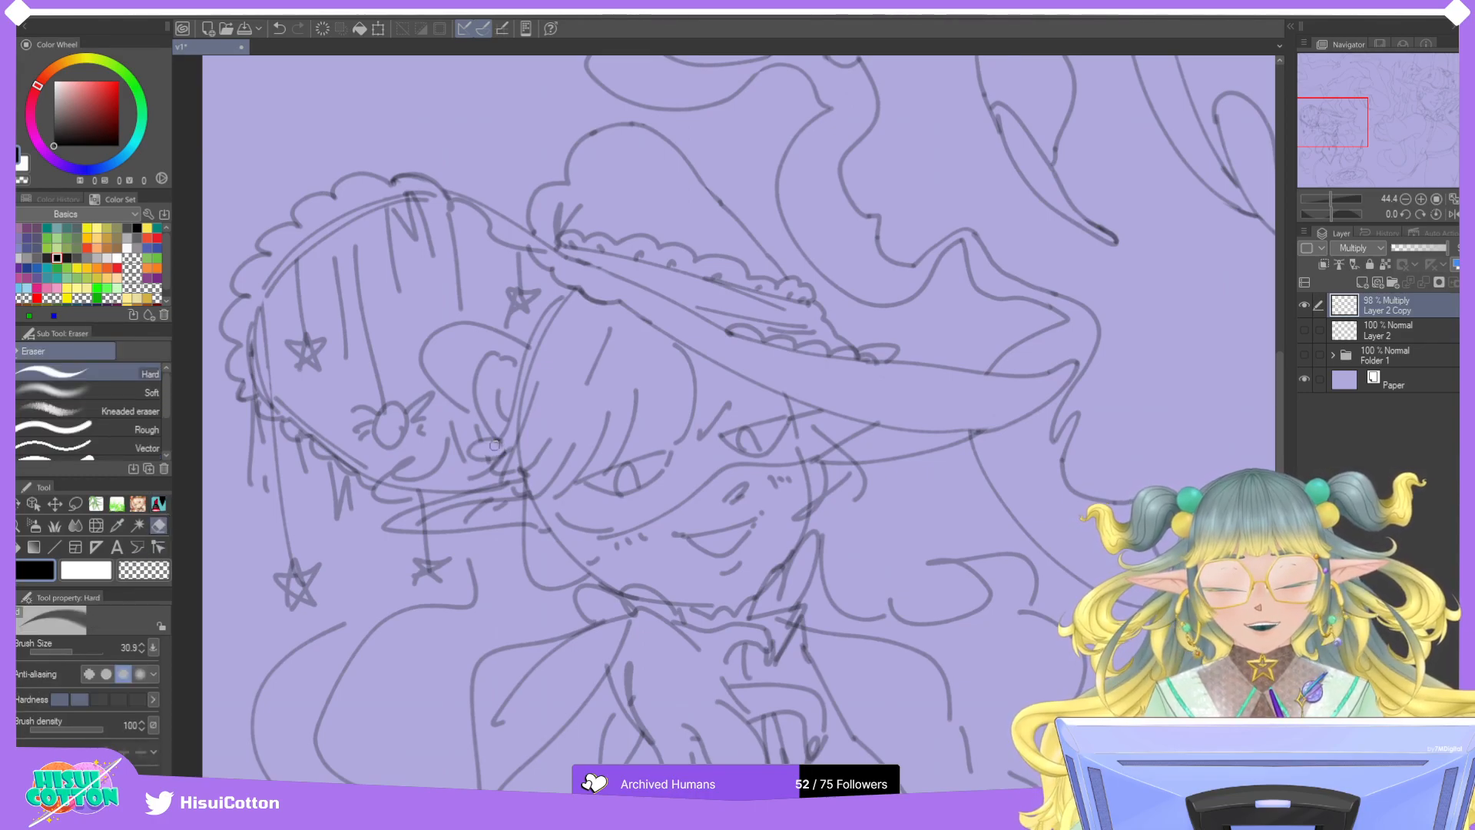
{"action": "left_click_drag", "start_coordinate": [497, 448], "coordinate": [554, 319]}
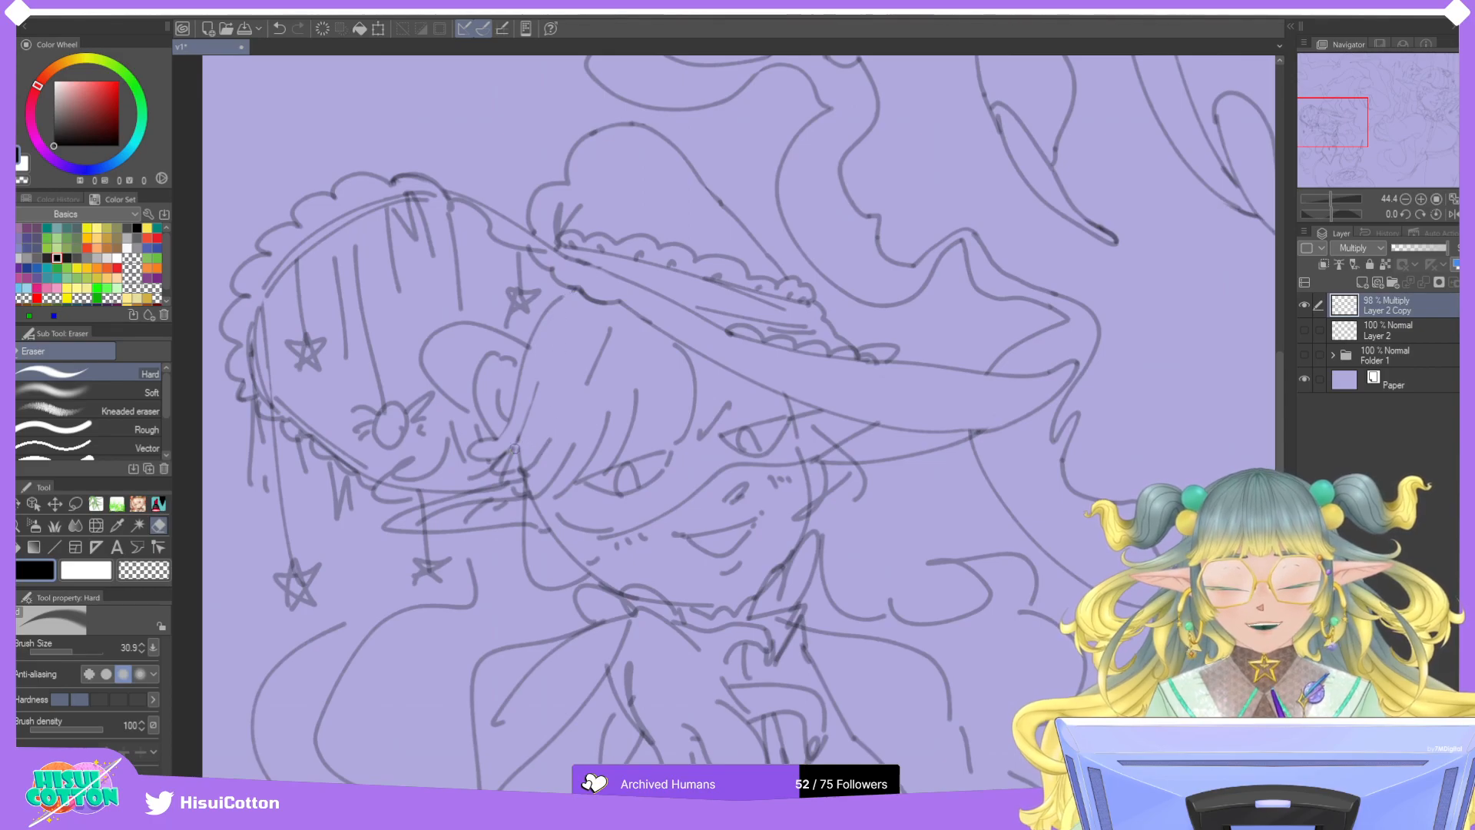
{"action": "left_click_drag", "start_coordinate": [513, 466], "coordinate": [538, 381]}
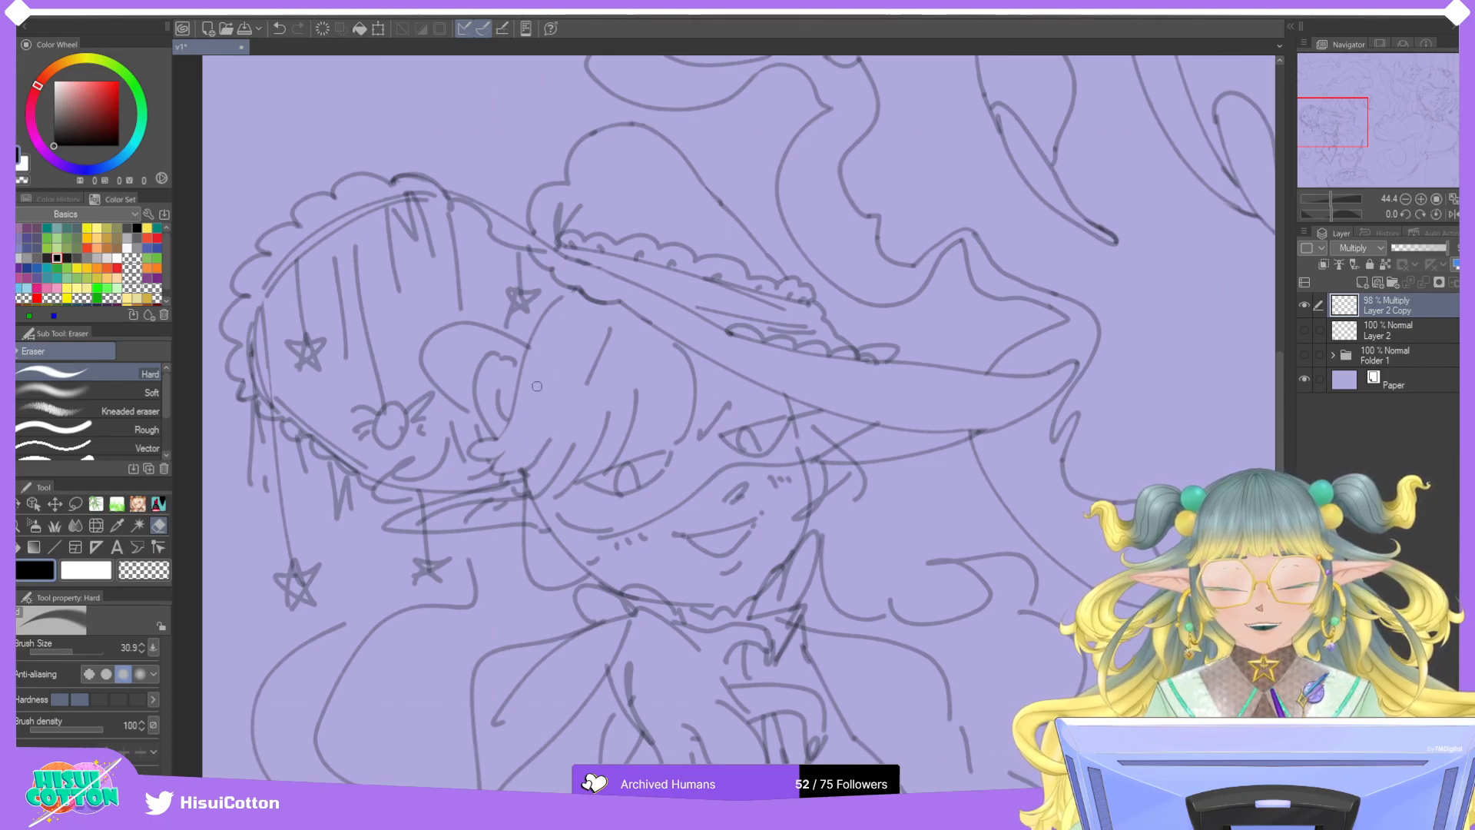
{"action": "key", "text": "p"}
{"action": "left_click_drag", "start_coordinate": [504, 456], "coordinate": [535, 405]}
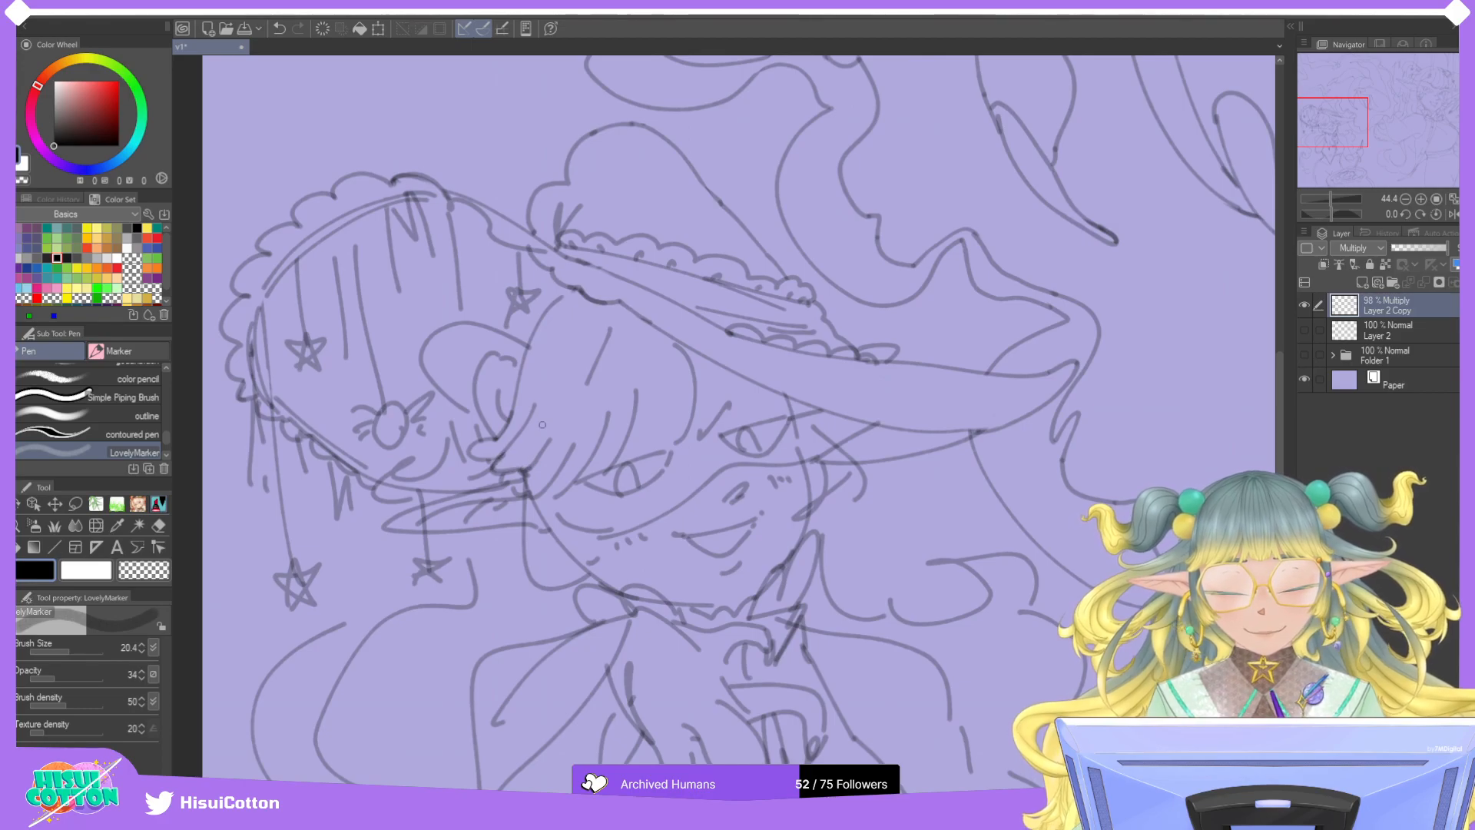
Redraw the lower edge of the smaller witch's bangs as pointed locks sweeping from the ear toward the eye.
{"action": "left_click", "coordinate": [159, 525]}
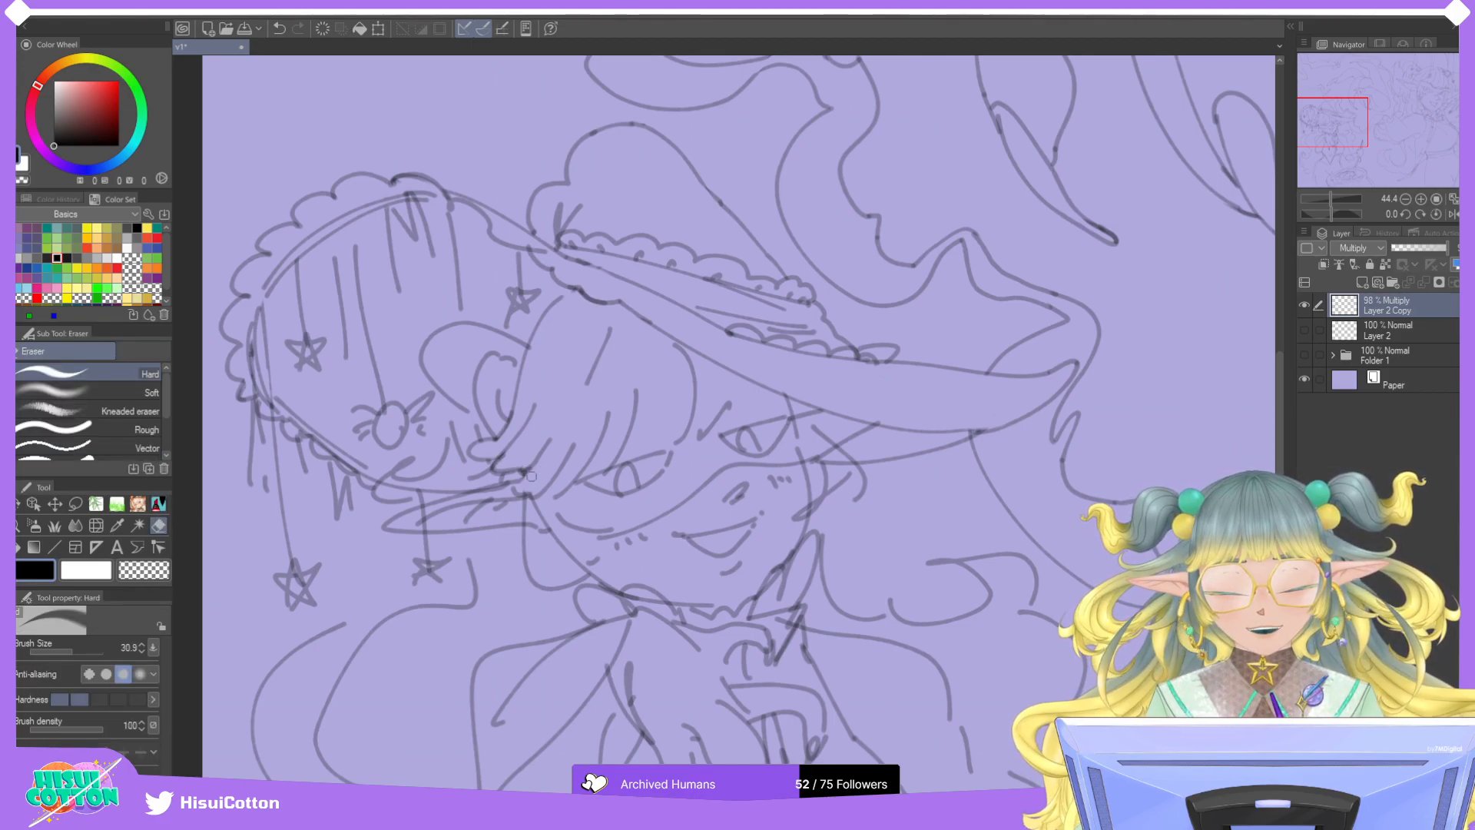
{"action": "key", "text": "p"}
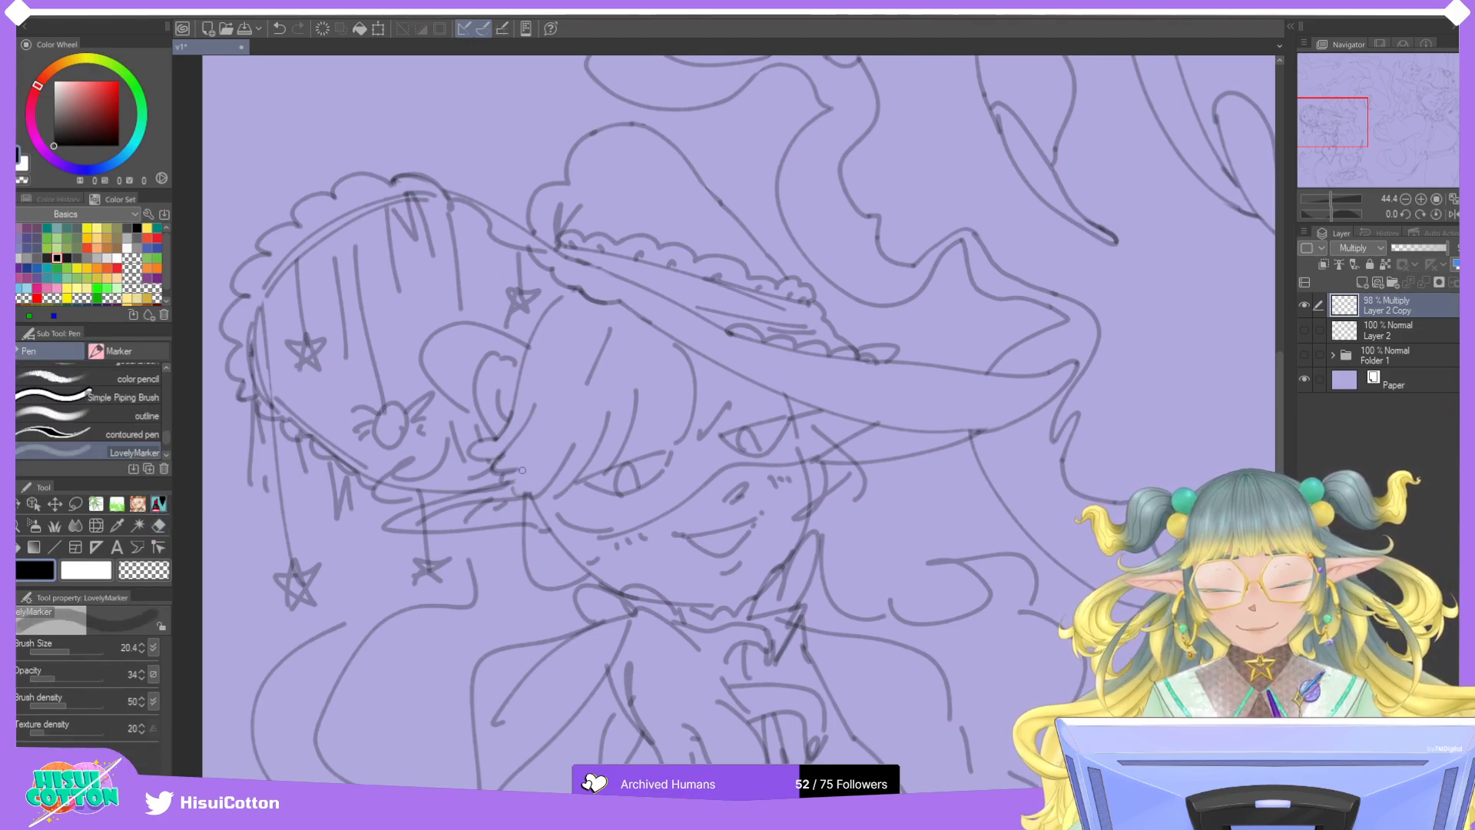
{"action": "key", "text": "ctrl+z"}
{"action": "mouse_move", "coordinate": [512, 491]}
{"action": "left_mouse_down"}
{"action": "mouse_move", "coordinate": [542, 480]}
{"action": "mouse_move", "coordinate": [537, 445]}
{"action": "mouse_move", "coordinate": [546, 480]}
{"action": "mouse_move", "coordinate": [593, 448]}
{"action": "mouse_move", "coordinate": [553, 488]}
{"action": "mouse_move", "coordinate": [617, 419]}
{"action": "mouse_move", "coordinate": [620, 469]}
{"action": "mouse_move", "coordinate": [585, 476]}
{"action": "mouse_move", "coordinate": [612, 453]}
{"action": "left_mouse_up"}
{"action": "key", "text": "ctrl+z"}
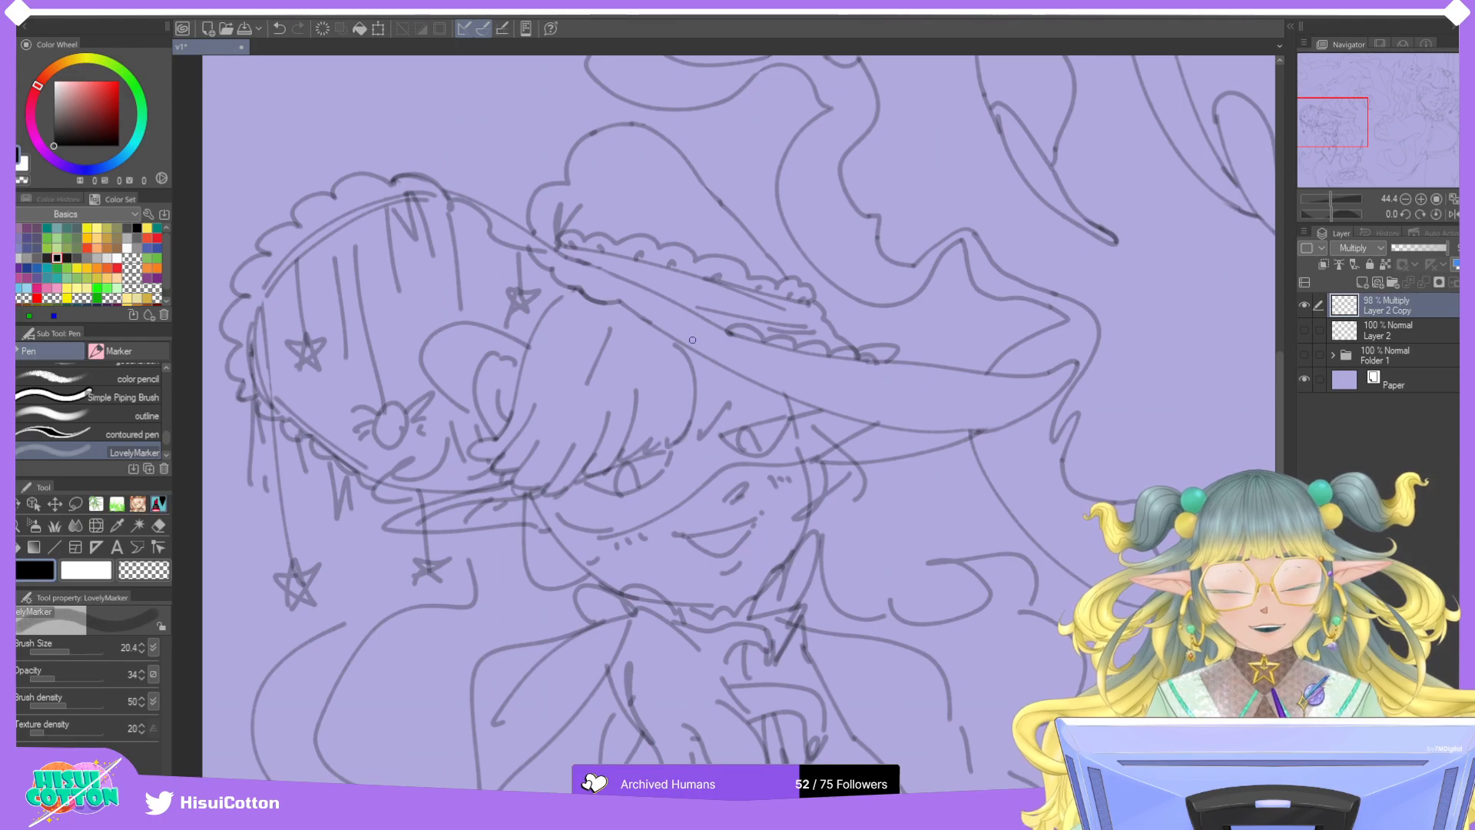
Erase and redraw the small star hanging below the smaller witch's ear, and add a curled line at the brim's lower end.
{"action": "key", "text": "e"}
{"action": "left_click_drag", "start_coordinate": [604, 327], "coordinate": [588, 379]}
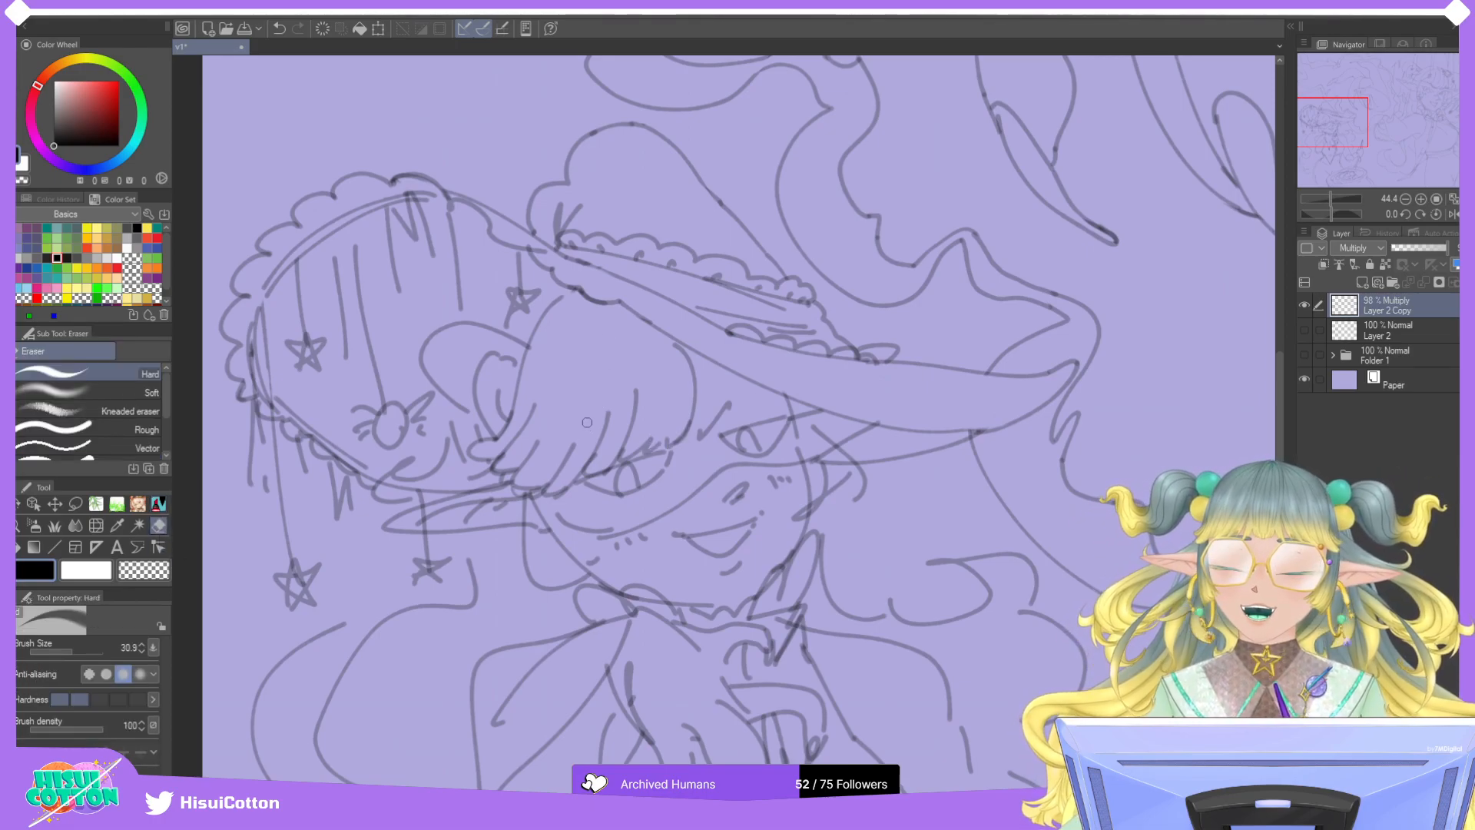
{"action": "left_click_drag", "start_coordinate": [384, 486], "coordinate": [450, 490]}
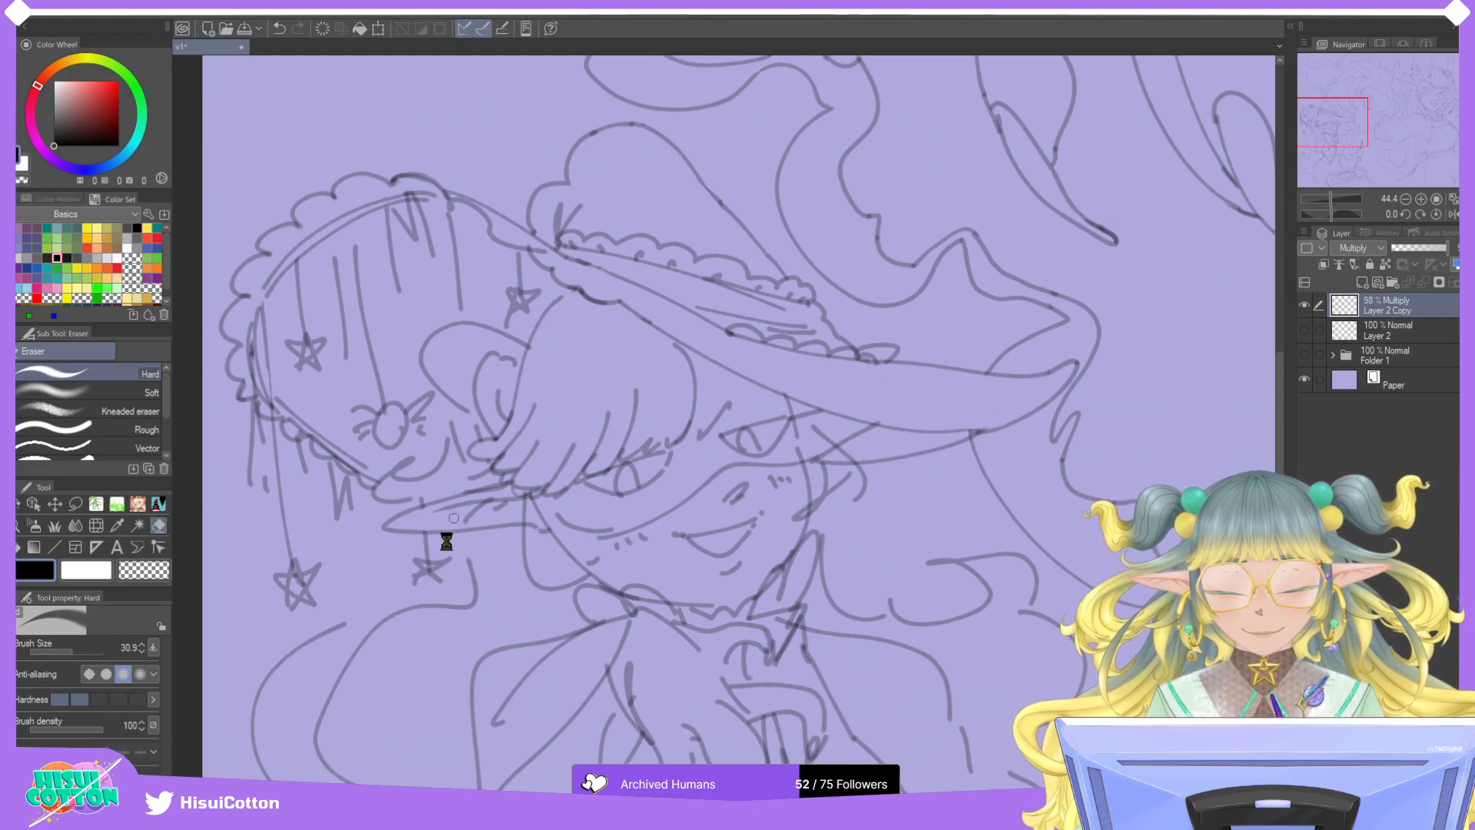
{"action": "mouse_move", "coordinate": [422, 579]}
{"action": "left_mouse_down"}
{"action": "mouse_move", "coordinate": [442, 564]}
{"action": "mouse_move", "coordinate": [421, 554]}
{"action": "mouse_move", "coordinate": [443, 567]}
{"action": "mouse_move", "coordinate": [425, 583]}
{"action": "left_mouse_up"}
{"action": "key", "text": "p"}
{"action": "key", "text": "ctrl+z"}
{"action": "key", "text": "ctrl+z"}
{"action": "key", "text": "ctrl+z"}
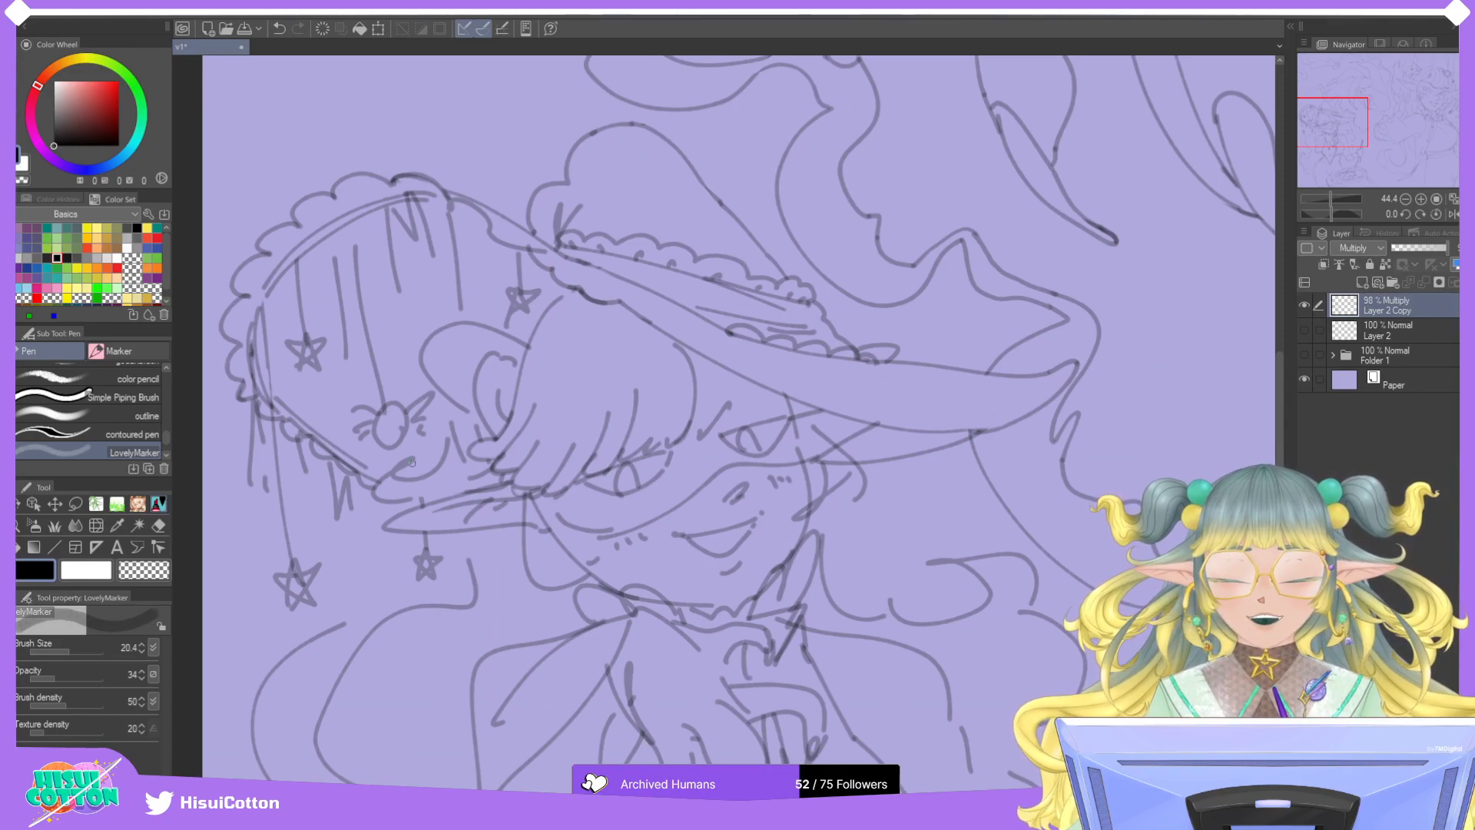
{"action": "mouse_move", "coordinate": [426, 461]}
{"action": "left_mouse_down"}
{"action": "mouse_move", "coordinate": [382, 476]}
{"action": "mouse_move", "coordinate": [397, 497]}
{"action": "mouse_move", "coordinate": [401, 463]}
{"action": "mouse_move", "coordinate": [386, 497]}
{"action": "mouse_move", "coordinate": [398, 499]}
{"action": "mouse_move", "coordinate": [380, 497]}
{"action": "mouse_move", "coordinate": [449, 494]}
{"action": "left_mouse_up"}
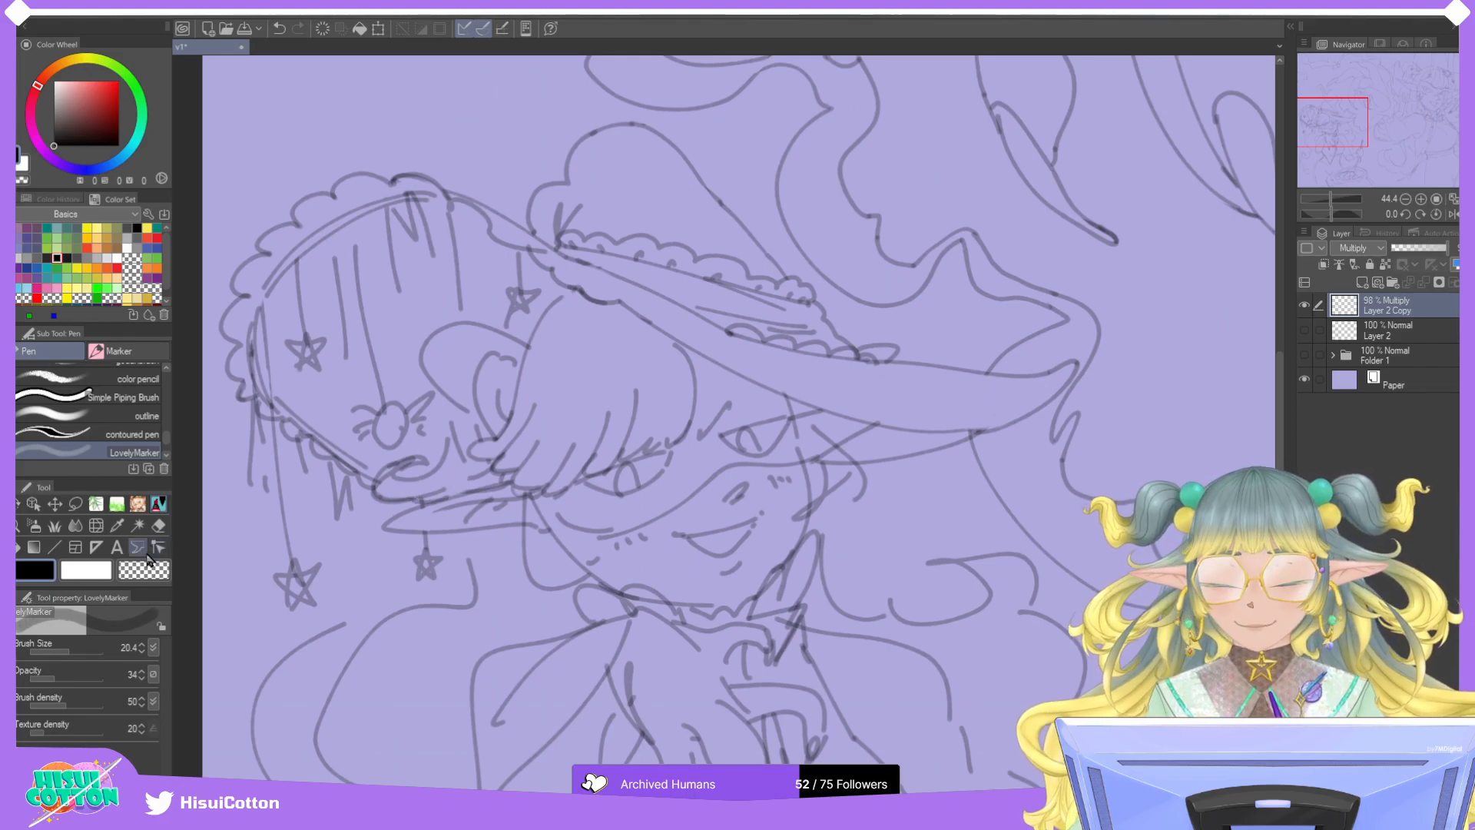
Erase the strands inside the smaller witch's bangs and the inner hair curl beside them, keeping the outer hair edge.
{"action": "key", "text": "e"}
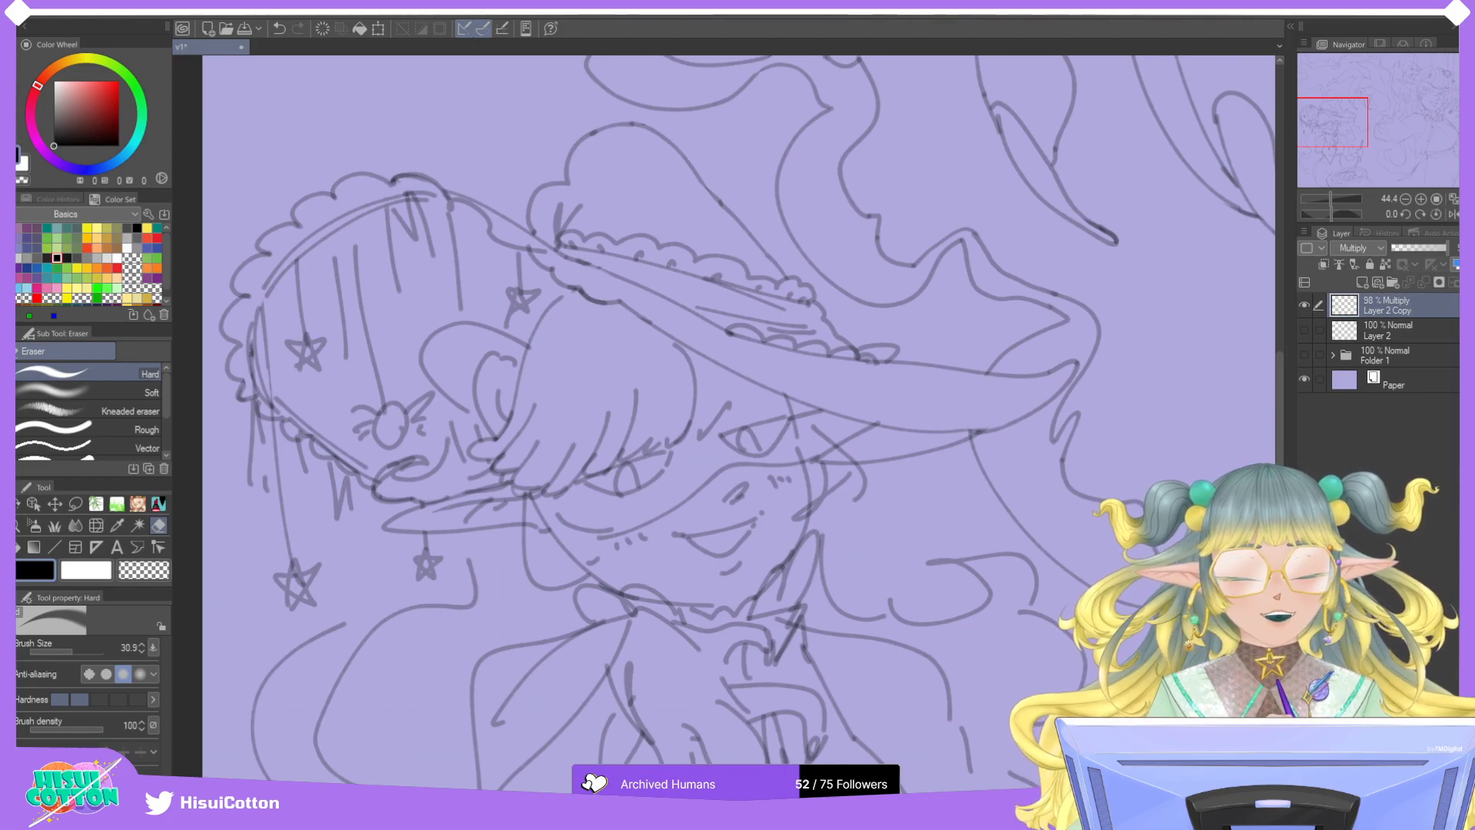
{"action": "left_click", "coordinate": [1450, 200]}
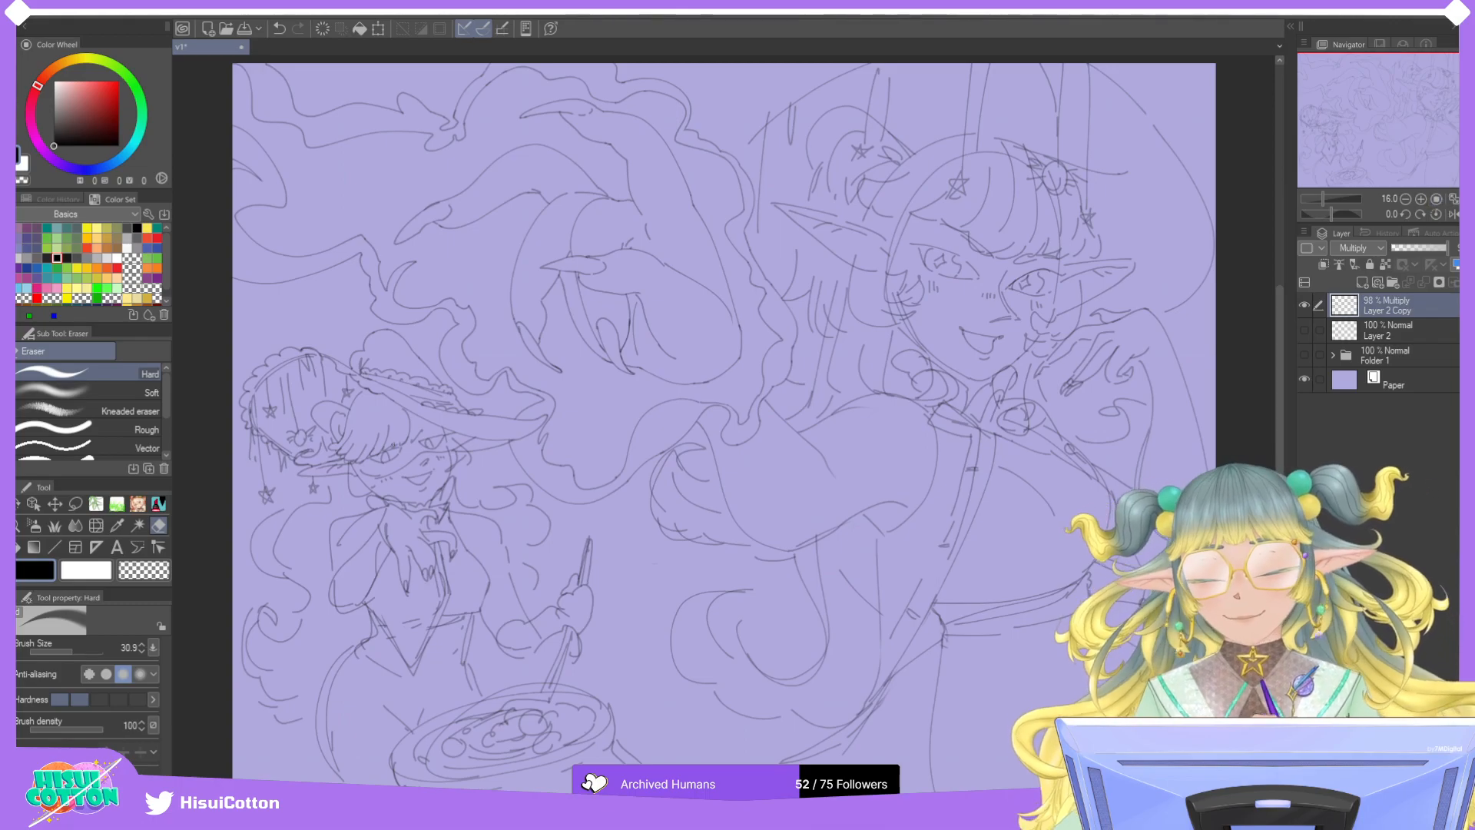
{"action": "scroll", "coordinate": [333, 446], "scroll_direction": "up", "scroll_amount": 1}
{"action": "scroll", "coordinate": [333, 446], "scroll_direction": "up", "scroll_amount": 4}
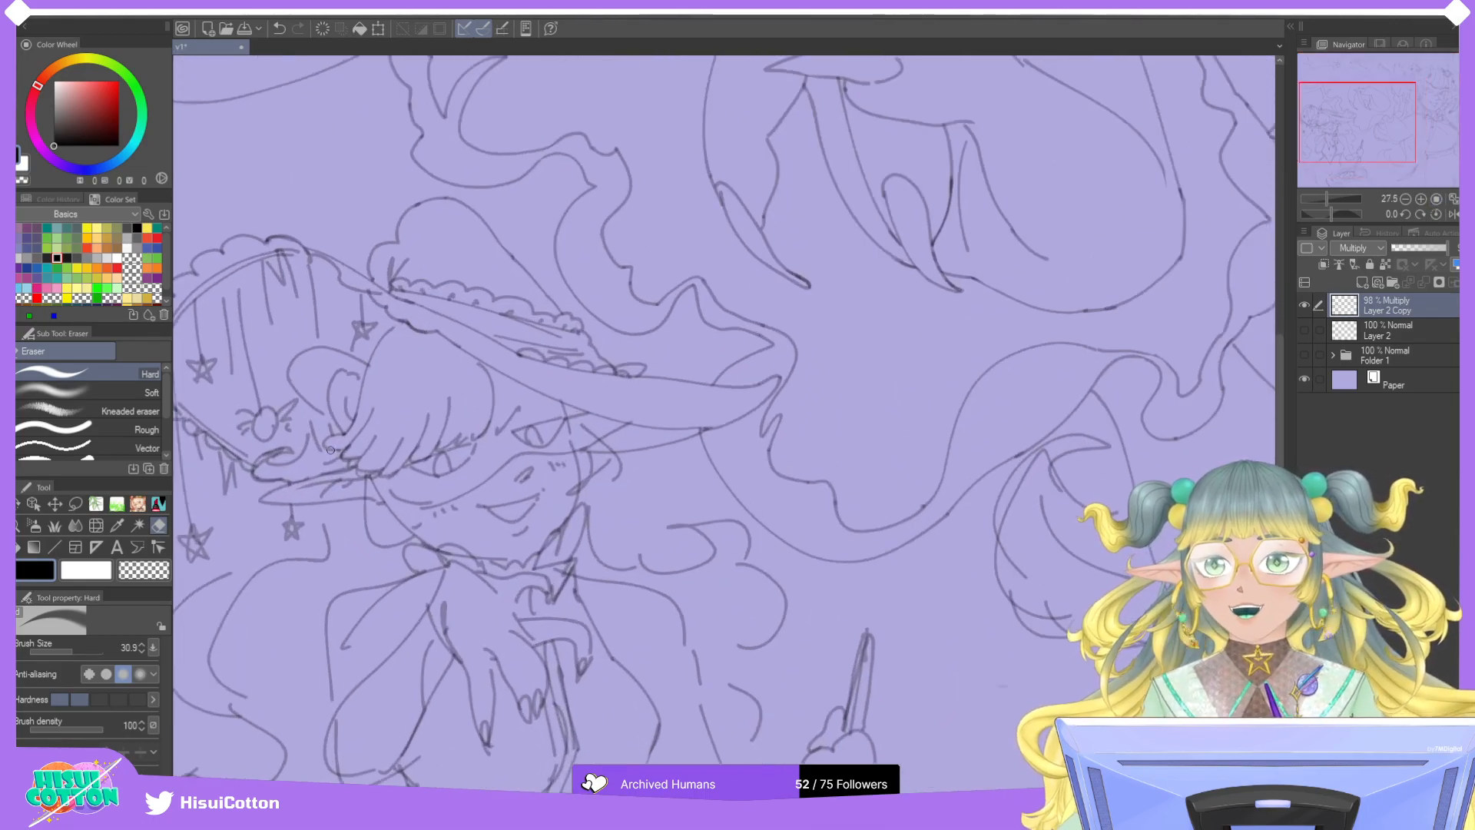
{"action": "scroll", "coordinate": [330, 450], "scroll_direction": "up", "scroll_amount": 1}
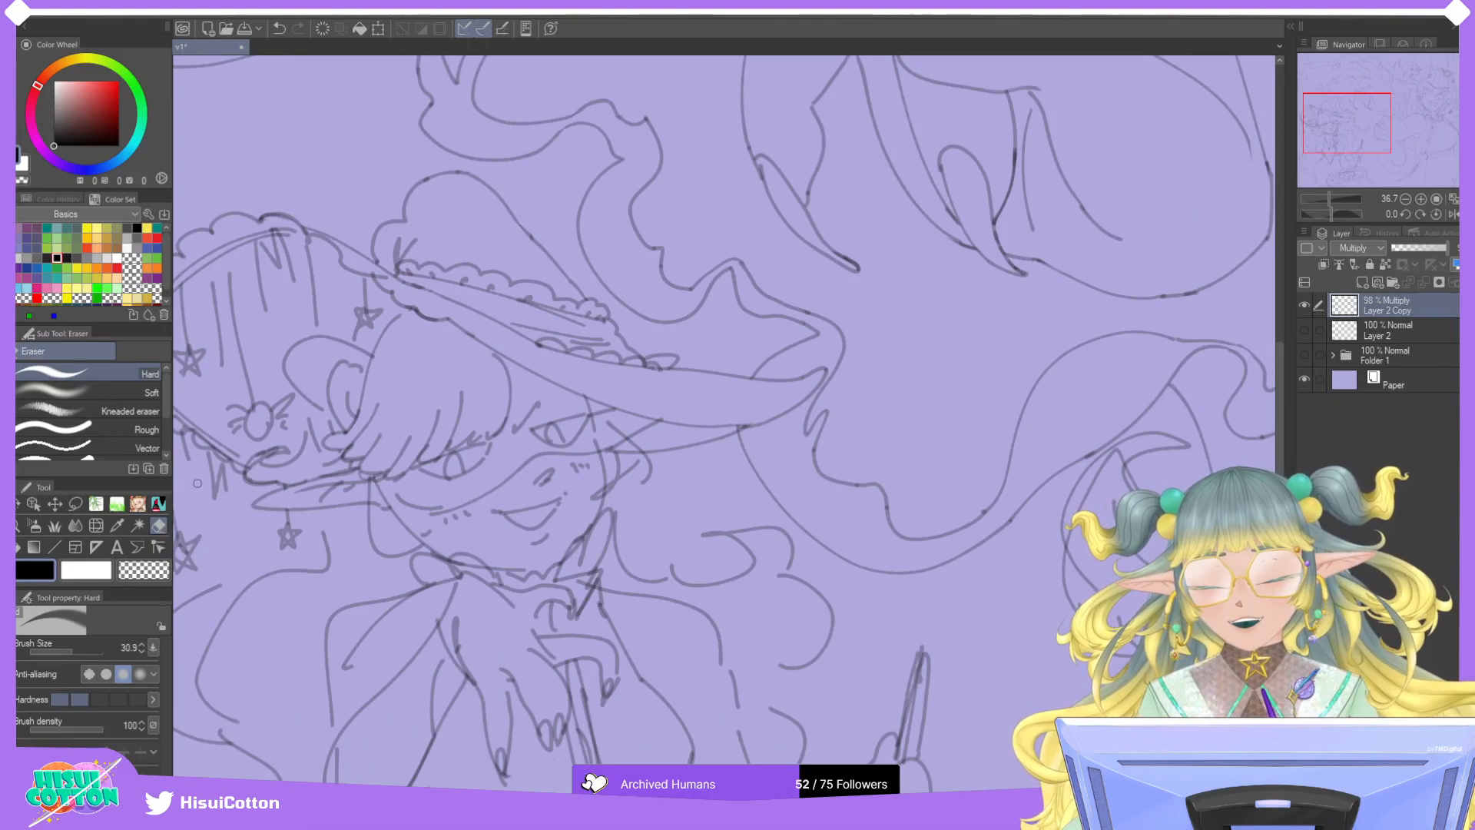
{"action": "left_click_drag", "start_coordinate": [309, 386], "coordinate": [327, 397]}
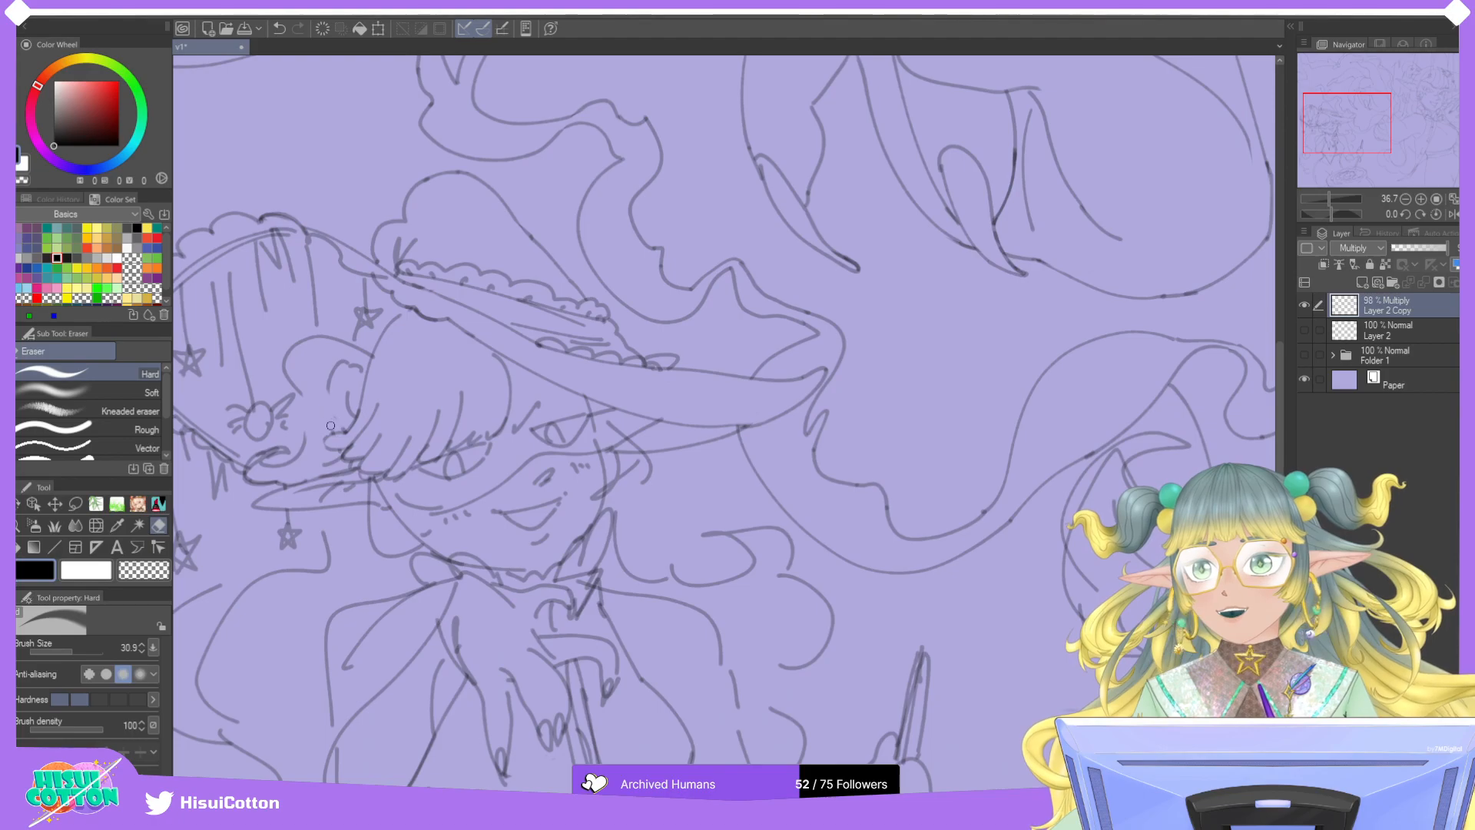
{"action": "left_click_drag", "start_coordinate": [334, 428], "coordinate": [336, 366]}
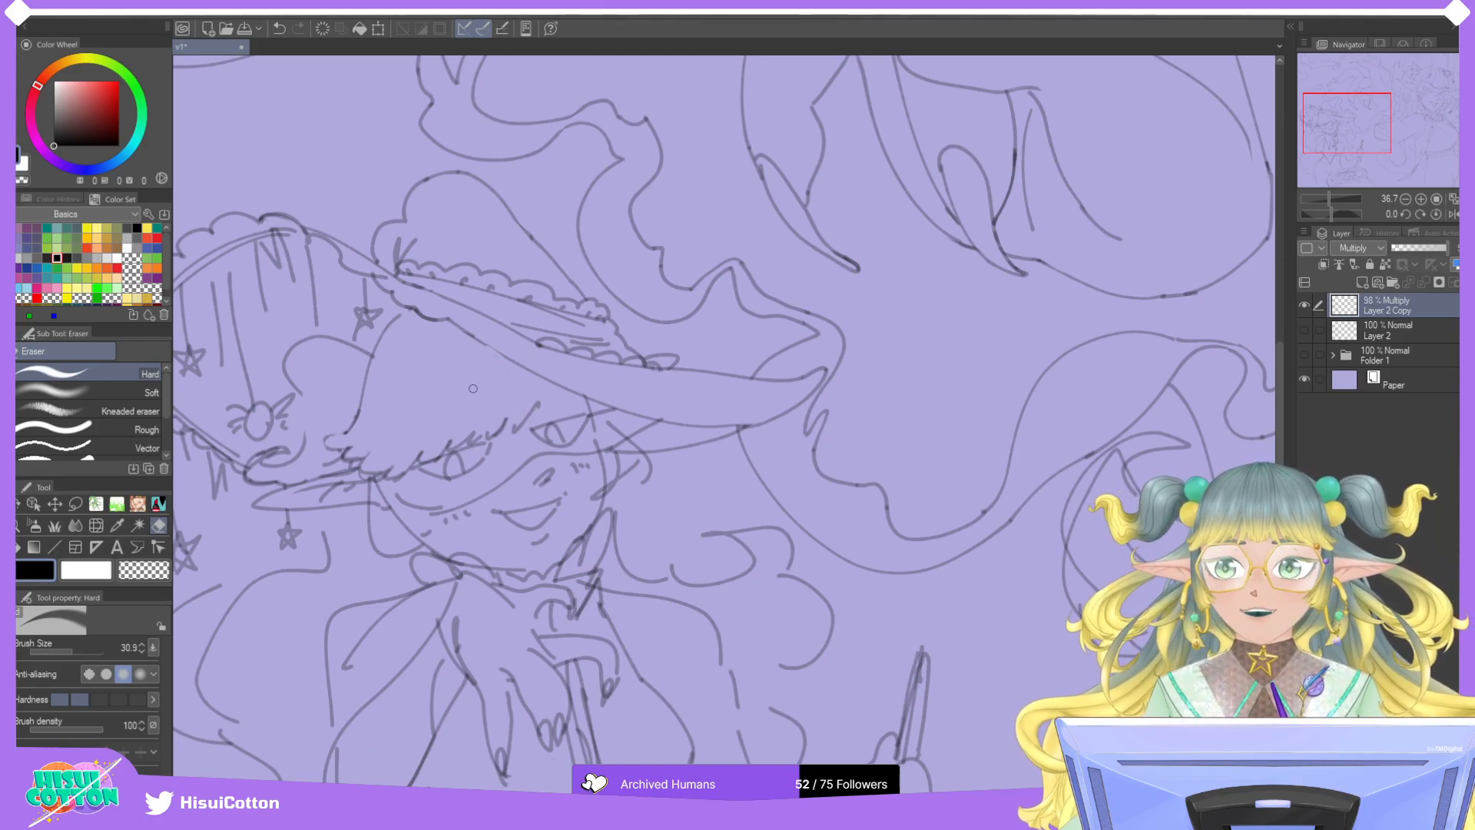
Draw a slanted eyebrow above the smaller witch's partly covered eye in the cleared bangs area.
{"action": "key", "text": "p"}
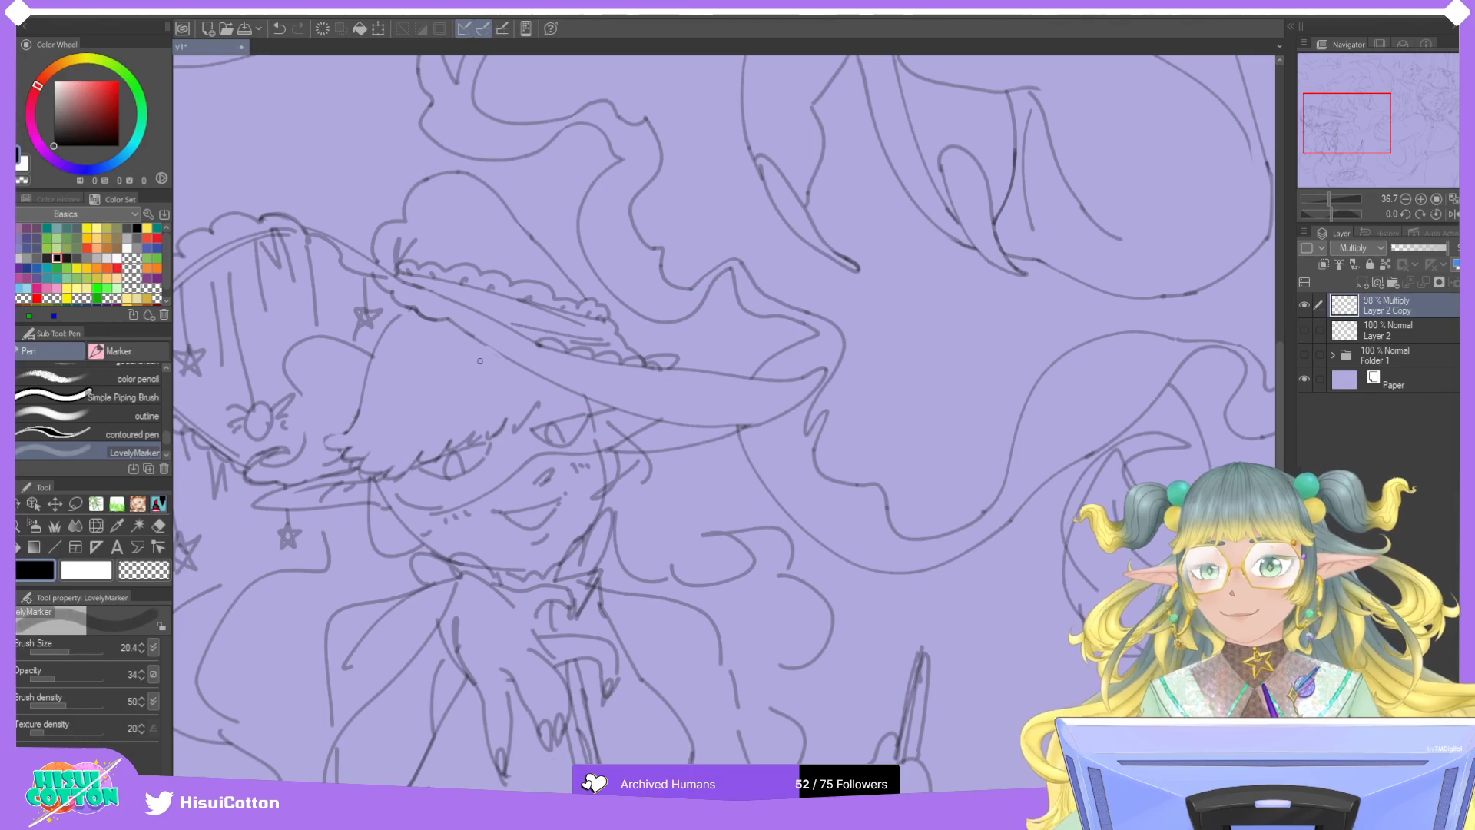
{"action": "mouse_move", "coordinate": [407, 436]}
{"action": "left_mouse_down"}
{"action": "mouse_move", "coordinate": [513, 414]}
{"action": "mouse_move", "coordinate": [423, 434]}
{"action": "mouse_move", "coordinate": [478, 429]}
{"action": "left_mouse_up"}
{"action": "key", "text": "ctrl+z"}
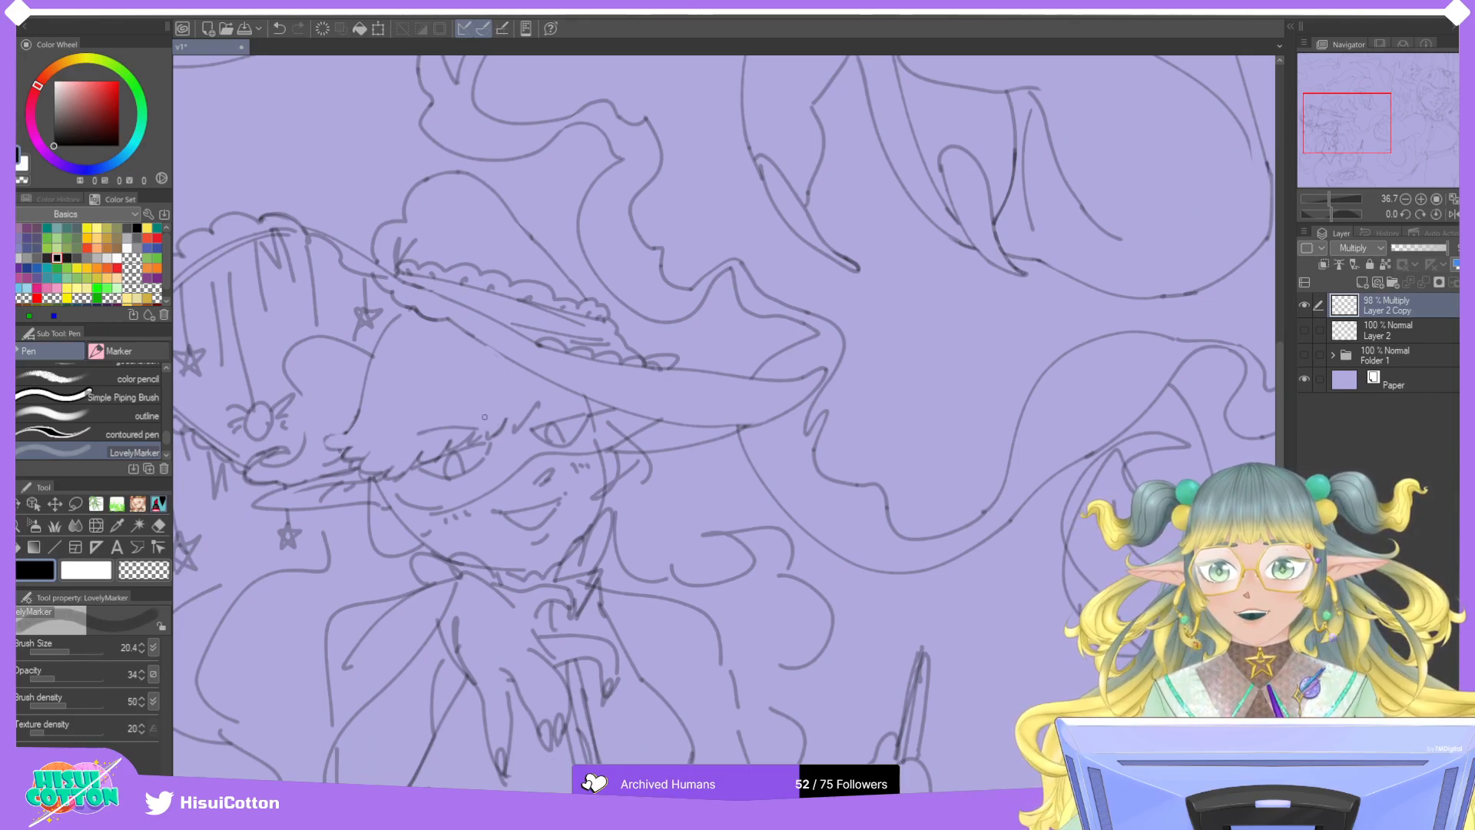
{"action": "key", "text": "ctrl+z"}
{"action": "left_click_drag", "start_coordinate": [422, 433], "coordinate": [539, 414]}
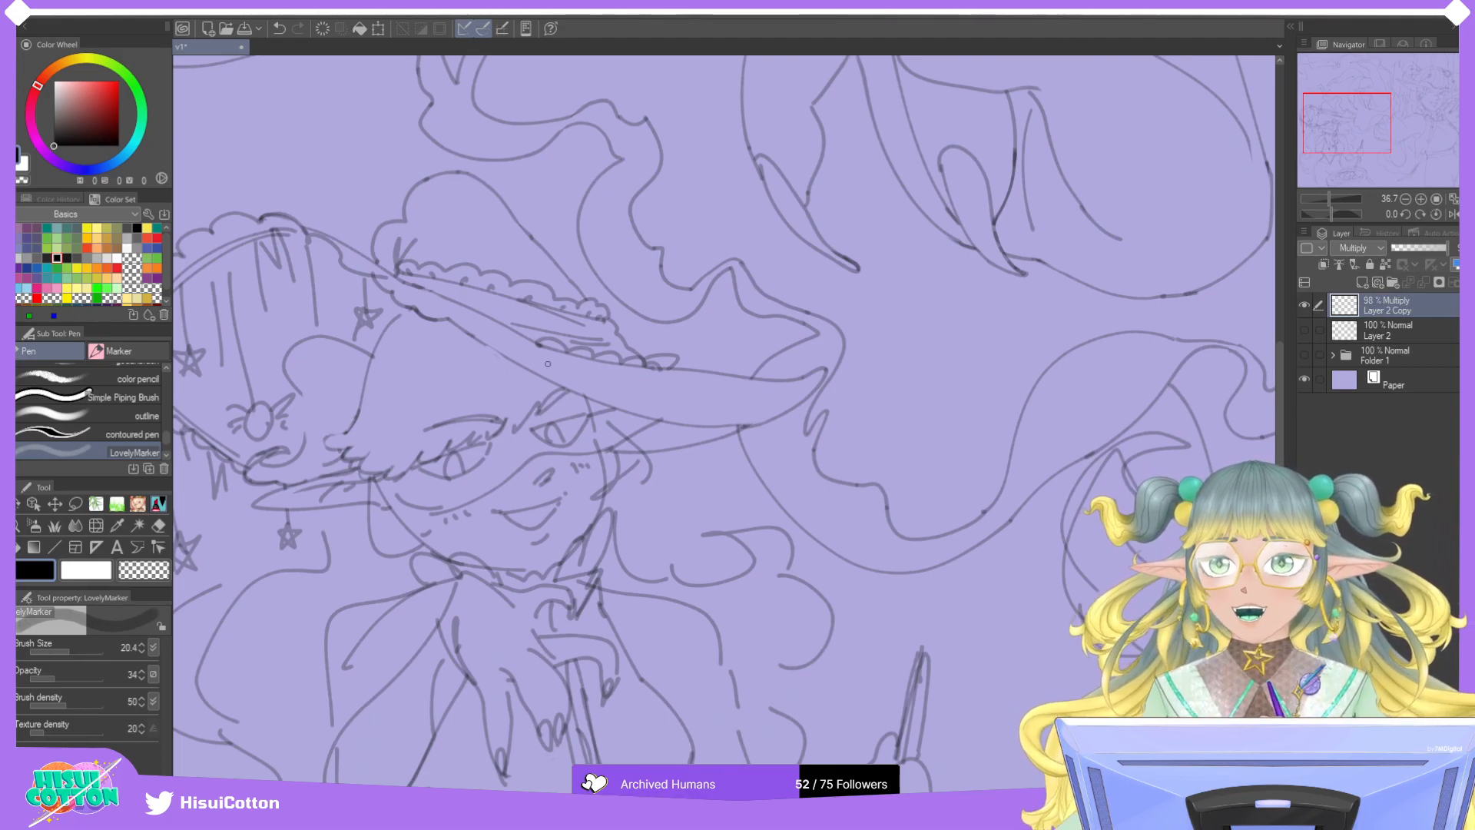
Draw curved hair locks looping behind the smaller witch's bangs and down to the ear.
{"action": "scroll", "coordinate": [548, 363], "scroll_direction": "down", "scroll_amount": 1}
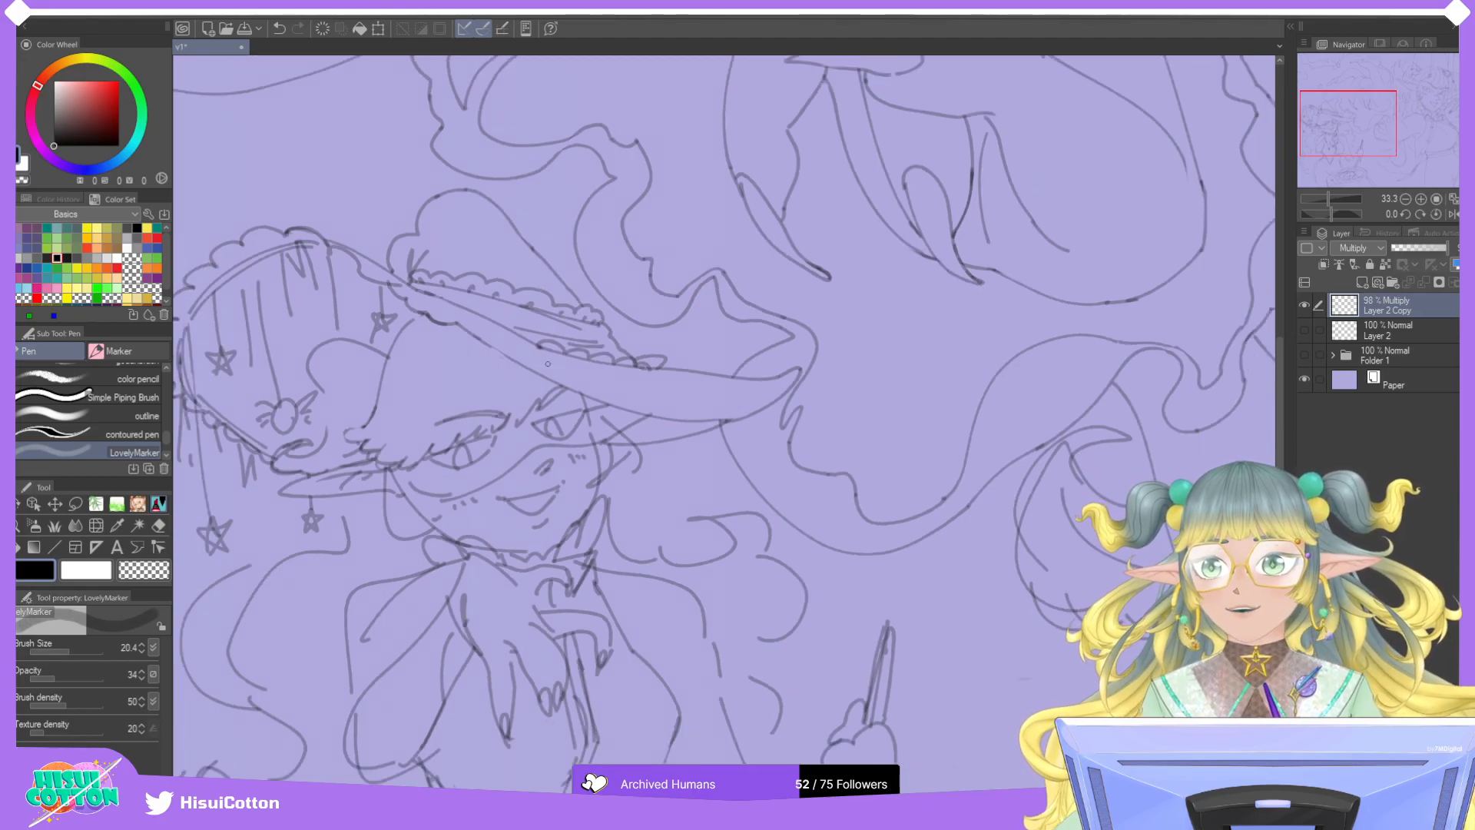
{"action": "scroll", "coordinate": [548, 363], "scroll_direction": "up", "scroll_amount": 2}
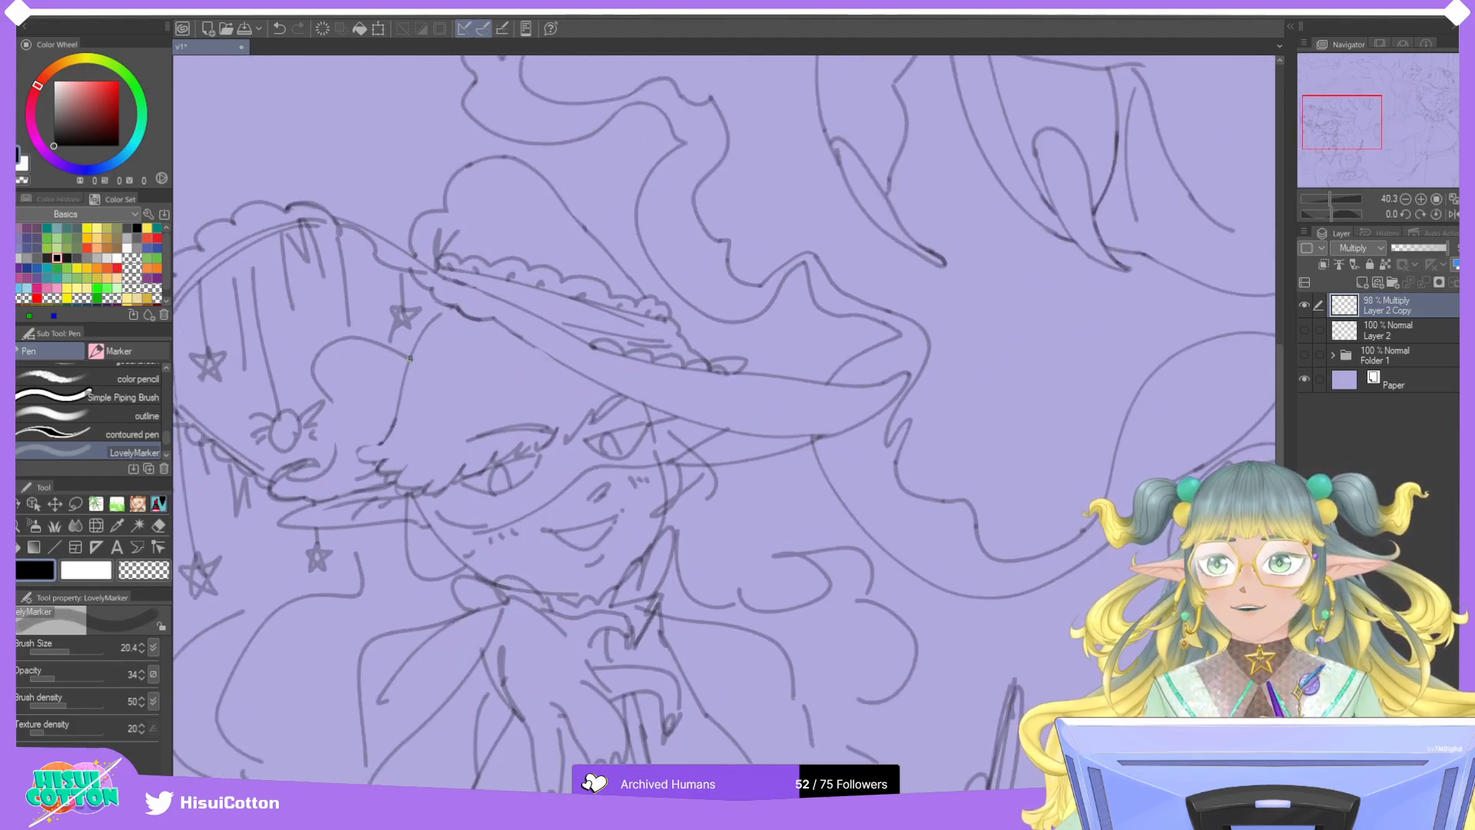
{"action": "mouse_move", "coordinate": [336, 452]}
{"action": "left_mouse_down"}
{"action": "mouse_move", "coordinate": [330, 406]}
{"action": "mouse_move", "coordinate": [384, 350]}
{"action": "left_mouse_up"}
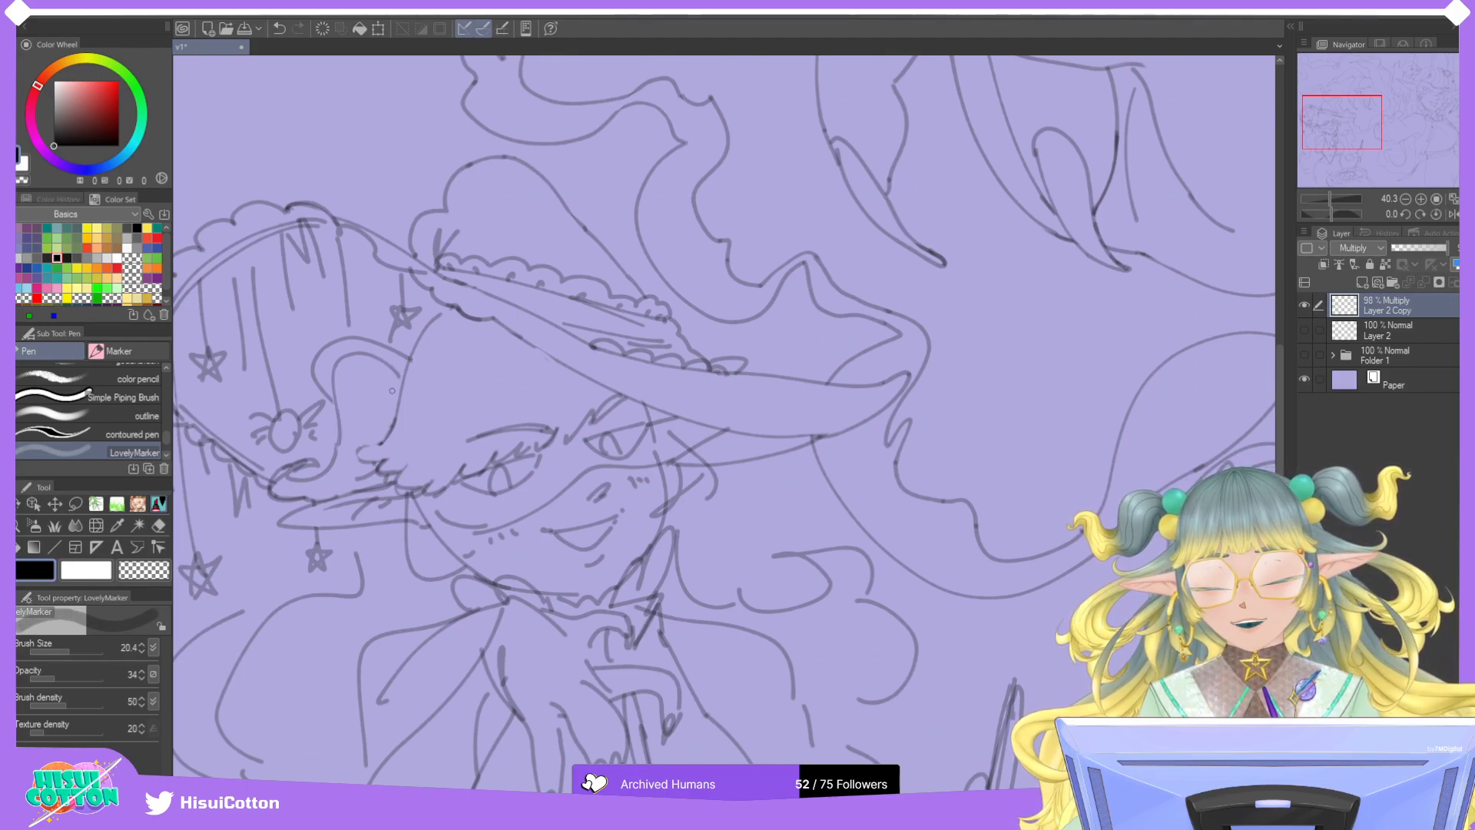
{"action": "mouse_move", "coordinate": [336, 442]}
{"action": "left_mouse_down"}
{"action": "mouse_move", "coordinate": [398, 386]}
{"action": "mouse_move", "coordinate": [368, 435]}
{"action": "mouse_move", "coordinate": [329, 401]}
{"action": "mouse_move", "coordinate": [326, 465]}
{"action": "left_mouse_up"}
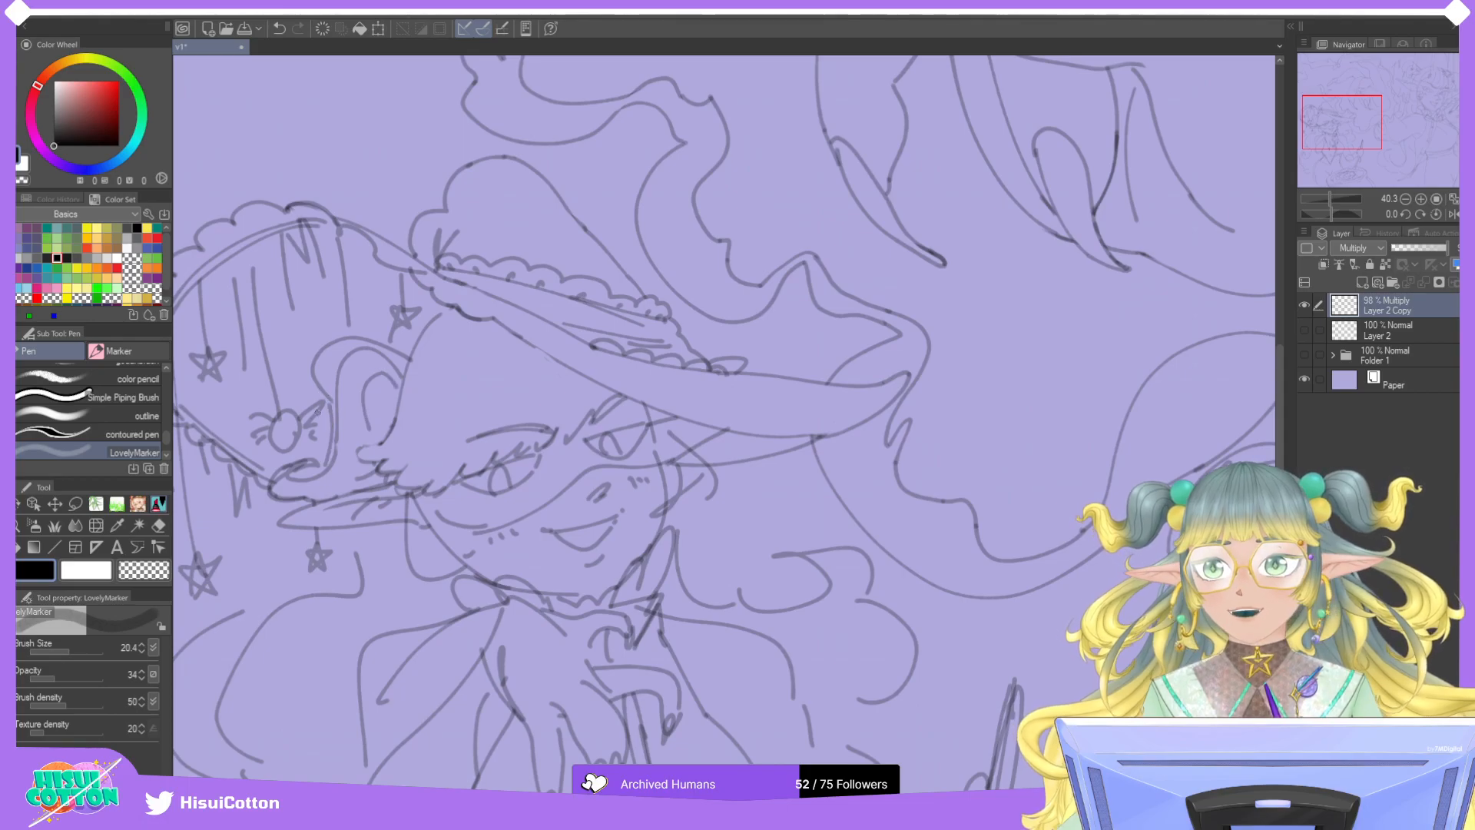
{"action": "key", "text": "ctrl+z"}
{"action": "left_click_drag", "start_coordinate": [329, 402], "coordinate": [334, 474]}
{"action": "key", "text": "ctrl+z"}
{"action": "mouse_move", "coordinate": [330, 402]}
{"action": "left_mouse_down"}
{"action": "mouse_move", "coordinate": [323, 464]}
{"action": "mouse_move", "coordinate": [357, 459]}
{"action": "mouse_move", "coordinate": [371, 376]}
{"action": "mouse_move", "coordinate": [367, 449]}
{"action": "mouse_move", "coordinate": [398, 390]}
{"action": "mouse_move", "coordinate": [360, 451]}
{"action": "left_mouse_up"}
{"action": "key", "text": "ctrl+z"}
{"action": "key", "text": "ctrl+z"}
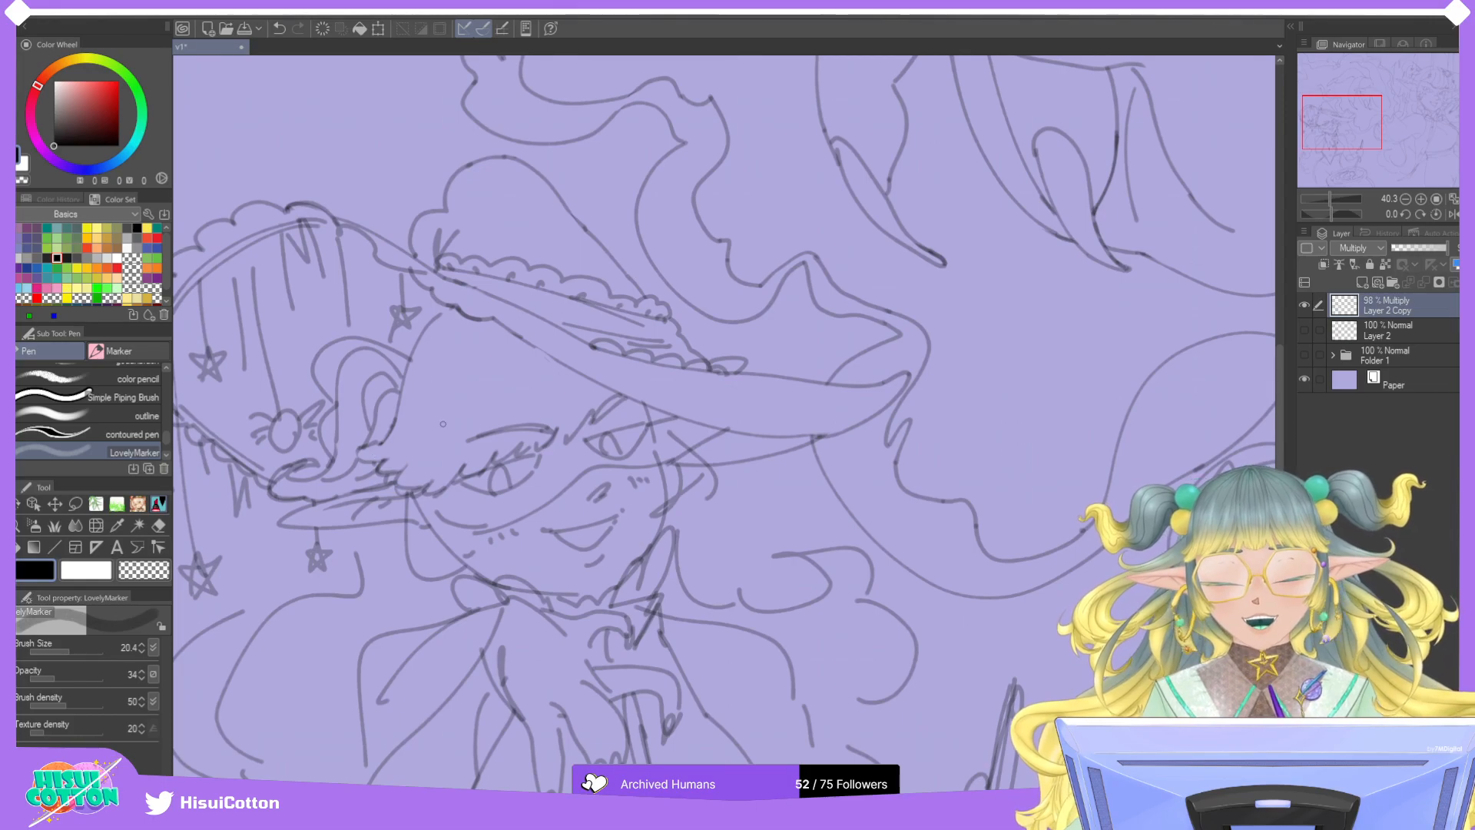
Draw the first long curved strands of the smaller witch's bangs, fanning down from the hat brim.
{"action": "mouse_move", "coordinate": [374, 446]}
{"action": "left_mouse_down"}
{"action": "mouse_move", "coordinate": [407, 437]}
{"action": "mouse_move", "coordinate": [360, 450]}
{"action": "mouse_move", "coordinate": [396, 449]}
{"action": "mouse_move", "coordinate": [477, 350]}
{"action": "left_mouse_up"}
{"action": "key", "text": "ctrl+z"}
{"action": "key", "text": "ctrl+z"}
{"action": "left_click_drag", "start_coordinate": [424, 424], "coordinate": [486, 323]}
{"action": "left_click_drag", "start_coordinate": [498, 396], "coordinate": [515, 329]}
{"action": "left_click_drag", "start_coordinate": [523, 396], "coordinate": [531, 347]}
{"action": "left_click_drag", "start_coordinate": [557, 423], "coordinate": [569, 373]}
{"action": "mouse_move", "coordinate": [458, 310]}
{"action": "left_mouse_down"}
{"action": "mouse_move", "coordinate": [424, 386]}
{"action": "mouse_move", "coordinate": [461, 302]}
{"action": "left_mouse_up"}
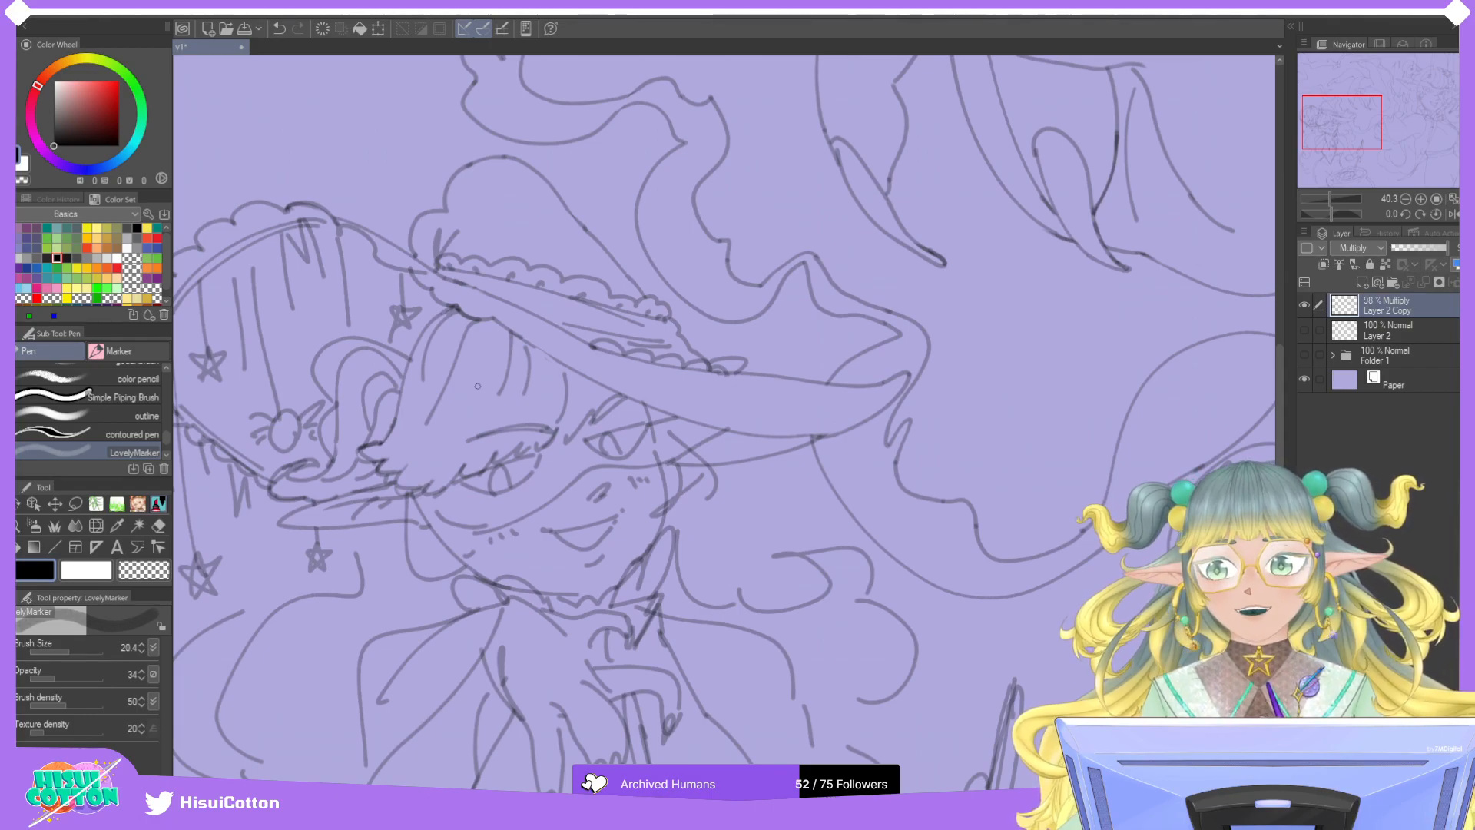
Add short sweeping strands along the lower edge of the smaller witch's bangs, across the eyebrow and toward the other eye.
{"action": "mouse_move", "coordinate": [432, 483]}
{"action": "left_mouse_down"}
{"action": "mouse_move", "coordinate": [451, 449]}
{"action": "mouse_move", "coordinate": [404, 444]}
{"action": "mouse_move", "coordinate": [409, 433]}
{"action": "mouse_move", "coordinate": [476, 437]}
{"action": "mouse_move", "coordinate": [512, 407]}
{"action": "left_mouse_up"}
{"action": "key", "text": "ctrl+z"}
{"action": "key", "text": "ctrl+z"}
{"action": "mouse_move", "coordinate": [466, 462]}
{"action": "left_mouse_down"}
{"action": "mouse_move", "coordinate": [518, 386]}
{"action": "mouse_move", "coordinate": [537, 416]}
{"action": "left_mouse_up"}
{"action": "mouse_move", "coordinate": [531, 423]}
{"action": "left_mouse_down"}
{"action": "mouse_move", "coordinate": [541, 399]}
{"action": "mouse_move", "coordinate": [593, 384]}
{"action": "left_mouse_up"}
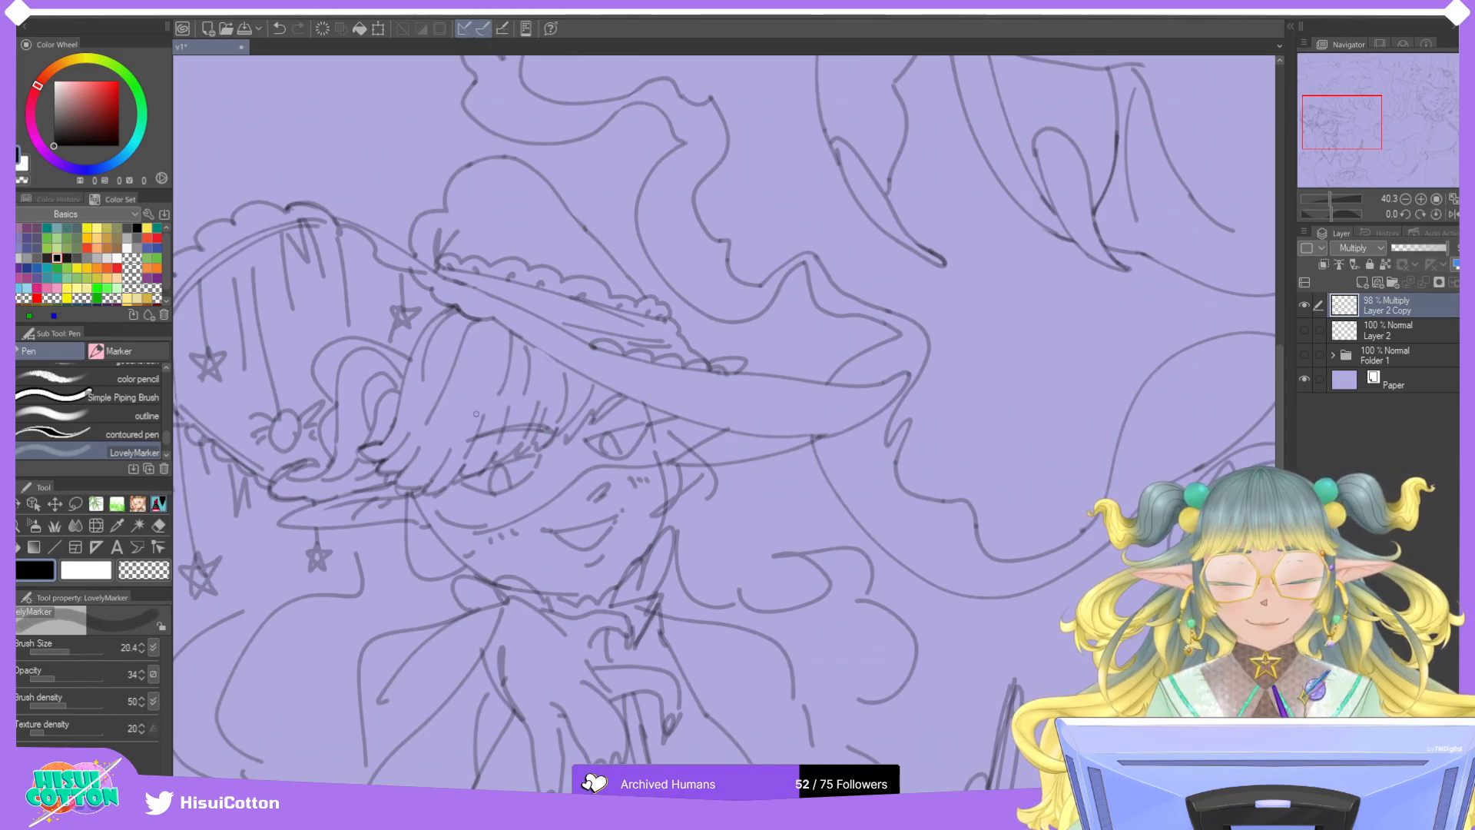
Fill the ear side of the smaller witch's bangs with more long strands running from the brim to the tips.
{"action": "left_click_drag", "start_coordinate": [451, 428], "coordinate": [440, 427]}
{"action": "left_click_drag", "start_coordinate": [438, 431], "coordinate": [484, 334]}
{"action": "key", "text": "ctrl+z"}
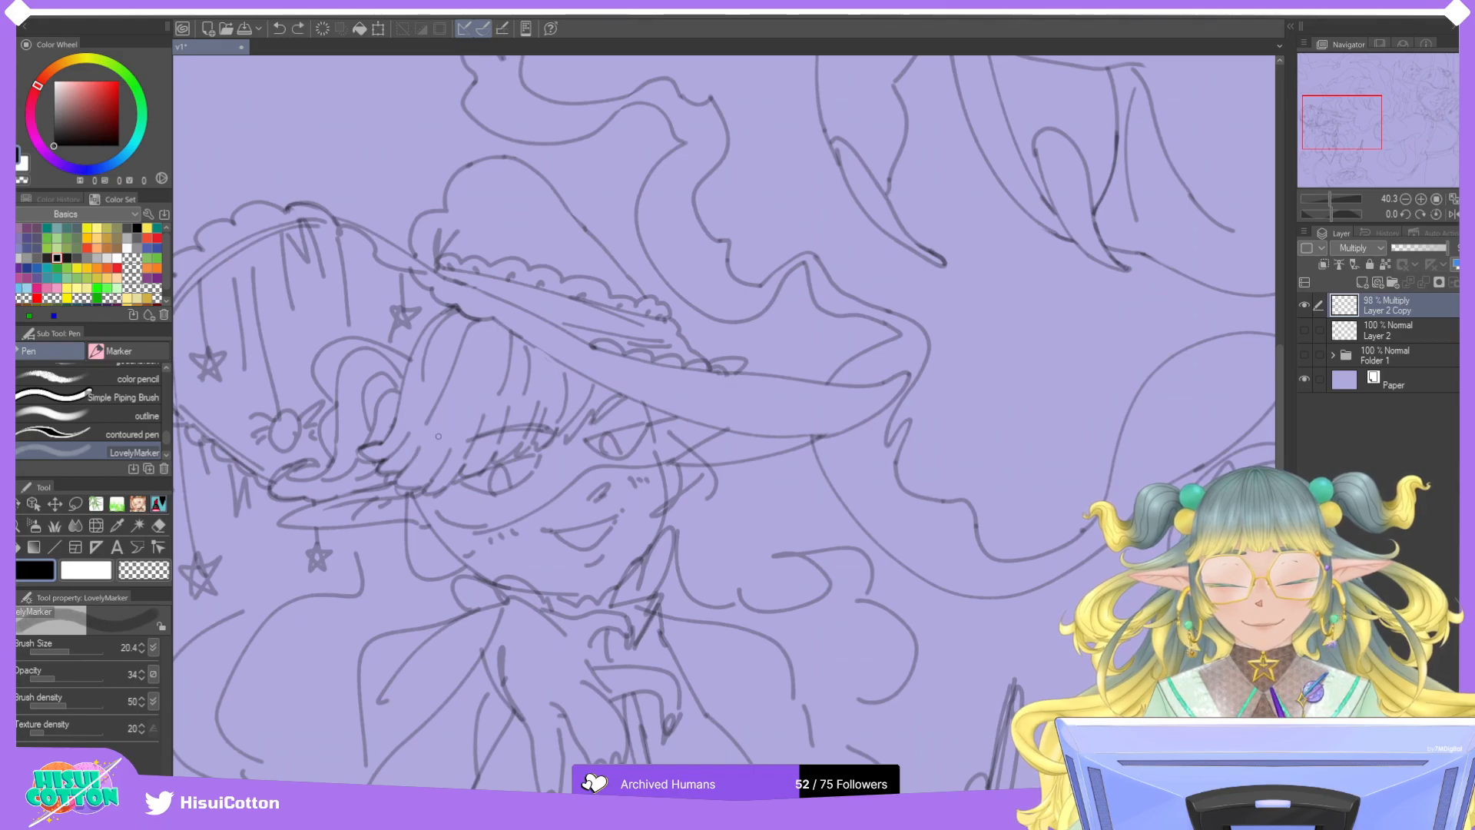
{"action": "mouse_move", "coordinate": [421, 460]}
{"action": "left_mouse_down"}
{"action": "mouse_move", "coordinate": [488, 308]}
{"action": "mouse_move", "coordinate": [453, 411]}
{"action": "mouse_move", "coordinate": [489, 331]}
{"action": "left_mouse_up"}
{"action": "key", "text": "ctrl+z"}
{"action": "key", "text": "ctrl+z"}
{"action": "key", "text": "ctrl+z"}
{"action": "left_click_drag", "start_coordinate": [412, 461], "coordinate": [499, 325]}
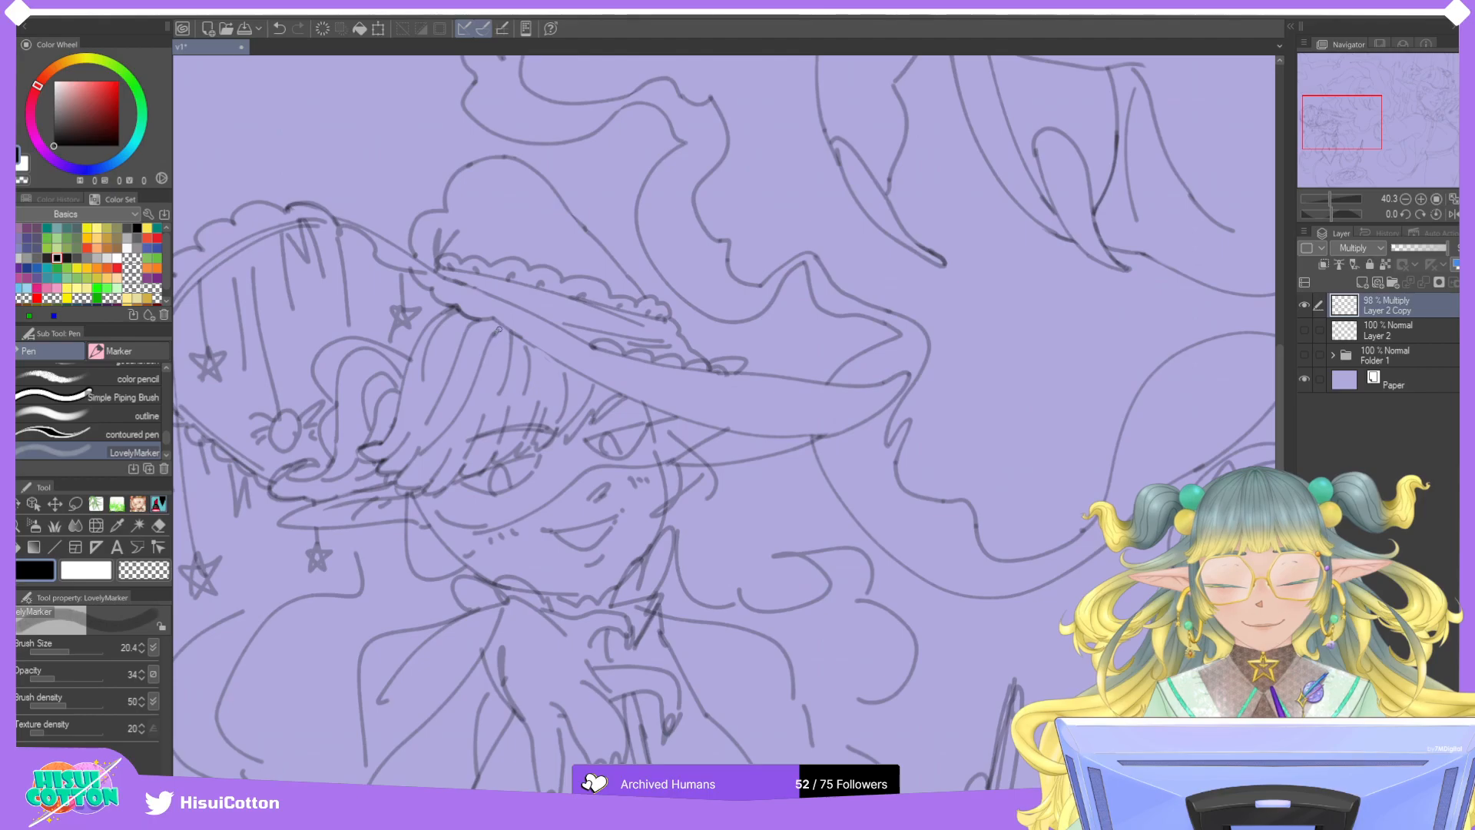
{"action": "left_click_drag", "start_coordinate": [402, 418], "coordinate": [434, 352]}
{"action": "key", "text": "ctrl+z"}
{"action": "left_click_drag", "start_coordinate": [407, 409], "coordinate": [436, 322]}
{"action": "key", "text": "ctrl+z"}
{"action": "mouse_move", "coordinate": [417, 427]}
{"action": "left_mouse_down"}
{"action": "mouse_move", "coordinate": [424, 375]}
{"action": "mouse_move", "coordinate": [453, 334]}
{"action": "left_mouse_up"}
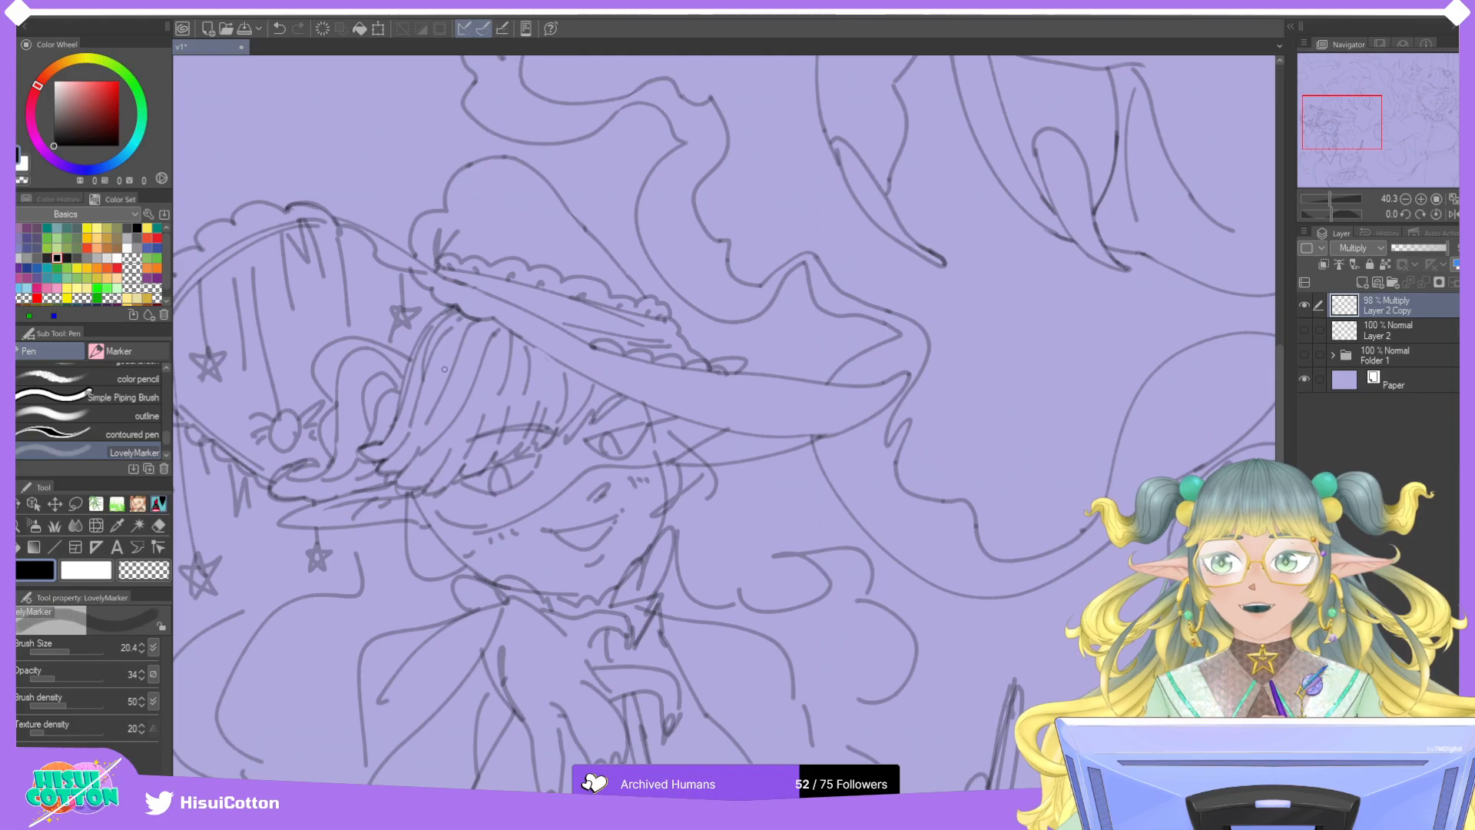
Redraw the top of the smaller witch's long wavy hair so its outline curves up beneath the small hanging star.
{"action": "scroll", "coordinate": [444, 369], "scroll_direction": "down", "scroll_amount": 3}
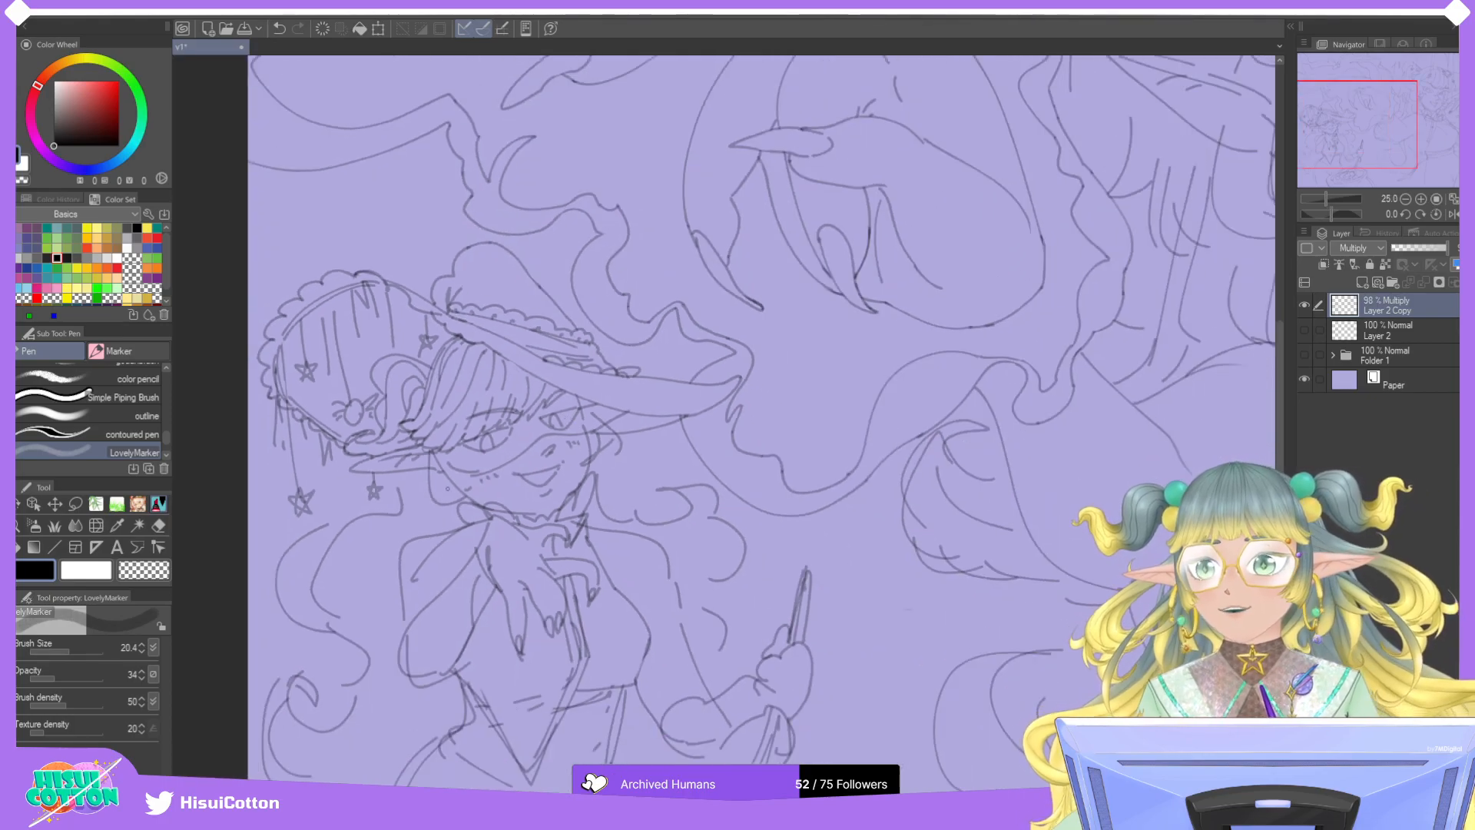
{"action": "scroll", "coordinate": [414, 527], "scroll_direction": "up", "scroll_amount": 1}
{"action": "mouse_move", "coordinate": [302, 527]}
{"action": "left_mouse_down"}
{"action": "mouse_move", "coordinate": [378, 501]}
{"action": "mouse_move", "coordinate": [315, 514]}
{"action": "mouse_move", "coordinate": [367, 507]}
{"action": "mouse_move", "coordinate": [389, 491]}
{"action": "mouse_move", "coordinate": [380, 450]}
{"action": "left_mouse_up"}
{"action": "key", "text": "ctrl+z"}
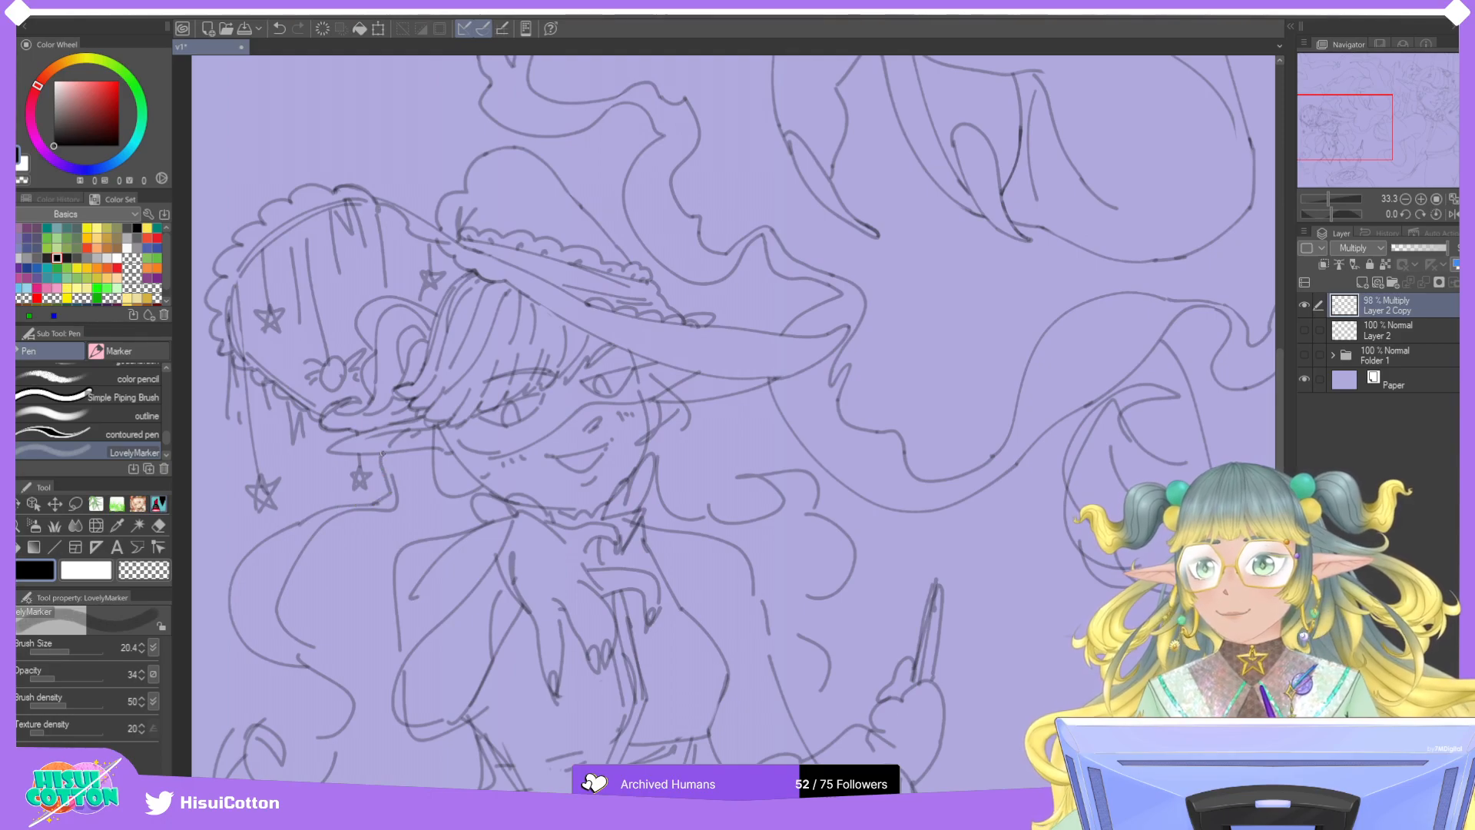
{"action": "key", "text": "ctrl+z"}
{"action": "key", "text": "ctrl+z"}
{"action": "key", "text": "ctrl+z"}
{"action": "left_click_drag", "start_coordinate": [299, 525], "coordinate": [388, 502]}
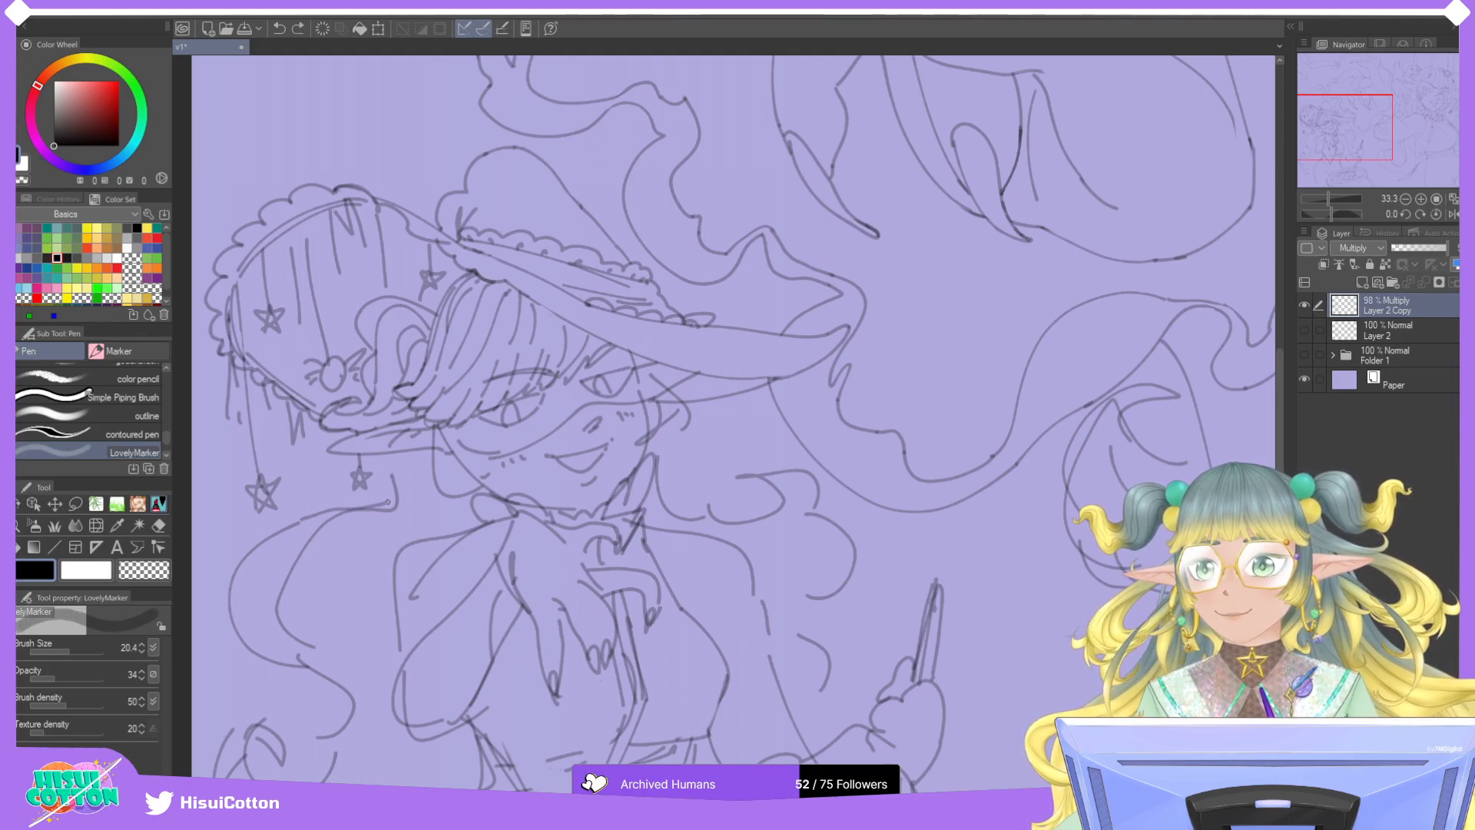
{"action": "key", "text": "ctrl+z"}
{"action": "left_click_drag", "start_coordinate": [292, 522], "coordinate": [361, 506]}
{"action": "key", "text": "ctrl+z"}
{"action": "key", "text": "ctrl+z"}
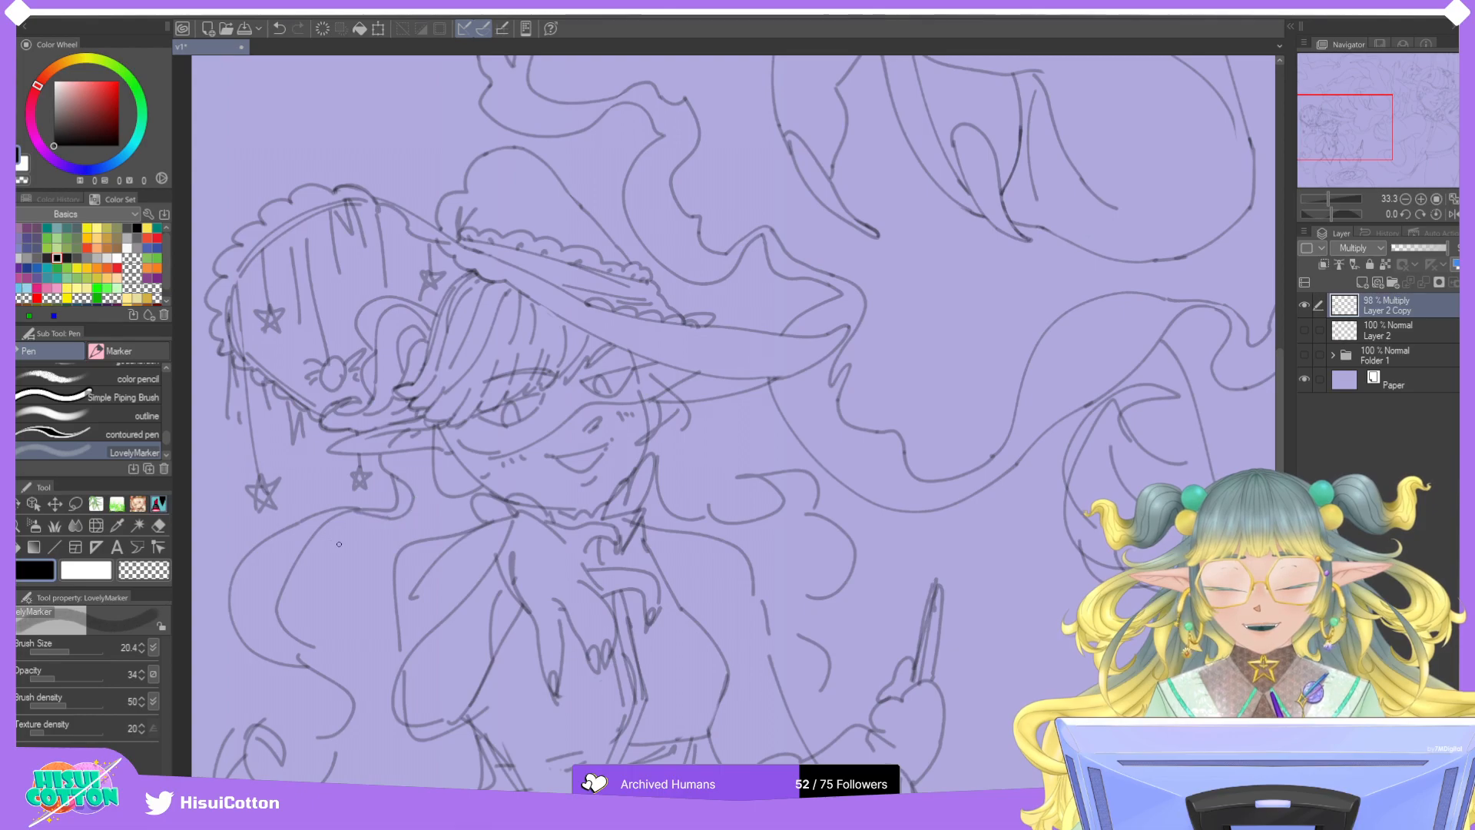
{"action": "left_click_drag", "start_coordinate": [357, 513], "coordinate": [384, 518]}
{"action": "key", "text": "ctrl+z"}
{"action": "key", "text": "ctrl+z"}
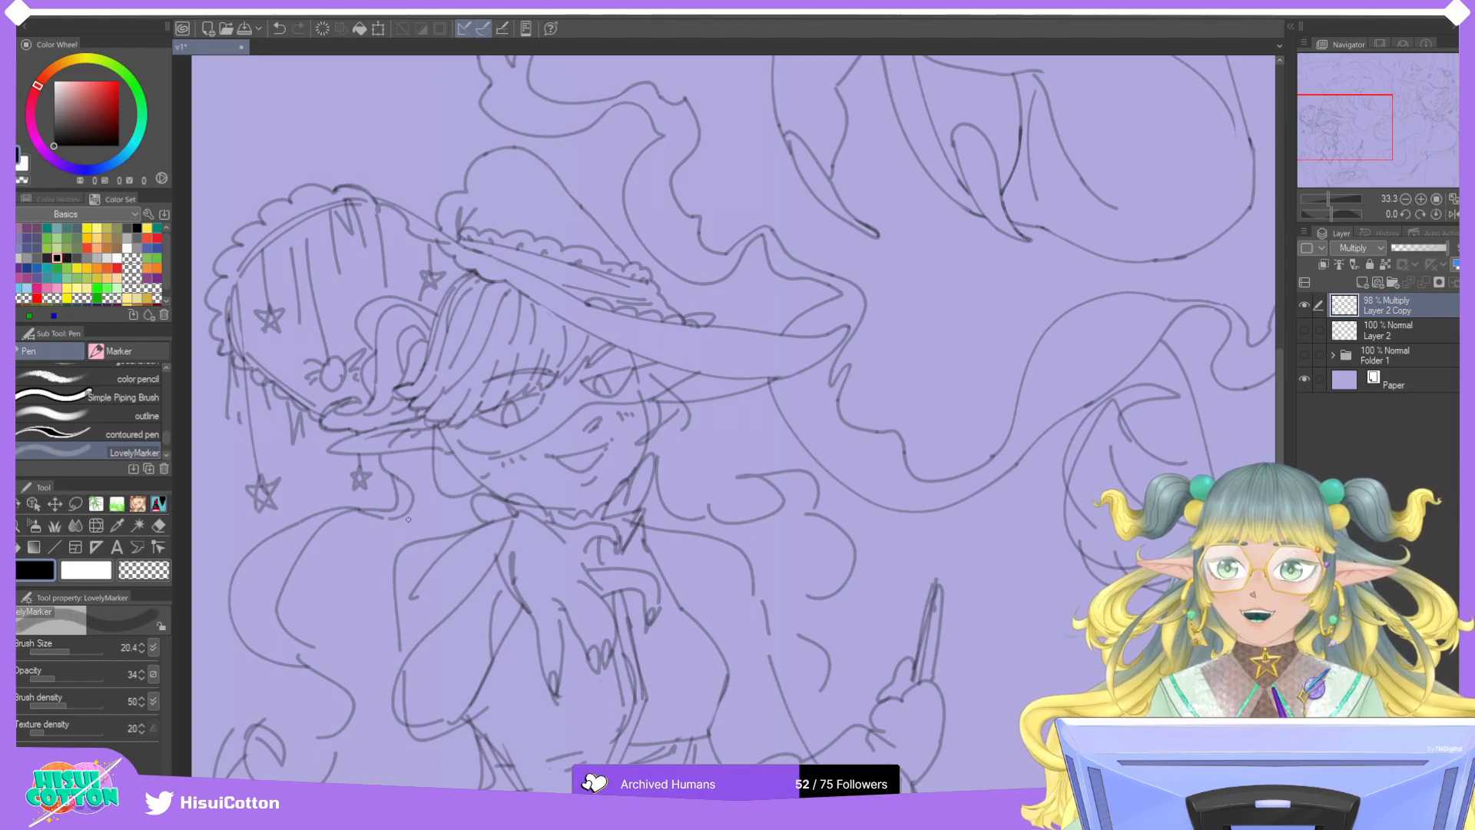
Draw the inner edge of the smaller witch's long wavy lock, sweeping down into a rounded curl beside the sleeve.
{"action": "scroll", "coordinate": [408, 512], "scroll_direction": "down", "scroll_amount": 2}
{"action": "scroll", "coordinate": [408, 513], "scroll_direction": "up", "scroll_amount": 1}
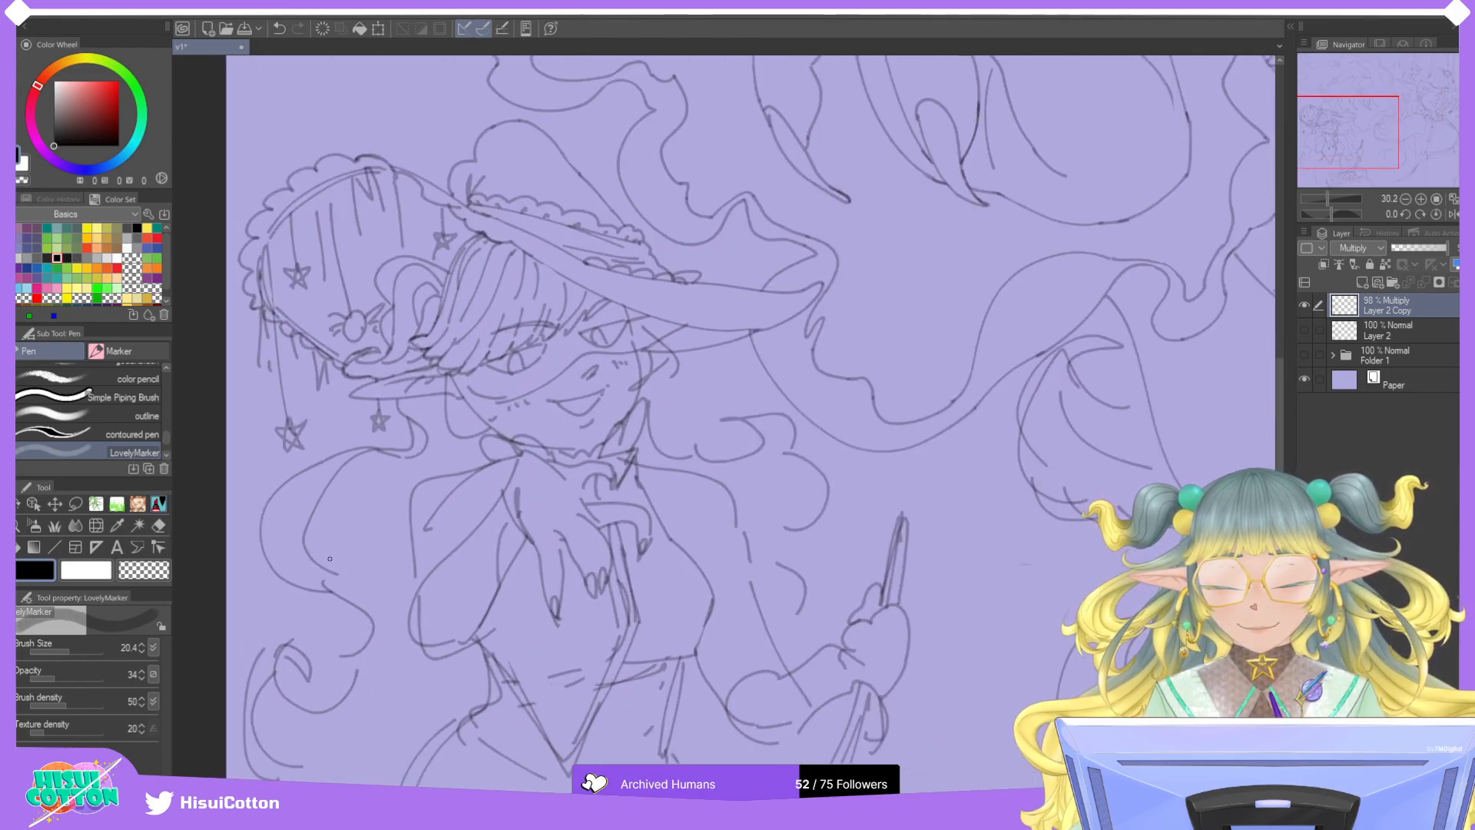
{"action": "left_click_drag", "start_coordinate": [331, 590], "coordinate": [304, 541]}
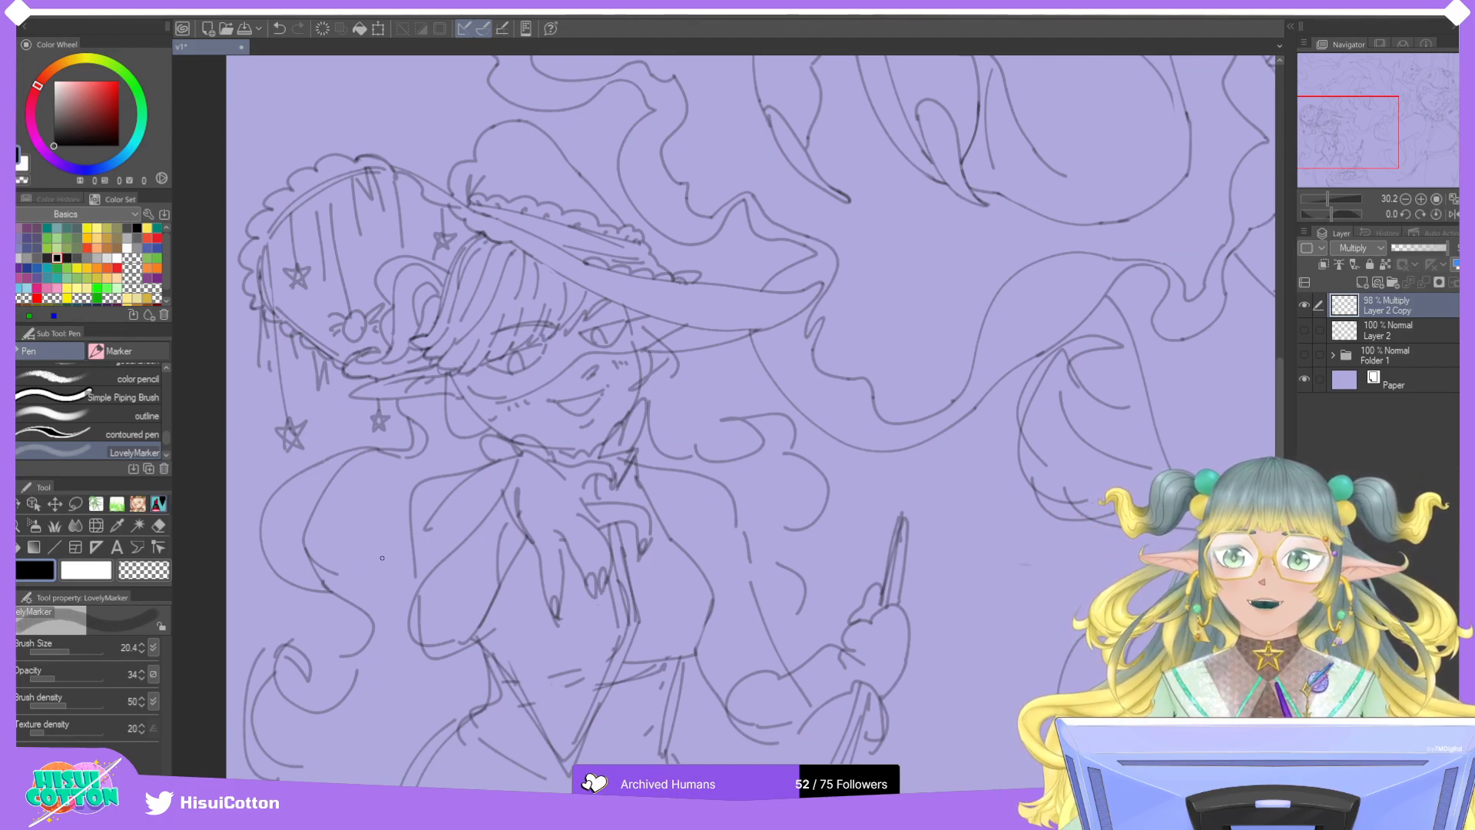
{"action": "mouse_move", "coordinate": [338, 575]}
{"action": "left_mouse_down"}
{"action": "mouse_move", "coordinate": [396, 633]}
{"action": "mouse_move", "coordinate": [340, 644]}
{"action": "mouse_move", "coordinate": [345, 632]}
{"action": "mouse_move", "coordinate": [346, 673]}
{"action": "mouse_move", "coordinate": [344, 630]}
{"action": "mouse_move", "coordinate": [353, 669]}
{"action": "mouse_move", "coordinate": [388, 646]}
{"action": "left_mouse_up"}
{"action": "key", "text": "ctrl+z"}
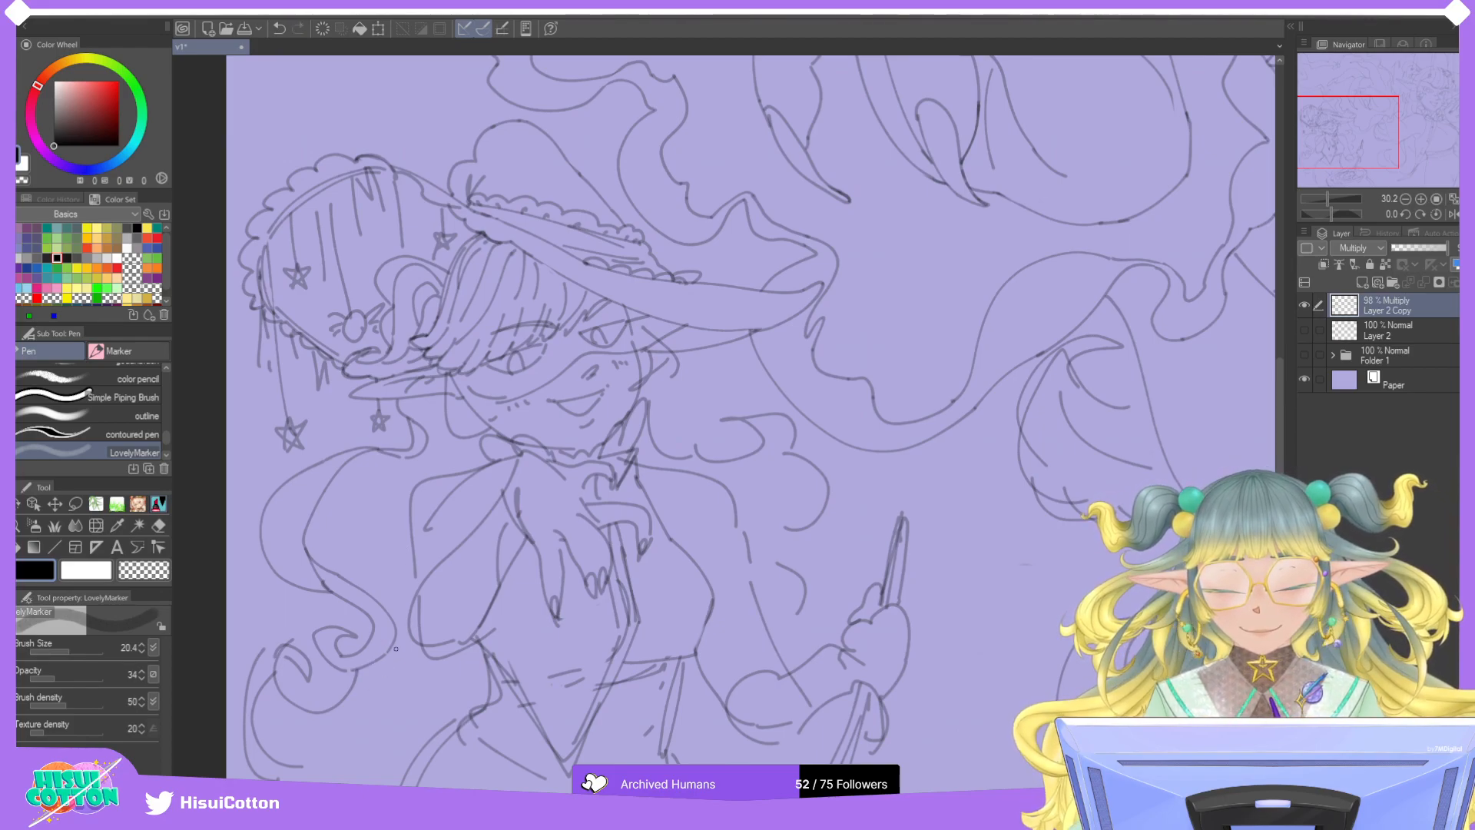
Draw an arched hair strand between the smaller witch's long lock and her puffed sleeve.
{"action": "scroll", "coordinate": [352, 668], "scroll_direction": "down", "scroll_amount": 2}
{"action": "left_click_drag", "start_coordinate": [401, 525], "coordinate": [387, 592]}
{"action": "key", "text": "ctrl+z"}
{"action": "mouse_move", "coordinate": [415, 532]}
{"action": "left_mouse_down"}
{"action": "mouse_move", "coordinate": [406, 616]}
{"action": "mouse_move", "coordinate": [394, 602]}
{"action": "mouse_move", "coordinate": [420, 539]}
{"action": "mouse_move", "coordinate": [460, 519]}
{"action": "mouse_move", "coordinate": [471, 541]}
{"action": "mouse_move", "coordinate": [422, 564]}
{"action": "mouse_move", "coordinate": [407, 625]}
{"action": "mouse_move", "coordinate": [408, 555]}
{"action": "left_mouse_up"}
{"action": "key", "text": "ctrl+z"}
{"action": "key", "text": "ctrl+z"}
{"action": "key", "text": "ctrl+z"}
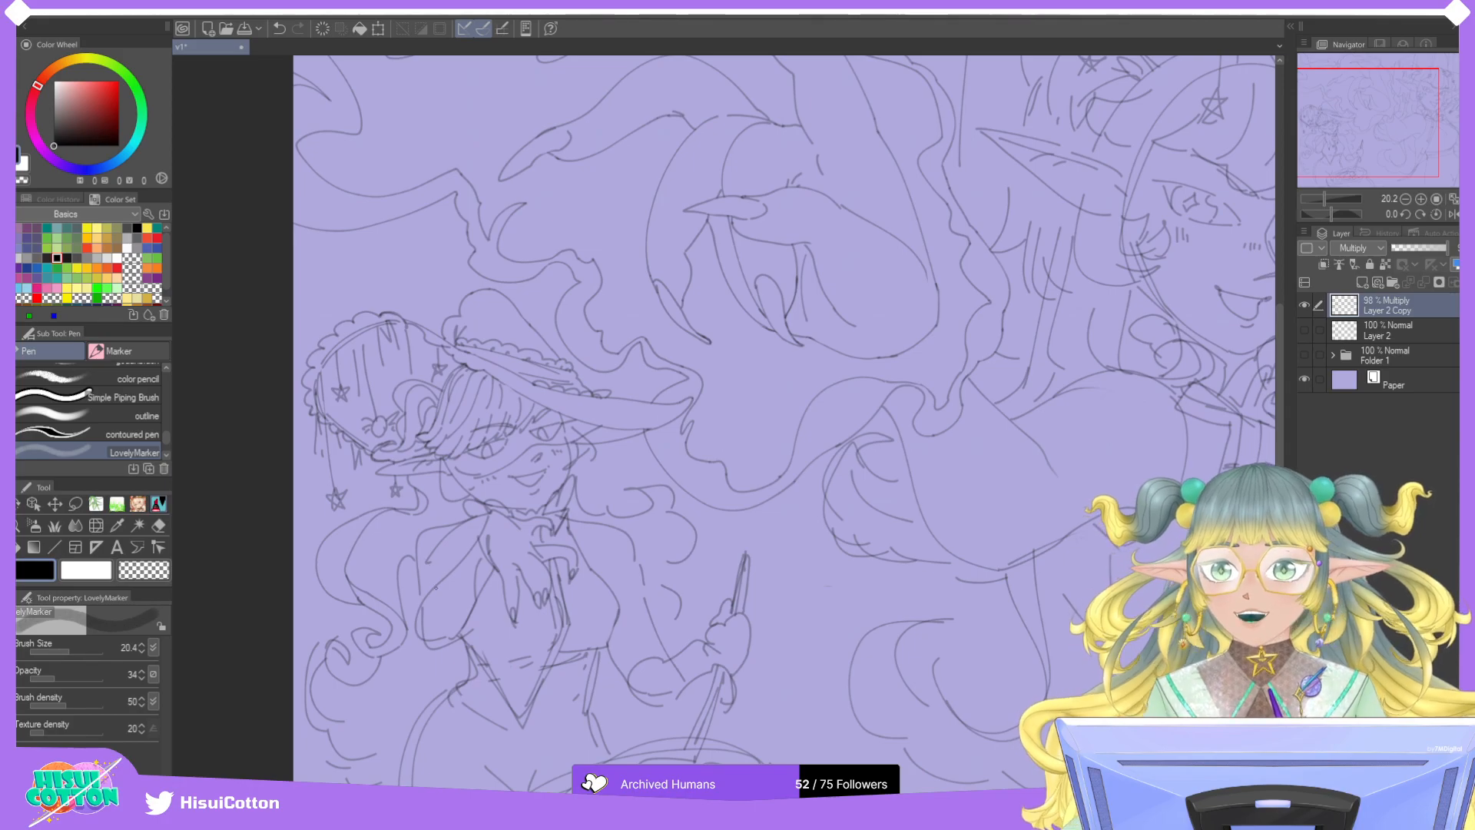
Draw a pointed tip on the outer curl at the lower end of the smaller witch's hair.
{"action": "scroll", "coordinate": [423, 566], "scroll_direction": "down", "scroll_amount": 5}
{"action": "scroll", "coordinate": [328, 555], "scroll_direction": "up", "scroll_amount": 6}
{"action": "mouse_move", "coordinate": [324, 558]}
{"action": "left_mouse_down"}
{"action": "mouse_move", "coordinate": [315, 599]}
{"action": "mouse_move", "coordinate": [327, 582]}
{"action": "left_mouse_up"}
{"action": "key", "text": "ctrl+z"}
{"action": "key", "text": "ctrl+z"}
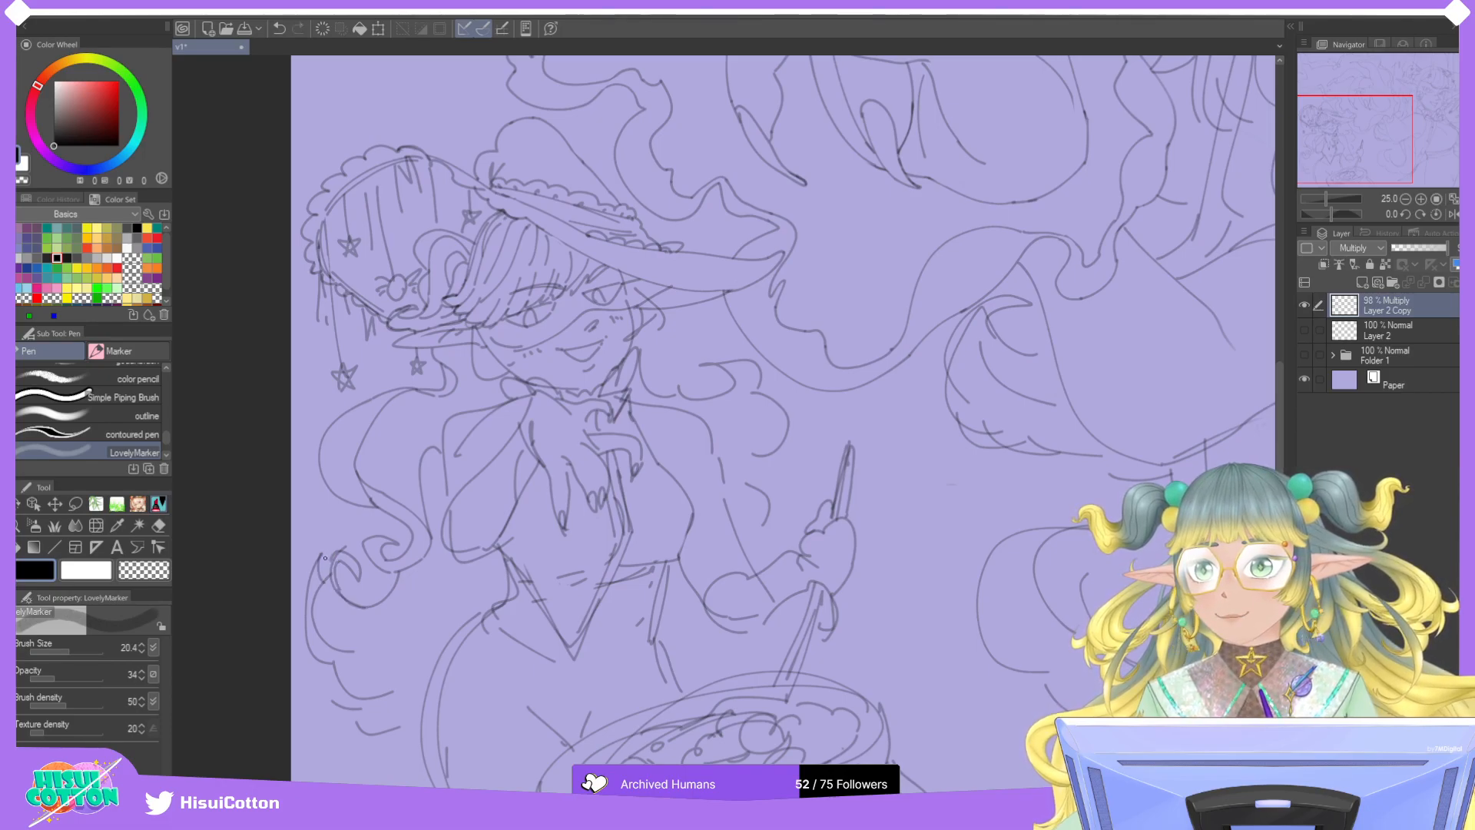
Erase the stray lines inside the outer curl at the lower end of the smaller witch's long hair.
{"action": "left_click", "coordinate": [158, 525]}
{"action": "scroll", "coordinate": [326, 555], "scroll_direction": "up", "scroll_amount": 3}
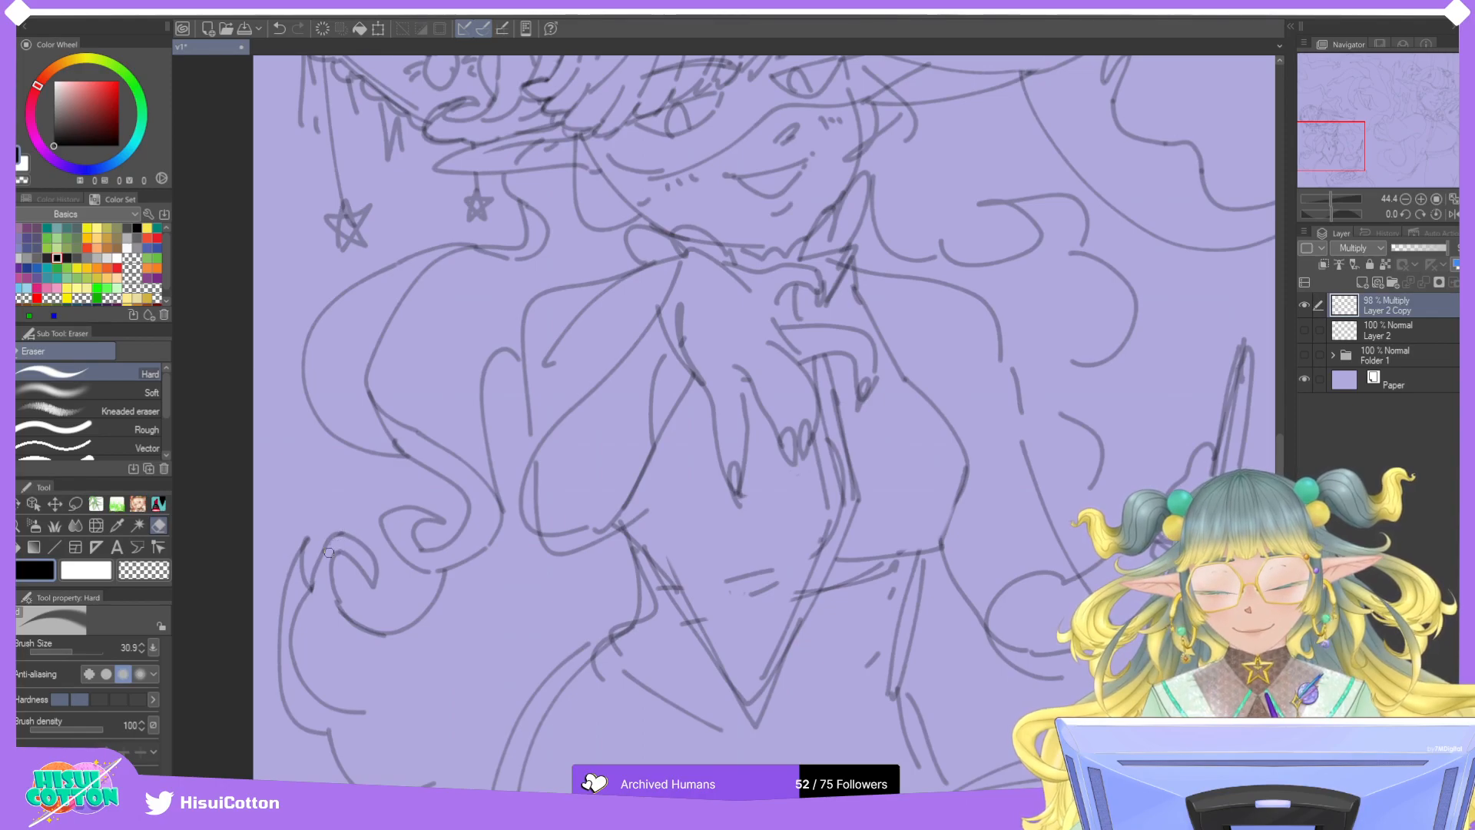
{"action": "left_click_drag", "start_coordinate": [306, 590], "coordinate": [296, 664]}
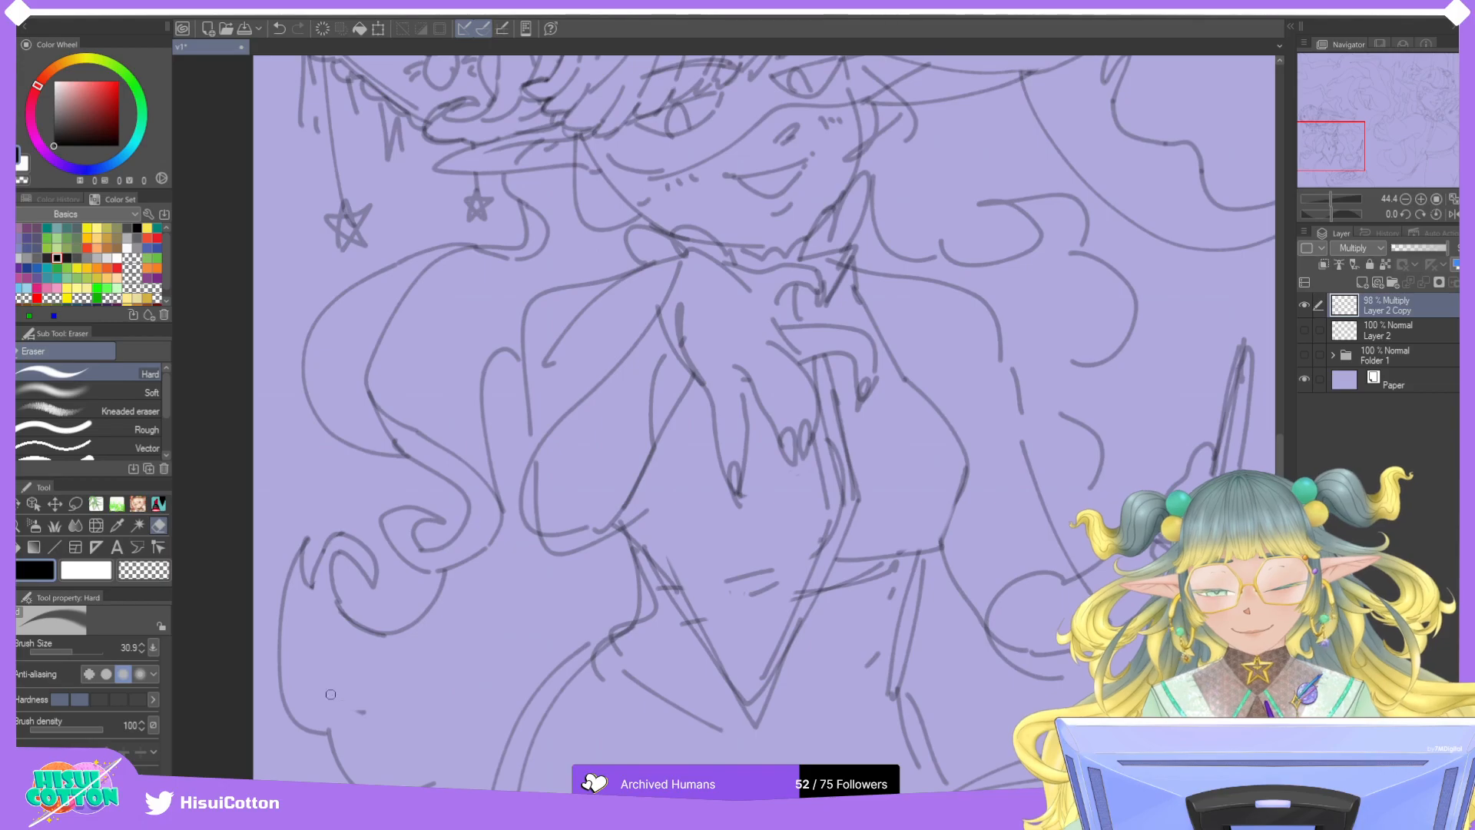
{"action": "scroll", "coordinate": [461, 604], "scroll_direction": "down", "scroll_amount": 3}
{"action": "scroll", "coordinate": [461, 605], "scroll_direction": "down", "scroll_amount": 3}
{"action": "scroll", "coordinate": [461, 605], "scroll_direction": "up", "scroll_amount": 2}
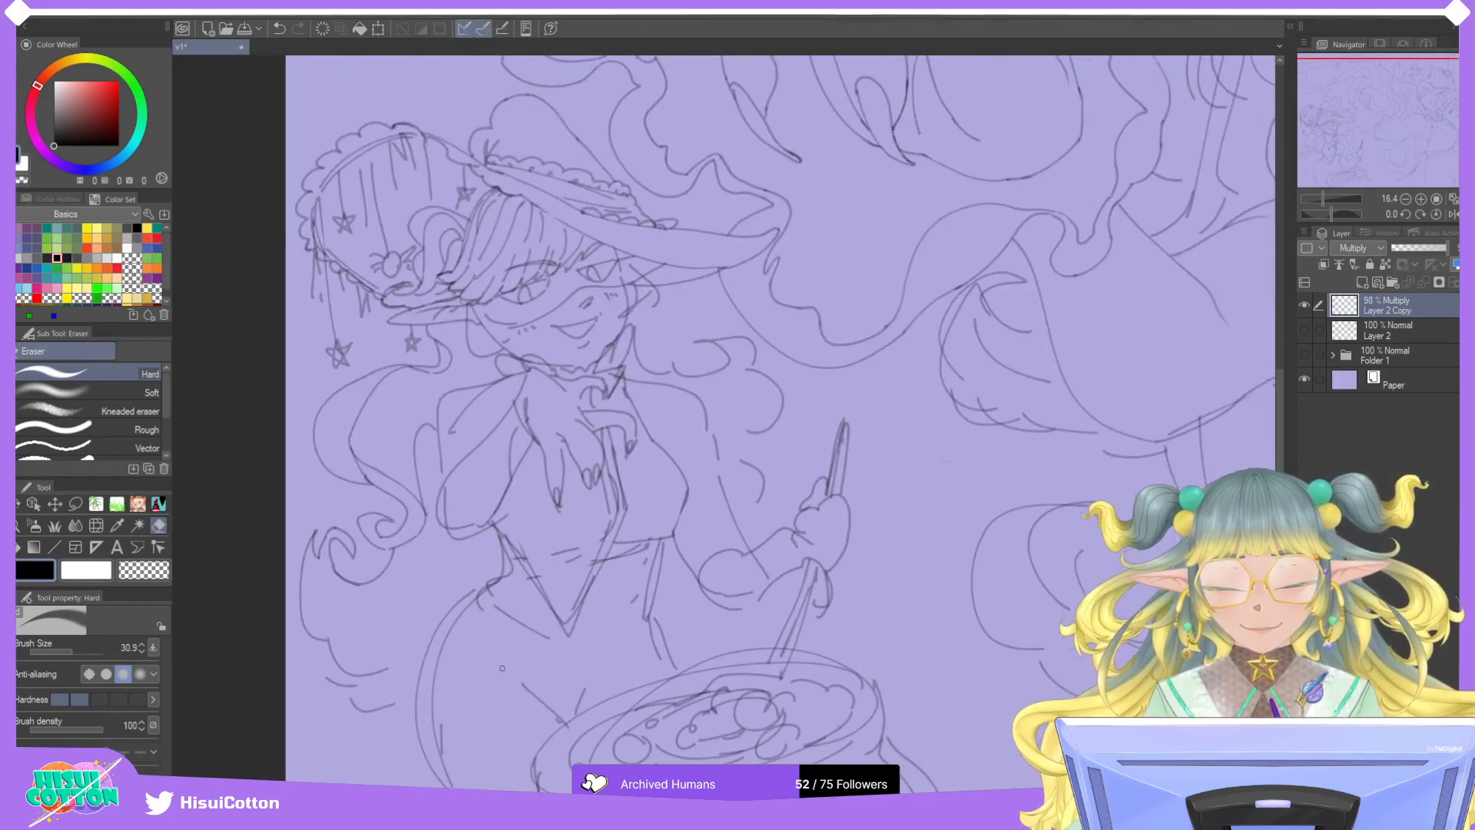
Draw pointed, curled strand tips along the bottom of the smaller witch's long hair, joining the outer curl to her skirt.
{"action": "left_click", "coordinate": [158, 503]}
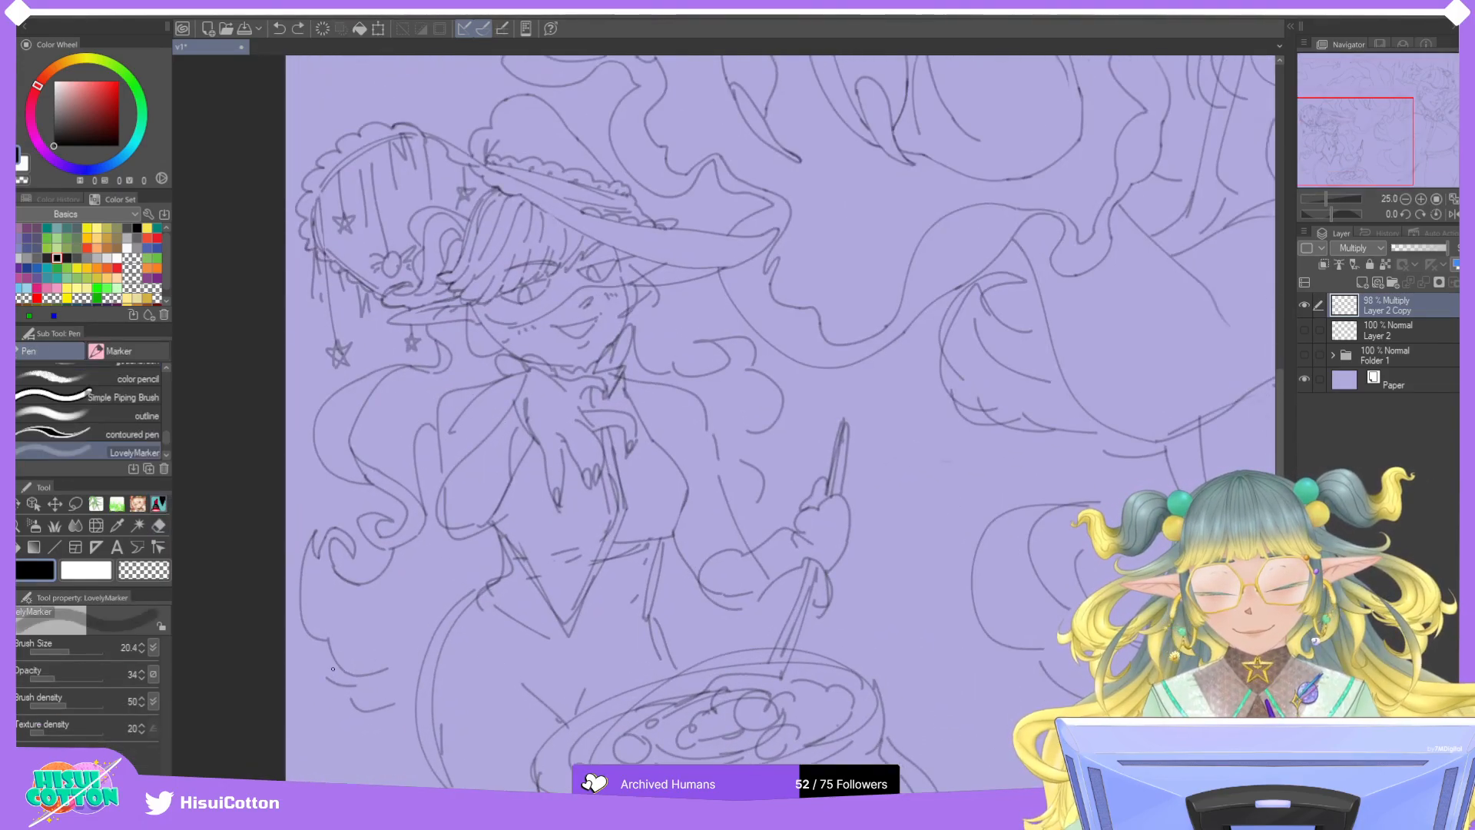
{"action": "key", "text": "ctrl+z"}
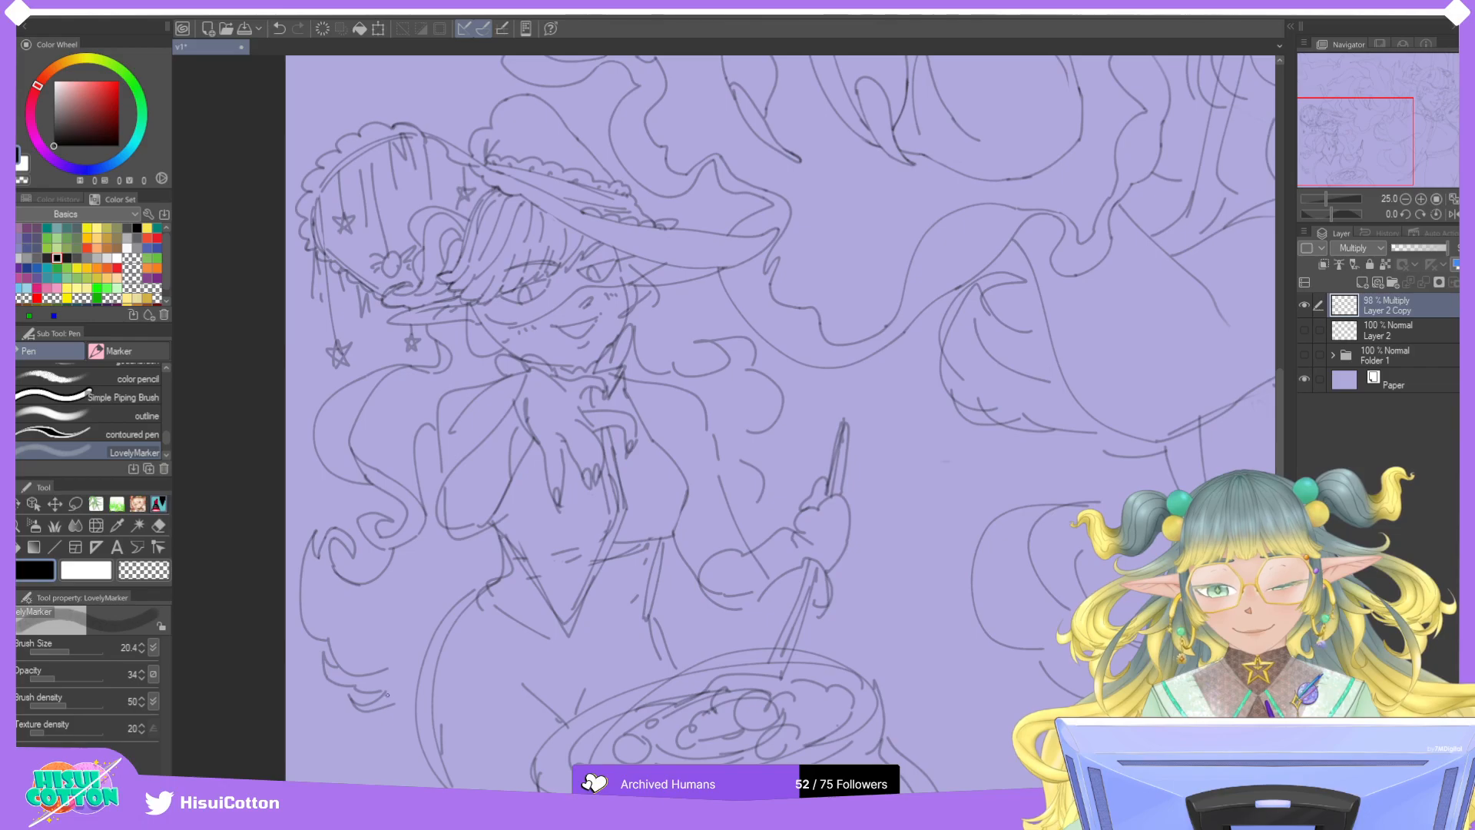
{"action": "key", "text": "ctrl+z"}
{"action": "left_click_drag", "start_coordinate": [352, 686], "coordinate": [380, 693]}
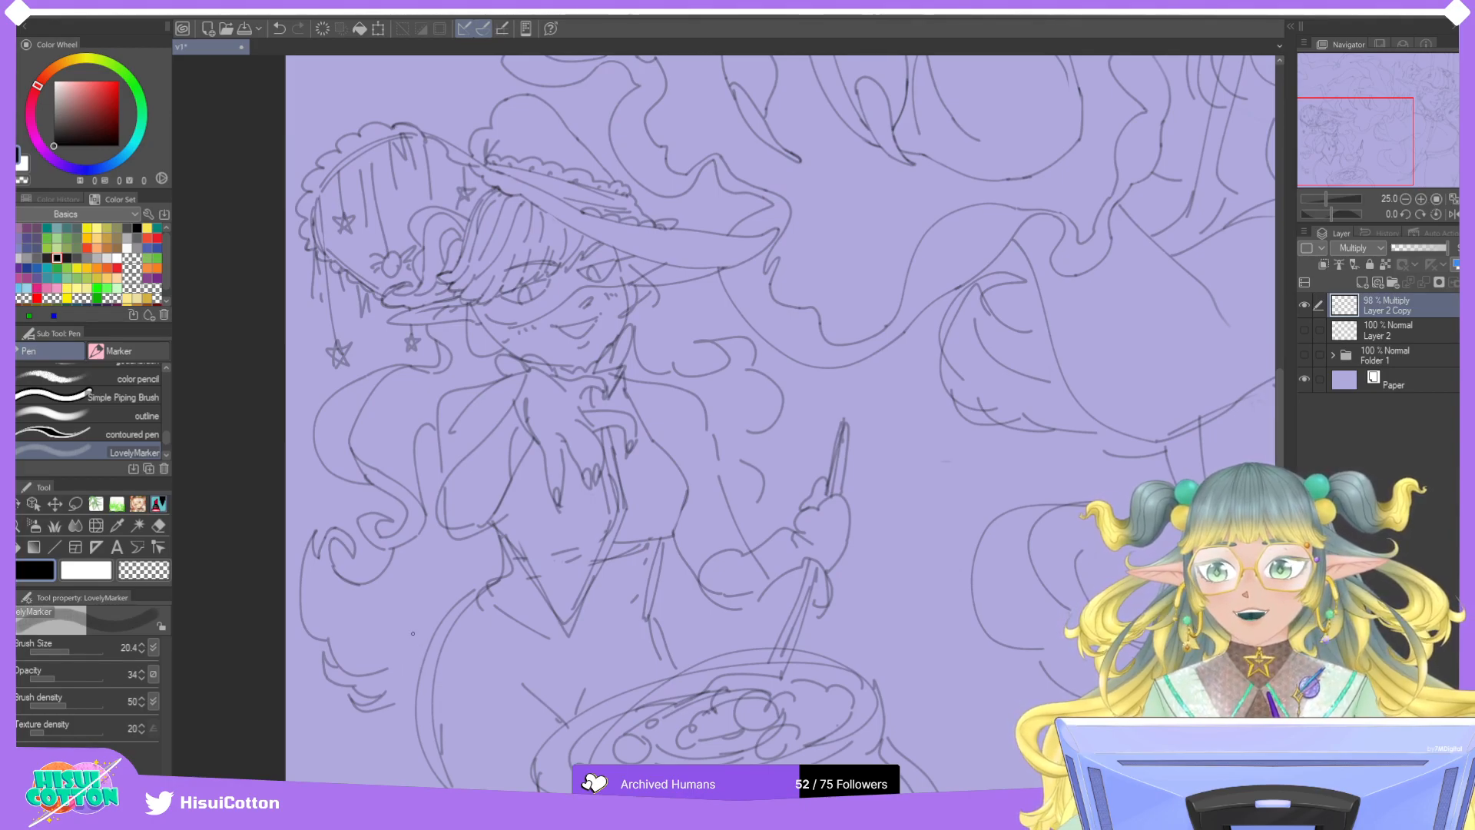
{"action": "mouse_move", "coordinate": [402, 703]}
{"action": "left_mouse_down"}
{"action": "mouse_move", "coordinate": [397, 726]}
{"action": "mouse_move", "coordinate": [415, 720]}
{"action": "left_mouse_up"}
{"action": "key", "text": "ctrl+z"}
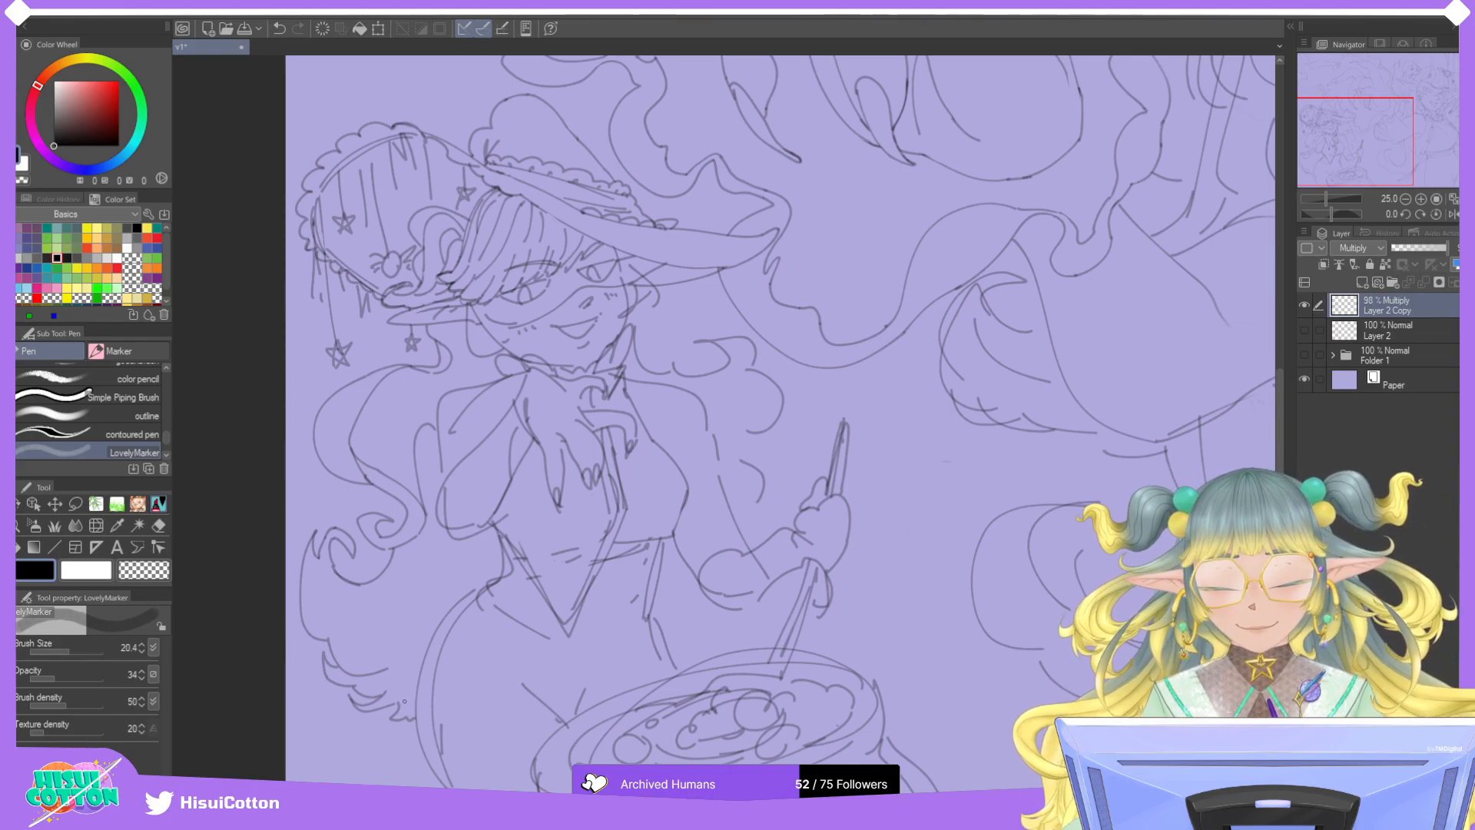
{"action": "key", "text": "e"}
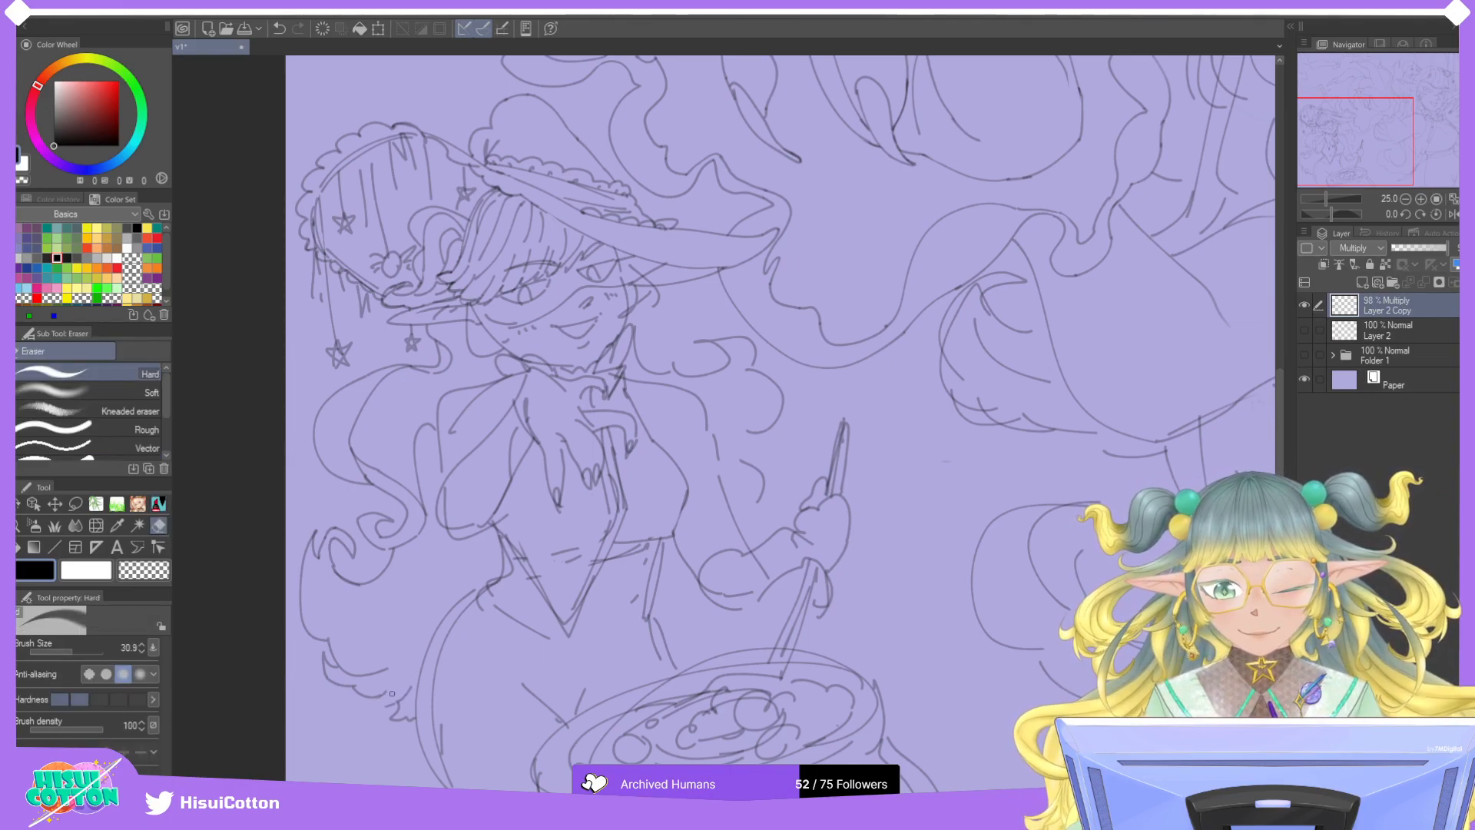
{"action": "key", "text": "p"}
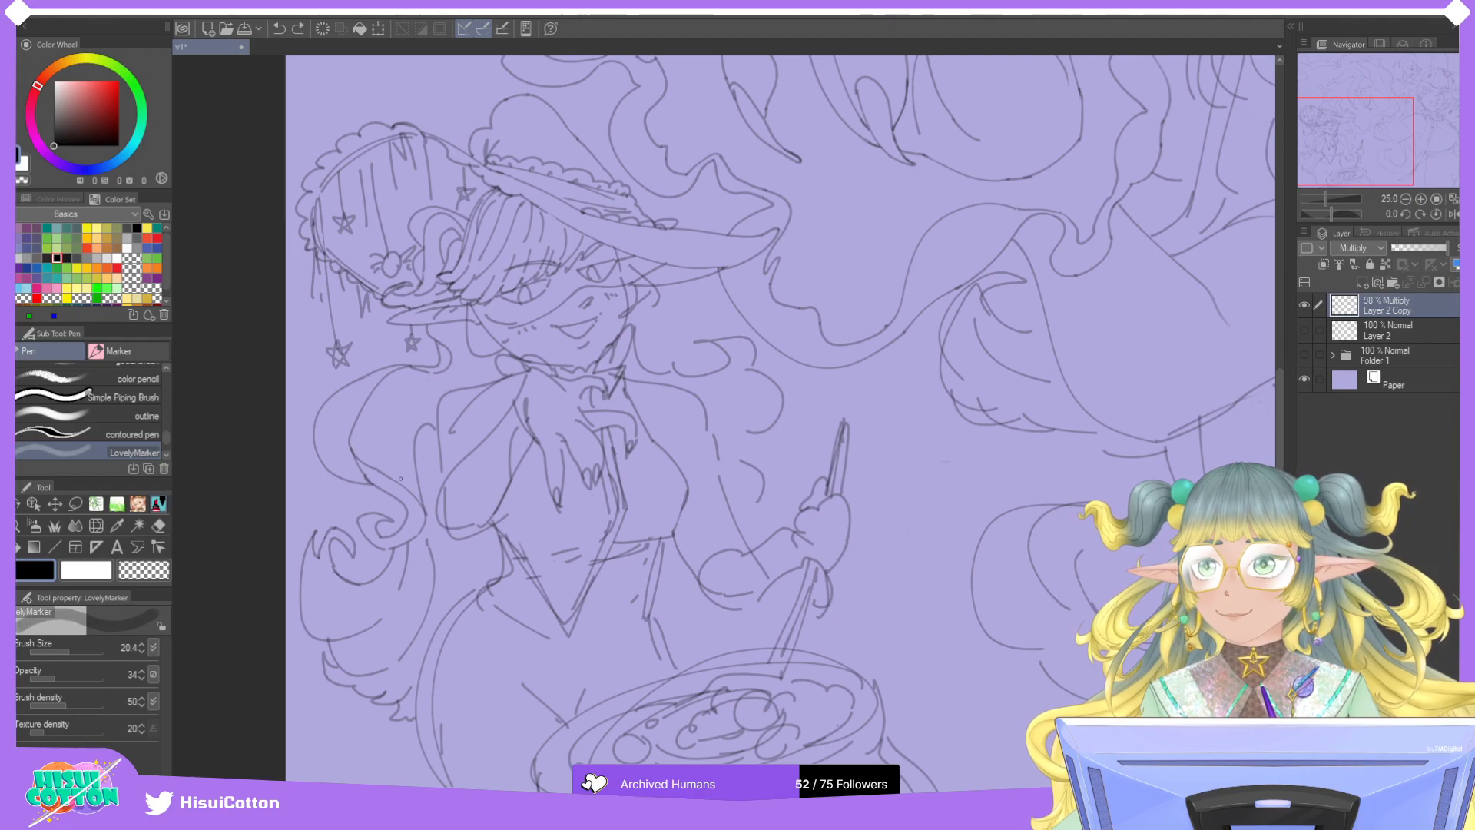
Draw the hair strands behind the smaller witch's neck and below her sleeve beside the waist.
{"action": "key", "text": "ctrl+z"}
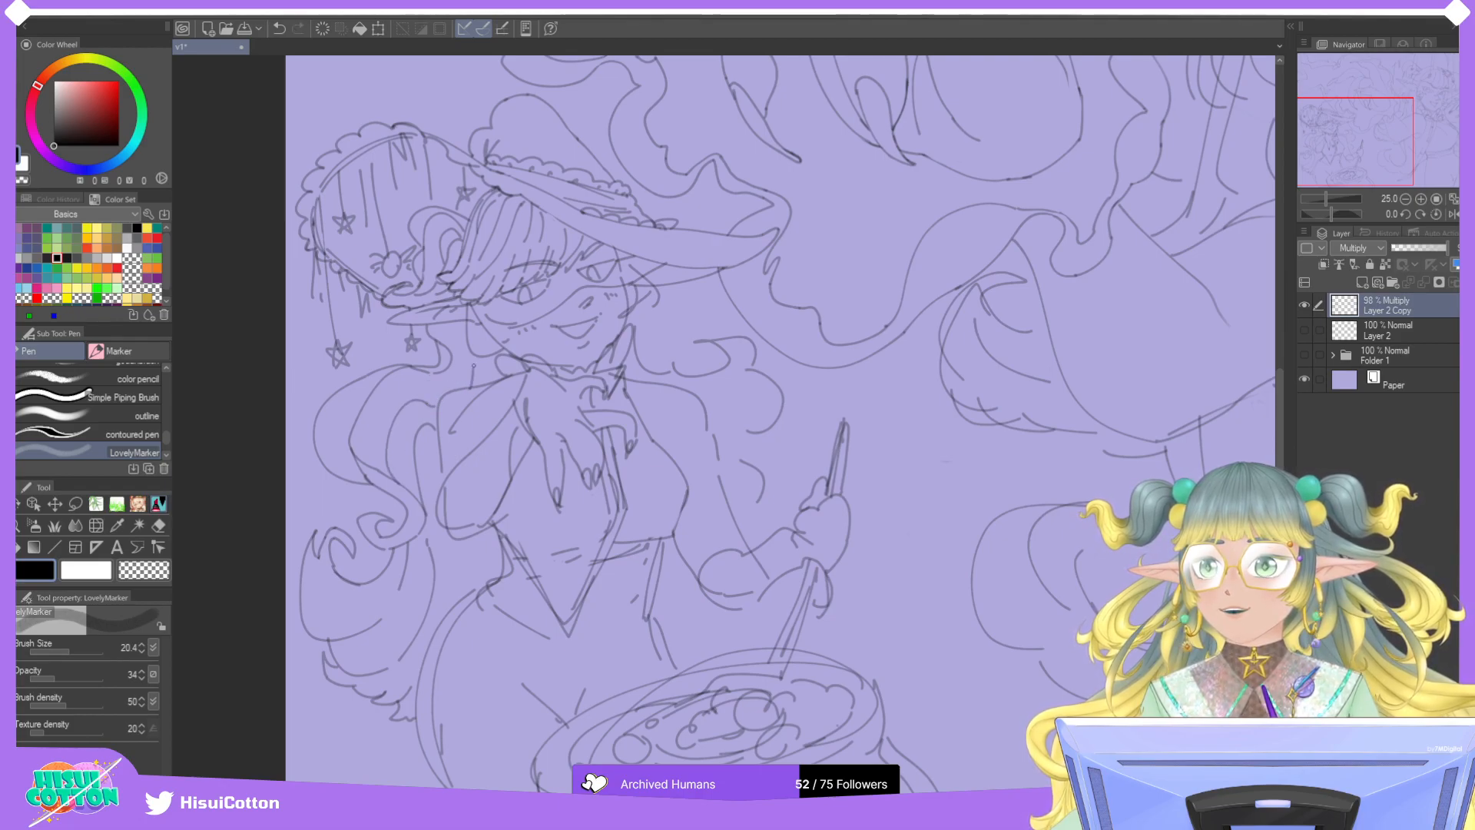
{"action": "key", "text": "ctrl+z"}
{"action": "left_click_drag", "start_coordinate": [478, 357], "coordinate": [475, 385]}
{"action": "key", "text": "ctrl+z"}
{"action": "left_click_drag", "start_coordinate": [484, 539], "coordinate": [466, 592]}
{"action": "key", "text": "ctrl+z"}
{"action": "key", "text": "ctrl+z"}
{"action": "left_click_drag", "start_coordinate": [482, 538], "coordinate": [467, 592]}
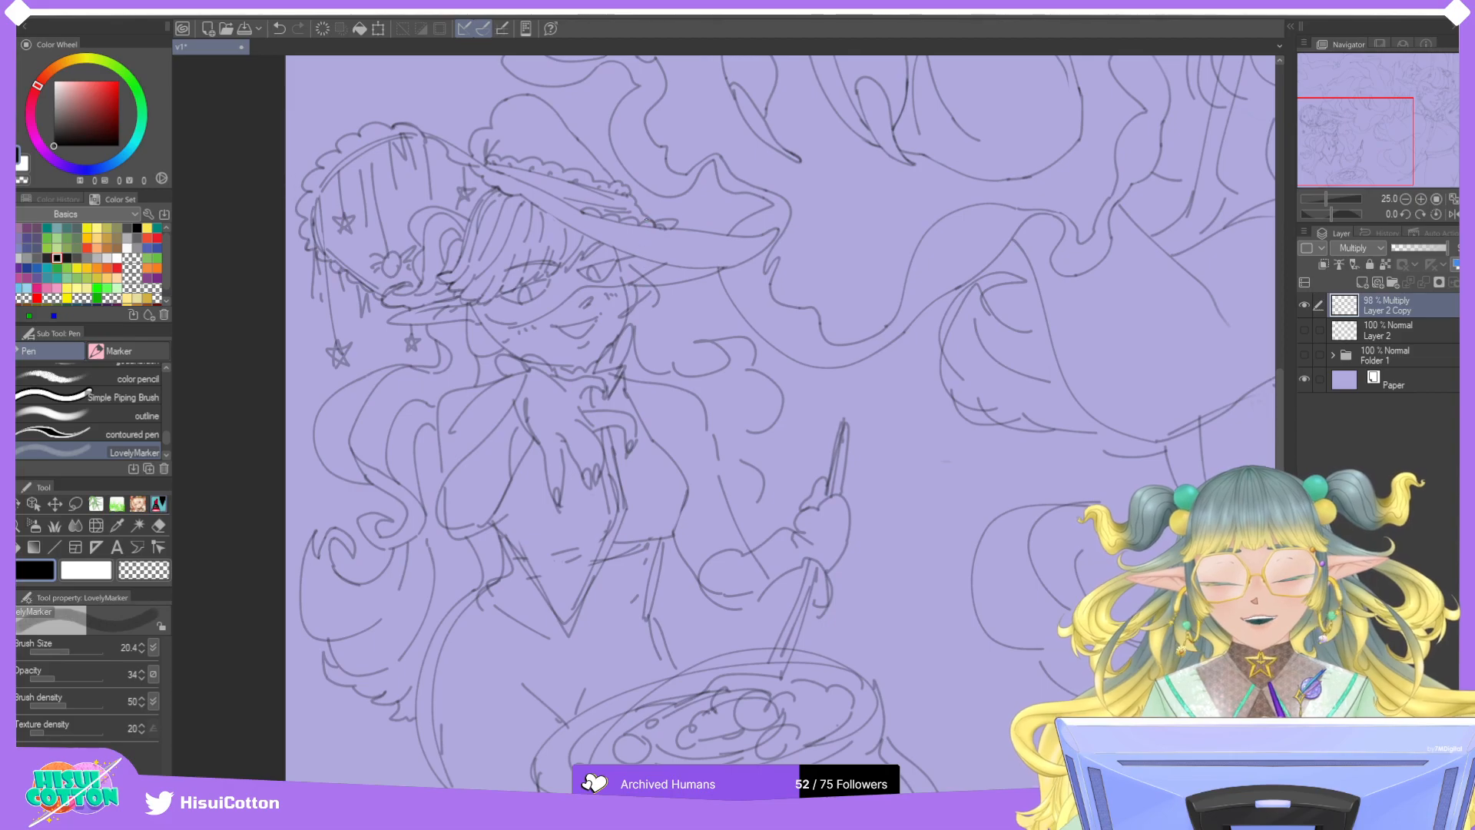
Draw short curled hair tufts on both sides of the smaller witch's face.
{"action": "scroll", "coordinate": [627, 179], "scroll_direction": "up", "scroll_amount": 2}
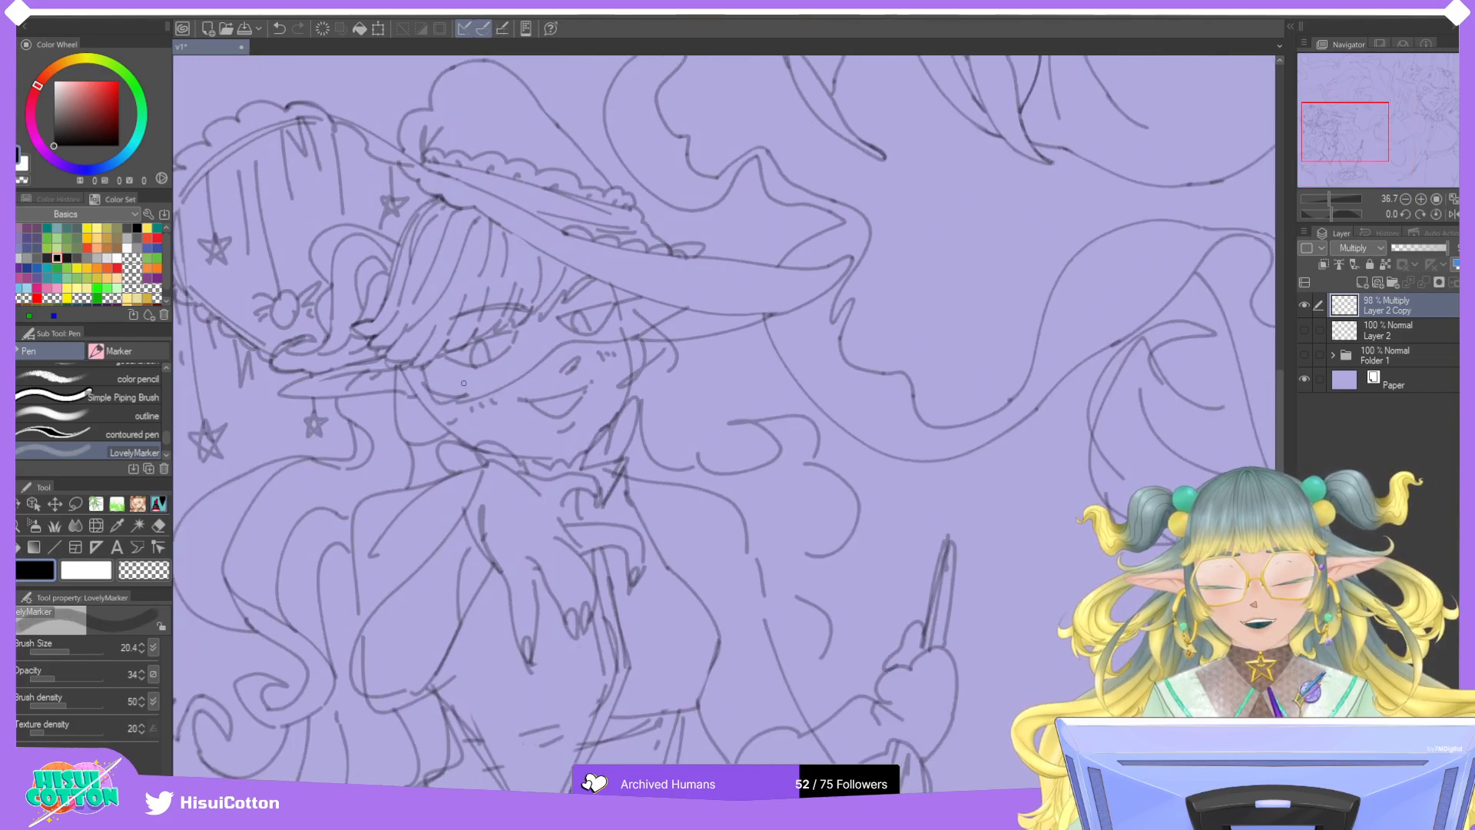
{"action": "left_click_drag", "start_coordinate": [469, 385], "coordinate": [460, 424]}
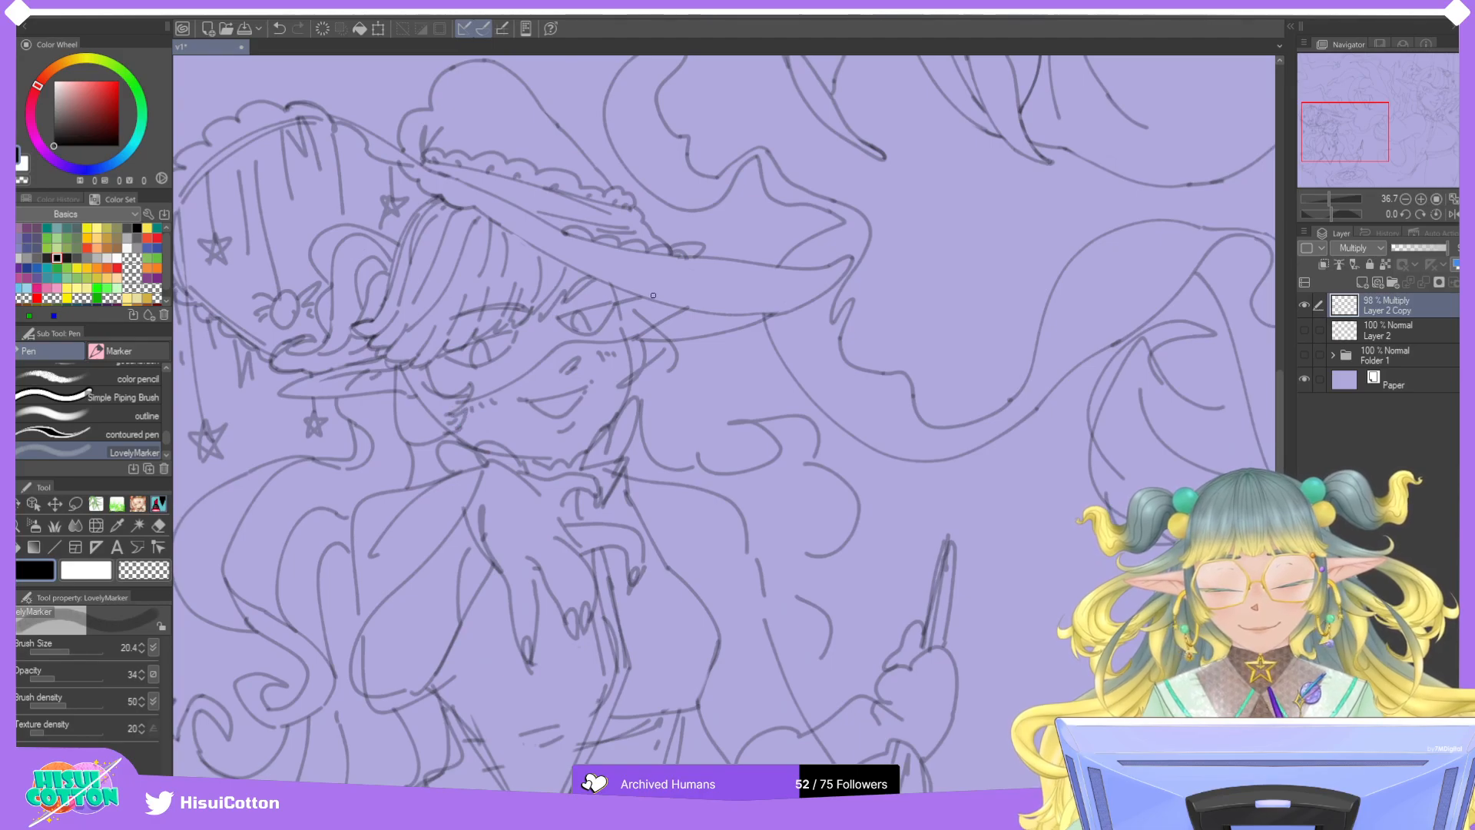
{"action": "mouse_move", "coordinate": [621, 316]}
{"action": "left_mouse_down"}
{"action": "mouse_move", "coordinate": [614, 385]}
{"action": "mouse_move", "coordinate": [637, 393]}
{"action": "mouse_move", "coordinate": [666, 361]}
{"action": "left_mouse_up"}
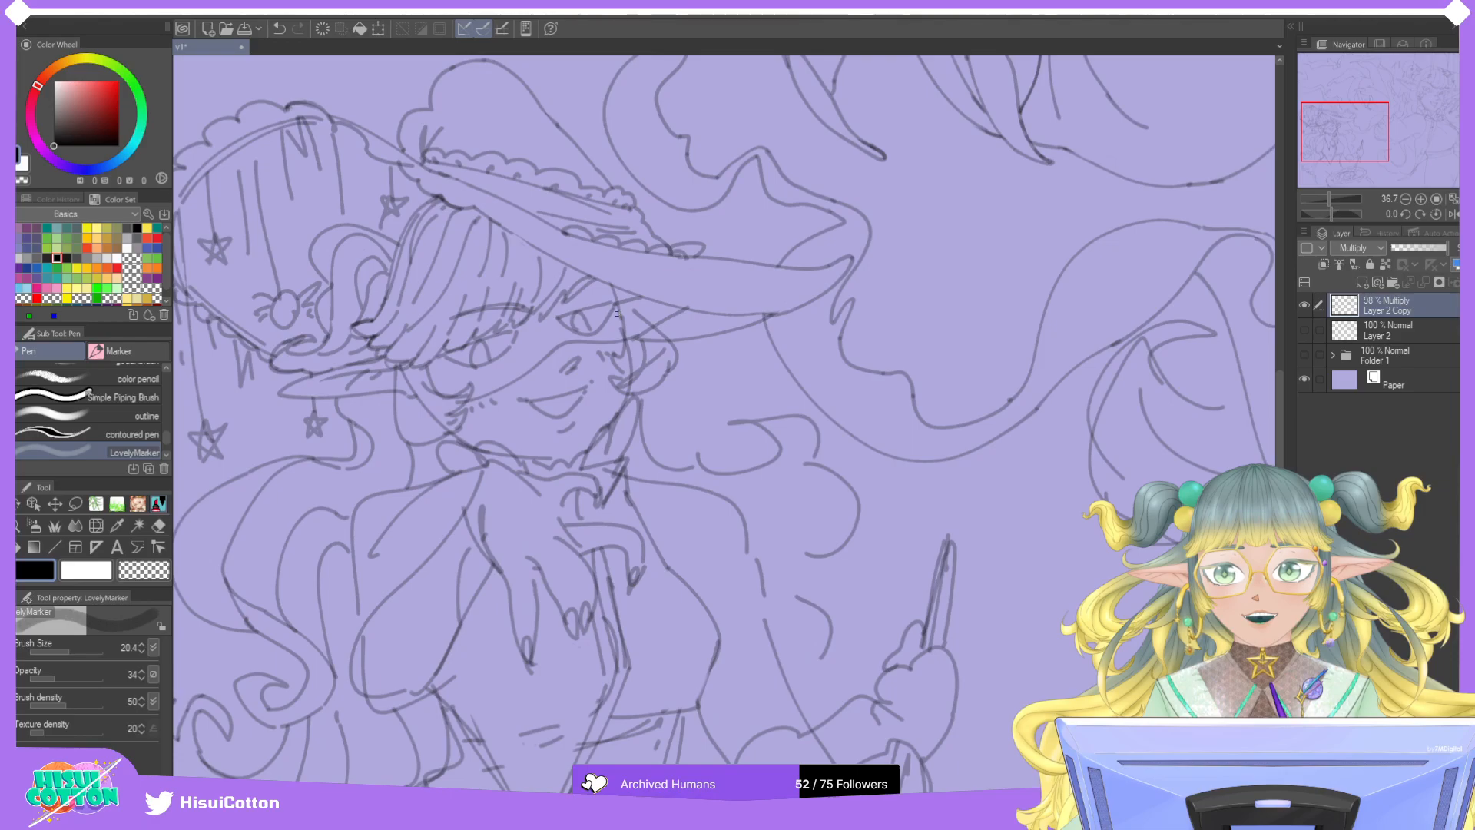
Erase the overlapping ear lines and redraw the short curled lock beside the smaller witch's far cheek.
{"action": "key", "text": "e"}
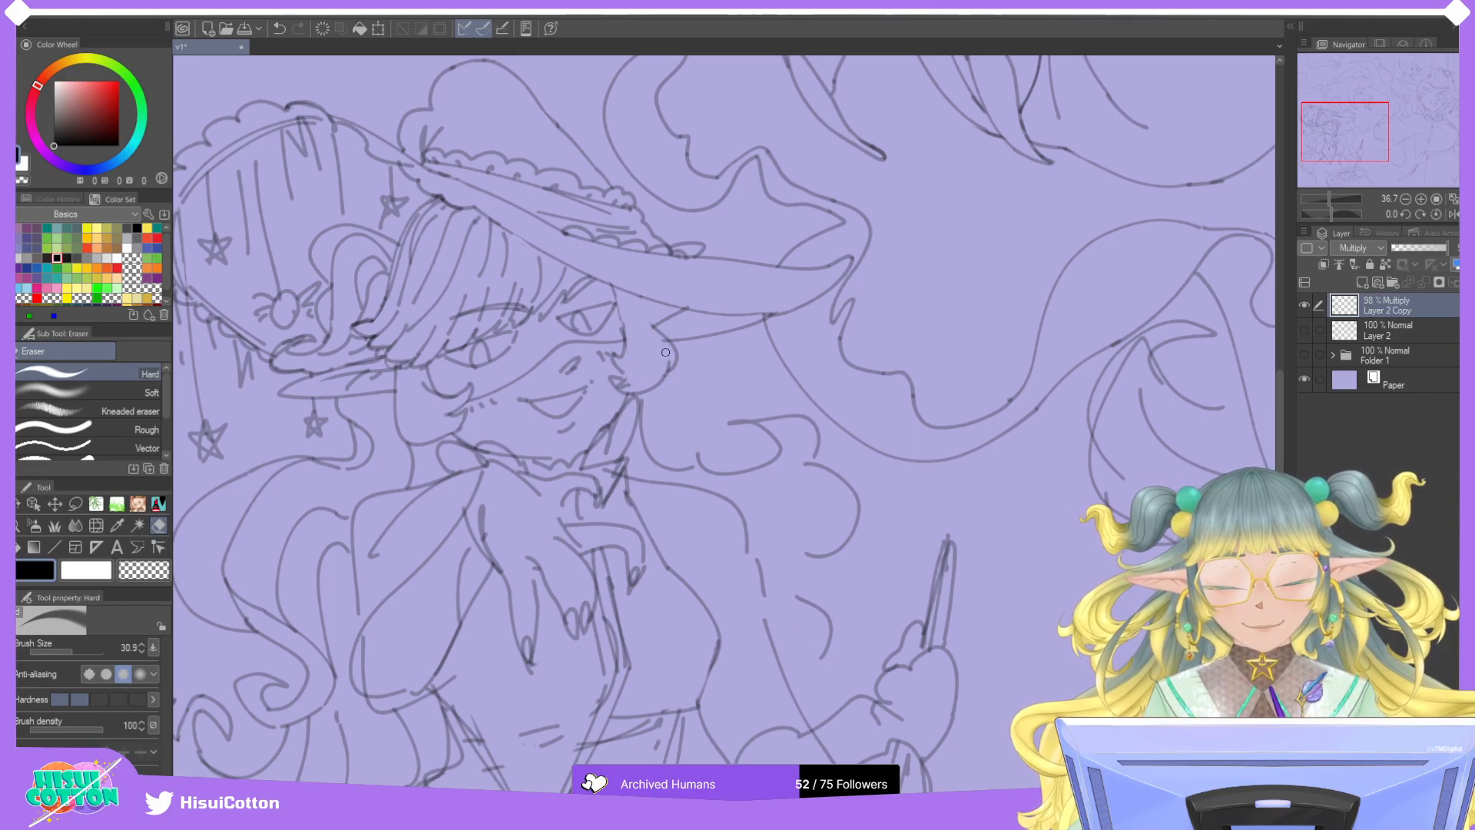
{"action": "left_click", "coordinate": [160, 503]}
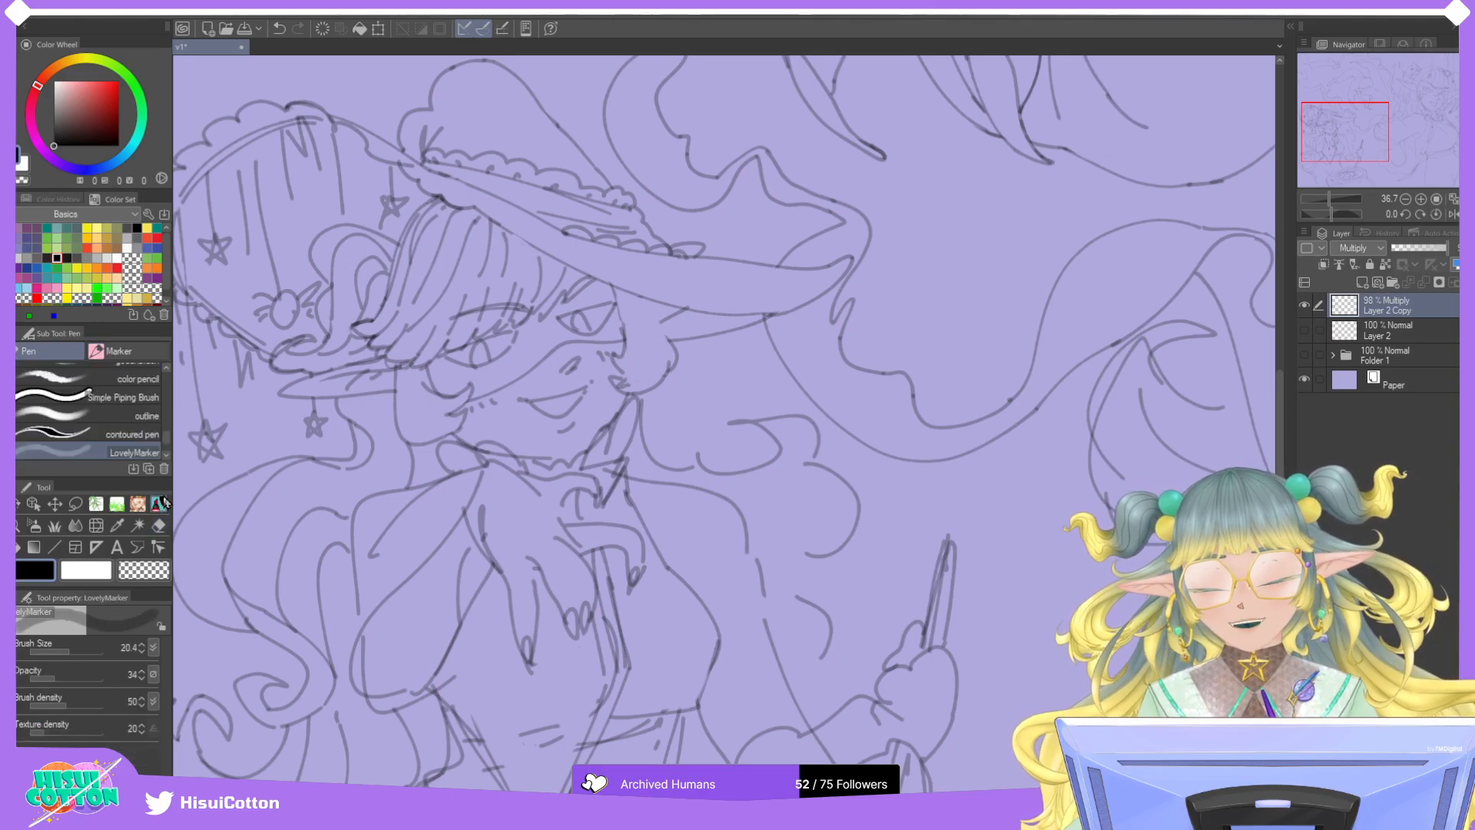
{"action": "mouse_move", "coordinate": [616, 290]}
{"action": "left_mouse_down"}
{"action": "mouse_move", "coordinate": [625, 347]}
{"action": "mouse_move", "coordinate": [613, 288]}
{"action": "mouse_move", "coordinate": [627, 331]}
{"action": "mouse_move", "coordinate": [664, 320]}
{"action": "mouse_move", "coordinate": [651, 305]}
{"action": "mouse_move", "coordinate": [661, 371]}
{"action": "mouse_move", "coordinate": [641, 375]}
{"action": "mouse_move", "coordinate": [619, 350]}
{"action": "mouse_move", "coordinate": [643, 377]}
{"action": "left_mouse_up"}
{"action": "key", "text": "ctrl+z"}
{"action": "key", "text": "ctrl+z"}
{"action": "left_click_drag", "start_coordinate": [659, 306], "coordinate": [654, 344]}
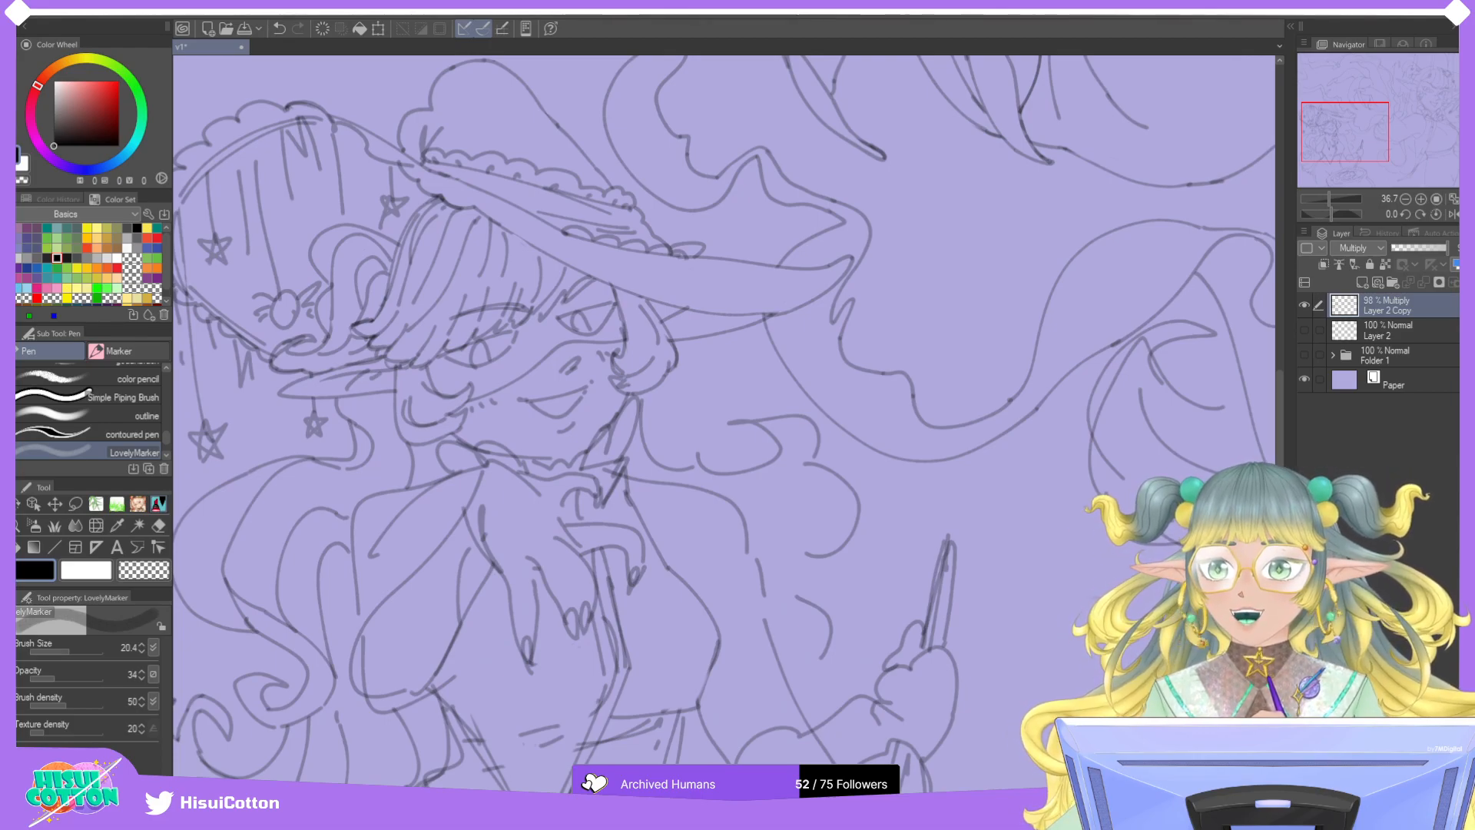
Erase the puffed sleeve outline and the shoulder crease on the smaller witch's bent arm.
{"action": "scroll", "coordinate": [555, 362], "scroll_direction": "down", "scroll_amount": 3}
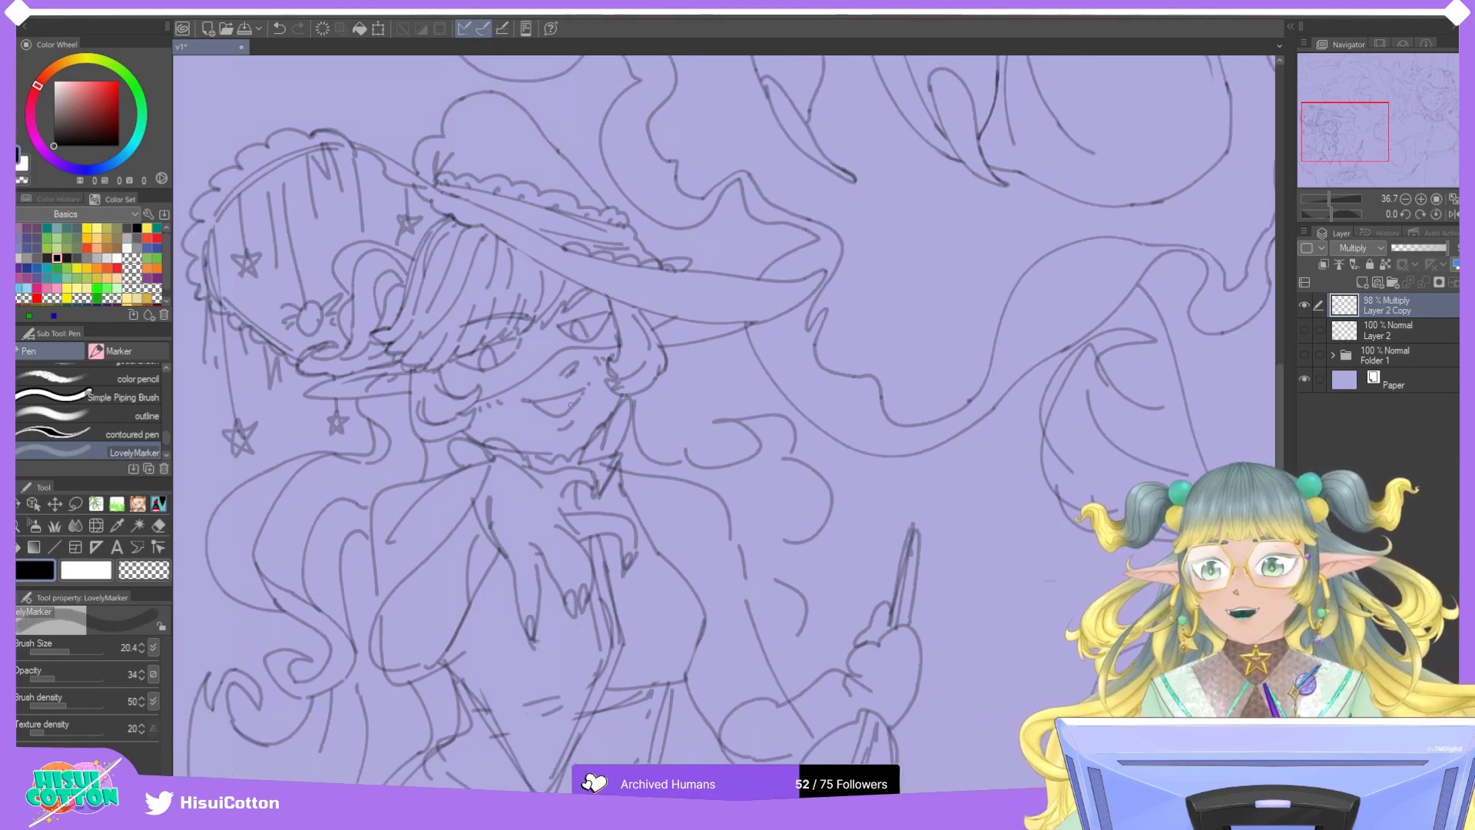
{"action": "scroll", "coordinate": [463, 571], "scroll_direction": "up", "scroll_amount": 2}
{"action": "scroll", "coordinate": [463, 571], "scroll_direction": "up", "scroll_amount": 2}
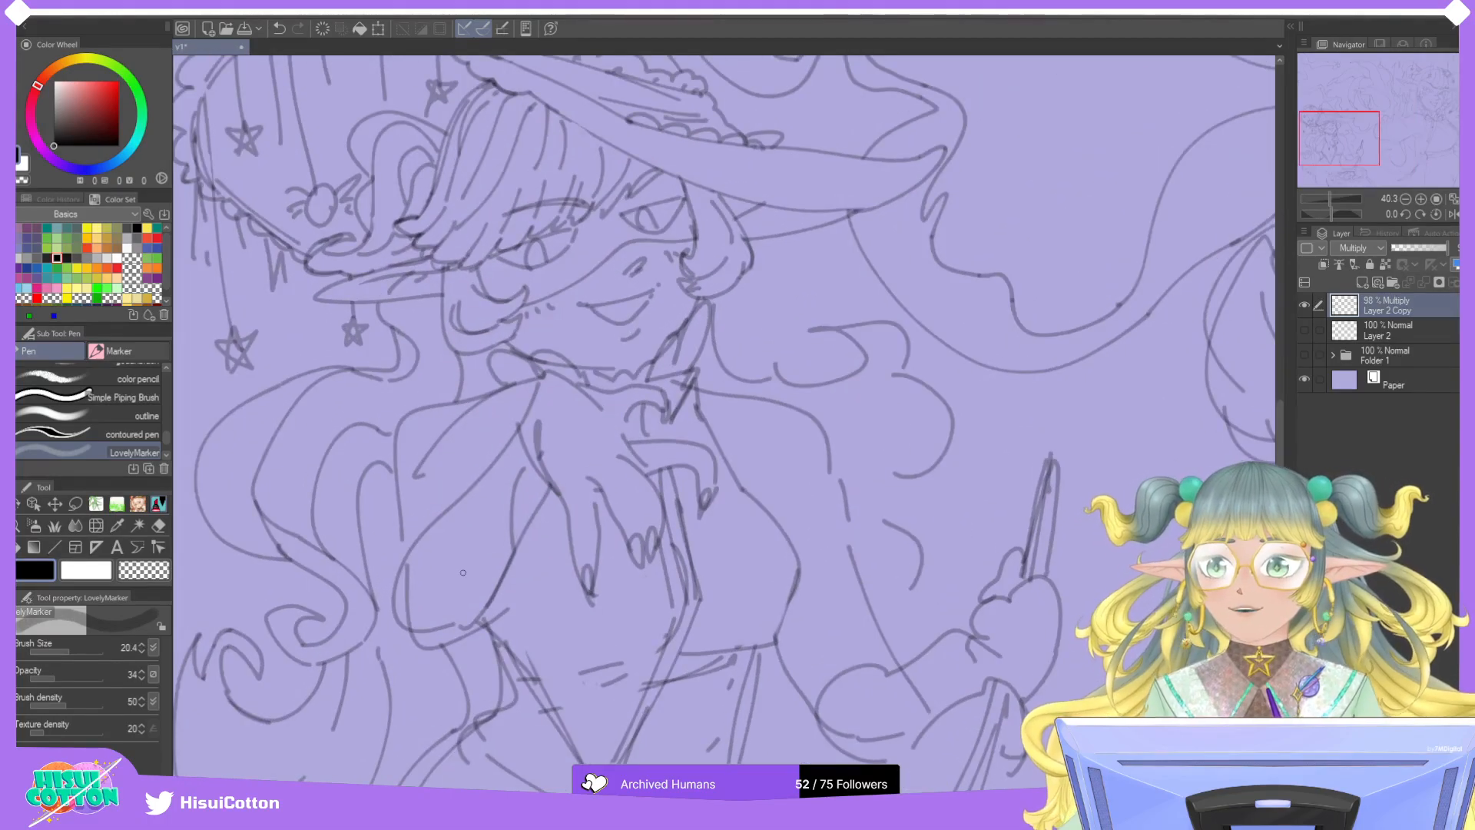
{"action": "key", "text": "e"}
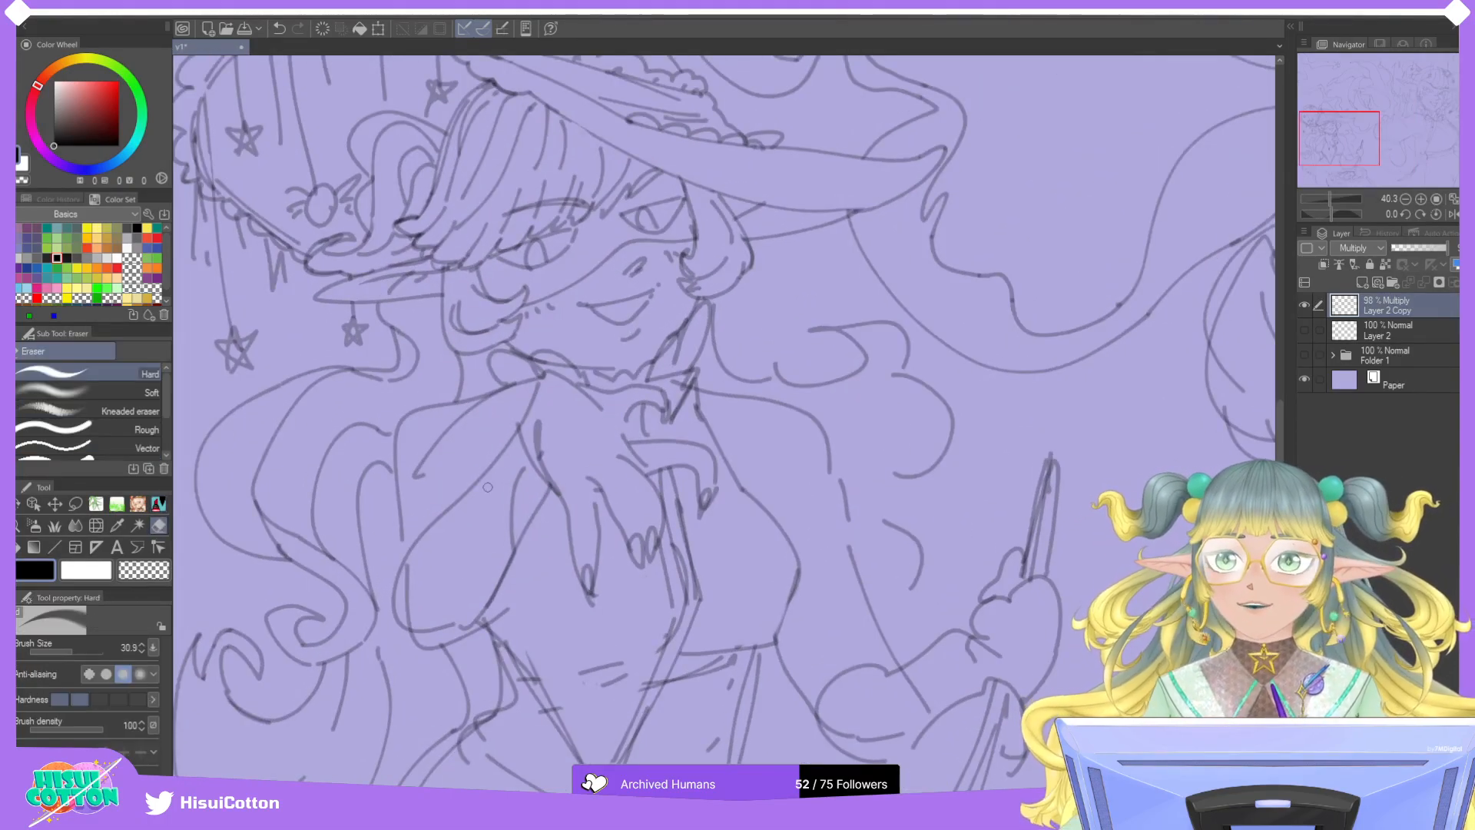
{"action": "mouse_move", "coordinate": [414, 544]}
{"action": "left_mouse_down"}
{"action": "mouse_move", "coordinate": [407, 623]}
{"action": "mouse_move", "coordinate": [398, 599]}
{"action": "mouse_move", "coordinate": [450, 628]}
{"action": "mouse_move", "coordinate": [479, 598]}
{"action": "mouse_move", "coordinate": [513, 603]}
{"action": "mouse_move", "coordinate": [476, 636]}
{"action": "mouse_move", "coordinate": [522, 455]}
{"action": "mouse_move", "coordinate": [536, 478]}
{"action": "mouse_move", "coordinate": [510, 549]}
{"action": "left_mouse_up"}
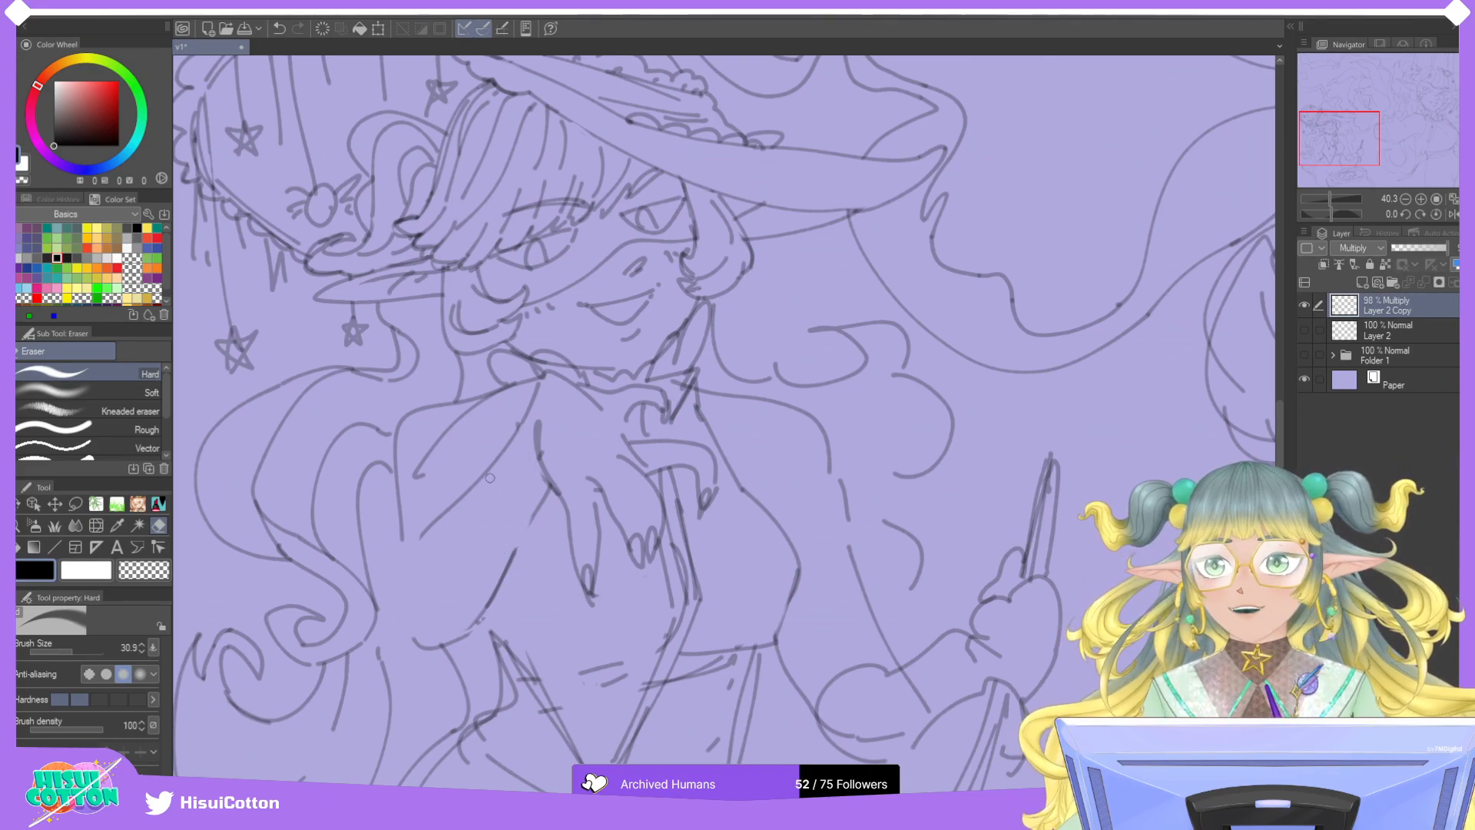
{"action": "left_click_drag", "start_coordinate": [447, 443], "coordinate": [421, 467]}
{"action": "mouse_move", "coordinate": [459, 418]}
{"action": "left_mouse_down"}
{"action": "mouse_move", "coordinate": [425, 462]}
{"action": "mouse_move", "coordinate": [474, 415]}
{"action": "left_mouse_up"}
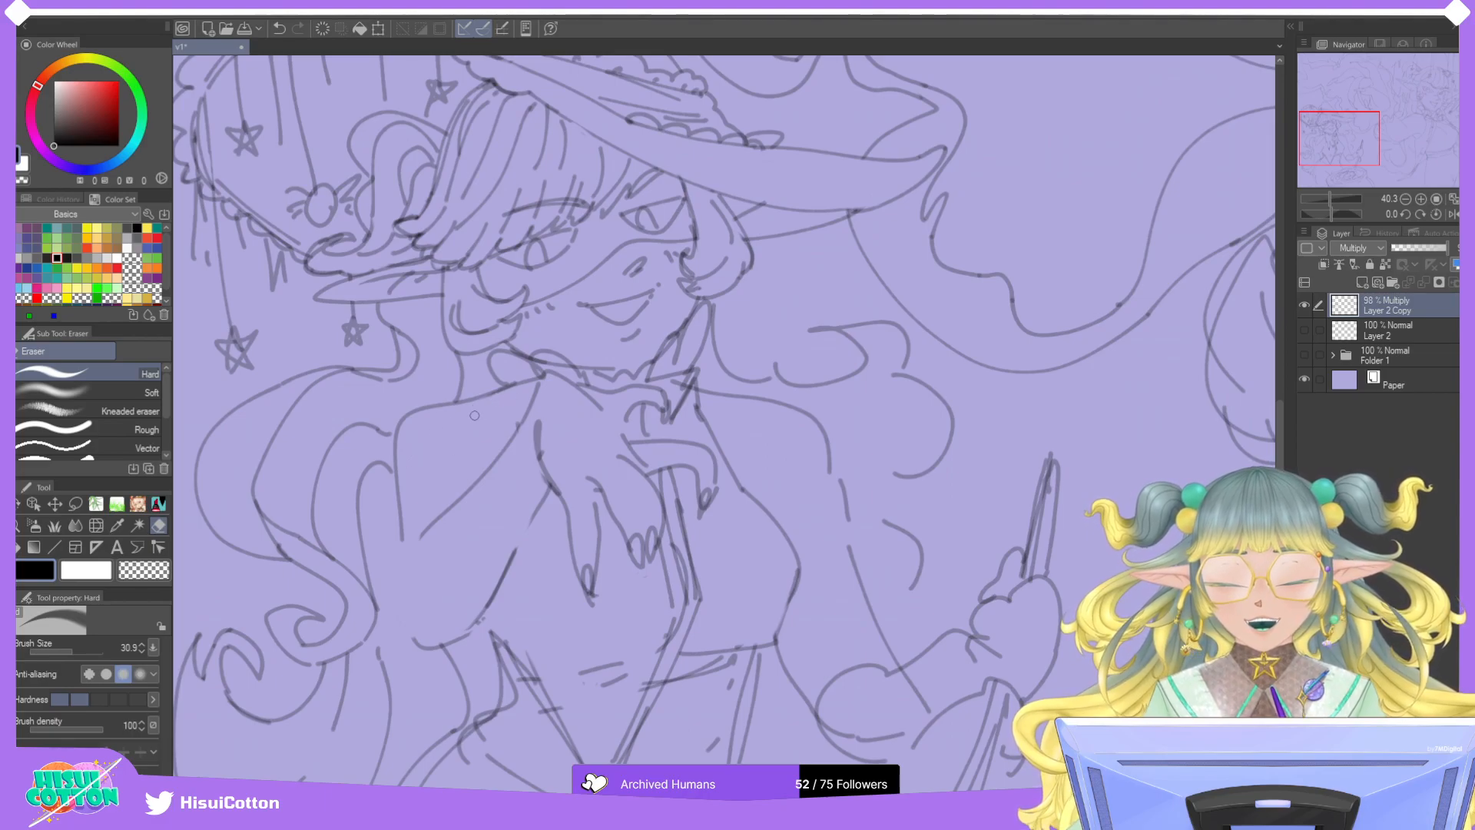
Draw a narrow, slightly curved band across the shoulder of the smaller witch's bent arm.
{"action": "left_click", "coordinate": [157, 504]}
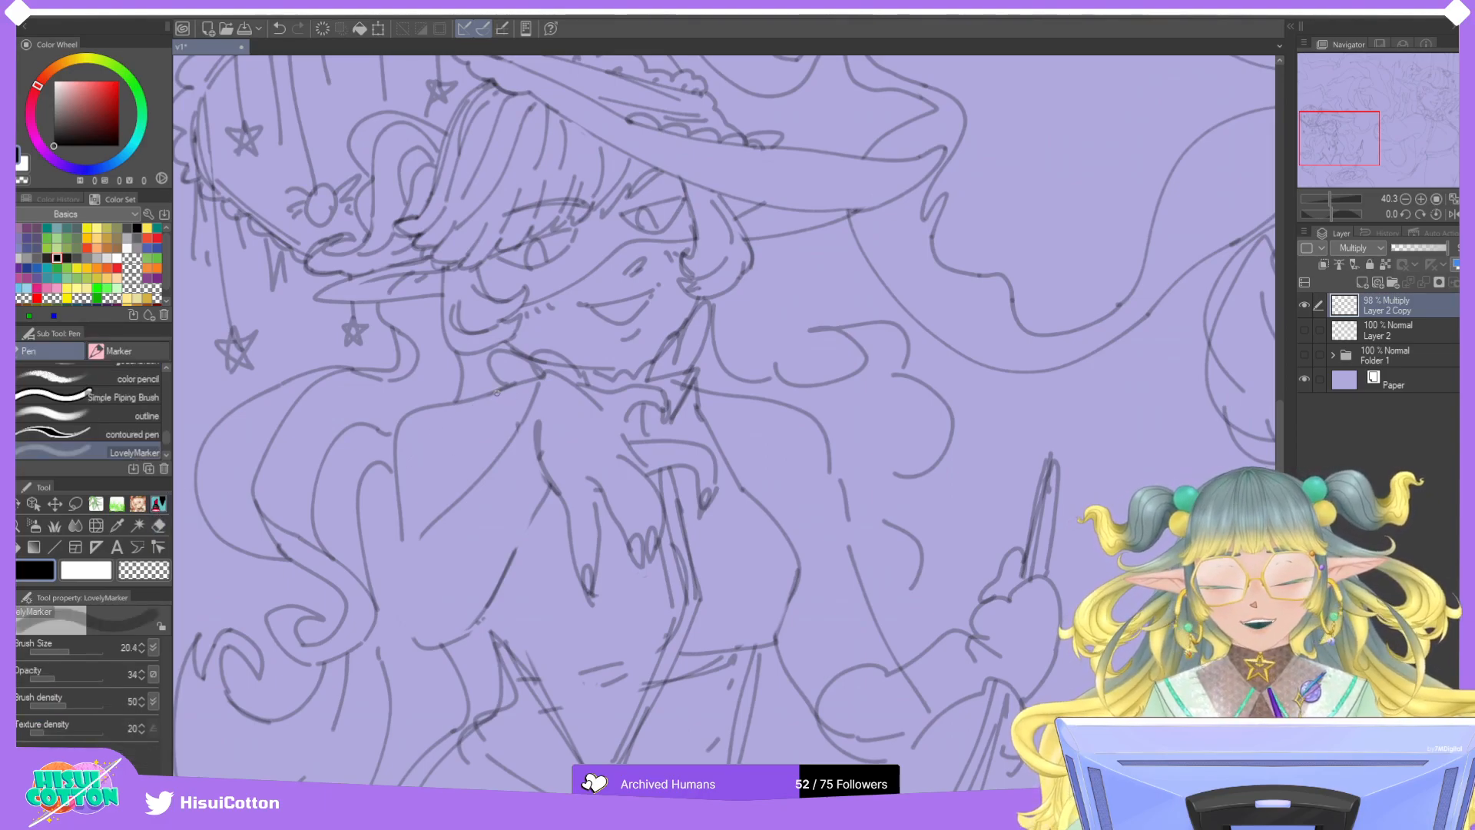
{"action": "key", "text": "ctrl+z"}
{"action": "left_click_drag", "start_coordinate": [485, 397], "coordinate": [496, 455]}
{"action": "key", "text": "ctrl+z"}
{"action": "left_click_drag", "start_coordinate": [482, 397], "coordinate": [484, 465]}
{"action": "key", "text": "ctrl+z"}
{"action": "left_click_drag", "start_coordinate": [477, 401], "coordinate": [482, 475]}
{"action": "key", "text": "ctrl+z"}
{"action": "left_click_drag", "start_coordinate": [469, 401], "coordinate": [493, 472]}
{"action": "key", "text": "ctrl+z"}
{"action": "left_click_drag", "start_coordinate": [469, 400], "coordinate": [491, 466]}
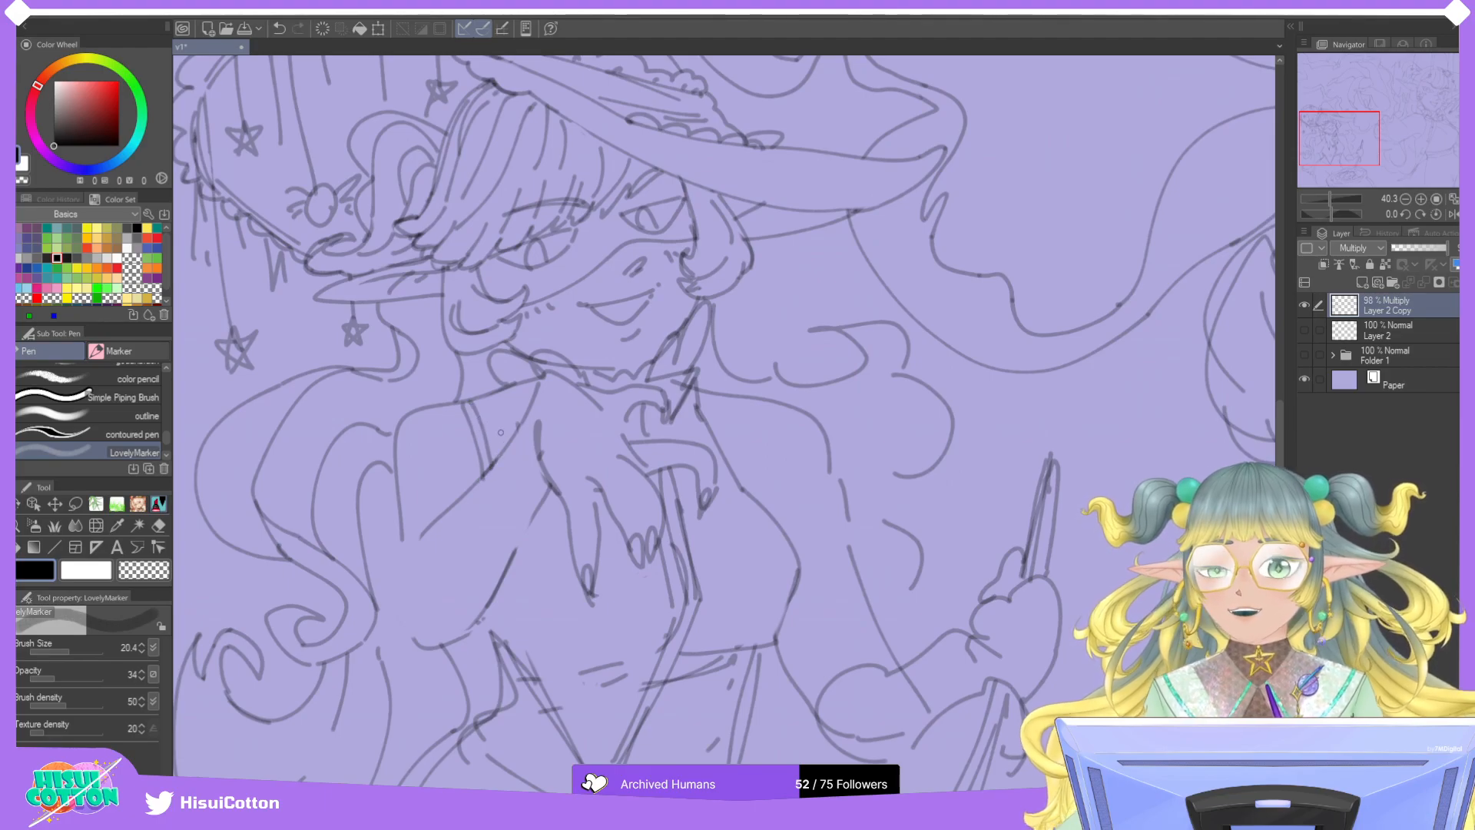
Complete the forearm's lower edge and draw the outer edge of the smaller witch's bent arm down to the elbow.
{"action": "key", "text": "e"}
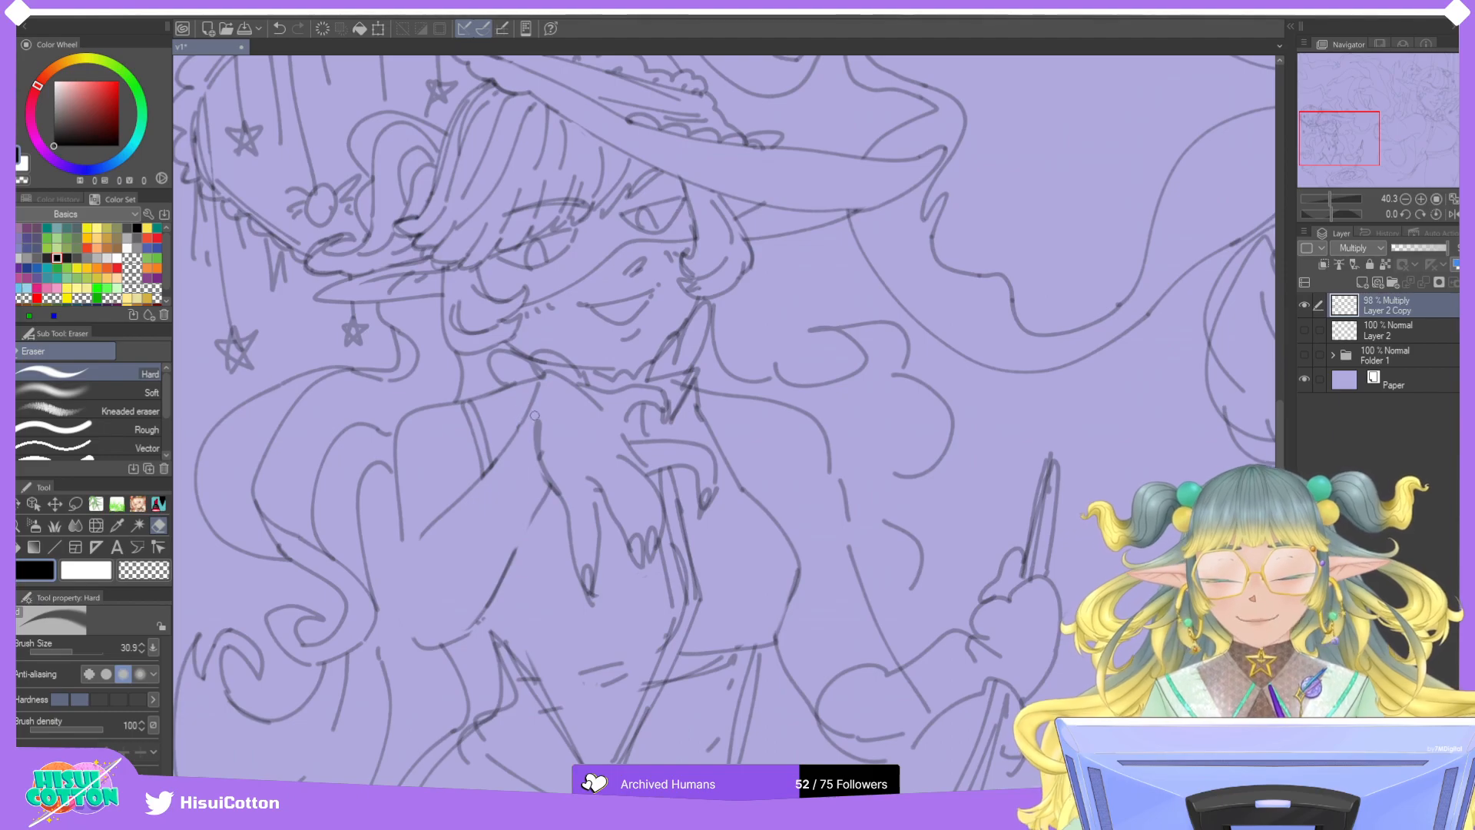
{"action": "left_click", "coordinate": [161, 503]}
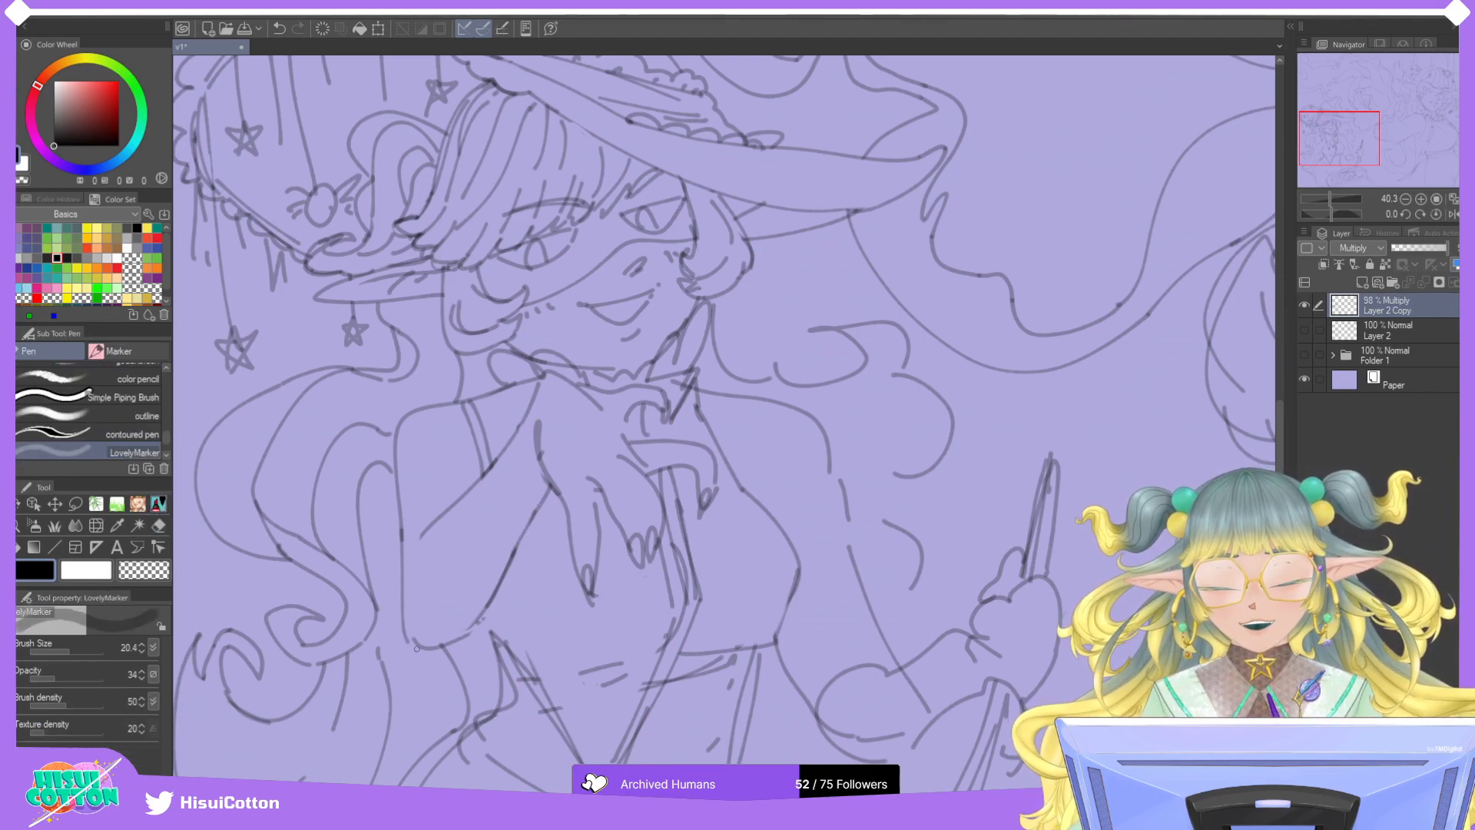
{"action": "left_click_drag", "start_coordinate": [400, 531], "coordinate": [416, 639]}
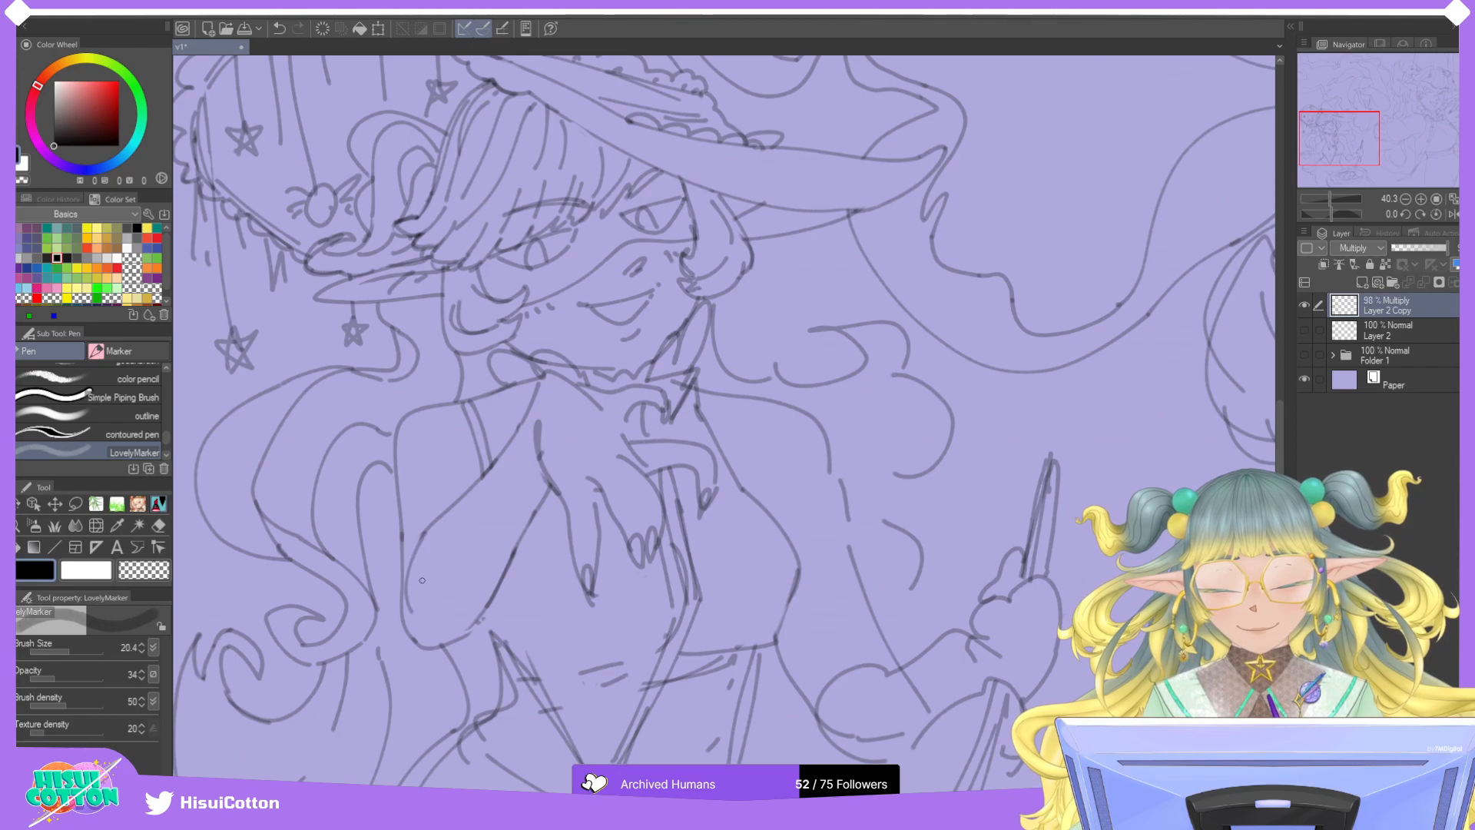
Redraw the rounded contour where the smaller witch's forearm curves into her elbow.
{"action": "key", "text": "ctrl+z"}
{"action": "left_click_drag", "start_coordinate": [417, 539], "coordinate": [406, 611]}
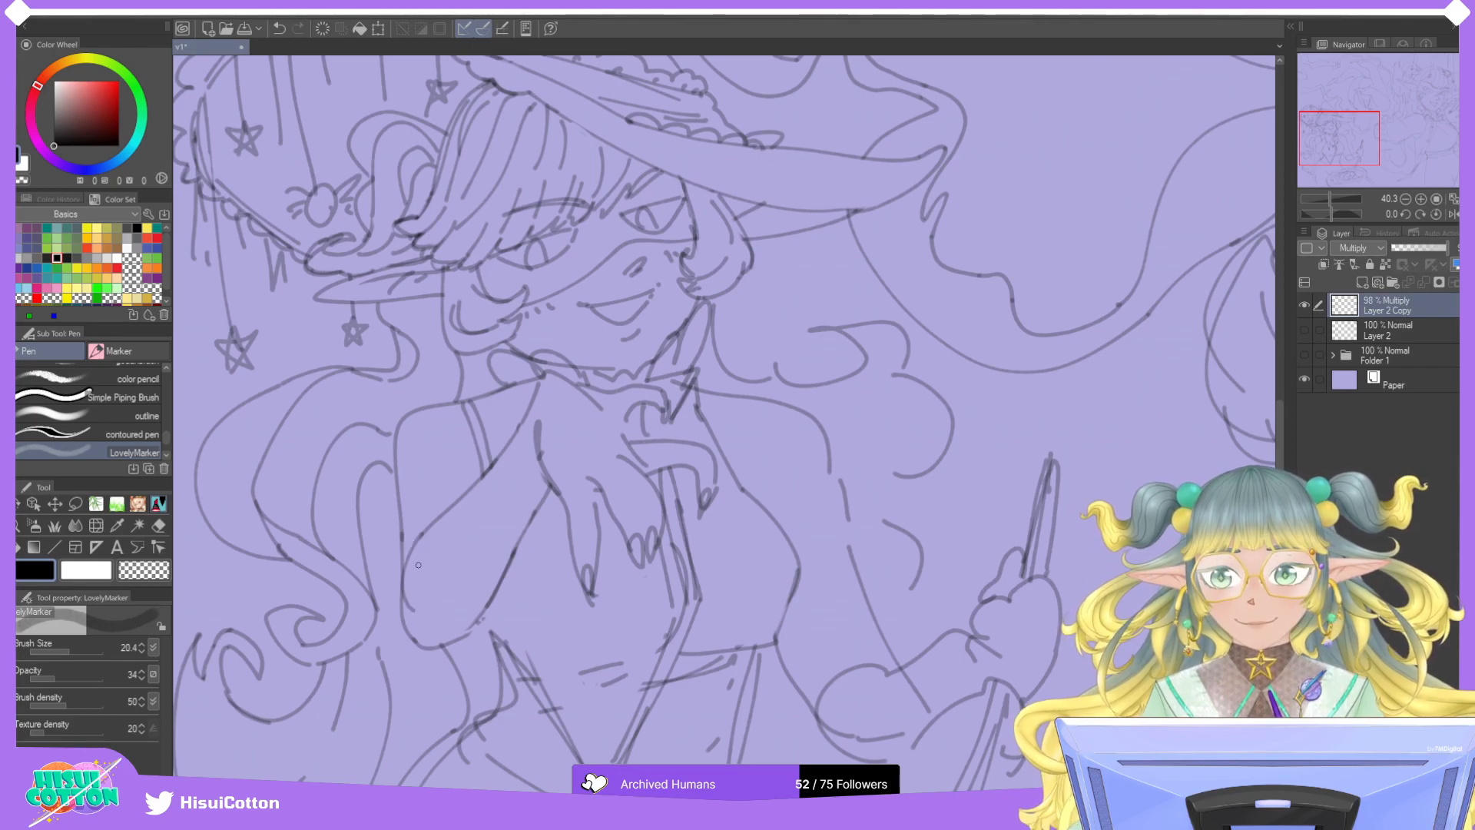
{"action": "key", "text": "ctrl+z"}
{"action": "left_click_drag", "start_coordinate": [423, 530], "coordinate": [409, 607]}
{"action": "key", "text": "ctrl+z"}
{"action": "mouse_move", "coordinate": [421, 530]}
{"action": "left_mouse_down"}
{"action": "mouse_move", "coordinate": [422, 615]}
{"action": "mouse_move", "coordinate": [416, 554]}
{"action": "mouse_move", "coordinate": [486, 603]}
{"action": "mouse_move", "coordinate": [468, 636]}
{"action": "mouse_move", "coordinate": [490, 592]}
{"action": "left_mouse_up"}
{"action": "key", "text": "ctrl+z"}
{"action": "key", "text": "ctrl+z"}
{"action": "key", "text": "ctrl+z"}
{"action": "key", "text": "ctrl+z"}
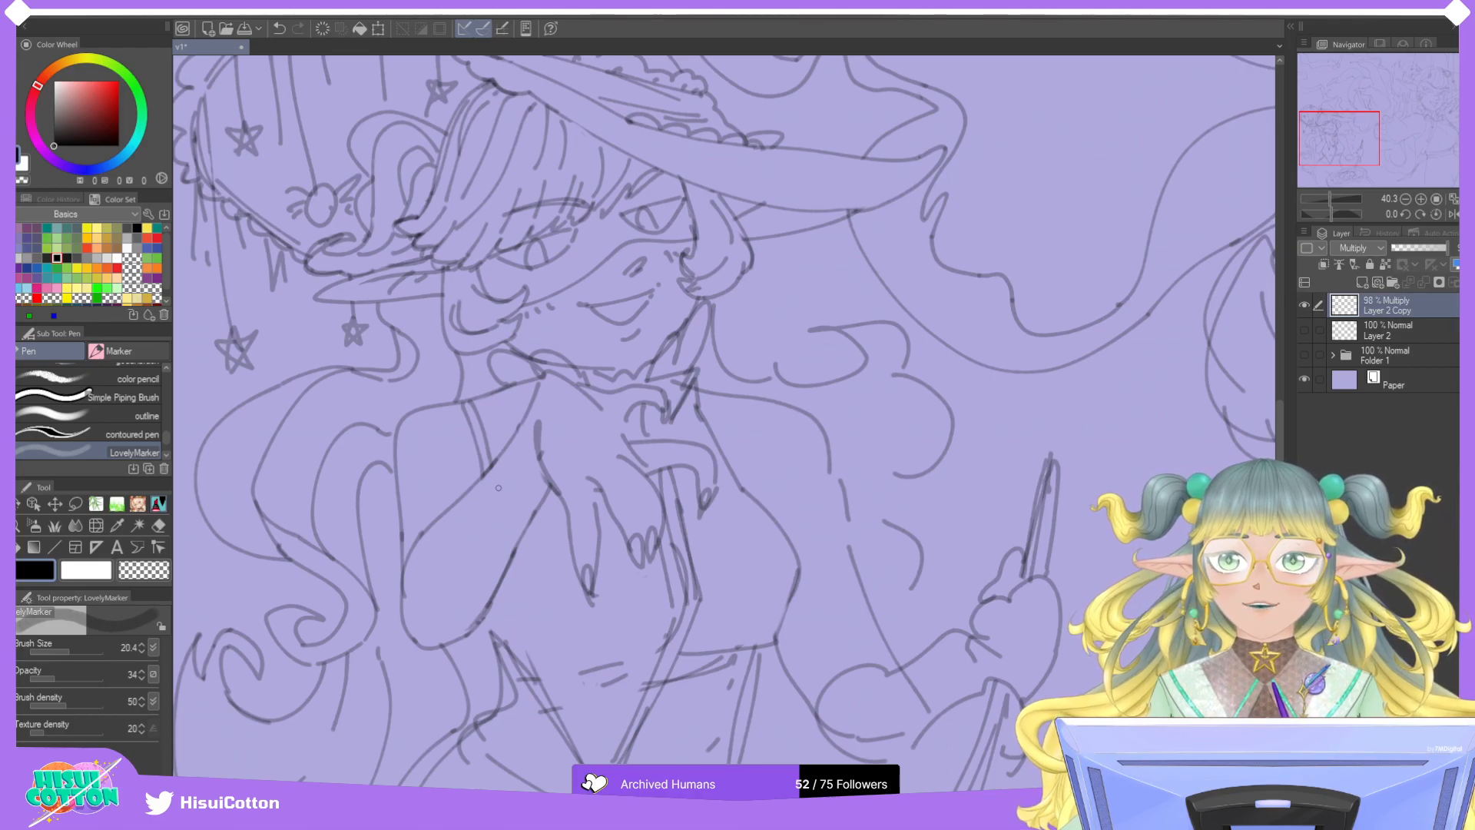
Erase the underside of the smaller witch's forearm near the elbow and redraw it as a smoother curve.
{"action": "left_click", "coordinate": [158, 525]}
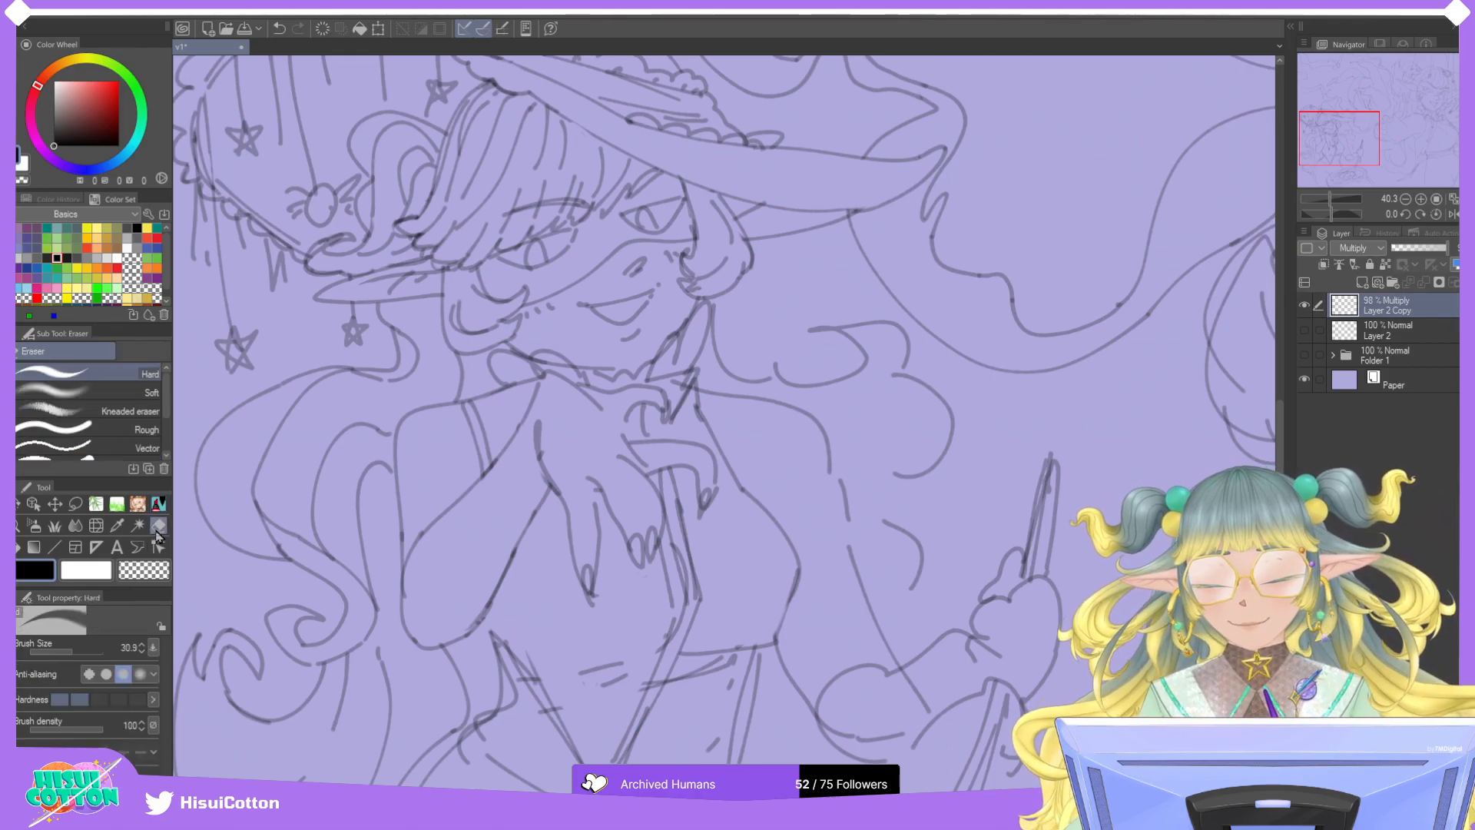
{"action": "mouse_move", "coordinate": [501, 569]}
{"action": "left_mouse_down"}
{"action": "mouse_move", "coordinate": [514, 494]}
{"action": "mouse_move", "coordinate": [469, 632]}
{"action": "left_mouse_up"}
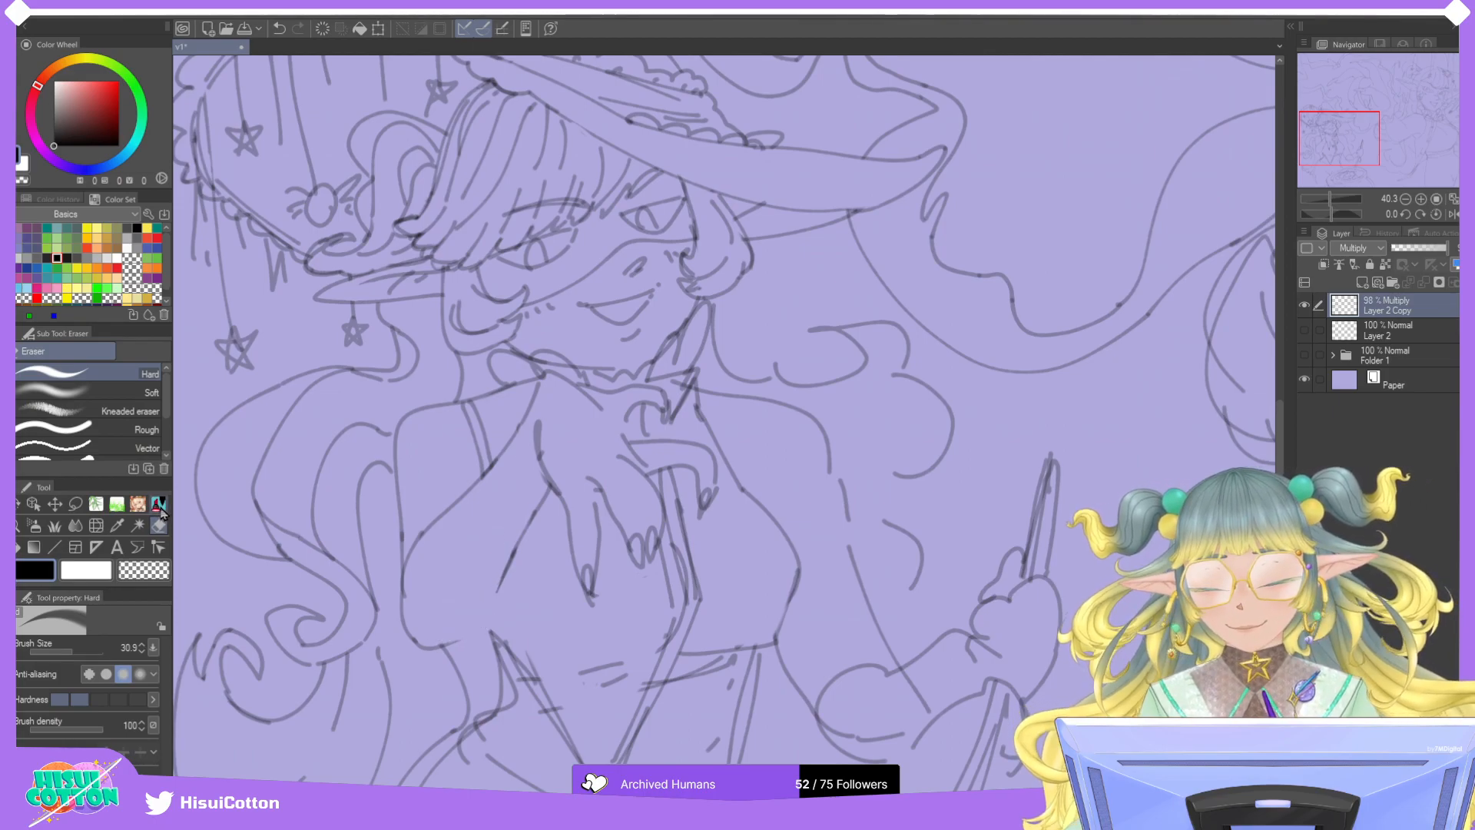
{"action": "key", "text": "p"}
{"action": "left_click_drag", "start_coordinate": [466, 631], "coordinate": [505, 568]}
{"action": "key", "text": "ctrl+z"}
{"action": "key", "text": "ctrl+z"}
{"action": "key", "text": "ctrl+z"}
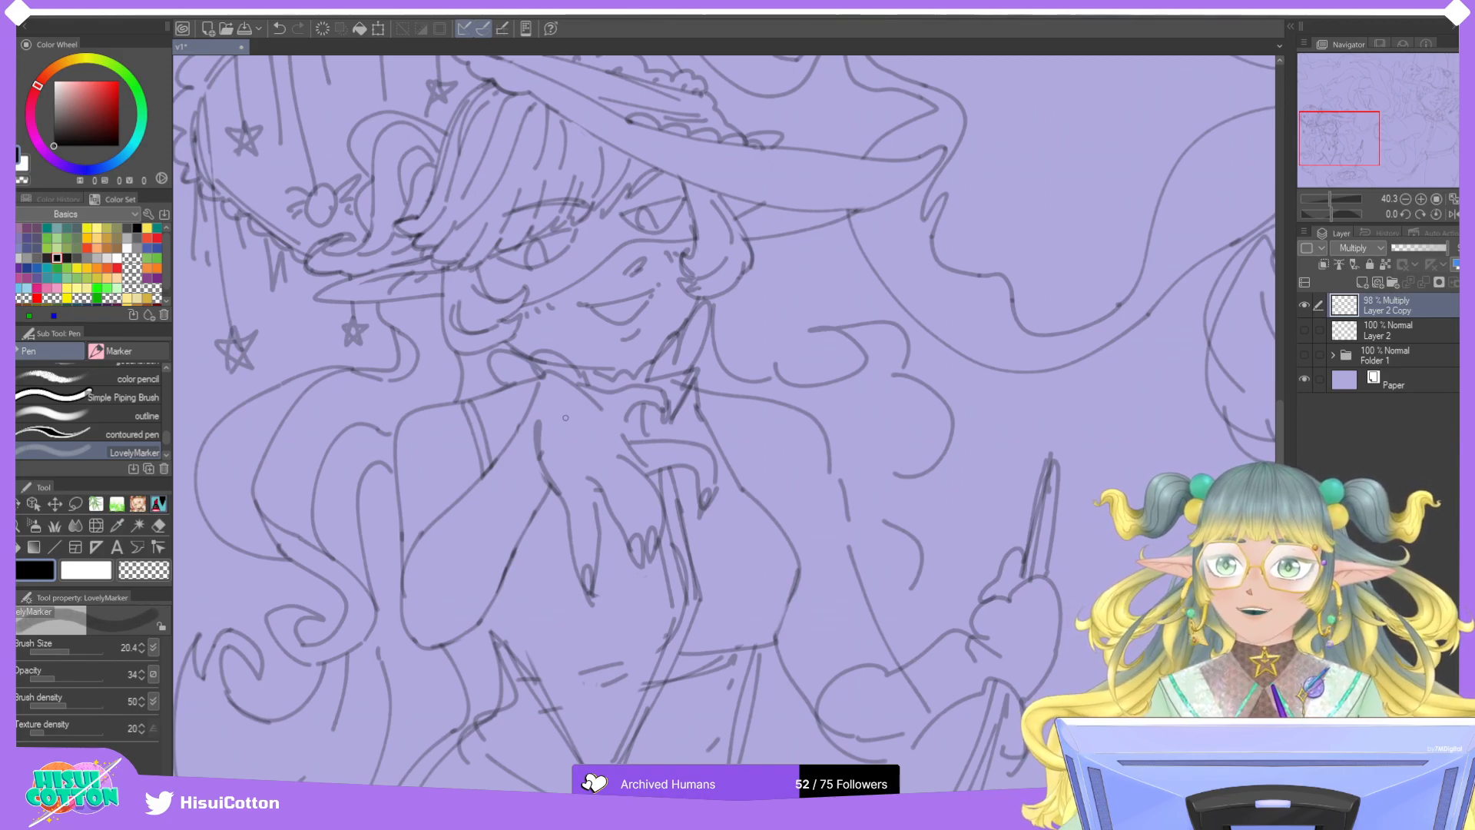
Redraw the outer edge of the smaller witch's raised hand from the wrist down to the first finger's base.
{"action": "scroll", "coordinate": [565, 418], "scroll_direction": "down", "scroll_amount": 2}
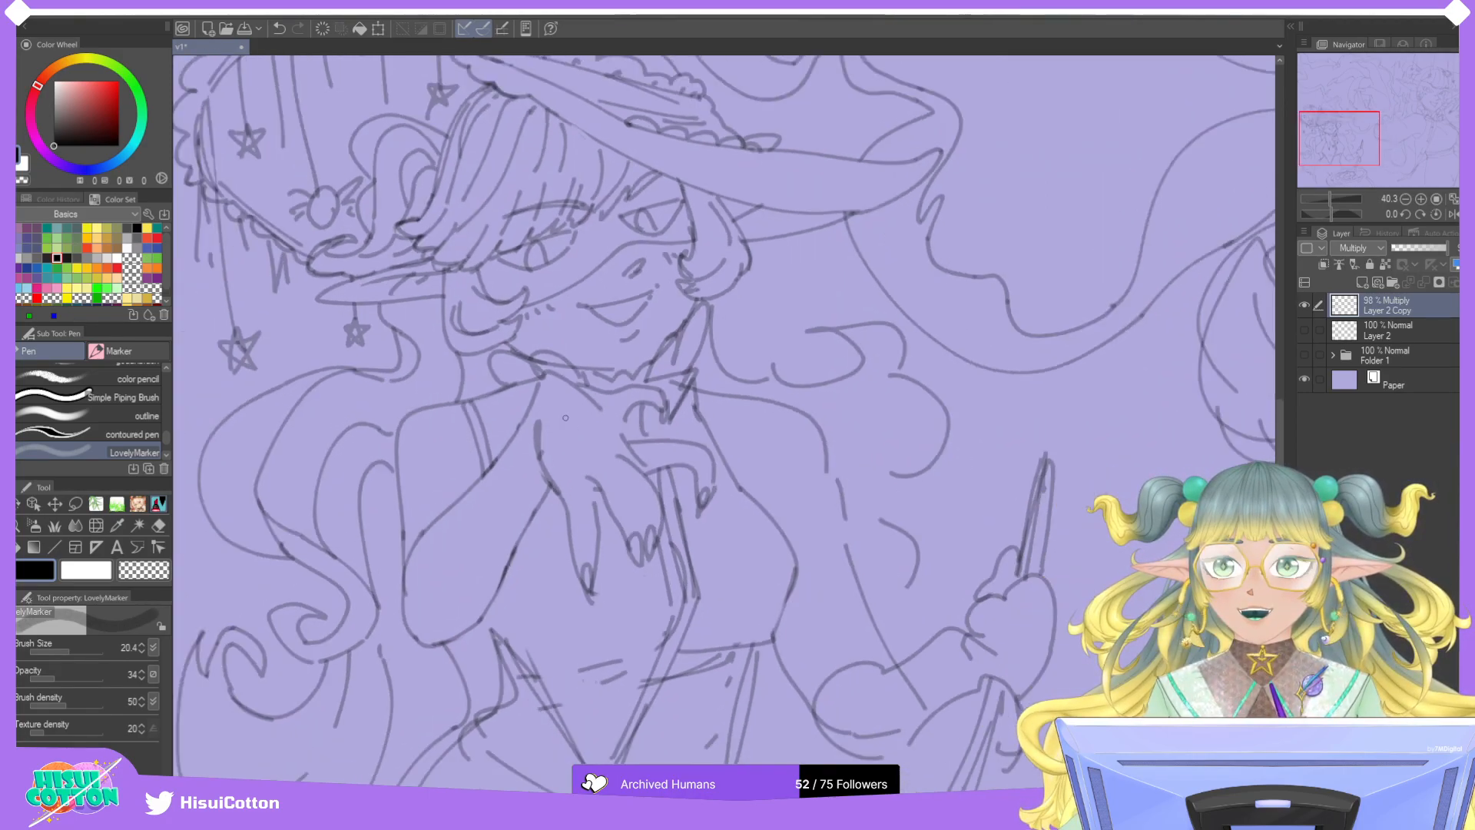
{"action": "scroll", "coordinate": [546, 517], "scroll_direction": "up", "scroll_amount": 2}
{"action": "left_click", "coordinate": [158, 528]}
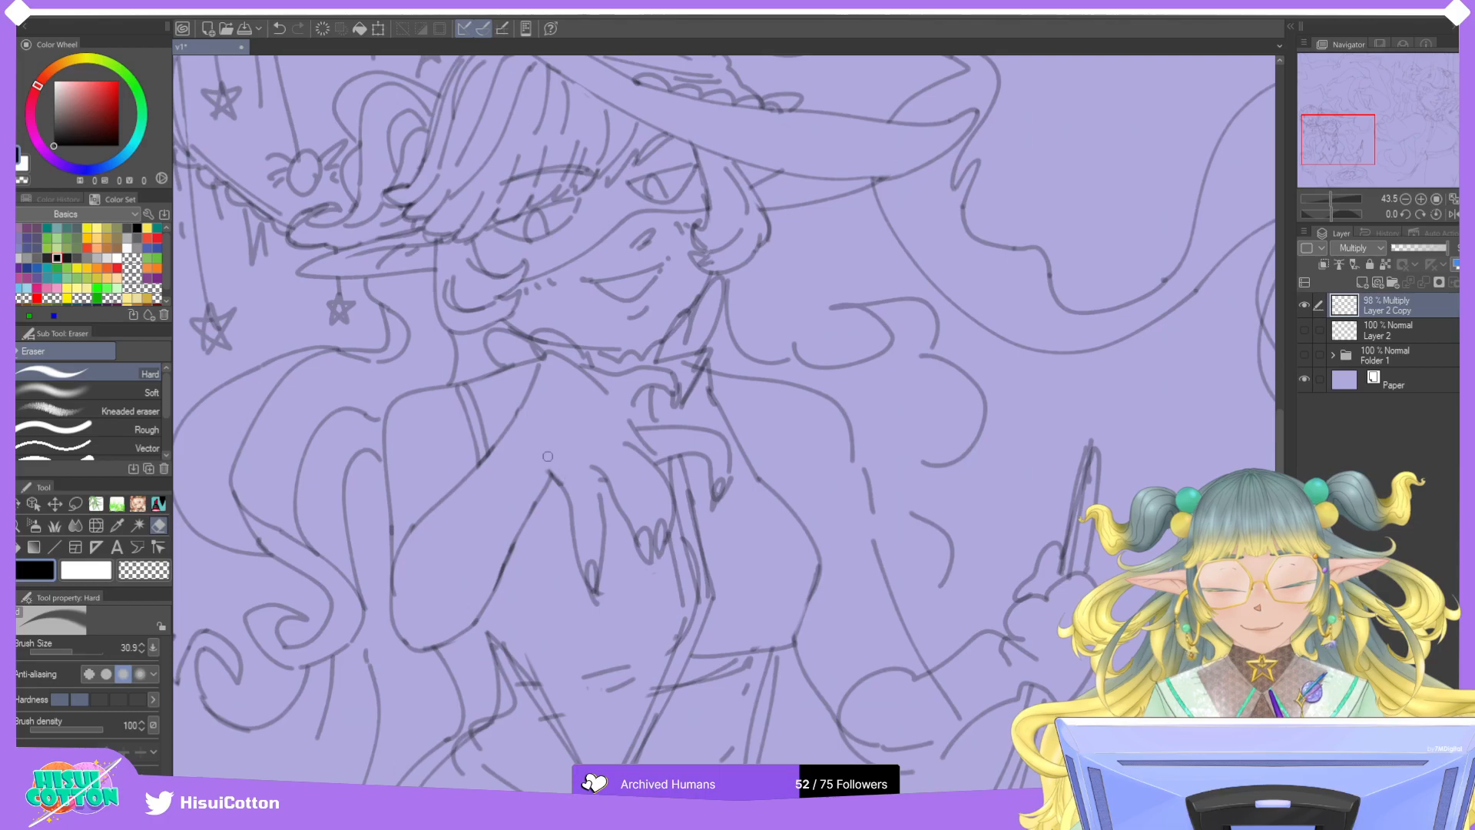
{"action": "left_click", "coordinate": [158, 504]}
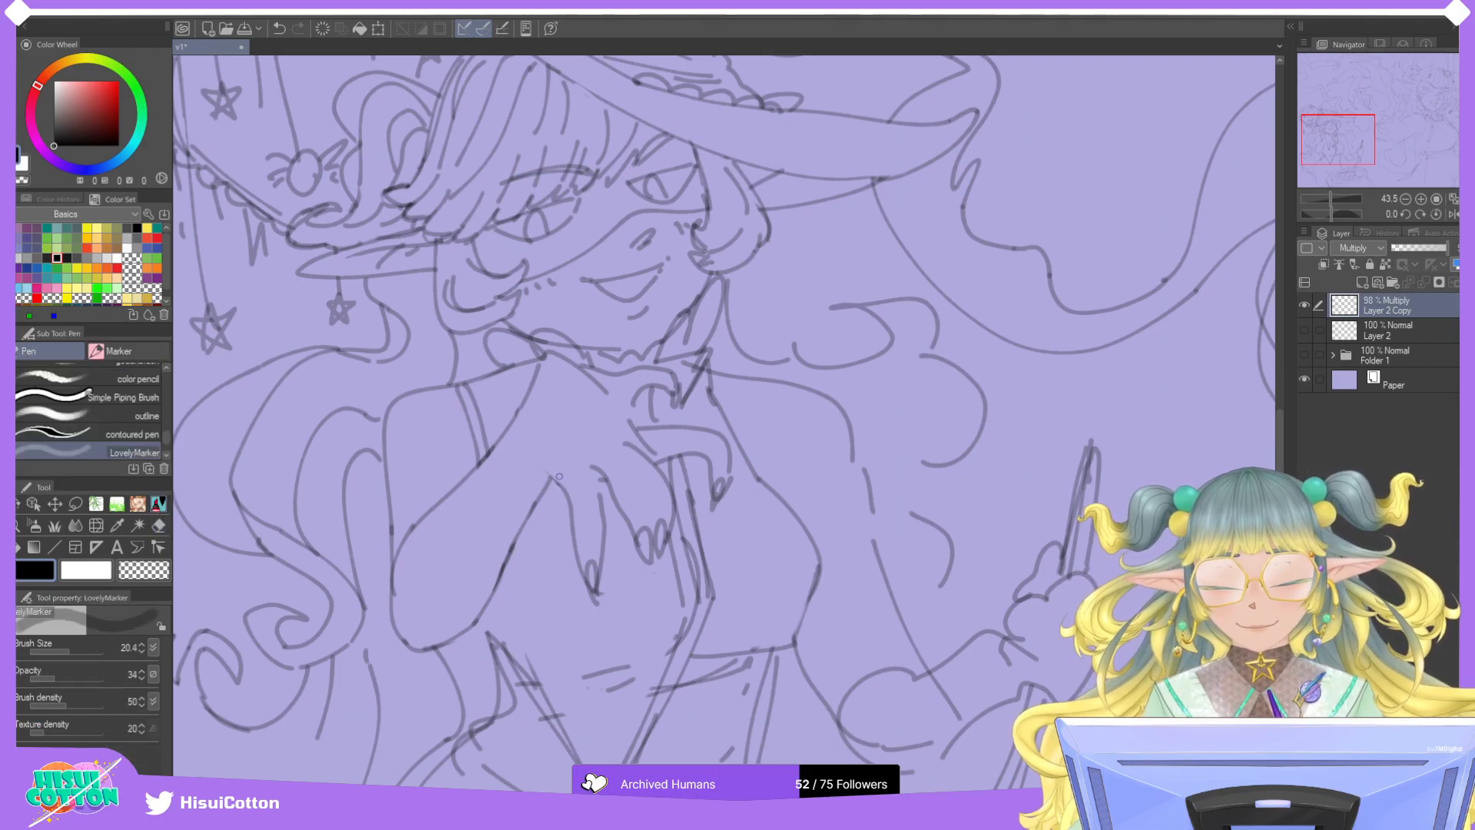
{"action": "key", "text": "ctrl+z"}
{"action": "left_click_drag", "start_coordinate": [541, 400], "coordinate": [565, 487]}
{"action": "scroll", "coordinate": [678, 398], "scroll_direction": "down", "scroll_amount": 3}
{"action": "scroll", "coordinate": [678, 399], "scroll_direction": "up", "scroll_amount": 2}
{"action": "scroll", "coordinate": [715, 395], "scroll_direction": "down", "scroll_amount": 2}
{"action": "scroll", "coordinate": [757, 394], "scroll_direction": "up", "scroll_amount": 2}
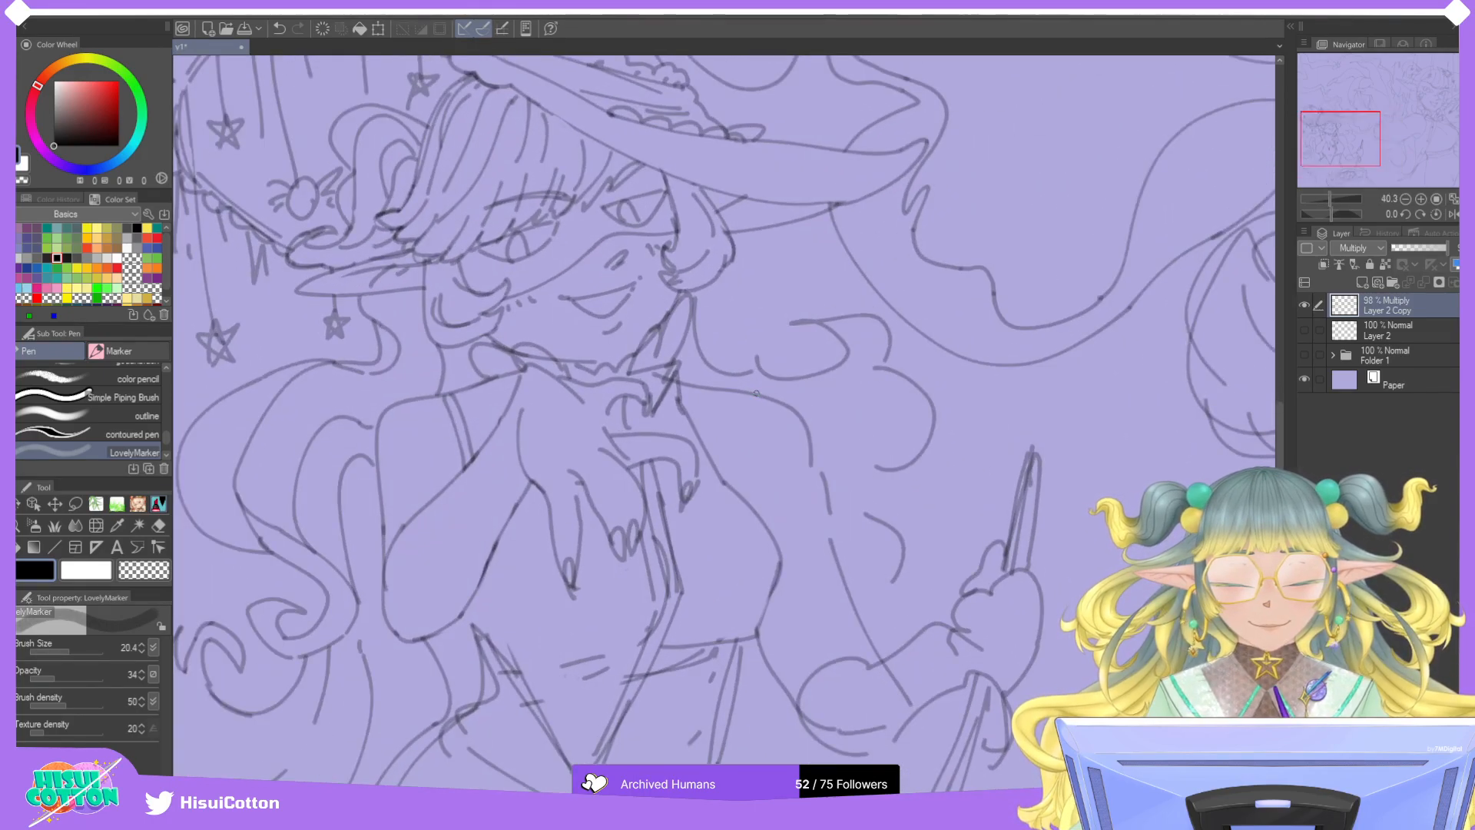
Erase the curled finger lines under the smaller witch's chin and draw one smooth contour across the back of her raised hand.
{"action": "left_click", "coordinate": [158, 525]}
{"action": "mouse_move", "coordinate": [554, 388]}
{"action": "left_mouse_down"}
{"action": "mouse_move", "coordinate": [568, 373]}
{"action": "mouse_move", "coordinate": [545, 376]}
{"action": "mouse_move", "coordinate": [583, 384]}
{"action": "left_mouse_up"}
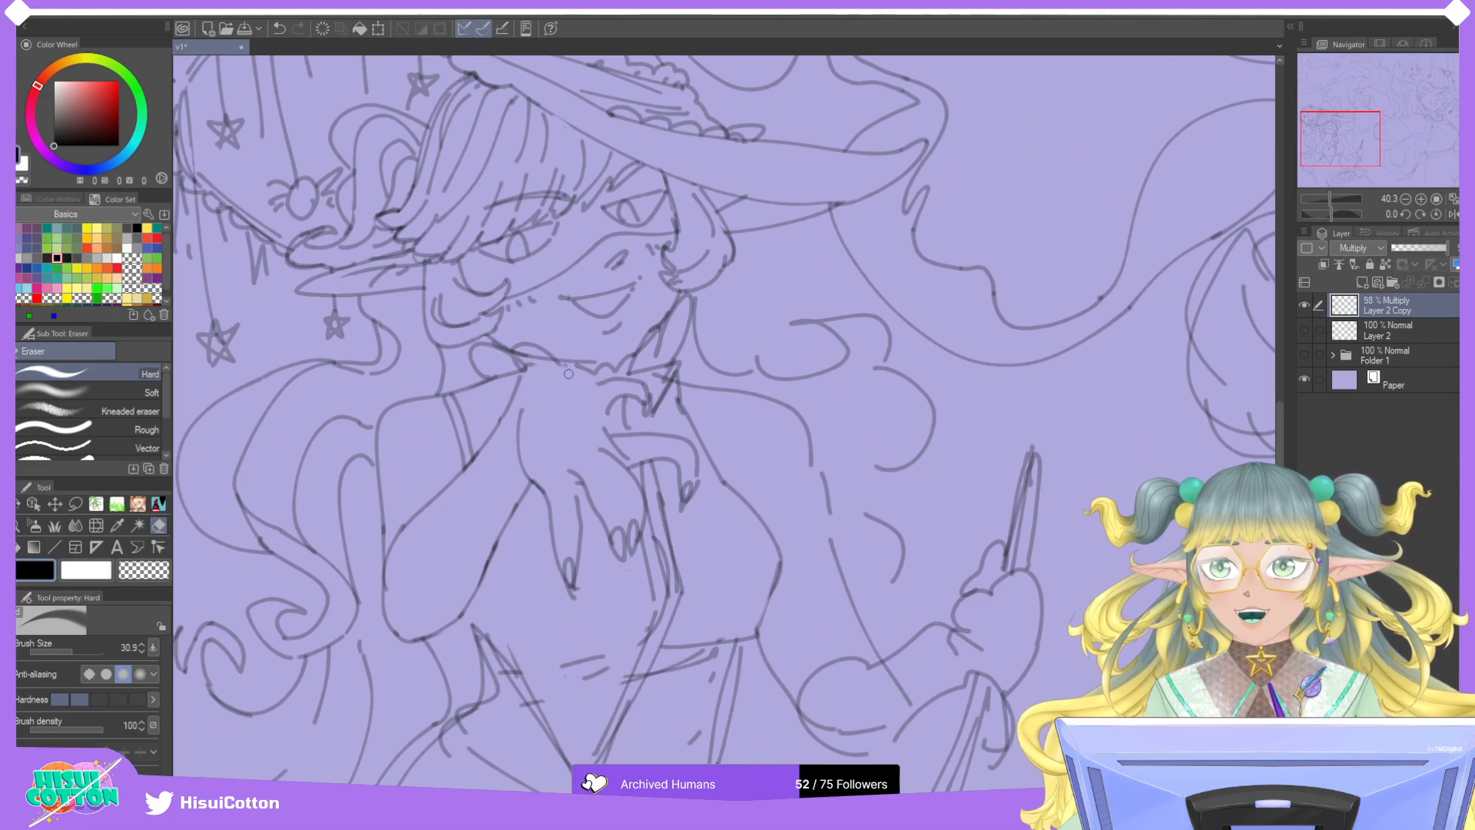
{"action": "mouse_move", "coordinate": [569, 376]}
{"action": "left_mouse_down"}
{"action": "mouse_move", "coordinate": [646, 407]}
{"action": "mouse_move", "coordinate": [642, 381]}
{"action": "mouse_move", "coordinate": [652, 409]}
{"action": "mouse_move", "coordinate": [641, 401]}
{"action": "mouse_move", "coordinate": [616, 447]}
{"action": "left_mouse_up"}
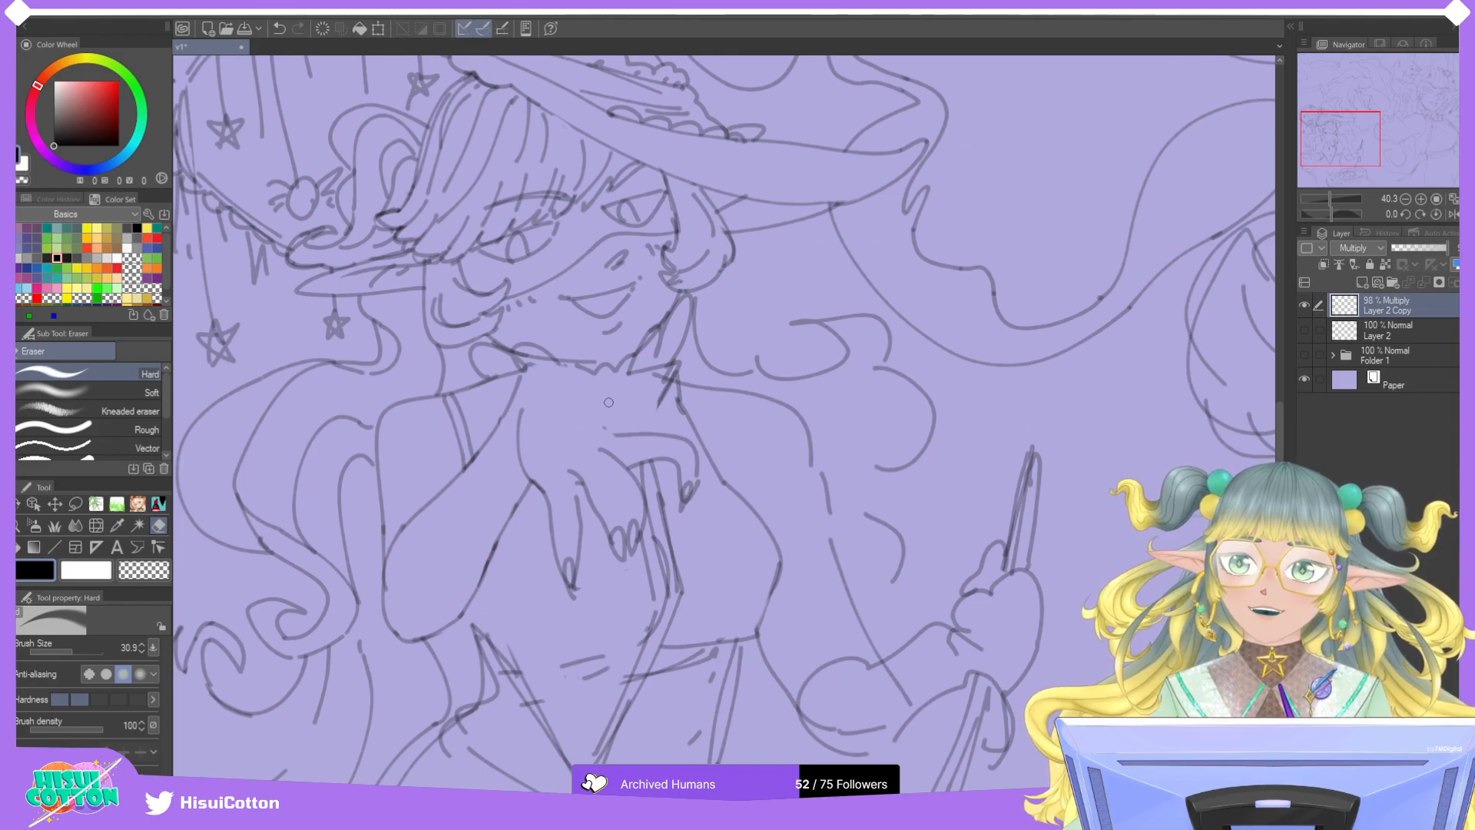
{"action": "left_click", "coordinate": [158, 503]}
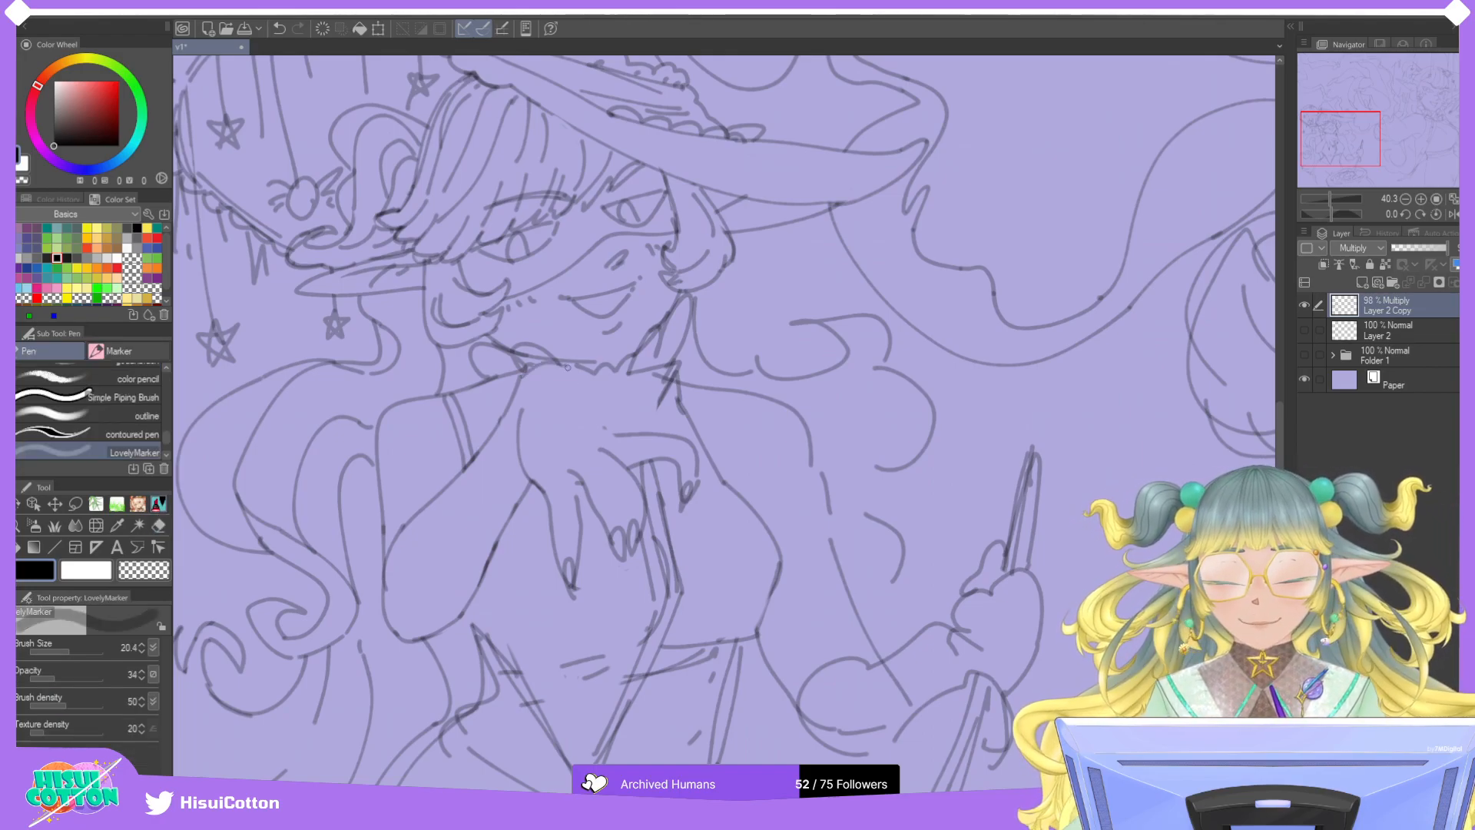
{"action": "key", "text": "ctrl+z"}
{"action": "mouse_move", "coordinate": [586, 383]}
{"action": "left_mouse_down"}
{"action": "mouse_move", "coordinate": [660, 414]}
{"action": "mouse_move", "coordinate": [613, 399]}
{"action": "mouse_move", "coordinate": [636, 411]}
{"action": "mouse_move", "coordinate": [608, 405]}
{"action": "mouse_move", "coordinate": [628, 431]}
{"action": "mouse_move", "coordinate": [649, 414]}
{"action": "mouse_move", "coordinate": [606, 426]}
{"action": "left_mouse_up"}
{"action": "key", "text": "ctrl+z"}
{"action": "key", "text": "ctrl+z"}
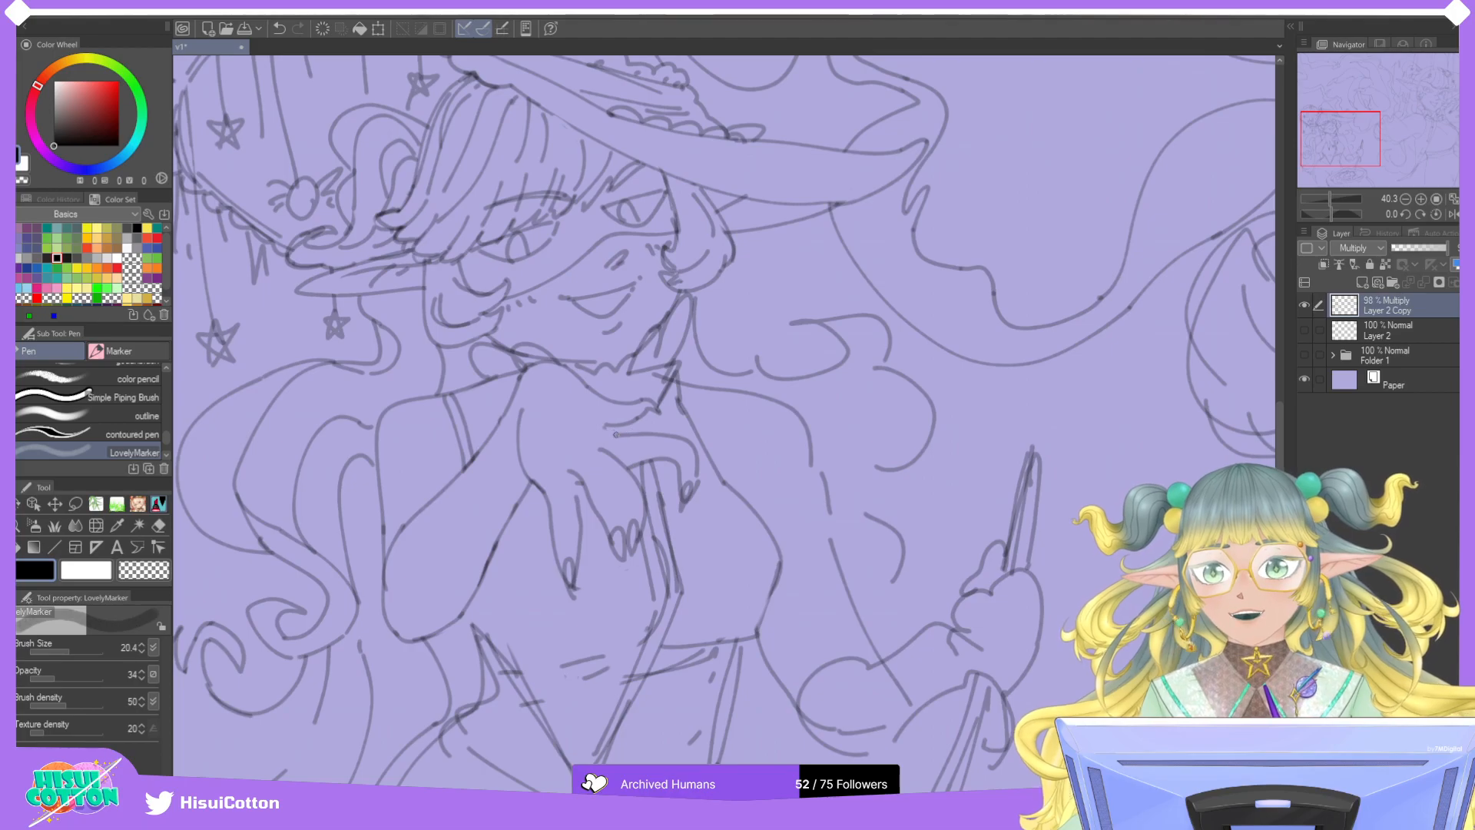
Draw a lower top edge for the raised hand's bent index finger and erase its old outline and fingertip.
{"action": "left_click_drag", "start_coordinate": [617, 431], "coordinate": [666, 430]}
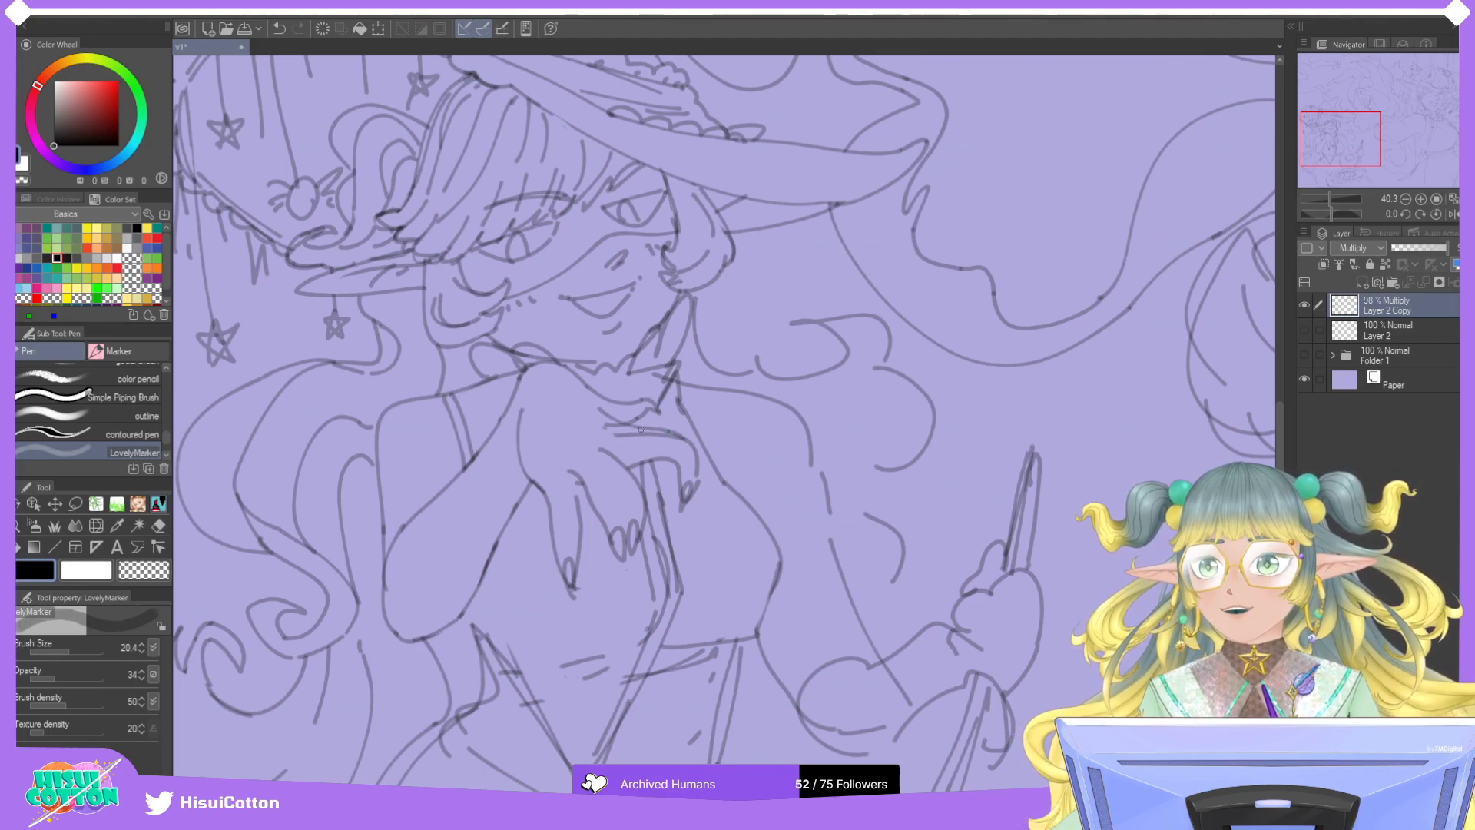
{"action": "key", "text": "e"}
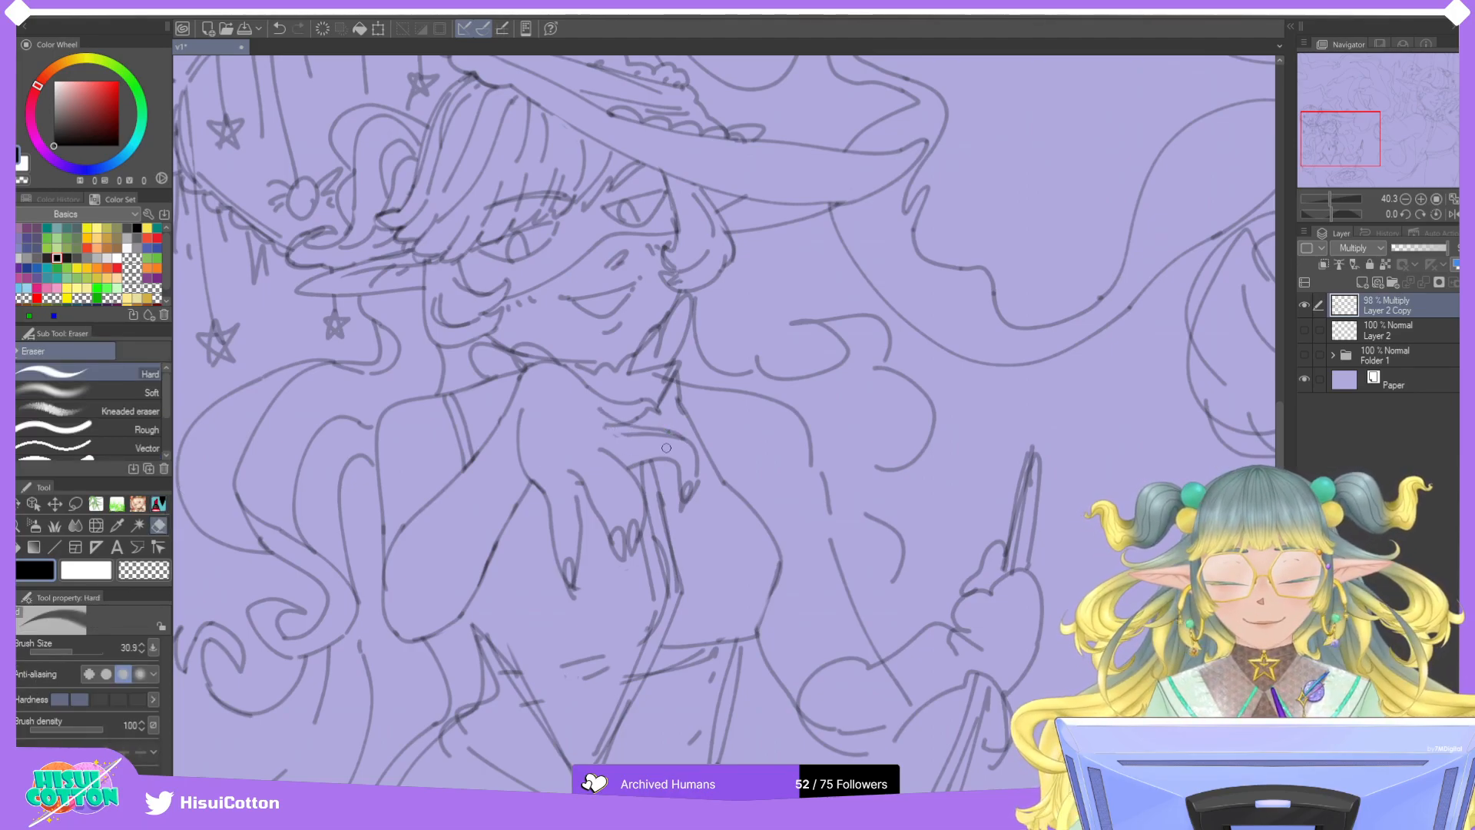
{"action": "mouse_move", "coordinate": [603, 425]}
{"action": "left_mouse_down"}
{"action": "mouse_move", "coordinate": [681, 446]}
{"action": "mouse_move", "coordinate": [668, 460]}
{"action": "left_mouse_up"}
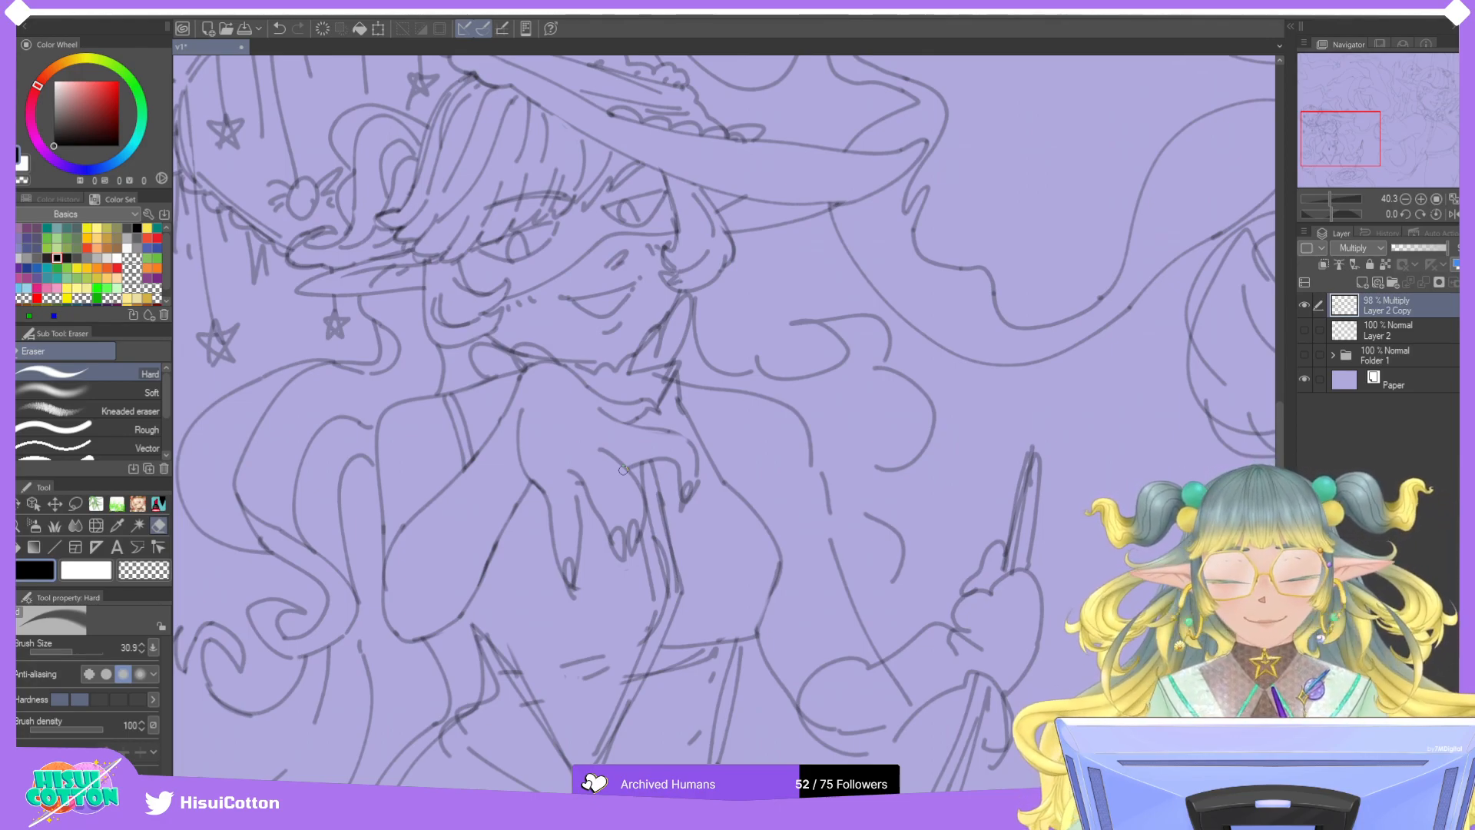
{"action": "mouse_move", "coordinate": [630, 457]}
{"action": "left_mouse_down"}
{"action": "mouse_move", "coordinate": [672, 464]}
{"action": "mouse_move", "coordinate": [686, 497]}
{"action": "left_mouse_up"}
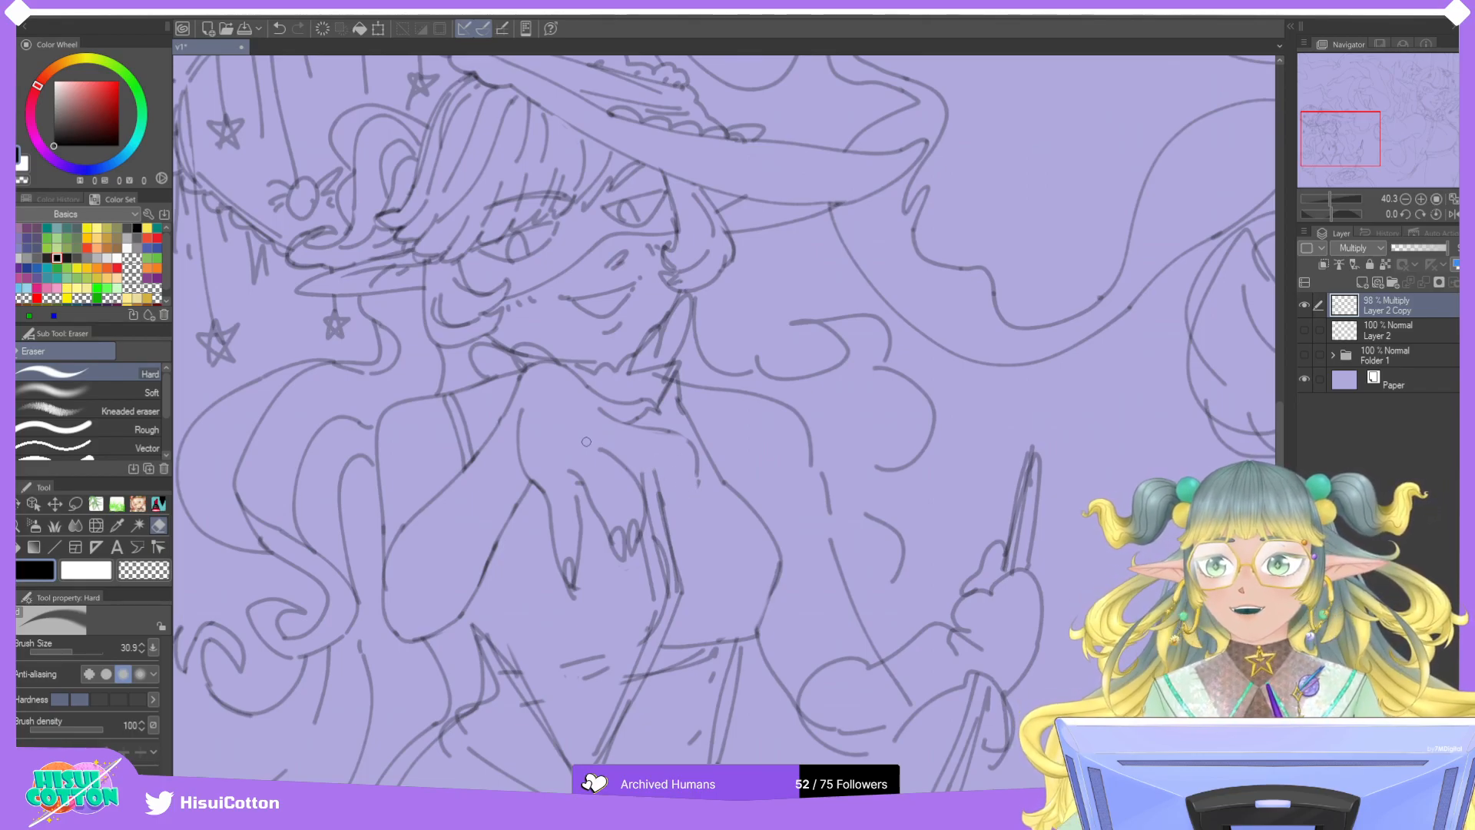
Redraw the underside, curved tip and nail of the bent index finger on the smaller witch's raised hand.
{"action": "left_click", "coordinate": [159, 503]}
{"action": "mouse_move", "coordinate": [611, 451]}
{"action": "left_mouse_down"}
{"action": "mouse_move", "coordinate": [675, 454]}
{"action": "mouse_move", "coordinate": [693, 477]}
{"action": "mouse_move", "coordinate": [654, 452]}
{"action": "mouse_move", "coordinate": [694, 491]}
{"action": "left_mouse_up"}
{"action": "key", "text": "ctrl+z"}
{"action": "key", "text": "ctrl+z"}
{"action": "key", "text": "ctrl+z"}
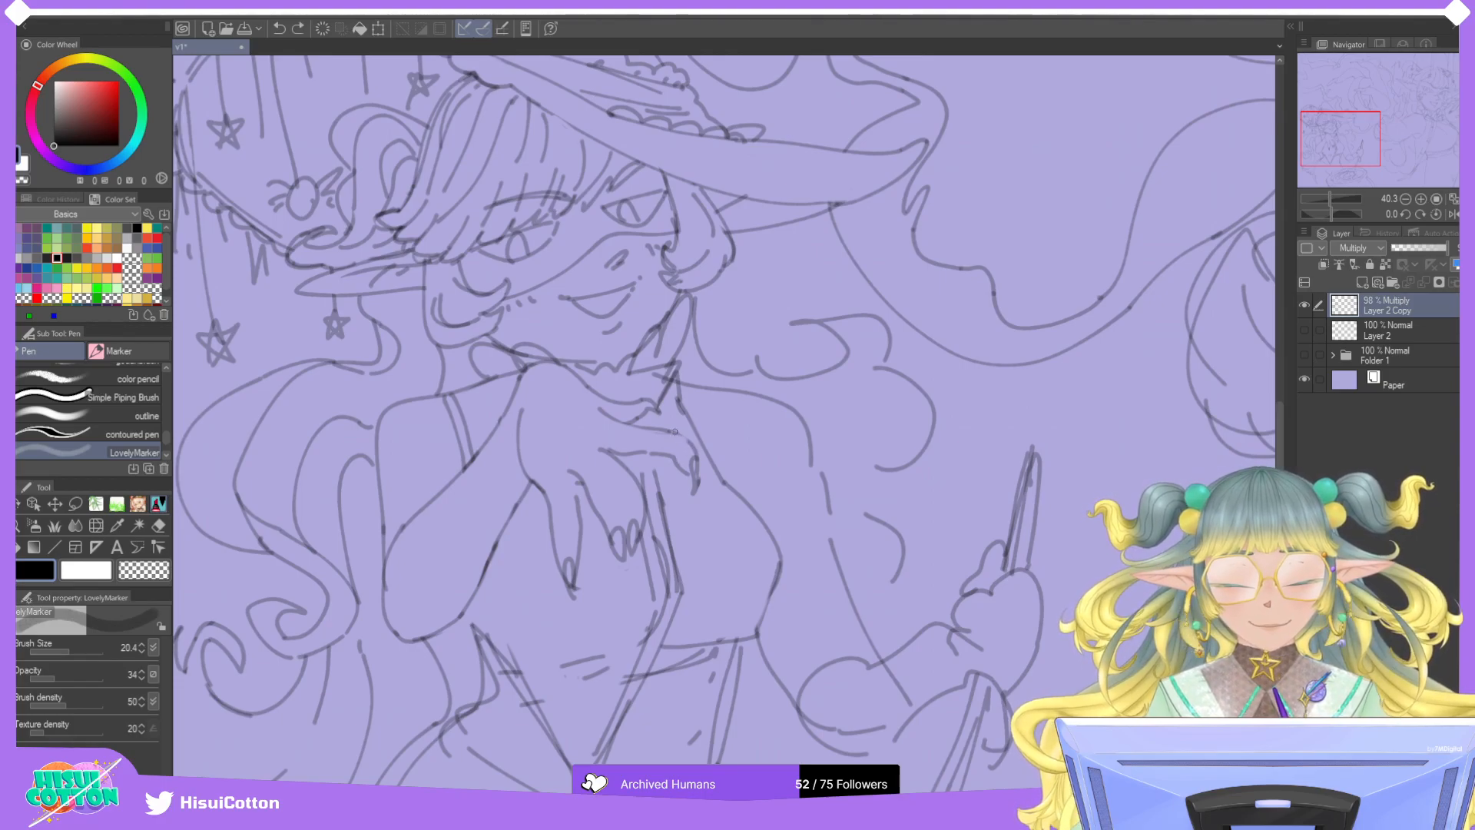
{"action": "key", "text": "ctrl+z"}
{"action": "mouse_move", "coordinate": [688, 443]}
{"action": "left_mouse_down"}
{"action": "mouse_move", "coordinate": [668, 430]}
{"action": "mouse_move", "coordinate": [688, 445]}
{"action": "mouse_move", "coordinate": [689, 414]}
{"action": "left_mouse_up"}
{"action": "key", "text": "ctrl+z"}
{"action": "key", "text": "e"}
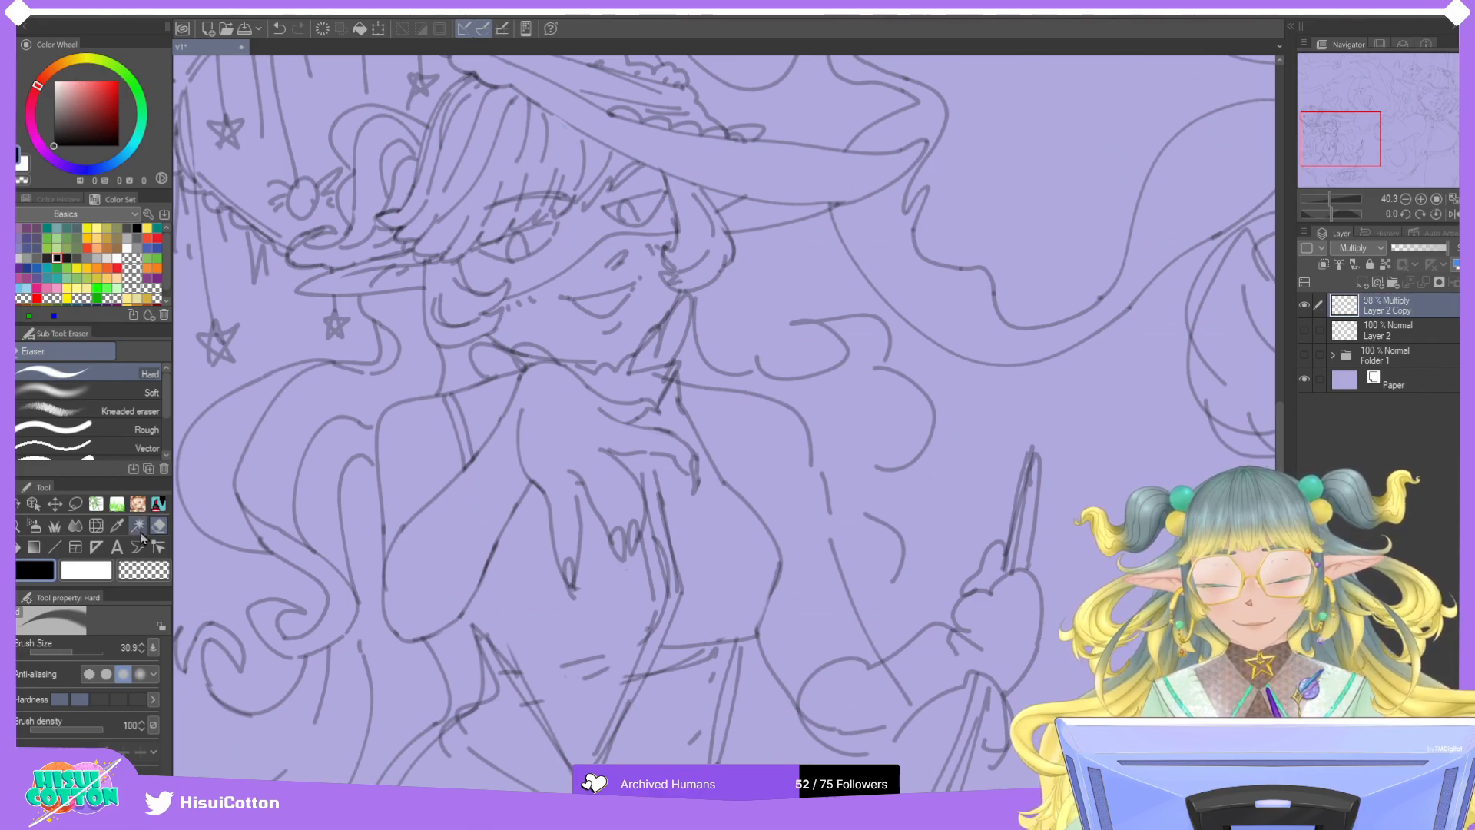
Redraw the edges between the raised hand's middle fingers and add a short line at the index finger's base.
{"action": "left_click", "coordinate": [159, 504]}
{"action": "left_click_drag", "start_coordinate": [576, 500], "coordinate": [561, 456]}
{"action": "key", "text": "ctrl+z"}
{"action": "key", "text": "ctrl+z"}
{"action": "mouse_move", "coordinate": [621, 509]}
{"action": "left_mouse_down"}
{"action": "mouse_move", "coordinate": [589, 418]}
{"action": "mouse_move", "coordinate": [552, 459]}
{"action": "mouse_move", "coordinate": [608, 449]}
{"action": "mouse_move", "coordinate": [624, 480]}
{"action": "left_mouse_up"}
{"action": "left_click", "coordinate": [158, 525]}
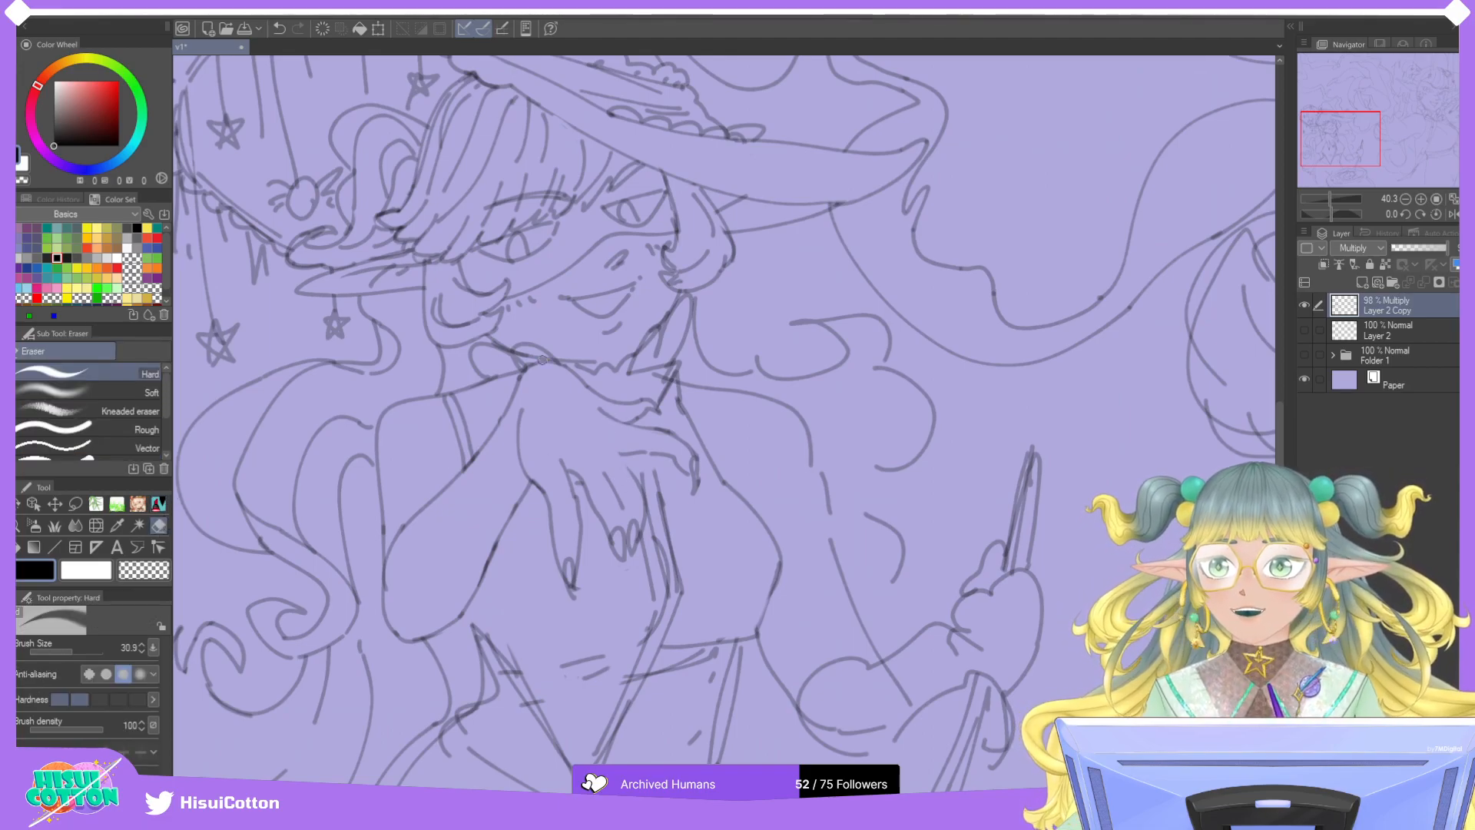
{"action": "key", "text": "p"}
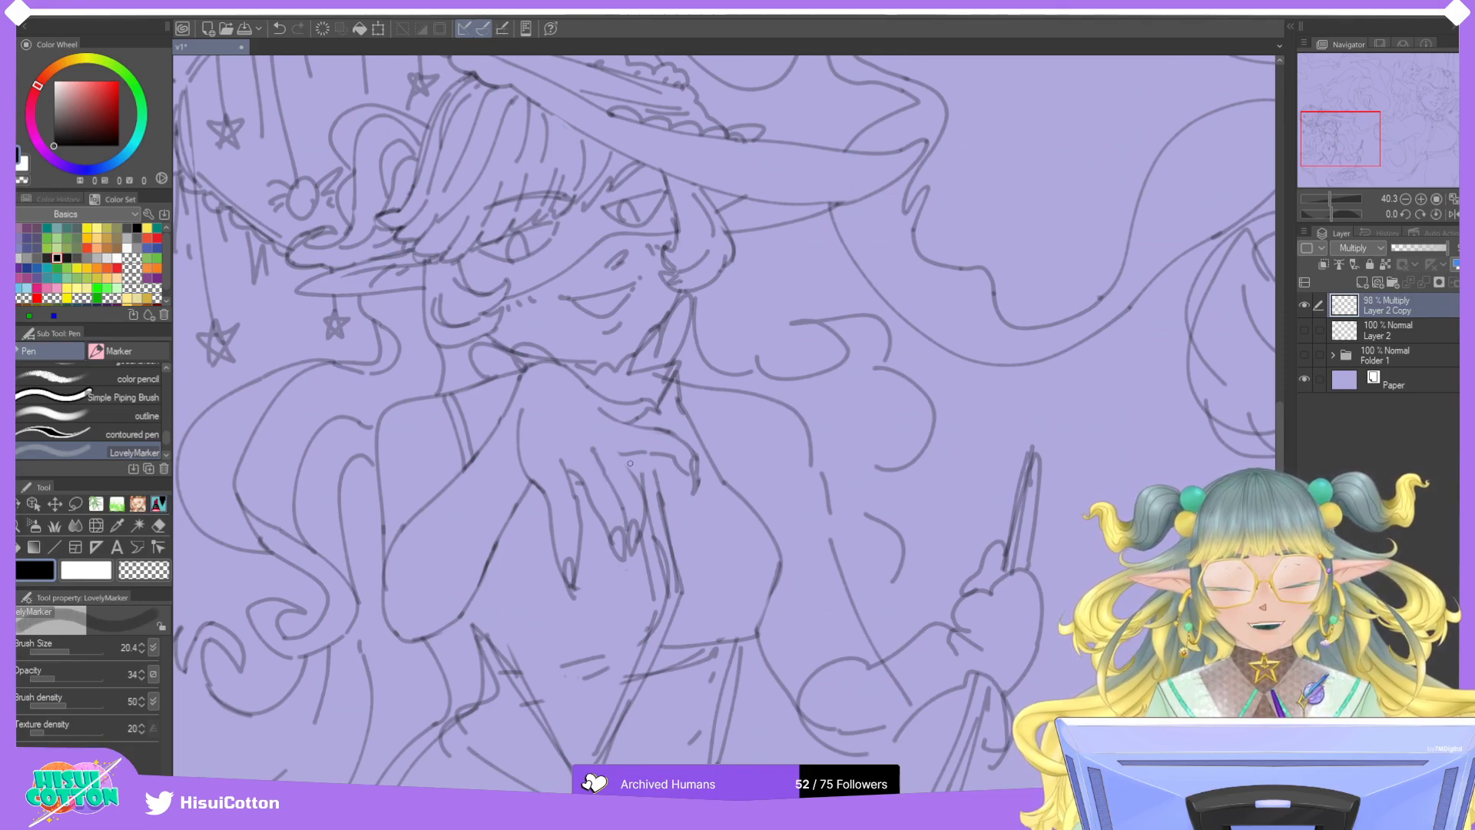
{"action": "left_click_drag", "start_coordinate": [615, 442], "coordinate": [634, 476]}
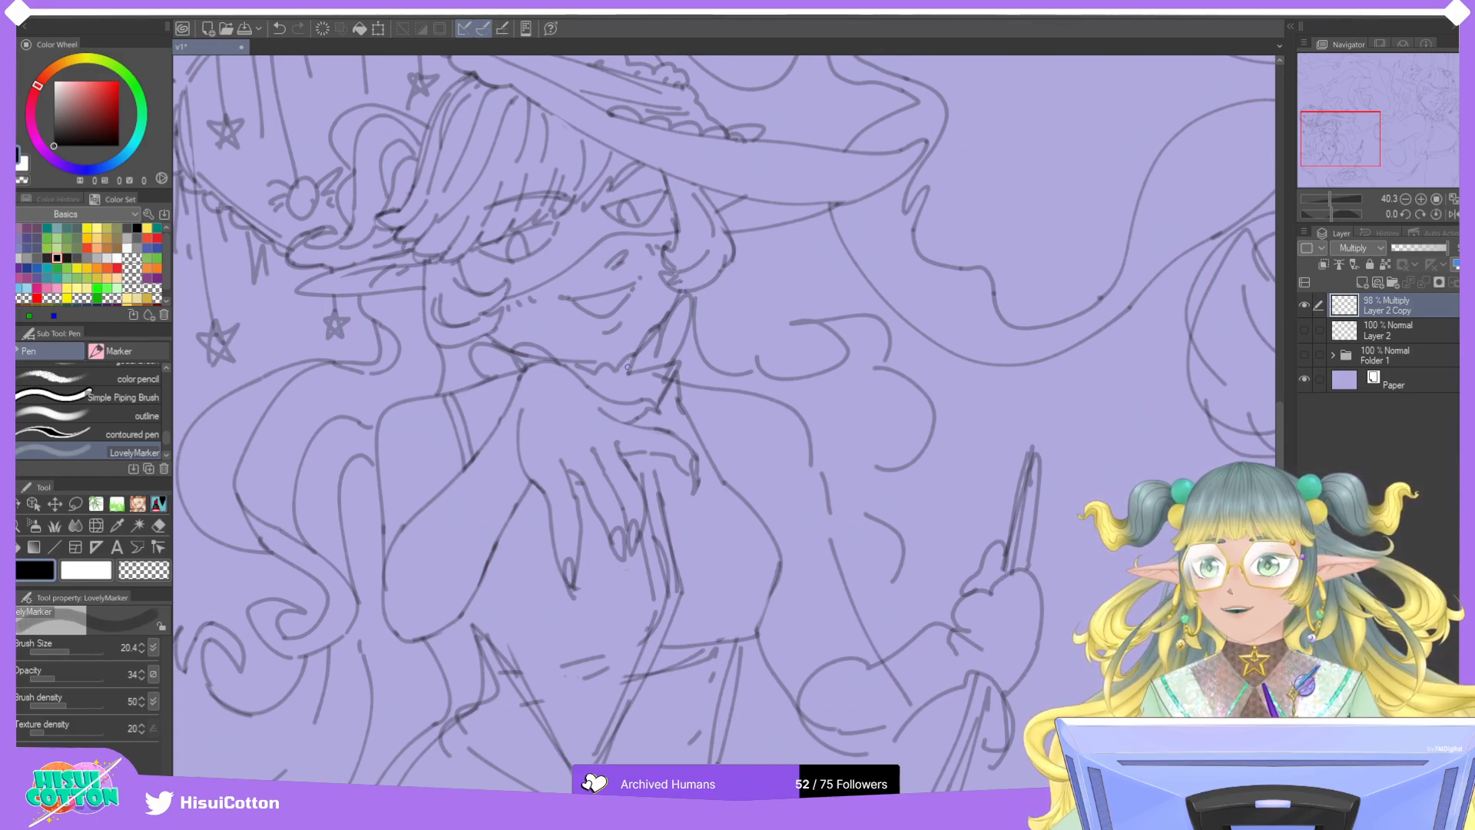
Draw the edge rising from the raised hand beside the smaller witch's chin and erase the stray lines crossing it.
{"action": "key", "text": "ctrl+z"}
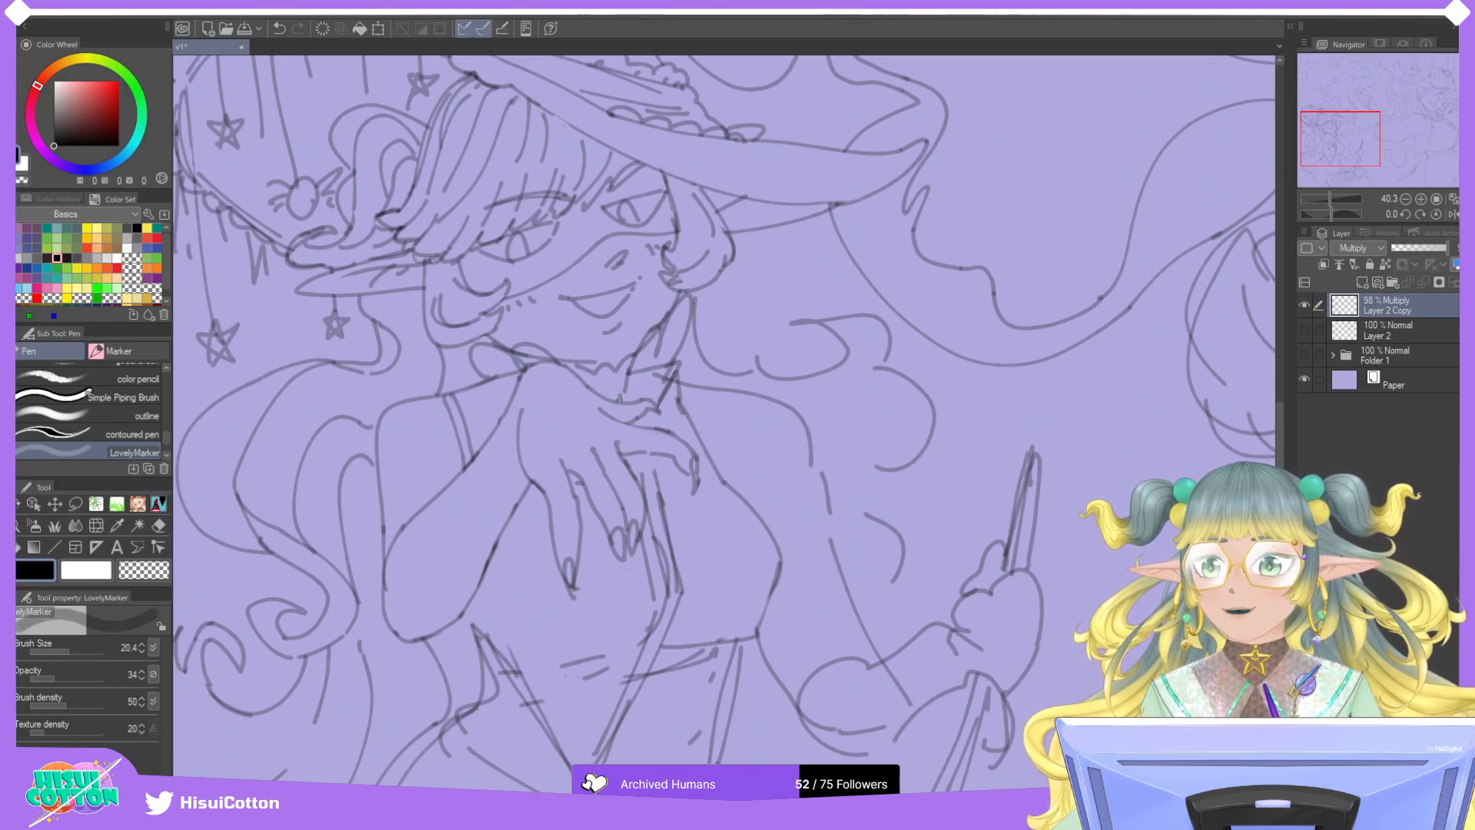
{"action": "key", "text": "ctrl+y"}
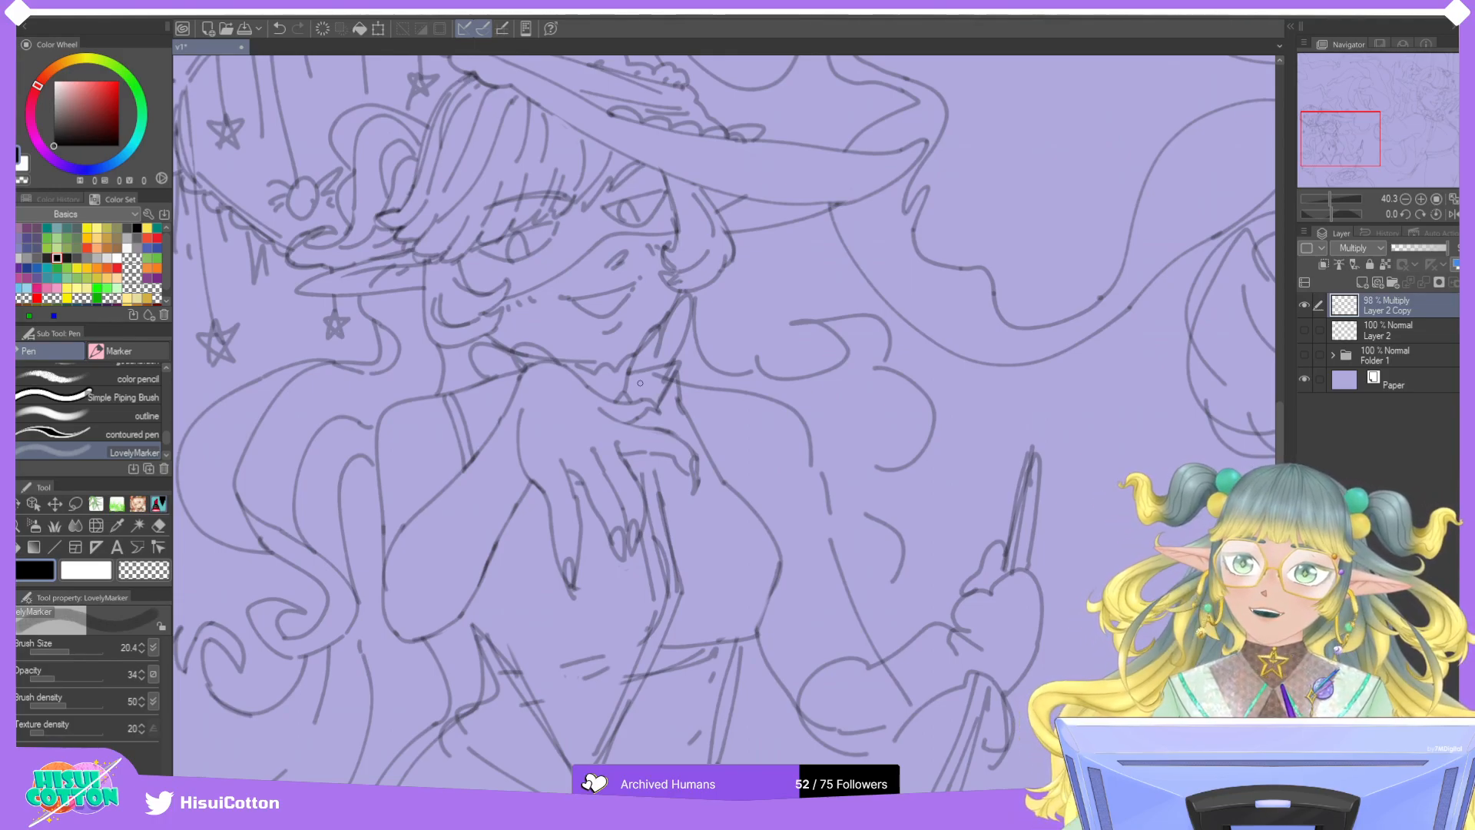
{"action": "key", "text": "e"}
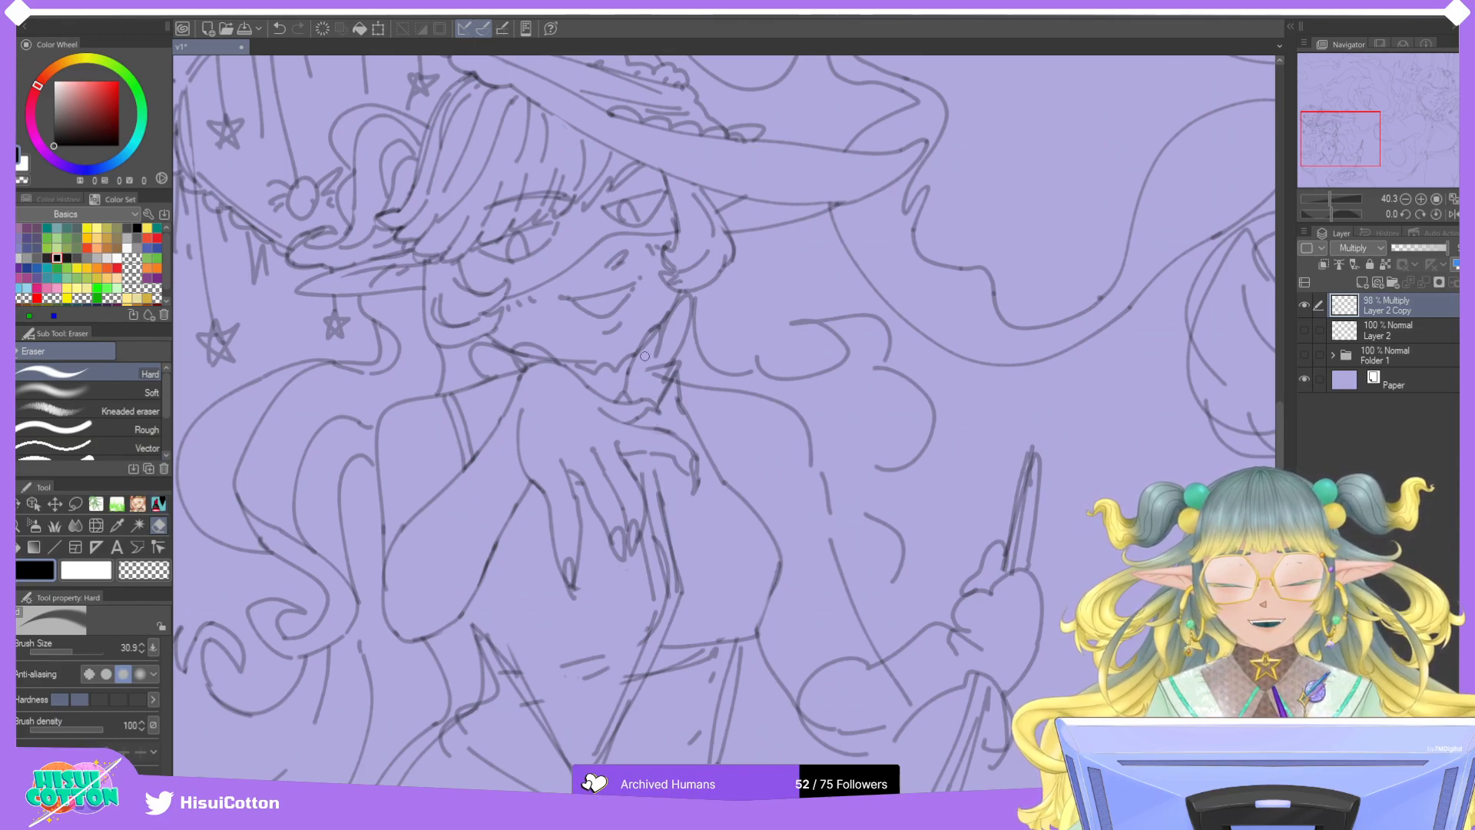
{"action": "mouse_move", "coordinate": [655, 378]}
{"action": "left_mouse_down"}
{"action": "mouse_move", "coordinate": [675, 352]}
{"action": "mouse_move", "coordinate": [659, 387]}
{"action": "left_mouse_up"}
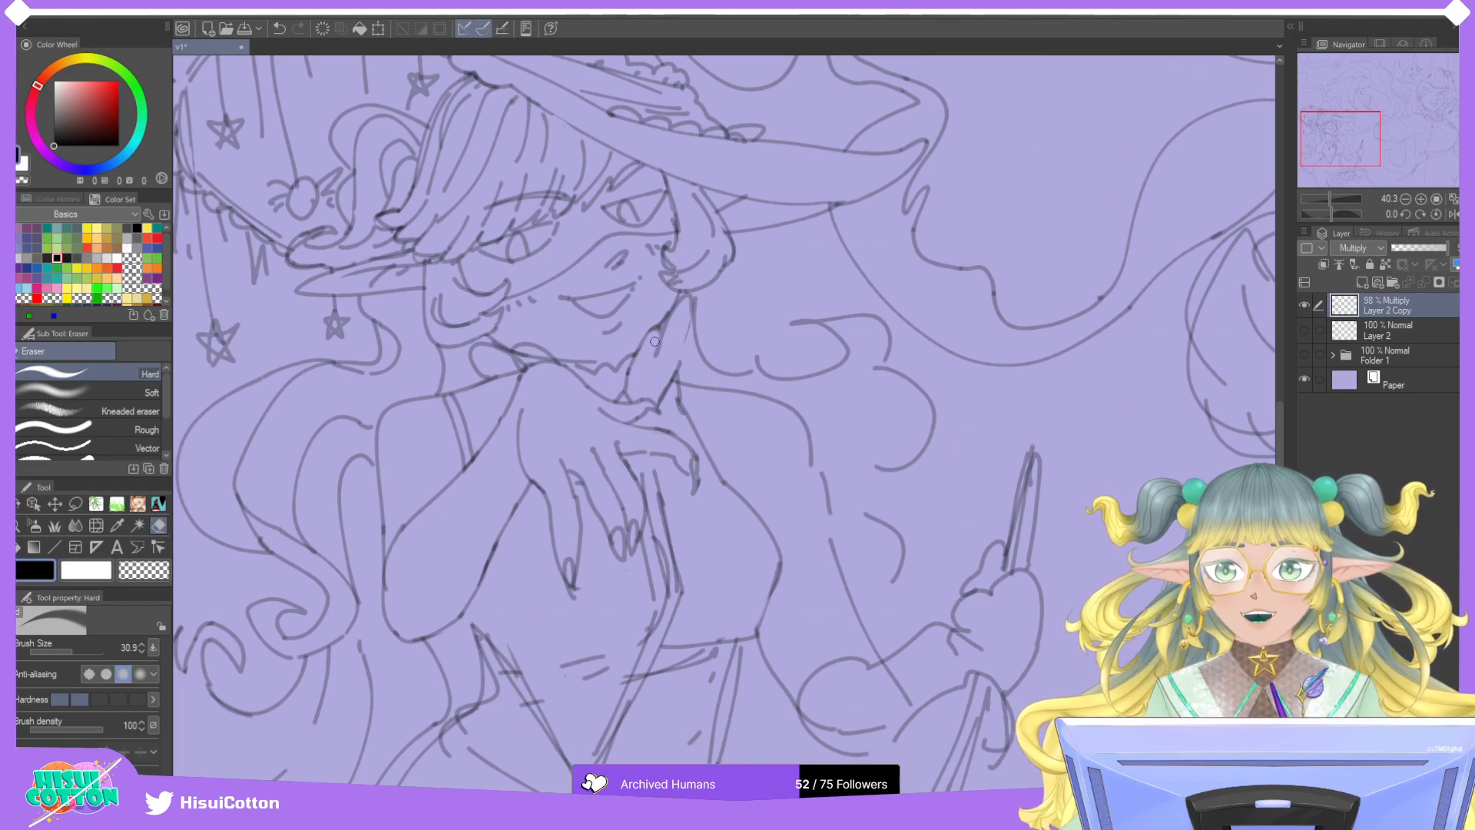
Strengthen the pointed shape beside the smaller witch's jaw and clean up the lines where her hand meets the chin.
{"action": "key", "text": "p"}
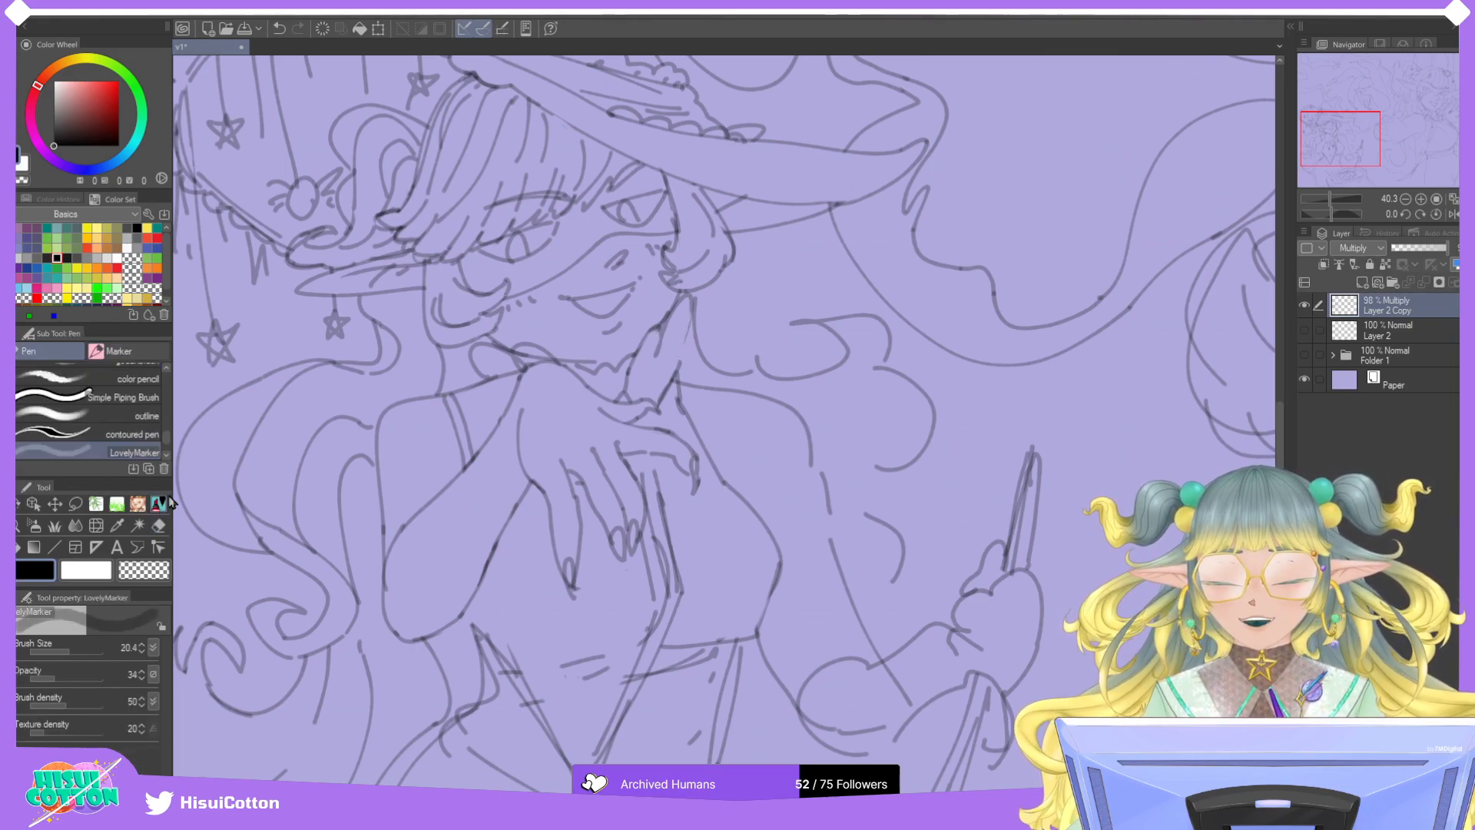
{"action": "mouse_move", "coordinate": [692, 309]}
{"action": "left_mouse_down"}
{"action": "mouse_move", "coordinate": [677, 366]}
{"action": "mouse_move", "coordinate": [695, 343]}
{"action": "mouse_move", "coordinate": [654, 348]}
{"action": "mouse_move", "coordinate": [652, 333]}
{"action": "mouse_move", "coordinate": [630, 375]}
{"action": "left_mouse_up"}
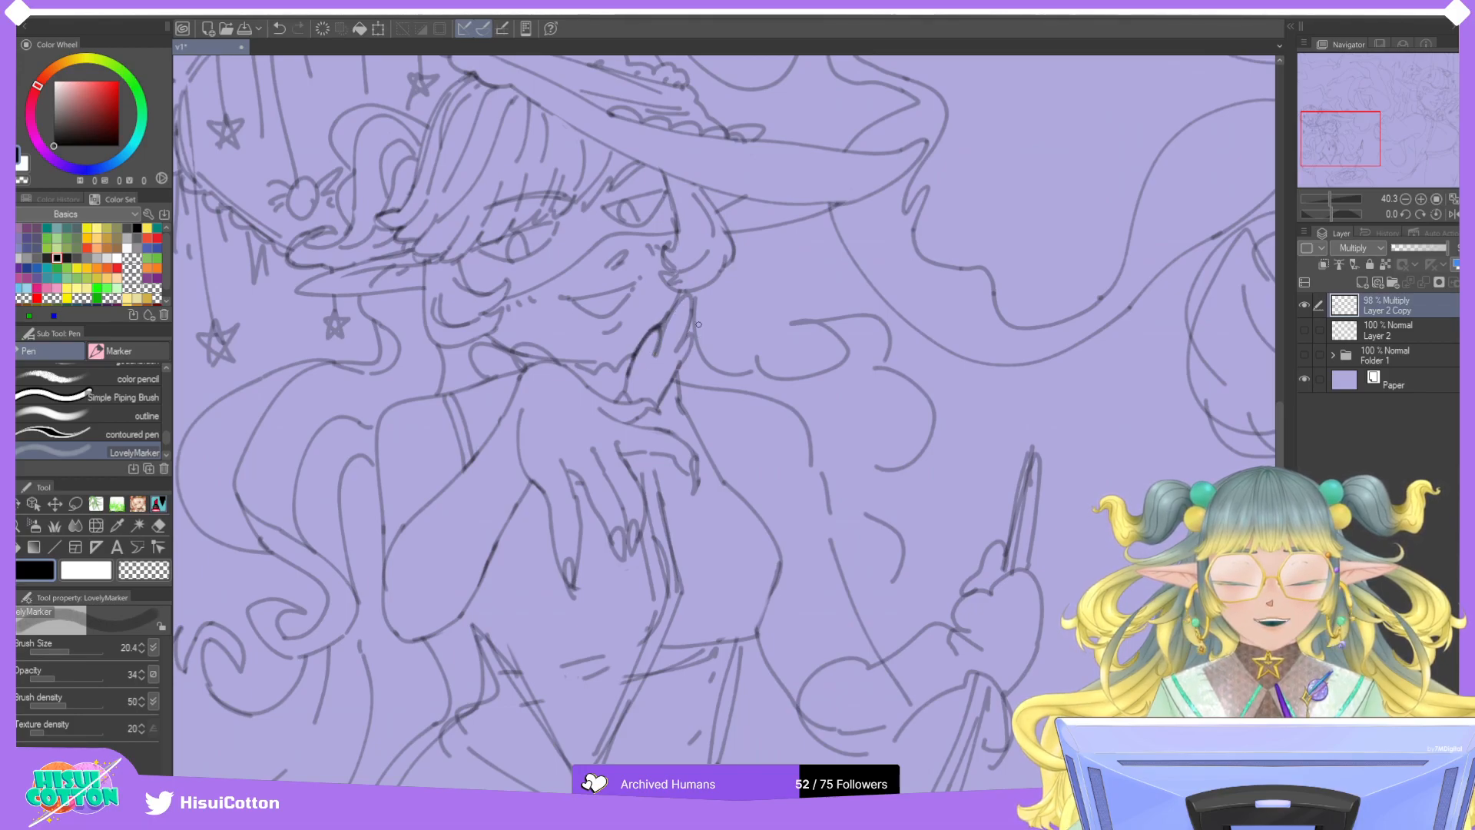
{"action": "key", "text": "e"}
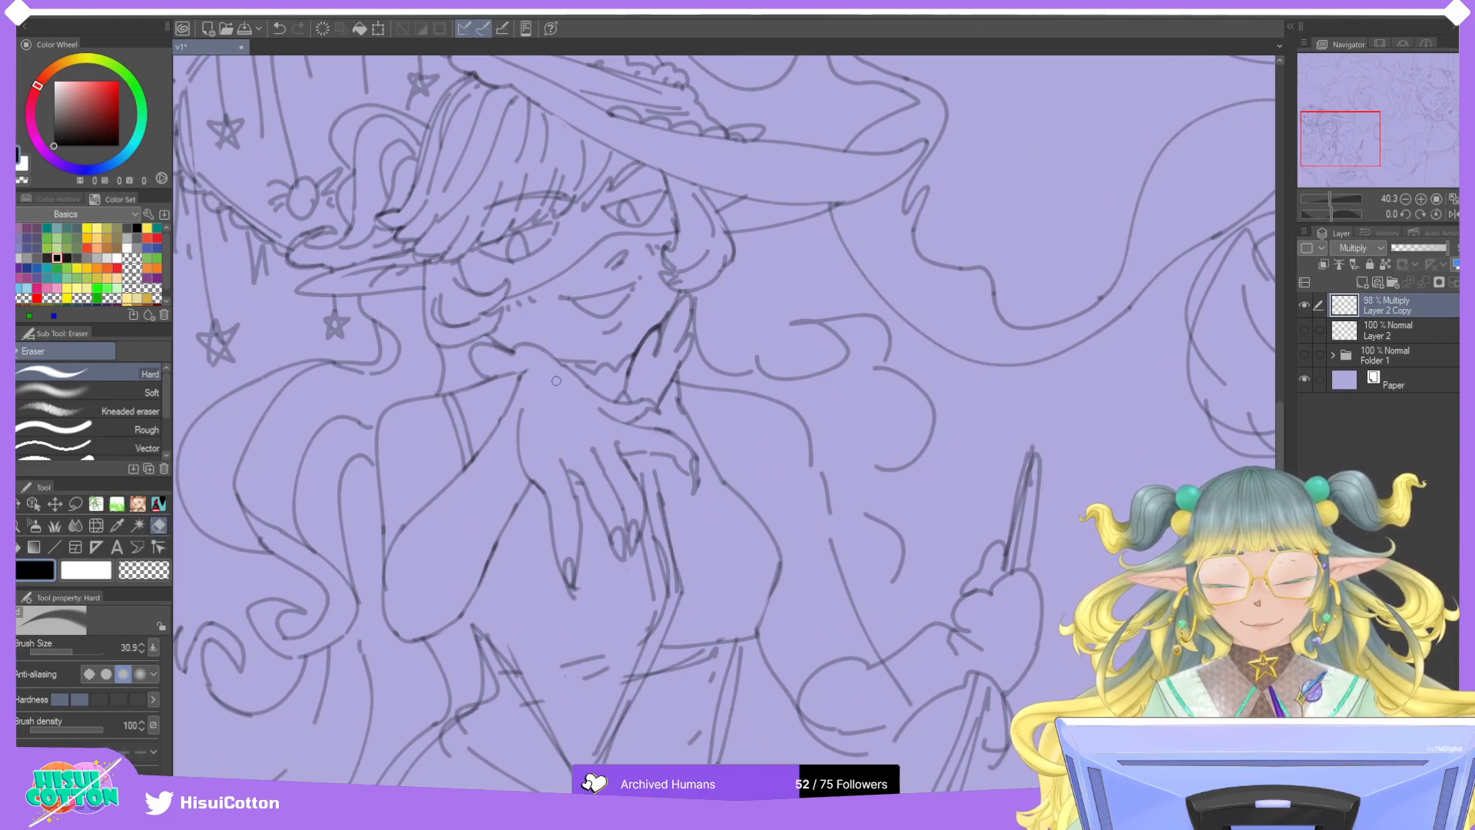
{"action": "key", "text": "p"}
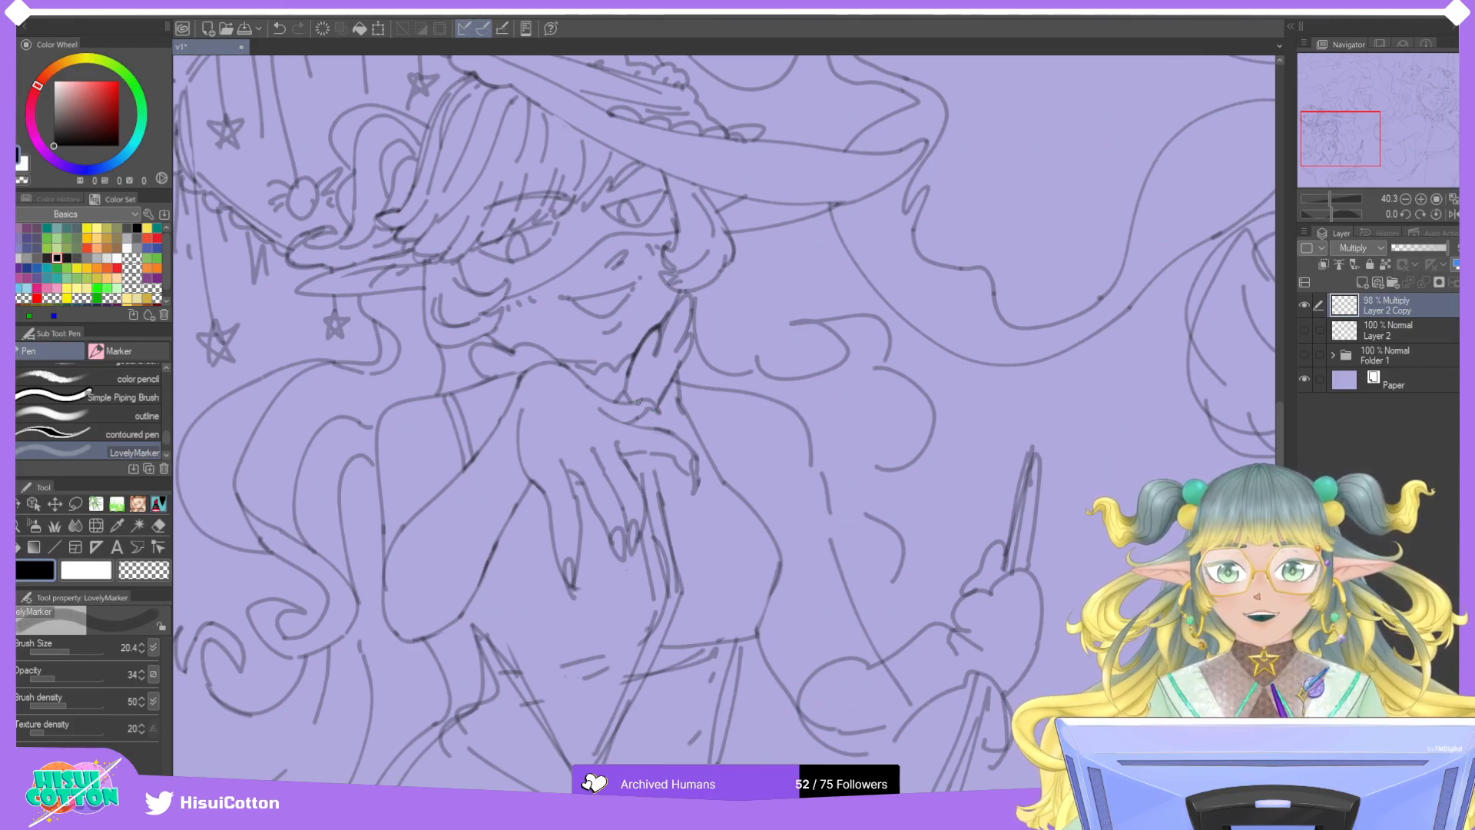
Erase the long outermost finger of the raised hand and redraw it shorter.
{"action": "left_click", "coordinate": [158, 525]}
{"action": "mouse_move", "coordinate": [559, 569]}
{"action": "left_mouse_down"}
{"action": "mouse_move", "coordinate": [572, 592]}
{"action": "mouse_move", "coordinate": [583, 525]}
{"action": "mouse_move", "coordinate": [580, 541]}
{"action": "left_mouse_up"}
{"action": "key", "text": "p"}
{"action": "key", "text": "ctrl+z"}
{"action": "key", "text": "ctrl+z"}
{"action": "mouse_move", "coordinate": [543, 491]}
{"action": "left_mouse_down"}
{"action": "mouse_move", "coordinate": [585, 551]}
{"action": "mouse_move", "coordinate": [581, 528]}
{"action": "left_mouse_up"}
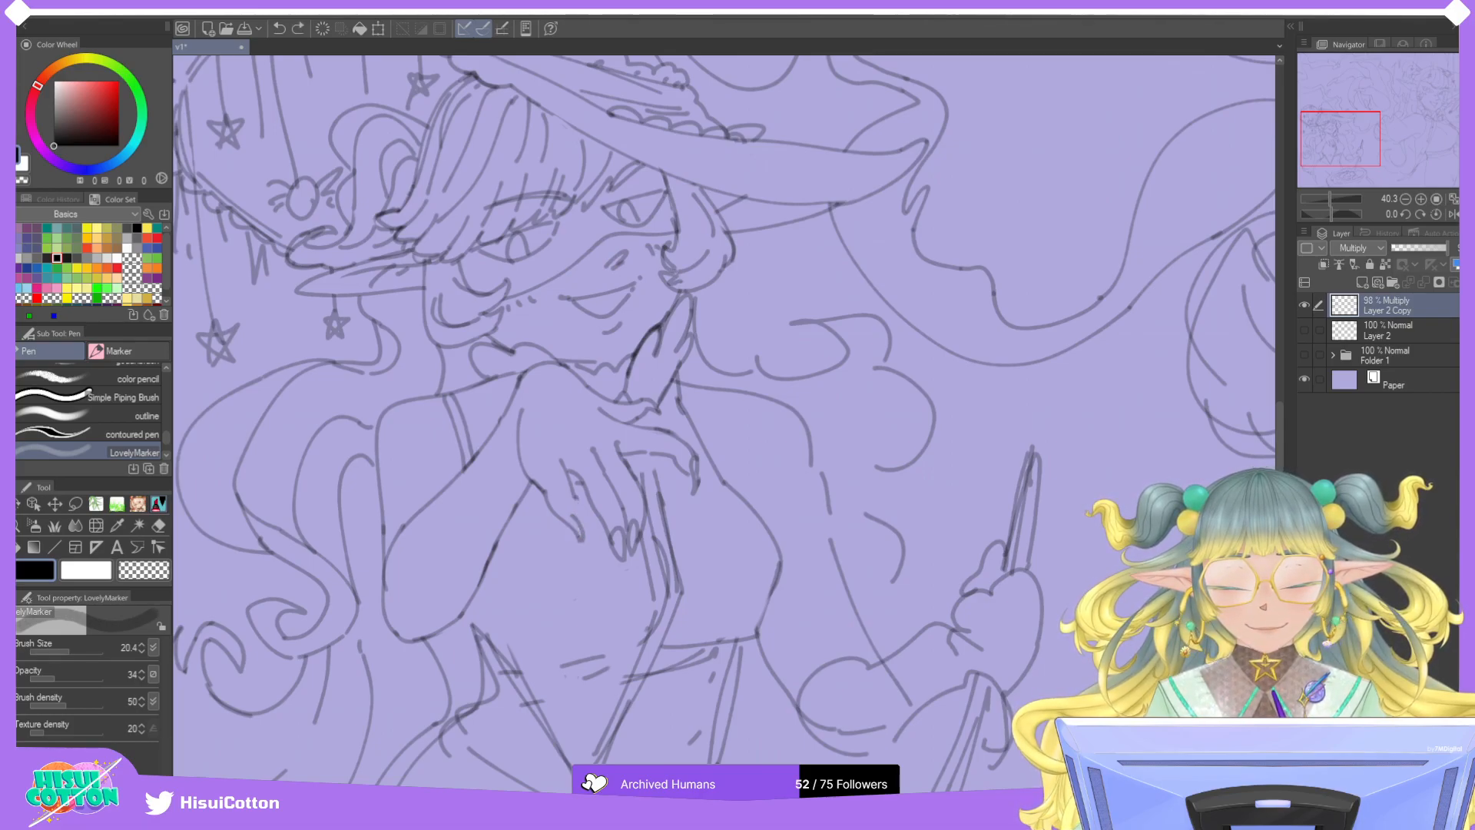
Add a pointed nail to the shortened finger and refine the finger's edges up toward the wrist.
{"action": "left_click_drag", "start_coordinate": [572, 512], "coordinate": [575, 544]}
{"action": "left_click_drag", "start_coordinate": [575, 492], "coordinate": [571, 528]}
{"action": "key", "text": "ctrl+z"}
{"action": "mouse_move", "coordinate": [530, 465]}
{"action": "left_mouse_down"}
{"action": "mouse_move", "coordinate": [548, 493]}
{"action": "mouse_move", "coordinate": [559, 484]}
{"action": "left_mouse_up"}
{"action": "key", "text": "ctrl+z"}
{"action": "key", "text": "ctrl+z"}
{"action": "left_click_drag", "start_coordinate": [530, 427], "coordinate": [576, 527]}
{"action": "key", "text": "ctrl+z"}
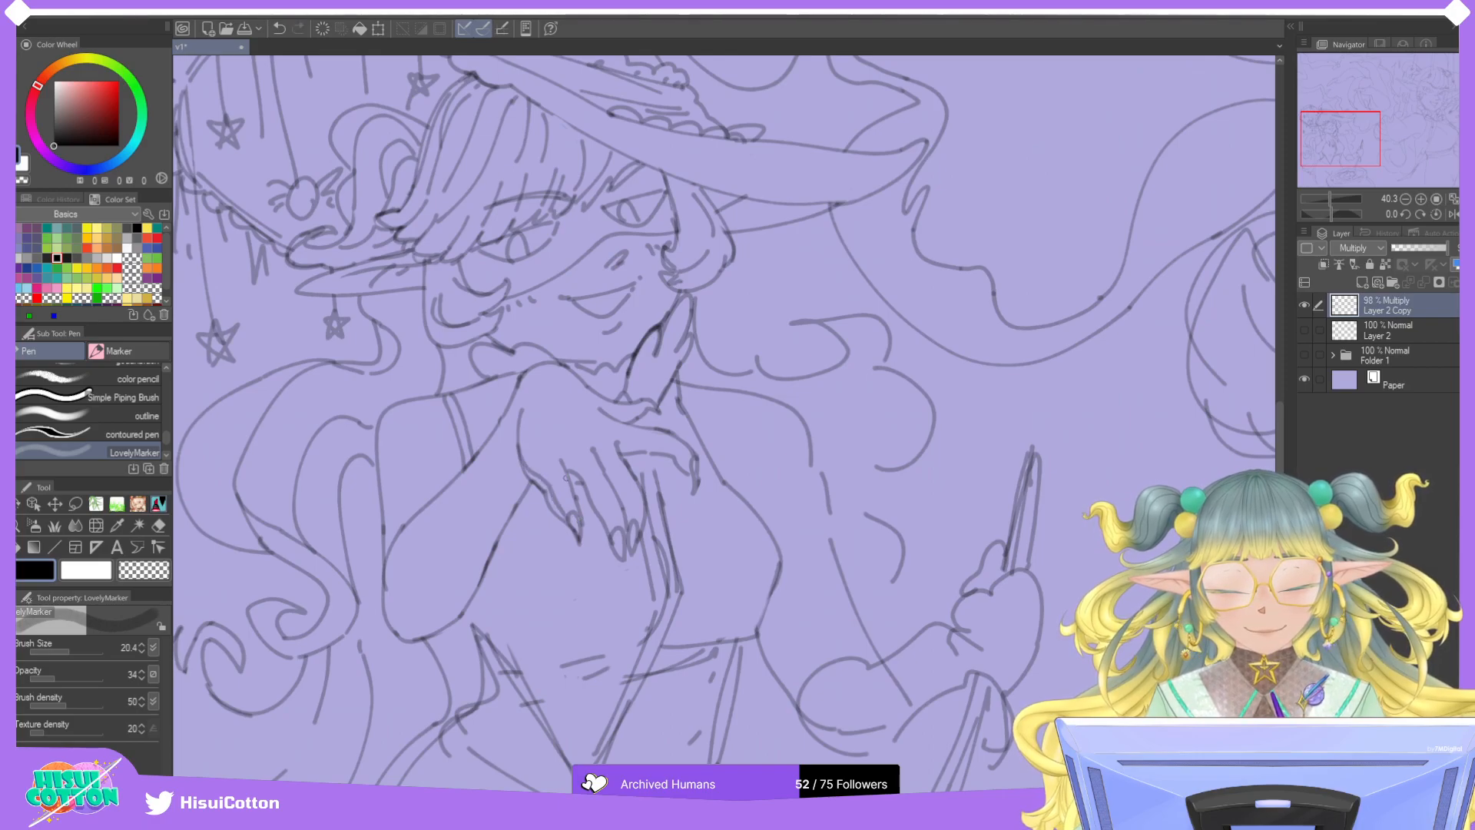
Erase the hand's outer edge at the wrist and redraw both forearm edges as smooth lines running from hand to elbow.
{"action": "key", "text": "e"}
{"action": "left_click_drag", "start_coordinate": [514, 434], "coordinate": [544, 497]}
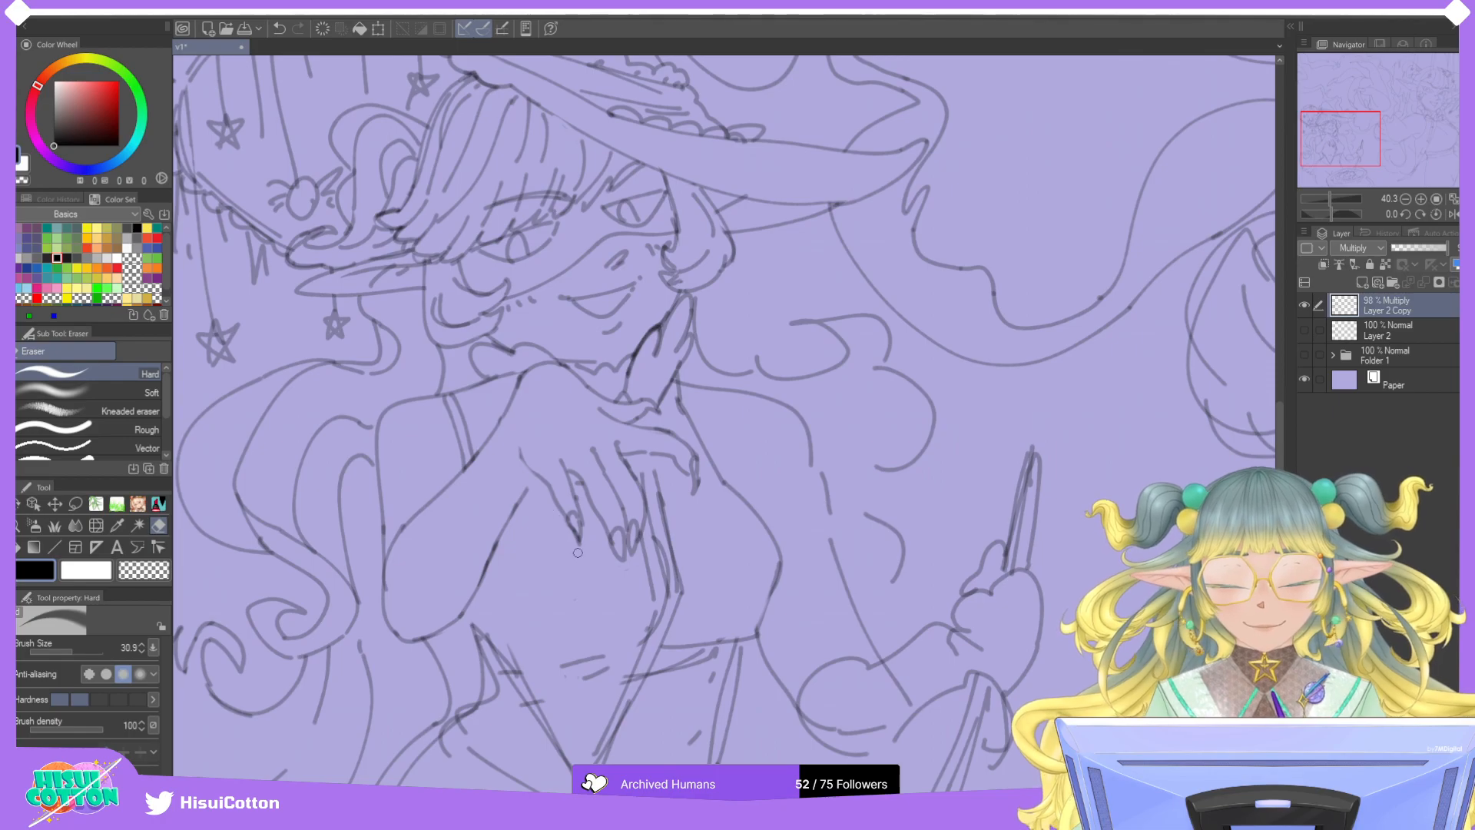
{"action": "key", "text": "p"}
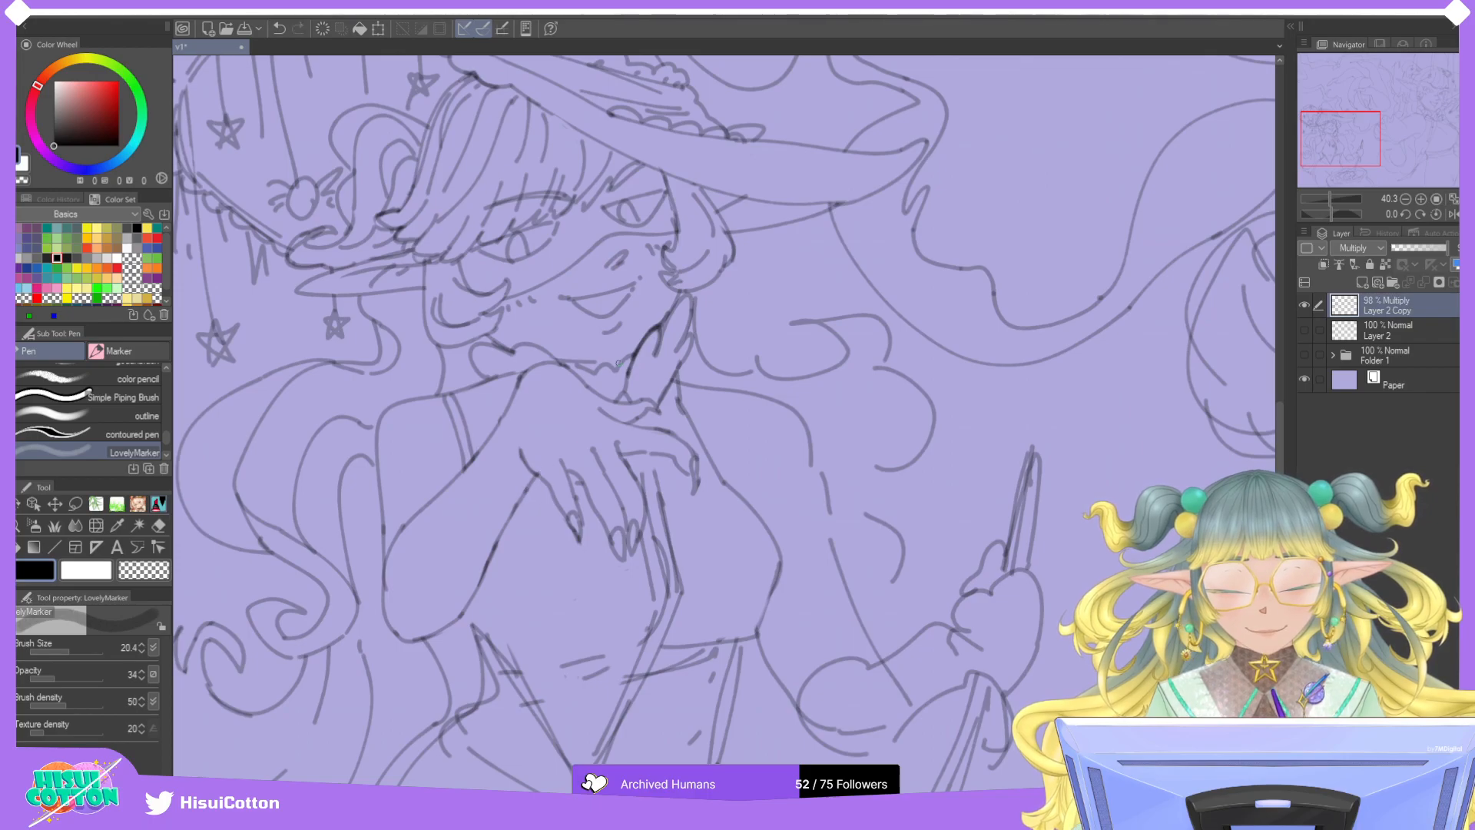
{"action": "left_click", "coordinate": [162, 525]}
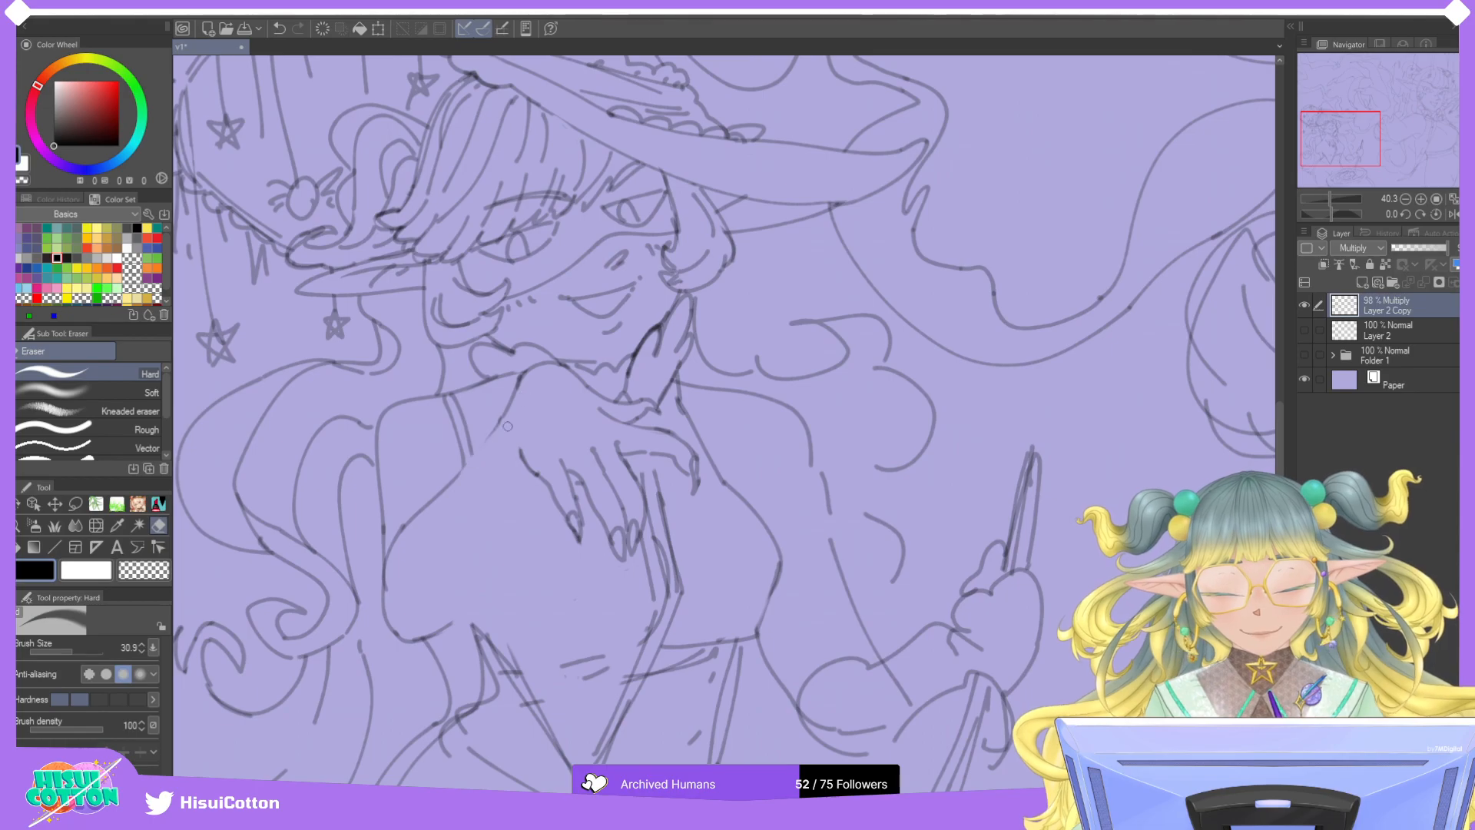
{"action": "key", "text": "p"}
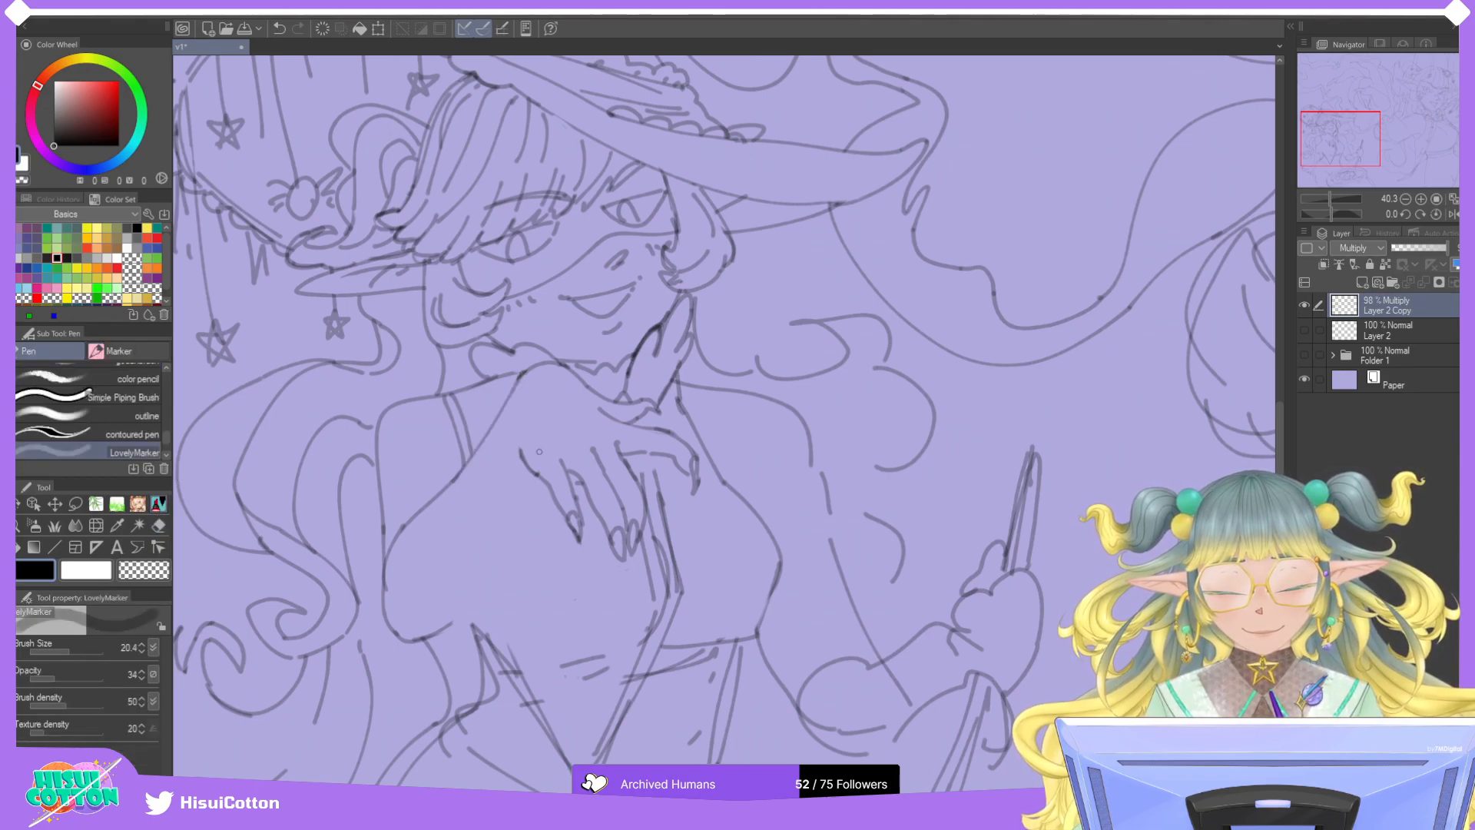
{"action": "left_click_drag", "start_coordinate": [542, 474], "coordinate": [484, 578]}
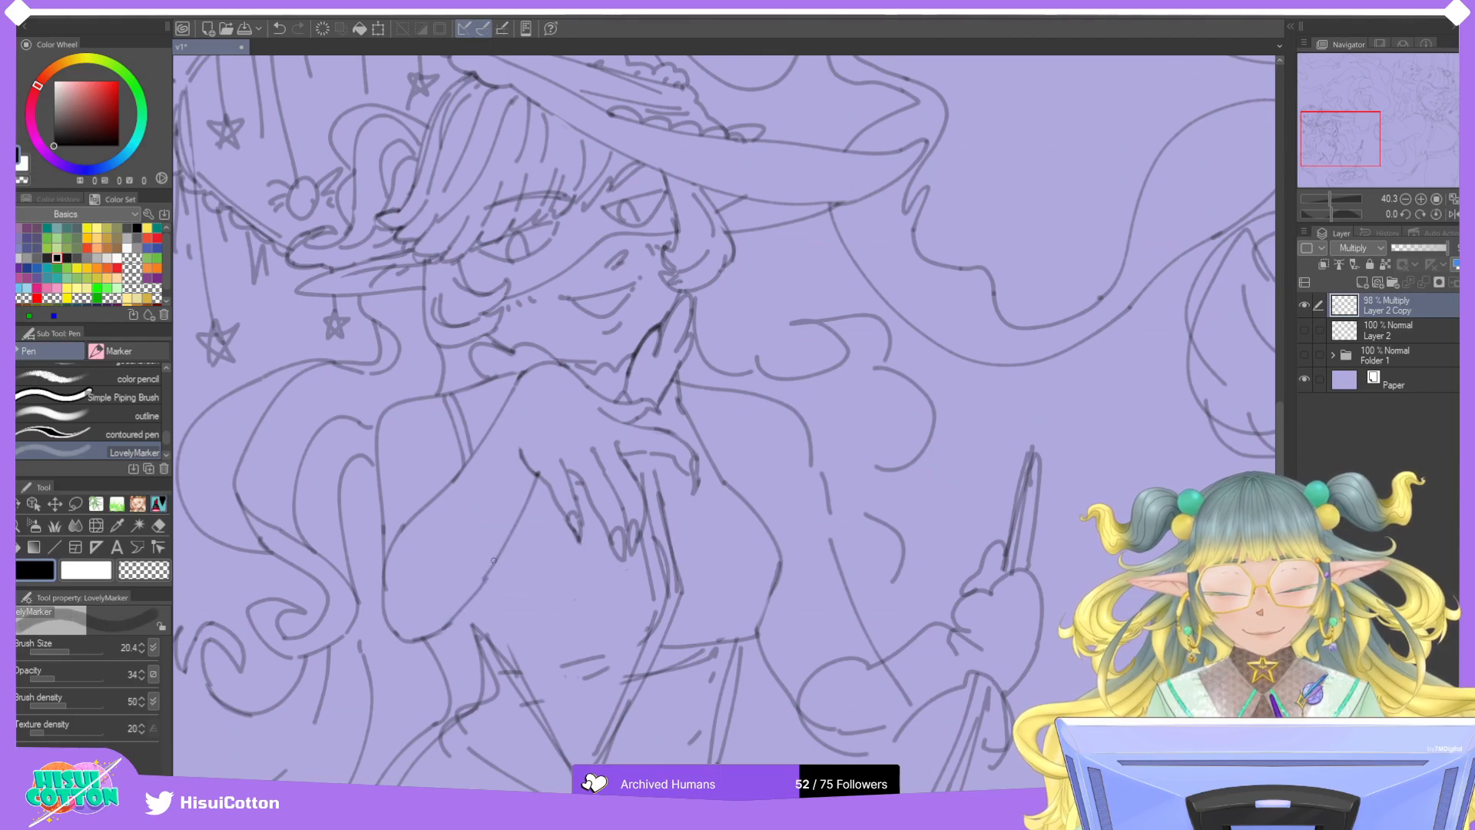
Erase the bent index finger and its knuckle lines from the smaller witch's raised hand.
{"action": "scroll", "coordinate": [584, 461], "scroll_direction": "down", "scroll_amount": 4}
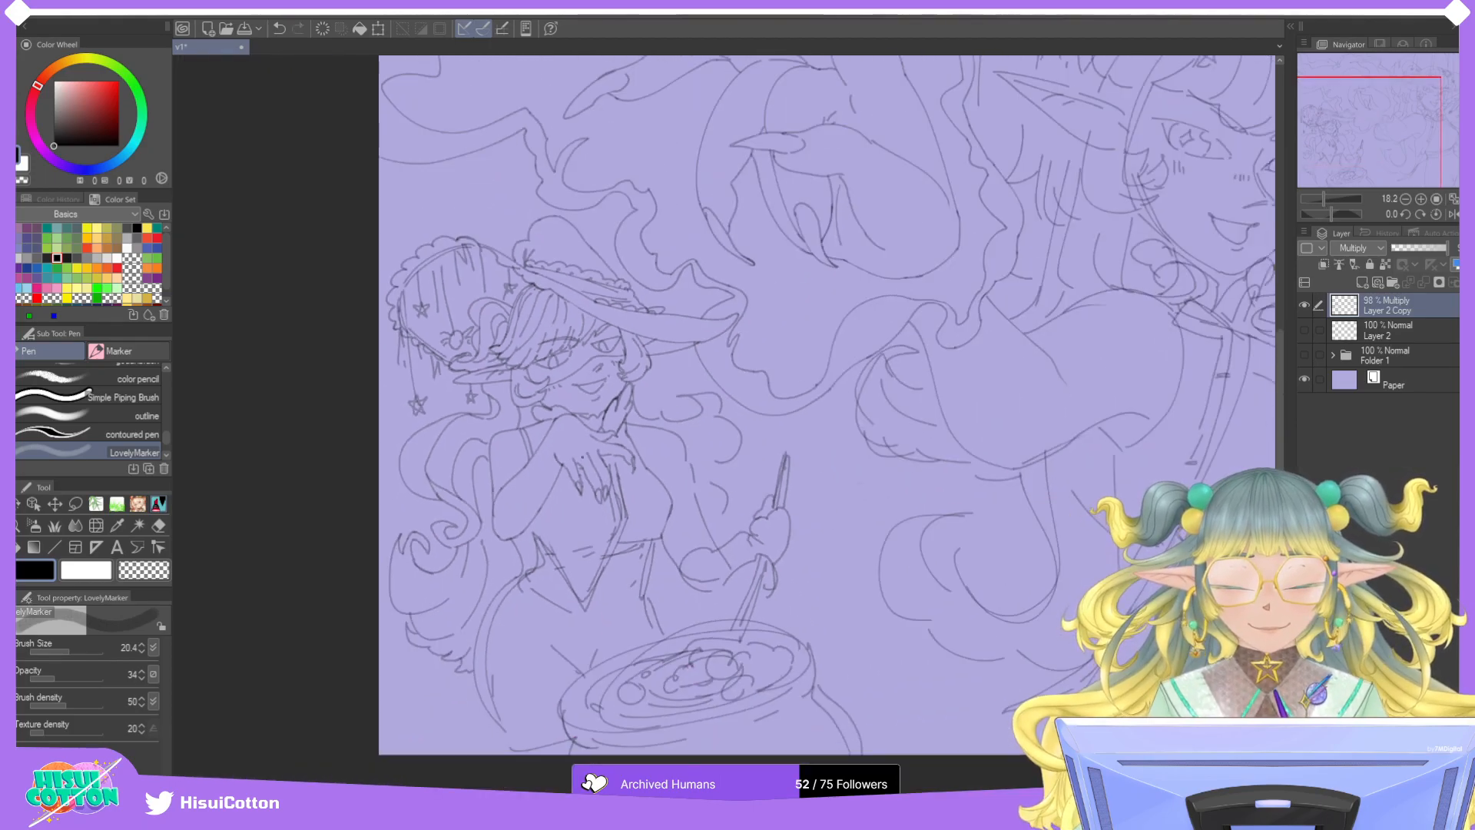
{"action": "scroll", "coordinate": [631, 453], "scroll_direction": "up", "scroll_amount": 4}
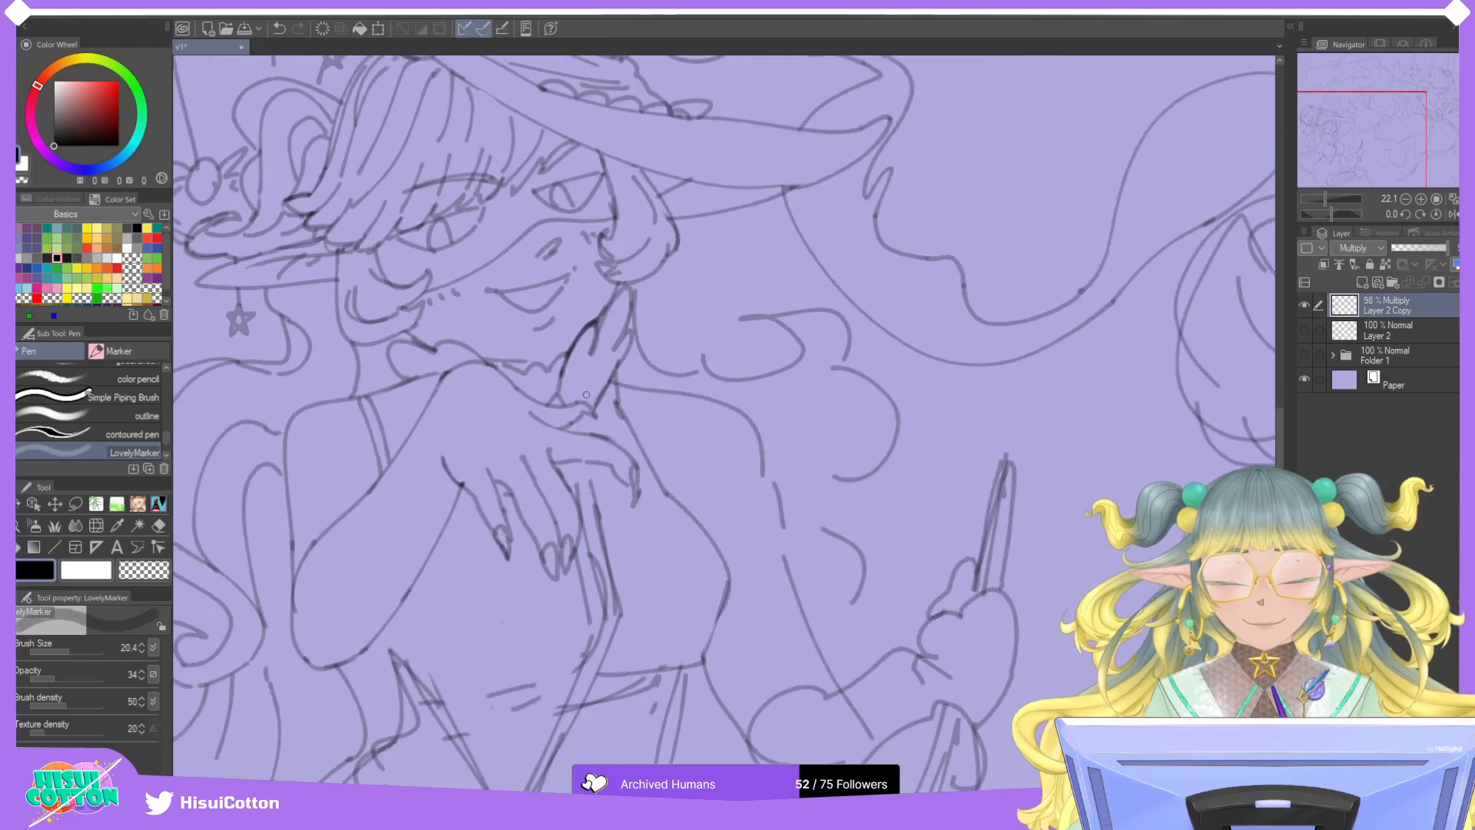
{"action": "key", "text": "e"}
{"action": "mouse_move", "coordinate": [582, 463]}
{"action": "left_mouse_down"}
{"action": "mouse_move", "coordinate": [569, 467]}
{"action": "mouse_move", "coordinate": [614, 485]}
{"action": "mouse_move", "coordinate": [576, 432]}
{"action": "mouse_move", "coordinate": [630, 469]}
{"action": "mouse_move", "coordinate": [622, 499]}
{"action": "left_mouse_up"}
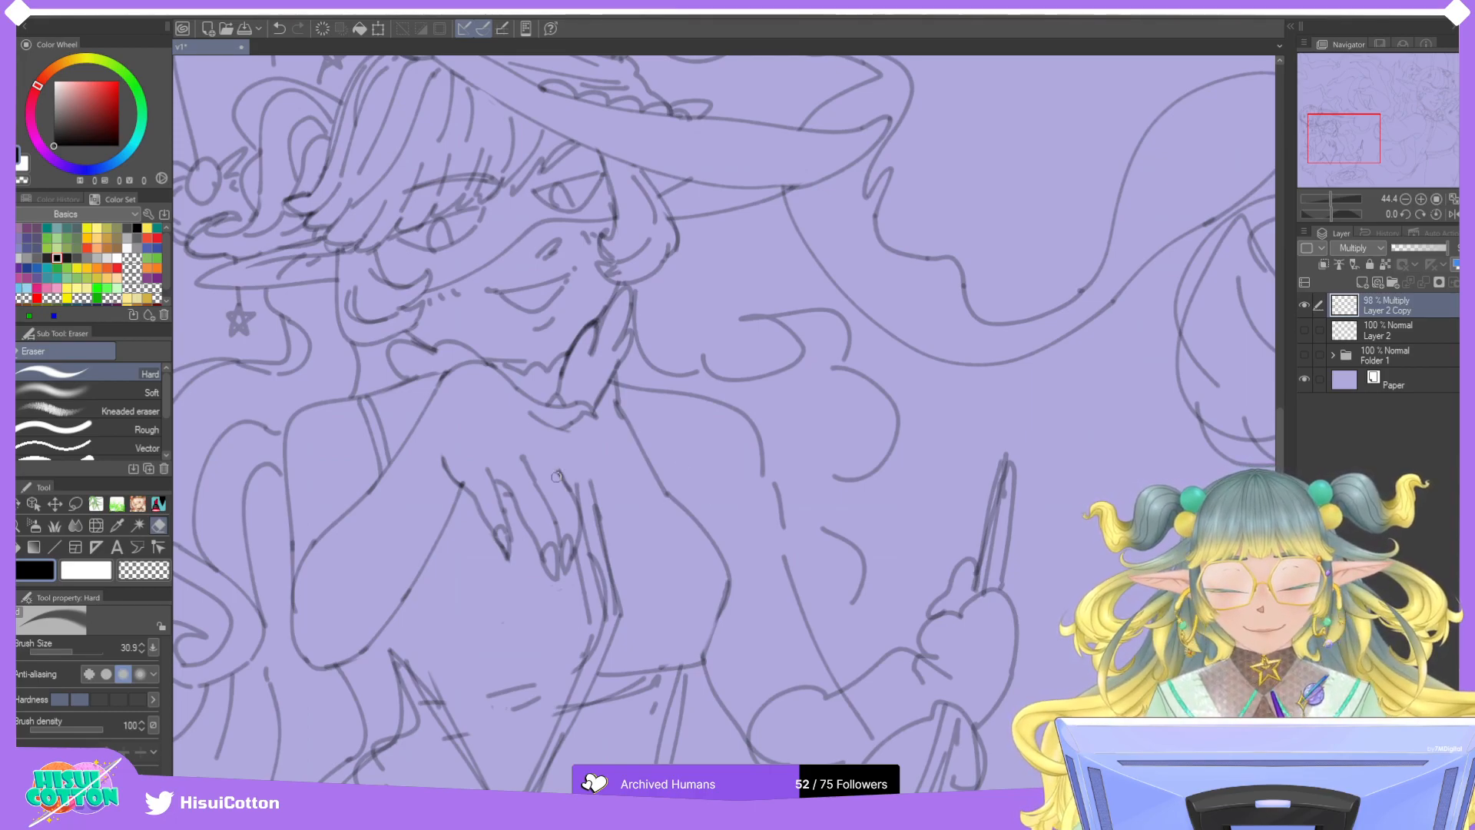
Redraw the raised hand's index finger as an extended finger pointing outward, tipped with a pointed nail.
{"action": "key", "text": "p"}
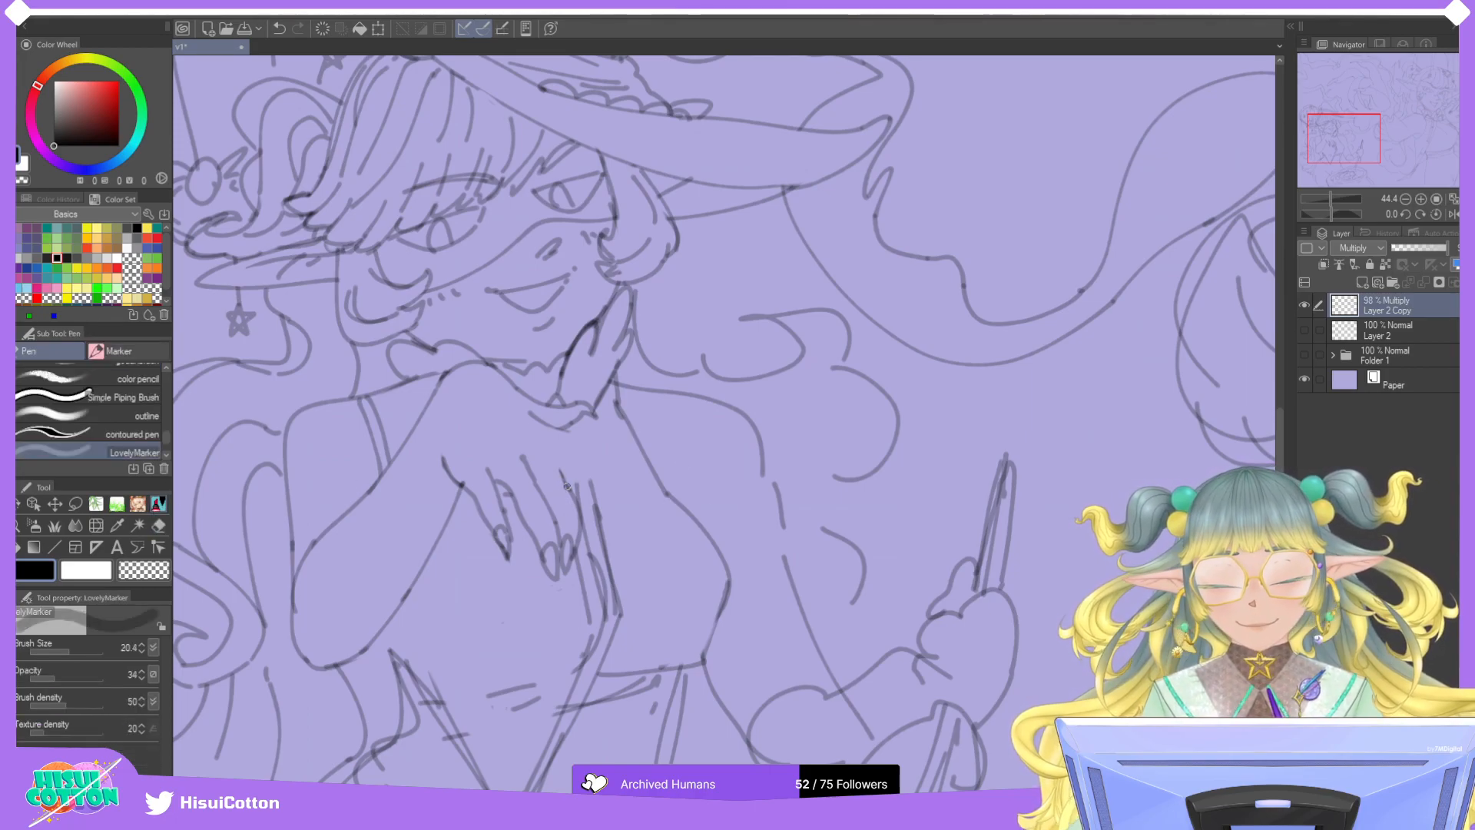
{"action": "mouse_move", "coordinate": [557, 461]}
{"action": "left_mouse_down"}
{"action": "mouse_move", "coordinate": [616, 492]}
{"action": "mouse_move", "coordinate": [586, 464]}
{"action": "mouse_move", "coordinate": [642, 484]}
{"action": "mouse_move", "coordinate": [603, 467]}
{"action": "mouse_move", "coordinate": [644, 487]}
{"action": "left_mouse_up"}
{"action": "key", "text": "ctrl+z"}
{"action": "key", "text": "ctrl+z"}
{"action": "key", "text": "ctrl+z"}
{"action": "key", "text": "ctrl+z"}
{"action": "key", "text": "ctrl+z"}
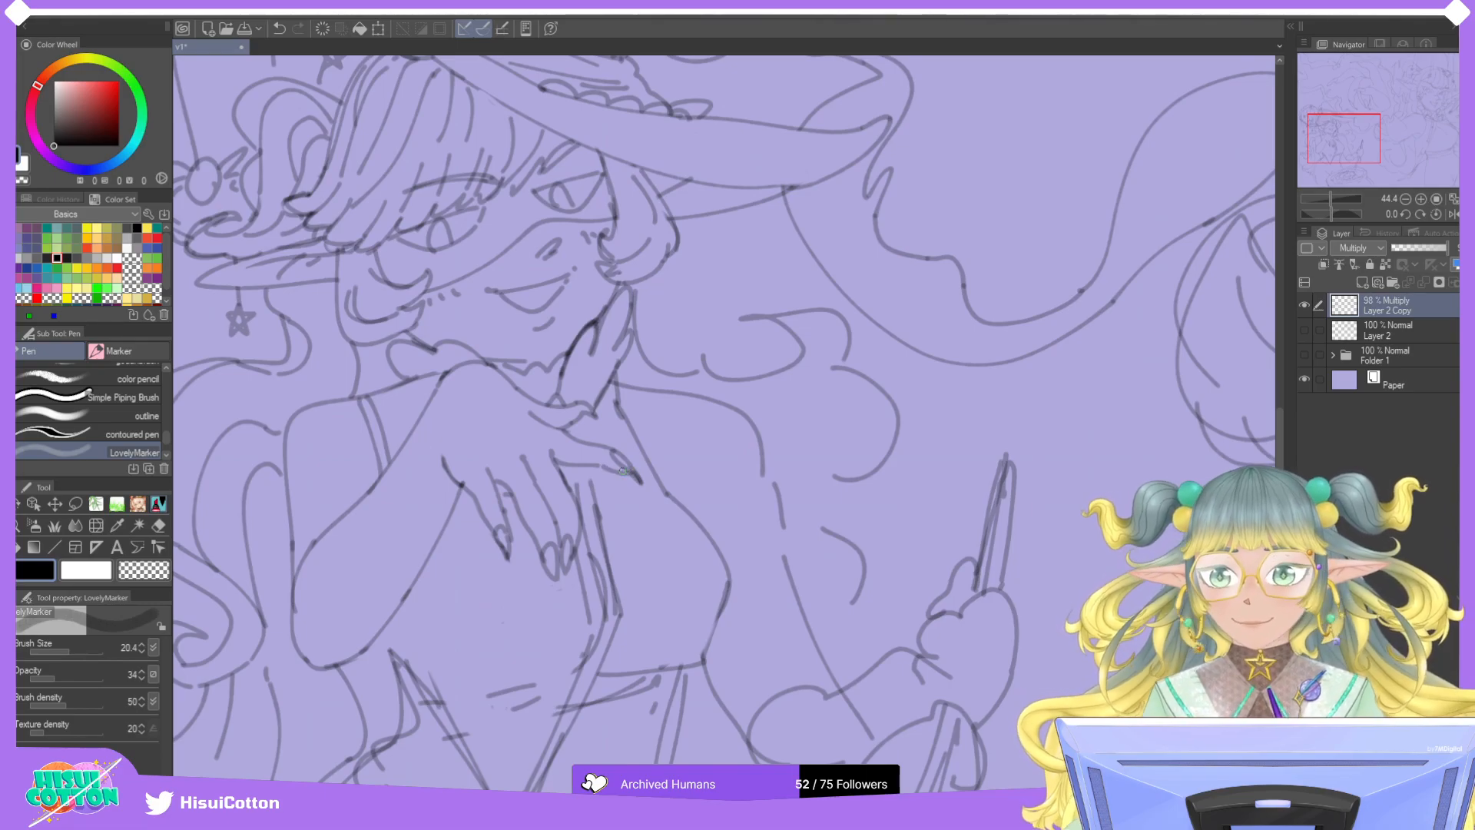
{"action": "key", "text": "e"}
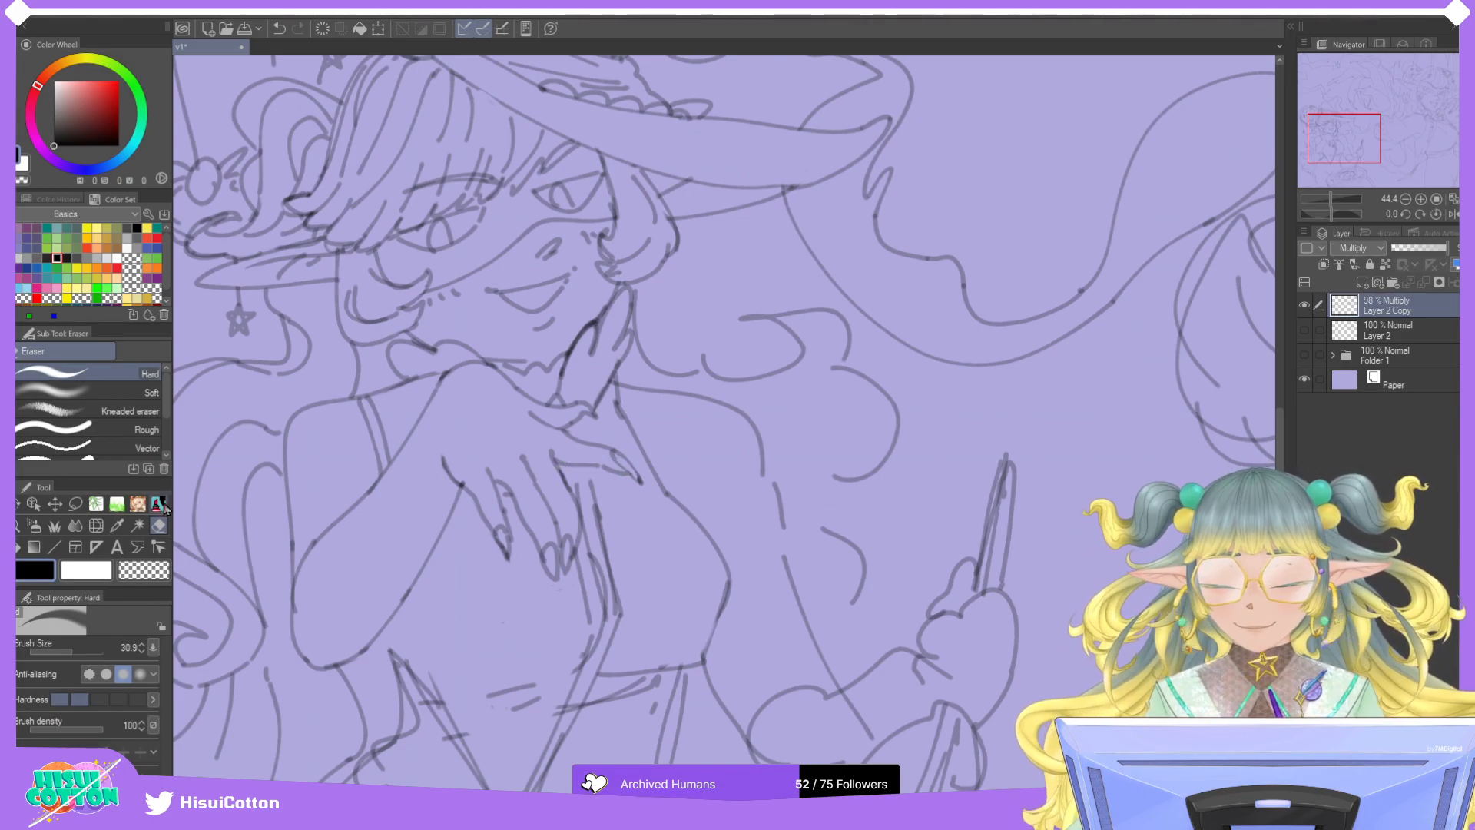
{"action": "key", "text": "p"}
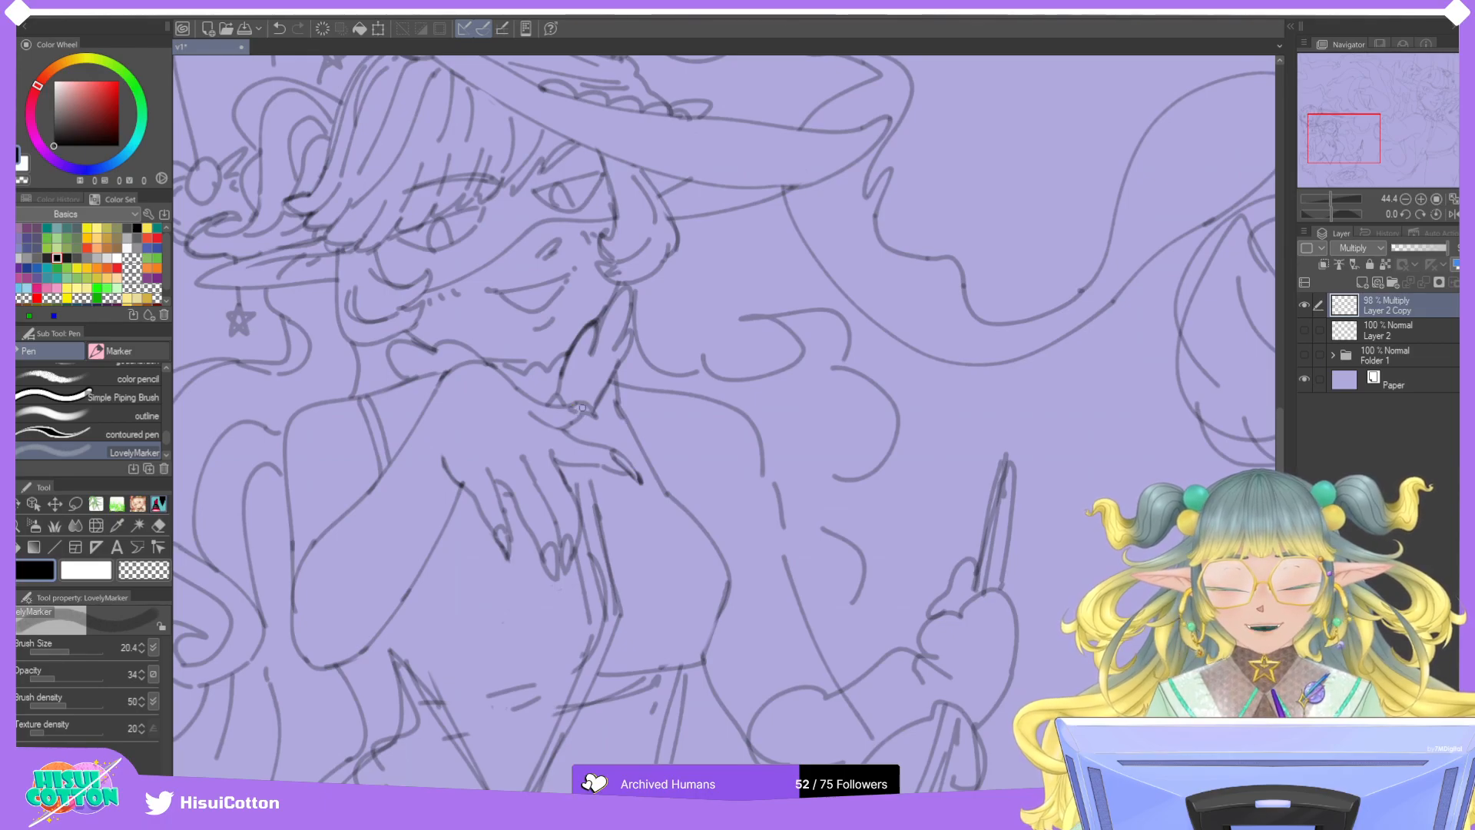
{"action": "scroll", "coordinate": [570, 410], "scroll_direction": "down", "scroll_amount": 3}
{"action": "scroll", "coordinate": [636, 467], "scroll_direction": "up", "scroll_amount": 2}
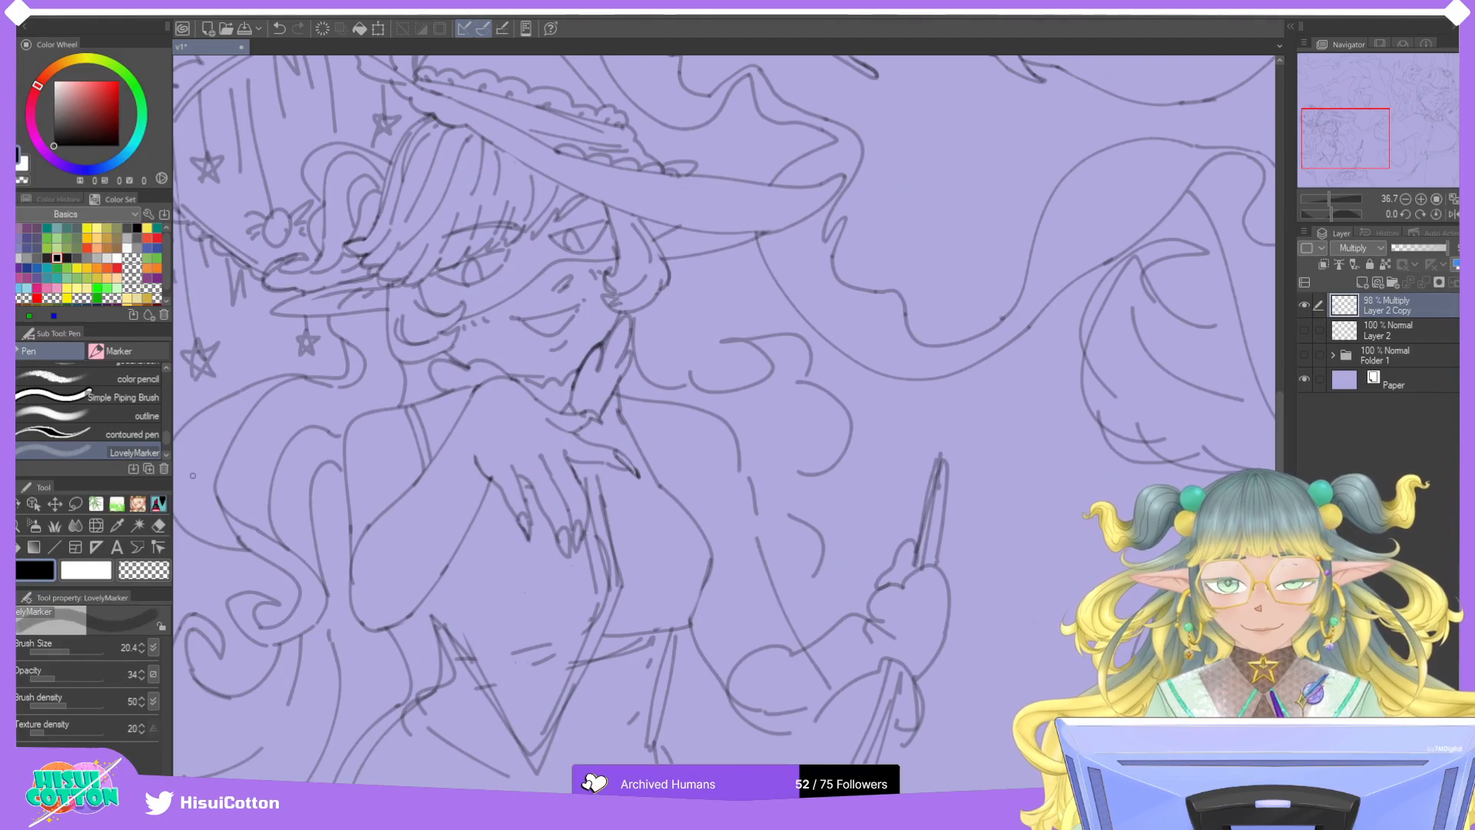
Try to refine the edges and tips of the raised hand's middle fingers.
{"action": "key", "text": "e"}
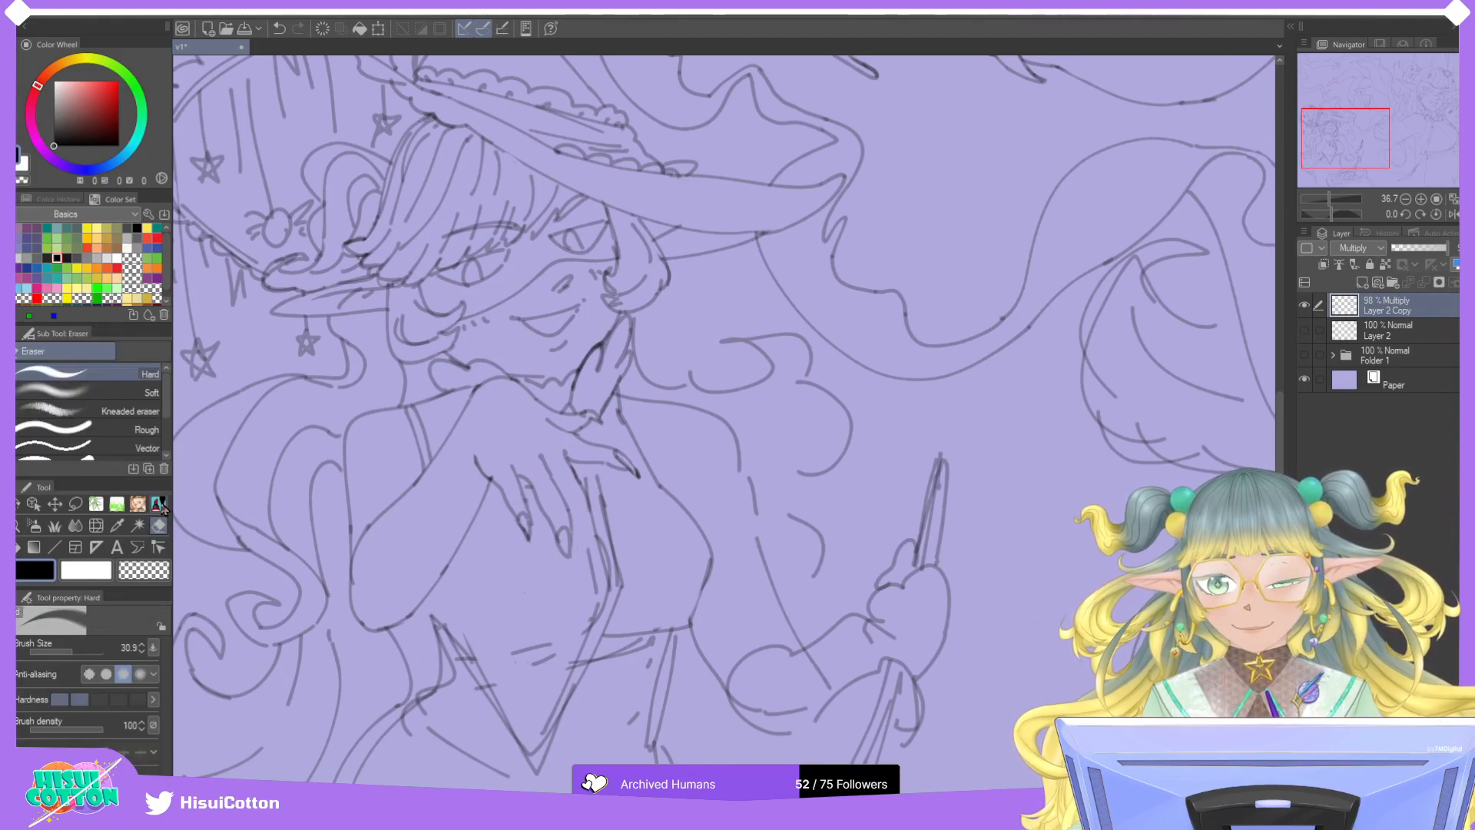
{"action": "key", "text": "p"}
{"action": "mouse_move", "coordinate": [586, 499]}
{"action": "left_mouse_down"}
{"action": "mouse_move", "coordinate": [589, 539]}
{"action": "mouse_move", "coordinate": [589, 520]}
{"action": "mouse_move", "coordinate": [579, 534]}
{"action": "left_mouse_up"}
{"action": "key", "text": "ctrl+z"}
{"action": "key", "text": "ctrl+z"}
{"action": "key", "text": "ctrl+z"}
{"action": "key", "text": "ctrl+z"}
{"action": "key", "text": "ctrl+z"}
{"action": "key", "text": "ctrl+z"}
{"action": "scroll", "coordinate": [604, 504], "scroll_direction": "down", "scroll_amount": 3}
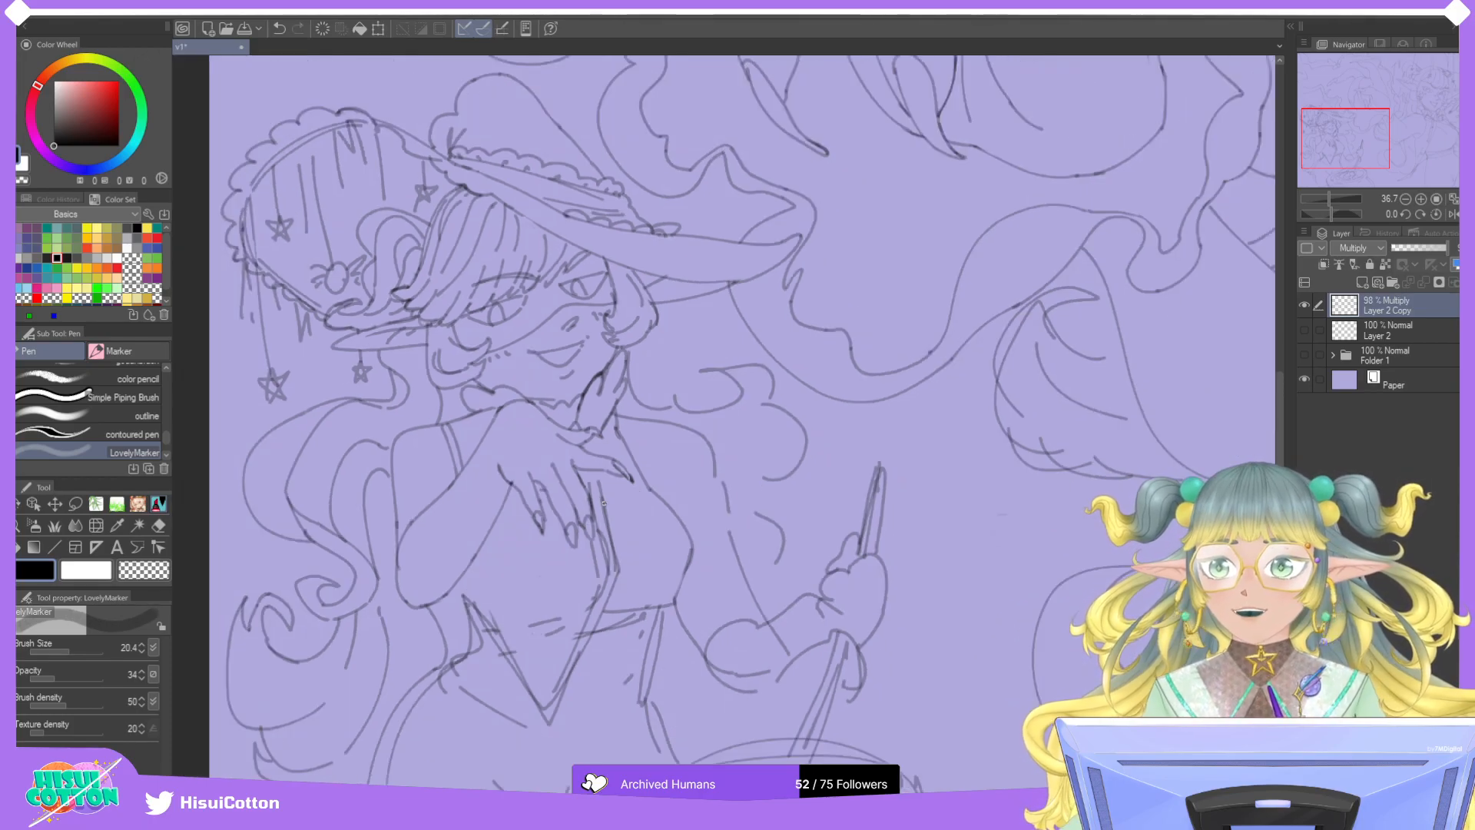
{"action": "scroll", "coordinate": [607, 476], "scroll_direction": "up", "scroll_amount": 2}
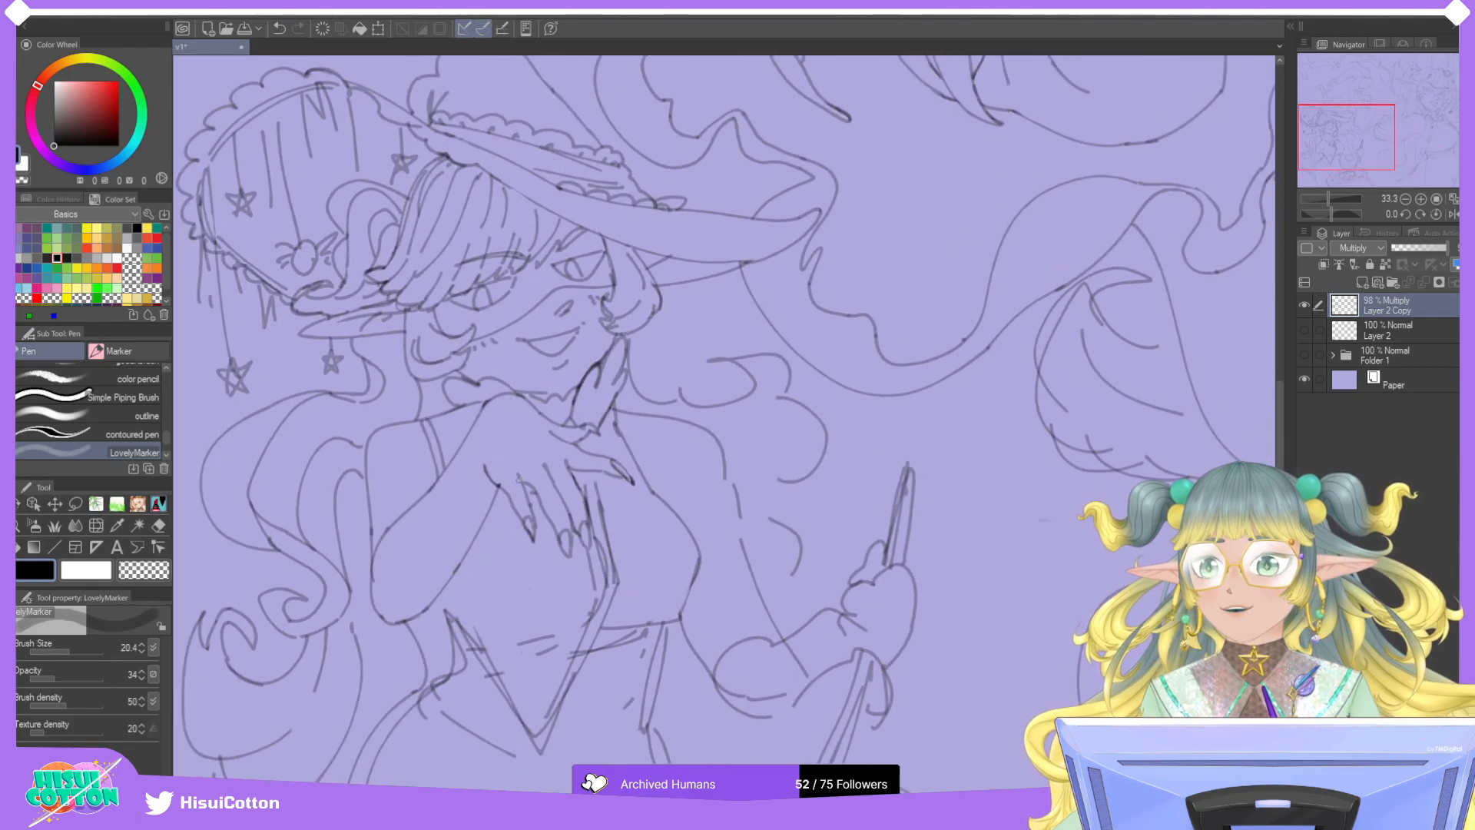
Erase the outermost finger of the raised hand and try redrawing it closer to the other fingers.
{"action": "key", "text": "e"}
{"action": "mouse_move", "coordinate": [532, 516]}
{"action": "left_mouse_down"}
{"action": "mouse_move", "coordinate": [537, 530]}
{"action": "mouse_move", "coordinate": [504, 480]}
{"action": "left_mouse_up"}
{"action": "left_click", "coordinate": [159, 504]}
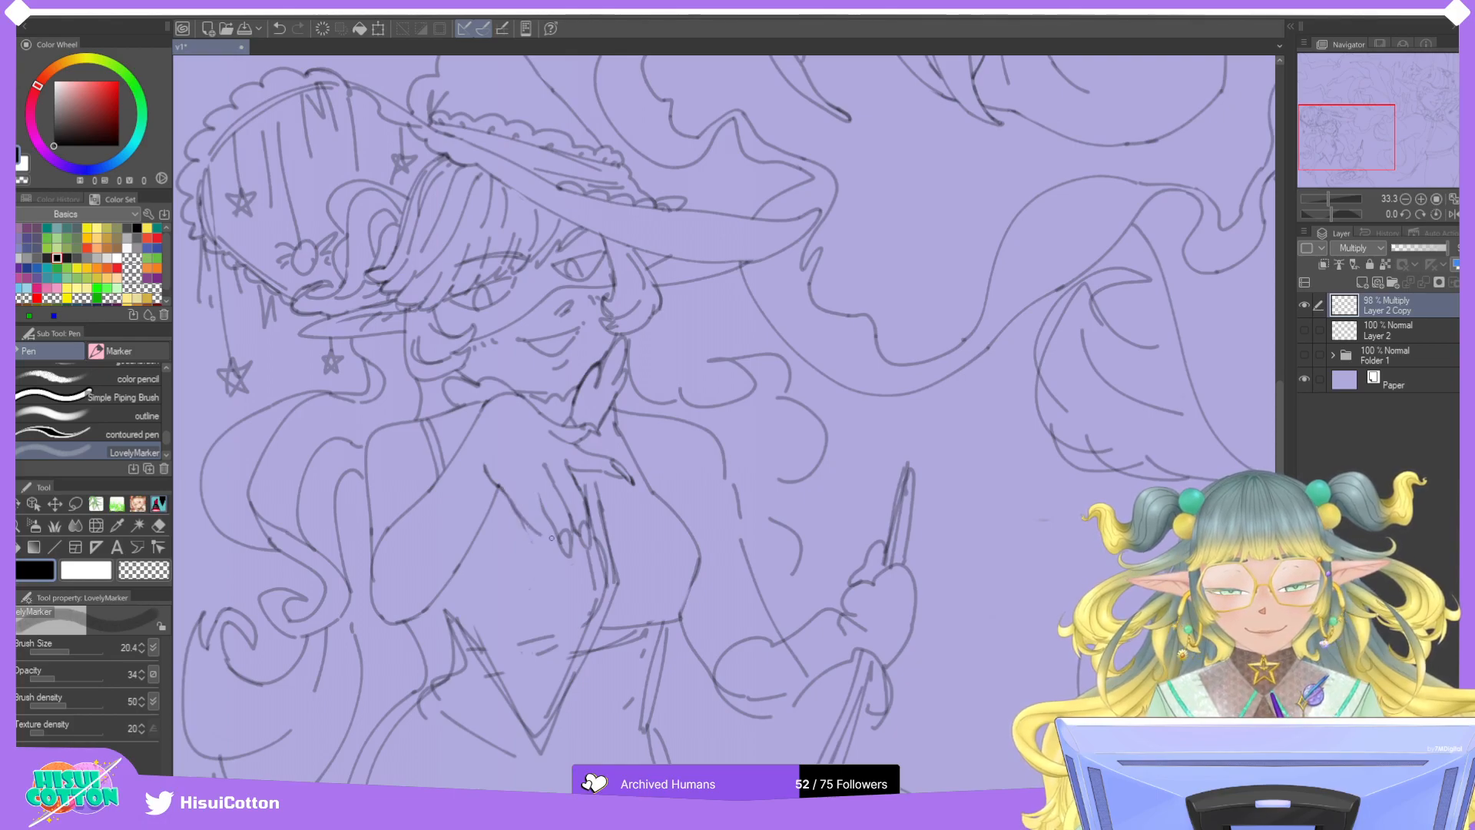
{"action": "mouse_move", "coordinate": [542, 508]}
{"action": "left_mouse_down"}
{"action": "mouse_move", "coordinate": [527, 476]}
{"action": "mouse_move", "coordinate": [550, 538]}
{"action": "left_mouse_up"}
{"action": "key", "text": "ctrl+z"}
{"action": "key", "text": "ctrl+z"}
{"action": "key", "text": "ctrl+z"}
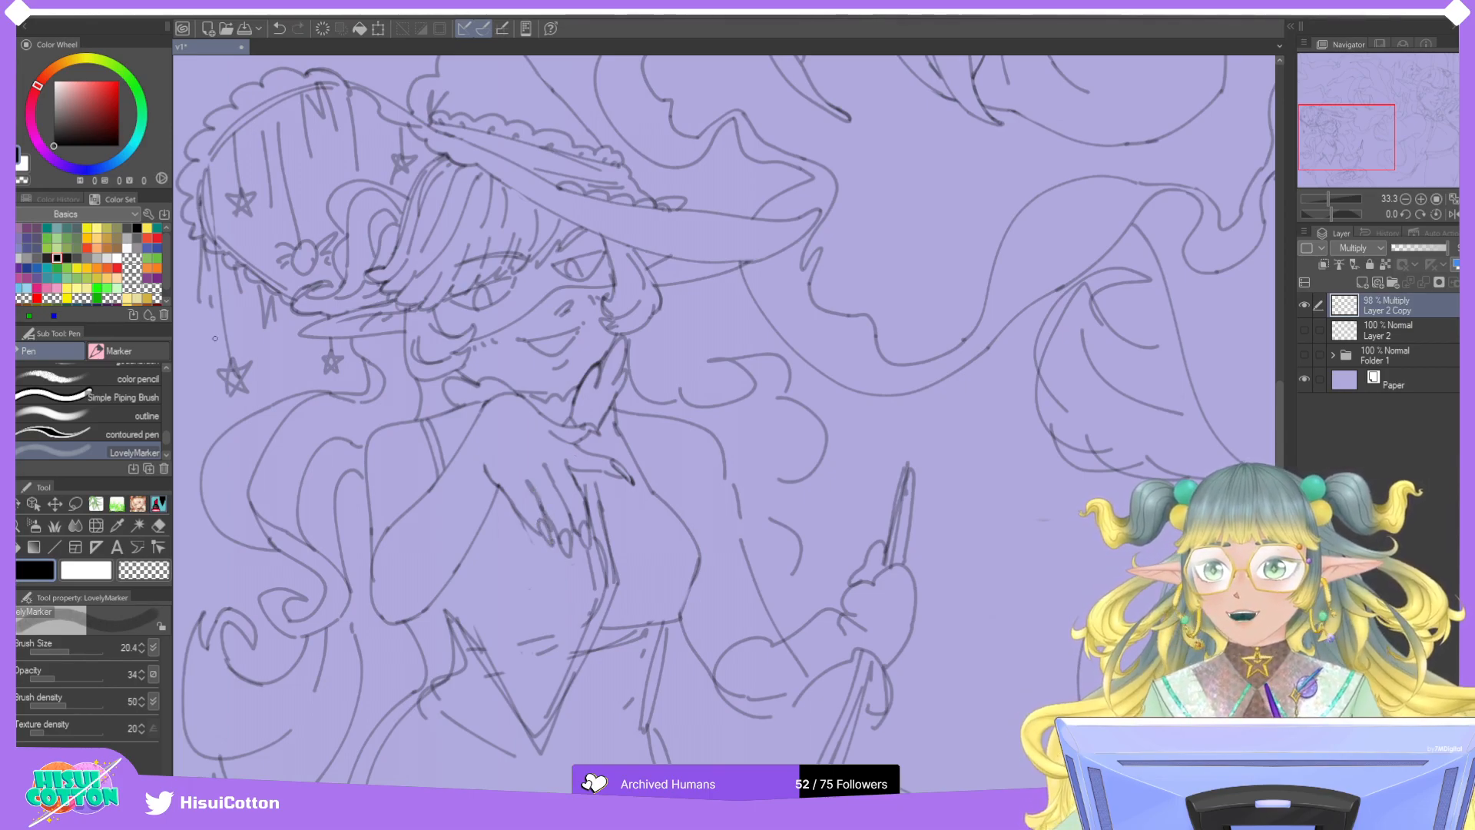
Enlarge the hard eraser to 108 and erase the smaller witch's entire raised hand.
{"action": "left_click", "coordinate": [159, 526]}
{"action": "left_click_drag", "start_coordinate": [79, 651], "coordinate": [85, 651]}
{"action": "mouse_move", "coordinate": [530, 538]}
{"action": "left_mouse_down"}
{"action": "mouse_move", "coordinate": [492, 465]}
{"action": "mouse_move", "coordinate": [561, 541]}
{"action": "mouse_move", "coordinate": [580, 470]}
{"action": "mouse_move", "coordinate": [607, 476]}
{"action": "mouse_move", "coordinate": [584, 441]}
{"action": "mouse_move", "coordinate": [541, 430]}
{"action": "mouse_move", "coordinate": [605, 481]}
{"action": "mouse_move", "coordinate": [566, 487]}
{"action": "mouse_move", "coordinate": [562, 526]}
{"action": "mouse_move", "coordinate": [563, 453]}
{"action": "left_mouse_up"}
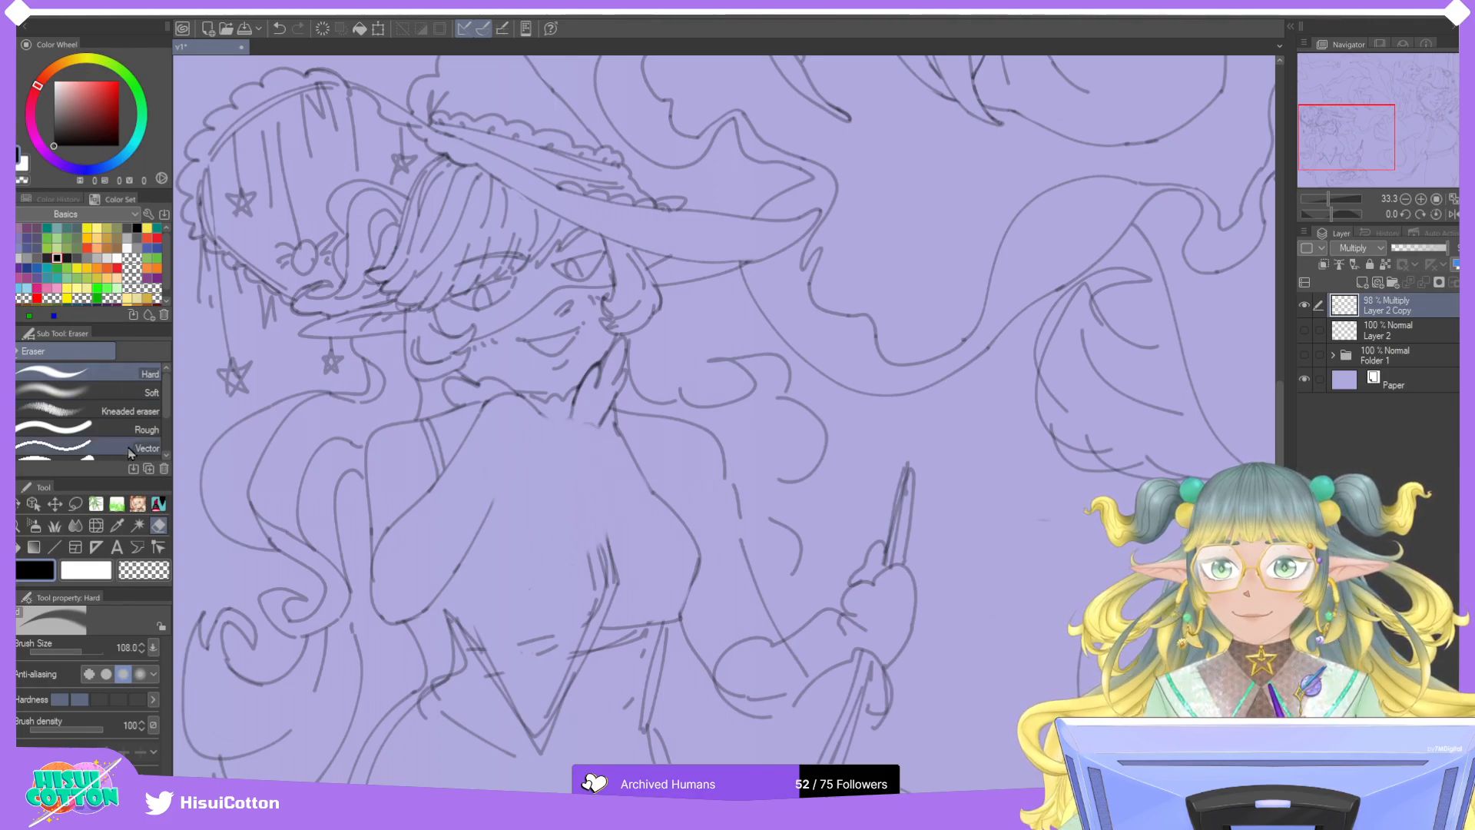
Redraw the raised hand's outline, with an inner wrist curve and a long back-of-hand line sloping down from beneath the chin.
{"action": "left_click", "coordinate": [158, 503]}
{"action": "left_click_drag", "start_coordinate": [493, 449], "coordinate": [530, 500]}
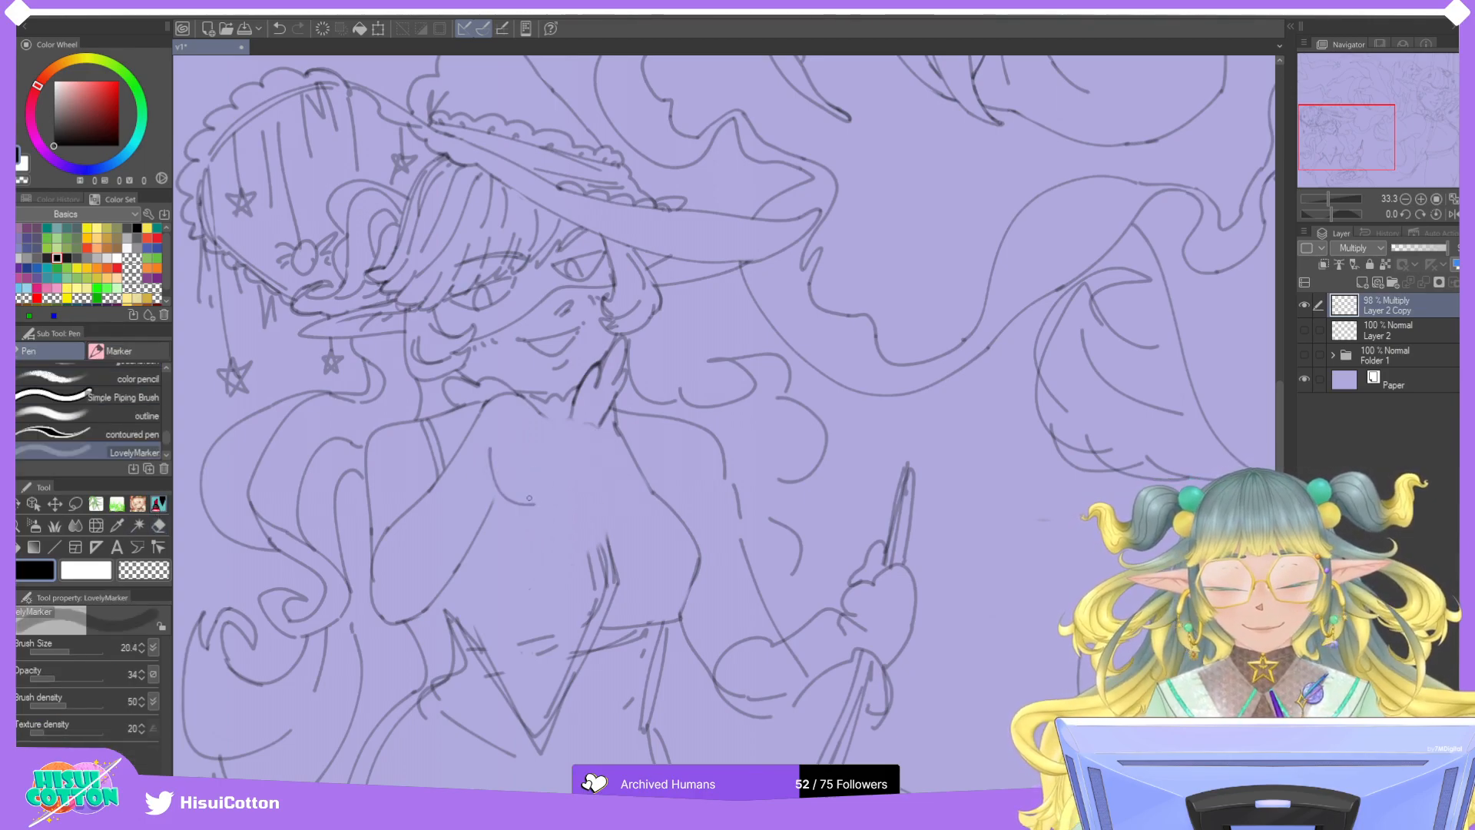
{"action": "key", "text": "ctrl+z"}
{"action": "left_click_drag", "start_coordinate": [493, 447], "coordinate": [537, 504]}
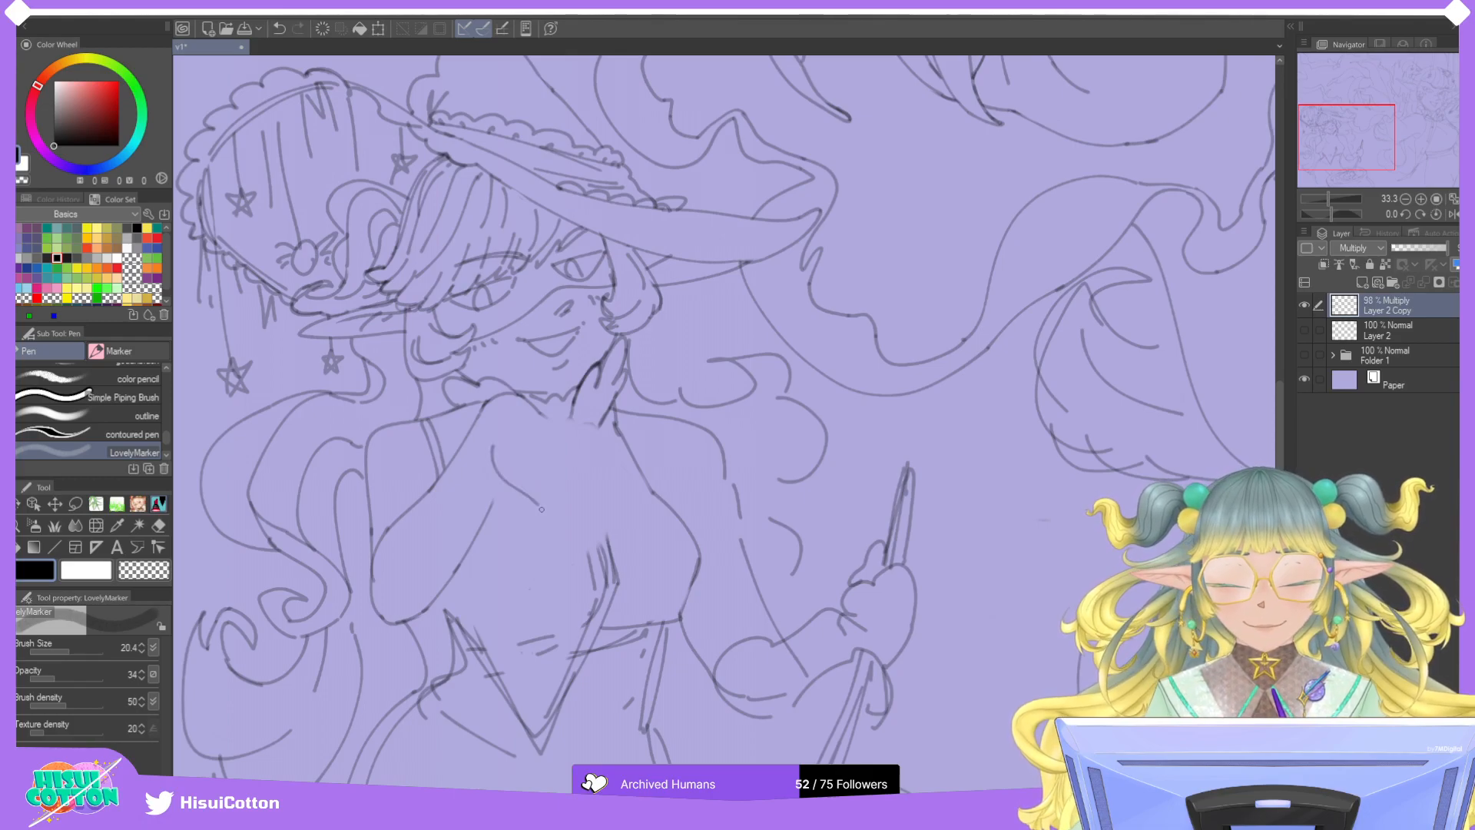
{"action": "left_click_drag", "start_coordinate": [539, 415], "coordinate": [610, 484]}
{"action": "key", "text": "ctrl+z"}
{"action": "key", "text": "ctrl+z"}
{"action": "left_click_drag", "start_coordinate": [541, 415], "coordinate": [615, 495]}
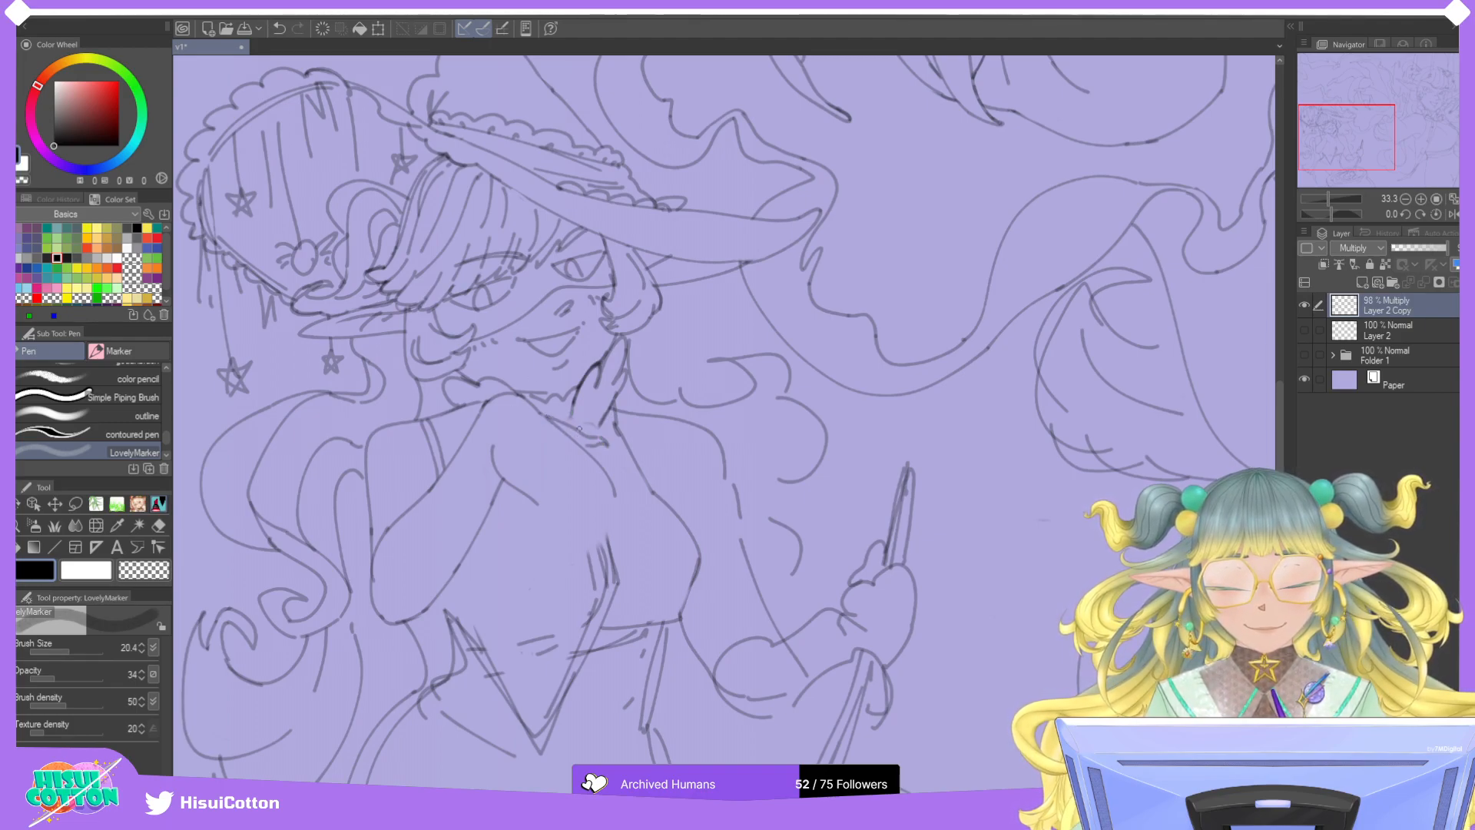
{"action": "left_click_drag", "start_coordinate": [582, 445], "coordinate": [607, 445]}
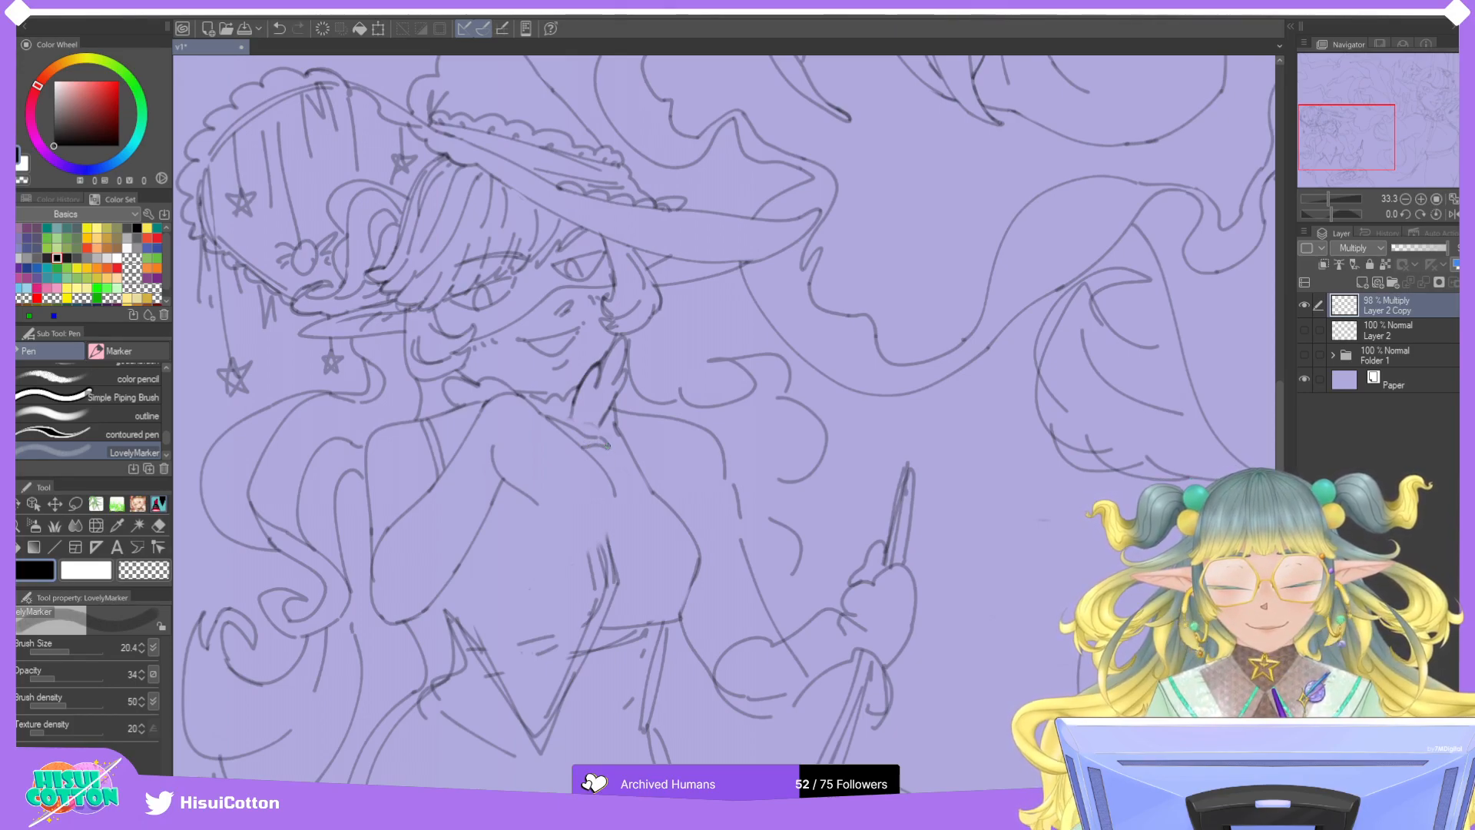
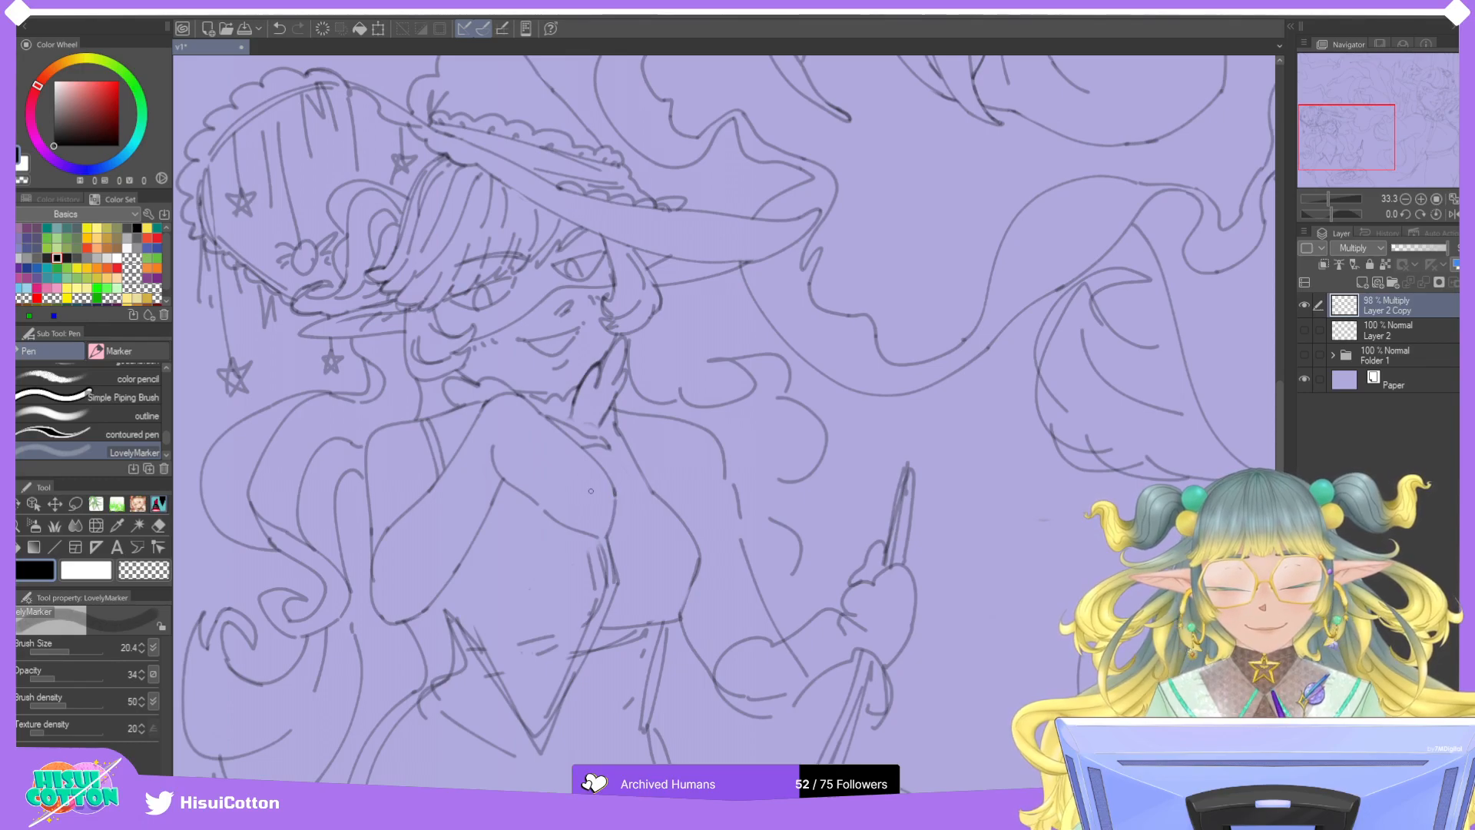
Draw the relaxed fingers of the raised hand with long dividing lines and short pointed tips.
{"action": "left_click_drag", "start_coordinate": [527, 461], "coordinate": [584, 518]}
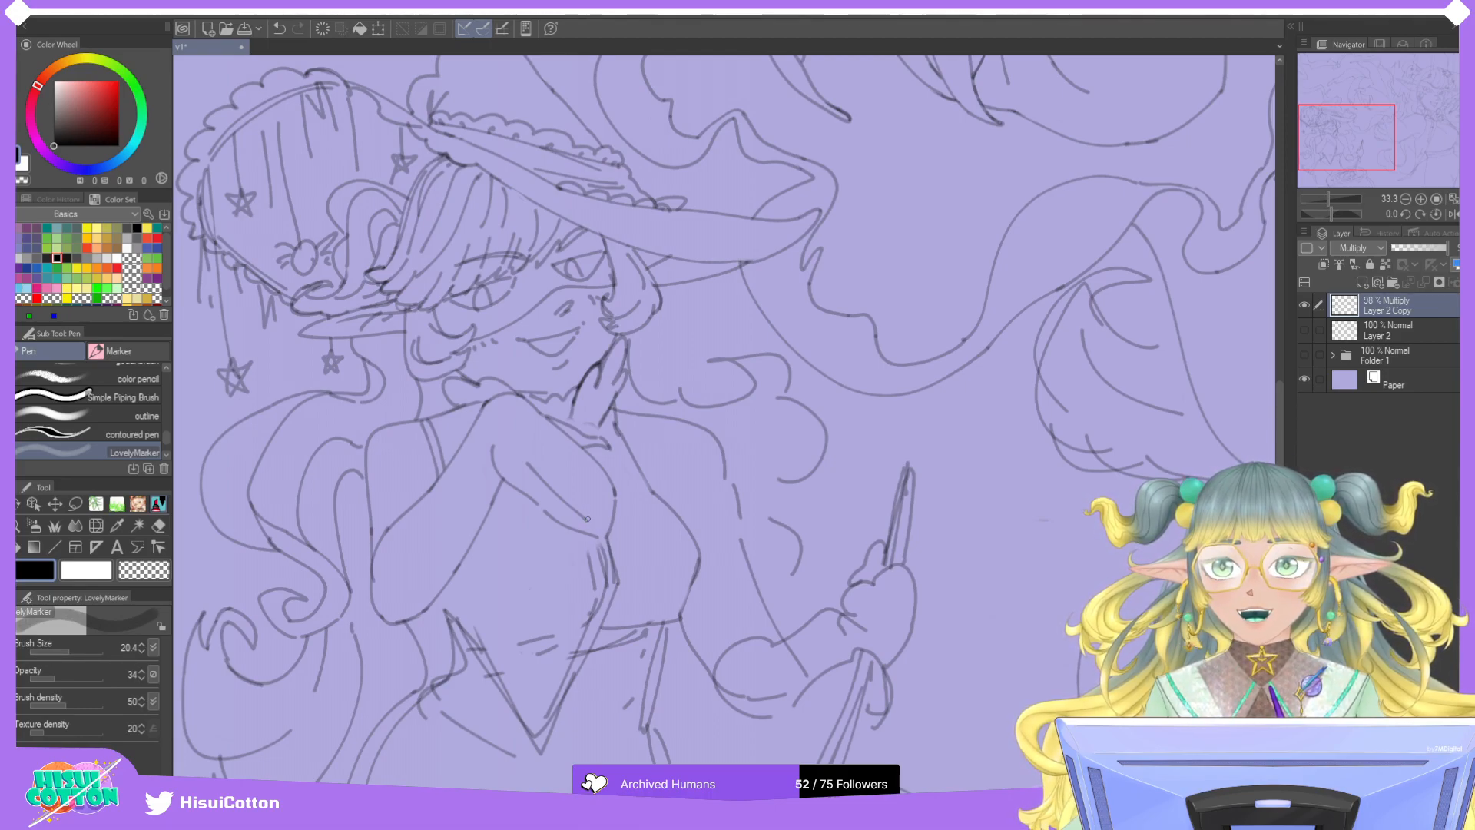
{"action": "left_click_drag", "start_coordinate": [570, 519], "coordinate": [593, 535]}
{"action": "mouse_move", "coordinate": [569, 515]}
{"action": "left_mouse_down"}
{"action": "mouse_move", "coordinate": [596, 536]}
{"action": "mouse_move", "coordinate": [605, 521]}
{"action": "left_mouse_up"}
{"action": "key", "text": "ctrl+z"}
{"action": "key", "text": "ctrl+z"}
{"action": "mouse_move", "coordinate": [599, 508]}
{"action": "left_mouse_down"}
{"action": "mouse_move", "coordinate": [582, 523]}
{"action": "mouse_move", "coordinate": [605, 535]}
{"action": "mouse_move", "coordinate": [603, 517]}
{"action": "left_mouse_up"}
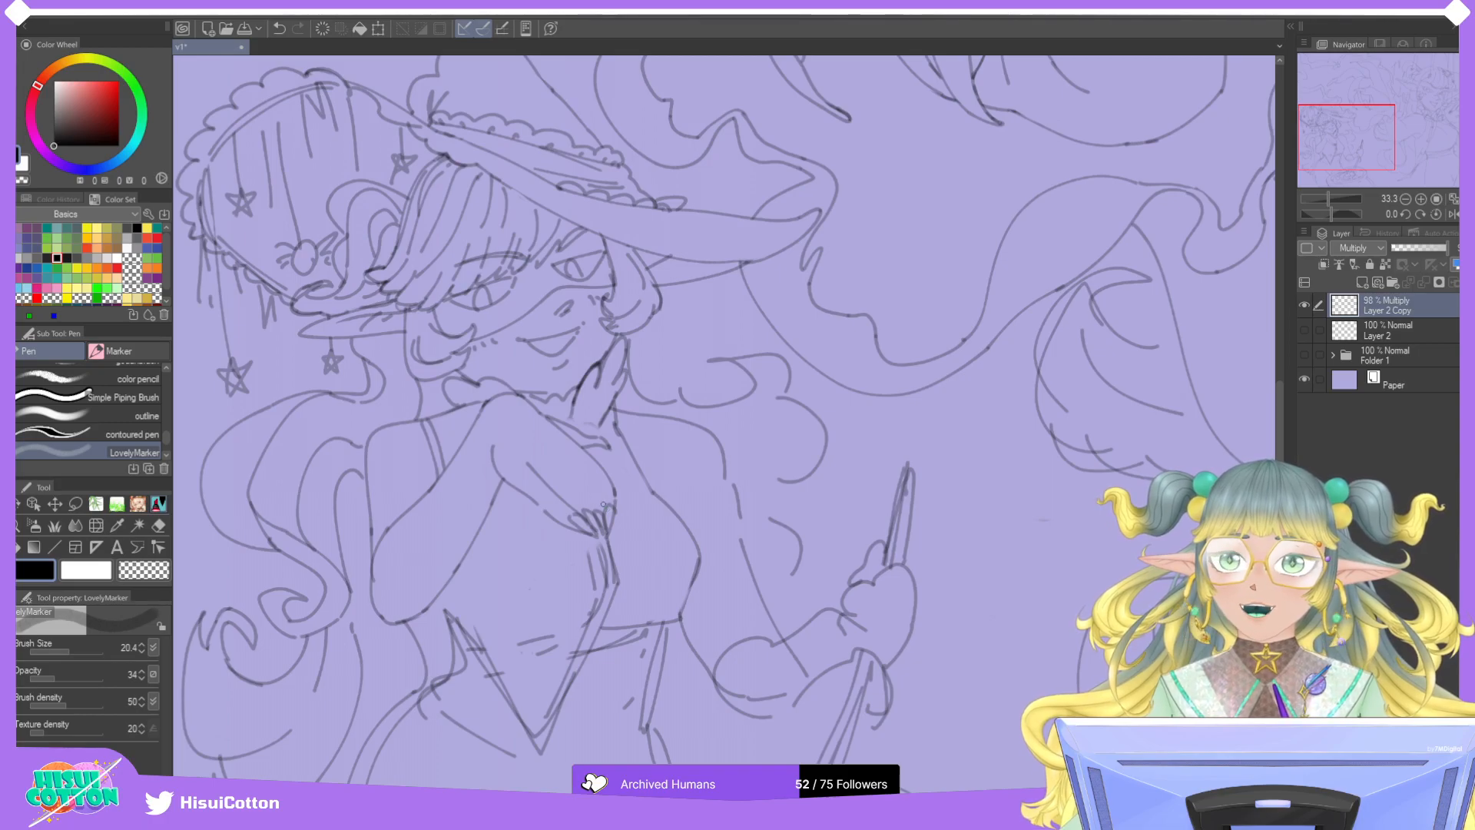
{"action": "mouse_move", "coordinate": [563, 464]}
{"action": "left_mouse_down"}
{"action": "mouse_move", "coordinate": [588, 487]}
{"action": "mouse_move", "coordinate": [547, 458]}
{"action": "left_mouse_up"}
{"action": "key", "text": "ctrl+z"}
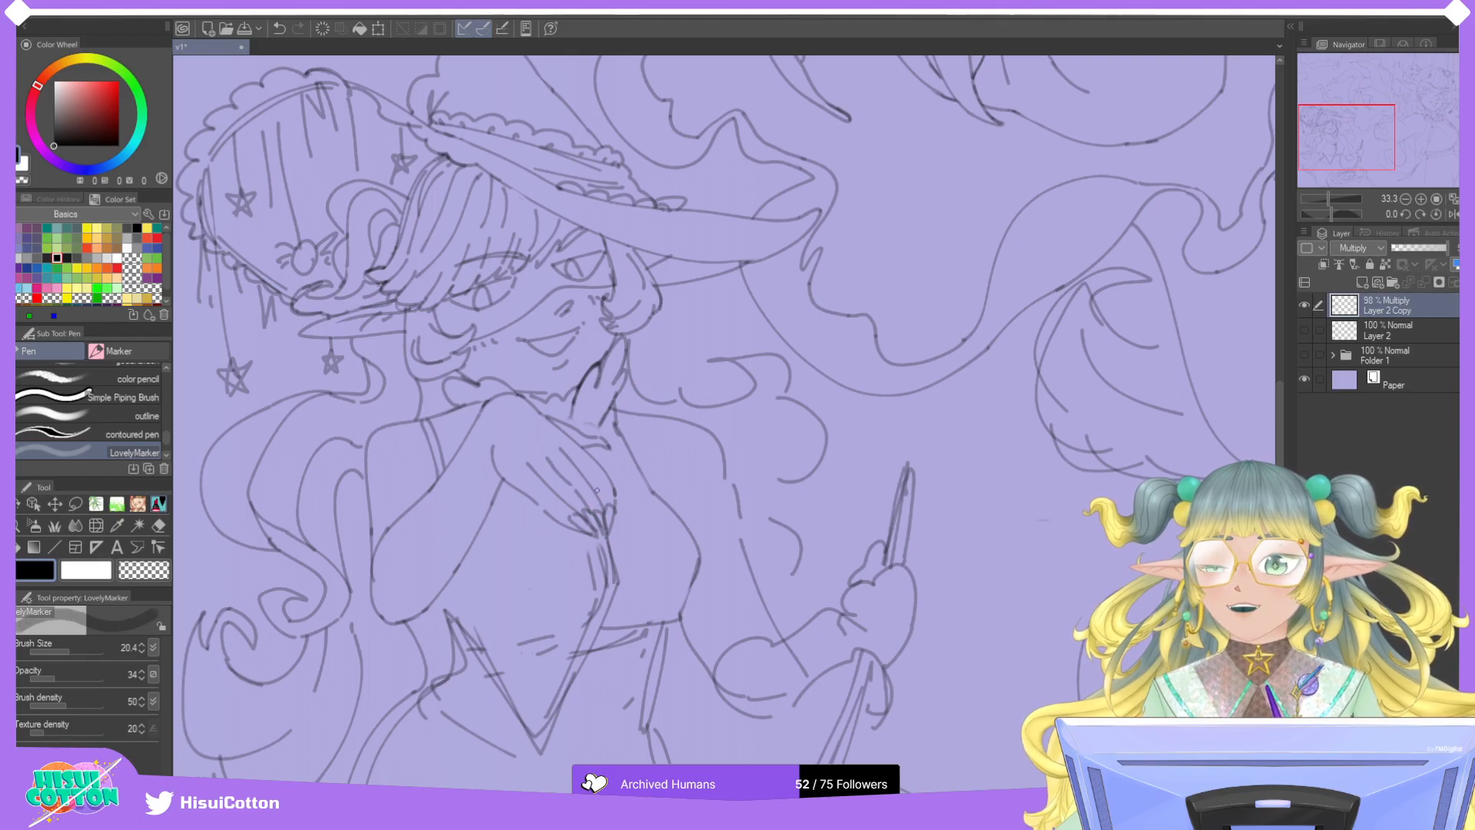
{"action": "key", "text": "ctrl+z"}
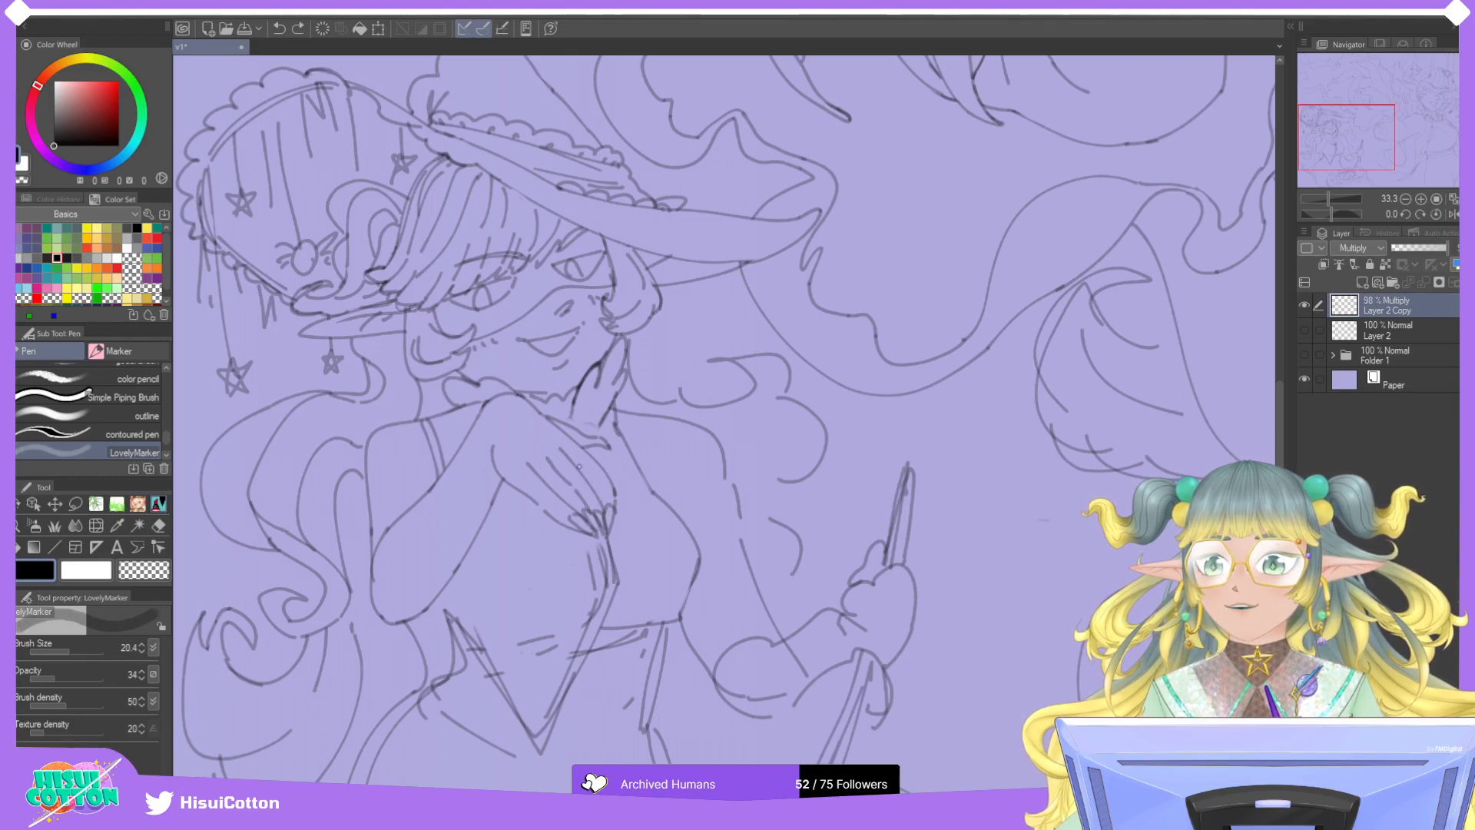
Erase the hand's outer edge near the fingertips and redraw the index finger there with a small nail.
{"action": "key", "text": "e"}
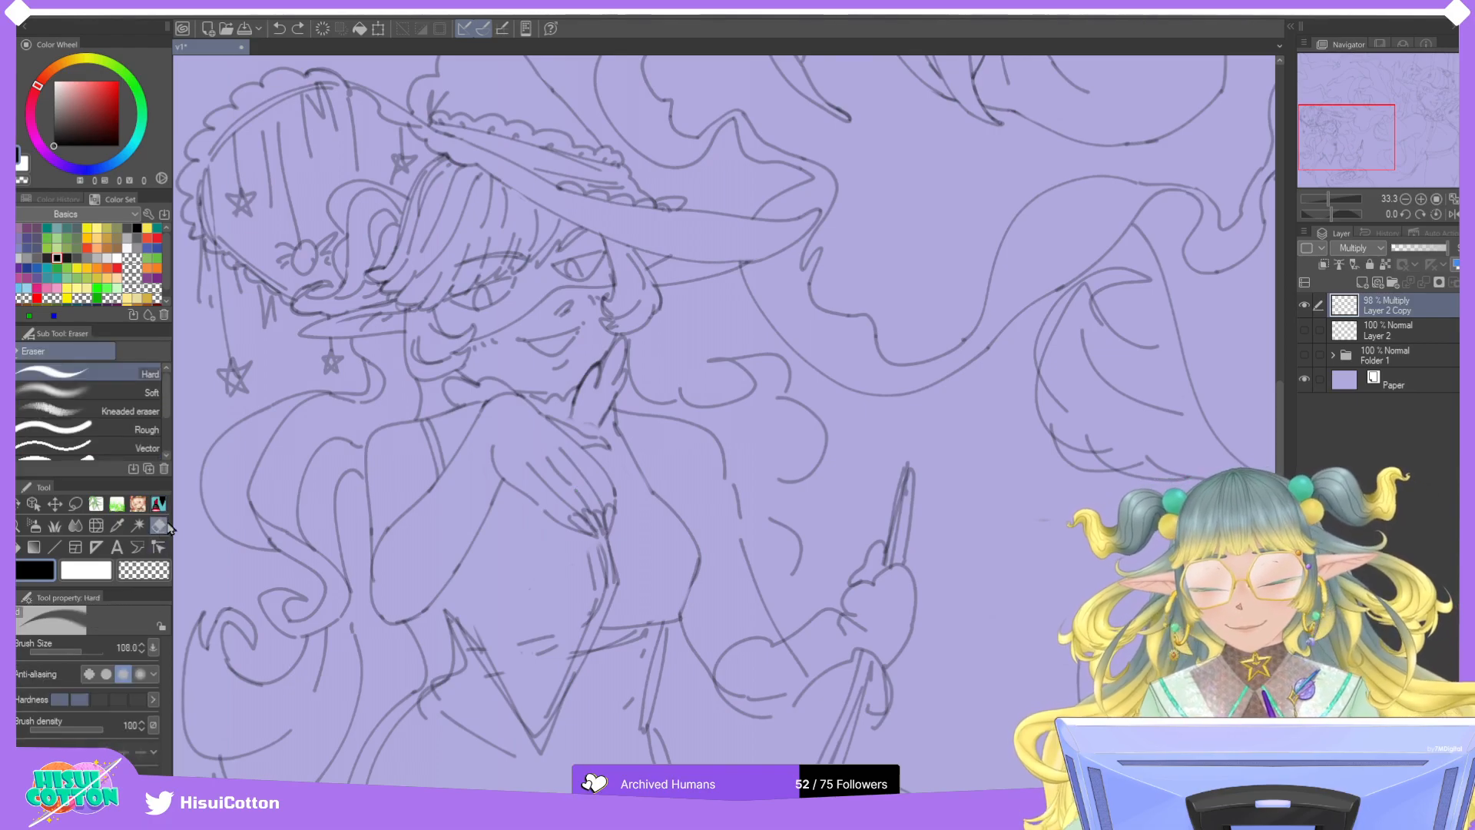
{"action": "left_click", "coordinate": [619, 547]}
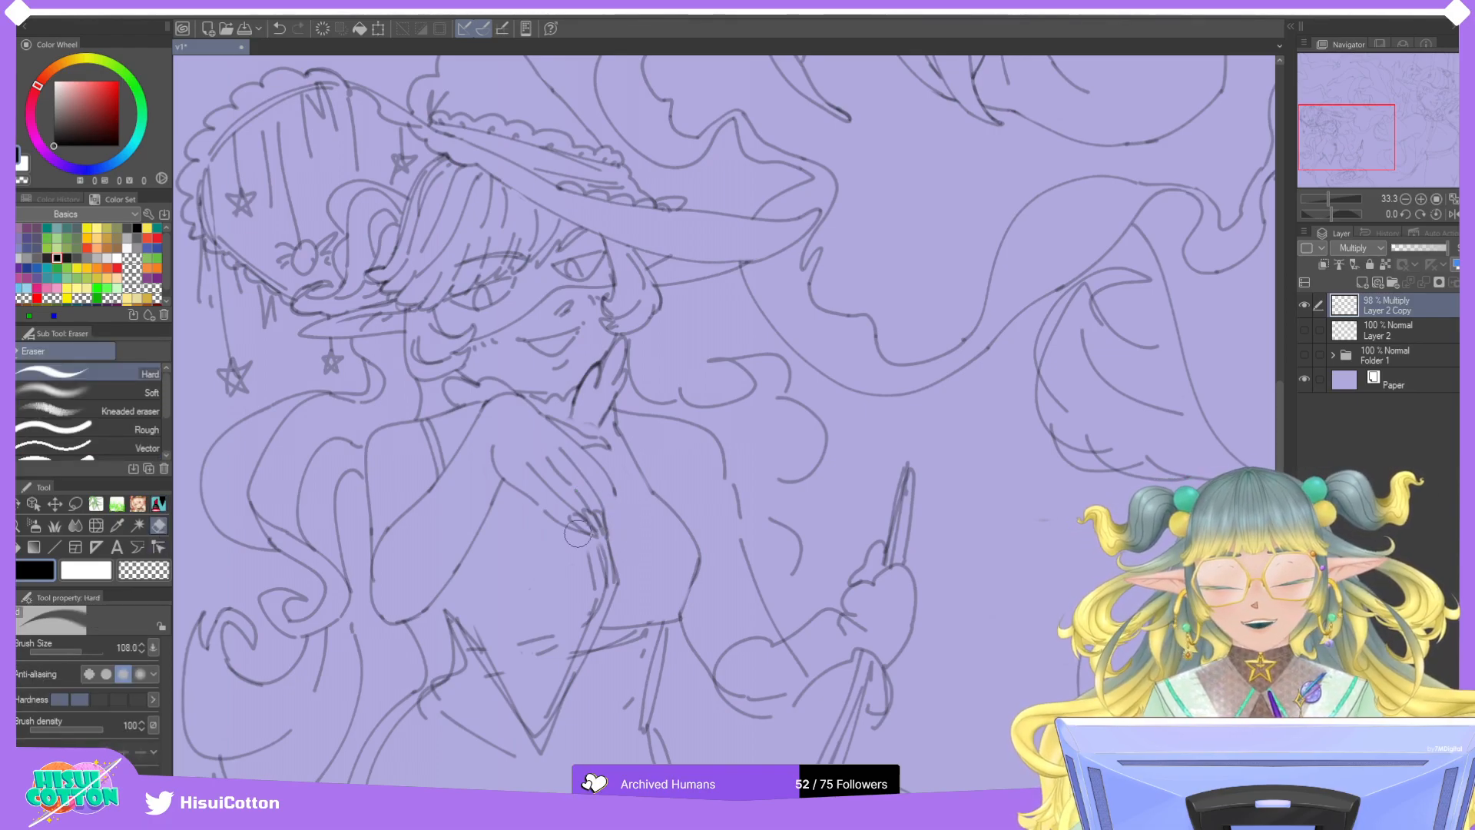
{"action": "key", "text": "p"}
{"action": "left_click_drag", "start_coordinate": [613, 497], "coordinate": [619, 512]}
{"action": "key", "text": "ctrl+z"}
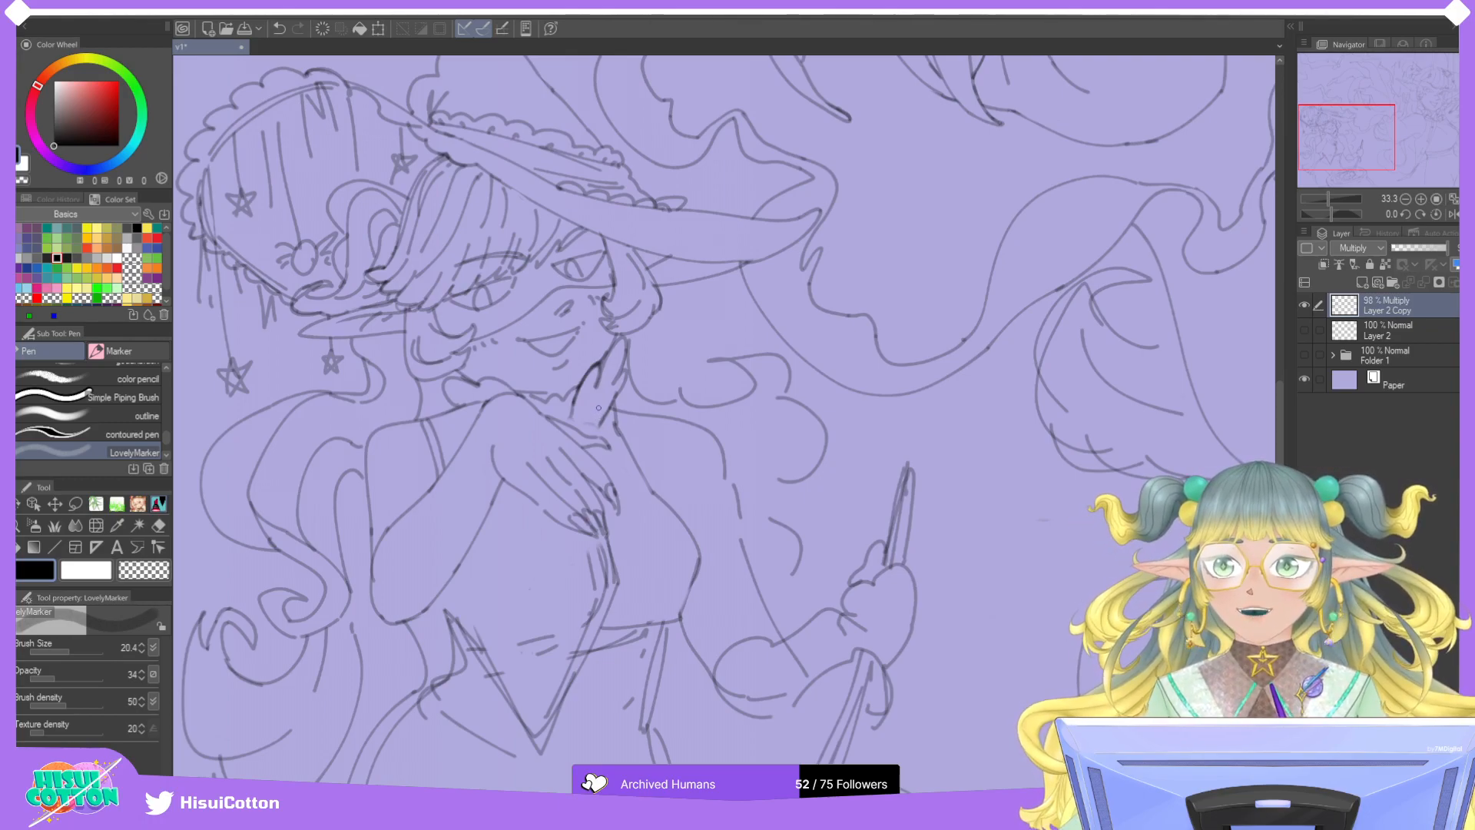
Add a wavy edge at the base of the neck above the hand and redraw the line running down the chest.
{"action": "scroll", "coordinate": [604, 393], "scroll_direction": "up", "scroll_amount": 3}
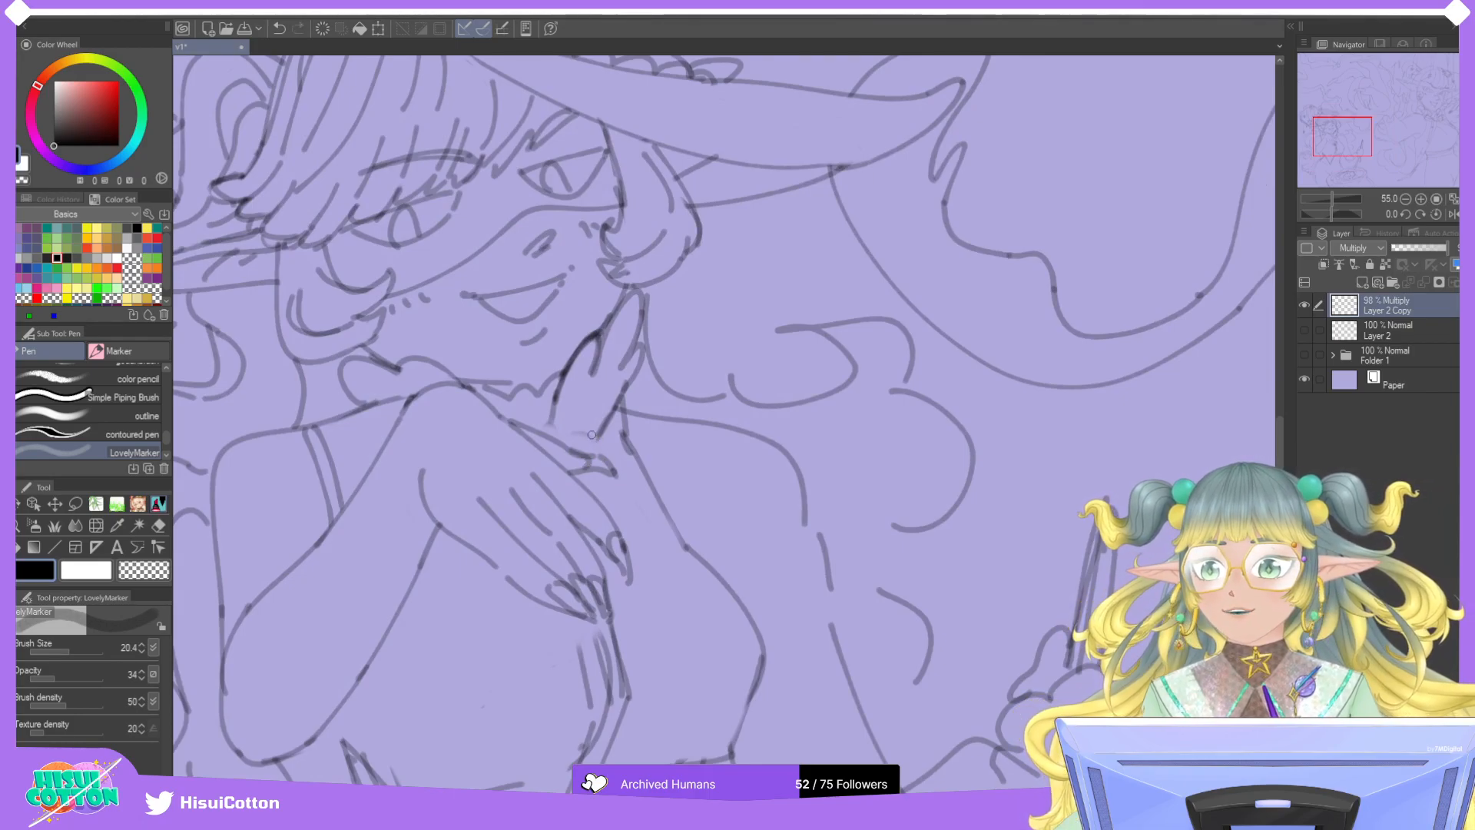
{"action": "left_click_drag", "start_coordinate": [550, 427], "coordinate": [606, 432]}
{"action": "key", "text": "ctrl+z"}
{"action": "scroll", "coordinate": [619, 378], "scroll_direction": "down", "scroll_amount": 3}
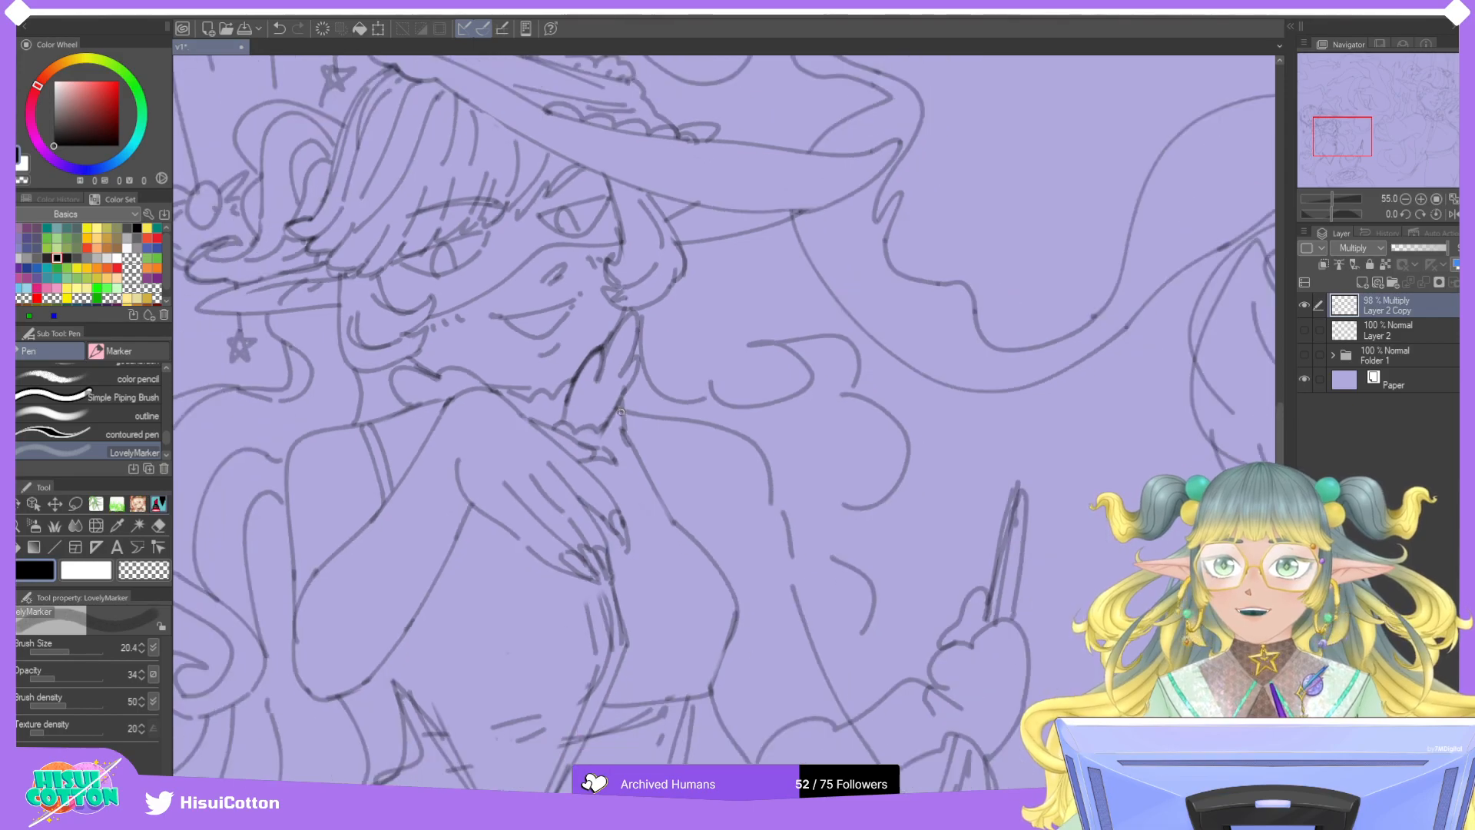
{"action": "scroll", "coordinate": [599, 434], "scroll_direction": "up", "scroll_amount": 2}
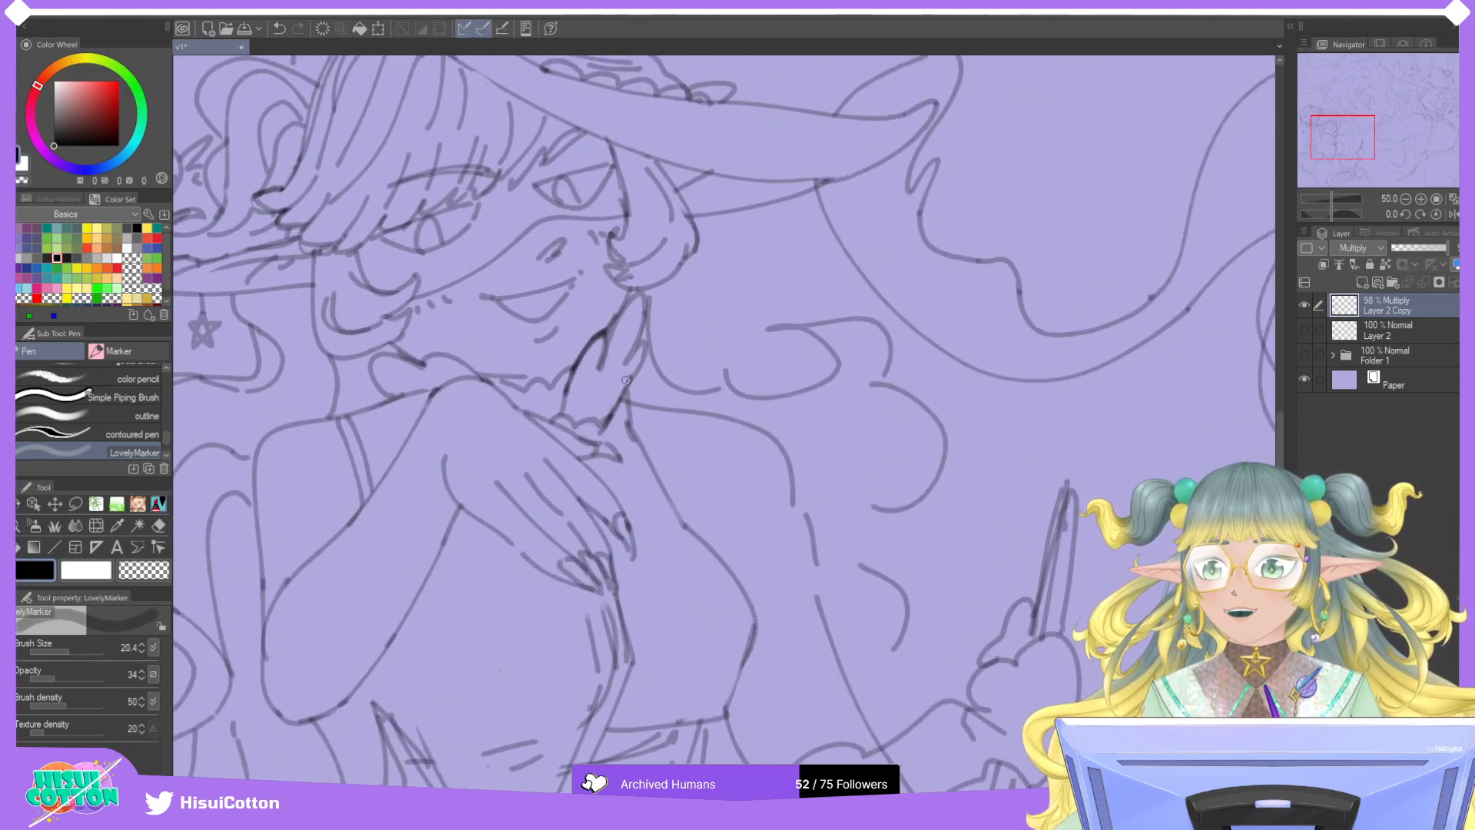
{"action": "scroll", "coordinate": [614, 411], "scroll_direction": "down", "scroll_amount": 2}
{"action": "left_click_drag", "start_coordinate": [625, 416], "coordinate": [658, 474]}
{"action": "key", "text": "ctrl+z"}
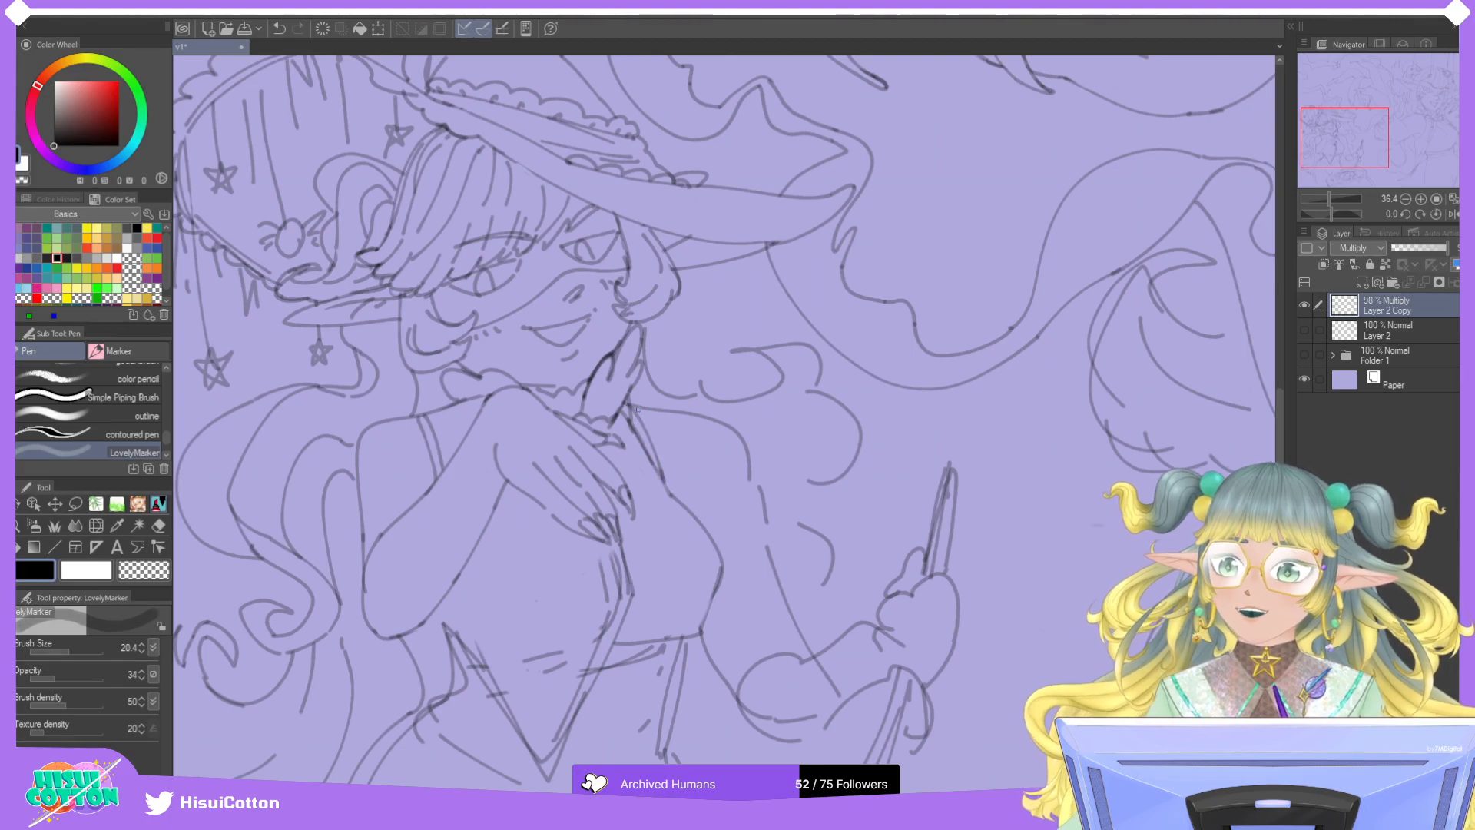
{"action": "key", "text": "e"}
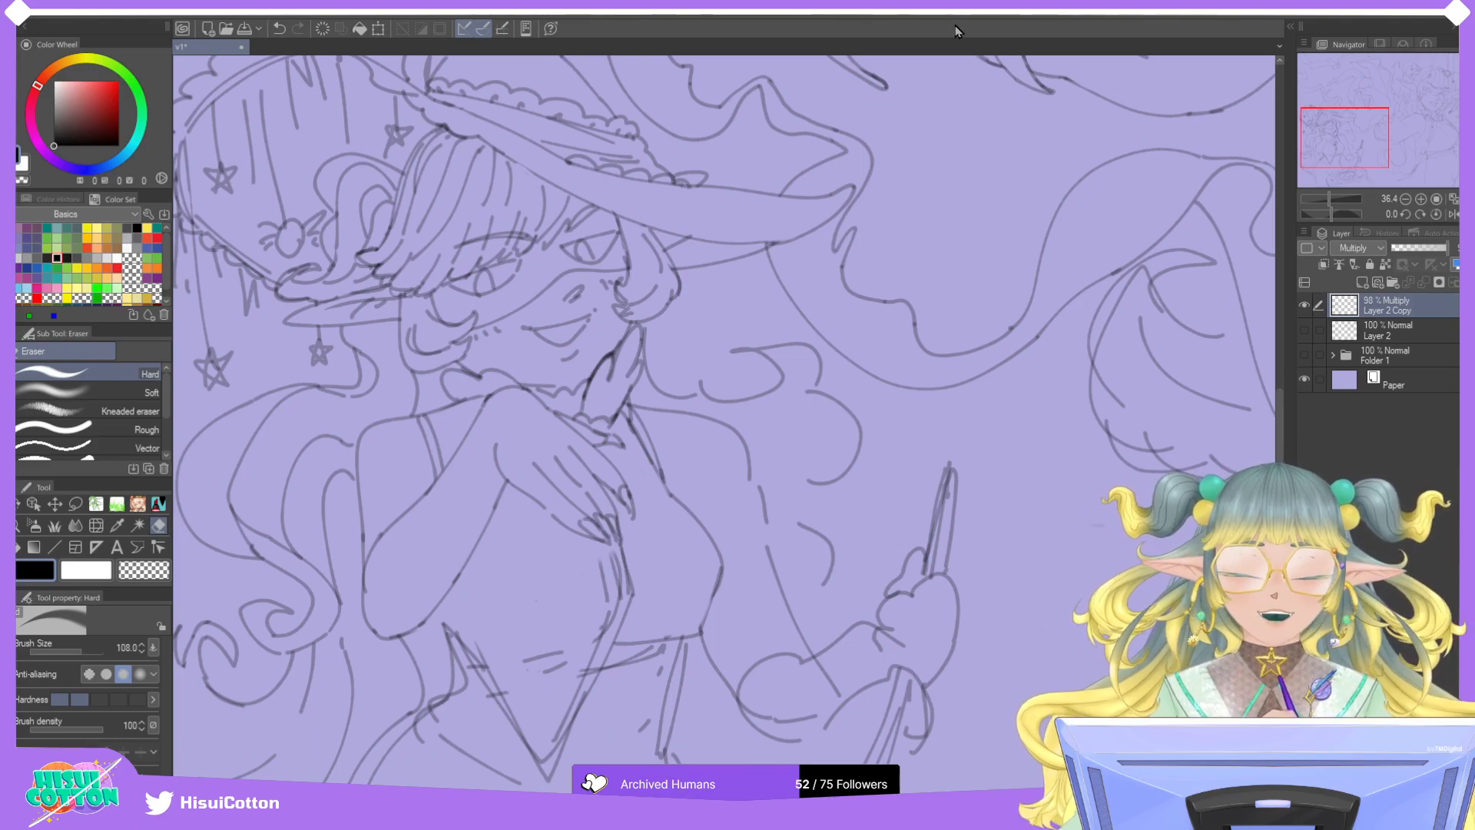
{"action": "scroll", "coordinate": [631, 496], "scroll_direction": "down", "scroll_amount": 2}
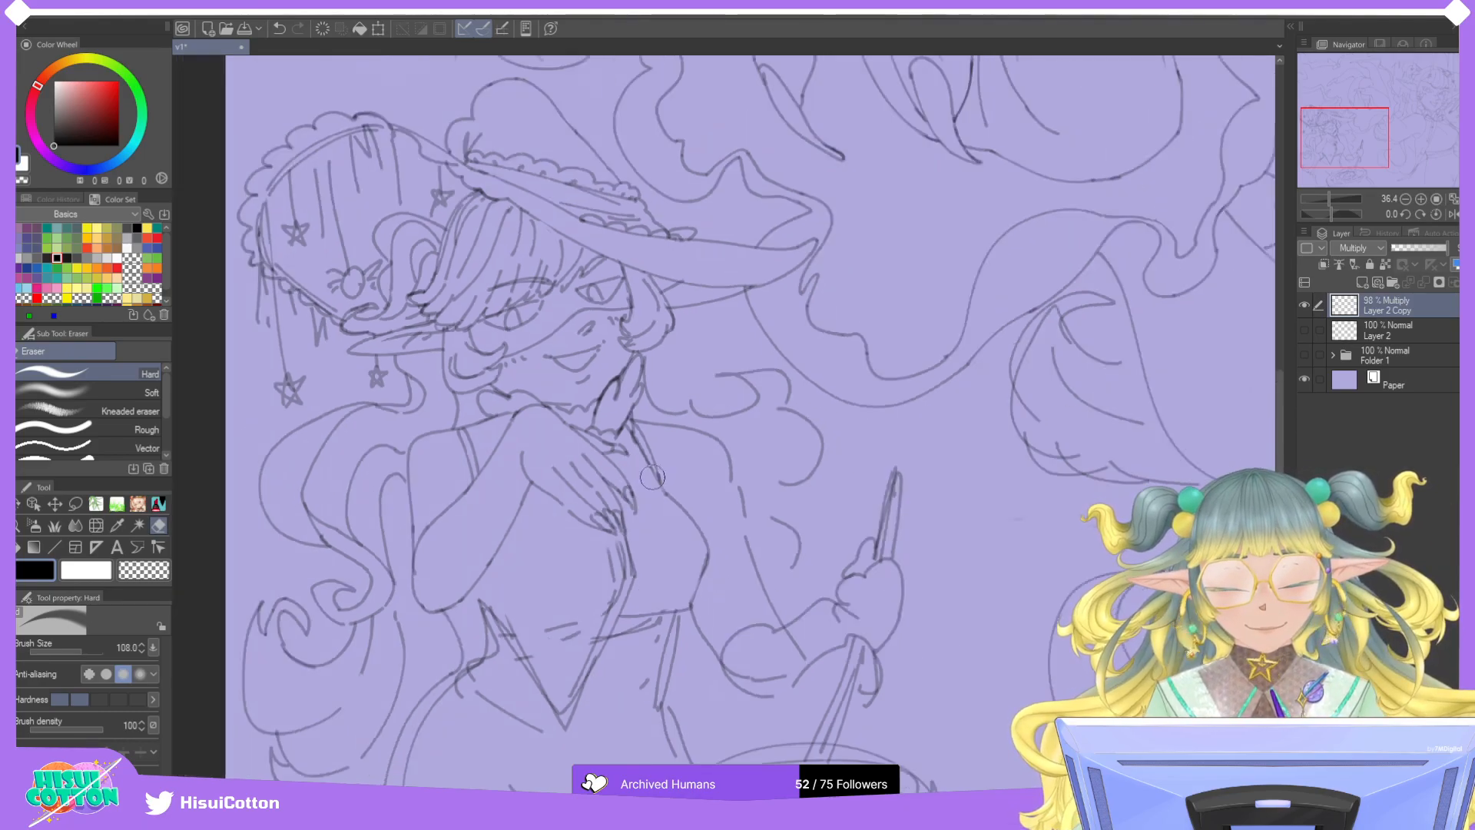
{"action": "scroll", "coordinate": [686, 416], "scroll_direction": "down", "scroll_amount": 3}
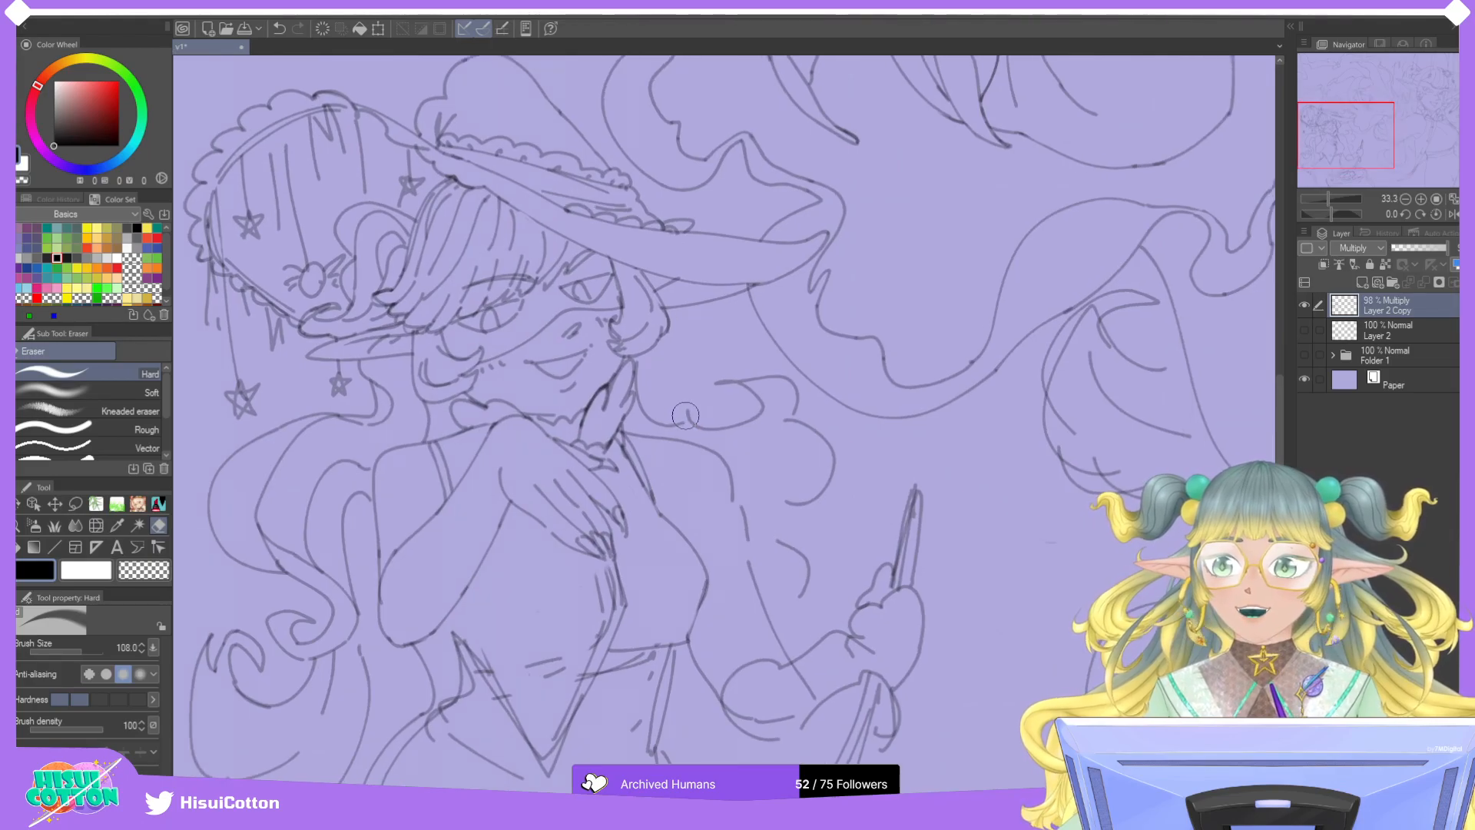
{"action": "scroll", "coordinate": [687, 416], "scroll_direction": "up", "scroll_amount": 2}
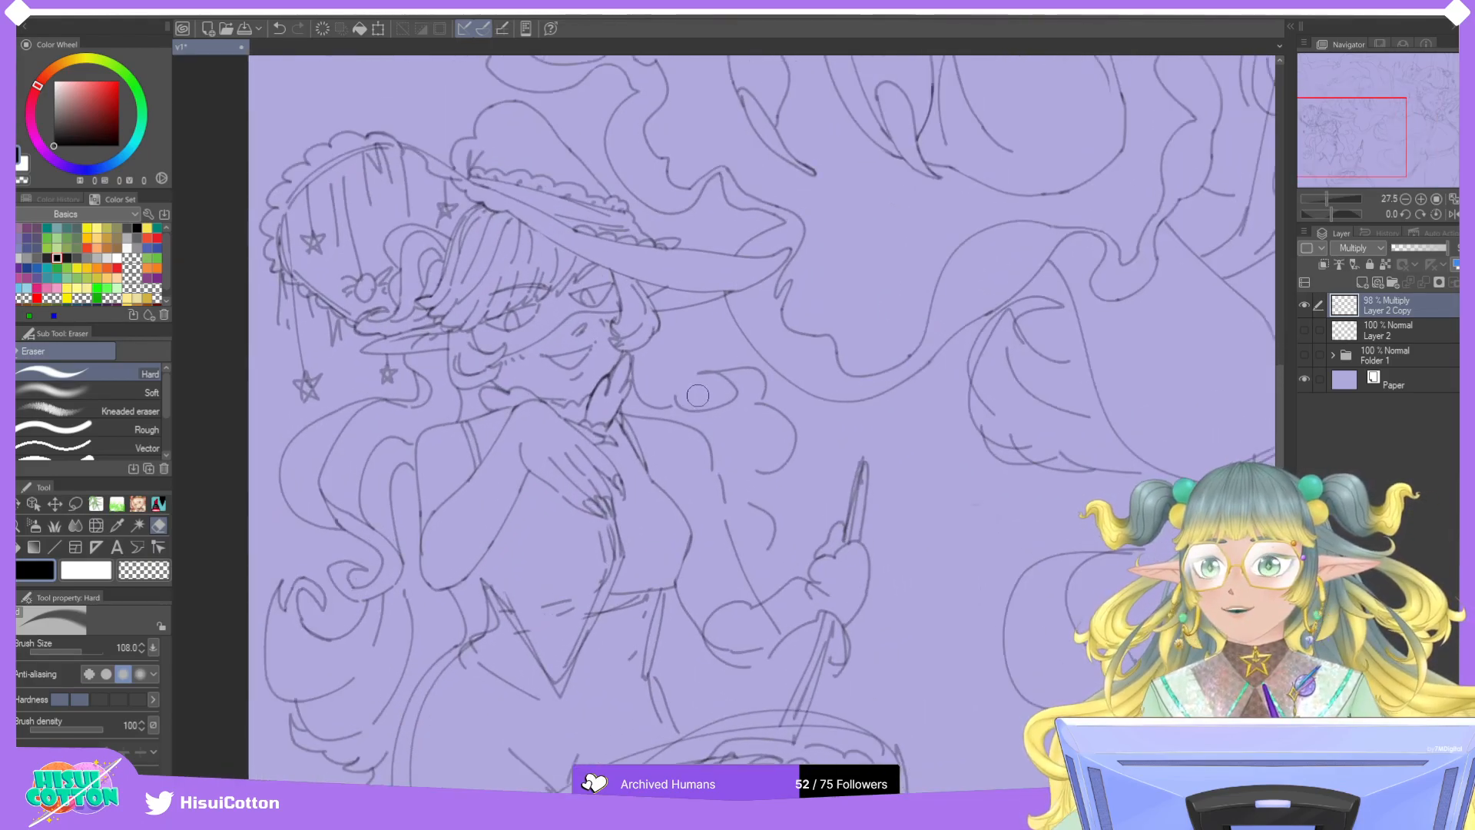
{"action": "key", "text": "p"}
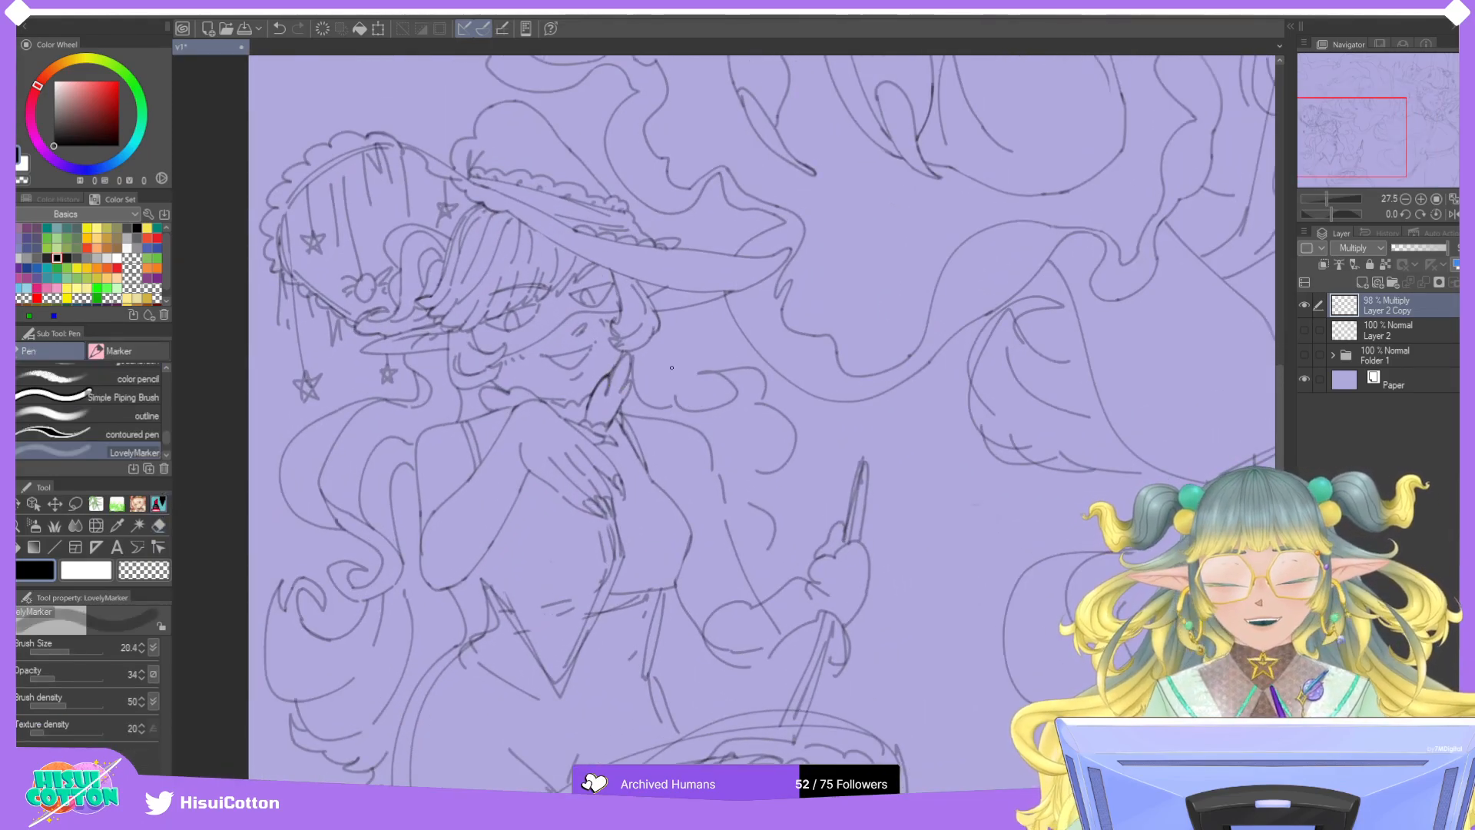
{"action": "key", "text": "e"}
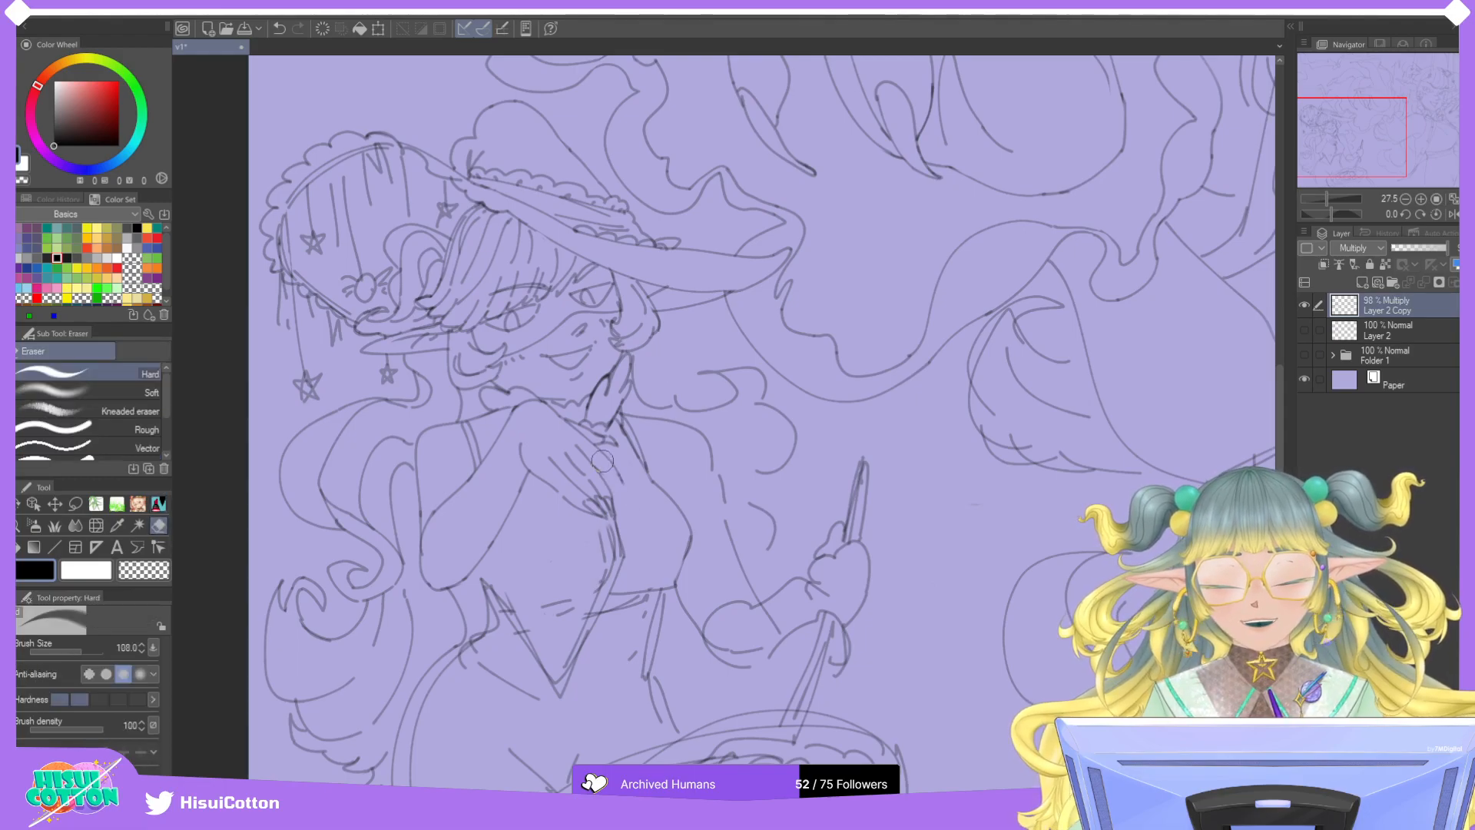
{"action": "scroll", "coordinate": [726, 467], "scroll_direction": "up", "scroll_amount": 2}
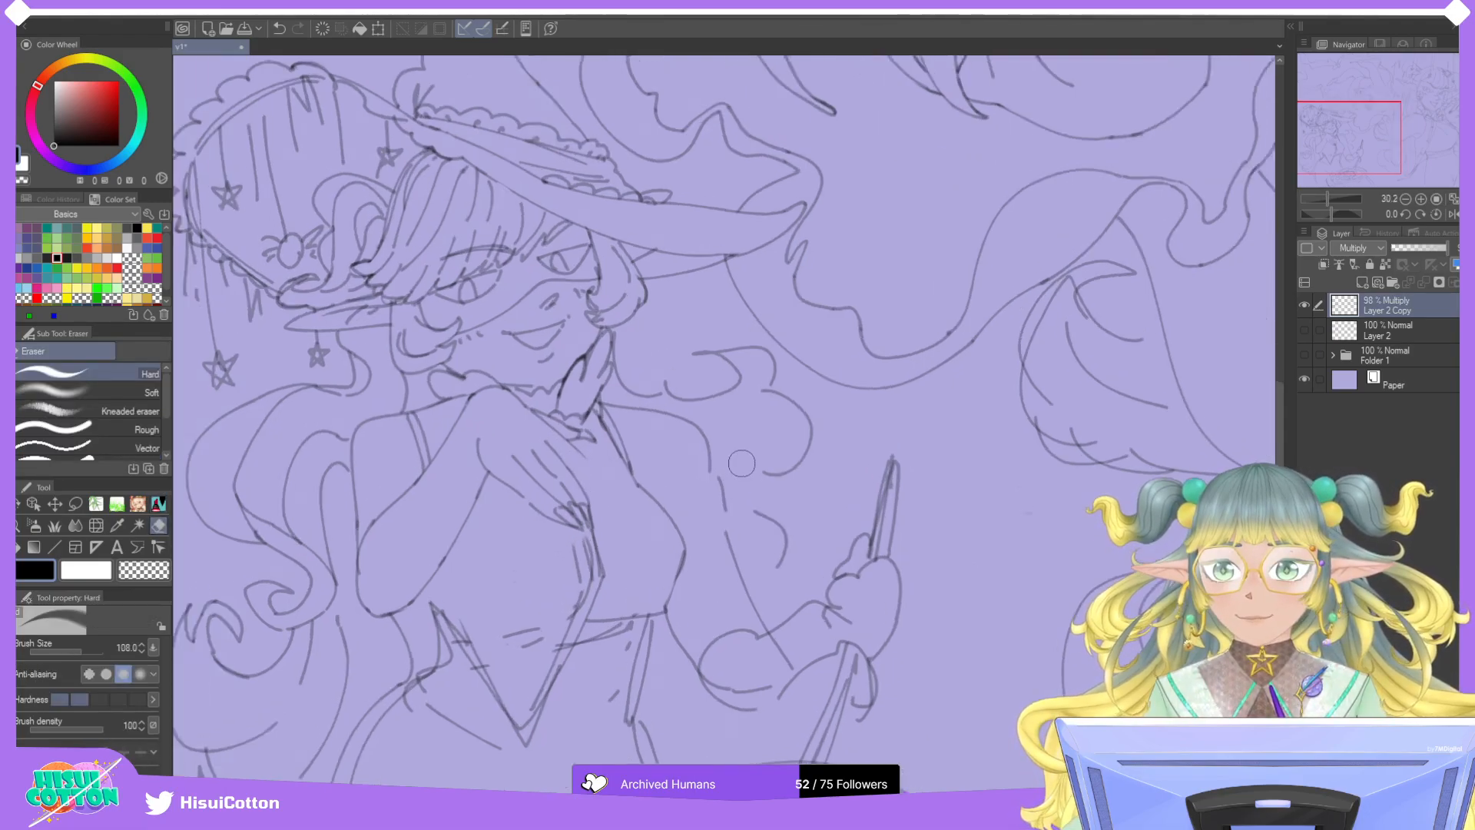
{"action": "key", "text": "p"}
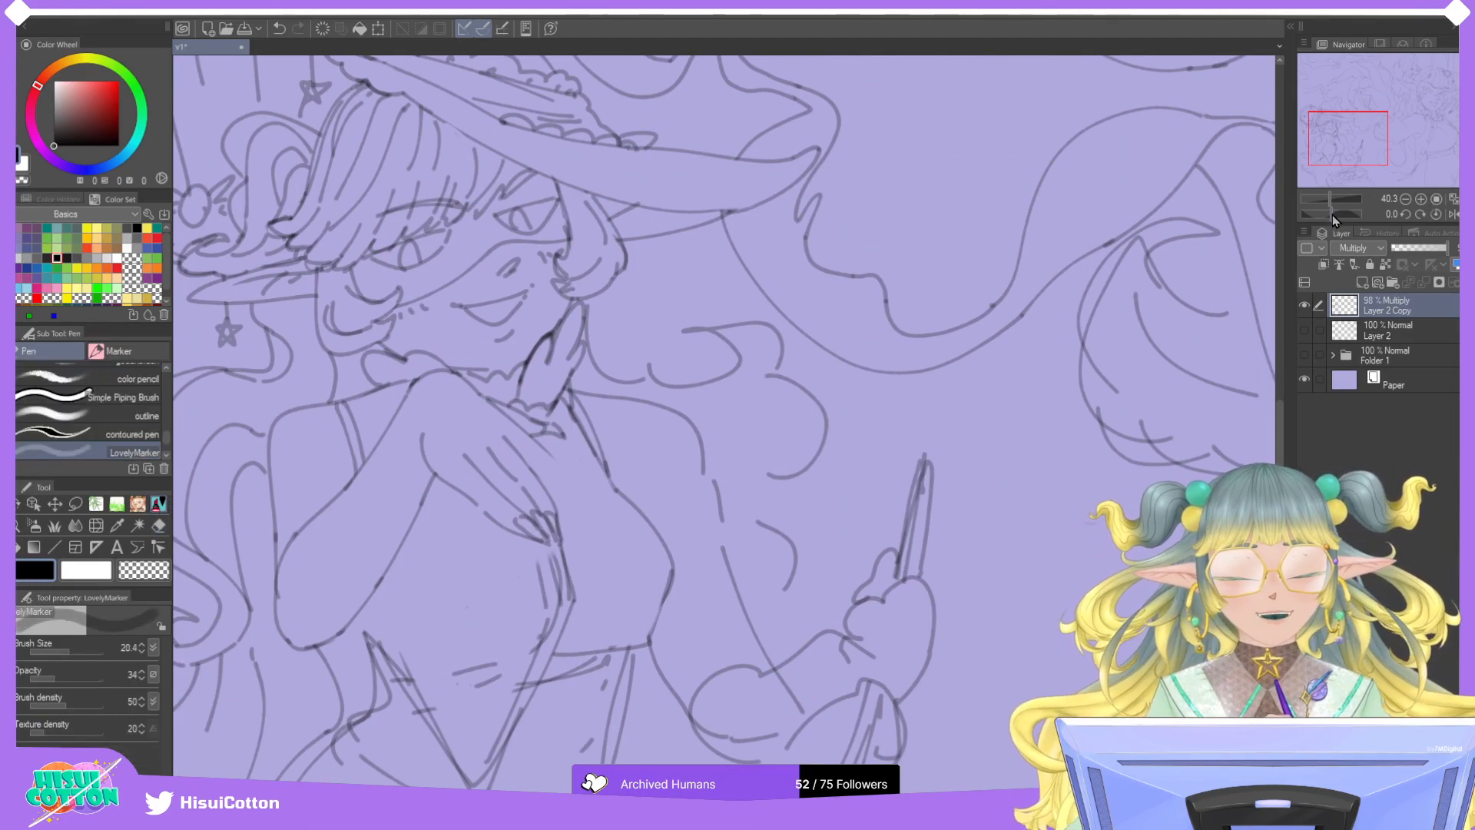
Draw the outer finger of the smaller witch's raised hand with a long pointed nail beside the chest line.
{"action": "left_click_drag", "start_coordinate": [1331, 215], "coordinate": [1340, 213]}
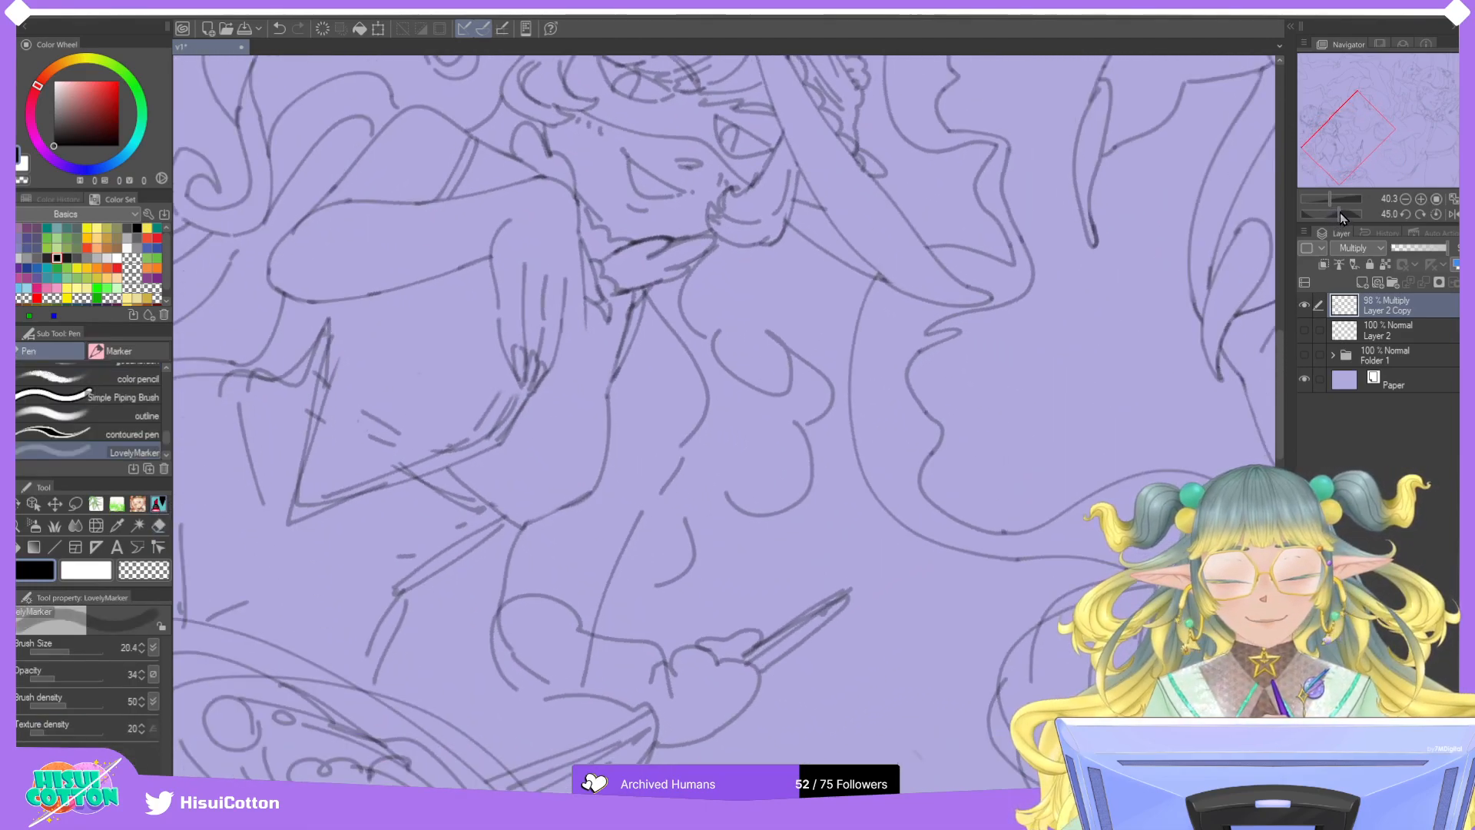
{"action": "mouse_move", "coordinate": [563, 318]}
{"action": "left_mouse_down"}
{"action": "mouse_move", "coordinate": [577, 350]}
{"action": "mouse_move", "coordinate": [564, 309]}
{"action": "mouse_move", "coordinate": [579, 375]}
{"action": "left_mouse_up"}
{"action": "key", "text": "ctrl+z"}
{"action": "key", "text": "ctrl+z"}
{"action": "key", "text": "ctrl+z"}
{"action": "left_click_drag", "start_coordinate": [585, 317], "coordinate": [588, 352]}
{"action": "key", "text": "ctrl+z"}
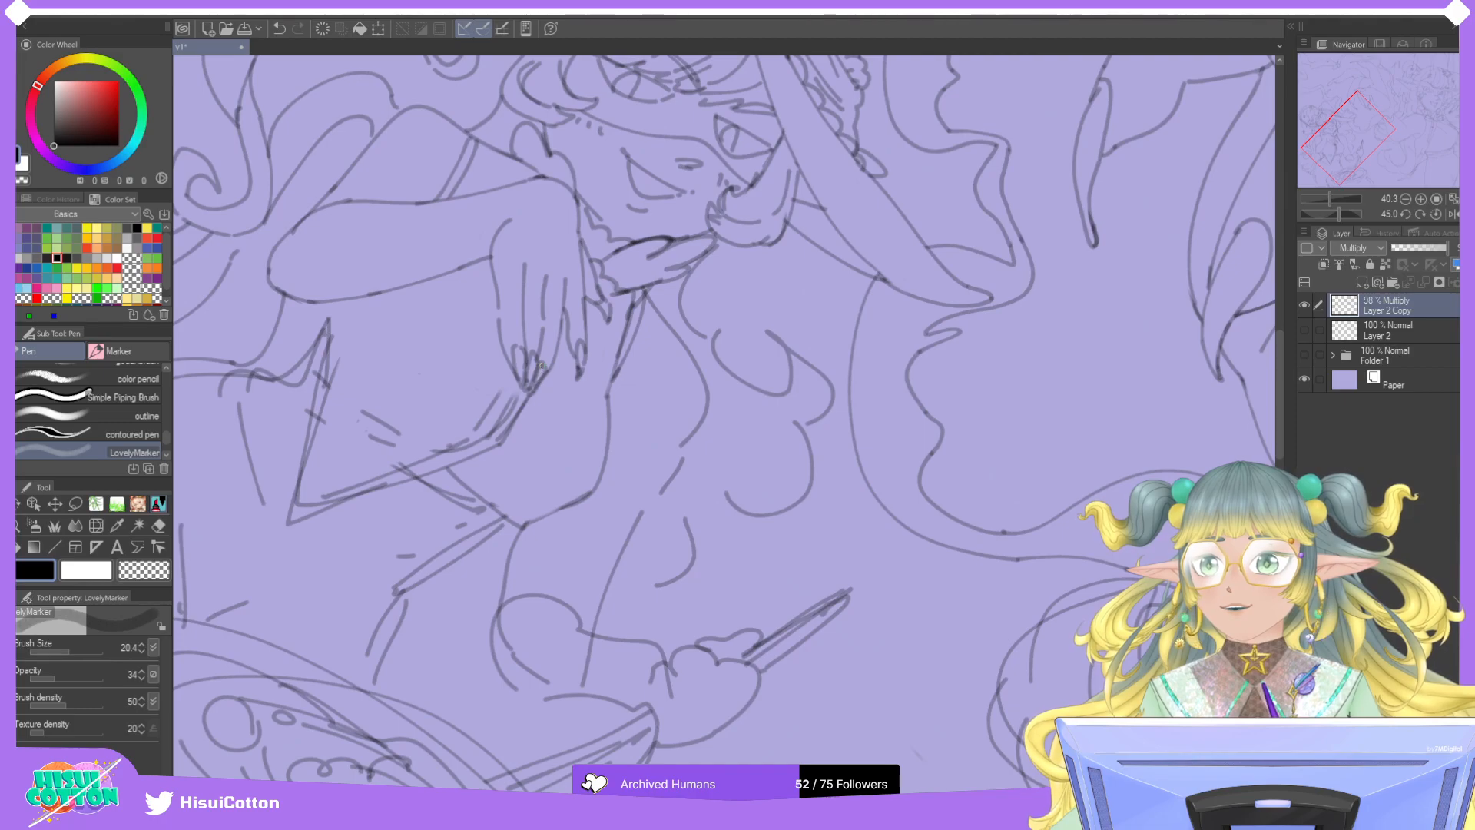
Refine the middle fingertips of the raised hand, giving them narrow pointed nails.
{"action": "left_click_drag", "start_coordinate": [542, 385], "coordinate": [530, 394]}
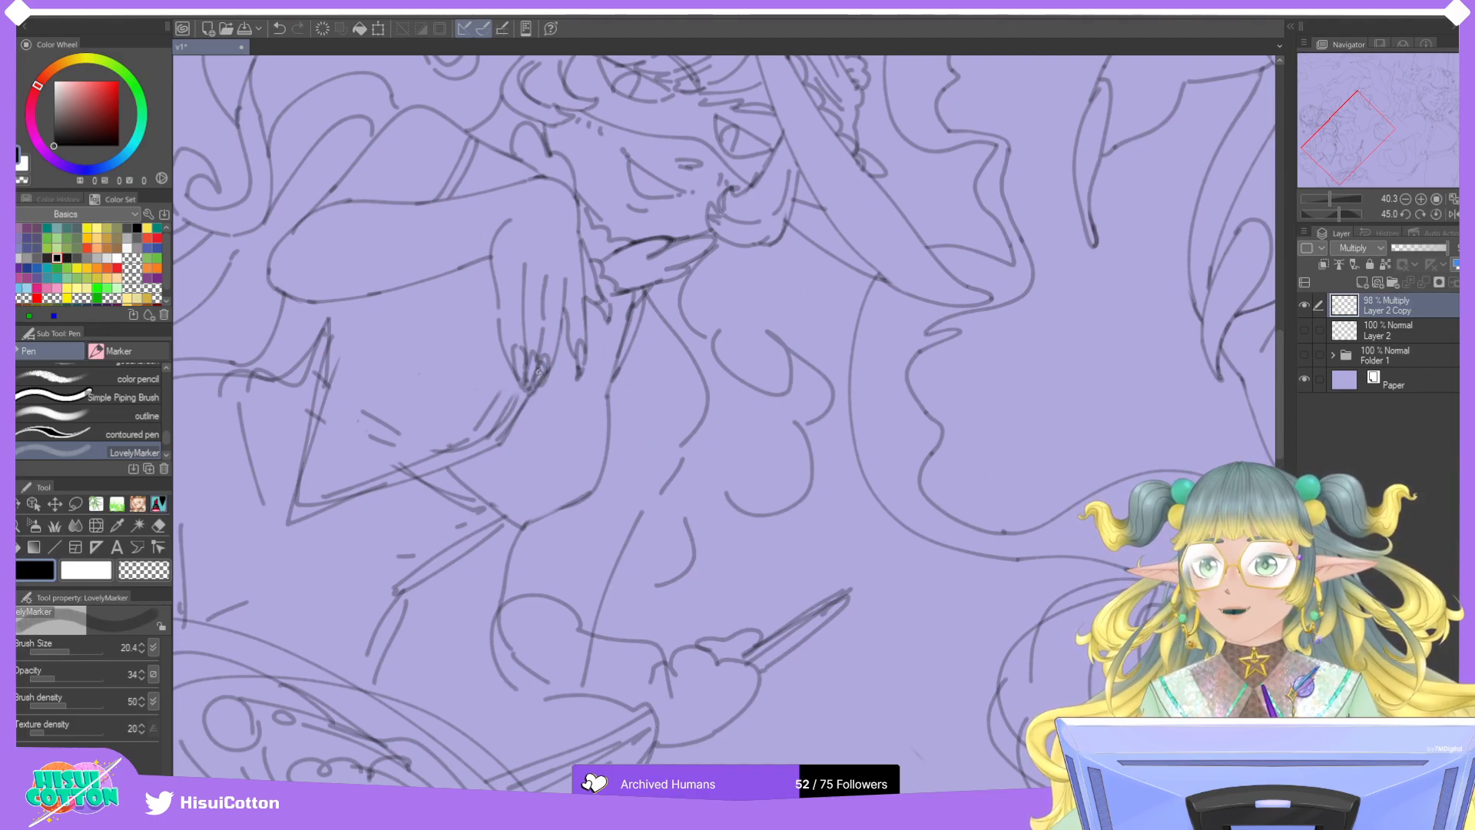
{"action": "left_click", "coordinate": [159, 526]}
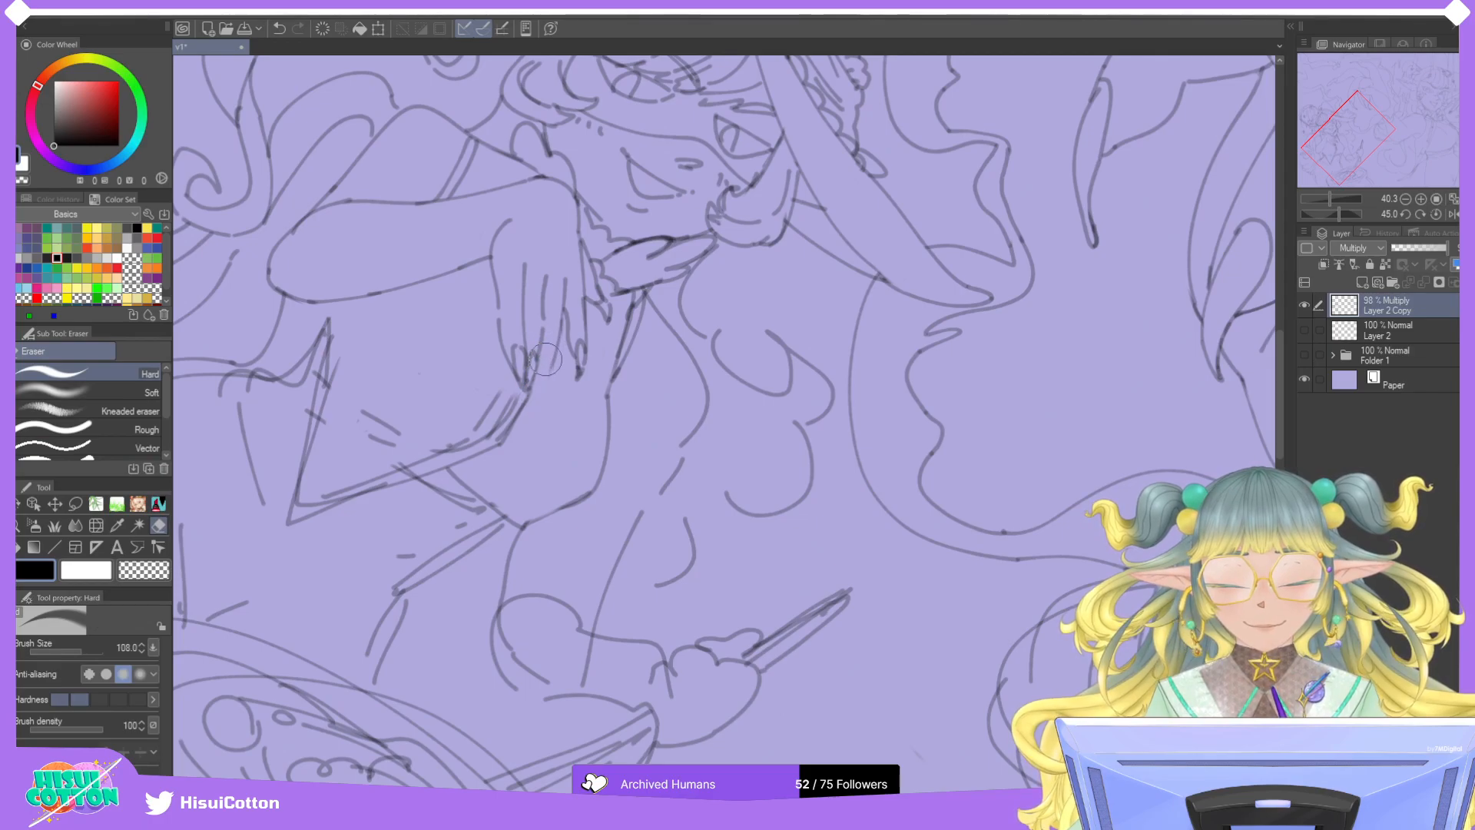
{"action": "key", "text": "p"}
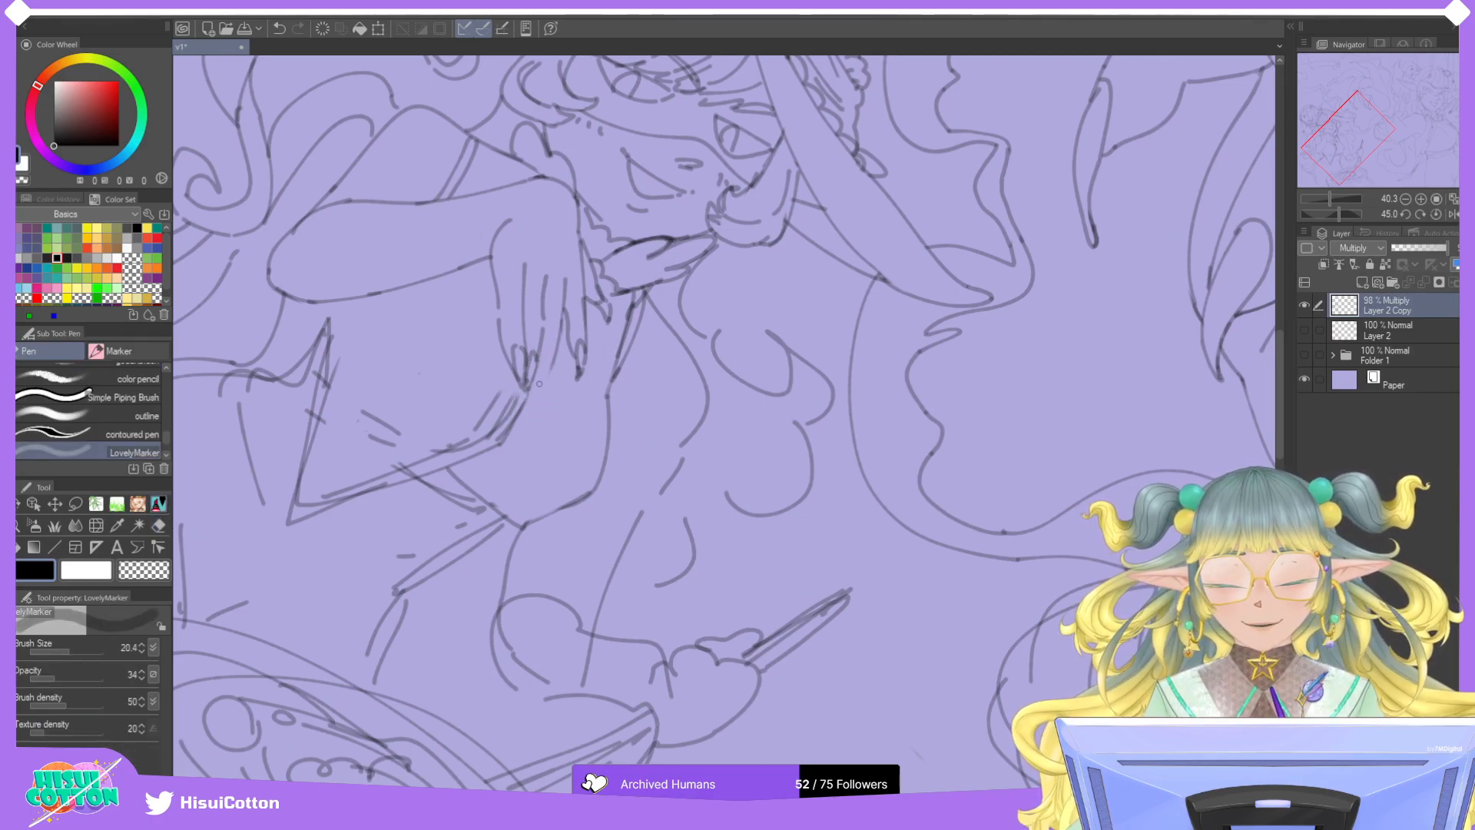
{"action": "key", "text": "ctrl+z"}
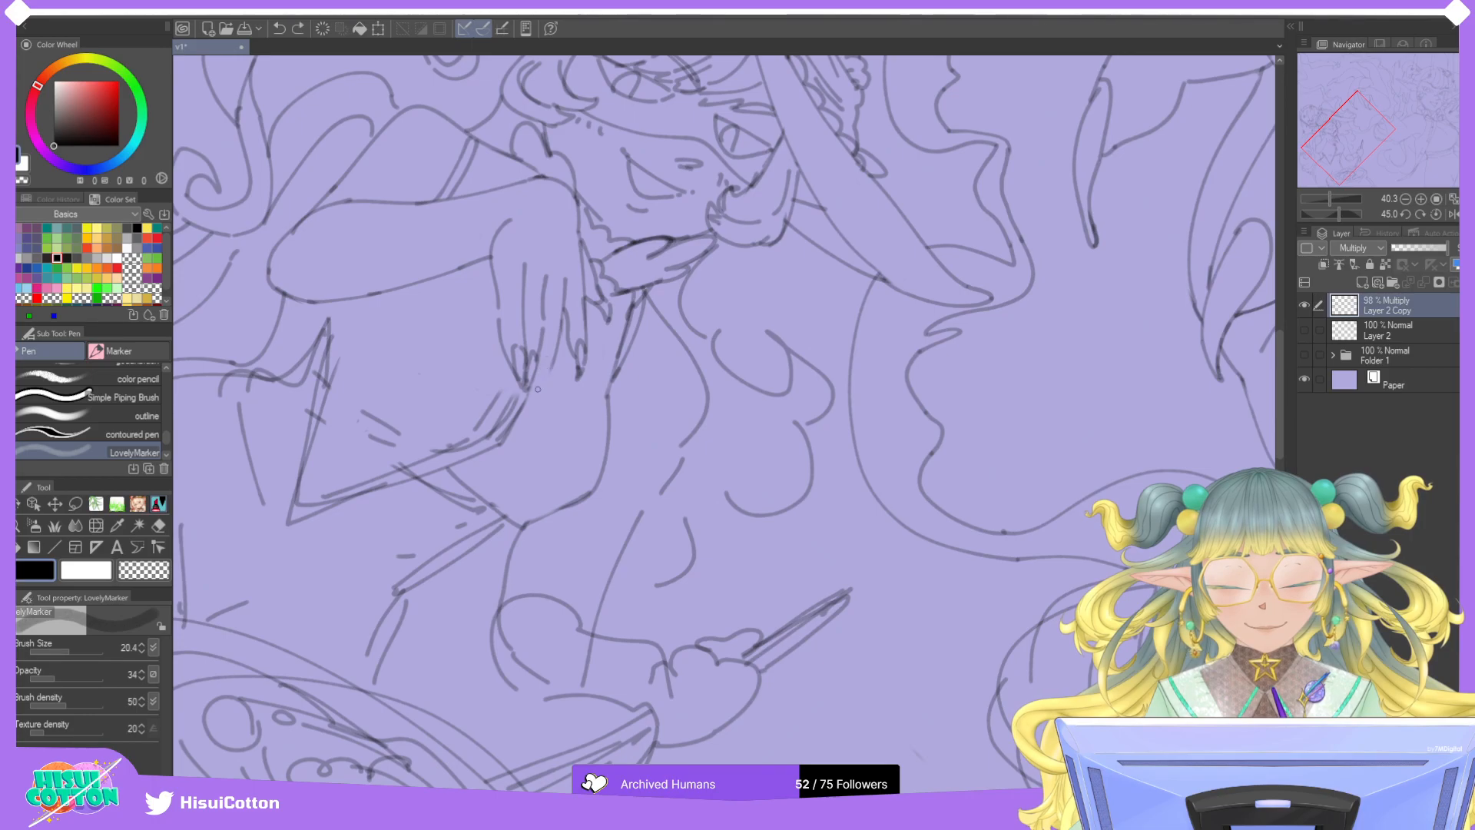
{"action": "key", "text": "ctrl+y"}
{"action": "key", "text": "ctrl+z"}
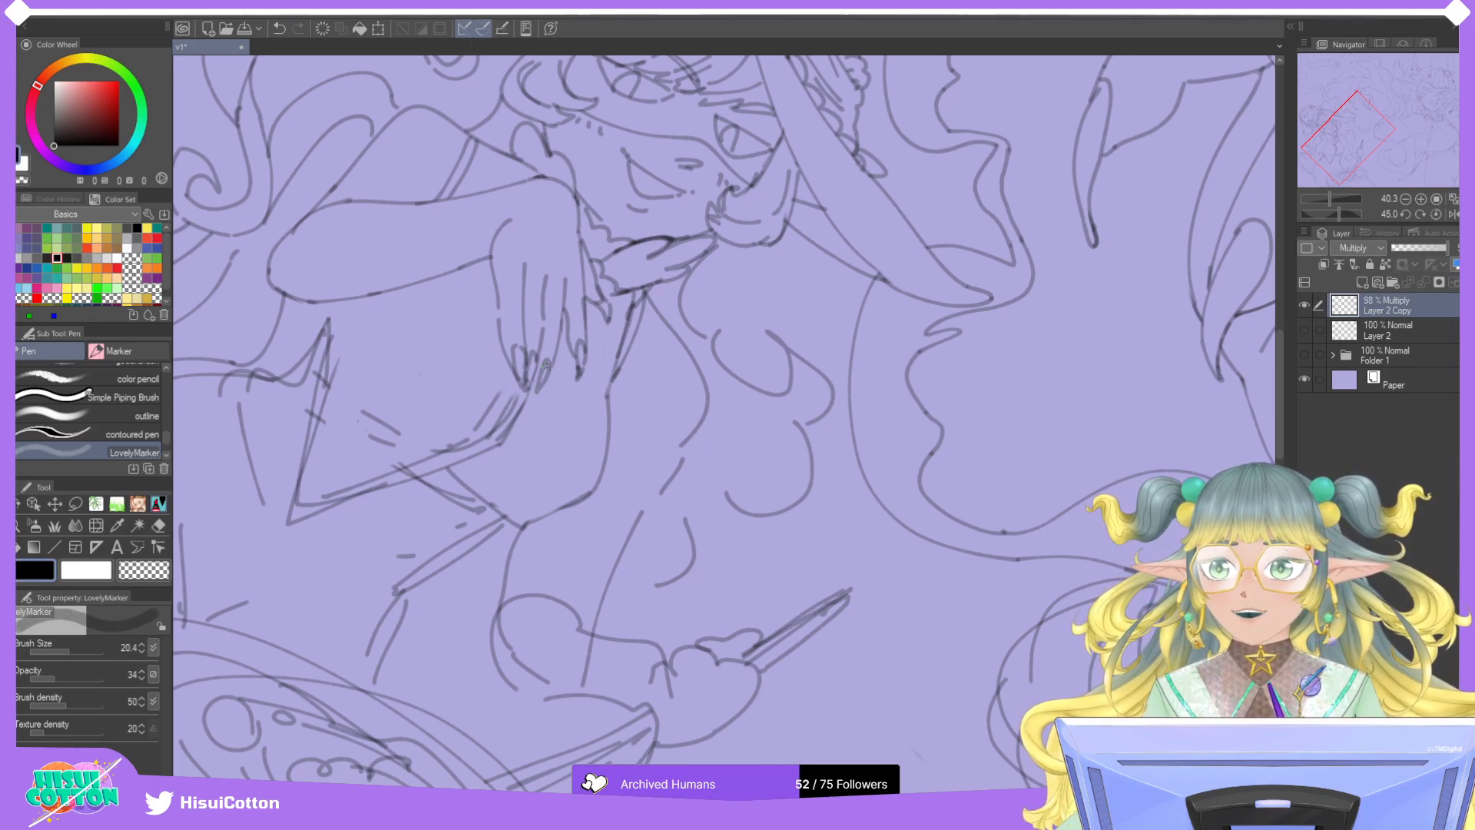
{"action": "key", "text": "ctrl+z"}
{"action": "key", "text": "ctrl+y"}
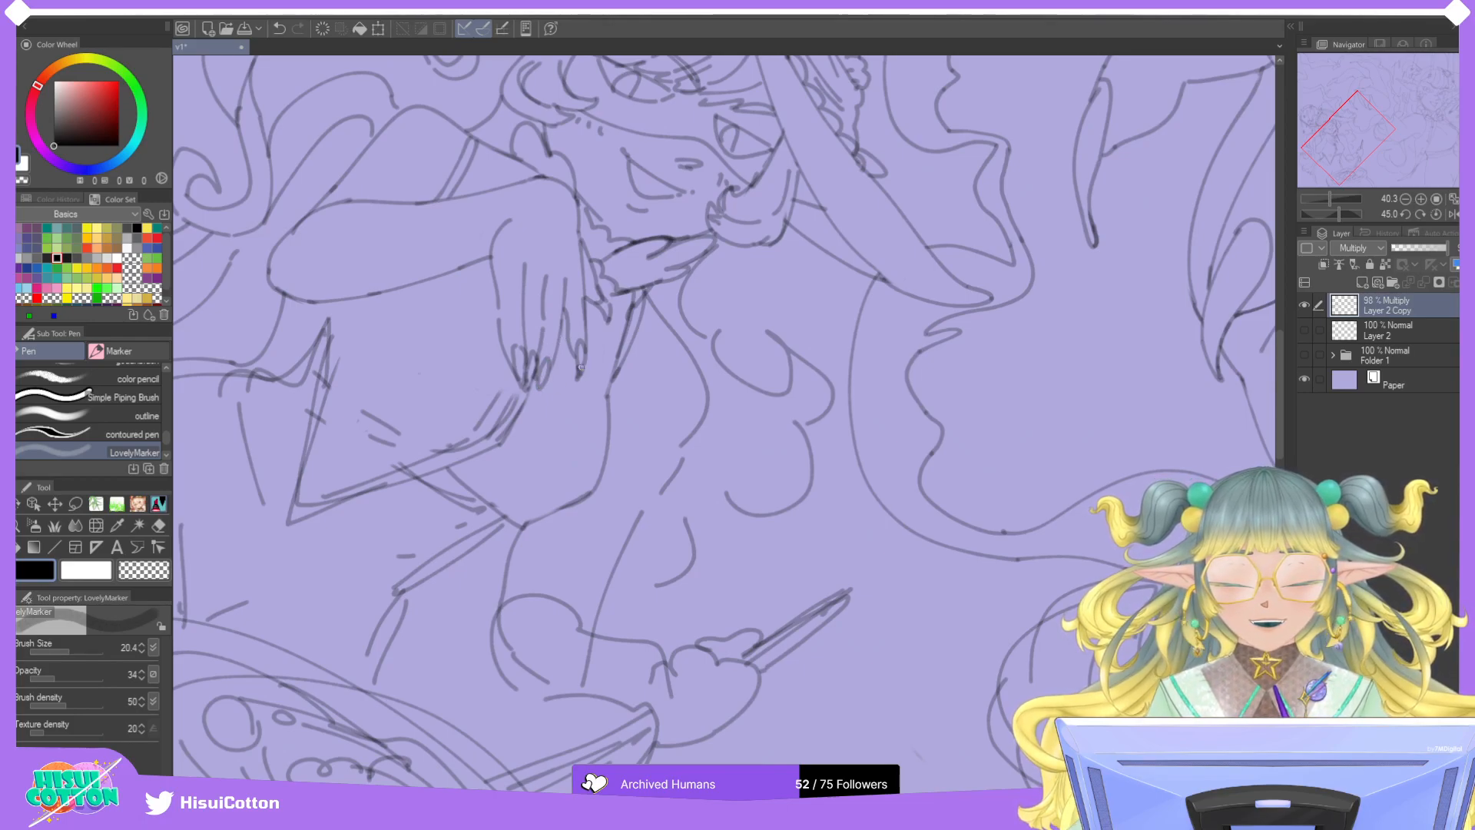
Add short knuckle strokes across the back of the raised hand above the fingers.
{"action": "left_click_drag", "start_coordinate": [527, 262], "coordinate": [546, 257]}
{"action": "left_click", "coordinate": [1405, 198]}
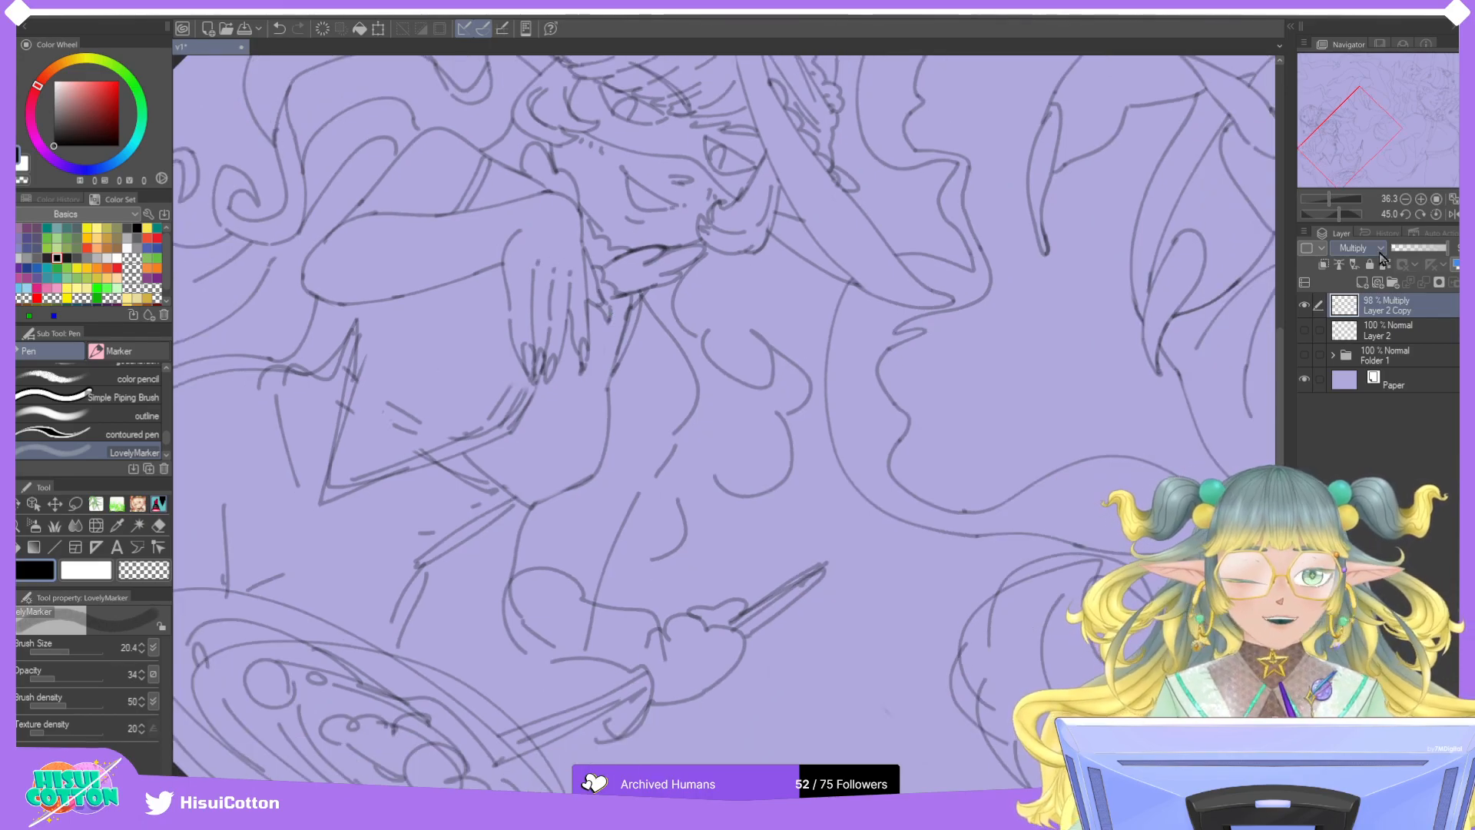
{"action": "left_click", "coordinate": [1419, 214]}
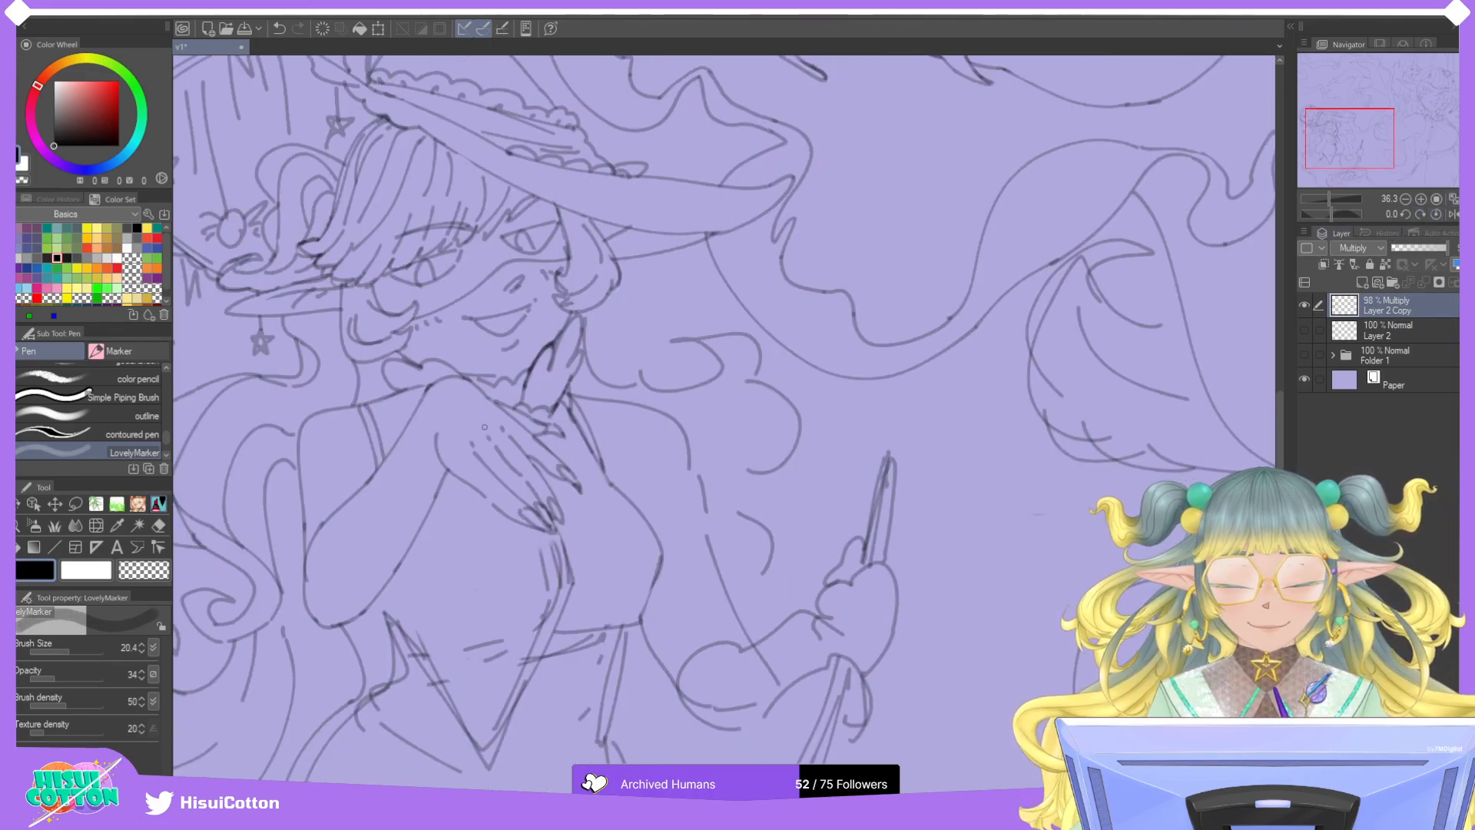
{"action": "scroll", "coordinate": [484, 430], "scroll_direction": "up", "scroll_amount": 2}
{"action": "key", "text": "e"}
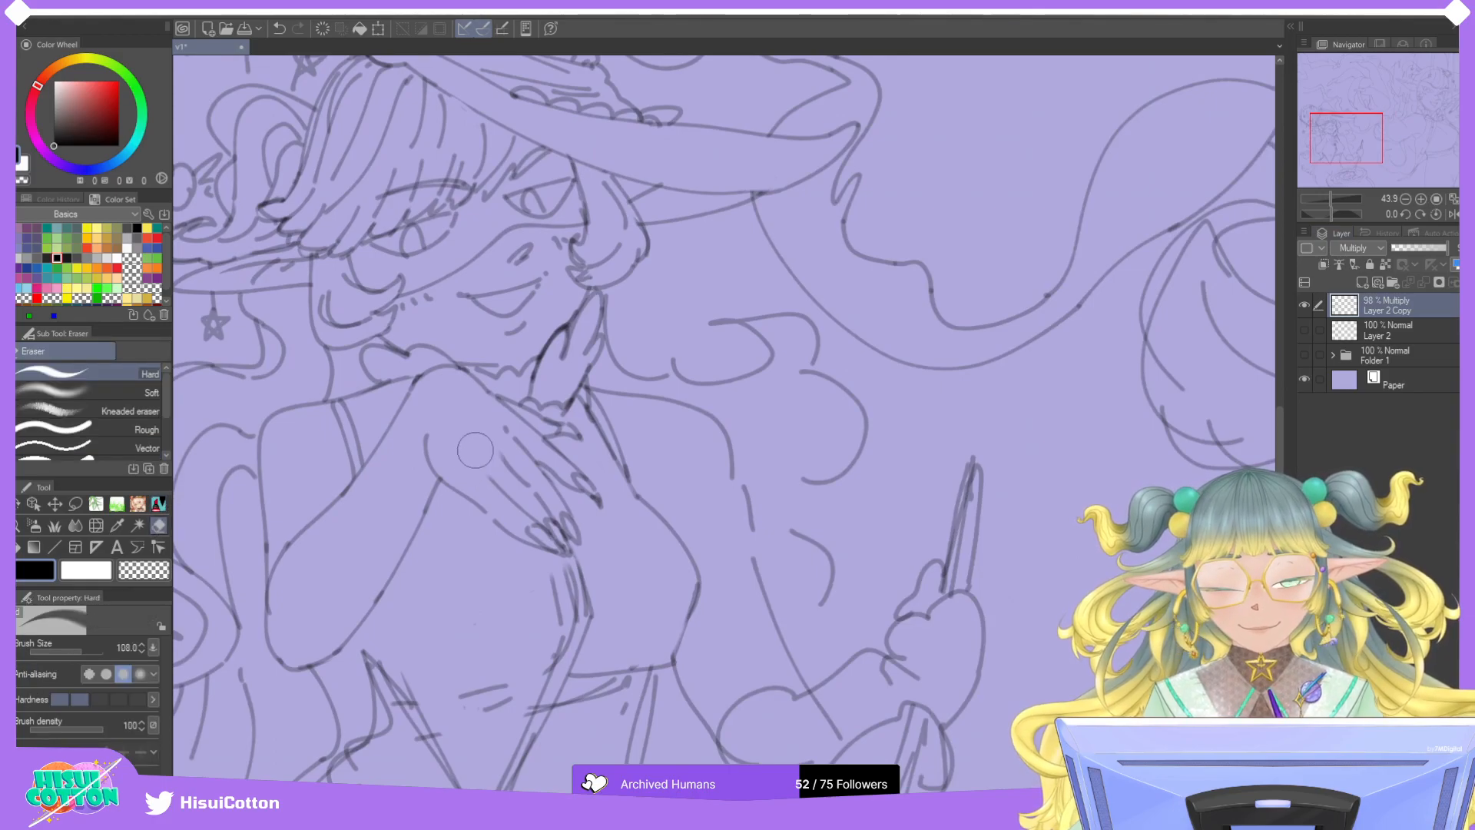
{"action": "left_click", "coordinate": [160, 501]}
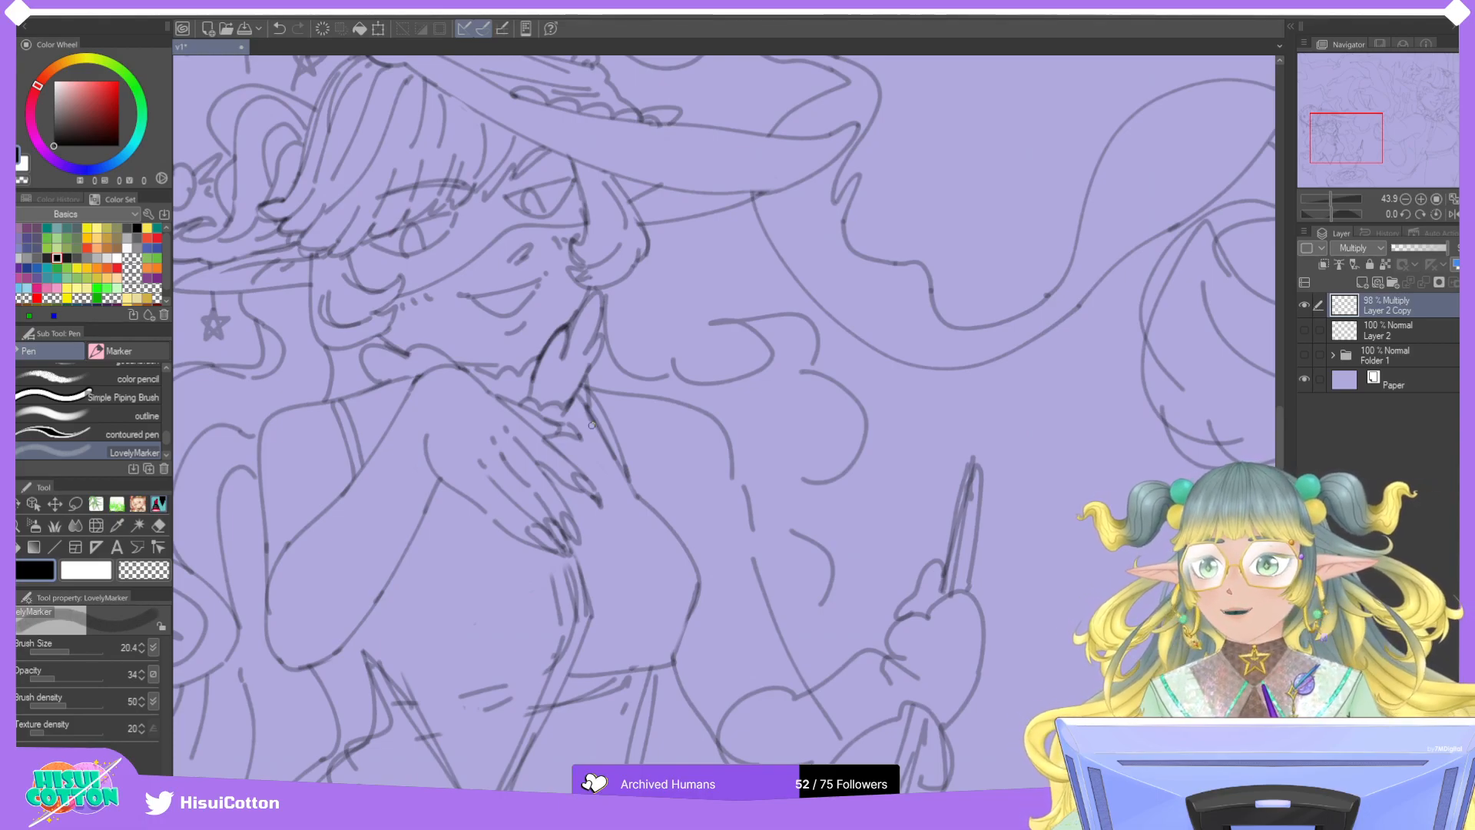
Draw a small curled end on the hair strand beside the neck, just above the shoulder.
{"action": "scroll", "coordinate": [591, 425], "scroll_direction": "down", "scroll_amount": 5}
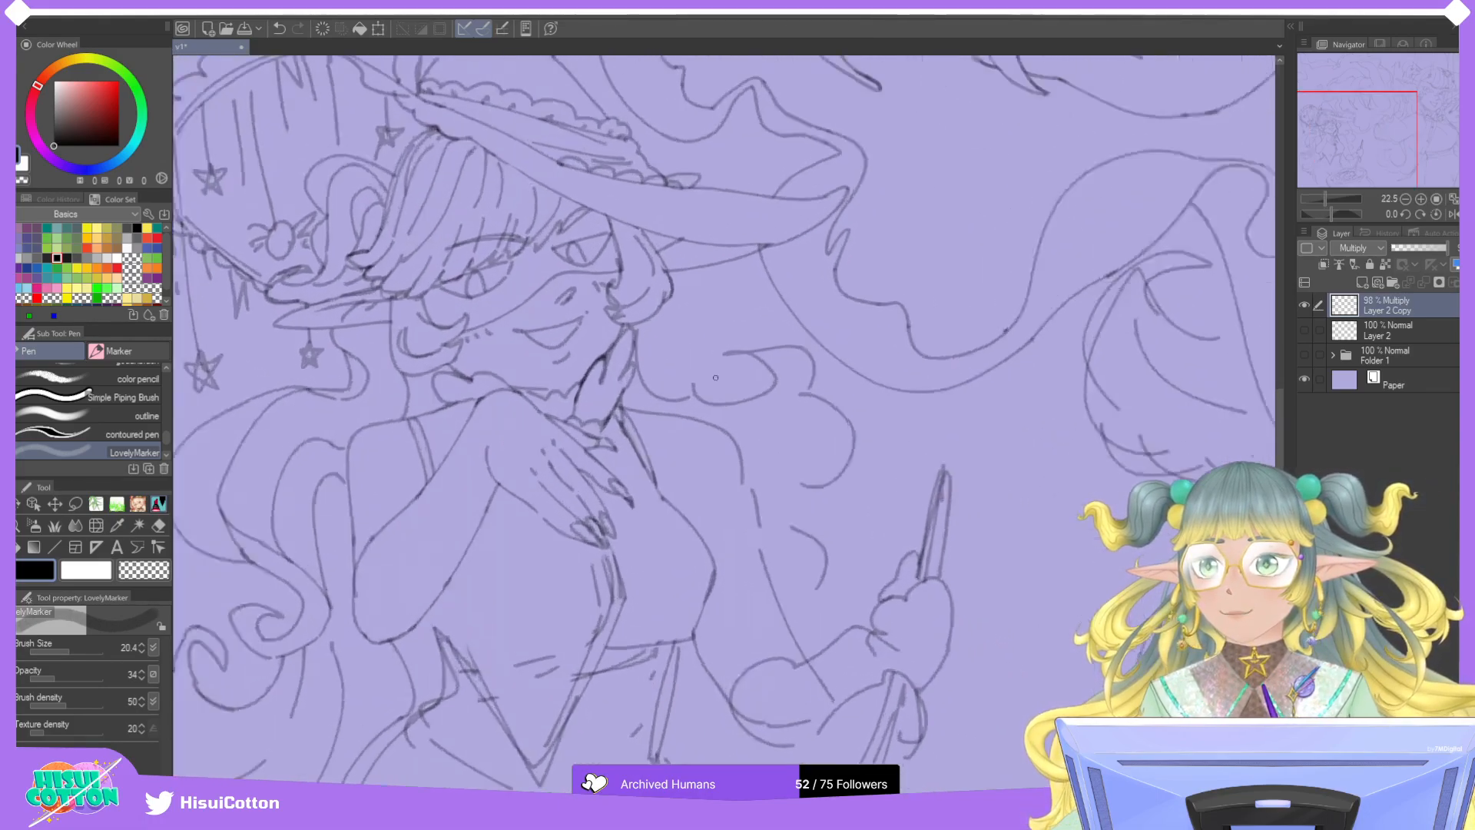
{"action": "scroll", "coordinate": [715, 378], "scroll_direction": "up", "scroll_amount": 5}
{"action": "mouse_move", "coordinate": [687, 384]}
{"action": "left_mouse_down"}
{"action": "mouse_move", "coordinate": [662, 380]}
{"action": "mouse_move", "coordinate": [679, 403]}
{"action": "mouse_move", "coordinate": [688, 388]}
{"action": "left_mouse_up"}
{"action": "key", "text": "ctrl+z"}
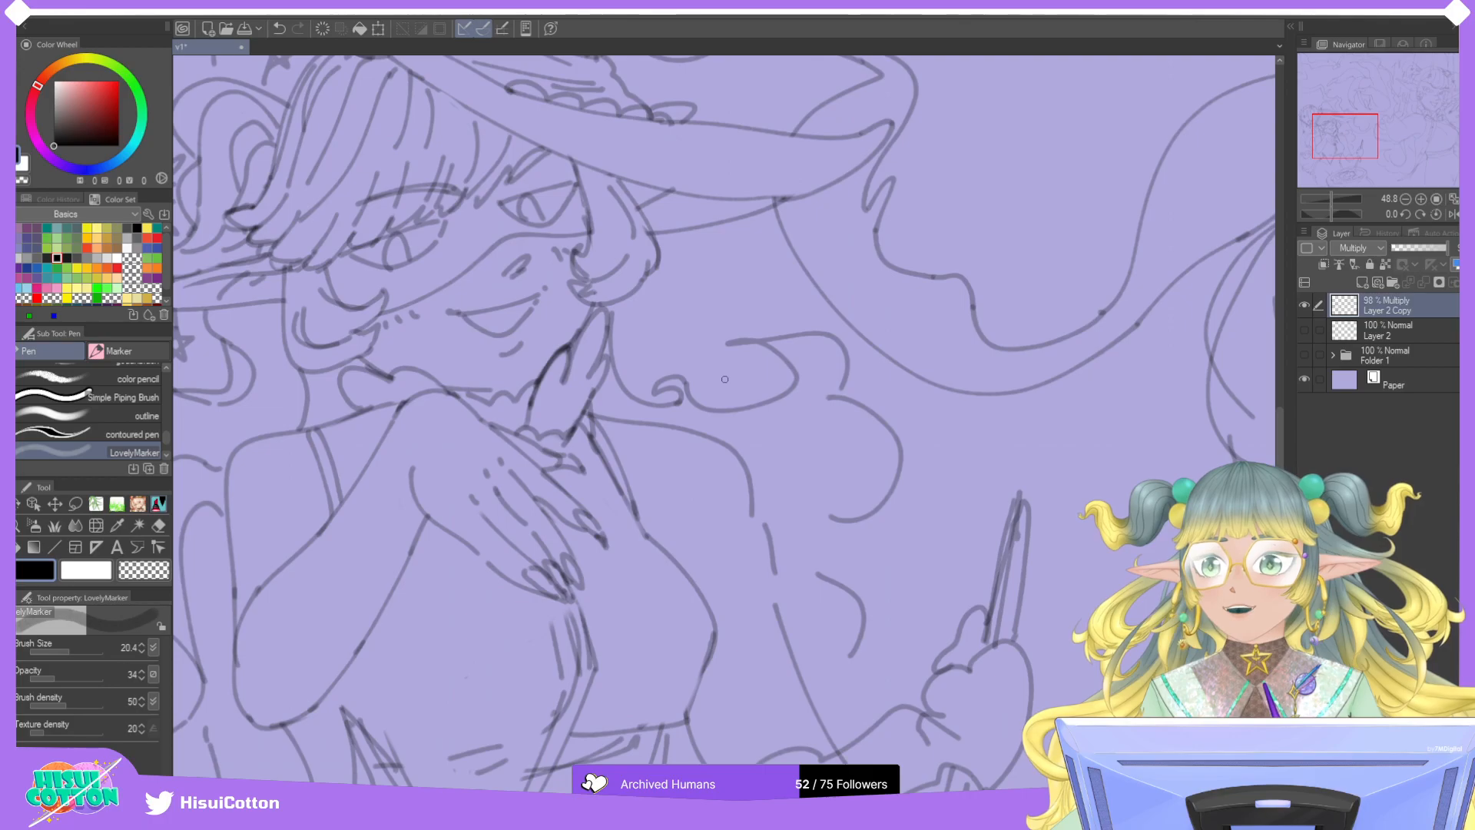
{"action": "scroll", "coordinate": [737, 388], "scroll_direction": "down", "scroll_amount": 3}
{"action": "scroll", "coordinate": [681, 361], "scroll_direction": "up", "scroll_amount": 2}
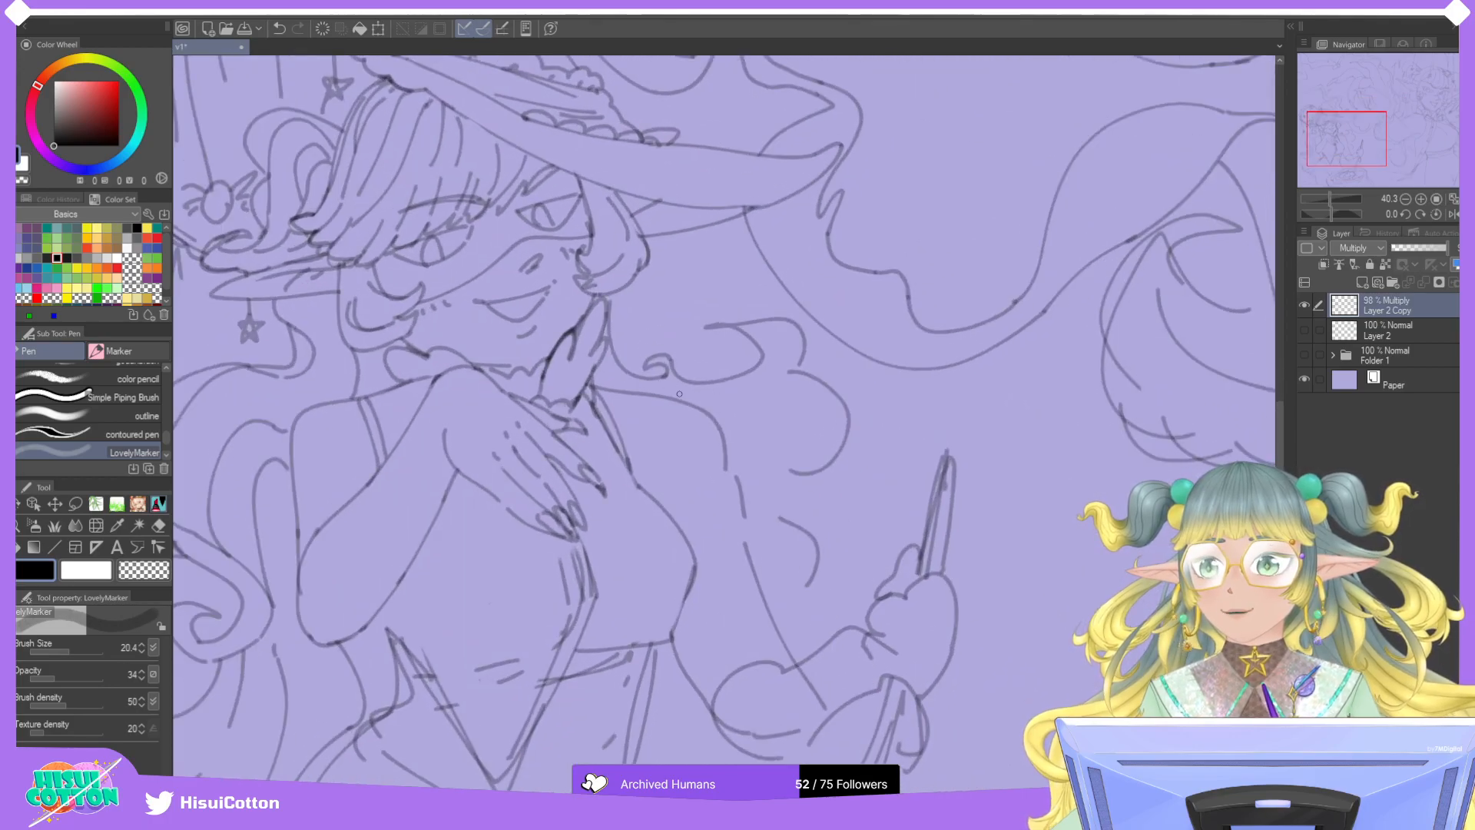
{"action": "left_click_drag", "start_coordinate": [669, 388], "coordinate": [679, 361]}
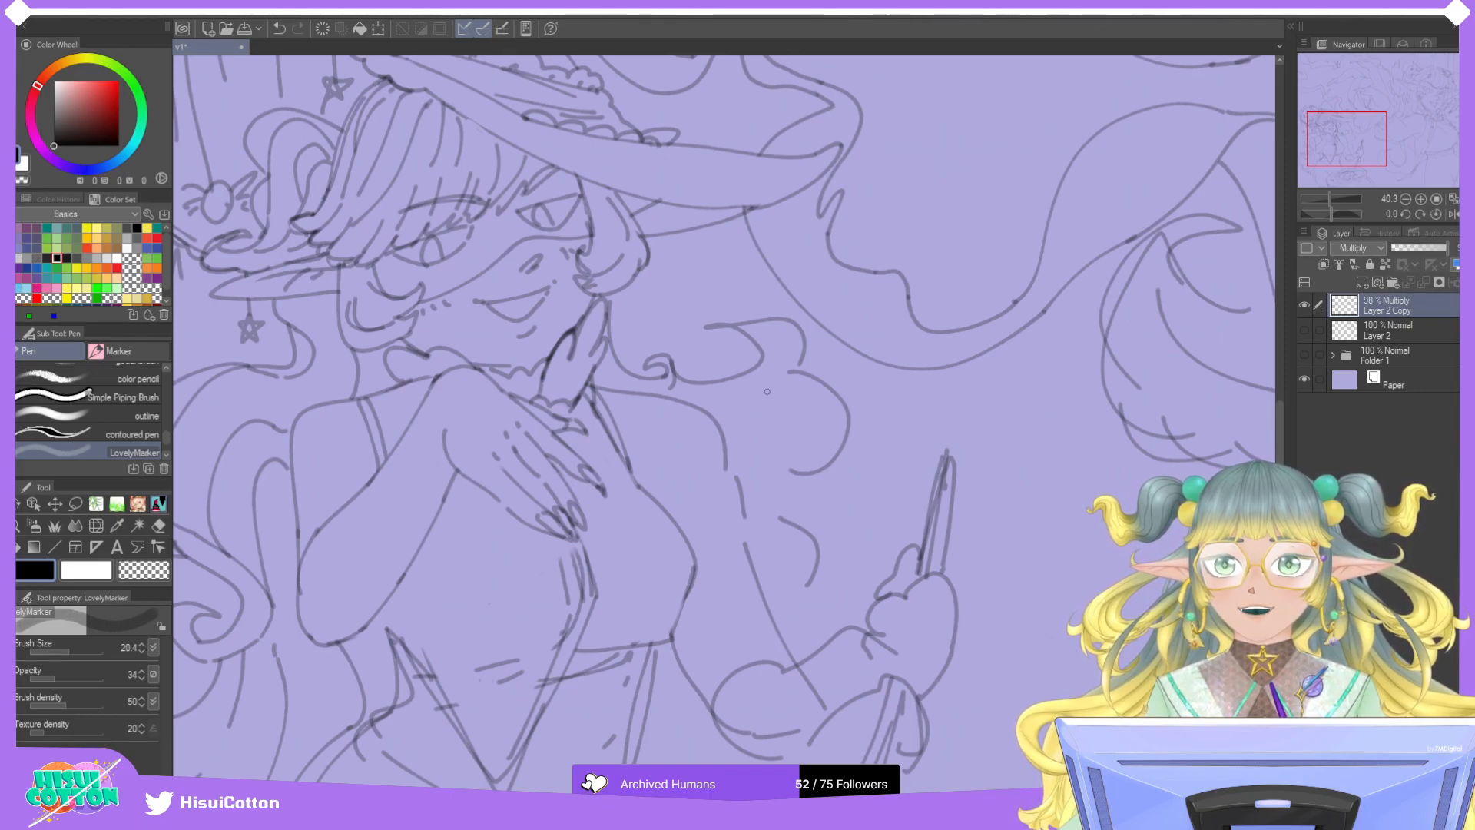
Draw a small curled tip where the upper wavy hair lock meets the rounded lock below it.
{"action": "key", "text": "e"}
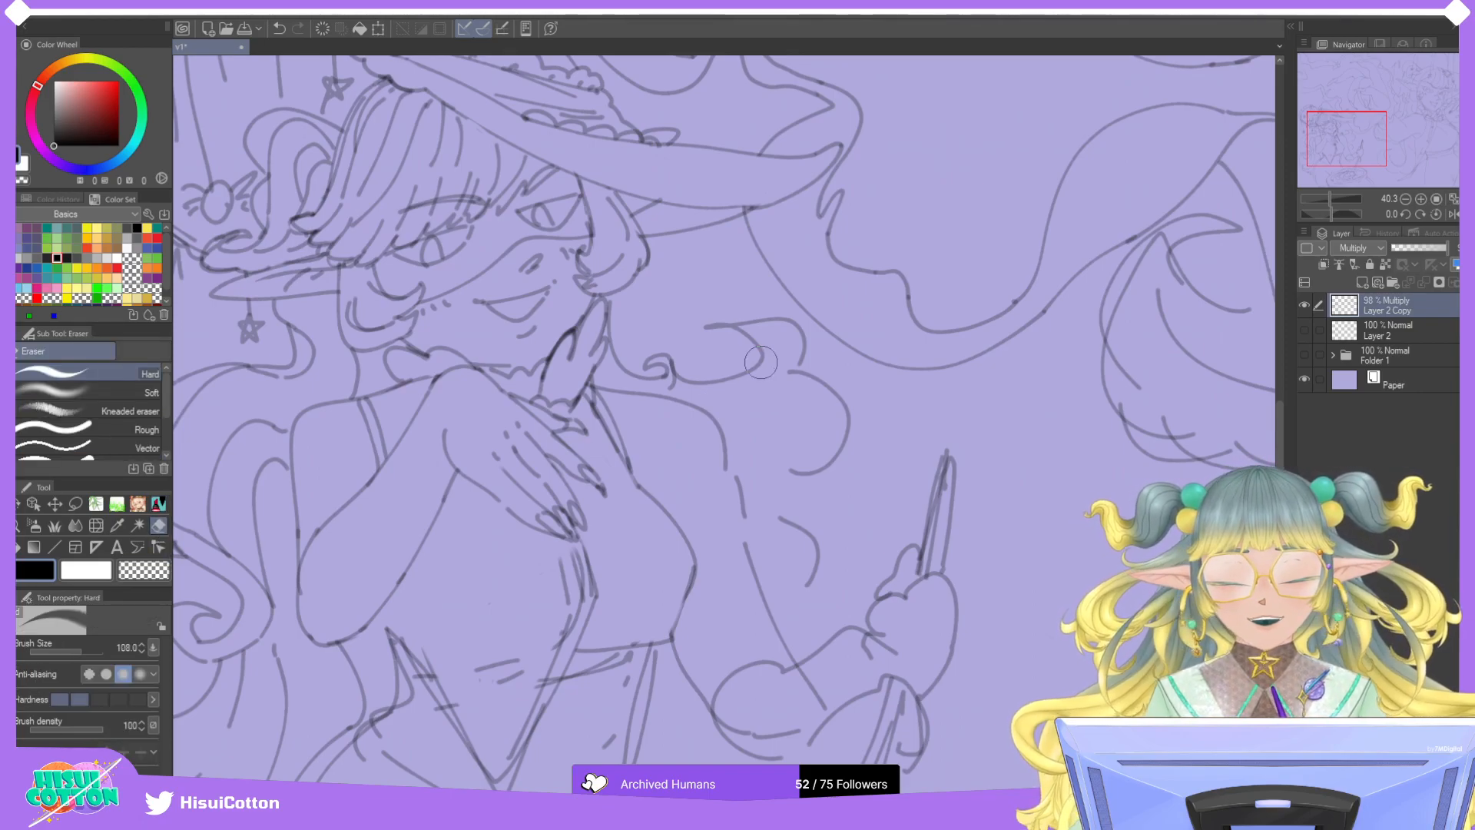
{"action": "key", "text": "p"}
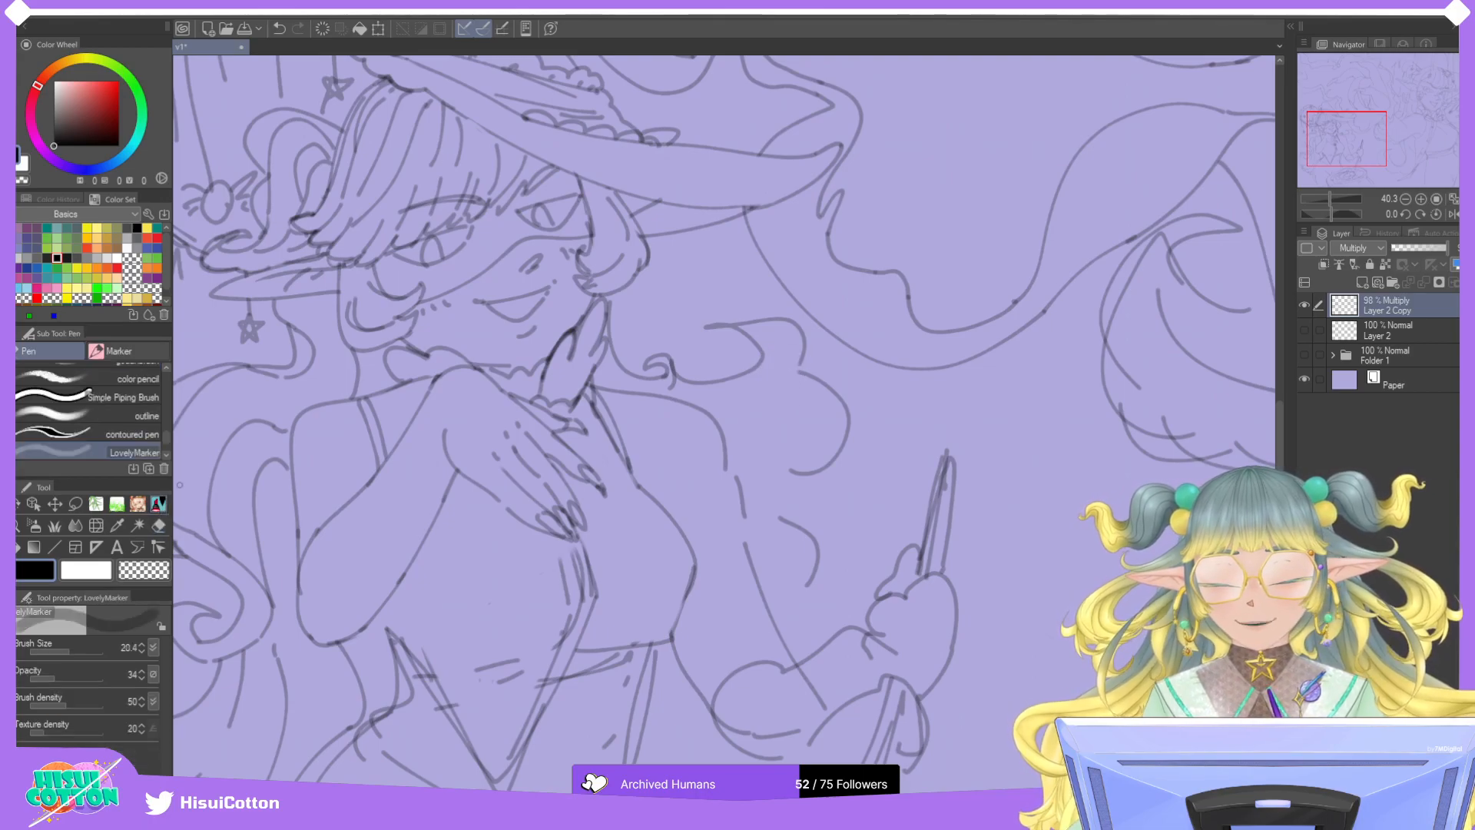
{"action": "mouse_move", "coordinate": [799, 357]}
{"action": "left_mouse_down"}
{"action": "mouse_move", "coordinate": [768, 401]}
{"action": "mouse_move", "coordinate": [787, 407]}
{"action": "mouse_move", "coordinate": [793, 397]}
{"action": "mouse_move", "coordinate": [767, 401]}
{"action": "mouse_move", "coordinate": [792, 410]}
{"action": "left_mouse_up"}
{"action": "key", "text": "ctrl+z"}
{"action": "key", "text": "ctrl+z"}
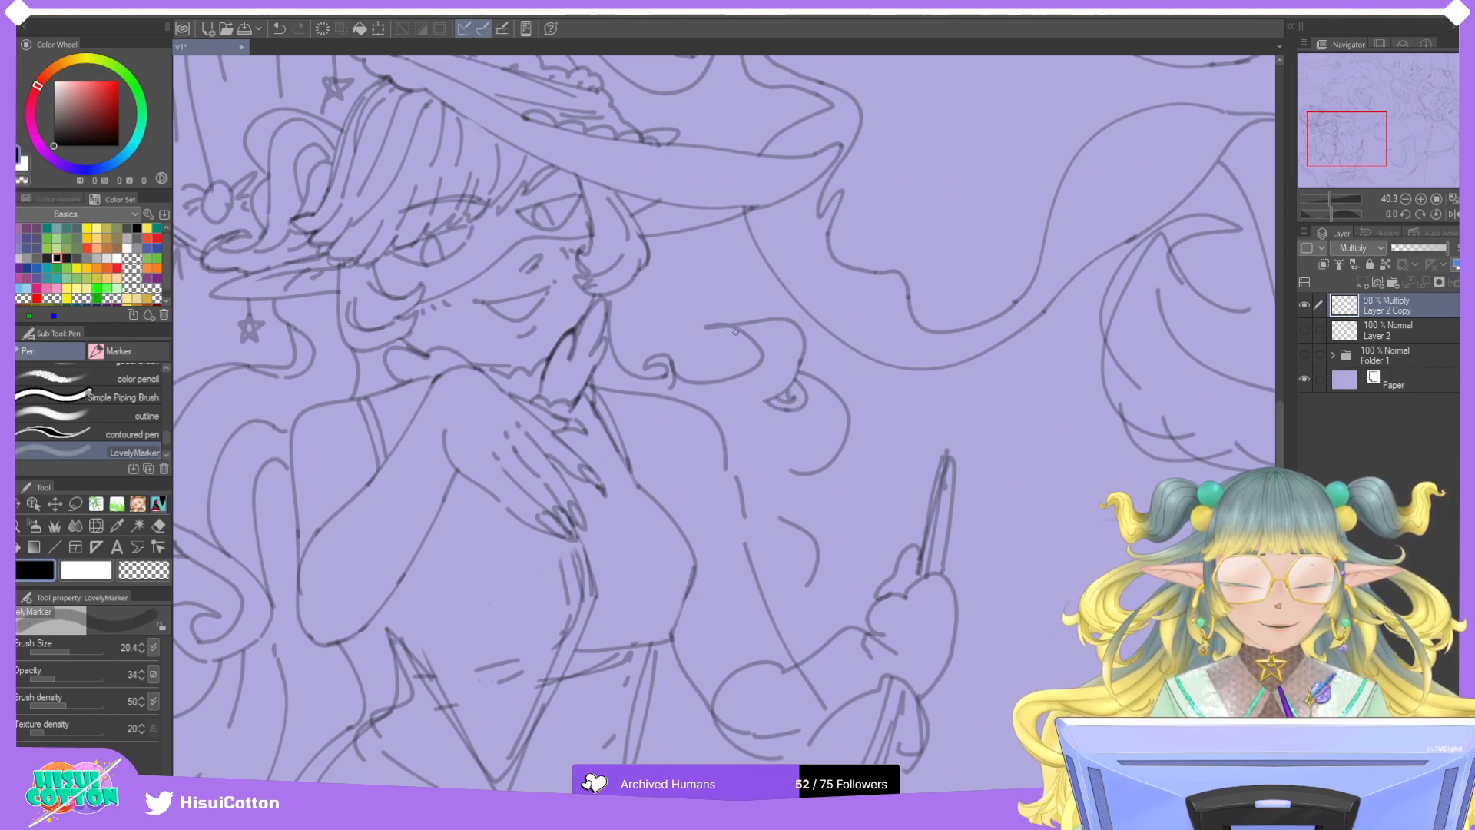
Erase the loose end of the upper hair strand and redraw it as an inward spiral curl.
{"action": "key", "text": "e"}
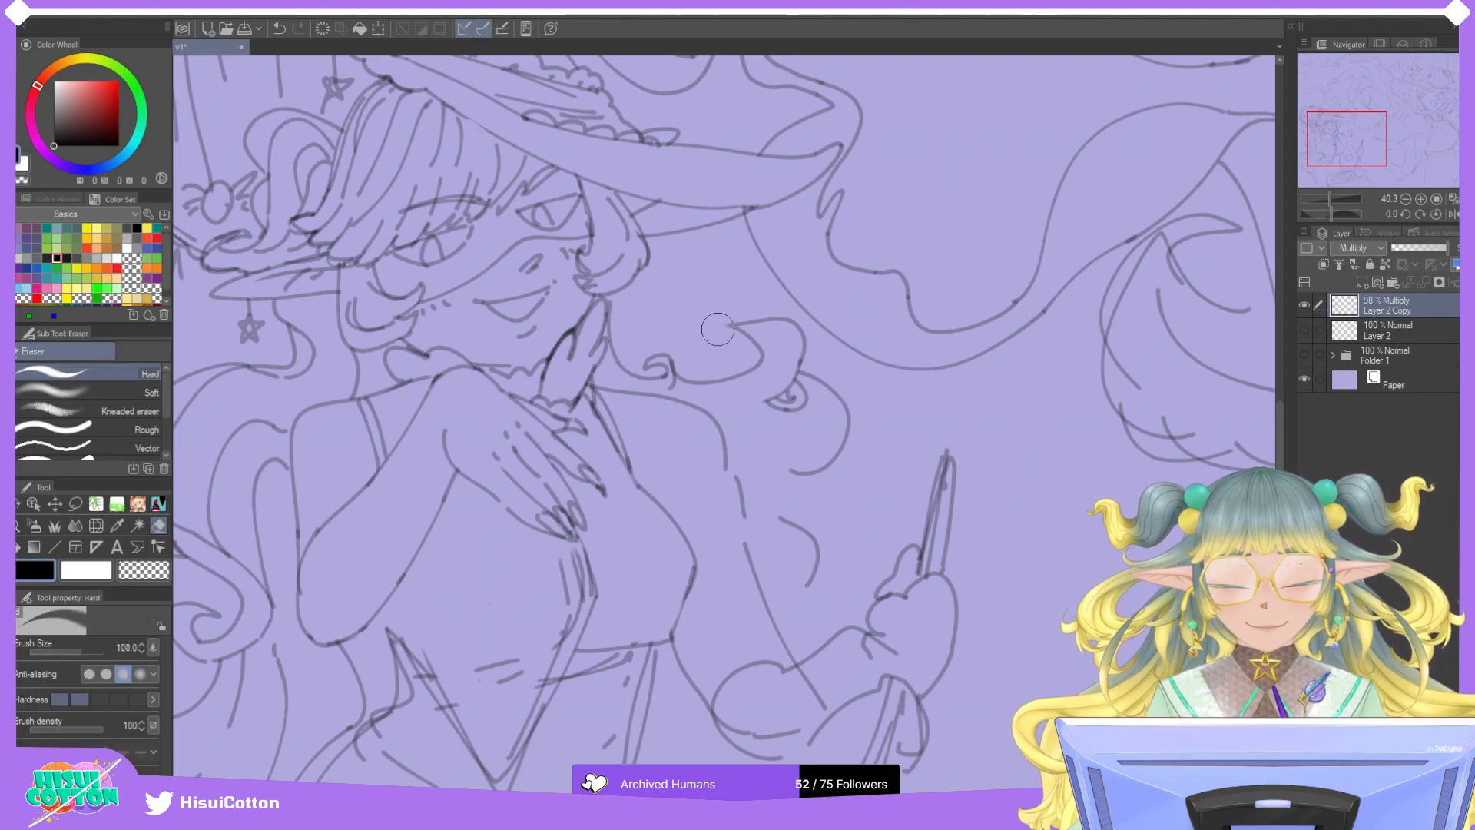
{"action": "left_click_drag", "start_coordinate": [741, 353], "coordinate": [710, 375]}
{"action": "key", "text": "p"}
{"action": "mouse_move", "coordinate": [736, 327]}
{"action": "left_mouse_down"}
{"action": "mouse_move", "coordinate": [740, 359]}
{"action": "mouse_move", "coordinate": [745, 338]}
{"action": "left_mouse_up"}
{"action": "key", "text": "ctrl+z"}
{"action": "key", "text": "ctrl+z"}
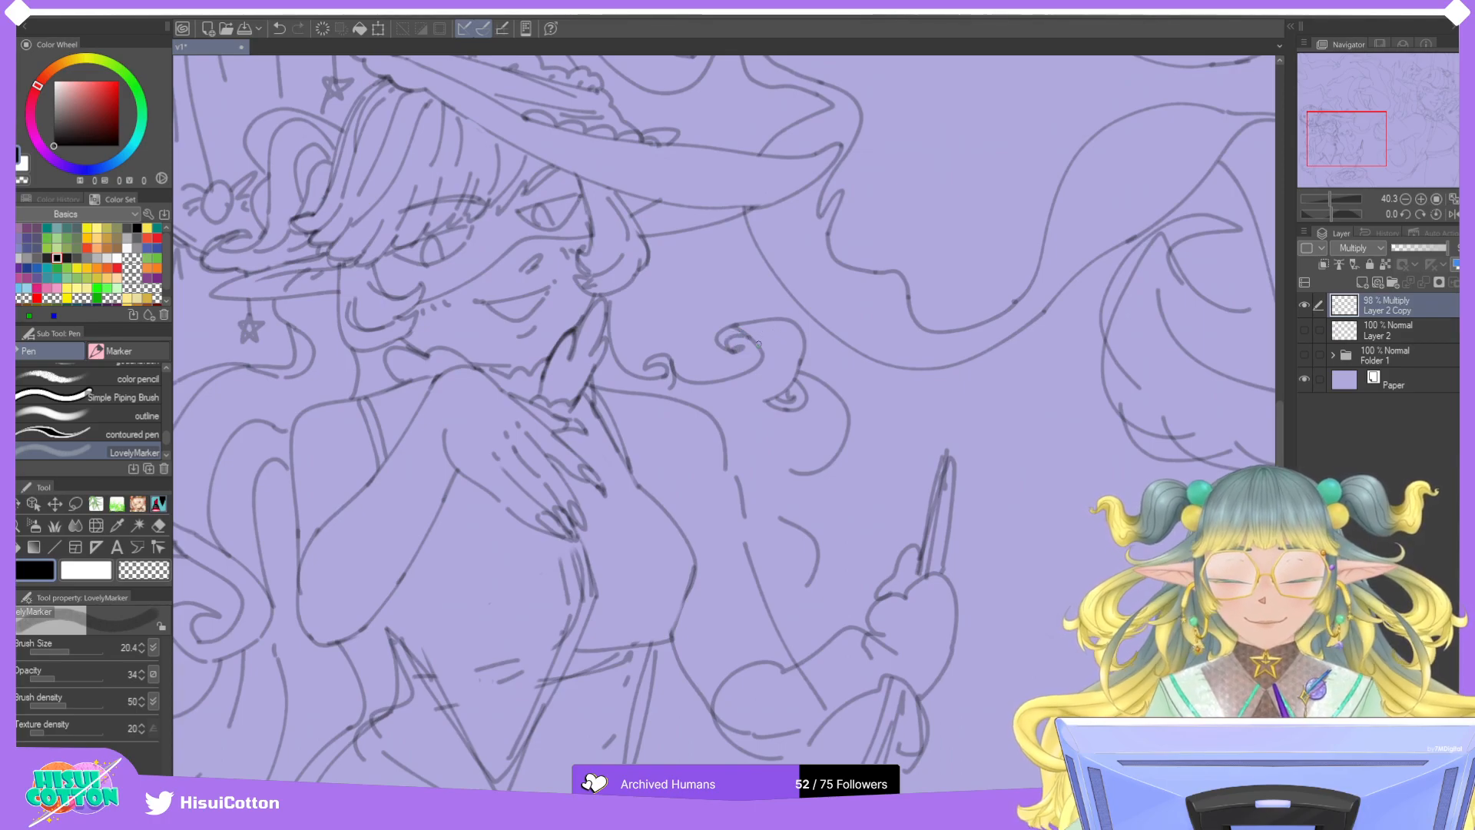
Extend the underside of the rounded hair lock toward the arm and connect the curled tip above it to the shoulder.
{"action": "scroll", "coordinate": [757, 349], "scroll_direction": "down", "scroll_amount": 2}
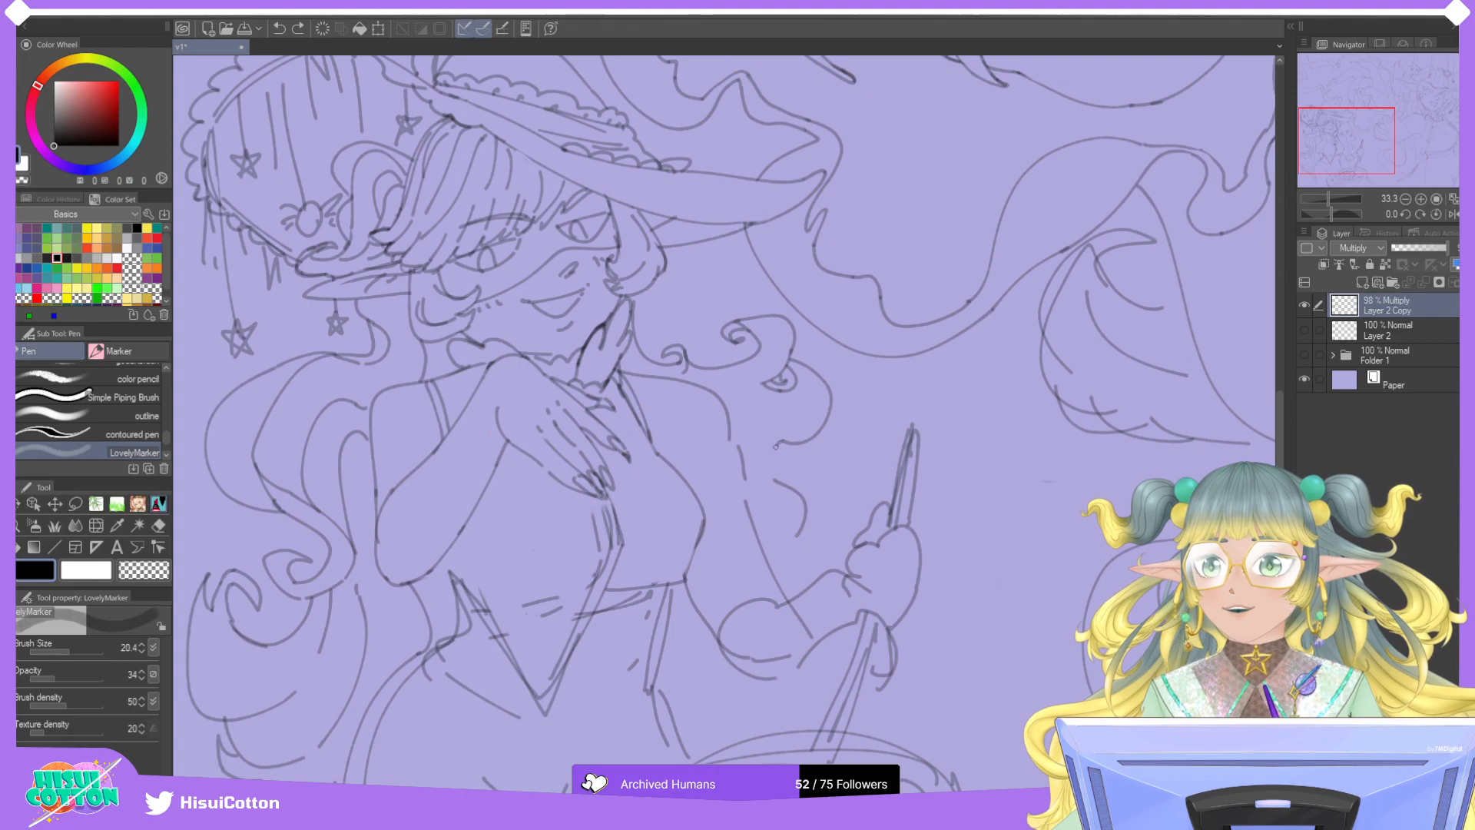
{"action": "left_click_drag", "start_coordinate": [742, 461], "coordinate": [783, 441]}
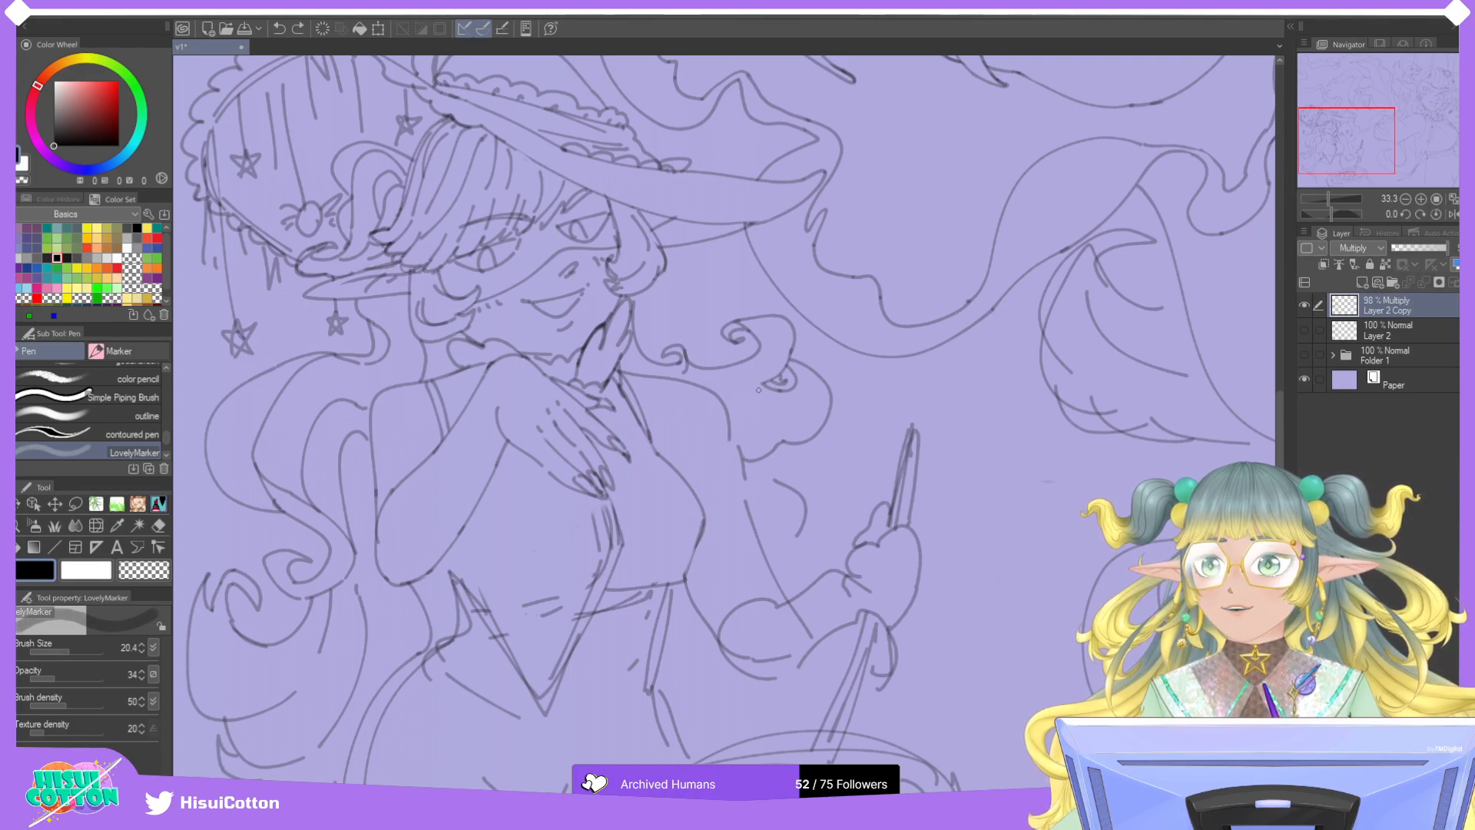
{"action": "key", "text": "ctrl+z"}
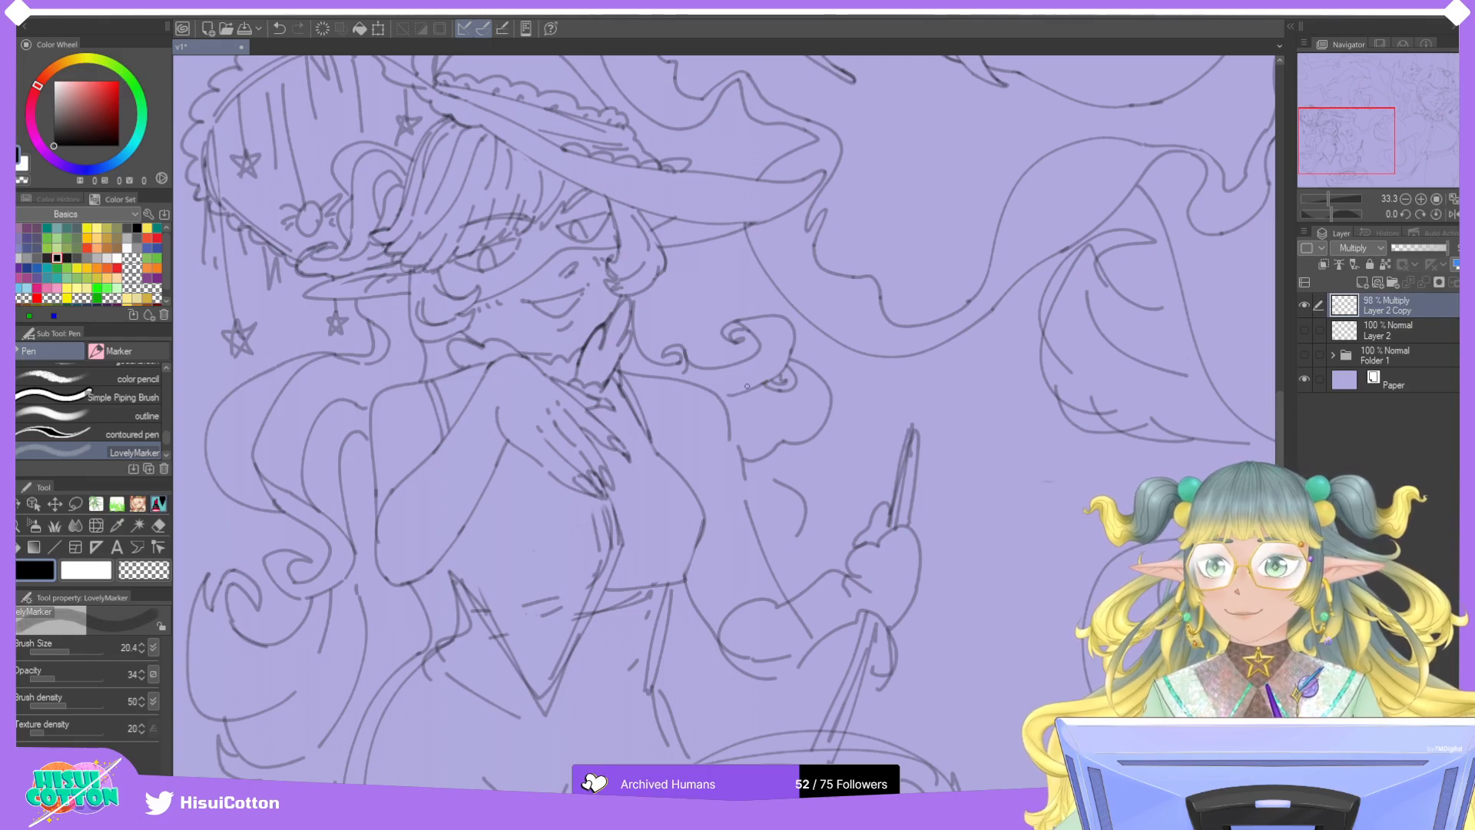
{"action": "mouse_move", "coordinate": [768, 381]}
{"action": "left_mouse_down"}
{"action": "mouse_move", "coordinate": [717, 392]}
{"action": "mouse_move", "coordinate": [765, 382]}
{"action": "left_mouse_up"}
{"action": "key", "text": "ctrl+z"}
{"action": "key", "text": "ctrl+z"}
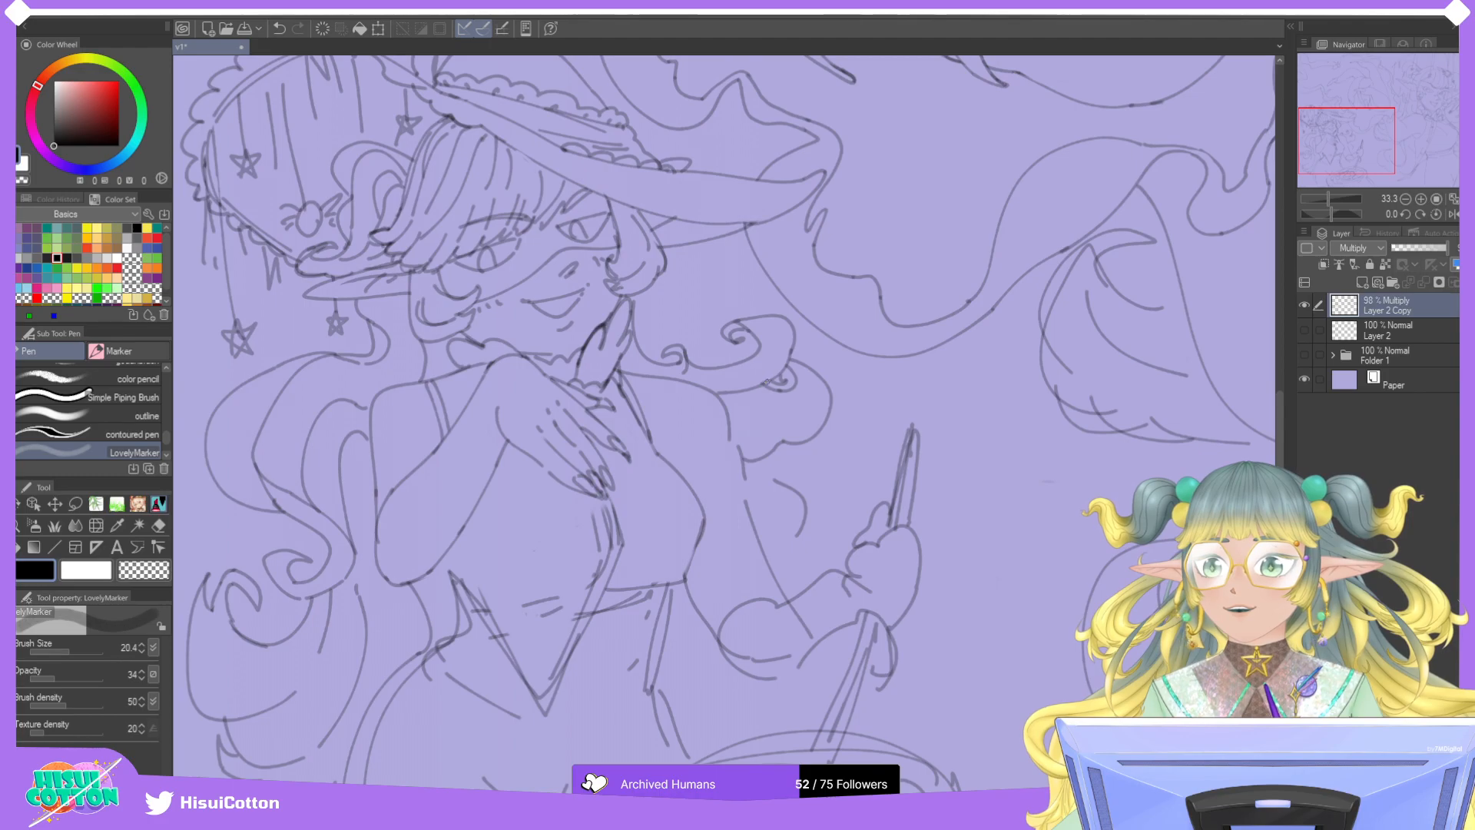
Add a short inner curve at the base of the rounded lock and join the shoulder line to the neck.
{"action": "mouse_move", "coordinate": [784, 436]}
{"action": "left_mouse_down"}
{"action": "mouse_move", "coordinate": [728, 427]}
{"action": "mouse_move", "coordinate": [779, 441]}
{"action": "left_mouse_up"}
{"action": "key", "text": "ctrl+z"}
{"action": "key", "text": "ctrl+z"}
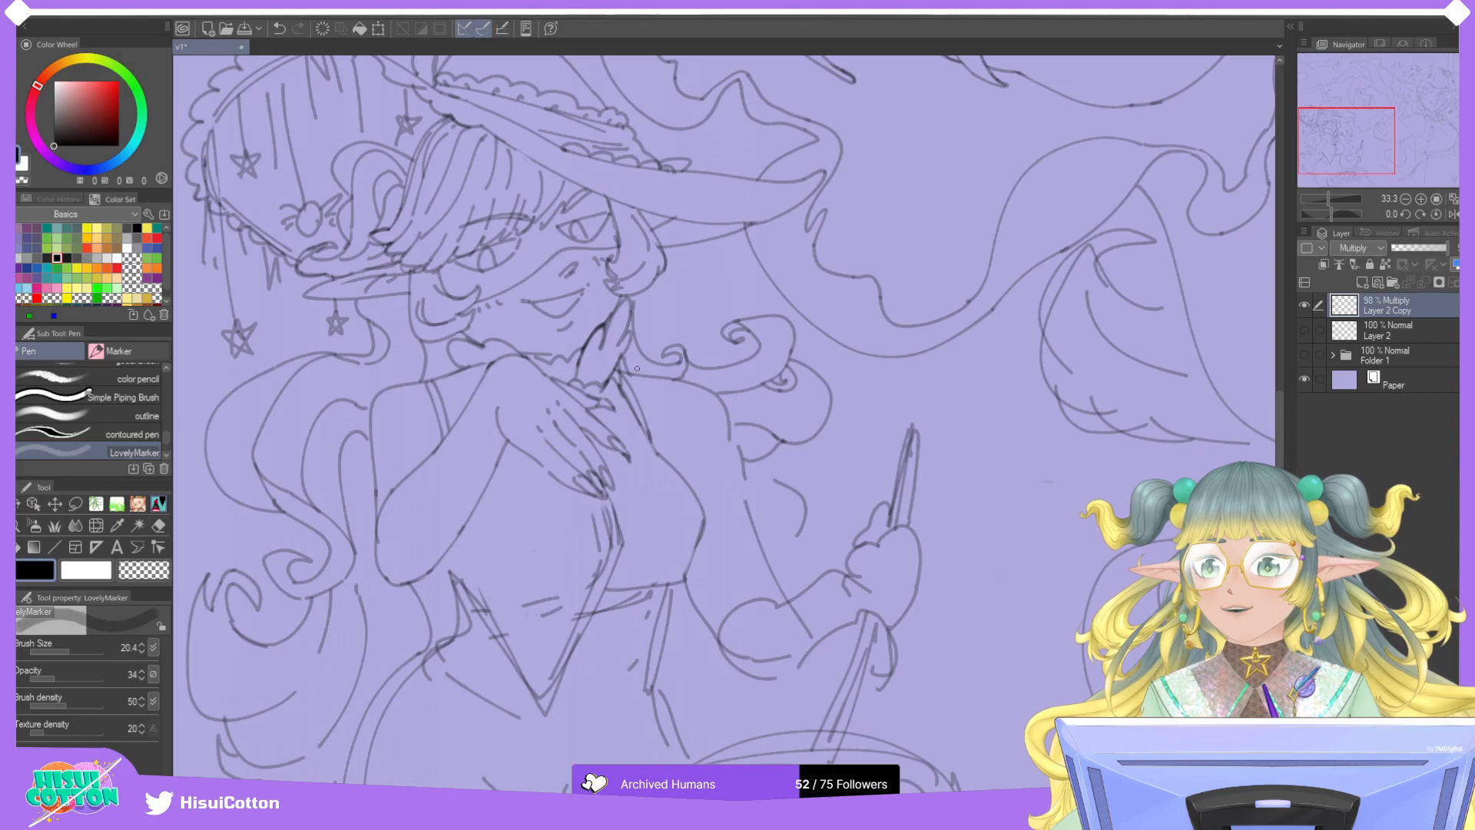
{"action": "left_click_drag", "start_coordinate": [624, 356], "coordinate": [632, 372]}
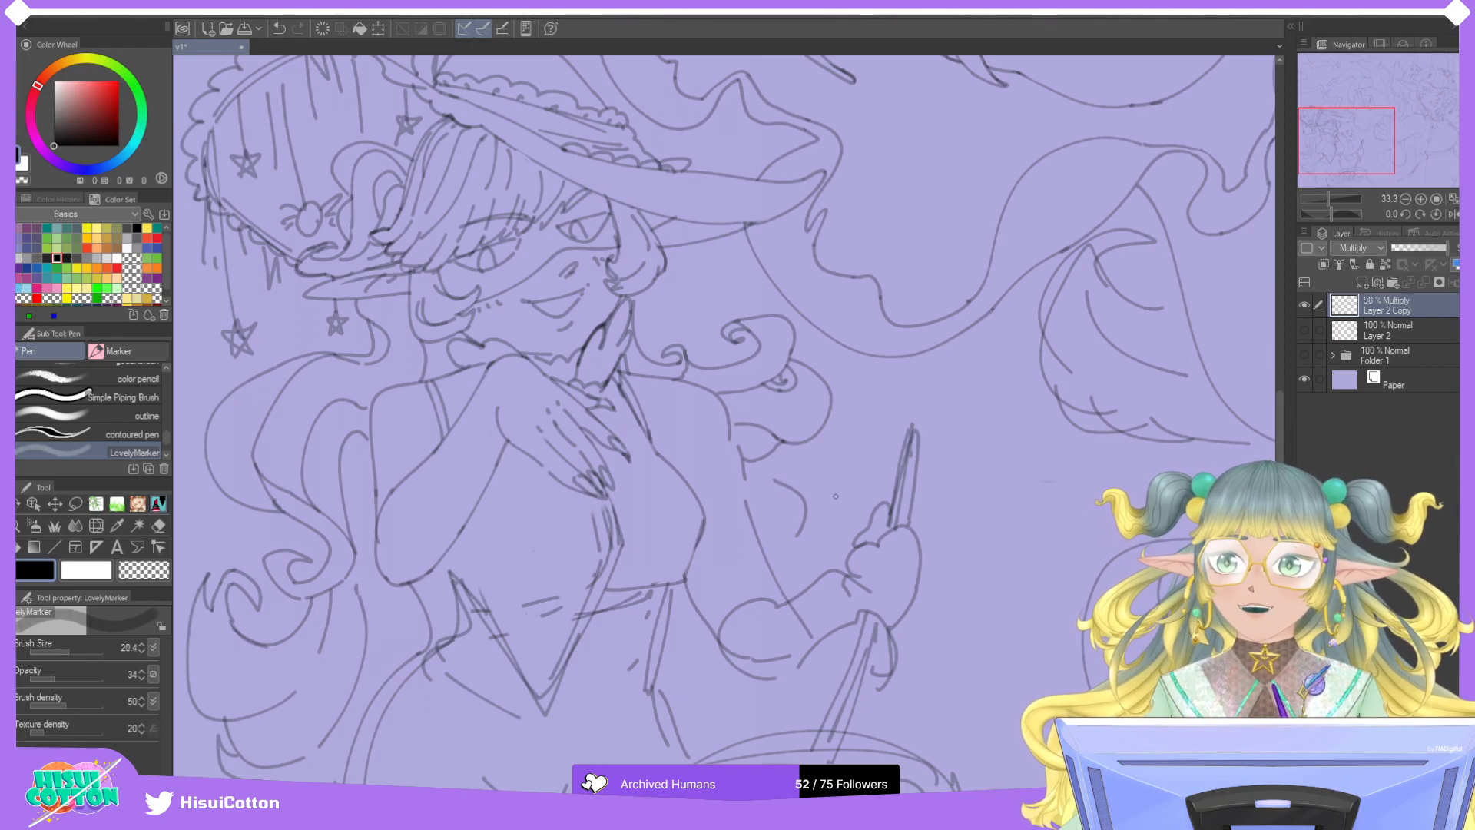
Draw the lower hair as wavy curled locks running down the outer arm to the hand holding the stirring stick.
{"action": "mouse_move", "coordinate": [799, 537]}
{"action": "left_mouse_down"}
{"action": "mouse_move", "coordinate": [826, 504]}
{"action": "mouse_move", "coordinate": [818, 516]}
{"action": "mouse_move", "coordinate": [846, 519]}
{"action": "mouse_move", "coordinate": [818, 563]}
{"action": "mouse_move", "coordinate": [832, 536]}
{"action": "mouse_move", "coordinate": [835, 556]}
{"action": "mouse_move", "coordinate": [812, 577]}
{"action": "left_mouse_up"}
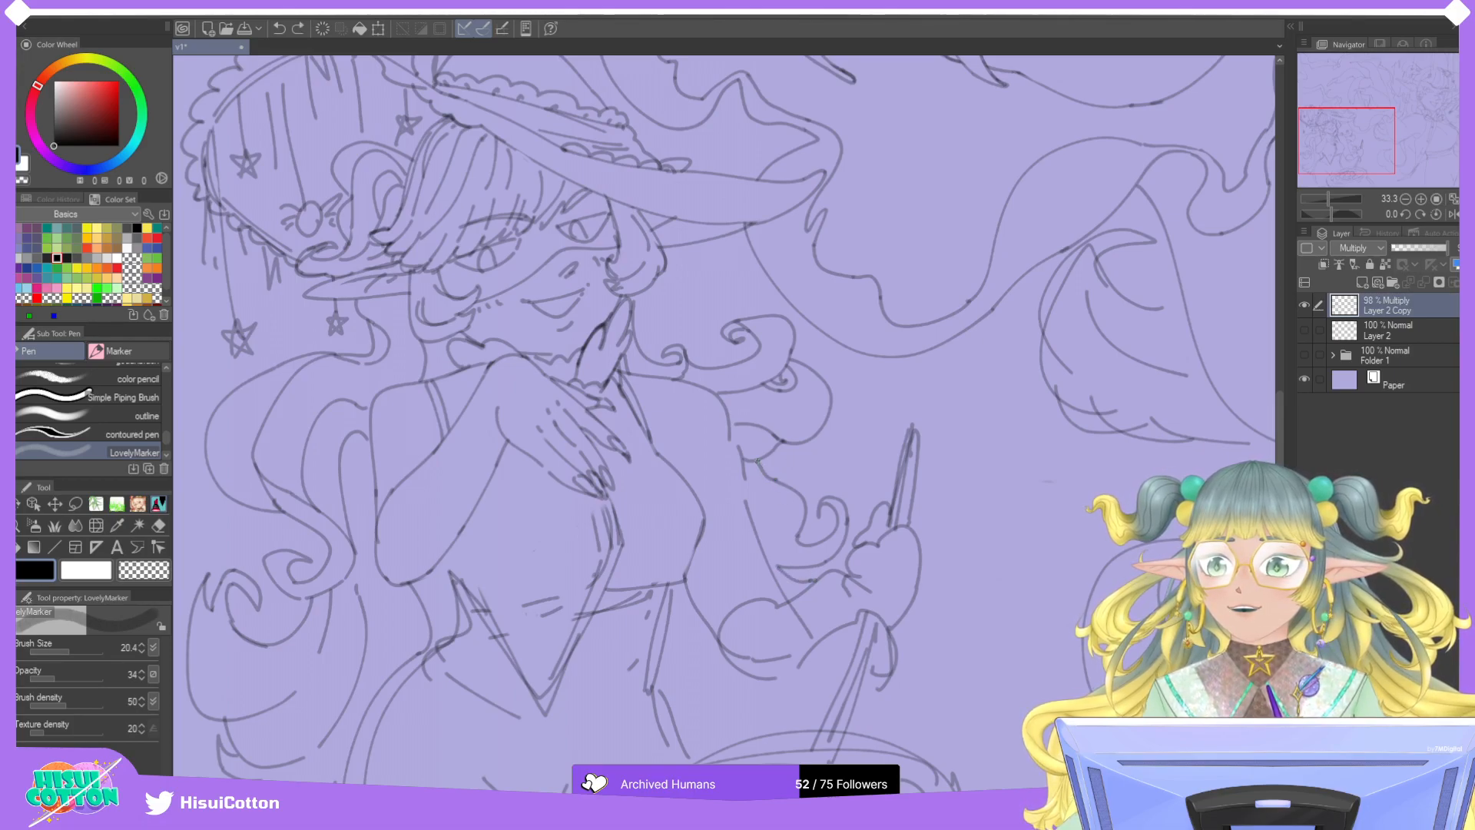
{"action": "left_click_drag", "start_coordinate": [755, 460], "coordinate": [764, 469]}
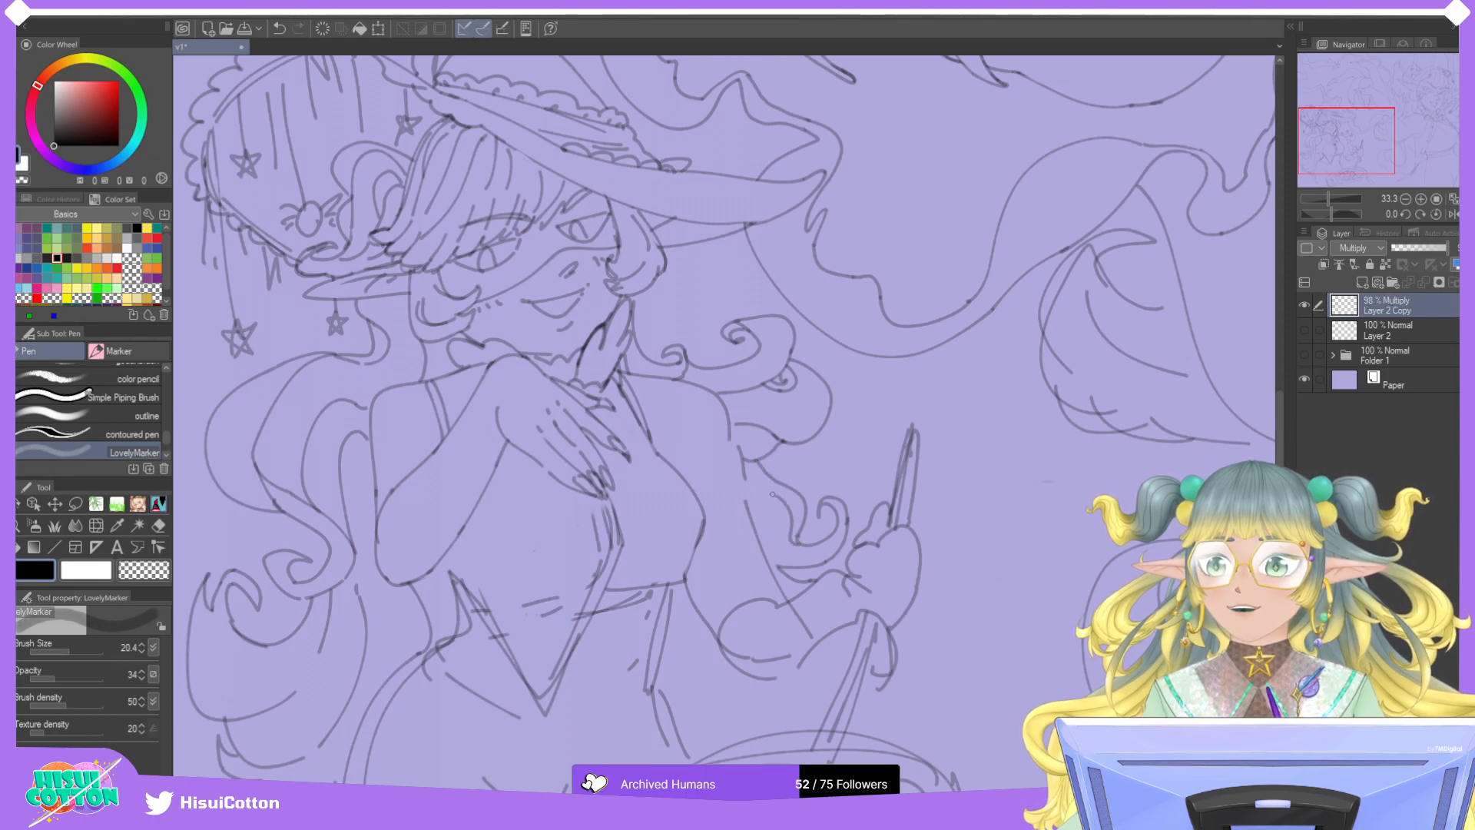
{"action": "left_click_drag", "start_coordinate": [738, 445], "coordinate": [742, 459]}
{"action": "key", "text": "ctrl+z"}
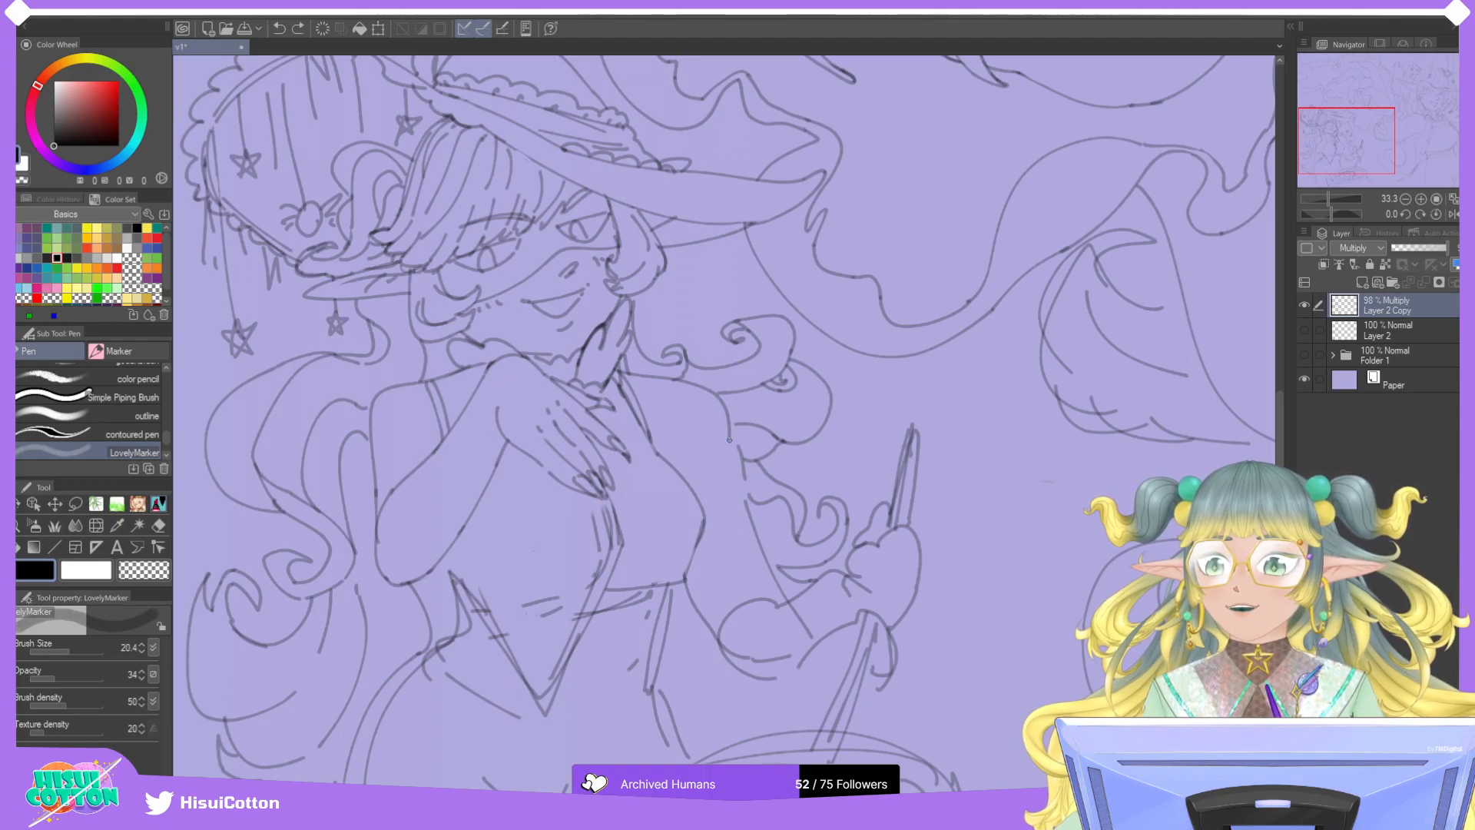
{"action": "left_click_drag", "start_coordinate": [734, 455], "coordinate": [744, 500]}
{"action": "key", "text": "ctrl+z"}
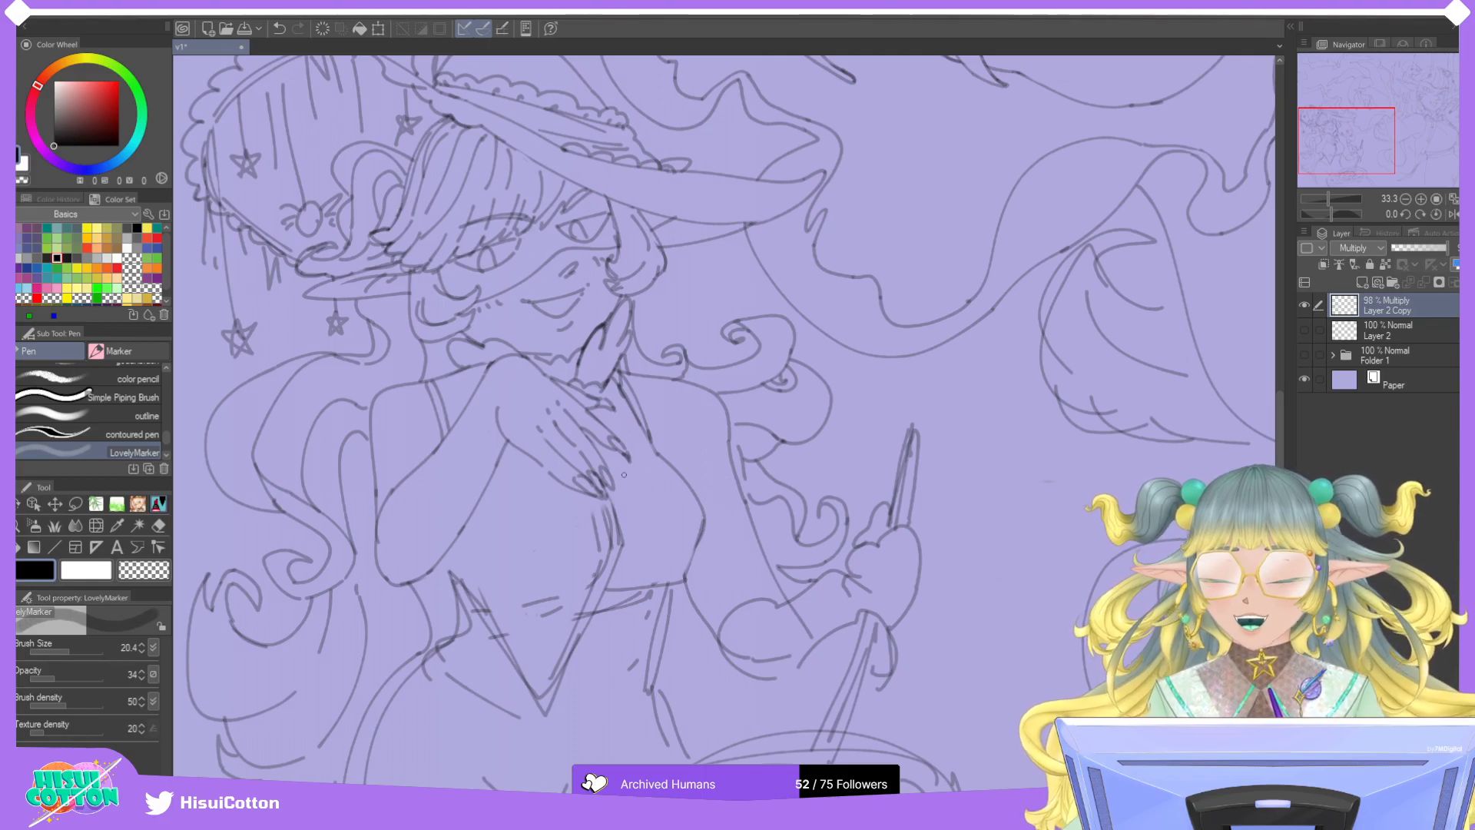
Erase the rough edge of the bodice below the bent elbow and redraw it as a clean line toward the pointed hem.
{"action": "key", "text": "e"}
{"action": "left_click_drag", "start_coordinate": [467, 564], "coordinate": [495, 633]}
{"action": "mouse_move", "coordinate": [459, 574]}
{"action": "left_mouse_down"}
{"action": "mouse_move", "coordinate": [508, 638]}
{"action": "mouse_move", "coordinate": [461, 584]}
{"action": "mouse_move", "coordinate": [457, 606]}
{"action": "mouse_move", "coordinate": [454, 578]}
{"action": "mouse_move", "coordinate": [500, 626]}
{"action": "left_mouse_up"}
{"action": "left_click", "coordinate": [158, 503]}
{"action": "key", "text": "ctrl+z"}
{"action": "key", "text": "ctrl+z"}
{"action": "left_click_drag", "start_coordinate": [461, 572], "coordinate": [507, 653]}
{"action": "left_click_drag", "start_coordinate": [478, 603], "coordinate": [507, 649]}
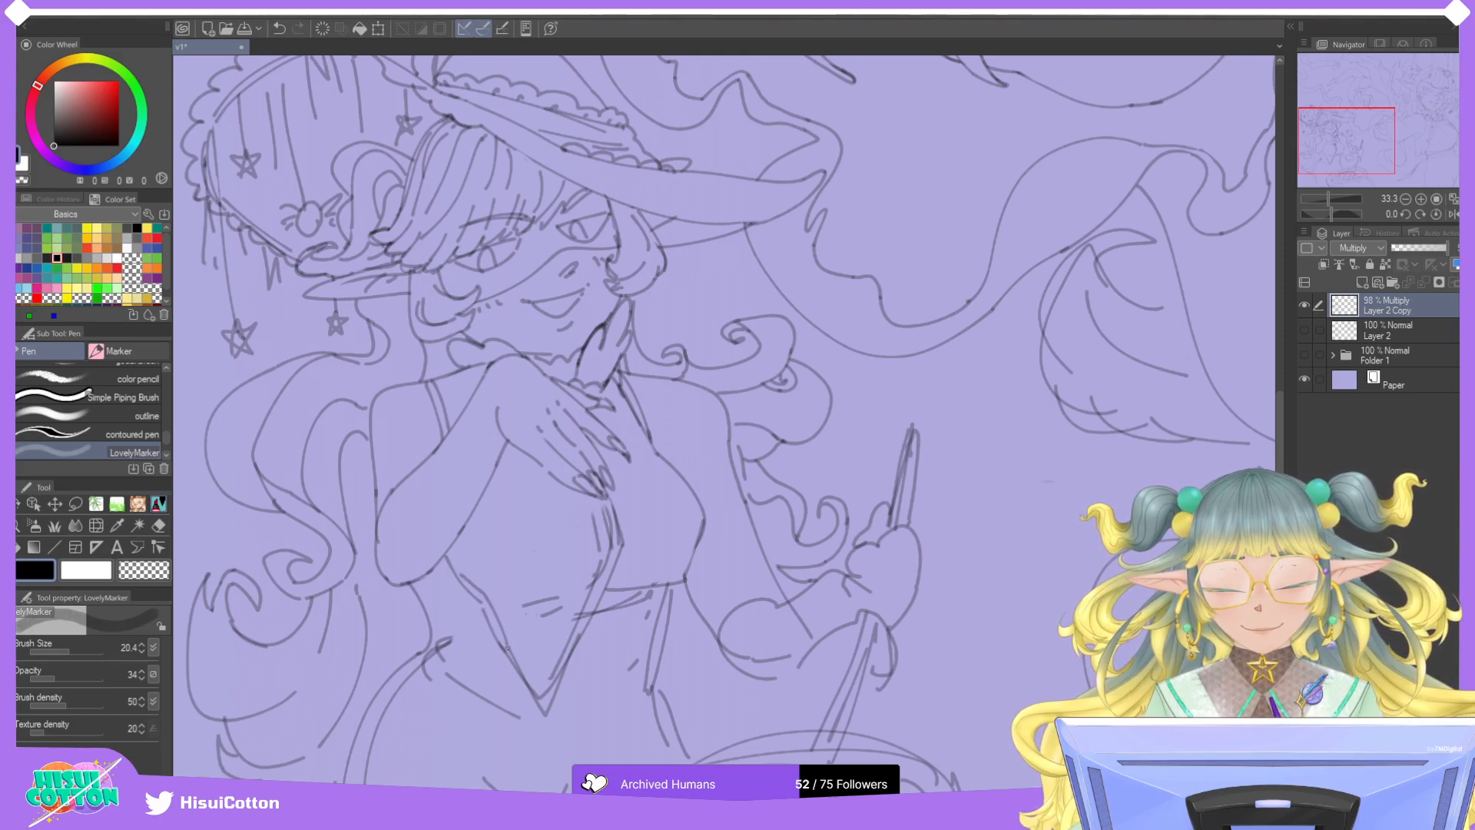
Draw the curved waist line from below the bent elbow down to the hip beside the bodice.
{"action": "scroll", "coordinate": [519, 587], "scroll_direction": "down", "scroll_amount": 2}
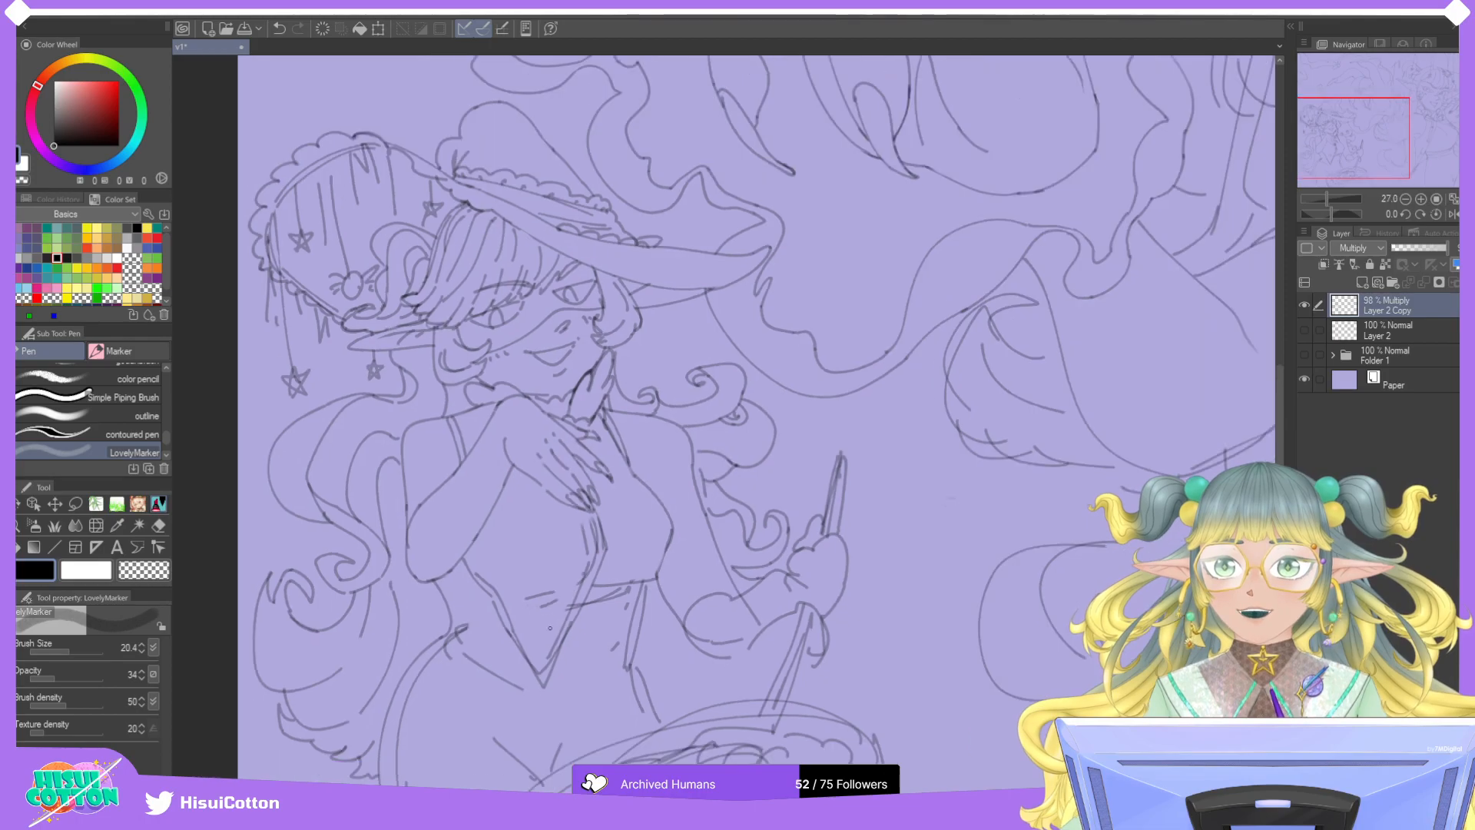
{"action": "scroll", "coordinate": [529, 649], "scroll_direction": "up", "scroll_amount": 2}
{"action": "scroll", "coordinate": [546, 615], "scroll_direction": "down", "scroll_amount": 2}
{"action": "scroll", "coordinate": [459, 552], "scroll_direction": "up", "scroll_amount": 4}
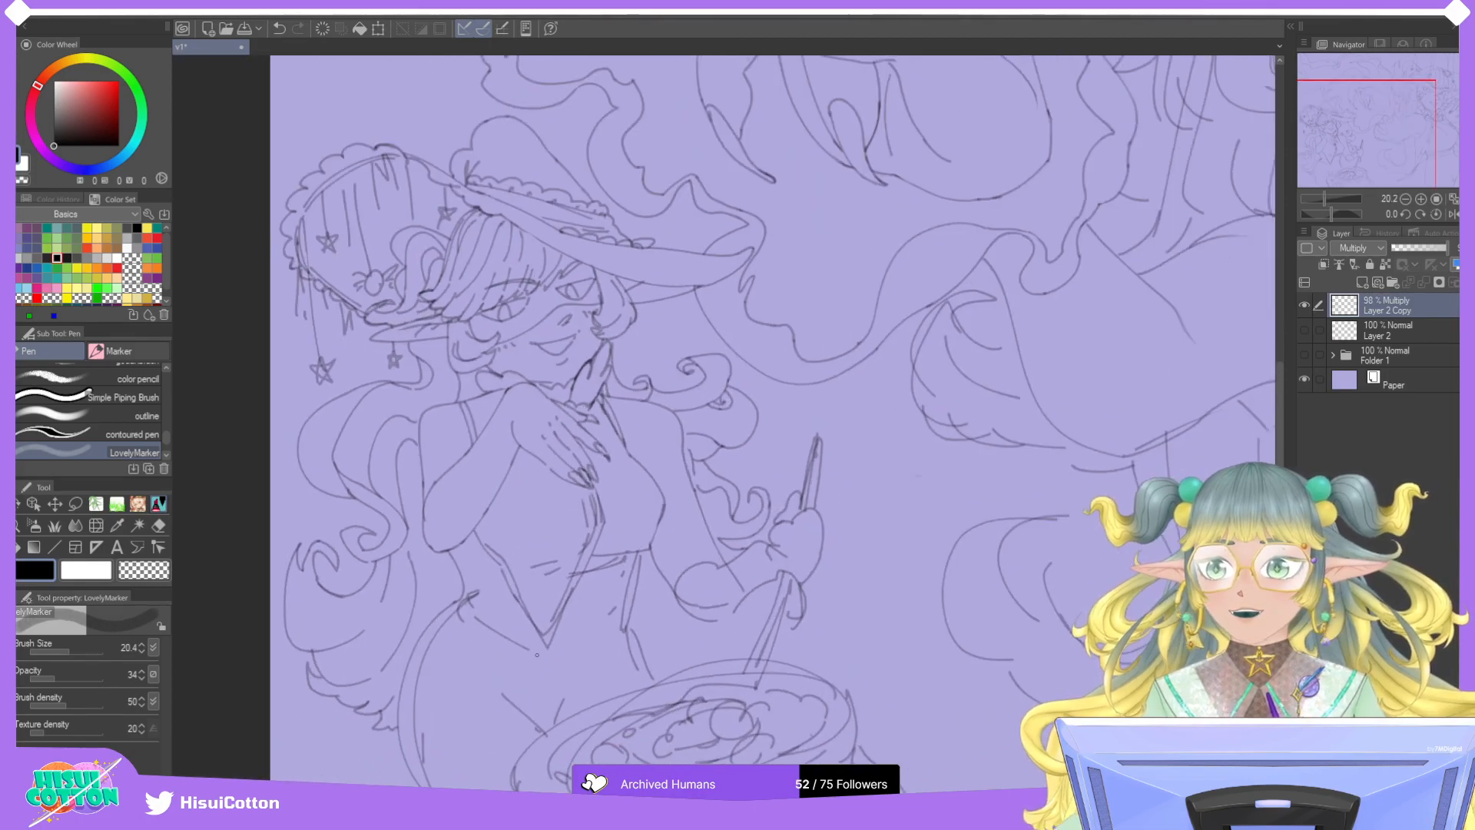
{"action": "key", "text": "ctrl+z"}
{"action": "mouse_move", "coordinate": [471, 536]}
{"action": "left_mouse_down"}
{"action": "mouse_move", "coordinate": [465, 584]}
{"action": "mouse_move", "coordinate": [456, 571]}
{"action": "mouse_move", "coordinate": [518, 589]}
{"action": "mouse_move", "coordinate": [479, 594]}
{"action": "left_mouse_up"}
{"action": "key", "text": "ctrl+z"}
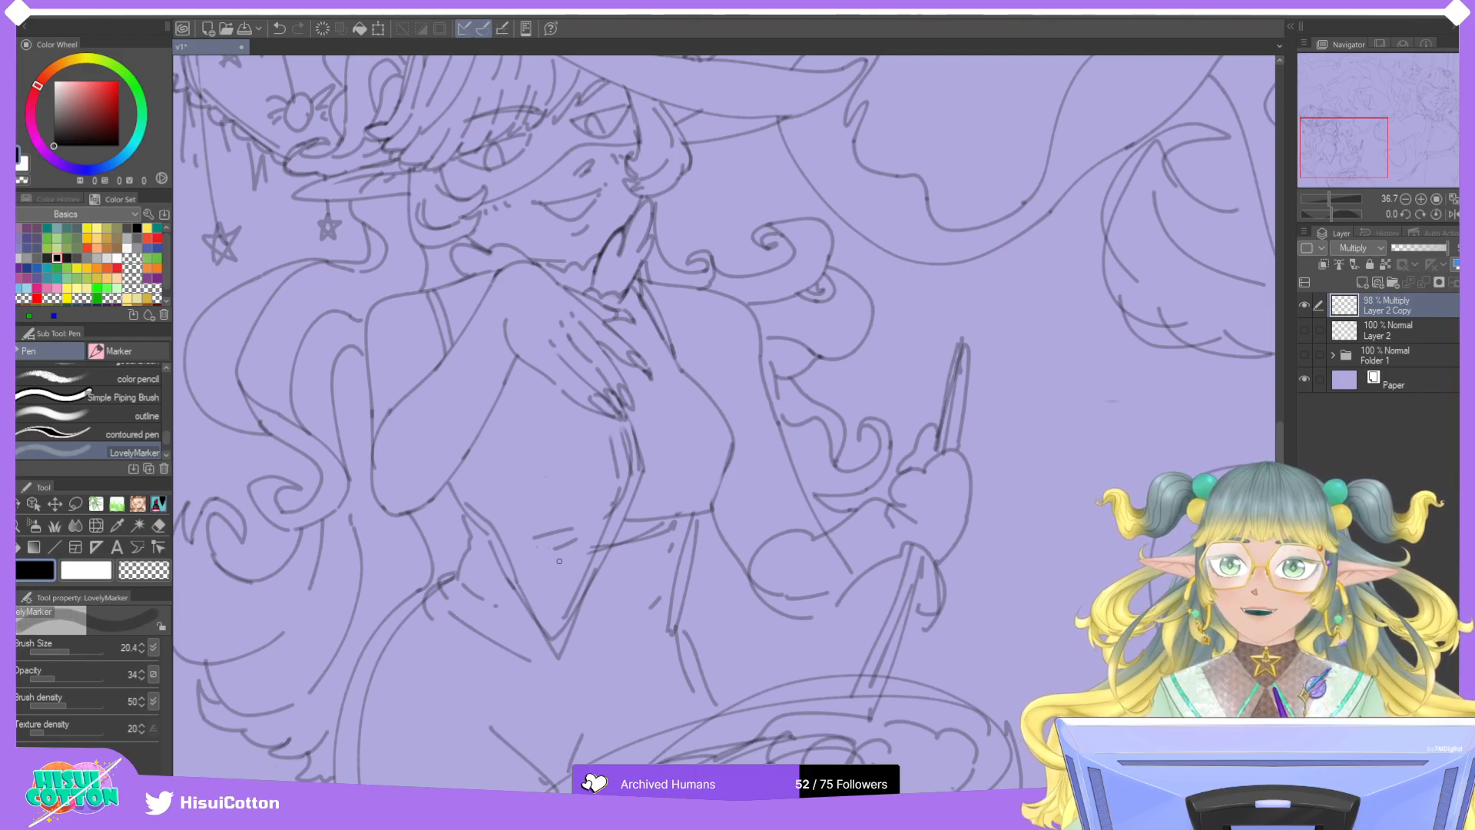
Erase the overlap where the waist meets the hip below the bent elbow and redraw the line running up toward the elbow.
{"action": "left_click", "coordinate": [159, 524]}
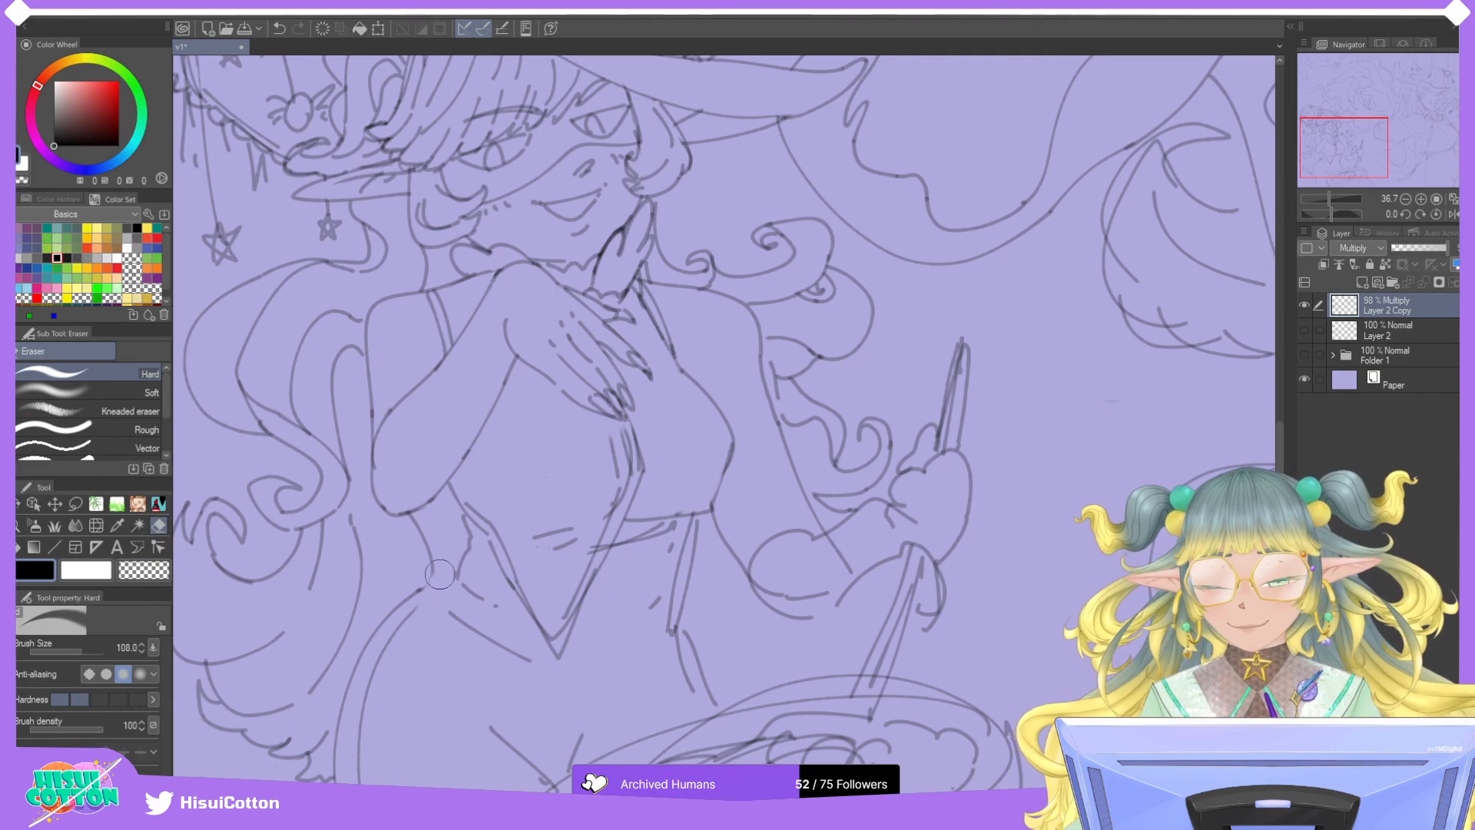
{"action": "key", "text": "p"}
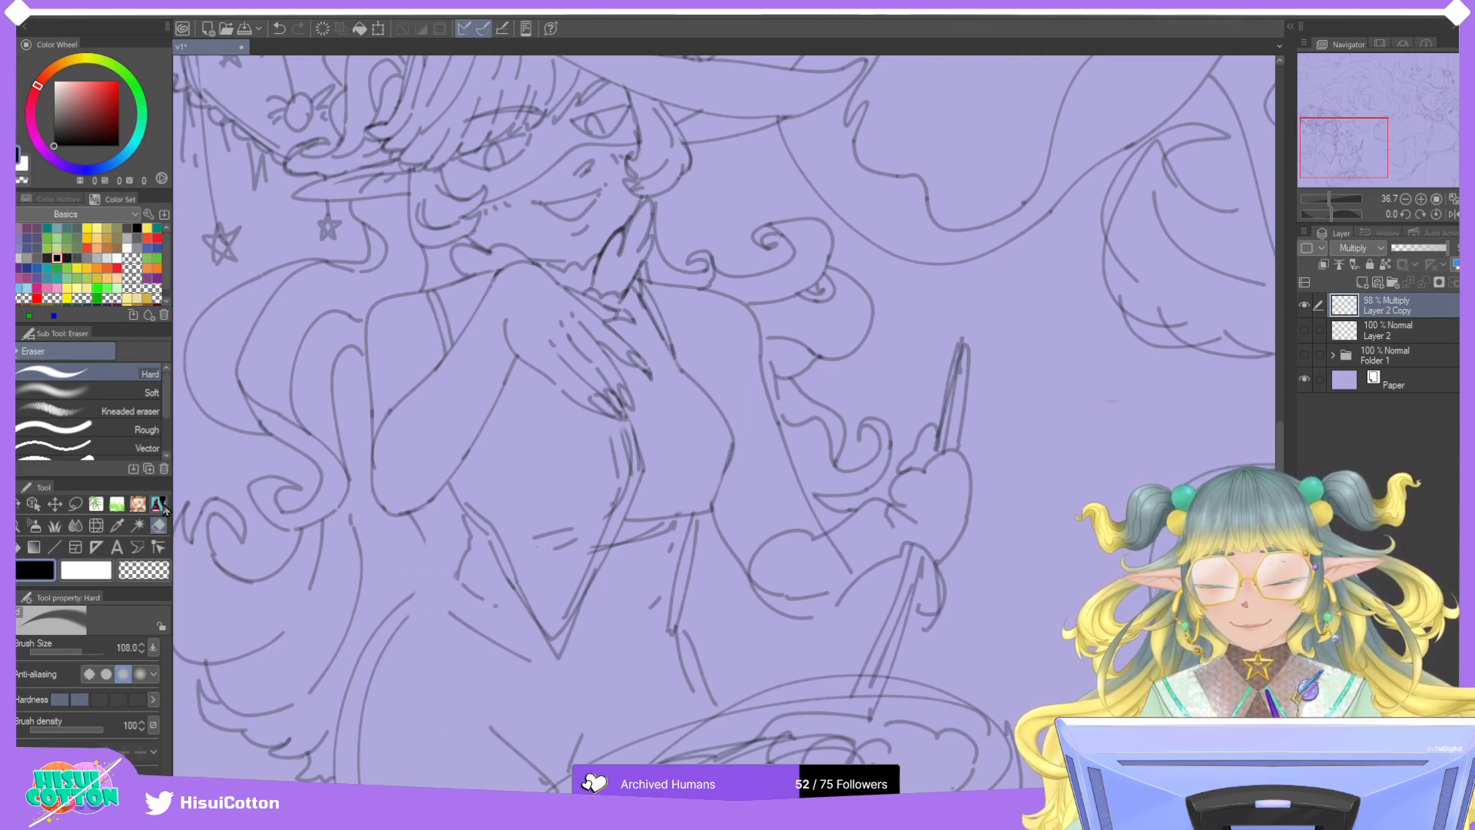
{"action": "left_click_drag", "start_coordinate": [414, 588], "coordinate": [419, 539]}
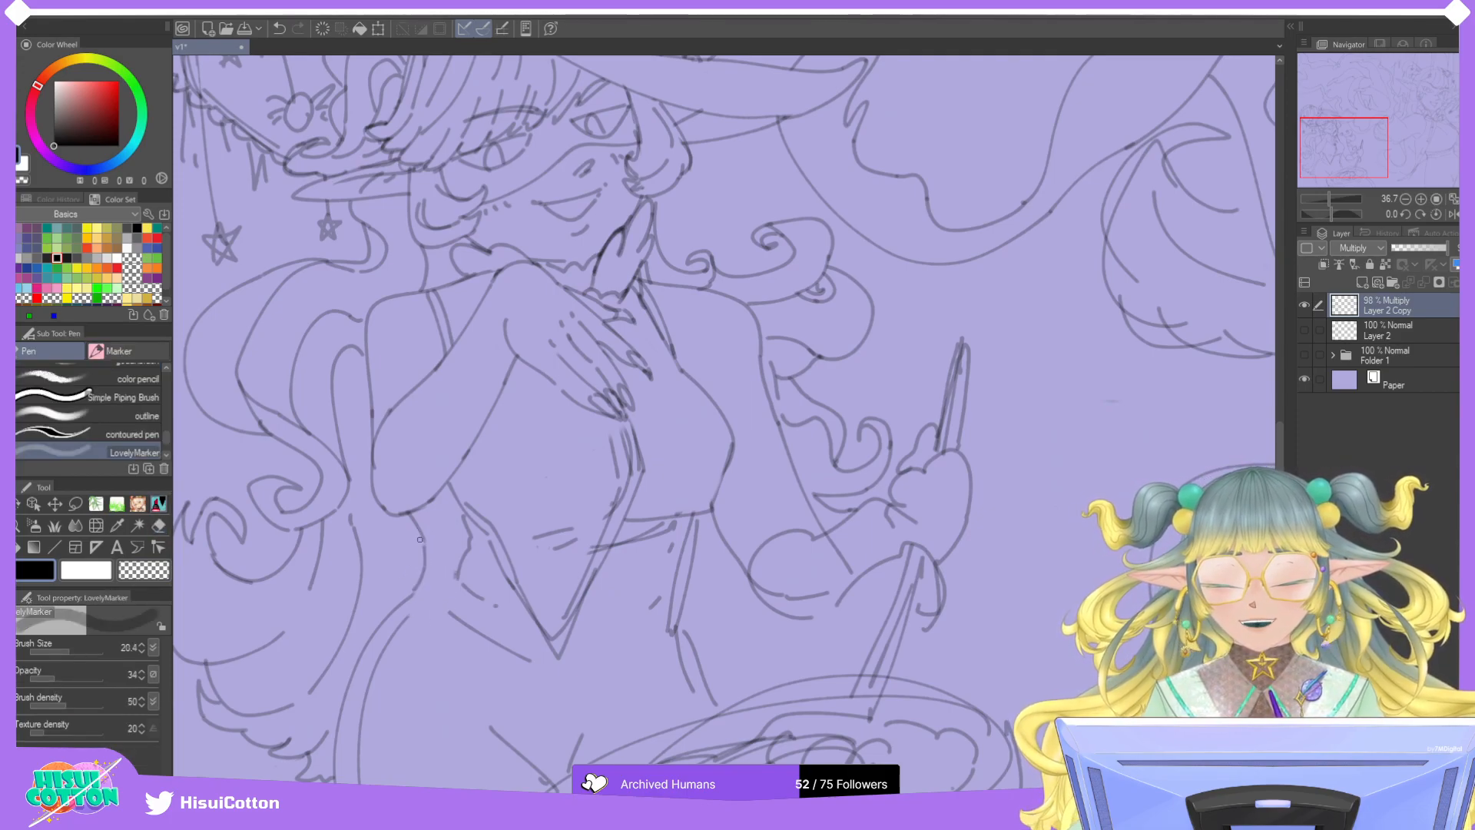
{"action": "key", "text": "ctrl+z"}
{"action": "left_click_drag", "start_coordinate": [415, 589], "coordinate": [424, 530]}
{"action": "key", "text": "ctrl+z"}
{"action": "mouse_move", "coordinate": [416, 591]}
{"action": "left_mouse_down"}
{"action": "mouse_move", "coordinate": [423, 535]}
{"action": "mouse_move", "coordinate": [427, 576]}
{"action": "mouse_move", "coordinate": [446, 526]}
{"action": "mouse_move", "coordinate": [440, 499]}
{"action": "mouse_move", "coordinate": [417, 593]}
{"action": "mouse_move", "coordinate": [440, 488]}
{"action": "left_mouse_up"}
{"action": "key", "text": "ctrl+z"}
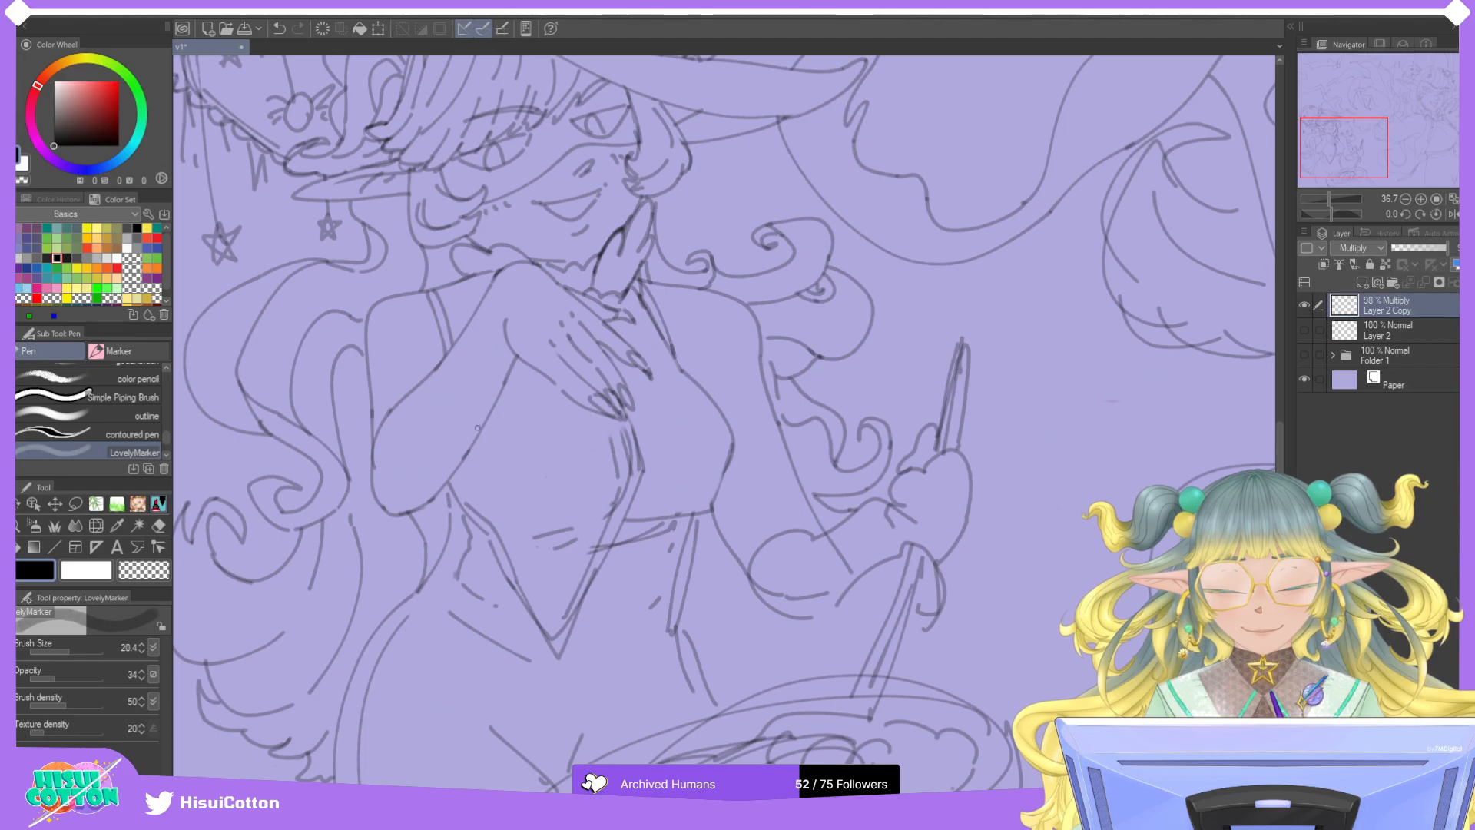
Rework the inner hair strand between the bent elbow and the hip as one flowing line.
{"action": "scroll", "coordinate": [476, 427], "scroll_direction": "down", "scroll_amount": 3}
{"action": "scroll", "coordinate": [420, 513], "scroll_direction": "up", "scroll_amount": 2}
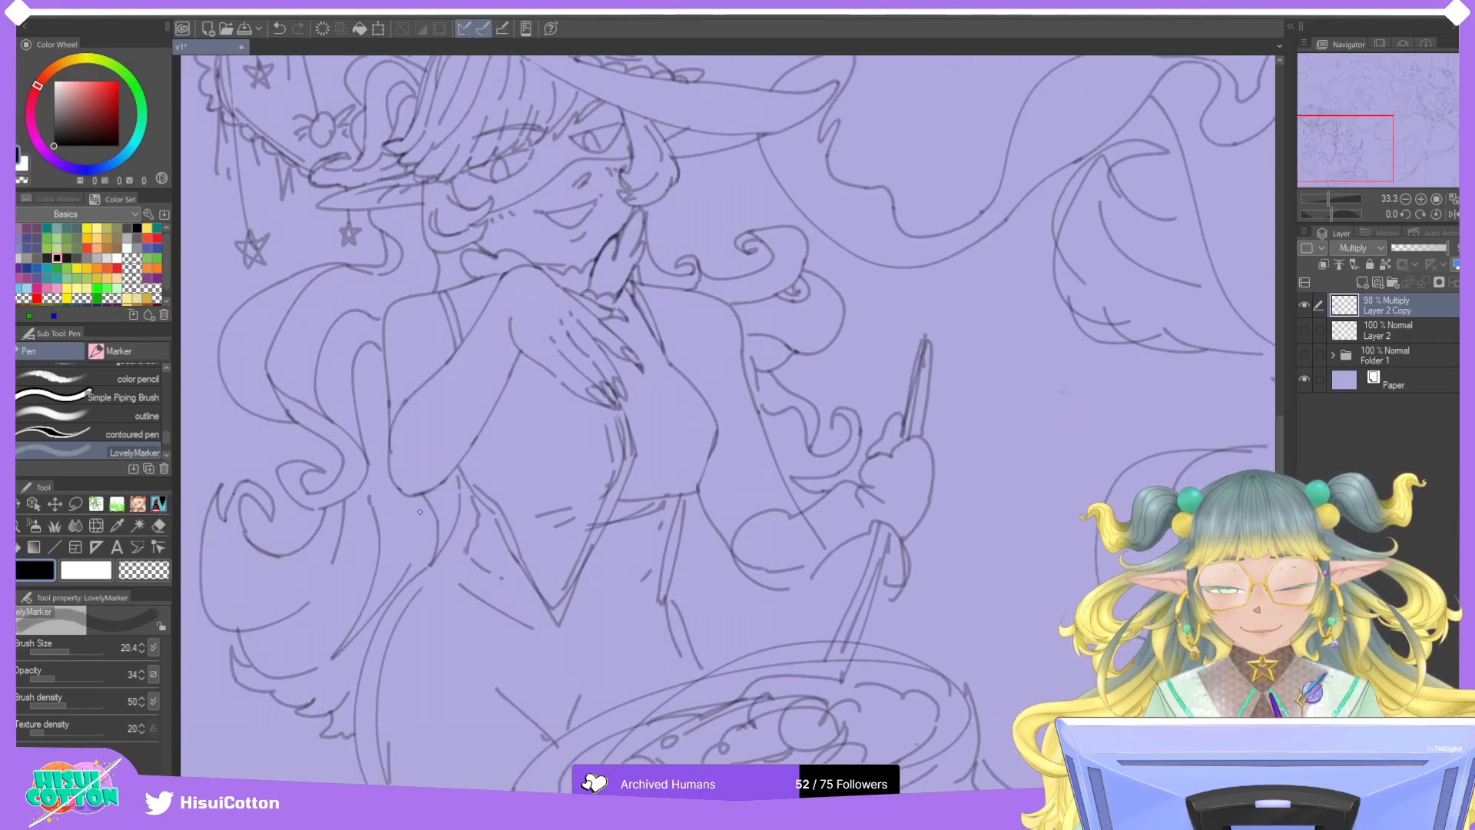
{"action": "left_click_drag", "start_coordinate": [428, 510], "coordinate": [413, 571]}
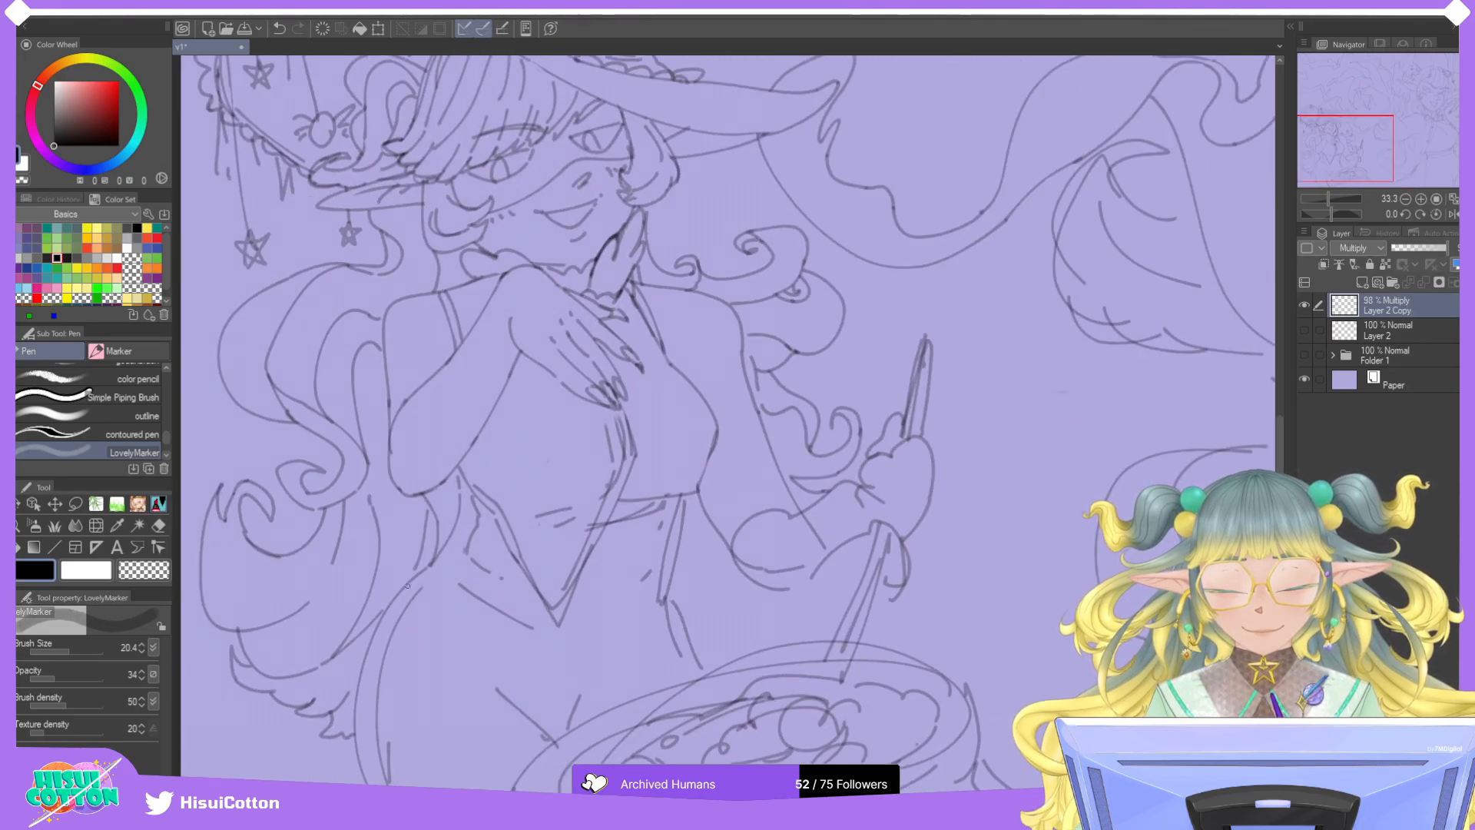
{"action": "key", "text": "ctrl+z"}
{"action": "left_click_drag", "start_coordinate": [427, 516], "coordinate": [405, 582]}
{"action": "key", "text": "ctrl+z"}
{"action": "mouse_move", "coordinate": [427, 516]}
{"action": "left_mouse_down"}
{"action": "mouse_move", "coordinate": [405, 581]}
{"action": "mouse_move", "coordinate": [421, 533]}
{"action": "left_mouse_up"}
{"action": "key", "text": "ctrl+z"}
{"action": "key", "text": "ctrl+z"}
{"action": "left_click_drag", "start_coordinate": [382, 612], "coordinate": [420, 522]}
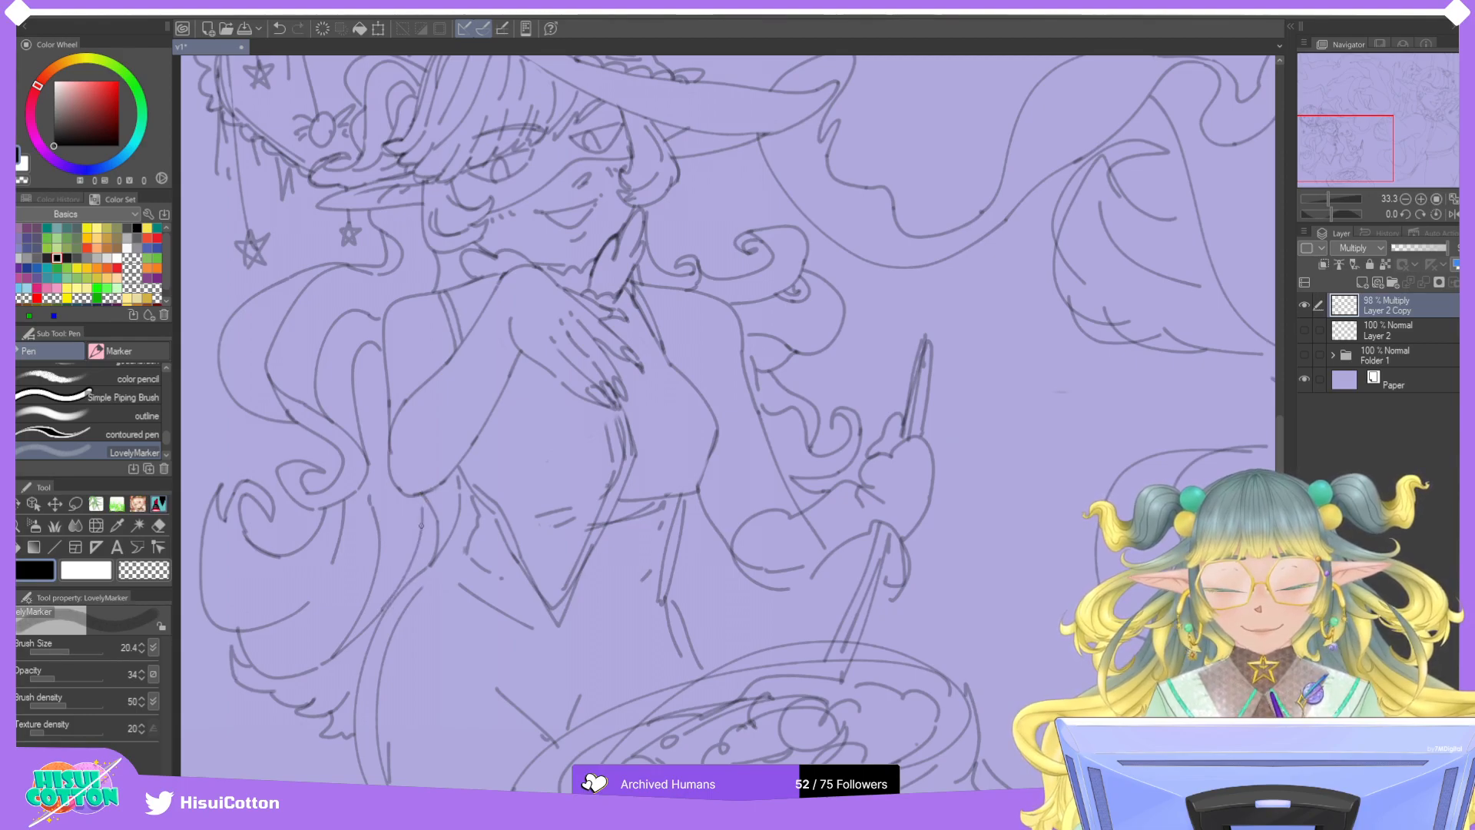
Retouch the small notch at the waist and erase the doubled outer line along the witch's hip.
{"action": "key", "text": "ctrl+minus"}
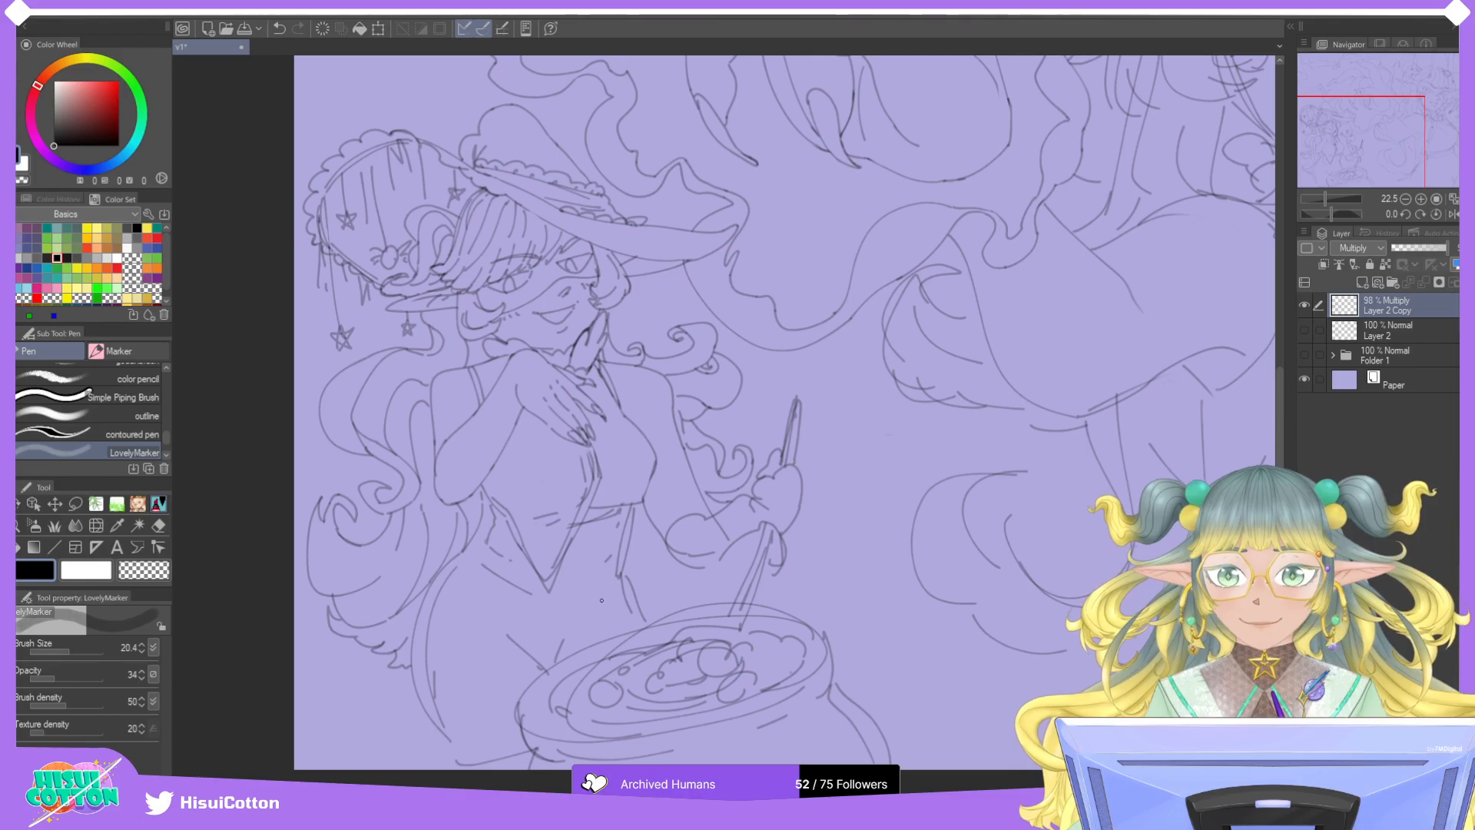
{"action": "scroll", "coordinate": [593, 589], "scroll_direction": "up", "scroll_amount": 1}
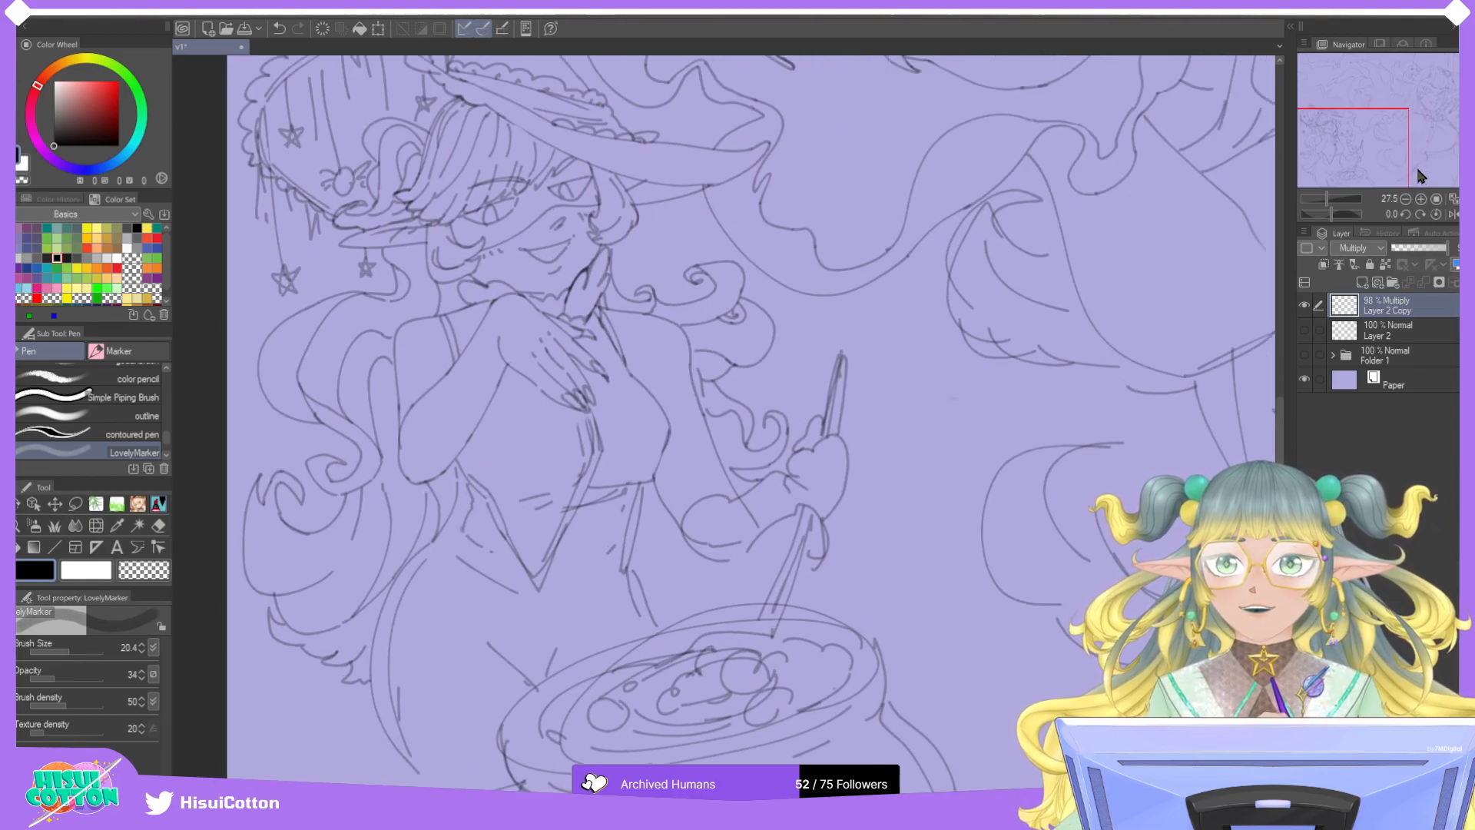
{"action": "left_click_drag", "start_coordinate": [1379, 149], "coordinate": [1351, 166]}
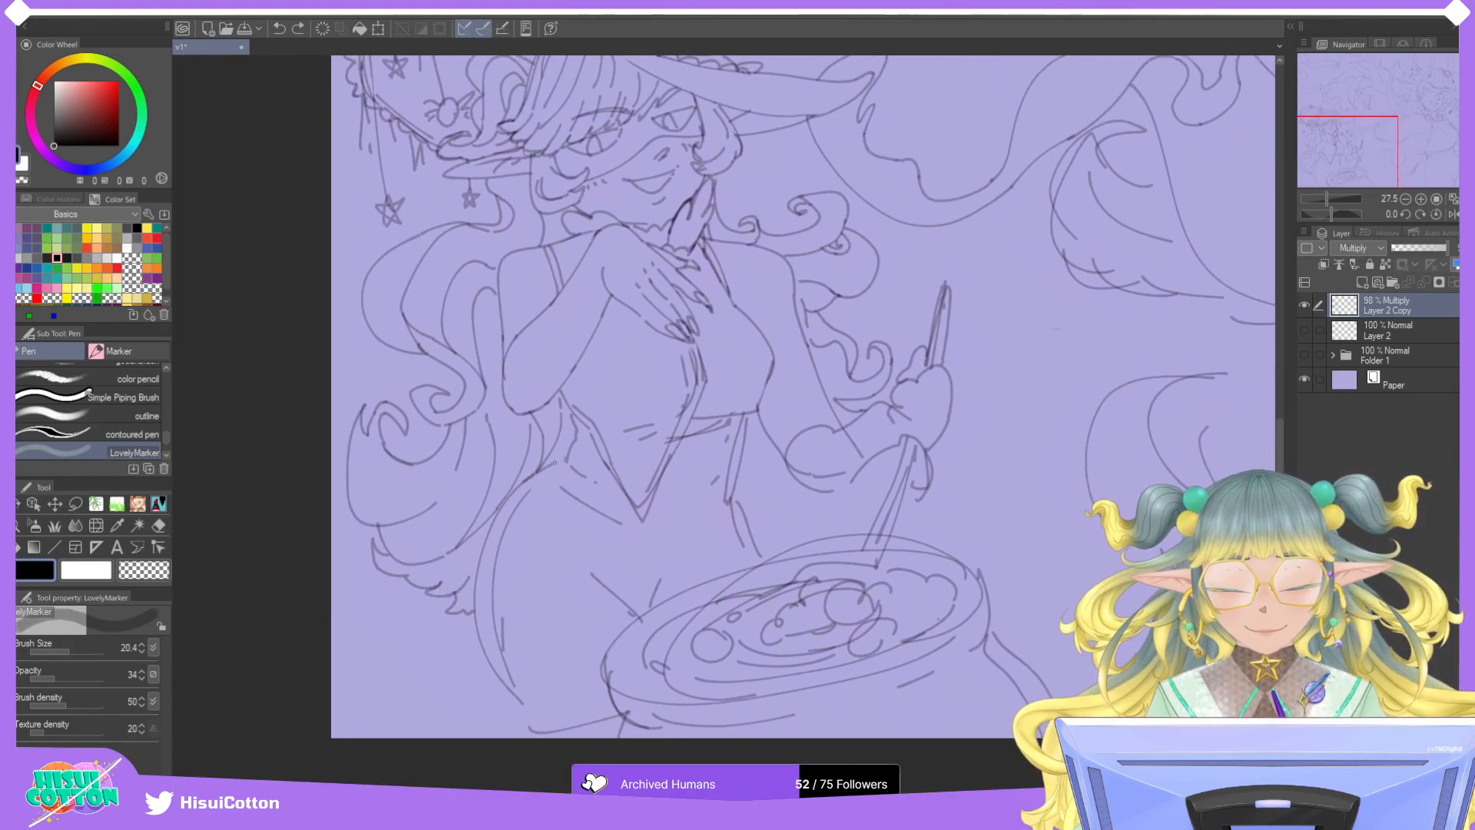
{"action": "key", "text": "ctrl+z"}
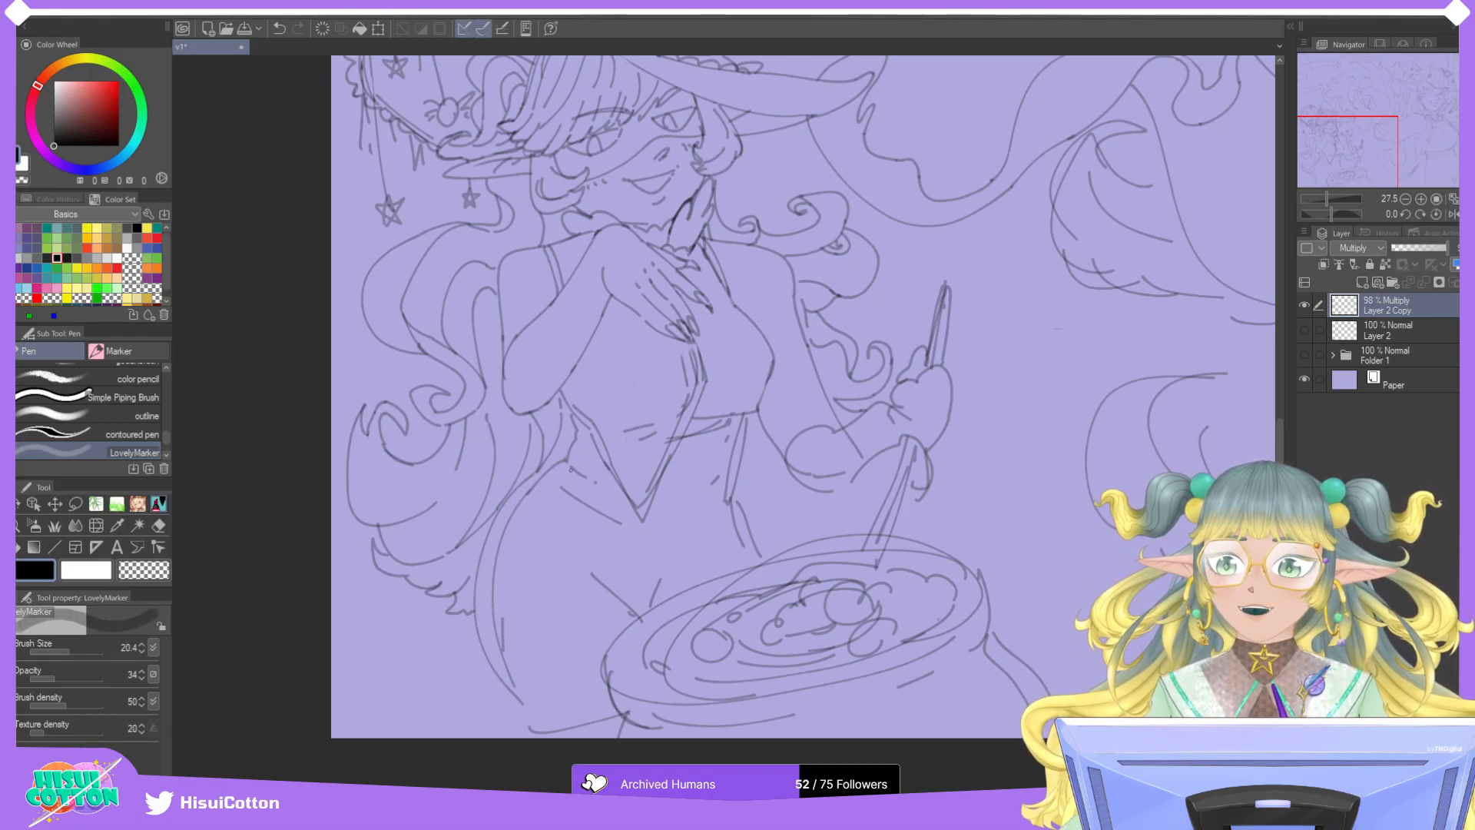
{"action": "left_click_drag", "start_coordinate": [563, 462], "coordinate": [571, 480]}
{"action": "key", "text": "ctrl+z"}
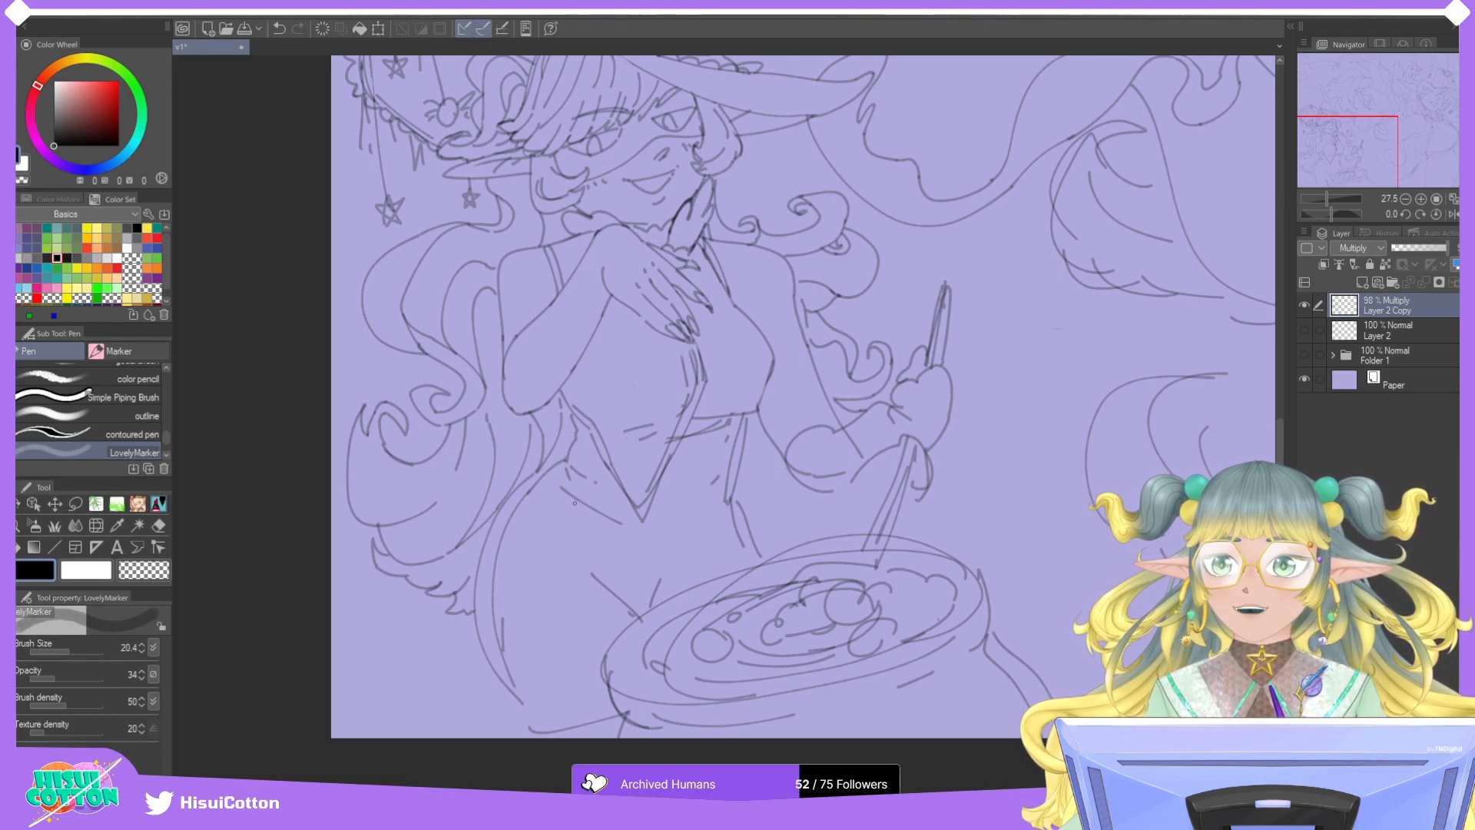
{"action": "left_click", "coordinate": [158, 526]}
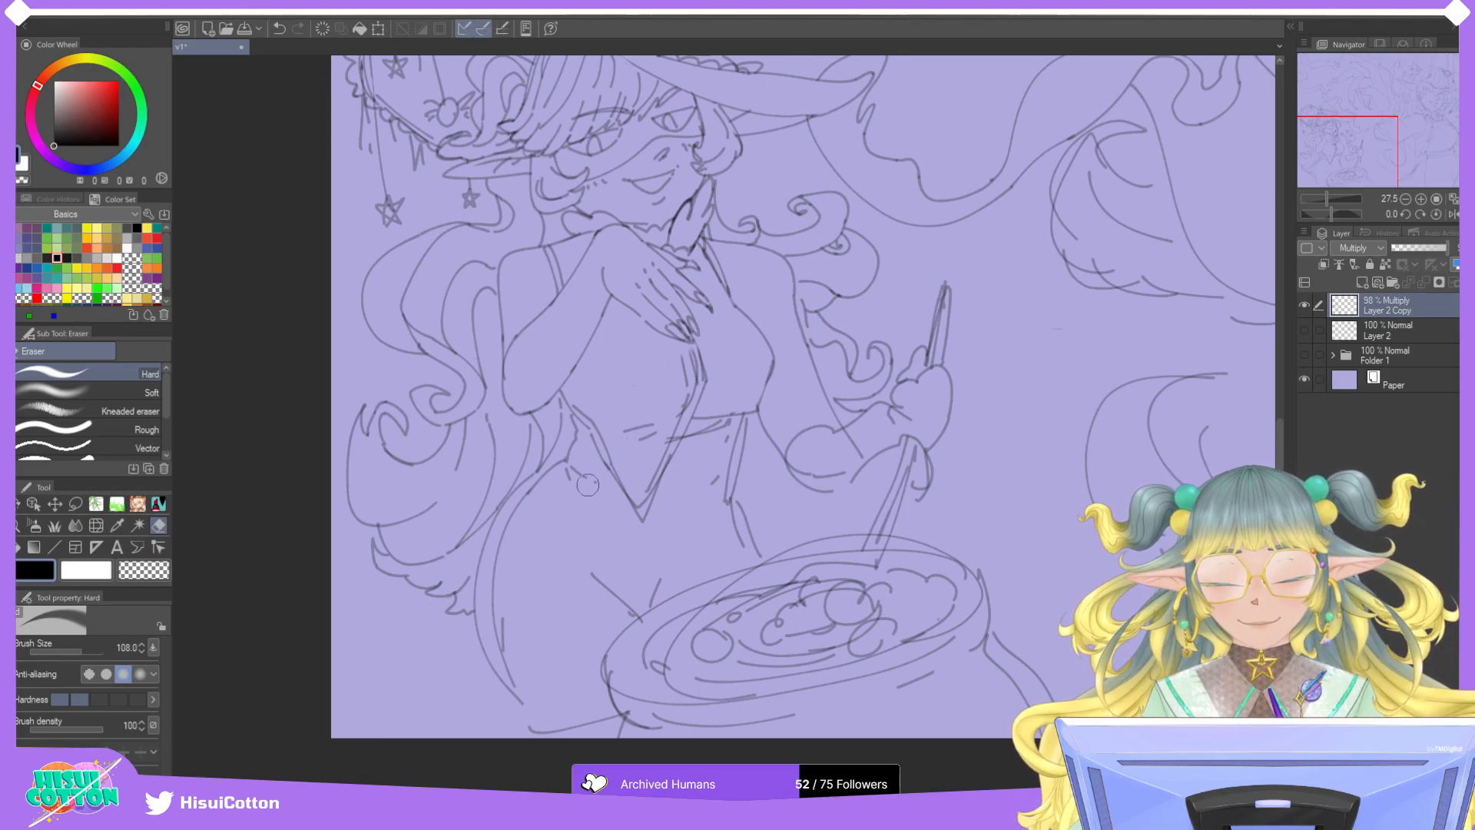
{"action": "mouse_move", "coordinate": [492, 615]}
{"action": "left_mouse_down"}
{"action": "mouse_move", "coordinate": [487, 537]}
{"action": "mouse_move", "coordinate": [493, 675]}
{"action": "mouse_move", "coordinate": [480, 588]}
{"action": "mouse_move", "coordinate": [500, 687]}
{"action": "mouse_move", "coordinate": [489, 649]}
{"action": "mouse_move", "coordinate": [522, 710]}
{"action": "mouse_move", "coordinate": [504, 603]}
{"action": "mouse_move", "coordinate": [510, 661]}
{"action": "mouse_move", "coordinate": [524, 488]}
{"action": "mouse_move", "coordinate": [496, 535]}
{"action": "mouse_move", "coordinate": [529, 476]}
{"action": "mouse_move", "coordinate": [486, 543]}
{"action": "mouse_move", "coordinate": [555, 435]}
{"action": "mouse_move", "coordinate": [547, 450]}
{"action": "mouse_move", "coordinate": [525, 395]}
{"action": "left_mouse_up"}
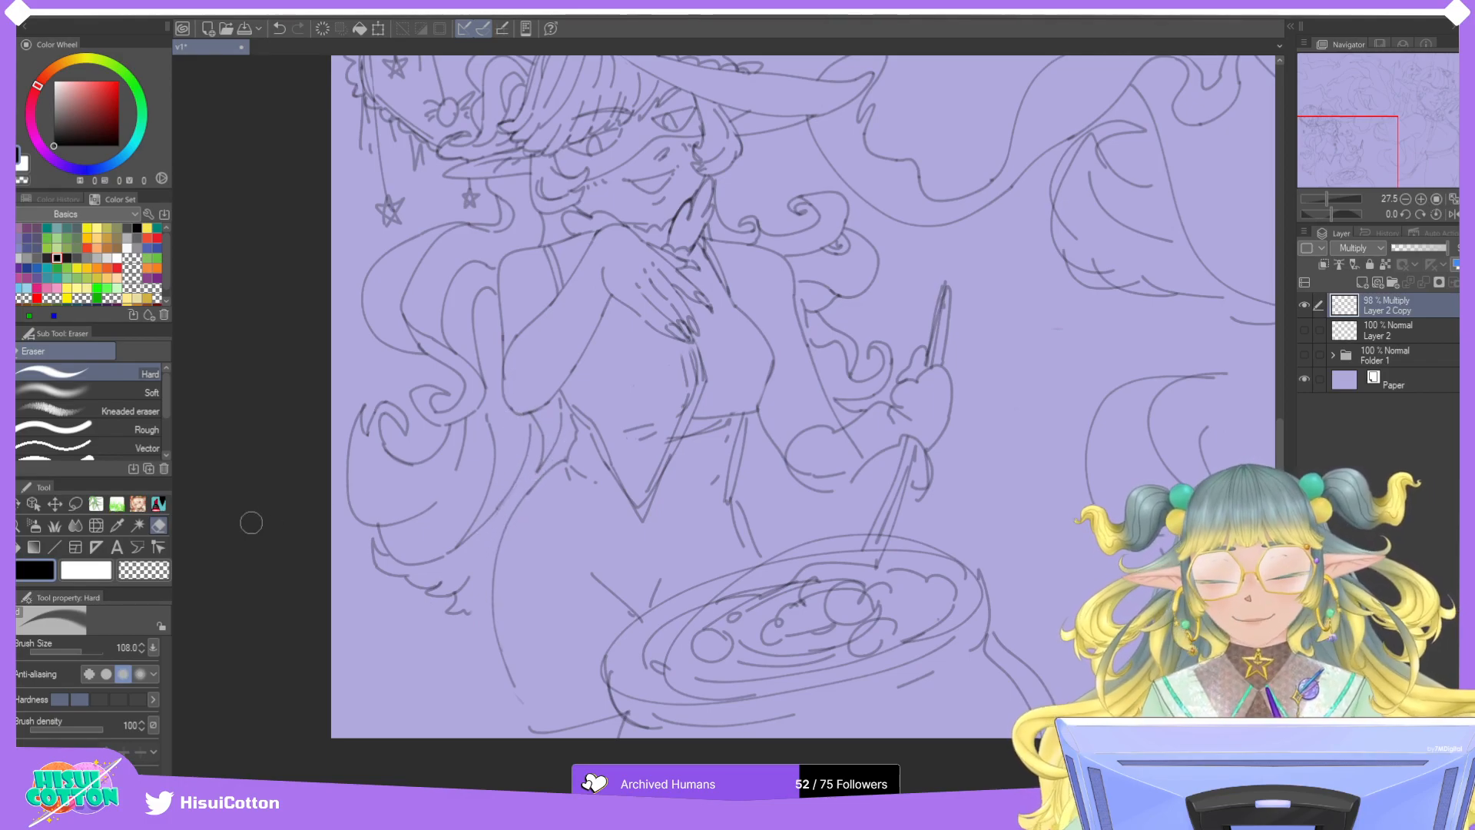
Extend the jagged hair ends to the hip and draw wavy curls beneath the stirring arm toward the cauldron rim.
{"action": "key", "text": "p"}
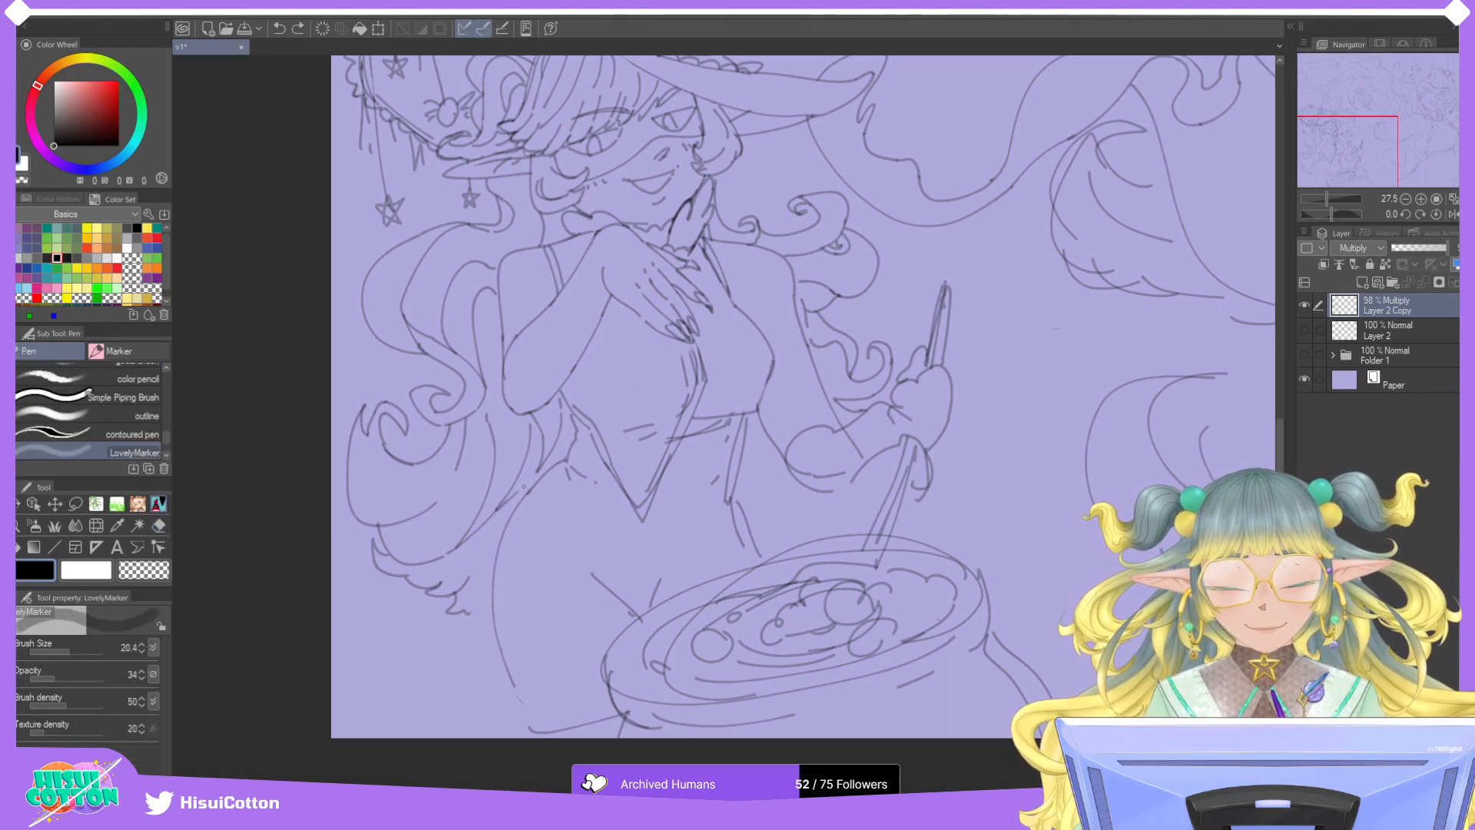
{"action": "left_click_drag", "start_coordinate": [470, 615], "coordinate": [489, 620]}
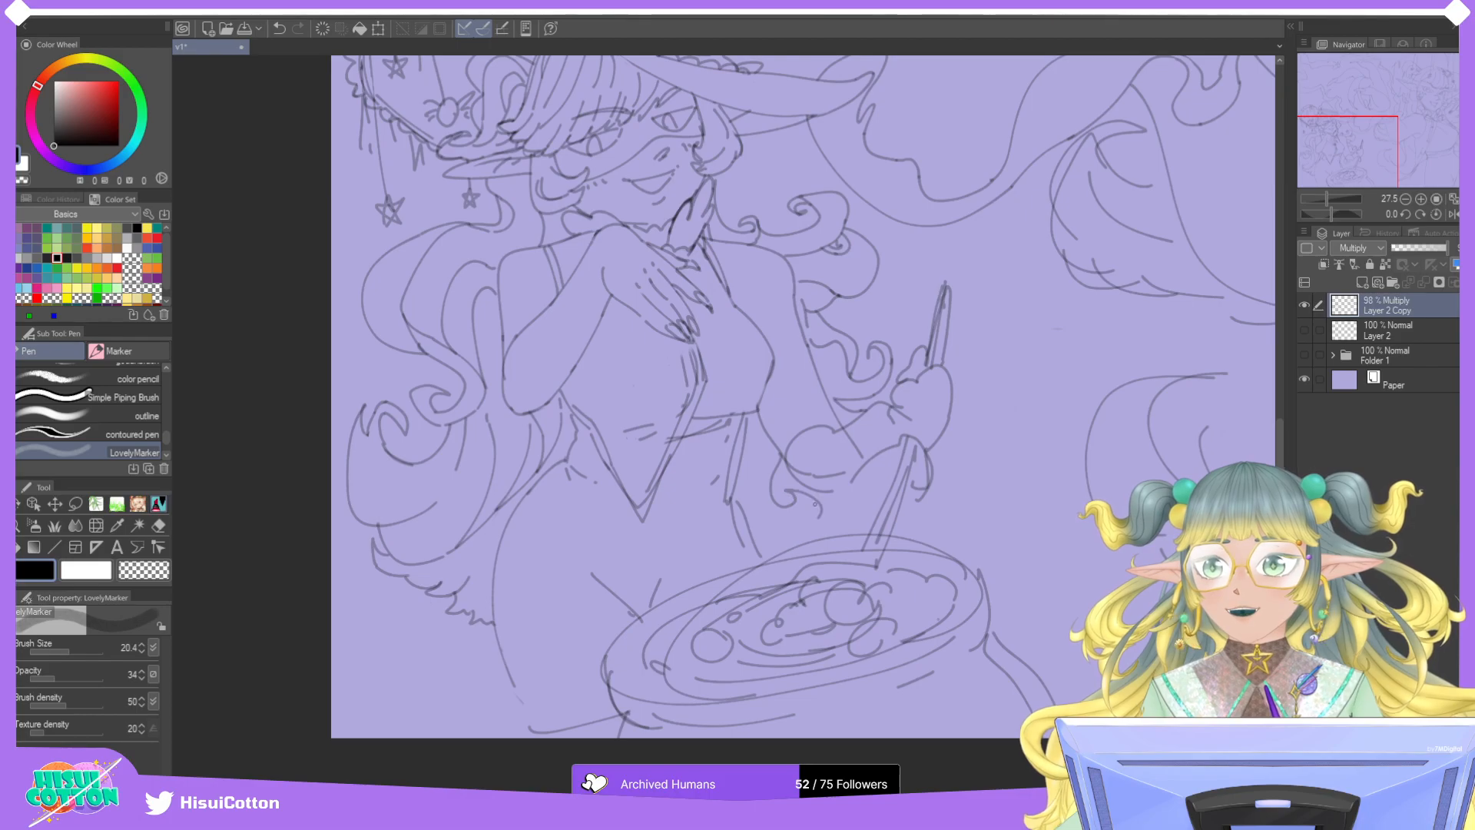
{"action": "key", "text": "ctrl+z"}
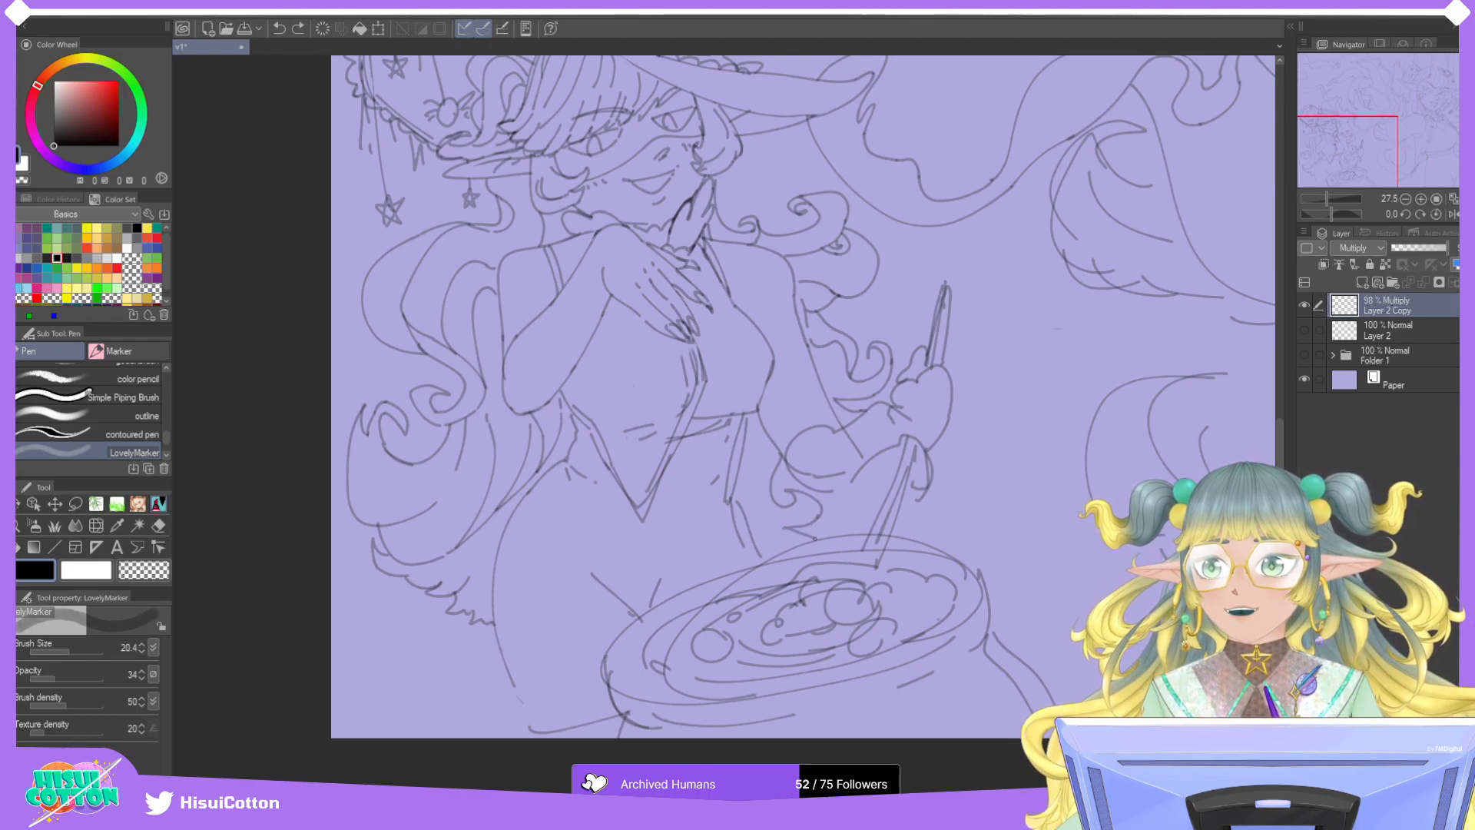
{"action": "key", "text": "ctrl+z"}
{"action": "left_click_drag", "start_coordinate": [797, 529], "coordinate": [839, 527]}
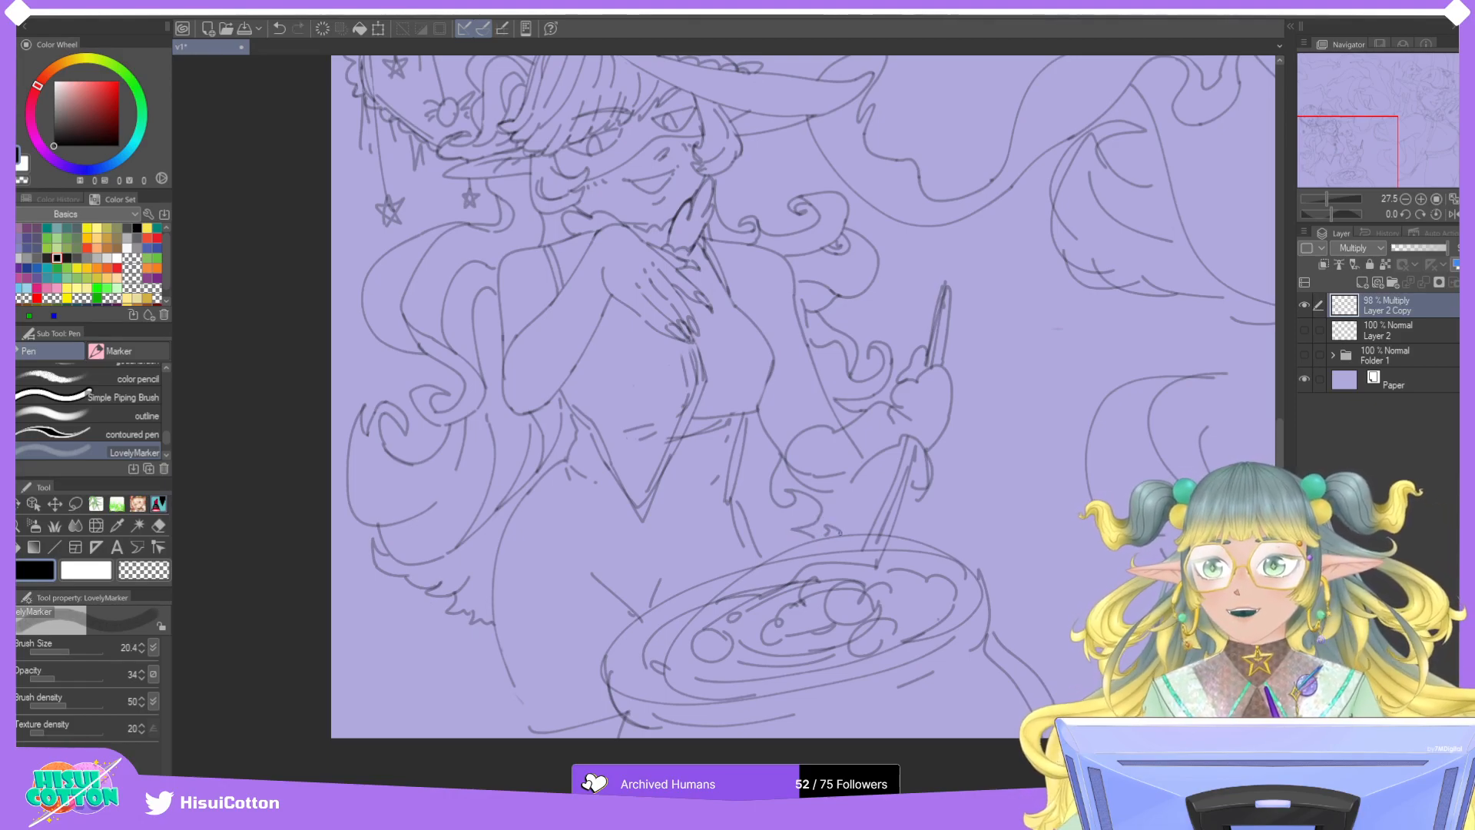
{"action": "key", "text": "ctrl+z"}
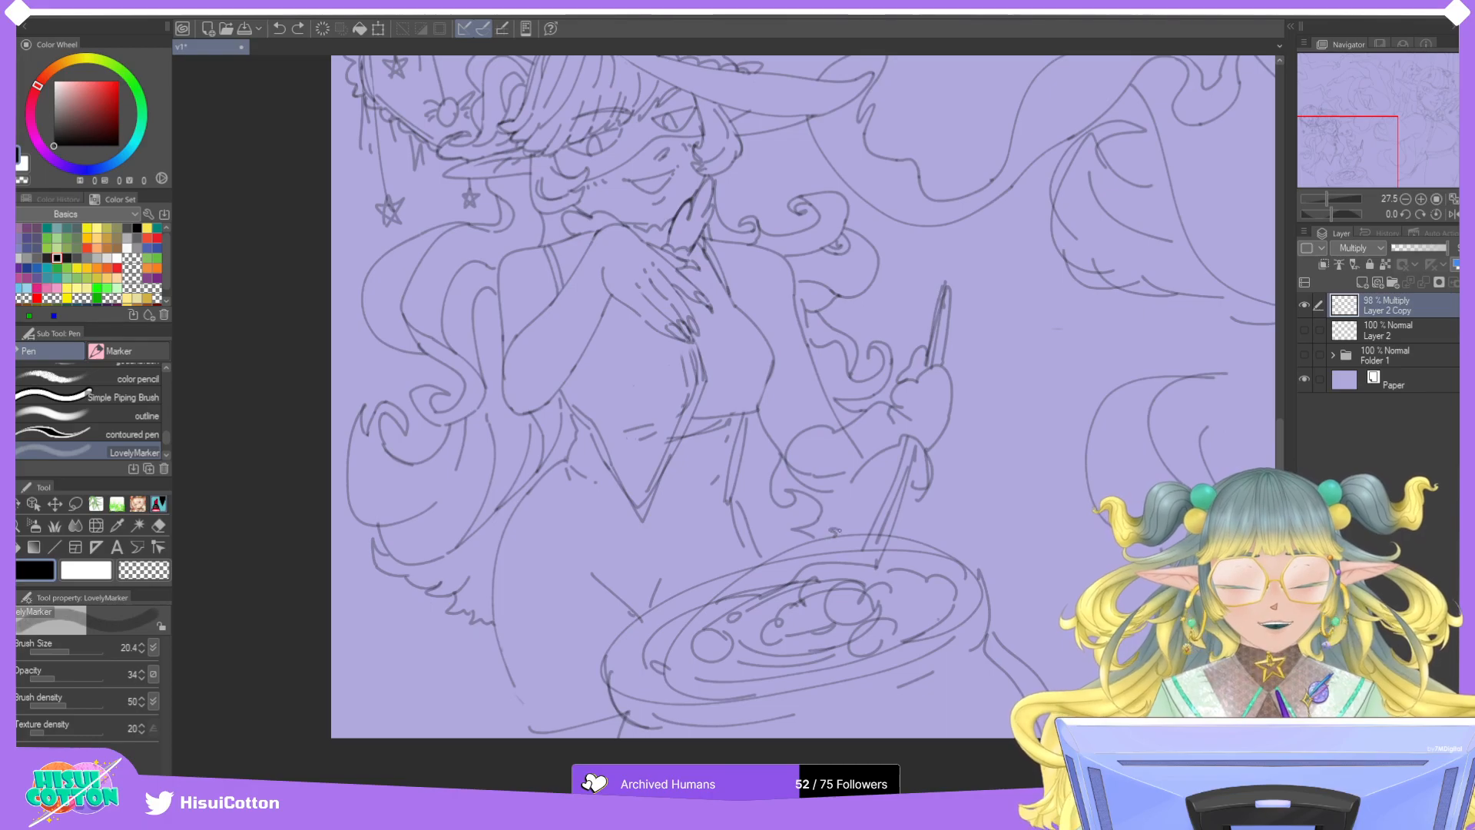
{"action": "key", "text": "ctrl+z"}
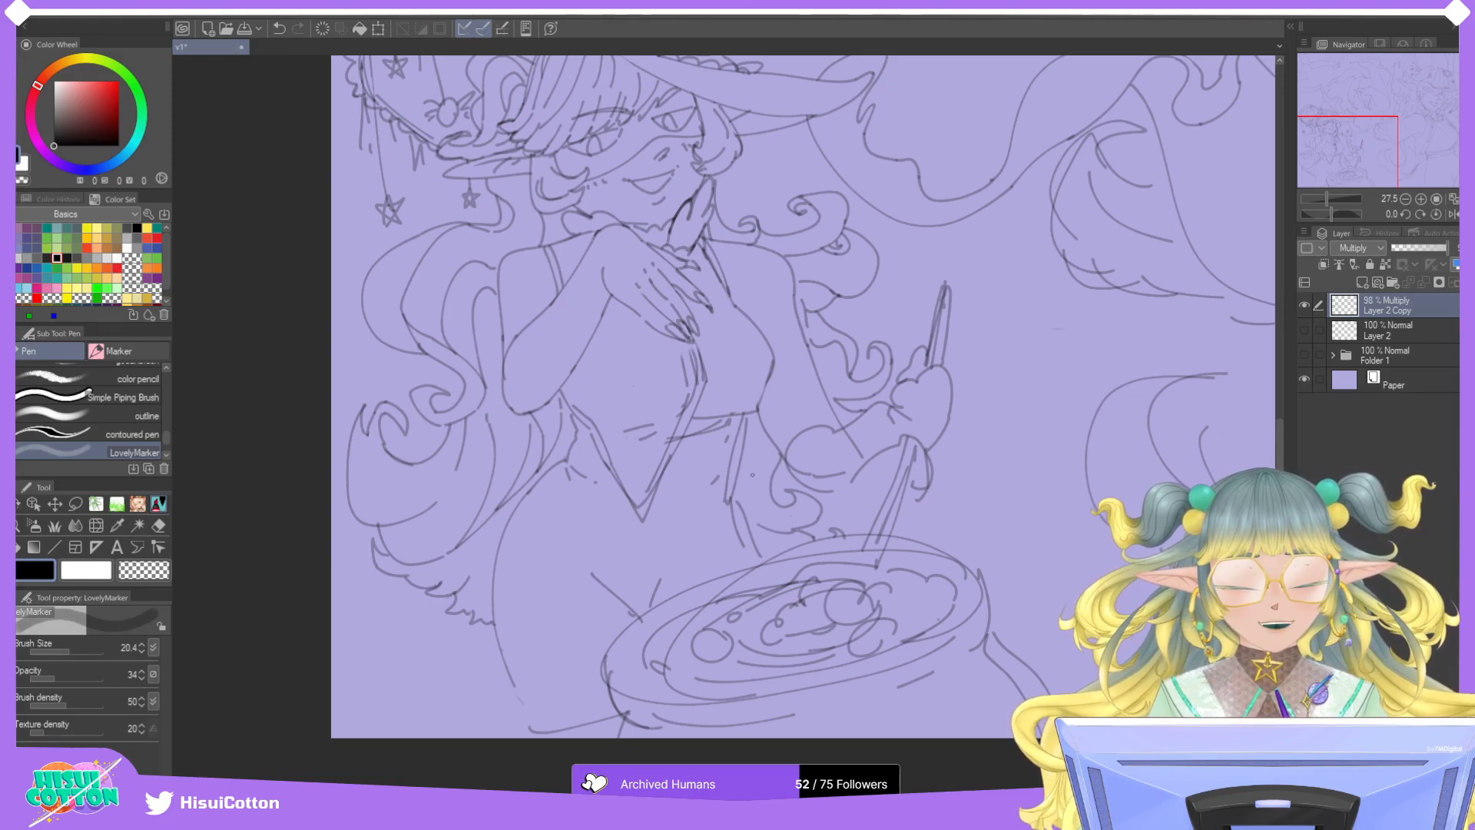
Redraw the torso line on the stirring-arm side of the waist and erase the rough doubled strokes along the bodice's front edge.
{"action": "left_click_drag", "start_coordinate": [749, 511], "coordinate": [739, 456]}
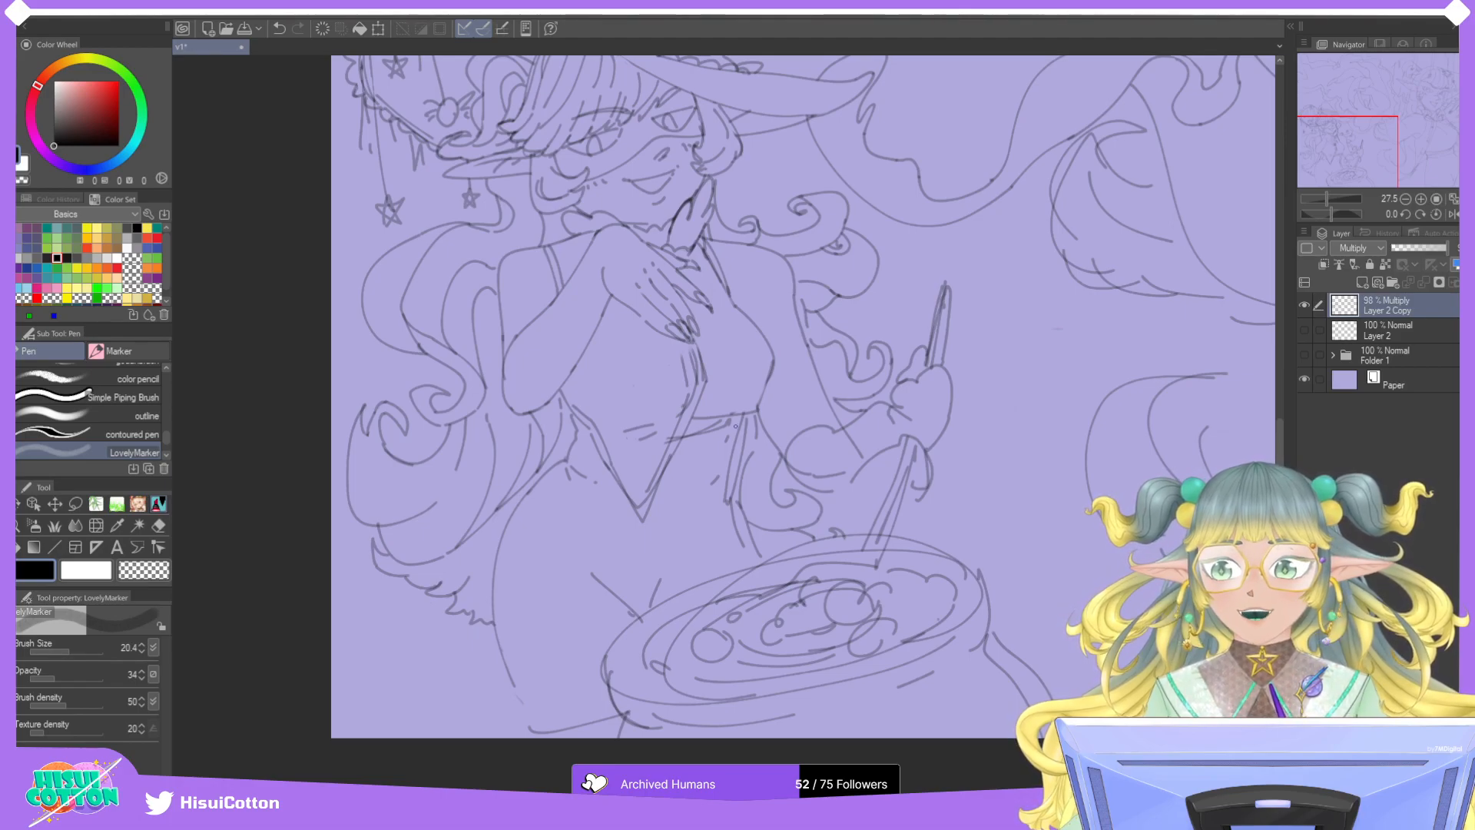
{"action": "key", "text": "e"}
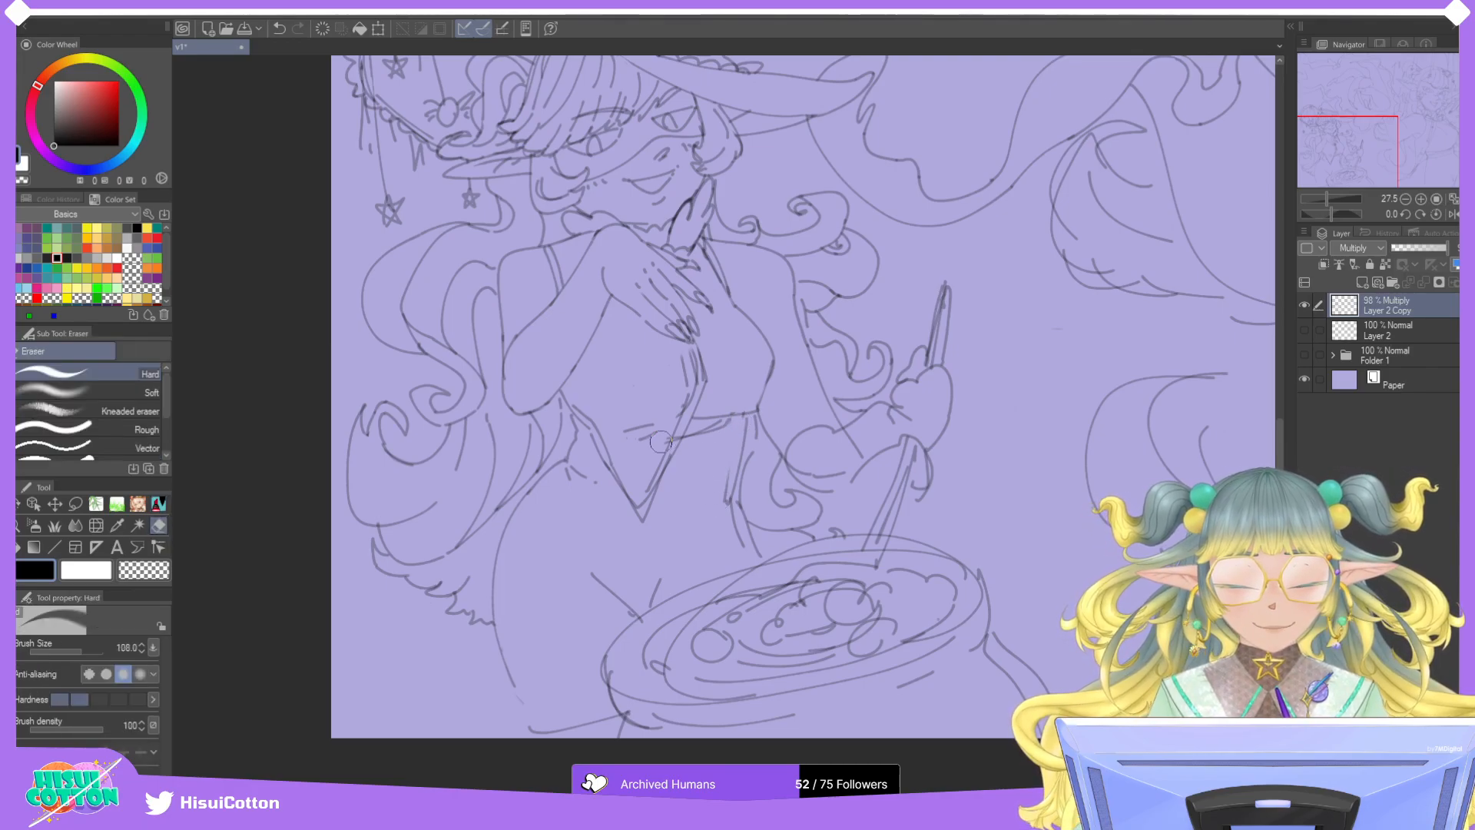
{"action": "mouse_move", "coordinate": [661, 447]}
{"action": "left_mouse_down"}
{"action": "mouse_move", "coordinate": [685, 403]}
{"action": "mouse_move", "coordinate": [670, 439]}
{"action": "left_mouse_up"}
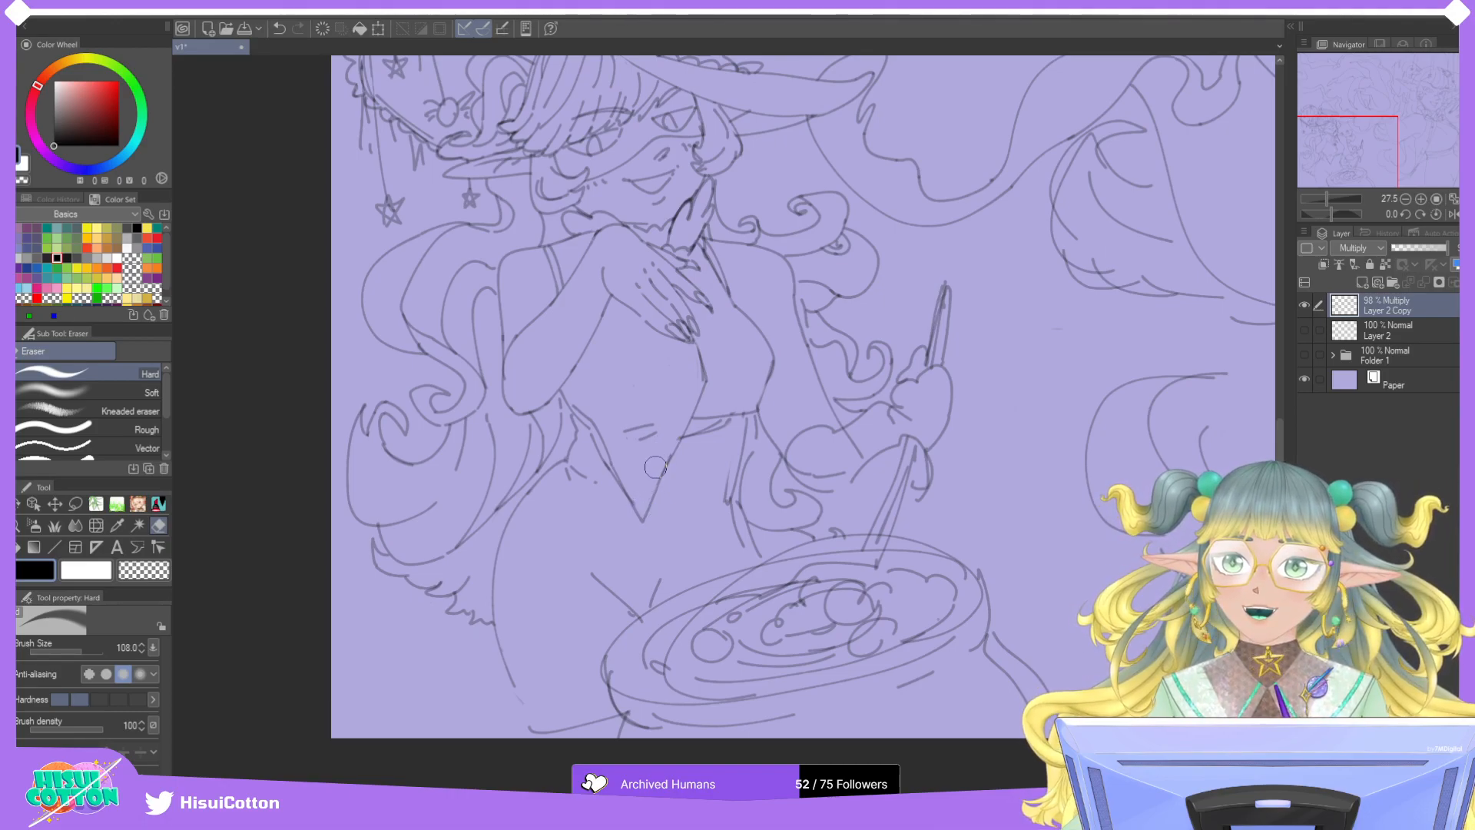
Redraw the bodice's front edge down to the pointed hem and add a straighter hem line under the bust.
{"action": "left_click", "coordinate": [159, 503]}
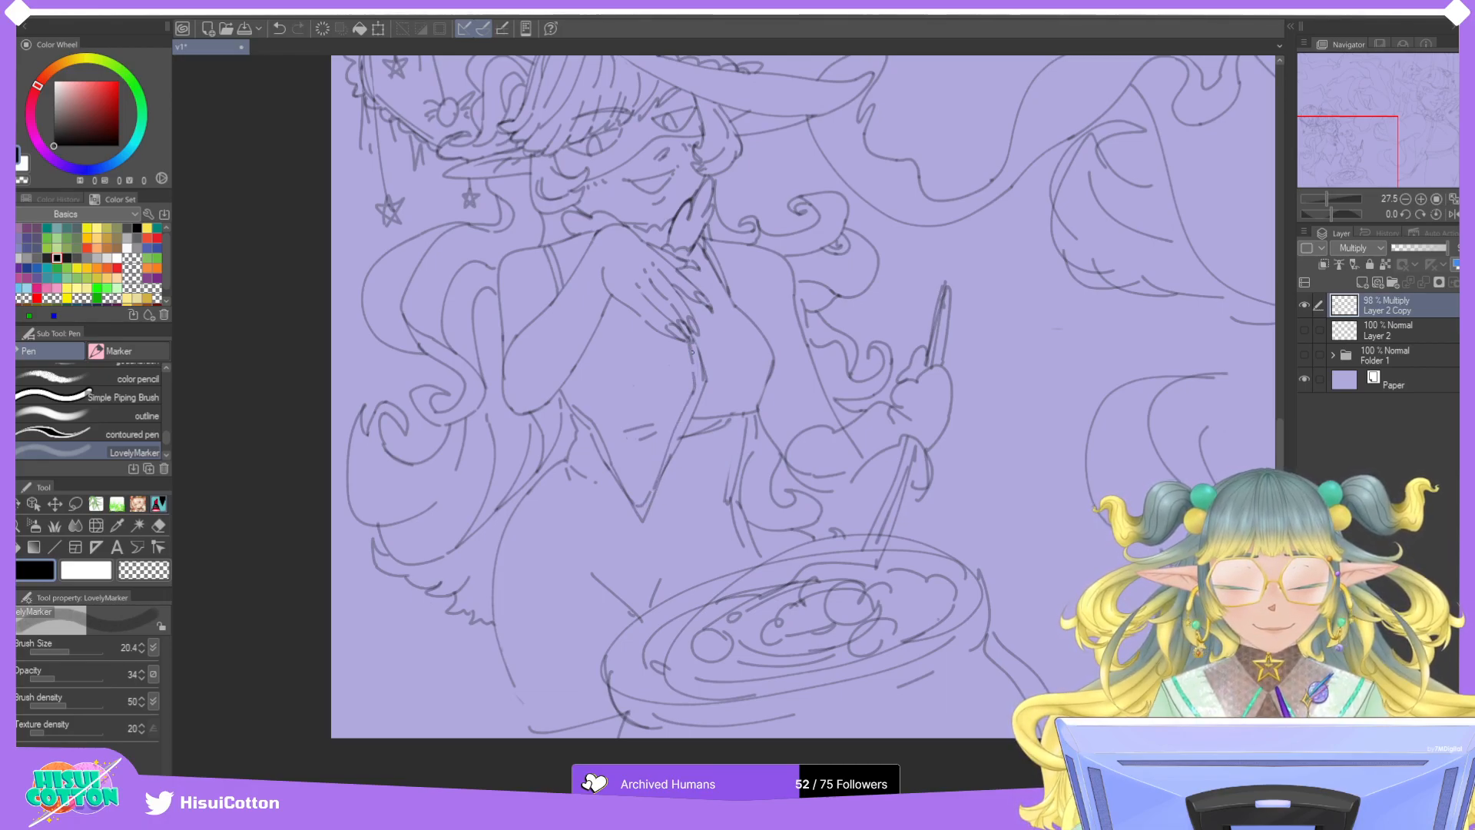
{"action": "mouse_move", "coordinate": [695, 414]}
{"action": "left_mouse_down"}
{"action": "mouse_move", "coordinate": [765, 397]}
{"action": "mouse_move", "coordinate": [757, 408]}
{"action": "mouse_move", "coordinate": [776, 371]}
{"action": "left_mouse_up"}
{"action": "key", "text": "ctrl+z"}
{"action": "key", "text": "ctrl+z"}
{"action": "key", "text": "ctrl+z"}
Erase the old slanted stroke under the bust hem and clean up the join between the hem and the bodice's pointed edge.
{"action": "key", "text": "e"}
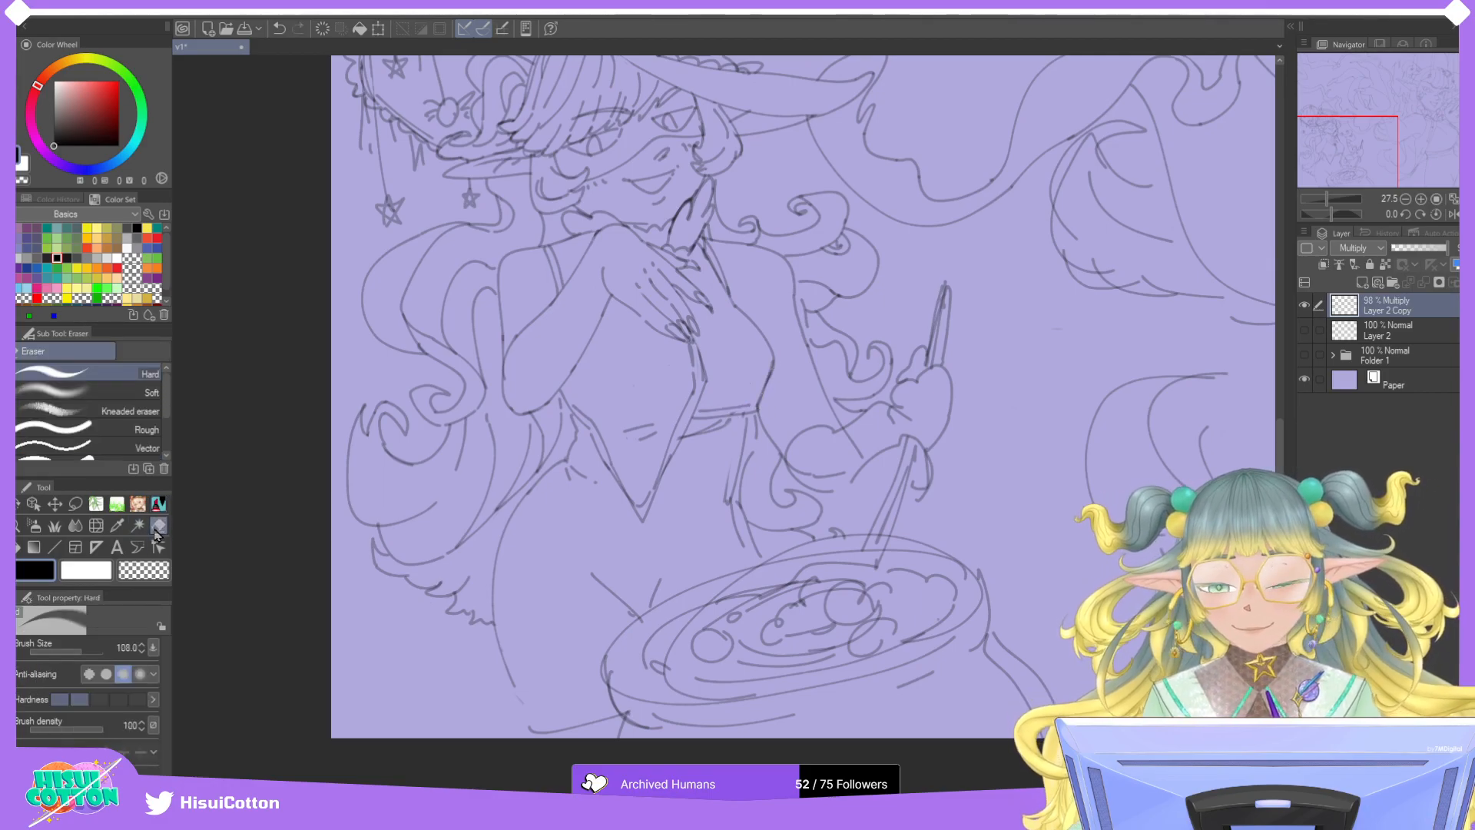
{"action": "mouse_move", "coordinate": [735, 413]}
{"action": "left_mouse_down"}
{"action": "mouse_move", "coordinate": [749, 410]}
{"action": "mouse_move", "coordinate": [699, 434]}
{"action": "left_mouse_up"}
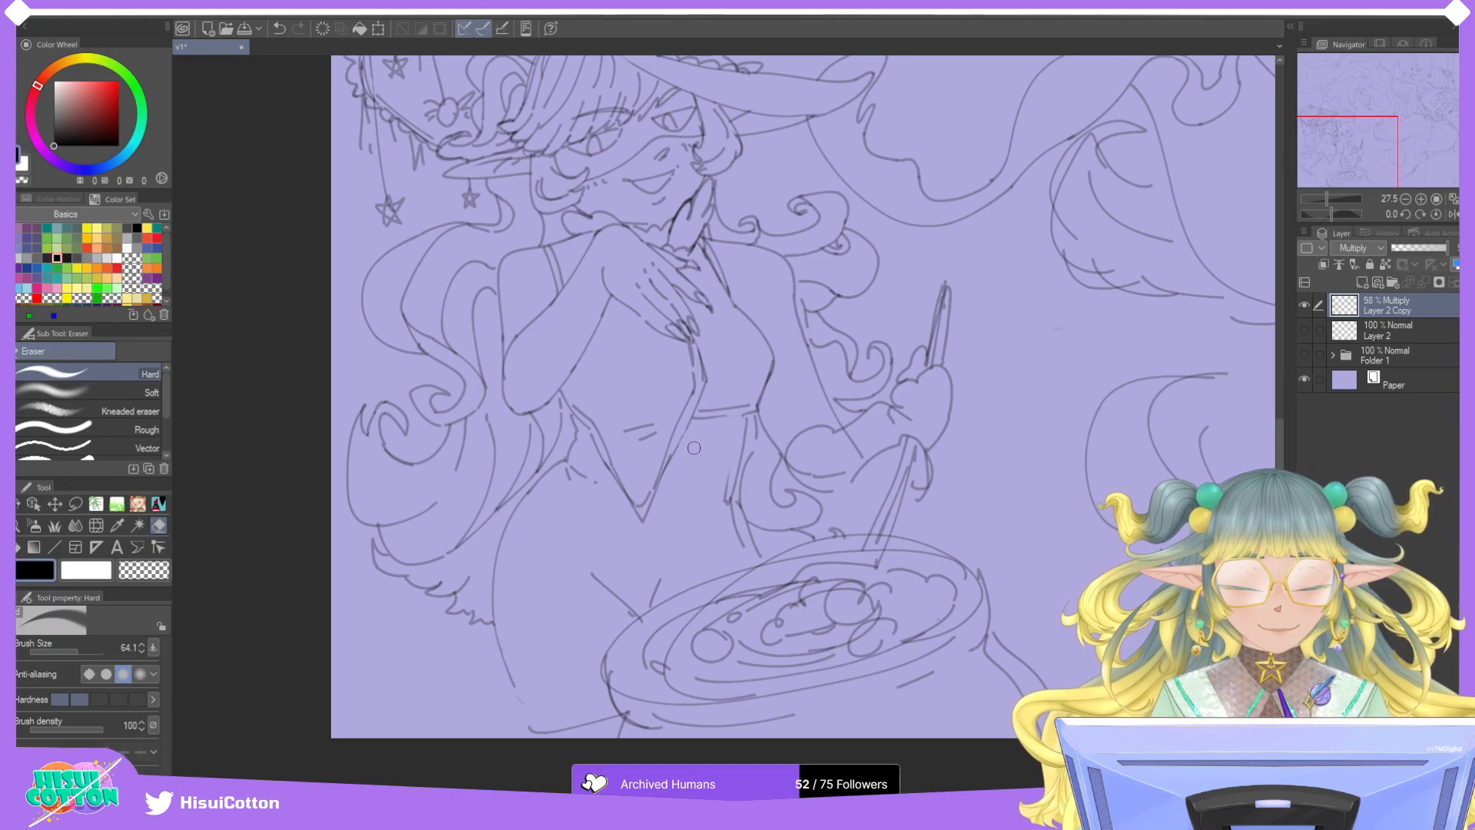
{"action": "mouse_move", "coordinate": [668, 485]}
{"action": "left_mouse_down"}
{"action": "mouse_move", "coordinate": [691, 399]}
{"action": "mouse_move", "coordinate": [653, 488]}
{"action": "mouse_move", "coordinate": [691, 417]}
{"action": "left_mouse_up"}
{"action": "key", "text": "p"}
{"action": "key", "text": "ctrl+z"}
{"action": "left_click_drag", "start_coordinate": [655, 491], "coordinate": [691, 401]}
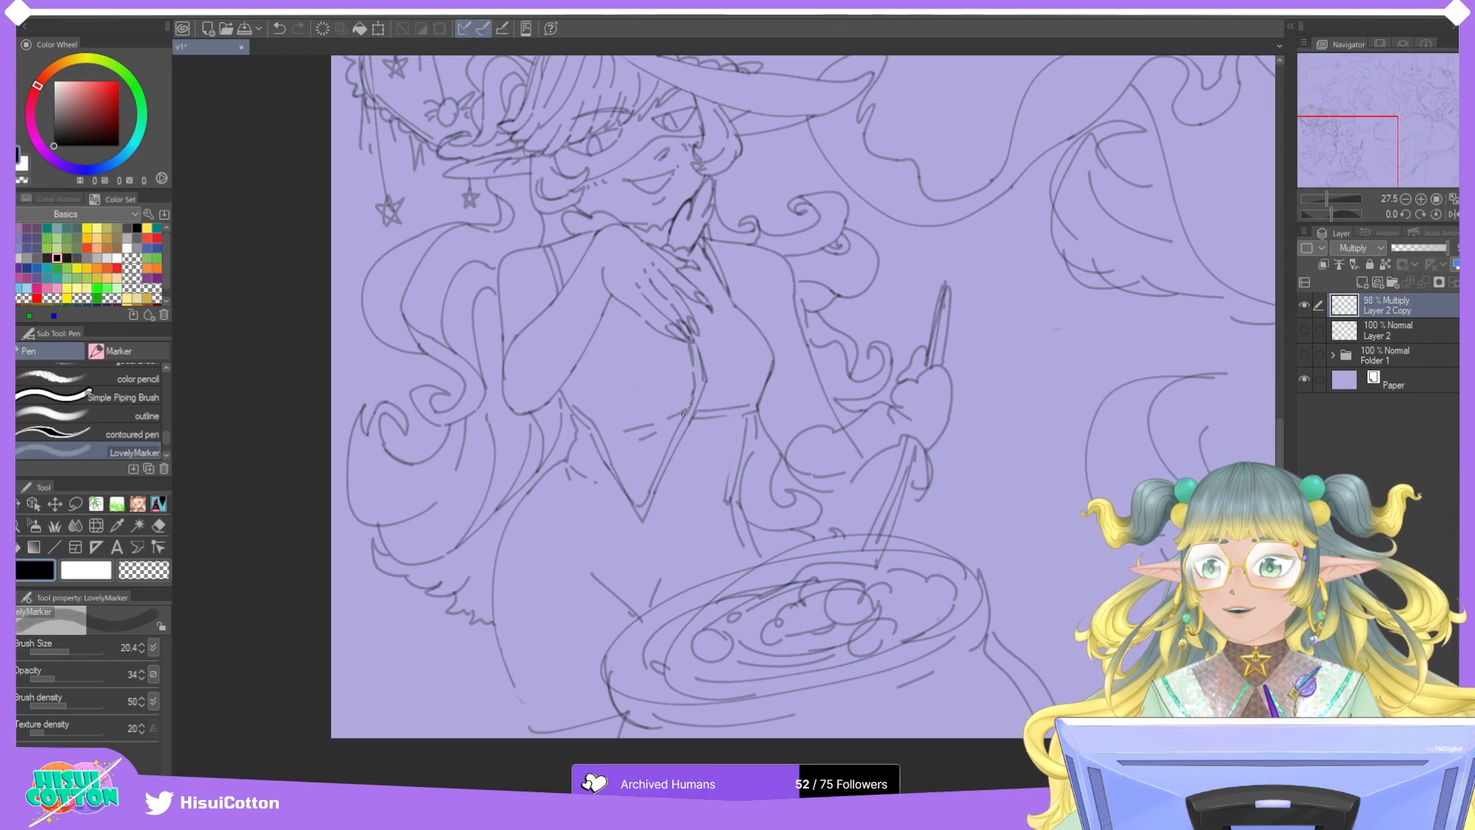
{"action": "key", "text": "ctrl+z"}
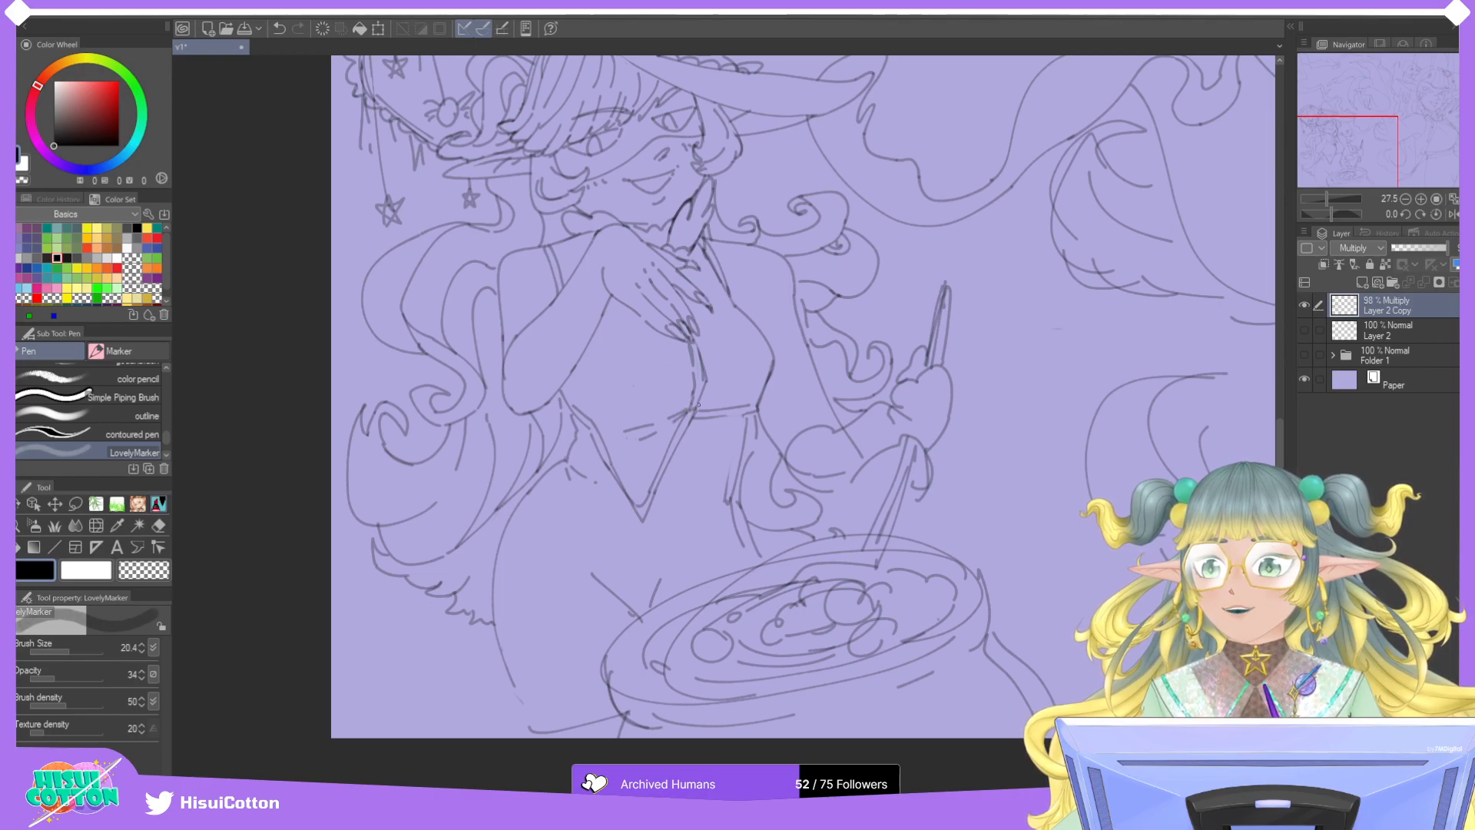
{"action": "key", "text": "ctrl+z"}
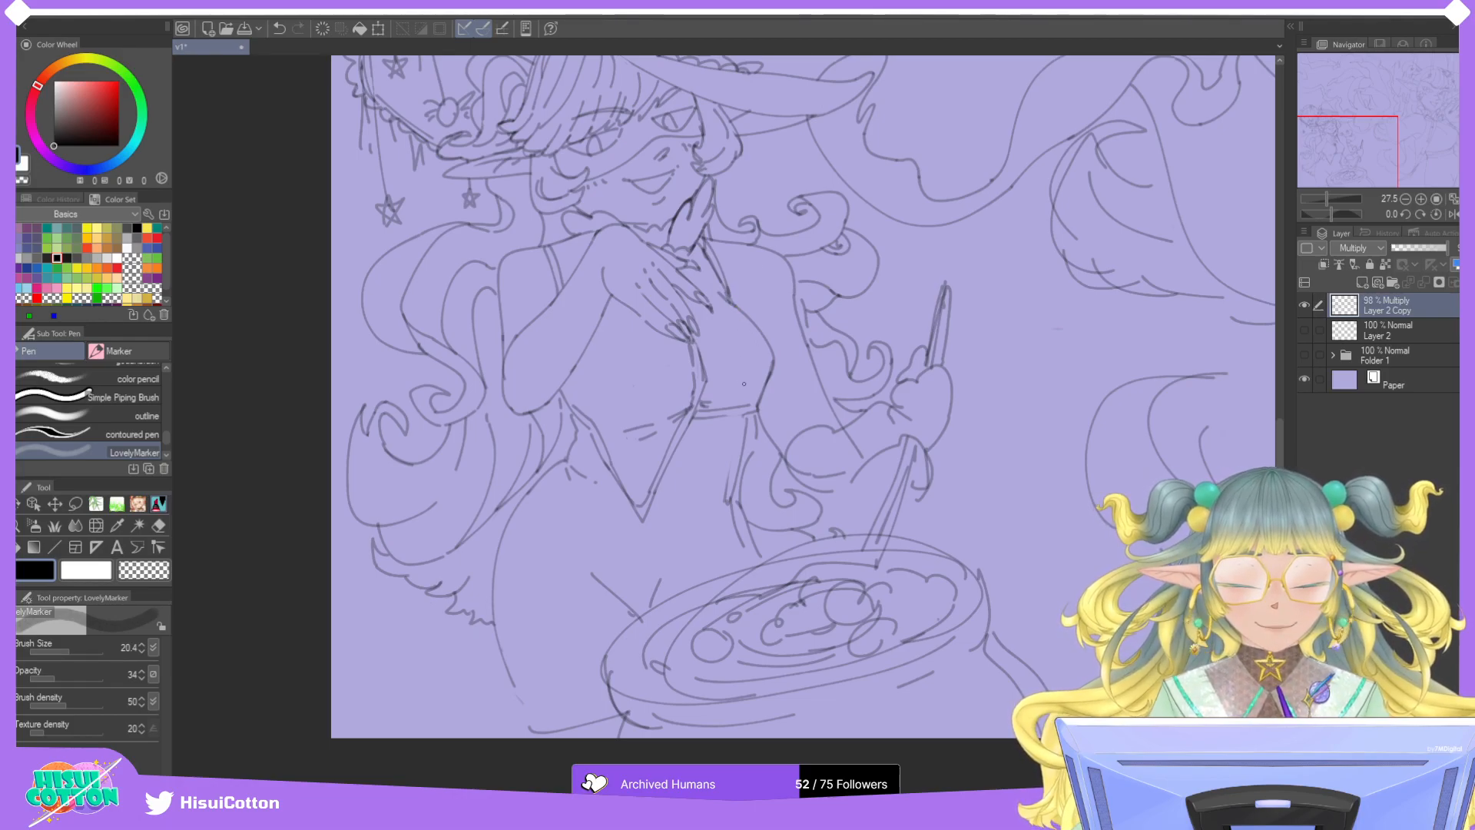
{"action": "scroll", "coordinate": [774, 405], "scroll_direction": "down", "scroll_amount": 5}
{"action": "scroll", "coordinate": [747, 219], "scroll_direction": "up", "scroll_amount": 4}
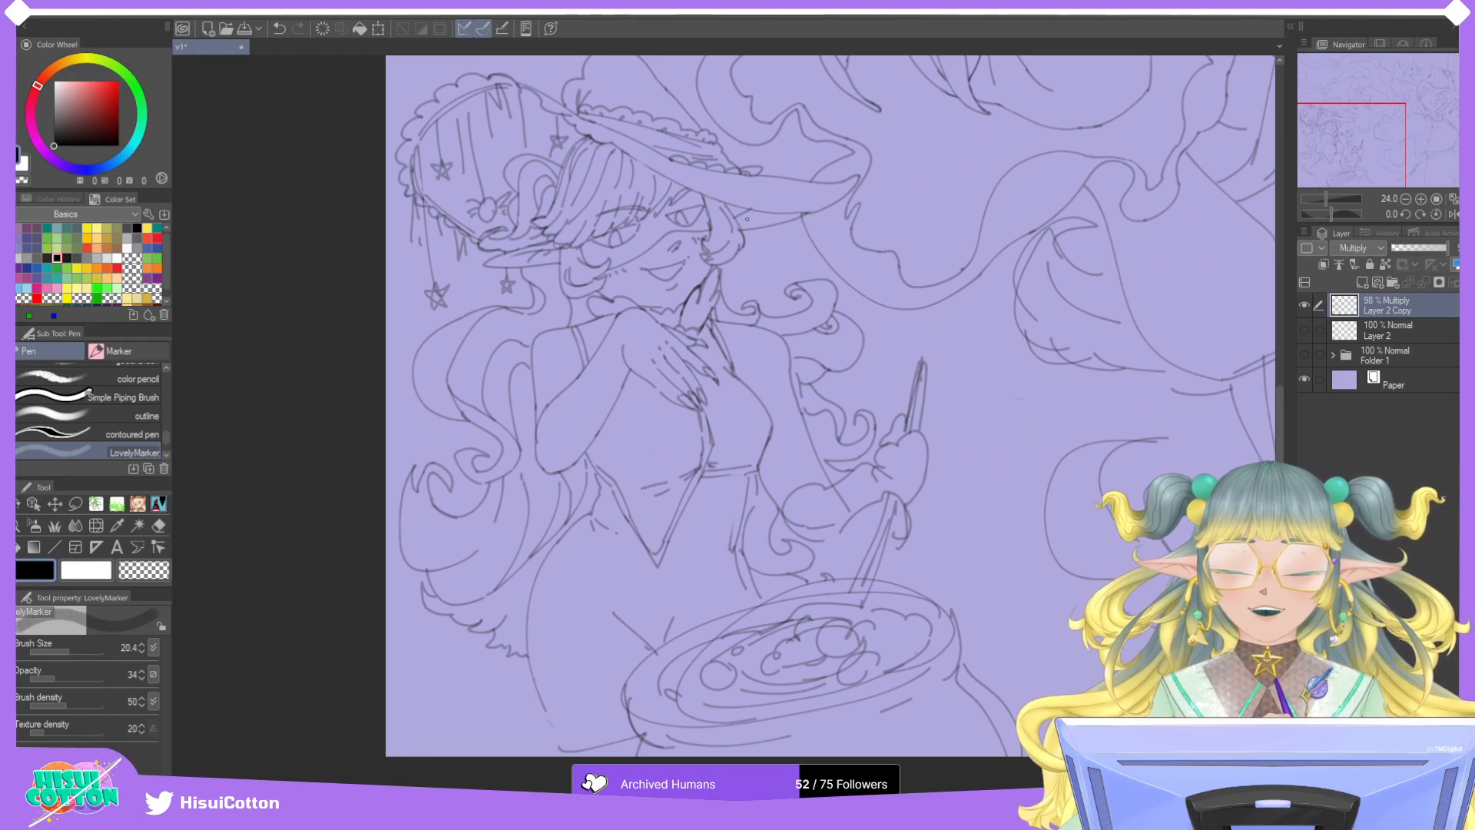
{"action": "key", "text": "e"}
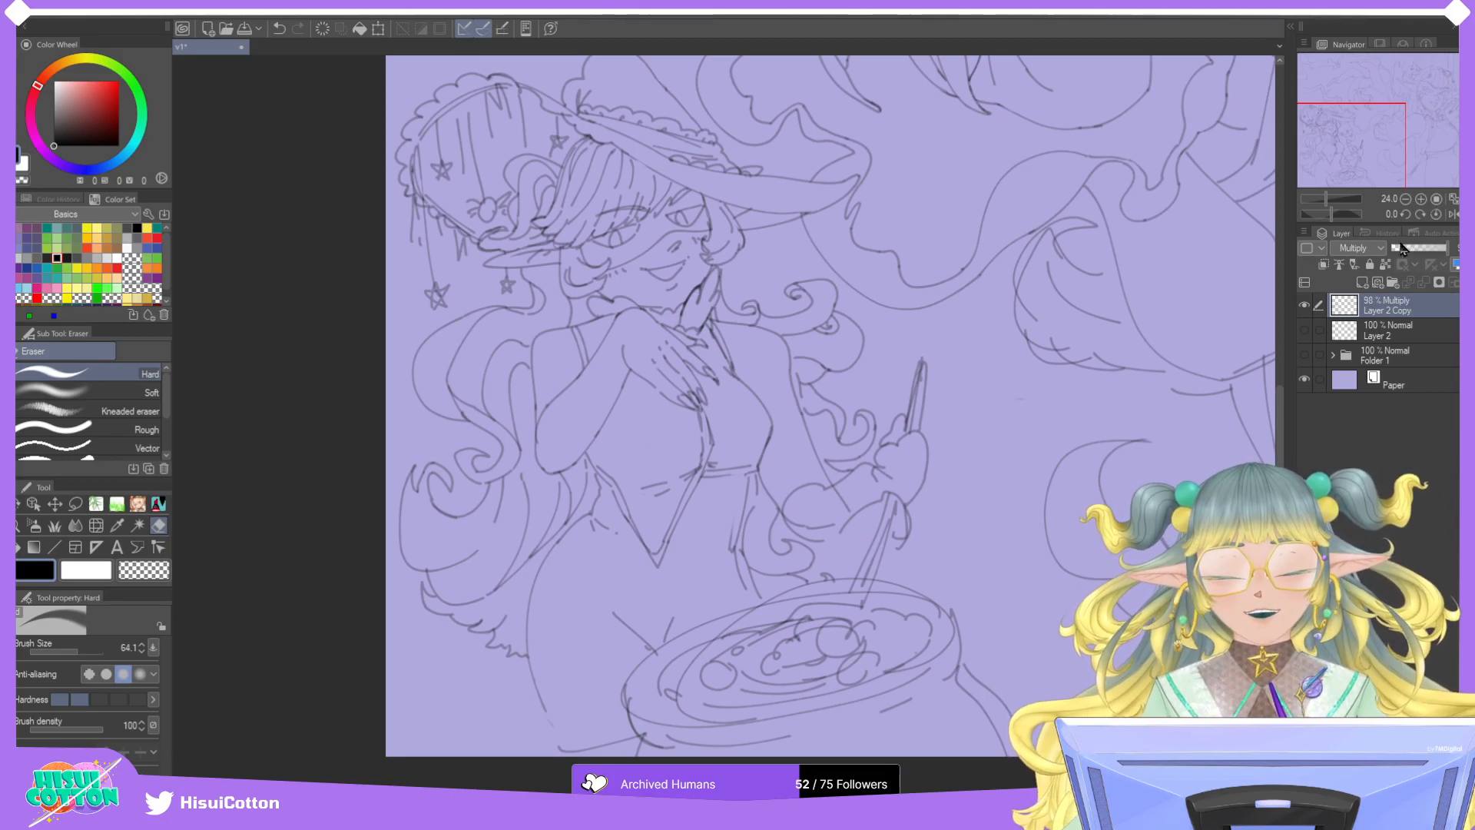
Erase the rough forearm lines of the witch's stirring arm between the elbow and the wrist on Layer 2 Copy.
{"action": "scroll", "coordinate": [1444, 157], "scroll_direction": "down", "scroll_amount": 1}
{"action": "mouse_move", "coordinate": [1444, 157]}
{"action": "left_mouse_down"}
{"action": "mouse_move", "coordinate": [1411, 157]}
{"action": "mouse_move", "coordinate": [1426, 163]}
{"action": "mouse_move", "coordinate": [1401, 181]}
{"action": "left_mouse_up"}
{"action": "scroll", "coordinate": [749, 453], "scroll_direction": "up", "scroll_amount": 5}
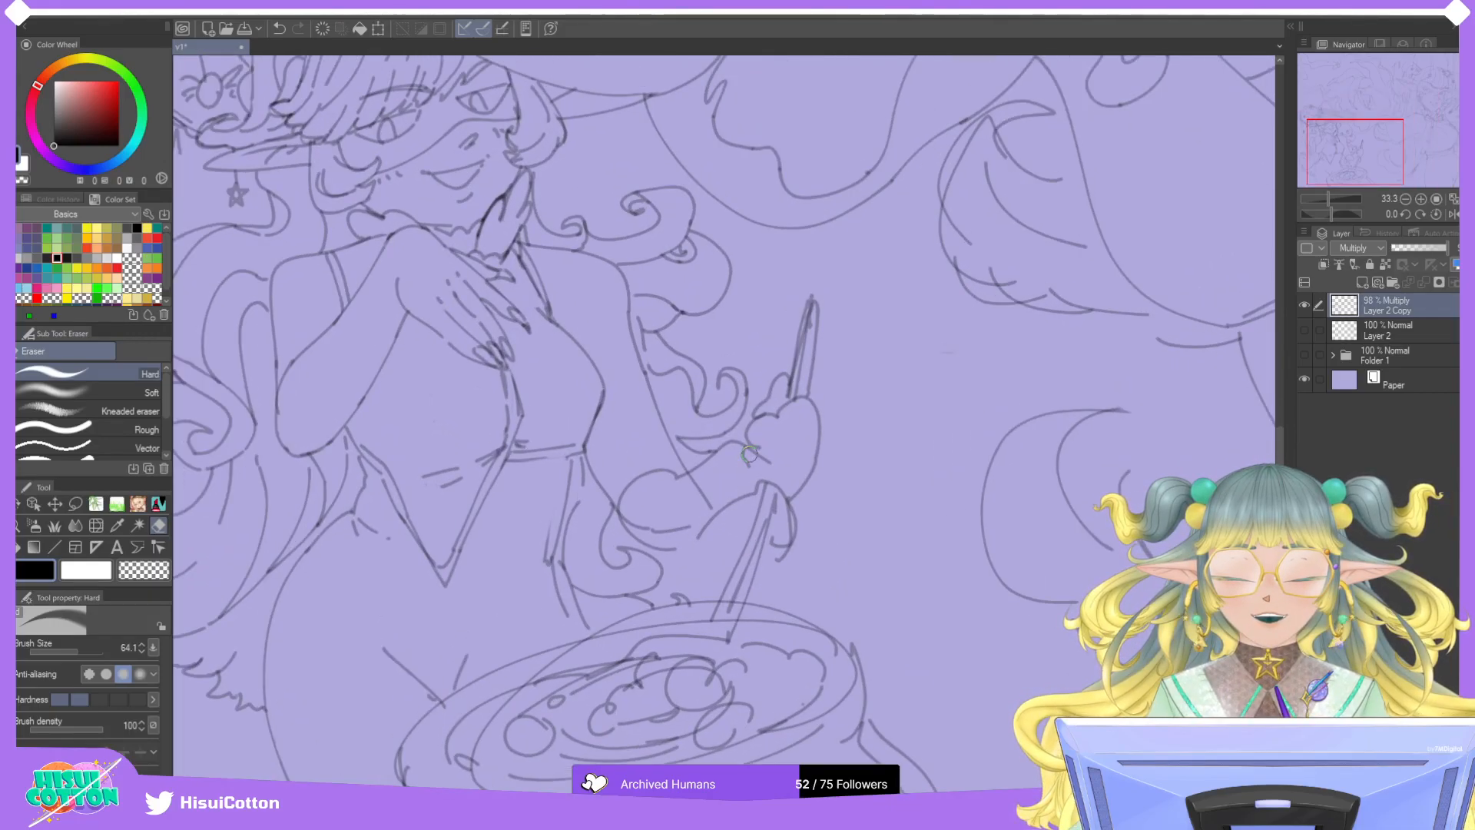
{"action": "scroll", "coordinate": [749, 453], "scroll_direction": "down", "scroll_amount": 2}
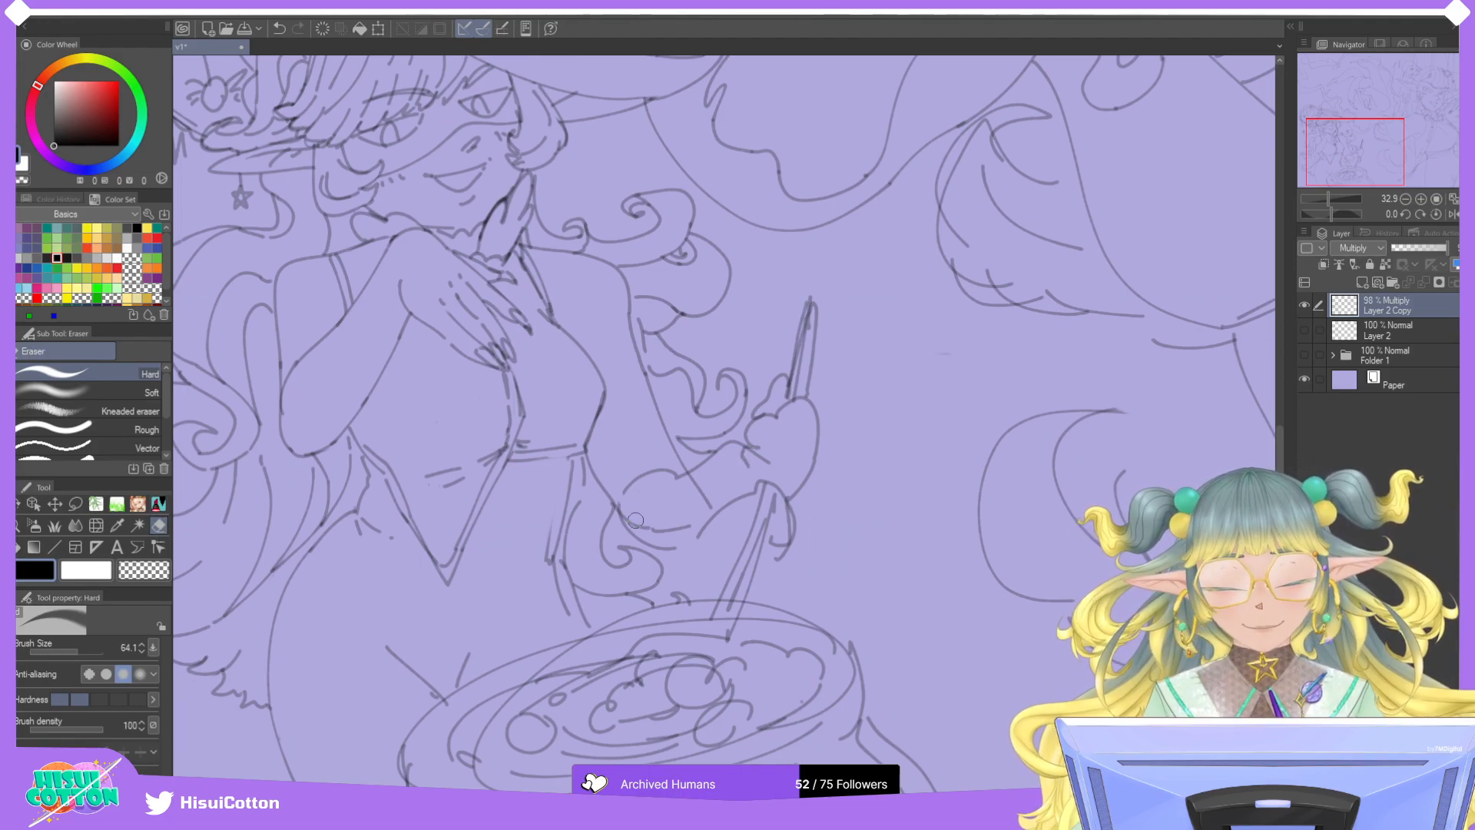
{"action": "mouse_move", "coordinate": [623, 499]}
{"action": "left_mouse_down"}
{"action": "mouse_move", "coordinate": [680, 523]}
{"action": "mouse_move", "coordinate": [705, 508]}
{"action": "mouse_move", "coordinate": [689, 526]}
{"action": "mouse_move", "coordinate": [696, 469]}
{"action": "mouse_move", "coordinate": [626, 490]}
{"action": "mouse_move", "coordinate": [699, 460]}
{"action": "left_mouse_up"}
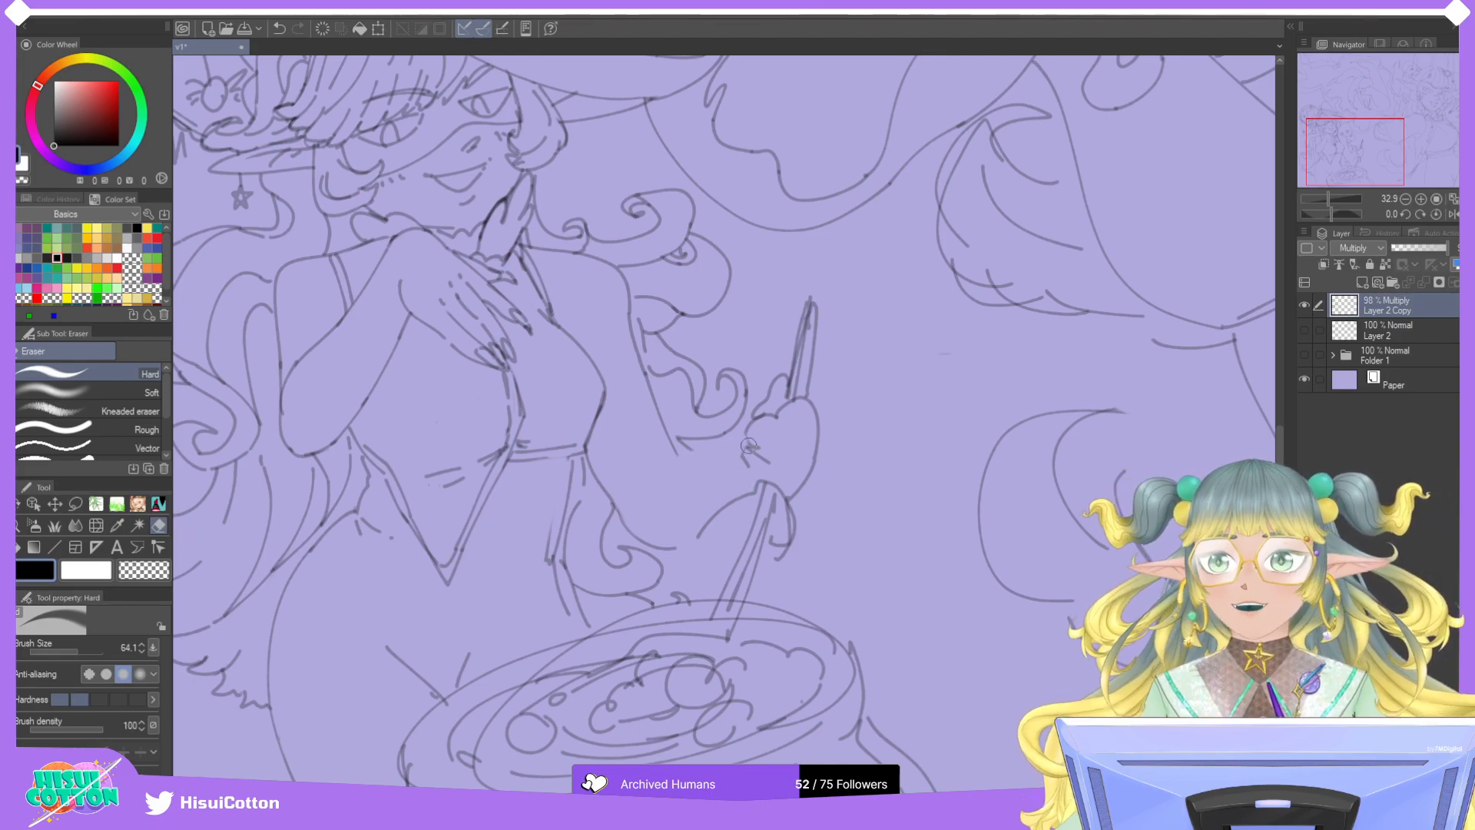
Redraw the upper and lower contours of the stirring forearm up to the wrist with the LovelyMarker pen.
{"action": "key", "text": "p"}
{"action": "mouse_move", "coordinate": [639, 497]}
{"action": "left_mouse_down"}
{"action": "mouse_move", "coordinate": [665, 457]}
{"action": "mouse_move", "coordinate": [742, 438]}
{"action": "left_mouse_up"}
{"action": "key", "text": "ctrl+z"}
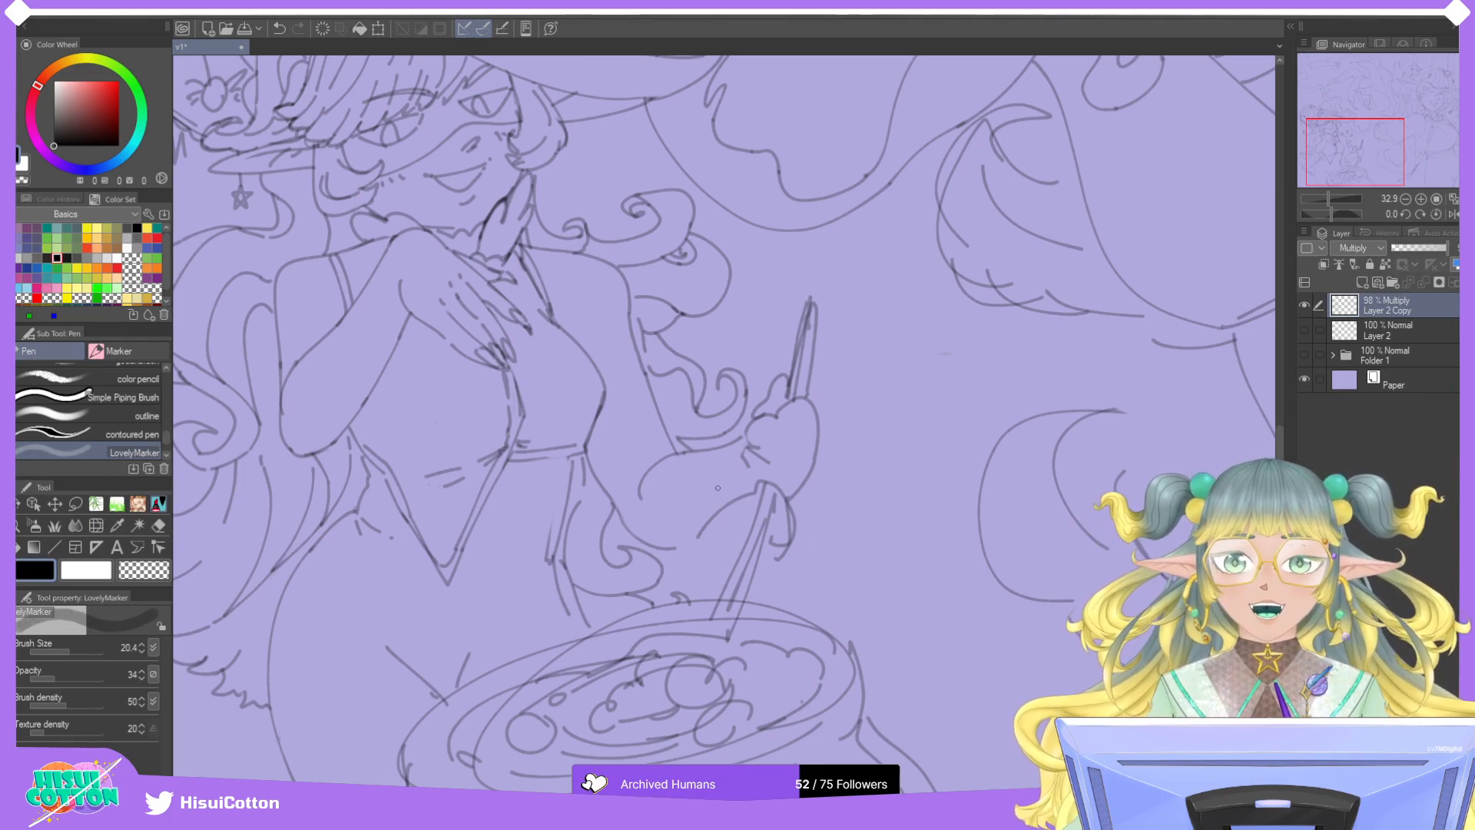
{"action": "left_click_drag", "start_coordinate": [694, 545], "coordinate": [745, 493]}
{"action": "key", "text": "ctrl+z"}
{"action": "key", "text": "ctrl+z"}
{"action": "key", "text": "ctrl+z"}
{"action": "left_click_drag", "start_coordinate": [693, 545], "coordinate": [756, 491]}
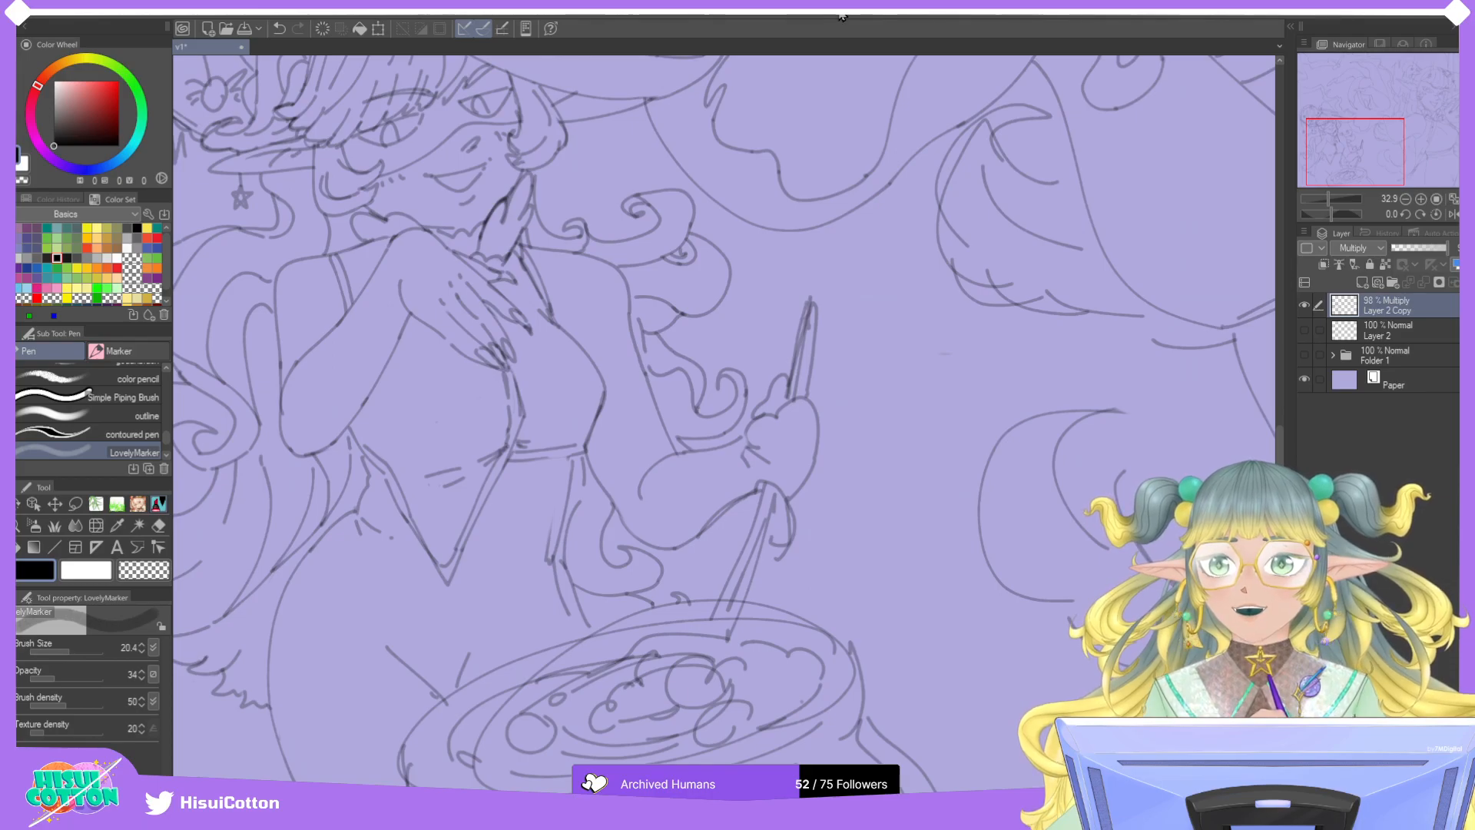
Erase the straight skirt lines running from the witch's waist toward the cauldron with the Hard eraser.
{"action": "key", "text": "ctrl+minus"}
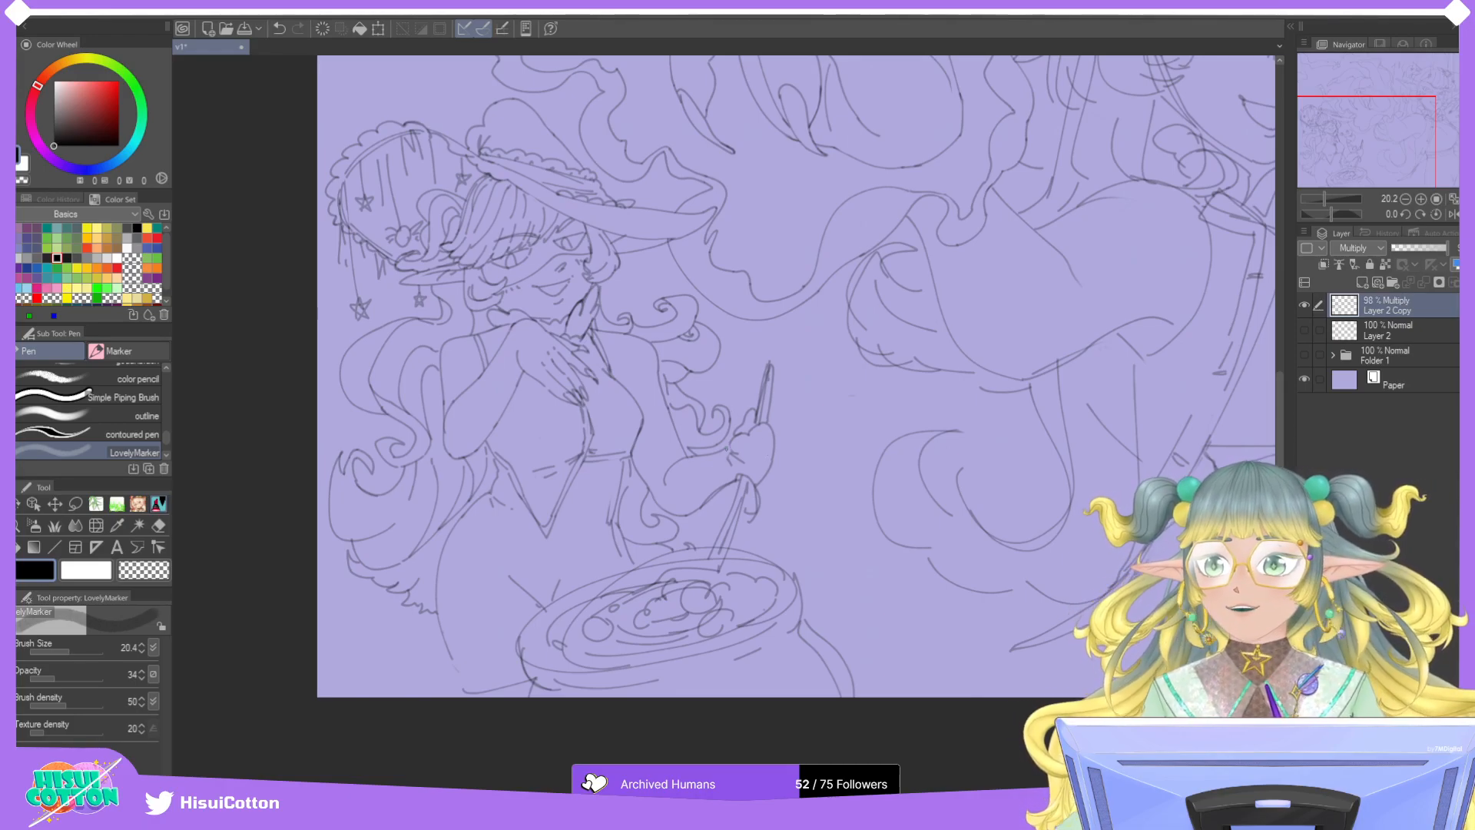
{"action": "scroll", "coordinate": [614, 384], "scroll_direction": "up", "scroll_amount": 2}
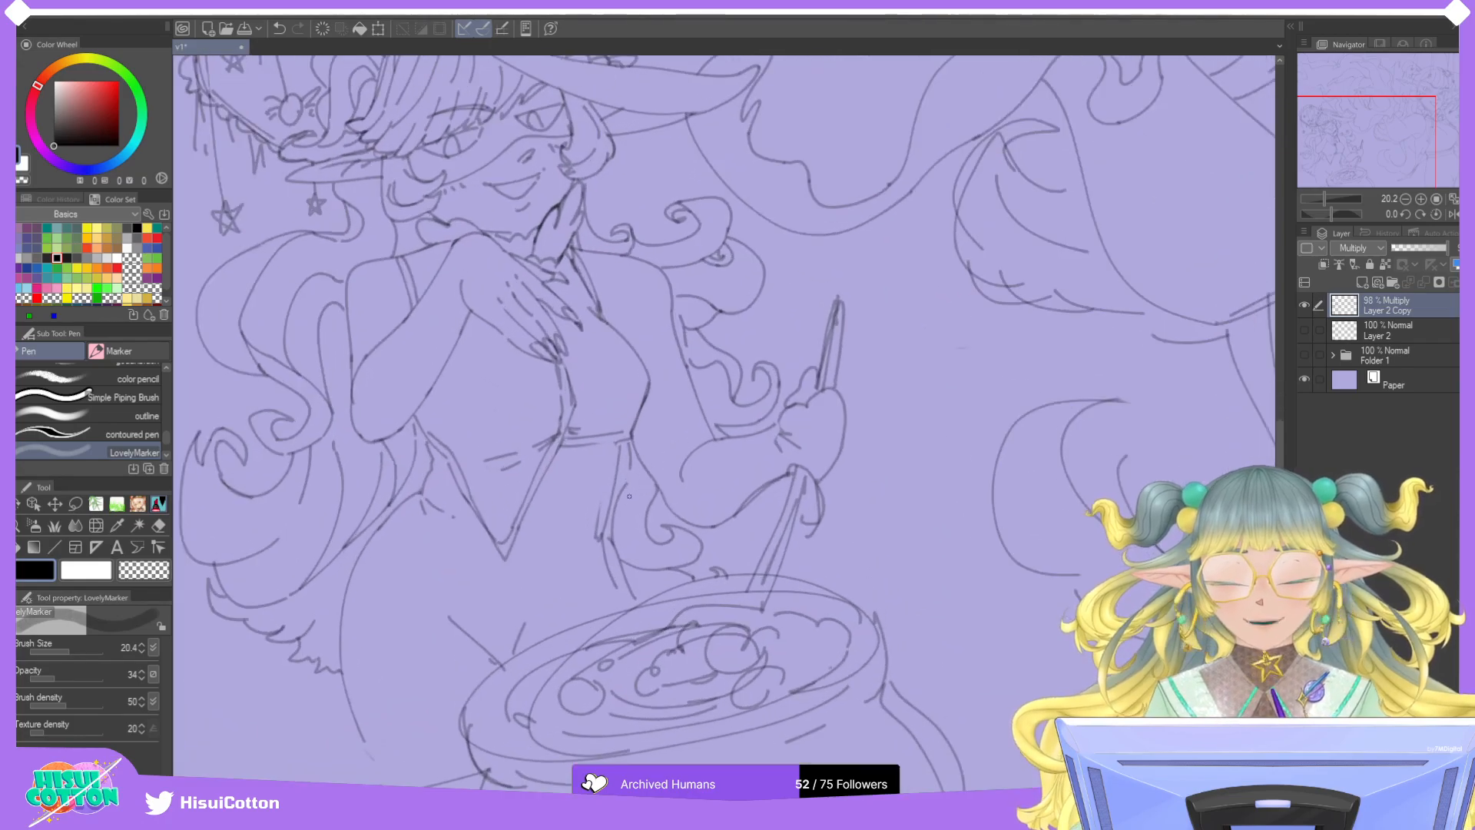
{"action": "left_click", "coordinate": [158, 525]}
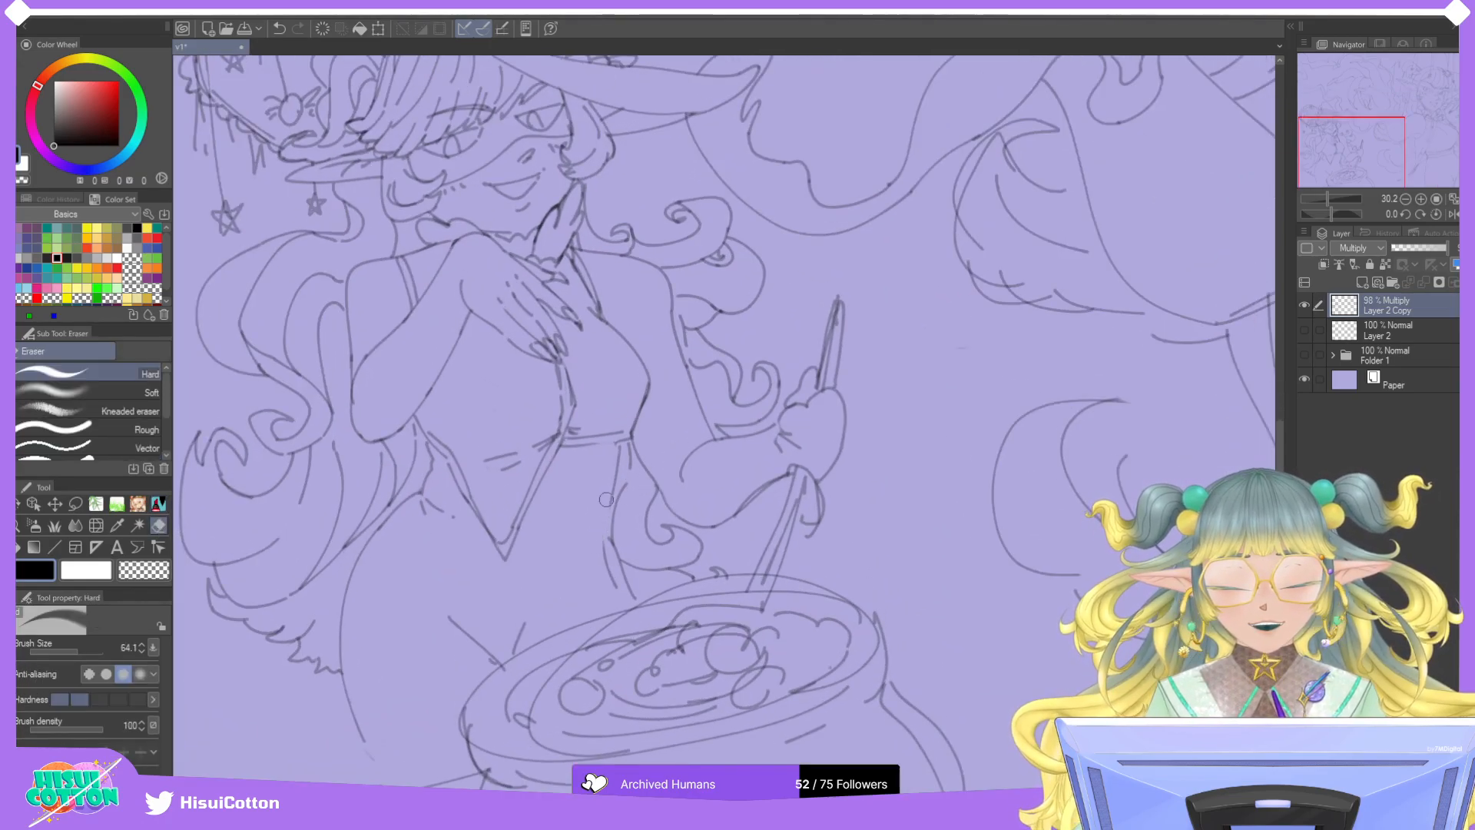
{"action": "left_click_drag", "start_coordinate": [614, 565], "coordinate": [624, 591]}
Sketch the waist and hip contour running down to the cauldron rim with the LovelyMarker pen.
{"action": "left_click", "coordinate": [158, 503]}
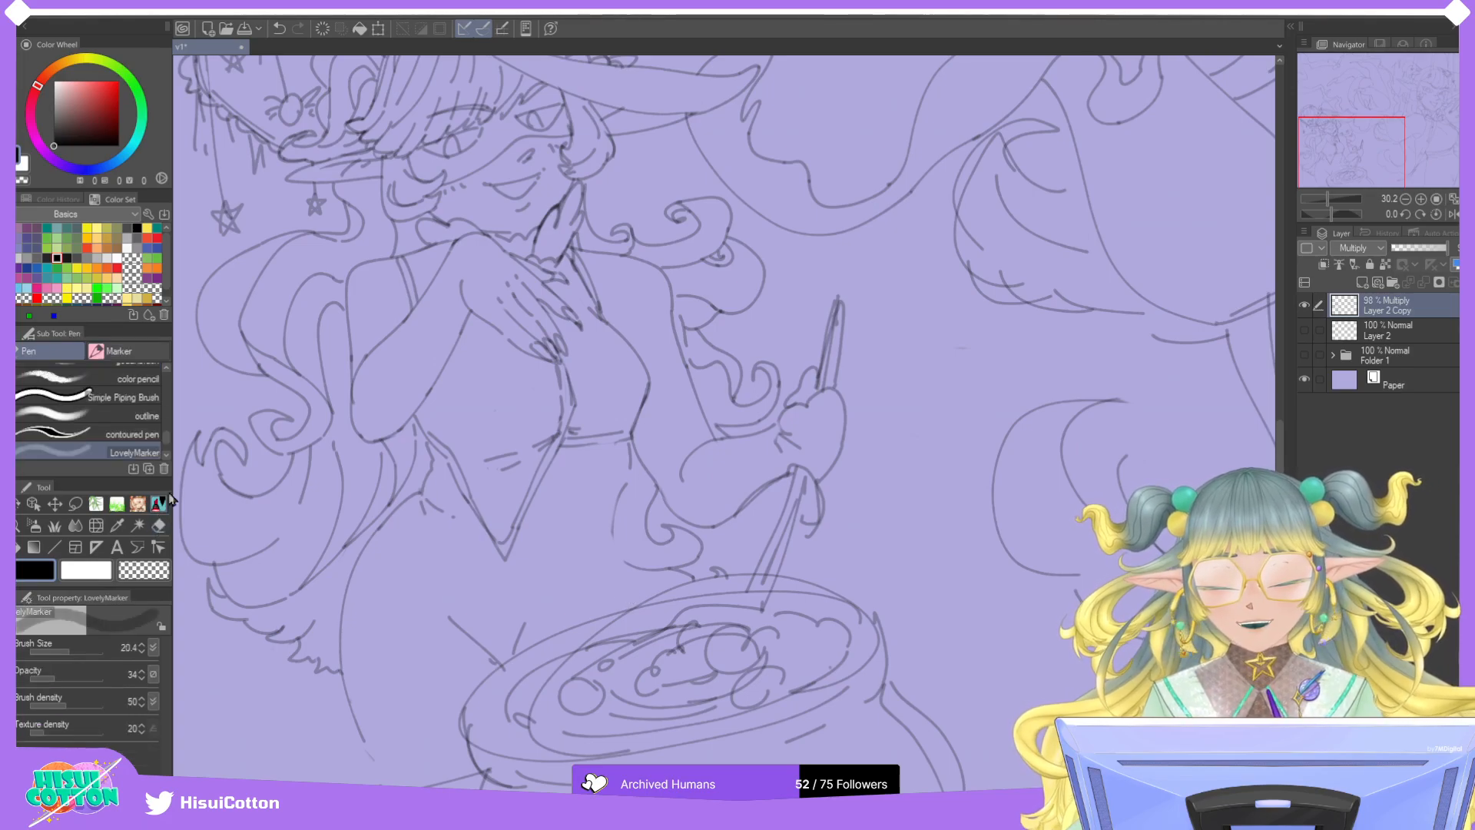
{"action": "left_click_drag", "start_coordinate": [586, 544], "coordinate": [629, 437]}
{"action": "key", "text": "ctrl+z"}
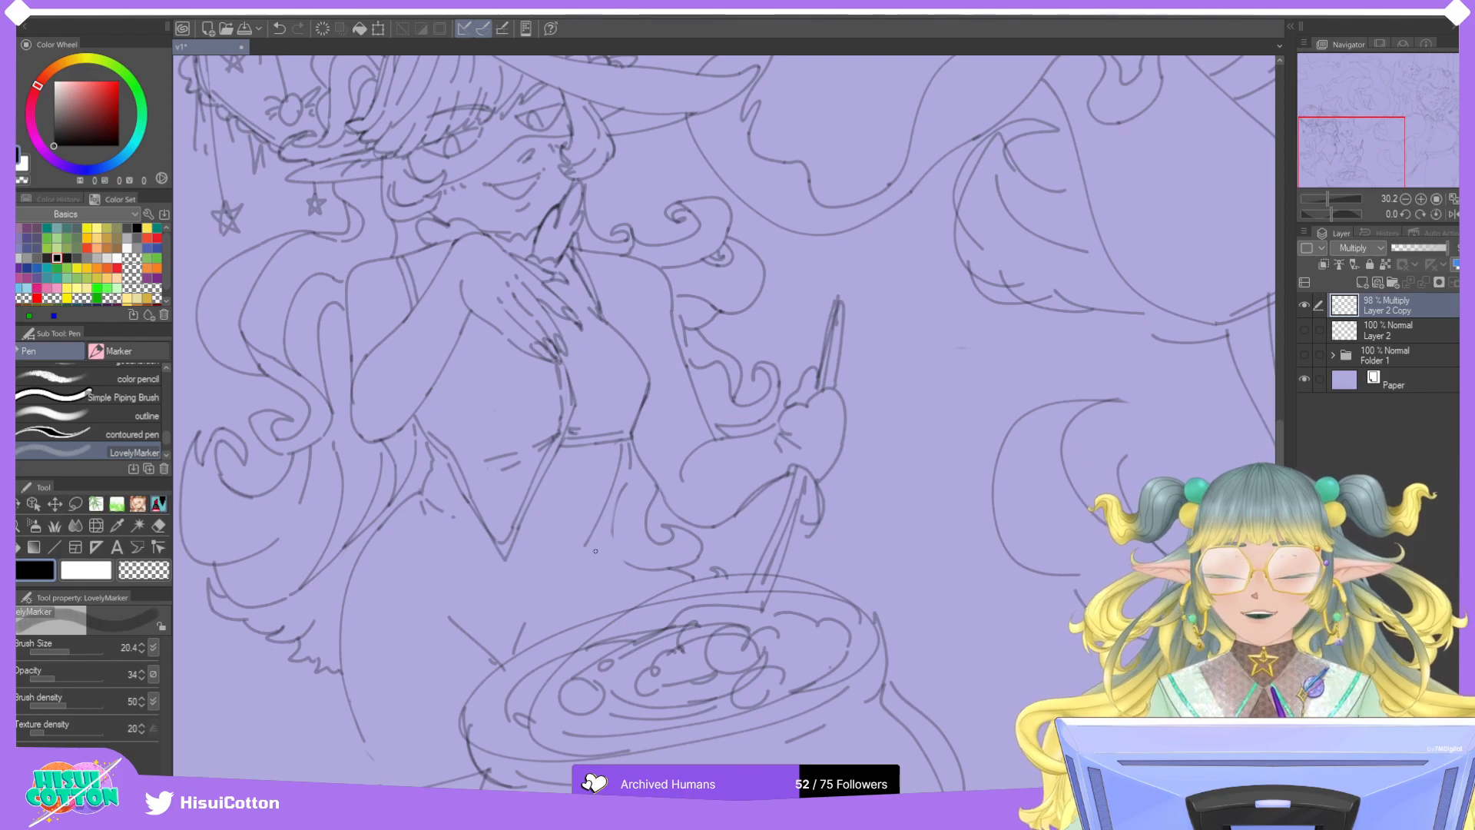
{"action": "mouse_move", "coordinate": [591, 530]}
{"action": "left_mouse_down"}
{"action": "mouse_move", "coordinate": [636, 599]}
{"action": "mouse_move", "coordinate": [636, 568]}
{"action": "mouse_move", "coordinate": [597, 550]}
{"action": "mouse_move", "coordinate": [627, 607]}
{"action": "left_mouse_up"}
{"action": "key", "text": "ctrl+z"}
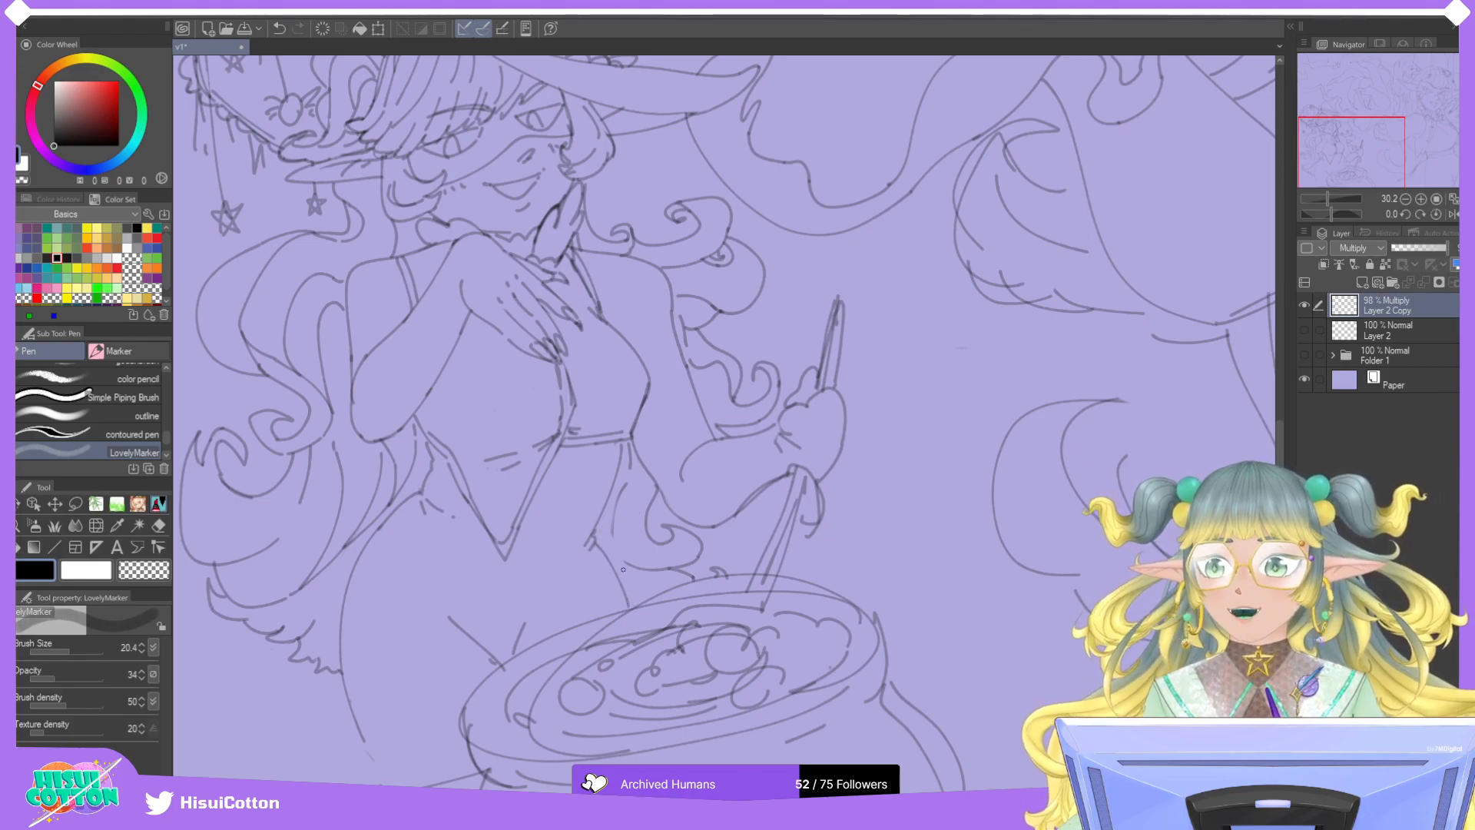
Sketch the short stroke closing the witch's lower body outline beside the base of the cauldron.
{"action": "scroll", "coordinate": [638, 511], "scroll_direction": "down", "scroll_amount": 3}
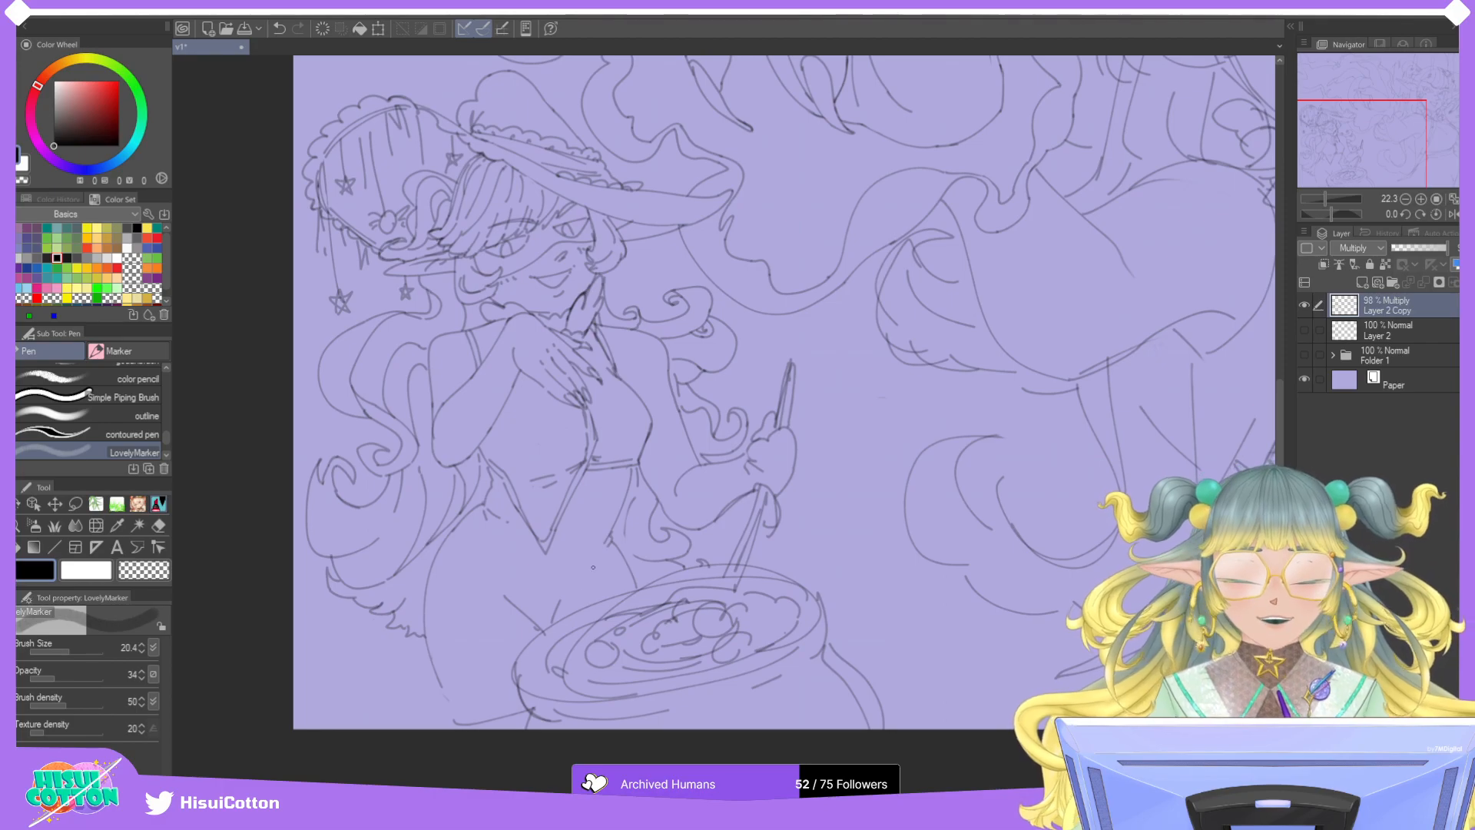
{"action": "scroll", "coordinate": [582, 594], "scroll_direction": "down", "scroll_amount": 1}
{"action": "key", "text": "ctrl+z"}
{"action": "key", "text": "ctrl+y"}
{"action": "key", "text": "ctrl+z"}
{"action": "key", "text": "ctrl+y"}
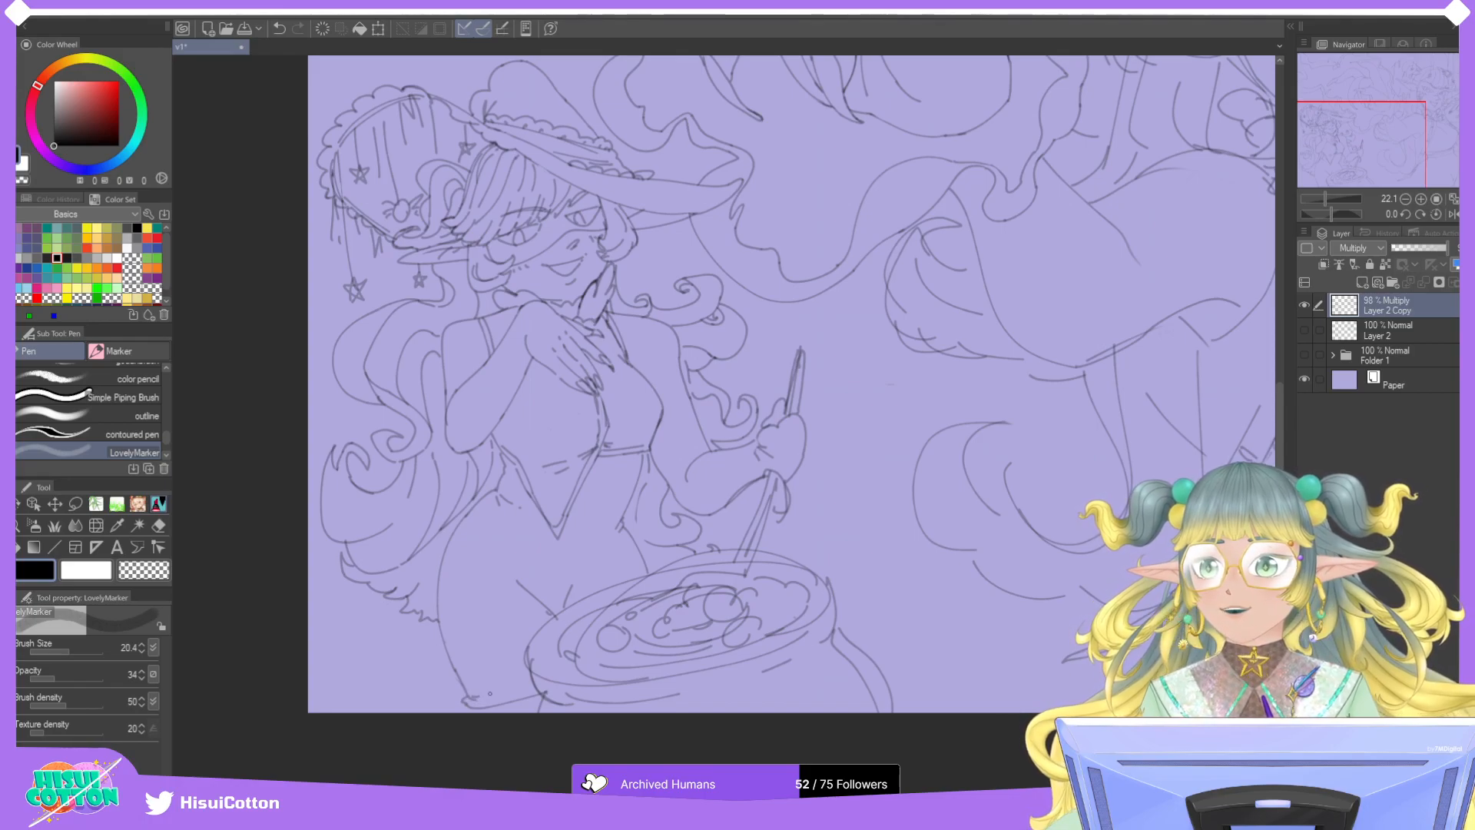
{"action": "left_click_drag", "start_coordinate": [467, 704], "coordinate": [500, 702]}
{"action": "key", "text": "ctrl+z"}
{"action": "key", "text": "ctrl+y"}
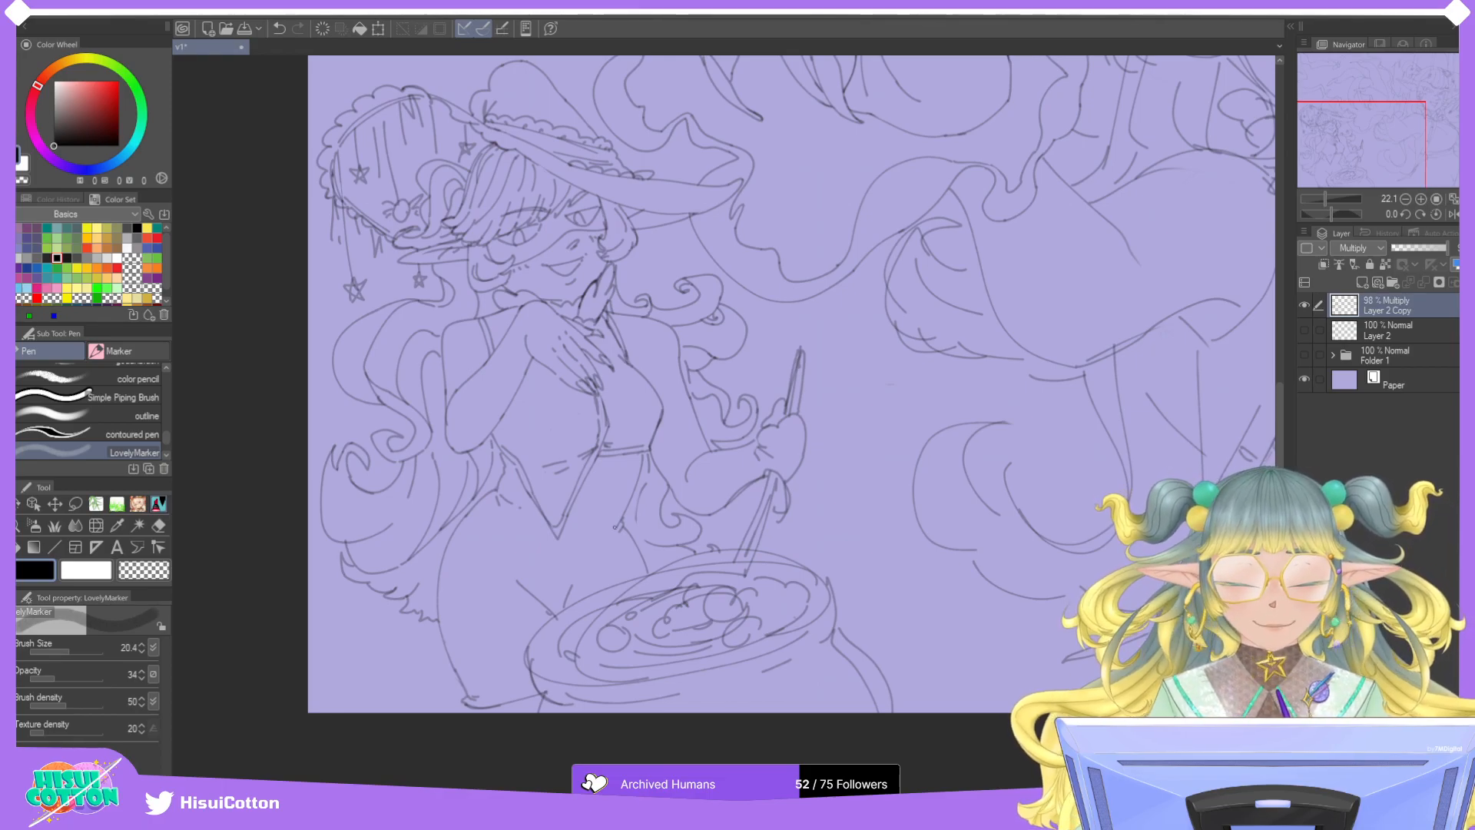
Erase the end of the hair curl above the cauldron rim and redraw it as loose strands.
{"action": "key", "text": "e"}
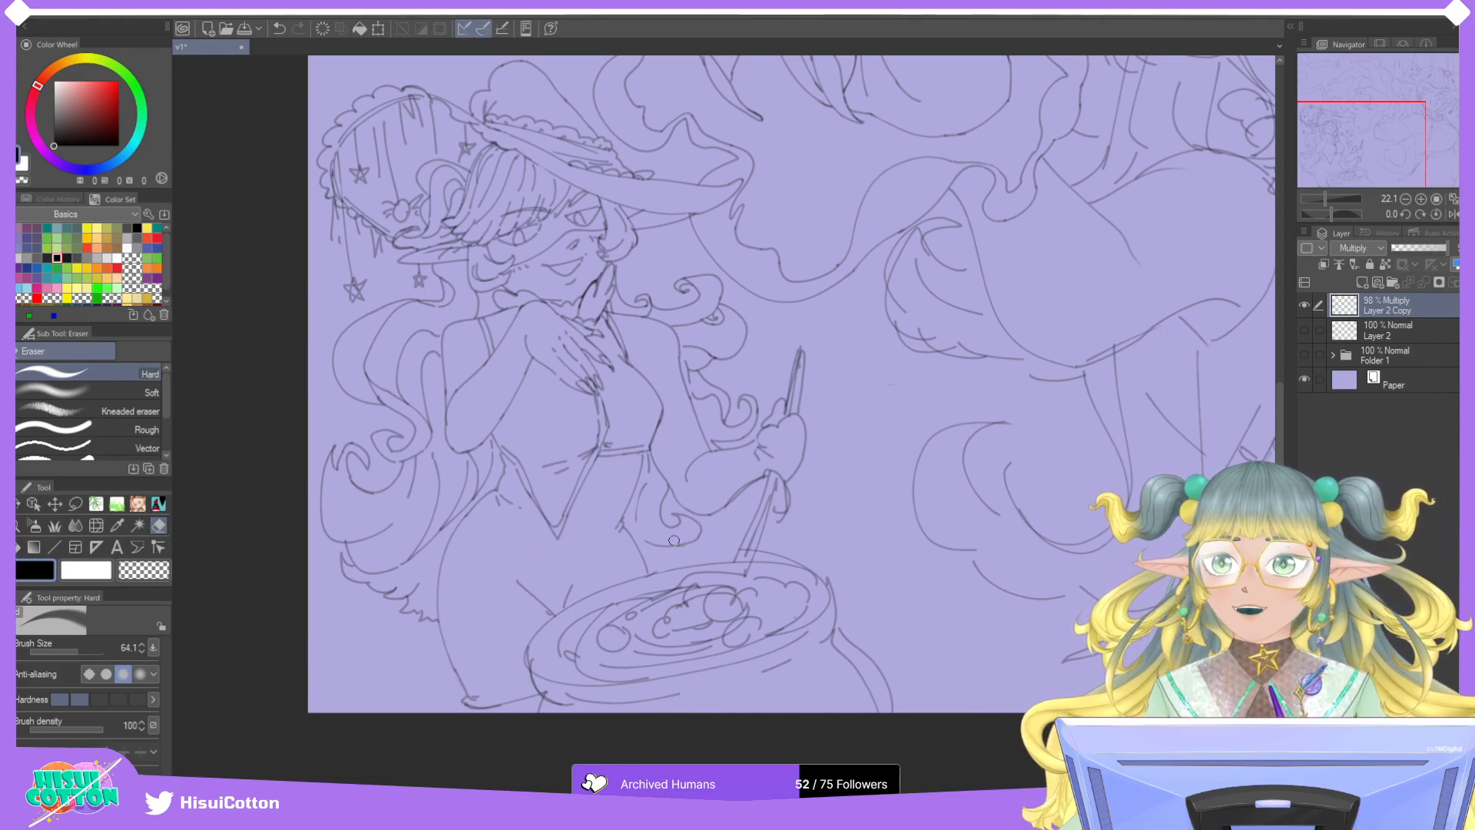
{"action": "left_click", "coordinate": [158, 504]}
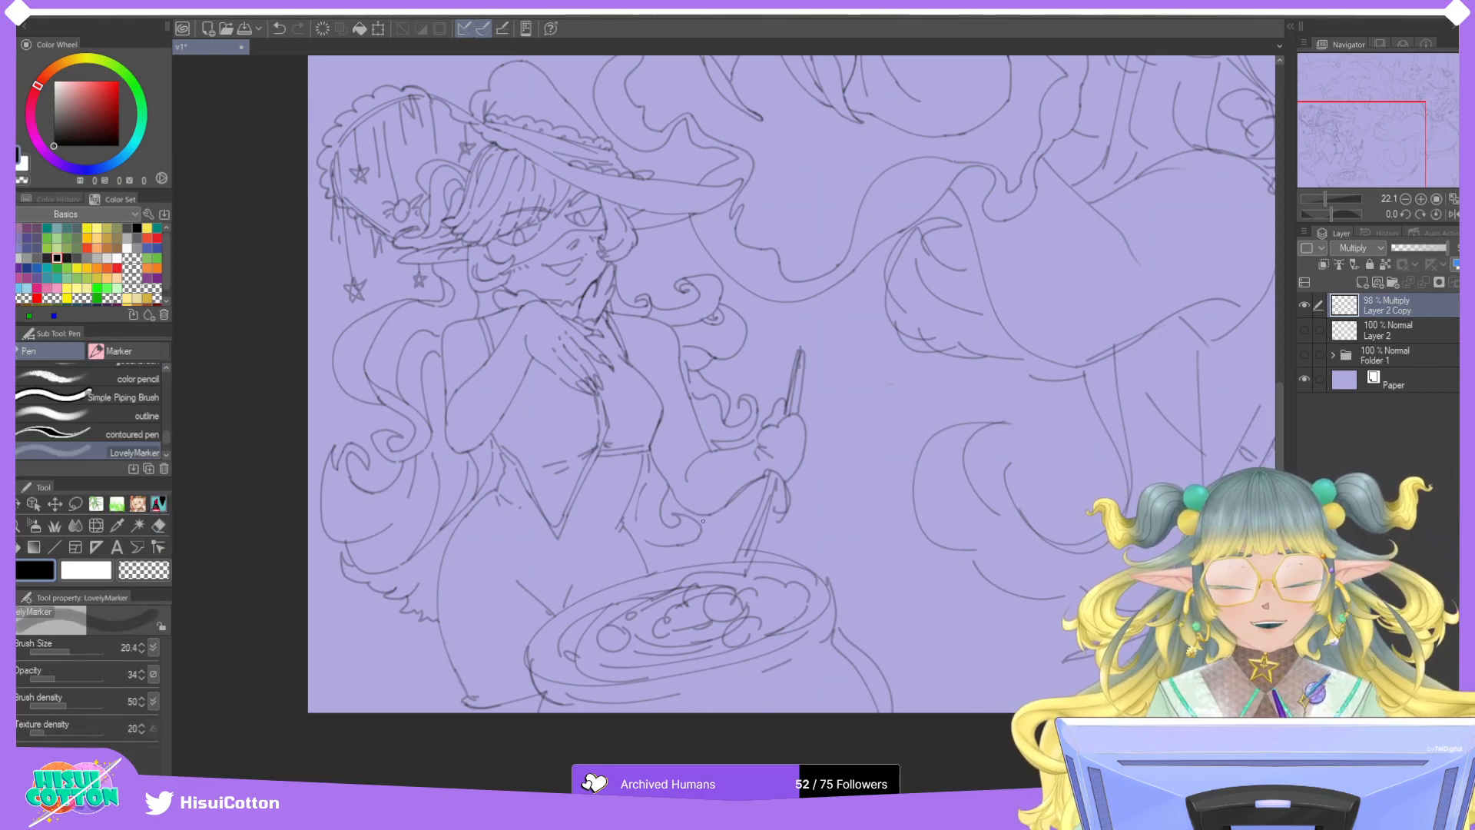
{"action": "key", "text": "ctrl+z"}
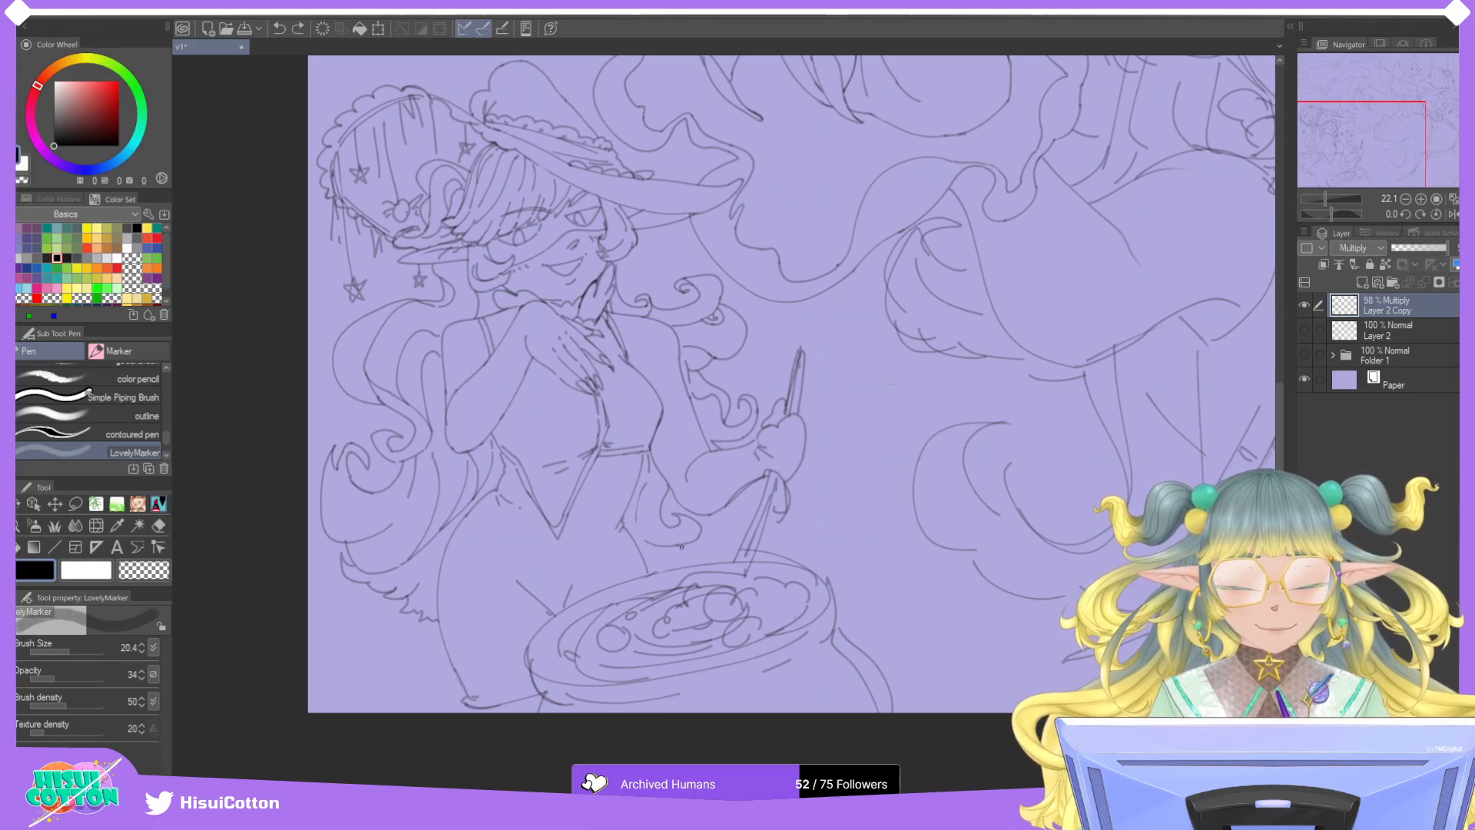
{"action": "left_click_drag", "start_coordinate": [690, 559], "coordinate": [715, 550]}
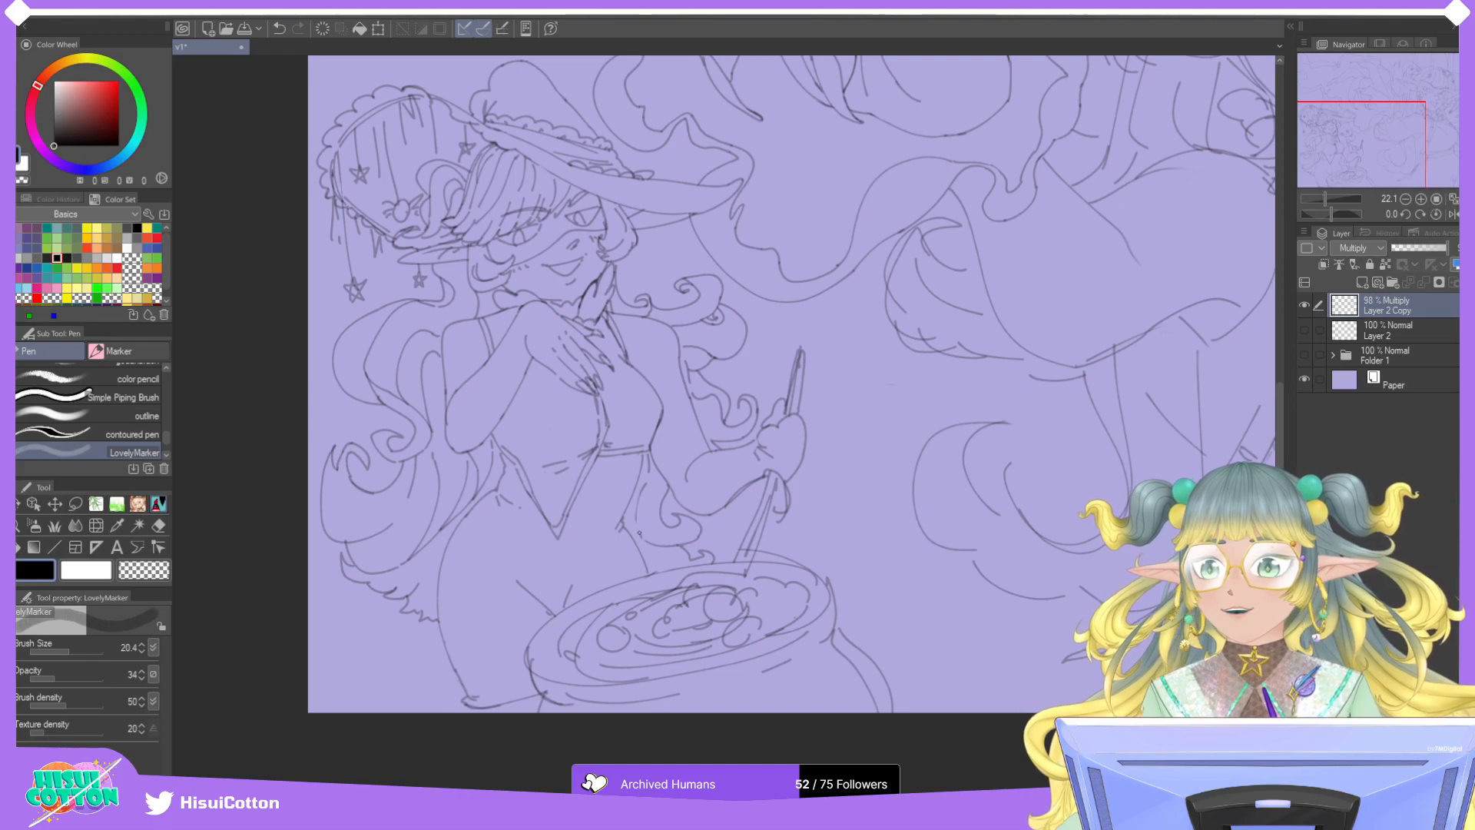
{"action": "key", "text": "ctrl+z"}
Refine the hair strands beside the waist and the outer hip line where it meets the long hair.
{"action": "left_click_drag", "start_coordinate": [642, 489], "coordinate": [638, 528]}
{"action": "key", "text": "ctrl+z"}
{"action": "key", "text": "ctrl+z"}
{"action": "key", "text": "ctrl+z"}
{"action": "key", "text": "ctrl+z"}
{"action": "key", "text": "ctrl+z"}
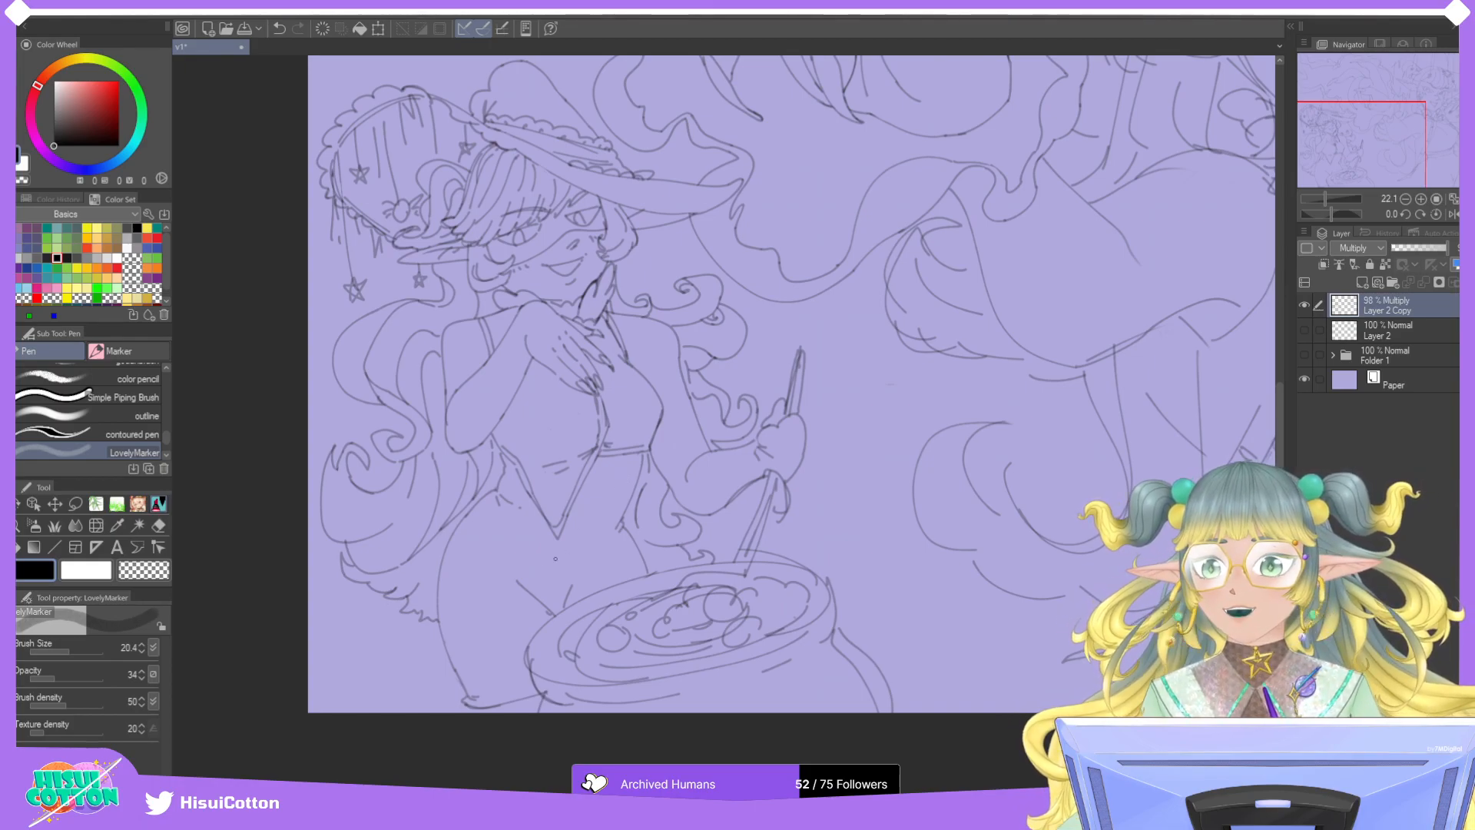
{"action": "key", "text": "ctrl+z"}
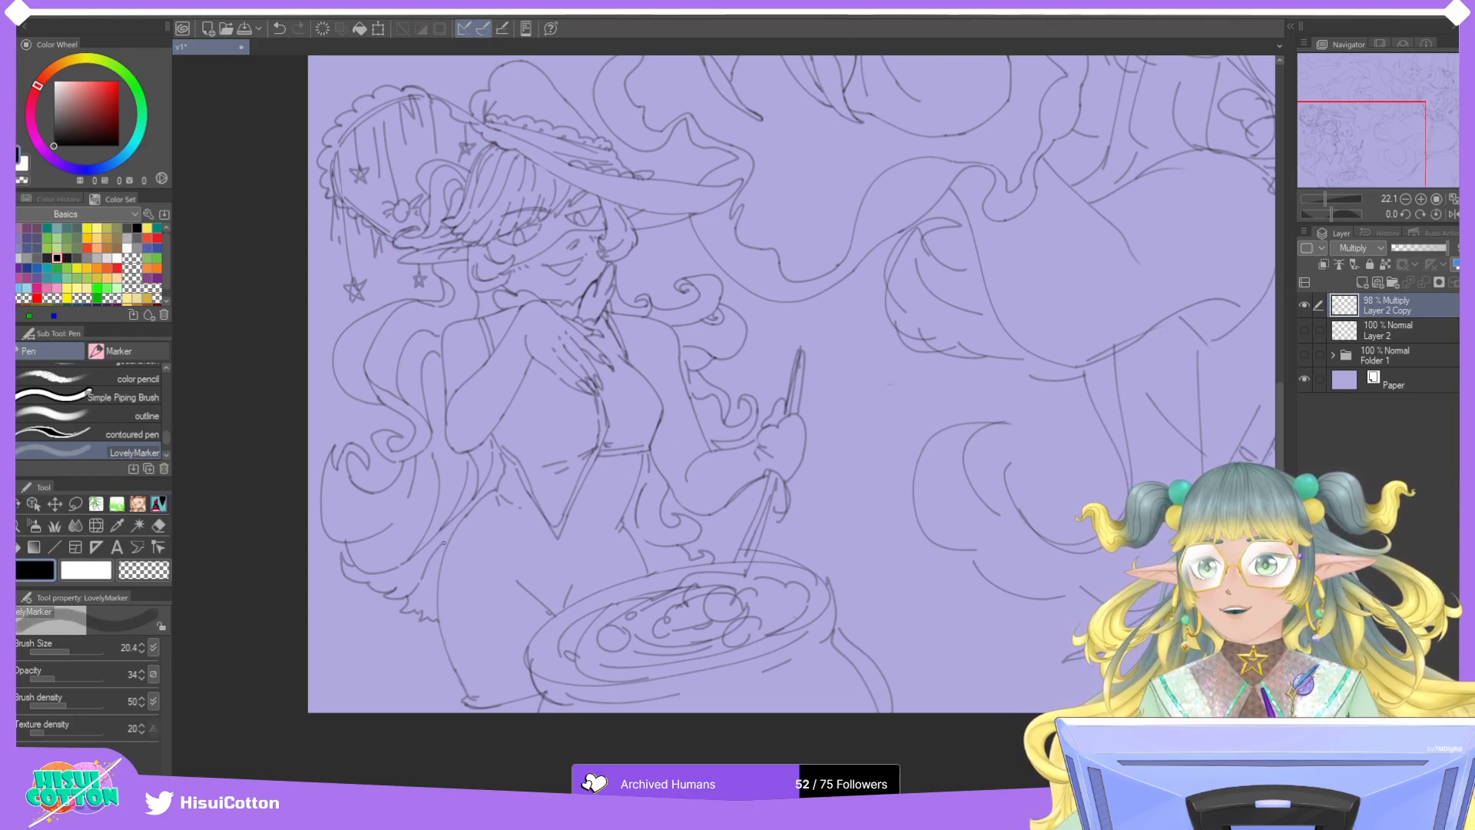
{"action": "key", "text": "ctrl+z"}
{"action": "left_click_drag", "start_coordinate": [439, 559], "coordinate": [445, 570]}
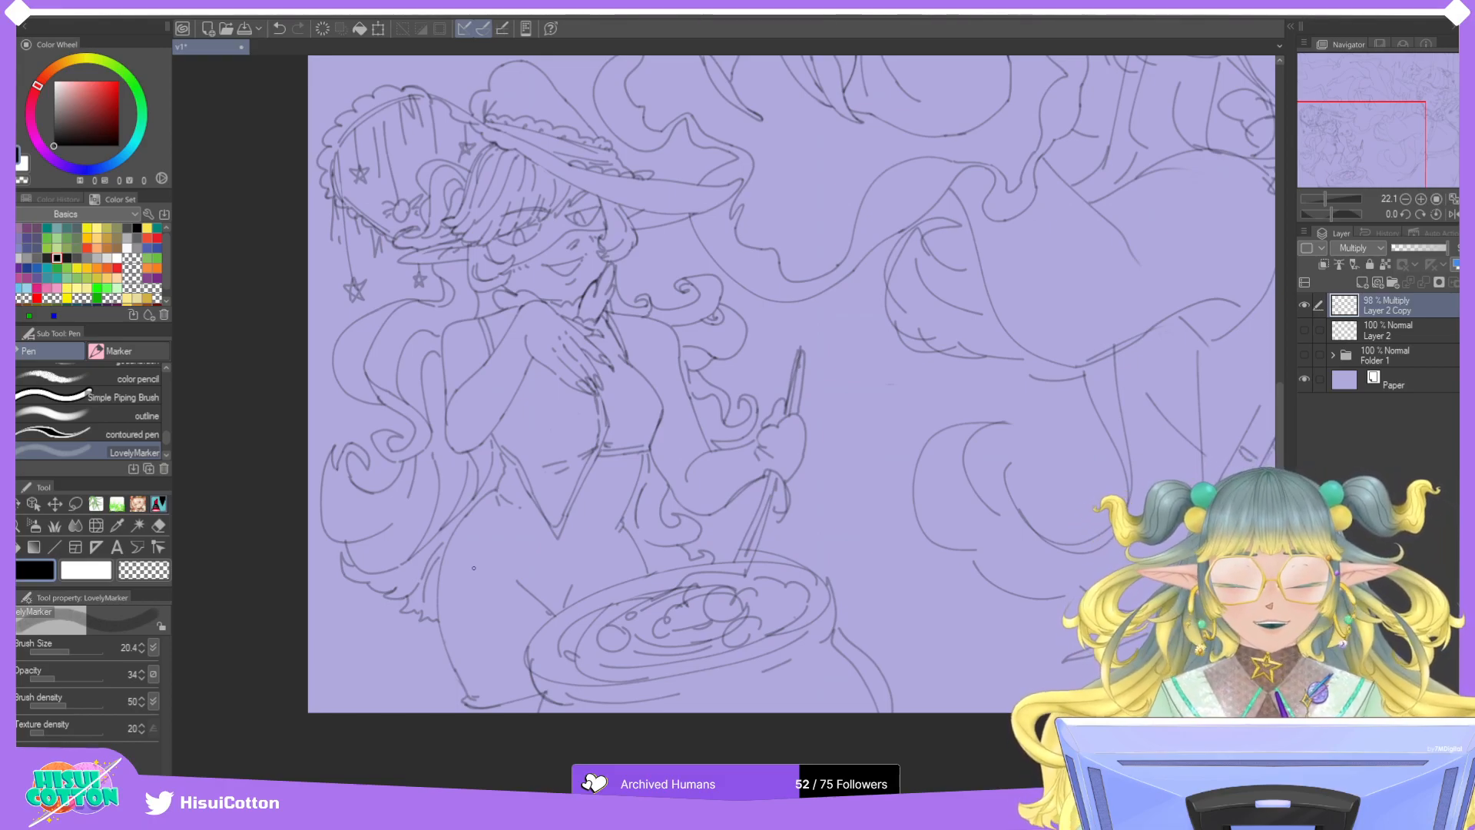
Erase the stirring stick above and below the witch's hand, including where it overlaps the cauldron rim.
{"action": "left_click", "coordinate": [159, 525]}
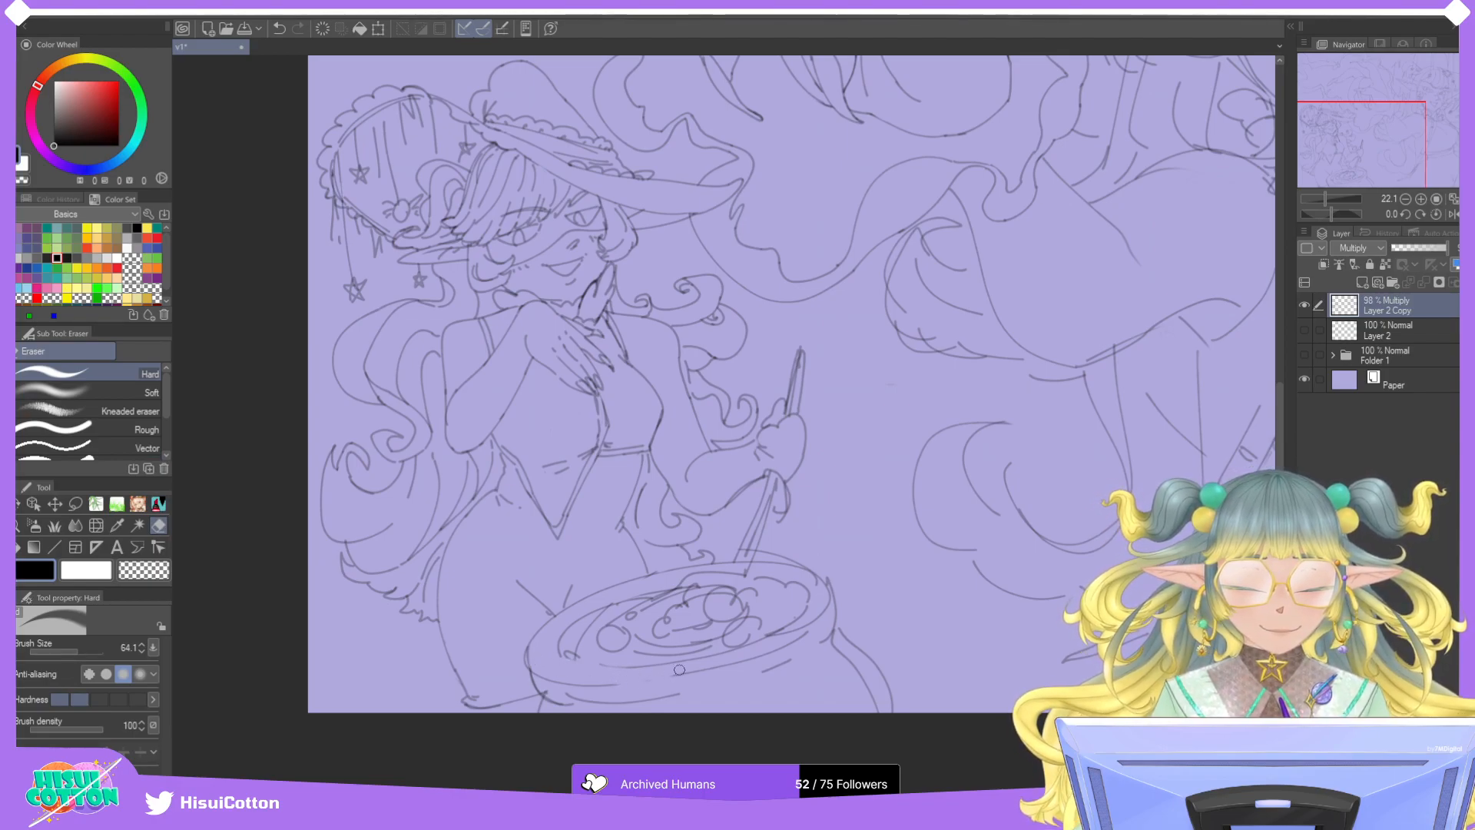
{"action": "mouse_move", "coordinate": [760, 552]}
{"action": "left_mouse_down"}
{"action": "mouse_move", "coordinate": [729, 551]}
{"action": "mouse_move", "coordinate": [809, 563]}
{"action": "mouse_move", "coordinate": [737, 567]}
{"action": "left_mouse_up"}
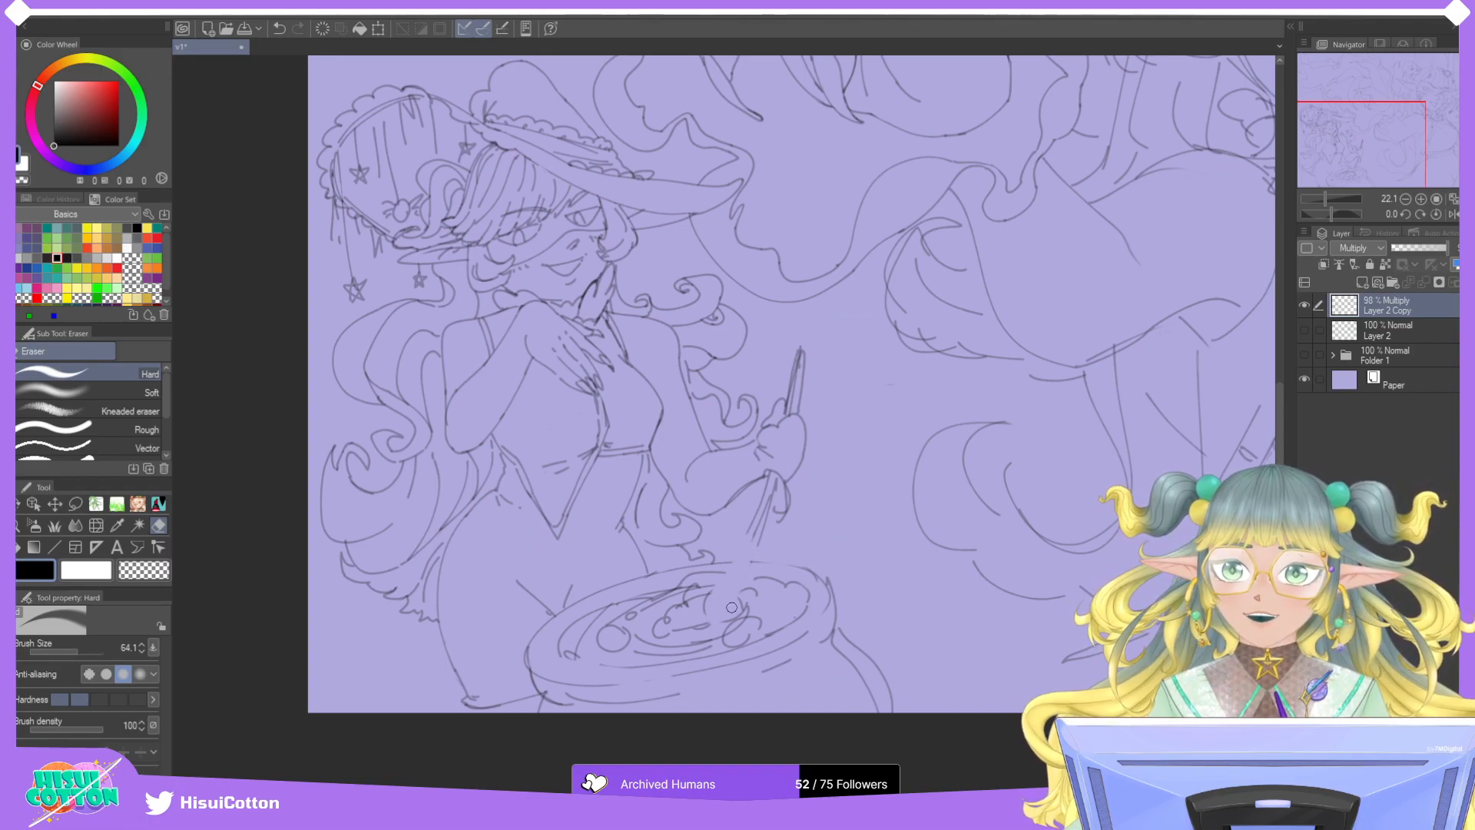
{"action": "left_click_drag", "start_coordinate": [745, 562], "coordinate": [776, 480]}
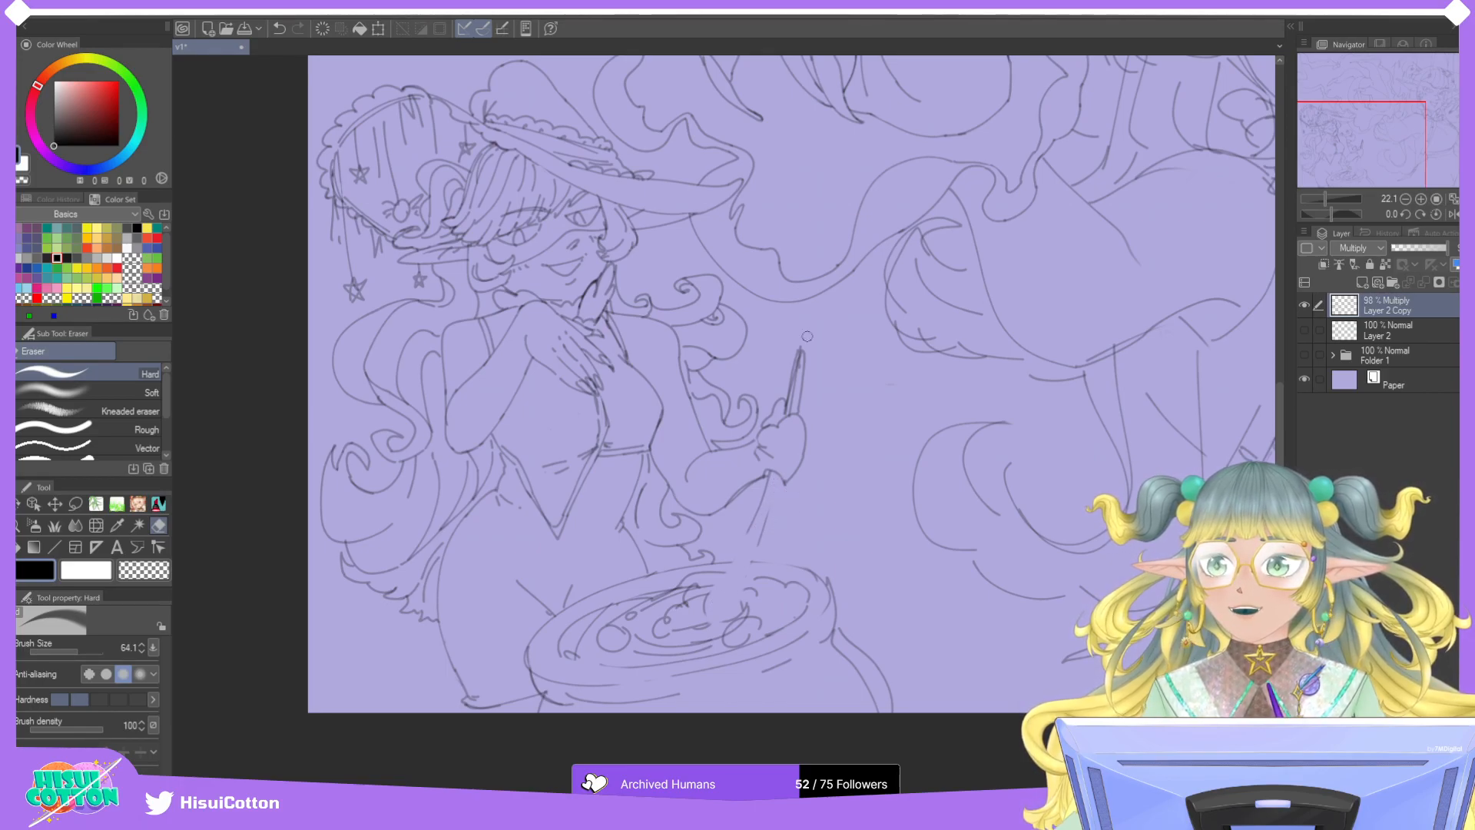
{"action": "mouse_move", "coordinate": [794, 411]}
{"action": "left_mouse_down"}
{"action": "mouse_move", "coordinate": [800, 348]}
{"action": "mouse_move", "coordinate": [792, 404]}
{"action": "mouse_move", "coordinate": [803, 411]}
{"action": "left_mouse_up"}
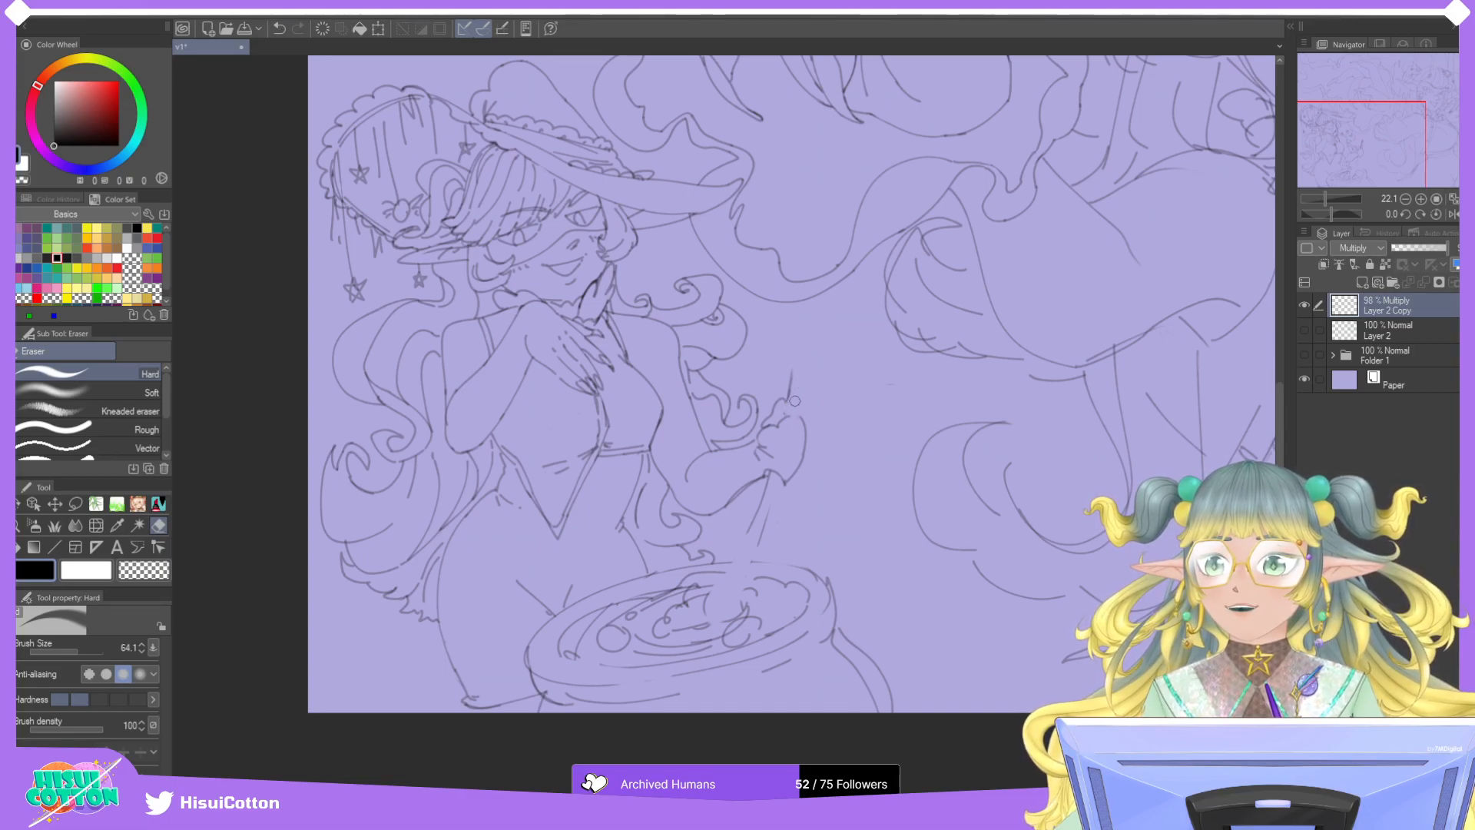
Redraw the stick's upper part and the fingers gripping it with the LovelyMarker pen.
{"action": "left_click", "coordinate": [159, 503]}
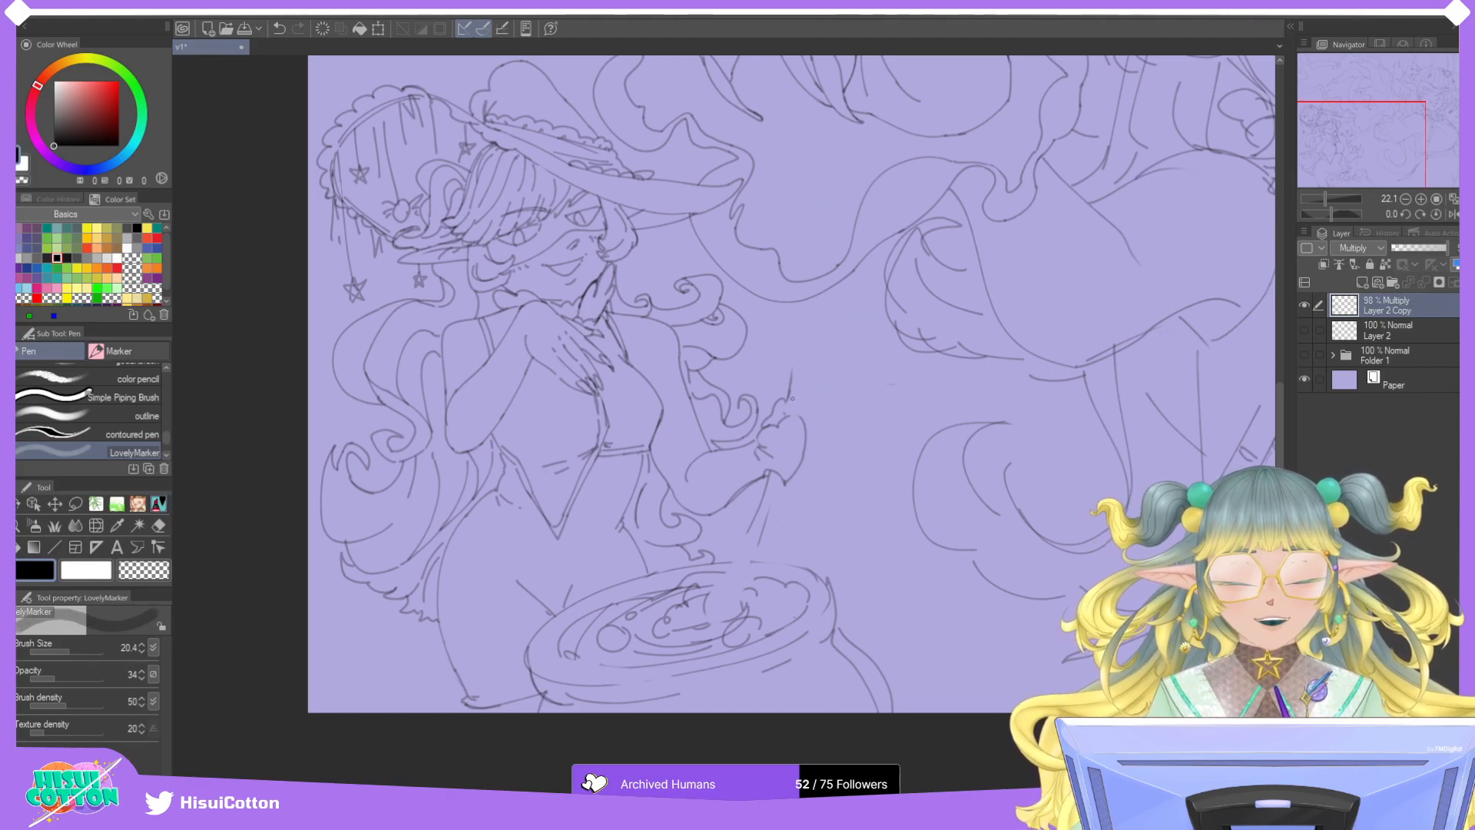
{"action": "mouse_move", "coordinate": [795, 415]}
{"action": "left_mouse_down"}
{"action": "mouse_move", "coordinate": [808, 353]}
{"action": "mouse_move", "coordinate": [796, 412]}
{"action": "left_mouse_up"}
{"action": "key", "text": "ctrl+z"}
{"action": "key", "text": "ctrl+z"}
{"action": "key", "text": "ctrl+z"}
{"action": "mouse_move", "coordinate": [805, 350]}
{"action": "left_mouse_down"}
{"action": "mouse_move", "coordinate": [781, 416]}
{"action": "mouse_move", "coordinate": [796, 415]}
{"action": "mouse_move", "coordinate": [772, 432]}
{"action": "mouse_move", "coordinate": [808, 453]}
{"action": "mouse_move", "coordinate": [774, 427]}
{"action": "mouse_move", "coordinate": [758, 447]}
{"action": "mouse_move", "coordinate": [774, 456]}
{"action": "mouse_move", "coordinate": [772, 437]}
{"action": "mouse_move", "coordinate": [798, 453]}
{"action": "mouse_move", "coordinate": [757, 474]}
{"action": "left_mouse_up"}
{"action": "key", "text": "ctrl+z"}
{"action": "key", "text": "ctrl+z"}
{"action": "key", "text": "ctrl+z"}
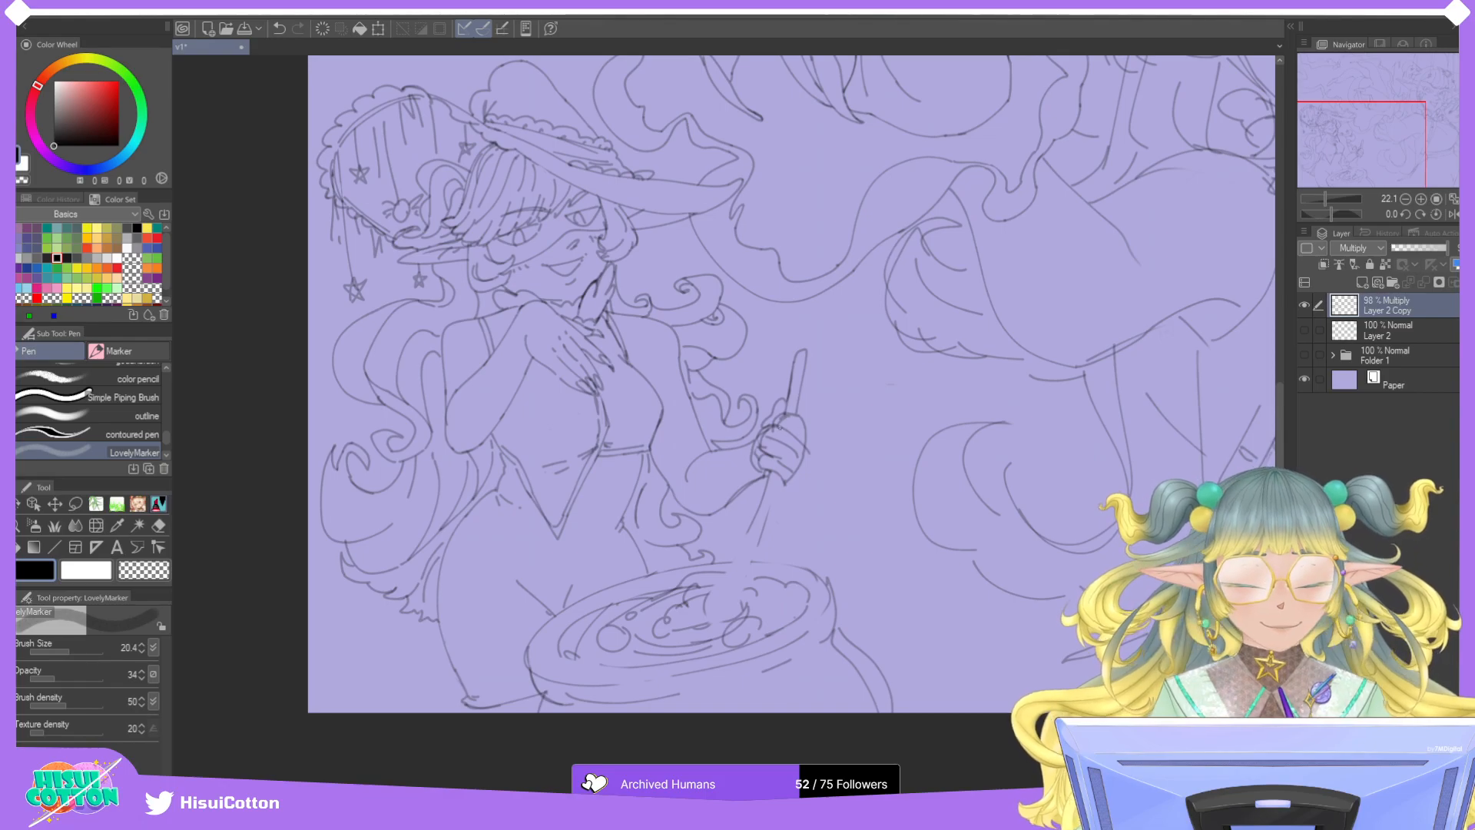
Refine the underside of the gripping hand where the stick emerges below the fist.
{"action": "key", "text": "ctrl+z"}
{"action": "key", "text": "ctrl+y"}
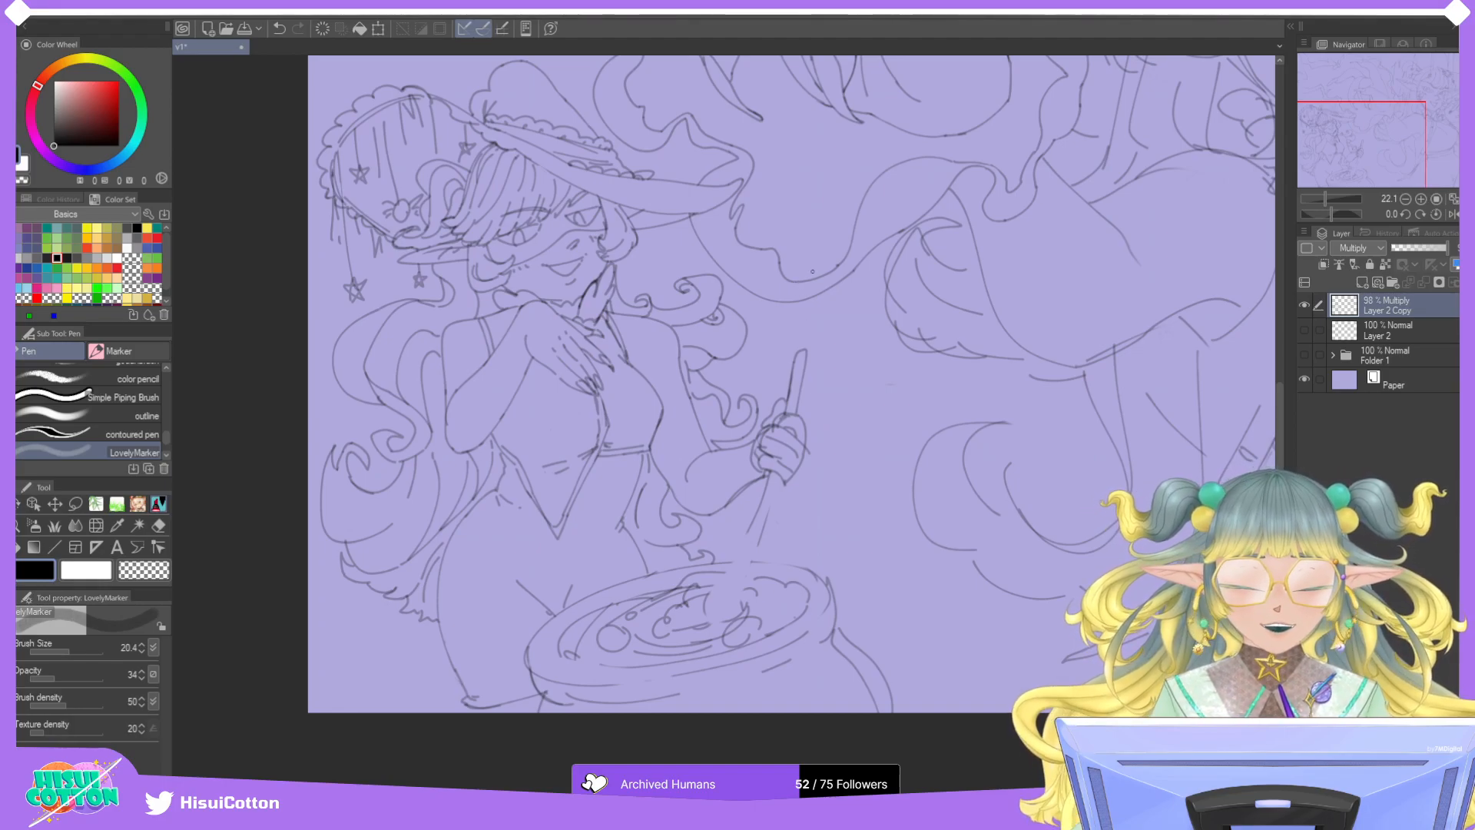
{"action": "mouse_move", "coordinate": [780, 475]}
{"action": "left_mouse_down"}
{"action": "mouse_move", "coordinate": [758, 548]}
{"action": "mouse_move", "coordinate": [789, 478]}
{"action": "left_mouse_up"}
{"action": "key", "text": "ctrl+z"}
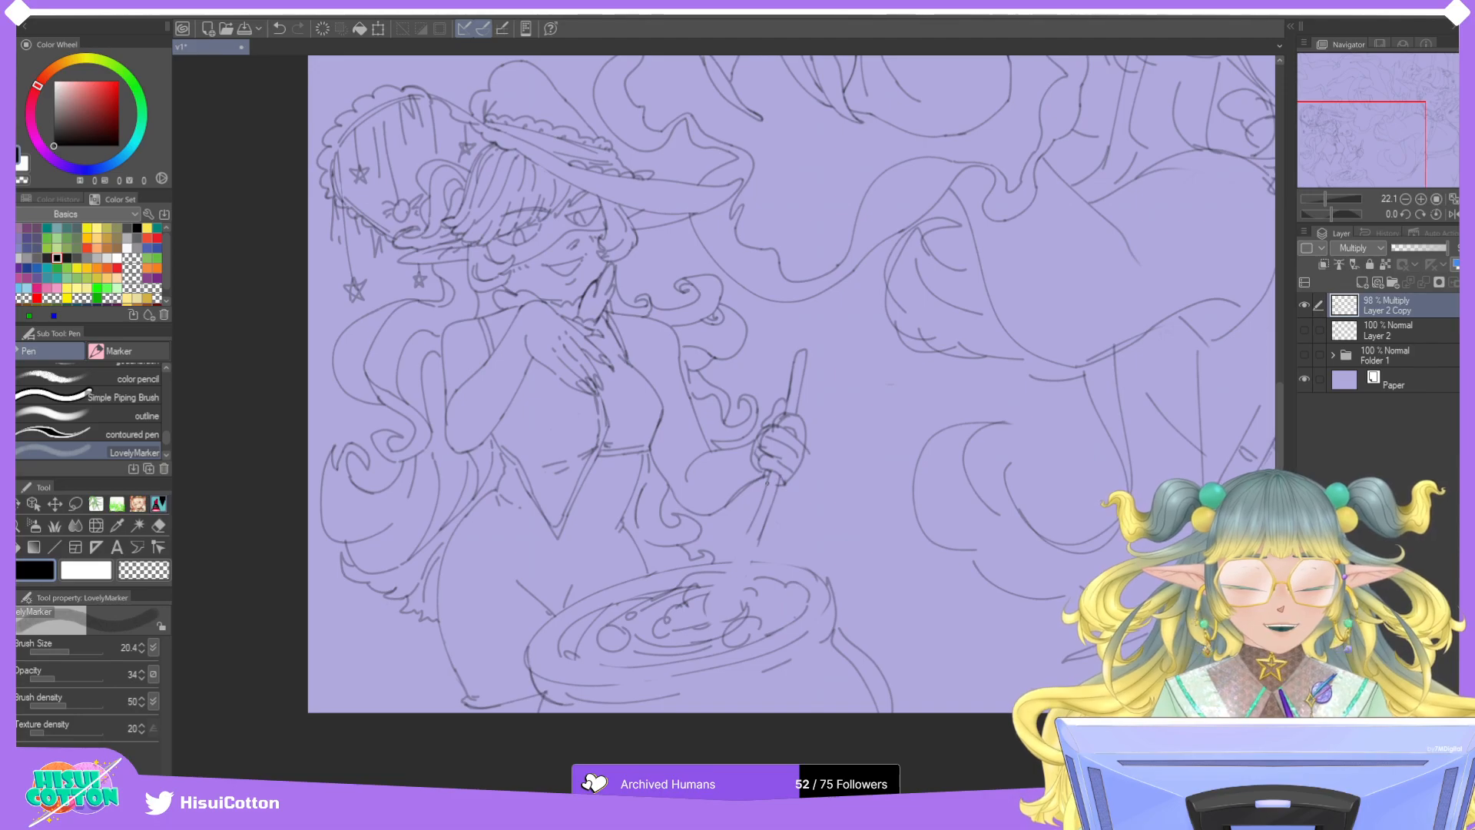
Clean up the gripping hand by erasing stray lines and redrawing the finger and thumb contours around the stick.
{"action": "key", "text": "e"}
{"action": "left_click_drag", "start_coordinate": [765, 475], "coordinate": [752, 455]}
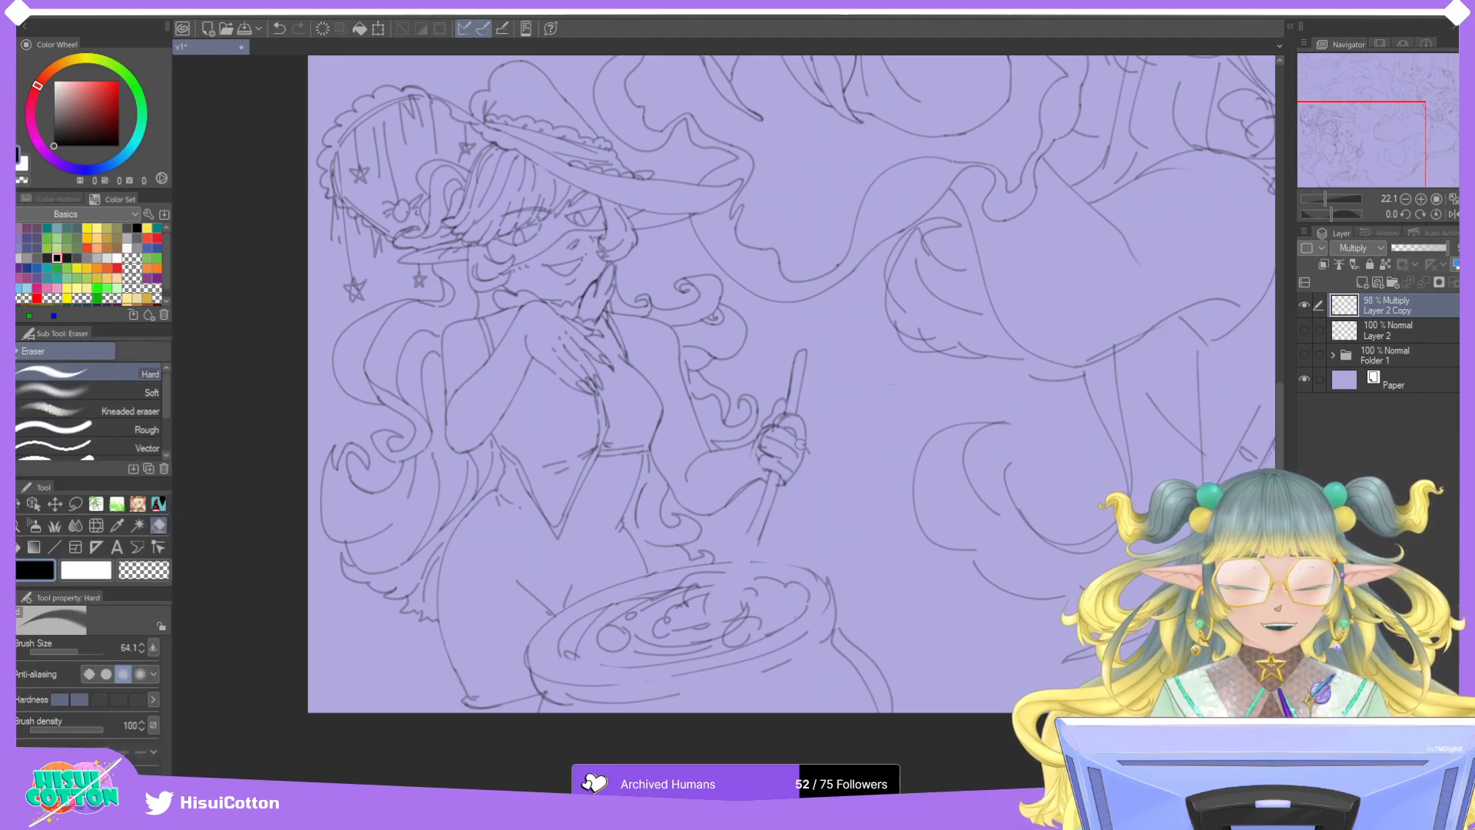
{"action": "key", "text": "p"}
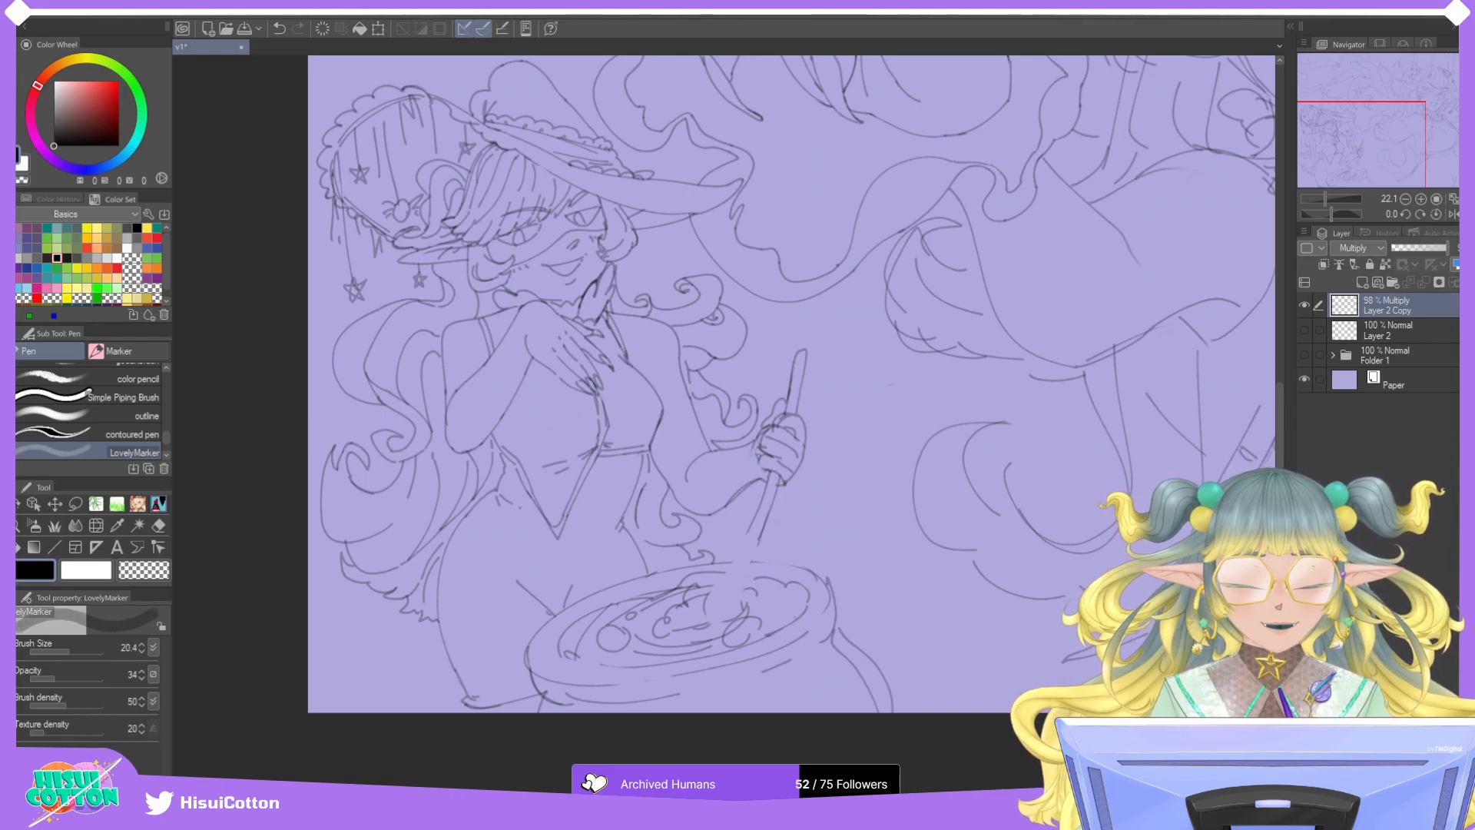
{"action": "key", "text": "e"}
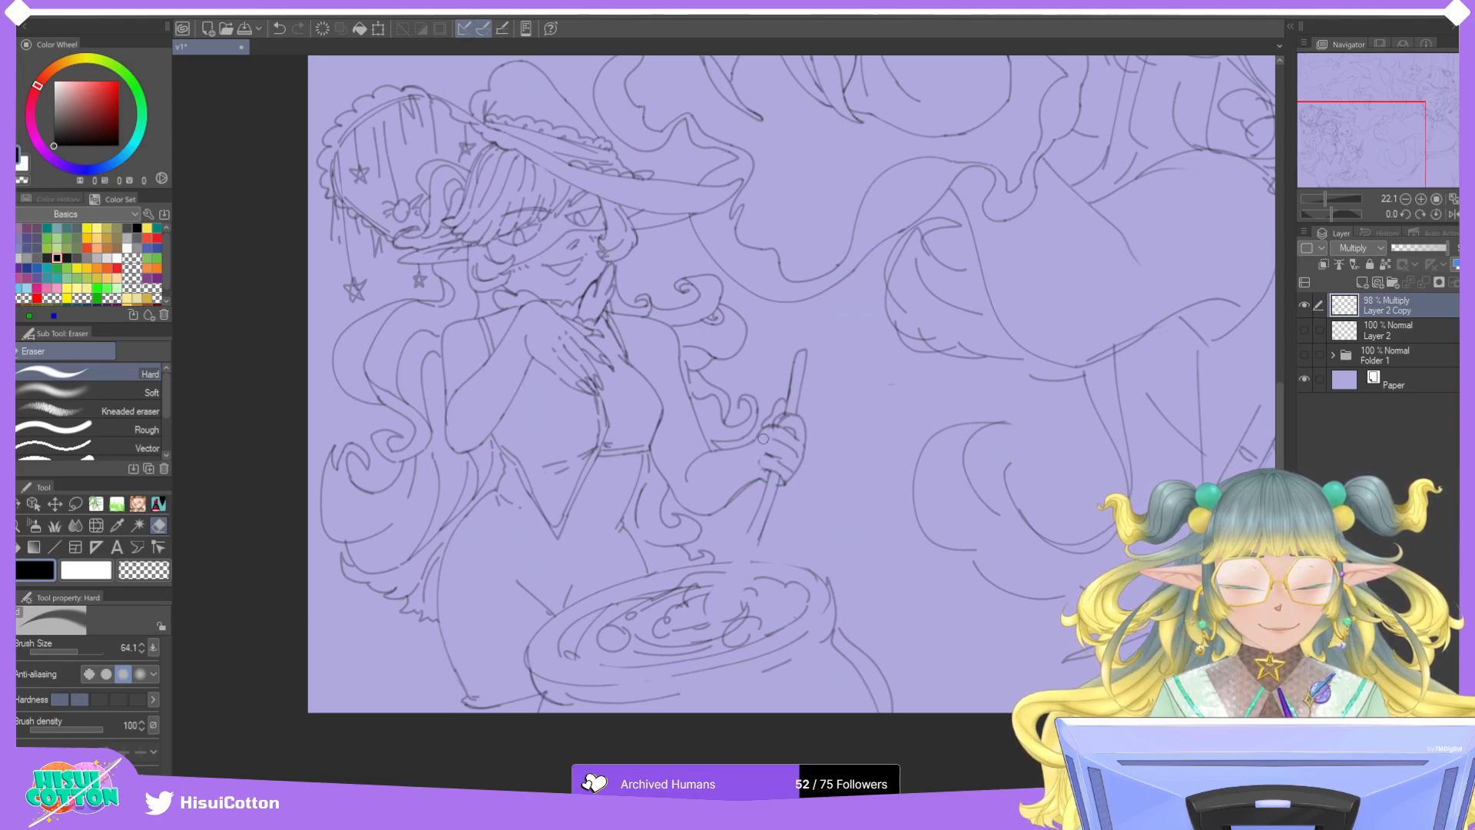
{"action": "key", "text": "p"}
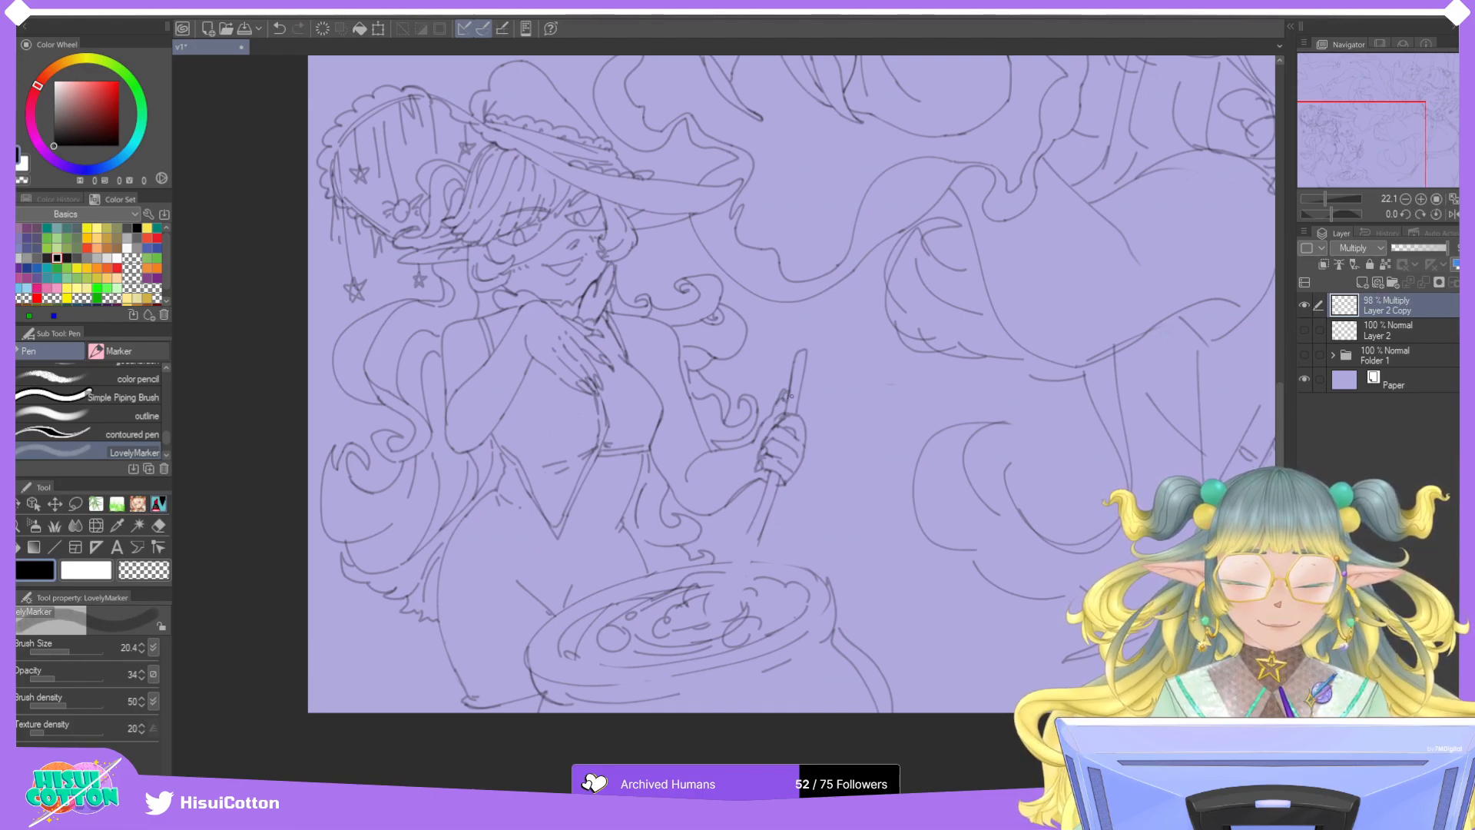
{"action": "key", "text": "ctrl+z"}
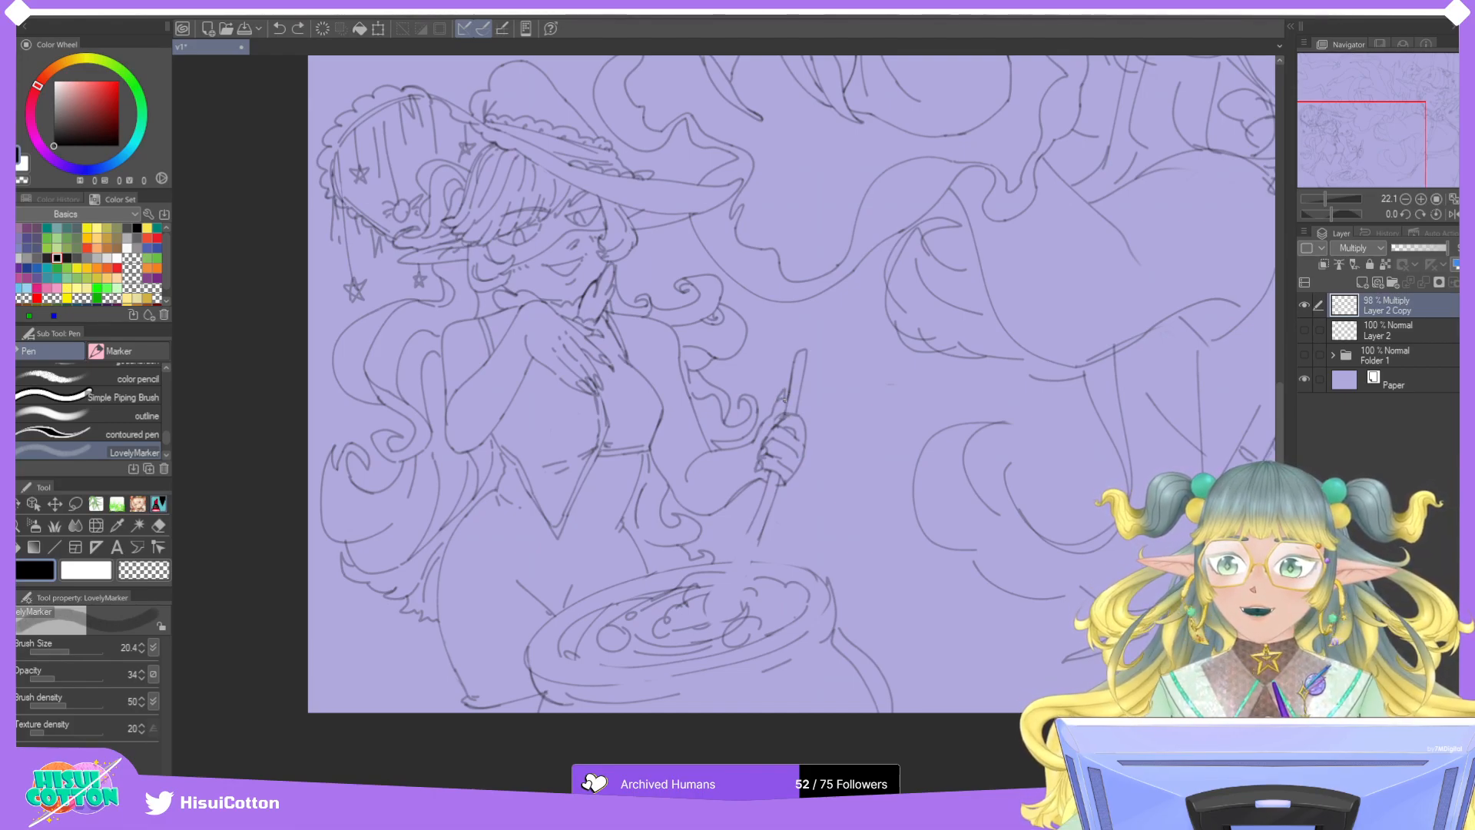
{"action": "key", "text": "ctrl+z"}
{"action": "left_click_drag", "start_coordinate": [777, 401], "coordinate": [787, 392]}
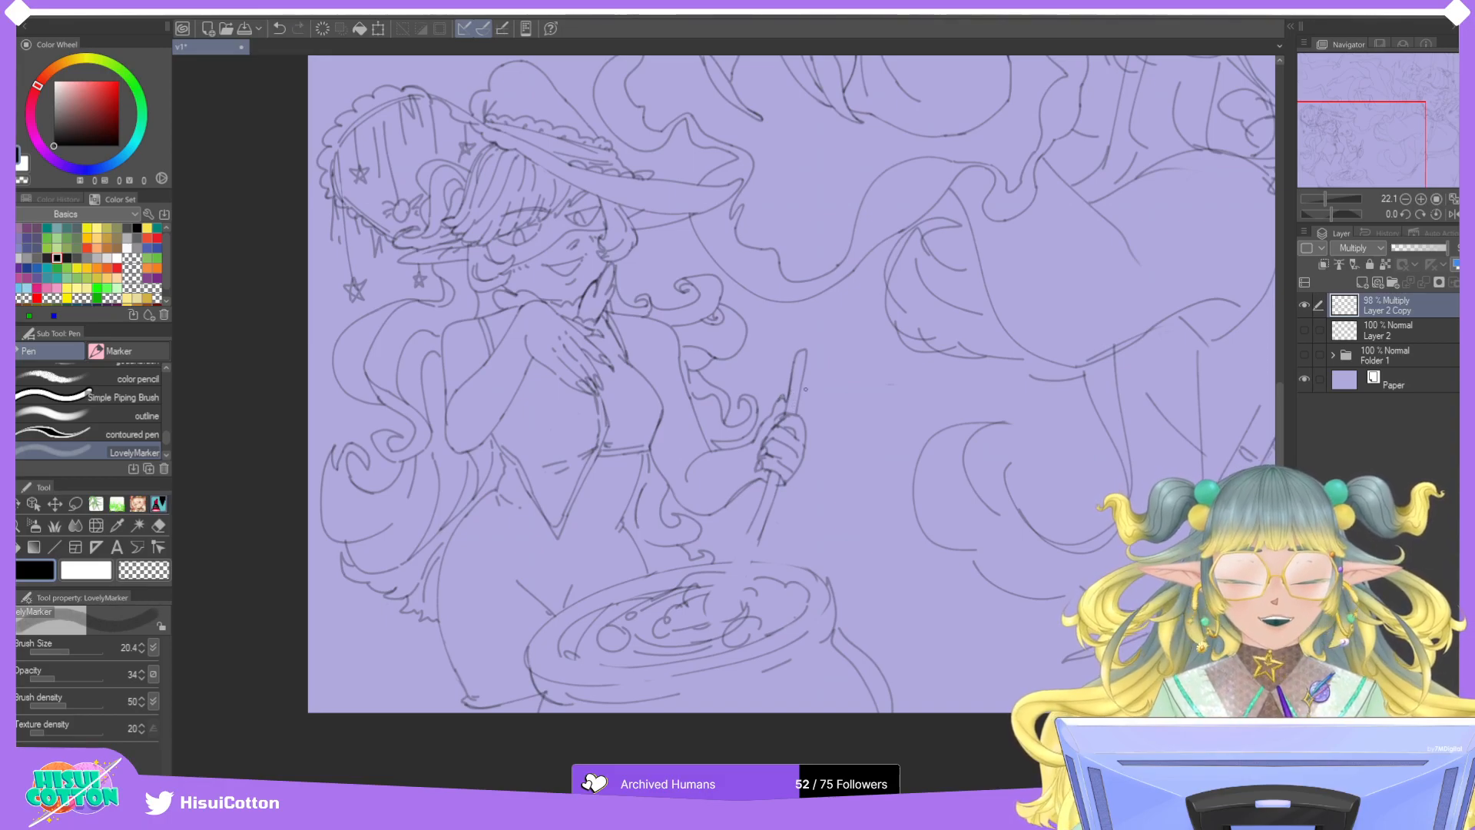
Draw the stick's lower part from the fist down into the cauldron, ending in a rounded spoon bowl.
{"action": "key", "text": "ctrl+z"}
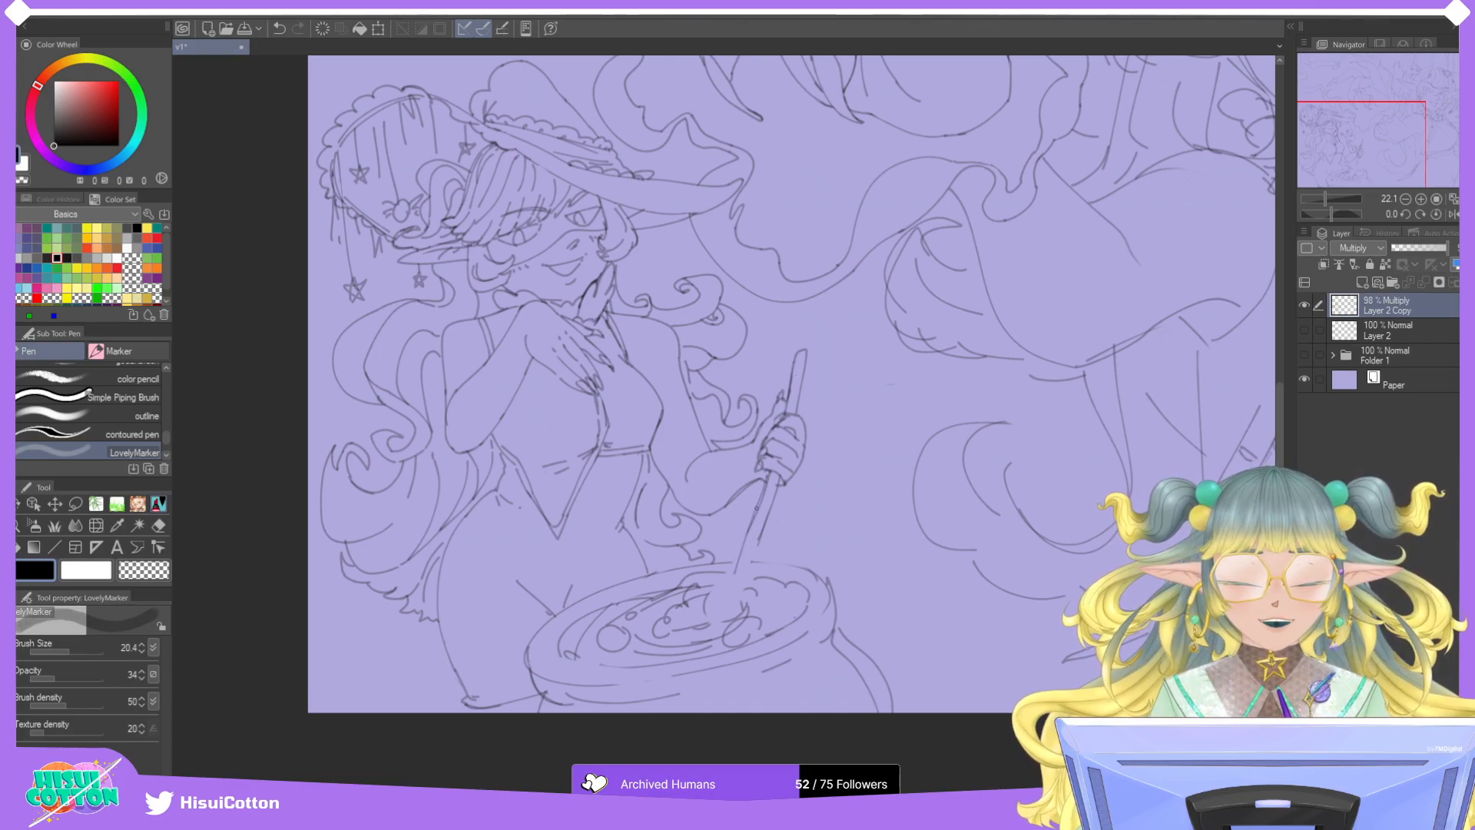
{"action": "key", "text": "ctrl+z"}
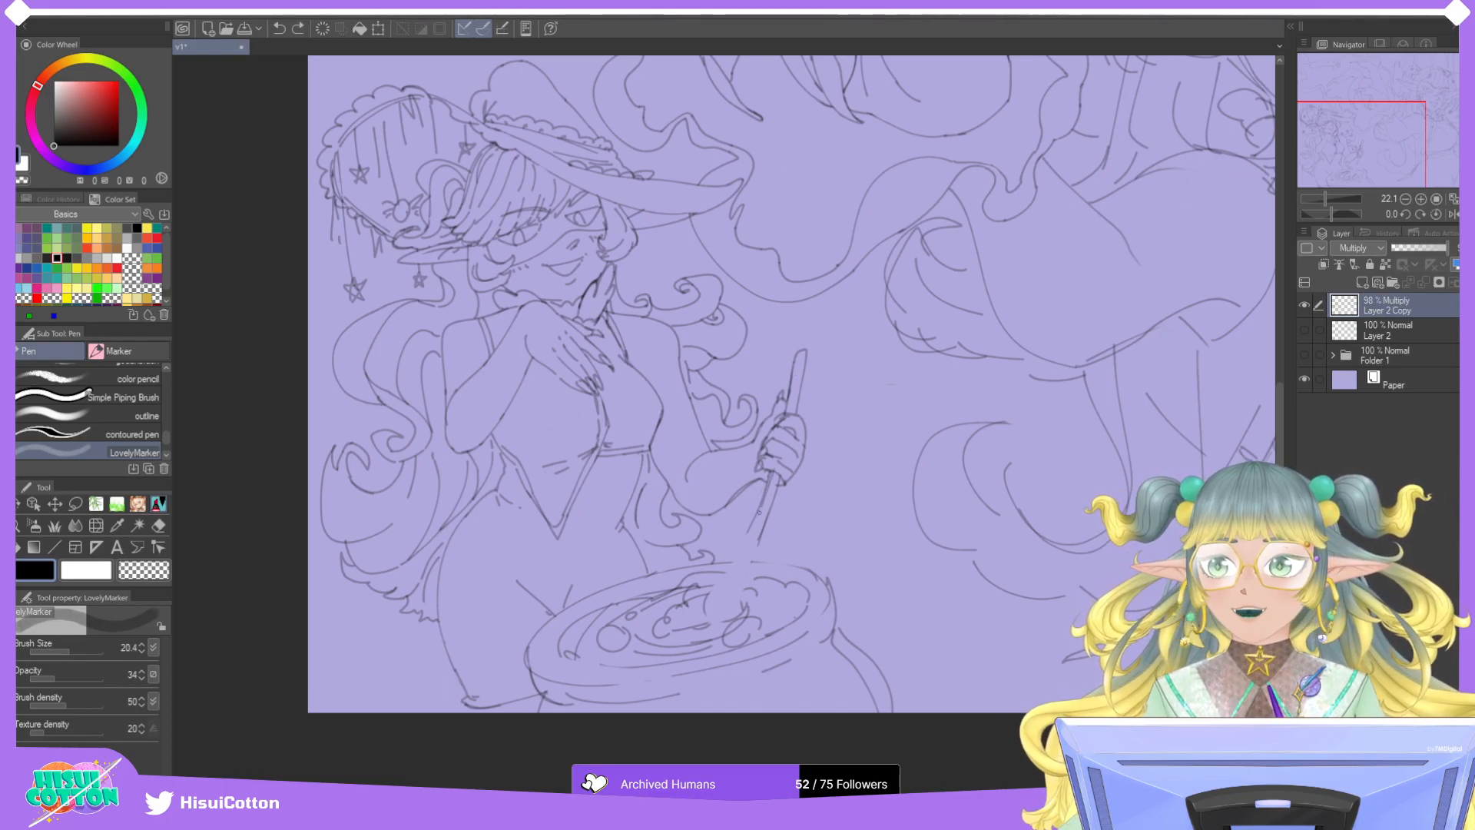
{"action": "mouse_move", "coordinate": [771, 480]}
{"action": "left_mouse_down"}
{"action": "mouse_move", "coordinate": [706, 616]}
{"action": "mouse_move", "coordinate": [710, 584]}
{"action": "mouse_move", "coordinate": [733, 607]}
{"action": "left_mouse_up"}
{"action": "key", "text": "ctrl+z"}
{"action": "key", "text": "ctrl+z"}
{"action": "left_click_drag", "start_coordinate": [759, 544], "coordinate": [736, 617]}
{"action": "key", "text": "ctrl+z"}
{"action": "key", "text": "ctrl+z"}
{"action": "mouse_move", "coordinate": [753, 554]}
{"action": "left_mouse_down"}
{"action": "mouse_move", "coordinate": [724, 622]}
{"action": "mouse_move", "coordinate": [703, 622]}
{"action": "mouse_move", "coordinate": [733, 618]}
{"action": "mouse_move", "coordinate": [720, 585]}
{"action": "mouse_move", "coordinate": [690, 616]}
{"action": "left_mouse_up"}
{"action": "key", "text": "ctrl+z"}
{"action": "key", "text": "ctrl+z"}
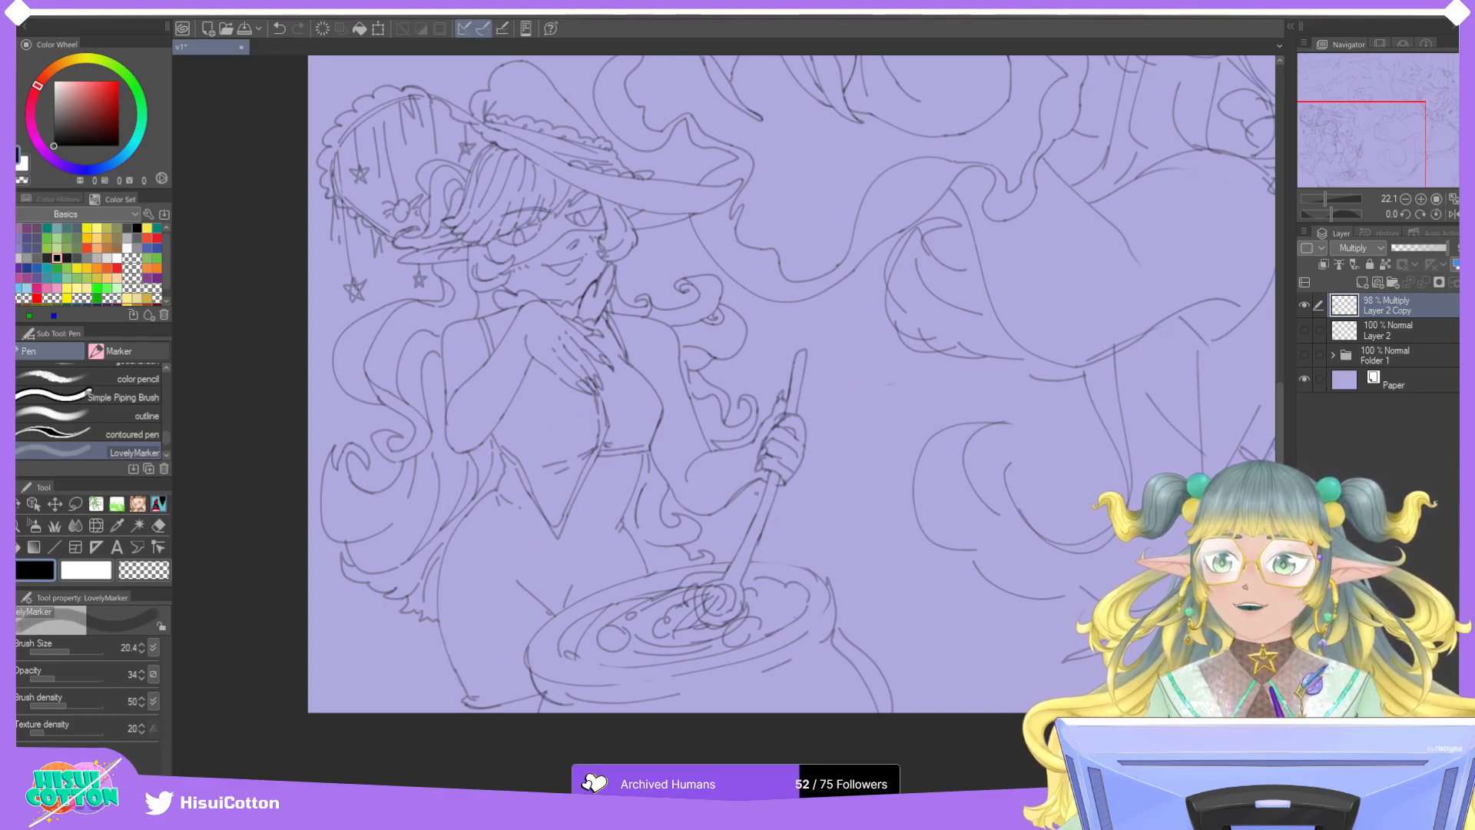
Erase the spoon end and most of the bubbles and swirls inside the cauldron.
{"action": "scroll", "coordinate": [779, 566], "scroll_direction": "up", "scroll_amount": 2}
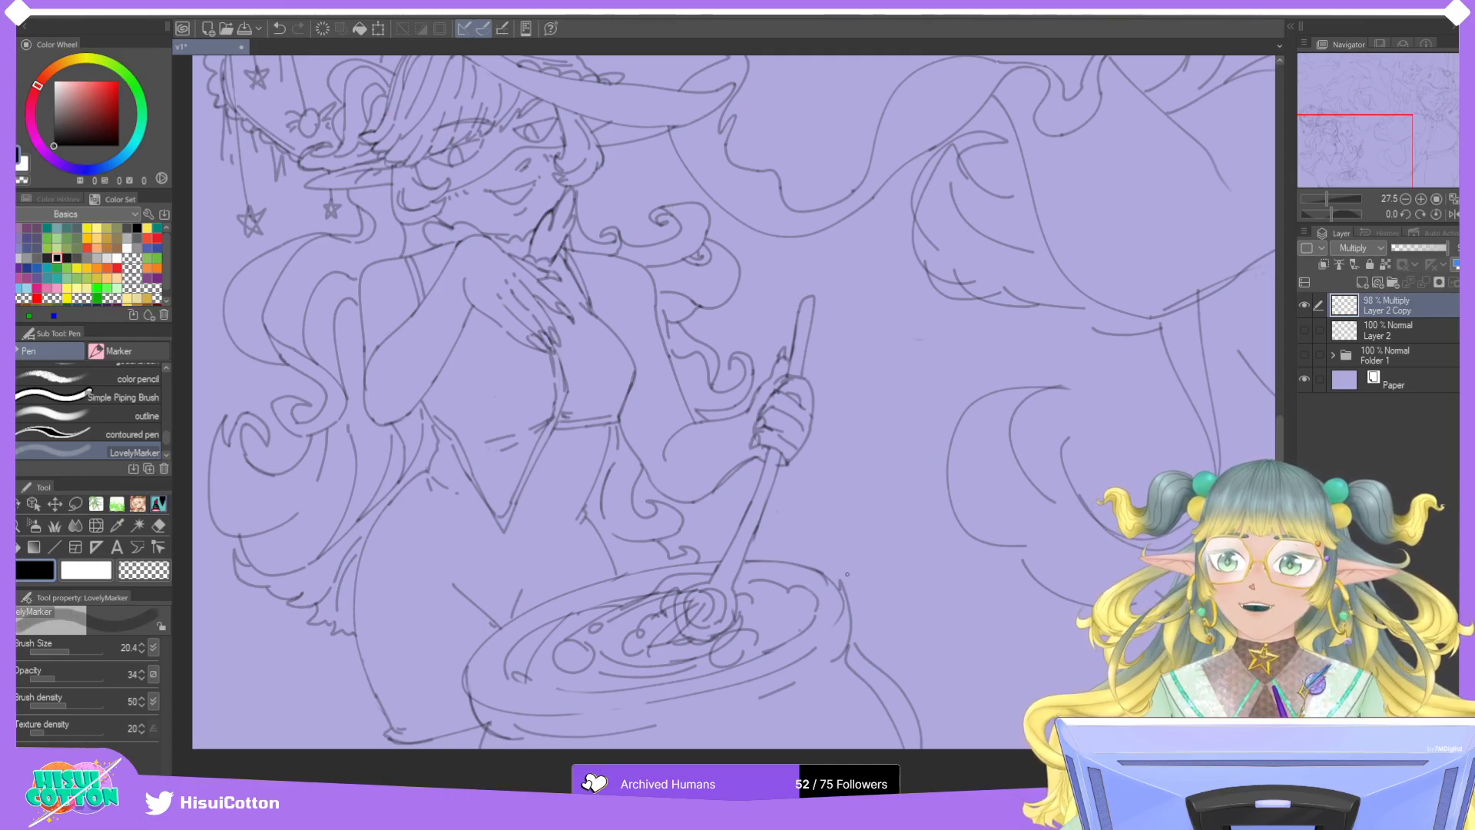
{"action": "mouse_move", "coordinate": [803, 604]}
{"action": "left_mouse_down"}
{"action": "mouse_move", "coordinate": [772, 607]}
{"action": "mouse_move", "coordinate": [806, 602]}
{"action": "left_mouse_up"}
{"action": "key", "text": "ctrl+z"}
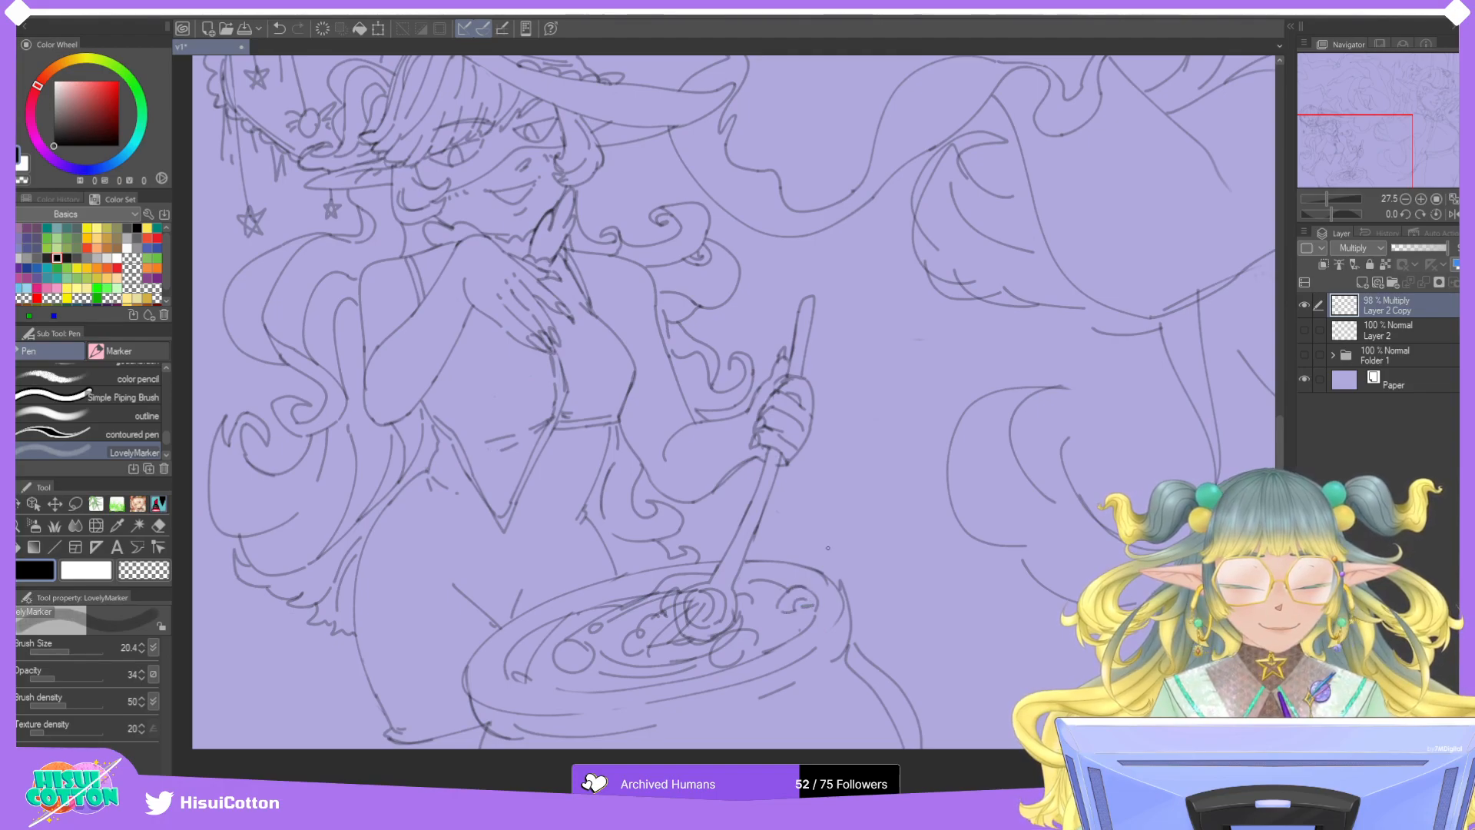
{"action": "key", "text": "e"}
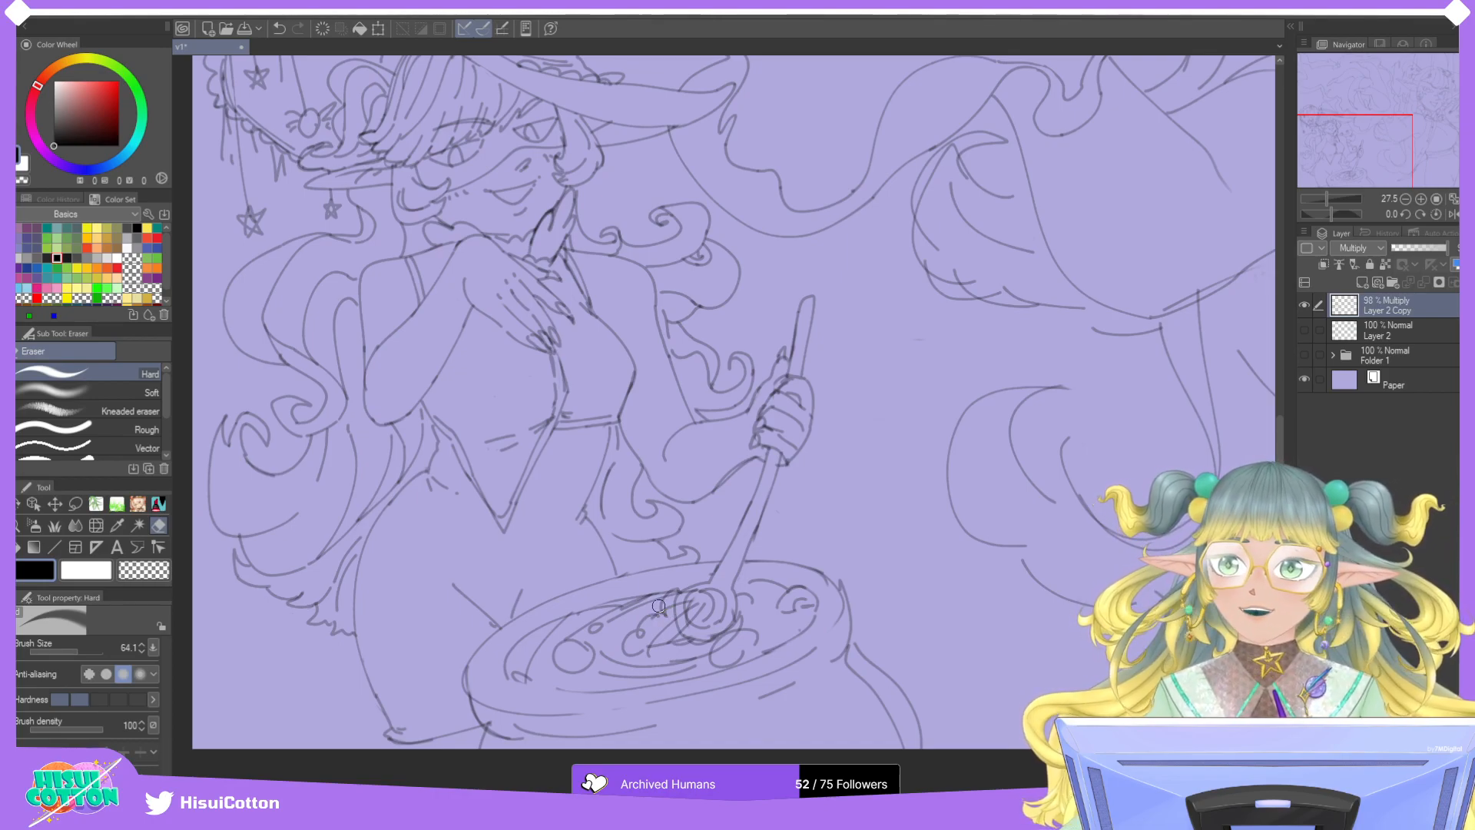
{"action": "mouse_move", "coordinate": [615, 618]}
{"action": "left_mouse_down"}
{"action": "mouse_move", "coordinate": [705, 593]}
{"action": "mouse_move", "coordinate": [561, 622]}
{"action": "mouse_move", "coordinate": [595, 620]}
{"action": "mouse_move", "coordinate": [515, 678]}
{"action": "mouse_move", "coordinate": [668, 663]}
{"action": "mouse_move", "coordinate": [679, 650]}
{"action": "mouse_move", "coordinate": [647, 638]}
{"action": "mouse_move", "coordinate": [610, 651]}
{"action": "mouse_move", "coordinate": [729, 605]}
{"action": "mouse_move", "coordinate": [770, 627]}
{"action": "mouse_move", "coordinate": [747, 652]}
{"action": "mouse_move", "coordinate": [748, 618]}
{"action": "mouse_move", "coordinate": [717, 666]}
{"action": "mouse_move", "coordinate": [752, 647]}
{"action": "left_mouse_up"}
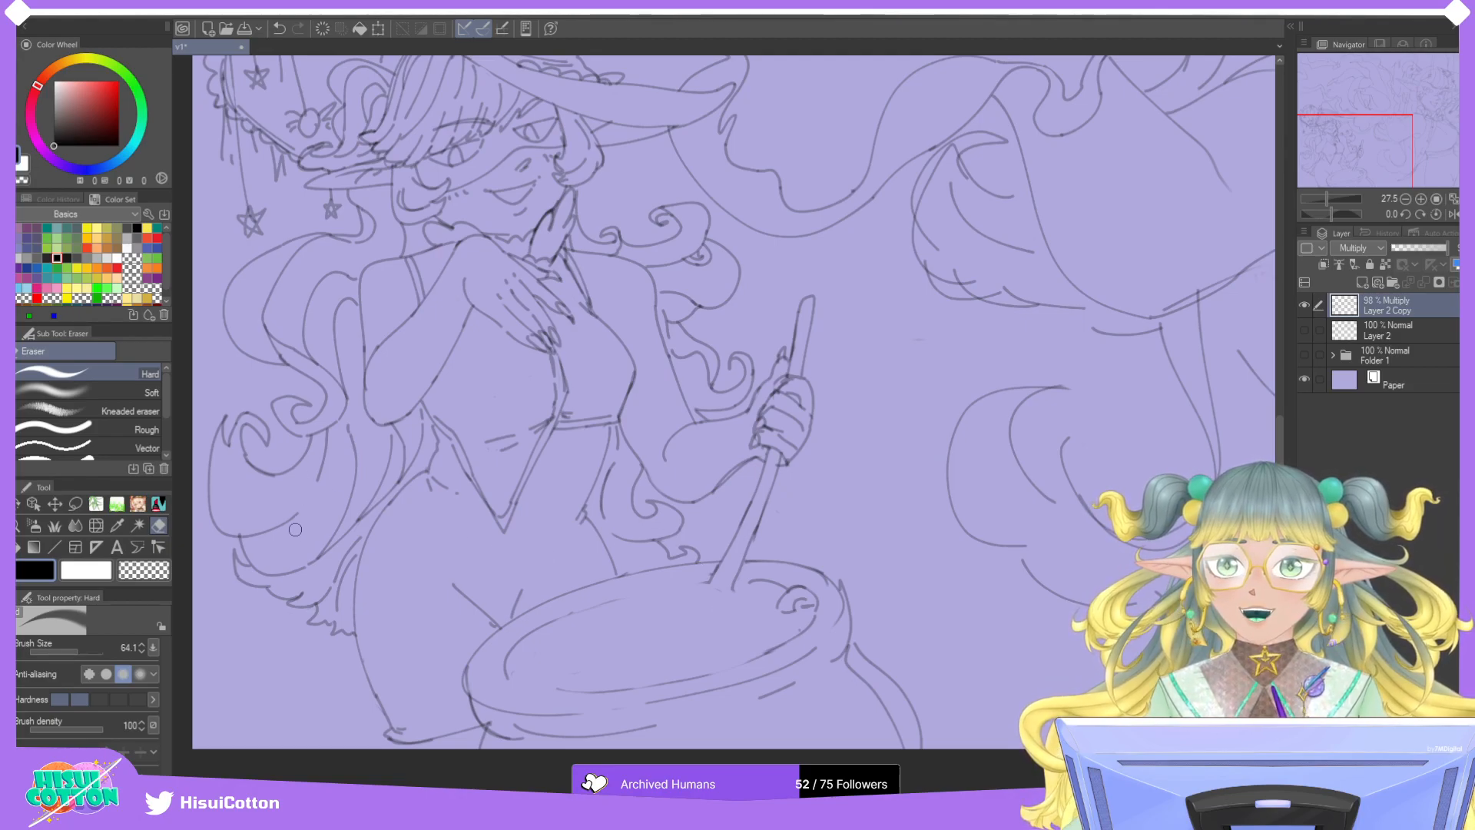
Draw an oval spoon bowl at the stick's lower end with the LovelyMarker pen, with foam bumps behind it.
{"action": "left_click", "coordinate": [158, 504]}
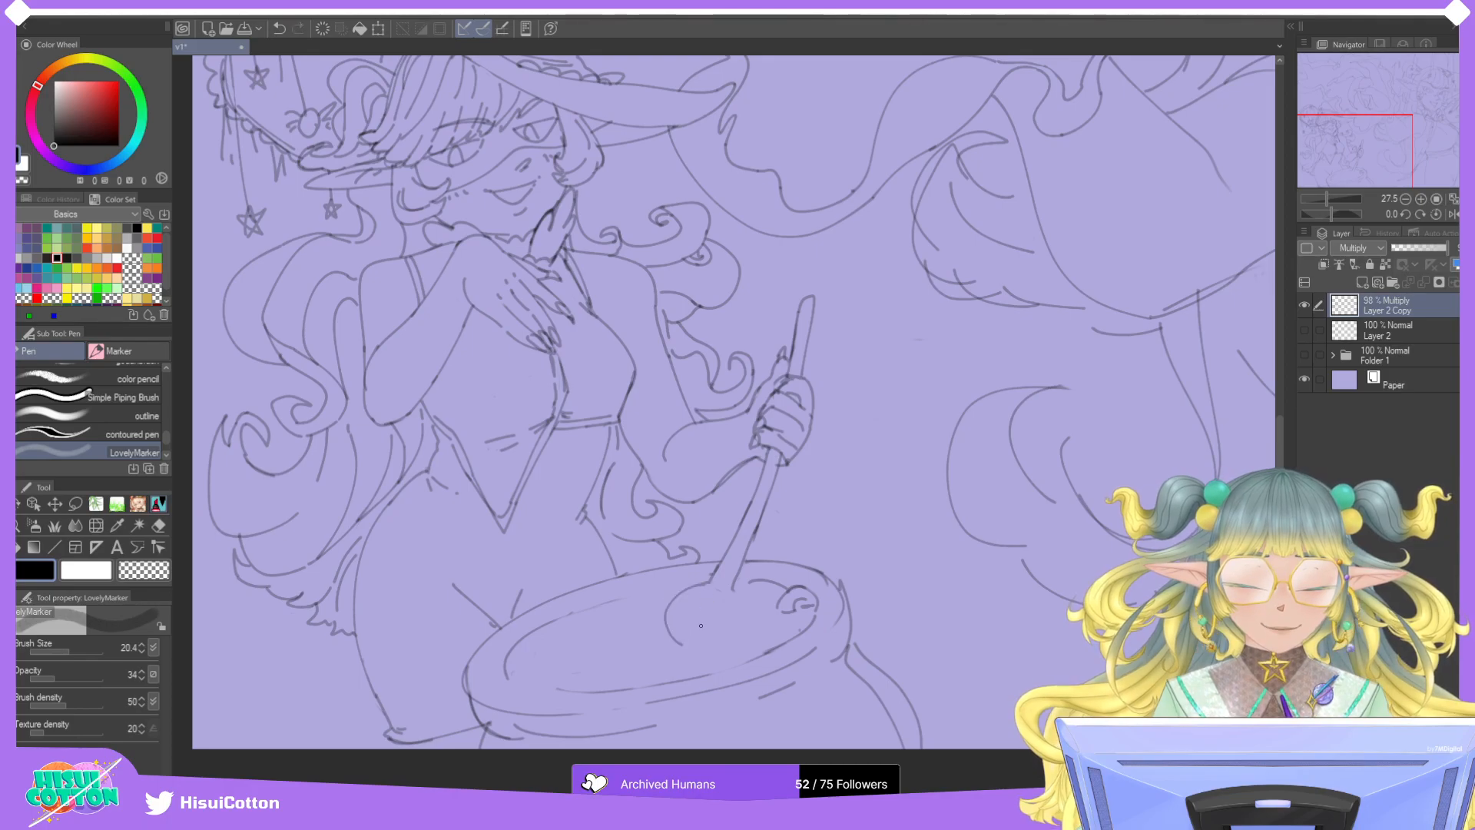
{"action": "mouse_move", "coordinate": [722, 589]}
{"action": "left_mouse_down"}
{"action": "mouse_move", "coordinate": [695, 656]}
{"action": "mouse_move", "coordinate": [701, 632]}
{"action": "mouse_move", "coordinate": [679, 655]}
{"action": "left_mouse_up"}
{"action": "key", "text": "ctrl+z"}
{"action": "key", "text": "ctrl+z"}
{"action": "left_click_drag", "start_coordinate": [708, 583], "coordinate": [665, 663]}
{"action": "key", "text": "ctrl+z"}
{"action": "left_click_drag", "start_coordinate": [711, 585], "coordinate": [699, 651]}
{"action": "key", "text": "ctrl+z"}
{"action": "key", "text": "ctrl+z"}
{"action": "mouse_move", "coordinate": [733, 602]}
{"action": "left_mouse_down"}
{"action": "mouse_move", "coordinate": [715, 641]}
{"action": "mouse_move", "coordinate": [686, 608]}
{"action": "mouse_move", "coordinate": [697, 602]}
{"action": "mouse_move", "coordinate": [673, 621]}
{"action": "mouse_move", "coordinate": [704, 626]}
{"action": "mouse_move", "coordinate": [694, 600]}
{"action": "mouse_move", "coordinate": [670, 648]}
{"action": "mouse_move", "coordinate": [702, 628]}
{"action": "mouse_move", "coordinate": [697, 606]}
{"action": "mouse_move", "coordinate": [669, 622]}
{"action": "mouse_move", "coordinate": [701, 635]}
{"action": "left_mouse_up"}
{"action": "key", "text": "ctrl+z"}
{"action": "key", "text": "ctrl+z"}
{"action": "key", "text": "ctrl+z"}
{"action": "left_click_drag", "start_coordinate": [708, 628], "coordinate": [722, 603]}
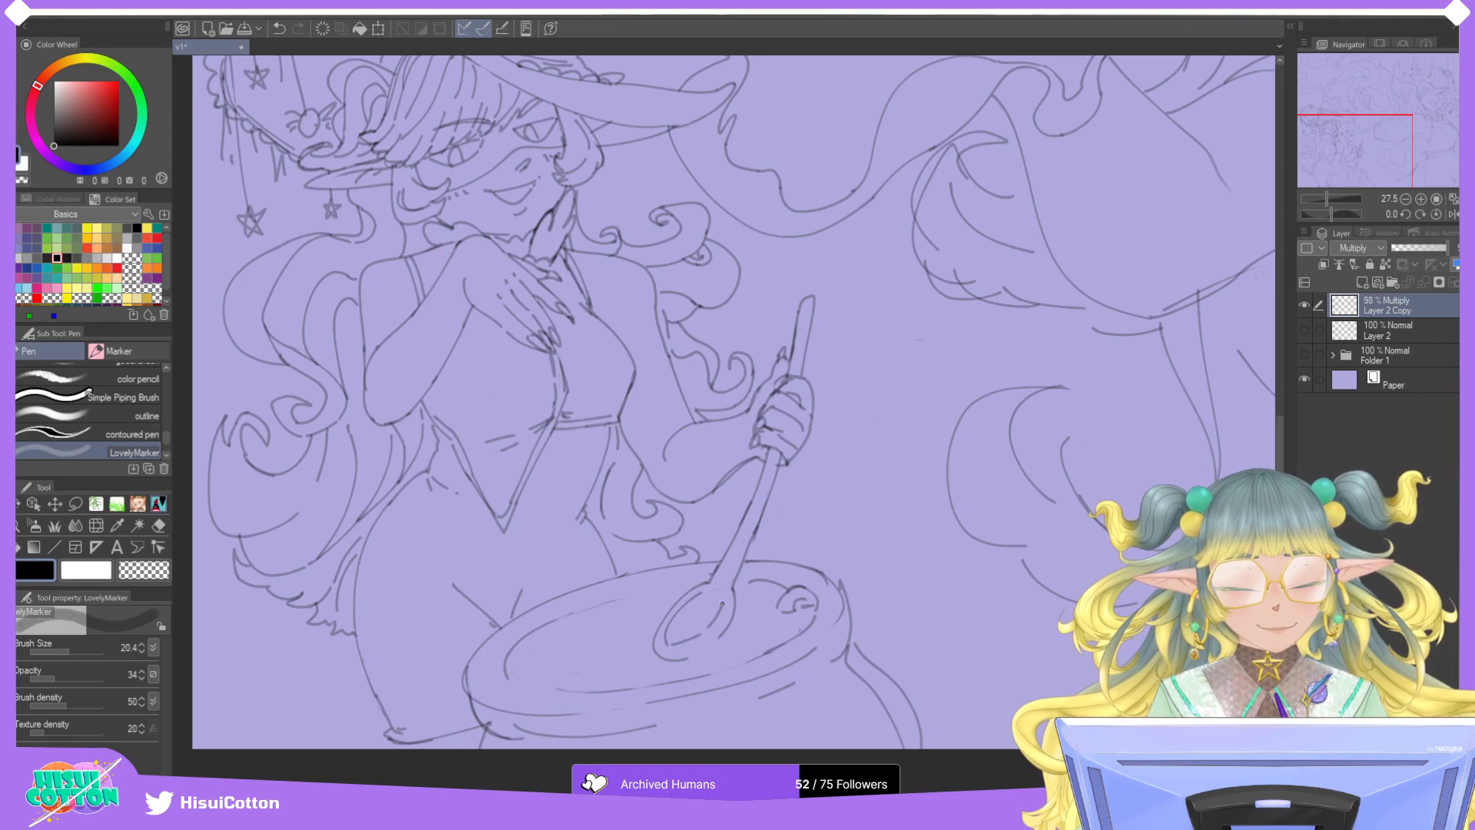
{"action": "mouse_move", "coordinate": [687, 658]}
{"action": "left_mouse_down"}
{"action": "mouse_move", "coordinate": [721, 636]}
{"action": "mouse_move", "coordinate": [639, 605]}
{"action": "left_mouse_up"}
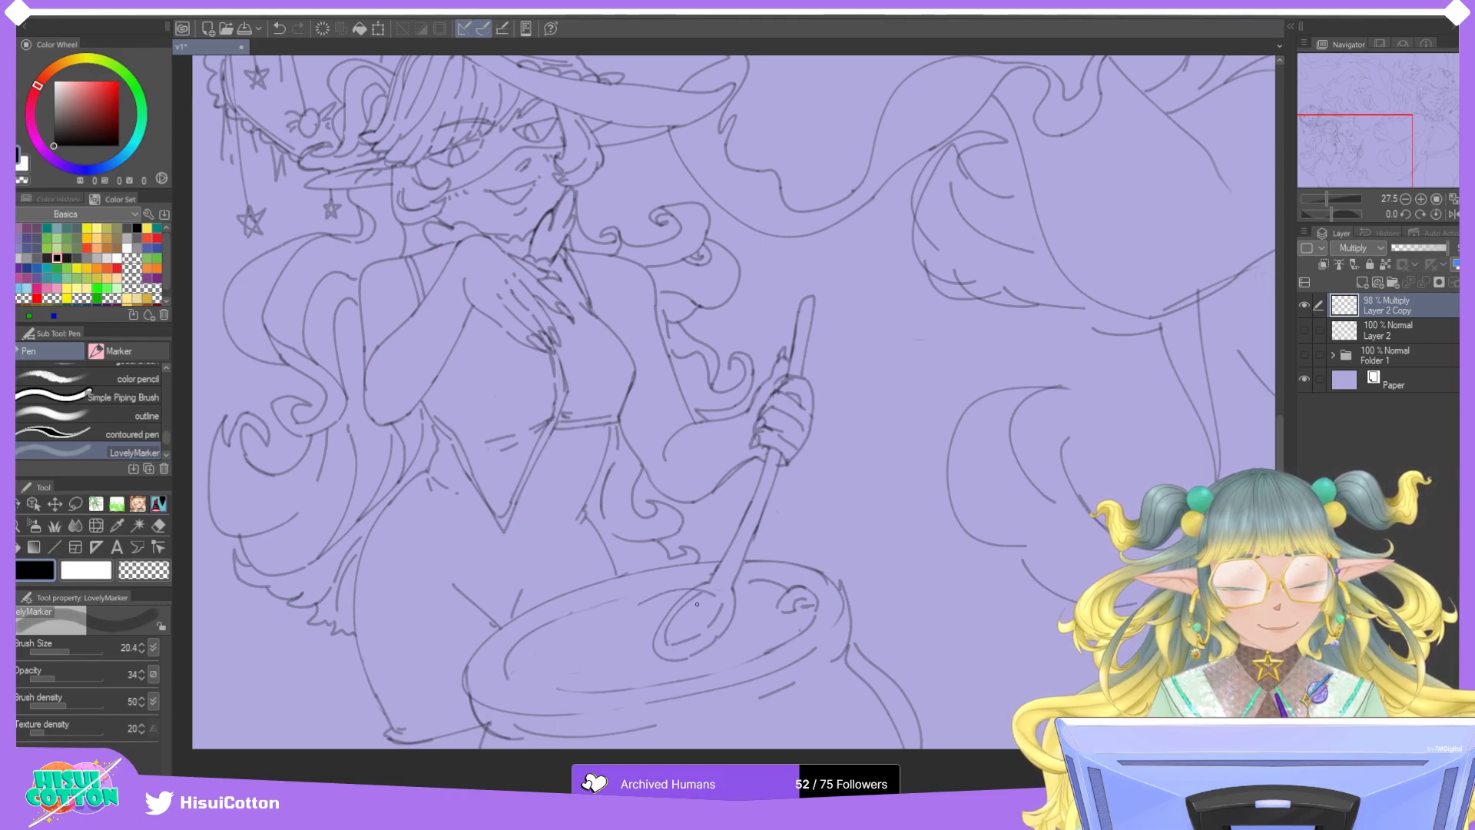
{"action": "mouse_move", "coordinate": [740, 584]}
{"action": "left_mouse_down"}
{"action": "mouse_move", "coordinate": [684, 589]}
{"action": "mouse_move", "coordinate": [694, 573]}
{"action": "mouse_move", "coordinate": [763, 594]}
{"action": "left_mouse_up"}
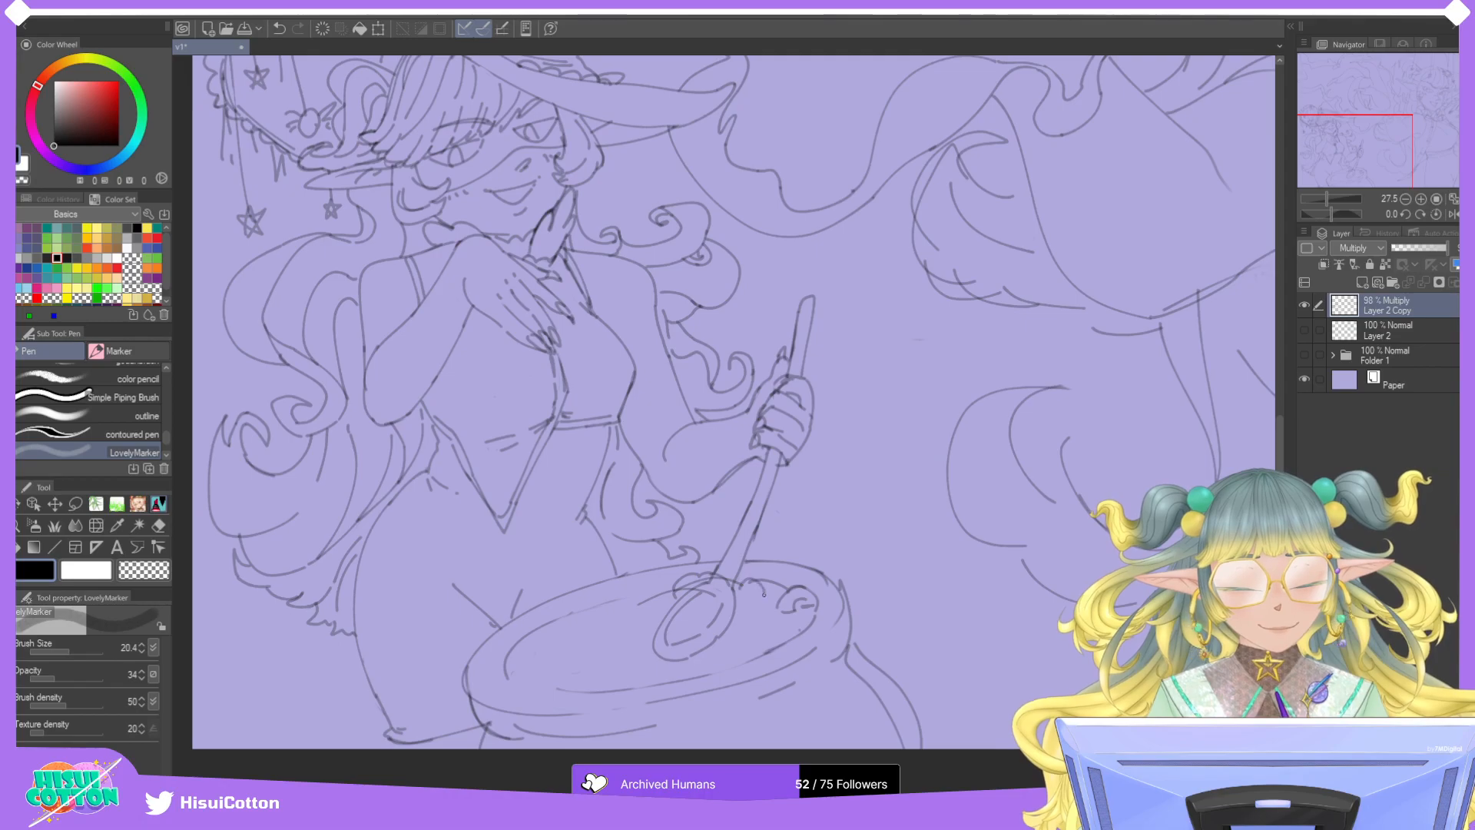
Erase the spoon bowl and lower stick, and redraw the stick as a plain shaft dipping into the brew.
{"action": "left_click", "coordinate": [158, 525]}
{"action": "mouse_move", "coordinate": [744, 495]}
{"action": "left_mouse_down"}
{"action": "mouse_move", "coordinate": [718, 584]}
{"action": "mouse_move", "coordinate": [657, 642]}
{"action": "mouse_move", "coordinate": [733, 591]}
{"action": "mouse_move", "coordinate": [667, 665]}
{"action": "mouse_move", "coordinate": [741, 576]}
{"action": "mouse_move", "coordinate": [766, 495]}
{"action": "mouse_move", "coordinate": [729, 583]}
{"action": "left_mouse_up"}
{"action": "key", "text": "p"}
{"action": "left_click_drag", "start_coordinate": [754, 502], "coordinate": [726, 605]}
{"action": "left_click_drag", "start_coordinate": [780, 470], "coordinate": [736, 593]}
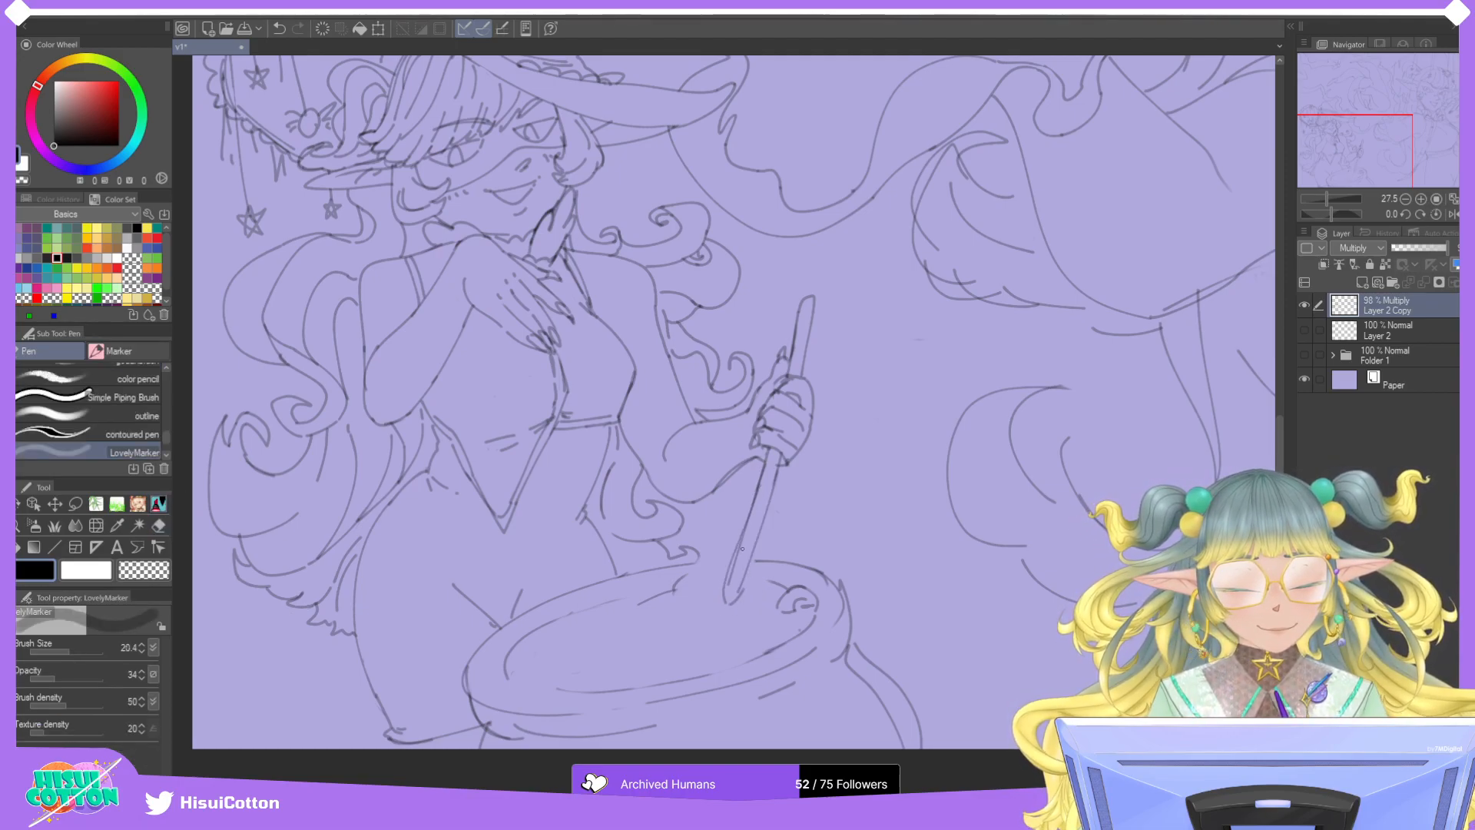
Fill the cauldron's surface with foam puffs around the stick, small bubbles and swirling liquid lines.
{"action": "mouse_move", "coordinate": [772, 492]}
{"action": "left_mouse_down"}
{"action": "mouse_move", "coordinate": [685, 574]}
{"action": "mouse_move", "coordinate": [725, 572]}
{"action": "mouse_move", "coordinate": [720, 596]}
{"action": "mouse_move", "coordinate": [692, 614]}
{"action": "mouse_move", "coordinate": [691, 570]}
{"action": "mouse_move", "coordinate": [641, 625]}
{"action": "mouse_move", "coordinate": [693, 630]}
{"action": "mouse_move", "coordinate": [759, 577]}
{"action": "mouse_move", "coordinate": [799, 596]}
{"action": "left_mouse_up"}
{"action": "mouse_move", "coordinate": [641, 612]}
{"action": "left_mouse_down"}
{"action": "mouse_move", "coordinate": [530, 668]}
{"action": "mouse_move", "coordinate": [560, 632]}
{"action": "left_mouse_up"}
{"action": "left_click_drag", "start_coordinate": [648, 603], "coordinate": [610, 612]}
{"action": "mouse_move", "coordinate": [754, 622]}
{"action": "left_mouse_down"}
{"action": "mouse_move", "coordinate": [698, 664]}
{"action": "mouse_move", "coordinate": [577, 661]}
{"action": "mouse_move", "coordinate": [583, 642]}
{"action": "mouse_move", "coordinate": [566, 640]}
{"action": "mouse_move", "coordinate": [593, 671]}
{"action": "left_mouse_up"}
{"action": "mouse_move", "coordinate": [653, 658]}
{"action": "left_mouse_down"}
{"action": "mouse_move", "coordinate": [540, 674]}
{"action": "mouse_move", "coordinate": [516, 661]}
{"action": "mouse_move", "coordinate": [534, 651]}
{"action": "mouse_move", "coordinate": [518, 662]}
{"action": "mouse_move", "coordinate": [527, 677]}
{"action": "mouse_move", "coordinate": [557, 689]}
{"action": "left_mouse_up"}
{"action": "left_click_drag", "start_coordinate": [735, 666], "coordinate": [675, 678]}
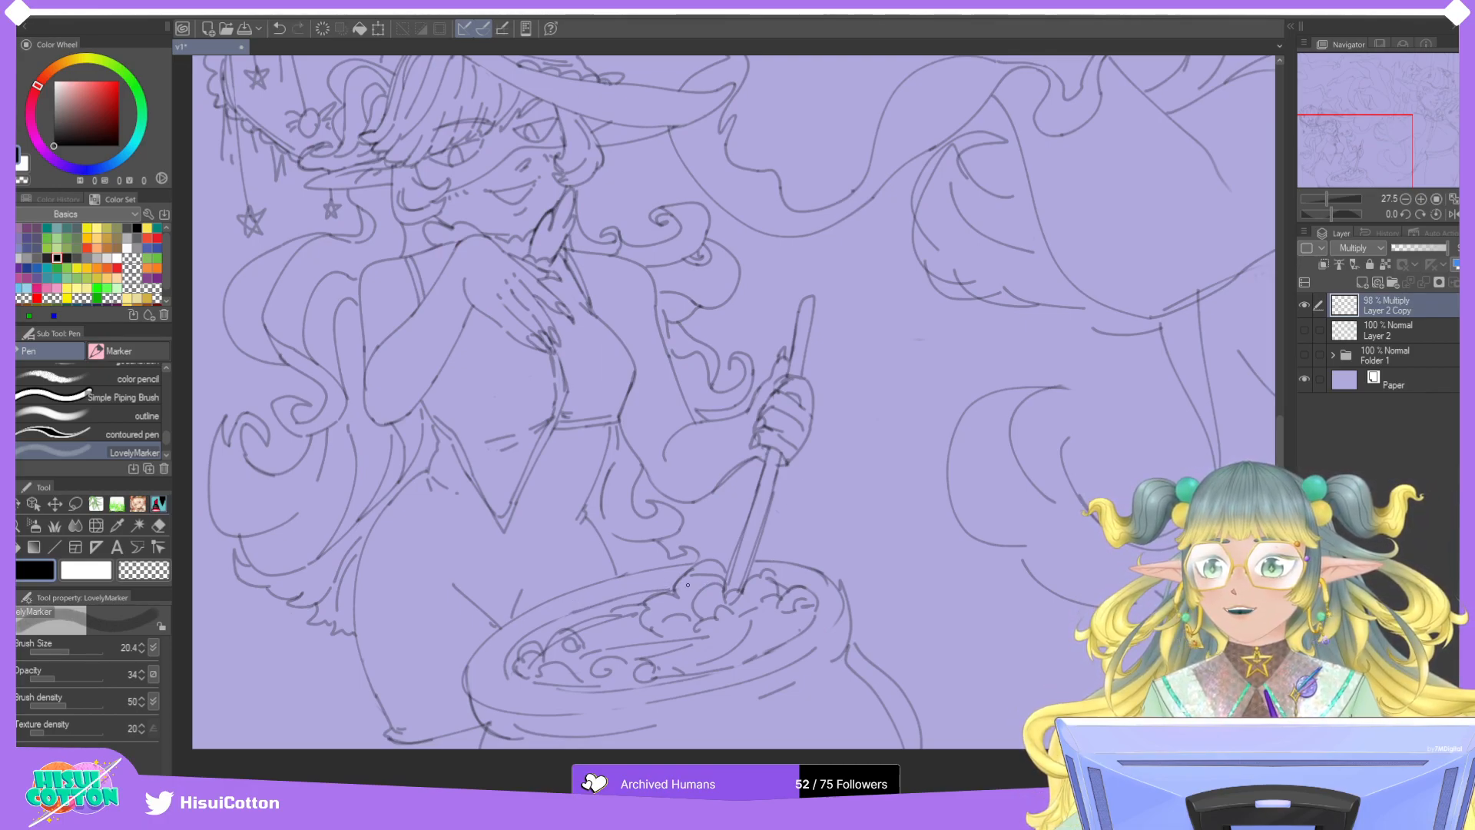
Redraw the cauldron's back rim line and erase the outer contour of its front rim.
{"action": "left_click_drag", "start_coordinate": [668, 588], "coordinate": [542, 626]}
{"action": "key", "text": "ctrl+z"}
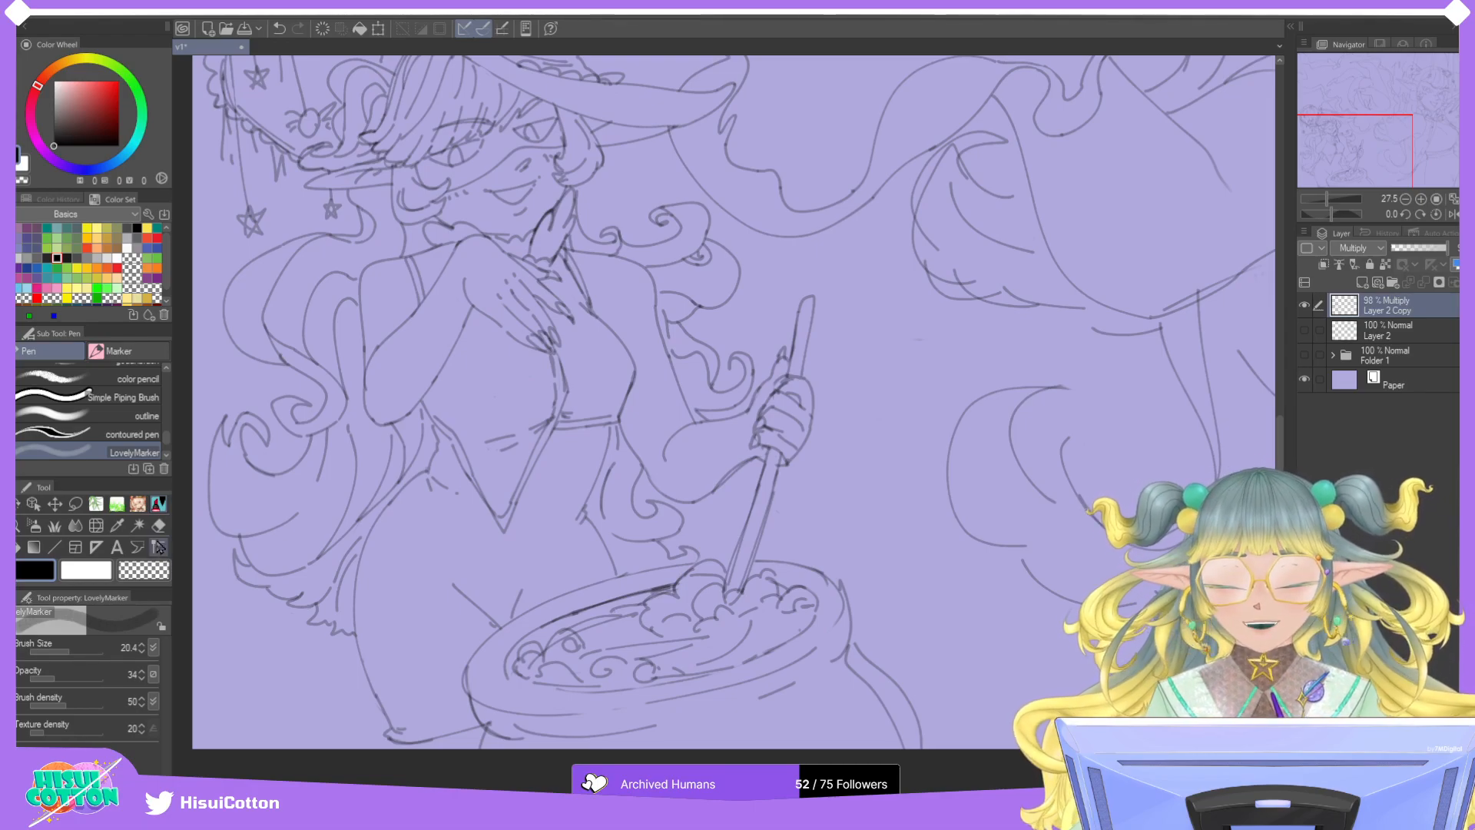
{"action": "left_click", "coordinate": [158, 525]}
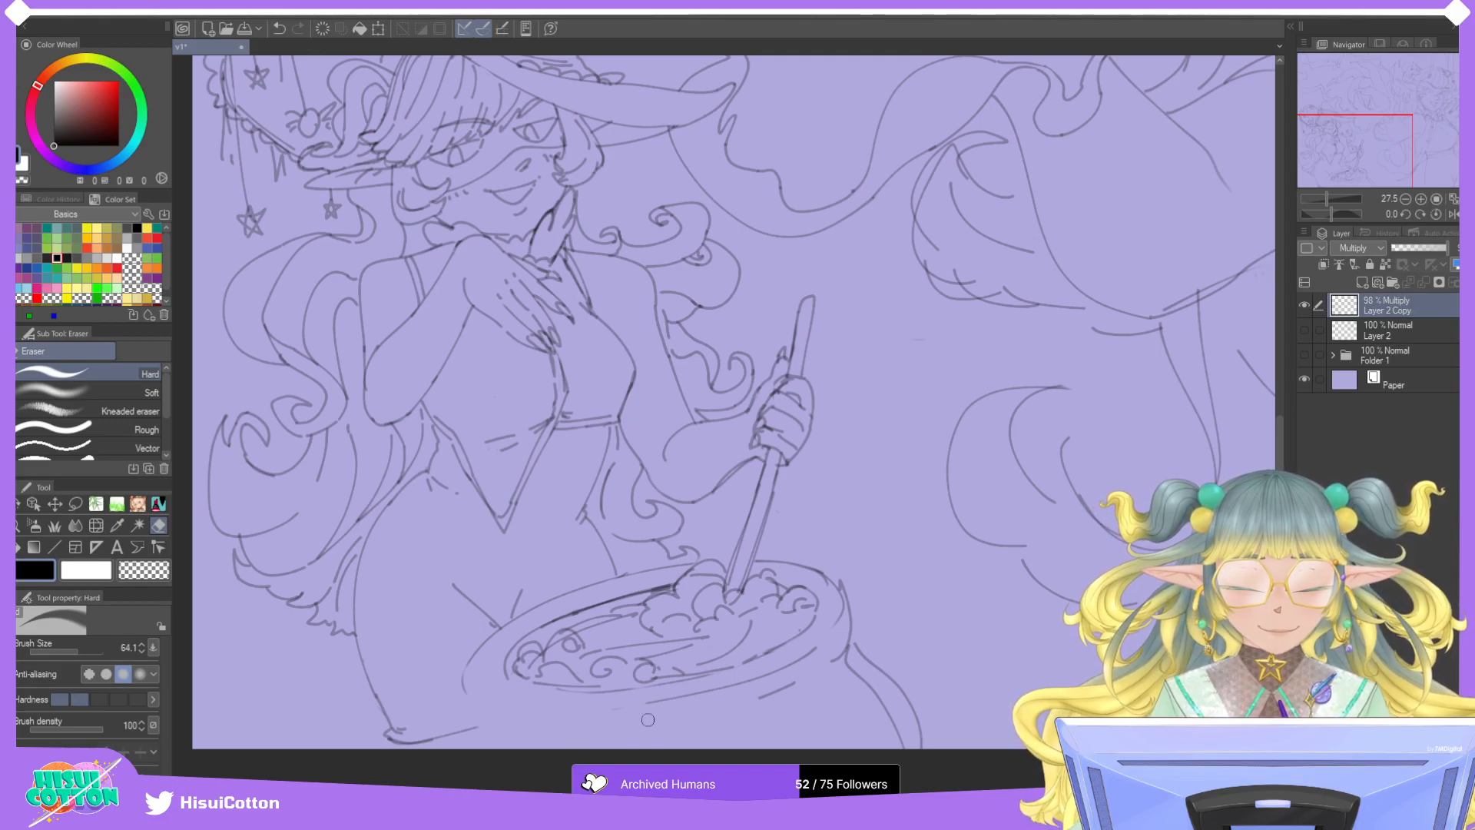
{"action": "mouse_move", "coordinate": [557, 693]}
{"action": "left_mouse_down"}
{"action": "mouse_move", "coordinate": [783, 664]}
{"action": "mouse_move", "coordinate": [757, 701]}
{"action": "mouse_move", "coordinate": [838, 603]}
{"action": "left_mouse_up"}
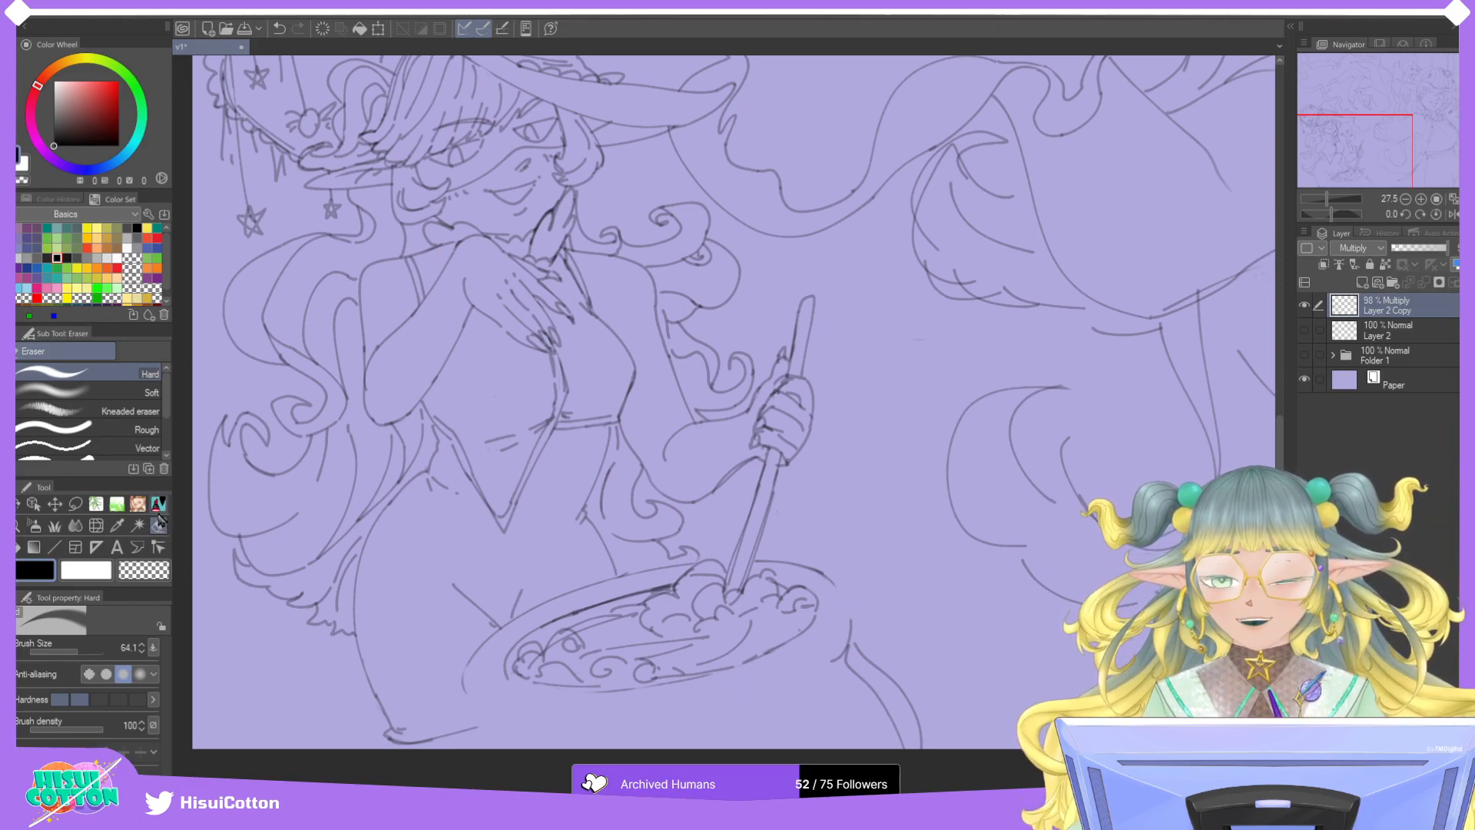
Redraw the outer front rim of the cauldron as smooth curves on both sides of the opening.
{"action": "key", "text": "p"}
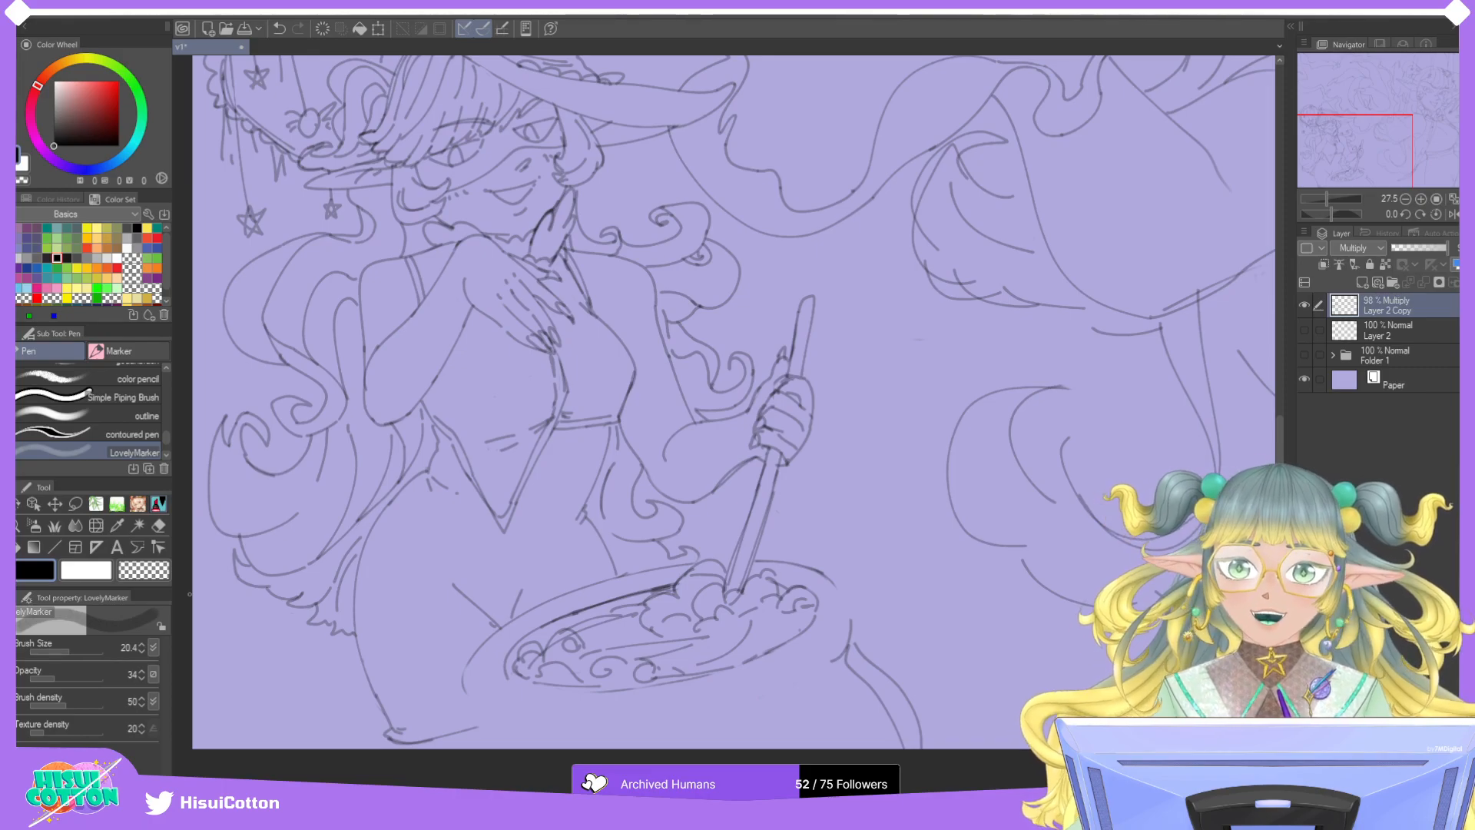
{"action": "left_click_drag", "start_coordinate": [824, 574], "coordinate": [848, 628]}
{"action": "key", "text": "ctrl+z"}
{"action": "mouse_move", "coordinate": [824, 573]}
{"action": "left_mouse_down"}
{"action": "mouse_move", "coordinate": [851, 628]}
{"action": "mouse_move", "coordinate": [843, 660]}
{"action": "mouse_move", "coordinate": [832, 649]}
{"action": "left_mouse_up"}
{"action": "key", "text": "ctrl+z"}
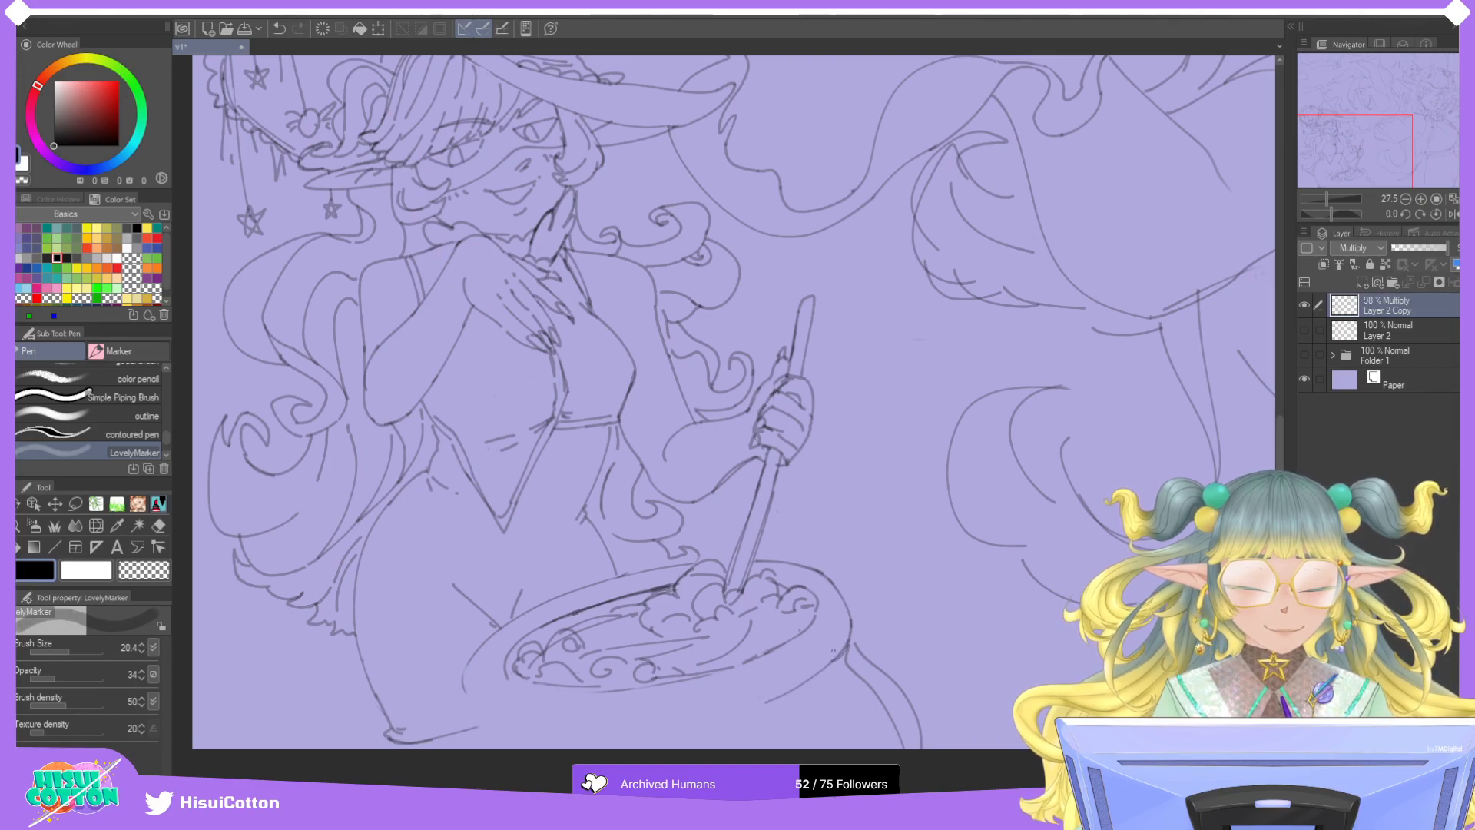
{"action": "mouse_move", "coordinate": [465, 662]}
{"action": "left_mouse_down"}
{"action": "mouse_move", "coordinate": [496, 722]}
{"action": "mouse_move", "coordinate": [691, 718]}
{"action": "left_mouse_up"}
{"action": "key", "text": "ctrl+z"}
{"action": "key", "text": "ctrl+z"}
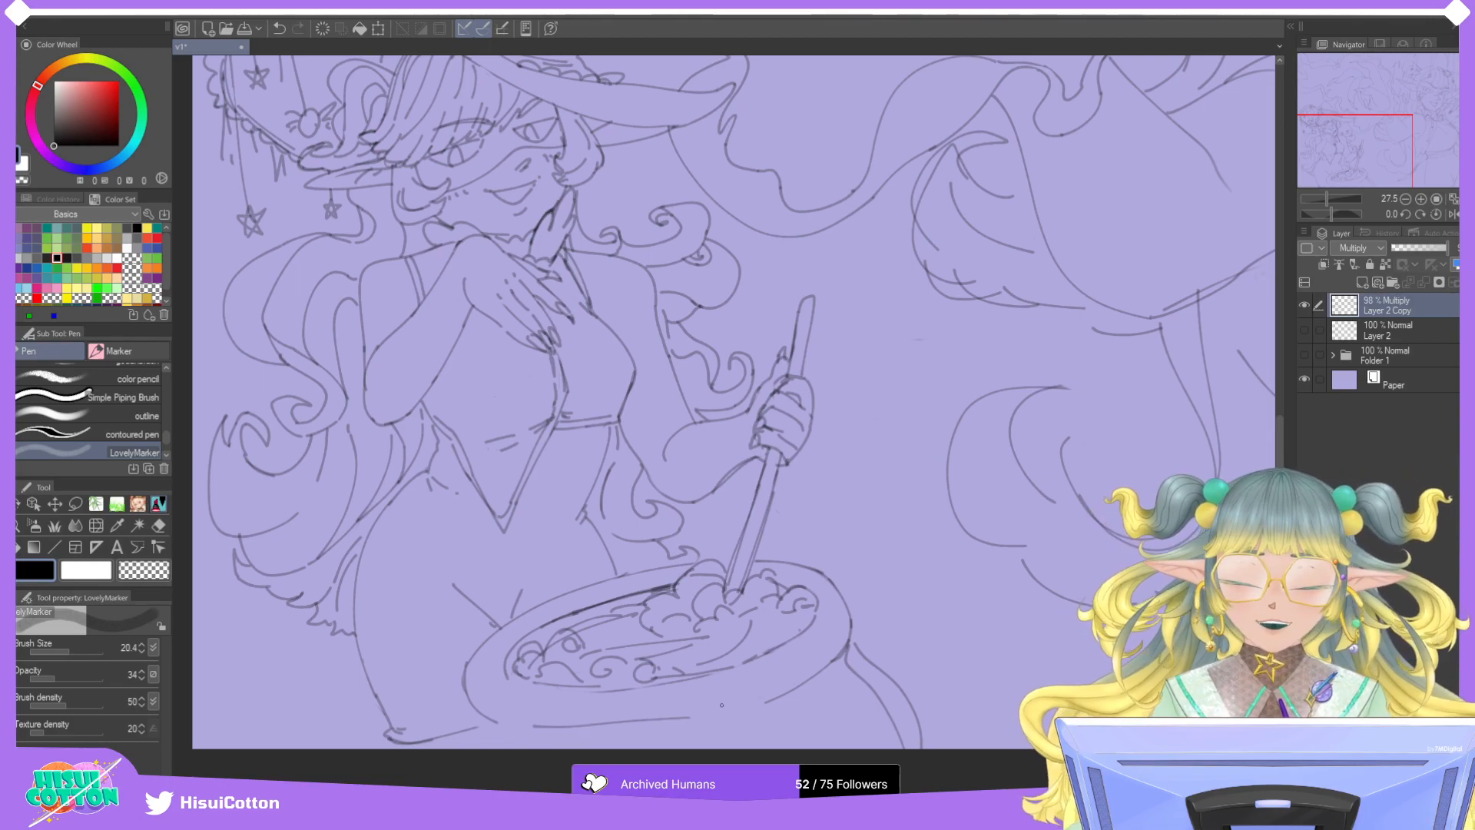
{"action": "key", "text": "ctrl+z"}
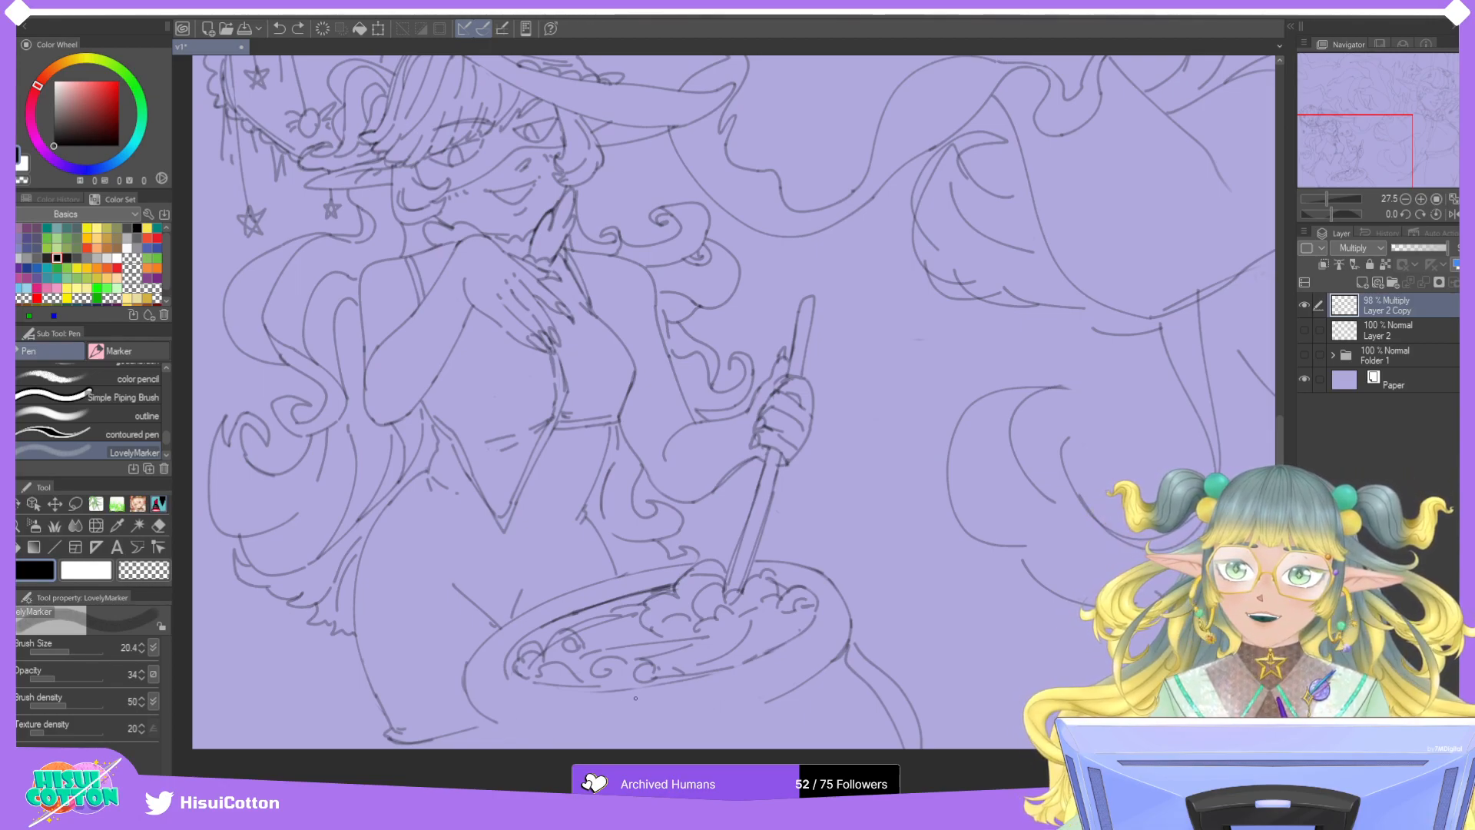
Draw the curved neck line of the cauldron below its front rim.
{"action": "left_click_drag", "start_coordinate": [567, 720], "coordinate": [717, 712]}
{"action": "key", "text": "ctrl+z"}
{"action": "key", "text": "ctrl+z"}
{"action": "left_click_drag", "start_coordinate": [546, 725], "coordinate": [726, 710]}
{"action": "key", "text": "ctrl+z"}
{"action": "left_click_drag", "start_coordinate": [551, 730], "coordinate": [722, 720]}
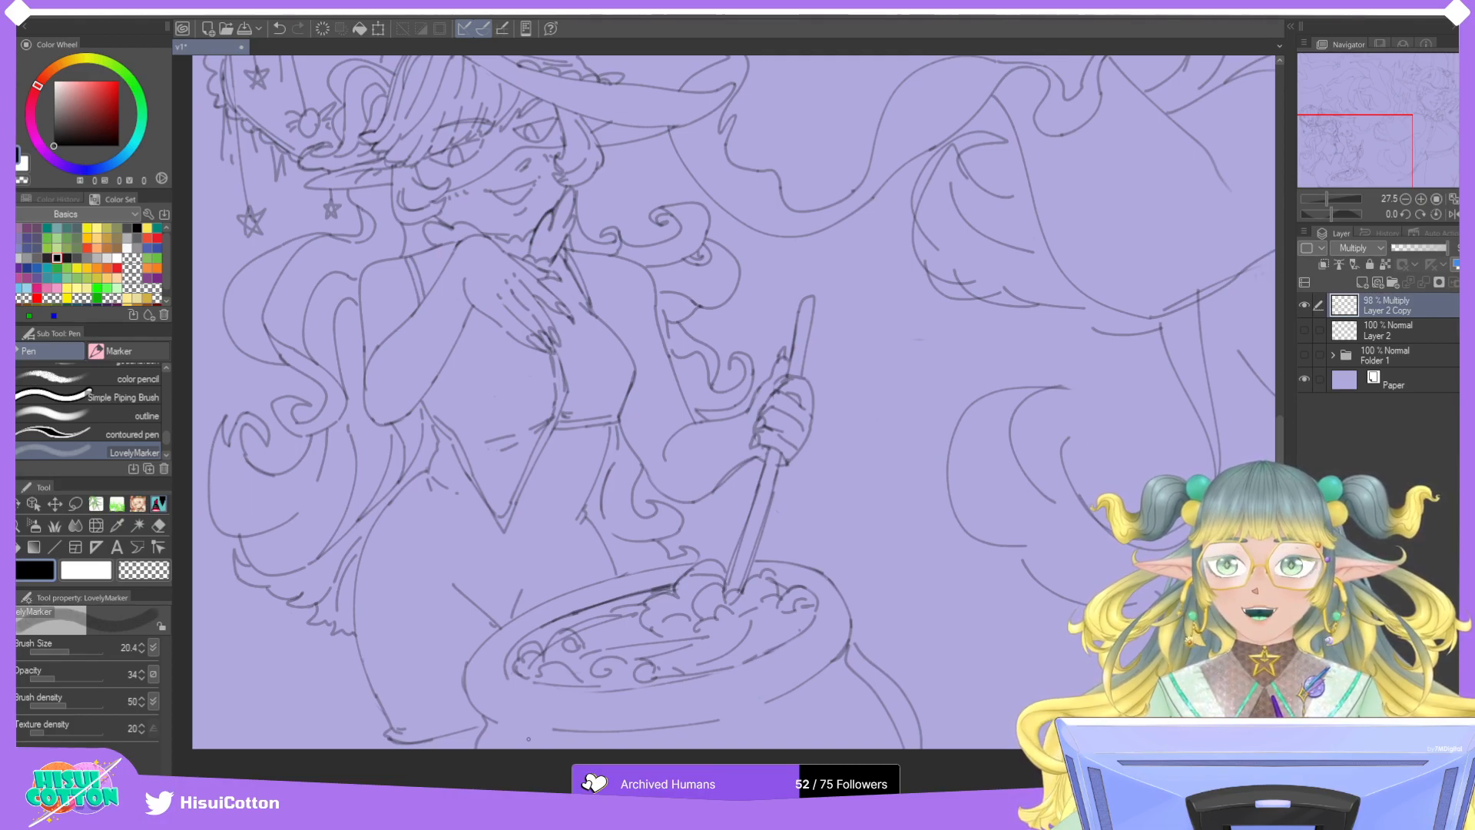
Erase the cauldron's doubled body outline on the side away from the witch and redraw it as one curve.
{"action": "key", "text": "e"}
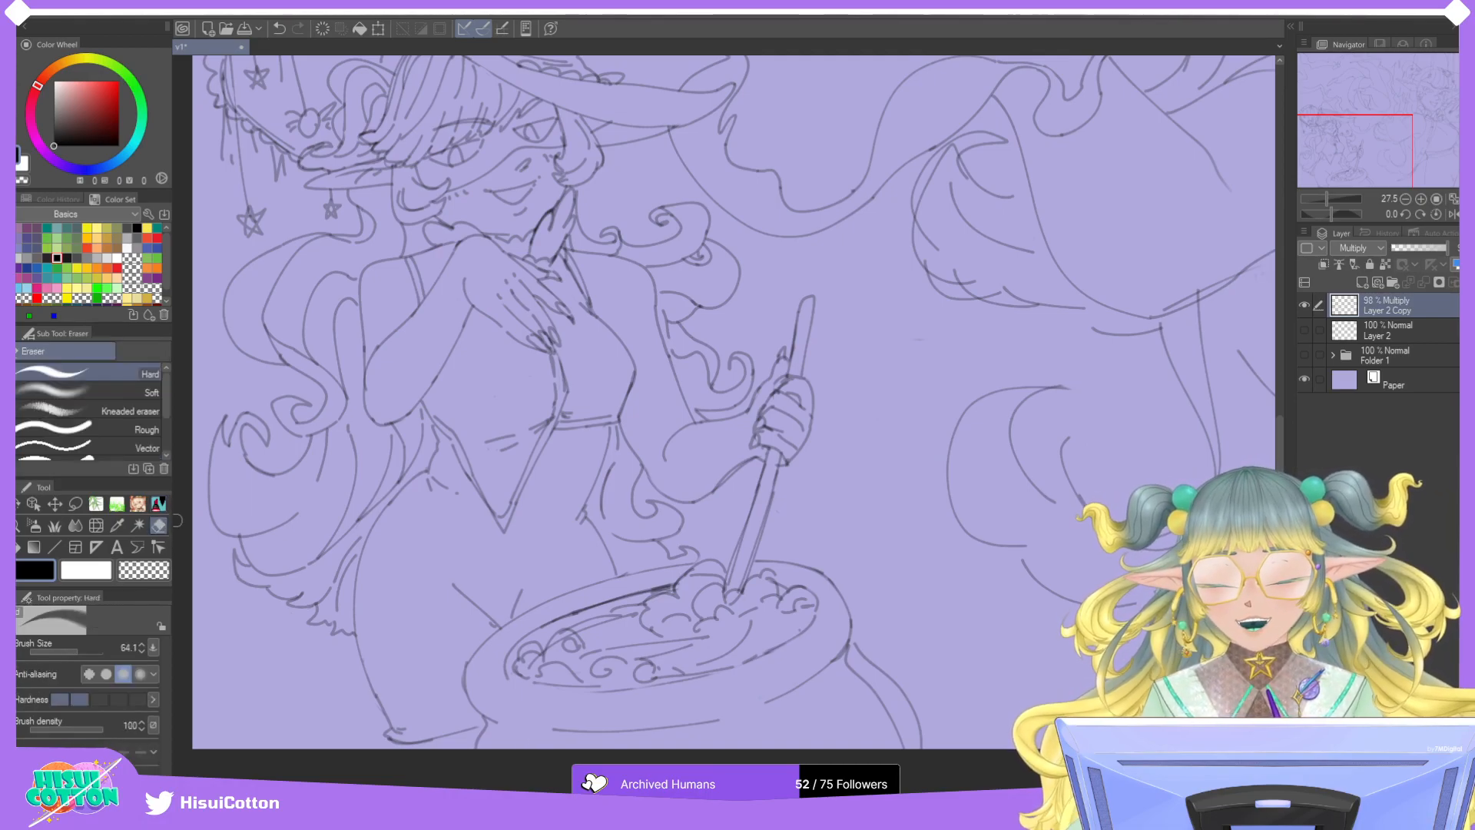
{"action": "mouse_move", "coordinate": [866, 665]}
{"action": "left_mouse_down"}
{"action": "mouse_move", "coordinate": [885, 701]}
{"action": "mouse_move", "coordinate": [892, 728]}
{"action": "mouse_move", "coordinate": [863, 680]}
{"action": "mouse_move", "coordinate": [920, 735]}
{"action": "left_mouse_up"}
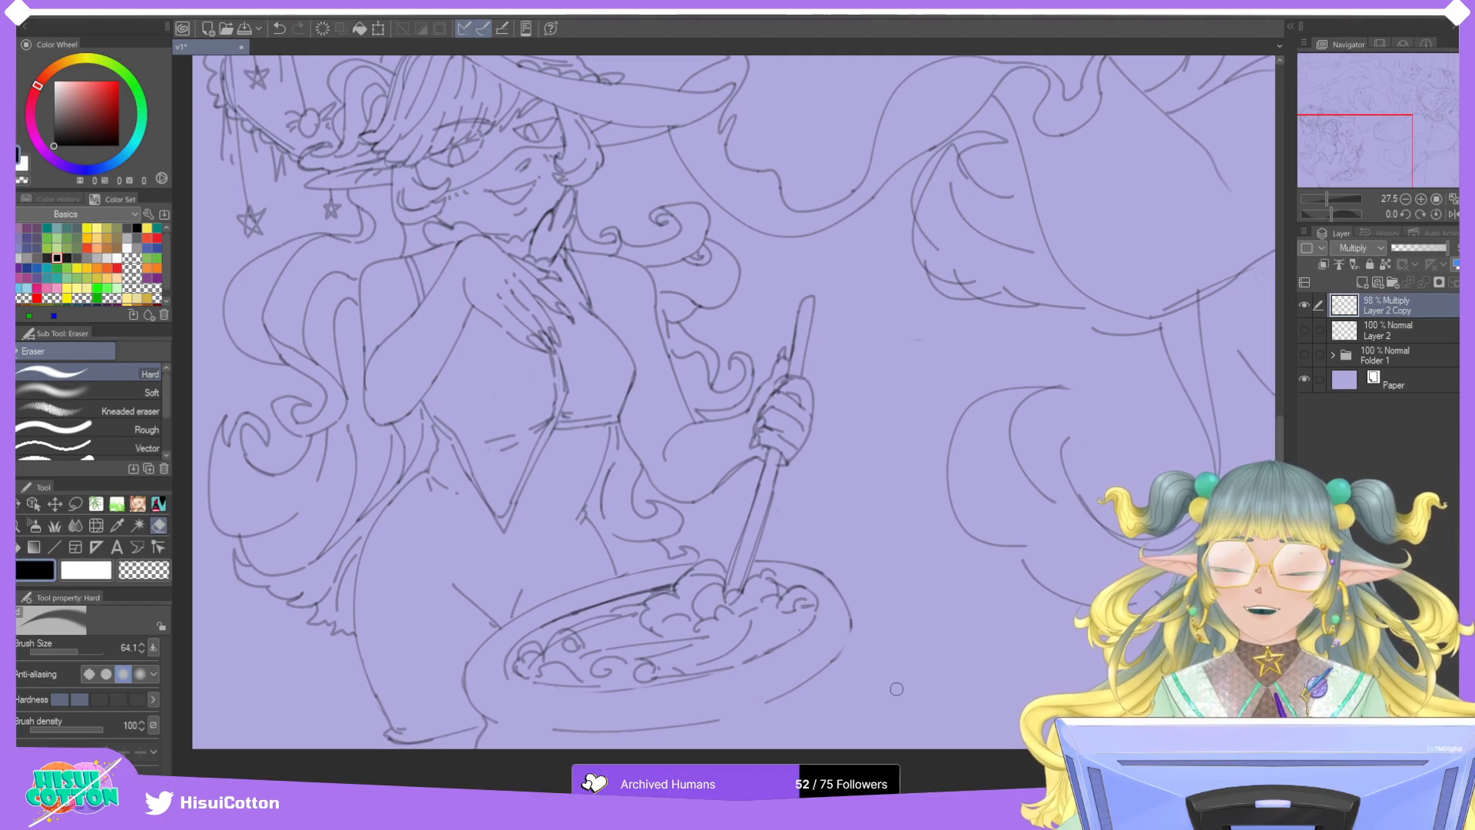
{"action": "left_click", "coordinate": [159, 507]}
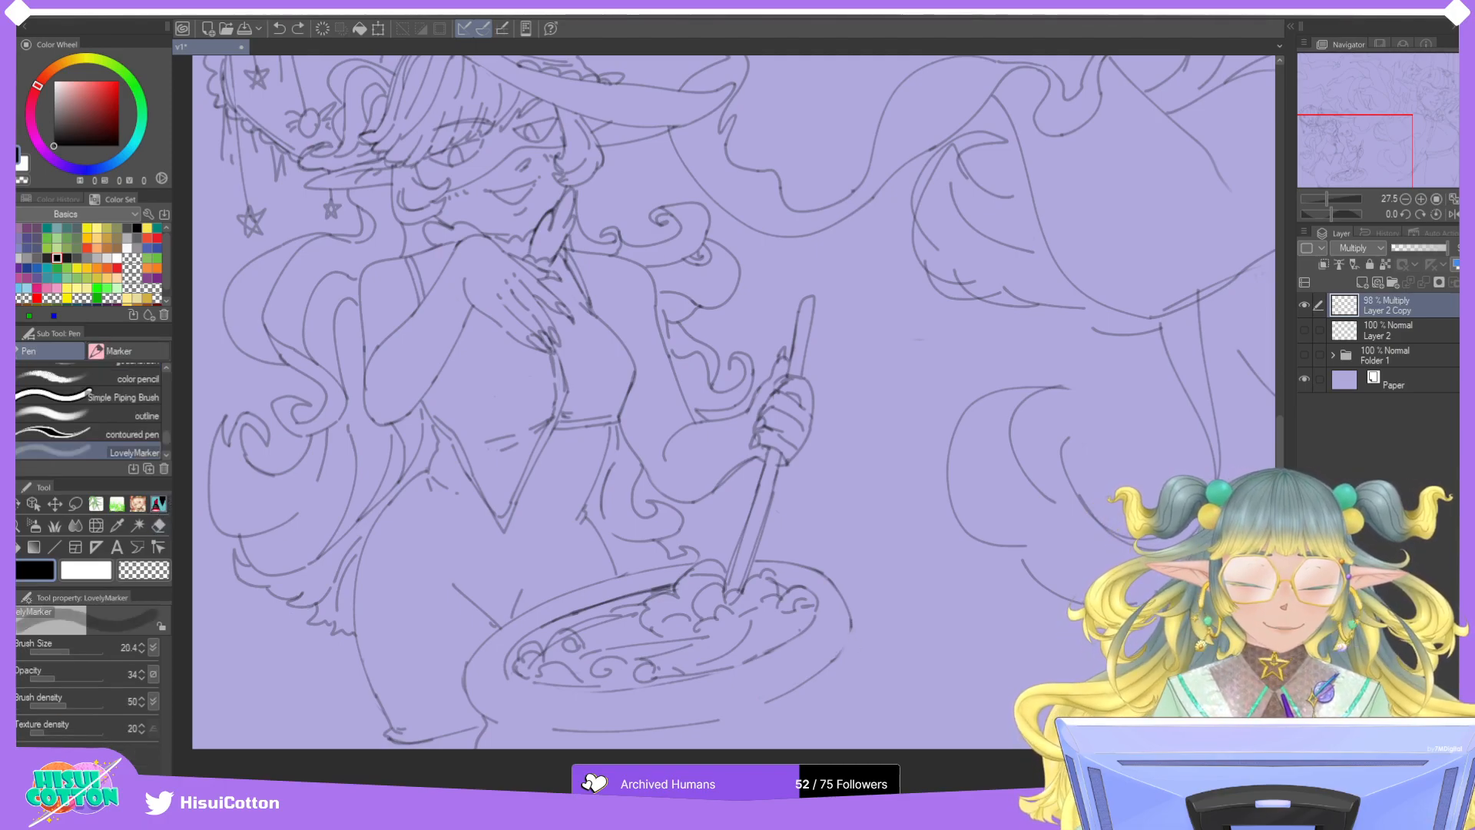
{"action": "mouse_move", "coordinate": [845, 649]}
{"action": "left_mouse_down"}
{"action": "mouse_move", "coordinate": [846, 679]}
{"action": "mouse_move", "coordinate": [926, 749]}
{"action": "mouse_move", "coordinate": [850, 657]}
{"action": "mouse_move", "coordinate": [925, 749]}
{"action": "left_mouse_up"}
{"action": "key", "text": "ctrl+z"}
{"action": "key", "text": "ctrl+z"}
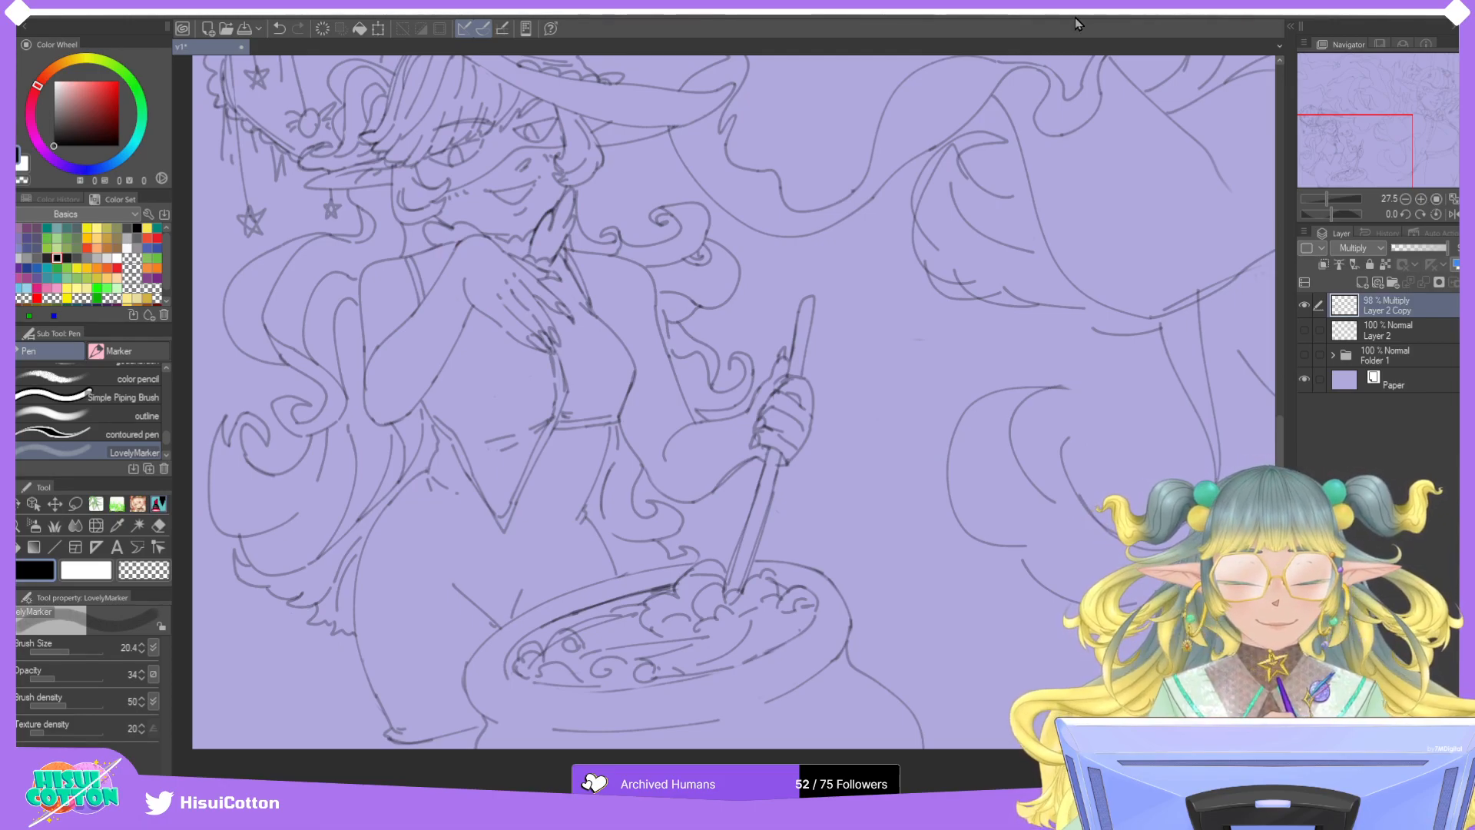
Show the colors in Folder 1 beneath the whole sketch for comparison, and hide them again.
{"action": "scroll", "coordinate": [984, 419], "scroll_direction": "down", "scroll_amount": 3}
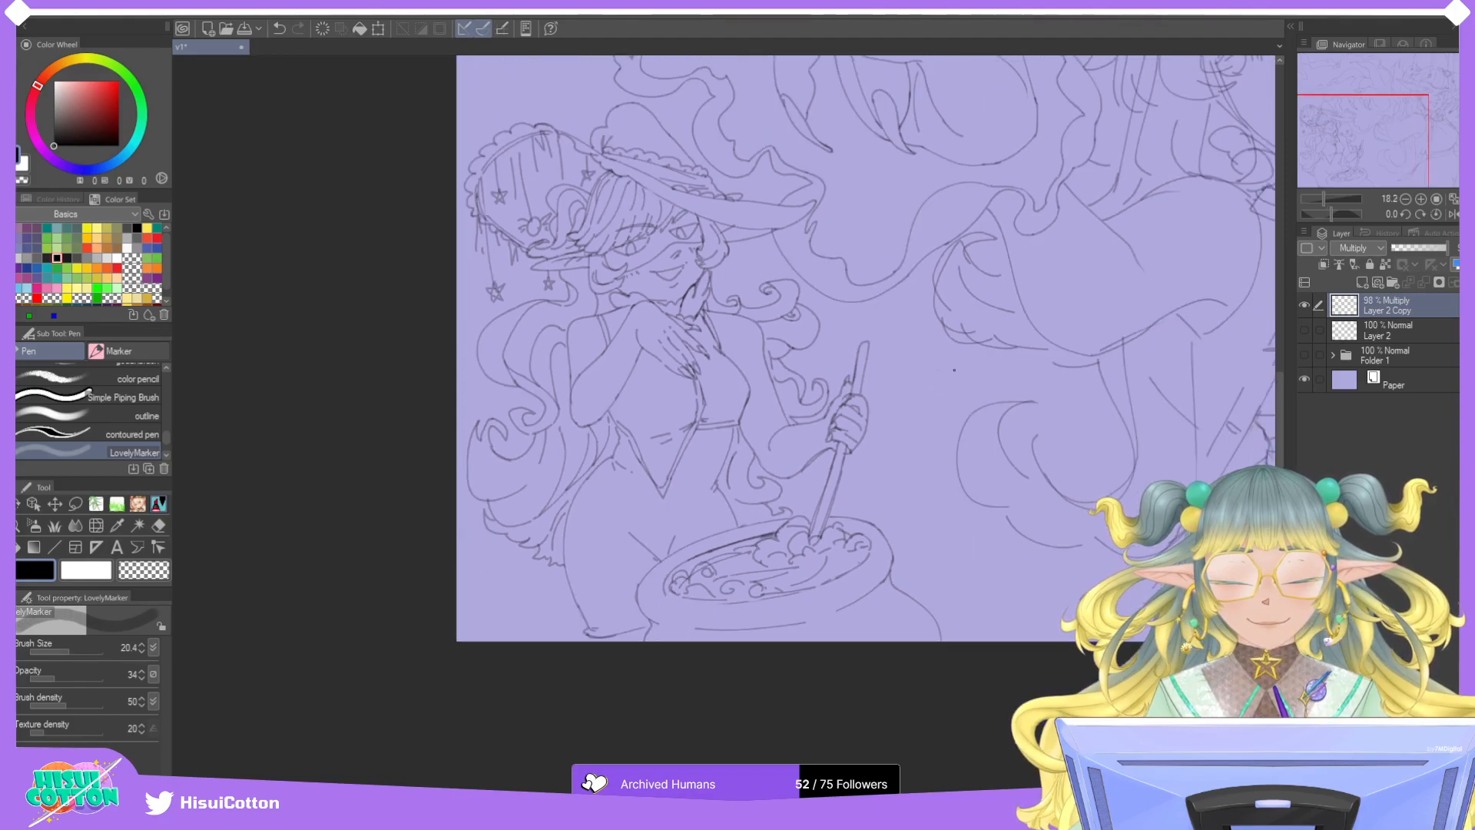
{"action": "scroll", "coordinate": [963, 359], "scroll_direction": "down", "scroll_amount": 2}
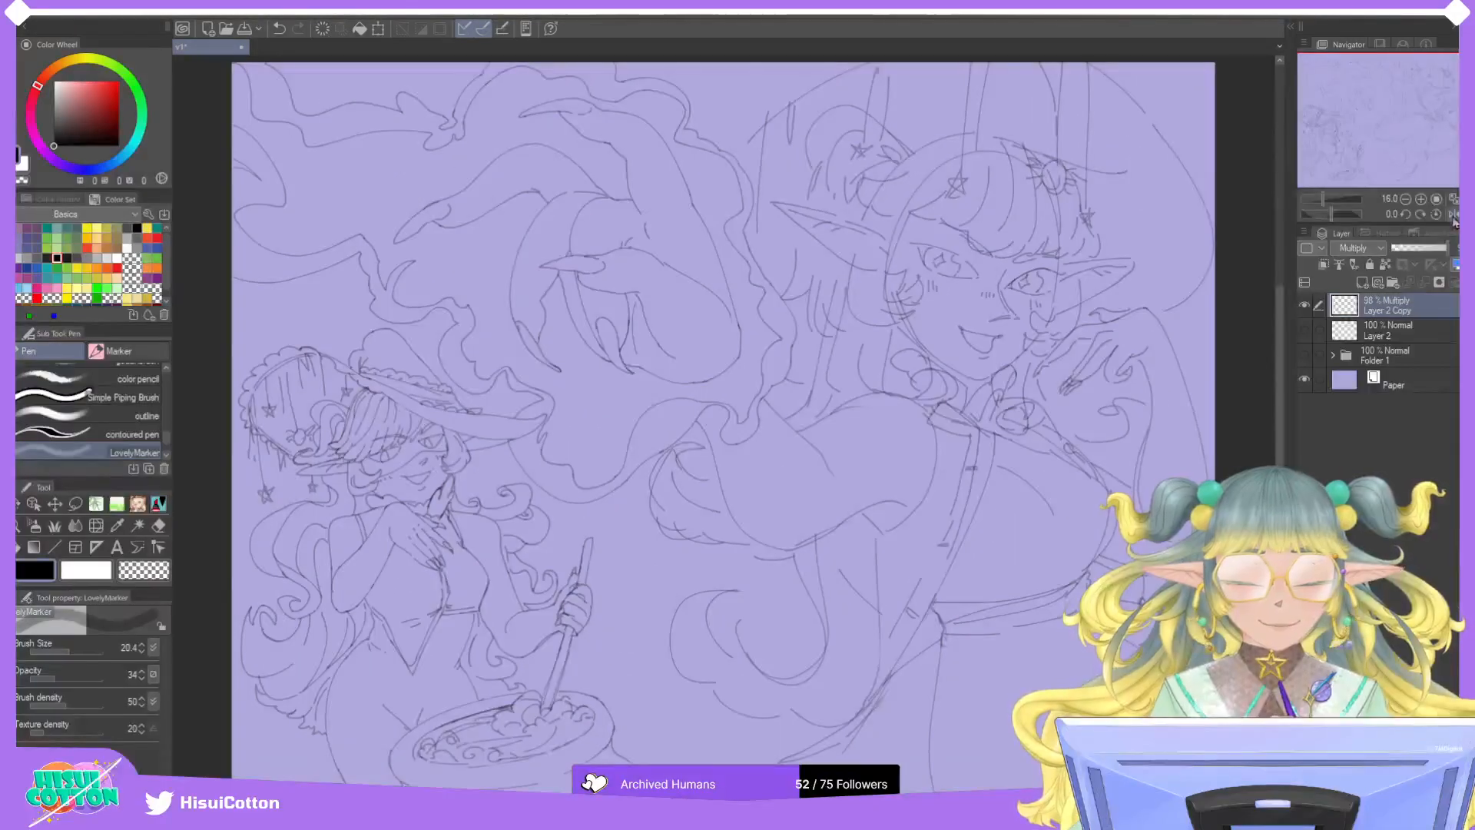
{"action": "left_click", "coordinate": [1305, 352]}
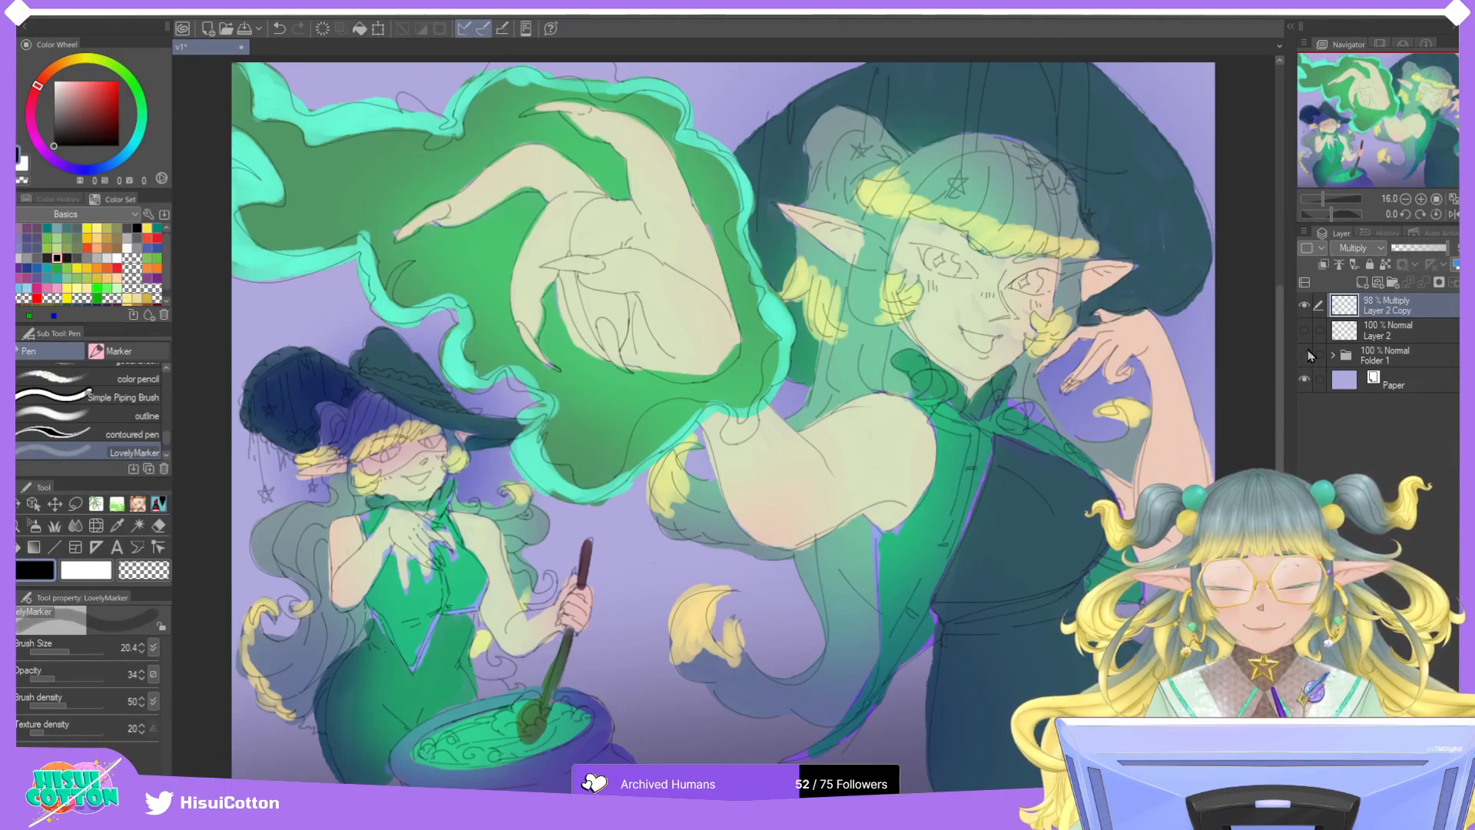
{"action": "left_click", "coordinate": [1306, 350]}
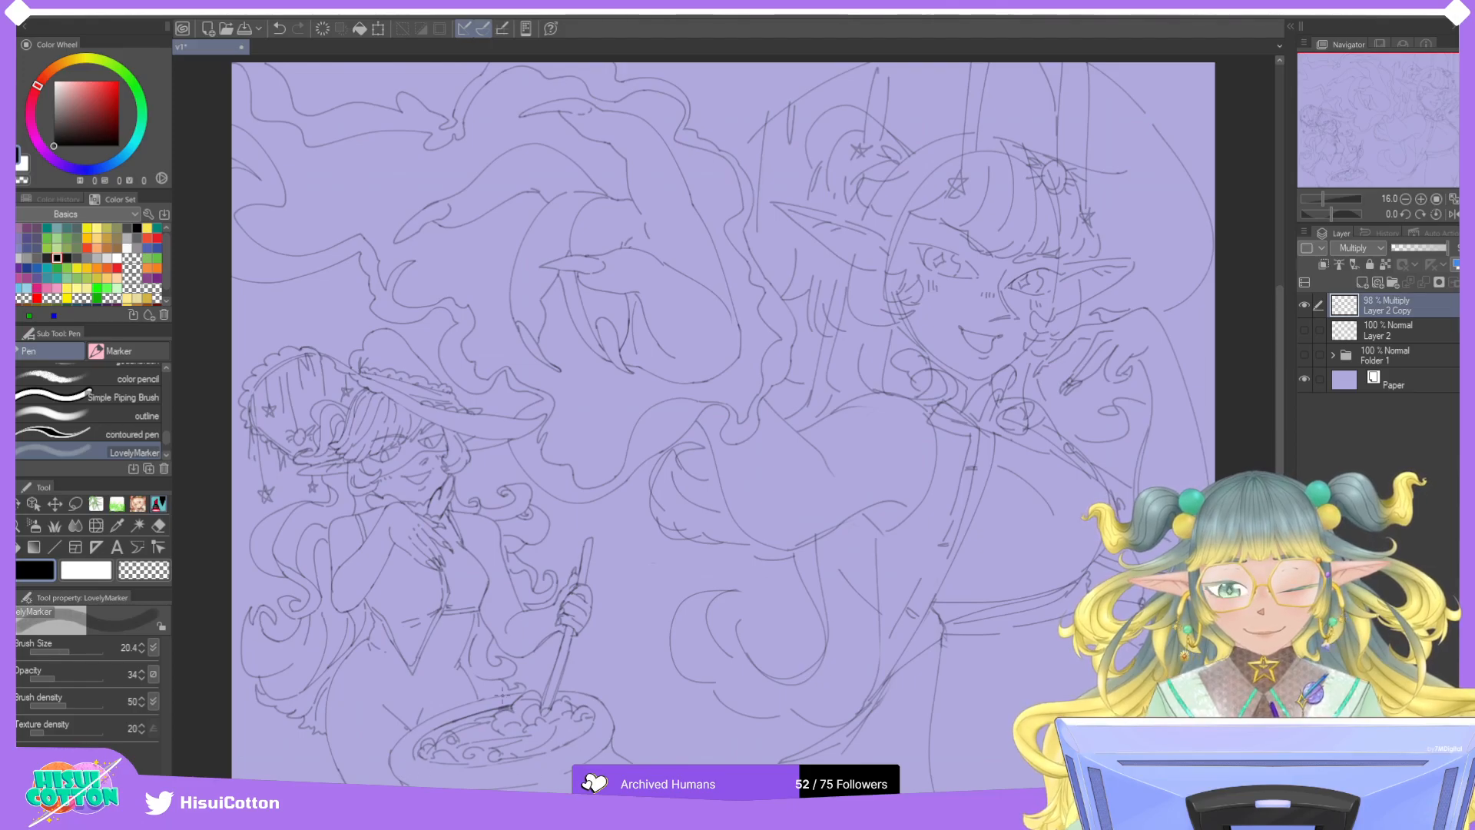
Clean up the overlapping lines at the lower finger edge of the witch's fist above the stick.
{"action": "scroll", "coordinate": [556, 668], "scroll_direction": "up", "scroll_amount": 10}
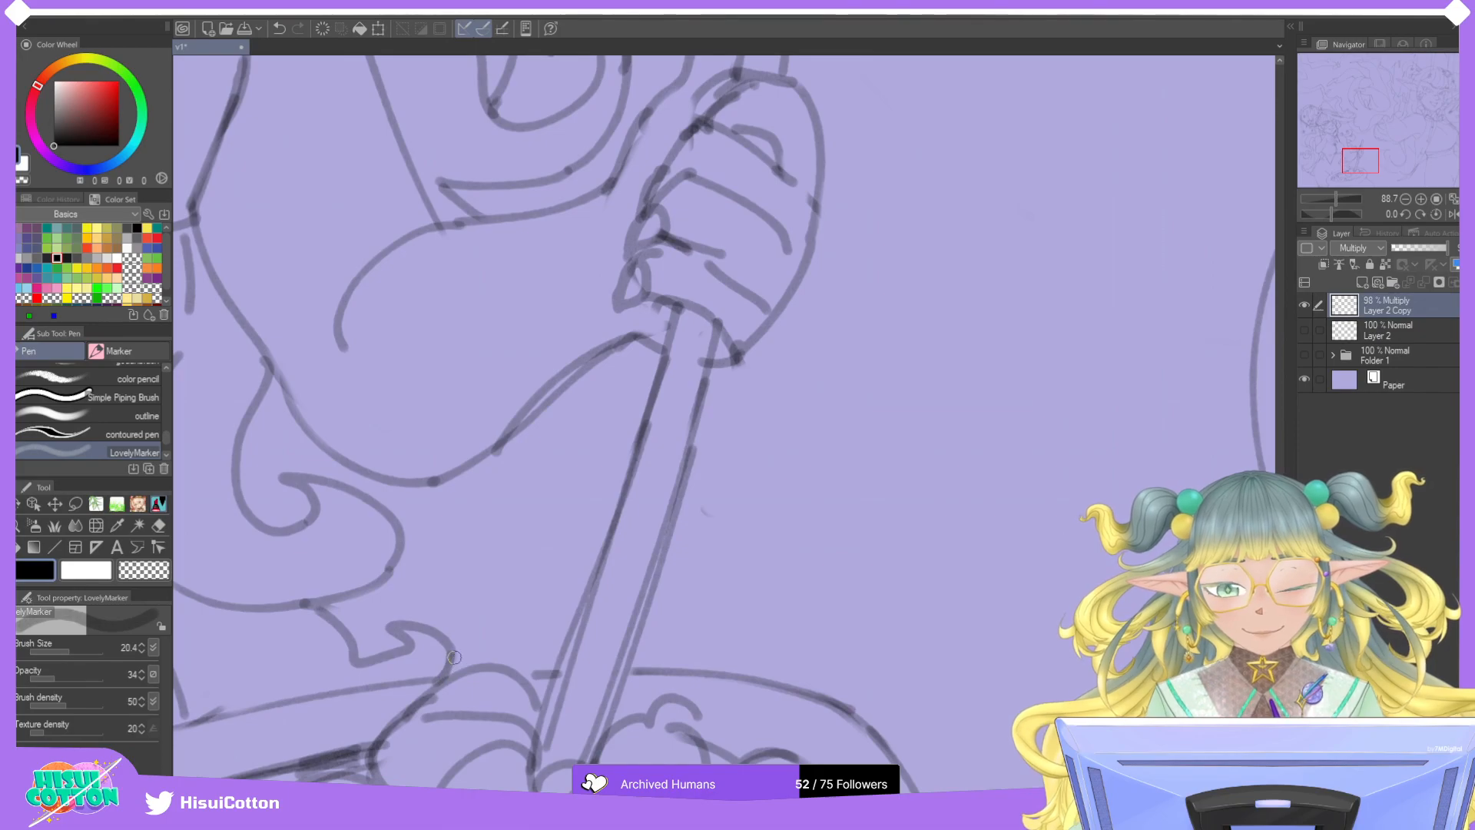
{"action": "scroll", "coordinate": [556, 669], "scroll_direction": "down", "scroll_amount": 3}
{"action": "scroll", "coordinate": [587, 461], "scroll_direction": "up", "scroll_amount": 2}
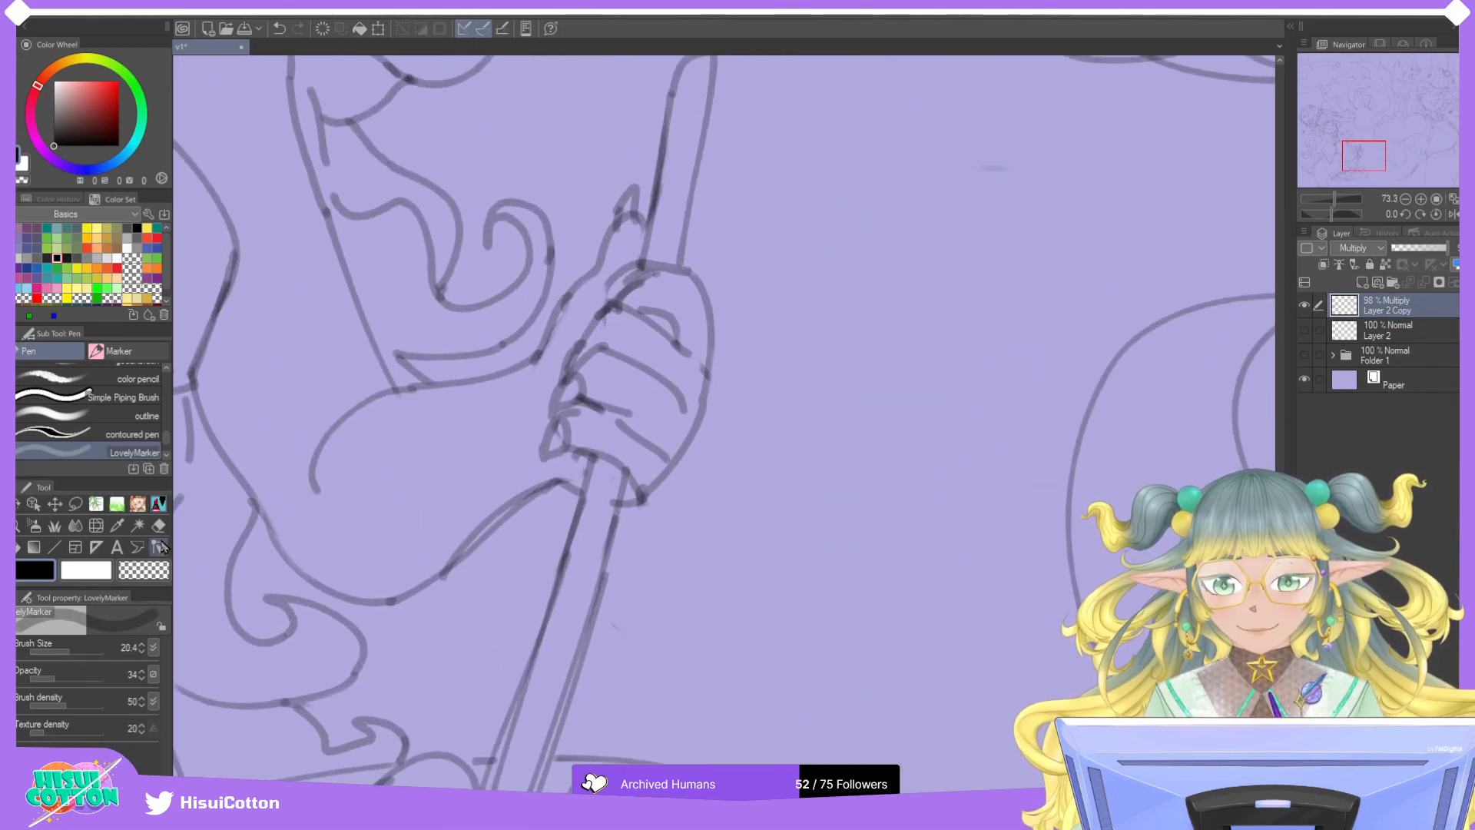
{"action": "key", "text": "e"}
{"action": "mouse_move", "coordinate": [577, 472]}
{"action": "left_mouse_down"}
{"action": "mouse_move", "coordinate": [555, 445]}
{"action": "mouse_move", "coordinate": [577, 419]}
{"action": "left_mouse_up"}
{"action": "key", "text": "p"}
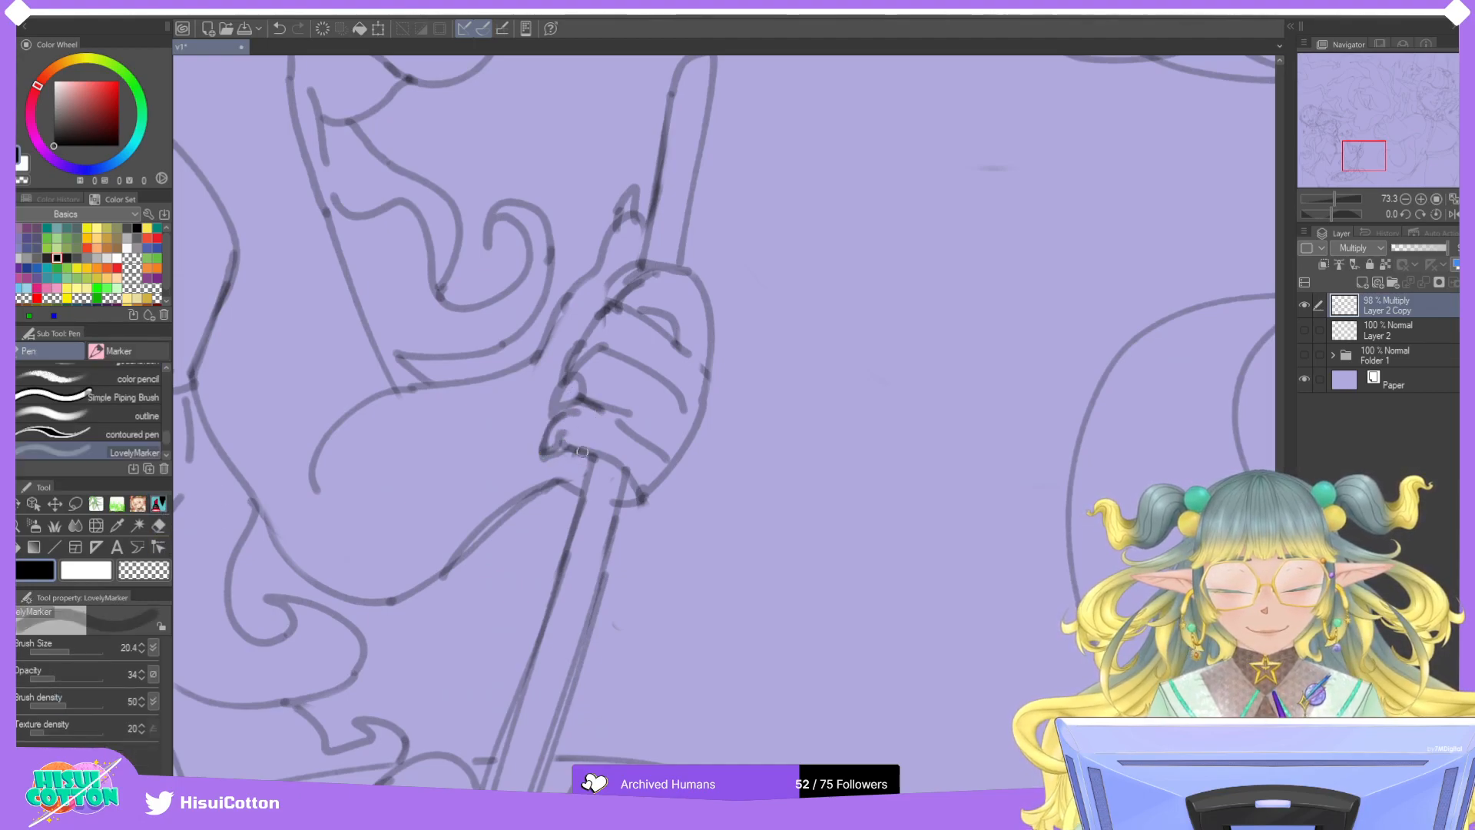
Erase the stray doubled line along the wrist side of the gripping hand with the Hard eraser at size 20.4.
{"action": "scroll", "coordinate": [637, 395], "scroll_direction": "down", "scroll_amount": 1}
{"action": "left_click_drag", "start_coordinate": [604, 329], "coordinate": [636, 289]}
{"action": "key", "text": "ctrl+z"}
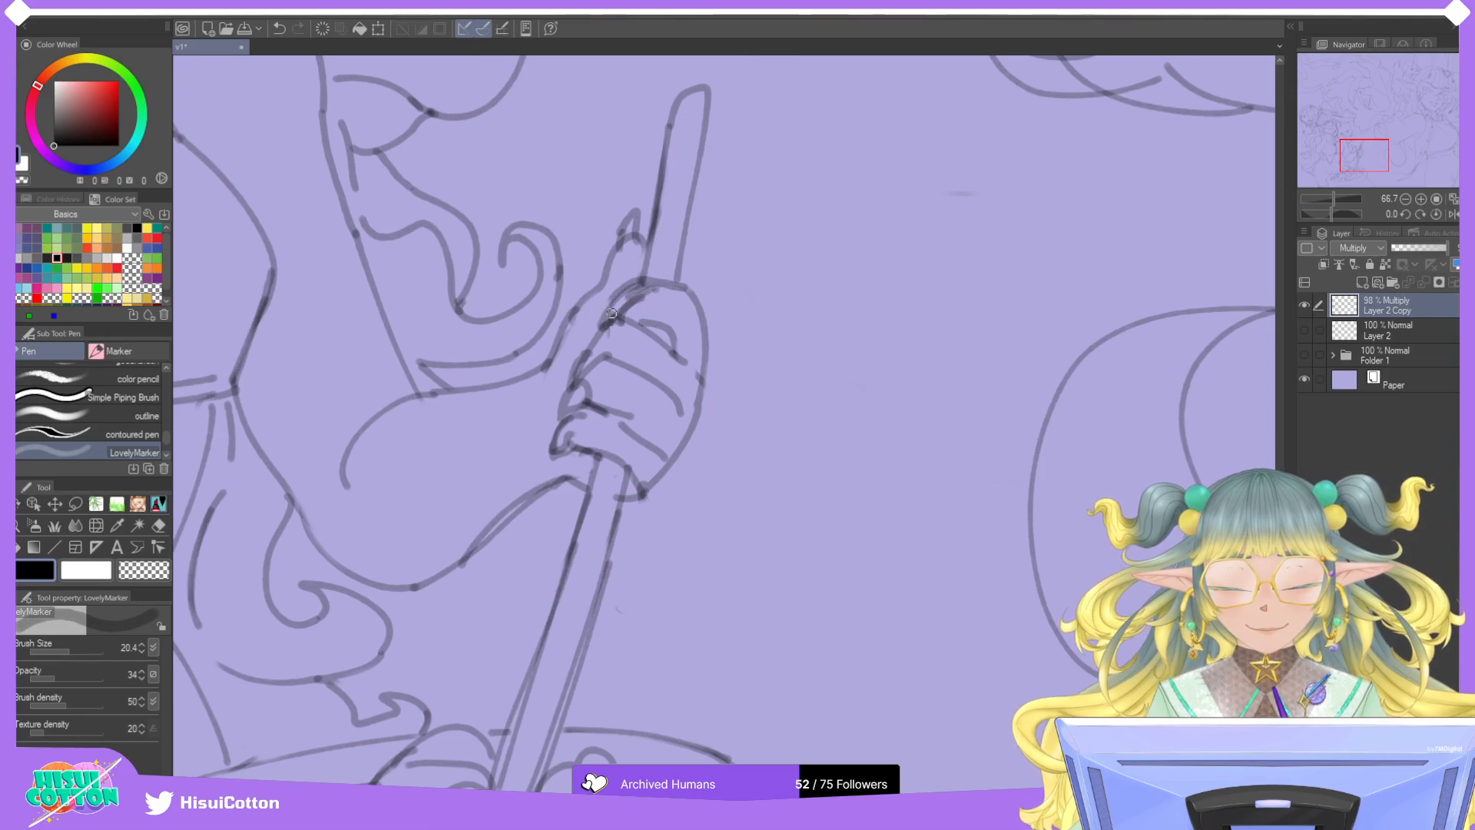
{"action": "left_click", "coordinate": [159, 525]}
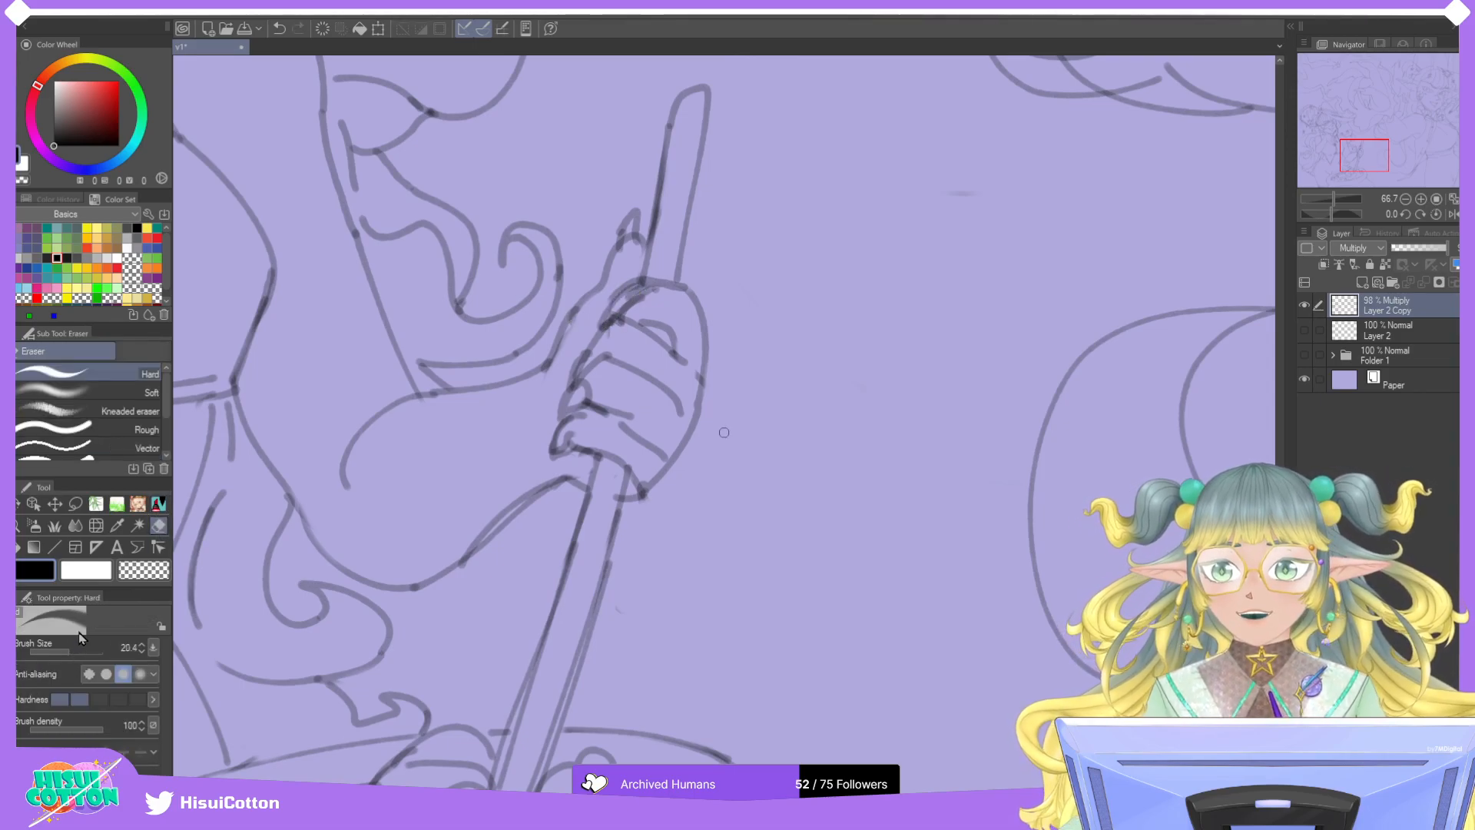
{"action": "mouse_move", "coordinate": [569, 336]}
{"action": "left_mouse_down"}
{"action": "mouse_move", "coordinate": [577, 317]}
{"action": "mouse_move", "coordinate": [550, 368]}
{"action": "left_mouse_up"}
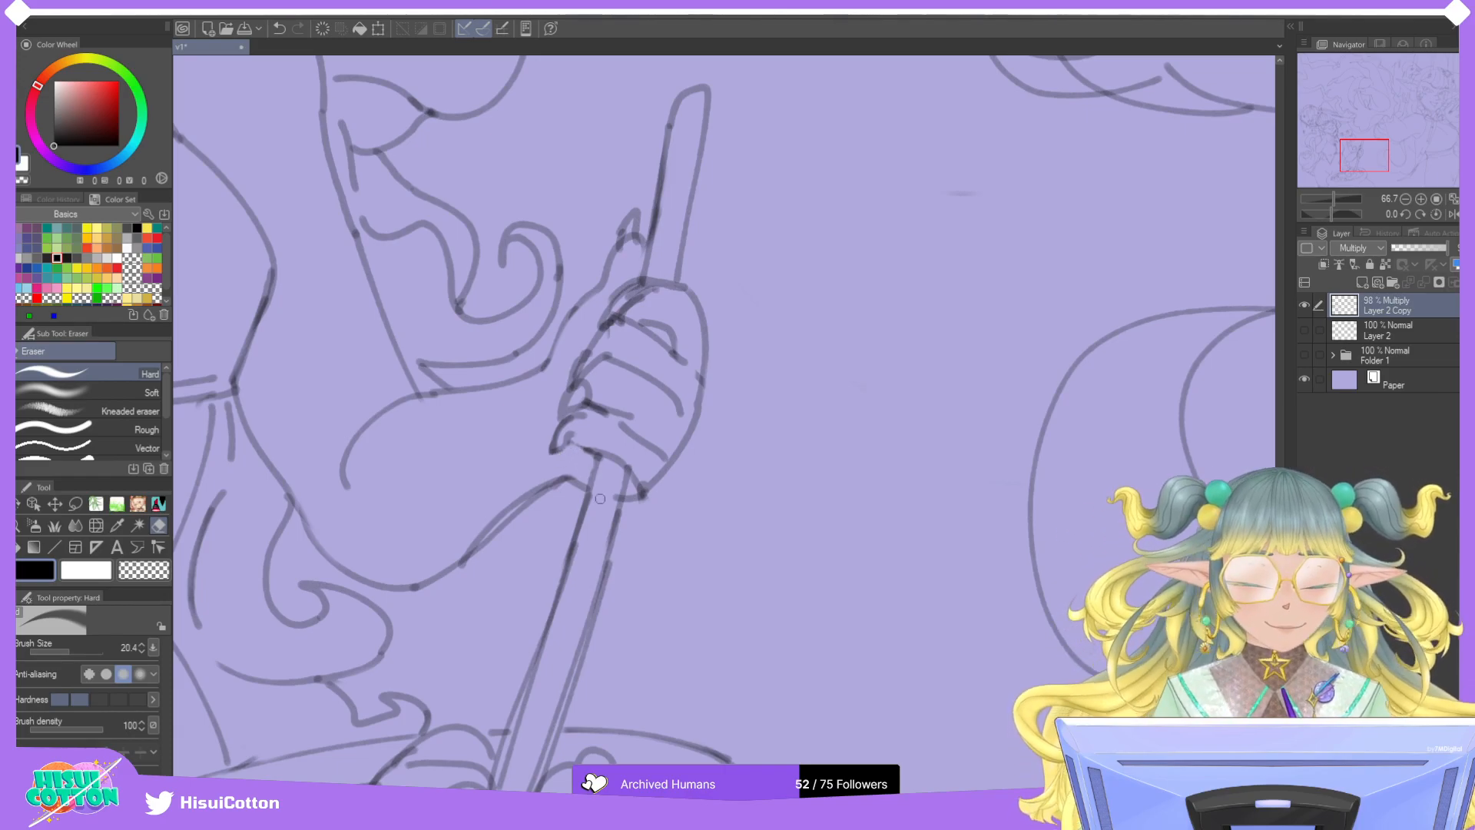
Erase the large witch's hat outline beyond the flower ornament, out to the canvas edge, with the Hard eraser at size 224.
{"action": "scroll", "coordinate": [986, 198], "scroll_direction": "down", "scroll_amount": 2}
{"action": "scroll", "coordinate": [675, 260], "scroll_direction": "up", "scroll_amount": 3}
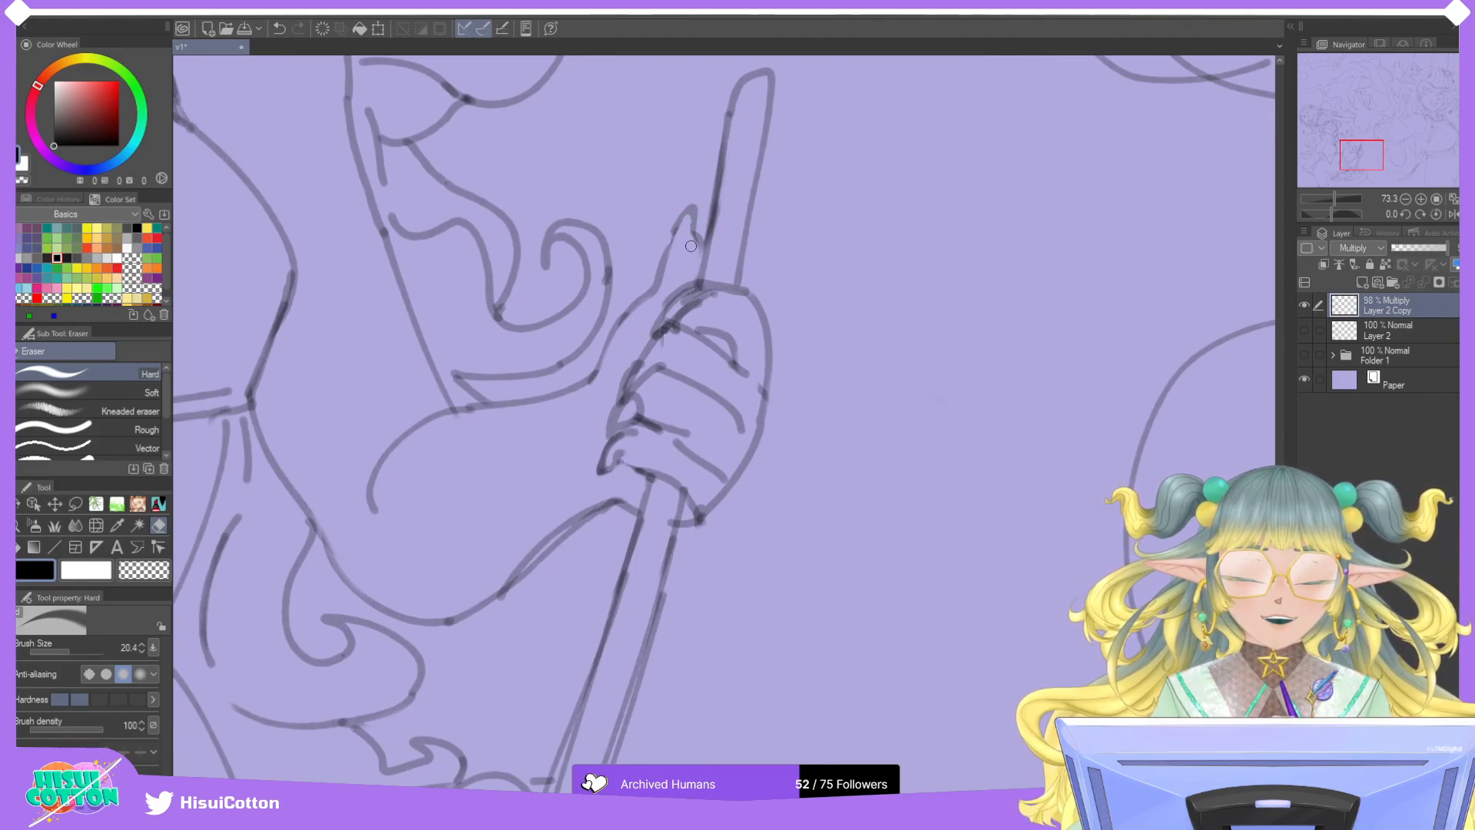
{"action": "scroll", "coordinate": [672, 336], "scroll_direction": "down", "scroll_amount": 5}
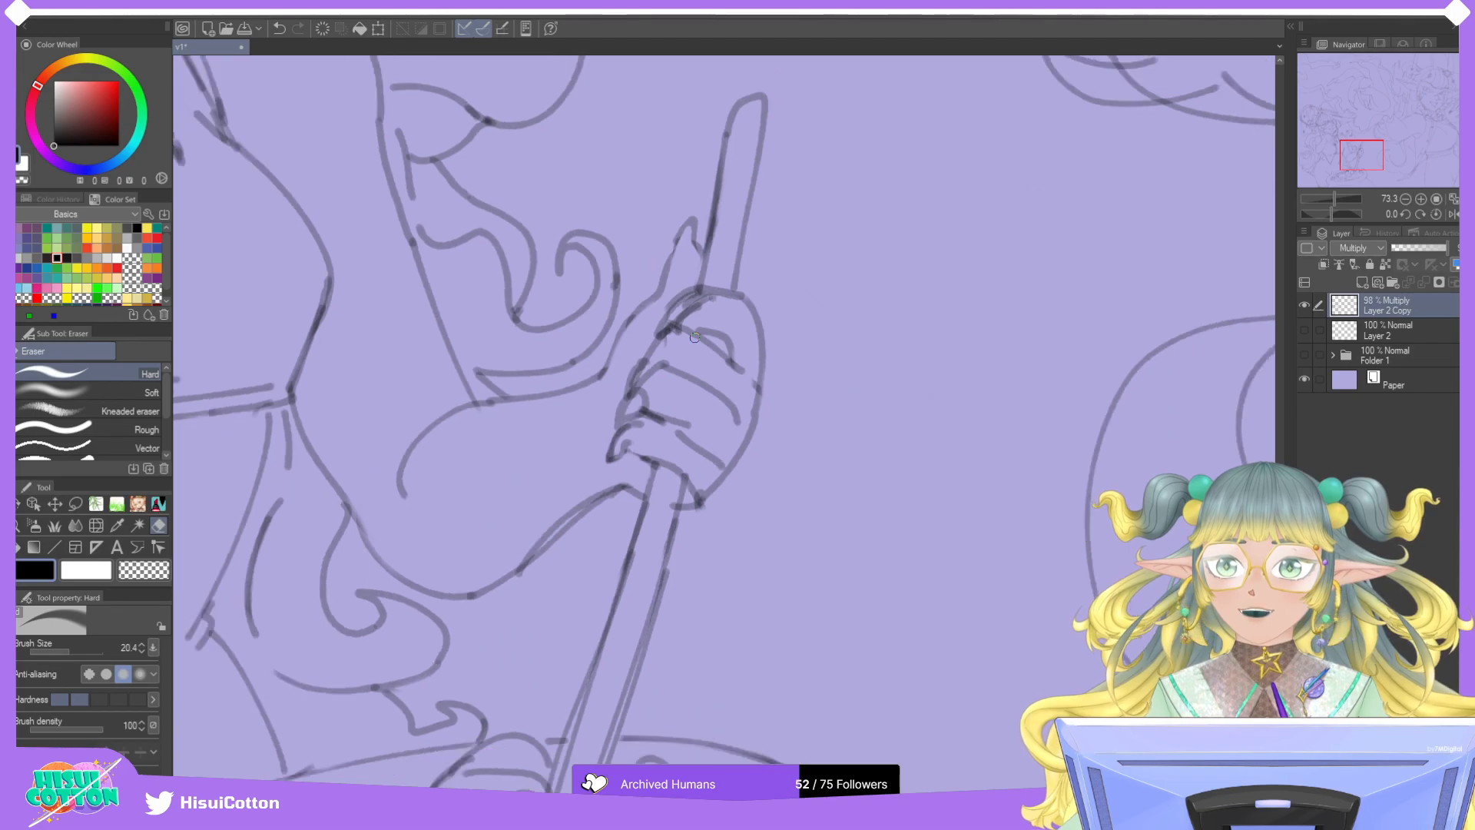
{"action": "scroll", "coordinate": [694, 336], "scroll_direction": "down", "scroll_amount": 1}
{"action": "left_click", "coordinate": [1453, 198]}
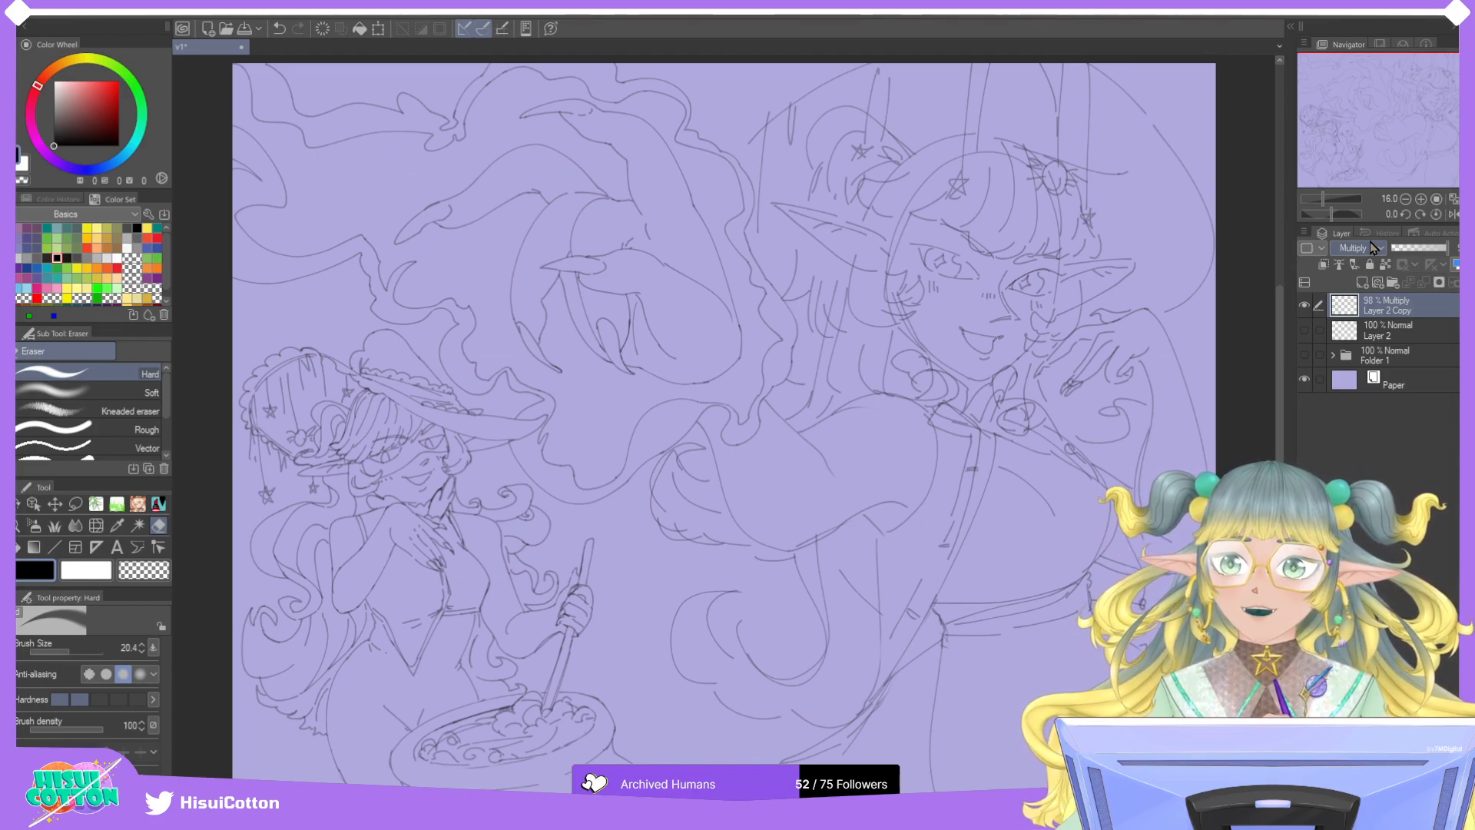
{"action": "left_click_drag", "start_coordinate": [1350, 150], "coordinate": [1377, 140]}
{"action": "scroll", "coordinate": [1009, 340], "scroll_direction": "up", "scroll_amount": 2}
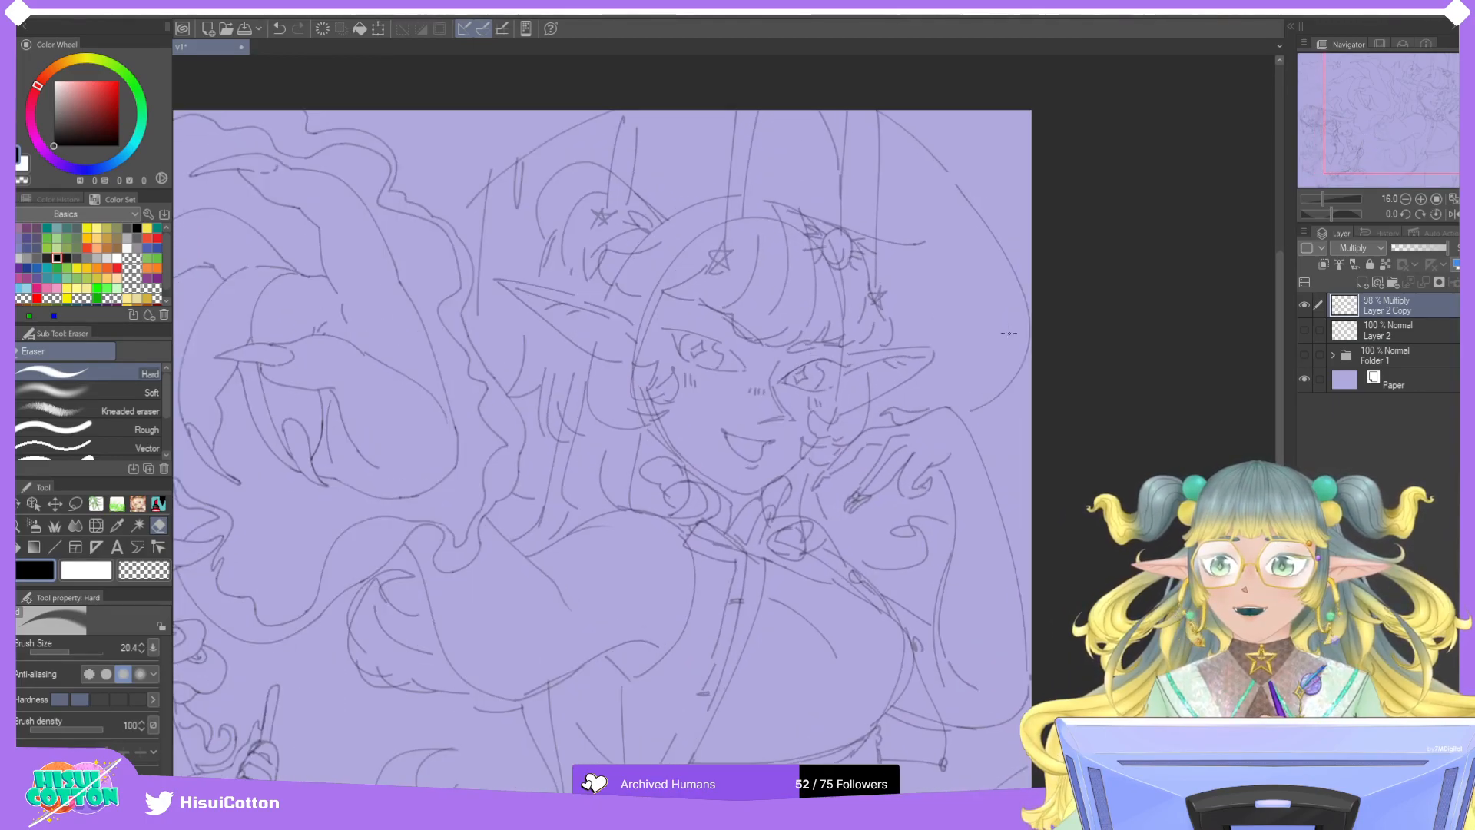
{"action": "scroll", "coordinate": [994, 343], "scroll_direction": "up", "scroll_amount": 1}
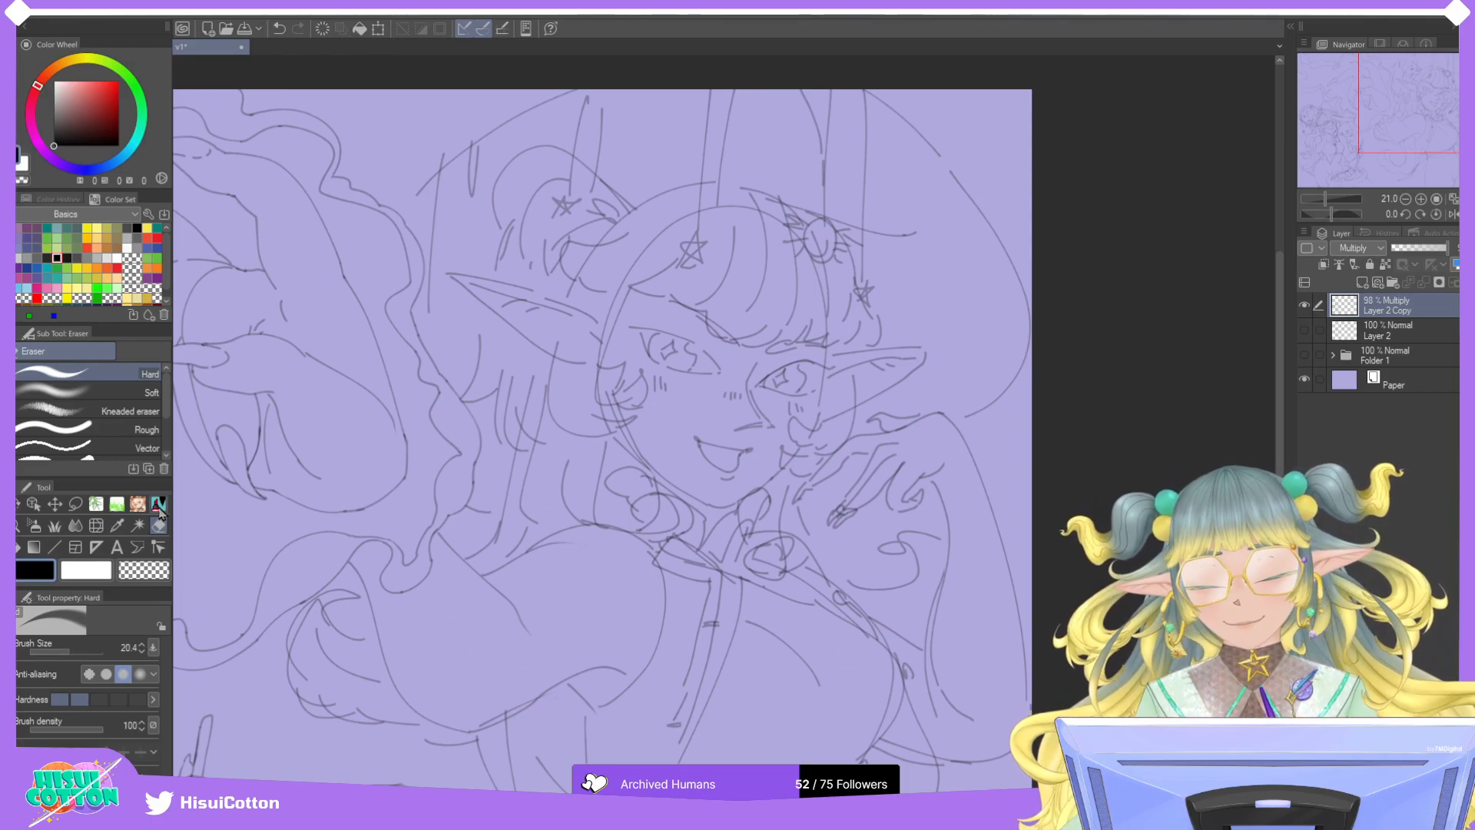
{"action": "left_click", "coordinate": [81, 651]}
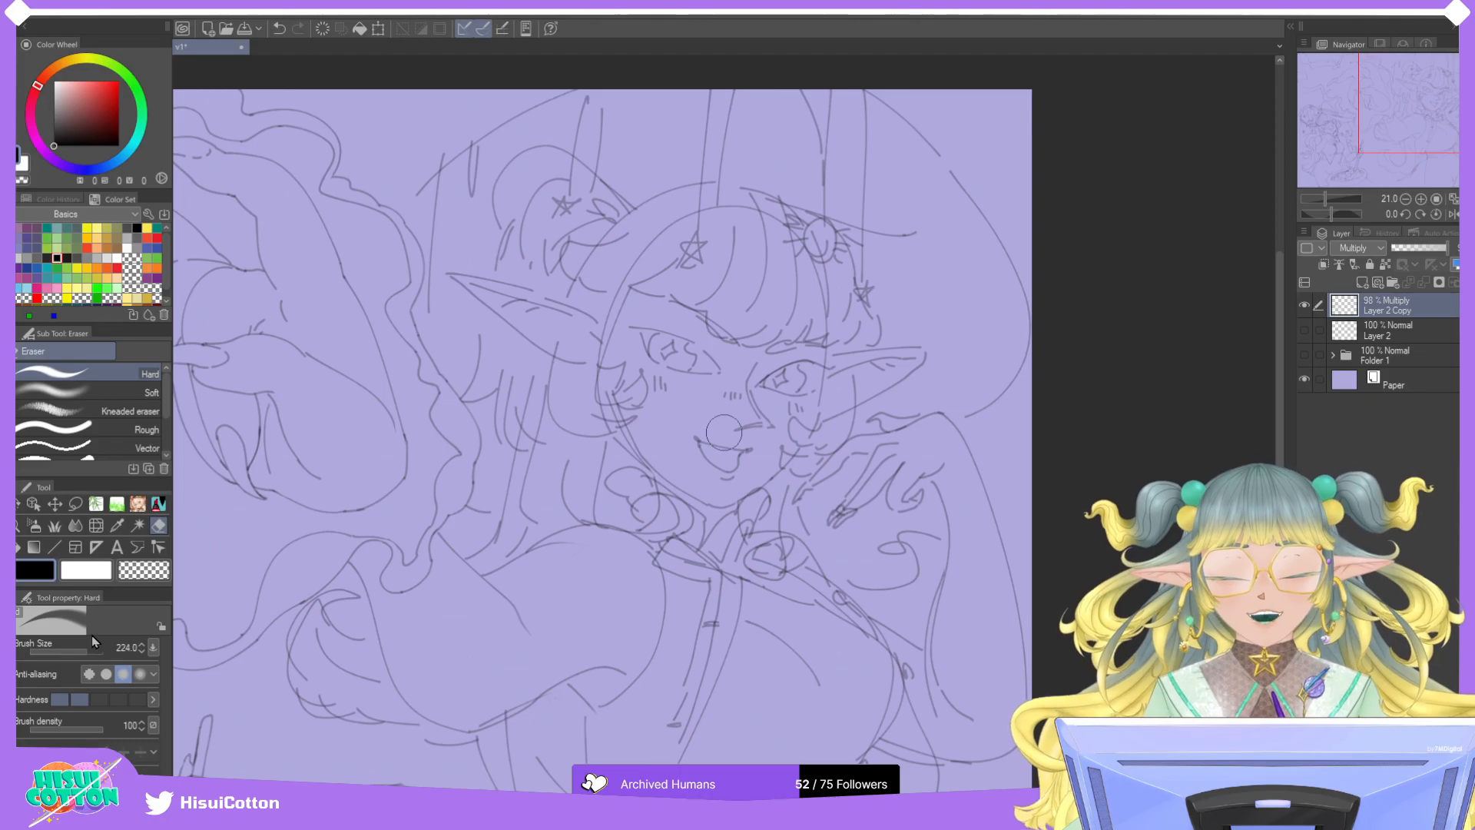
{"action": "mouse_move", "coordinate": [871, 102]}
{"action": "left_mouse_down"}
{"action": "mouse_move", "coordinate": [878, 136]}
{"action": "mouse_move", "coordinate": [806, 91]}
{"action": "mouse_move", "coordinate": [869, 131]}
{"action": "mouse_move", "coordinate": [875, 153]}
{"action": "mouse_move", "coordinate": [853, 118]}
{"action": "left_mouse_up"}
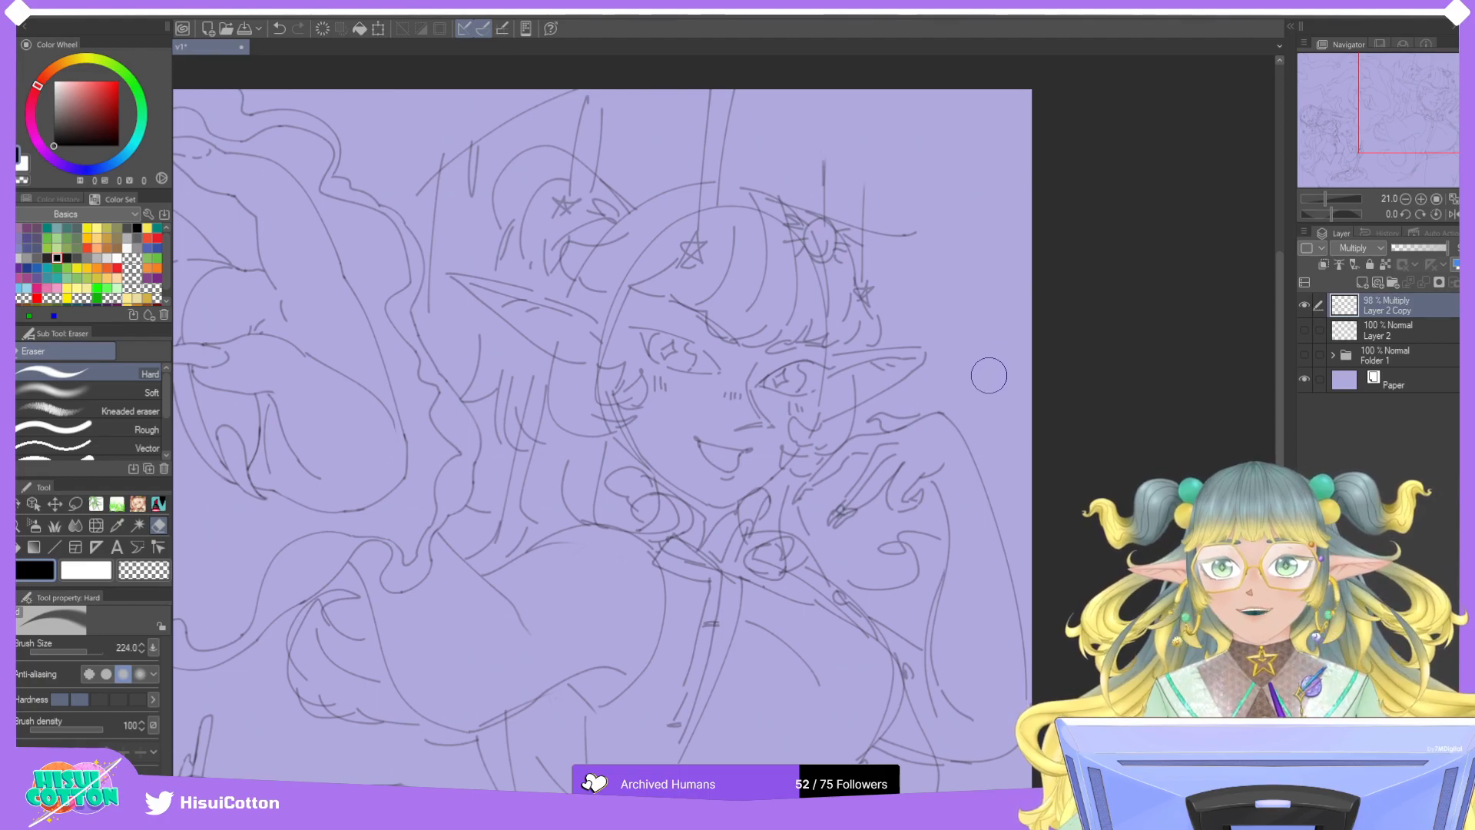
Redraw the large witch's hat with LovelyMarker as a line flaring into a wide brim, with its underside curving back to her raised hand.
{"action": "key", "text": "p"}
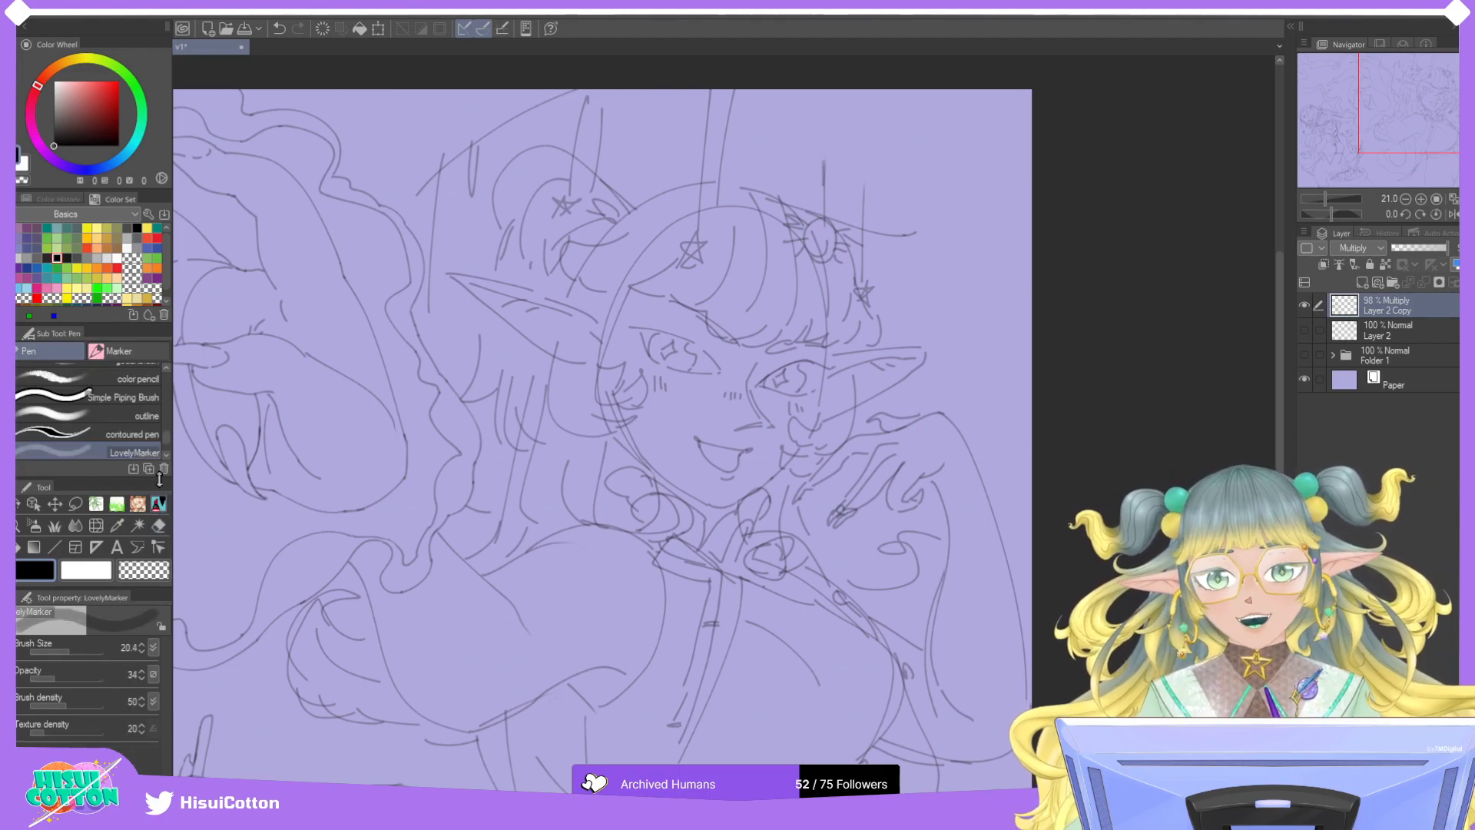
{"action": "left_click_drag", "start_coordinate": [774, 121], "coordinate": [881, 217]}
{"action": "key", "text": "ctrl+z"}
{"action": "mouse_move", "coordinate": [760, 93]}
{"action": "left_mouse_down"}
{"action": "mouse_move", "coordinate": [895, 199]}
{"action": "mouse_move", "coordinate": [1003, 338]}
{"action": "left_mouse_up"}
{"action": "key", "text": "ctrl+z"}
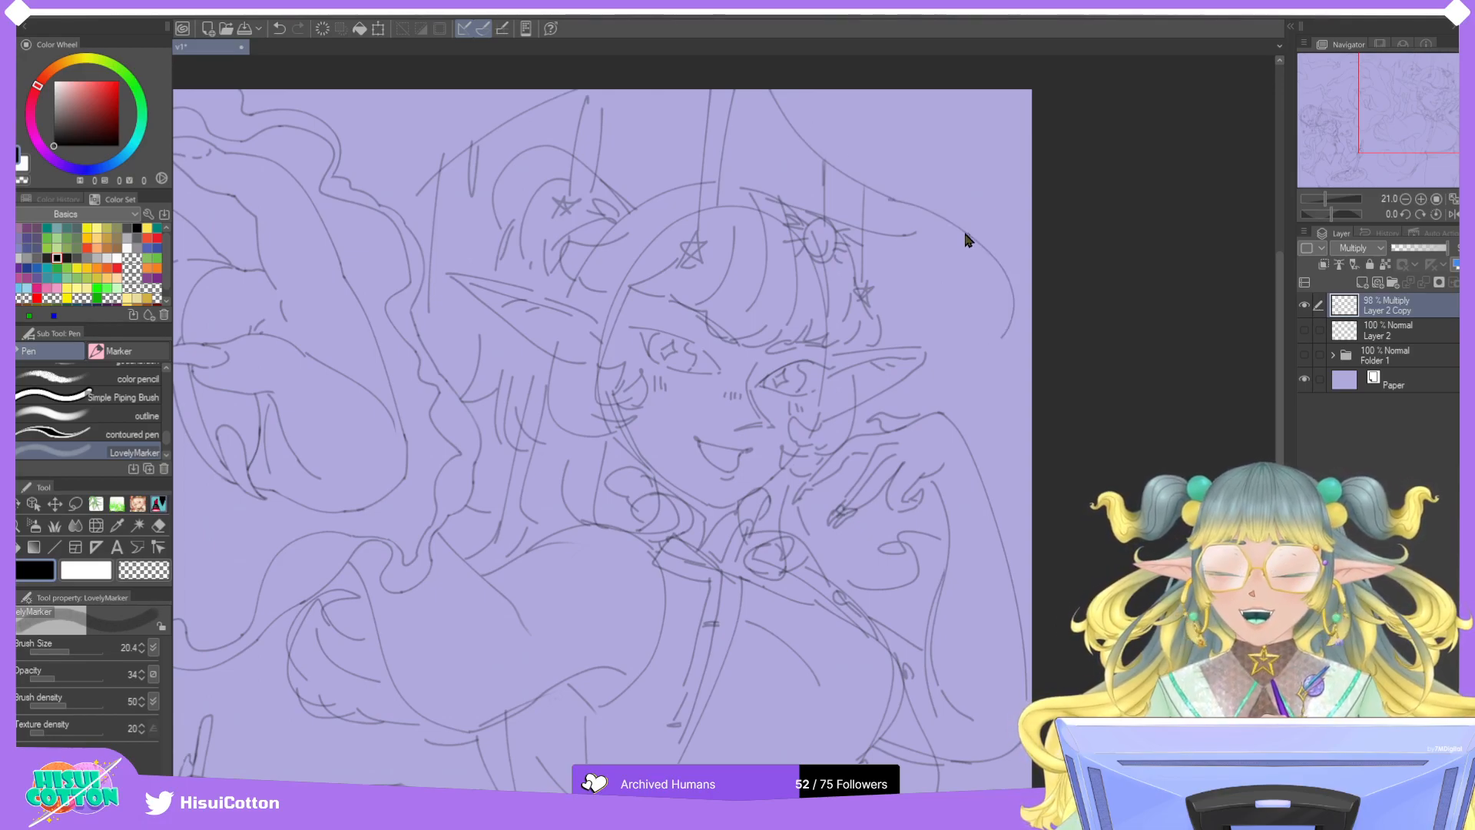
{"action": "key", "text": "ctrl+z"}
{"action": "key", "text": "ctrl+y"}
{"action": "key", "text": "ctrl+z"}
{"action": "left_click_drag", "start_coordinate": [897, 201], "coordinate": [1030, 253]}
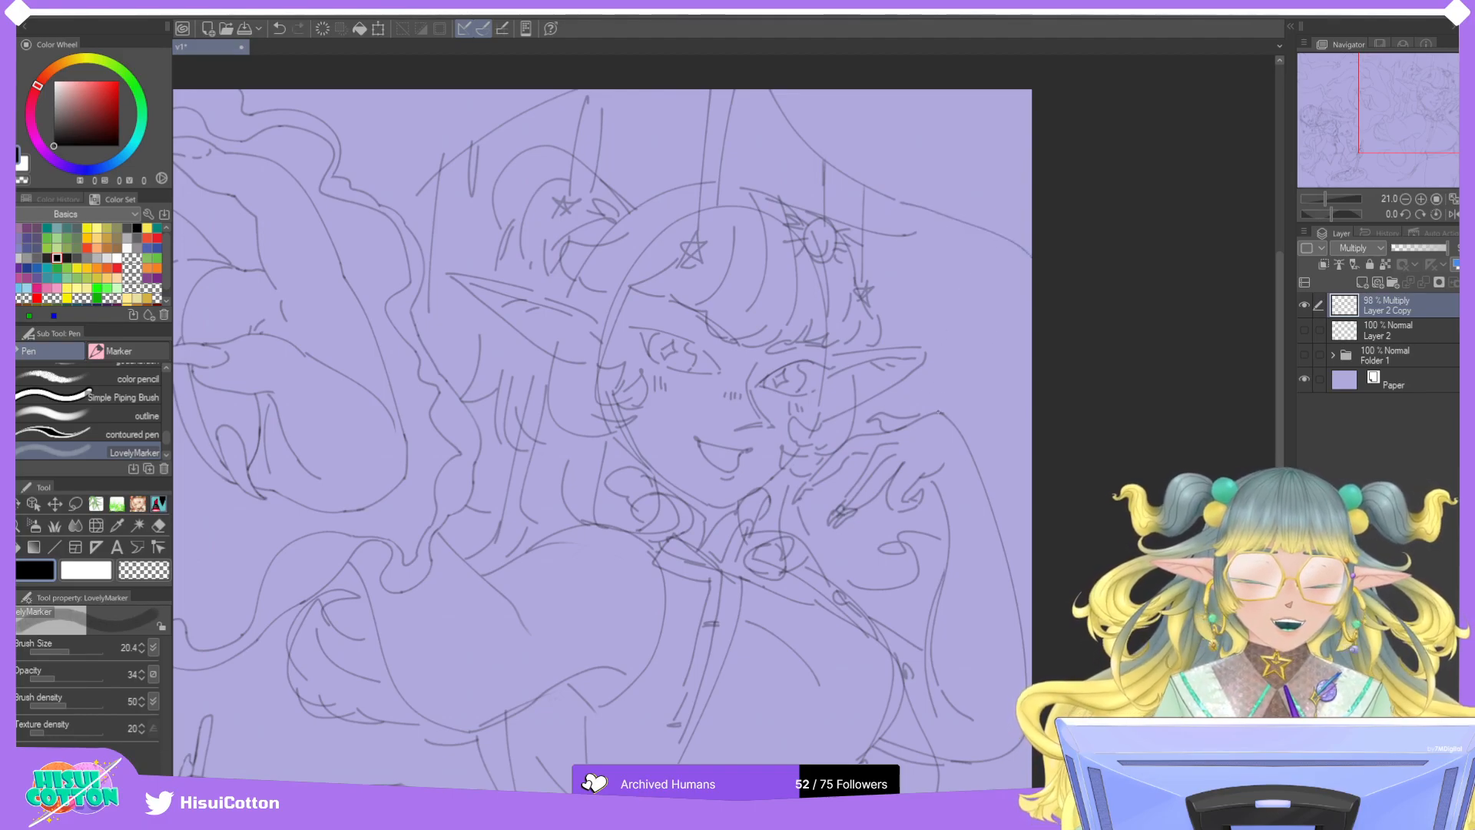
{"action": "left_click_drag", "start_coordinate": [949, 411], "coordinate": [1026, 352]}
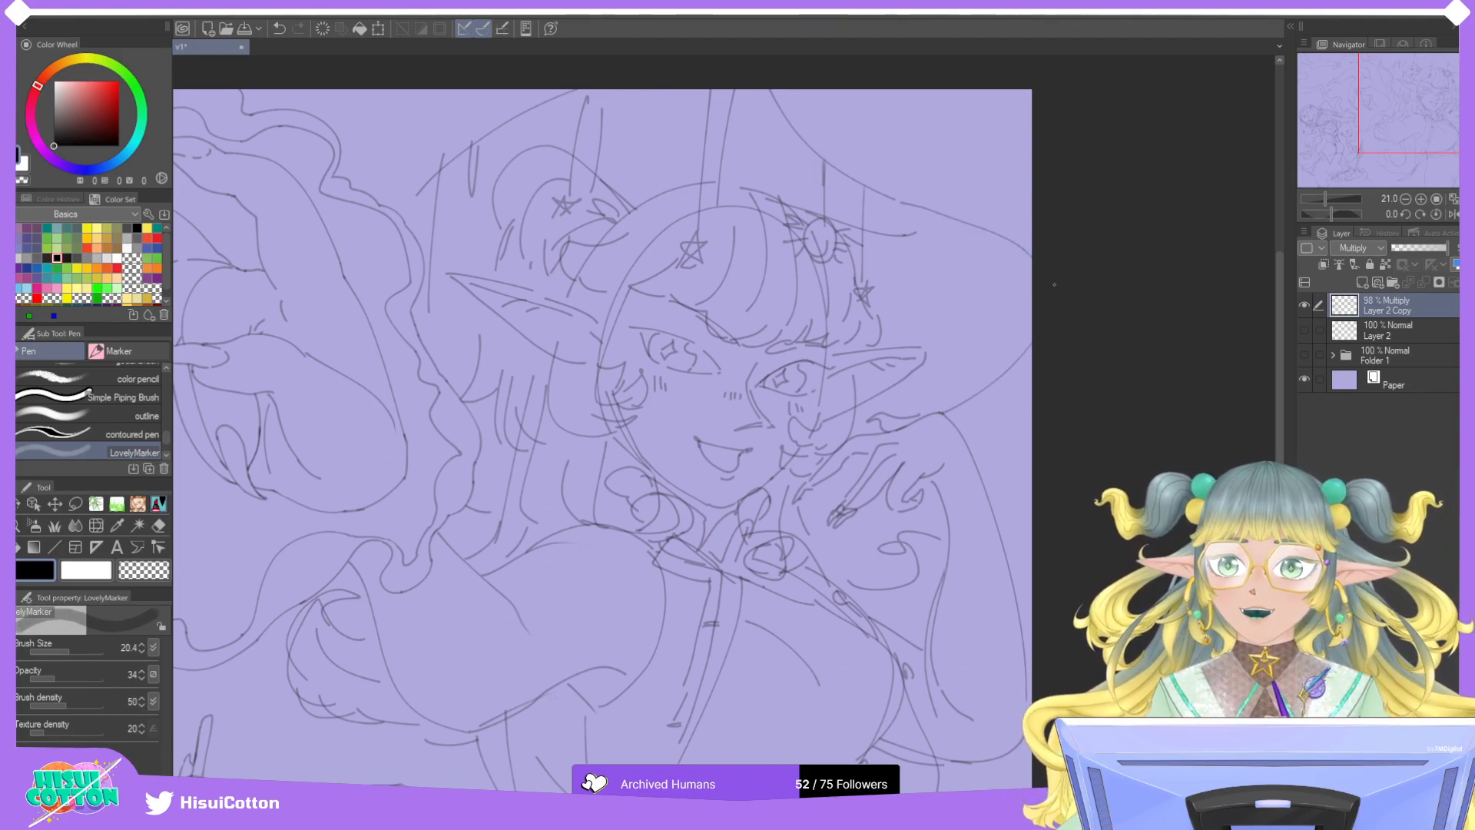
Erase the stray horizontal line beside the flower ornament and redraw the vertical string above the star charm.
{"action": "left_click", "coordinate": [158, 526]}
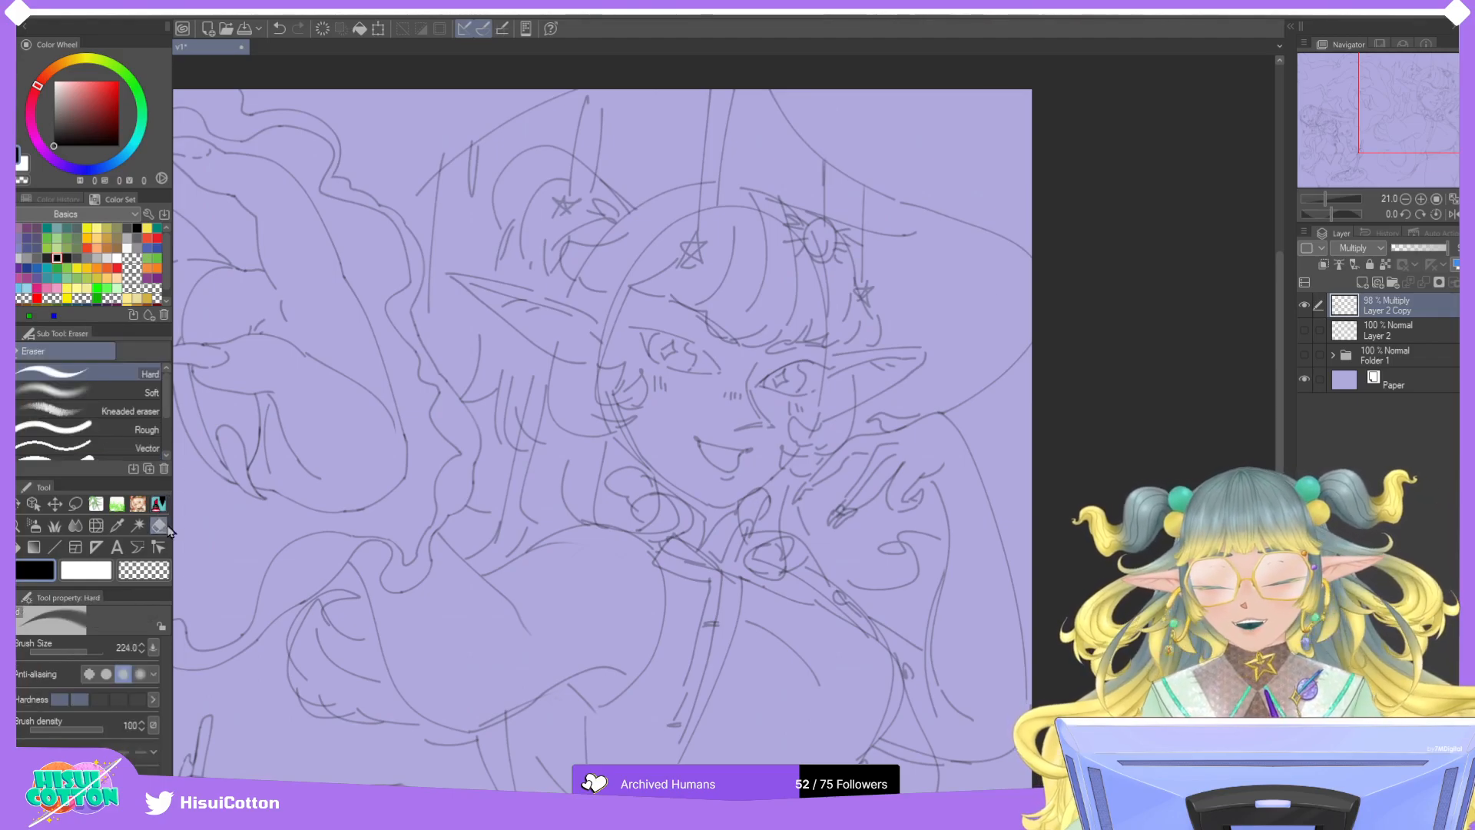
{"action": "mouse_move", "coordinate": [842, 236]}
{"action": "left_mouse_down"}
{"action": "mouse_move", "coordinate": [829, 230]}
{"action": "mouse_move", "coordinate": [925, 233]}
{"action": "left_mouse_up"}
{"action": "key", "text": "p"}
{"action": "mouse_move", "coordinate": [863, 279]}
{"action": "left_mouse_down"}
{"action": "mouse_move", "coordinate": [867, 196]}
{"action": "mouse_move", "coordinate": [863, 257]}
{"action": "left_mouse_up"}
{"action": "key", "text": "ctrl+z"}
{"action": "left_click_drag", "start_coordinate": [863, 191], "coordinate": [862, 253]}
{"action": "key", "text": "ctrl+z"}
{"action": "left_click_drag", "start_coordinate": [864, 190], "coordinate": [863, 255]}
{"action": "key", "text": "ctrl+z"}
{"action": "key", "text": "ctrl+z"}
{"action": "left_click_drag", "start_coordinate": [863, 189], "coordinate": [863, 256]}
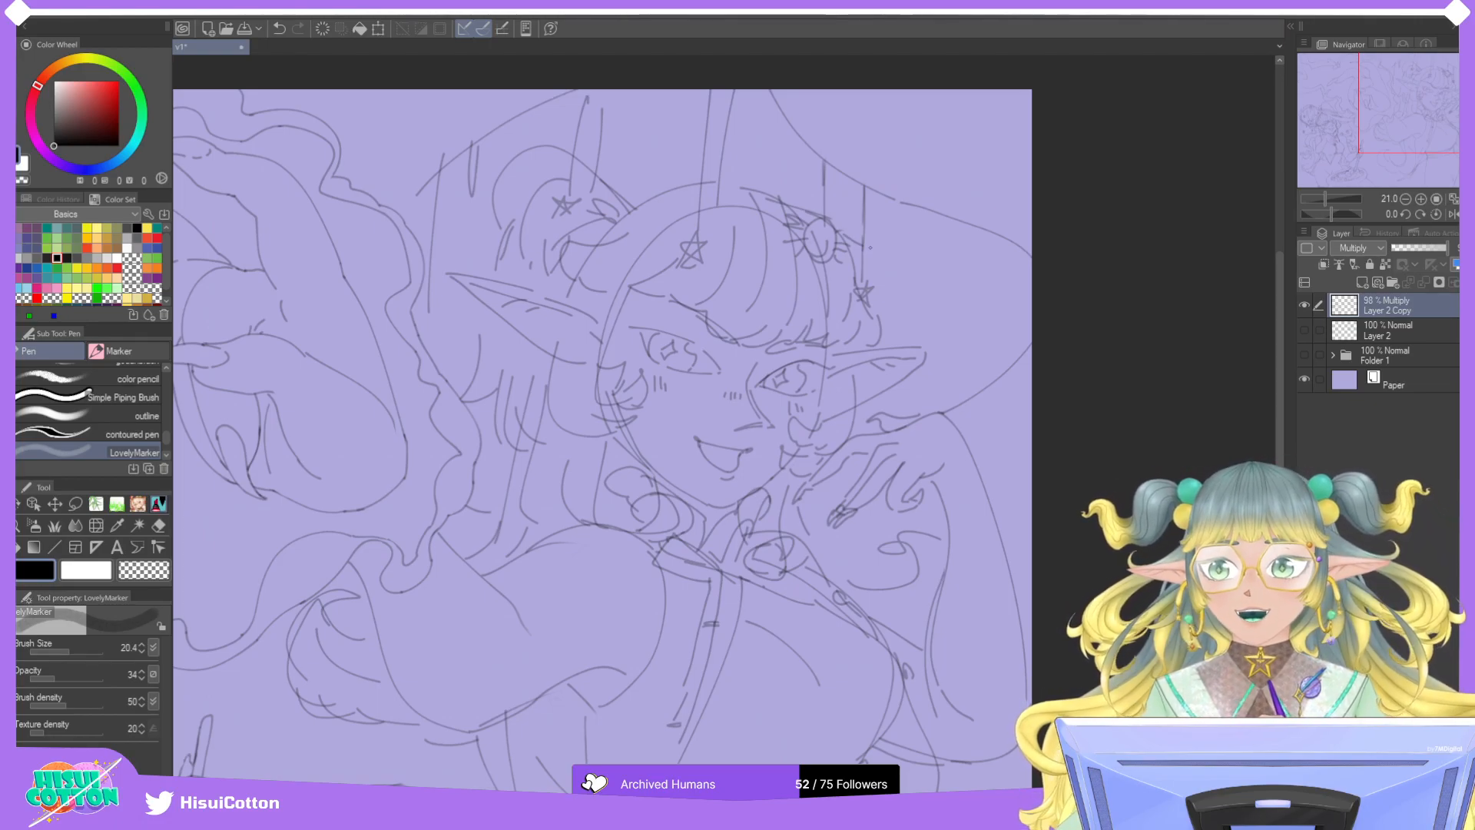
Add a second brim curve from the top of the star charm's string out to the canvas edge.
{"action": "mouse_move", "coordinate": [864, 184]}
{"action": "left_mouse_down"}
{"action": "mouse_move", "coordinate": [887, 211]}
{"action": "mouse_move", "coordinate": [1031, 272]}
{"action": "mouse_move", "coordinate": [1034, 299]}
{"action": "left_mouse_up"}
{"action": "key", "text": "ctrl+z"}
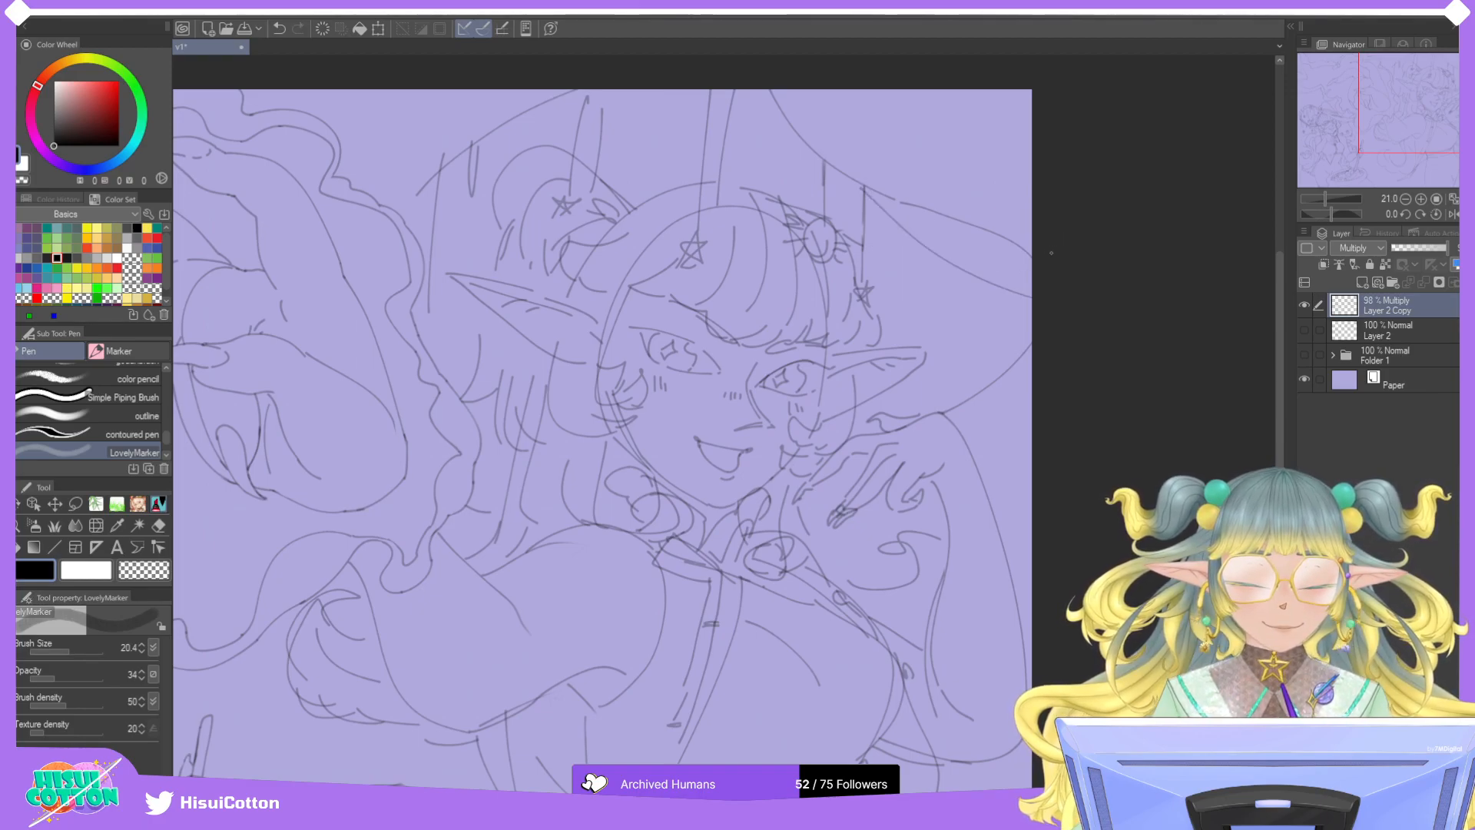
{"action": "key", "text": "ctrl+z"}
{"action": "left_click_drag", "start_coordinate": [862, 187], "coordinate": [1032, 290]}
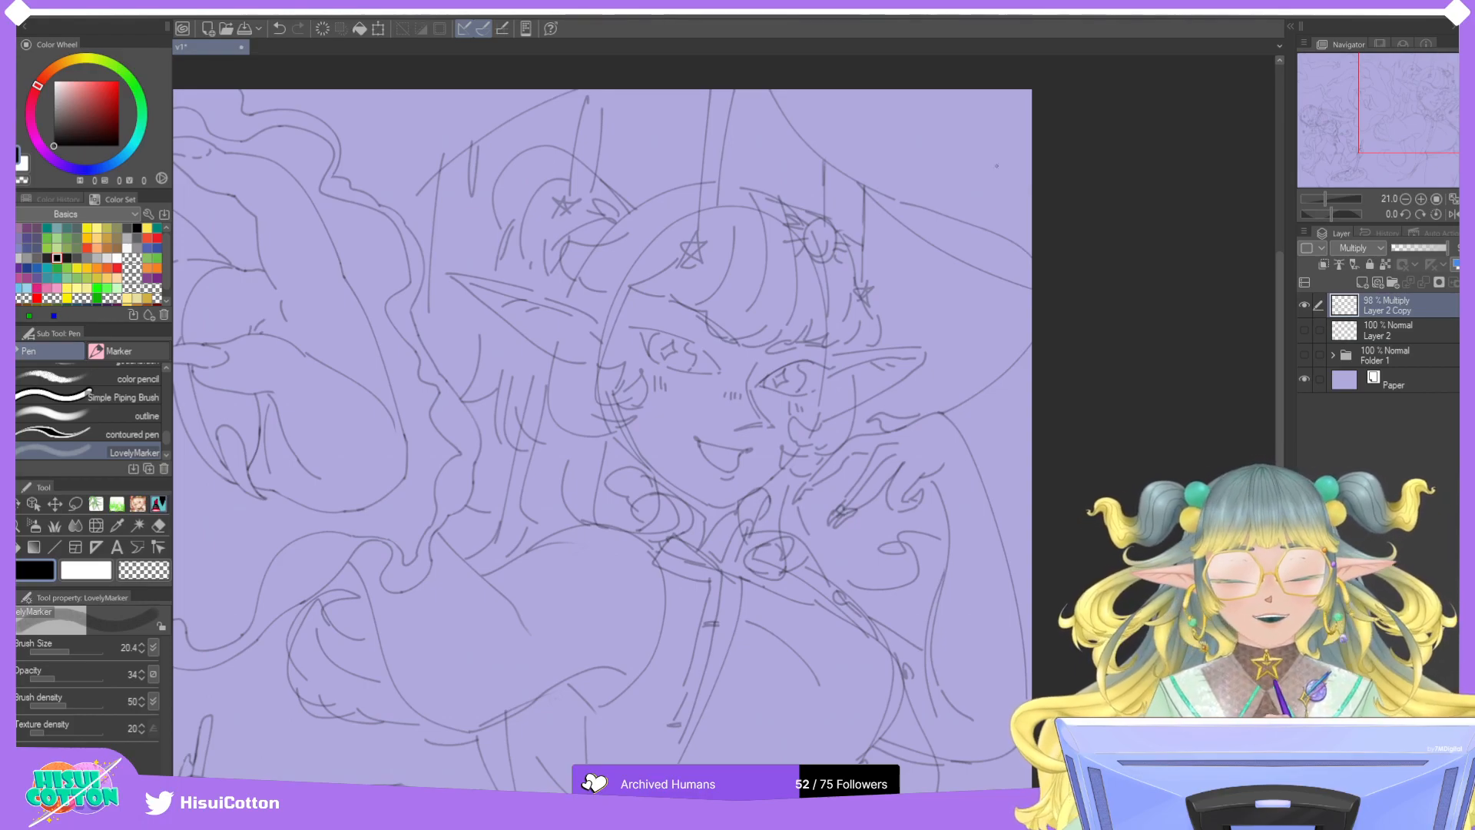
Erase the newly drawn brim and side lines of the large witch's hat with the Hard eraser.
{"action": "left_click", "coordinate": [158, 525]}
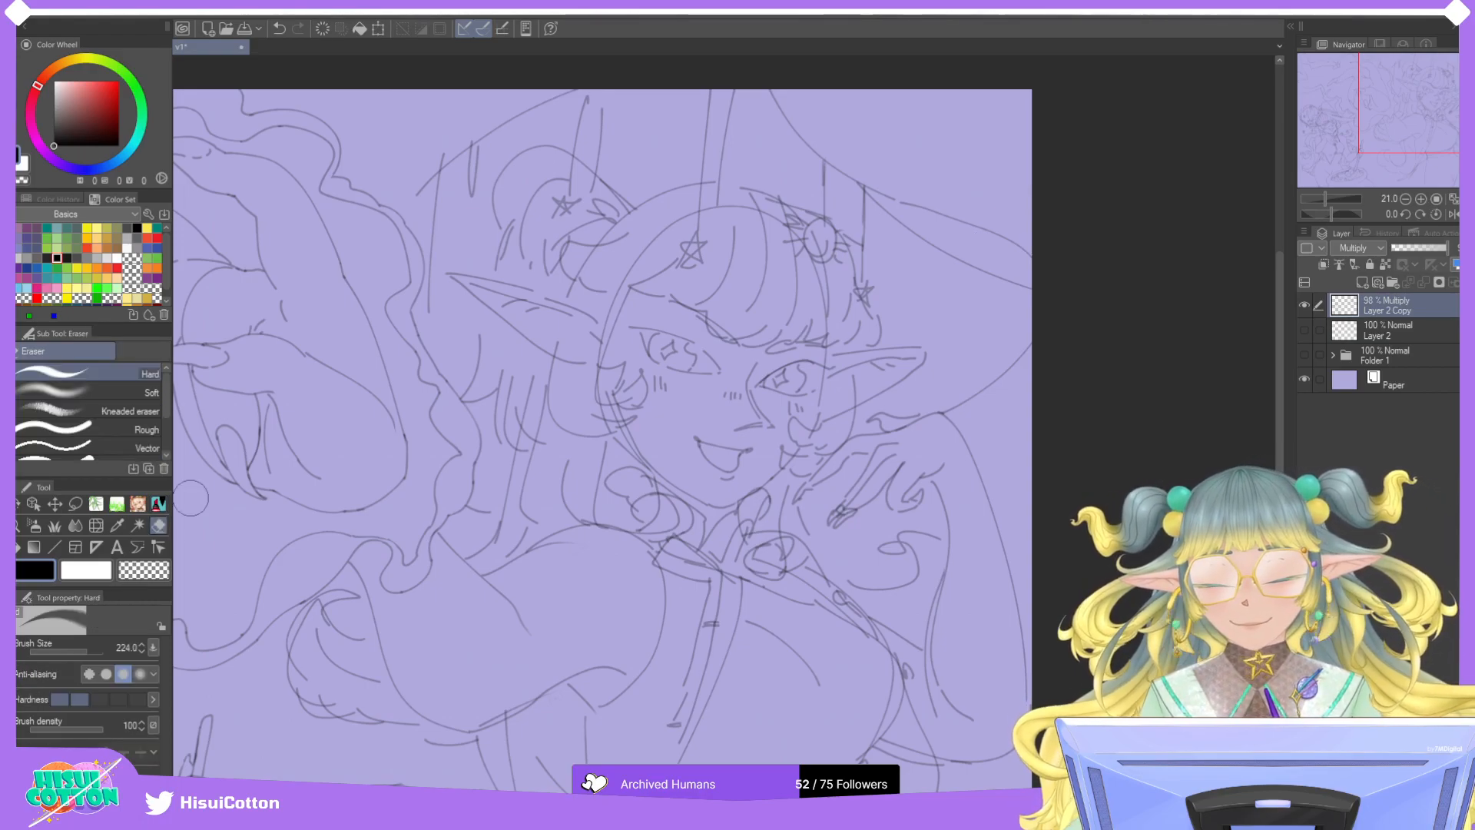
{"action": "mouse_move", "coordinate": [885, 210]}
{"action": "left_mouse_down"}
{"action": "mouse_move", "coordinate": [924, 246]}
{"action": "mouse_move", "coordinate": [873, 182]}
{"action": "mouse_move", "coordinate": [935, 249]}
{"action": "mouse_move", "coordinate": [1053, 287]}
{"action": "mouse_move", "coordinate": [1027, 274]}
{"action": "mouse_move", "coordinate": [1022, 351]}
{"action": "mouse_move", "coordinate": [960, 397]}
{"action": "left_mouse_up"}
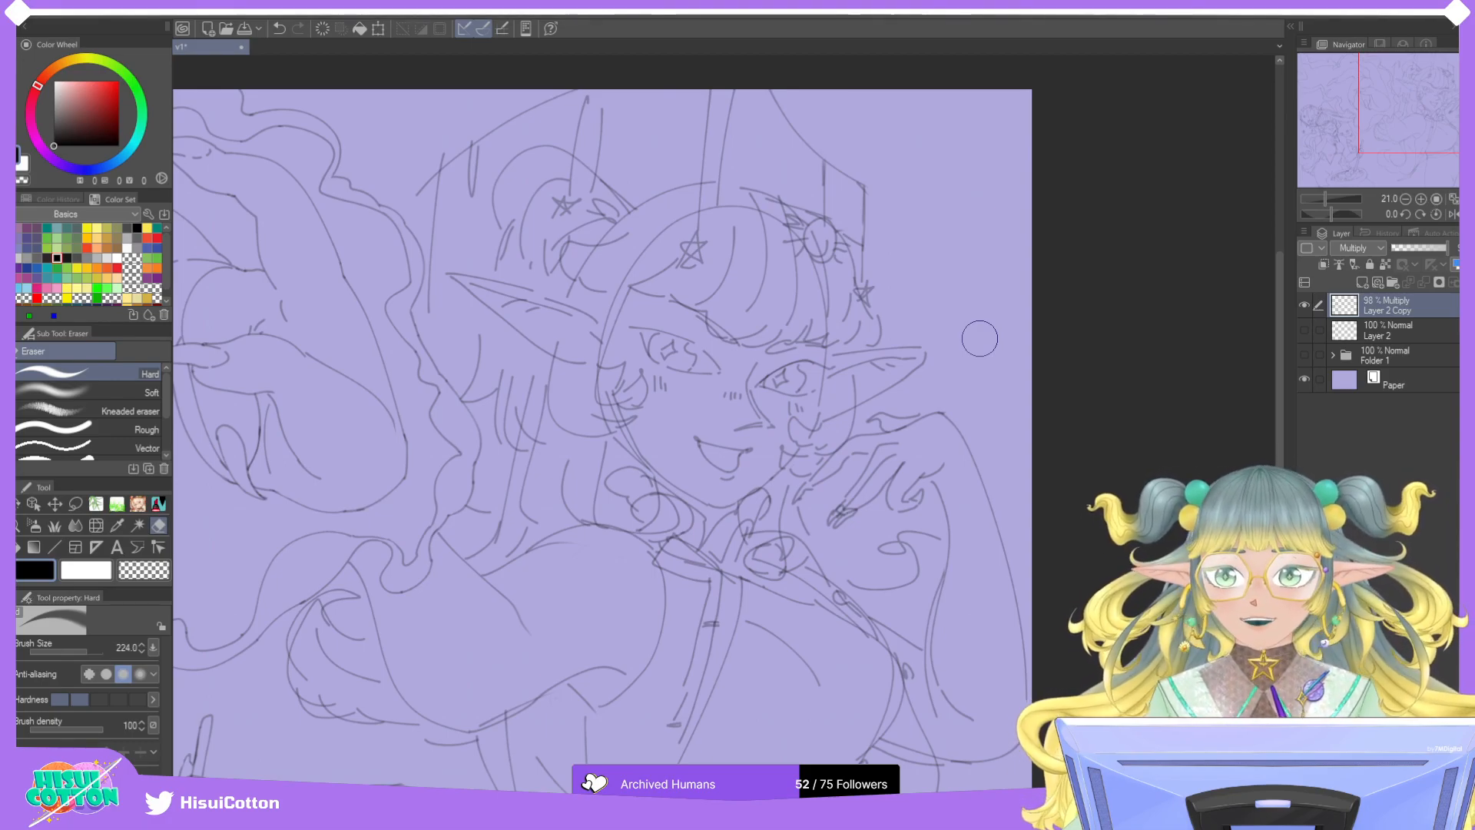
{"action": "mouse_move", "coordinate": [799, 107]}
{"action": "left_mouse_down"}
{"action": "mouse_move", "coordinate": [866, 182]}
{"action": "mouse_move", "coordinate": [750, 85]}
{"action": "mouse_move", "coordinate": [802, 100]}
{"action": "left_mouse_up"}
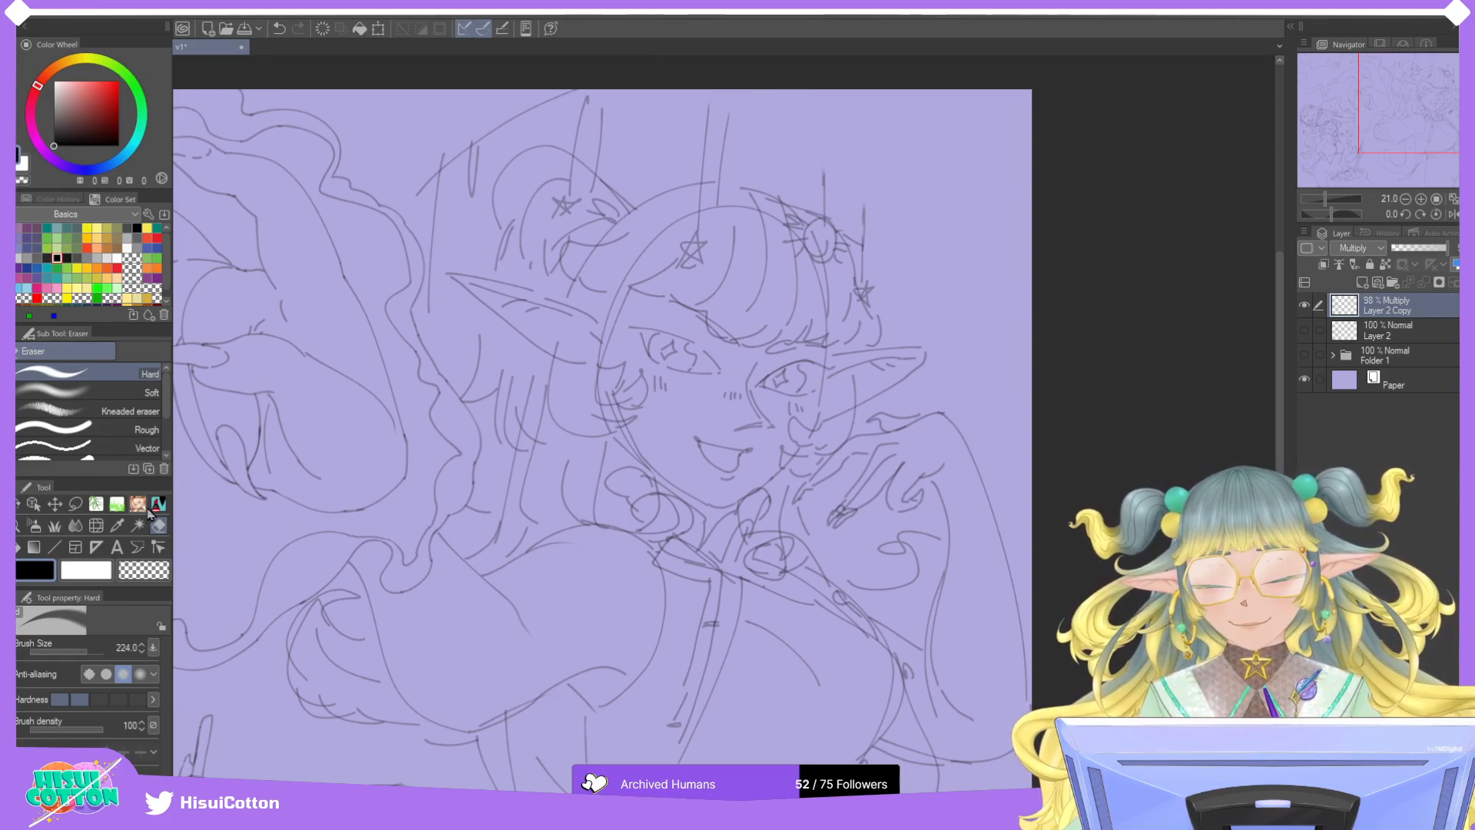
Draw the hat's arc with LovelyMarker from the canvas's upper edge above the head down to beside the flower ornament.
{"action": "key", "text": "p"}
{"action": "left_click_drag", "start_coordinate": [694, 90], "coordinate": [793, 152]}
{"action": "key", "text": "ctrl+z"}
{"action": "left_click_drag", "start_coordinate": [694, 89], "coordinate": [824, 173]}
{"action": "key", "text": "ctrl+z"}
{"action": "key", "text": "ctrl+z"}
{"action": "left_click_drag", "start_coordinate": [696, 90], "coordinate": [834, 164]}
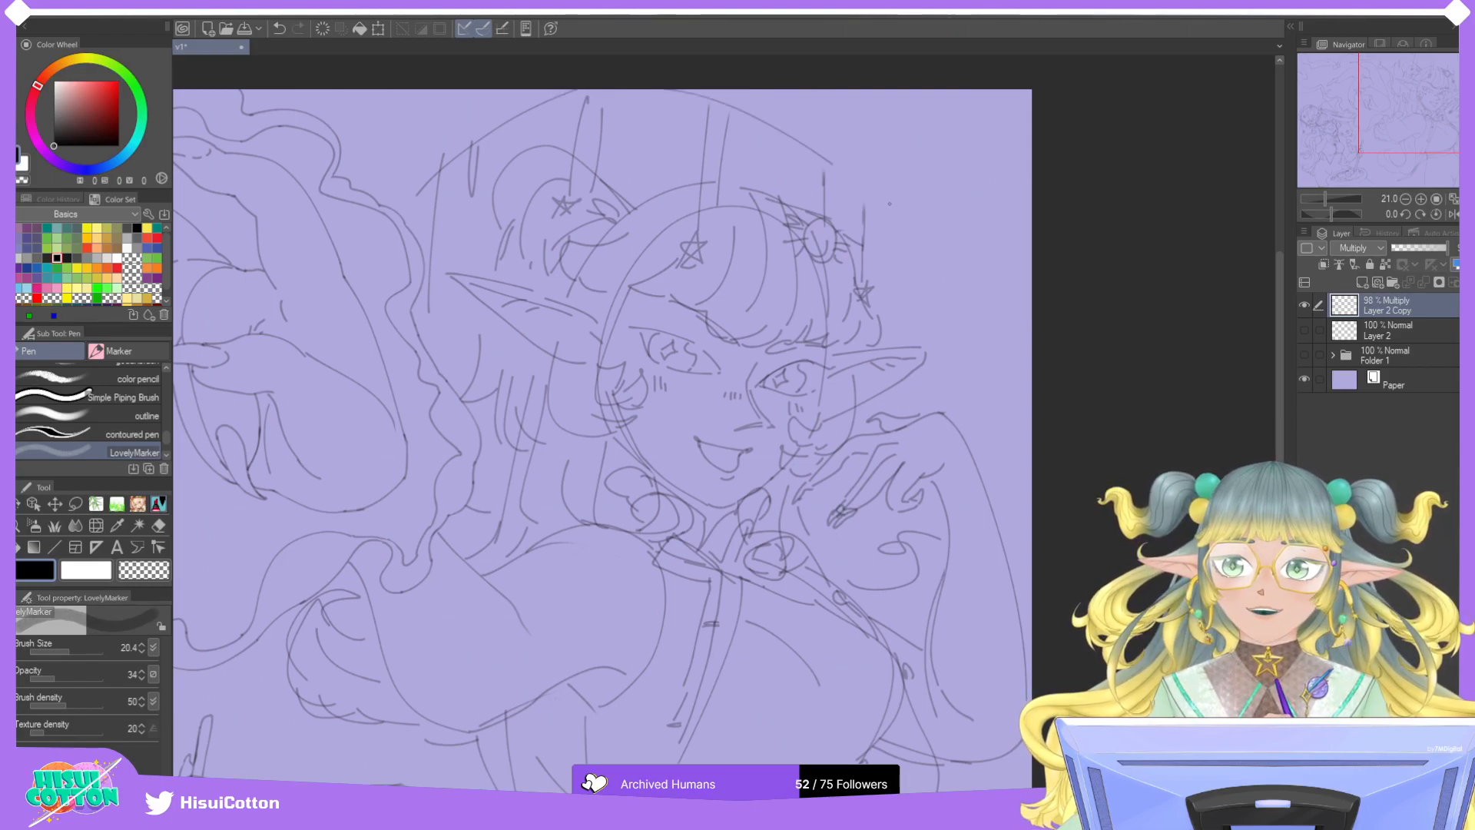
Continue the hat's arc down past the star charm in one curve that flares outward above the far ear.
{"action": "left_click_drag", "start_coordinate": [832, 163], "coordinate": [1022, 356]}
{"action": "key", "text": "ctrl+z"}
{"action": "left_click_drag", "start_coordinate": [827, 168], "coordinate": [910, 282]}
{"action": "key", "text": "ctrl+z"}
{"action": "left_click_drag", "start_coordinate": [857, 184], "coordinate": [1029, 307]}
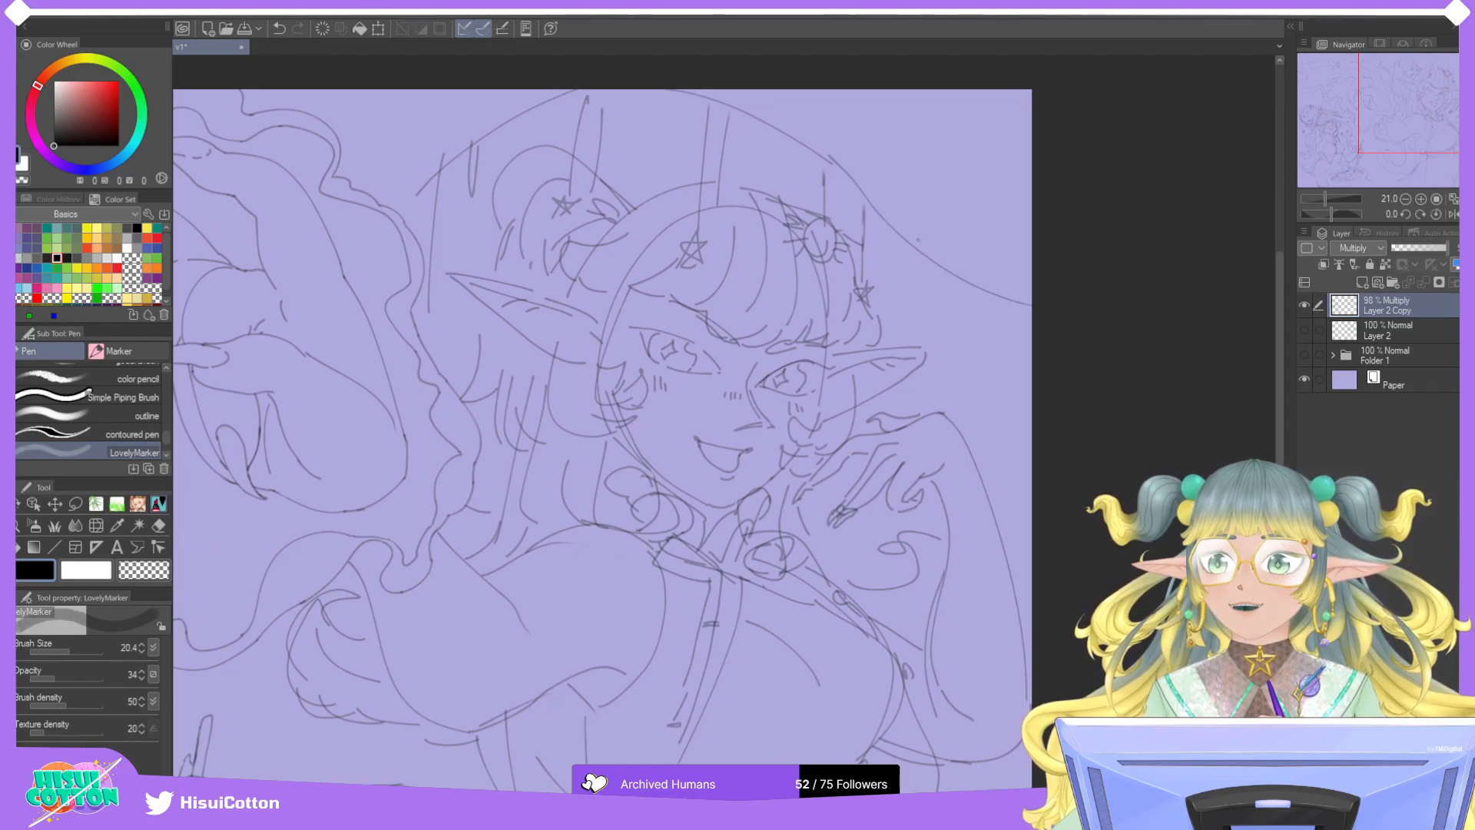
{"action": "key", "text": "ctrl+z"}
{"action": "left_click_drag", "start_coordinate": [865, 201], "coordinate": [1029, 338]}
{"action": "key", "text": "ctrl+z"}
{"action": "left_click_drag", "start_coordinate": [845, 174], "coordinate": [920, 292]}
{"action": "key", "text": "ctrl+z"}
{"action": "left_click_drag", "start_coordinate": [843, 166], "coordinate": [927, 285]}
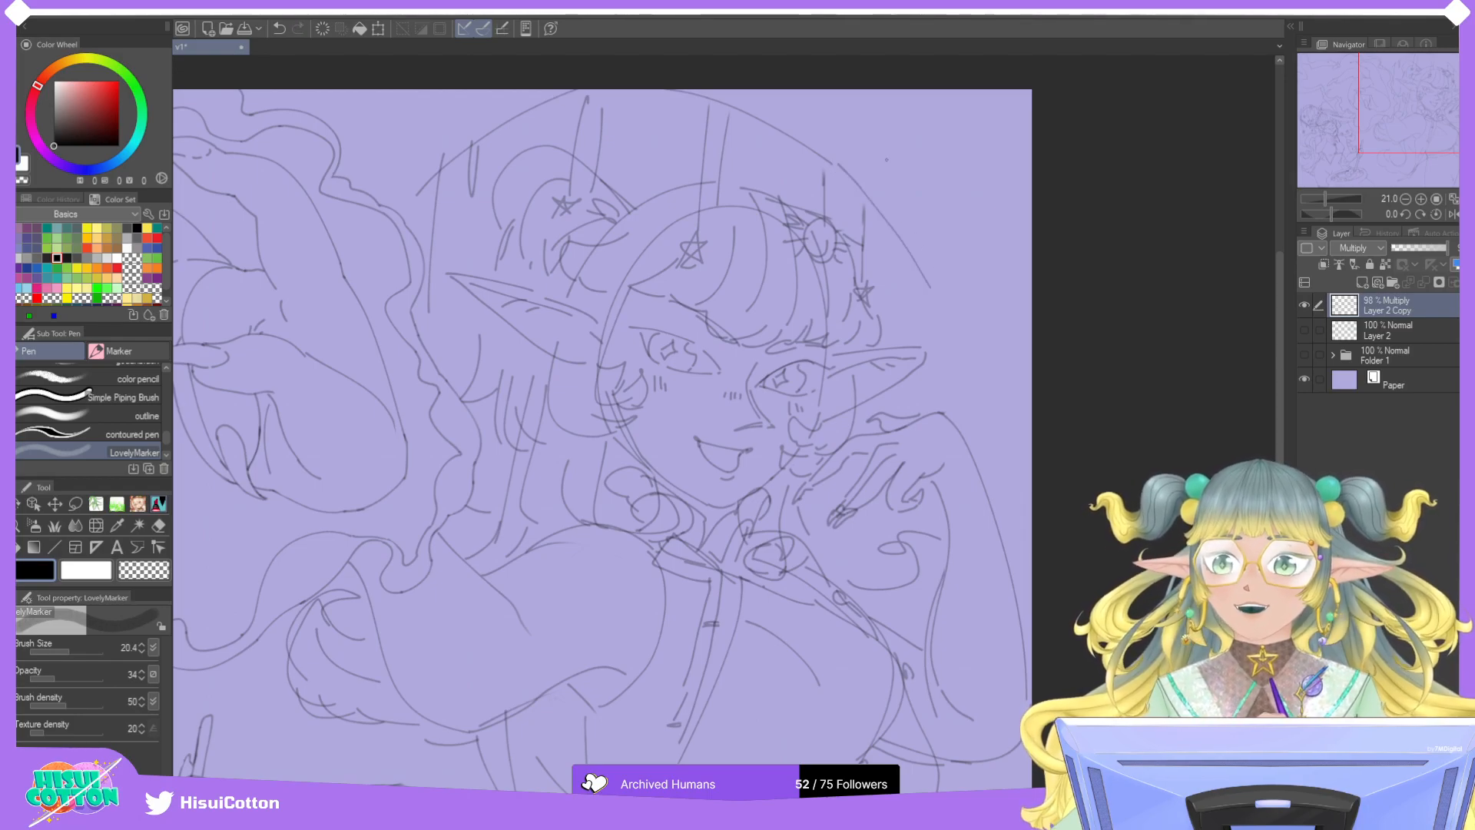
{"action": "key", "text": "ctrl+z"}
{"action": "mouse_move", "coordinate": [852, 187]}
{"action": "left_mouse_down"}
{"action": "mouse_move", "coordinate": [889, 247]}
{"action": "mouse_move", "coordinate": [867, 184]}
{"action": "mouse_move", "coordinate": [952, 310]}
{"action": "left_mouse_up"}
{"action": "key", "text": "ctrl+z"}
{"action": "key", "text": "ctrl+z"}
{"action": "left_click_drag", "start_coordinate": [835, 169], "coordinate": [964, 359]}
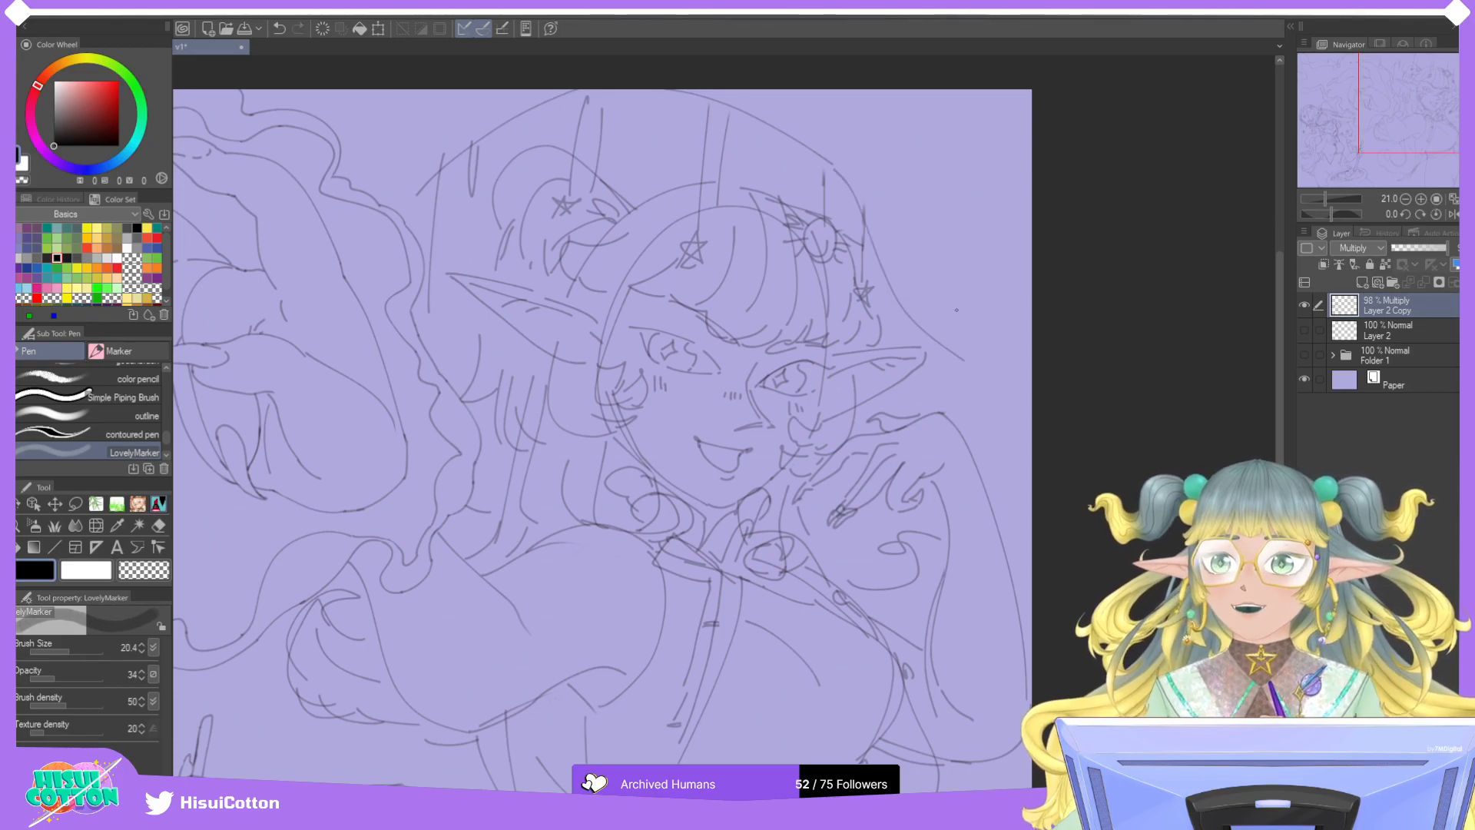
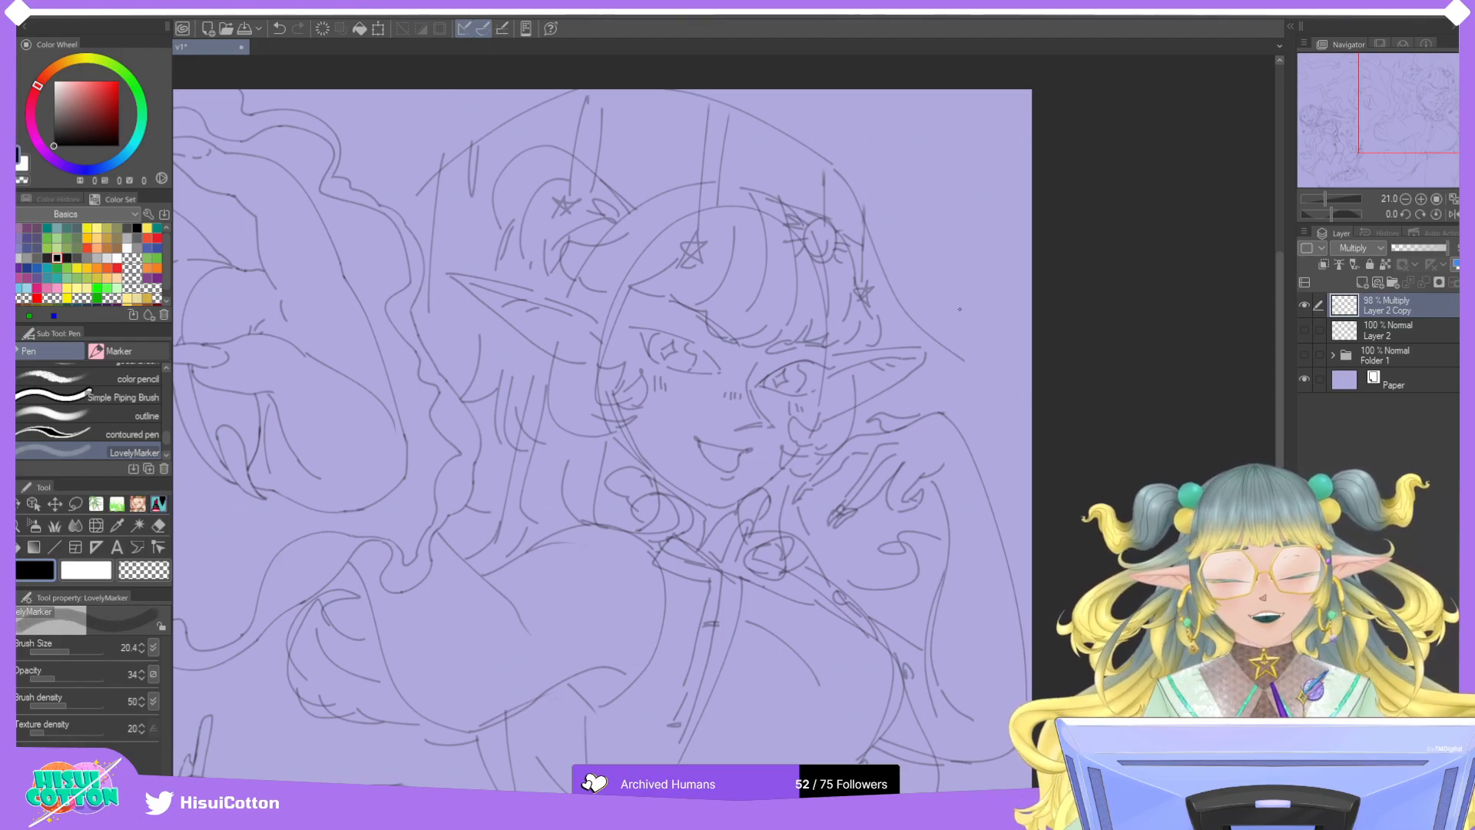
Draw the far brim's upper edge sweeping to the canvas edge and its underside running out from above the raised hand.
{"action": "left_click_drag", "start_coordinate": [880, 270], "coordinate": [1025, 358]}
{"action": "key", "text": "ctrl+z"}
{"action": "mouse_move", "coordinate": [891, 286]}
{"action": "left_mouse_down"}
{"action": "mouse_move", "coordinate": [1031, 346]}
{"action": "mouse_move", "coordinate": [1032, 378]}
{"action": "left_mouse_up"}
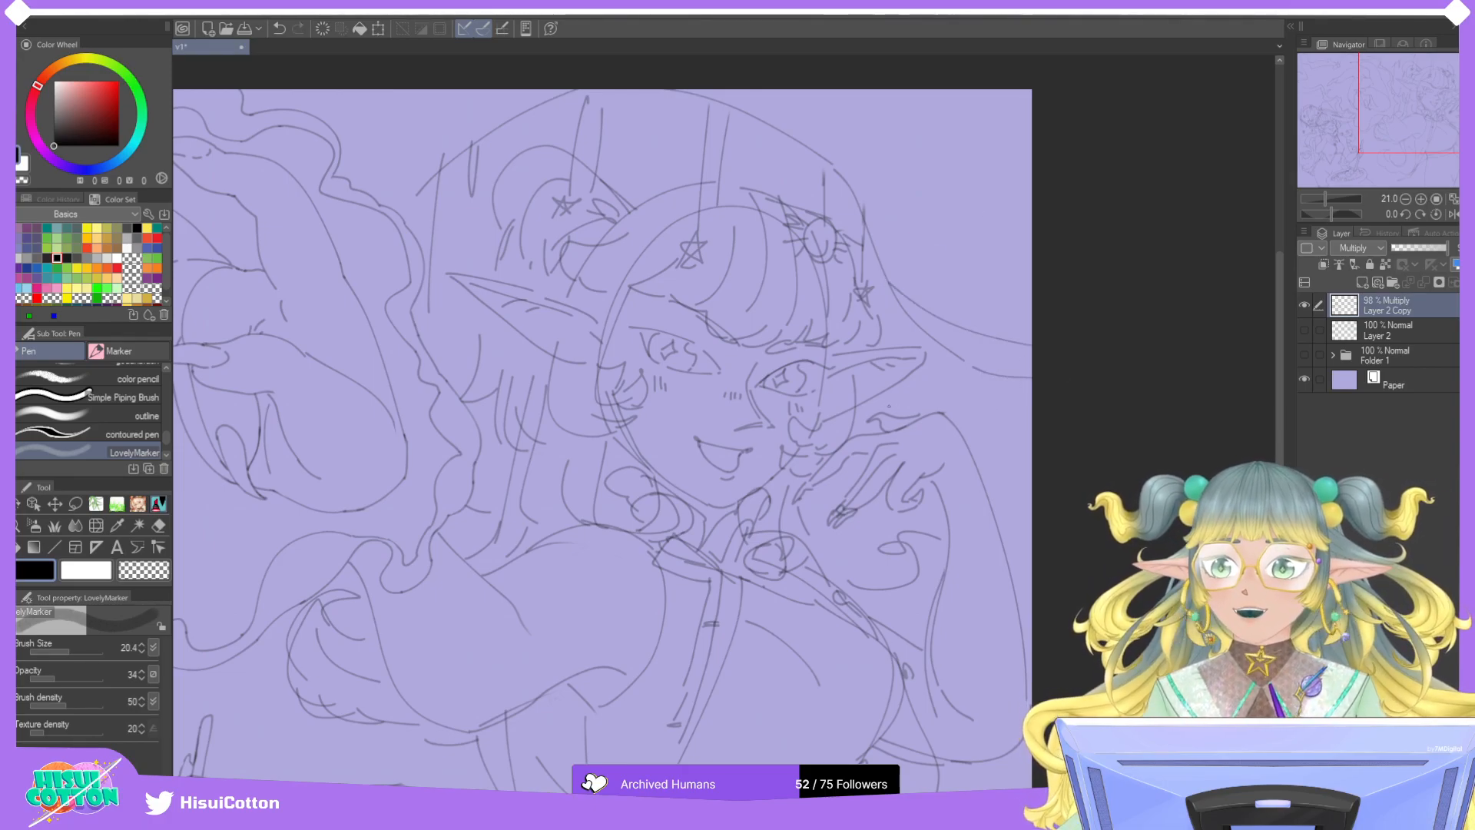
{"action": "left_click_drag", "start_coordinate": [947, 419], "coordinate": [1052, 395]}
Sketch the hair tuft and side strand between the star charm and the far ear.
{"action": "left_click_drag", "start_coordinate": [853, 436], "coordinate": [891, 428]}
{"action": "key", "text": "ctrl+z"}
{"action": "key", "text": "ctrl+z"}
{"action": "mouse_move", "coordinate": [853, 380]}
{"action": "left_mouse_down"}
{"action": "mouse_move", "coordinate": [874, 315]}
{"action": "mouse_move", "coordinate": [875, 330]}
{"action": "mouse_move", "coordinate": [876, 313]}
{"action": "mouse_move", "coordinate": [891, 317]}
{"action": "mouse_move", "coordinate": [883, 336]}
{"action": "mouse_move", "coordinate": [872, 309]}
{"action": "mouse_move", "coordinate": [899, 326]}
{"action": "left_mouse_up"}
{"action": "key", "text": "ctrl+z"}
{"action": "key", "text": "ctrl+z"}
{"action": "key", "text": "ctrl+z"}
{"action": "key", "text": "ctrl+z"}
{"action": "key", "text": "ctrl+z"}
{"action": "key", "text": "ctrl+z"}
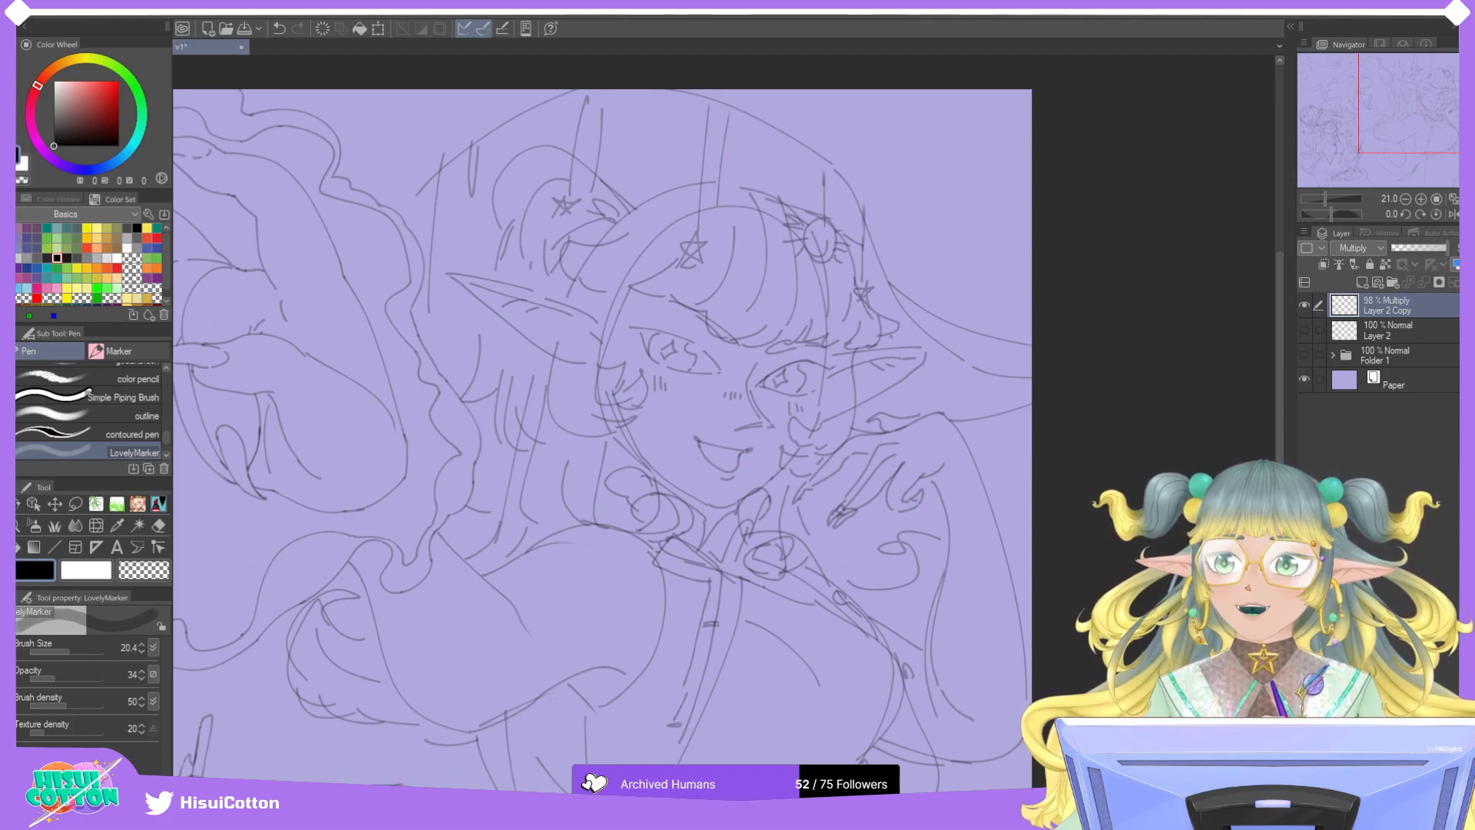
Draw an outer curve over the top of the hair, from the near side of the head to the flower ornament.
{"action": "left_click_drag", "start_coordinate": [622, 263], "coordinate": [590, 291]}
{"action": "mouse_move", "coordinate": [714, 184]}
{"action": "left_mouse_down"}
{"action": "mouse_move", "coordinate": [646, 232]}
{"action": "mouse_move", "coordinate": [757, 240]}
{"action": "left_mouse_up"}
{"action": "key", "text": "ctrl+z"}
{"action": "left_click_drag", "start_coordinate": [723, 185], "coordinate": [749, 234]}
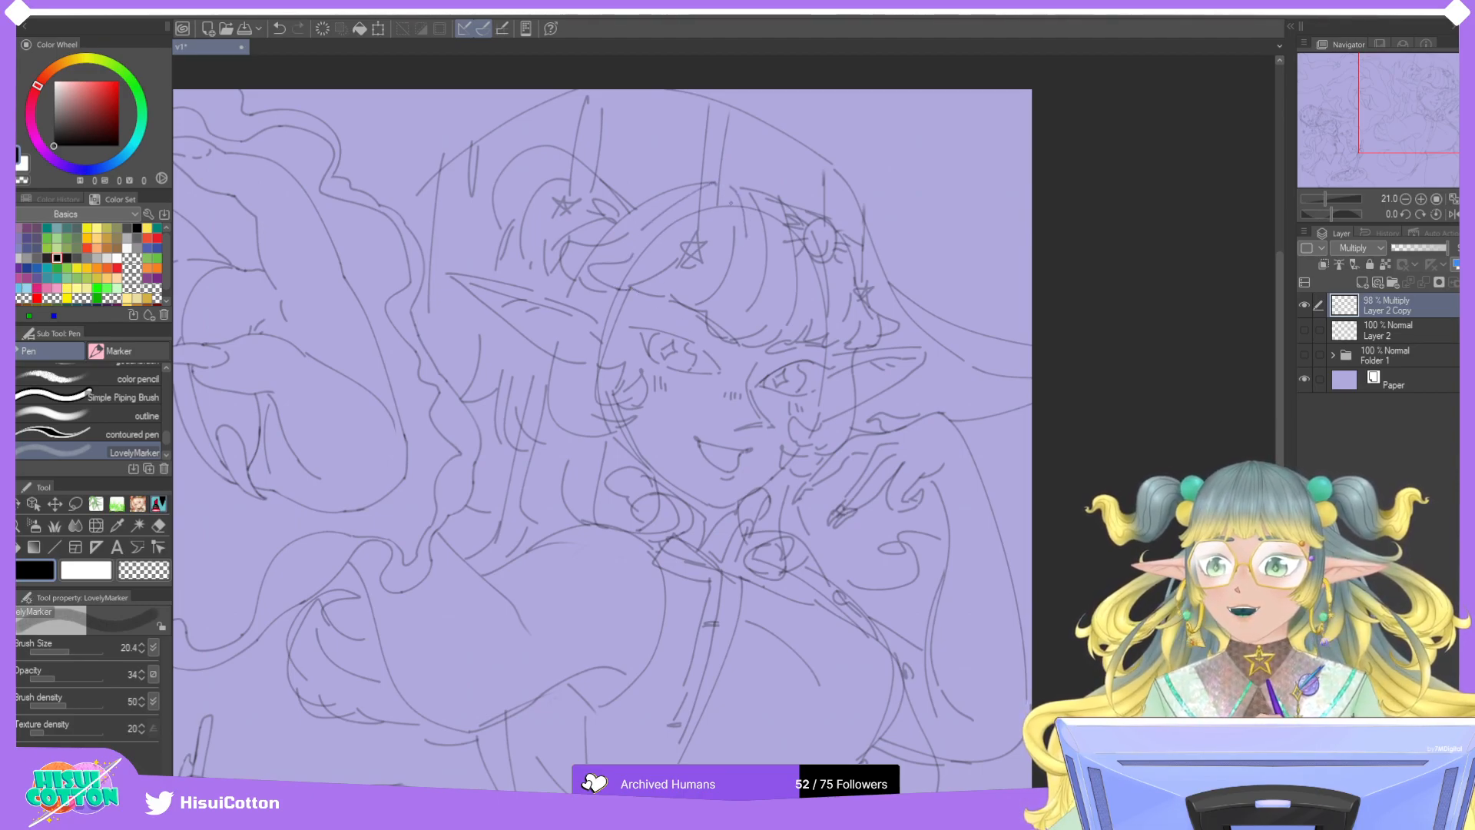
{"action": "key", "text": "ctrl+z"}
{"action": "left_click_drag", "start_coordinate": [718, 184], "coordinate": [768, 198]}
{"action": "key", "text": "ctrl+z"}
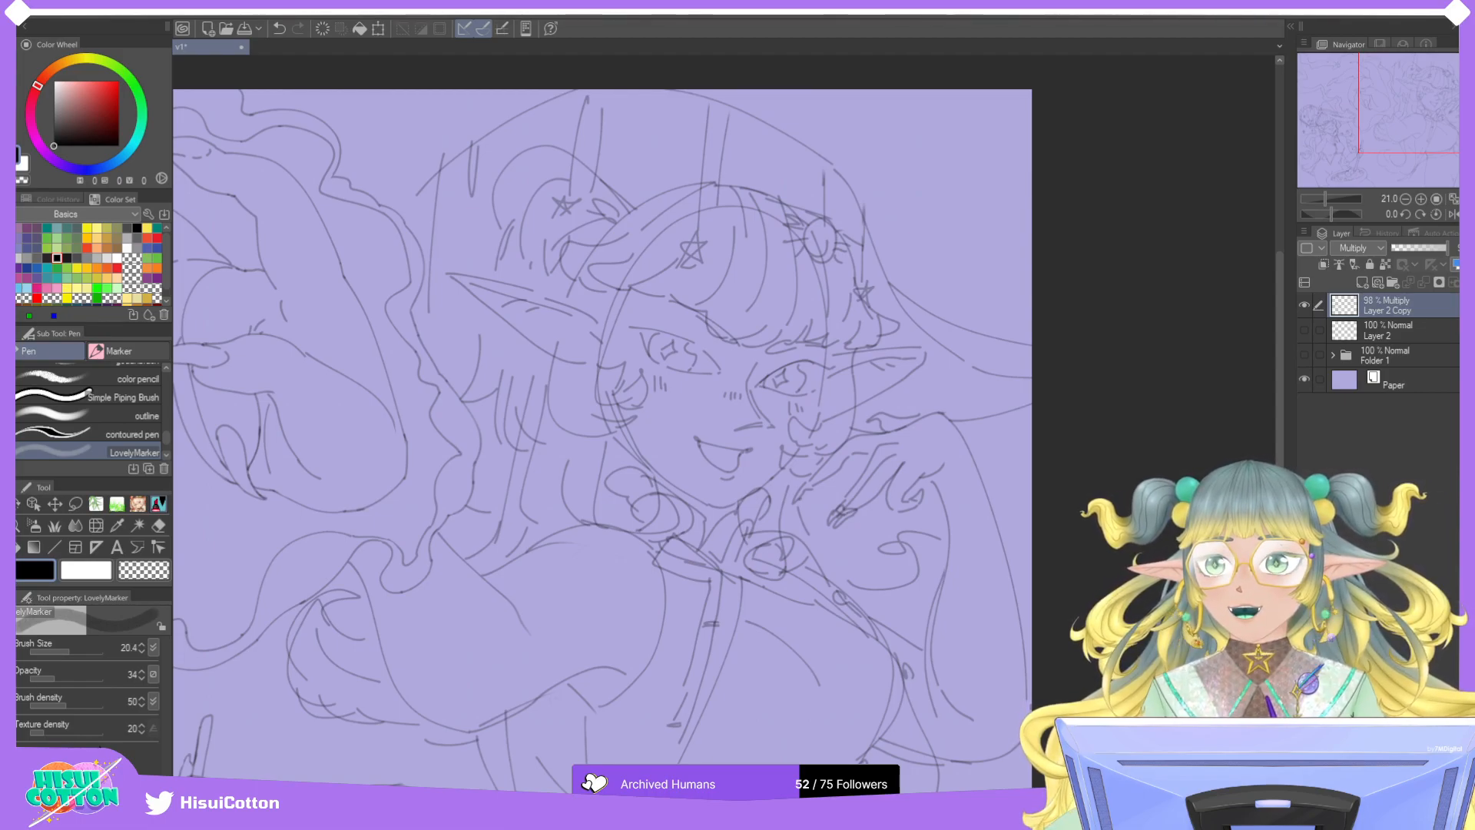
Try a bumpy contour for the side of the hat's crown, above where the brim flares out.
{"action": "scroll", "coordinate": [799, 244], "scroll_direction": "down", "scroll_amount": 5}
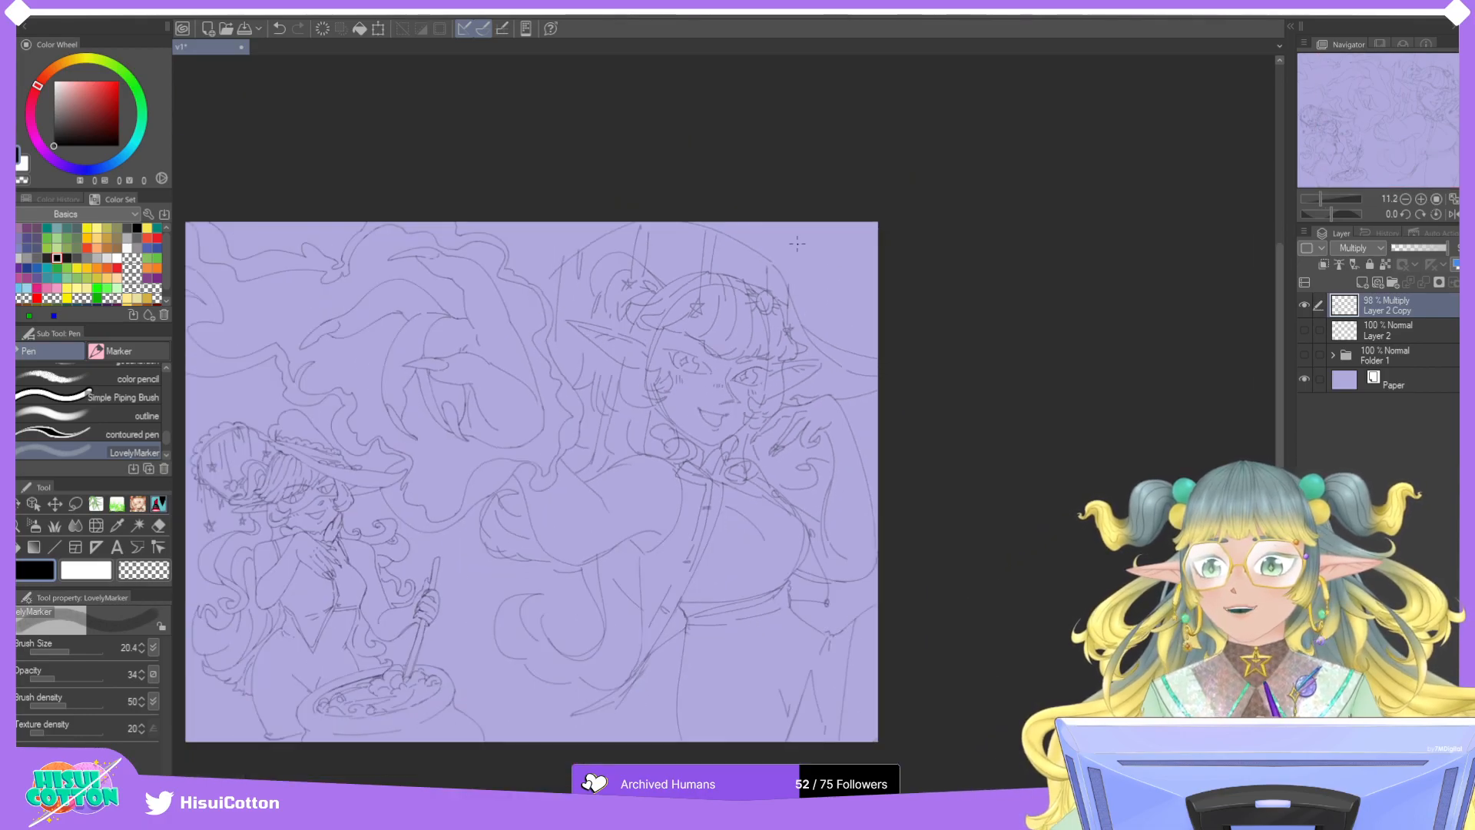
{"action": "scroll", "coordinate": [799, 244], "scroll_direction": "up", "scroll_amount": 4}
{"action": "mouse_move", "coordinate": [816, 301]}
{"action": "left_mouse_down"}
{"action": "mouse_move", "coordinate": [824, 395]}
{"action": "mouse_move", "coordinate": [818, 281]}
{"action": "left_mouse_up"}
{"action": "key", "text": "ctrl+z"}
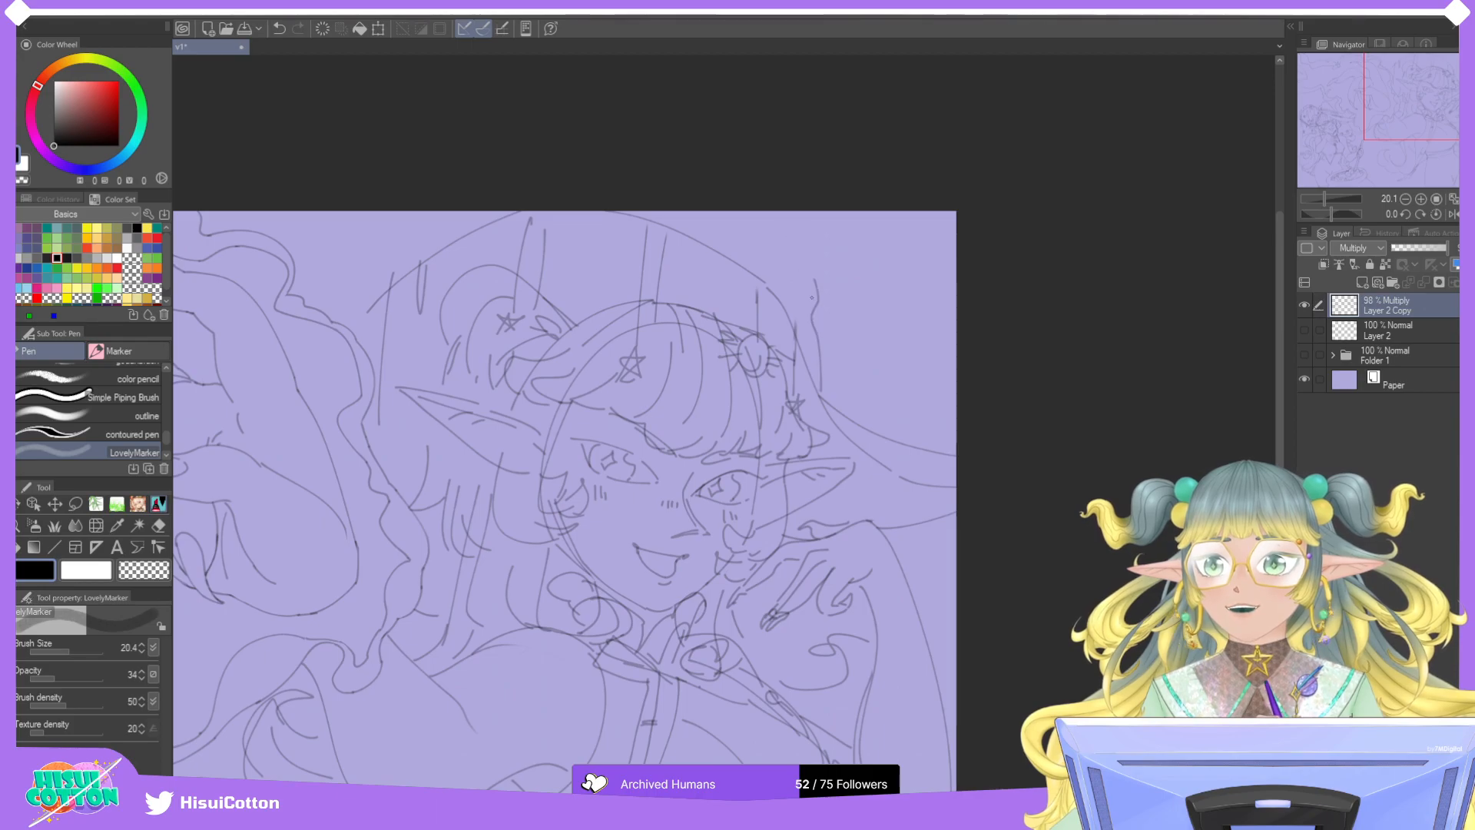
{"action": "key", "text": "ctrl+z"}
{"action": "mouse_move", "coordinate": [821, 391]}
{"action": "left_mouse_down"}
{"action": "mouse_move", "coordinate": [812, 314]}
{"action": "mouse_move", "coordinate": [777, 296]}
{"action": "mouse_move", "coordinate": [814, 315]}
{"action": "left_mouse_up"}
{"action": "key", "text": "ctrl+z"}
{"action": "key", "text": "ctrl+z"}
{"action": "key", "text": "ctrl+z"}
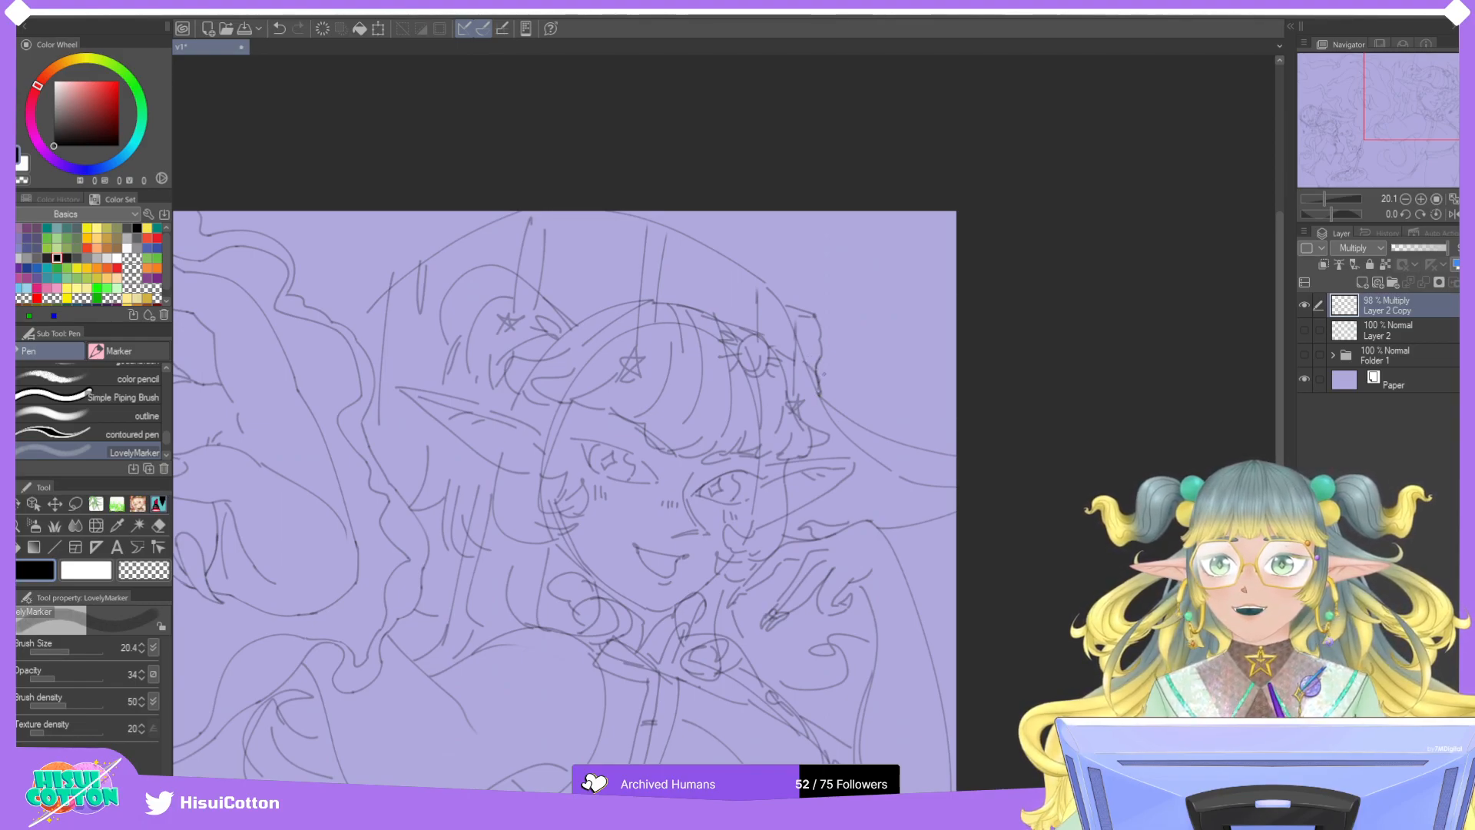
{"action": "left_click_drag", "start_coordinate": [811, 307], "coordinate": [803, 238]}
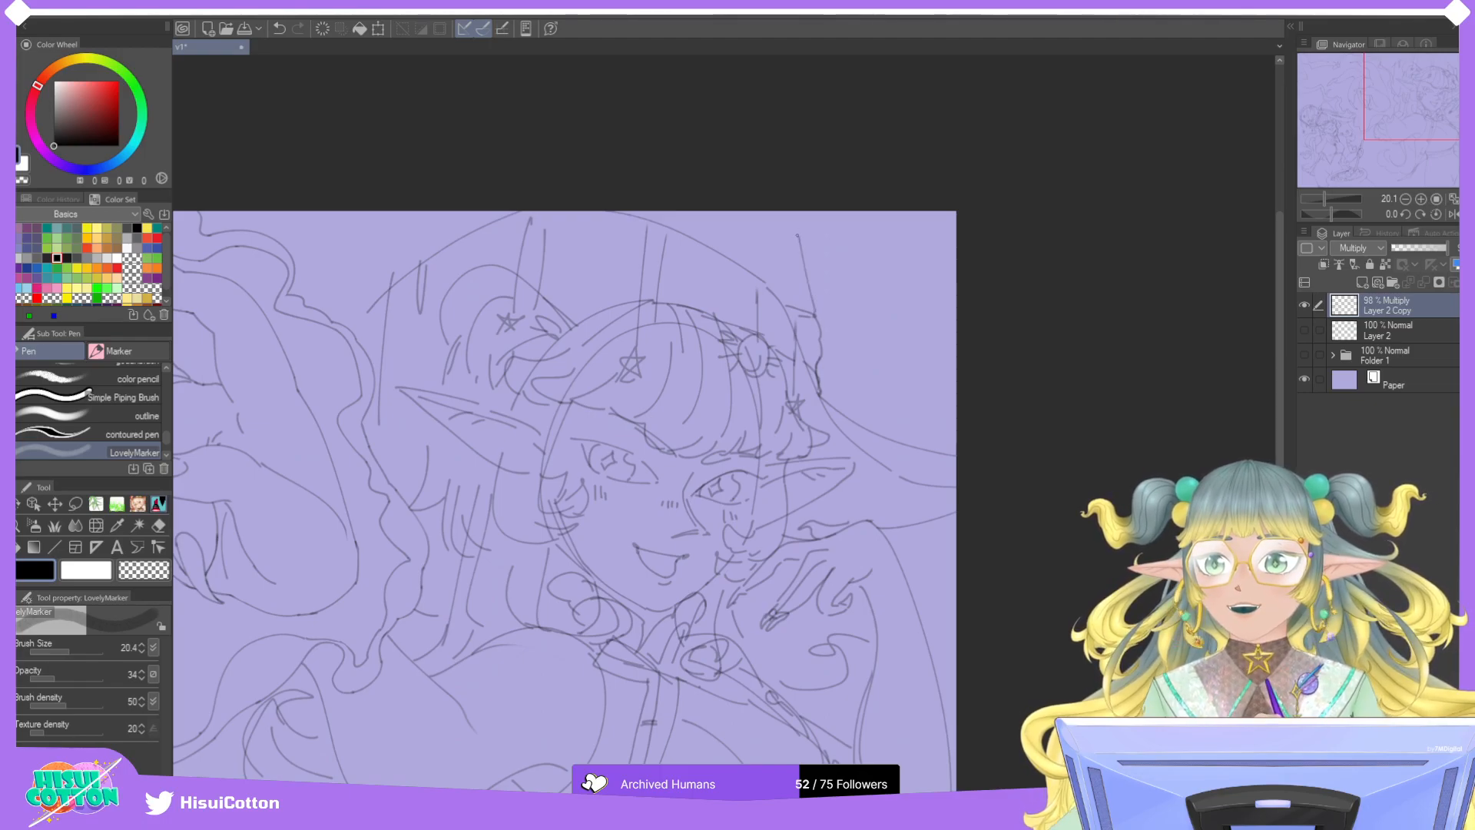
{"action": "key", "text": "ctrl+z"}
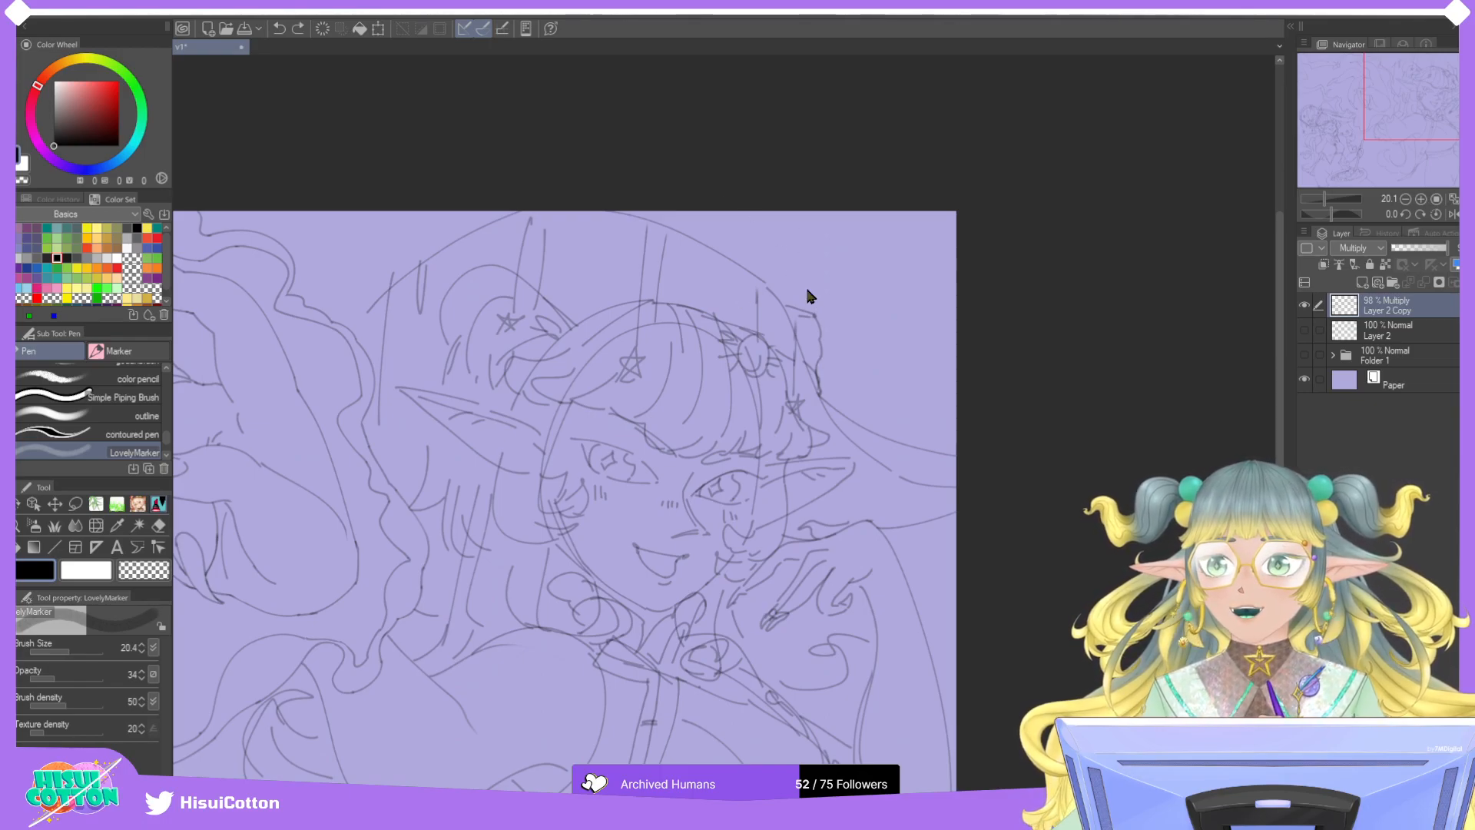
{"action": "key", "text": "ctrl+z"}
{"action": "key", "text": "ctrl+z"}
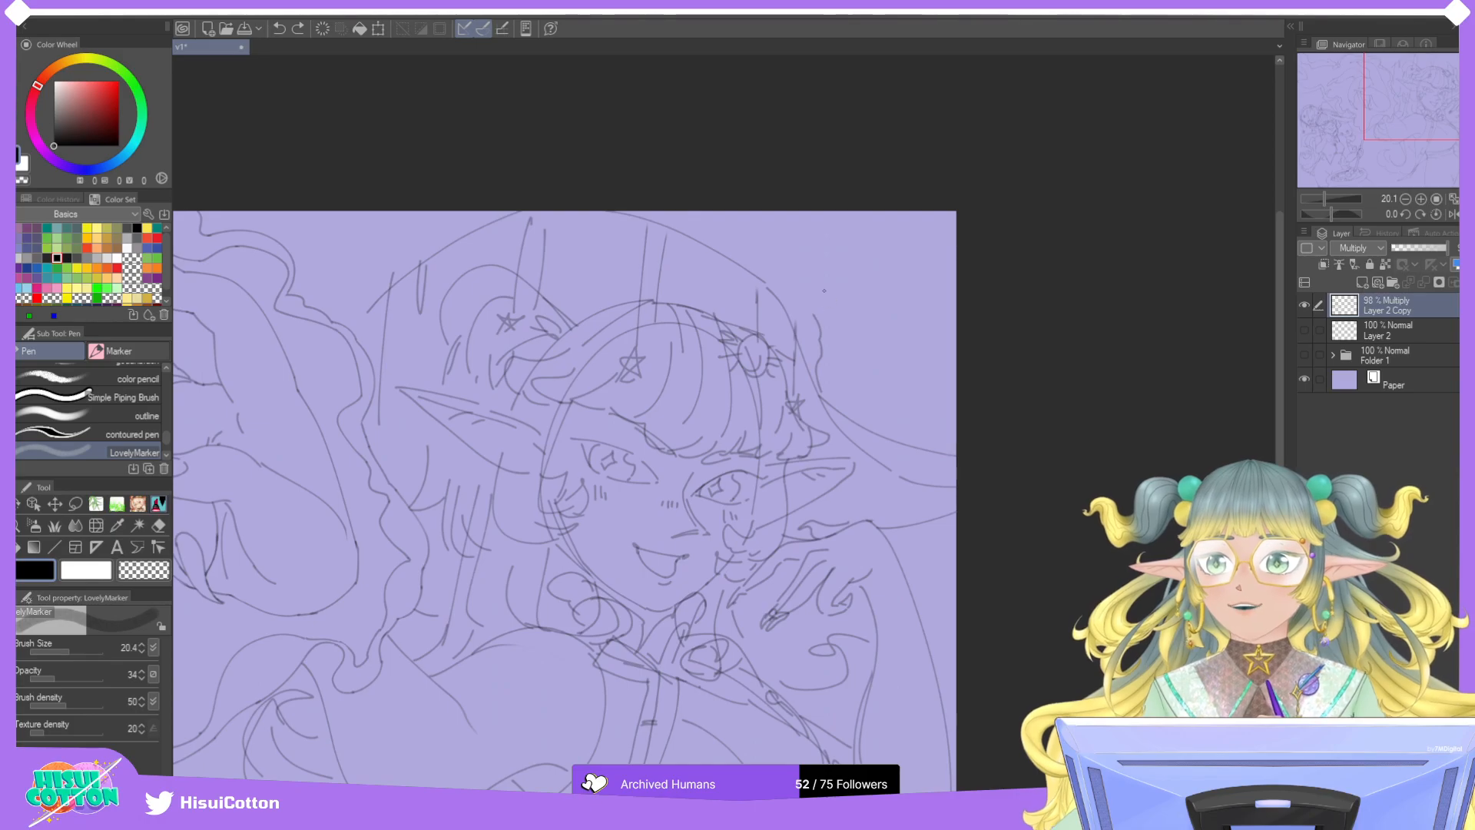
Draw the side of the hat's crown from the brim up to the canvas edge and join it to the hat's arc.
{"action": "left_click_drag", "start_coordinate": [816, 367], "coordinate": [787, 241]}
{"action": "key", "text": "ctrl+z"}
{"action": "left_click_drag", "start_coordinate": [799, 334], "coordinate": [773, 213]}
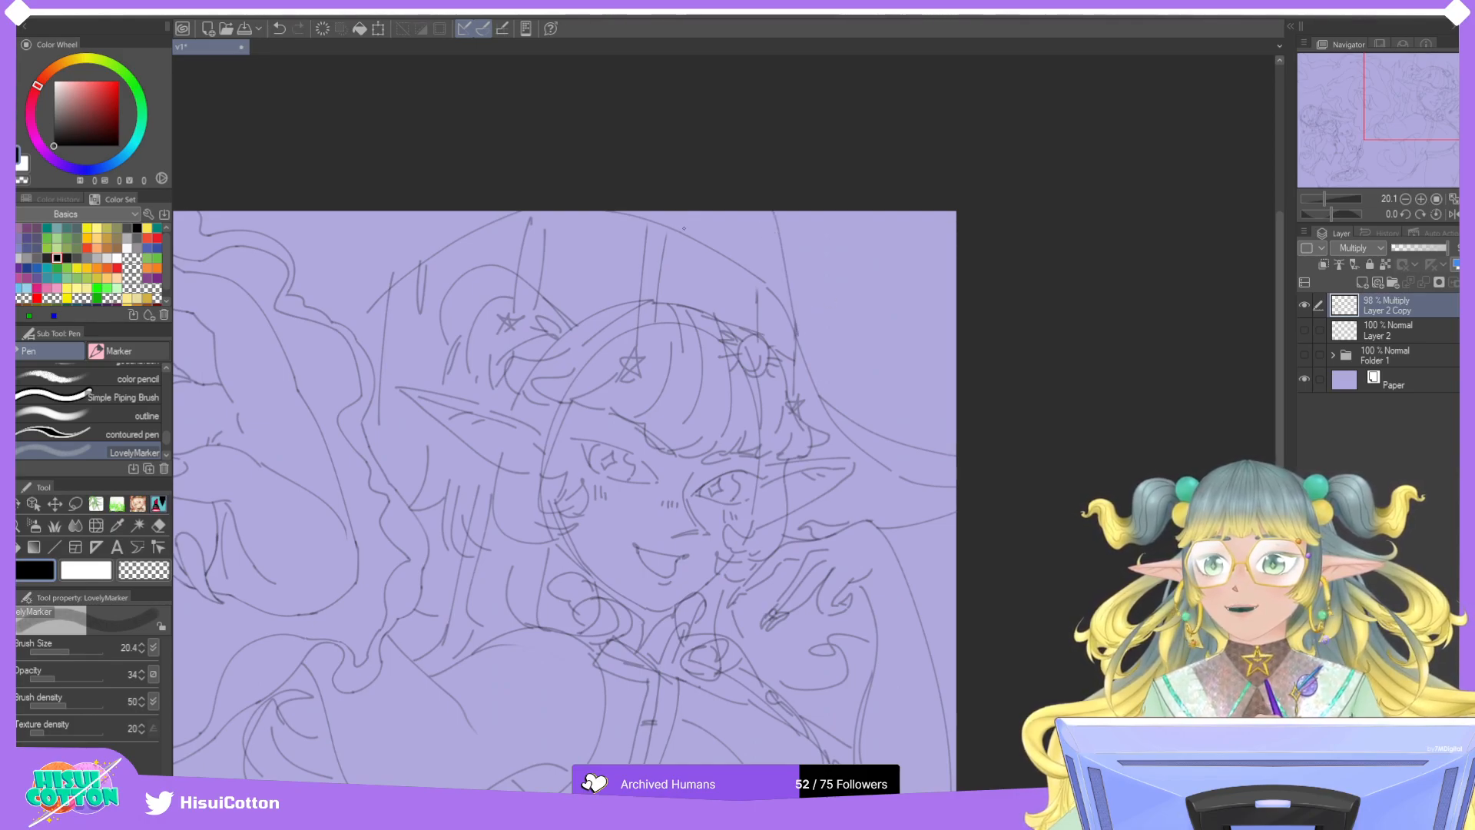
{"action": "left_click_drag", "start_coordinate": [763, 281], "coordinate": [786, 288]}
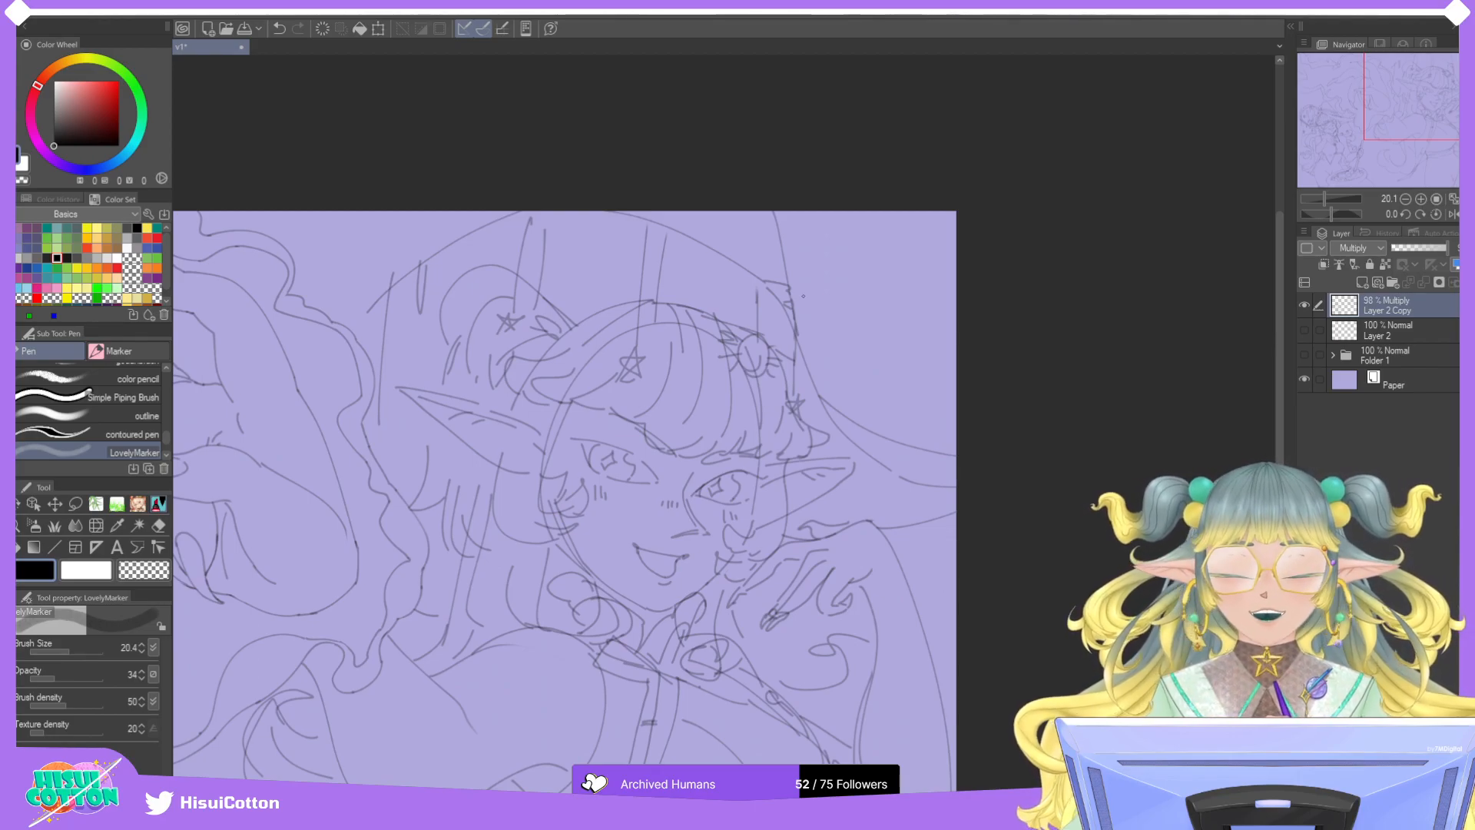
Erase the lower side of the hat's crown and redraw it as an uneven line running down into the flared brim.
{"action": "key", "text": "e"}
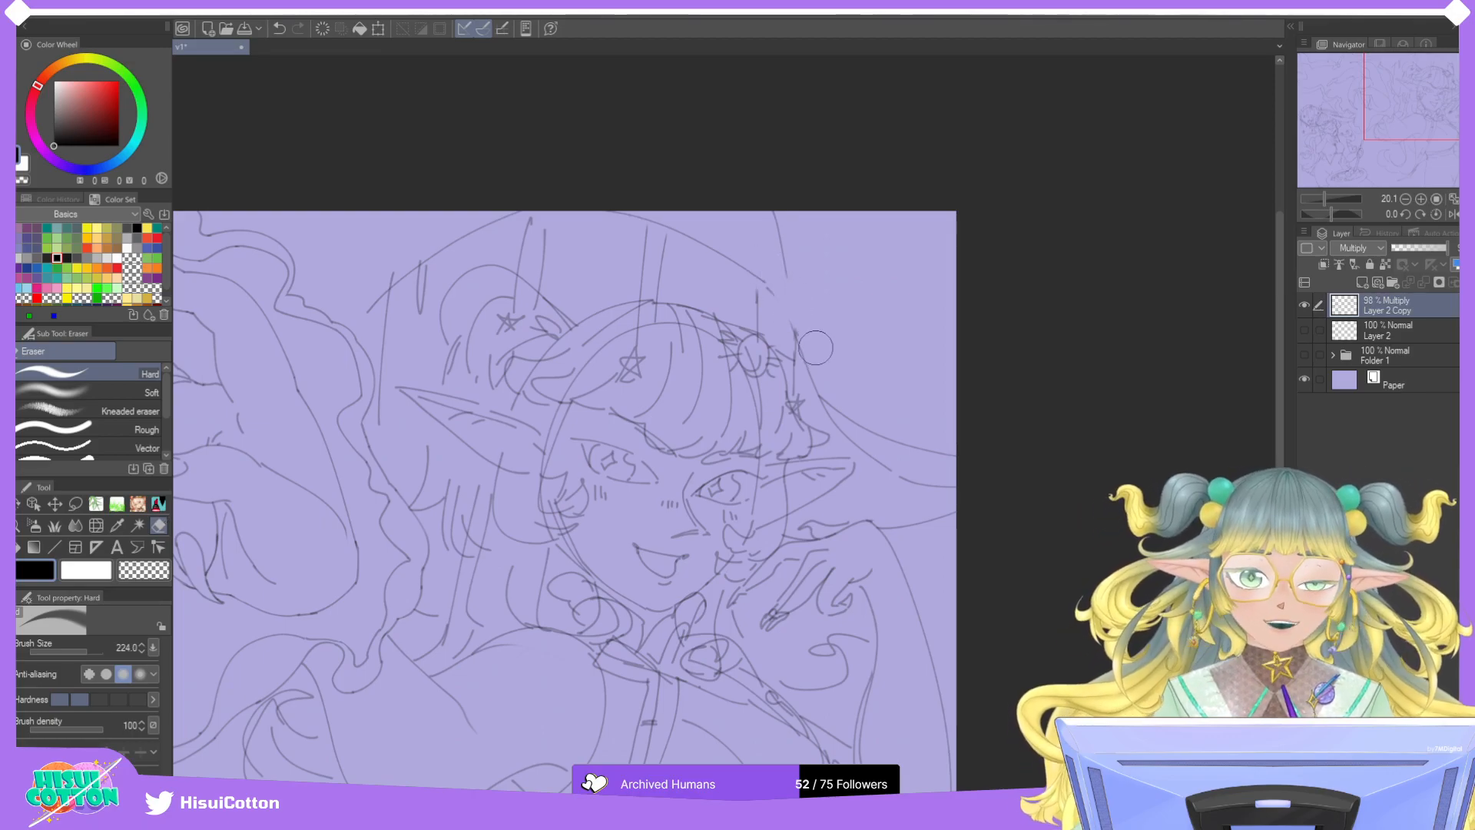
{"action": "key", "text": "p"}
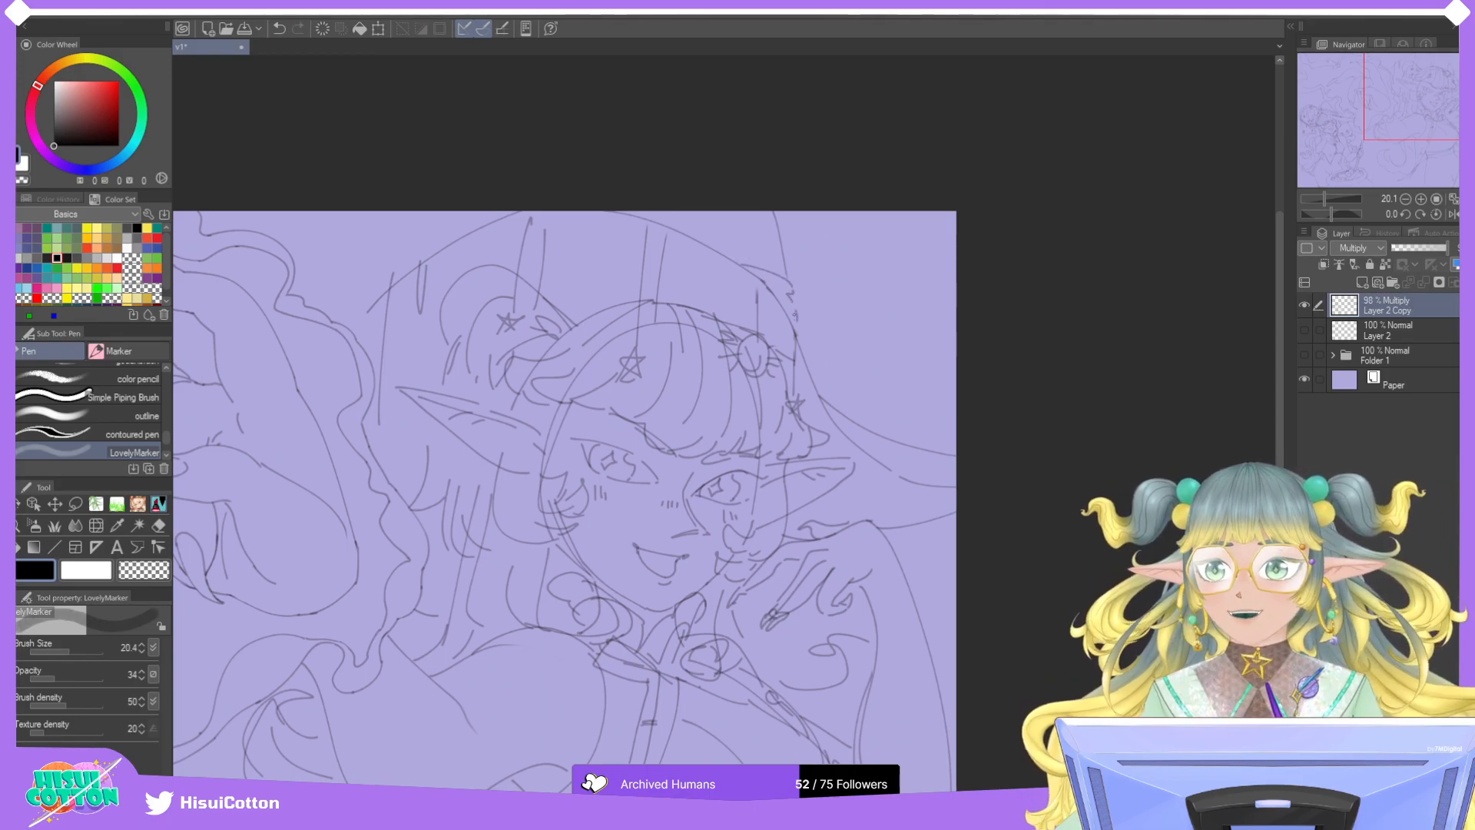
{"action": "left_click_drag", "start_coordinate": [794, 296], "coordinate": [819, 391]}
{"action": "left_click_drag", "start_coordinate": [797, 338], "coordinate": [821, 408]}
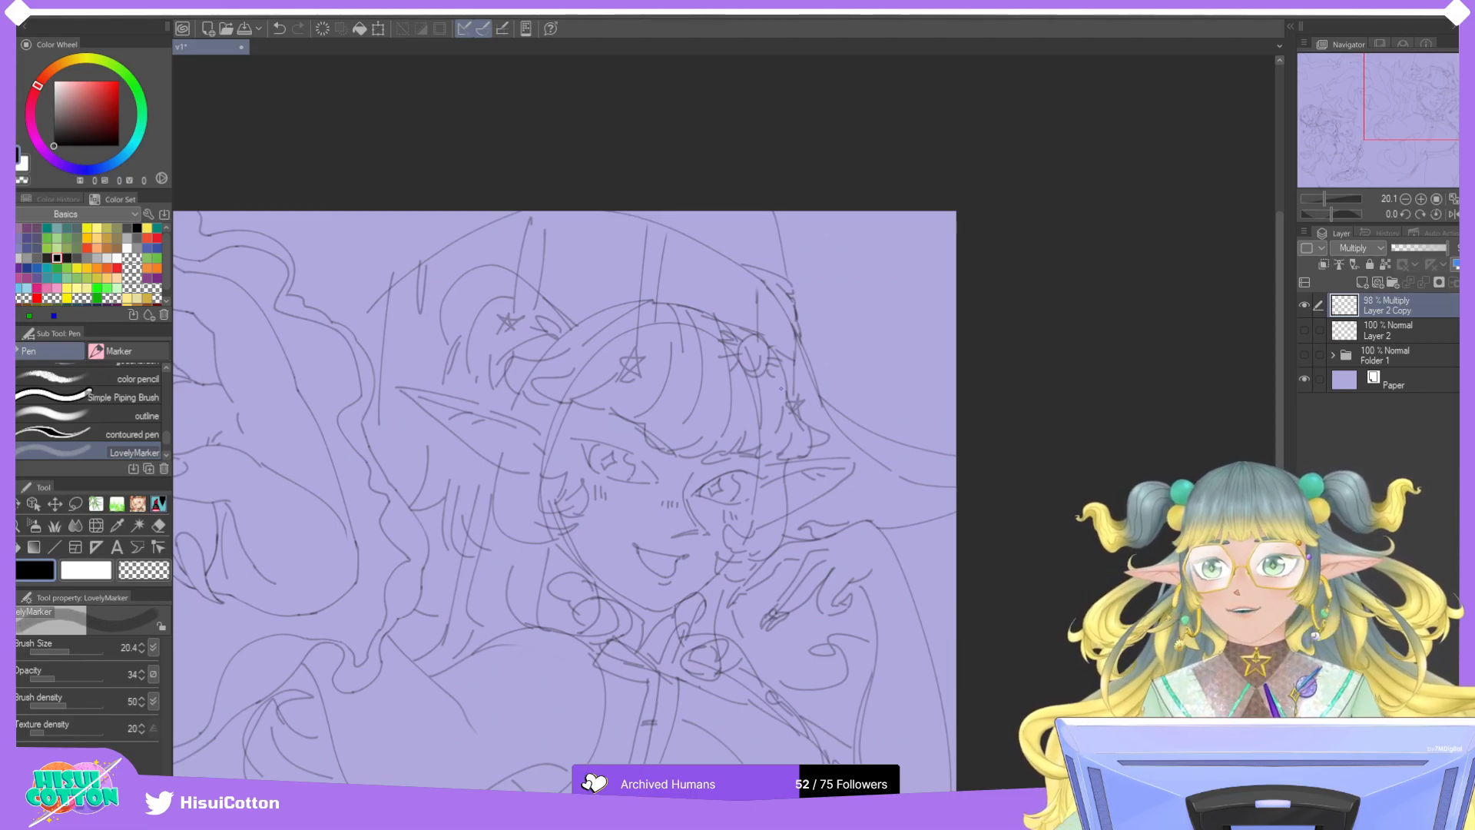
Draw a scalloped frill around the near side of the hat and an inner arc beneath it up to the canvas edge.
{"action": "left_click_drag", "start_coordinate": [351, 325], "coordinate": [399, 268]}
{"action": "key", "text": "ctrl+z"}
{"action": "mouse_move", "coordinate": [342, 321]}
{"action": "left_mouse_down"}
{"action": "mouse_move", "coordinate": [382, 267]}
{"action": "mouse_move", "coordinate": [468, 212]}
{"action": "left_mouse_up"}
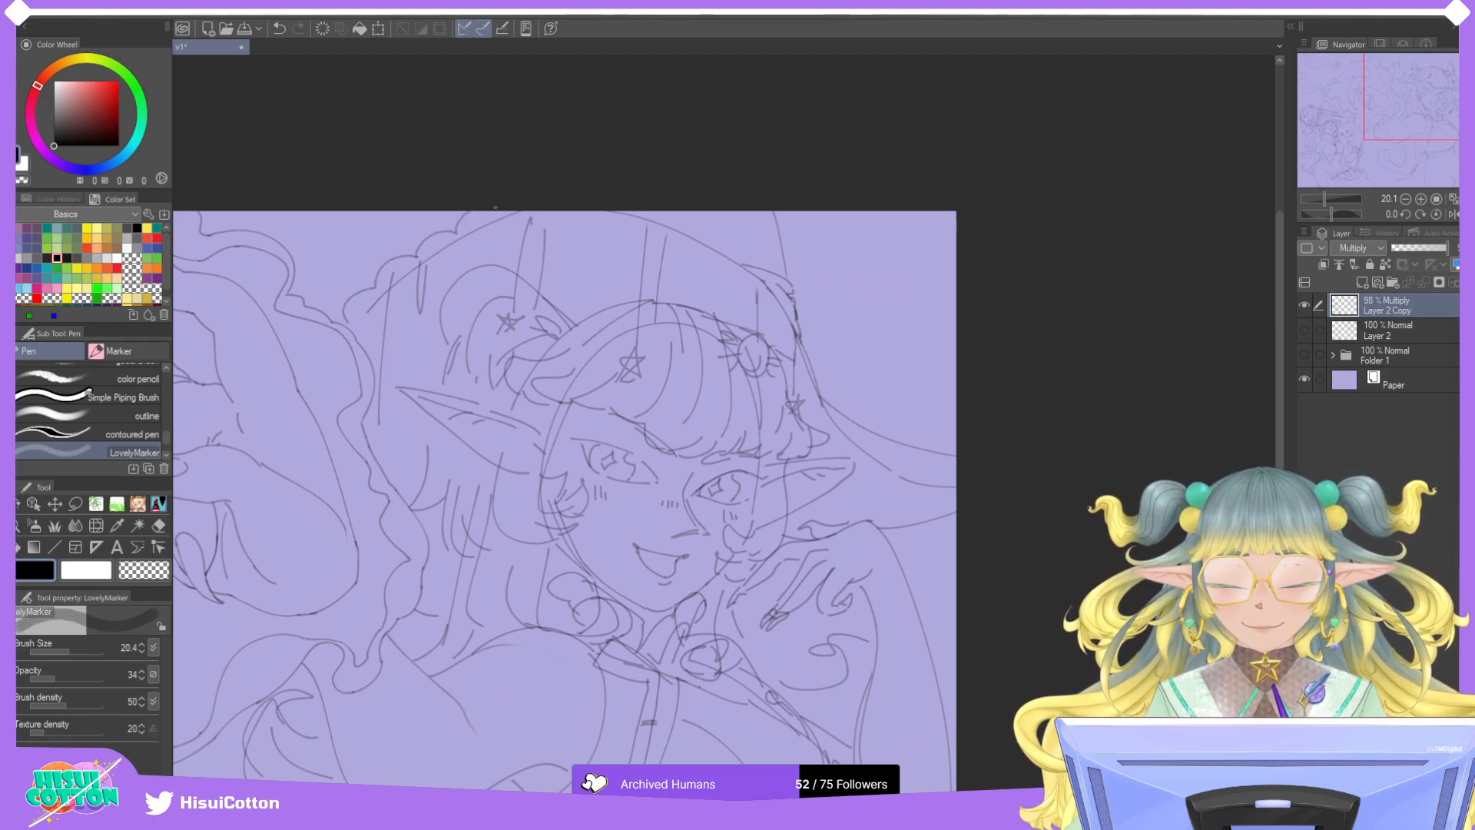
{"action": "left_click_drag", "start_coordinate": [363, 323], "coordinate": [471, 244]}
{"action": "key", "text": "ctrl+z"}
{"action": "mouse_move", "coordinate": [361, 322]}
{"action": "left_mouse_down"}
{"action": "mouse_move", "coordinate": [519, 214]}
{"action": "mouse_move", "coordinate": [427, 264]}
{"action": "mouse_move", "coordinate": [526, 214]}
{"action": "left_mouse_up"}
{"action": "key", "text": "ctrl+z"}
{"action": "key", "text": "ctrl+z"}
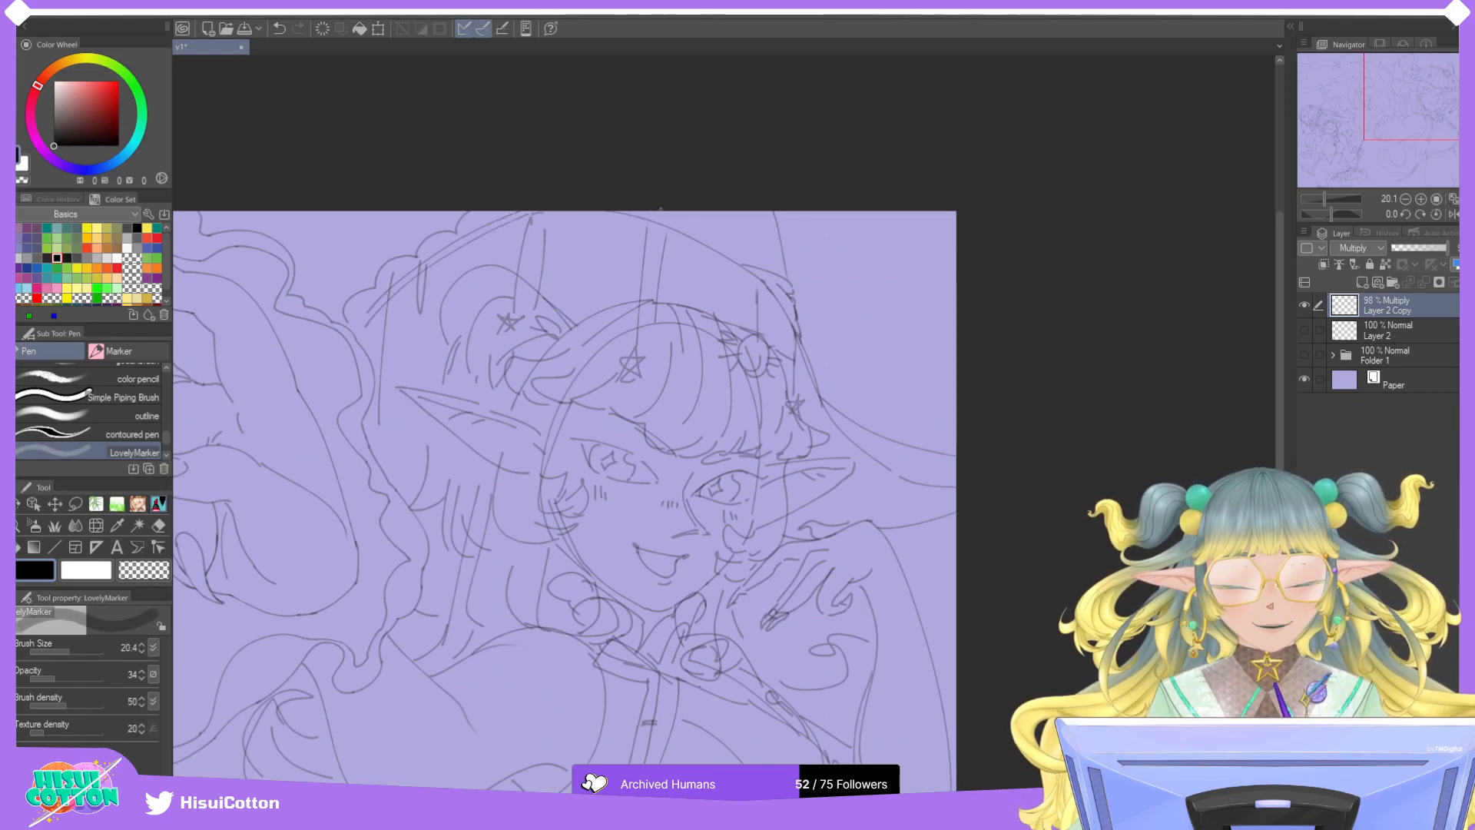
Continue the hat's inner arc and scalloped frill over the far side, from the canvas edge to where the brim flares out.
{"action": "key", "text": "ctrl+z"}
{"action": "mouse_move", "coordinate": [707, 224]}
{"action": "left_mouse_down"}
{"action": "mouse_move", "coordinate": [737, 235]}
{"action": "mouse_move", "coordinate": [783, 295]}
{"action": "left_mouse_up"}
{"action": "mouse_move", "coordinate": [615, 215]}
{"action": "left_mouse_down"}
{"action": "mouse_move", "coordinate": [726, 273]}
{"action": "mouse_move", "coordinate": [717, 255]}
{"action": "left_mouse_up"}
{"action": "key", "text": "ctrl+z"}
{"action": "key", "text": "ctrl+z"}
{"action": "key", "text": "ctrl+z"}
{"action": "mouse_move", "coordinate": [604, 217]}
{"action": "left_mouse_down"}
{"action": "mouse_move", "coordinate": [702, 250]}
{"action": "mouse_move", "coordinate": [759, 298]}
{"action": "left_mouse_up"}
{"action": "left_click_drag", "start_coordinate": [719, 263], "coordinate": [774, 311]}
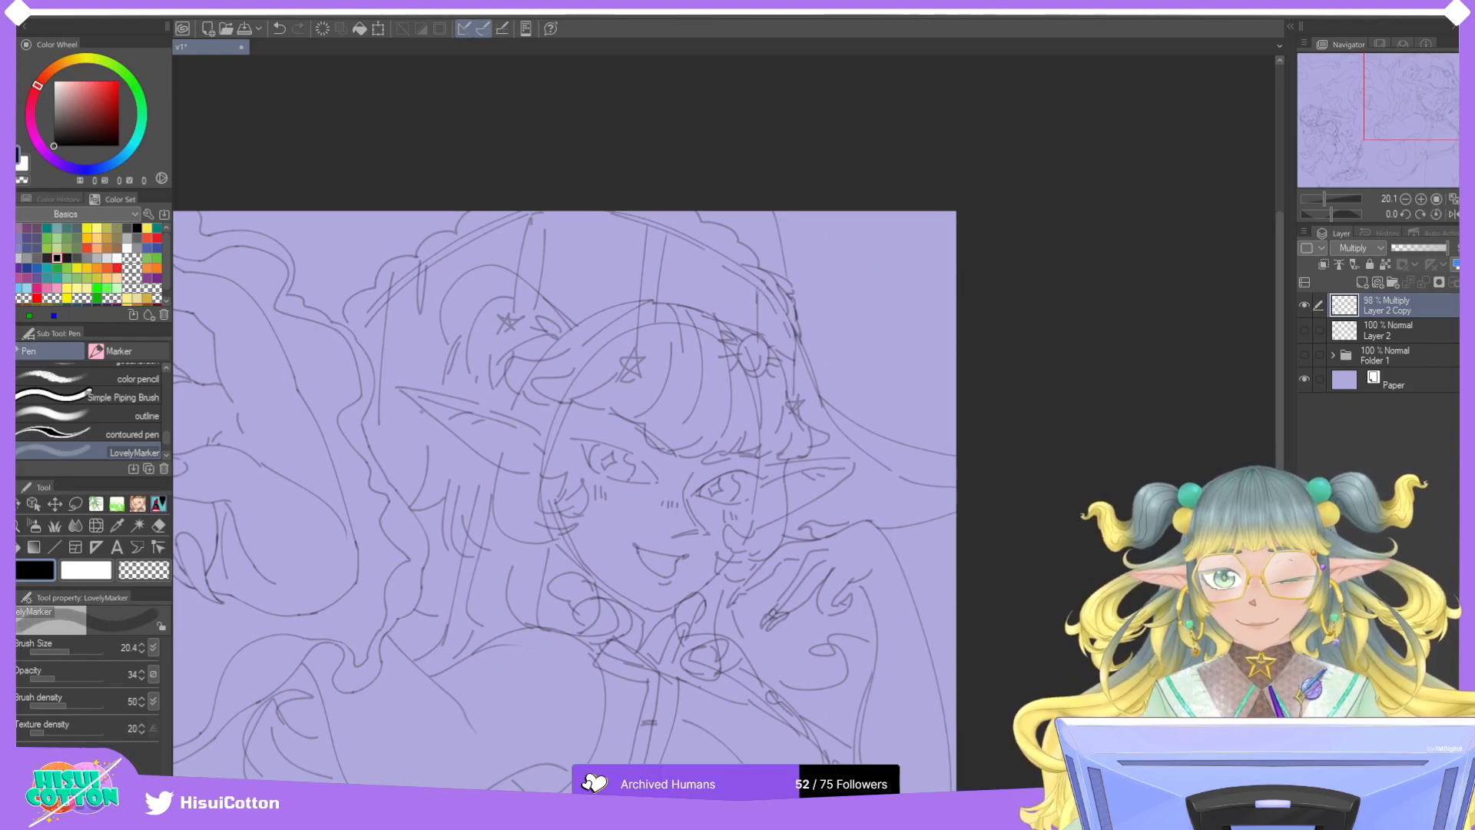
Clean up the hat's arc and add small fold marks along the scalloped frill.
{"action": "key", "text": "e"}
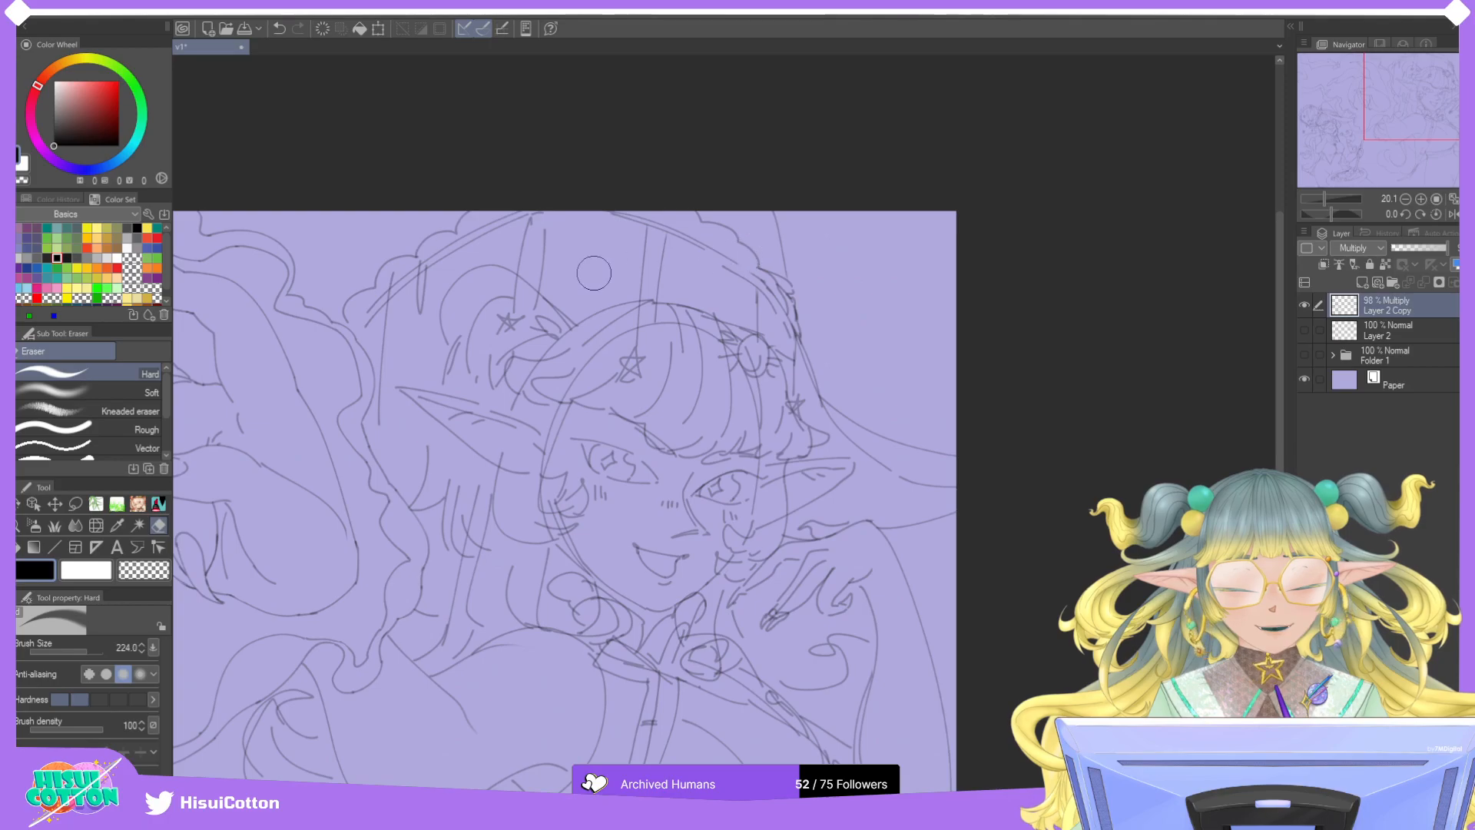
{"action": "key", "text": "p"}
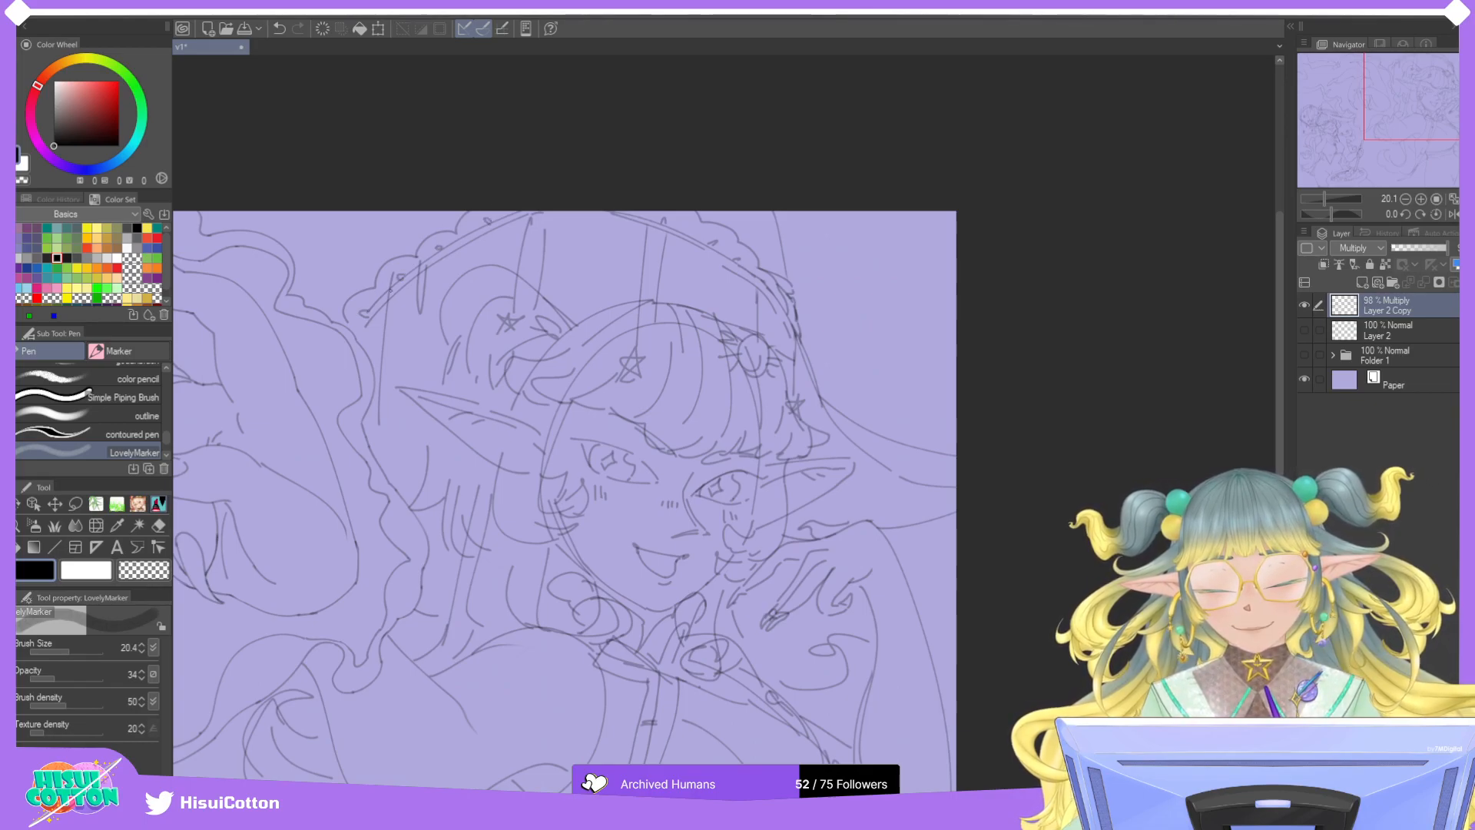
{"action": "key", "text": "ctrl+z"}
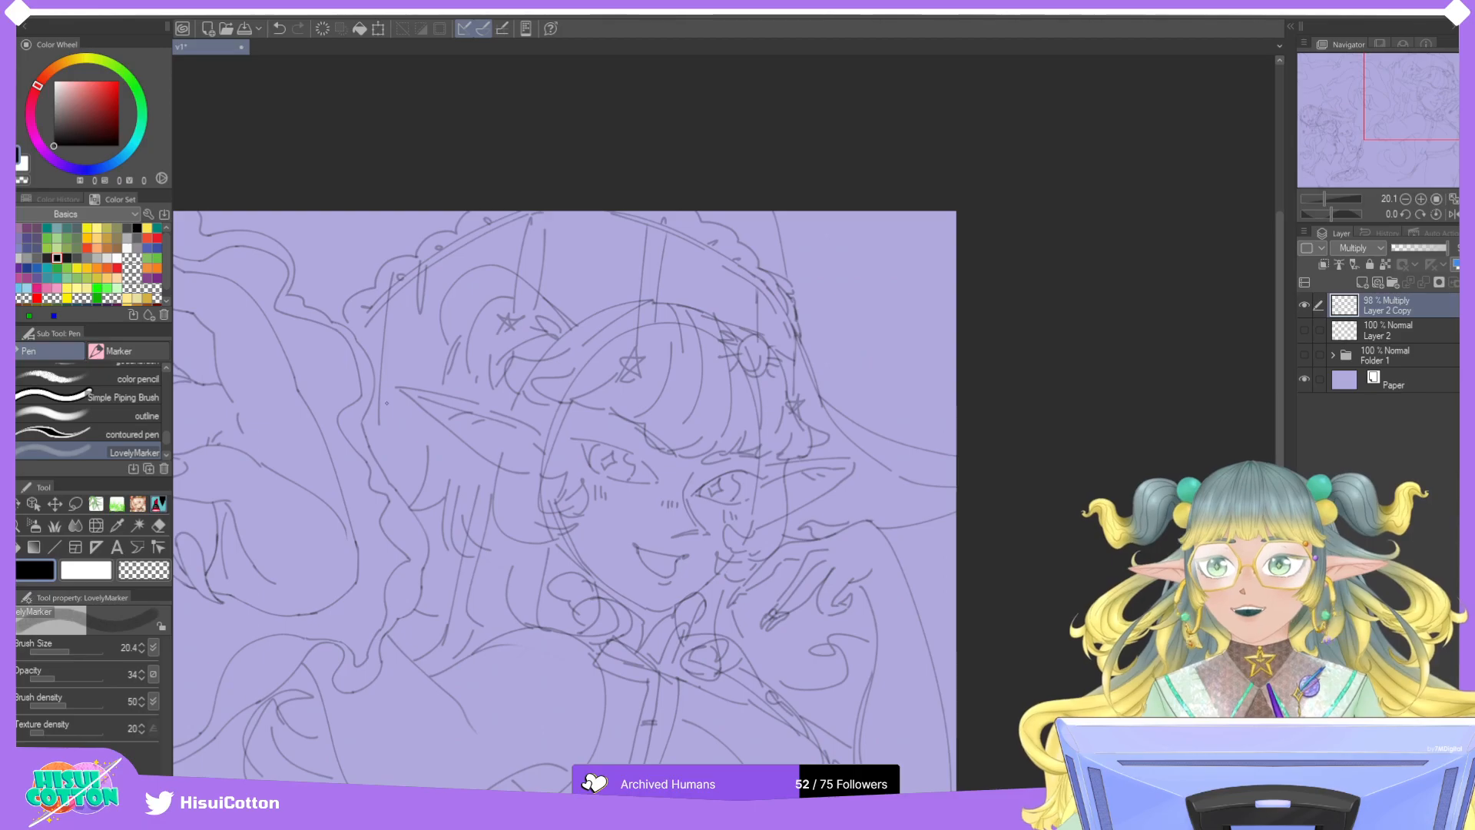
Rework the base of the near ear with a short curved line beside the face.
{"action": "scroll", "coordinate": [386, 403], "scroll_direction": "down", "scroll_amount": 2}
{"action": "scroll", "coordinate": [387, 402], "scroll_direction": "up", "scroll_amount": 3}
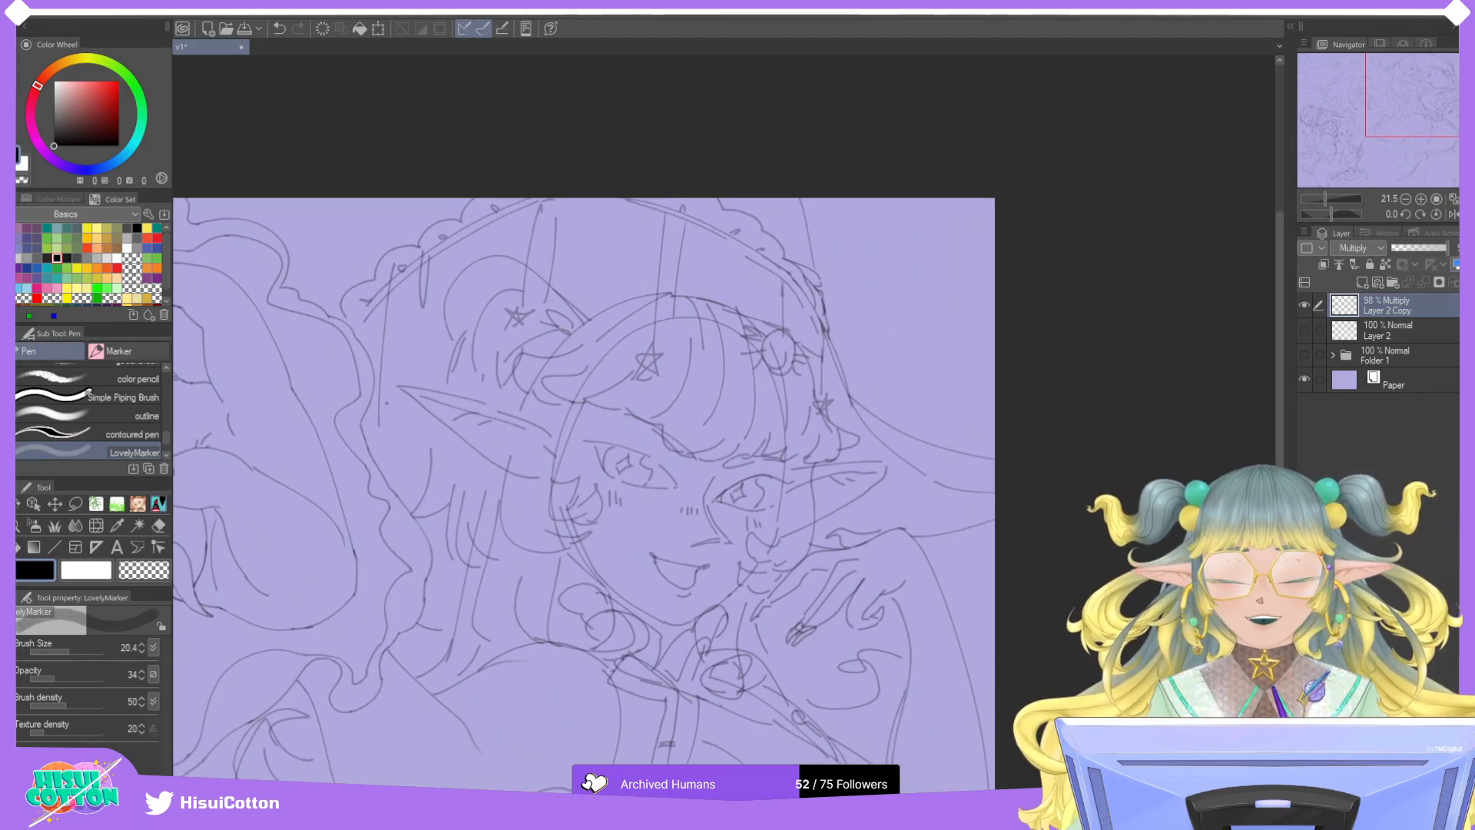
{"action": "scroll", "coordinate": [386, 403], "scroll_direction": "up", "scroll_amount": 2}
{"action": "scroll", "coordinate": [387, 402], "scroll_direction": "down", "scroll_amount": 1}
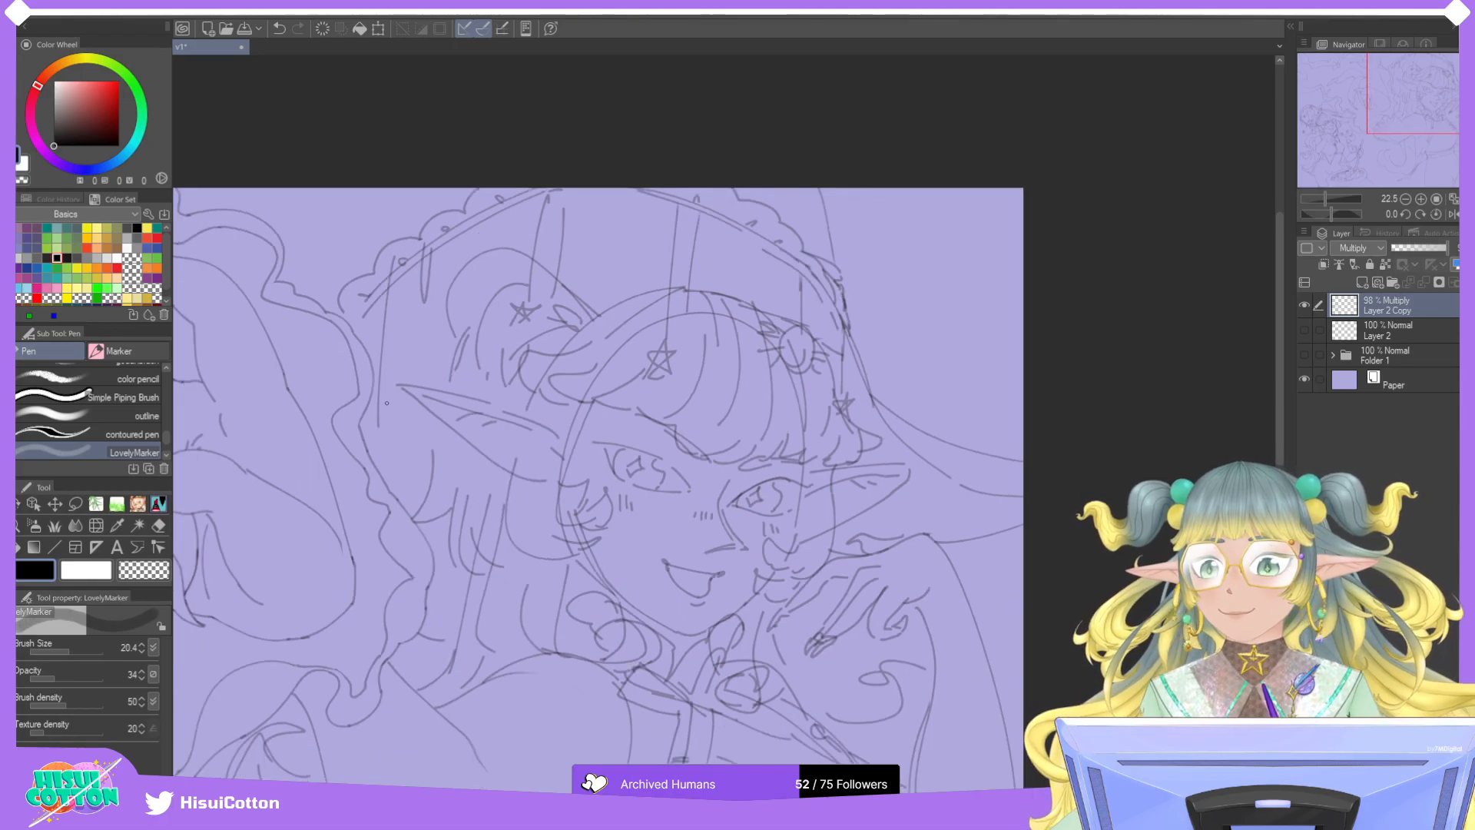
{"action": "scroll", "coordinate": [386, 402], "scroll_direction": "up", "scroll_amount": 2}
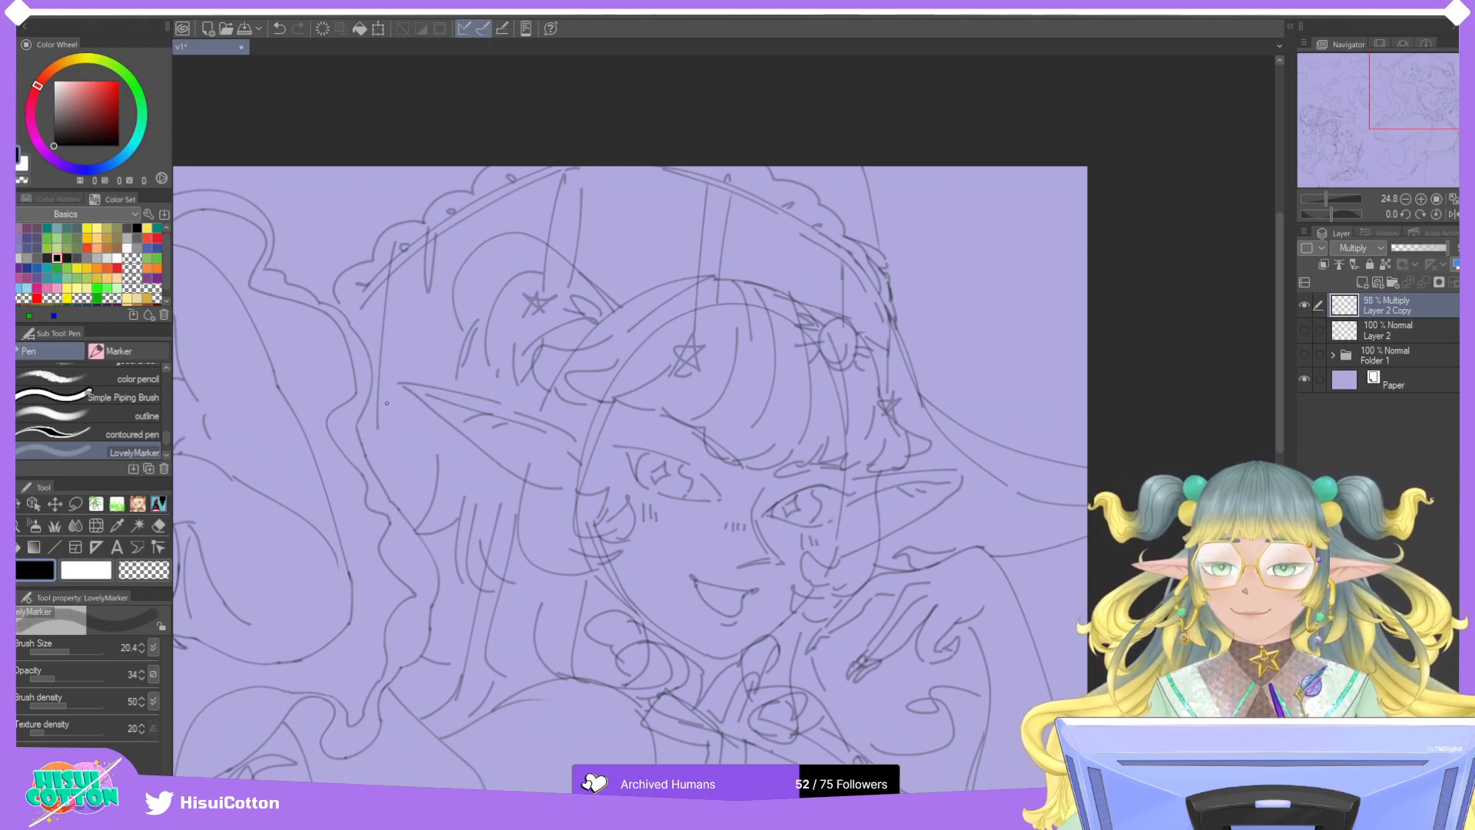
{"action": "left_click", "coordinate": [158, 525]}
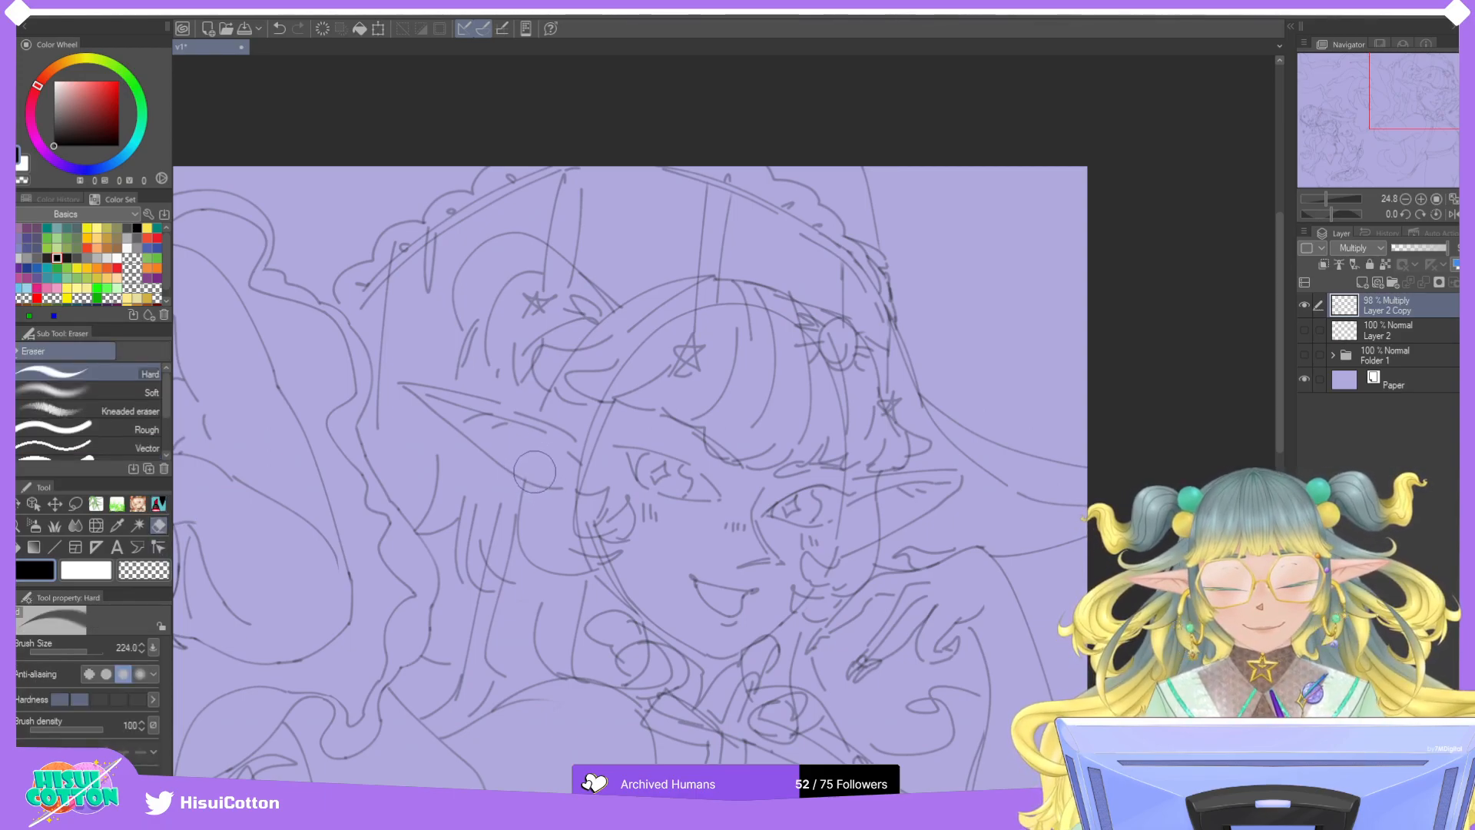
{"action": "key", "text": "p"}
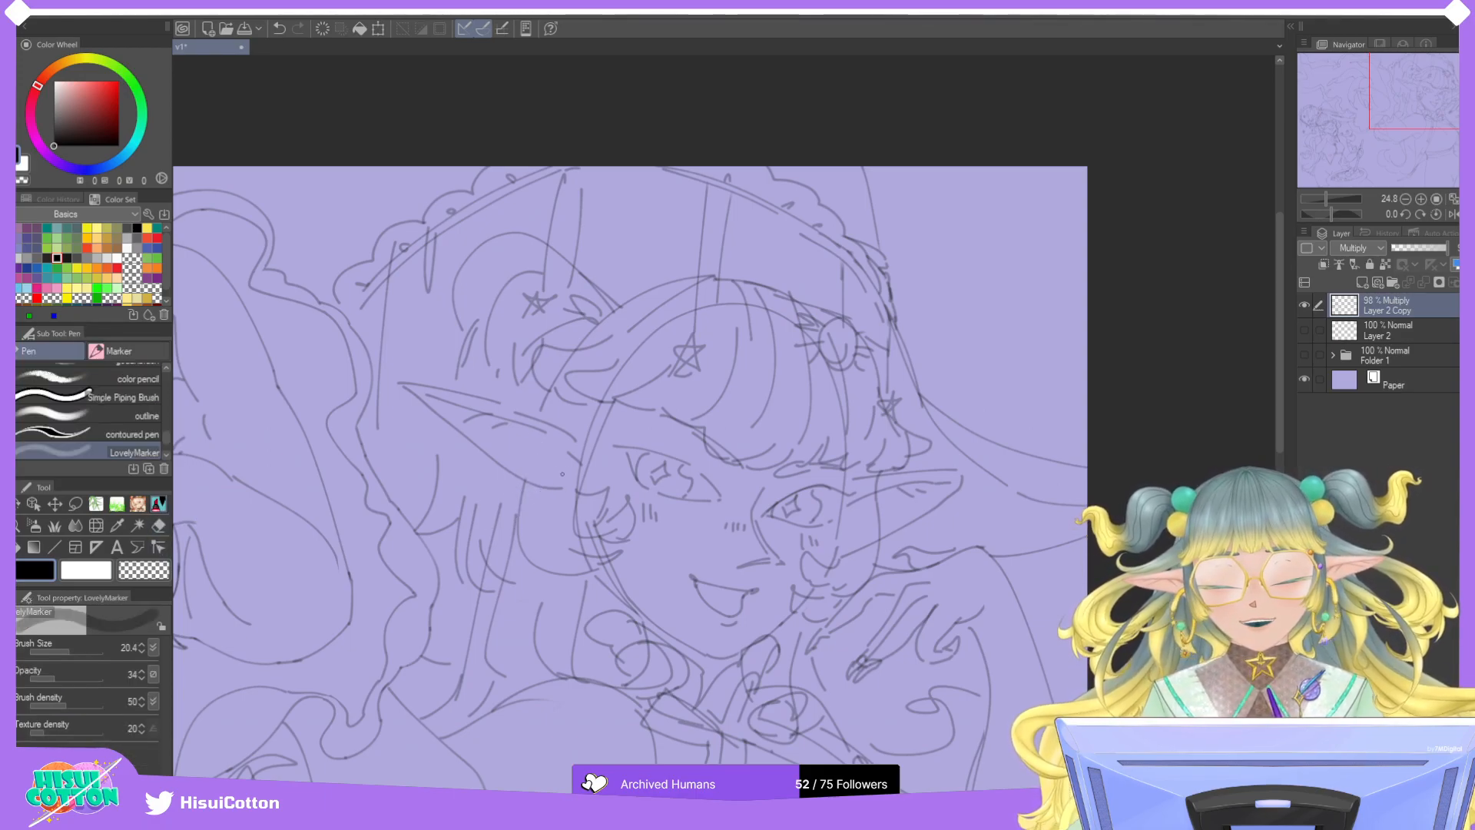
{"action": "left_click_drag", "start_coordinate": [566, 446], "coordinate": [571, 462]}
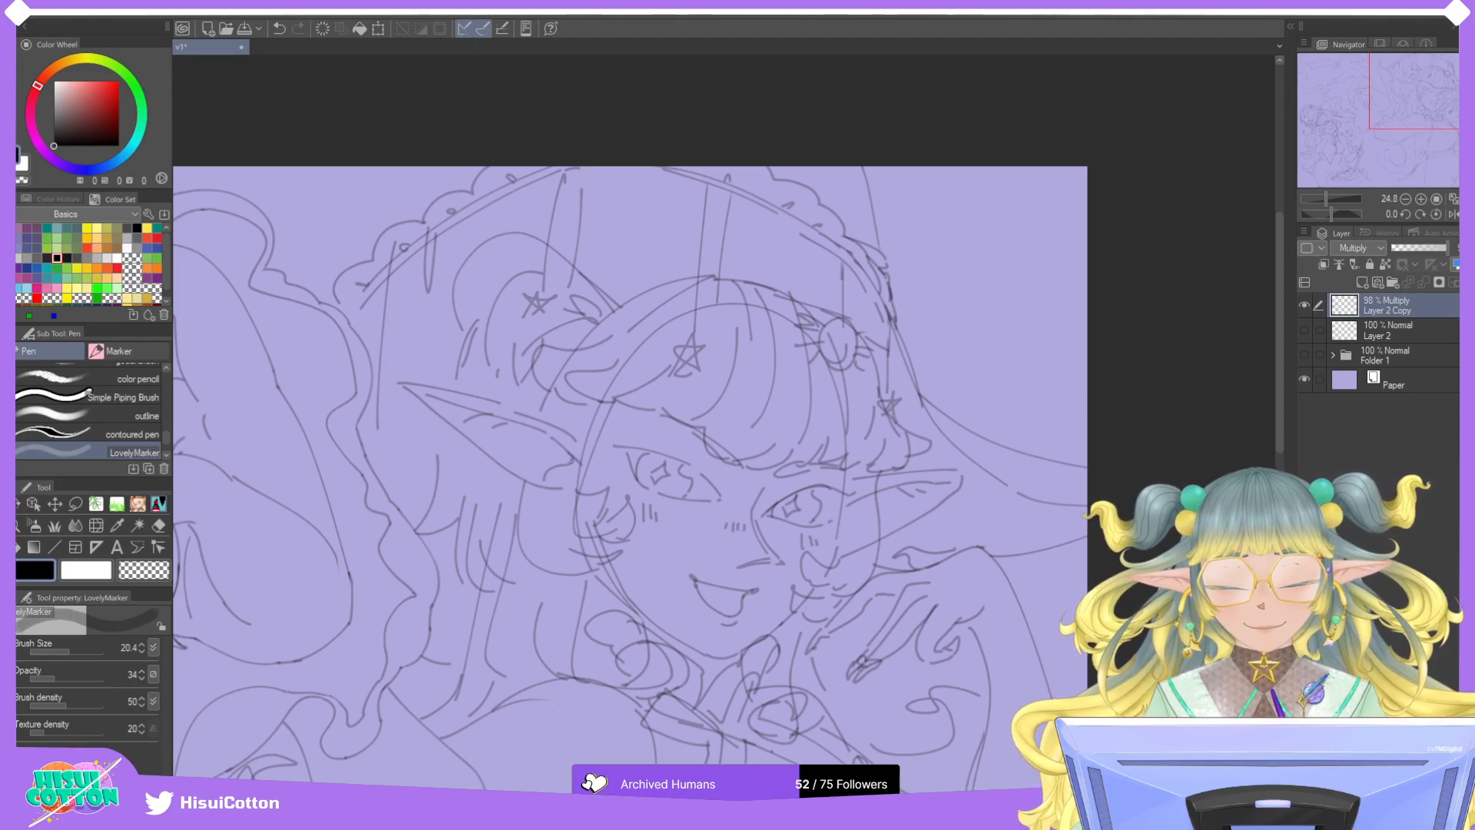
Erase the flower ornament, the construction lines across the bangs and cheeks, and the old lines at the near ear's base.
{"action": "key", "text": "e"}
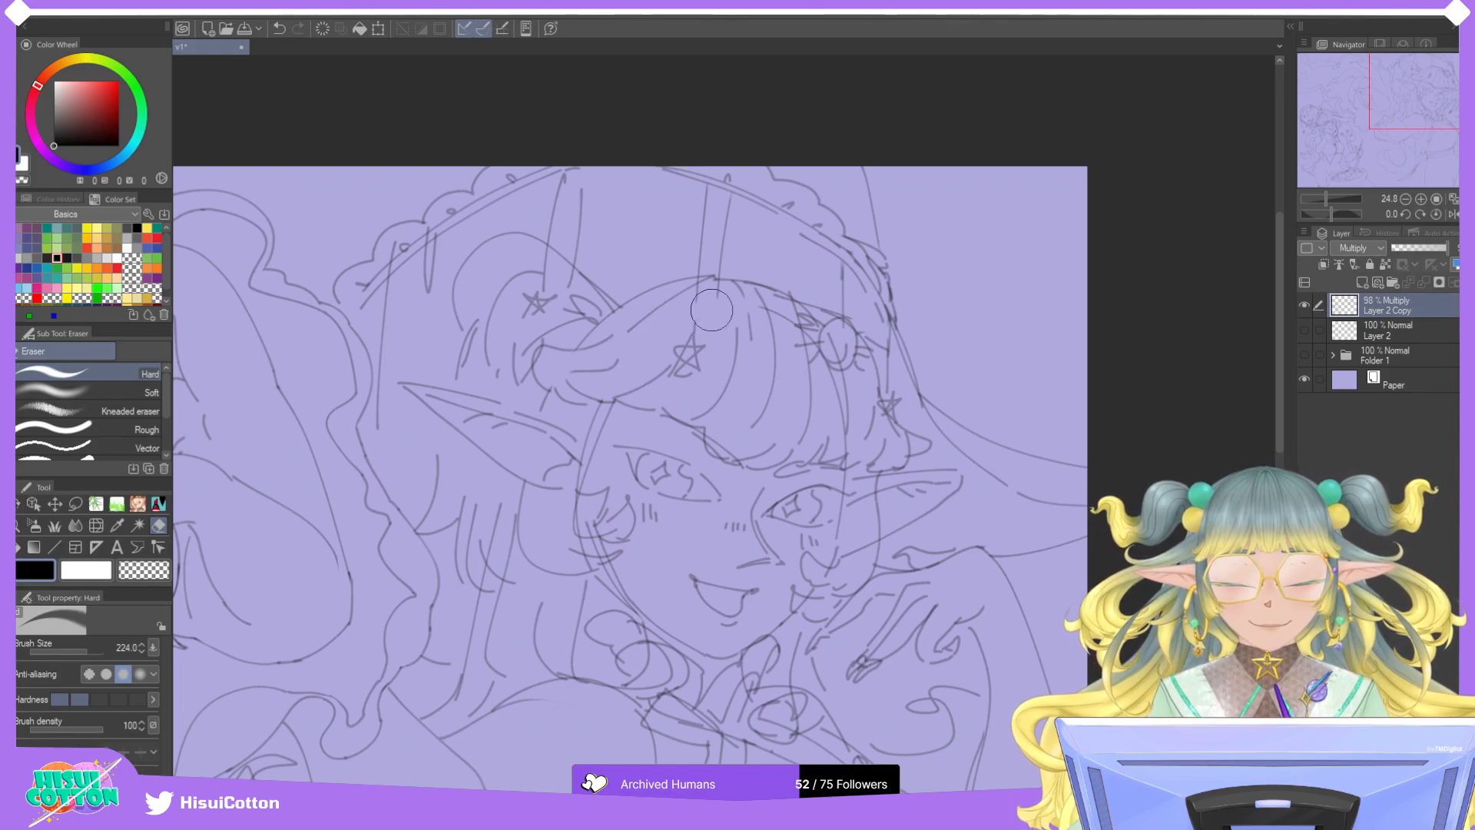
{"action": "mouse_move", "coordinate": [797, 326]}
{"action": "left_mouse_down"}
{"action": "mouse_move", "coordinate": [842, 419]}
{"action": "mouse_move", "coordinate": [825, 339]}
{"action": "mouse_move", "coordinate": [846, 412]}
{"action": "mouse_move", "coordinate": [829, 358]}
{"action": "mouse_move", "coordinate": [792, 324]}
{"action": "mouse_move", "coordinate": [799, 361]}
{"action": "mouse_move", "coordinate": [799, 324]}
{"action": "mouse_move", "coordinate": [782, 330]}
{"action": "mouse_move", "coordinate": [853, 381]}
{"action": "mouse_move", "coordinate": [848, 443]}
{"action": "mouse_move", "coordinate": [794, 422]}
{"action": "left_mouse_up"}
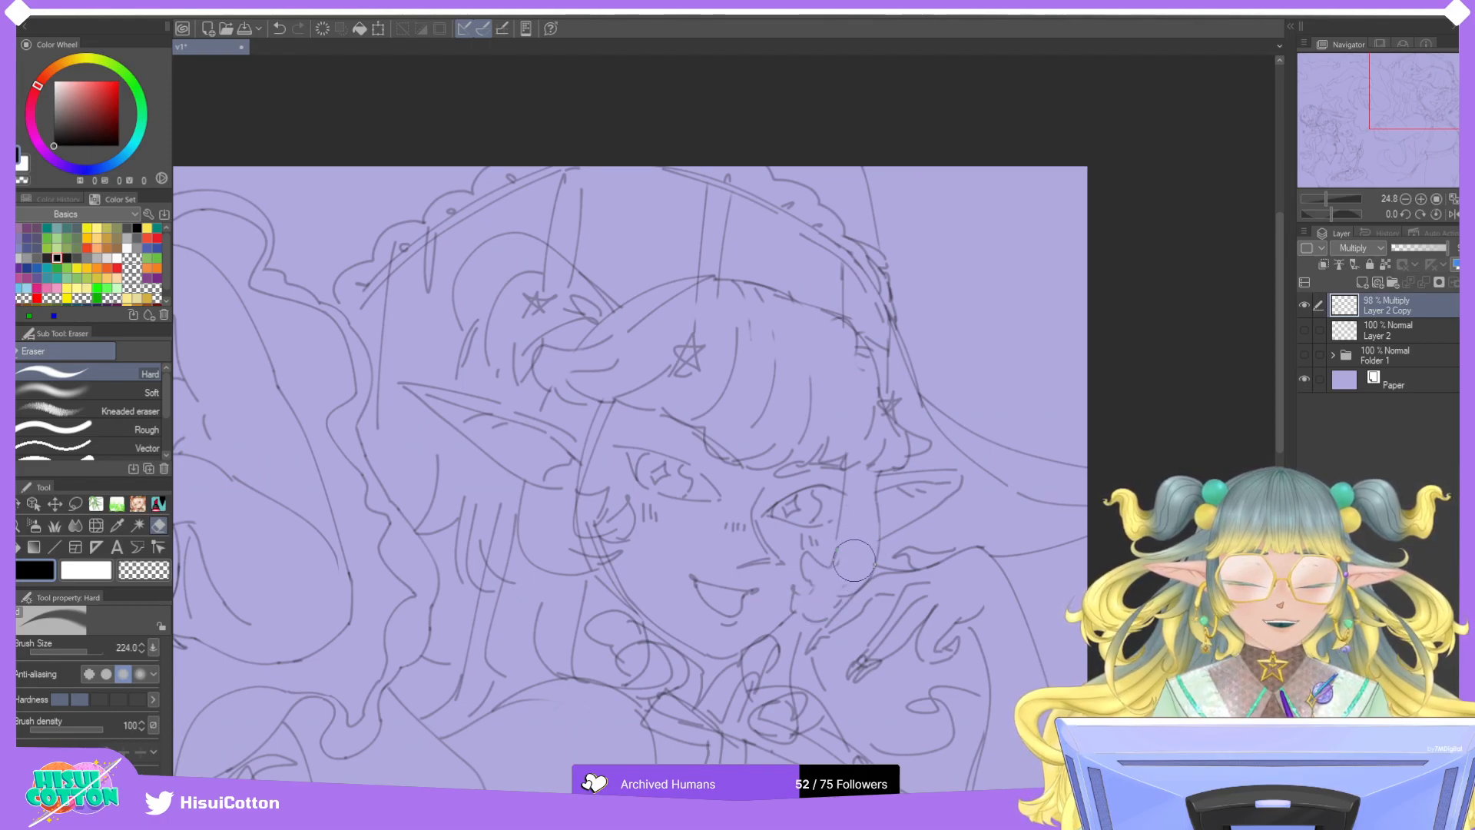
{"action": "left_click_drag", "start_coordinate": [607, 542], "coordinate": [576, 533]}
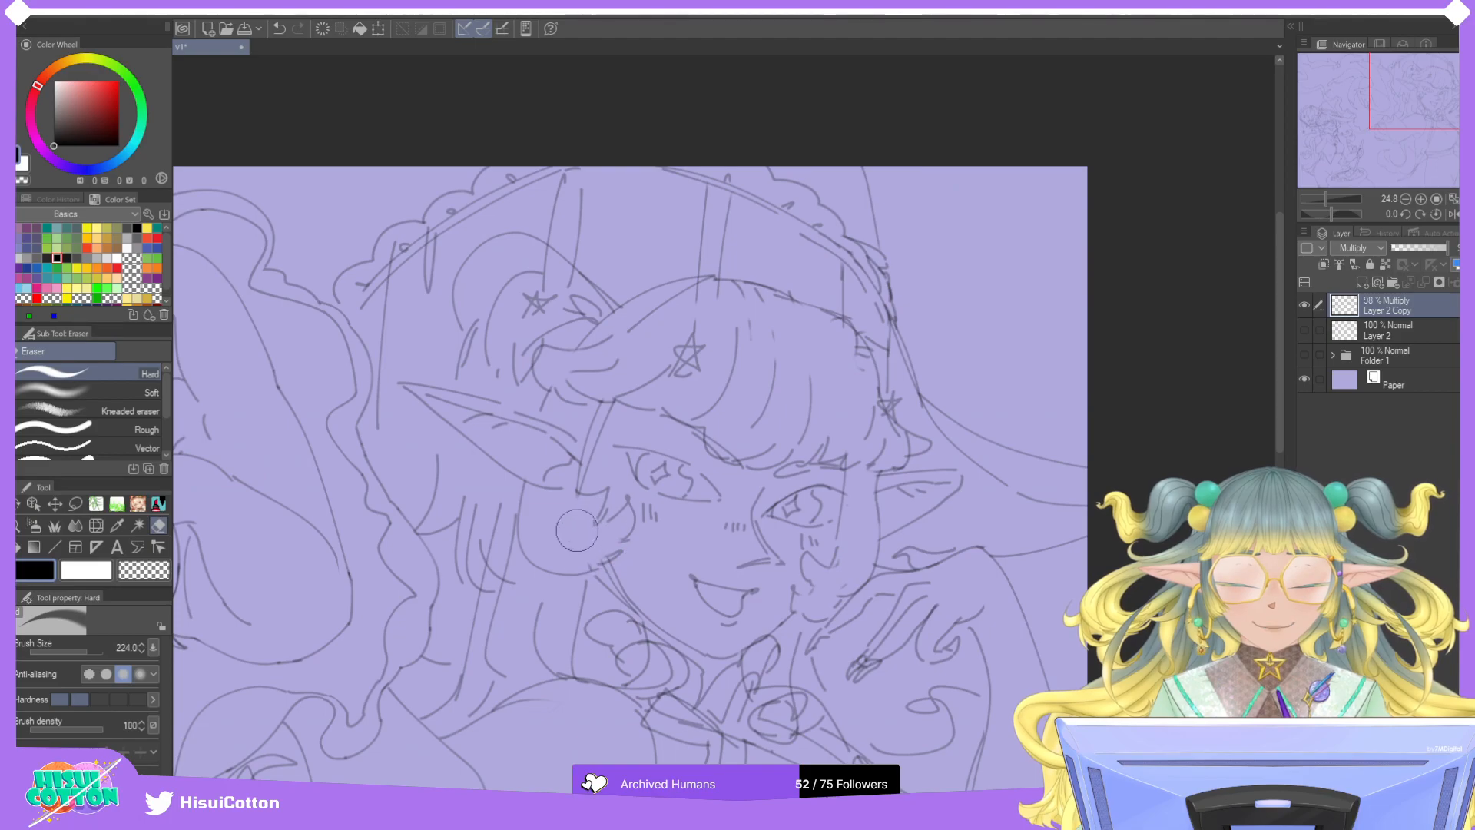
{"action": "left_click_drag", "start_coordinate": [569, 471], "coordinate": [547, 494]}
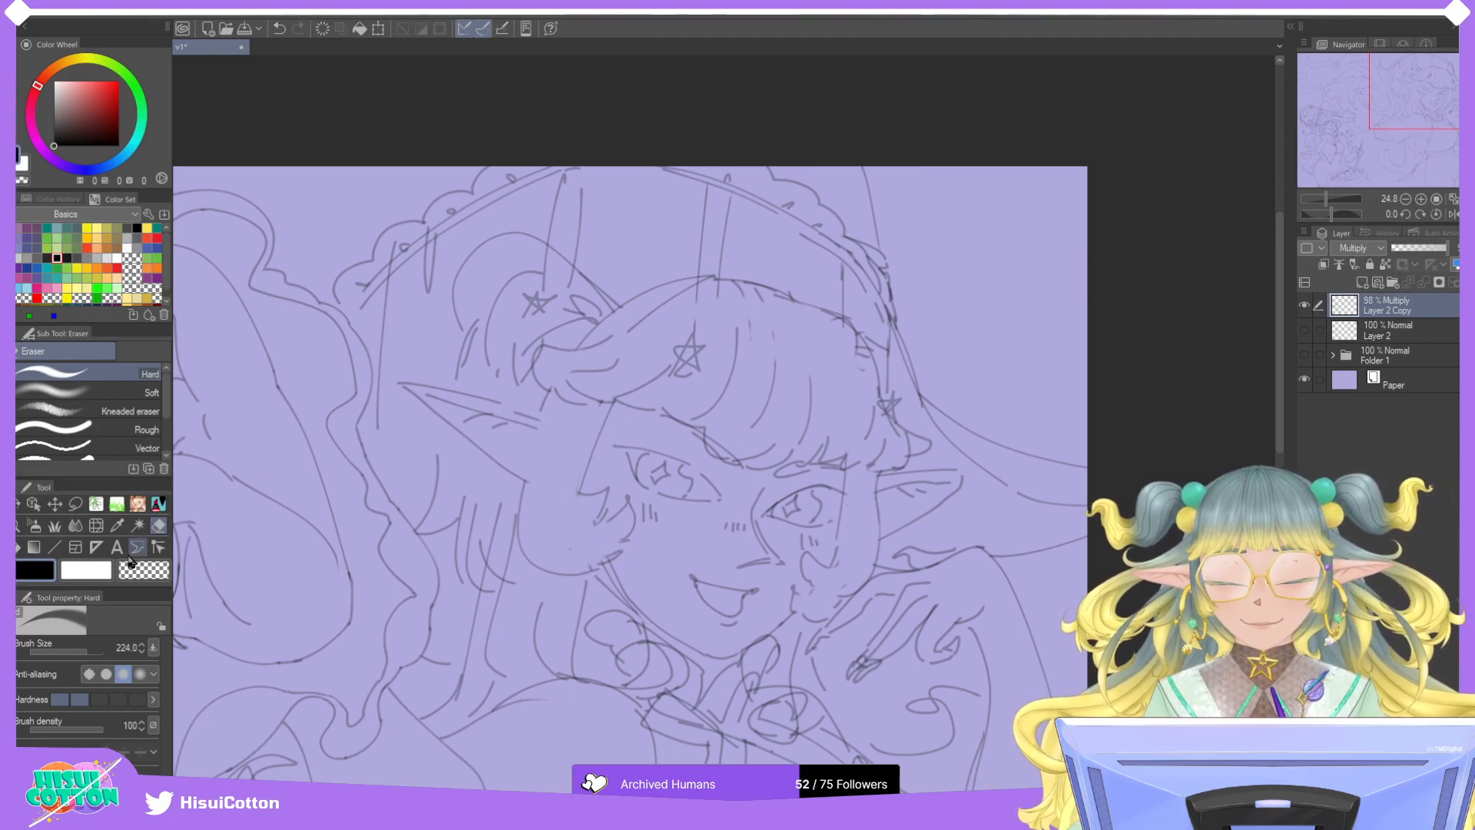
Draw the outer edge of the near side lock from below the bun down past the ear's base.
{"action": "left_click", "coordinate": [158, 503]}
{"action": "left_click_drag", "start_coordinate": [546, 396], "coordinate": [519, 507]}
{"action": "mouse_move", "coordinate": [580, 408]}
{"action": "left_mouse_down"}
{"action": "mouse_move", "coordinate": [594, 523]}
{"action": "mouse_move", "coordinate": [570, 449]}
{"action": "mouse_move", "coordinate": [593, 419]}
{"action": "left_mouse_up"}
{"action": "key", "text": "ctrl+z"}
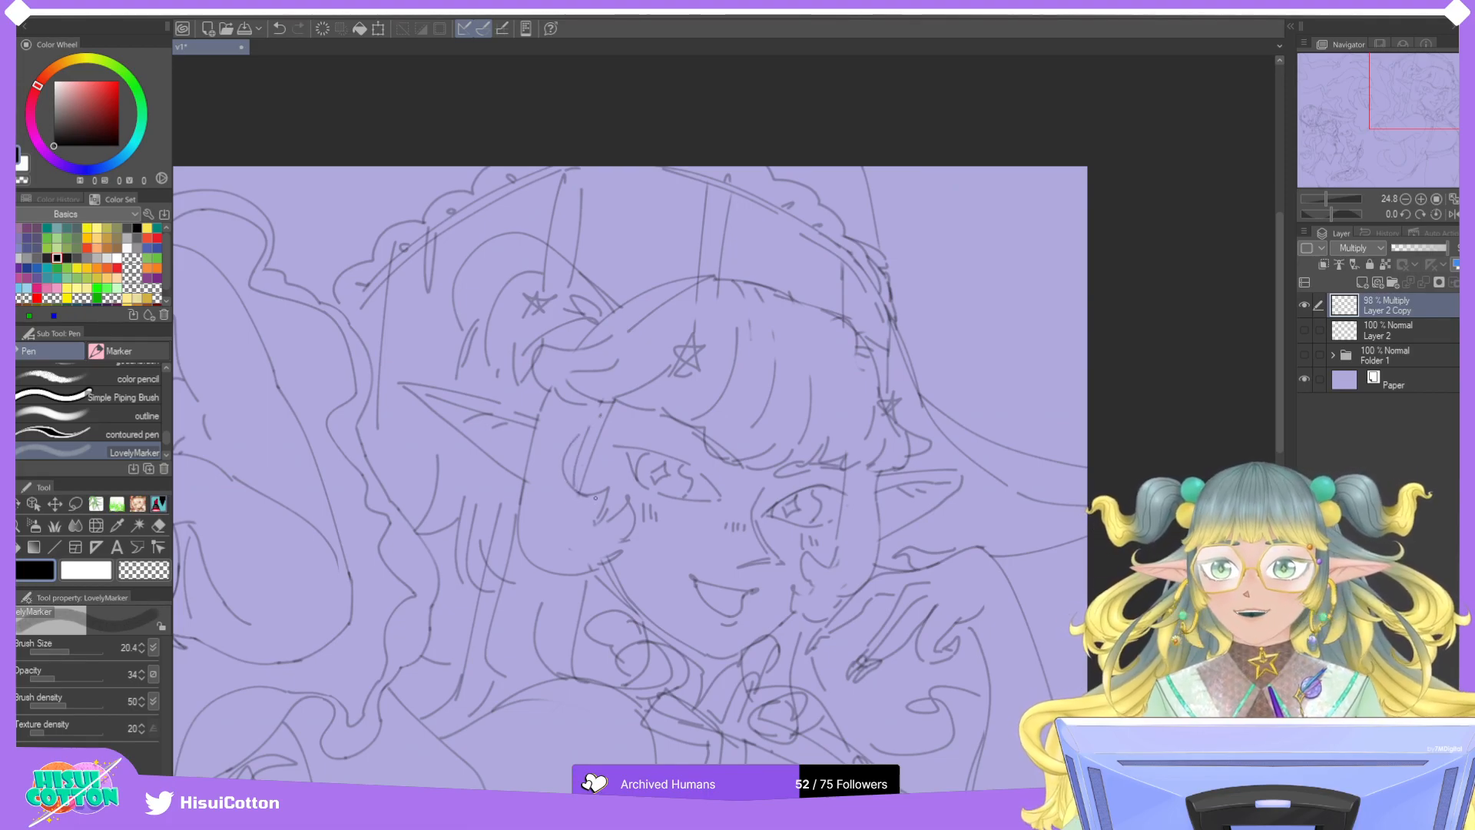
Draw the curled, pointed tips of the near side lock beside the cheek and clean up its inner lines.
{"action": "left_click_drag", "start_coordinate": [600, 518], "coordinate": [553, 531]}
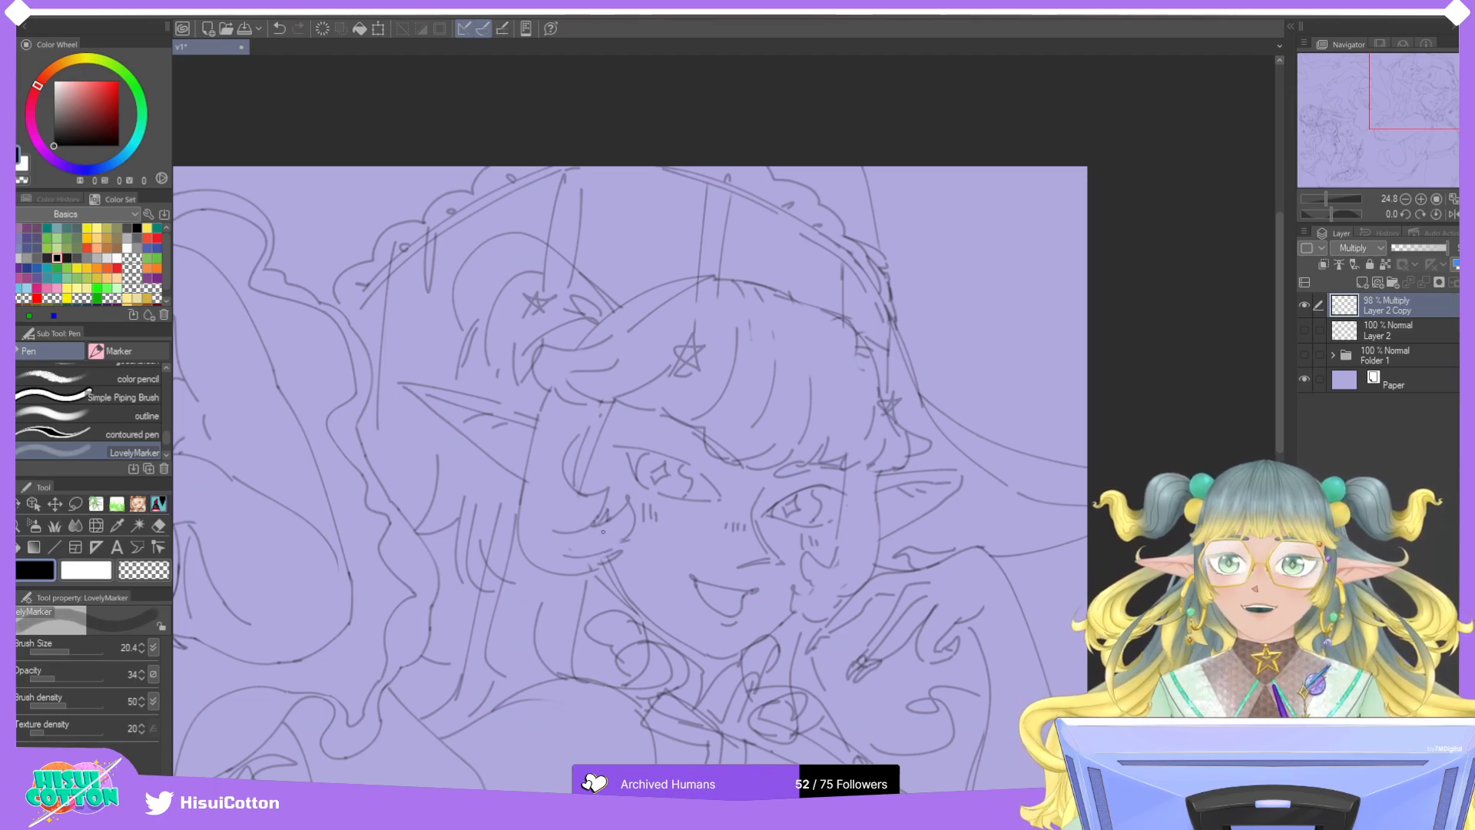
{"action": "key", "text": "ctrl+z"}
{"action": "mouse_move", "coordinate": [627, 540]}
{"action": "left_mouse_down"}
{"action": "mouse_move", "coordinate": [582, 568]}
{"action": "mouse_move", "coordinate": [616, 527]}
{"action": "mouse_move", "coordinate": [548, 568]}
{"action": "left_mouse_up"}
{"action": "key", "text": "ctrl+z"}
{"action": "left_click", "coordinate": [158, 524]}
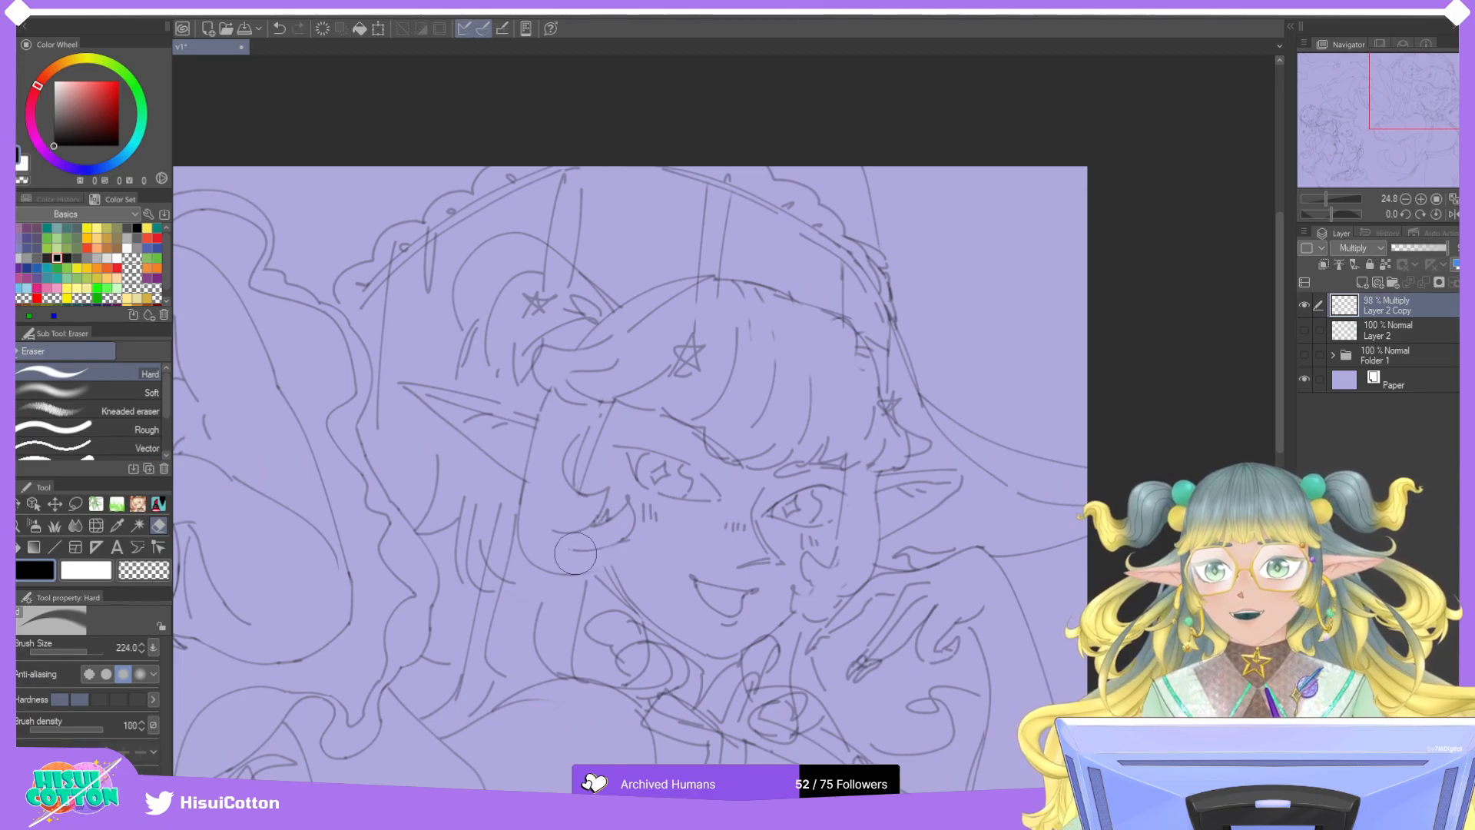
{"action": "key", "text": "p"}
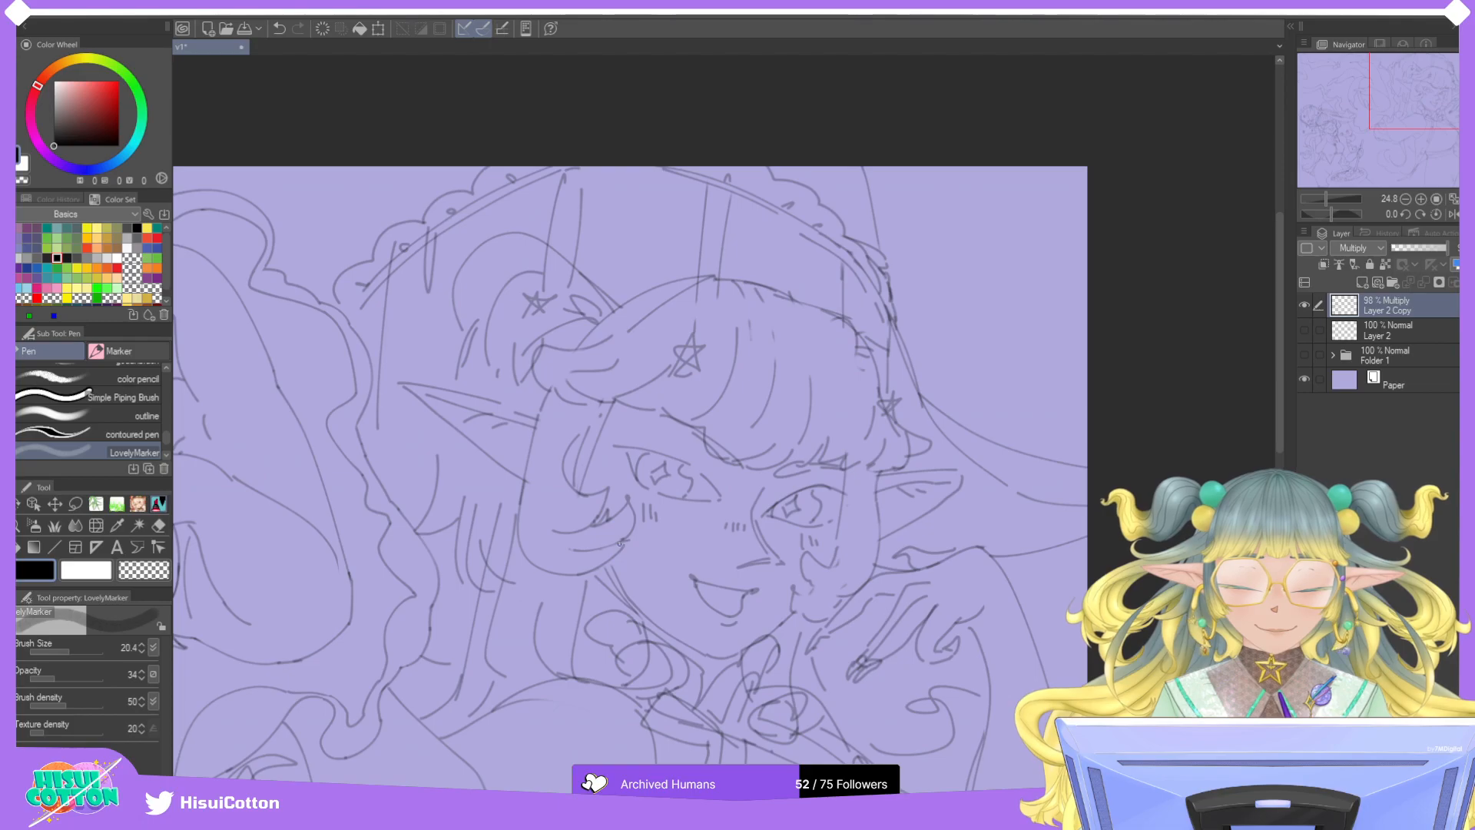
{"action": "key", "text": "e"}
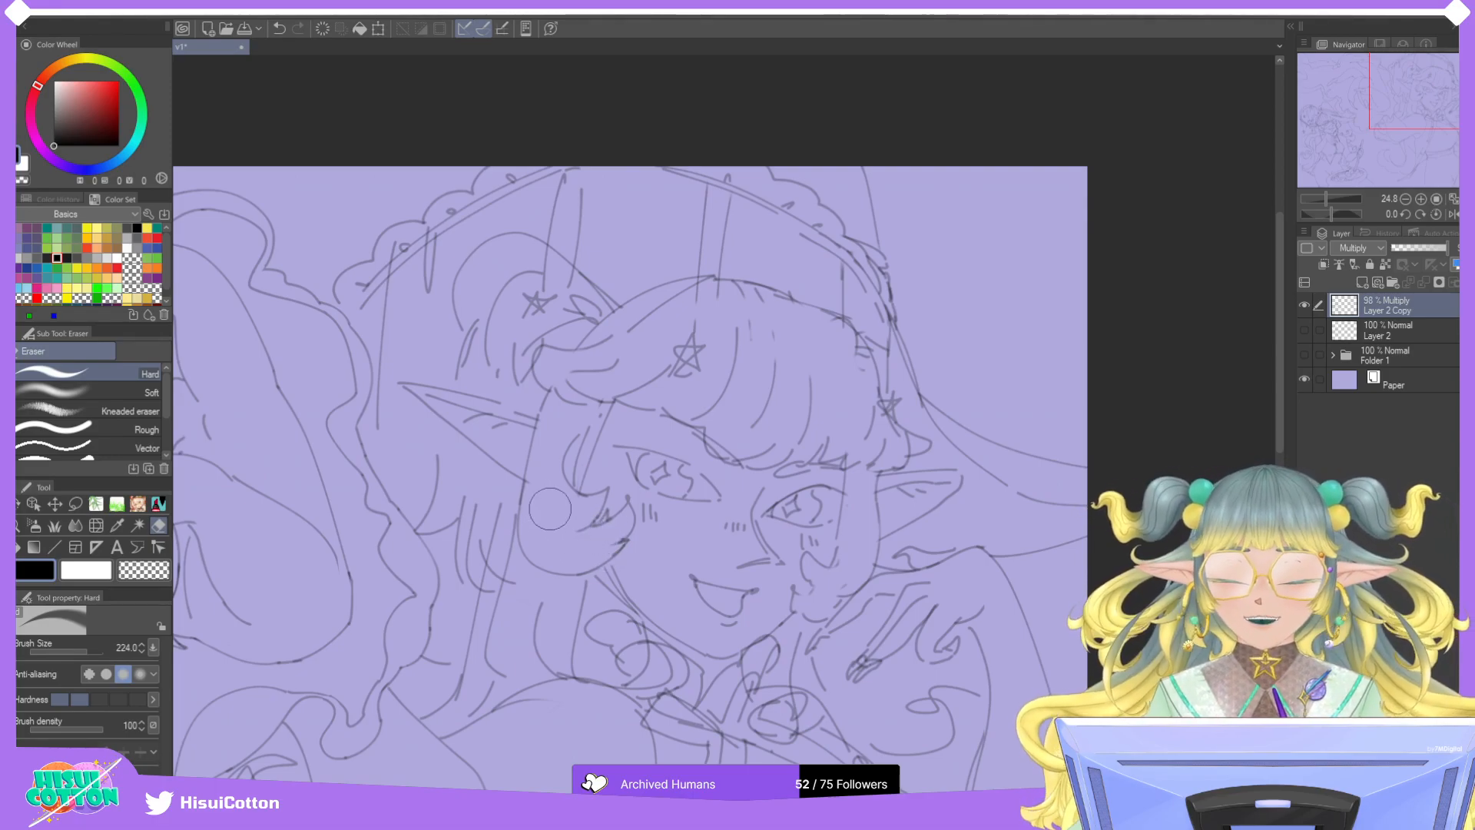
Draw the far side lock running from the bangs down the cheek, with pointed tips beside the mouth.
{"action": "key", "text": "p"}
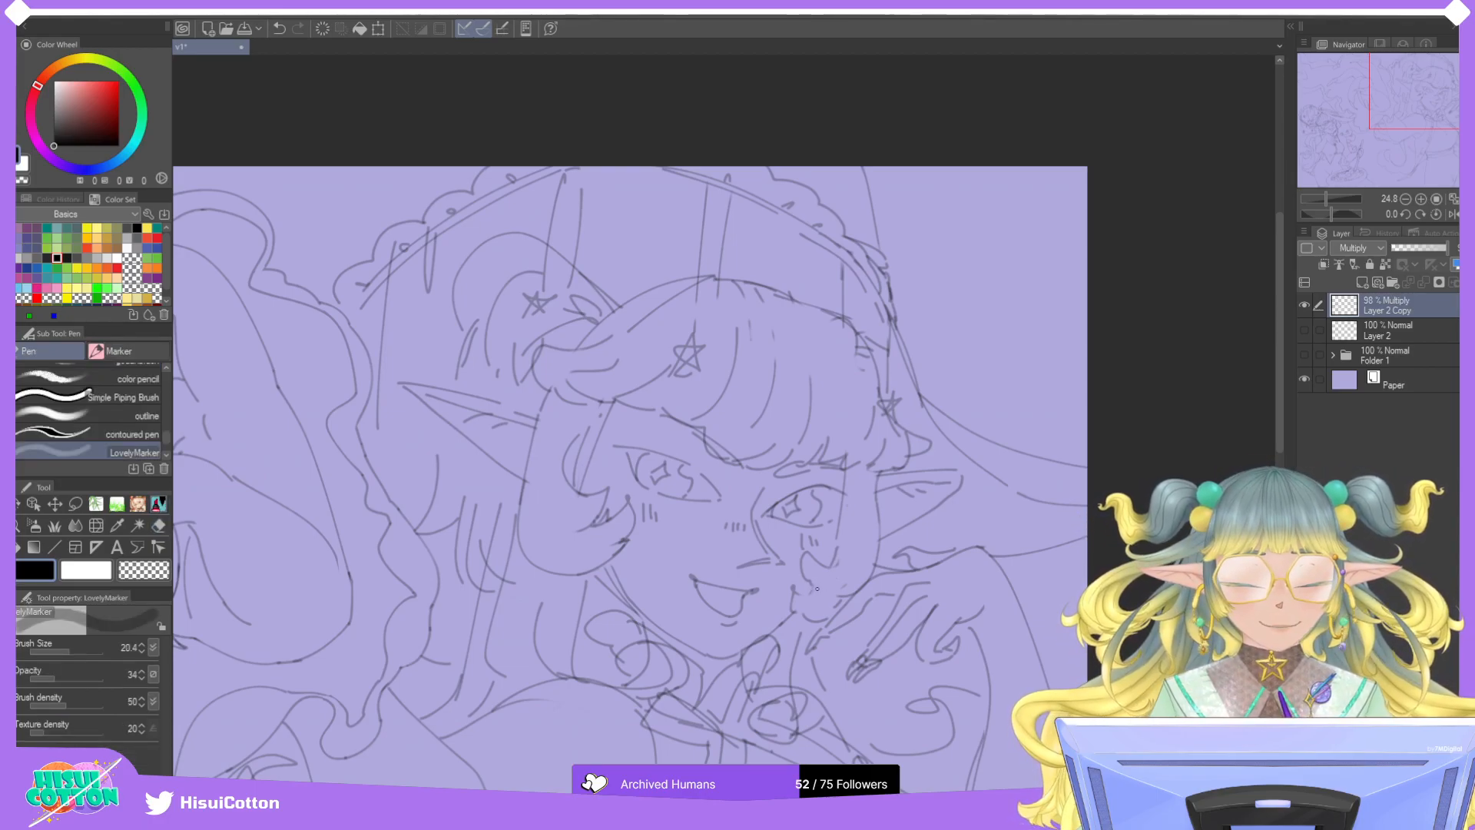
{"action": "mouse_move", "coordinate": [796, 584]}
{"action": "left_mouse_down"}
{"action": "mouse_move", "coordinate": [819, 601]}
{"action": "mouse_move", "coordinate": [806, 613]}
{"action": "left_mouse_up"}
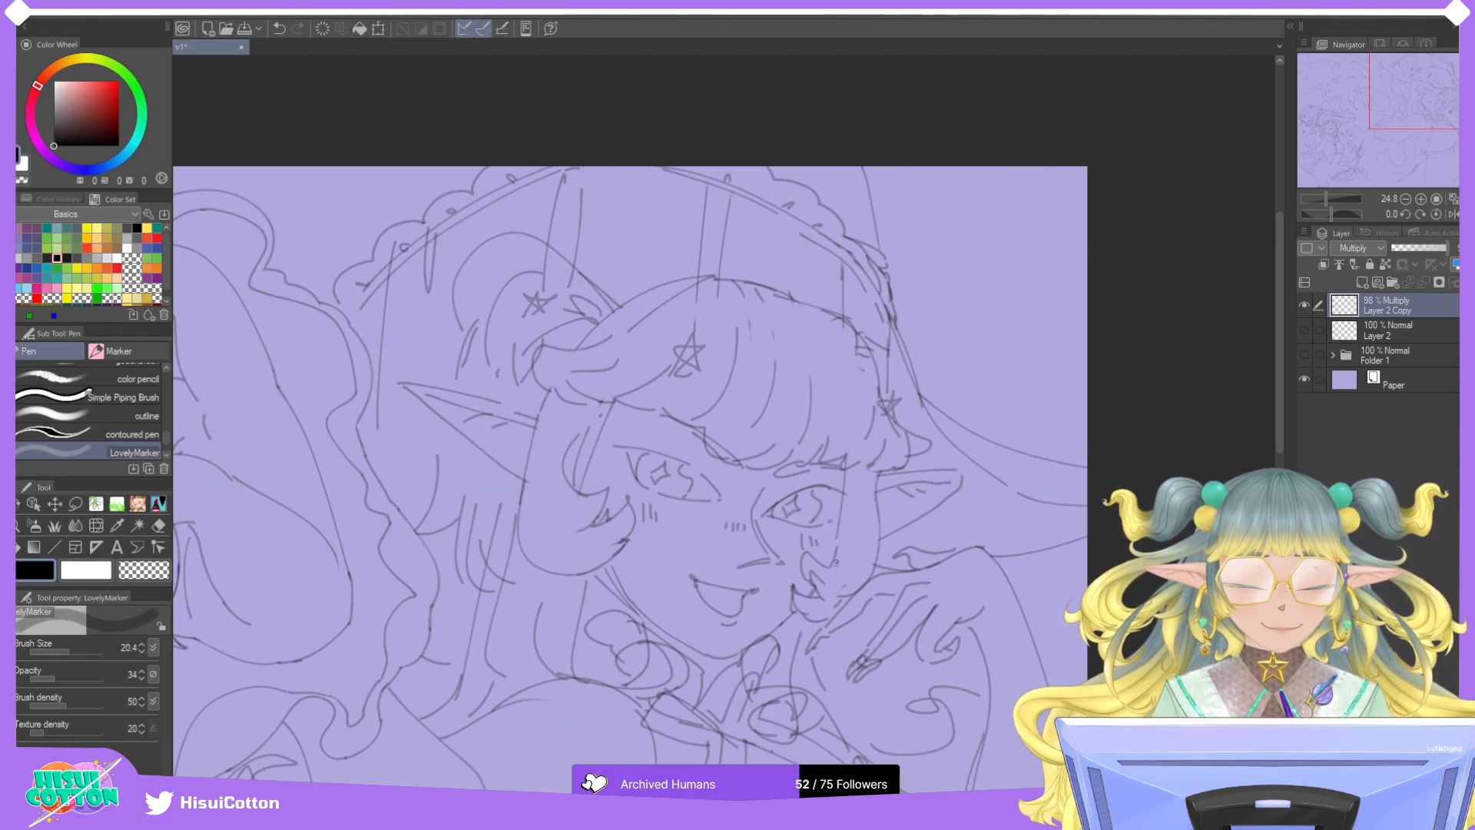
{"action": "left_click_drag", "start_coordinate": [829, 563], "coordinate": [838, 538]}
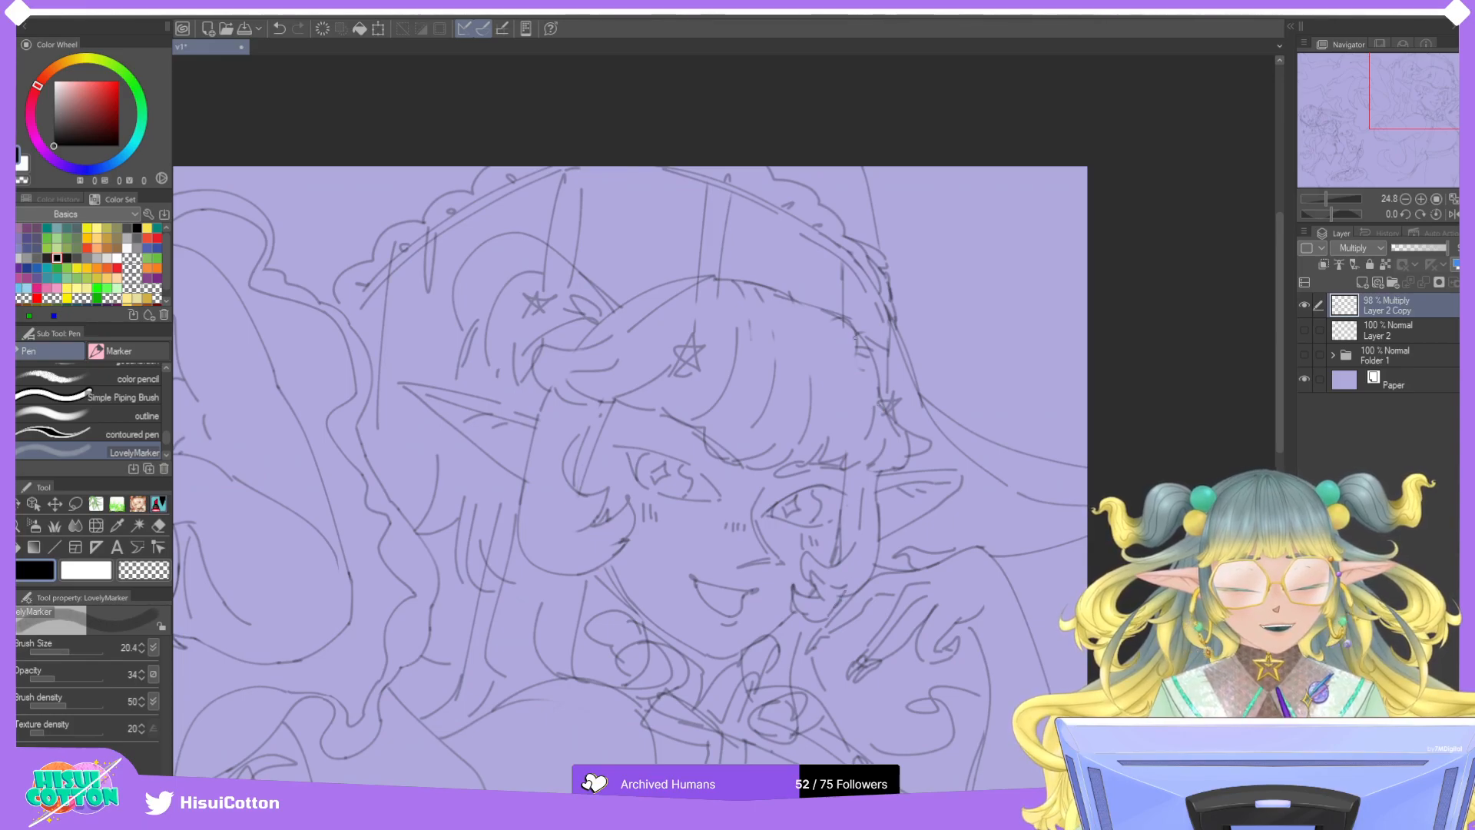
Erase leftover lines on the far side of the bangs and redraw the hair's curved top outline towards the star charm.
{"action": "key", "text": "e"}
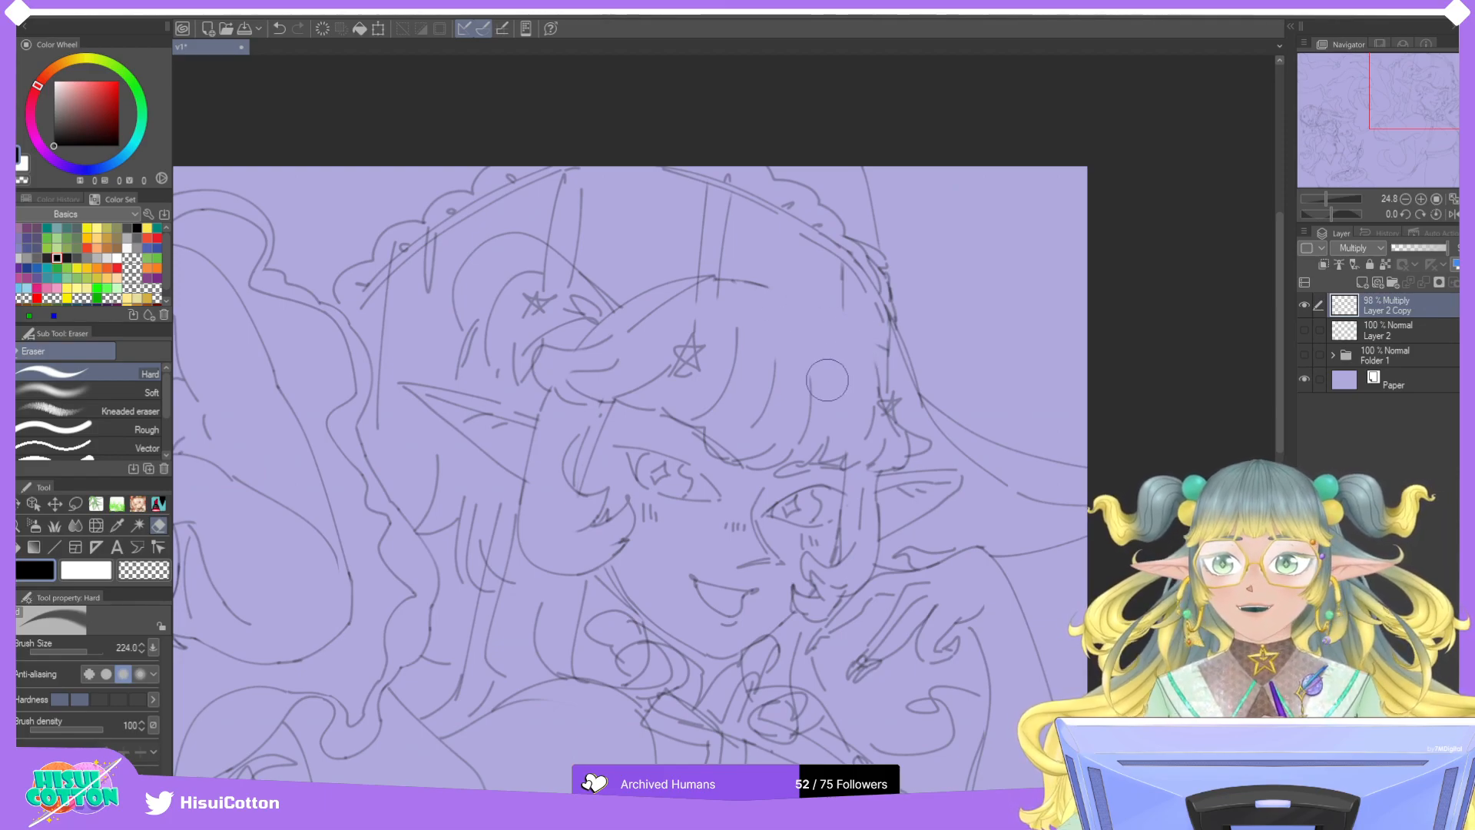
{"action": "key", "text": "p"}
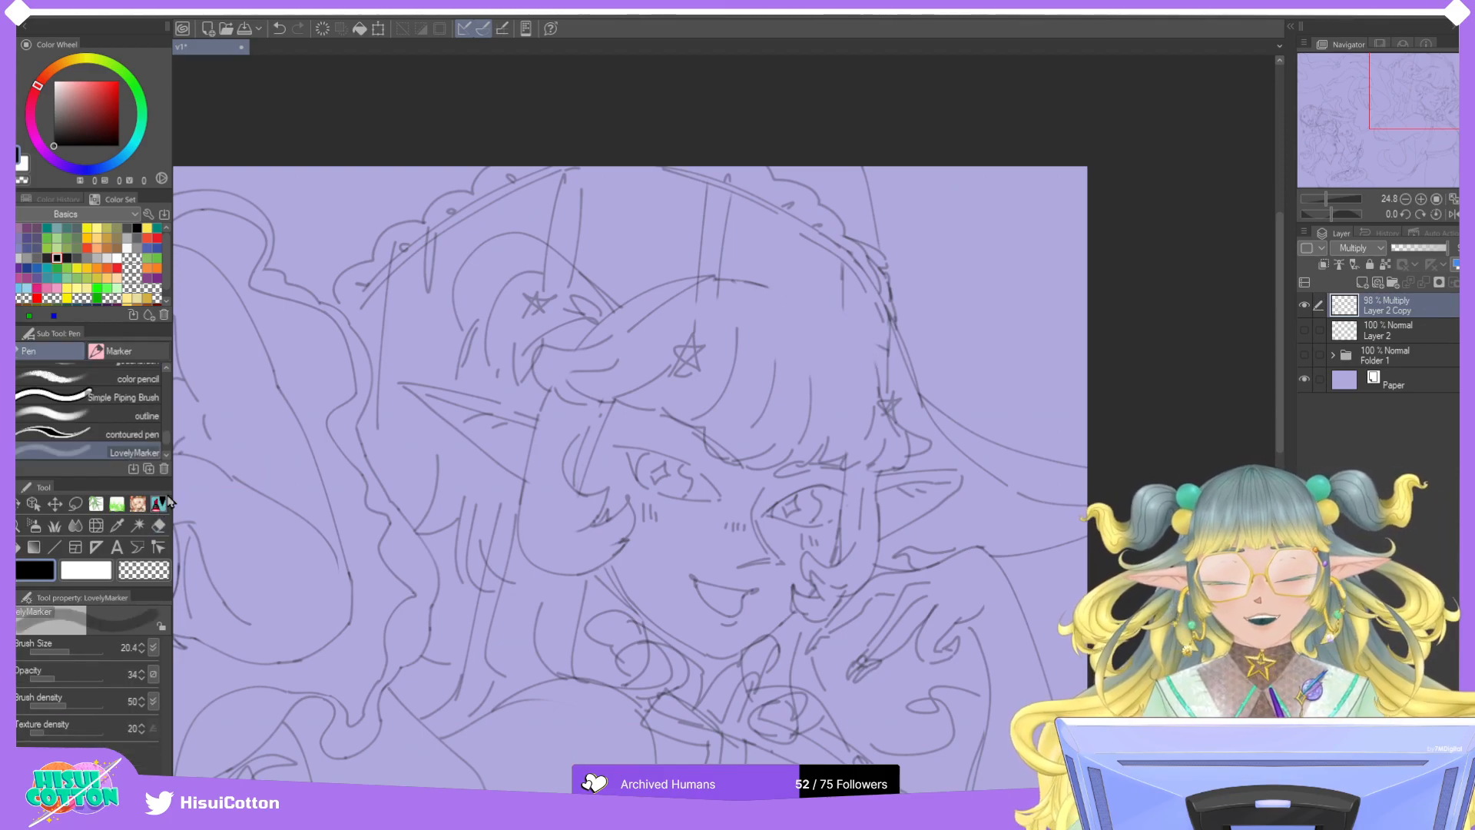
{"action": "key", "text": "ctrl+z"}
{"action": "mouse_move", "coordinate": [785, 293]}
{"action": "left_mouse_down"}
{"action": "mouse_move", "coordinate": [862, 356]}
{"action": "mouse_move", "coordinate": [872, 341]}
{"action": "mouse_move", "coordinate": [858, 339]}
{"action": "mouse_move", "coordinate": [873, 346]}
{"action": "left_mouse_up"}
{"action": "key", "text": "ctrl+z"}
{"action": "key", "text": "ctrl+z"}
{"action": "key", "text": "ctrl+z"}
{"action": "key", "text": "ctrl+z"}
{"action": "mouse_move", "coordinate": [775, 288]}
{"action": "left_mouse_down"}
{"action": "mouse_move", "coordinate": [852, 316]}
{"action": "mouse_move", "coordinate": [845, 332]}
{"action": "mouse_move", "coordinate": [776, 293]}
{"action": "mouse_move", "coordinate": [872, 351]}
{"action": "left_mouse_up"}
{"action": "key", "text": "ctrl+z"}
{"action": "key", "text": "ctrl+z"}
{"action": "left_click_drag", "start_coordinate": [771, 289], "coordinate": [879, 363]}
{"action": "key", "text": "ctrl+z"}
{"action": "mouse_move", "coordinate": [769, 288]}
{"action": "left_mouse_down"}
{"action": "mouse_move", "coordinate": [872, 346]}
{"action": "mouse_move", "coordinate": [879, 377]}
{"action": "mouse_move", "coordinate": [736, 285]}
{"action": "mouse_move", "coordinate": [819, 329]}
{"action": "left_mouse_up"}
{"action": "key", "text": "ctrl+z"}
{"action": "key", "text": "ctrl+z"}
{"action": "mouse_move", "coordinate": [836, 381]}
{"action": "left_mouse_down"}
{"action": "mouse_move", "coordinate": [751, 284]}
{"action": "mouse_move", "coordinate": [840, 359]}
{"action": "left_mouse_up"}
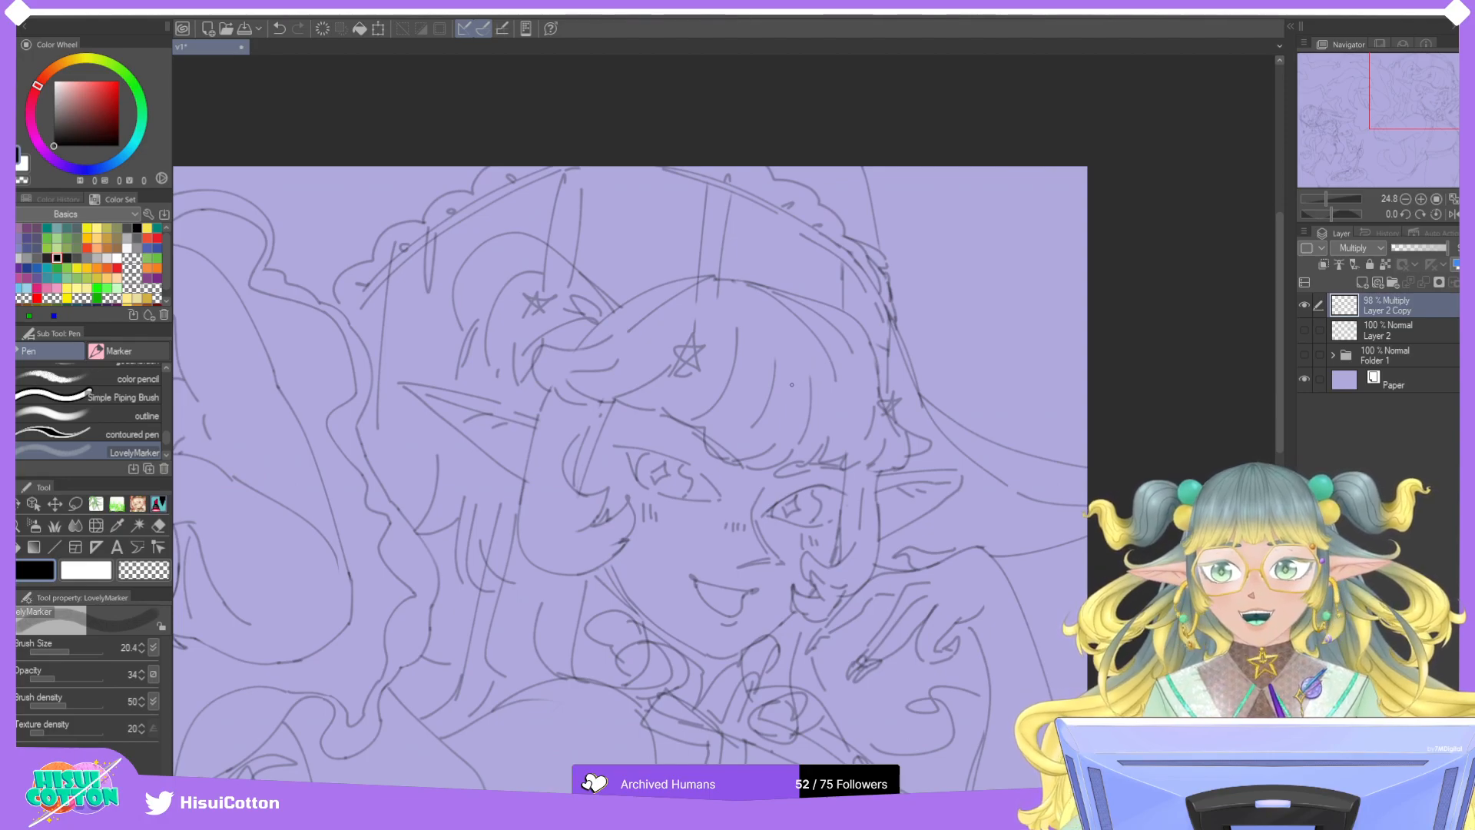
Try short hair strands fanning out from the parting at the top of the head.
{"action": "mouse_move", "coordinate": [742, 284]}
{"action": "left_mouse_down"}
{"action": "mouse_move", "coordinate": [772, 330]}
{"action": "mouse_move", "coordinate": [777, 315]}
{"action": "left_mouse_up"}
{"action": "left_click_drag", "start_coordinate": [733, 279], "coordinate": [737, 315]}
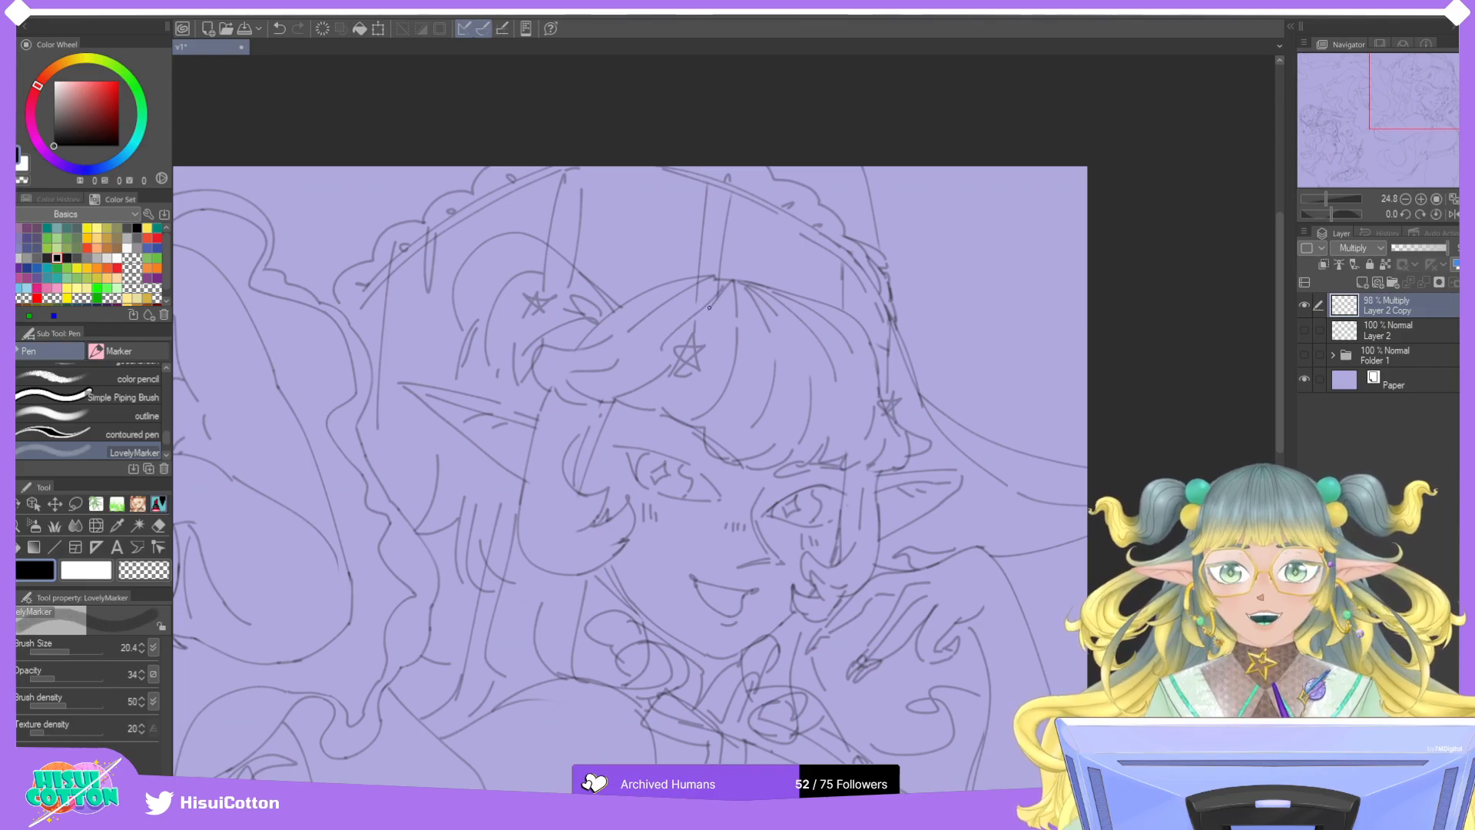
{"action": "mouse_move", "coordinate": [714, 282]}
{"action": "left_mouse_down"}
{"action": "mouse_move", "coordinate": [679, 317]}
{"action": "mouse_move", "coordinate": [689, 301]}
{"action": "left_mouse_up"}
{"action": "left_click_drag", "start_coordinate": [726, 279], "coordinate": [762, 328]}
{"action": "left_click_drag", "start_coordinate": [755, 384], "coordinate": [753, 343]}
{"action": "left_click_drag", "start_coordinate": [715, 277], "coordinate": [745, 286]}
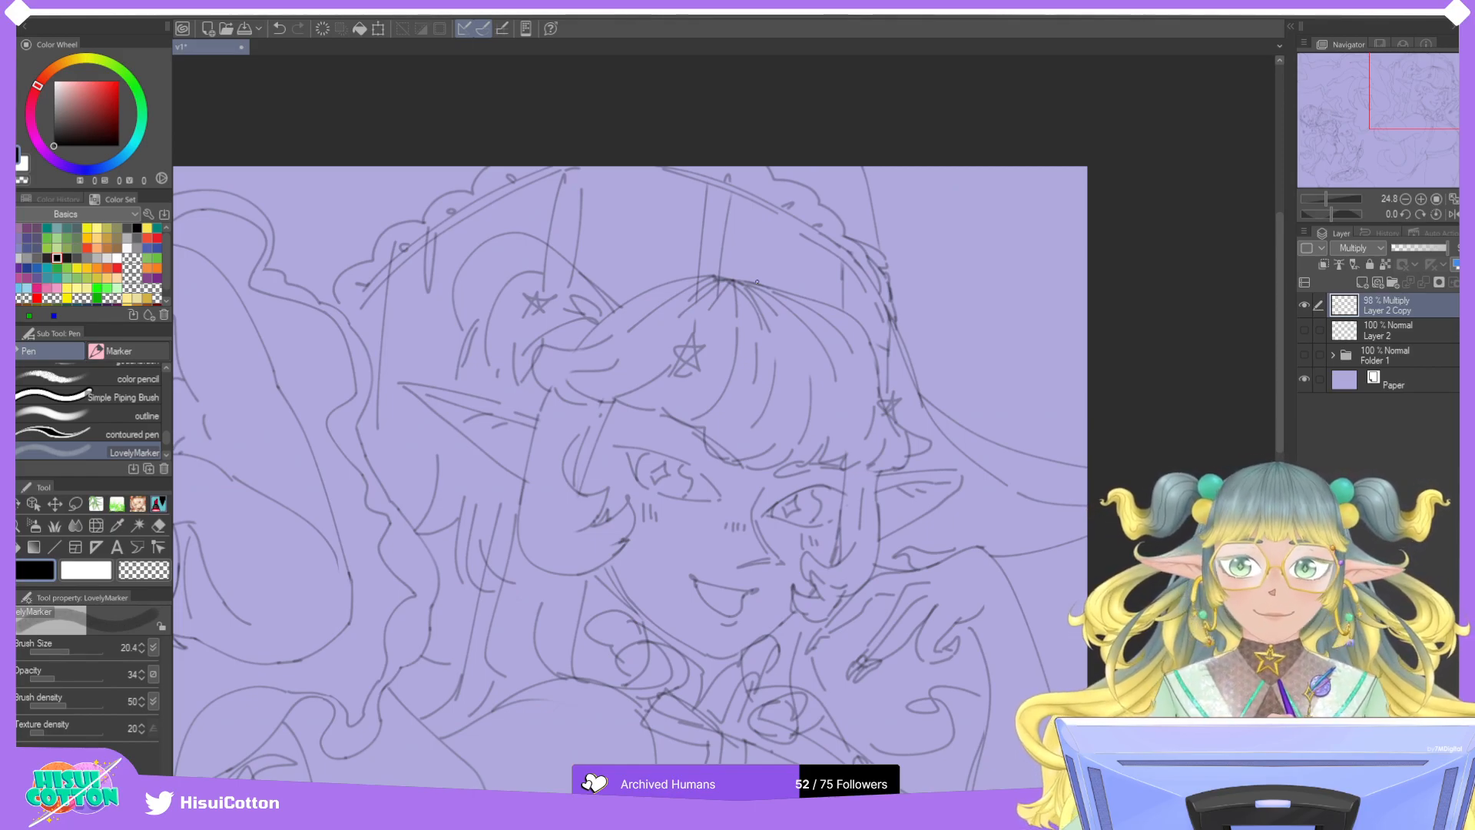
{"action": "key", "text": "ctrl+z"}
{"action": "key", "text": "ctrl+z"}
{"action": "key", "text": "ctrl+z"}
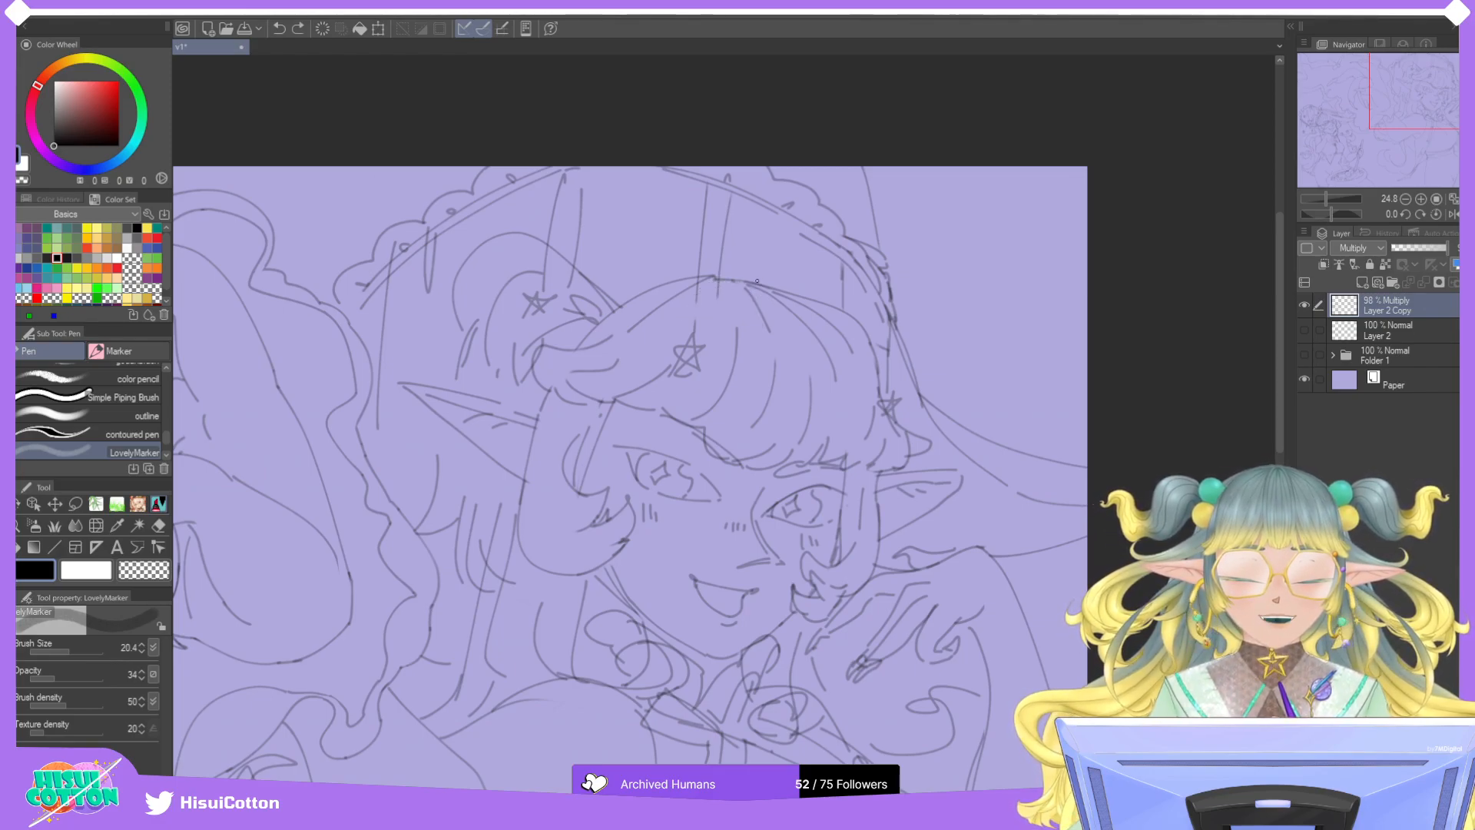
Draw the parting at the top of the head with strands curving away from it over the bangs.
{"action": "mouse_move", "coordinate": [716, 280]}
{"action": "left_mouse_down"}
{"action": "mouse_move", "coordinate": [724, 314]}
{"action": "mouse_move", "coordinate": [706, 322]}
{"action": "left_mouse_up"}
{"action": "key", "text": "ctrl+z"}
{"action": "mouse_move", "coordinate": [714, 275]}
{"action": "left_mouse_down"}
{"action": "mouse_move", "coordinate": [741, 301]}
{"action": "mouse_move", "coordinate": [754, 286]}
{"action": "left_mouse_up"}
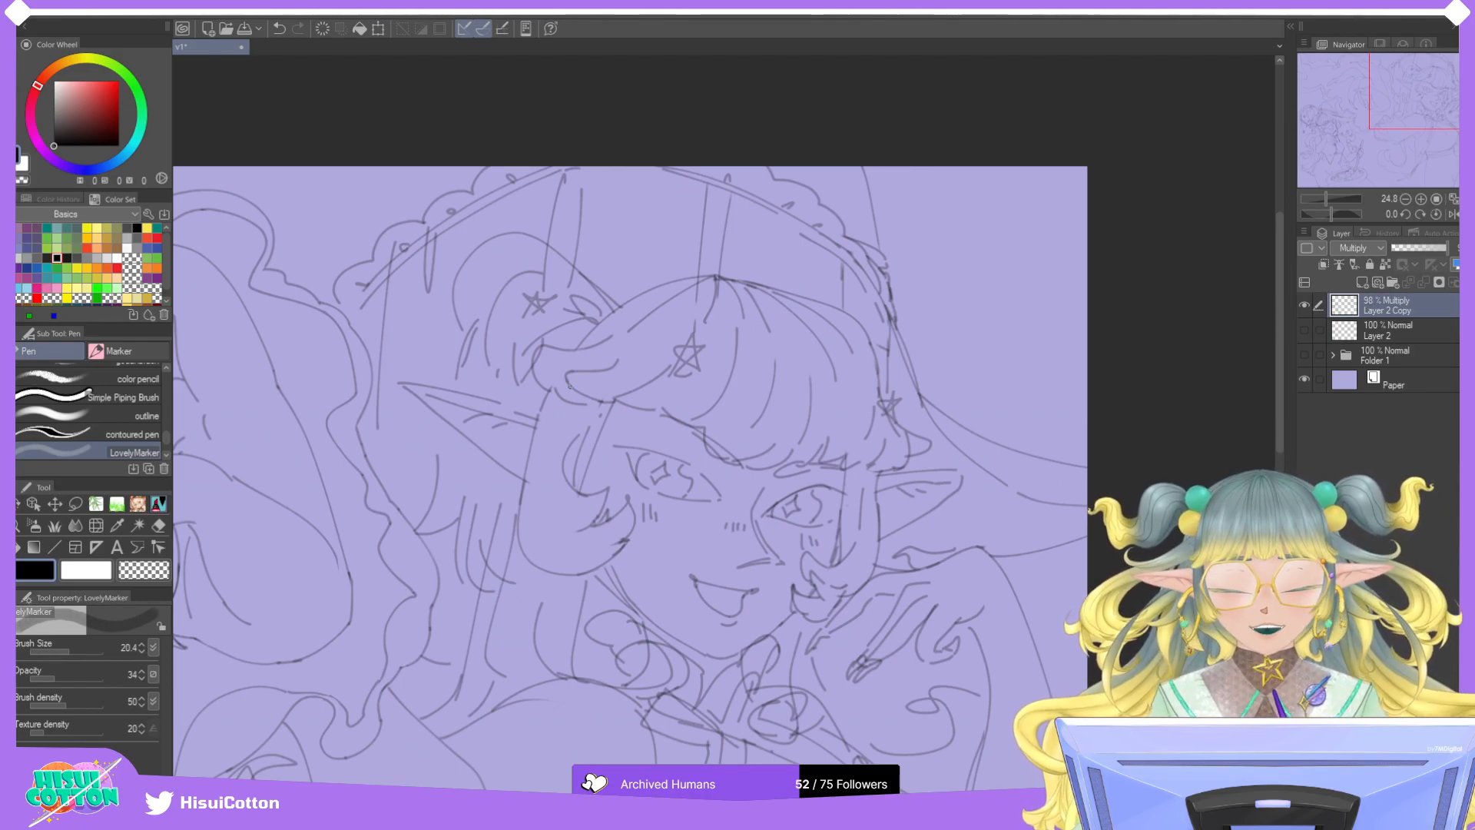
Draw the curled hair tuft over the large witch's near ear tip and short strands in the gathered hair above it.
{"action": "mouse_move", "coordinate": [434, 408]}
{"action": "left_mouse_down"}
{"action": "mouse_move", "coordinate": [424, 443]}
{"action": "mouse_move", "coordinate": [447, 435]}
{"action": "mouse_move", "coordinate": [432, 449]}
{"action": "mouse_move", "coordinate": [449, 457]}
{"action": "mouse_move", "coordinate": [427, 449]}
{"action": "mouse_move", "coordinate": [466, 440]}
{"action": "mouse_move", "coordinate": [461, 340]}
{"action": "mouse_move", "coordinate": [453, 391]}
{"action": "mouse_move", "coordinate": [510, 272]}
{"action": "left_mouse_up"}
{"action": "key", "text": "ctrl+z"}
{"action": "key", "text": "ctrl+z"}
{"action": "key", "text": "ctrl+z"}
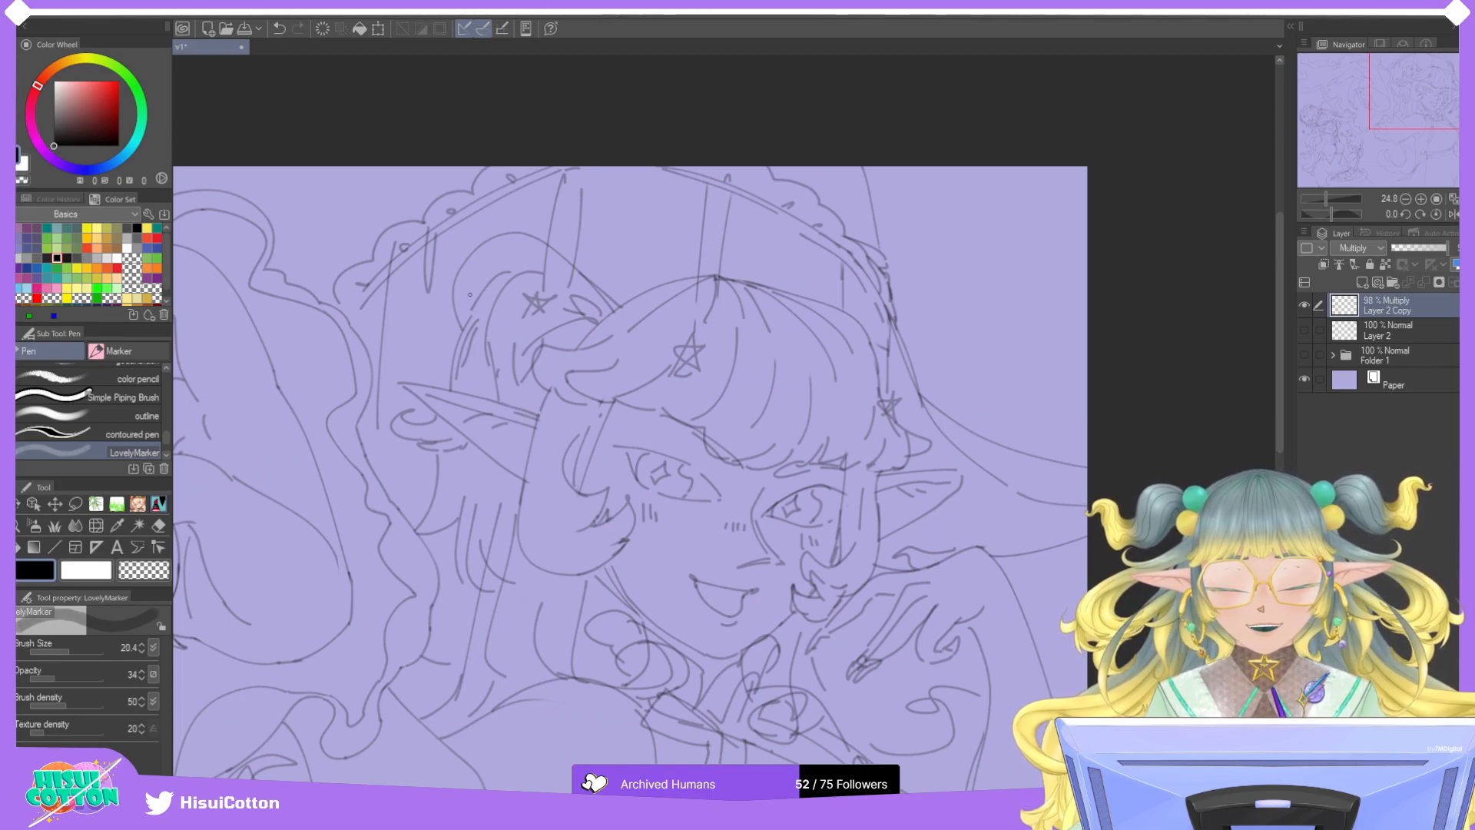
Erase the stray lines where the near ear meets the side lock, using the Hard eraser at size 38.1.
{"action": "key", "text": "e"}
{"action": "mouse_move", "coordinate": [523, 416]}
{"action": "left_mouse_down"}
{"action": "mouse_move", "coordinate": [538, 418]}
{"action": "mouse_move", "coordinate": [514, 414]}
{"action": "left_mouse_up"}
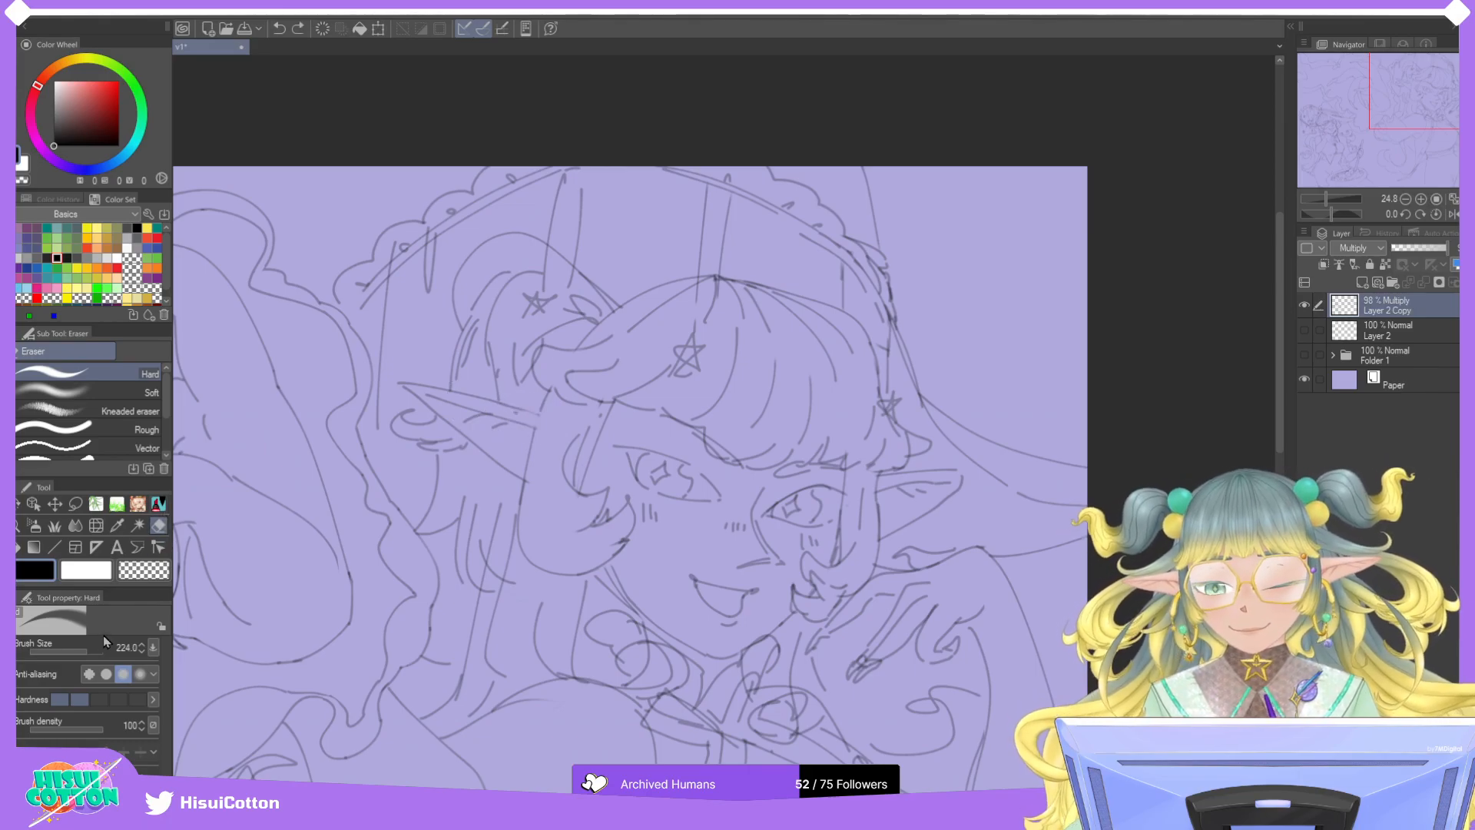
{"action": "left_click", "coordinate": [83, 643]}
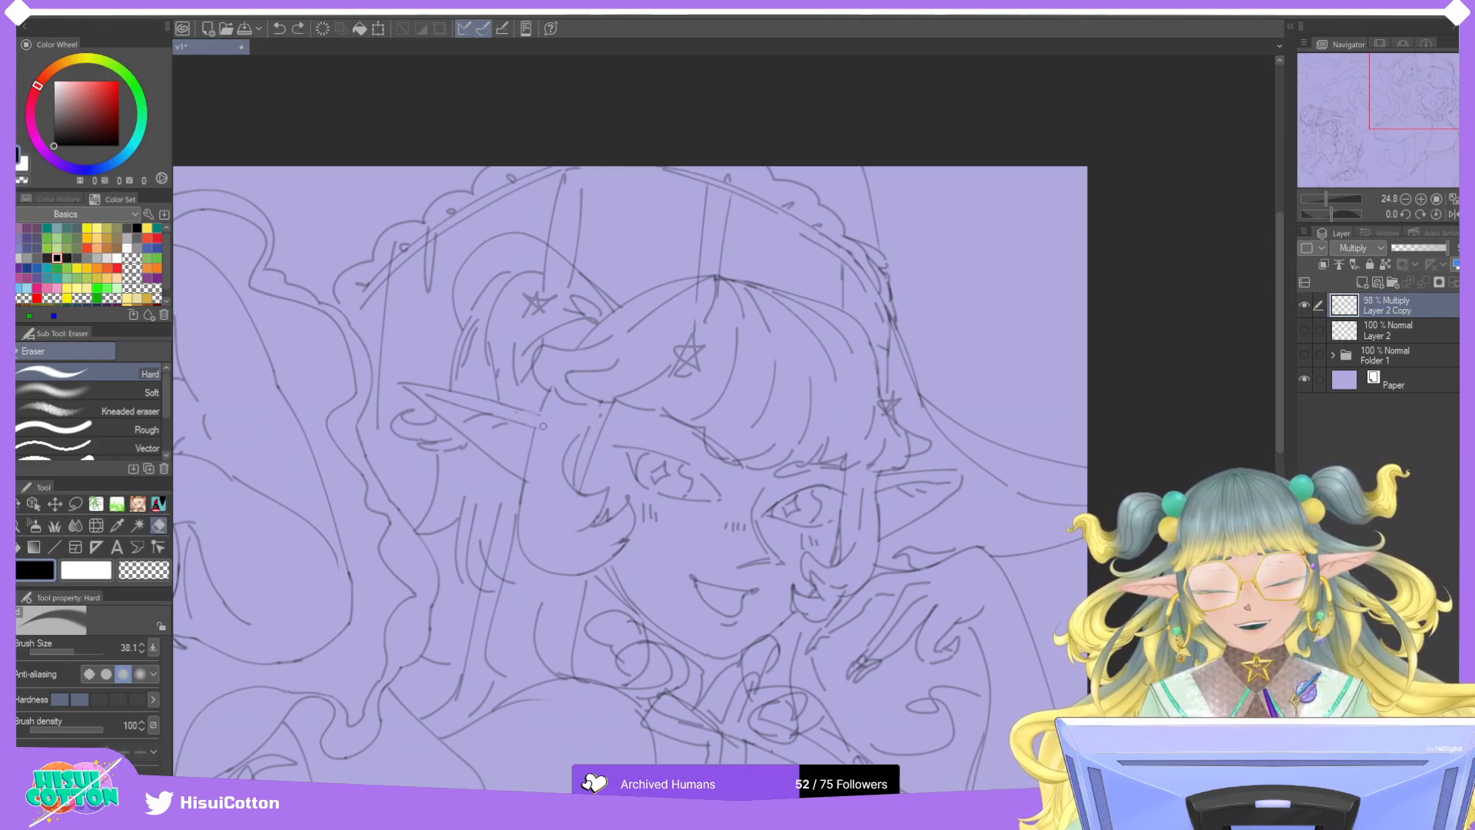
{"action": "left_click_drag", "start_coordinate": [533, 421], "coordinate": [535, 424]}
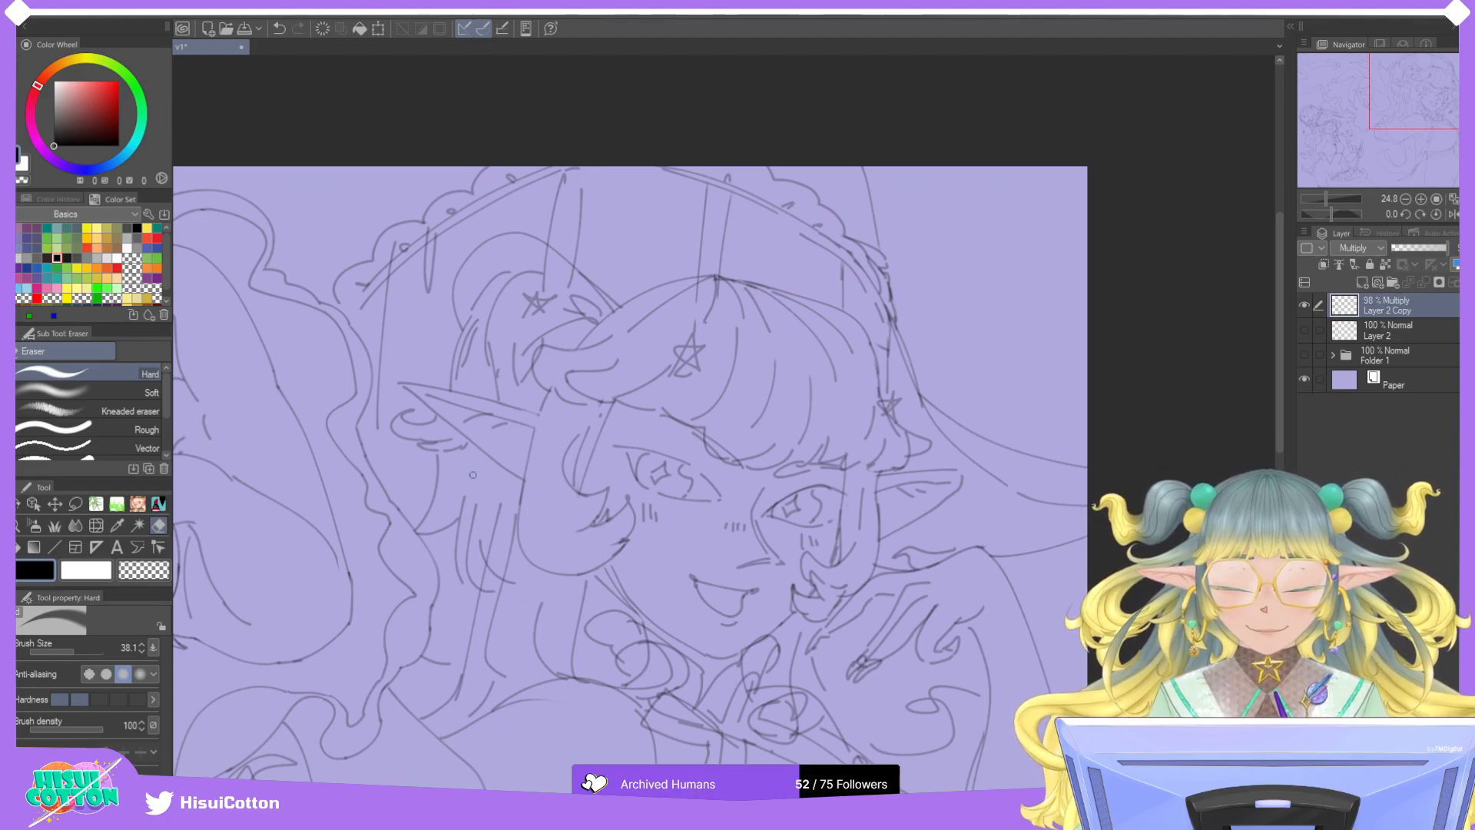
Sketch trial strands in the hair below the near ear and erase the messy lines at that lock's end.
{"action": "left_click", "coordinate": [158, 504]}
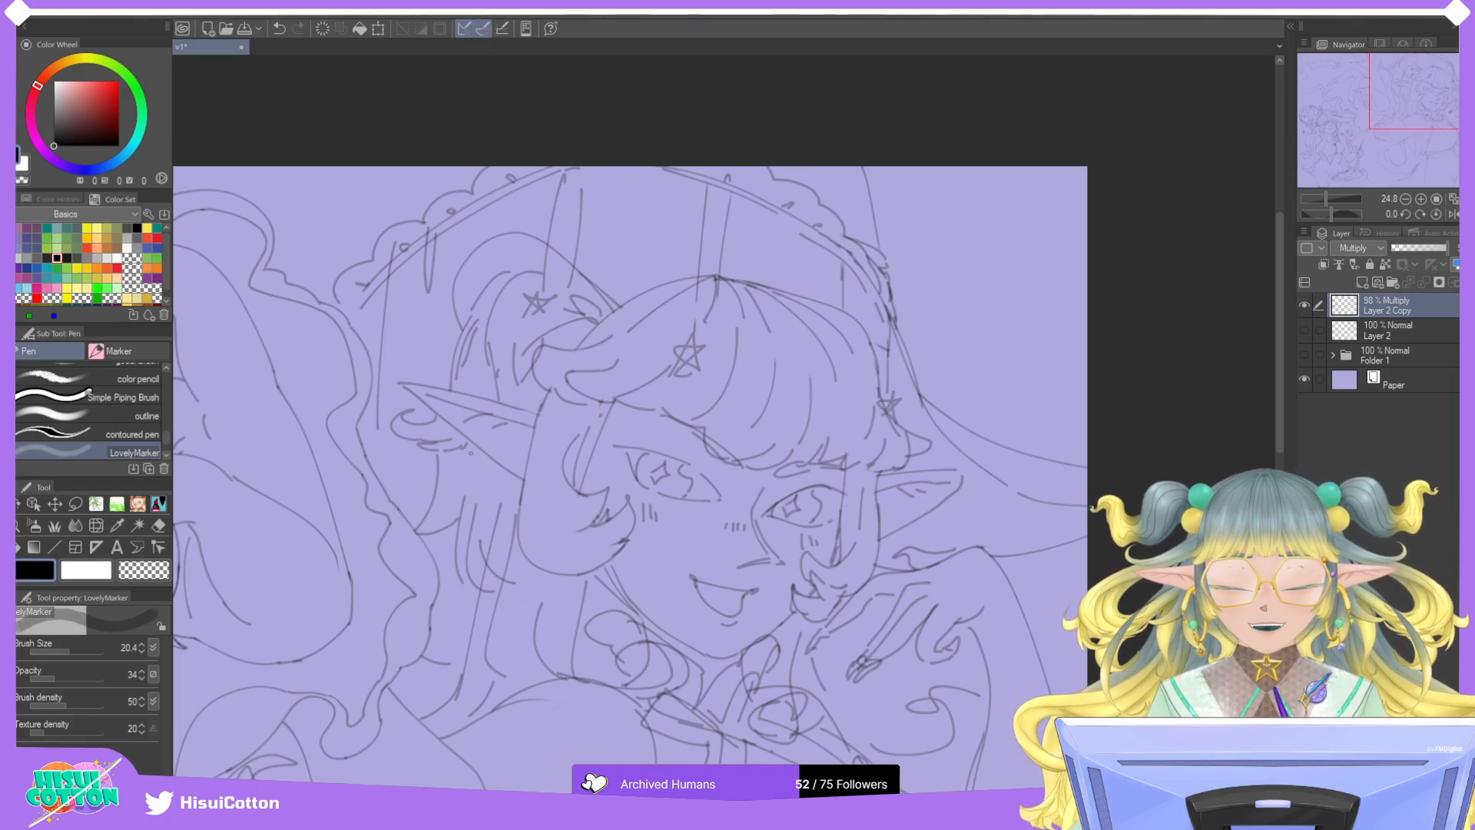
{"action": "mouse_move", "coordinate": [508, 538]}
{"action": "left_mouse_down"}
{"action": "mouse_move", "coordinate": [491, 559]}
{"action": "mouse_move", "coordinate": [506, 576]}
{"action": "left_mouse_up"}
{"action": "mouse_move", "coordinate": [512, 503]}
{"action": "left_mouse_down"}
{"action": "mouse_move", "coordinate": [500, 545]}
{"action": "mouse_move", "coordinate": [515, 486]}
{"action": "left_mouse_up"}
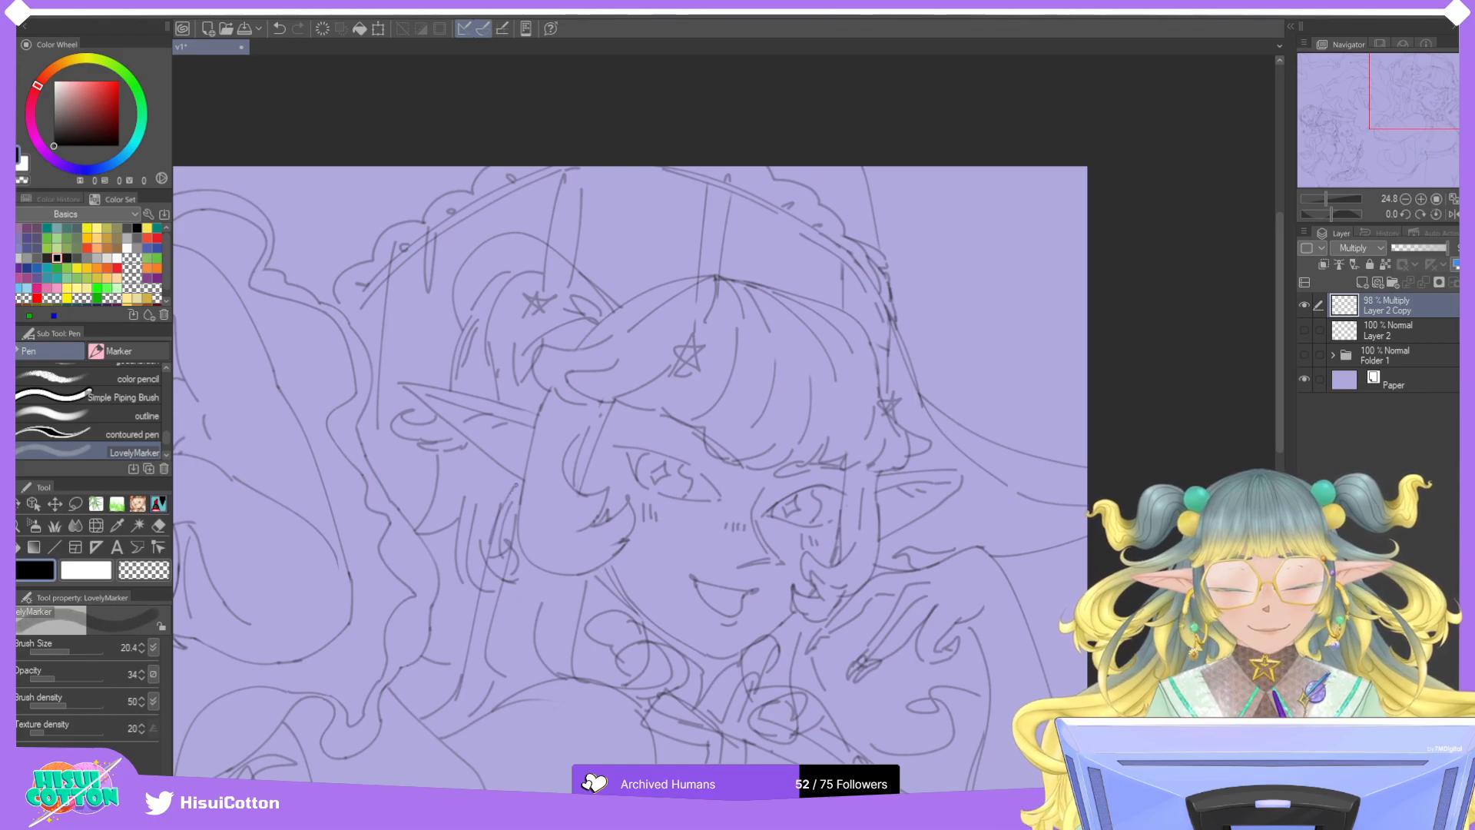
{"action": "key", "text": "e"}
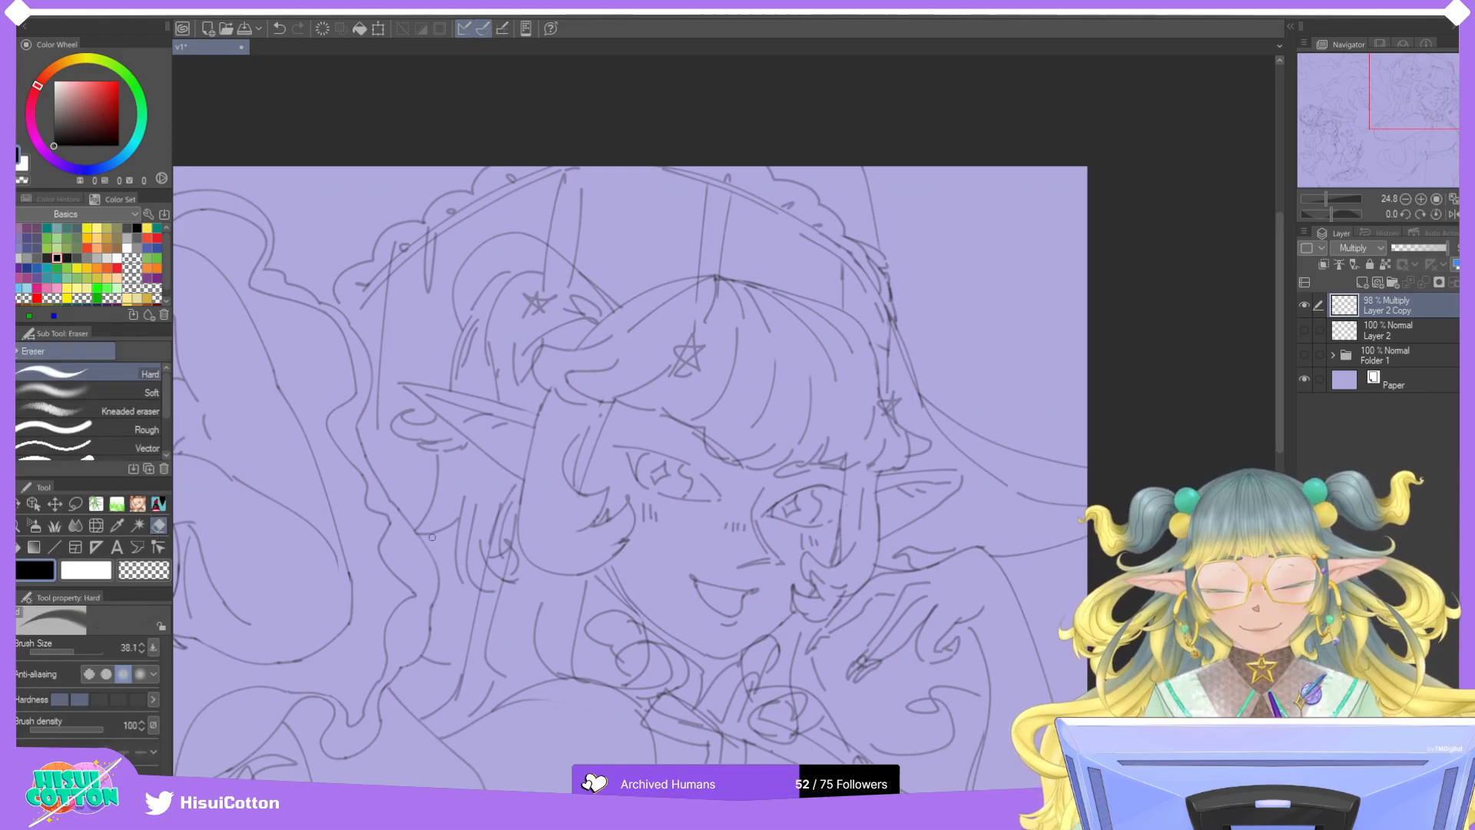
{"action": "key", "text": "ctrl+z"}
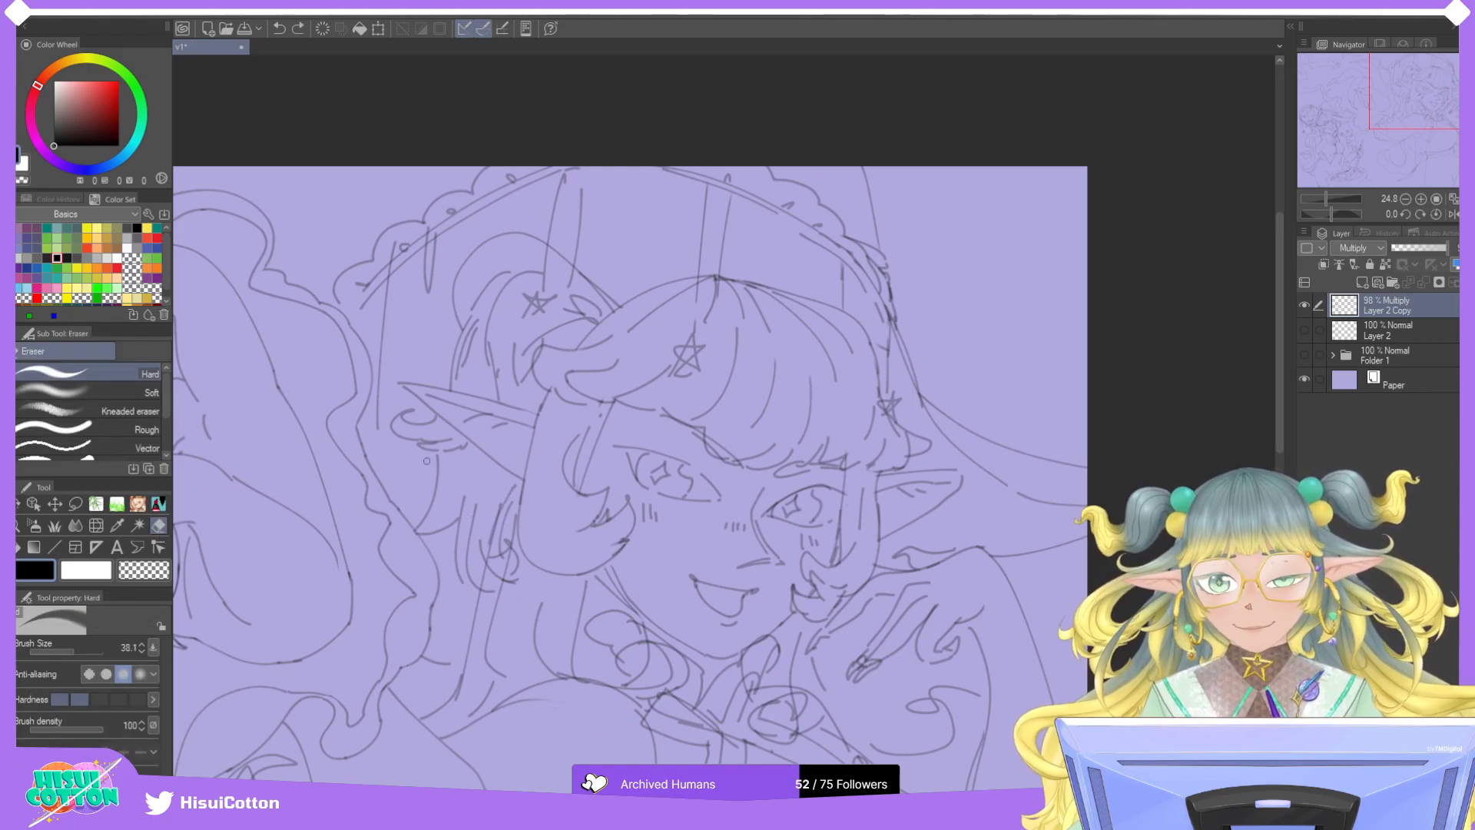
{"action": "mouse_move", "coordinate": [476, 590]}
{"action": "left_mouse_down"}
{"action": "mouse_move", "coordinate": [478, 543]}
{"action": "mouse_move", "coordinate": [500, 532]}
{"action": "mouse_move", "coordinate": [503, 572]}
{"action": "mouse_move", "coordinate": [504, 530]}
{"action": "left_mouse_up"}
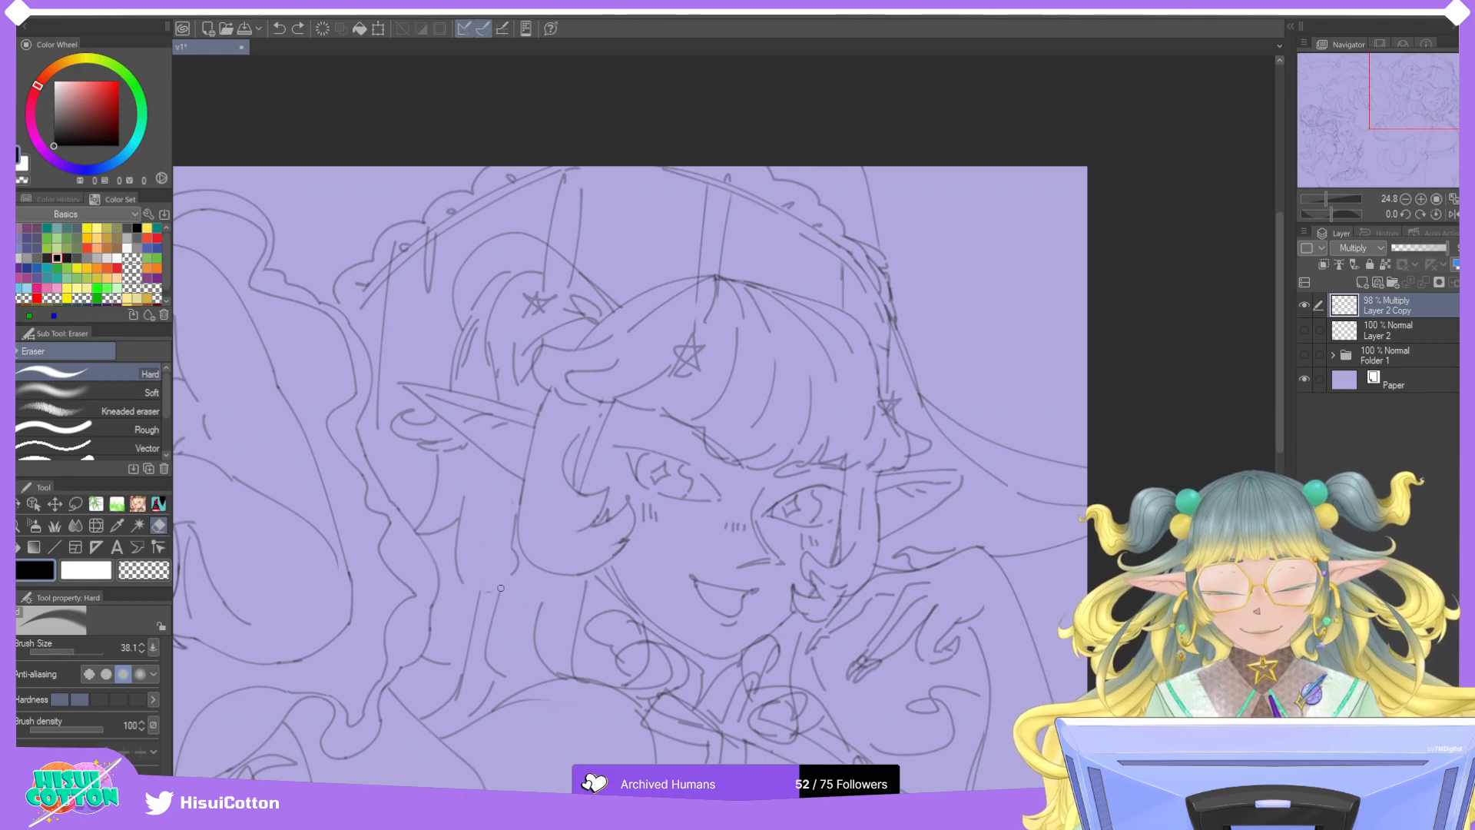
{"action": "left_click_drag", "start_coordinate": [514, 565], "coordinate": [513, 532]}
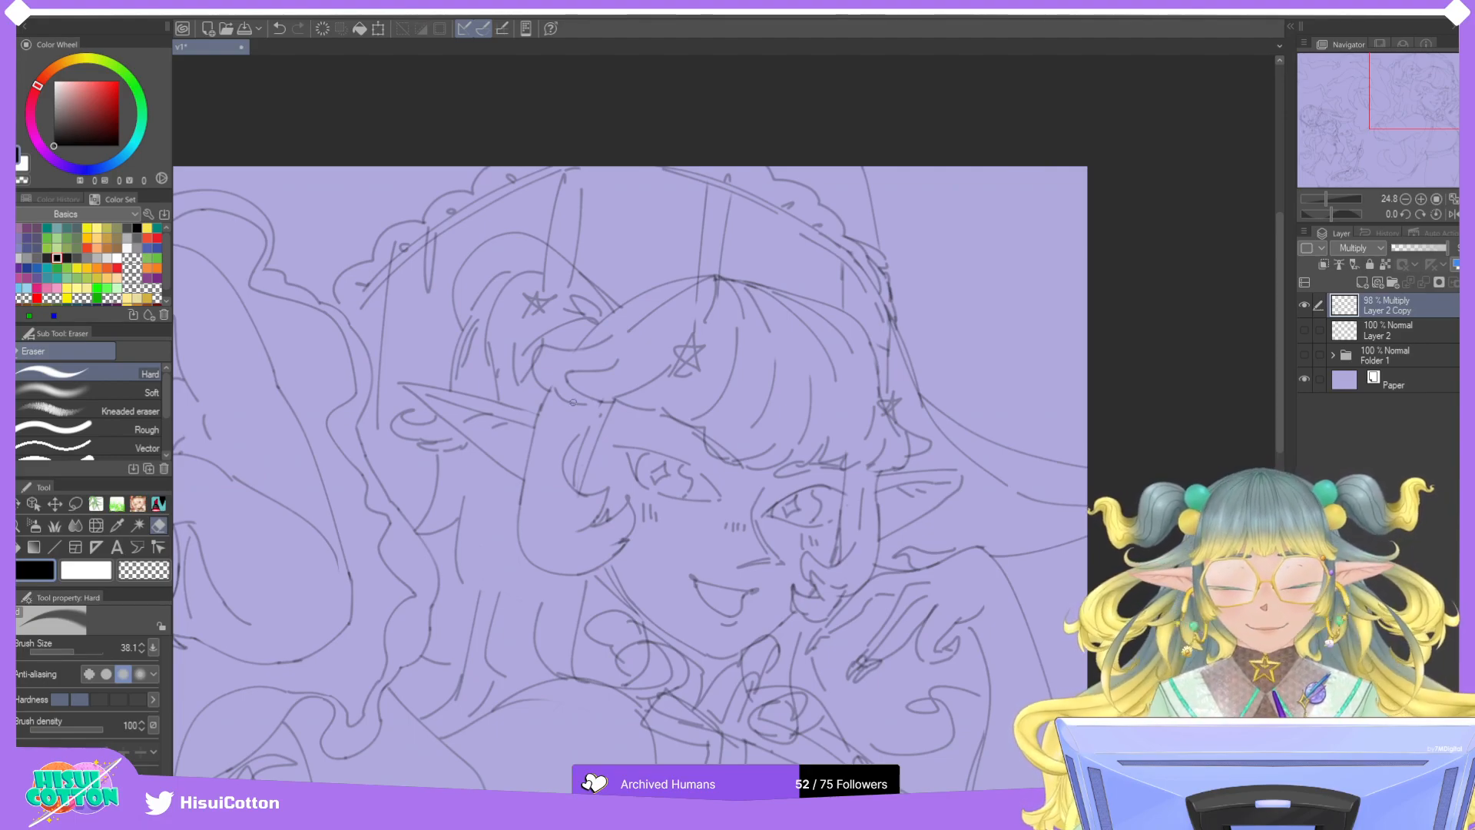
Redraw the lock below the near ear with curled tips, adding a long strand running down from the ear.
{"action": "key", "text": "p"}
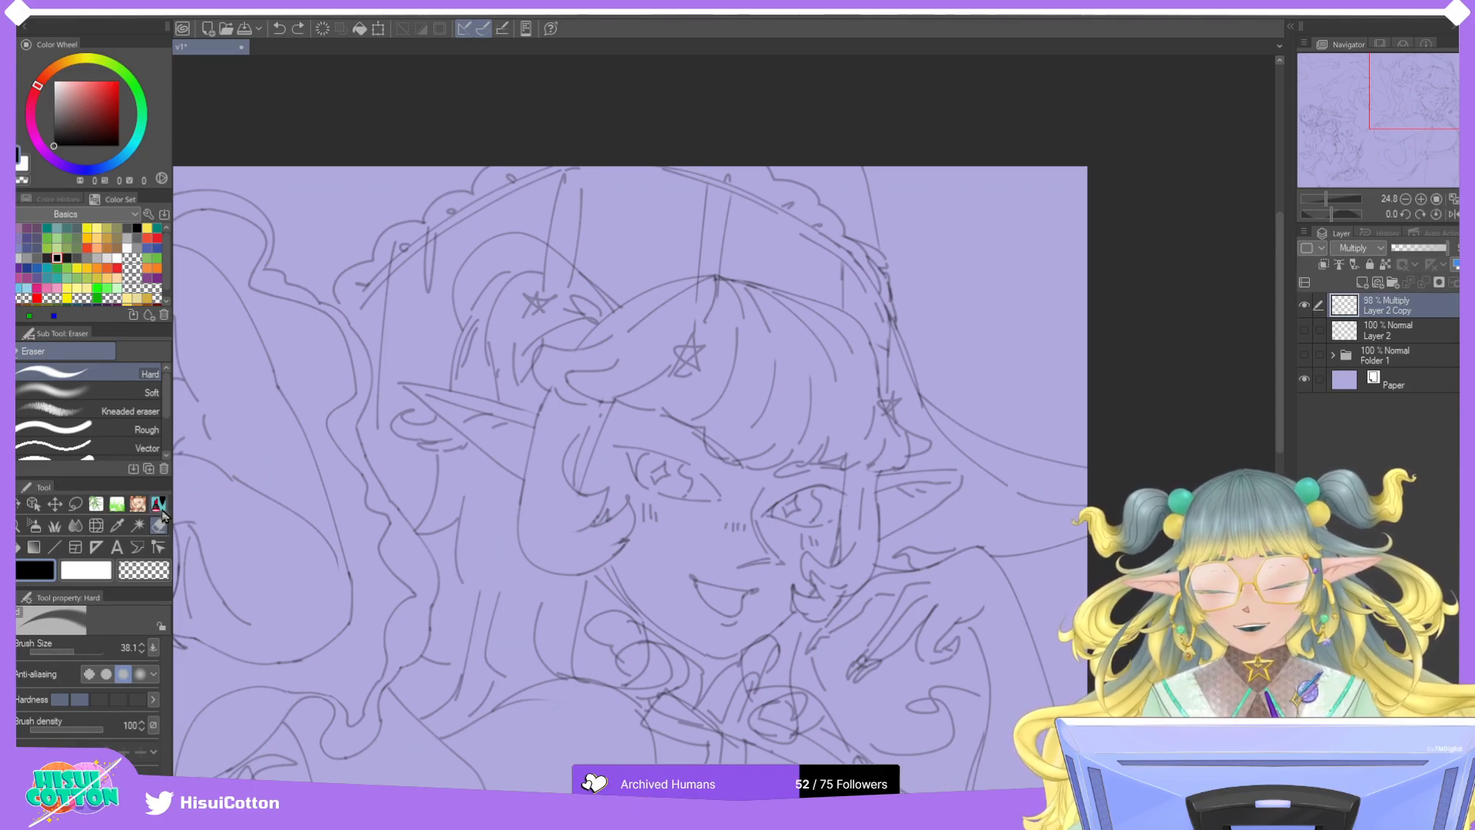
{"action": "left_click_drag", "start_coordinate": [508, 551], "coordinate": [515, 577]}
{"action": "mouse_move", "coordinate": [503, 548]}
{"action": "left_mouse_down"}
{"action": "mouse_move", "coordinate": [508, 517]}
{"action": "mouse_move", "coordinate": [517, 530]}
{"action": "mouse_move", "coordinate": [492, 557]}
{"action": "mouse_move", "coordinate": [518, 526]}
{"action": "mouse_move", "coordinate": [496, 561]}
{"action": "mouse_move", "coordinate": [523, 537]}
{"action": "mouse_move", "coordinate": [511, 585]}
{"action": "left_mouse_up"}
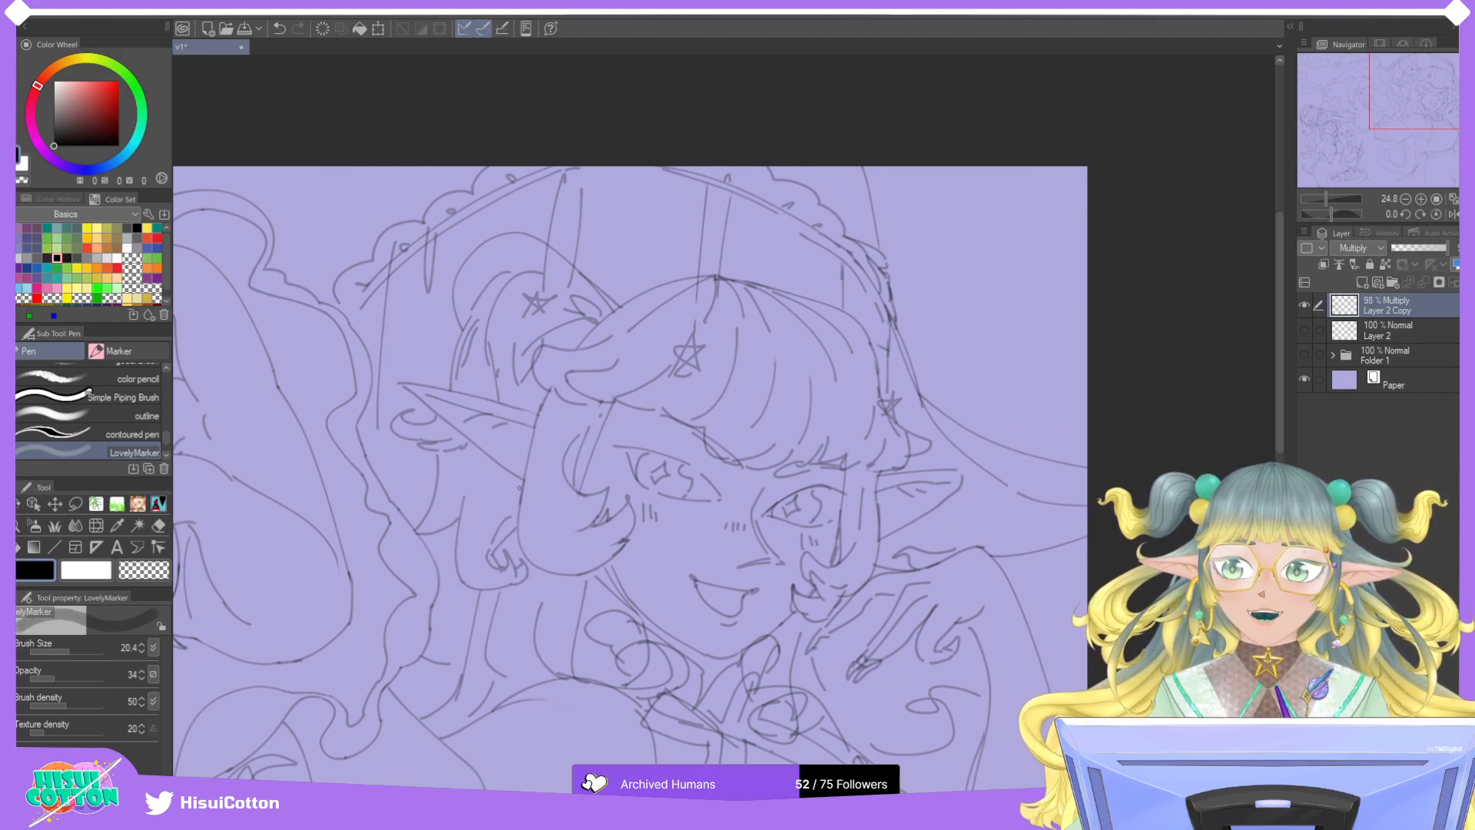
{"action": "left_click_drag", "start_coordinate": [420, 501], "coordinate": [411, 524]}
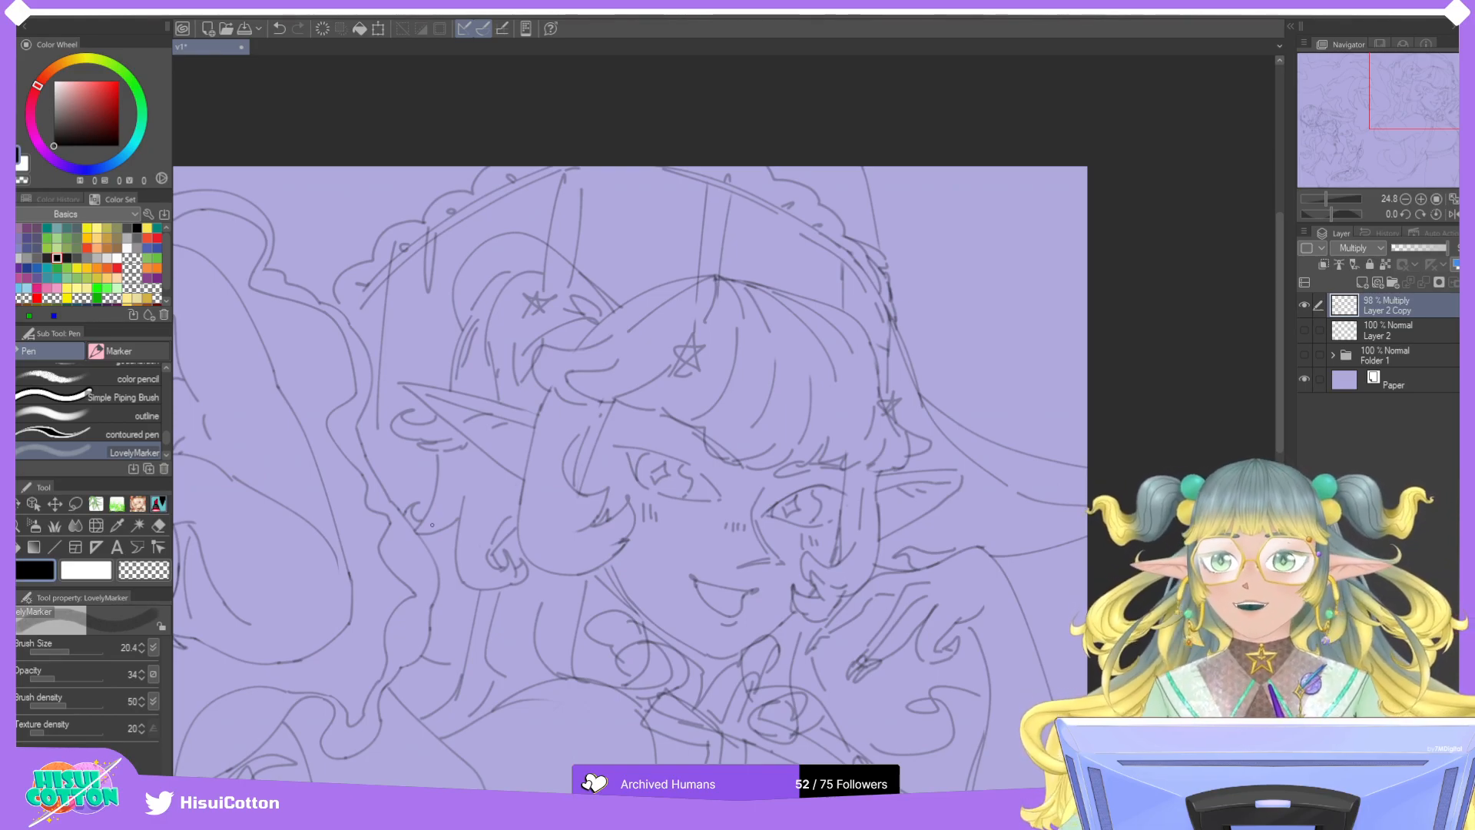
{"action": "left_click_drag", "start_coordinate": [484, 457], "coordinate": [469, 561]}
{"action": "key", "text": "ctrl+z"}
{"action": "left_click_drag", "start_coordinate": [484, 465], "coordinate": [475, 553]}
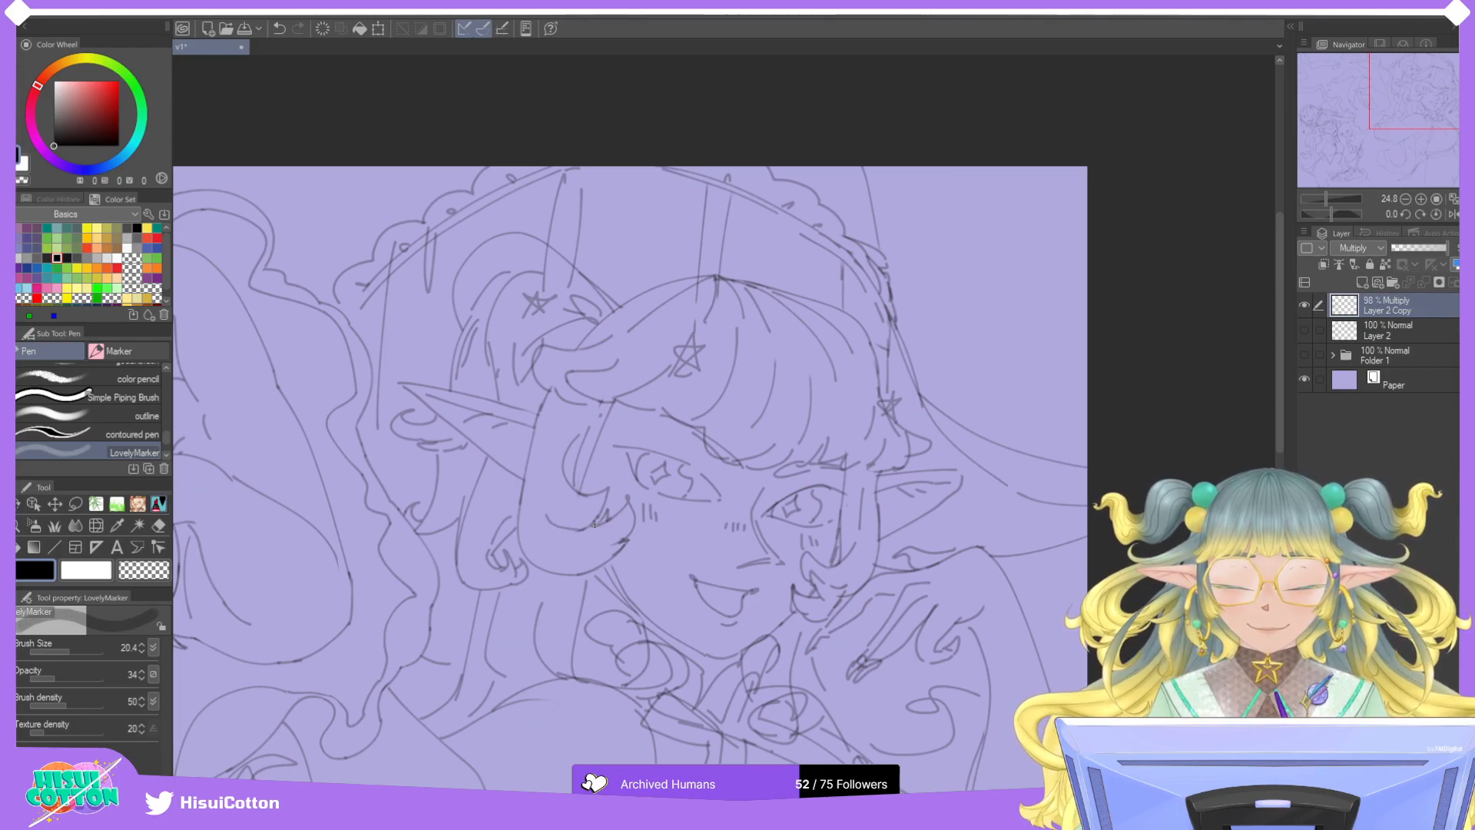
Draw curved inner strands in the near side lock, following its curled end towards the cheek.
{"action": "key", "text": "ctrl+z"}
{"action": "left_click_drag", "start_coordinate": [543, 531], "coordinate": [607, 531]}
{"action": "key", "text": "ctrl+z"}
{"action": "key", "text": "ctrl+z"}
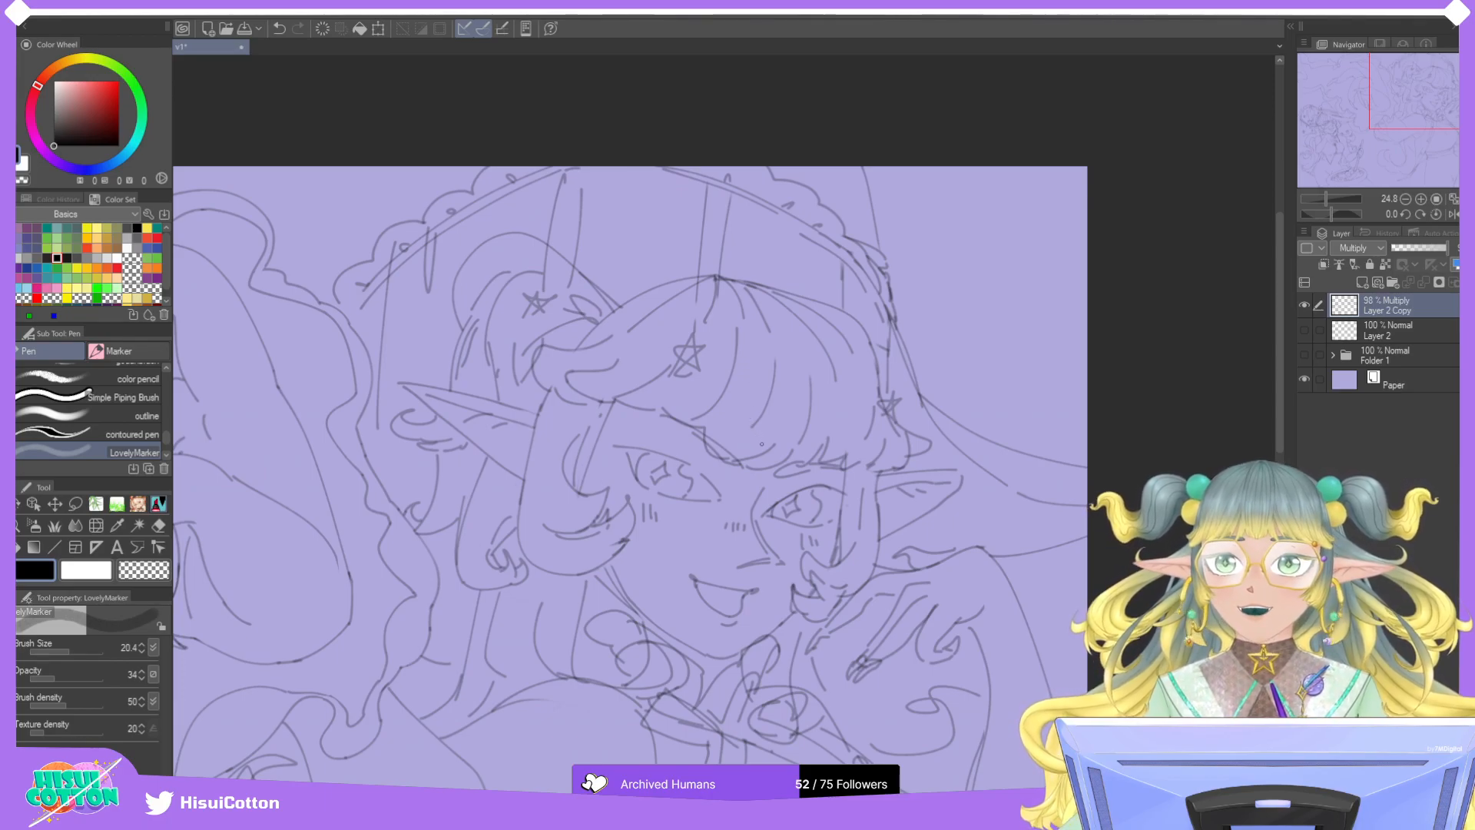
Clean up the top edge of the large witch's near puffed sleeve and redraw the corner where it meets the collar.
{"action": "scroll", "coordinate": [760, 447], "scroll_direction": "down", "scroll_amount": 1}
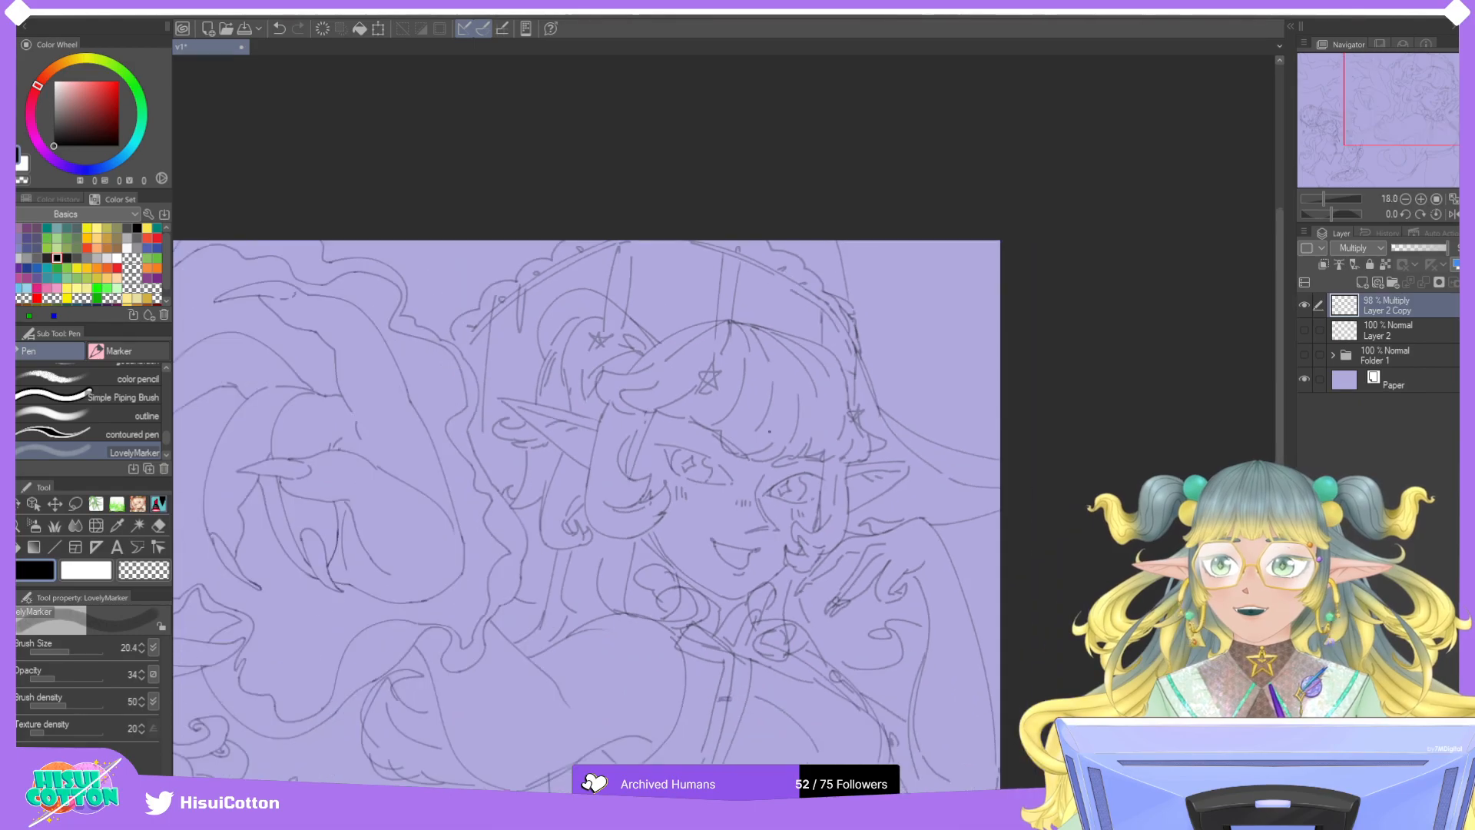
{"action": "scroll", "coordinate": [760, 447], "scroll_direction": "down", "scroll_amount": 1}
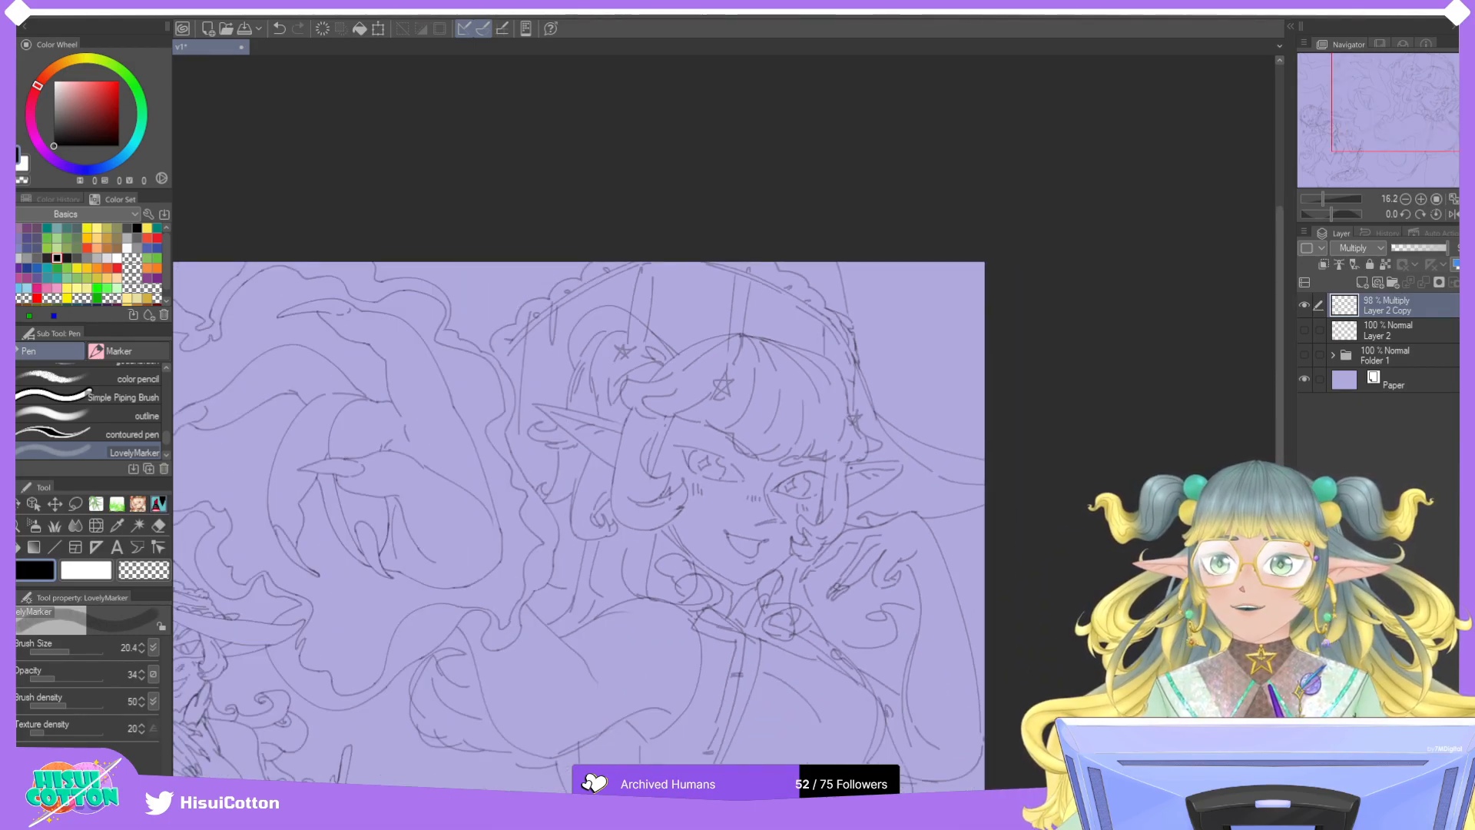
{"action": "left_click_drag", "start_coordinate": [1383, 150], "coordinate": [1390, 123]}
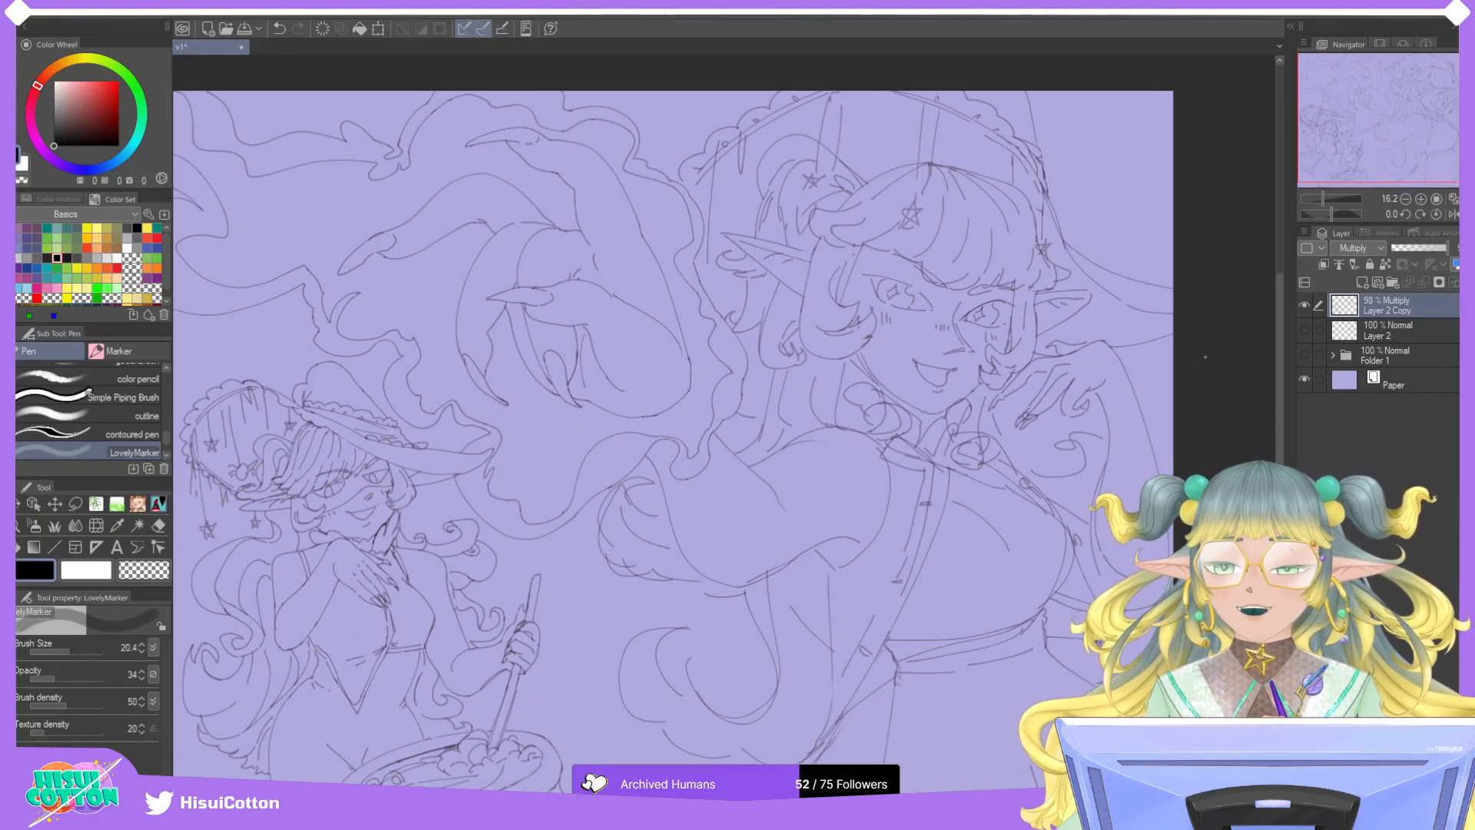
{"action": "scroll", "coordinate": [847, 460], "scroll_direction": "up", "scroll_amount": 3}
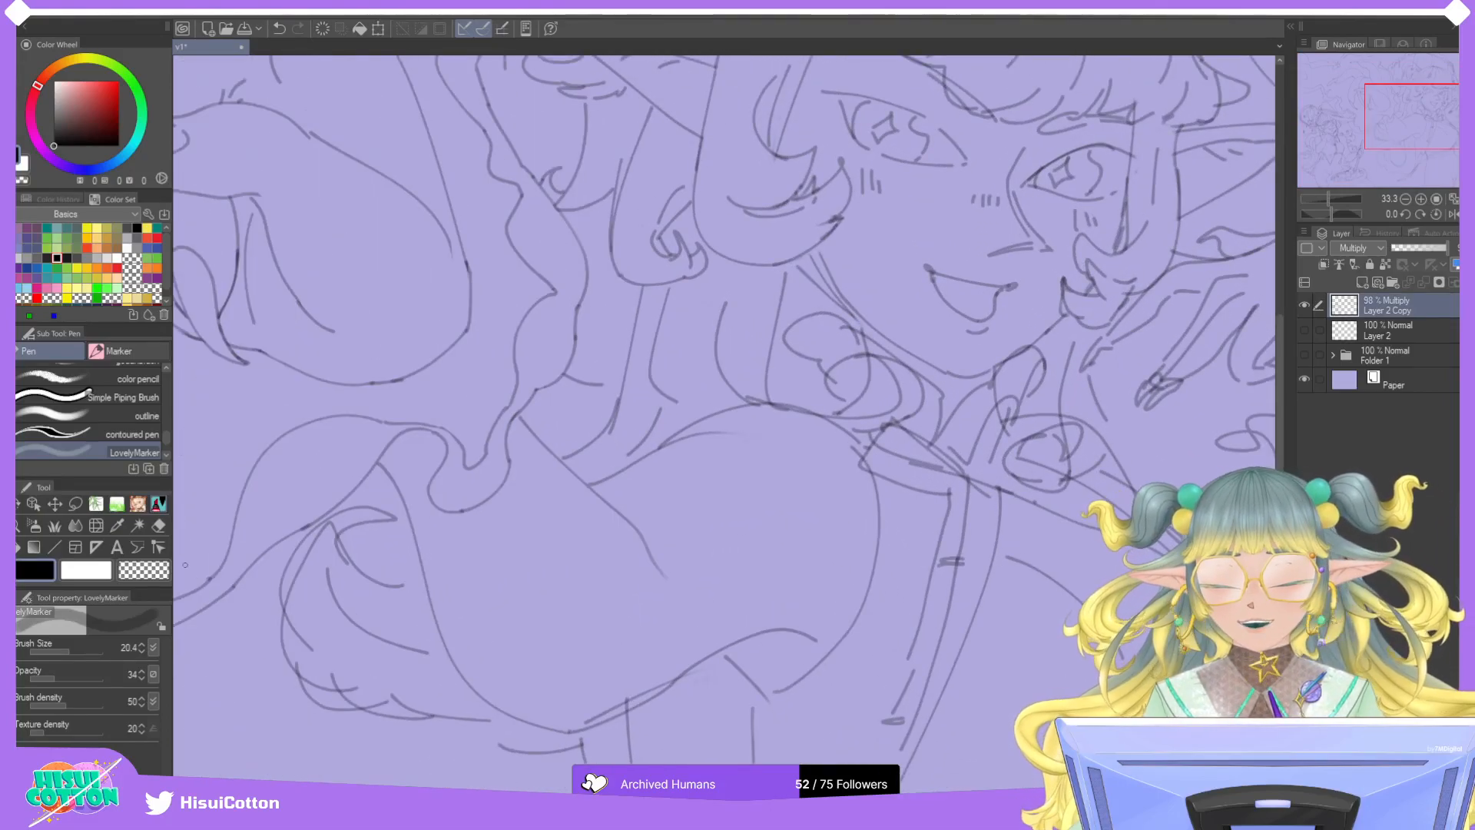
{"action": "key", "text": "e"}
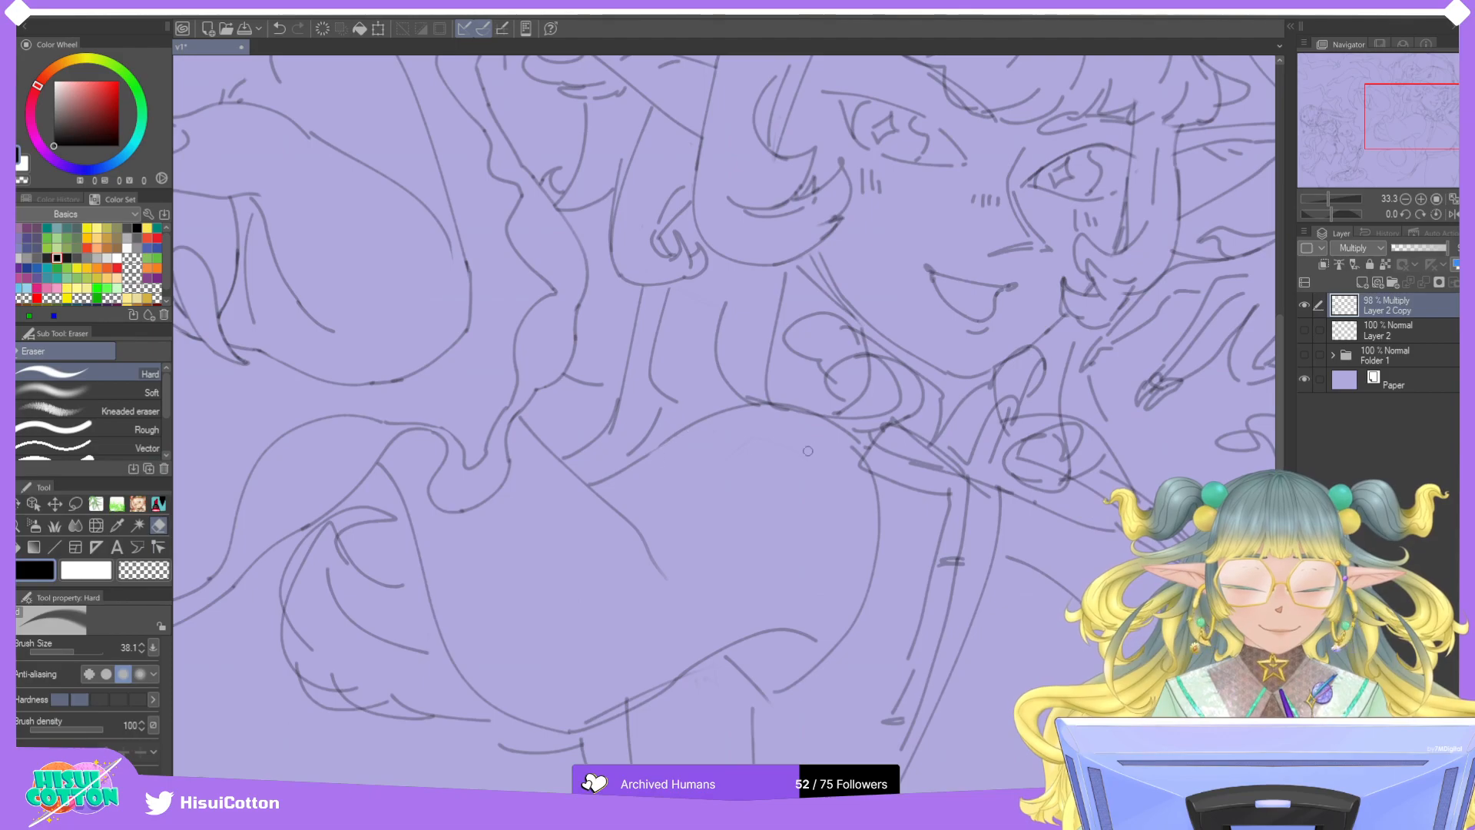
{"action": "scroll", "coordinate": [782, 431], "scroll_direction": "down", "scroll_amount": 3}
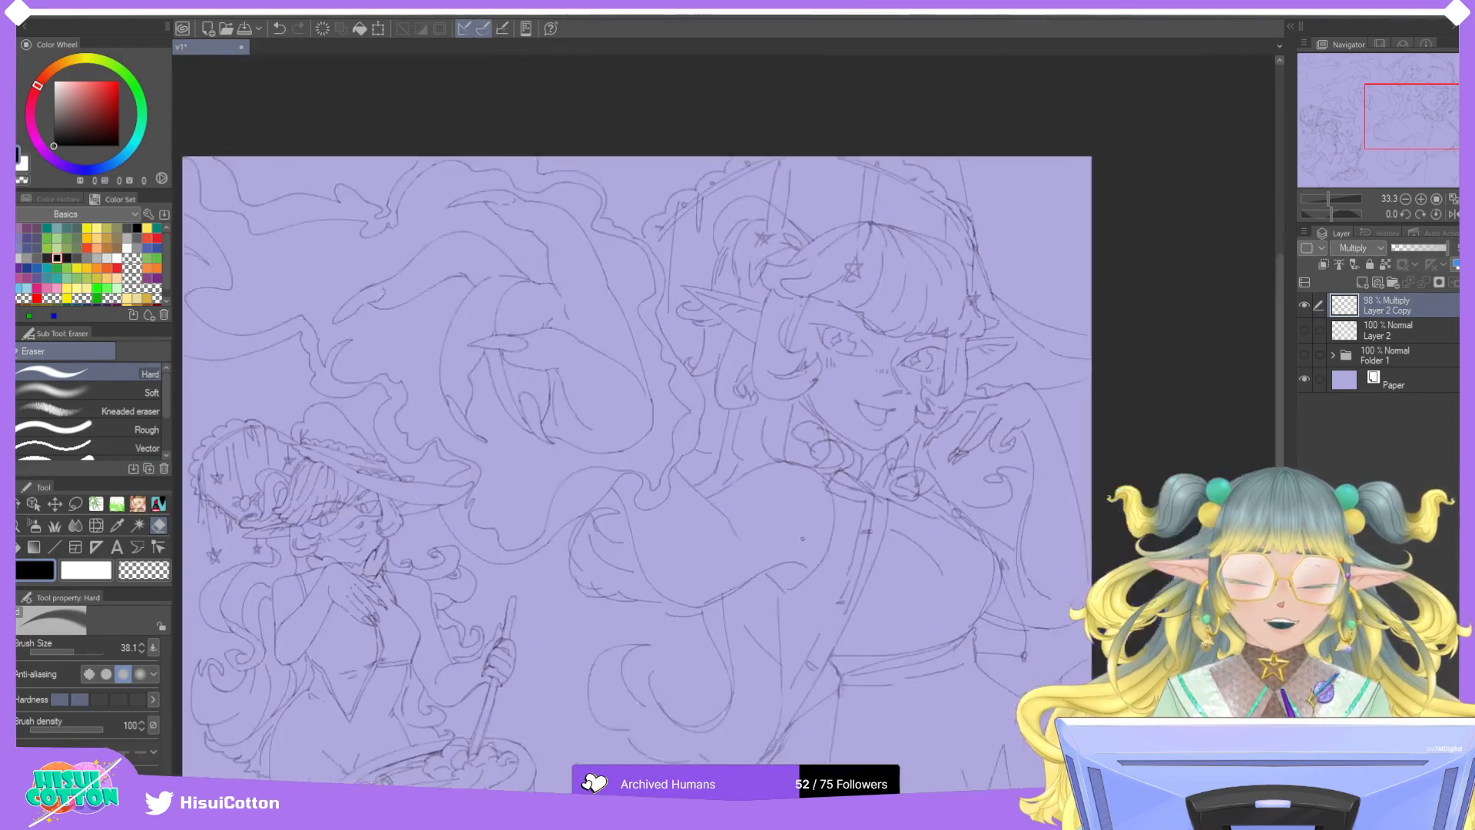
{"action": "scroll", "coordinate": [922, 450], "scroll_direction": "up", "scroll_amount": 3}
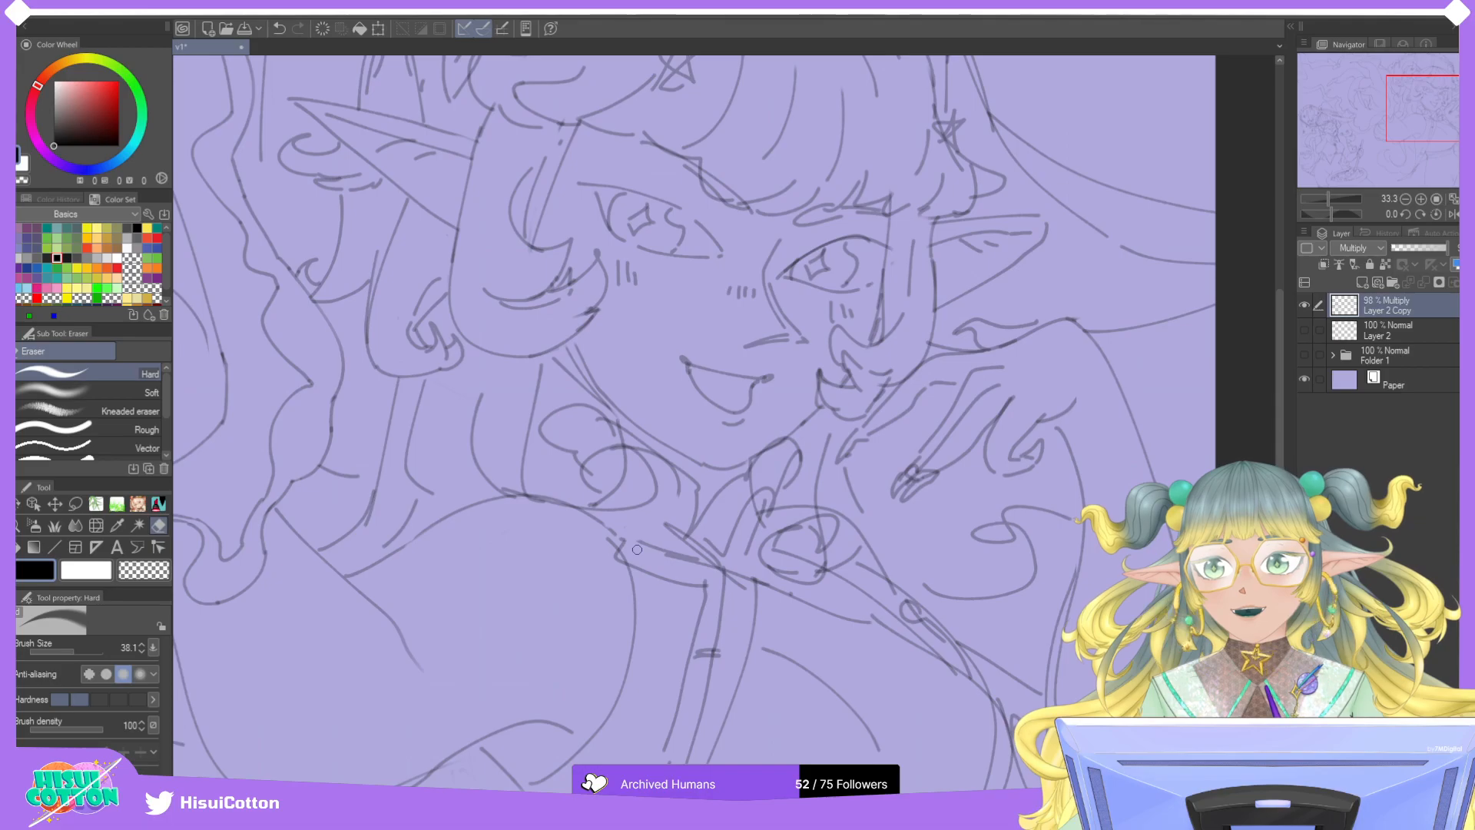
{"action": "key", "text": "p"}
{"action": "mouse_move", "coordinate": [613, 541]}
{"action": "left_mouse_down"}
{"action": "mouse_move", "coordinate": [673, 513]}
{"action": "mouse_move", "coordinate": [623, 548]}
{"action": "left_mouse_up"}
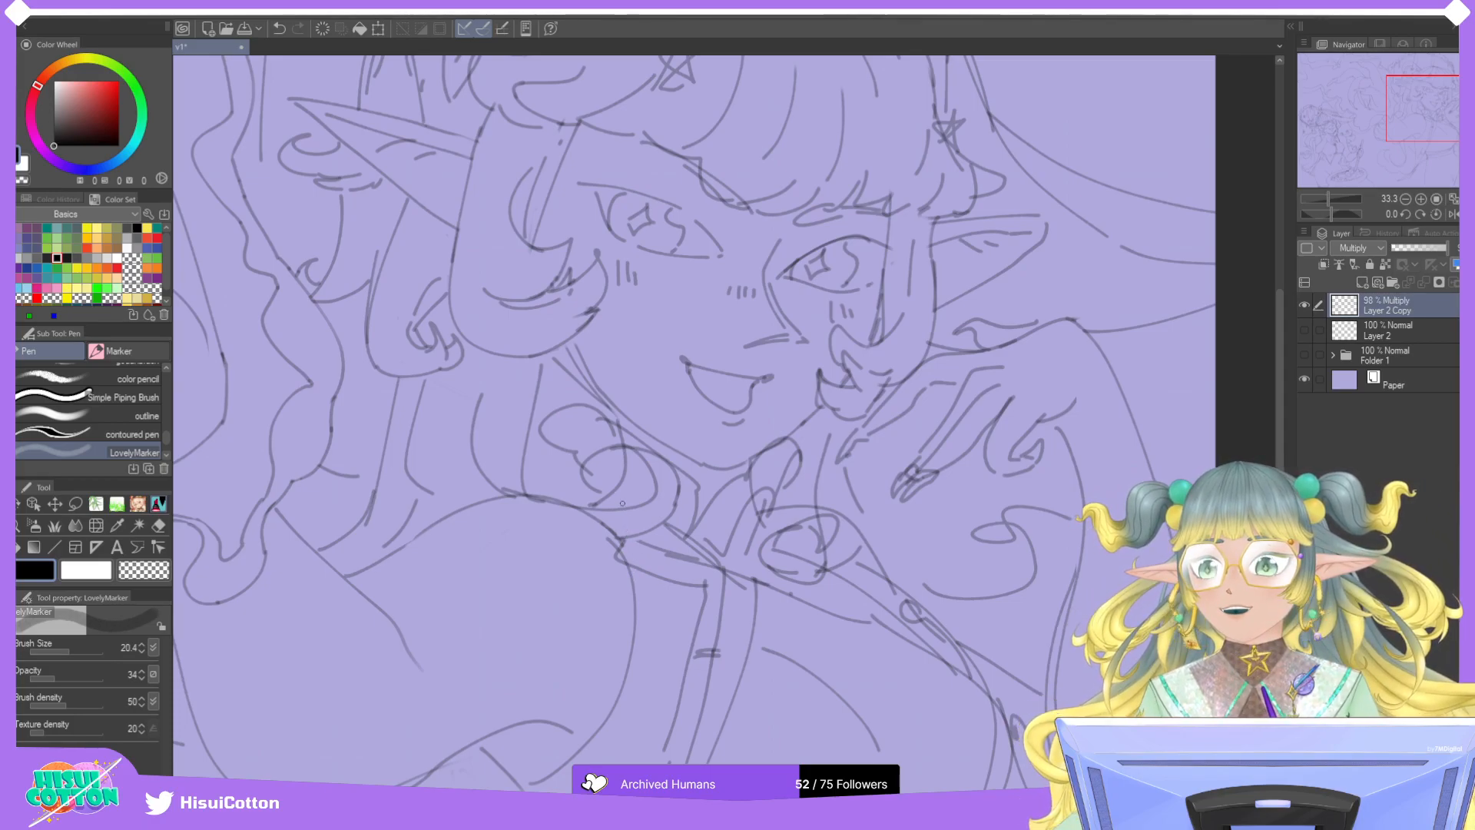
Redraw the inner loop of the round curl at the near side of the collar, below the jaw.
{"action": "left_click_drag", "start_coordinate": [599, 492], "coordinate": [637, 444]}
{"action": "key", "text": "ctrl+z"}
{"action": "left_click_drag", "start_coordinate": [596, 488], "coordinate": [629, 449]}
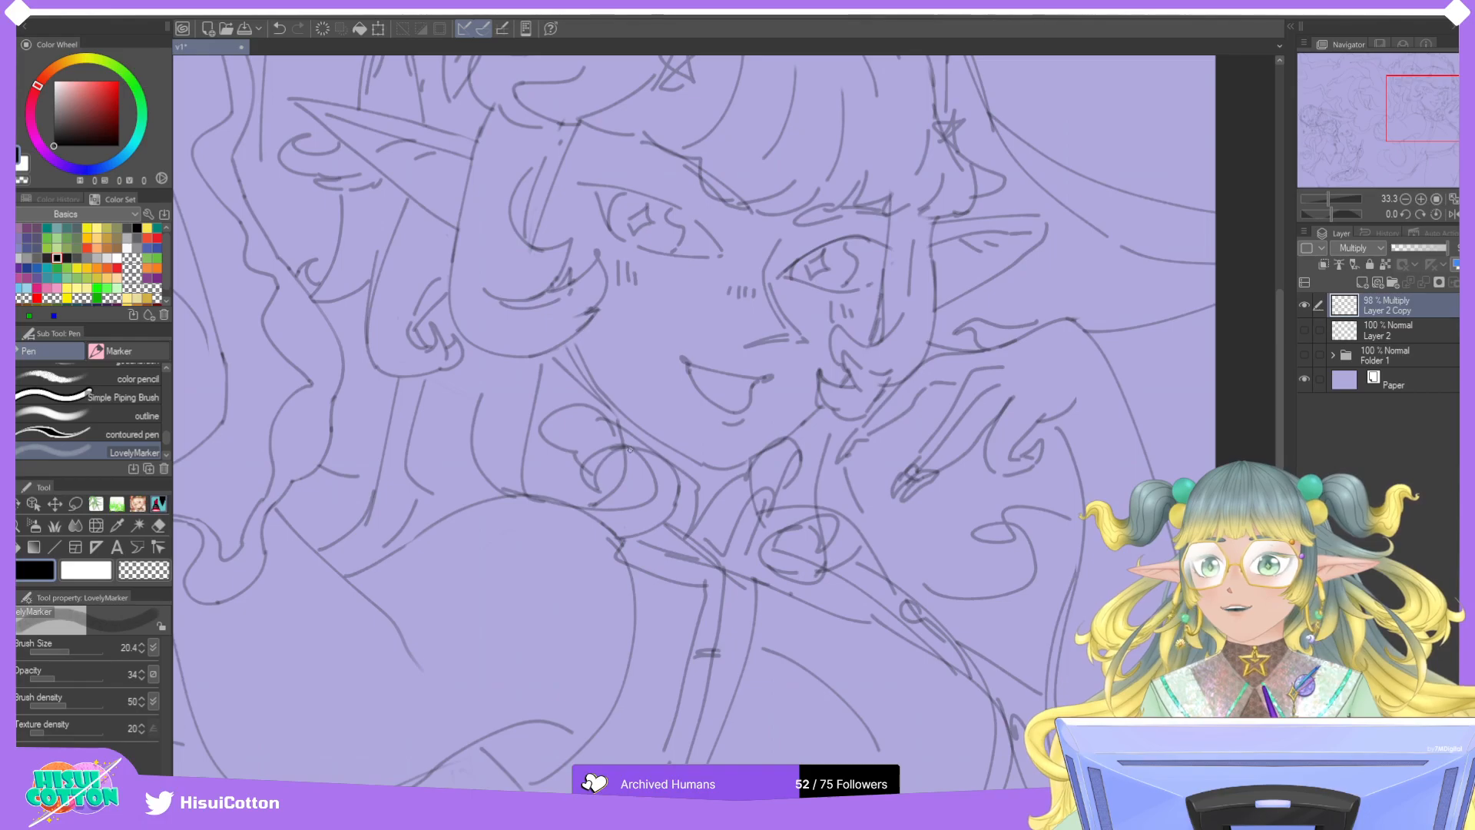
{"action": "key", "text": "e"}
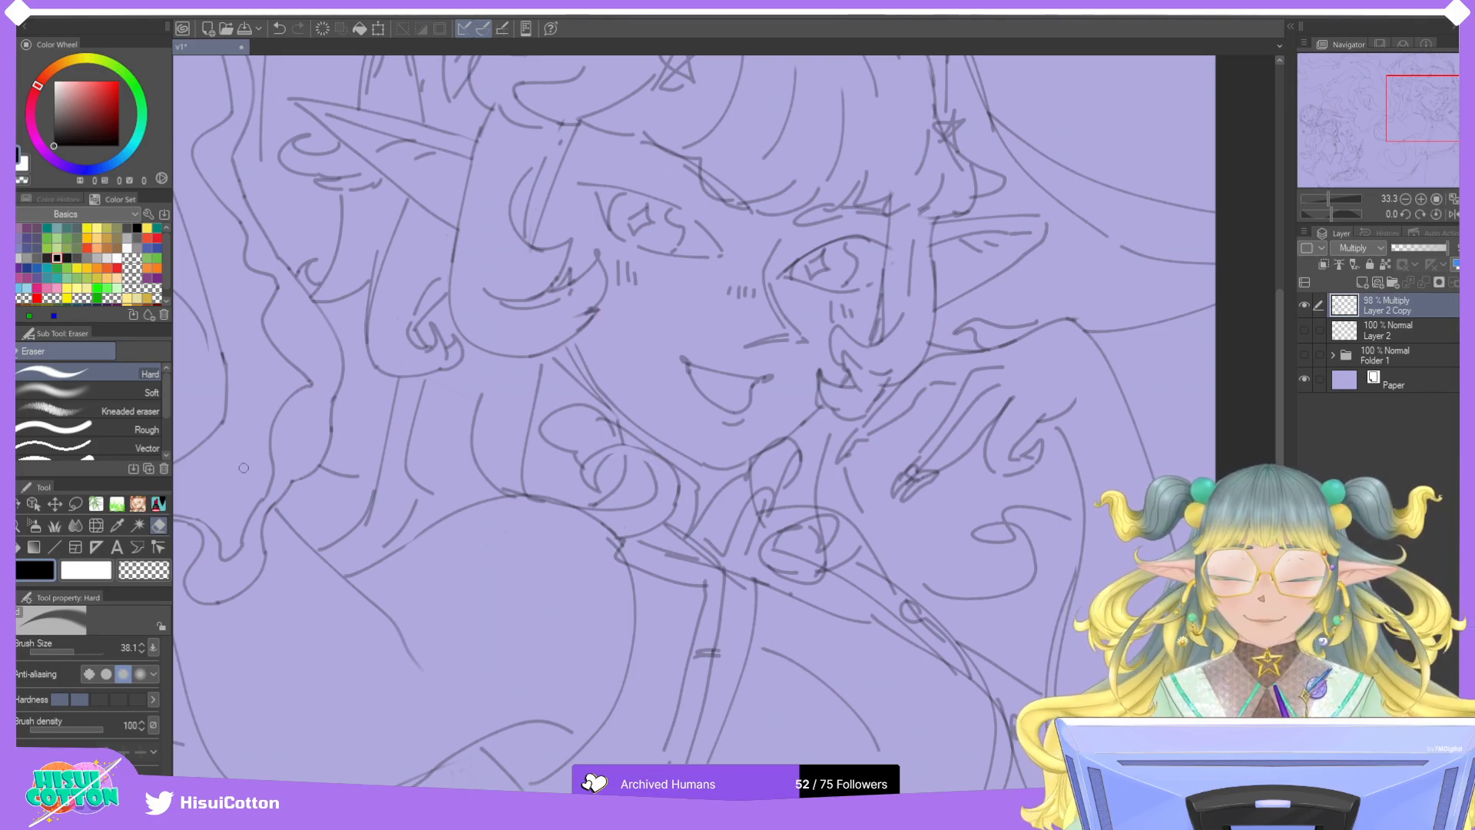
Draw short connecting lines between the near jawline and the upper collar curl.
{"action": "key", "text": "p"}
{"action": "key", "text": "ctrl+z"}
{"action": "mouse_move", "coordinate": [607, 453]}
{"action": "left_mouse_down"}
{"action": "mouse_move", "coordinate": [655, 459]}
{"action": "mouse_move", "coordinate": [609, 454]}
{"action": "mouse_move", "coordinate": [641, 468]}
{"action": "mouse_move", "coordinate": [638, 527]}
{"action": "mouse_move", "coordinate": [584, 418]}
{"action": "mouse_move", "coordinate": [593, 399]}
{"action": "left_mouse_up"}
{"action": "key", "text": "ctrl+z"}
{"action": "key", "text": "ctrl+z"}
{"action": "key", "text": "ctrl+z"}
{"action": "key", "text": "ctrl+z"}
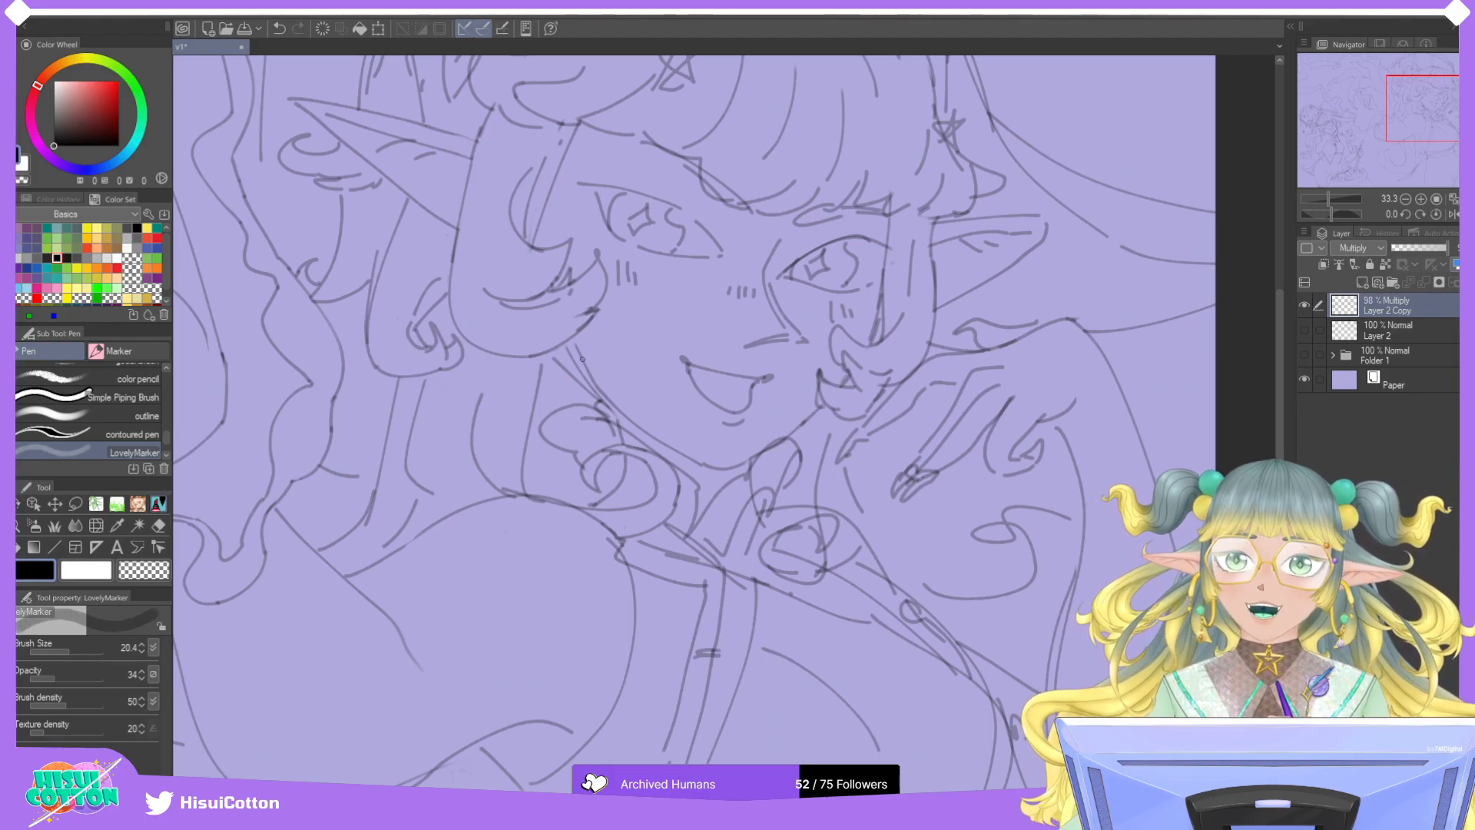
{"action": "key", "text": "e"}
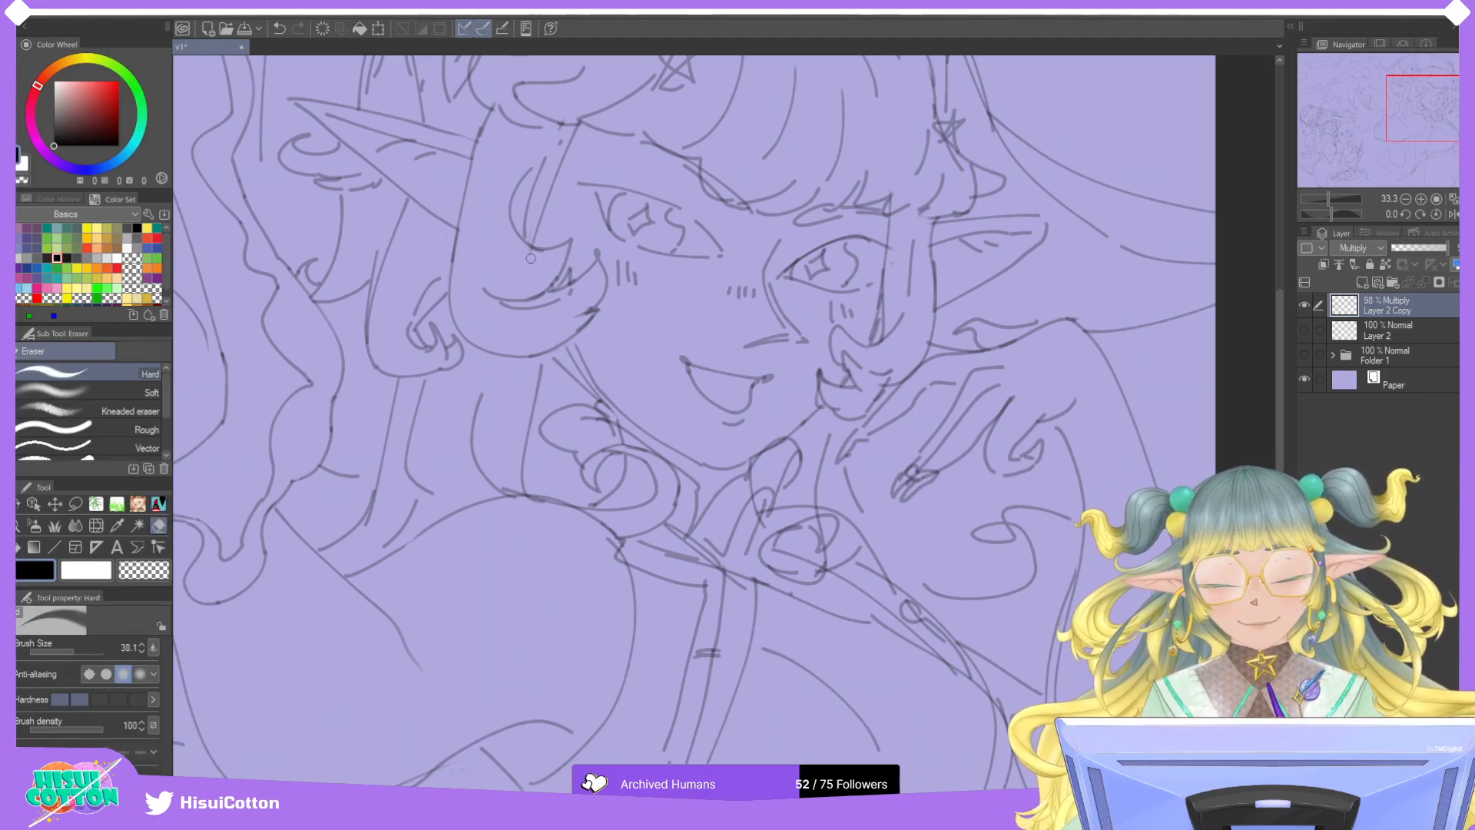
{"action": "key", "text": "p"}
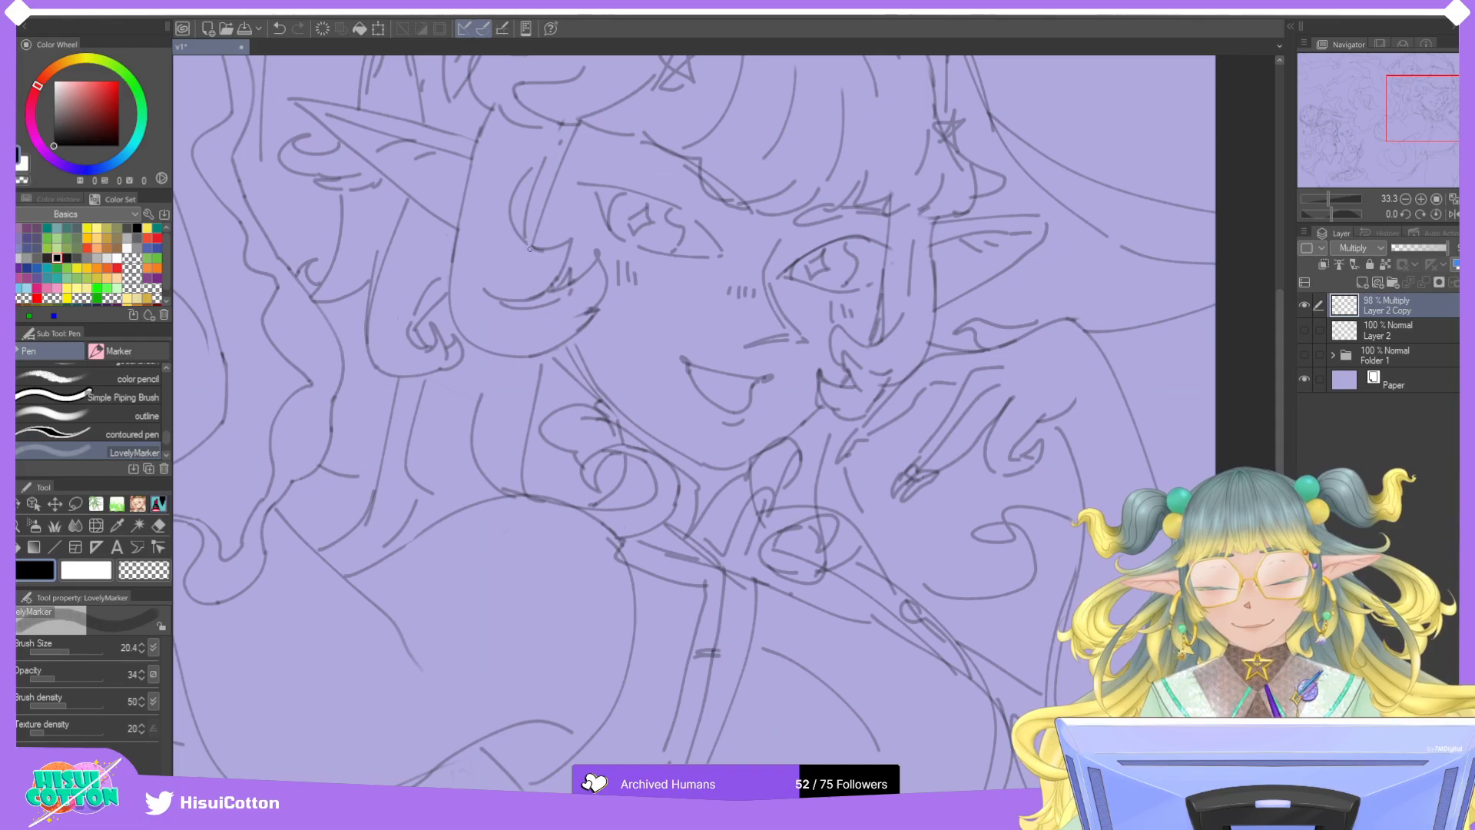
Erase the near puffed sleeve's upper corner beside the collar and redraw its outline, with a pointed fold at the lower edge.
{"action": "scroll", "coordinate": [551, 227], "scroll_direction": "down", "scroll_amount": 4}
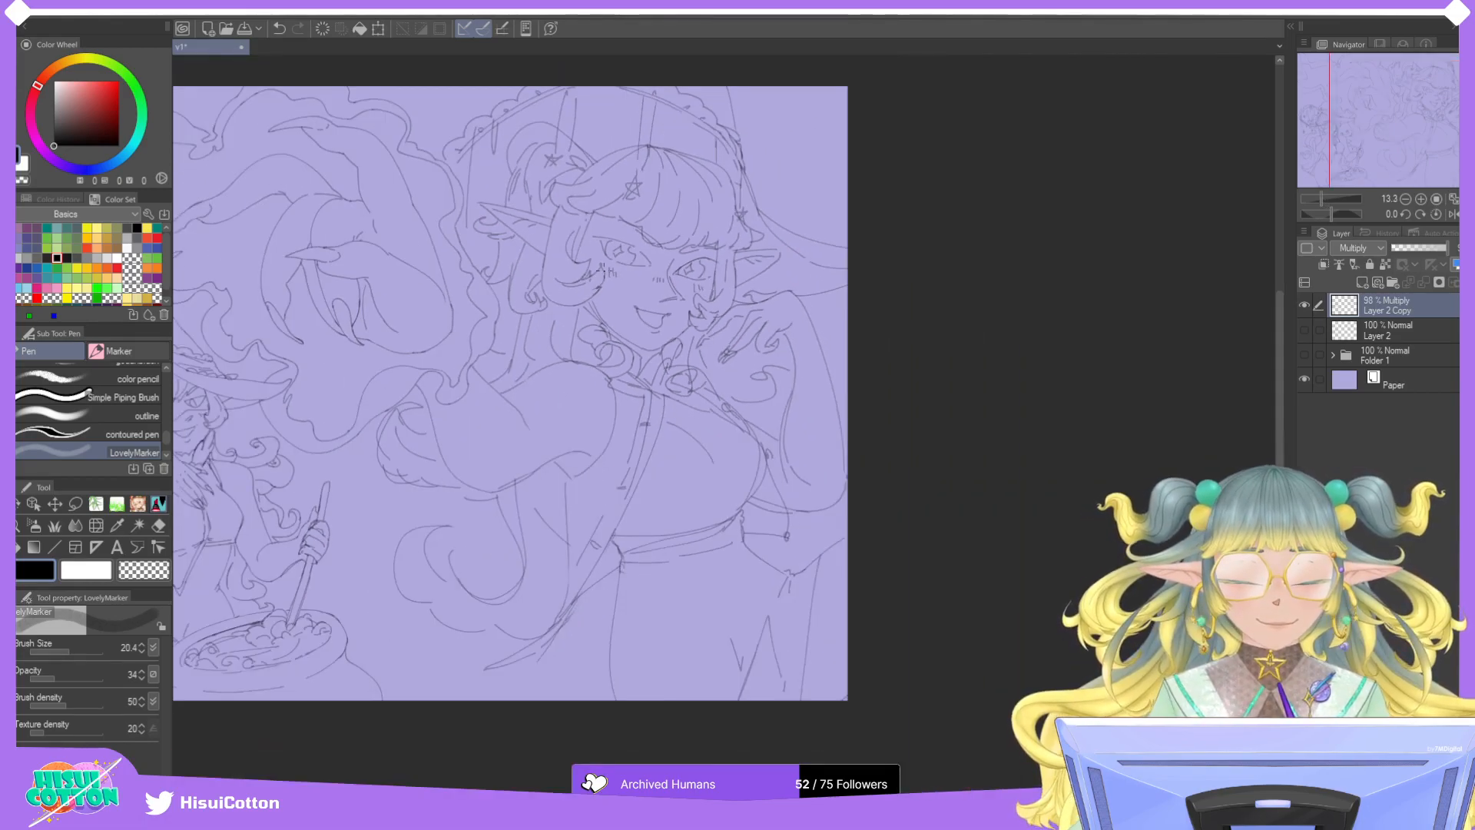
{"action": "scroll", "coordinate": [603, 271], "scroll_direction": "up", "scroll_amount": 3}
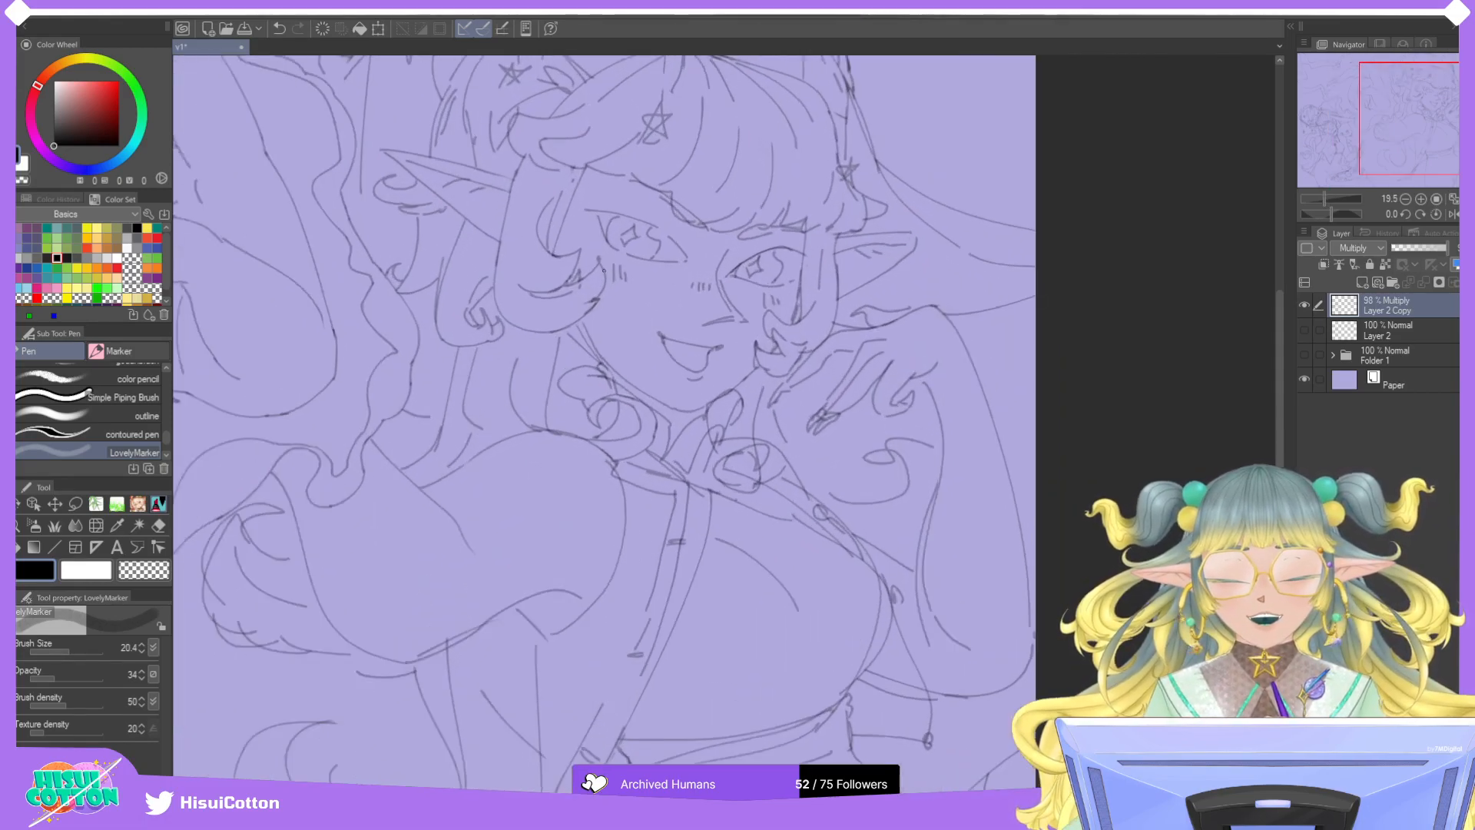
{"action": "key", "text": "e"}
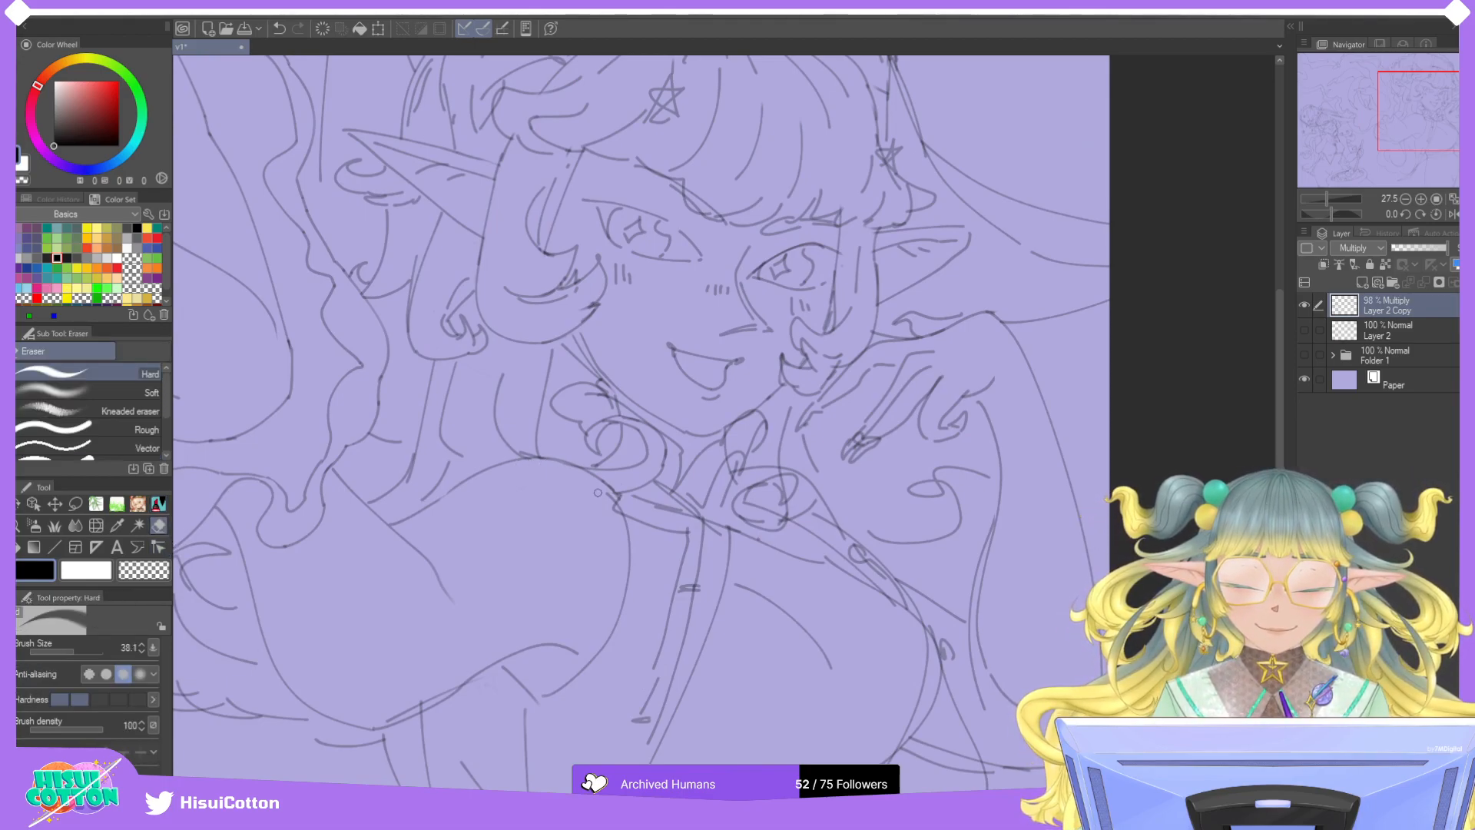
{"action": "left_click_drag", "start_coordinate": [612, 498], "coordinate": [620, 522]}
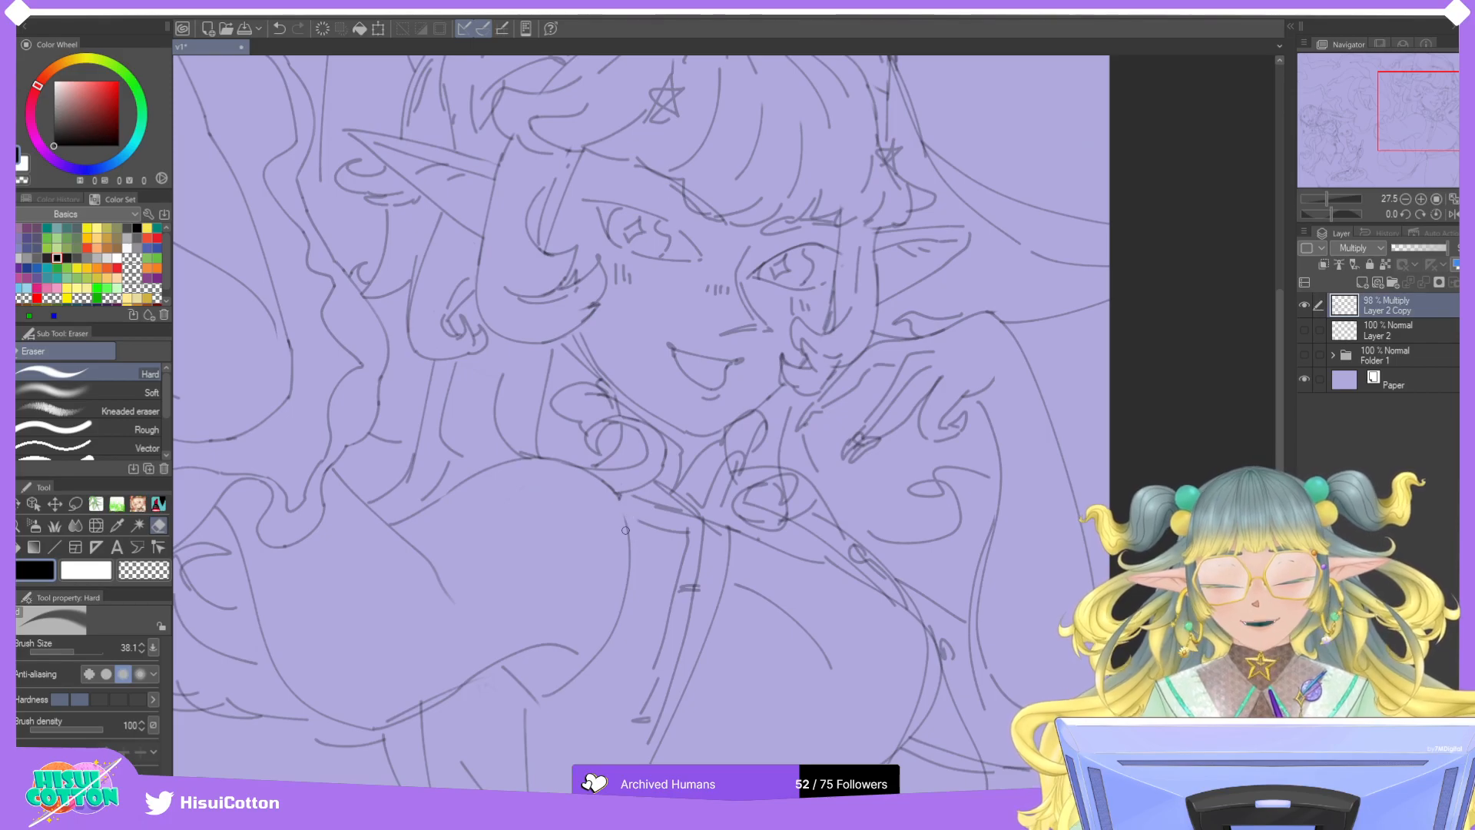
{"action": "key", "text": "p"}
{"action": "left_click_drag", "start_coordinate": [619, 495], "coordinate": [629, 538]}
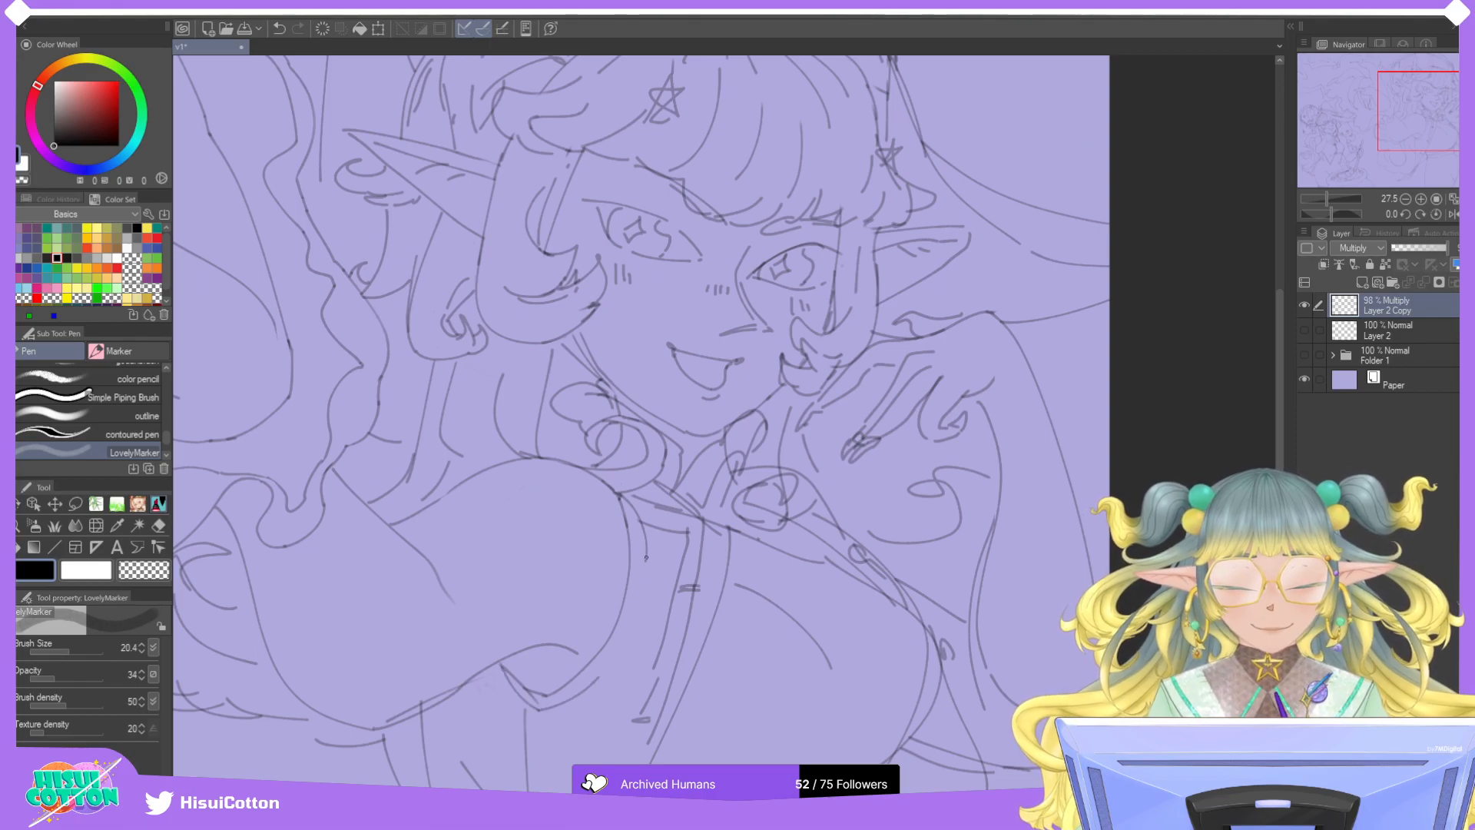
Rework the near puffed sleeve's side contour, running from the collar down towards the pointed fold.
{"action": "key", "text": "ctrl+z"}
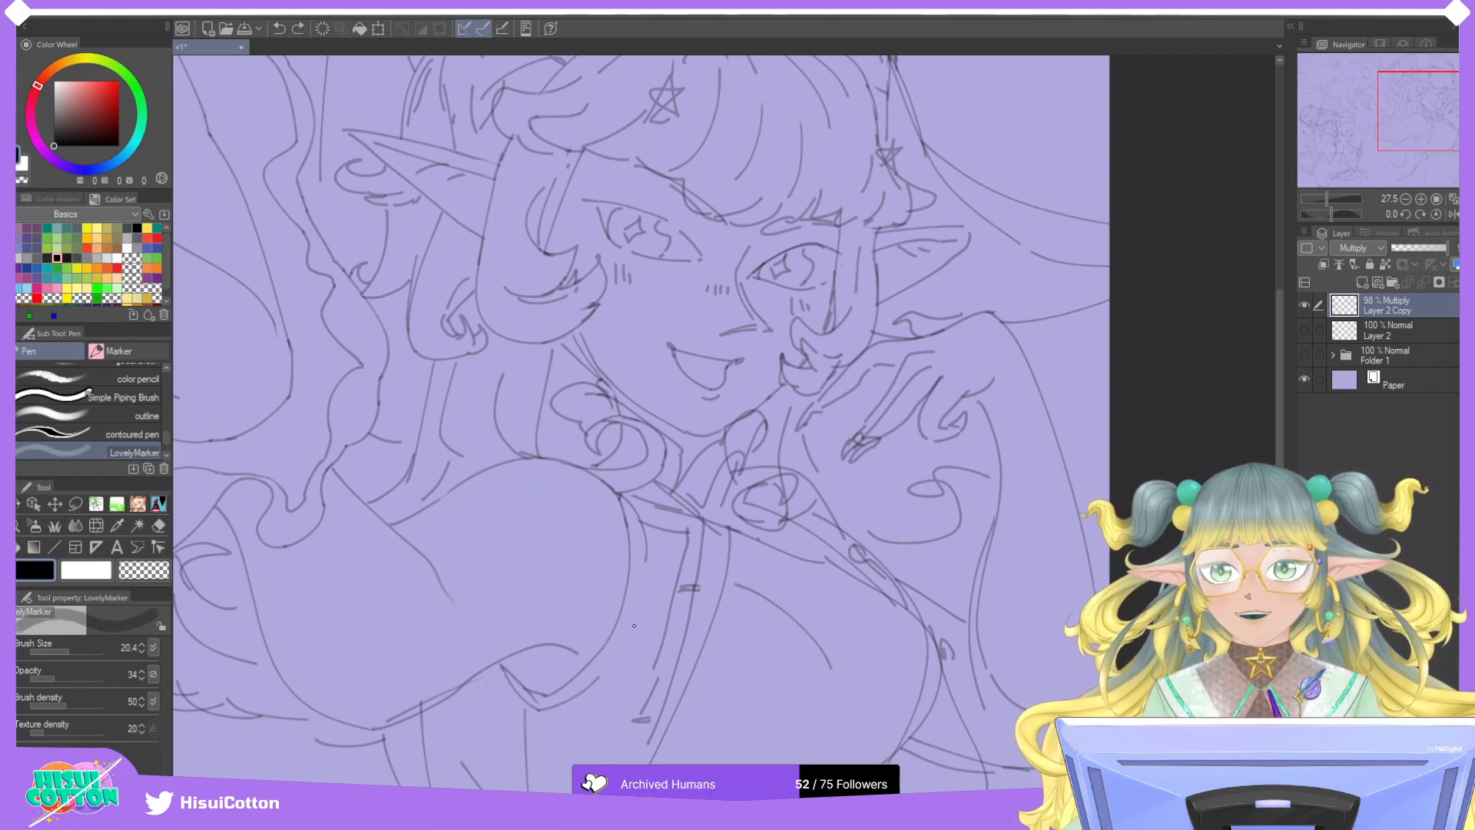
{"action": "key", "text": "ctrl+z"}
{"action": "mouse_move", "coordinate": [644, 556]}
{"action": "left_mouse_down"}
{"action": "mouse_move", "coordinate": [598, 679]}
{"action": "mouse_move", "coordinate": [643, 566]}
{"action": "mouse_move", "coordinate": [605, 662]}
{"action": "mouse_move", "coordinate": [638, 603]}
{"action": "mouse_move", "coordinate": [614, 652]}
{"action": "mouse_move", "coordinate": [646, 558]}
{"action": "mouse_move", "coordinate": [600, 676]}
{"action": "left_mouse_up"}
{"action": "key", "text": "ctrl+z"}
{"action": "key", "text": "ctrl+z"}
{"action": "key", "text": "ctrl+z"}
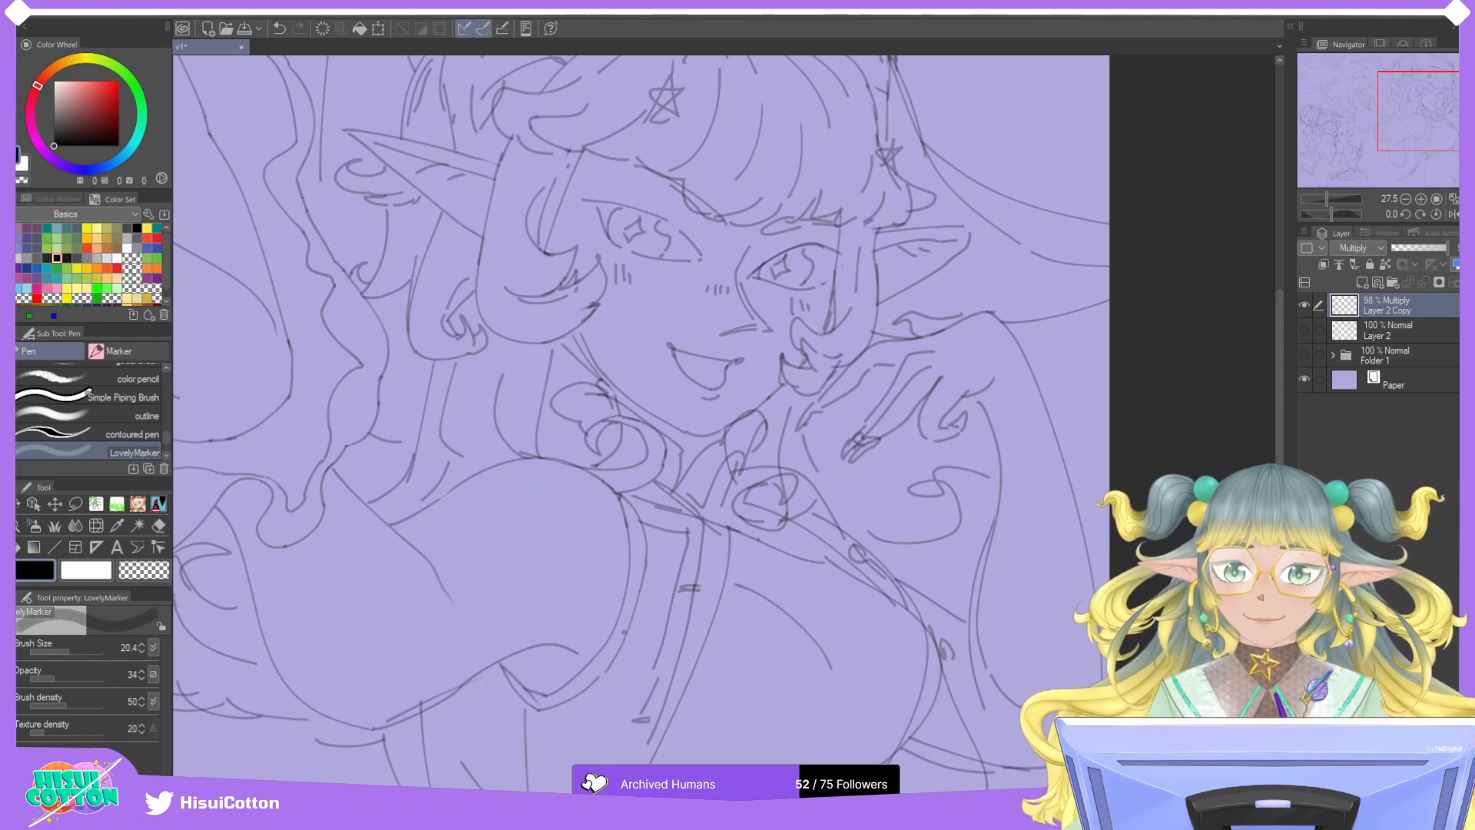
Rework the pointed fold under the near puffed sleeve and clean up the garment line hanging below it.
{"action": "scroll", "coordinate": [634, 613], "scroll_direction": "down", "scroll_amount": 1}
{"action": "scroll", "coordinate": [634, 612], "scroll_direction": "down", "scroll_amount": 2}
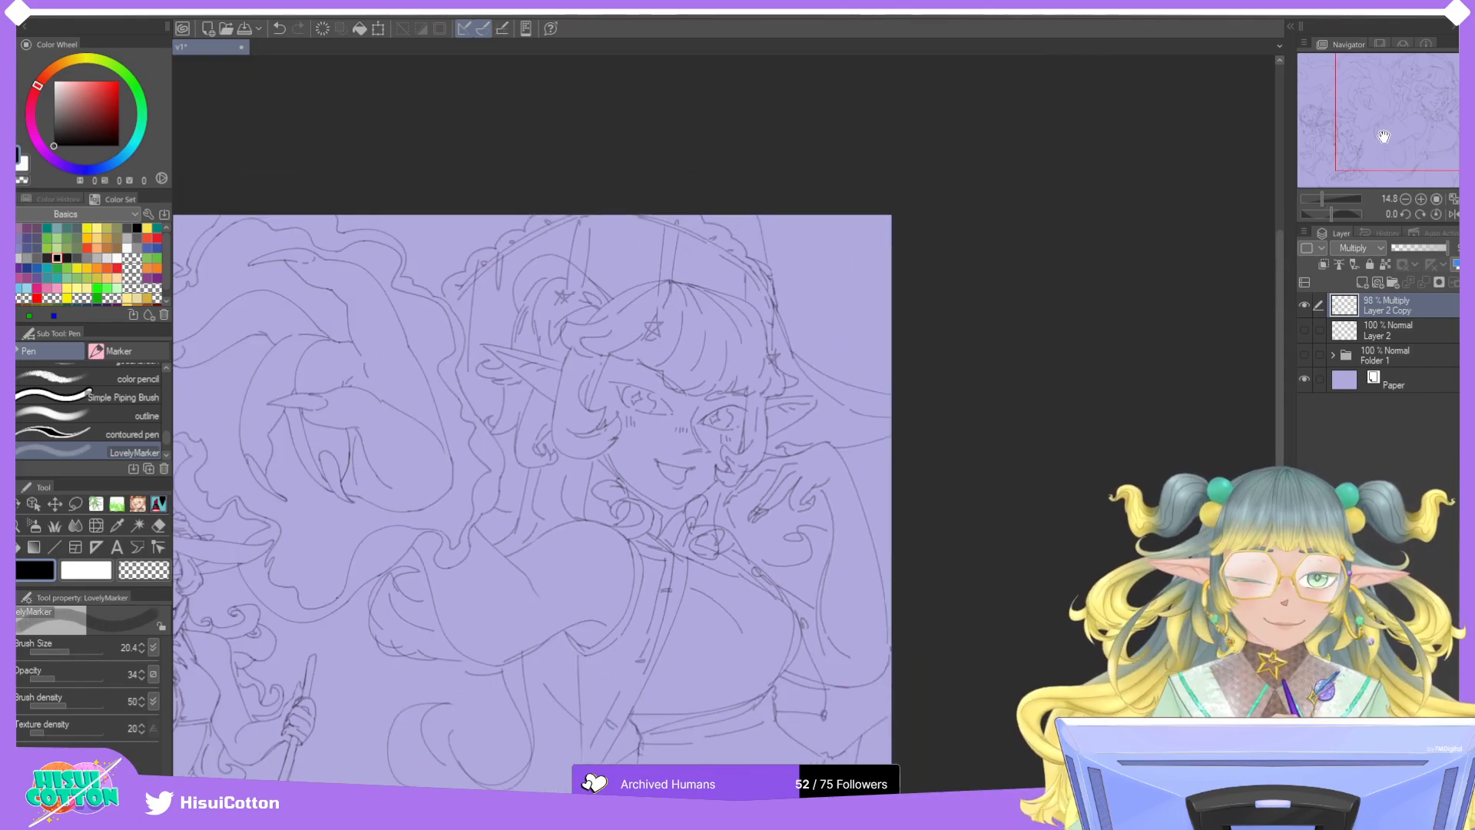
{"action": "left_click_drag", "start_coordinate": [1383, 137], "coordinate": [1382, 168]}
{"action": "scroll", "coordinate": [670, 610], "scroll_direction": "up", "scroll_amount": 2}
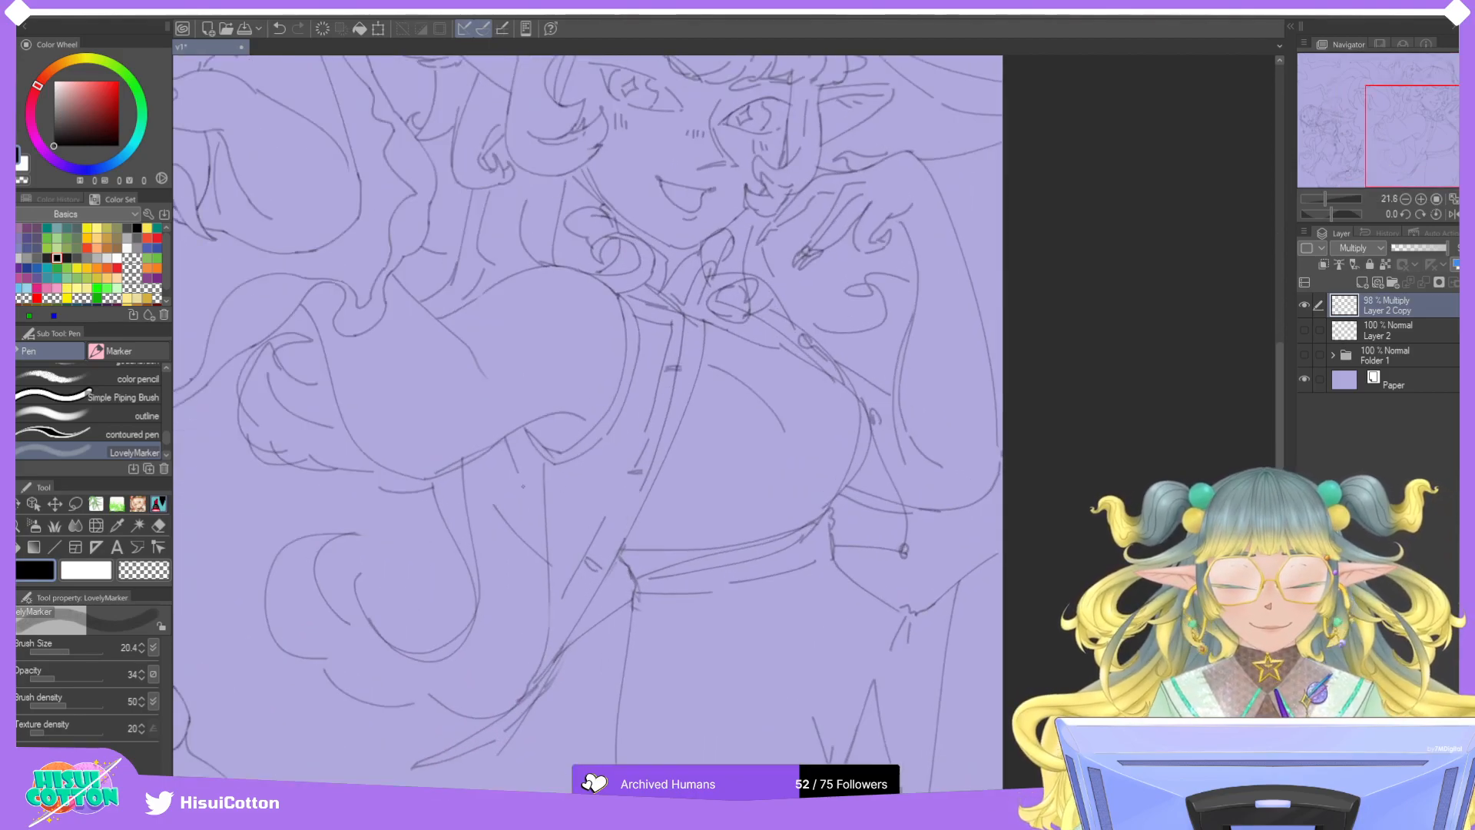
{"action": "key", "text": "ctrl+z"}
{"action": "left_click_drag", "start_coordinate": [516, 429], "coordinate": [548, 539]}
{"action": "key", "text": "ctrl+z"}
{"action": "left_click_drag", "start_coordinate": [514, 438], "coordinate": [553, 569]}
{"action": "key", "text": "ctrl+z"}
{"action": "left_click_drag", "start_coordinate": [516, 429], "coordinate": [543, 614]}
{"action": "key", "text": "ctrl+z"}
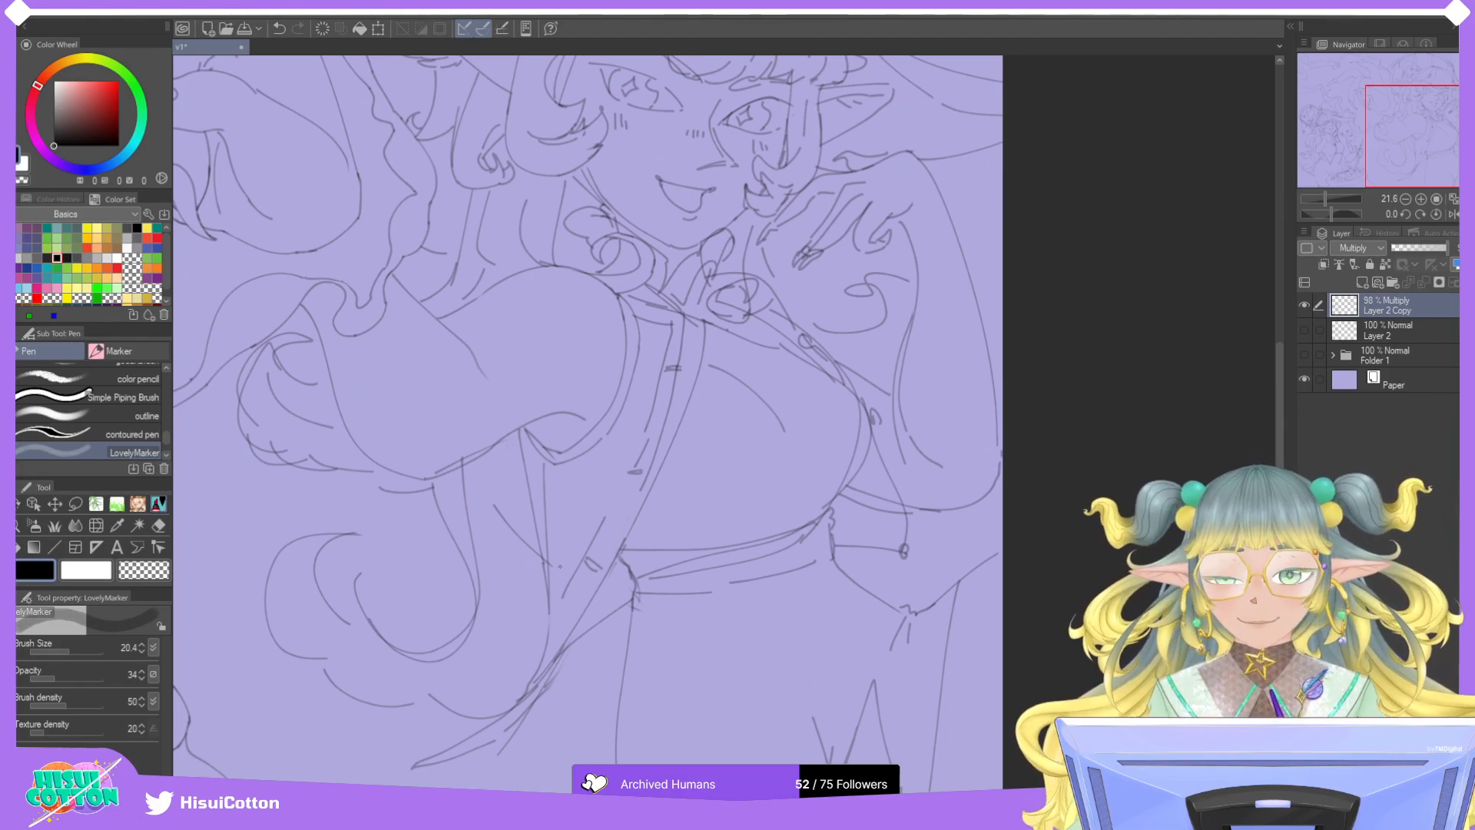
{"action": "key", "text": "e"}
{"action": "left_click_drag", "start_coordinate": [545, 555], "coordinate": [550, 585]}
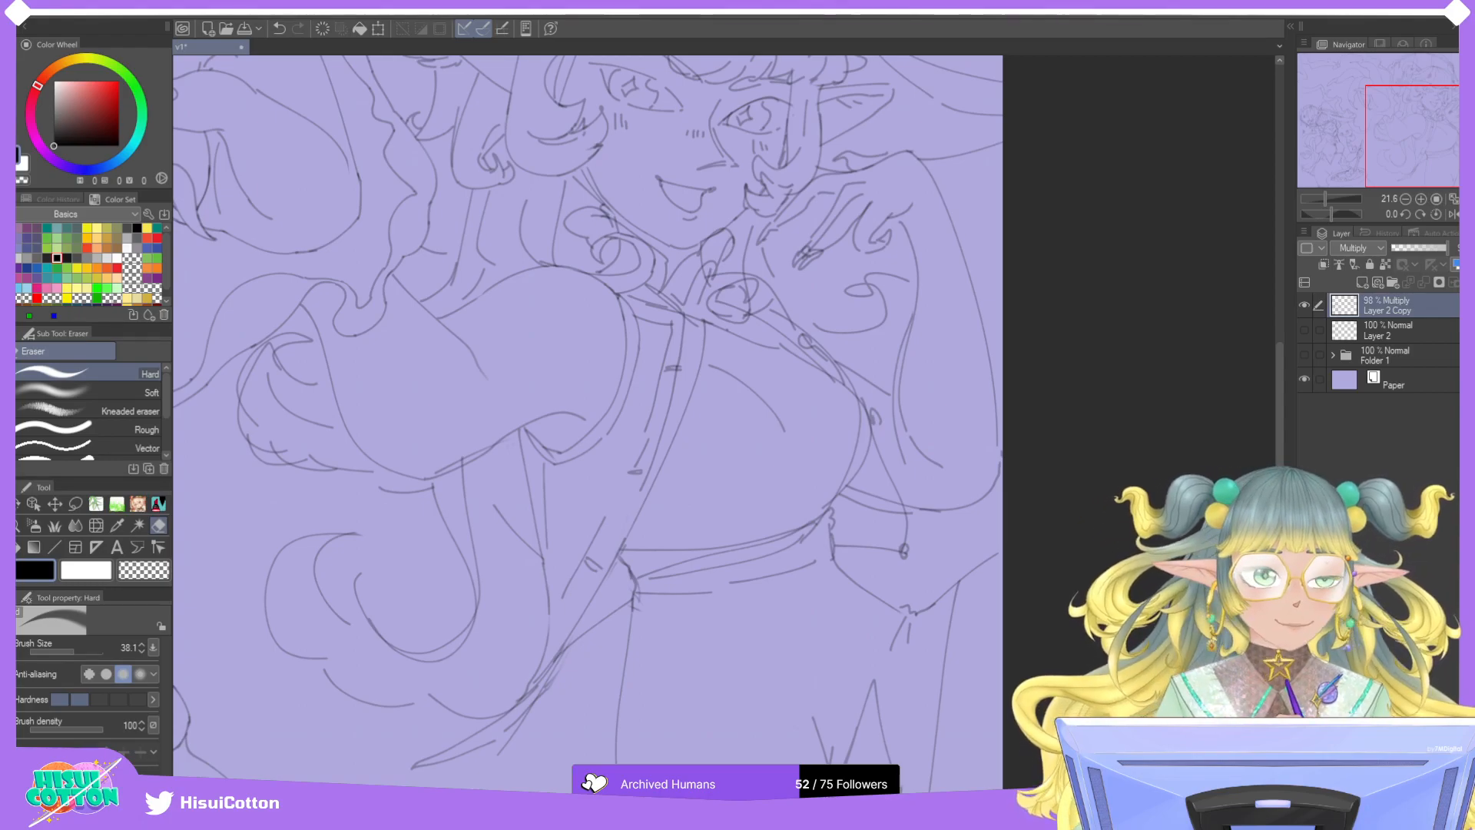
Show the colour folder beneath the line sketch, toggle Layer 2 for comparison, and hide the colours again.
{"action": "key", "text": "ctrl+minus"}
{"action": "left_click", "coordinate": [1305, 356]}
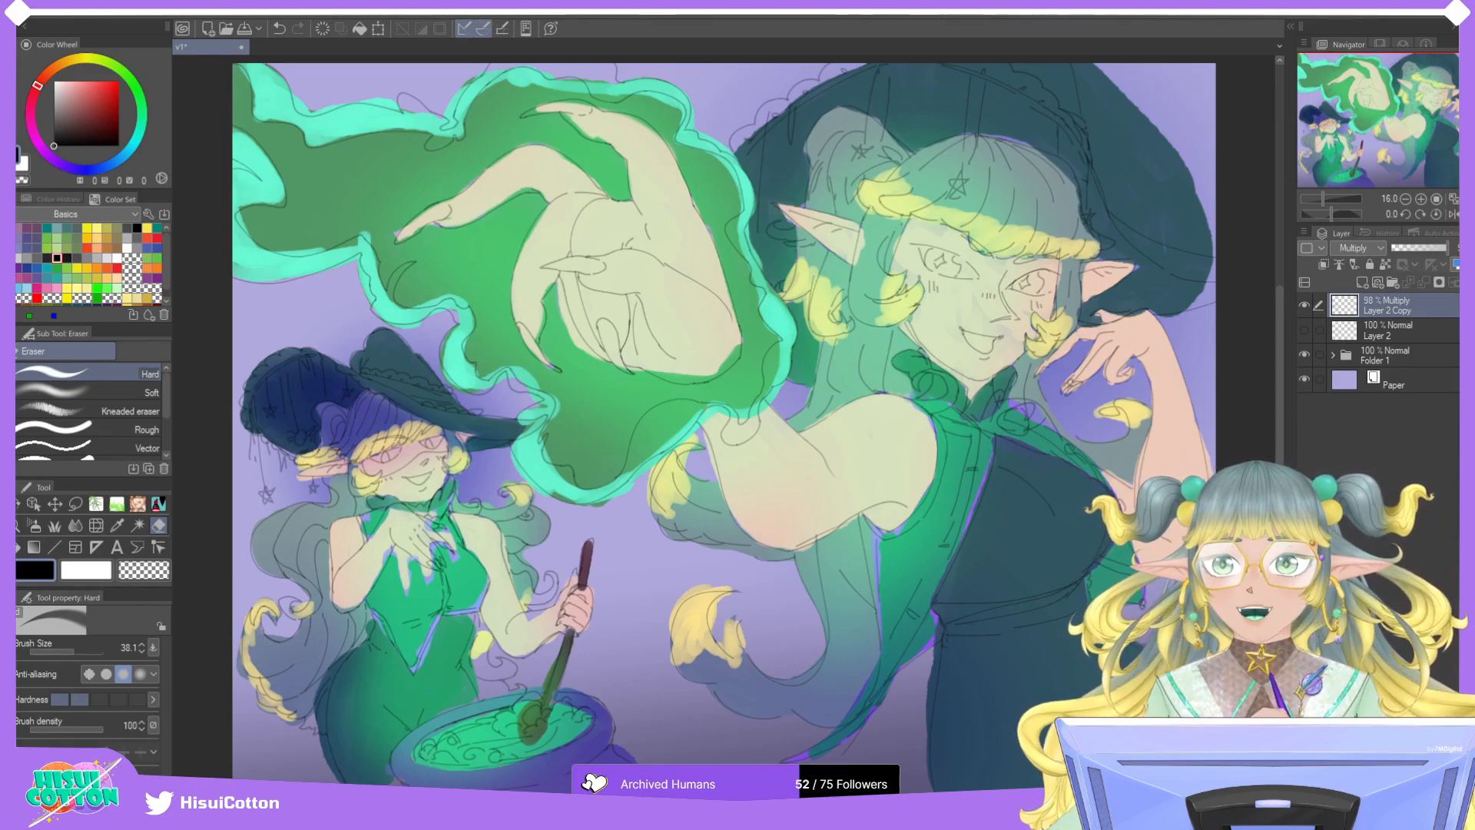
{"action": "left_click", "coordinate": [1304, 329]}
{"action": "left_click", "coordinate": [1304, 330]}
{"action": "left_click", "coordinate": [1305, 355]}
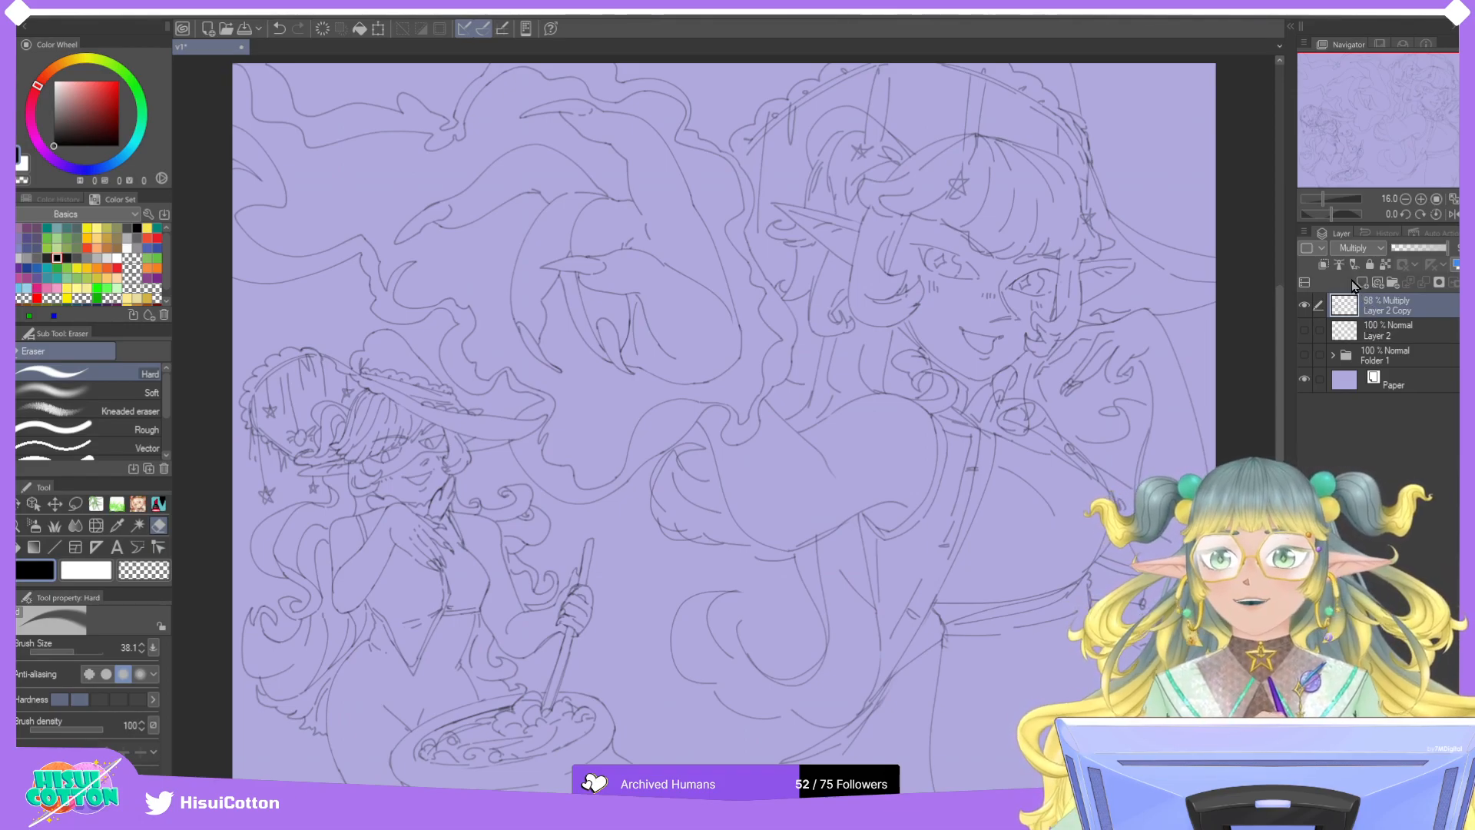
Add a curved hair strand rising above the near ear and close the gaps between the lock outlines below it.
{"action": "scroll", "coordinate": [891, 188], "scroll_direction": "up", "scroll_amount": 5}
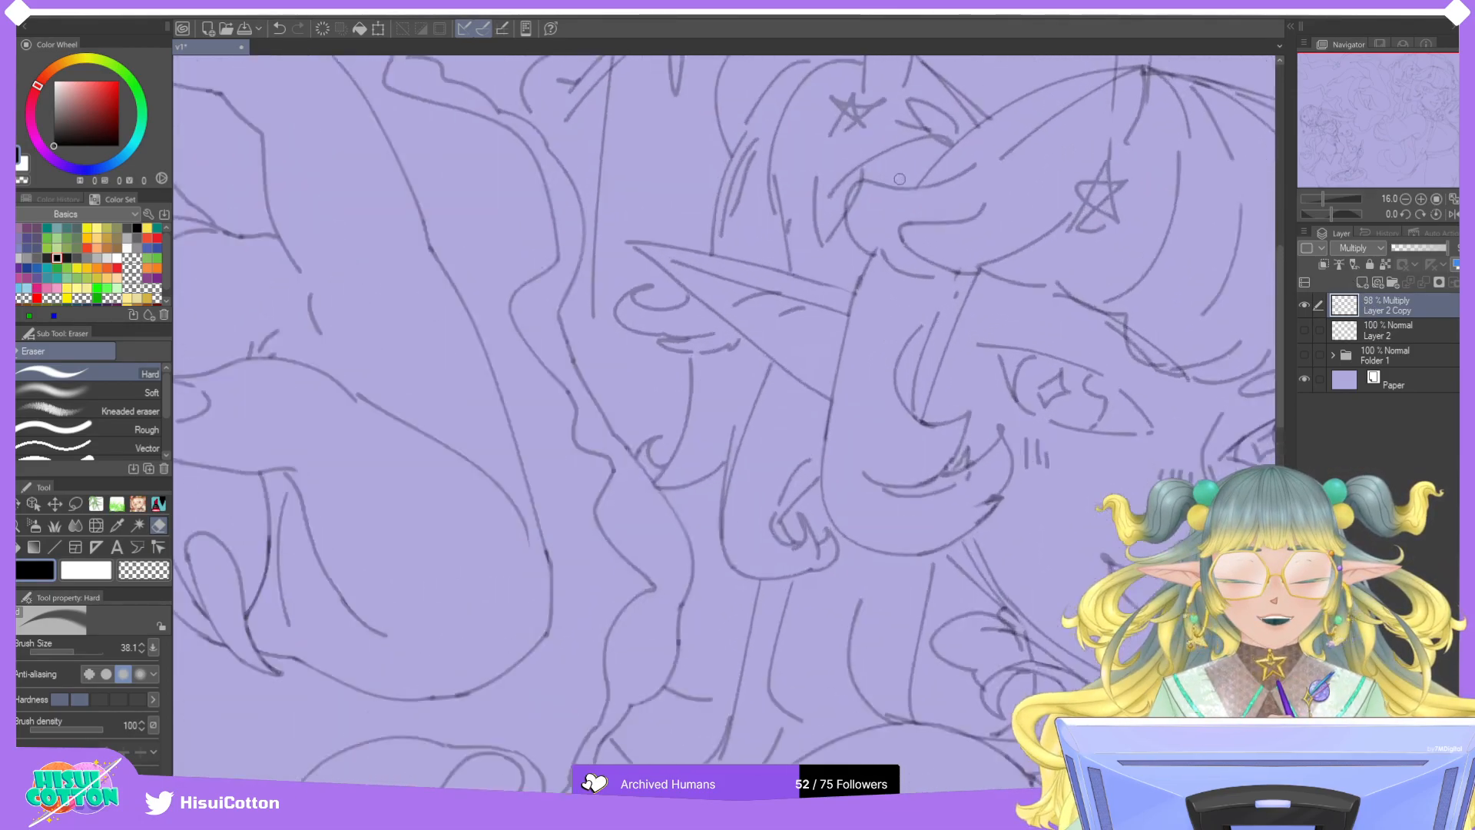
{"action": "scroll", "coordinate": [698, 316], "scroll_direction": "up", "scroll_amount": 2}
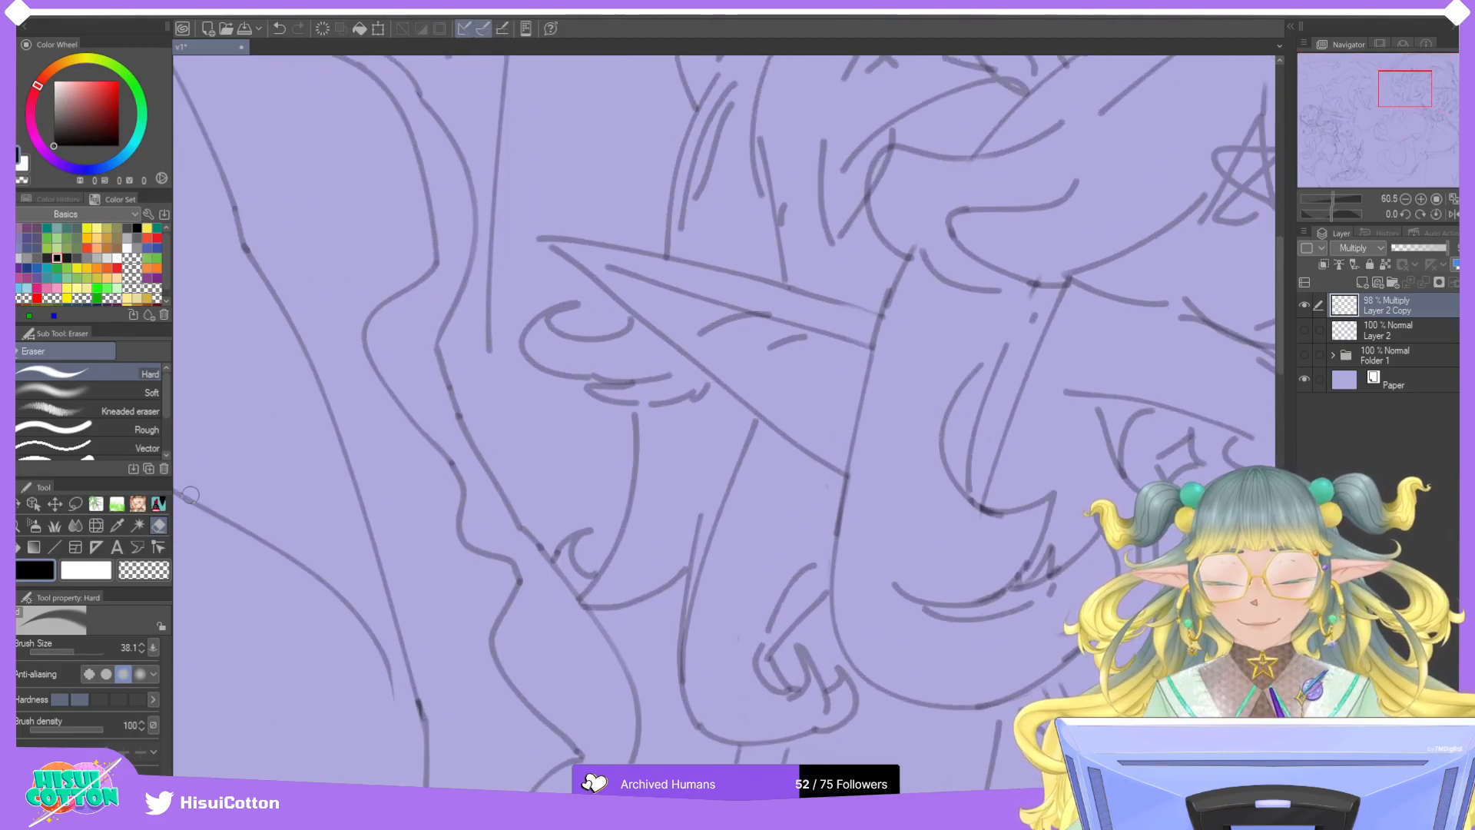
{"action": "key", "text": "p"}
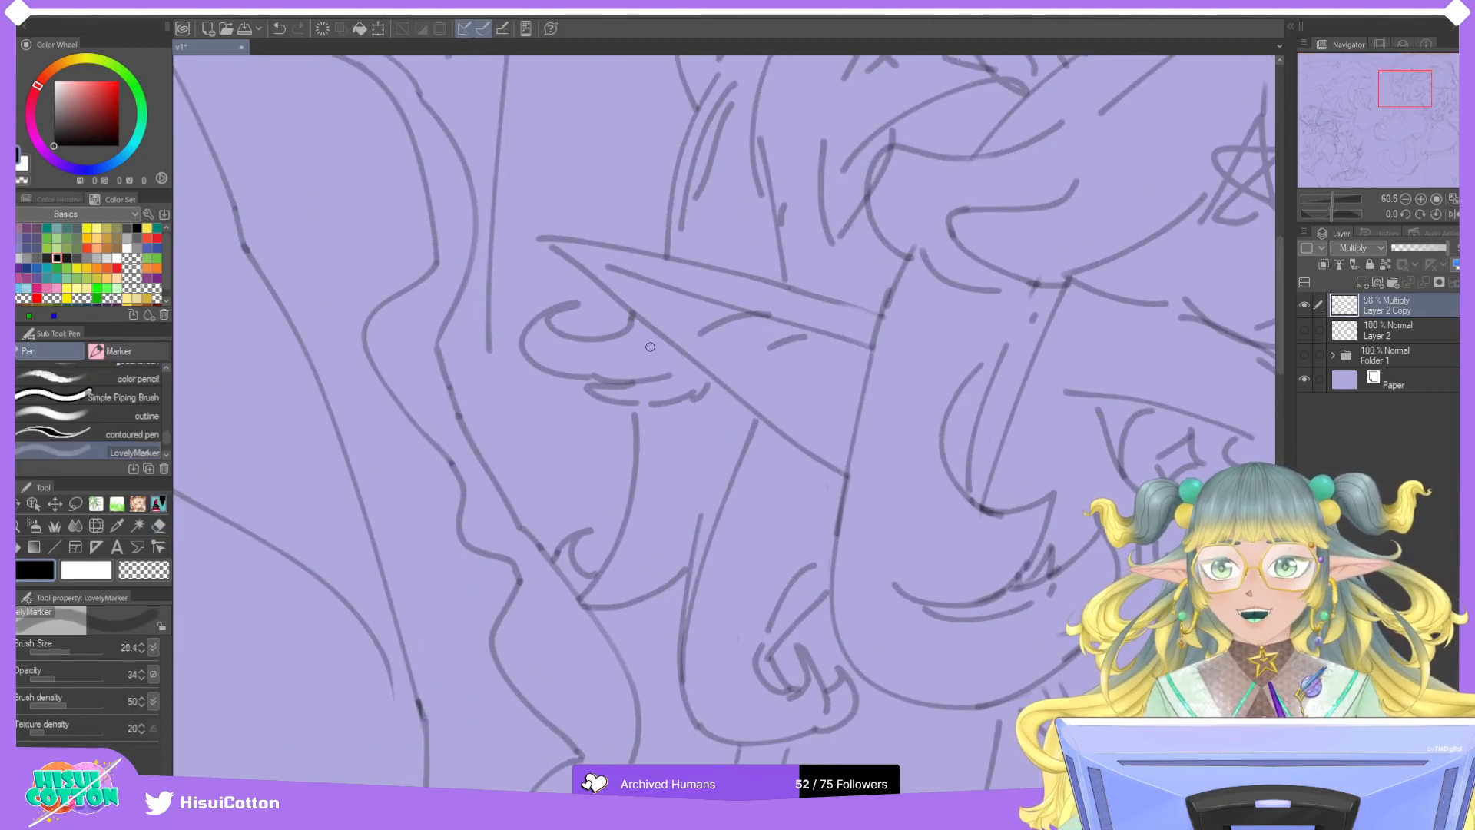
{"action": "left_click_drag", "start_coordinate": [659, 248], "coordinate": [650, 188]}
{"action": "key", "text": "ctrl+z"}
{"action": "left_click_drag", "start_coordinate": [650, 250], "coordinate": [695, 107]}
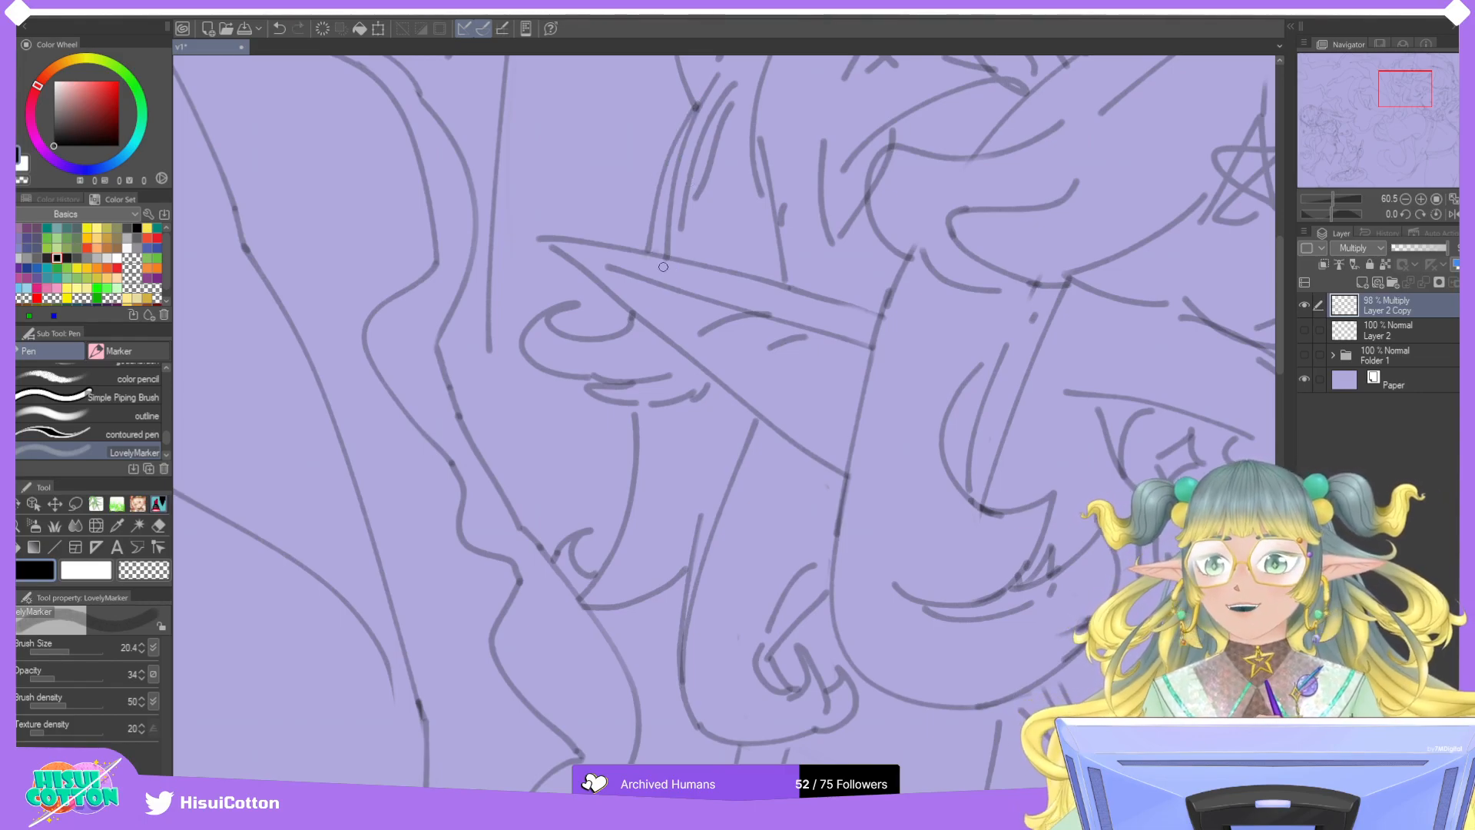
{"action": "left_click_drag", "start_coordinate": [633, 404], "coordinate": [636, 419]}
{"action": "key", "text": "ctrl+z"}
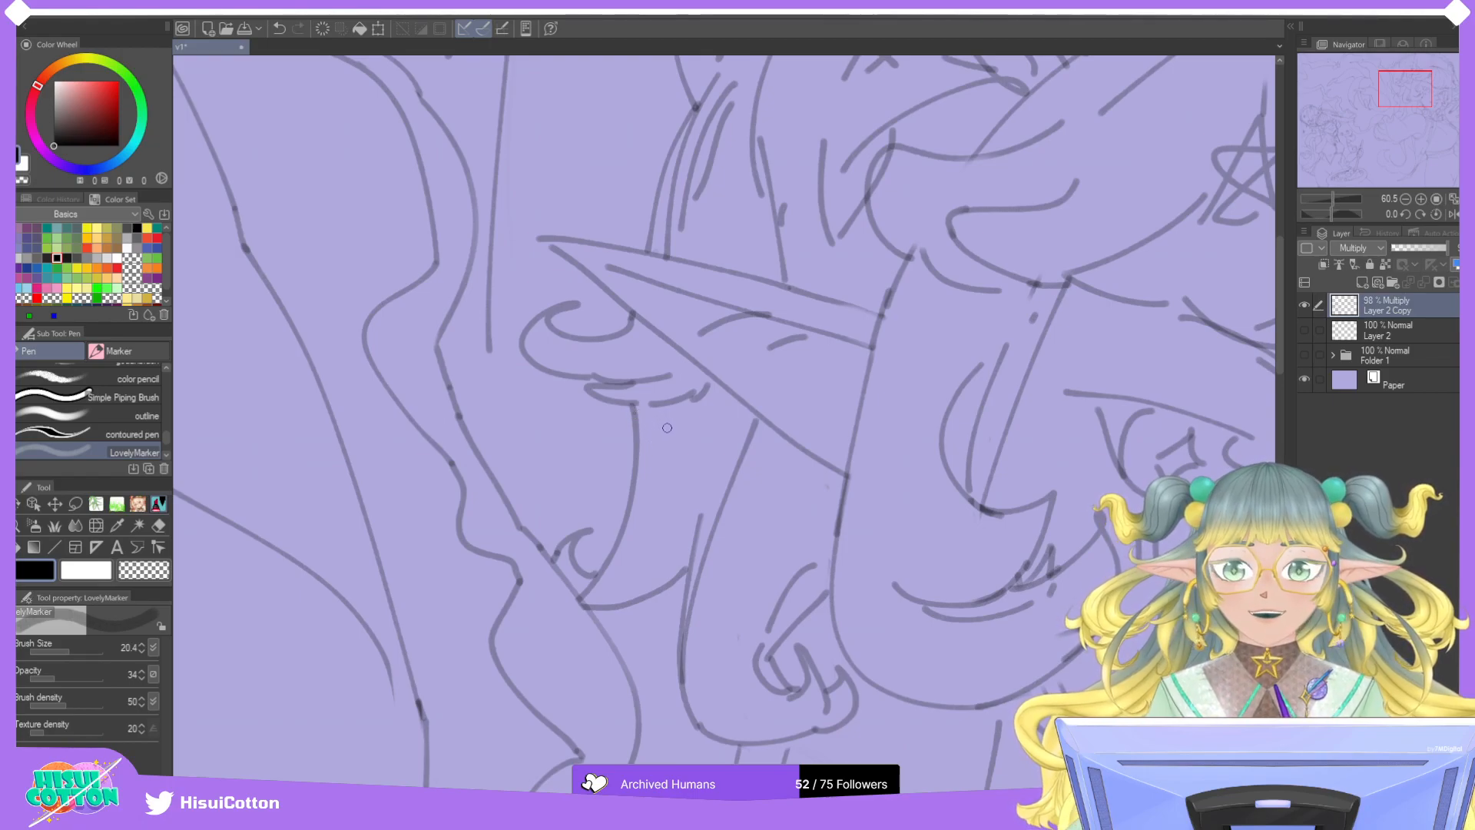
{"action": "left_click_drag", "start_coordinate": [689, 563], "coordinate": [686, 590]}
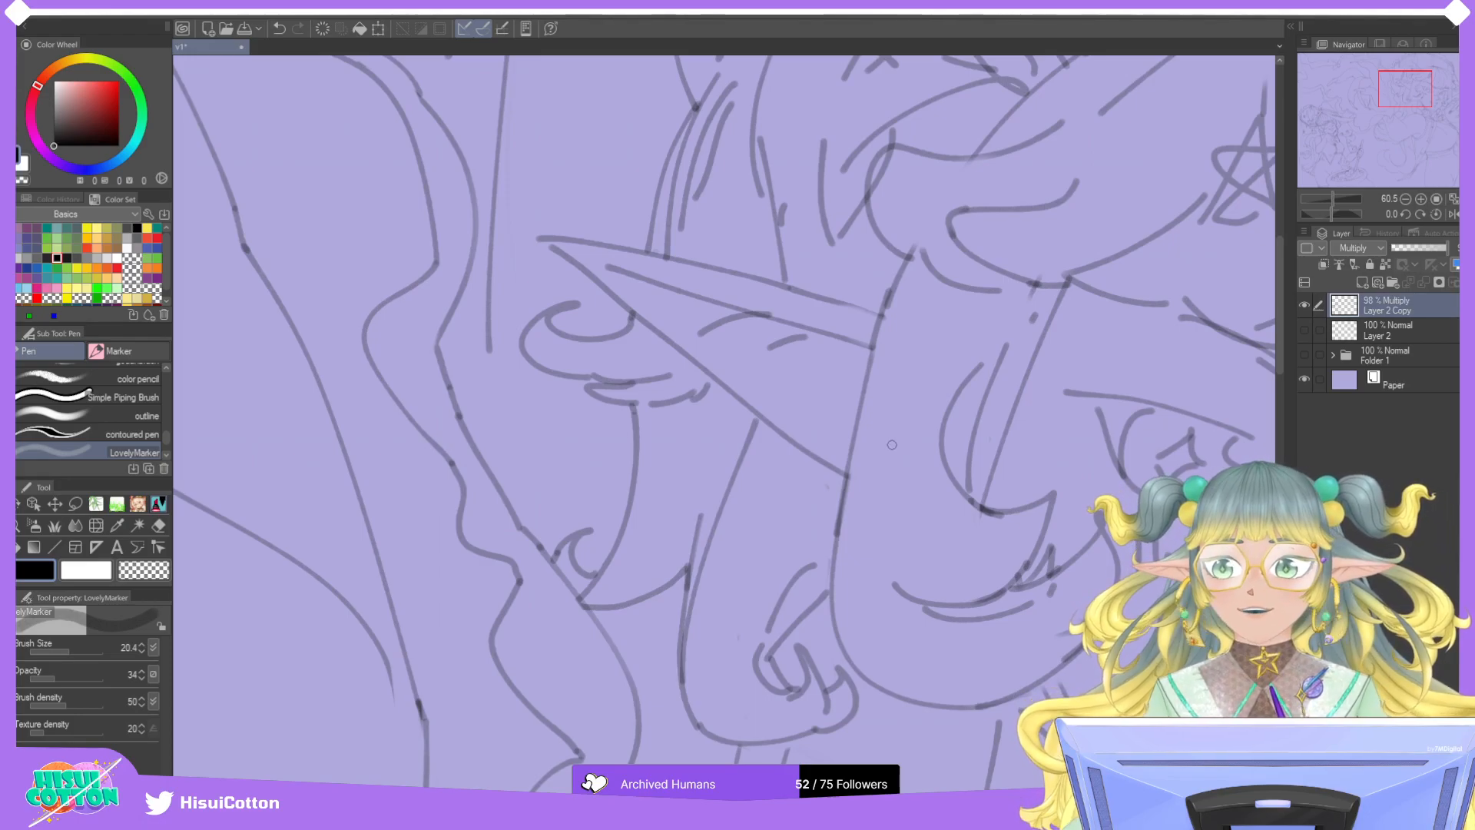
{"action": "left_click_drag", "start_coordinate": [709, 536], "coordinate": [737, 584]}
{"action": "scroll", "coordinate": [919, 531], "scroll_direction": "up", "scroll_amount": 2}
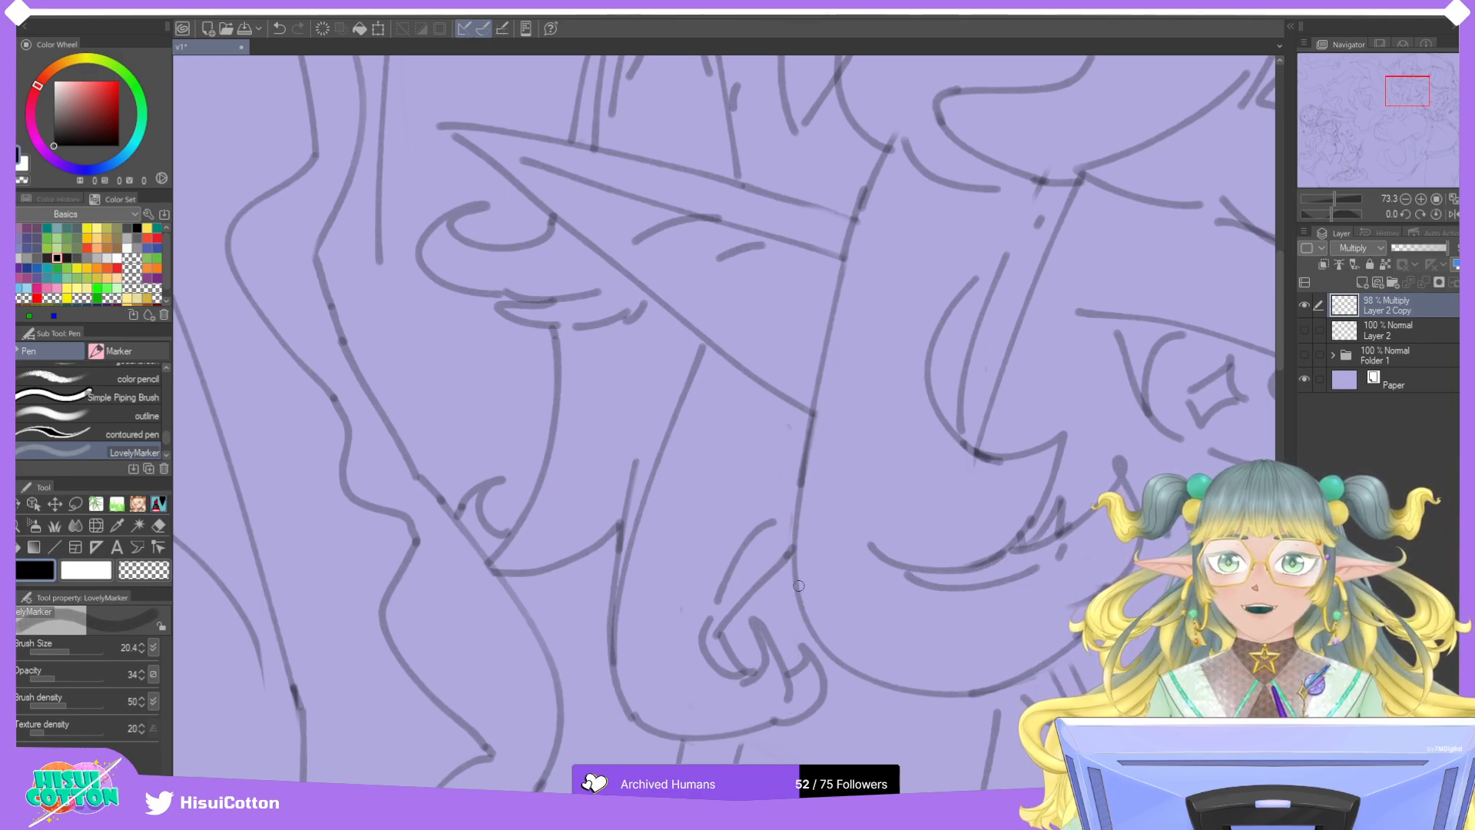
Close the near ear's pointed tip and strengthen its upper edge where it meets the side hair.
{"action": "left_click", "coordinate": [1405, 199]}
{"action": "left_click", "coordinate": [1405, 199]}
{"action": "left_click_drag", "start_coordinate": [1384, 143], "coordinate": [1360, 97]}
{"action": "left_click", "coordinate": [1453, 198]}
{"action": "scroll", "coordinate": [1013, 226], "scroll_direction": "up", "scroll_amount": 5}
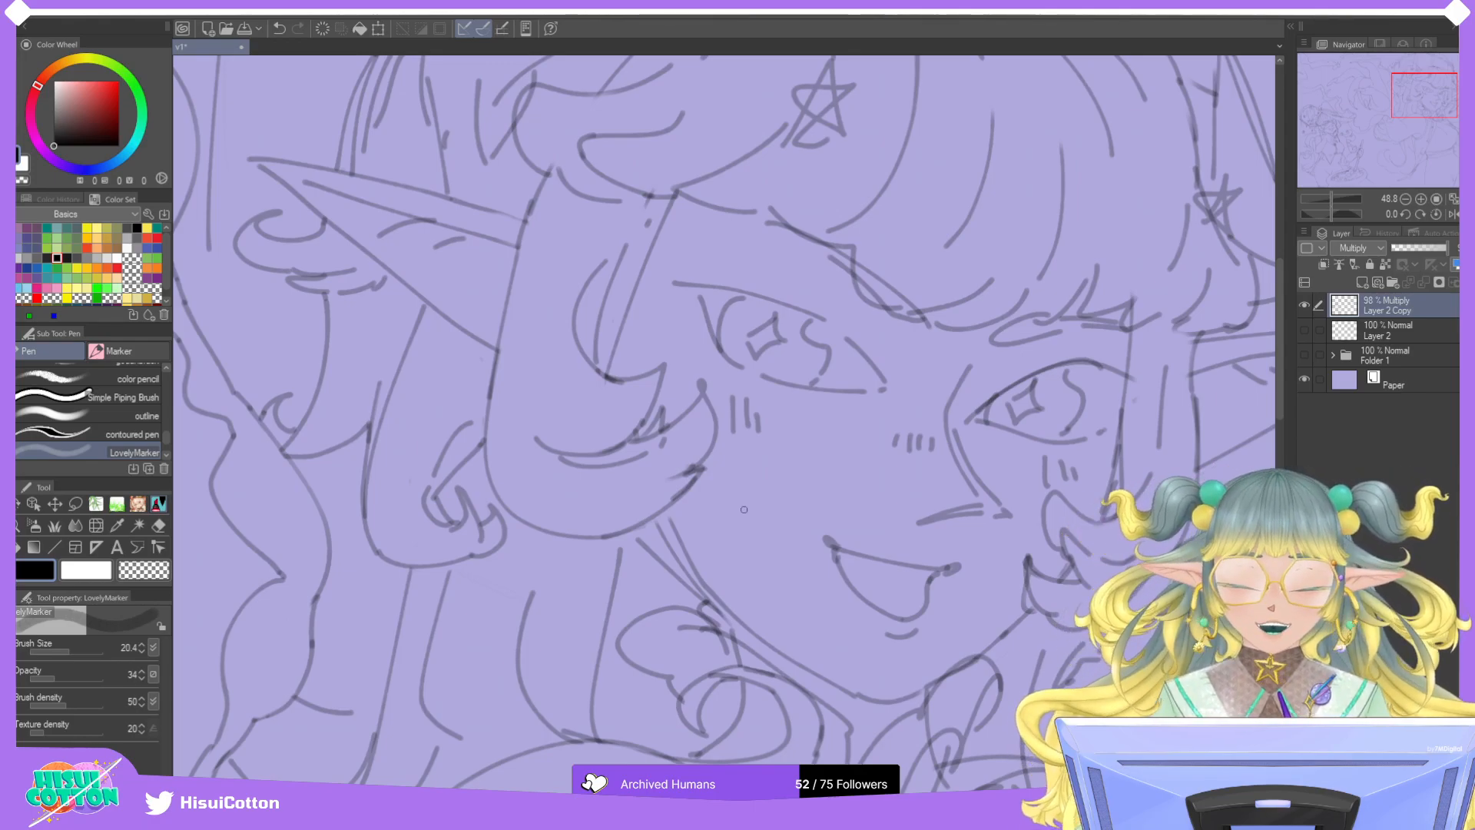
{"action": "scroll", "coordinate": [755, 453], "scroll_direction": "down", "scroll_amount": 4}
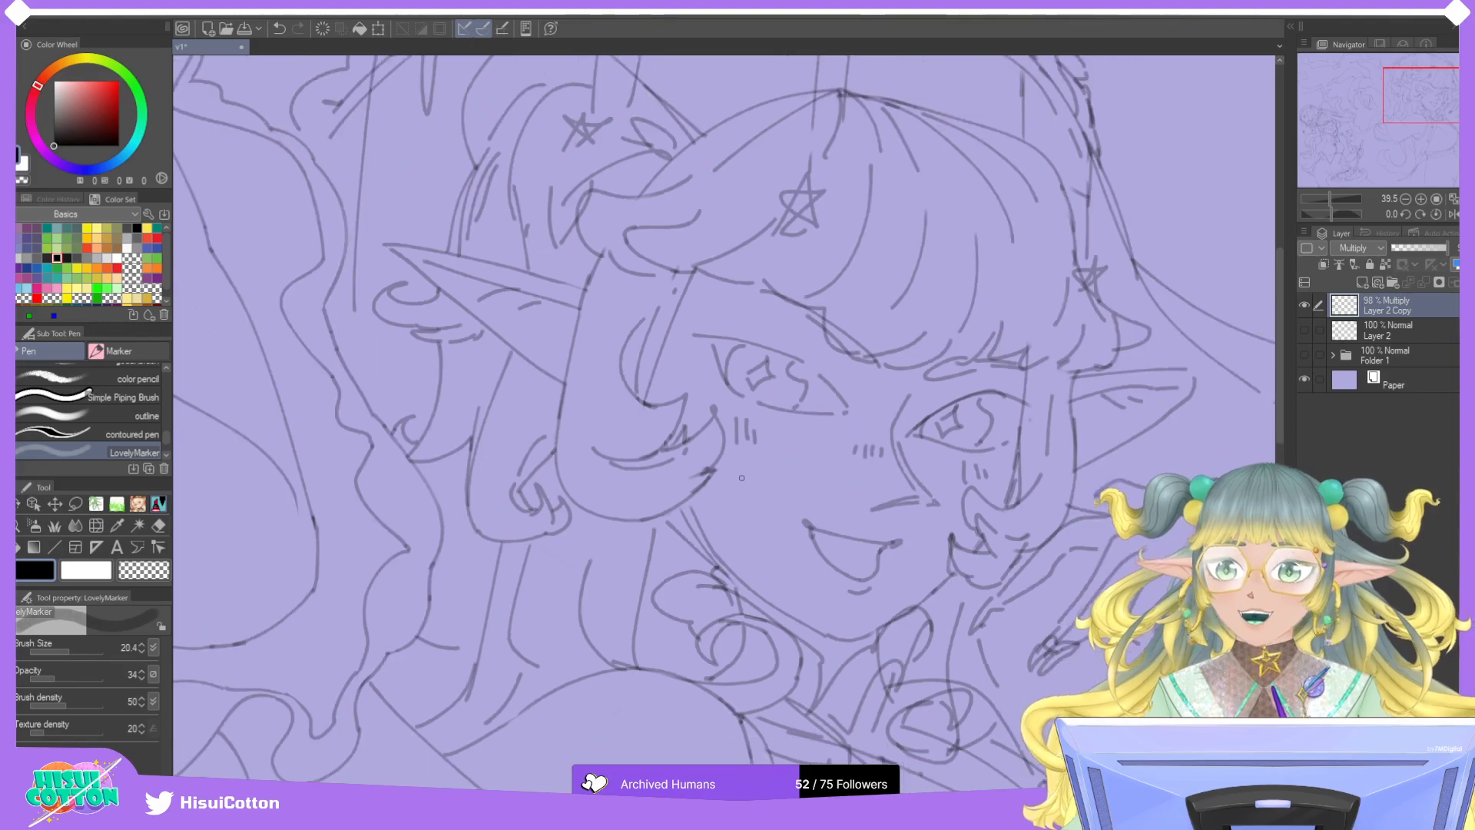
{"action": "scroll", "coordinate": [441, 246], "scroll_direction": "up", "scroll_amount": 8}
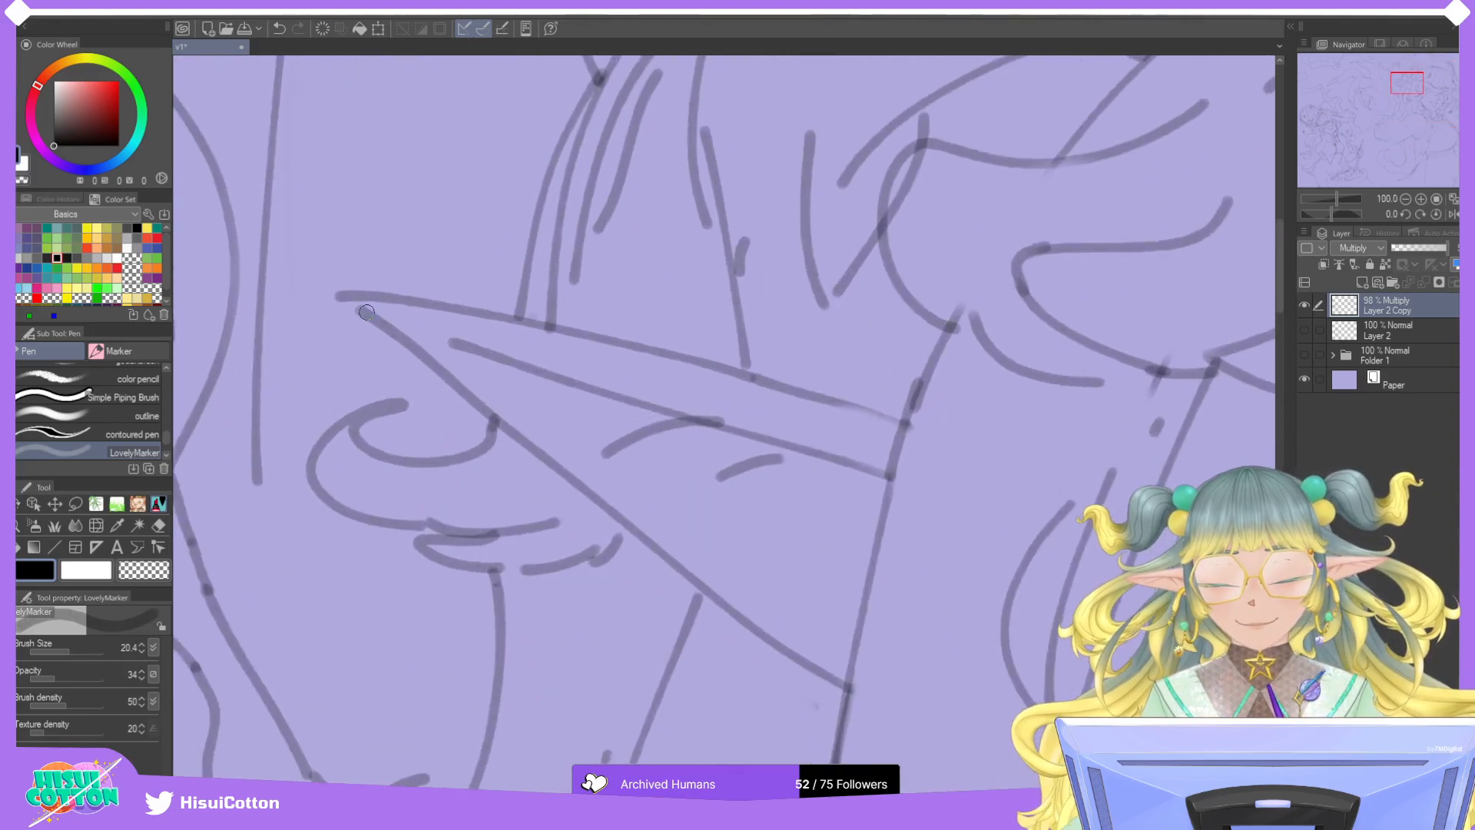
{"action": "left_click_drag", "start_coordinate": [356, 308], "coordinate": [364, 312]}
{"action": "left_click_drag", "start_coordinate": [829, 401], "coordinate": [903, 422]}
{"action": "key", "text": "ctrl+z"}
{"action": "key", "text": "ctrl+z"}
{"action": "mouse_move", "coordinate": [814, 393]}
{"action": "left_mouse_down"}
{"action": "mouse_move", "coordinate": [926, 429]}
{"action": "mouse_move", "coordinate": [910, 426]}
{"action": "left_mouse_up"}
{"action": "key", "text": "ctrl+z"}
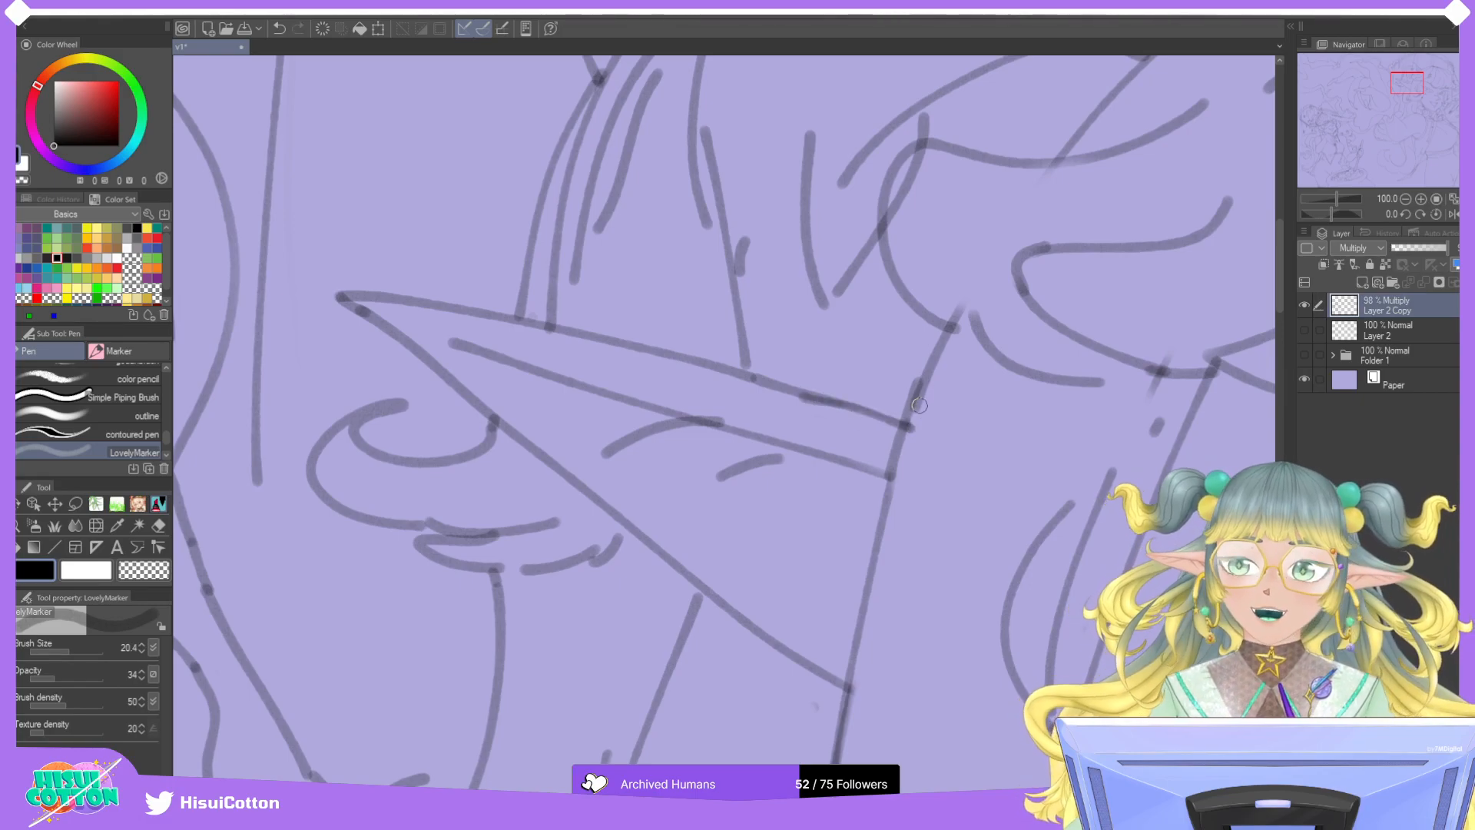
{"action": "key", "text": "ctrl+z"}
{"action": "mouse_move", "coordinate": [818, 398]}
{"action": "left_mouse_down"}
{"action": "mouse_move", "coordinate": [904, 427]}
{"action": "mouse_move", "coordinate": [860, 411]}
{"action": "mouse_move", "coordinate": [889, 424]}
{"action": "left_mouse_up"}
{"action": "key", "text": "ctrl+z"}
{"action": "key", "text": "ctrl+z"}
{"action": "scroll", "coordinate": [889, 425], "scroll_direction": "down", "scroll_amount": 4}
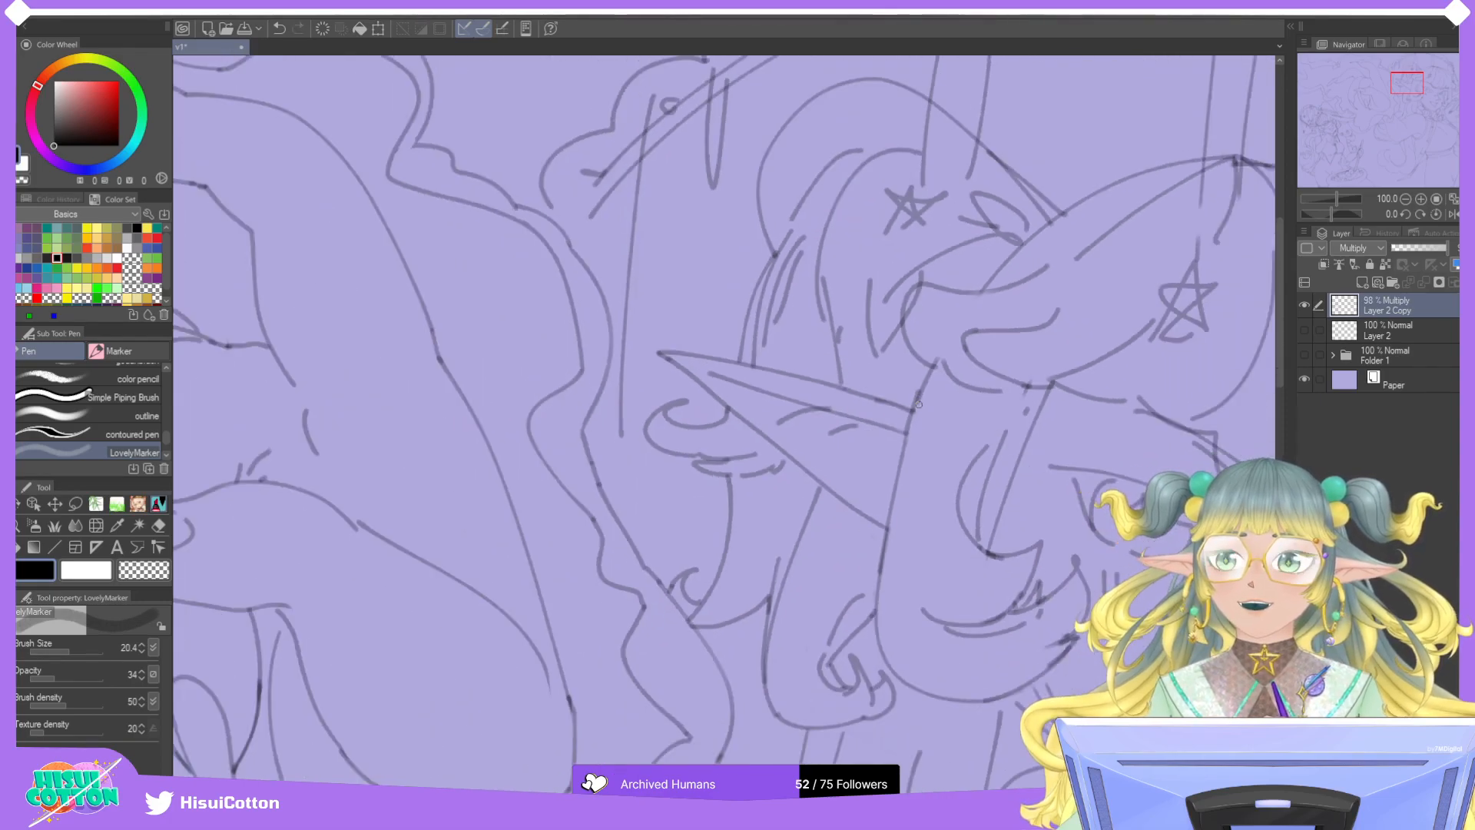
{"action": "scroll", "coordinate": [1024, 379], "scroll_direction": "up", "scroll_amount": 4}
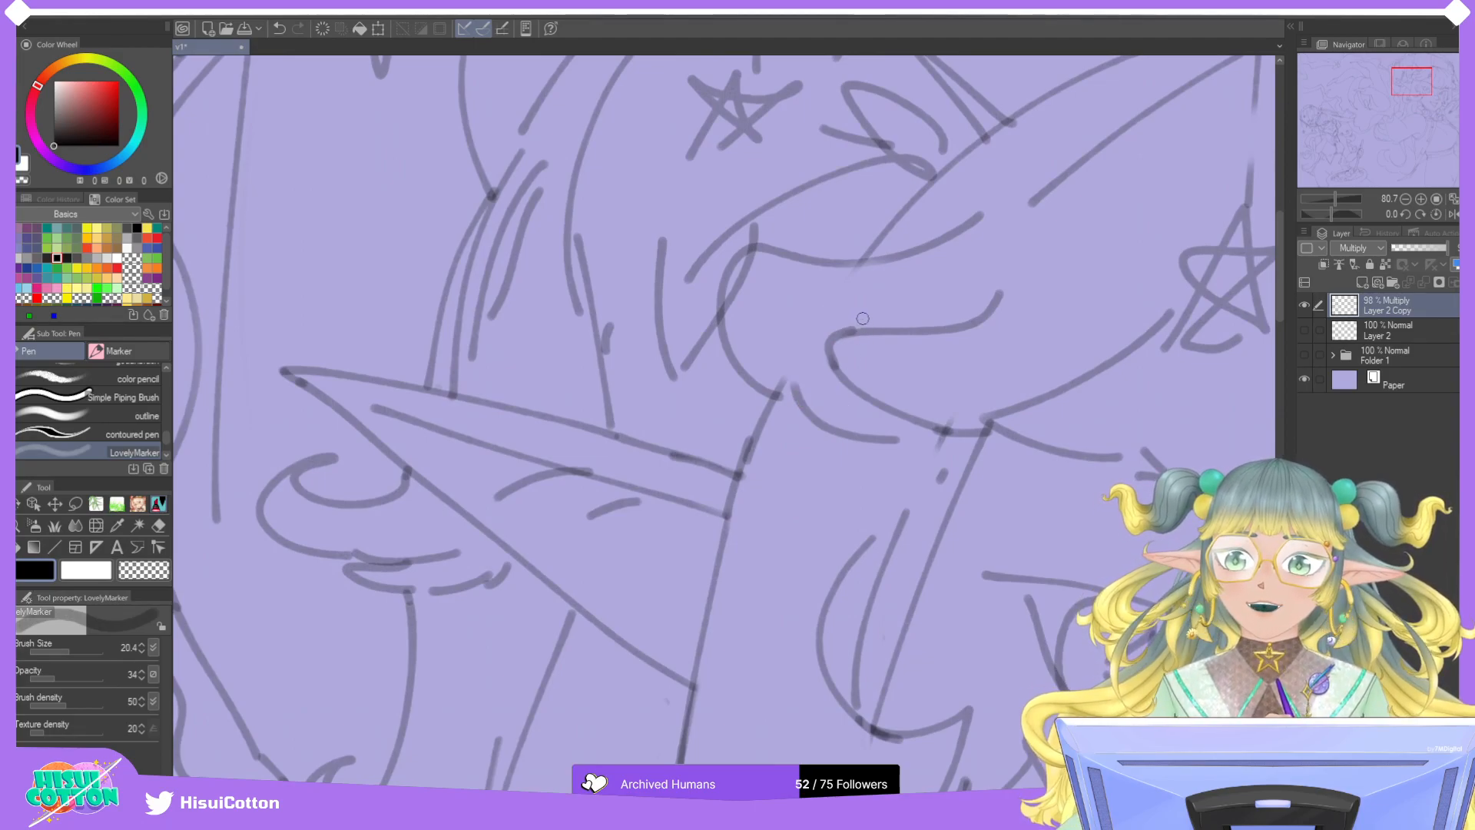
Erase the short curved strand under the swept bangs and extend the central star's thread up to the hair parting.
{"action": "left_click", "coordinate": [158, 524]}
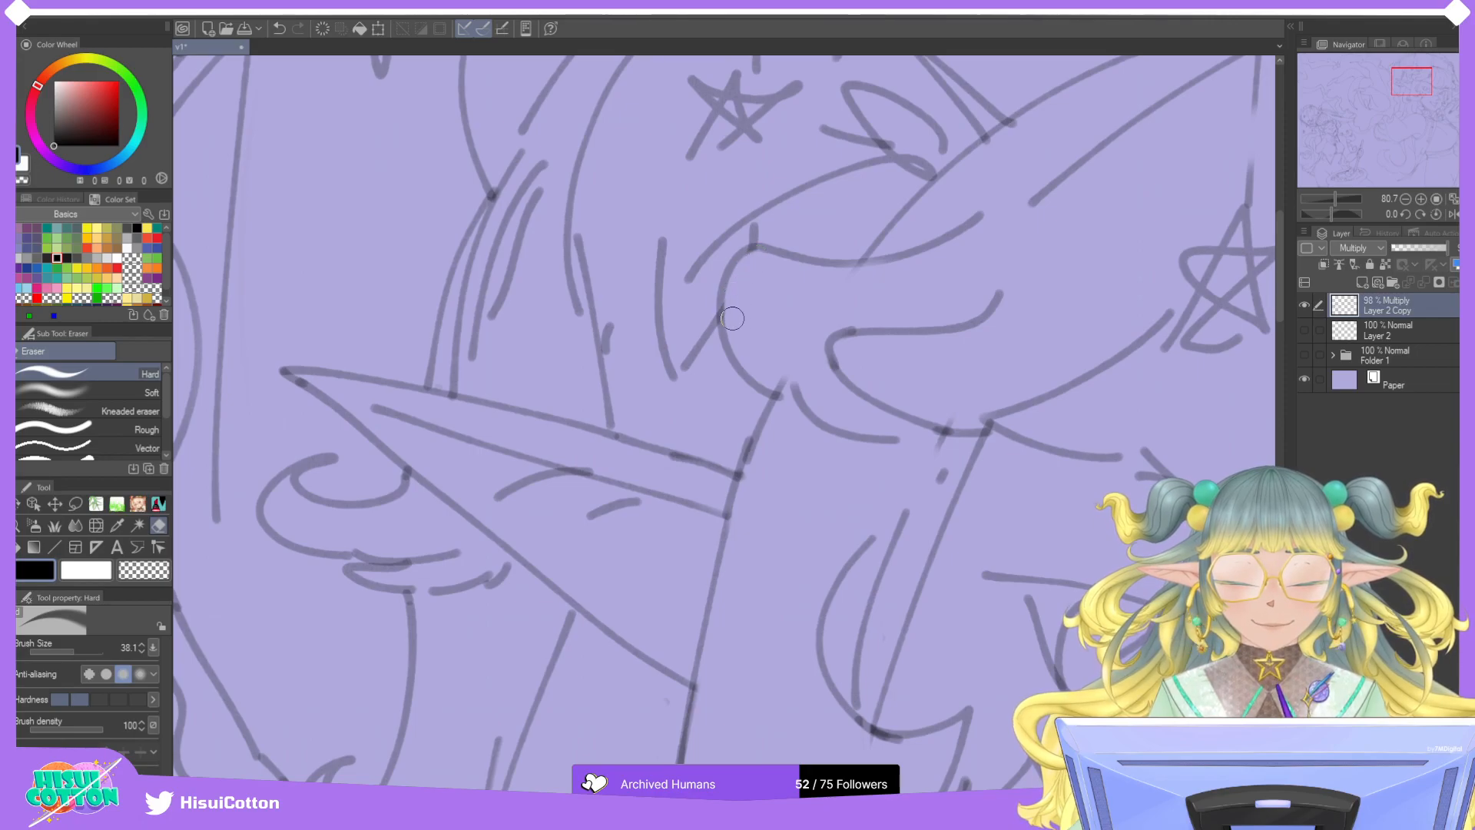
{"action": "mouse_move", "coordinate": [800, 374]}
{"action": "left_mouse_down"}
{"action": "mouse_move", "coordinate": [820, 416]}
{"action": "mouse_move", "coordinate": [848, 421]}
{"action": "mouse_move", "coordinate": [837, 435]}
{"action": "mouse_move", "coordinate": [816, 415]}
{"action": "mouse_move", "coordinate": [897, 443]}
{"action": "mouse_move", "coordinate": [913, 420]}
{"action": "mouse_move", "coordinate": [943, 481]}
{"action": "mouse_move", "coordinate": [956, 407]}
{"action": "left_mouse_up"}
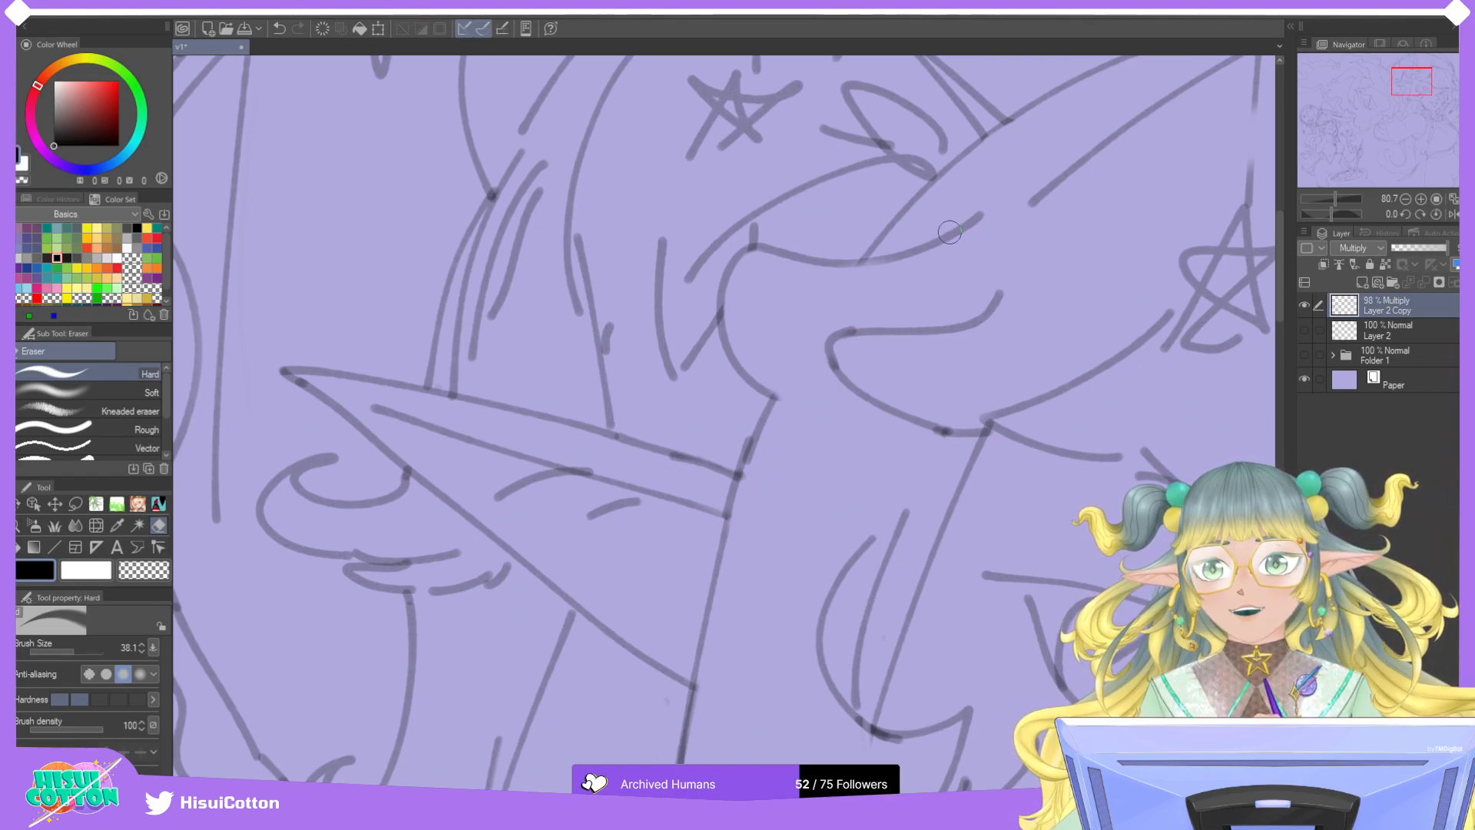
{"action": "left_click", "coordinate": [1452, 199]}
{"action": "scroll", "coordinate": [1106, 120], "scroll_direction": "up", "scroll_amount": 3}
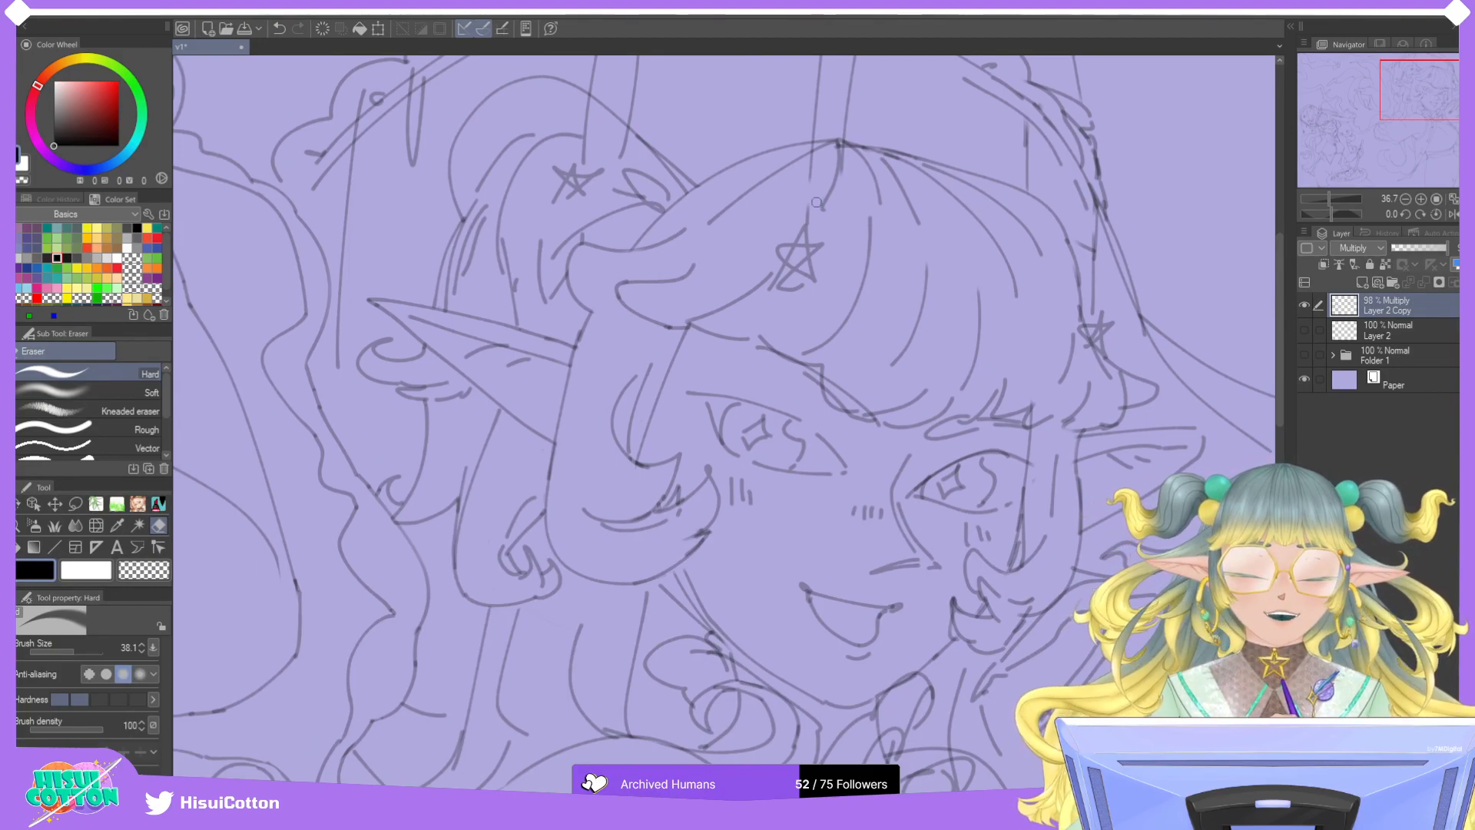
{"action": "key", "text": "p"}
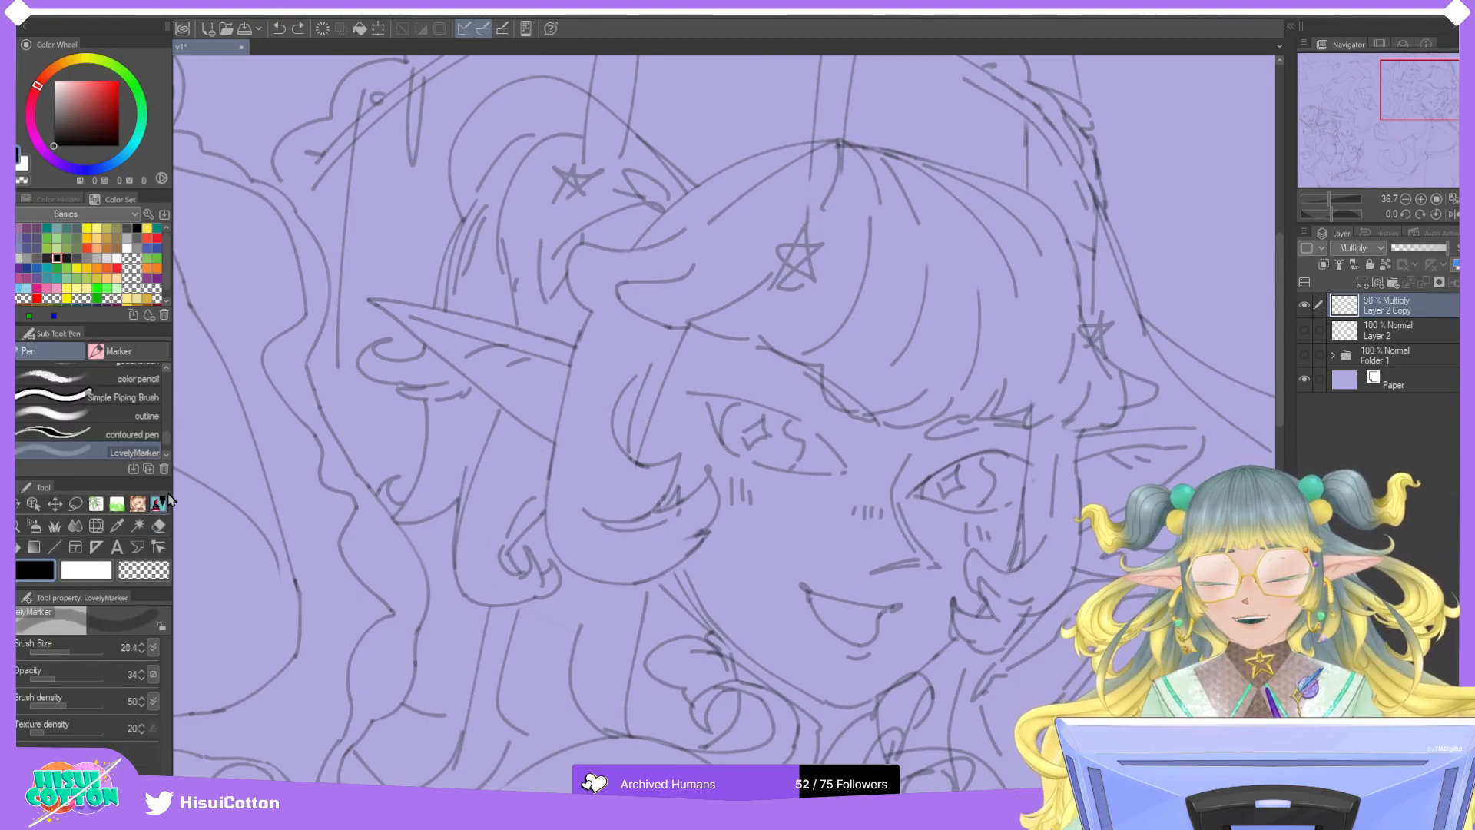
{"action": "left_click_drag", "start_coordinate": [807, 232], "coordinate": [812, 153]}
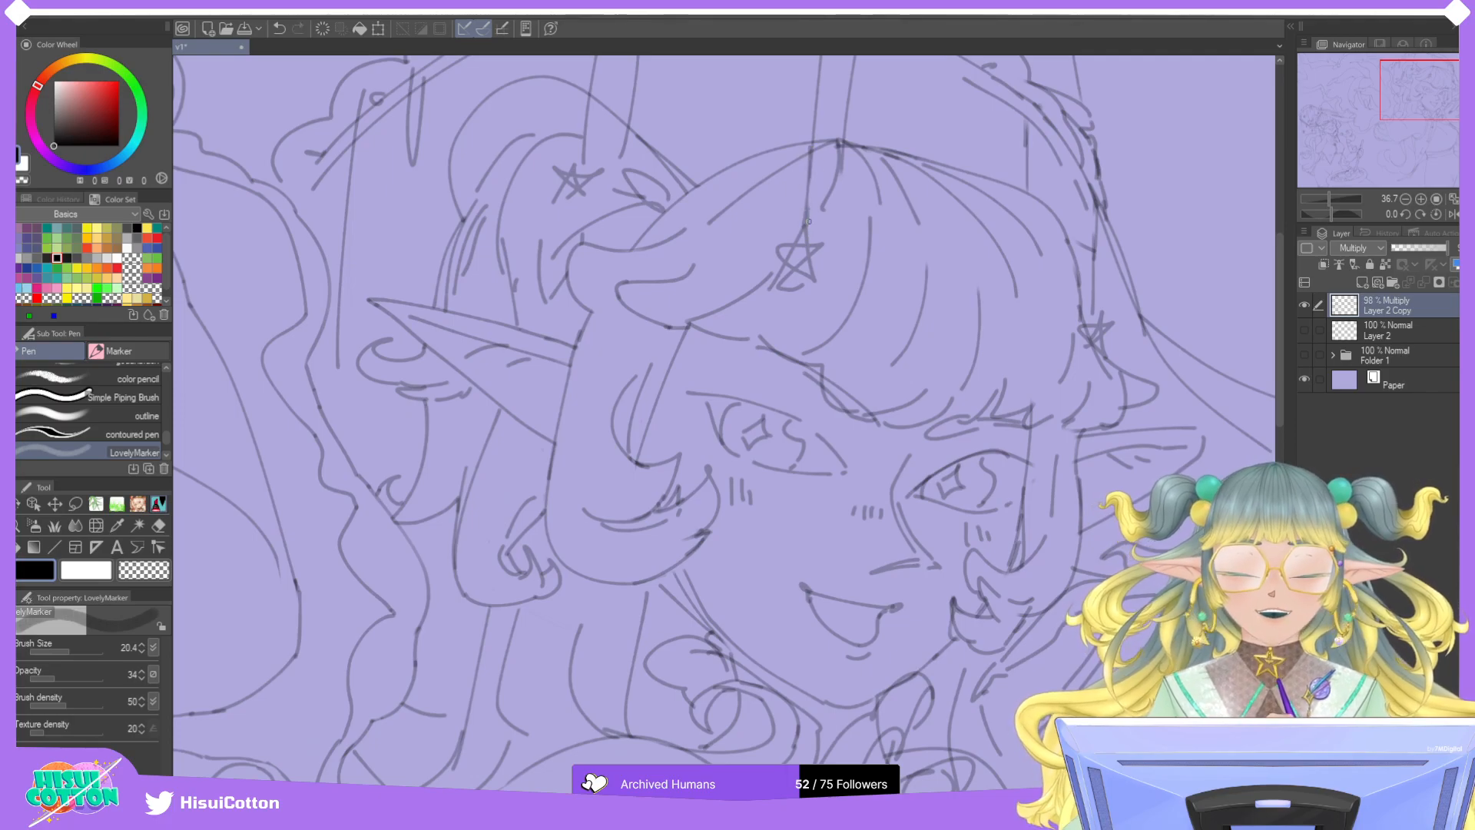
Redraw the short lower edge of the swept bang lock above the near ear.
{"action": "scroll", "coordinate": [808, 229], "scroll_direction": "down", "scroll_amount": 3}
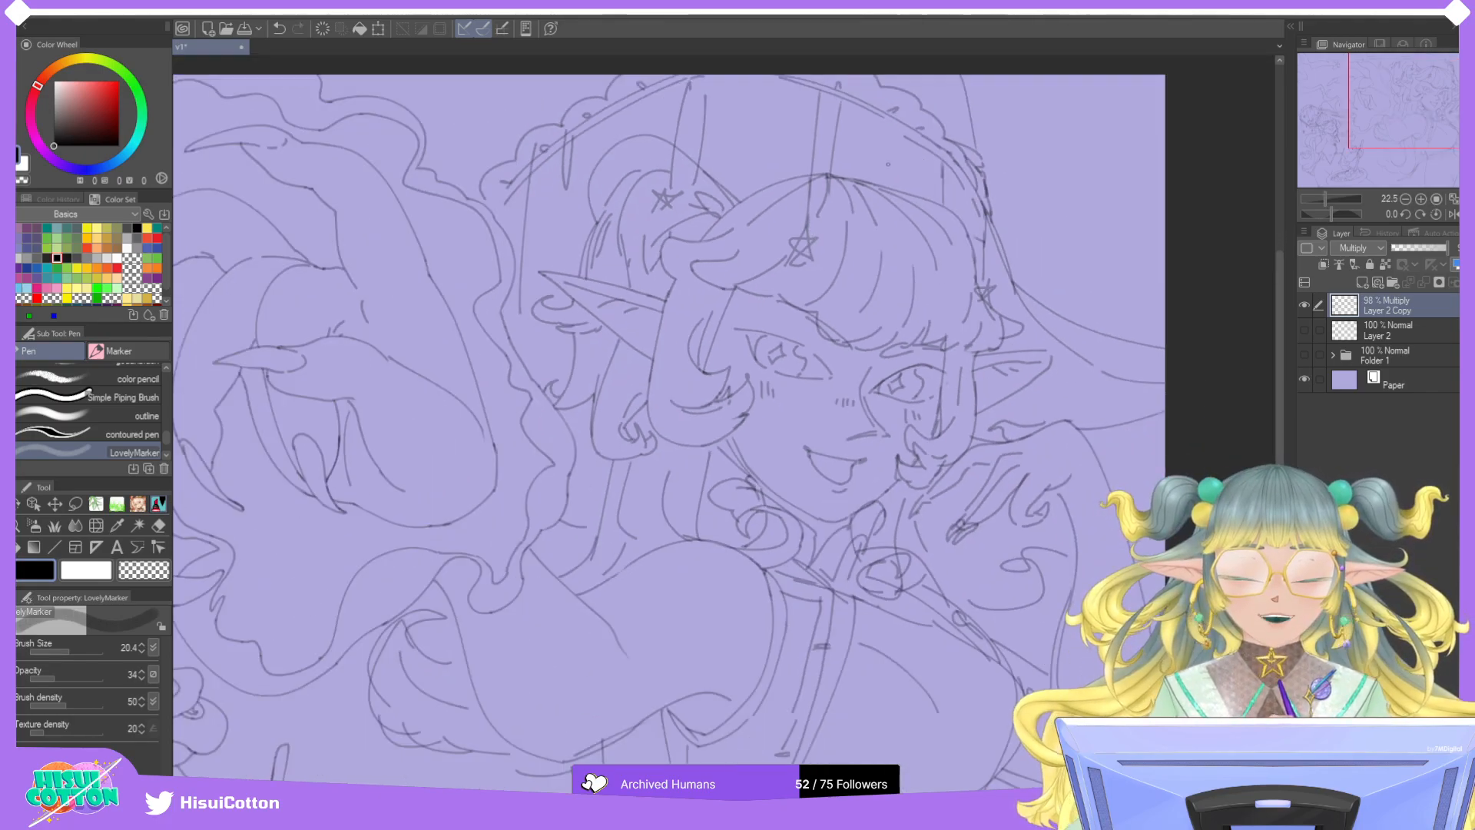
{"action": "scroll", "coordinate": [881, 187], "scroll_direction": "up", "scroll_amount": 1}
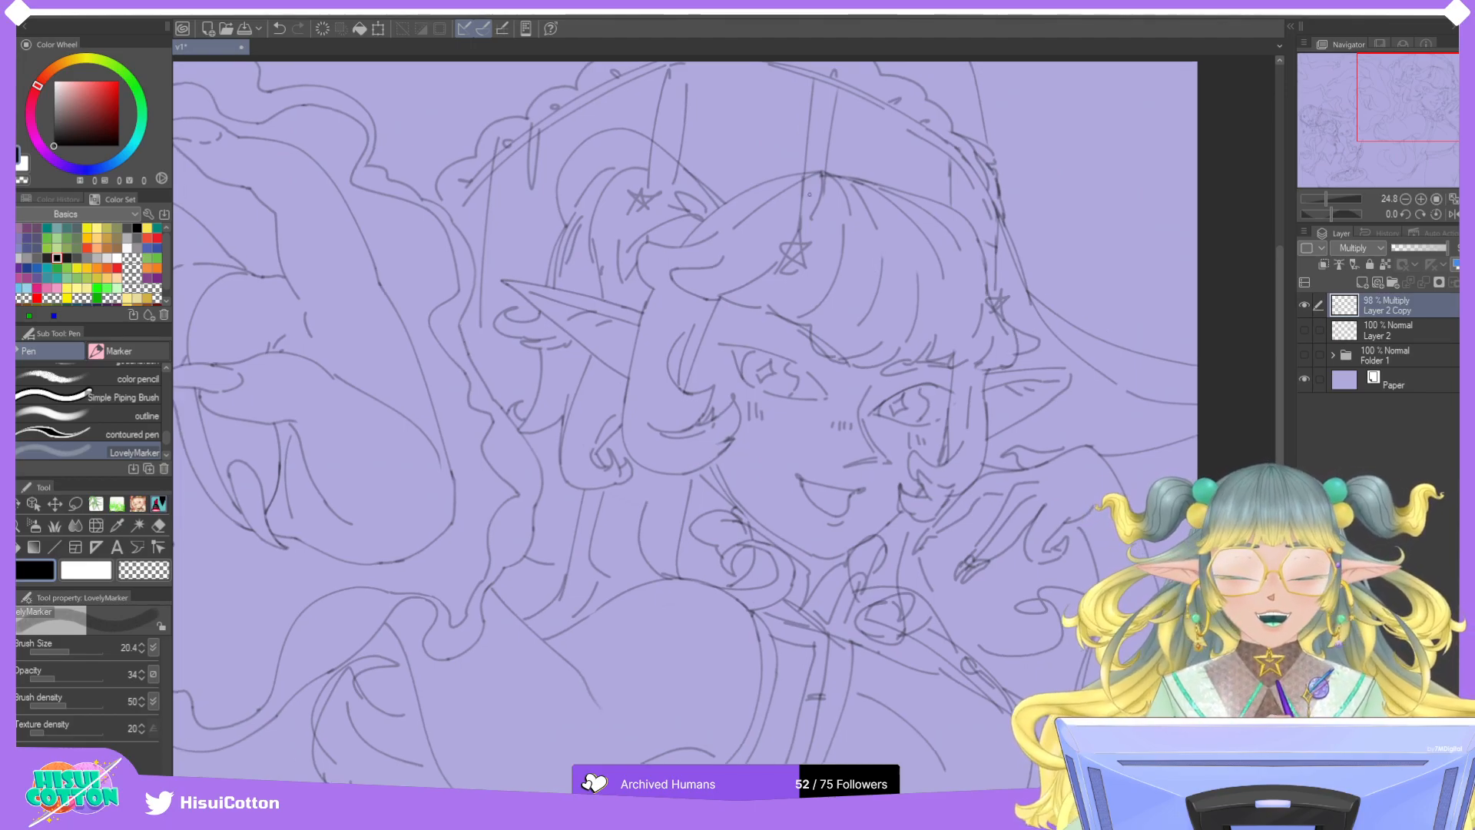
{"action": "scroll", "coordinate": [853, 298], "scroll_direction": "up", "scroll_amount": 2}
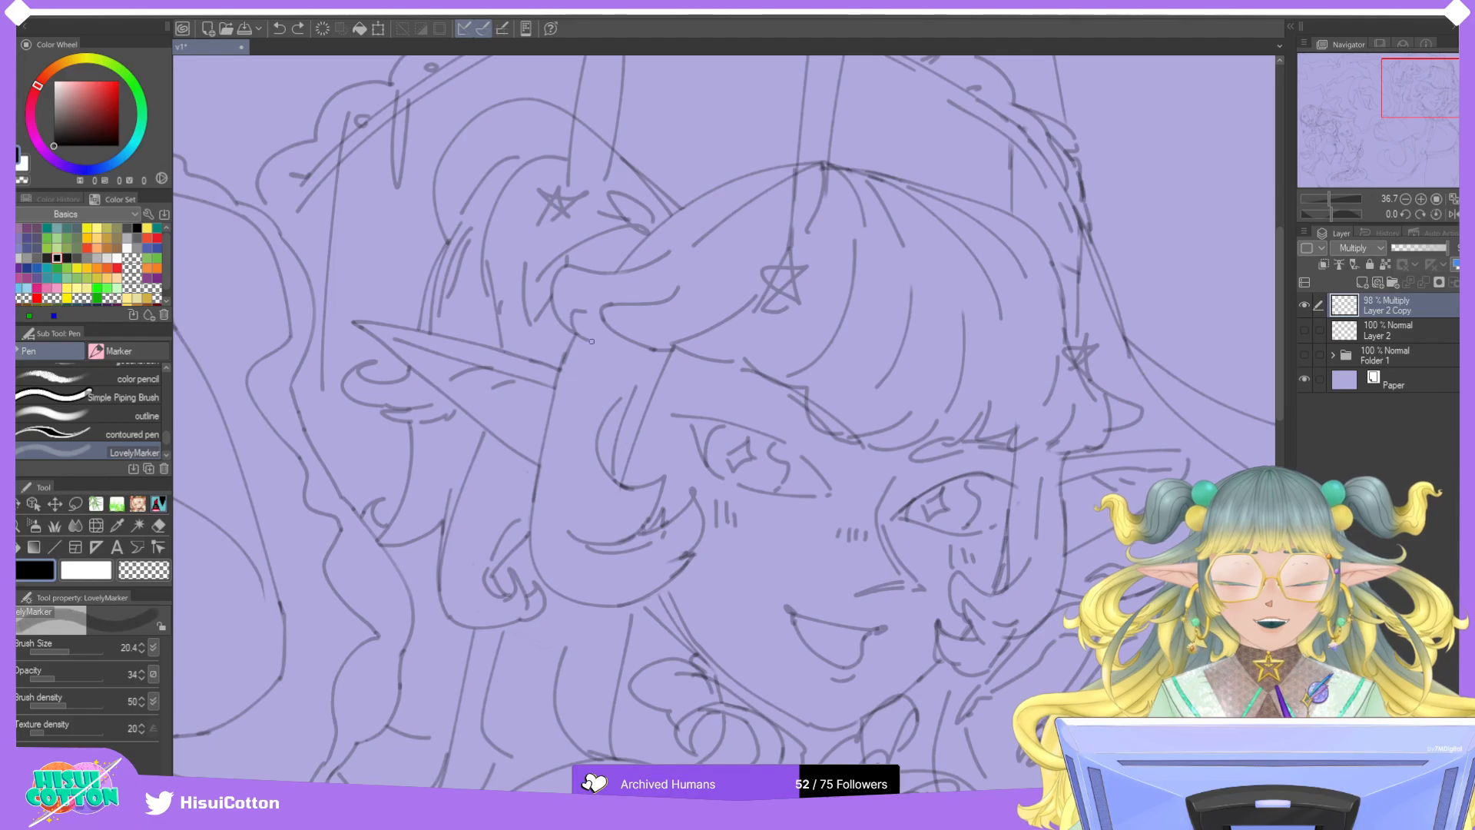
{"action": "left_click_drag", "start_coordinate": [601, 341], "coordinate": [629, 344]}
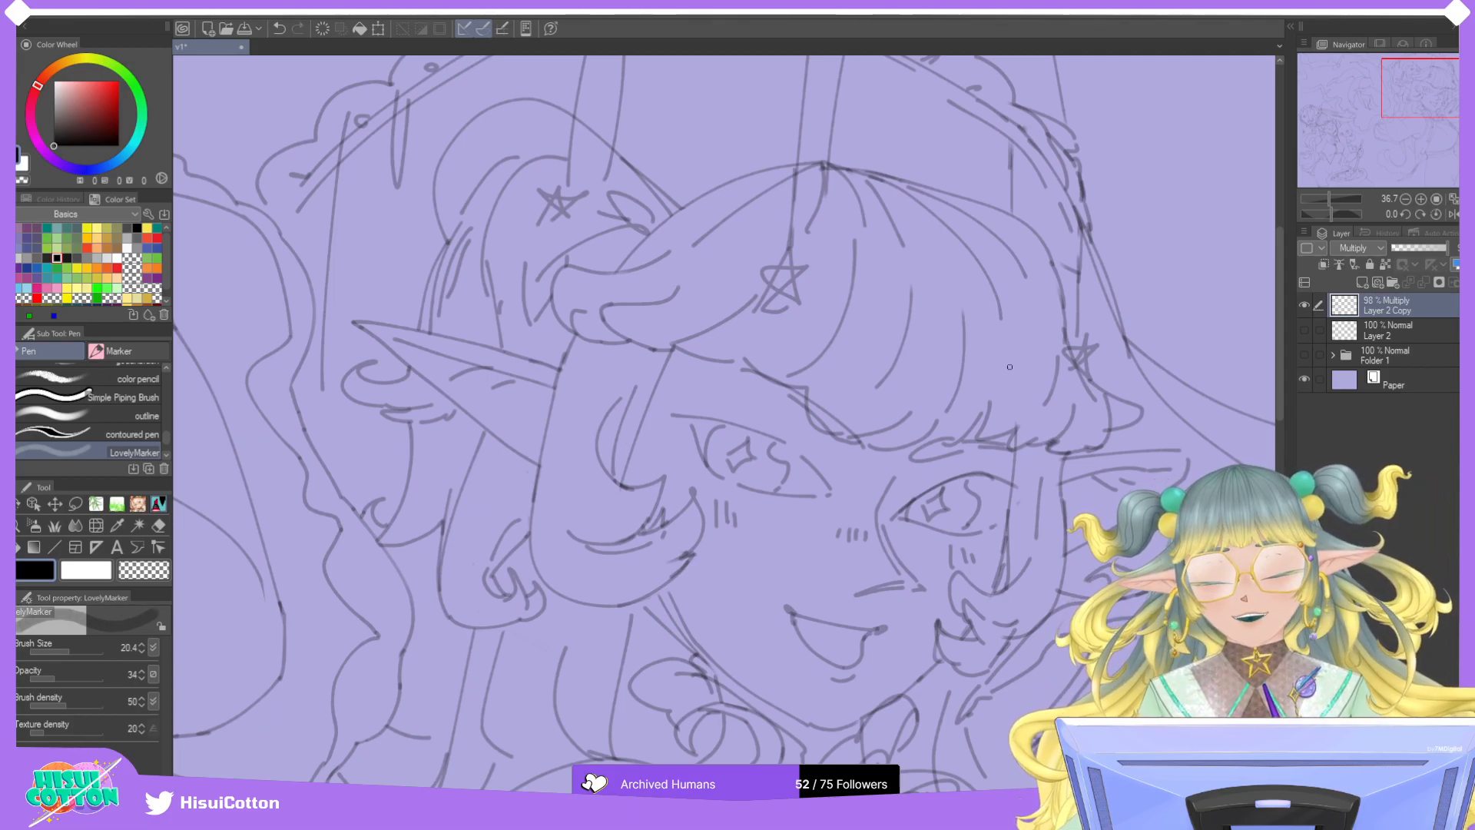
Try to add short hair strands at the far end of the bangs.
{"action": "key", "text": "e"}
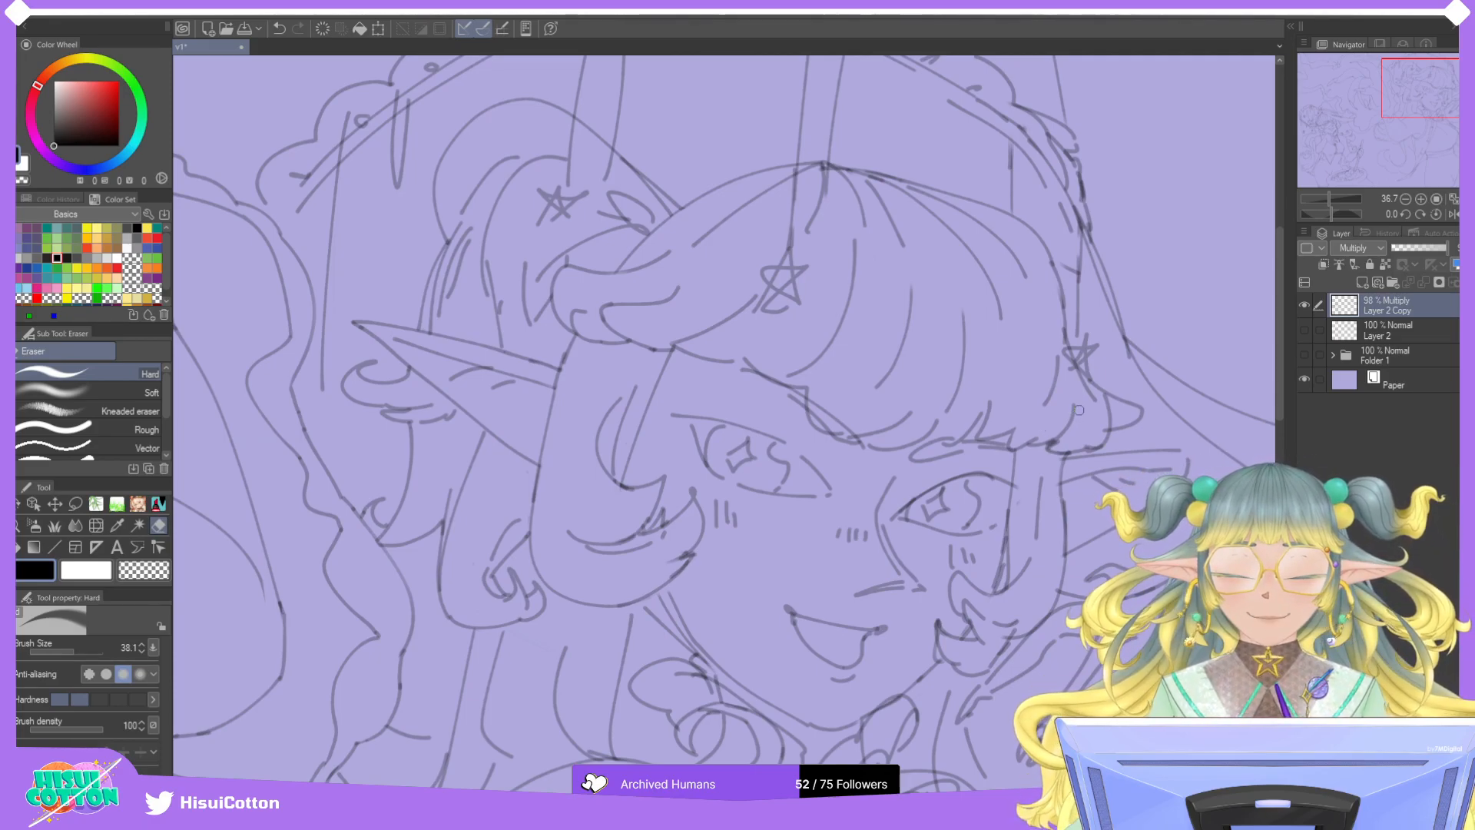
{"action": "left_click", "coordinate": [159, 504]}
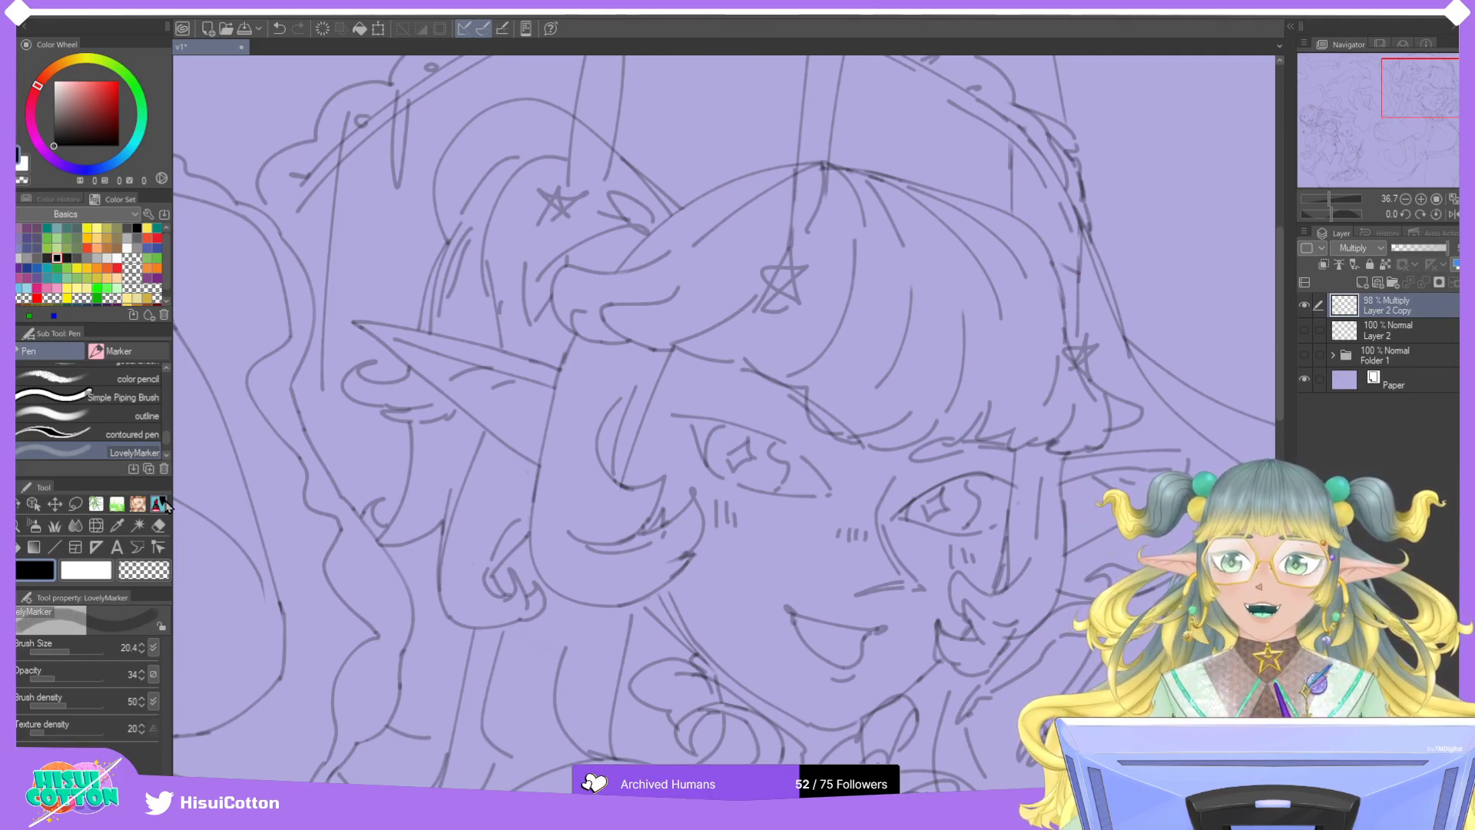
{"action": "left_click_drag", "start_coordinate": [998, 371], "coordinate": [980, 420]}
{"action": "key", "text": "ctrl+z"}
{"action": "key", "text": "ctrl+z"}
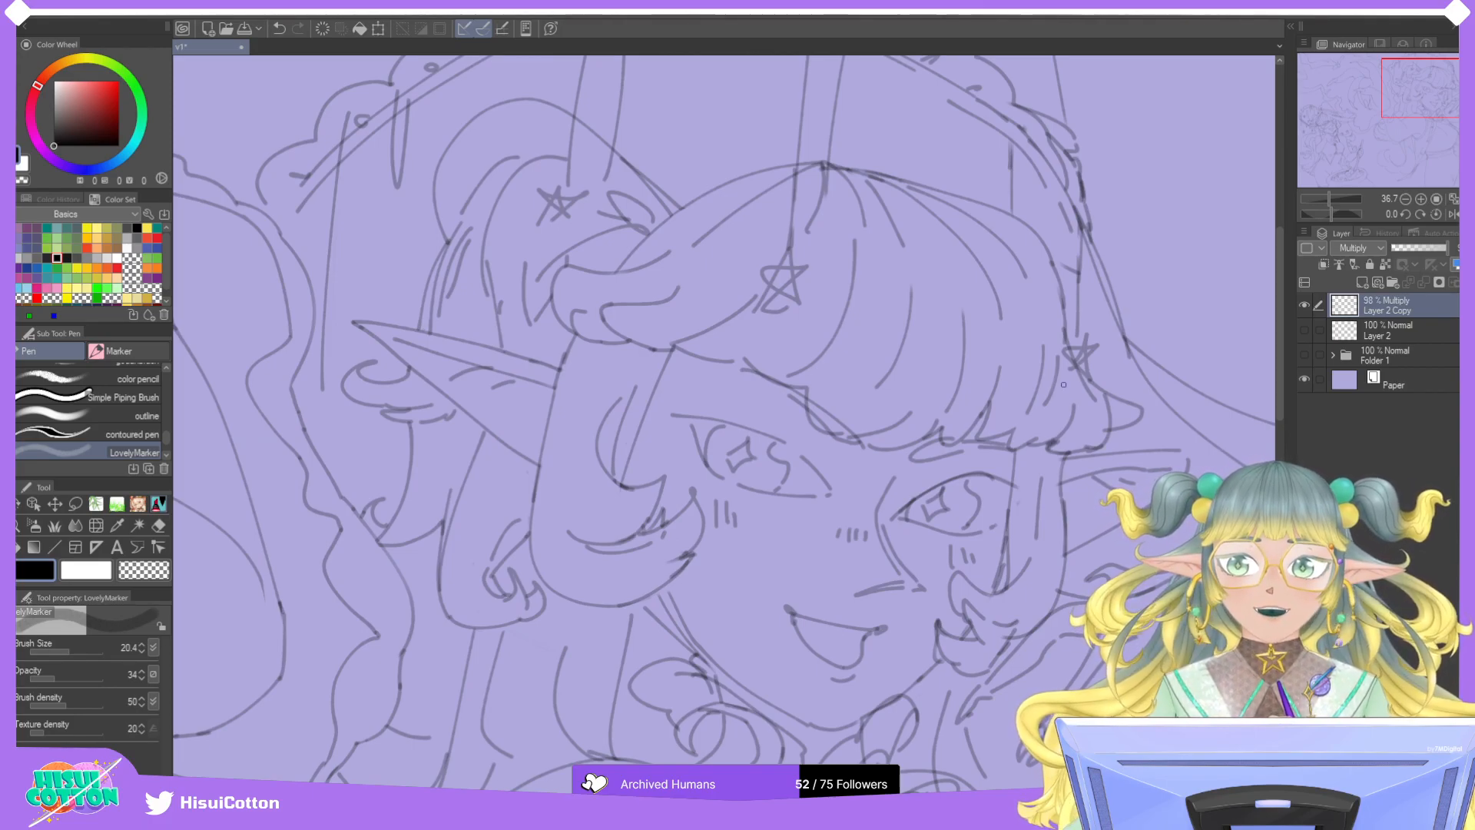
Extend the far ear's tip into a sharper point and erase the inner fold lines of that ear.
{"action": "left_click", "coordinate": [1405, 198]}
{"action": "left_click_drag", "start_coordinate": [1423, 122], "coordinate": [1425, 128]}
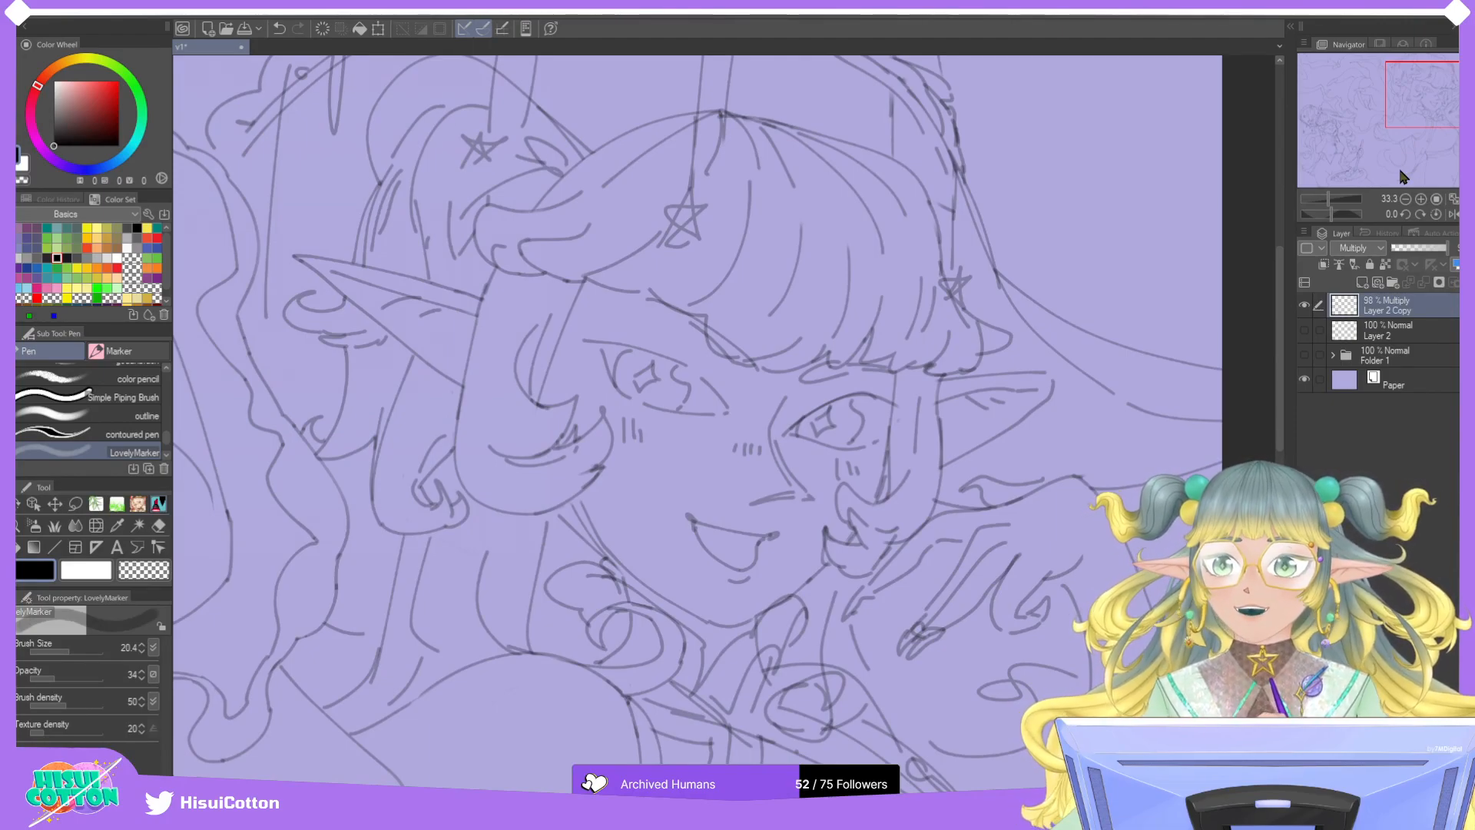
{"action": "mouse_move", "coordinate": [1045, 374]}
{"action": "left_mouse_down"}
{"action": "mouse_move", "coordinate": [1060, 382]}
{"action": "mouse_move", "coordinate": [1042, 406]}
{"action": "mouse_move", "coordinate": [1068, 374]}
{"action": "left_mouse_up"}
{"action": "key", "text": "ctrl+z"}
{"action": "key", "text": "ctrl+z"}
{"action": "key", "text": "ctrl+z"}
{"action": "key", "text": "ctrl+z"}
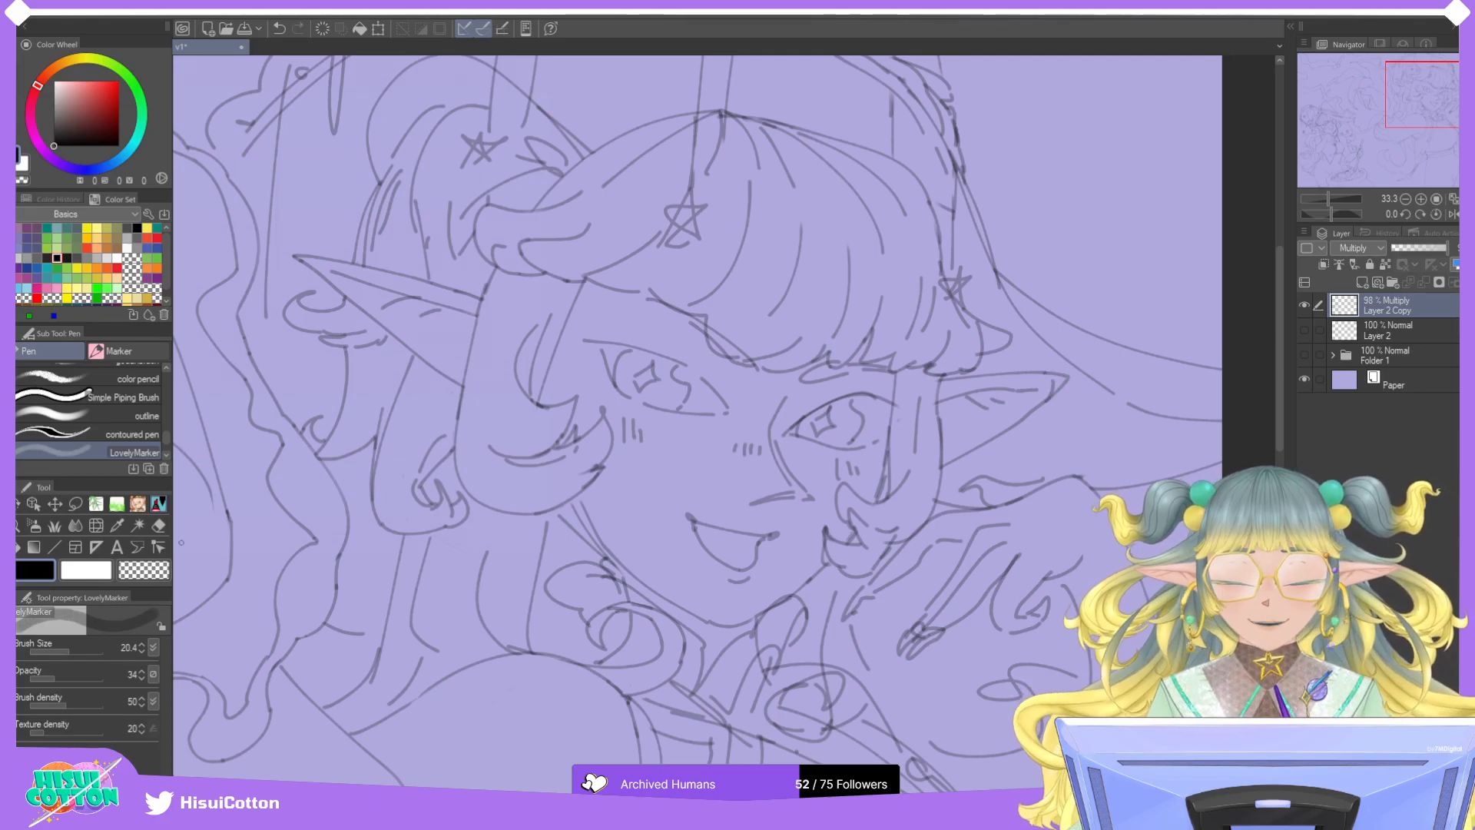
{"action": "key", "text": "e"}
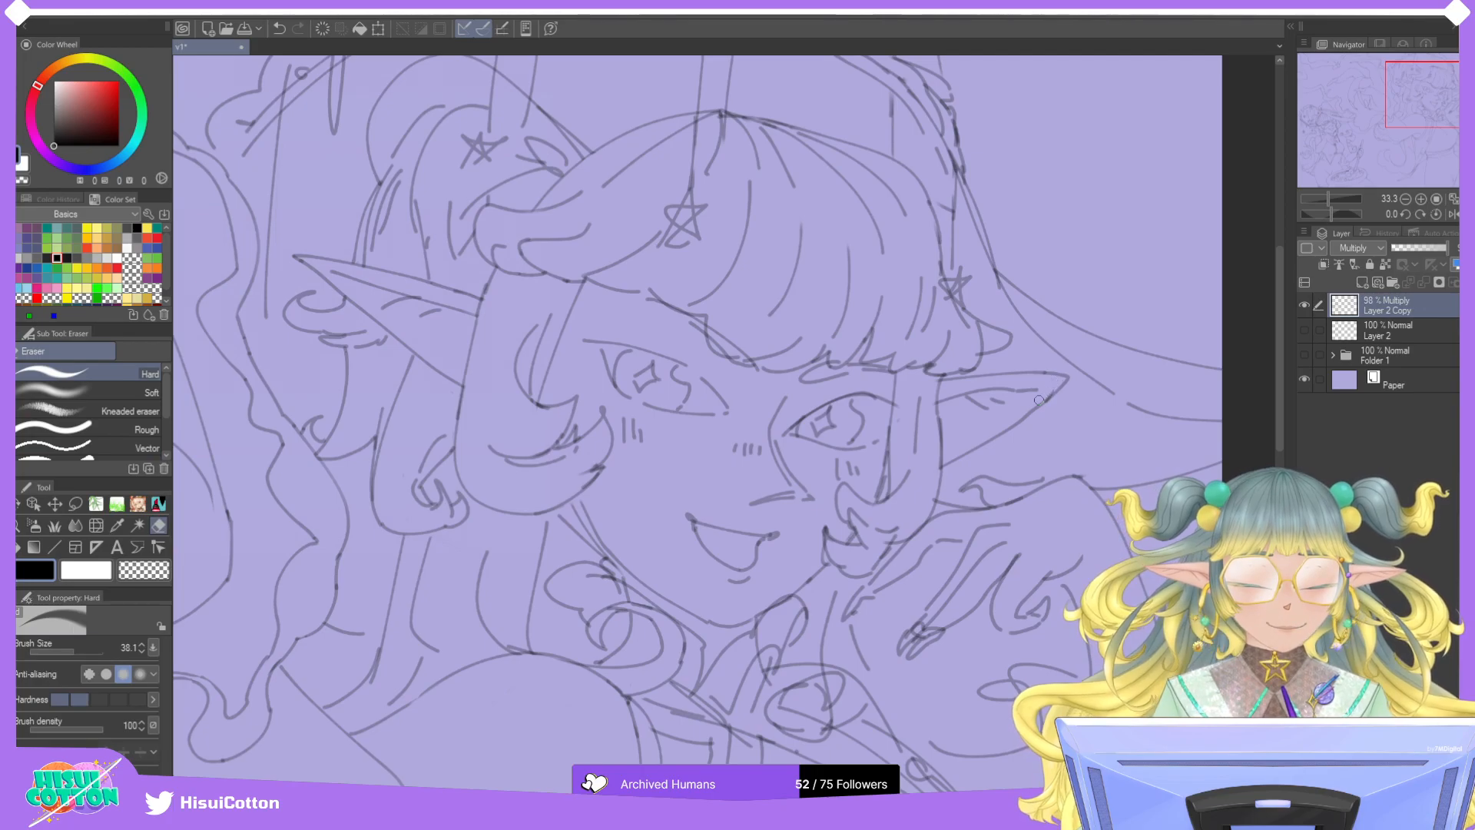
{"action": "mouse_move", "coordinate": [1036, 395]}
{"action": "left_mouse_down"}
{"action": "mouse_move", "coordinate": [942, 406]}
{"action": "mouse_move", "coordinate": [974, 410]}
{"action": "left_mouse_up"}
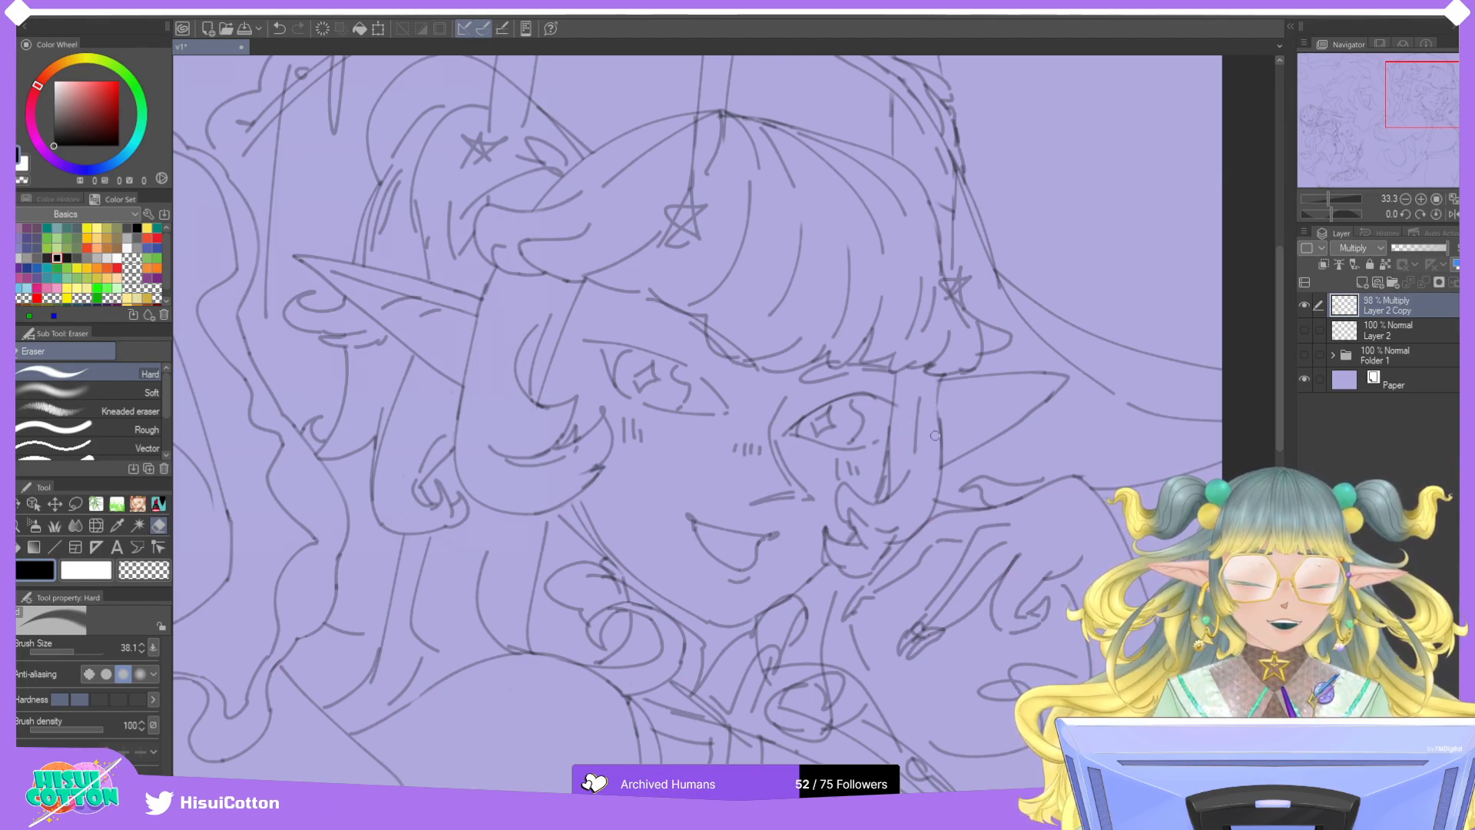
Redraw the outer edge of the side hair lock beside the far ear and check the sketch upside down.
{"action": "key", "text": "p"}
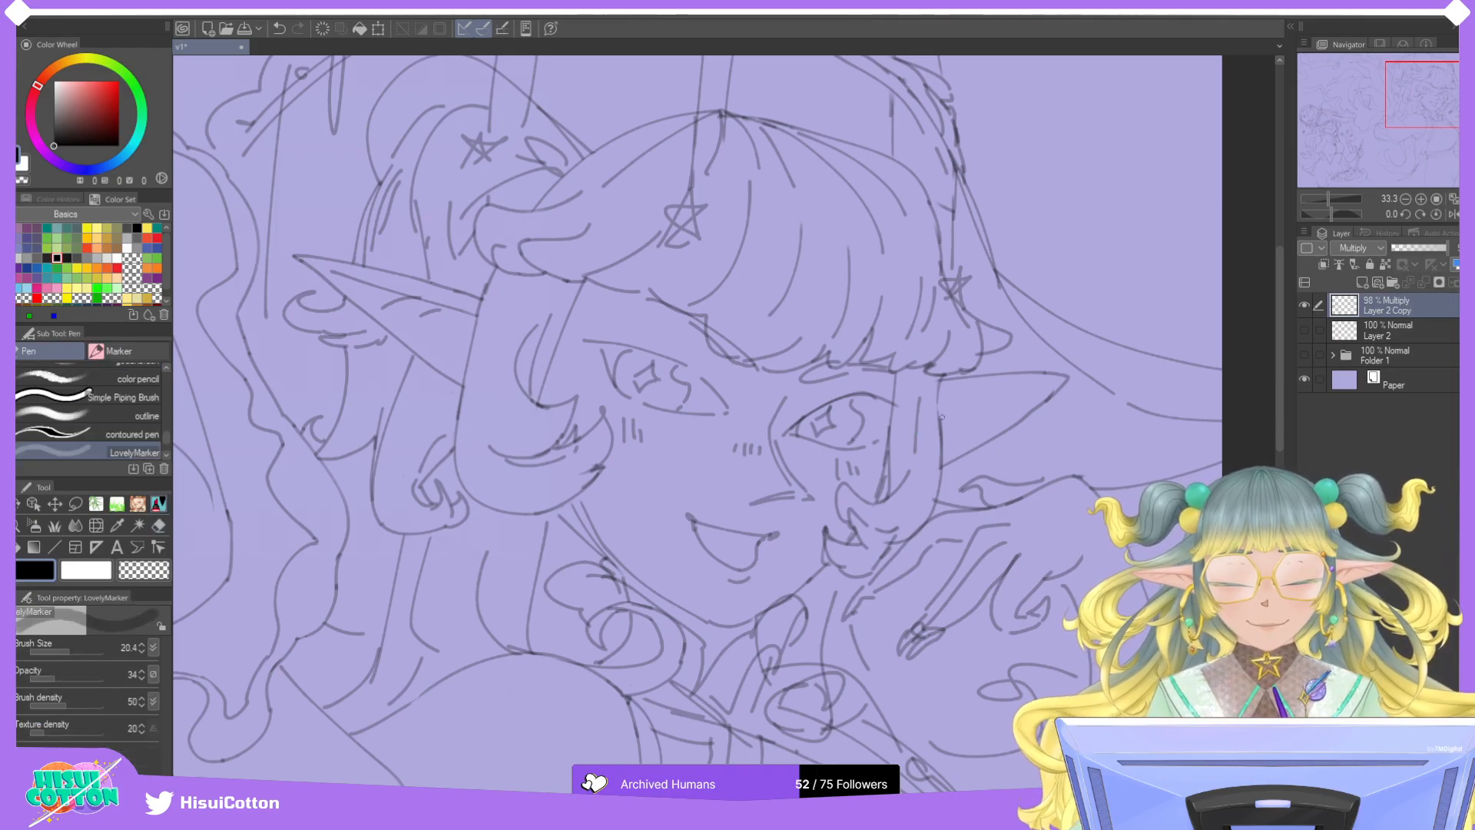
{"action": "left_click_drag", "start_coordinate": [941, 378], "coordinate": [944, 434]}
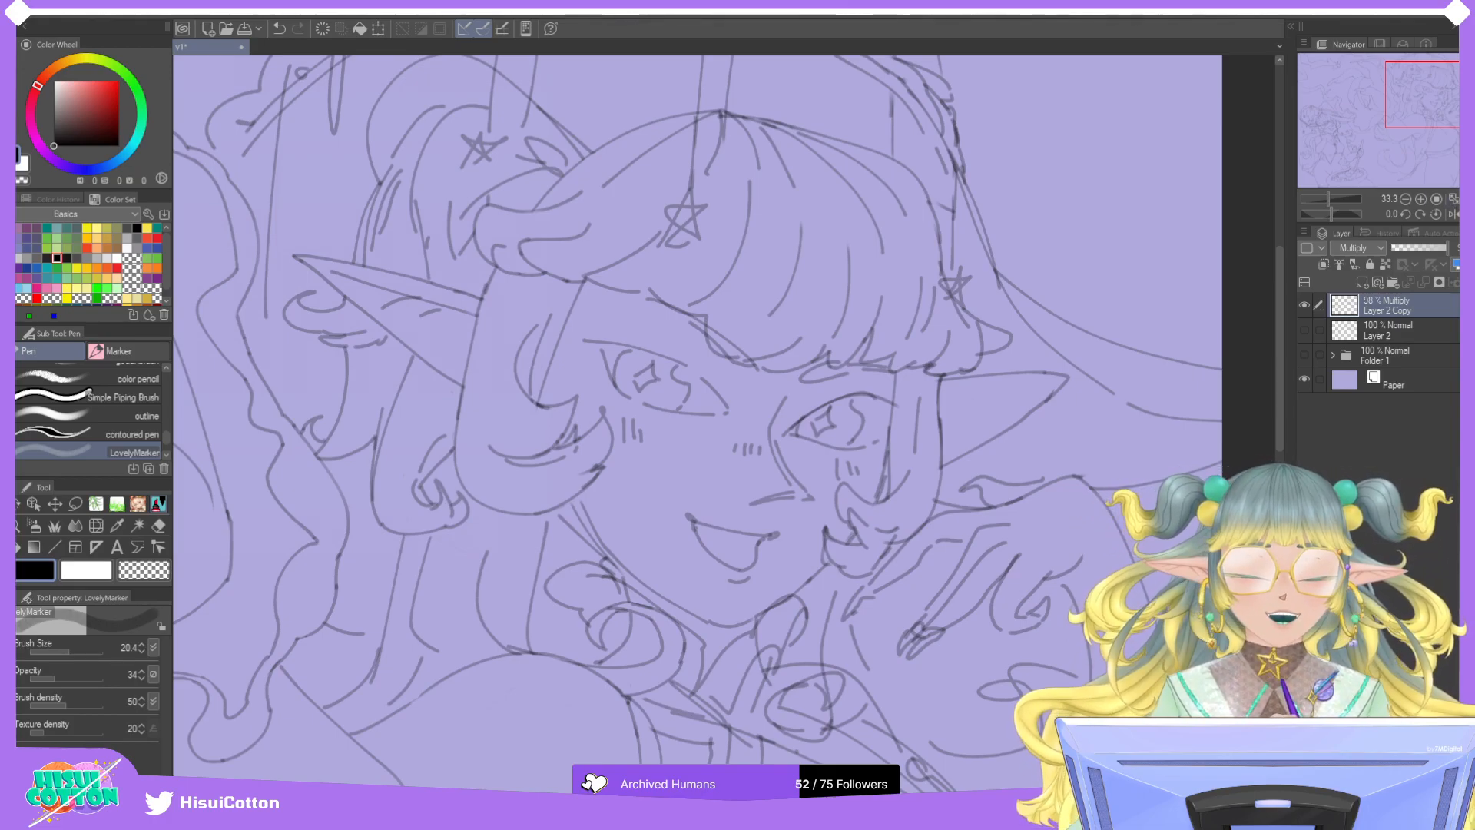
{"action": "left_click", "coordinate": [1468, 214]}
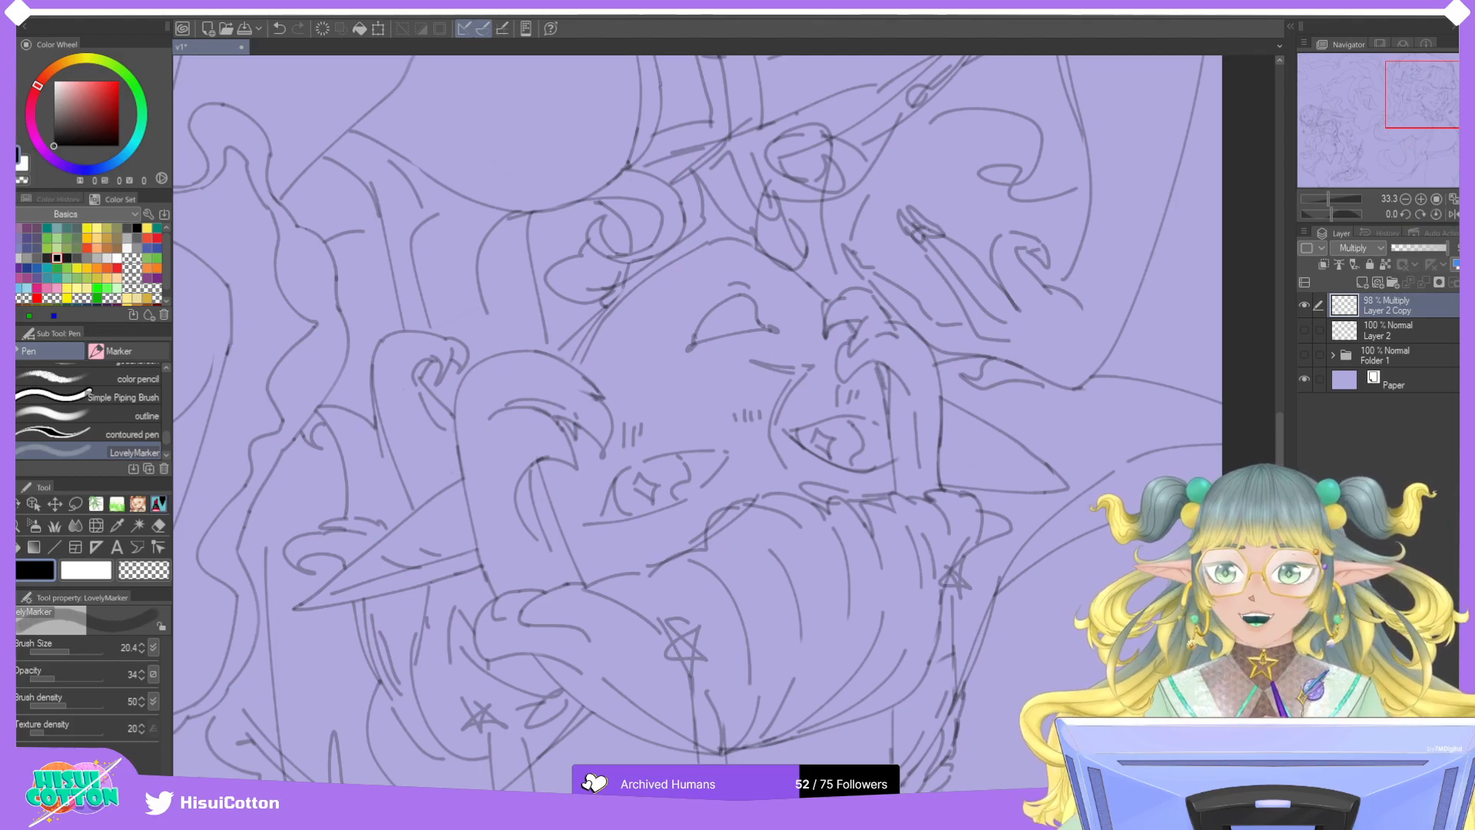
{"action": "left_click", "coordinate": [1452, 215]}
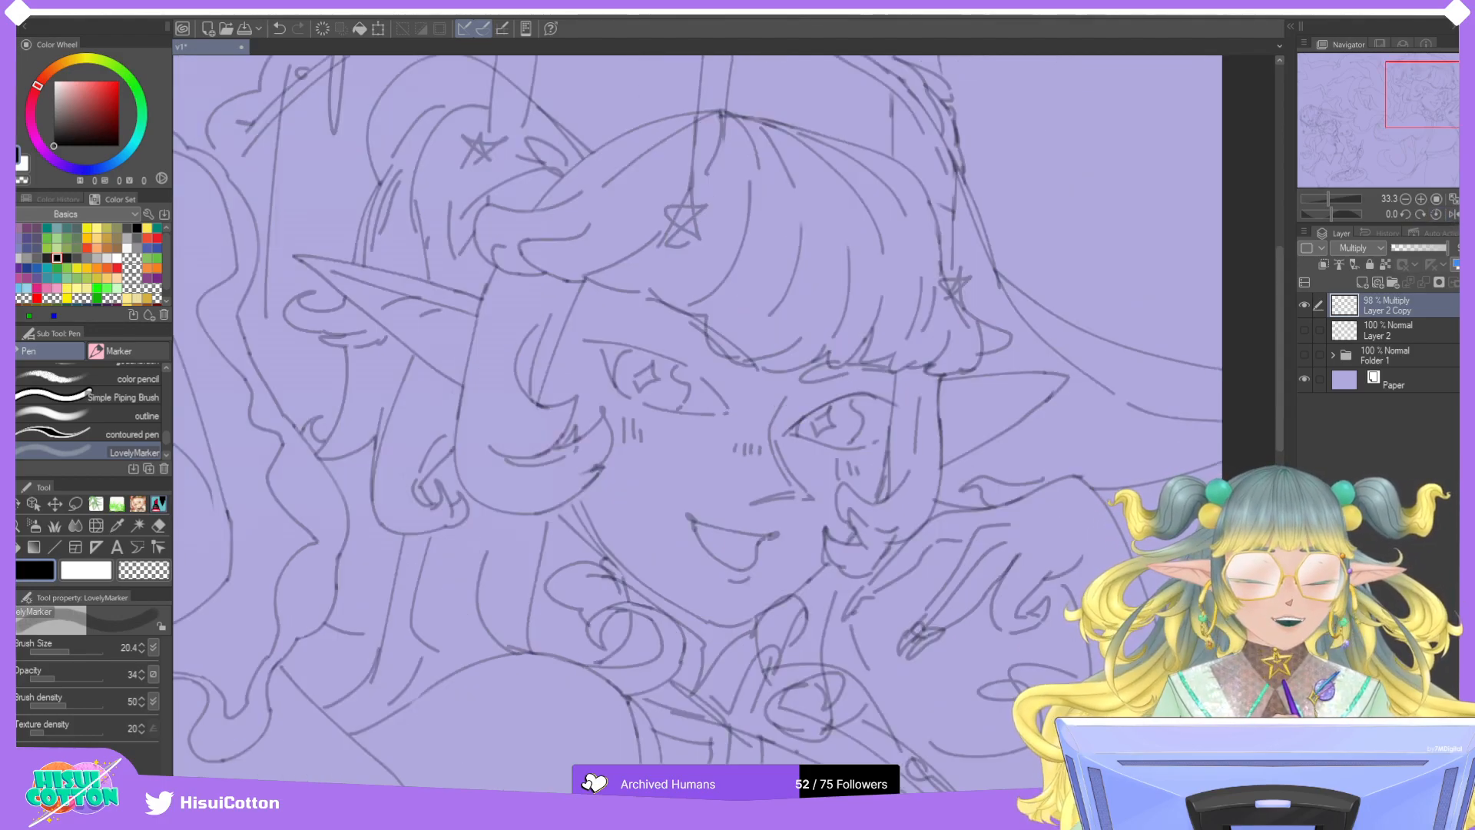
Draw a new inner fold line along the upper edge of the large witch's far ear.
{"action": "left_click", "coordinate": [1467, 199]}
{"action": "scroll", "coordinate": [1216, 201], "scroll_direction": "up", "scroll_amount": 1}
{"action": "scroll", "coordinate": [1214, 201], "scroll_direction": "up", "scroll_amount": 1}
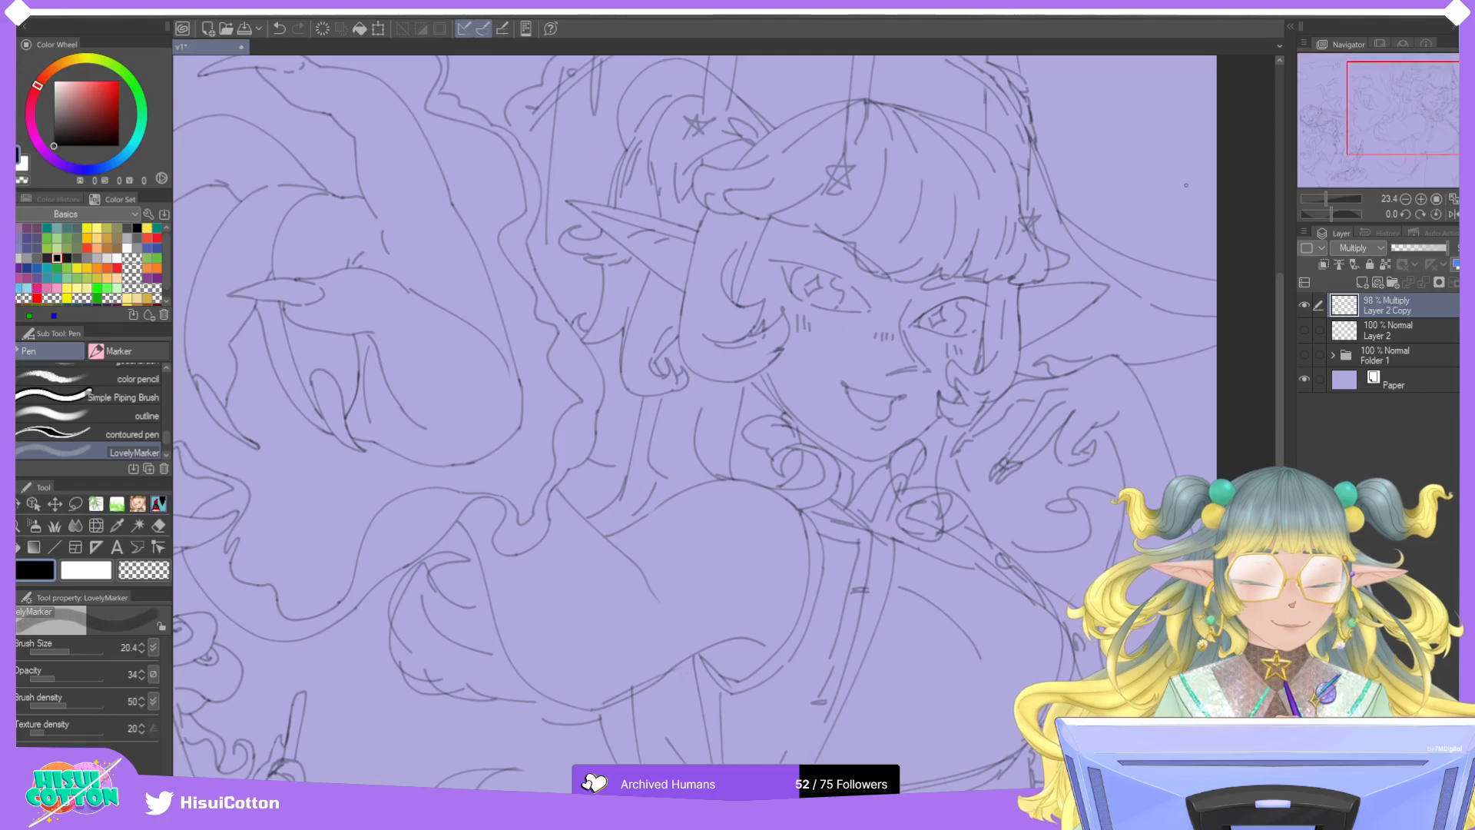
{"action": "scroll", "coordinate": [1134, 221], "scroll_direction": "up", "scroll_amount": 3}
{"action": "mouse_move", "coordinate": [937, 372]}
{"action": "left_mouse_down"}
{"action": "mouse_move", "coordinate": [1058, 346]}
{"action": "mouse_move", "coordinate": [989, 350]}
{"action": "mouse_move", "coordinate": [1030, 353]}
{"action": "left_mouse_up"}
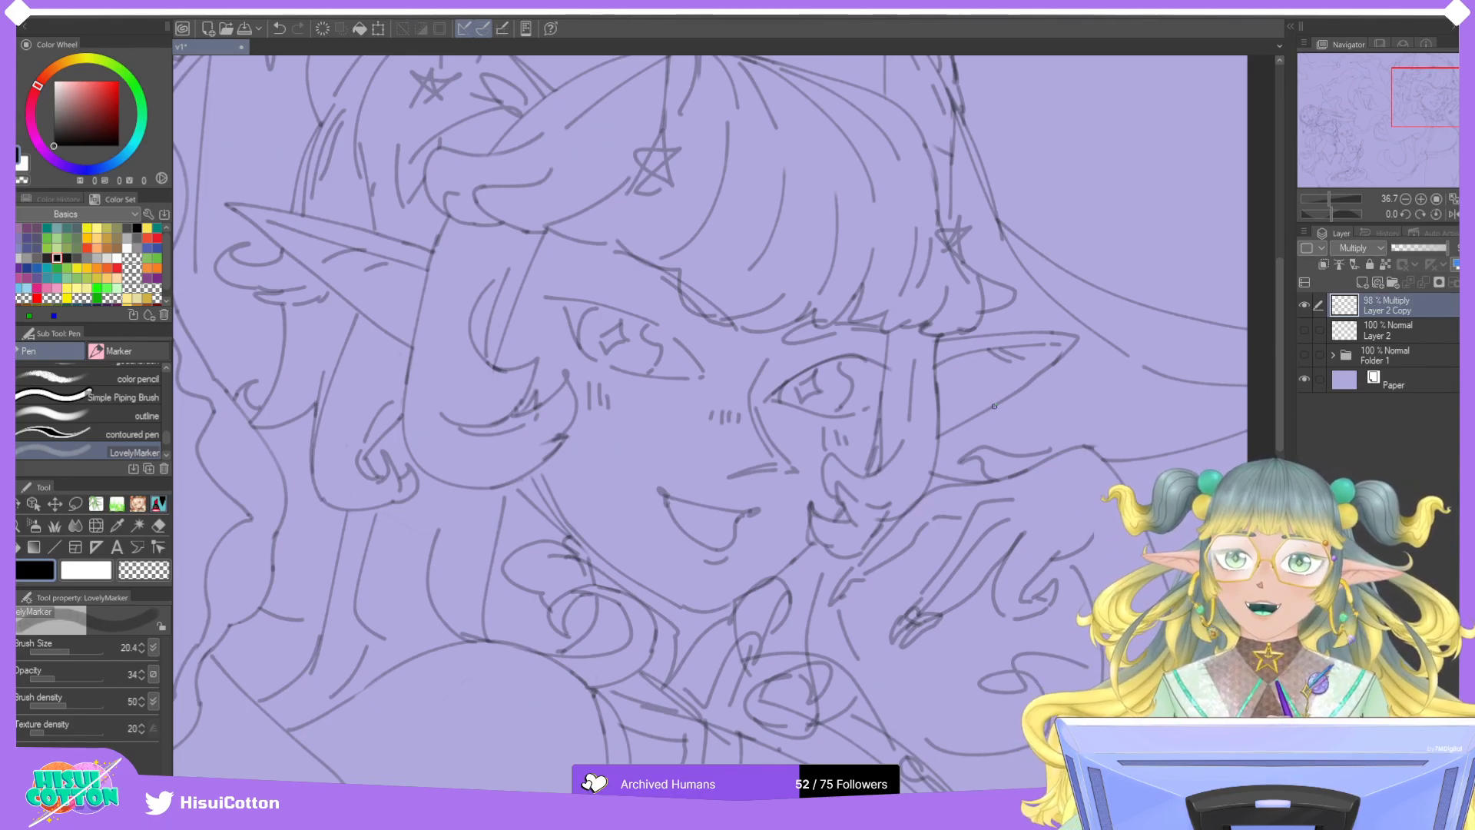
Erase the crossed-line star at the far end of the bangs and draw a rounded five-pointed outline star in its place.
{"action": "scroll", "coordinate": [1426, 135], "scroll_direction": "down", "scroll_amount": 2}
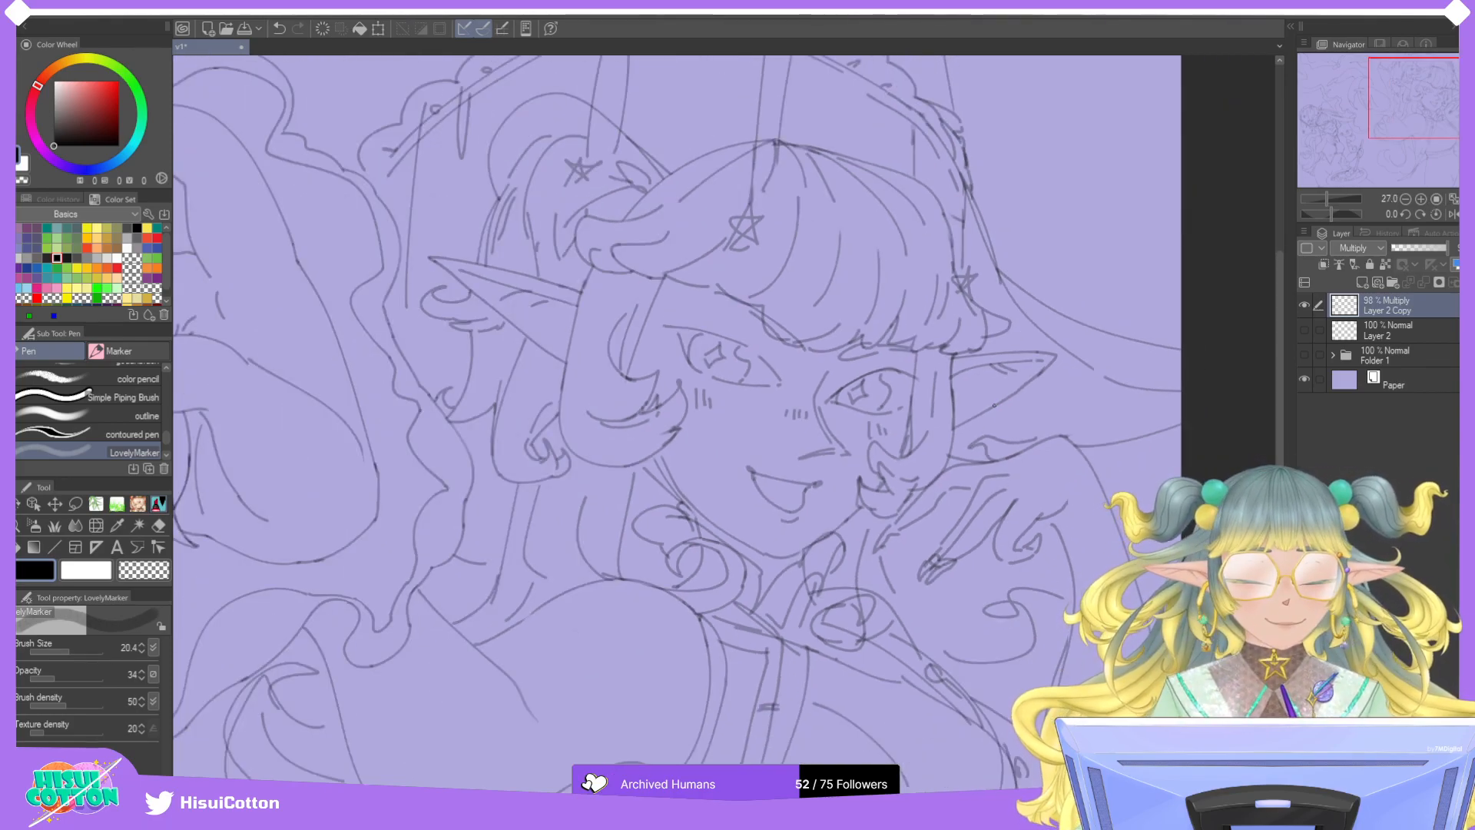
{"action": "left_click_drag", "start_coordinate": [1425, 135], "coordinate": [1445, 133]}
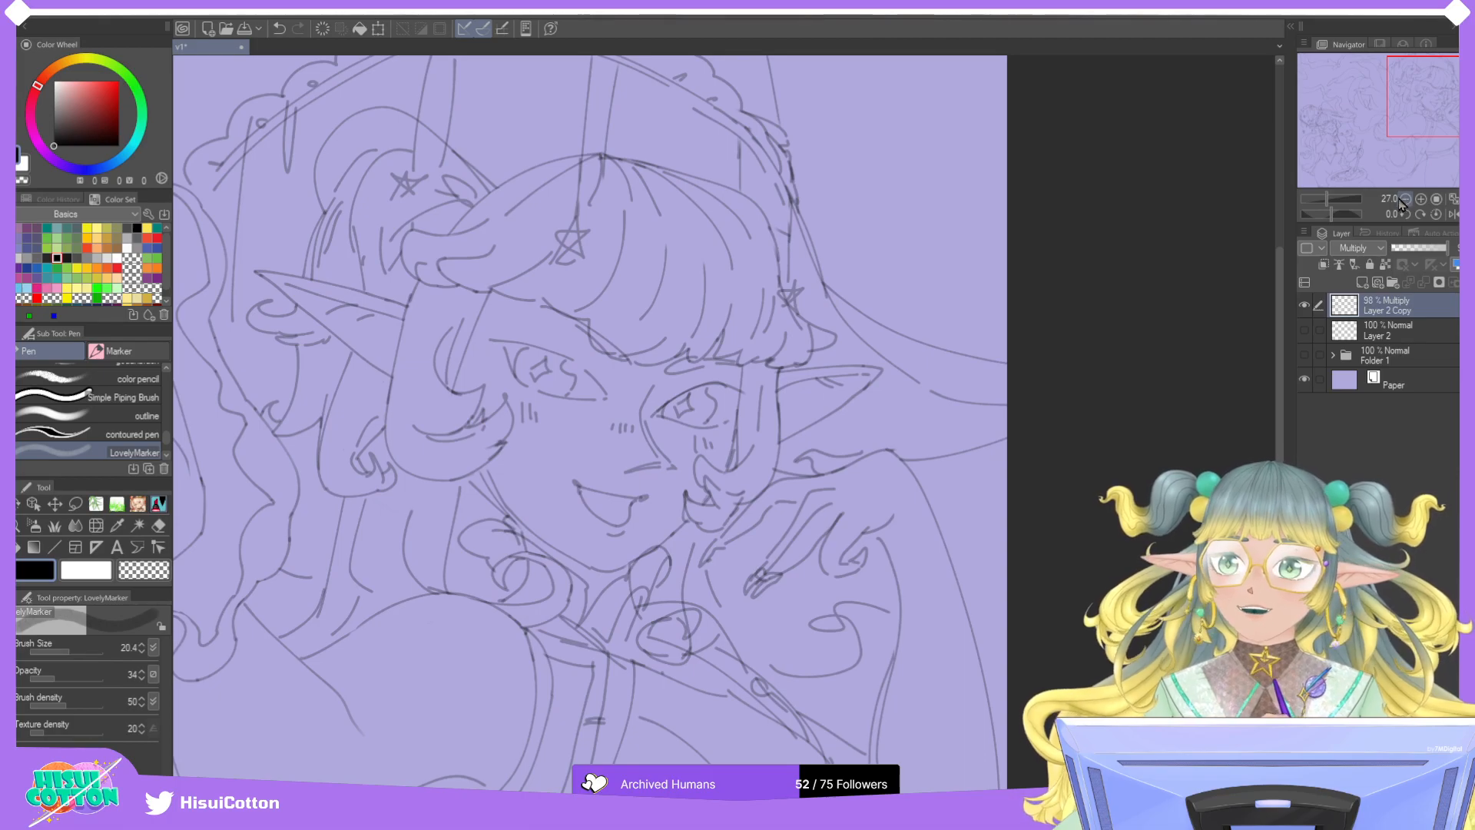
{"action": "left_click", "coordinate": [158, 525]}
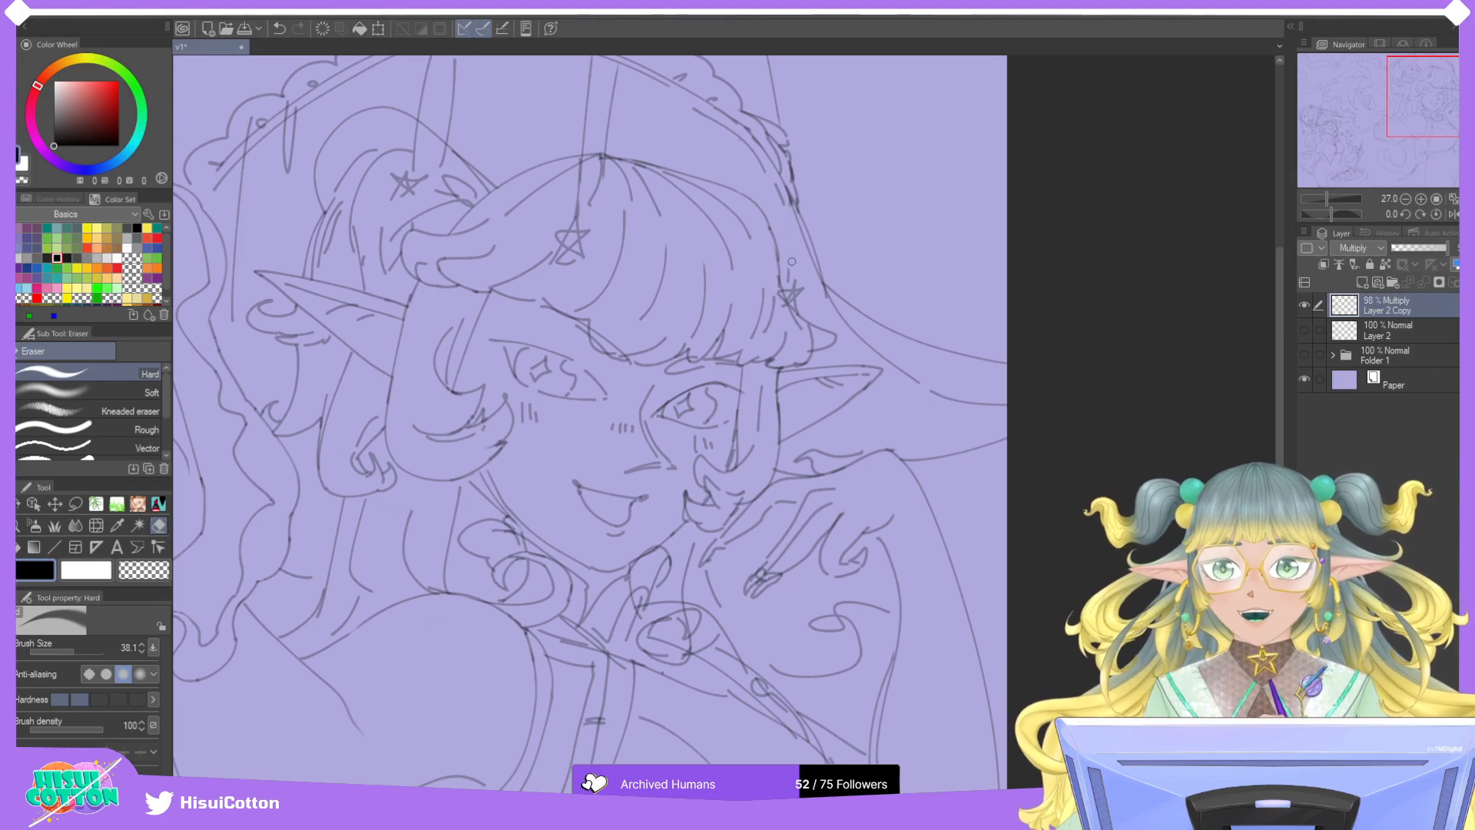
{"action": "mouse_move", "coordinate": [787, 265]}
{"action": "left_mouse_down"}
{"action": "mouse_move", "coordinate": [785, 288]}
{"action": "mouse_move", "coordinate": [799, 283]}
{"action": "mouse_move", "coordinate": [790, 260]}
{"action": "left_mouse_up"}
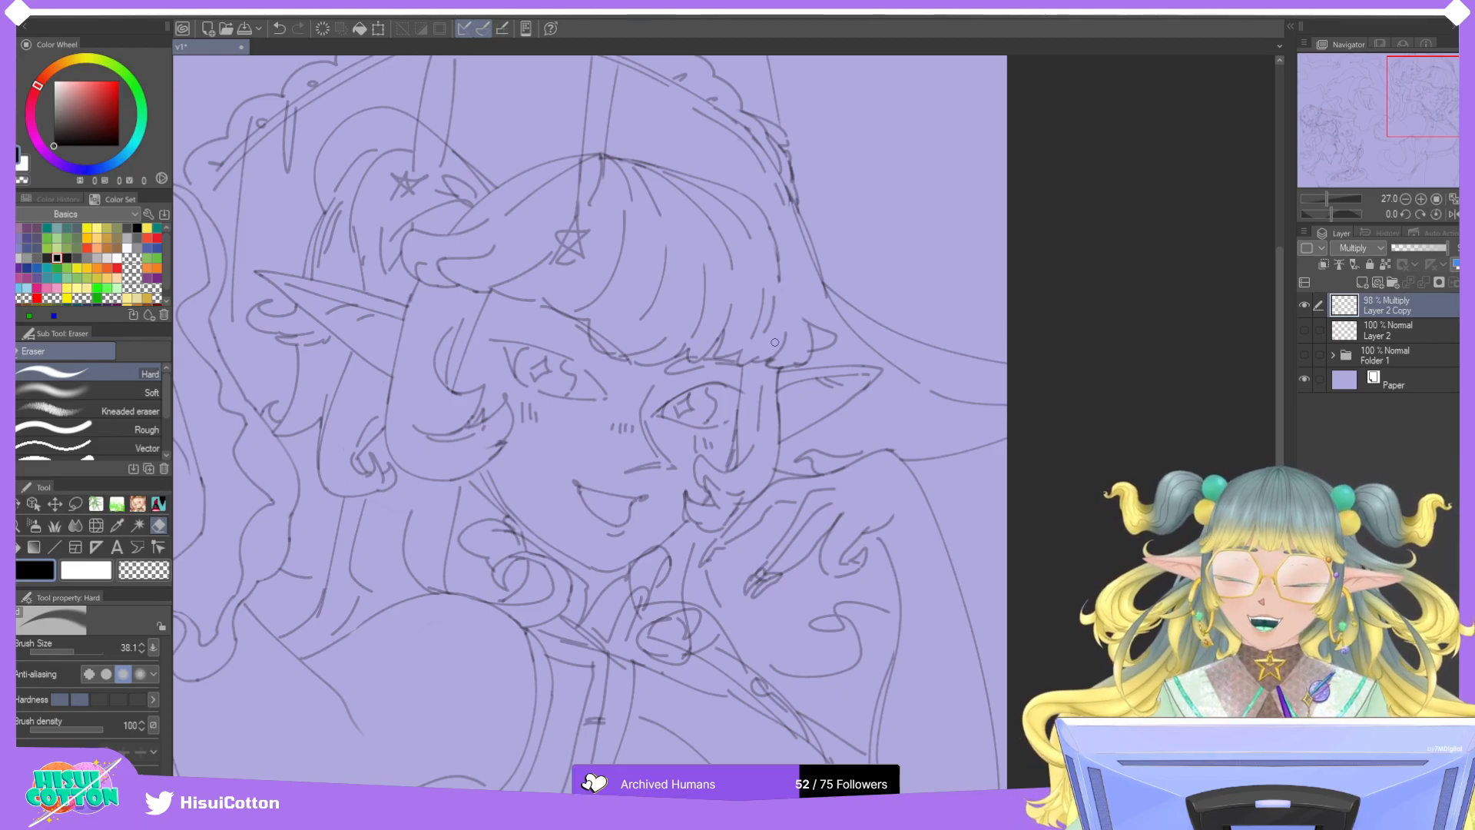
{"action": "left_click", "coordinate": [158, 503]}
{"action": "scroll", "coordinate": [855, 273], "scroll_direction": "up", "scroll_amount": 2}
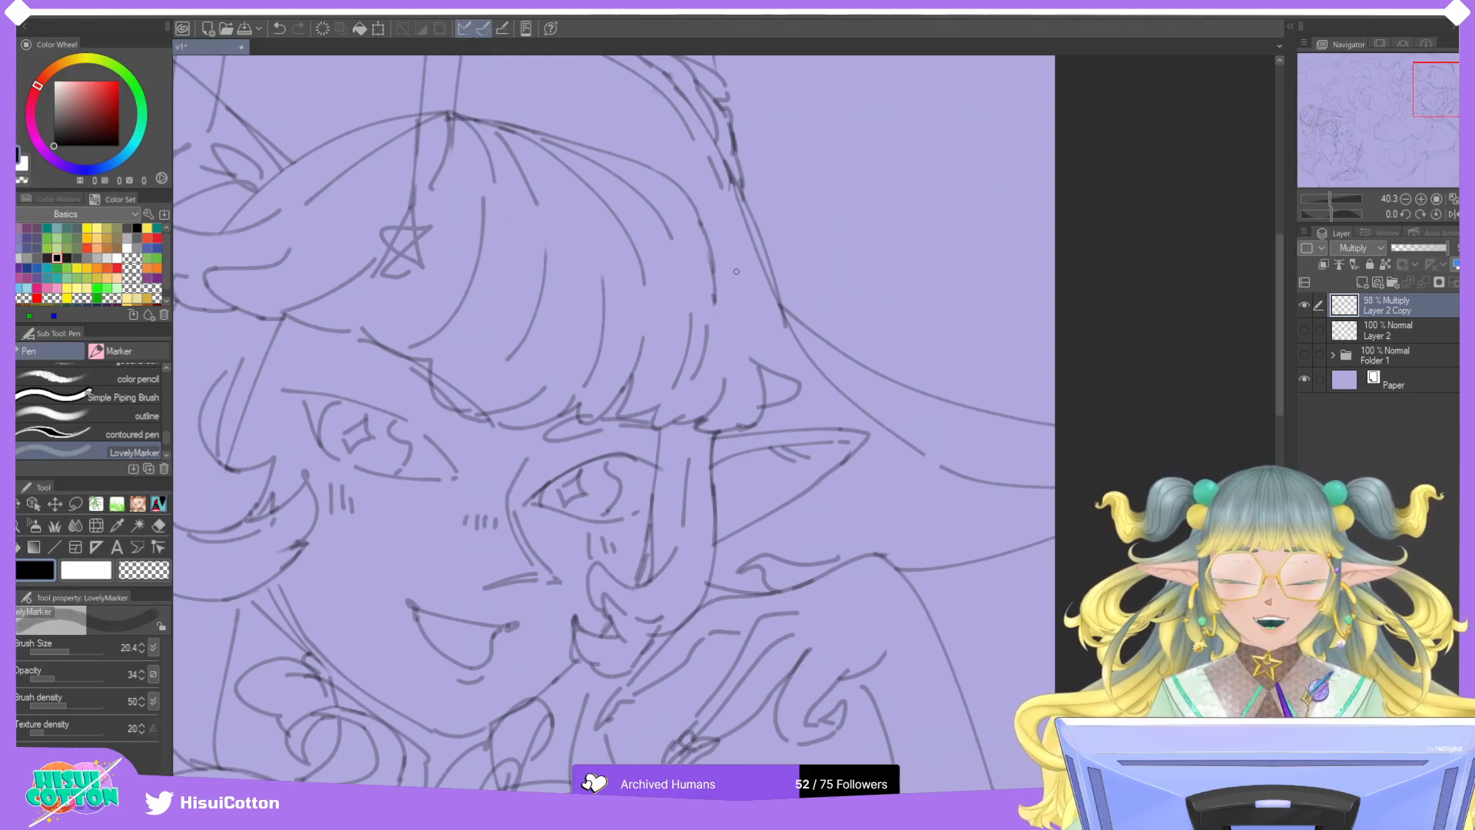
{"action": "mouse_move", "coordinate": [710, 352]}
{"action": "left_mouse_down"}
{"action": "mouse_move", "coordinate": [738, 371]}
{"action": "mouse_move", "coordinate": [753, 354]}
{"action": "mouse_move", "coordinate": [725, 329]}
{"action": "mouse_move", "coordinate": [721, 344]}
{"action": "mouse_move", "coordinate": [738, 330]}
{"action": "mouse_move", "coordinate": [751, 344]}
{"action": "mouse_move", "coordinate": [722, 337]}
{"action": "mouse_move", "coordinate": [752, 345]}
{"action": "left_mouse_up"}
{"action": "key", "text": "ctrl+z"}
{"action": "key", "text": "ctrl+z"}
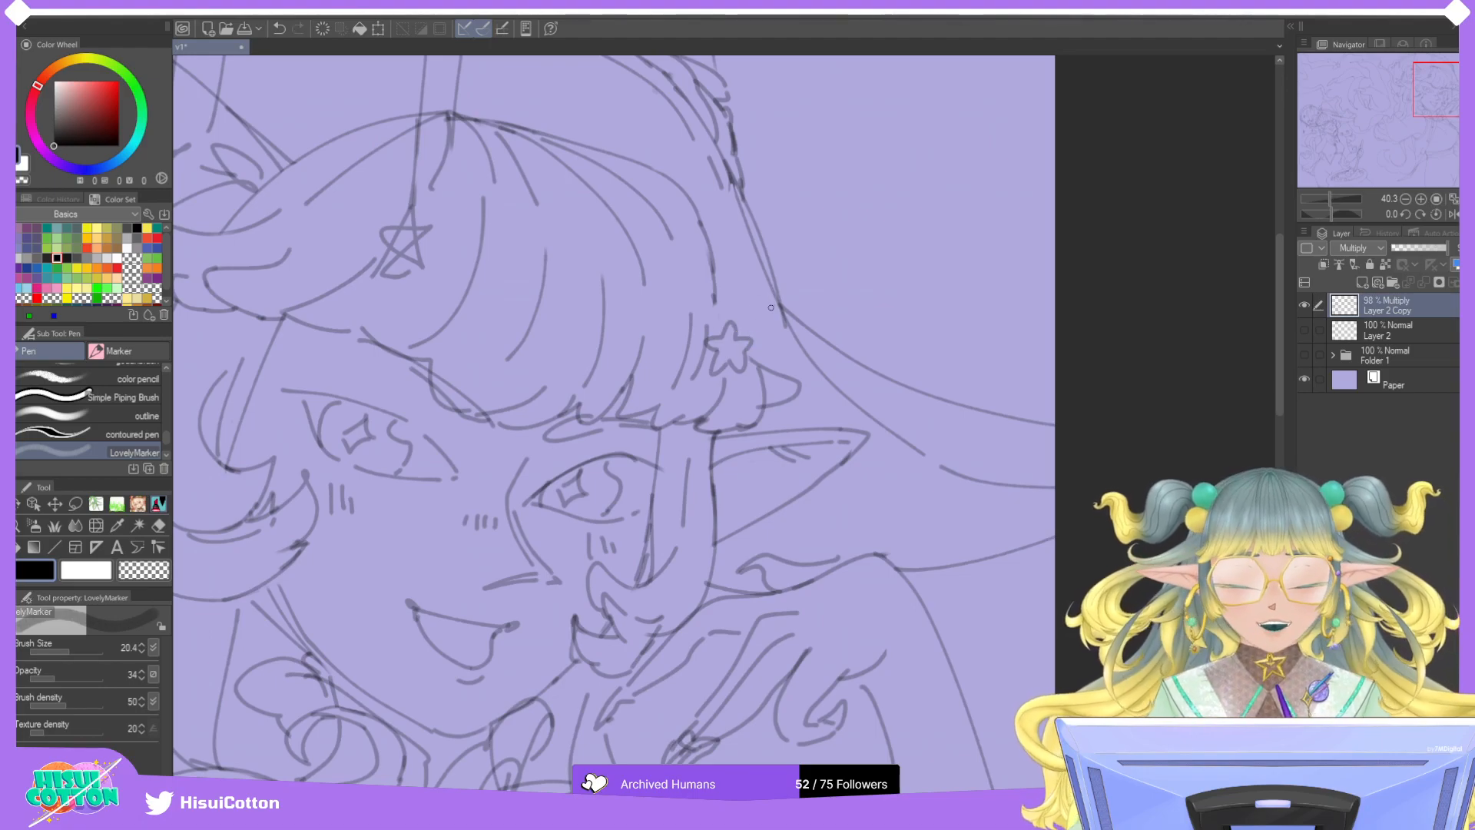
Draw a straight thread from the new star's upper point up to the hat brim.
{"action": "key", "text": "e"}
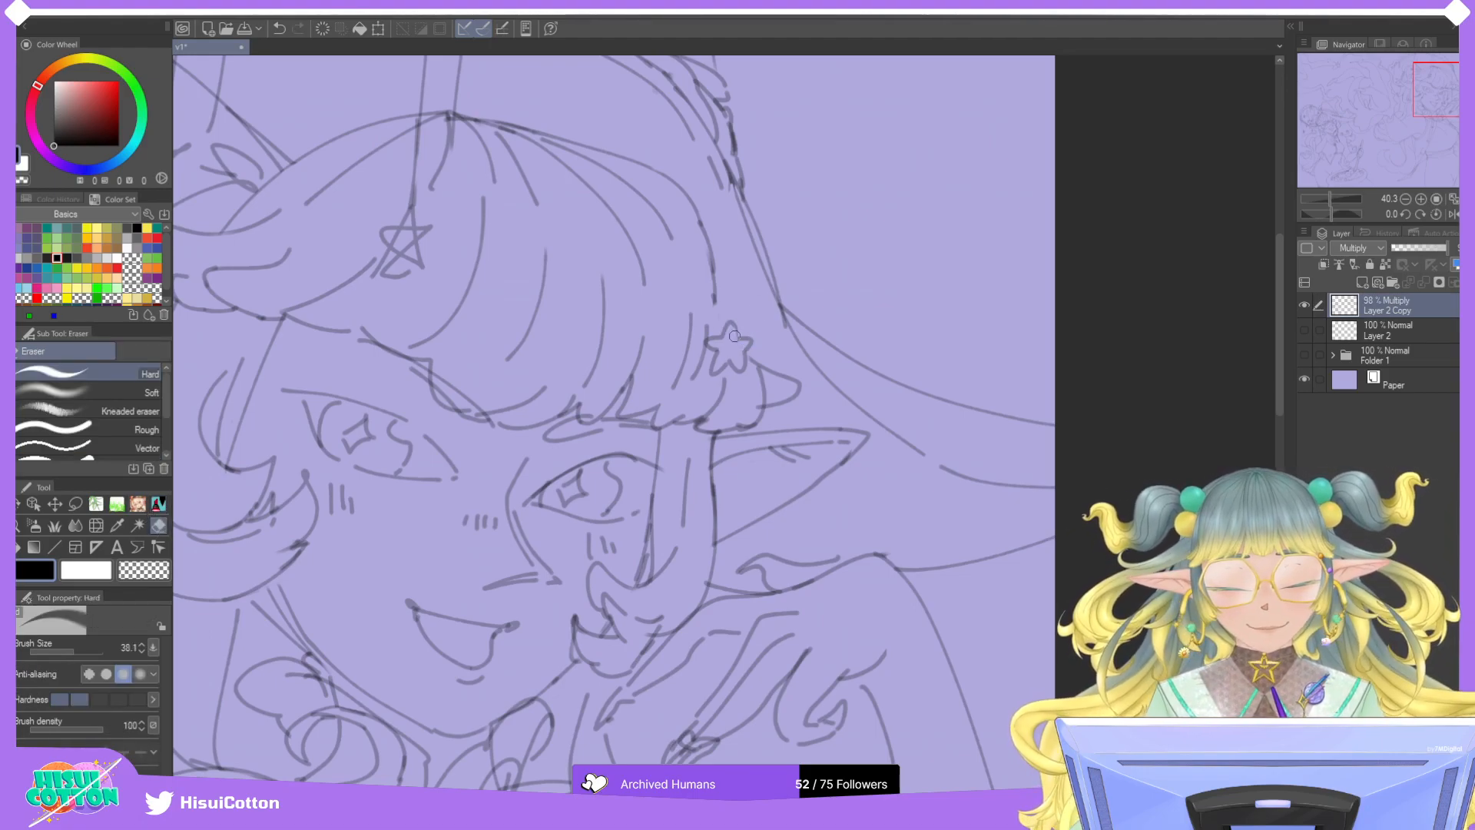
{"action": "key", "text": "p"}
{"action": "left_click_drag", "start_coordinate": [730, 324], "coordinate": [742, 342]}
{"action": "key", "text": "ctrl+z"}
{"action": "mouse_move", "coordinate": [732, 325]}
{"action": "left_mouse_down"}
{"action": "mouse_move", "coordinate": [736, 185]}
{"action": "mouse_move", "coordinate": [732, 288]}
{"action": "left_mouse_up"}
{"action": "left_click_drag", "start_coordinate": [735, 185], "coordinate": [732, 296]}
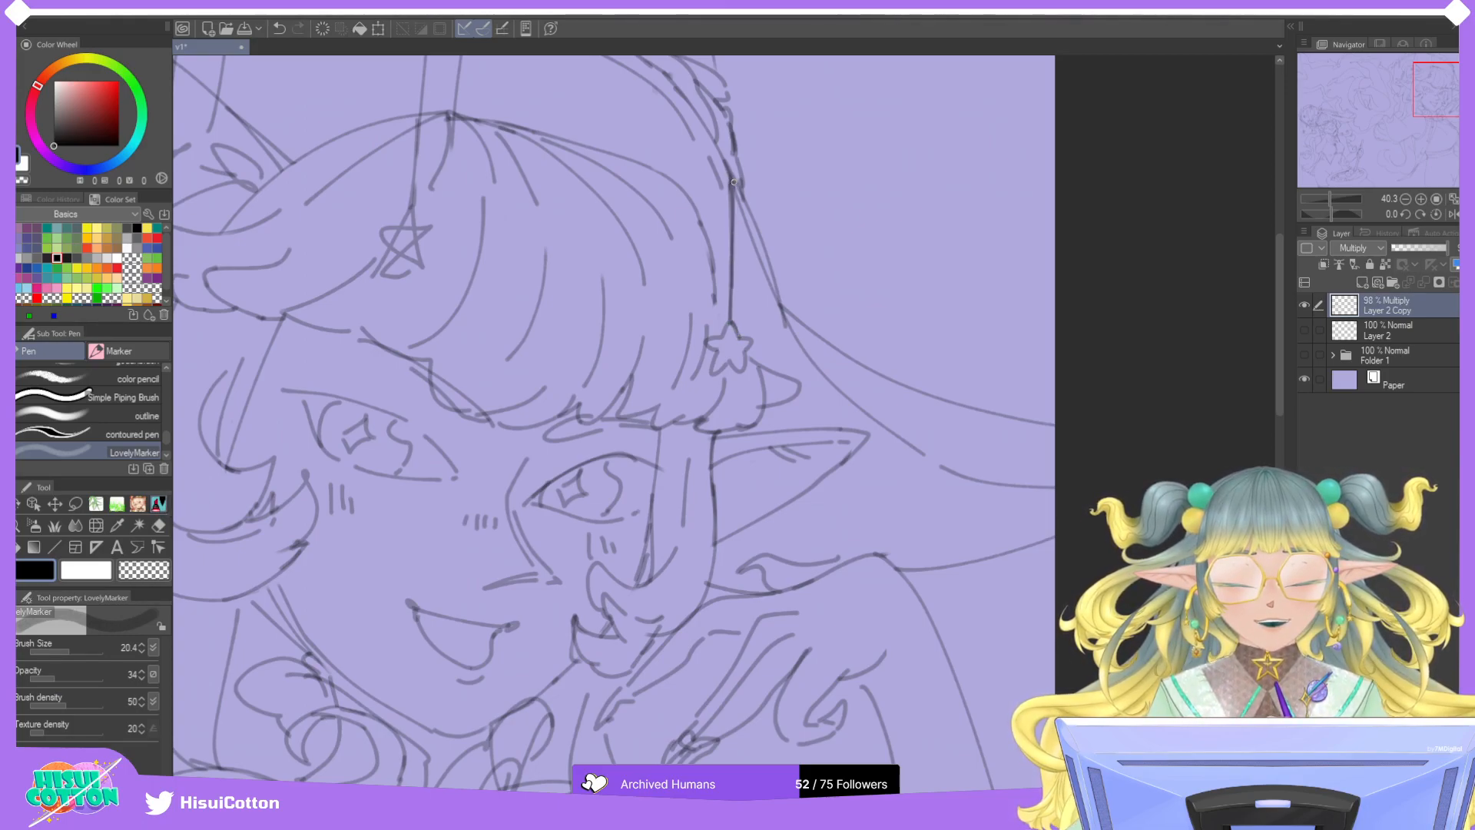
{"action": "left_click_drag", "start_coordinate": [734, 181], "coordinate": [733, 259]}
{"action": "scroll", "coordinate": [733, 259], "scroll_direction": "down", "scroll_amount": 3}
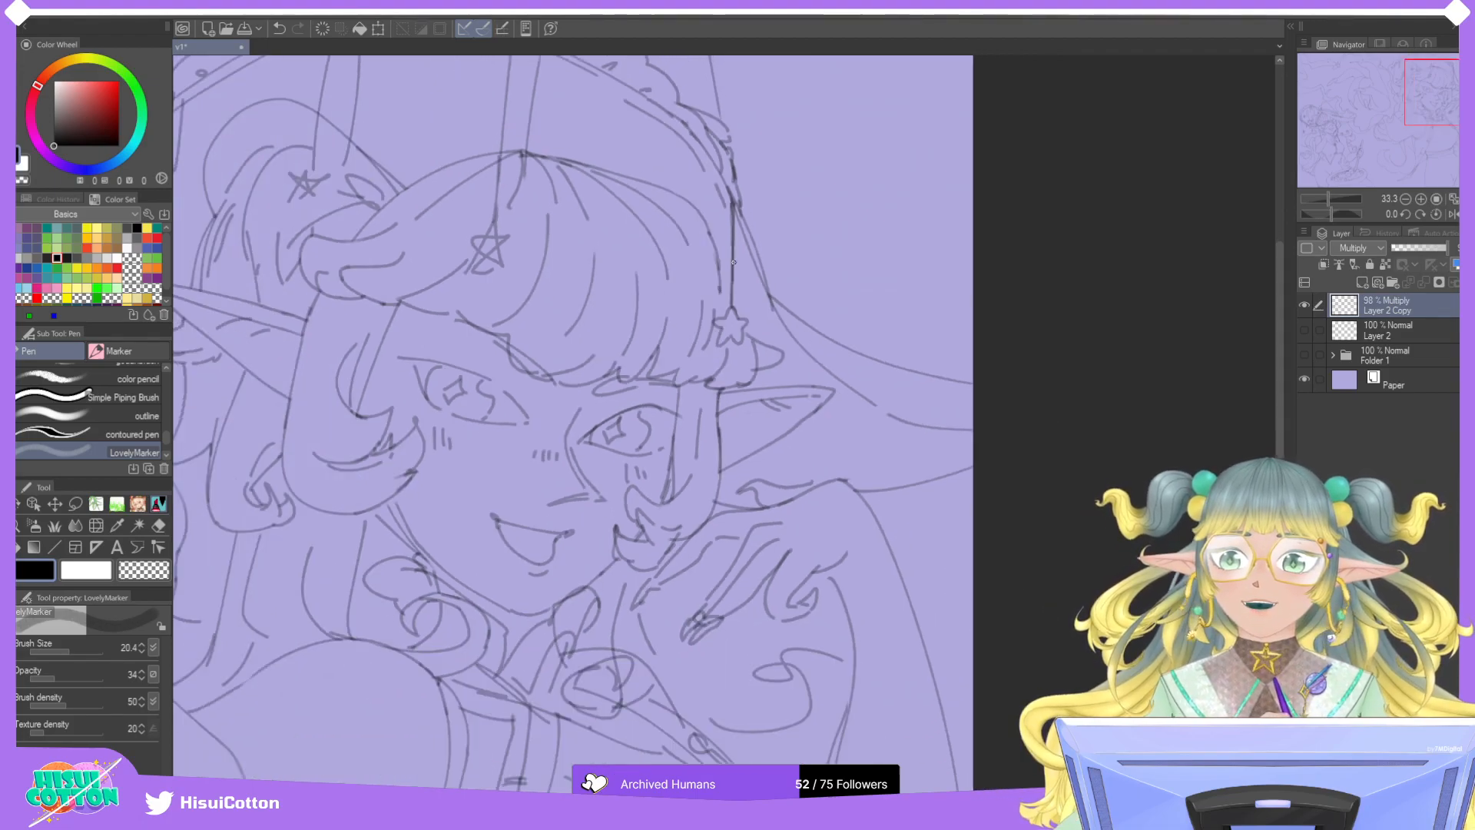
Extend the outer contour of the bangs down toward the new star, retrying the stroke until the curve fits.
{"action": "scroll", "coordinate": [734, 262], "scroll_direction": "up", "scroll_amount": 4}
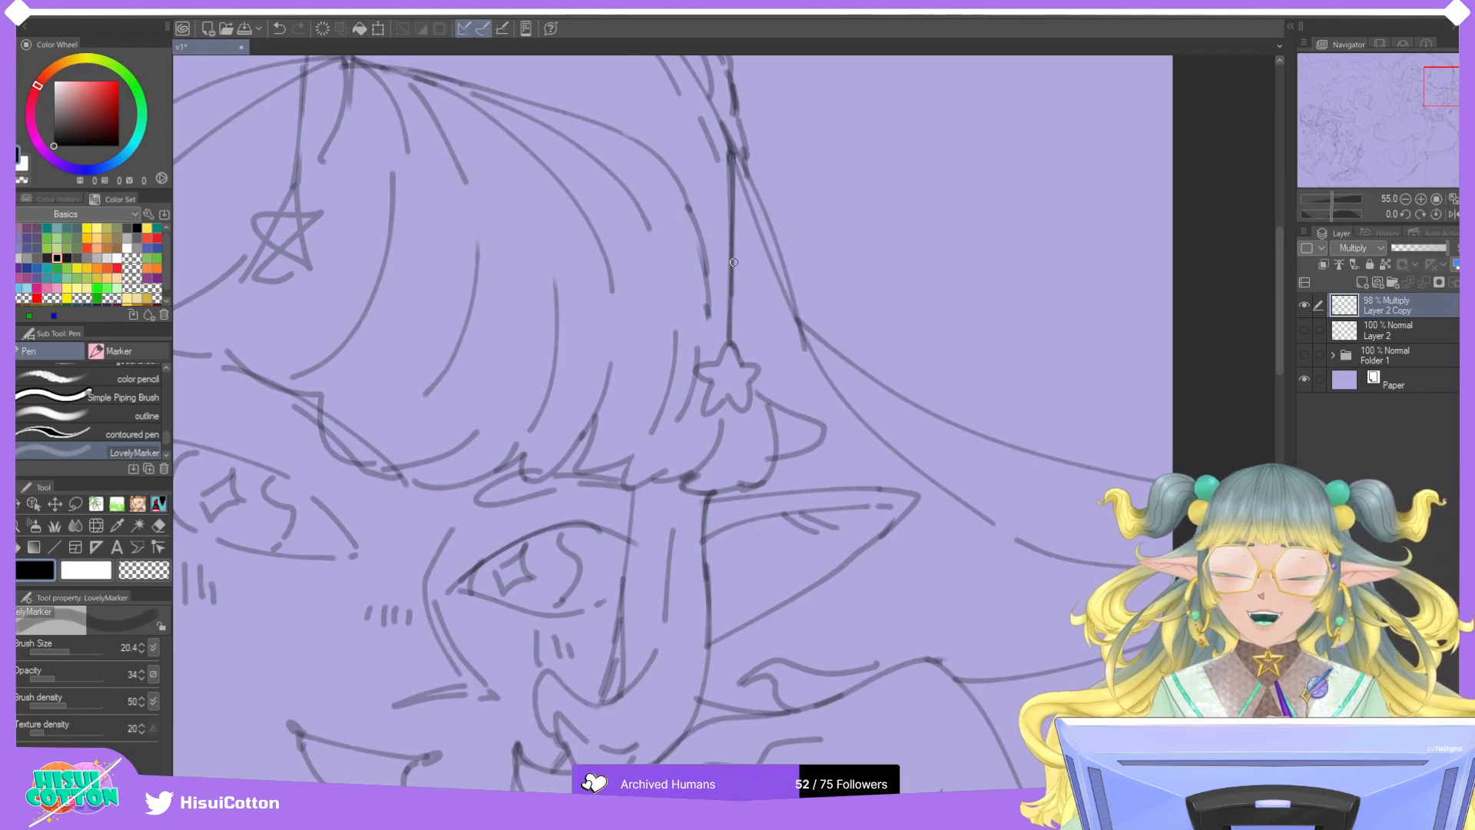
{"action": "left_click_drag", "start_coordinate": [708, 265], "coordinate": [726, 351]}
{"action": "key", "text": "ctrl+z"}
{"action": "left_click_drag", "start_coordinate": [706, 257], "coordinate": [718, 349]}
{"action": "key", "text": "ctrl+z"}
{"action": "left_click_drag", "start_coordinate": [706, 259], "coordinate": [721, 347]}
{"action": "key", "text": "ctrl+z"}
{"action": "left_click_drag", "start_coordinate": [706, 282], "coordinate": [713, 349]}
{"action": "key", "text": "ctrl+z"}
{"action": "left_click_drag", "start_coordinate": [706, 253], "coordinate": [709, 317]}
{"action": "key", "text": "ctrl+z"}
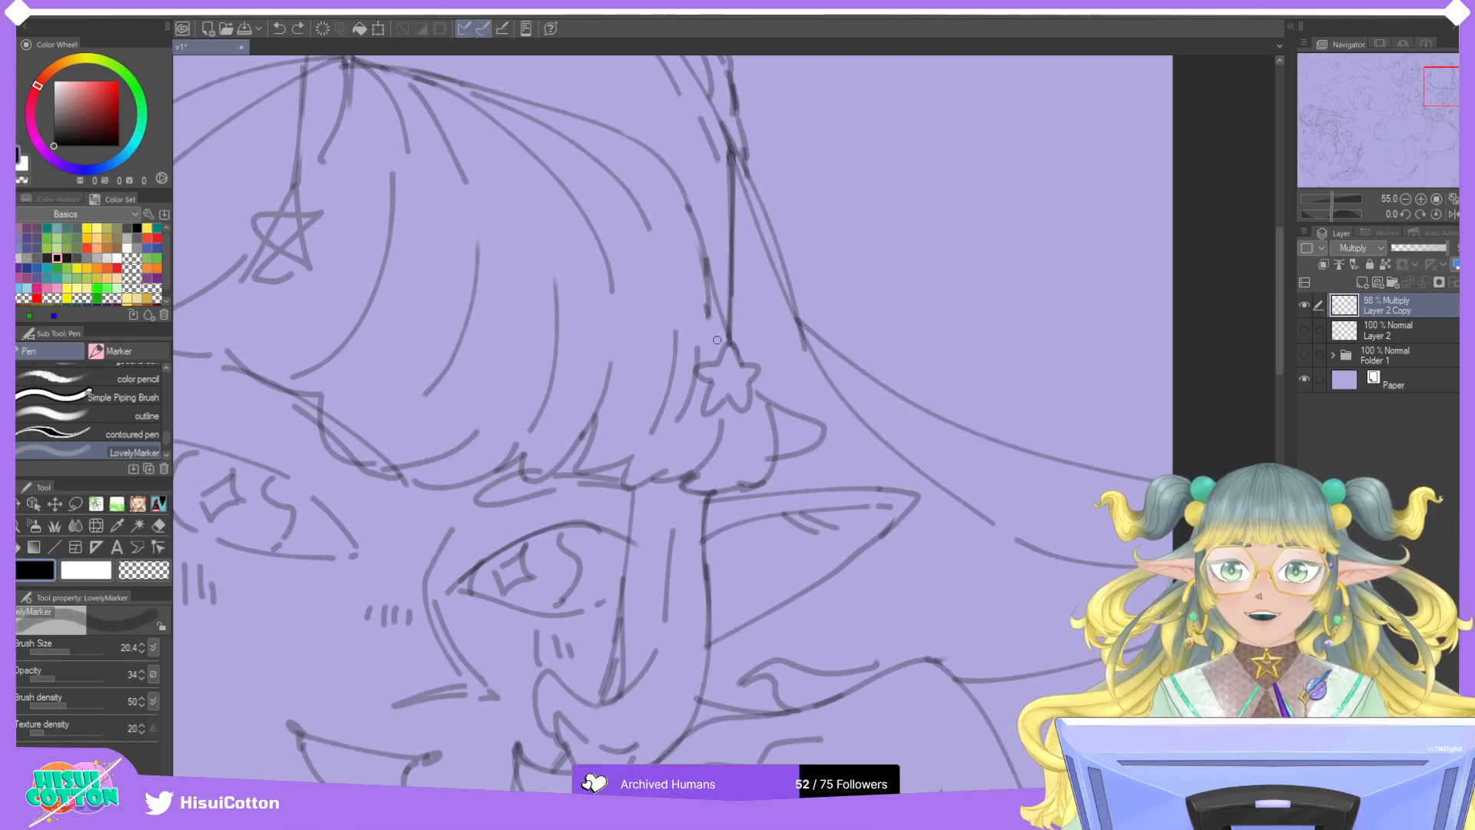
{"action": "left_click_drag", "start_coordinate": [705, 258], "coordinate": [714, 351]}
{"action": "key", "text": "ctrl+z"}
{"action": "left_click_drag", "start_coordinate": [703, 261], "coordinate": [712, 357]}
{"action": "scroll", "coordinate": [710, 300], "scroll_direction": "down", "scroll_amount": 1}
{"action": "key", "text": "ctrl+z"}
{"action": "left_click_drag", "start_coordinate": [704, 259], "coordinate": [710, 317]}
{"action": "scroll", "coordinate": [714, 330], "scroll_direction": "down", "scroll_amount": 2}
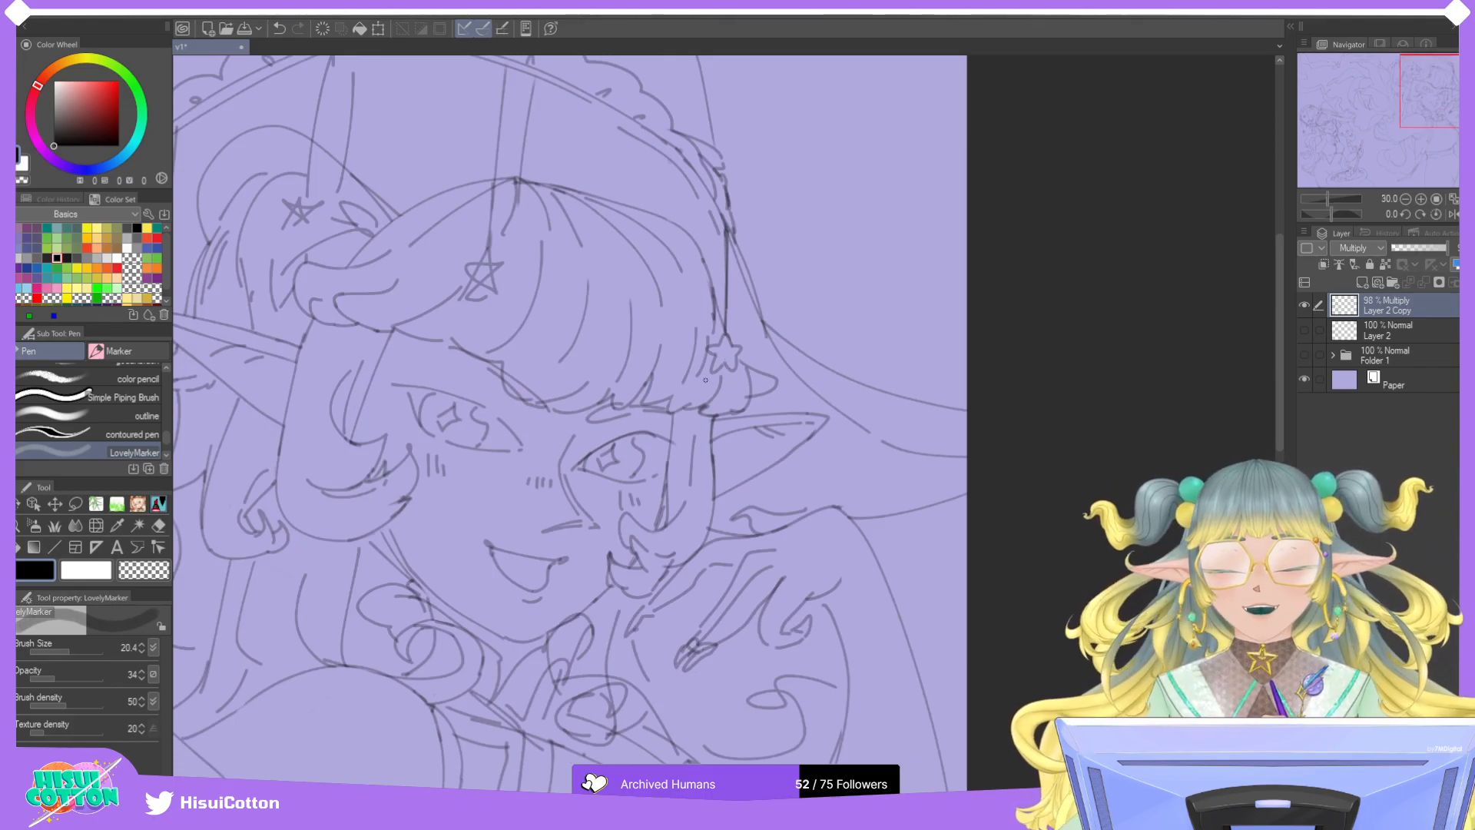
Erase the loose strand end beside the new star and restroke the bangs' outer contour just above it.
{"action": "scroll", "coordinate": [705, 379], "scroll_direction": "down", "scroll_amount": 2}
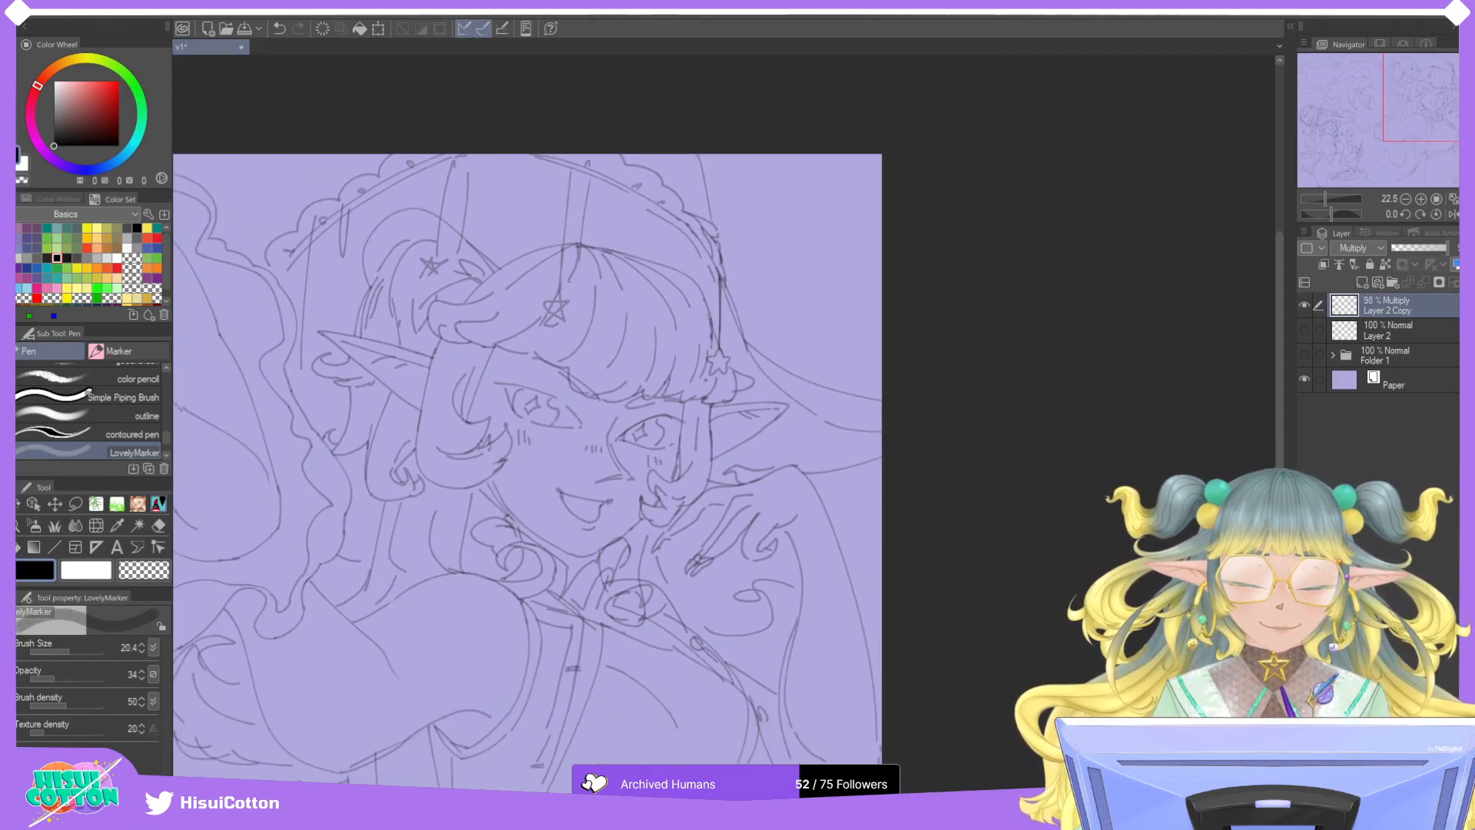
{"action": "scroll", "coordinate": [738, 291], "scroll_direction": "up", "scroll_amount": 4}
{"action": "key", "text": "e"}
{"action": "mouse_move", "coordinate": [674, 419]}
{"action": "left_mouse_down"}
{"action": "mouse_move", "coordinate": [671, 331]}
{"action": "mouse_move", "coordinate": [684, 426]}
{"action": "mouse_move", "coordinate": [656, 312]}
{"action": "mouse_move", "coordinate": [678, 407]}
{"action": "left_mouse_up"}
{"action": "key", "text": "p"}
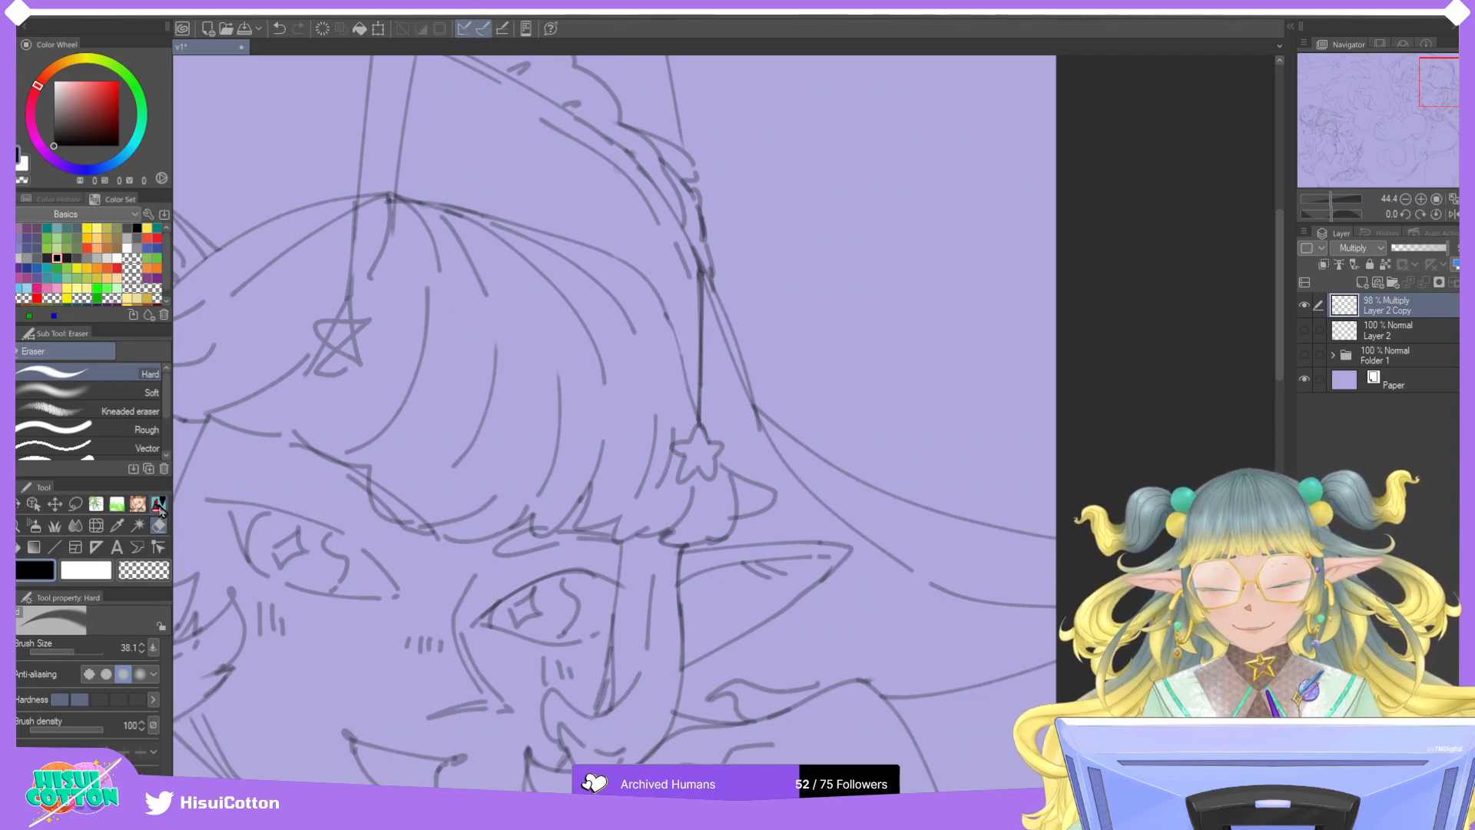
{"action": "left_click_drag", "start_coordinate": [664, 304], "coordinate": [689, 389]}
{"action": "key", "text": "ctrl+z"}
{"action": "key", "text": "ctrl+z"}
{"action": "mouse_move", "coordinate": [667, 311]}
{"action": "left_mouse_down"}
{"action": "mouse_move", "coordinate": [692, 402]}
{"action": "mouse_move", "coordinate": [667, 316]}
{"action": "mouse_move", "coordinate": [676, 410]}
{"action": "left_mouse_up"}
{"action": "key", "text": "ctrl+z"}
{"action": "mouse_move", "coordinate": [666, 308]}
{"action": "left_mouse_down"}
{"action": "mouse_move", "coordinate": [671, 404]}
{"action": "mouse_move", "coordinate": [665, 307]}
{"action": "mouse_move", "coordinate": [680, 395]}
{"action": "left_mouse_up"}
{"action": "key", "text": "ctrl+z"}
{"action": "key", "text": "ctrl+z"}
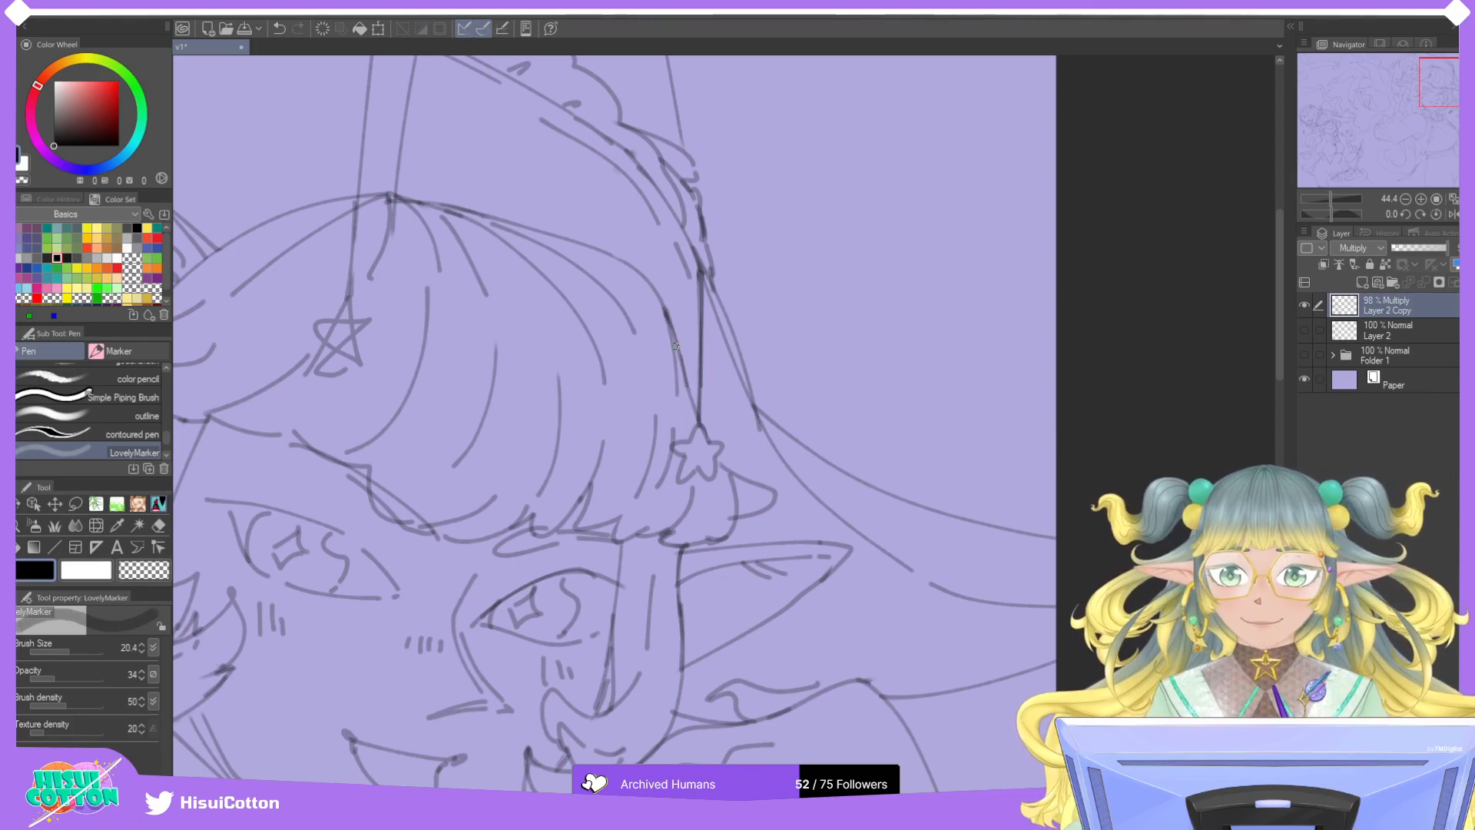
{"action": "mouse_move", "coordinate": [675, 343]}
{"action": "left_mouse_down"}
{"action": "mouse_move", "coordinate": [555, 373]}
{"action": "mouse_move", "coordinate": [623, 357]}
{"action": "left_mouse_up"}
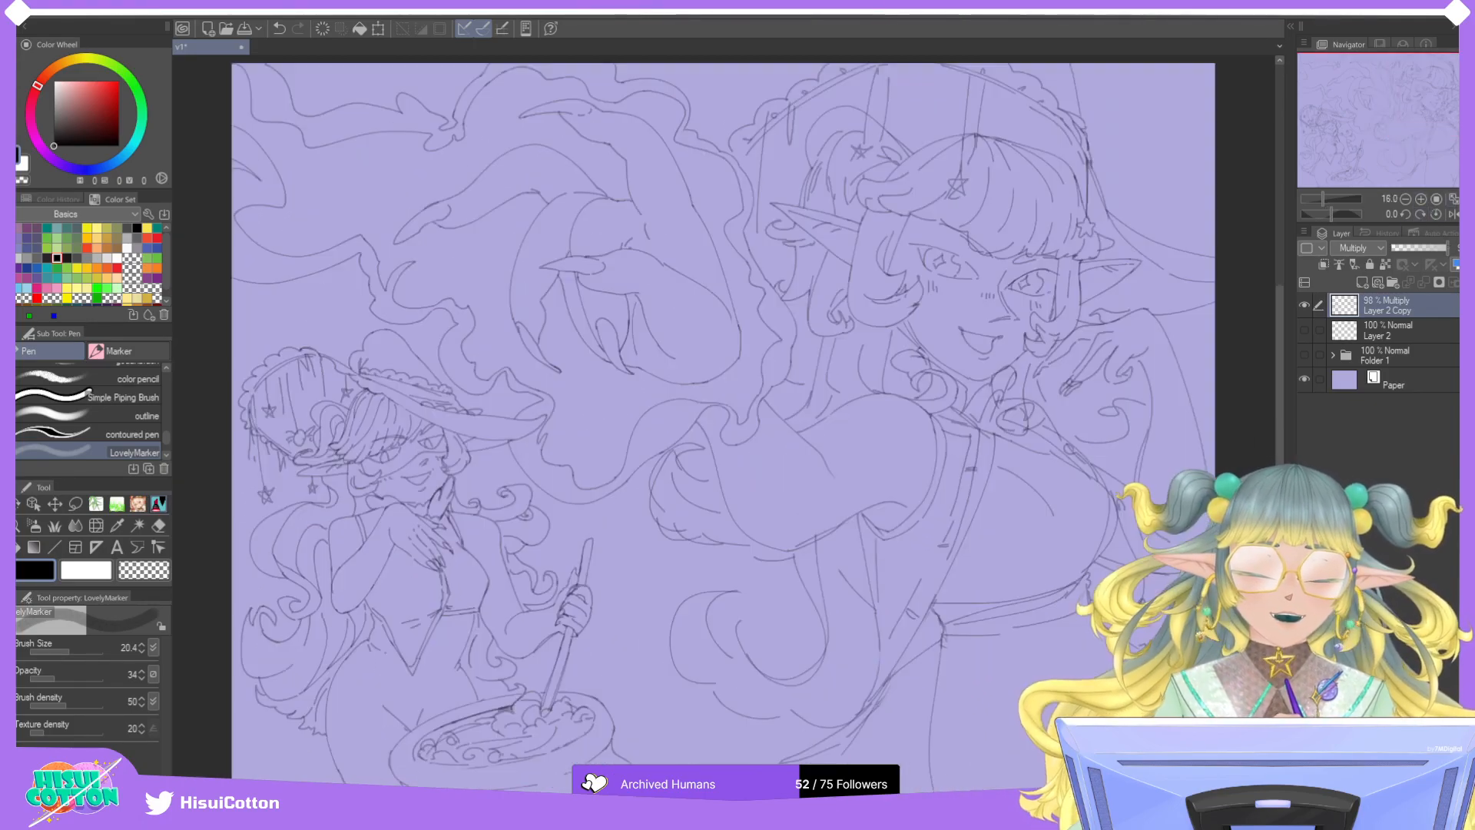
Try to add a short line by the ruffled edge below the large witch's near hair.
{"action": "left_click", "coordinate": [1452, 199]}
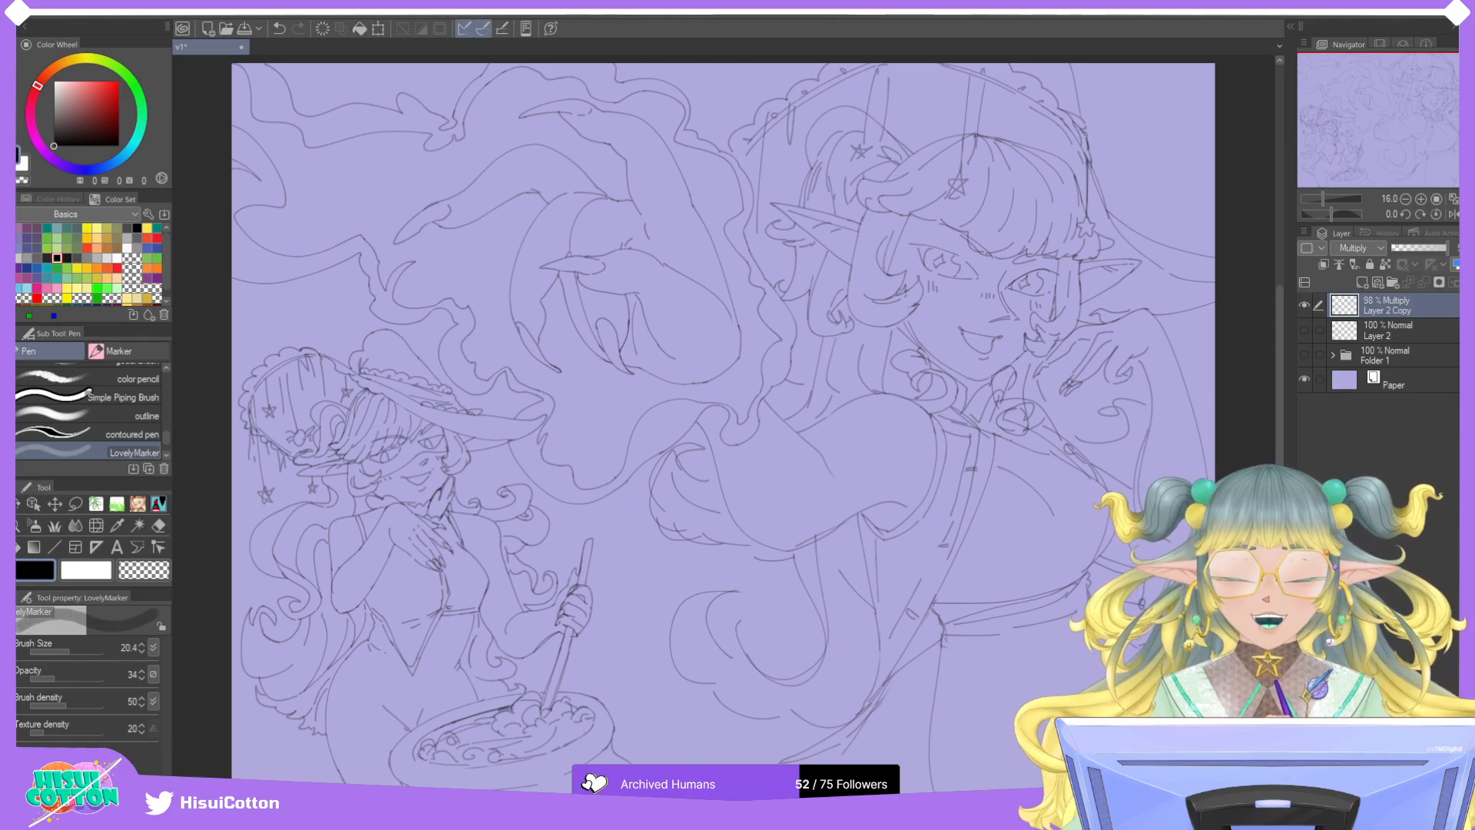
{"action": "left_click_drag", "start_coordinate": [1384, 162], "coordinate": [1381, 142]}
{"action": "scroll", "coordinate": [655, 452], "scroll_direction": "up", "scroll_amount": 5}
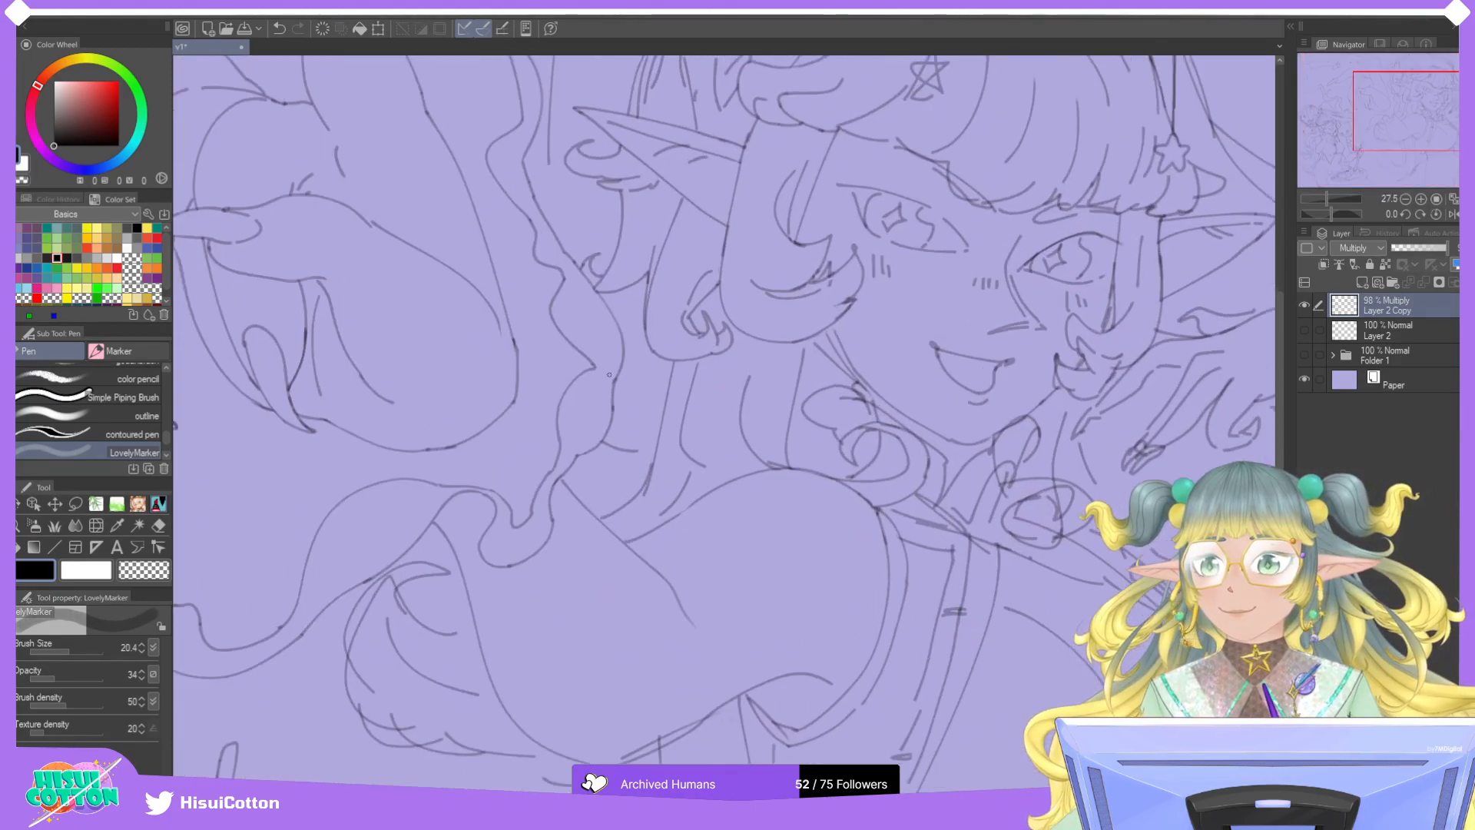
{"action": "scroll", "coordinate": [655, 453], "scroll_direction": "up", "scroll_amount": 5}
{"action": "left_click_drag", "start_coordinate": [624, 454], "coordinate": [666, 446]}
{"action": "key", "text": "ctrl+z"}
{"action": "key", "text": "ctrl+z"}
{"action": "key", "text": "ctrl+z"}
{"action": "key", "text": "ctrl+z"}
{"action": "key", "text": "ctrl+z"}
{"action": "key", "text": "ctrl+z"}
{"action": "scroll", "coordinate": [715, 455], "scroll_direction": "down", "scroll_amount": 5}
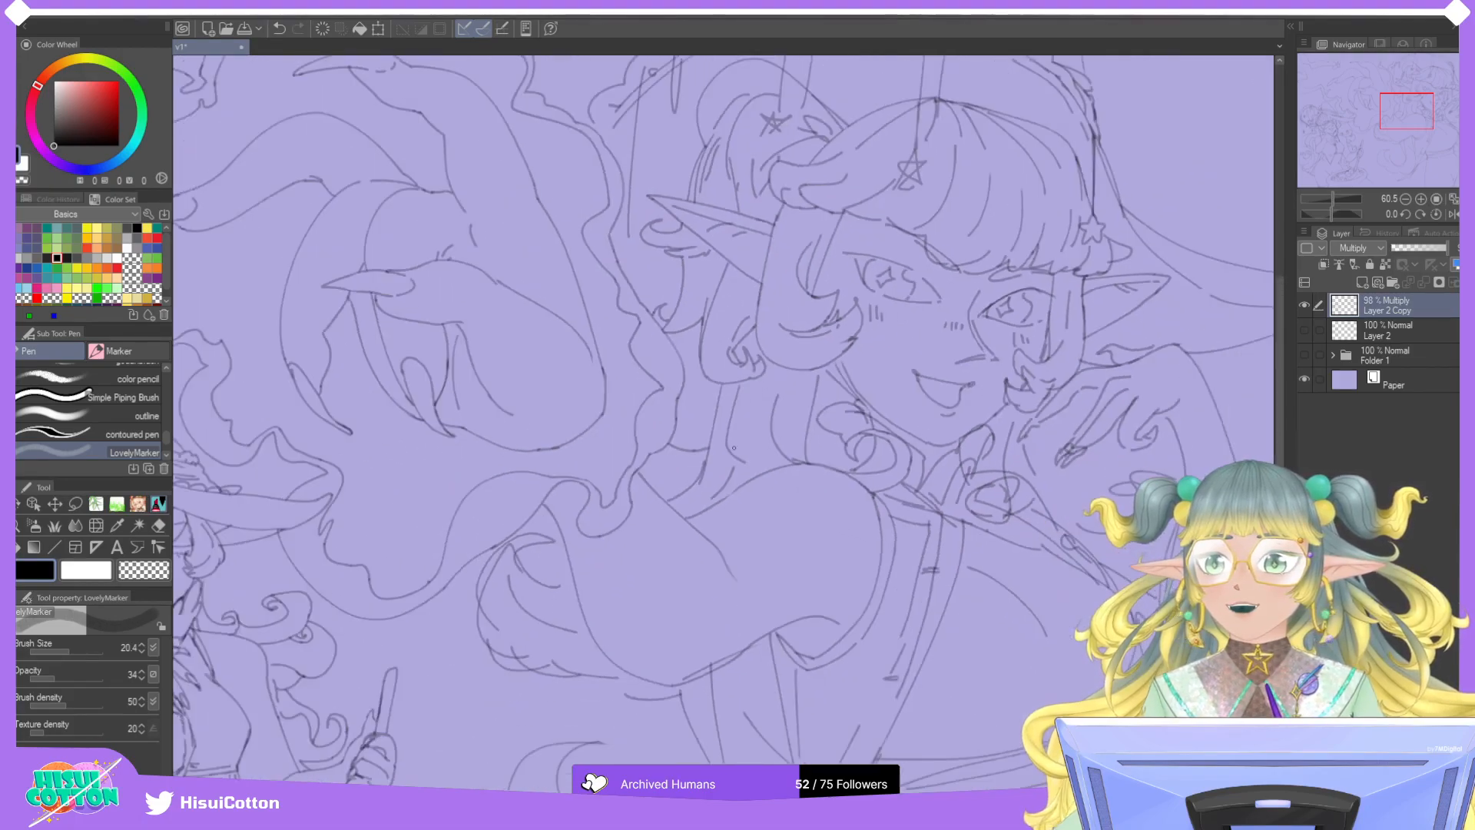
Extend the hat brim's inner band line down to the ruffled edge at the brim's near end.
{"action": "scroll", "coordinate": [642, 231], "scroll_direction": "up", "scroll_amount": 6}
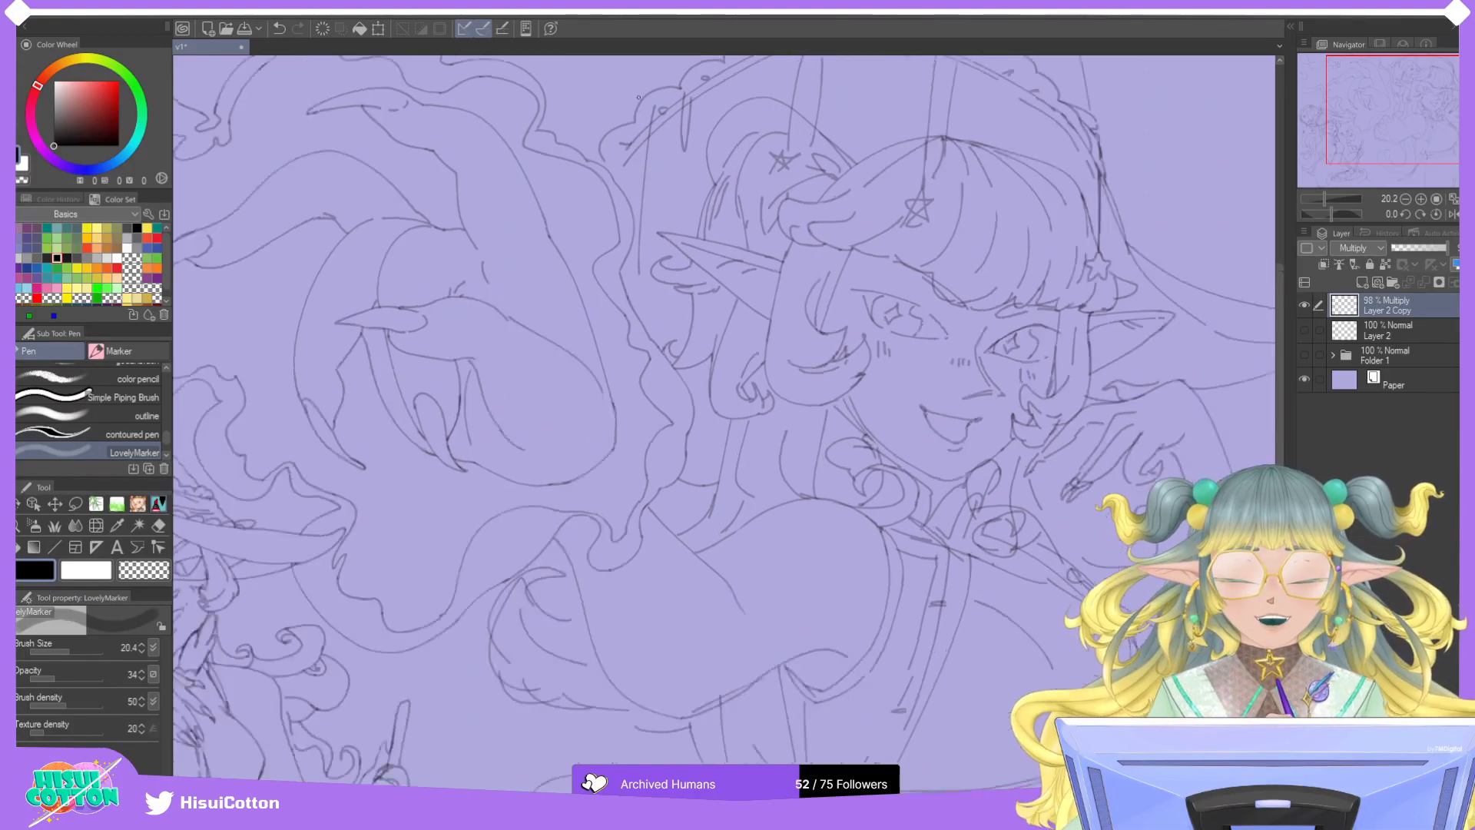
{"action": "left_click_drag", "start_coordinate": [619, 206], "coordinate": [559, 297]}
{"action": "key", "text": "ctrl+z"}
{"action": "mouse_move", "coordinate": [619, 206]}
{"action": "left_mouse_down"}
{"action": "mouse_move", "coordinate": [559, 297]}
{"action": "mouse_move", "coordinate": [600, 277]}
{"action": "mouse_move", "coordinate": [572, 324]}
{"action": "left_mouse_up"}
{"action": "key", "text": "ctrl+z"}
{"action": "key", "text": "ctrl+y"}
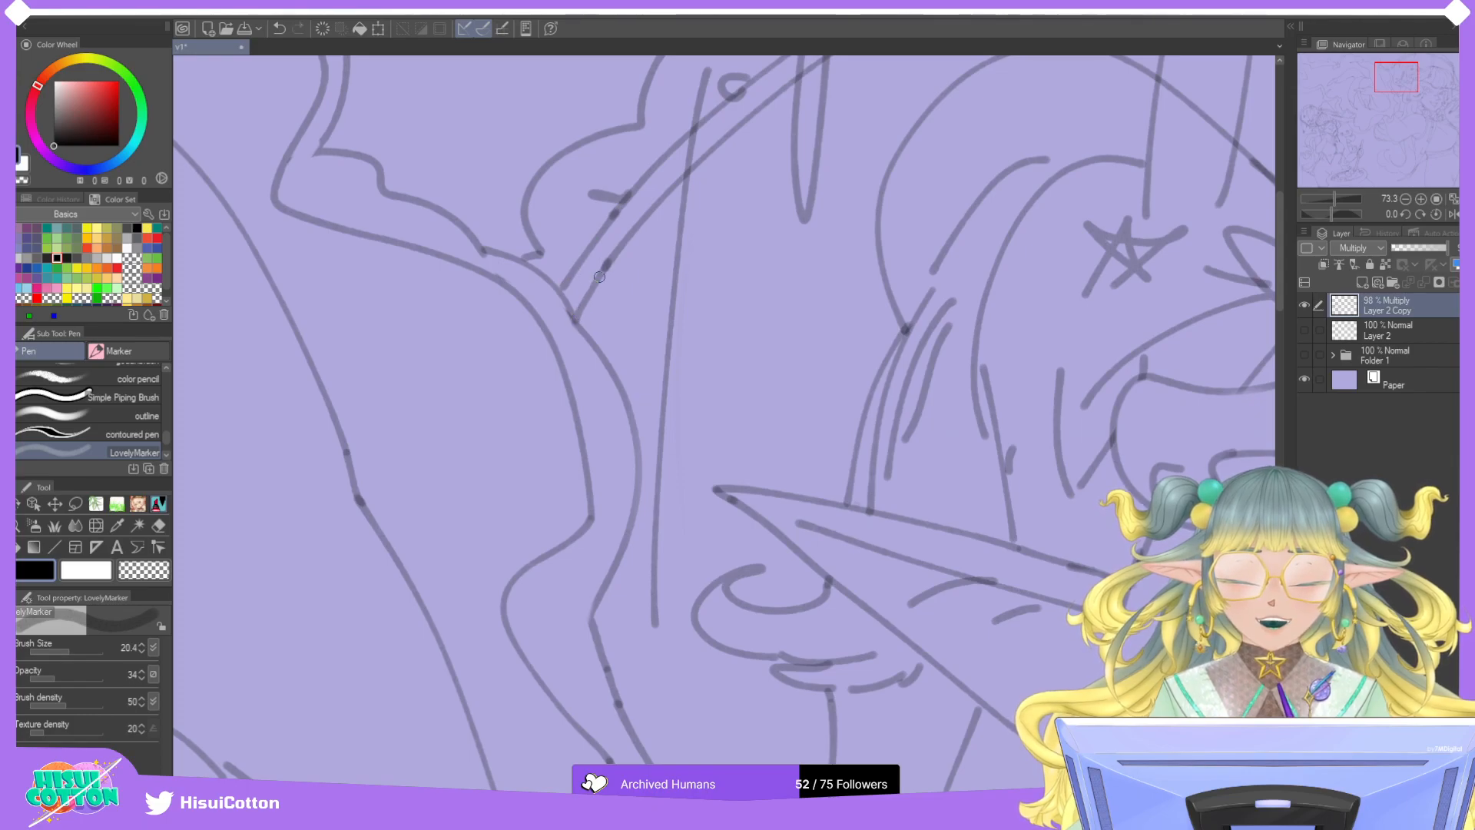
{"action": "scroll", "coordinate": [596, 264], "scroll_direction": "down", "scroll_amount": 5}
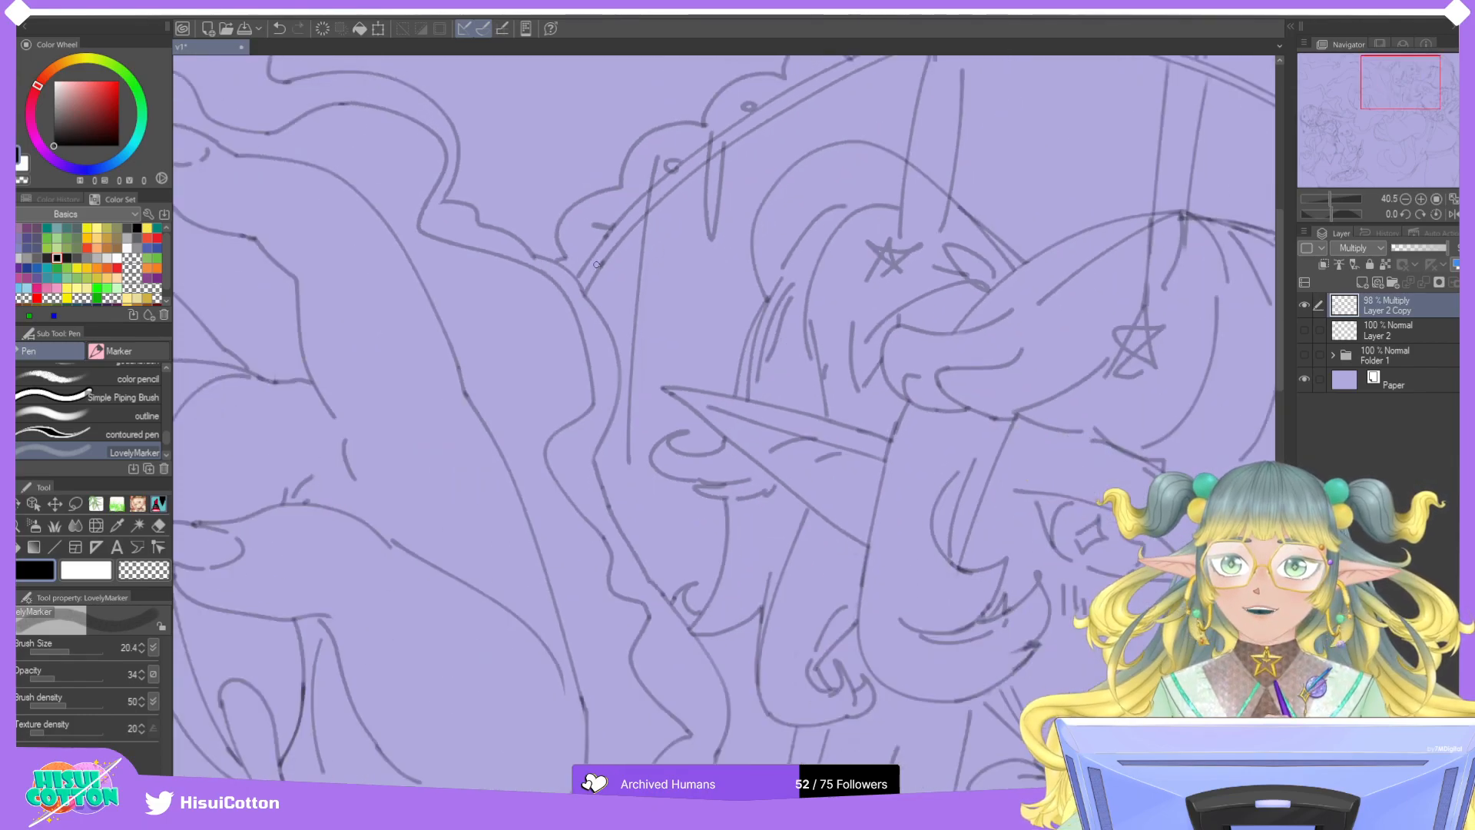
{"action": "scroll", "coordinate": [596, 264], "scroll_direction": "down", "scroll_amount": 1}
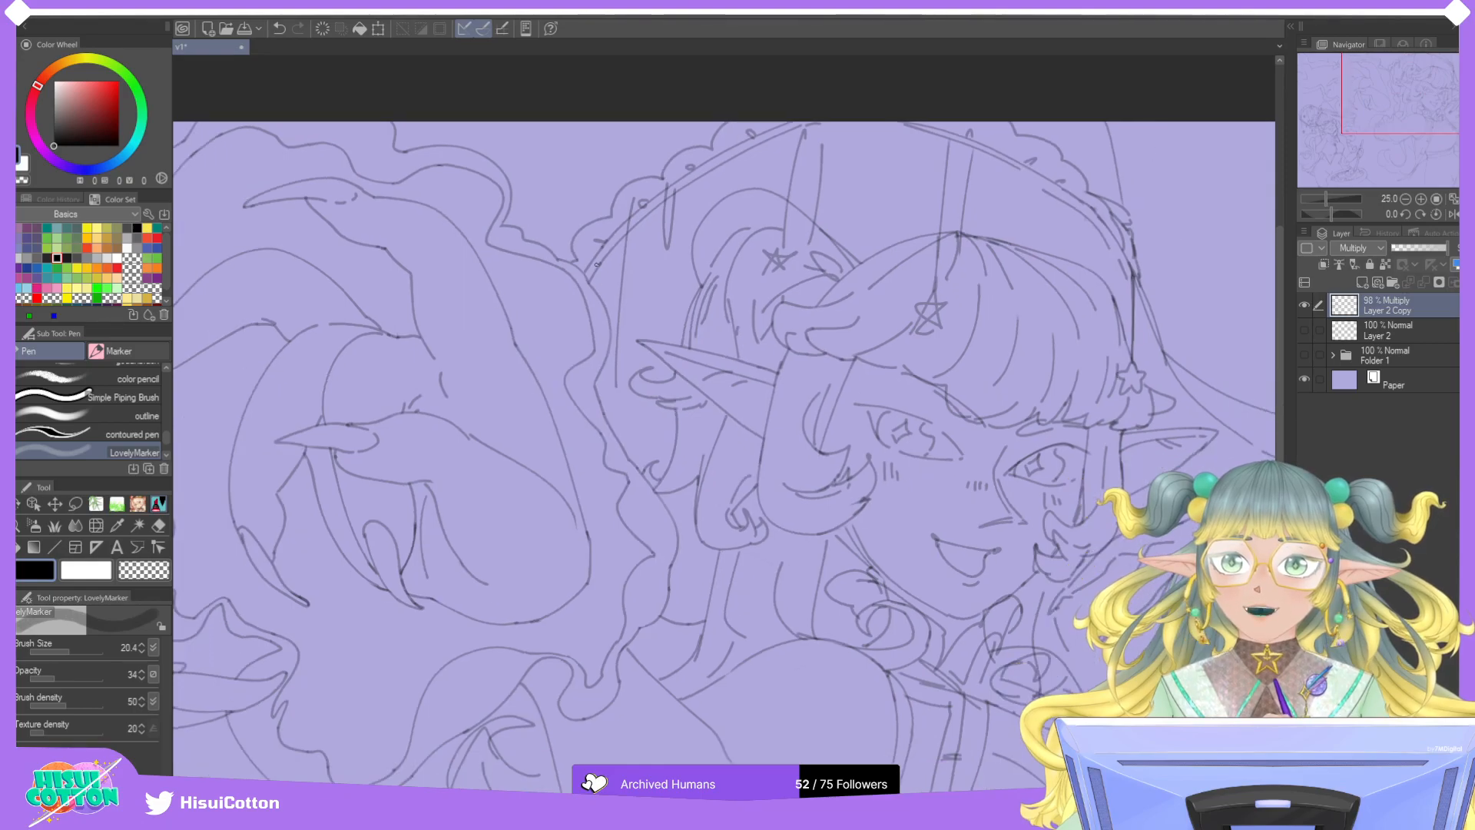
{"action": "scroll", "coordinate": [596, 265], "scroll_direction": "down", "scroll_amount": 1}
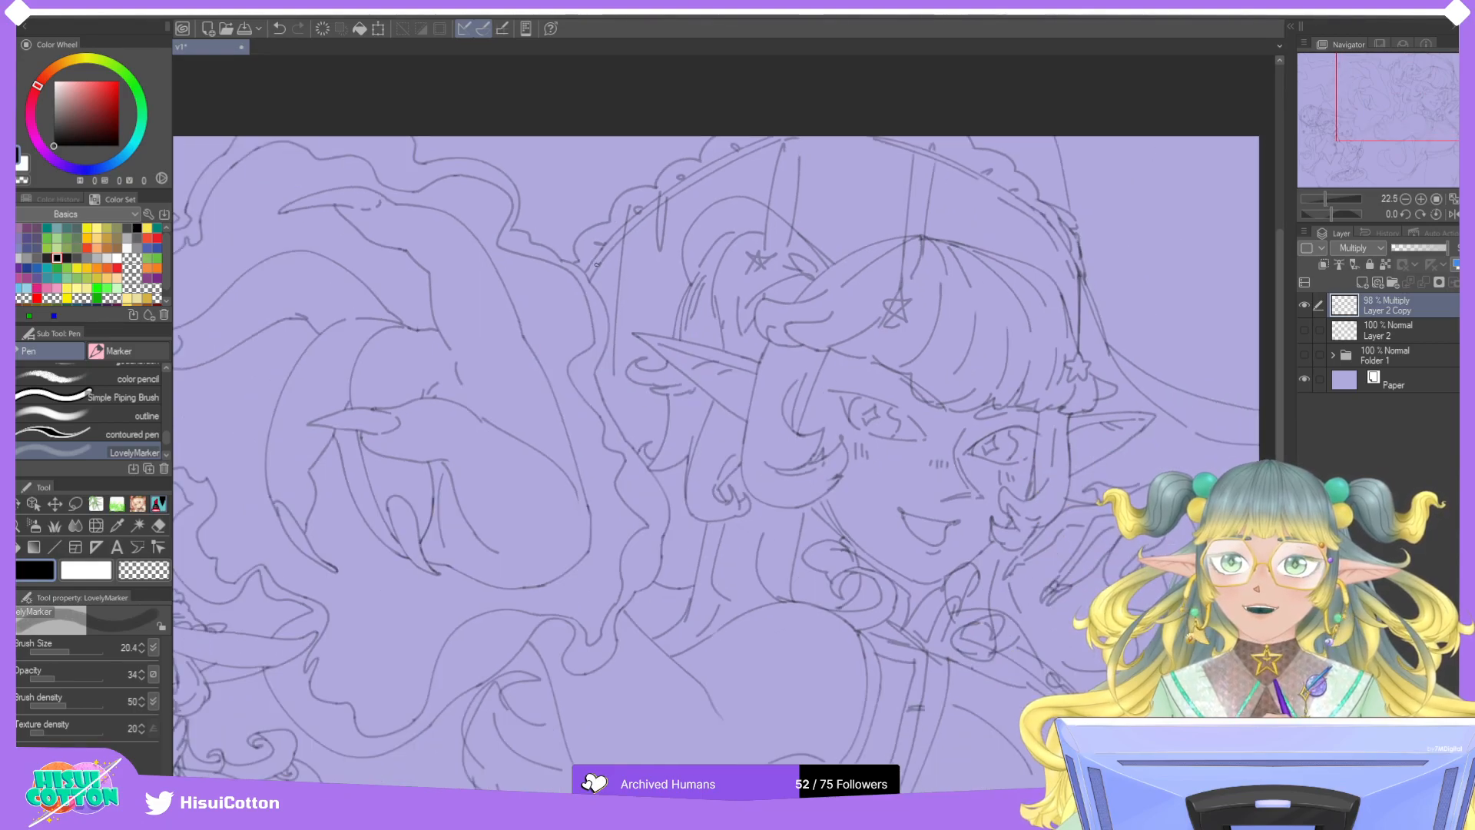
Draw a short vertical line beside the hanging loop at the hat brim's near end, retrying the stroke until it fits.
{"action": "left_click_drag", "start_coordinate": [1392, 152], "coordinate": [1414, 121]}
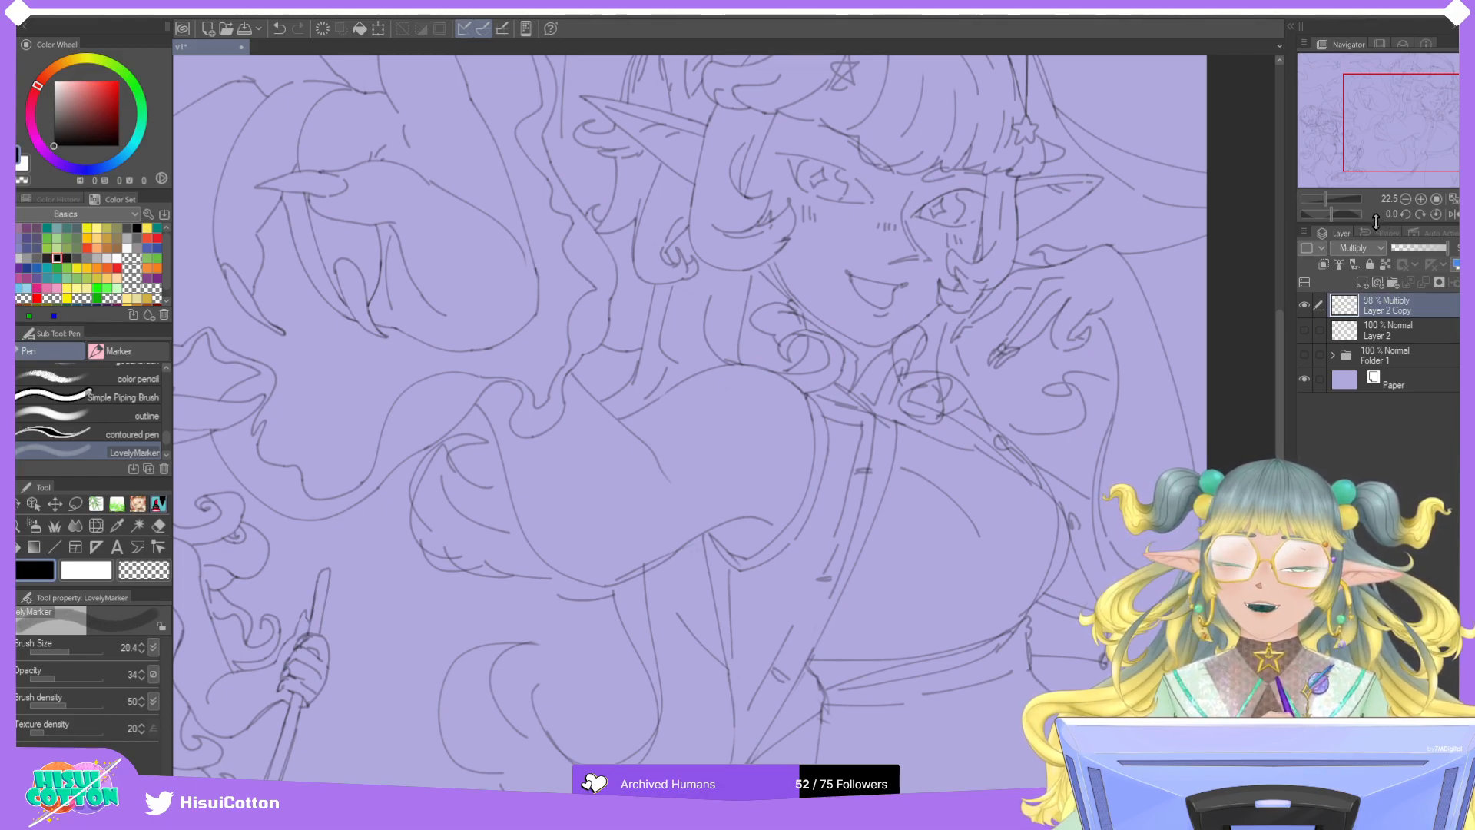
{"action": "scroll", "coordinate": [794, 376], "scroll_direction": "down", "scroll_amount": 3}
{"action": "scroll", "coordinate": [719, 79], "scroll_direction": "up", "scroll_amount": 4}
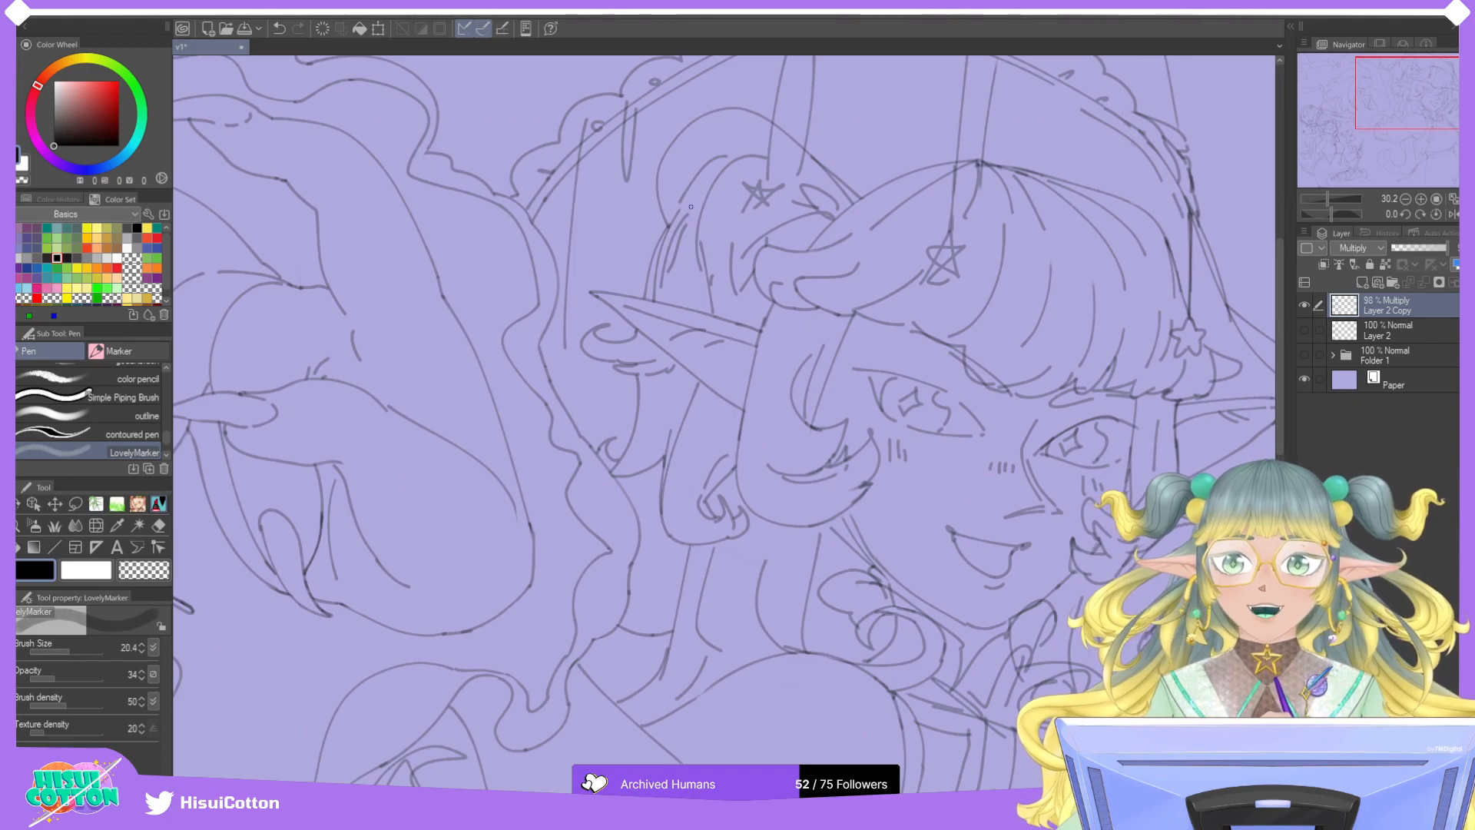
{"action": "scroll", "coordinate": [688, 208], "scroll_direction": "down", "scroll_amount": 2}
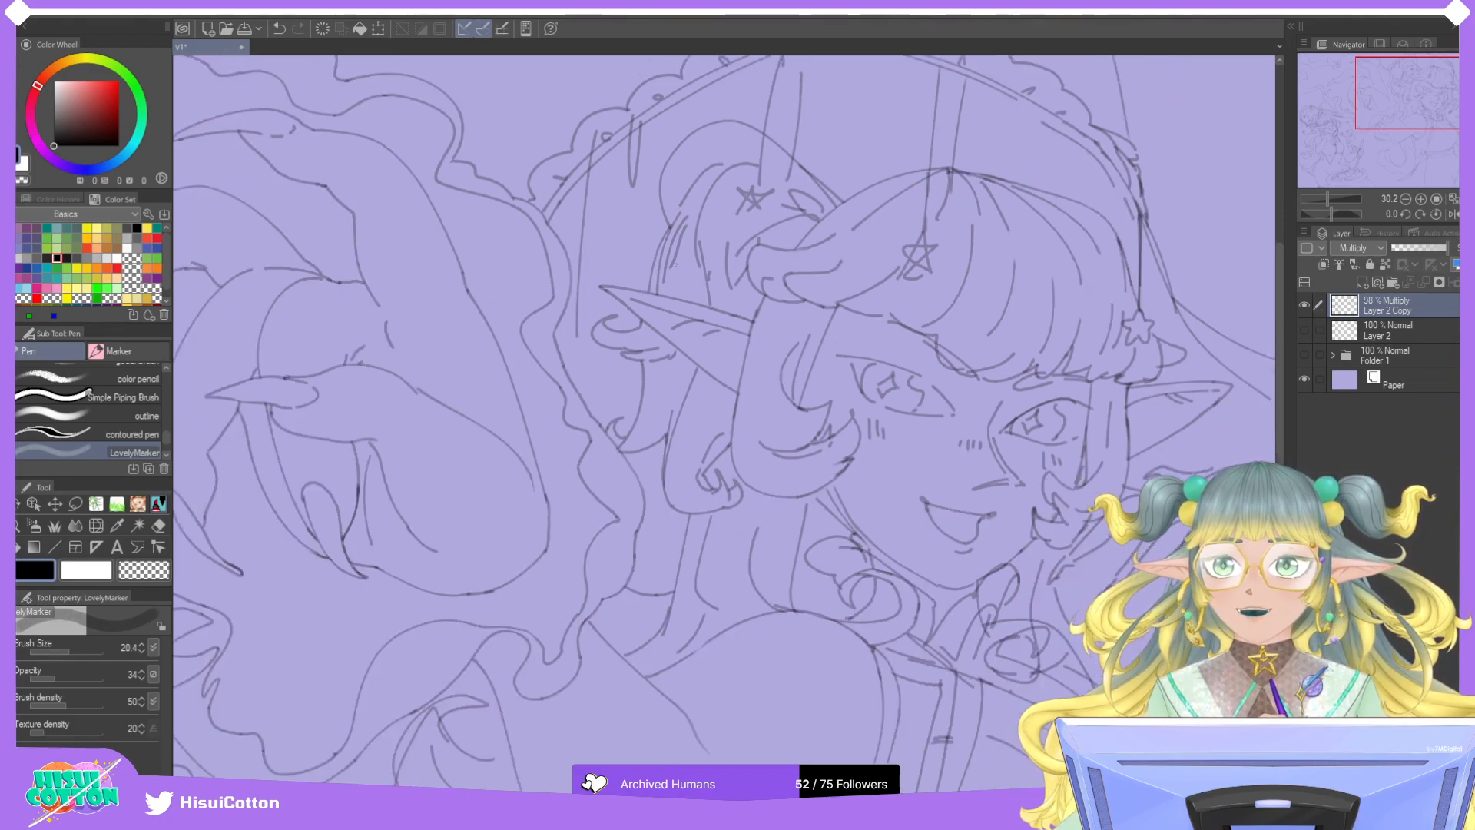
{"action": "scroll", "coordinate": [578, 213], "scroll_direction": "up", "scroll_amount": 3}
{"action": "key", "text": "ctrl+z"}
{"action": "mouse_move", "coordinate": [593, 181]}
{"action": "left_mouse_down"}
{"action": "mouse_move", "coordinate": [616, 209]}
{"action": "mouse_move", "coordinate": [639, 215]}
{"action": "mouse_move", "coordinate": [643, 144]}
{"action": "left_mouse_up"}
{"action": "key", "text": "ctrl+z"}
{"action": "key", "text": "ctrl+z"}
{"action": "key", "text": "ctrl+z"}
{"action": "left_click_drag", "start_coordinate": [653, 201], "coordinate": [647, 142]}
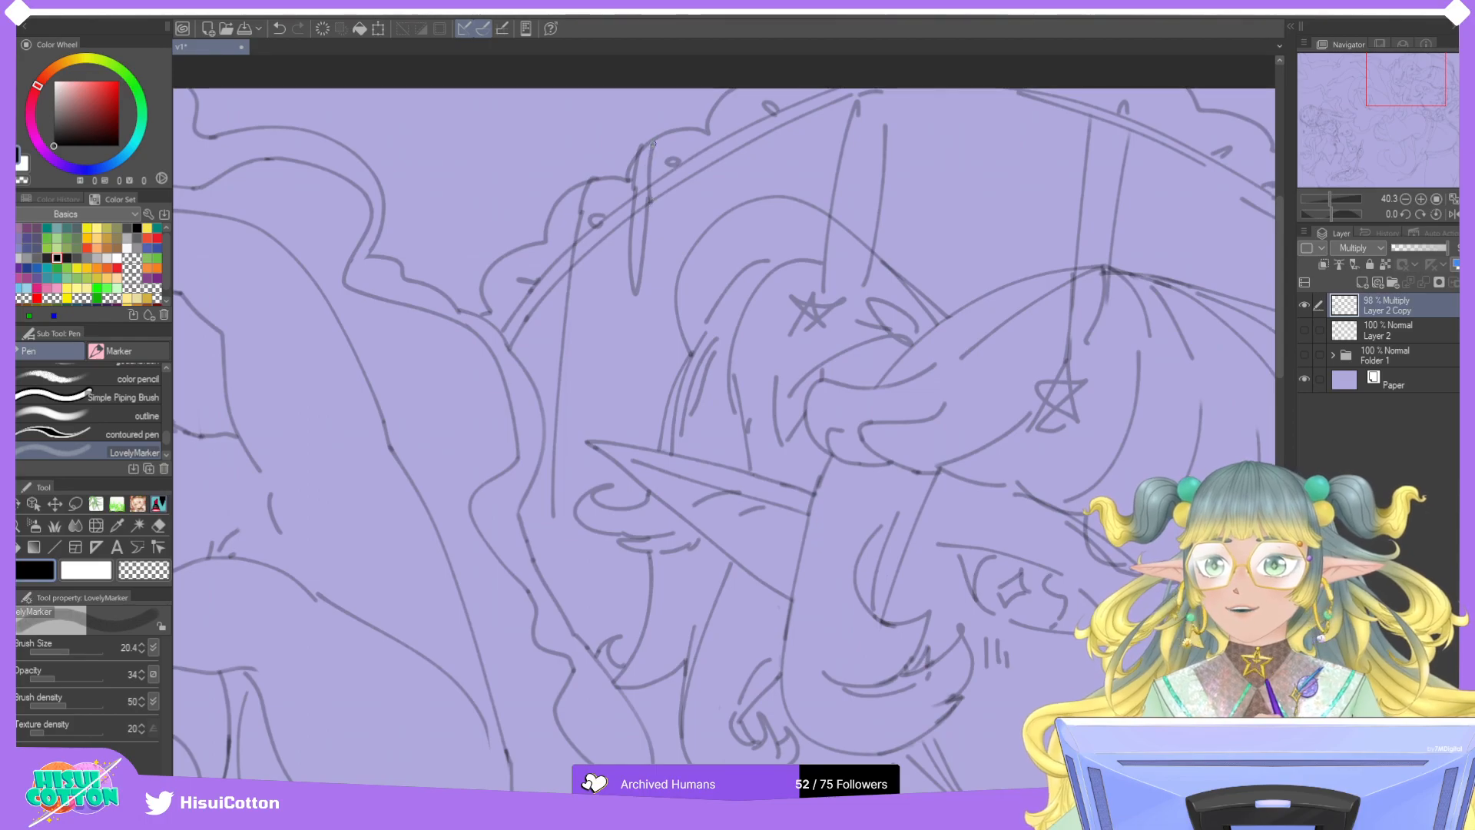
{"action": "key", "text": "ctrl+z"}
{"action": "left_click_drag", "start_coordinate": [650, 197], "coordinate": [647, 135]}
{"action": "key", "text": "ctrl+z"}
{"action": "key", "text": "ctrl+z"}
{"action": "left_click_drag", "start_coordinate": [648, 196], "coordinate": [649, 136]}
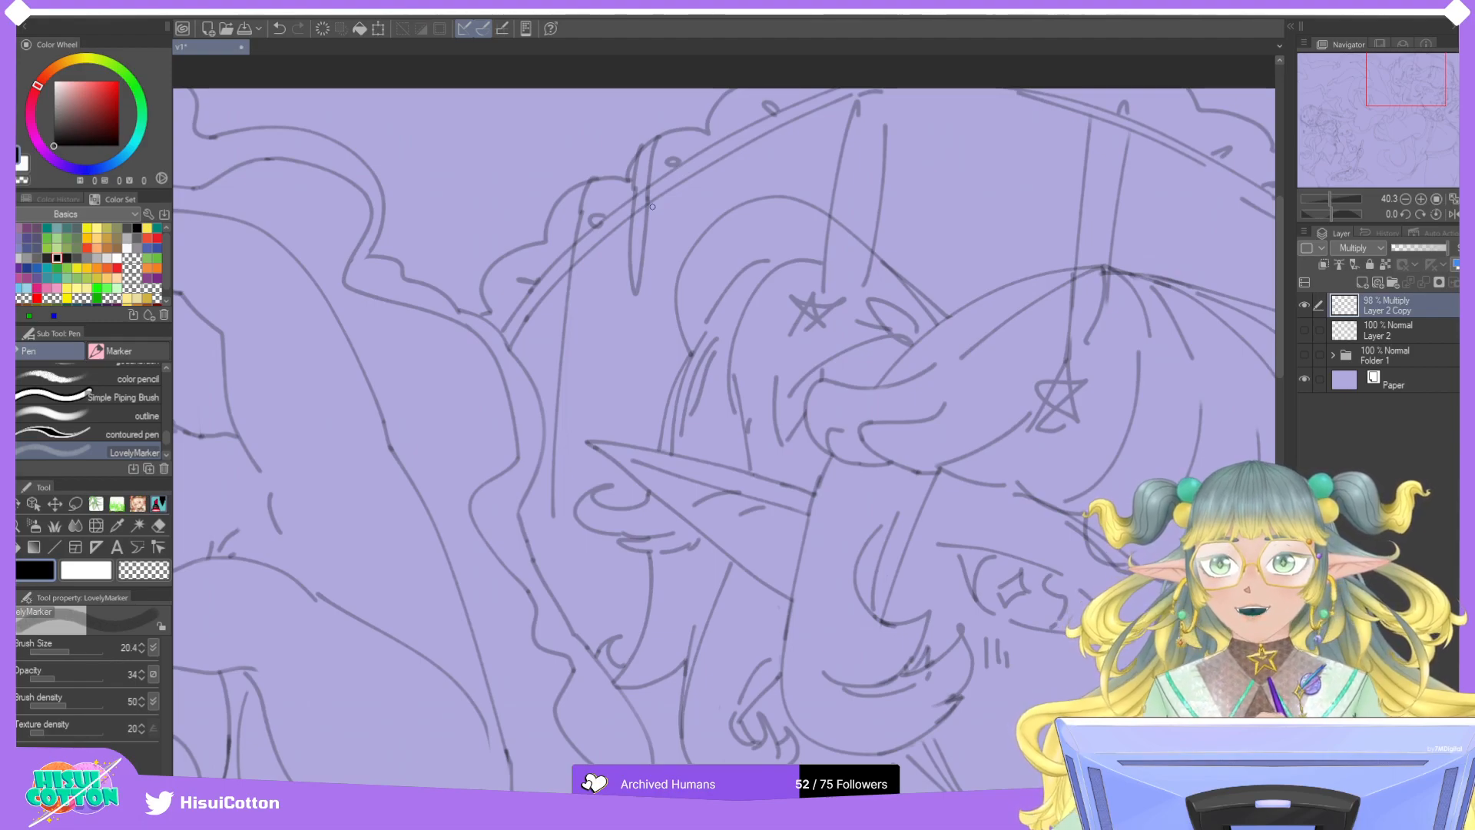
Restroke the thread of the hanging star over the near hair, from the hat brim down to the star.
{"action": "left_click_drag", "start_coordinate": [846, 81], "coordinate": [817, 283]}
{"action": "key", "text": "ctrl+z"}
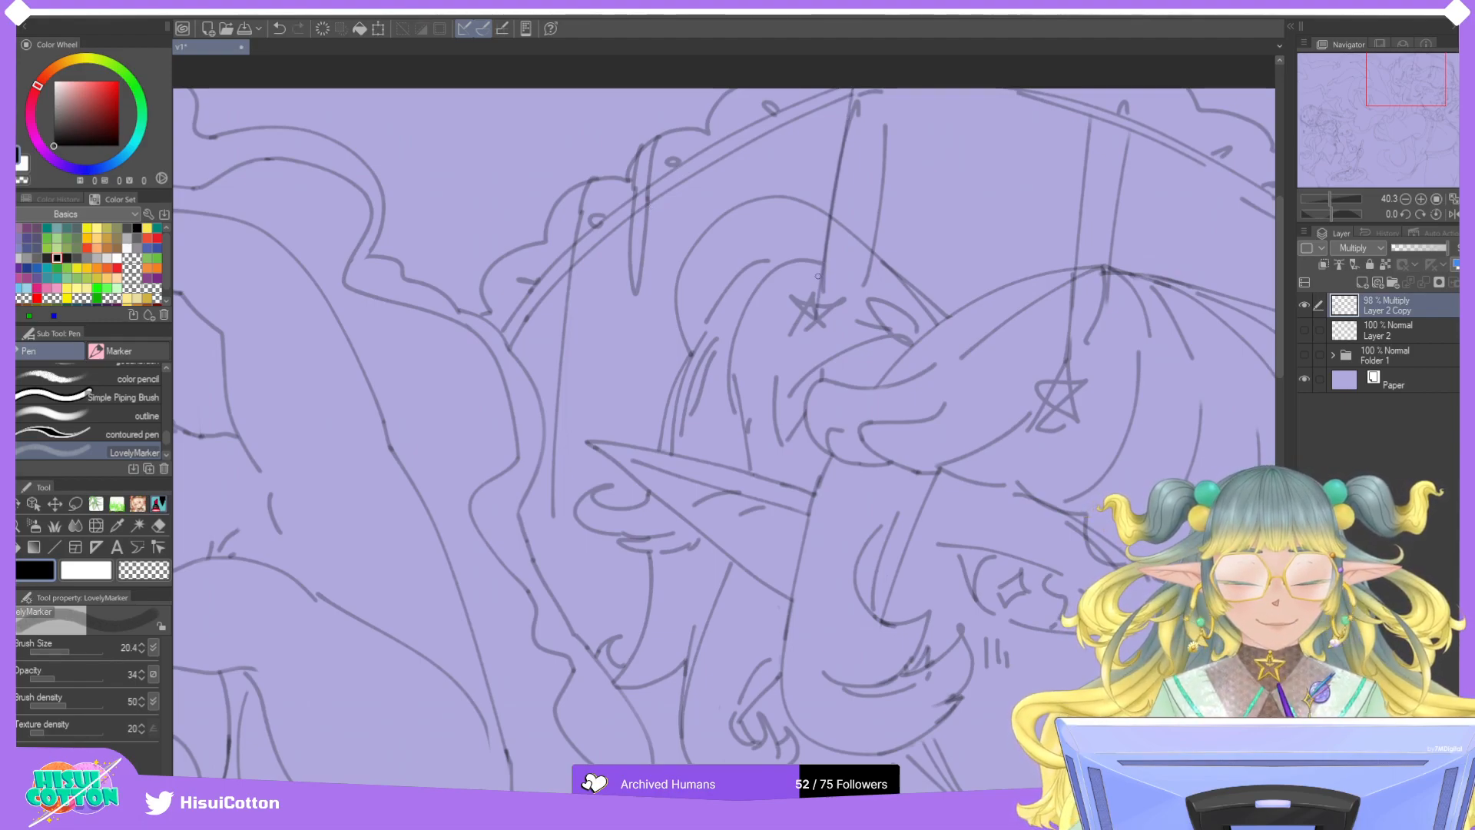
{"action": "key", "text": "ctrl+z"}
{"action": "left_click_drag", "start_coordinate": [853, 89], "coordinate": [819, 292]}
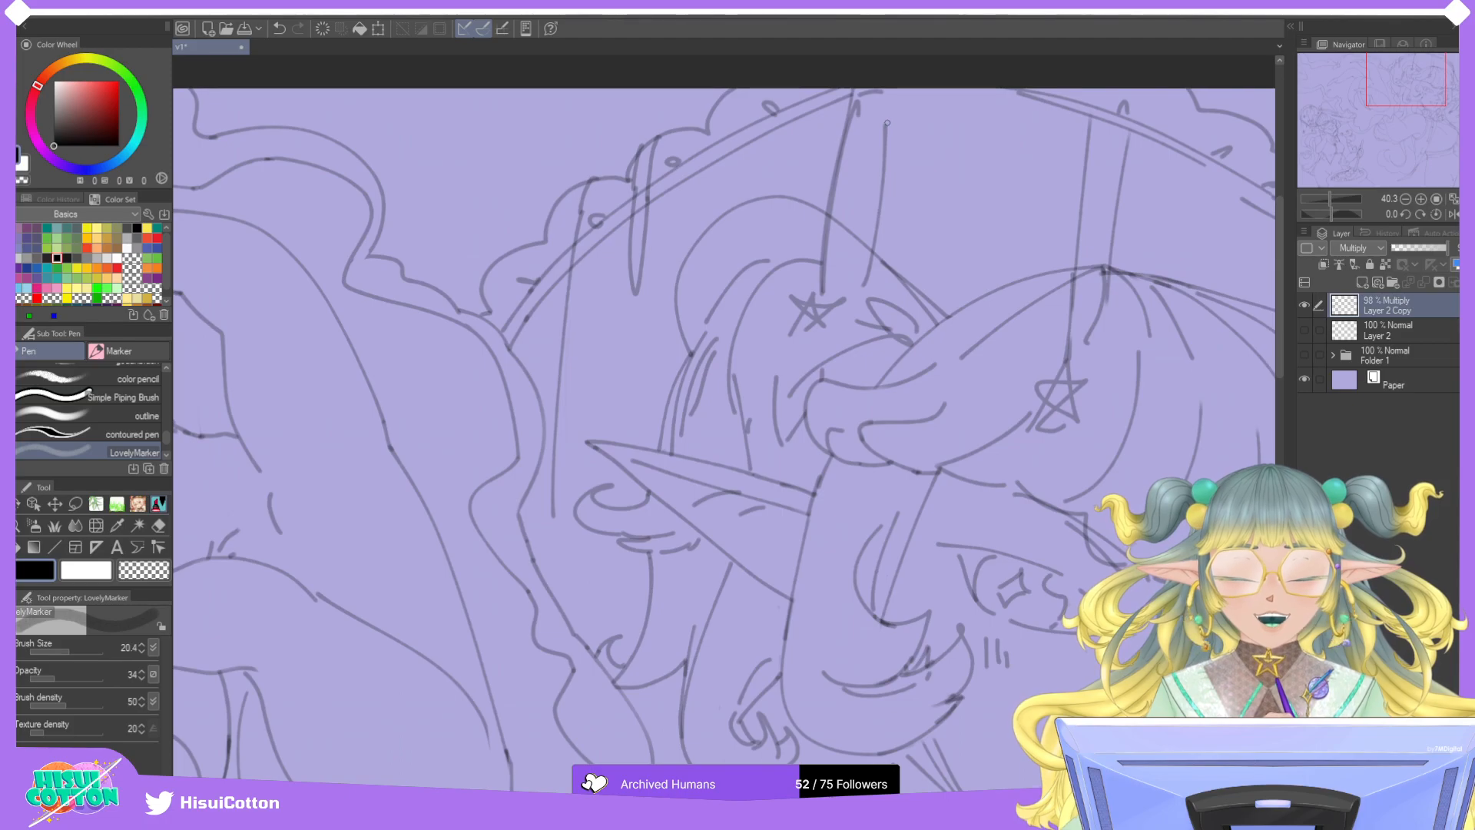
Erase the stray stroke beside the thread's brim end and the old crossed star with the thread end below.
{"action": "key", "text": "e"}
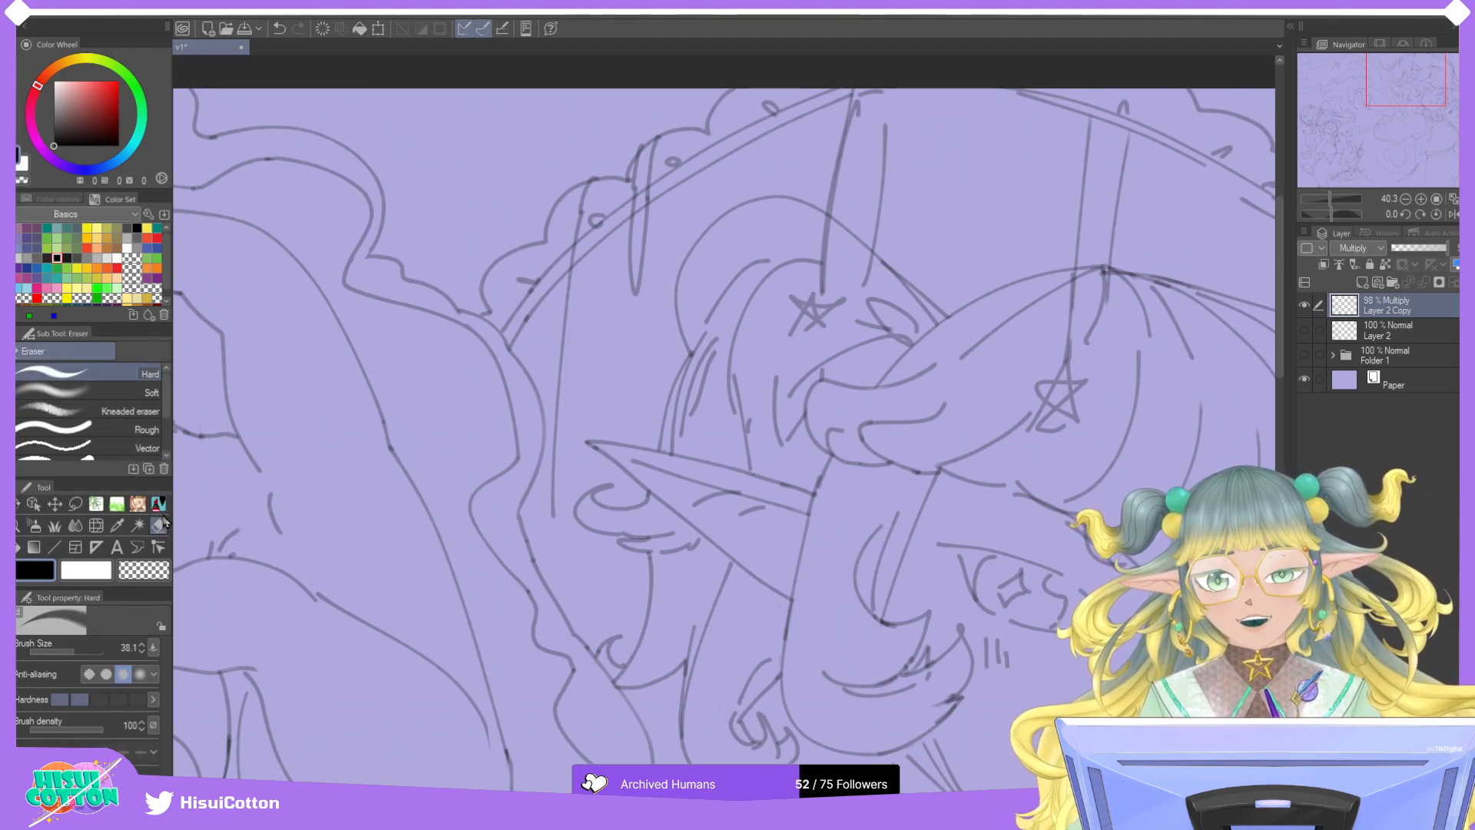
{"action": "left_click_drag", "start_coordinate": [858, 107], "coordinate": [836, 227]}
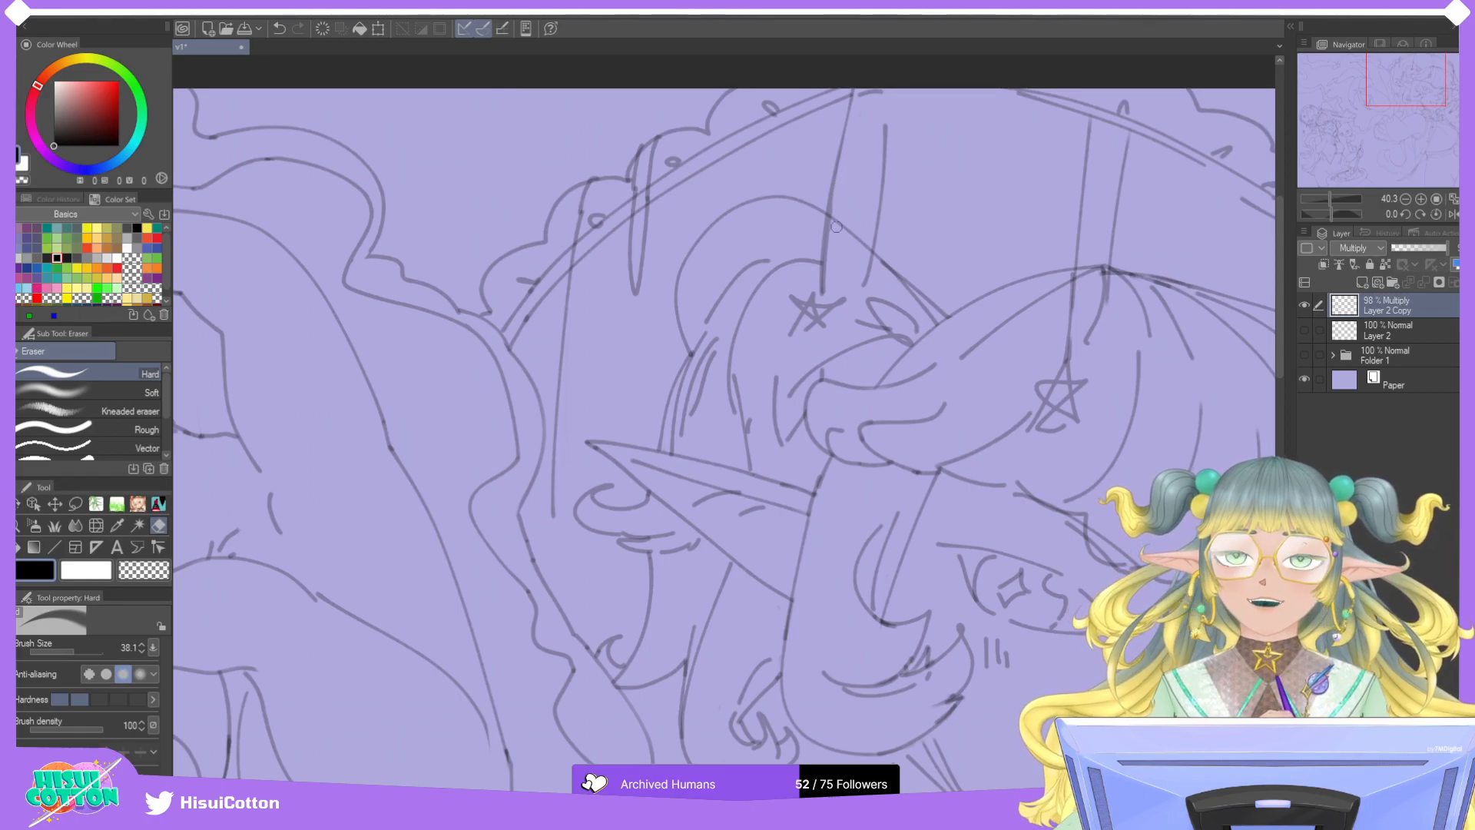
{"action": "mouse_move", "coordinate": [835, 226]}
{"action": "left_mouse_down"}
{"action": "mouse_move", "coordinate": [806, 315]}
{"action": "mouse_move", "coordinate": [814, 296]}
{"action": "mouse_move", "coordinate": [830, 308]}
{"action": "mouse_move", "coordinate": [817, 297]}
{"action": "left_mouse_up"}
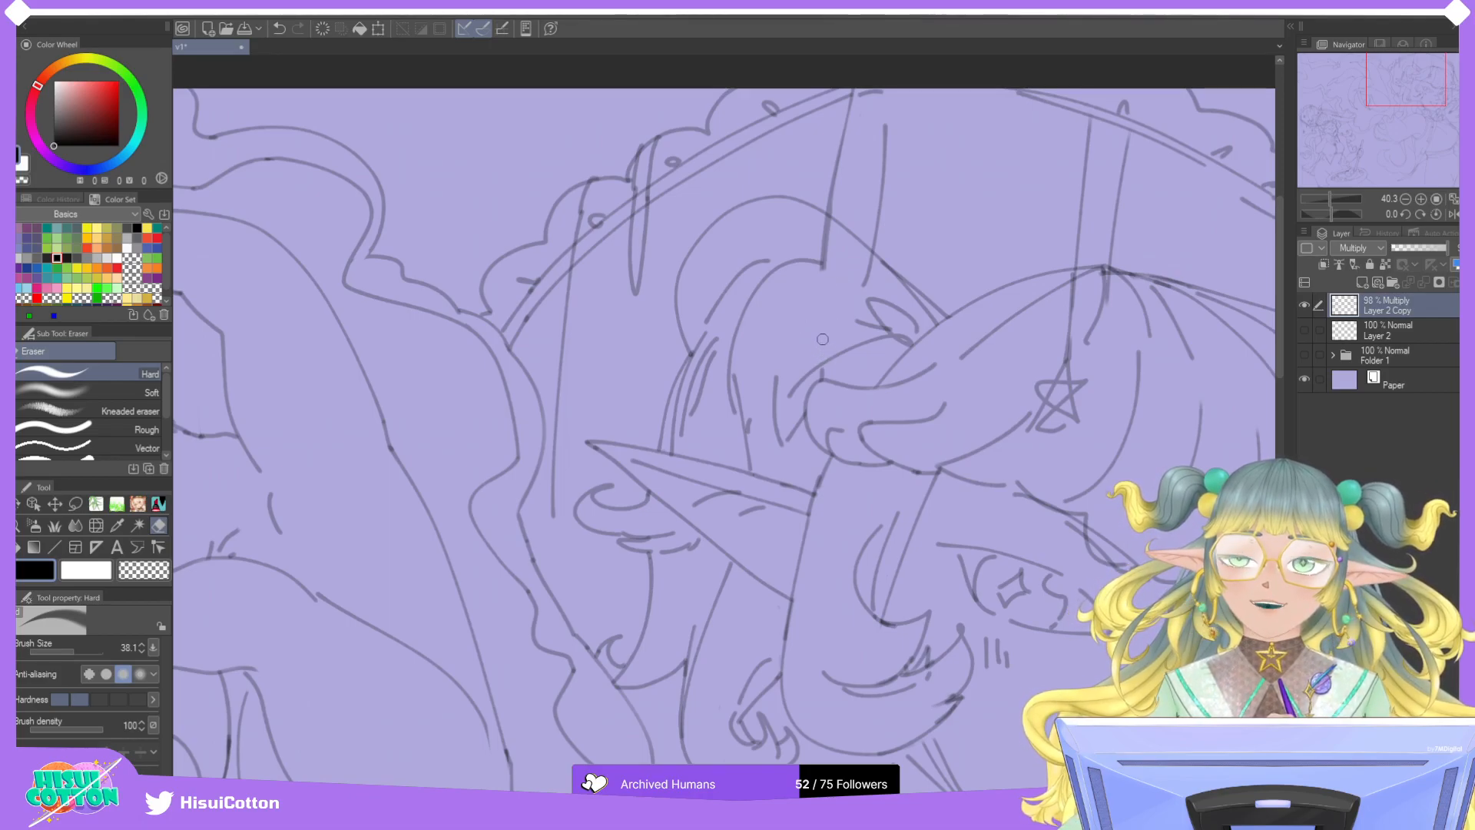
Draw an open five-pointed star outline at the end of the thread over the near hair and touch up its contour.
{"action": "left_click", "coordinate": [159, 504]}
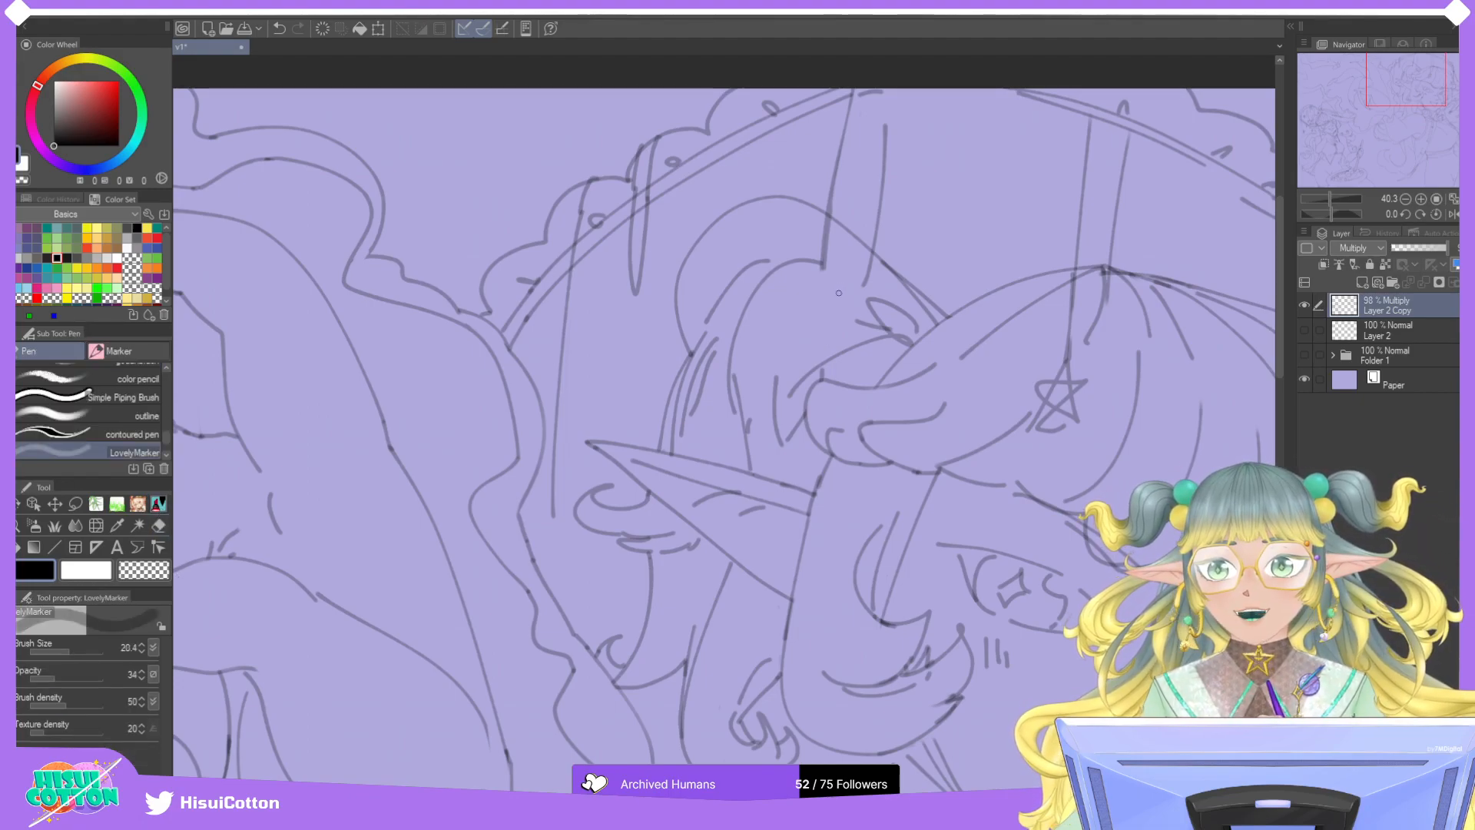
{"action": "key", "text": "ctrl+z"}
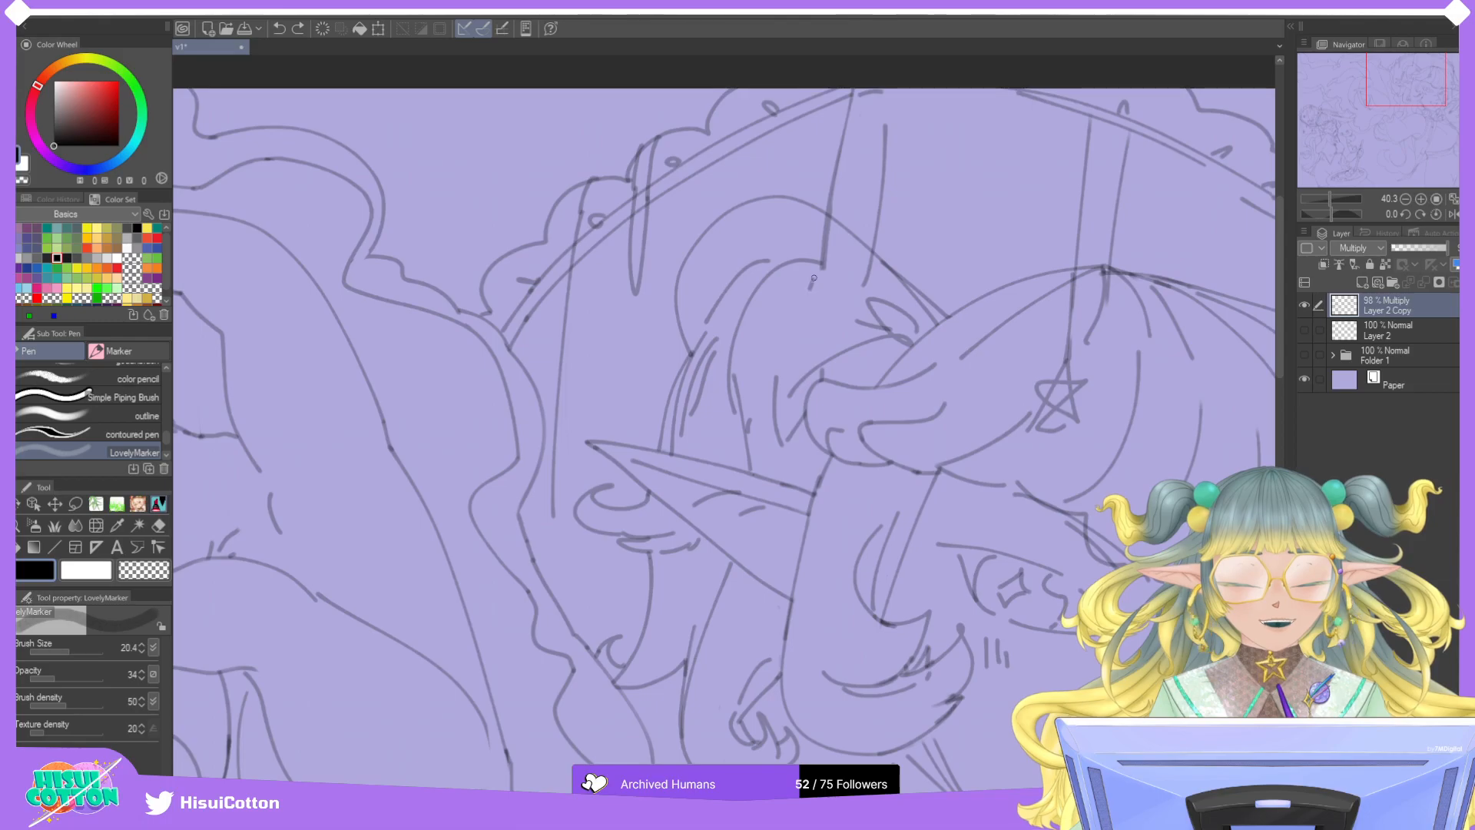
{"action": "left_click_drag", "start_coordinate": [824, 267], "coordinate": [815, 288]}
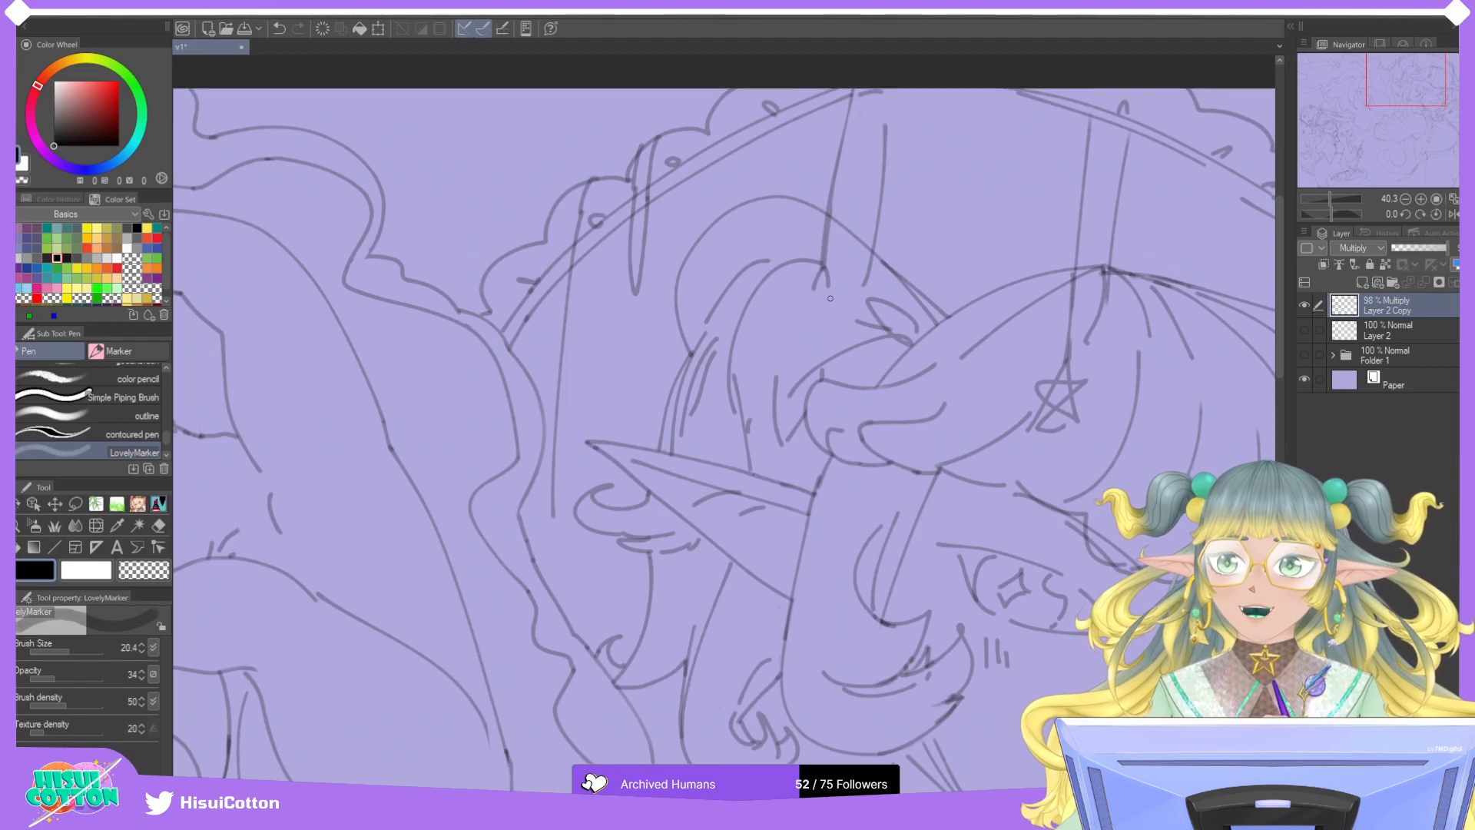
{"action": "key", "text": "ctrl+z"}
{"action": "mouse_move", "coordinate": [845, 294]}
{"action": "left_mouse_down"}
{"action": "mouse_move", "coordinate": [796, 287]}
{"action": "mouse_move", "coordinate": [835, 300]}
{"action": "mouse_move", "coordinate": [802, 312]}
{"action": "mouse_move", "coordinate": [835, 321]}
{"action": "mouse_move", "coordinate": [835, 307]}
{"action": "mouse_move", "coordinate": [831, 327]}
{"action": "mouse_move", "coordinate": [803, 304]}
{"action": "mouse_move", "coordinate": [828, 316]}
{"action": "mouse_move", "coordinate": [806, 307]}
{"action": "mouse_move", "coordinate": [809, 331]}
{"action": "mouse_move", "coordinate": [801, 301]}
{"action": "left_mouse_up"}
{"action": "key", "text": "ctrl+z"}
{"action": "key", "text": "ctrl+z"}
{"action": "key", "text": "ctrl+z"}
{"action": "key", "text": "ctrl+z"}
{"action": "key", "text": "ctrl+z"}
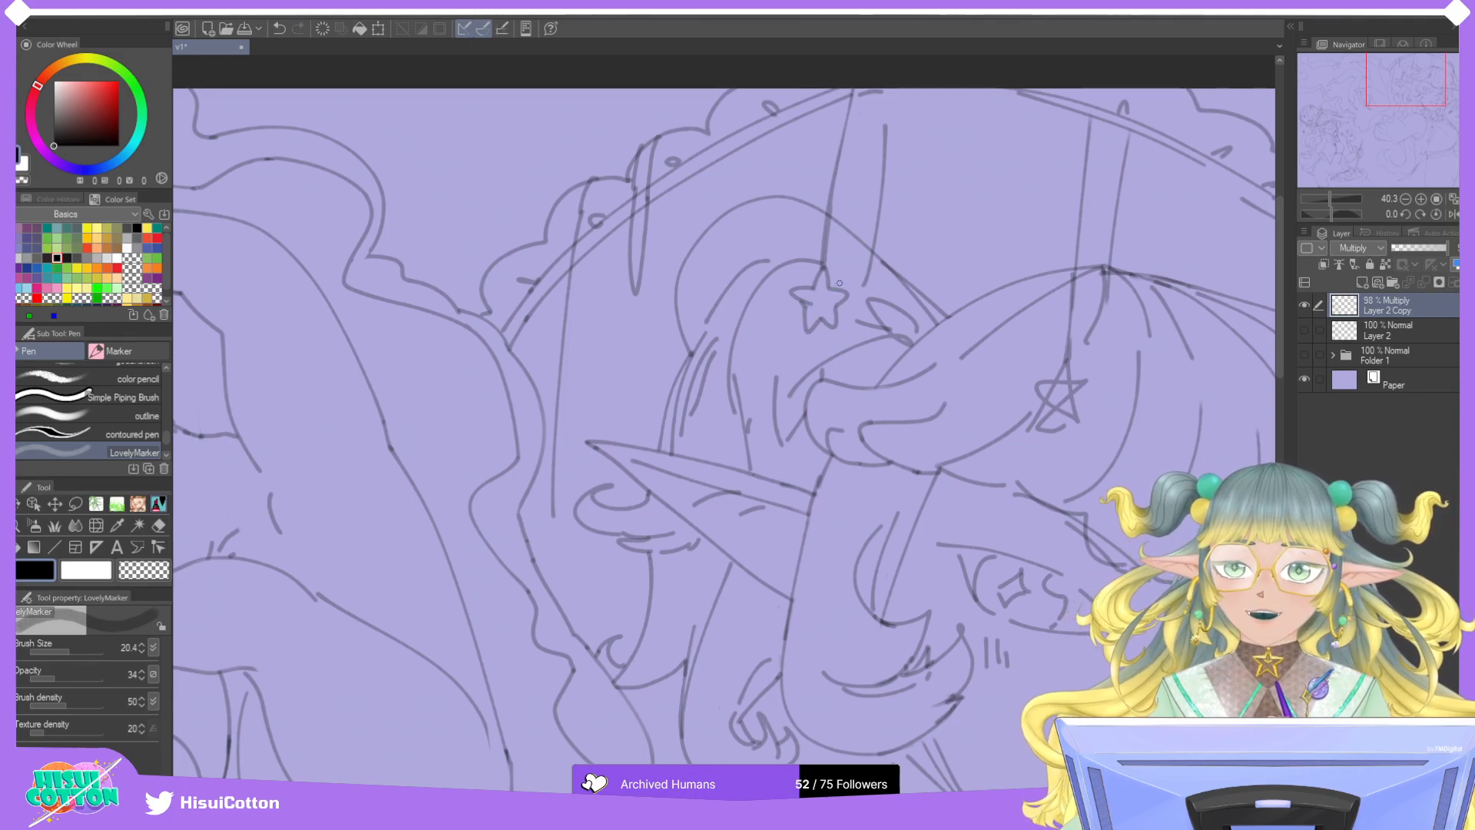
{"action": "key", "text": "e"}
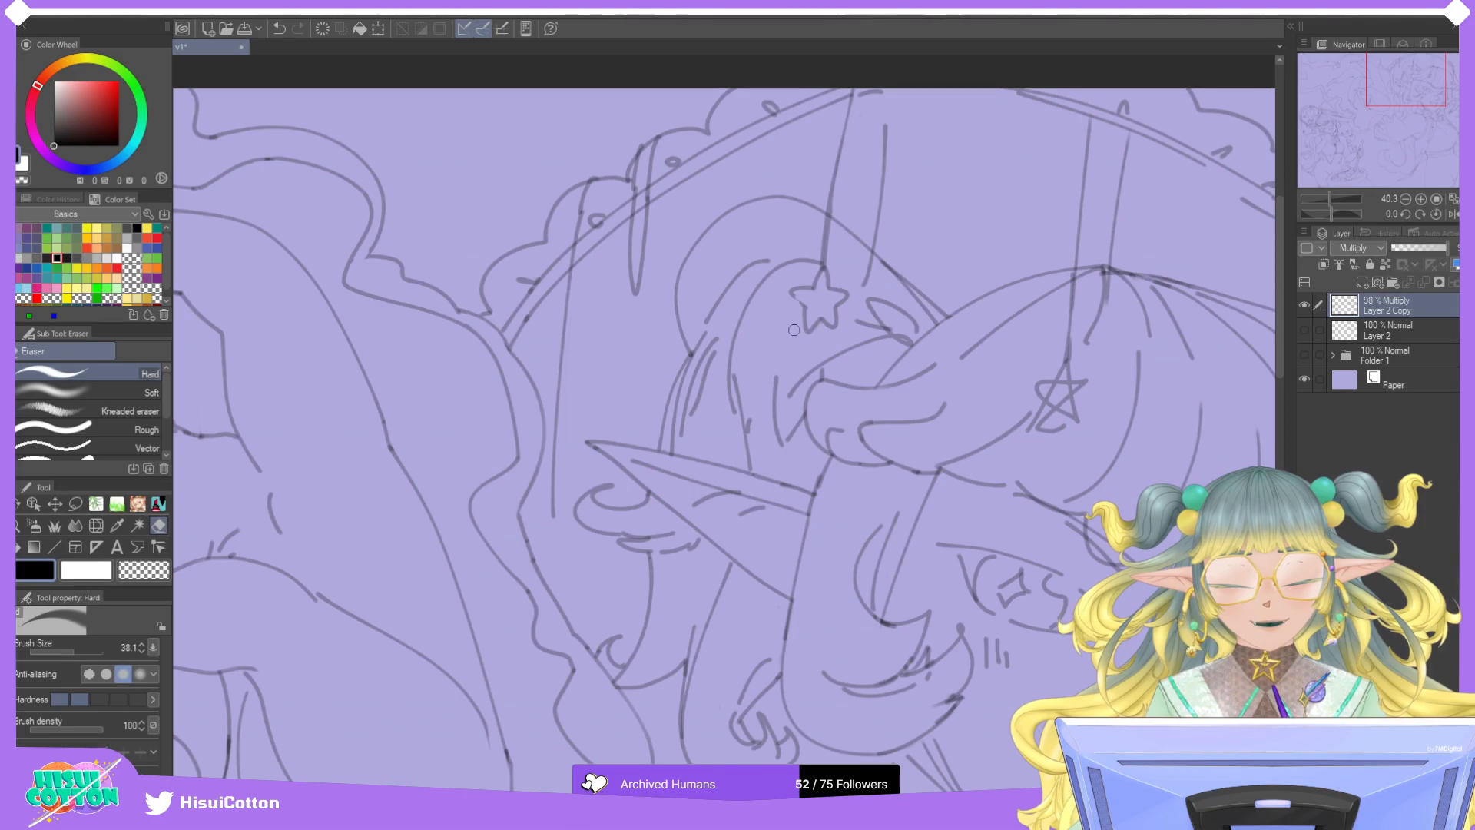
{"action": "key", "text": "p"}
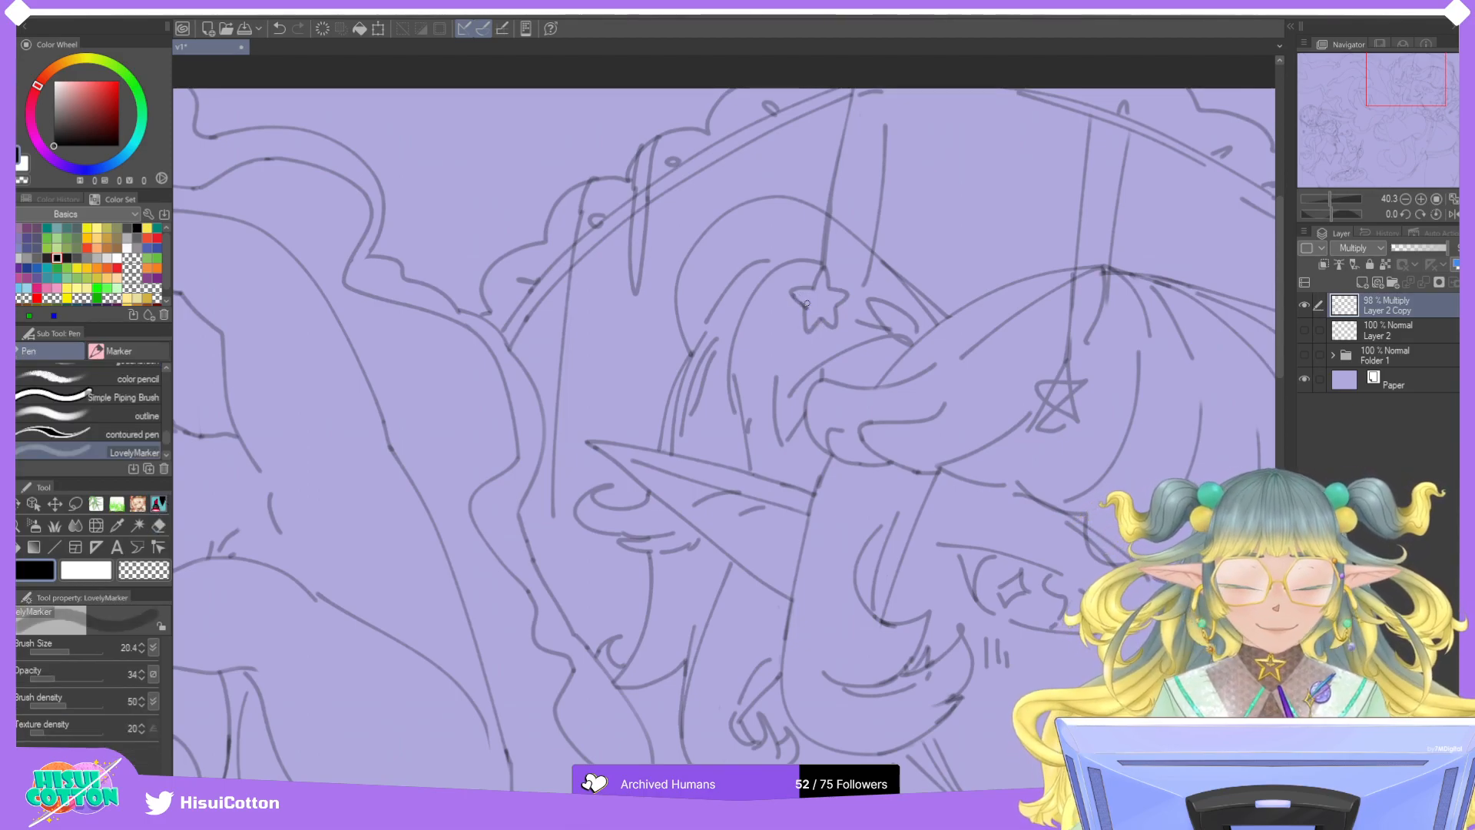
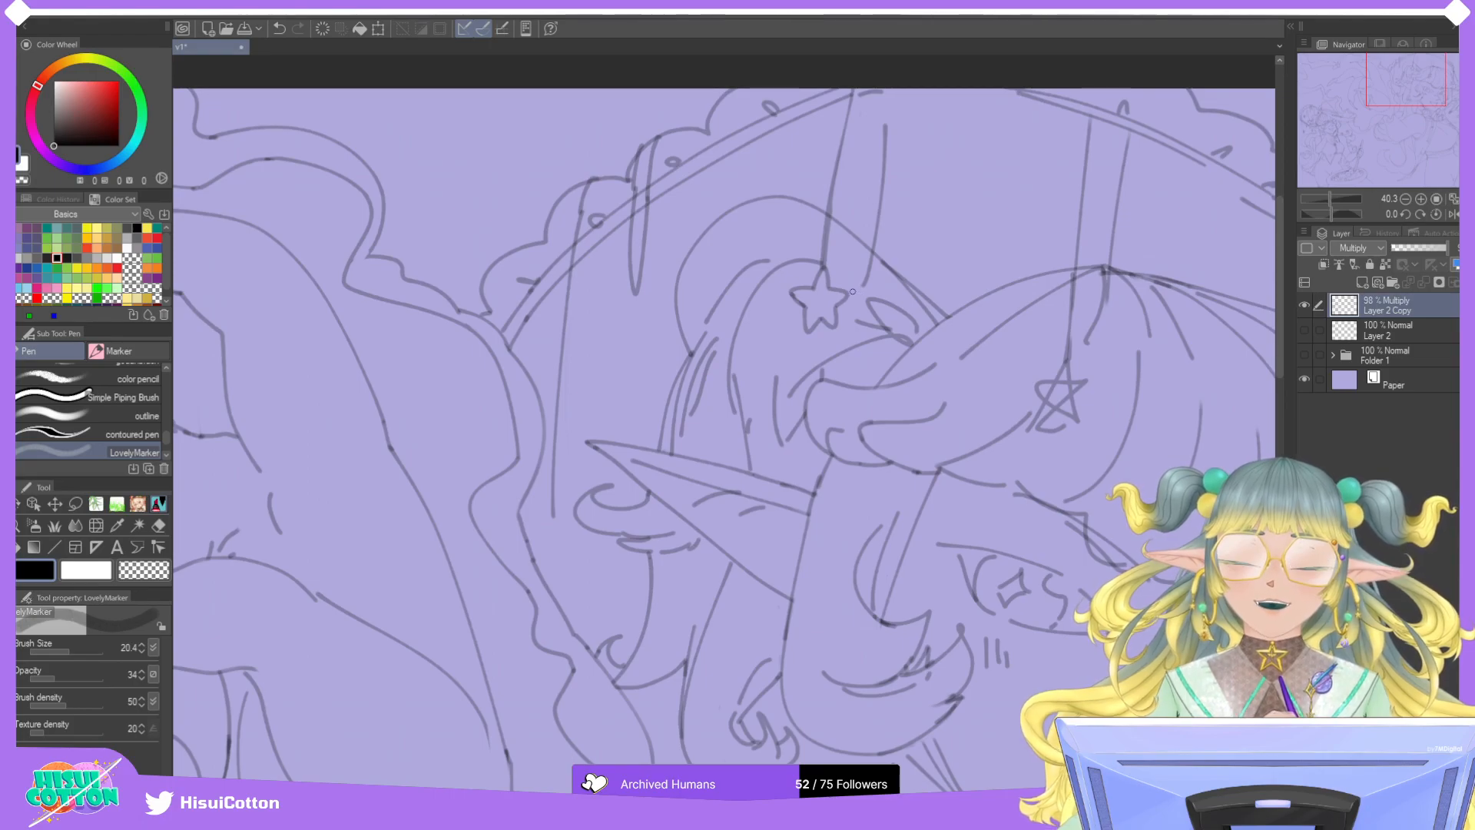
Draw a small round bead at the end of the thread beside the new star.
{"action": "left_click_drag", "start_coordinate": [858, 283], "coordinate": [864, 301]}
{"action": "key", "text": "ctrl+z"}
{"action": "key", "text": "ctrl+y"}
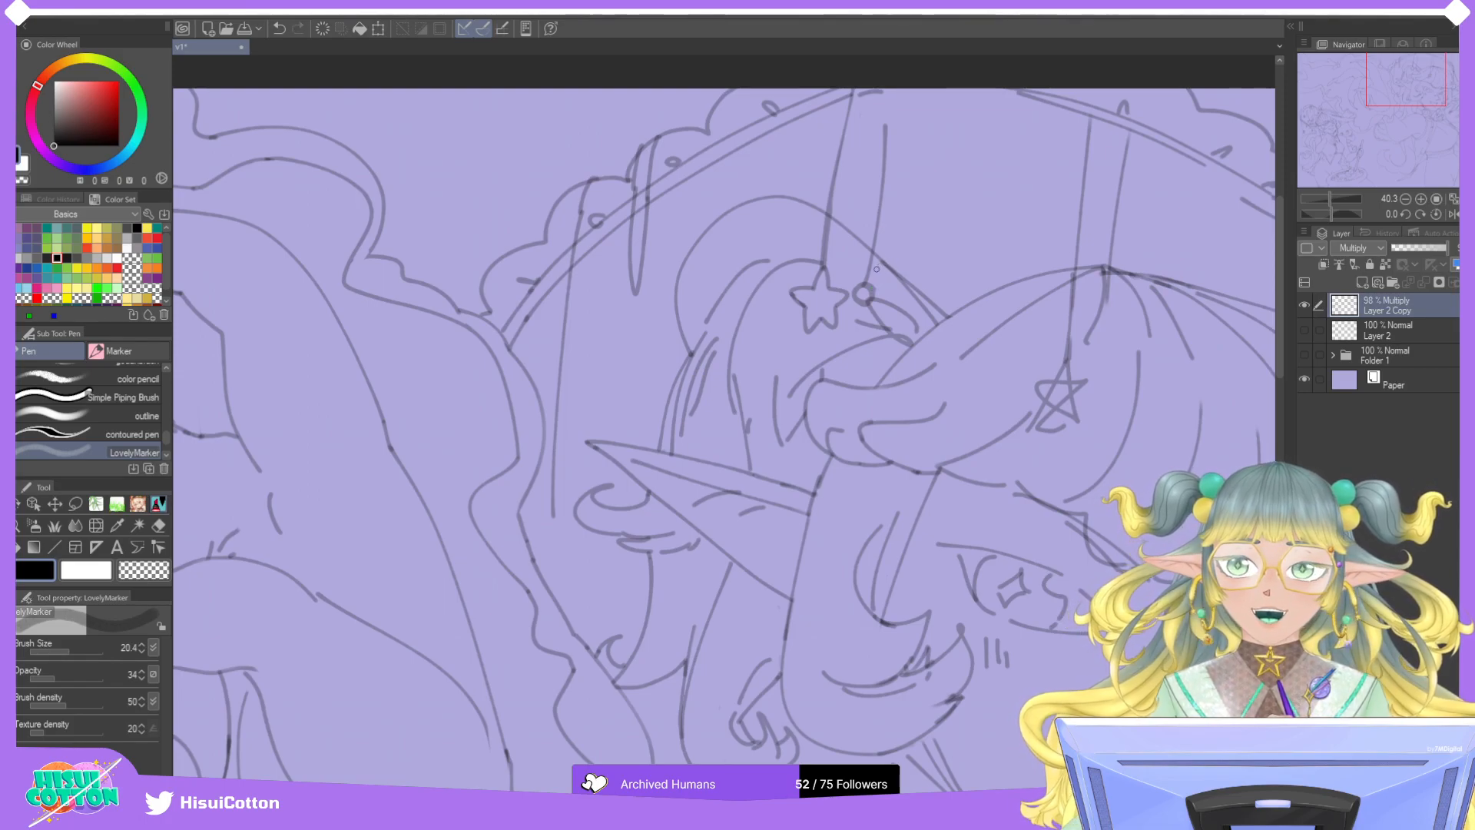
{"action": "key", "text": "ctrl+z"}
Extend the beaded thread beside the near star up to the canvas's upper edge, retrying the stroke until it joins cleanly.
{"action": "mouse_move", "coordinate": [884, 129]}
{"action": "left_mouse_down"}
{"action": "mouse_move", "coordinate": [891, 71]}
{"action": "mouse_move", "coordinate": [890, 89]}
{"action": "left_mouse_up"}
{"action": "key", "text": "ctrl+z"}
{"action": "key", "text": "ctrl+z"}
{"action": "left_click_drag", "start_coordinate": [883, 189], "coordinate": [889, 99]}
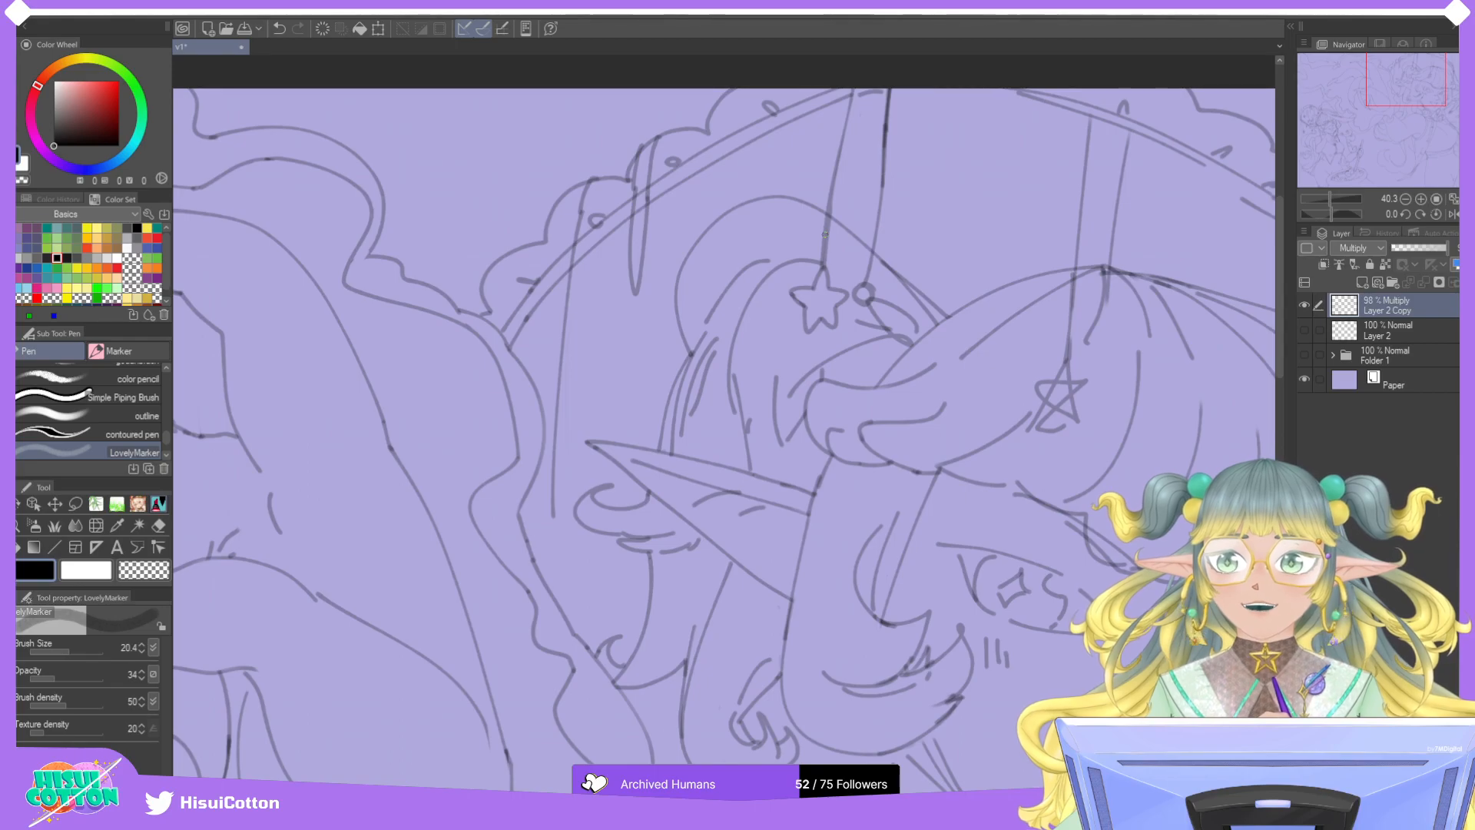
{"action": "key", "text": "ctrl+z"}
{"action": "key", "text": "ctrl+z"}
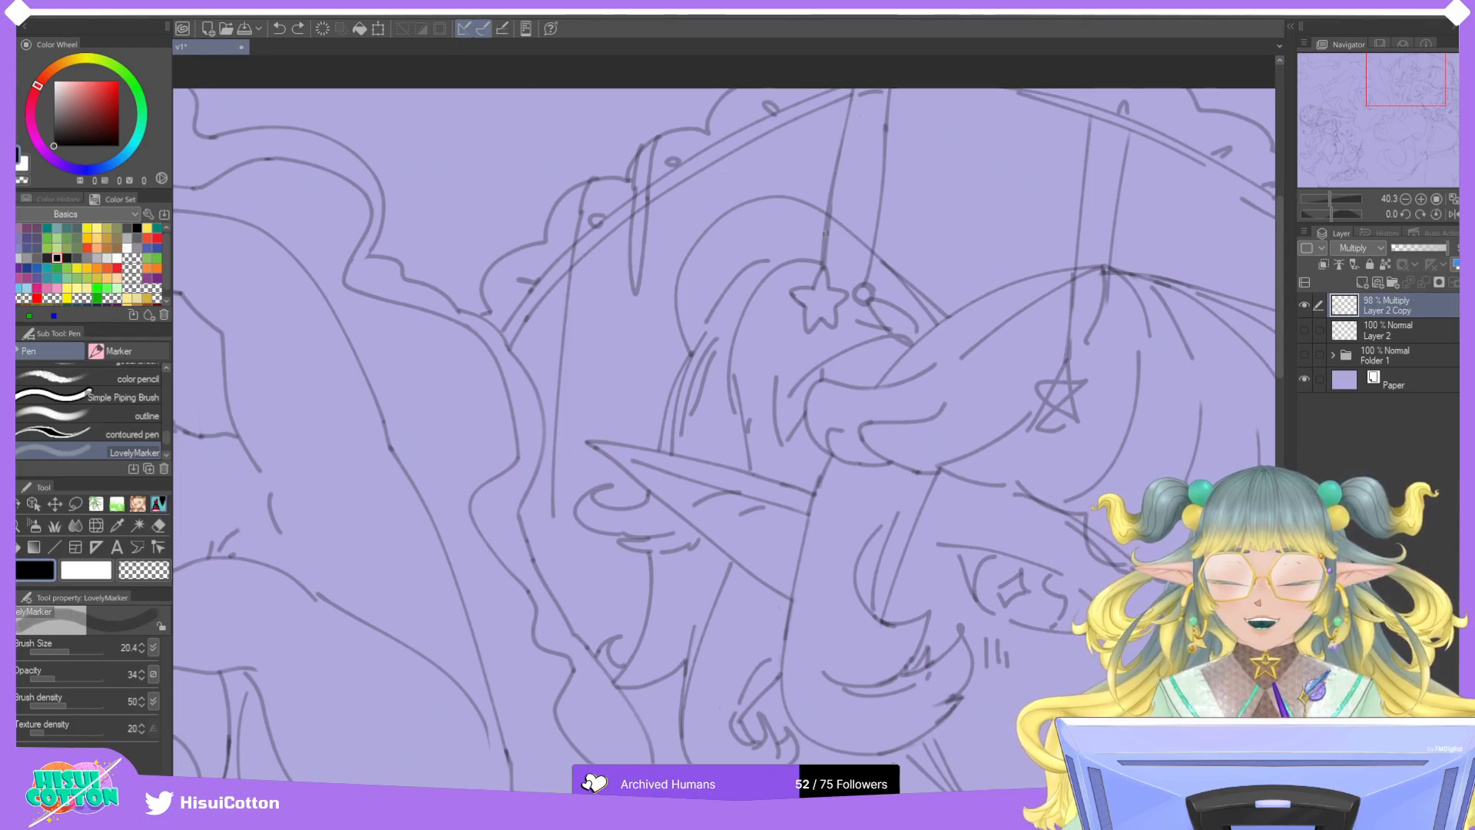
Draw a small round bead at the lower end of the long thread by the near ear.
{"action": "left_click_drag", "start_coordinate": [548, 524], "coordinate": [560, 530]}
{"action": "key", "text": "ctrl+z"}
{"action": "scroll", "coordinate": [533, 542], "scroll_direction": "down", "scroll_amount": 3}
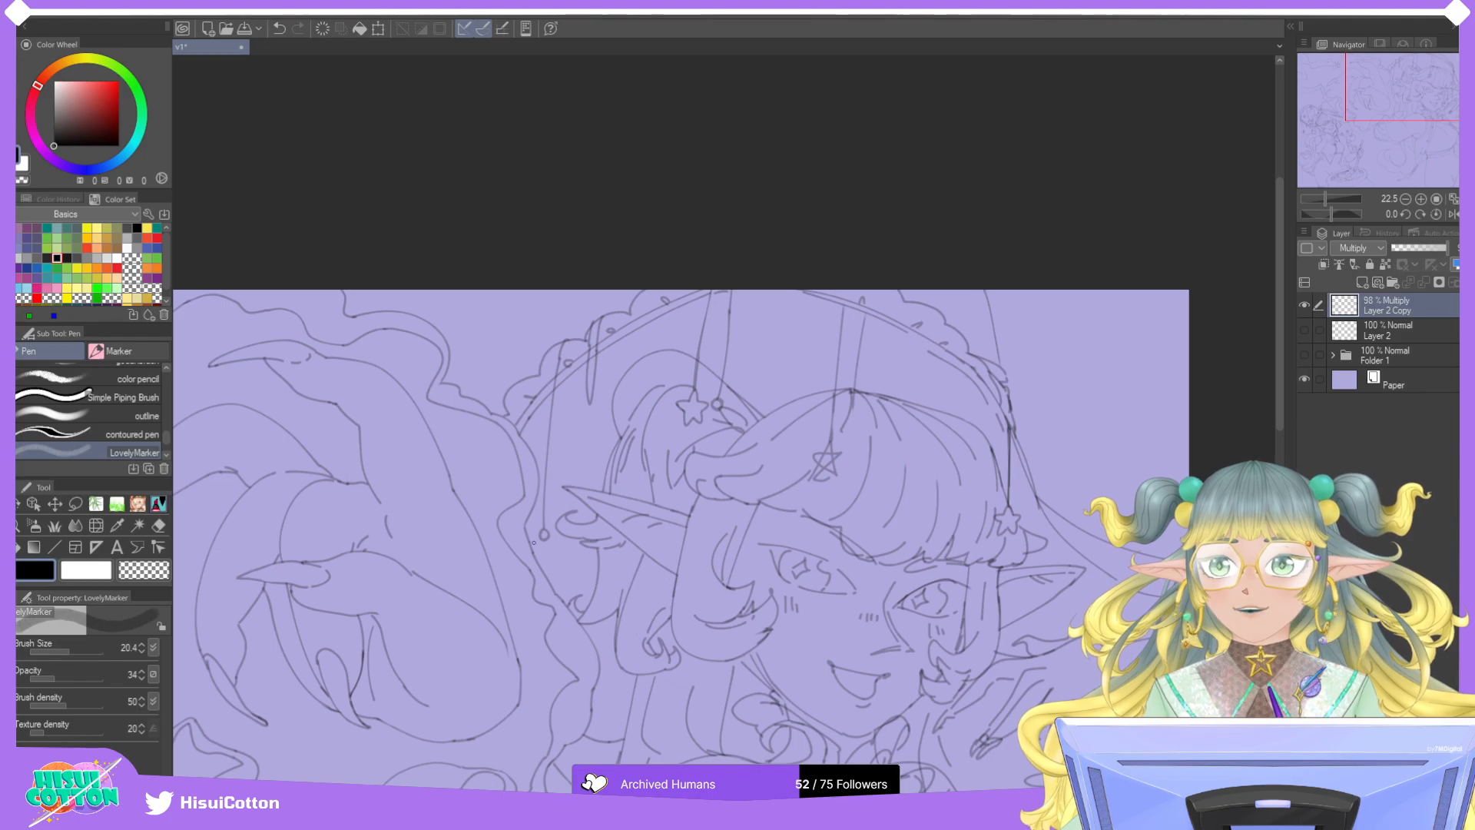
{"action": "left_click", "coordinate": [158, 525]}
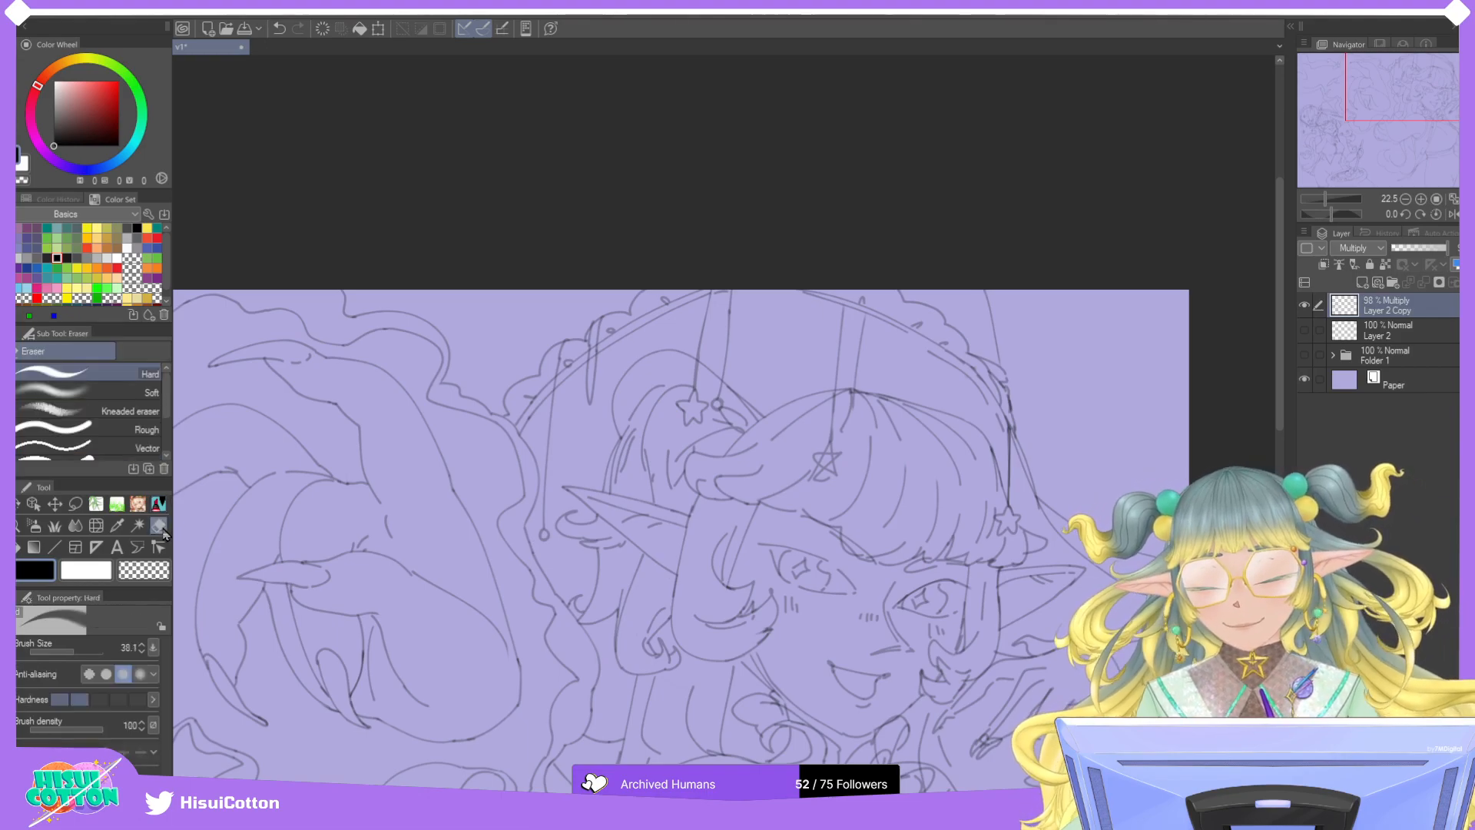
{"action": "scroll", "coordinate": [851, 420], "scroll_direction": "up", "scroll_amount": 3}
{"action": "mouse_move", "coordinate": [847, 396]}
{"action": "left_mouse_down"}
{"action": "mouse_move", "coordinate": [830, 445]}
{"action": "mouse_move", "coordinate": [845, 377]}
{"action": "left_mouse_up"}
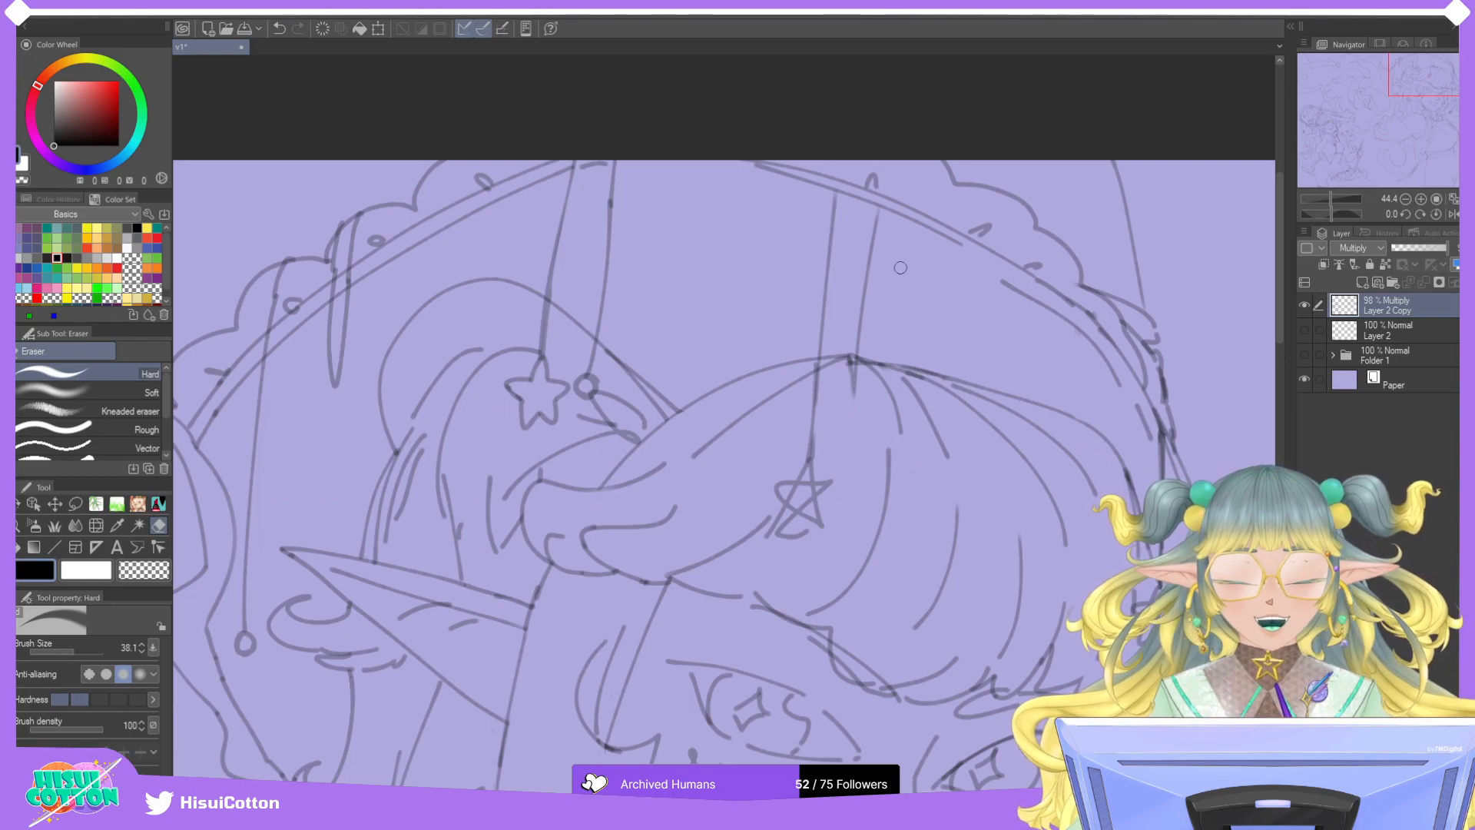
{"action": "key", "text": "ctrl+z"}
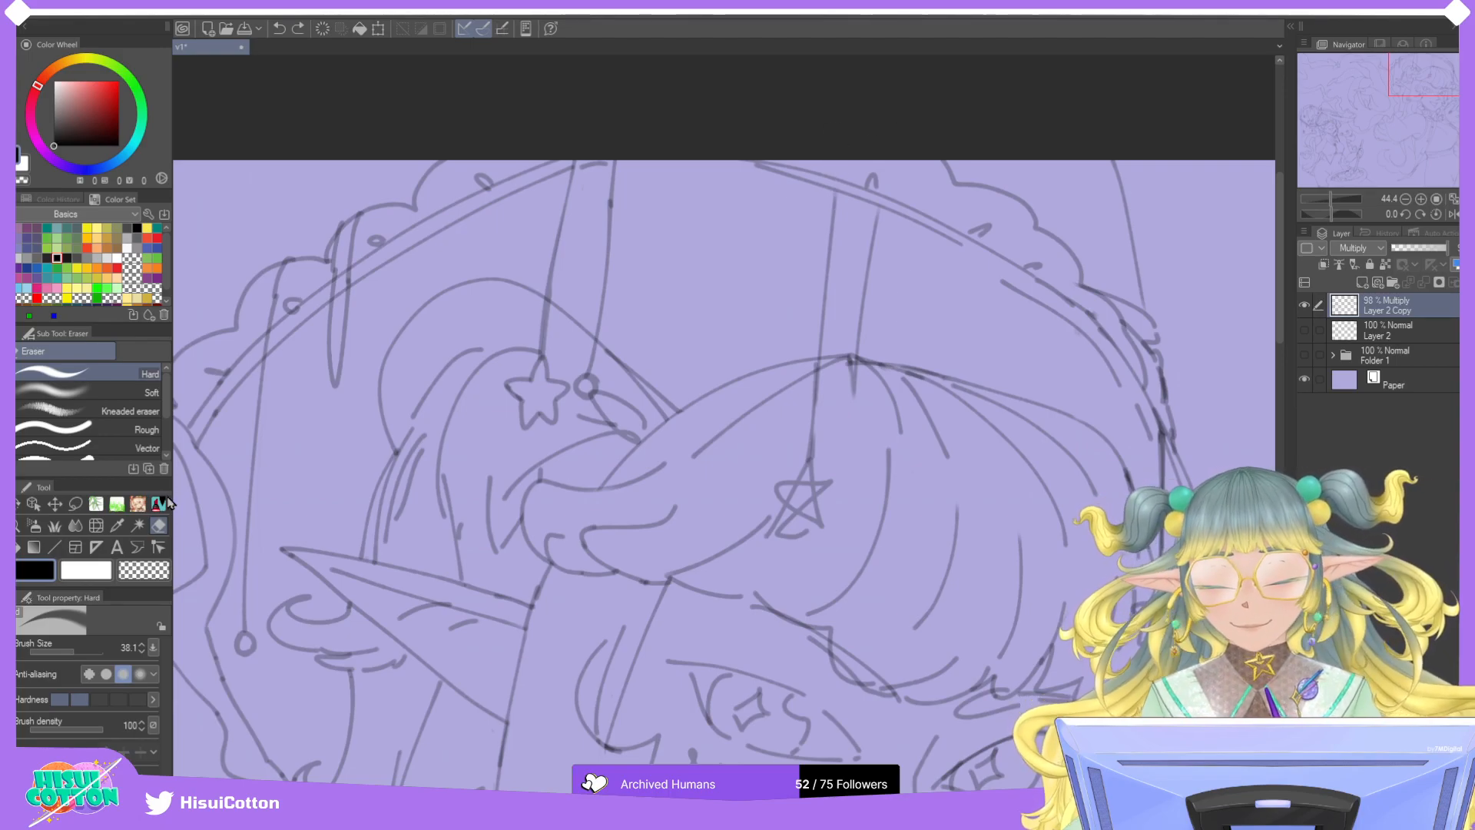
Extend the two threads above the bangs up to the canvas's upper edge, retrying the thread above the parting until it fits.
{"action": "key", "text": "p"}
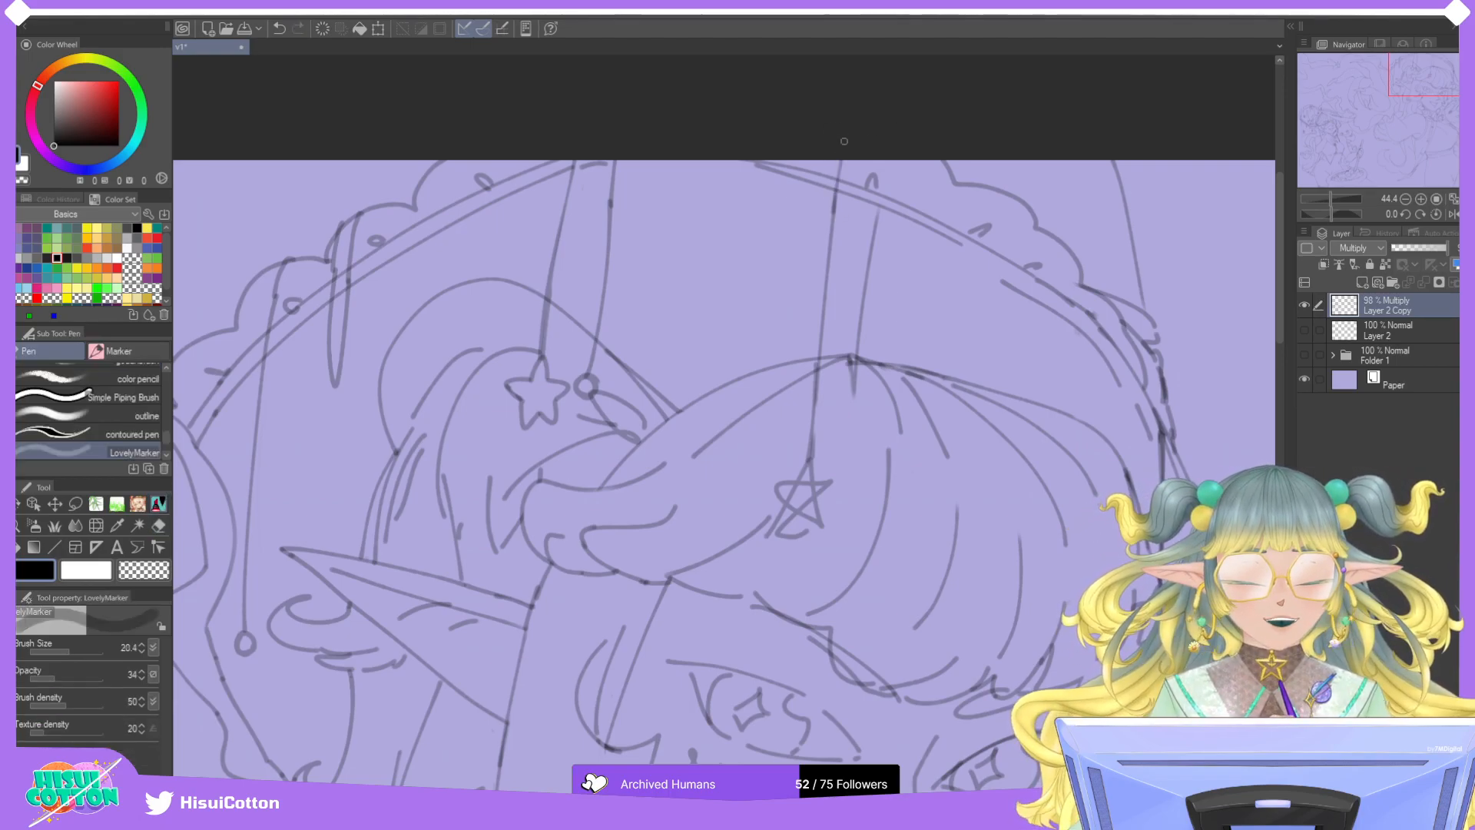
{"action": "left_click_drag", "start_coordinate": [885, 160], "coordinate": [876, 241]}
{"action": "key", "text": "ctrl+z"}
{"action": "left_click_drag", "start_coordinate": [883, 160], "coordinate": [877, 243]}
{"action": "key", "text": "ctrl+z"}
{"action": "left_click_drag", "start_coordinate": [885, 160], "coordinate": [876, 265]}
{"action": "key", "text": "ctrl+z"}
{"action": "key", "text": "ctrl+z"}
{"action": "key", "text": "ctrl+z"}
{"action": "left_click_drag", "start_coordinate": [885, 162], "coordinate": [865, 277]}
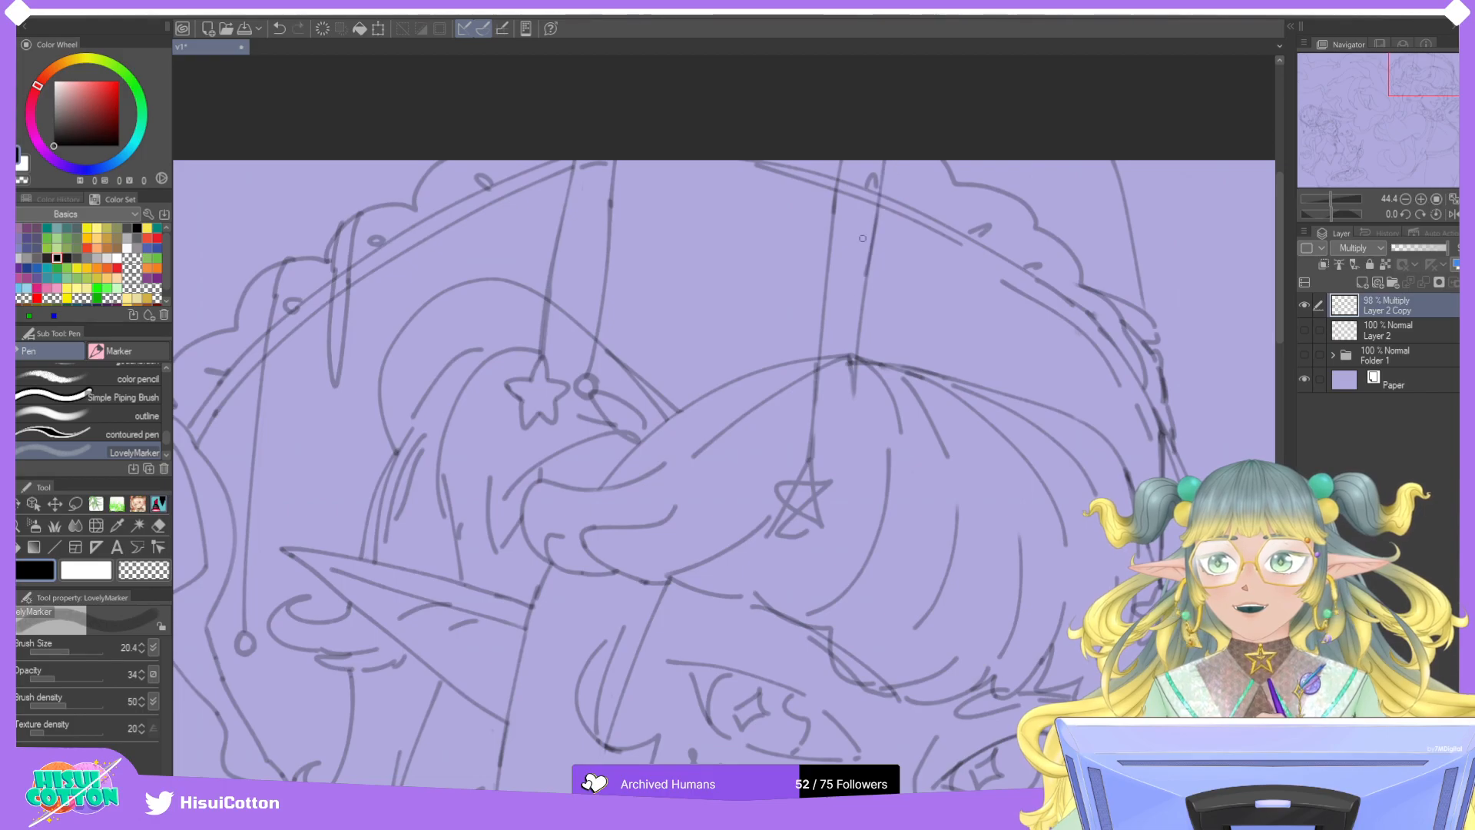
{"action": "key", "text": "ctrl+z"}
{"action": "left_click_drag", "start_coordinate": [888, 161], "coordinate": [857, 341]}
{"action": "key", "text": "ctrl+z"}
{"action": "left_click_drag", "start_coordinate": [885, 161], "coordinate": [866, 277]}
{"action": "key", "text": "ctrl+z"}
{"action": "left_click_drag", "start_coordinate": [884, 161], "coordinate": [857, 327]}
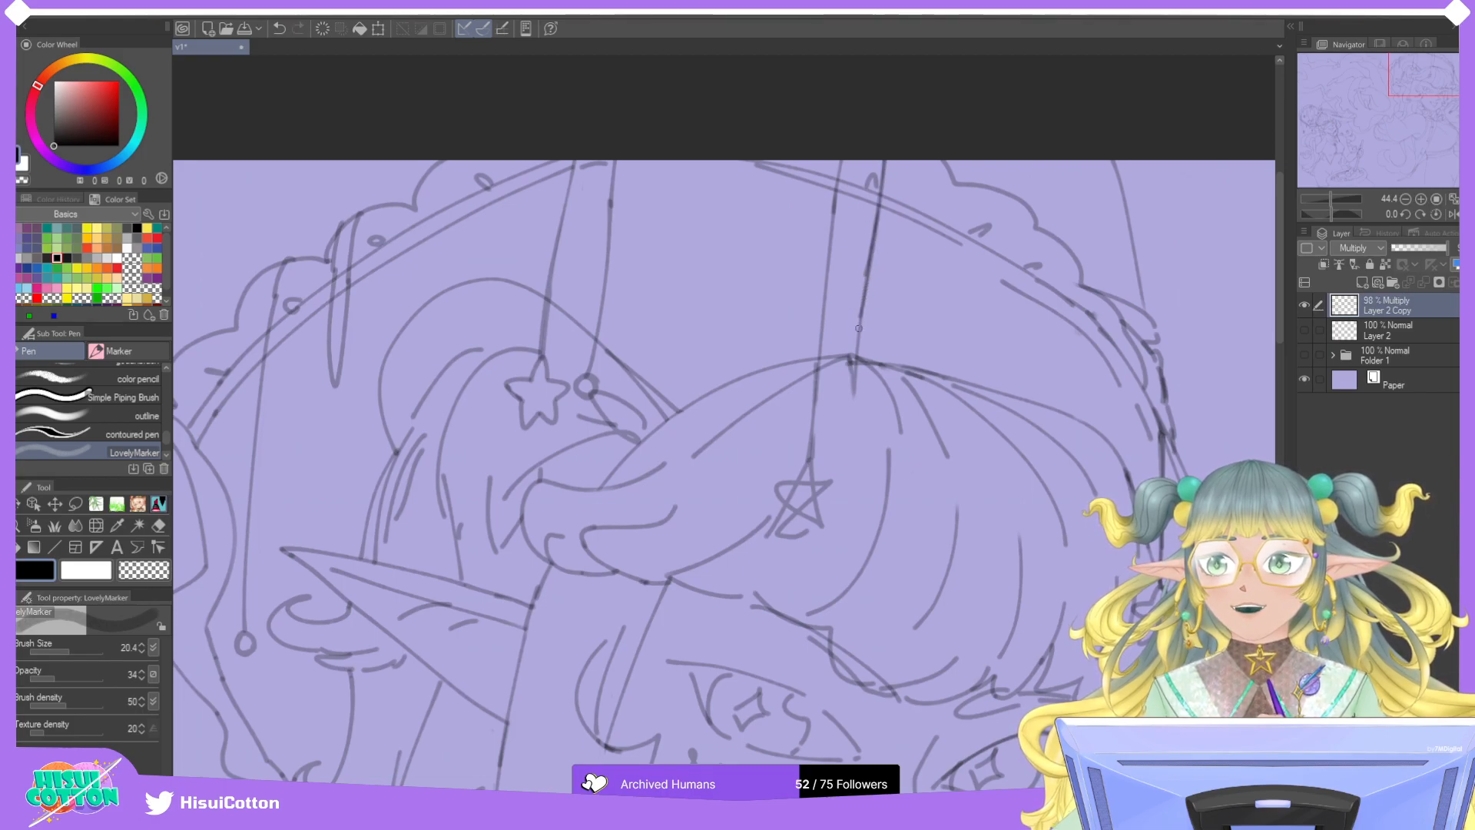
Continue the thread down to the bangs' parting and draw a small bead at its end.
{"action": "left_click_drag", "start_coordinate": [876, 212], "coordinate": [855, 361]}
{"action": "mouse_move", "coordinate": [865, 307]}
{"action": "left_mouse_down"}
{"action": "mouse_move", "coordinate": [845, 395]}
{"action": "mouse_move", "coordinate": [863, 388]}
{"action": "mouse_move", "coordinate": [865, 419]}
{"action": "mouse_move", "coordinate": [843, 409]}
{"action": "mouse_move", "coordinate": [863, 414]}
{"action": "left_mouse_up"}
{"action": "key", "text": "ctrl+z"}
{"action": "key", "text": "ctrl+z"}
{"action": "key", "text": "ctrl+z"}
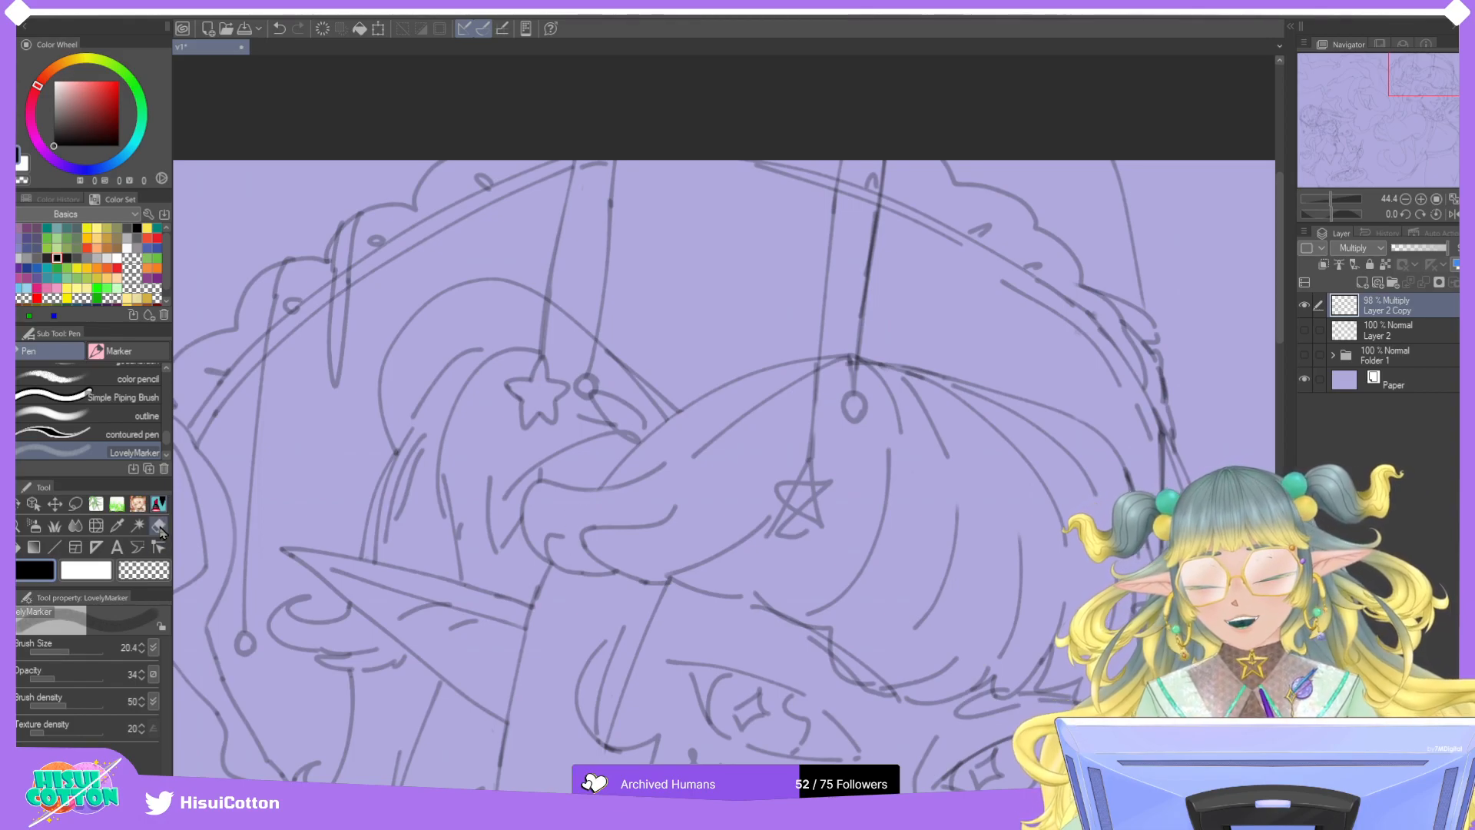
Erase the oval bead below the bangs' parting and redraw it as a rounder one.
{"action": "key", "text": "e"}
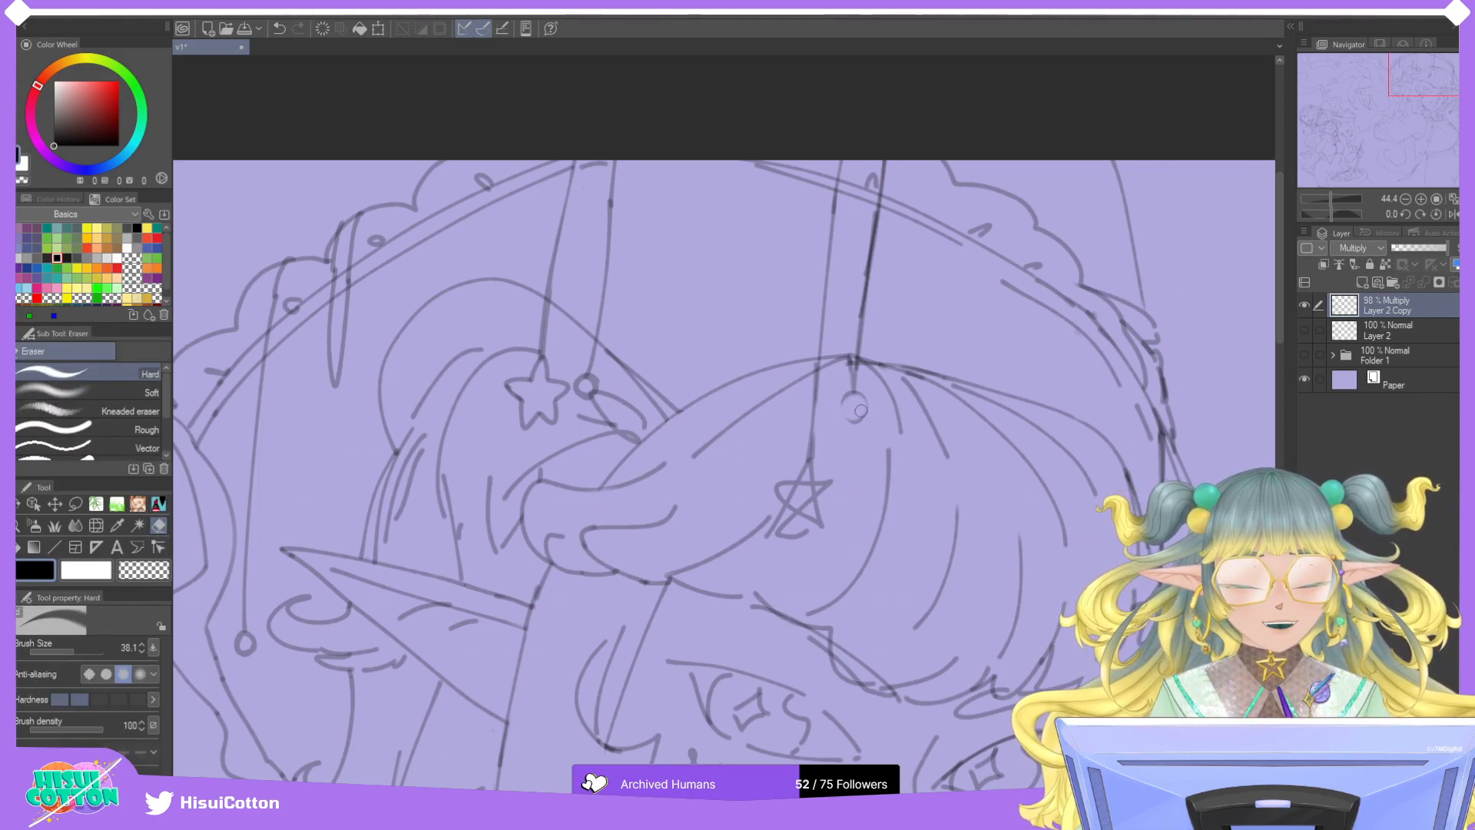
{"action": "key", "text": "p"}
{"action": "left_click_drag", "start_coordinate": [848, 393], "coordinate": [865, 416]}
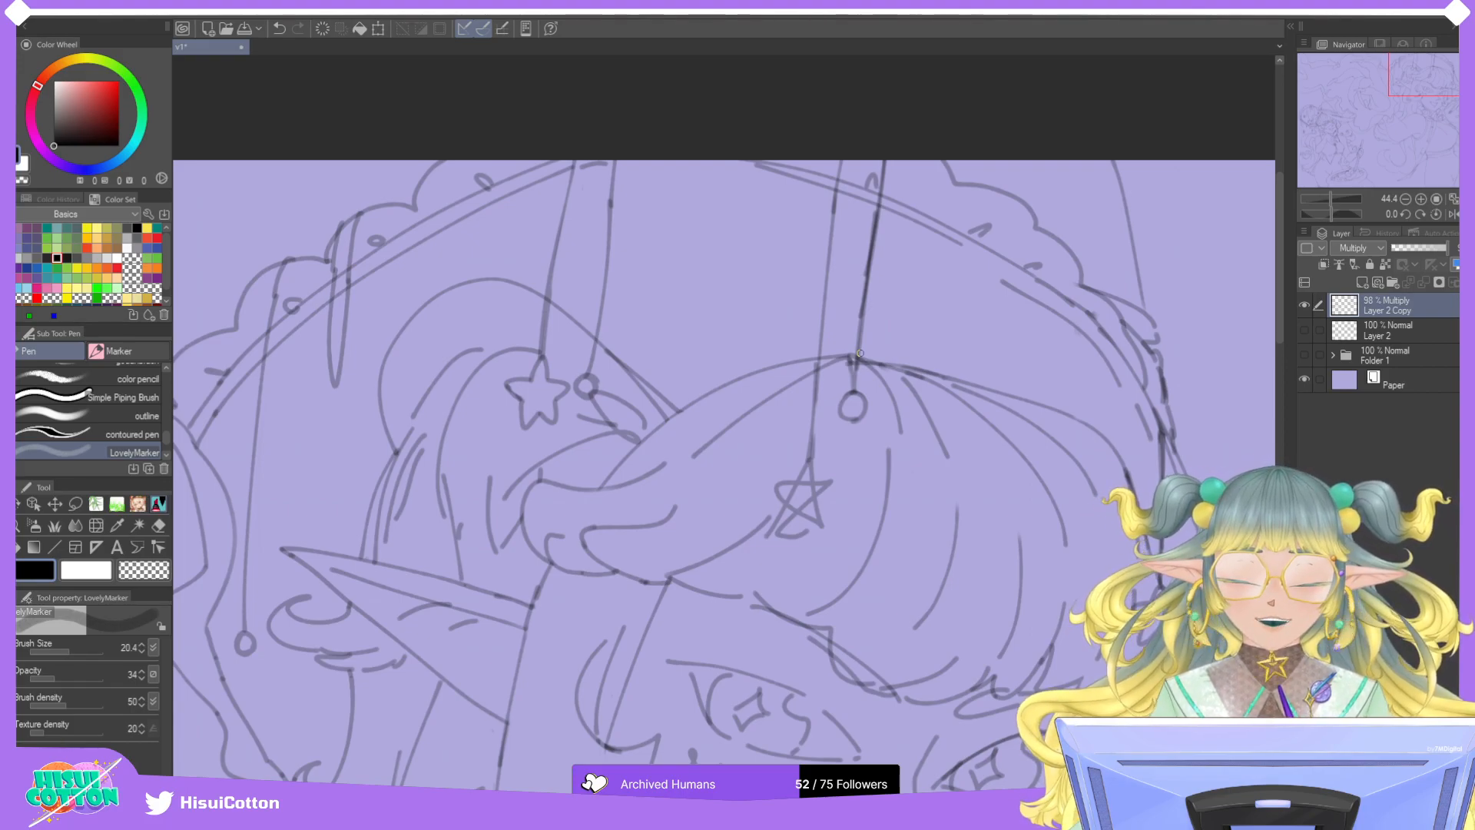
Clean up the doubled thread above the bangs' parting and restroke the hair contour where the thread crosses it.
{"action": "scroll", "coordinate": [860, 353], "scroll_direction": "down", "scroll_amount": 3}
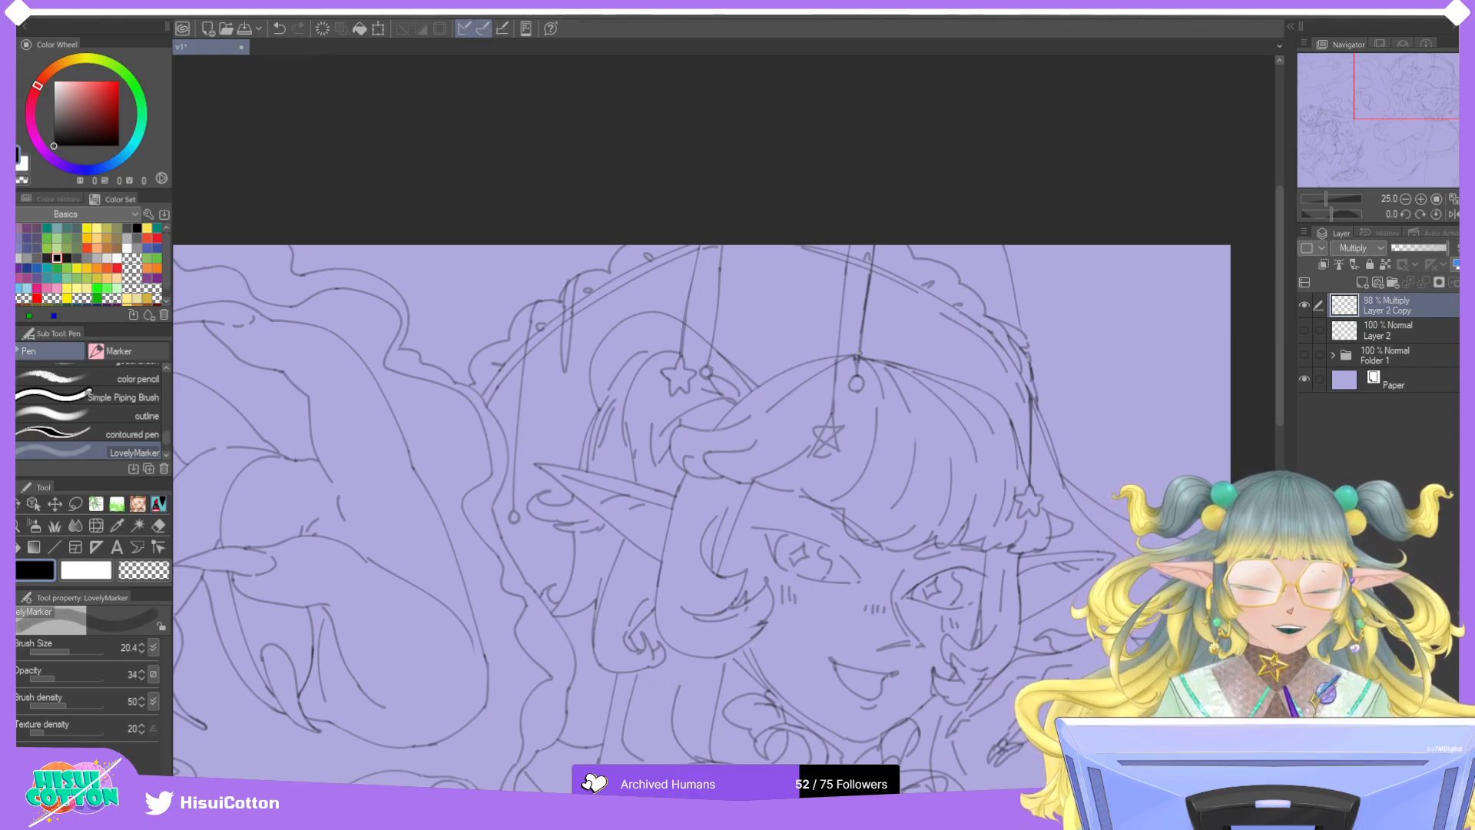
{"action": "scroll", "coordinate": [949, 271], "scroll_direction": "up", "scroll_amount": 2}
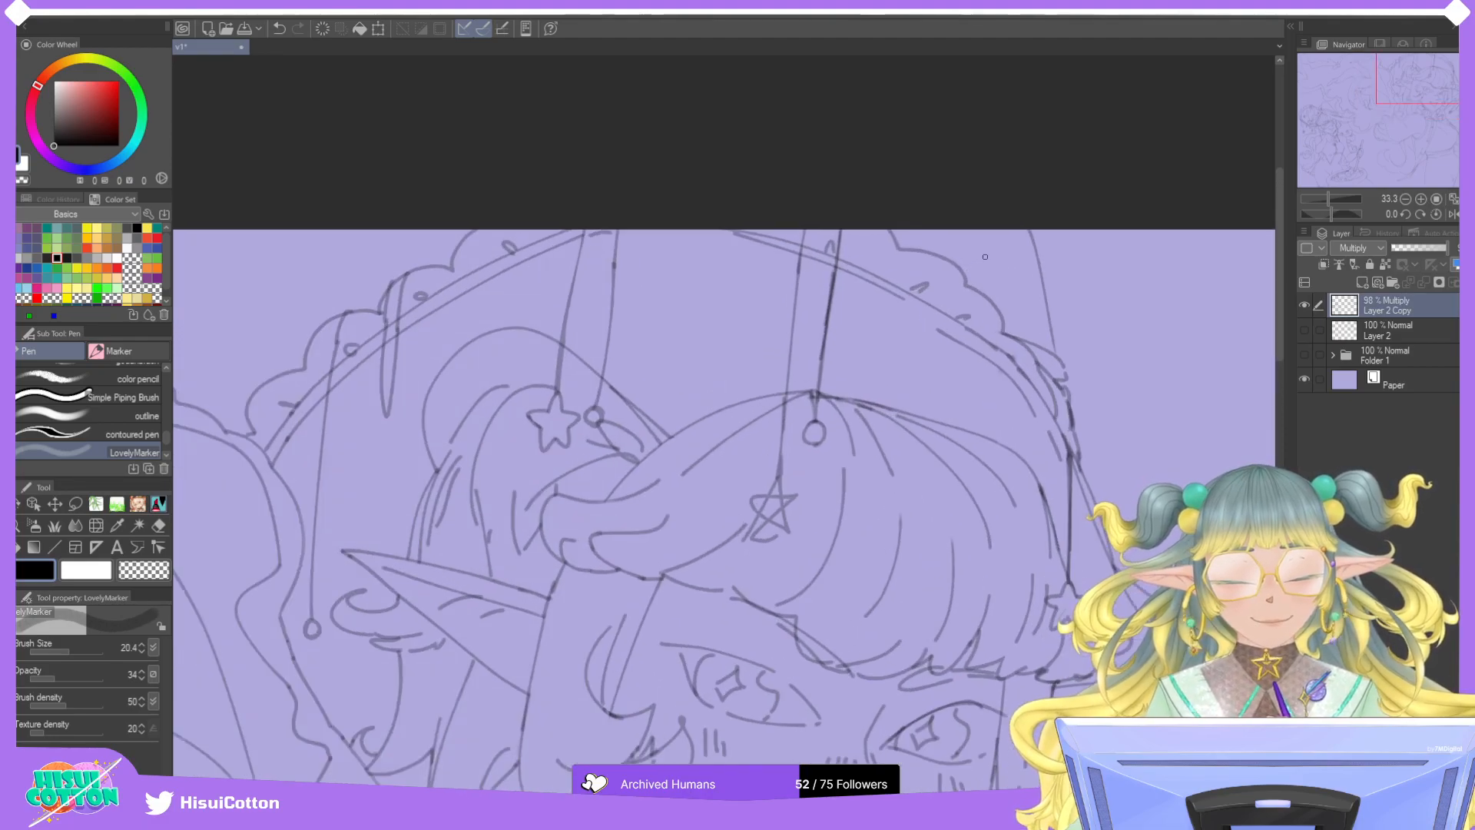
{"action": "left_click", "coordinate": [155, 528]}
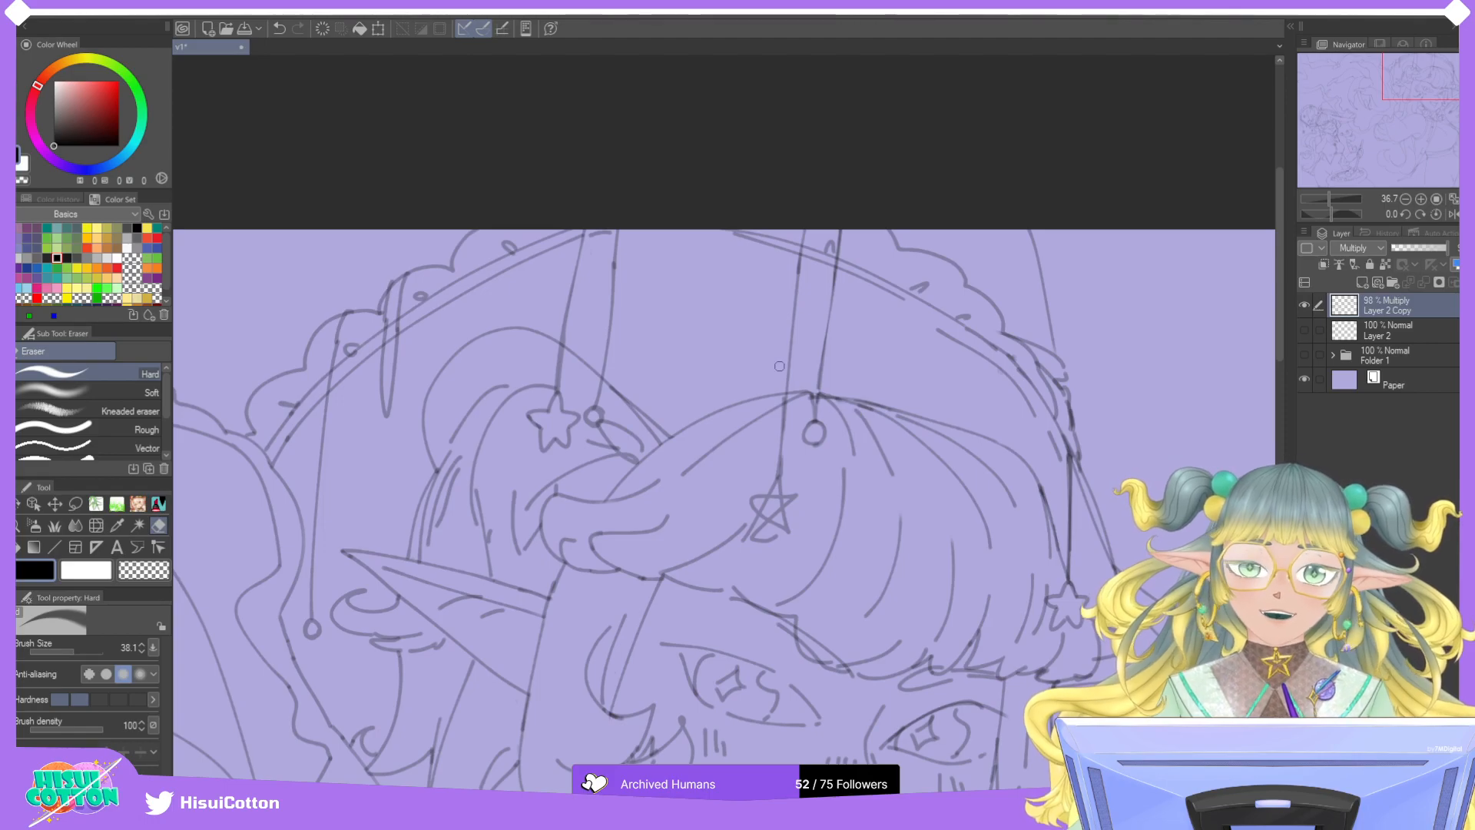
{"action": "key", "text": "p"}
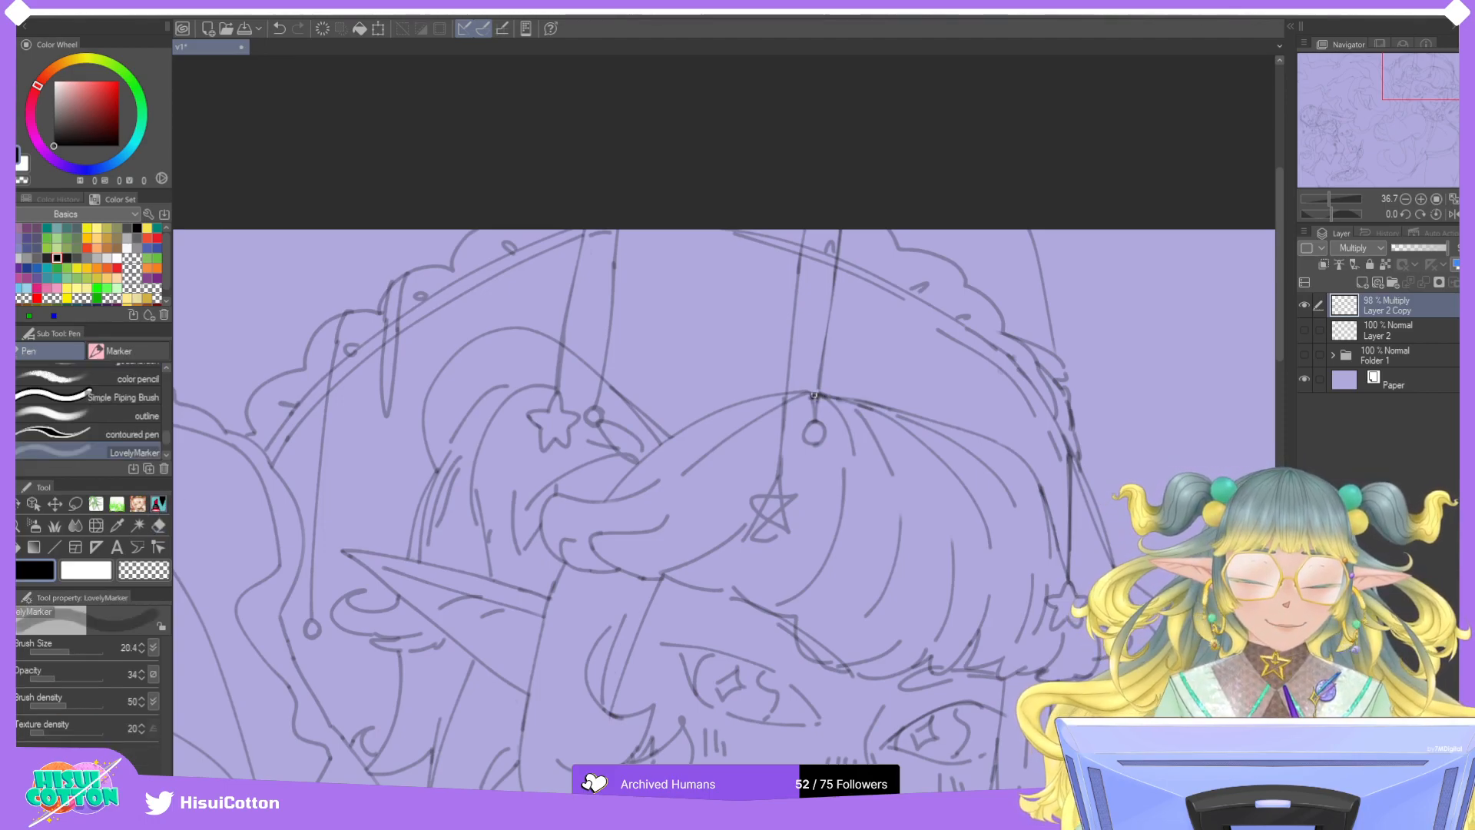
{"action": "key", "text": "ctrl+z"}
{"action": "left_click_drag", "start_coordinate": [810, 393], "coordinate": [832, 397]}
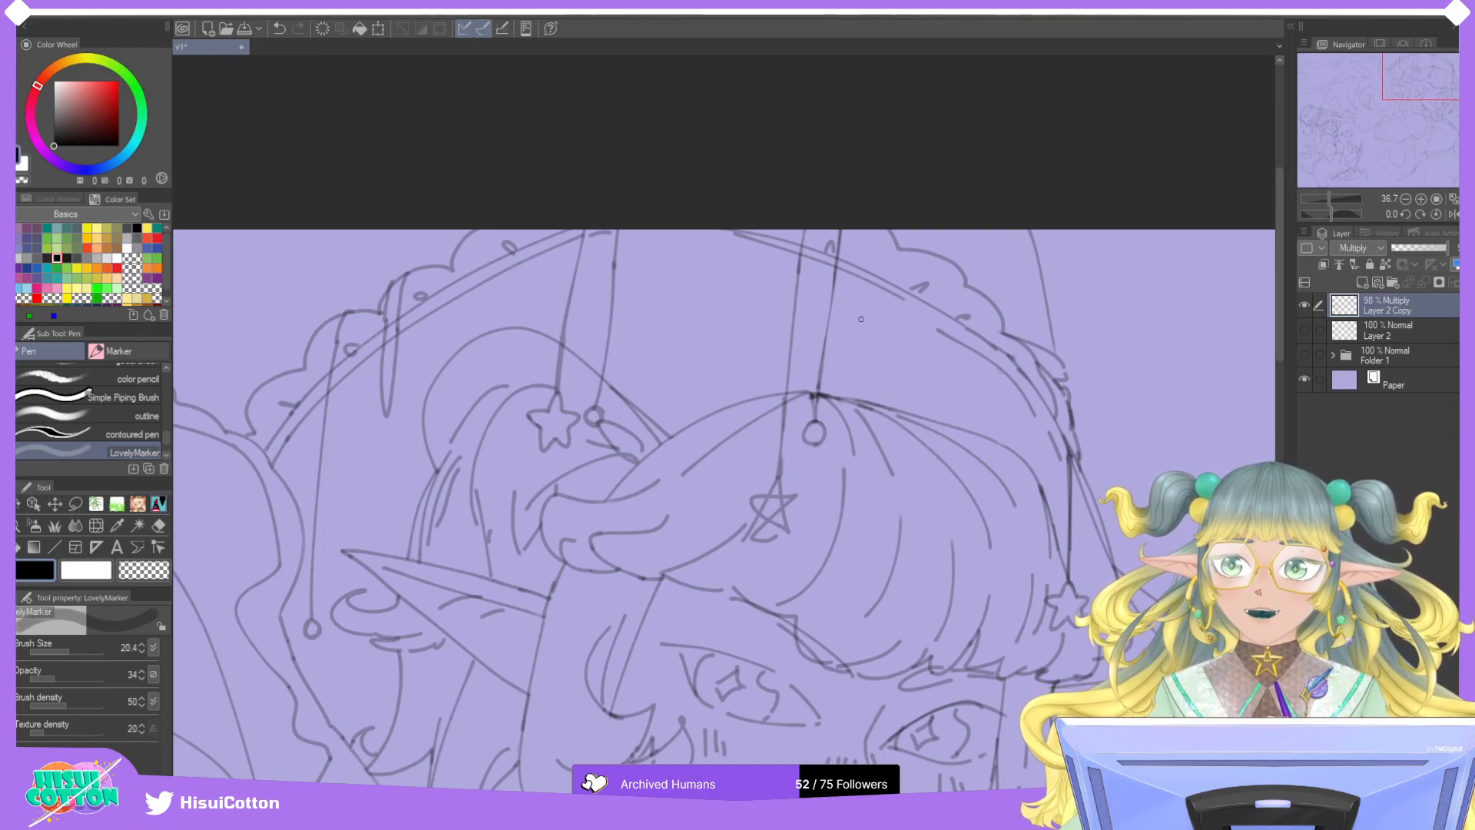
Replace the crossed star hanging over the bangs with an open five-pointed star outline at the thread's end.
{"action": "key", "text": "e"}
{"action": "mouse_move", "coordinate": [763, 524]}
{"action": "left_mouse_down"}
{"action": "mouse_move", "coordinate": [747, 537]}
{"action": "mouse_move", "coordinate": [783, 477]}
{"action": "mouse_move", "coordinate": [786, 547]}
{"action": "left_mouse_up"}
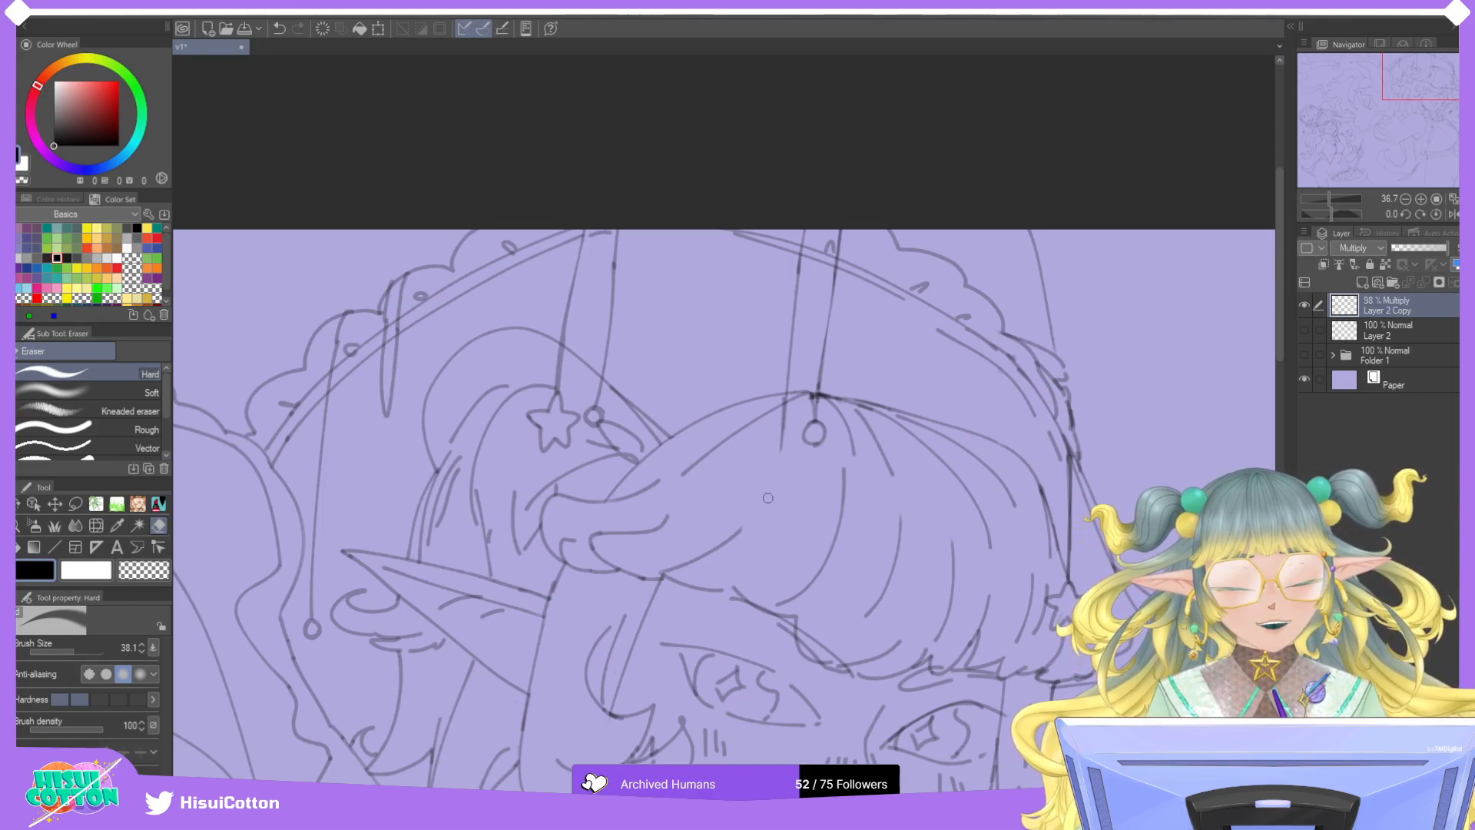
{"action": "key", "text": "p"}
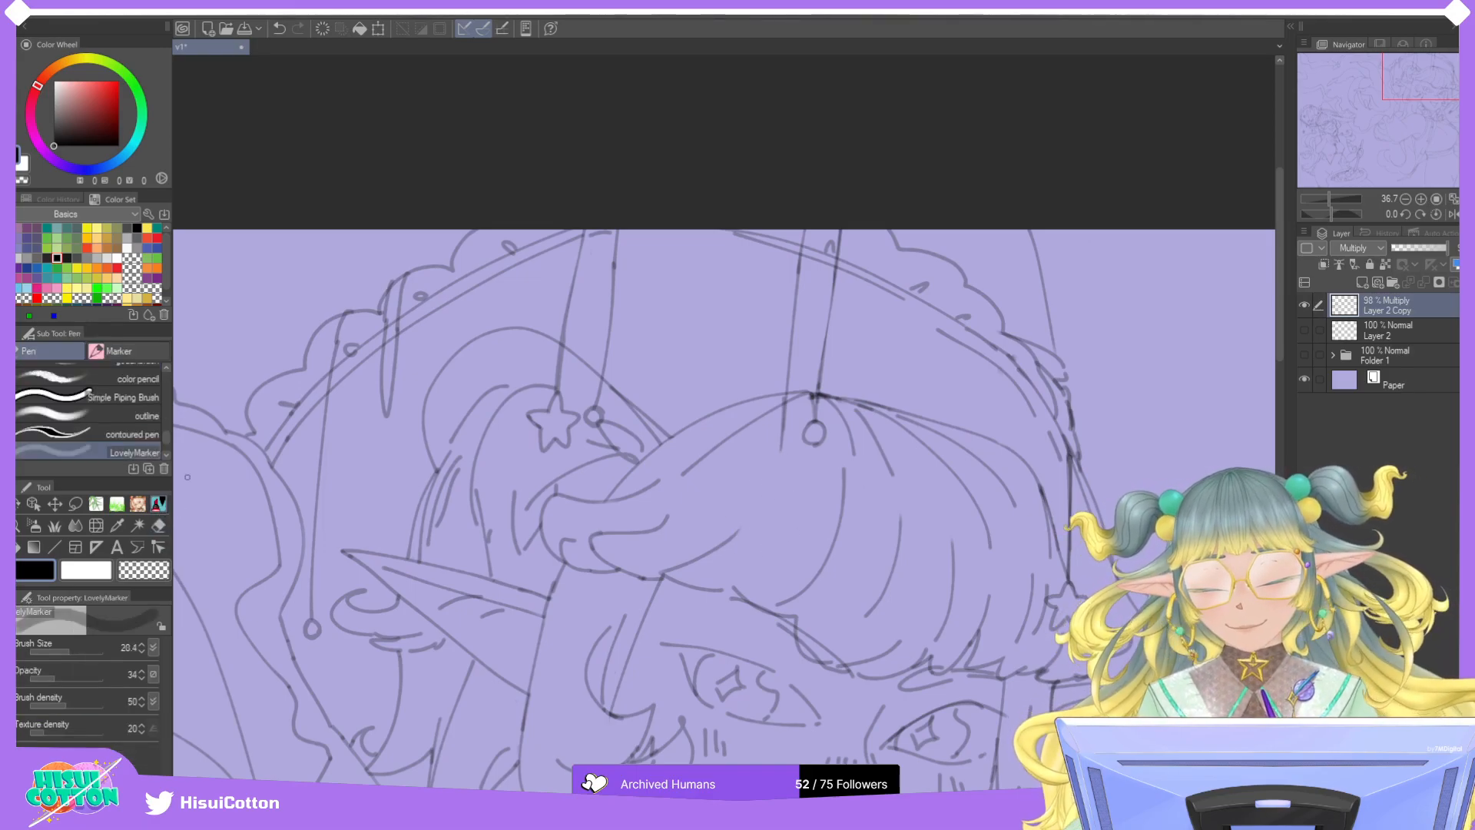
{"action": "left_click_drag", "start_coordinate": [782, 449], "coordinate": [755, 481]}
{"action": "key", "text": "ctrl+z"}
{"action": "mouse_move", "coordinate": [784, 469]}
{"action": "left_mouse_down"}
{"action": "mouse_move", "coordinate": [800, 490]}
{"action": "mouse_move", "coordinate": [776, 498]}
{"action": "left_mouse_up"}
{"action": "key", "text": "ctrl+z"}
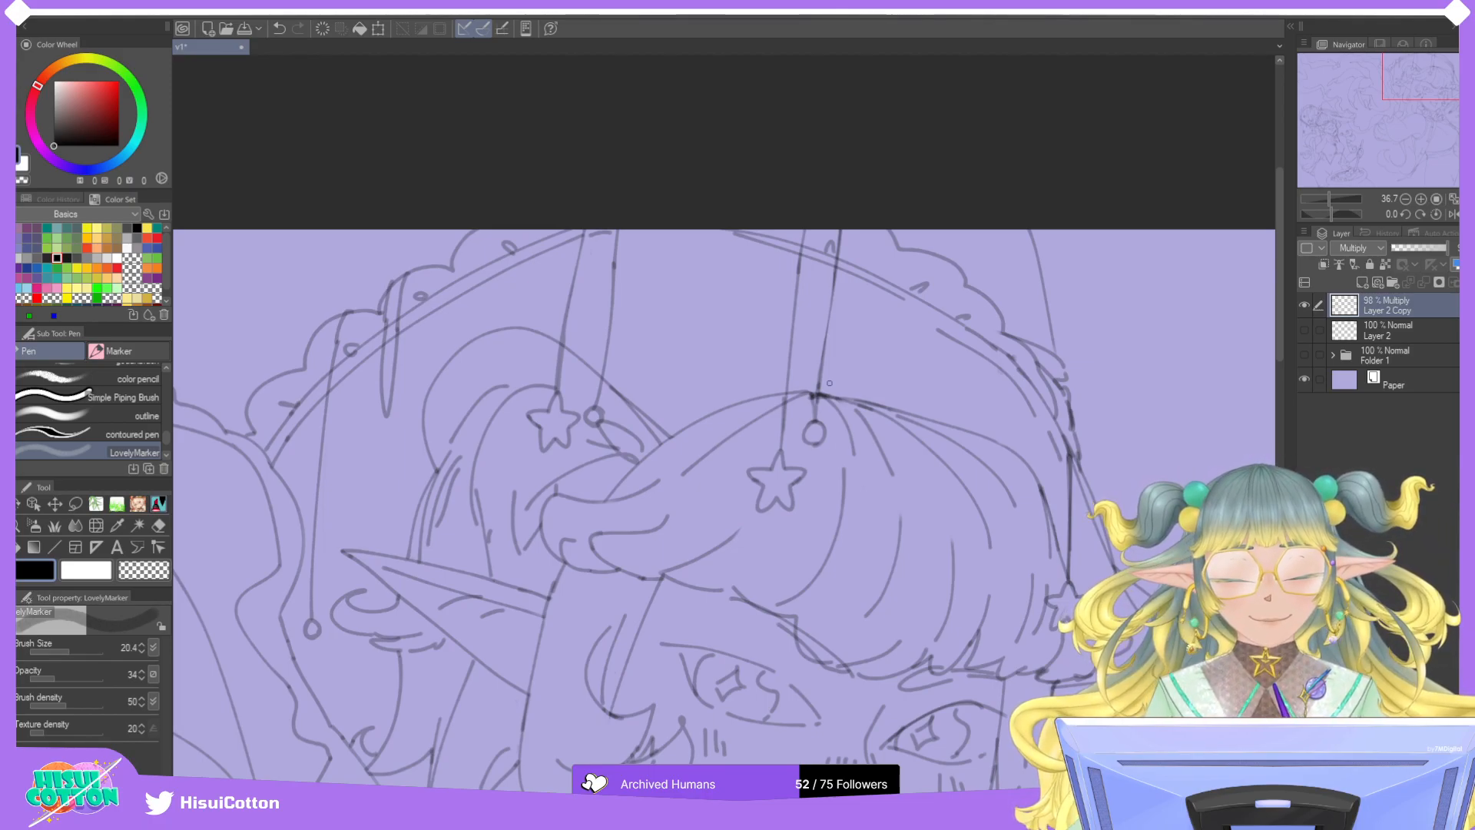
{"action": "left_click_drag", "start_coordinate": [1398, 96], "coordinate": [1402, 112]}
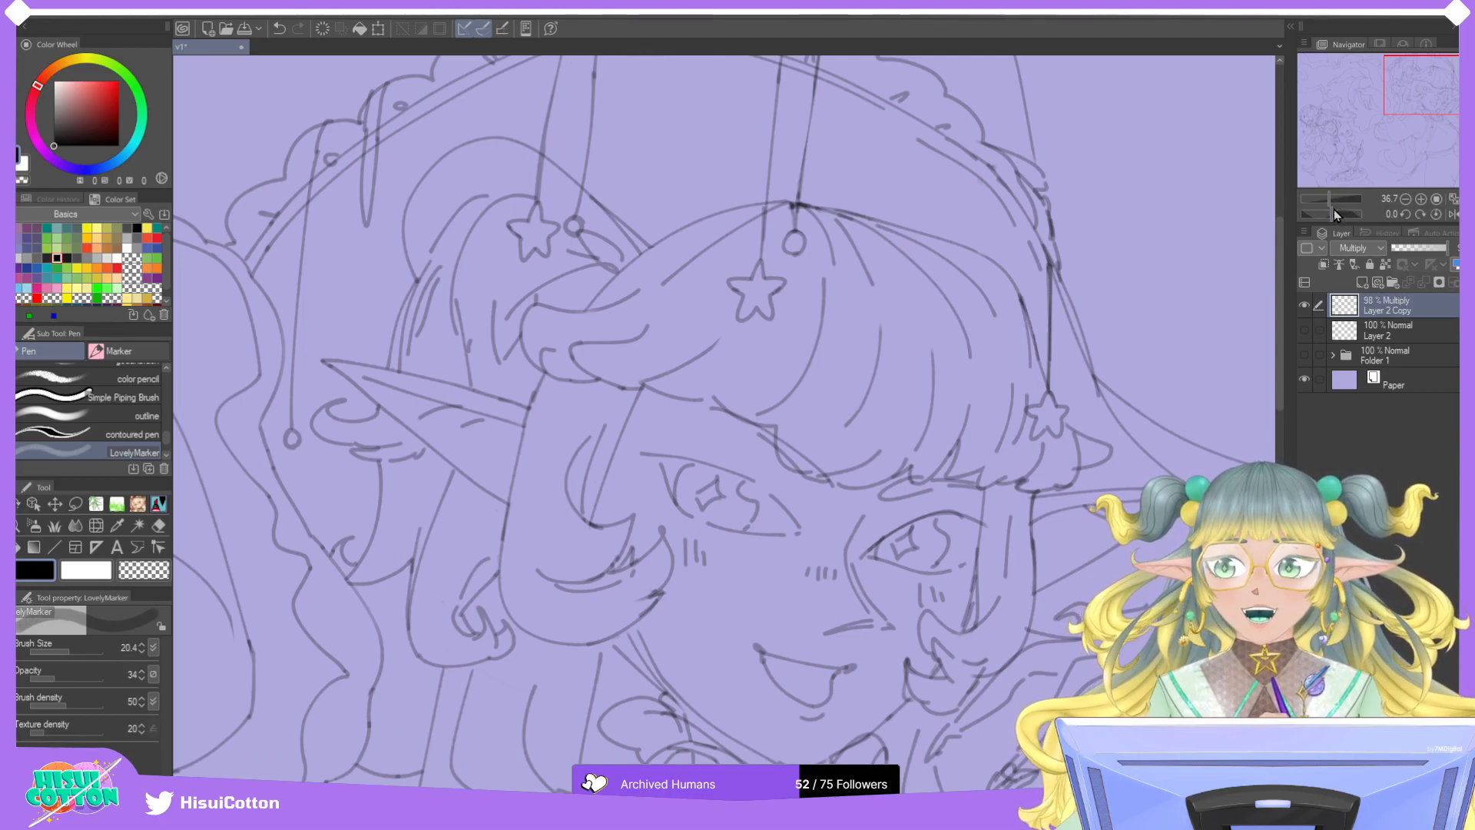
{"action": "left_click", "coordinate": [1404, 199]}
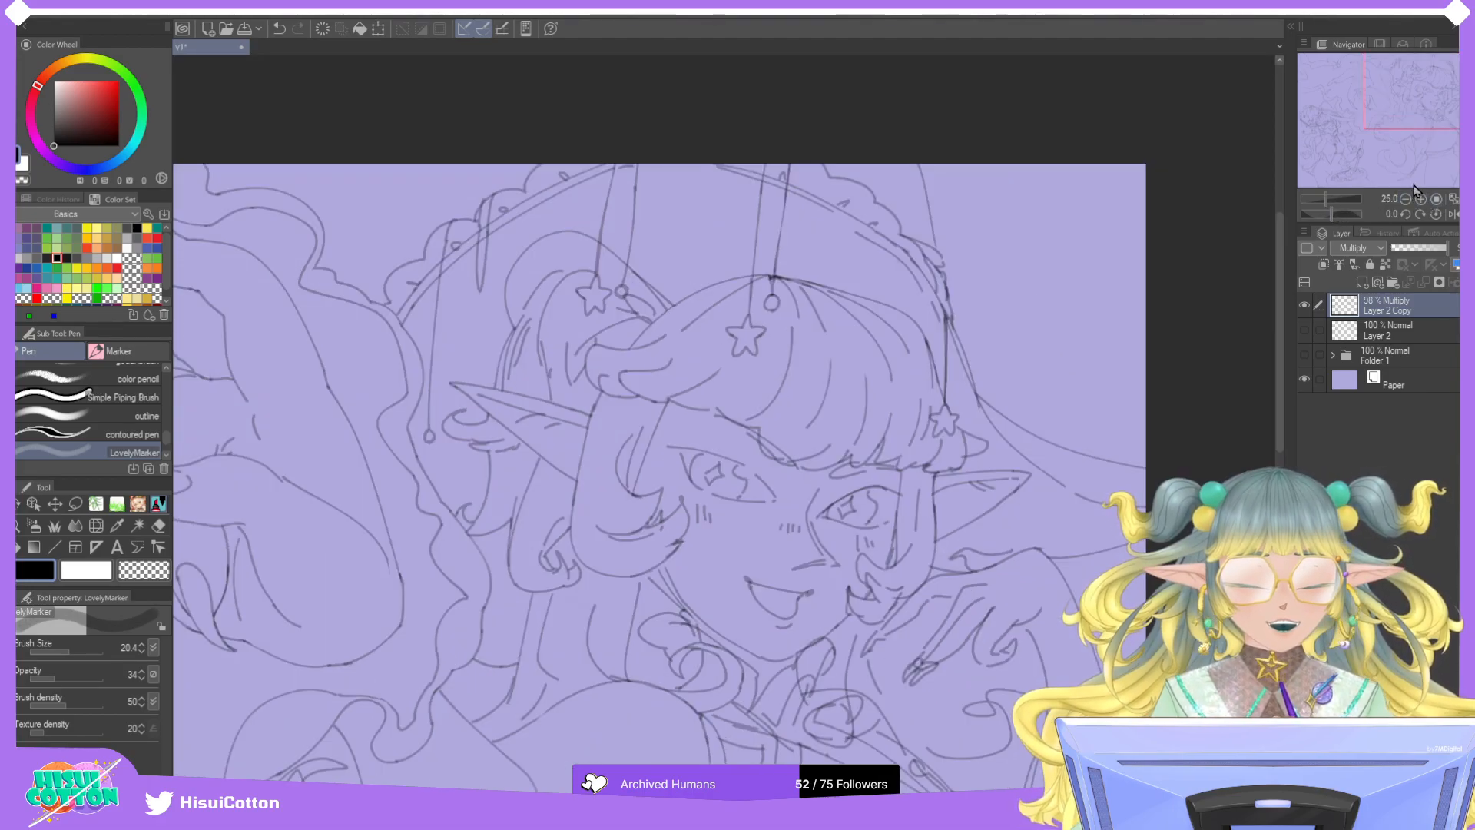
Add a new layer above the line sketch and draw three more straight threads hanging from the large witch's hat brim over the bangs.
{"action": "left_click", "coordinate": [1402, 137]}
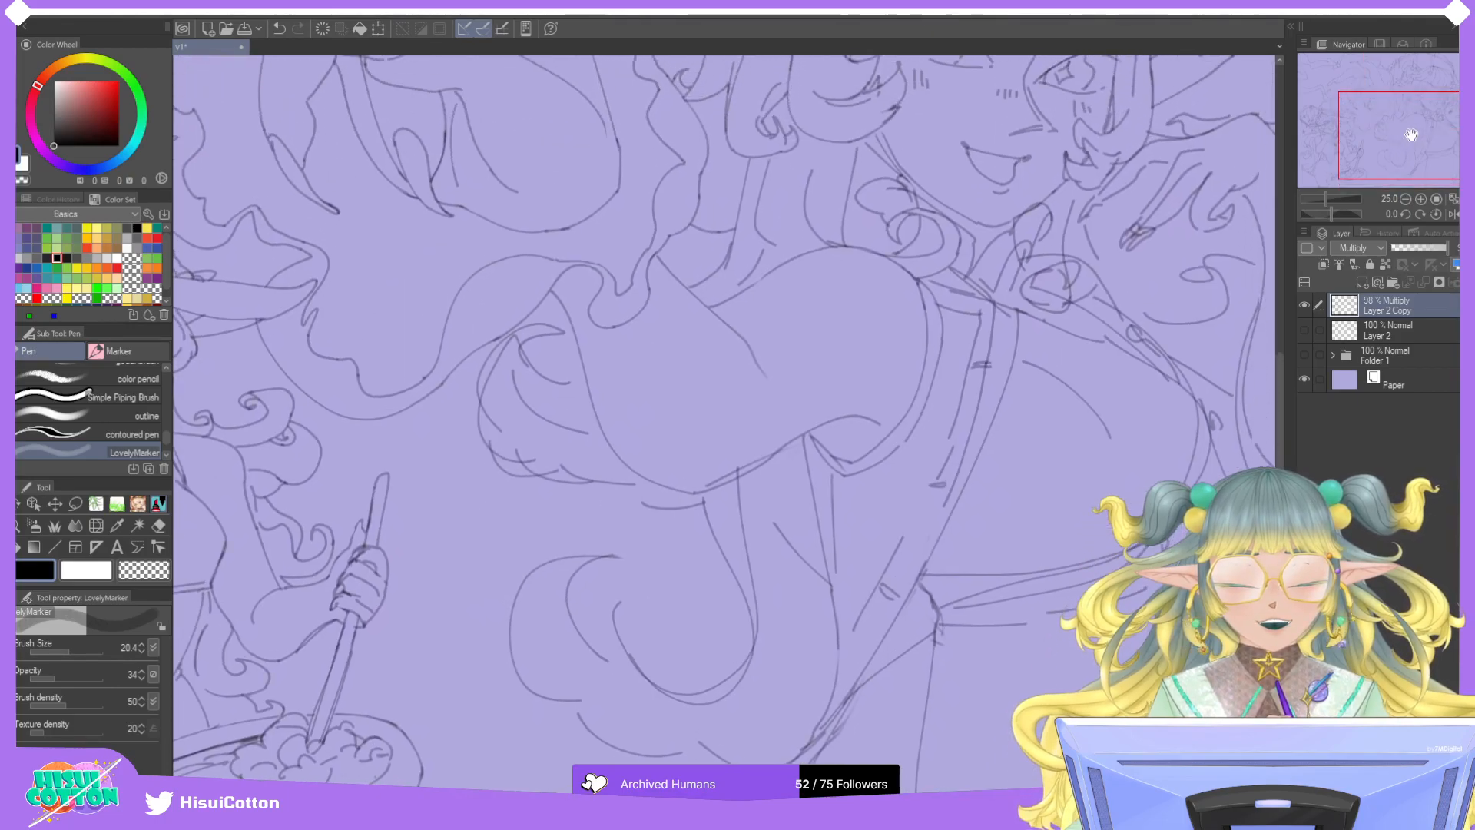
{"action": "left_click", "coordinate": [1405, 199]}
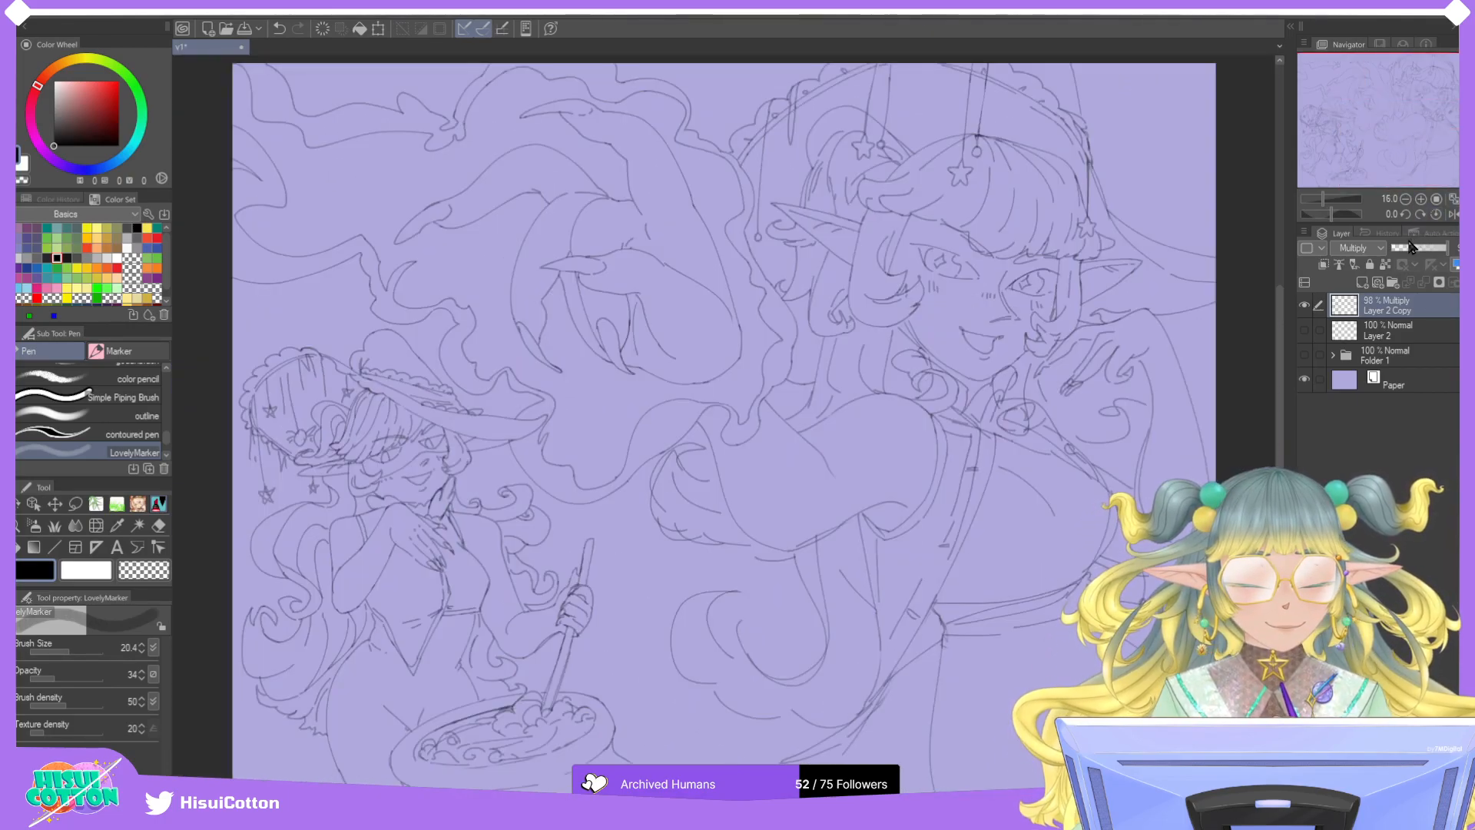
{"action": "left_click", "coordinate": [1362, 283]}
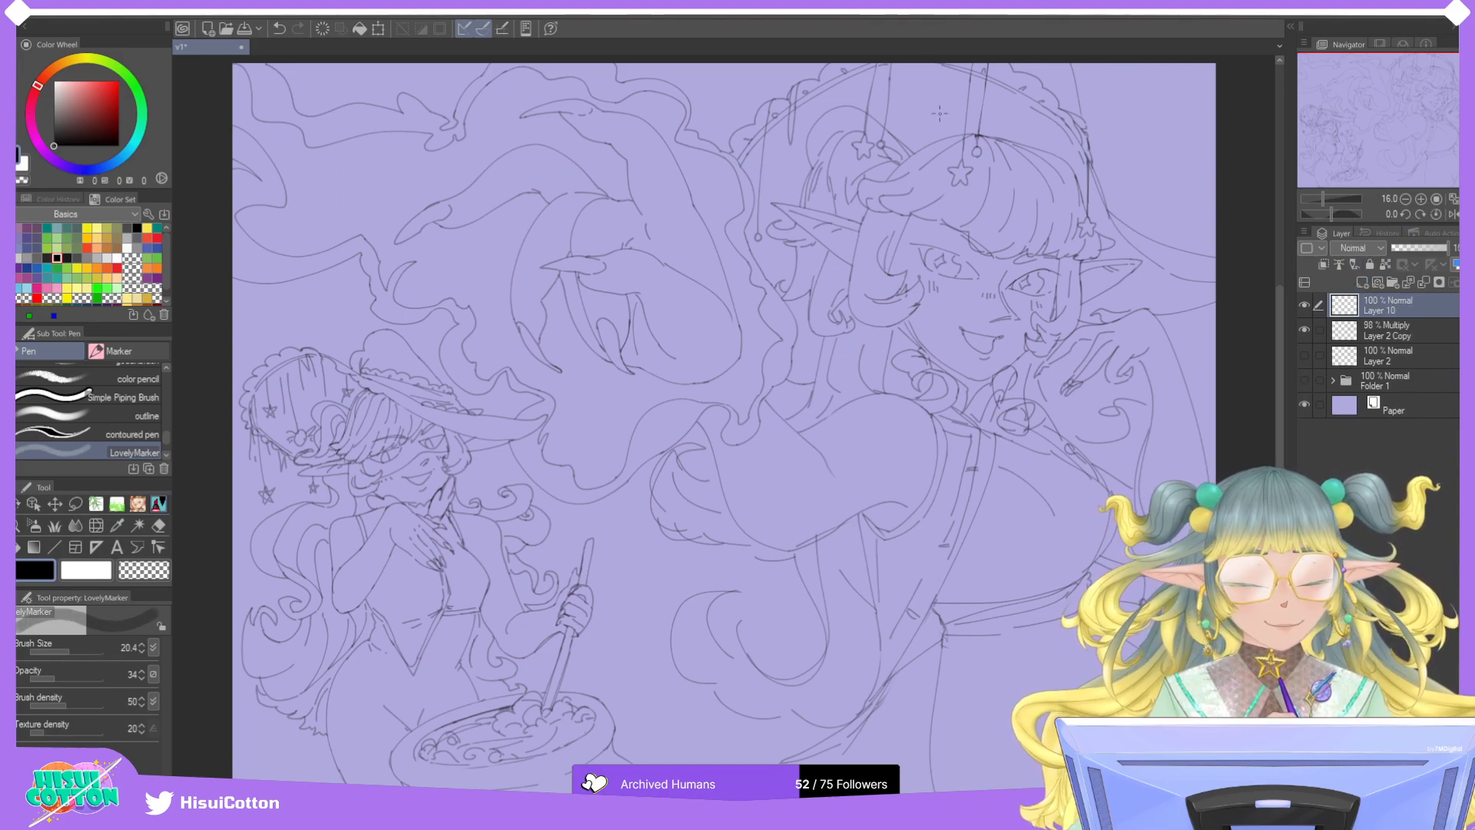
{"action": "left_click_drag", "start_coordinate": [944, 68], "coordinate": [932, 144]}
{"action": "left_click_drag", "start_coordinate": [1028, 83], "coordinate": [1014, 204]}
{"action": "key", "text": "ctrl+z"}
{"action": "left_click_drag", "start_coordinate": [1031, 78], "coordinate": [1020, 167]}
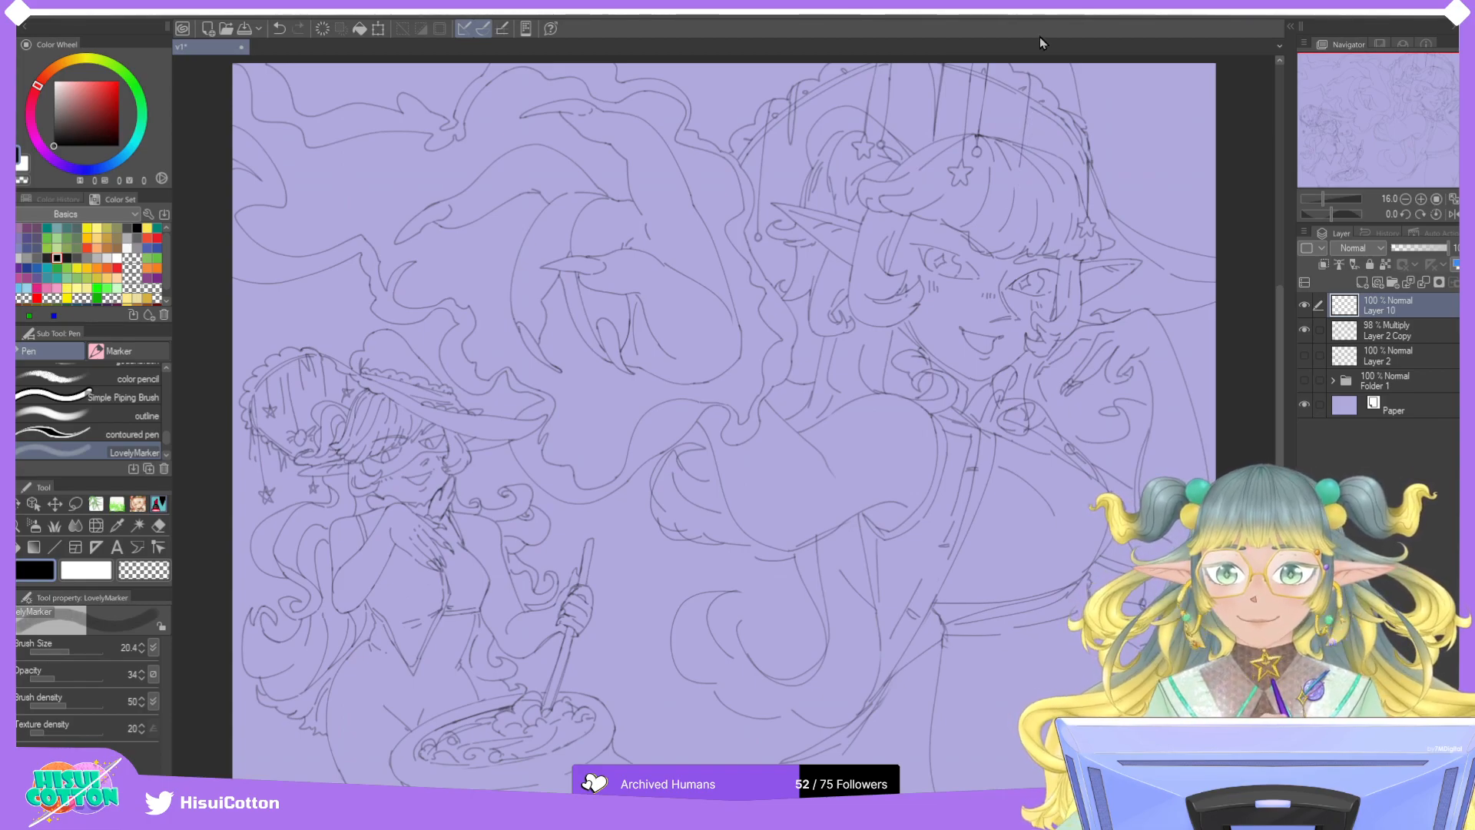
{"action": "left_click_drag", "start_coordinate": [1044, 94], "coordinate": [1042, 154]}
{"action": "key", "text": "ctrl+z"}
{"action": "left_click_drag", "start_coordinate": [1046, 87], "coordinate": [1043, 164]}
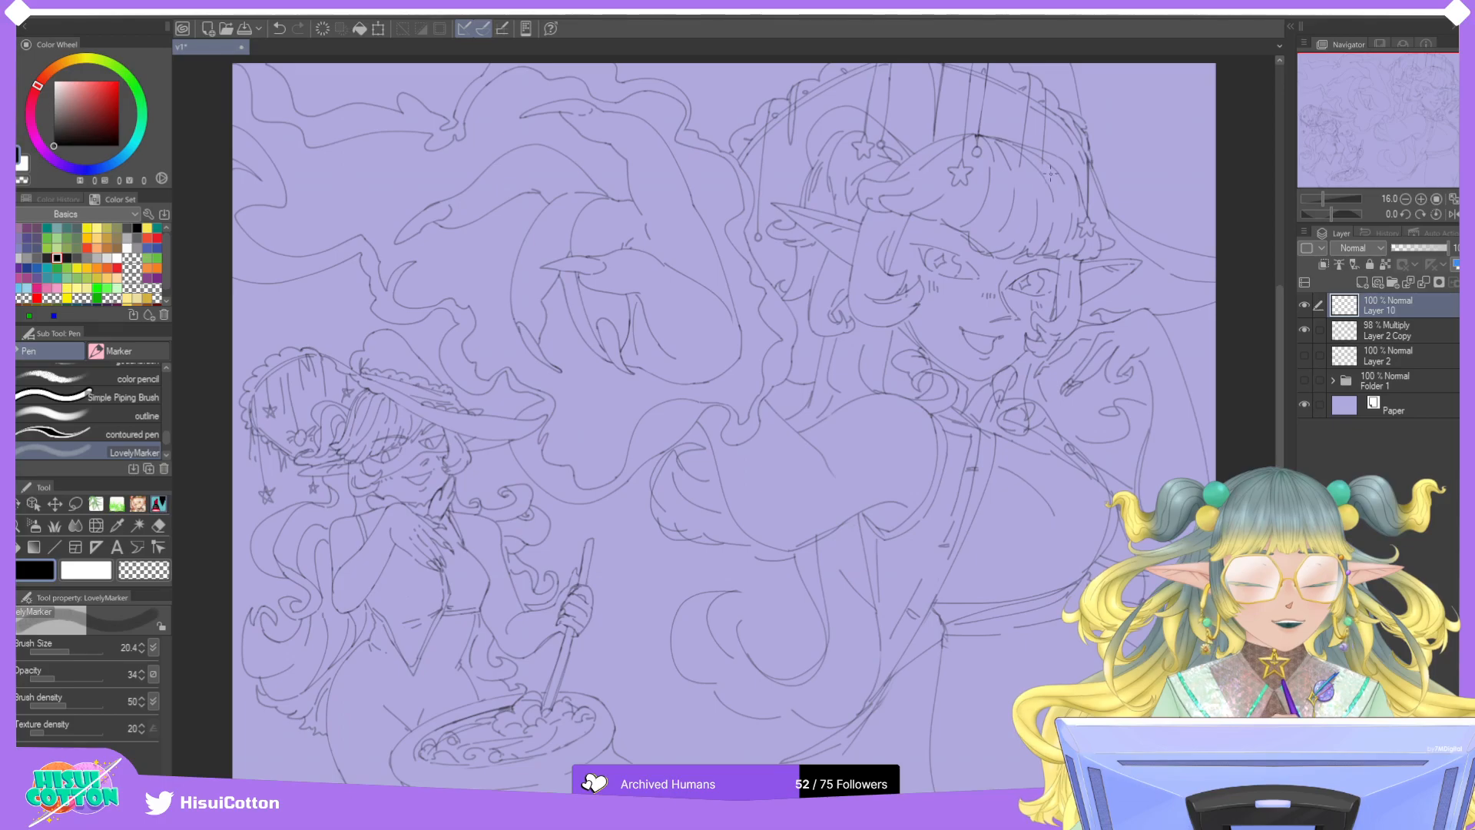
{"action": "left_click_drag", "start_coordinate": [1051, 97], "coordinate": [1049, 148]}
{"action": "key", "text": "ctrl+z"}
{"action": "mouse_move", "coordinate": [1052, 97]}
{"action": "left_mouse_down"}
{"action": "mouse_move", "coordinate": [1050, 152]}
{"action": "mouse_move", "coordinate": [1012, 216]}
{"action": "left_mouse_up"}
{"action": "key", "text": "ctrl+z"}
Draw a round spider body at the end of the new thread nearest the outer edge of the bangs.
{"action": "scroll", "coordinate": [1076, 115], "scroll_direction": "up", "scroll_amount": 3}
{"action": "key", "text": "ctrl+z"}
{"action": "key", "text": "ctrl+z"}
{"action": "key", "text": "ctrl+z"}
{"action": "key", "text": "ctrl+z"}
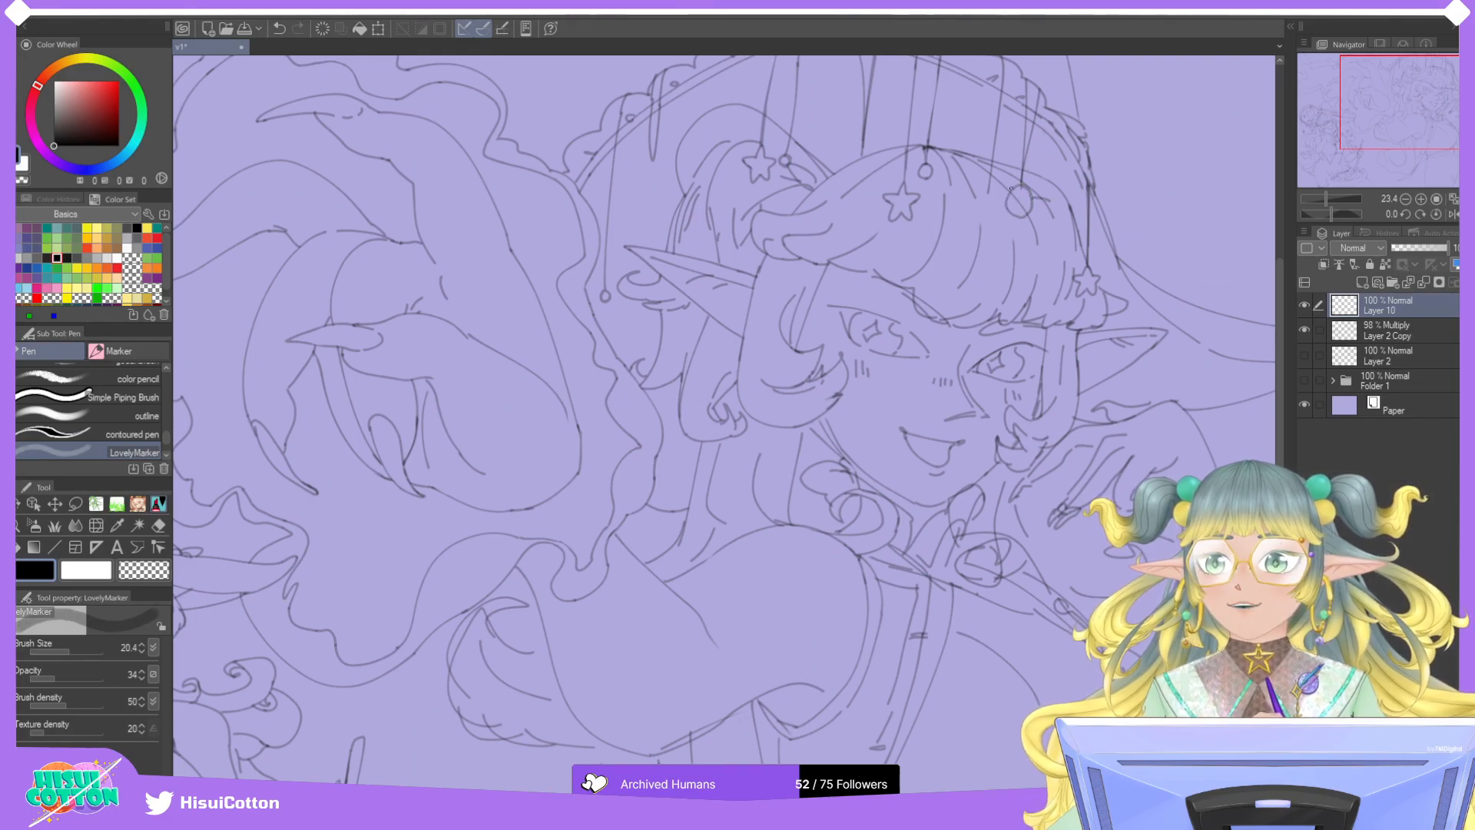
Draw thin curved legs on both sides of the hanging spider and add small dots for its eyes.
{"action": "key", "text": "ctrl+z"}
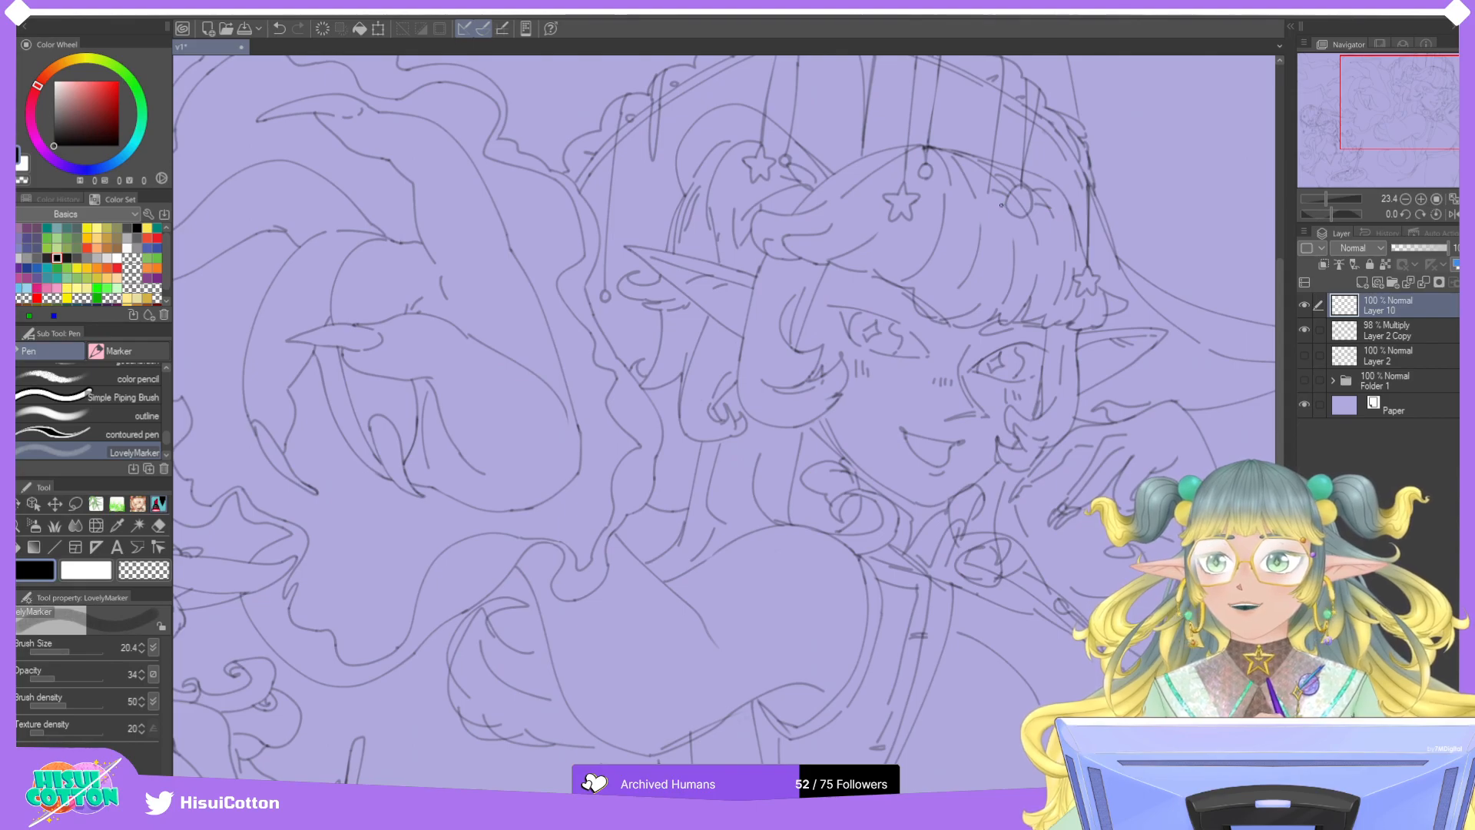
{"action": "key", "text": "ctrl+z"}
{"action": "key", "text": "ctrl+y"}
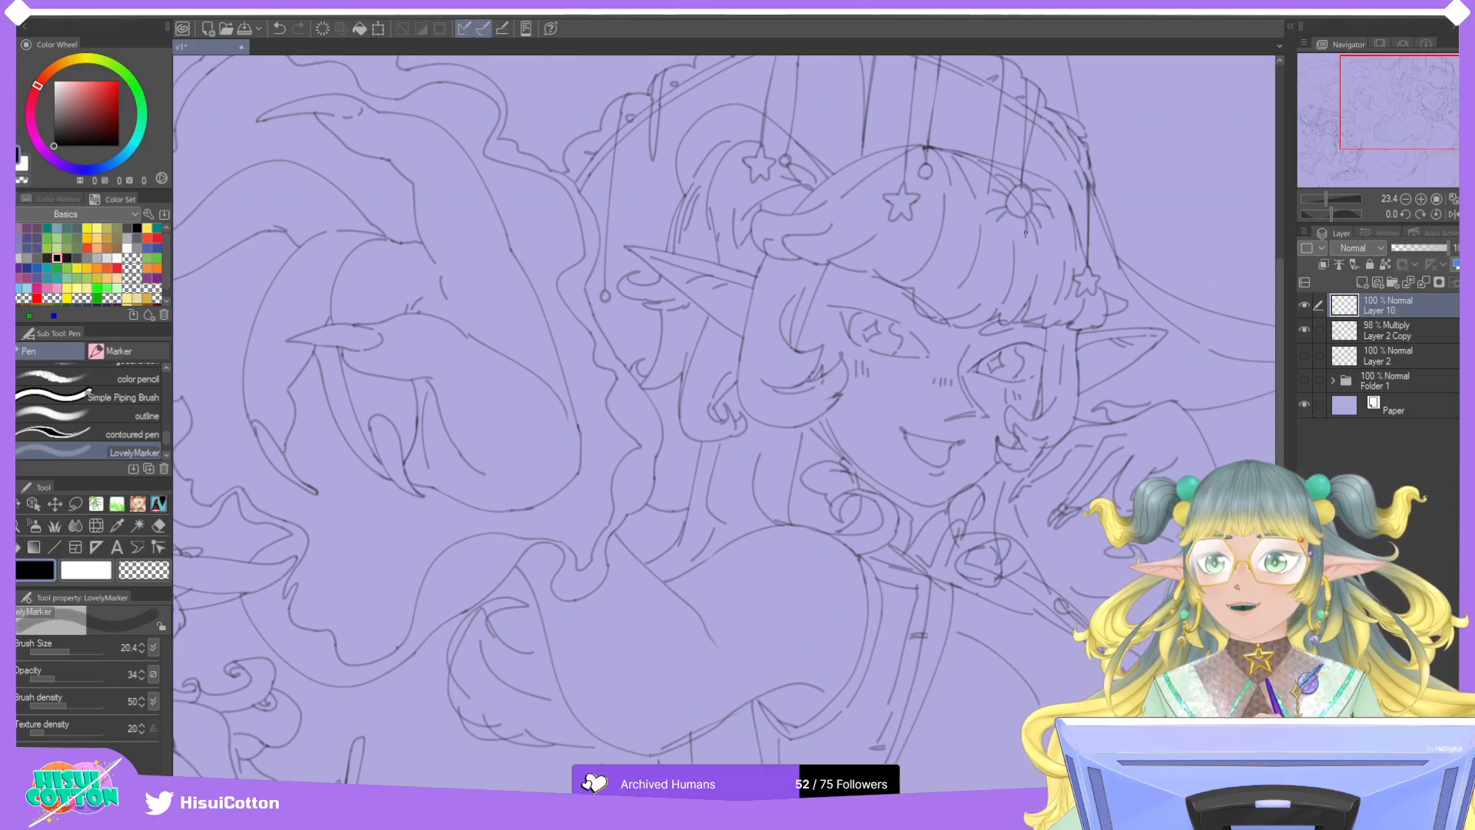
{"action": "key", "text": "ctrl+y"}
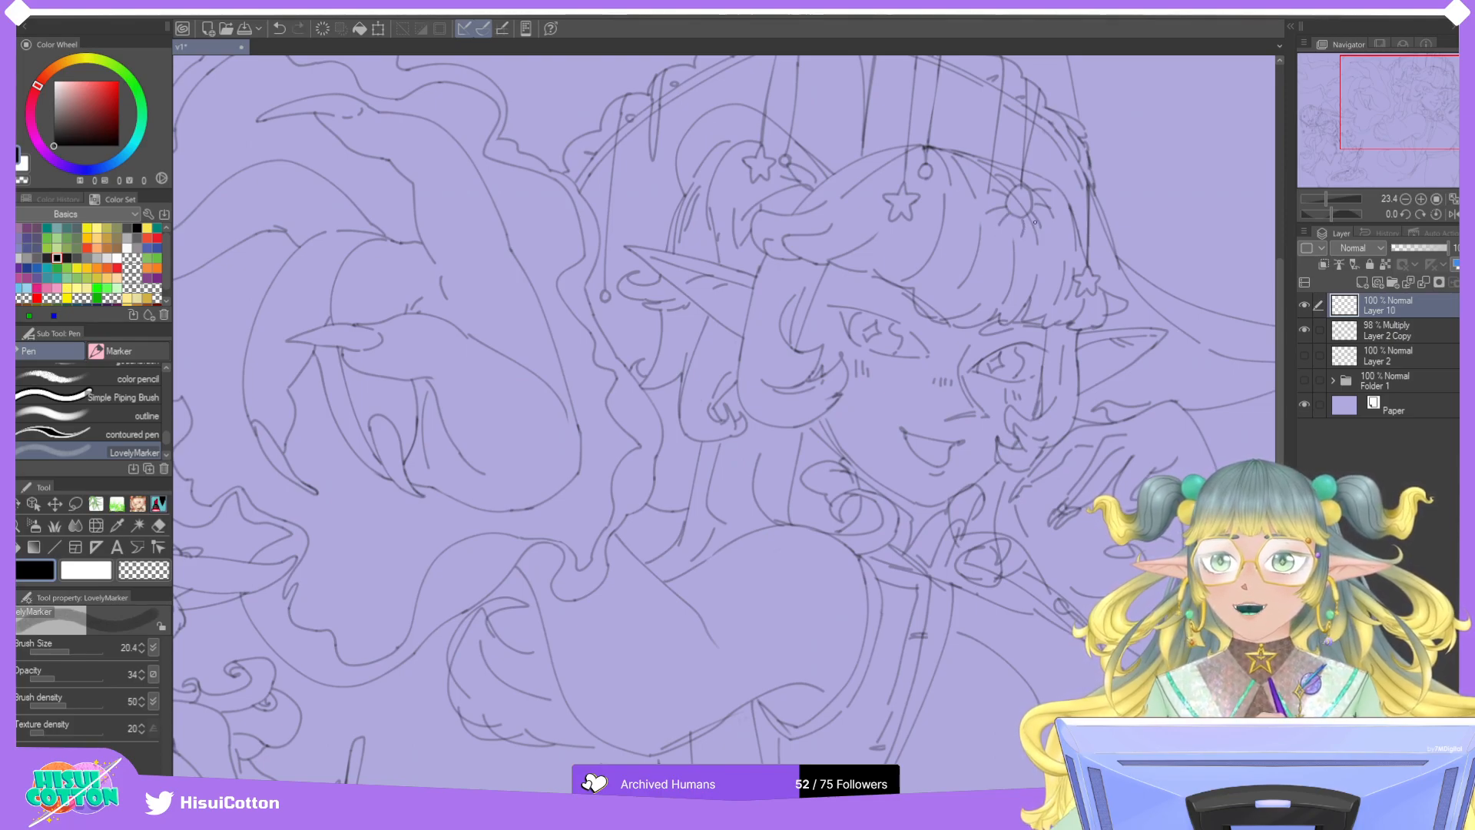
{"action": "scroll", "coordinate": [1034, 220], "scroll_direction": "up", "scroll_amount": 2}
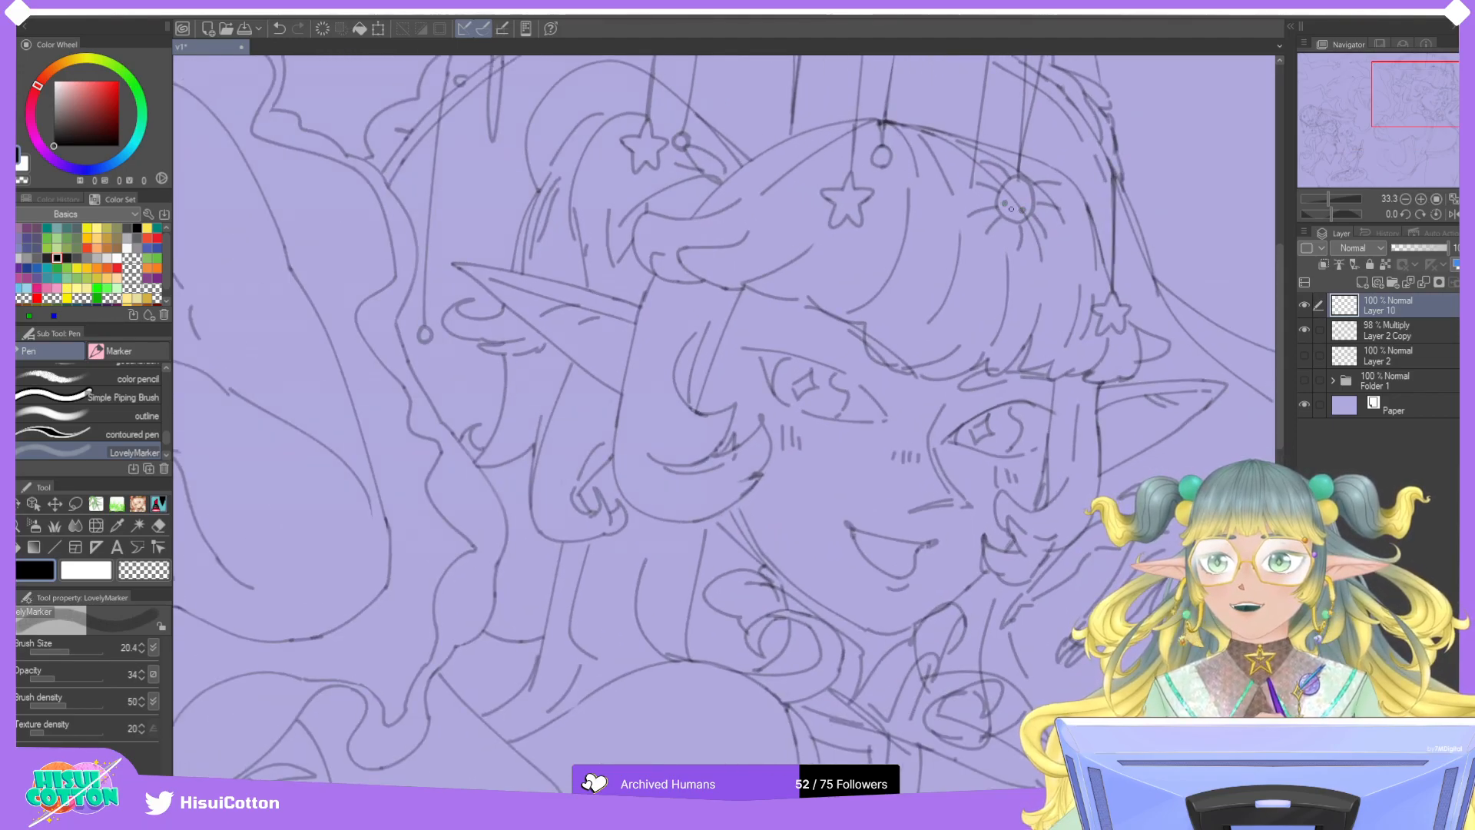
Erase the bangs and hair lines that run through the spider's body on the Layer 2 Copy sketch layer.
{"action": "scroll", "coordinate": [1023, 209], "scroll_direction": "down", "scroll_amount": 3}
{"action": "scroll", "coordinate": [1085, 189], "scroll_direction": "up", "scroll_amount": 2}
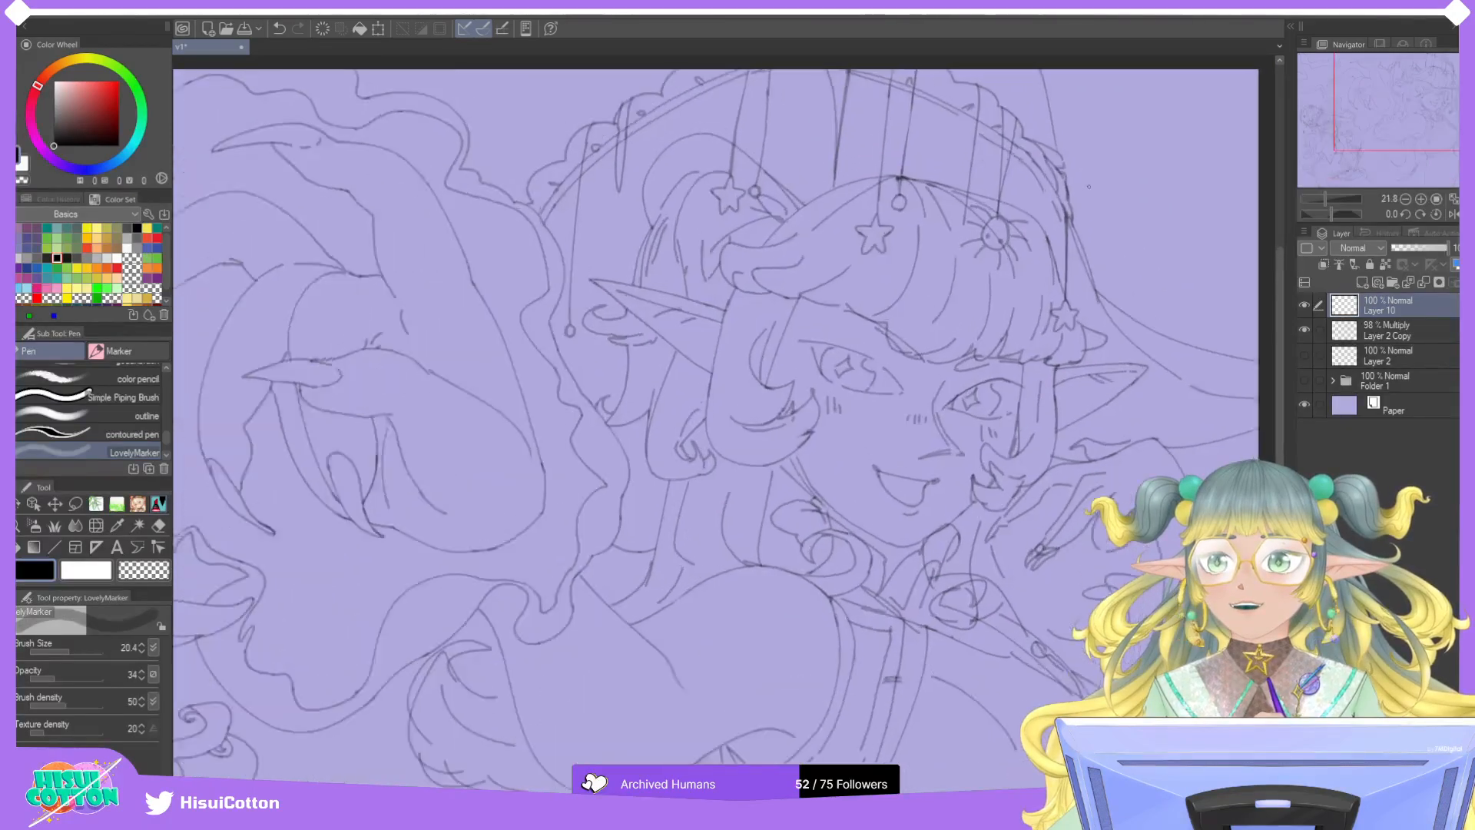
{"action": "left_click", "coordinate": [1383, 327]}
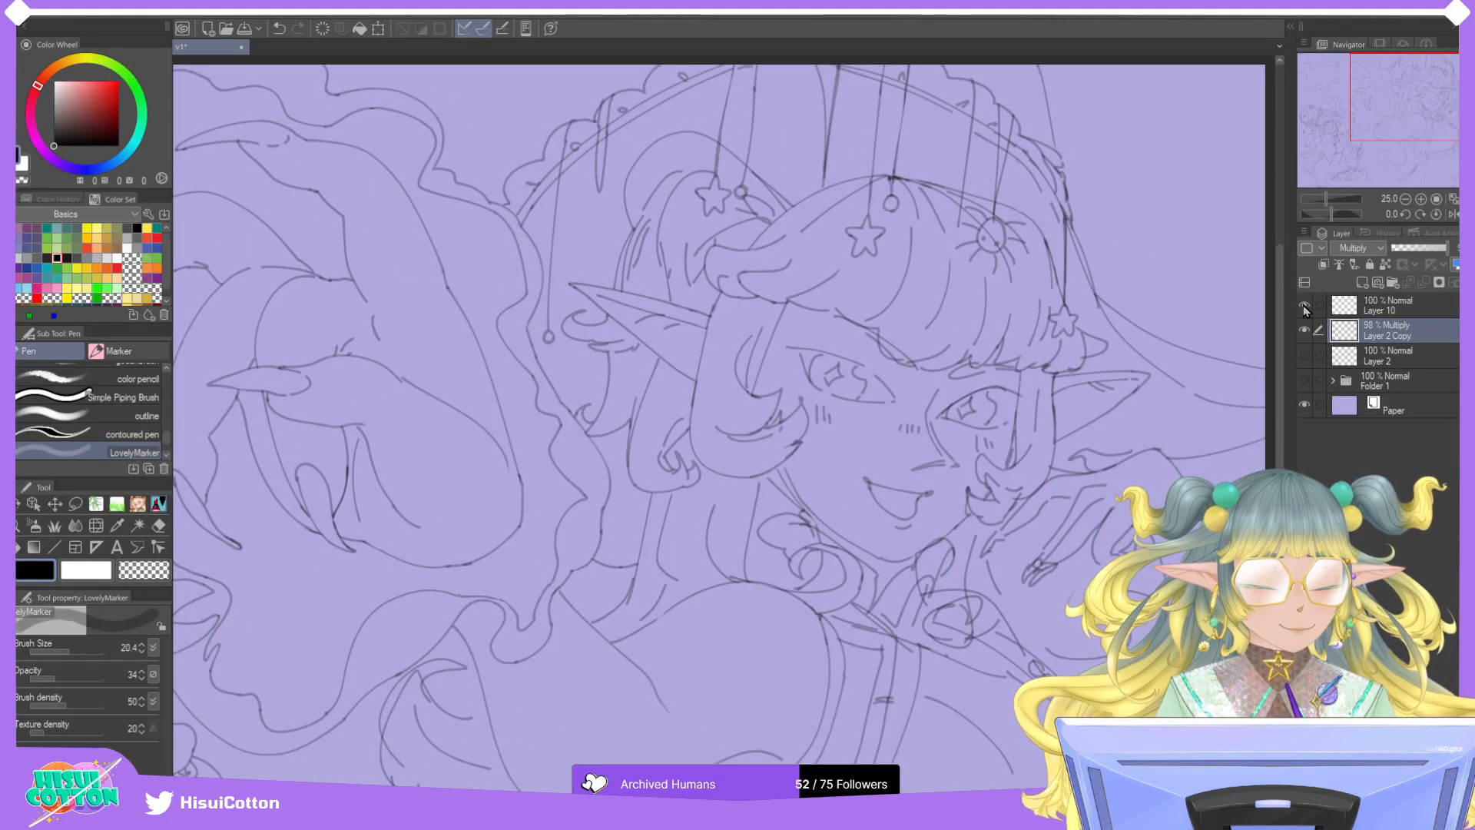
{"action": "key", "text": "e"}
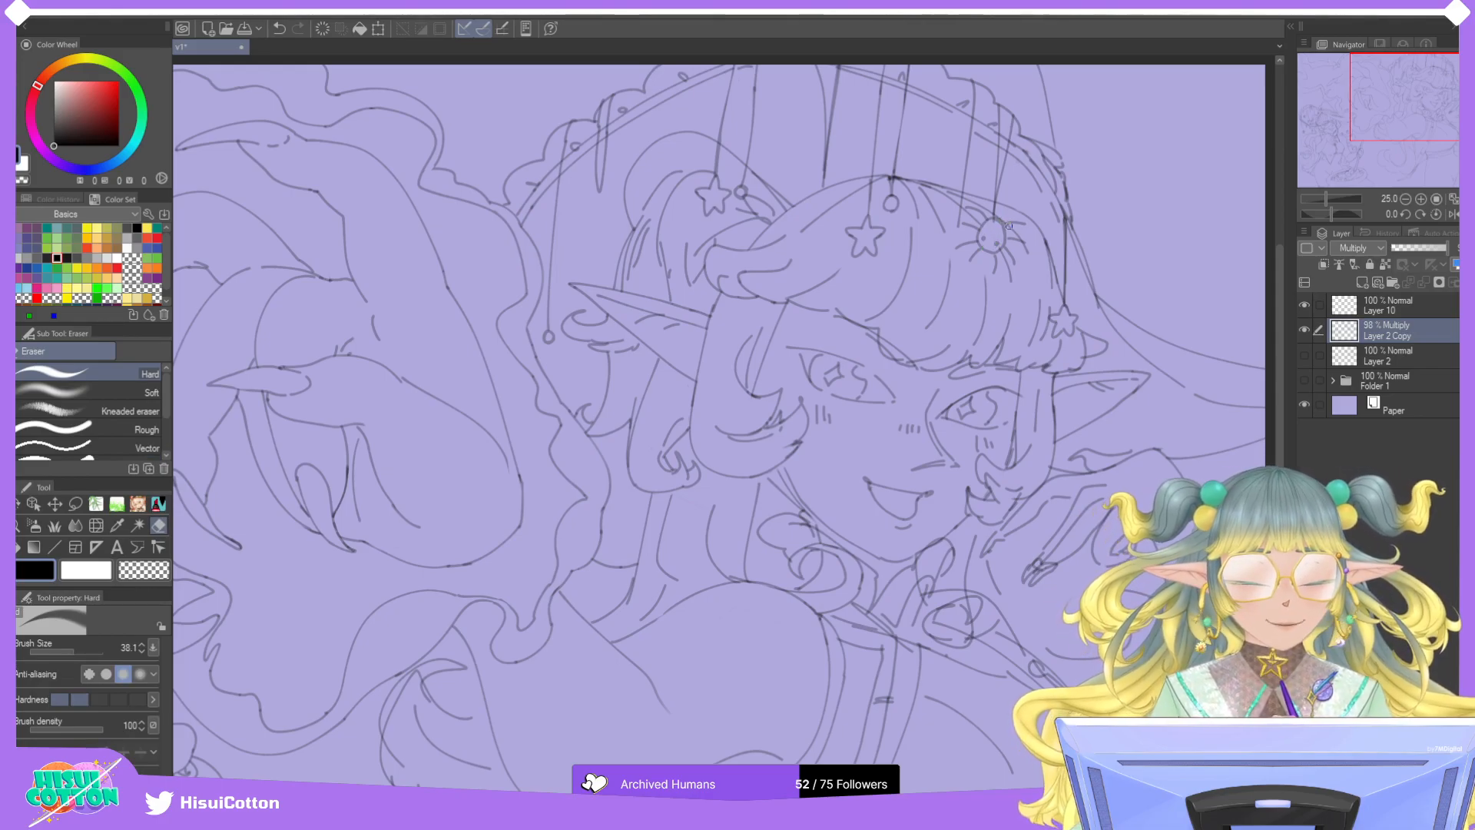
{"action": "scroll", "coordinate": [1012, 259], "scroll_direction": "down", "scroll_amount": 3}
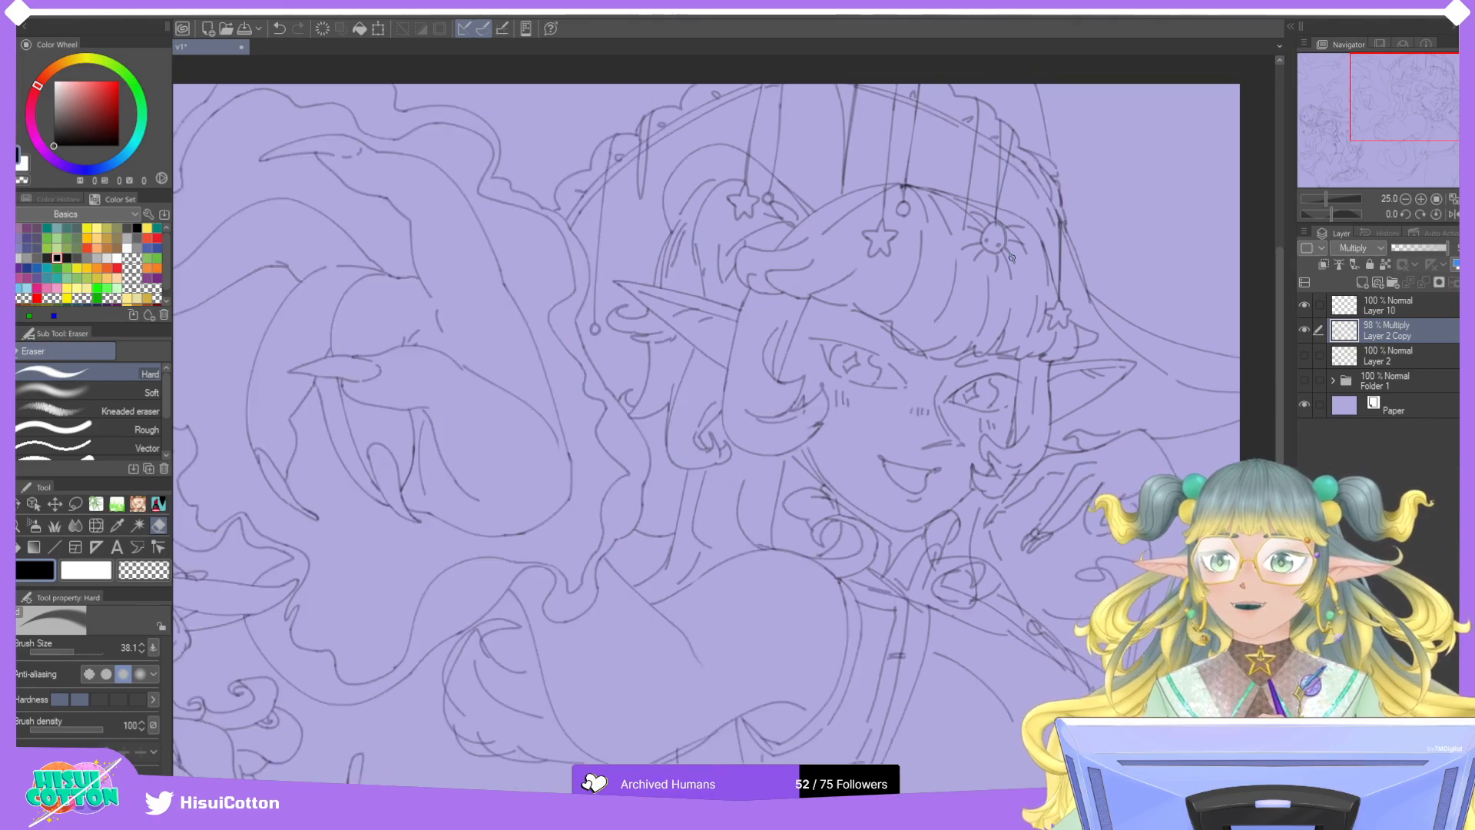
{"action": "scroll", "coordinate": [1012, 259], "scroll_direction": "up", "scroll_amount": 3}
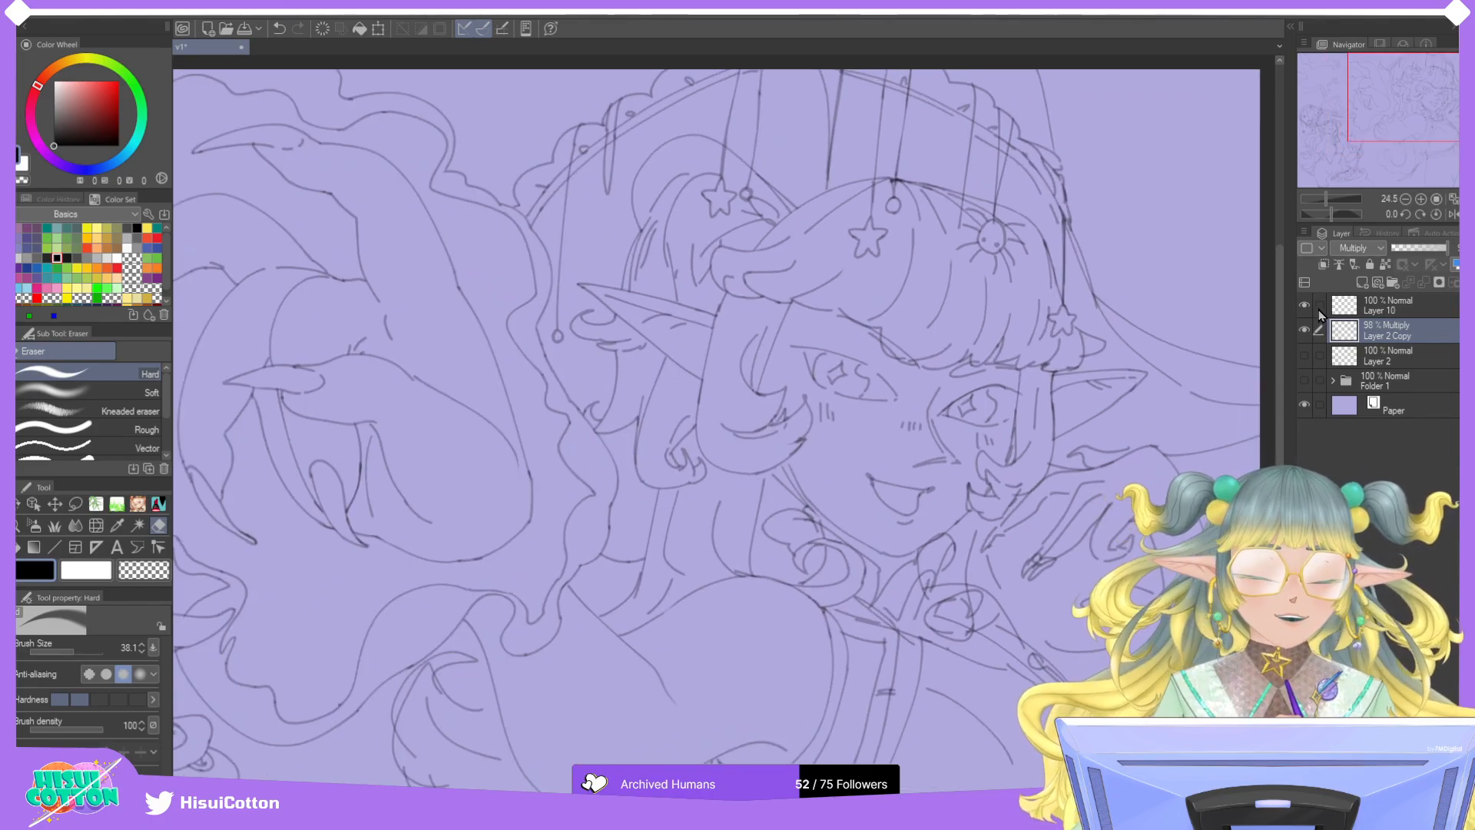
On Layer 10, draw a small round bead at the end of the thread beside the spider.
{"action": "left_click", "coordinate": [1397, 309]}
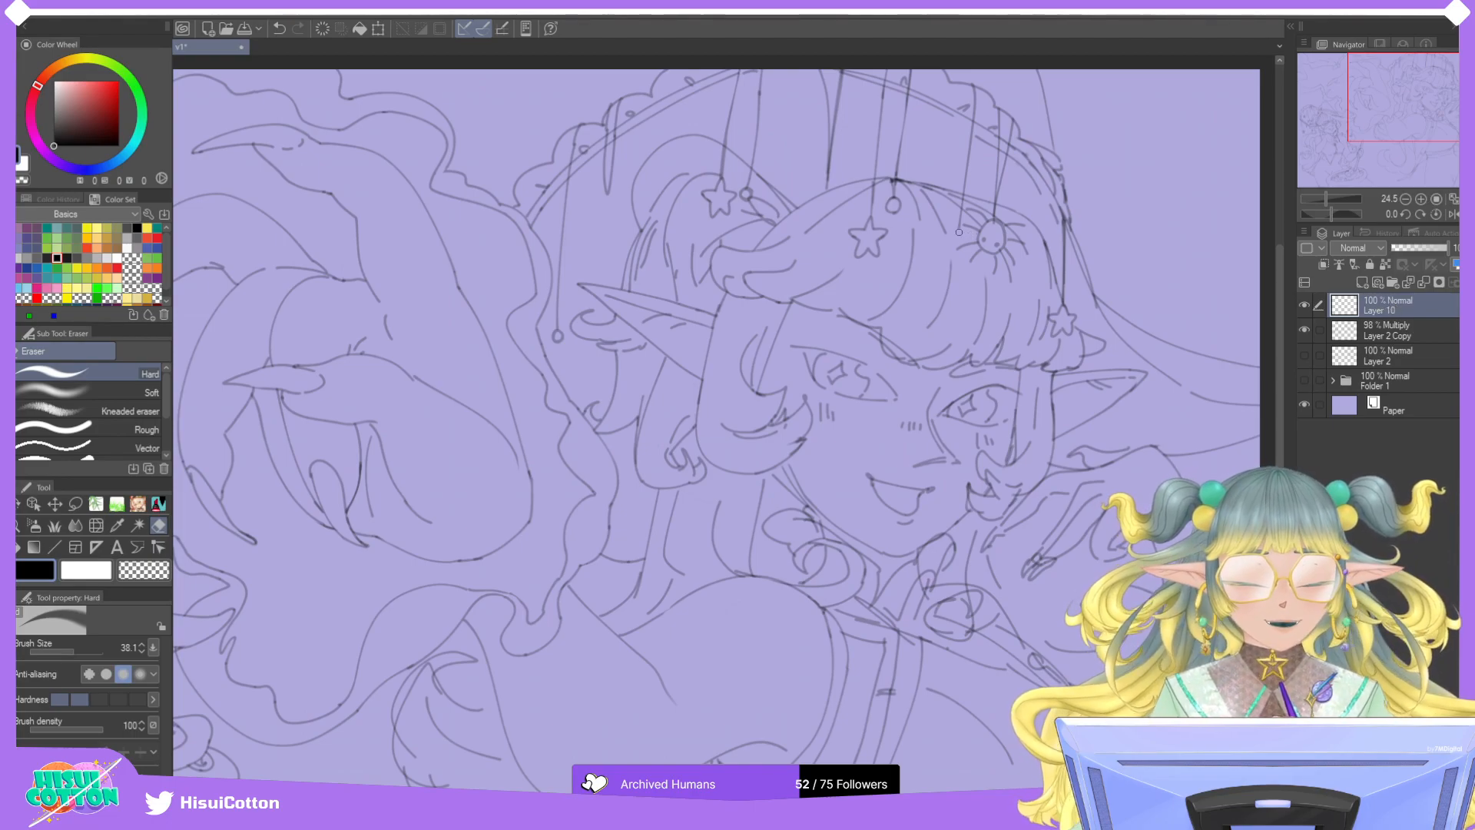
{"action": "key", "text": "p"}
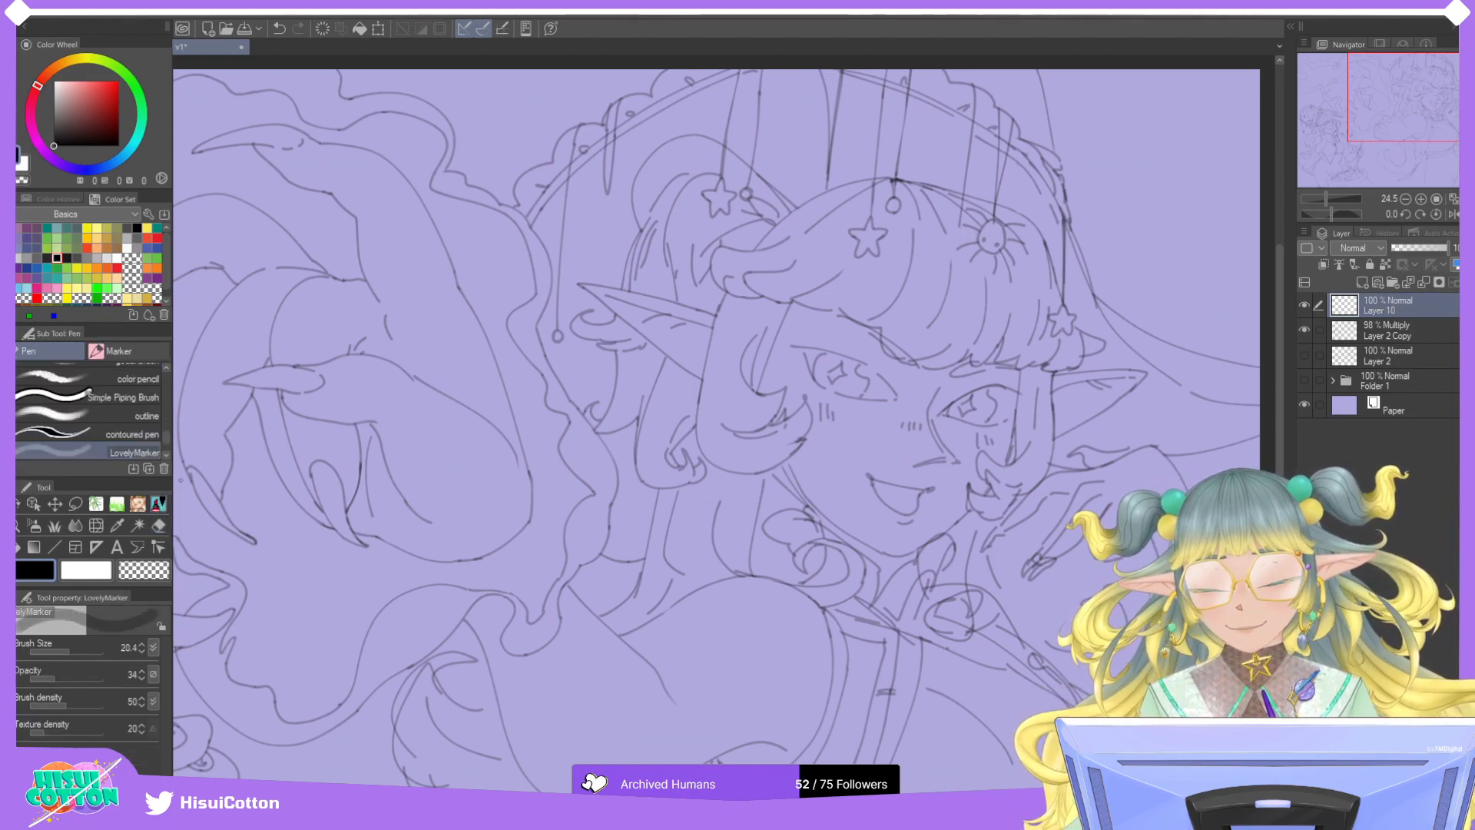
{"action": "left_click_drag", "start_coordinate": [953, 227], "coordinate": [963, 229]}
{"action": "key", "text": "ctrl+z"}
{"action": "key", "text": "ctrl+z"}
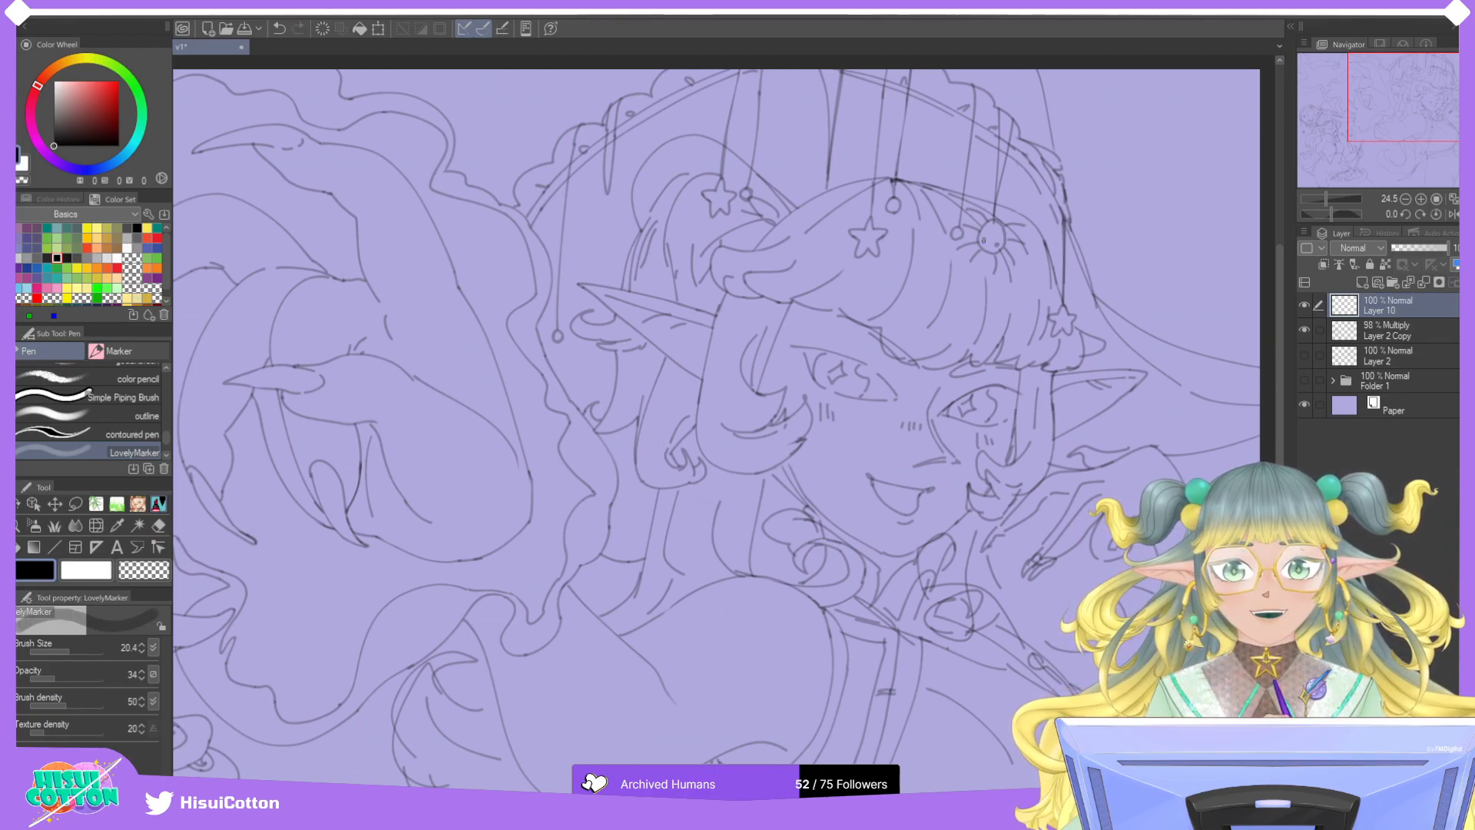
Draw a five-pointed star outline at the end of the new thread that meets the top contour of the bangs.
{"action": "scroll", "coordinate": [962, 100], "scroll_direction": "up", "scroll_amount": 2}
{"action": "scroll", "coordinate": [963, 98], "scroll_direction": "up", "scroll_amount": 1}
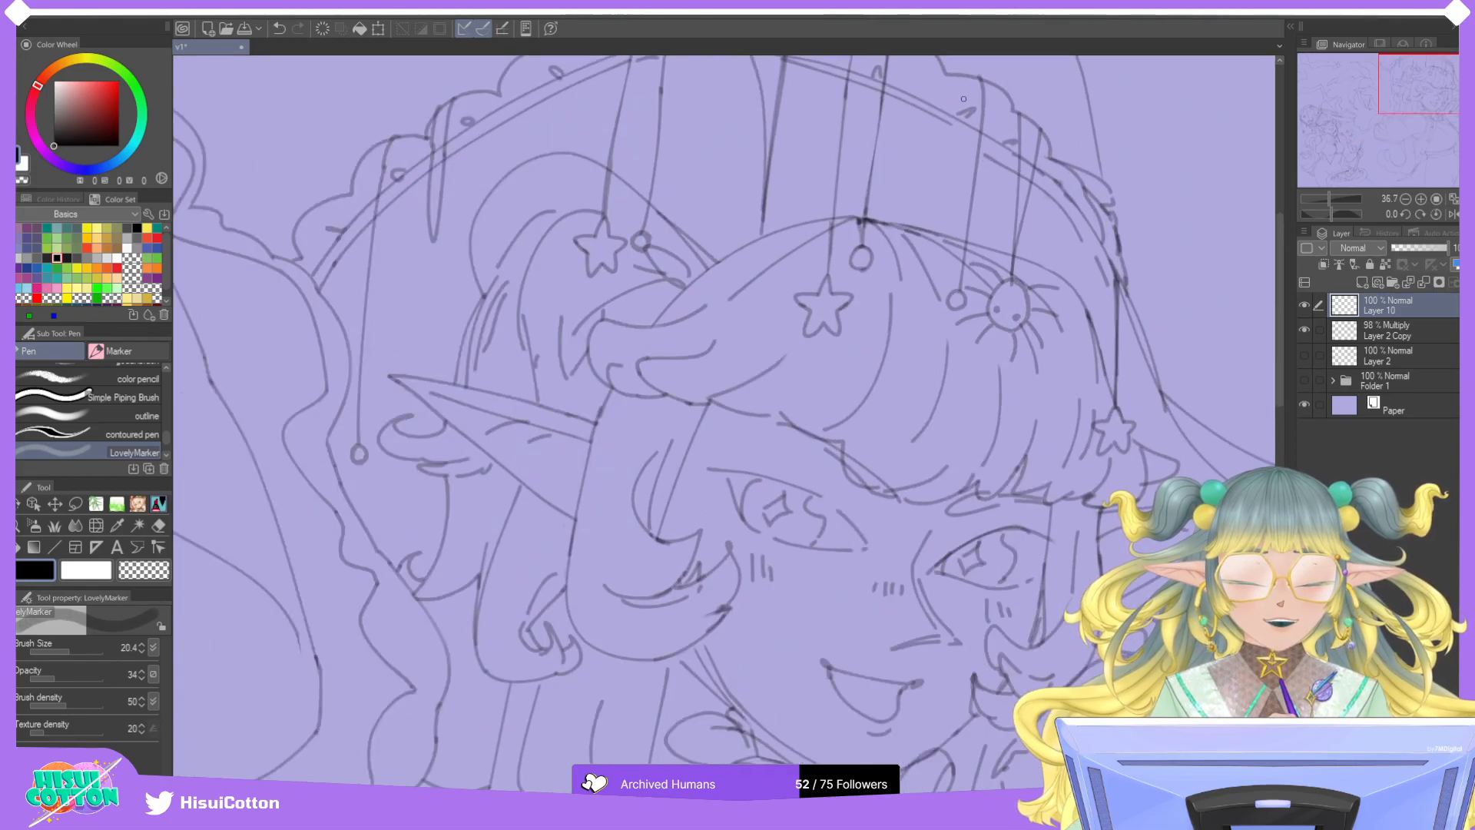
{"action": "mouse_move", "coordinate": [761, 238]}
{"action": "left_mouse_down"}
{"action": "mouse_move", "coordinate": [768, 250]}
{"action": "mouse_move", "coordinate": [735, 260]}
{"action": "mouse_move", "coordinate": [777, 250]}
{"action": "mouse_move", "coordinate": [783, 261]}
{"action": "mouse_move", "coordinate": [739, 283]}
{"action": "mouse_move", "coordinate": [761, 286]}
{"action": "left_mouse_up"}
{"action": "key", "text": "ctrl+z"}
{"action": "key", "text": "ctrl+z"}
{"action": "key", "text": "ctrl+z"}
{"action": "key", "text": "ctrl+z"}
{"action": "key", "text": "ctrl+z"}
{"action": "key", "text": "ctrl+z"}
{"action": "key", "text": "ctrl+z"}
{"action": "key", "text": "ctrl+z"}
{"action": "key", "text": "ctrl+z"}
{"action": "key", "text": "ctrl+z"}
{"action": "key", "text": "ctrl+z"}
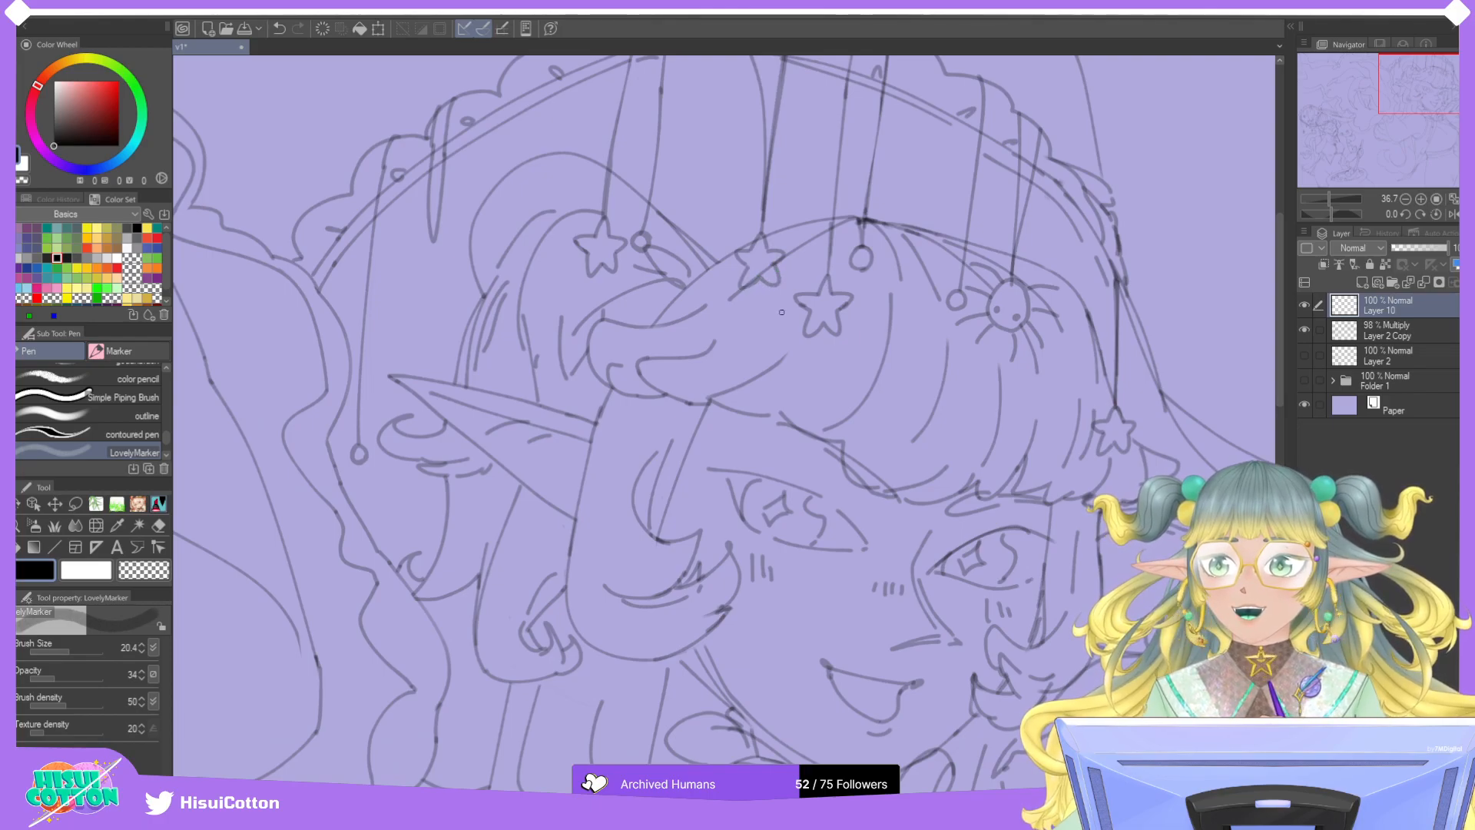
Clean up the new star by erasing the hair contour that crosses it on Layer 2 Copy.
{"action": "key", "text": "e"}
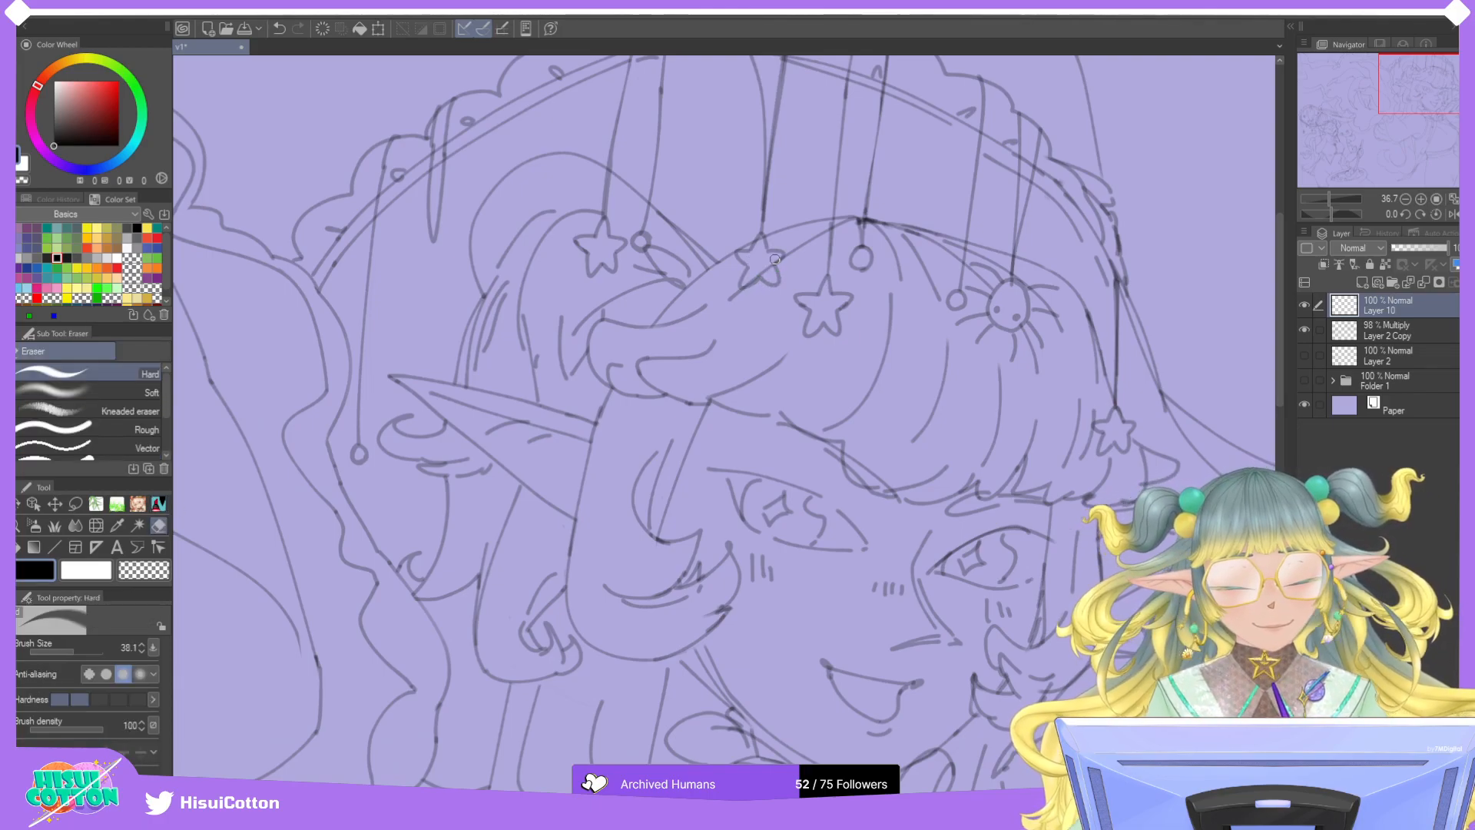
{"action": "left_click", "coordinate": [1411, 330]}
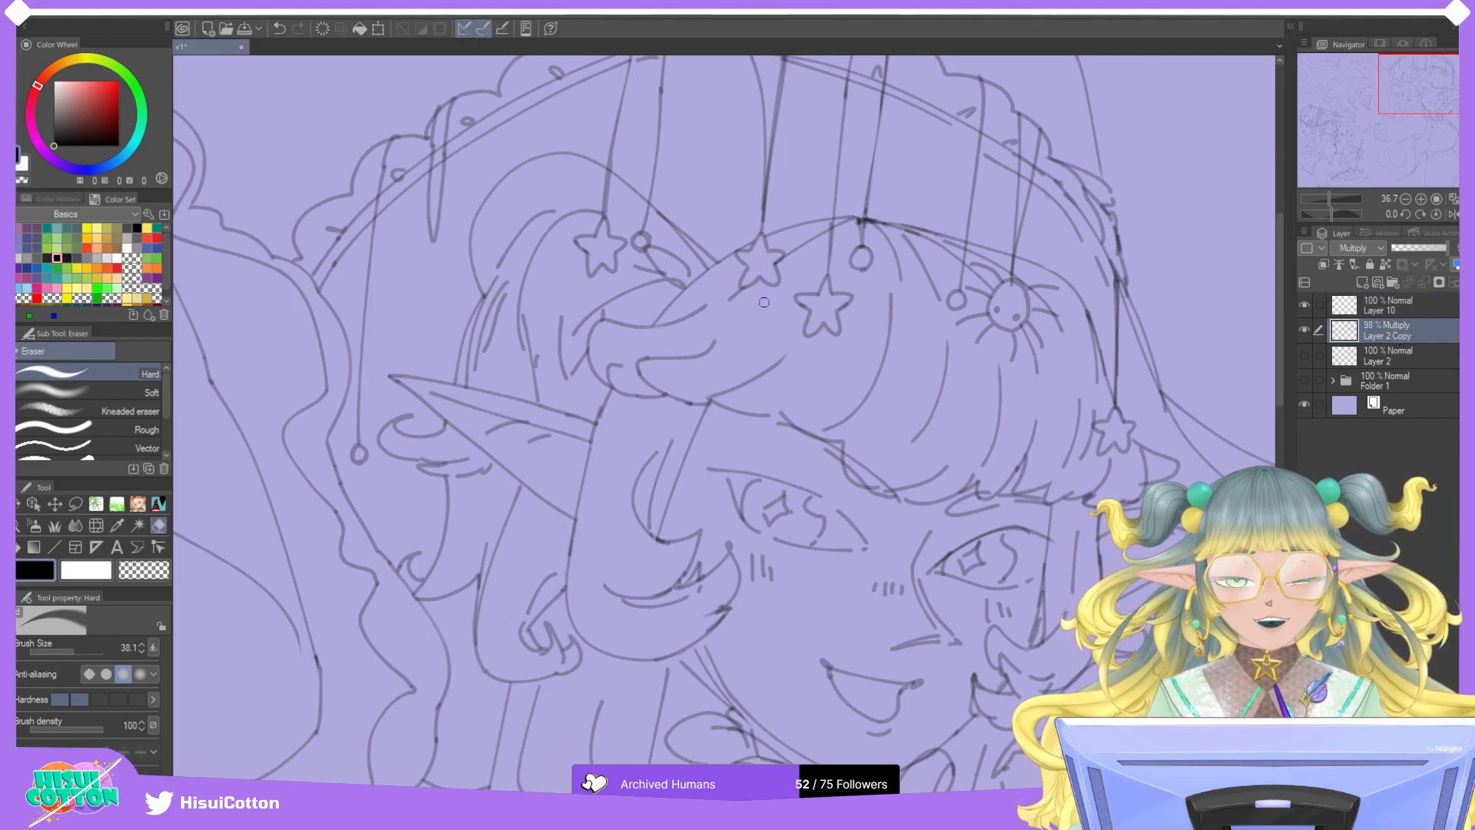
{"action": "scroll", "coordinate": [764, 302], "scroll_direction": "down", "scroll_amount": 2}
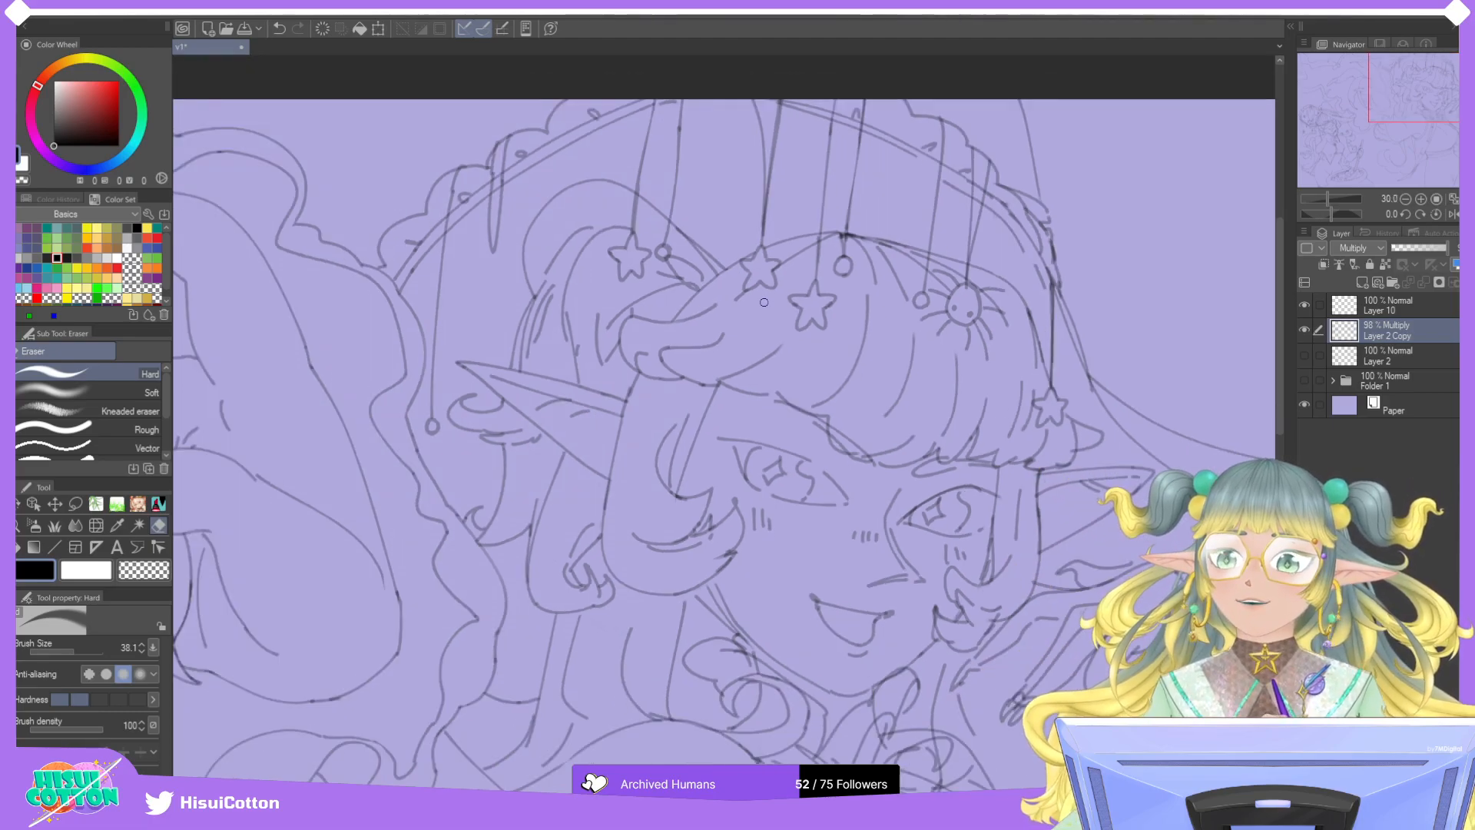
{"action": "scroll", "coordinate": [763, 302], "scroll_direction": "down", "scroll_amount": 2}
{"action": "scroll", "coordinate": [763, 301], "scroll_direction": "down", "scroll_amount": 1}
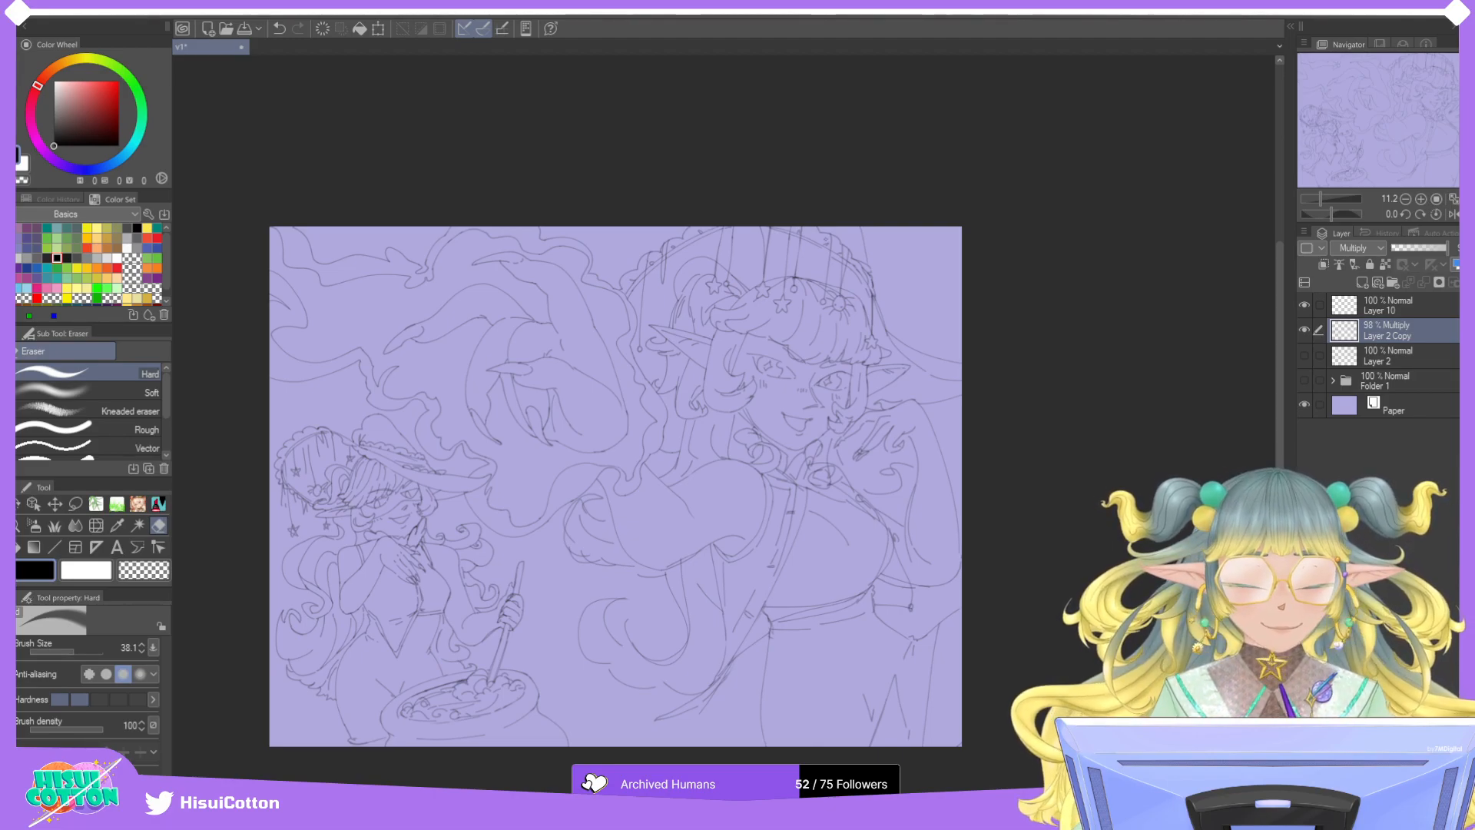
{"action": "scroll", "coordinate": [764, 302], "scroll_direction": "up", "scroll_amount": 2}
On Layer 10, add short strokes around the upper part of the spider's thread below the hat brim.
{"action": "left_click", "coordinate": [1386, 307]}
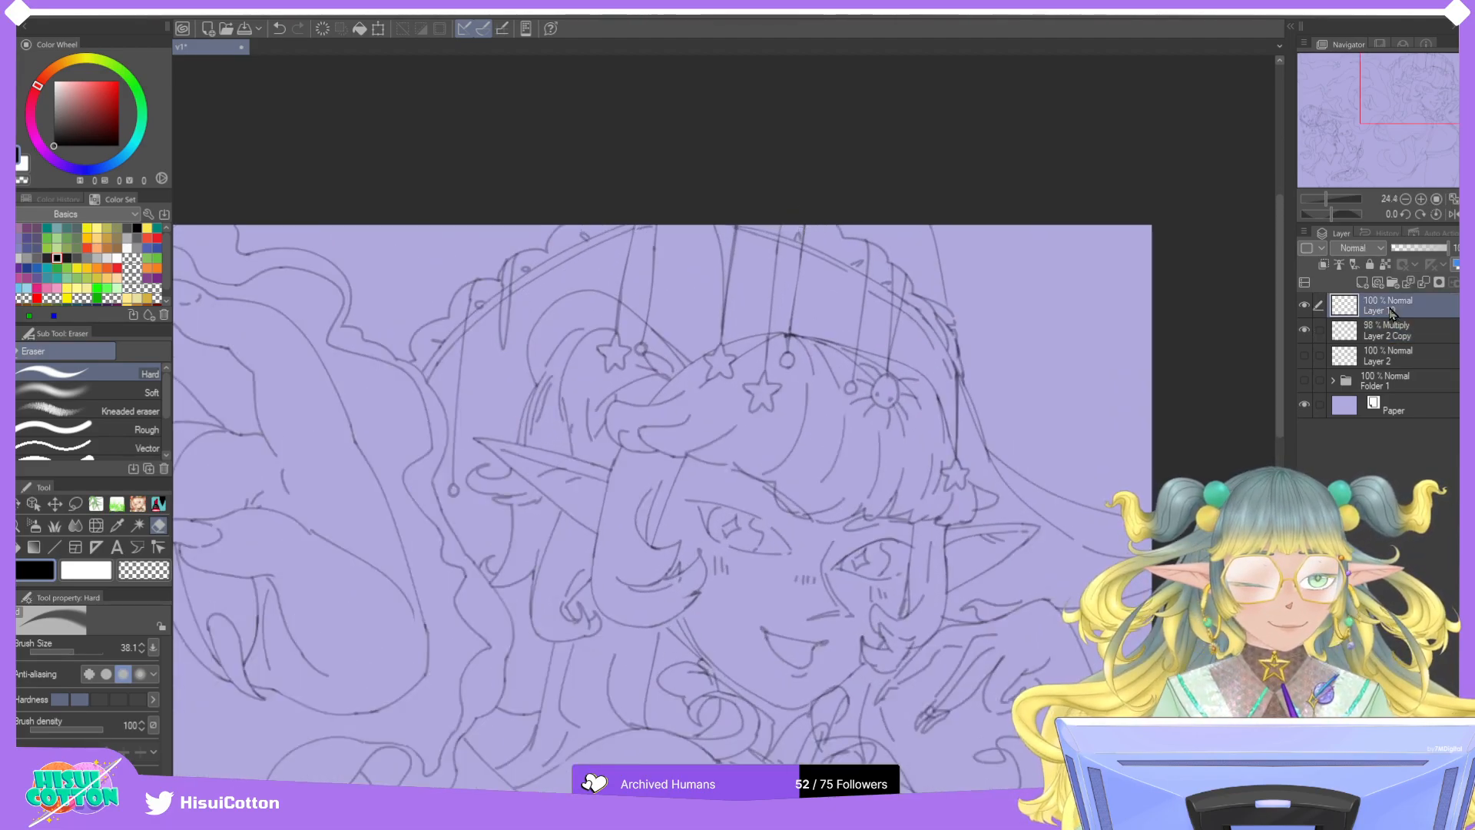
{"action": "left_click", "coordinate": [160, 502]}
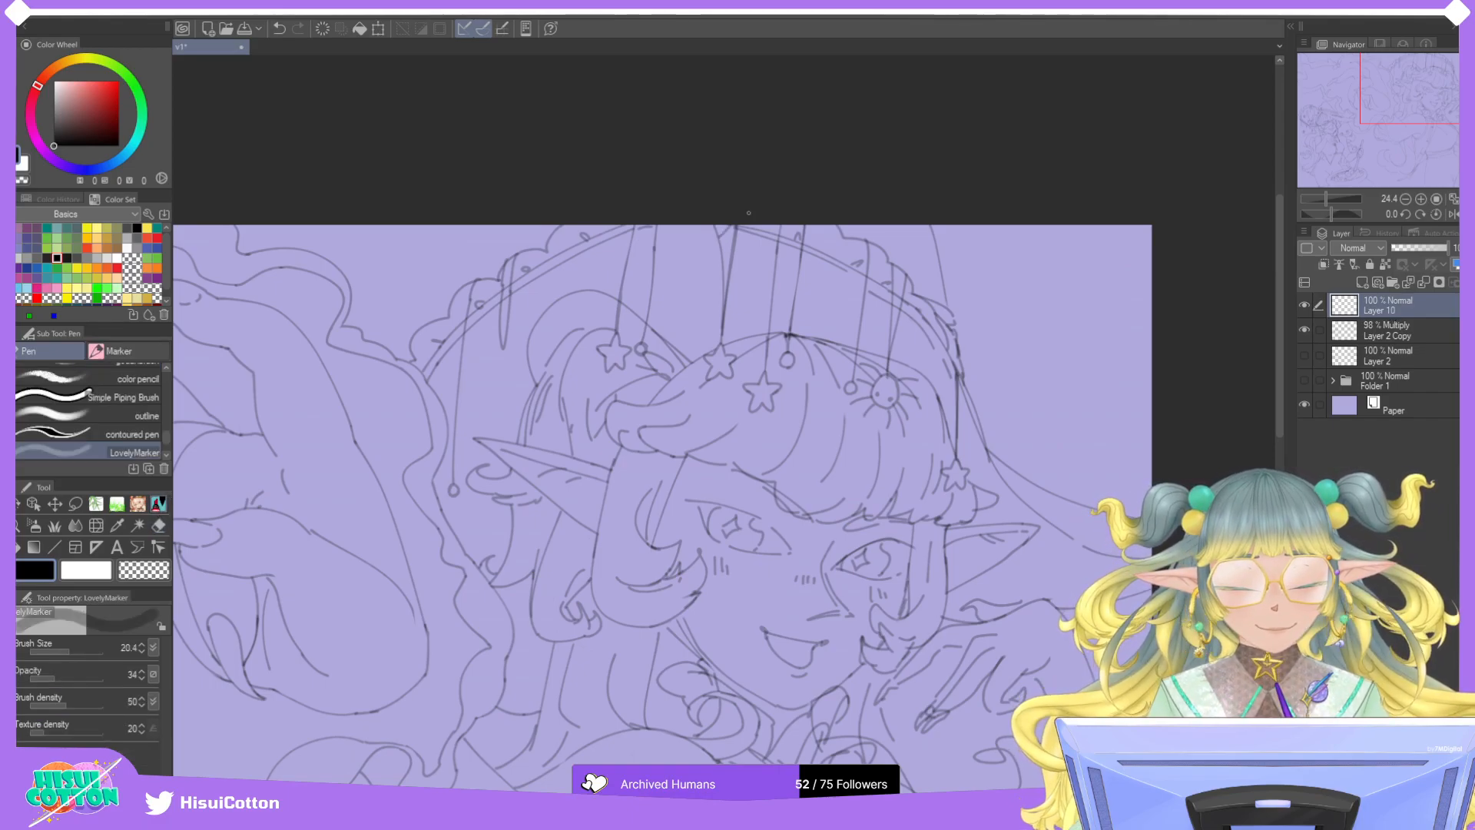
{"action": "left_click_drag", "start_coordinate": [904, 264], "coordinate": [891, 315]}
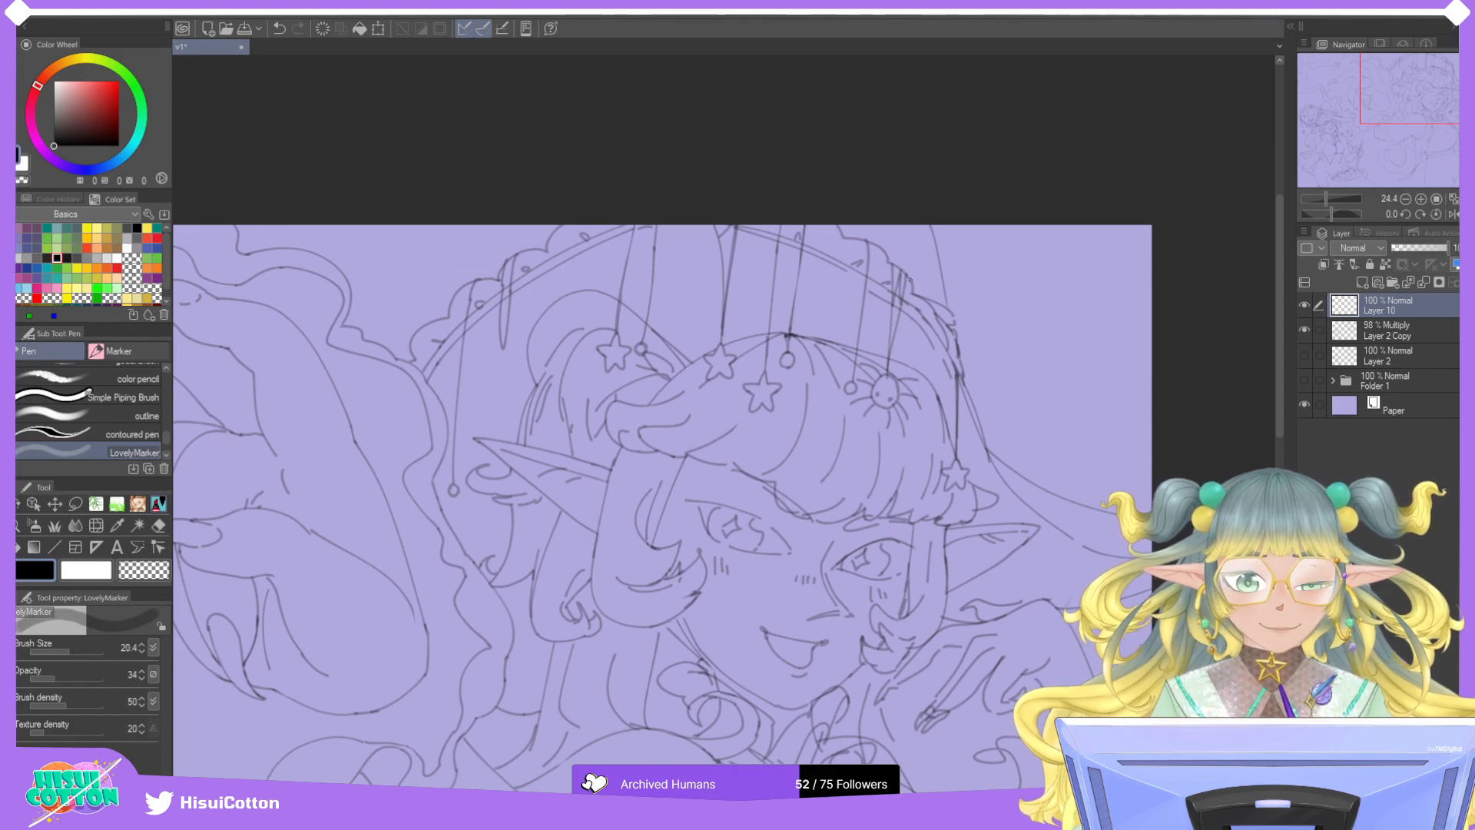
{"action": "left_click_drag", "start_coordinate": [899, 308], "coordinate": [889, 362]}
{"action": "key", "text": "ctrl+z"}
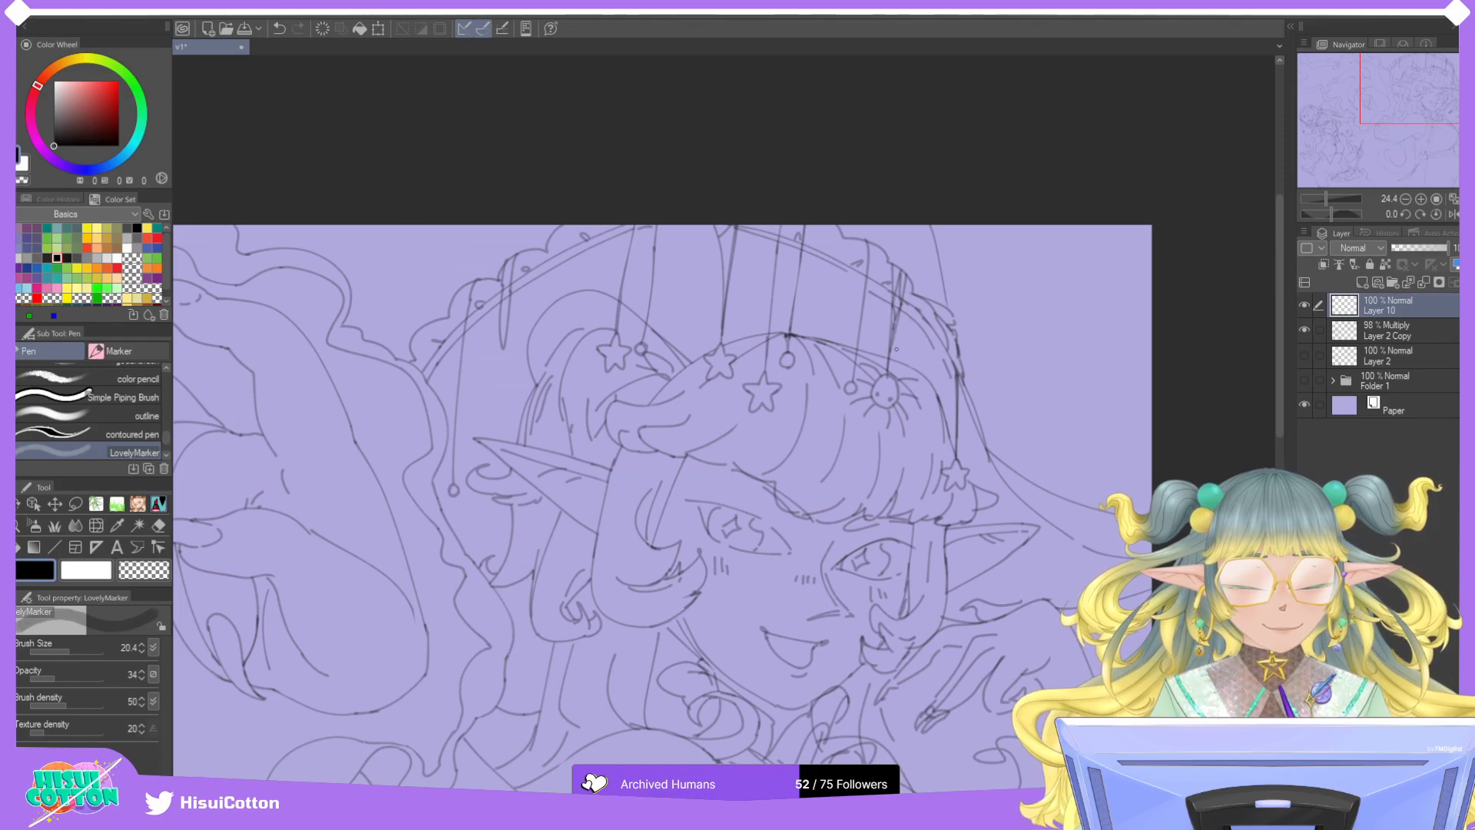
Add short strokes to the top of the new star's thread where it meets the hat.
{"action": "scroll", "coordinate": [914, 346], "scroll_direction": "down", "scroll_amount": 2}
{"action": "scroll", "coordinate": [914, 348], "scroll_direction": "up", "scroll_amount": 3}
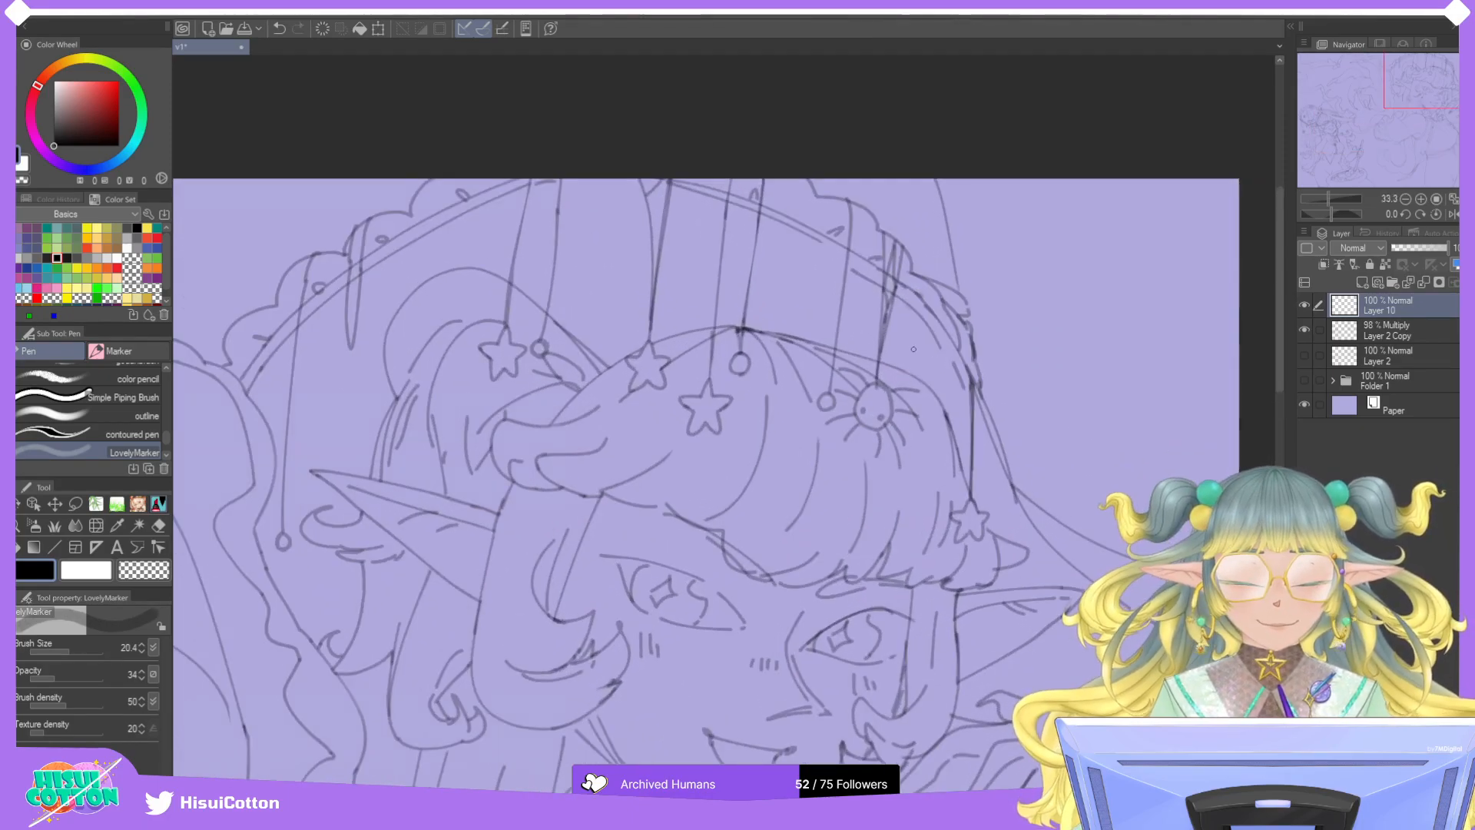
{"action": "mouse_move", "coordinate": [662, 211]}
{"action": "left_mouse_down"}
{"action": "mouse_move", "coordinate": [660, 227]}
{"action": "mouse_move", "coordinate": [667, 185]}
{"action": "left_mouse_up"}
{"action": "left_click_drag", "start_coordinate": [664, 203], "coordinate": [654, 230]}
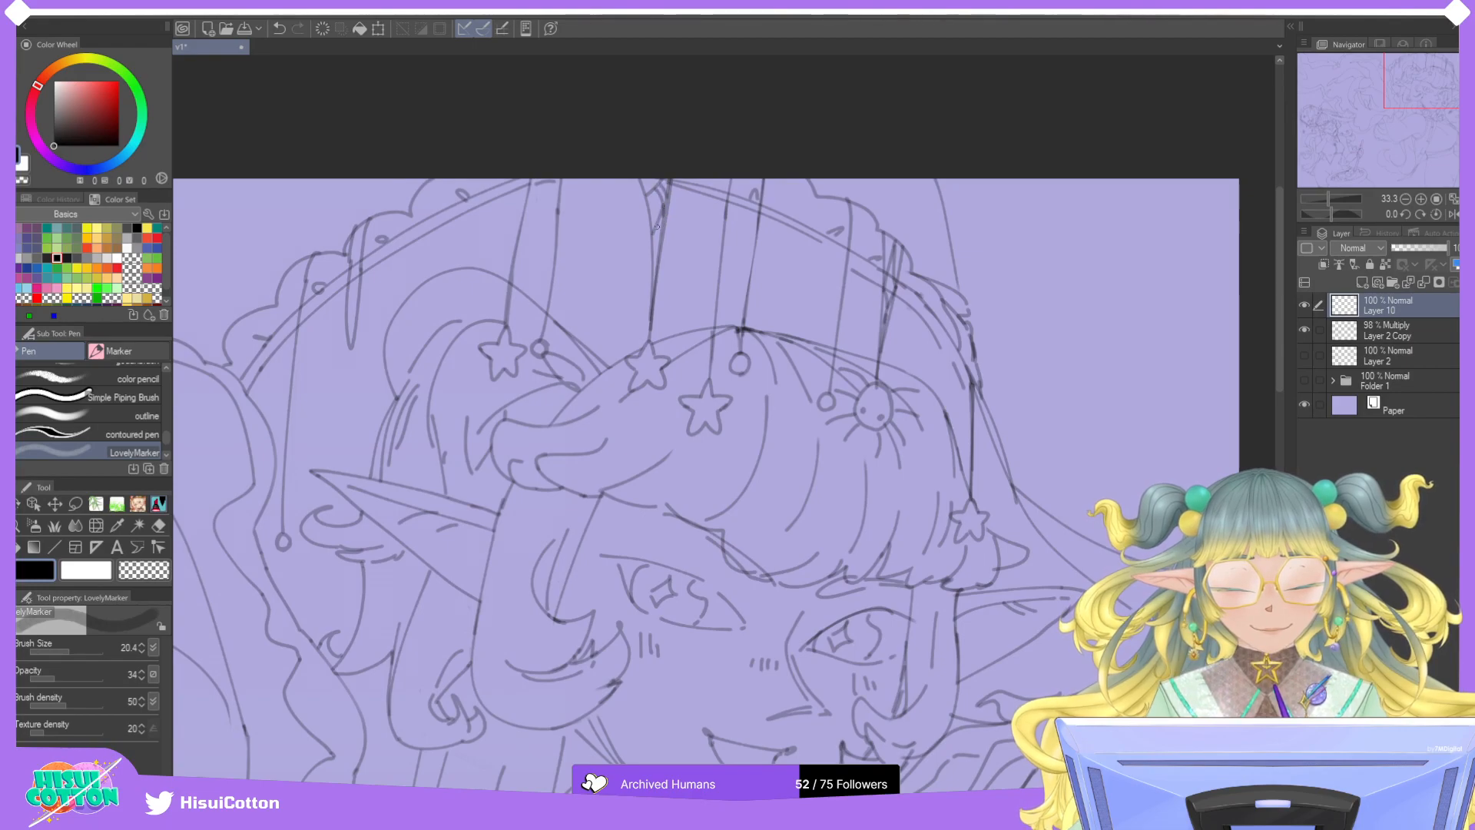
{"action": "key", "text": "ctrl+minus"}
{"action": "key", "text": "ctrl+minus"}
{"action": "key", "text": "ctrl+minus"}
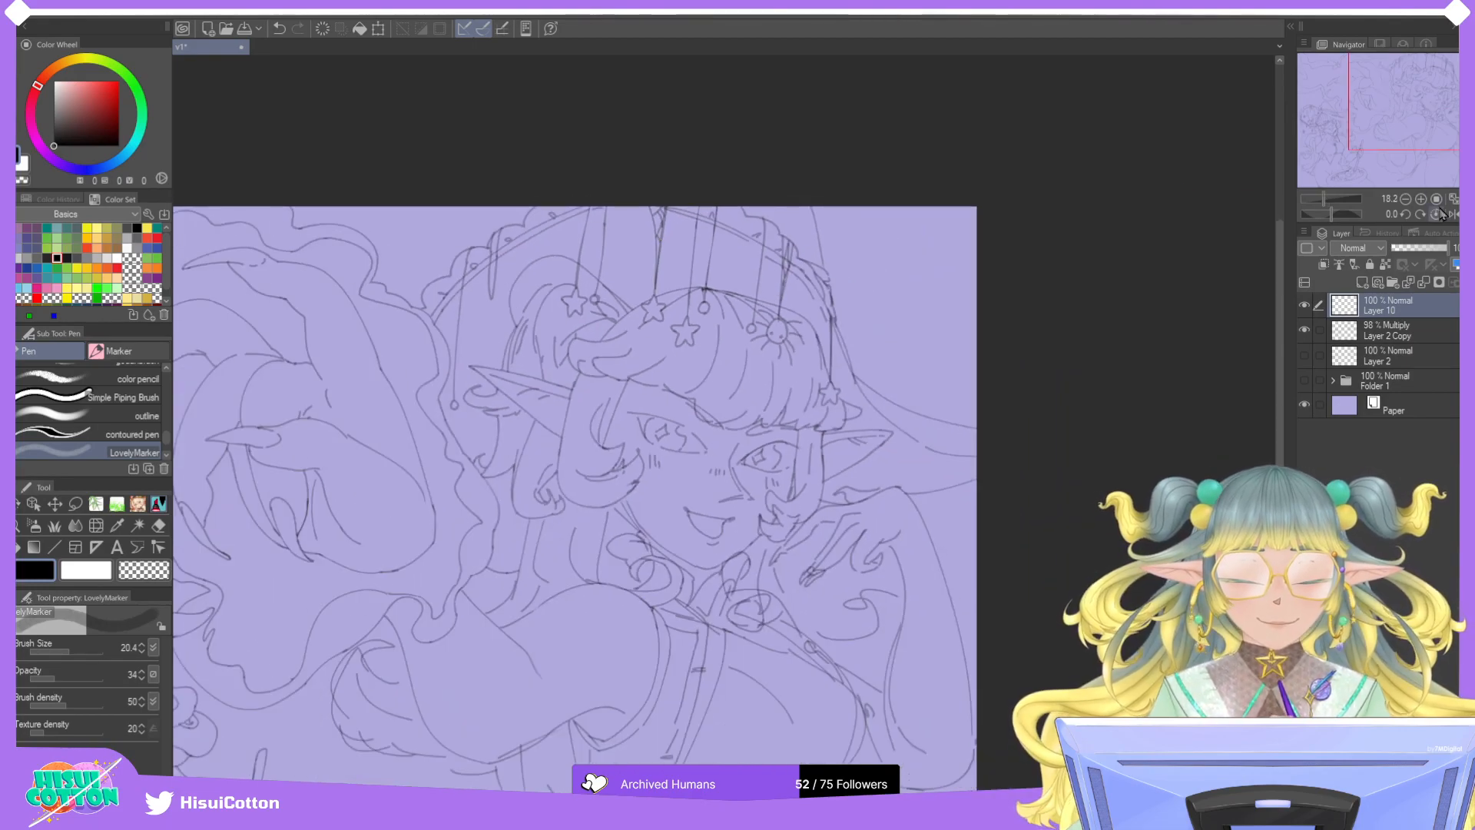
Try to draw hanging threads with single long strokes below the large witch's hat brim, beside the outermost bead thread.
{"action": "left_click", "coordinate": [1435, 198]}
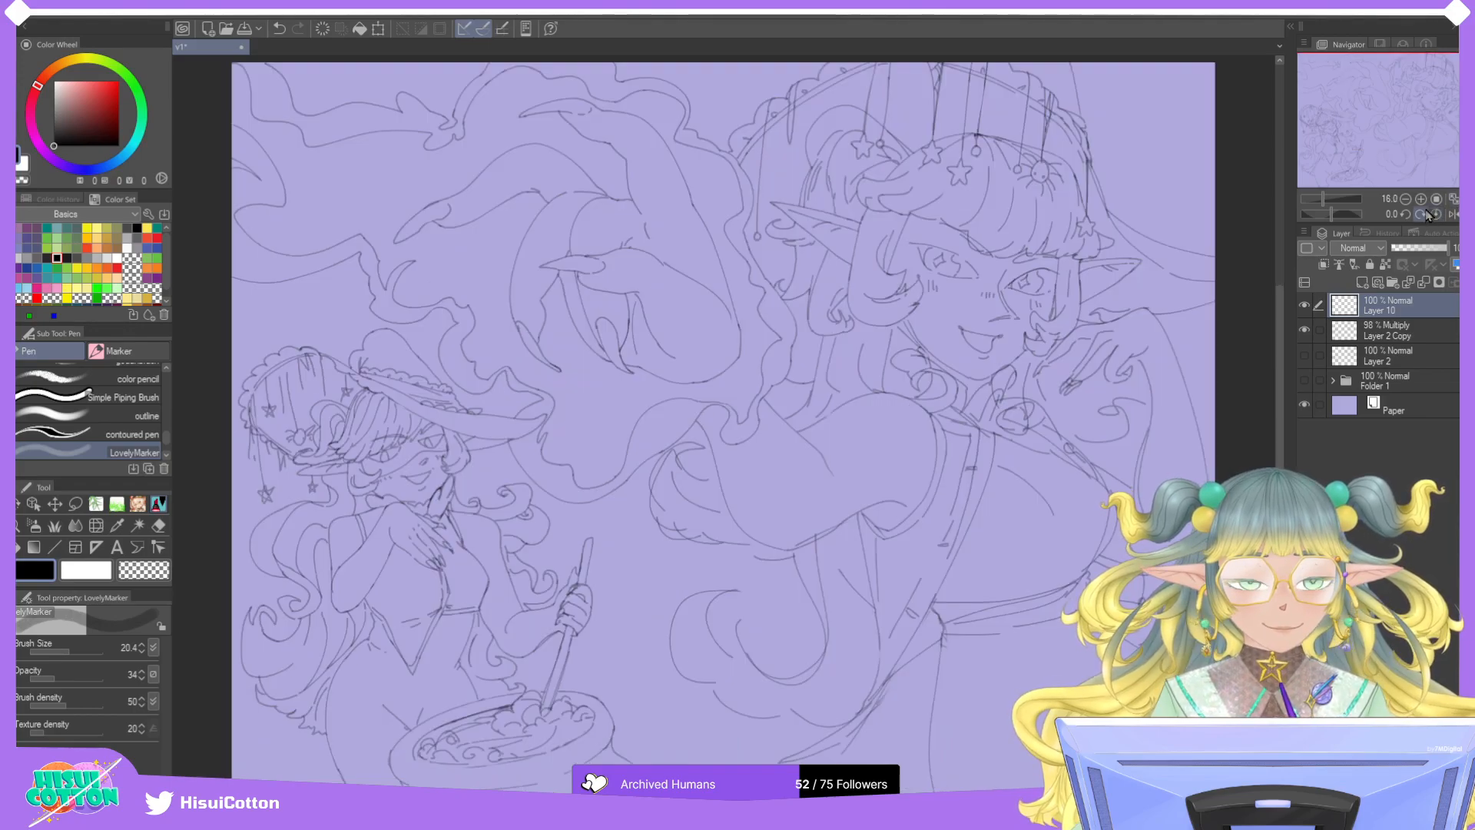
{"action": "left_click_drag", "start_coordinate": [805, 92], "coordinate": [799, 196]}
{"action": "key", "text": "ctrl+z"}
{"action": "key", "text": "ctrl+z"}
{"action": "left_click_drag", "start_coordinate": [803, 96], "coordinate": [795, 182]}
{"action": "left_click_drag", "start_coordinate": [837, 69], "coordinate": [829, 145]}
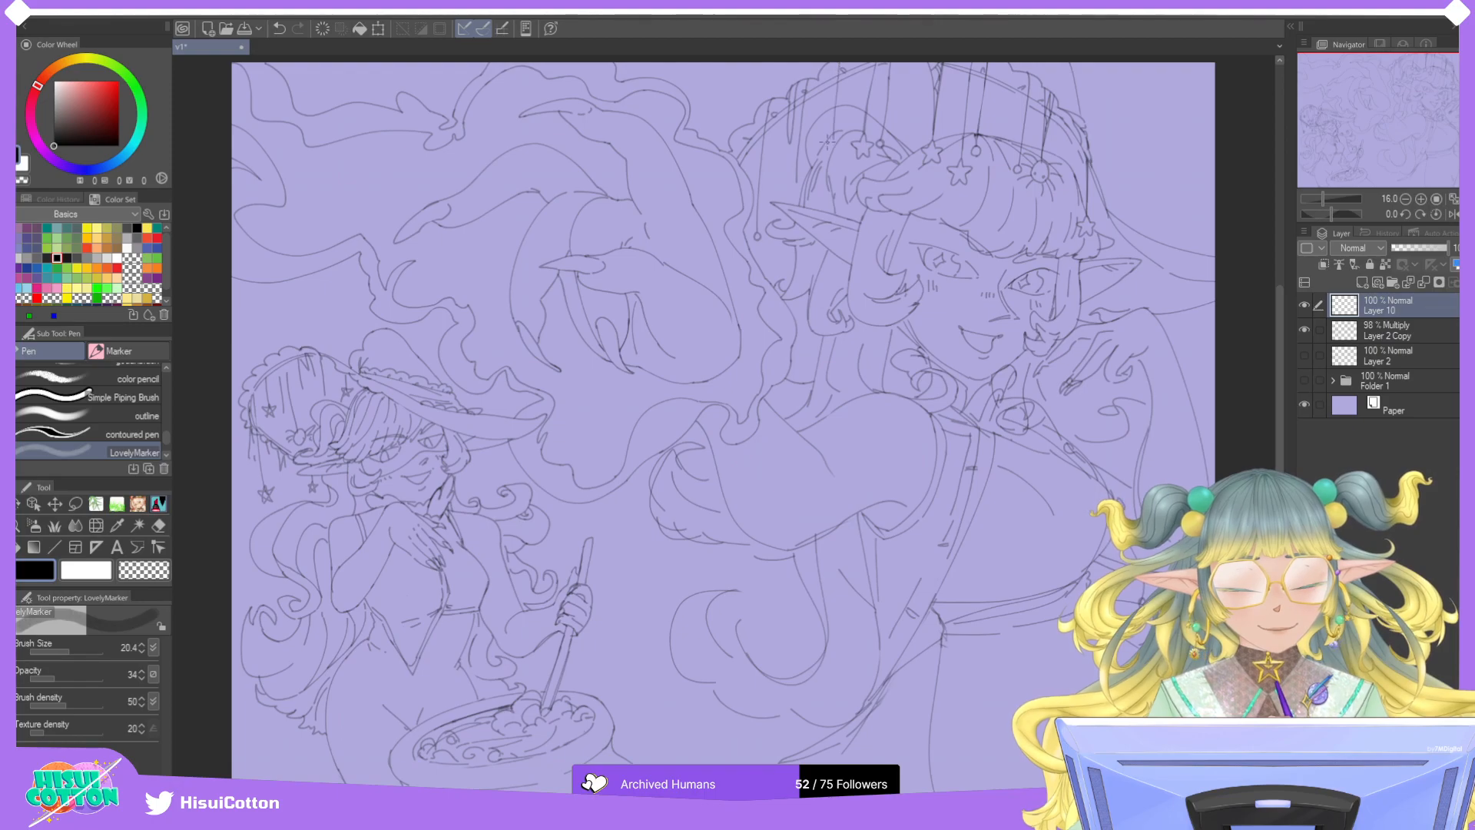
{"action": "left_click_drag", "start_coordinate": [805, 84], "coordinate": [799, 182]}
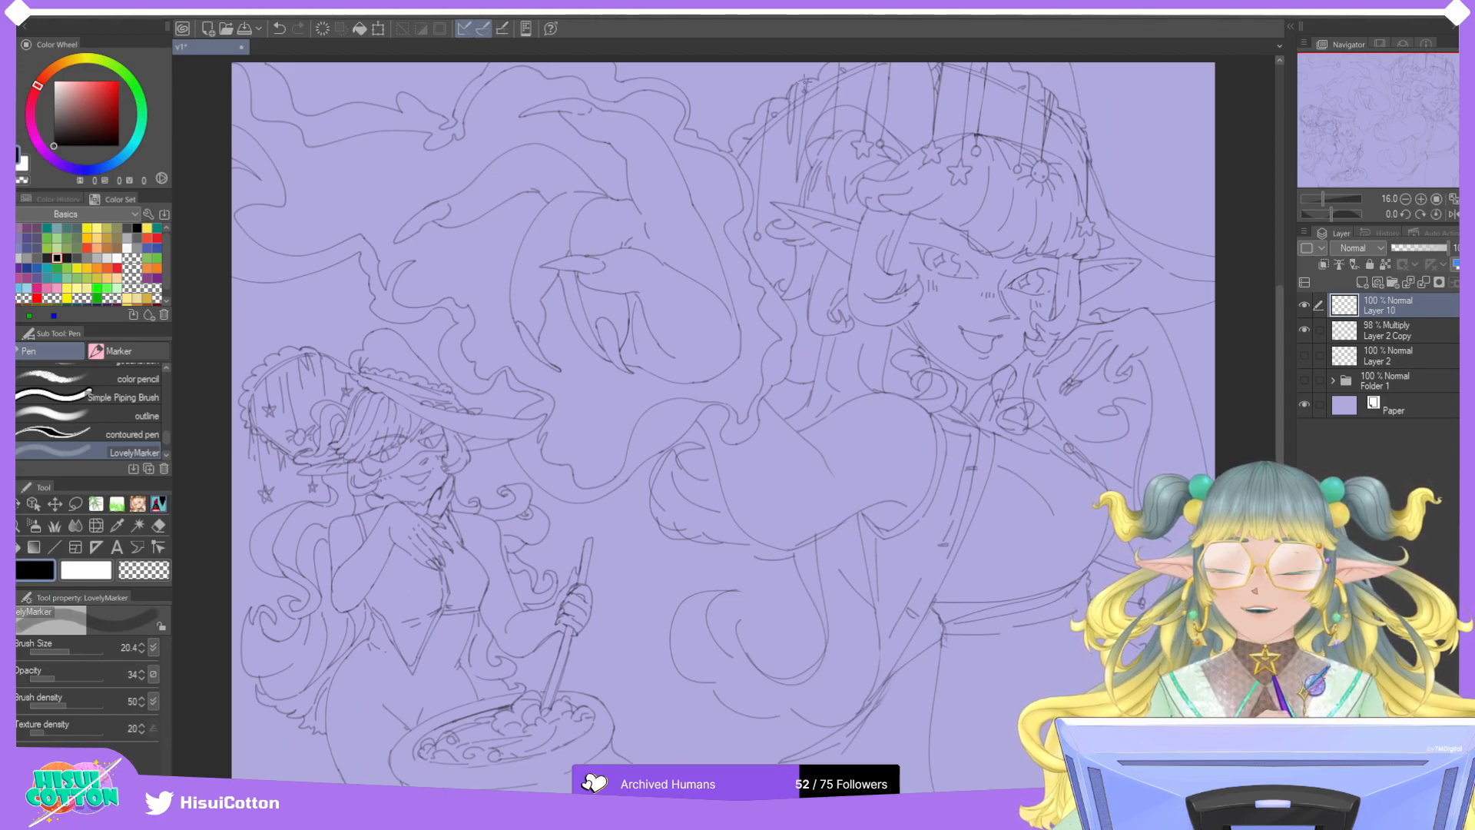
{"action": "key", "text": "ctrl+z"}
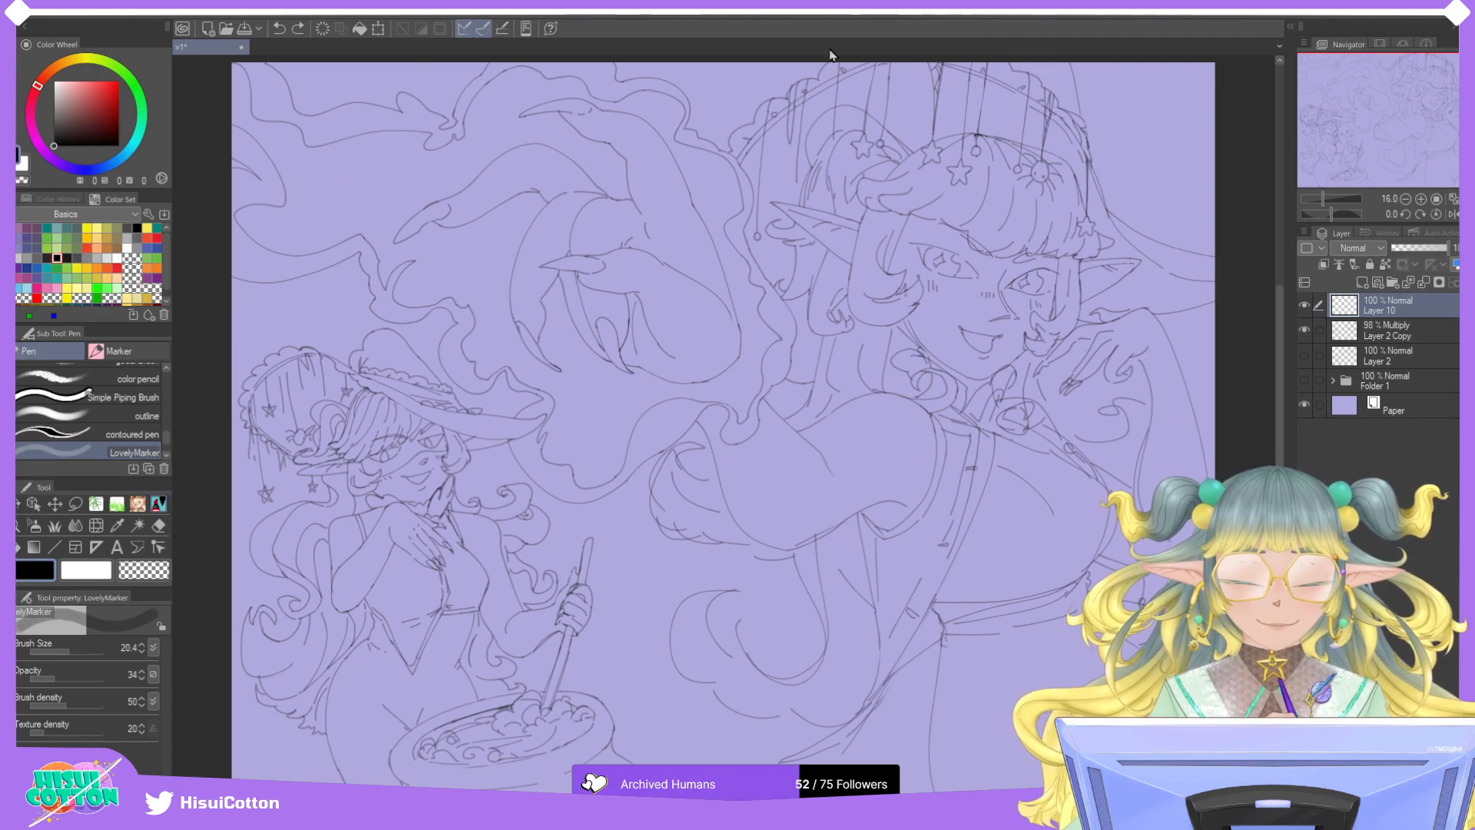
Draw two hanging threads ending in small round beads below the large witch's hat brim, between the outermost bead and the first star.
{"action": "left_click_drag", "start_coordinate": [814, 171], "coordinate": [837, 85]}
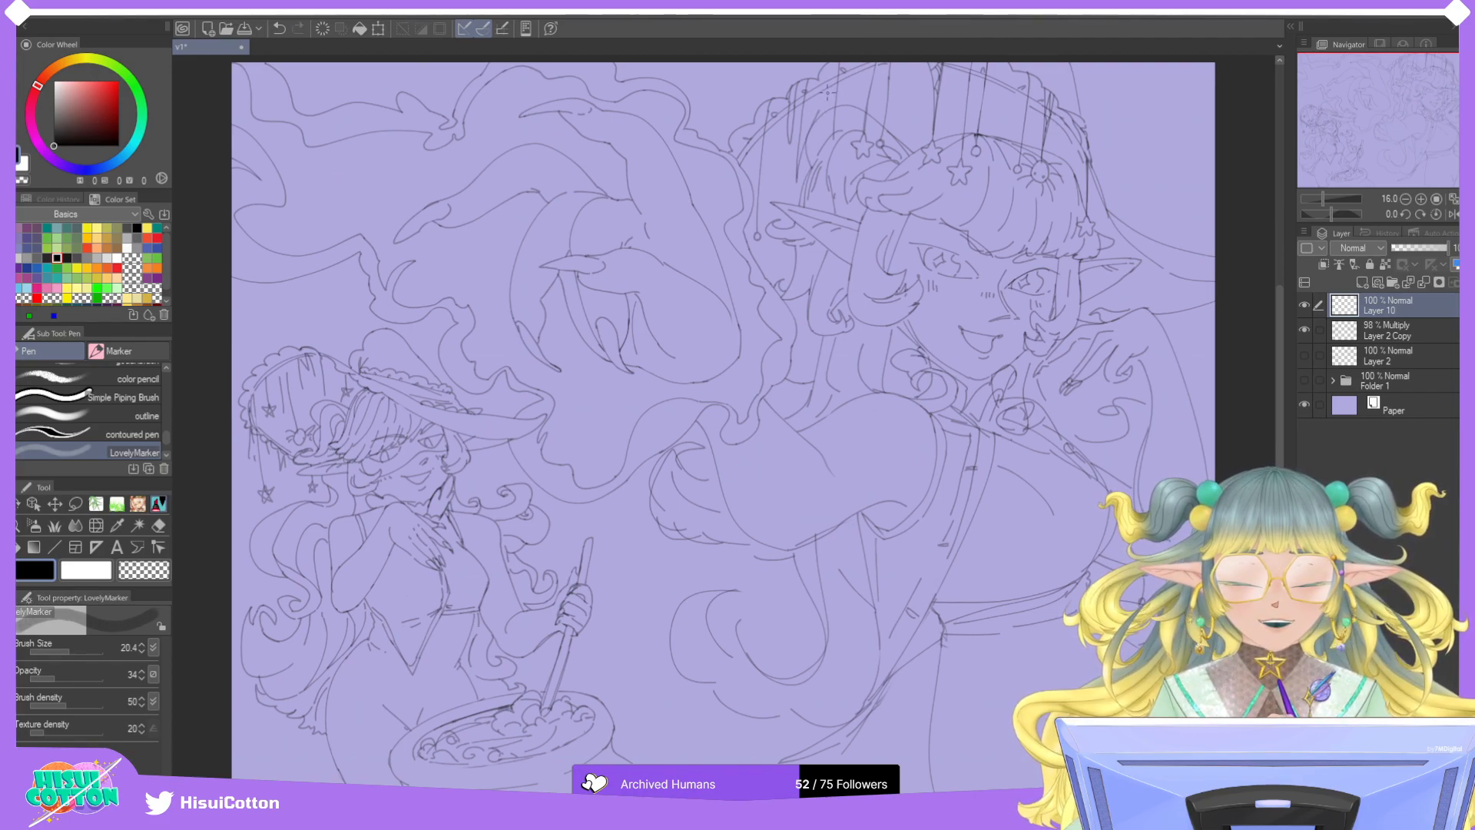
{"action": "key", "text": "ctrl+z"}
{"action": "left_click_drag", "start_coordinate": [800, 172], "coordinate": [830, 116]}
{"action": "key", "text": "ctrl+z"}
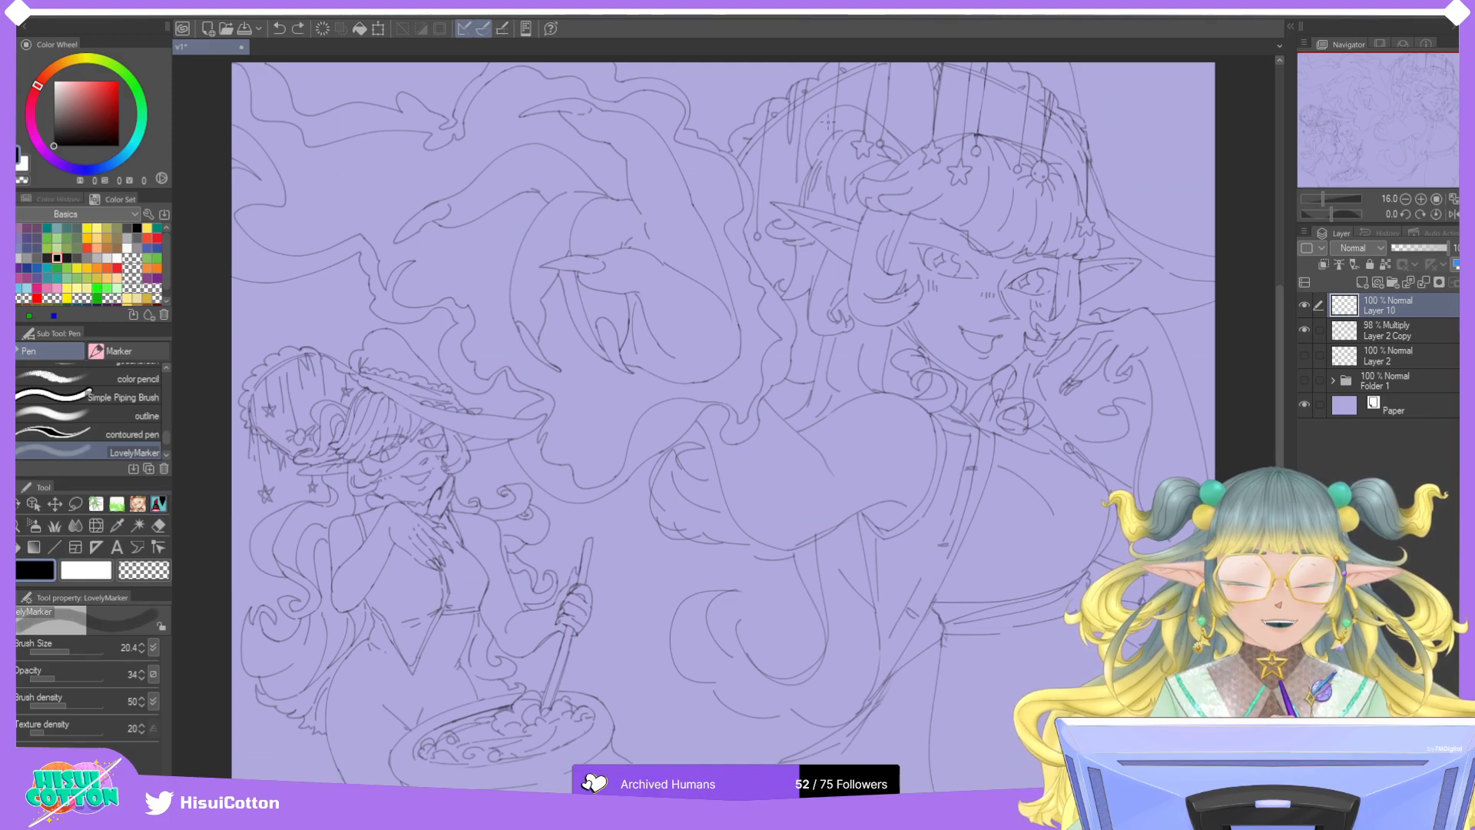
{"action": "key", "text": "ctrl+y"}
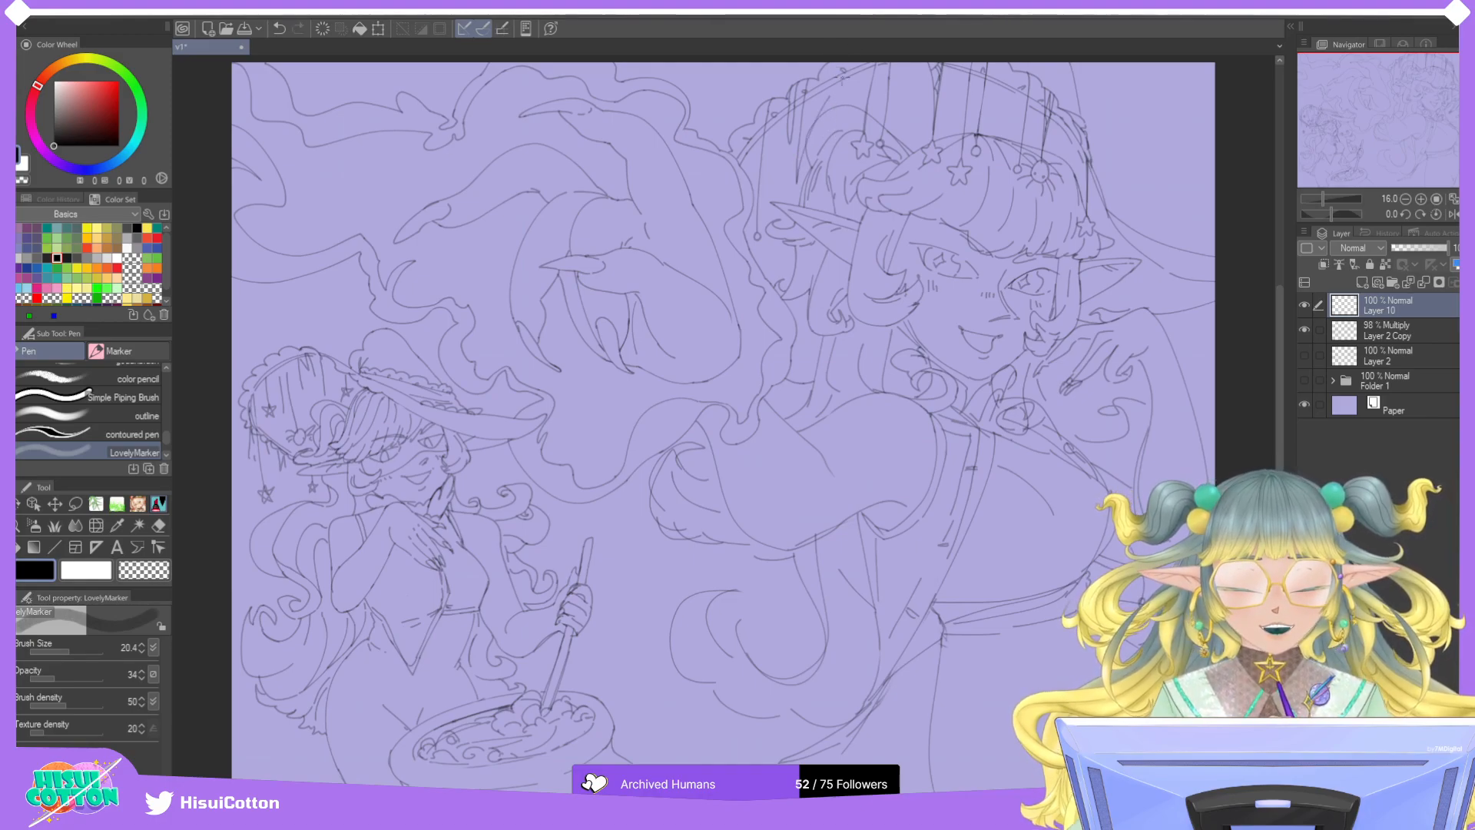
{"action": "key", "text": "ctrl+z"}
{"action": "key", "text": "ctrl+y"}
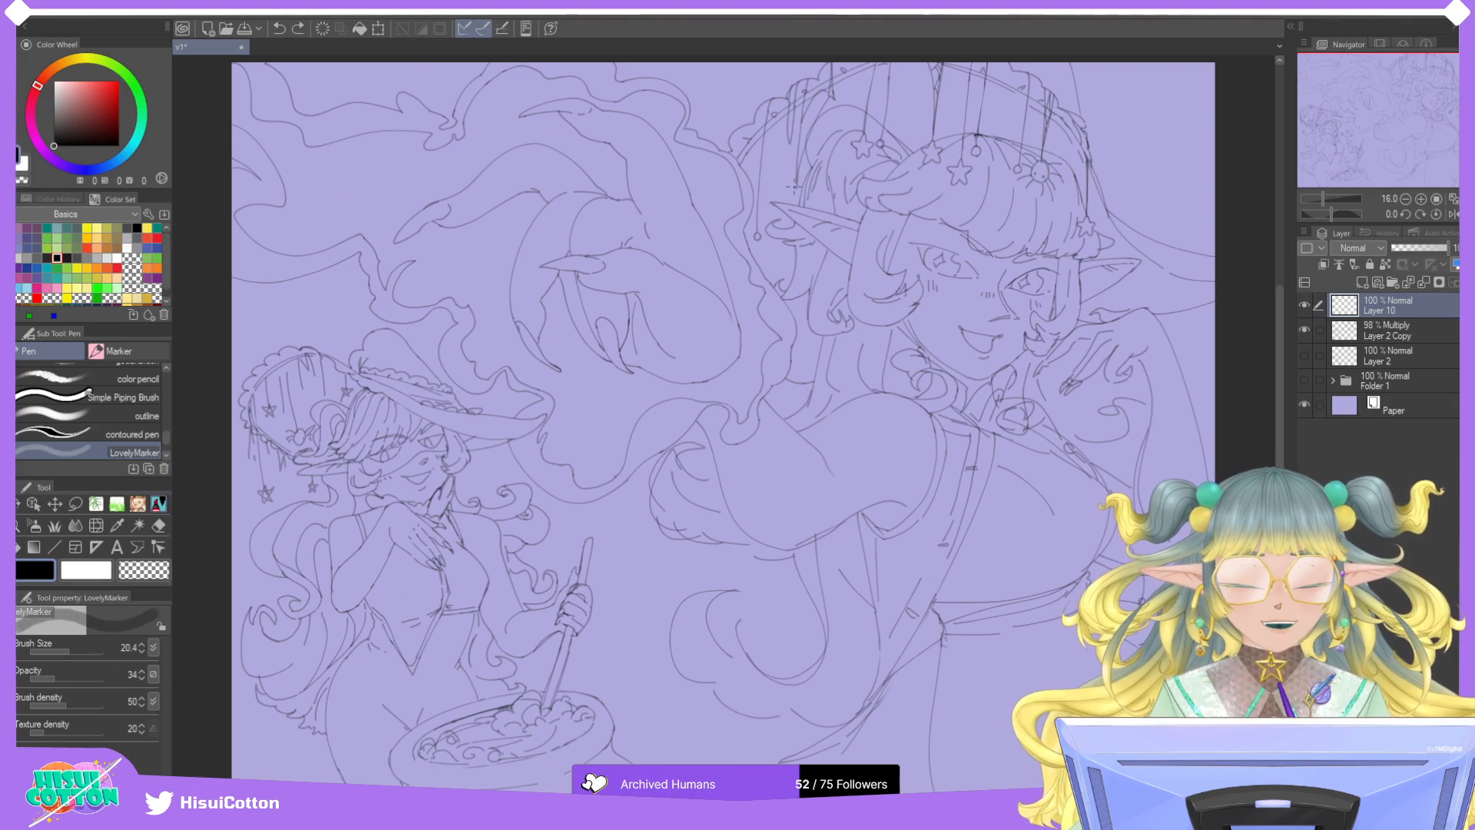
{"action": "left_click_drag", "start_coordinate": [791, 184], "coordinate": [795, 192]}
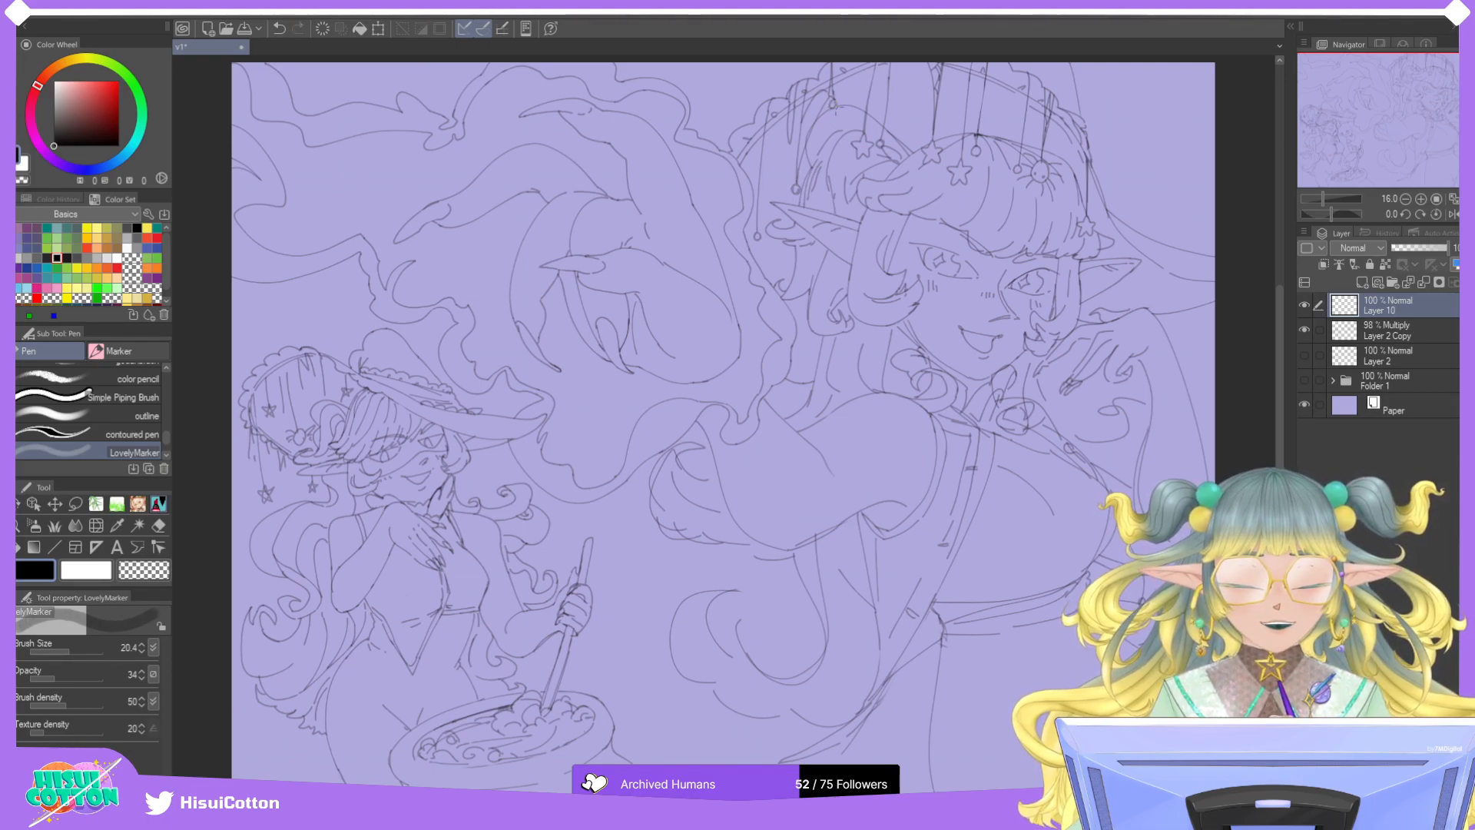
{"action": "key", "text": "ctrl+z"}
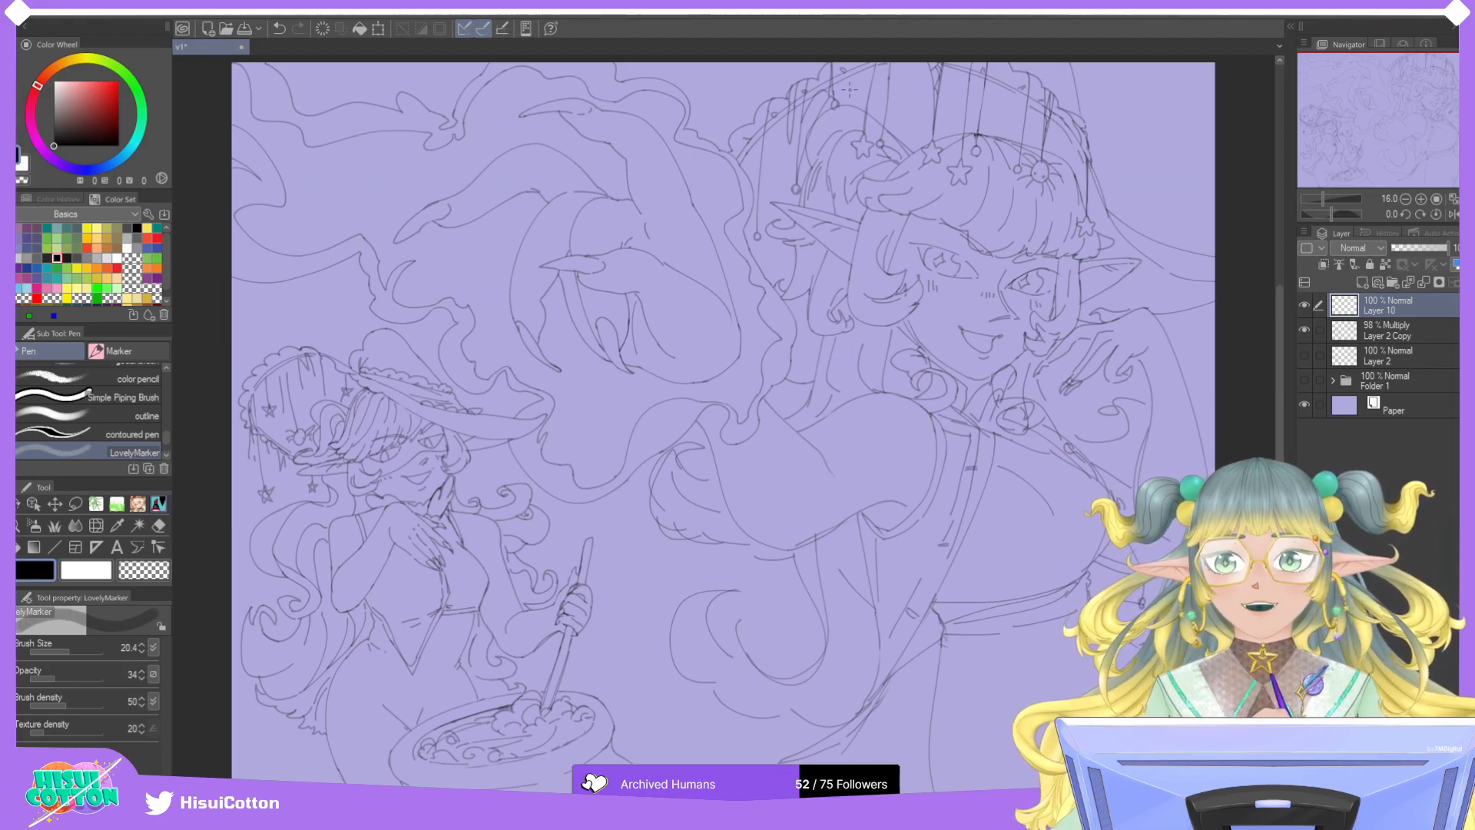
Clean up the two new beads by erasing the sketch lines that cross them on Layer 2 Copy, and return to Layer 10.
{"action": "scroll", "coordinate": [881, 75], "scroll_direction": "up", "scroll_amount": 4}
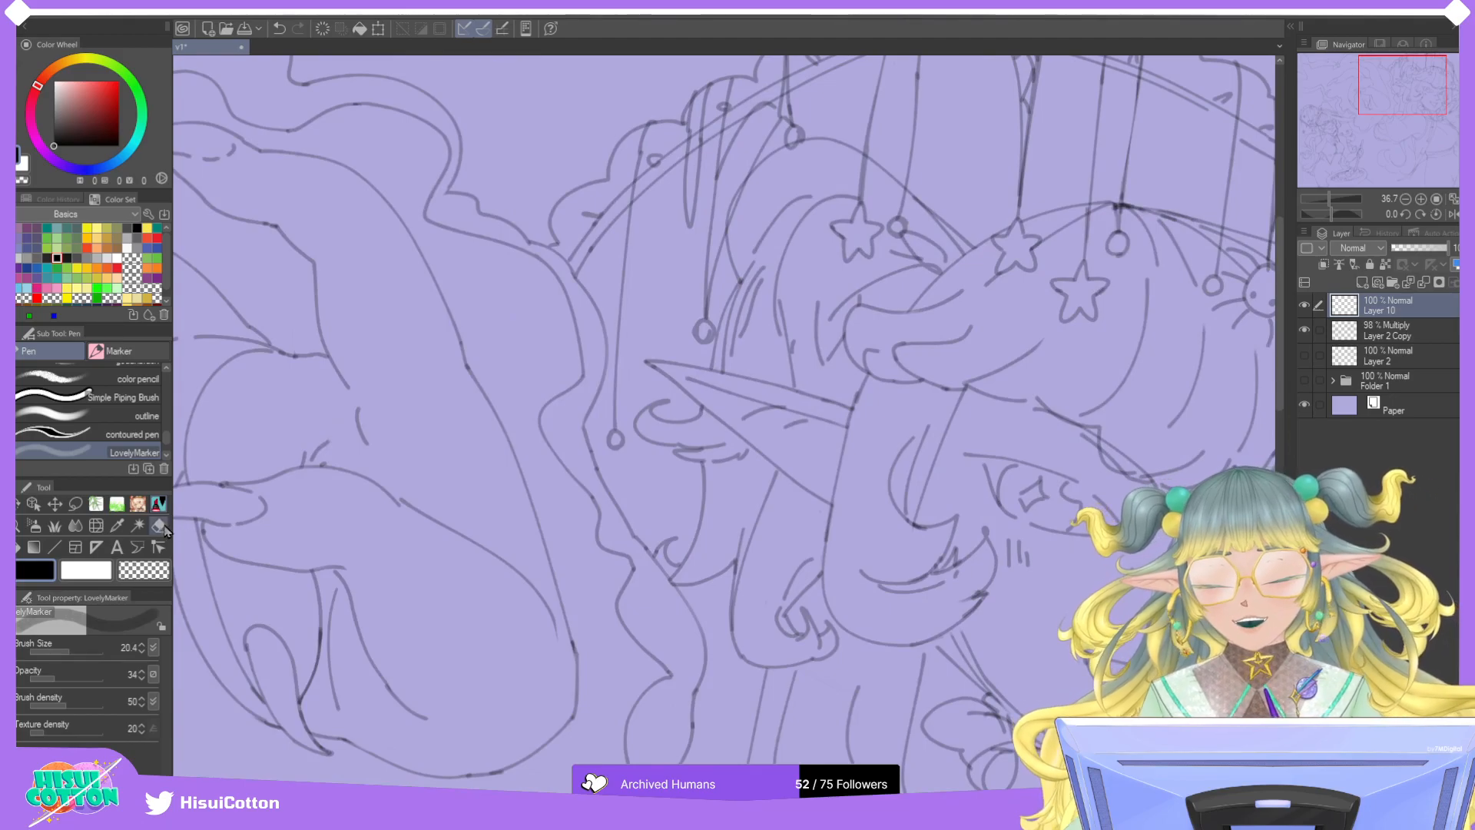
{"action": "key", "text": "e"}
{"action": "key", "text": "ctrl+z"}
{"action": "left_click", "coordinate": [1389, 335]}
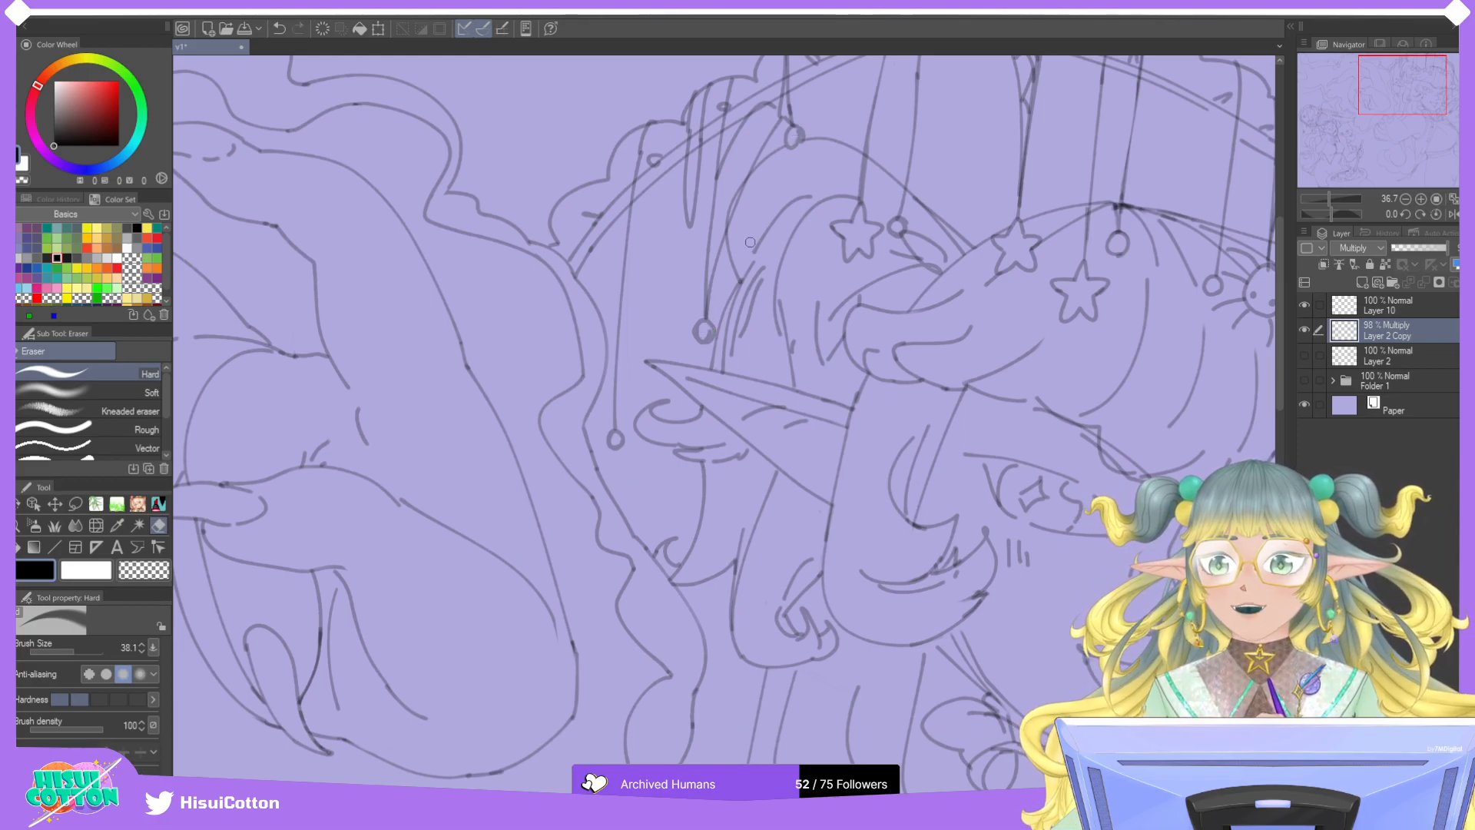
{"action": "key", "text": "p"}
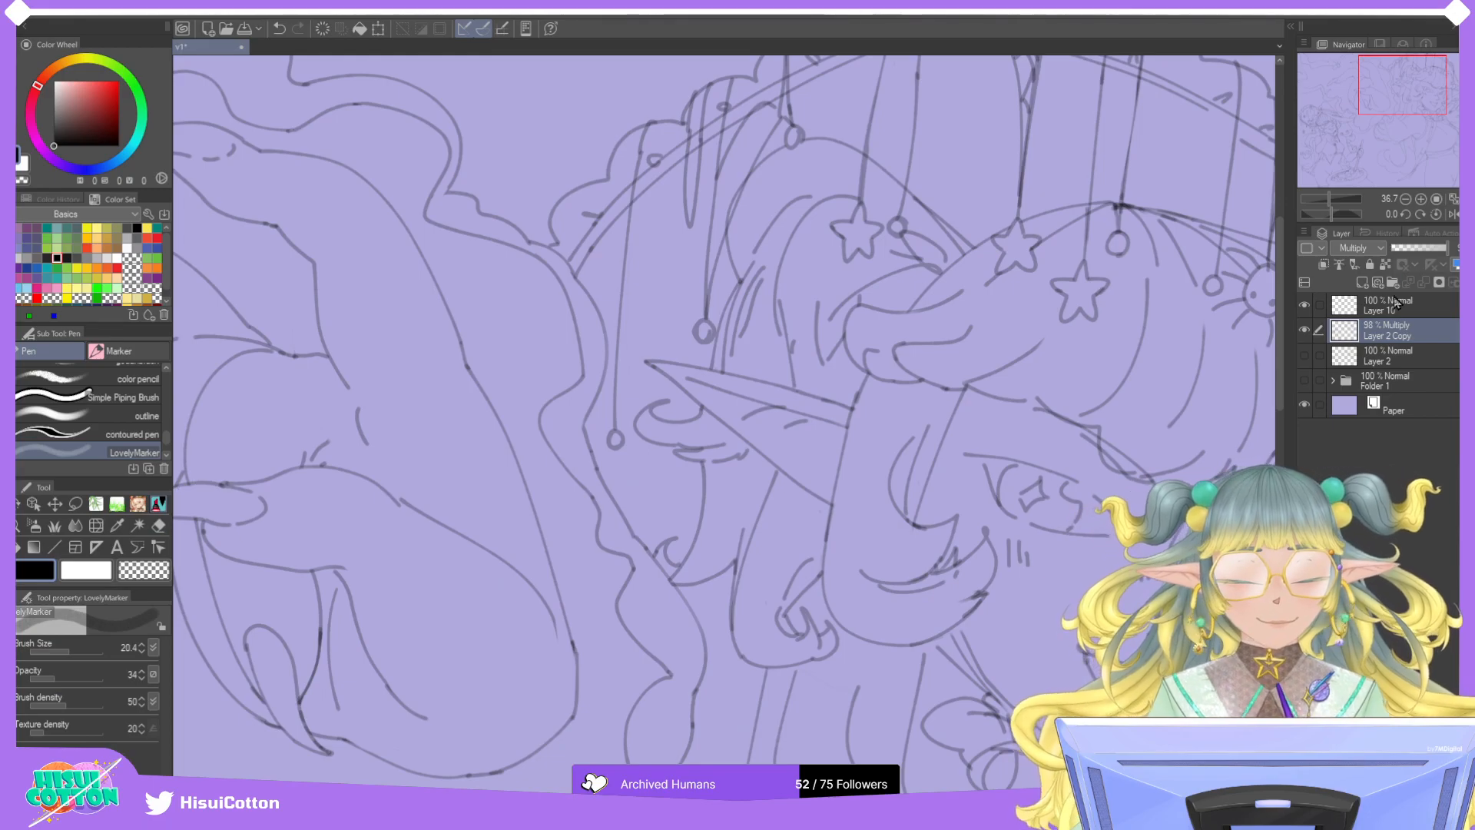
{"action": "key", "text": "alt+bracketright"}
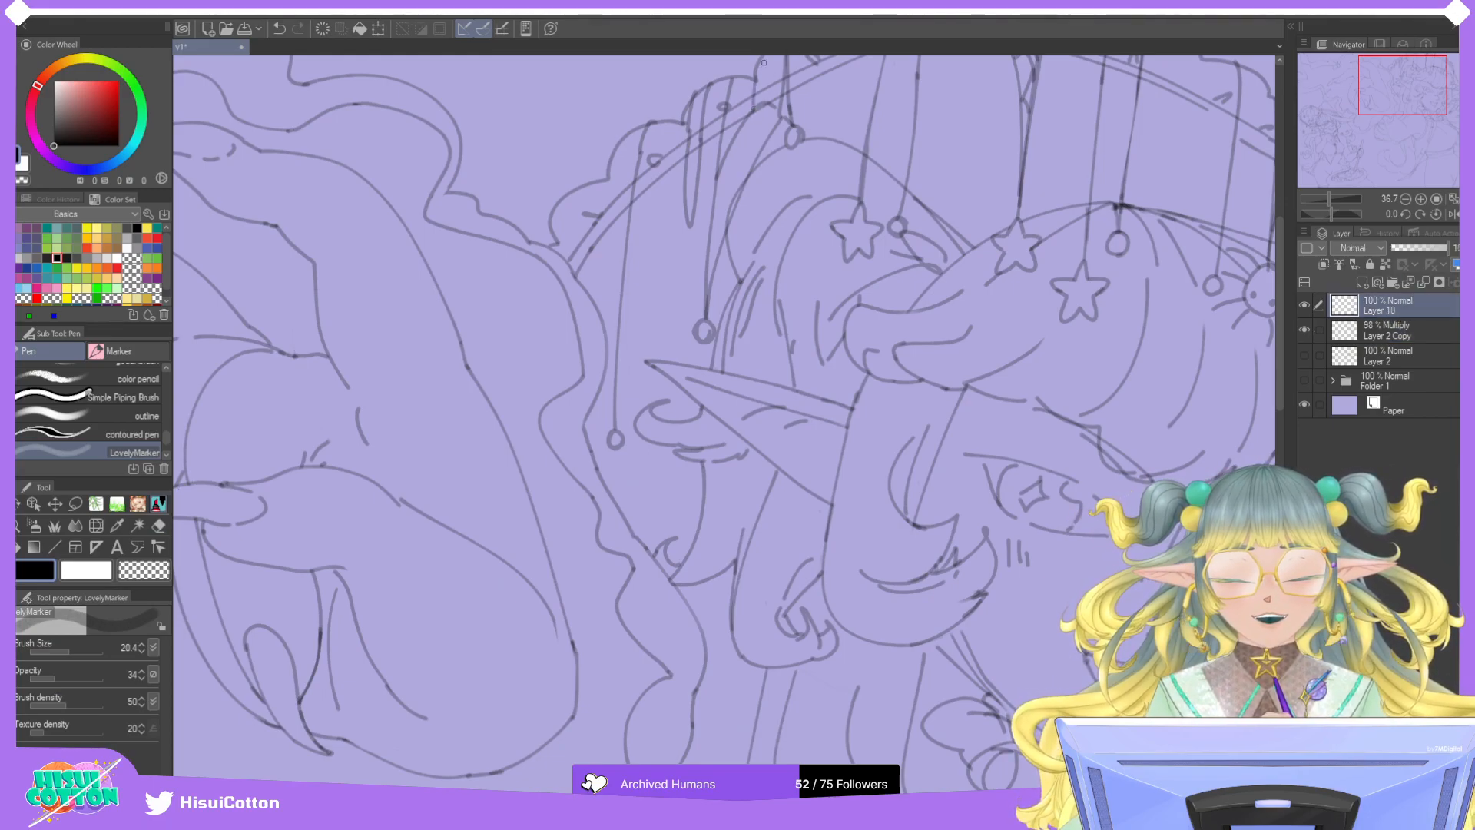
On Layer 10, add short strokes around the tops of the two new threads where they meet the hat brim.
{"action": "key", "text": "ctrl+z"}
{"action": "key", "text": "ctrl+y"}
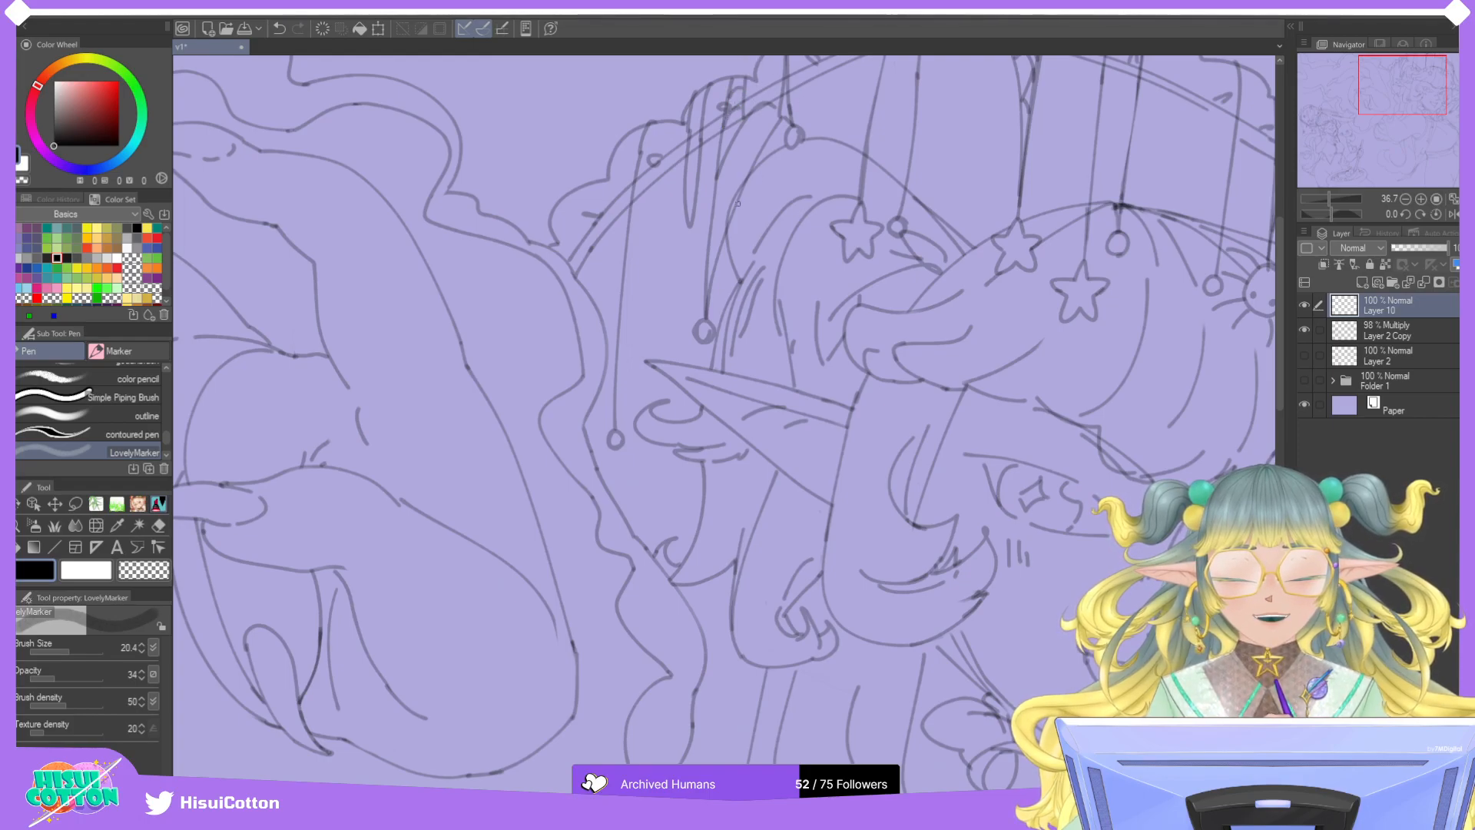
{"action": "key", "text": "ctrl+z"}
{"action": "key", "text": "ctrl+y"}
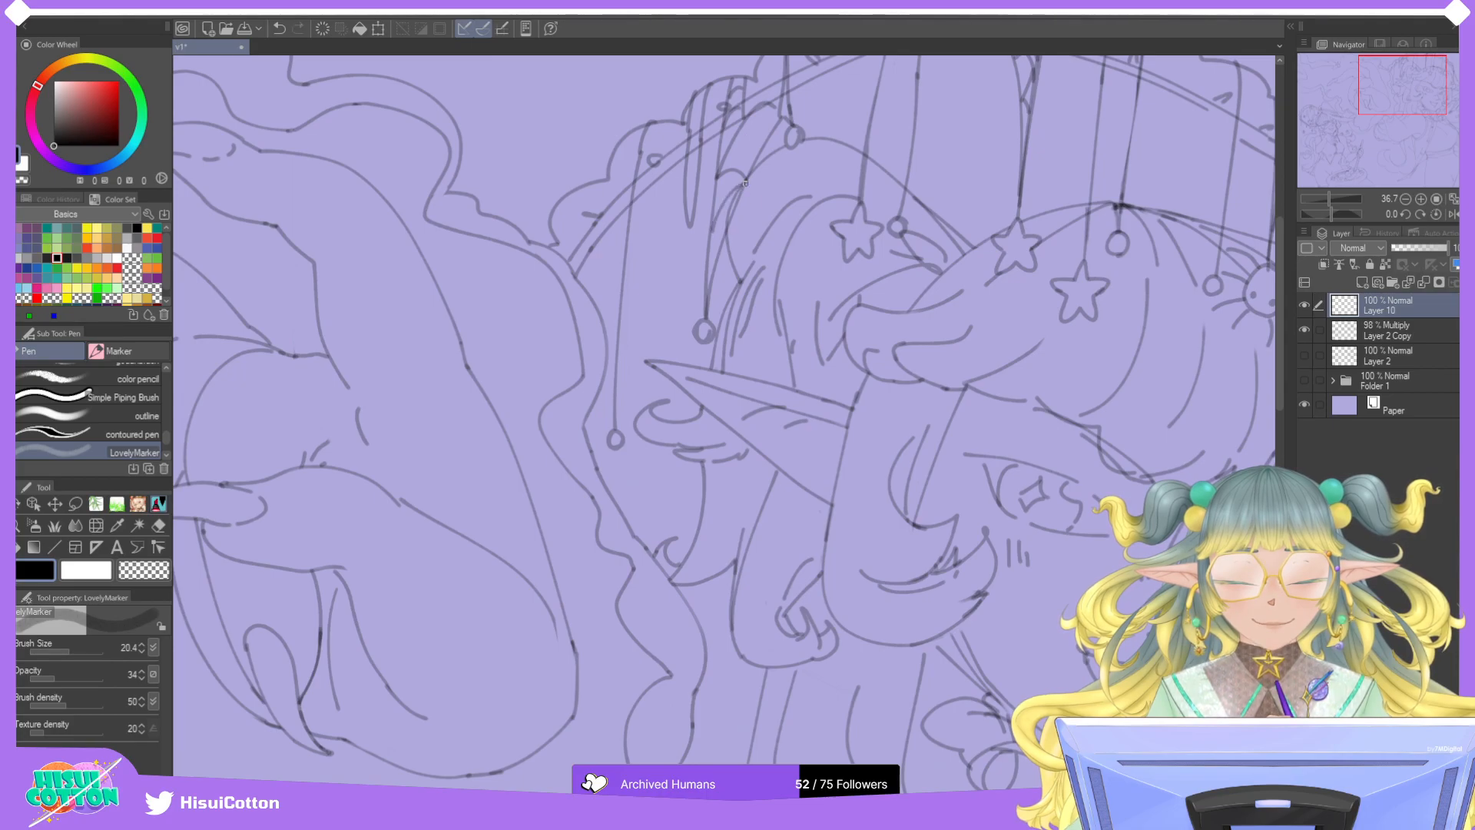
{"action": "left_click_drag", "start_coordinate": [717, 227], "coordinate": [747, 182]}
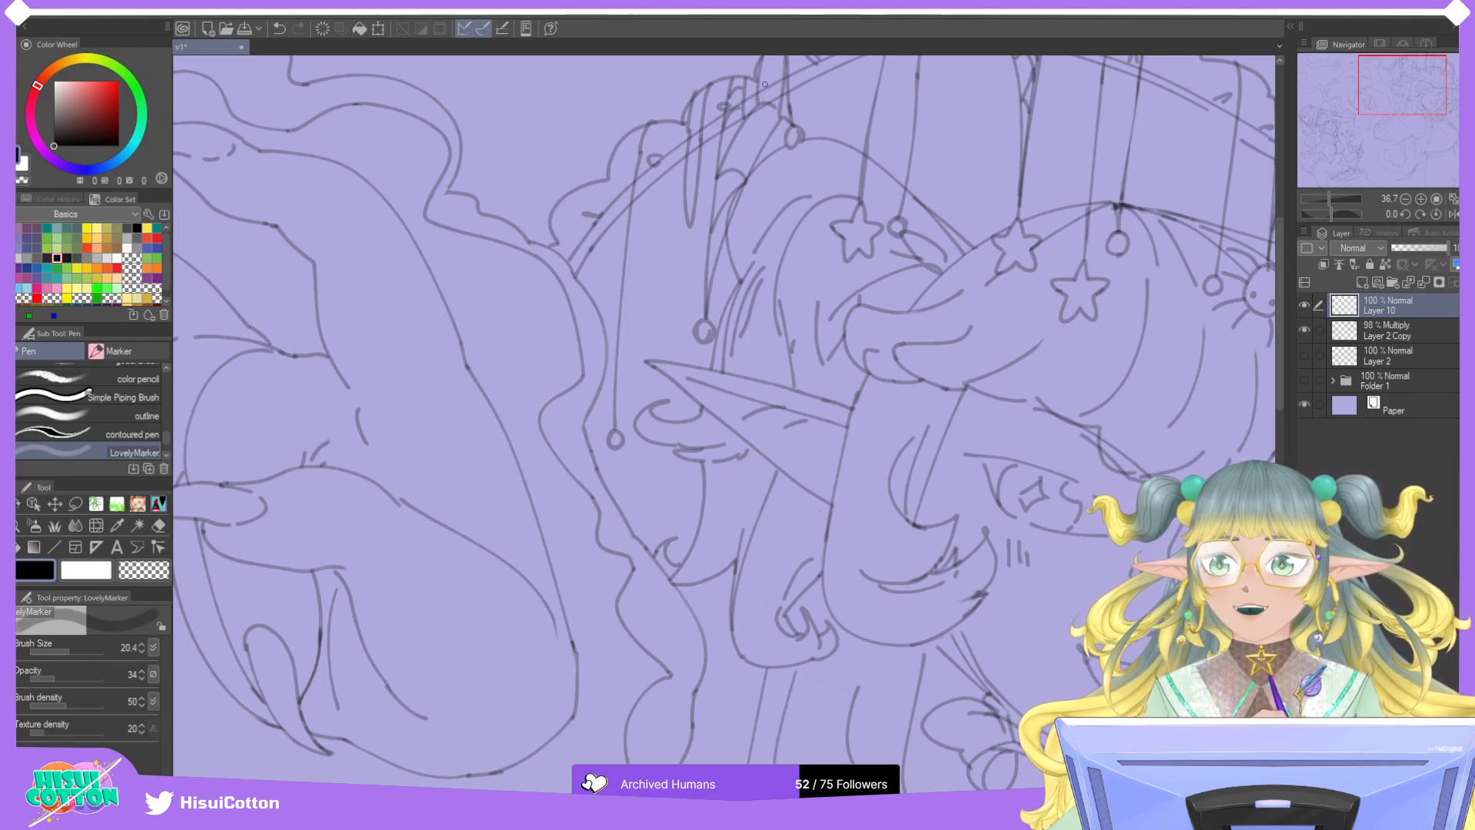
{"action": "mouse_move", "coordinate": [763, 78]}
{"action": "left_mouse_down"}
{"action": "mouse_move", "coordinate": [783, 91]}
{"action": "mouse_move", "coordinate": [788, 66]}
{"action": "left_mouse_up"}
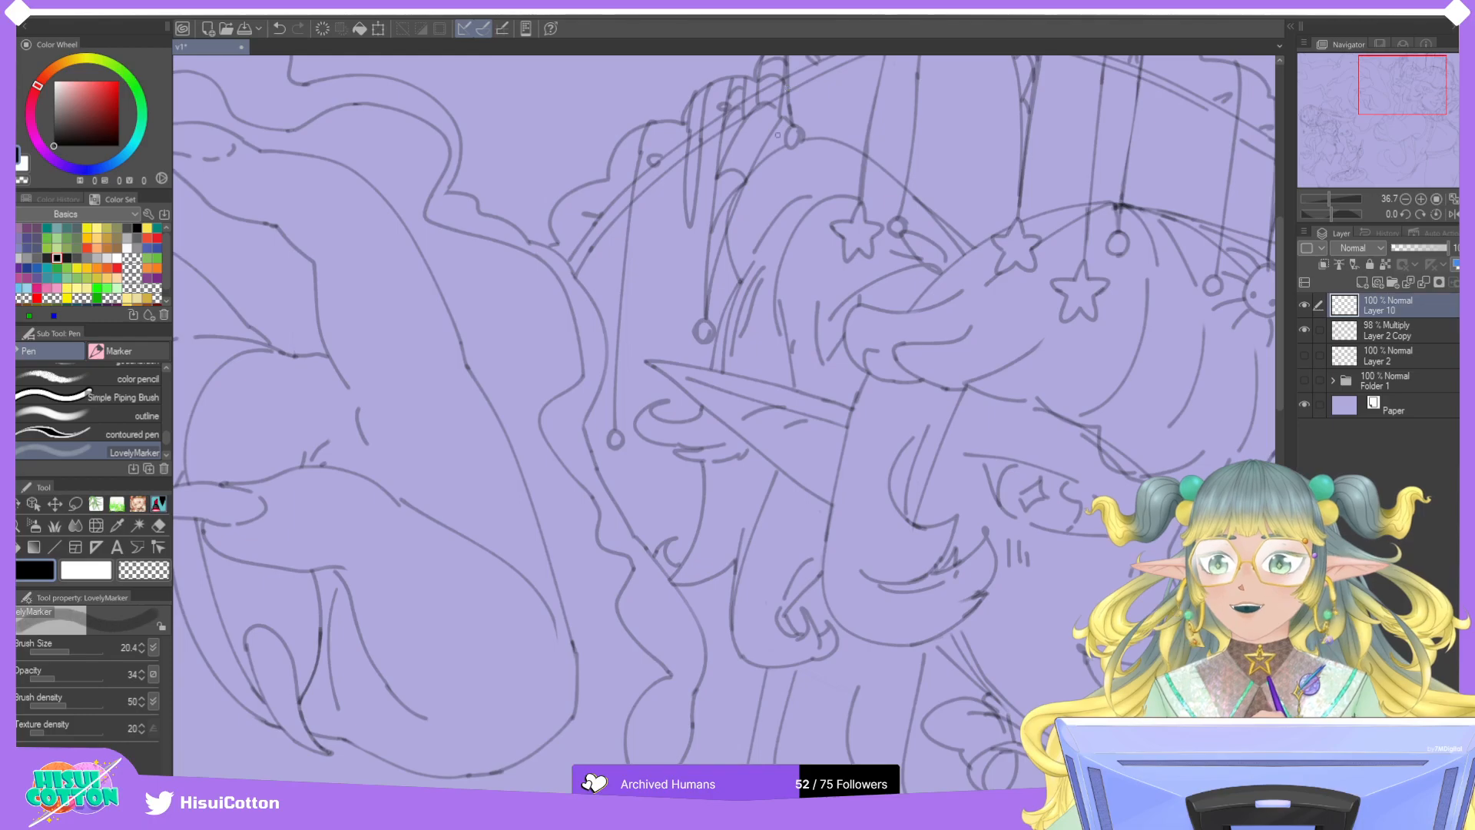
Draw curved strokes along the inner edge of the hat brim between the two new bead threads.
{"action": "left_click_drag", "start_coordinate": [746, 164], "coordinate": [768, 108]}
{"action": "key", "text": "ctrl+z"}
{"action": "left_click_drag", "start_coordinate": [750, 170], "coordinate": [762, 115]}
{"action": "key", "text": "ctrl+z"}
{"action": "left_click_drag", "start_coordinate": [750, 171], "coordinate": [768, 111]}
{"action": "key", "text": "ctrl+z"}
{"action": "left_click_drag", "start_coordinate": [738, 168], "coordinate": [771, 128]}
{"action": "key", "text": "ctrl+z"}
{"action": "key", "text": "ctrl+z"}
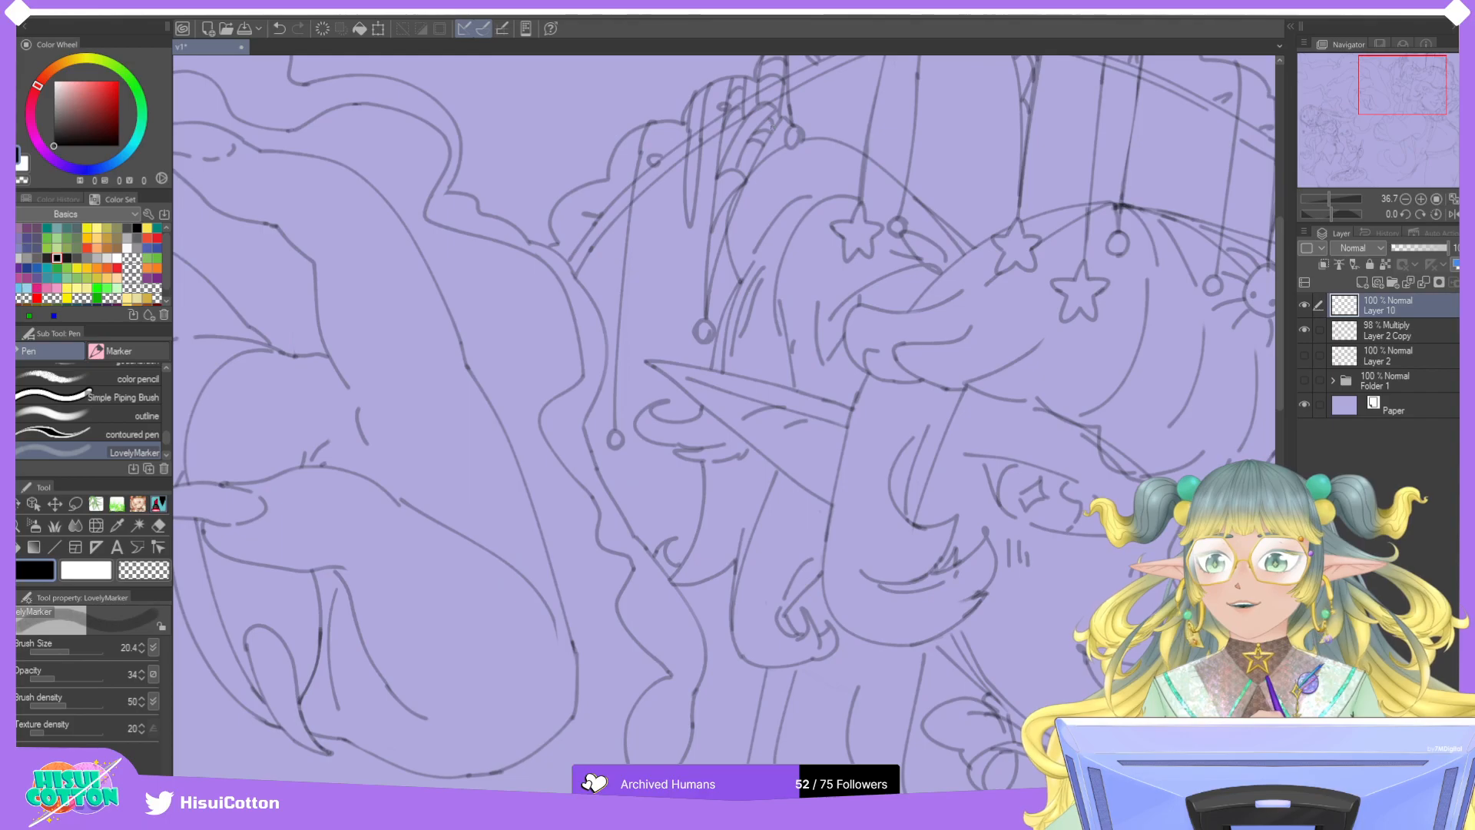
Merge Layer 10 with its hat decorations down into Layer 2 Copy.
{"action": "scroll", "coordinate": [783, 119], "scroll_direction": "down", "scroll_amount": 4}
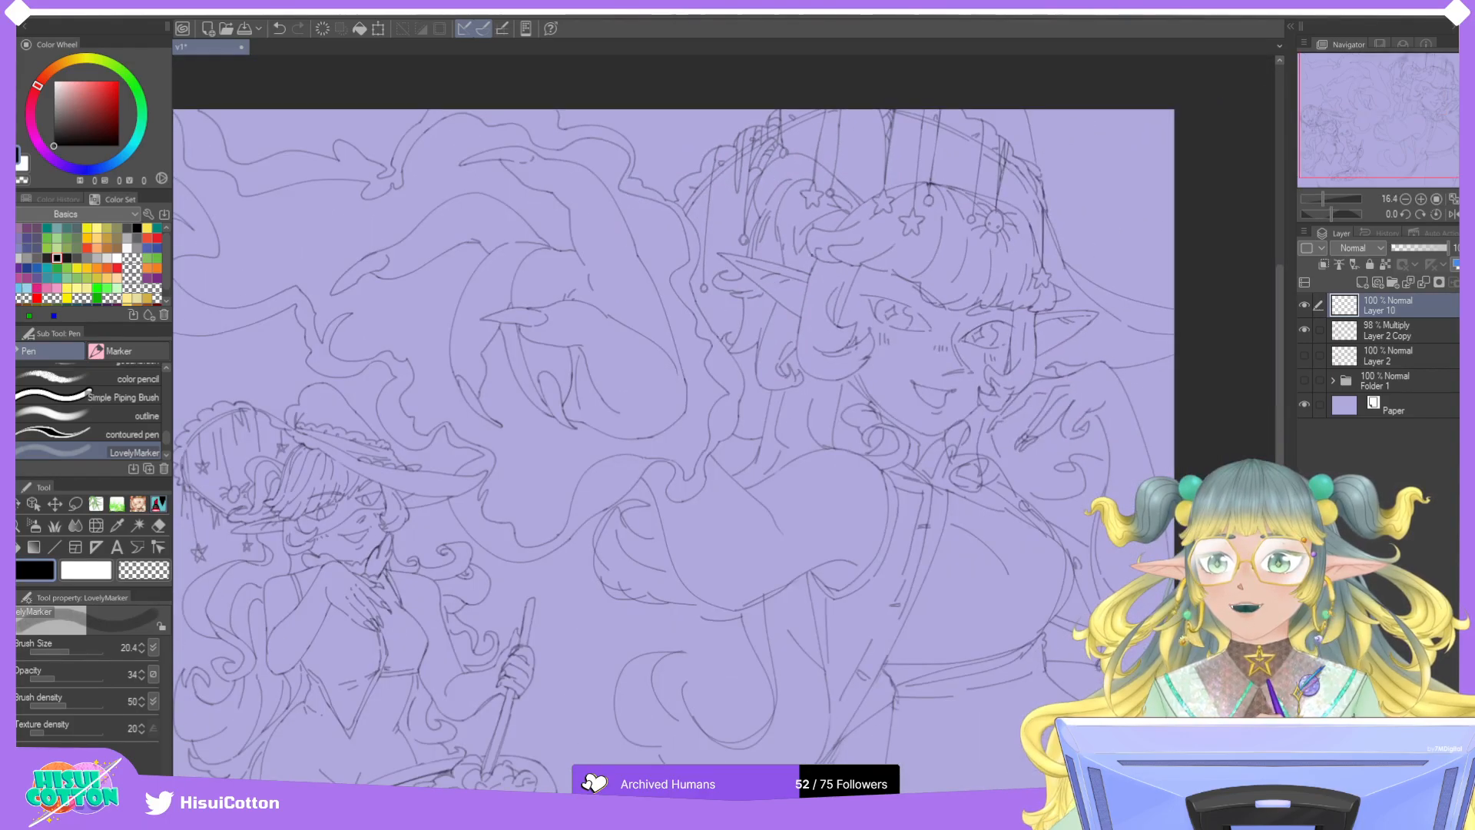
{"action": "scroll", "coordinate": [815, 241], "scroll_direction": "down", "scroll_amount": 1}
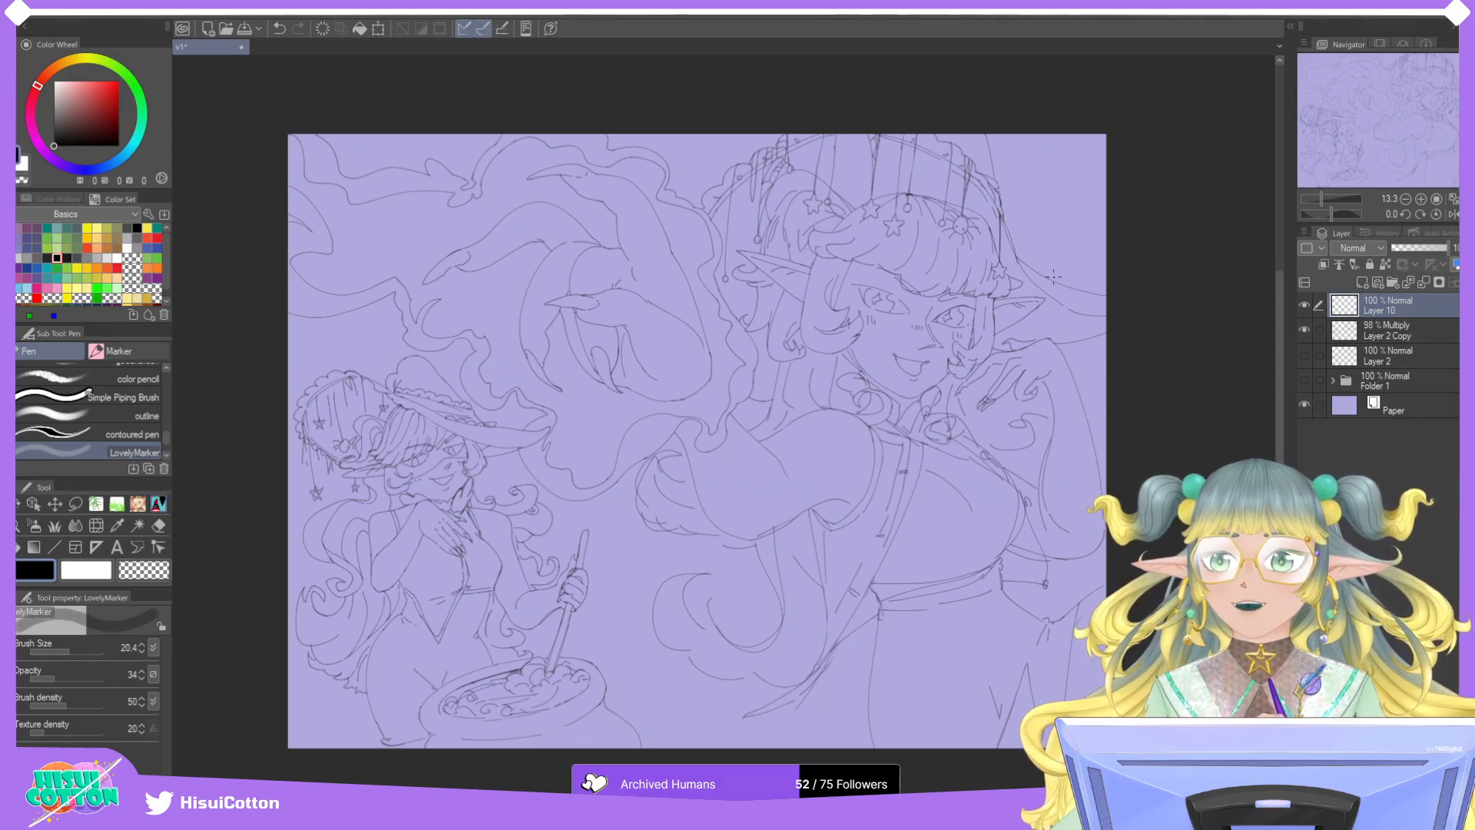
{"action": "scroll", "coordinate": [1009, 232], "scroll_direction": "up", "scroll_amount": 2}
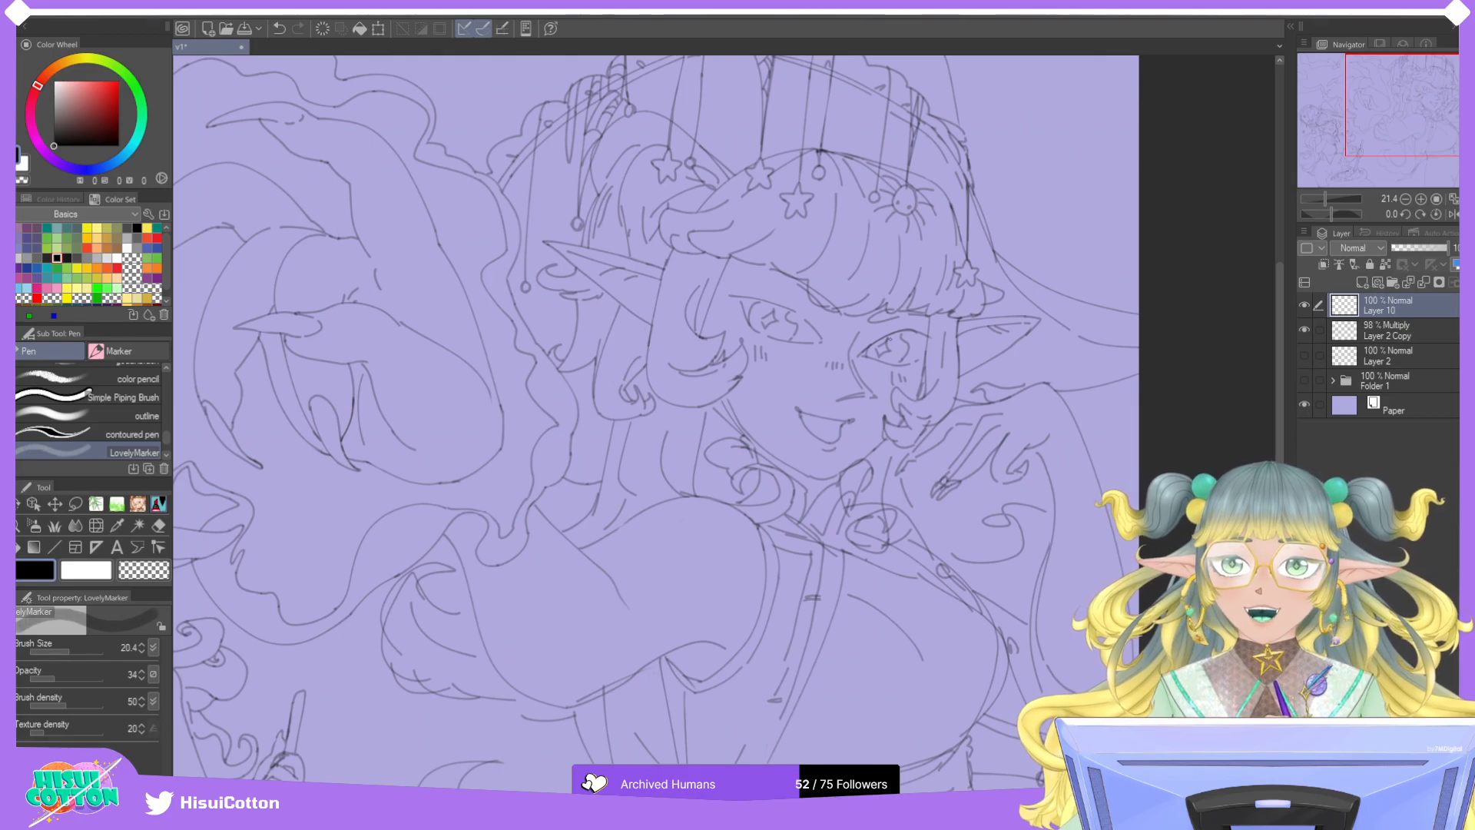
{"action": "scroll", "coordinate": [1448, 178], "scroll_direction": "down", "scroll_amount": 1}
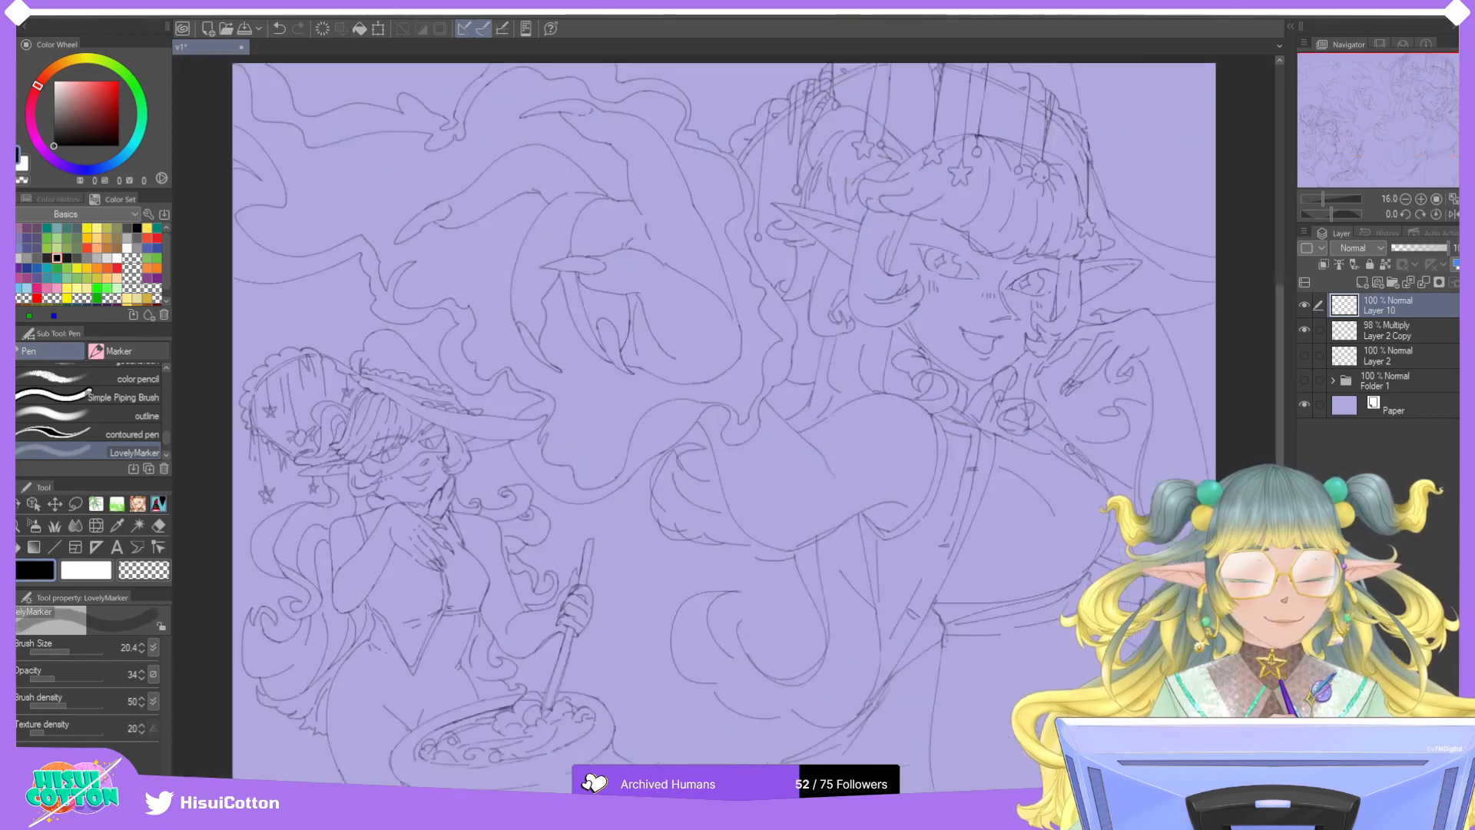
{"action": "left_click_drag", "start_coordinate": [1383, 141], "coordinate": [1405, 132]}
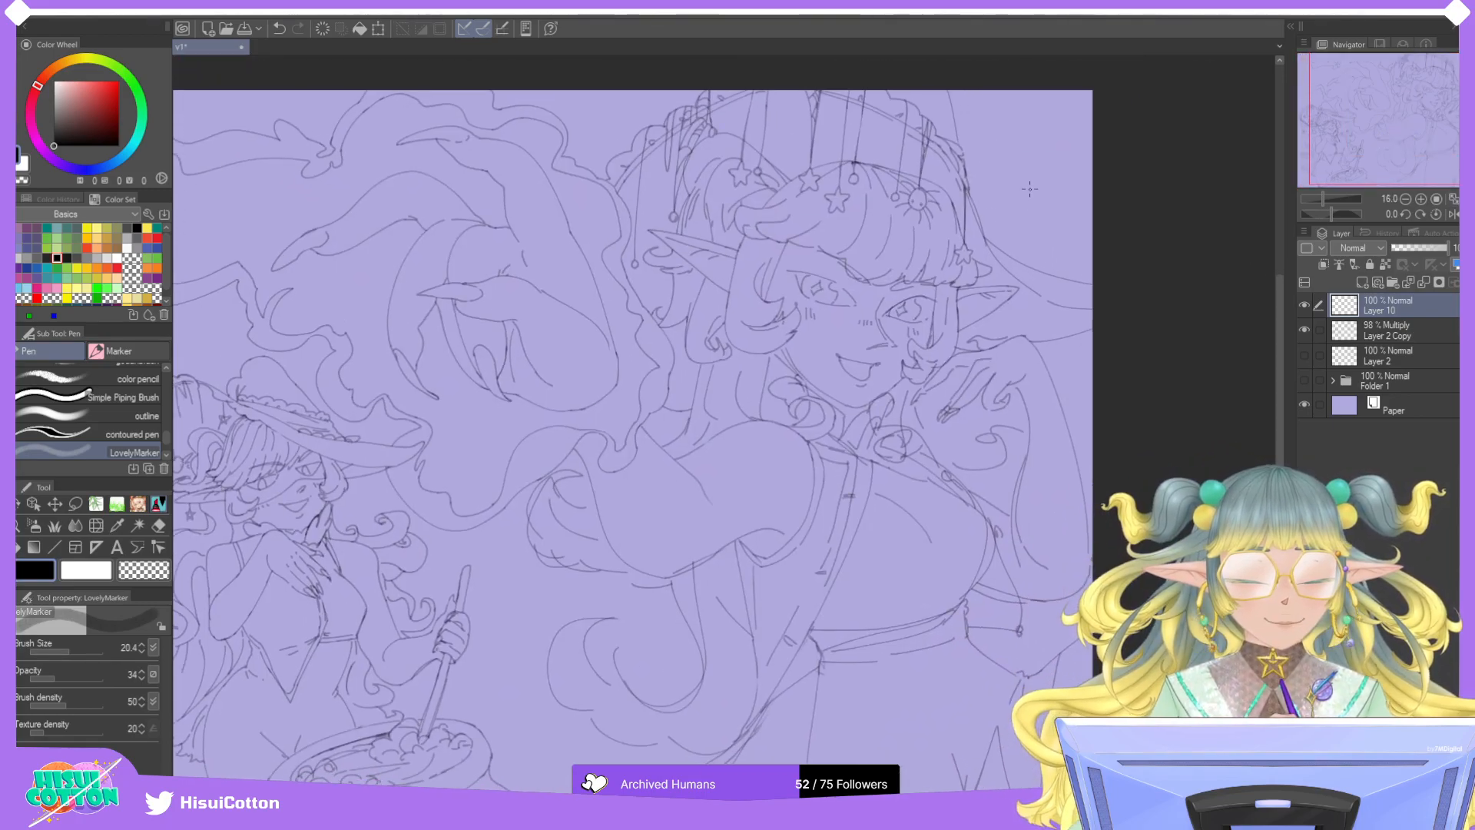
{"action": "scroll", "coordinate": [1376, 139], "scroll_direction": "up", "scroll_amount": 1}
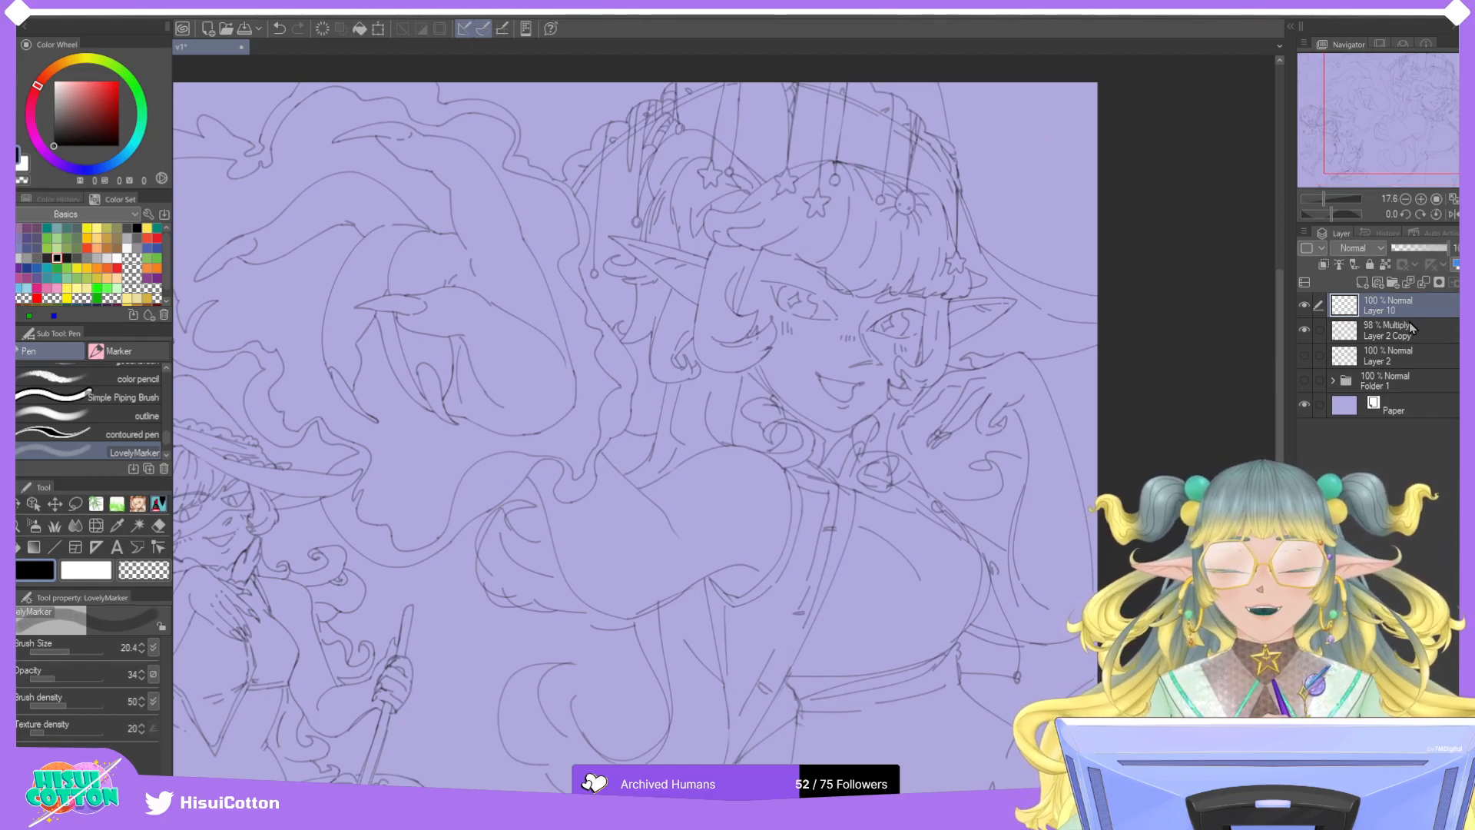
{"action": "left_click", "coordinate": [1425, 283]}
{"action": "left_click", "coordinate": [1305, 308]}
{"action": "left_click", "coordinate": [1305, 308]}
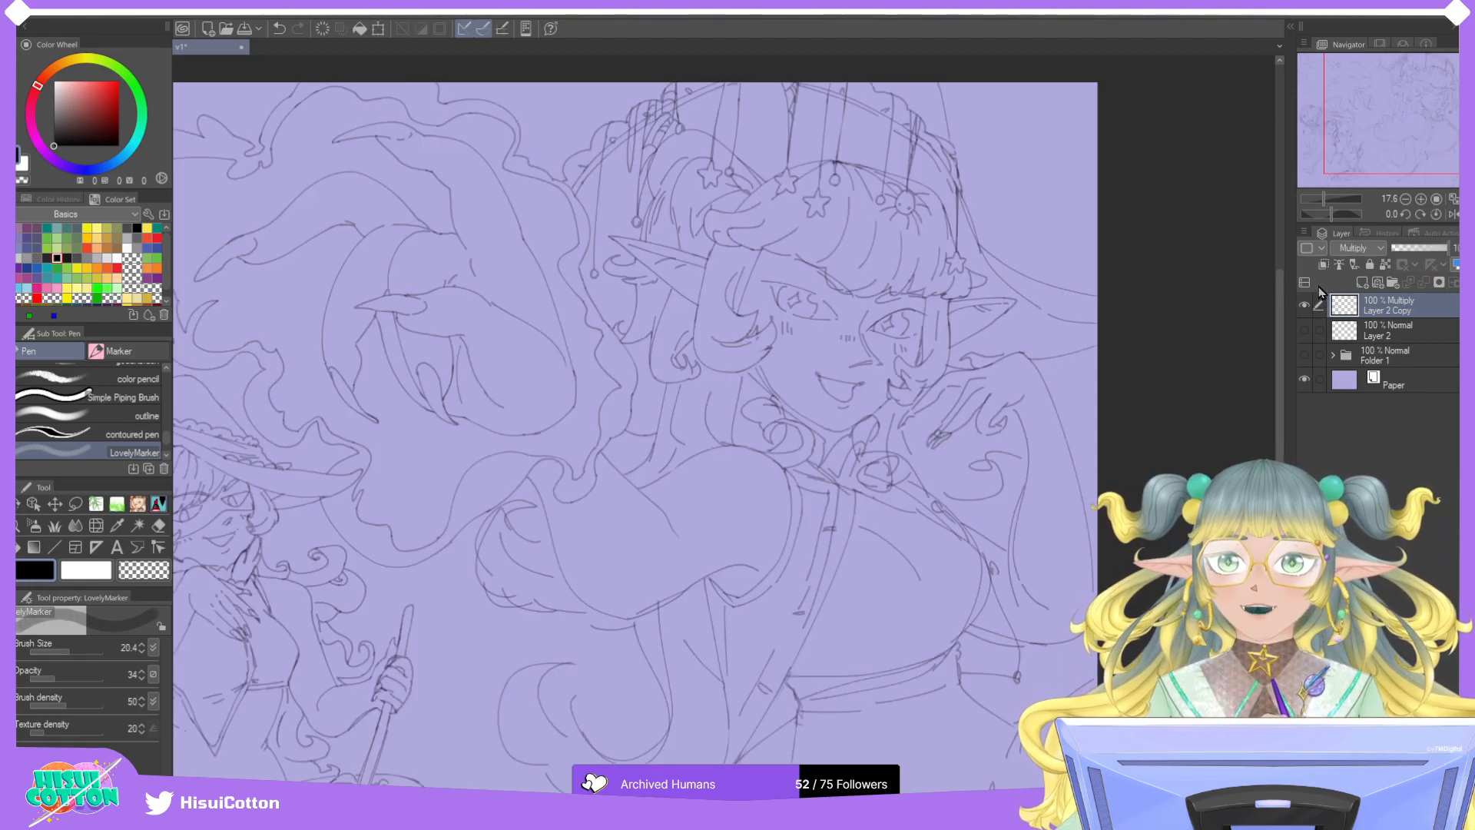
Draw a cluster of curled, leaf-like shapes on the outer edge of the large witch's hat brim, above the new bead threads.
{"action": "left_click_drag", "start_coordinate": [1400, 148], "coordinate": [1411, 126]}
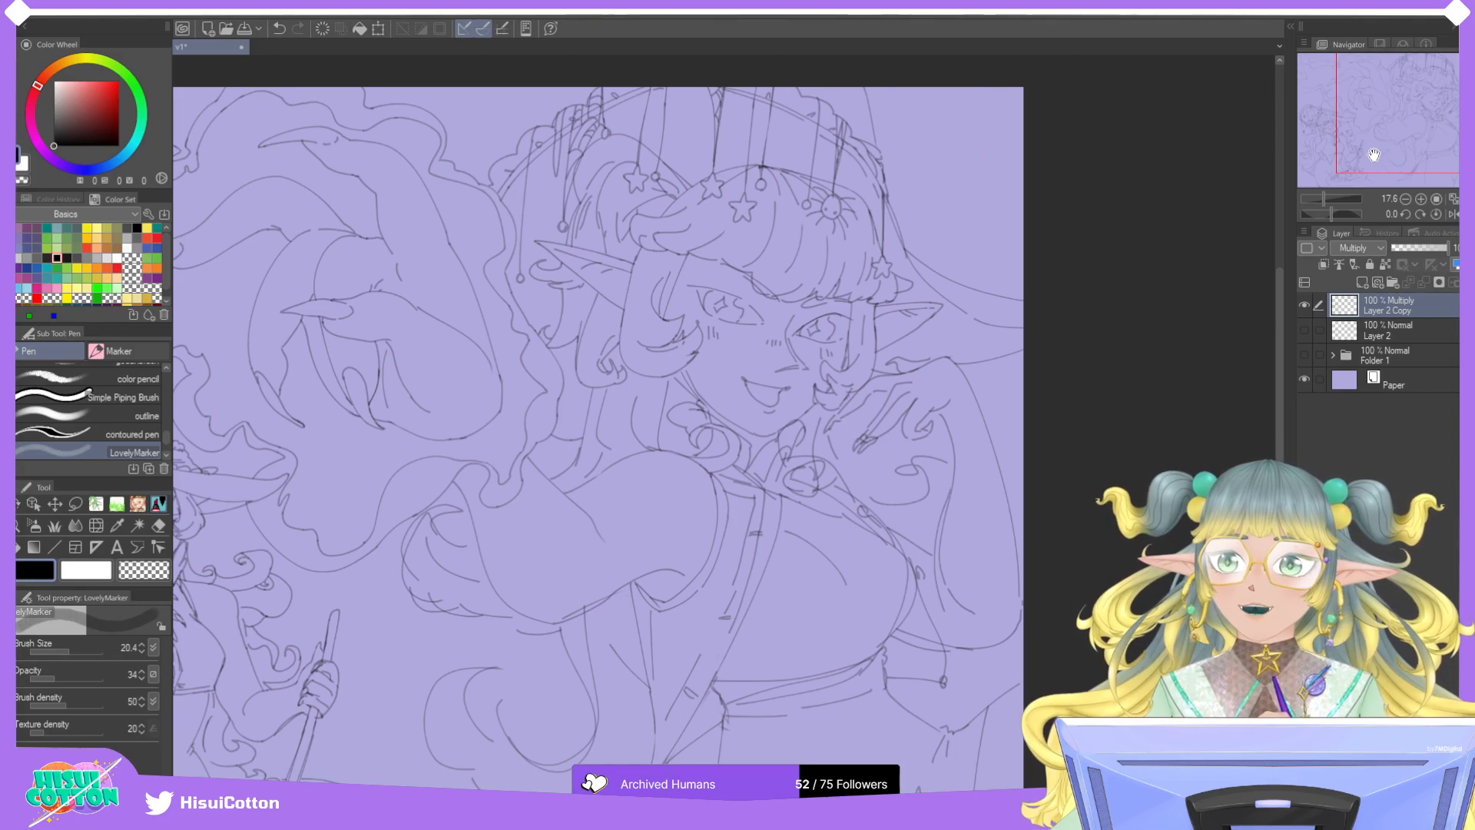
{"action": "scroll", "coordinate": [633, 66], "scroll_direction": "up", "scroll_amount": 1}
{"action": "scroll", "coordinate": [633, 66], "scroll_direction": "up", "scroll_amount": 2}
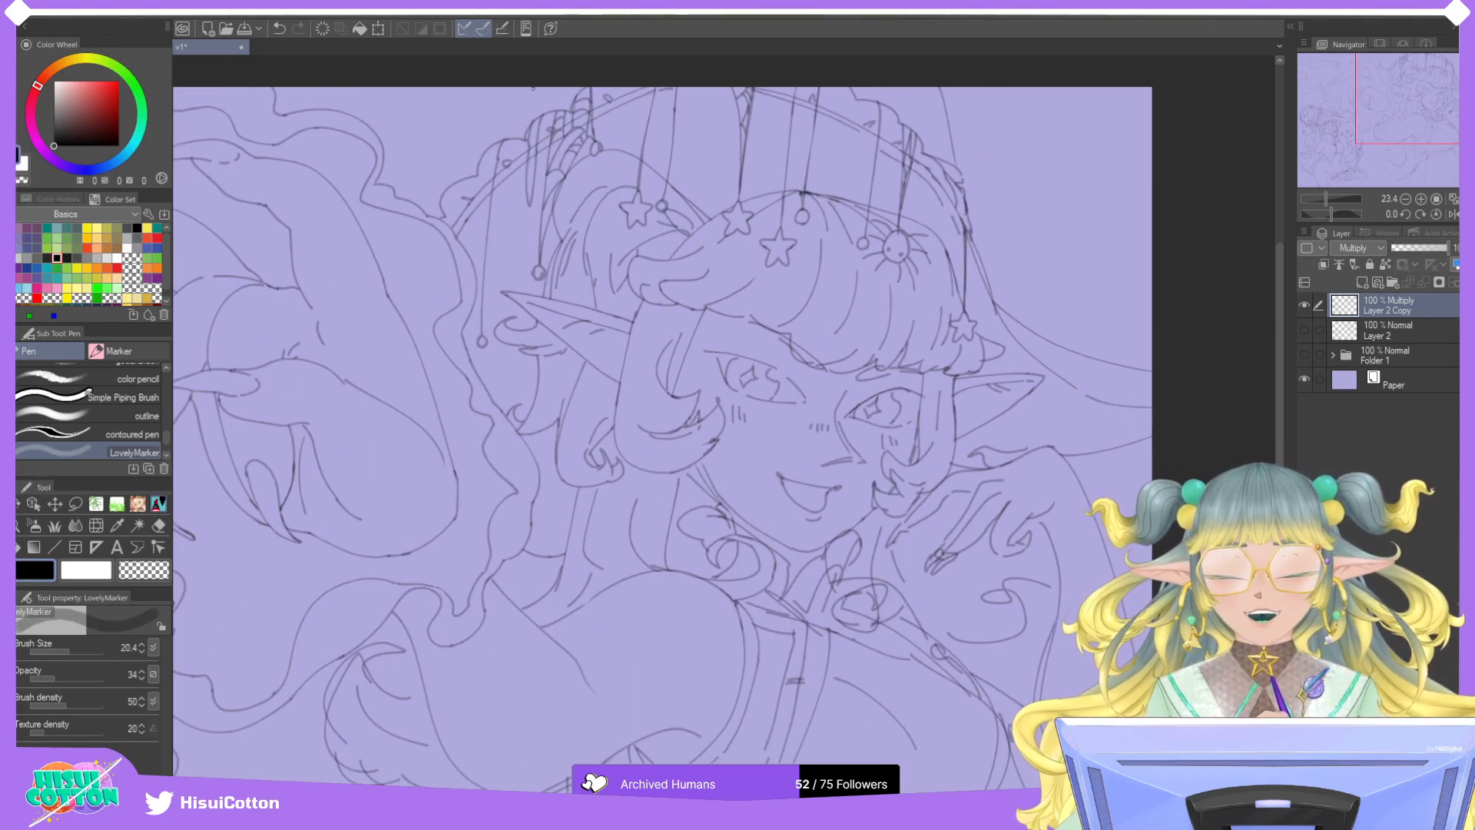
{"action": "left_click_drag", "start_coordinate": [507, 100], "coordinate": [500, 118]}
{"action": "mouse_move", "coordinate": [499, 117]}
{"action": "left_mouse_down"}
{"action": "mouse_move", "coordinate": [487, 97]}
{"action": "mouse_move", "coordinate": [483, 116]}
{"action": "mouse_move", "coordinate": [508, 132]}
{"action": "left_mouse_up"}
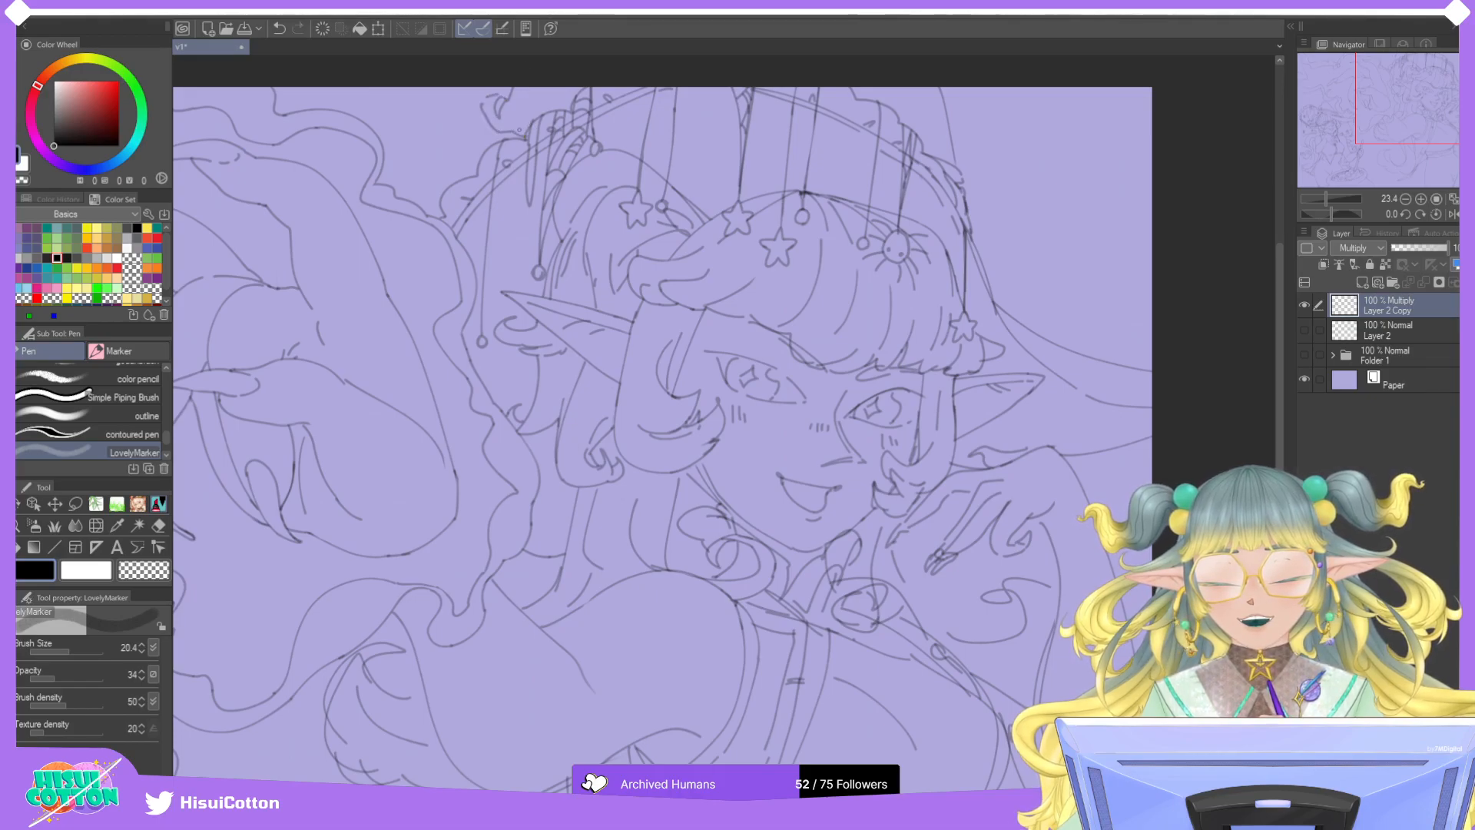
{"action": "key", "text": "ctrl+z"}
{"action": "mouse_move", "coordinate": [509, 118]}
{"action": "left_mouse_down"}
{"action": "mouse_move", "coordinate": [517, 134]}
{"action": "mouse_move", "coordinate": [454, 111]}
{"action": "mouse_move", "coordinate": [461, 123]}
{"action": "mouse_move", "coordinate": [437, 142]}
{"action": "mouse_move", "coordinate": [462, 145]}
{"action": "mouse_move", "coordinate": [448, 153]}
{"action": "left_mouse_up"}
{"action": "key", "text": "ctrl+z"}
{"action": "key", "text": "ctrl+z"}
{"action": "key", "text": "ctrl+z"}
{"action": "key", "text": "ctrl+z"}
{"action": "mouse_move", "coordinate": [483, 103]}
{"action": "left_mouse_down"}
{"action": "mouse_move", "coordinate": [487, 142]}
{"action": "mouse_move", "coordinate": [471, 159]}
{"action": "mouse_move", "coordinate": [480, 105]}
{"action": "left_mouse_up"}
{"action": "key", "text": "ctrl+z"}
{"action": "key", "text": "ctrl+z"}
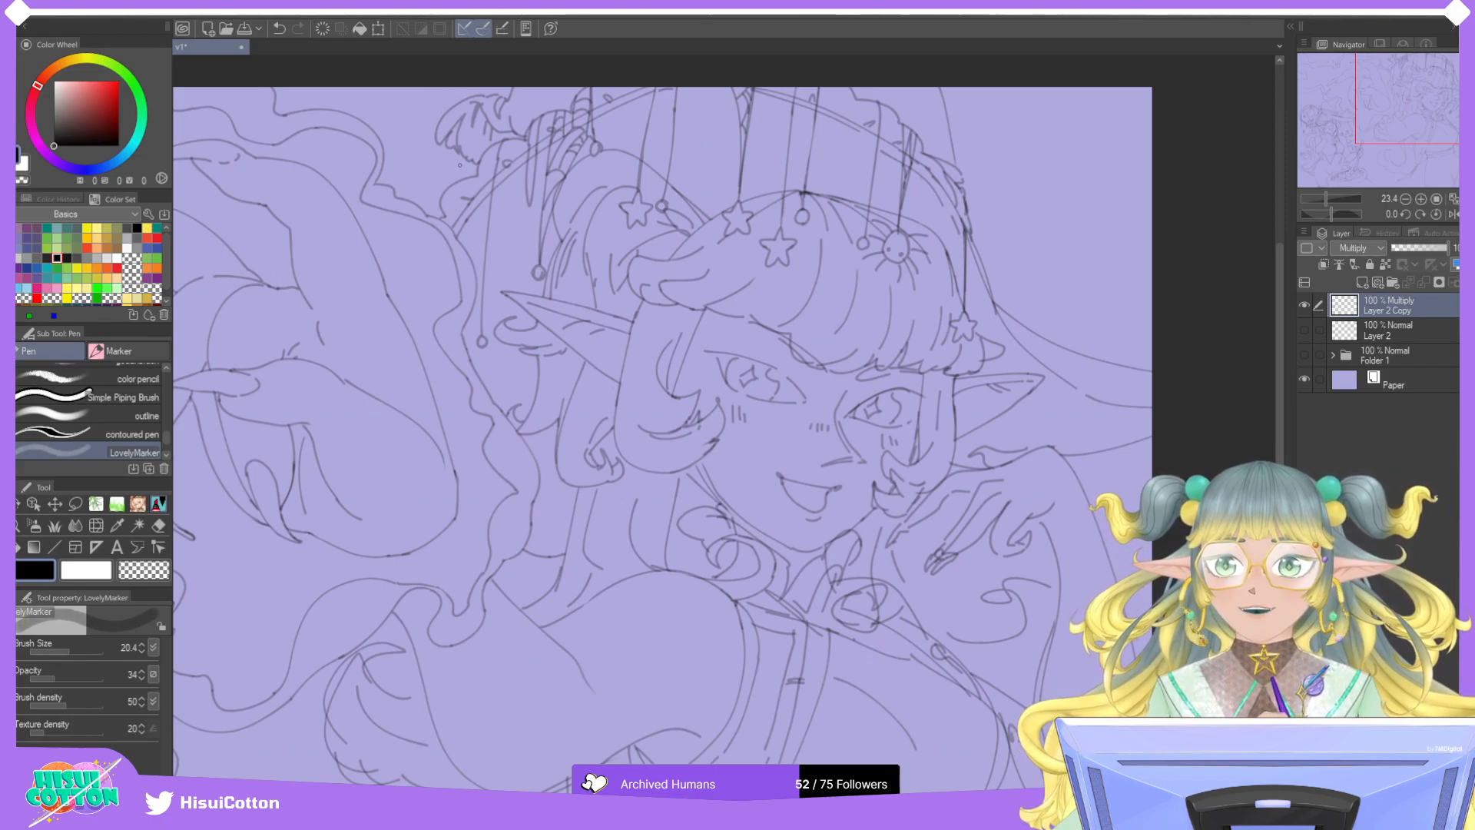
Add short strokes along the opposite edge of the hat brim, above the star thread next to the far ear.
{"action": "left_click_drag", "start_coordinate": [951, 154], "coordinate": [955, 171]}
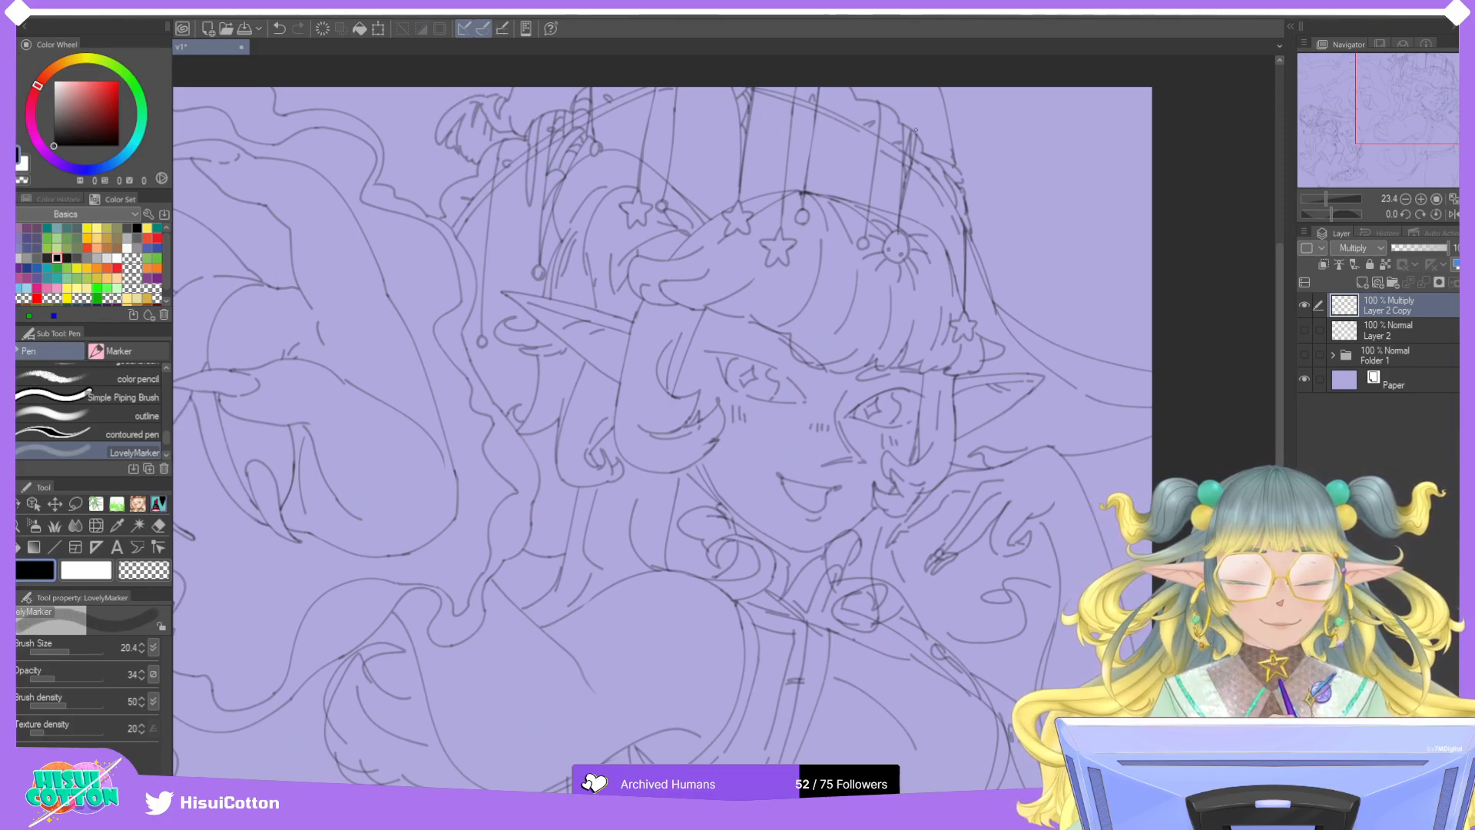
{"action": "left_click_drag", "start_coordinate": [892, 100], "coordinate": [948, 151]}
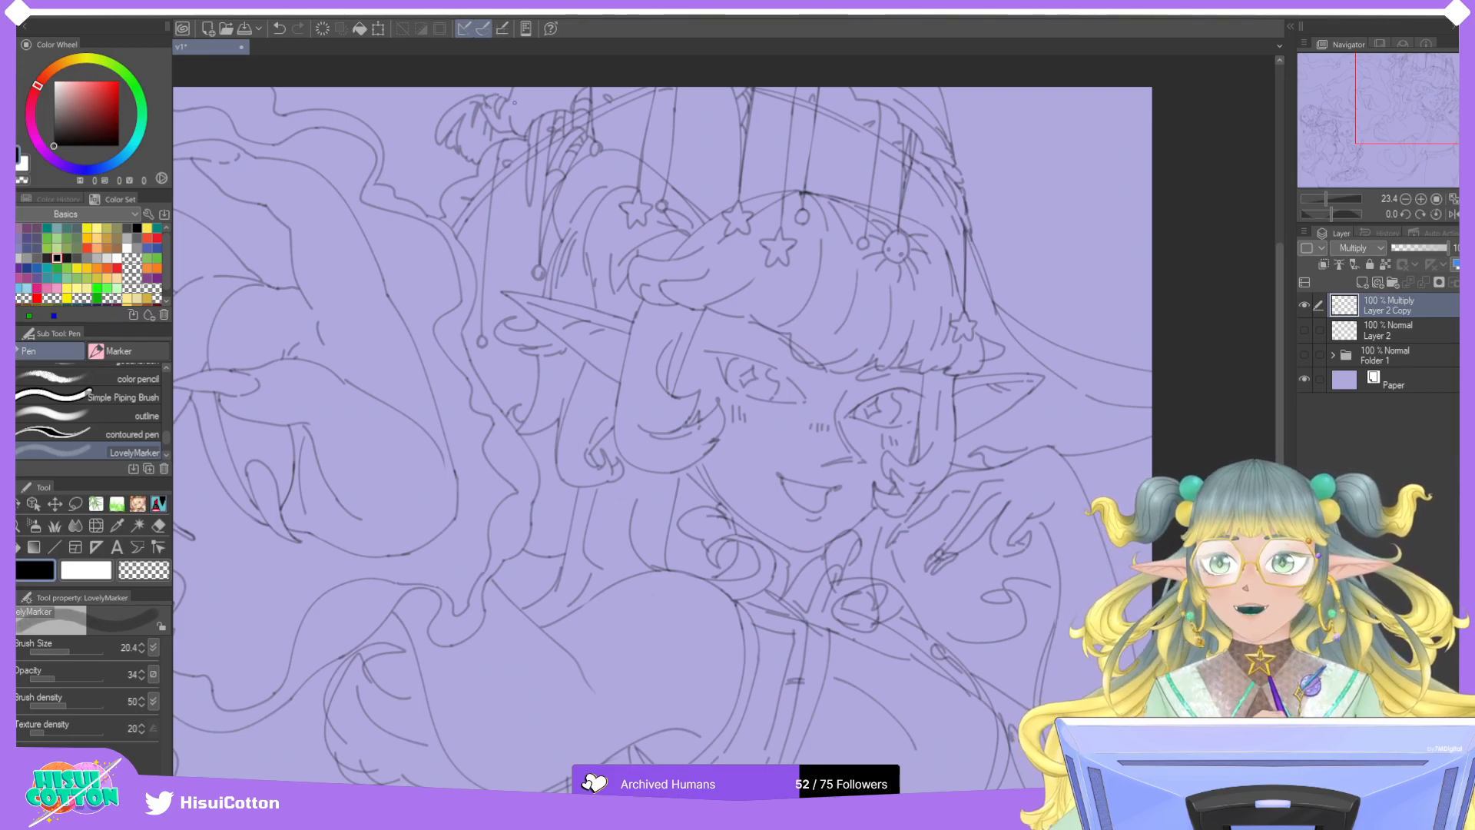
{"action": "scroll", "coordinate": [526, 101], "scroll_direction": "down", "scroll_amount": 1}
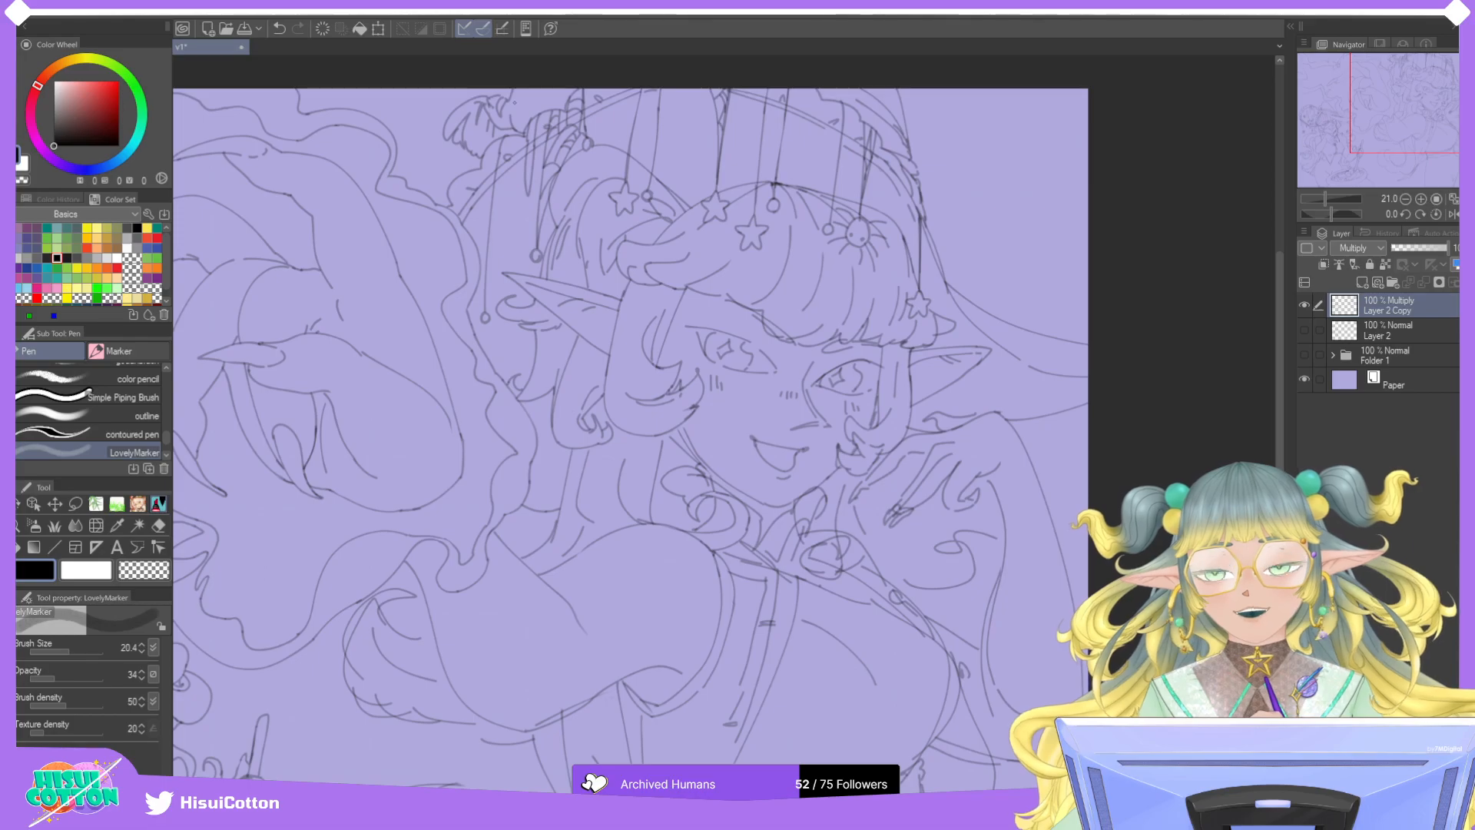
Enlarge the Hard eraser to size 79 and erase the large witch's raised hand from the merged sketch.
{"action": "scroll", "coordinate": [1427, 173], "scroll_direction": "down", "scroll_amount": 1}
{"action": "left_click_drag", "start_coordinate": [1386, 151], "coordinate": [1400, 158]}
{"action": "scroll", "coordinate": [1096, 315], "scroll_direction": "up", "scroll_amount": 1}
{"action": "scroll", "coordinate": [1096, 315], "scroll_direction": "up", "scroll_amount": 4}
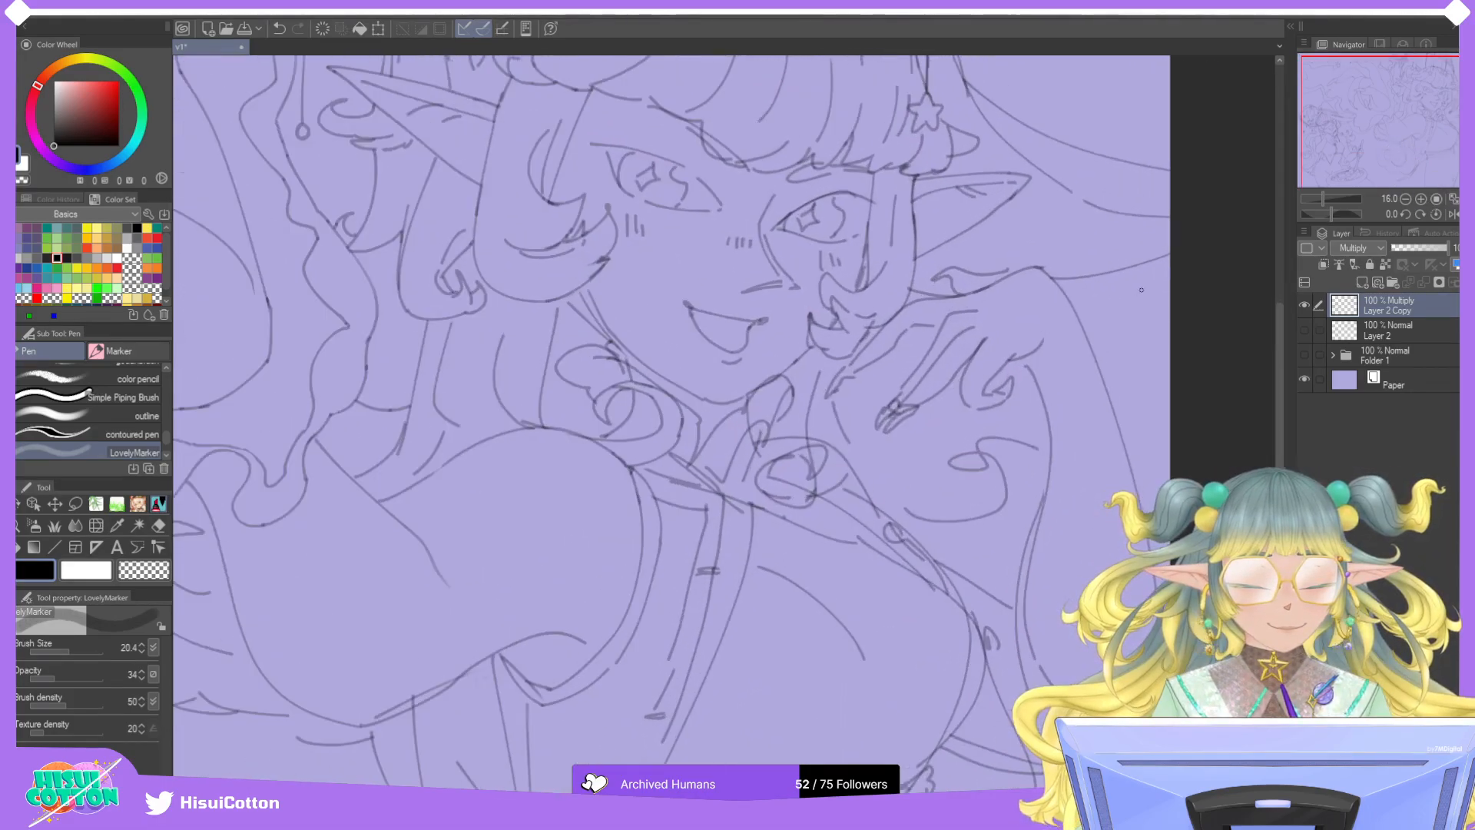
{"action": "key", "text": "e"}
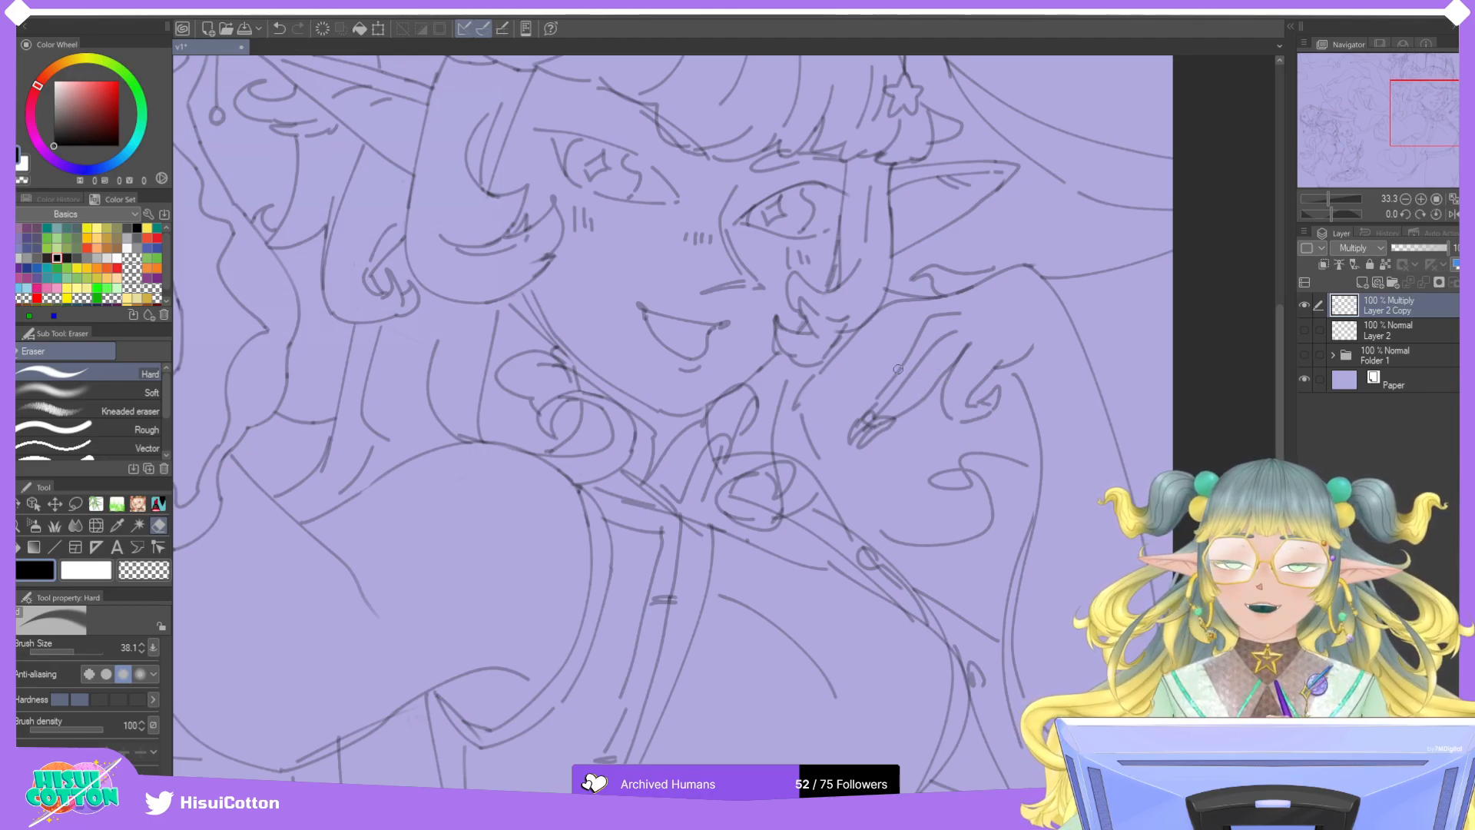
{"action": "left_click", "coordinate": [80, 652]}
{"action": "left_click_drag", "start_coordinate": [80, 652], "coordinate": [82, 652]}
{"action": "mouse_move", "coordinate": [933, 384]}
{"action": "left_mouse_down"}
{"action": "mouse_move", "coordinate": [875, 423]}
{"action": "mouse_move", "coordinate": [908, 340]}
{"action": "mouse_move", "coordinate": [875, 423]}
{"action": "mouse_move", "coordinate": [952, 385]}
{"action": "mouse_move", "coordinate": [887, 398]}
{"action": "mouse_move", "coordinate": [926, 425]}
{"action": "mouse_move", "coordinate": [892, 418]}
{"action": "left_mouse_up"}
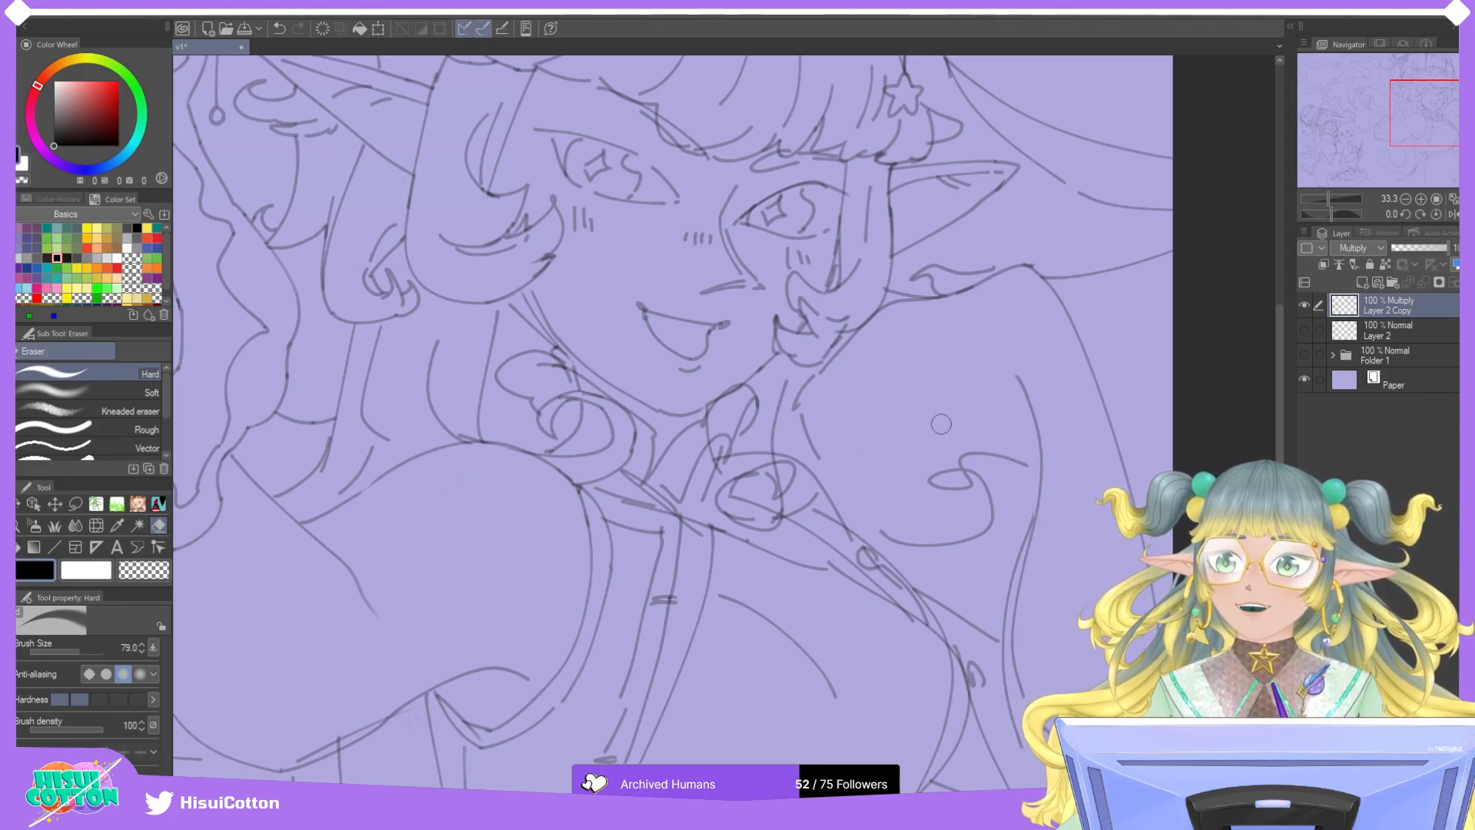
Redraw the upper contour of the large witch's raised hand with LovelyMarker, from the wrist down along the first finger.
{"action": "key", "text": "p"}
{"action": "mouse_move", "coordinate": [801, 405]}
{"action": "left_mouse_down"}
{"action": "mouse_move", "coordinate": [830, 378]}
{"action": "mouse_move", "coordinate": [835, 393]}
{"action": "mouse_move", "coordinate": [817, 394]}
{"action": "mouse_move", "coordinate": [873, 335]}
{"action": "mouse_move", "coordinate": [866, 364]}
{"action": "mouse_move", "coordinate": [969, 314]}
{"action": "mouse_move", "coordinate": [856, 411]}
{"action": "left_mouse_up"}
{"action": "key", "text": "ctrl+z"}
{"action": "left_click_drag", "start_coordinate": [972, 305], "coordinate": [876, 385]}
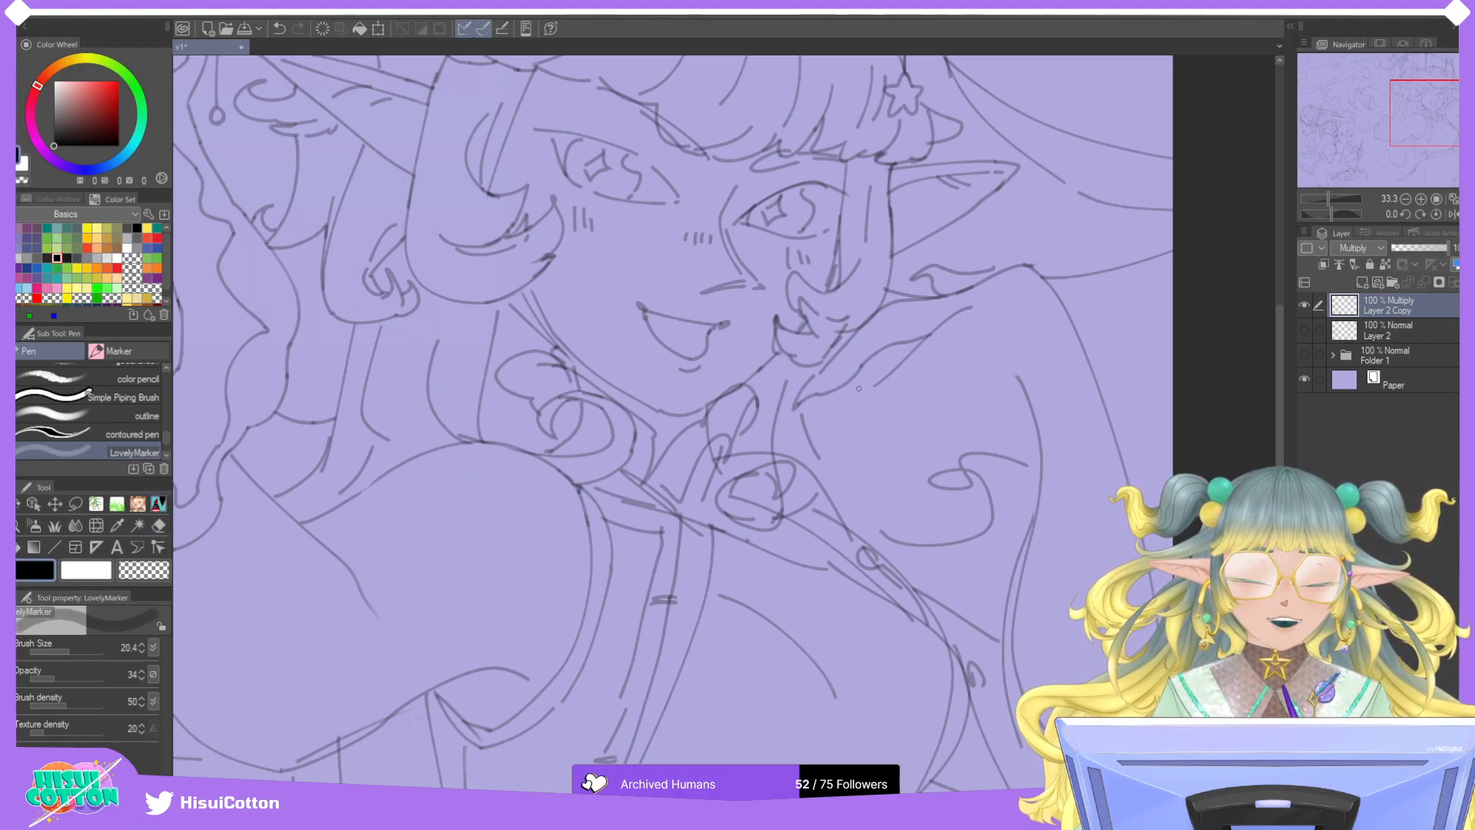
{"action": "key", "text": "ctrl+z"}
{"action": "left_click_drag", "start_coordinate": [969, 310], "coordinate": [859, 412]}
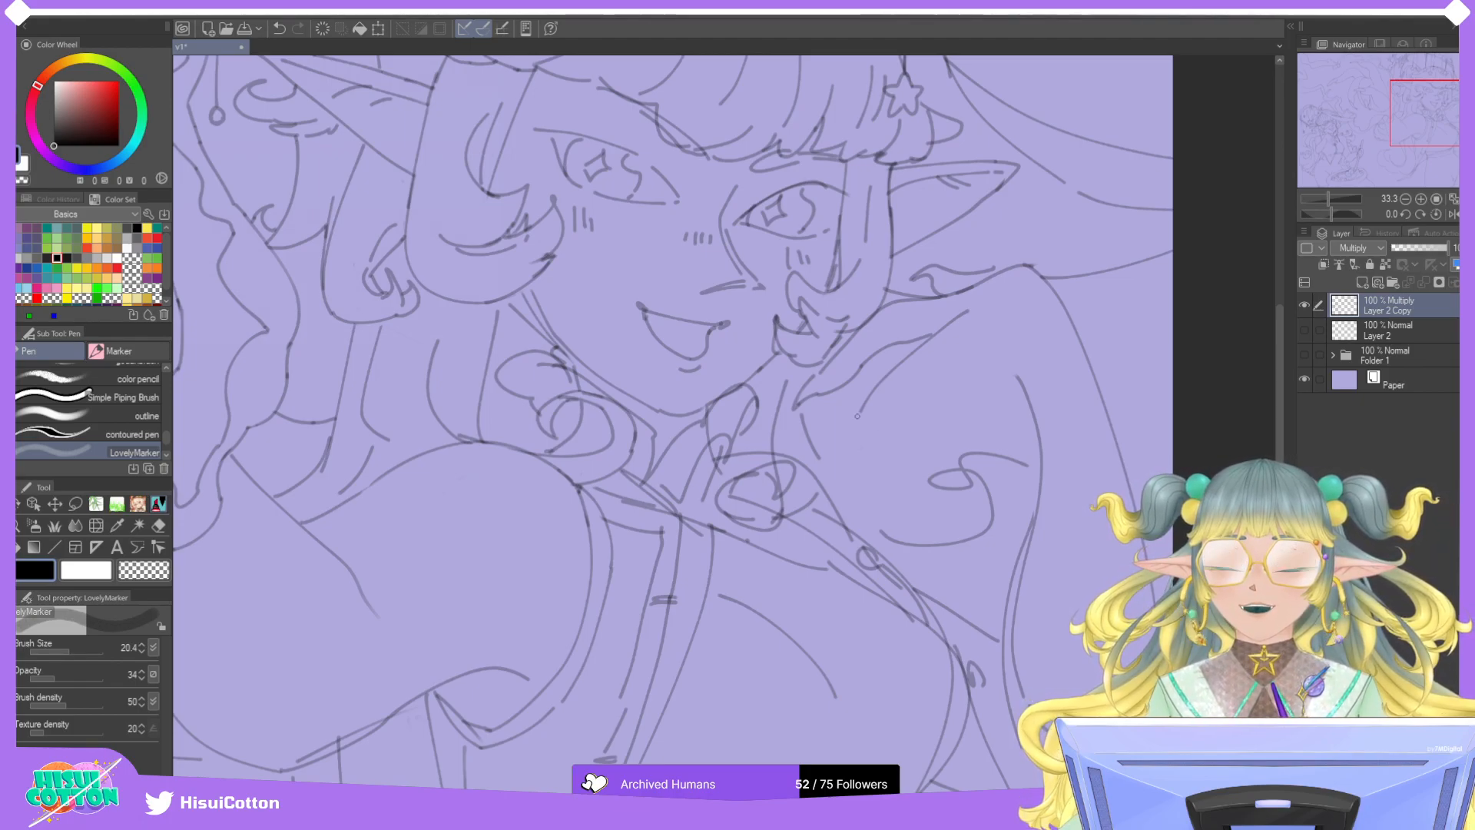
Draw the second finger's tip with its long pointed nail and add a small nail line to the first finger.
{"action": "mouse_move", "coordinate": [867, 408]}
{"action": "left_mouse_down"}
{"action": "mouse_move", "coordinate": [837, 457]}
{"action": "mouse_move", "coordinate": [861, 426]}
{"action": "mouse_move", "coordinate": [857, 452]}
{"action": "mouse_move", "coordinate": [871, 416]}
{"action": "mouse_move", "coordinate": [847, 456]}
{"action": "mouse_move", "coordinate": [892, 425]}
{"action": "mouse_move", "coordinate": [851, 455]}
{"action": "mouse_move", "coordinate": [887, 427]}
{"action": "left_mouse_up"}
{"action": "key", "text": "ctrl+z"}
{"action": "key", "text": "ctrl+z"}
{"action": "key", "text": "ctrl+z"}
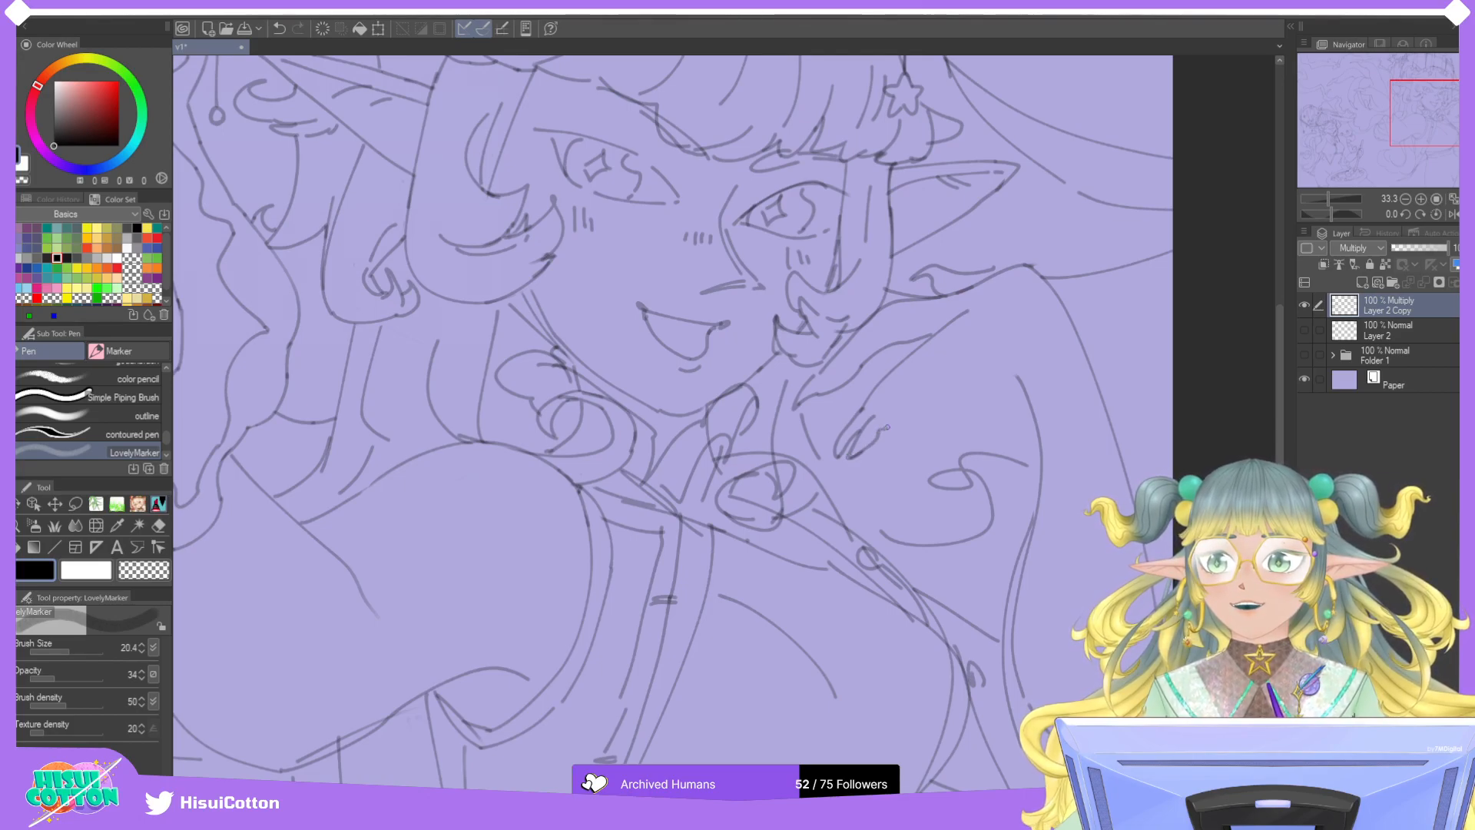
{"action": "key", "text": "ctrl+z"}
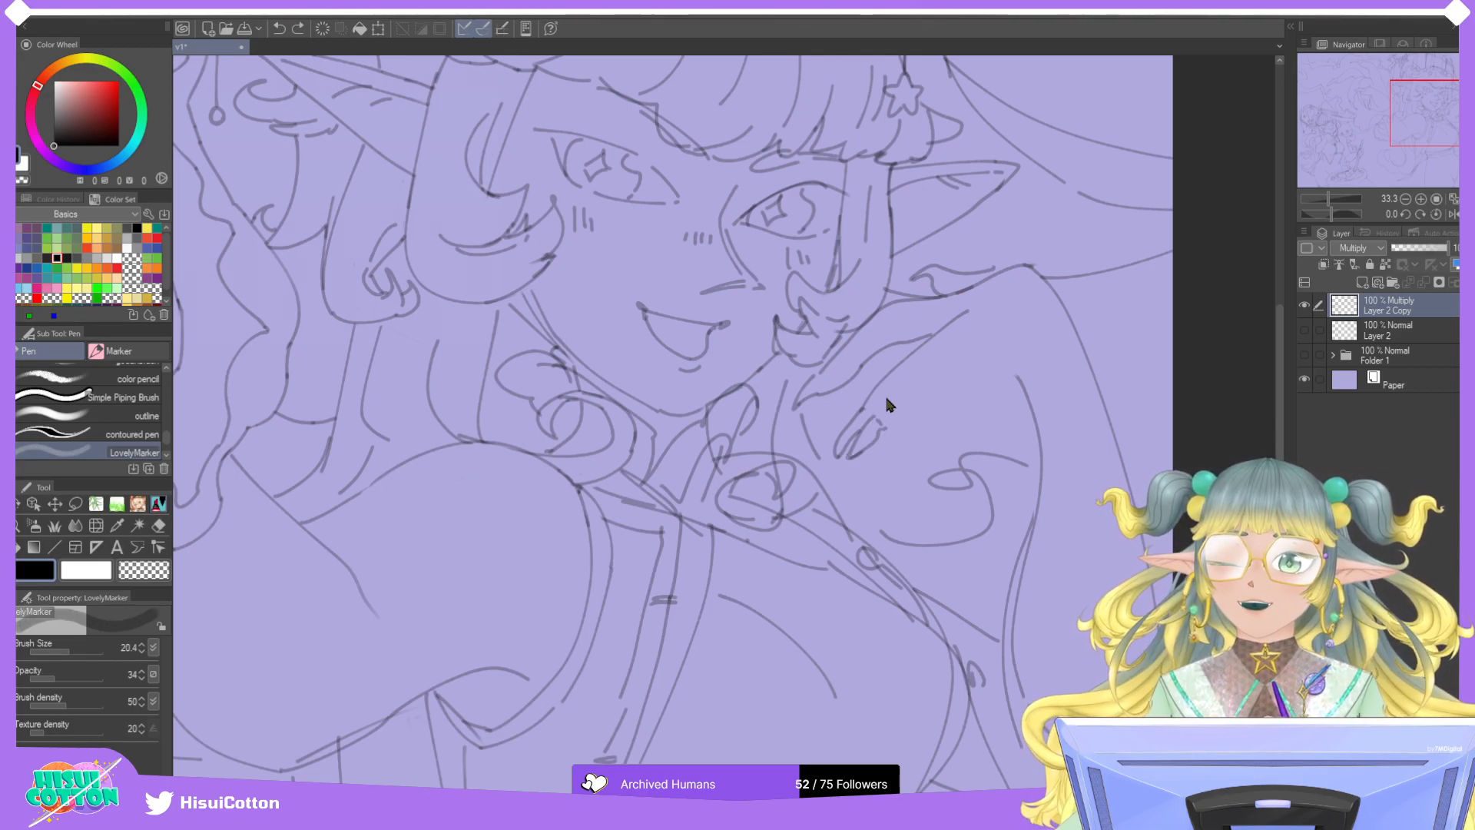
{"action": "left_click_drag", "start_coordinate": [877, 435], "coordinate": [885, 419]}
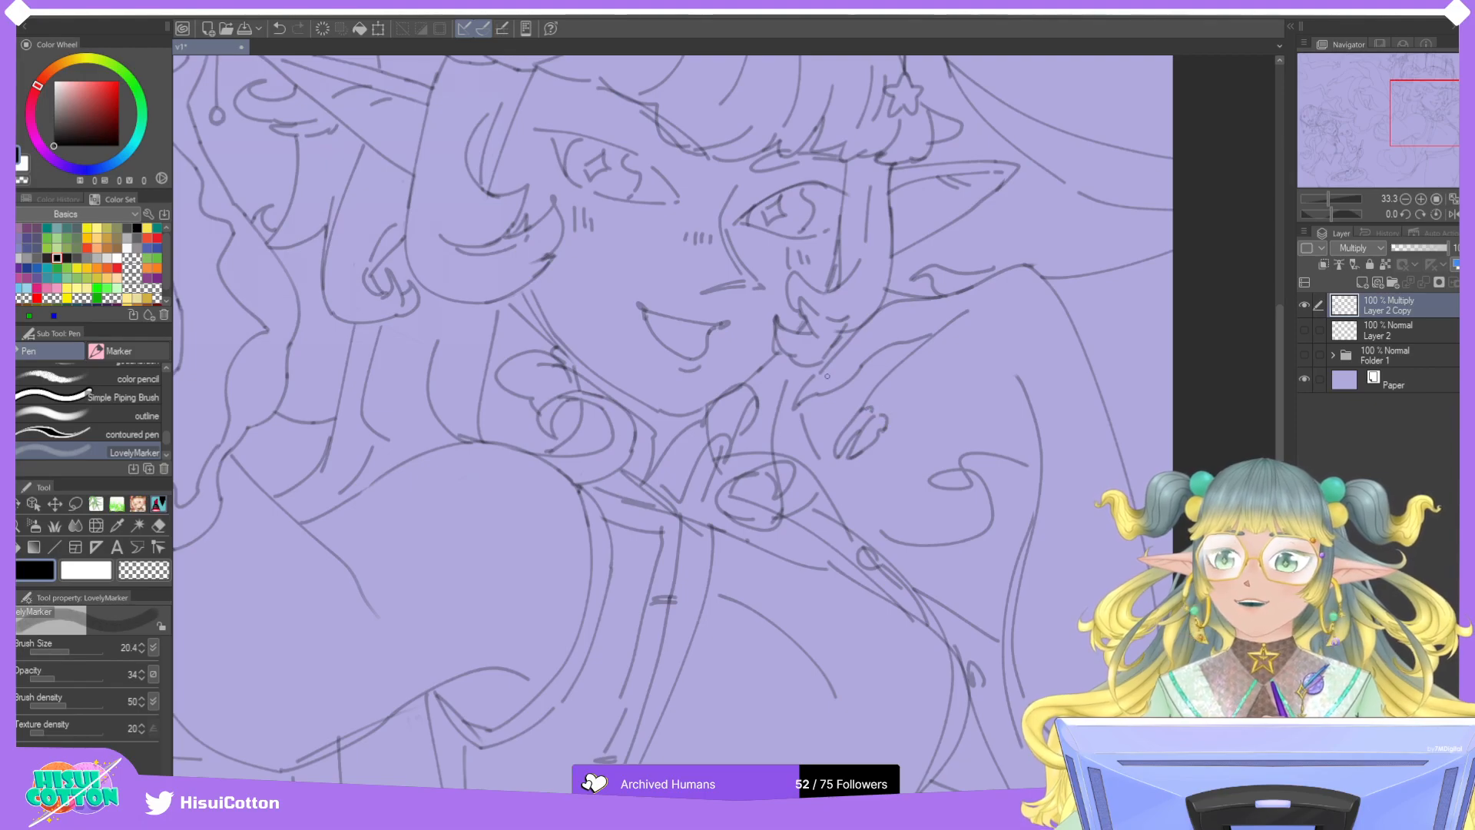
{"action": "key", "text": "ctrl+z"}
{"action": "left_click_drag", "start_coordinate": [827, 374], "coordinate": [826, 382]}
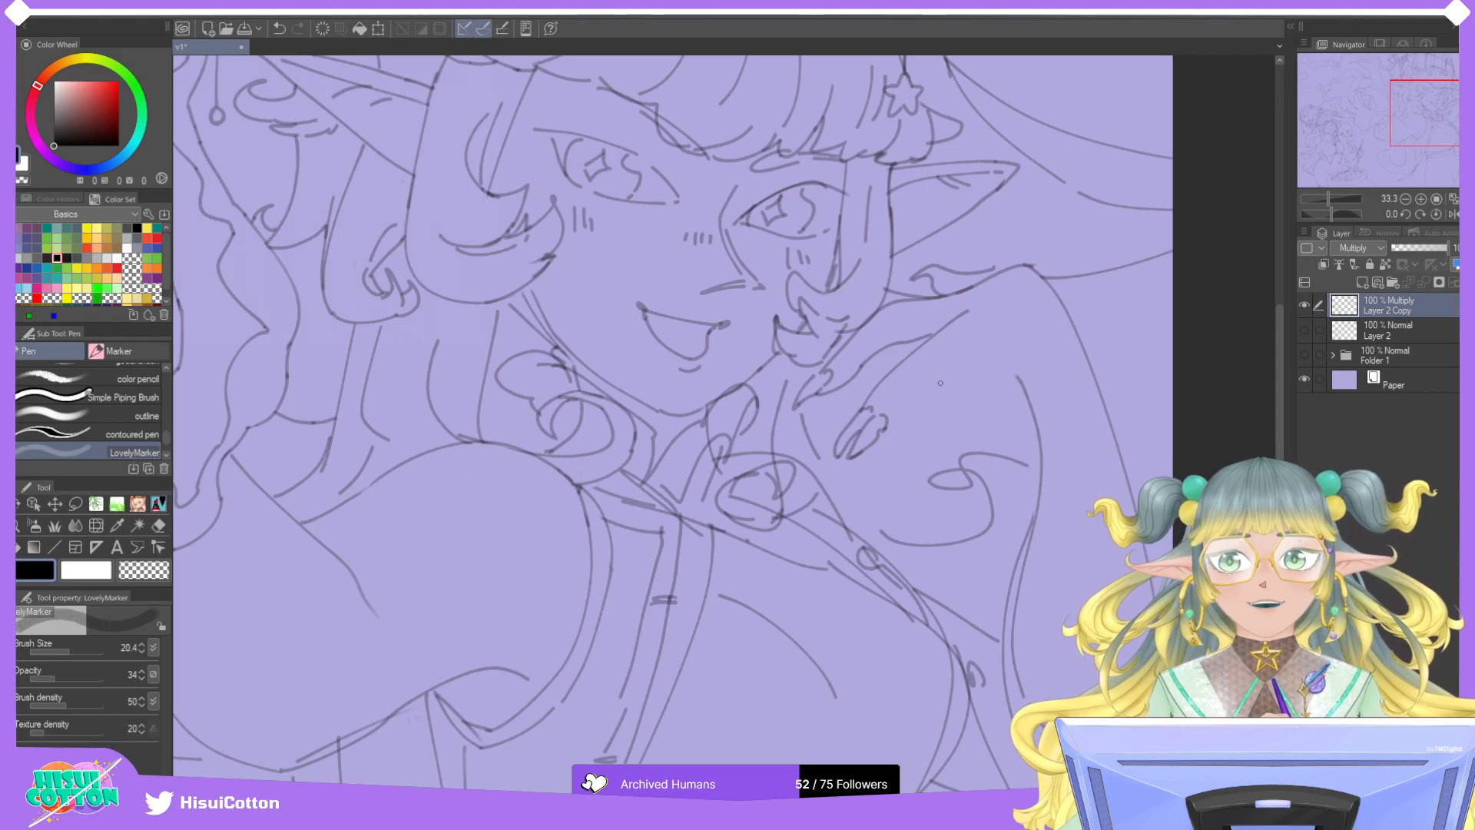
Draw the remaining slender fingers of the raised hand and its lower edge back toward the sleeve.
{"action": "mouse_move", "coordinate": [880, 432]}
{"action": "left_mouse_down"}
{"action": "mouse_move", "coordinate": [972, 373]}
{"action": "mouse_move", "coordinate": [942, 422]}
{"action": "left_mouse_up"}
{"action": "key", "text": "ctrl+z"}
{"action": "key", "text": "ctrl+z"}
{"action": "left_click_drag", "start_coordinate": [991, 350], "coordinate": [906, 464]}
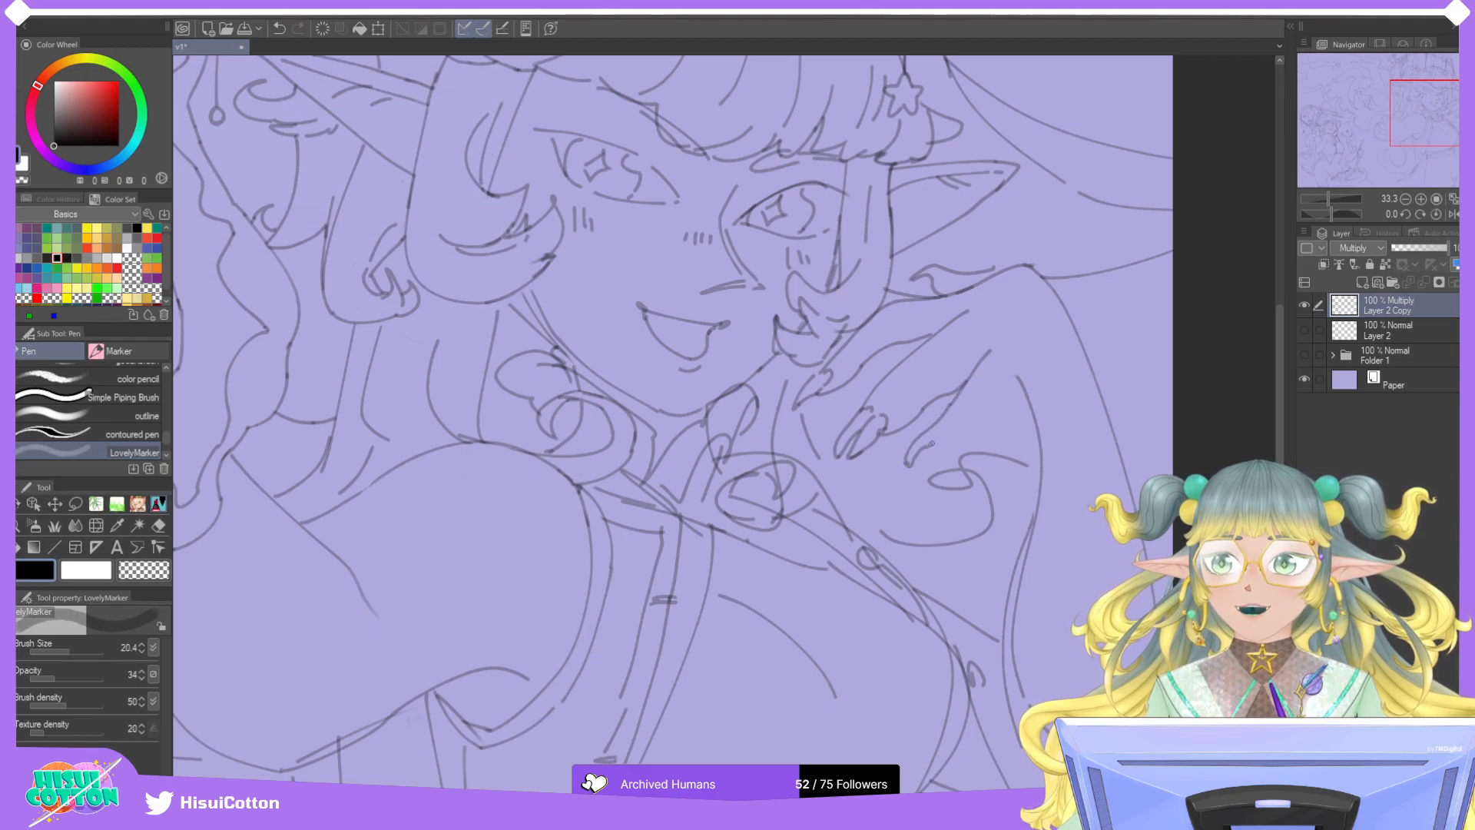
{"action": "left_click_drag", "start_coordinate": [968, 421], "coordinate": [1030, 360]}
{"action": "key", "text": "ctrl+z"}
{"action": "key", "text": "ctrl+z"}
{"action": "left_click_drag", "start_coordinate": [964, 421], "coordinate": [1040, 347]}
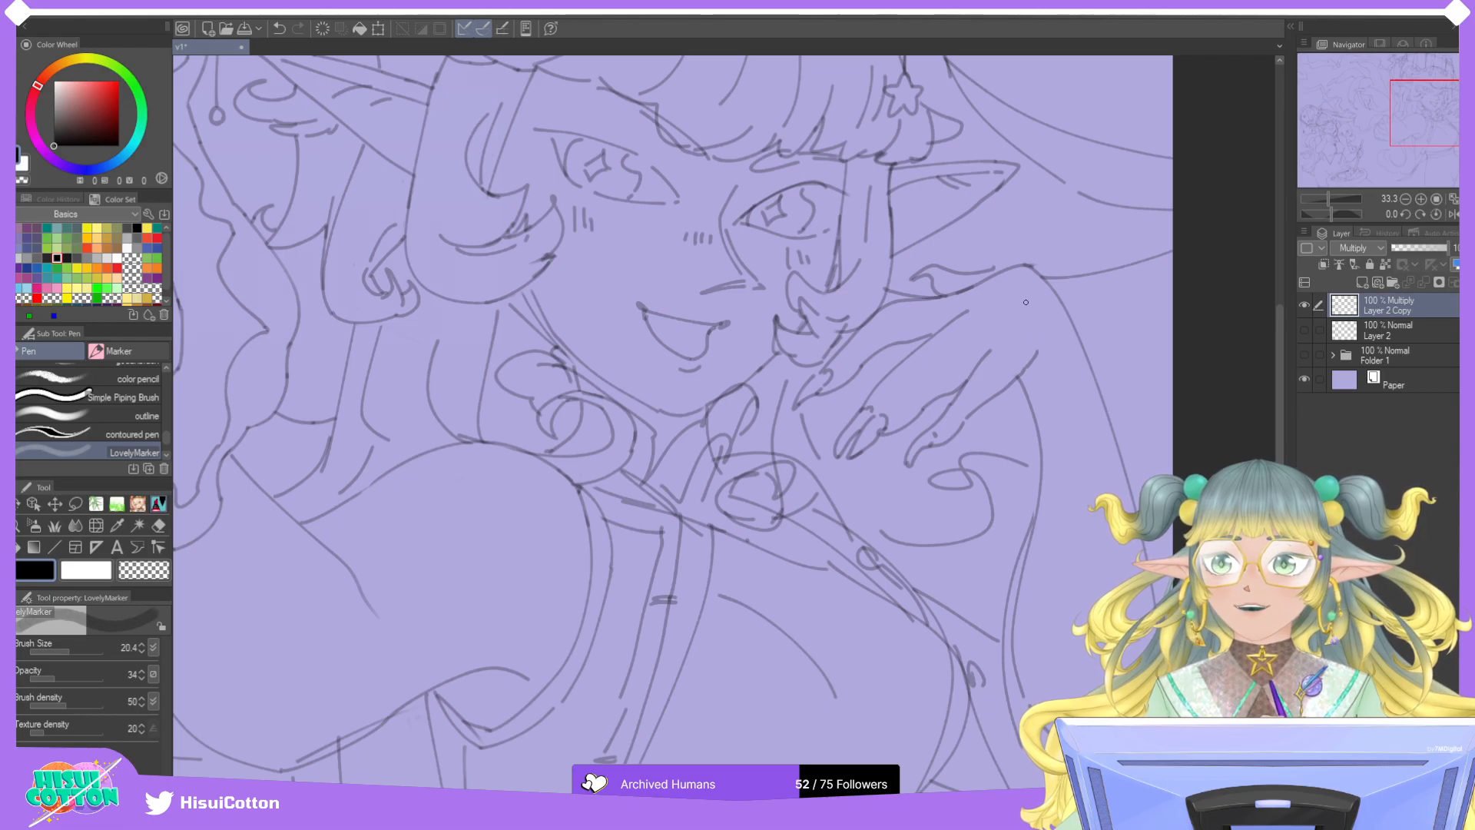
Add the inner contour lines separating the fingers on the redrawn hand.
{"action": "left_click_drag", "start_coordinate": [876, 412], "coordinate": [941, 353]}
{"action": "key", "text": "ctrl+z"}
{"action": "left_click_drag", "start_coordinate": [881, 413], "coordinate": [972, 339]}
{"action": "key", "text": "ctrl+z"}
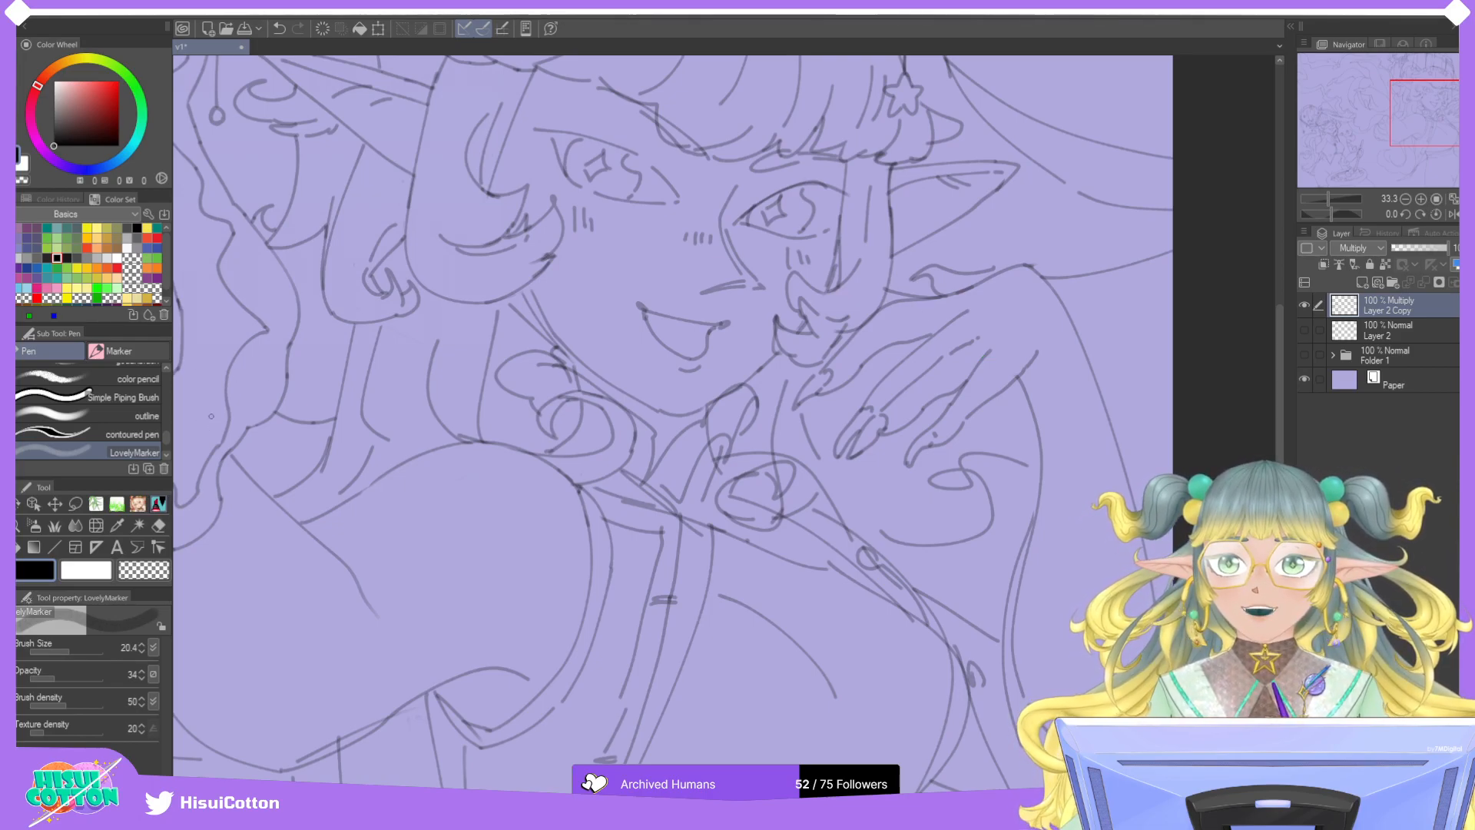
Lasso the redrawn hand, scale it to 110, shift it slightly toward the neck and clear the selection.
{"action": "left_click", "coordinate": [163, 528]}
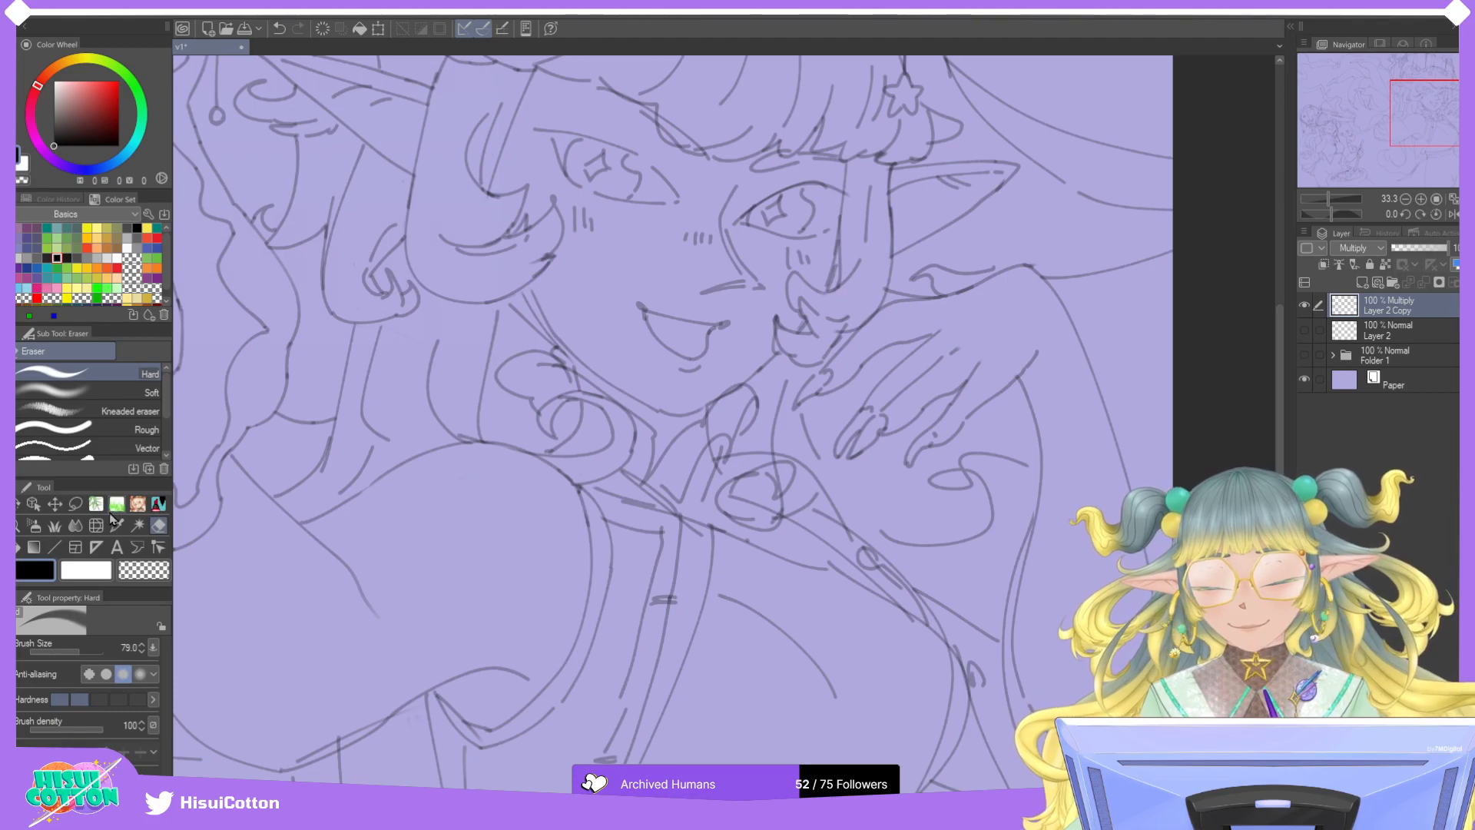
{"action": "left_click", "coordinate": [75, 503]}
{"action": "mouse_move", "coordinate": [842, 412]}
{"action": "left_mouse_down"}
{"action": "mouse_move", "coordinate": [936, 328]}
{"action": "mouse_move", "coordinate": [988, 307]}
{"action": "mouse_move", "coordinate": [1046, 311]}
{"action": "left_mouse_up"}
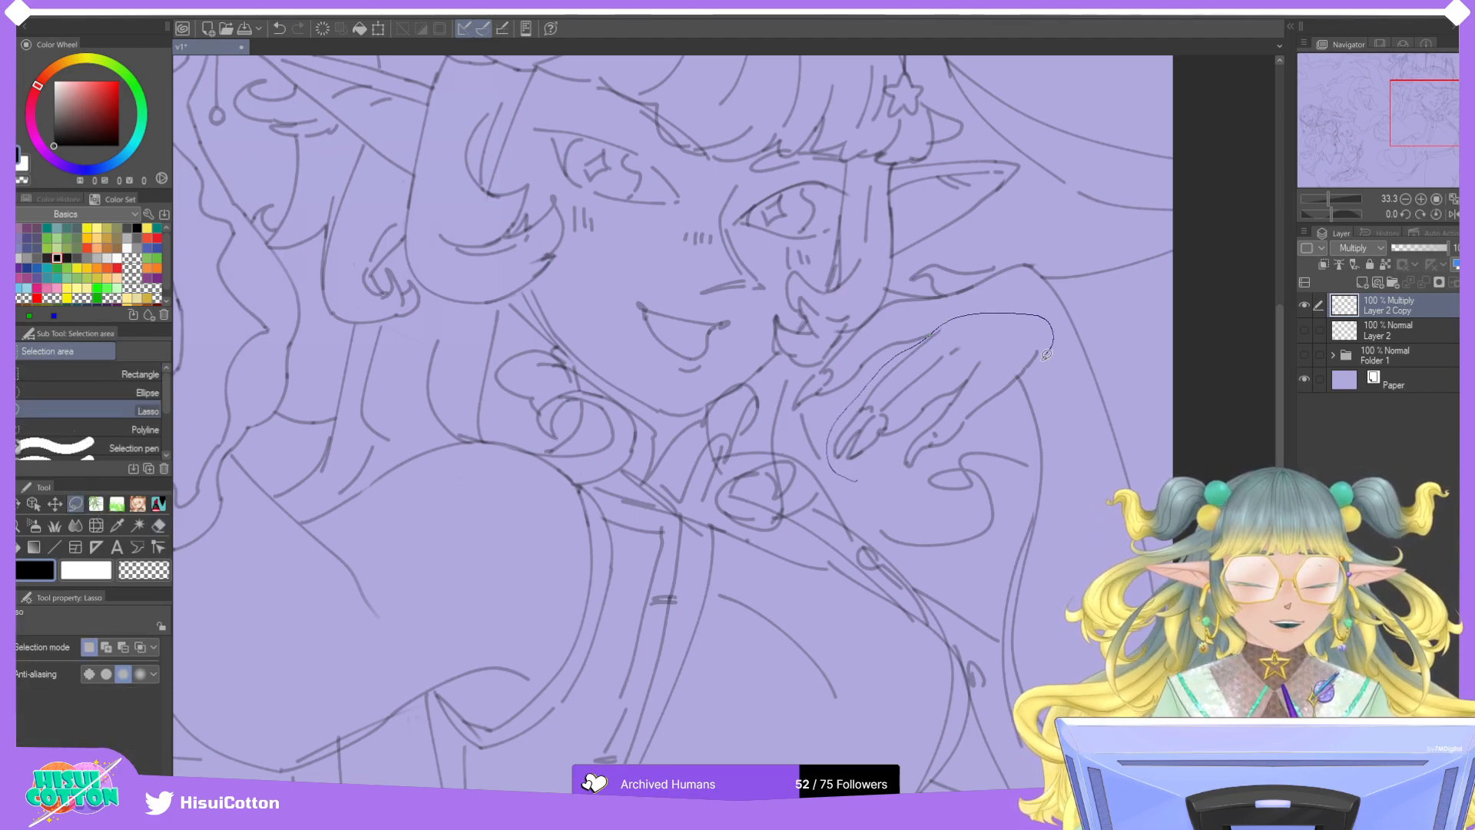
{"action": "mouse_move", "coordinate": [1028, 372]}
{"action": "left_mouse_down"}
{"action": "mouse_move", "coordinate": [908, 476]}
{"action": "mouse_move", "coordinate": [802, 508]}
{"action": "left_mouse_up"}
{"action": "key", "text": "ctrl+t"}
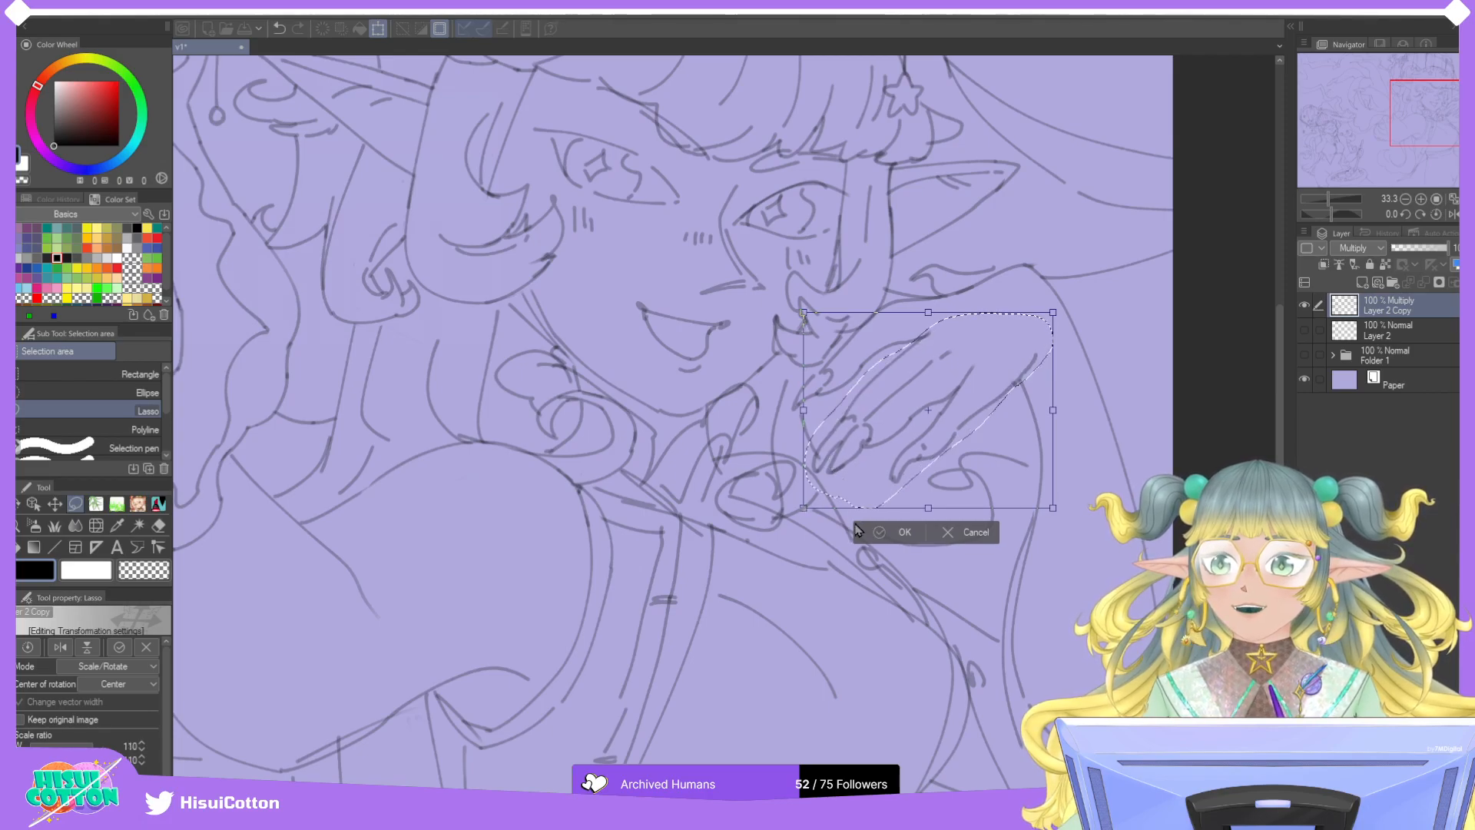
{"action": "left_click", "coordinate": [868, 533]}
{"action": "left_click", "coordinate": [797, 533]}
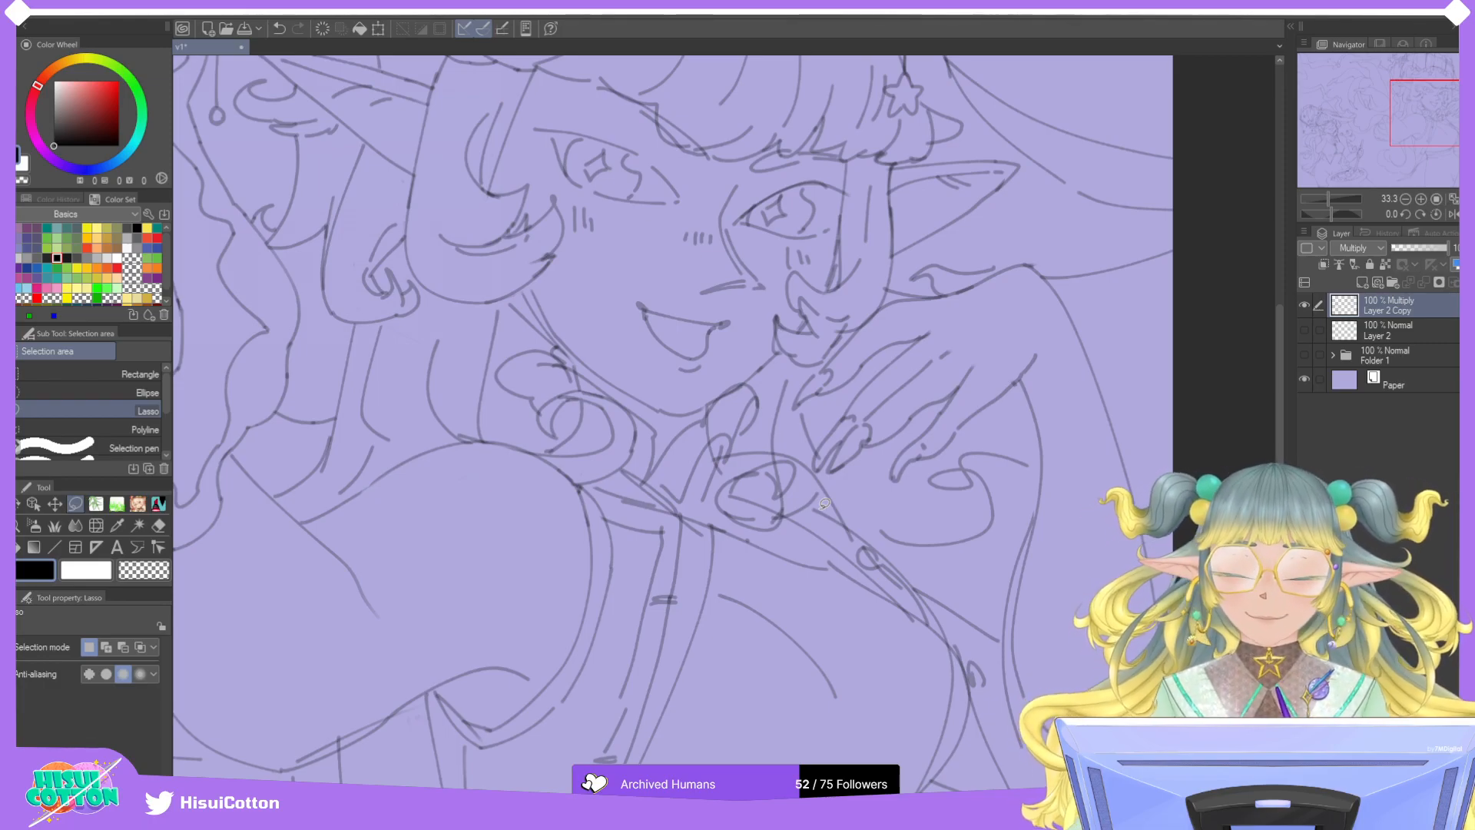
Erase the uppermost short cross mark on the large witch's diagonal strap.
{"action": "key", "text": "e"}
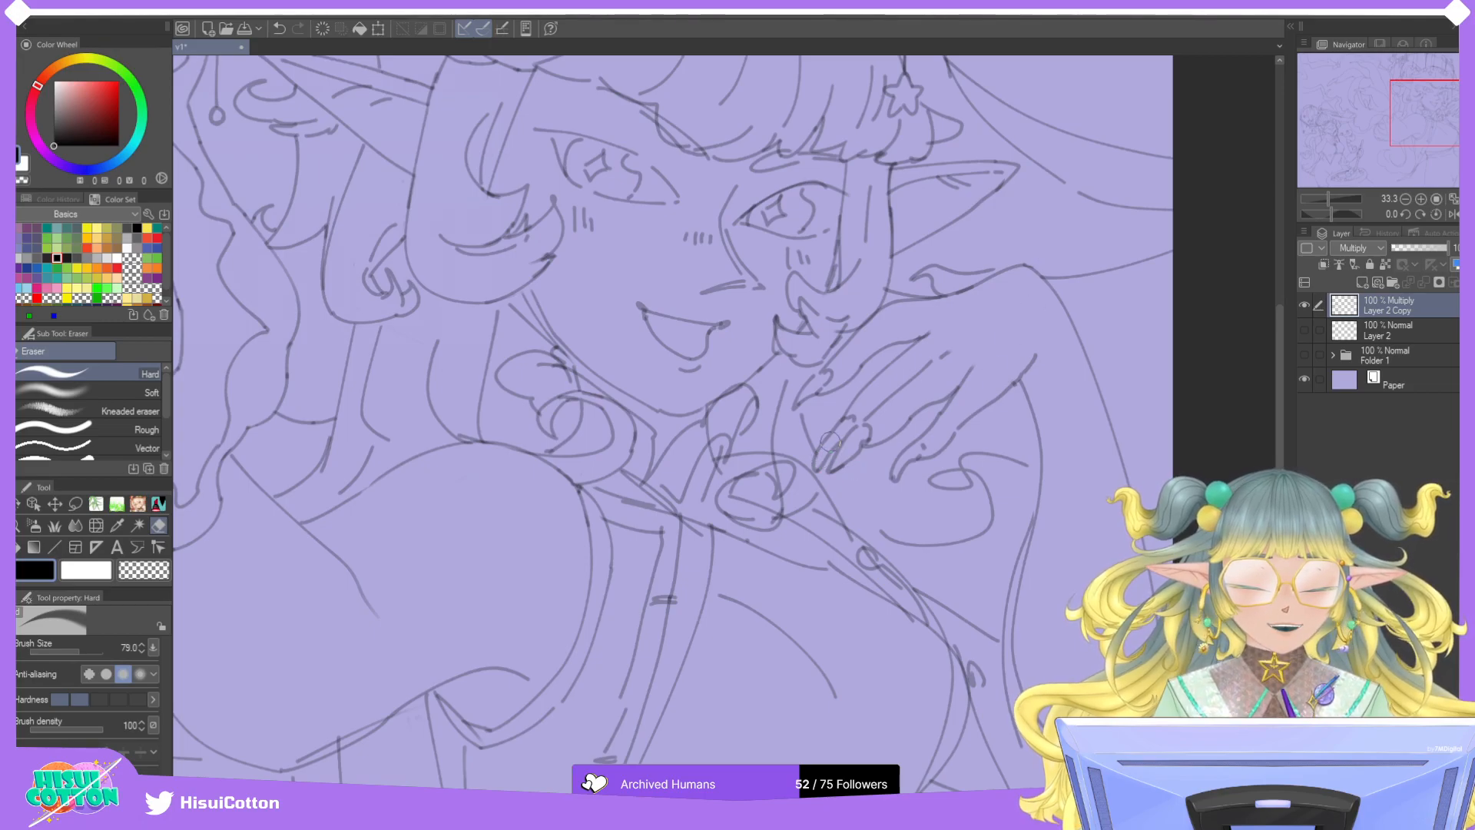
{"action": "scroll", "coordinate": [845, 449], "scroll_direction": "down", "scroll_amount": 3}
{"action": "scroll", "coordinate": [1047, 364], "scroll_direction": "down", "scroll_amount": 1}
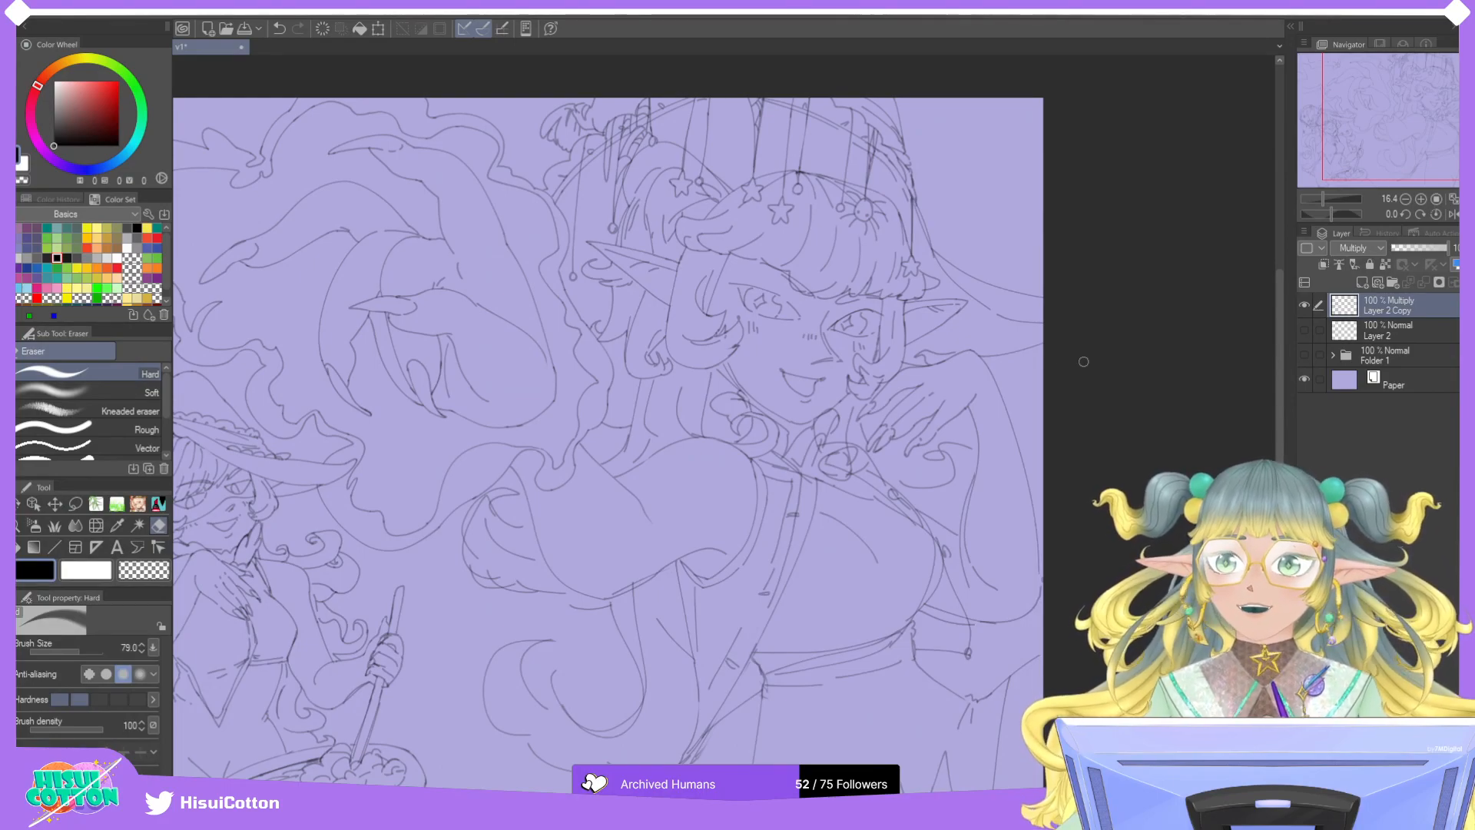
{"action": "scroll", "coordinate": [1083, 361], "scroll_direction": "down", "scroll_amount": 1}
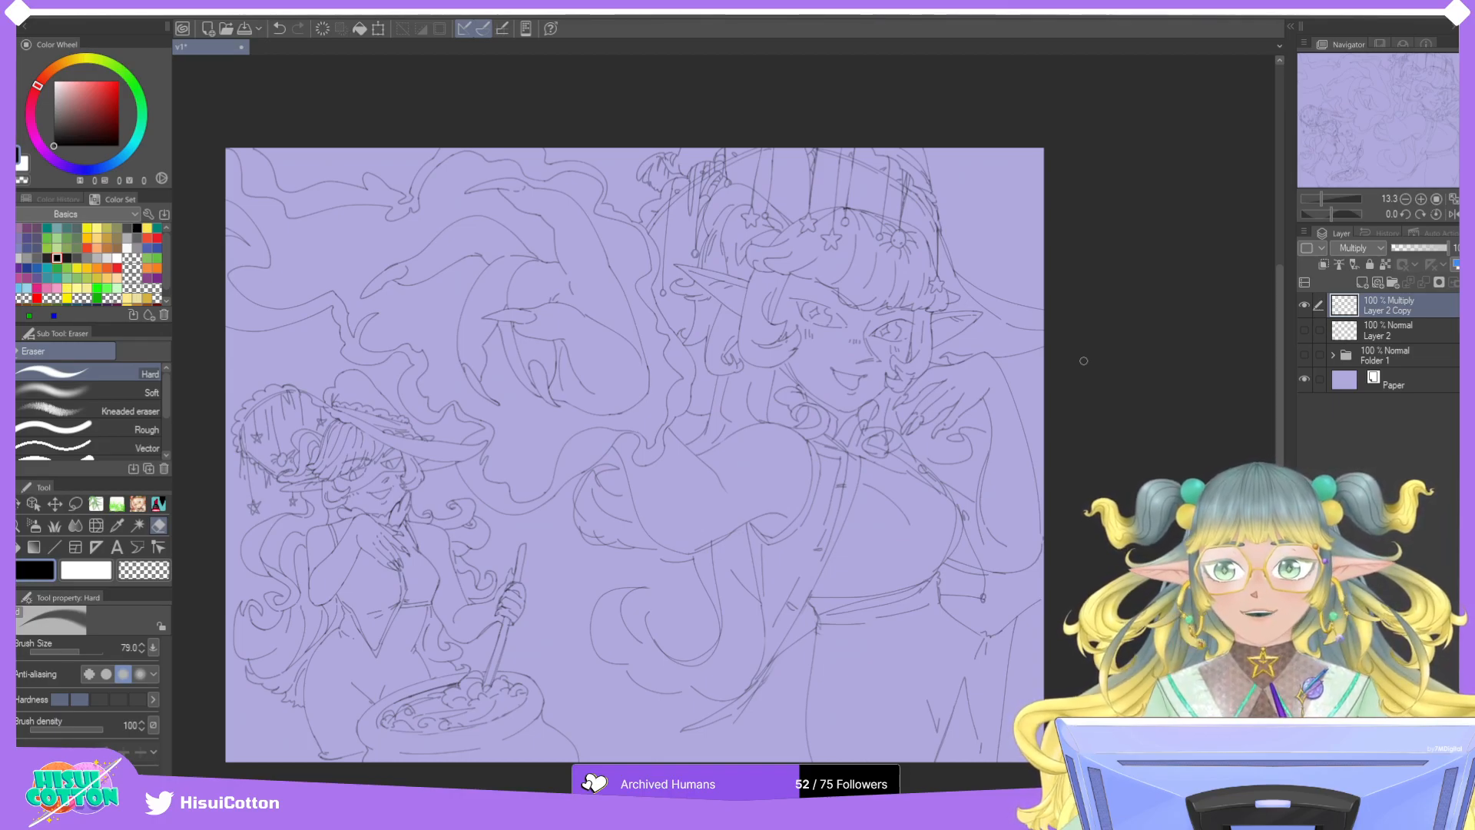
{"action": "left_click_drag", "start_coordinate": [1393, 134], "coordinate": [1405, 126]}
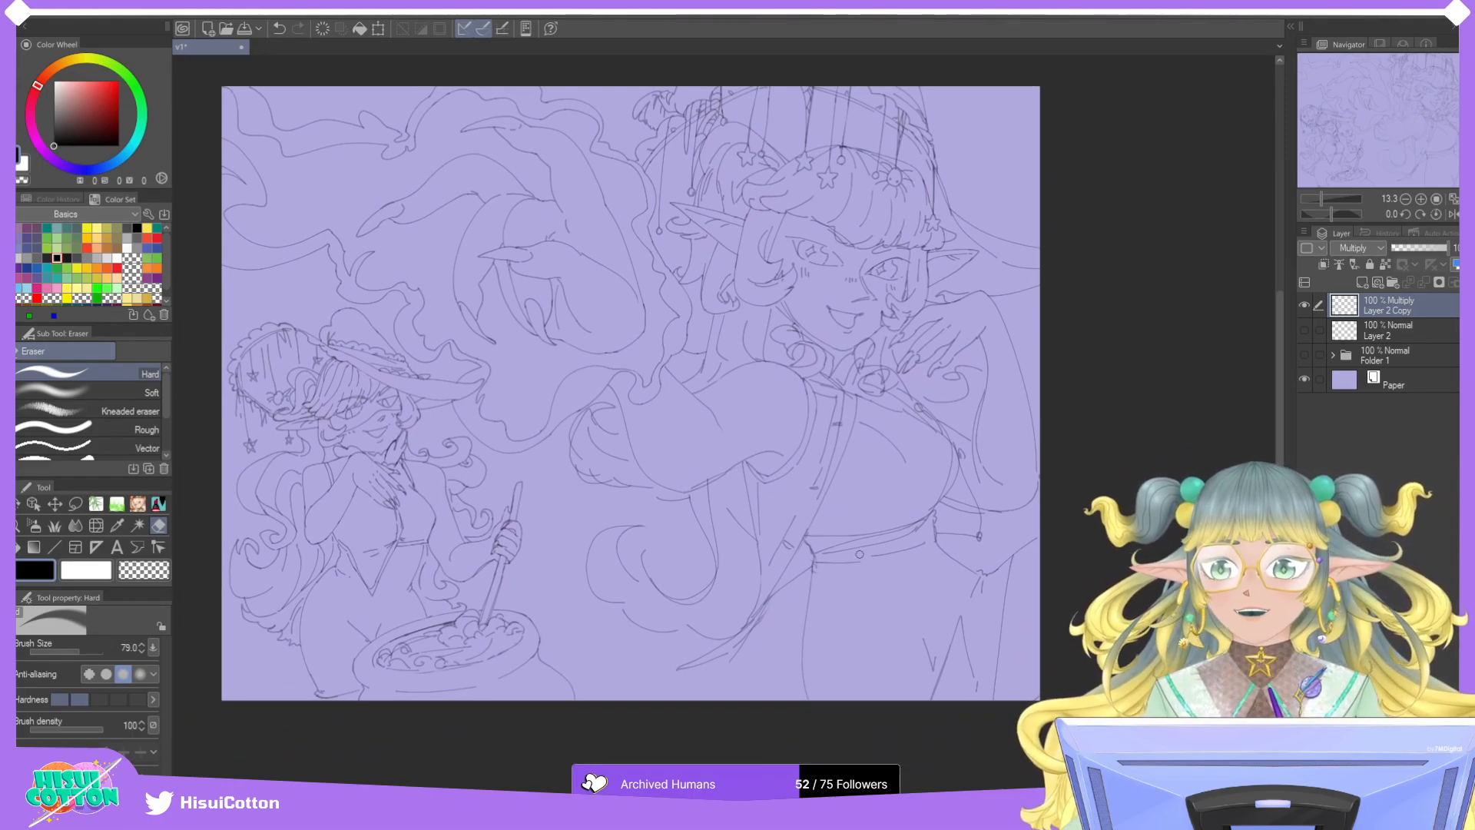
{"action": "scroll", "coordinate": [859, 554], "scroll_direction": "up", "scroll_amount": 3}
{"action": "scroll", "coordinate": [849, 543], "scroll_direction": "up", "scroll_amount": 1}
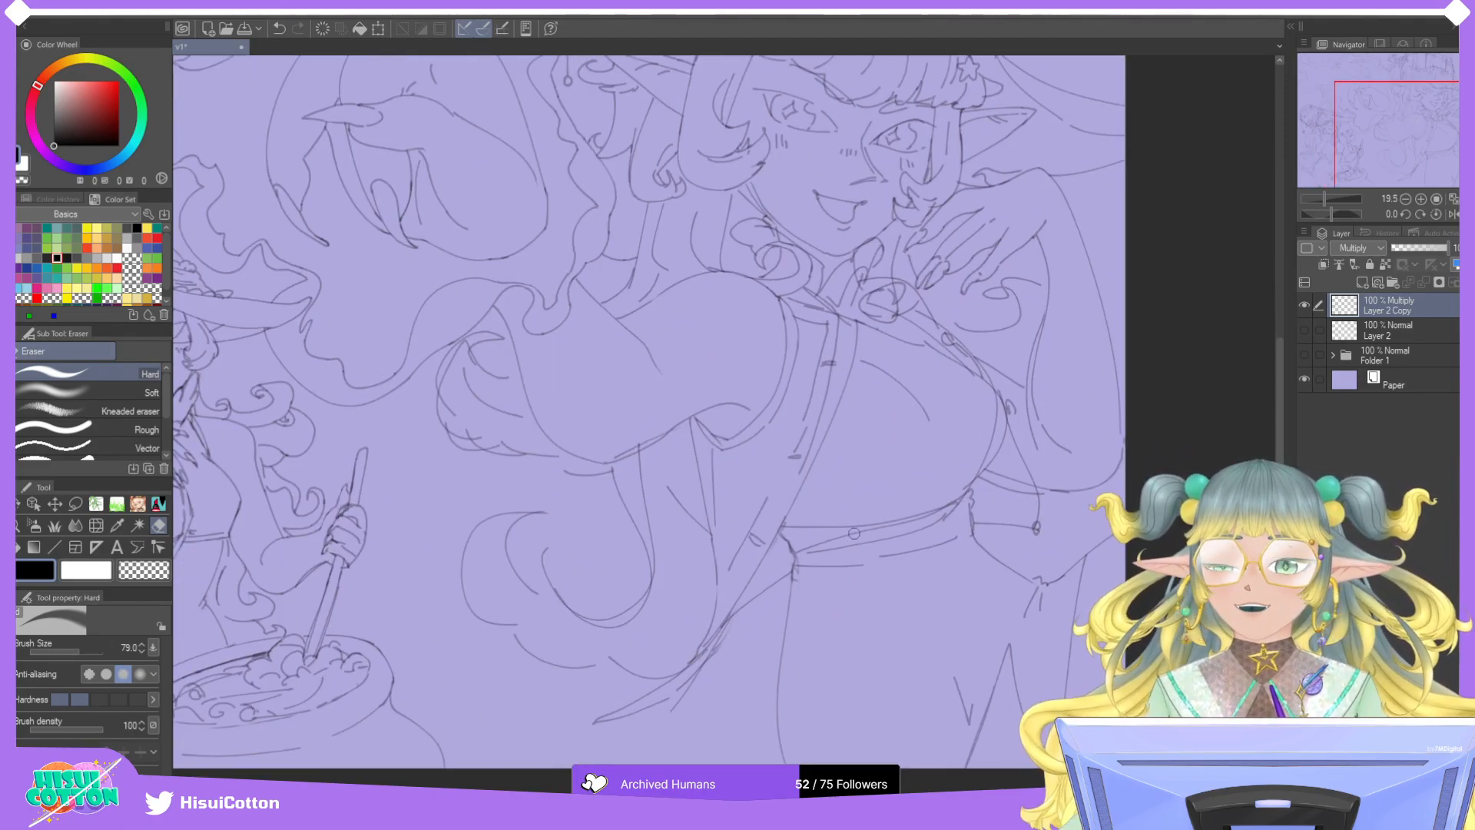
{"action": "scroll", "coordinate": [922, 464], "scroll_direction": "up", "scroll_amount": 2}
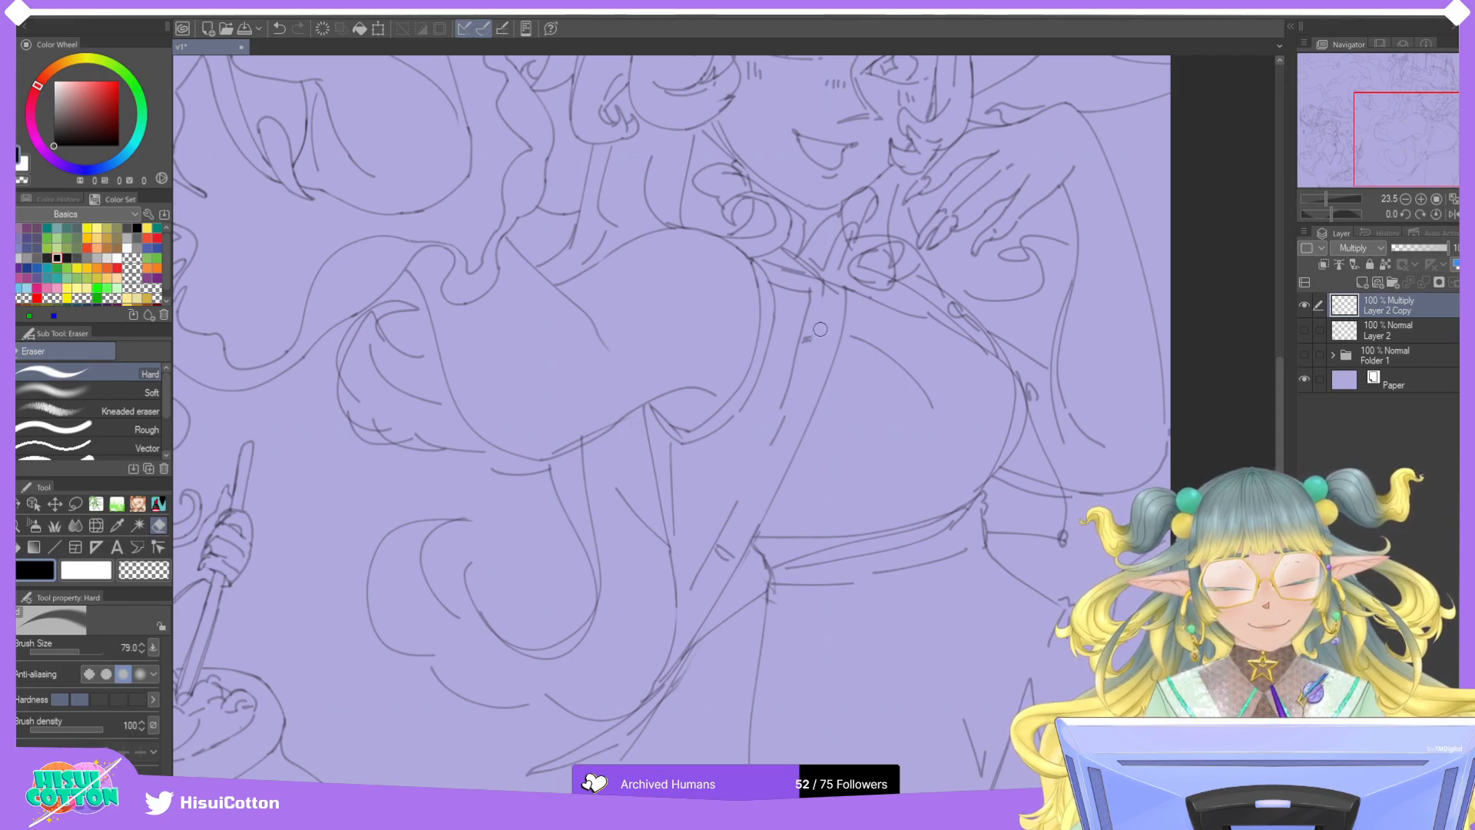
Redraw the strap's upper cross mark and draw a matching short mark midway down the strap.
{"action": "left_click", "coordinate": [159, 505]}
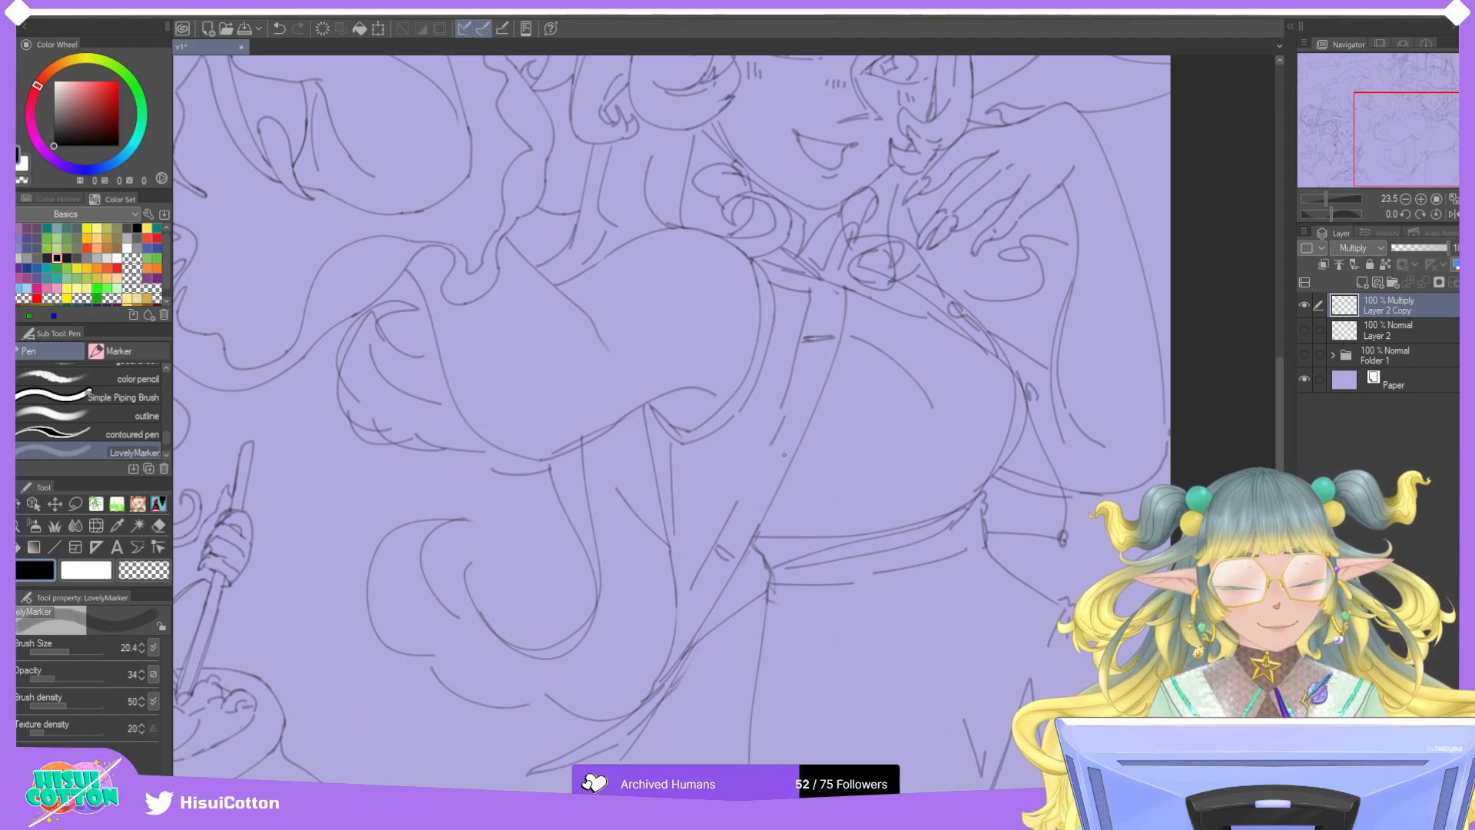
{"action": "mouse_move", "coordinate": [779, 439]}
{"action": "left_mouse_down"}
{"action": "mouse_move", "coordinate": [779, 407]}
{"action": "mouse_move", "coordinate": [742, 491]}
{"action": "mouse_move", "coordinate": [782, 407]}
{"action": "left_mouse_up"}
{"action": "key", "text": "ctrl+z"}
{"action": "key", "text": "ctrl+z"}
{"action": "key", "text": "ctrl+z"}
{"action": "key", "text": "ctrl+z"}
{"action": "left_click_drag", "start_coordinate": [745, 480], "coordinate": [785, 400]}
{"action": "key", "text": "ctrl+z"}
{"action": "key", "text": "ctrl+z"}
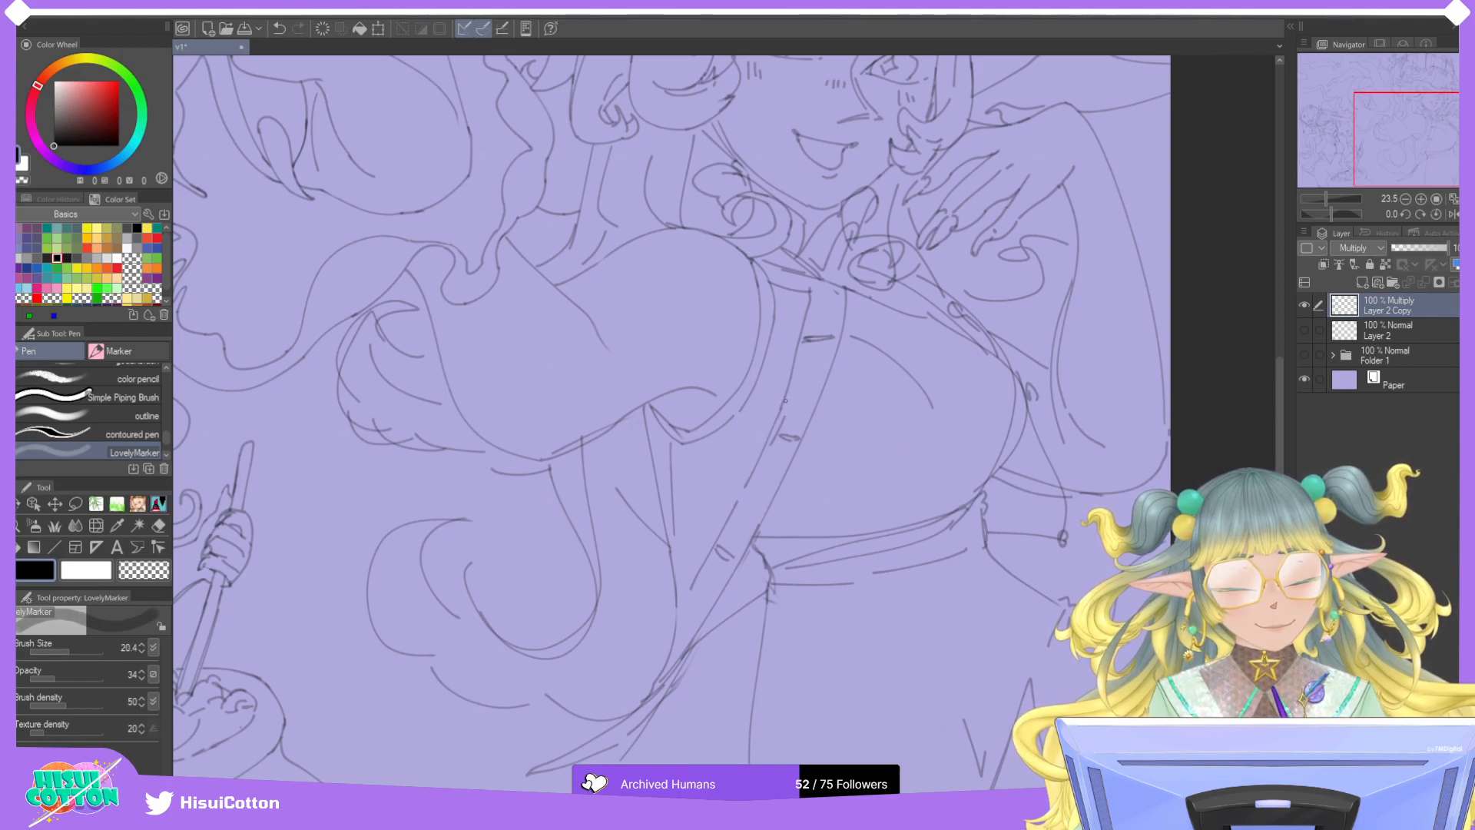
Erase the middle cross mark on the strap and redraw it closer to the strap's inner edge.
{"action": "key", "text": "e"}
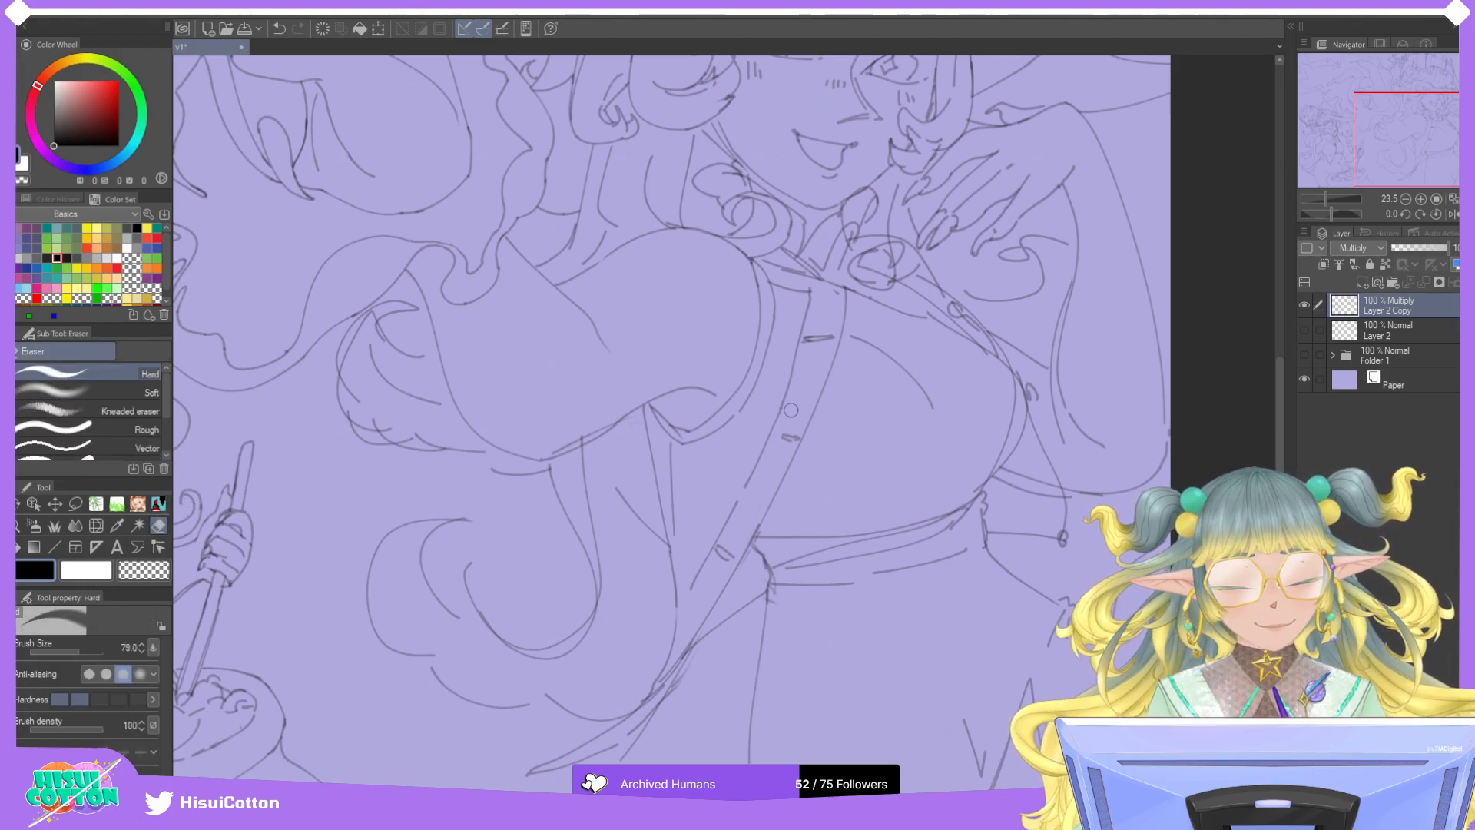
{"action": "left_click", "coordinate": [159, 503]}
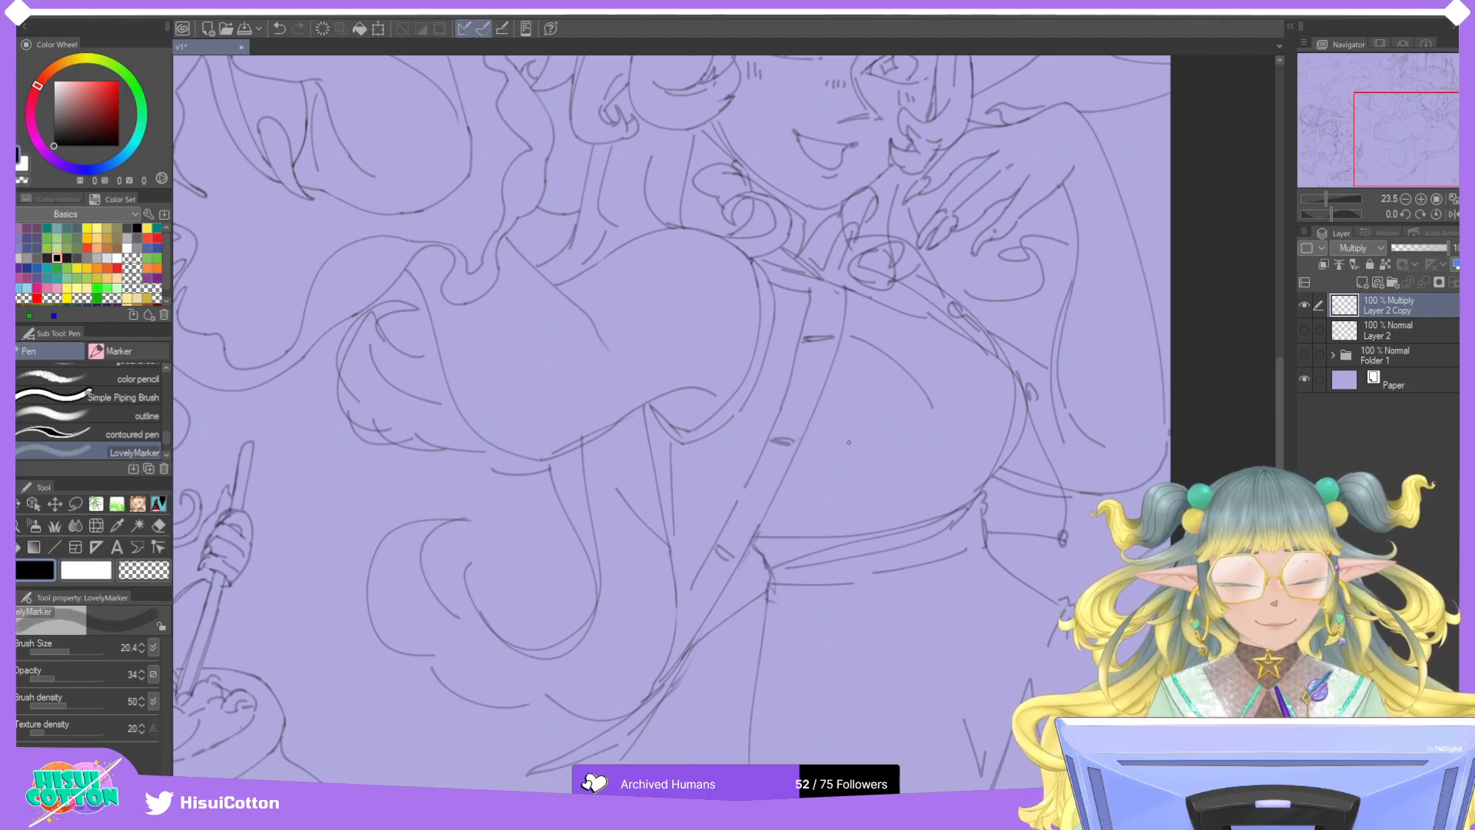
{"action": "scroll", "coordinate": [848, 442], "scroll_direction": "down", "scroll_amount": 5}
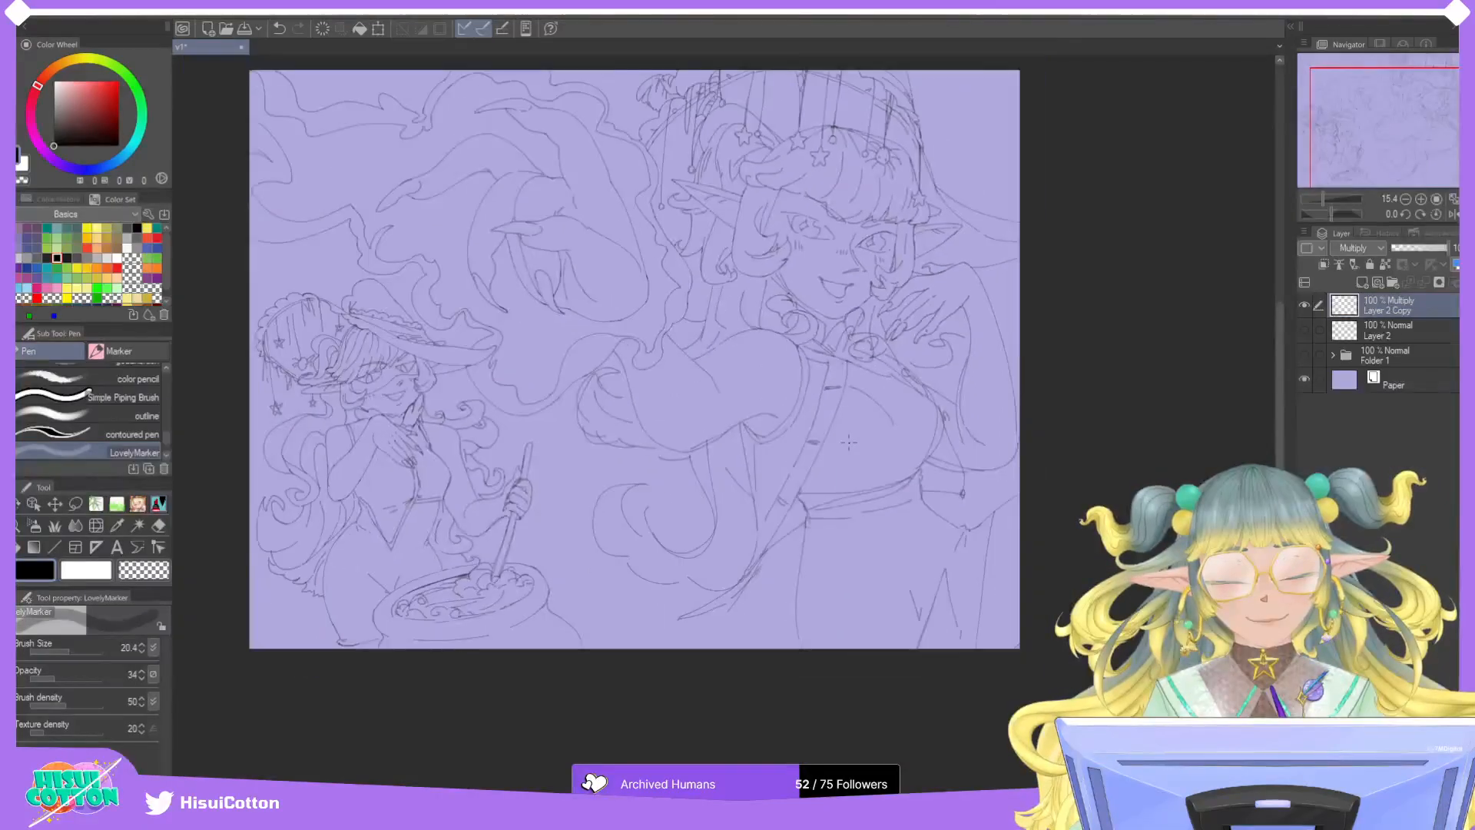
{"action": "scroll", "coordinate": [848, 442], "scroll_direction": "up", "scroll_amount": 3}
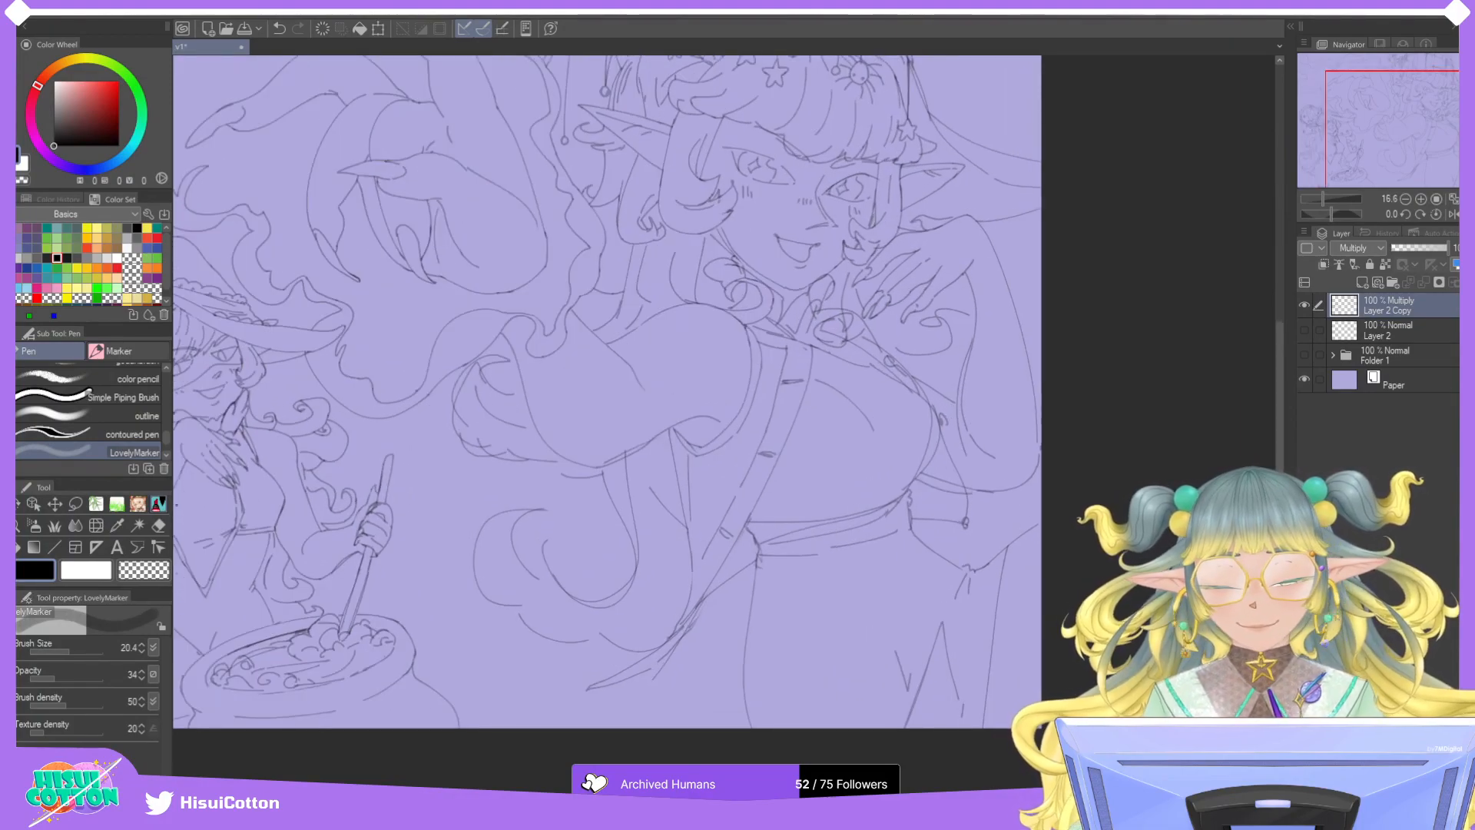
Rework the curled strokes at the side of the large witch's neck, above her shoulder.
{"action": "left_click", "coordinate": [159, 526]}
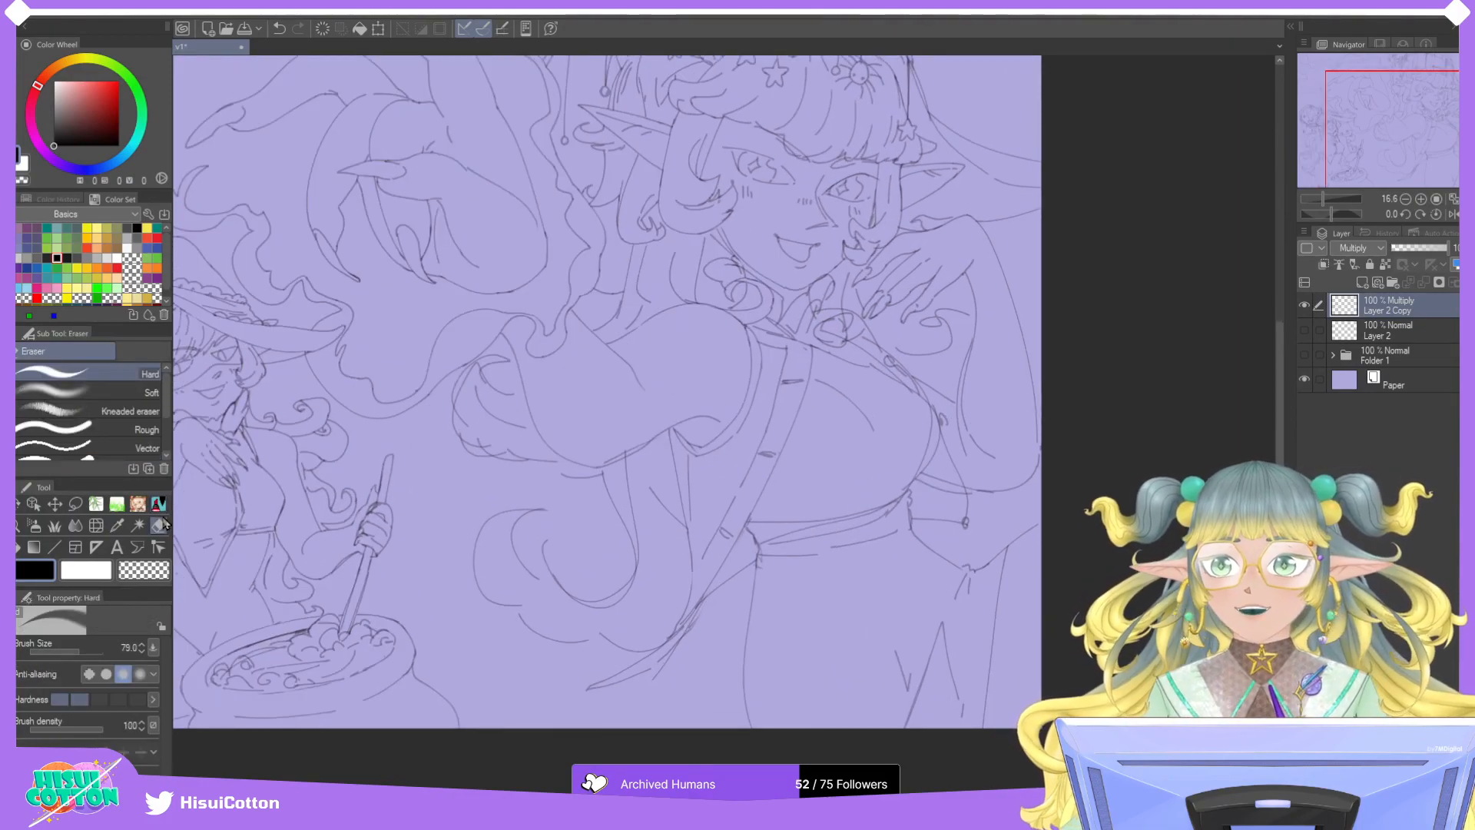
{"action": "scroll", "coordinate": [814, 241], "scroll_direction": "up", "scroll_amount": 3}
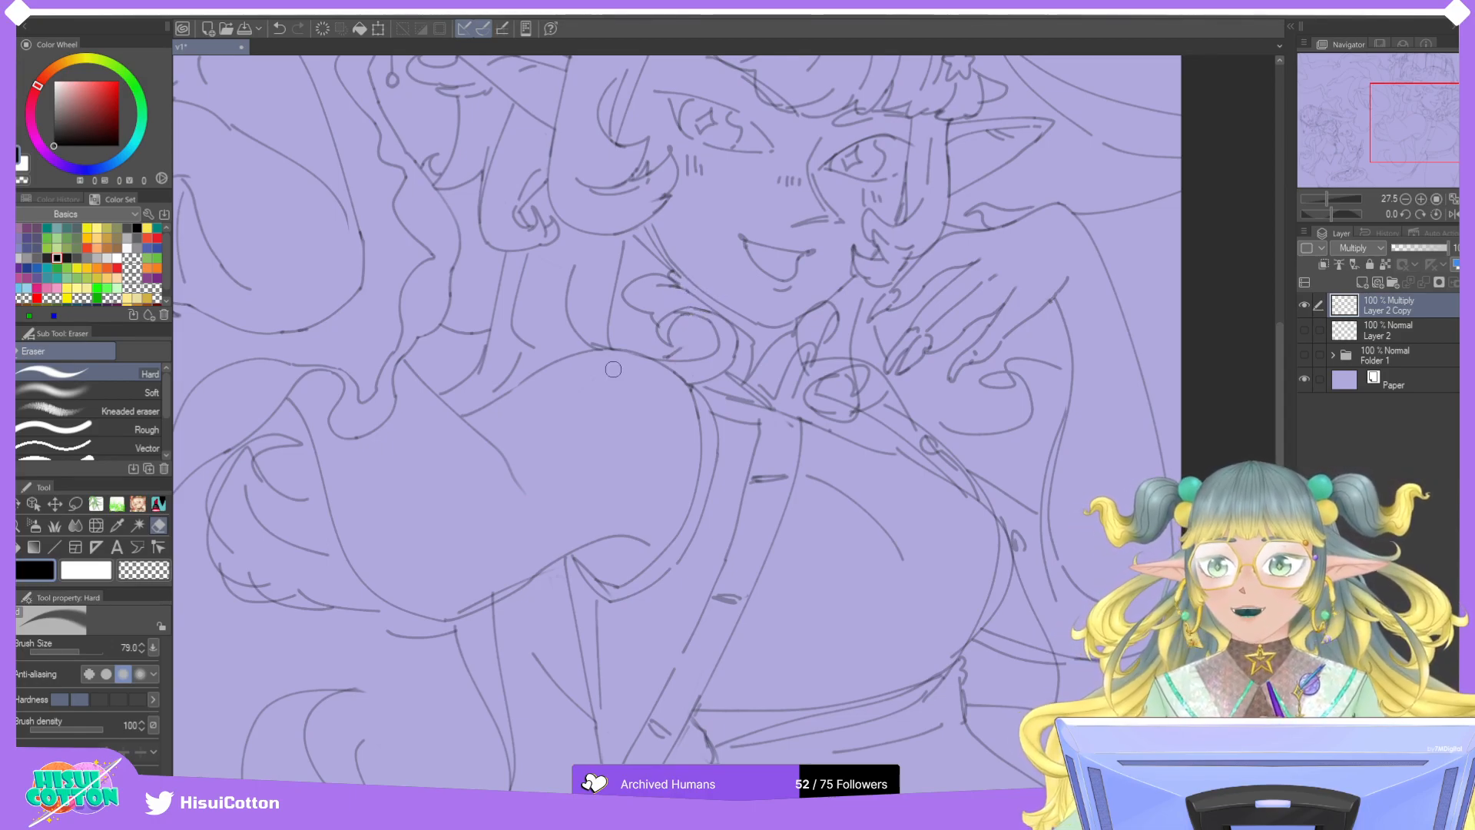
{"action": "left_click", "coordinate": [158, 504]}
{"action": "mouse_move", "coordinate": [675, 338]}
{"action": "left_mouse_down"}
{"action": "mouse_move", "coordinate": [714, 323]}
{"action": "mouse_move", "coordinate": [713, 334]}
{"action": "mouse_move", "coordinate": [674, 345]}
{"action": "mouse_move", "coordinate": [710, 289]}
{"action": "left_mouse_up"}
{"action": "key", "text": "ctrl+z"}
{"action": "key", "text": "ctrl+z"}
{"action": "key", "text": "ctrl+z"}
Erase the old crossing collar lines at the base of the large witch's neck, beside the round brooch.
{"action": "key", "text": "e"}
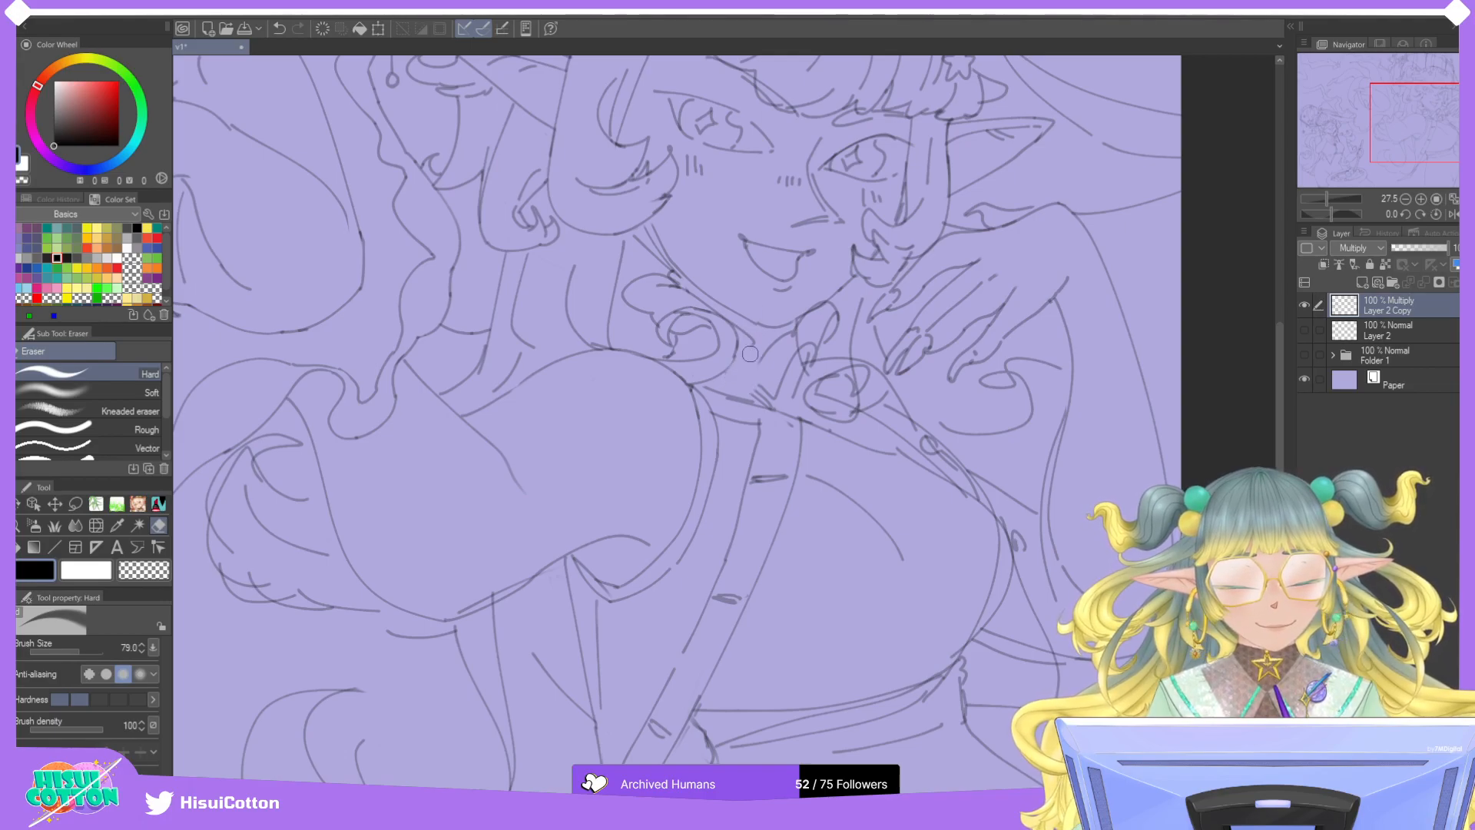
{"action": "mouse_move", "coordinate": [777, 355]}
{"action": "left_mouse_down"}
{"action": "mouse_move", "coordinate": [782, 404]}
{"action": "mouse_move", "coordinate": [766, 396]}
{"action": "mouse_move", "coordinate": [806, 378]}
{"action": "left_mouse_up"}
{"action": "key", "text": "p"}
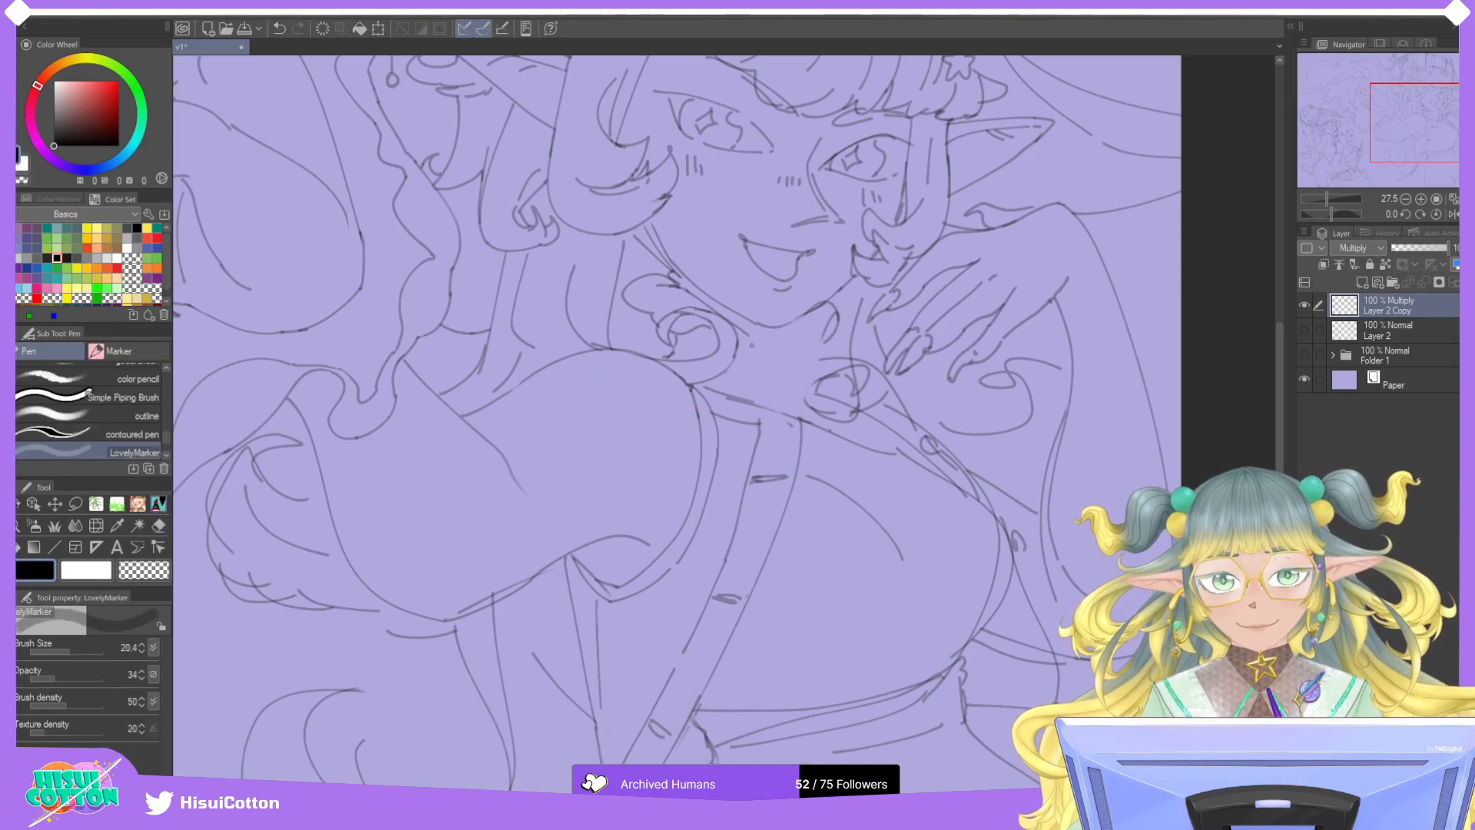
Draw a V-shaped collar at the base of the neck and clean up the lines around the strap's upper end.
{"action": "mouse_move", "coordinate": [753, 344]}
{"action": "left_mouse_down"}
{"action": "mouse_move", "coordinate": [771, 388]}
{"action": "mouse_move", "coordinate": [806, 372]}
{"action": "mouse_move", "coordinate": [782, 386]}
{"action": "mouse_move", "coordinate": [811, 327]}
{"action": "left_mouse_up"}
{"action": "key", "text": "ctrl+z"}
{"action": "key", "text": "ctrl+y"}
{"action": "key", "text": "ctrl+z"}
{"action": "key", "text": "ctrl+y"}
{"action": "key", "text": "ctrl+z"}
{"action": "key", "text": "ctrl+y"}
{"action": "left_click_drag", "start_coordinate": [775, 395], "coordinate": [816, 340]}
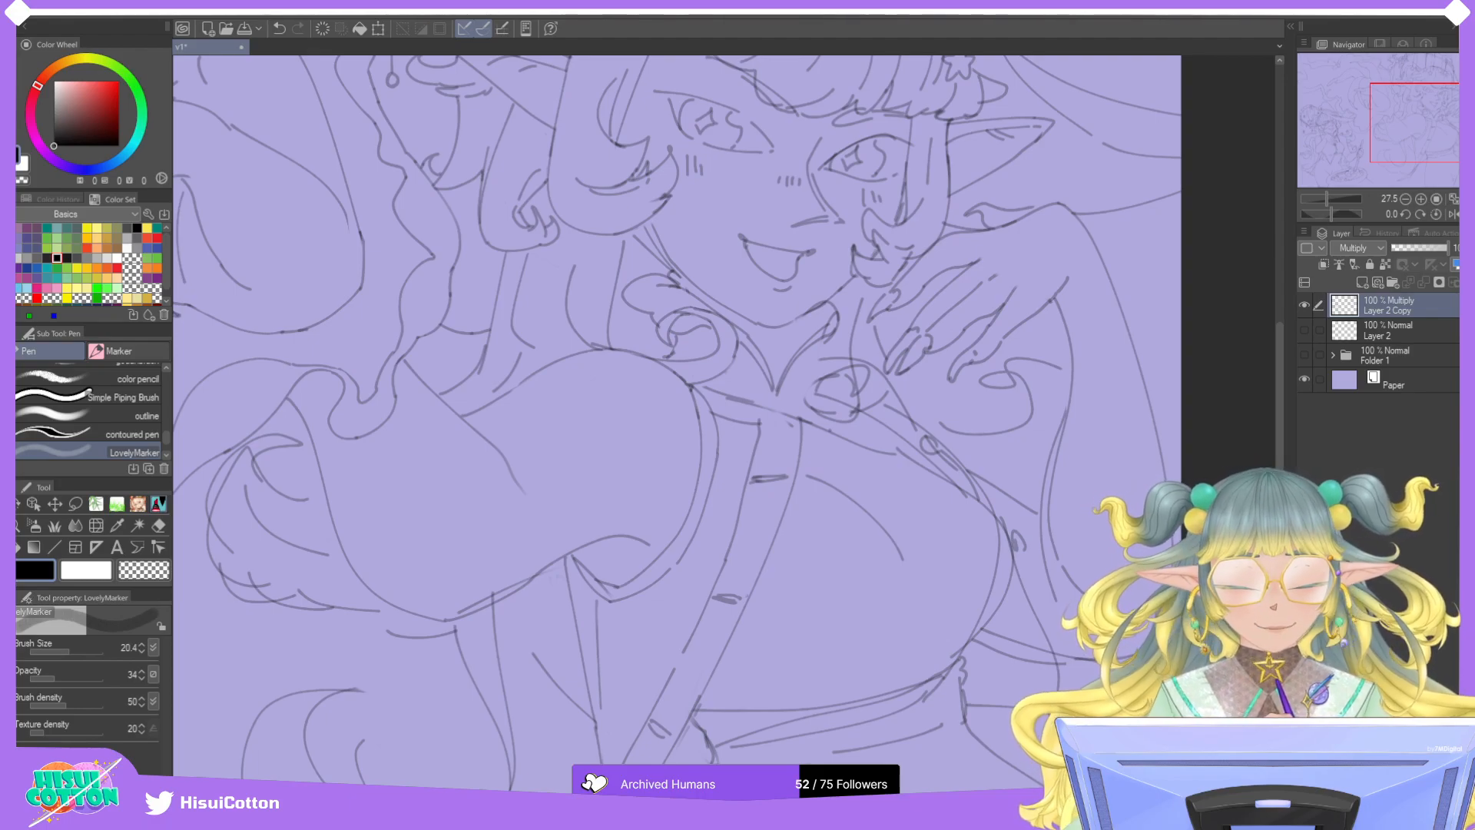
{"action": "key", "text": "e"}
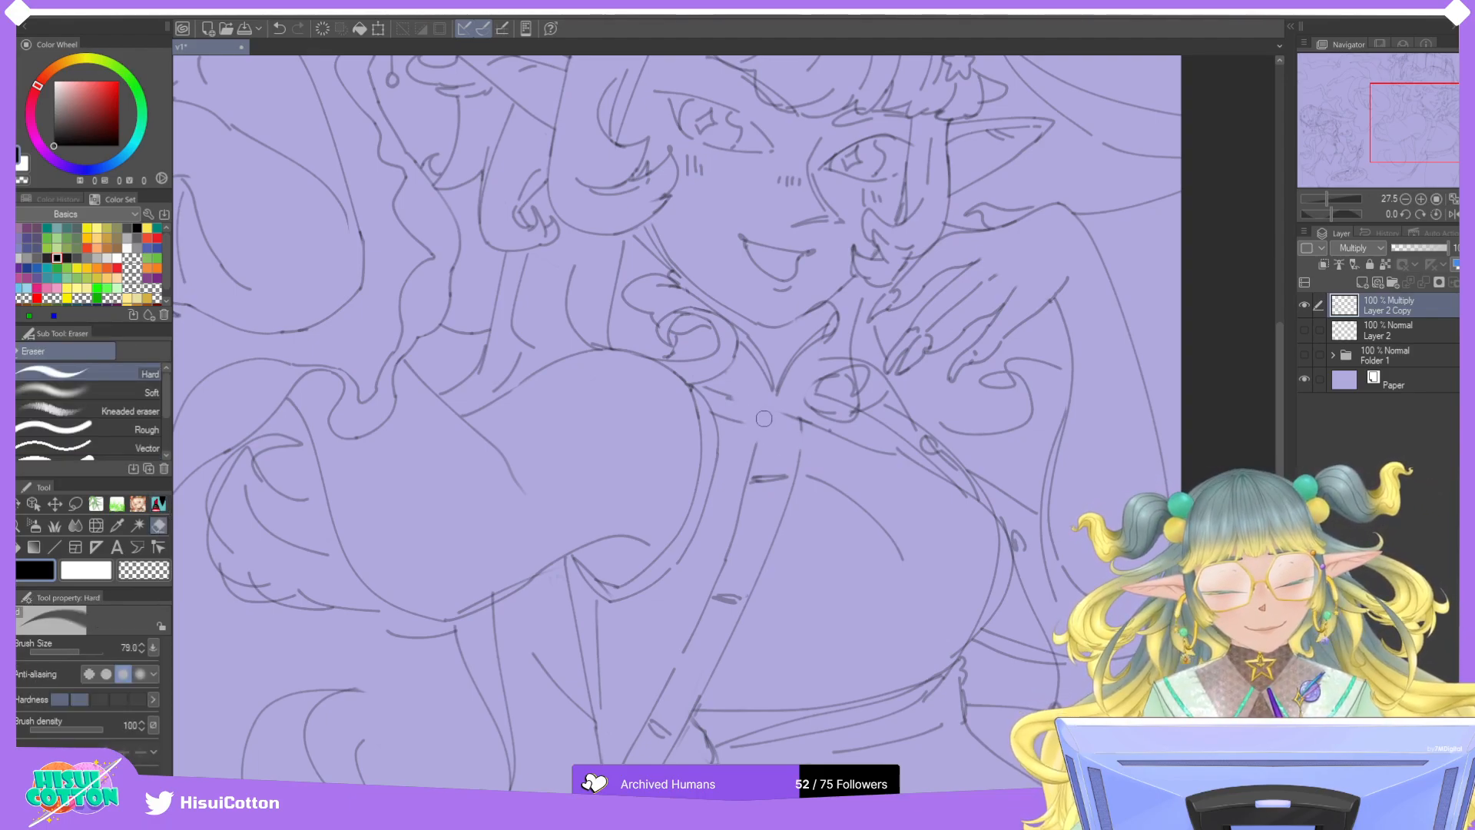
Draw the pointed lapel flap at the top of the large witch's buttoned vest edge with the LovelyMarker pen.
{"action": "key", "text": "p"}
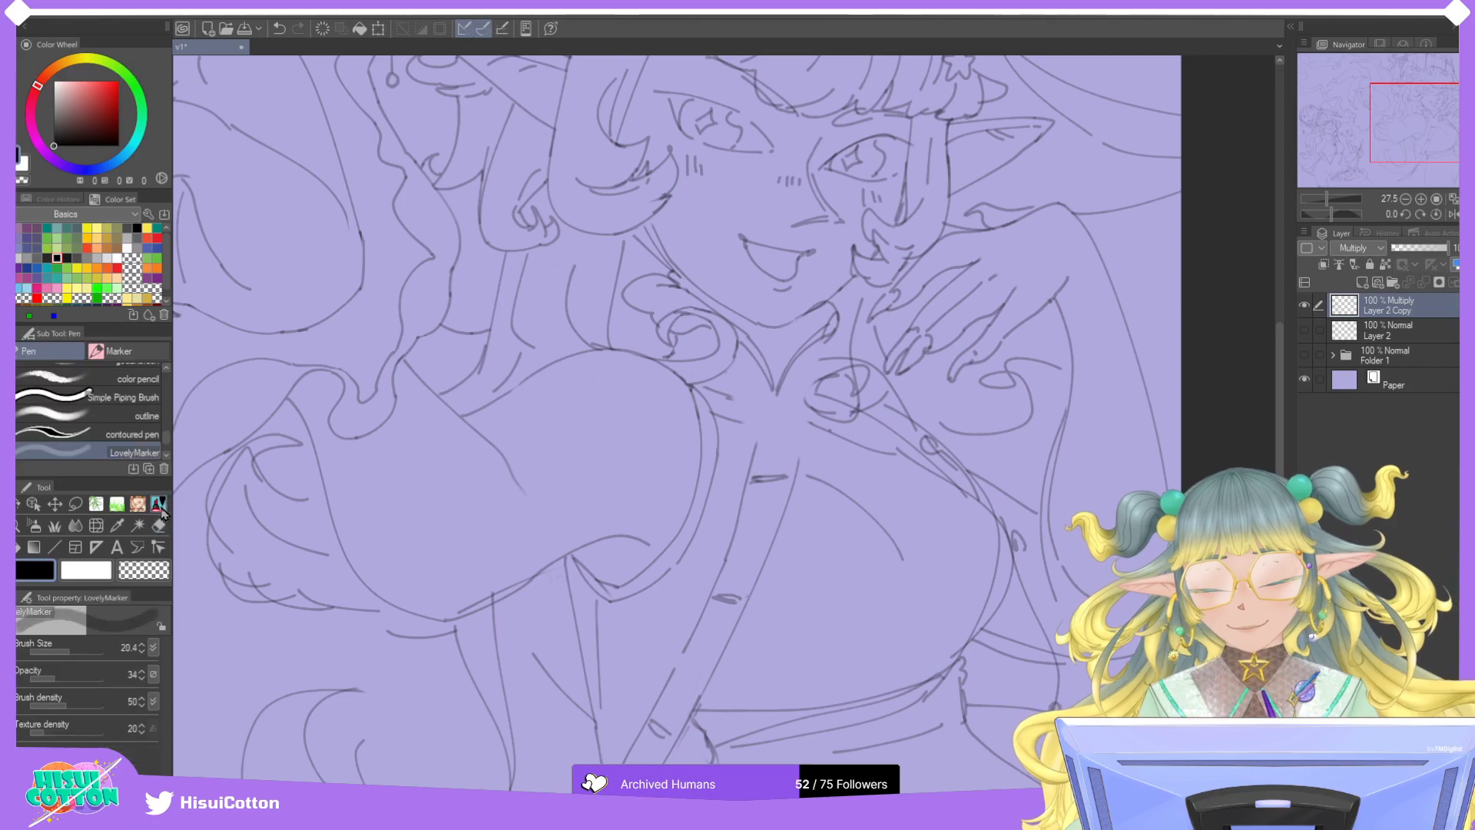
{"action": "mouse_move", "coordinate": [736, 398]}
{"action": "left_mouse_down"}
{"action": "mouse_move", "coordinate": [743, 452]}
{"action": "mouse_move", "coordinate": [787, 439]}
{"action": "left_mouse_up"}
{"action": "key", "text": "ctrl+z"}
{"action": "key", "text": "ctrl+z"}
{"action": "key", "text": "ctrl+z"}
{"action": "key", "text": "ctrl+z"}
{"action": "mouse_move", "coordinate": [737, 398]}
{"action": "left_mouse_down"}
{"action": "mouse_move", "coordinate": [743, 450]}
{"action": "mouse_move", "coordinate": [788, 437]}
{"action": "mouse_move", "coordinate": [799, 464]}
{"action": "left_mouse_up"}
{"action": "key", "text": "ctrl+z"}
{"action": "key", "text": "ctrl+z"}
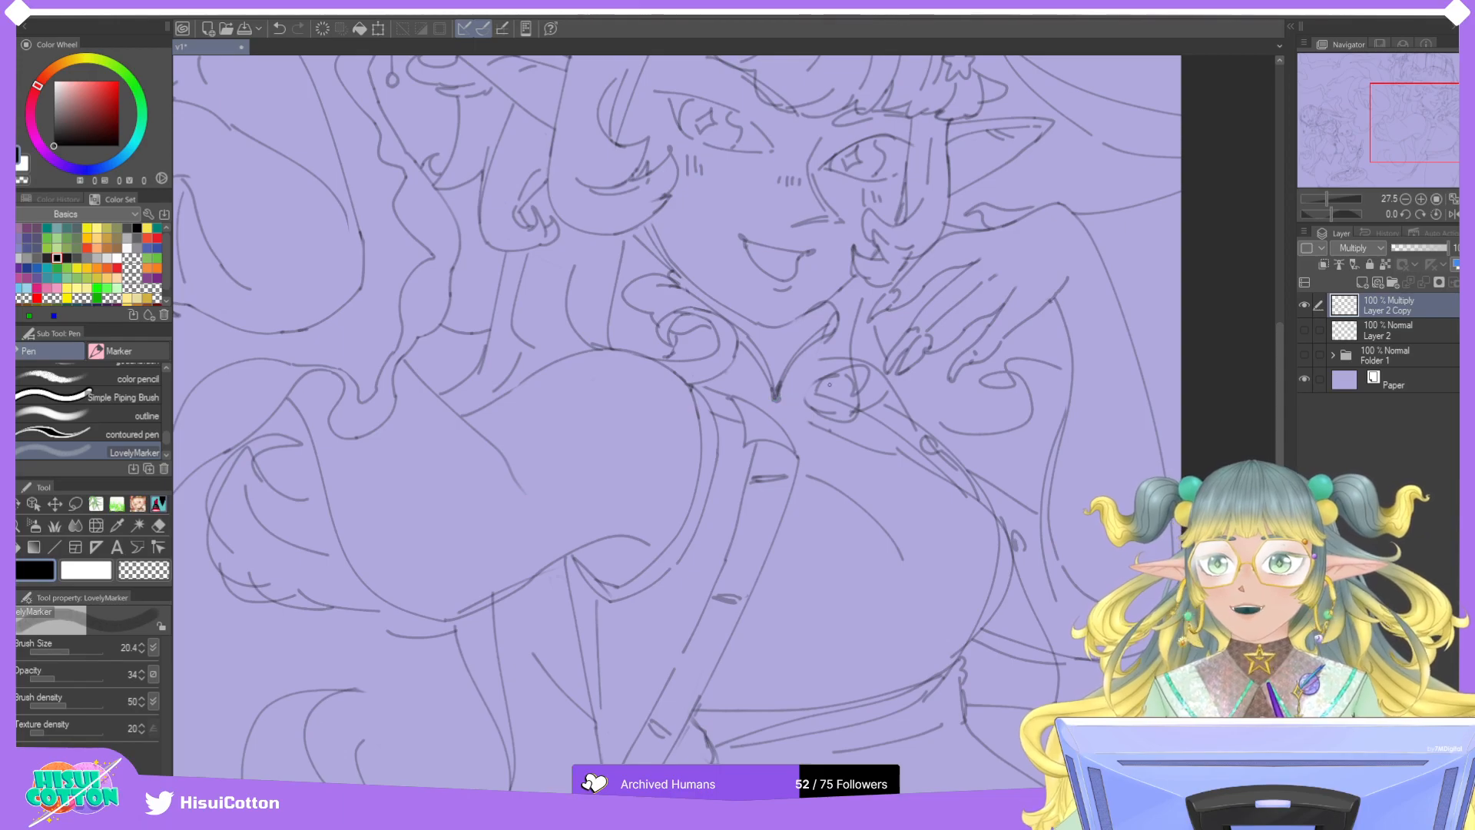
Try extra strokes along the collar point beneath the large witch's chin.
{"action": "scroll", "coordinate": [873, 382], "scroll_direction": "up", "scroll_amount": 1}
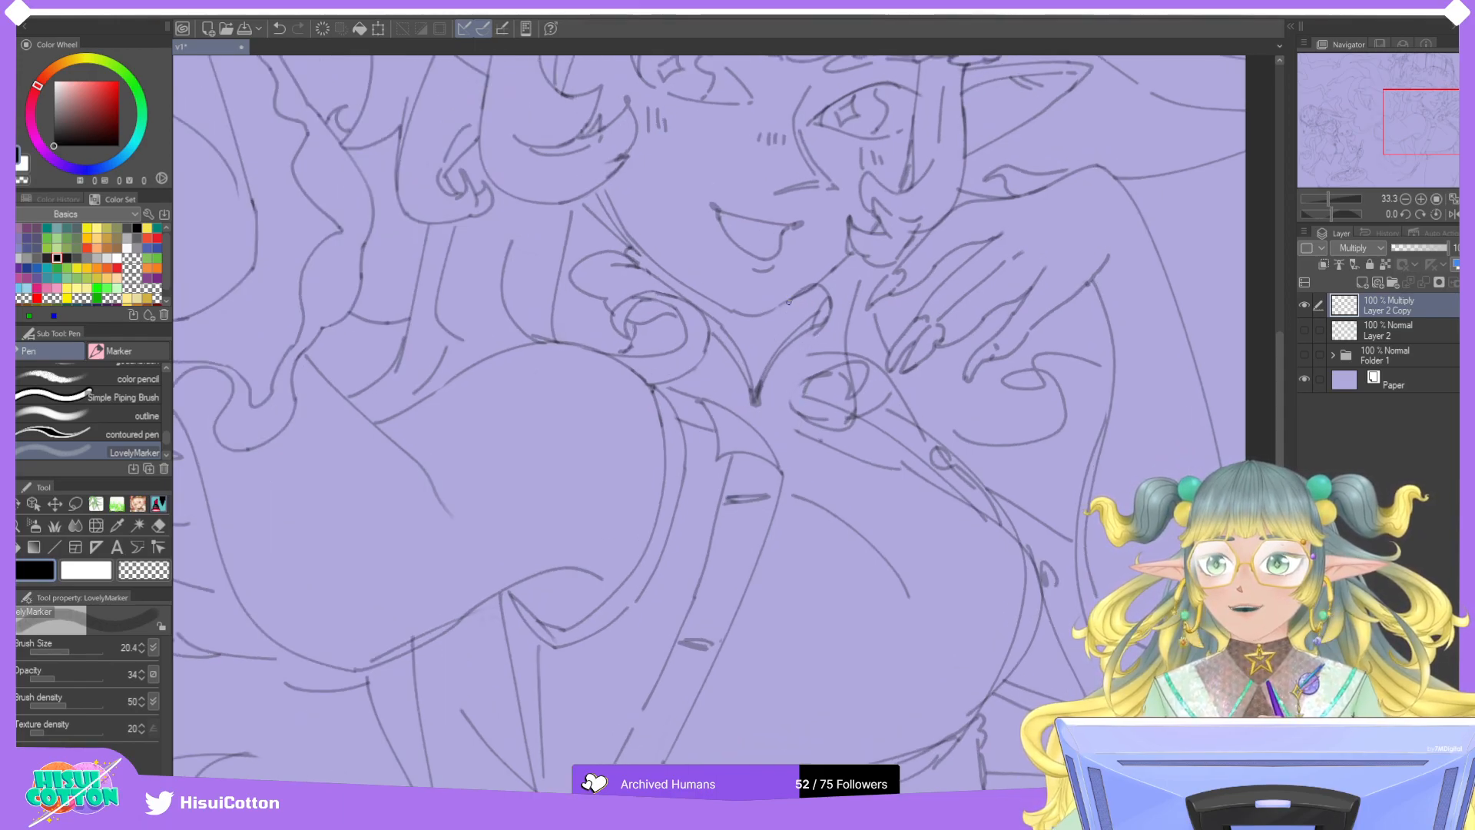
{"action": "key", "text": "ctrl+z"}
{"action": "left_click_drag", "start_coordinate": [775, 312], "coordinate": [807, 290]}
{"action": "key", "text": "ctrl+z"}
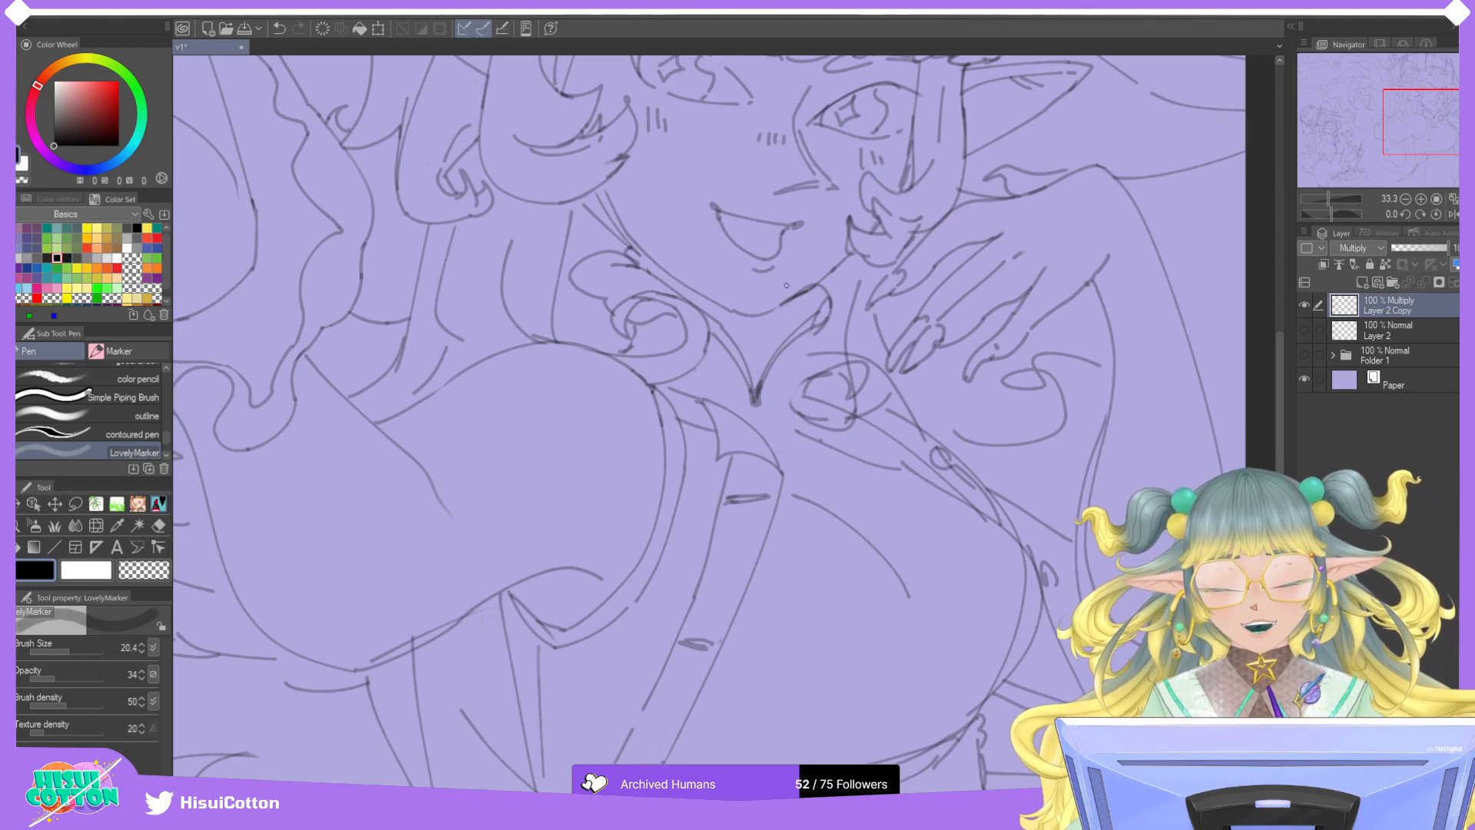
{"action": "key", "text": "e"}
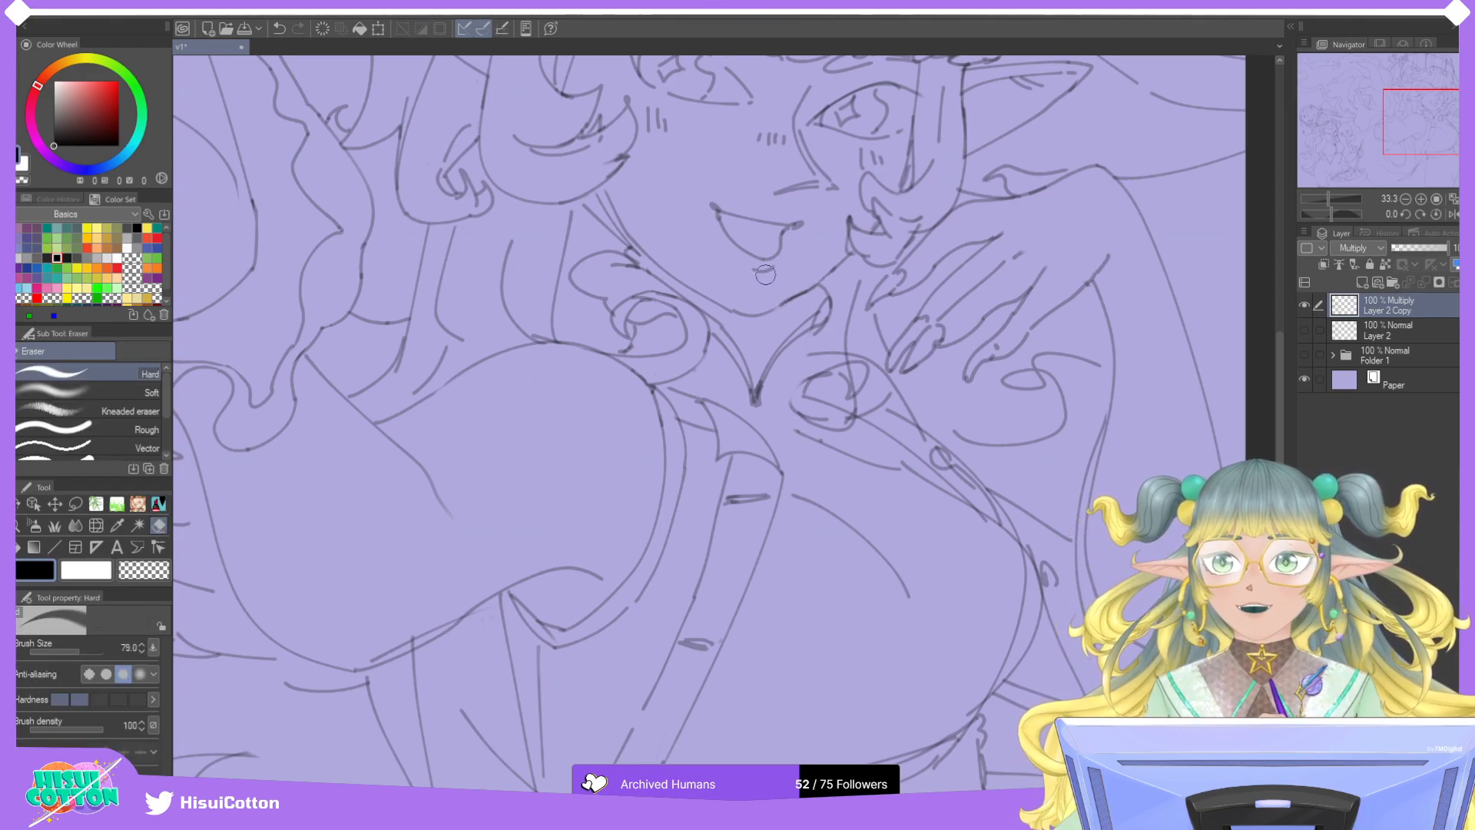
{"action": "left_click", "coordinate": [159, 504]}
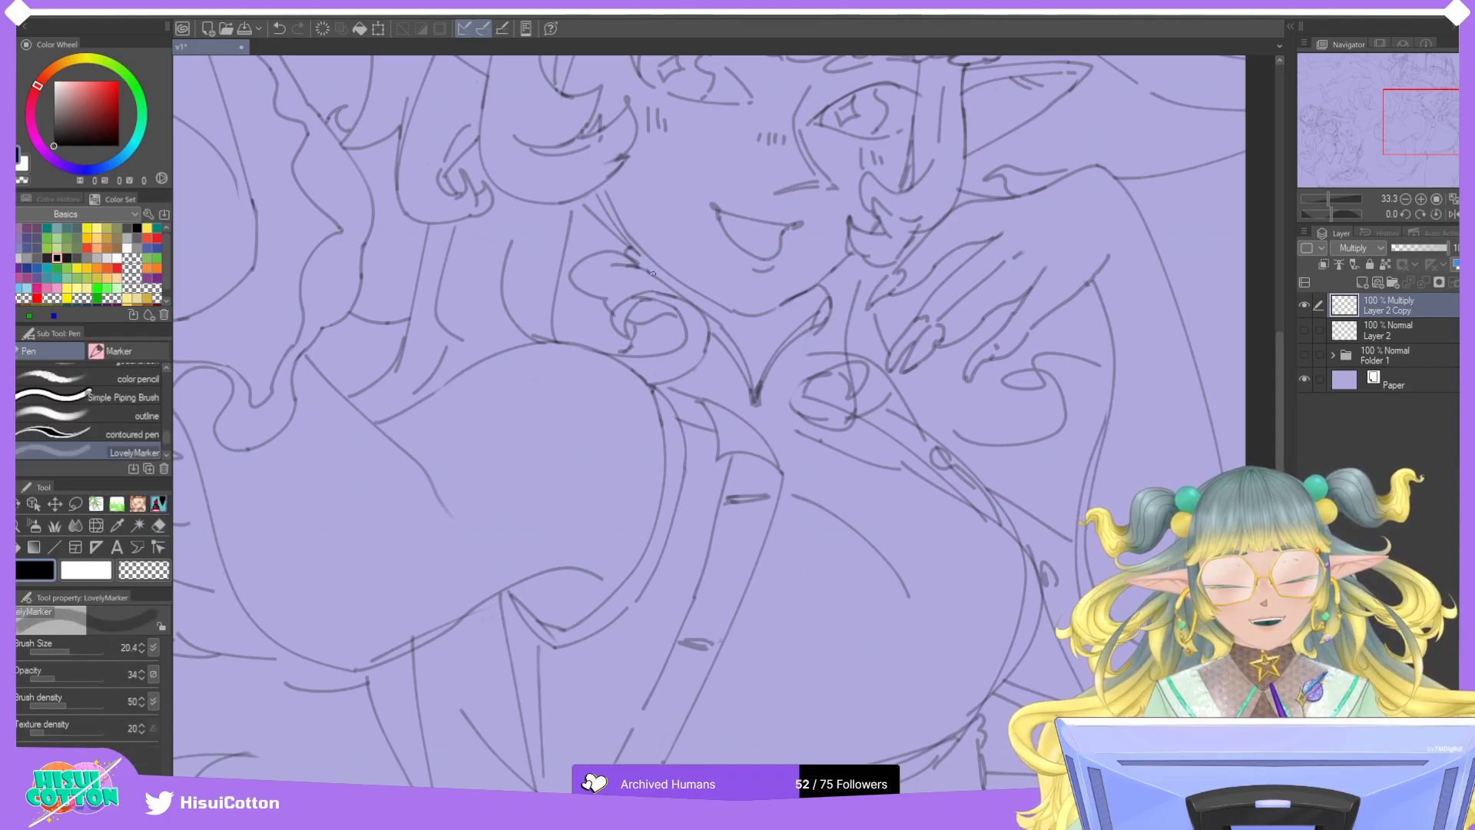
{"action": "mouse_move", "coordinate": [802, 298]}
{"action": "left_mouse_down"}
{"action": "mouse_move", "coordinate": [779, 355]}
{"action": "mouse_move", "coordinate": [792, 332]}
{"action": "left_mouse_up"}
{"action": "key", "text": "ctrl+z"}
{"action": "key", "text": "ctrl+z"}
{"action": "key", "text": "ctrl+z"}
{"action": "key", "text": "ctrl+minus"}
{"action": "key", "text": "ctrl+z"}
{"action": "key", "text": "ctrl+minus"}
{"action": "key", "text": "ctrl+plus"}
{"action": "key", "text": "ctrl+plus"}
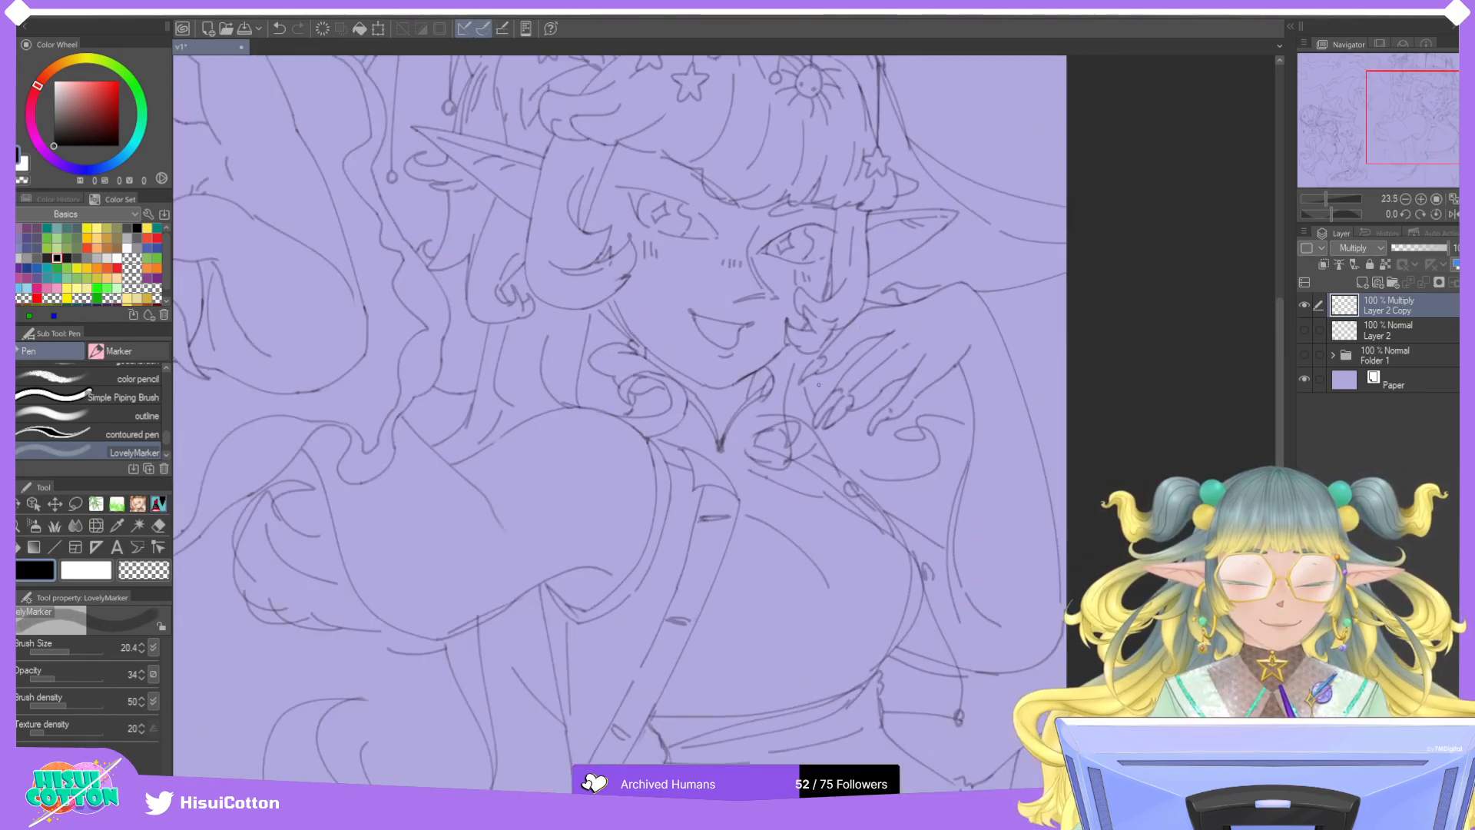
{"action": "key", "text": "ctrl+plus"}
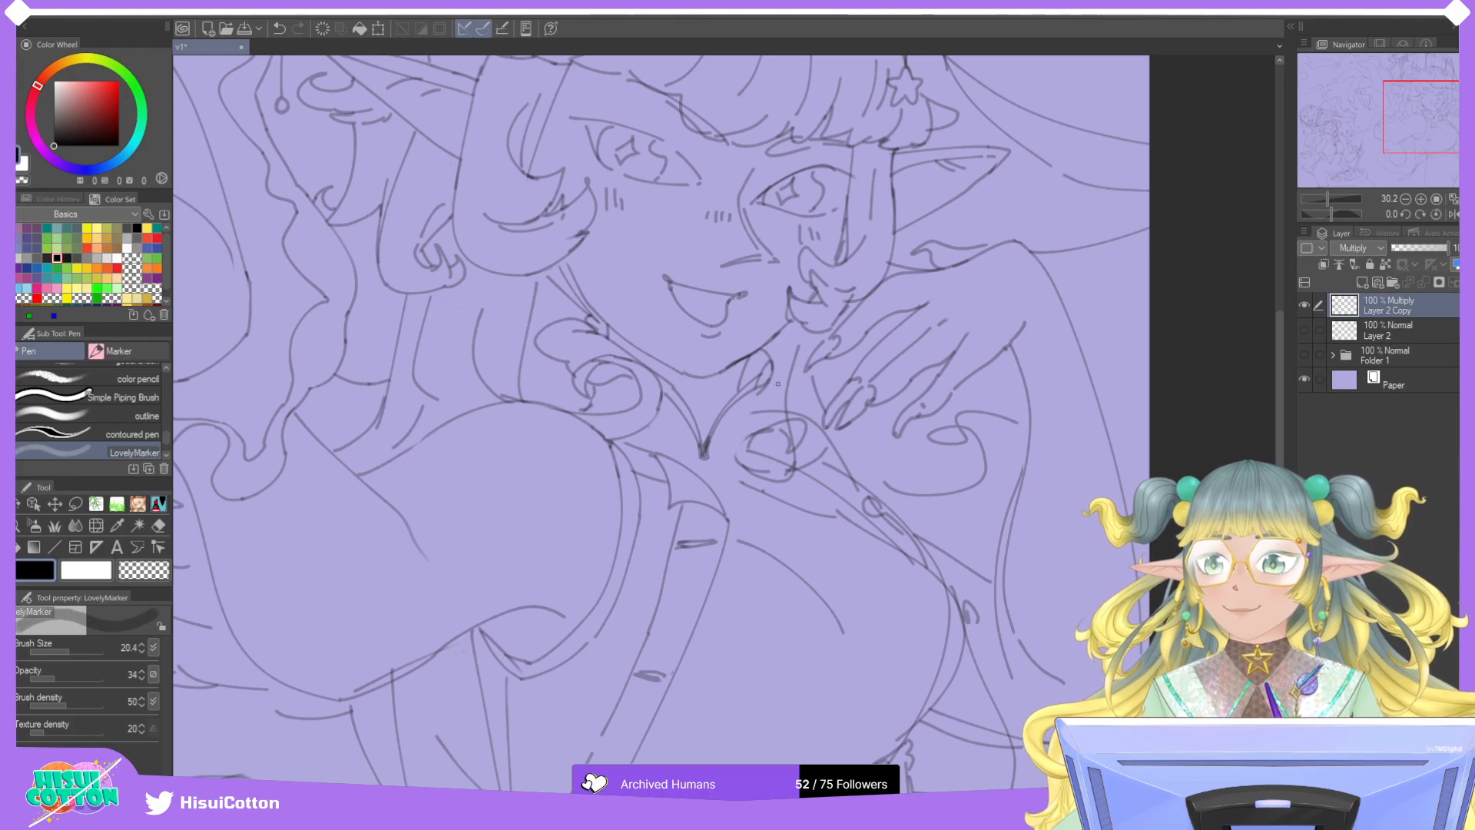
Draw a small folded tab linking the collar to the neck, just above the round brooch.
{"action": "key", "text": "ctrl+z"}
{"action": "left_click_drag", "start_coordinate": [746, 392], "coordinate": [793, 385]}
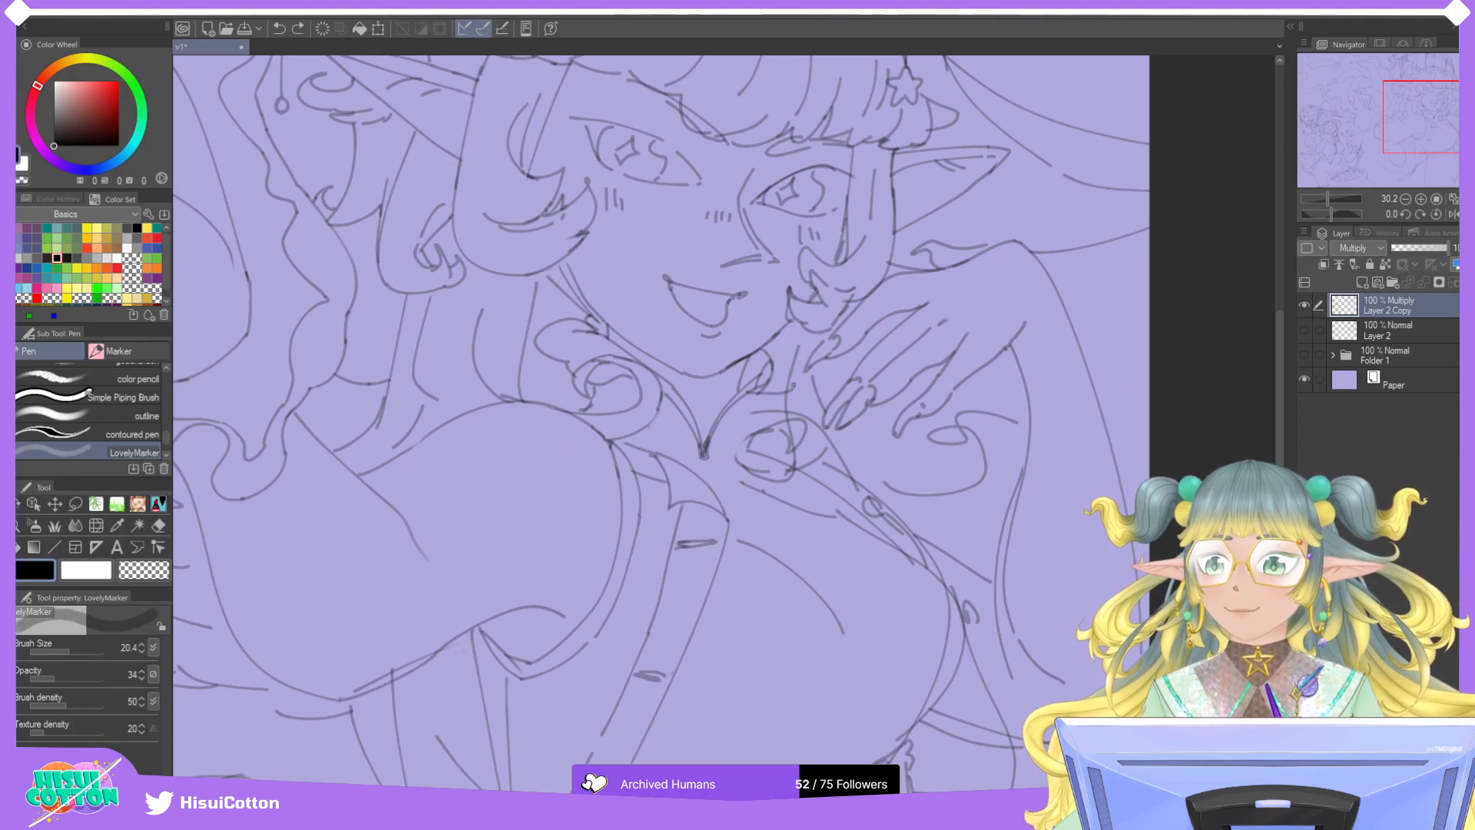
{"action": "left_click", "coordinate": [158, 525]}
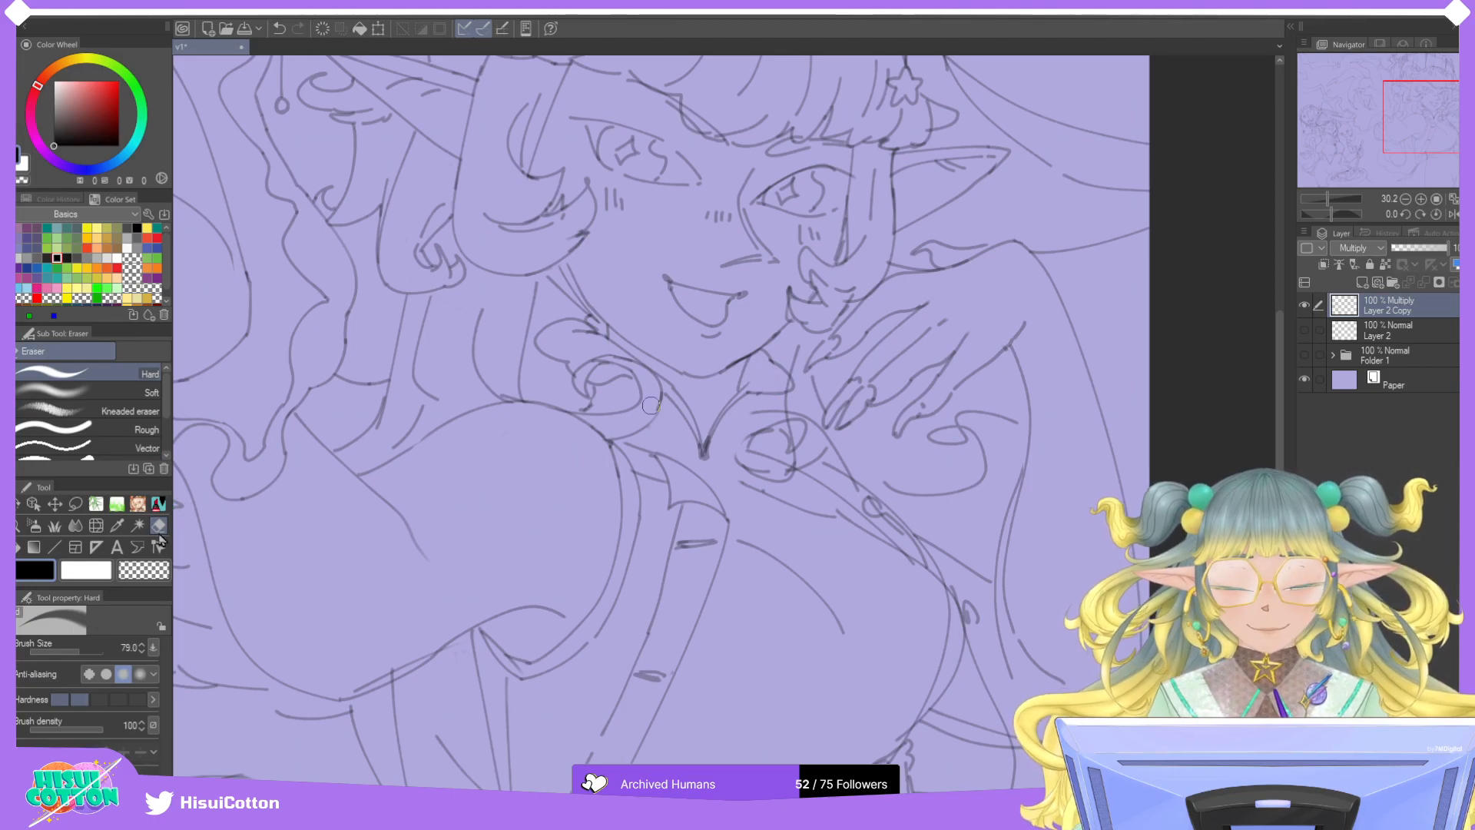
{"action": "left_click", "coordinate": [158, 504]}
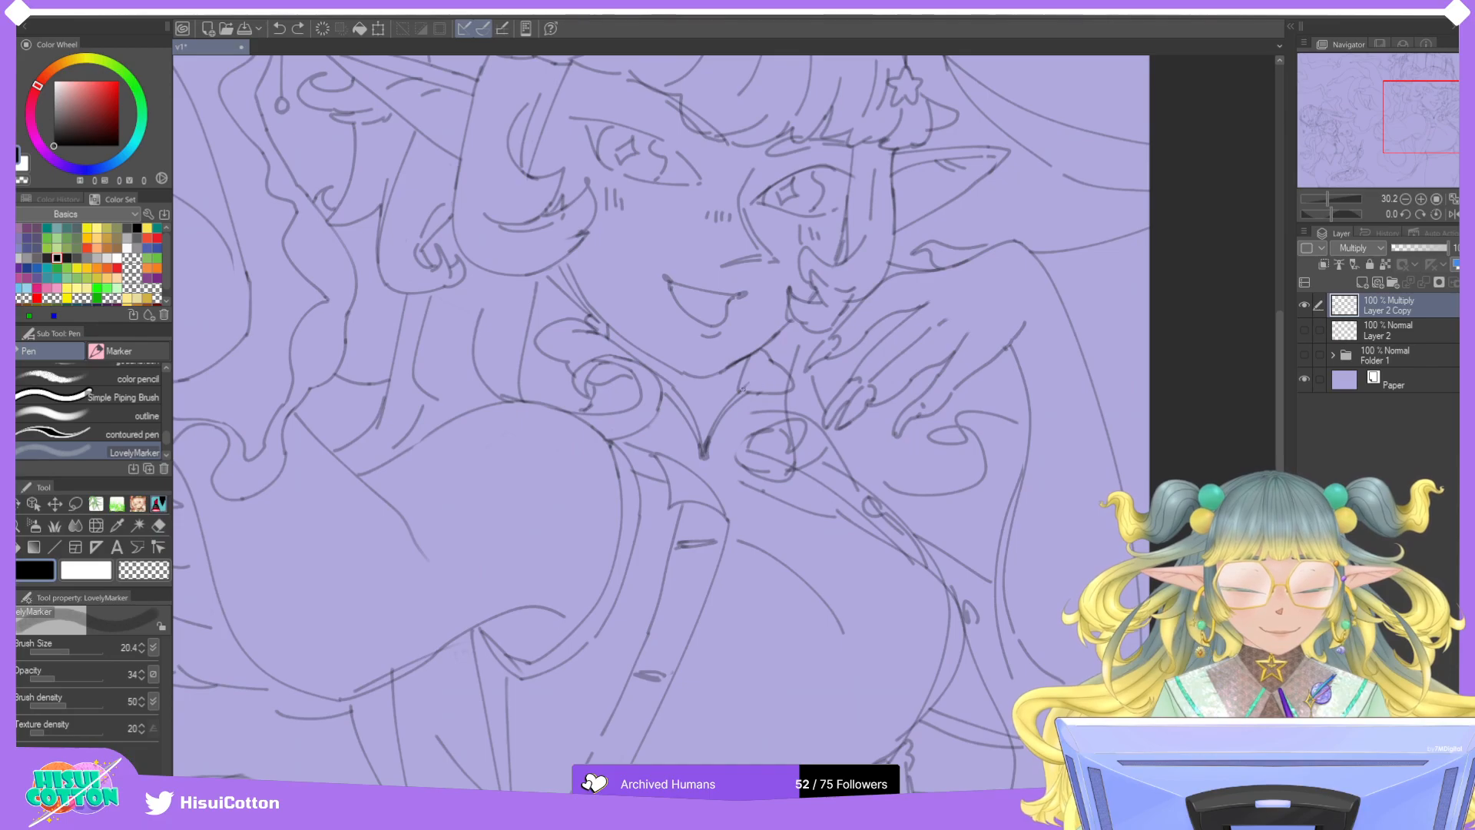
{"action": "left_click_drag", "start_coordinate": [745, 385], "coordinate": [794, 380]}
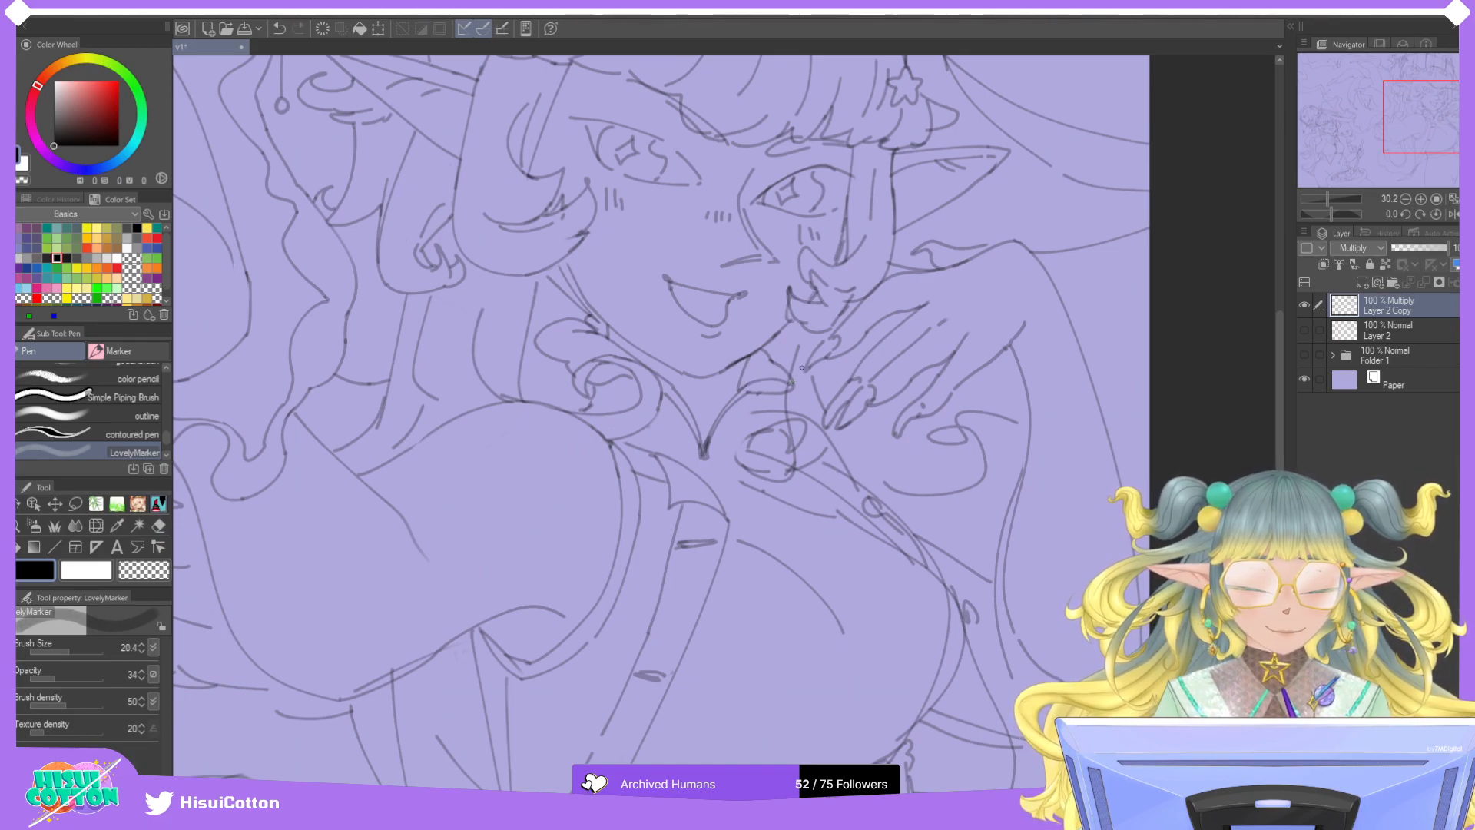
Try a new stroke on the curled lock beside the collar.
{"action": "left_click_drag", "start_coordinate": [589, 370], "coordinate": [627, 384]}
{"action": "key", "text": "ctrl+z"}
{"action": "key", "text": "ctrl+z"}
{"action": "key", "text": "ctrl+z"}
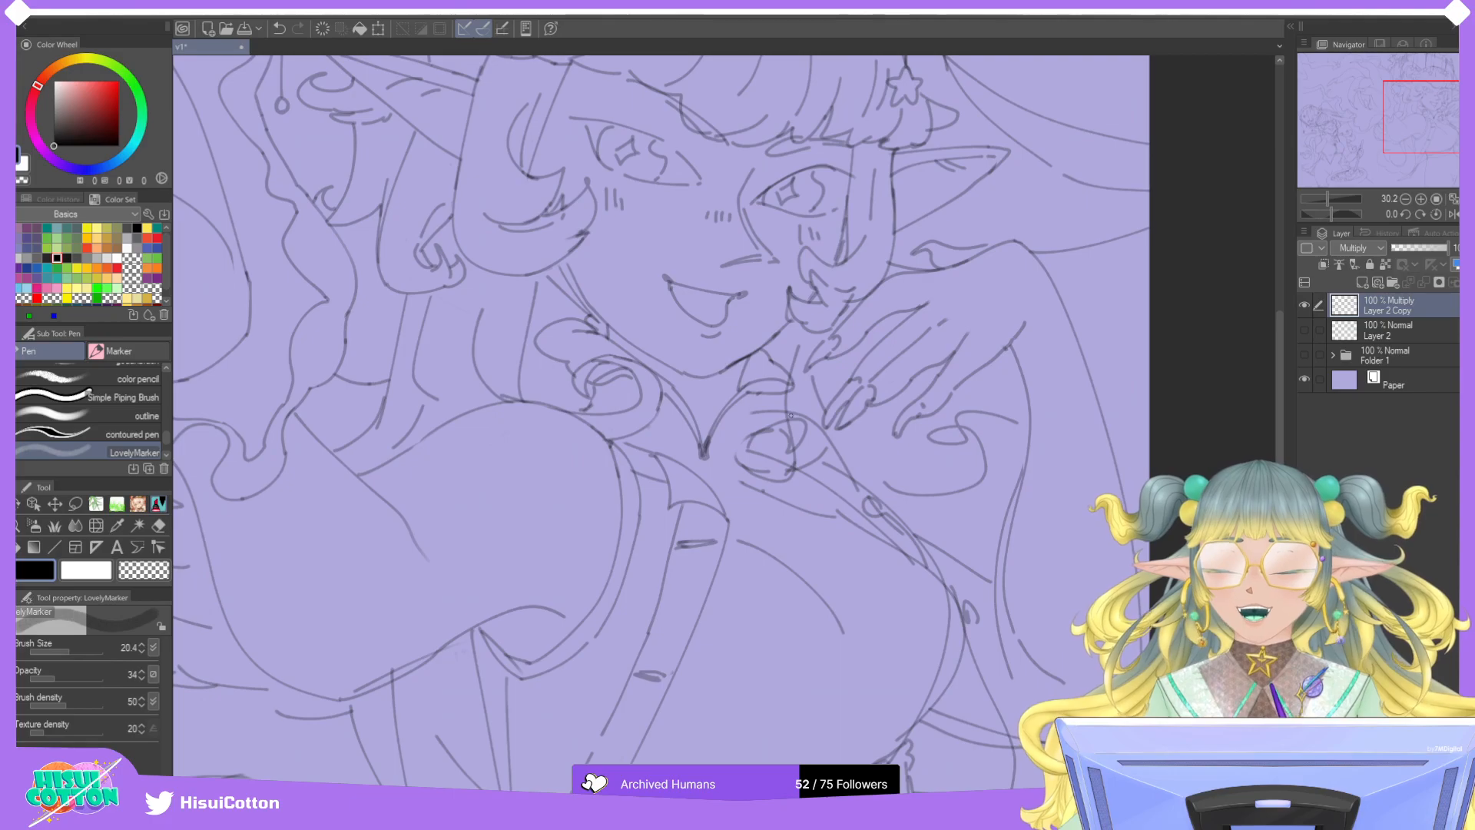
Add a short line running down from the collar tab and erase the round brooch below it.
{"action": "left_click_drag", "start_coordinate": [760, 256], "coordinate": [723, 264]}
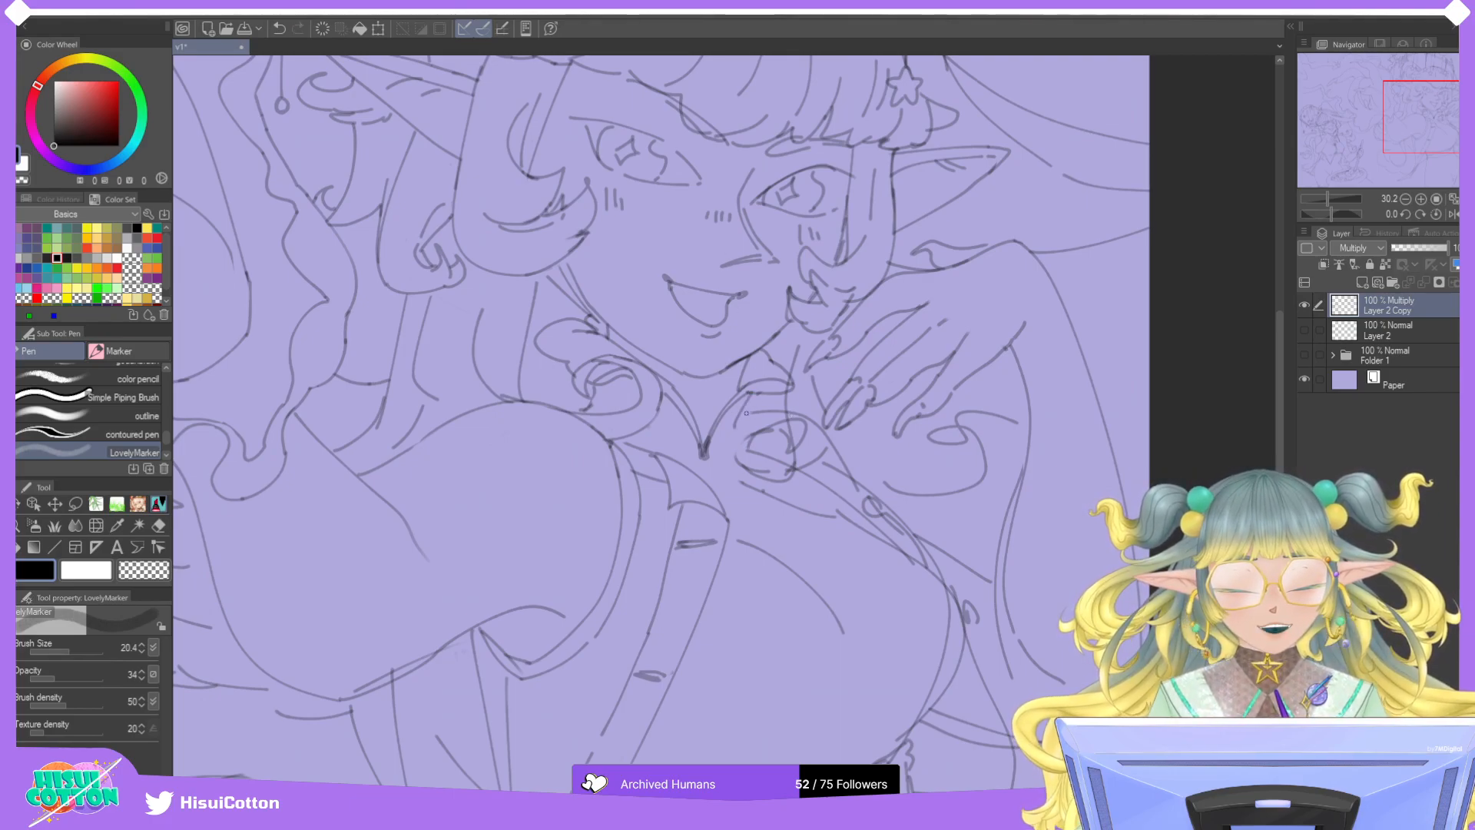
{"action": "key", "text": "ctrl+z"}
{"action": "key", "text": "ctrl+y"}
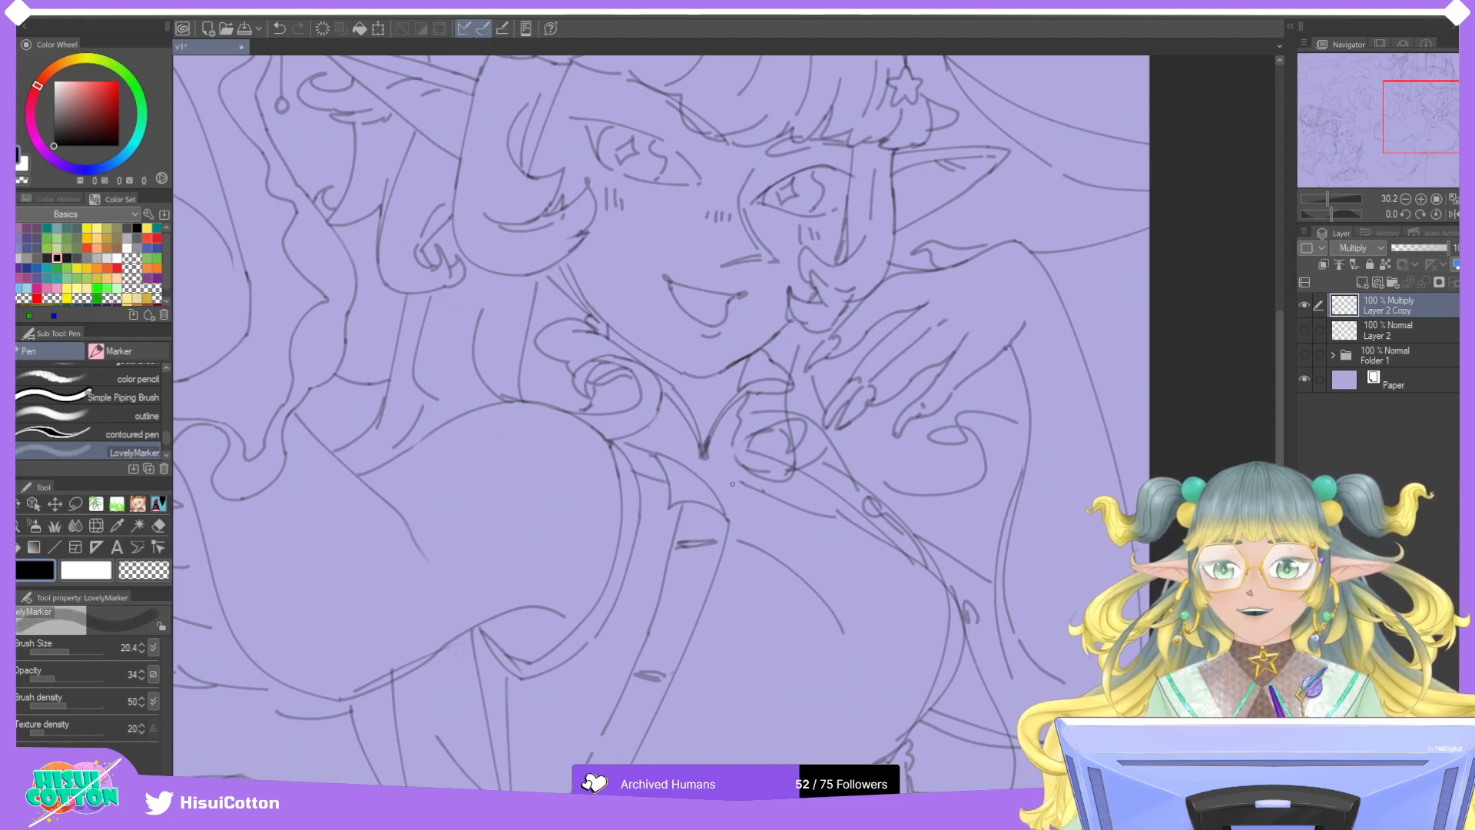
{"action": "key", "text": "e"}
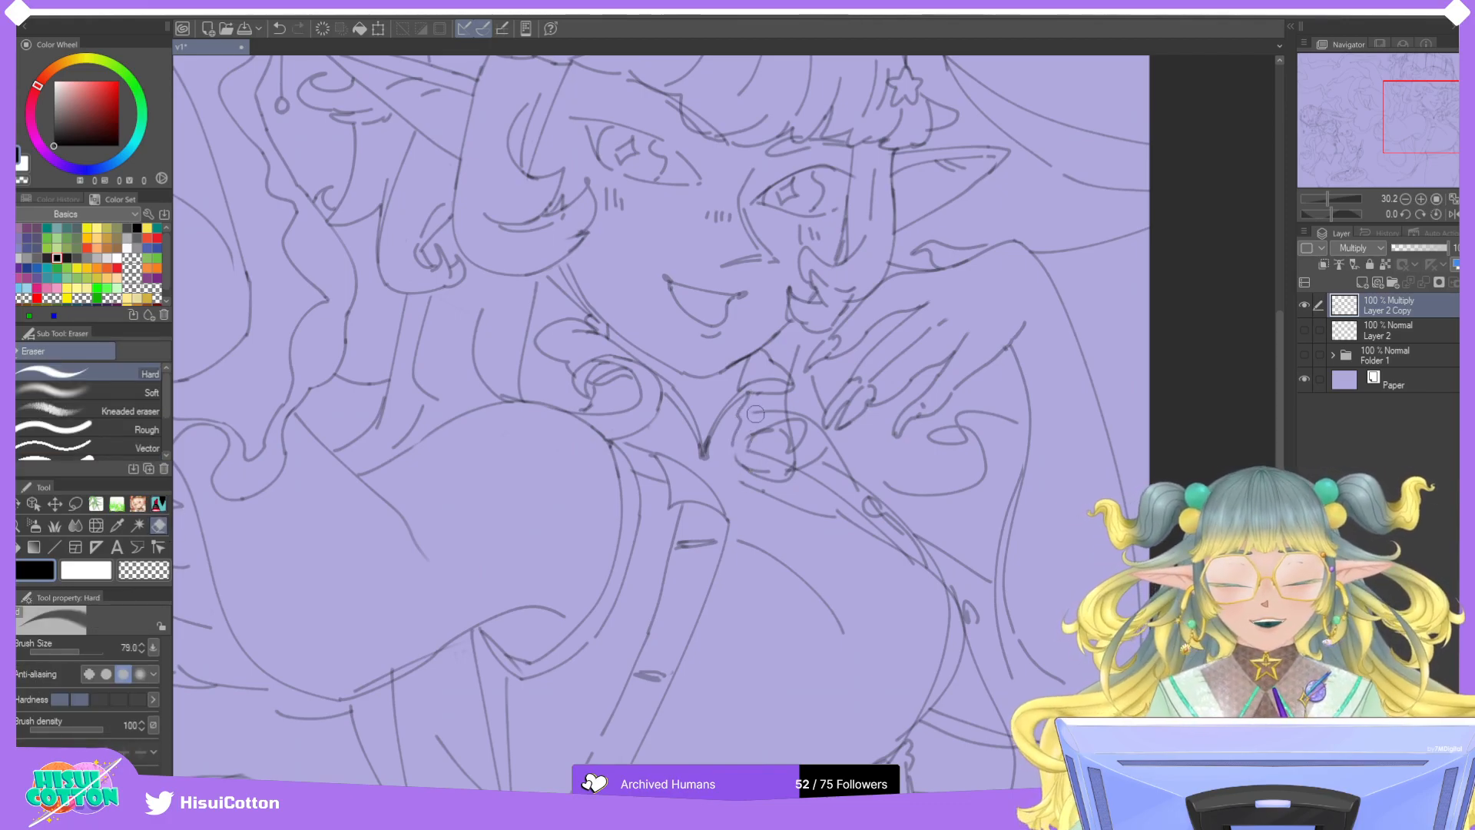
{"action": "mouse_move", "coordinate": [771, 423]}
{"action": "left_mouse_down"}
{"action": "mouse_move", "coordinate": [802, 457]}
{"action": "mouse_move", "coordinate": [764, 476]}
{"action": "mouse_move", "coordinate": [784, 457]}
{"action": "mouse_move", "coordinate": [787, 400]}
{"action": "left_mouse_up"}
Draw a spiral curl beneath the collar tab in place of the brooch with the LovelyMarker pen.
{"action": "key", "text": "p"}
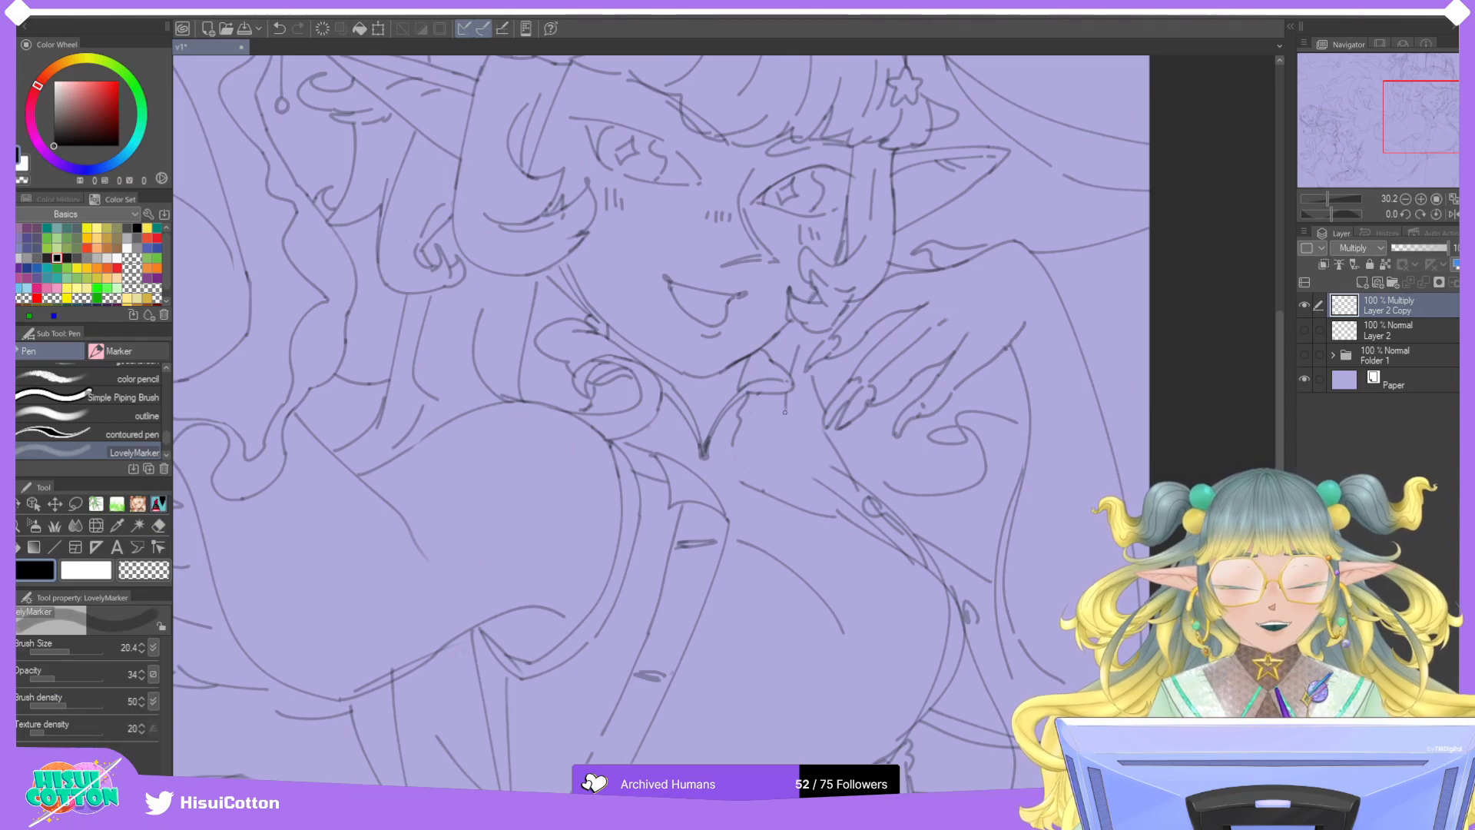
{"action": "mouse_move", "coordinate": [738, 461]}
{"action": "left_mouse_down"}
{"action": "mouse_move", "coordinate": [785, 436]}
{"action": "mouse_move", "coordinate": [750, 442]}
{"action": "mouse_move", "coordinate": [783, 456]}
{"action": "mouse_move", "coordinate": [784, 430]}
{"action": "mouse_move", "coordinate": [749, 453]}
{"action": "mouse_move", "coordinate": [798, 462]}
{"action": "mouse_move", "coordinate": [741, 470]}
{"action": "mouse_move", "coordinate": [827, 469]}
{"action": "mouse_move", "coordinate": [771, 466]}
{"action": "mouse_move", "coordinate": [793, 428]}
{"action": "mouse_move", "coordinate": [821, 446]}
{"action": "mouse_move", "coordinate": [795, 422]}
{"action": "mouse_move", "coordinate": [824, 425]}
{"action": "mouse_move", "coordinate": [806, 428]}
{"action": "mouse_move", "coordinate": [830, 472]}
{"action": "left_mouse_up"}
{"action": "key", "text": "ctrl+z"}
{"action": "key", "text": "ctrl+z"}
{"action": "key", "text": "ctrl+z"}
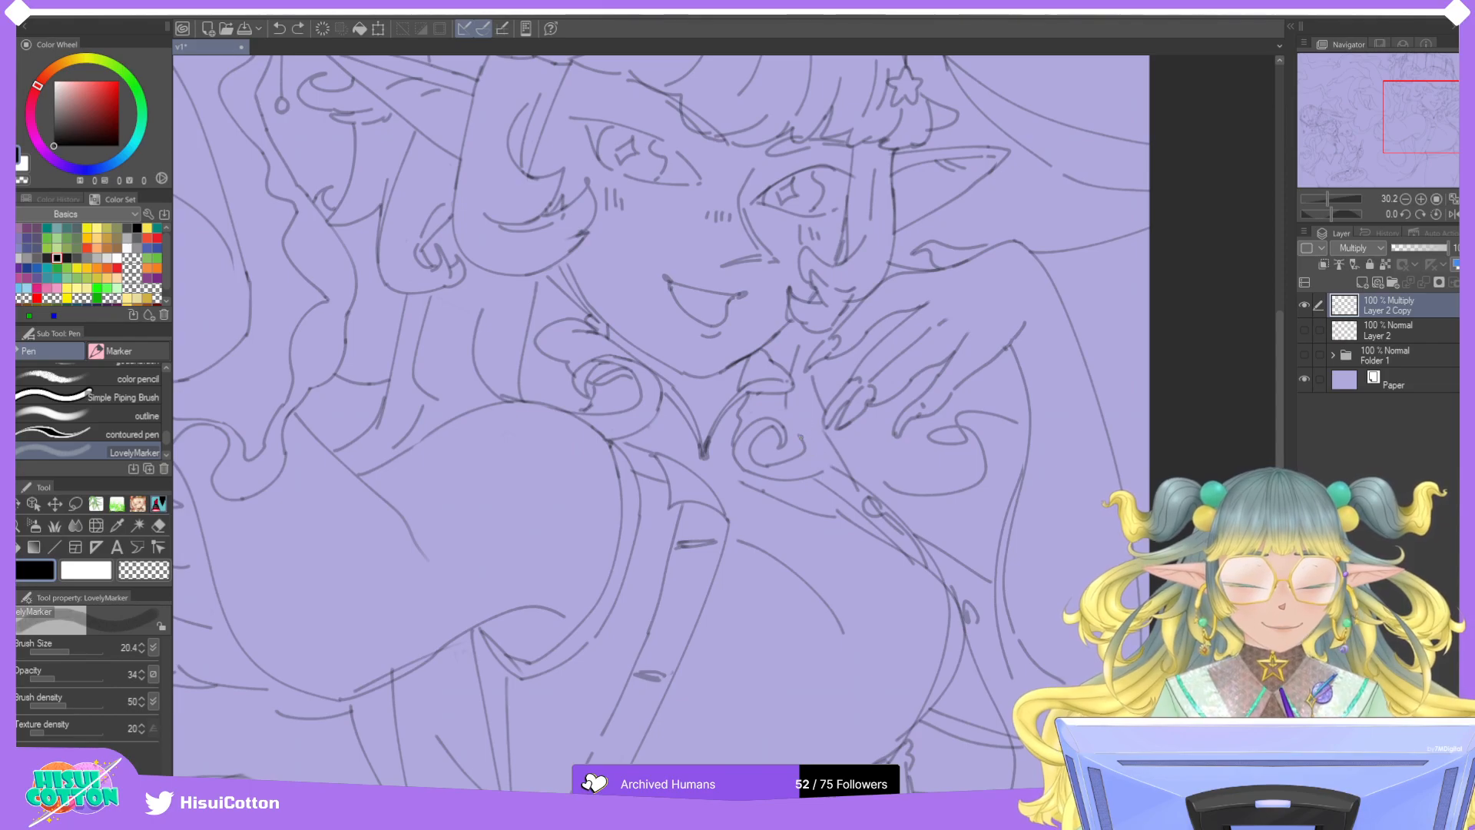
{"action": "left_click_drag", "start_coordinate": [801, 412], "coordinate": [829, 474]}
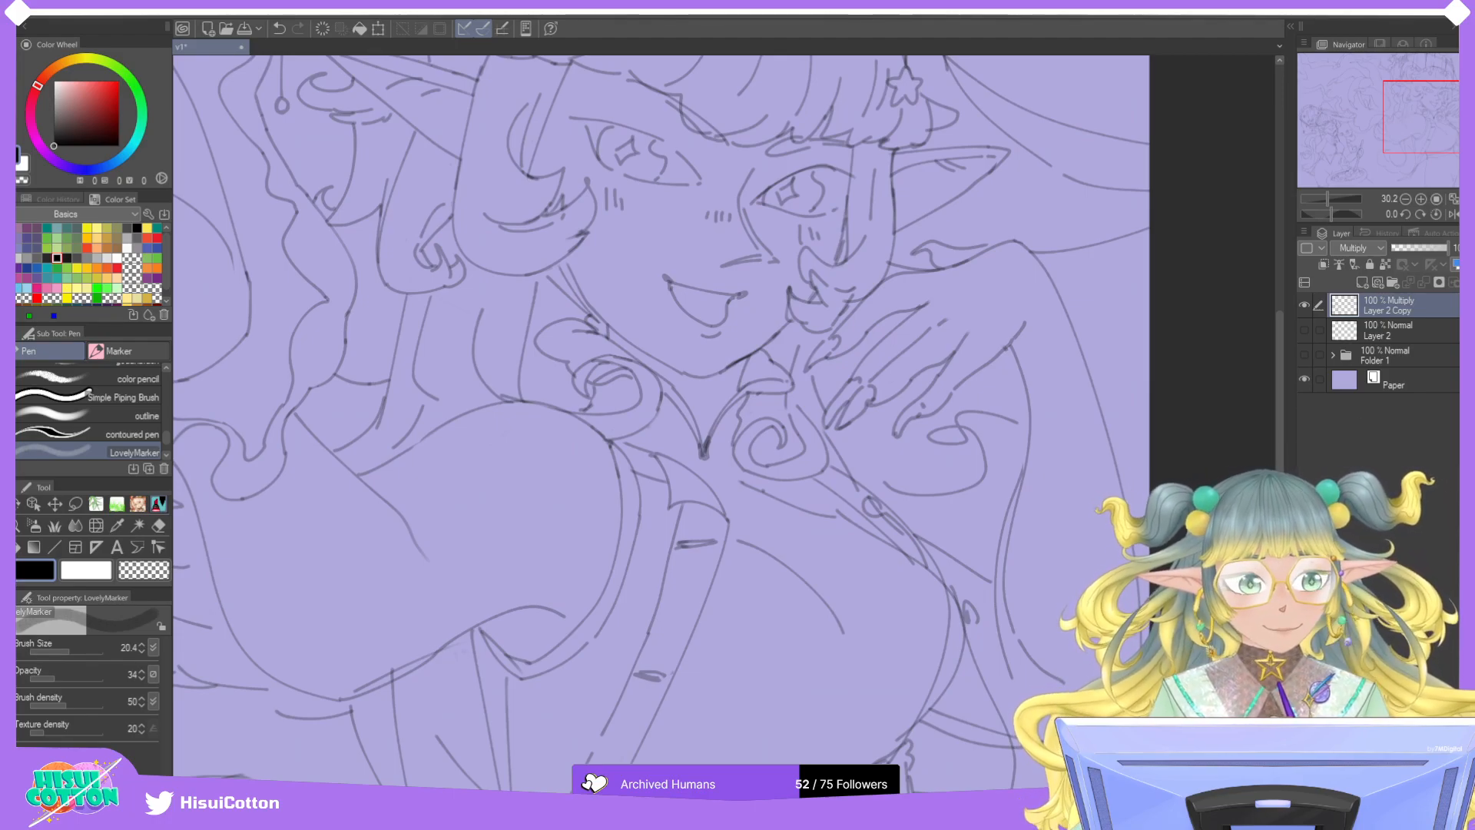
Compare the line art with and without the Folder 1 colours and check the hat and face area.
{"action": "key", "text": "ctrl+0"}
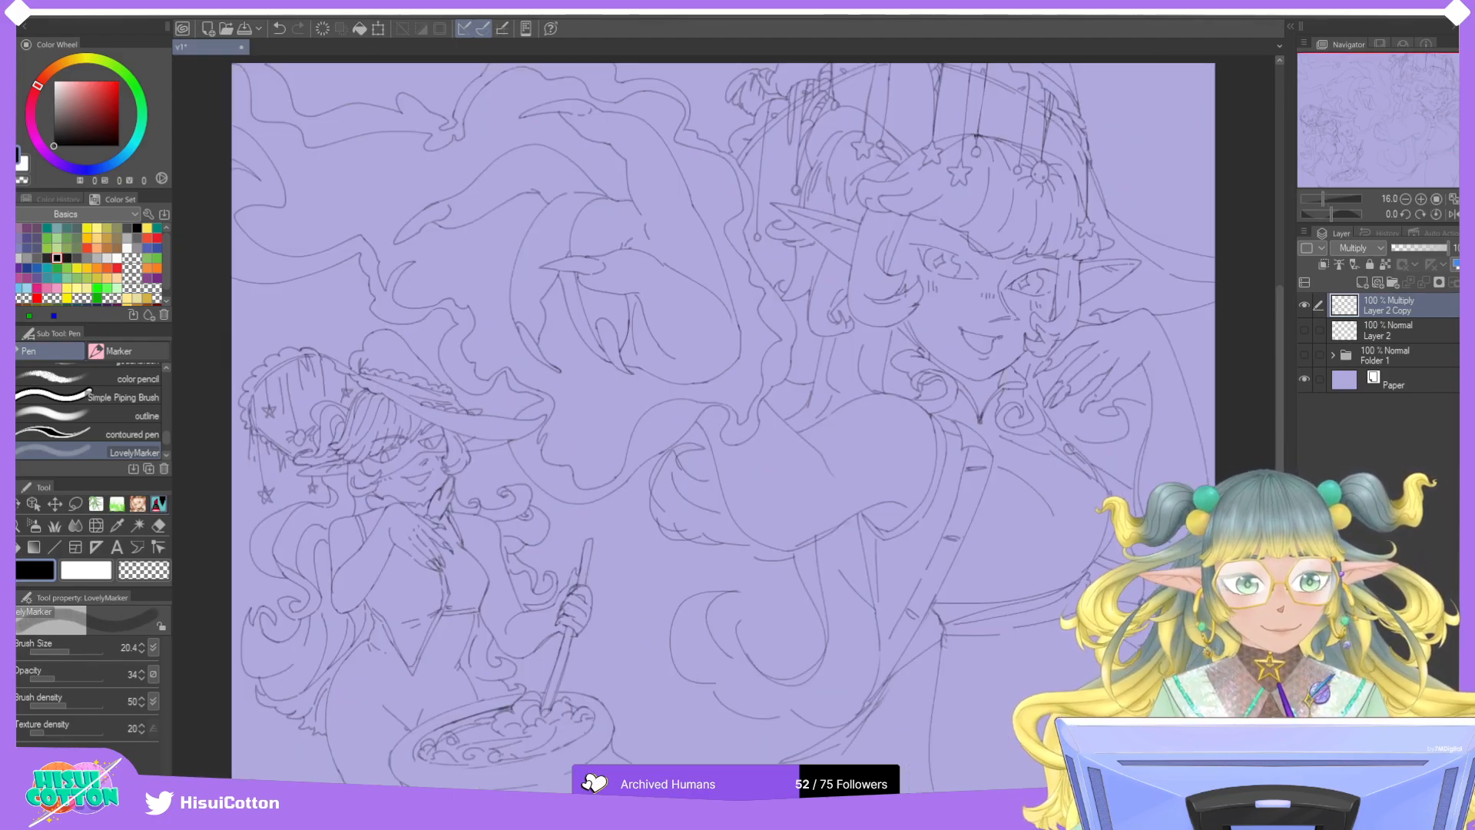
{"action": "left_click", "coordinate": [1305, 353]}
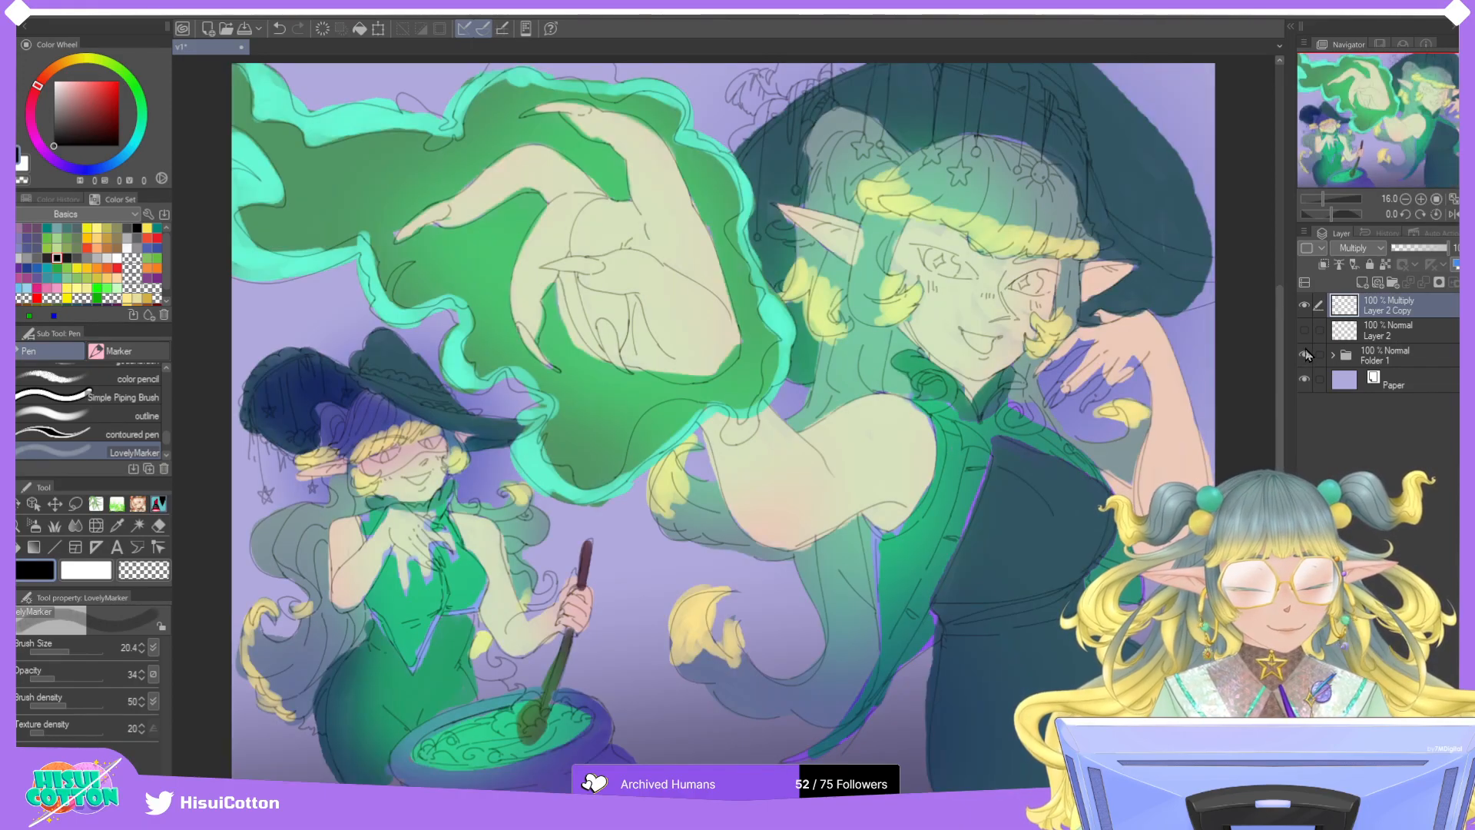
{"action": "left_click", "coordinate": [1305, 353]}
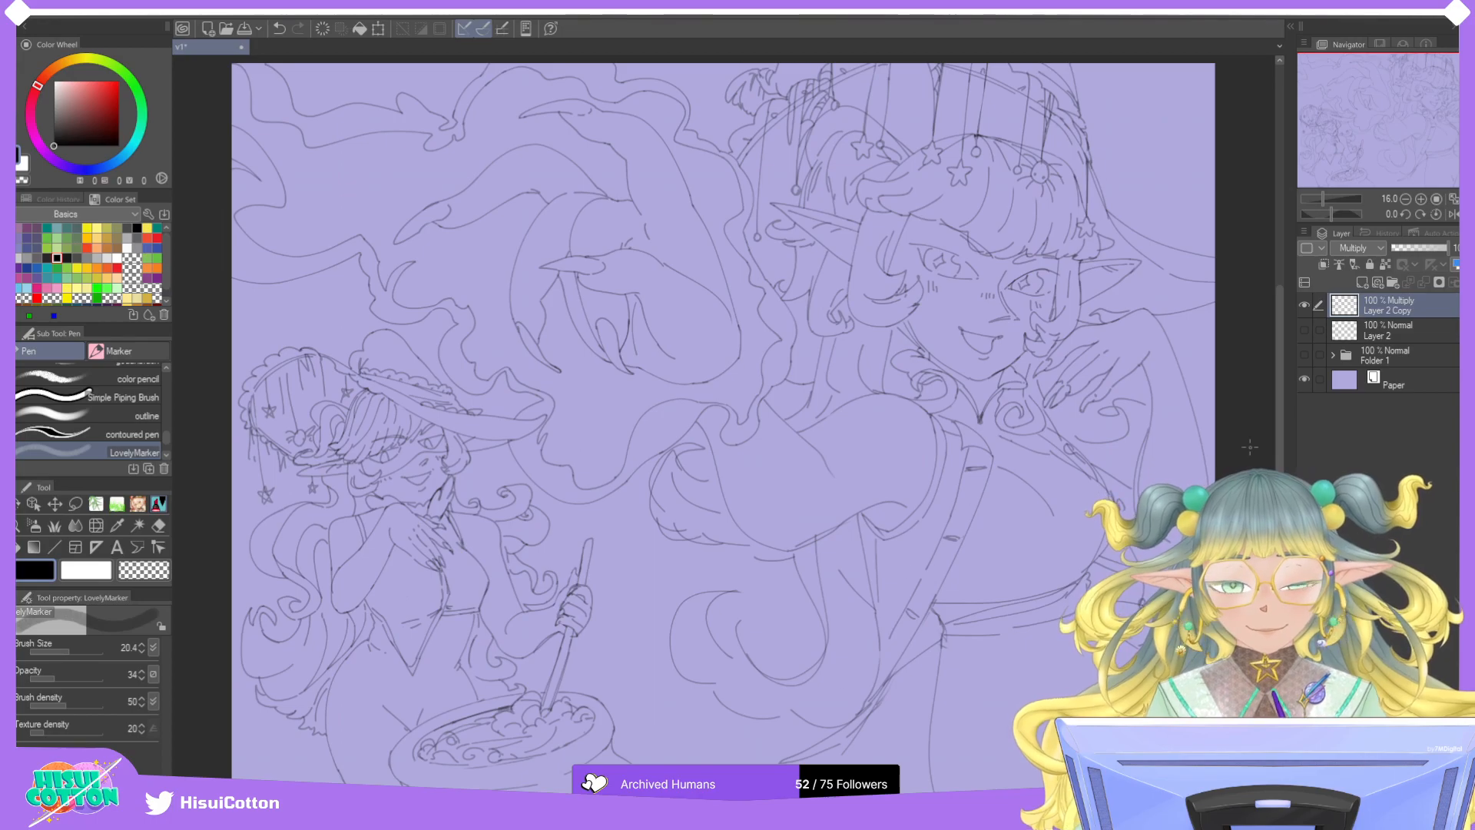
{"action": "left_click", "coordinate": [1304, 355]}
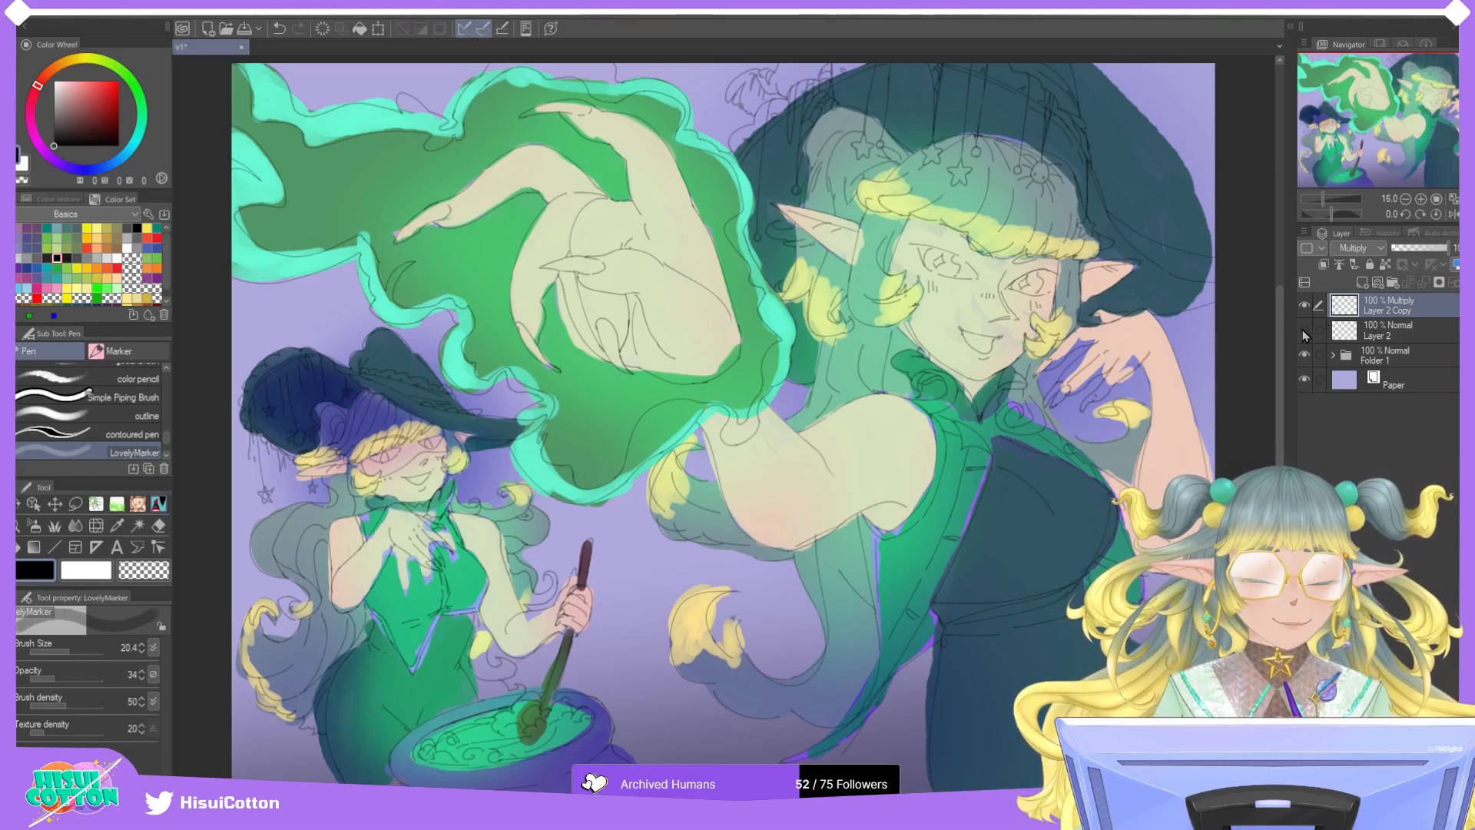
{"action": "left_click", "coordinate": [1304, 353]}
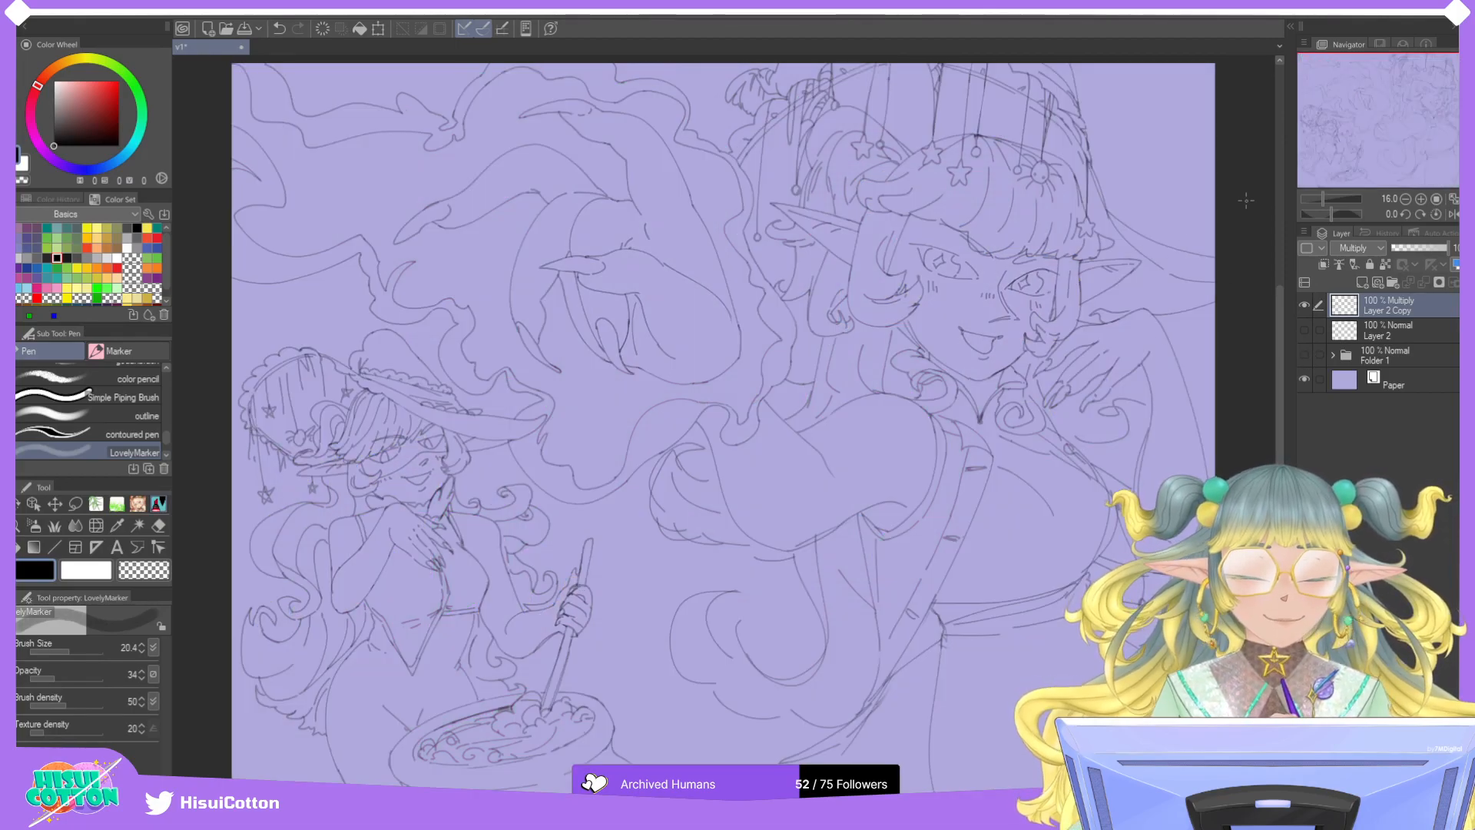
{"action": "scroll", "coordinate": [1246, 200], "scroll_direction": "up", "scroll_amount": 5}
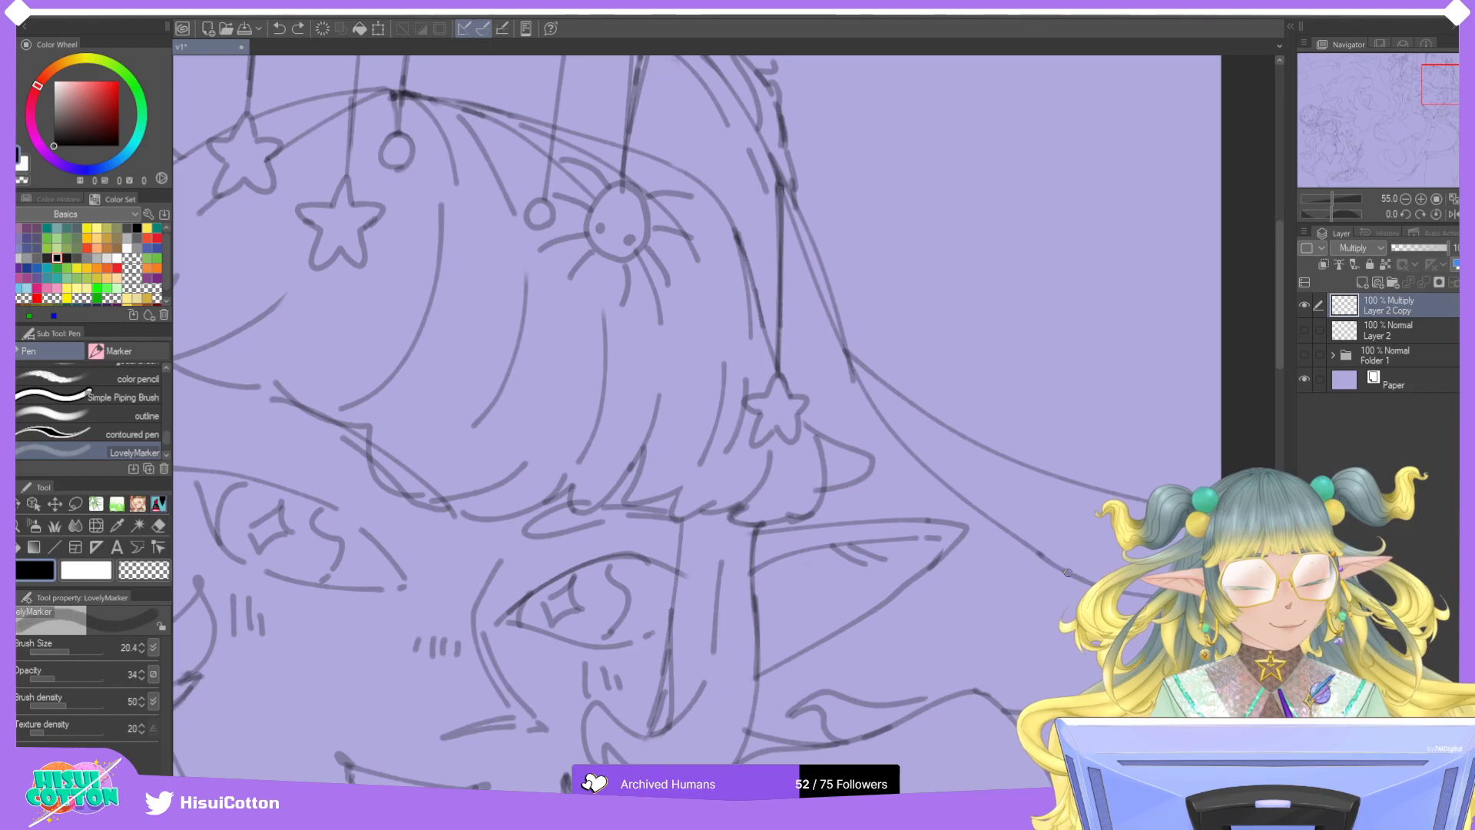
{"action": "scroll", "coordinate": [953, 475], "scroll_direction": "down", "scroll_amount": 5}
{"action": "scroll", "coordinate": [953, 474], "scroll_direction": "up", "scroll_amount": 2}
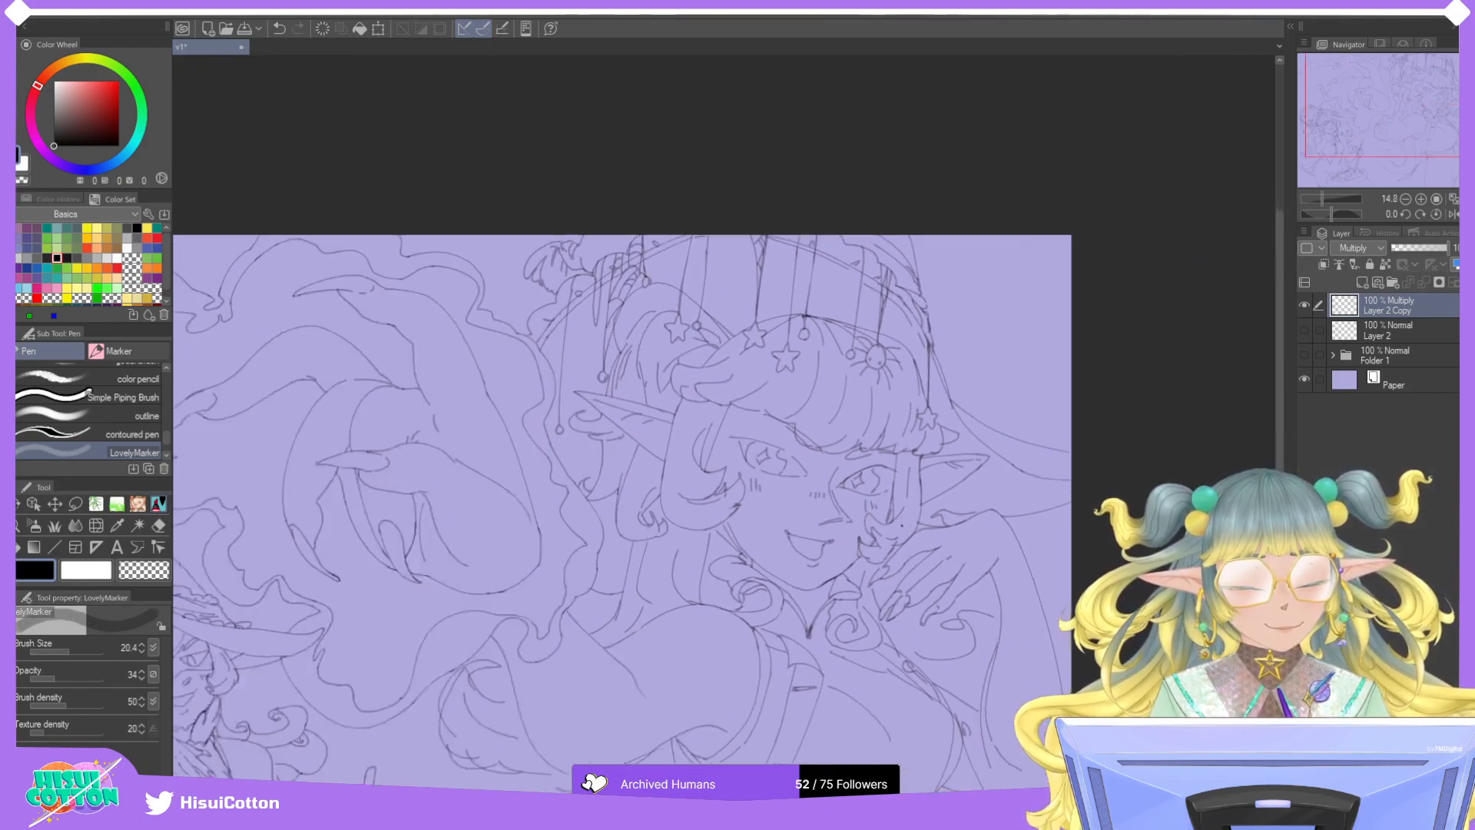
{"action": "scroll", "coordinate": [1394, 143], "scroll_direction": "down", "scroll_amount": 2}
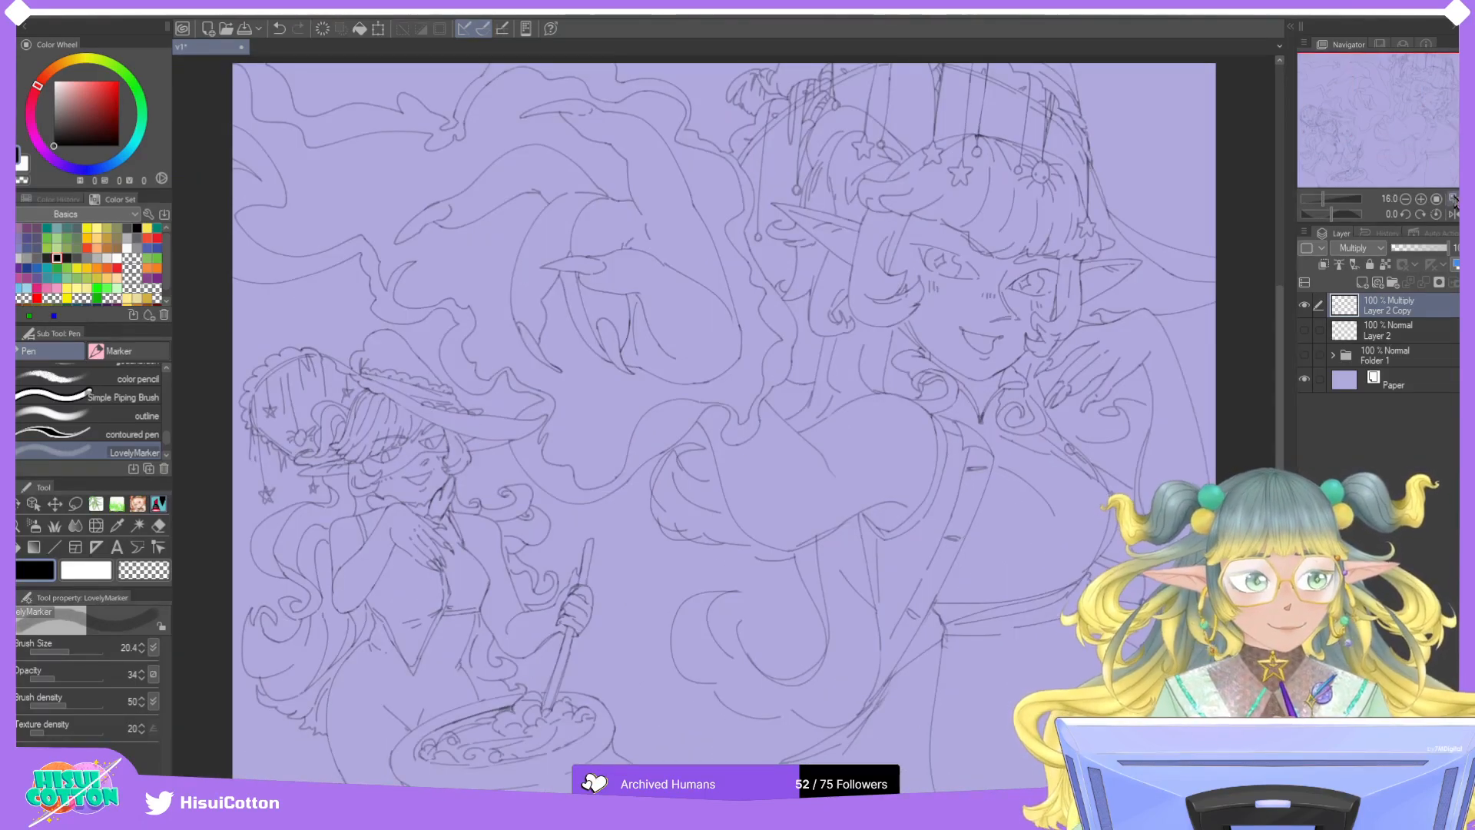
Close the gap in the upper outline of the large witch's outstretched arm with the LovelyMarker pen.
{"action": "left_click_drag", "start_coordinate": [1397, 144], "coordinate": [1423, 158]}
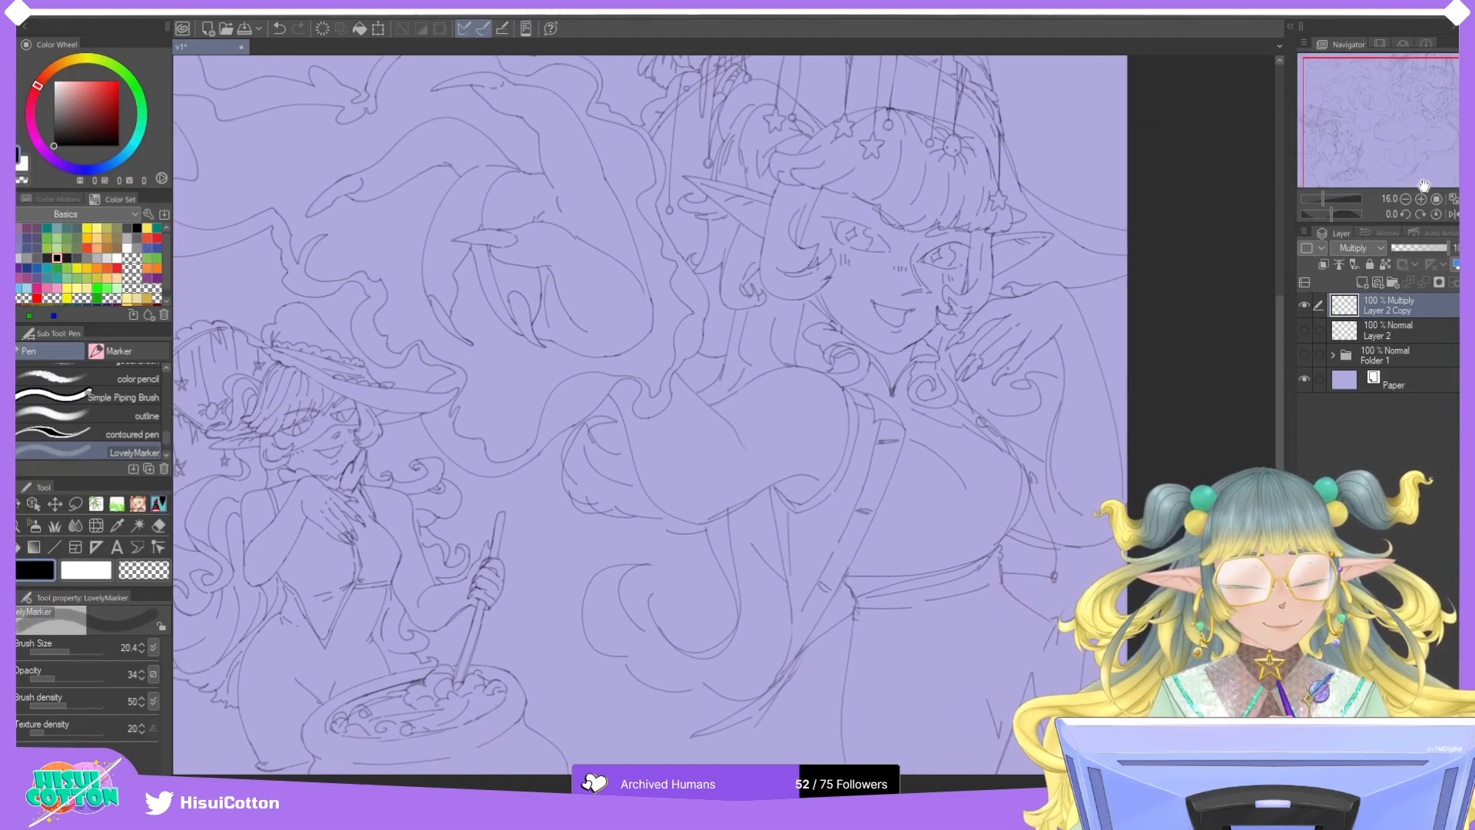
{"action": "scroll", "coordinate": [806, 495], "scroll_direction": "up", "scroll_amount": 4}
{"action": "left_click", "coordinate": [158, 527]}
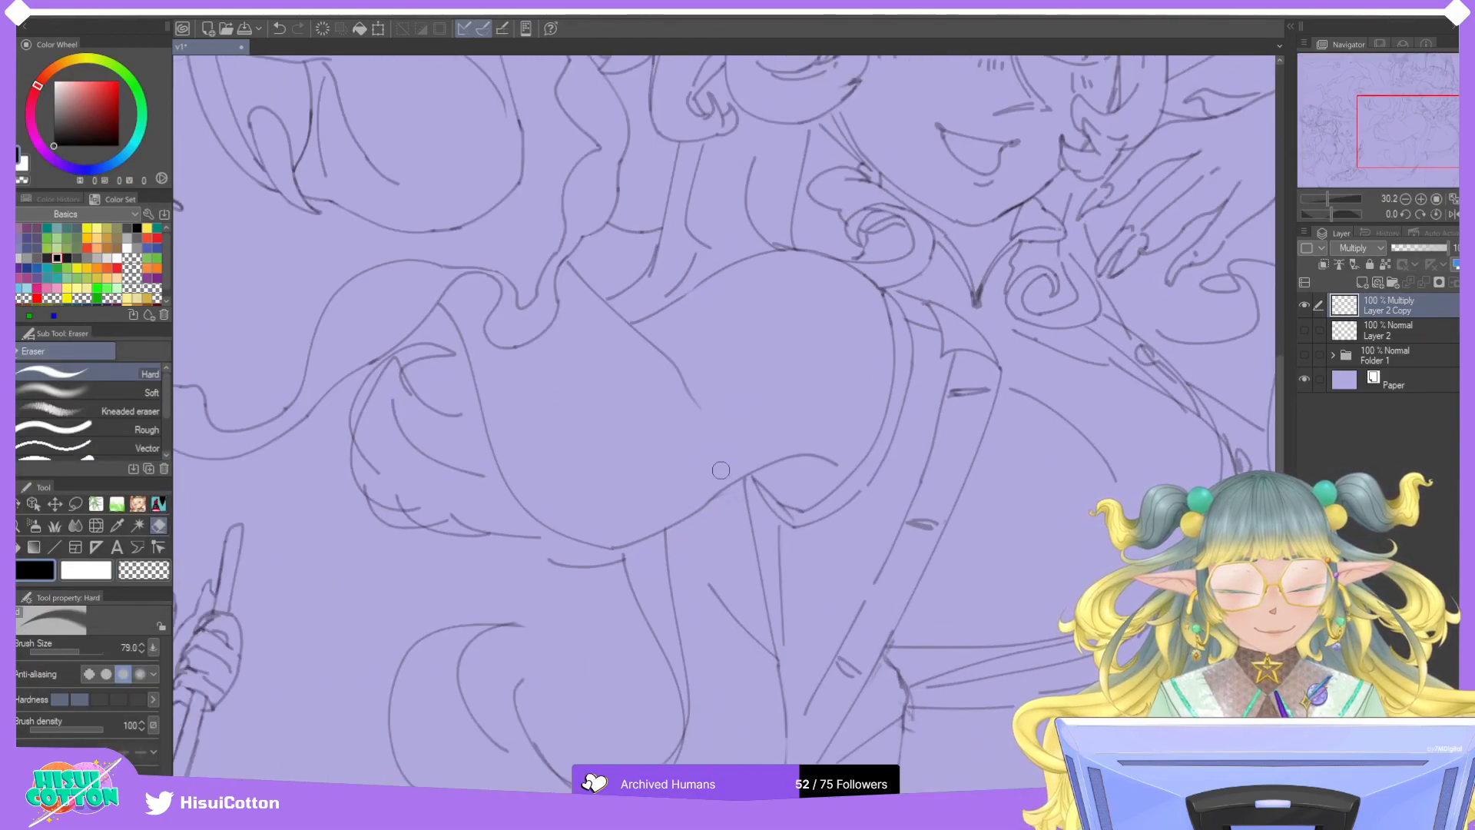
{"action": "scroll", "coordinate": [702, 569], "scroll_direction": "down", "scroll_amount": 1}
{"action": "scroll", "coordinate": [702, 569], "scroll_direction": "down", "scroll_amount": 3}
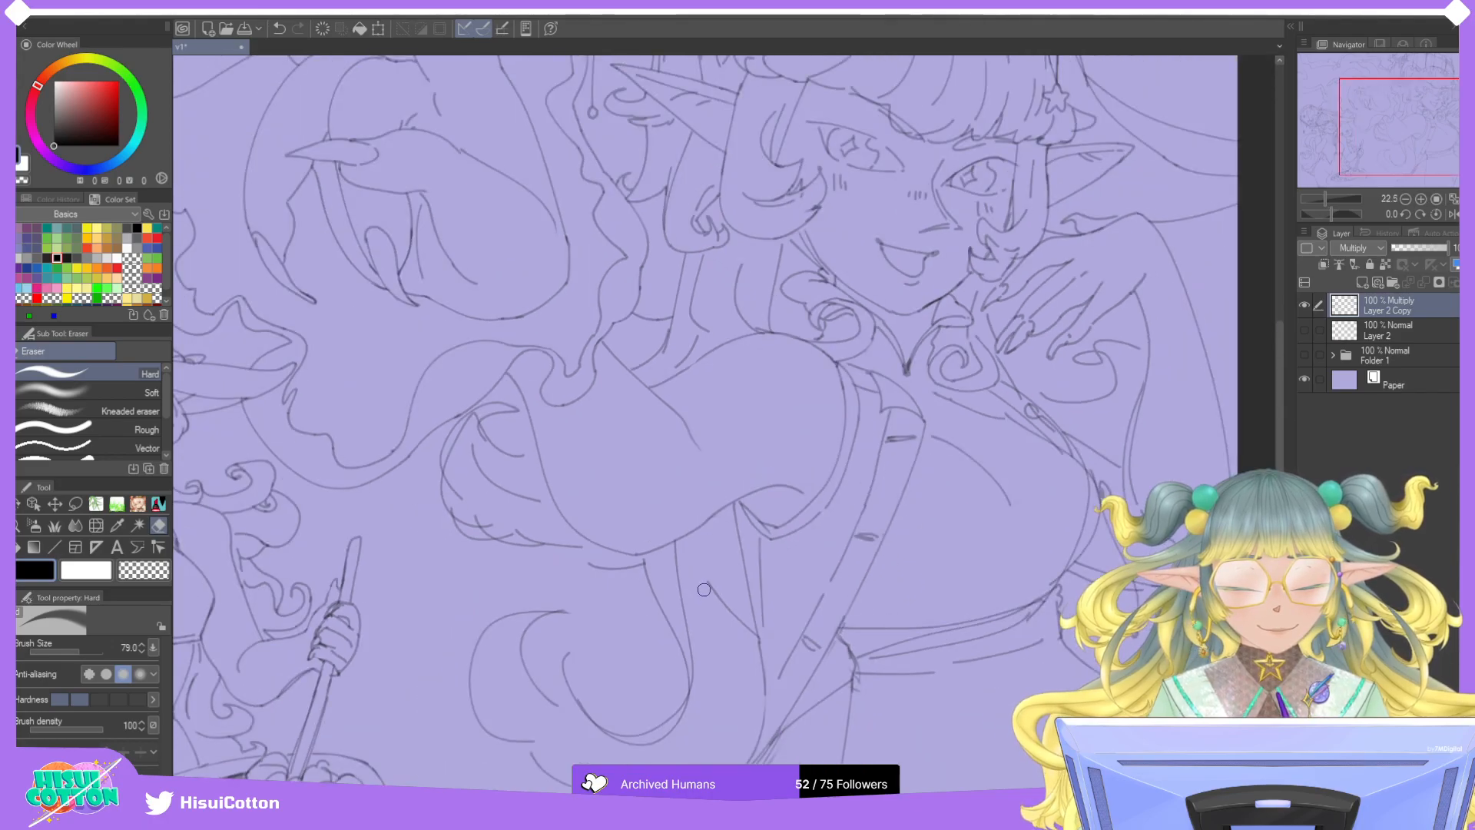
{"action": "scroll", "coordinate": [780, 331], "scroll_direction": "up", "scroll_amount": 2}
{"action": "scroll", "coordinate": [781, 330], "scroll_direction": "up", "scroll_amount": 2}
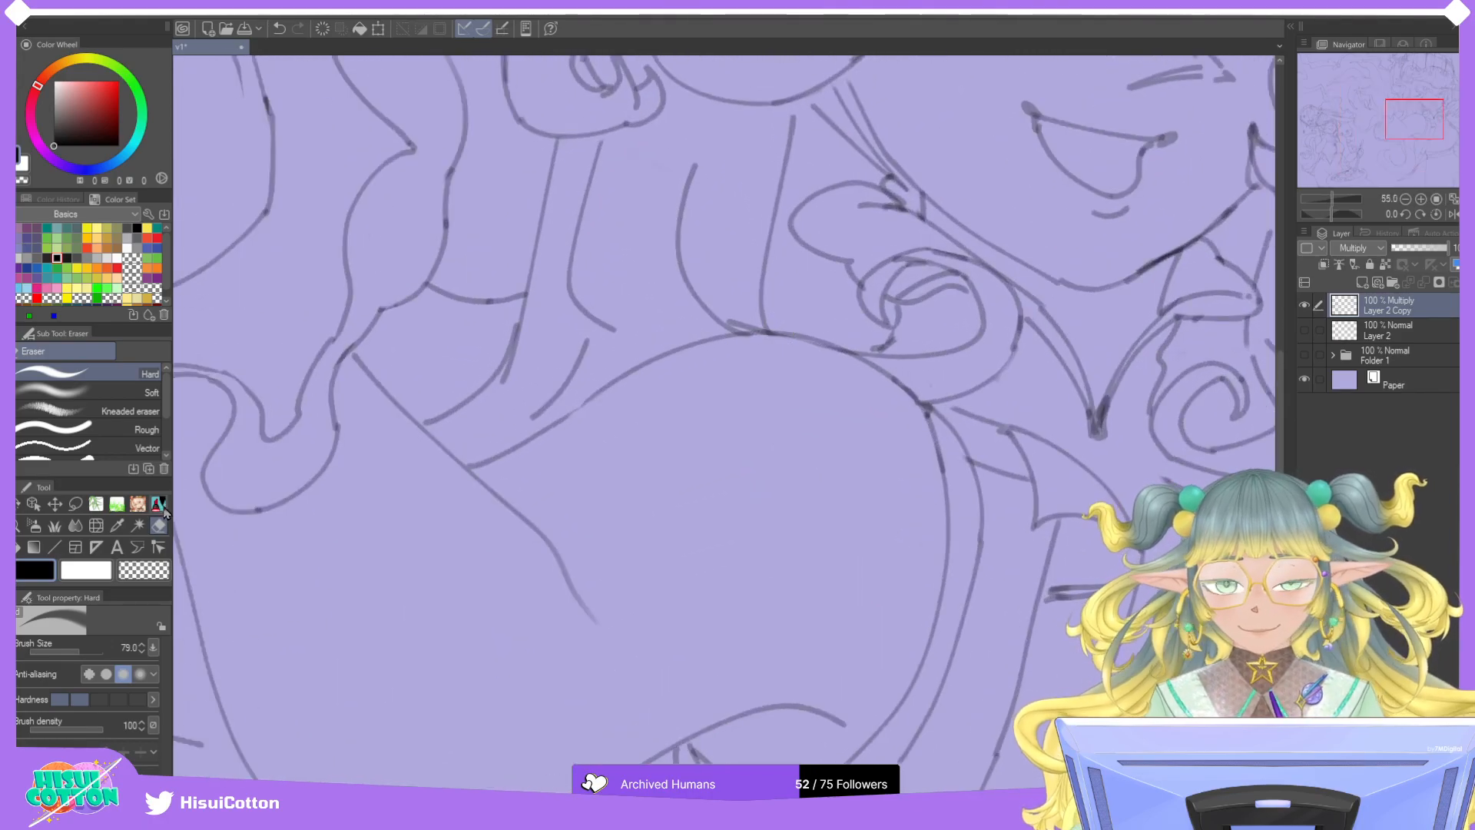
{"action": "key", "text": "p"}
{"action": "scroll", "coordinate": [781, 330], "scroll_direction": "up", "scroll_amount": 3}
{"action": "left_click_drag", "start_coordinate": [652, 419], "coordinate": [722, 367]}
{"action": "key", "text": "ctrl+z"}
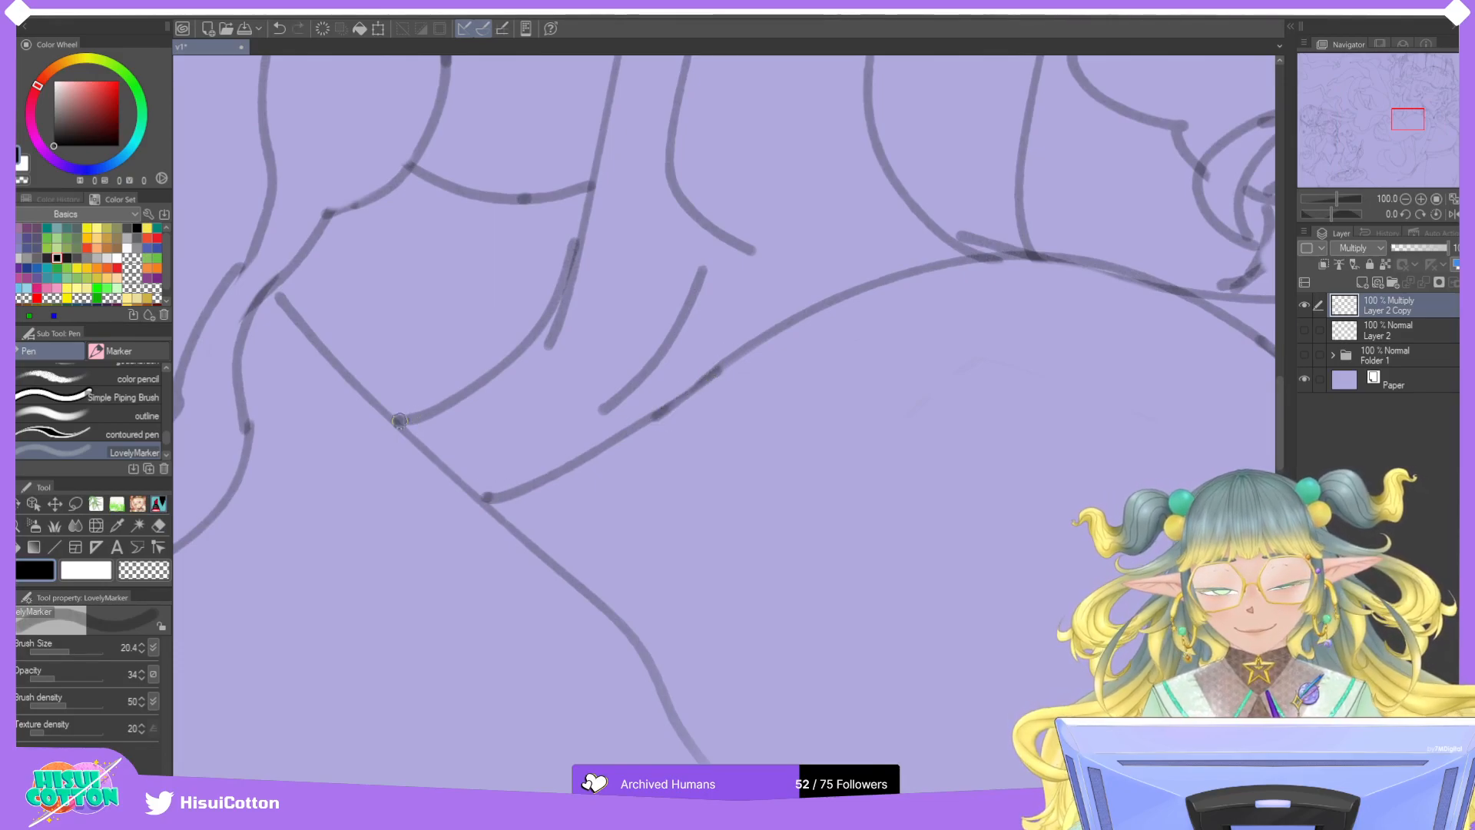
{"action": "scroll", "coordinate": [399, 421], "scroll_direction": "down", "scroll_amount": 4}
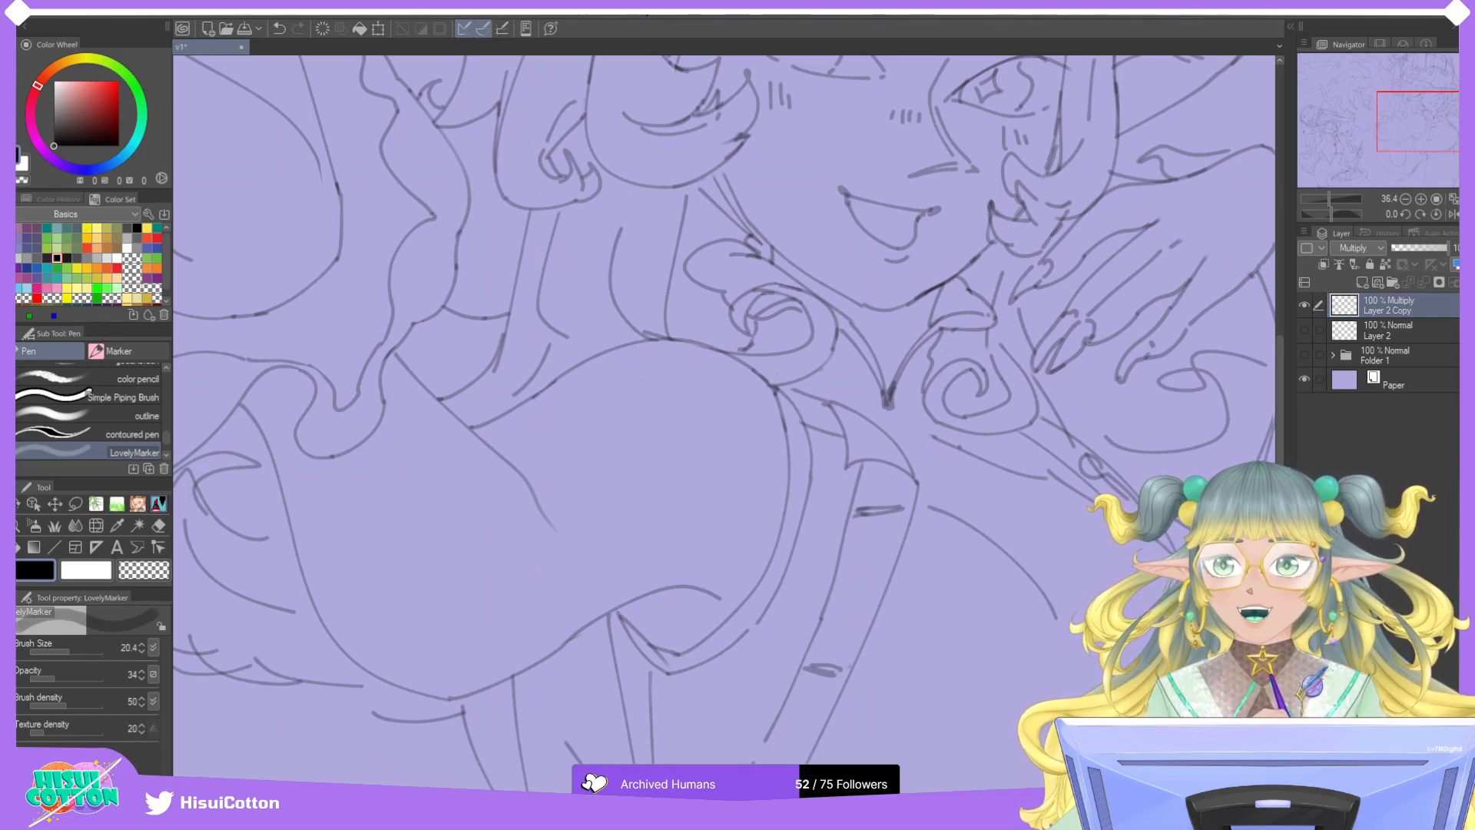
{"action": "key", "text": "ctrl+0"}
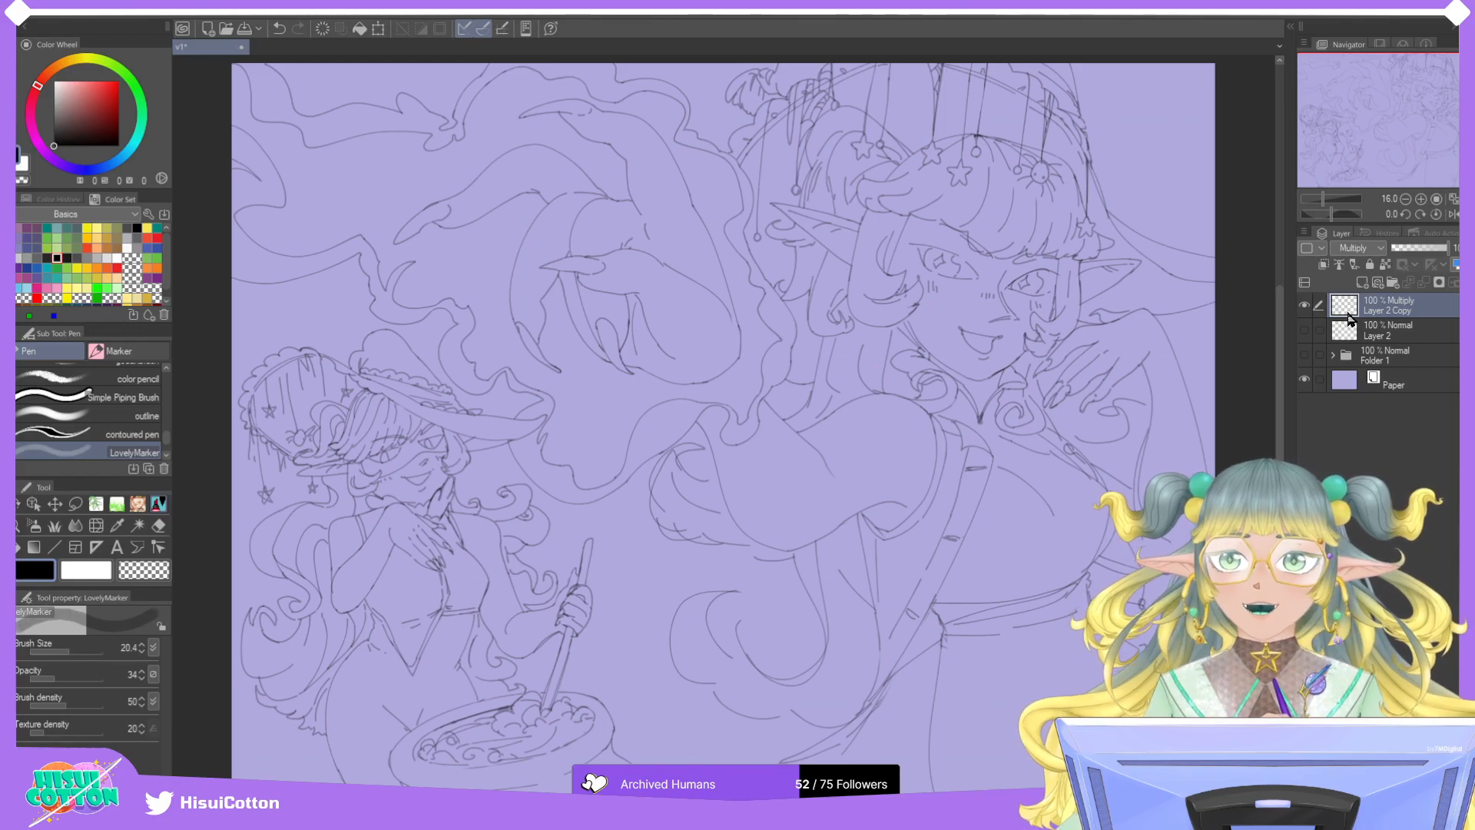
{"action": "left_click_drag", "start_coordinate": [1348, 175], "coordinate": [1350, 210]}
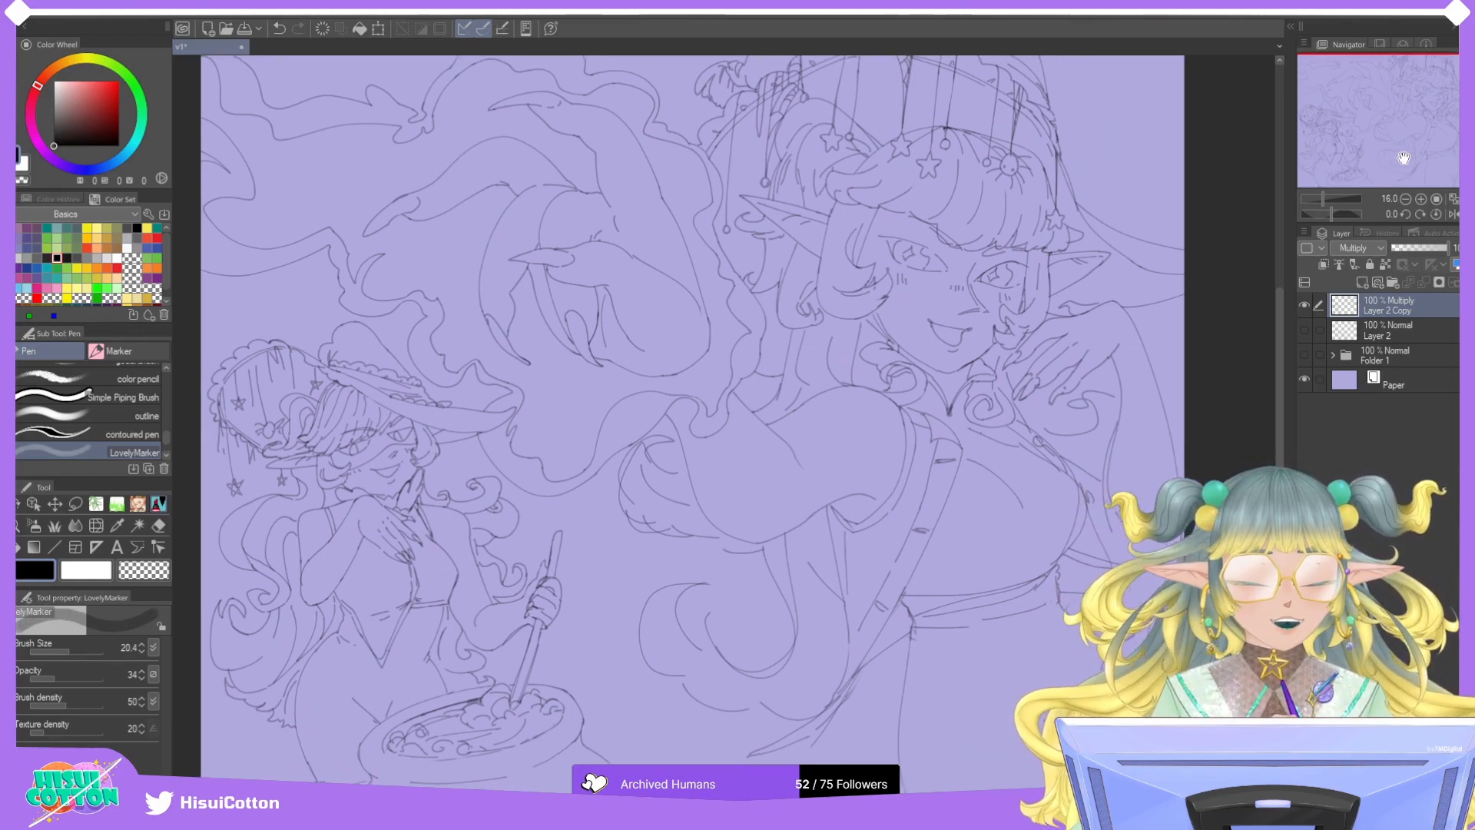
Try to add a short stroke along the inner base of the collar spiral with the LovelyMarker pen.
{"action": "scroll", "coordinate": [1108, 361], "scroll_direction": "up", "scroll_amount": 1}
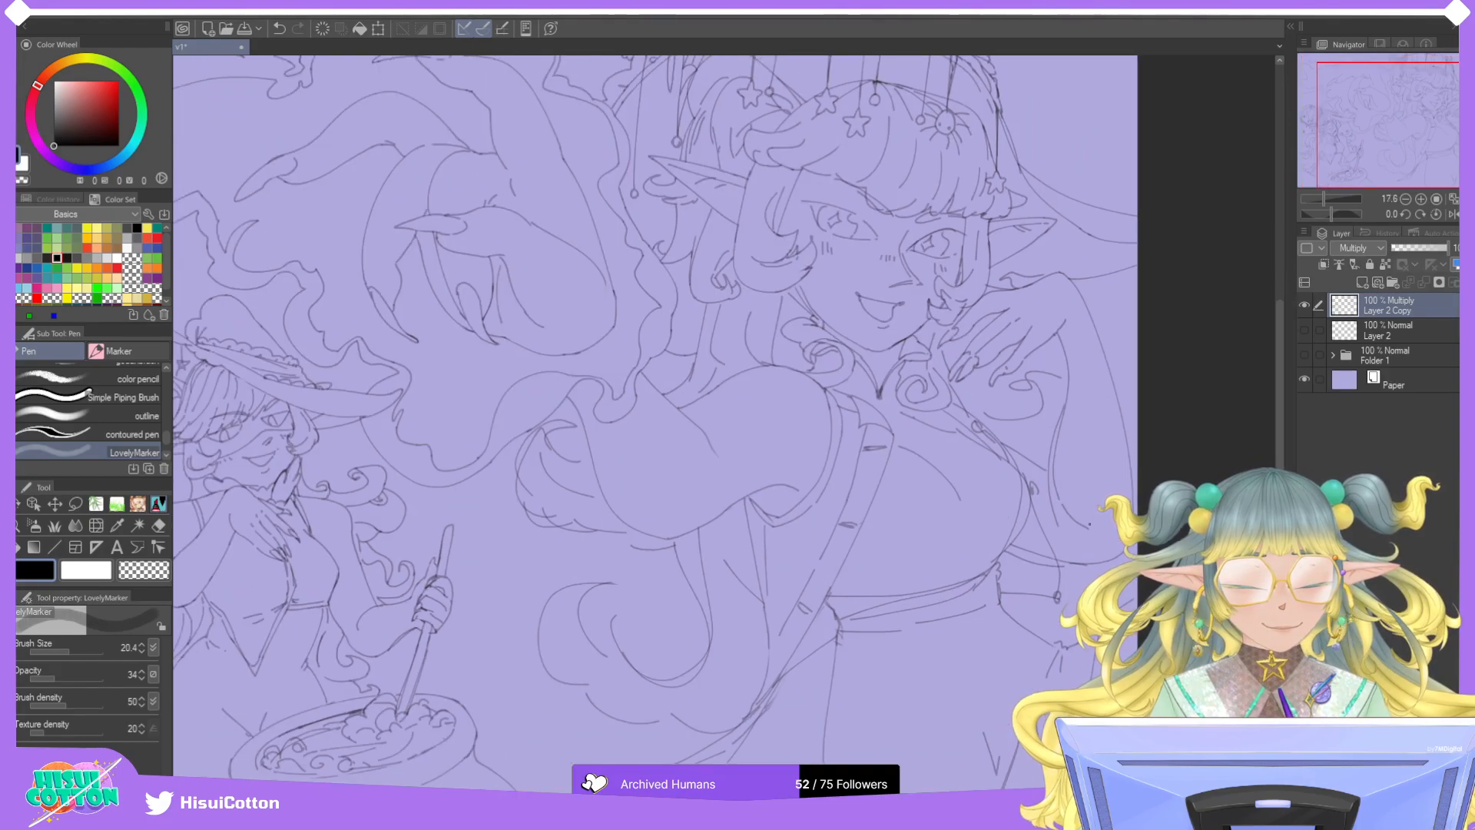
{"action": "scroll", "coordinate": [767, 401], "scroll_direction": "down", "scroll_amount": 2}
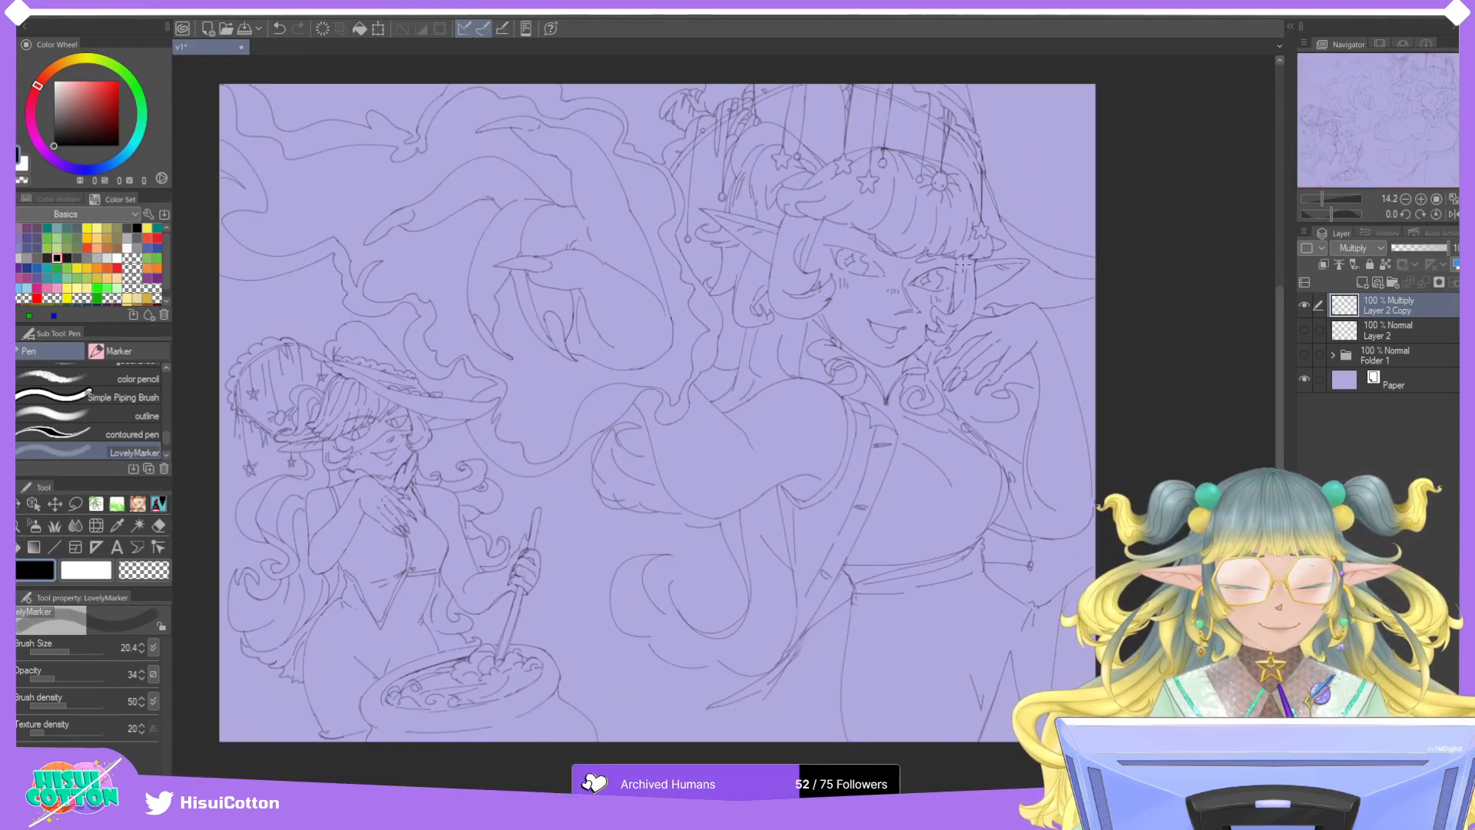
{"action": "scroll", "coordinate": [964, 263], "scroll_direction": "up", "scroll_amount": 6}
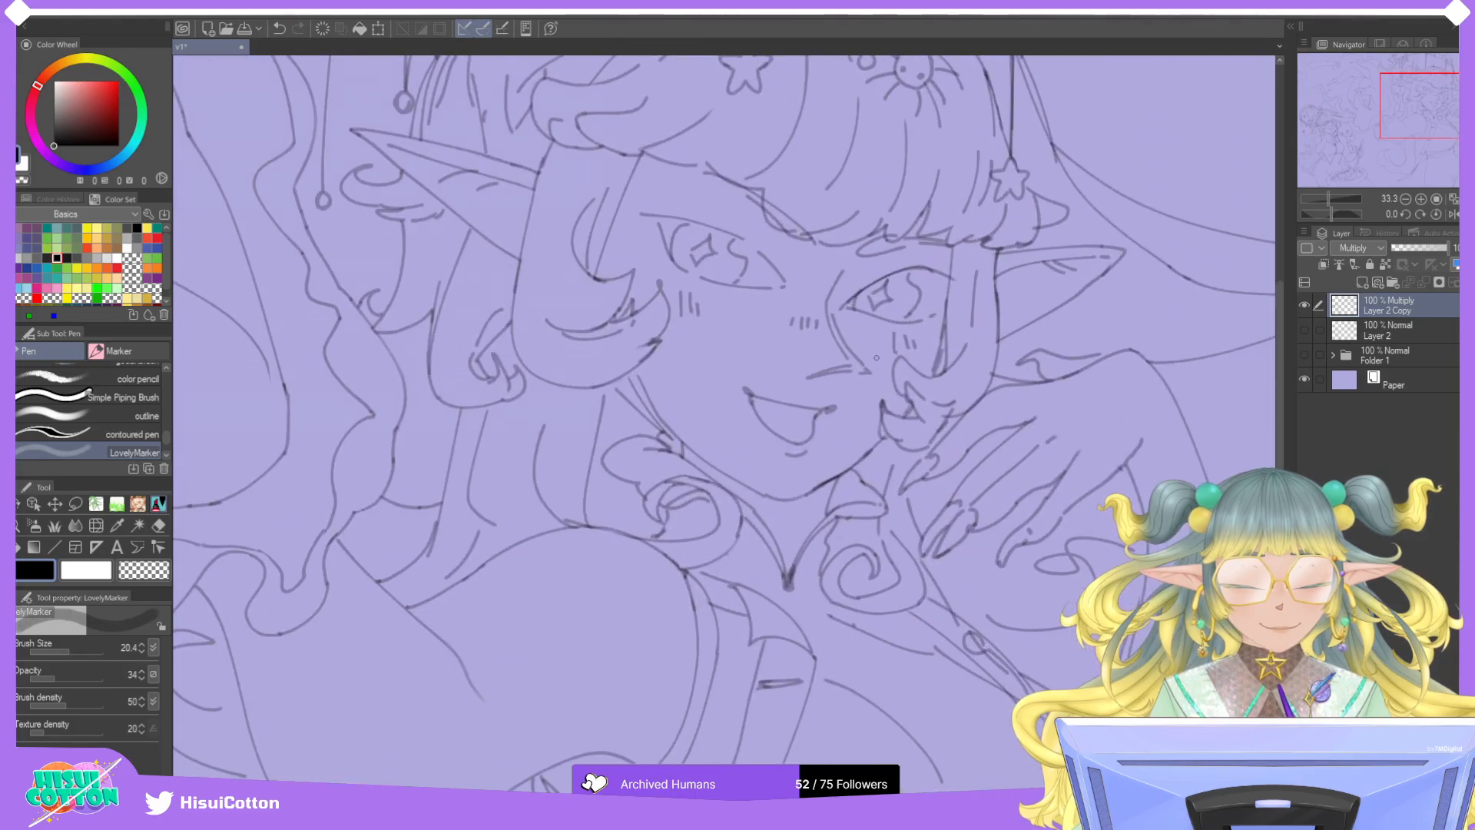
{"action": "scroll", "coordinate": [873, 357], "scroll_direction": "down", "scroll_amount": 3}
{"action": "scroll", "coordinate": [861, 425], "scroll_direction": "up", "scroll_amount": 4}
{"action": "left_click_drag", "start_coordinate": [785, 449], "coordinate": [823, 462]}
{"action": "key", "text": "ctrl+z"}
{"action": "key", "text": "ctrl+z"}
{"action": "key", "text": "ctrl+z"}
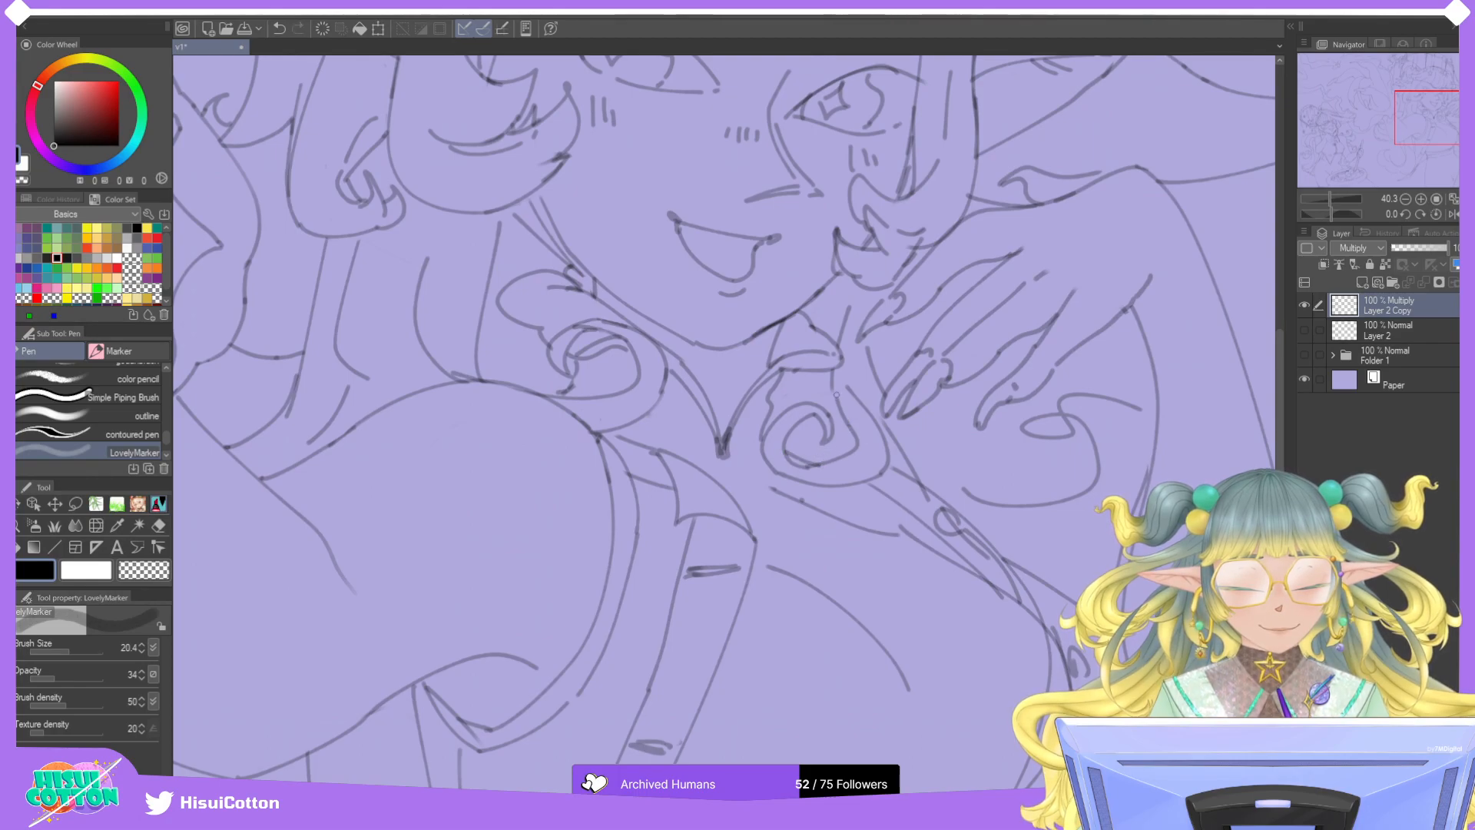
{"action": "key", "text": "e"}
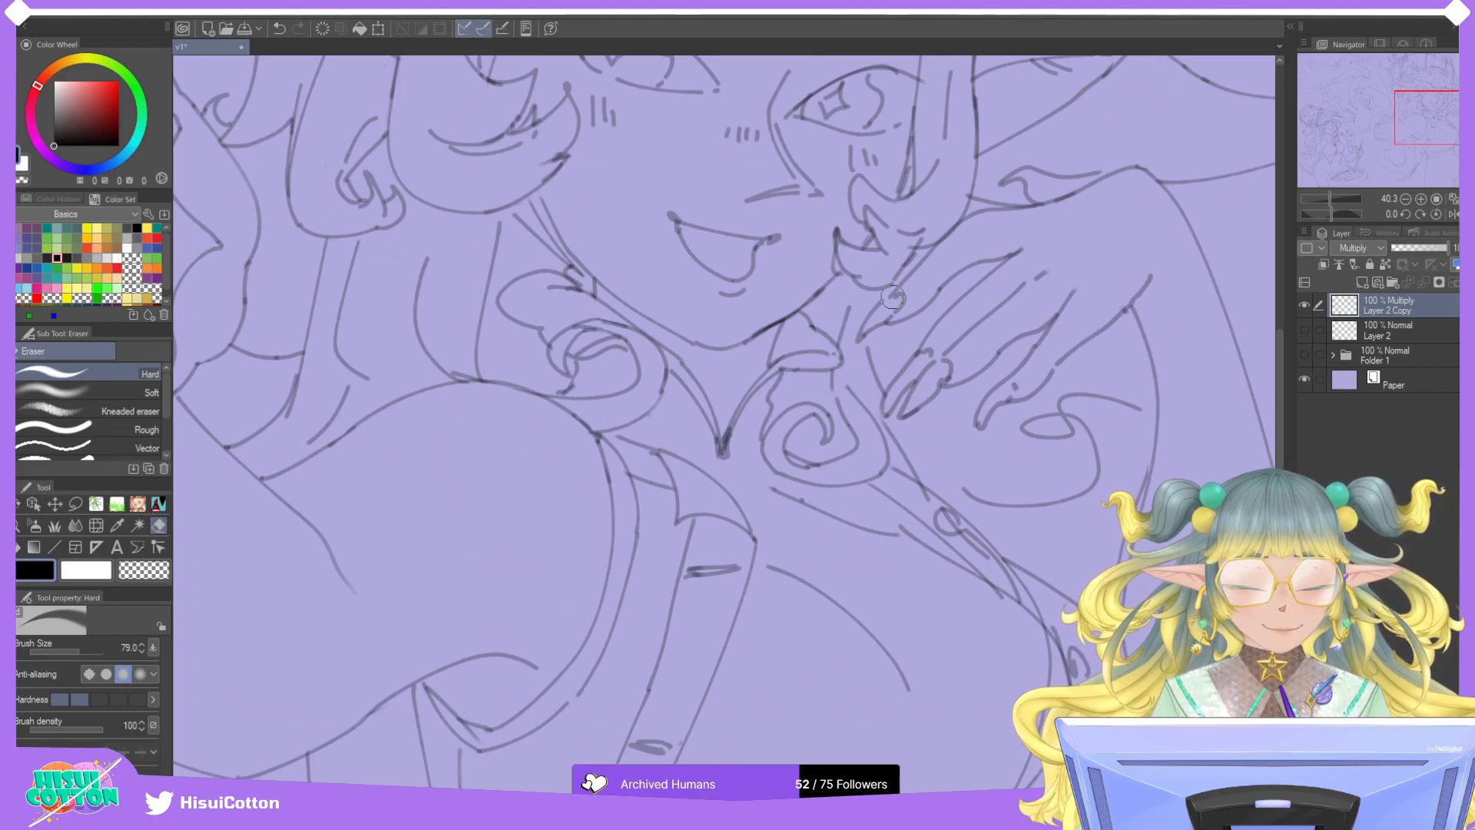
{"action": "left_click", "coordinate": [159, 504]}
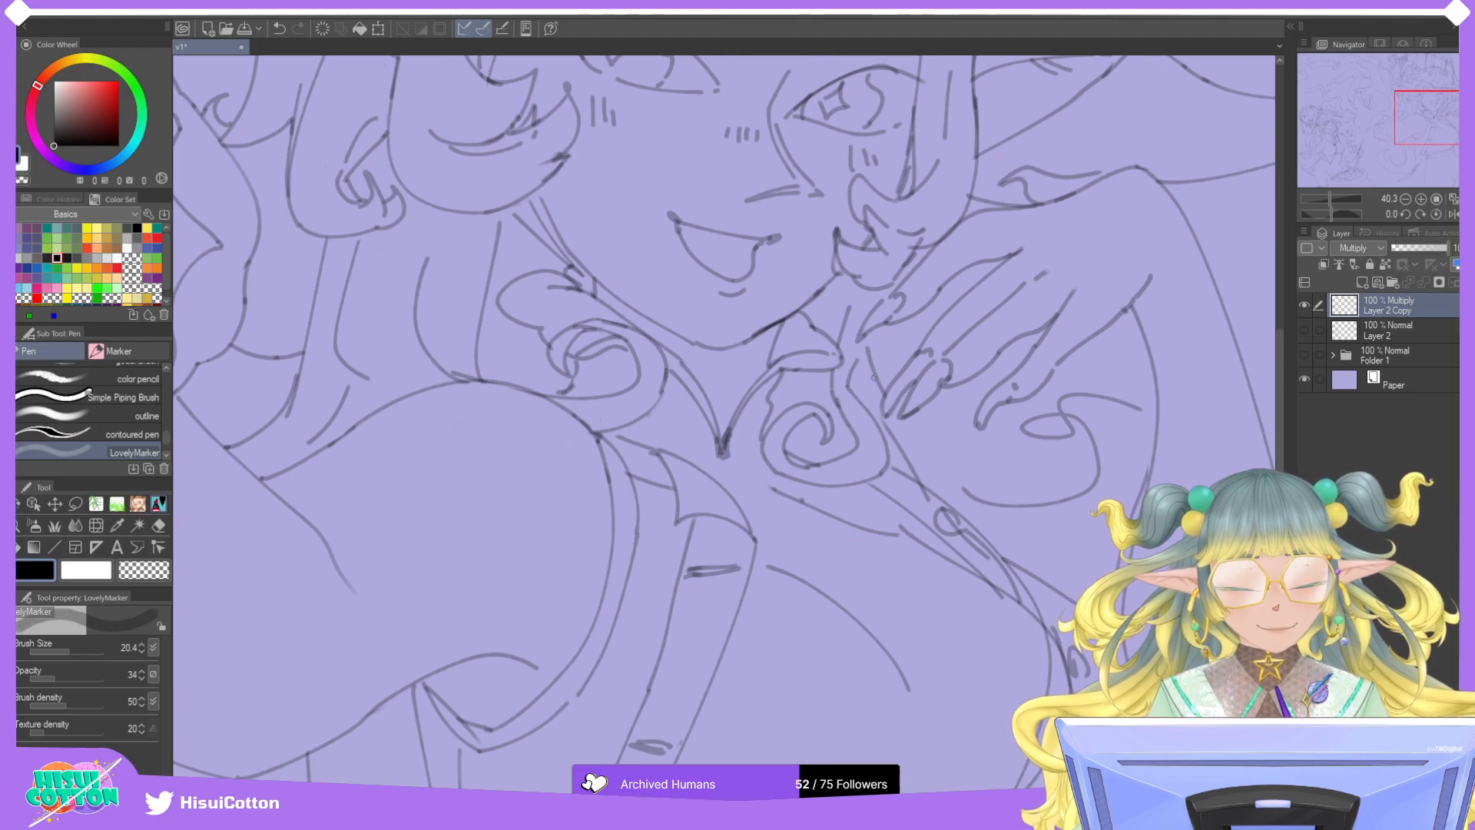
Erase the curl beneath the large witch's raised hand and the upper round button on the diagonal strap across her chest.
{"action": "scroll", "coordinate": [872, 378], "scroll_direction": "down", "scroll_amount": 5}
{"action": "scroll", "coordinate": [1070, 400], "scroll_direction": "up", "scroll_amount": 5}
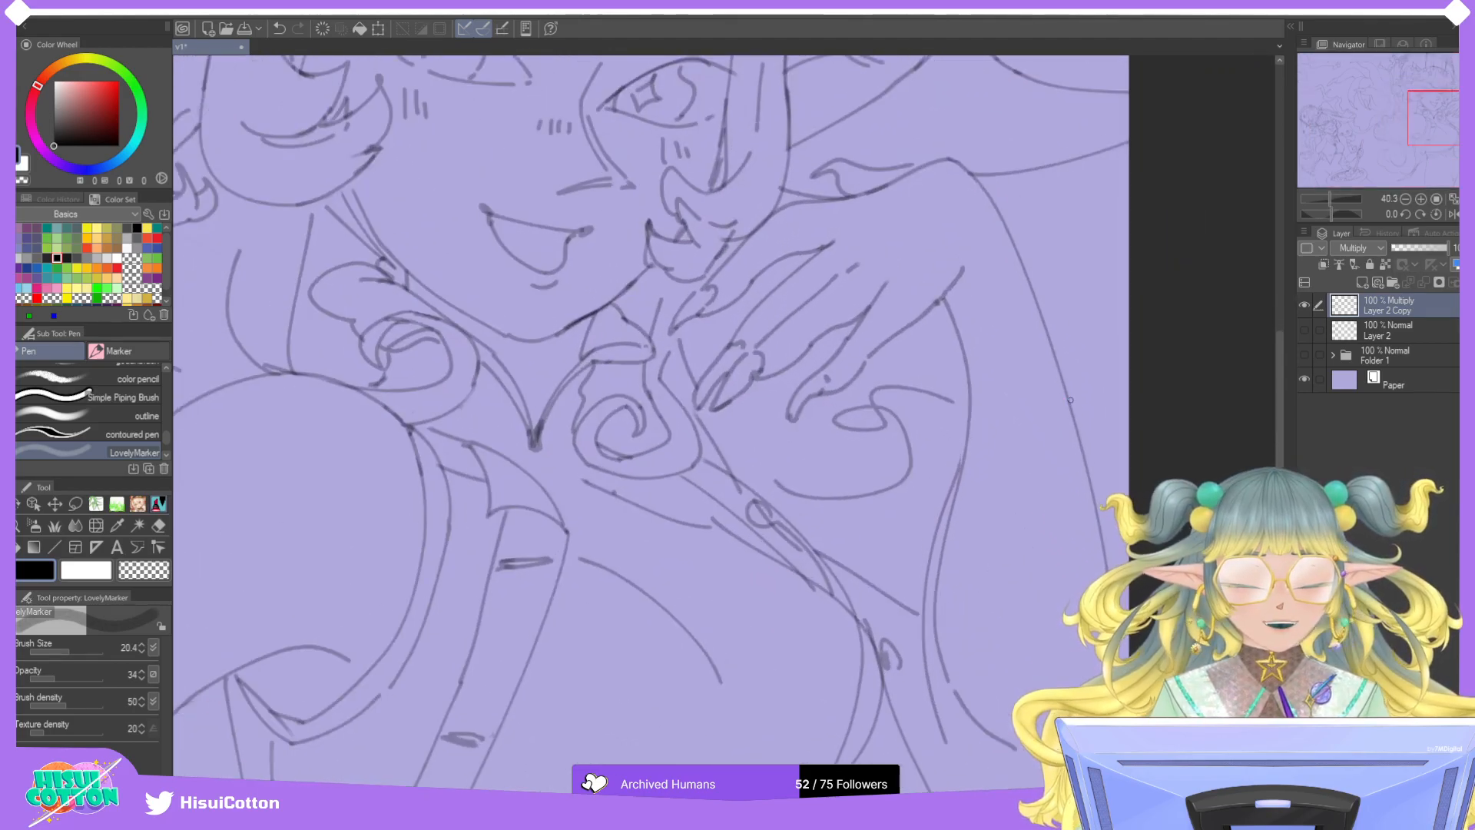
{"action": "left_click", "coordinate": [159, 526]}
{"action": "mouse_move", "coordinate": [895, 392]}
{"action": "left_mouse_down"}
{"action": "mouse_move", "coordinate": [826, 430]}
{"action": "mouse_move", "coordinate": [938, 395]}
{"action": "mouse_move", "coordinate": [806, 500]}
{"action": "mouse_move", "coordinate": [834, 454]}
{"action": "mouse_move", "coordinate": [730, 488]}
{"action": "mouse_move", "coordinate": [781, 542]}
{"action": "mouse_move", "coordinate": [727, 484]}
{"action": "mouse_move", "coordinate": [820, 569]}
{"action": "left_mouse_up"}
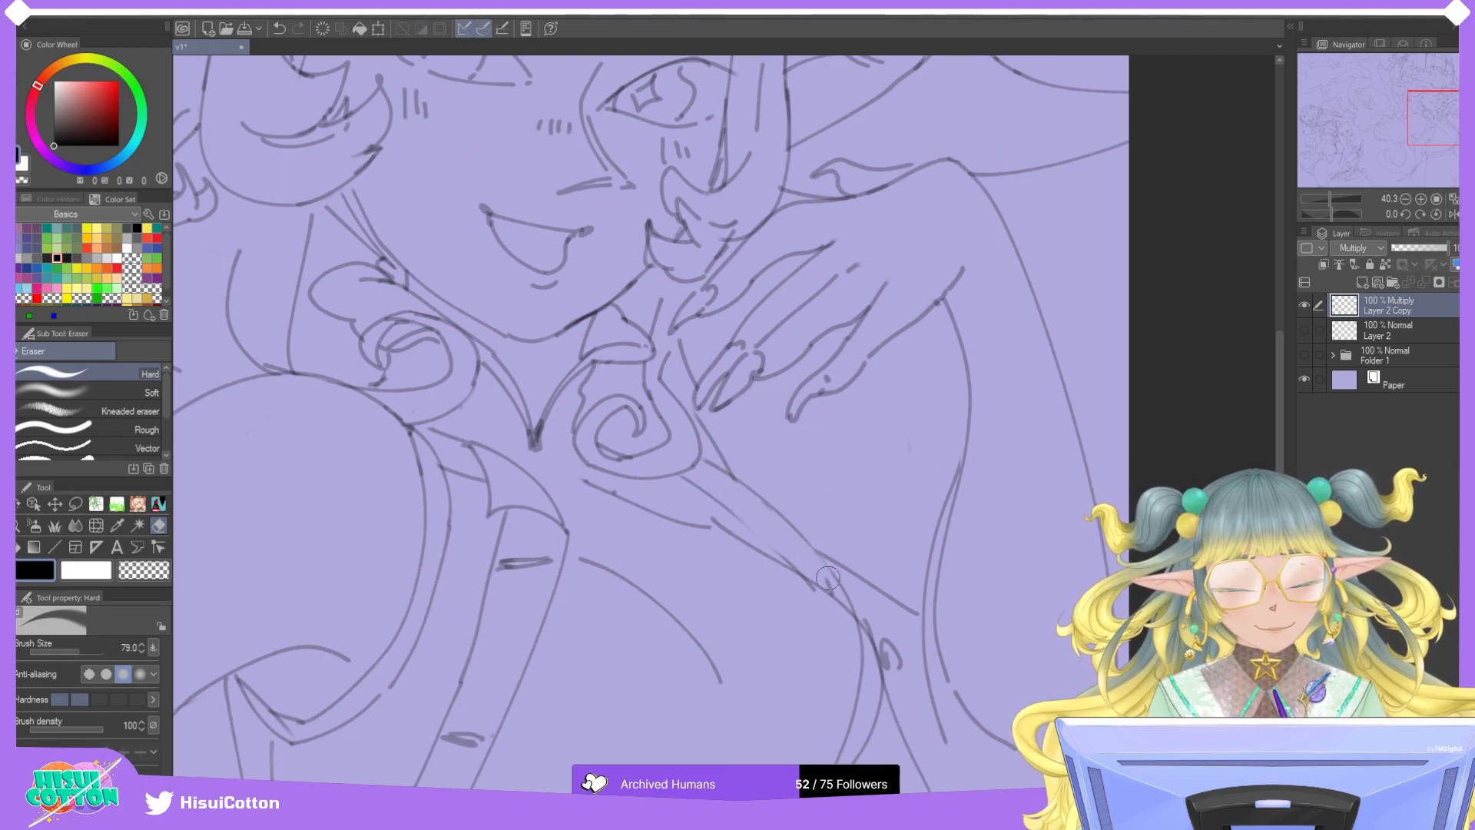
Redraw the upper edge of the diagonal strap from below the collar spiral down to the side of the chest with the LovelyMarker pen.
{"action": "left_click", "coordinate": [159, 504]}
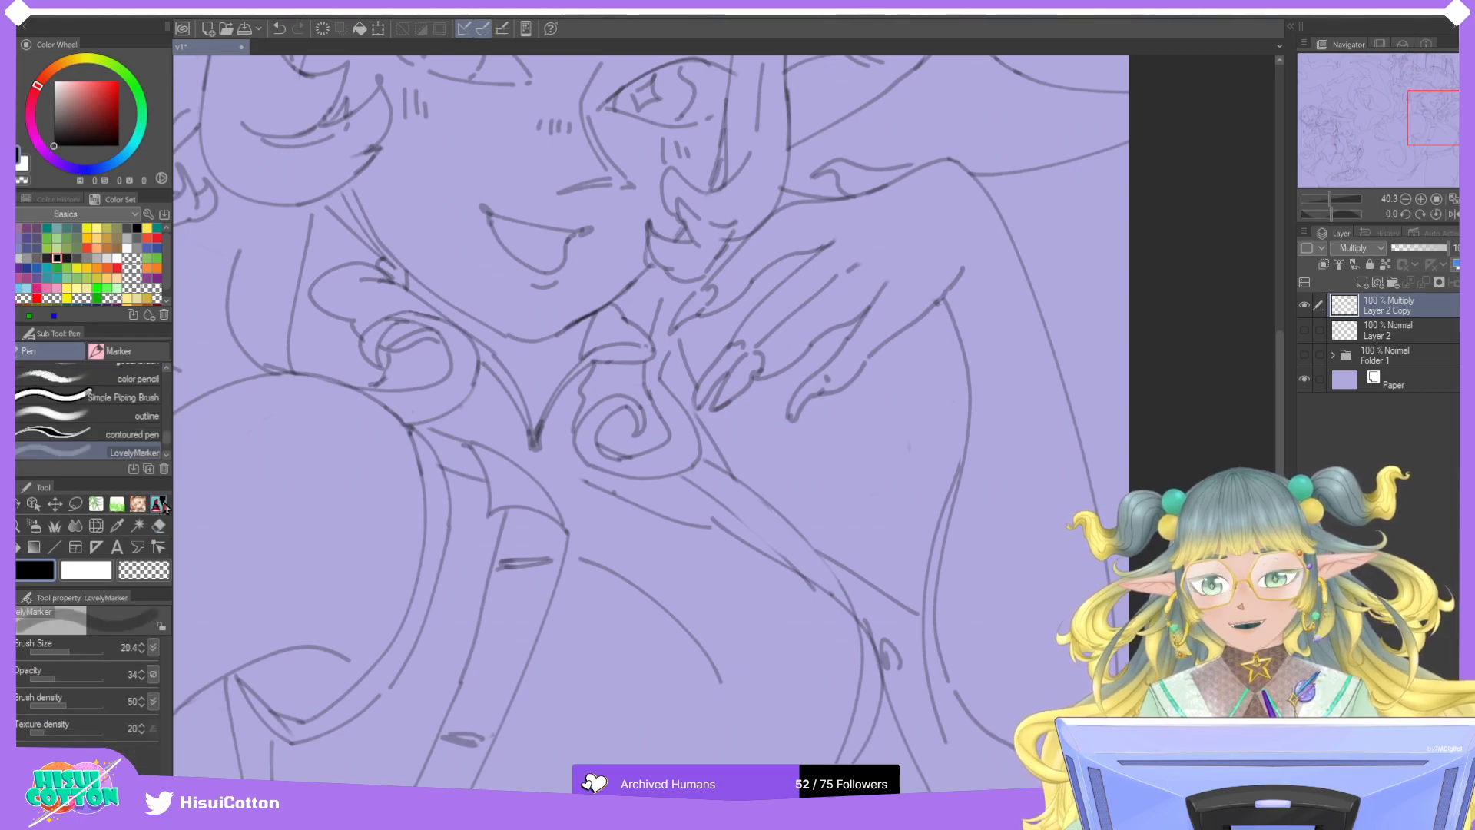
{"action": "left_click_drag", "start_coordinate": [724, 506], "coordinate": [791, 564]}
{"action": "key", "text": "ctrl+z"}
{"action": "left_click_drag", "start_coordinate": [725, 508], "coordinate": [799, 570]}
{"action": "key", "text": "ctrl+z"}
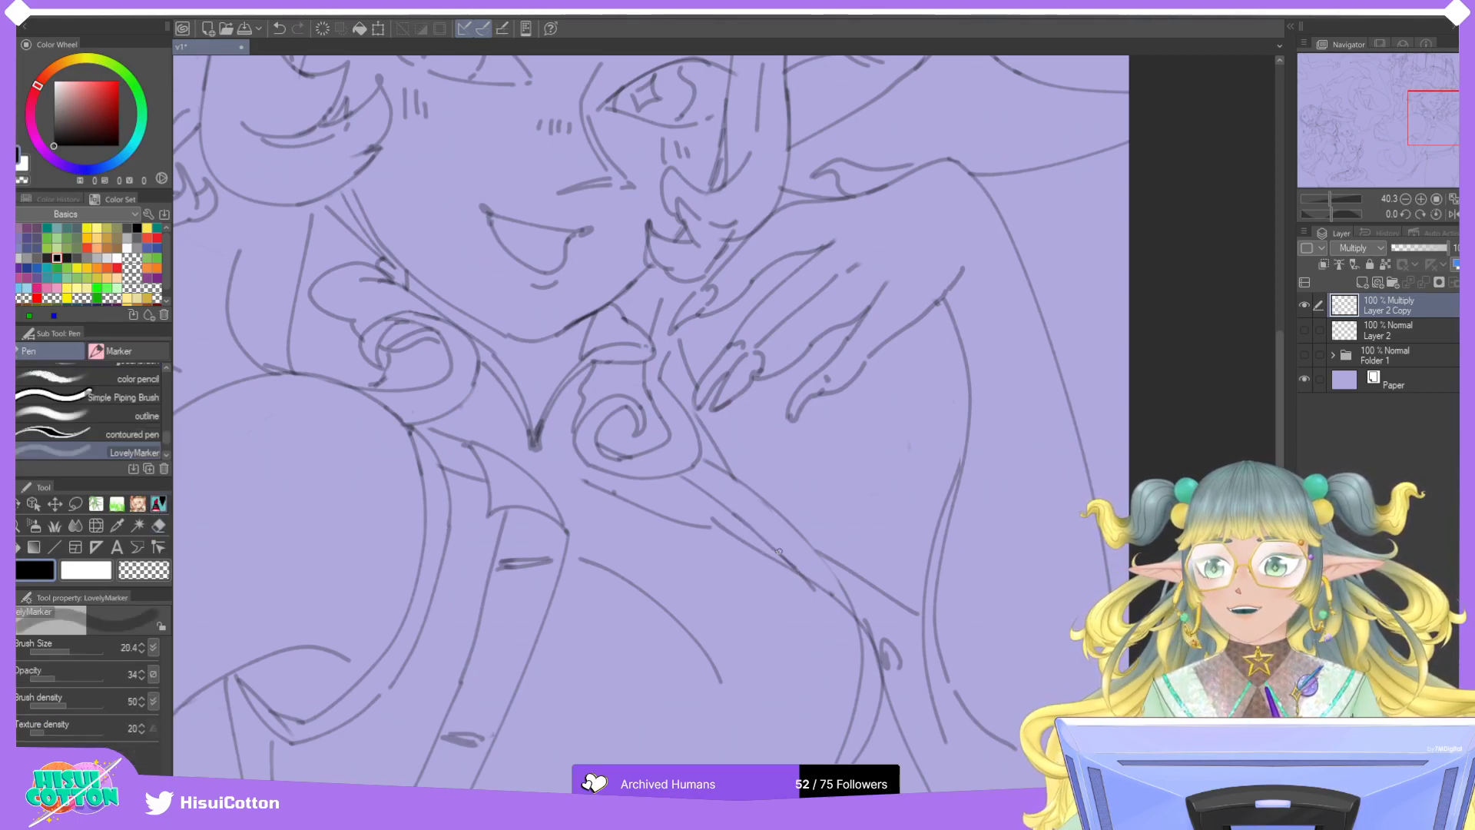
{"action": "key", "text": "ctrl+z"}
{"action": "left_click_drag", "start_coordinate": [741, 488], "coordinate": [839, 587]}
{"action": "key", "text": "ctrl+z"}
{"action": "left_click_drag", "start_coordinate": [764, 502], "coordinate": [841, 596]}
{"action": "key", "text": "ctrl+z"}
{"action": "key", "text": "ctrl+z"}
{"action": "mouse_move", "coordinate": [775, 508]}
{"action": "left_mouse_down"}
{"action": "mouse_move", "coordinate": [854, 623]}
{"action": "mouse_move", "coordinate": [846, 588]}
{"action": "left_mouse_up"}
{"action": "key", "text": "ctrl+z"}
{"action": "left_click_drag", "start_coordinate": [761, 500], "coordinate": [843, 590]}
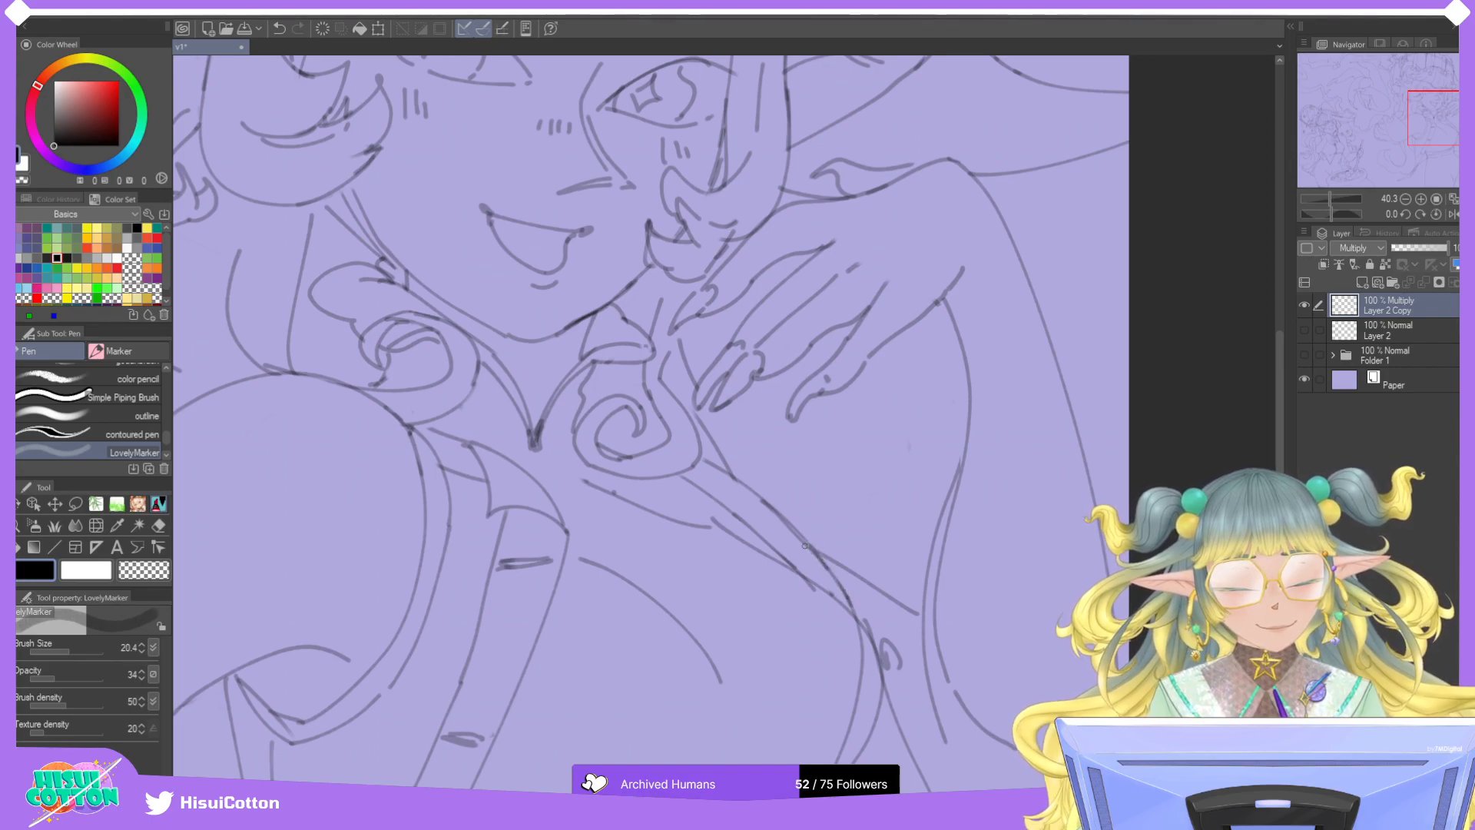
Draw a small round button on the redrawn strap edge, midway between the collar spiral and the side of the chest.
{"action": "left_click_drag", "start_coordinate": [783, 537], "coordinate": [803, 535]}
{"action": "key", "text": "ctrl+z"}
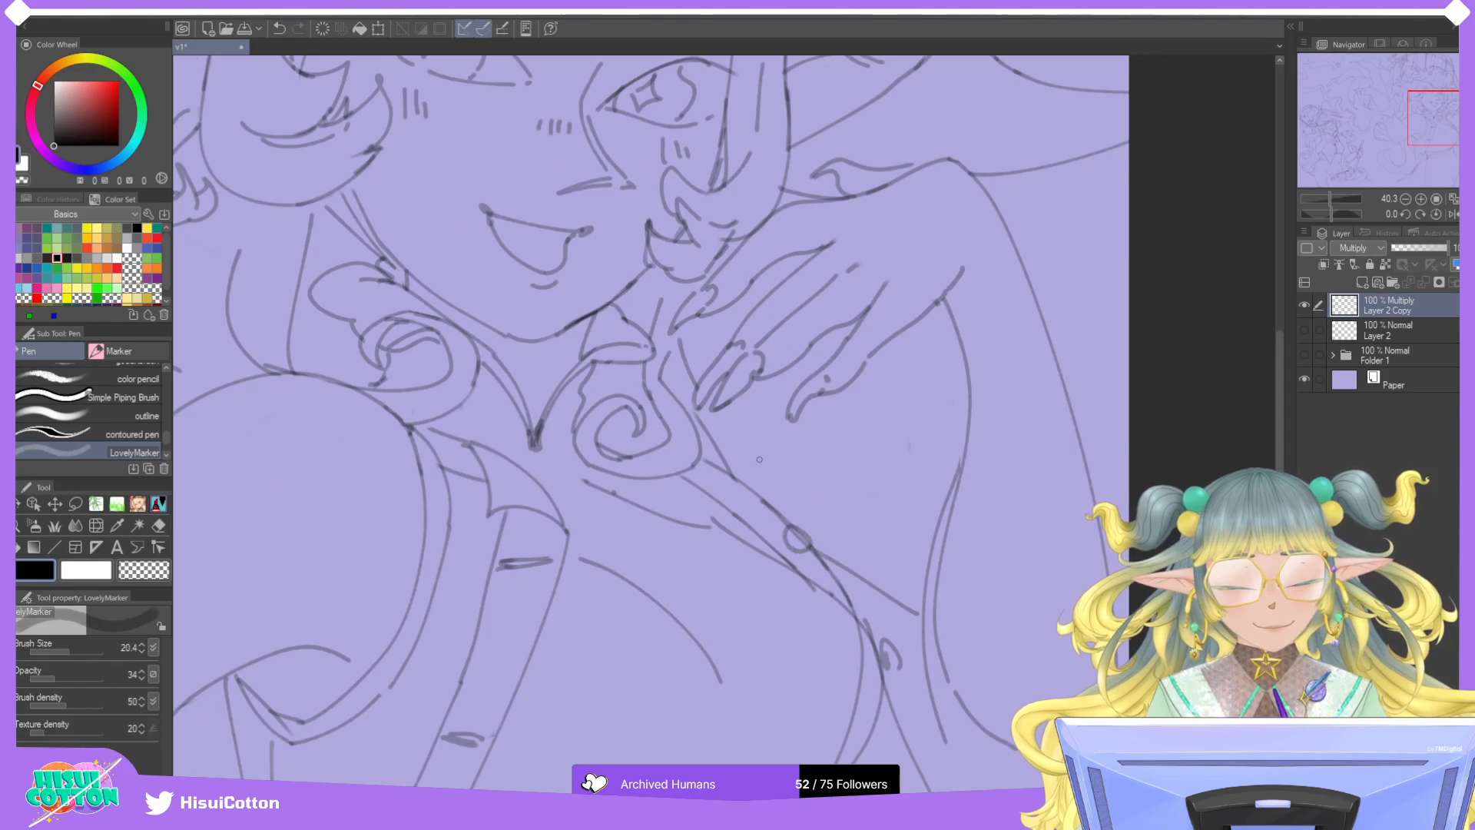
{"action": "key", "text": "e"}
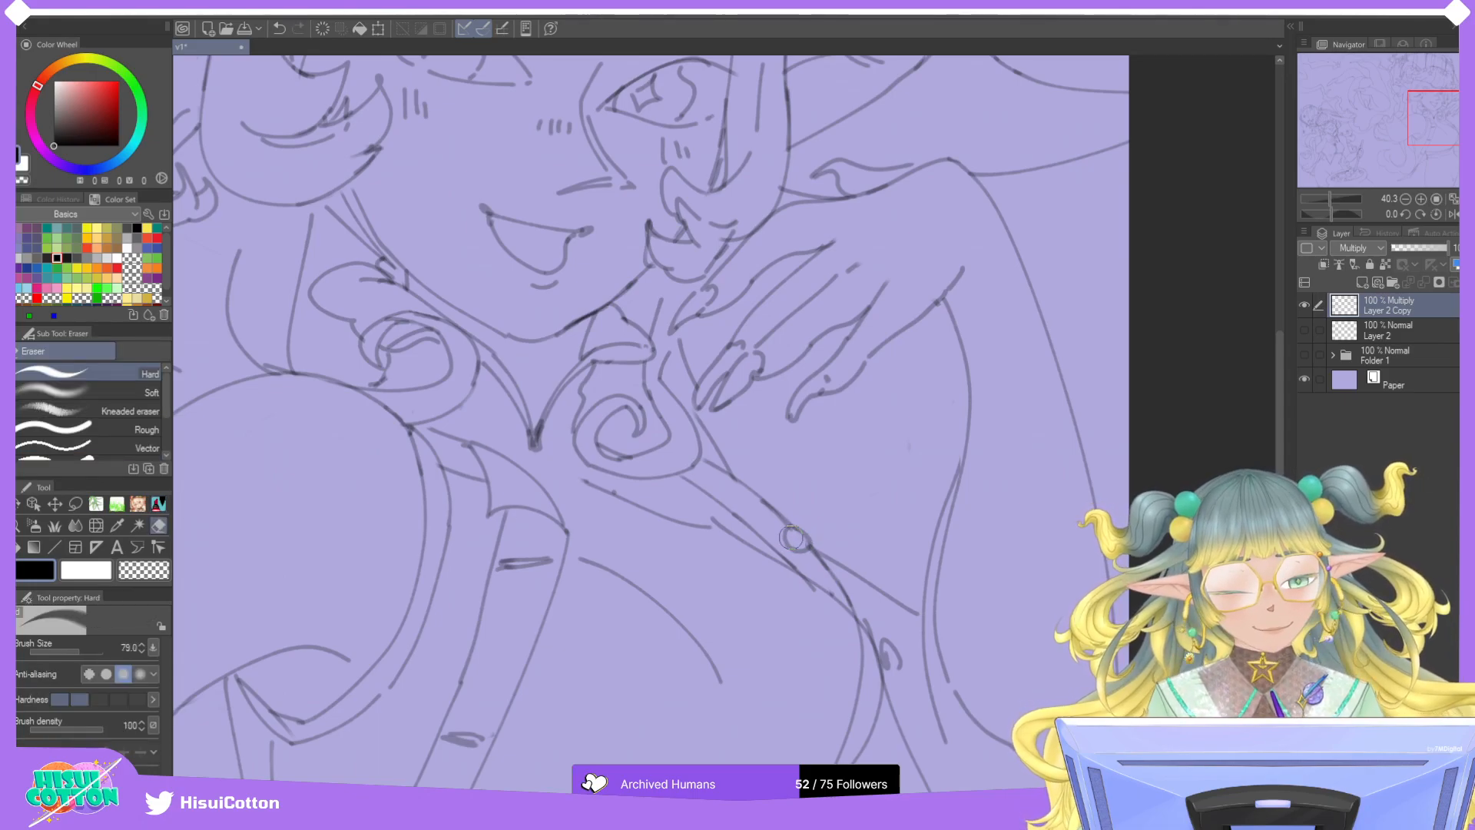
{"action": "scroll", "coordinate": [799, 538], "scroll_direction": "down", "scroll_amount": 3}
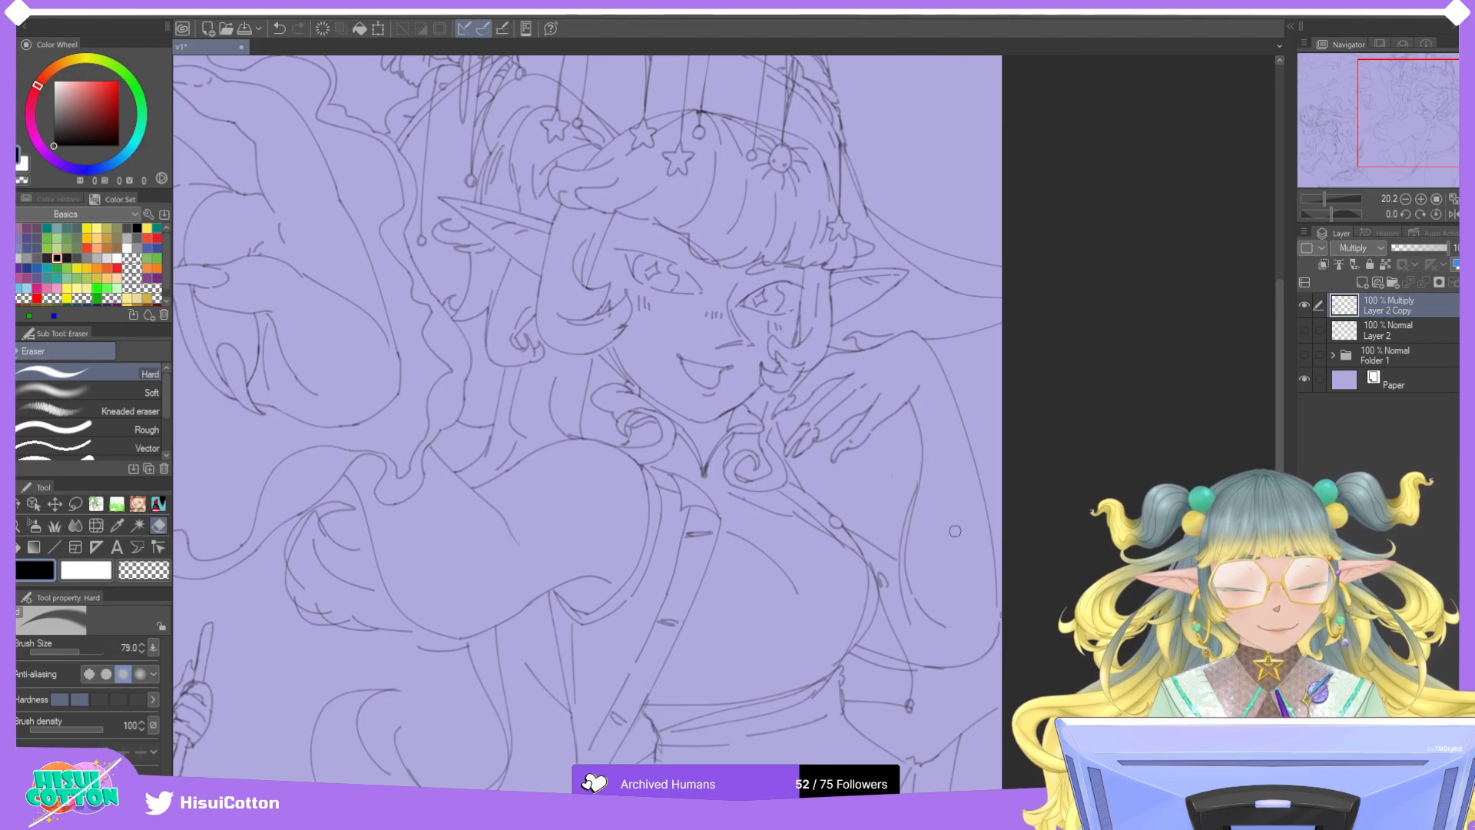
{"action": "scroll", "coordinate": [887, 541], "scroll_direction": "up", "scroll_amount": 3}
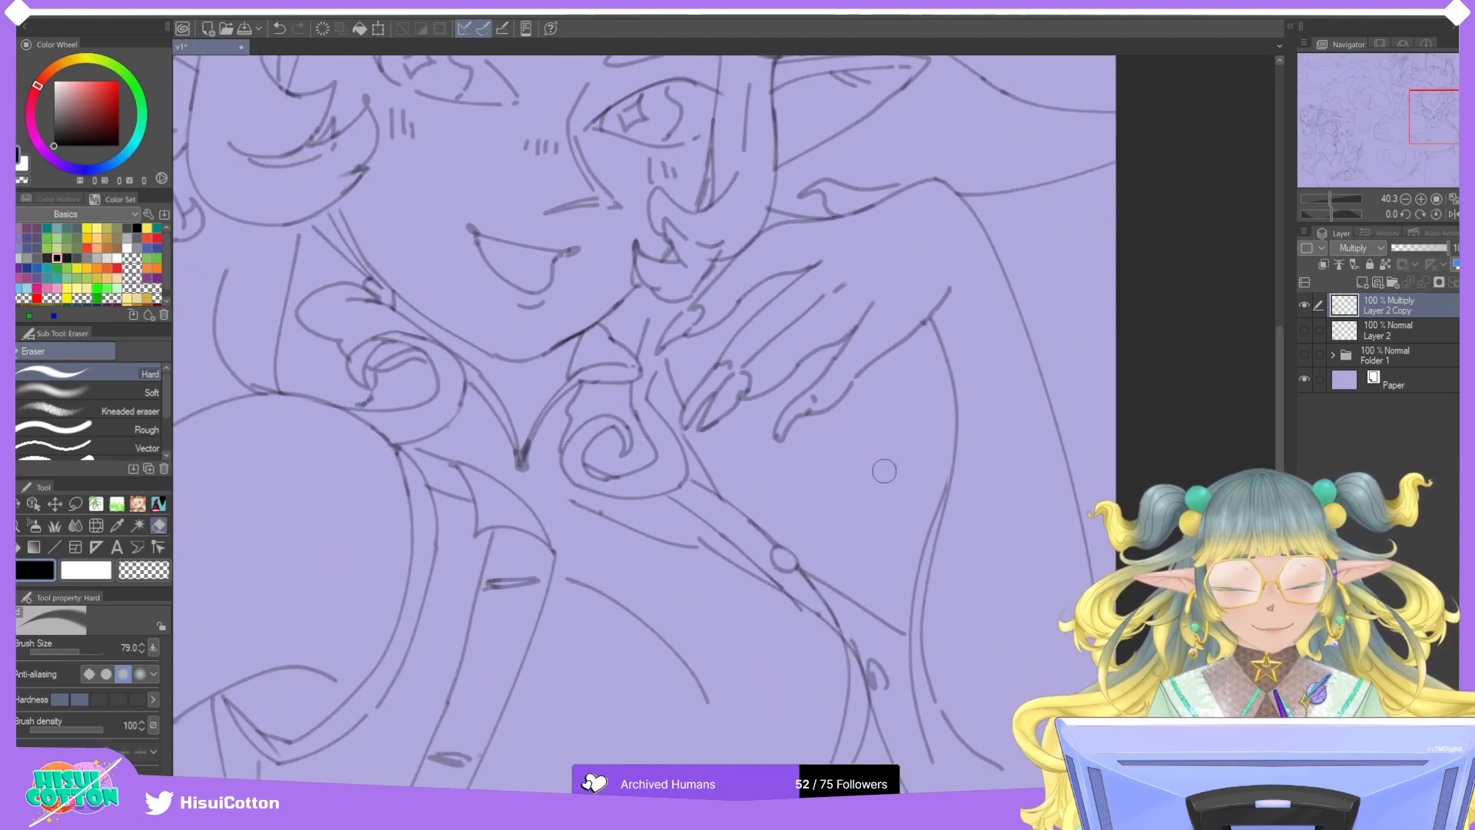
Close the inner end of the collar spiral with a short curved line.
{"action": "left_click", "coordinate": [158, 504]}
{"action": "key", "text": "ctrl+z"}
{"action": "left_click_drag", "start_coordinate": [596, 459], "coordinate": [638, 464]}
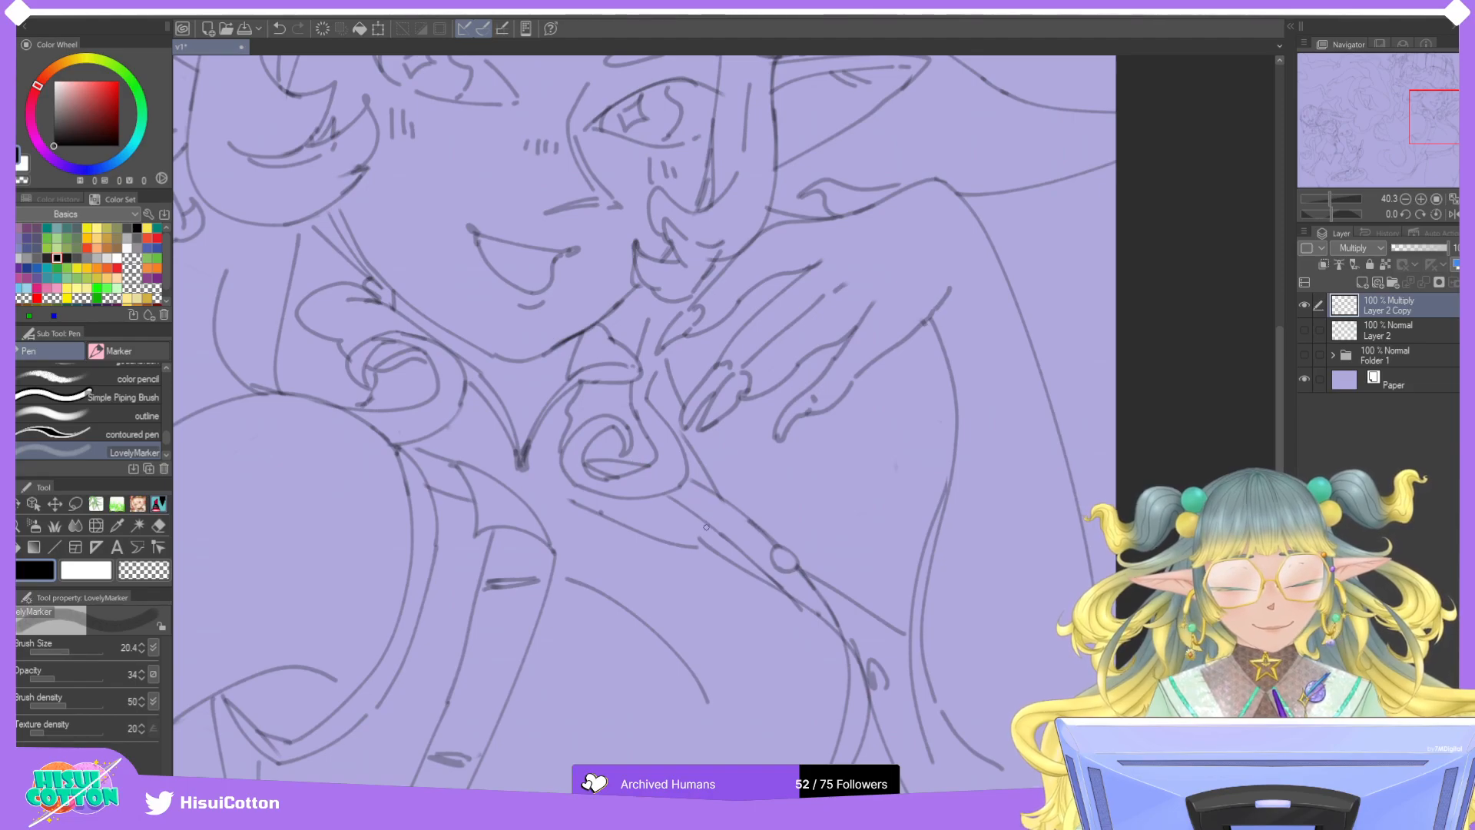
Erase the loose line across the chest below the collar spiral and extend the strap's lower edge up to the spiral.
{"action": "left_click", "coordinate": [158, 525]}
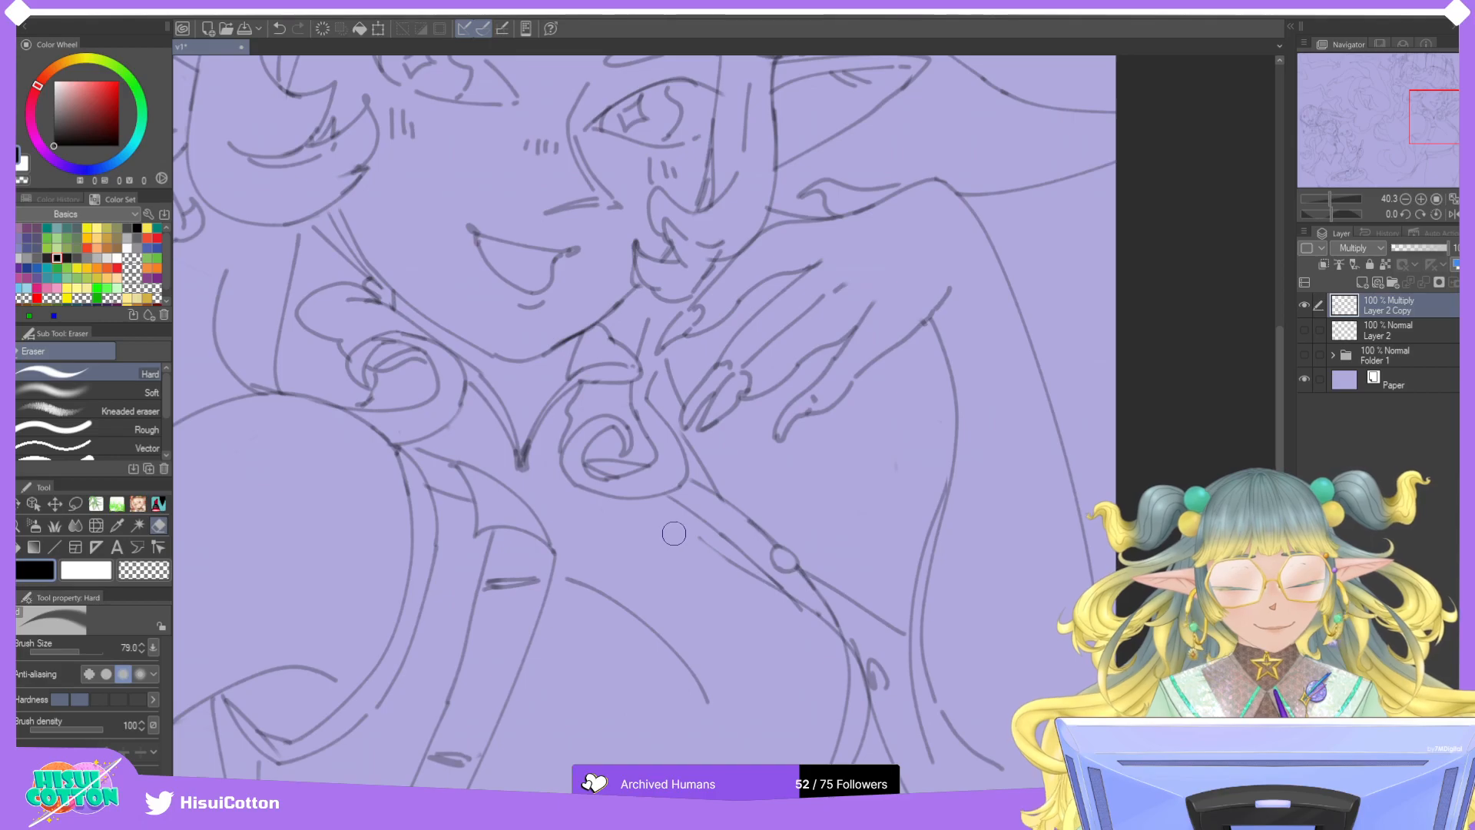
{"action": "left_click_drag", "start_coordinate": [609, 517], "coordinate": [669, 550]}
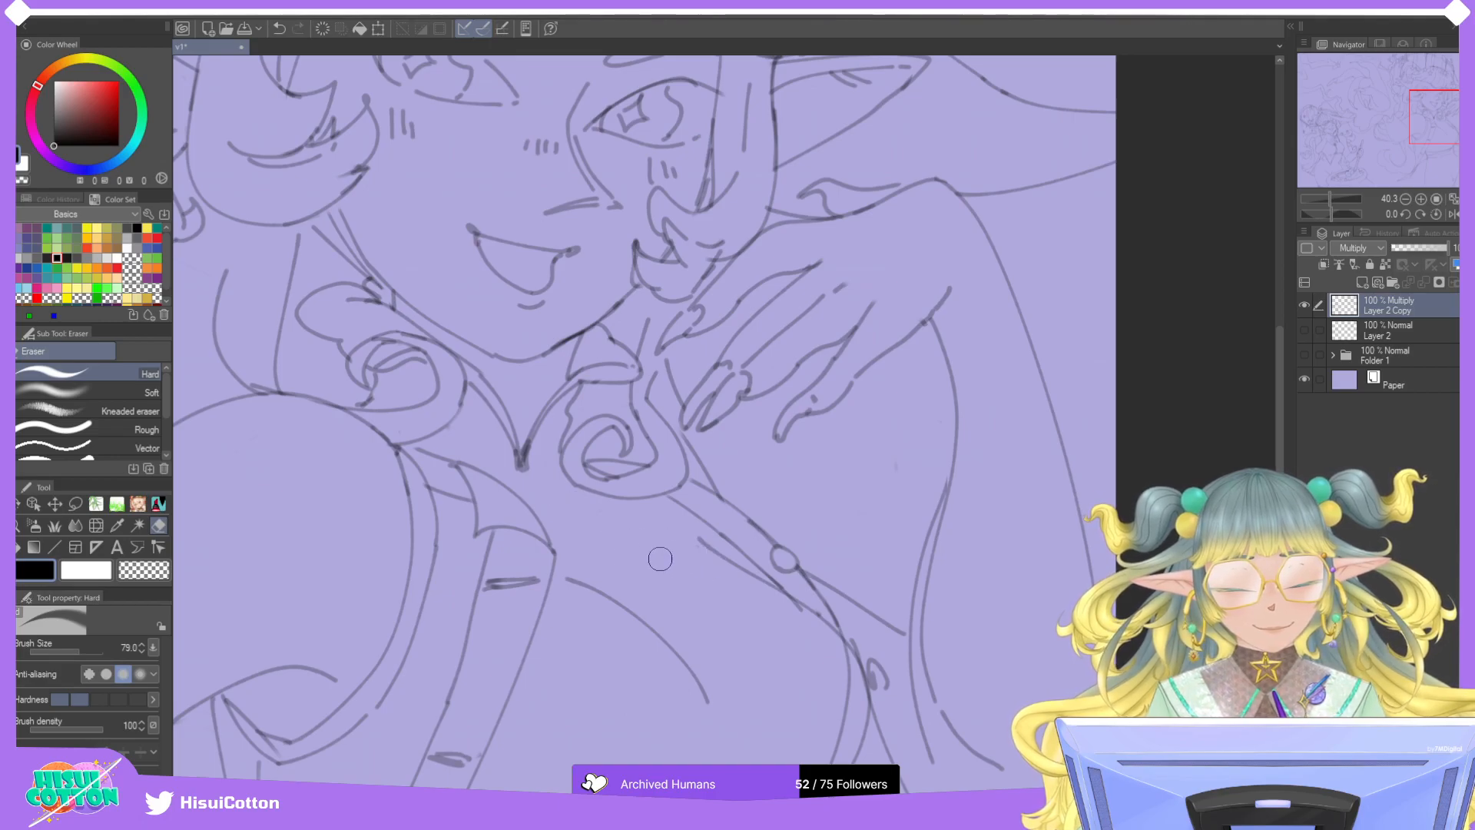
{"action": "key", "text": "p"}
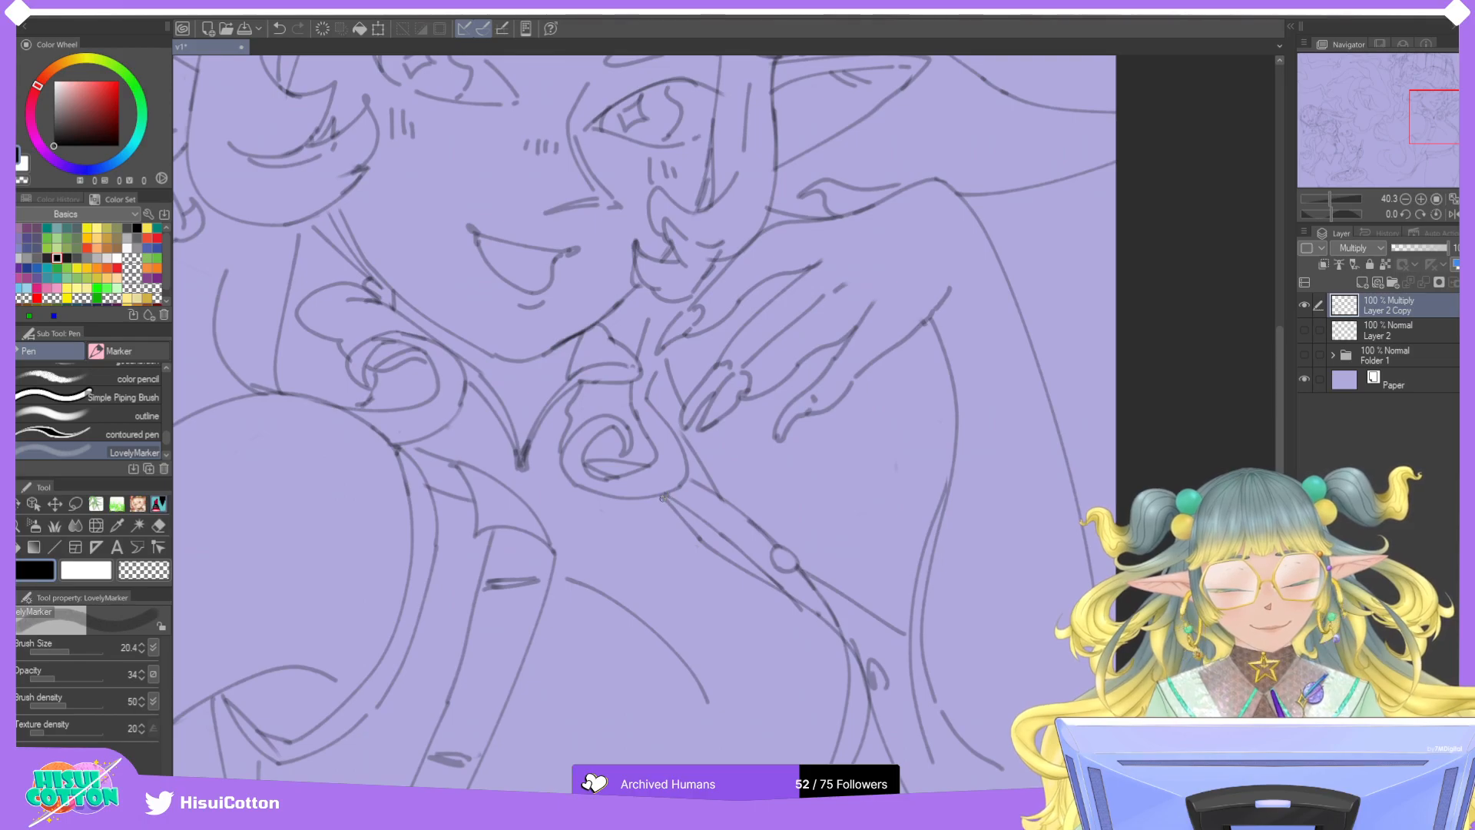
Erase the lower button and the overlapping lines at the side of the large witch's chest with the Hard eraser.
{"action": "scroll", "coordinate": [725, 551], "scroll_direction": "down", "scroll_amount": 5}
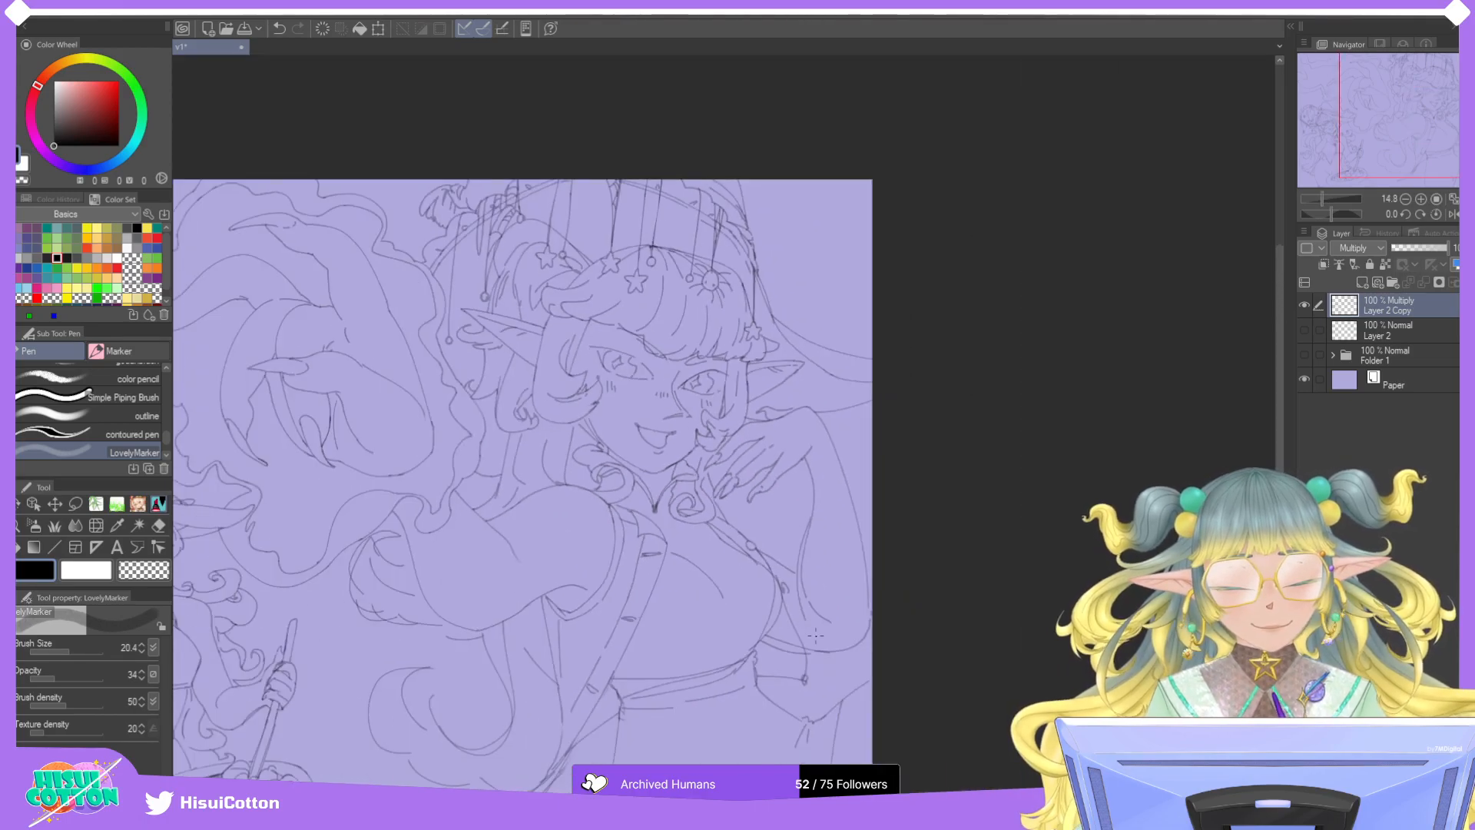
{"action": "scroll", "coordinate": [814, 634], "scroll_direction": "up", "scroll_amount": 4}
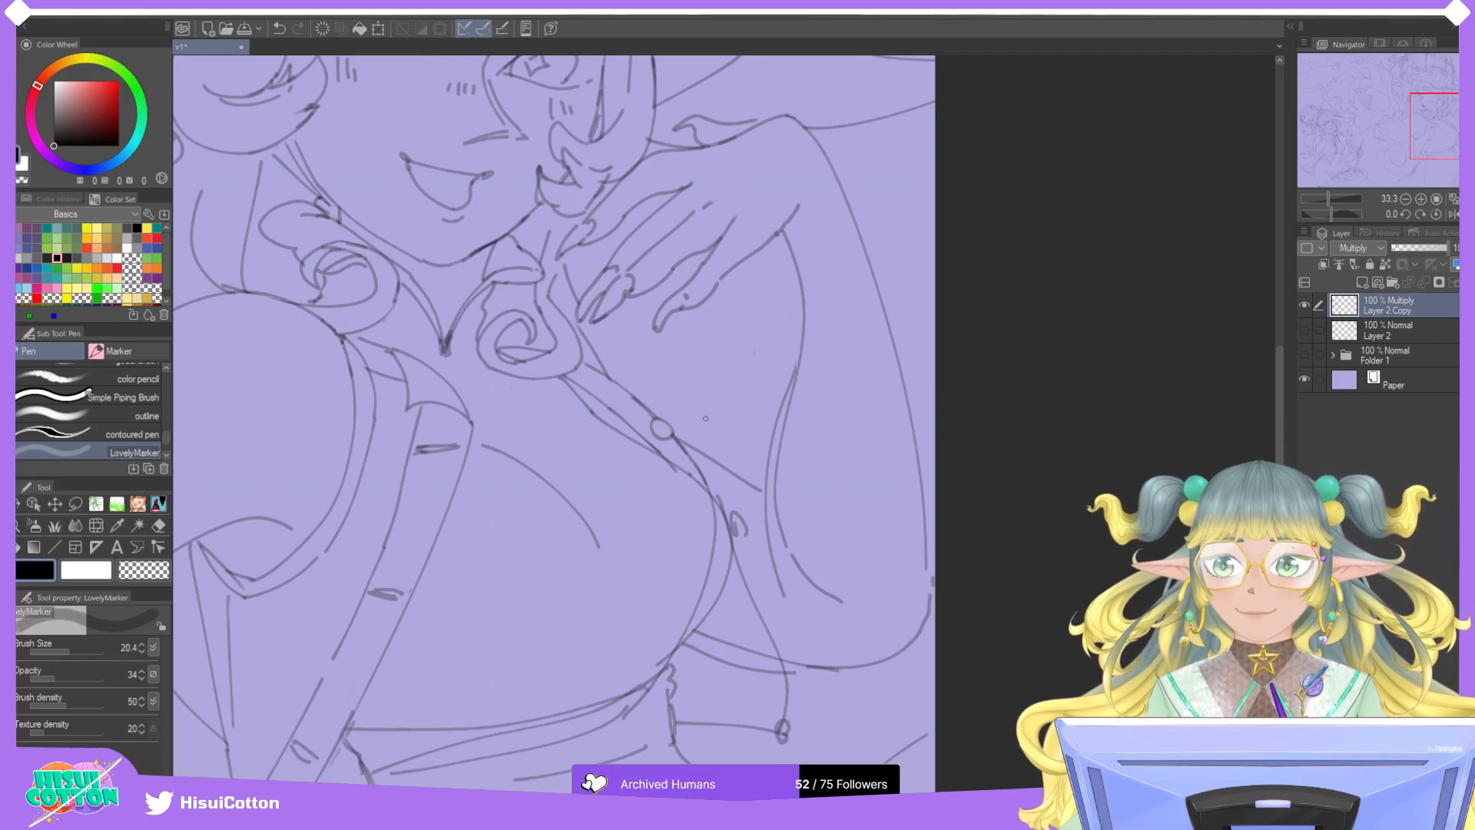
{"action": "left_click", "coordinate": [159, 526]}
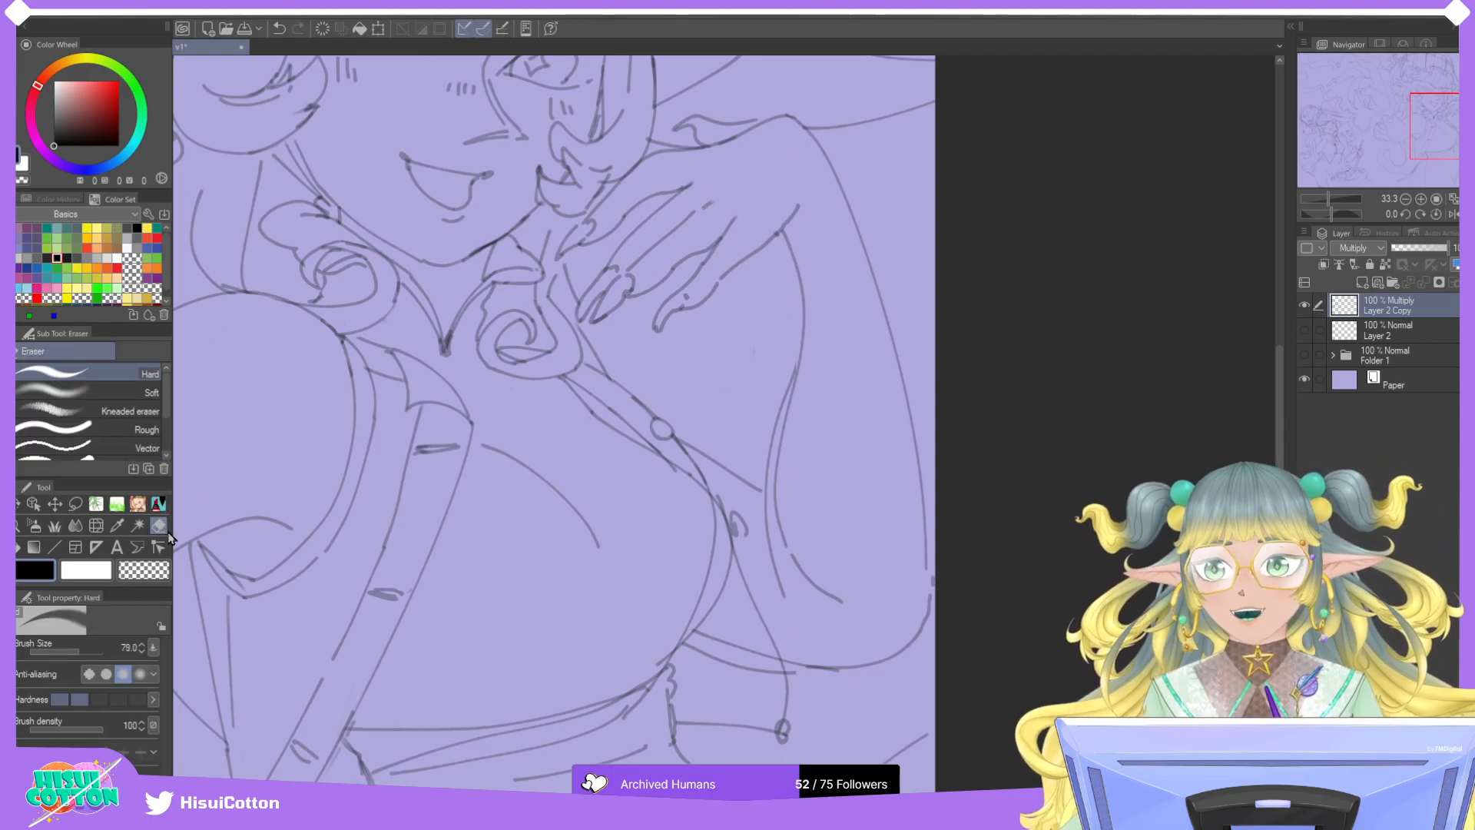
{"action": "mouse_move", "coordinate": [690, 599]}
{"action": "left_mouse_down"}
{"action": "mouse_move", "coordinate": [669, 640]}
{"action": "mouse_move", "coordinate": [679, 615]}
{"action": "left_mouse_up"}
{"action": "mouse_move", "coordinate": [750, 534]}
{"action": "left_mouse_down"}
{"action": "mouse_move", "coordinate": [724, 493]}
{"action": "mouse_move", "coordinate": [757, 565]}
{"action": "mouse_move", "coordinate": [714, 486]}
{"action": "mouse_move", "coordinate": [733, 532]}
{"action": "mouse_move", "coordinate": [695, 493]}
{"action": "left_mouse_up"}
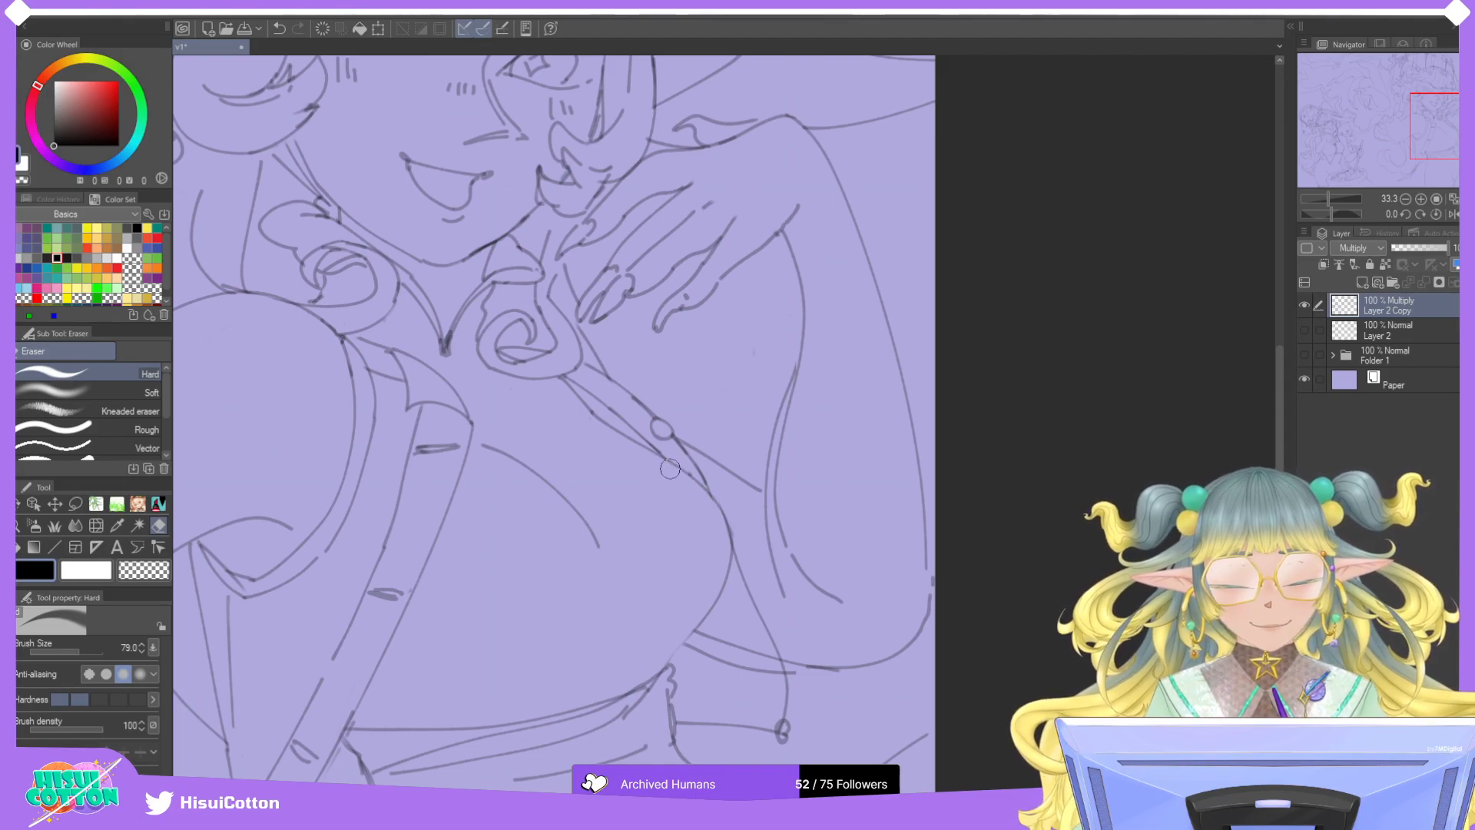
Redraw the outline at the side of the chest and add a half-hidden button on it with the LovelyMarker pen.
{"action": "left_click", "coordinate": [158, 503]}
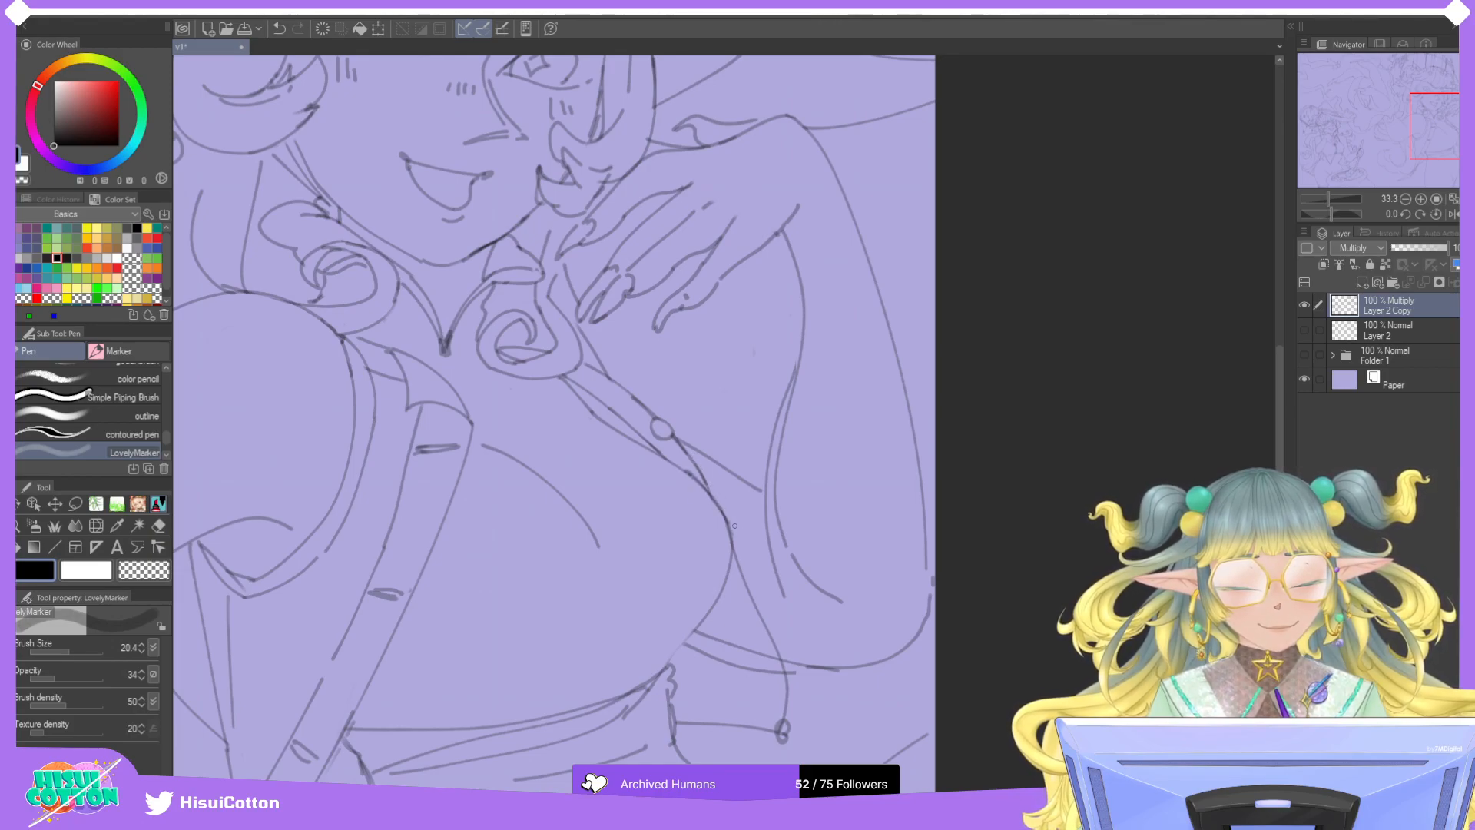
{"action": "left_click_drag", "start_coordinate": [731, 536], "coordinate": [756, 661]}
{"action": "key", "text": "ctrl+z"}
{"action": "key", "text": "ctrl+z"}
{"action": "key", "text": "ctrl+z"}
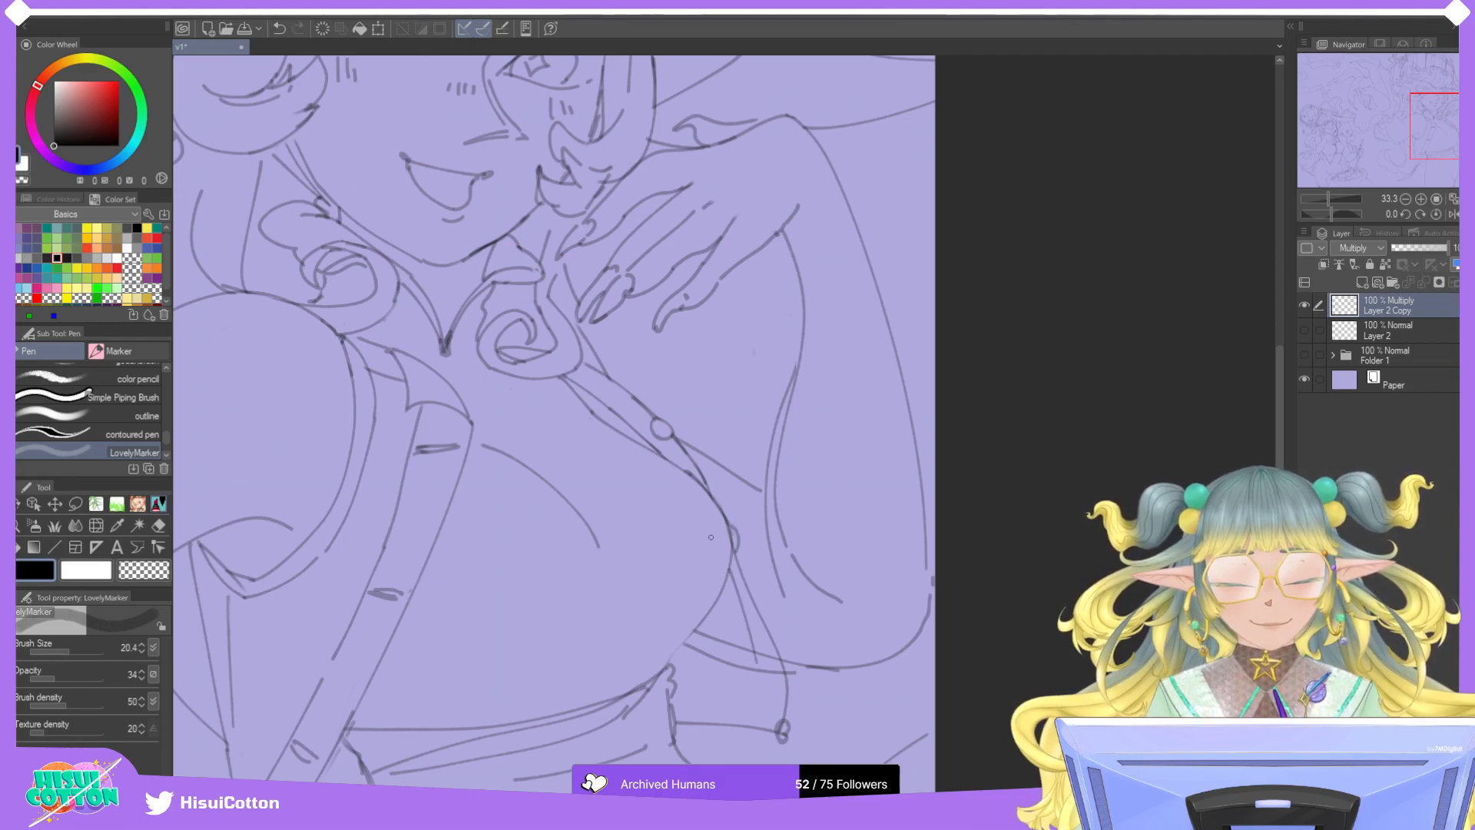
{"action": "key", "text": "ctrl+z"}
Draw the strap's continuation as two lines running from the half-hidden button down toward the waist.
{"action": "left_click_drag", "start_coordinate": [731, 555], "coordinate": [772, 661]}
{"action": "key", "text": "ctrl+z"}
{"action": "key", "text": "ctrl+z"}
{"action": "left_click_drag", "start_coordinate": [730, 560], "coordinate": [769, 662]}
{"action": "left_click_drag", "start_coordinate": [728, 575], "coordinate": [757, 726]}
{"action": "key", "text": "ctrl+z"}
{"action": "left_click_drag", "start_coordinate": [728, 573], "coordinate": [771, 694]}
{"action": "key", "text": "ctrl+z"}
{"action": "left_click_drag", "start_coordinate": [727, 574], "coordinate": [755, 726]}
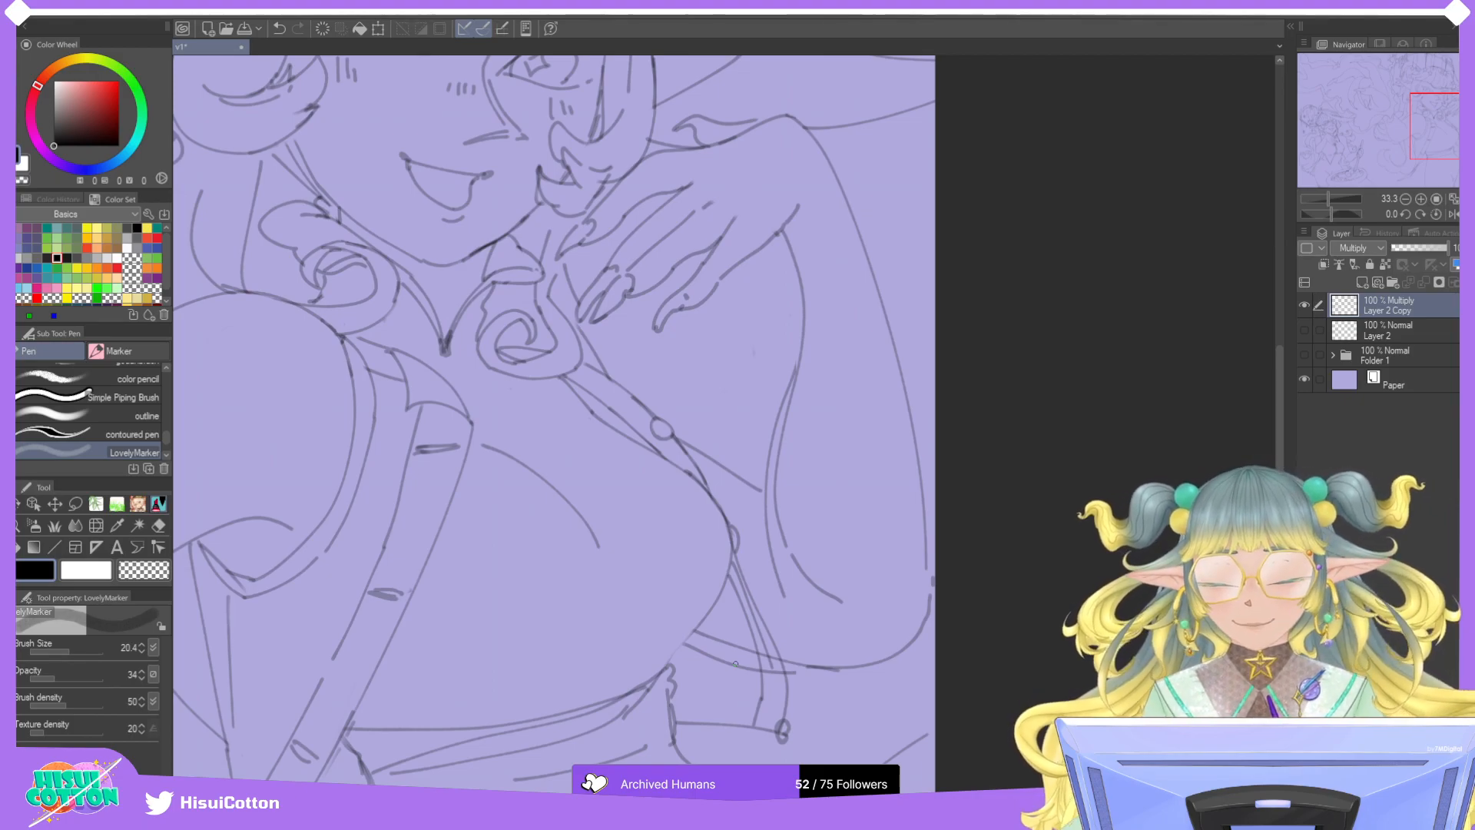
Erase the sleeve lines and inner strap line overlapping below the chest, and redraw the strap from the half-hidden button to the sleeve.
{"action": "left_click", "coordinate": [158, 525]}
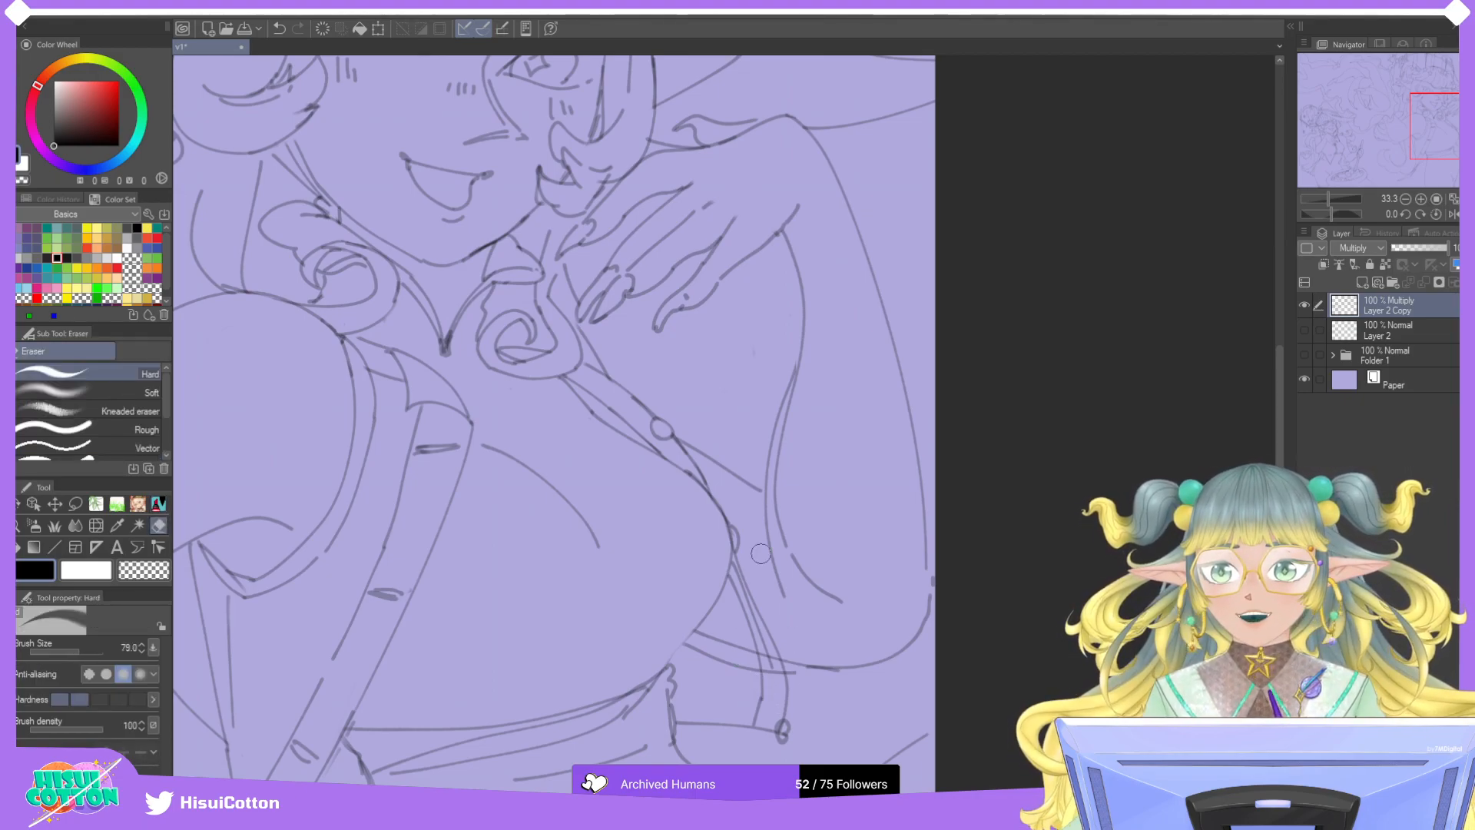
{"action": "mouse_move", "coordinate": [710, 633]}
{"action": "left_mouse_down"}
{"action": "mouse_move", "coordinate": [692, 646]}
{"action": "mouse_move", "coordinate": [724, 635]}
{"action": "mouse_move", "coordinate": [772, 679]}
{"action": "left_mouse_up"}
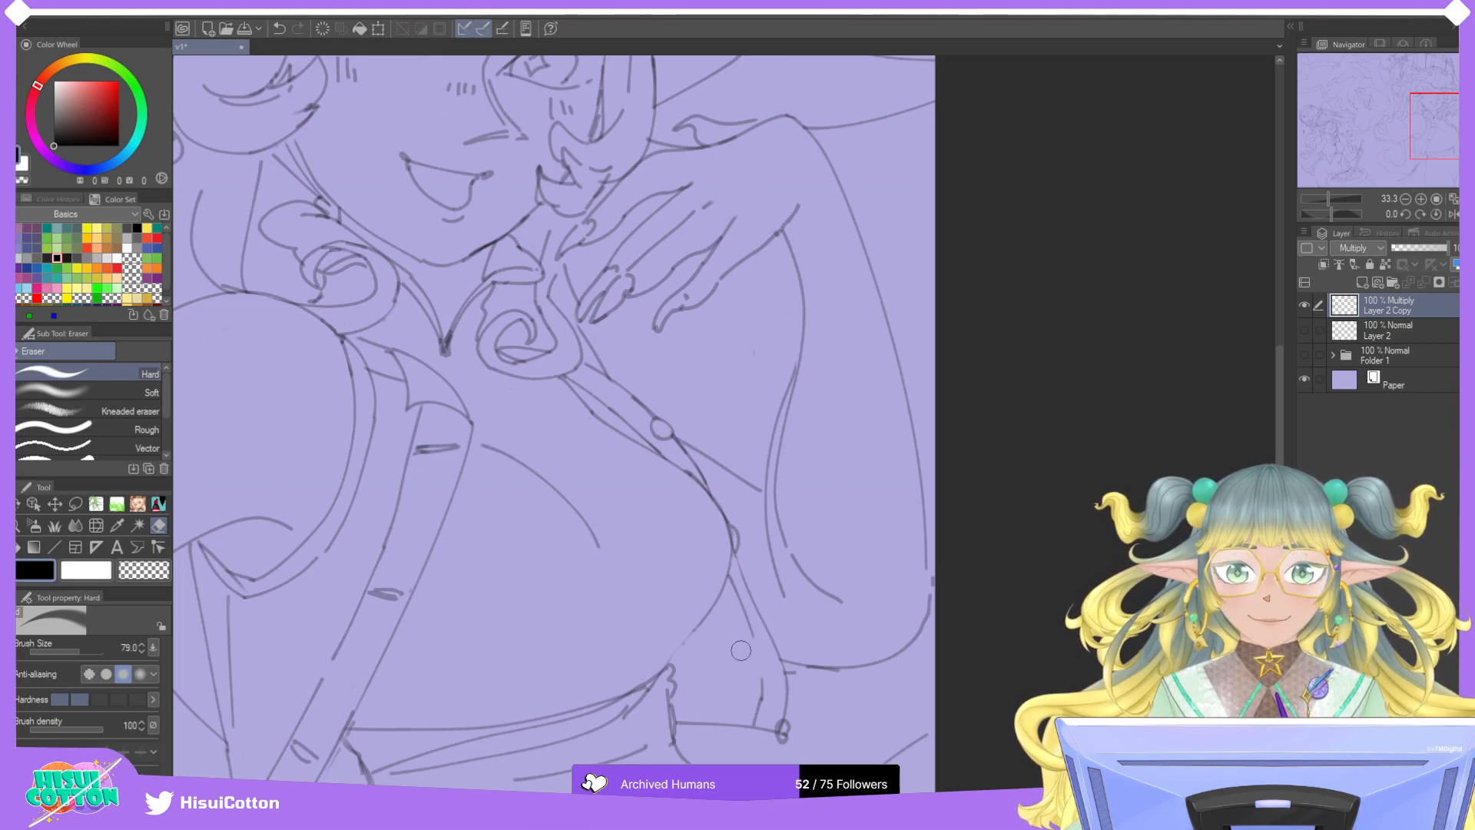
{"action": "left_click", "coordinate": [159, 507]}
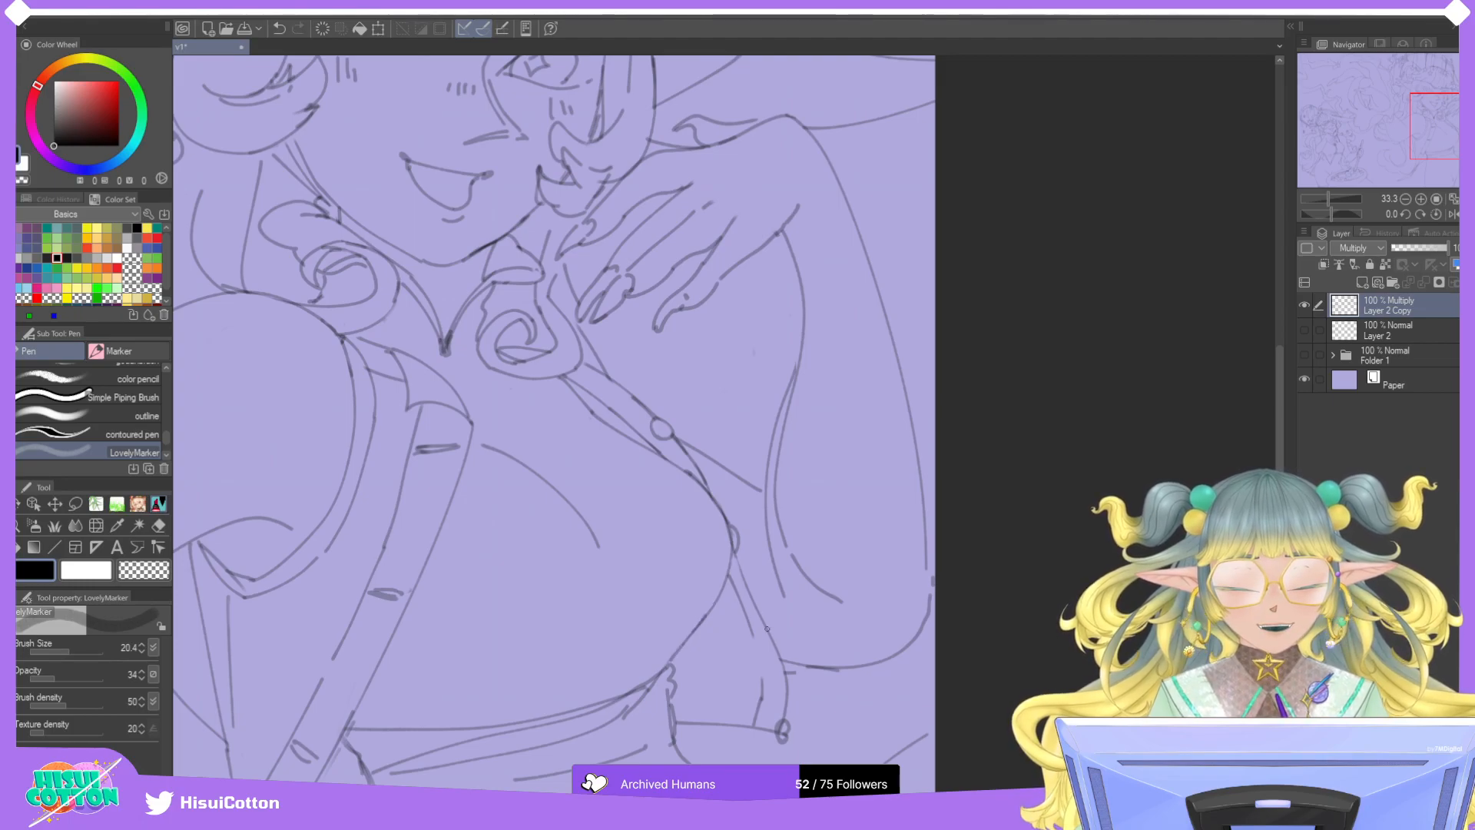
{"action": "left_click_drag", "start_coordinate": [749, 630], "coordinate": [763, 689]}
{"action": "key", "text": "ctrl+z"}
{"action": "left_click_drag", "start_coordinate": [732, 555], "coordinate": [755, 607]}
{"action": "key", "text": "ctrl+z"}
{"action": "key", "text": "ctrl+z"}
{"action": "left_click_drag", "start_coordinate": [731, 558], "coordinate": [778, 665]}
{"action": "key", "text": "ctrl+z"}
{"action": "key", "text": "ctrl+z"}
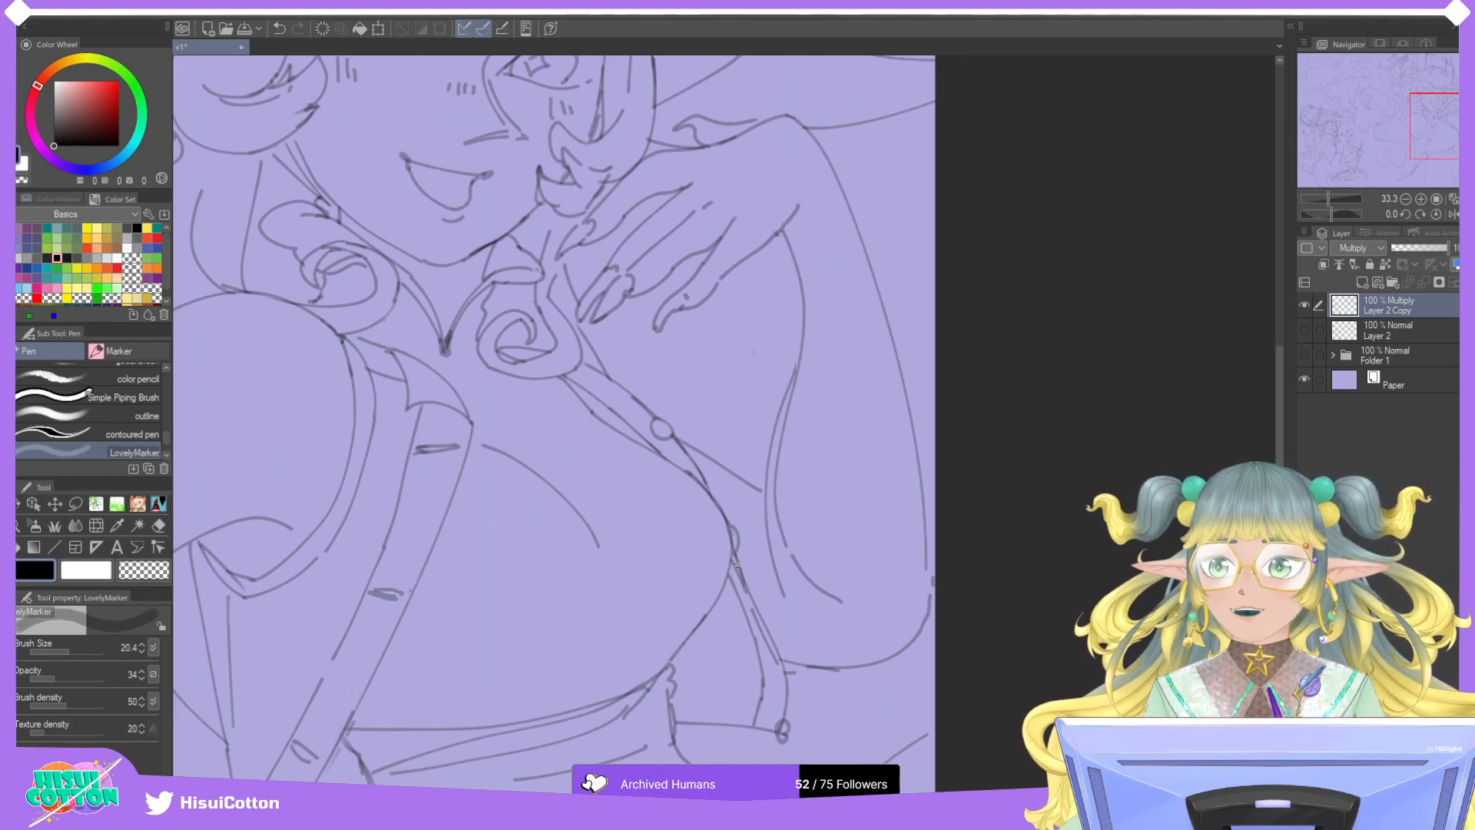
Draw a short diagonal line across the strap just below the collar spiral and darken it with the LovelyMarker pen.
{"action": "scroll", "coordinate": [668, 441], "scroll_direction": "down", "scroll_amount": 2}
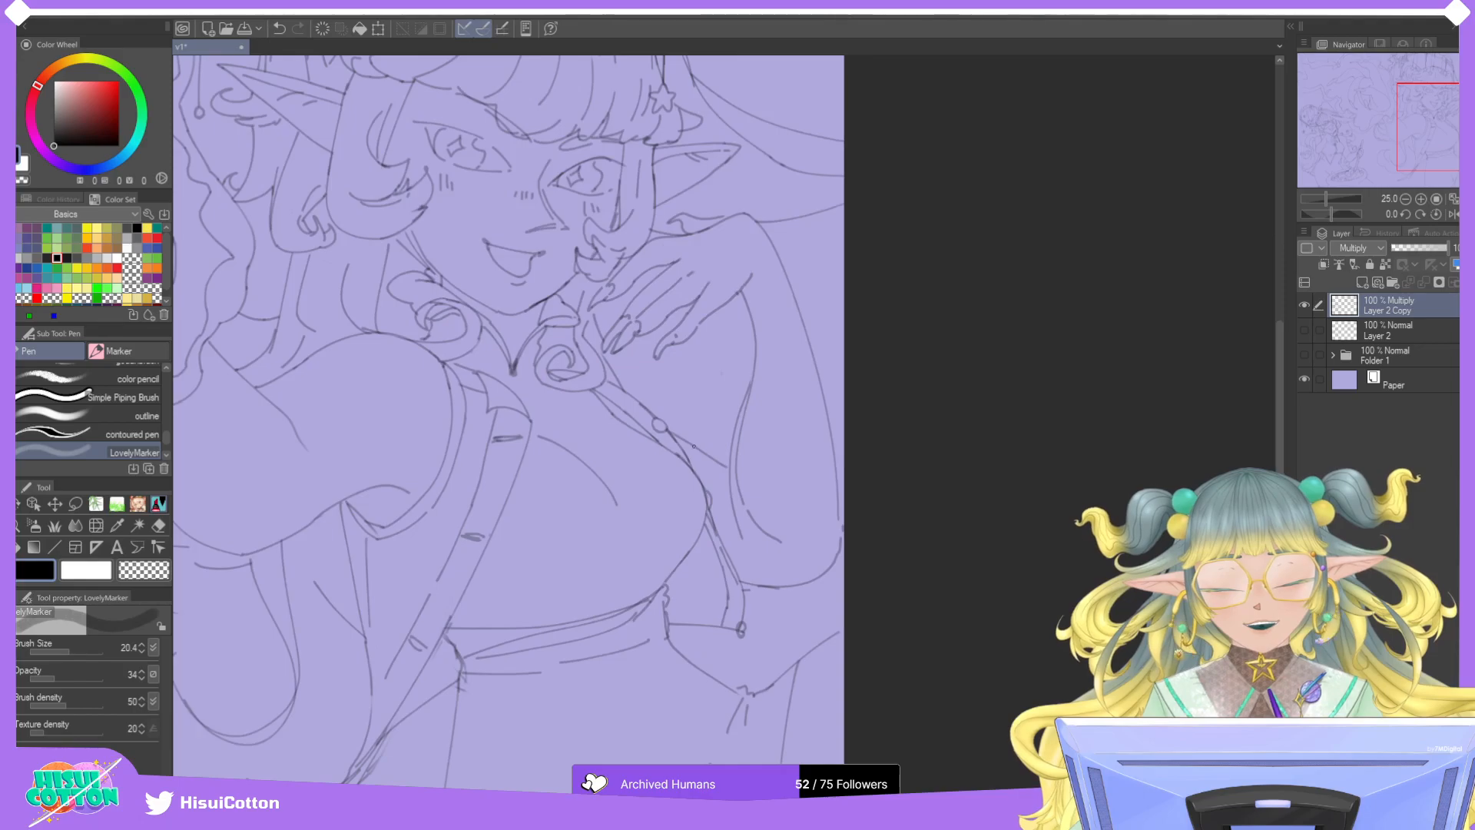
{"action": "scroll", "coordinate": [636, 373], "scroll_direction": "up", "scroll_amount": 4}
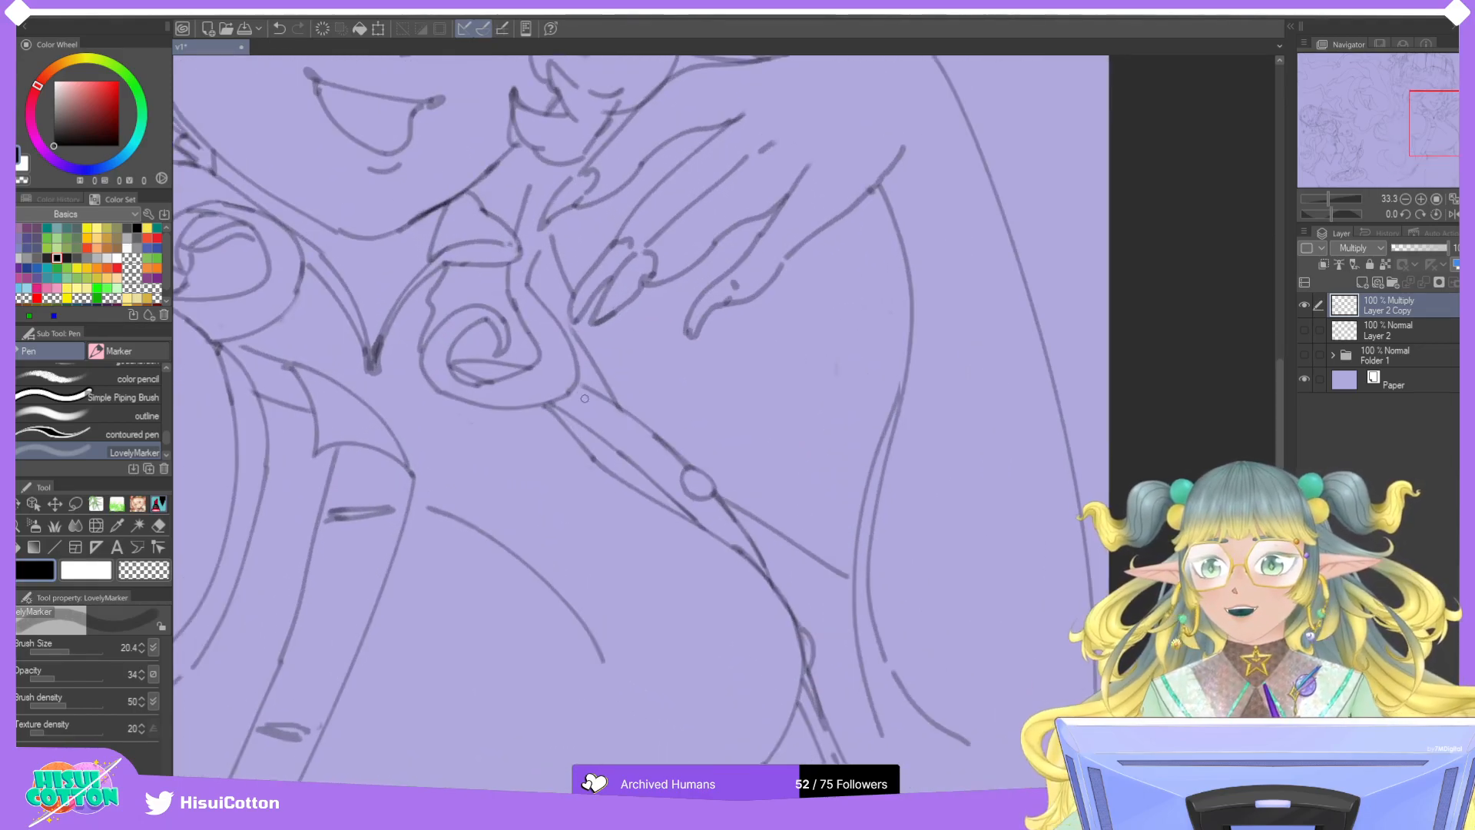
{"action": "mouse_move", "coordinate": [580, 387]}
{"action": "left_mouse_down"}
{"action": "mouse_move", "coordinate": [607, 397]}
{"action": "mouse_move", "coordinate": [628, 451]}
{"action": "left_mouse_up"}
{"action": "key", "text": "ctrl+z"}
{"action": "left_click_drag", "start_coordinate": [581, 378], "coordinate": [621, 451]}
{"action": "key", "text": "e"}
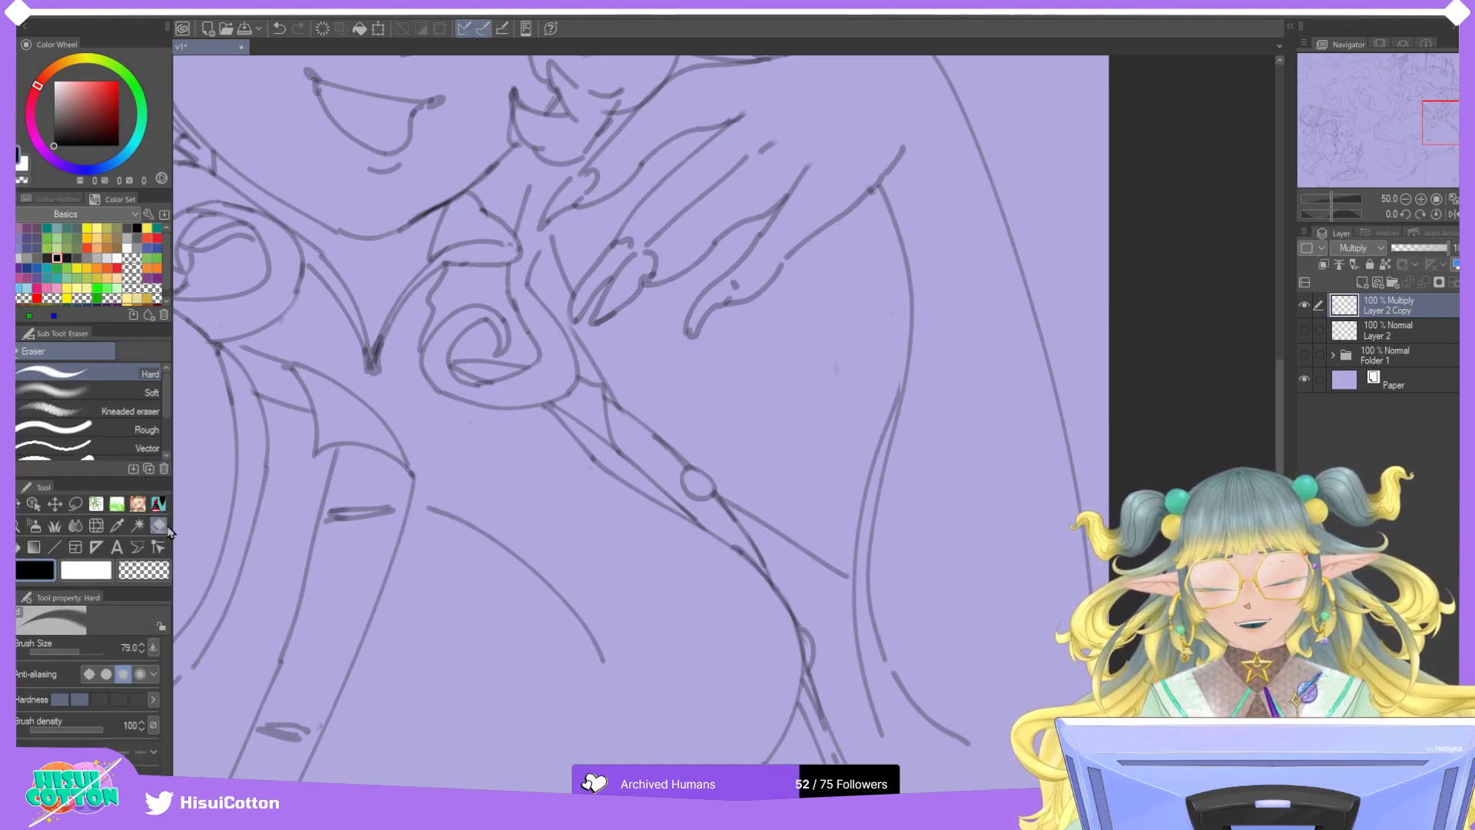
{"action": "key", "text": "p"}
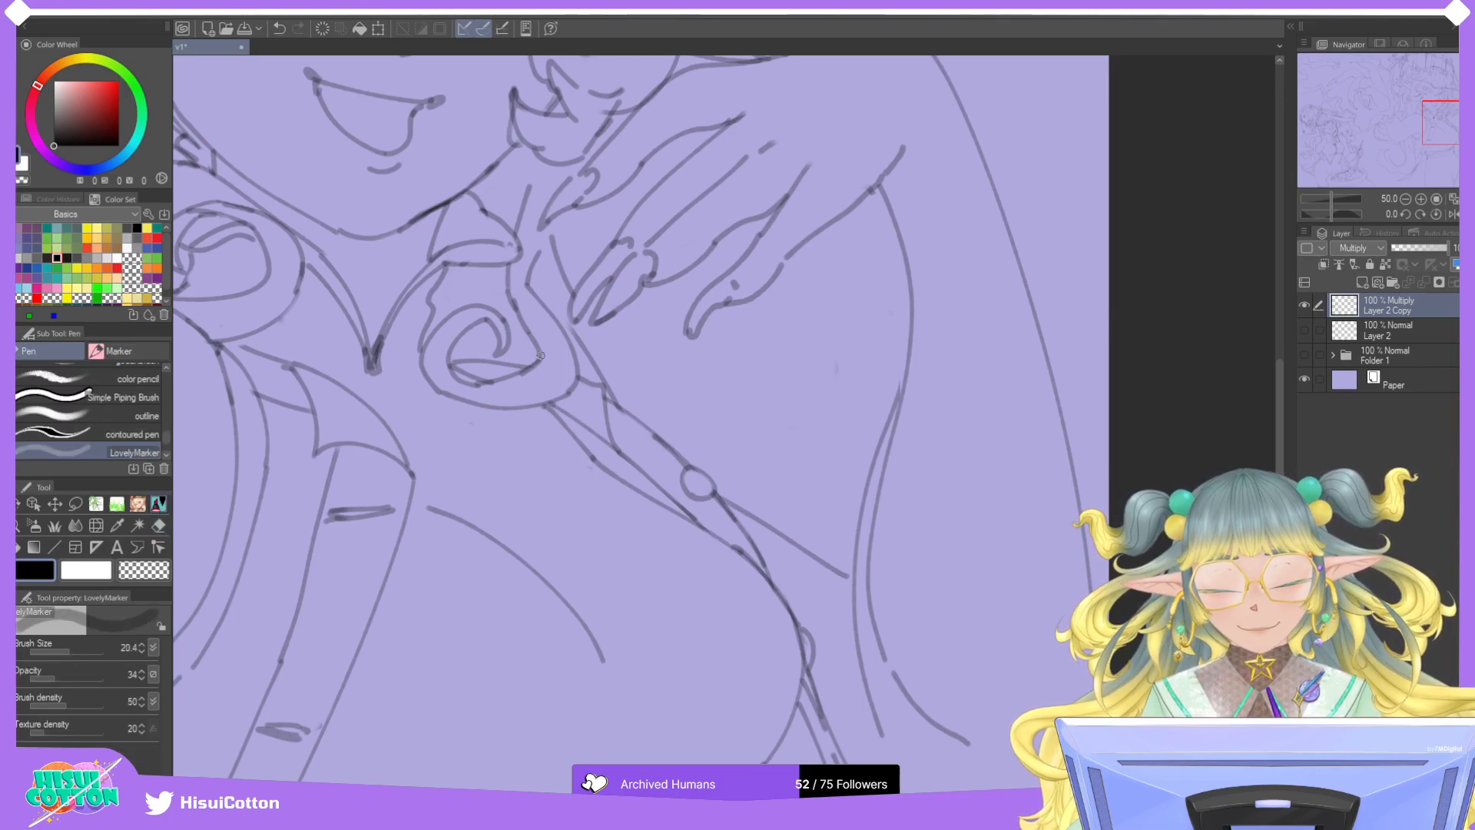
{"action": "left_click_drag", "start_coordinate": [582, 378], "coordinate": [621, 453]}
{"action": "scroll", "coordinate": [620, 431], "scroll_direction": "down", "scroll_amount": 5}
{"action": "scroll", "coordinate": [500, 368], "scroll_direction": "up", "scroll_amount": 4}
{"action": "left_click_drag", "start_coordinate": [492, 344], "coordinate": [535, 367]}
{"action": "key", "text": "ctrl+z"}
{"action": "key", "text": "ctrl+z"}
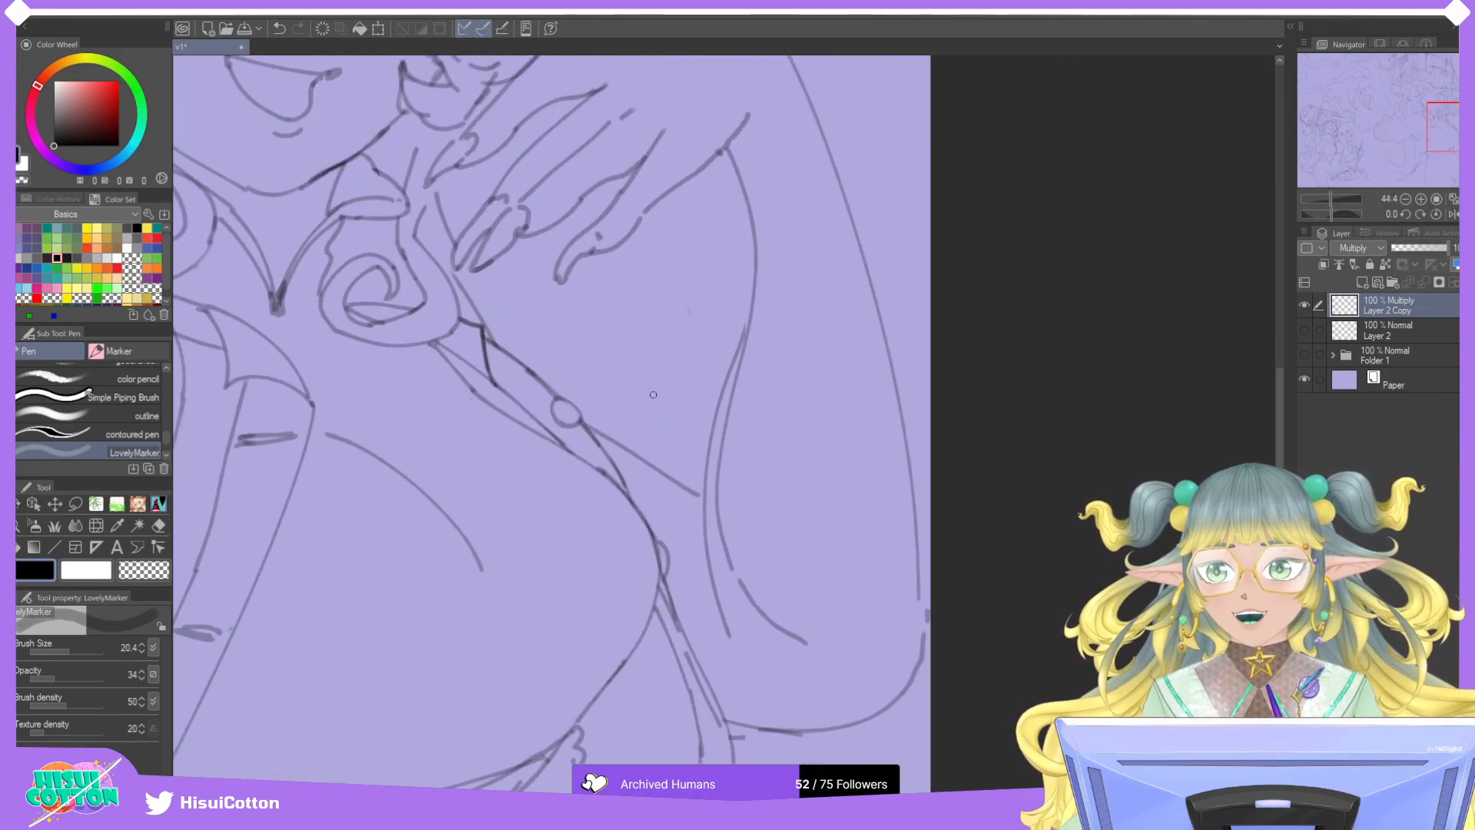
Erase the half-hidden button on the side of the large witch's chest and redraw it smaller with the LovelyMarker pen.
{"action": "scroll", "coordinate": [652, 395], "scroll_direction": "down", "scroll_amount": 4}
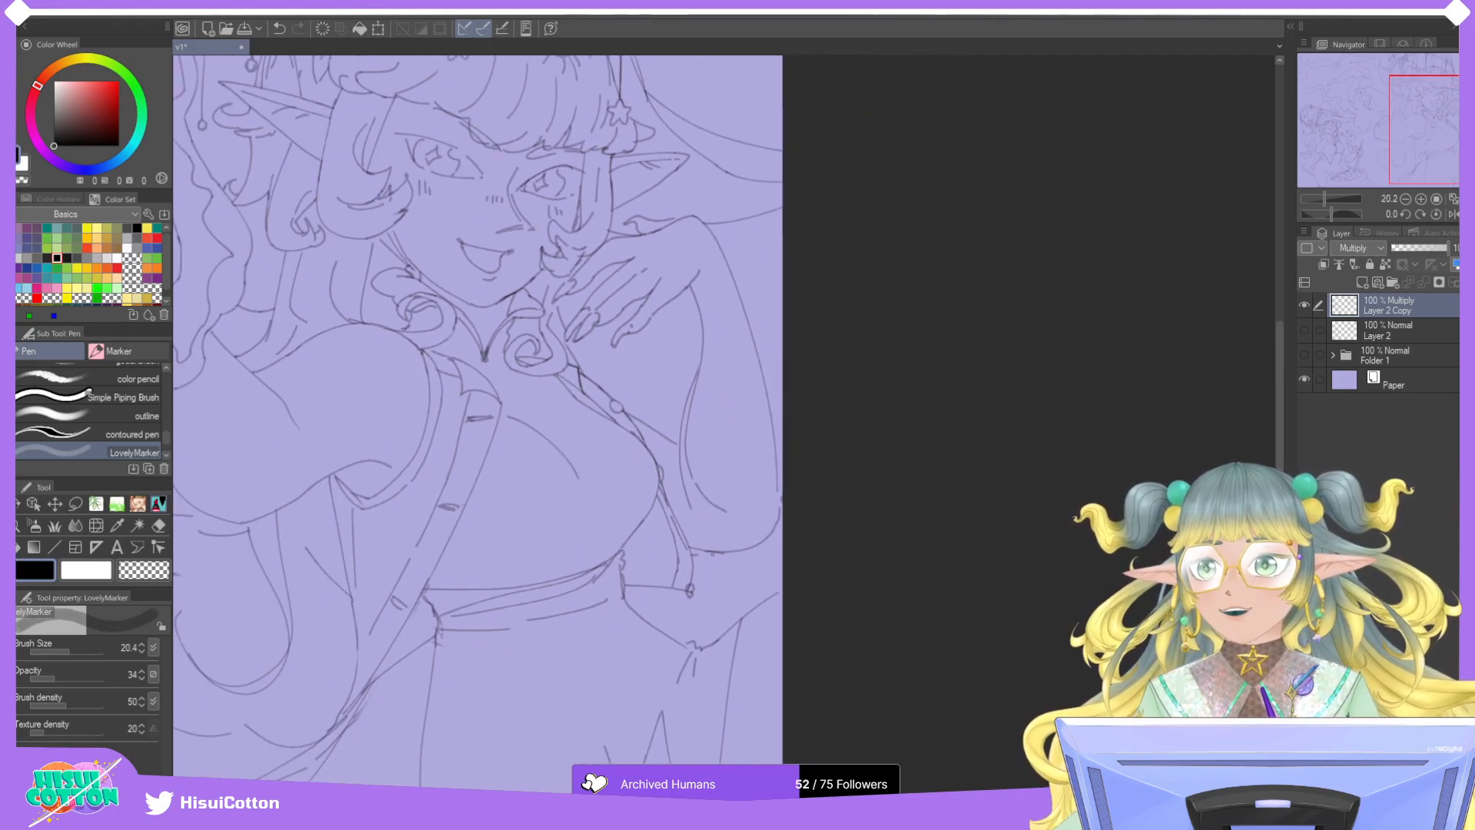
{"action": "scroll", "coordinate": [720, 529], "scroll_direction": "up", "scroll_amount": 4}
{"action": "key", "text": "e"}
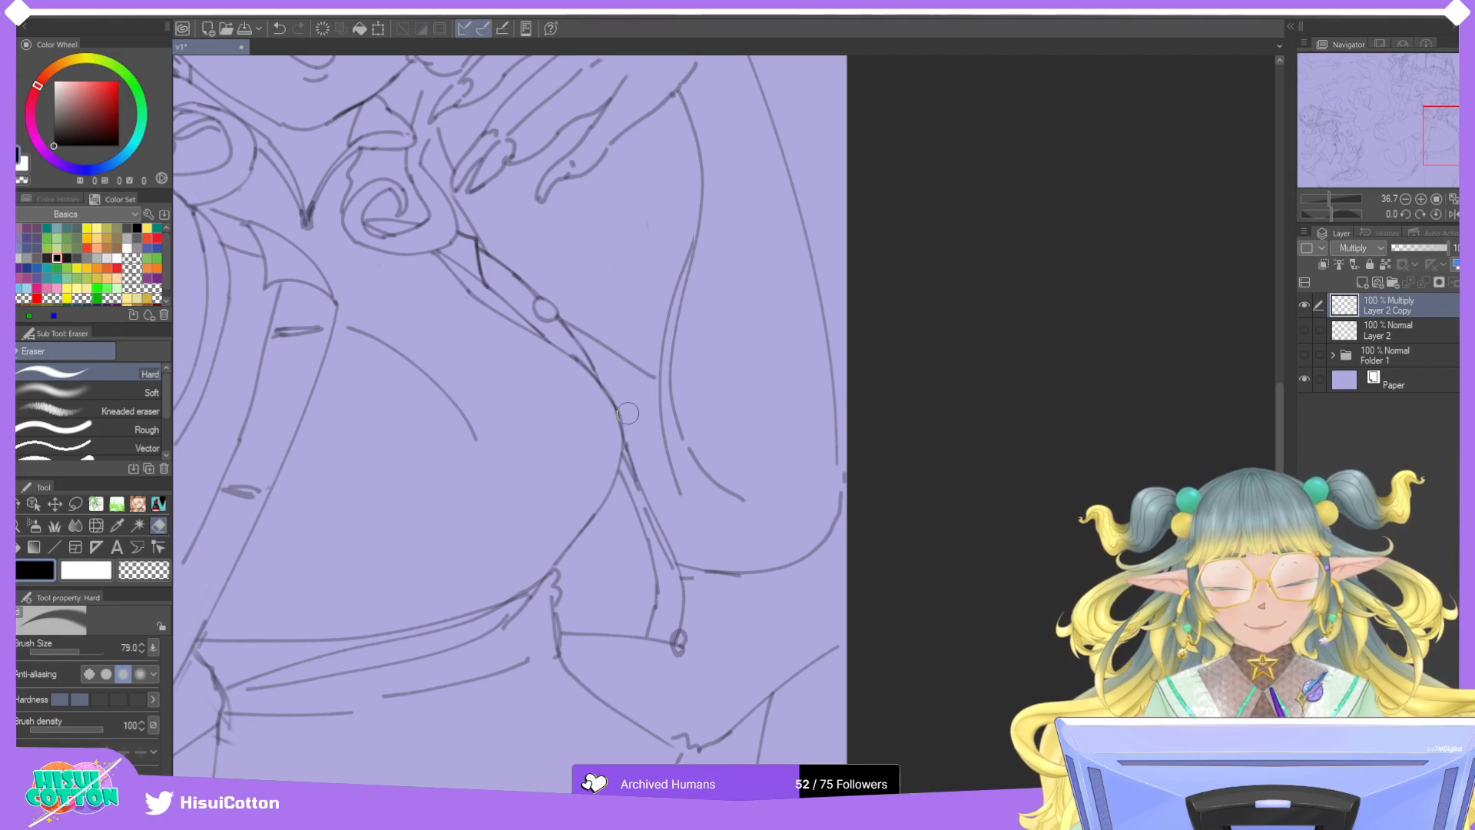
{"action": "left_click", "coordinate": [163, 503]}
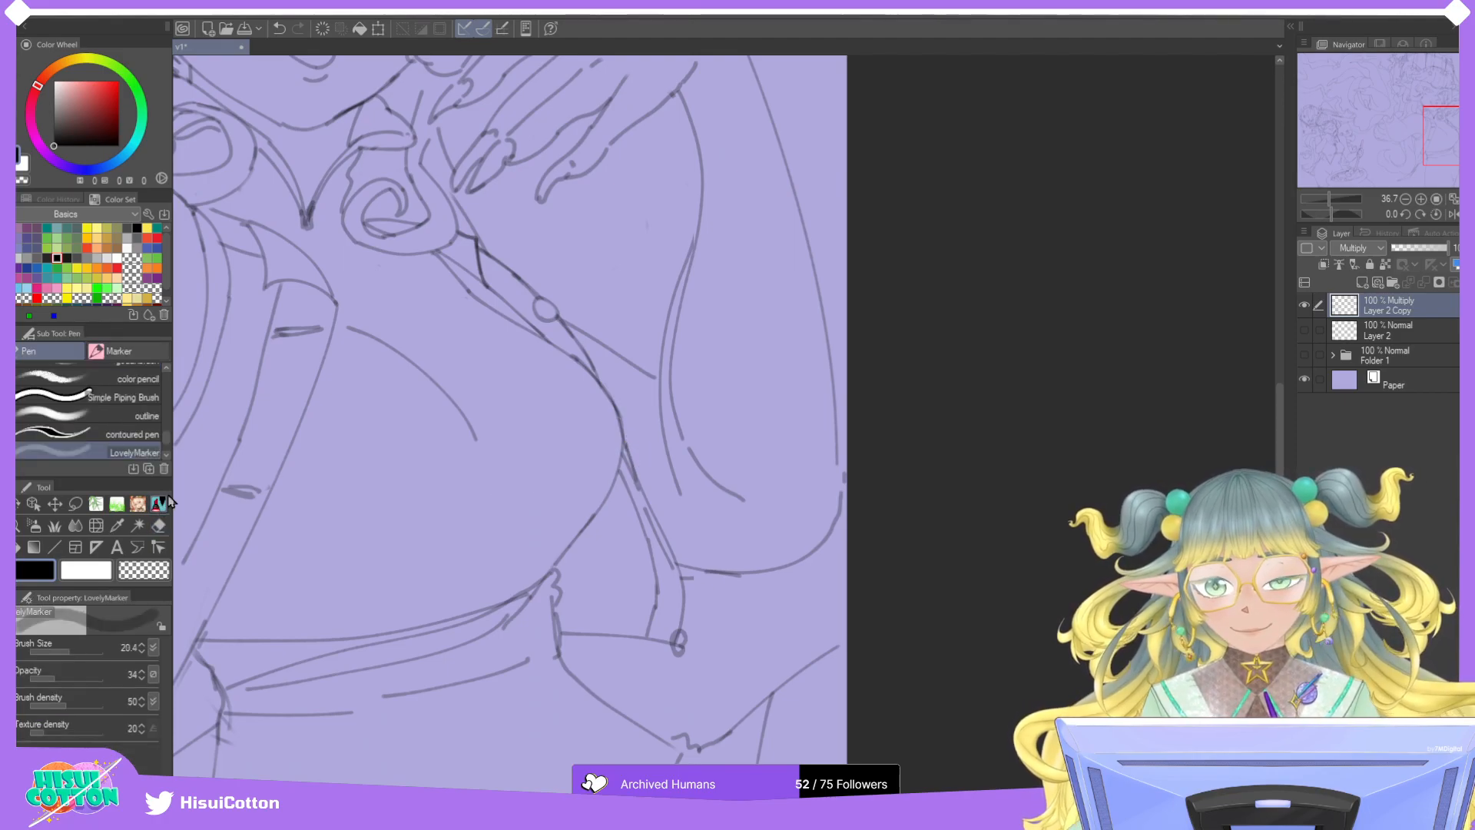
{"action": "key", "text": "ctrl+z"}
{"action": "key", "text": "ctrl+y"}
{"action": "key", "text": "ctrl+z"}
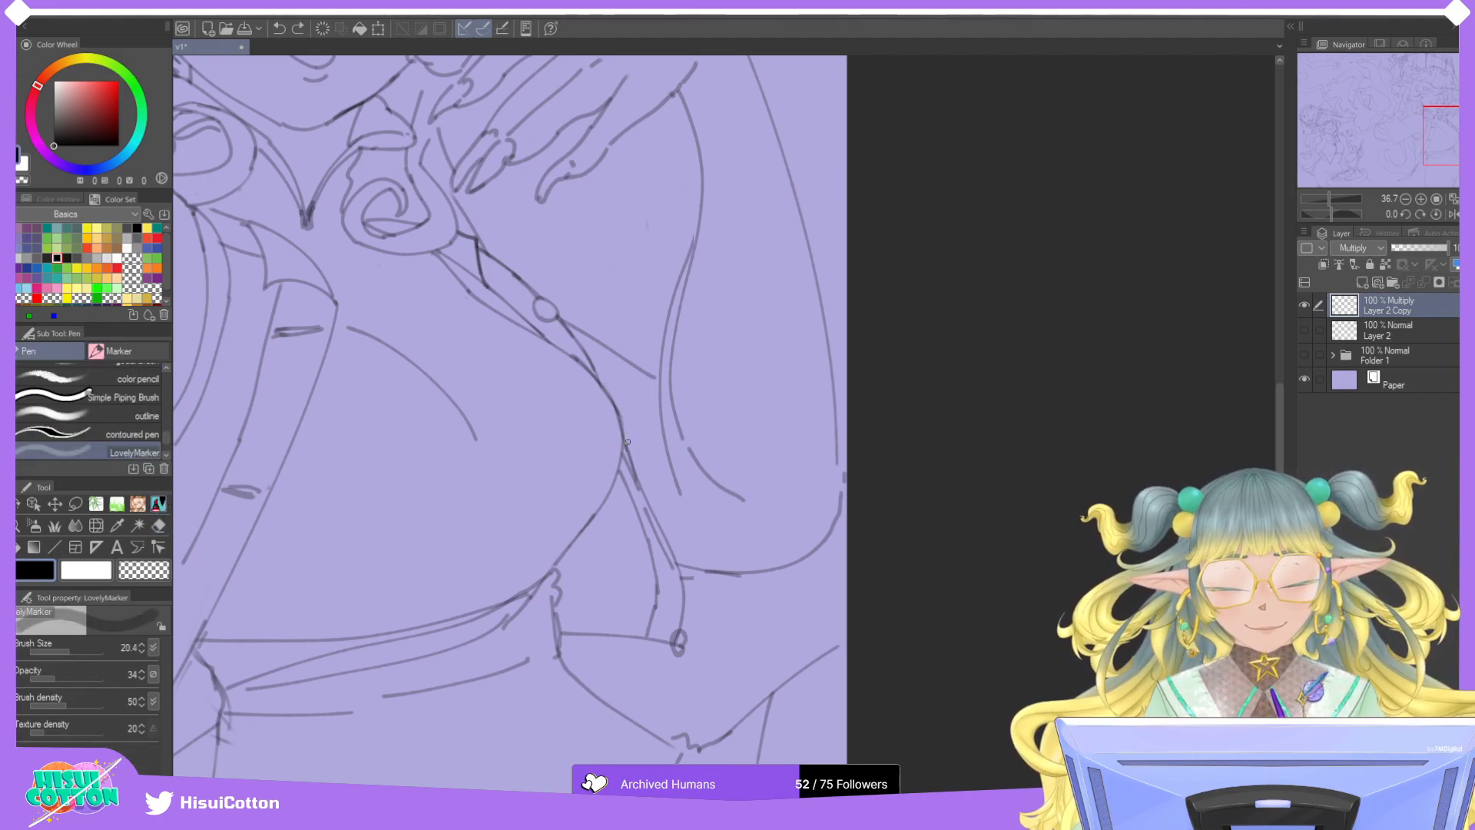
{"action": "key", "text": "ctrl+y"}
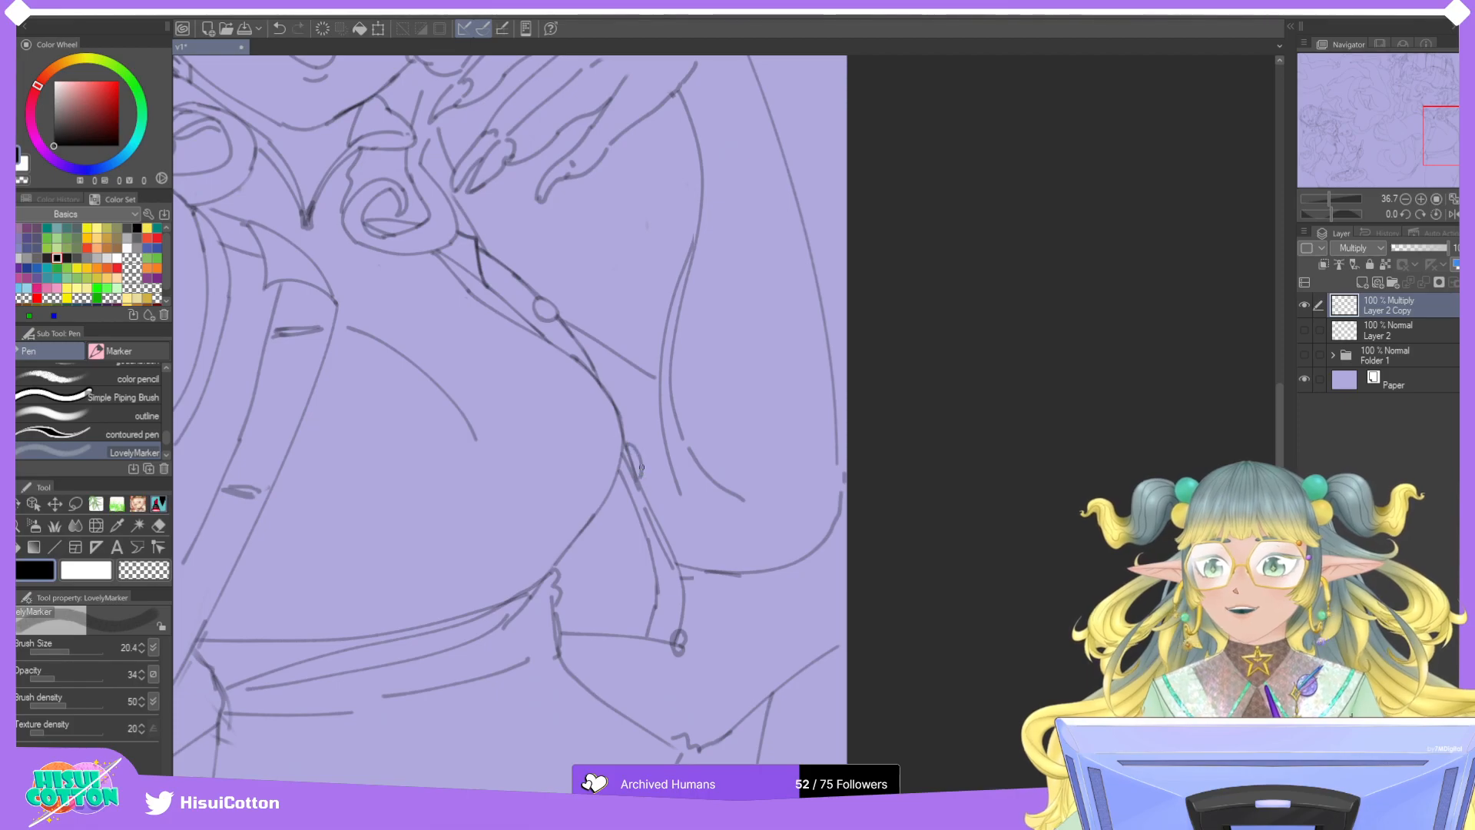
{"action": "left_click_drag", "start_coordinate": [624, 439], "coordinate": [639, 467]}
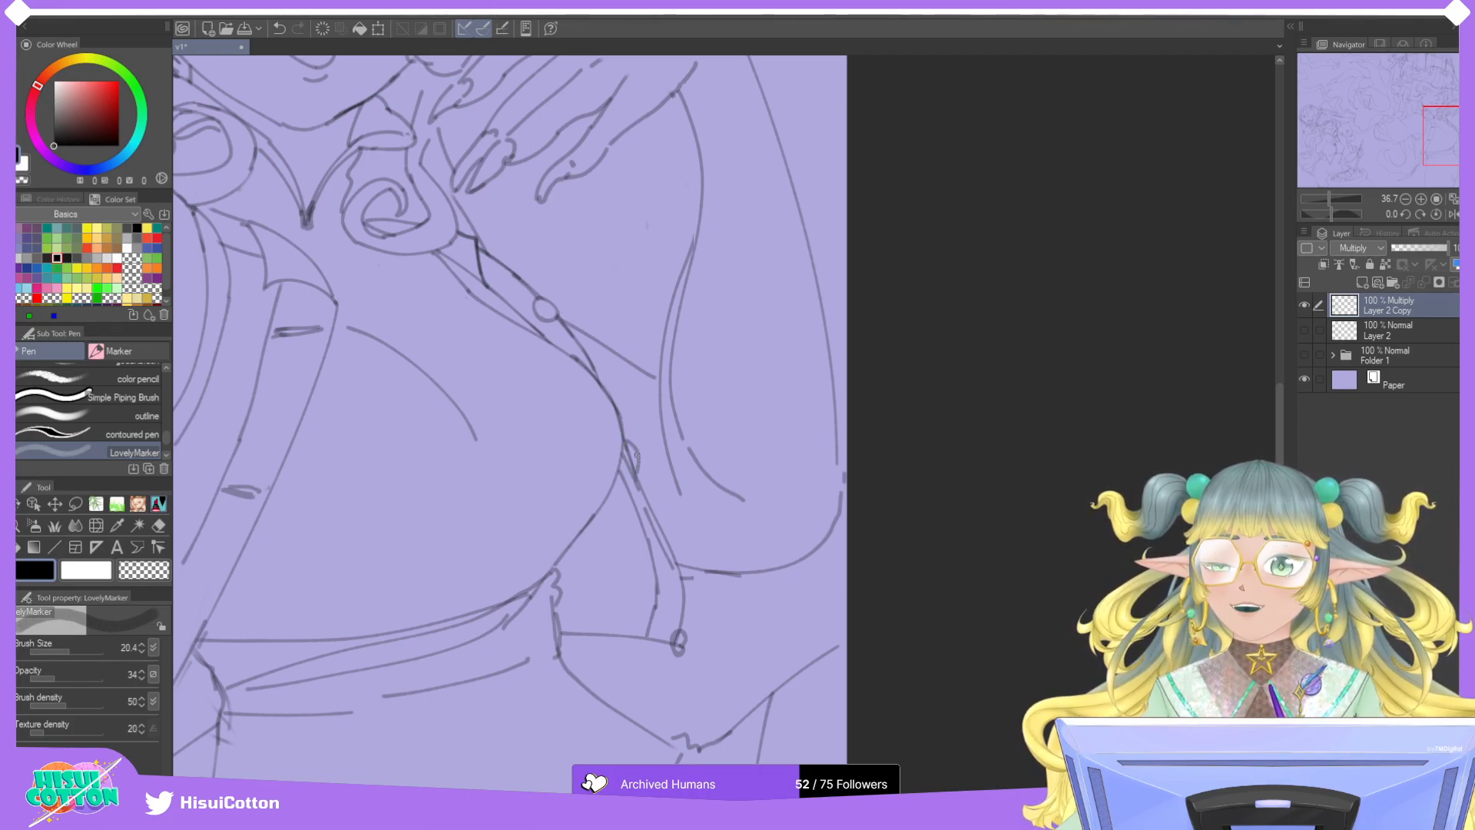
{"action": "left_click_drag", "start_coordinate": [624, 444], "coordinate": [642, 464]}
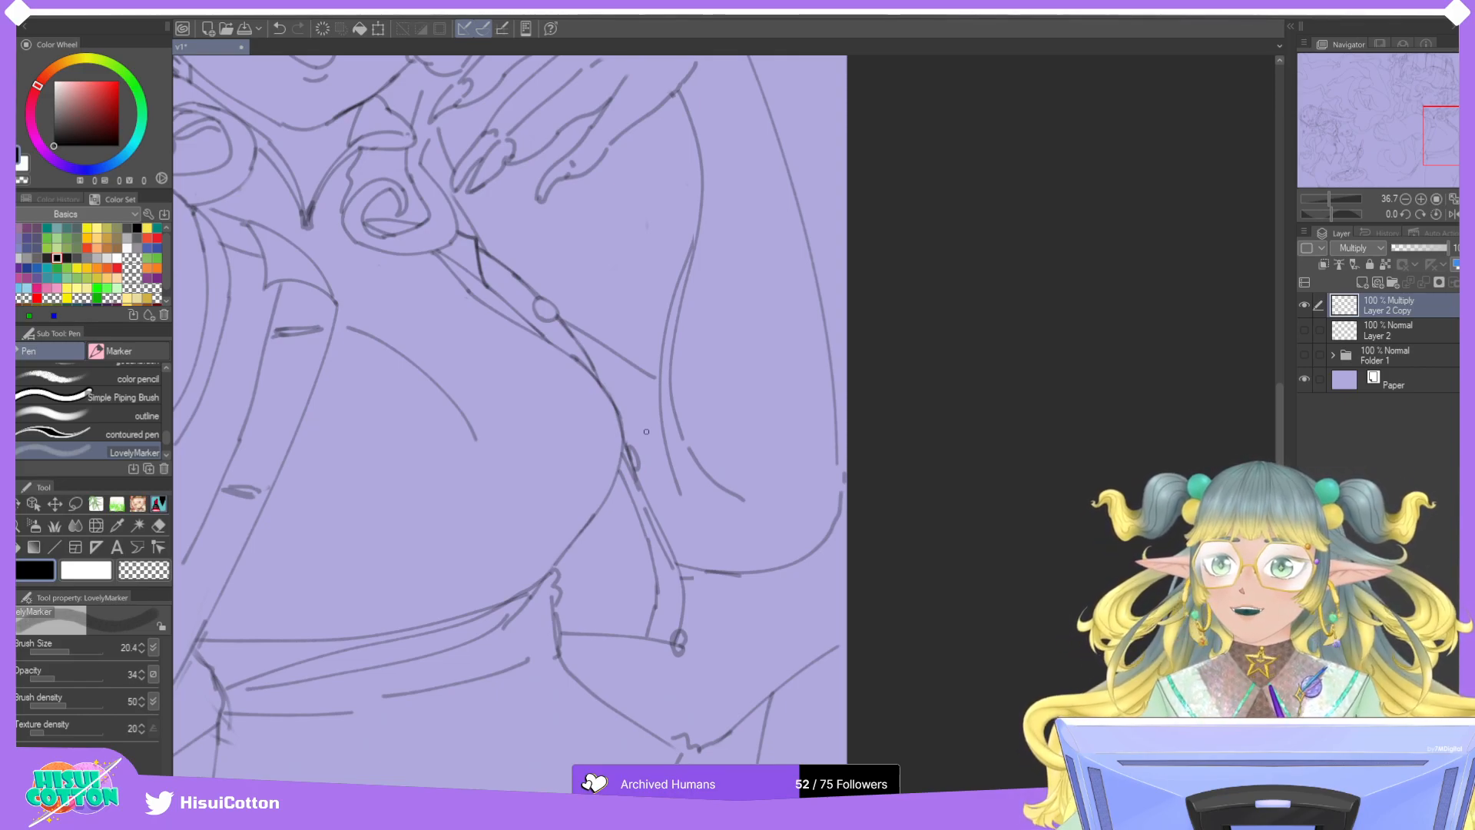
Erase the small ring at the strap's lower end, redraw the strap's corner and add a small half-hidden button on its outer edge.
{"action": "left_click", "coordinate": [158, 526]}
{"action": "mouse_move", "coordinate": [682, 644]}
{"action": "left_mouse_down"}
{"action": "mouse_move", "coordinate": [691, 626]}
{"action": "mouse_move", "coordinate": [671, 636]}
{"action": "left_mouse_up"}
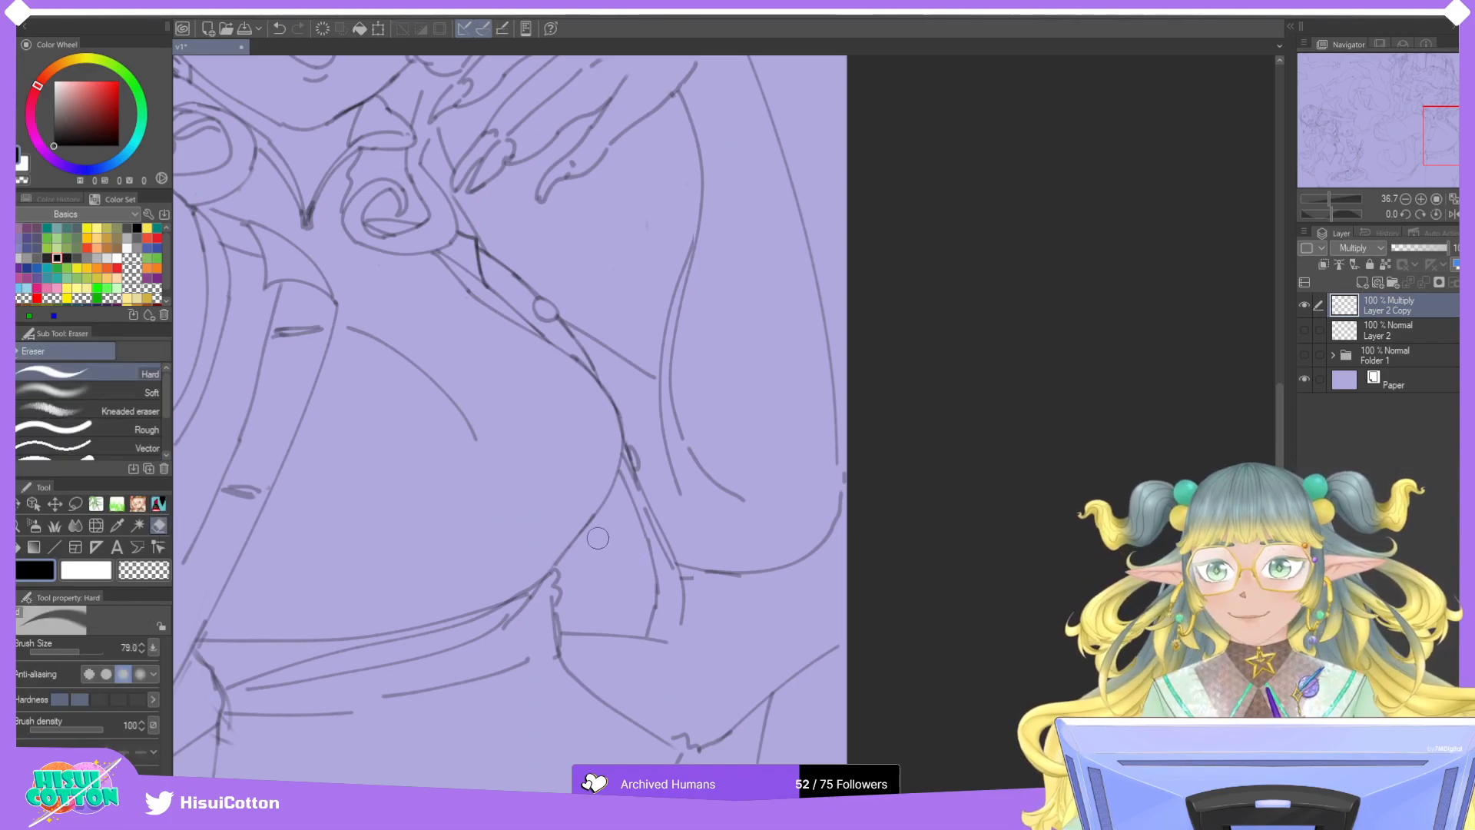
{"action": "left_click", "coordinate": [158, 503]}
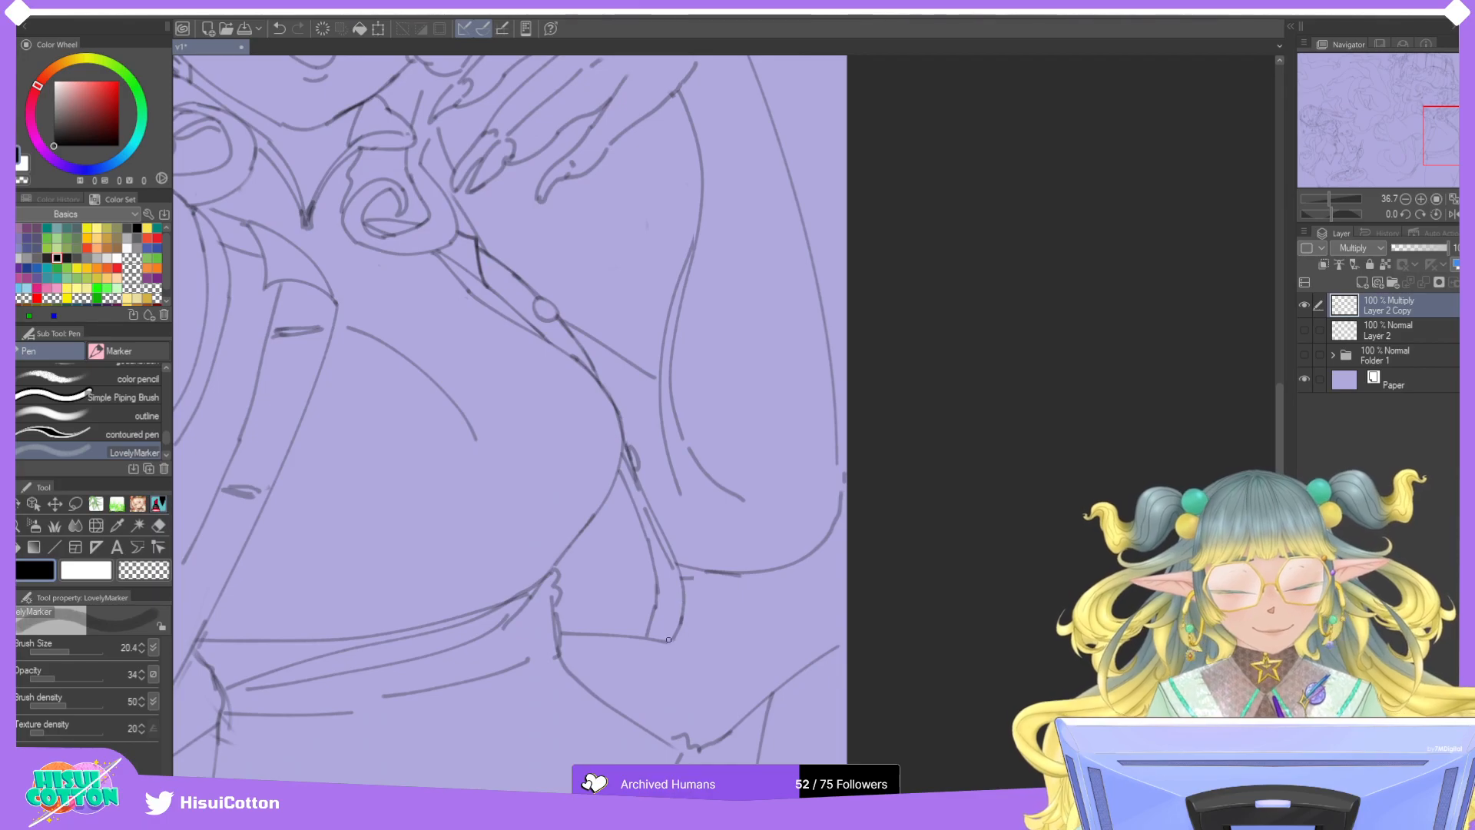
{"action": "left_click_drag", "start_coordinate": [667, 639], "coordinate": [686, 615]}
{"action": "key", "text": "ctrl+z"}
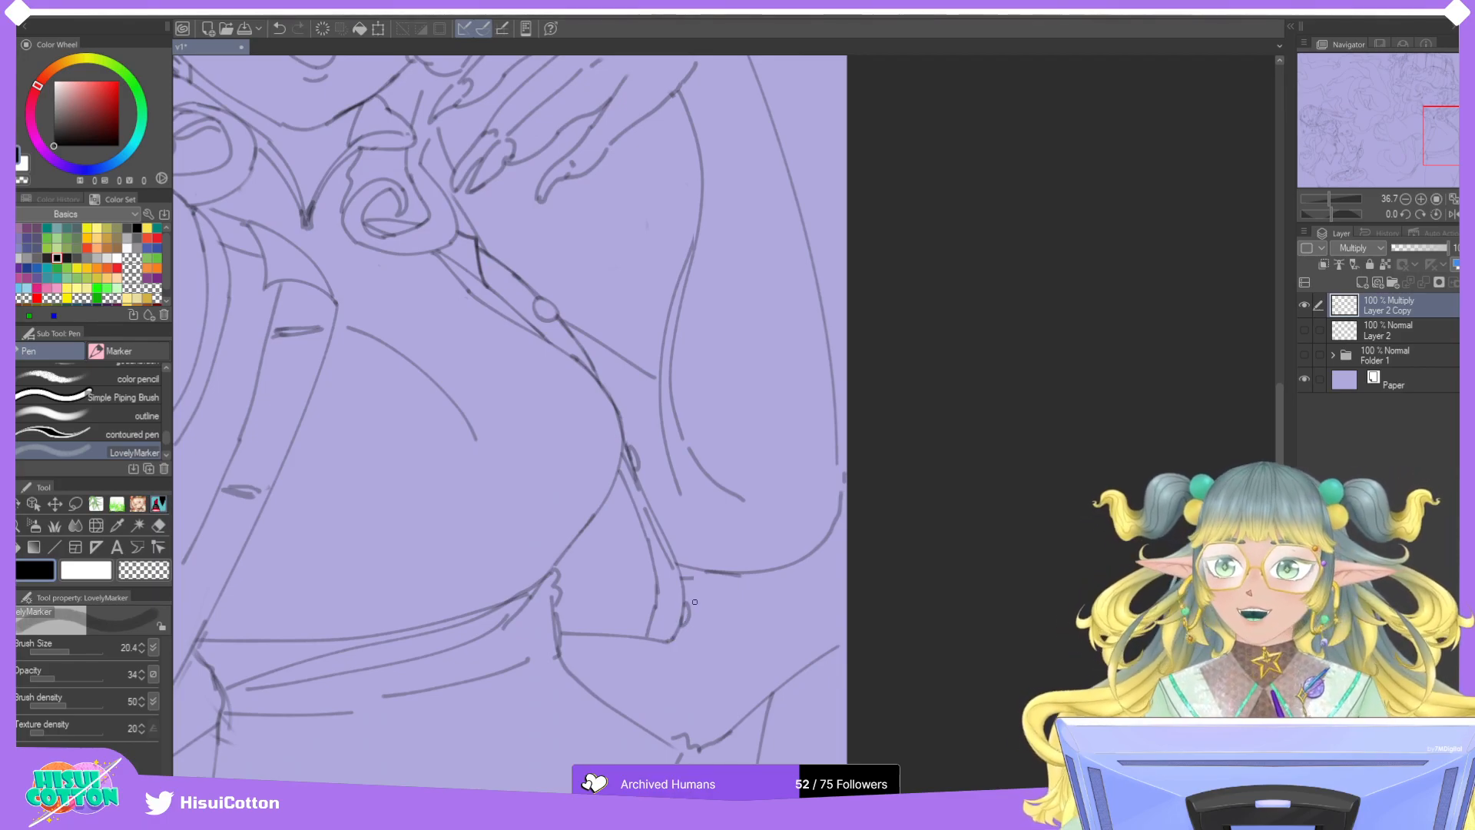
{"action": "scroll", "coordinate": [695, 493], "scroll_direction": "down", "scroll_amount": 5}
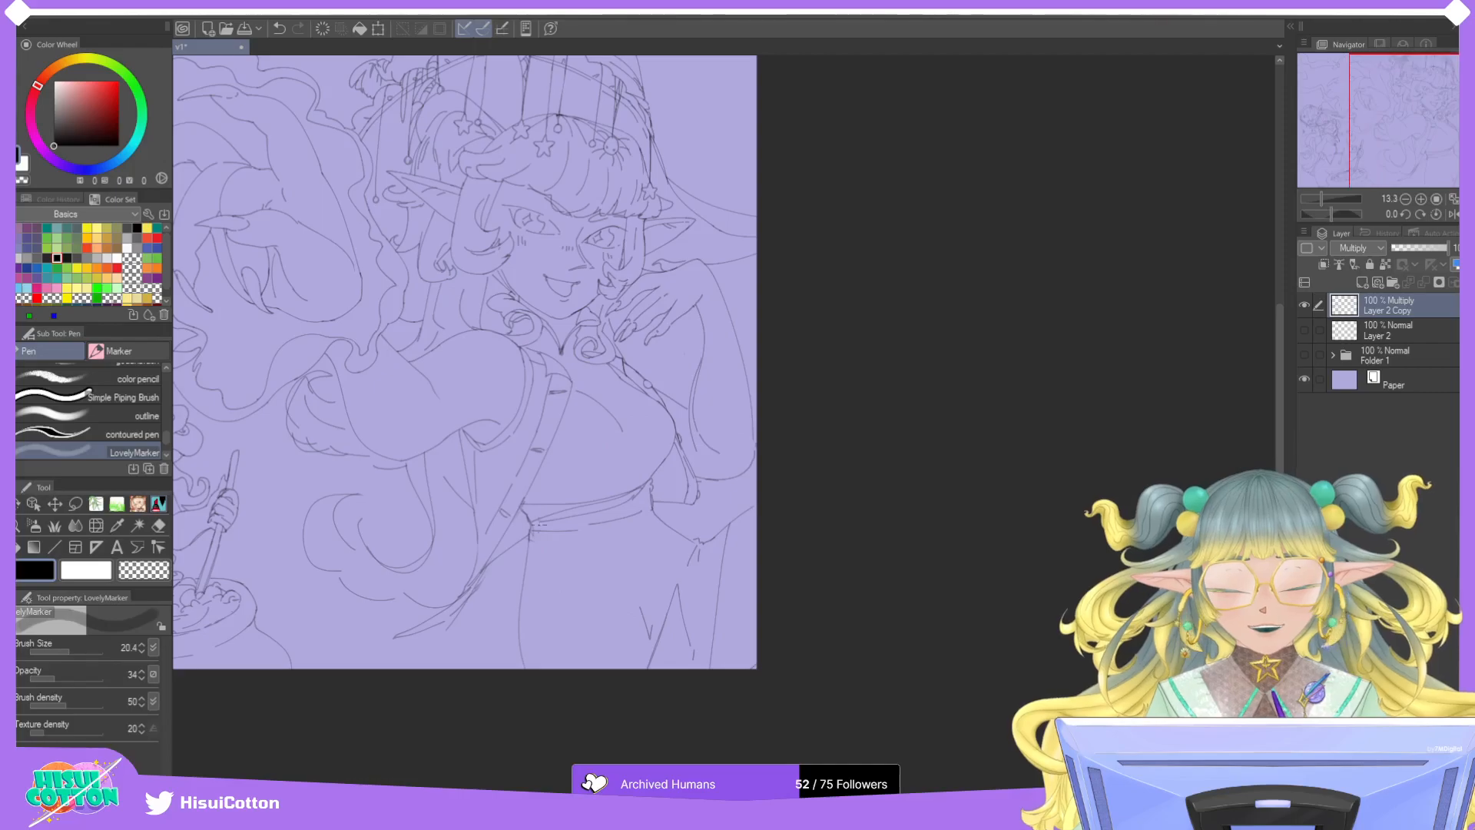
{"action": "scroll", "coordinate": [476, 528], "scroll_direction": "up", "scroll_amount": 3}
{"action": "left_click_drag", "start_coordinate": [476, 528], "coordinate": [464, 618]}
{"action": "key", "text": "ctrl+z"}
{"action": "left_click_drag", "start_coordinate": [465, 561], "coordinate": [445, 618]}
{"action": "key", "text": "ctrl+z"}
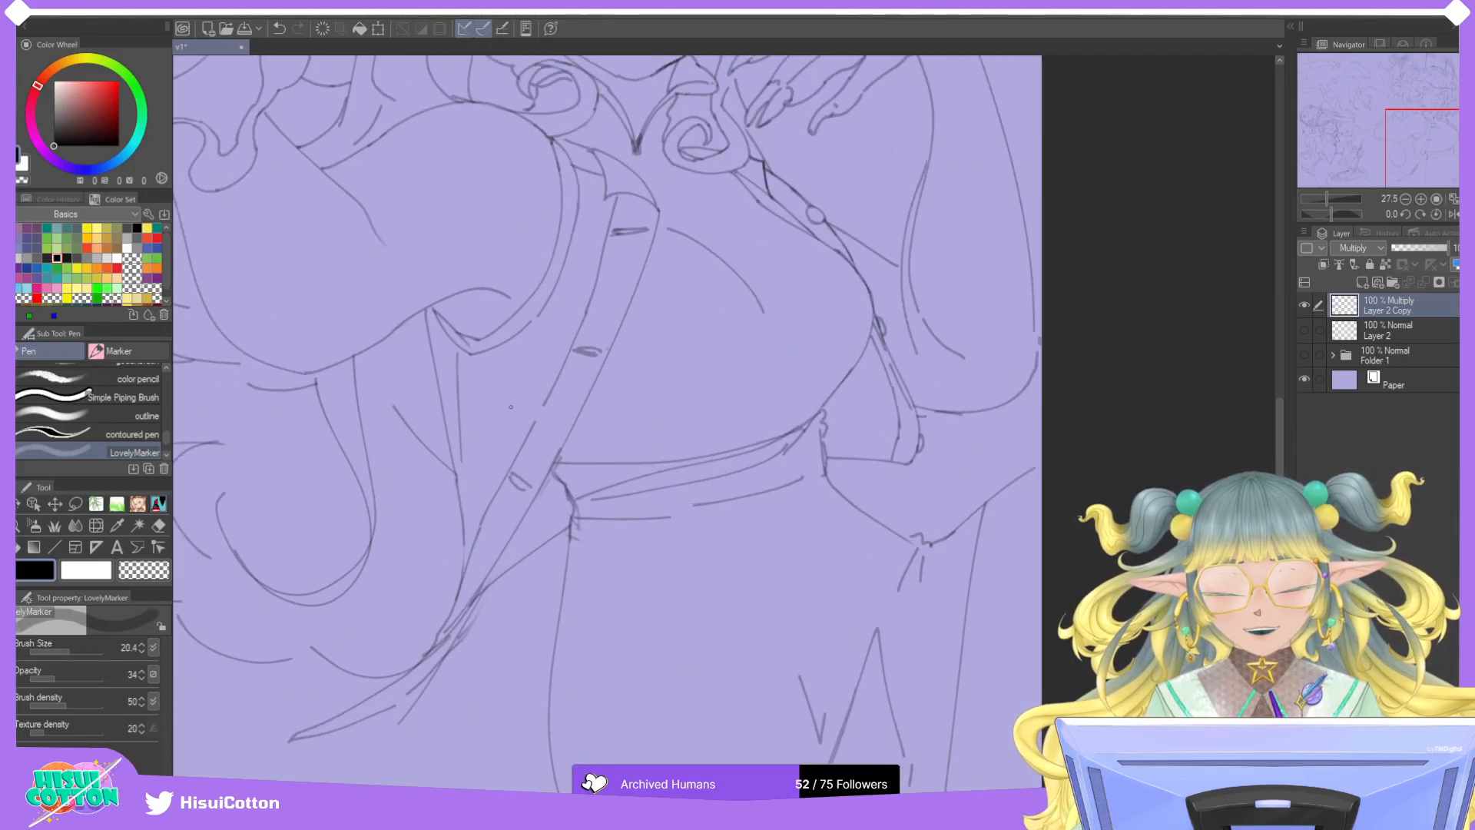
{"action": "left_click_drag", "start_coordinate": [464, 495], "coordinate": [461, 573]}
{"action": "key", "text": "ctrl+z"}
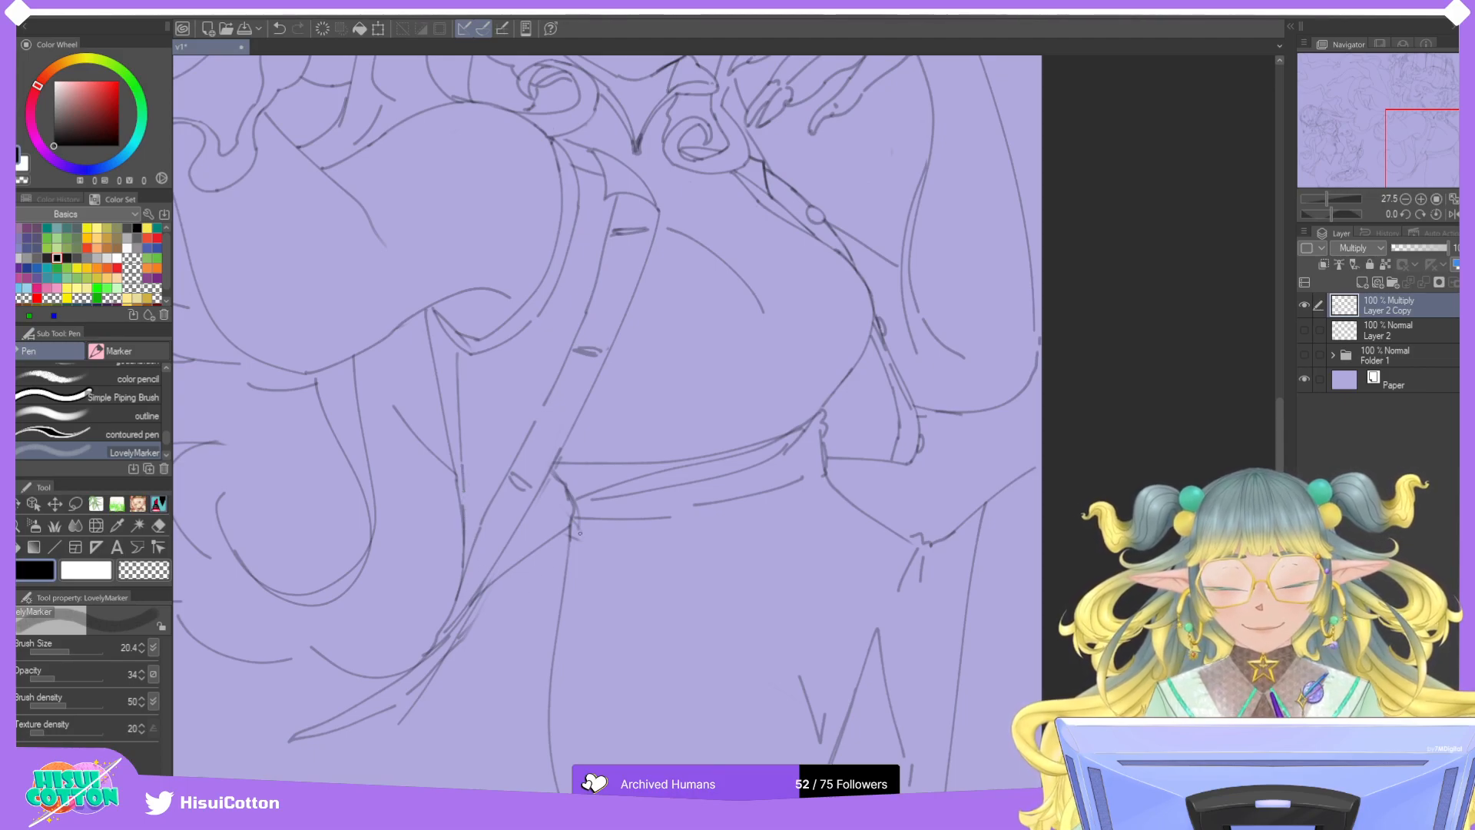
Erase the overlapping lines at the ends of the waistband and redraw its notched edge and fold line on the strap side.
{"action": "left_click", "coordinate": [158, 525]}
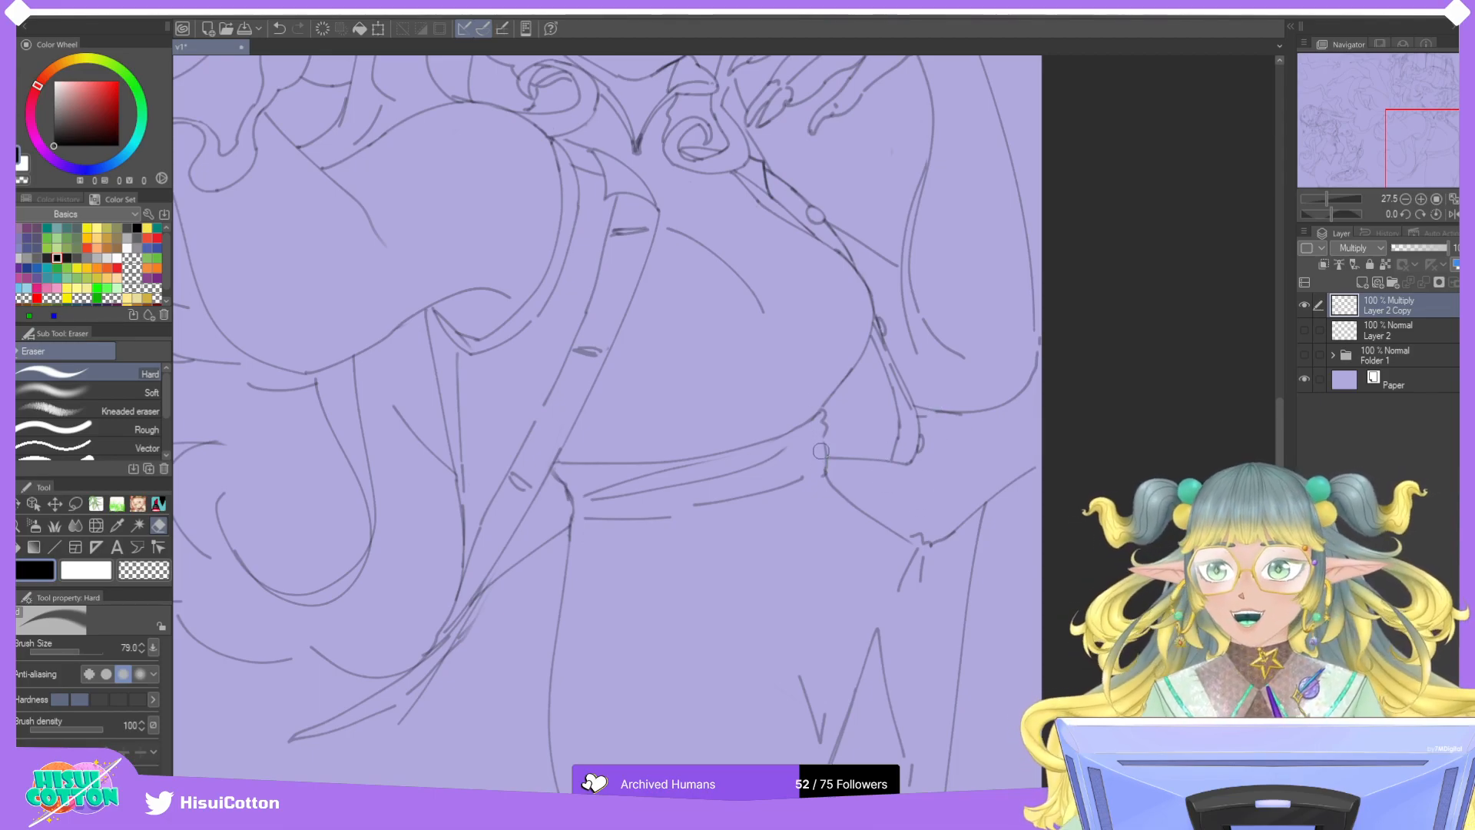
{"action": "left_click", "coordinate": [158, 504]}
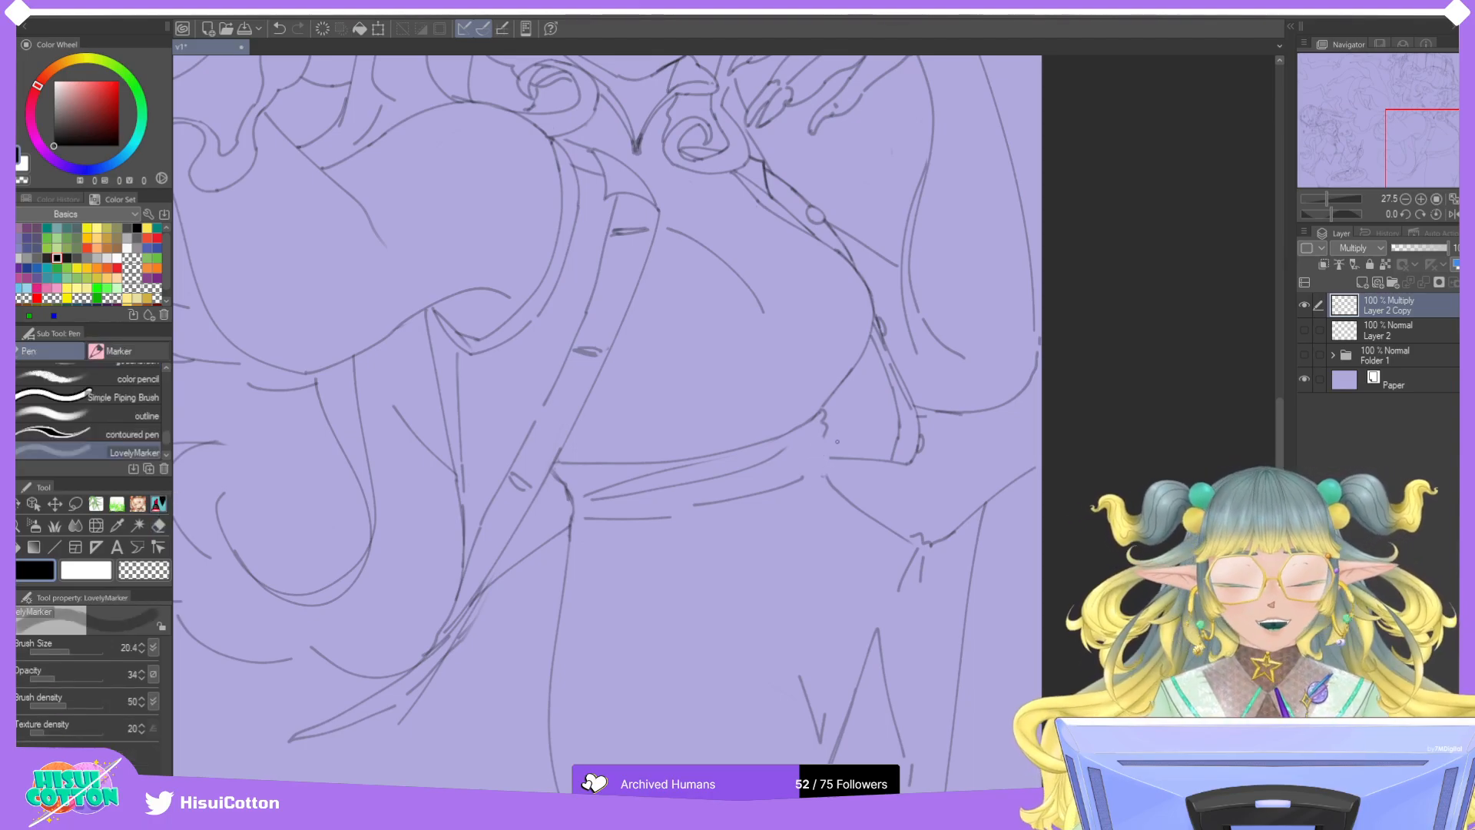
{"action": "key", "text": "ctrl+z"}
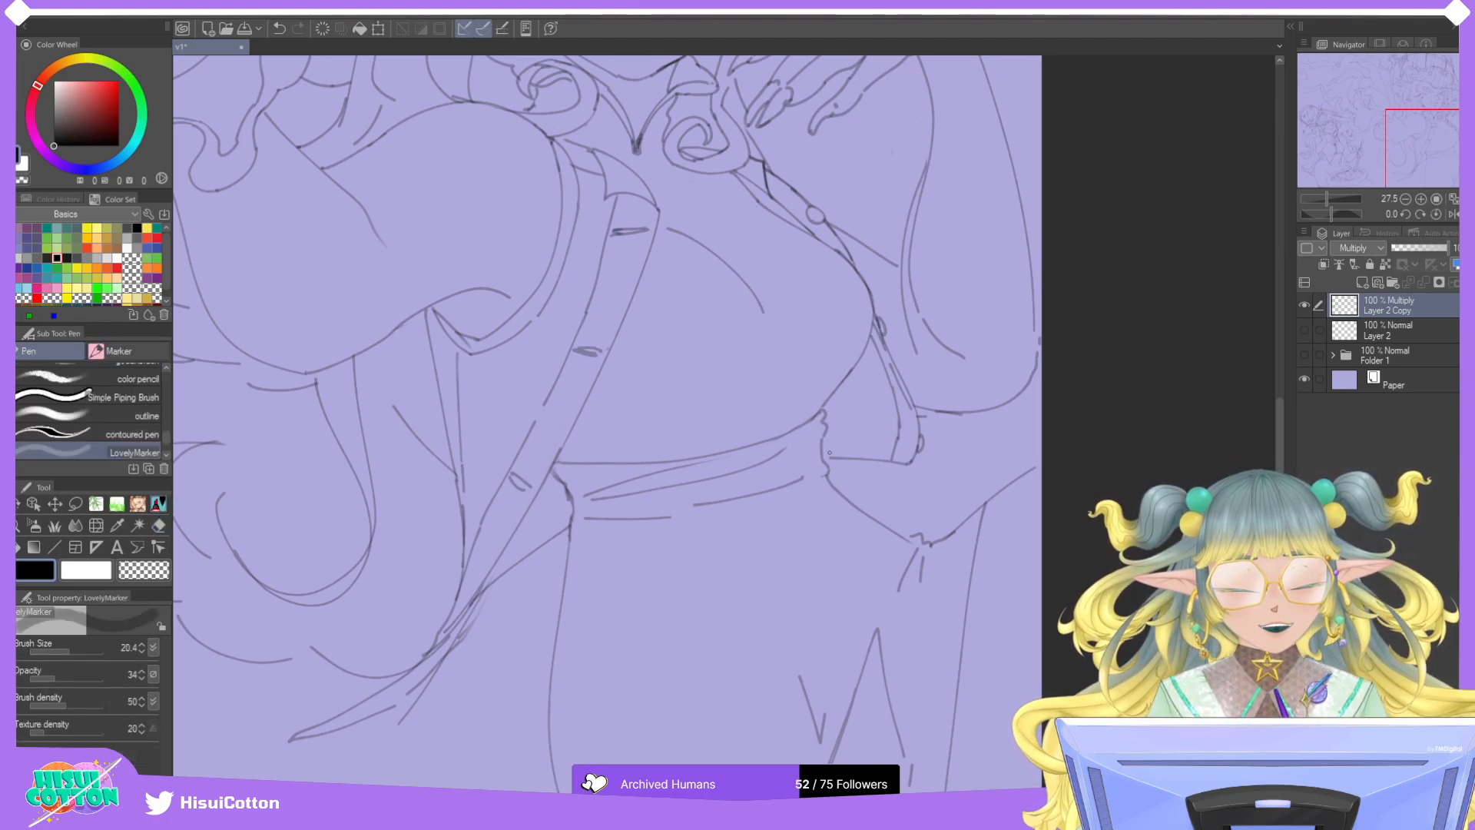
{"action": "key", "text": "ctrl+z"}
{"action": "key", "text": "ctrl+y"}
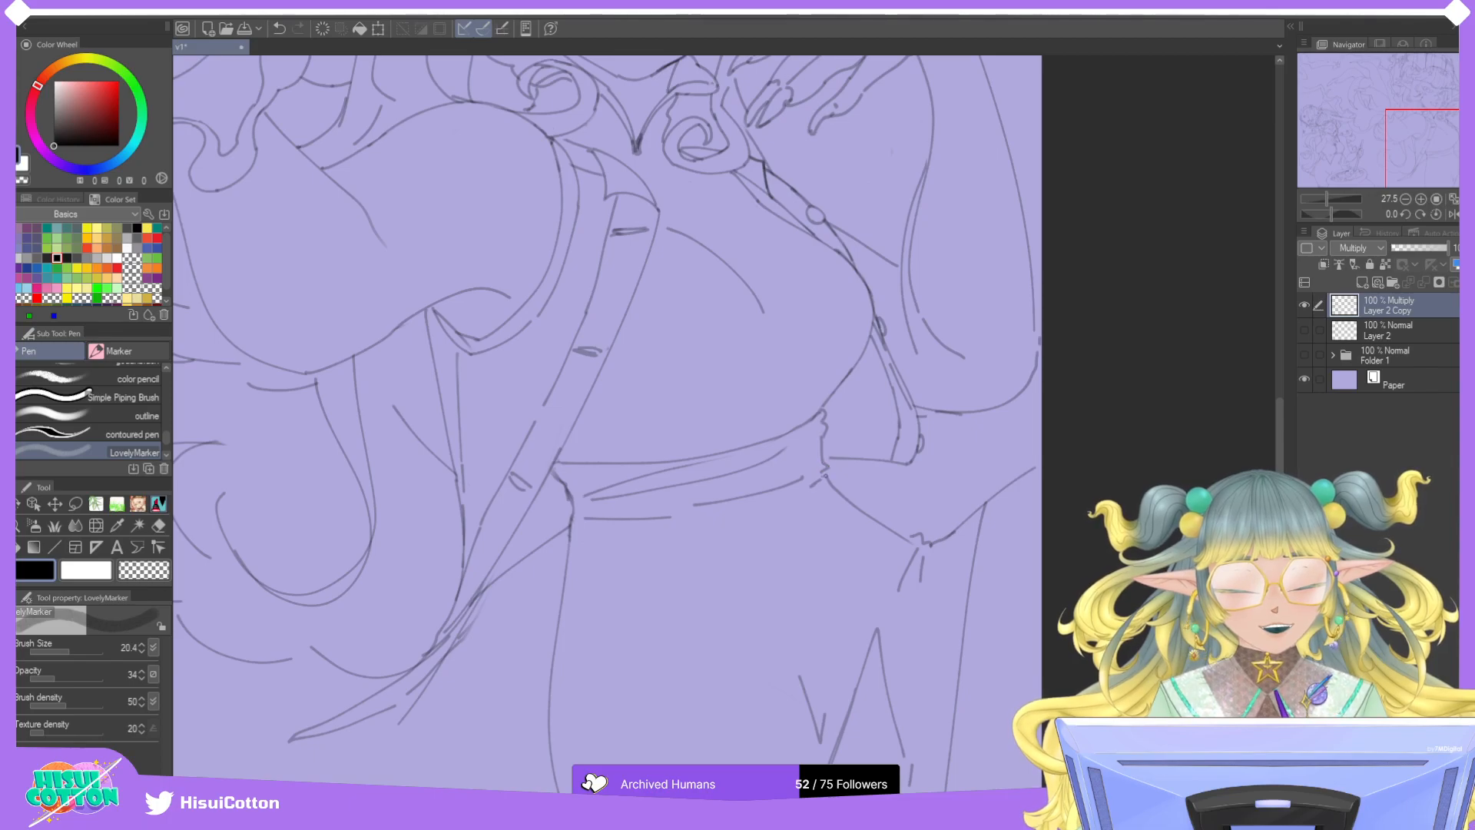
{"action": "key", "text": "ctrl+z"}
{"action": "left_click_drag", "start_coordinate": [828, 470], "coordinate": [772, 498]}
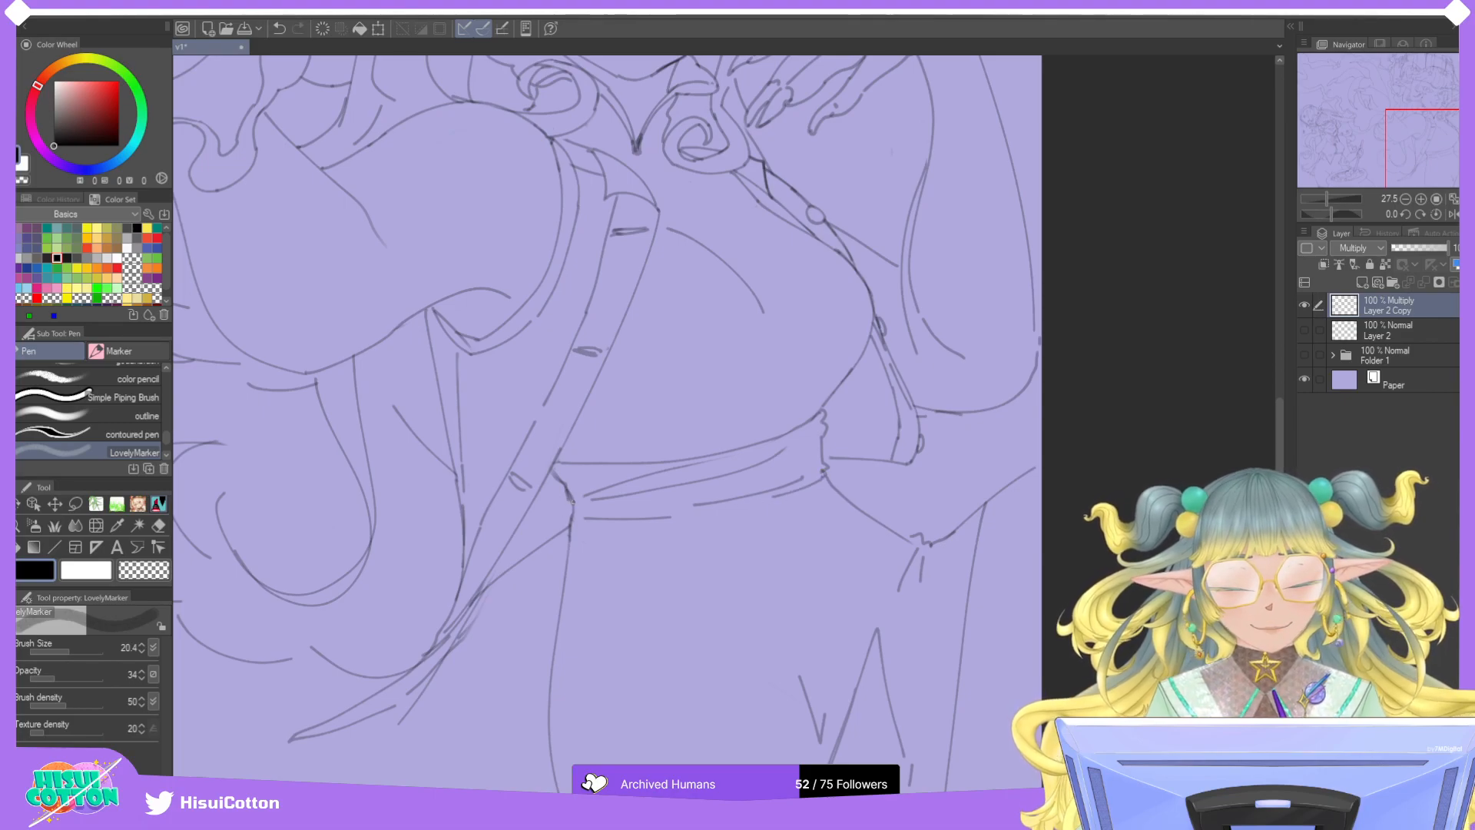
{"action": "key", "text": "ctrl+z"}
Erase the opposite end of the waistband beside the long vest edge and redraw it with a small notched contour.
{"action": "key", "text": "e"}
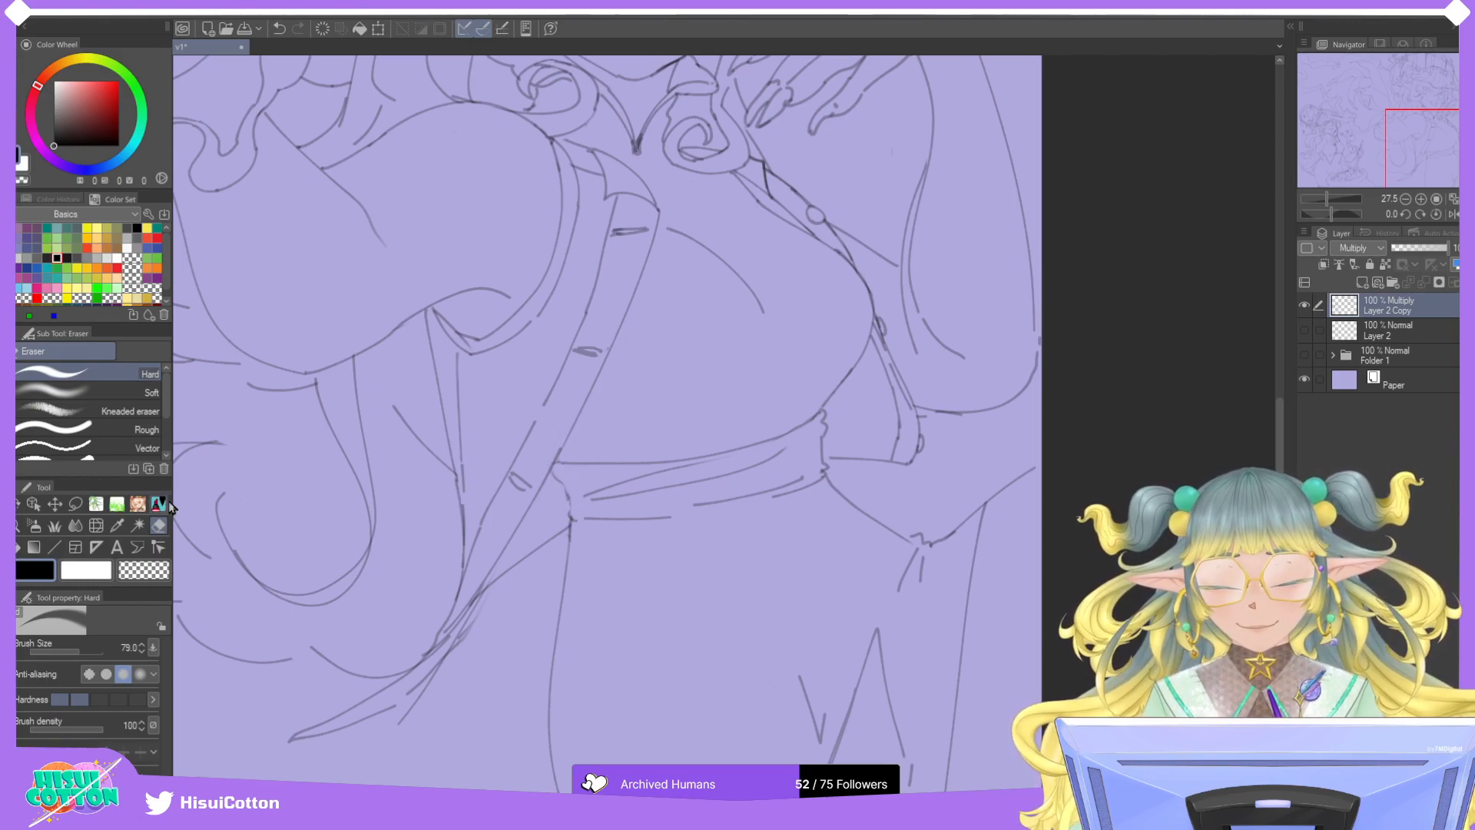
{"action": "key", "text": "p"}
{"action": "left_click_drag", "start_coordinate": [554, 470], "coordinate": [576, 484]}
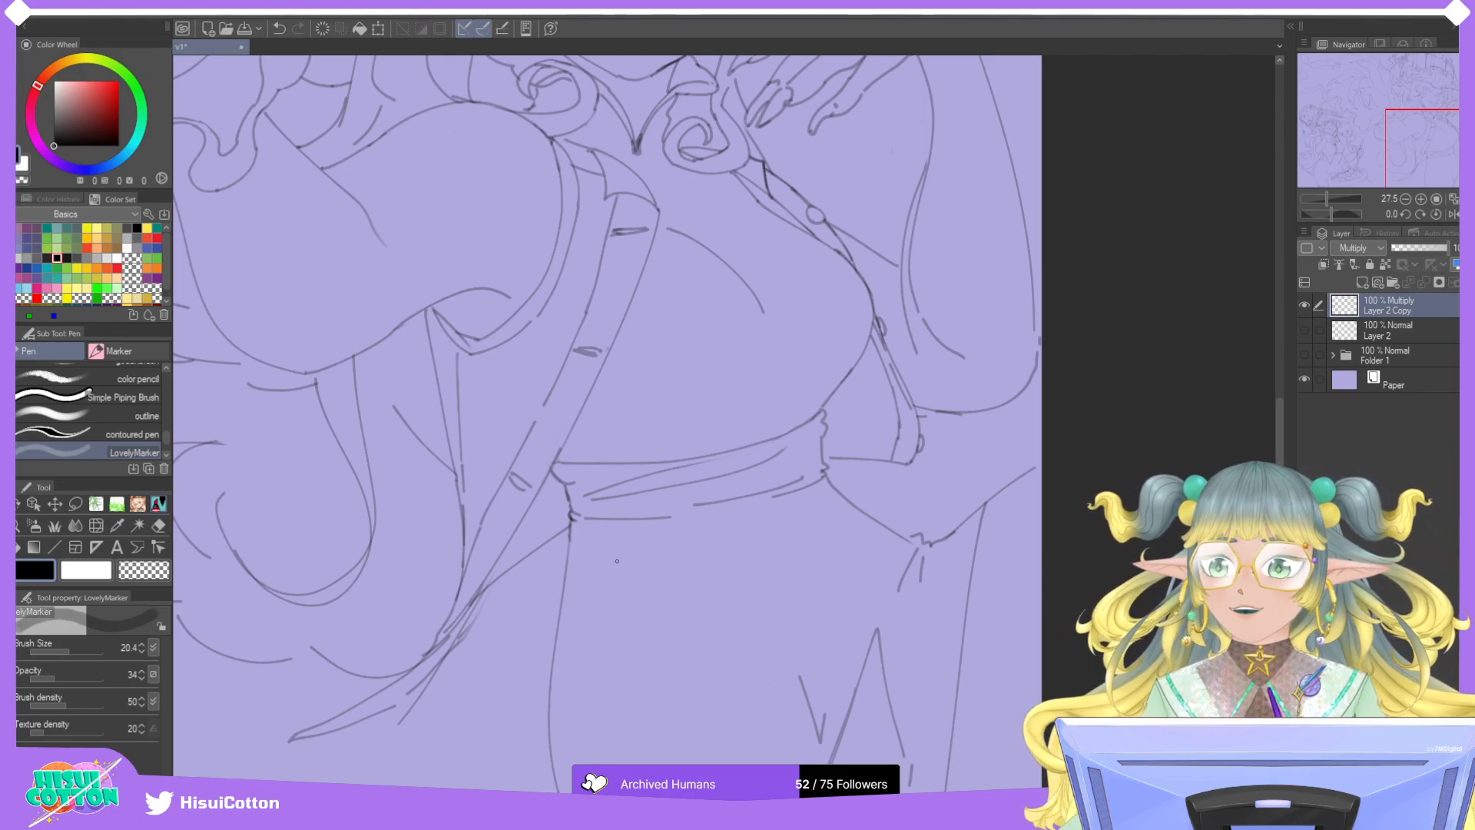
Draw a long curved fold line across the dress below the waistband and a short fold at its other side.
{"action": "left_click_drag", "start_coordinate": [598, 536], "coordinate": [736, 561]}
{"action": "key", "text": "ctrl+z"}
{"action": "left_click_drag", "start_coordinate": [588, 540], "coordinate": [757, 550]}
{"action": "left_click_drag", "start_coordinate": [819, 497], "coordinate": [791, 539]}
{"action": "key", "text": "ctrl+z"}
{"action": "left_click_drag", "start_coordinate": [828, 481], "coordinate": [812, 524]}
{"action": "key", "text": "ctrl+z"}
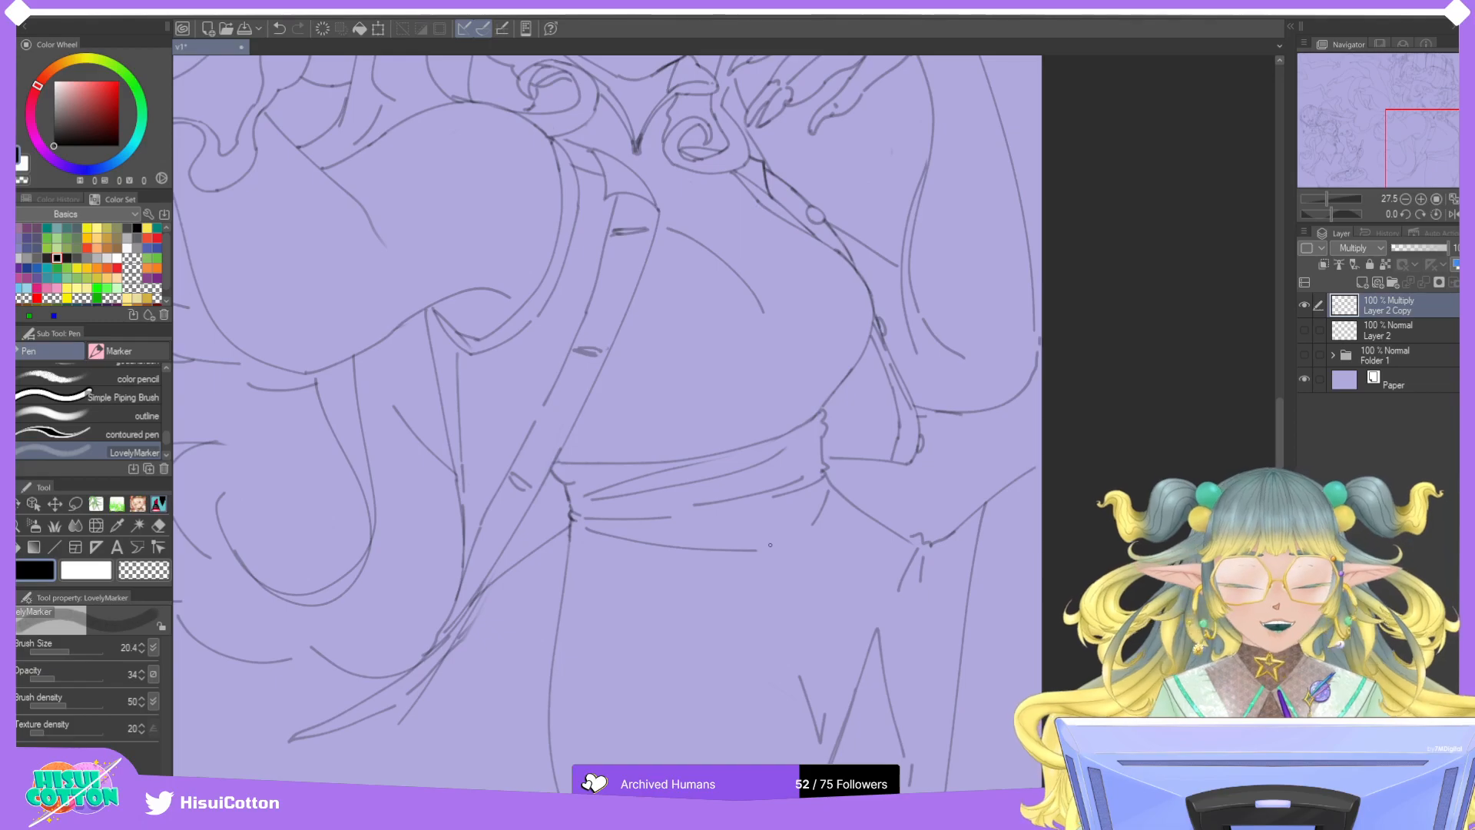
Erase the stray mark in the canvas corner beside the dress and draw a curved line across that corner.
{"action": "scroll", "coordinate": [606, 422], "scroll_direction": "down", "scroll_amount": 5}
{"action": "scroll", "coordinate": [538, 384], "scroll_direction": "up", "scroll_amount": 4}
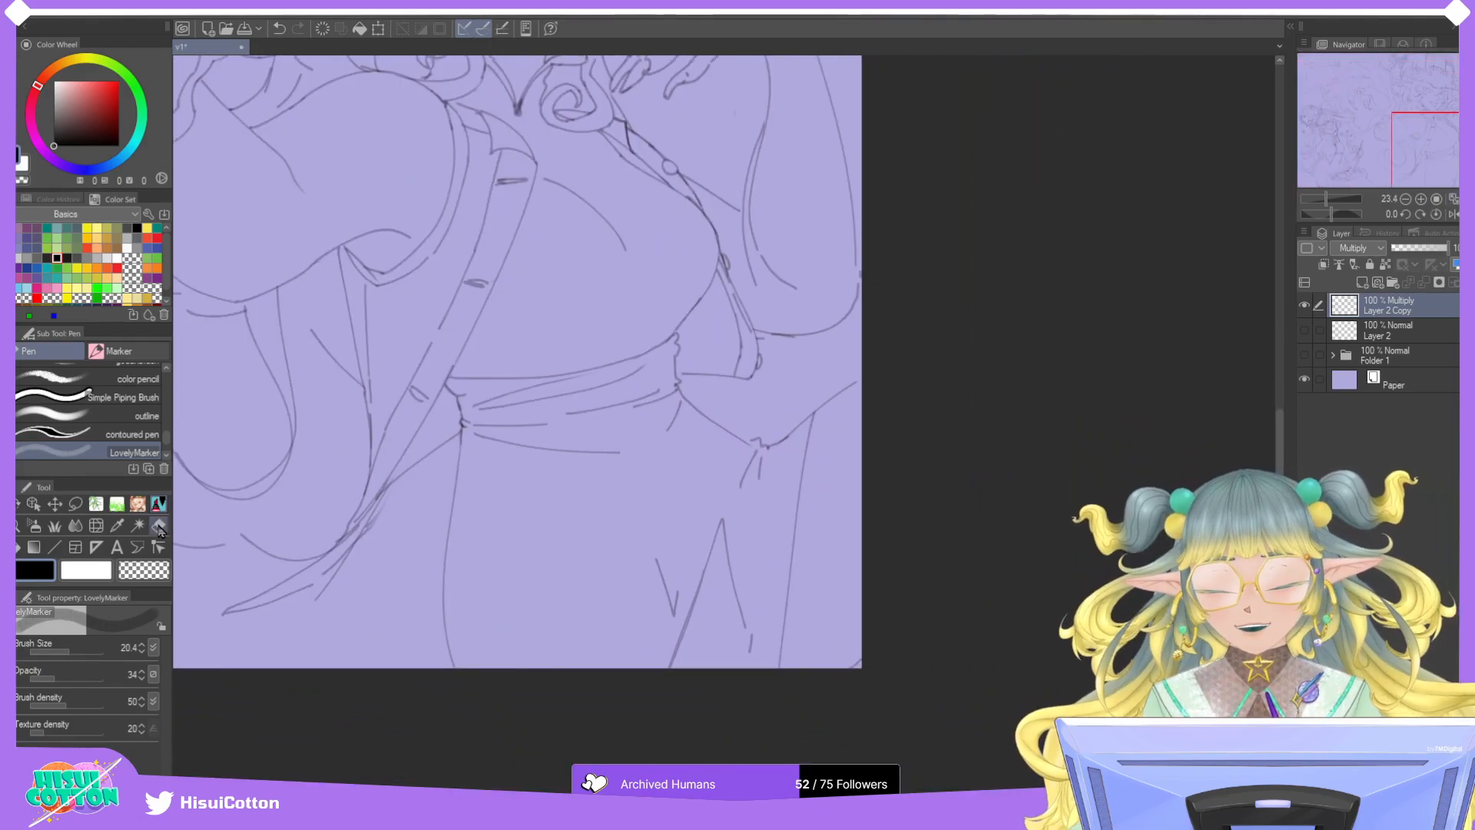
{"action": "key", "text": "e"}
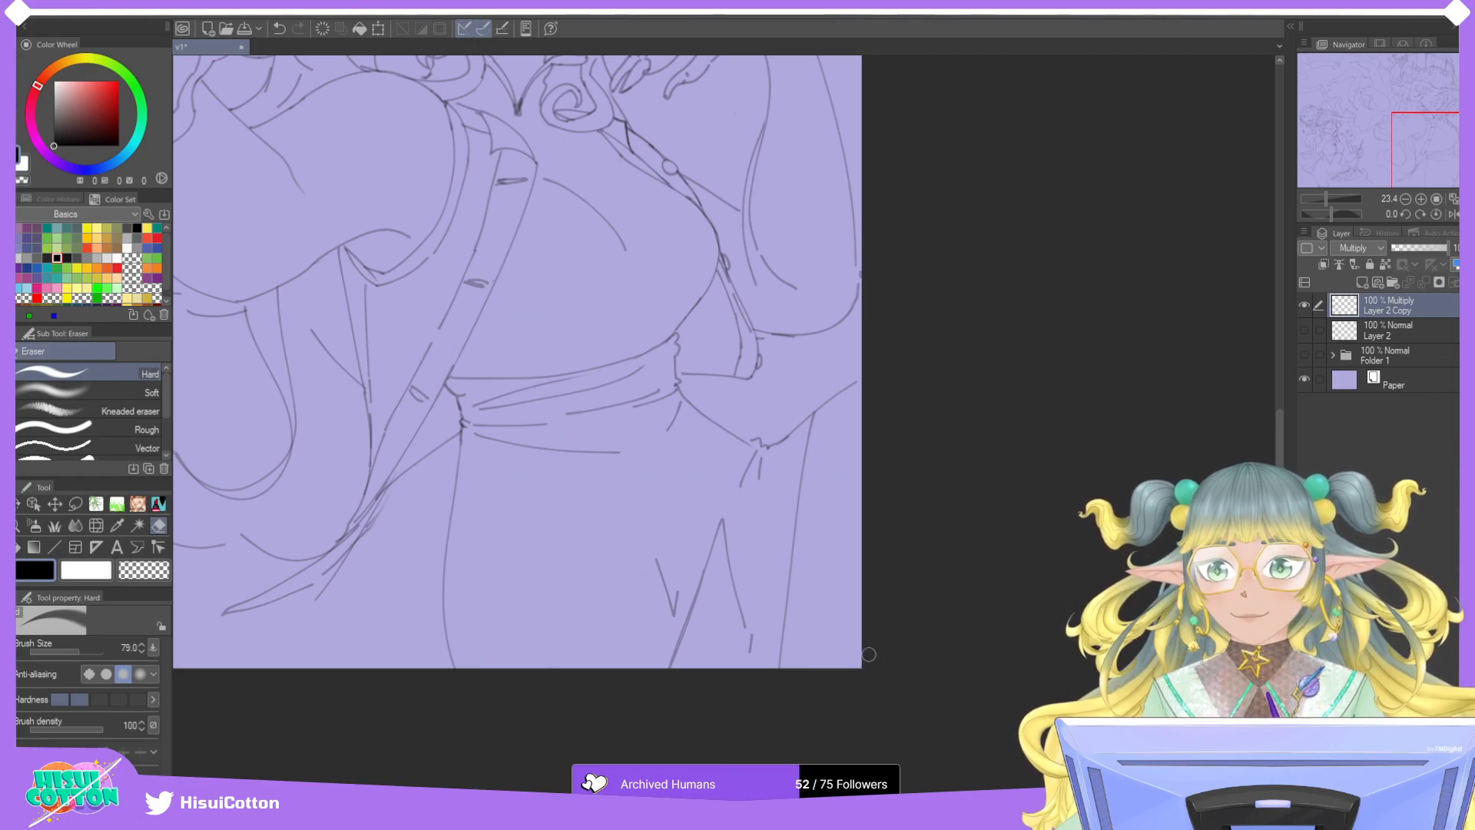
{"action": "left_click", "coordinate": [158, 504]}
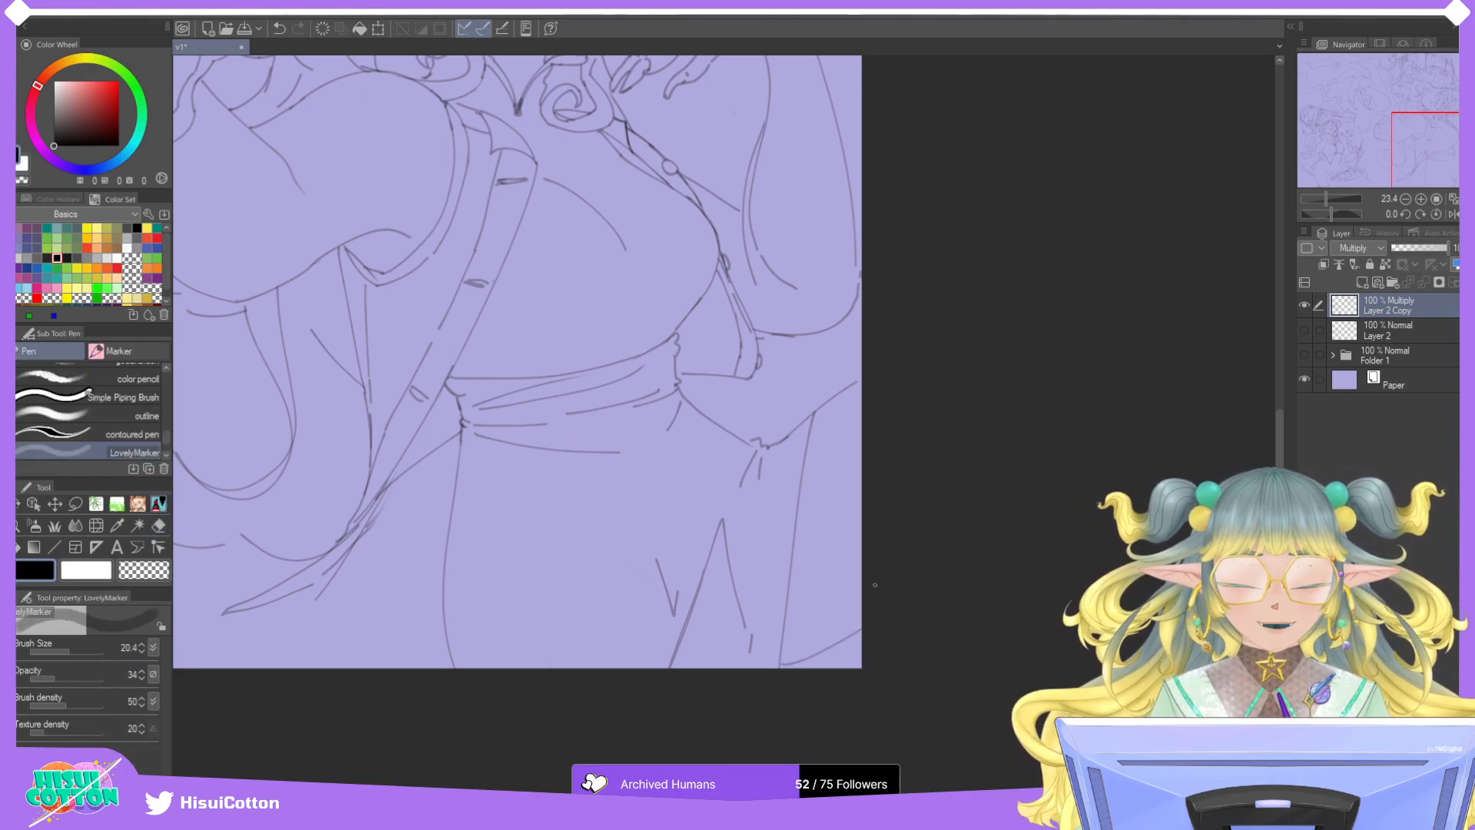
{"action": "key", "text": "ctrl+z"}
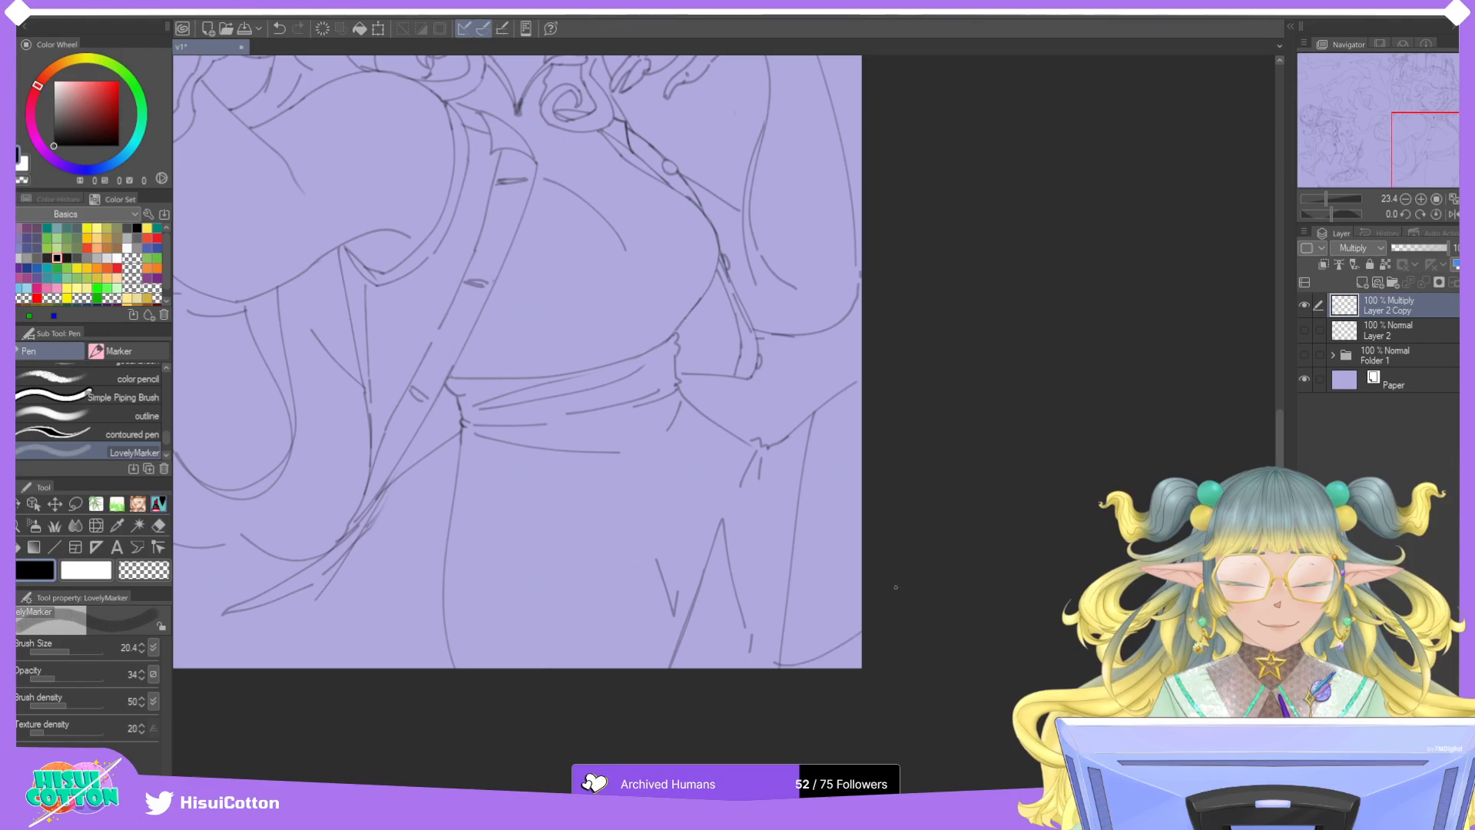
Compare the line art with the colours of Folder 1 and try redrawing the corner curve against them.
{"action": "left_click", "coordinate": [1304, 356]}
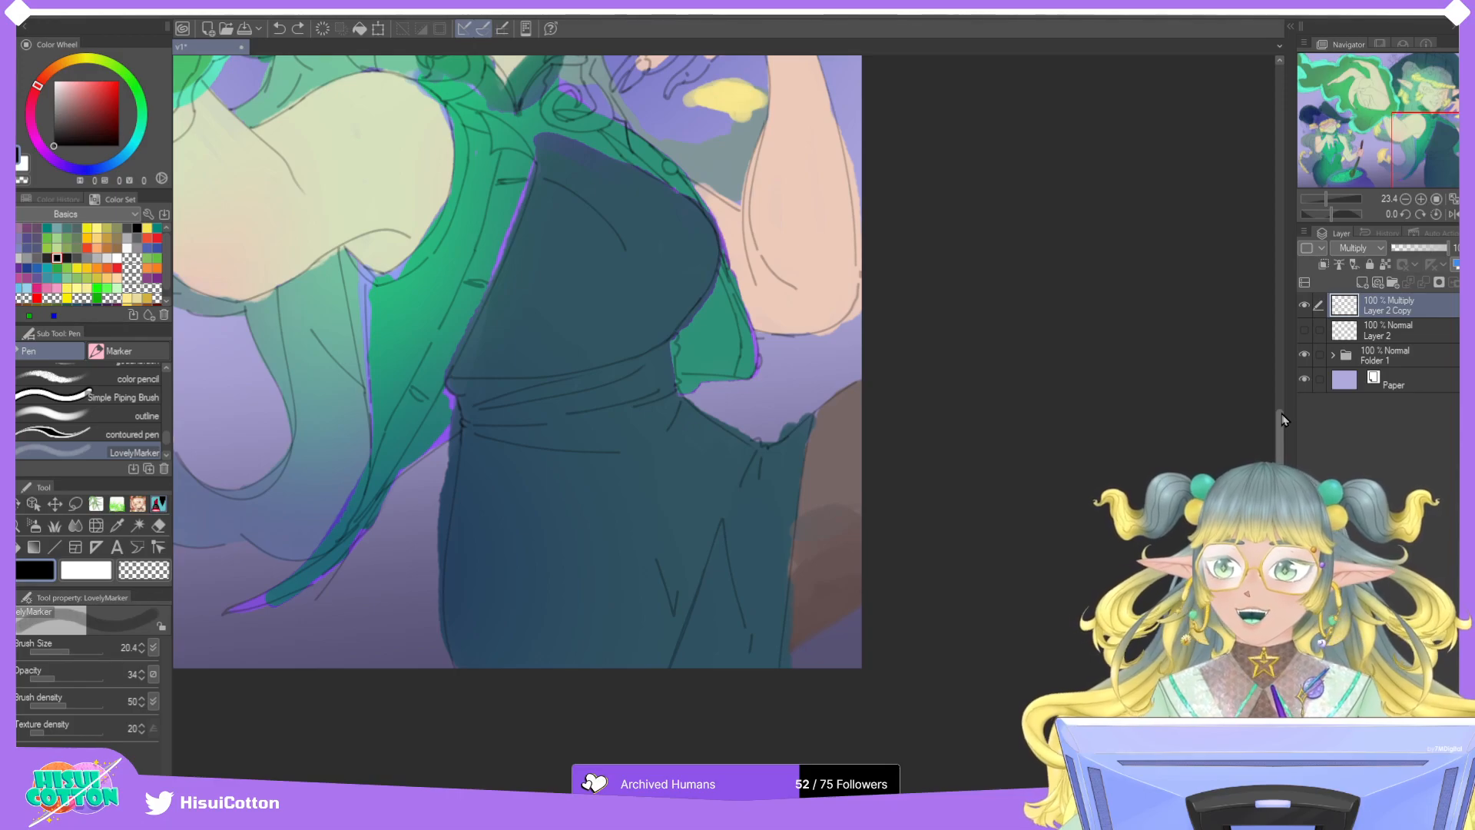
{"action": "key", "text": "ctrl+z"}
{"action": "mouse_move", "coordinate": [783, 653]}
{"action": "left_mouse_down"}
{"action": "mouse_move", "coordinate": [884, 544]}
{"action": "mouse_move", "coordinate": [790, 655]}
{"action": "mouse_move", "coordinate": [884, 554]}
{"action": "mouse_move", "coordinate": [822, 641]}
{"action": "mouse_move", "coordinate": [784, 650]}
{"action": "mouse_move", "coordinate": [860, 606]}
{"action": "left_mouse_up"}
{"action": "key", "text": "ctrl+z"}
{"action": "key", "text": "ctrl+z"}
{"action": "scroll", "coordinate": [883, 552], "scroll_direction": "down", "scroll_amount": 4}
{"action": "scroll", "coordinate": [770, 450], "scroll_direction": "up", "scroll_amount": 2}
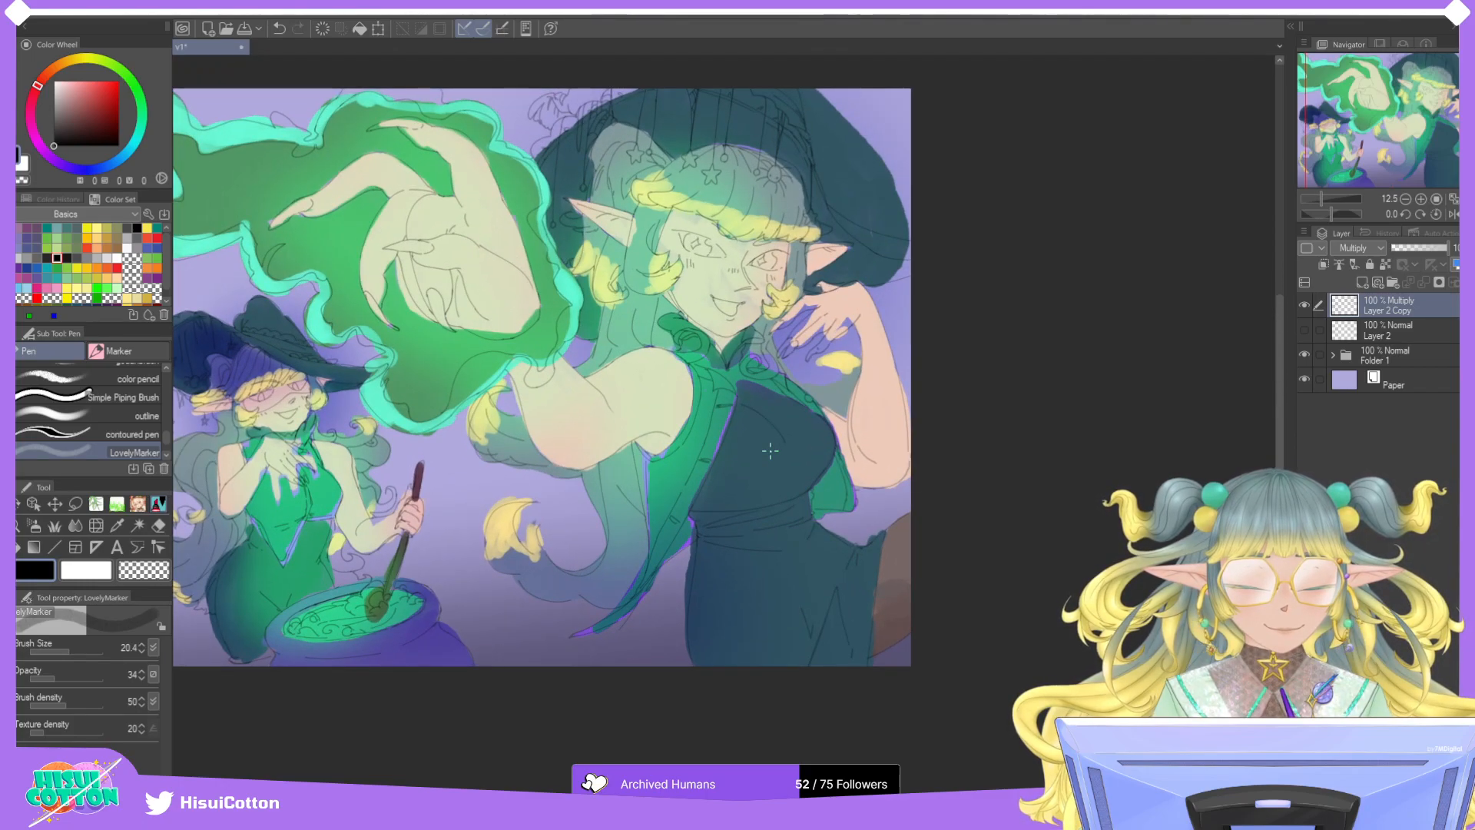
{"action": "left_click", "coordinate": [1305, 355]}
Erase the inner contour of the large witch's raised forearm and the loose elbow lines beside the strap.
{"action": "scroll", "coordinate": [884, 353], "scroll_direction": "up", "scroll_amount": 2}
{"action": "scroll", "coordinate": [809, 330], "scroll_direction": "up", "scroll_amount": 3}
{"action": "key", "text": "e"}
{"action": "mouse_move", "coordinate": [789, 549]}
{"action": "left_mouse_down"}
{"action": "mouse_move", "coordinate": [777, 410]}
{"action": "mouse_move", "coordinate": [776, 339]}
{"action": "left_mouse_up"}
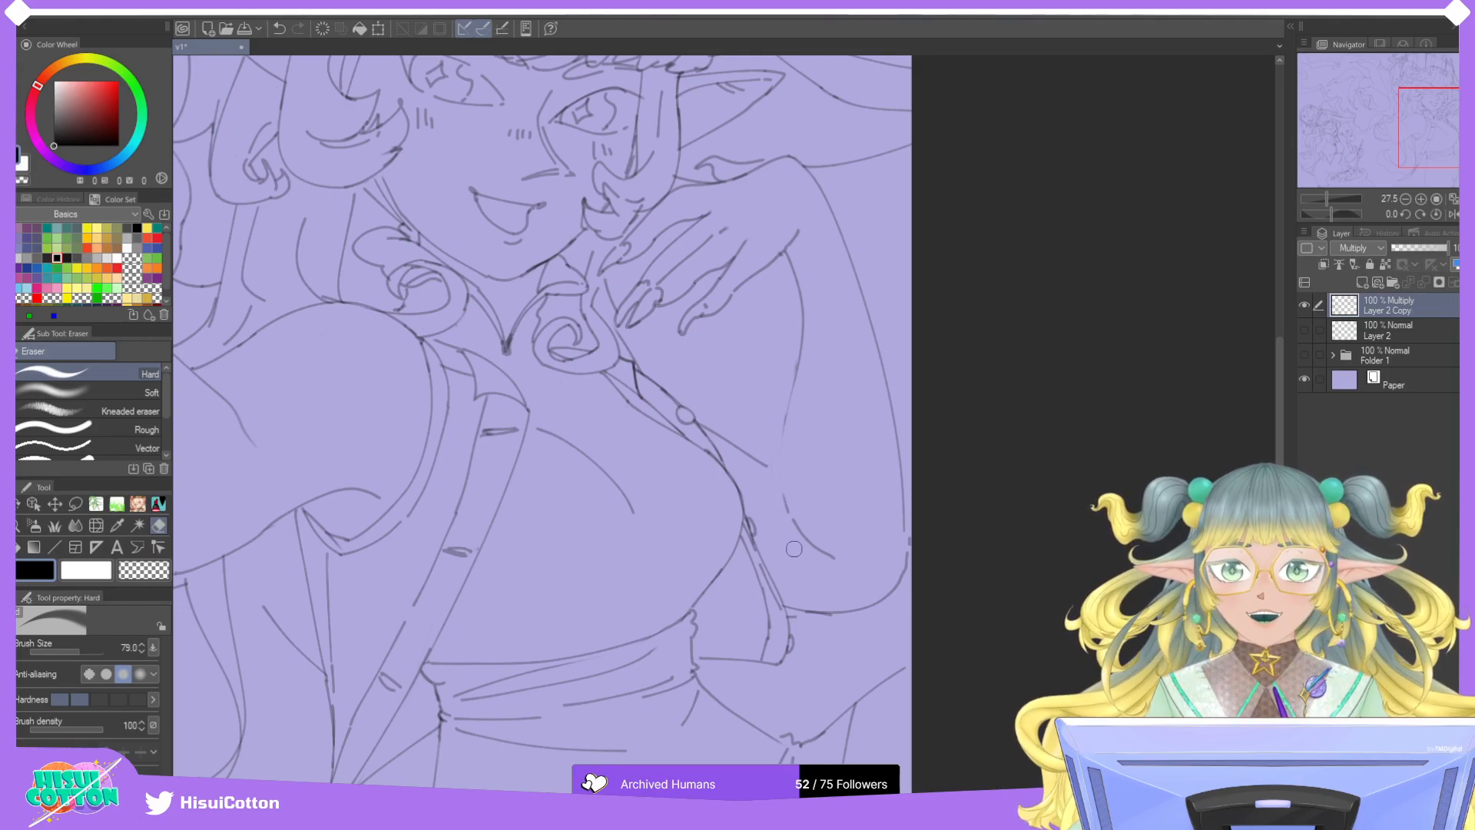
{"action": "mouse_move", "coordinate": [783, 505]}
{"action": "left_mouse_down"}
{"action": "mouse_move", "coordinate": [833, 566]}
{"action": "mouse_move", "coordinate": [803, 353]}
{"action": "mouse_move", "coordinate": [785, 527]}
{"action": "left_mouse_up"}
Redraw the raised forearm's inner contour as one curve running down to the elbow with the LovelyMarker pen.
{"action": "left_click", "coordinate": [158, 503]}
{"action": "key", "text": "ctrl+z"}
{"action": "left_click_drag", "start_coordinate": [791, 400], "coordinate": [805, 561]}
{"action": "key", "text": "ctrl+z"}
{"action": "left_click_drag", "start_coordinate": [796, 370], "coordinate": [819, 544]}
{"action": "key", "text": "ctrl+z"}
{"action": "left_click_drag", "start_coordinate": [799, 370], "coordinate": [816, 531]}
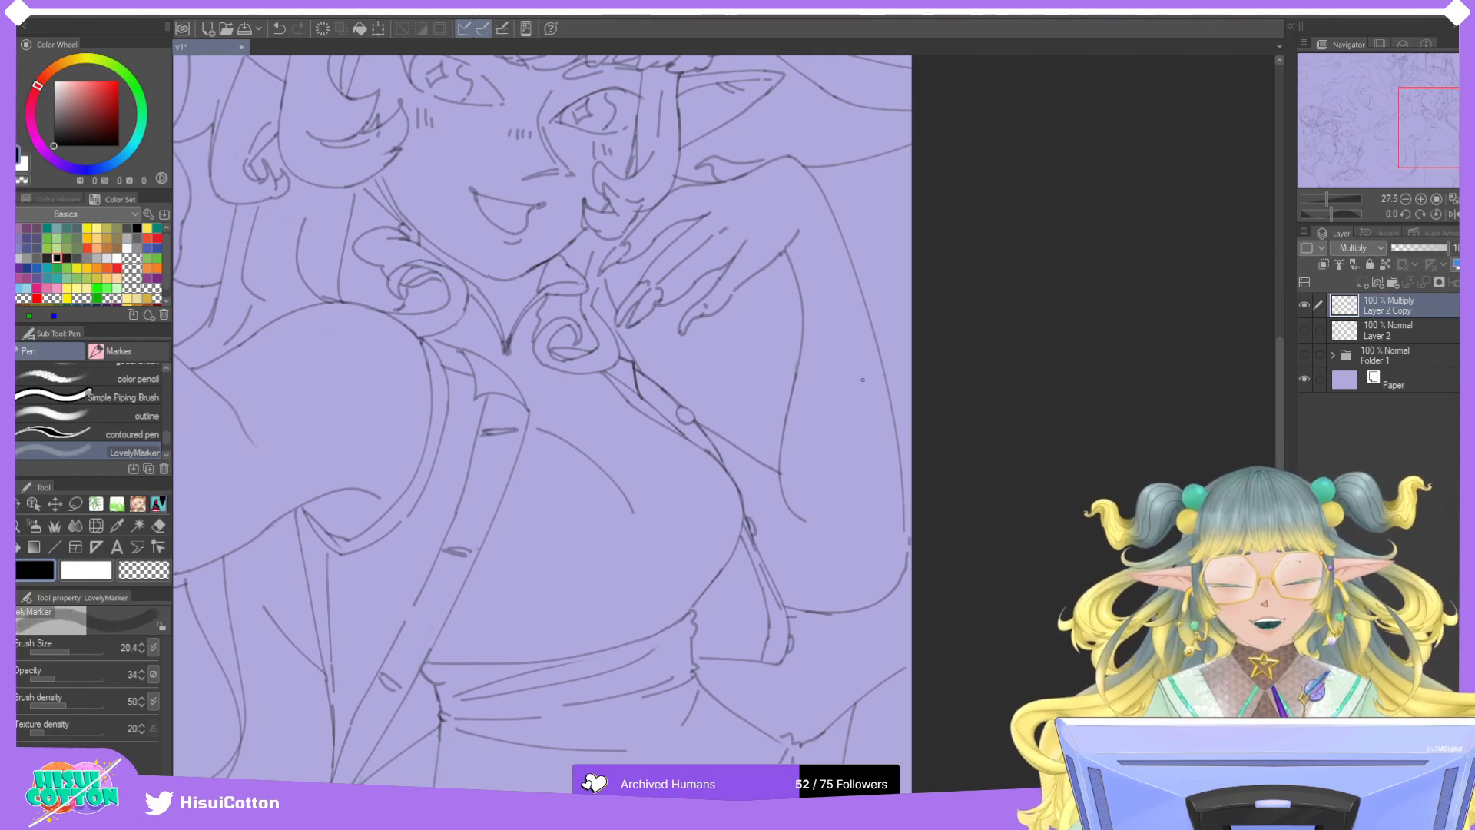
Erase the end of the crease on the large witch's outstretched arm and redraw it as a smooth curve.
{"action": "scroll", "coordinate": [776, 404], "scroll_direction": "down", "scroll_amount": 2}
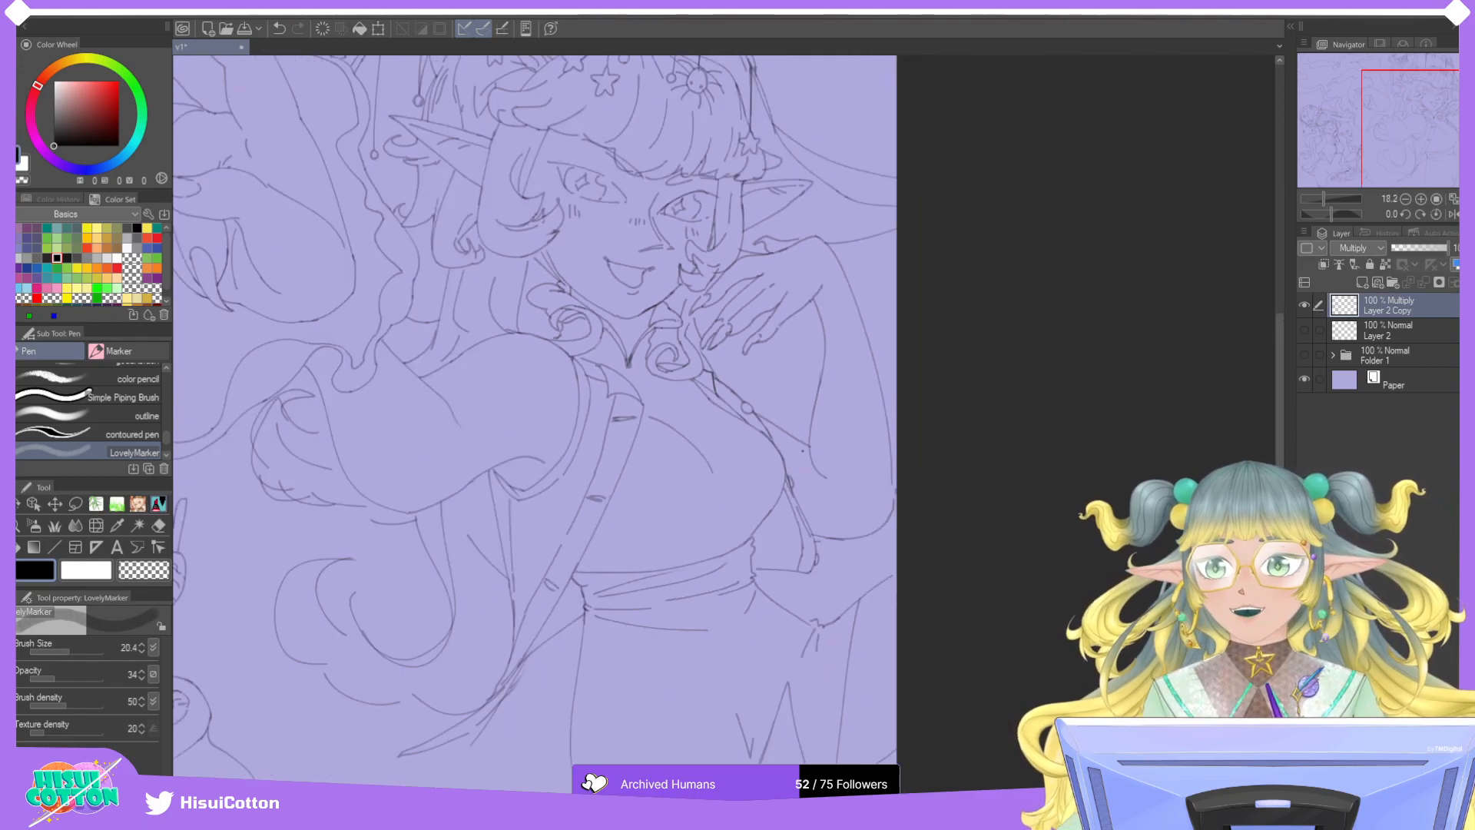
{"action": "key", "text": "e"}
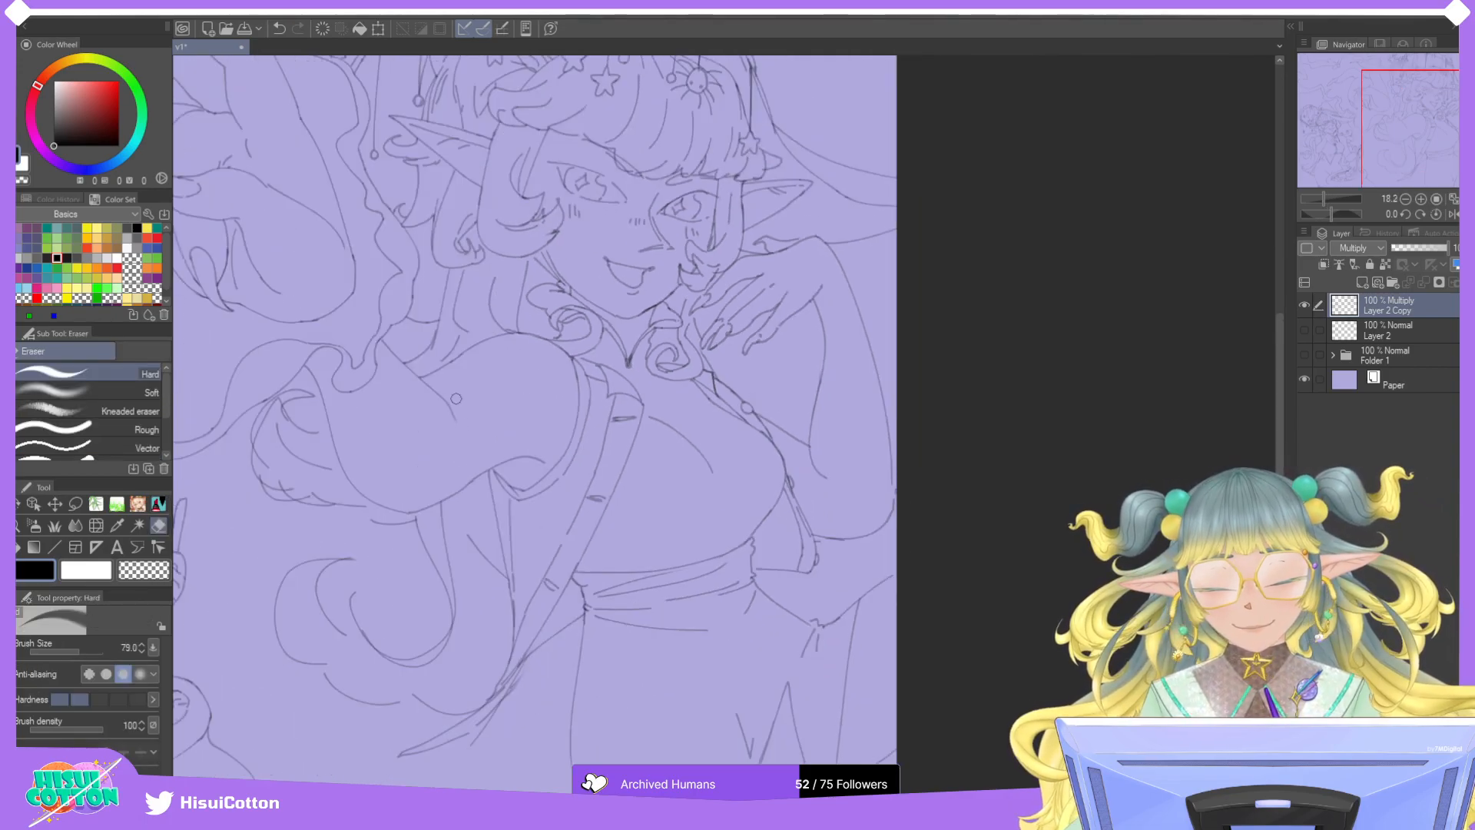
{"action": "key", "text": "p"}
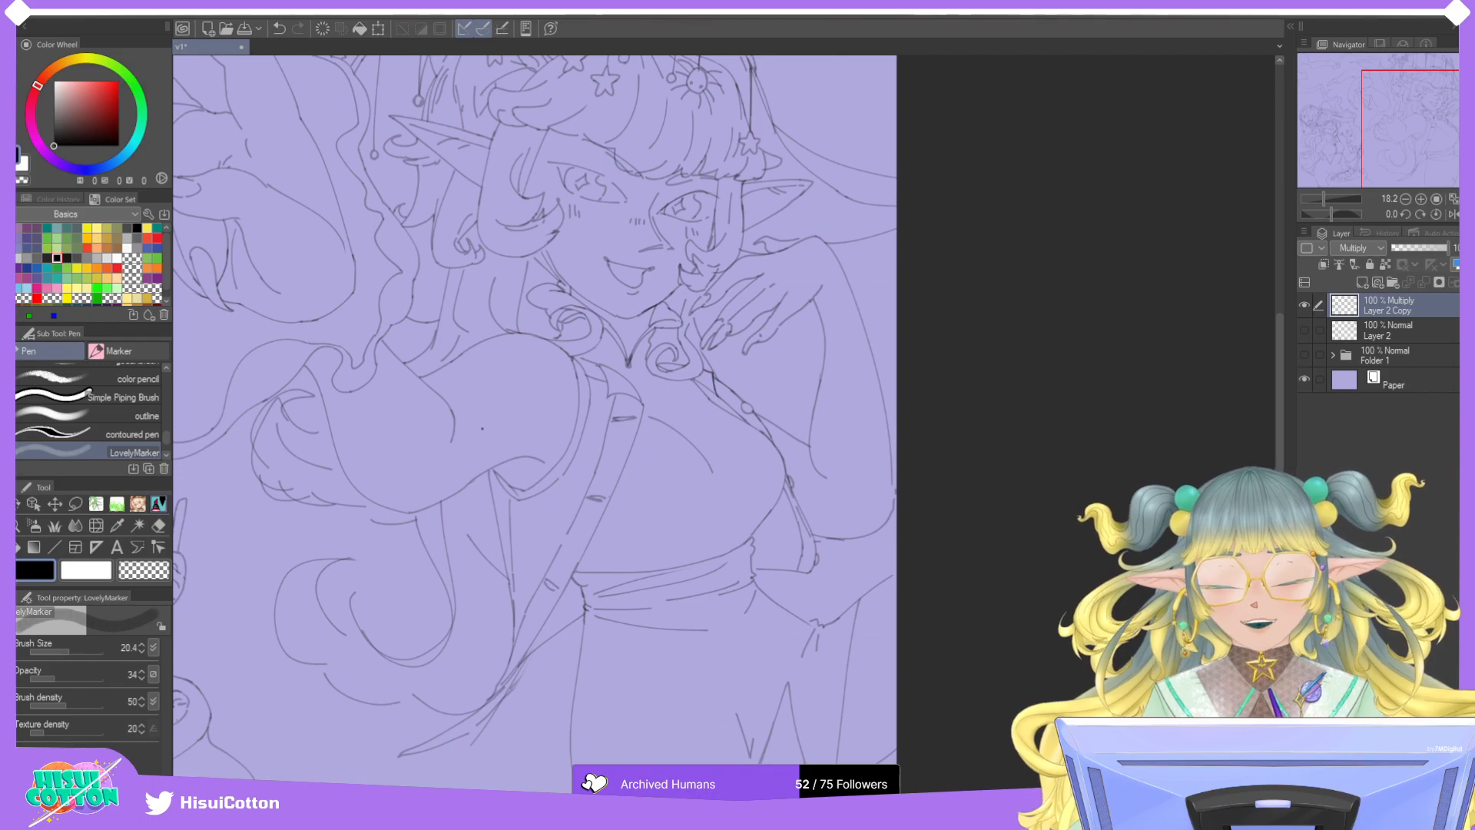
Erase the inner strands and ruffled lower outline of the rounded hair curl behind the outstretched arm.
{"action": "scroll", "coordinate": [483, 428], "scroll_direction": "down", "scroll_amount": 3}
{"action": "scroll", "coordinate": [482, 428], "scroll_direction": "up", "scroll_amount": 2}
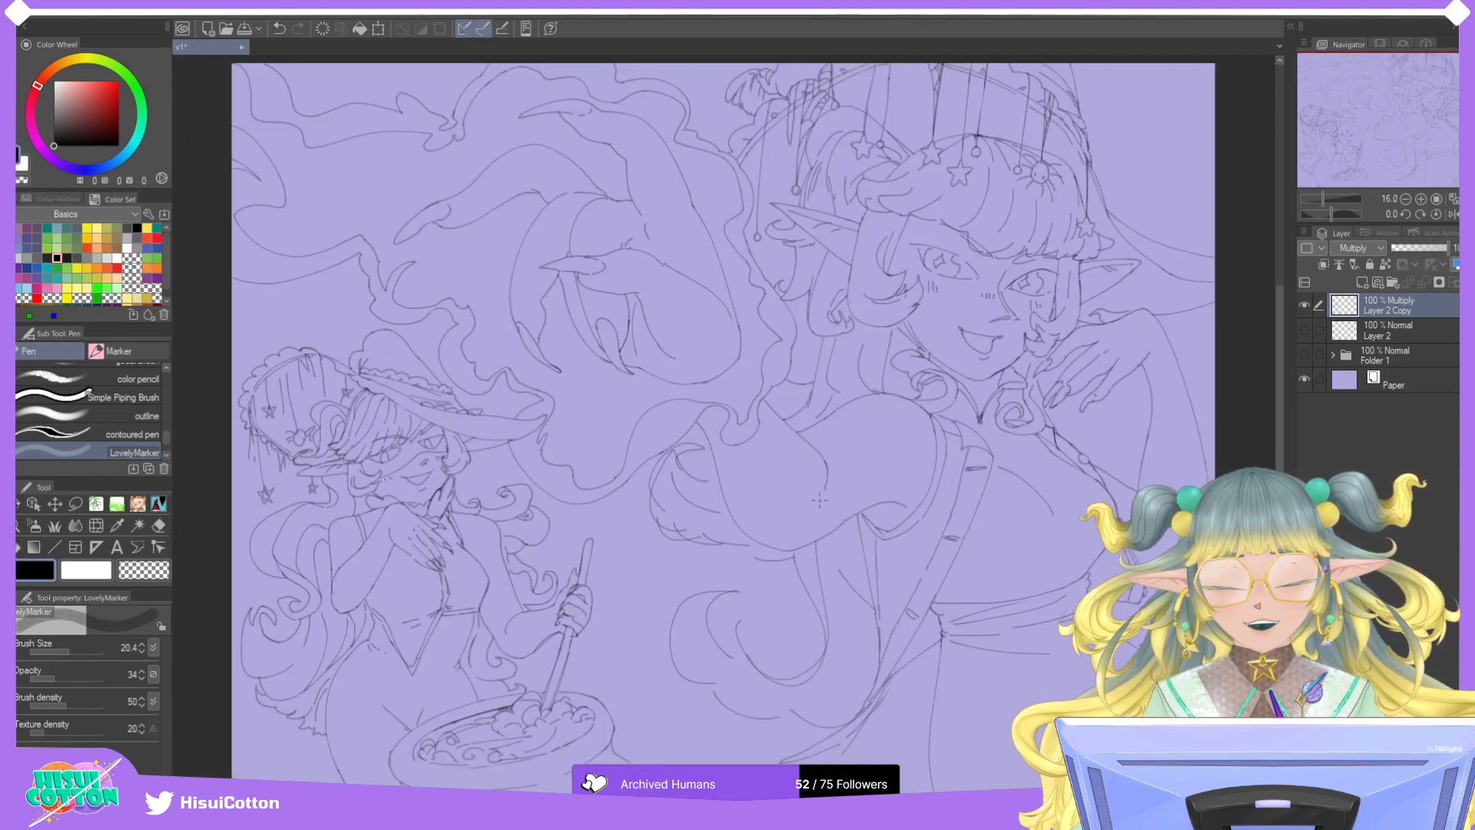
{"action": "scroll", "coordinate": [770, 533], "scroll_direction": "up", "scroll_amount": 3}
{"action": "left_click", "coordinate": [159, 526]}
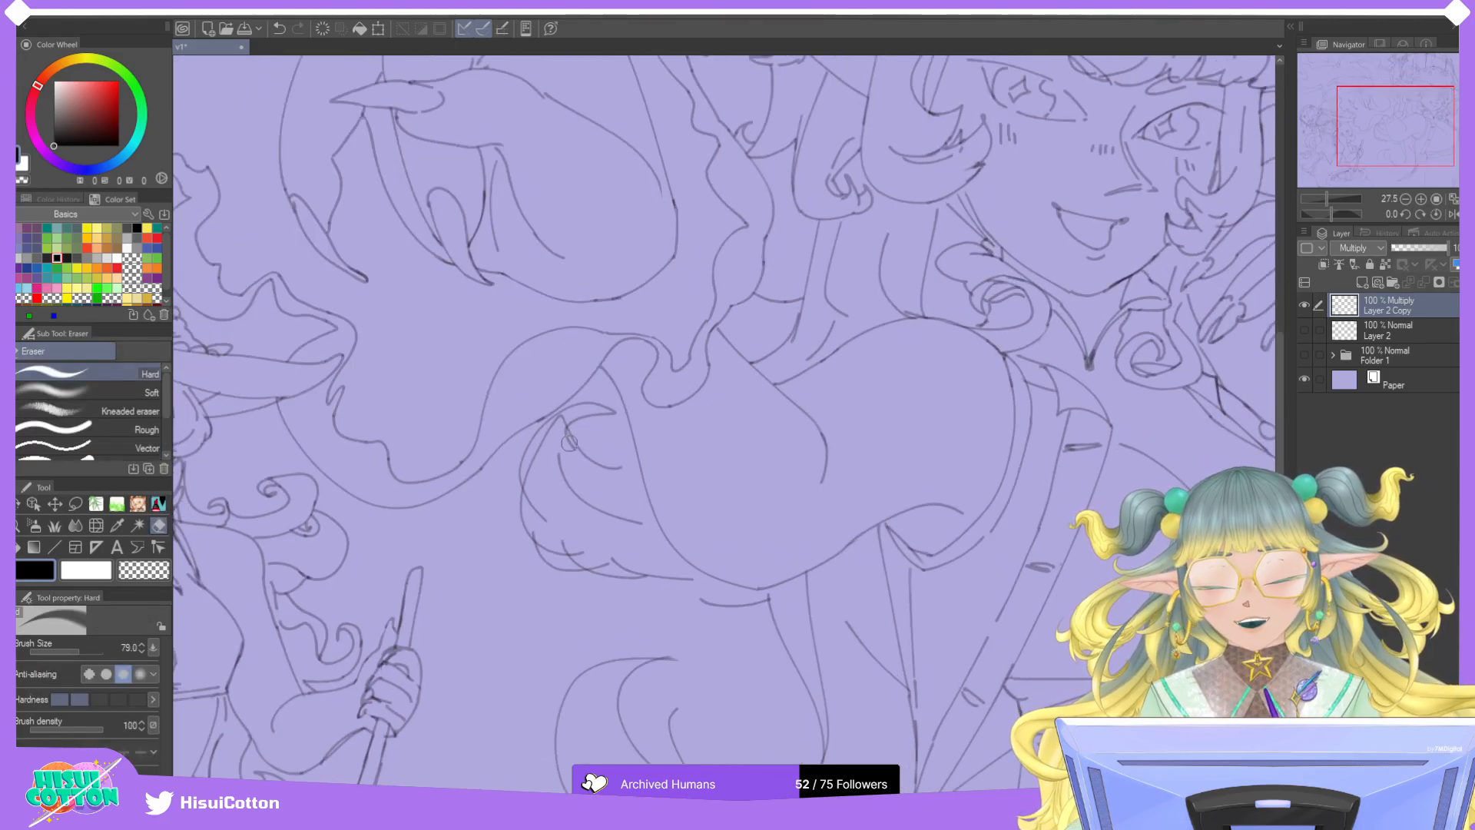
{"action": "mouse_move", "coordinate": [569, 443]}
{"action": "left_mouse_down"}
{"action": "mouse_move", "coordinate": [534, 457]}
{"action": "mouse_move", "coordinate": [551, 459]}
{"action": "mouse_move", "coordinate": [548, 499]}
{"action": "mouse_move", "coordinate": [567, 464]}
{"action": "mouse_move", "coordinate": [606, 504]}
{"action": "mouse_move", "coordinate": [585, 550]}
{"action": "mouse_move", "coordinate": [609, 527]}
{"action": "left_mouse_up"}
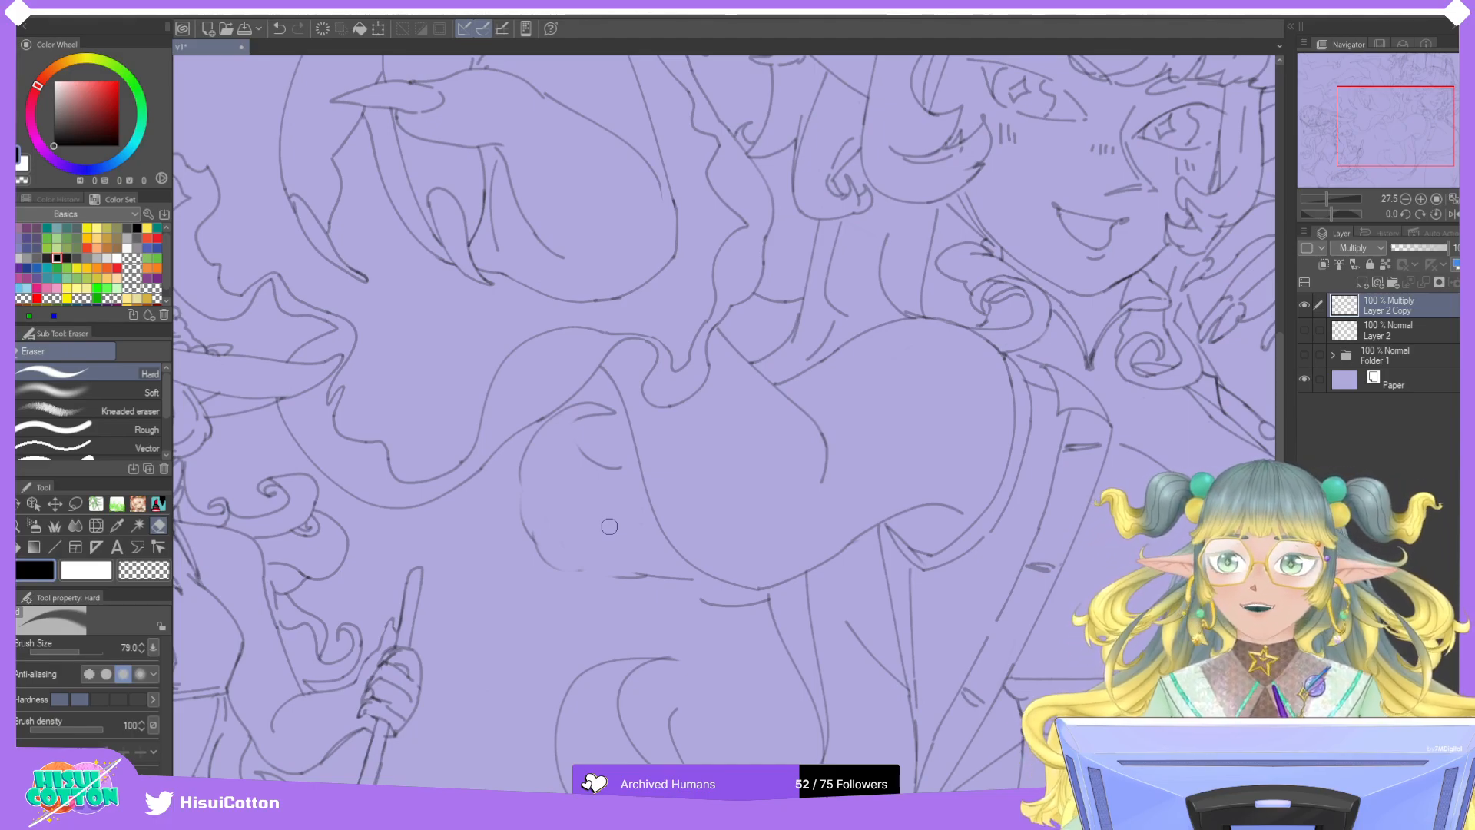
Redraw the spiral tip and outer contour of the rounded hair curl behind the outstretched arm with the LovelyMarker pen.
{"action": "left_click", "coordinate": [157, 503]}
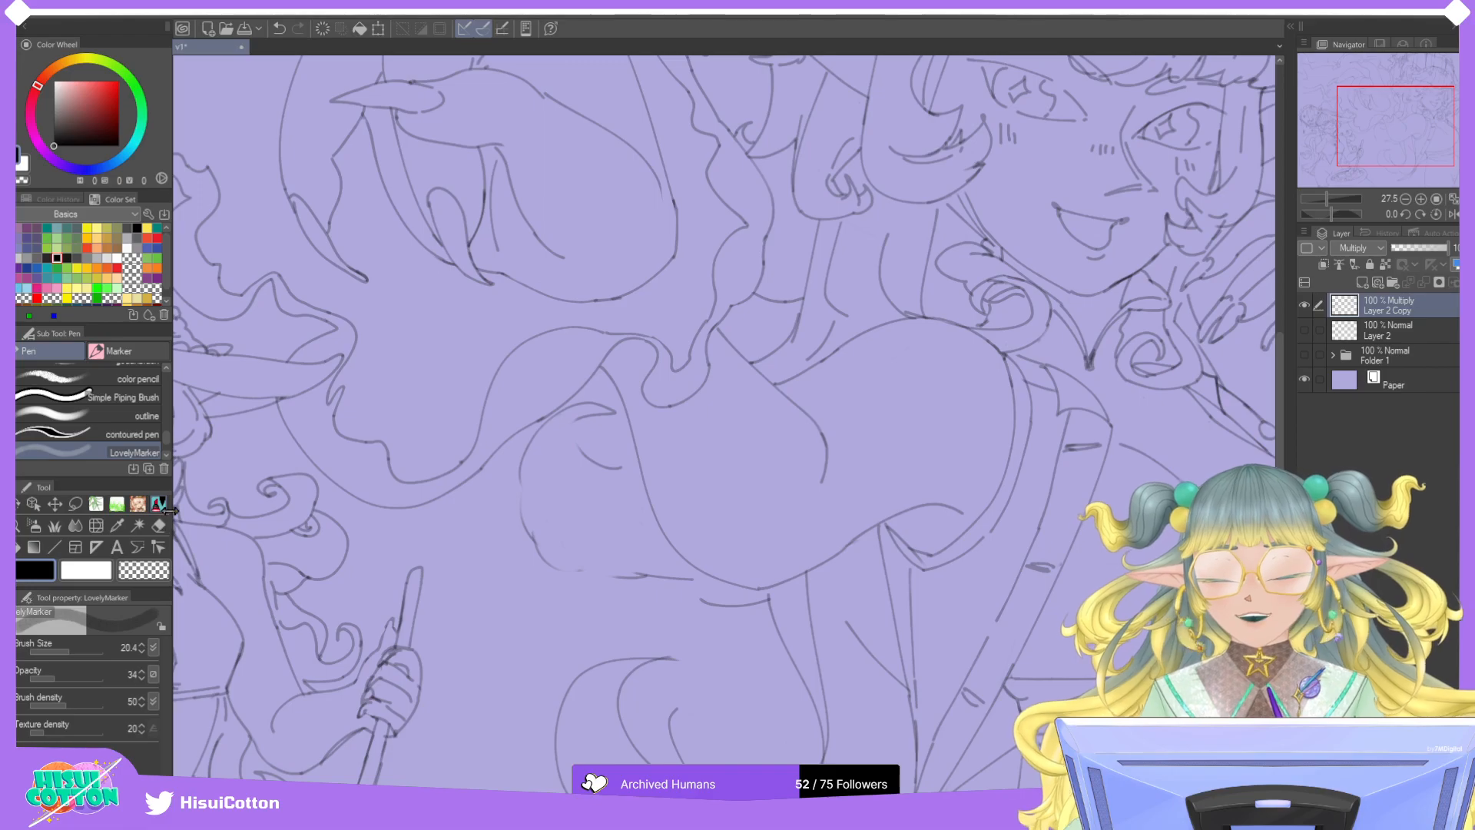
{"action": "key", "text": "ctrl+z"}
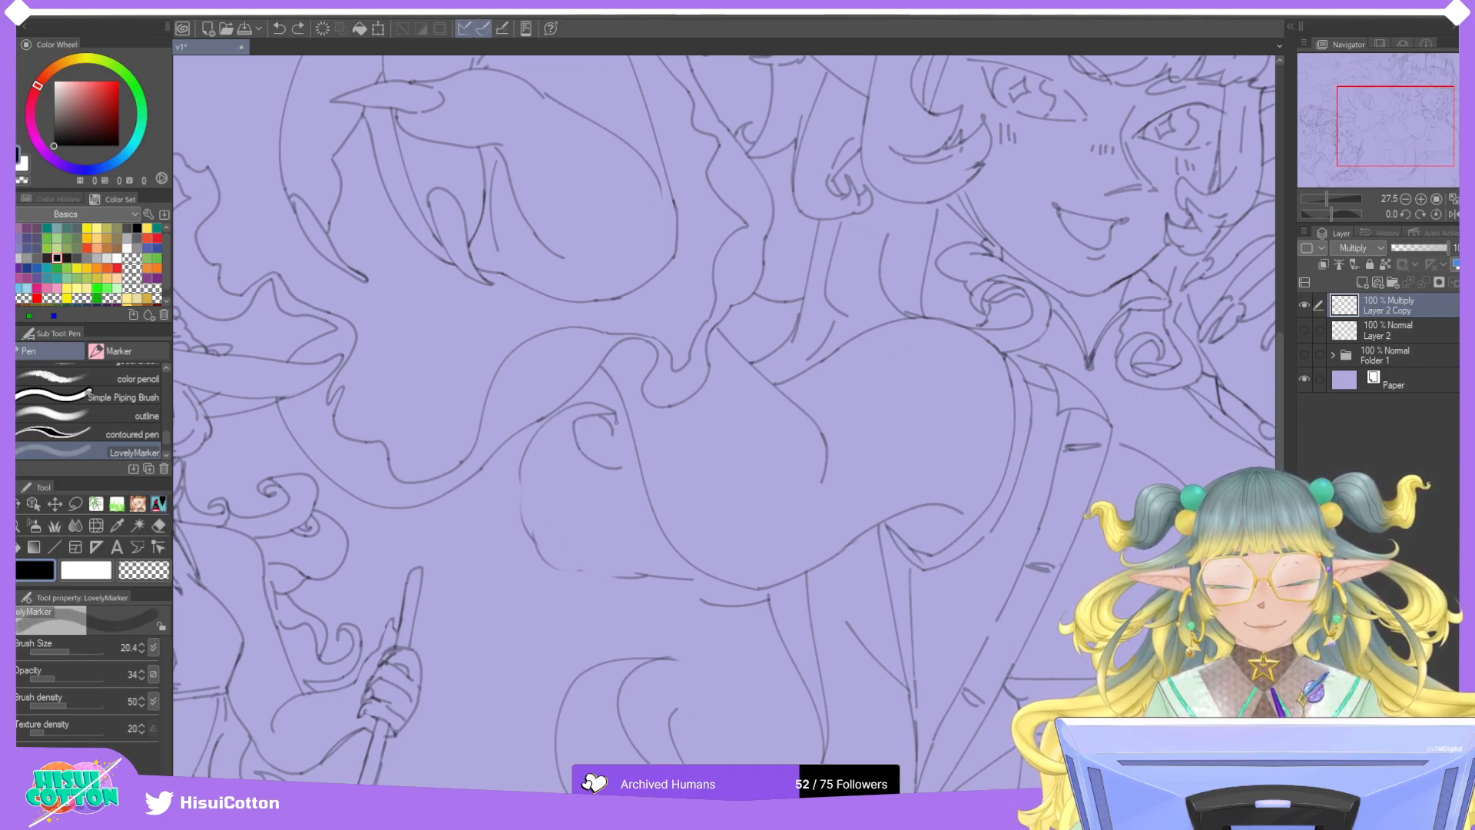
{"action": "left_click_drag", "start_coordinate": [613, 417], "coordinate": [619, 435]}
{"action": "mouse_move", "coordinate": [522, 480]}
{"action": "left_mouse_down"}
{"action": "mouse_move", "coordinate": [569, 530]}
{"action": "mouse_move", "coordinate": [526, 523]}
{"action": "left_mouse_up"}
{"action": "key", "text": "ctrl+z"}
{"action": "key", "text": "ctrl+z"}
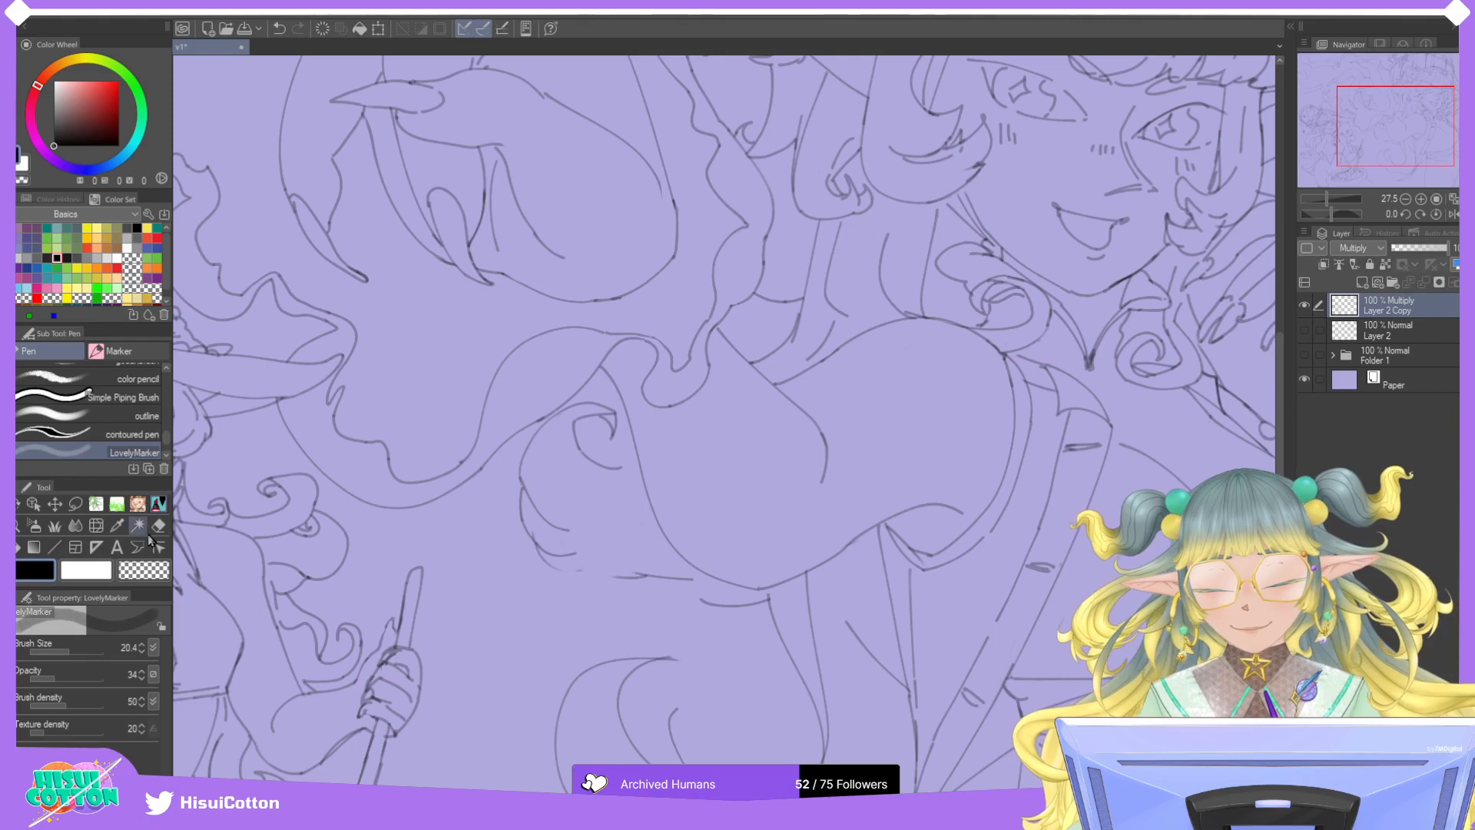
{"action": "key", "text": "e"}
{"action": "key", "text": "ctrl+z"}
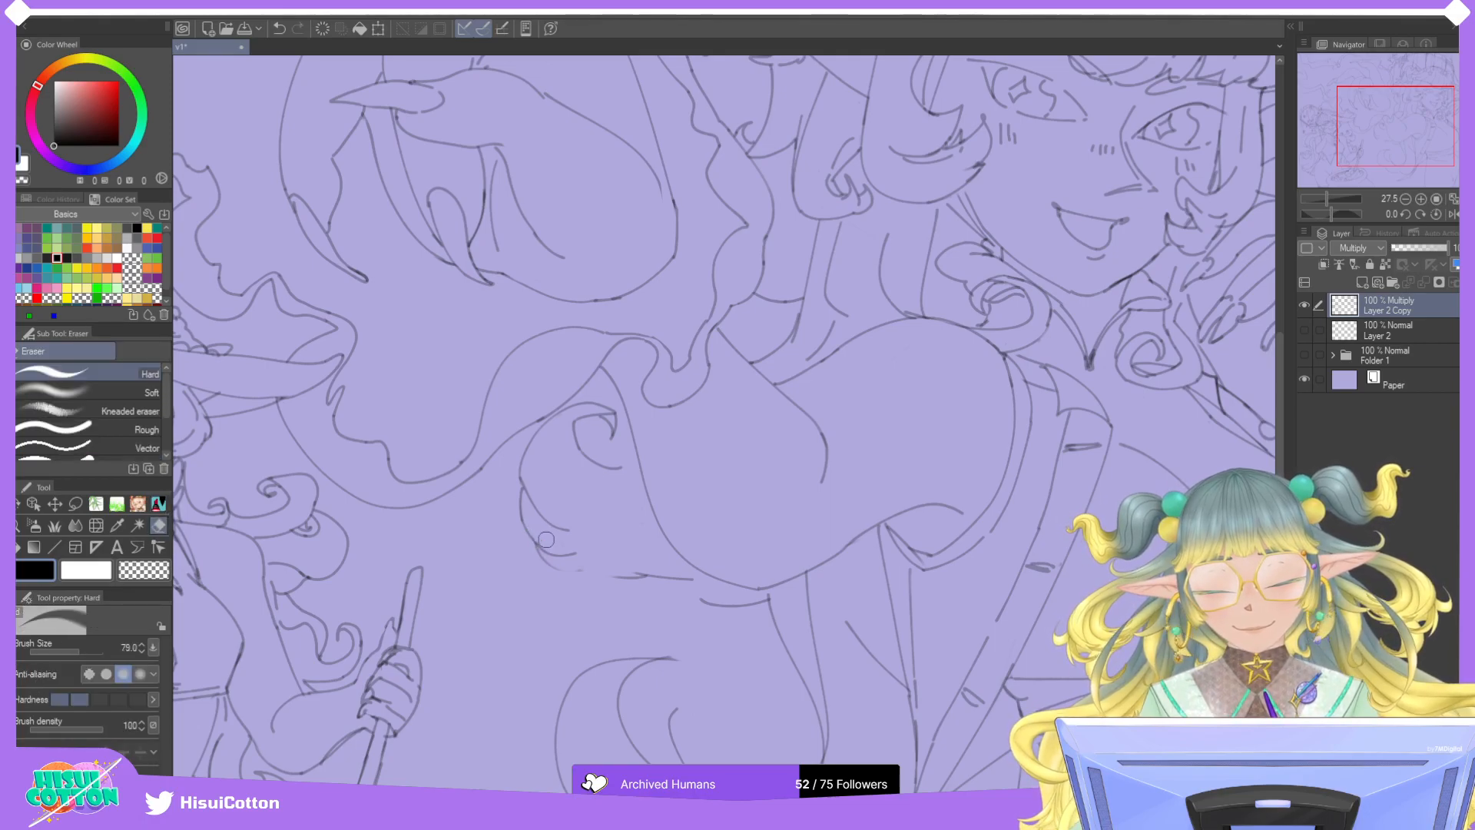
Draw an inner strand sweeping up across the rounded curl's base and a lower outline running towards the outstretched arm.
{"action": "left_click", "coordinate": [159, 503]}
{"action": "mouse_move", "coordinate": [554, 569]}
{"action": "left_mouse_down"}
{"action": "mouse_move", "coordinate": [615, 563]}
{"action": "mouse_move", "coordinate": [661, 514]}
{"action": "left_mouse_up"}
{"action": "key", "text": "ctrl+z"}
{"action": "key", "text": "ctrl+z"}
{"action": "left_click_drag", "start_coordinate": [577, 552], "coordinate": [652, 513]}
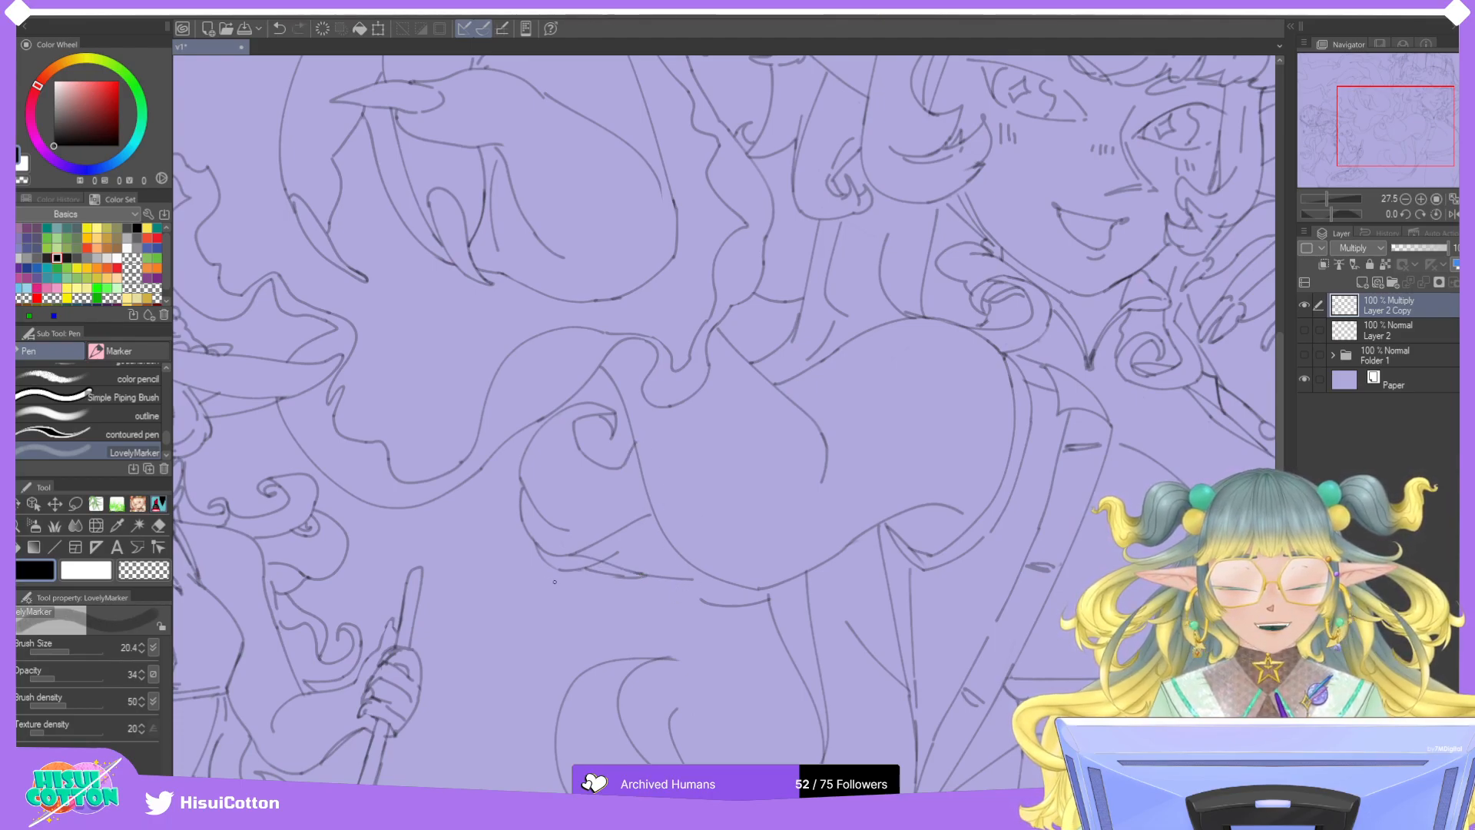
{"action": "key", "text": "ctrl+z"}
{"action": "left_click_drag", "start_coordinate": [585, 560], "coordinate": [636, 573]}
{"action": "key", "text": "ctrl+z"}
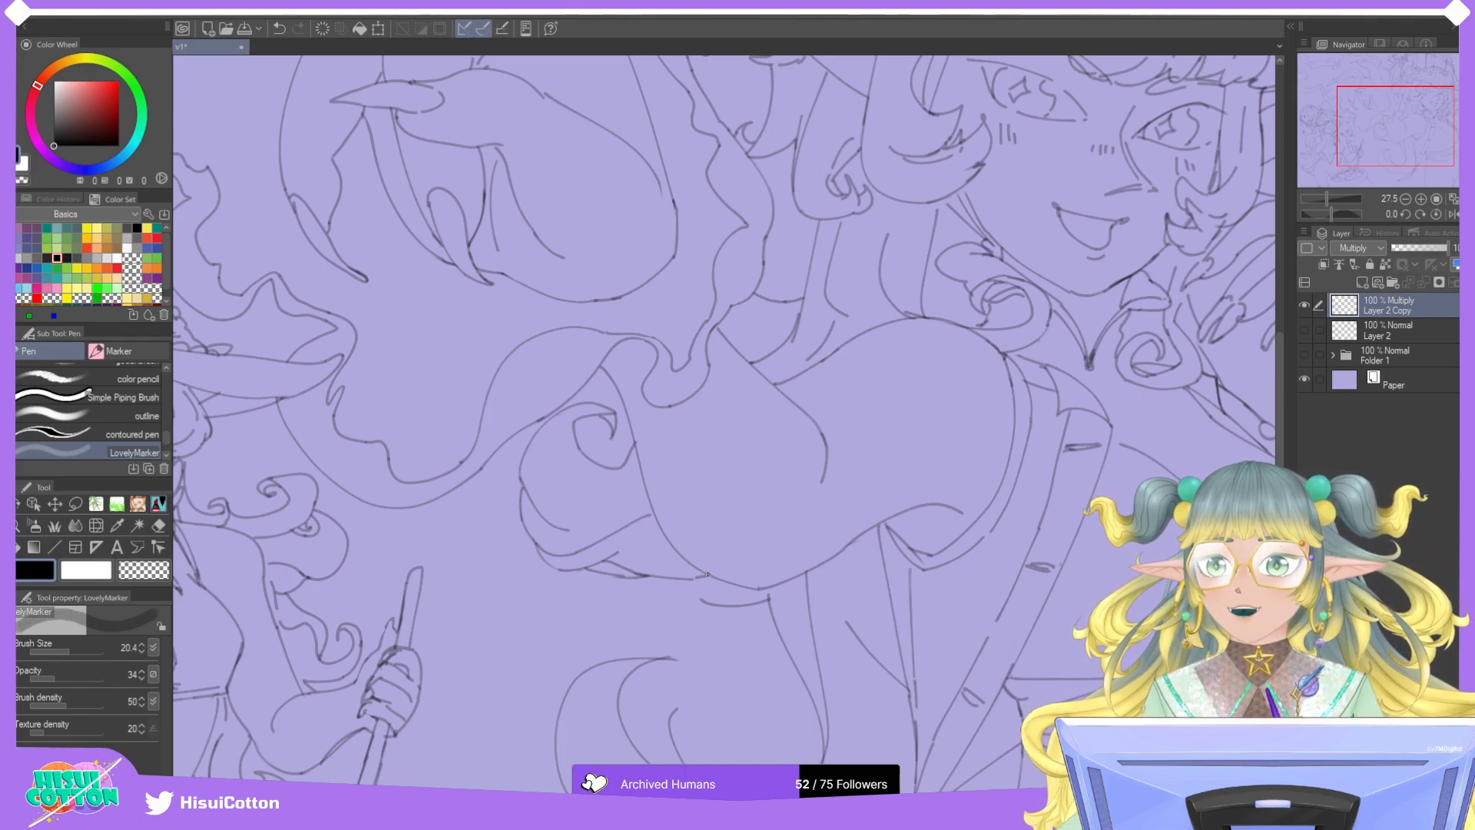
Draw the hair edge peeking out beneath the outstretched arm's underside, comparing stroke variants before keeping one.
{"action": "key", "text": "ctrl+z"}
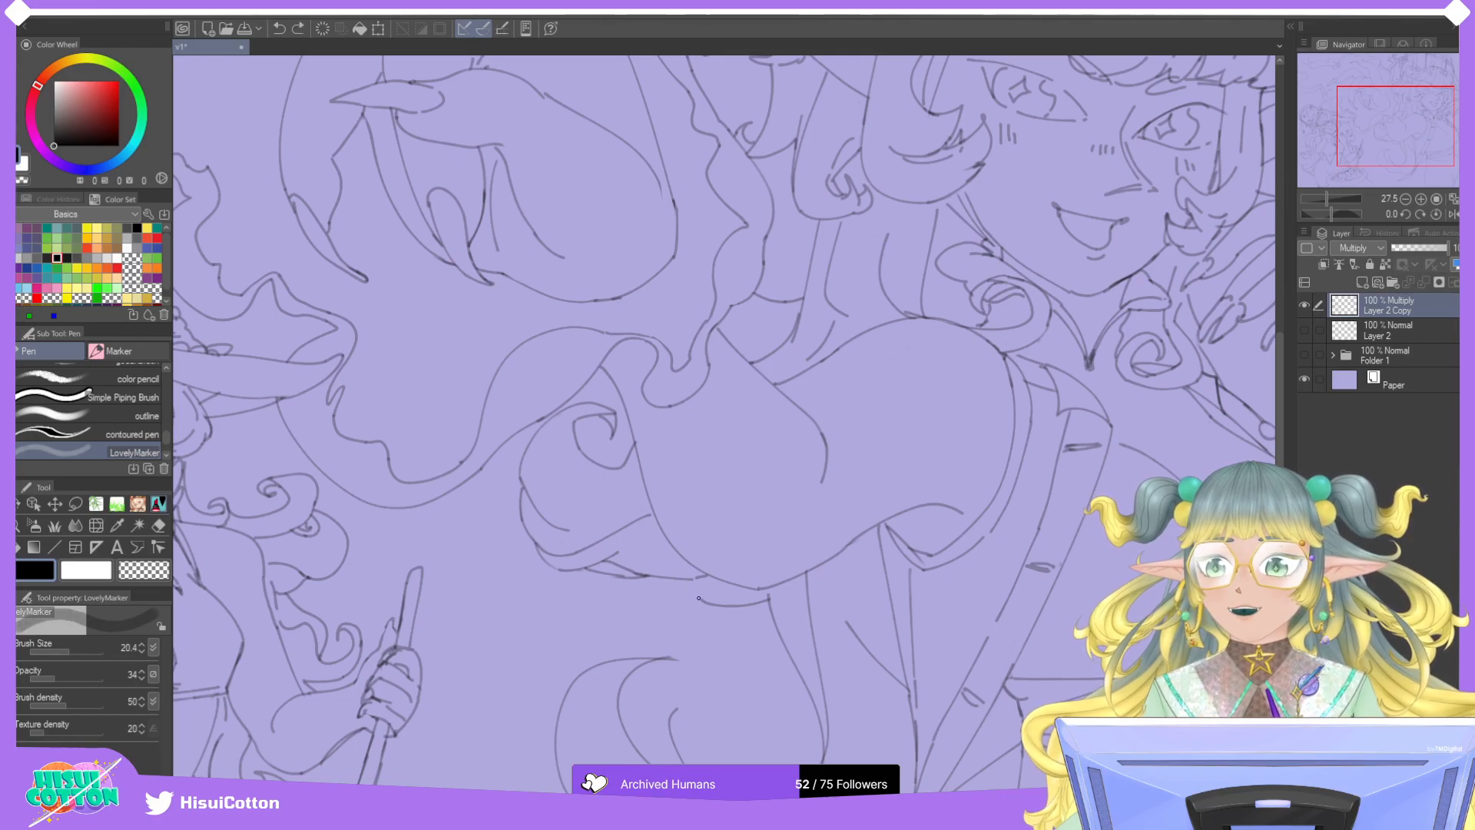
{"action": "key", "text": "ctrl+y"}
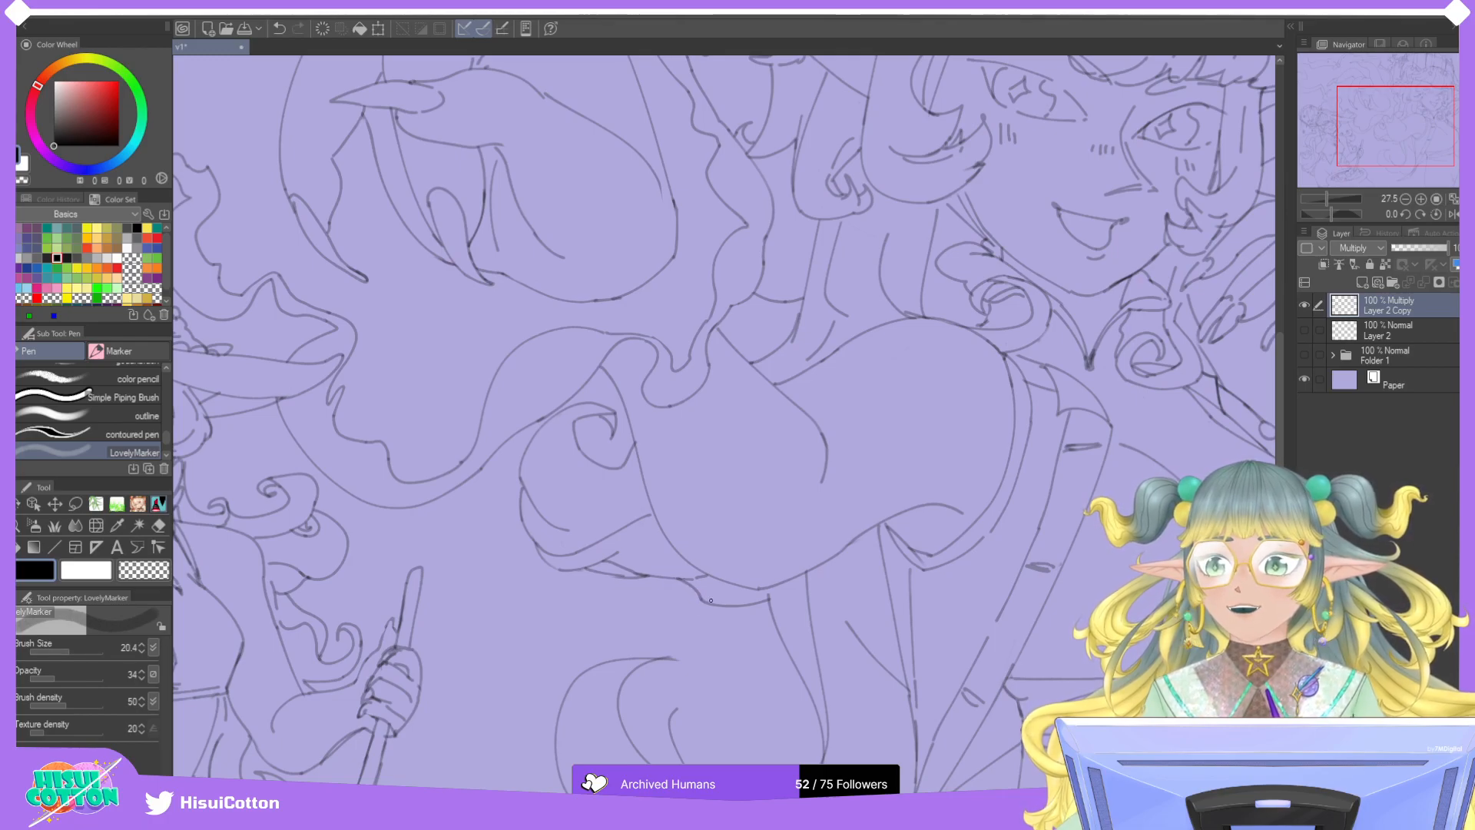
{"action": "key", "text": "ctrl+y"}
{"action": "key", "text": "ctrl+z"}
{"action": "key", "text": "ctrl+z"}
{"action": "key", "text": "ctrl+y"}
{"action": "key", "text": "ctrl+z"}
{"action": "key", "text": "ctrl+z"}
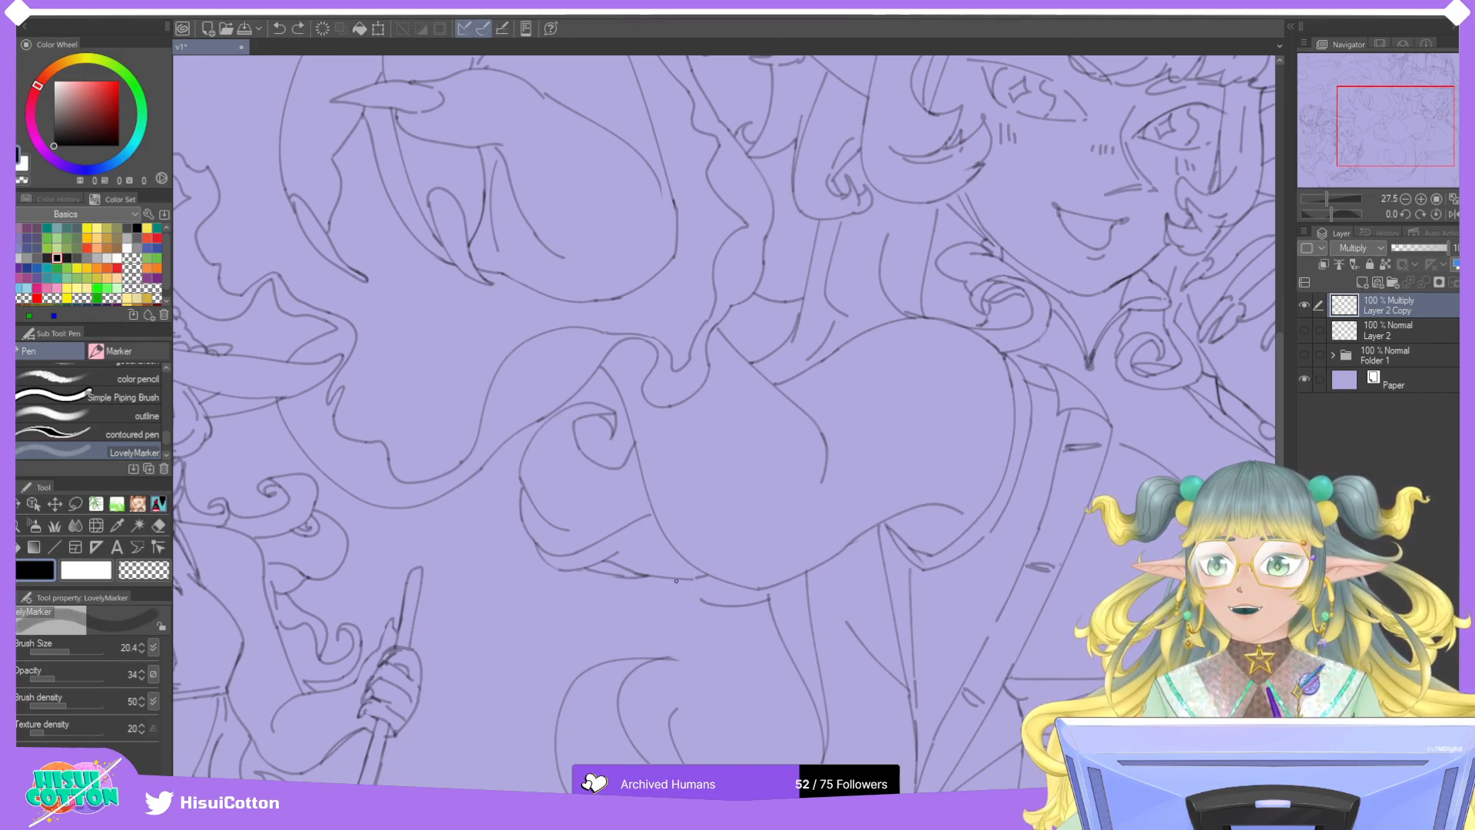
{"action": "key", "text": "ctrl+z"}
{"action": "key", "text": "ctrl+y"}
{"action": "key", "text": "ctrl+z"}
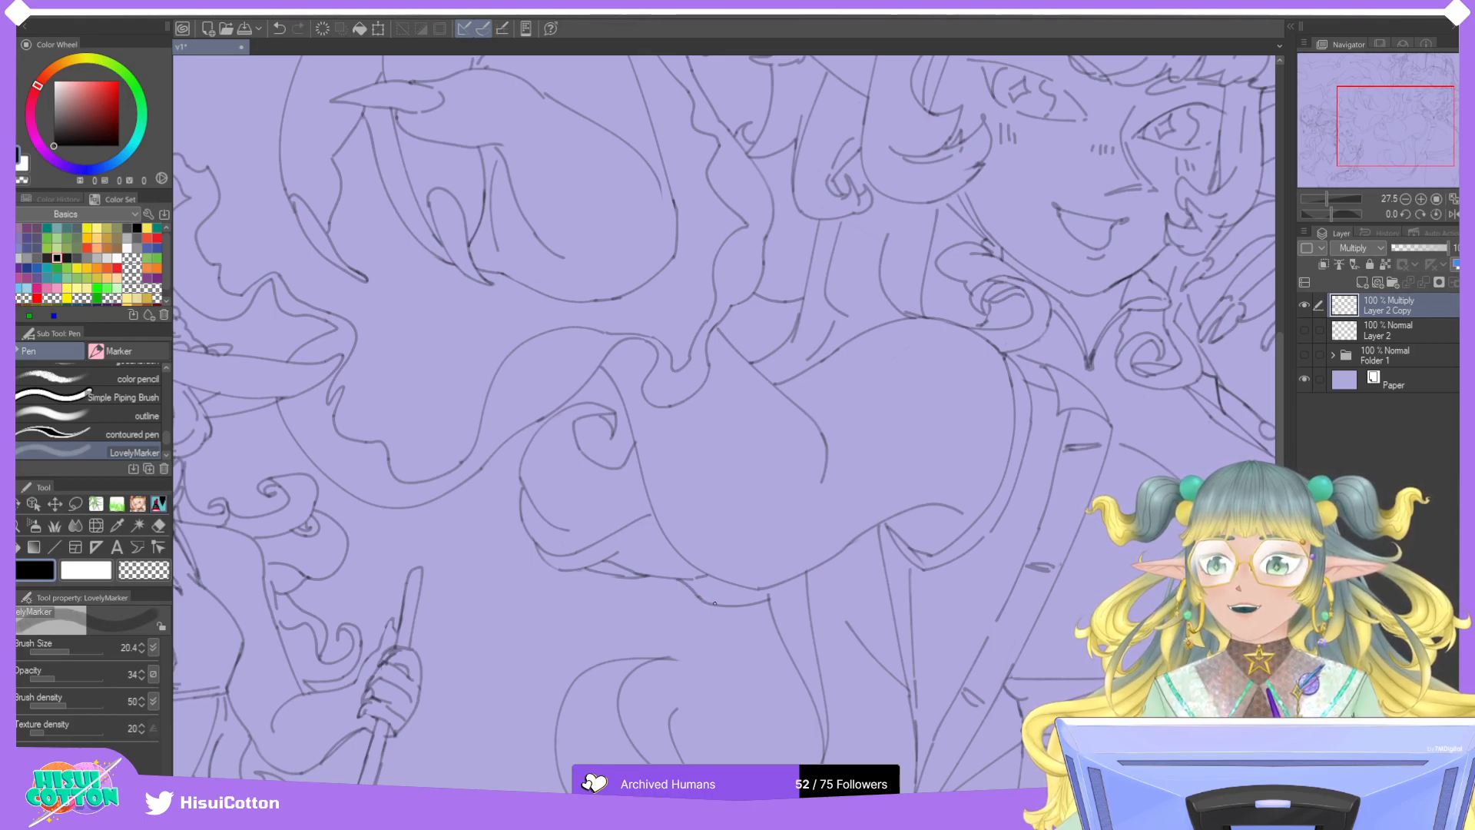
{"action": "key", "text": "ctrl+y"}
{"action": "key", "text": "ctrl+z"}
{"action": "key", "text": "ctrl+y"}
{"action": "key", "text": "ctrl+z"}
{"action": "key", "text": "ctrl+y"}
{"action": "key", "text": "ctrl+y"}
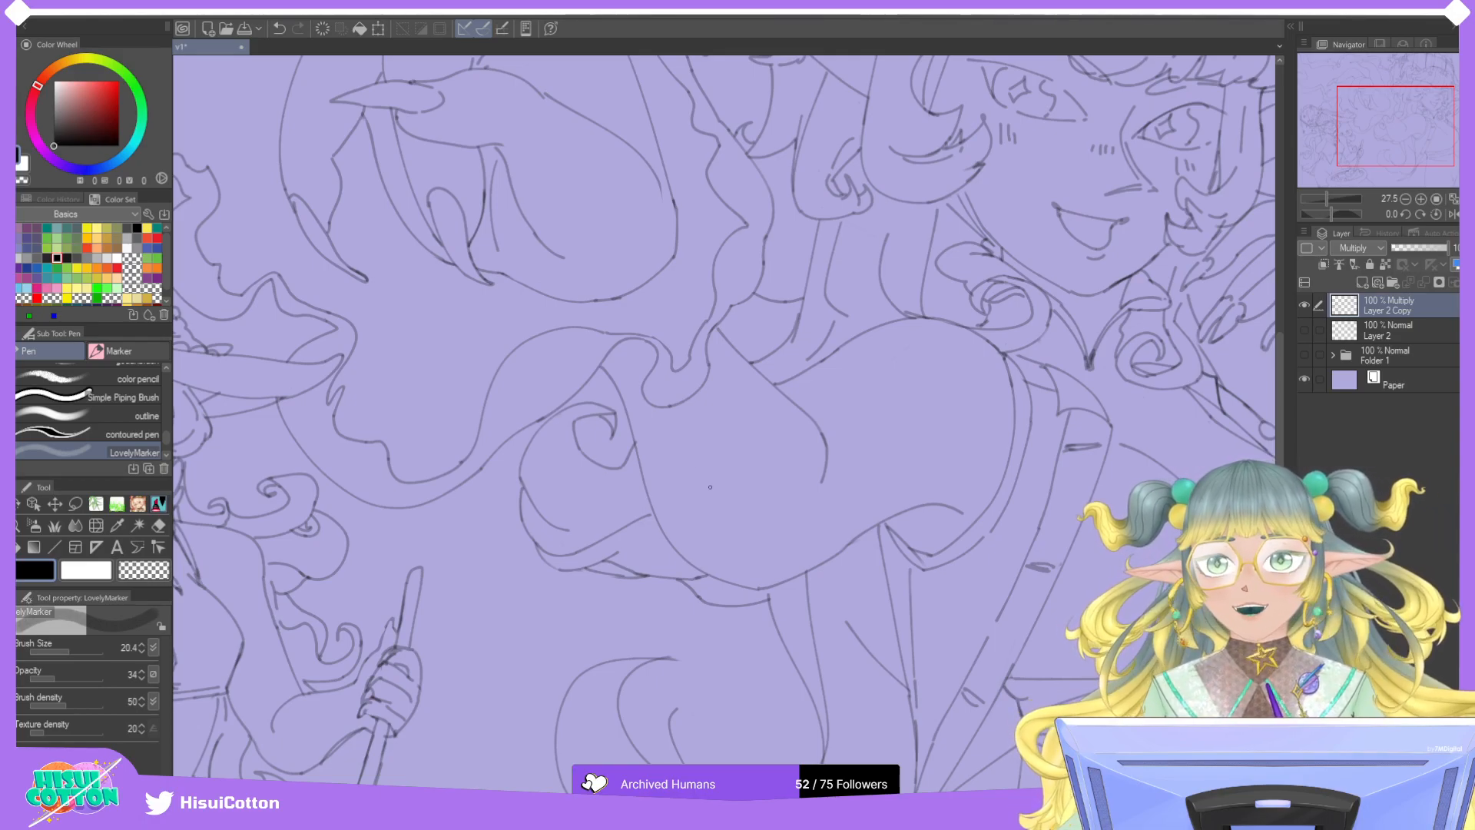
Erase the inner strand and the lower outline of the rounded curl up to the arm's underside.
{"action": "scroll", "coordinate": [686, 505], "scroll_direction": "up", "scroll_amount": 2}
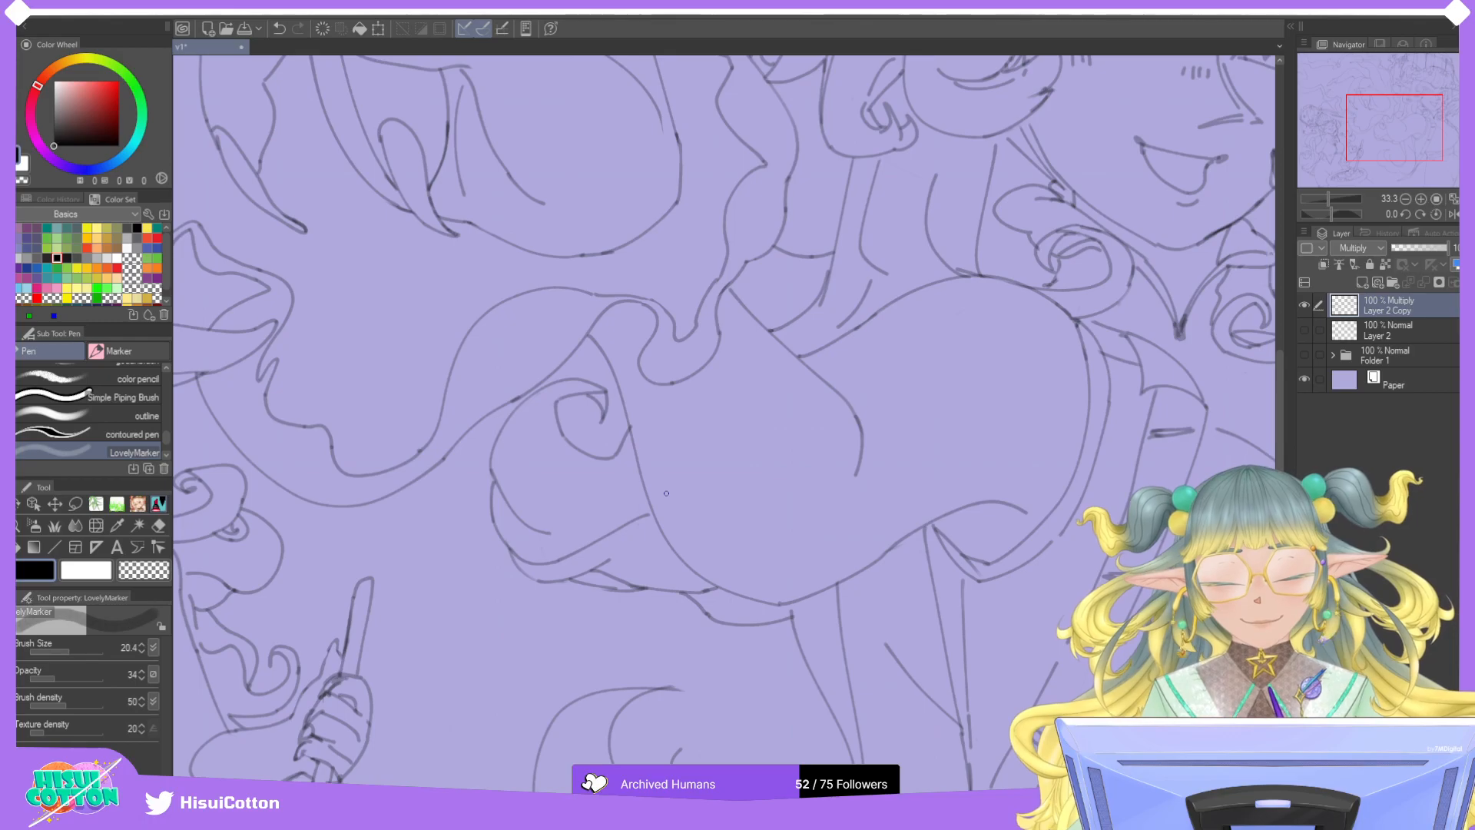
{"action": "left_click", "coordinate": [158, 526]}
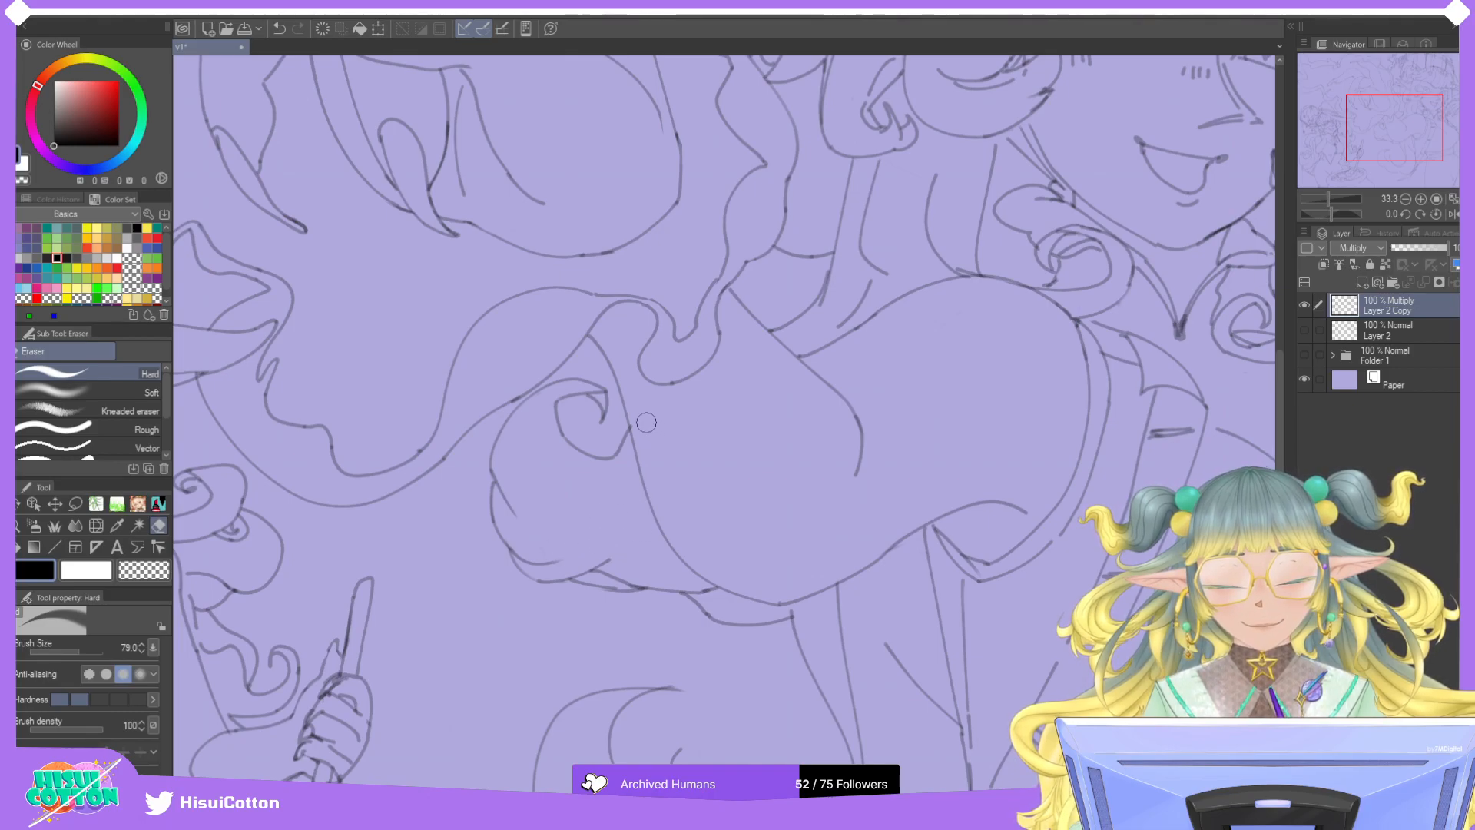
{"action": "scroll", "coordinate": [708, 470], "scroll_direction": "down", "scroll_amount": 5}
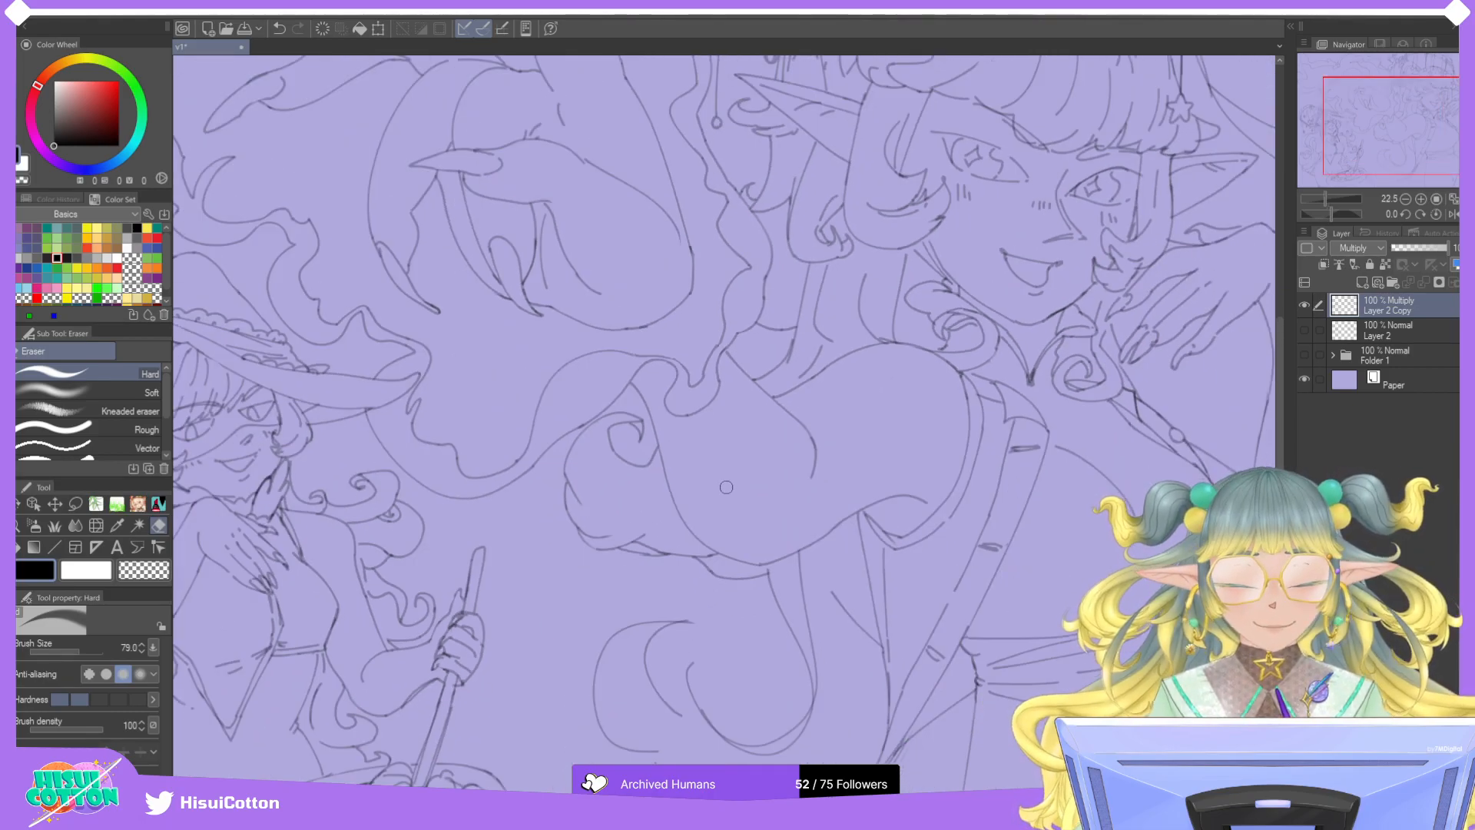
{"action": "scroll", "coordinate": [914, 544], "scroll_direction": "down", "scroll_amount": 3}
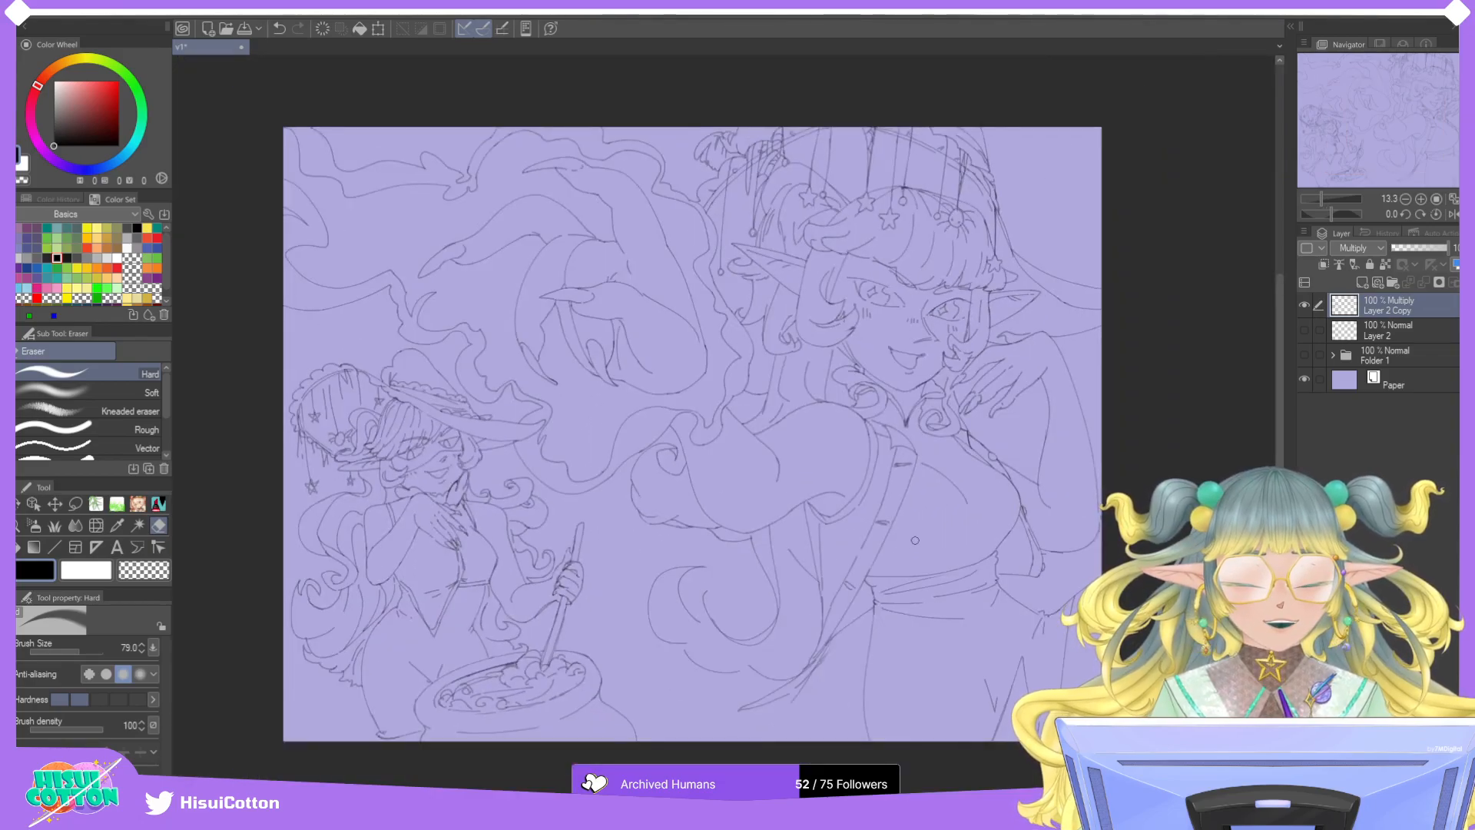
{"action": "scroll", "coordinate": [914, 540], "scroll_direction": "up", "scroll_amount": 5}
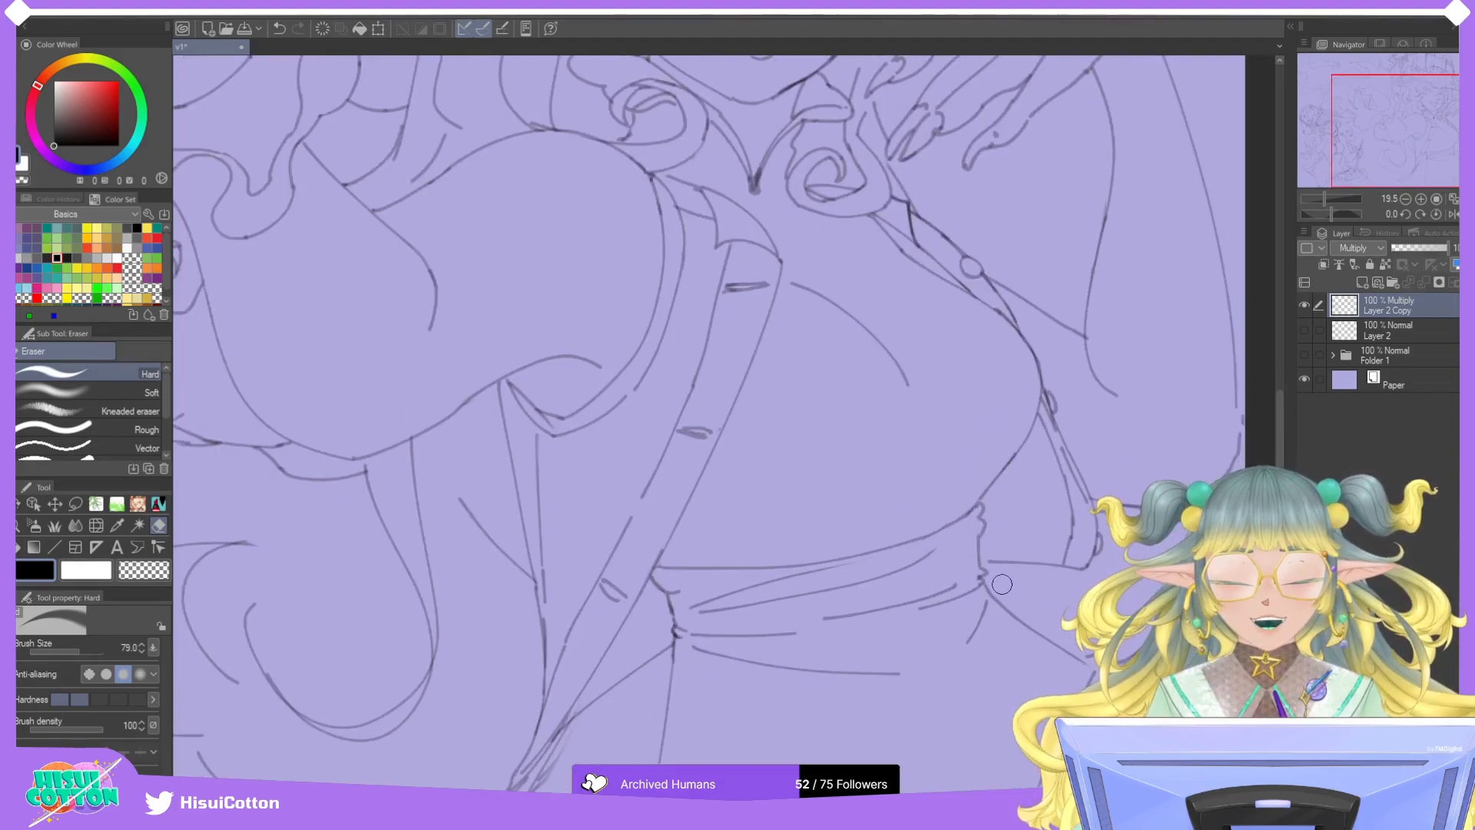
{"action": "scroll", "coordinate": [207, 424], "scroll_direction": "up", "scroll_amount": 3}
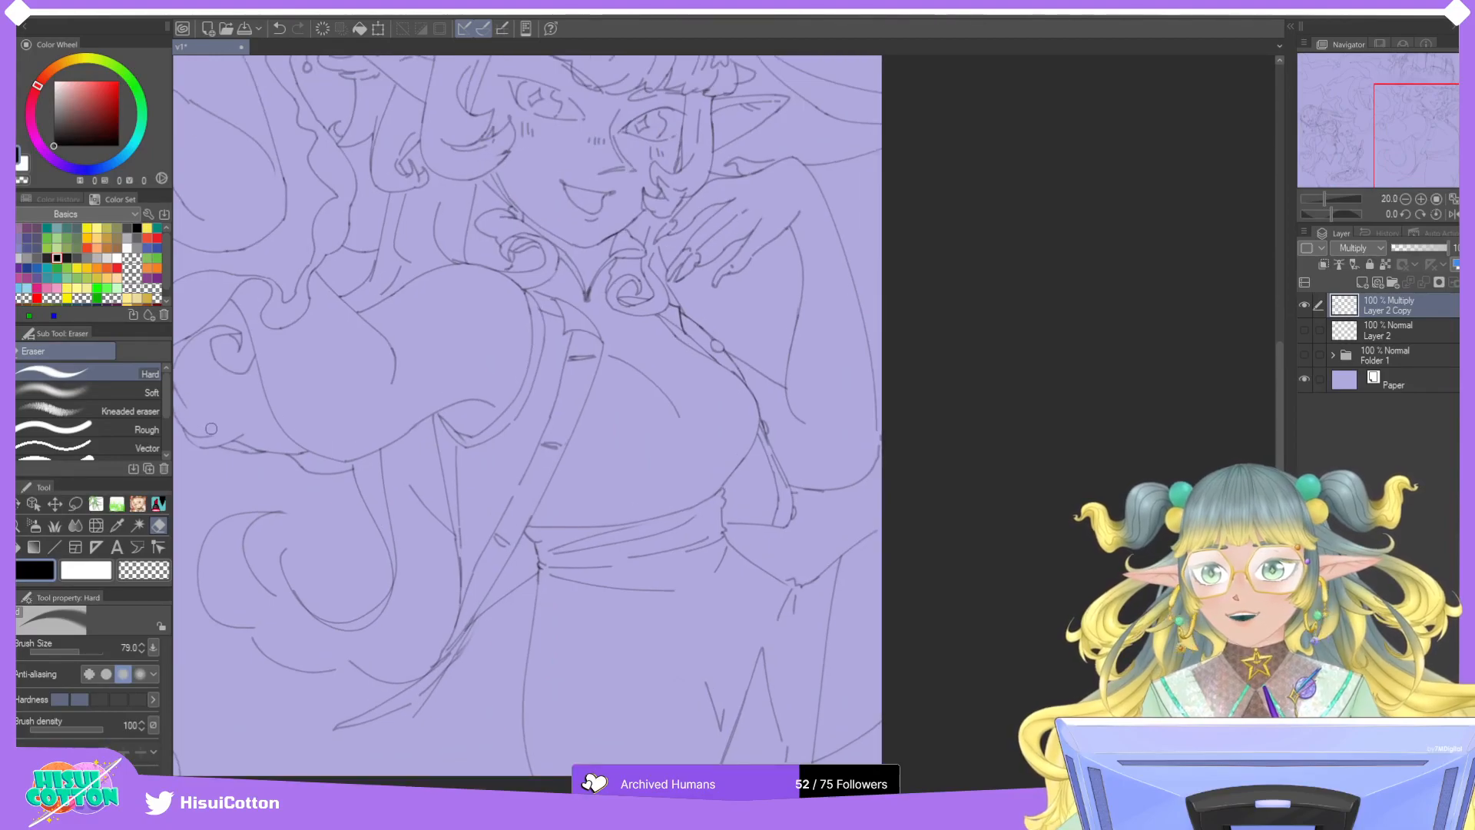
{"action": "scroll", "coordinate": [1386, 125], "scroll_direction": "up", "scroll_amount": 2}
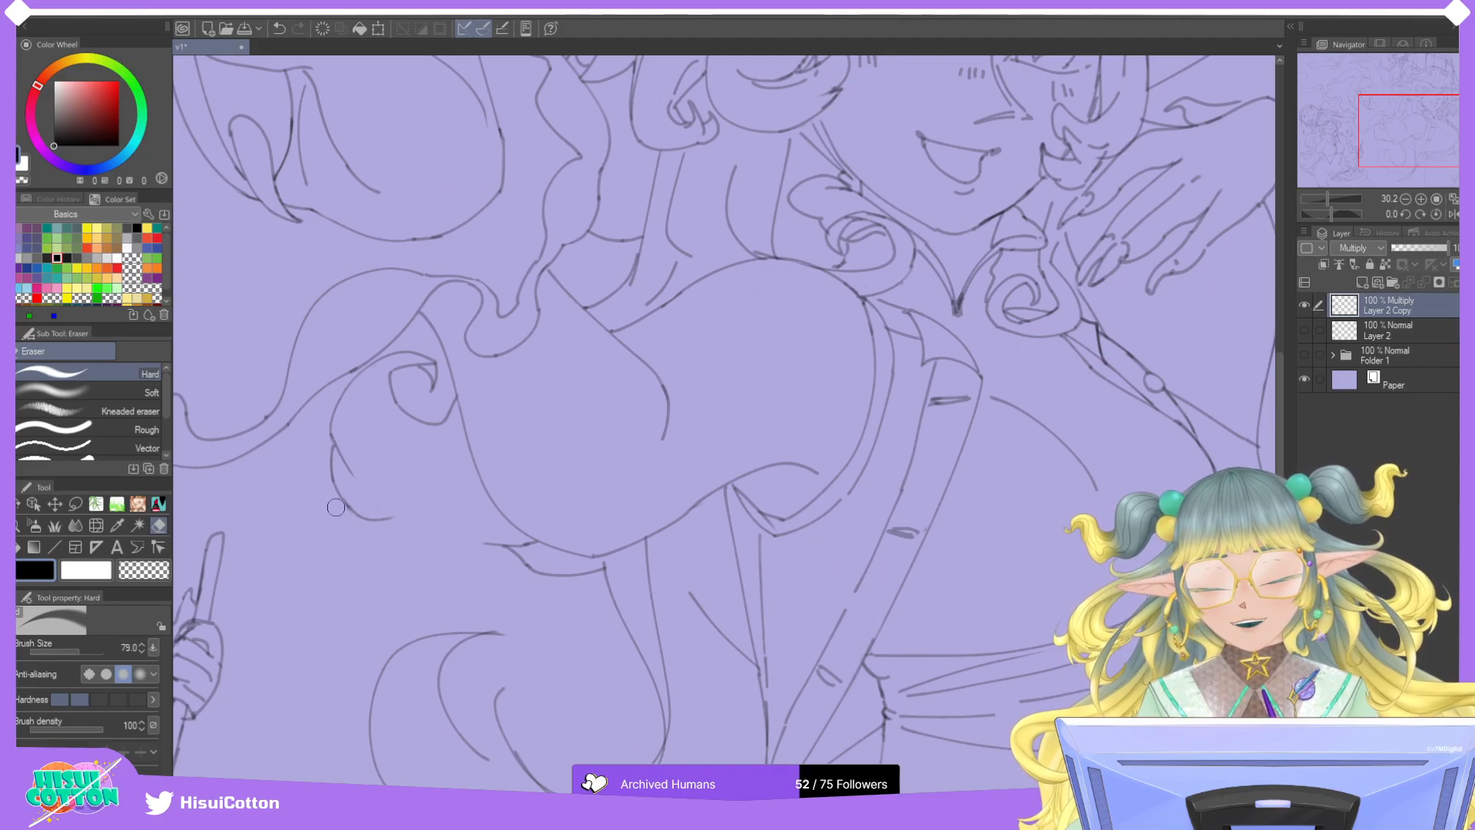
Redraw the rounded curl's lower outline as a wavy line meeting the arm's underside, and clear the overlapping stroke ends.
{"action": "left_click", "coordinate": [159, 503]}
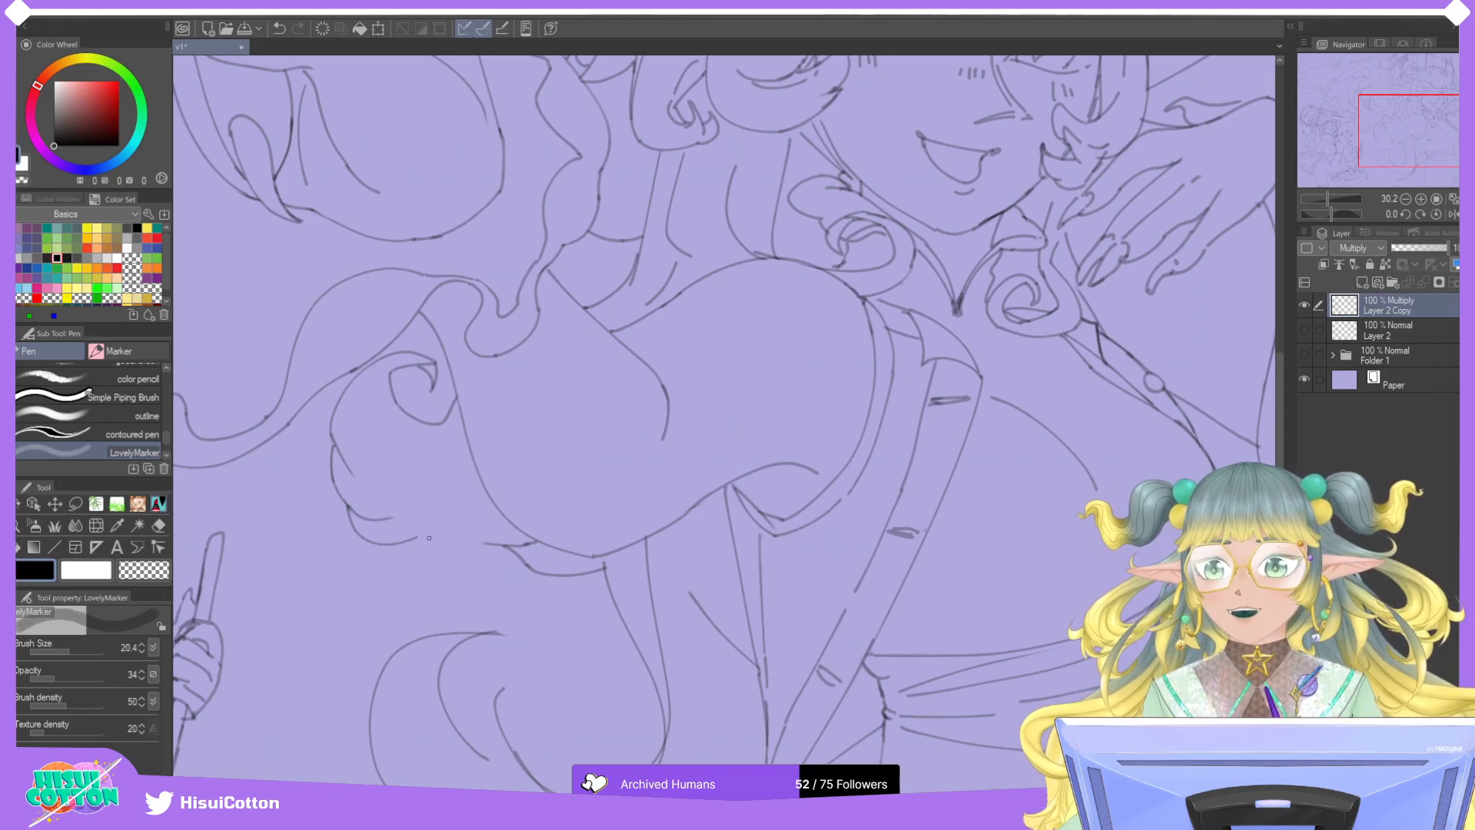
{"action": "mouse_move", "coordinate": [420, 540]}
{"action": "left_mouse_down"}
{"action": "mouse_move", "coordinate": [486, 521]}
{"action": "mouse_move", "coordinate": [527, 541]}
{"action": "left_mouse_up"}
{"action": "key", "text": "ctrl+z"}
{"action": "key", "text": "ctrl+z"}
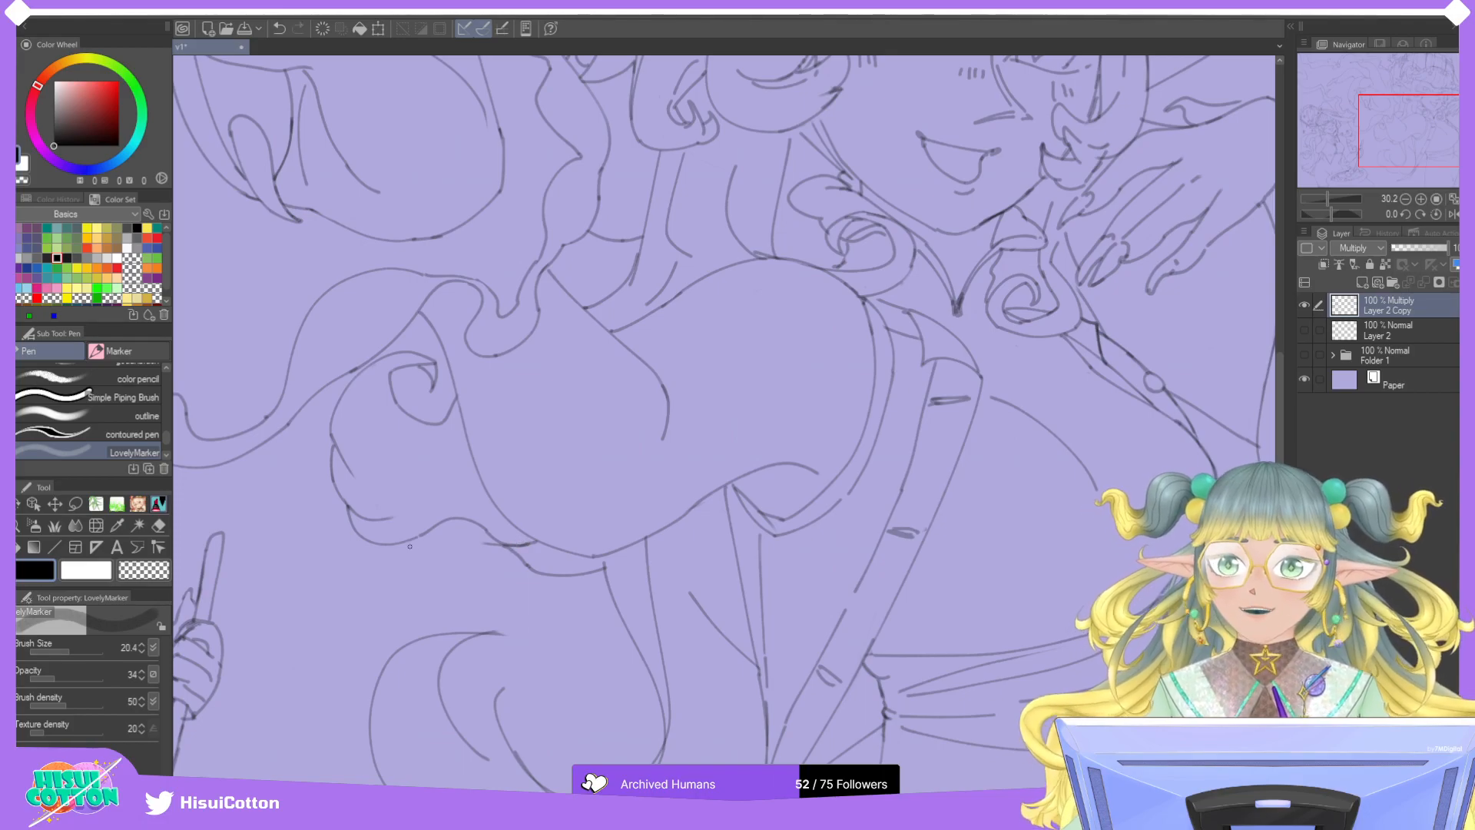
{"action": "left_click", "coordinate": [158, 526]}
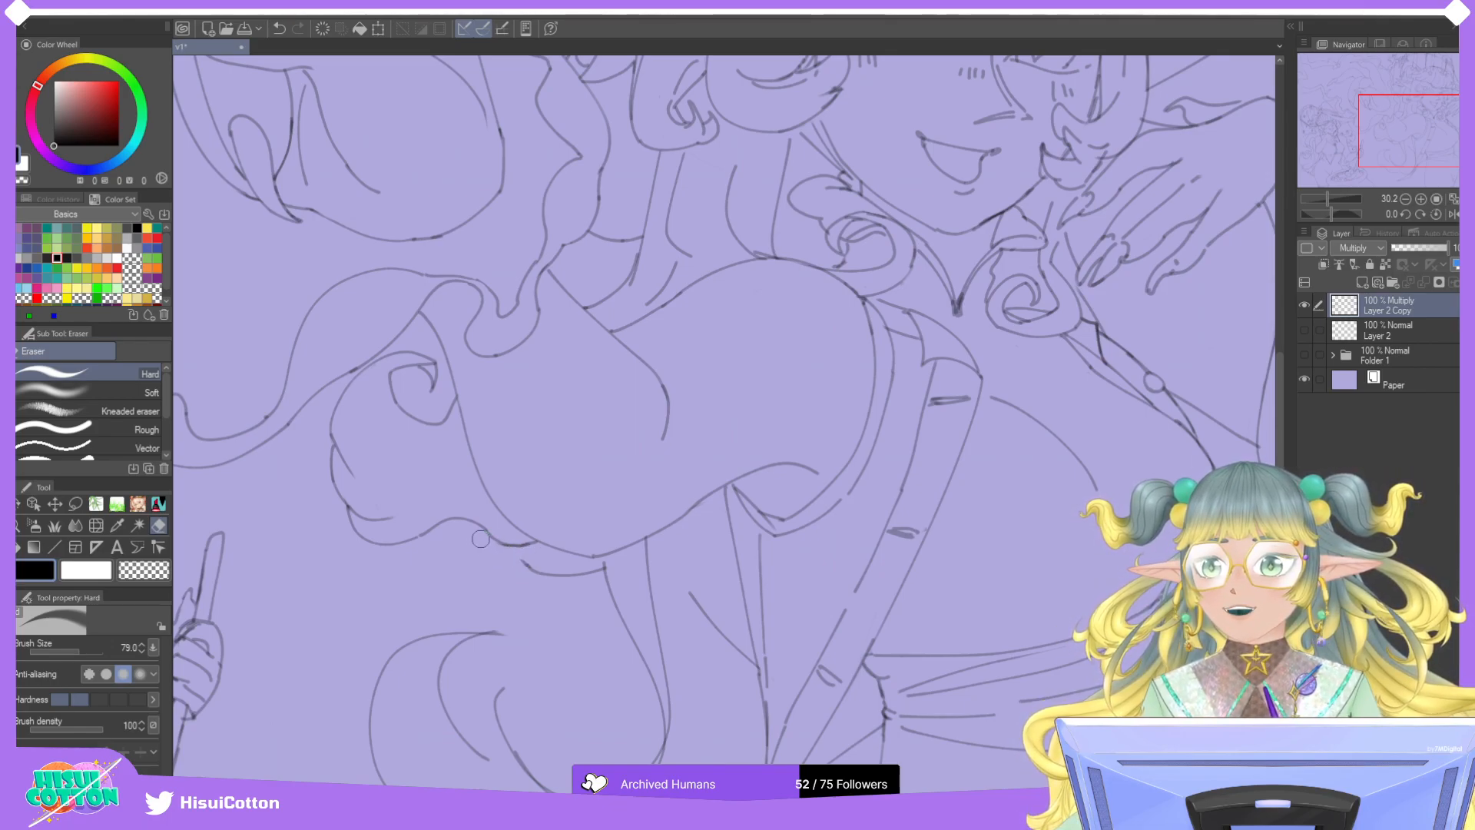
{"action": "left_click", "coordinate": [159, 504]}
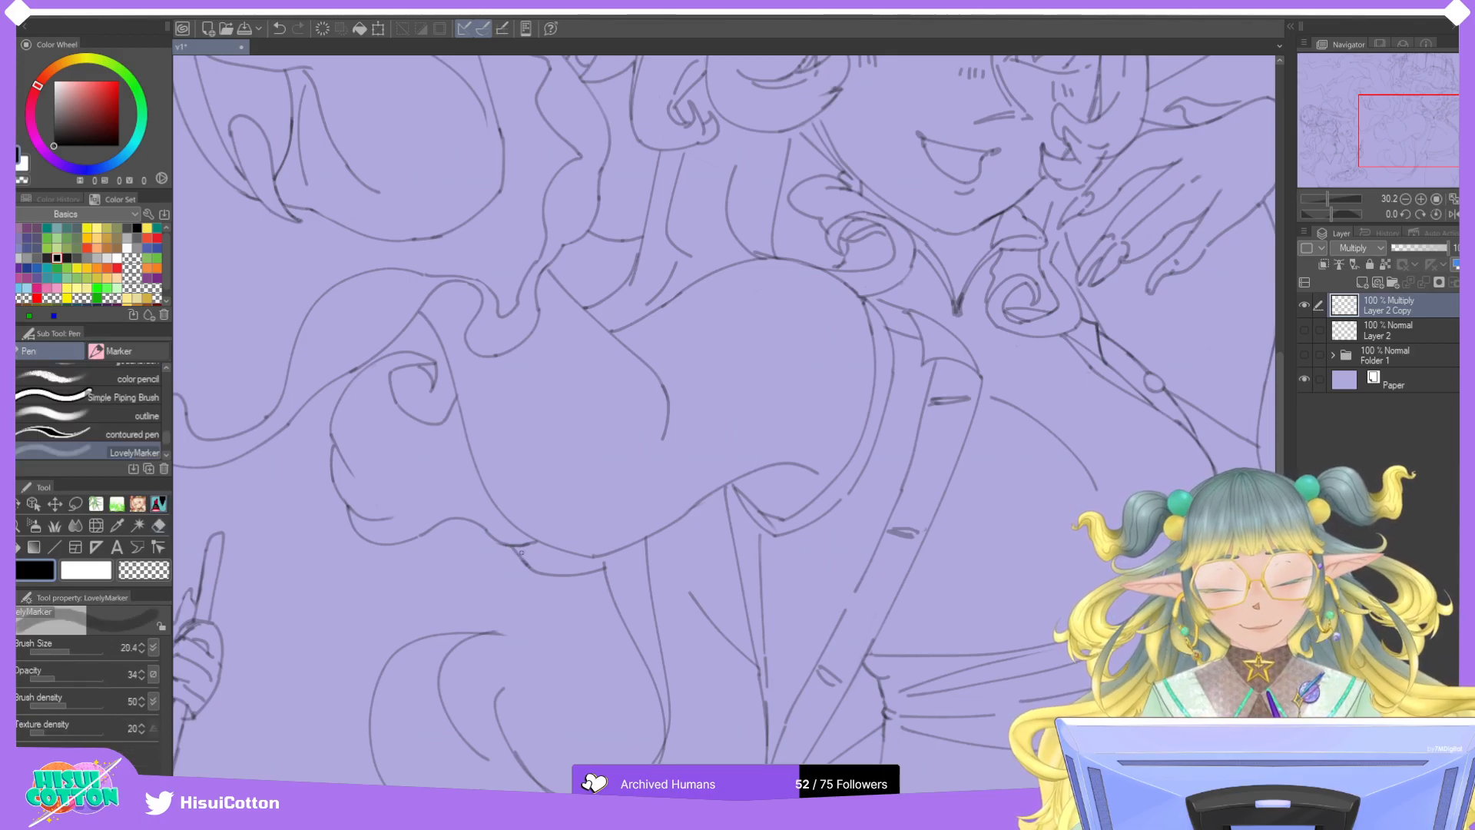
{"action": "mouse_move", "coordinate": [527, 564]}
{"action": "left_mouse_down"}
{"action": "mouse_move", "coordinate": [539, 581]}
{"action": "mouse_move", "coordinate": [529, 566]}
{"action": "left_mouse_up"}
{"action": "key", "text": "ctrl+z"}
{"action": "key", "text": "ctrl+z"}
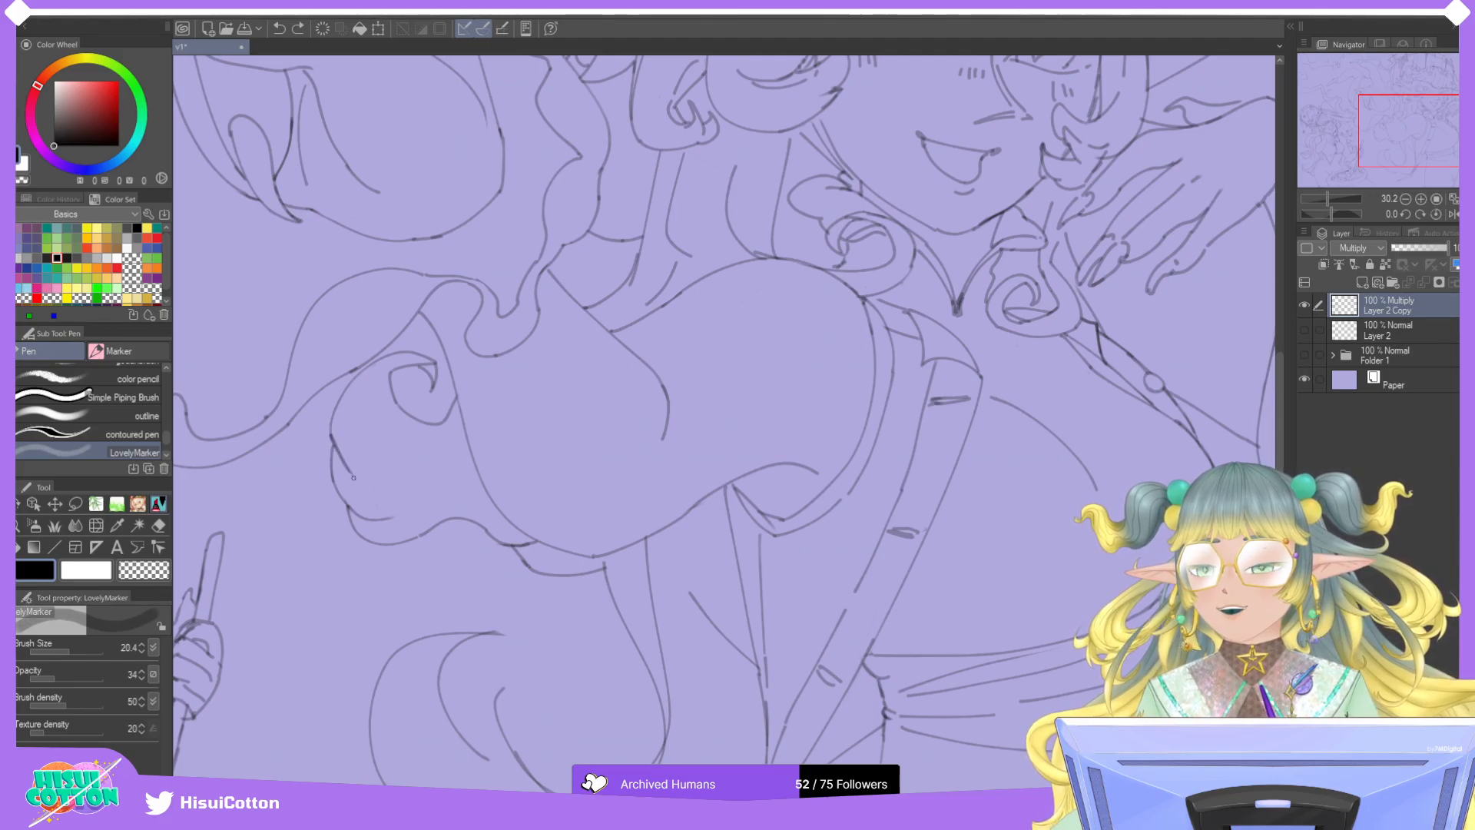
Add a short curved strand inside the outer edge of the rounded curl.
{"action": "left_click_drag", "start_coordinate": [332, 441], "coordinate": [369, 475]}
{"action": "key", "text": "ctrl+z"}
{"action": "key", "text": "e"}
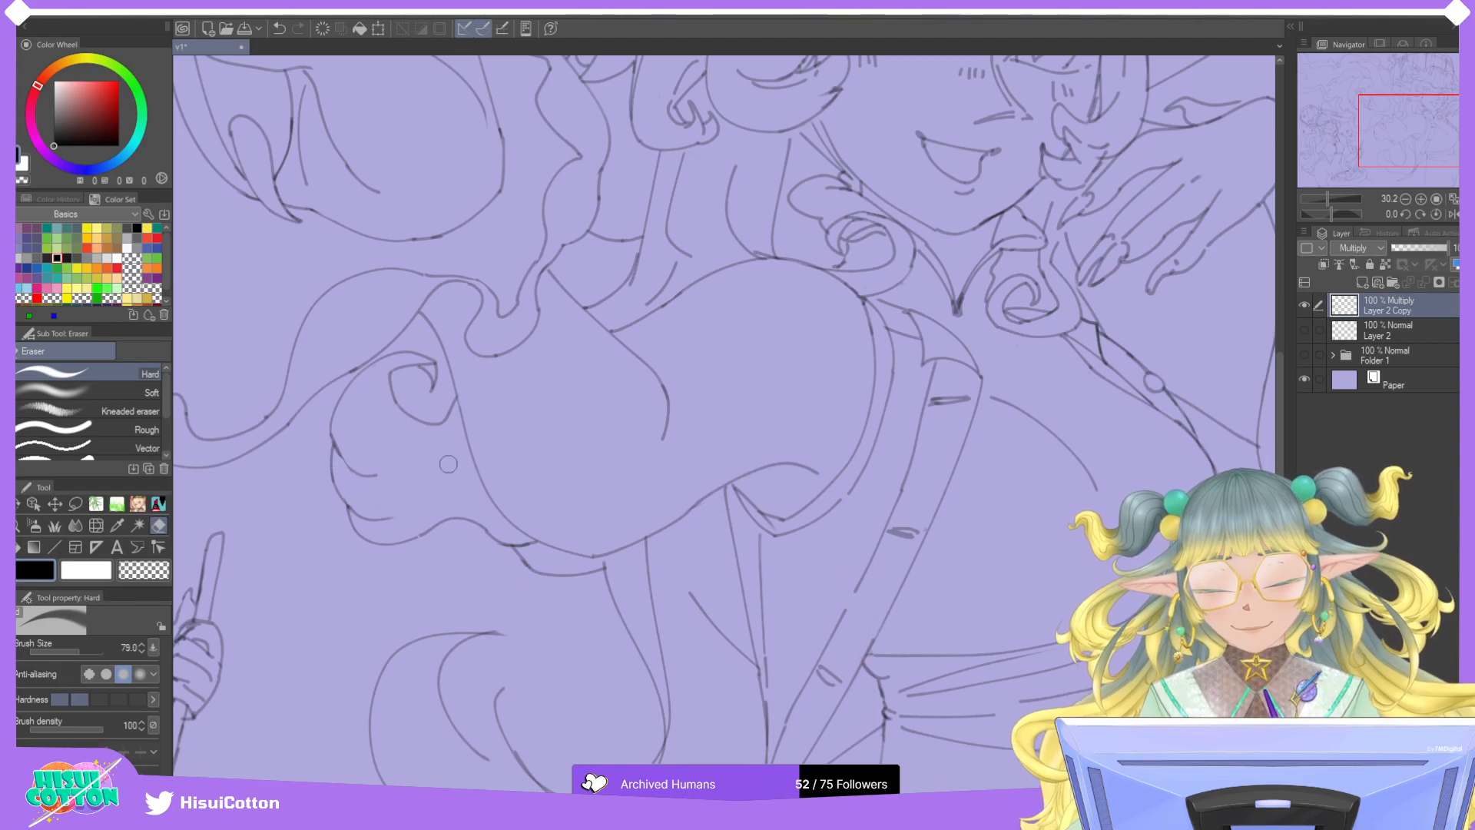
{"action": "scroll", "coordinate": [478, 450], "scroll_direction": "down", "scroll_amount": 5}
{"action": "scroll", "coordinate": [478, 450], "scroll_direction": "down", "scroll_amount": 2}
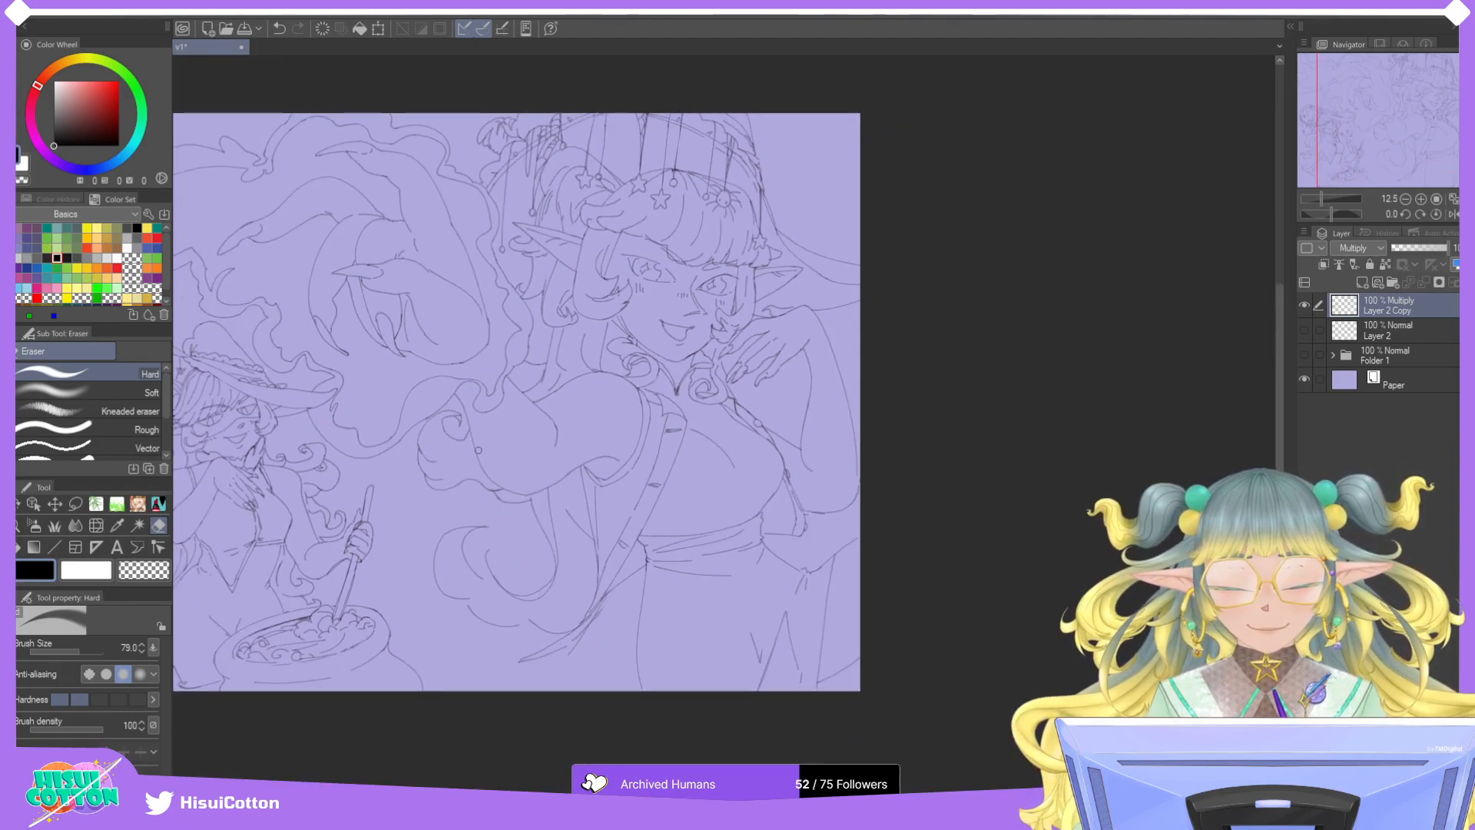
Draw a pointed, hooked strand tip inside the large hair curl below the outstretched arm with the LovelyMarker pen.
{"action": "scroll", "coordinate": [638, 554], "scroll_direction": "up", "scroll_amount": 5}
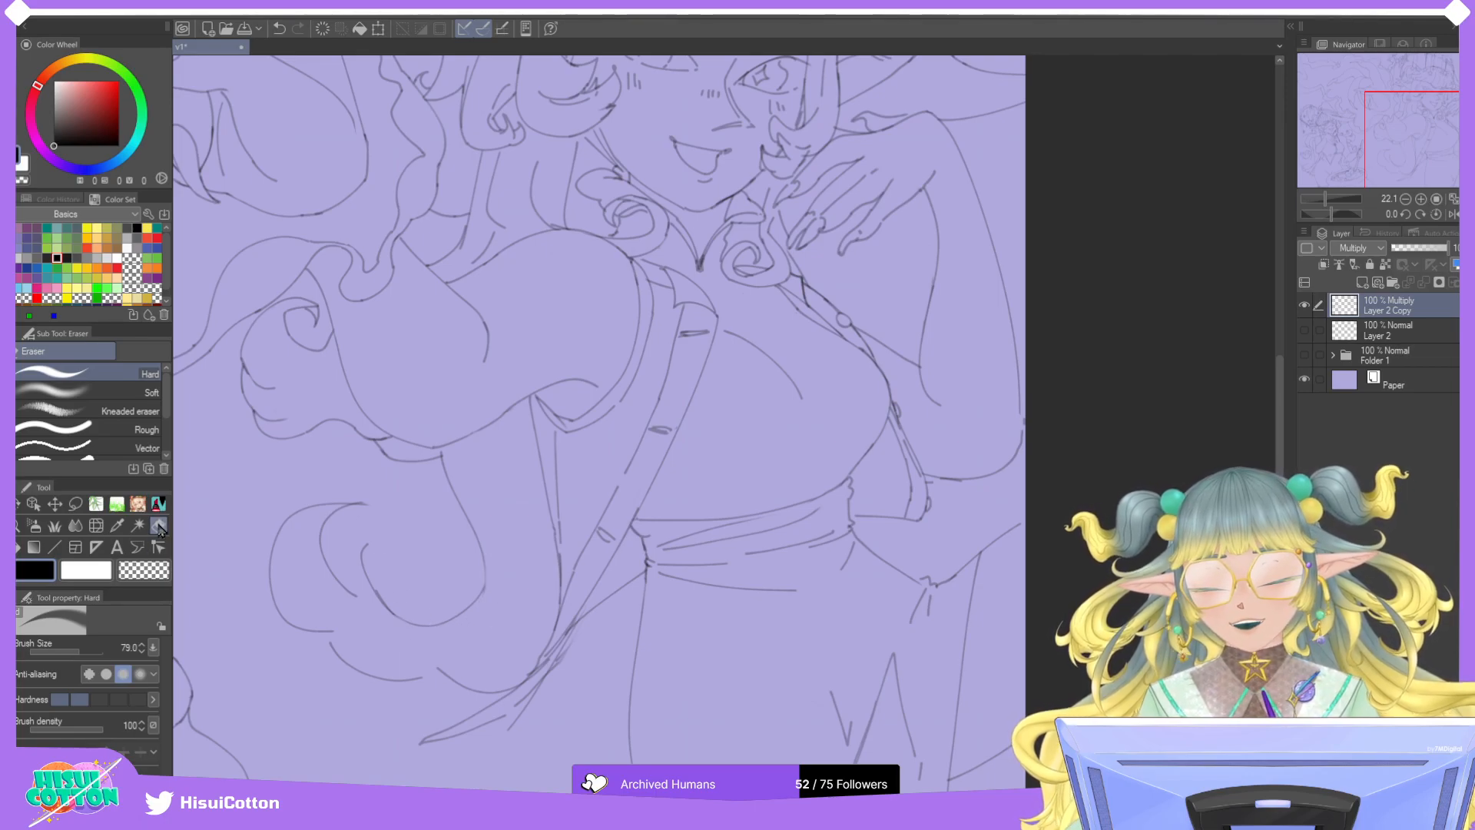
{"action": "key", "text": "p"}
{"action": "left_click_drag", "start_coordinate": [350, 568], "coordinate": [356, 593]}
{"action": "key", "text": "ctrl+z"}
{"action": "mouse_move", "coordinate": [369, 543]}
{"action": "left_mouse_down"}
{"action": "mouse_move", "coordinate": [353, 594]}
{"action": "mouse_move", "coordinate": [374, 540]}
{"action": "left_mouse_up"}
{"action": "key", "text": "ctrl+z"}
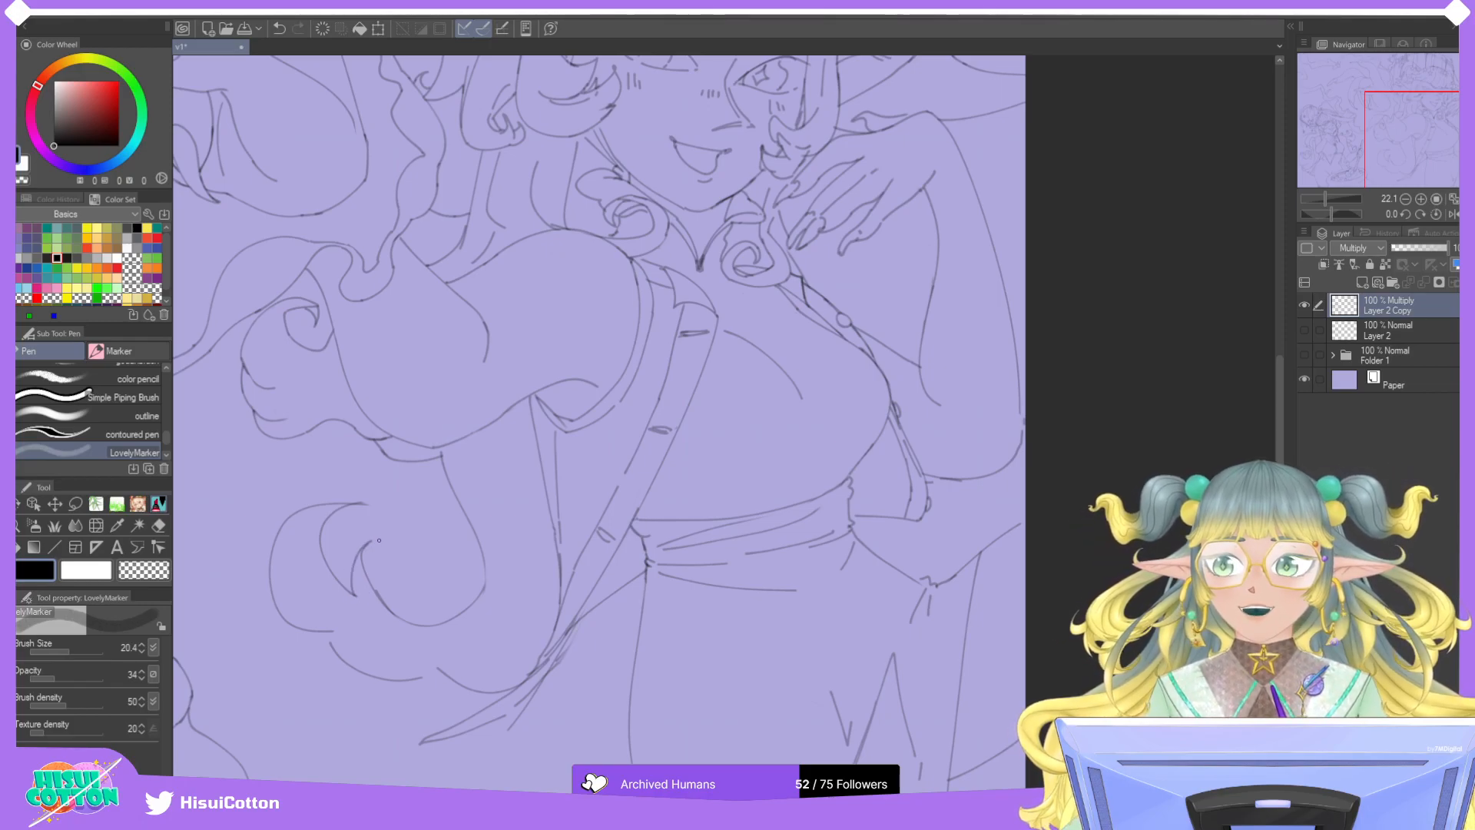
{"action": "key", "text": "ctrl+z"}
{"action": "mouse_move", "coordinate": [486, 588]}
{"action": "left_mouse_down"}
{"action": "mouse_move", "coordinate": [486, 560]}
{"action": "mouse_move", "coordinate": [494, 603]}
{"action": "mouse_move", "coordinate": [483, 545]}
{"action": "left_mouse_up"}
{"action": "key", "text": "ctrl+z"}
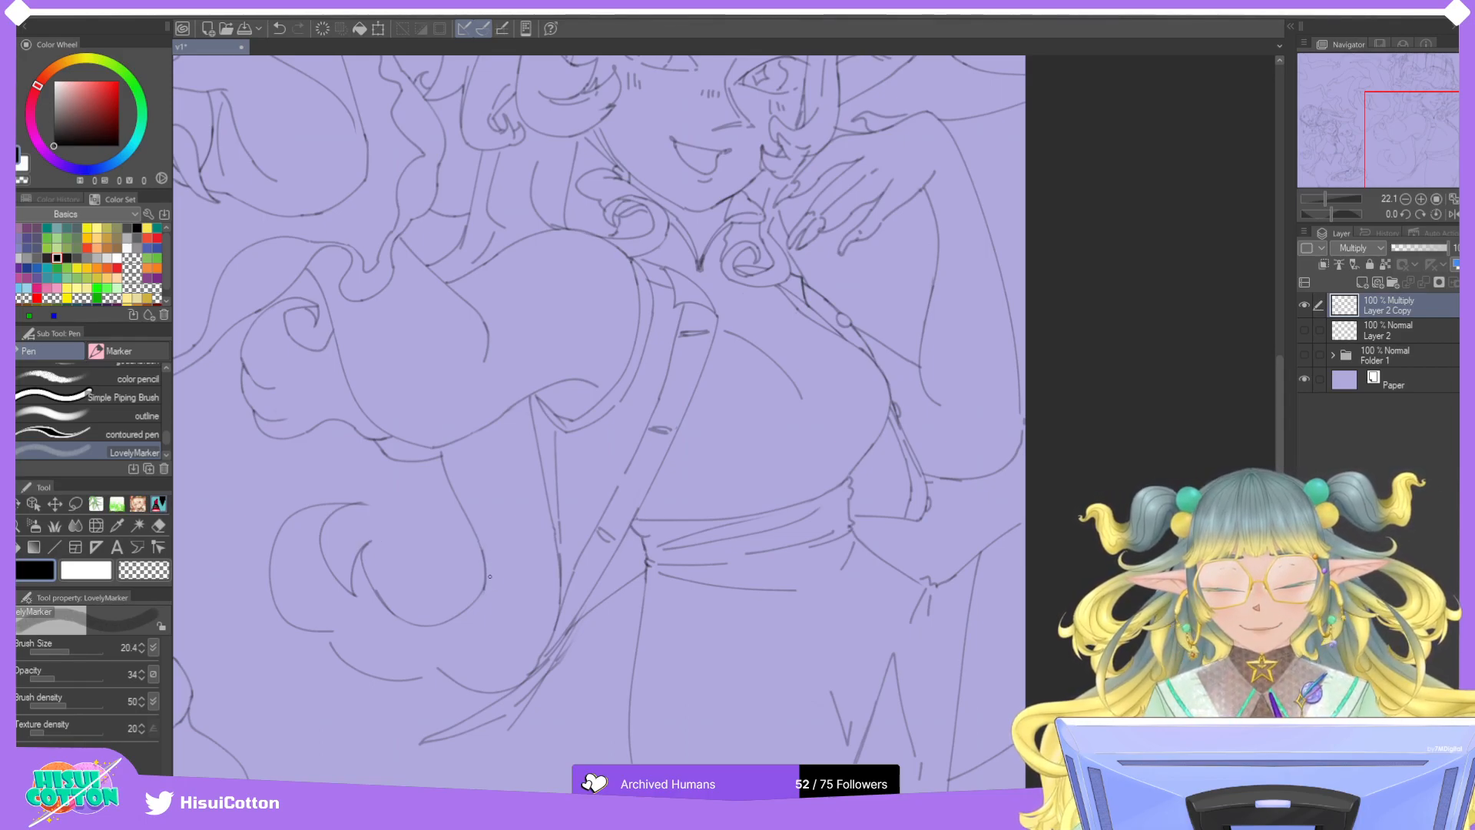
Close the large lower curl's bottom outline and extend it as a smooth curve rising towards the strap.
{"action": "mouse_move", "coordinate": [425, 673]}
{"action": "left_mouse_down"}
{"action": "mouse_move", "coordinate": [464, 649]}
{"action": "mouse_move", "coordinate": [448, 667]}
{"action": "mouse_move", "coordinate": [480, 623]}
{"action": "left_mouse_up"}
{"action": "key", "text": "ctrl+z"}
{"action": "key", "text": "ctrl+z"}
{"action": "key", "text": "ctrl+z"}
{"action": "key", "text": "ctrl+z"}
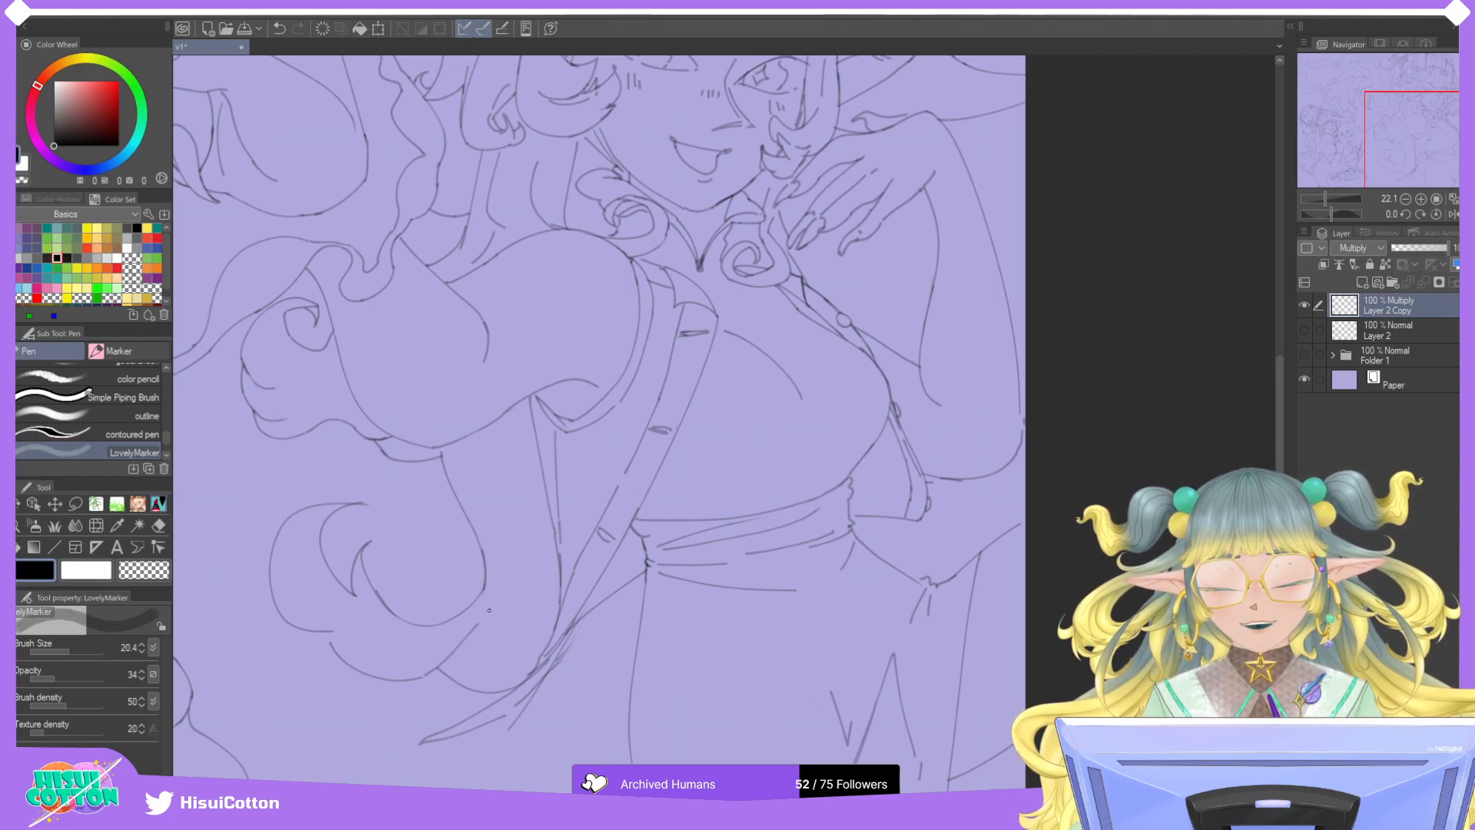
{"action": "key", "text": "ctrl+z"}
{"action": "key", "text": "ctrl+y"}
{"action": "key", "text": "ctrl+z"}
{"action": "key", "text": "ctrl+y"}
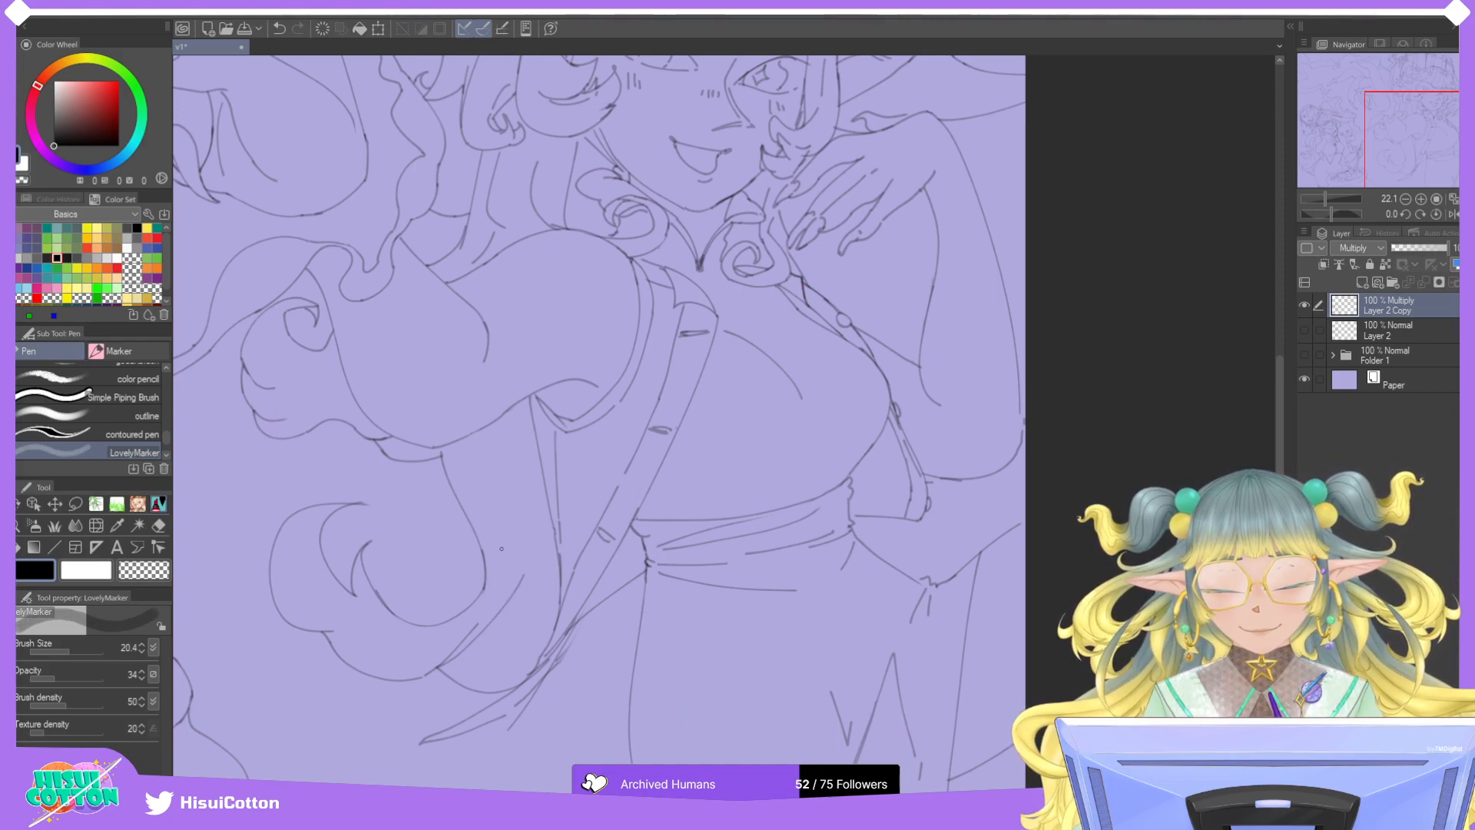
{"action": "key", "text": "ctrl+z"}
{"action": "key", "text": "ctrl+y"}
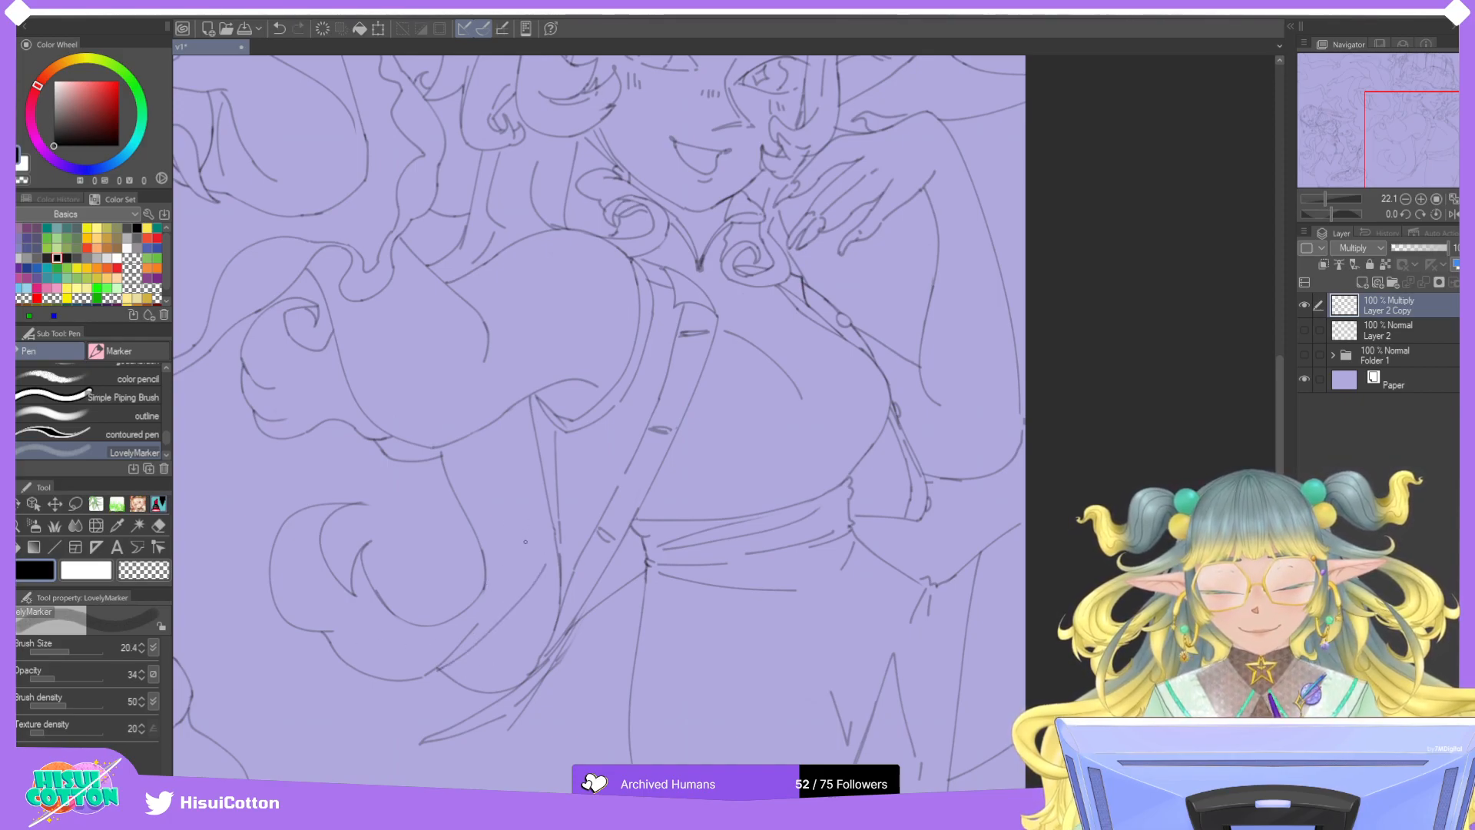
{"action": "key", "text": "ctrl+z"}
{"action": "key", "text": "ctrl+y"}
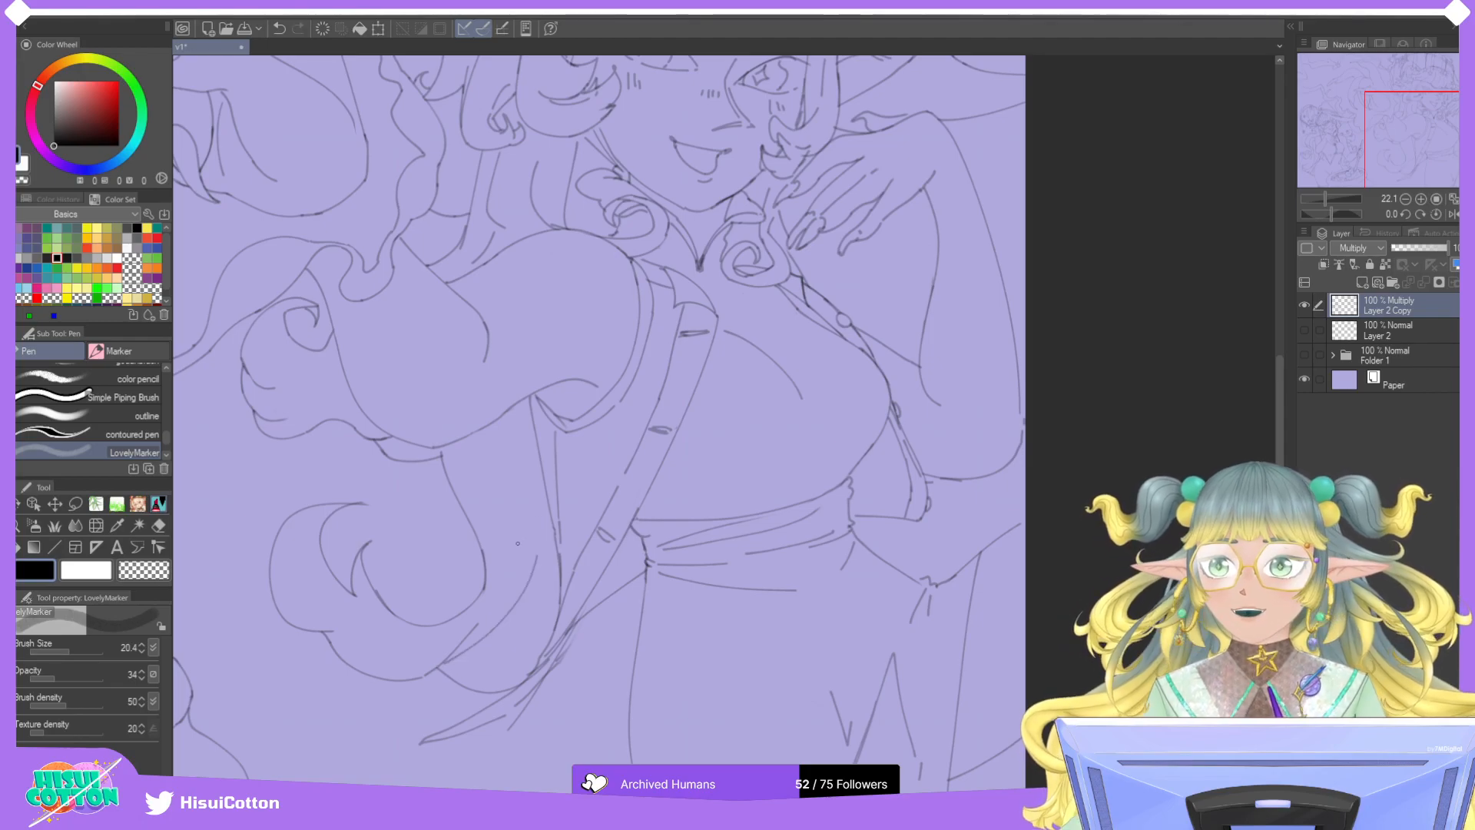
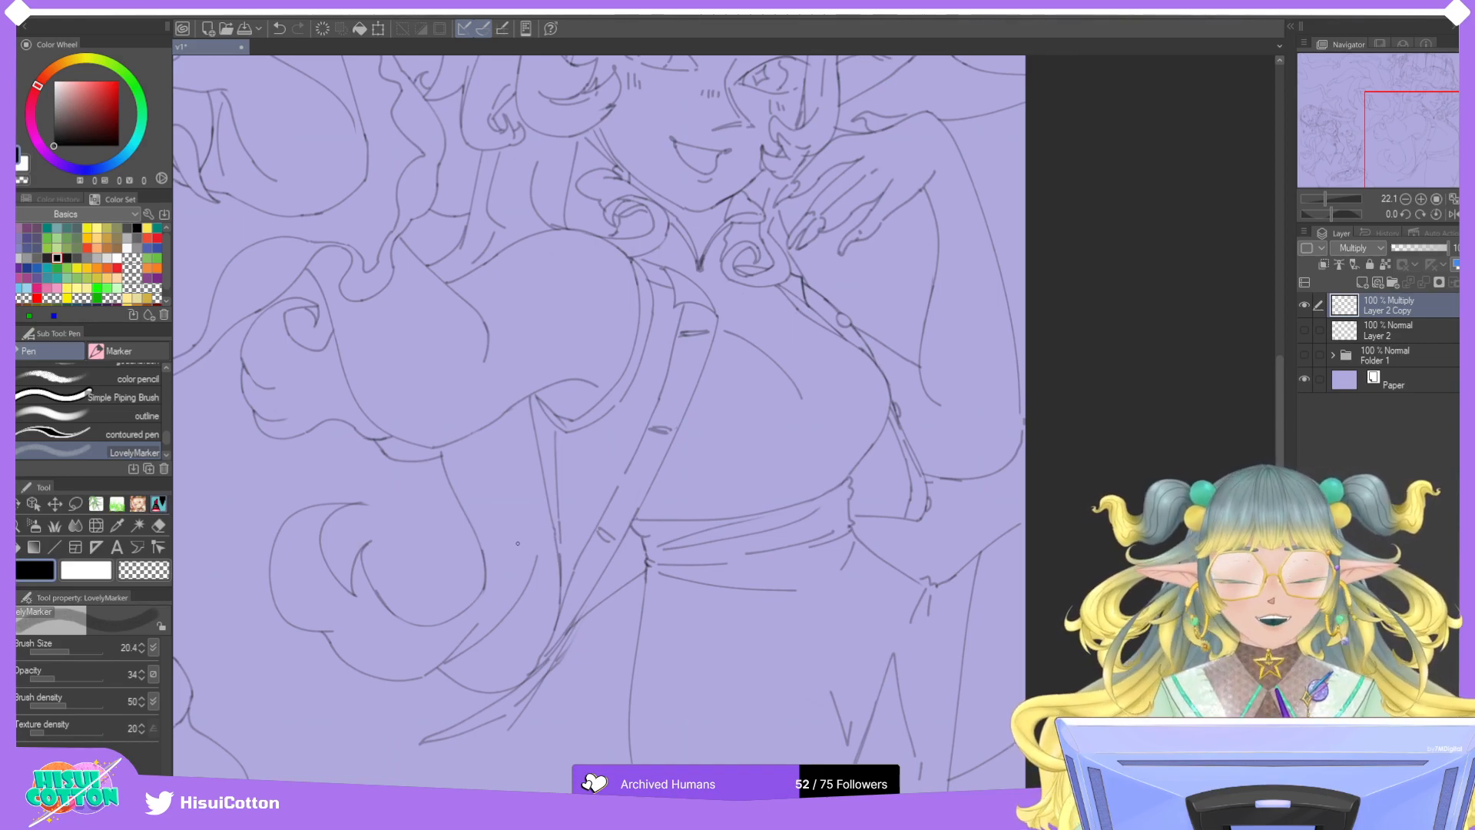
Add a small hooked curl near the large lower curl's bottom edge and curved spiral strands inside the curl.
{"action": "mouse_move", "coordinate": [459, 655]}
{"action": "left_mouse_down"}
{"action": "mouse_move", "coordinate": [529, 616]}
{"action": "mouse_move", "coordinate": [463, 652]}
{"action": "mouse_move", "coordinate": [522, 585]}
{"action": "mouse_move", "coordinate": [523, 616]}
{"action": "mouse_move", "coordinate": [485, 658]}
{"action": "mouse_move", "coordinate": [513, 618]}
{"action": "left_mouse_up"}
{"action": "key", "text": "ctrl+z"}
{"action": "key", "text": "ctrl+z"}
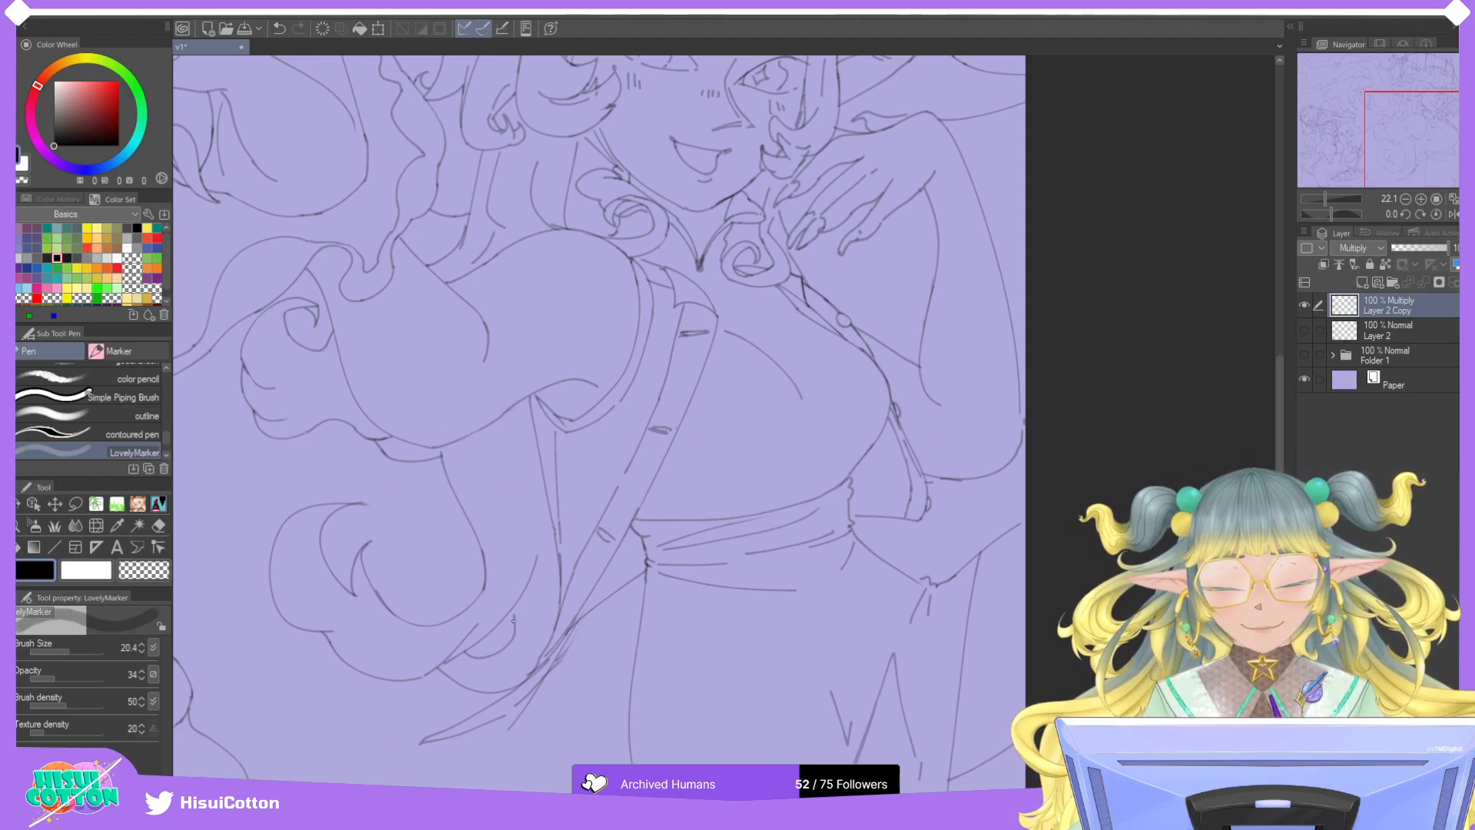
{"action": "key", "text": "ctrl+z"}
{"action": "mouse_move", "coordinate": [427, 599]}
{"action": "left_mouse_down"}
{"action": "mouse_move", "coordinate": [460, 588]}
{"action": "mouse_move", "coordinate": [420, 592]}
{"action": "mouse_move", "coordinate": [467, 552]}
{"action": "mouse_move", "coordinate": [470, 588]}
{"action": "left_mouse_up"}
{"action": "mouse_move", "coordinate": [463, 572]}
{"action": "left_mouse_down"}
{"action": "mouse_move", "coordinate": [452, 614]}
{"action": "mouse_move", "coordinate": [508, 623]}
{"action": "left_mouse_up"}
{"action": "key", "text": "ctrl+z"}
{"action": "key", "text": "ctrl+z"}
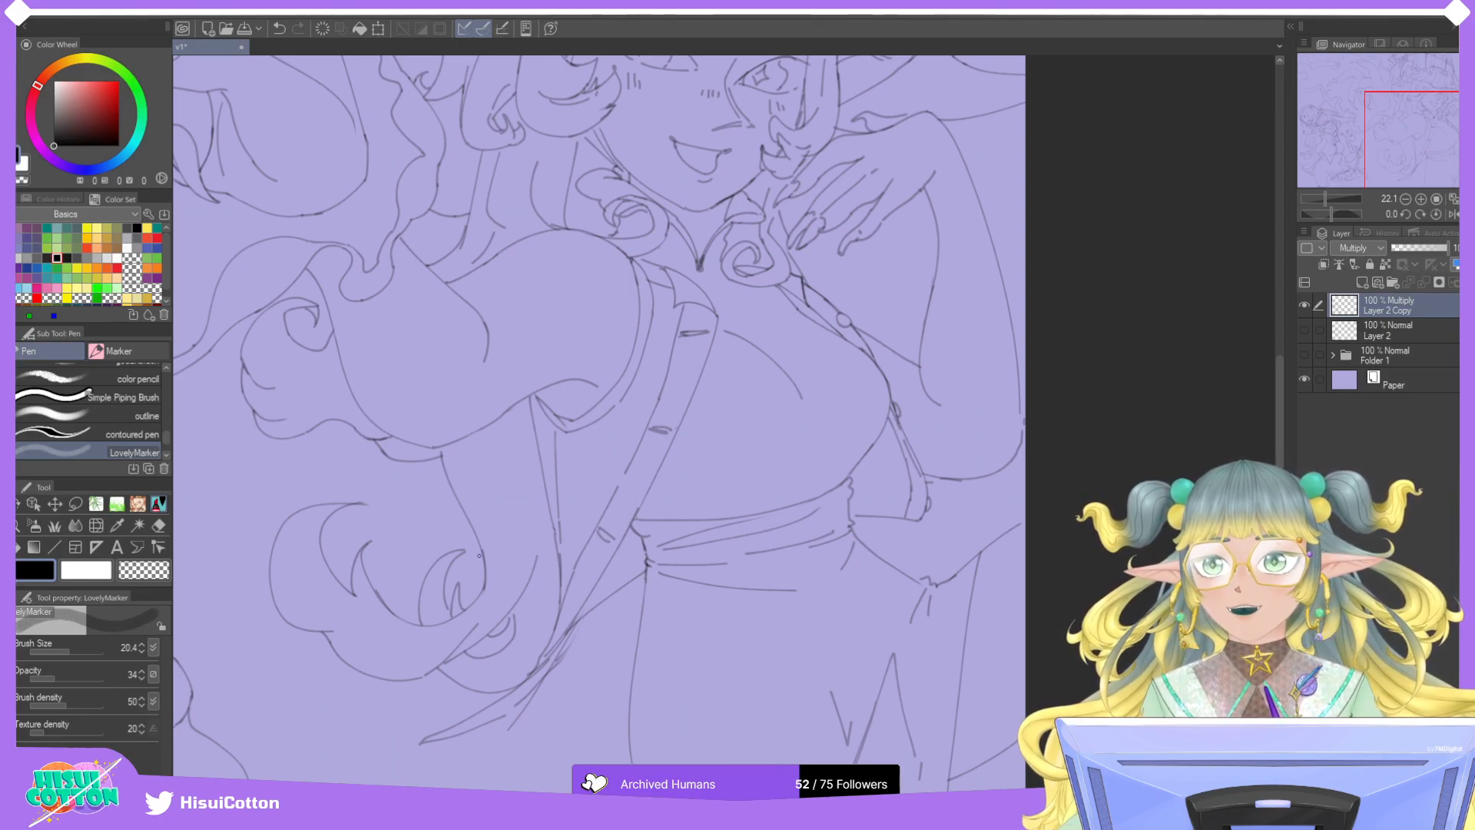
Compare the large lower curl with and without the latest strand strokes inside it.
{"action": "key", "text": "ctrl+z"}
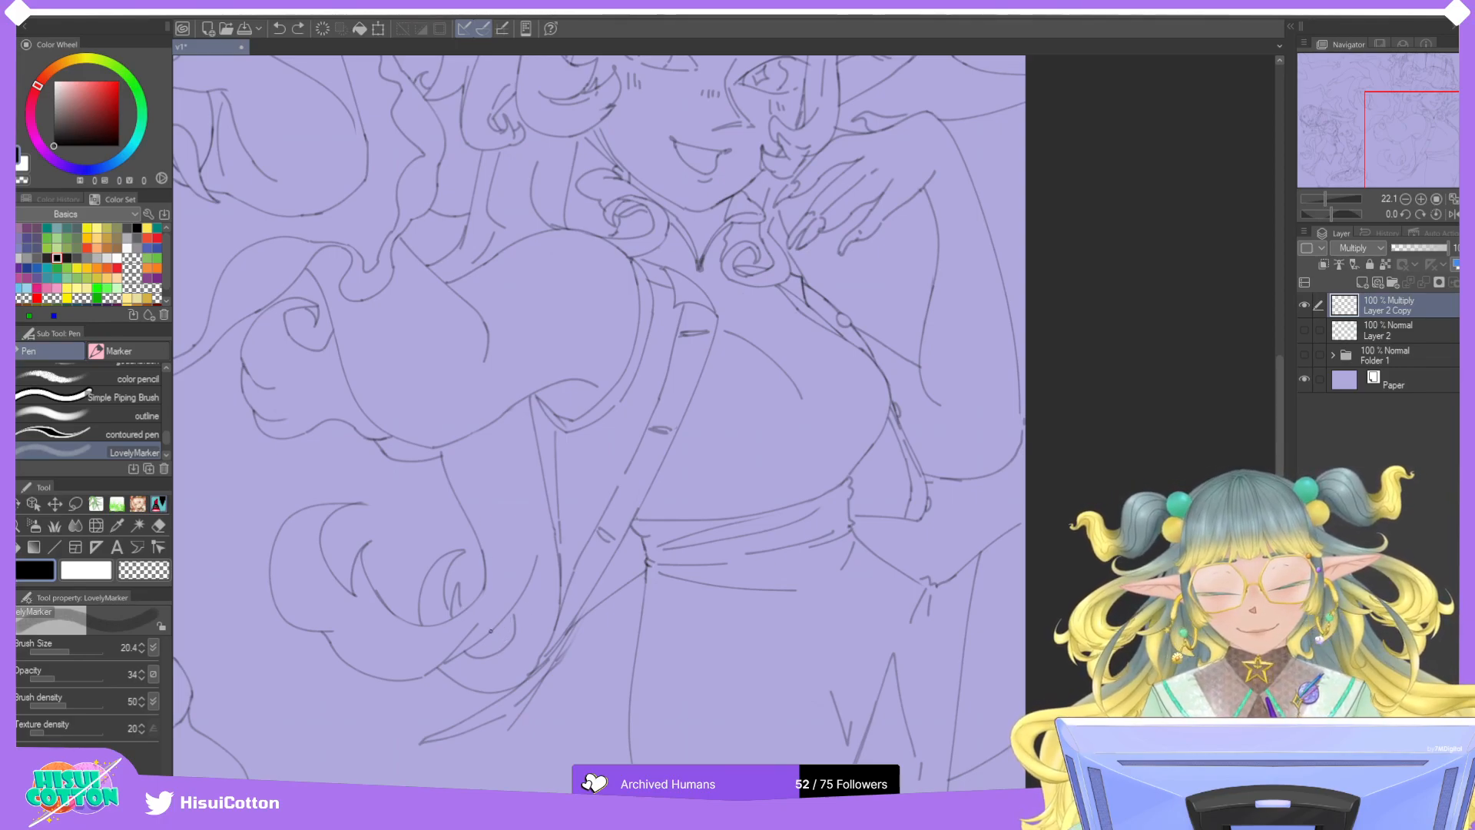
{"action": "key", "text": "ctrl+y"}
{"action": "key", "text": "ctrl+z"}
{"action": "key", "text": "ctrl+y"}
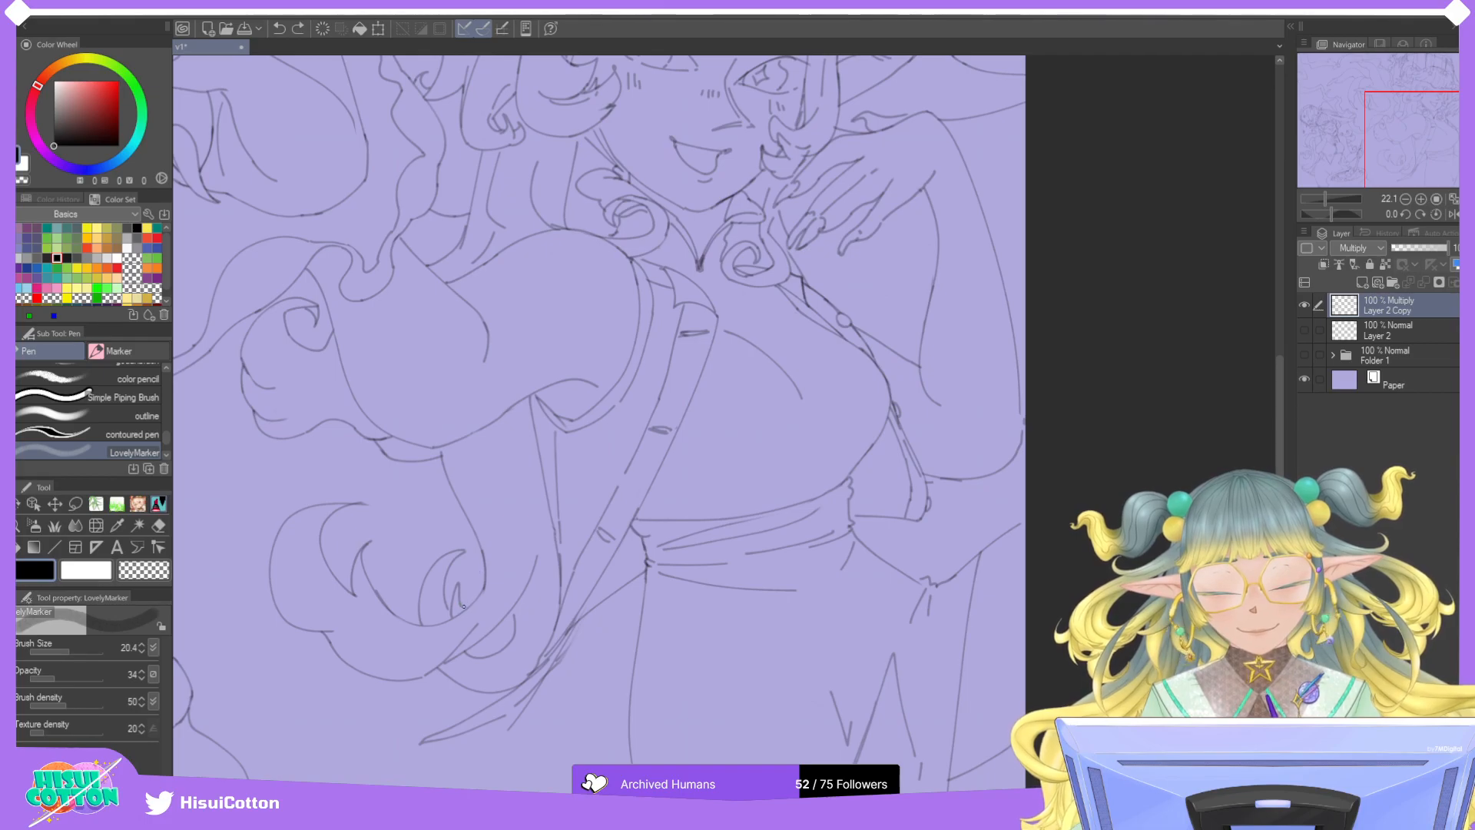
{"action": "key", "text": "ctrl+z"}
{"action": "key", "text": "ctrl+y"}
{"action": "key", "text": "ctrl+z"}
{"action": "key", "text": "ctrl+y"}
{"action": "key", "text": "ctrl+z"}
{"action": "key", "text": "ctrl+y"}
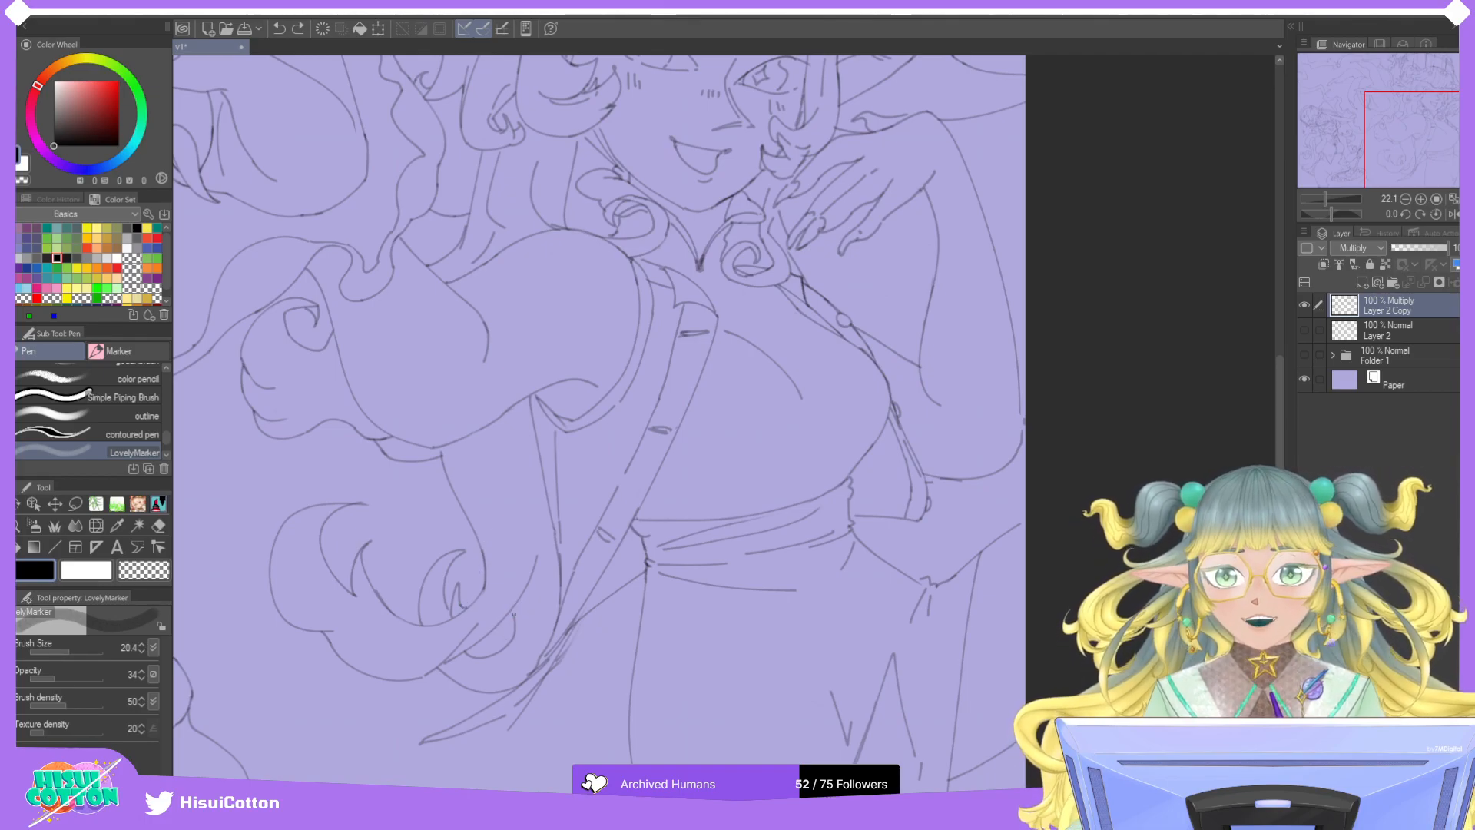
{"action": "key", "text": "ctrl+z"}
{"action": "key", "text": "ctrl+y"}
{"action": "key", "text": "ctrl+z"}
{"action": "key", "text": "ctrl+y"}
{"action": "key", "text": "ctrl+z"}
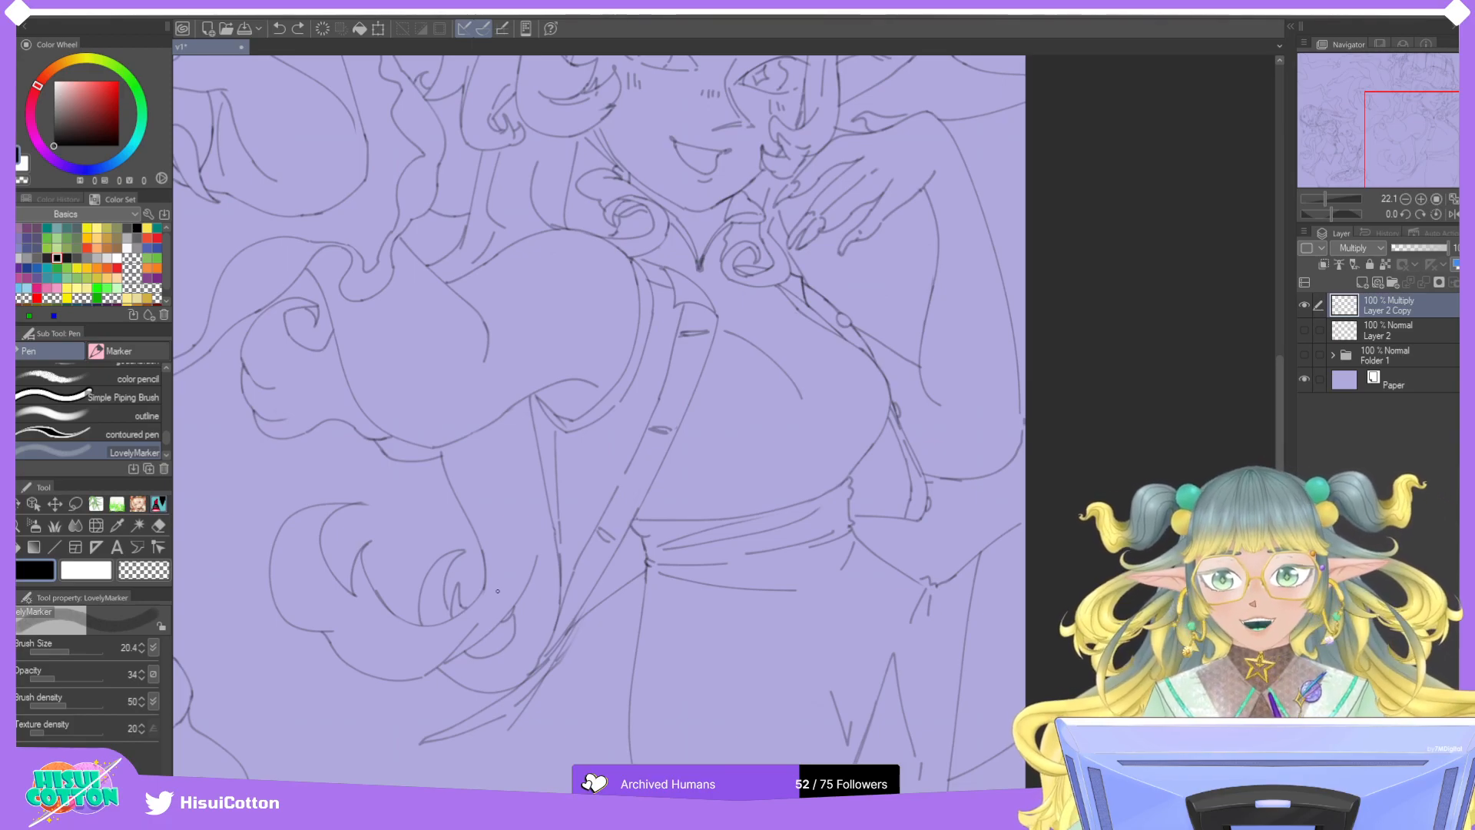
Erase the overlapping marks near the lower curl's bottom edge and redraw the inner strand line rising towards the strap.
{"action": "key", "text": "e"}
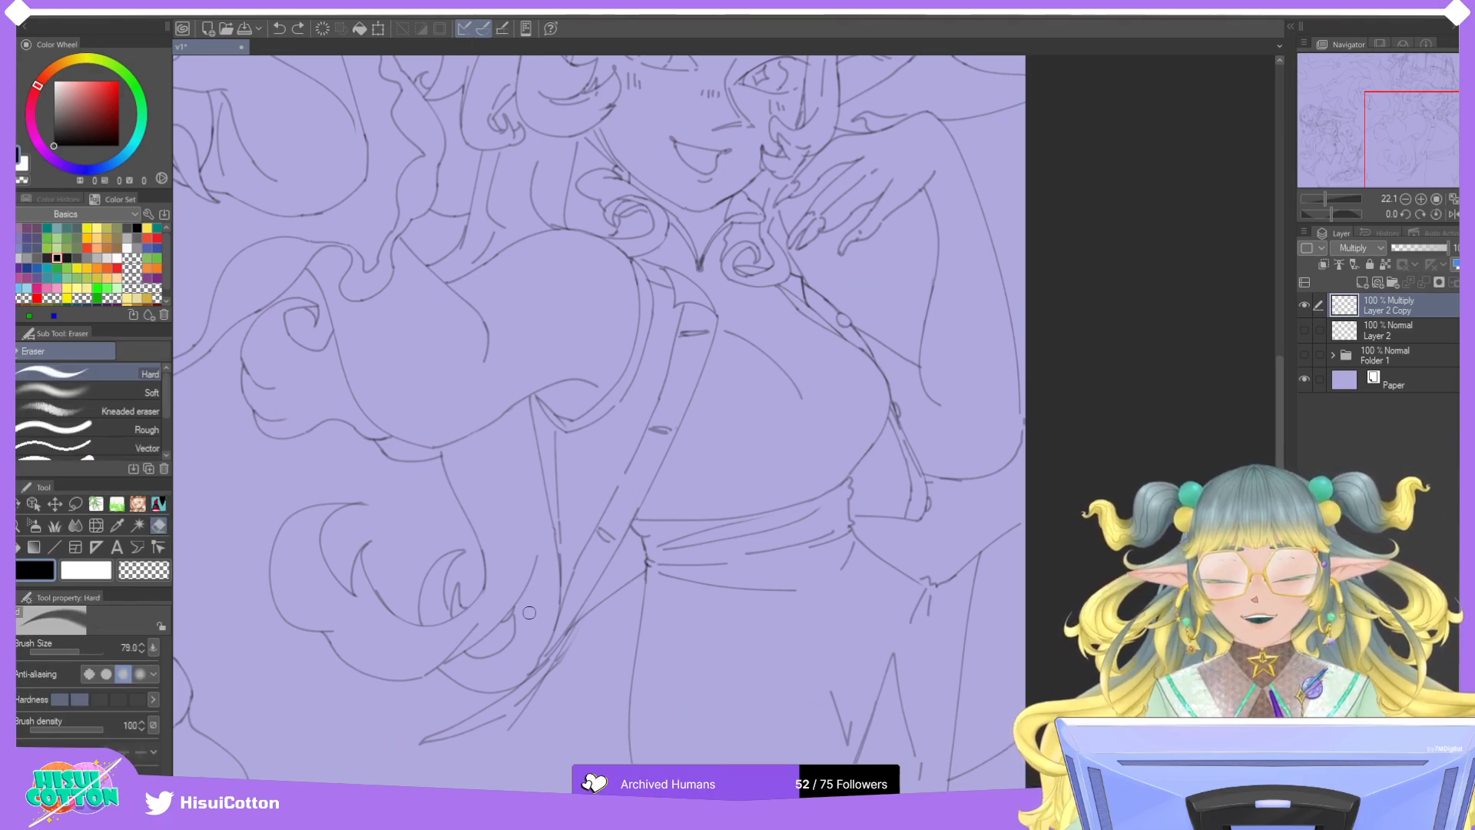
{"action": "scroll", "coordinate": [511, 631], "scroll_direction": "up", "scroll_amount": 1}
{"action": "mouse_move", "coordinate": [511, 630]}
{"action": "left_mouse_down"}
{"action": "mouse_move", "coordinate": [510, 619]}
{"action": "mouse_move", "coordinate": [510, 633]}
{"action": "left_mouse_up"}
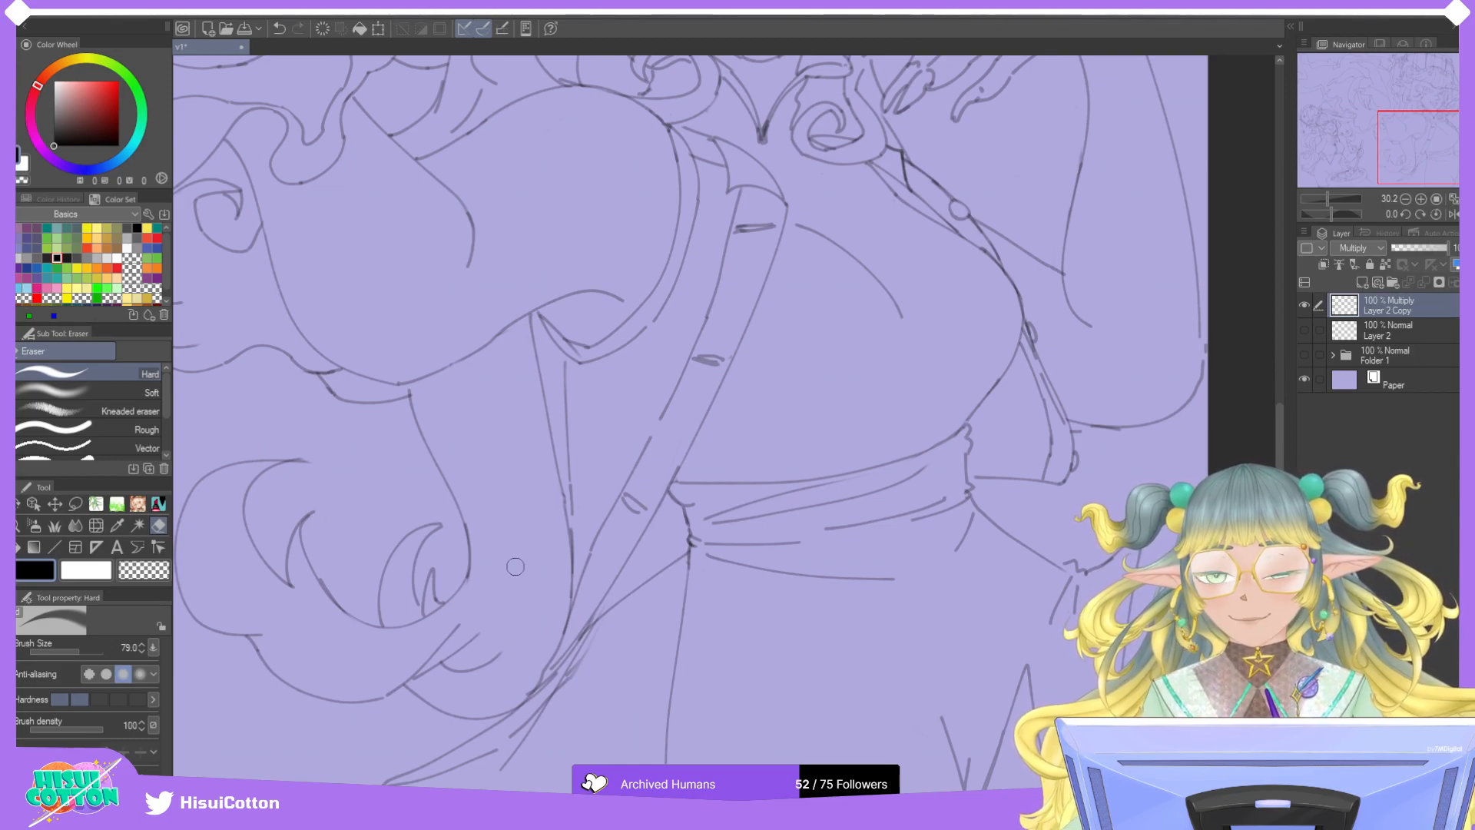
{"action": "left_click", "coordinate": [158, 503]}
{"action": "mouse_move", "coordinate": [479, 632]}
{"action": "left_mouse_down"}
{"action": "mouse_move", "coordinate": [508, 578]}
{"action": "mouse_move", "coordinate": [502, 625]}
{"action": "mouse_move", "coordinate": [472, 639]}
{"action": "mouse_move", "coordinate": [515, 574]}
{"action": "mouse_move", "coordinate": [480, 632]}
{"action": "mouse_move", "coordinate": [518, 581]}
{"action": "mouse_move", "coordinate": [506, 647]}
{"action": "mouse_move", "coordinate": [528, 606]}
{"action": "mouse_move", "coordinate": [514, 631]}
{"action": "mouse_move", "coordinate": [514, 596]}
{"action": "left_mouse_up"}
{"action": "key", "text": "ctrl+z"}
{"action": "key", "text": "ctrl+z"}
{"action": "key", "text": "ctrl+z"}
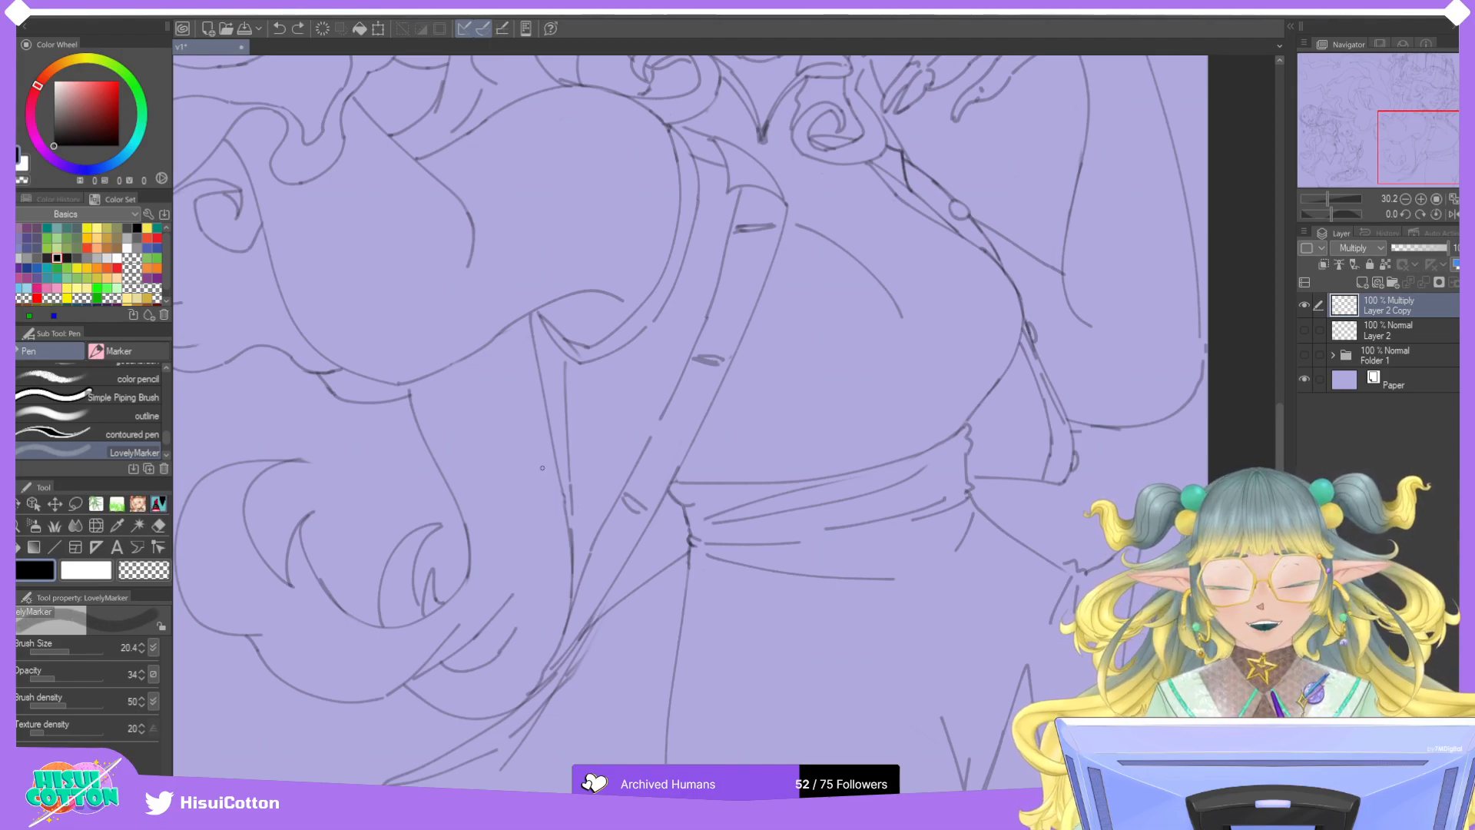
Add a long, nearly vertical strand line between the lower curl and the strap.
{"action": "mouse_move", "coordinate": [536, 480]}
{"action": "left_mouse_down"}
{"action": "mouse_move", "coordinate": [538, 540]}
{"action": "mouse_move", "coordinate": [541, 424]}
{"action": "left_mouse_up"}
{"action": "key", "text": "ctrl+z"}
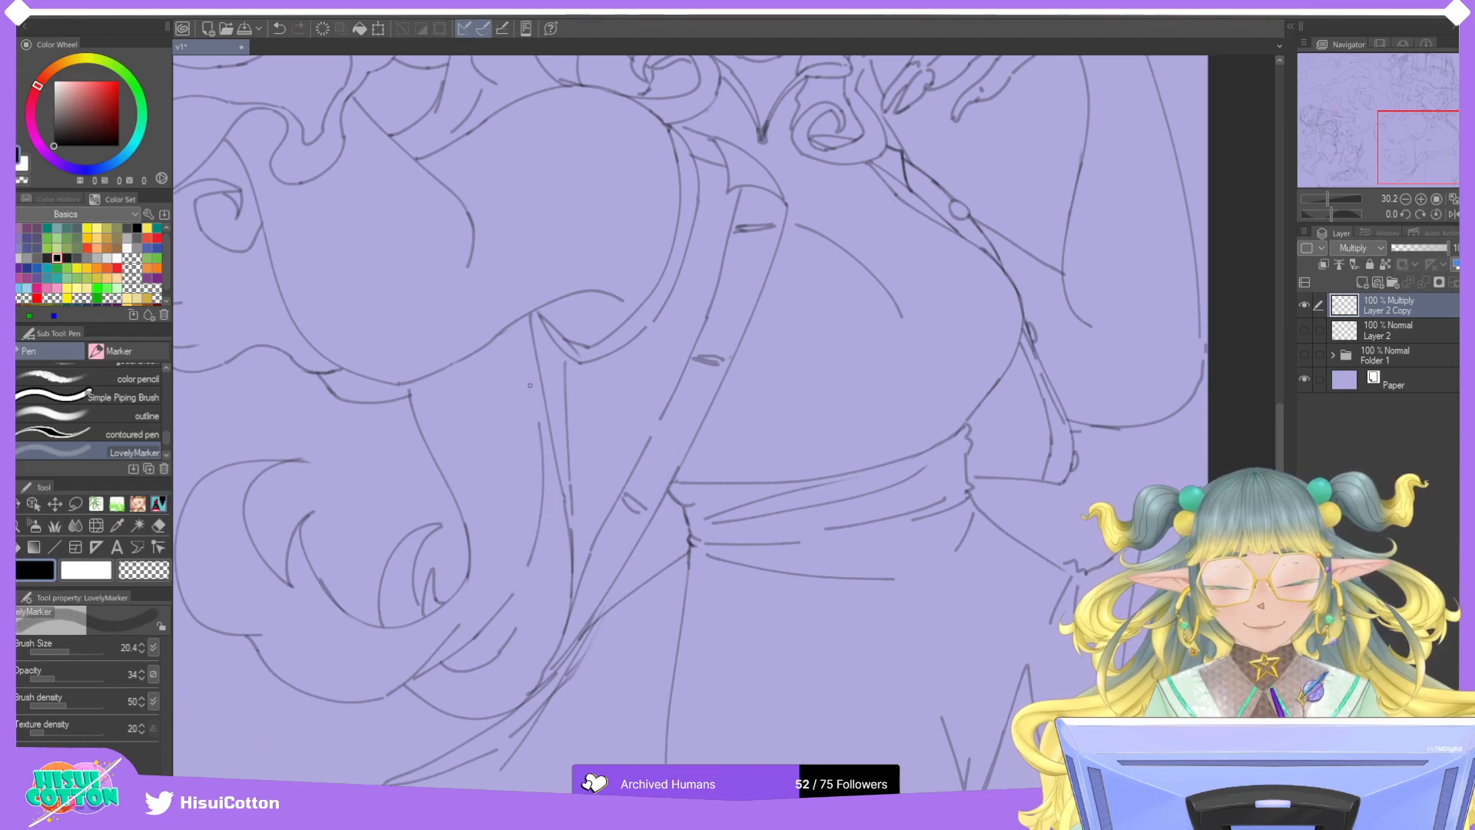
{"action": "scroll", "coordinate": [520, 460], "scroll_direction": "down", "scroll_amount": 3}
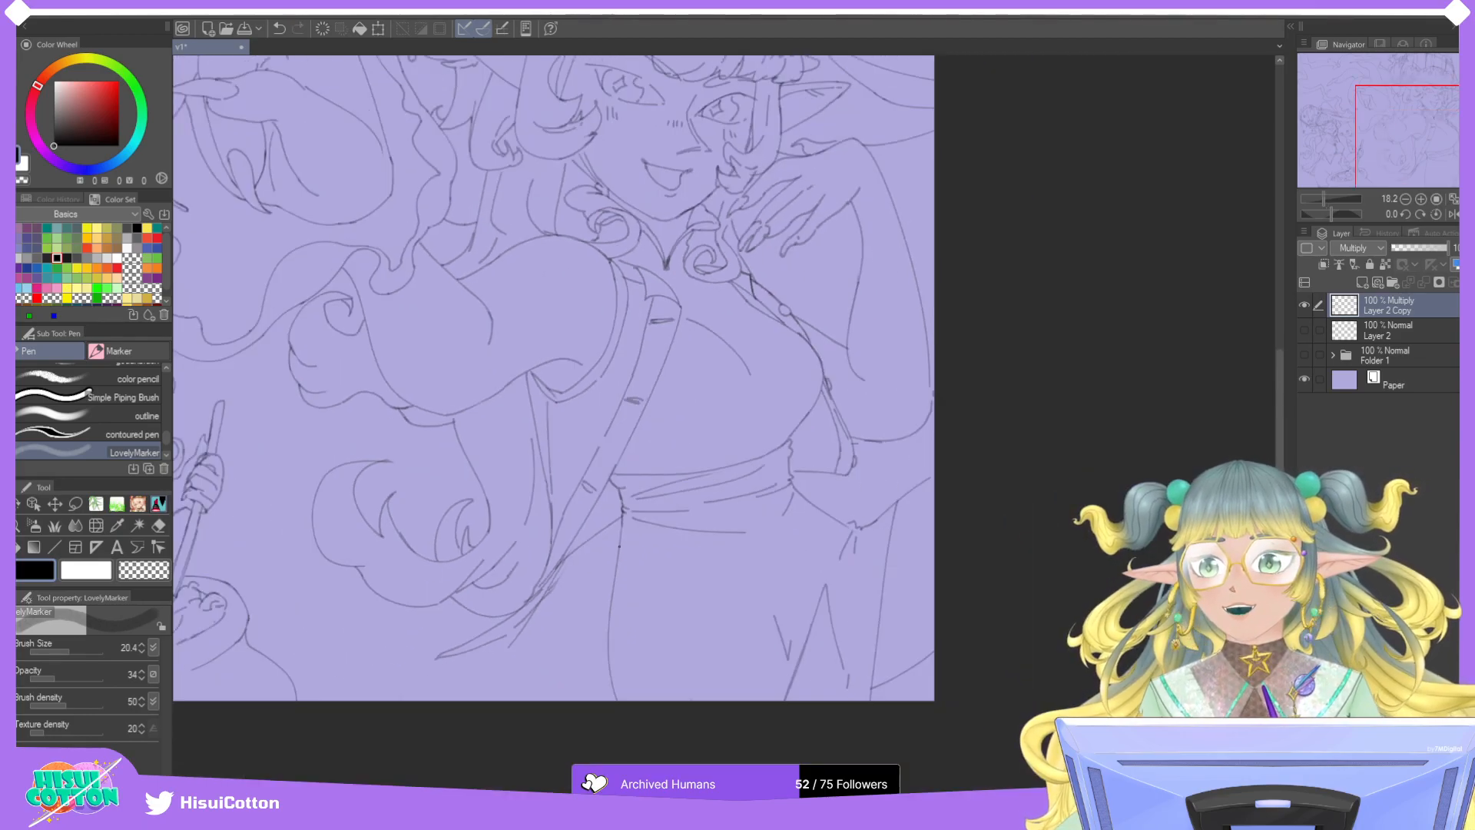
{"action": "scroll", "coordinate": [585, 562], "scroll_direction": "up", "scroll_amount": 2}
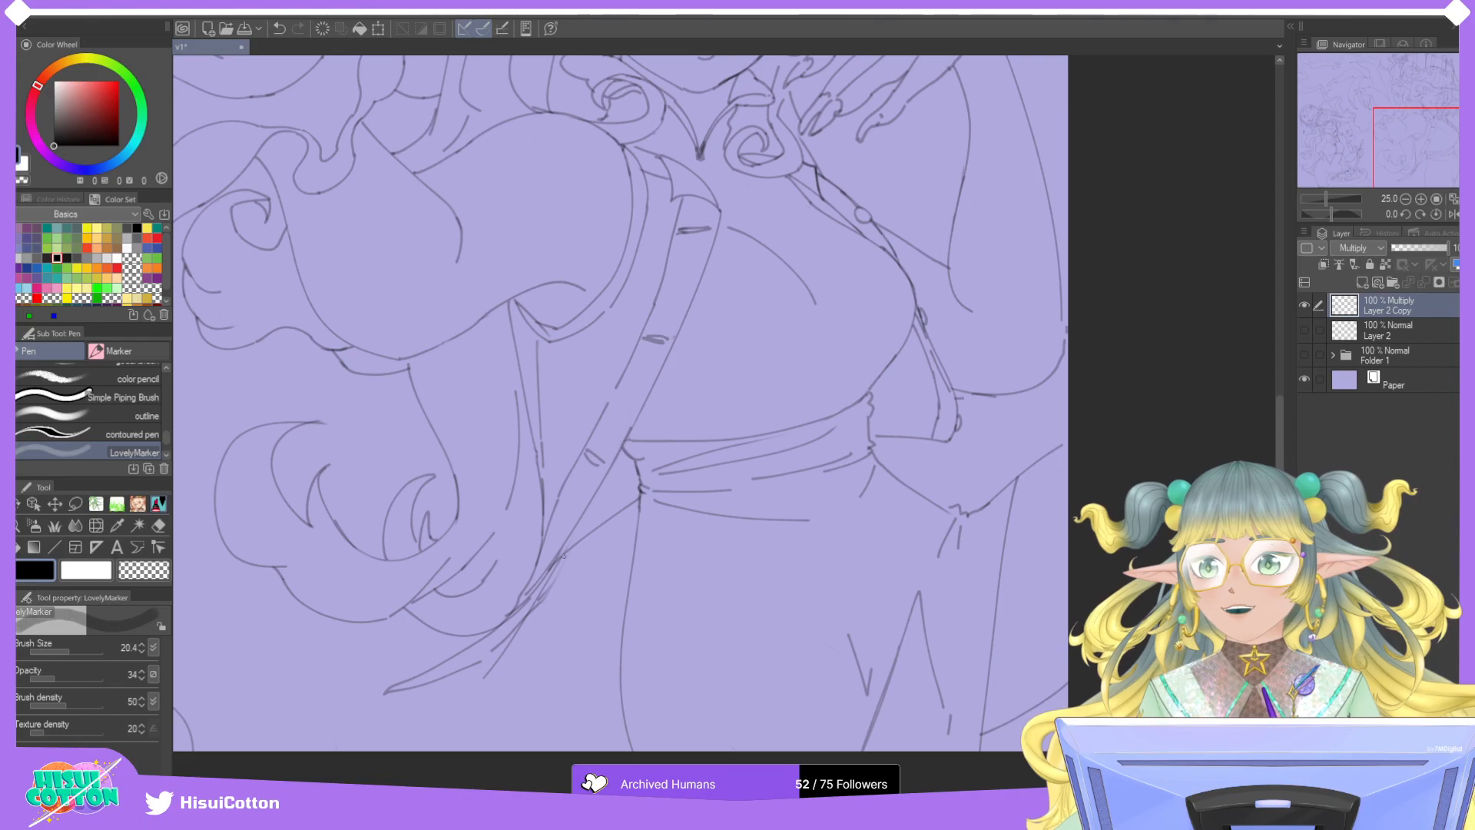
Erase the tangled lines where the strap meets the hair and redraw a single curve from the strap to the pointed hair tip.
{"action": "left_click", "coordinate": [158, 525]}
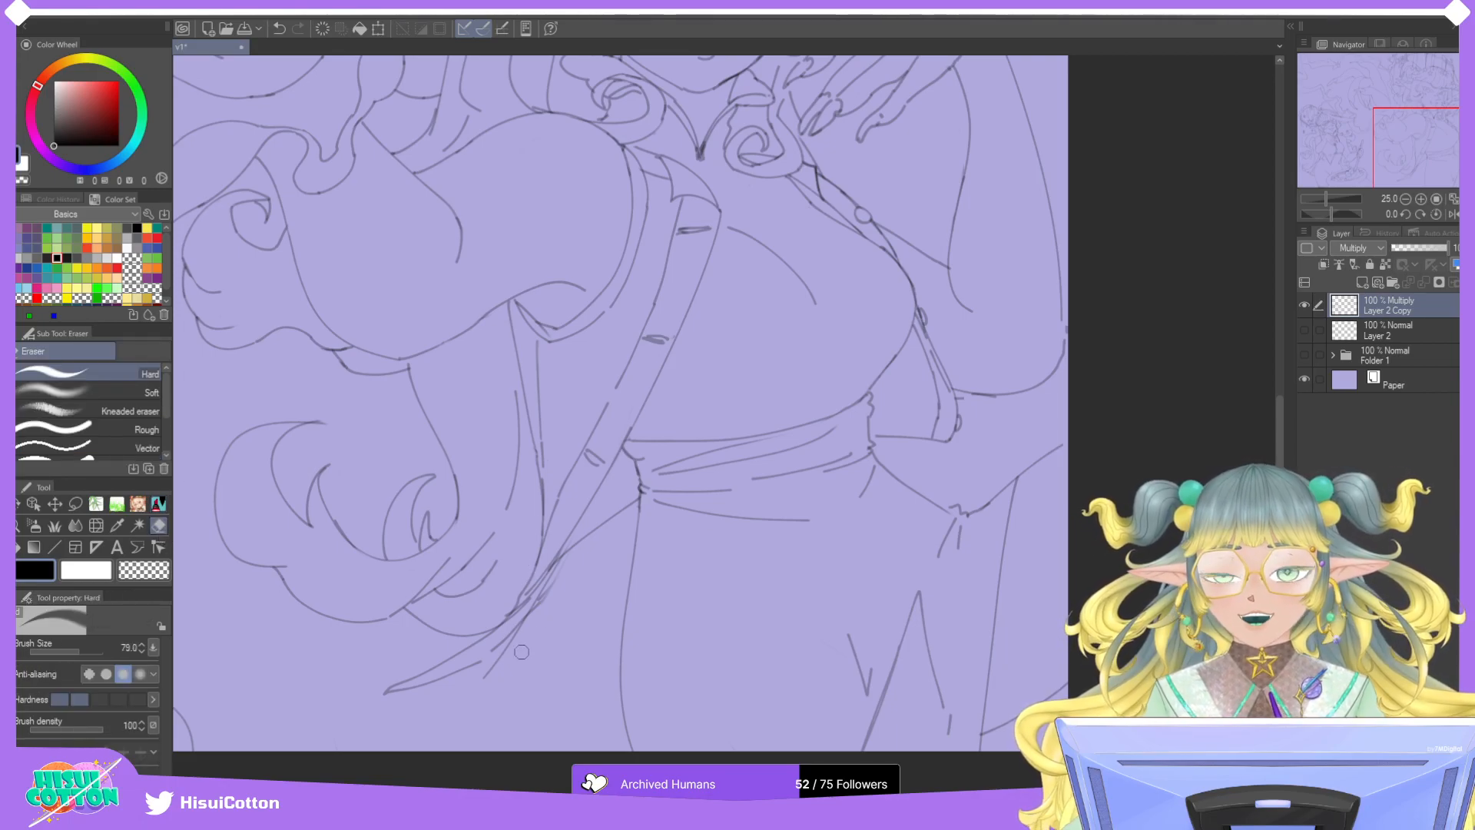
{"action": "mouse_move", "coordinate": [500, 659]}
{"action": "left_mouse_down"}
{"action": "mouse_move", "coordinate": [569, 564]}
{"action": "mouse_move", "coordinate": [520, 618]}
{"action": "mouse_move", "coordinate": [577, 537]}
{"action": "mouse_move", "coordinate": [496, 643]}
{"action": "mouse_move", "coordinate": [553, 554]}
{"action": "mouse_move", "coordinate": [499, 642]}
{"action": "mouse_move", "coordinate": [562, 503]}
{"action": "mouse_move", "coordinate": [499, 625]}
{"action": "left_mouse_up"}
{"action": "left_click", "coordinate": [158, 504]}
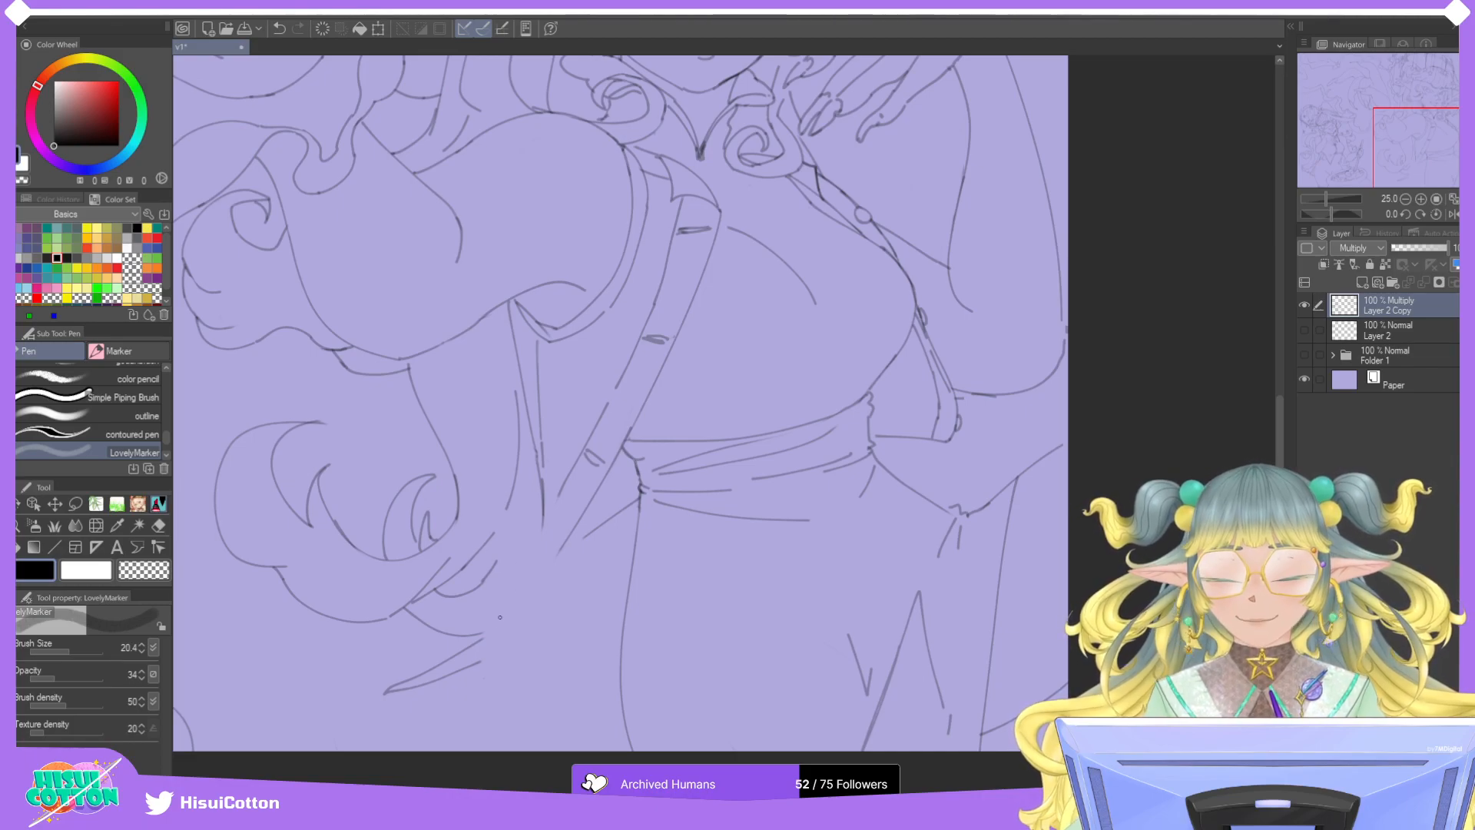
{"action": "left_click_drag", "start_coordinate": [527, 559], "coordinate": [476, 639]}
{"action": "key", "text": "ctrl+z"}
{"action": "left_click_drag", "start_coordinate": [557, 504], "coordinate": [500, 615]}
{"action": "key", "text": "ctrl+z"}
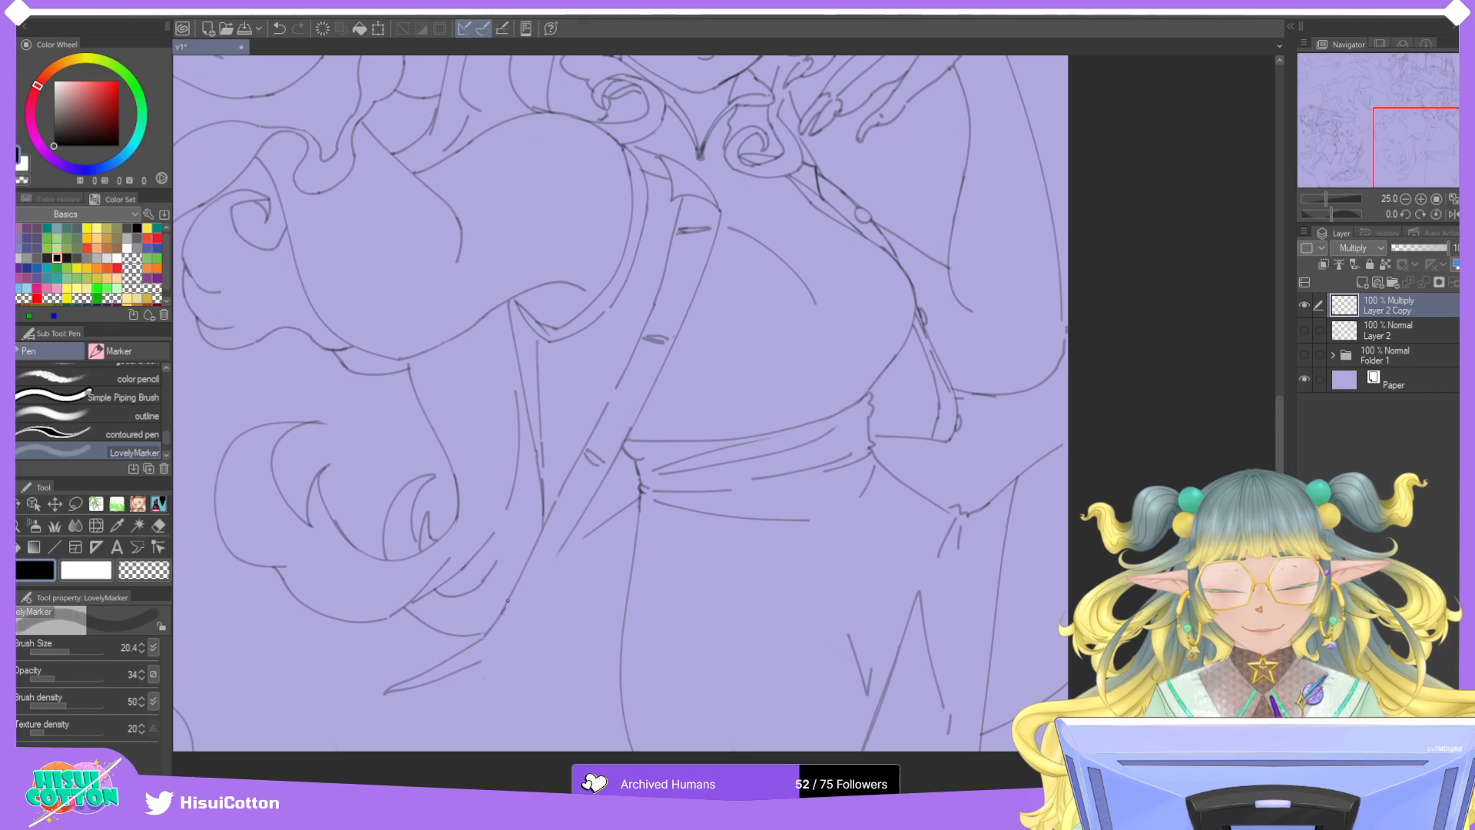
Draw the parallel outer edge of the tapering hair tip and extend the short line from the belt knot to meet it.
{"action": "left_click_drag", "start_coordinate": [542, 588], "coordinate": [477, 662]}
{"action": "key", "text": "ctrl+z"}
{"action": "left_click_drag", "start_coordinate": [541, 588], "coordinate": [479, 662]}
{"action": "key", "text": "ctrl+z"}
{"action": "left_click_drag", "start_coordinate": [543, 588], "coordinate": [488, 657]}
{"action": "left_click_drag", "start_coordinate": [560, 549], "coordinate": [476, 664]}
{"action": "key", "text": "ctrl+z"}
{"action": "key", "text": "ctrl+z"}
{"action": "key", "text": "ctrl+z"}
{"action": "left_click_drag", "start_coordinate": [569, 535], "coordinate": [491, 650]}
{"action": "left_click_drag", "start_coordinate": [589, 534], "coordinate": [551, 559]}
{"action": "scroll", "coordinate": [568, 537], "scroll_direction": "down", "scroll_amount": 5}
{"action": "scroll", "coordinate": [568, 530], "scroll_direction": "up", "scroll_amount": 6}
Check the redrawn hair between the lower curl and the strap, comparing it with and without the latest stroke.
{"action": "key", "text": "e"}
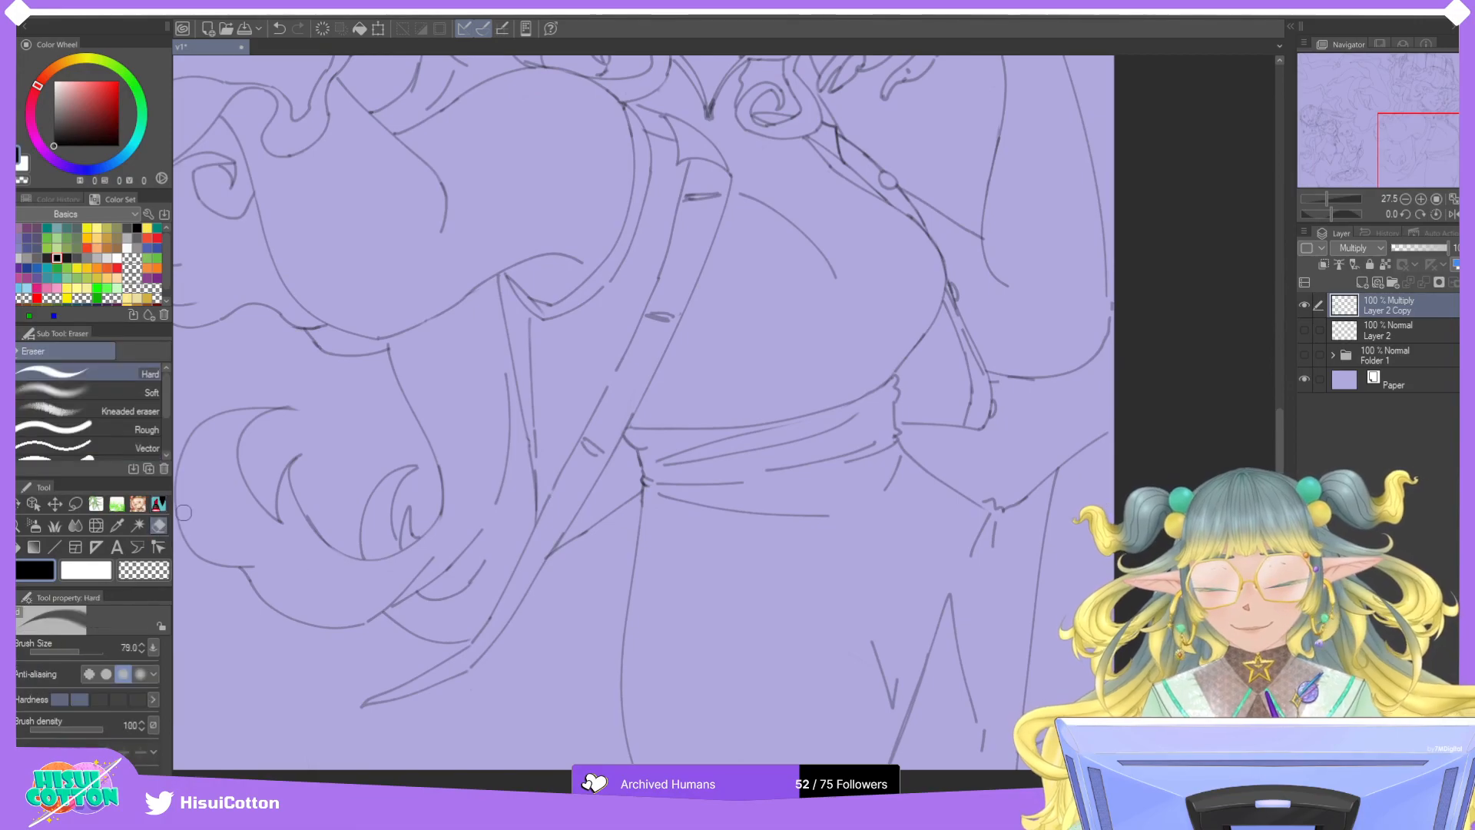
{"action": "scroll", "coordinate": [548, 507], "scroll_direction": "down", "scroll_amount": 5}
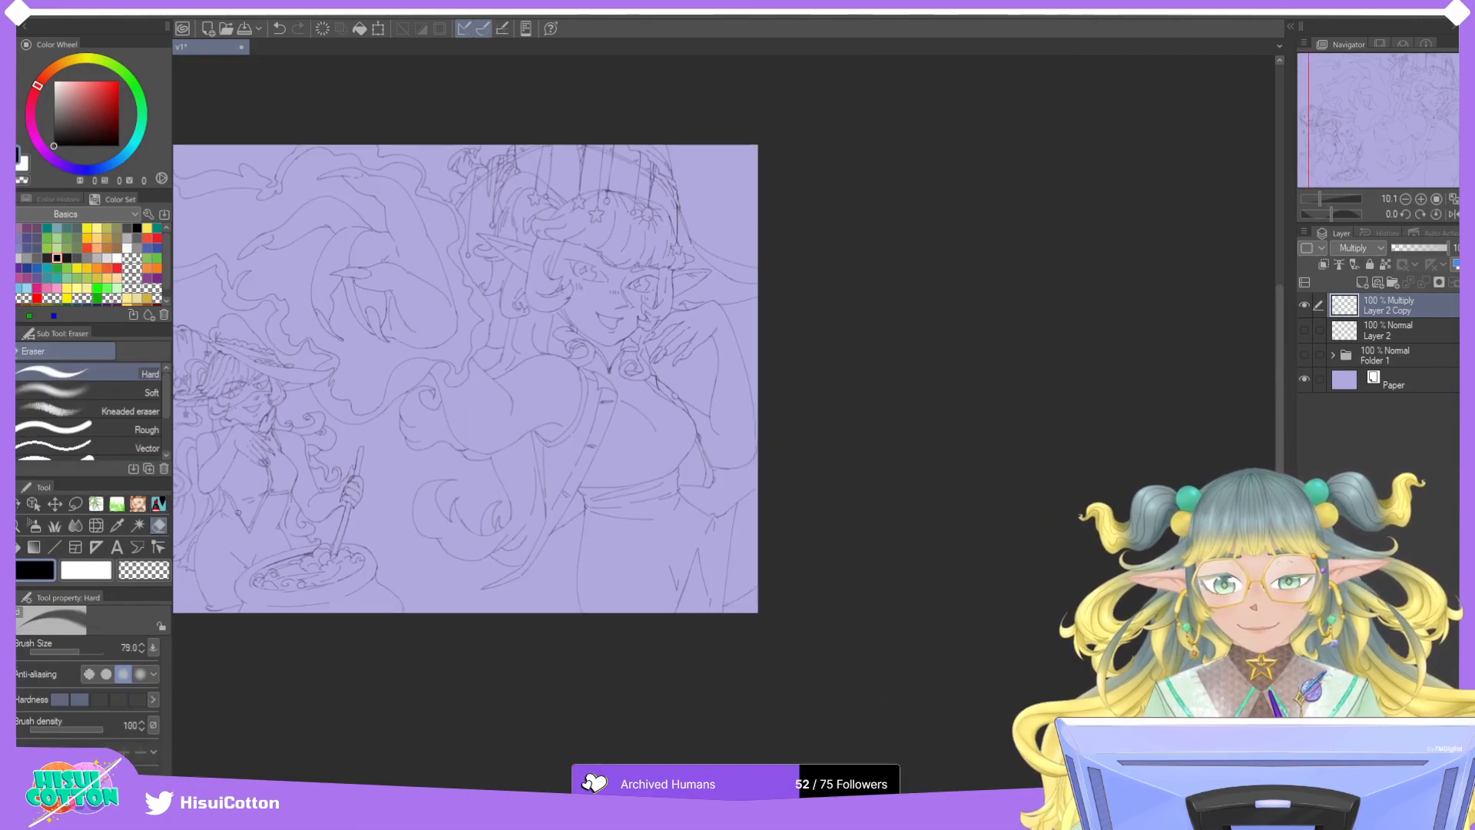
{"action": "scroll", "coordinate": [584, 514], "scroll_direction": "up", "scroll_amount": 2}
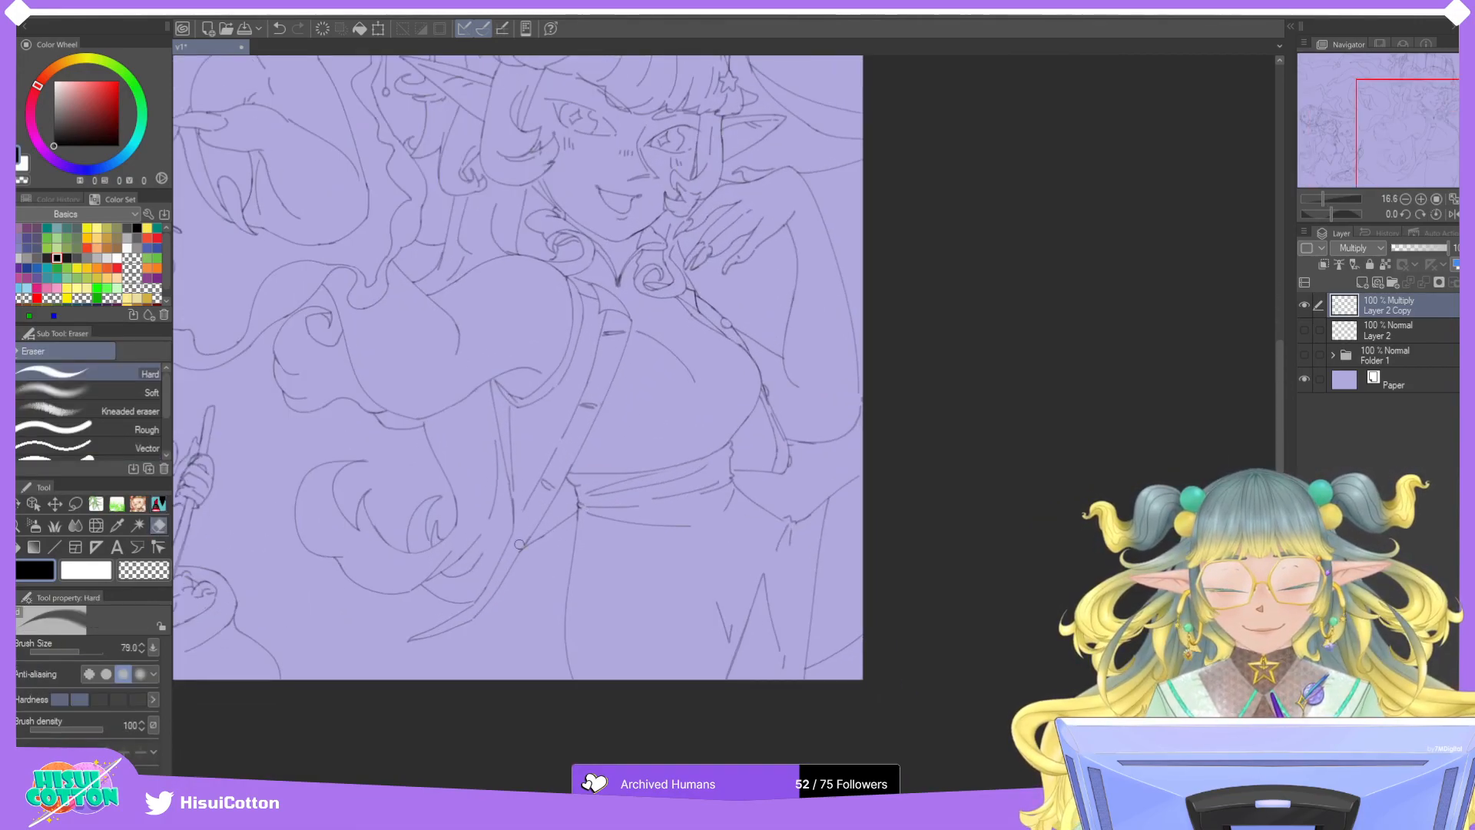
{"action": "scroll", "coordinate": [583, 515], "scroll_direction": "up", "scroll_amount": 1}
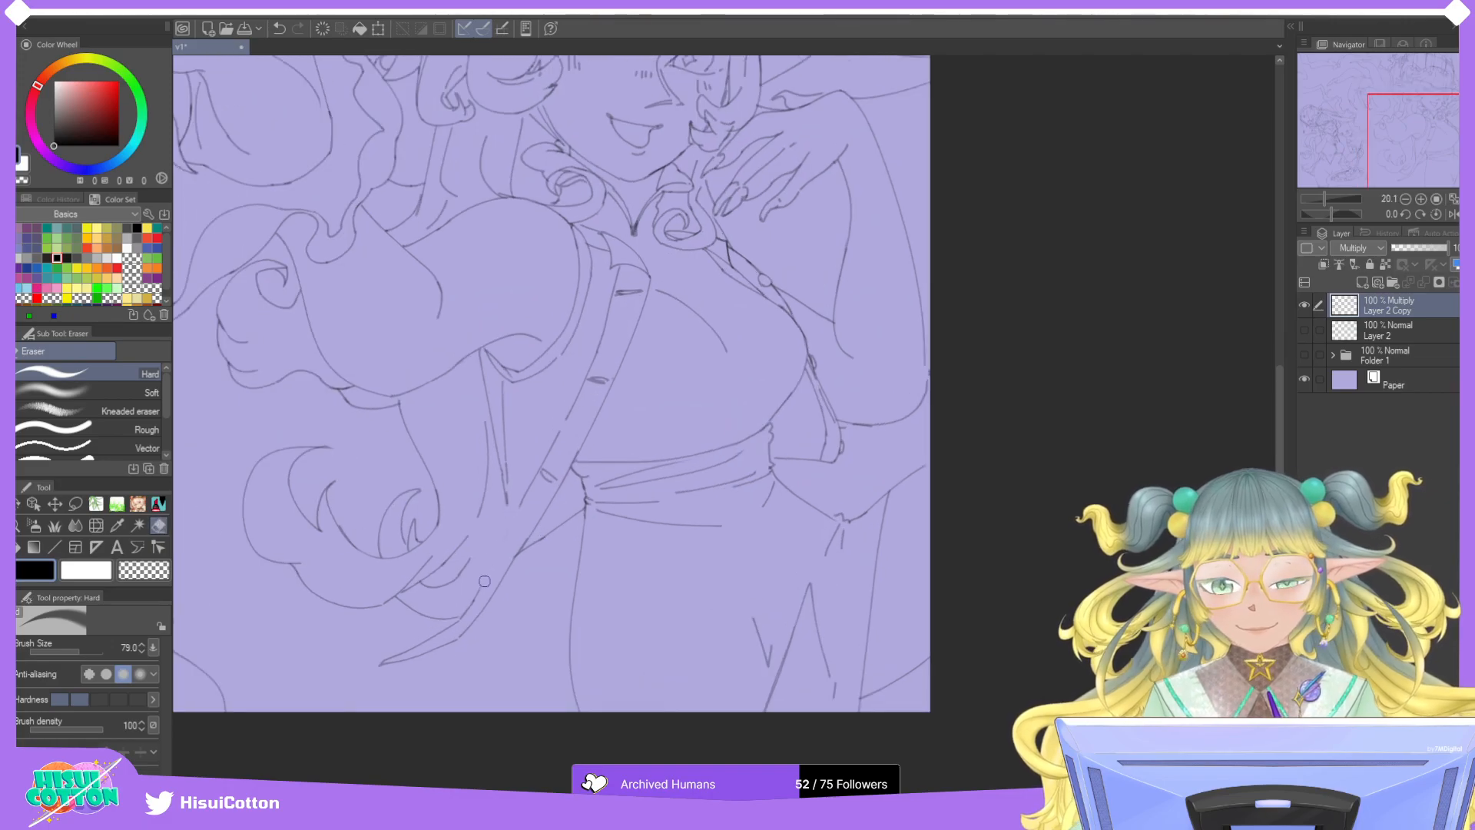
{"action": "left_click", "coordinate": [158, 503]}
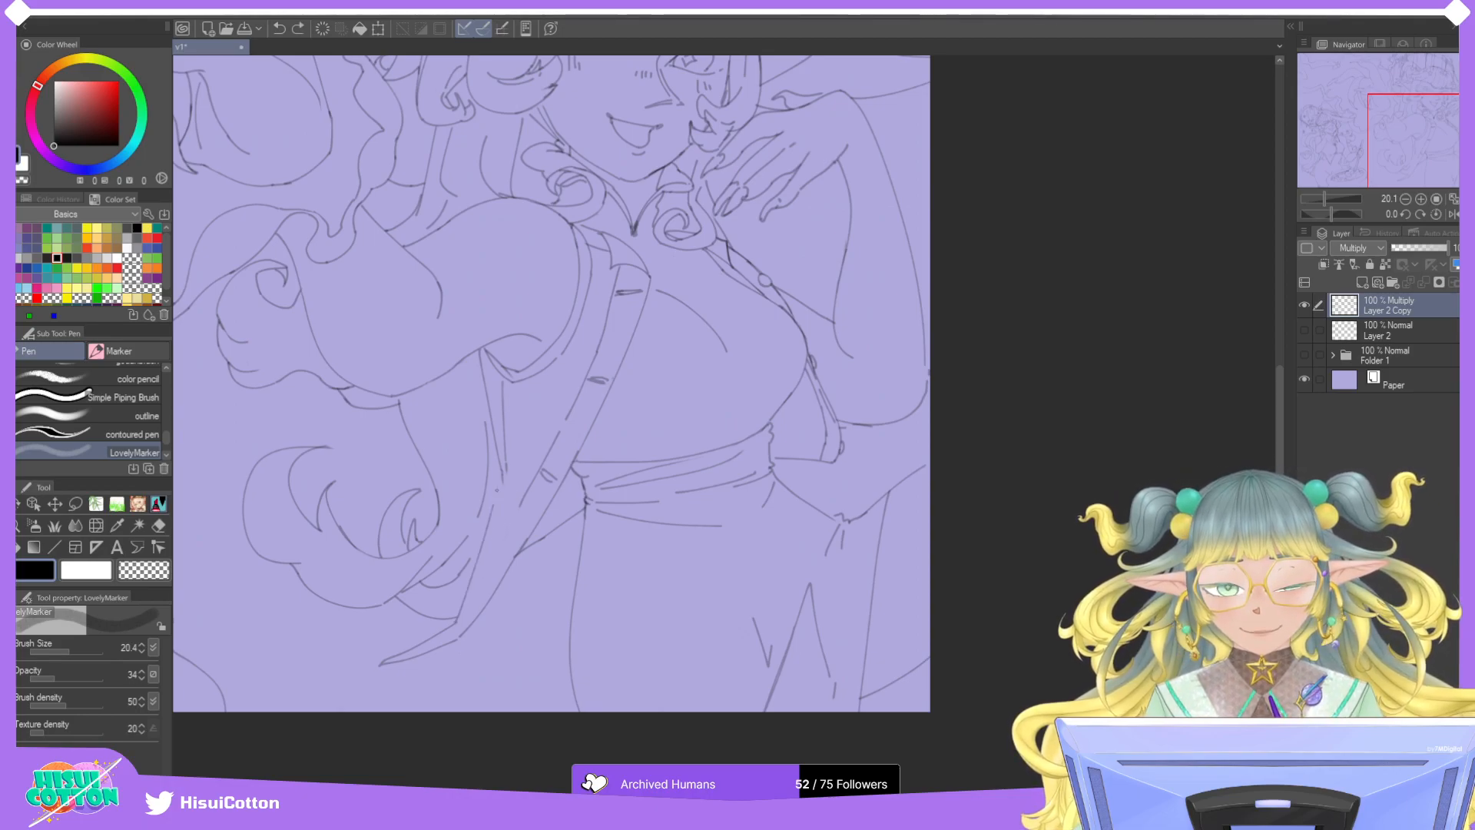
{"action": "key", "text": "ctrl+z"}
{"action": "key", "text": "ctrl+y"}
{"action": "key", "text": "ctrl+z"}
{"action": "key", "text": "ctrl+y"}
{"action": "key", "text": "ctrl+z"}
{"action": "key", "text": "ctrl+y"}
Draw inner strand lines beside the strap, from the tapering hair tip up towards the sleeve, with the LovelyMarker pen.
{"action": "left_click_drag", "start_coordinate": [494, 526], "coordinate": [499, 451]}
{"action": "key", "text": "ctrl+z"}
{"action": "key", "text": "ctrl+z"}
{"action": "key", "text": "ctrl+z"}
{"action": "key", "text": "ctrl+y"}
{"action": "key", "text": "ctrl+z"}
{"action": "key", "text": "ctrl+y"}
{"action": "key", "text": "ctrl+z"}
{"action": "key", "text": "ctrl+y"}
{"action": "left_click_drag", "start_coordinate": [472, 595], "coordinate": [515, 511]}
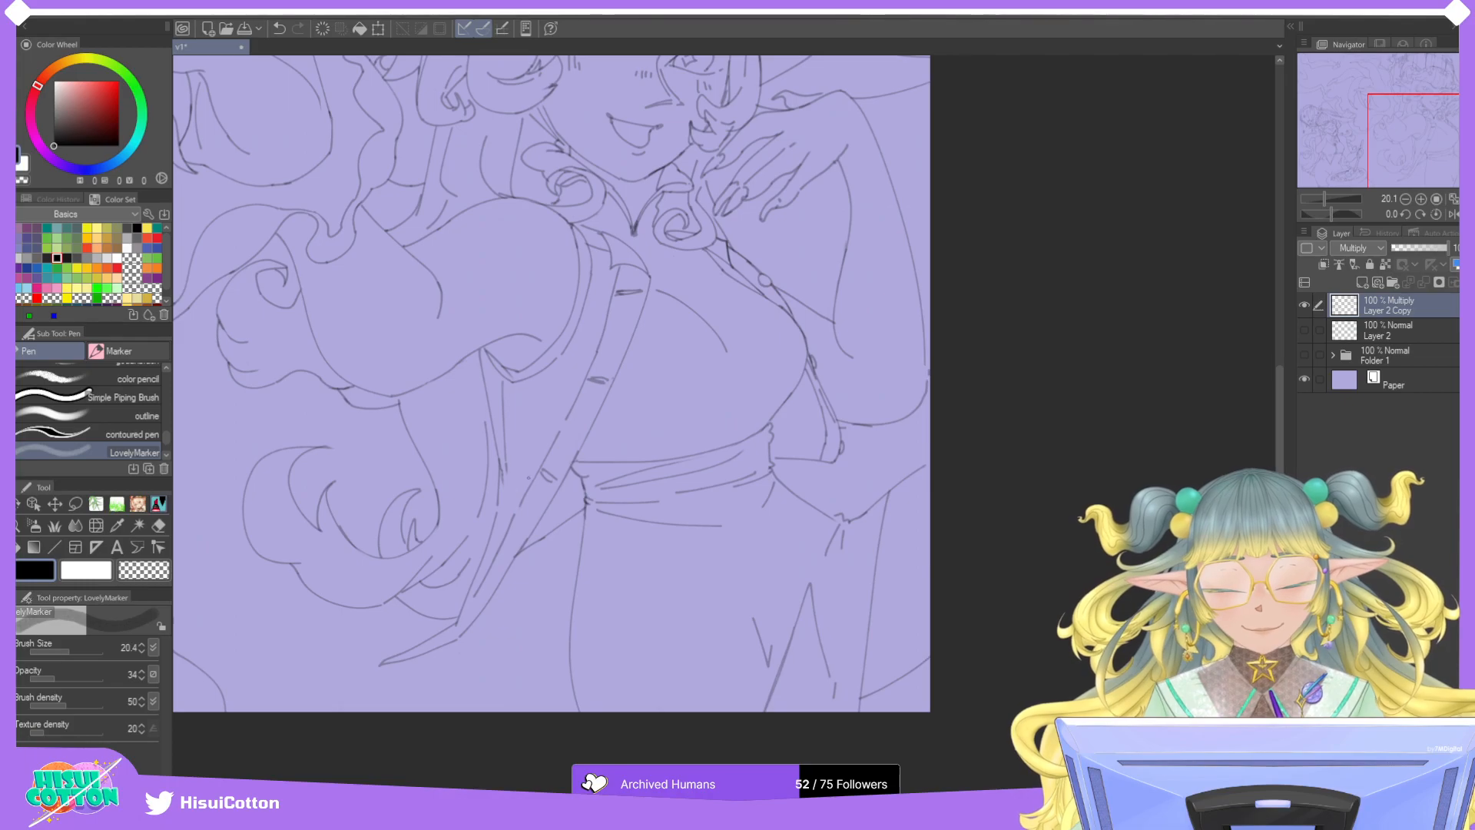
{"action": "left_click_drag", "start_coordinate": [499, 505], "coordinate": [511, 445]}
{"action": "key", "text": "ctrl+z"}
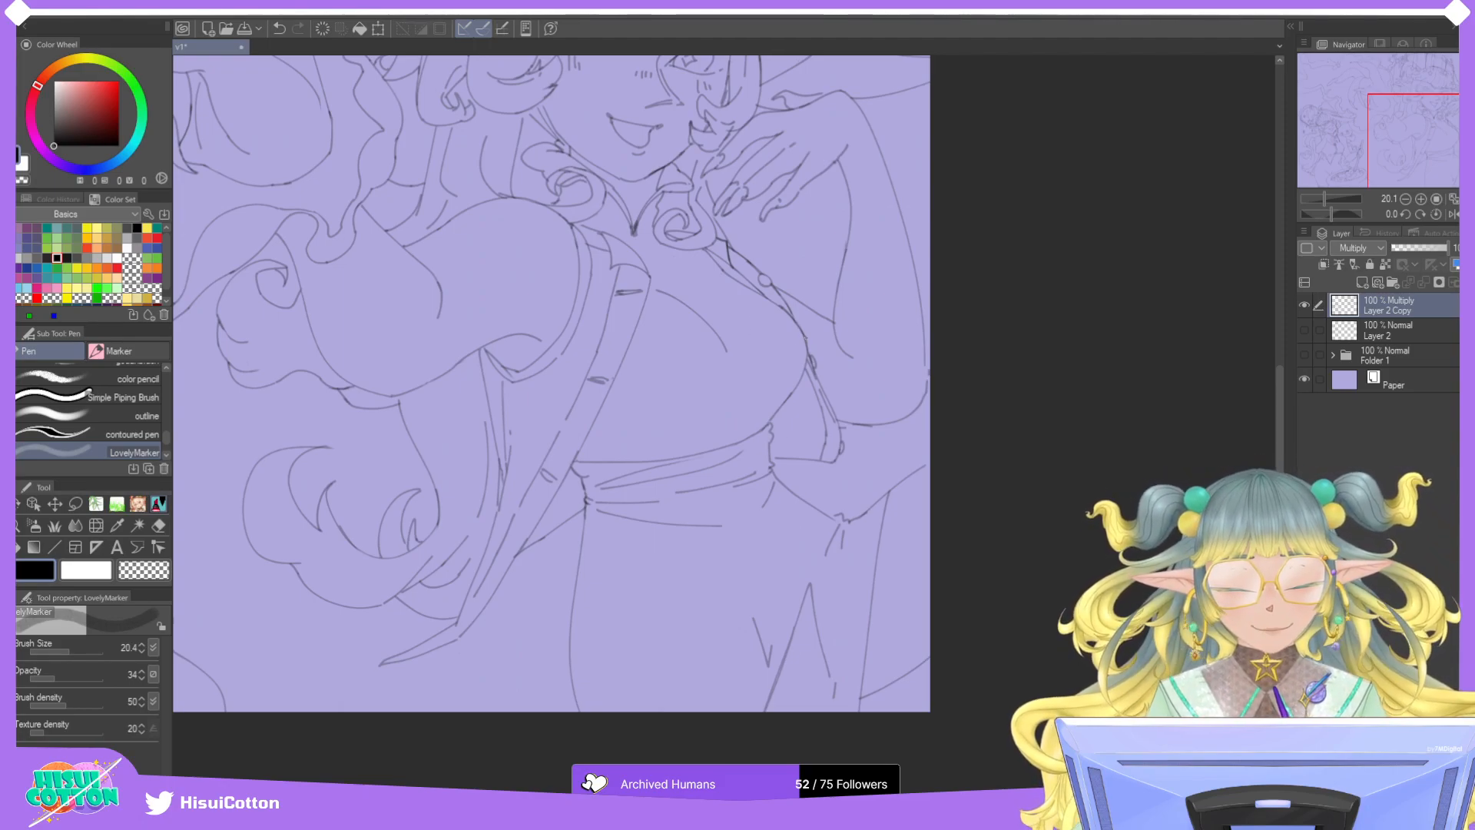
{"action": "scroll", "coordinate": [1400, 155], "scroll_direction": "down", "scroll_amount": 2}
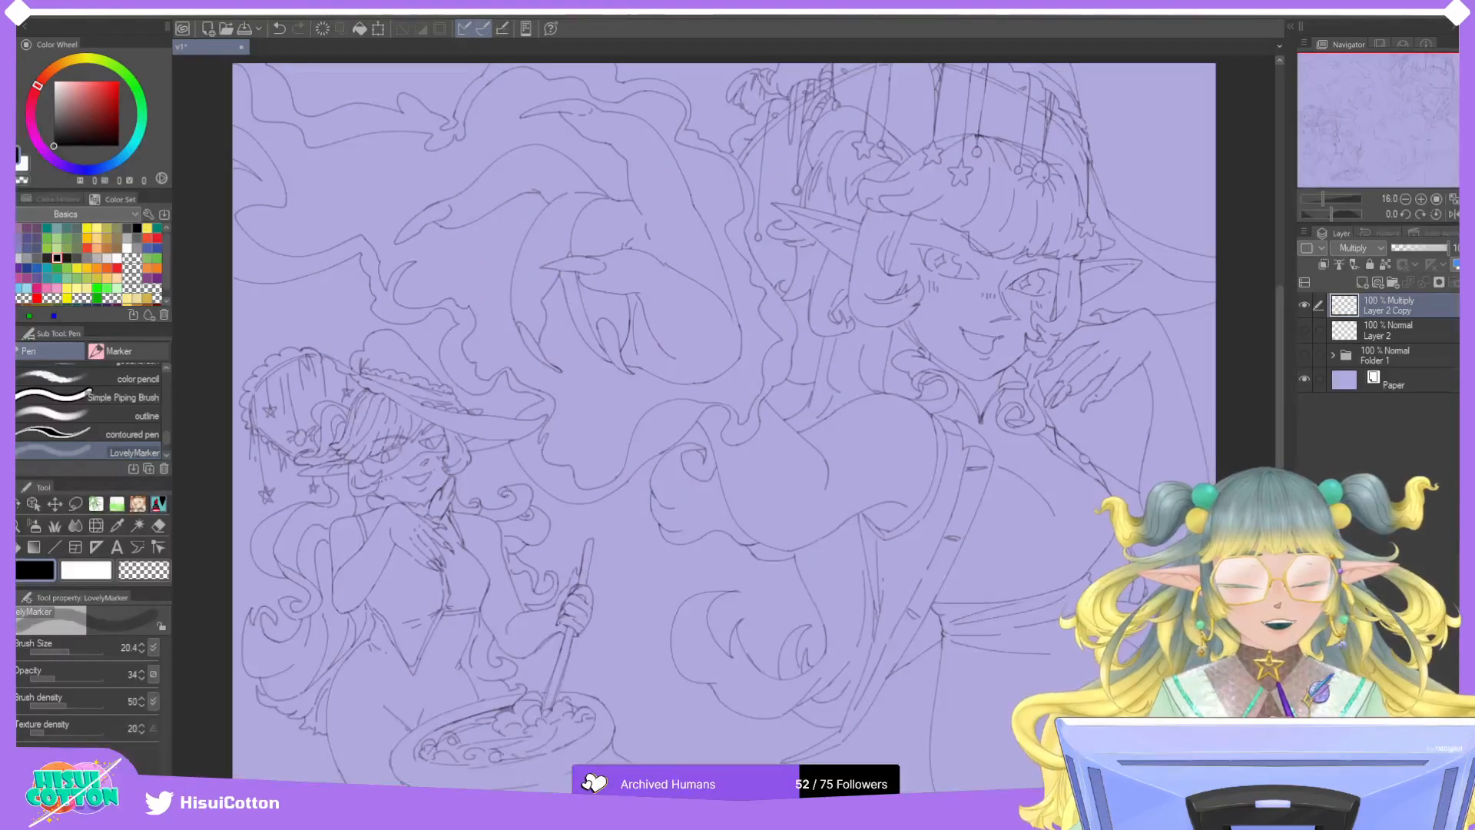
{"action": "left_click_drag", "start_coordinate": [1401, 156], "coordinate": [1409, 157]}
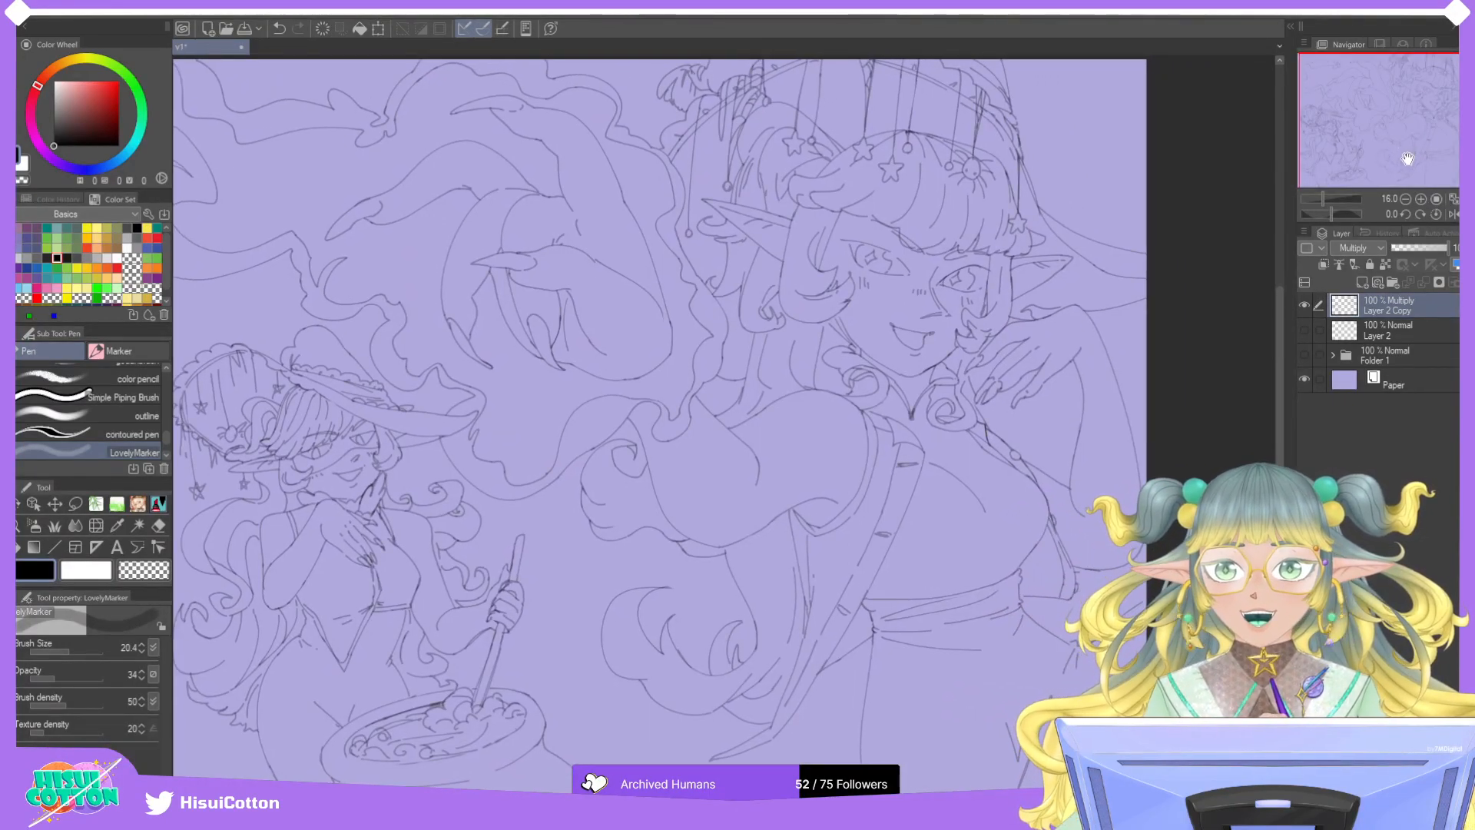
{"action": "left_click_drag", "start_coordinate": [1406, 158], "coordinate": [1402, 157]}
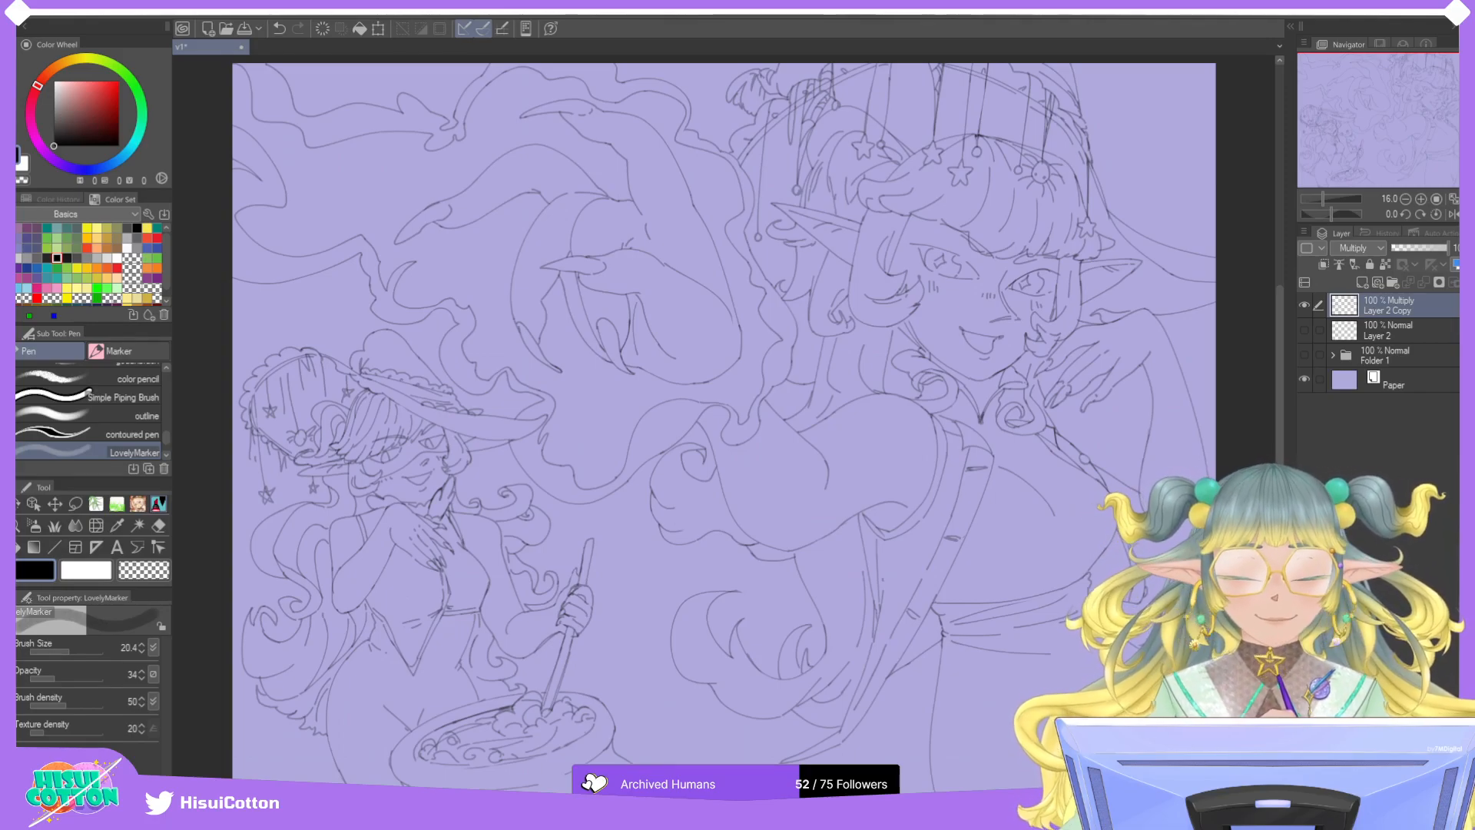
{"action": "left_click_drag", "start_coordinate": [1427, 154], "coordinate": [1430, 145]}
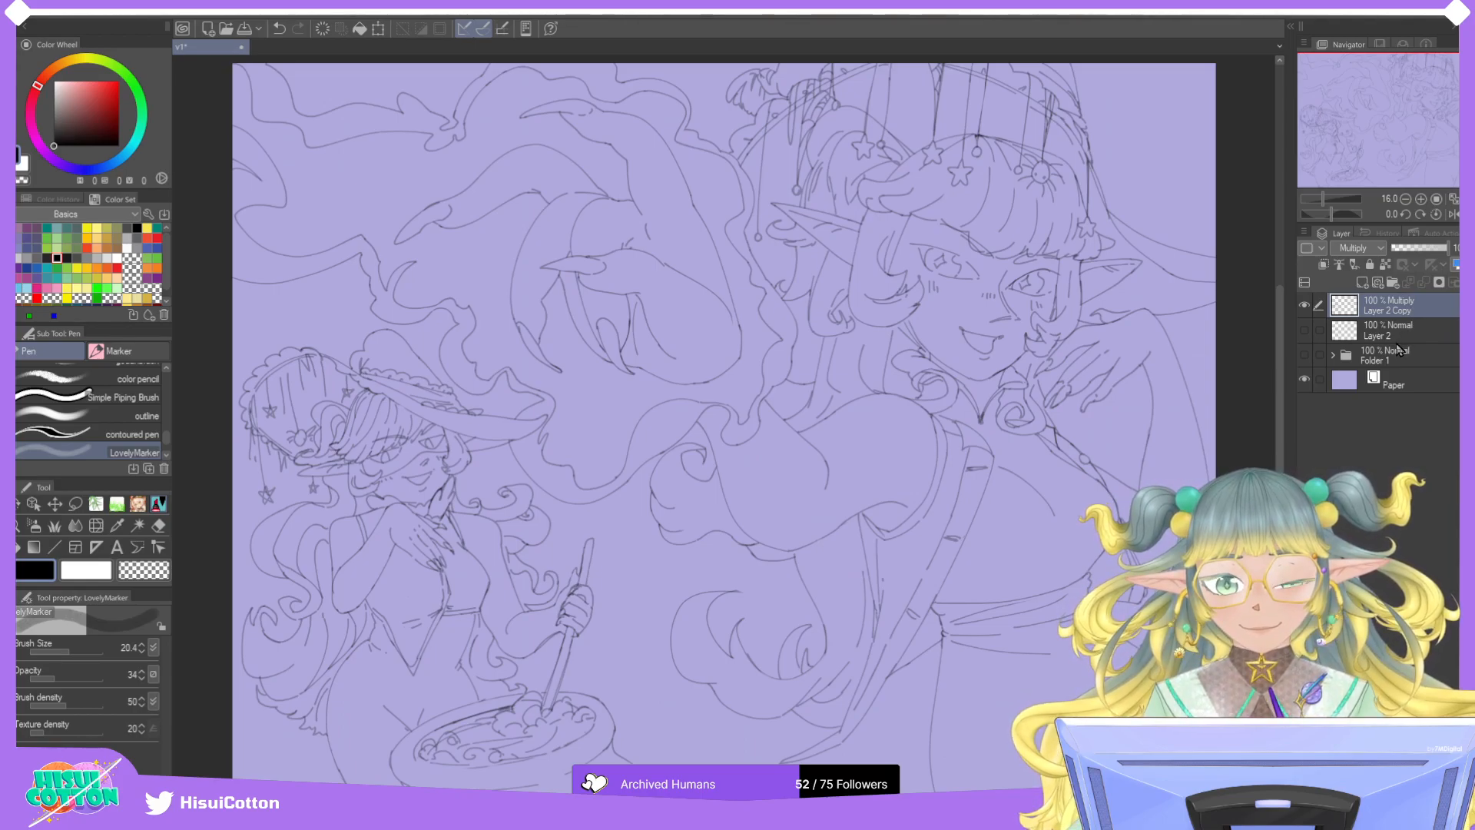
Refine the large witch's upper lash line and draw her eyebrow lines along and through the fringe.
{"action": "scroll", "coordinate": [1094, 241], "scroll_direction": "up", "scroll_amount": 6}
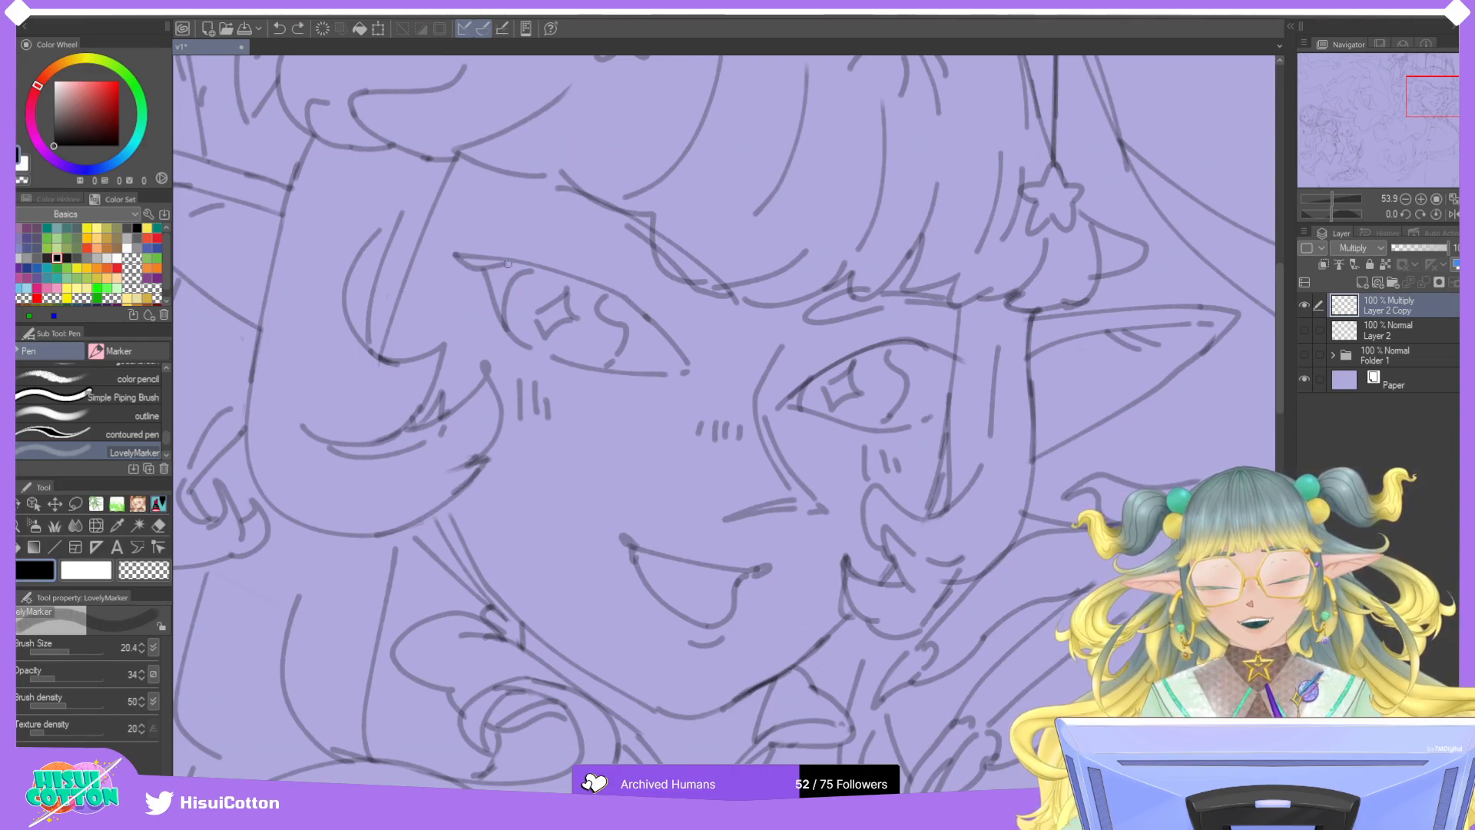
{"action": "left_click_drag", "start_coordinate": [454, 256], "coordinate": [565, 278]}
{"action": "key", "text": "ctrl+z"}
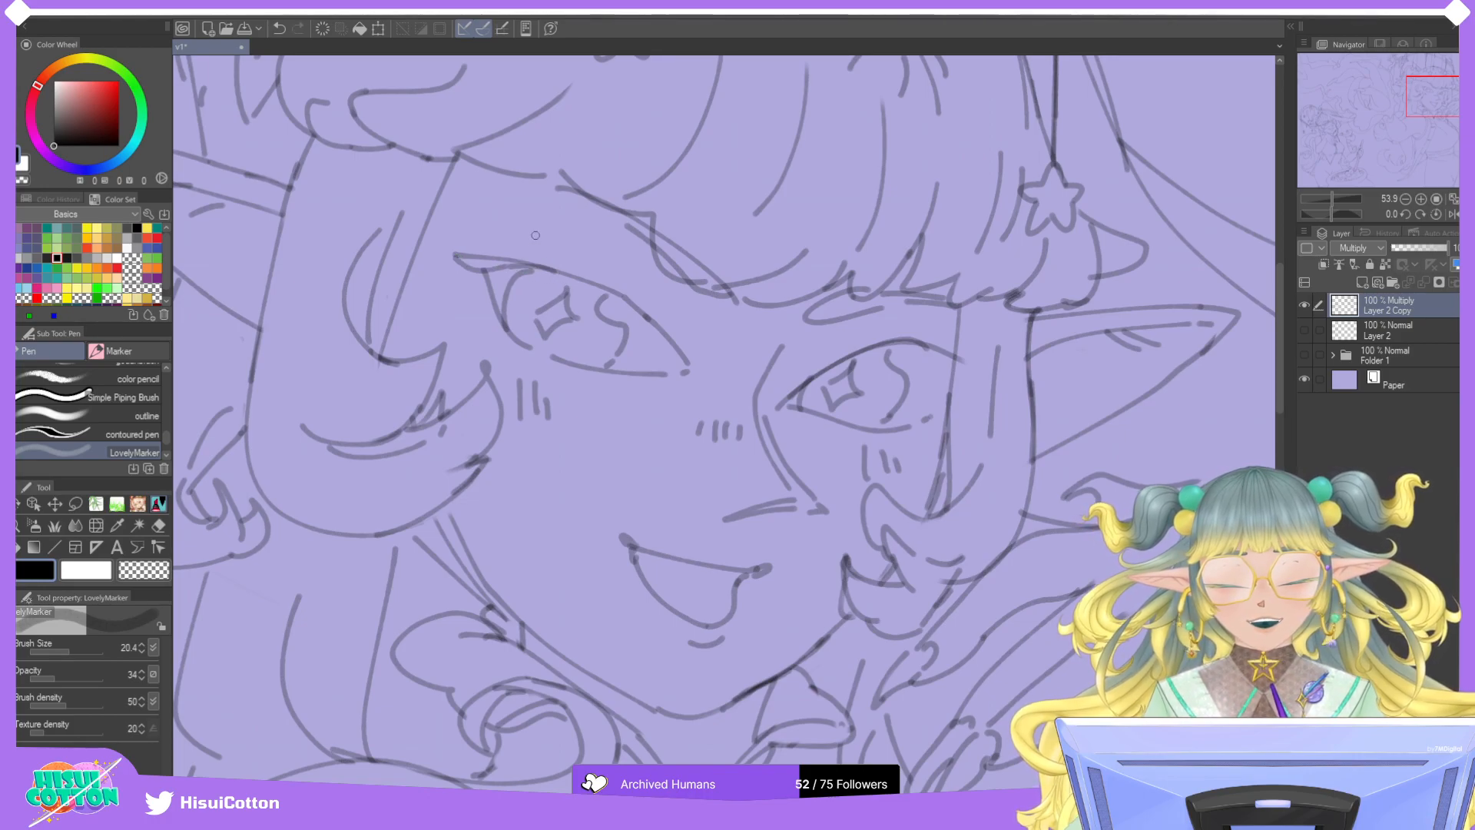
{"action": "left_click_drag", "start_coordinate": [572, 192], "coordinate": [630, 226]}
{"action": "key", "text": "ctrl+z"}
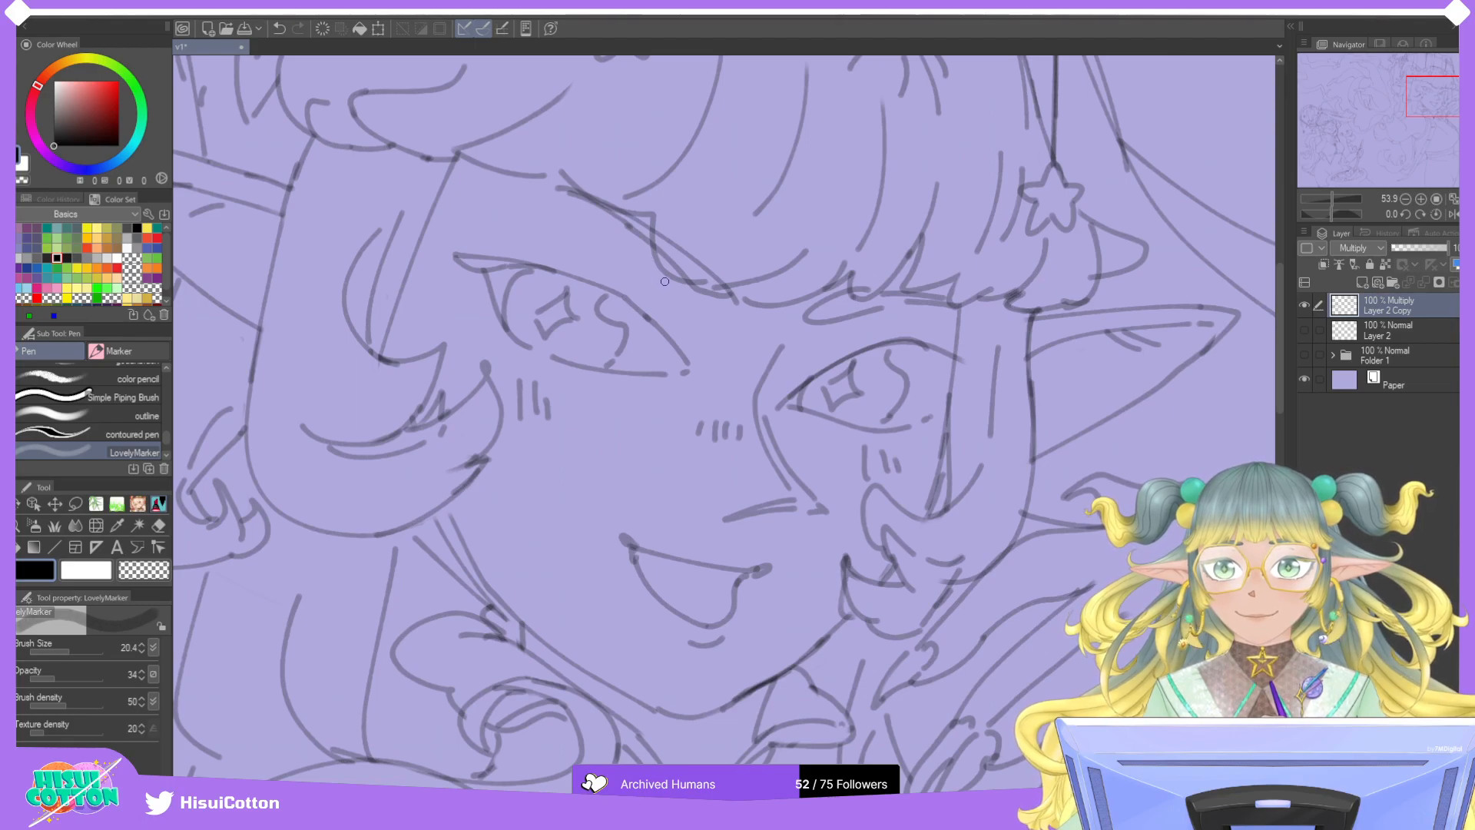
{"action": "left_click_drag", "start_coordinate": [737, 302], "coordinate": [691, 286]}
{"action": "key", "text": "ctrl+z"}
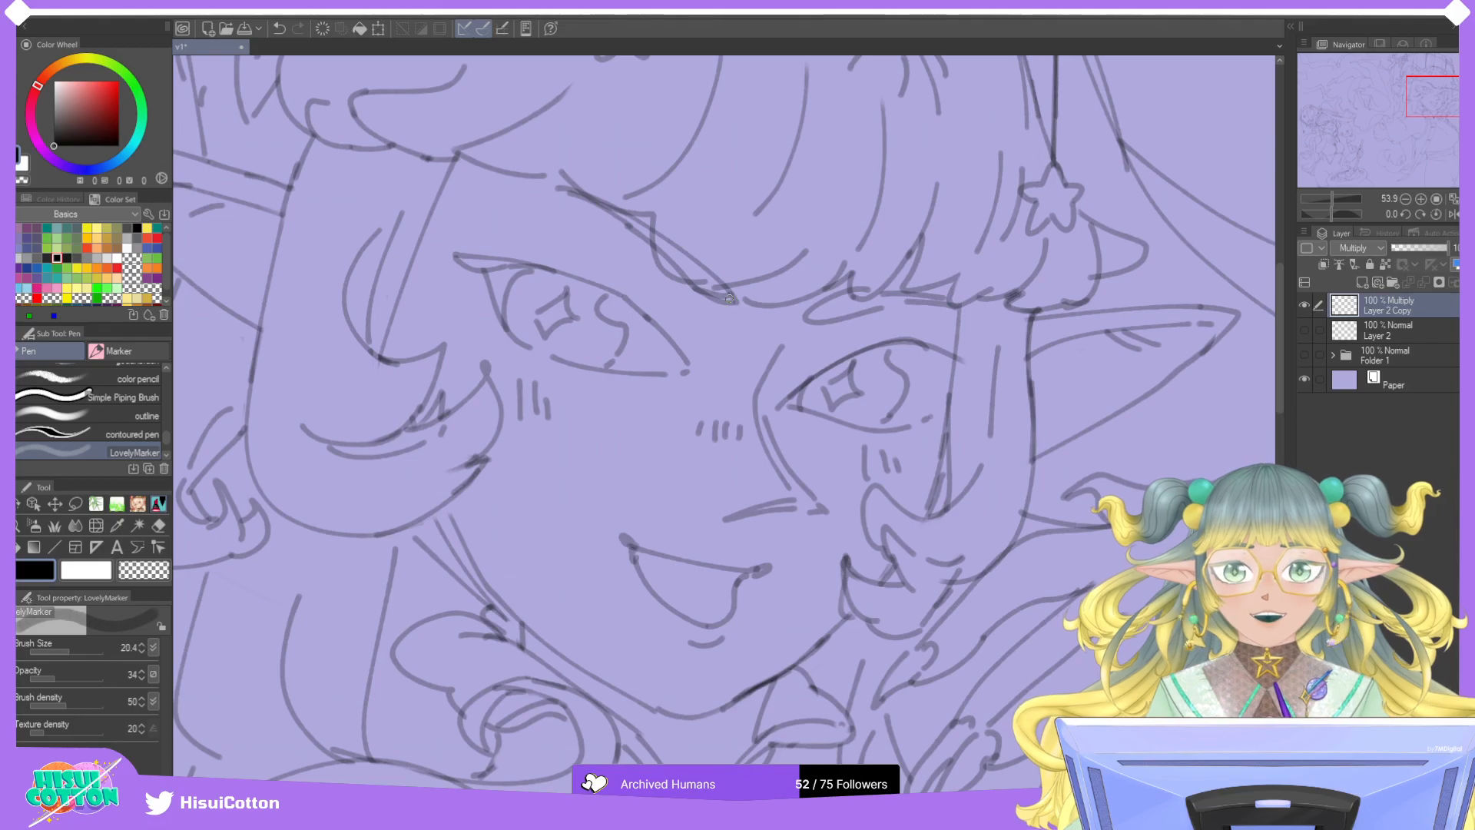
{"action": "mouse_move", "coordinate": [871, 309]}
{"action": "left_mouse_down"}
{"action": "mouse_move", "coordinate": [933, 305]}
{"action": "mouse_move", "coordinate": [912, 298]}
{"action": "left_mouse_up"}
{"action": "key", "text": "ctrl+z"}
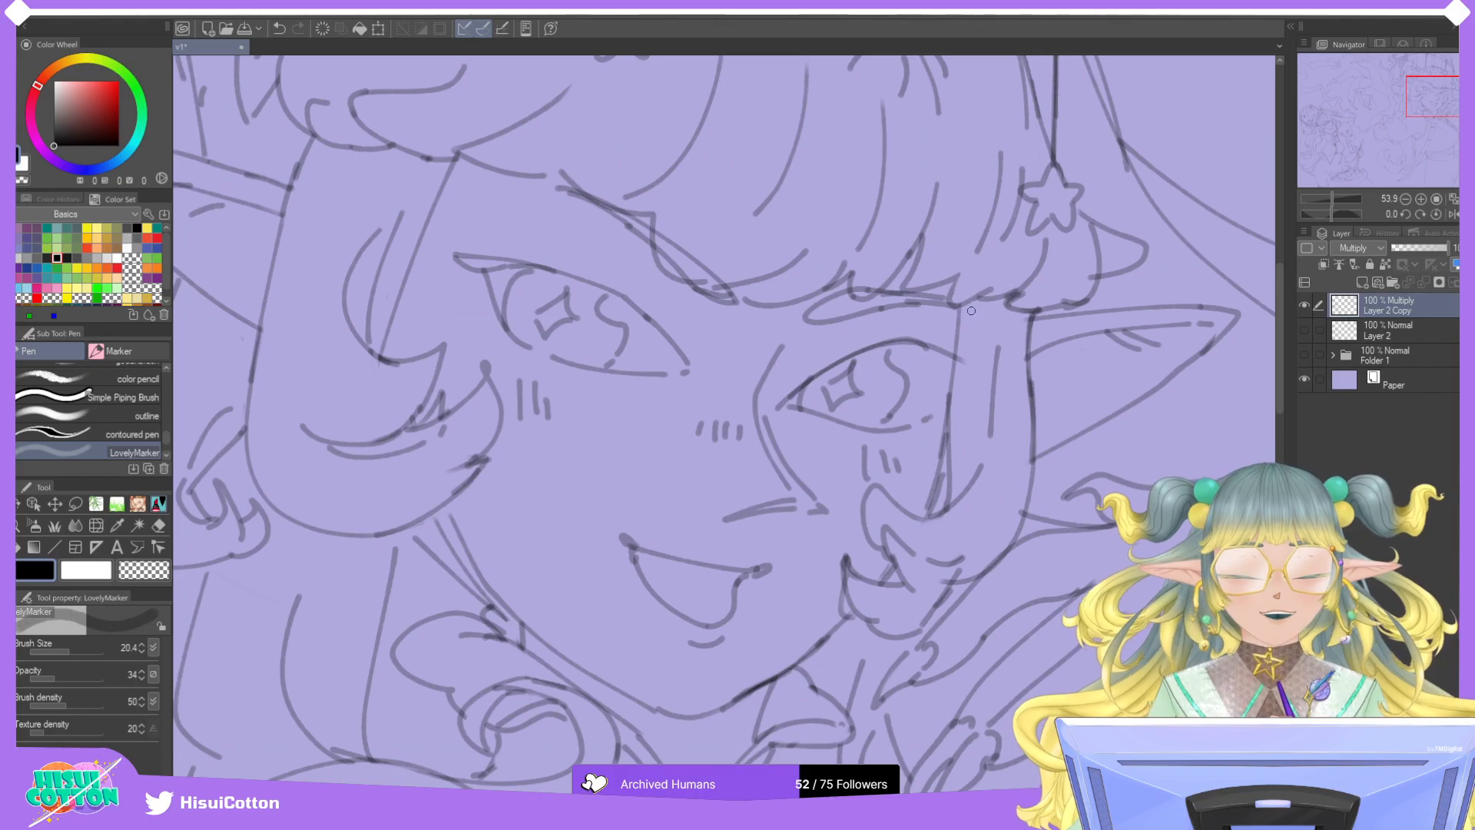
Extend the upper lash line of the eye beside the raised hand outward across the hair strand.
{"action": "scroll", "coordinate": [979, 295], "scroll_direction": "down", "scroll_amount": 3}
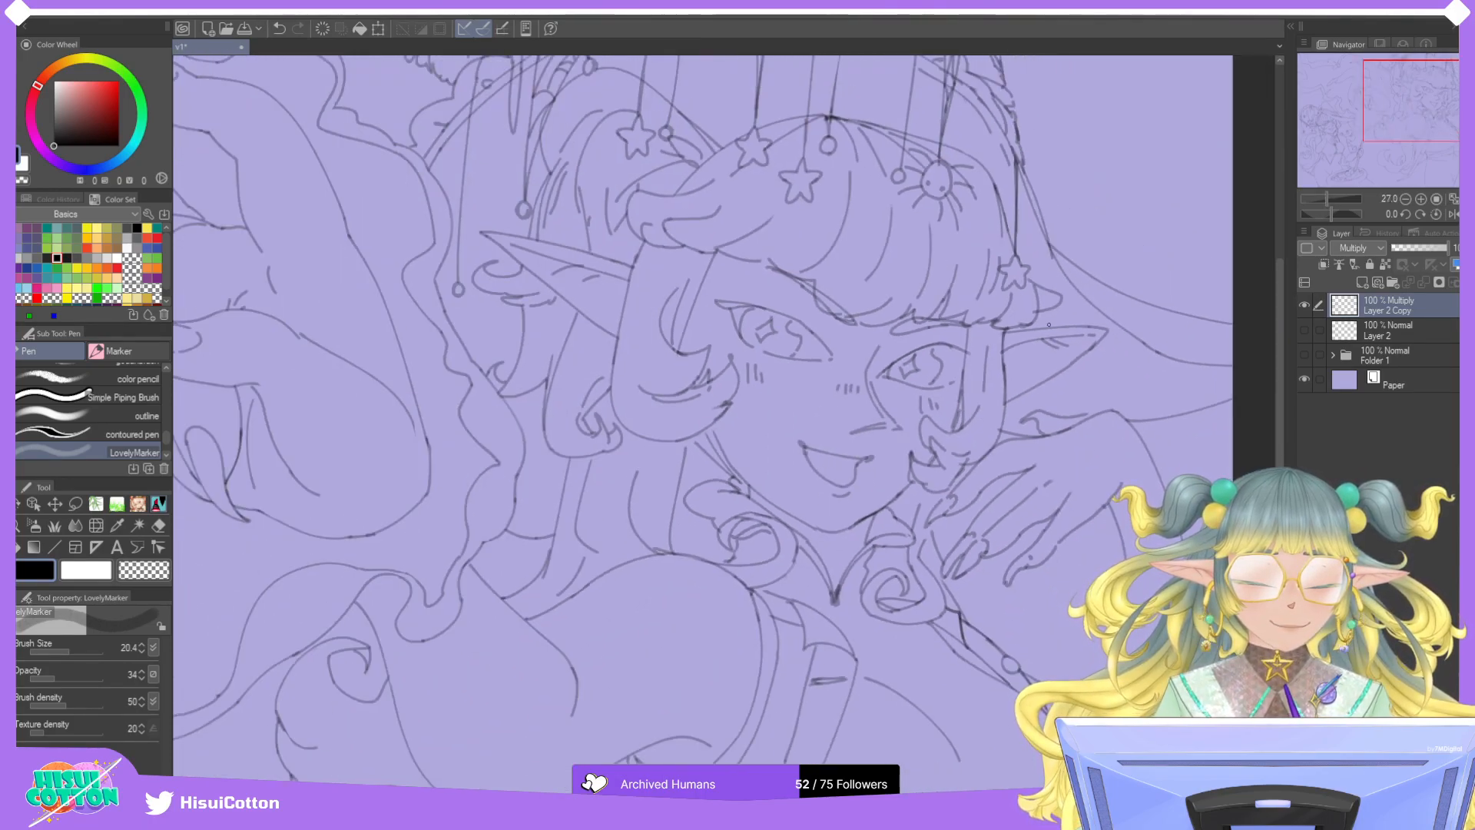
{"action": "scroll", "coordinate": [1047, 326], "scroll_direction": "down", "scroll_amount": 2}
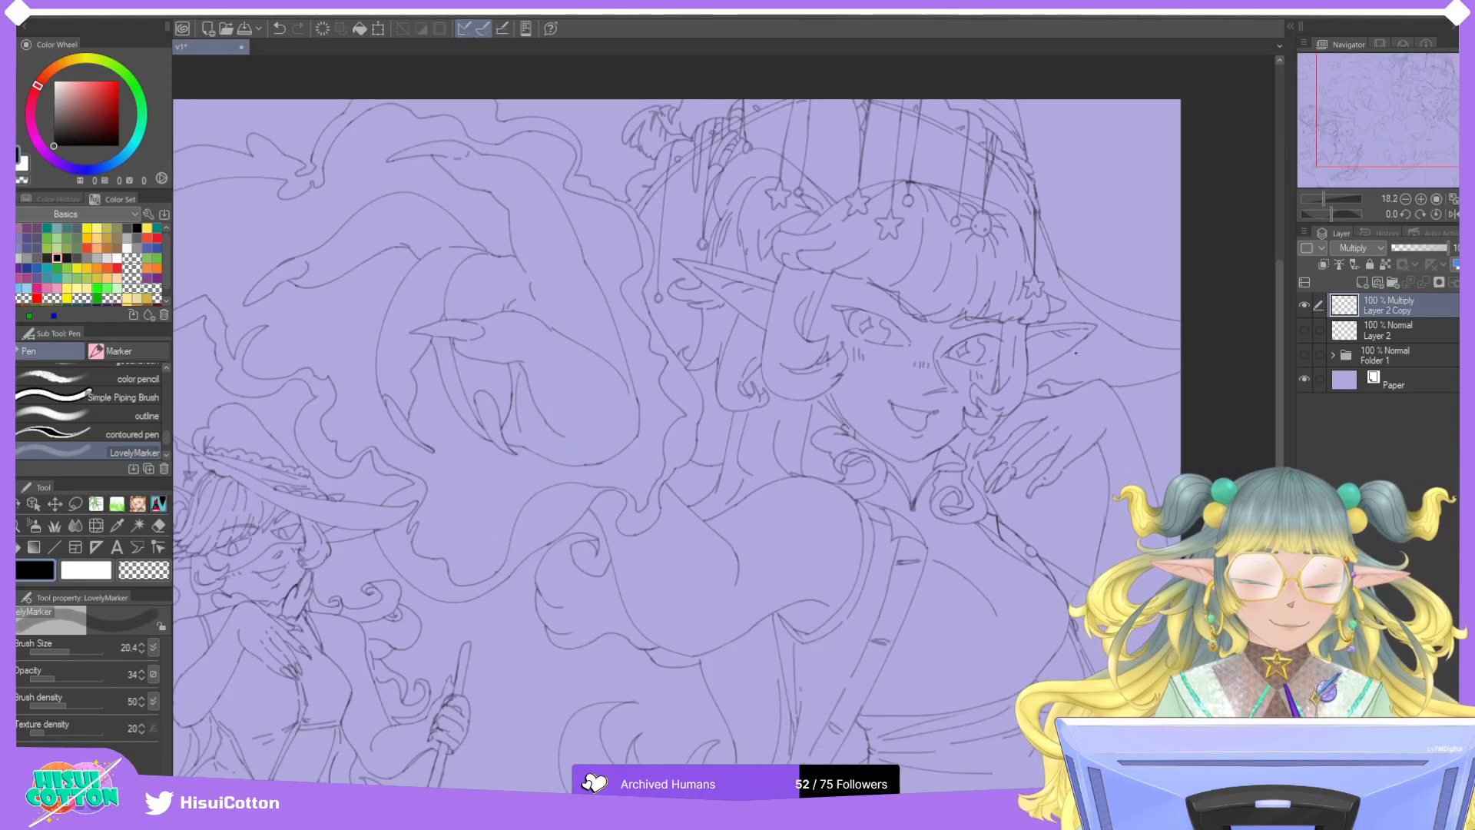
{"action": "scroll", "coordinate": [1060, 345], "scroll_direction": "up", "scroll_amount": 4}
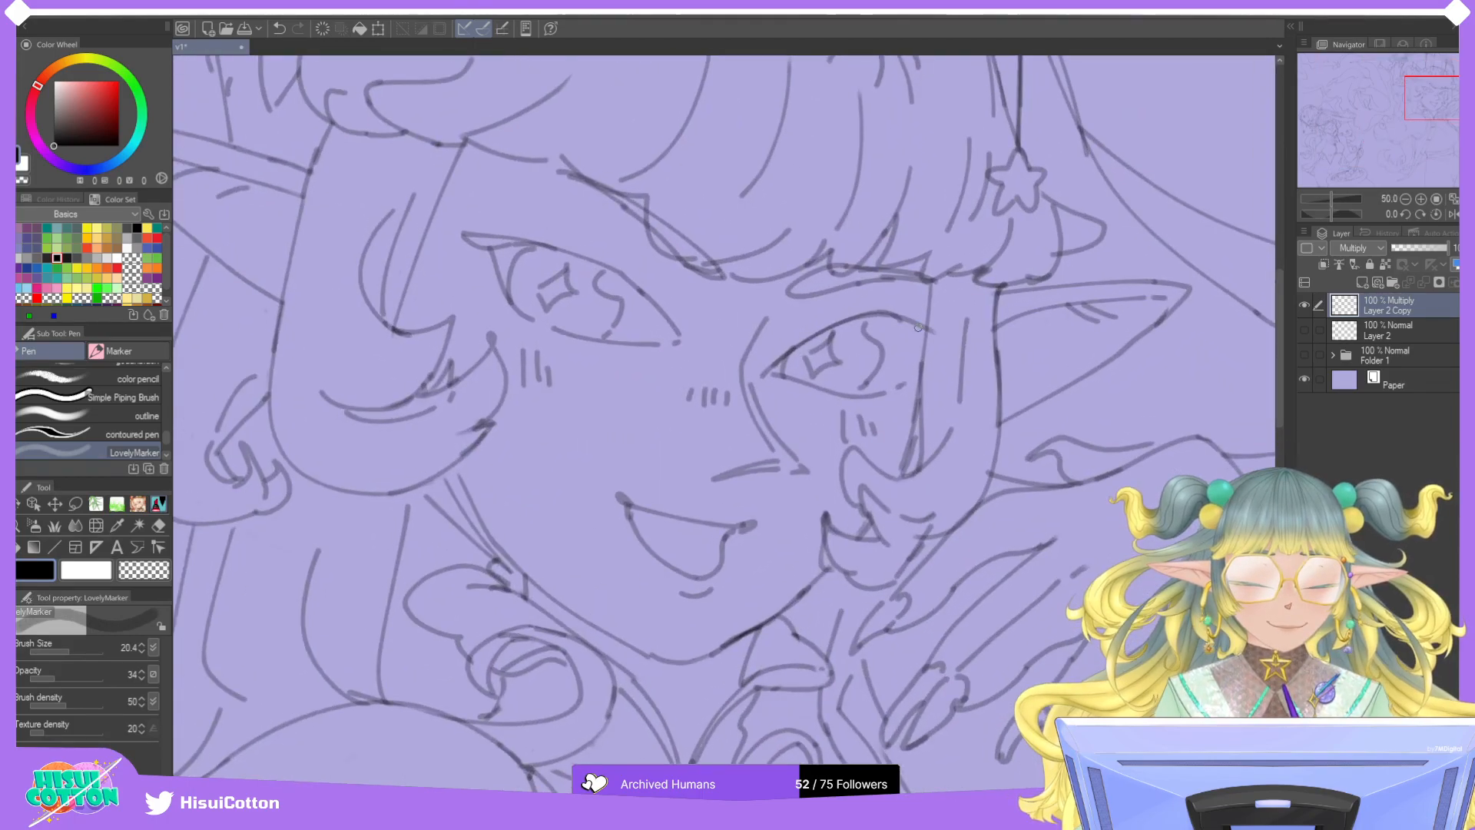
{"action": "mouse_move", "coordinate": [897, 318]}
{"action": "left_mouse_down"}
{"action": "mouse_move", "coordinate": [950, 338]}
{"action": "mouse_move", "coordinate": [929, 341]}
{"action": "mouse_move", "coordinate": [955, 336]}
{"action": "left_mouse_up"}
{"action": "key", "text": "ctrl+z"}
{"action": "key", "text": "ctrl+z"}
{"action": "left_click_drag", "start_coordinate": [901, 322], "coordinate": [953, 334]}
{"action": "key", "text": "ctrl+z"}
{"action": "key", "text": "ctrl+z"}
{"action": "key", "text": "ctrl+z"}
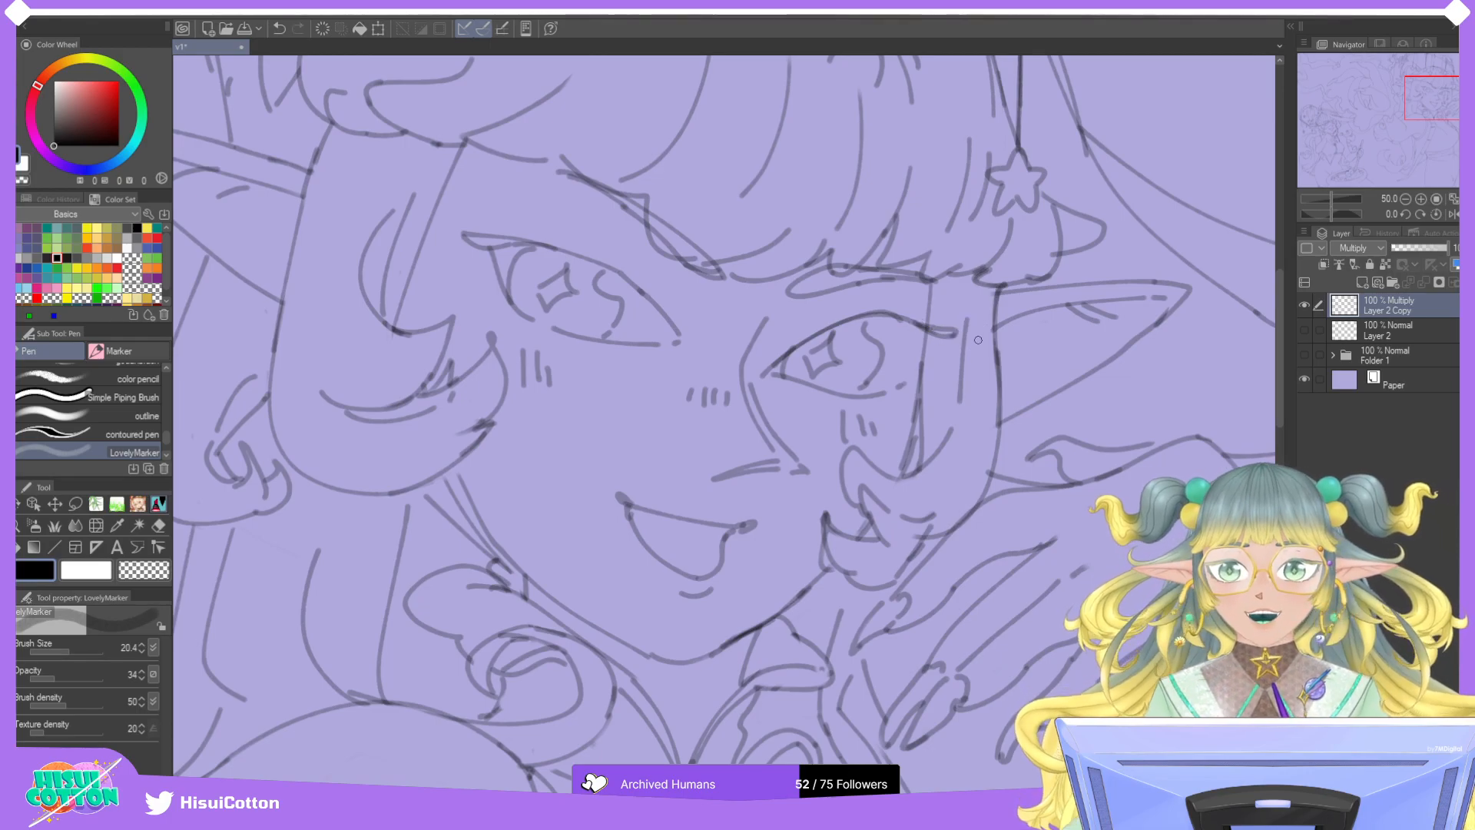
Close the outer corner of the same eye with a curve from the lower lid up to the lash line.
{"action": "scroll", "coordinate": [983, 330], "scroll_direction": "up", "scroll_amount": 1}
{"action": "scroll", "coordinate": [1001, 336], "scroll_direction": "up", "scroll_amount": 1}
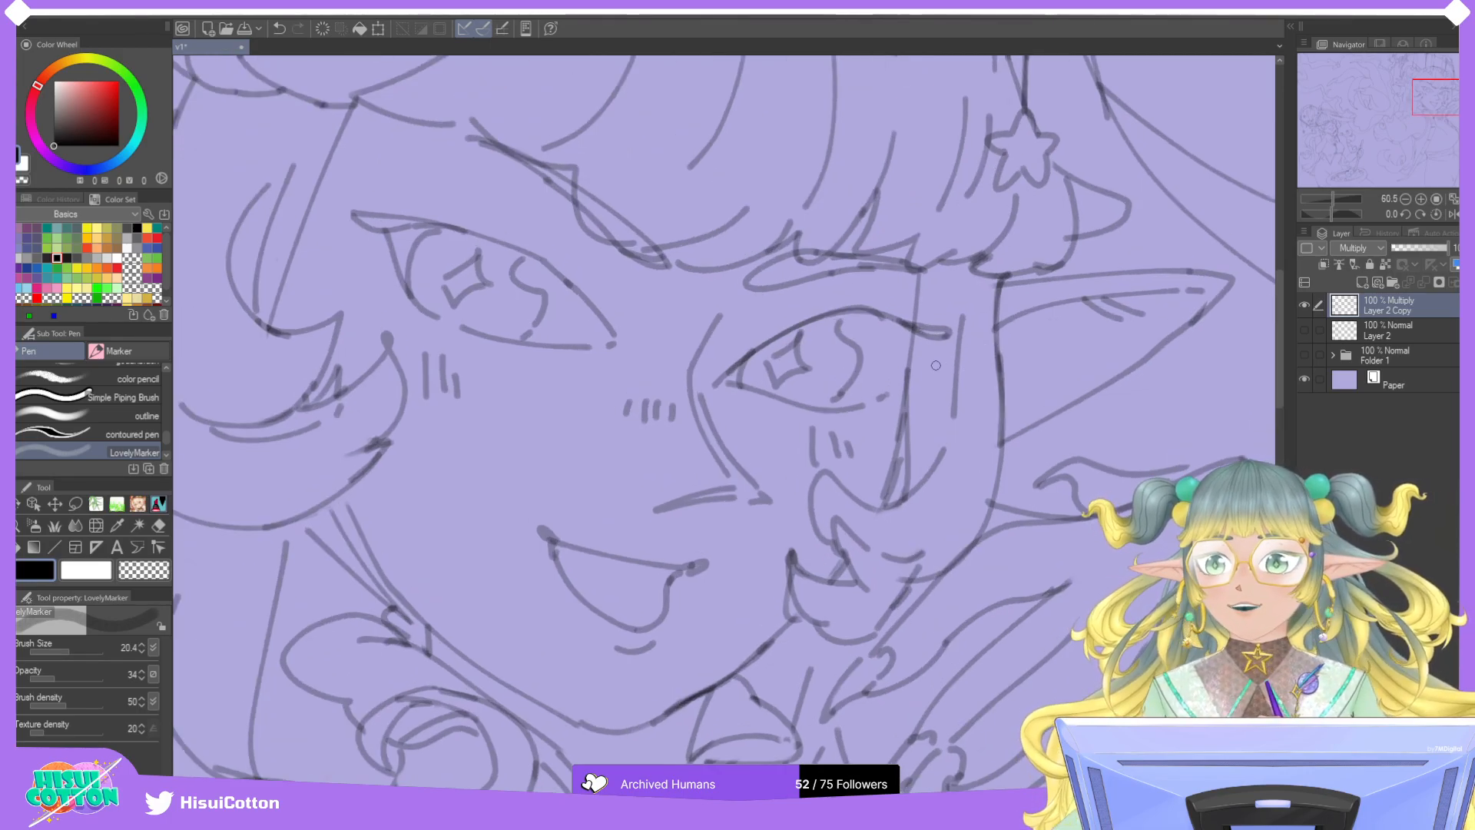
{"action": "scroll", "coordinate": [991, 338], "scroll_direction": "up", "scroll_amount": 1}
{"action": "left_click_drag", "start_coordinate": [883, 396], "coordinate": [911, 329]}
{"action": "mouse_move", "coordinate": [883, 391]}
{"action": "left_mouse_down"}
{"action": "mouse_move", "coordinate": [856, 409]}
{"action": "mouse_move", "coordinate": [884, 388]}
{"action": "left_mouse_up"}
{"action": "key", "text": "ctrl+z"}
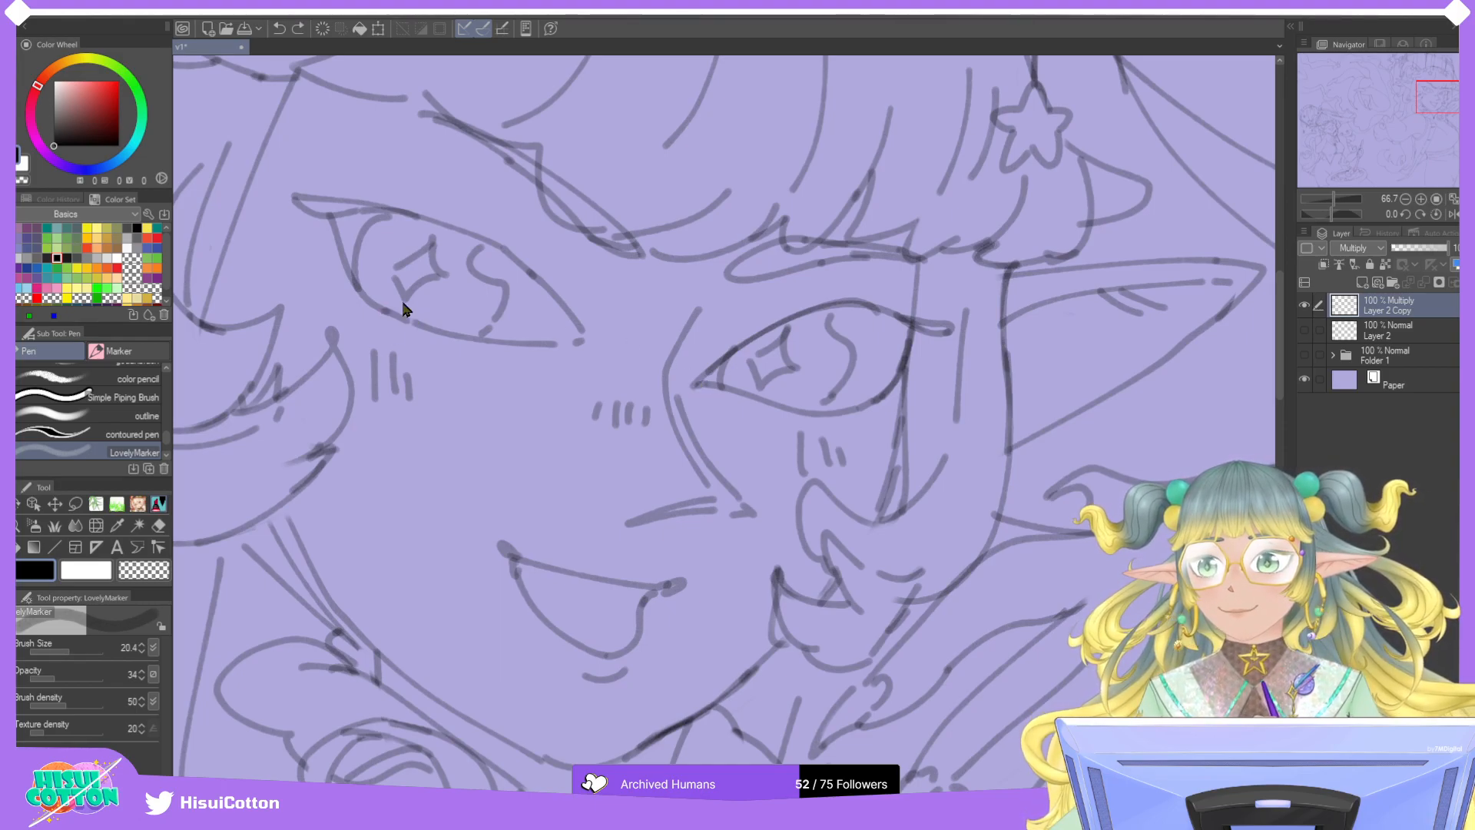
Close the inner corner of the large witch's eye farther from the raised hand by extending the lower lid line.
{"action": "left_click_drag", "start_coordinate": [384, 311], "coordinate": [419, 323]}
{"action": "key", "text": "ctrl+z"}
{"action": "left_click_drag", "start_coordinate": [550, 346], "coordinate": [584, 342]}
{"action": "key", "text": "ctrl+z"}
{"action": "key", "text": "ctrl+z"}
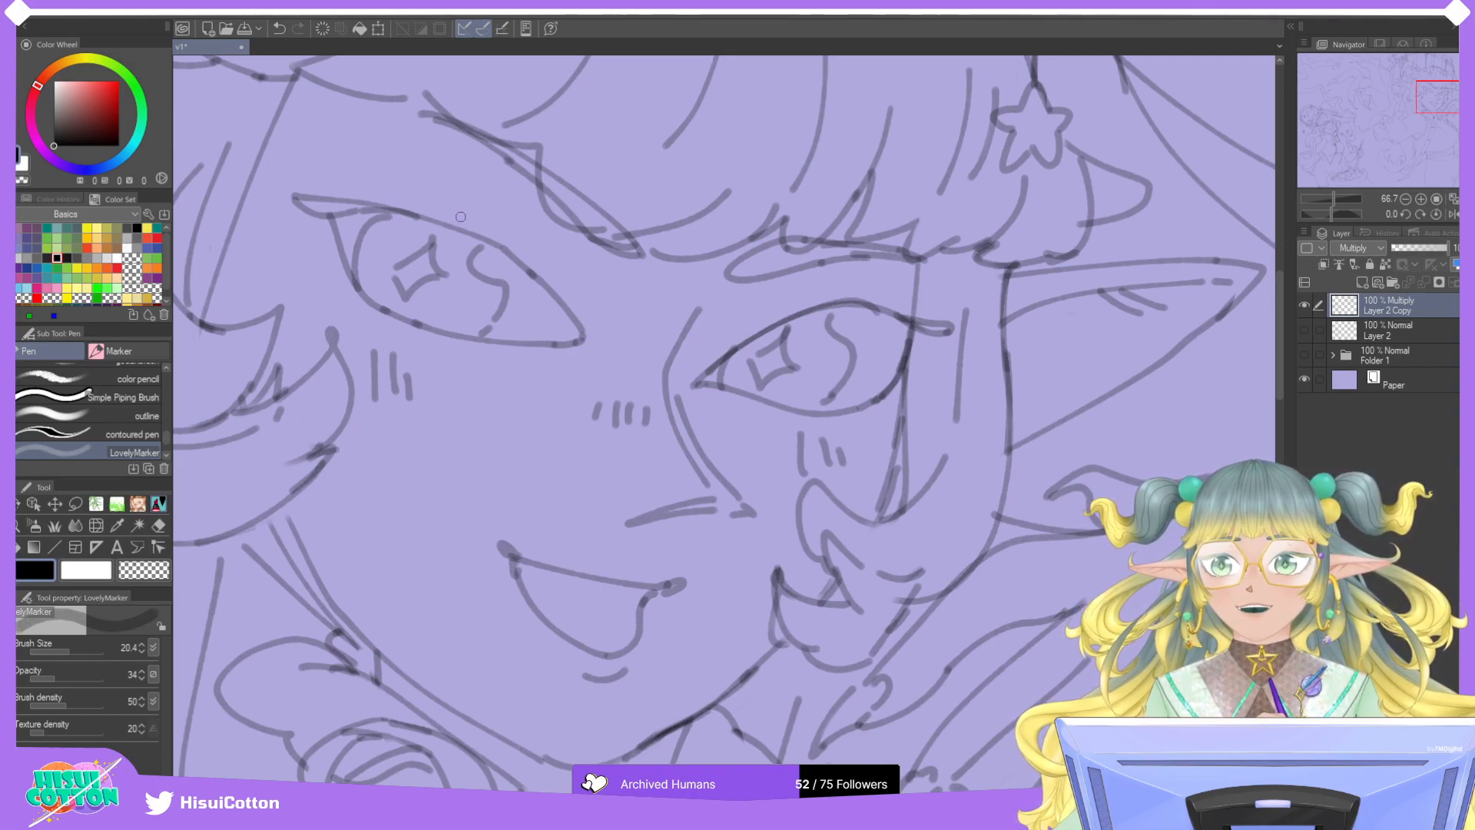
Thicken the upper lid line of the same eye with a second stroke curving towards the inner corner.
{"action": "mouse_move", "coordinate": [366, 199]}
{"action": "left_mouse_down"}
{"action": "mouse_move", "coordinate": [510, 254]}
{"action": "mouse_move", "coordinate": [472, 218]}
{"action": "mouse_move", "coordinate": [540, 285]}
{"action": "left_mouse_up"}
{"action": "key", "text": "ctrl+z"}
{"action": "key", "text": "ctrl+z"}
{"action": "key", "text": "ctrl+z"}
{"action": "left_click_drag", "start_coordinate": [474, 217], "coordinate": [576, 332]}
{"action": "key", "text": "ctrl+z"}
{"action": "left_click_drag", "start_coordinate": [476, 218], "coordinate": [563, 301]}
{"action": "key", "text": "ctrl+z"}
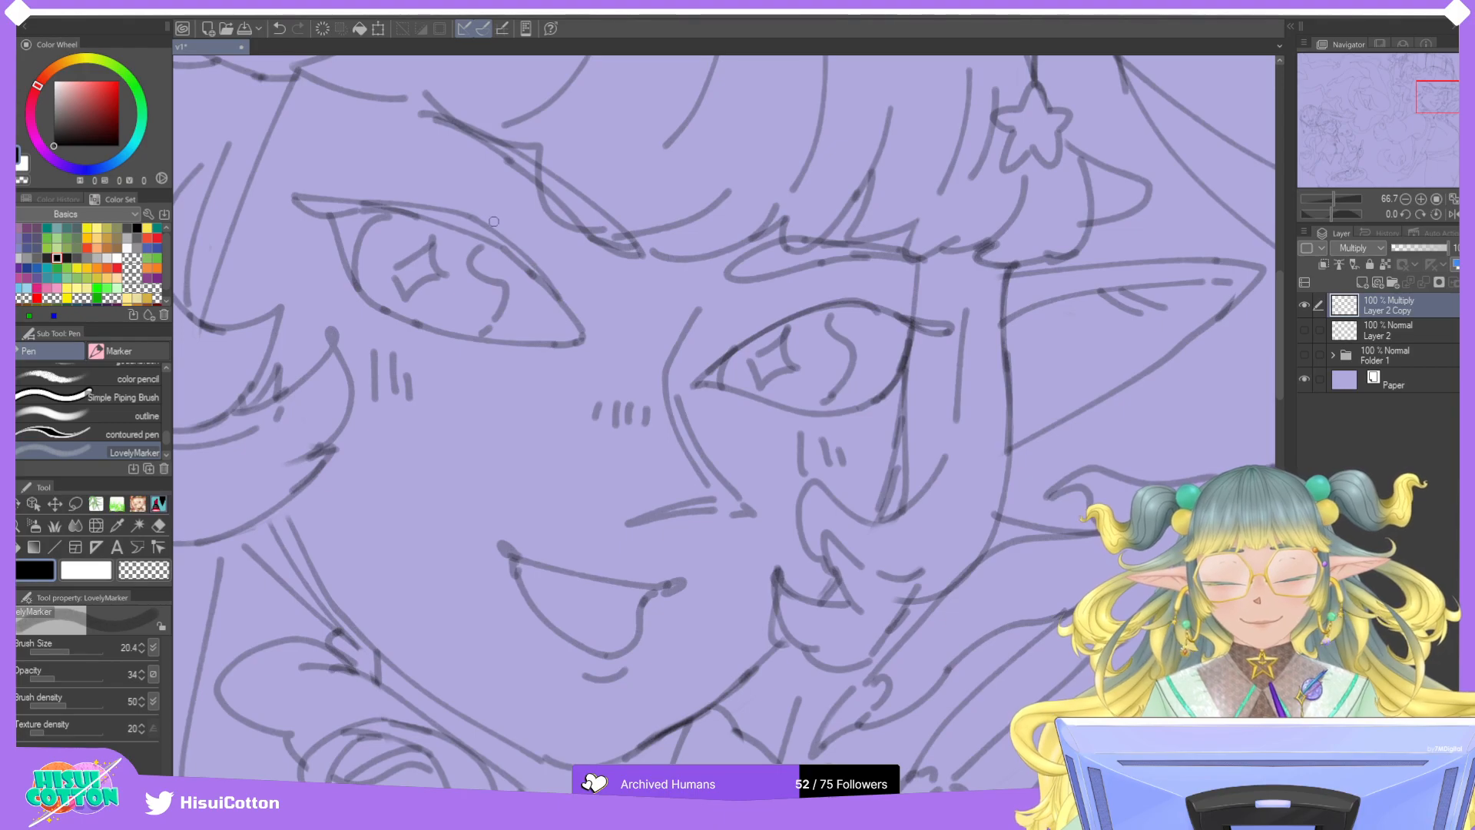
Thicken the upper lash line of the eye beside the raised hand with a second curve above it.
{"action": "mouse_move", "coordinate": [725, 363]}
{"action": "left_mouse_down"}
{"action": "mouse_move", "coordinate": [787, 309]}
{"action": "mouse_move", "coordinate": [834, 296]}
{"action": "left_mouse_up"}
{"action": "mouse_move", "coordinate": [814, 302]}
{"action": "left_mouse_down"}
{"action": "mouse_move", "coordinate": [846, 293]}
{"action": "mouse_move", "coordinate": [909, 320]}
{"action": "left_mouse_up"}
{"action": "key", "text": "ctrl+z"}
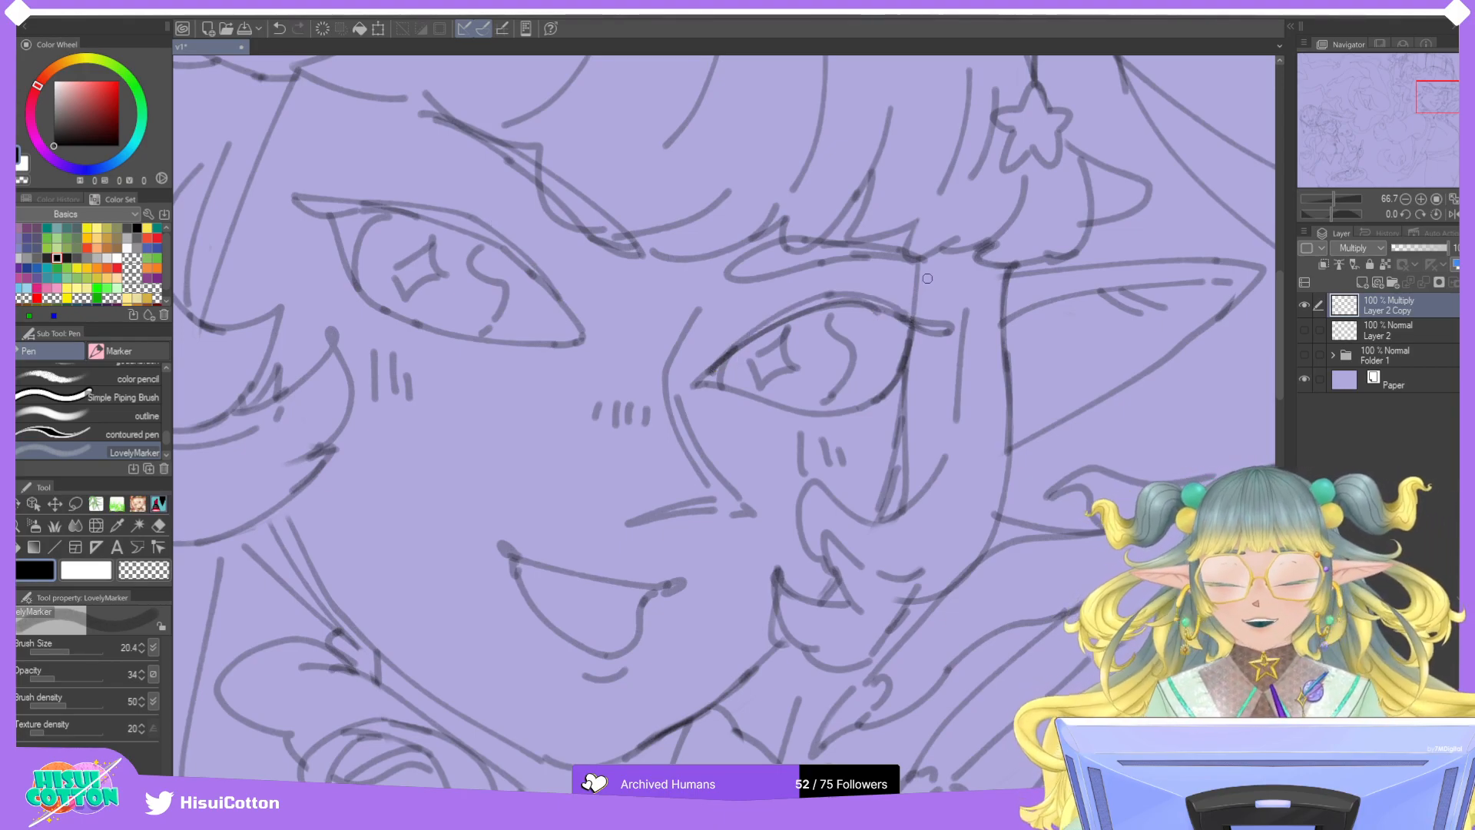
Trim the edges of both upper lash lines with the Hard eraser at brush size 10.9.
{"action": "left_click", "coordinate": [158, 525]}
{"action": "left_click_drag", "start_coordinate": [68, 648], "coordinate": [63, 651]}
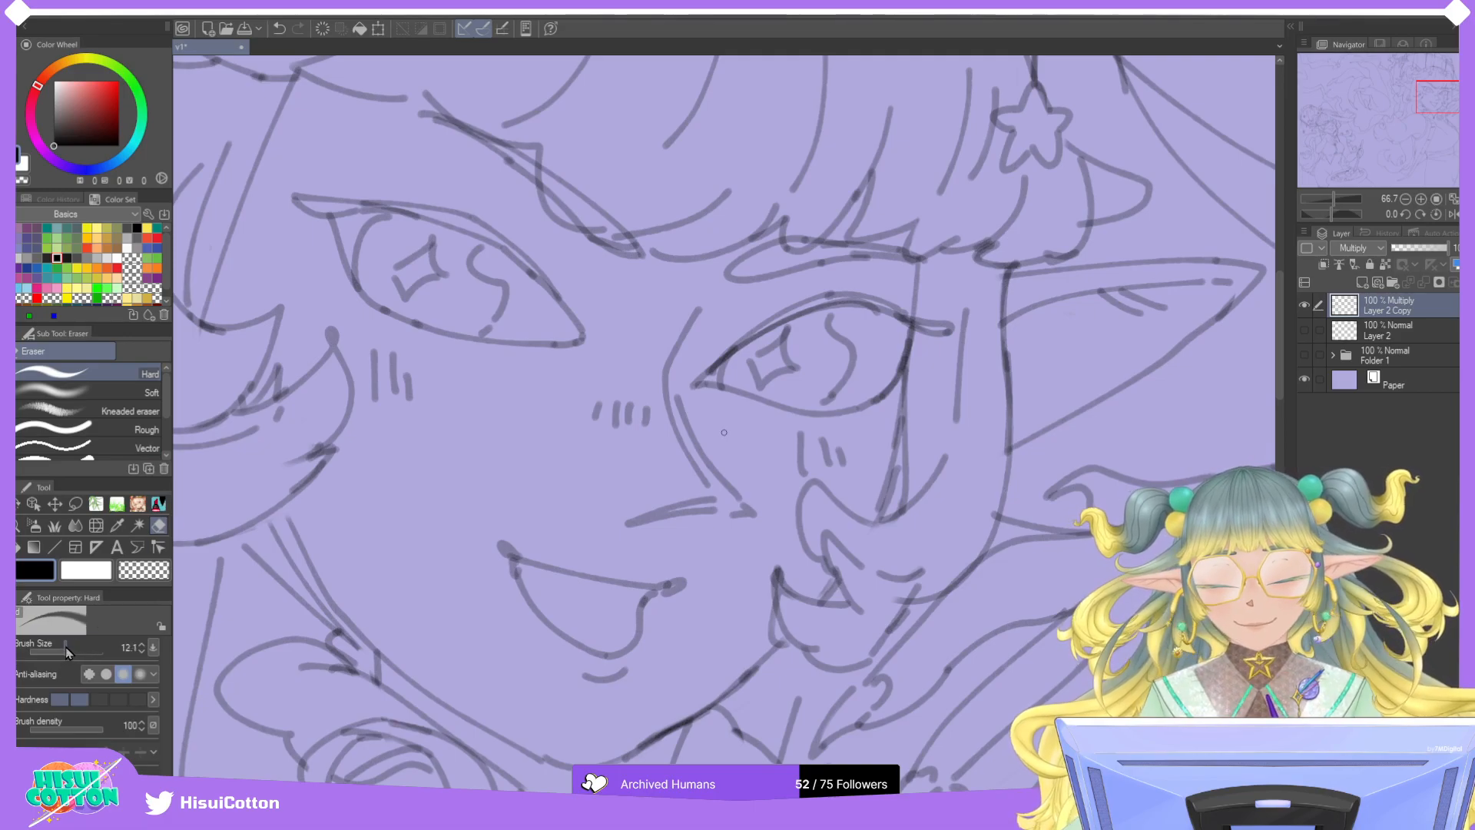
{"action": "mouse_move", "coordinate": [352, 208]}
{"action": "left_mouse_down"}
{"action": "mouse_move", "coordinate": [408, 209]}
{"action": "mouse_move", "coordinate": [346, 208]}
{"action": "left_mouse_up"}
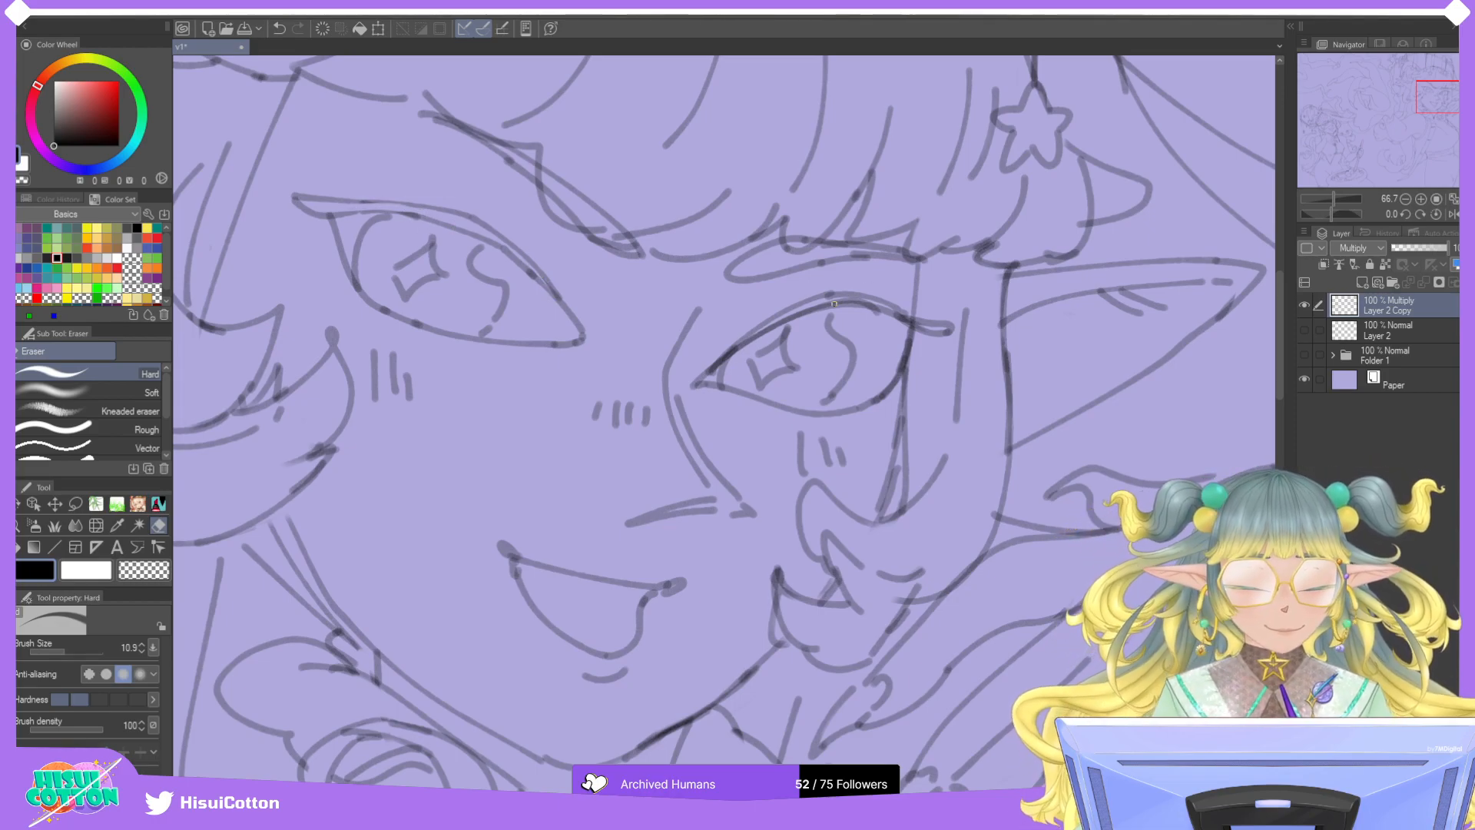
{"action": "mouse_move", "coordinate": [870, 302]}
{"action": "left_mouse_down"}
{"action": "mouse_move", "coordinate": [825, 299]}
{"action": "mouse_move", "coordinate": [884, 302]}
{"action": "left_mouse_up"}
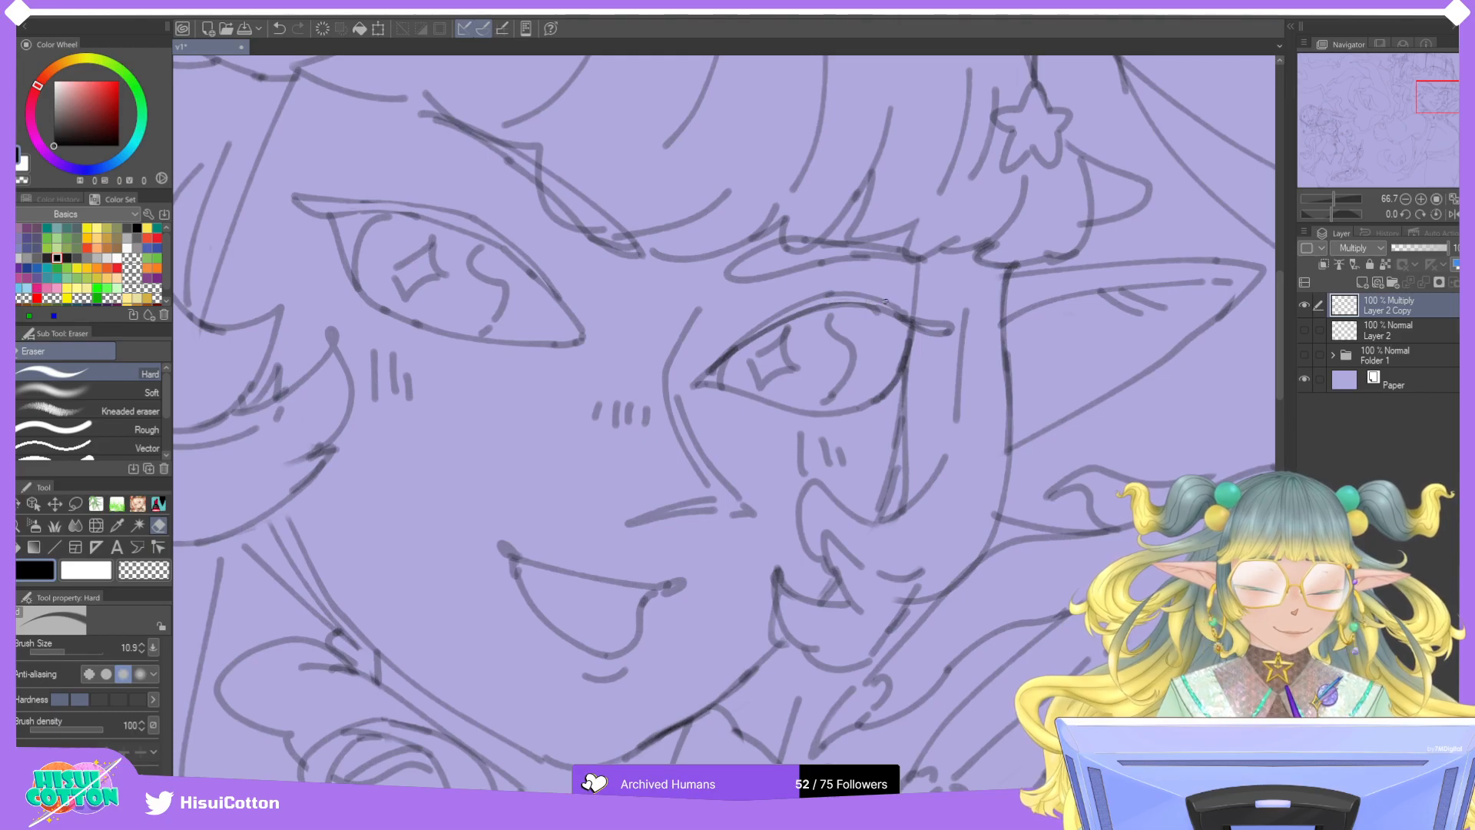
Rotate the canvas sideways and redraw the outer lash end of the eye beside the raised hand with the LovelyMarker pen.
{"action": "left_click_drag", "start_coordinate": [1355, 209], "coordinate": [1311, 209]}
{"action": "mouse_move", "coordinate": [588, 307]}
{"action": "left_mouse_down"}
{"action": "mouse_move", "coordinate": [604, 225]}
{"action": "mouse_move", "coordinate": [587, 302]}
{"action": "left_mouse_up"}
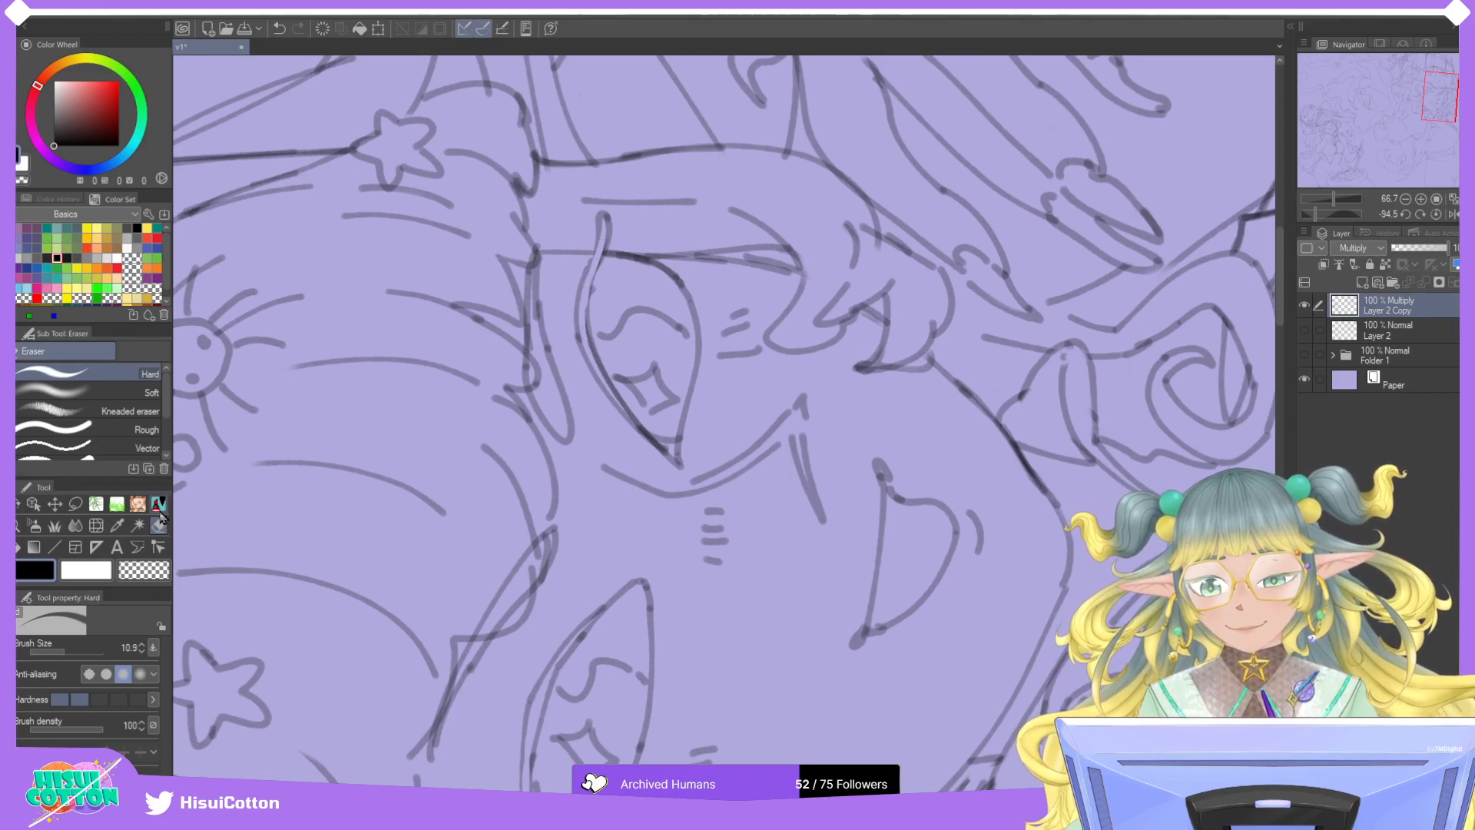
{"action": "key", "text": "p"}
{"action": "mouse_move", "coordinate": [604, 219]}
{"action": "left_mouse_down"}
{"action": "mouse_move", "coordinate": [590, 274]}
{"action": "mouse_move", "coordinate": [600, 225]}
{"action": "left_mouse_up"}
{"action": "key", "text": "ctrl+z"}
{"action": "left_click_drag", "start_coordinate": [588, 309], "coordinate": [604, 255]}
{"action": "key", "text": "ctrl+z"}
{"action": "left_click_drag", "start_coordinate": [589, 315], "coordinate": [609, 230]}
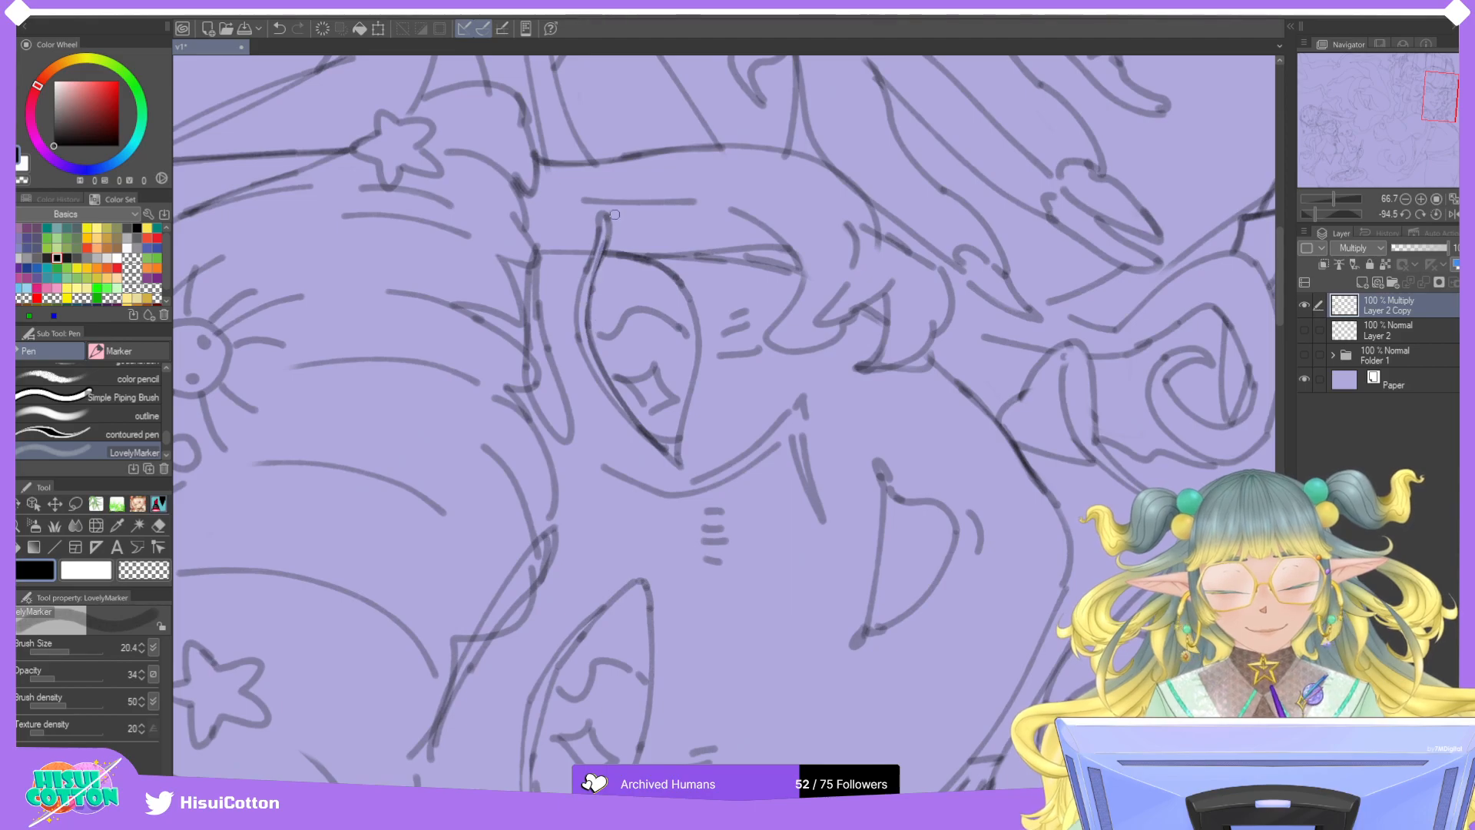
Reset the canvas rotation and duplicate the Layer 2 Copy line art layer four times to darken the lines.
{"action": "left_click", "coordinate": [1435, 199]}
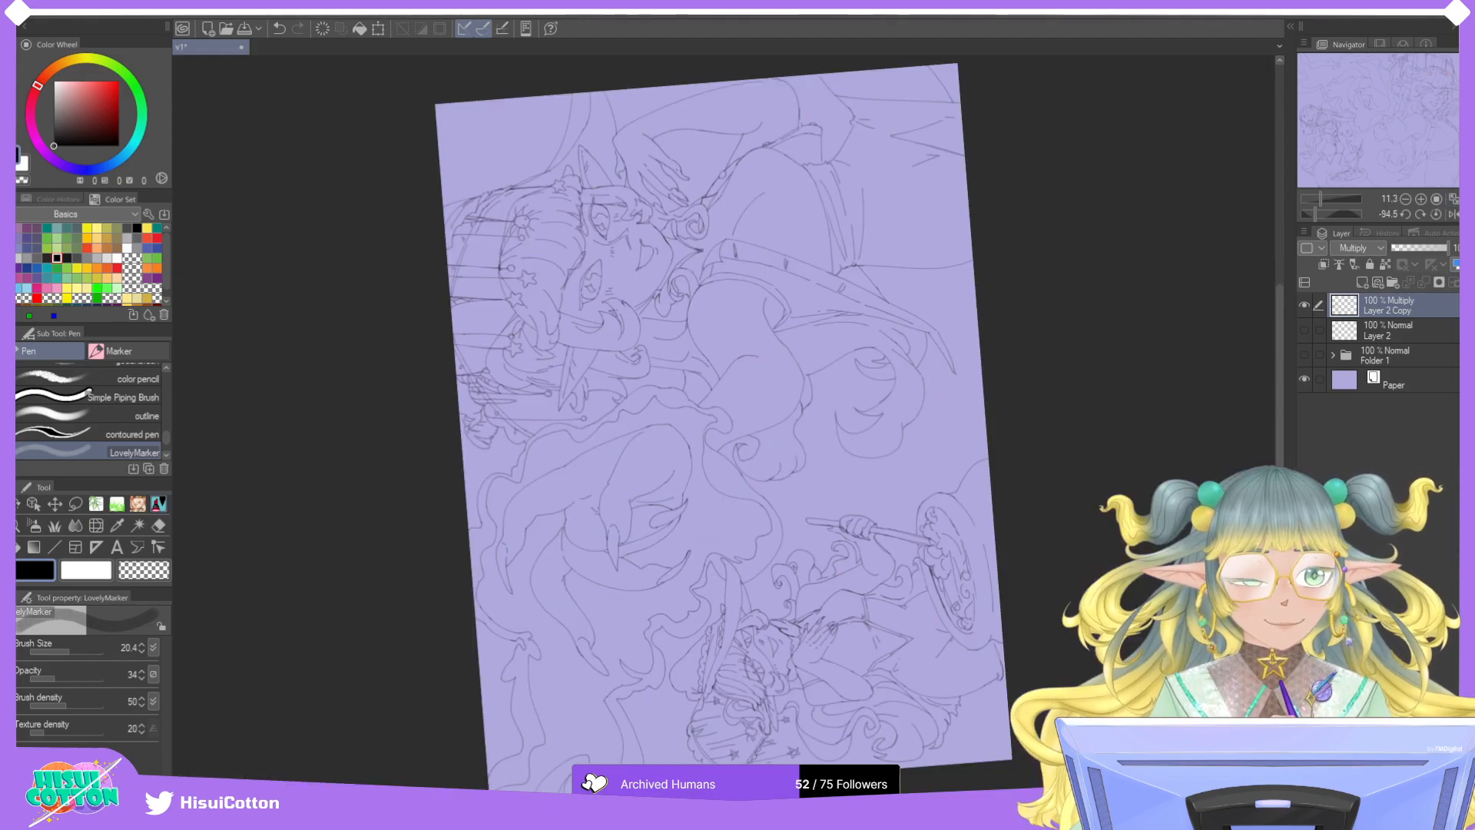
{"action": "left_click", "coordinate": [1435, 214]}
{"action": "key", "text": "ctrl+plus"}
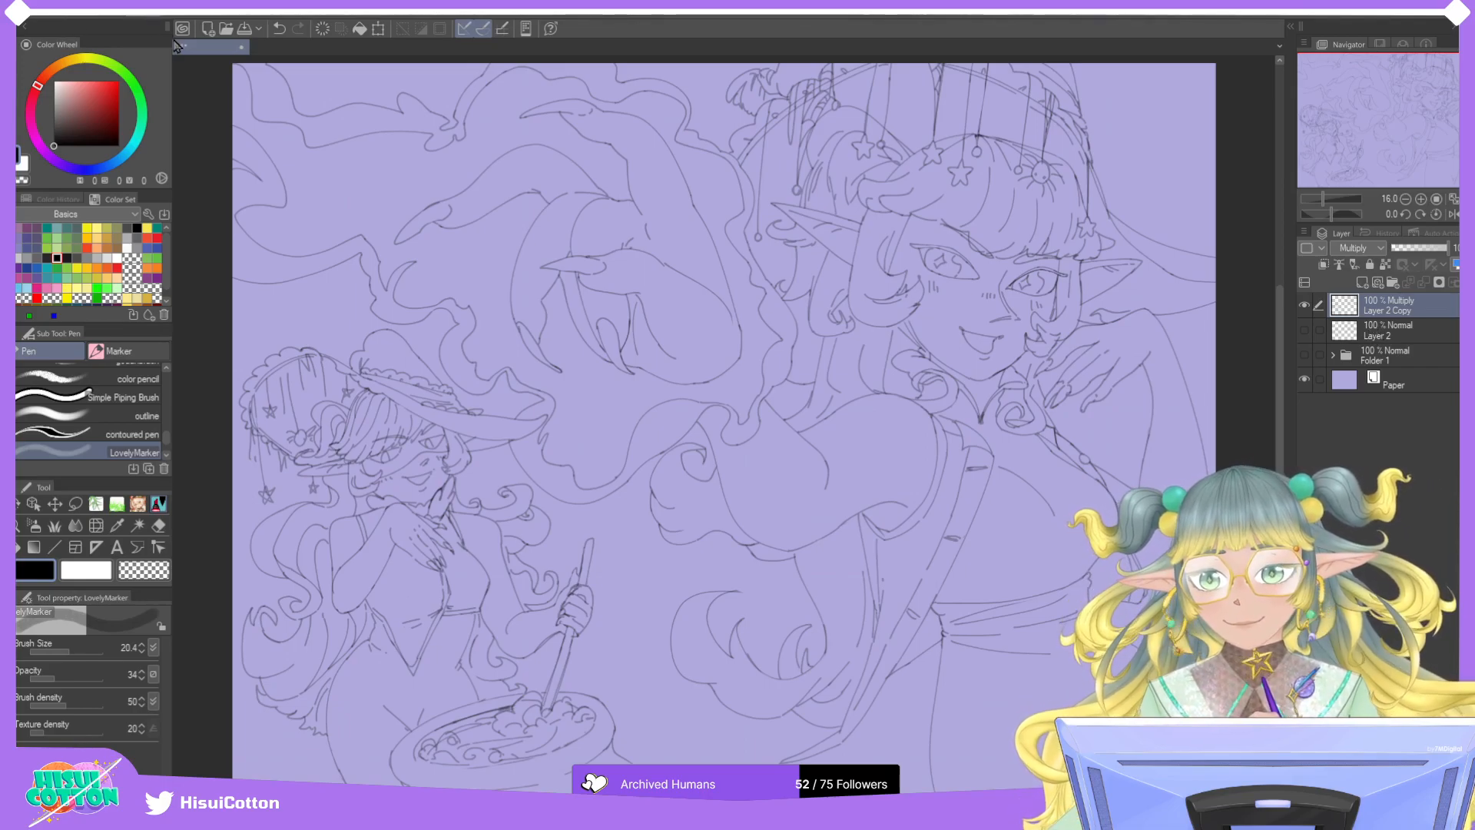
{"action": "left_click", "coordinate": [214, 144]}
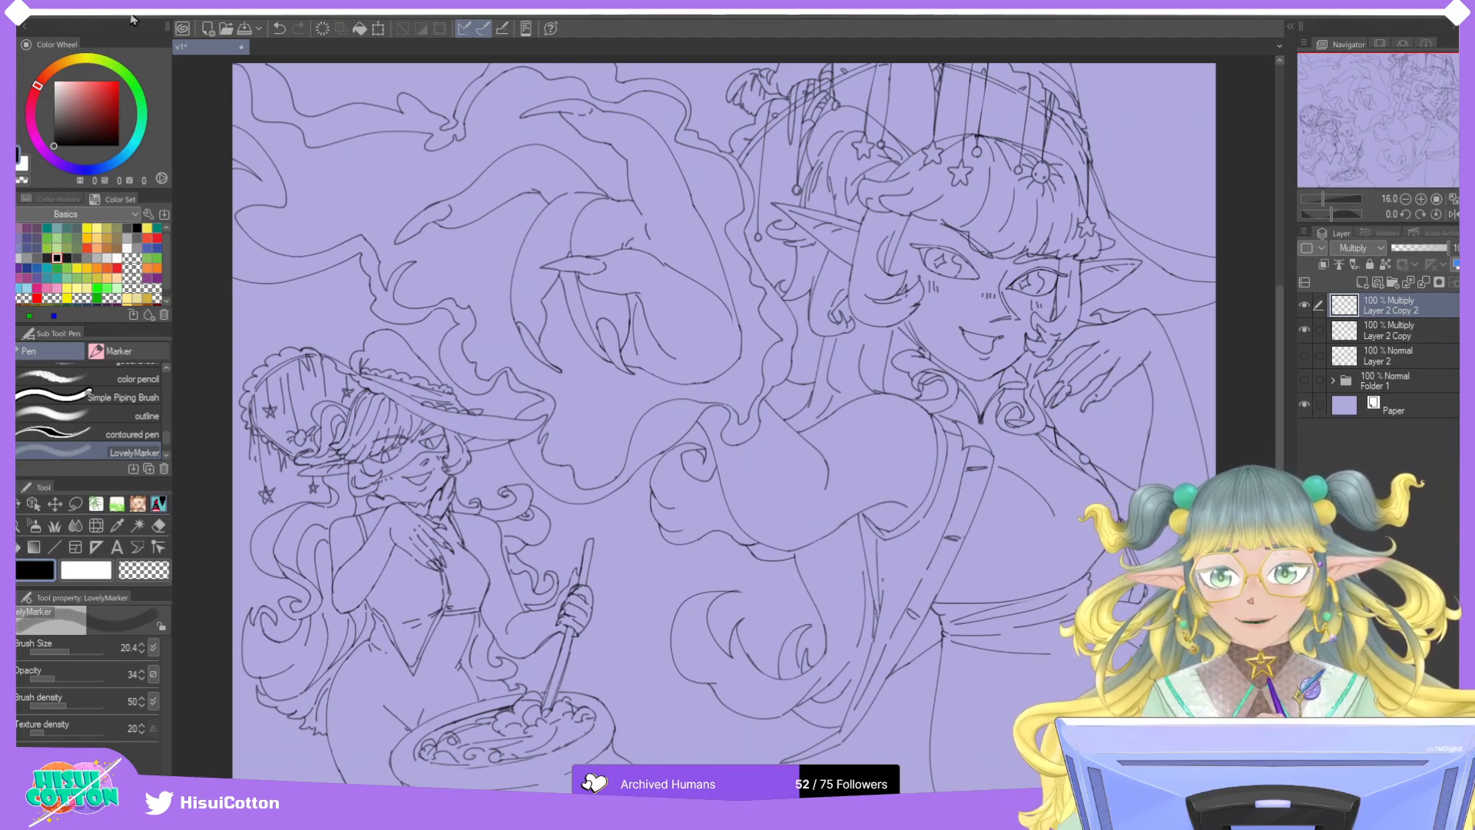
{"action": "left_click", "coordinate": [199, 140]}
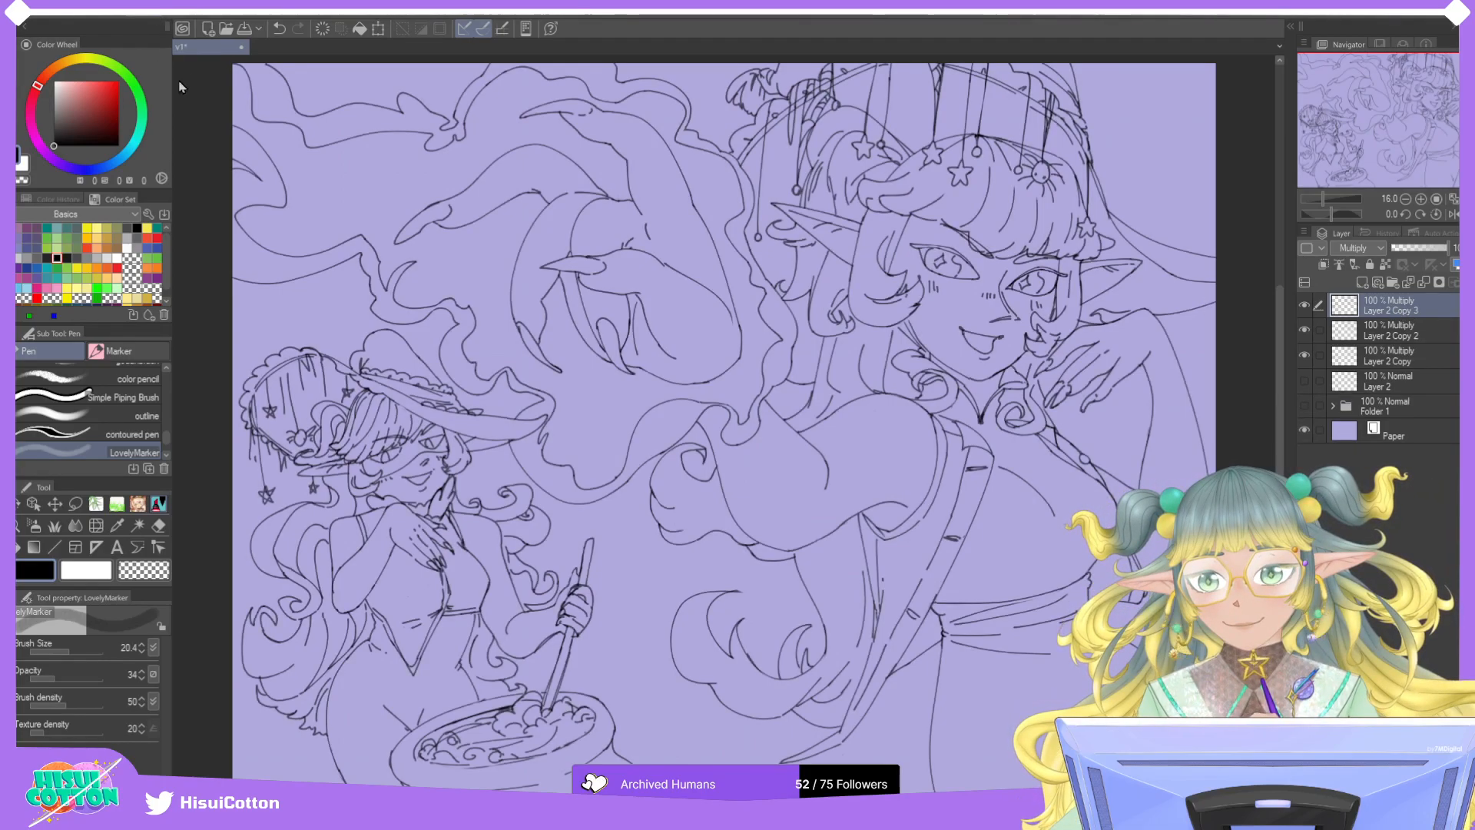
{"action": "key", "text": "ctrl+j"}
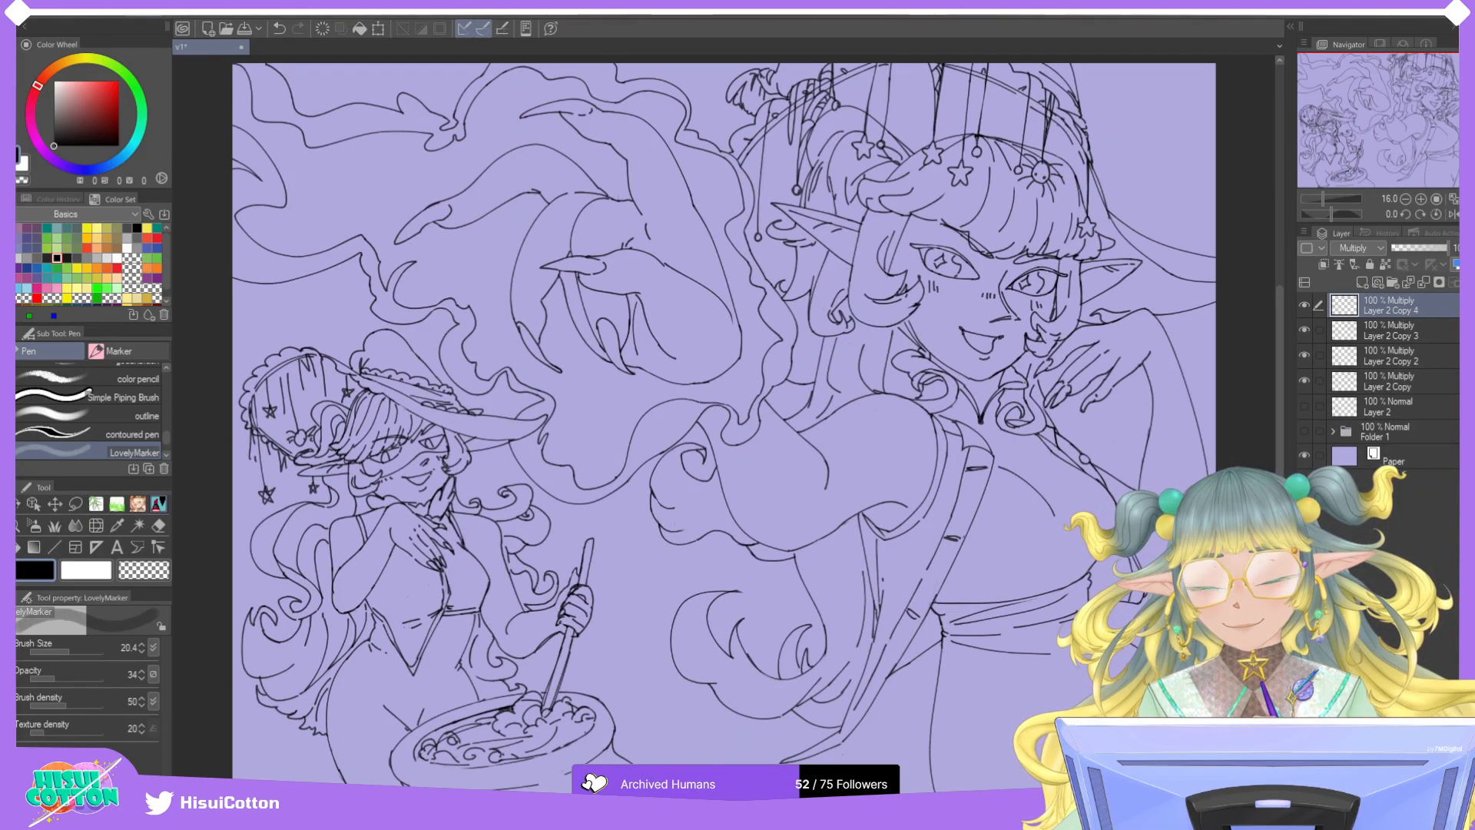
{"action": "key", "text": "ctrl+j"}
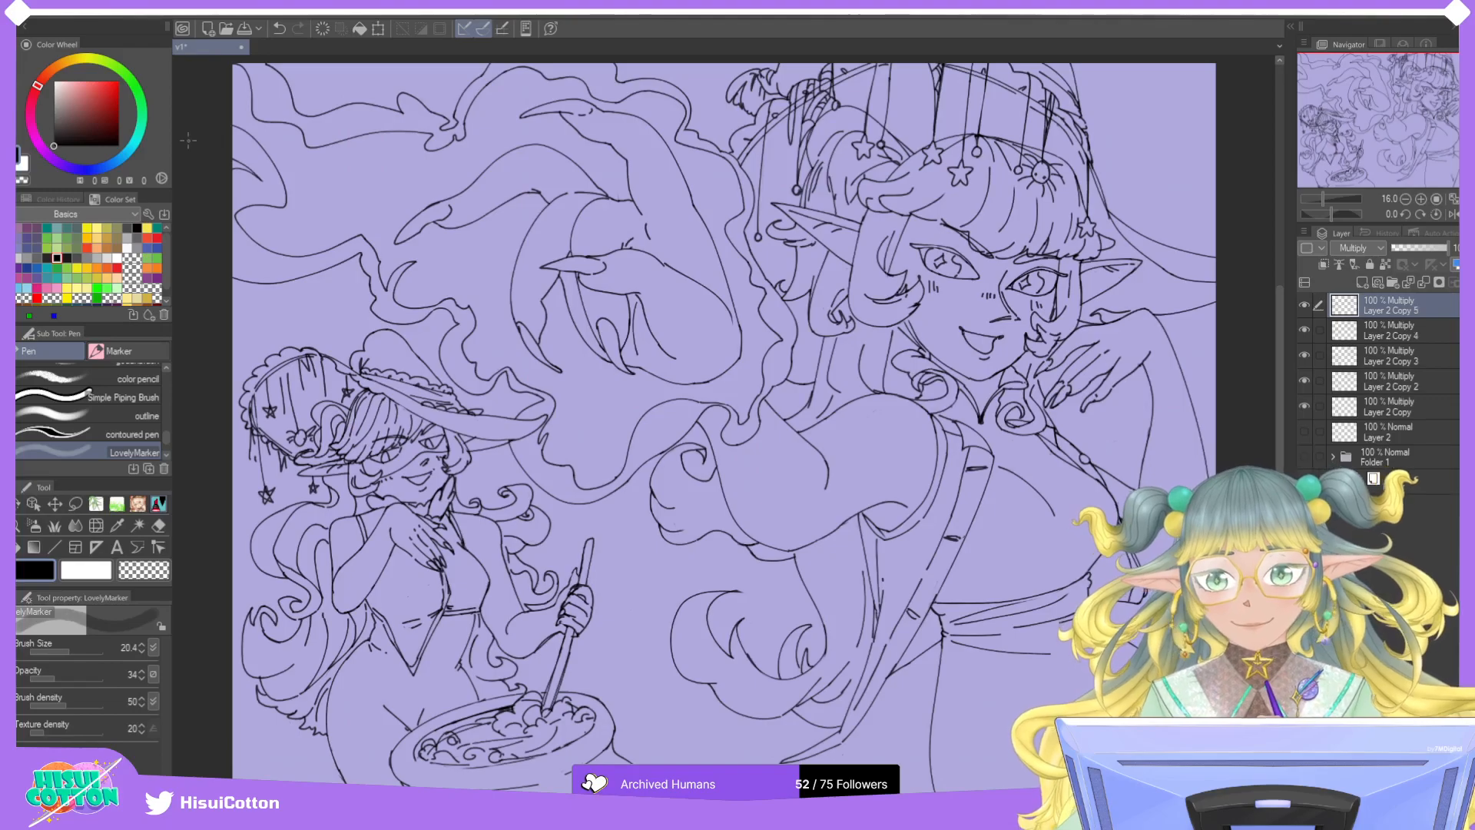
Merge the stacked line art duplicates down into the single Layer 2 Copy layer.
{"action": "left_click", "coordinate": [1424, 284]}
{"action": "left_click", "coordinate": [1425, 284]}
{"action": "left_click", "coordinate": [1425, 284]}
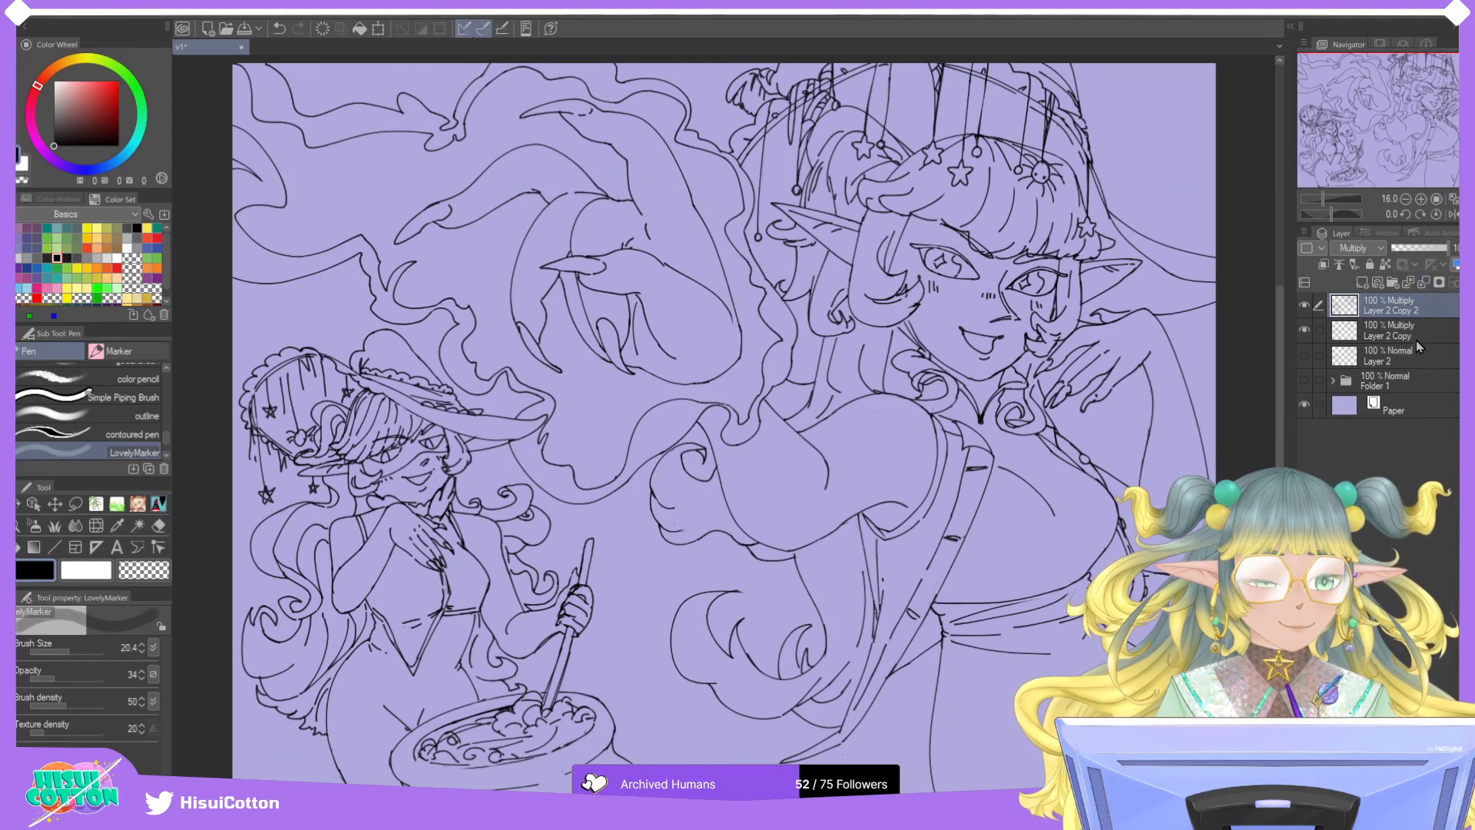
{"action": "left_click", "coordinate": [1425, 285]}
{"action": "left_click", "coordinate": [1305, 306]}
{"action": "left_click", "coordinate": [1305, 307]}
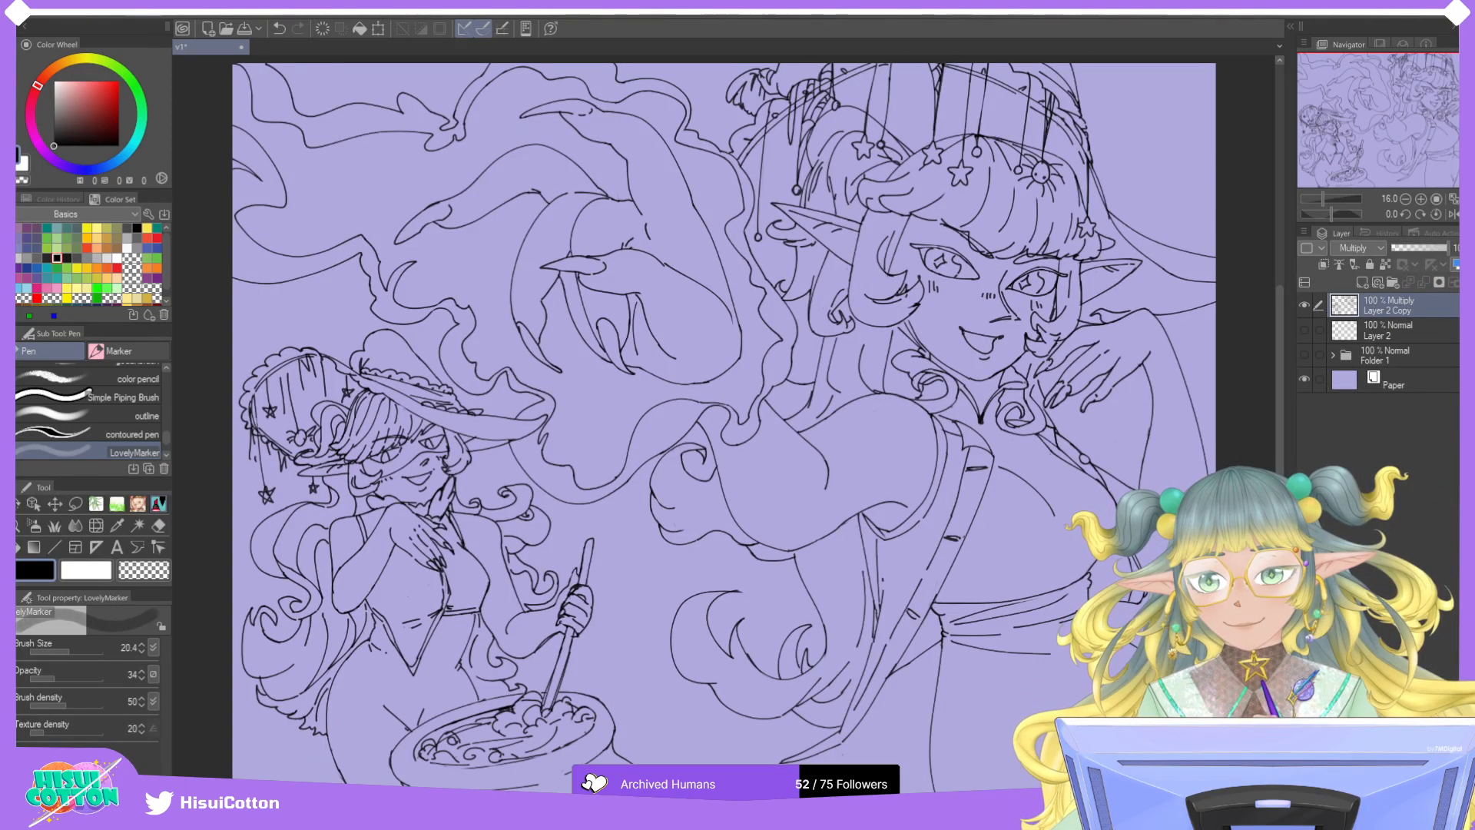
Duplicate the merged line art layer twice more and merge the copies back into Layer 2 Copy.
{"action": "key", "text": "ctrl+j"}
{"action": "key", "text": "ctrl+j"}
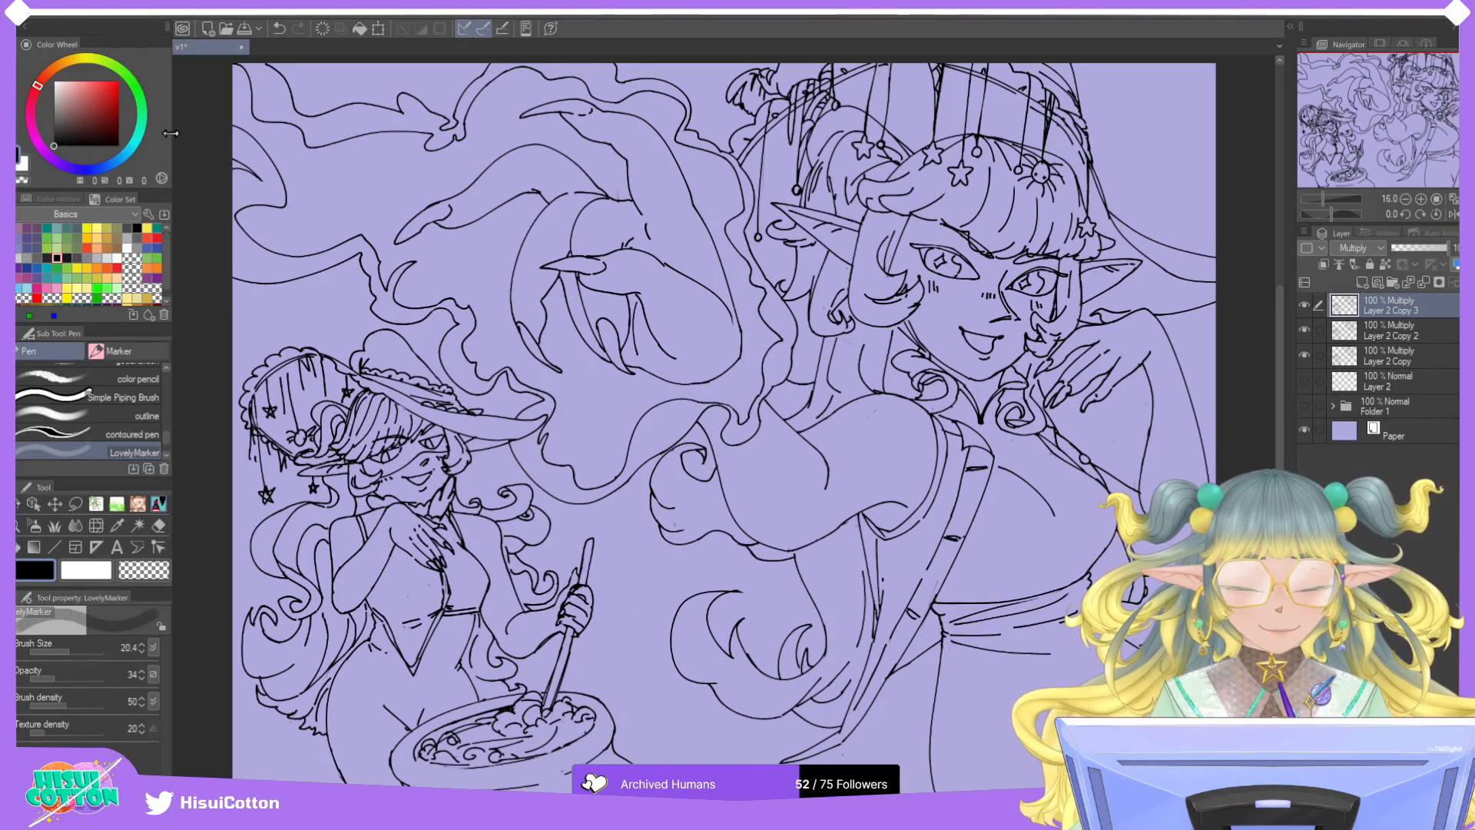
{"action": "left_click", "coordinate": [158, 526]}
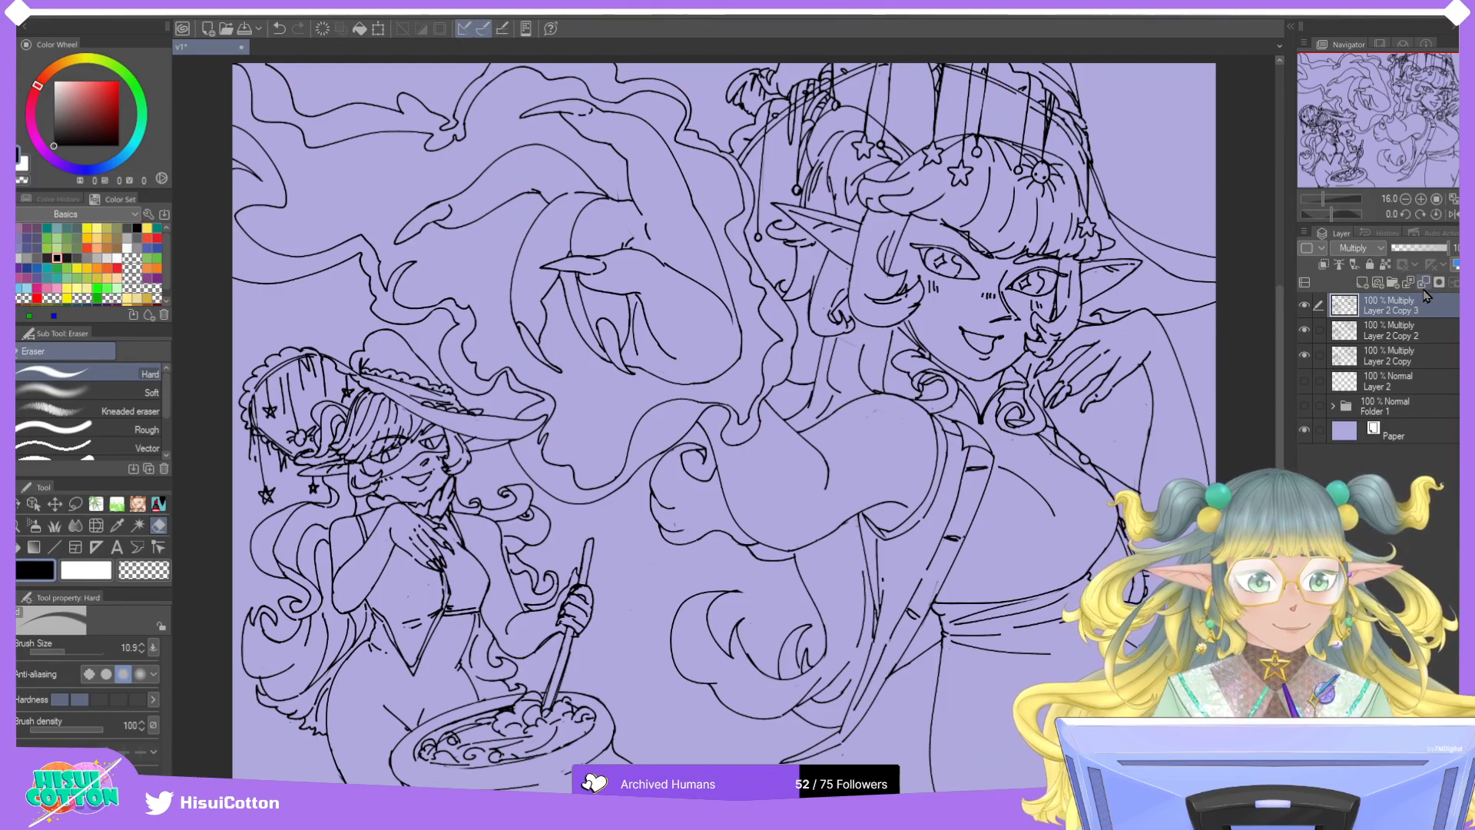
{"action": "key", "text": "ctrl+e"}
{"action": "key", "text": "ctrl+e"}
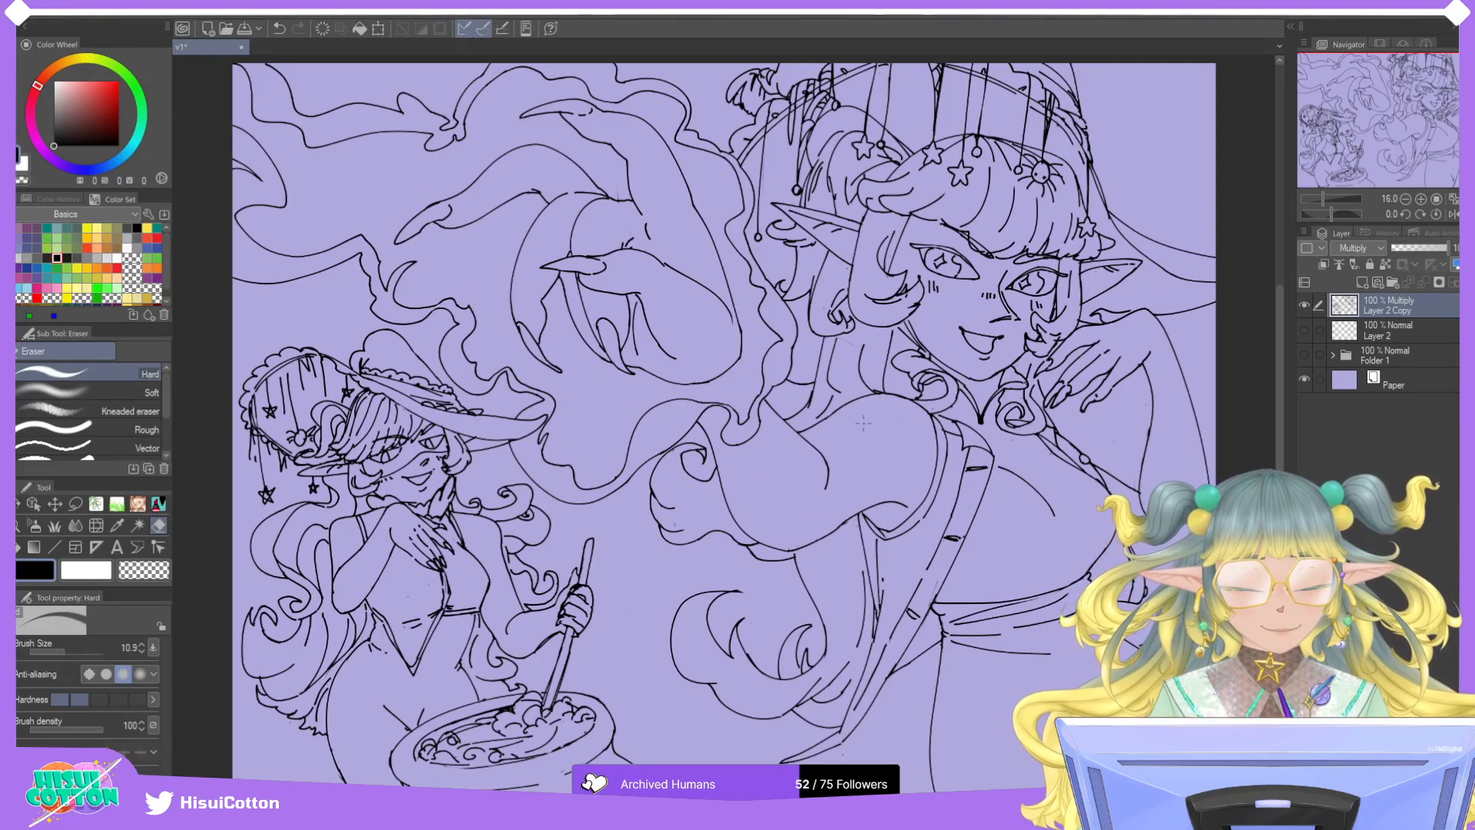
Erase stray specks around the line art with the Hard eraser at brush size 52.1.
{"action": "left_click_drag", "start_coordinate": [863, 423], "coordinate": [615, 183]}
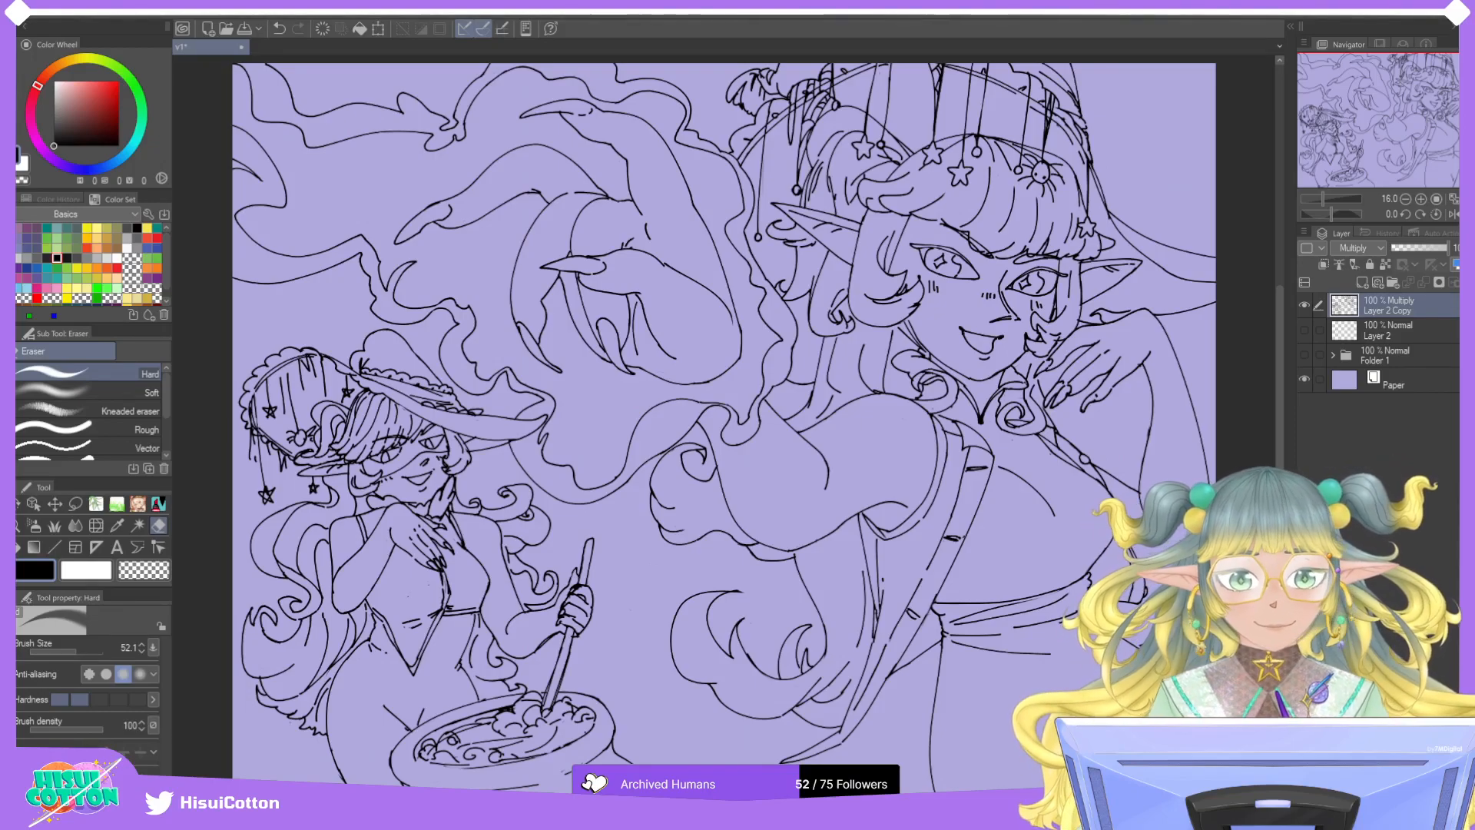
{"action": "key", "text": "p"}
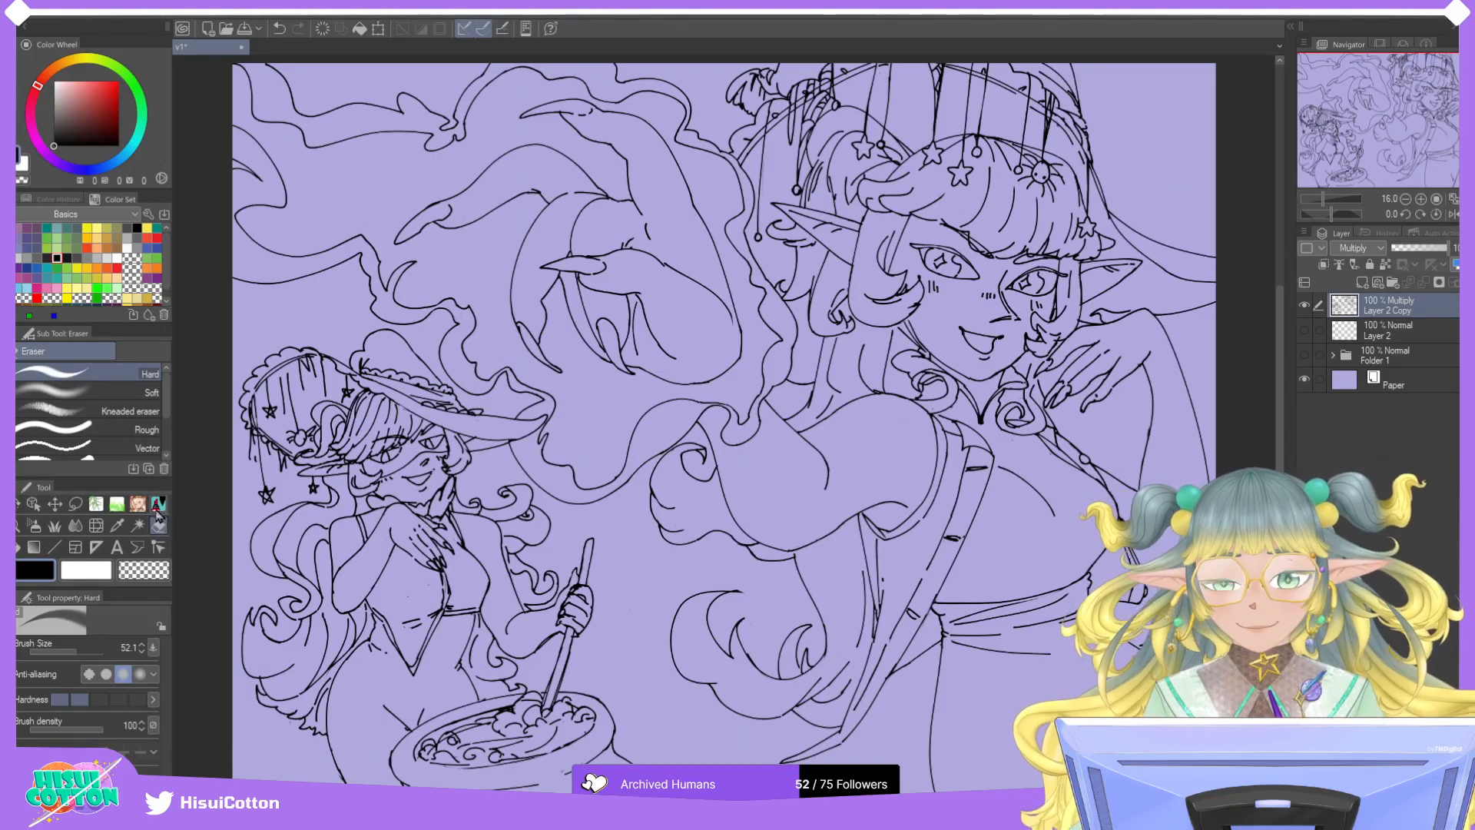
{"action": "scroll", "coordinate": [998, 461], "scroll_direction": "up", "scroll_amount": 5}
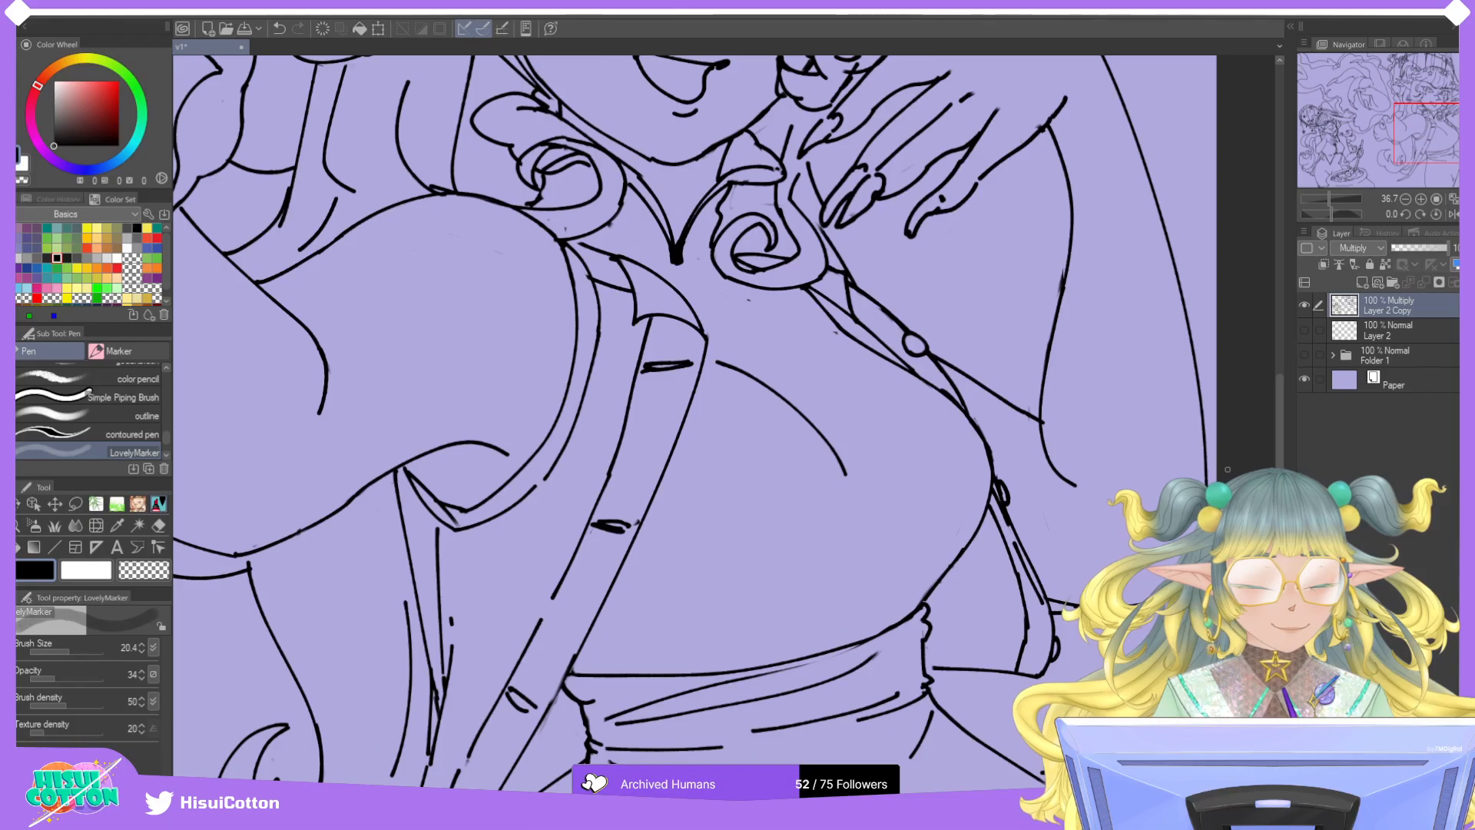
{"action": "key", "text": "e"}
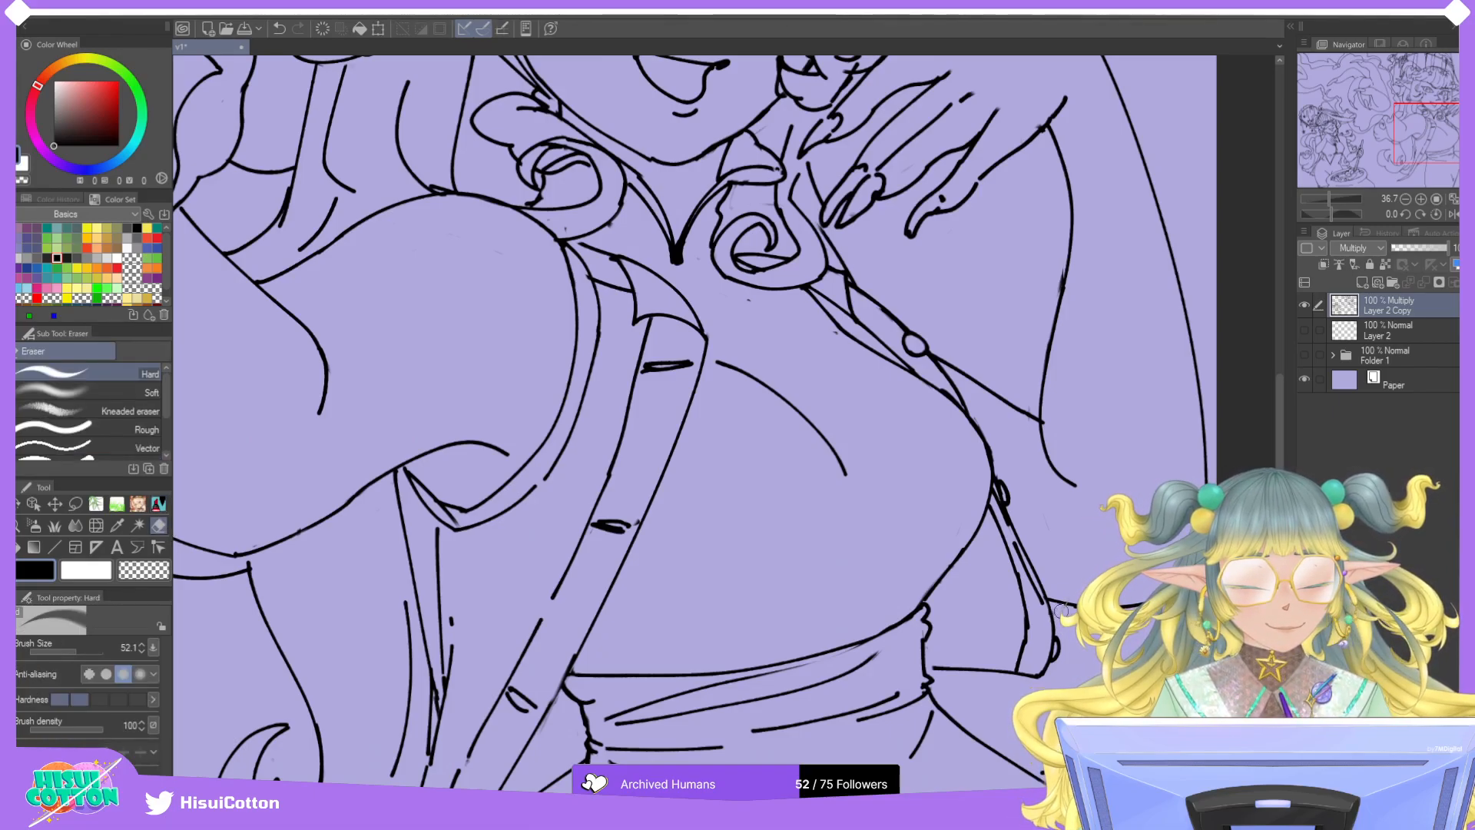
{"action": "key", "text": "p"}
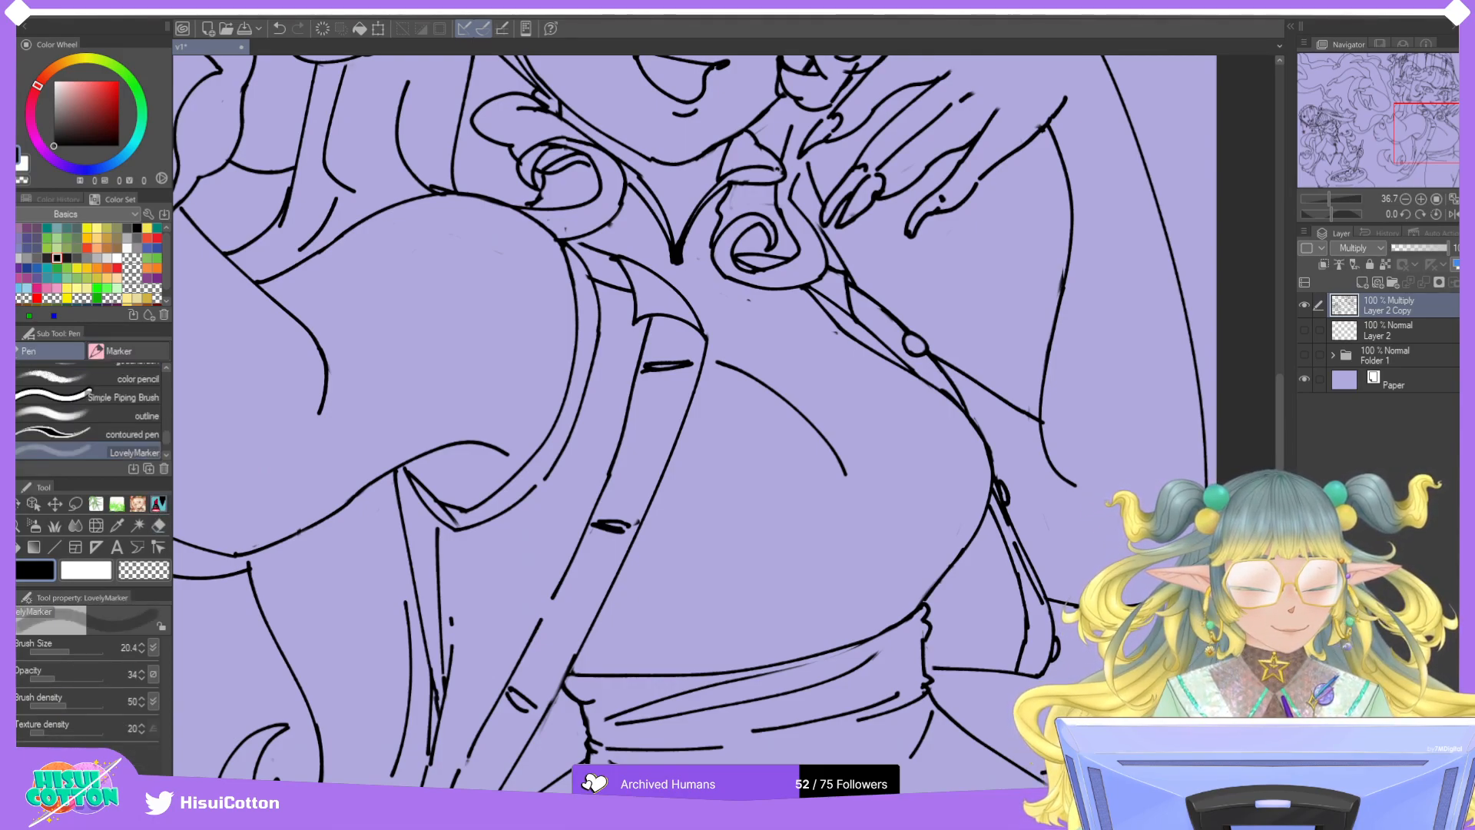
{"action": "scroll", "coordinate": [1153, 592], "scroll_direction": "down", "scroll_amount": 5}
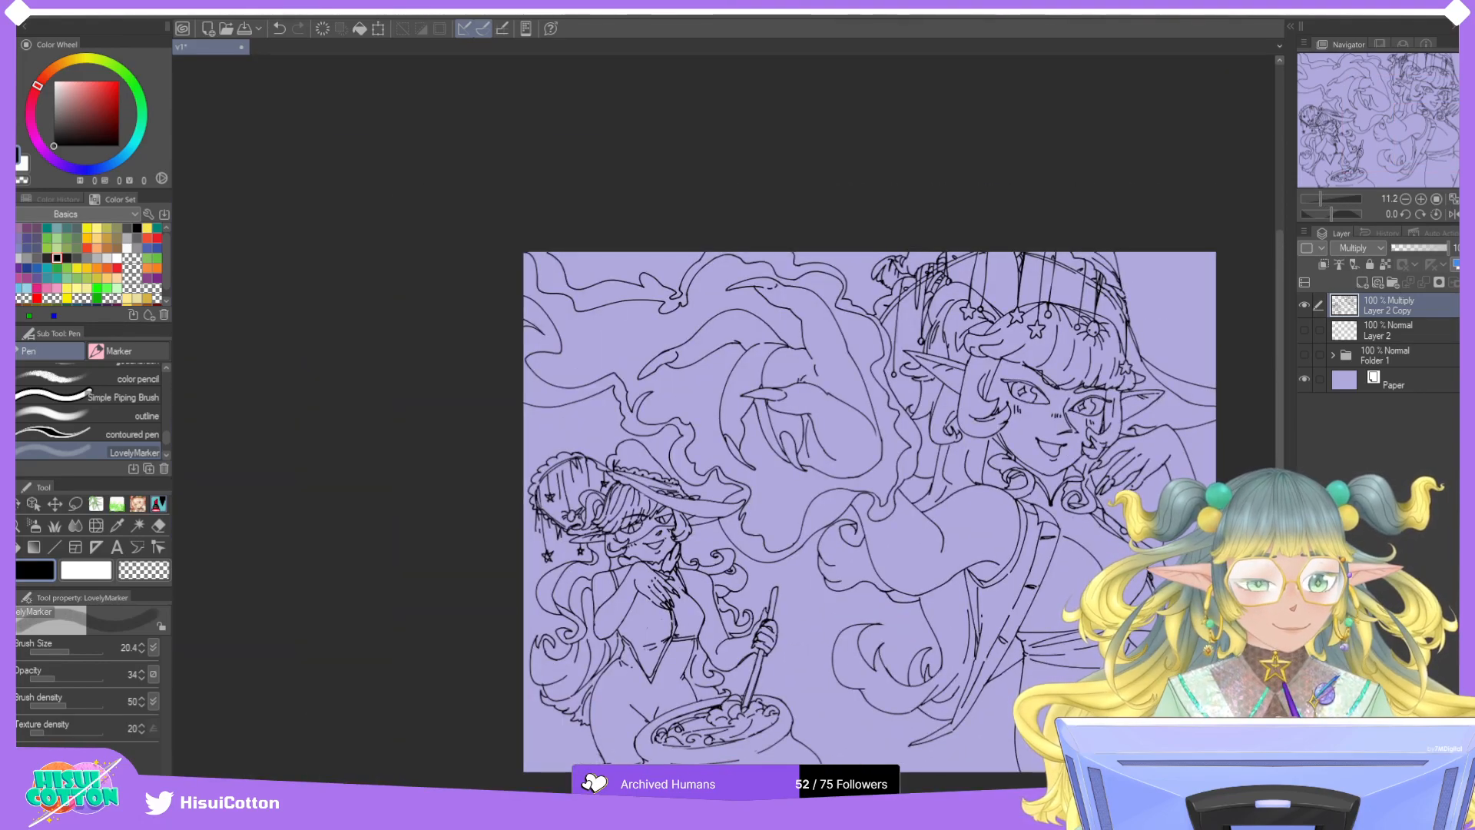
{"action": "left_click", "coordinate": [1453, 199]}
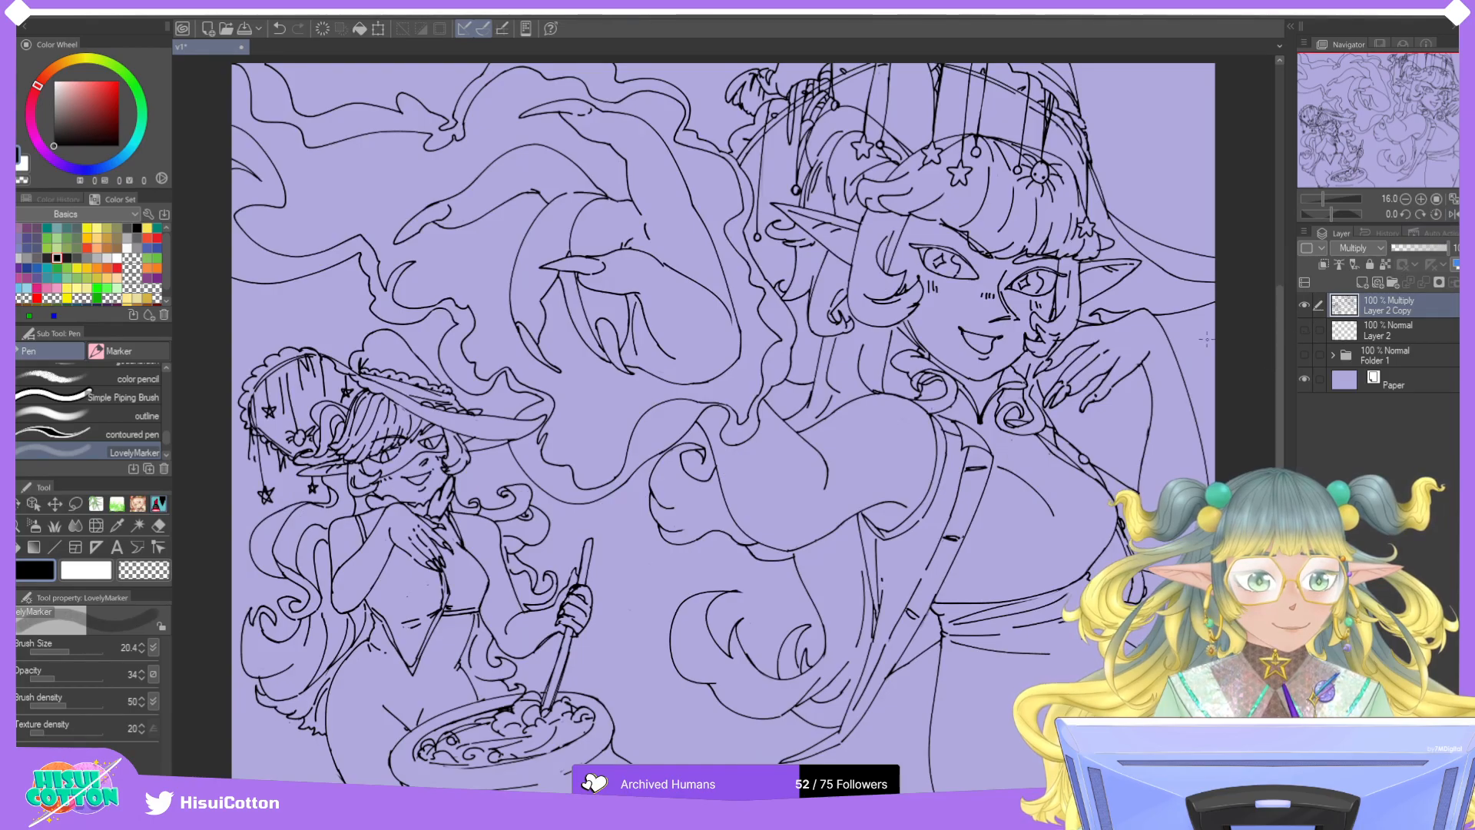
Extend the two lines between the collar and the raised hand upward with LovelyMarker and erase the nearby stray specks.
{"action": "scroll", "coordinate": [1063, 288], "scroll_direction": "up", "scroll_amount": 4}
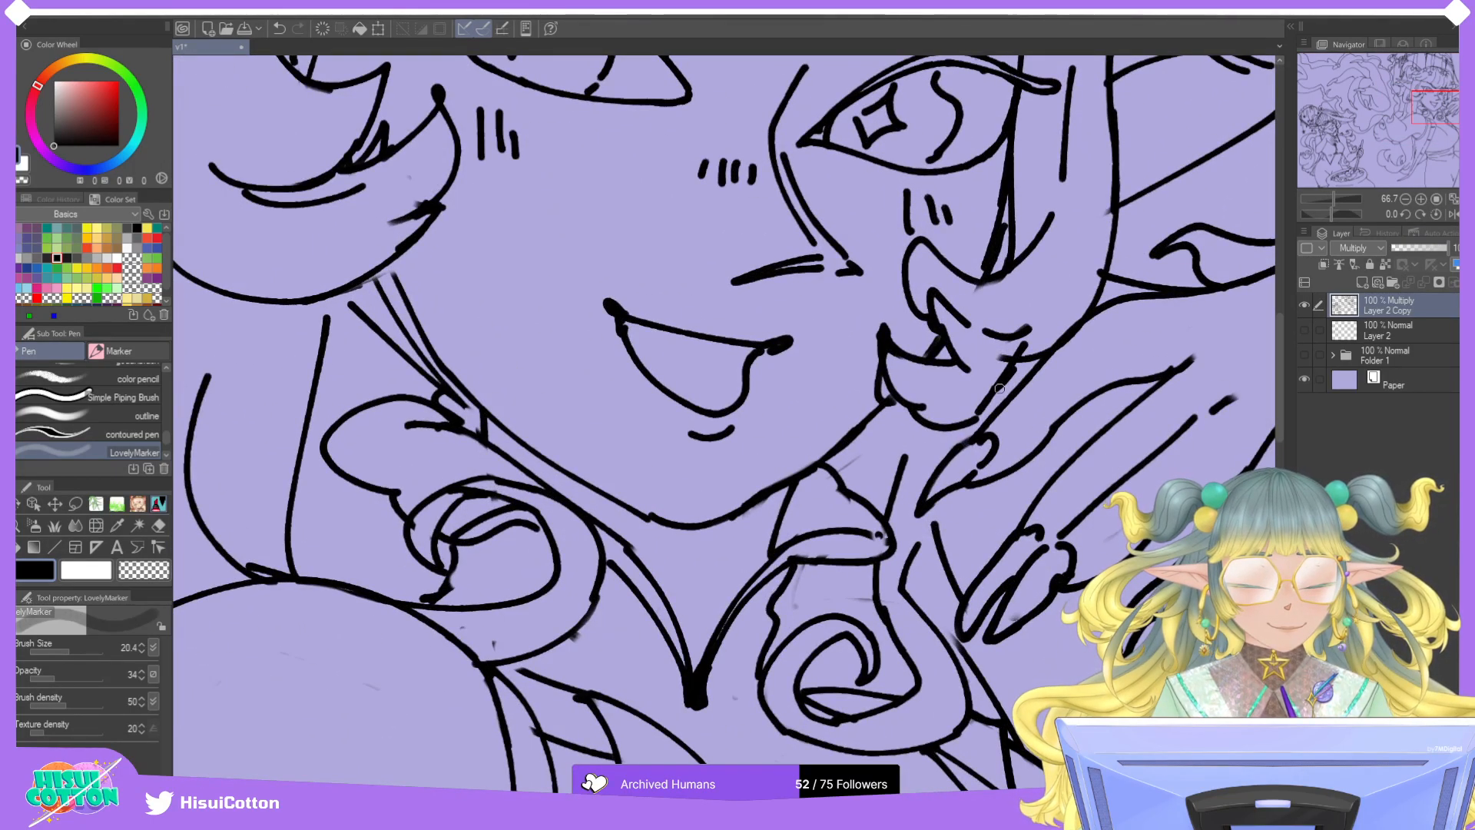
{"action": "mouse_move", "coordinate": [903, 458]}
{"action": "left_mouse_down"}
{"action": "mouse_move", "coordinate": [918, 420]}
{"action": "mouse_move", "coordinate": [901, 473]}
{"action": "mouse_move", "coordinate": [916, 422]}
{"action": "mouse_move", "coordinate": [904, 476]}
{"action": "left_mouse_up"}
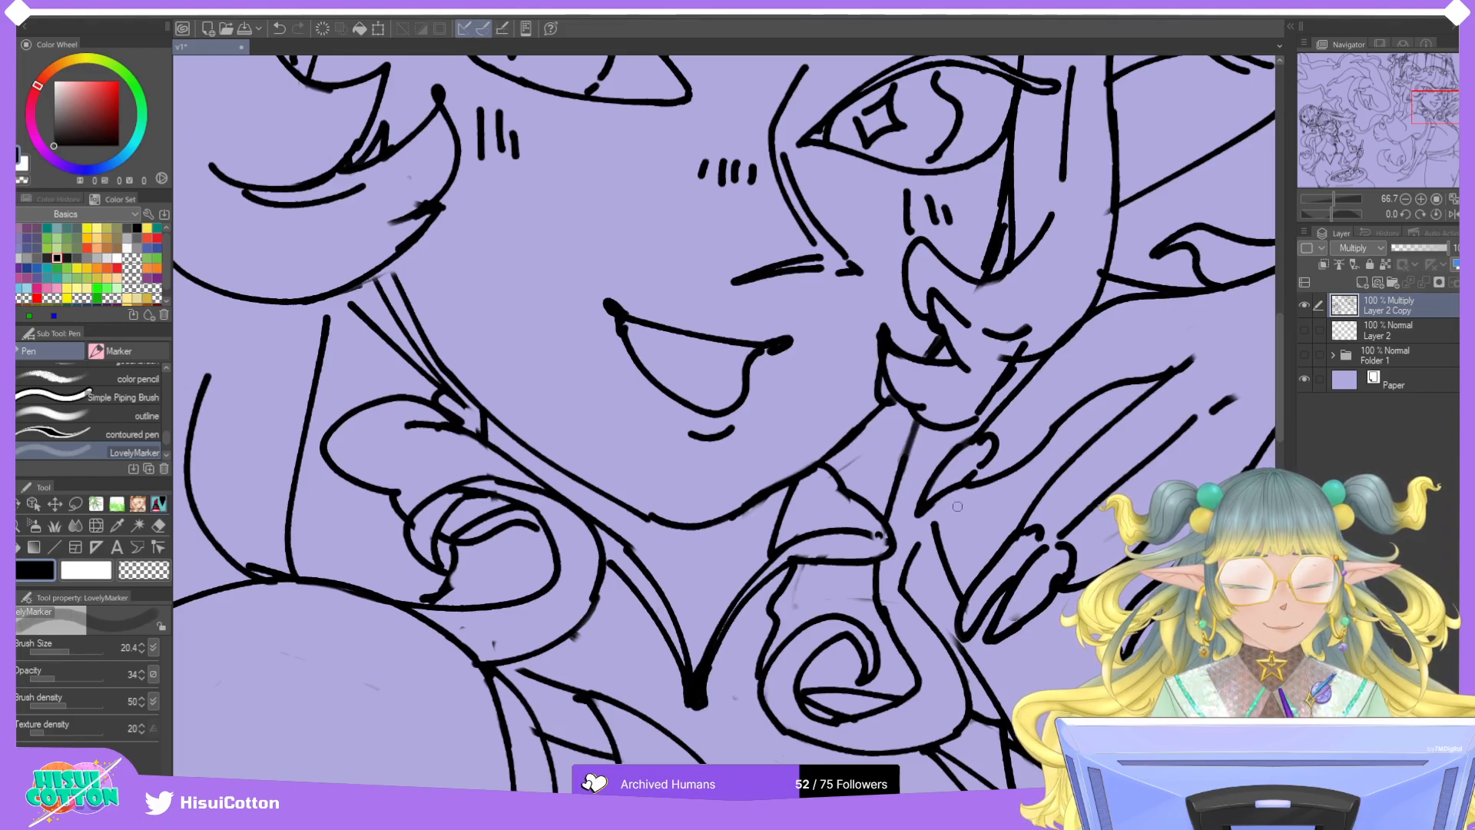
{"action": "left_click_drag", "start_coordinate": [933, 529], "coordinate": [935, 503]}
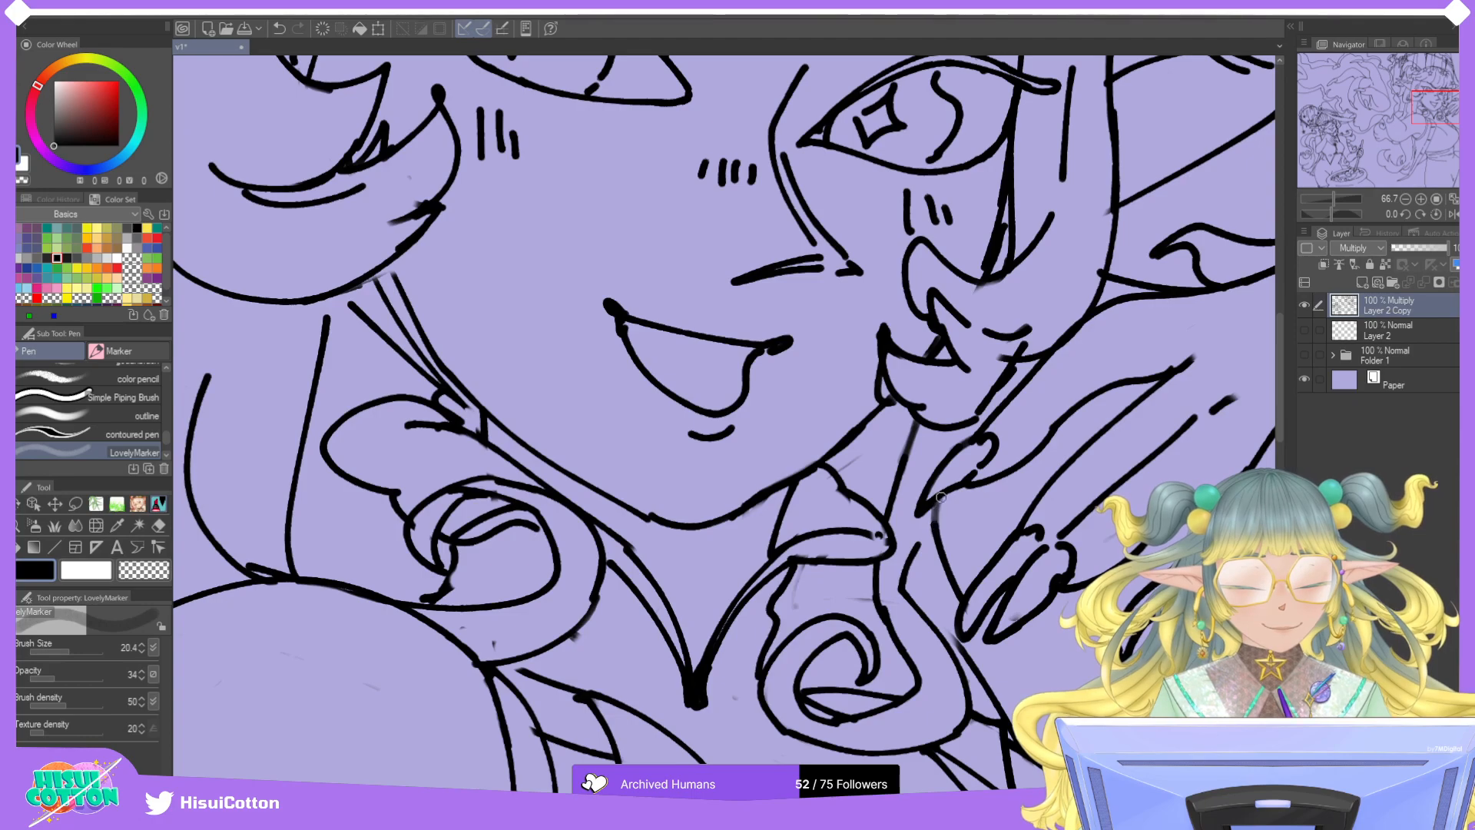
{"action": "left_click_drag", "start_coordinate": [934, 530], "coordinate": [943, 496]}
{"action": "key", "text": "e"}
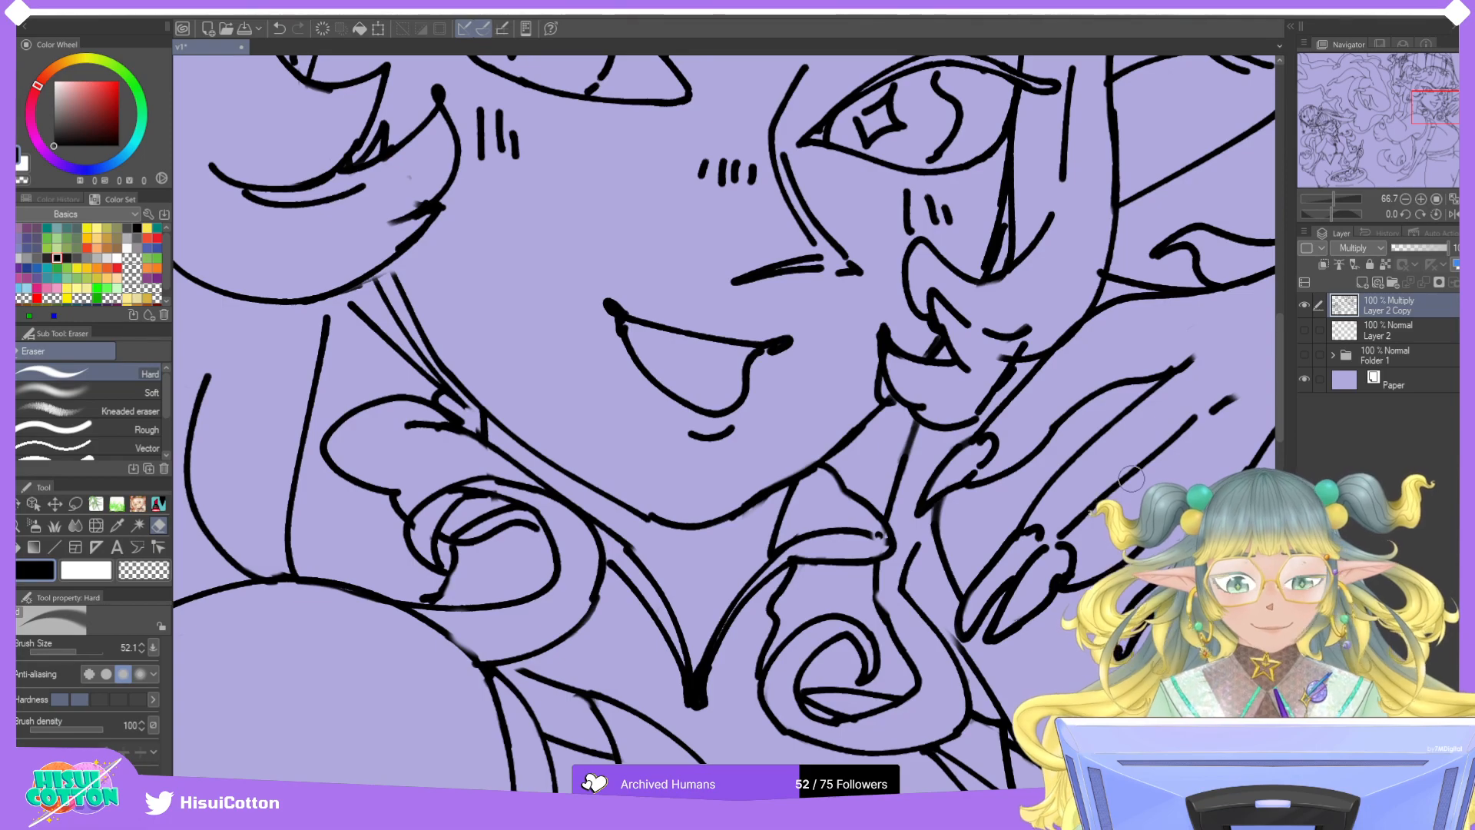
Redraw the line beside the raised fingertips with LovelyMarker, running it down past the collar curl.
{"action": "left_click", "coordinate": [160, 503]}
{"action": "left_click_drag", "start_coordinate": [958, 645], "coordinate": [938, 553]}
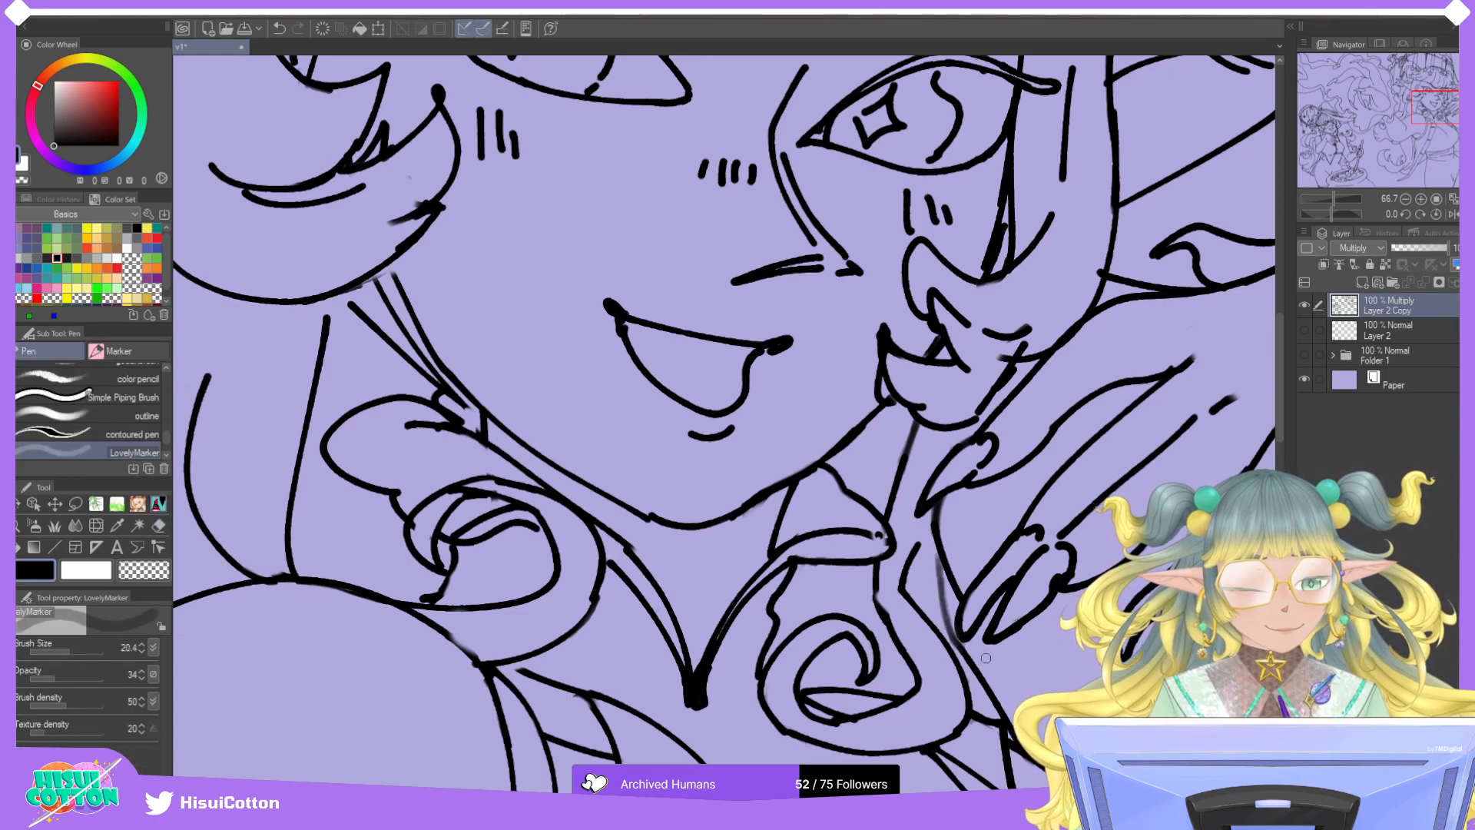
{"action": "left_click_drag", "start_coordinate": [956, 641], "coordinate": [940, 550]}
{"action": "left_click_drag", "start_coordinate": [935, 547], "coordinate": [943, 585]}
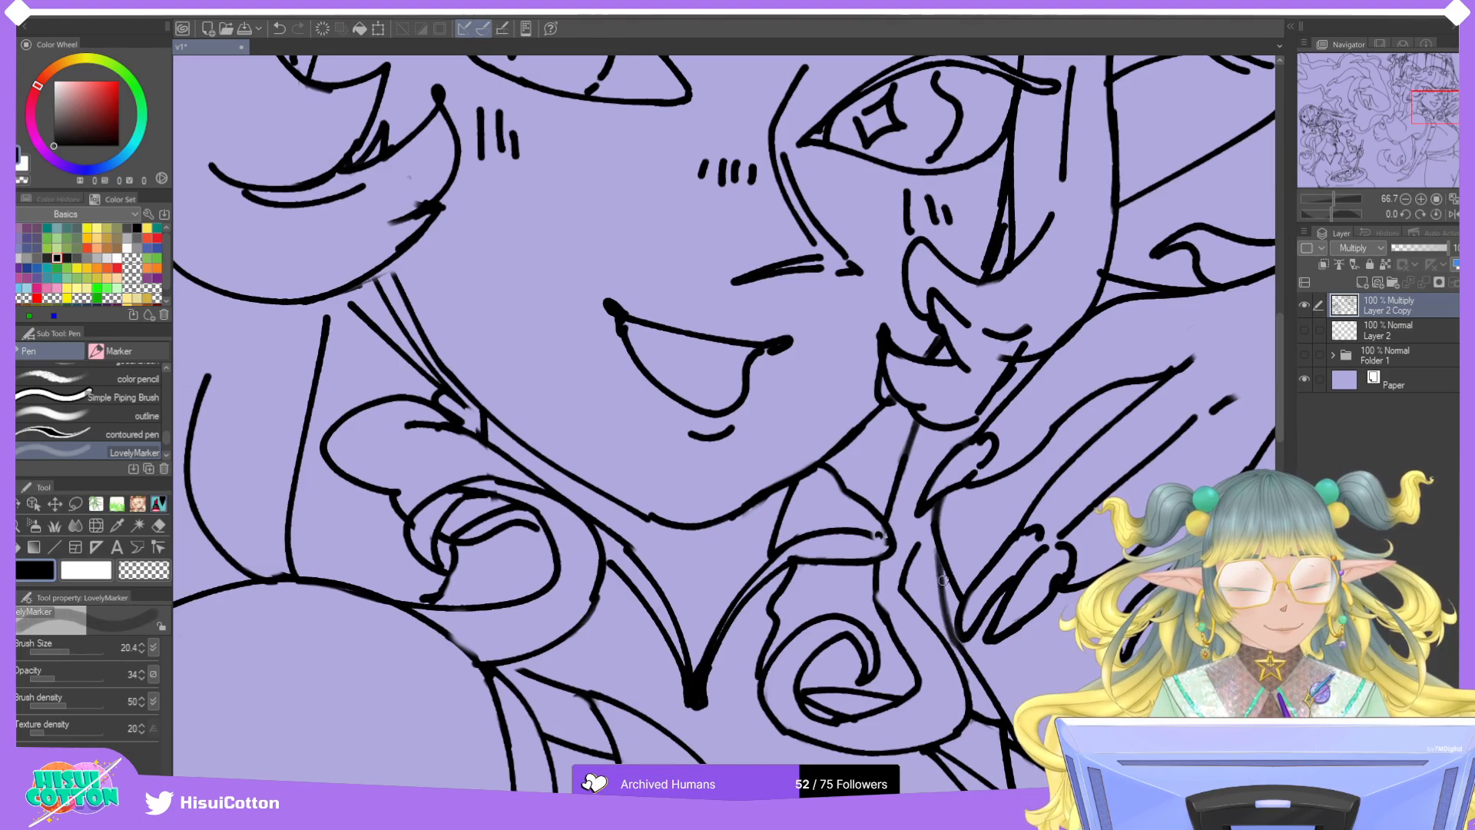
{"action": "key", "text": "ctrl+z"}
{"action": "key", "text": "ctrl+z"}
{"action": "key", "text": "ctrl+z"}
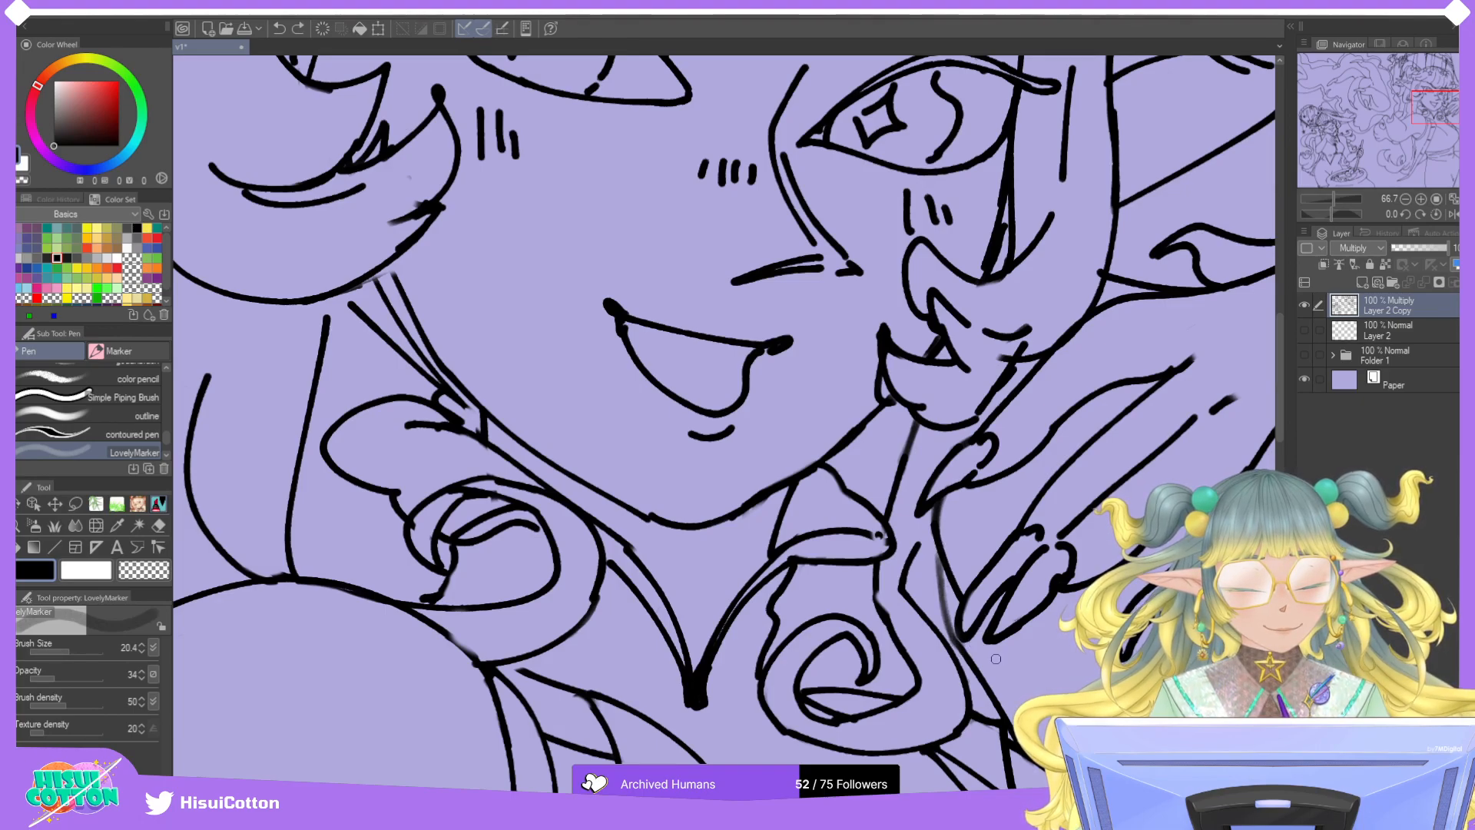
{"action": "mouse_move", "coordinate": [936, 553]}
{"action": "left_mouse_down"}
{"action": "mouse_move", "coordinate": [950, 624]}
{"action": "mouse_move", "coordinate": [991, 663]}
{"action": "mouse_move", "coordinate": [944, 575]}
{"action": "mouse_move", "coordinate": [881, 605]}
{"action": "mouse_move", "coordinate": [878, 589]}
{"action": "left_mouse_up"}
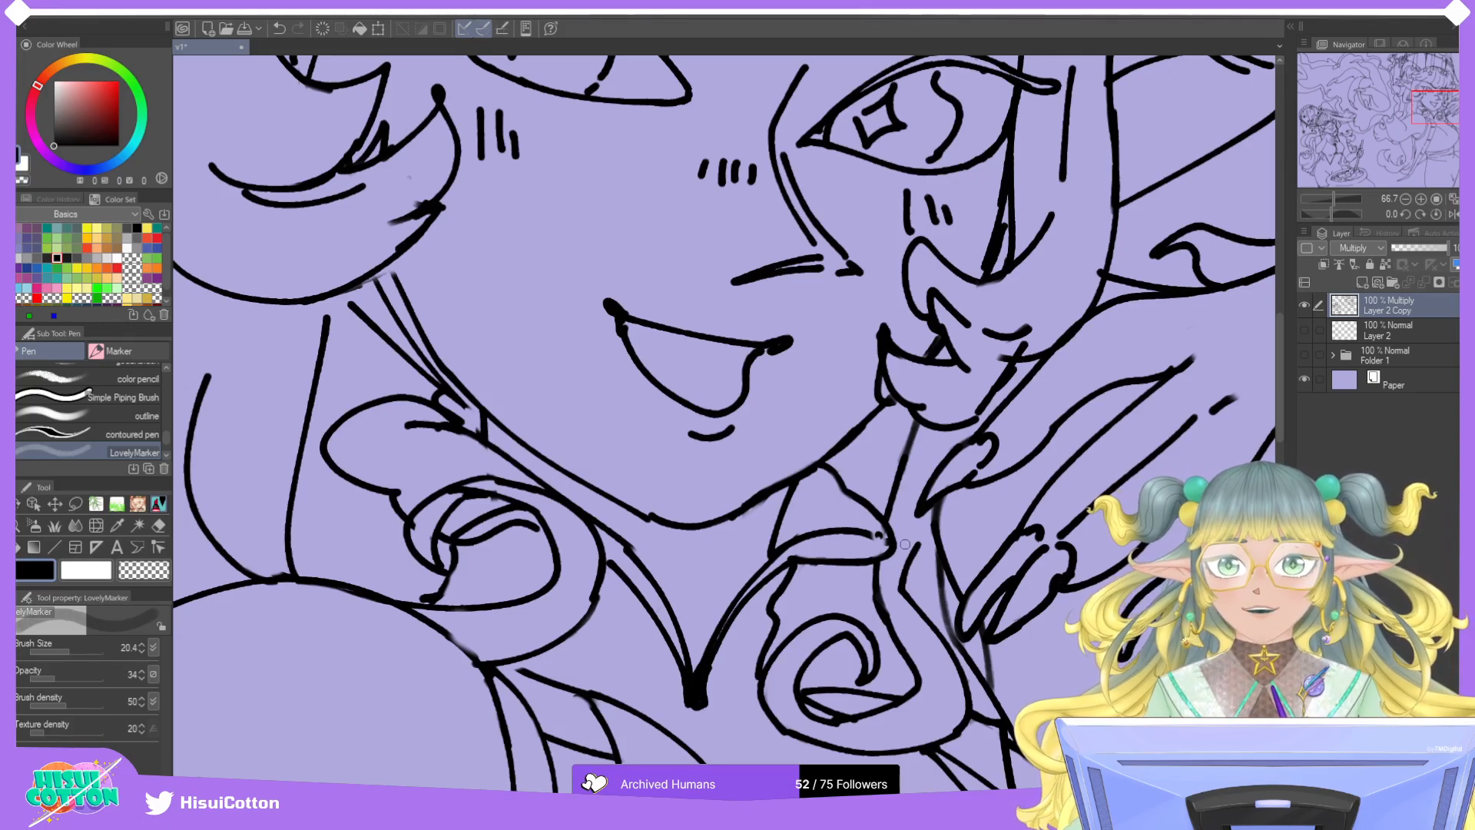
{"action": "key", "text": "ctrl+0"}
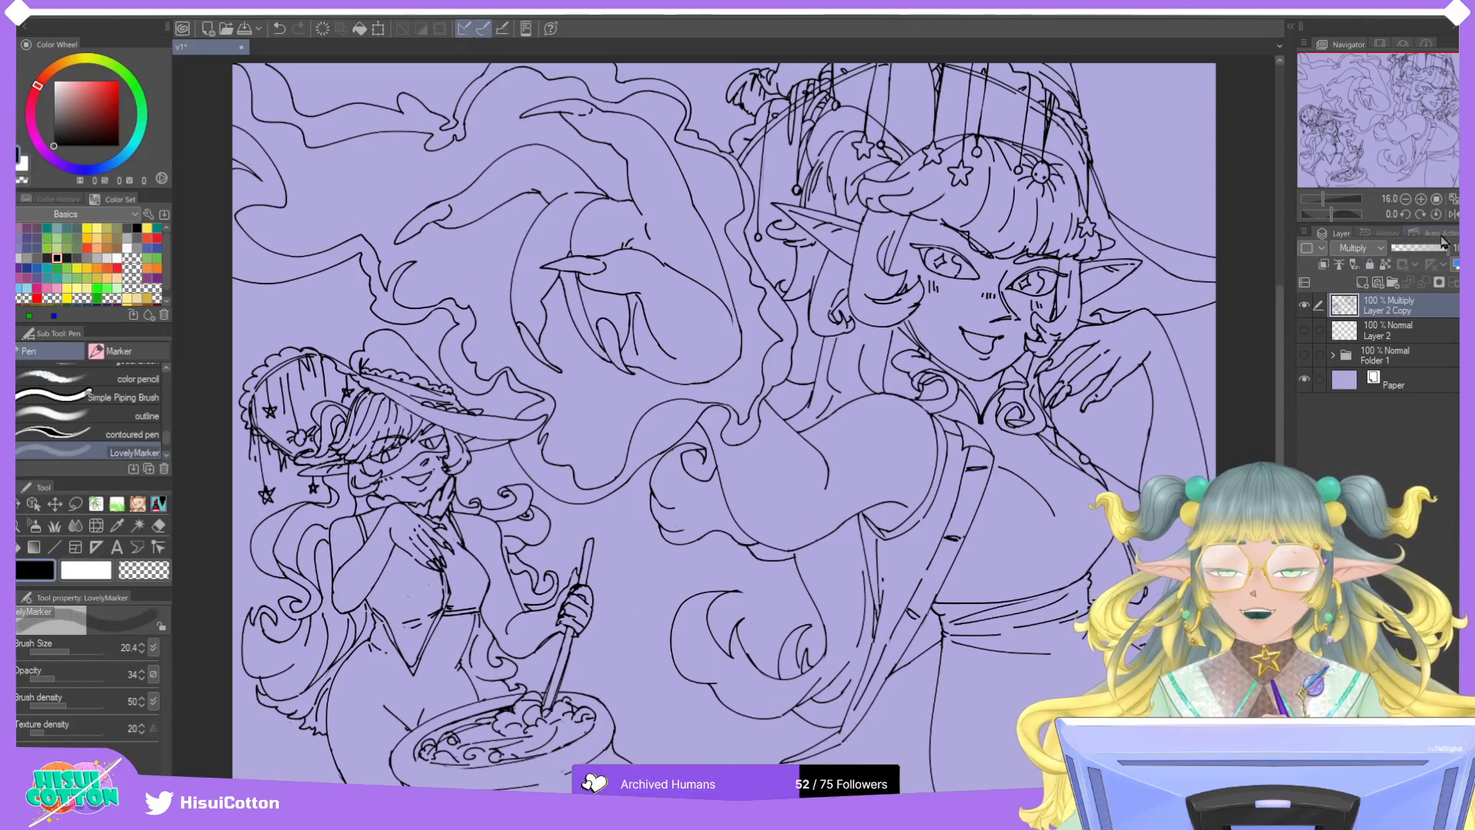
Compare the line art with and without the colours in Folder 1 and the lines of Layer 2, leaving both hidden.
{"action": "left_click", "coordinate": [1305, 354]}
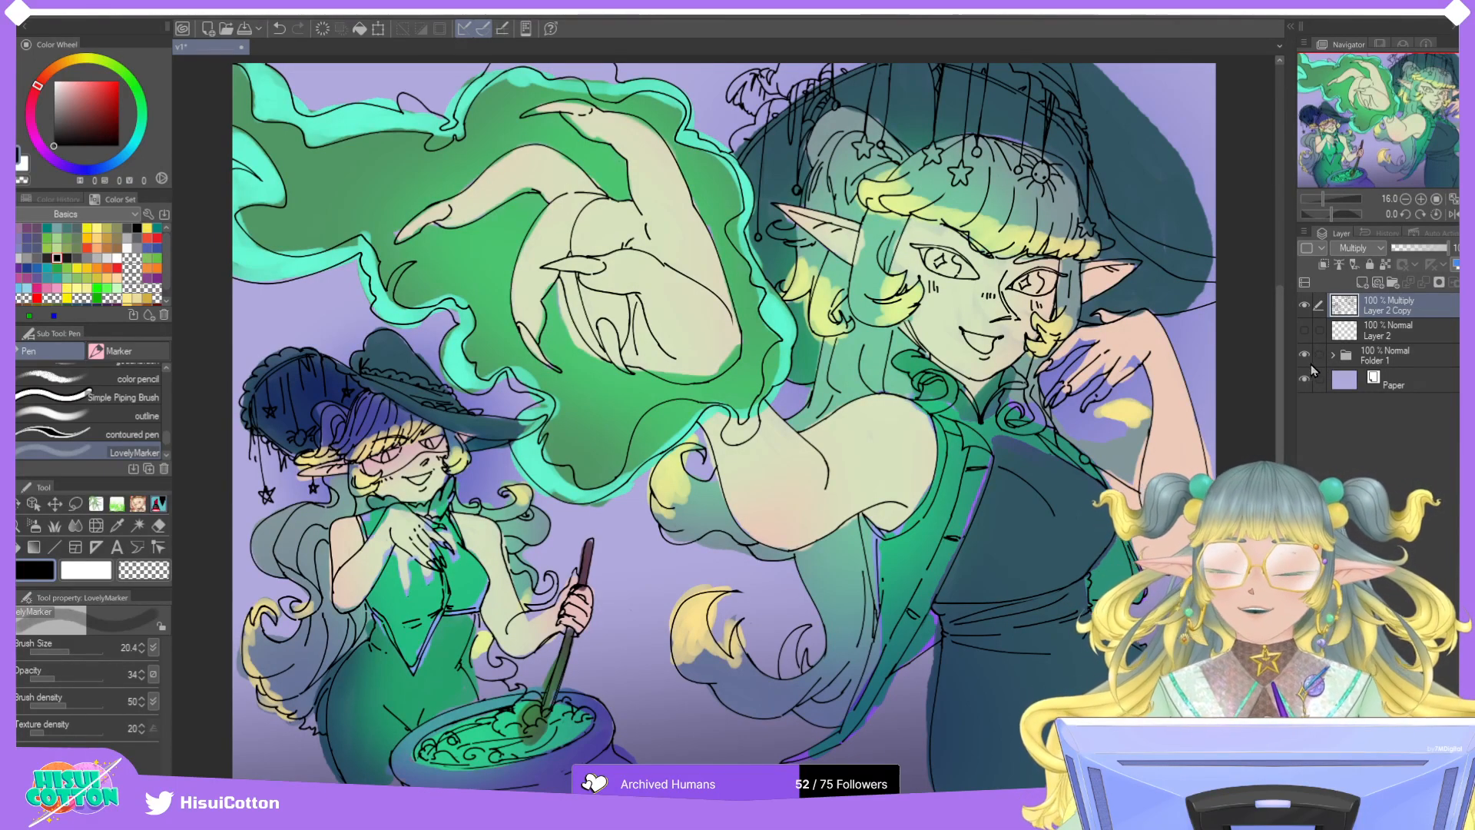
{"action": "left_click", "coordinate": [1305, 355]}
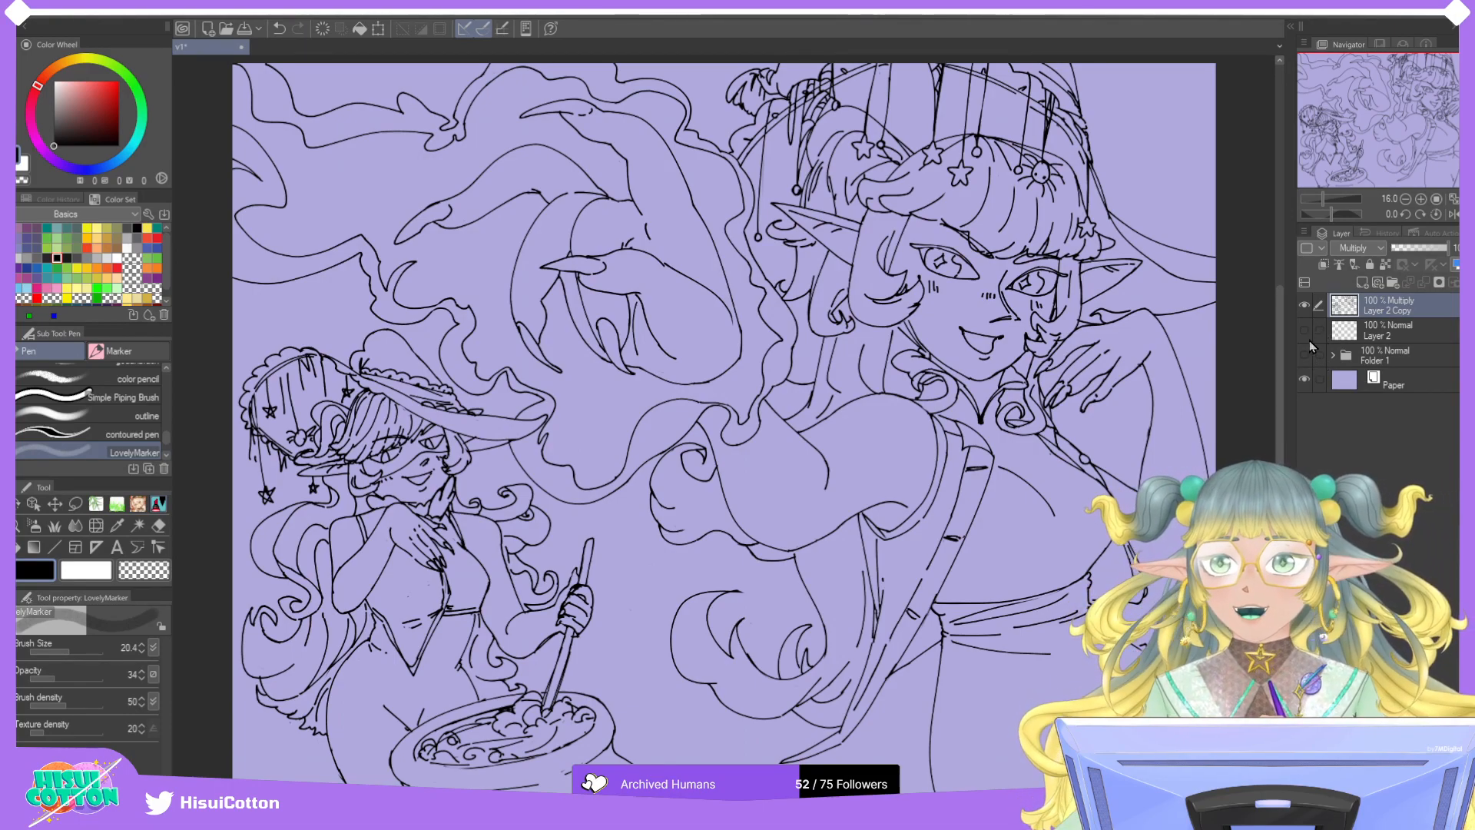
{"action": "left_click", "coordinate": [1304, 354]}
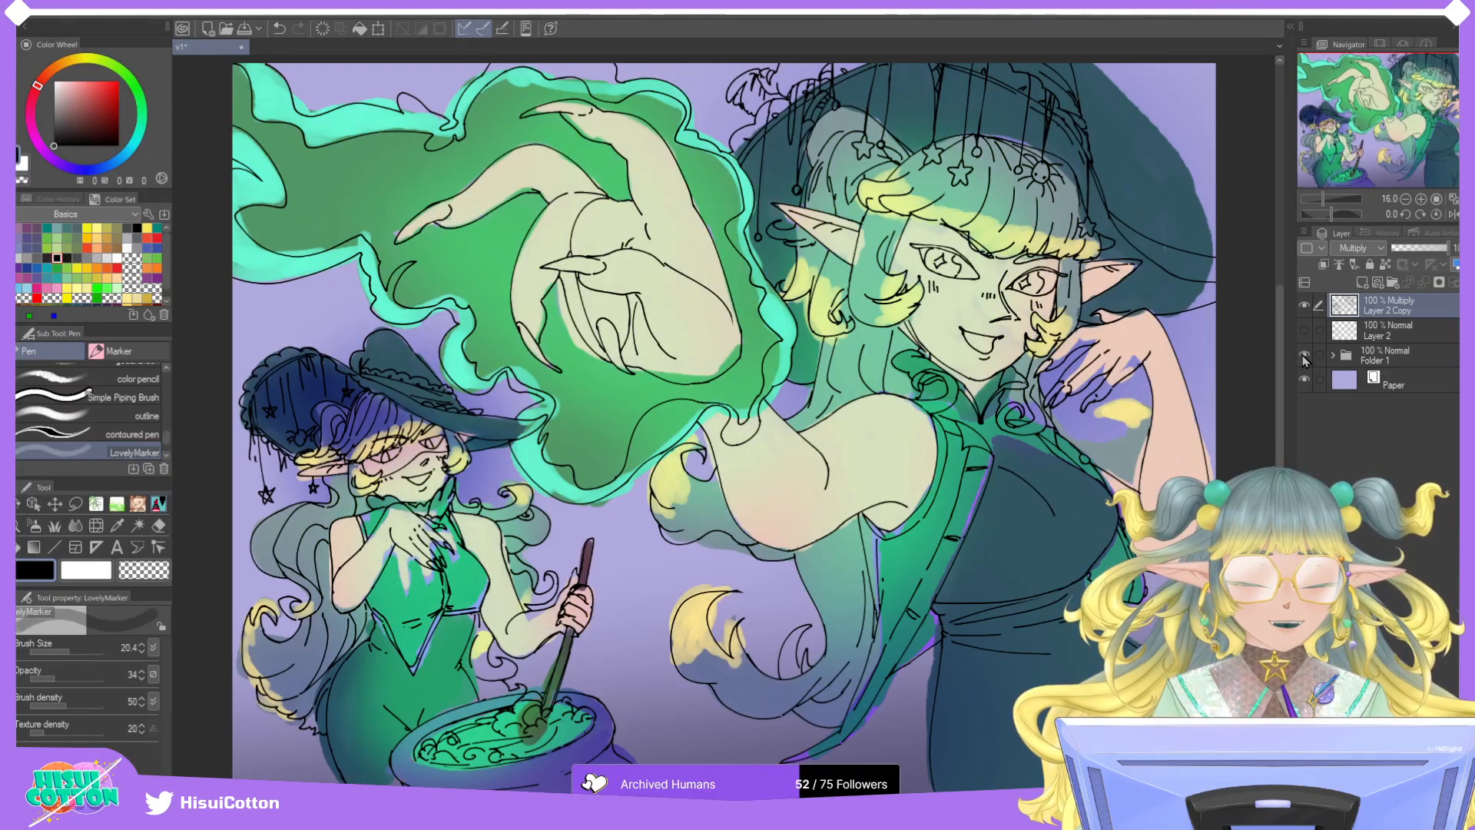
{"action": "left_click", "coordinate": [1303, 356]}
{"action": "left_click", "coordinate": [1303, 357]}
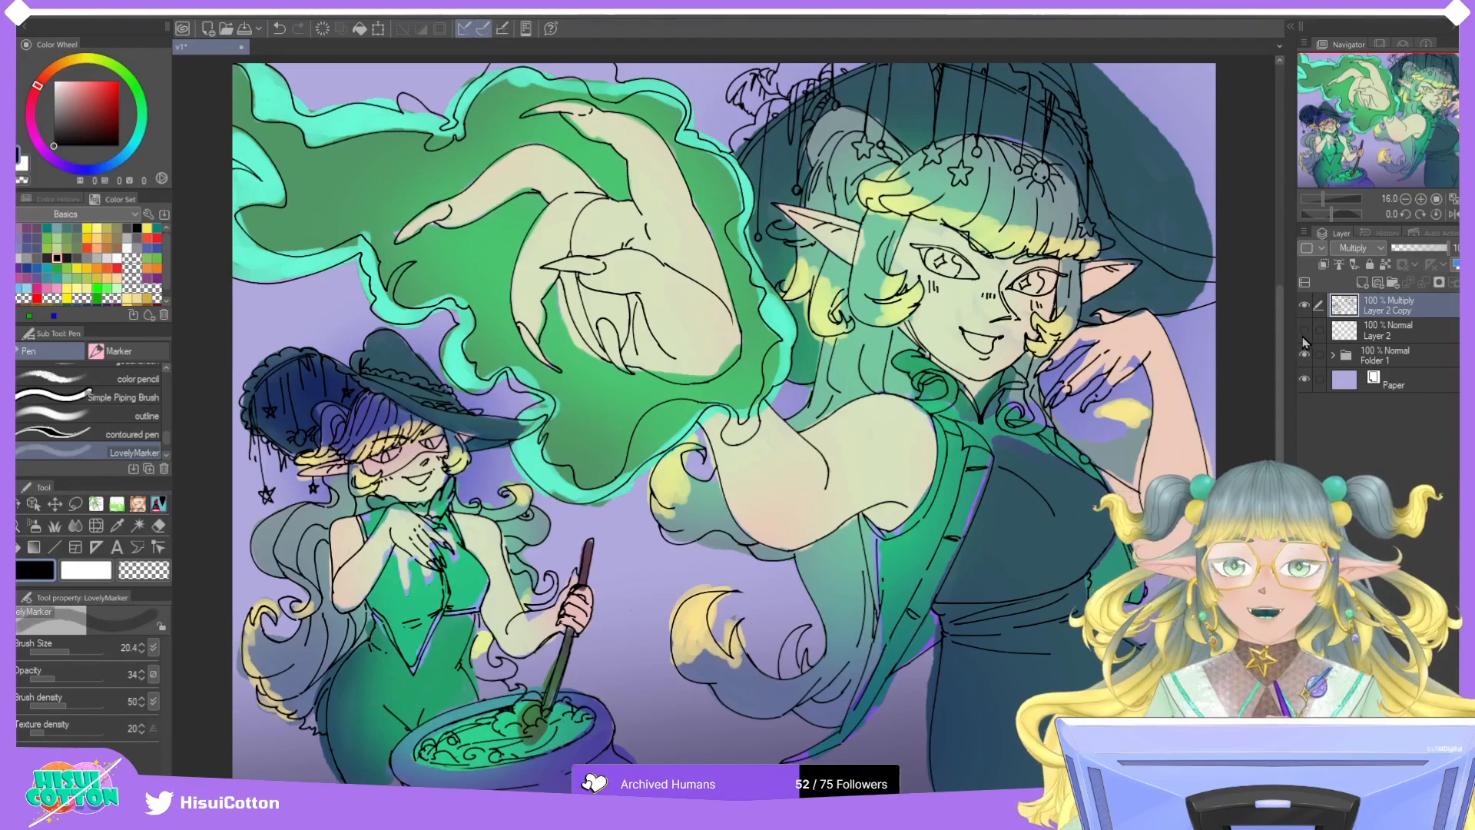
{"action": "left_click", "coordinate": [1304, 354]}
{"action": "left_click", "coordinate": [1303, 330]}
{"action": "left_click", "coordinate": [1303, 330]}
{"action": "left_click", "coordinate": [1304, 331]}
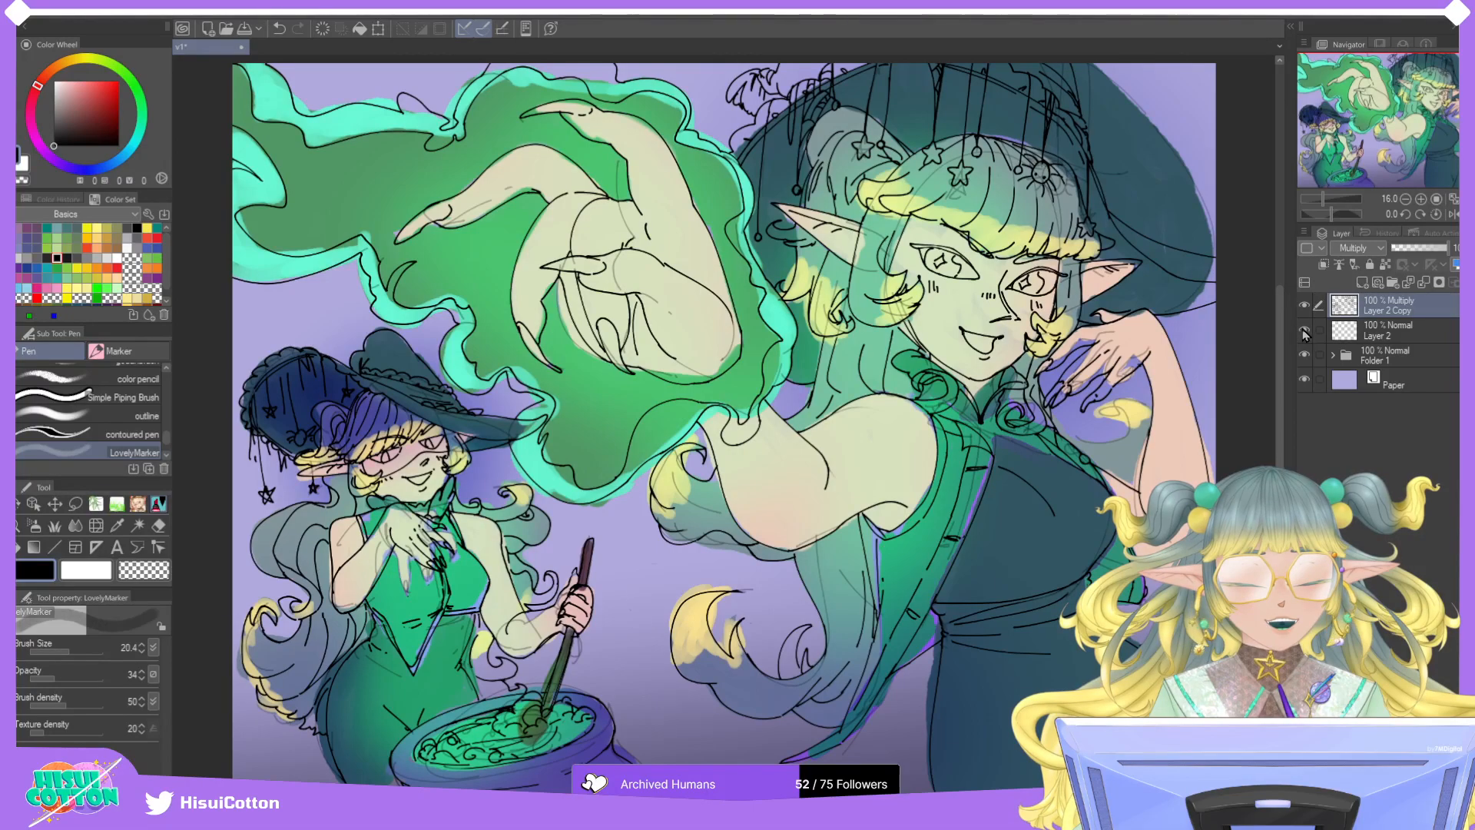
{"action": "left_click", "coordinate": [1302, 330]}
{"action": "left_click", "coordinate": [1303, 329]}
{"action": "left_click", "coordinate": [1302, 330]}
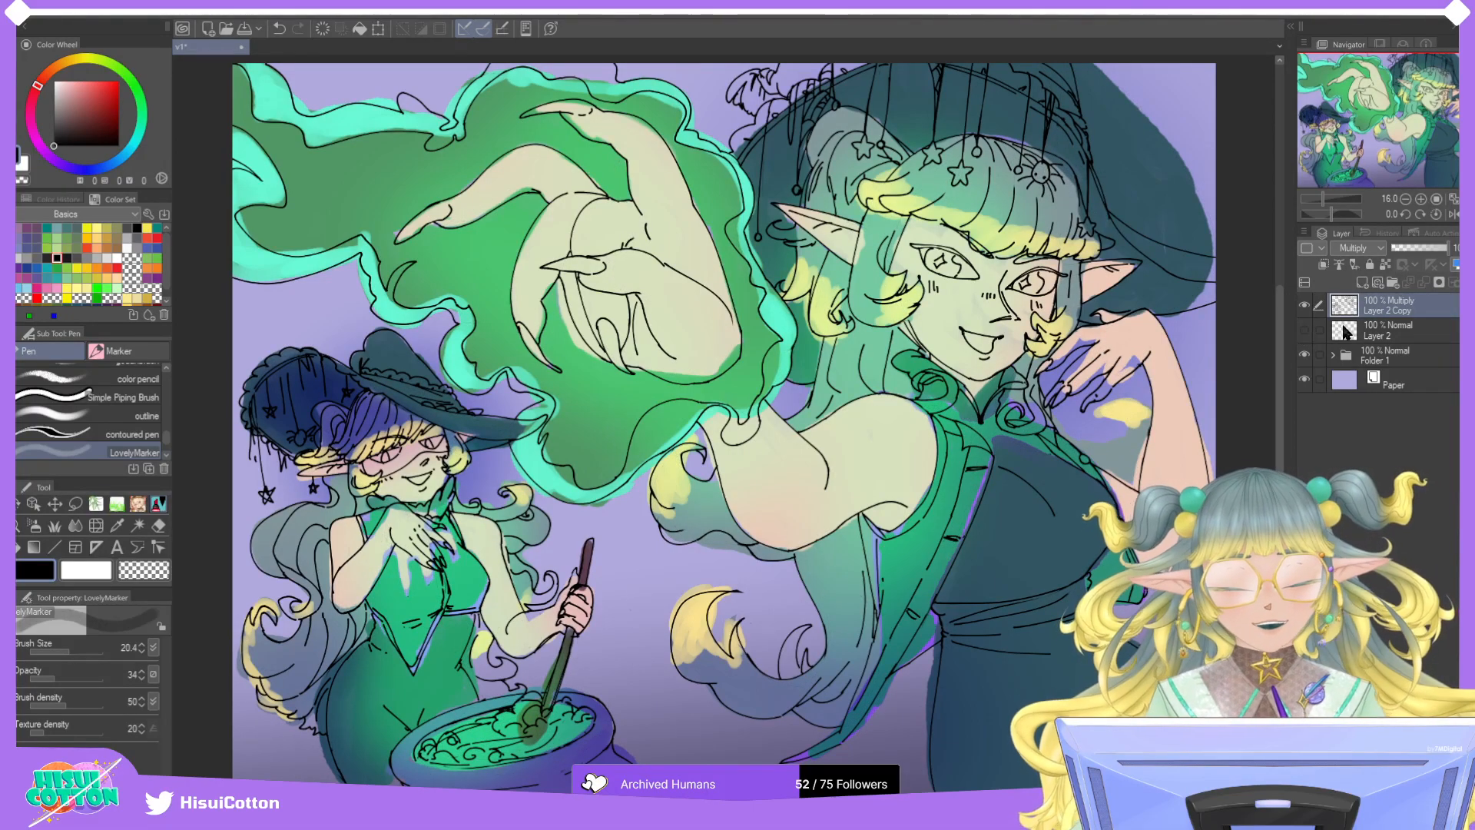
{"action": "left_click", "coordinate": [1308, 350]}
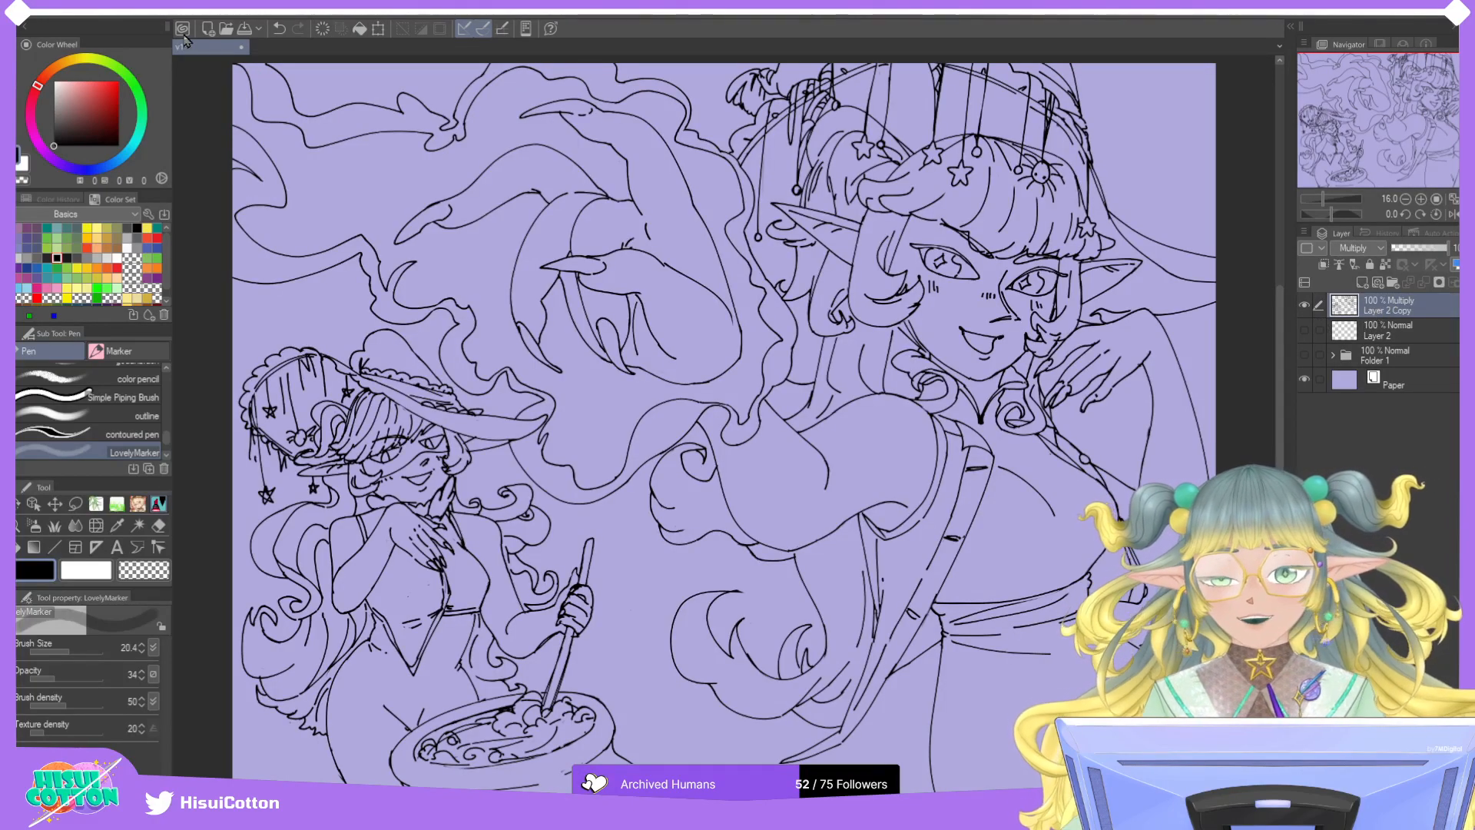
{"action": "key", "text": "ctrl+v"}
{"action": "mouse_move", "coordinate": [1407, 308]}
{"action": "left_mouse_down"}
{"action": "mouse_move", "coordinate": [1405, 351]}
{"action": "mouse_move", "coordinate": [1420, 312]}
{"action": "left_mouse_up"}
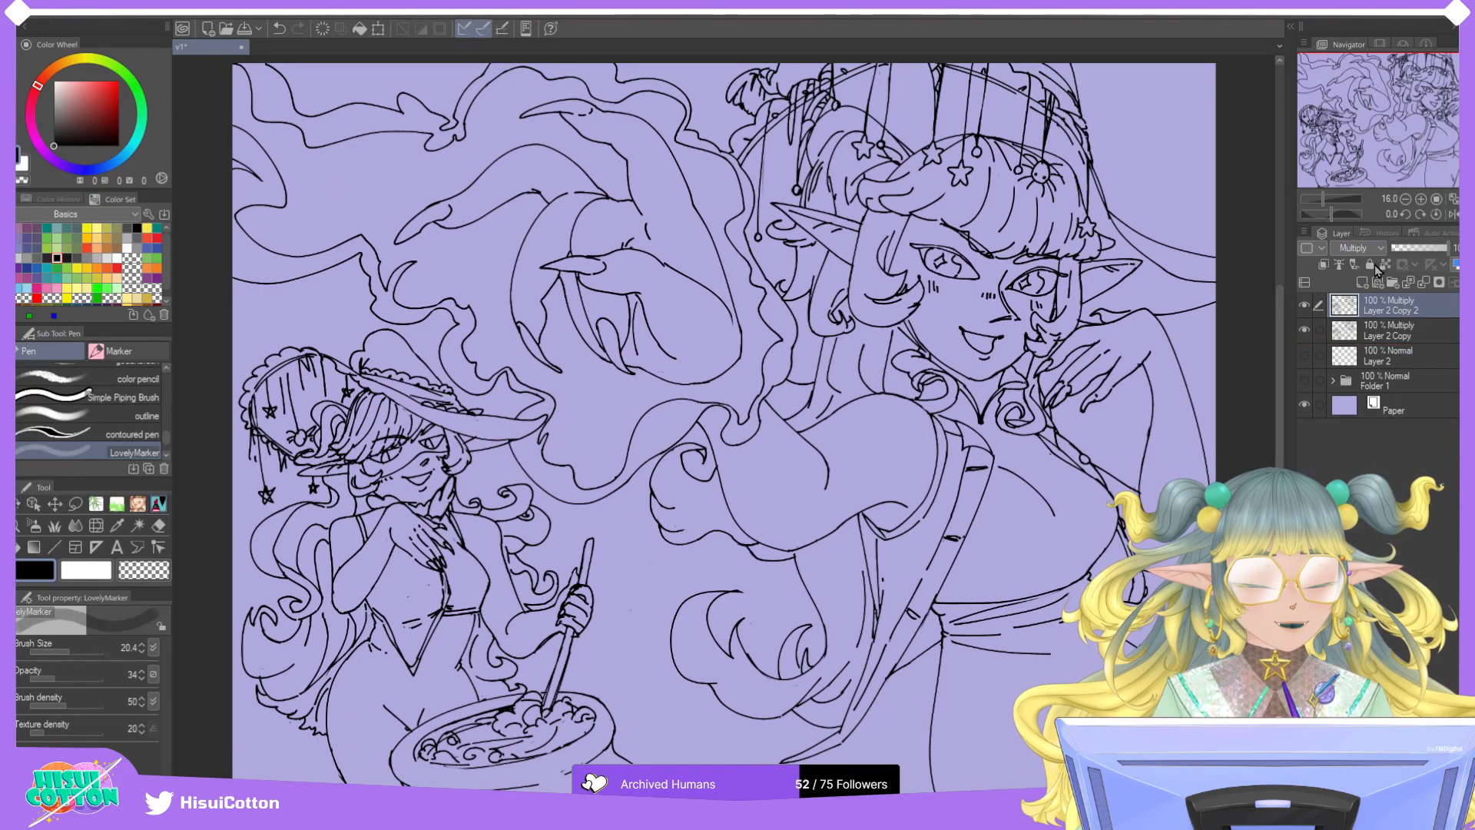
{"action": "key", "text": "ctrl+z"}
{"action": "key", "text": "ctrl+z"}
{"action": "left_click", "coordinate": [1303, 305]}
{"action": "left_click", "coordinate": [1304, 330]}
{"action": "left_click", "coordinate": [1303, 329]}
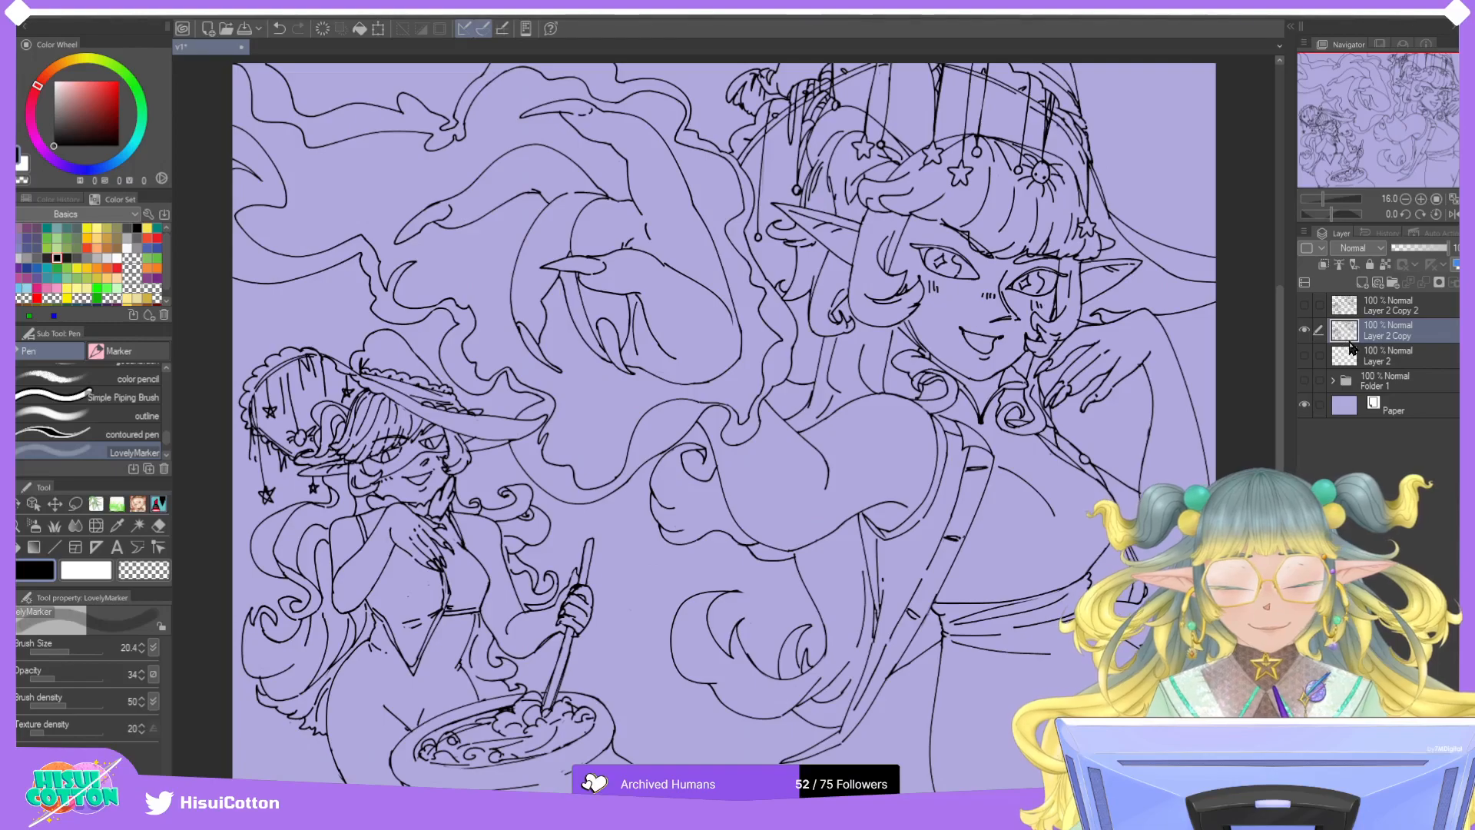
{"action": "left_click", "coordinate": [1305, 308]}
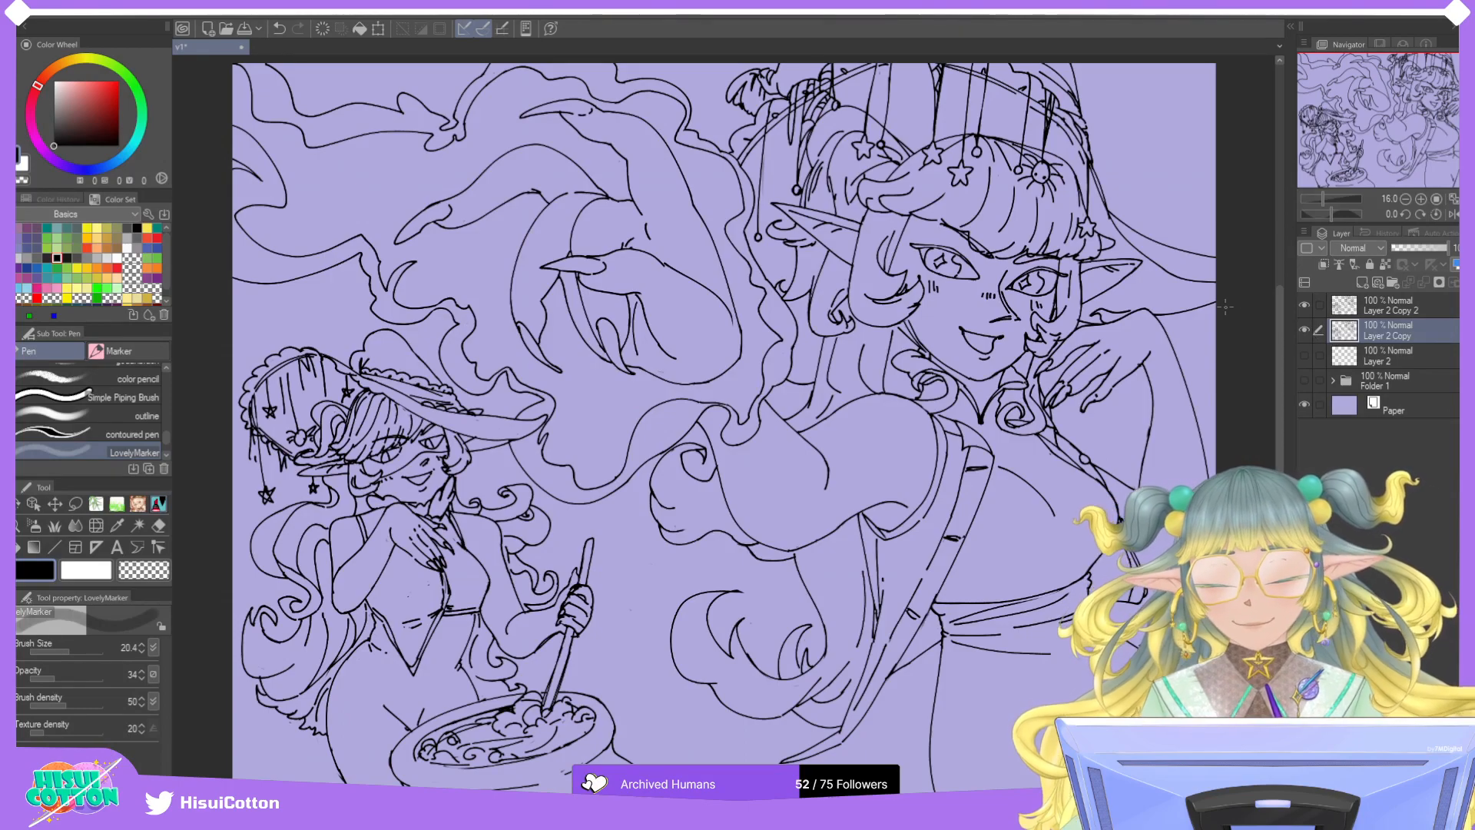
{"action": "left_click", "coordinate": [158, 526]}
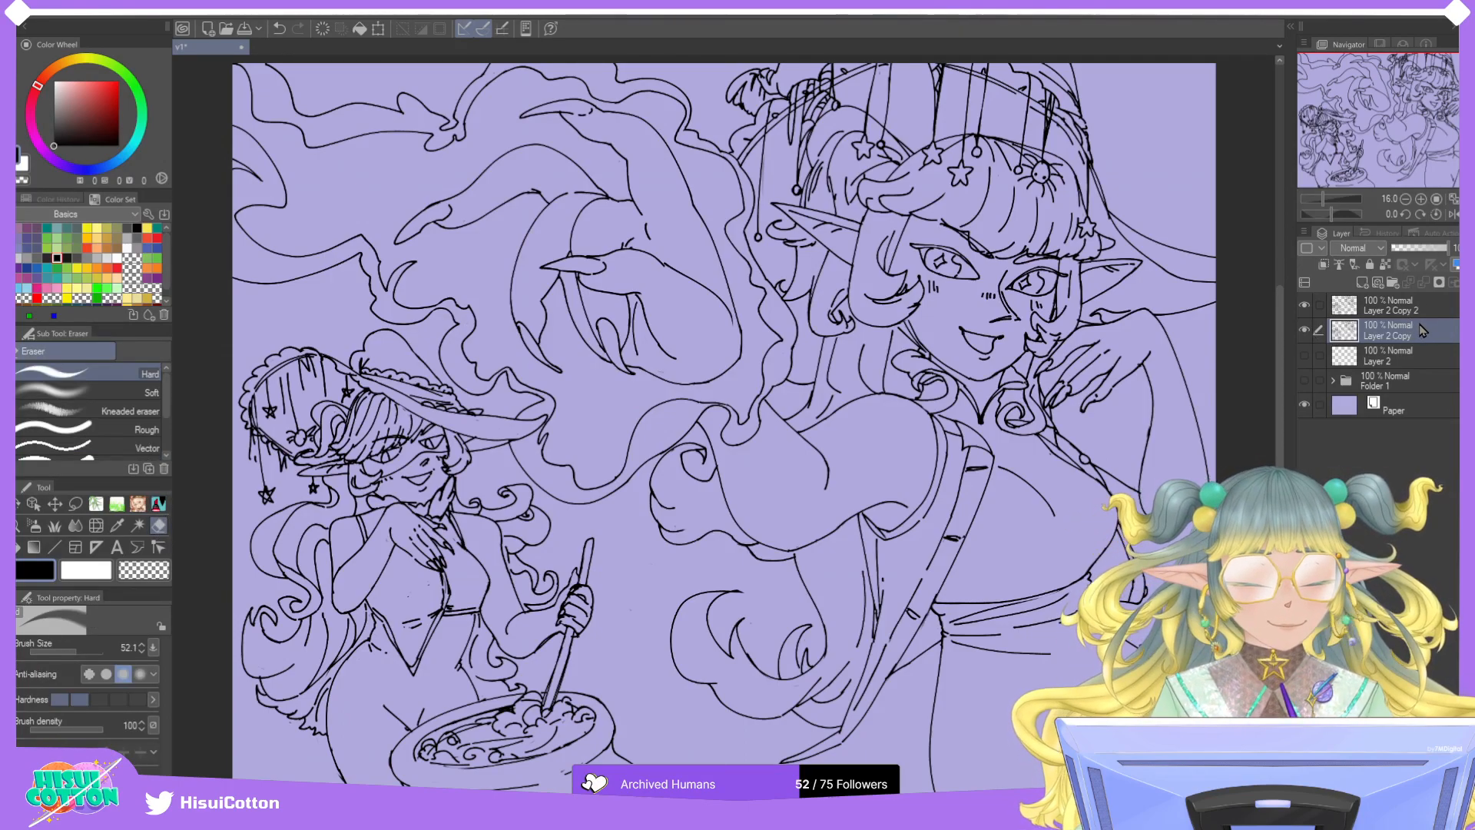
{"action": "key", "text": "ctrl+z"}
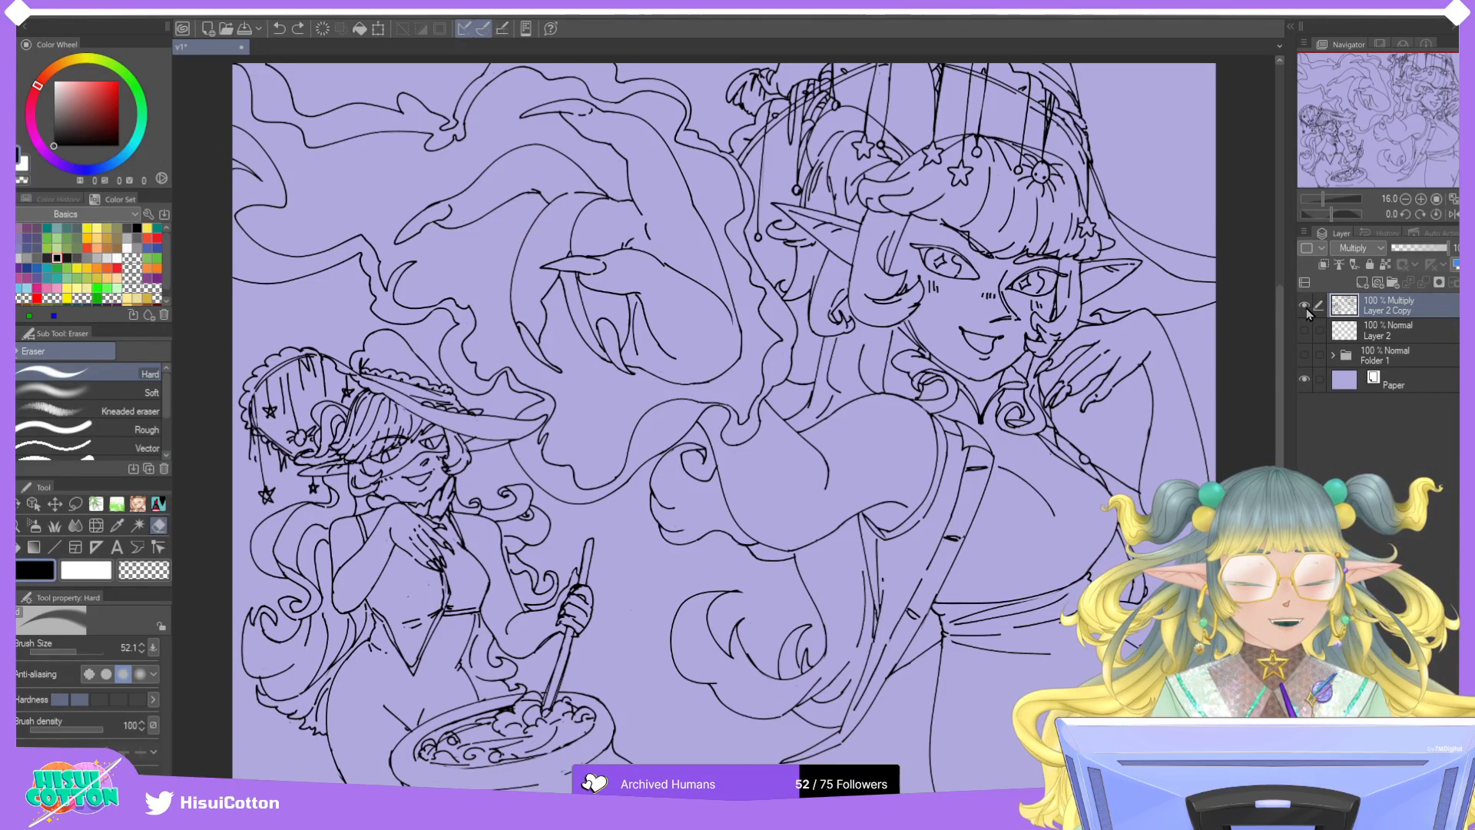
Set the blending mode of Layer 2 Copy to Normal and duplicate the layer.
{"action": "left_click", "coordinate": [1358, 248]}
{"action": "left_click", "coordinate": [1363, 264]}
{"action": "left_click", "coordinate": [1306, 305]}
{"action": "left_click", "coordinate": [1305, 305]}
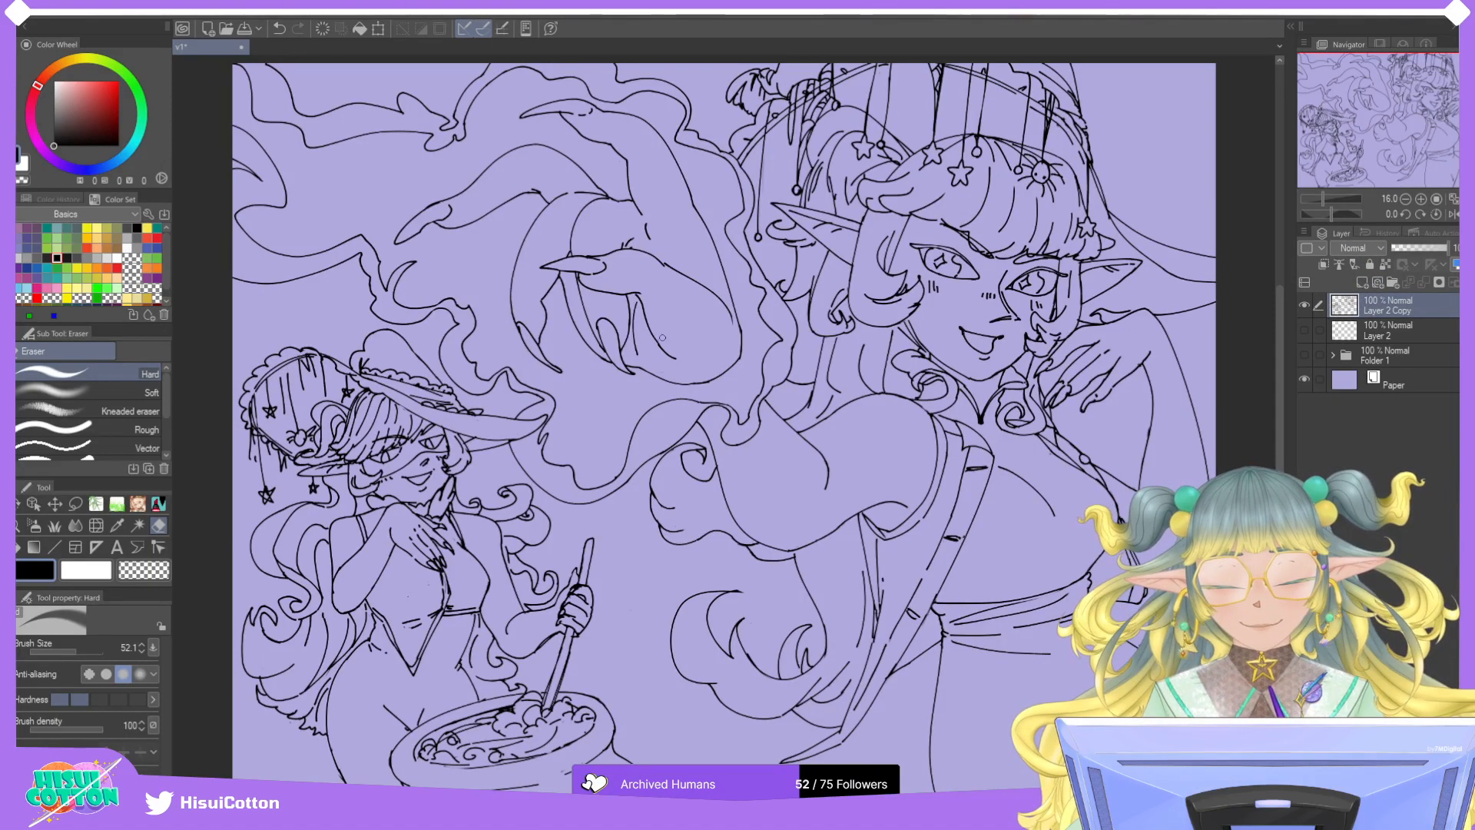
{"action": "scroll", "coordinate": [594, 332], "scroll_direction": "up", "scroll_amount": 4}
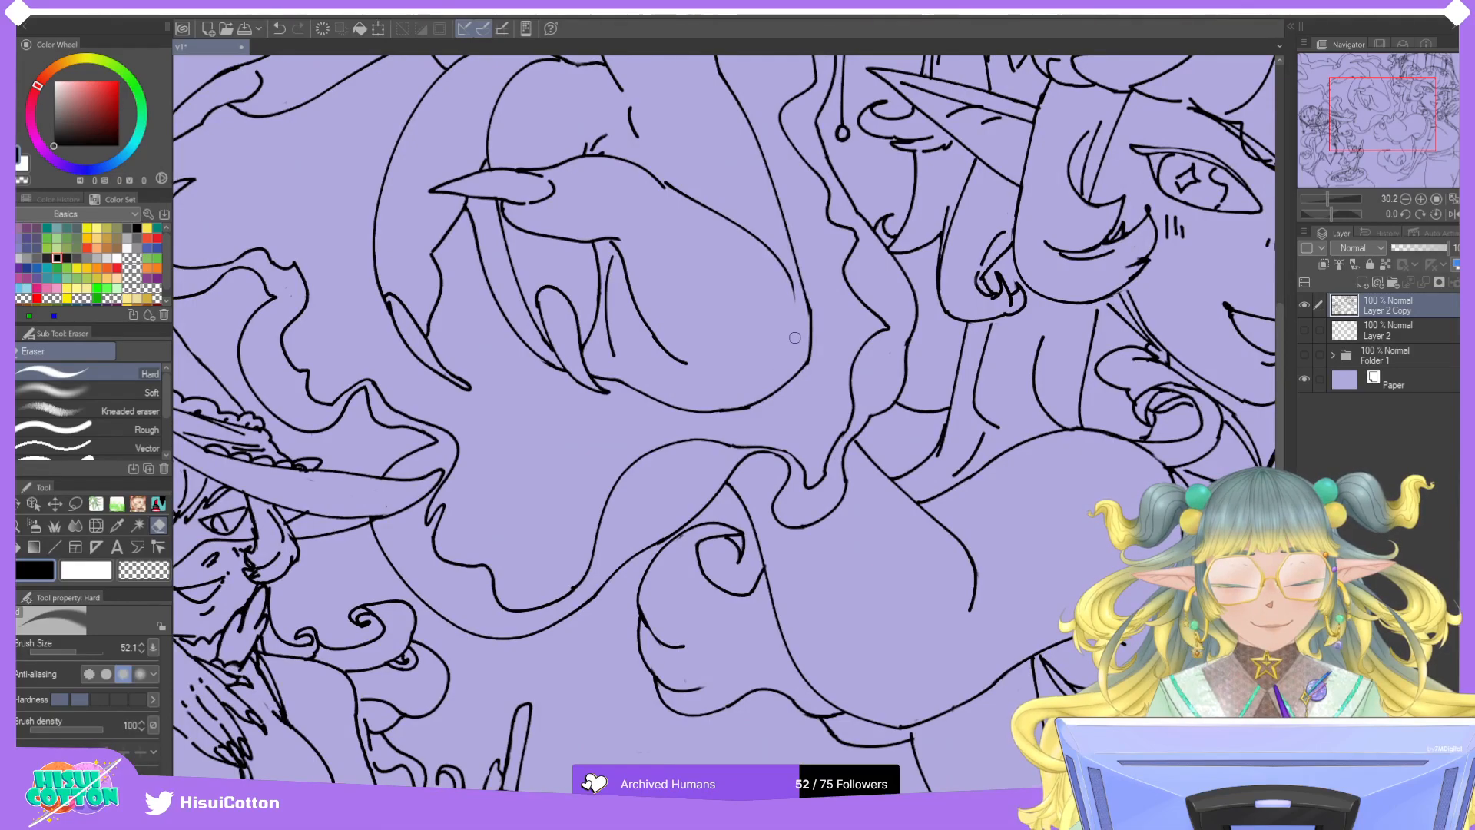
{"action": "scroll", "coordinate": [803, 339], "scroll_direction": "down", "scroll_amount": 4}
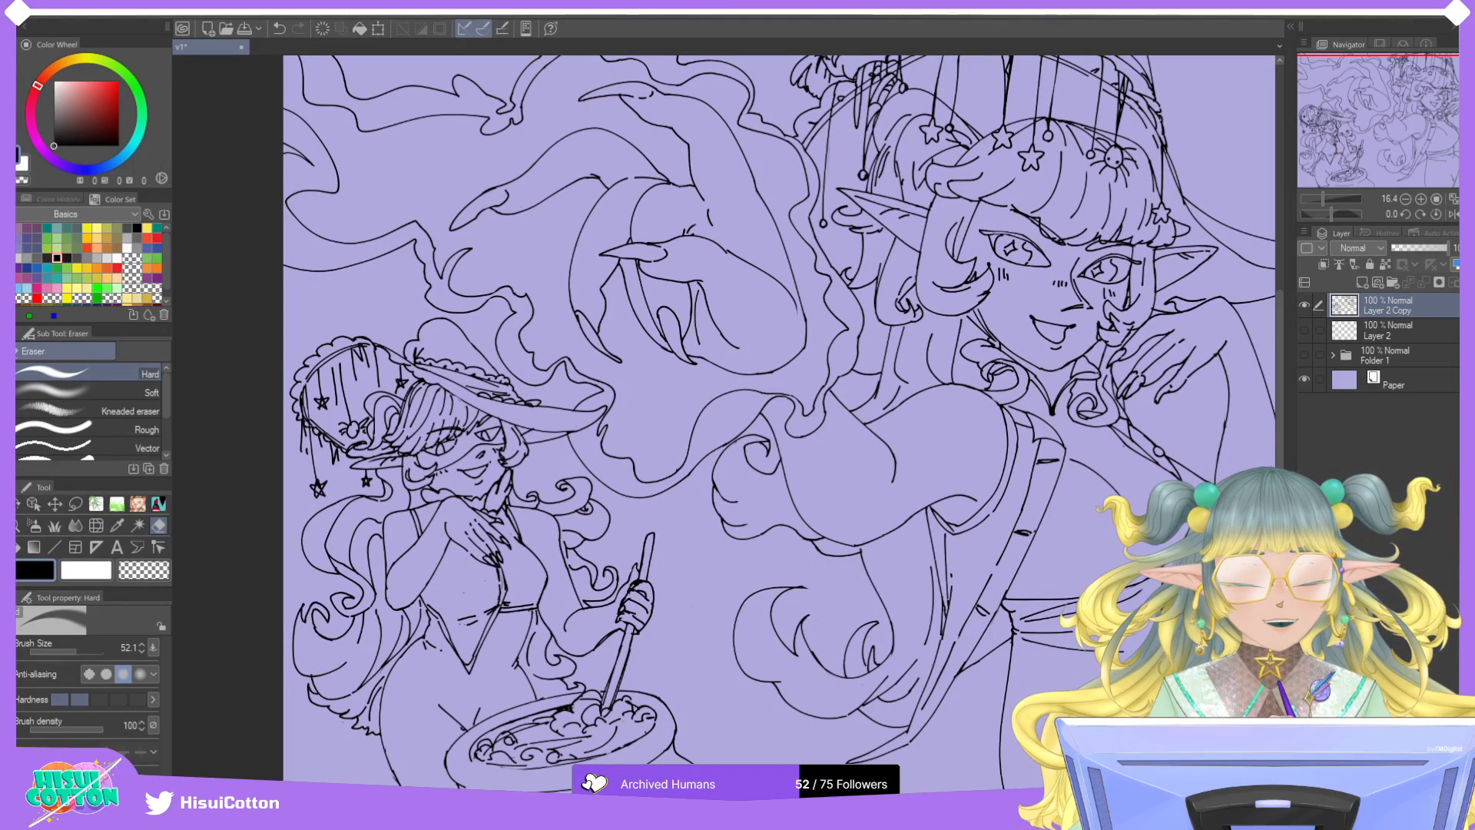
{"action": "key", "text": "ctrl+0"}
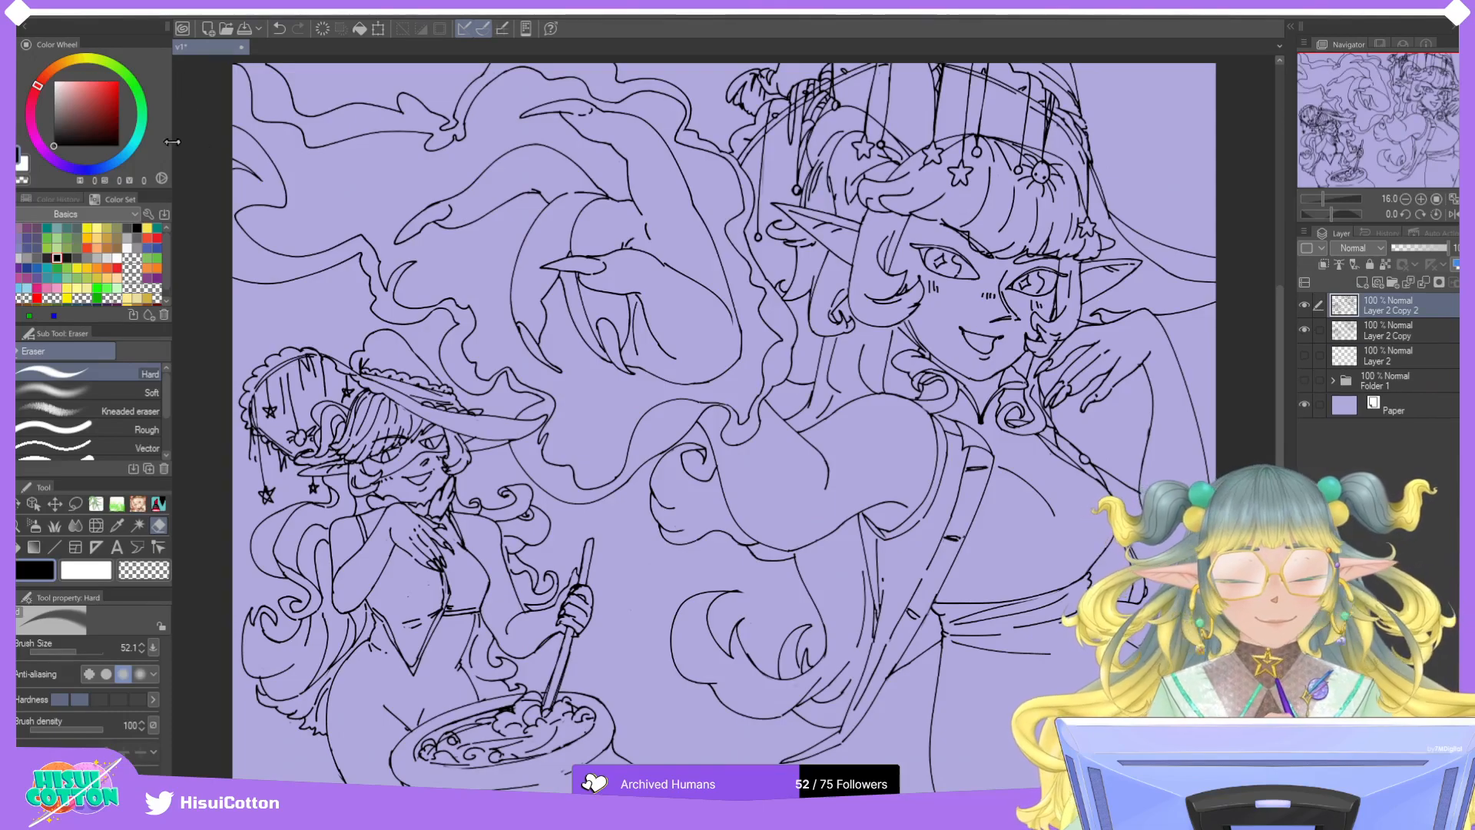
{"action": "key", "text": "ctrl+j"}
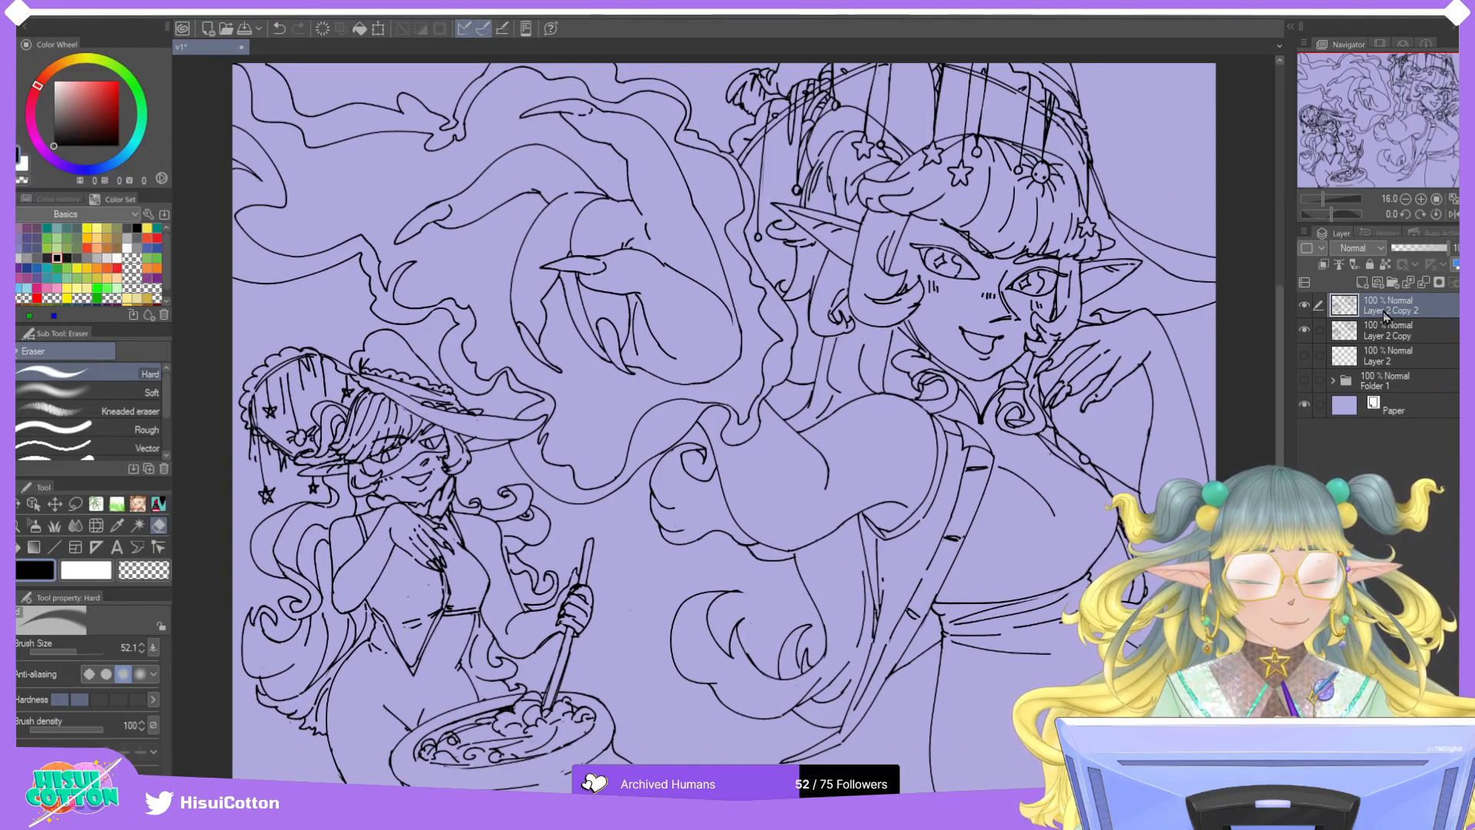
Compare the duplicated line art layers and hide Layer 2 Copy so that only Layer 2 Copy 2 shows.
{"action": "left_click", "coordinate": [1305, 307]}
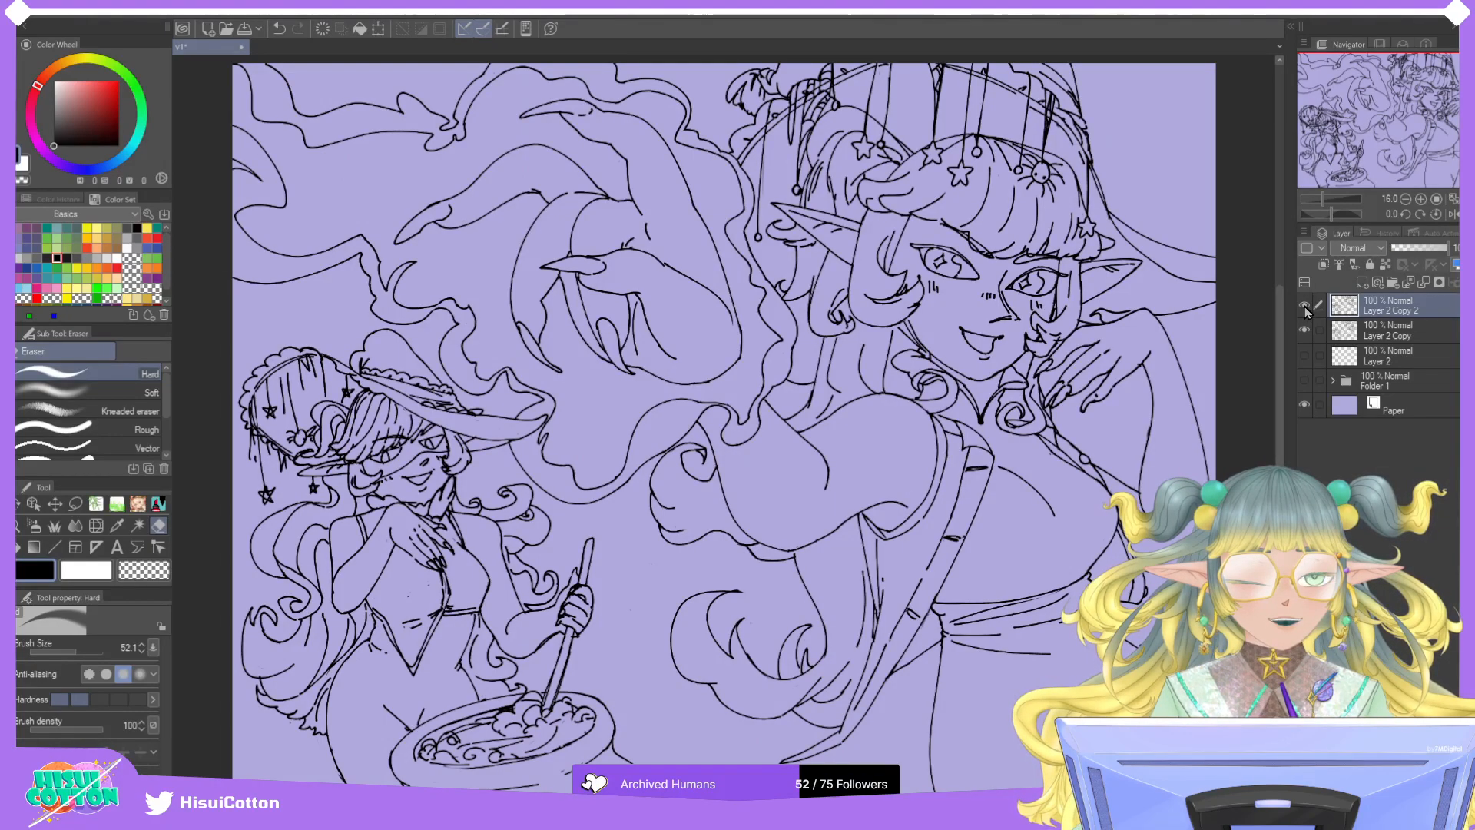
{"action": "left_click", "coordinate": [1305, 307]}
{"action": "left_click", "coordinate": [1305, 308]}
{"action": "left_click", "coordinate": [1305, 308]}
{"action": "left_click", "coordinate": [1305, 307]}
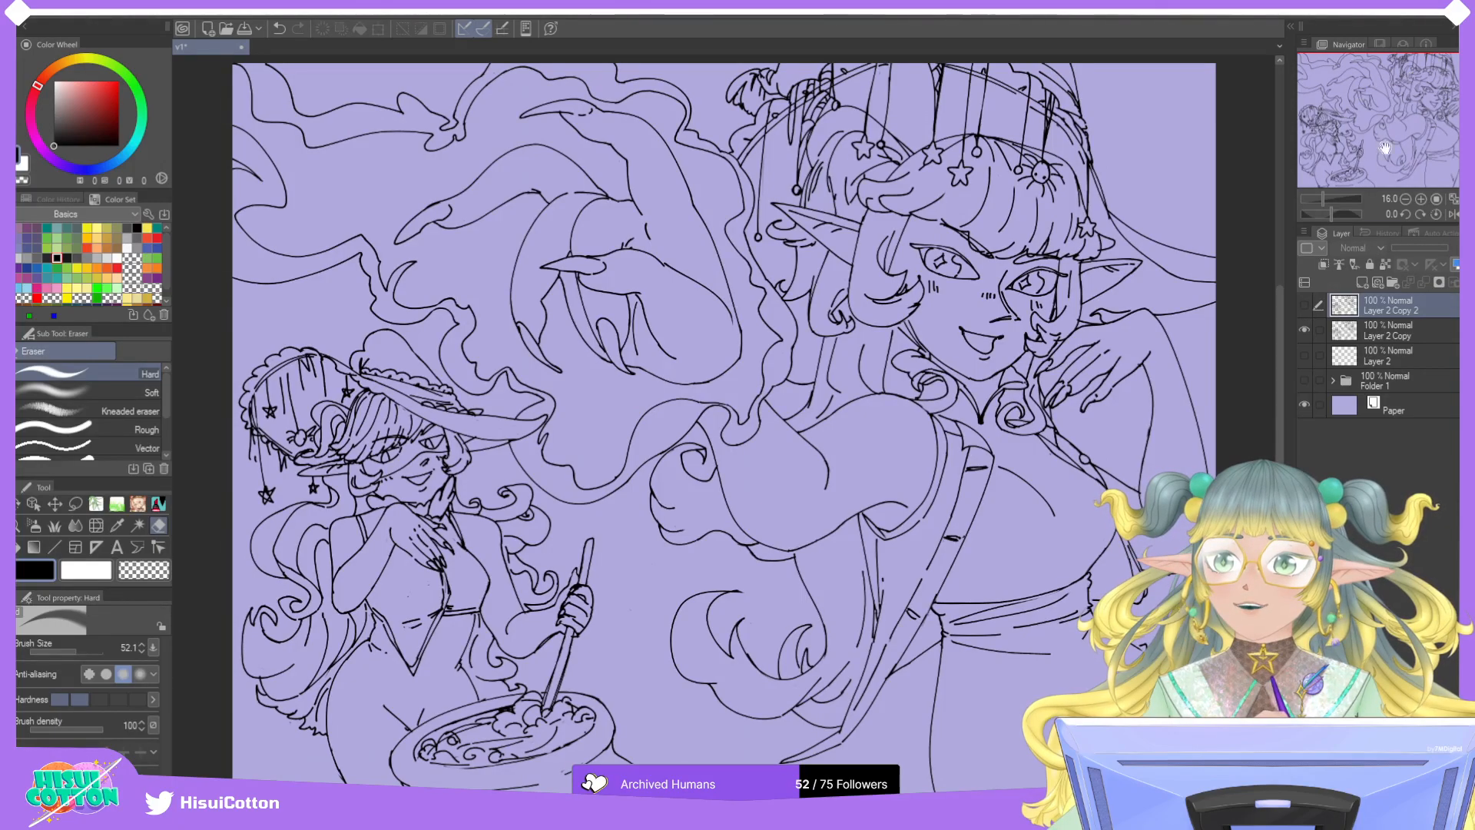
{"action": "left_click", "coordinate": [1305, 307]}
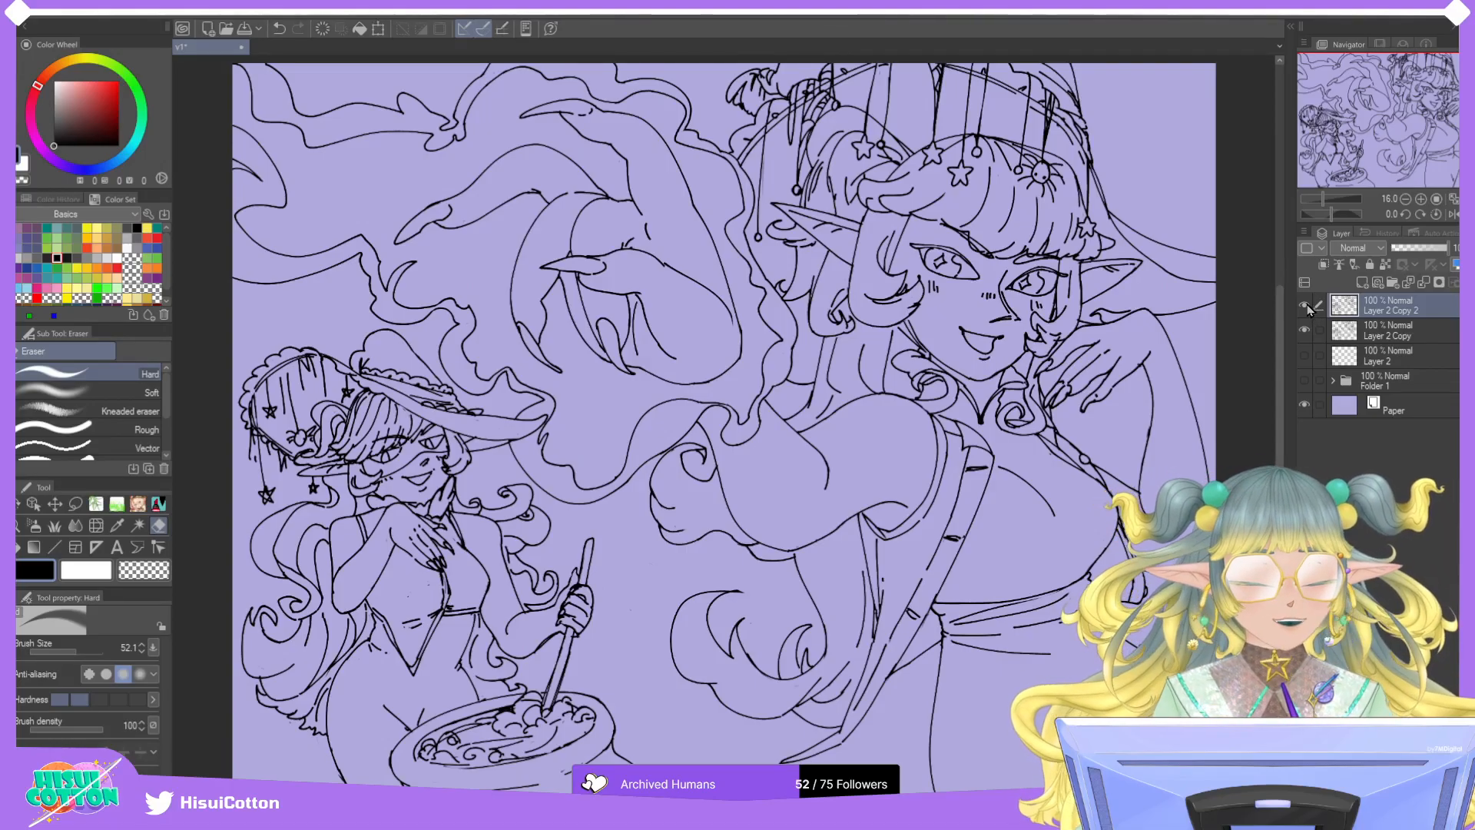
{"action": "left_click", "coordinate": [1304, 305]}
{"action": "left_click", "coordinate": [1304, 331]}
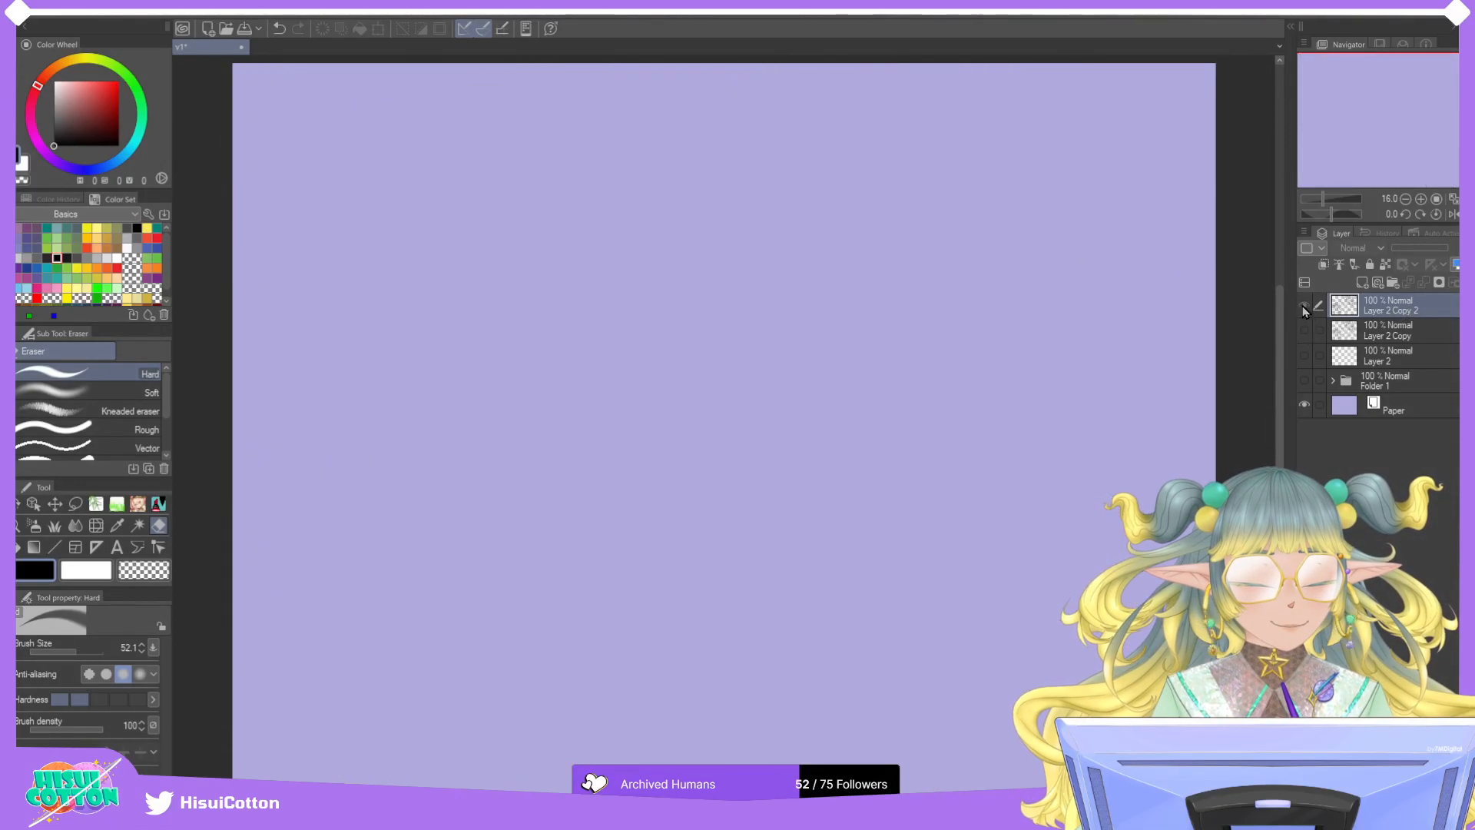
{"action": "left_click", "coordinate": [1304, 306]}
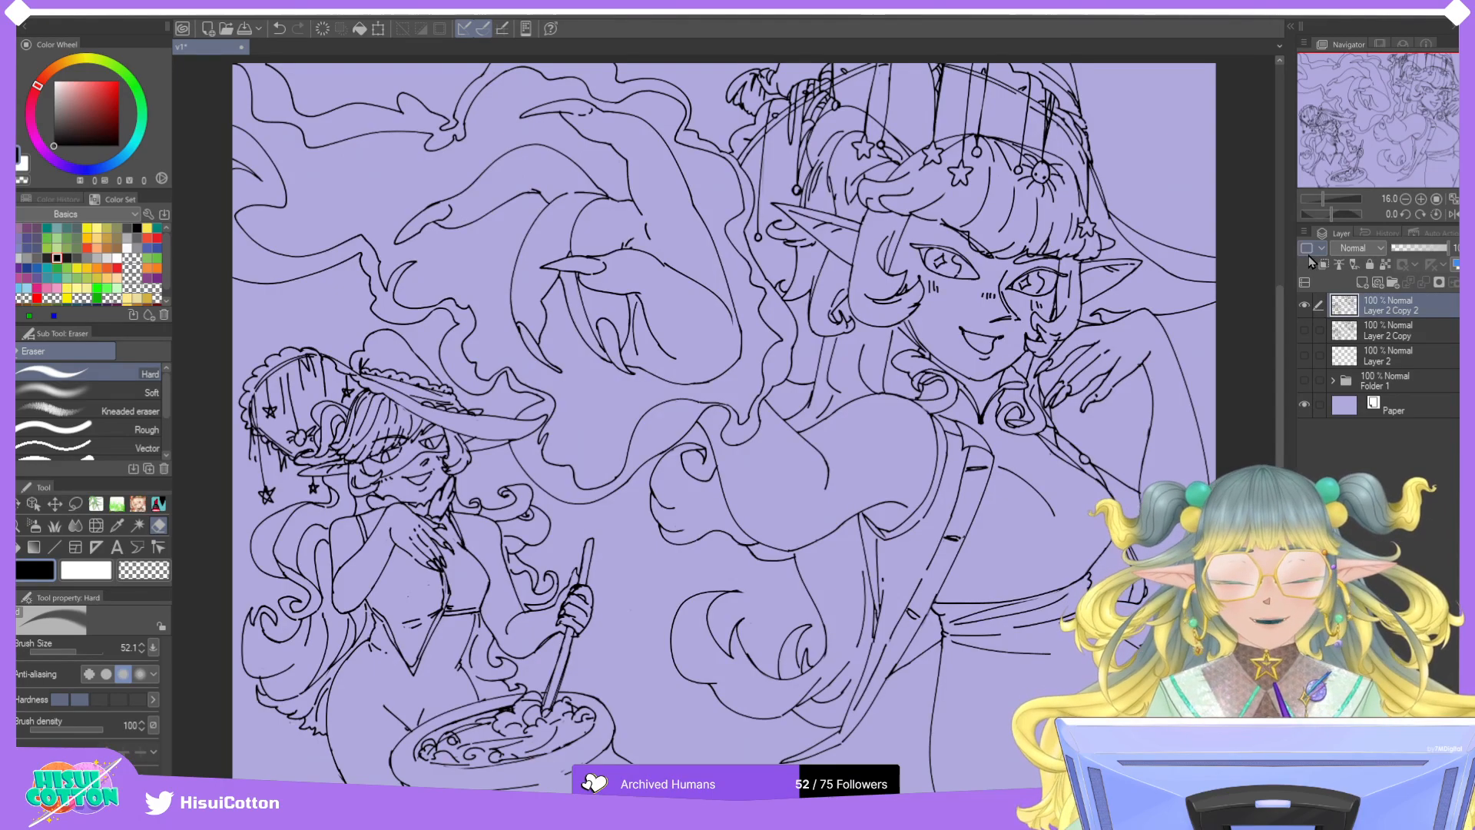
Show Folder 1, expand it and its Colors subfolder, and hide Hard light Layer 7, Vivid light Layer 6 and the background gradient.
{"action": "left_click", "coordinate": [1305, 380]}
{"action": "left_click", "coordinate": [1333, 380]}
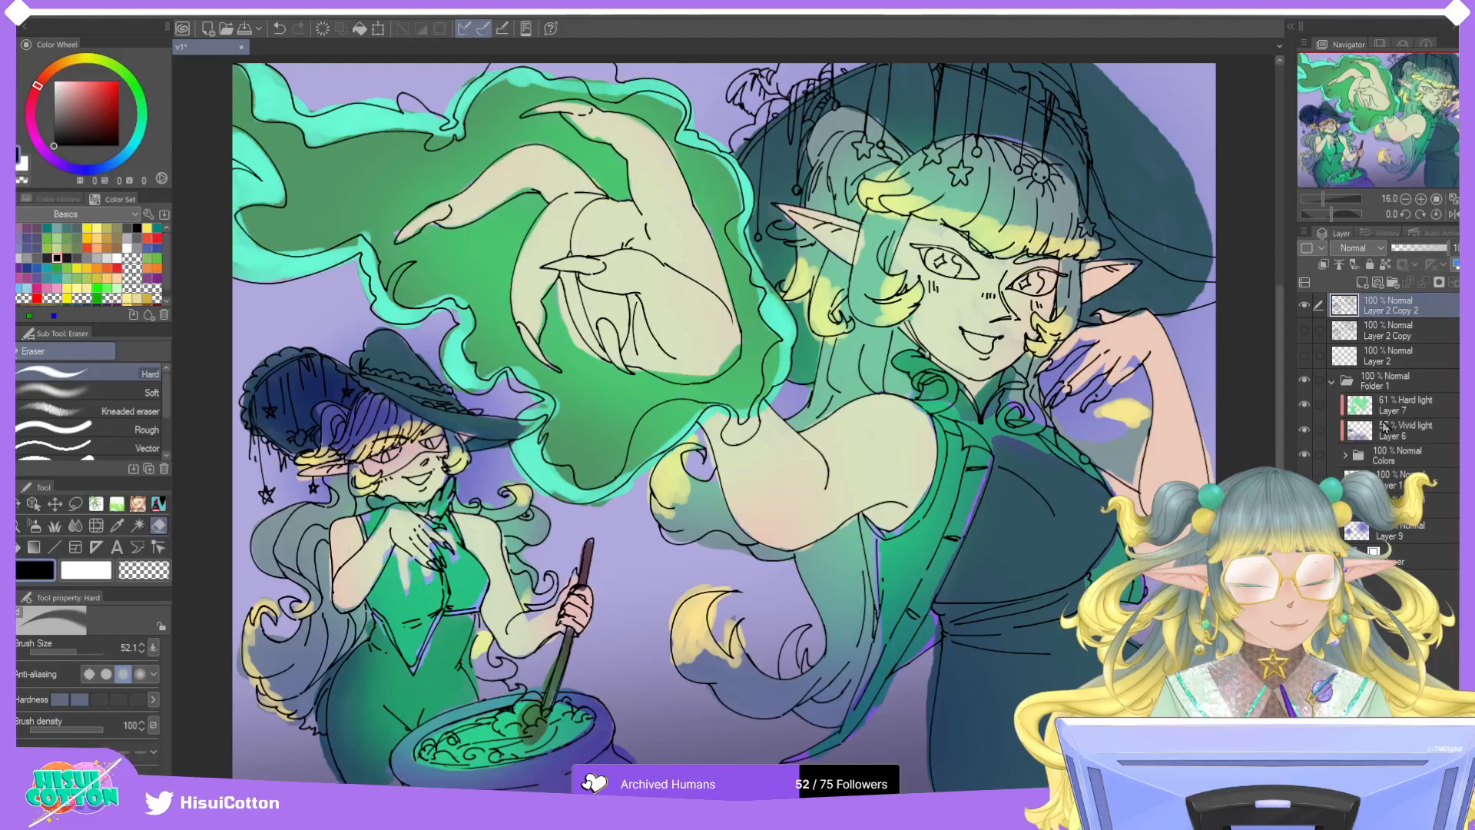
{"action": "left_click", "coordinate": [1305, 405]}
{"action": "left_click", "coordinate": [1305, 430]}
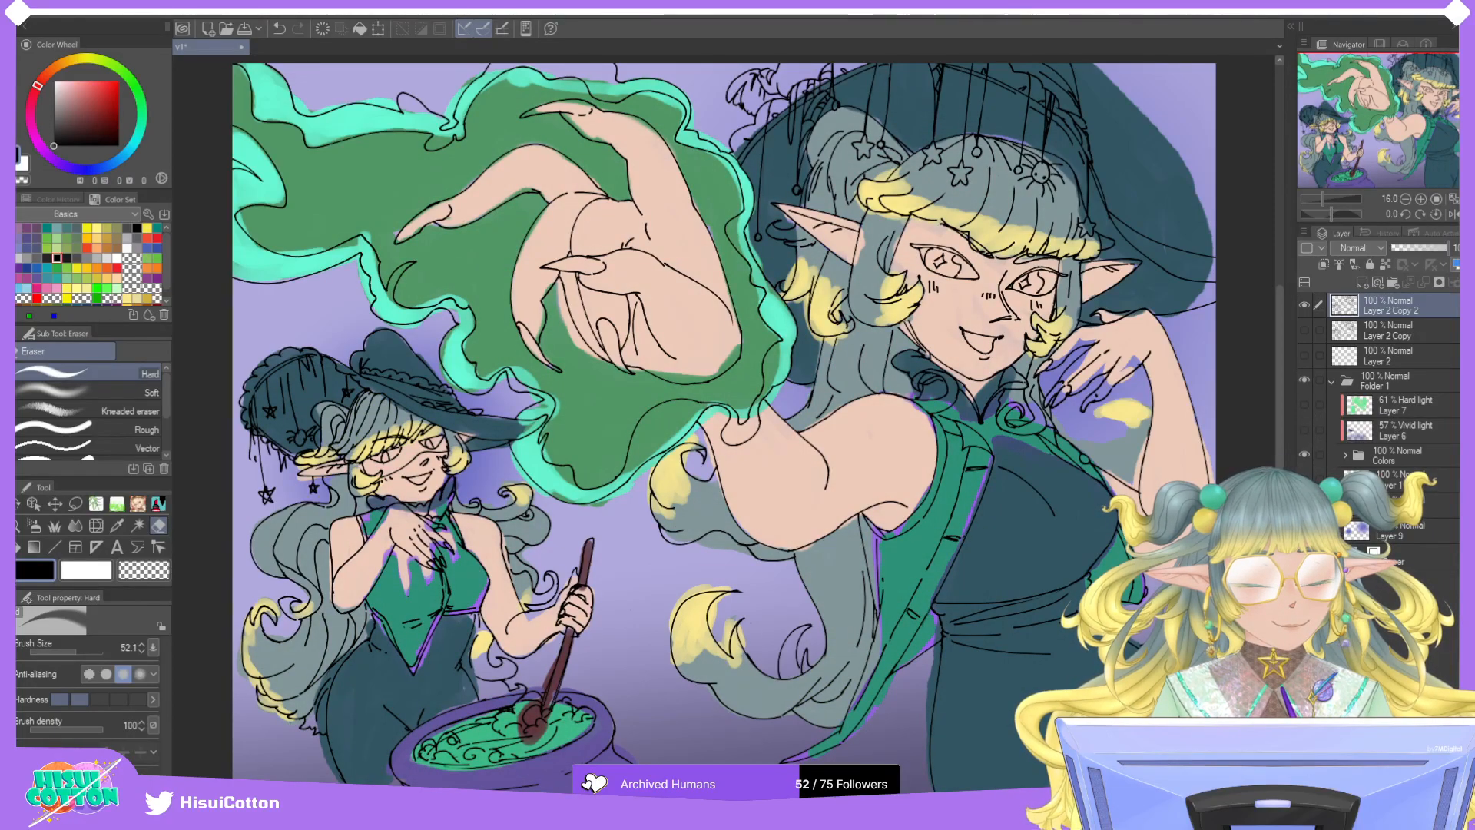
{"action": "left_click", "coordinate": [1305, 531]}
{"action": "left_click", "coordinate": [1304, 506]}
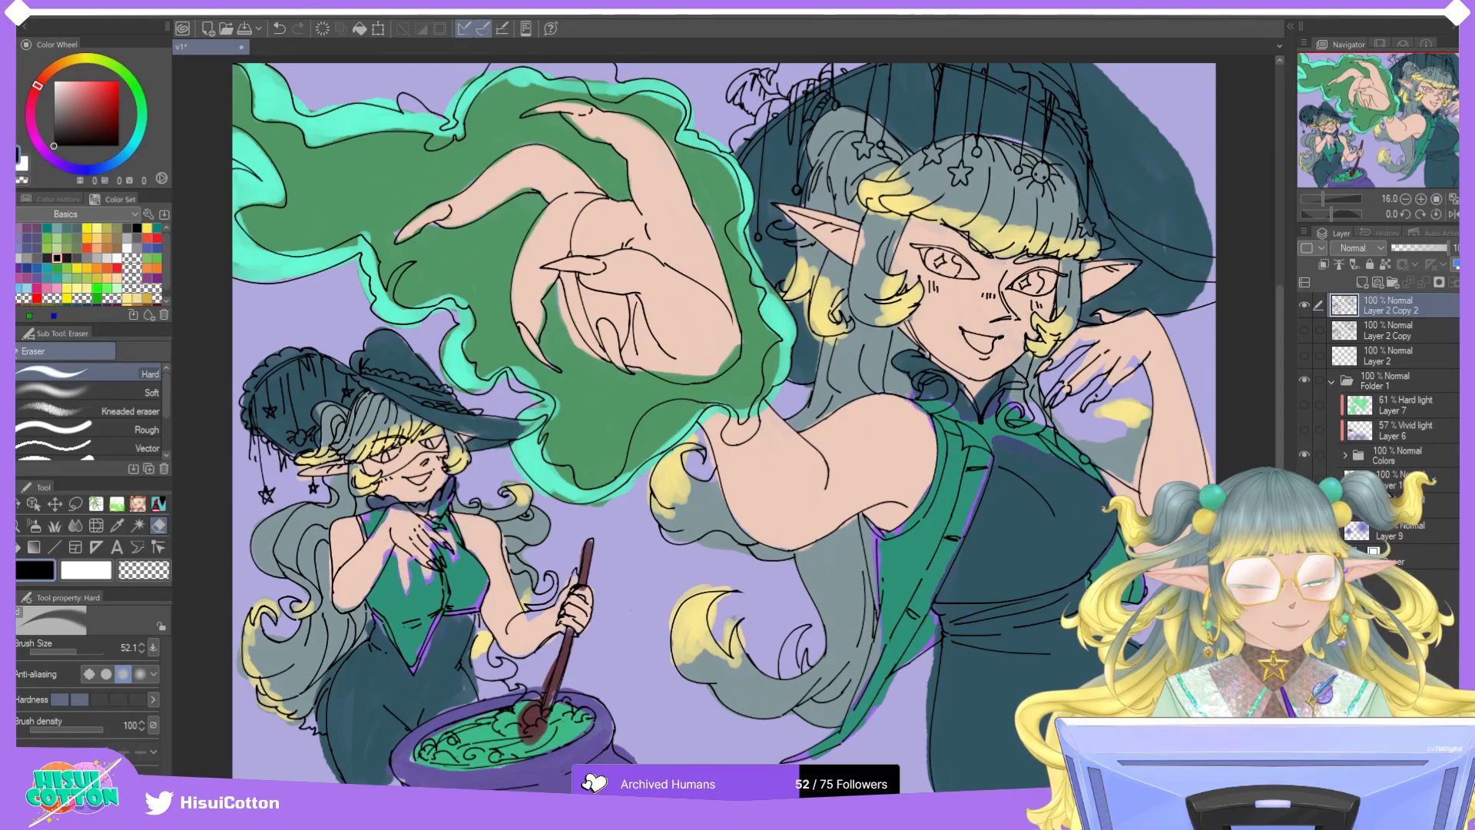
{"action": "left_click", "coordinate": [1345, 454]}
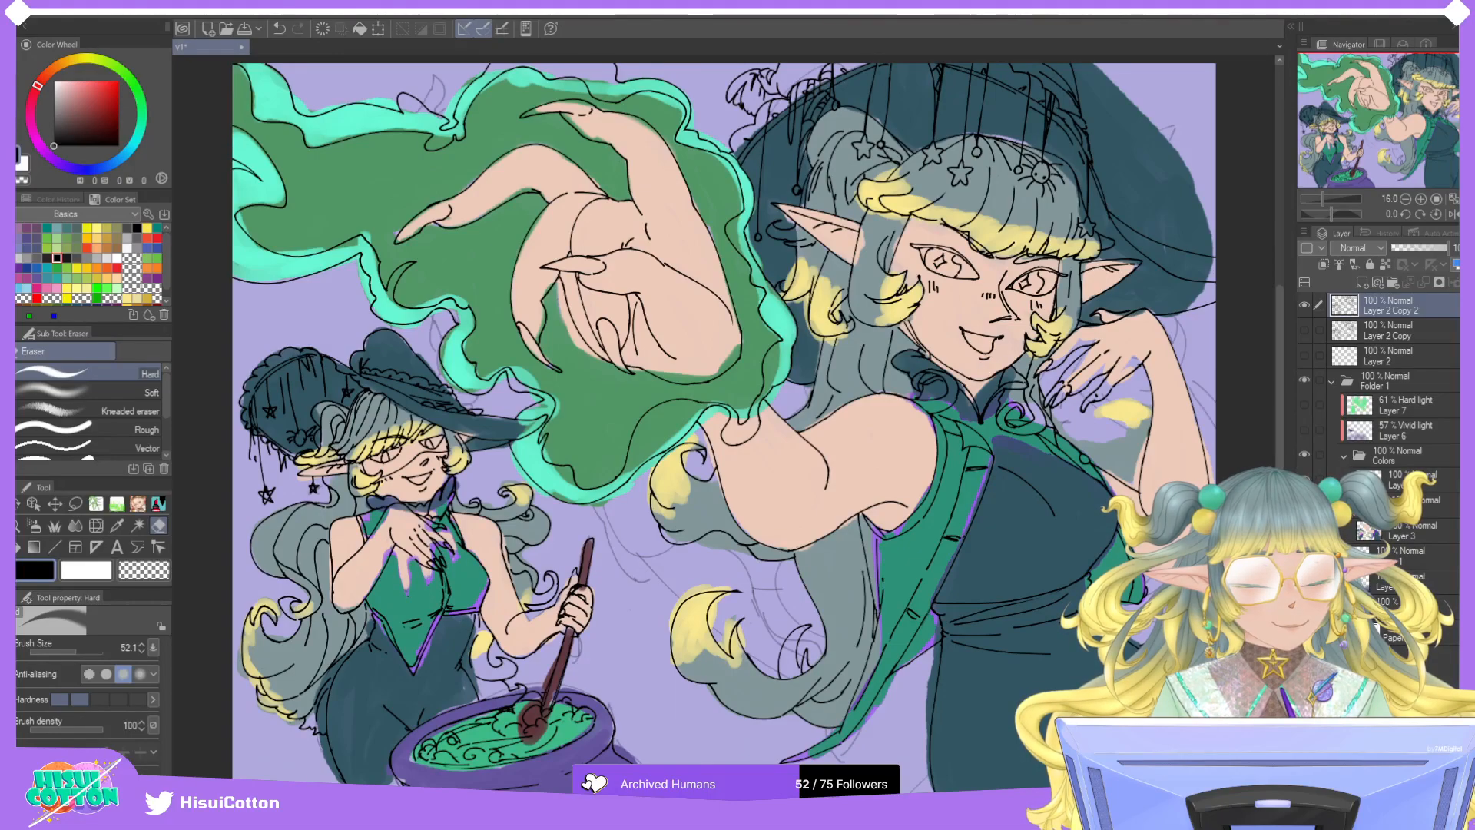
{"action": "left_click", "coordinate": [1405, 607]}
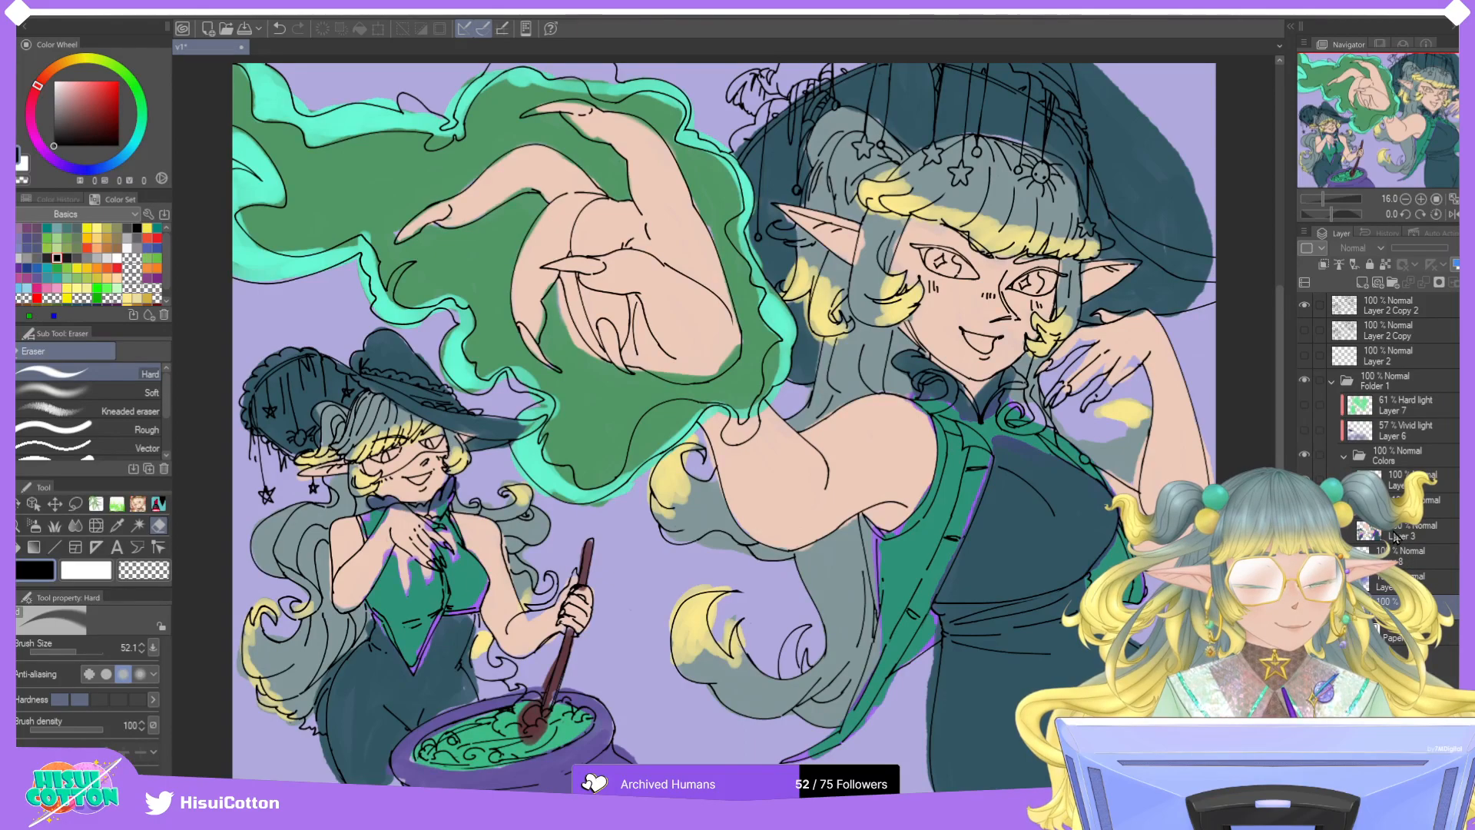
{"action": "left_click", "coordinate": [1333, 480]}
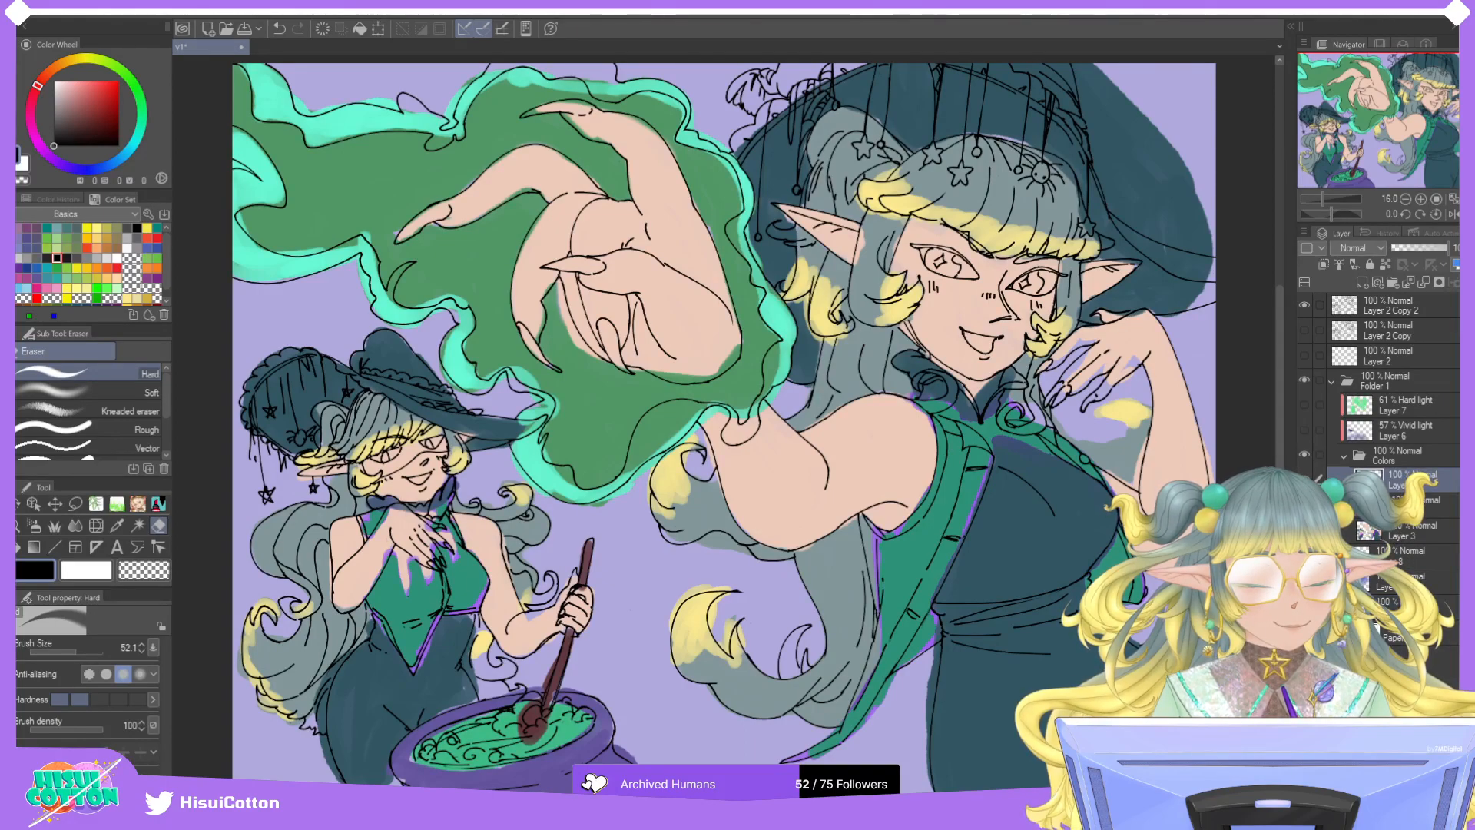
Move Layer 2 Copy 2 directly above Folder 1 and fill the inside of the magic smoke with its sampled green.
{"action": "left_click", "coordinate": [611, 411], "text": "alt"}
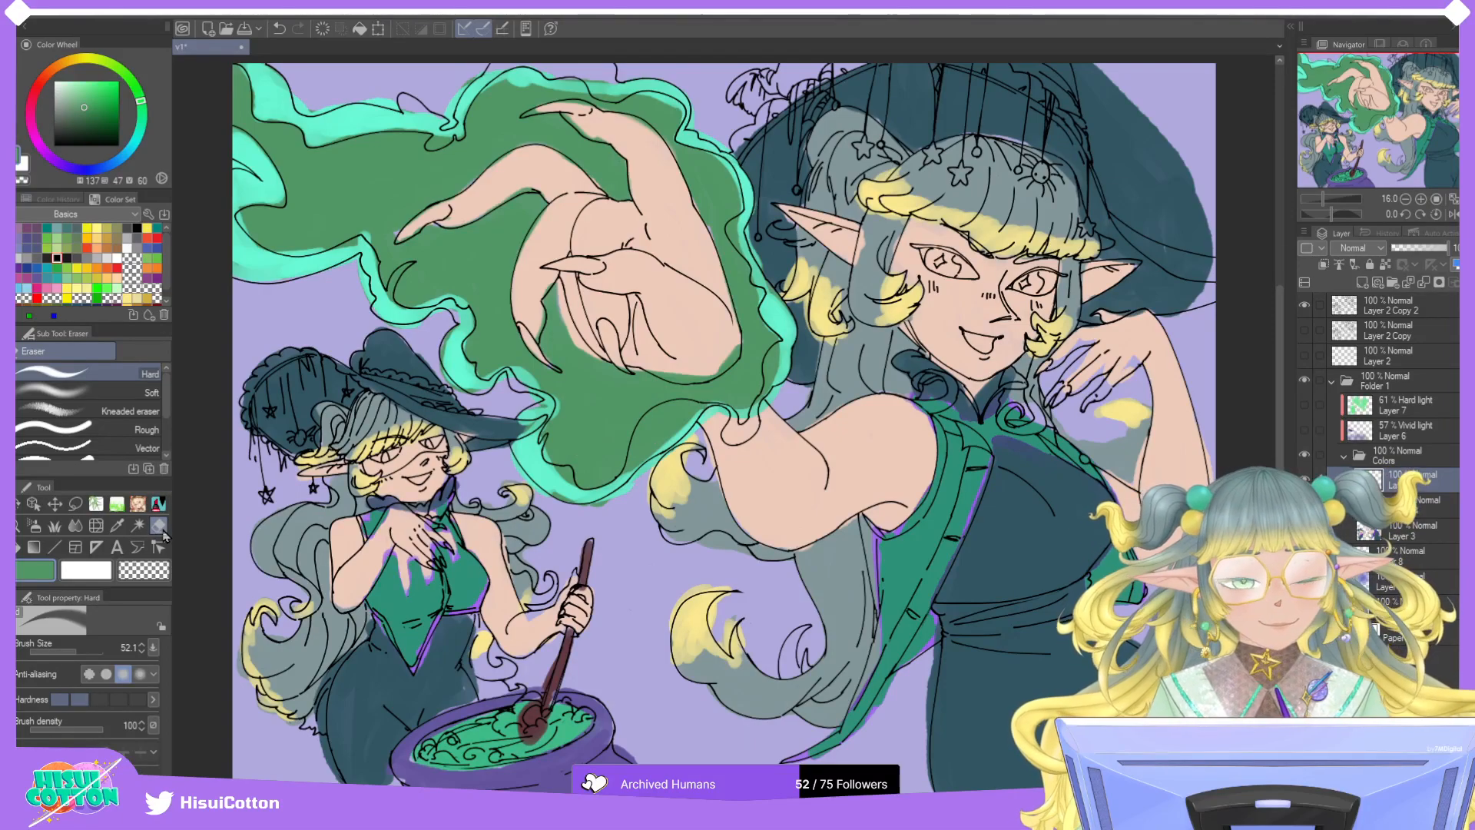
{"action": "key", "text": "g"}
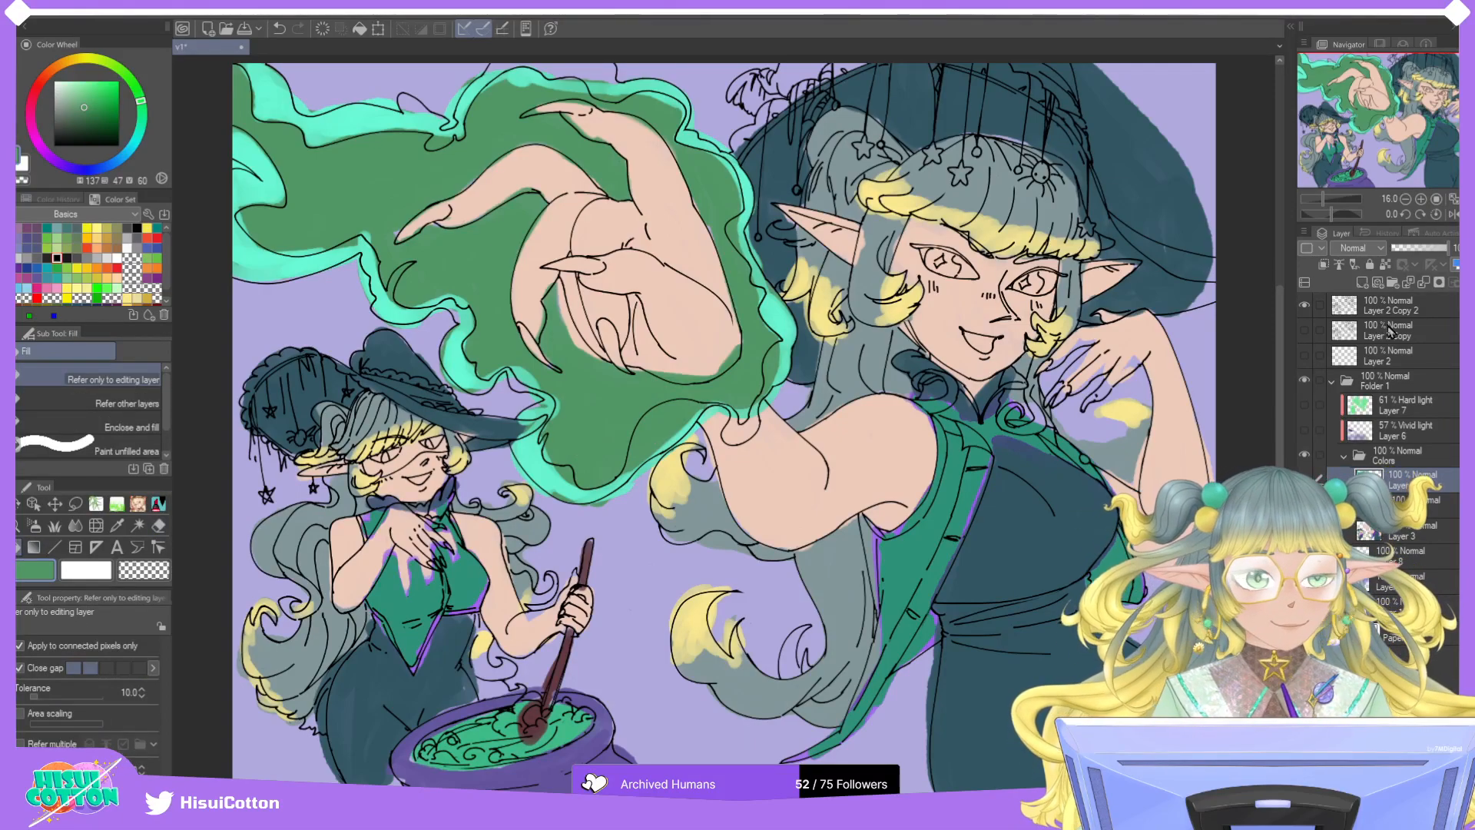
{"action": "left_click_drag", "start_coordinate": [1404, 310], "coordinate": [1404, 367]}
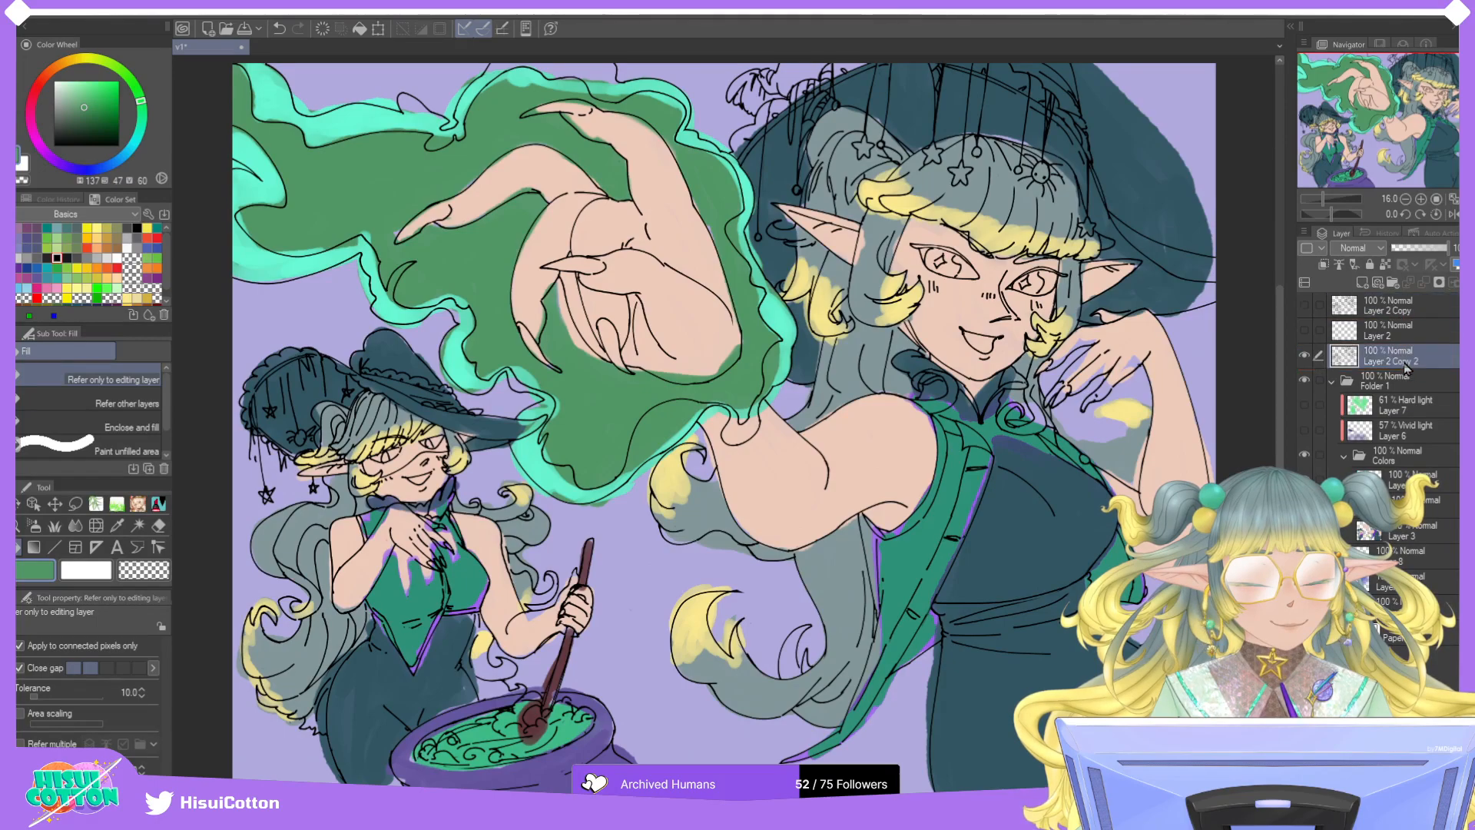
{"action": "left_click", "coordinate": [614, 459]}
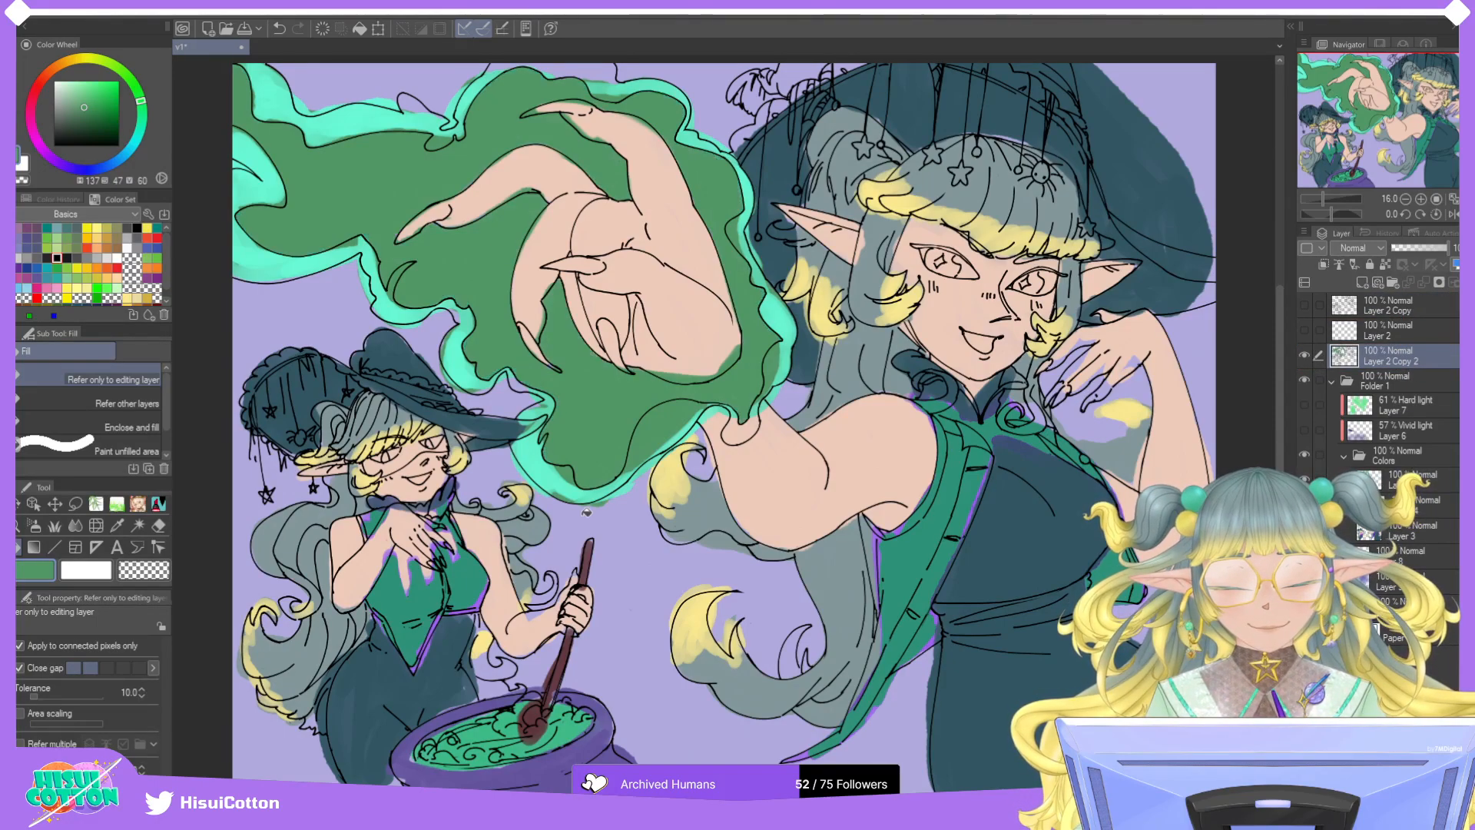
Fill the smoke's wavy border with its sampled turquoise and the large hand inside it with the sampled skin tone.
{"action": "left_click", "coordinate": [365, 115], "text": "alt"}
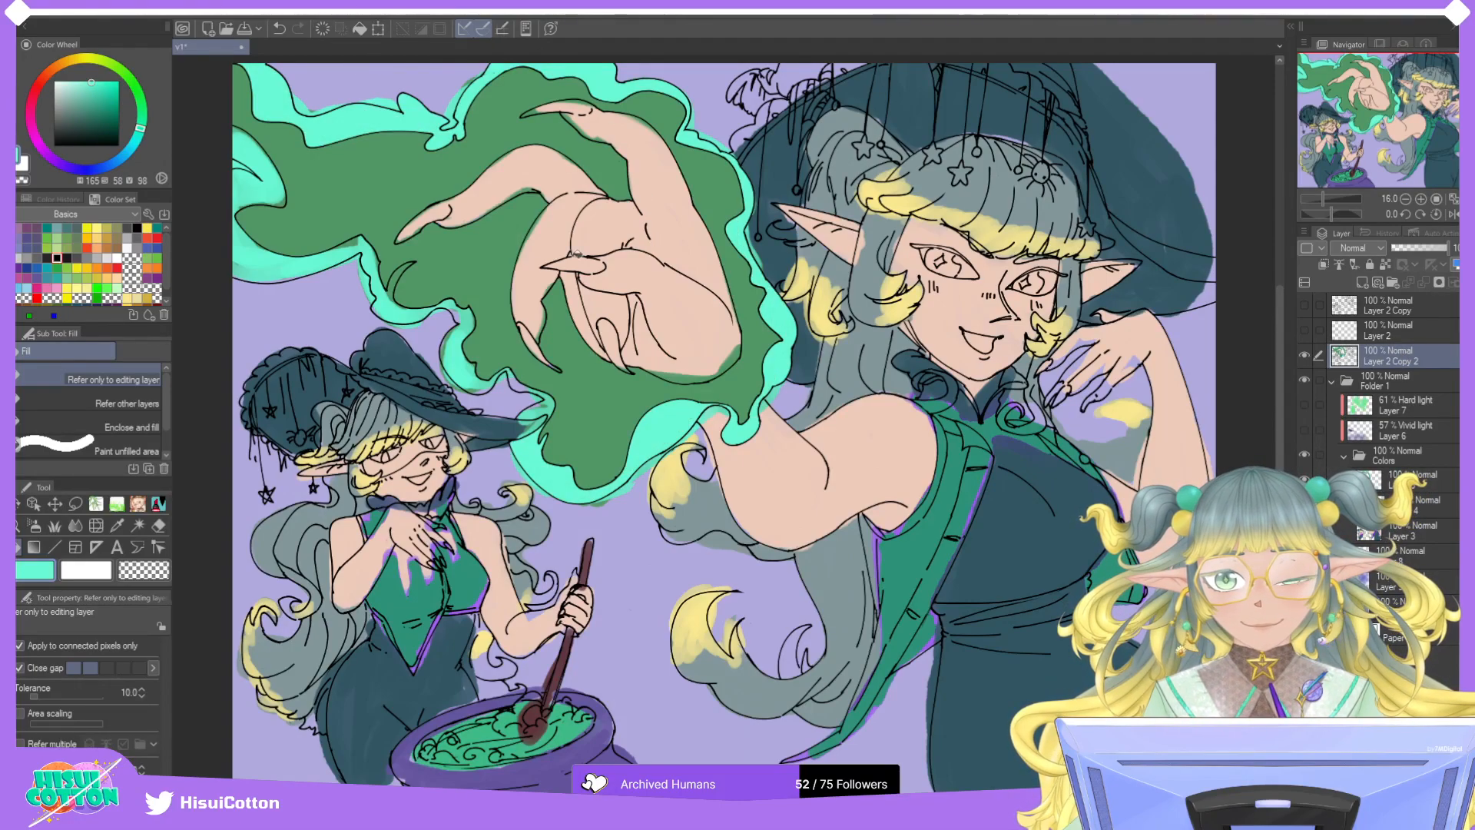
{"action": "left_click", "coordinate": [399, 303]}
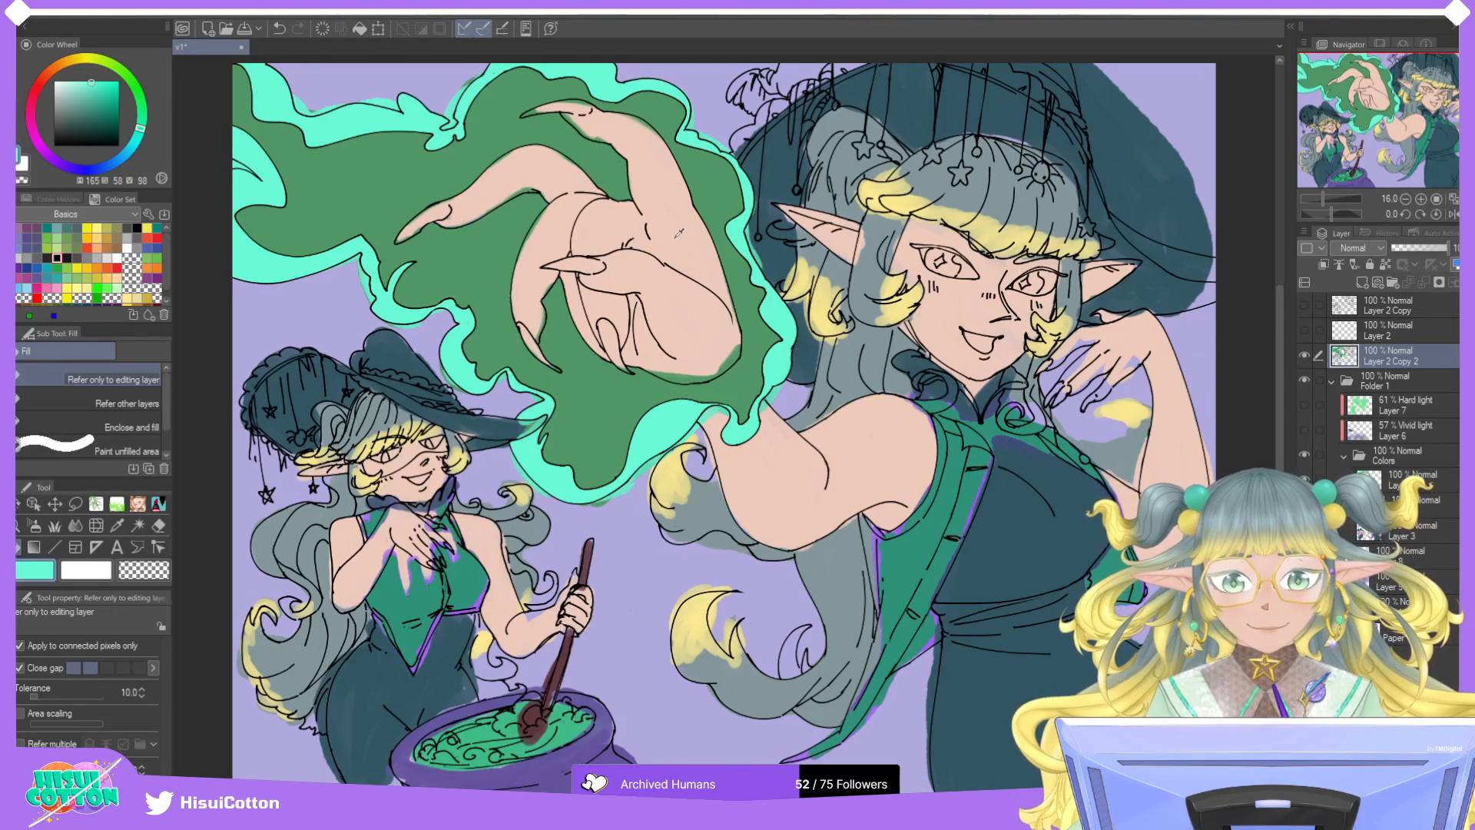
{"action": "left_click", "coordinate": [639, 199], "text": "alt"}
{"action": "left_click", "coordinate": [706, 327]}
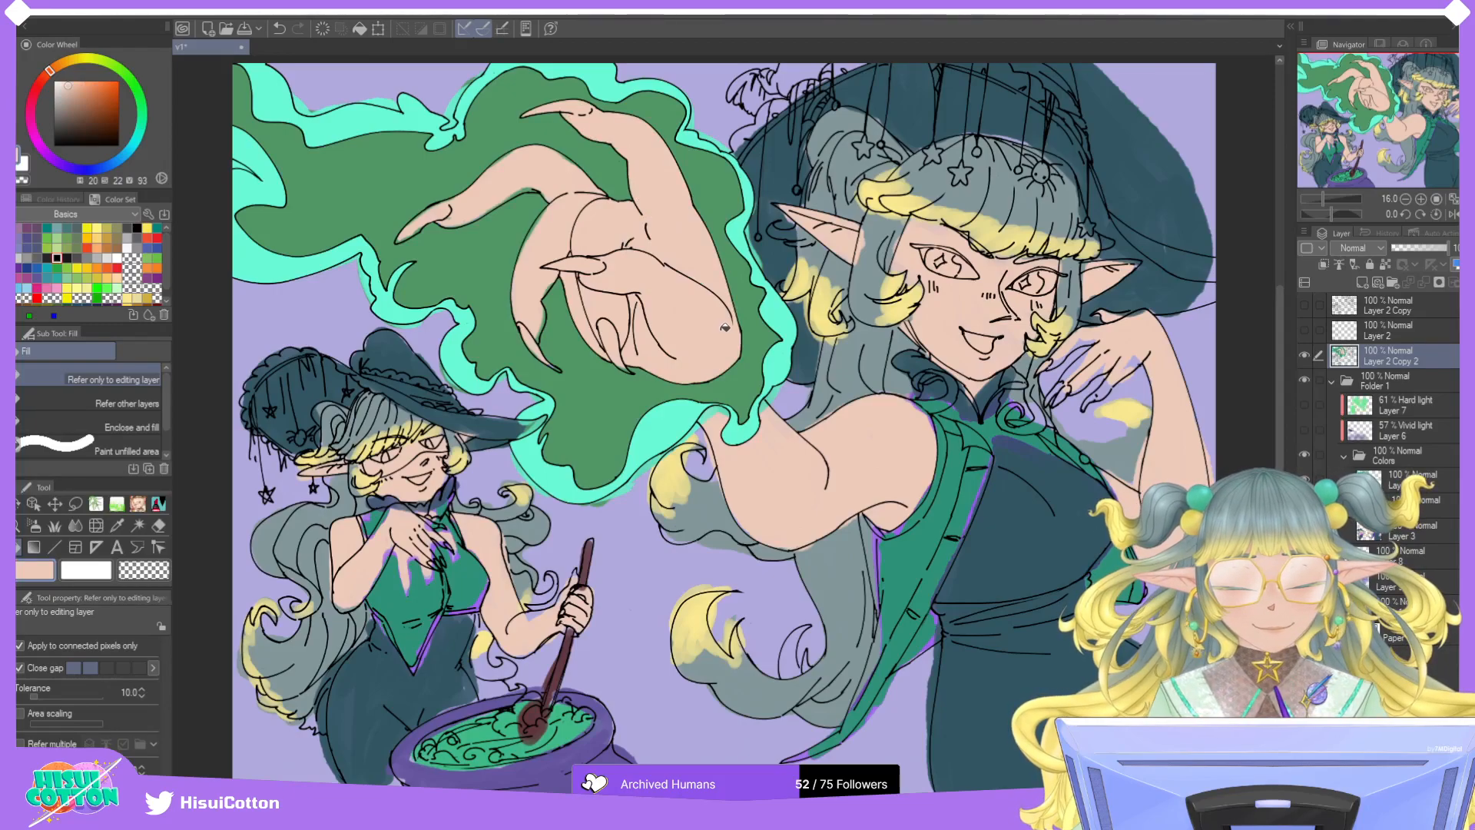
Finish filling the large hand, hide the Colors subfolder and fill the large witch's outstretched arm with the skin tone.
{"action": "left_click", "coordinate": [565, 183]}
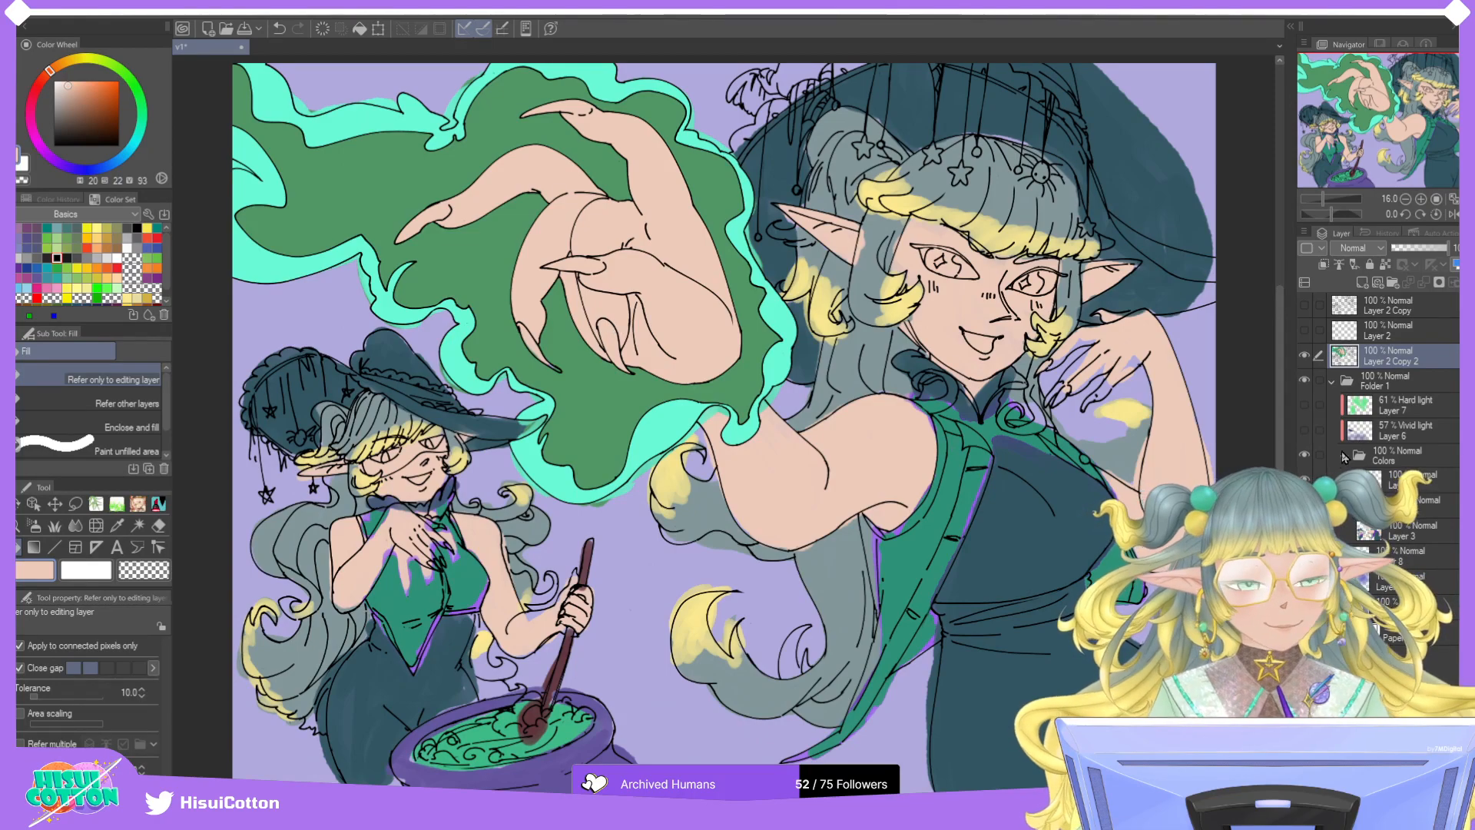
{"action": "left_click", "coordinate": [1304, 454]}
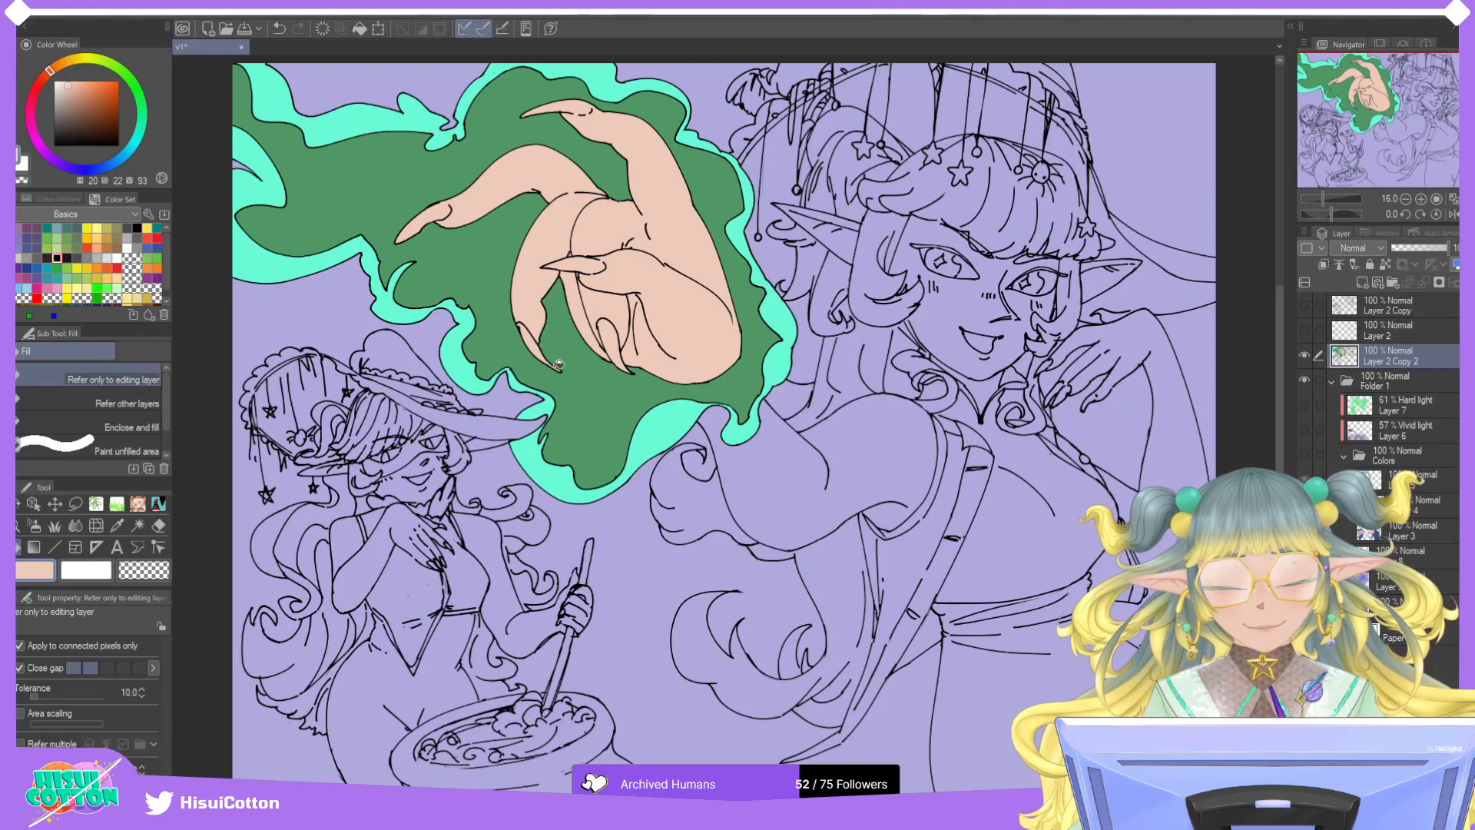
{"action": "left_click", "coordinate": [807, 446]}
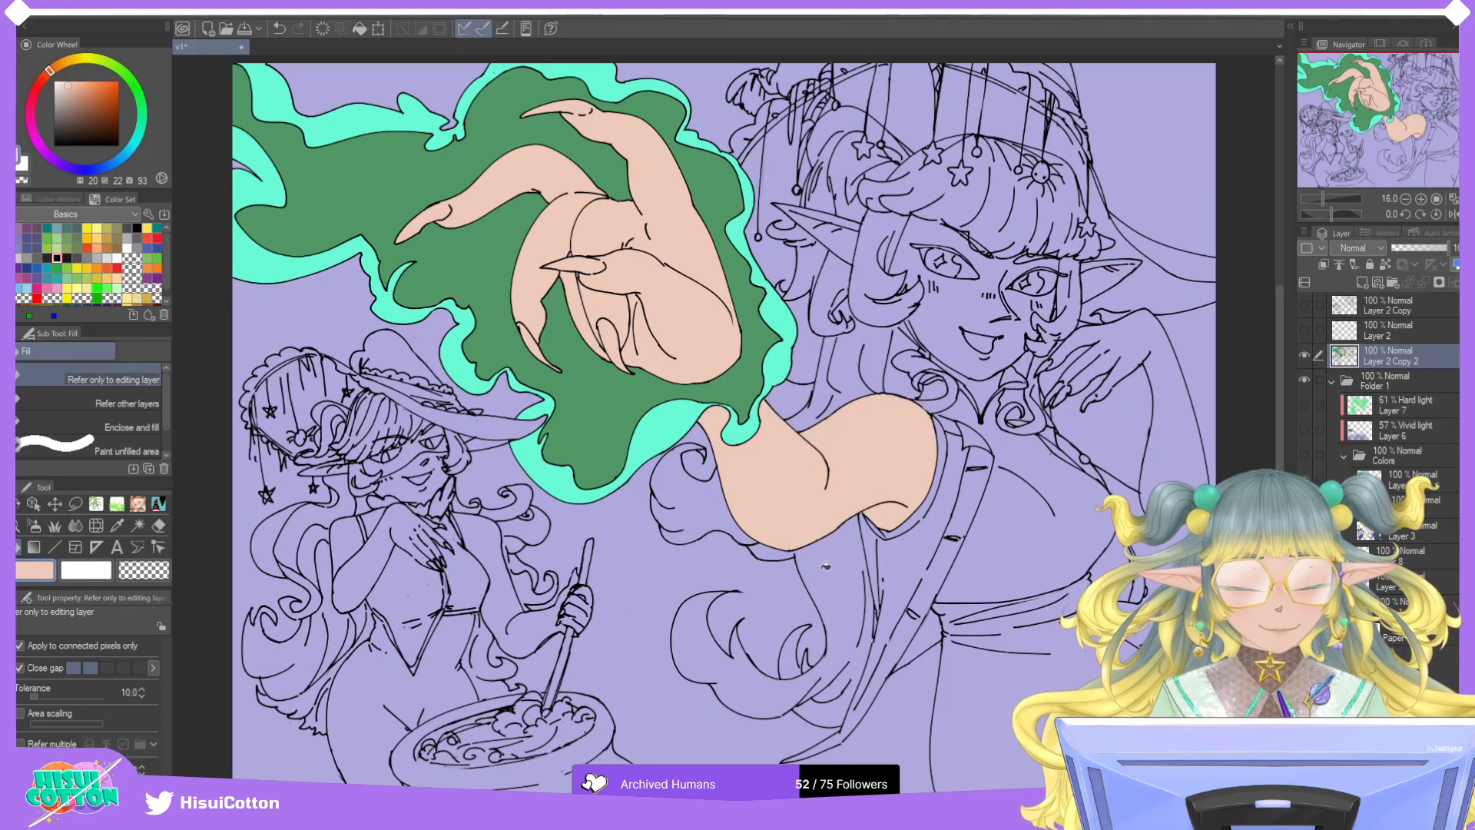
Try filling the large witch's raised arm, then touch up its wrist and forearm line with the black LovelyMarker and the Hard eraser.
{"action": "left_click", "coordinate": [1164, 382]}
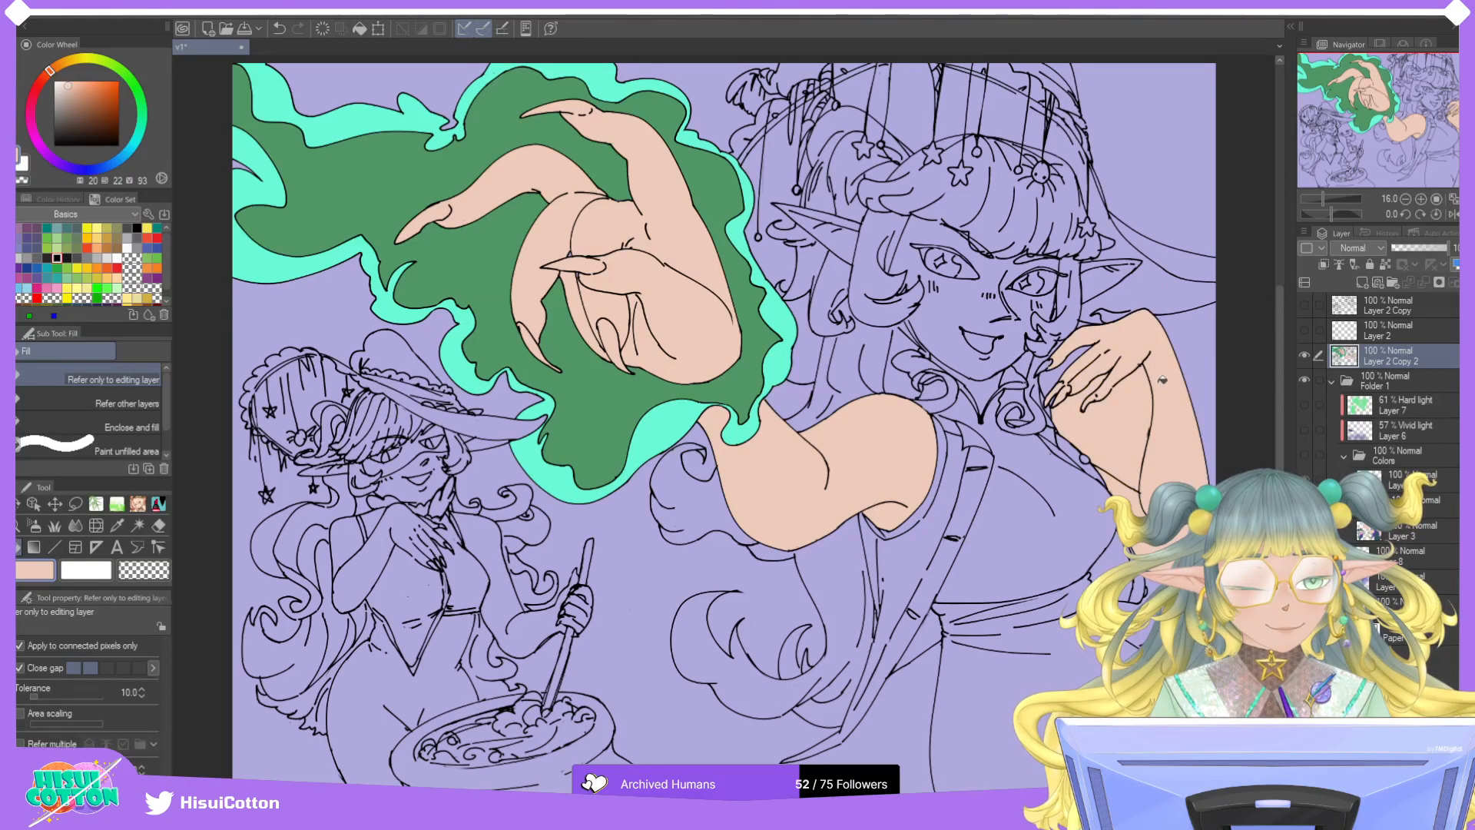
{"action": "scroll", "coordinate": [1193, 394], "scroll_direction": "up", "scroll_amount": 2}
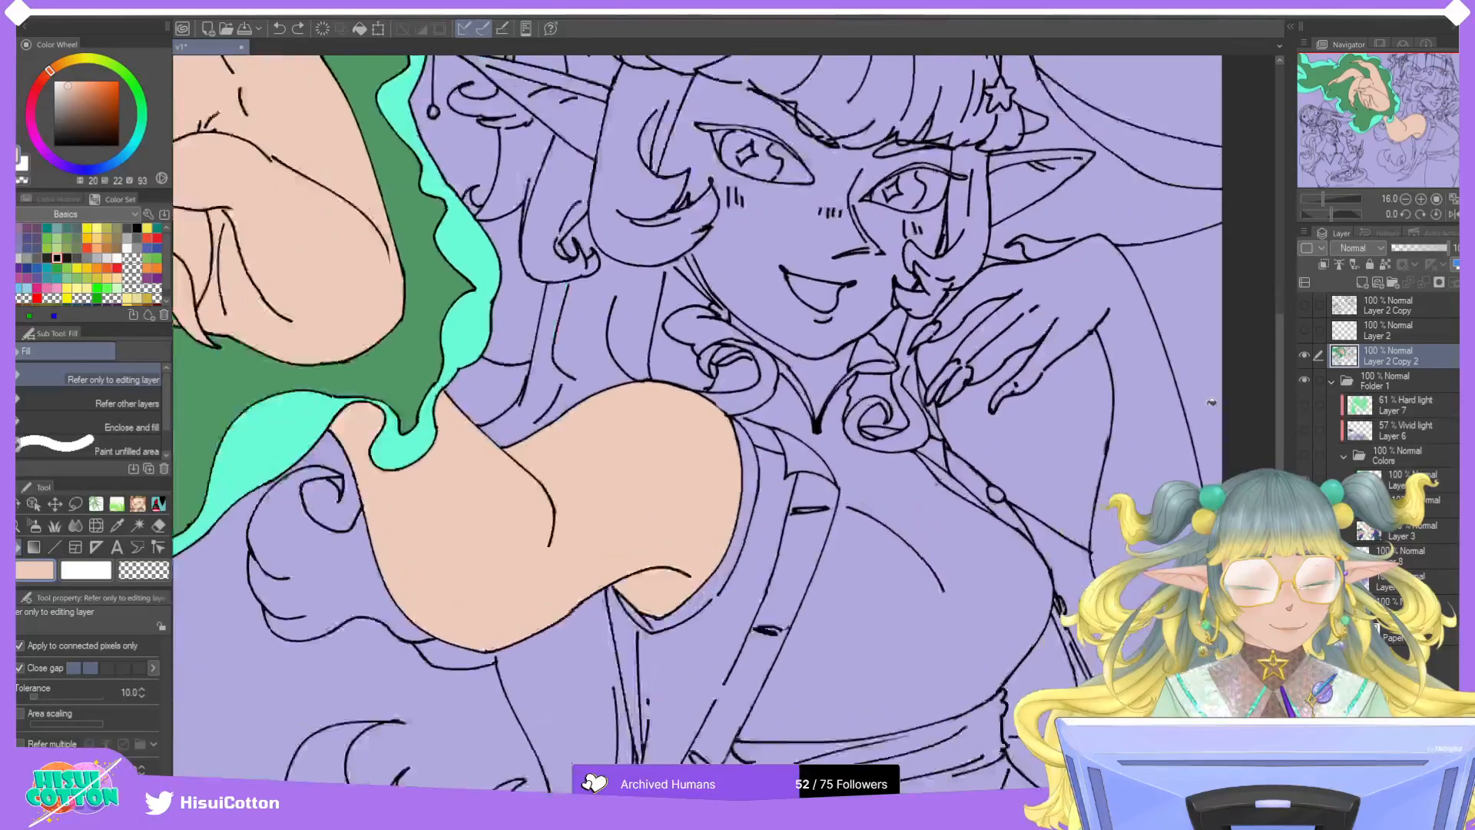
{"action": "scroll", "coordinate": [1194, 394], "scroll_direction": "up", "scroll_amount": 1}
{"action": "left_click", "coordinate": [159, 505]}
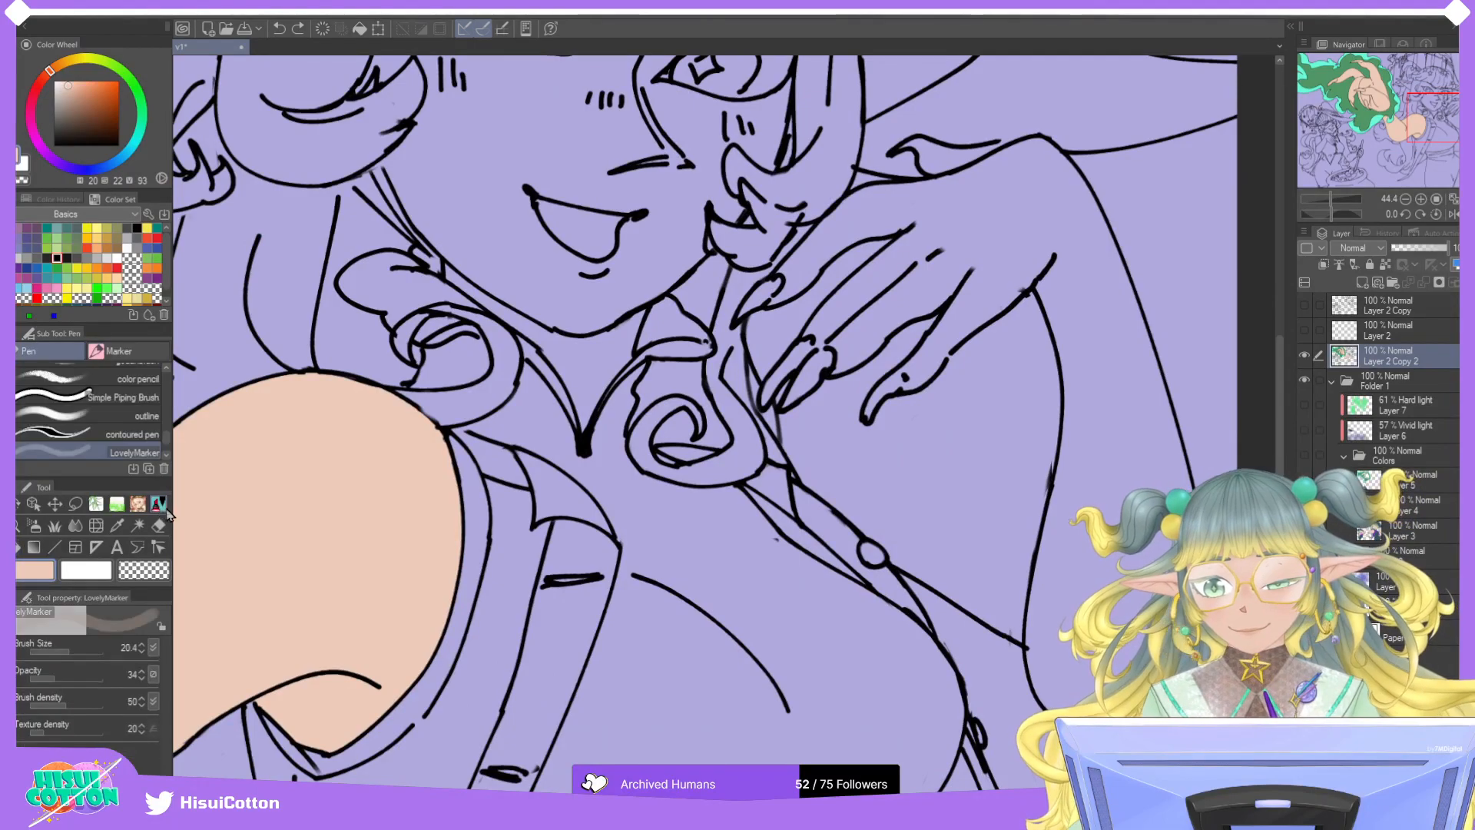
{"action": "left_click", "coordinate": [946, 364], "text": "alt"}
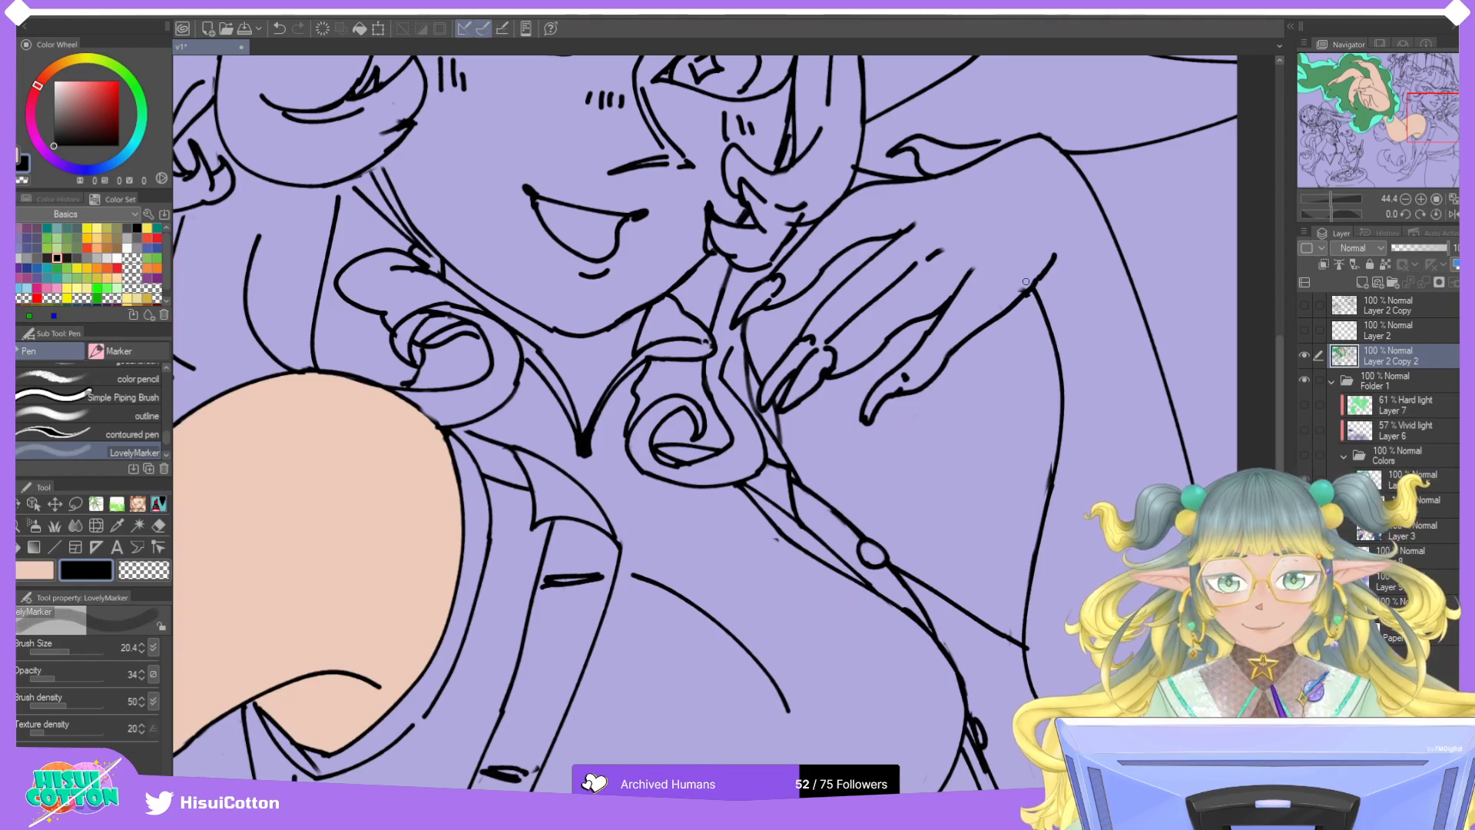
{"action": "key", "text": "e"}
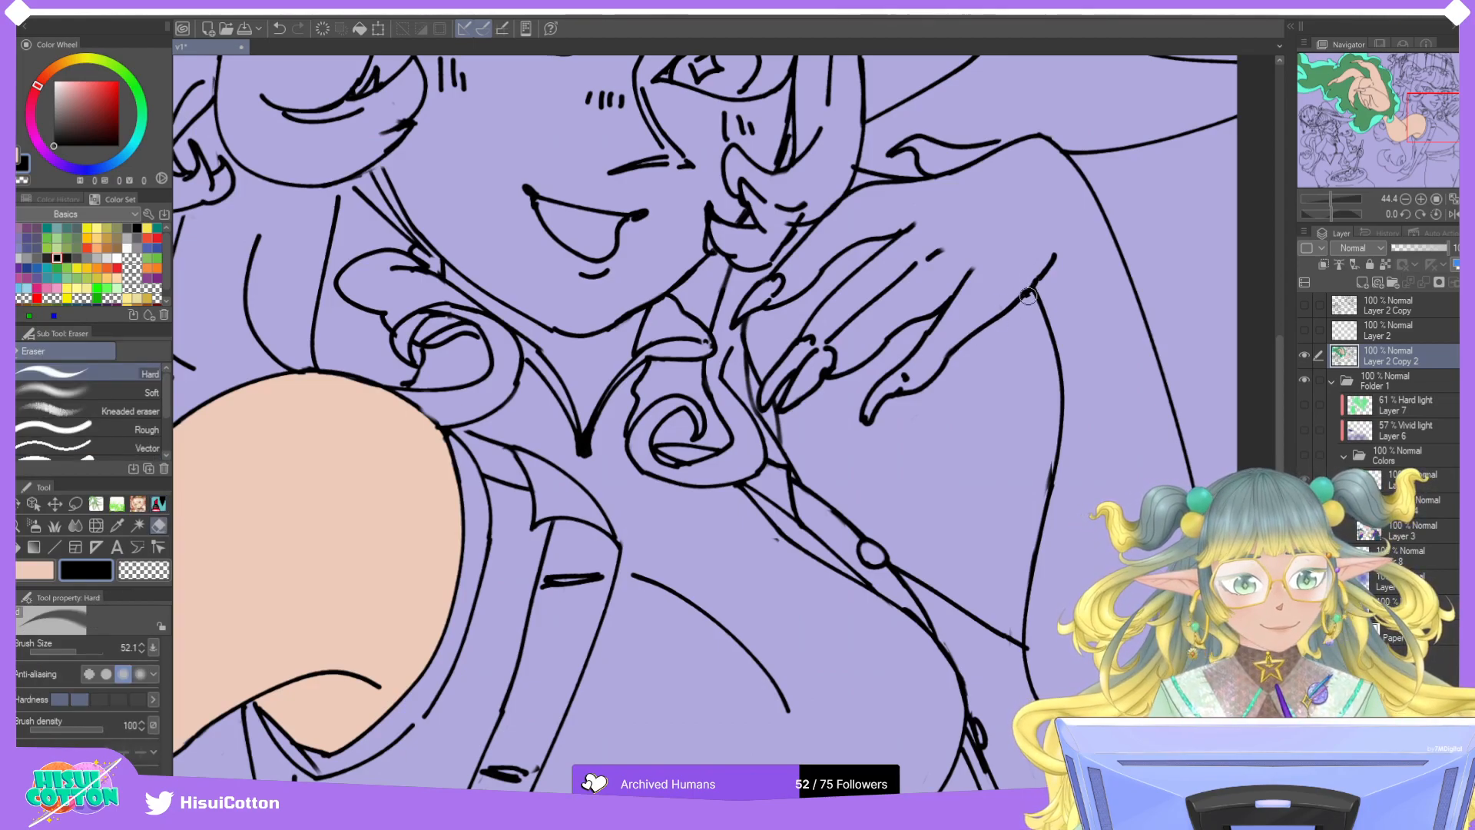
{"action": "scroll", "coordinate": [1029, 292], "scroll_direction": "down", "scroll_amount": 2}
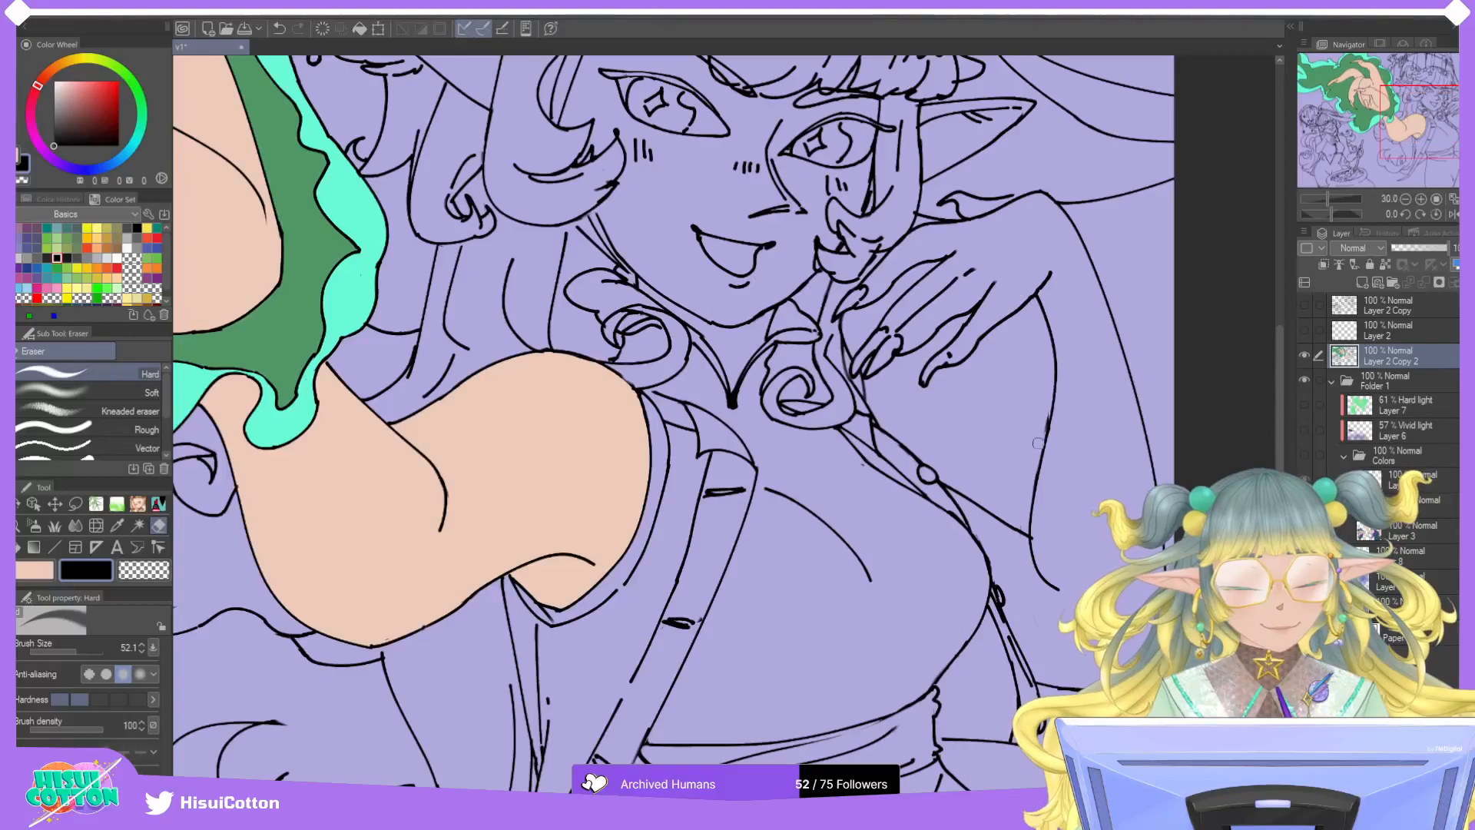
{"action": "scroll", "coordinate": [1037, 449], "scroll_direction": "down", "scroll_amount": 2}
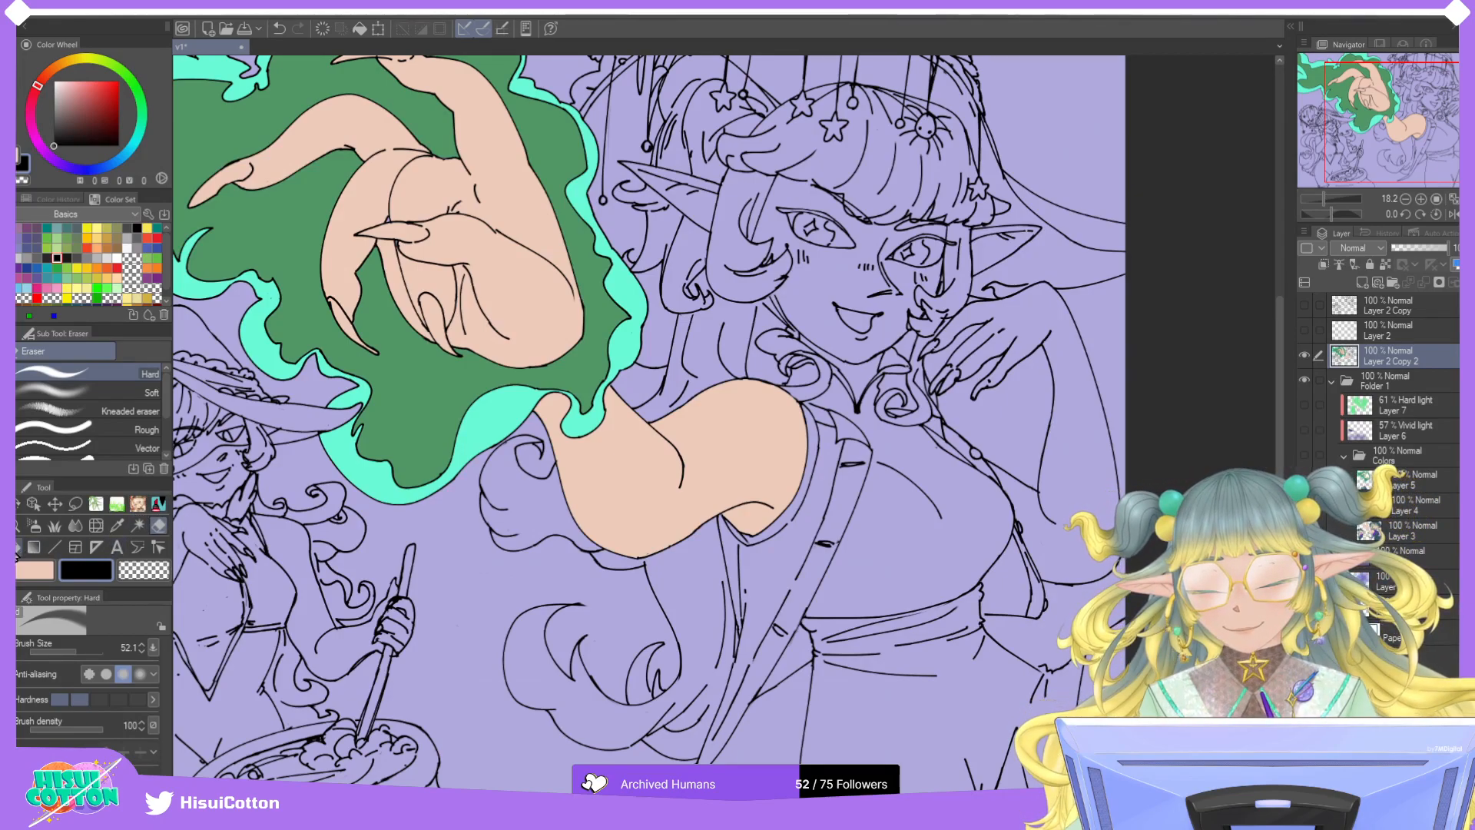
Fill the large witch's raised arm and hand with the skin tone.
{"action": "key", "text": "g"}
{"action": "left_click", "coordinate": [36, 573]}
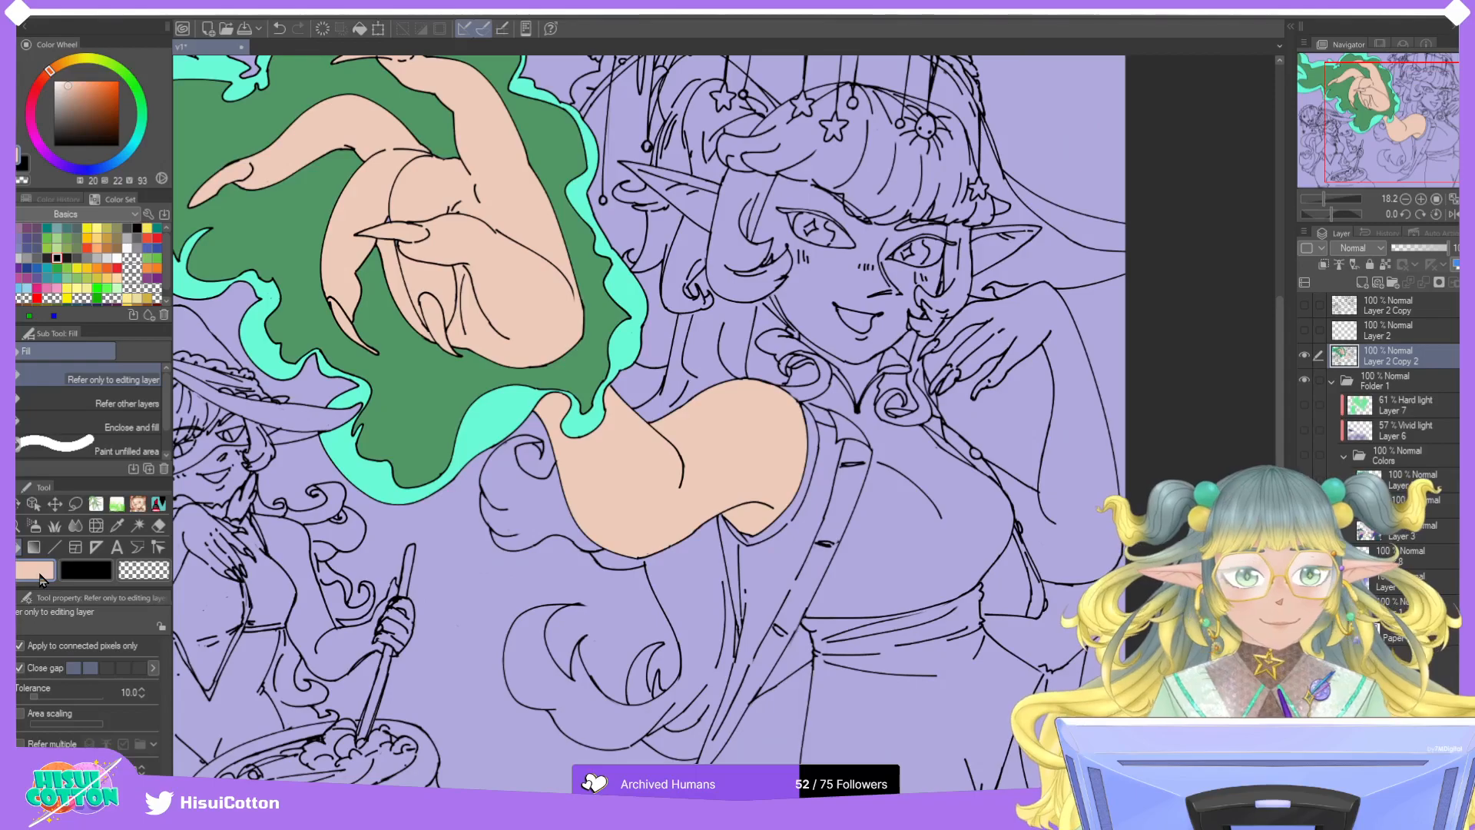
{"action": "key", "text": "ctrl+minus"}
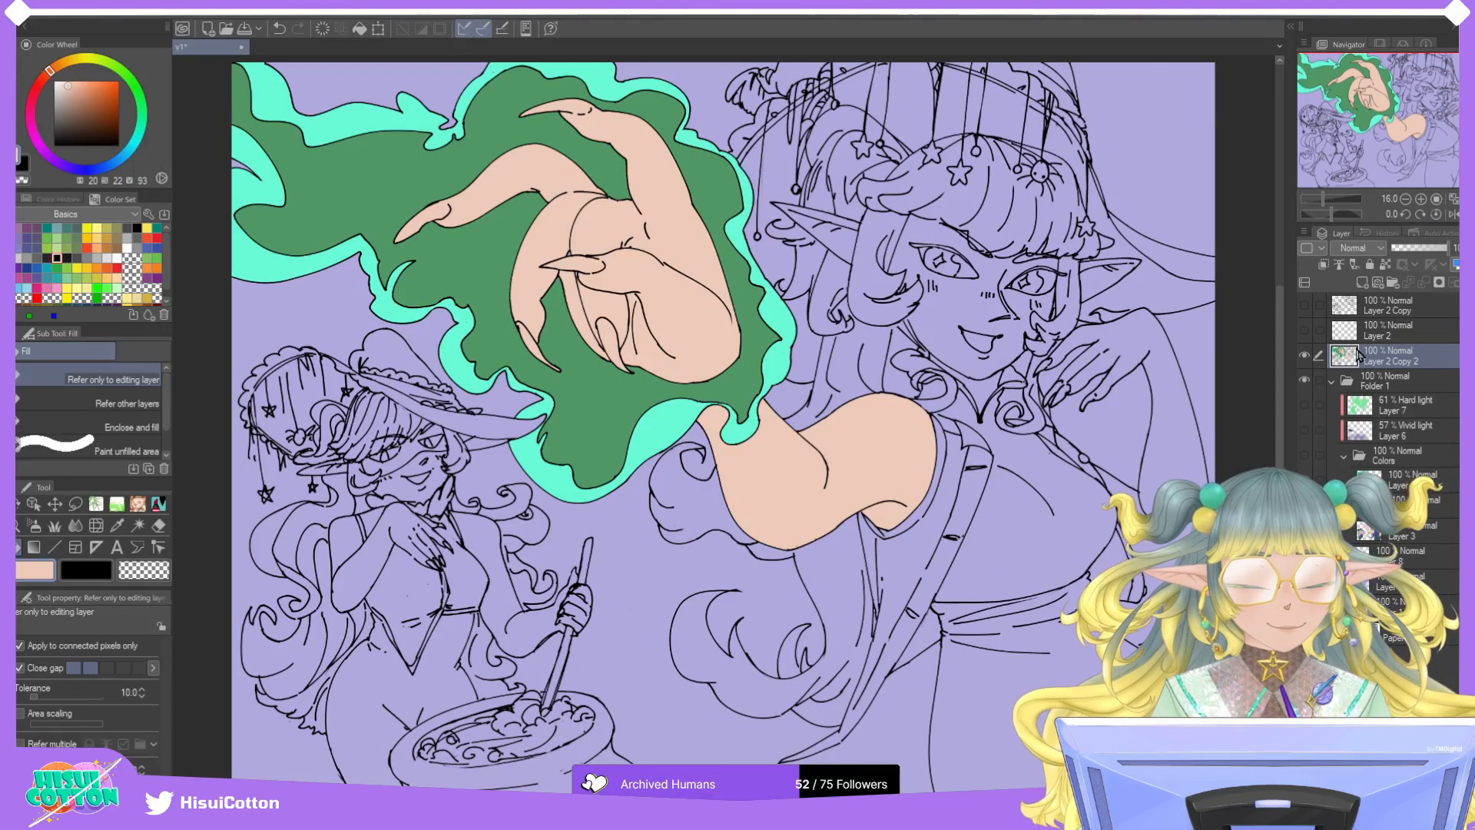
{"action": "left_click", "coordinate": [1152, 384]}
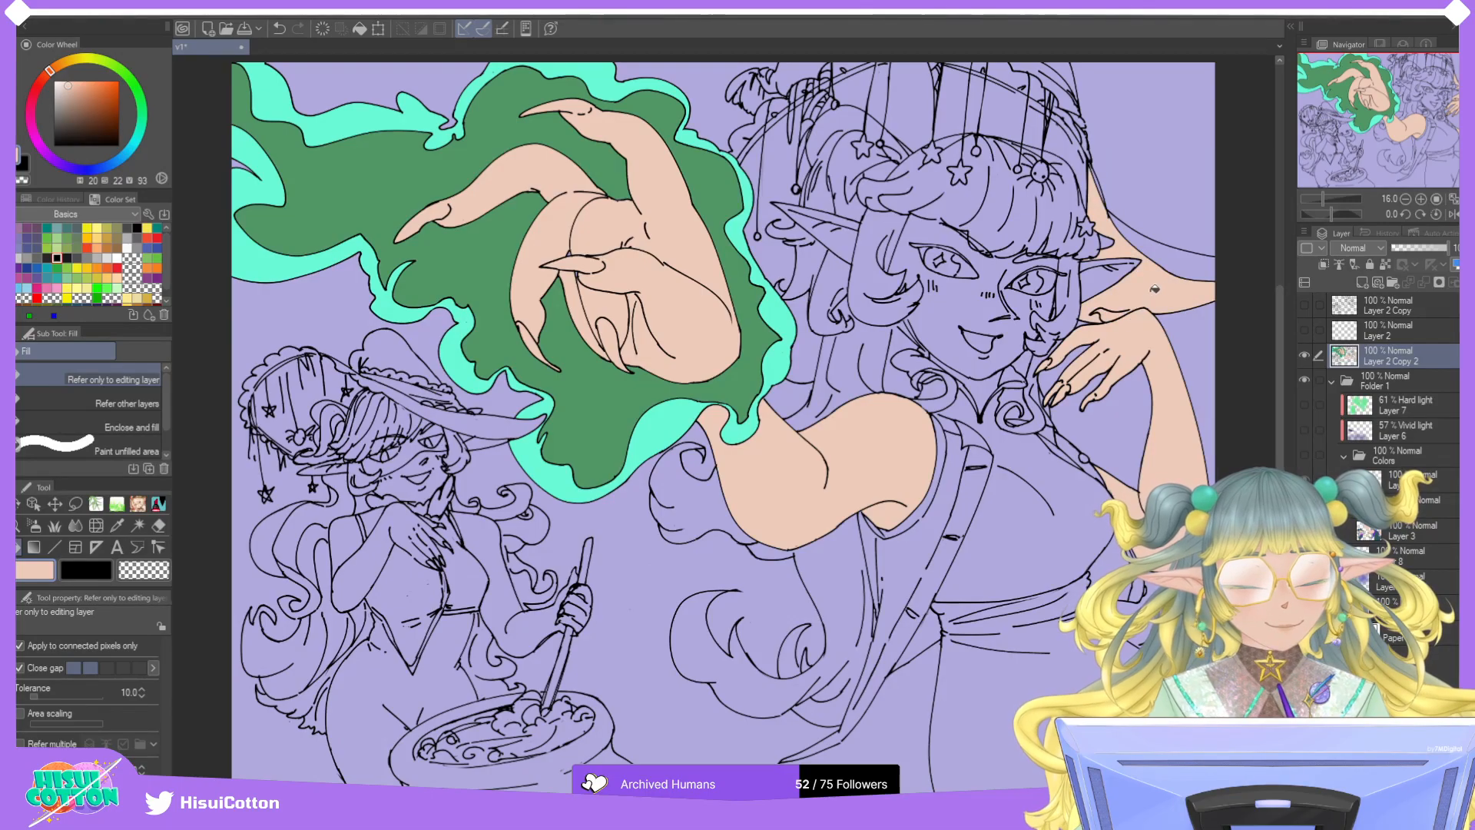
{"action": "scroll", "coordinate": [1189, 285], "scroll_direction": "up", "scroll_amount": 4}
{"action": "scroll", "coordinate": [1202, 296], "scroll_direction": "up", "scroll_amount": 5}
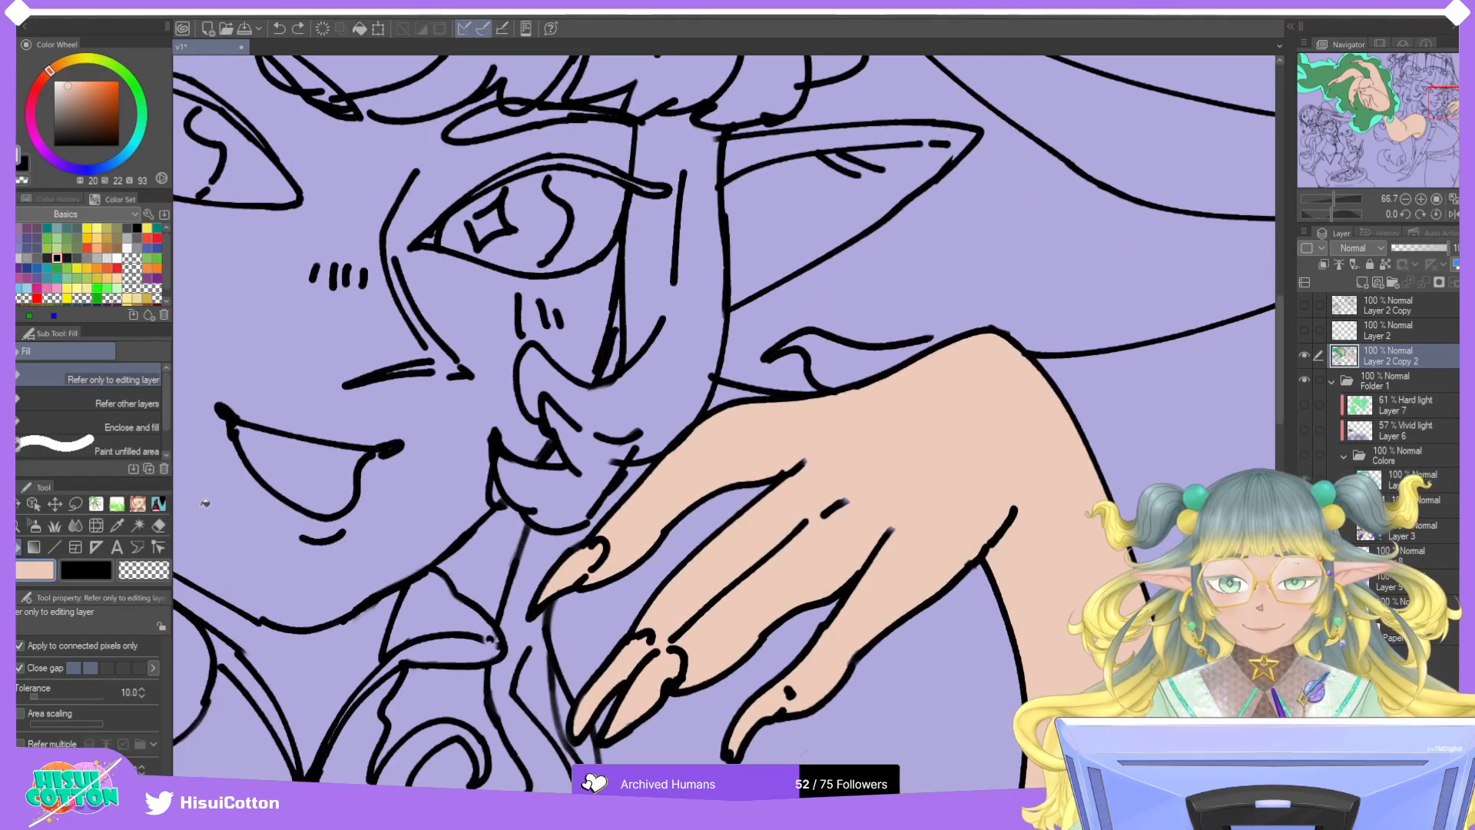
Touch up the raised hand's upper outline with the black LovelyMarker and fill its little finger with the skin tone.
{"action": "key", "text": "p"}
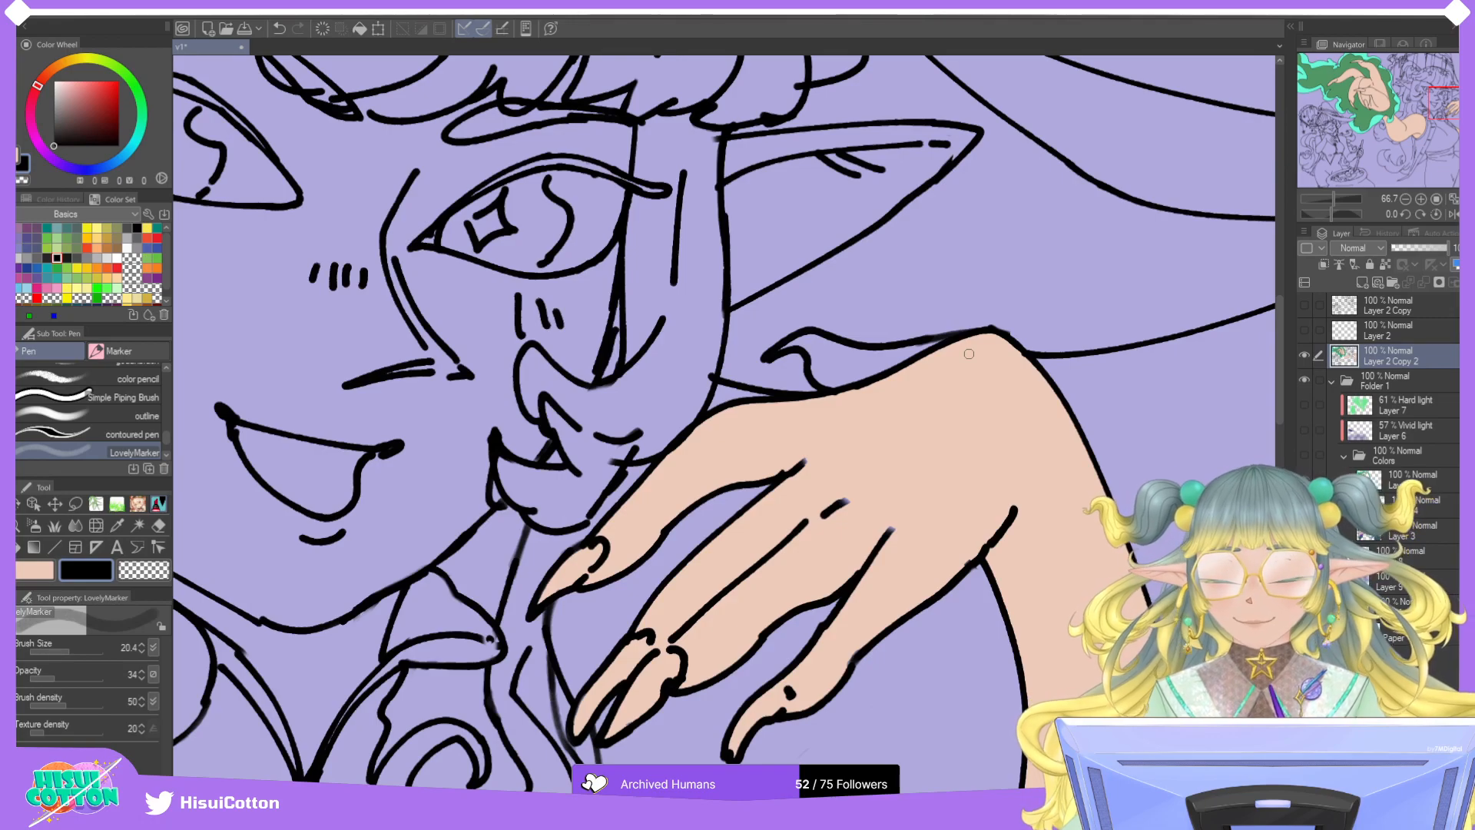
{"action": "key", "text": "g"}
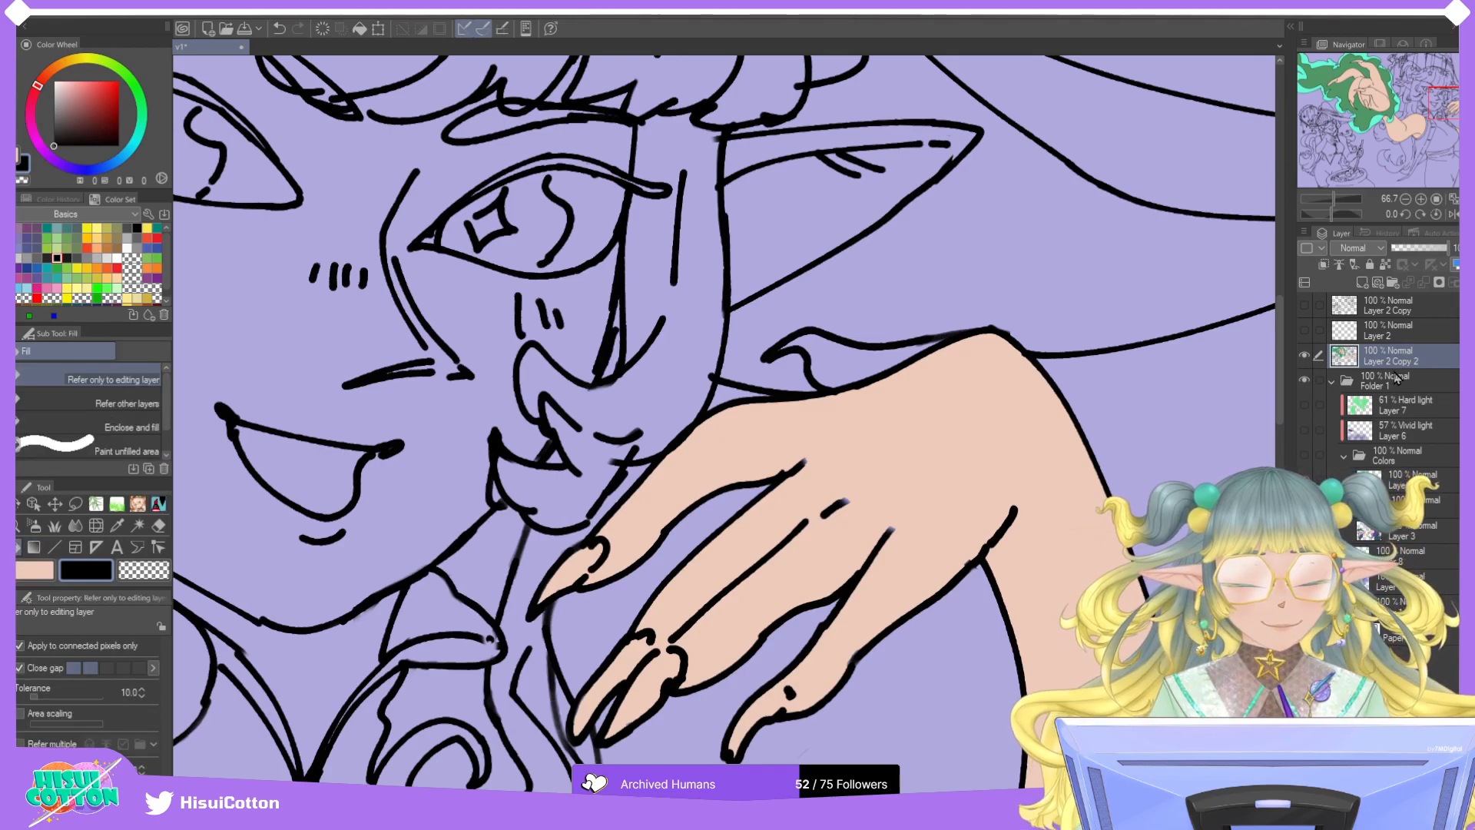
{"action": "key", "text": "x"}
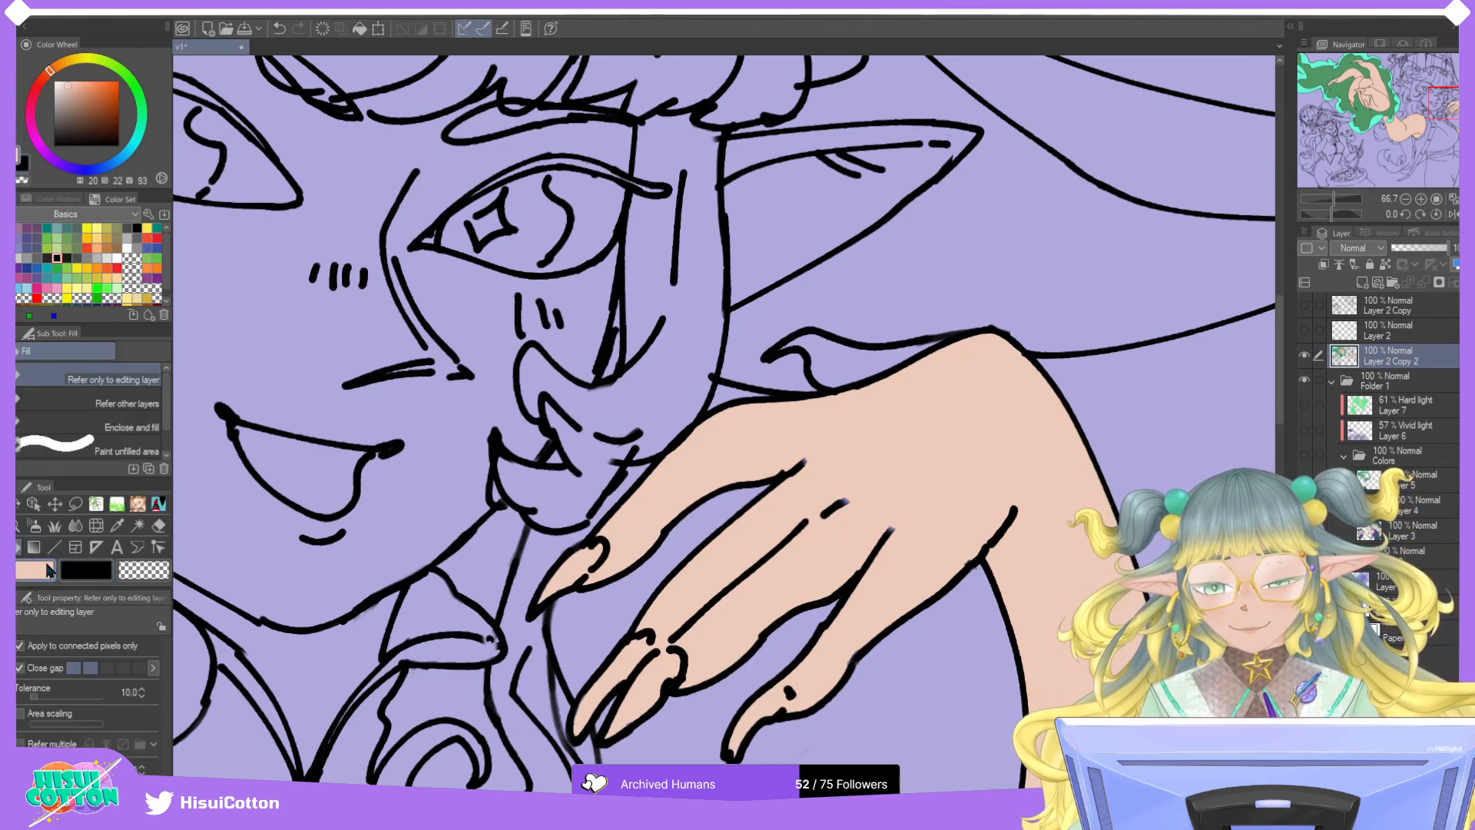
{"action": "left_click", "coordinate": [843, 361]}
Fill both pointed ears of the large witch with the skin tone.
{"action": "scroll", "coordinate": [868, 401], "scroll_direction": "down", "scroll_amount": 6}
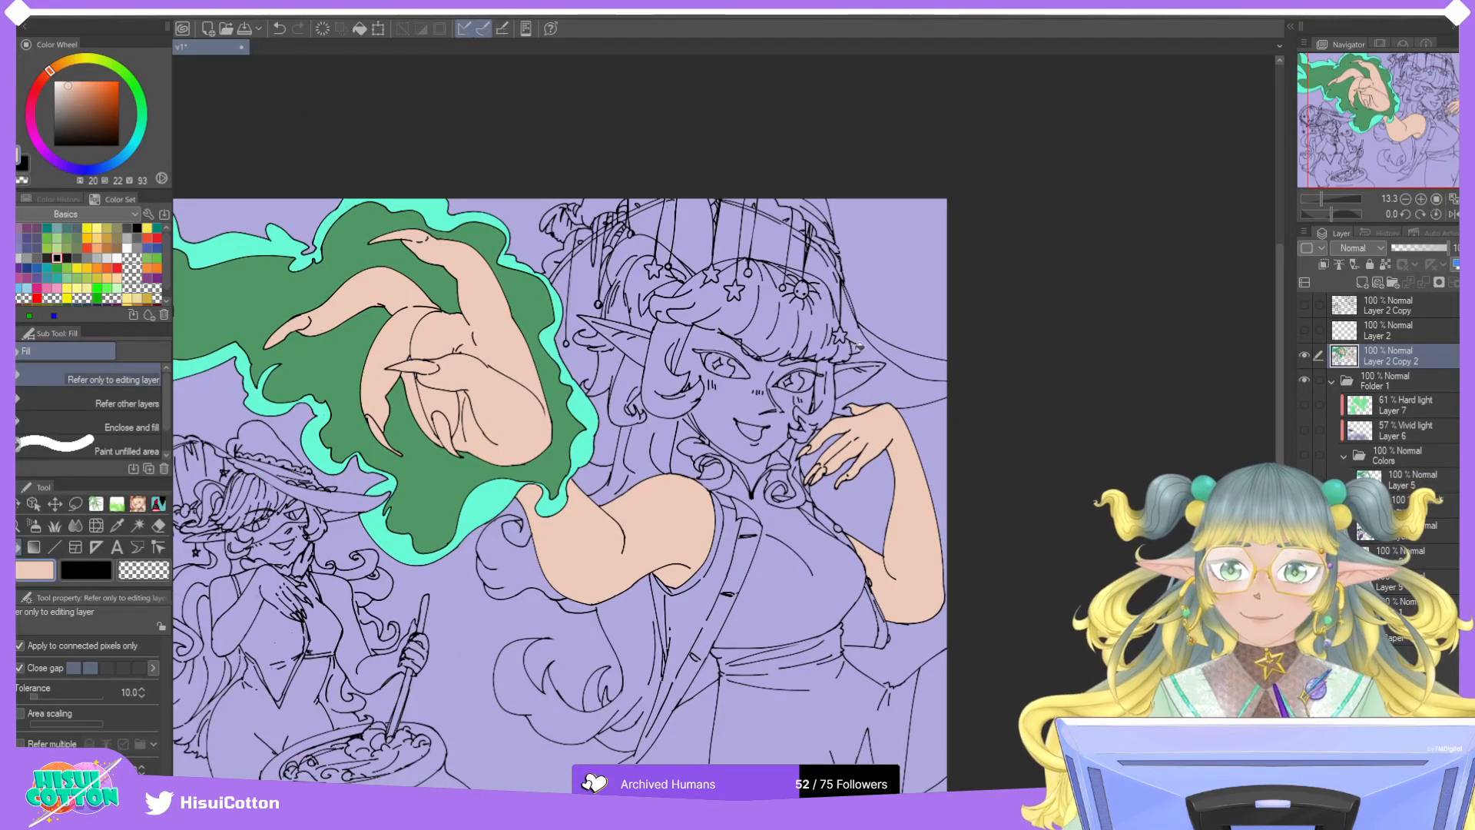
{"action": "scroll", "coordinate": [838, 384], "scroll_direction": "up", "scroll_amount": 3}
{"action": "left_click", "coordinate": [393, 341]}
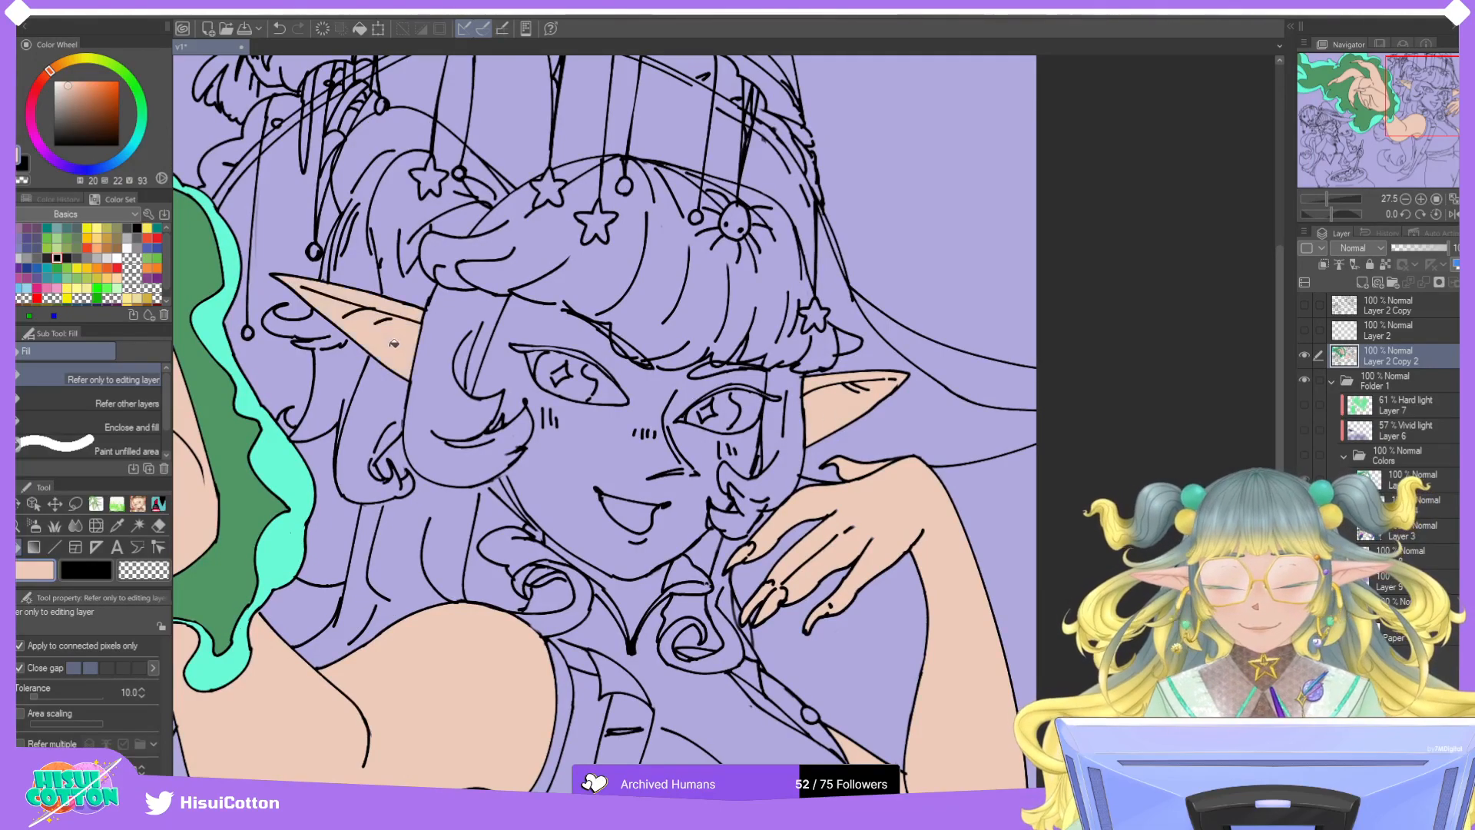
Try filling the large witch's face, undo it and close the fringe line above her eye with the black LovelyMarker.
{"action": "left_click", "coordinate": [603, 484]}
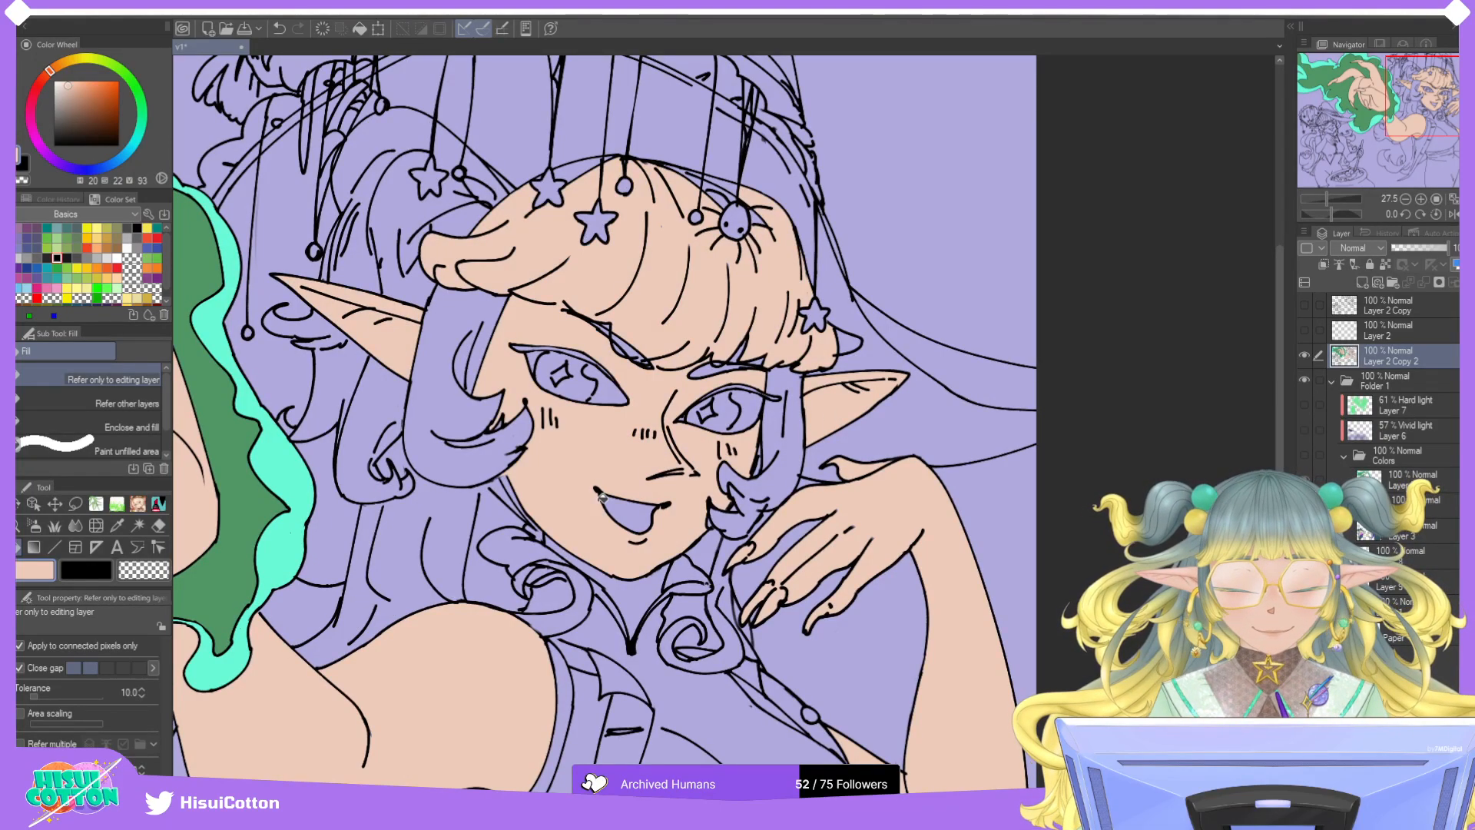
{"action": "key", "text": "ctrl+z"}
{"action": "scroll", "coordinate": [603, 498], "scroll_direction": "up", "scroll_amount": 5}
{"action": "key", "text": "p"}
{"action": "left_click", "coordinate": [97, 573]}
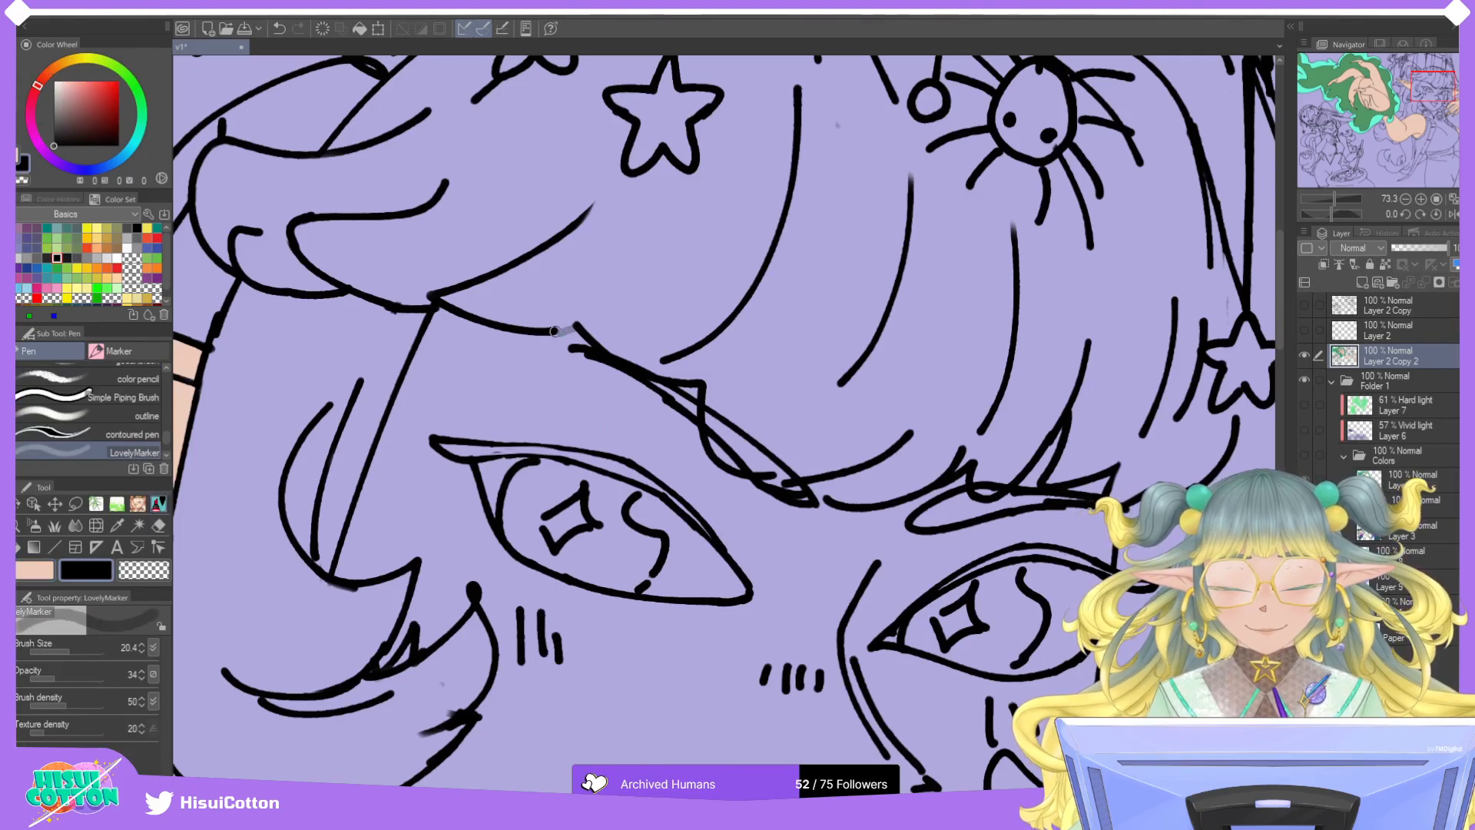
{"action": "left_click_drag", "start_coordinate": [578, 325], "coordinate": [551, 330]}
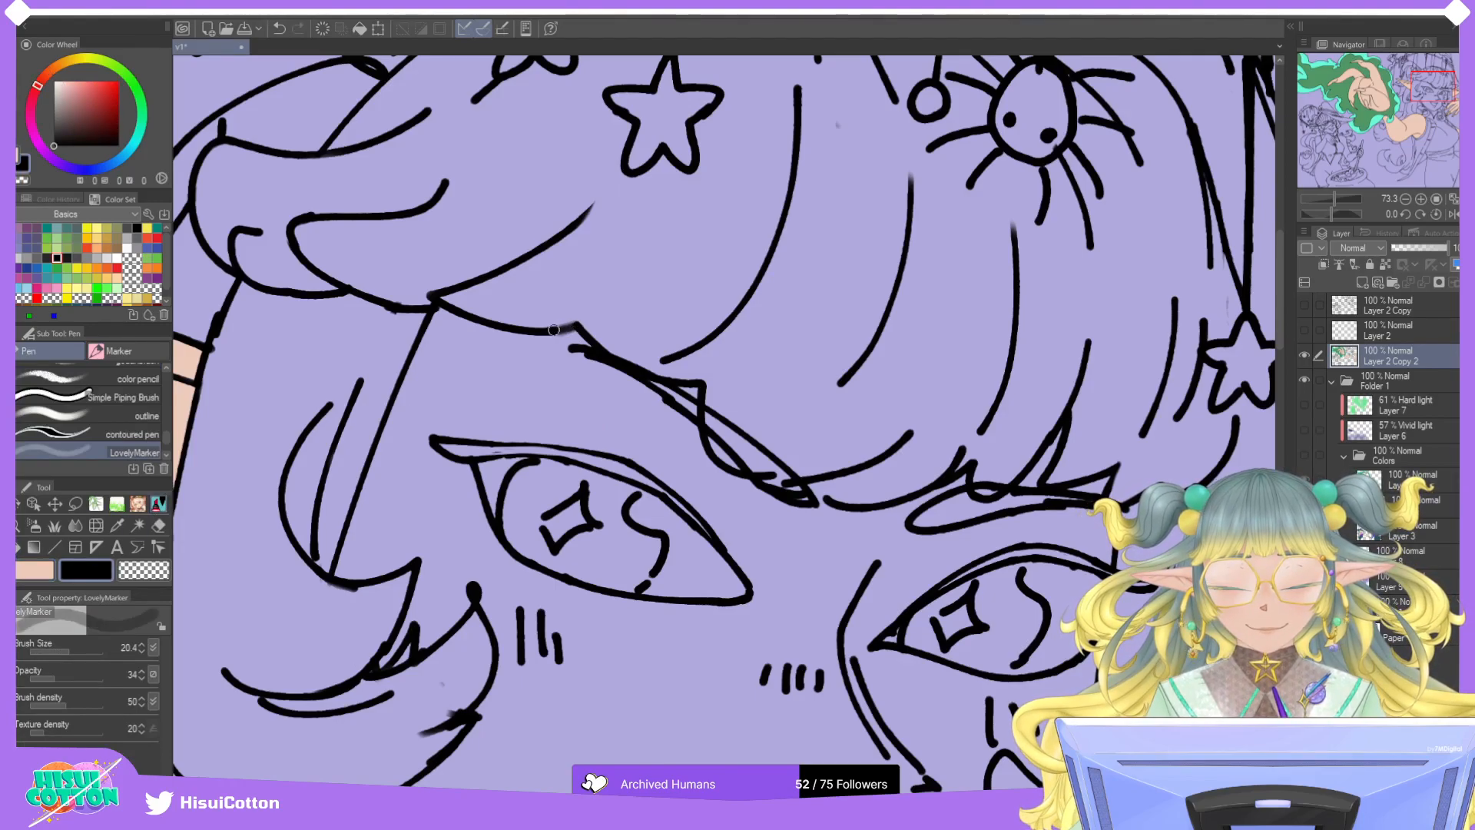
{"action": "scroll", "coordinate": [591, 285], "scroll_direction": "down", "scroll_amount": 4}
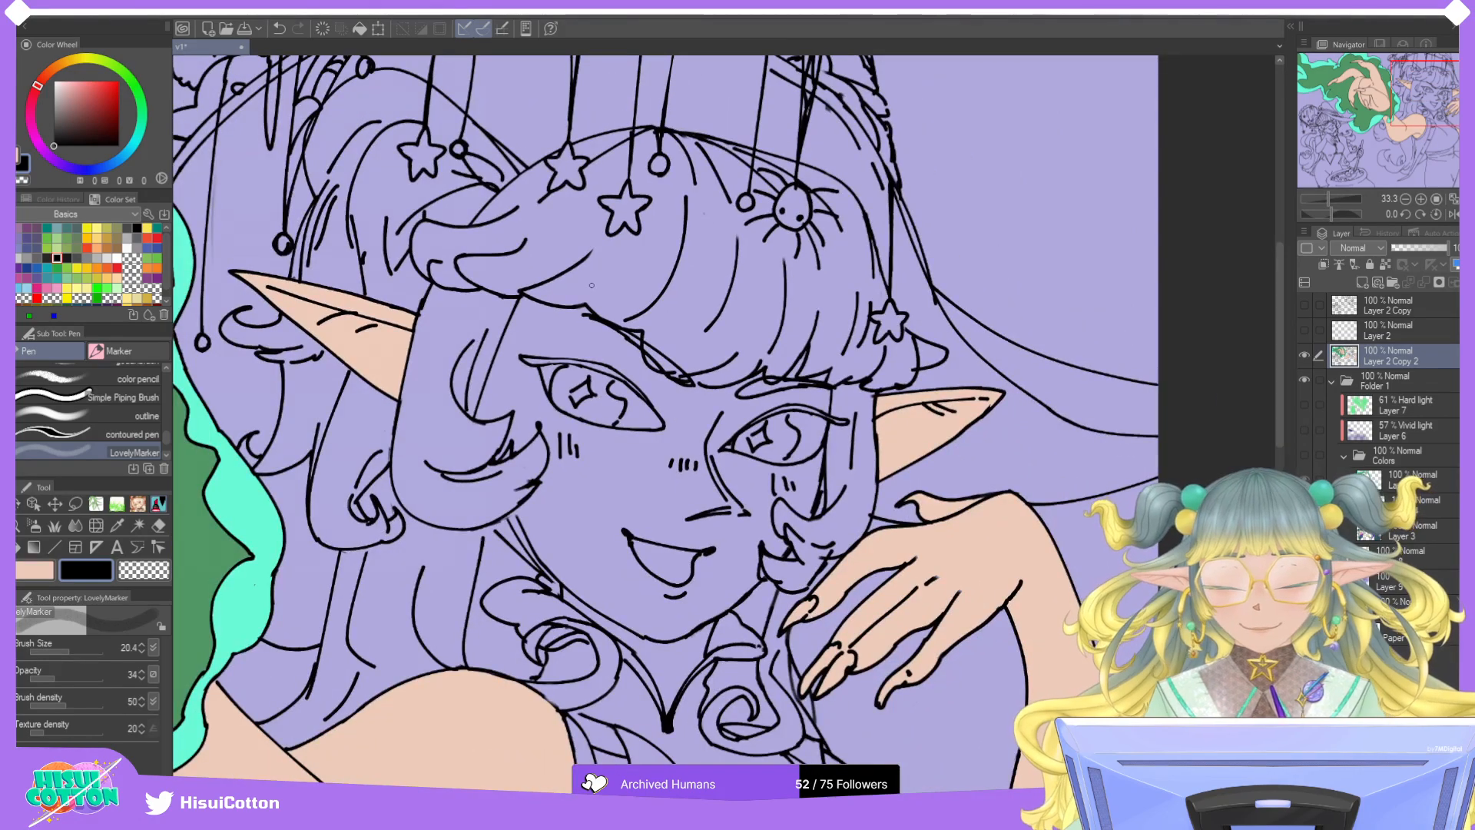
{"action": "key", "text": "e"}
{"action": "left_click", "coordinate": [33, 547]}
{"action": "left_click", "coordinate": [656, 480]}
{"action": "key", "text": "ctrl+z"}
{"action": "left_click", "coordinate": [34, 570]}
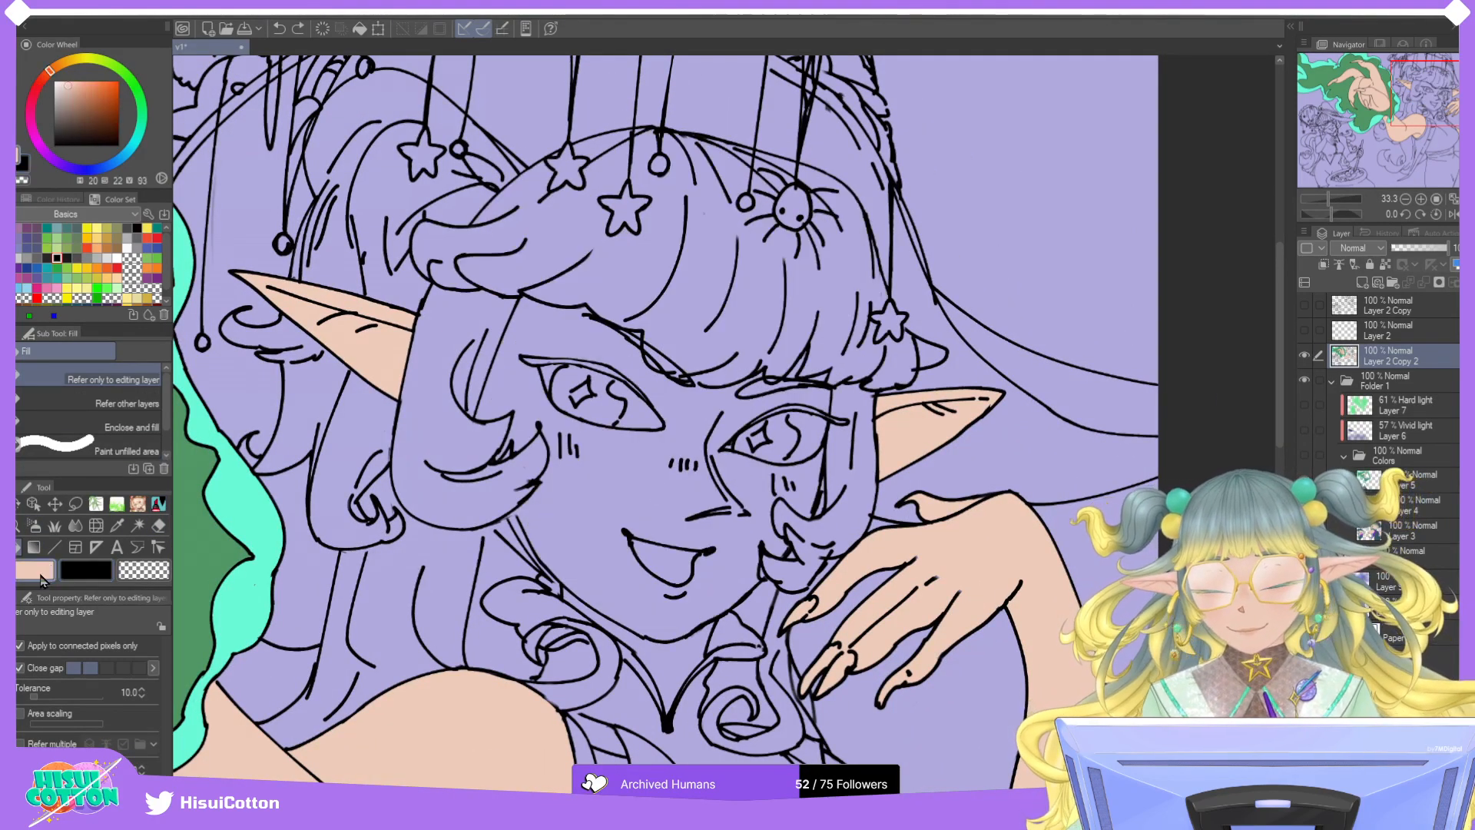
{"action": "left_click", "coordinate": [598, 497]}
{"action": "key", "text": "ctrl+z"}
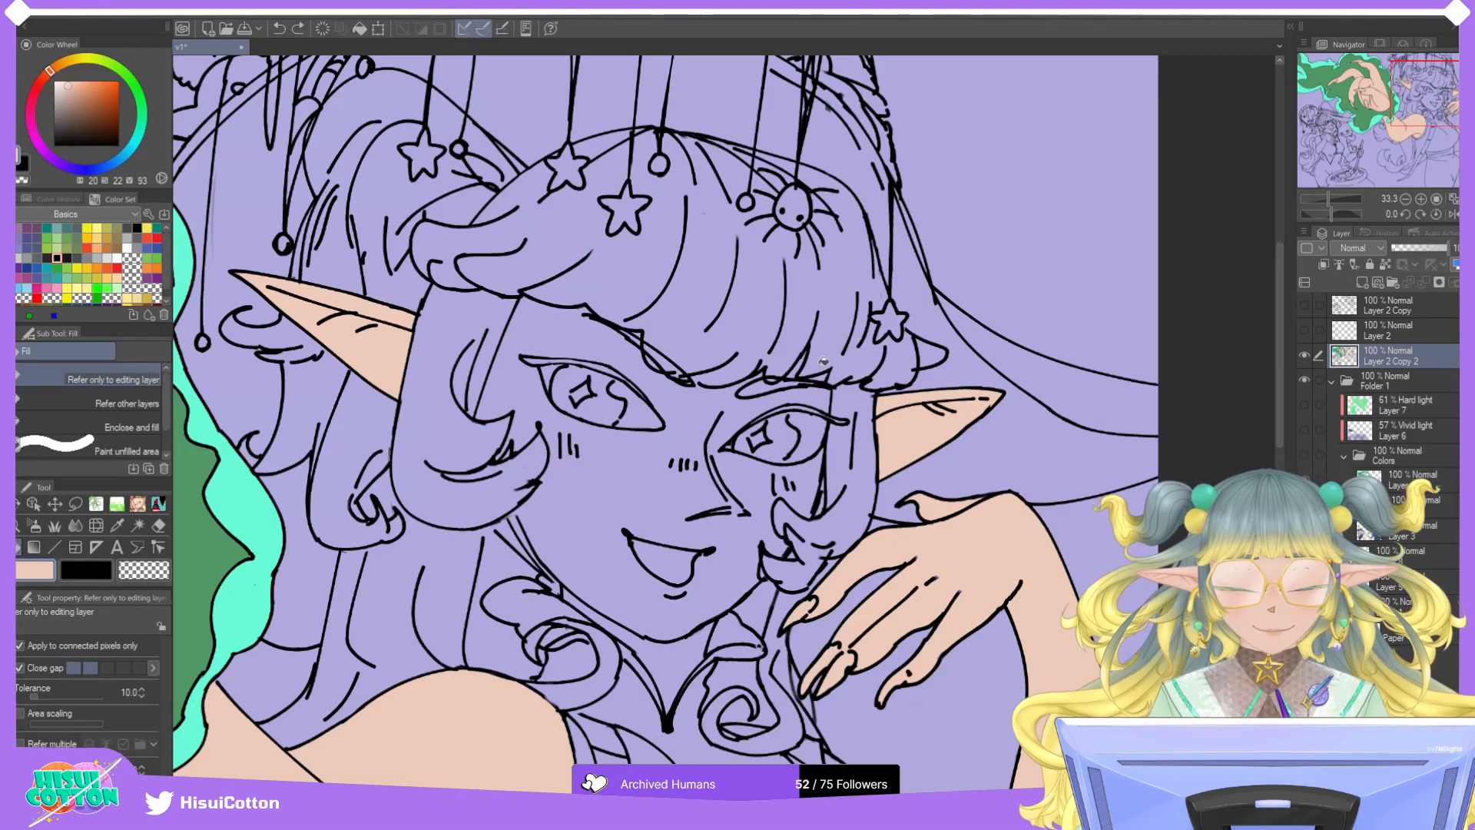
Close the gap at the fringe tip between the large witch's eyes with the black LovelyMarker.
{"action": "scroll", "coordinate": [715, 366], "scroll_direction": "up", "scroll_amount": 4}
{"action": "left_click", "coordinate": [159, 505]}
{"action": "left_click", "coordinate": [102, 570]}
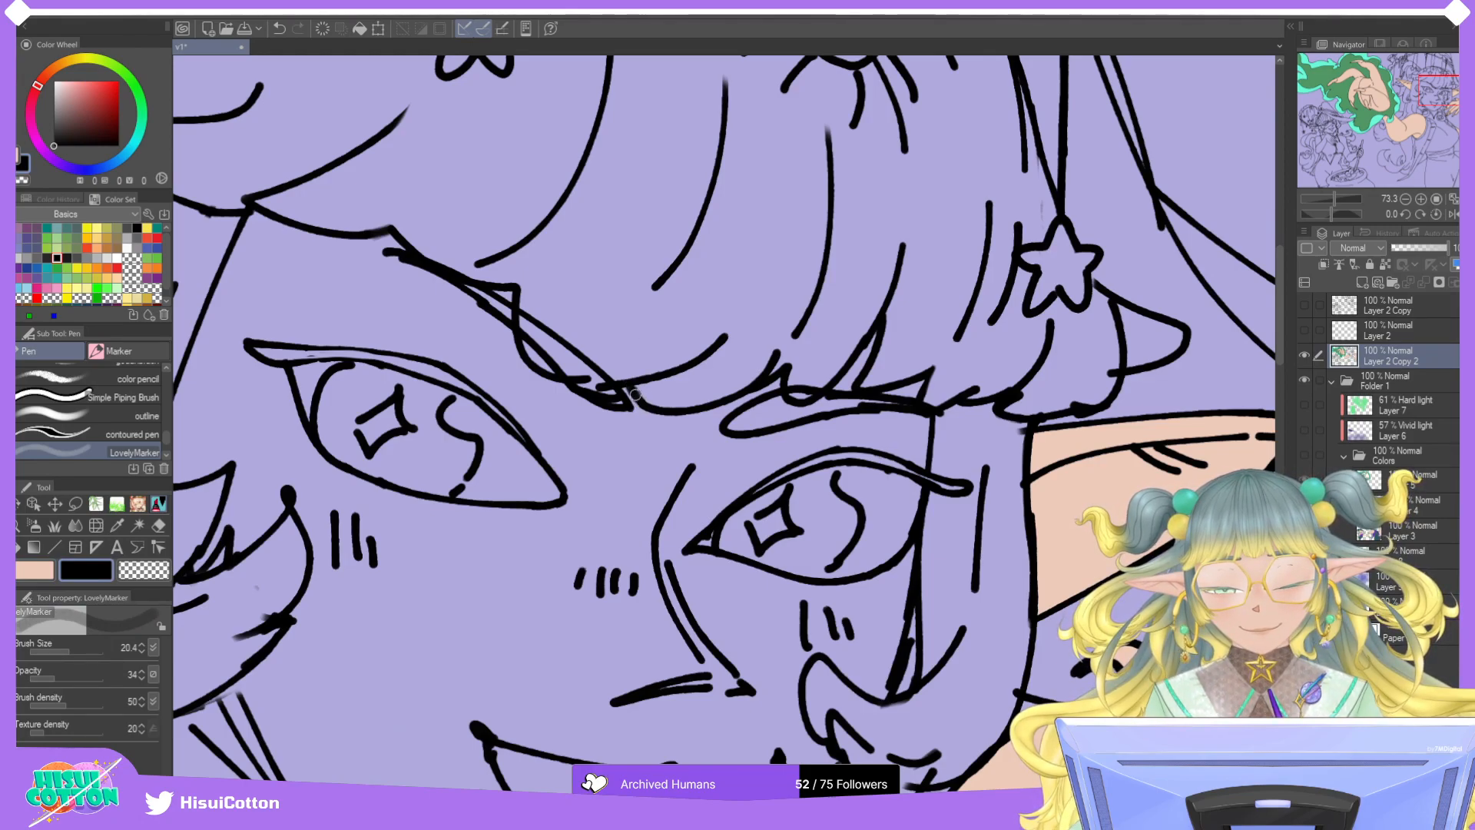
{"action": "scroll", "coordinate": [687, 343], "scroll_direction": "down", "scroll_amount": 2}
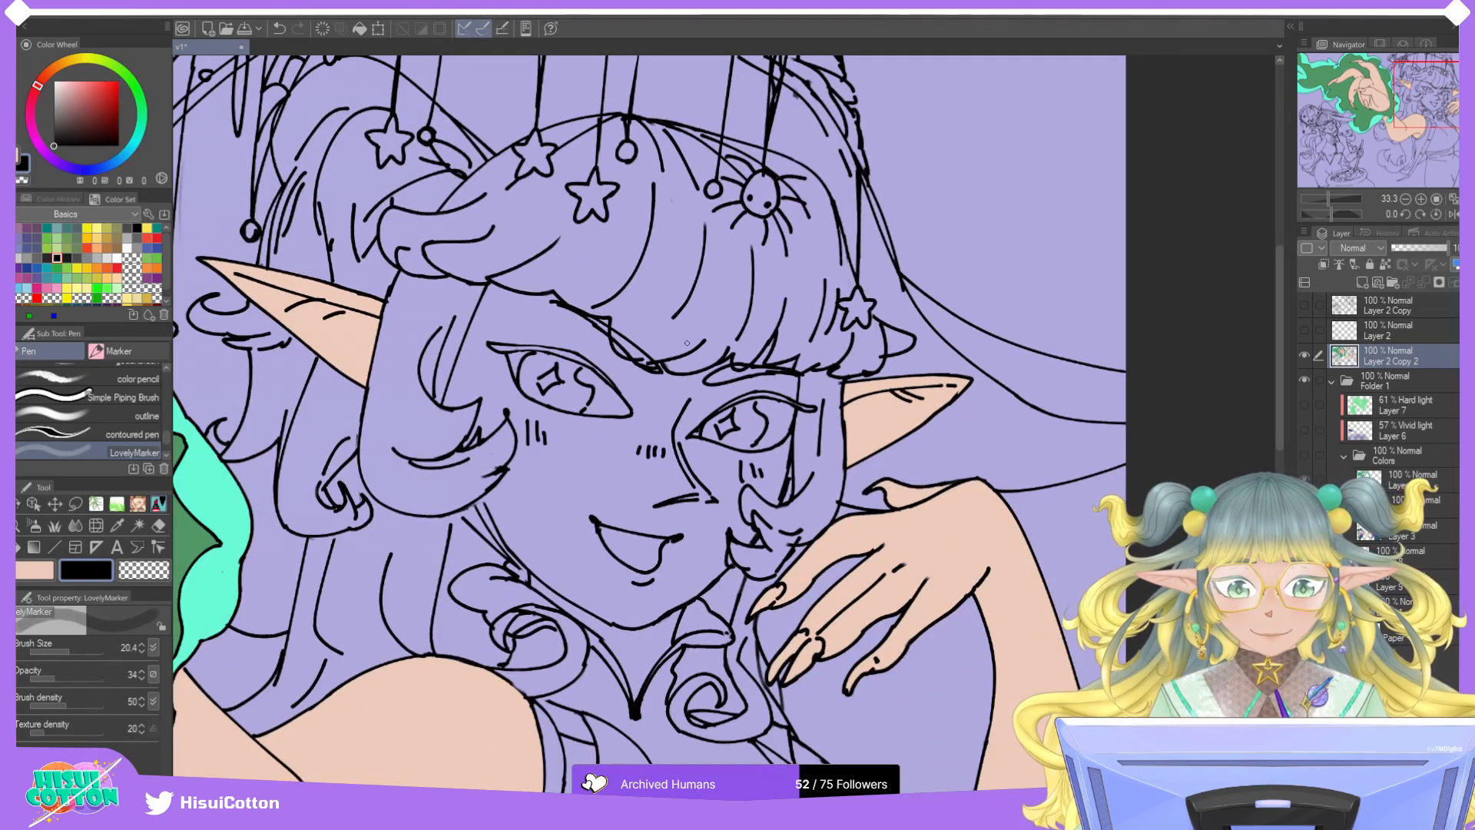
Fill the large witch's face with the skin tone.
{"action": "scroll", "coordinate": [687, 343], "scroll_direction": "down", "scroll_amount": 1}
{"action": "key", "text": "g"}
{"action": "left_click", "coordinate": [43, 574]}
{"action": "left_click", "coordinate": [558, 448]}
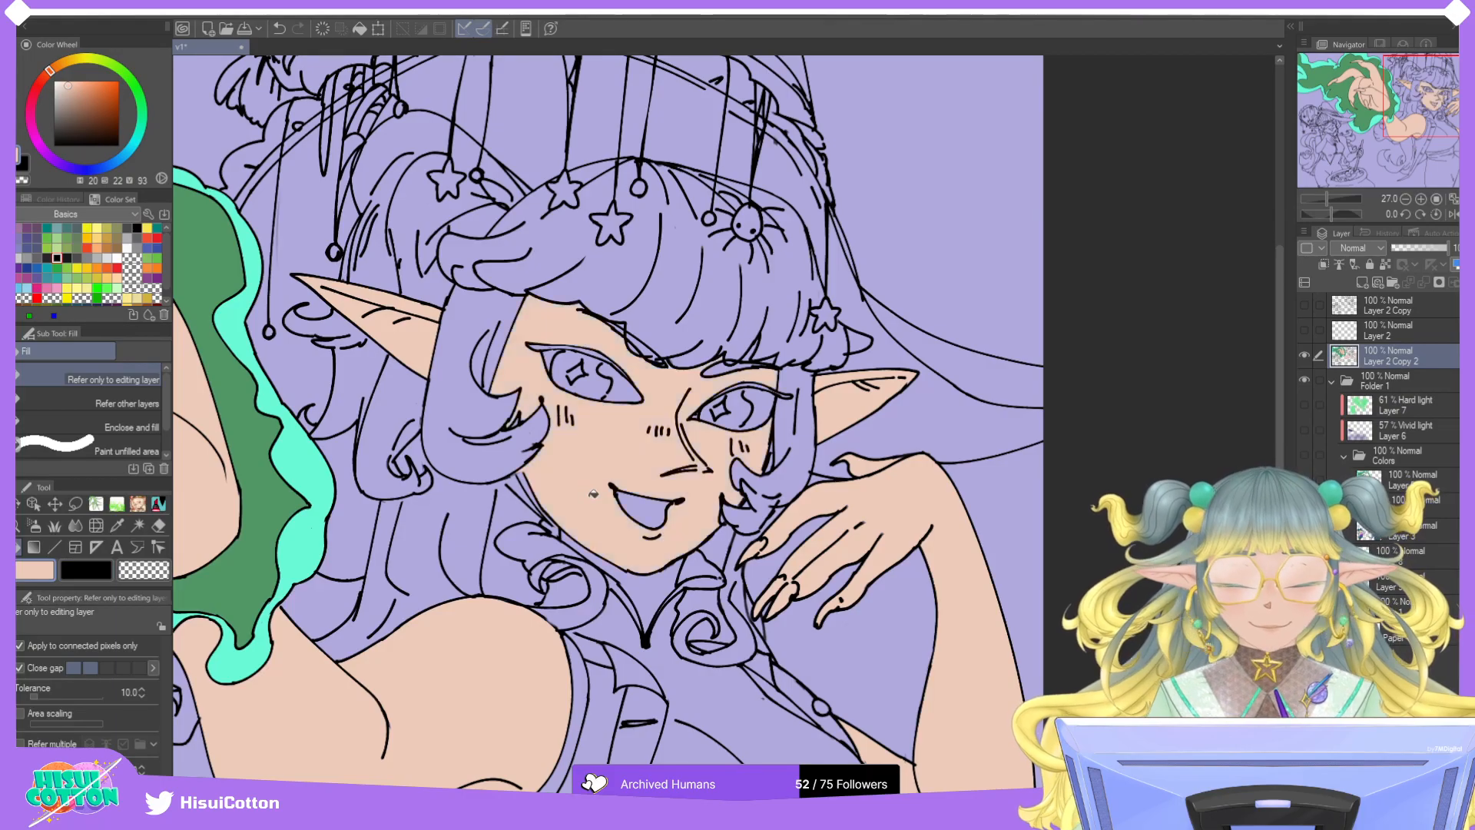
Fill the region below the large witch's raised elbow at the canvas's outer edge with the skin tone.
{"action": "scroll", "coordinate": [568, 461], "scroll_direction": "down", "scroll_amount": 3}
{"action": "scroll", "coordinate": [592, 494], "scroll_direction": "down", "scroll_amount": 2}
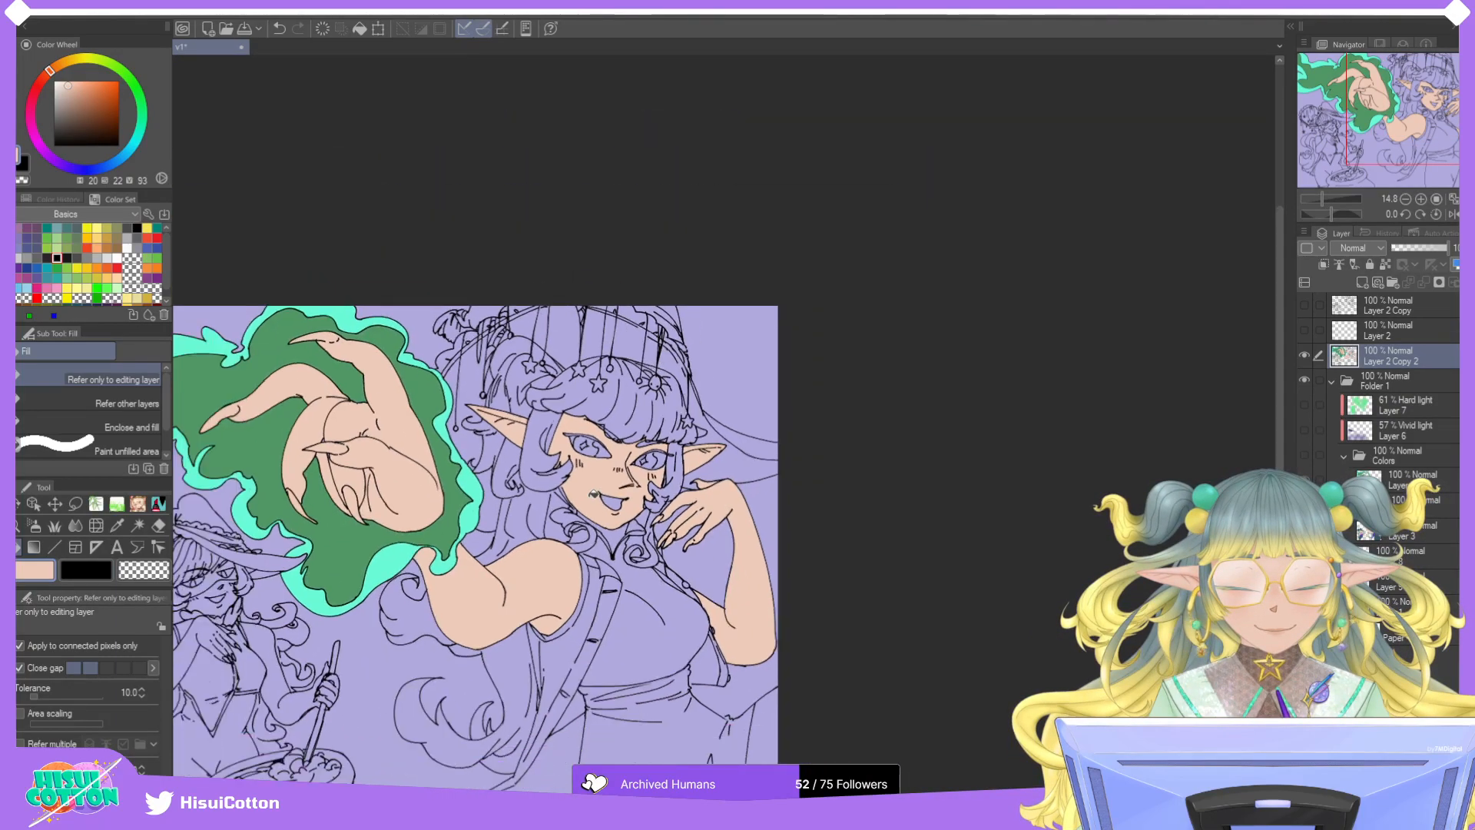
{"action": "scroll", "coordinate": [598, 531], "scroll_direction": "up", "scroll_amount": 2}
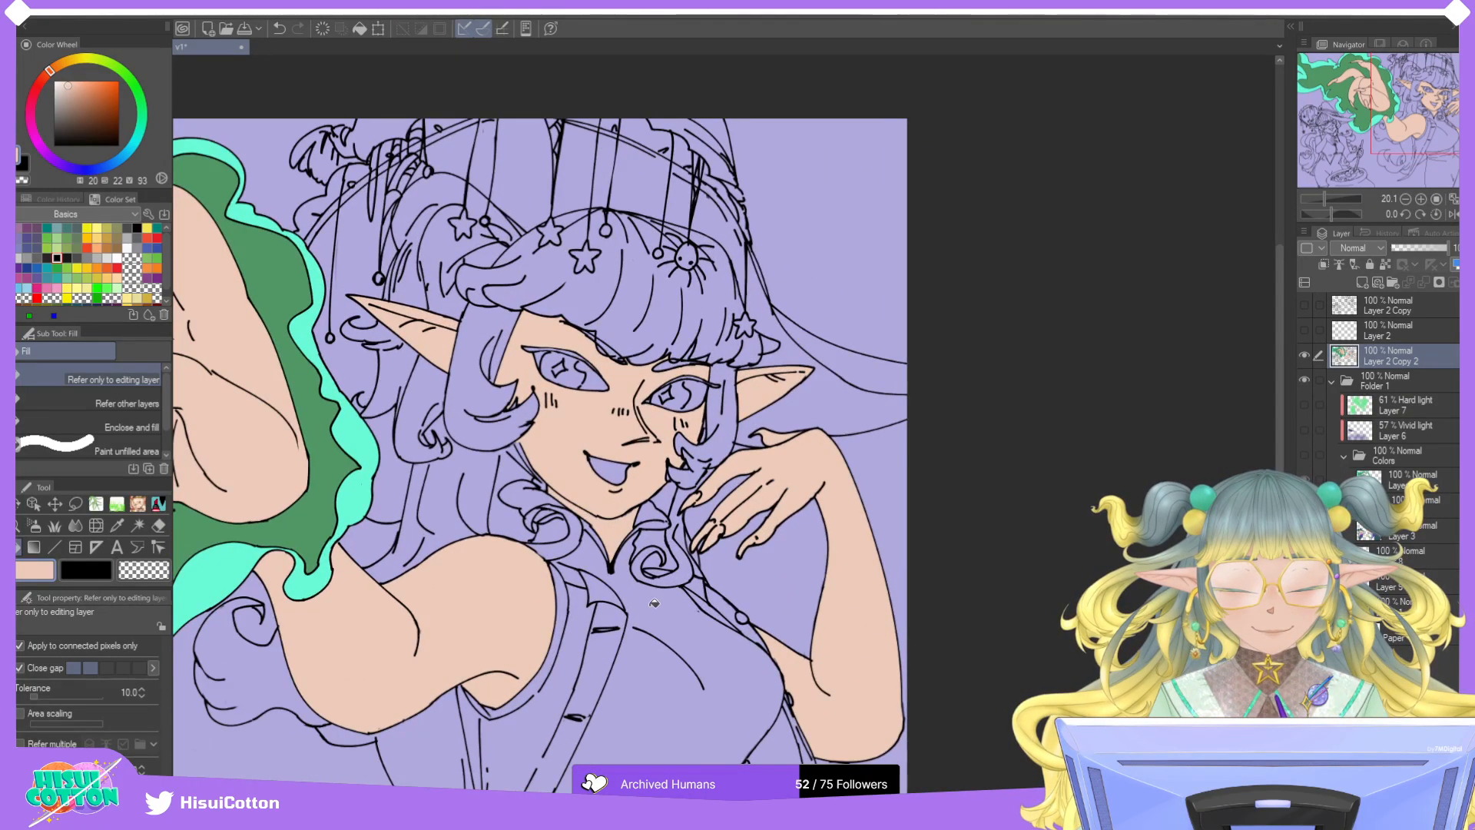
{"action": "scroll", "coordinate": [627, 555], "scroll_direction": "down", "scroll_amount": 3}
{"action": "left_click", "coordinate": [777, 687]}
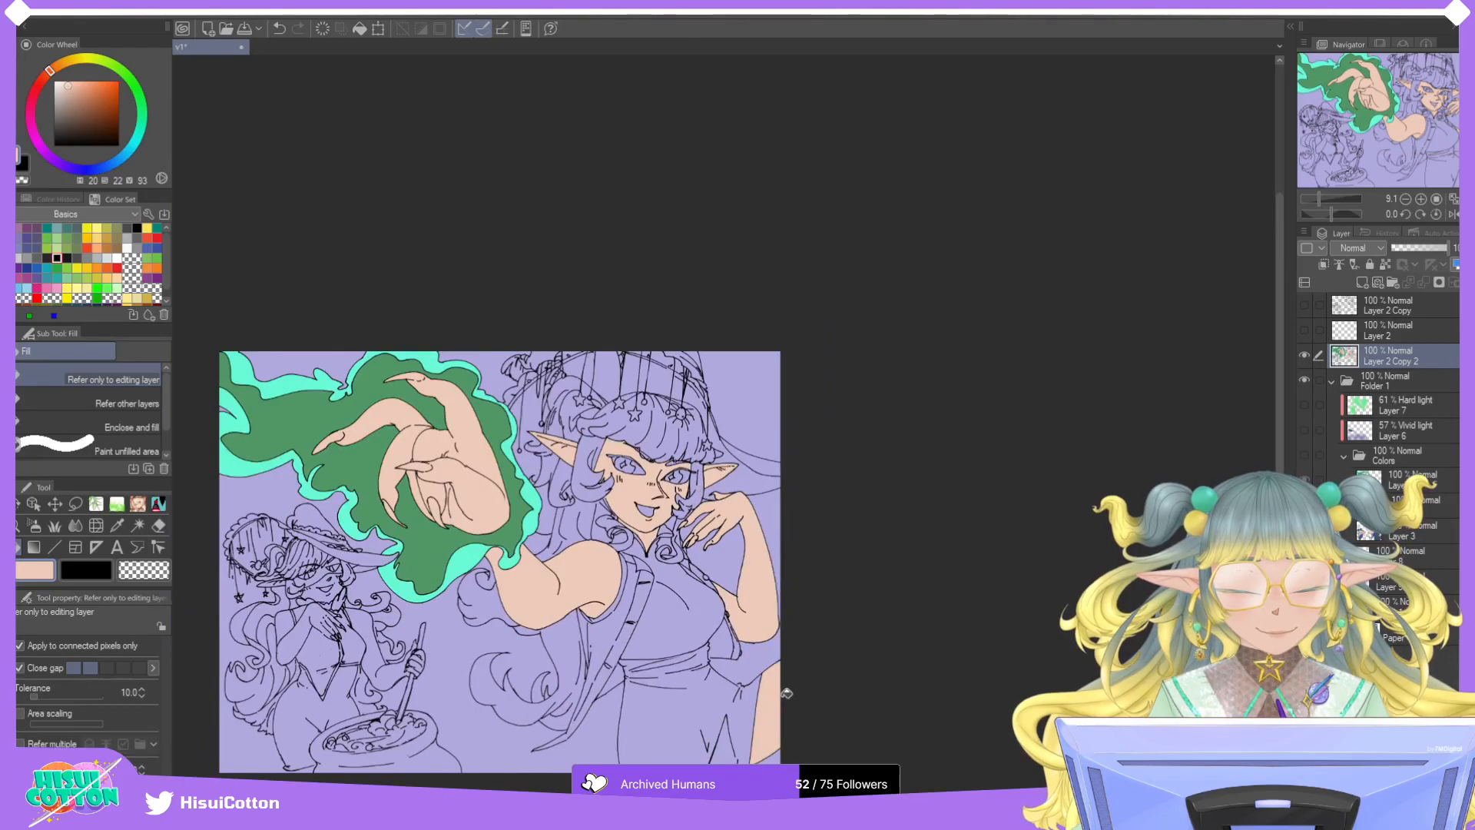
{"action": "scroll", "coordinate": [288, 630], "scroll_direction": "up", "scroll_amount": 3}
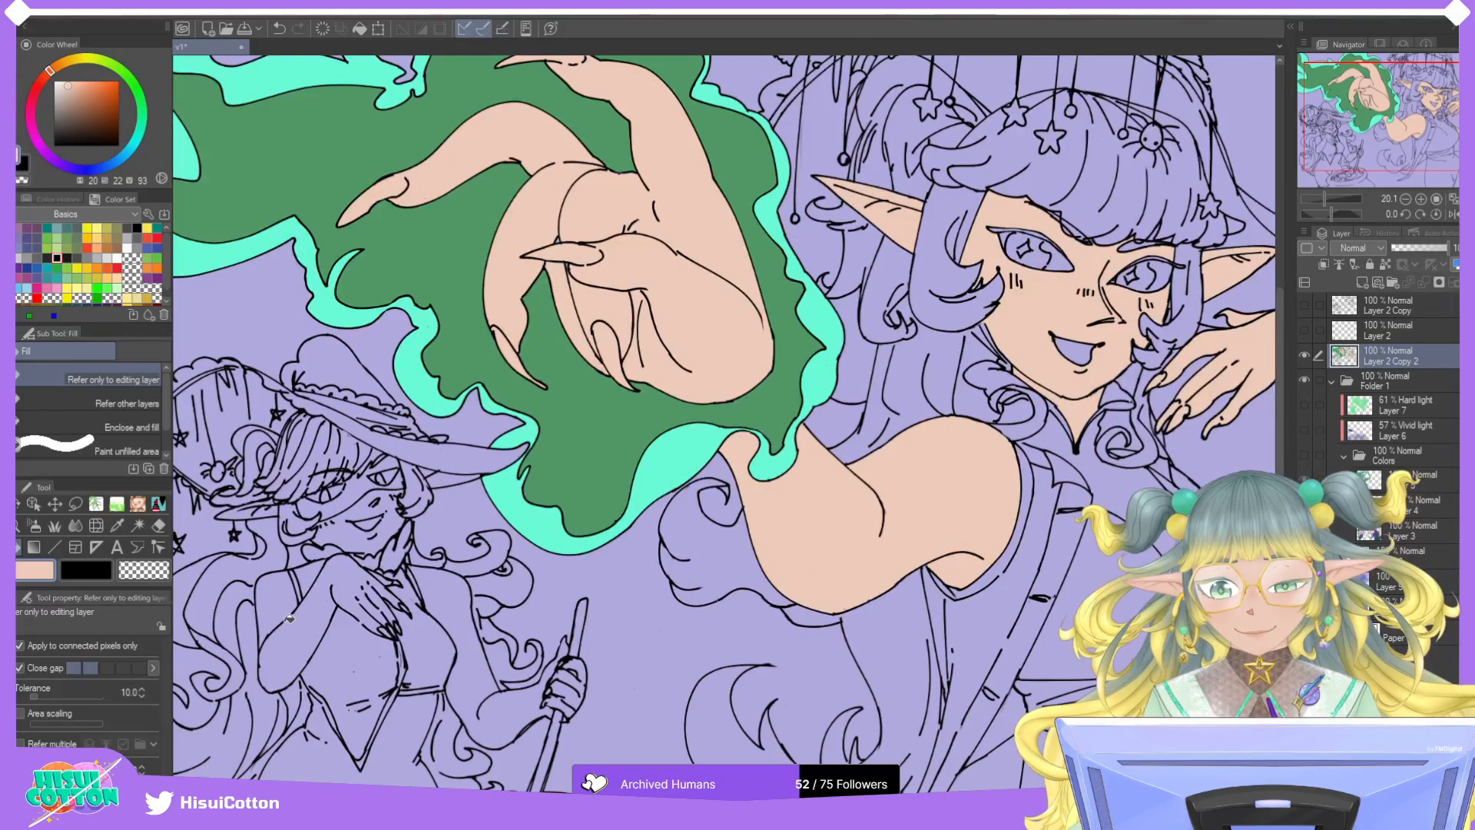
{"action": "scroll", "coordinate": [395, 607], "scroll_direction": "down", "scroll_amount": 3}
{"action": "scroll", "coordinate": [396, 607], "scroll_direction": "up", "scroll_amount": 3}
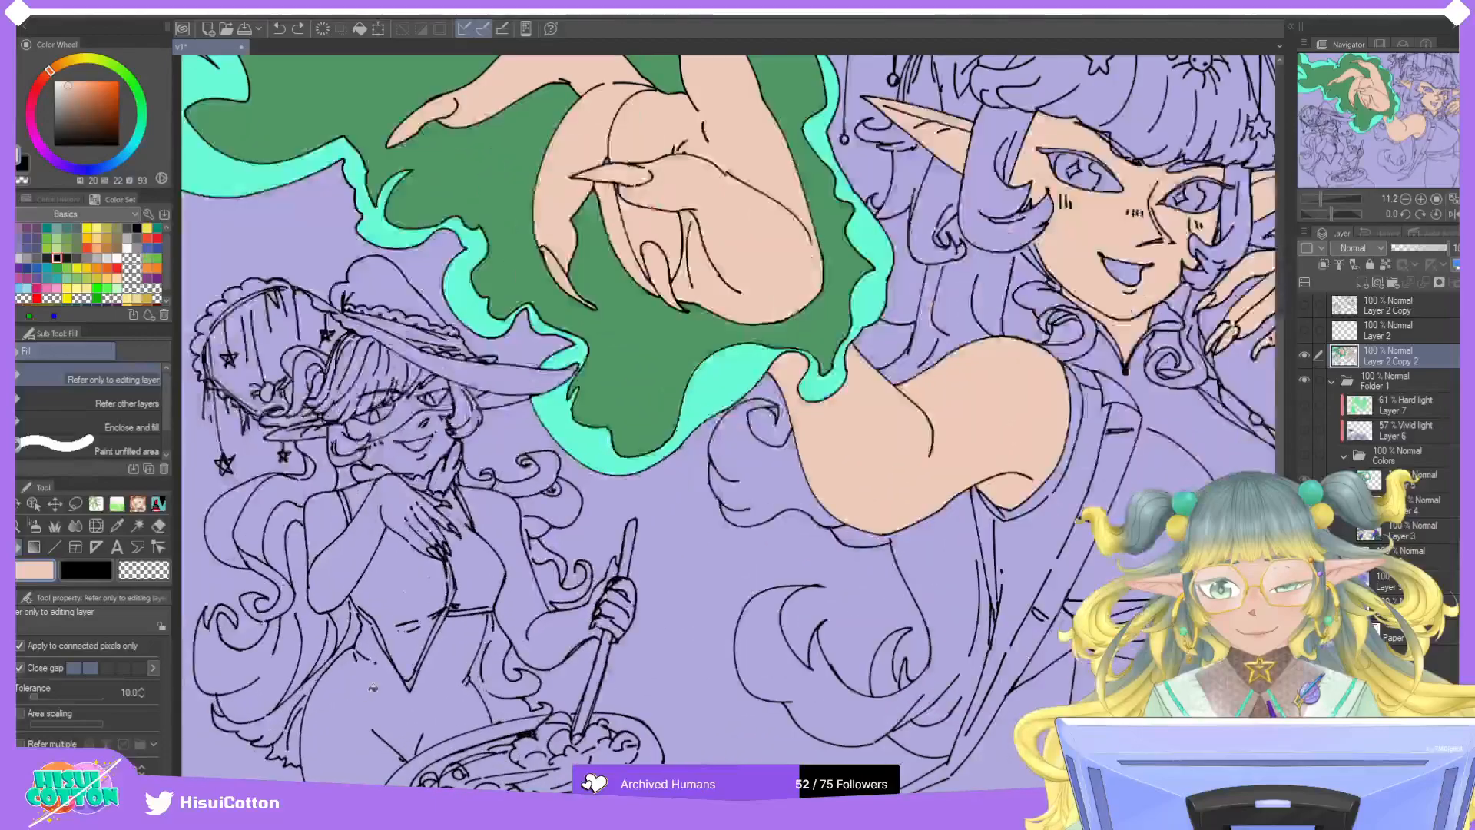
{"action": "left_click", "coordinate": [406, 608]}
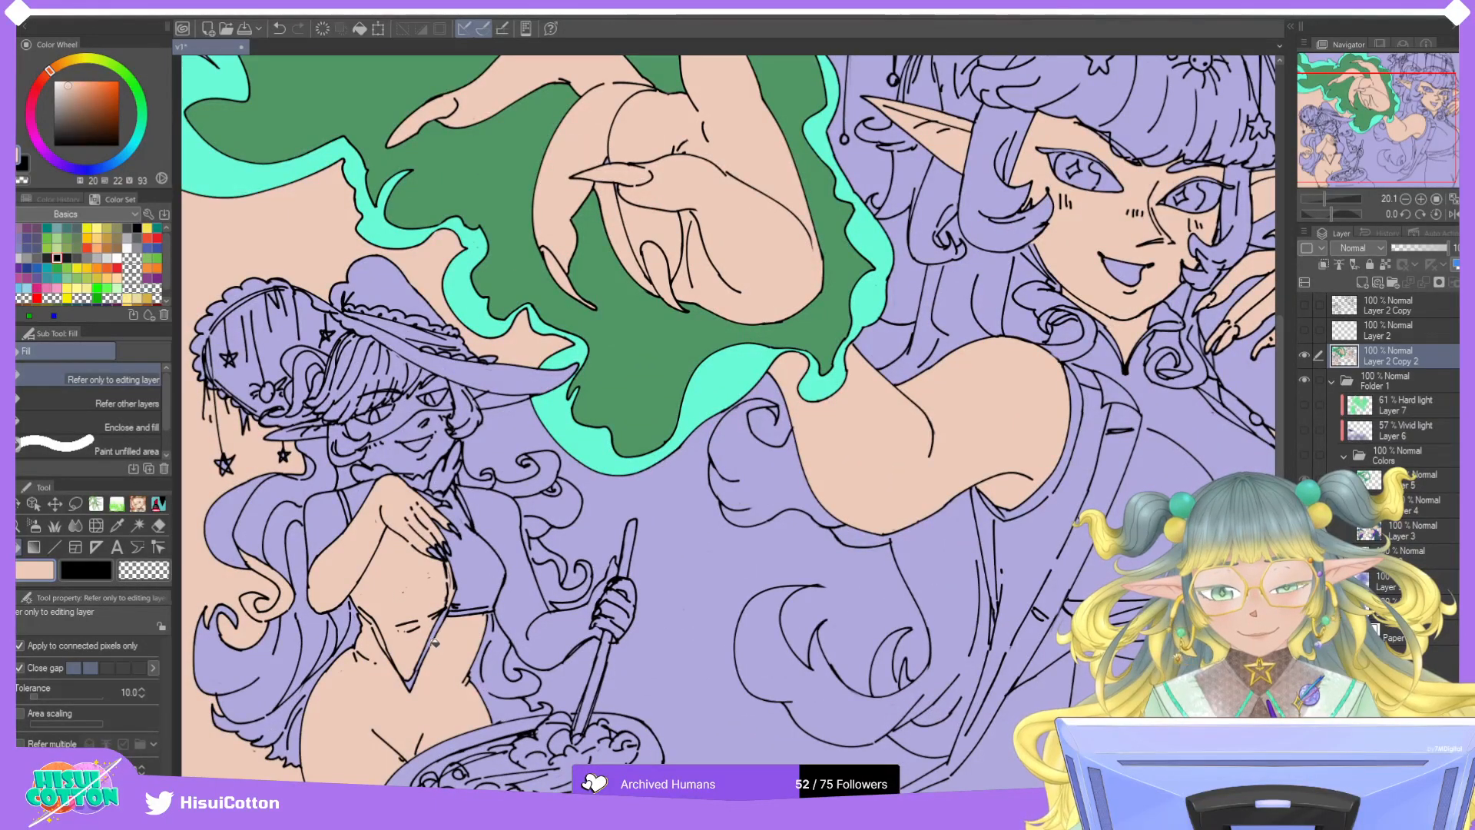
{"action": "scroll", "coordinate": [428, 667], "scroll_direction": "up", "scroll_amount": 4}
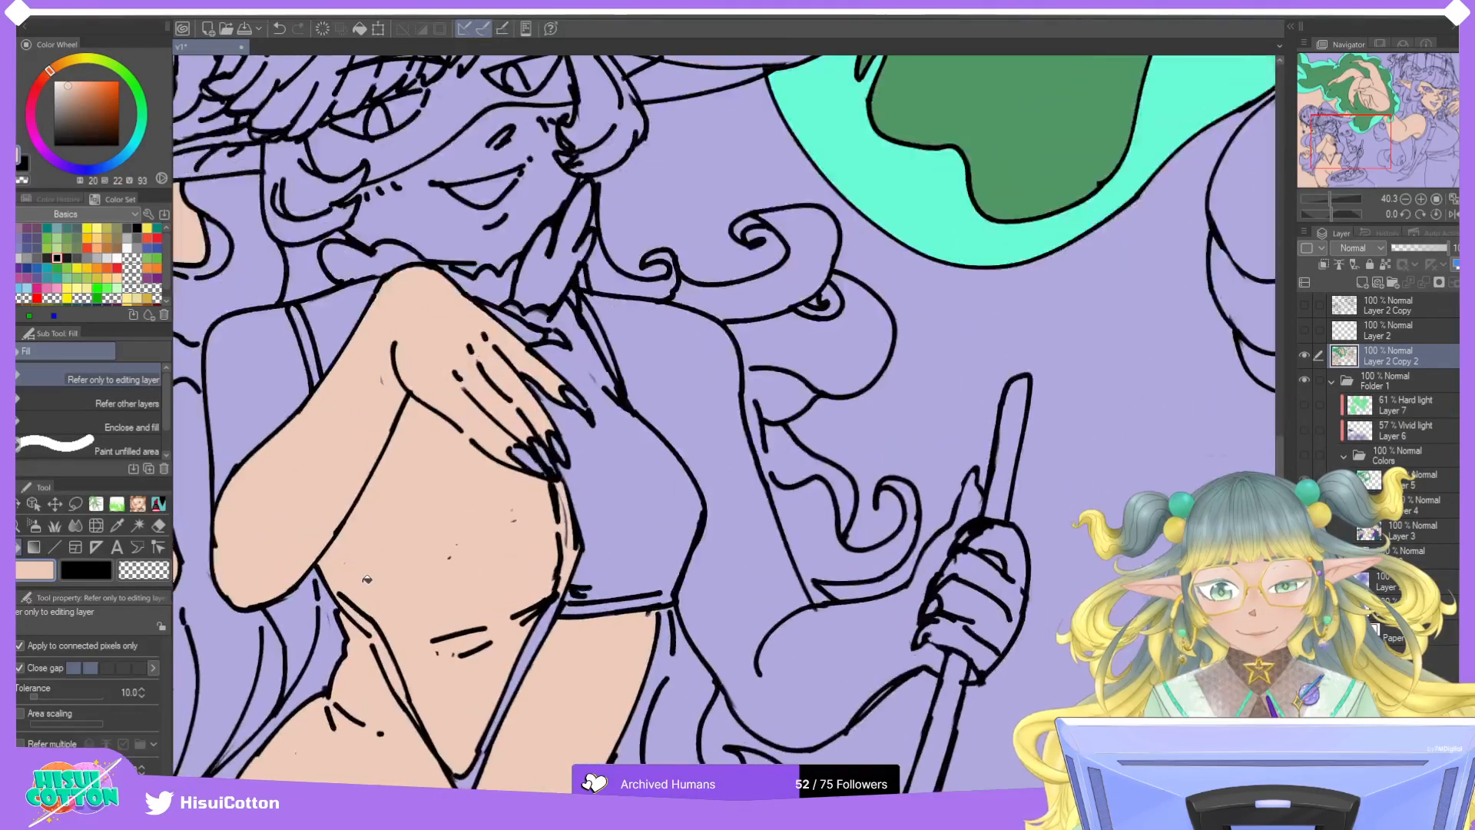
{"action": "key", "text": "ctrl+z"}
Close the gap in the lower outline of the small witch's raised hand with the black LovelyMarker and erase the stray marks around it.
{"action": "scroll", "coordinate": [396, 500], "scroll_direction": "up", "scroll_amount": 4}
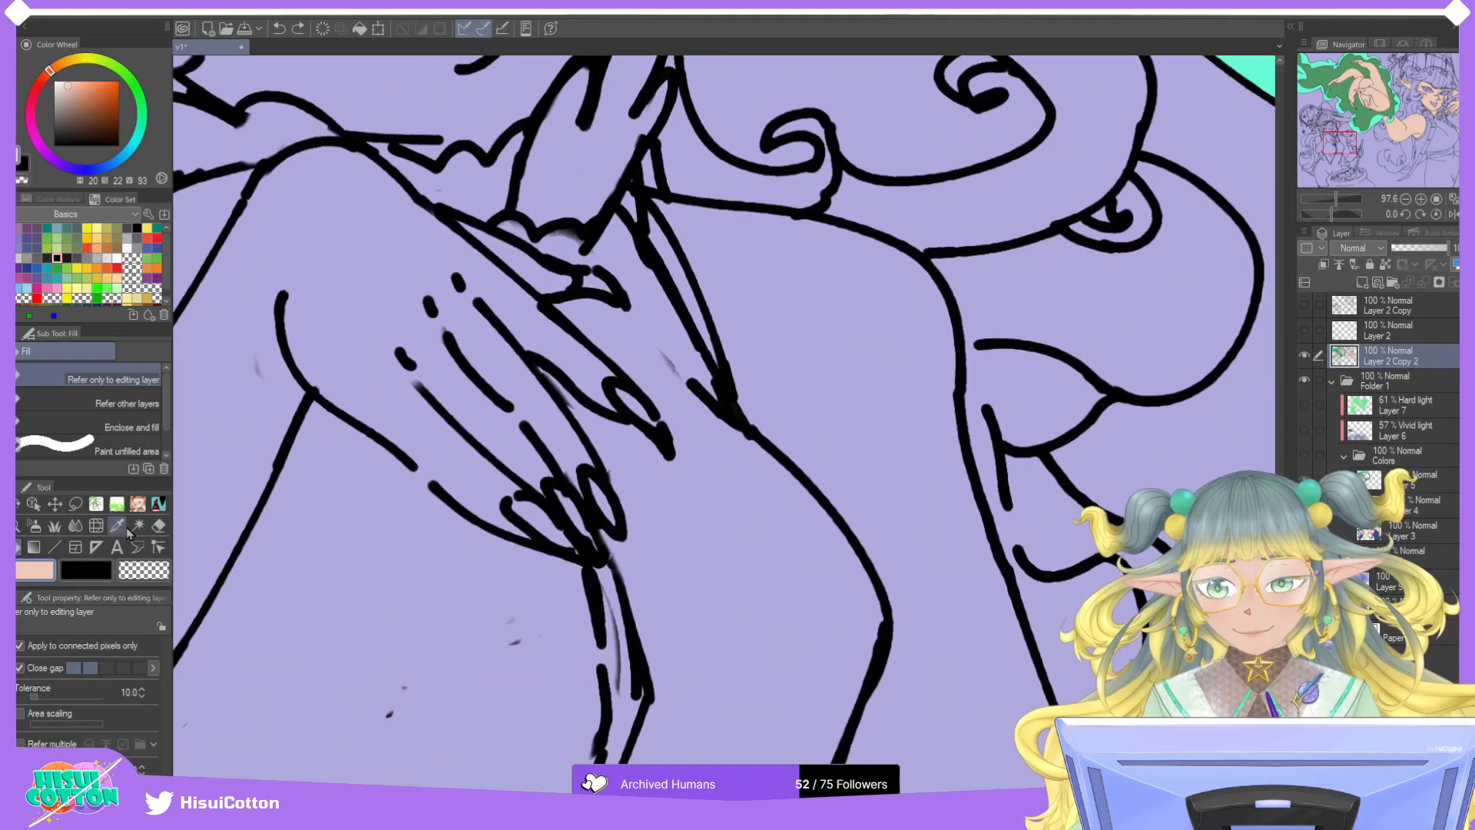
{"action": "left_click", "coordinate": [158, 501]}
{"action": "key", "text": "x"}
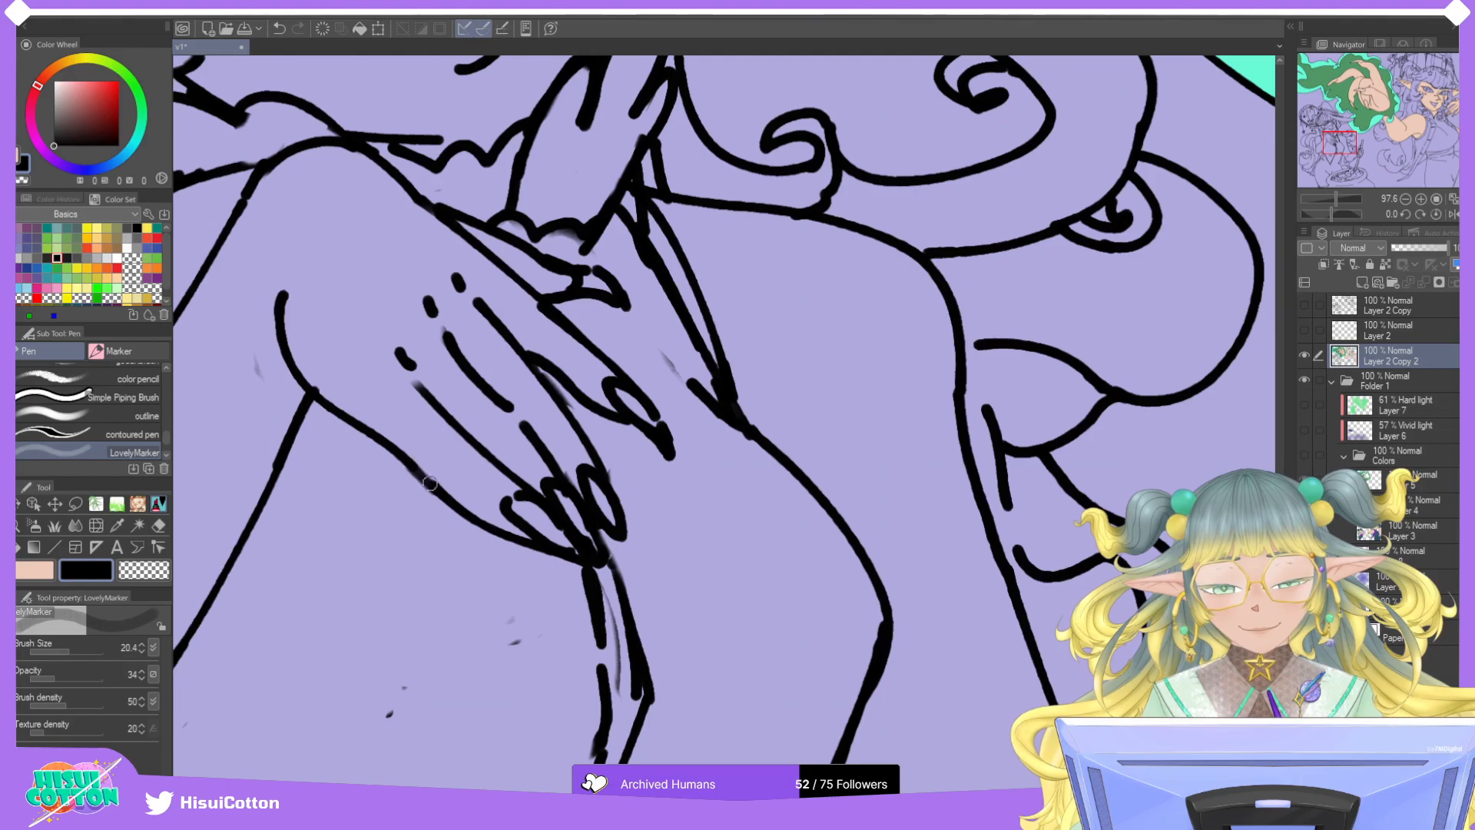
{"action": "left_click", "coordinate": [158, 525]}
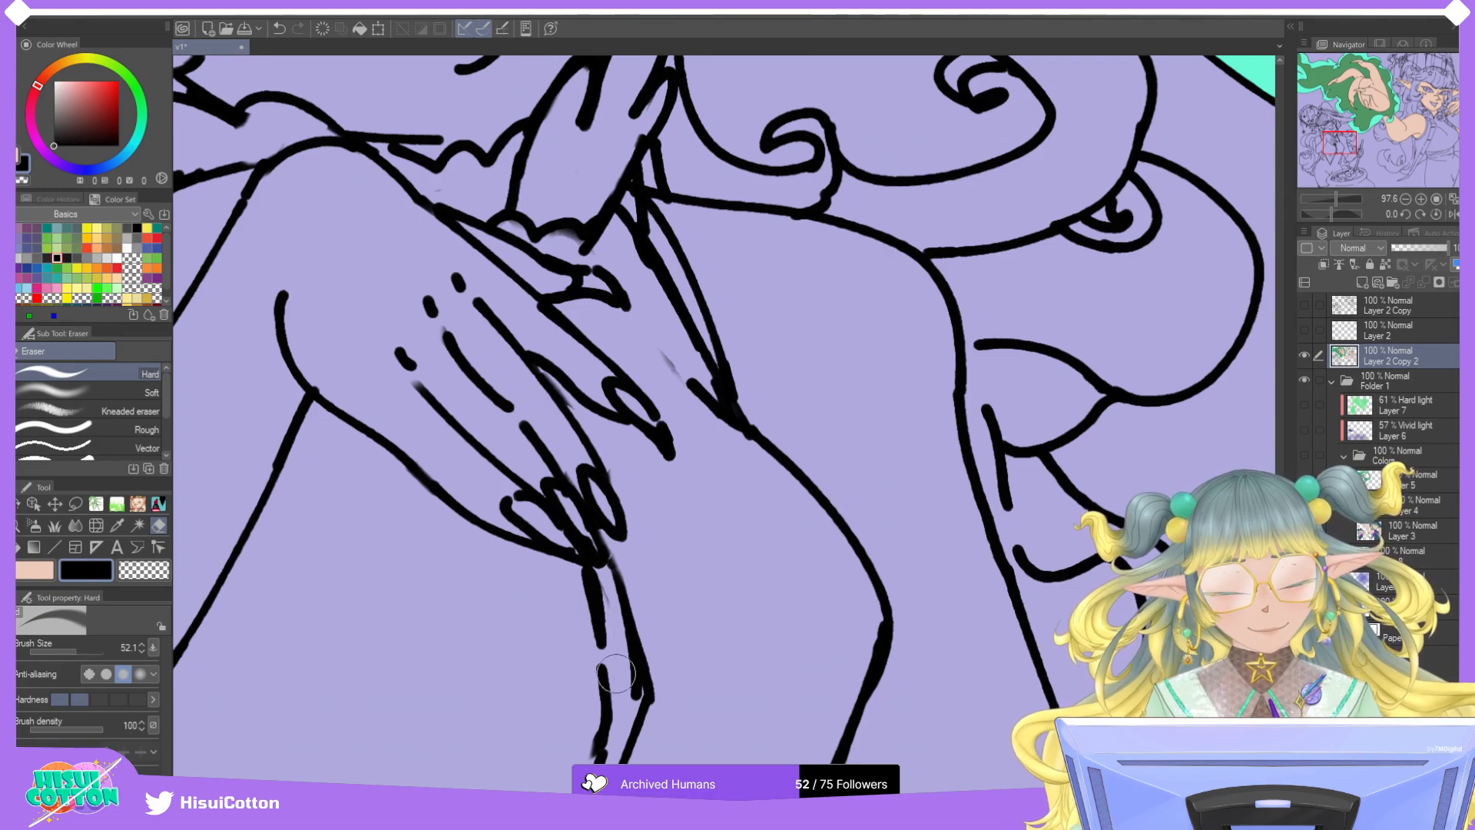
{"action": "scroll", "coordinate": [615, 652], "scroll_direction": "down", "scroll_amount": 1}
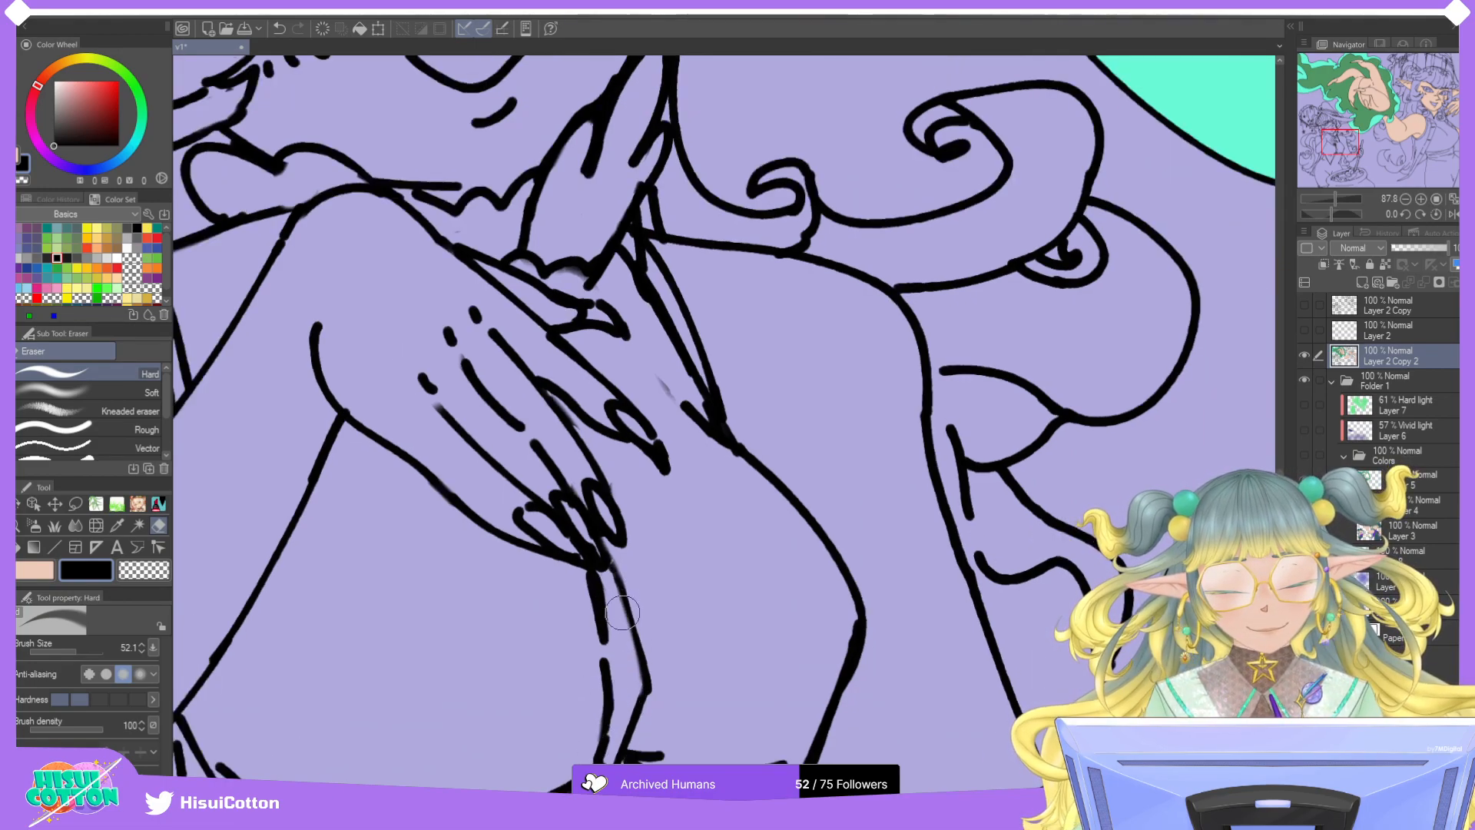
{"action": "scroll", "coordinate": [653, 431], "scroll_direction": "down", "scroll_amount": 1}
{"action": "scroll", "coordinate": [695, 480], "scroll_direction": "down", "scroll_amount": 1}
{"action": "scroll", "coordinate": [694, 480], "scroll_direction": "down", "scroll_amount": 3}
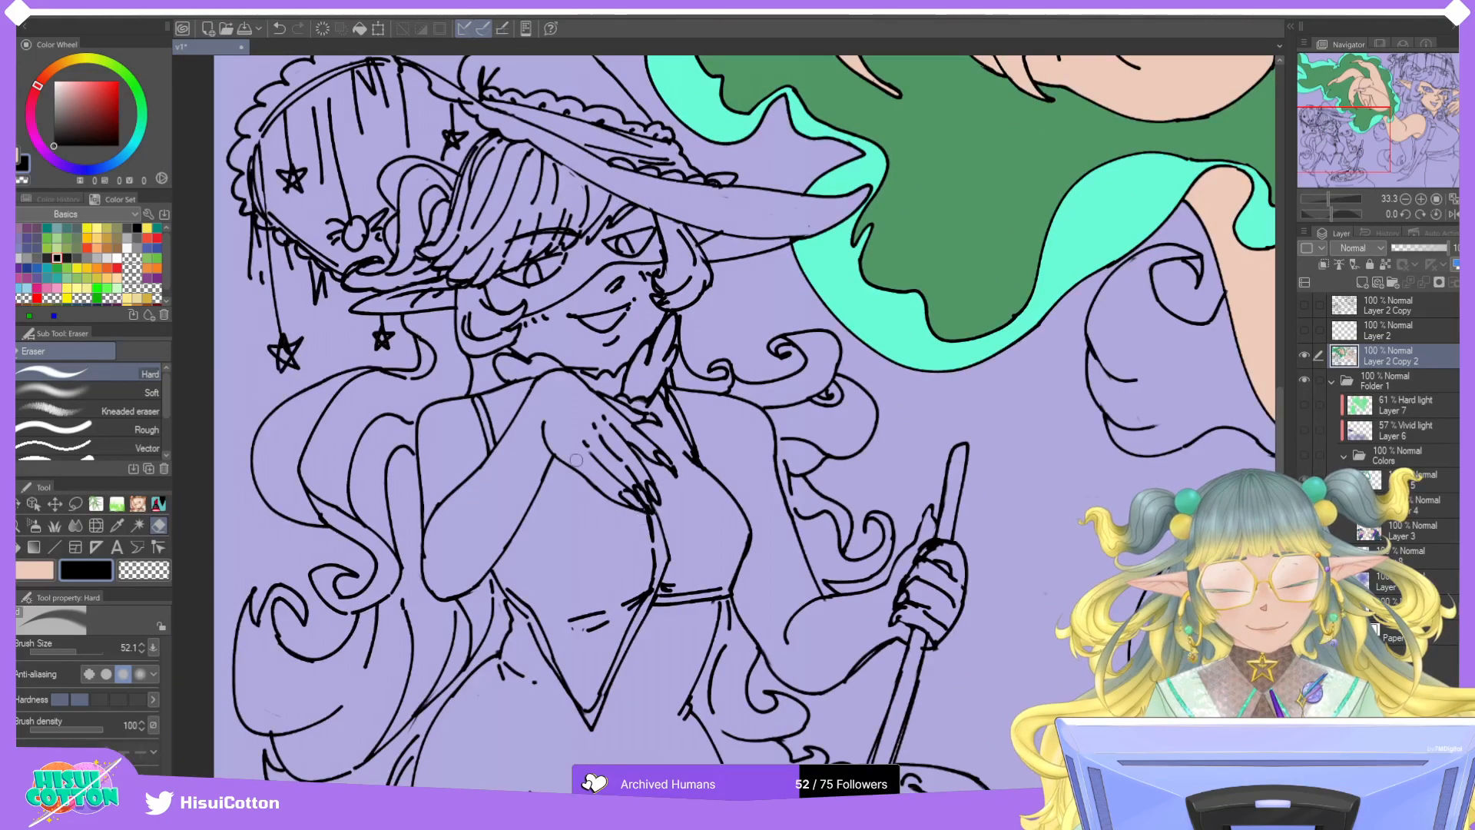
Fill the small witch's raised forearm, its hand and the upper arm behind it with the skin tone.
{"action": "scroll", "coordinate": [694, 480], "scroll_direction": "up", "scroll_amount": 4}
{"action": "key", "text": "g"}
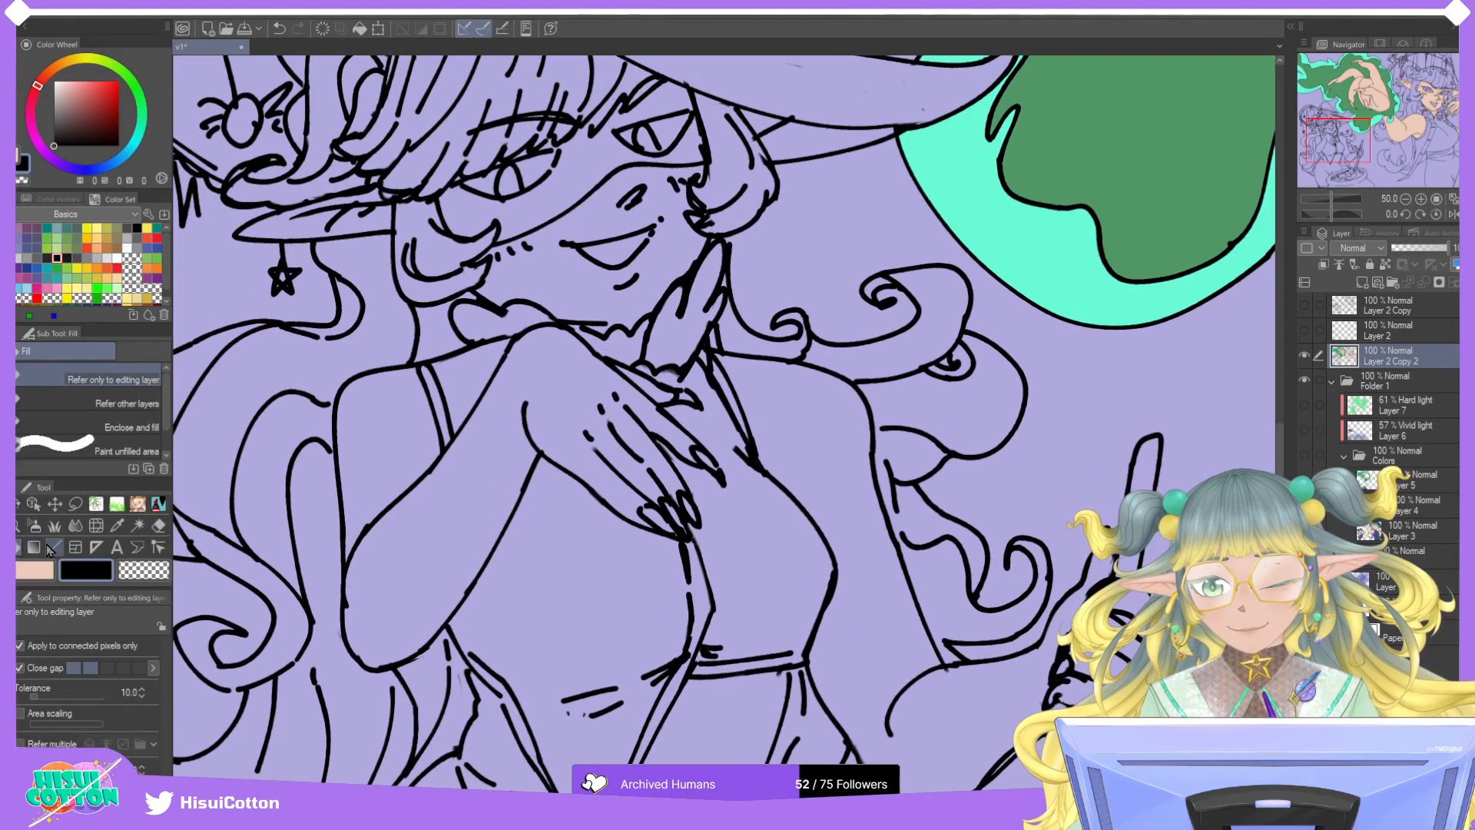
{"action": "left_click", "coordinate": [34, 569]}
{"action": "left_click", "coordinate": [430, 530]}
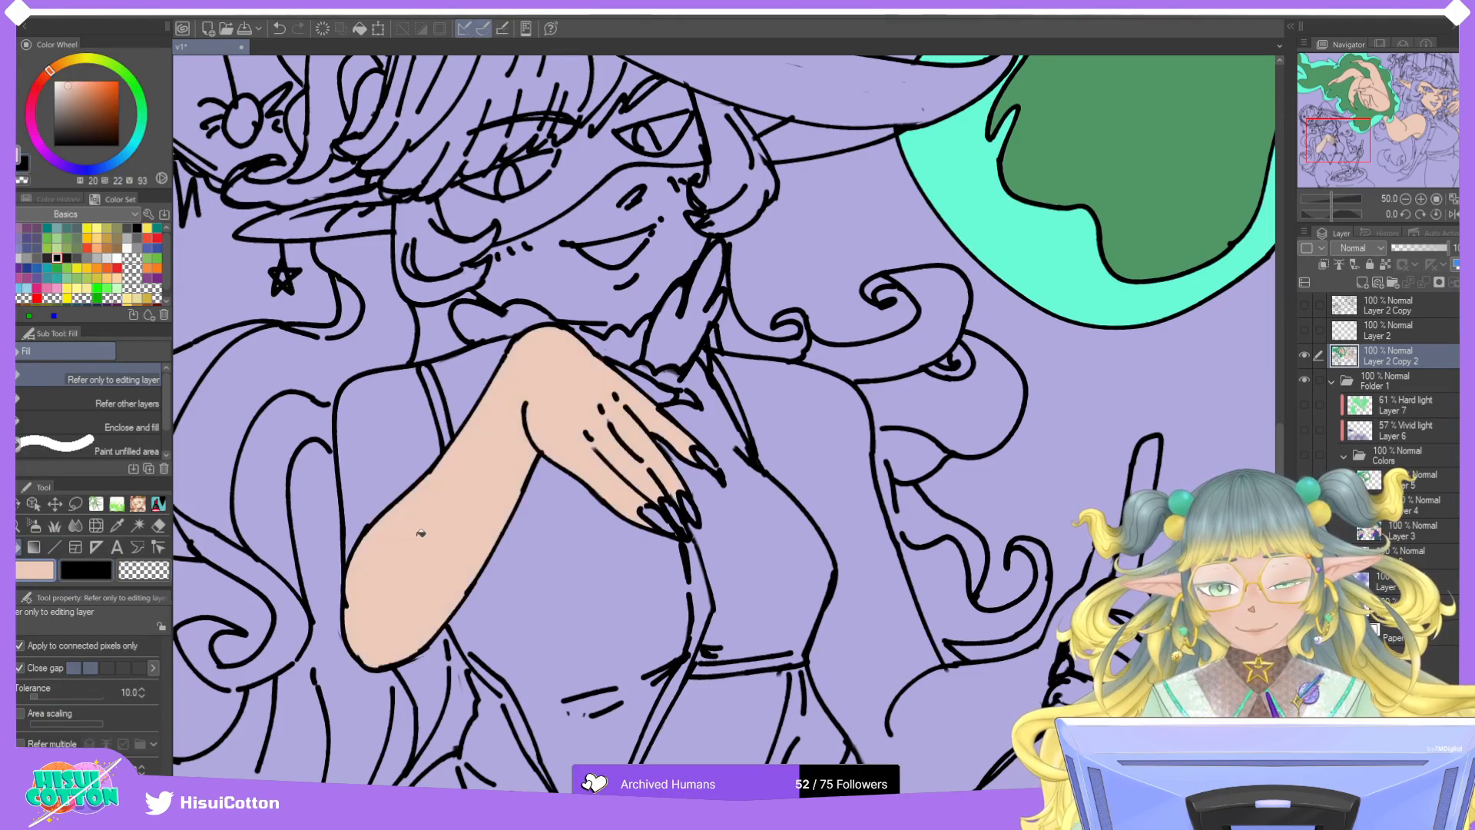
{"action": "left_click", "coordinate": [407, 470]}
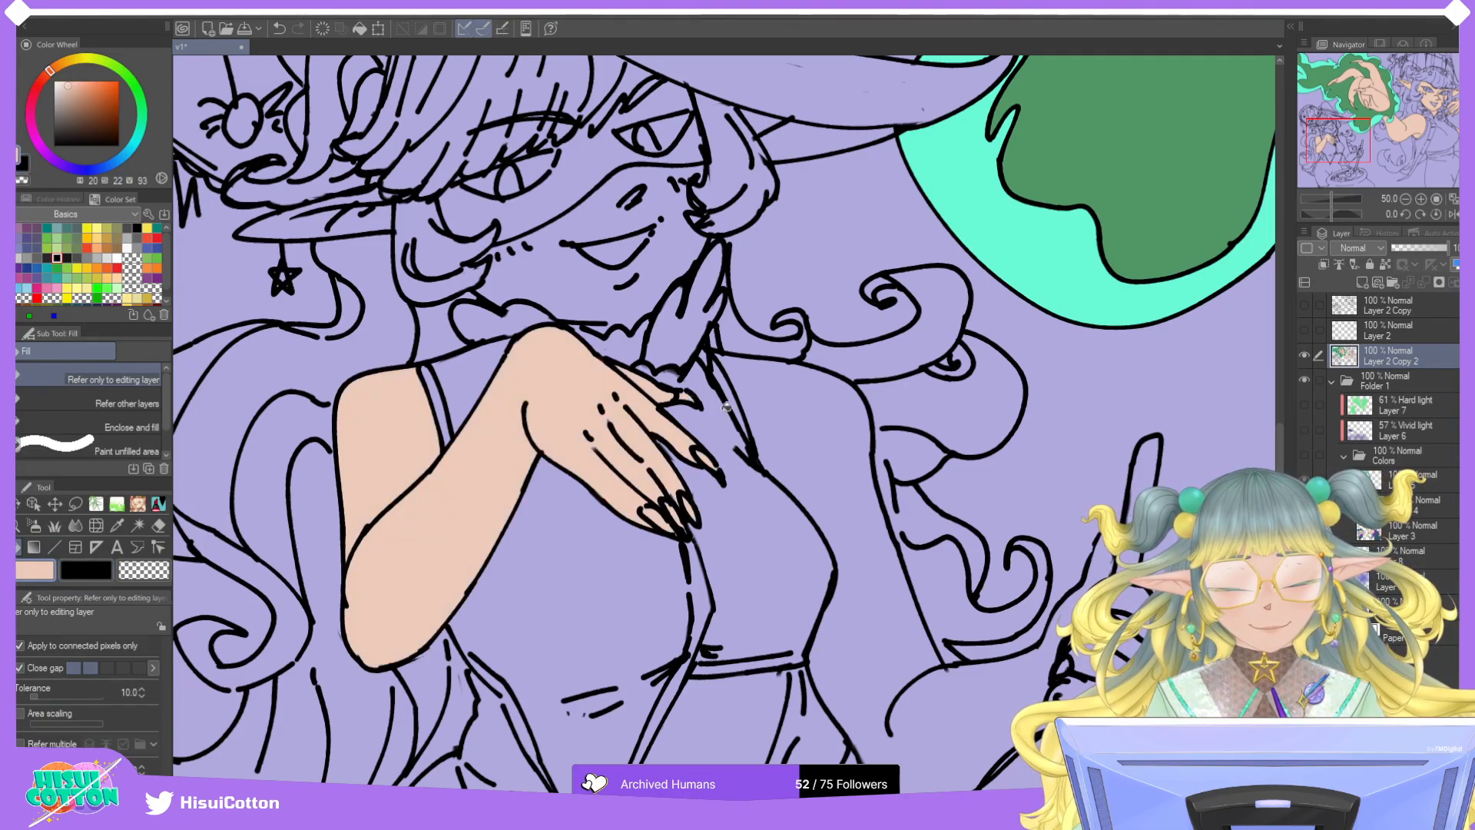
Fill the small witch's other arm and the hand gripping the stirring stick with the skin tone.
{"action": "scroll", "coordinate": [691, 436], "scroll_direction": "down", "scroll_amount": 2}
{"action": "left_click", "coordinate": [834, 462]}
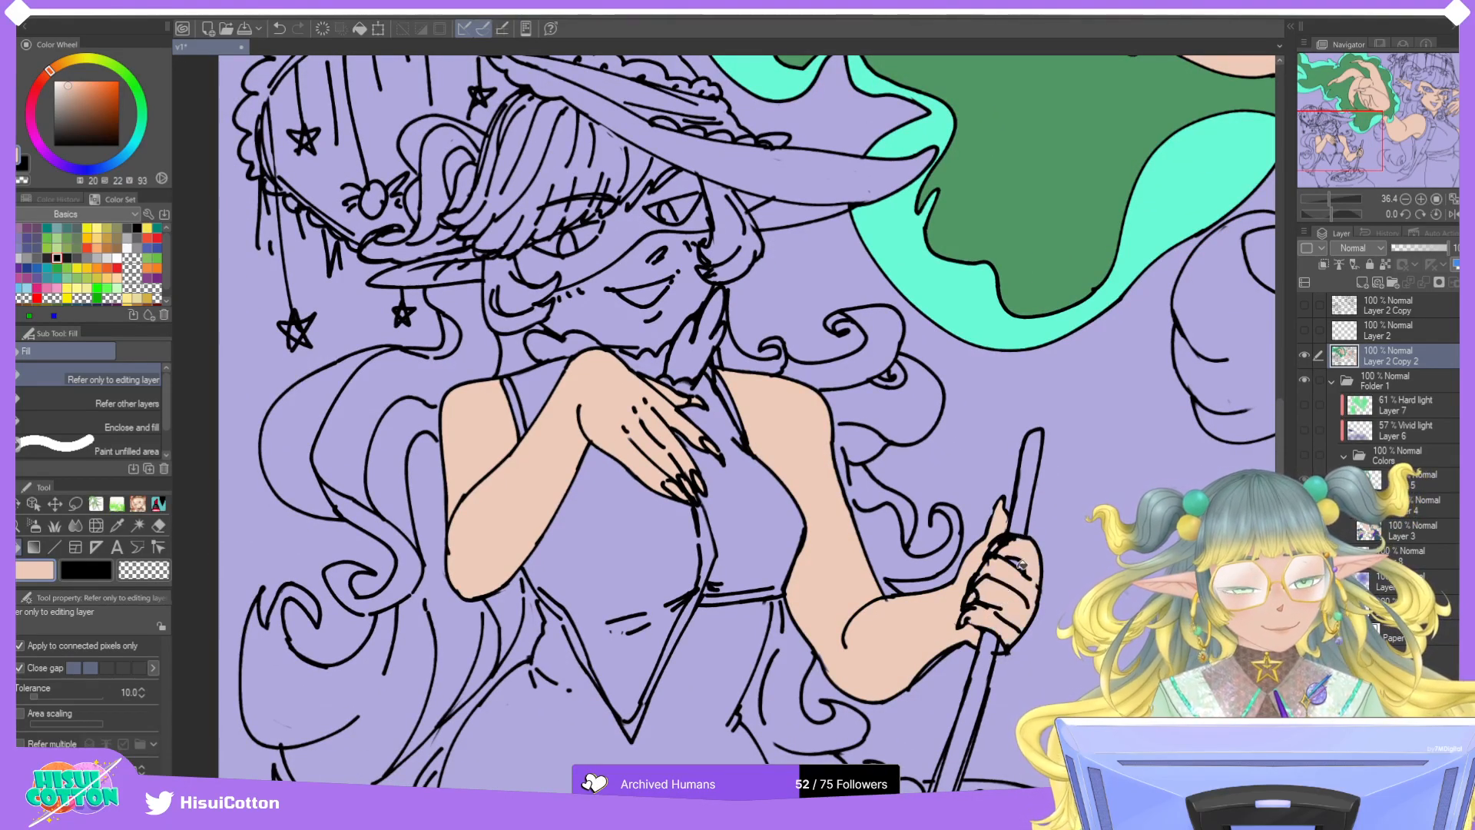
{"action": "scroll", "coordinate": [1014, 569], "scroll_direction": "down", "scroll_amount": 1}
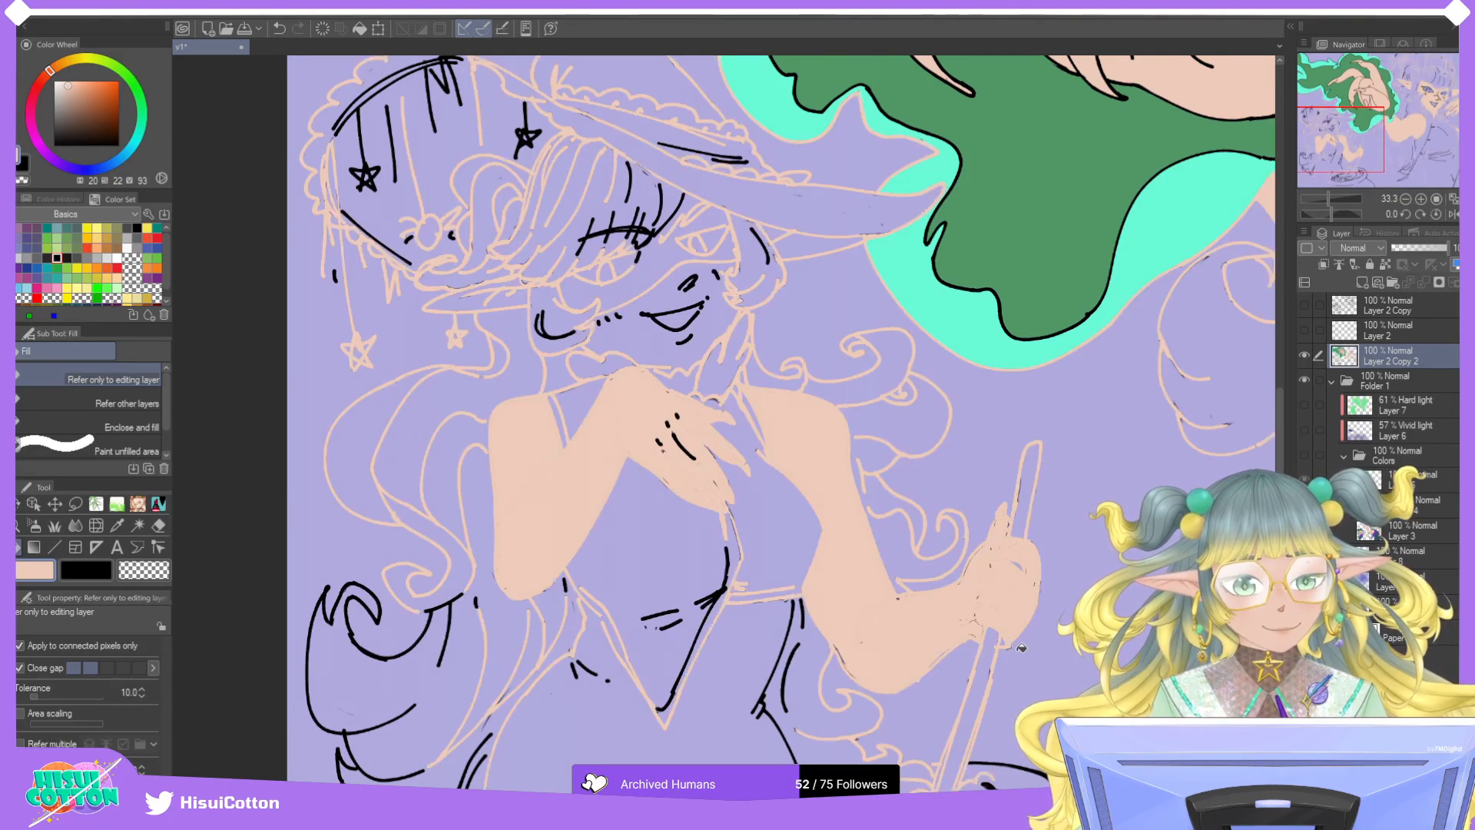
{"action": "scroll", "coordinate": [1021, 648], "scroll_direction": "down", "scroll_amount": 2}
{"action": "scroll", "coordinate": [1014, 638], "scroll_direction": "up", "scroll_amount": 4}
{"action": "scroll", "coordinate": [1008, 627], "scroll_direction": "down", "scroll_amount": 3}
{"action": "scroll", "coordinate": [1008, 627], "scroll_direction": "down", "scroll_amount": 1}
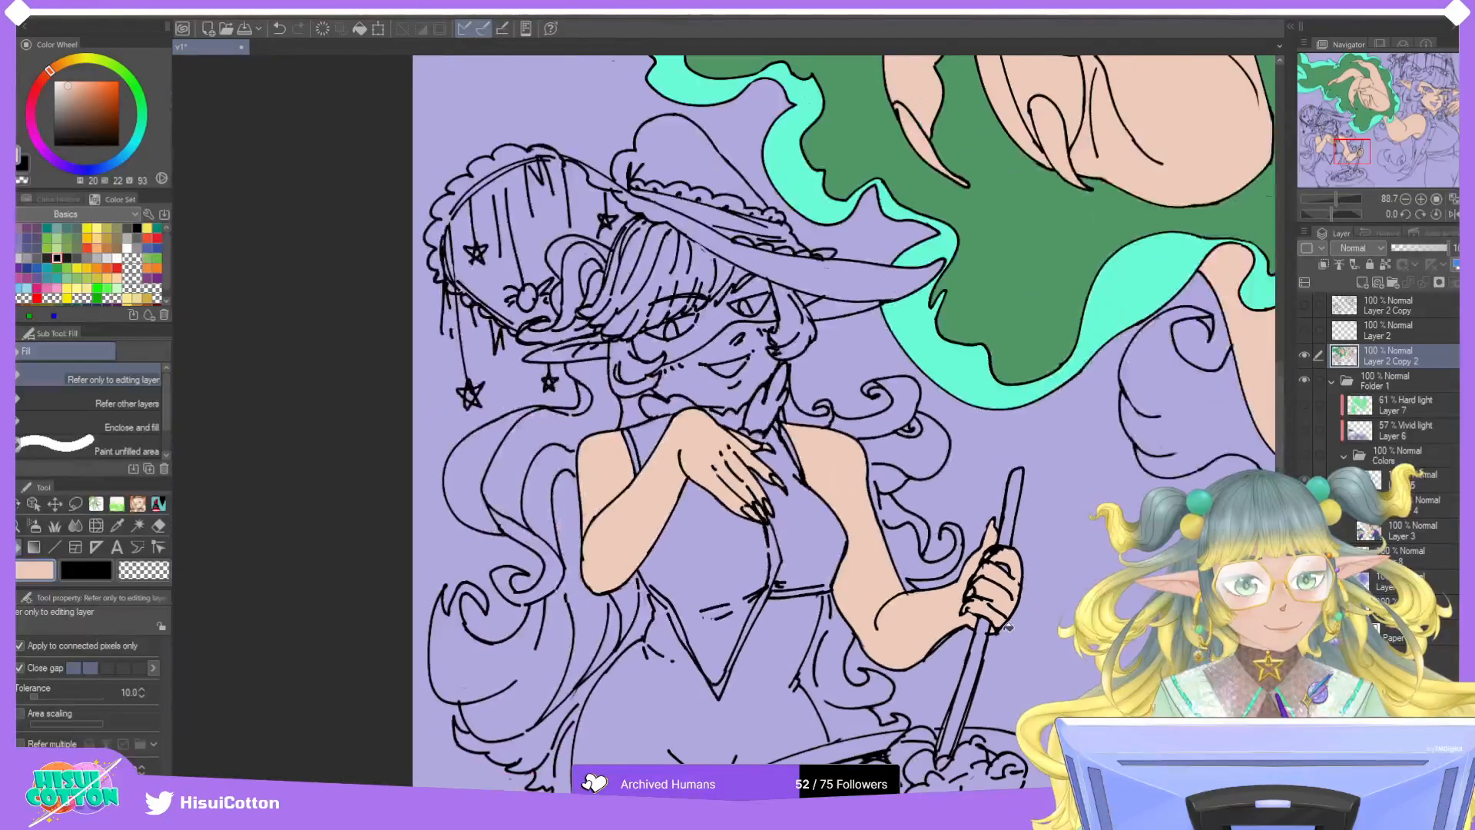
Fill both of the small witch's ears and the lower part of her face with the skin tone.
{"action": "scroll", "coordinate": [648, 313], "scroll_direction": "up", "scroll_amount": 2}
{"action": "left_click", "coordinate": [544, 355]}
{"action": "left_click", "coordinate": [743, 417]}
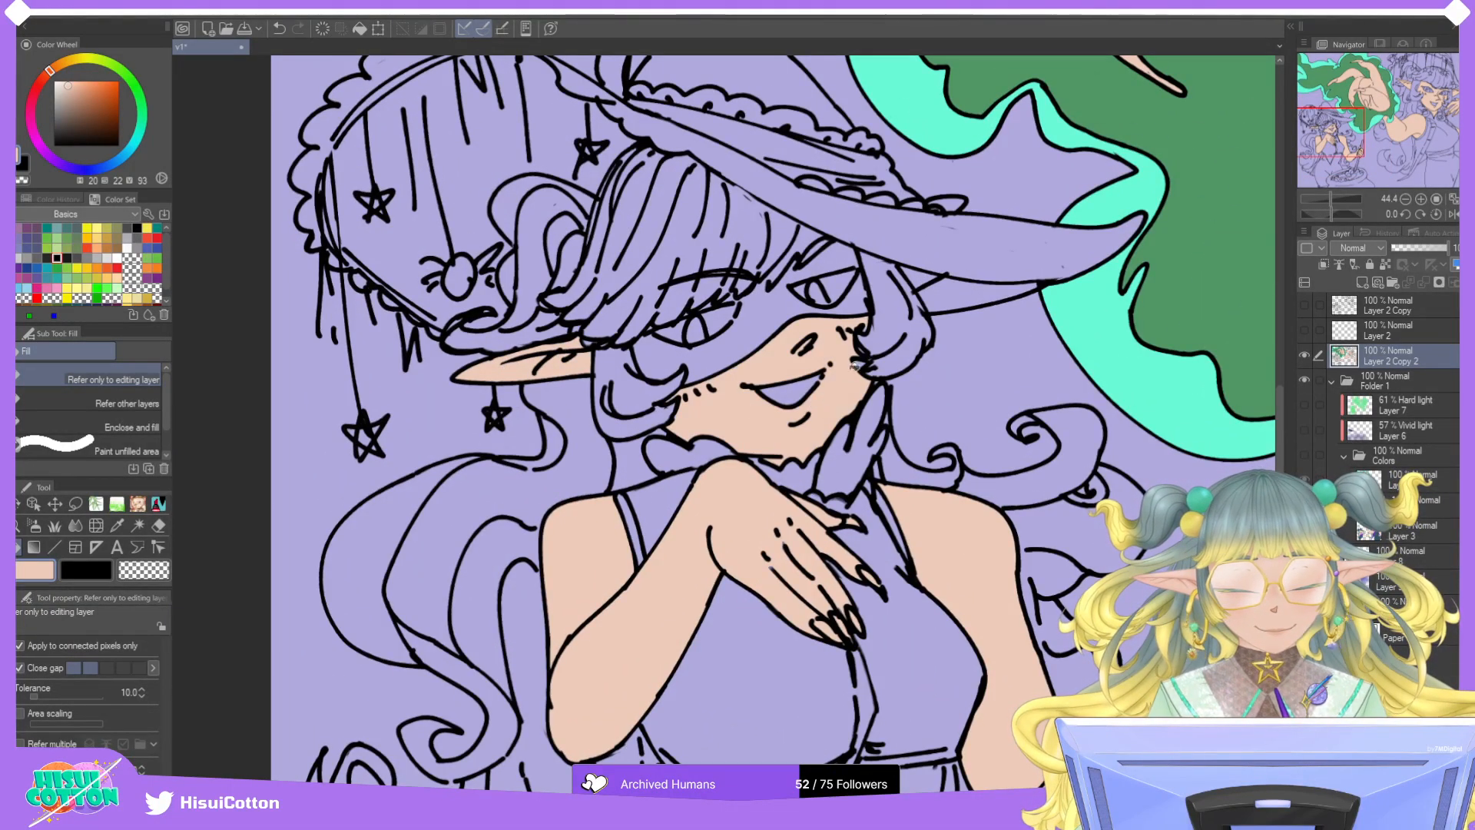
{"action": "left_click", "coordinate": [926, 281]}
{"action": "scroll", "coordinate": [926, 315], "scroll_direction": "down", "scroll_amount": 3}
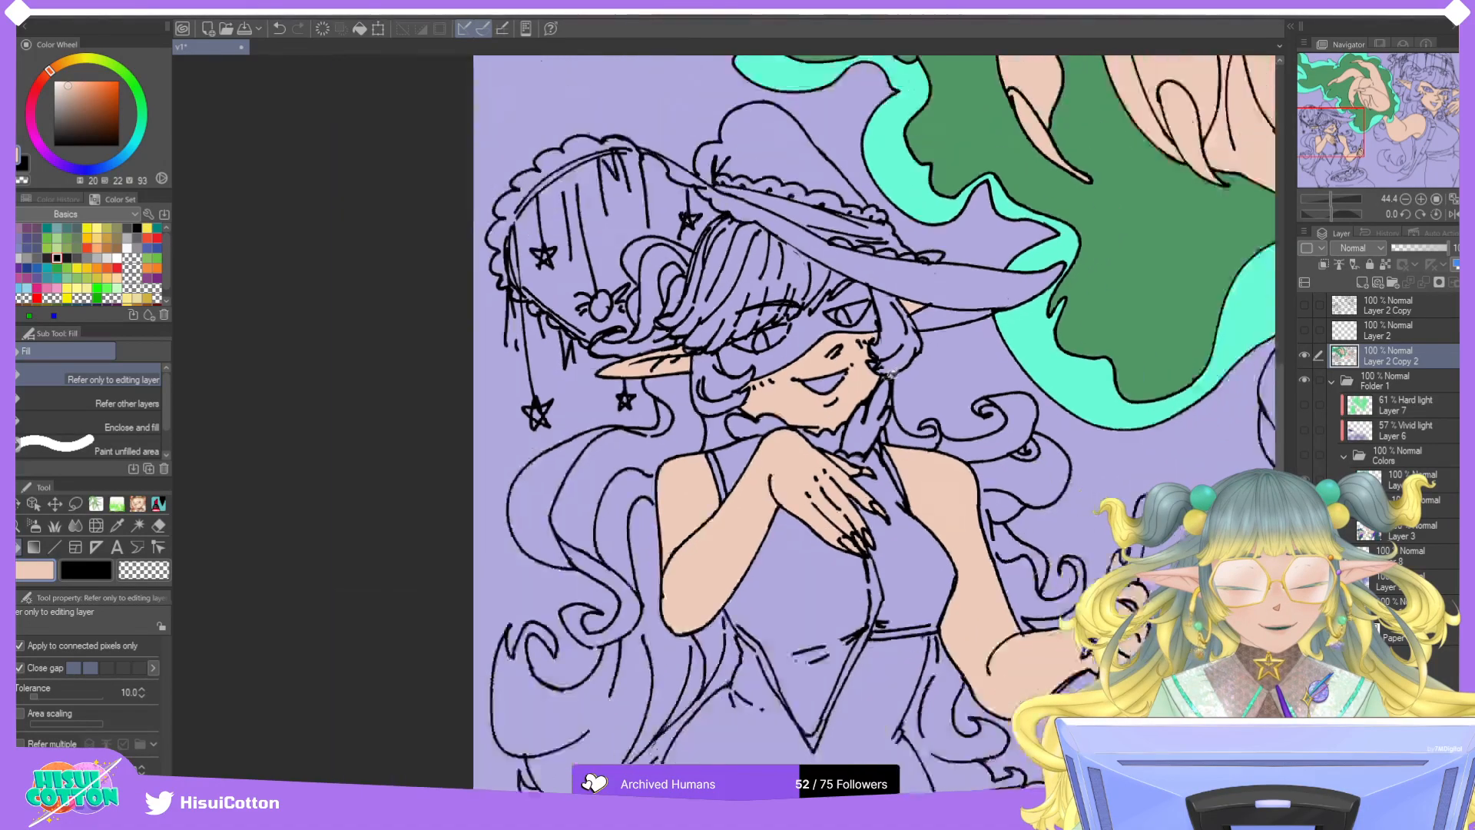
{"action": "scroll", "coordinate": [799, 369], "scroll_direction": "up", "scroll_amount": 3}
{"action": "left_click", "coordinate": [799, 369]}
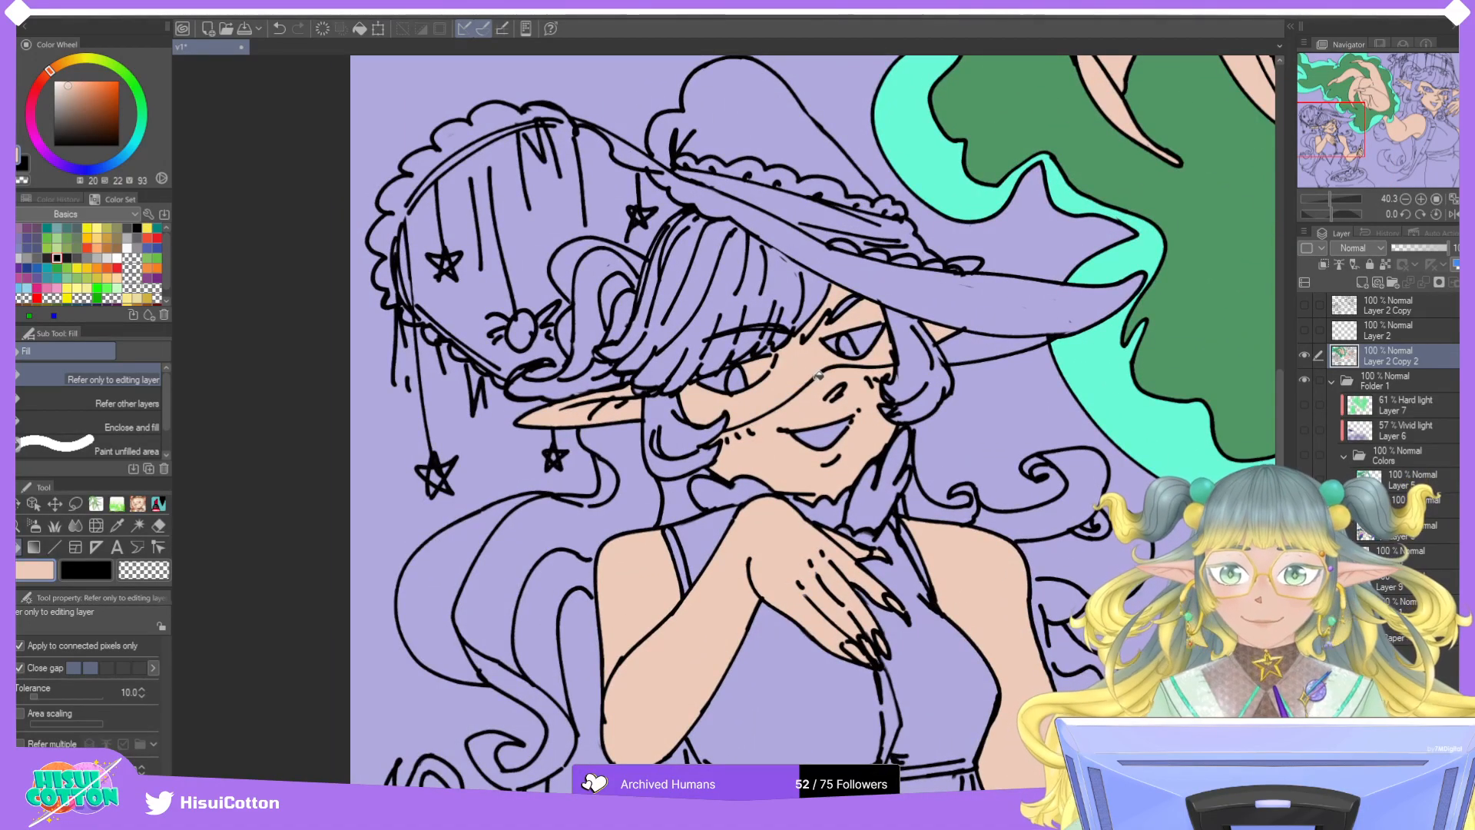
{"action": "scroll", "coordinate": [817, 374], "scroll_direction": "down", "scroll_amount": 4}
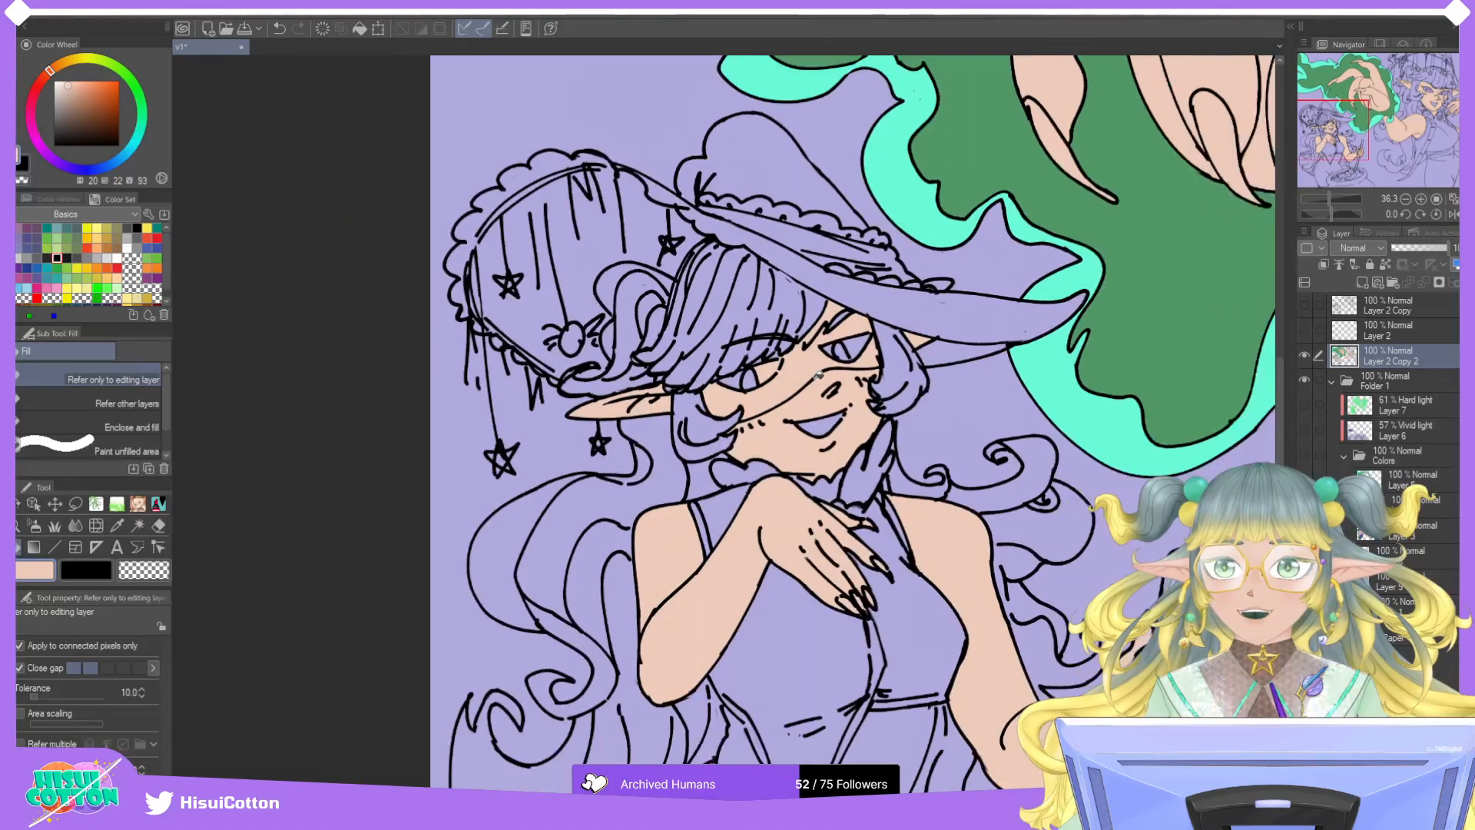
{"action": "scroll", "coordinate": [851, 390], "scroll_direction": "up", "scroll_amount": 4}
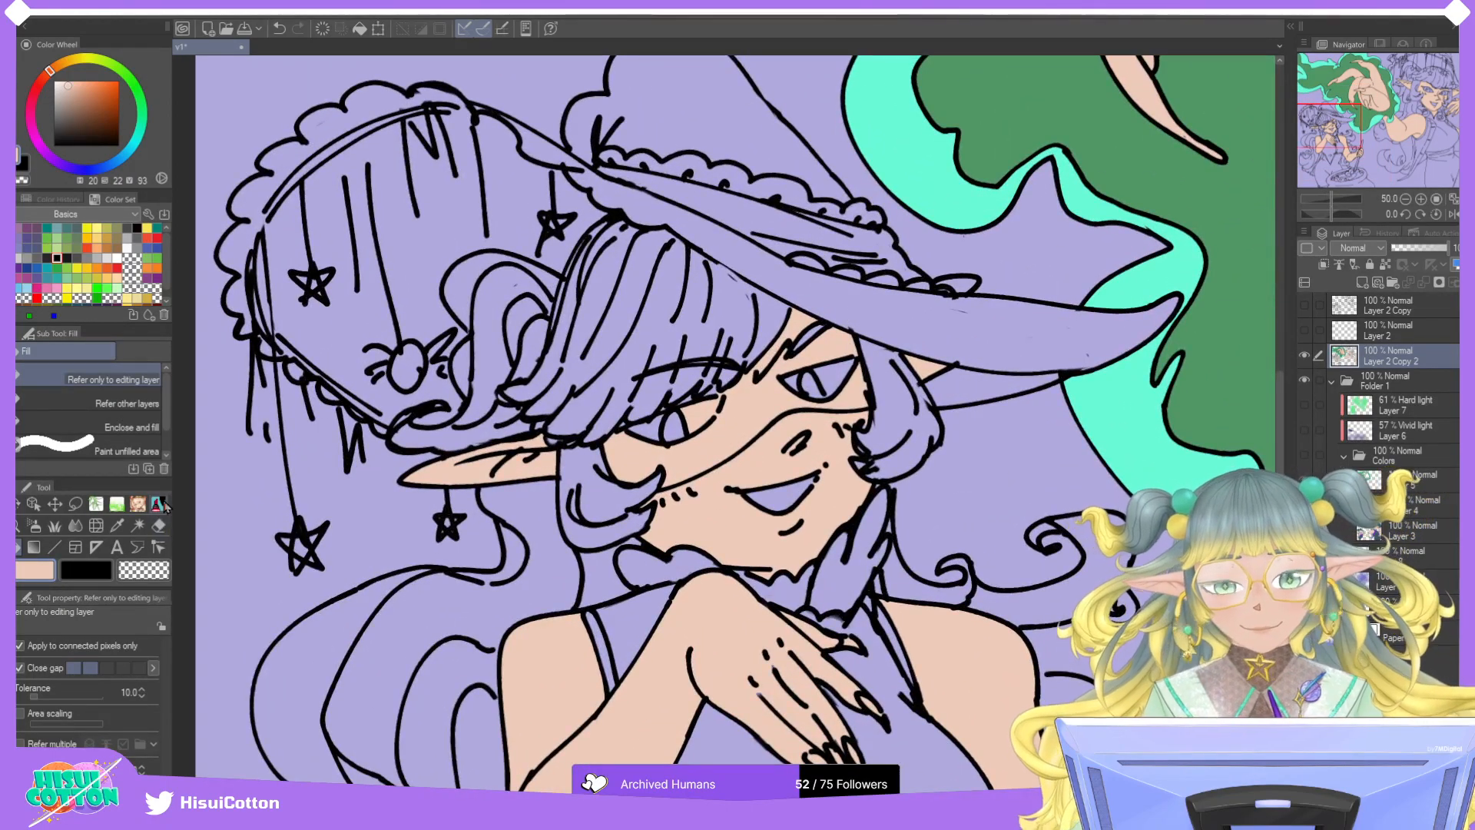
Close the gap in the small witch's fringe line between her eyes with the black LovelyMarker.
{"action": "left_click", "coordinate": [158, 504]}
{"action": "left_click", "coordinate": [102, 570]}
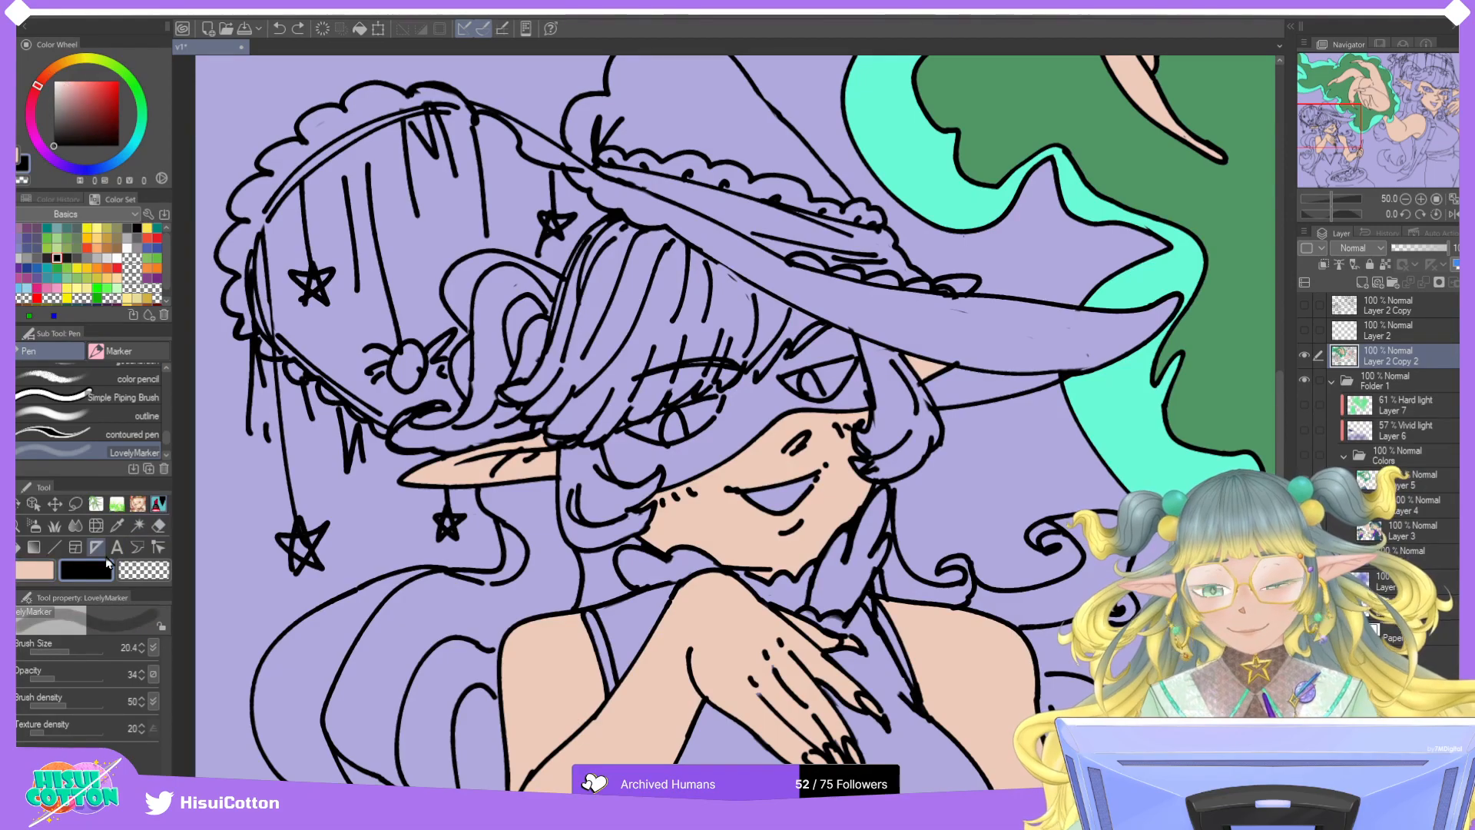
{"action": "scroll", "coordinate": [735, 379], "scroll_direction": "up", "scroll_amount": 3}
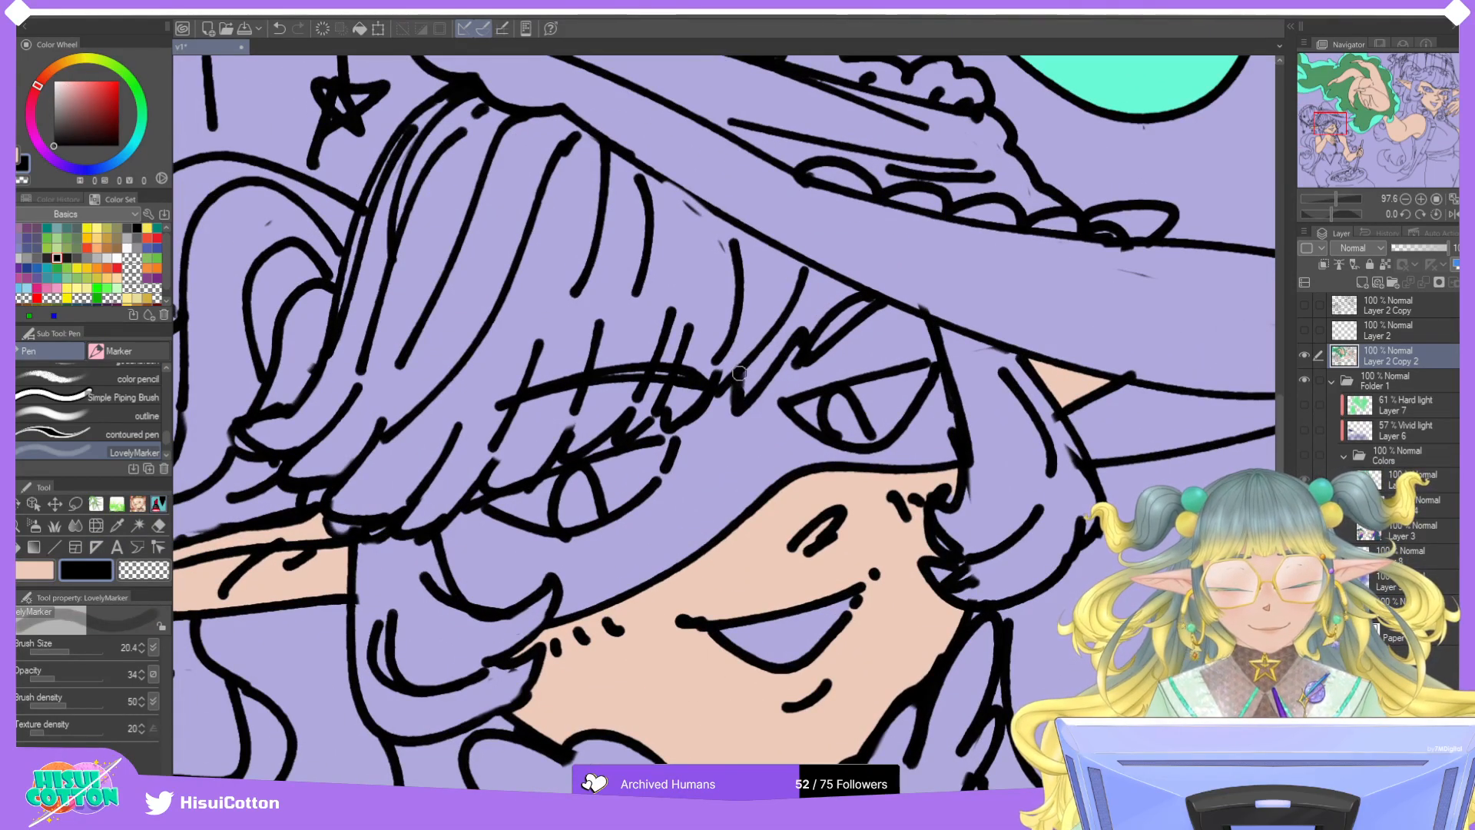
Fill the upper part of the small witch's face around her eyes with the skin tone.
{"action": "left_click", "coordinate": [34, 570]}
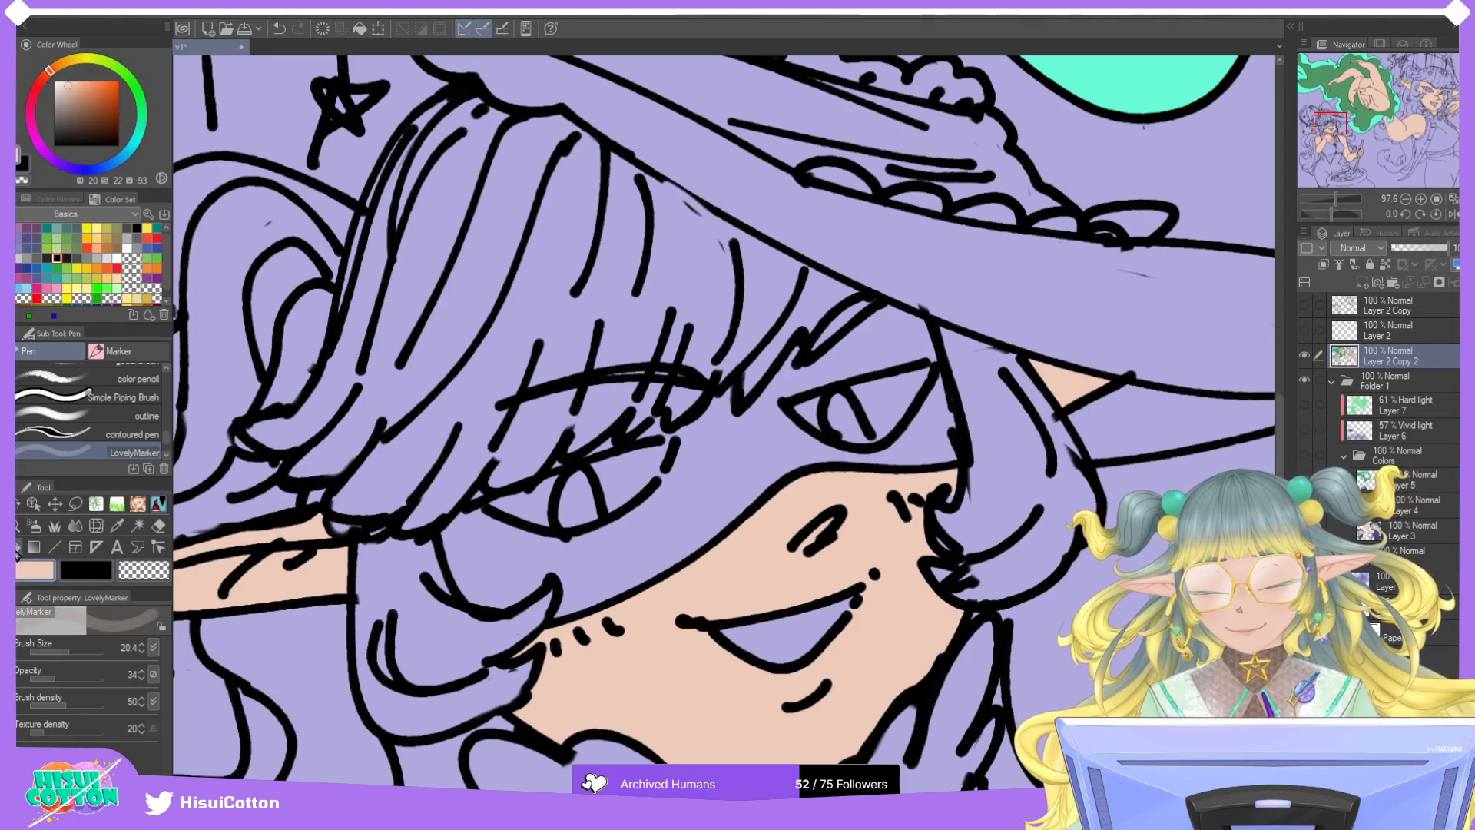
{"action": "key", "text": "g"}
{"action": "scroll", "coordinate": [728, 486], "scroll_direction": "down", "scroll_amount": 3}
{"action": "left_click", "coordinate": [728, 486]}
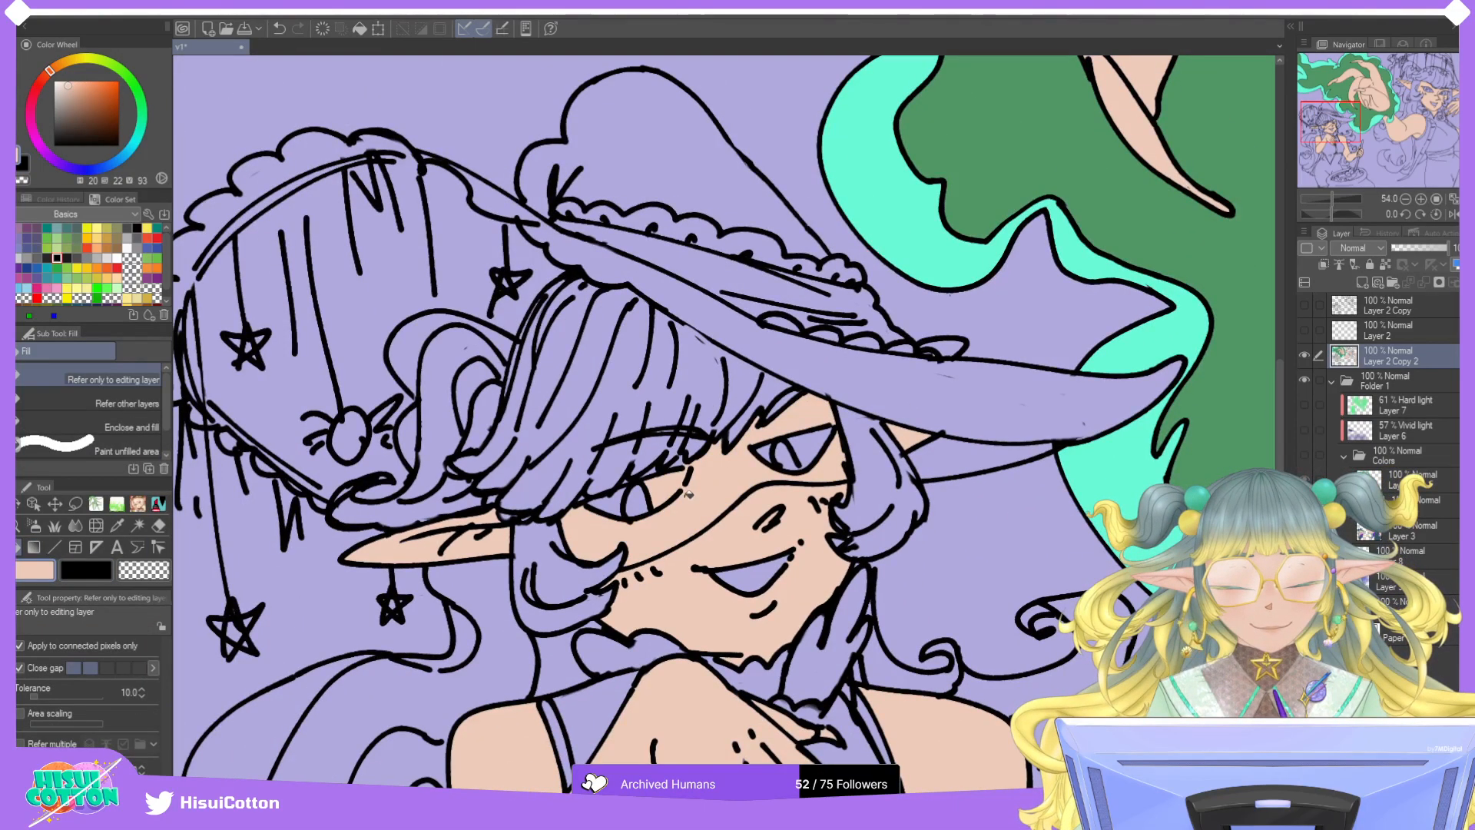
{"action": "scroll", "coordinate": [693, 495], "scroll_direction": "up", "scroll_amount": 2}
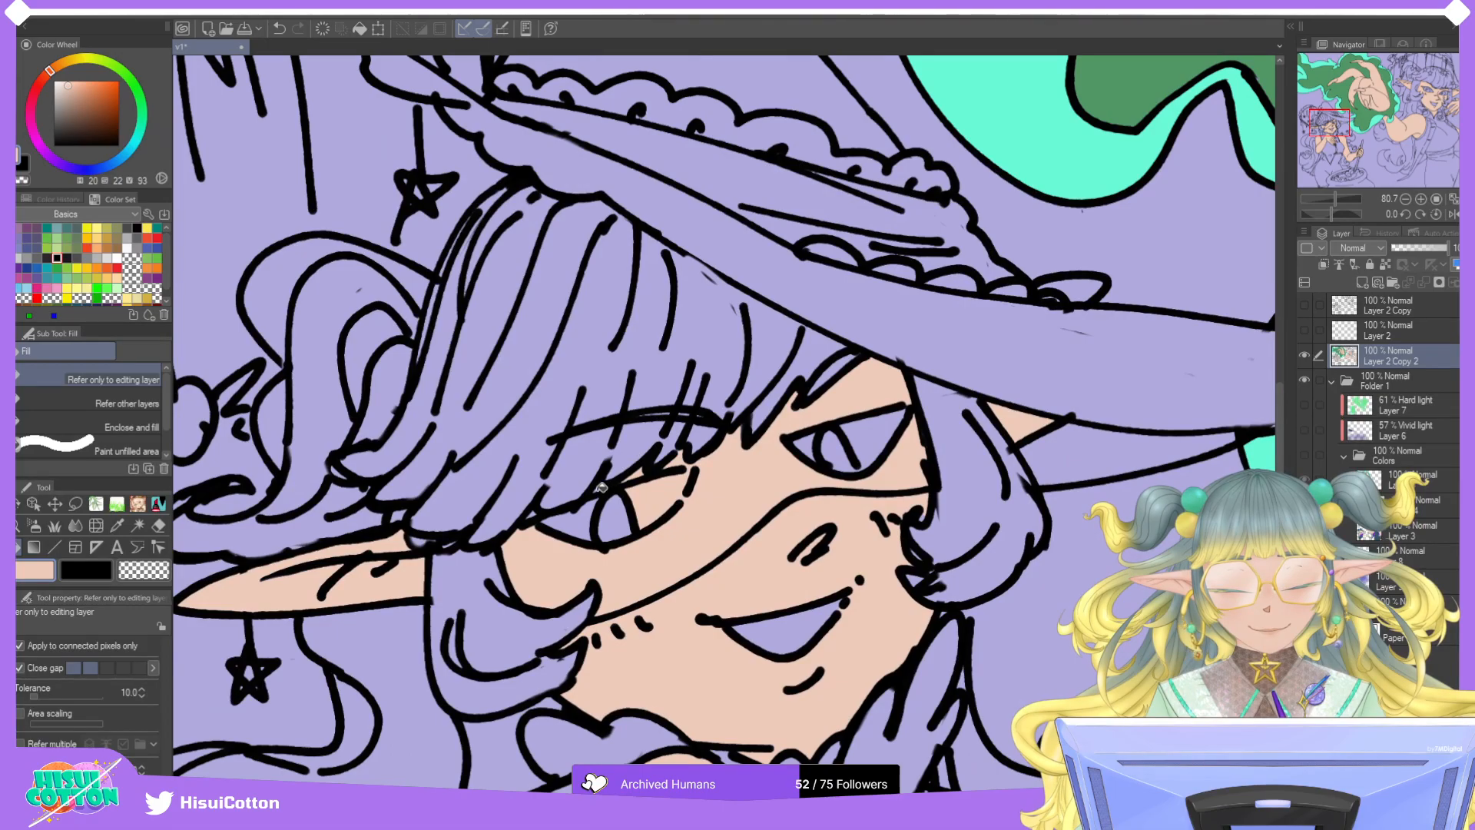
{"action": "scroll", "coordinate": [601, 485], "scroll_direction": "up", "scroll_amount": 3}
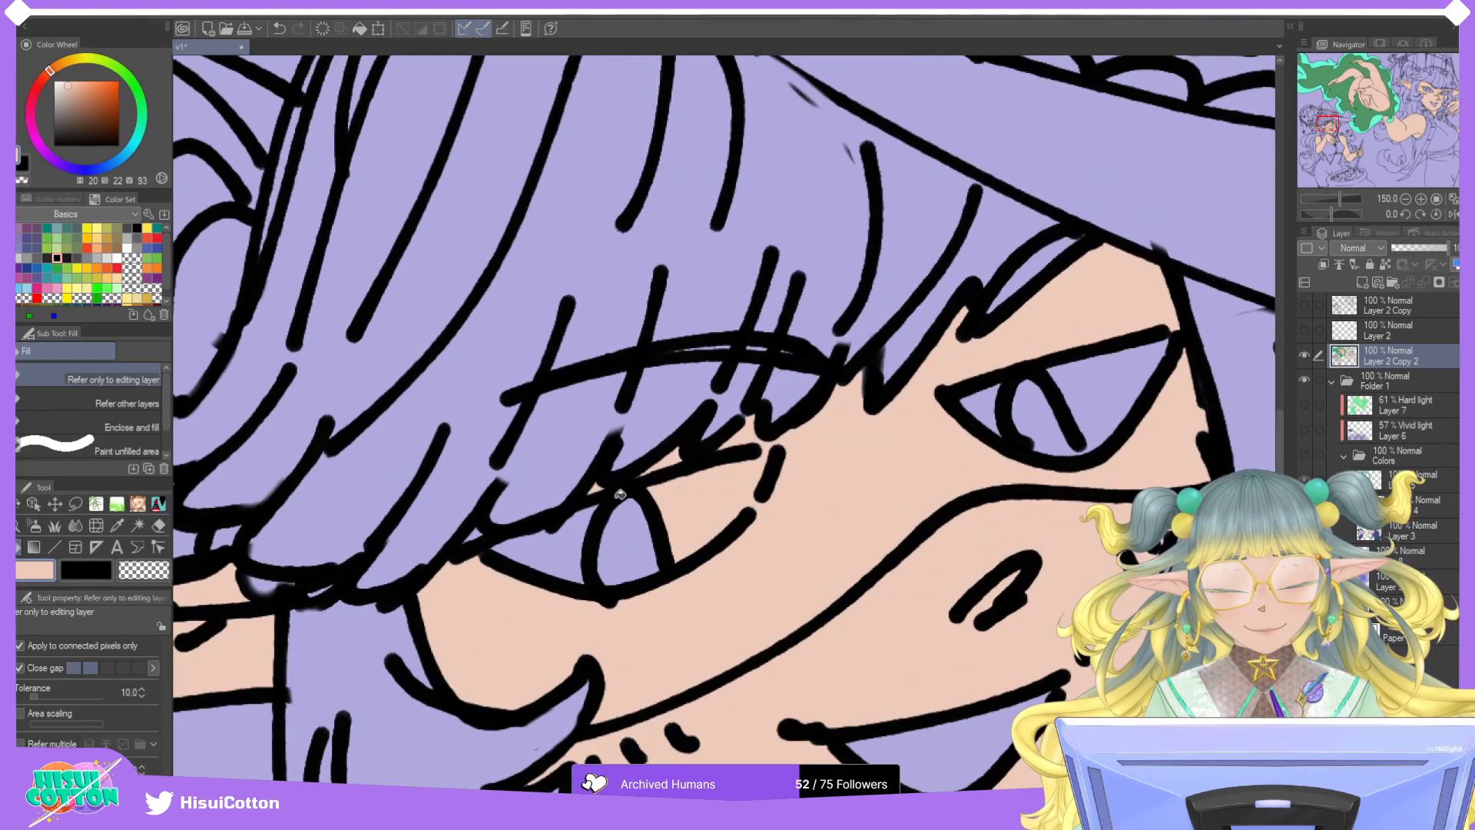
{"action": "scroll", "coordinate": [549, 522], "scroll_direction": "down", "scroll_amount": 4}
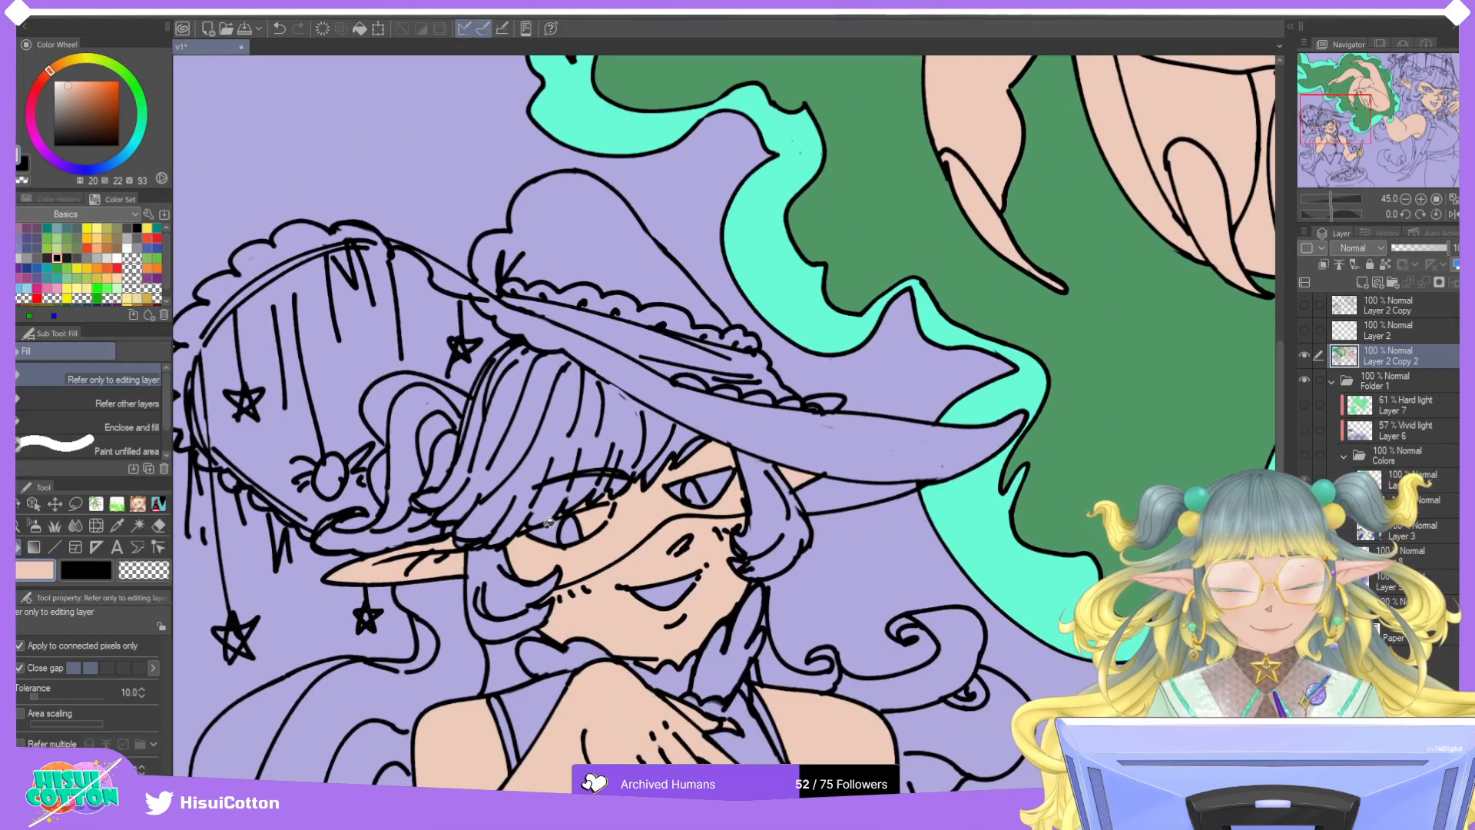
Sample the dark teal from the temporarily shown Colors folder and fill the bodice of the large witch's dress with it.
{"action": "scroll", "coordinate": [729, 425], "scroll_direction": "down", "scroll_amount": 4}
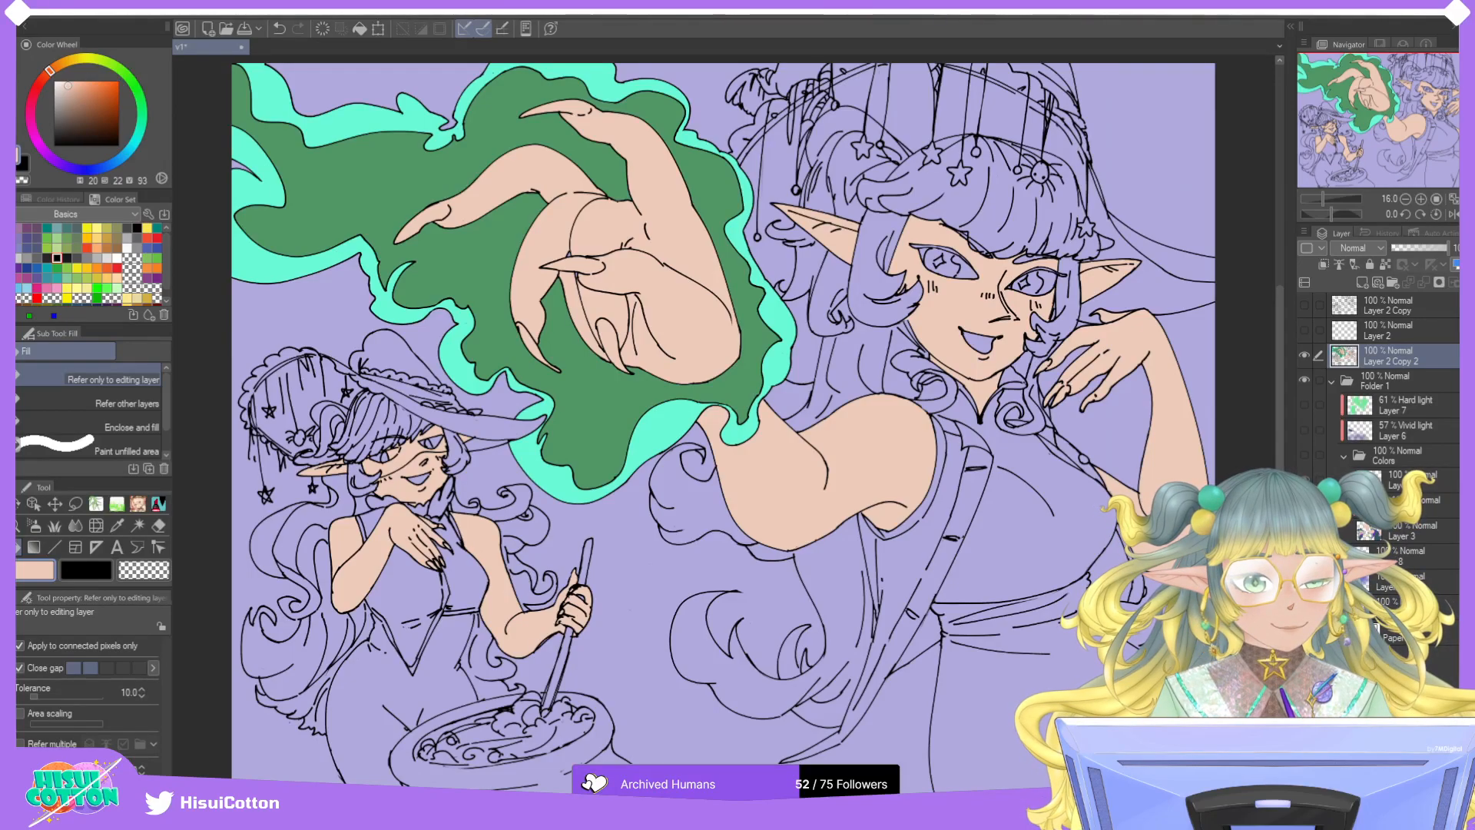
{"action": "left_click", "coordinate": [1305, 455]}
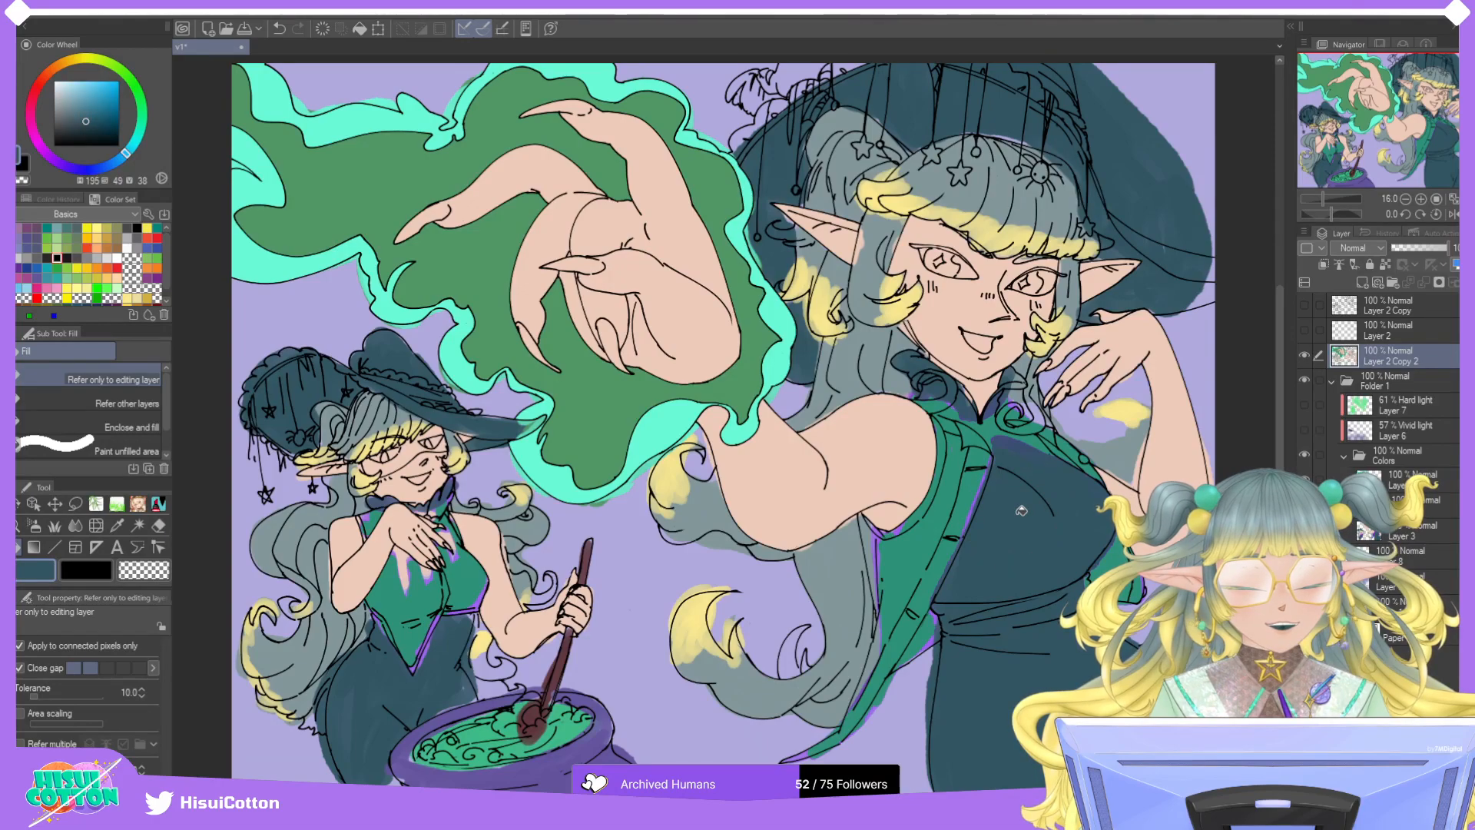
{"action": "left_click", "coordinate": [1304, 455]}
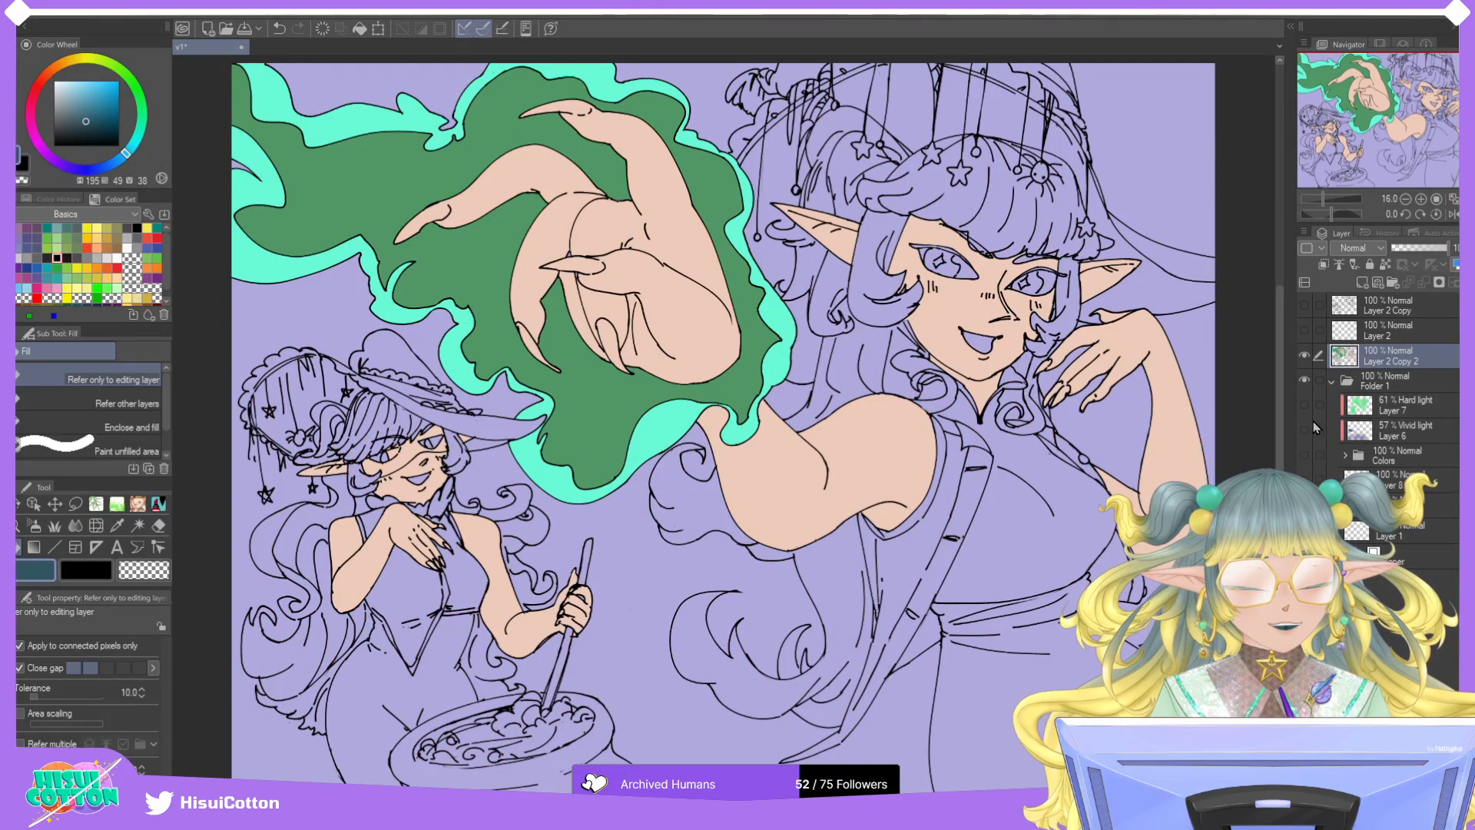
{"action": "left_click", "coordinate": [1029, 555]}
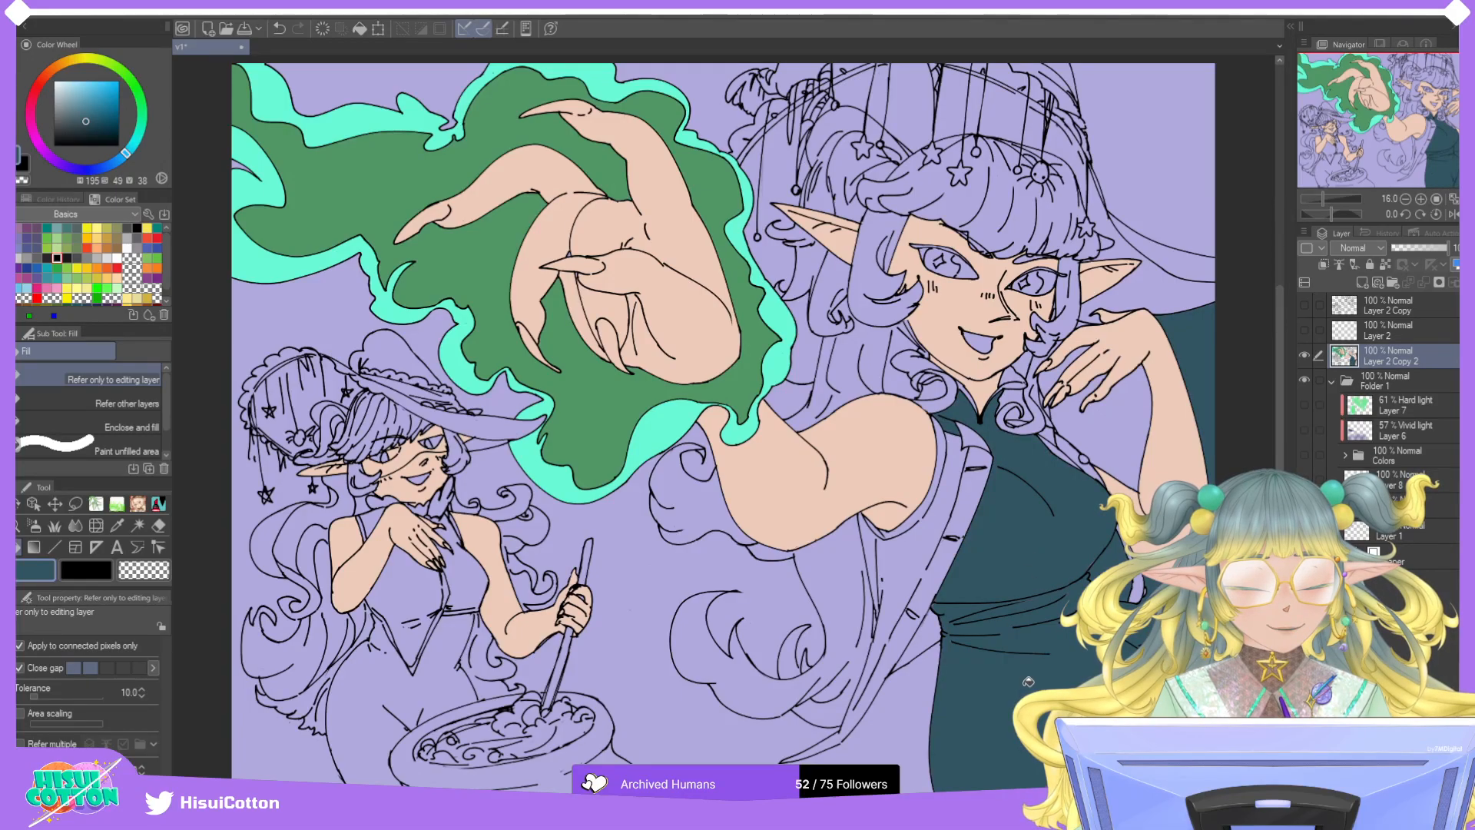
Join the line at the large witch's hip to the zigzag beside it with the black LovelyMarker and erase the leftover line end.
{"action": "scroll", "coordinate": [1024, 678], "scroll_direction": "up", "scroll_amount": 5}
{"action": "scroll", "coordinate": [1146, 607], "scroll_direction": "up", "scroll_amount": 2}
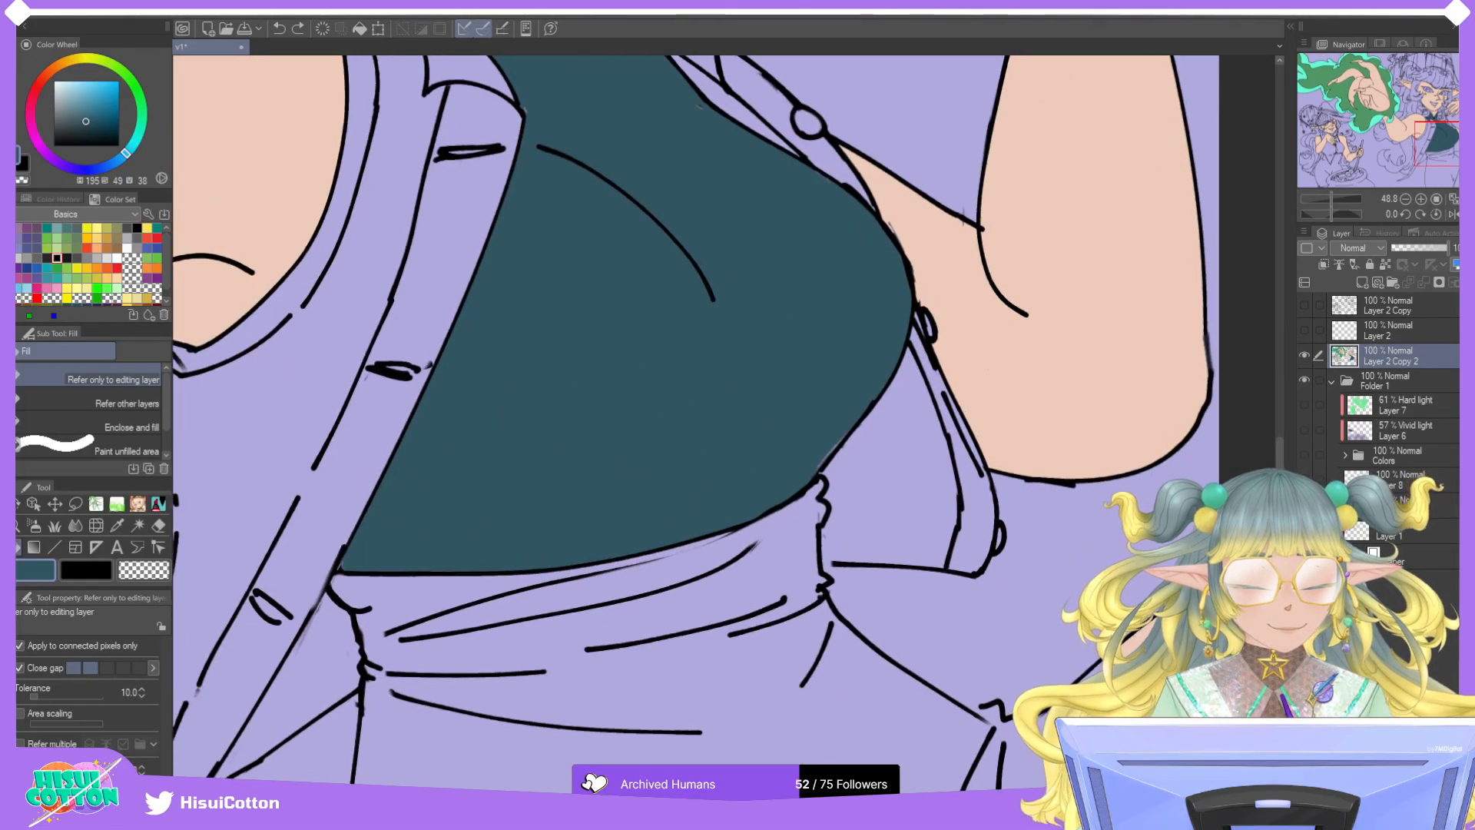
{"action": "key", "text": "x"}
{"action": "left_click", "coordinate": [158, 505]}
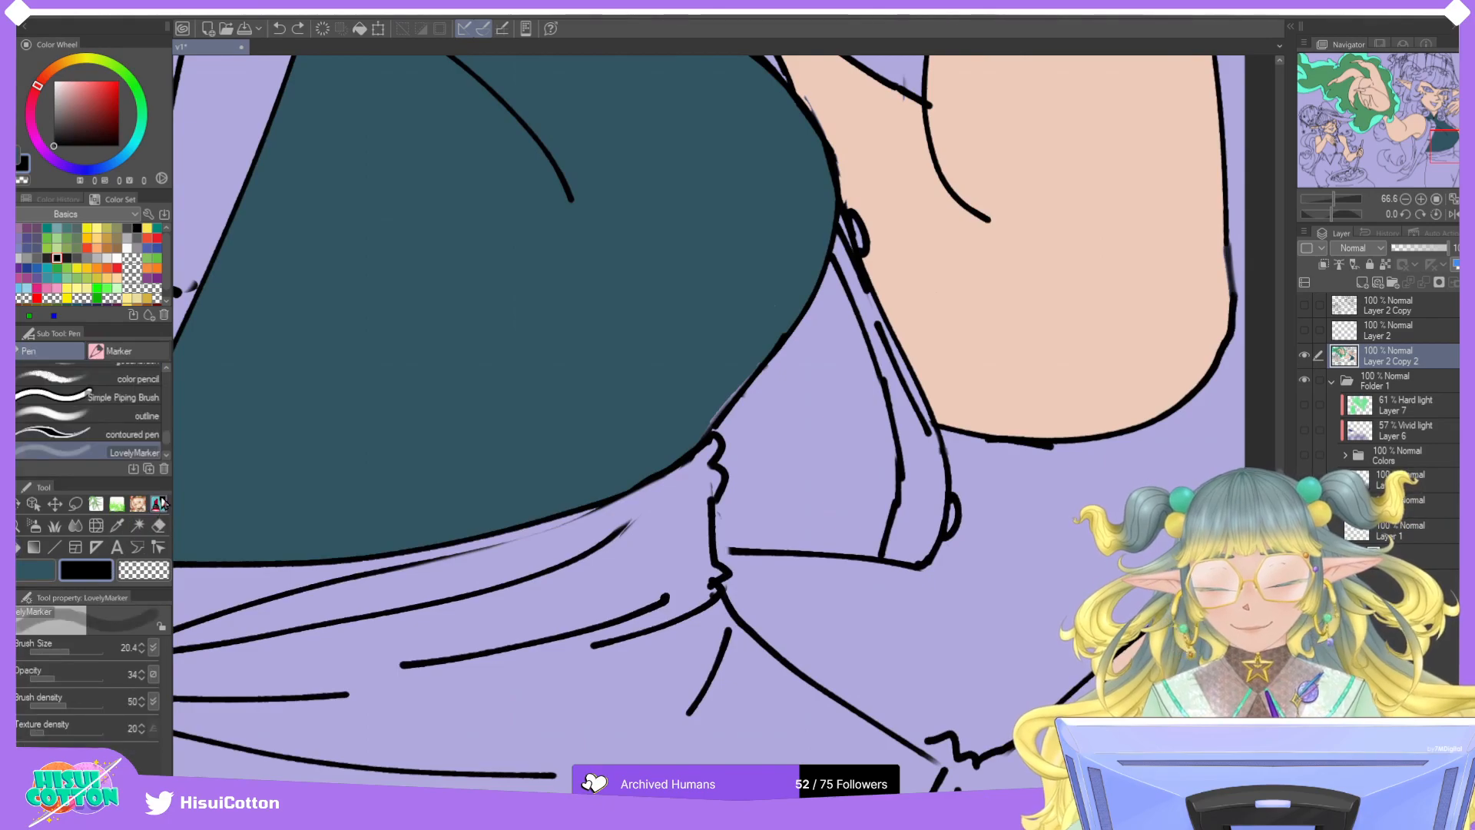
{"action": "left_click_drag", "start_coordinate": [898, 739], "coordinate": [929, 739]}
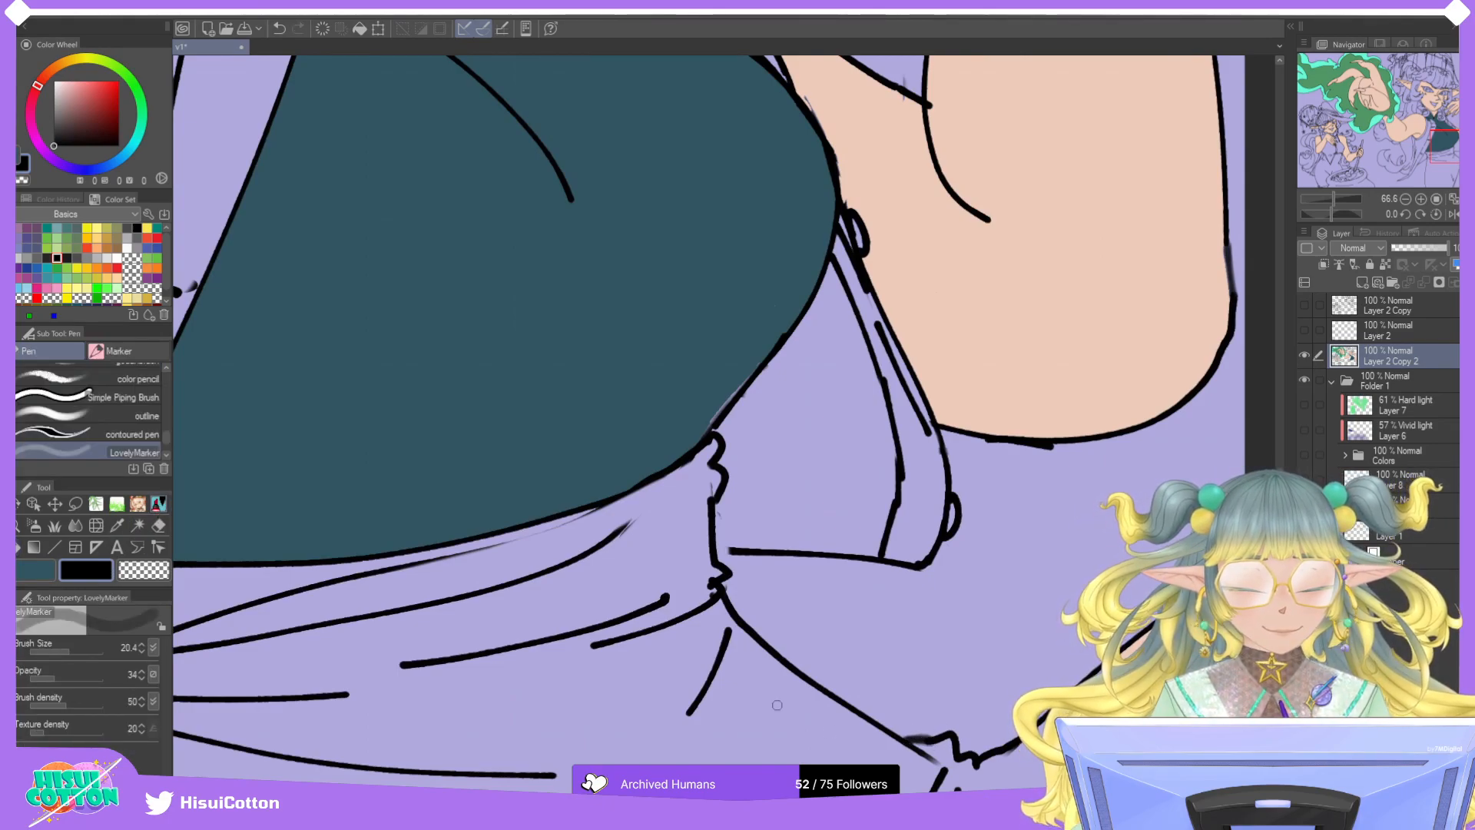
{"action": "key", "text": "e"}
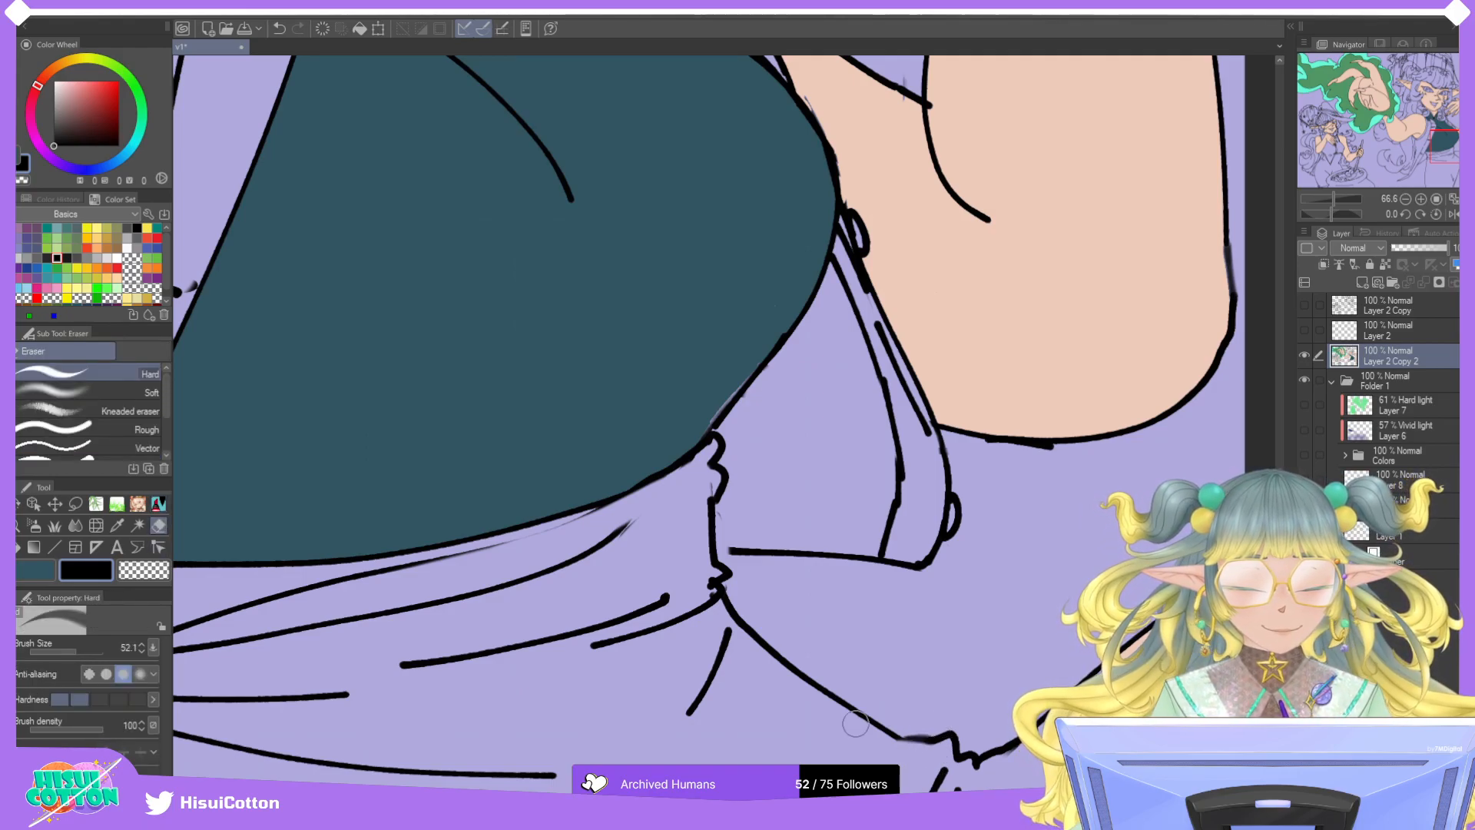
Fill the waist sash and skirt of the large witch's dress with the dark teal.
{"action": "key", "text": "p"}
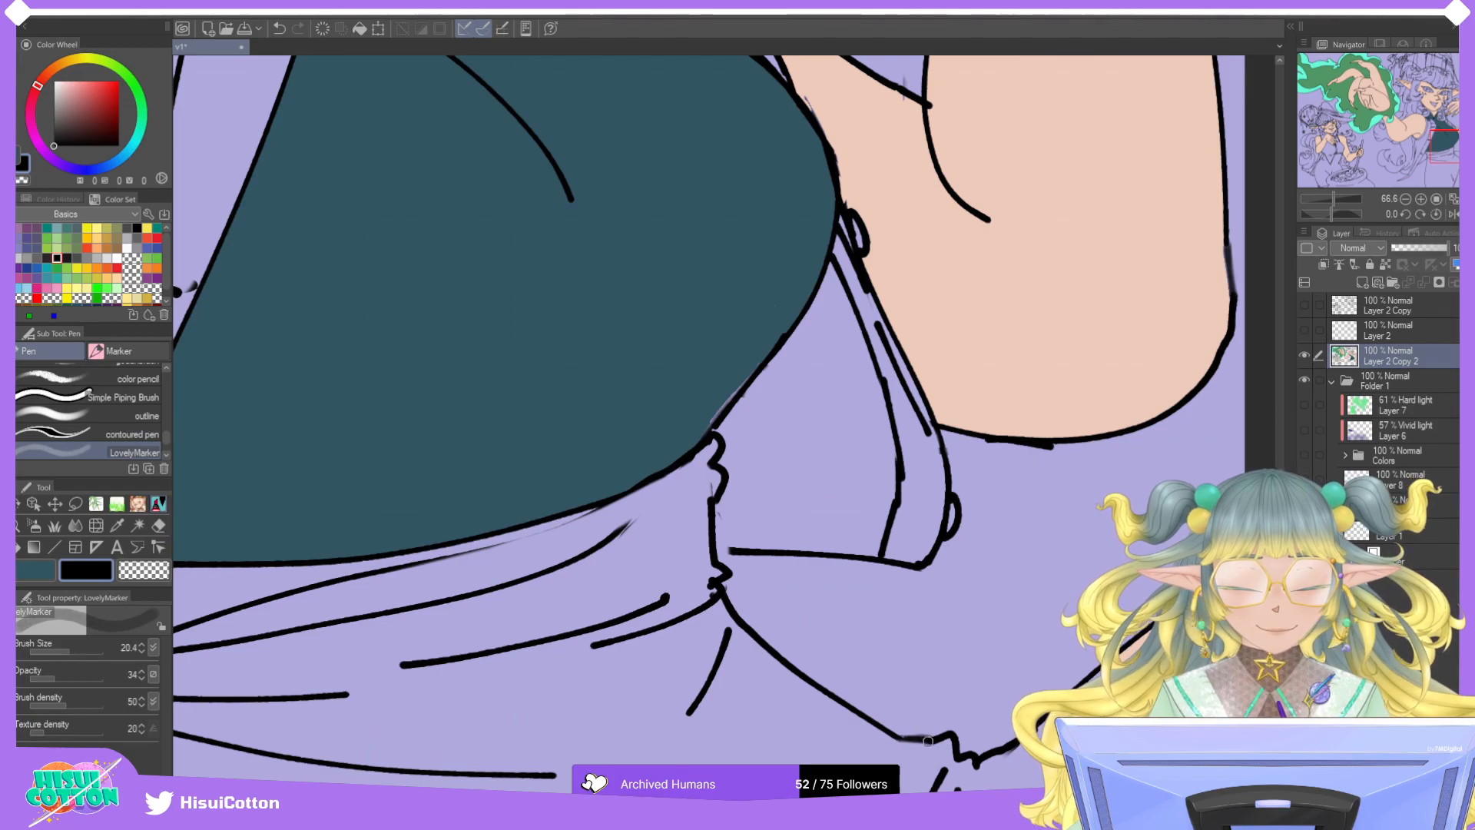
{"action": "scroll", "coordinate": [932, 740], "scroll_direction": "down", "scroll_amount": 5}
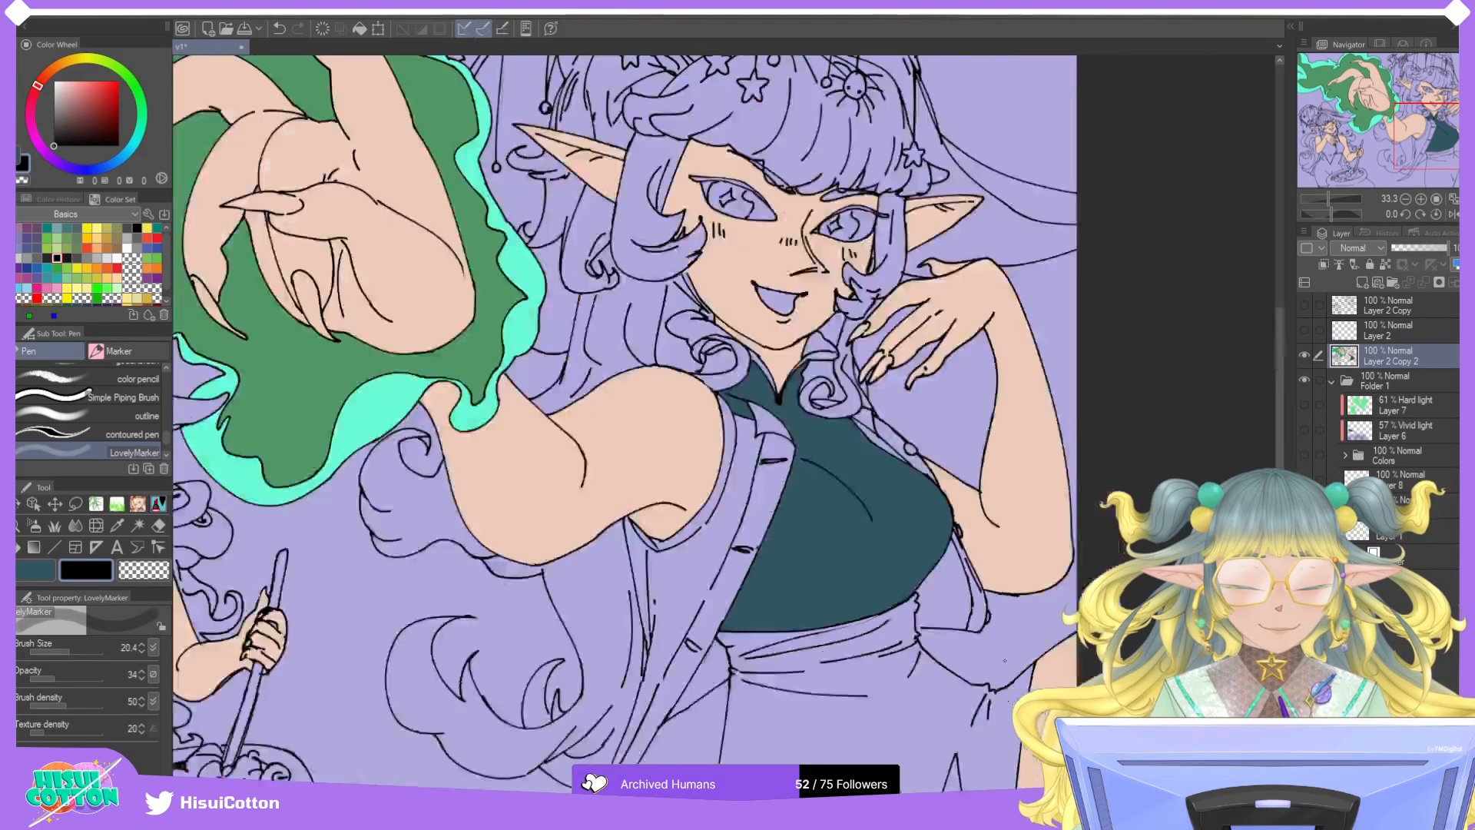
{"action": "left_click_drag", "start_coordinate": [1375, 170], "coordinate": [1387, 189]}
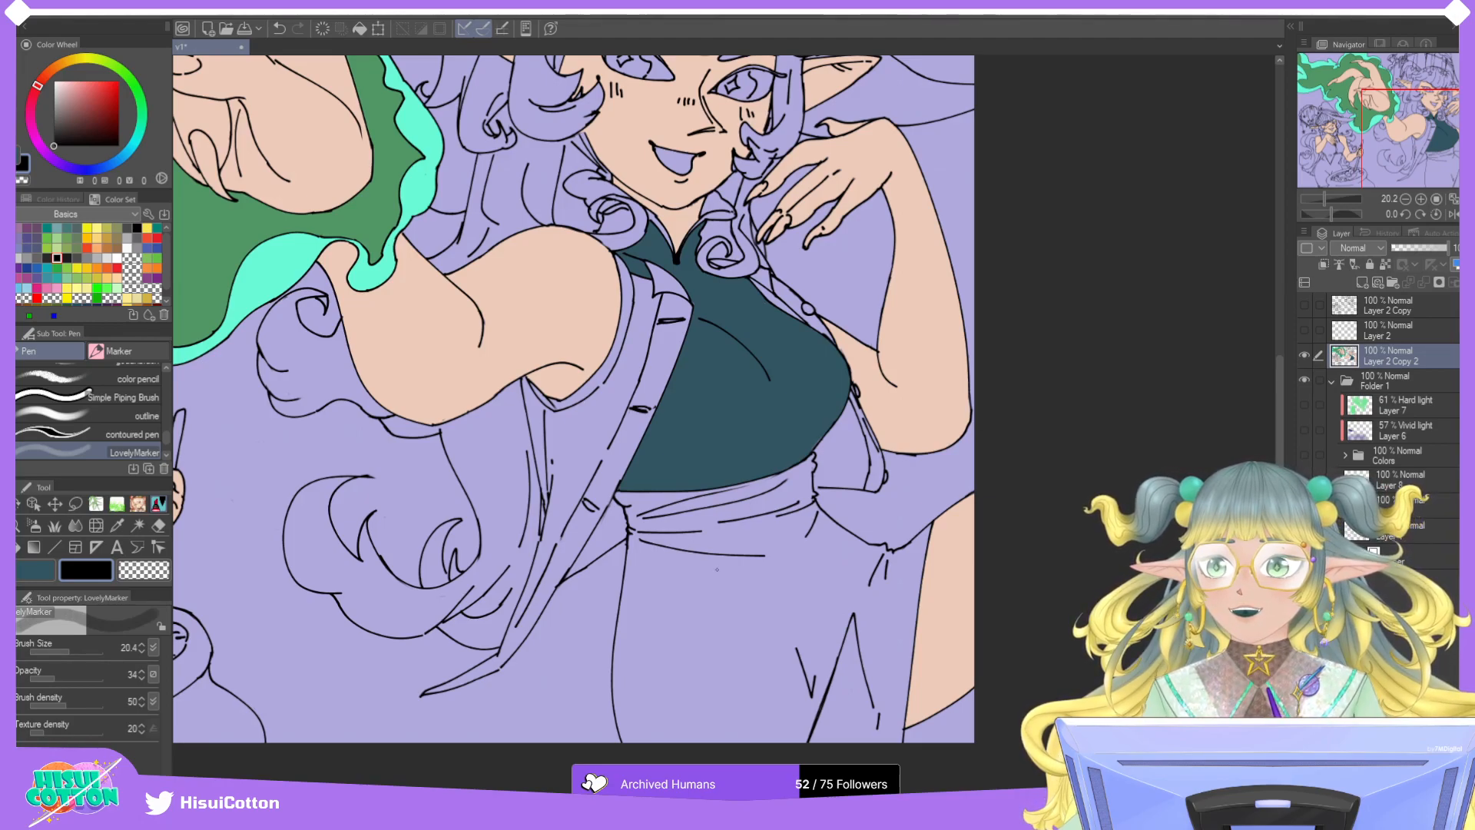
{"action": "key", "text": "x"}
{"action": "key", "text": "g"}
{"action": "left_click", "coordinate": [764, 629]}
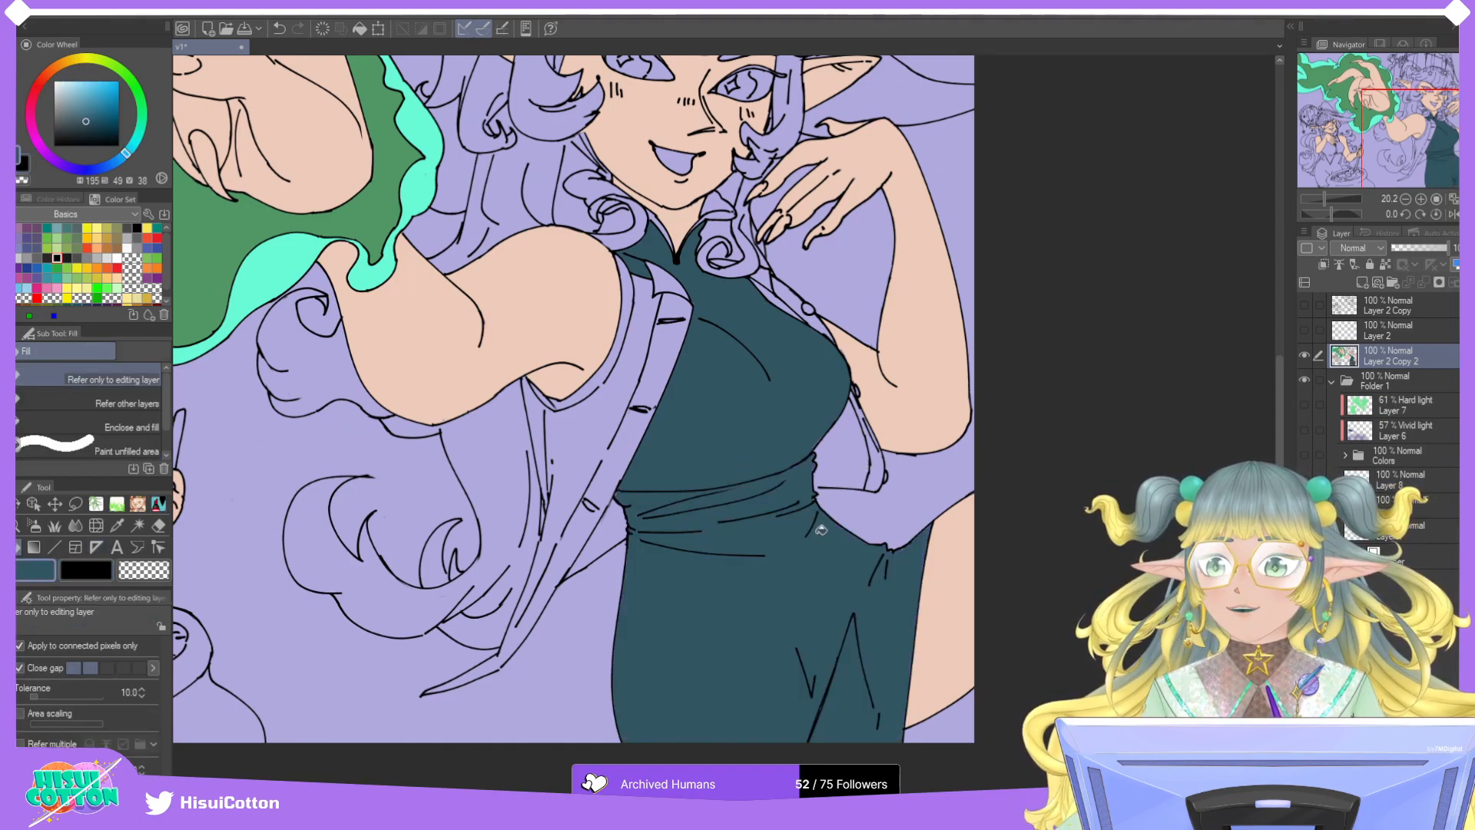
{"action": "scroll", "coordinate": [855, 499], "scroll_direction": "down", "scroll_amount": 2}
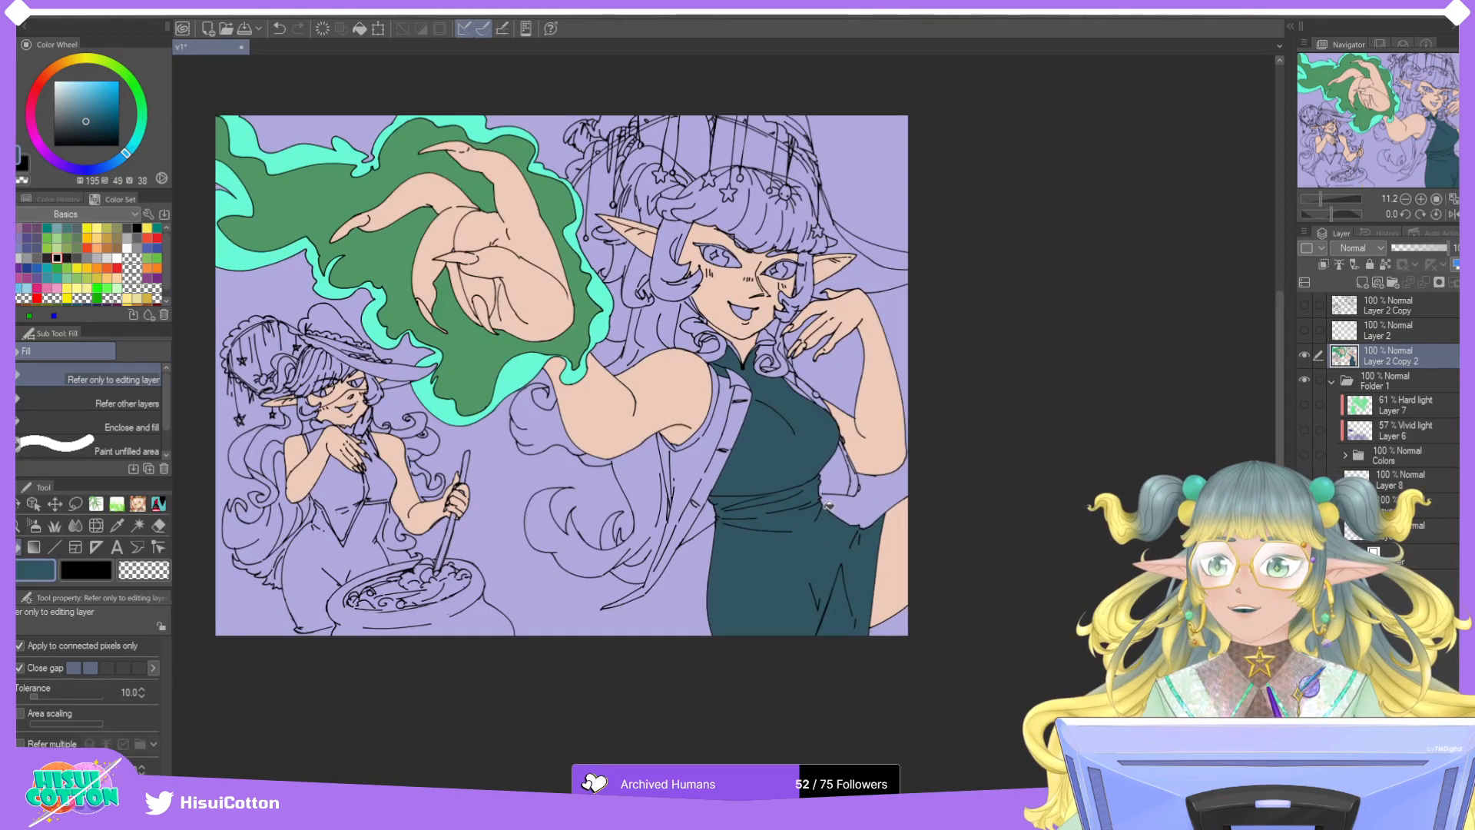
Try to fill the small witch's skirt with the dark teal.
{"action": "left_click_drag", "start_coordinate": [820, 506], "coordinate": [1085, 506]}
{"action": "scroll", "coordinate": [558, 571], "scroll_direction": "up", "scroll_amount": 3}
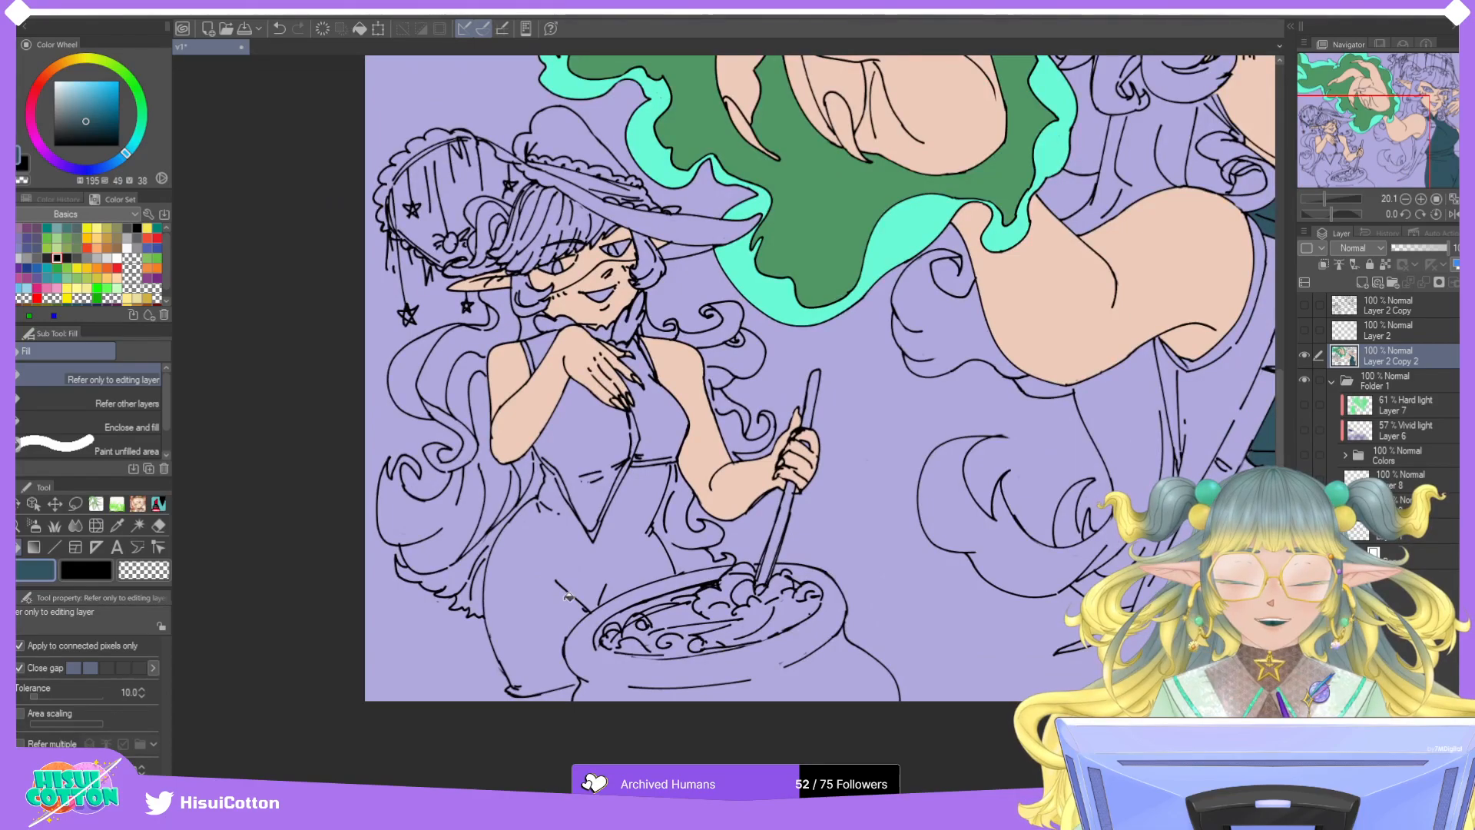
{"action": "left_click", "coordinate": [576, 596]}
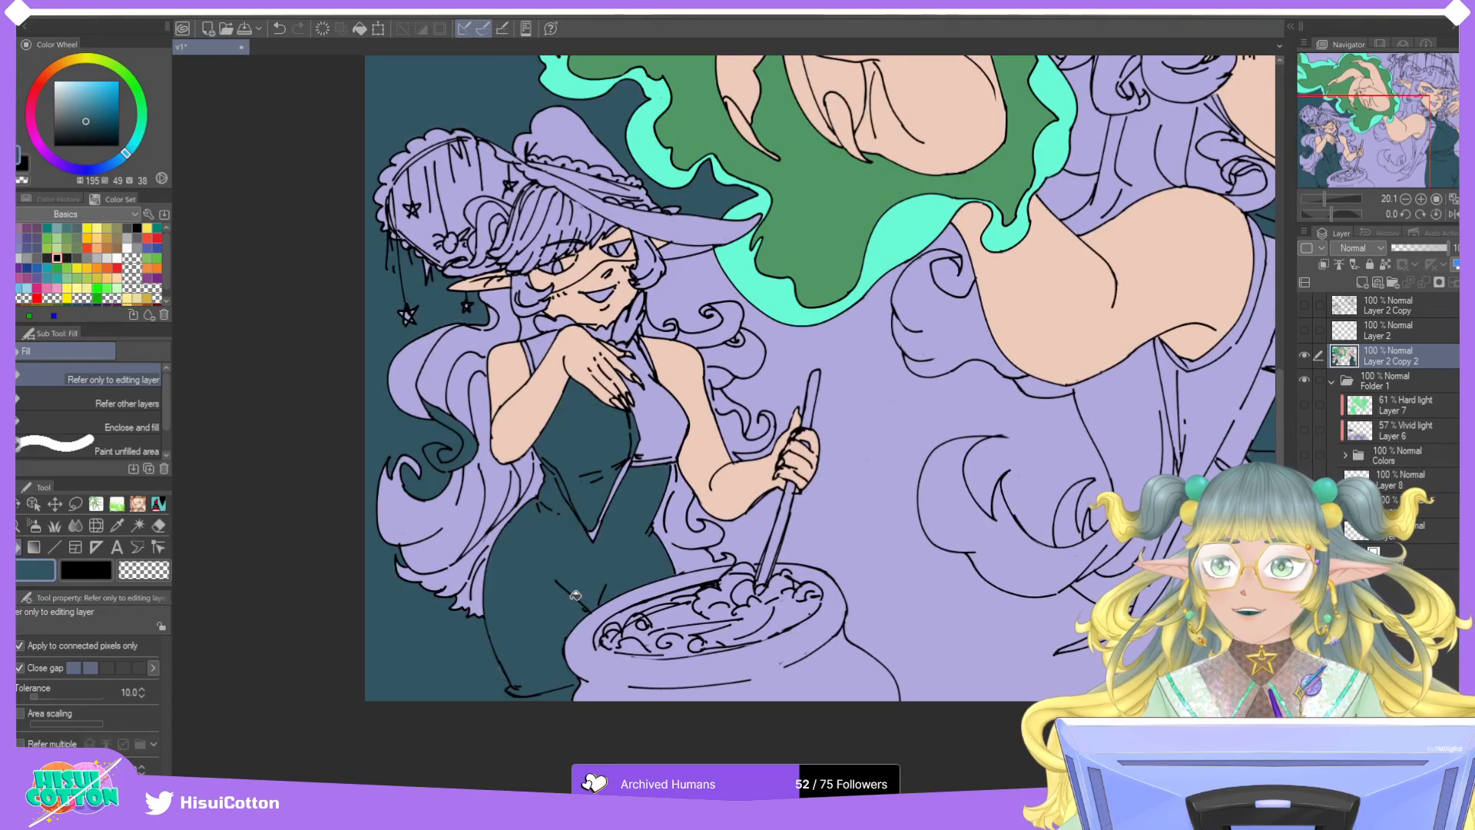
{"action": "key", "text": "ctrl+z"}
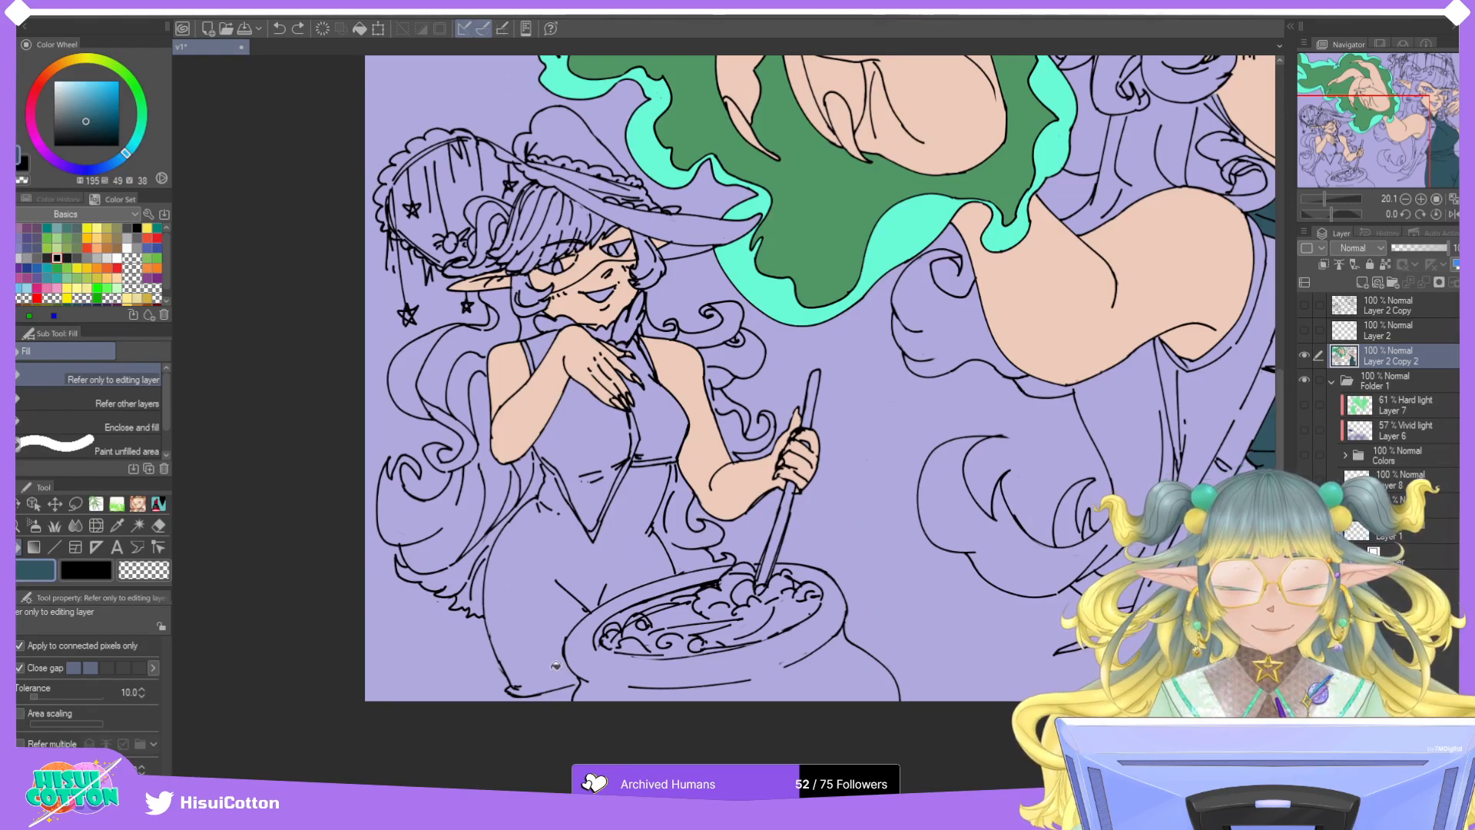
{"action": "scroll", "coordinate": [556, 666], "scroll_direction": "up", "scroll_amount": 3}
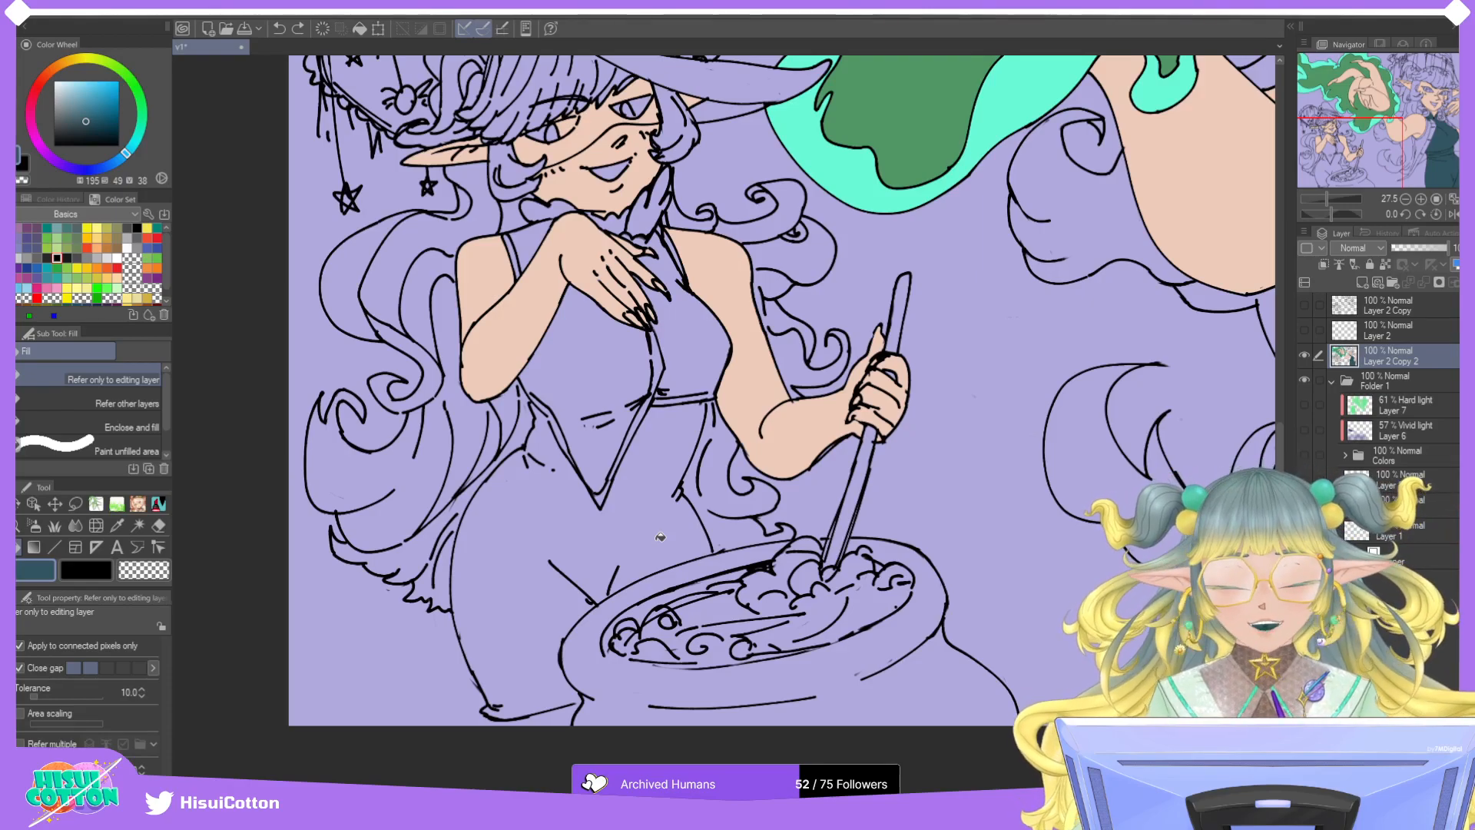
{"action": "left_click", "coordinate": [553, 621]}
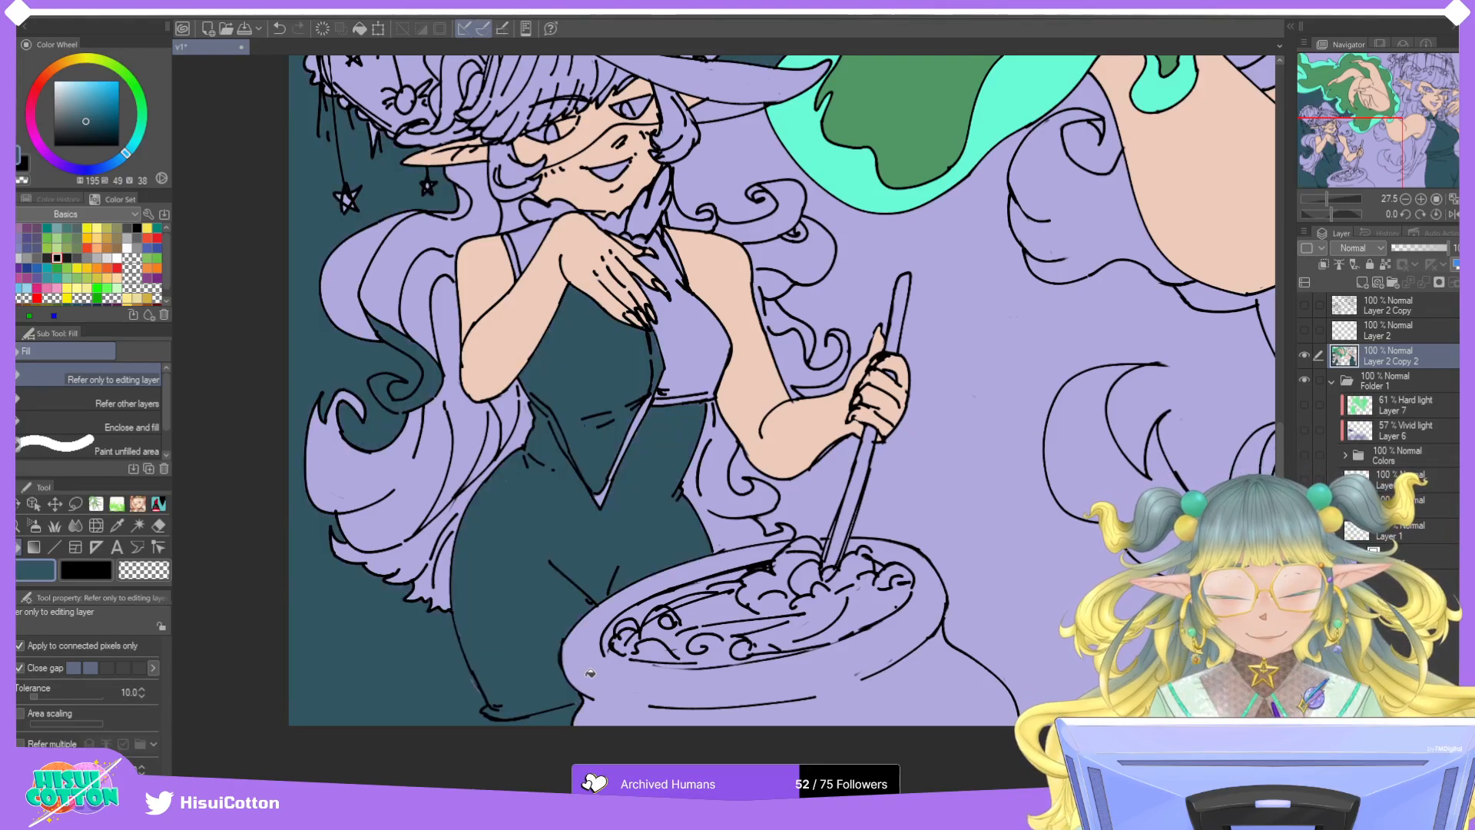
{"action": "key", "text": "ctrl+z"}
Close the line gaps around the small witch's skirt and the cauldron with the black LovelyMarker and erase the excess line beside the foam.
{"action": "scroll", "coordinate": [592, 661], "scroll_direction": "up", "scroll_amount": 3}
{"action": "key", "text": "x"}
{"action": "key", "text": "p"}
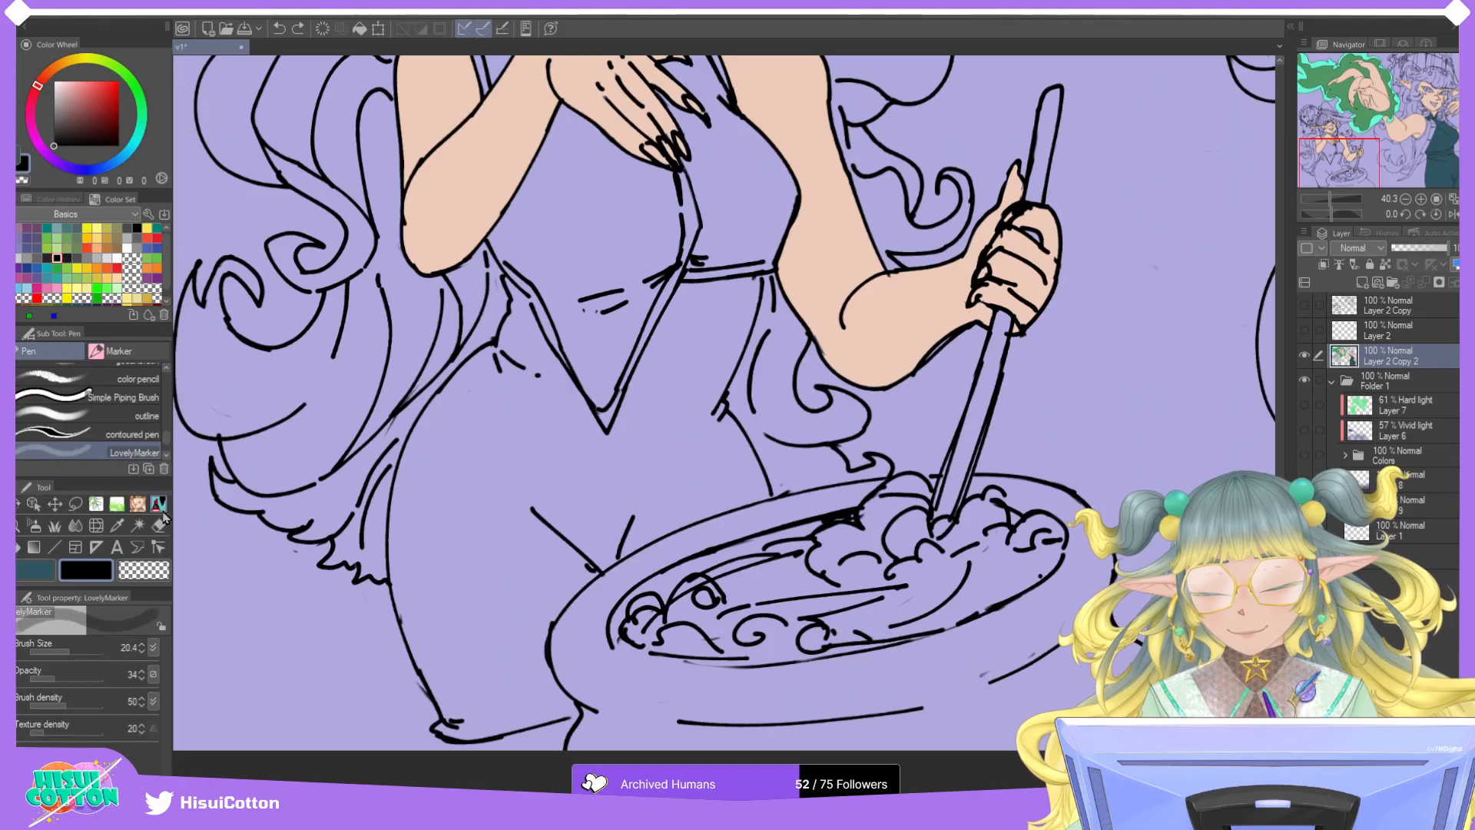
{"action": "scroll", "coordinate": [572, 707], "scroll_direction": "up", "scroll_amount": 4}
{"action": "mouse_move", "coordinate": [541, 705]}
{"action": "left_mouse_down"}
{"action": "mouse_move", "coordinate": [587, 699]}
{"action": "mouse_move", "coordinate": [530, 718]}
{"action": "left_mouse_up"}
{"action": "key", "text": "ctrl+z"}
{"action": "scroll", "coordinate": [633, 654], "scroll_direction": "down", "scroll_amount": 3}
{"action": "key", "text": "e"}
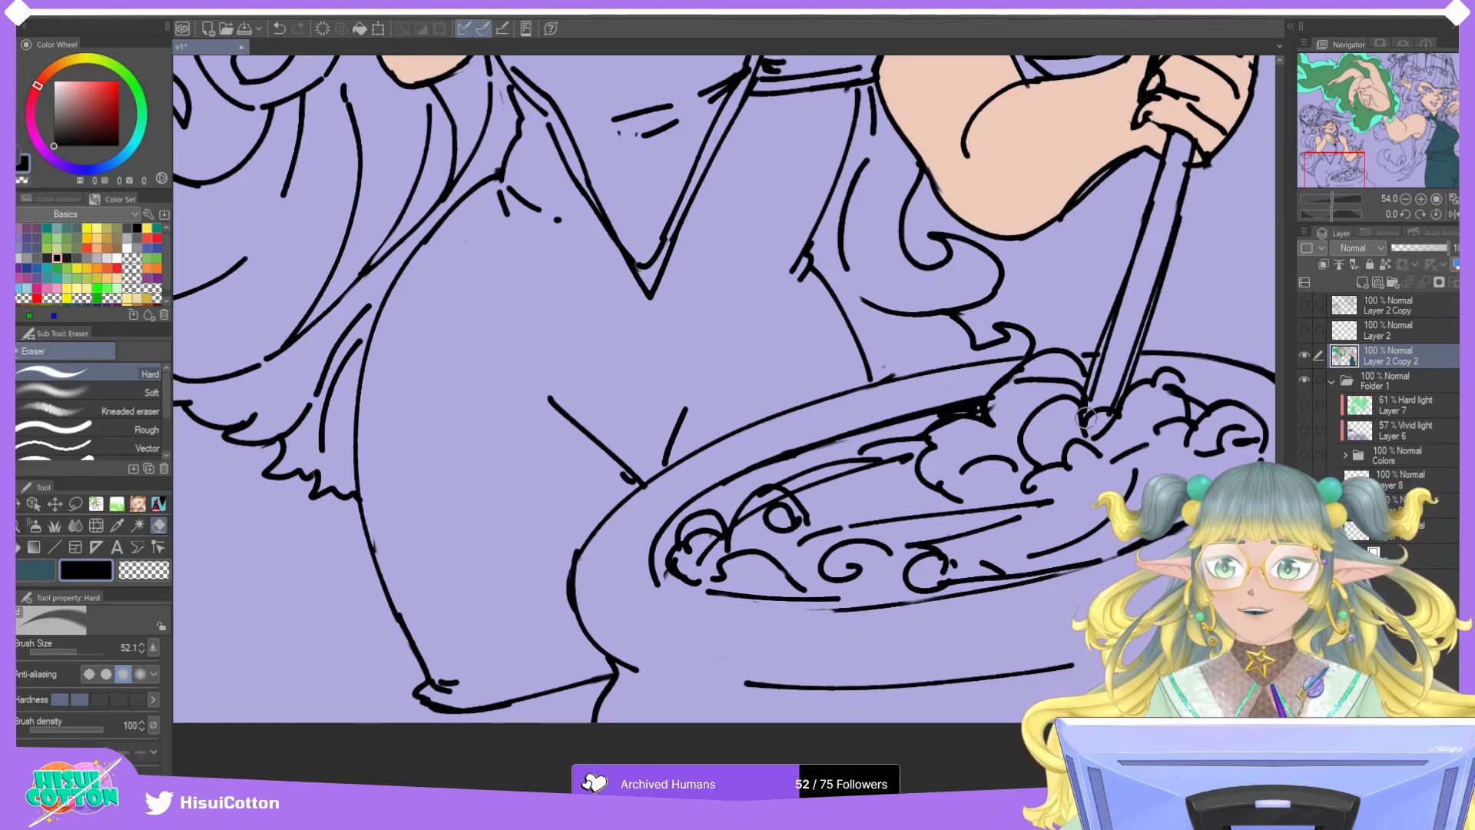
{"action": "mouse_move", "coordinate": [994, 396]}
{"action": "left_mouse_down"}
{"action": "mouse_move", "coordinate": [949, 414]}
{"action": "mouse_move", "coordinate": [975, 408]}
{"action": "left_mouse_up"}
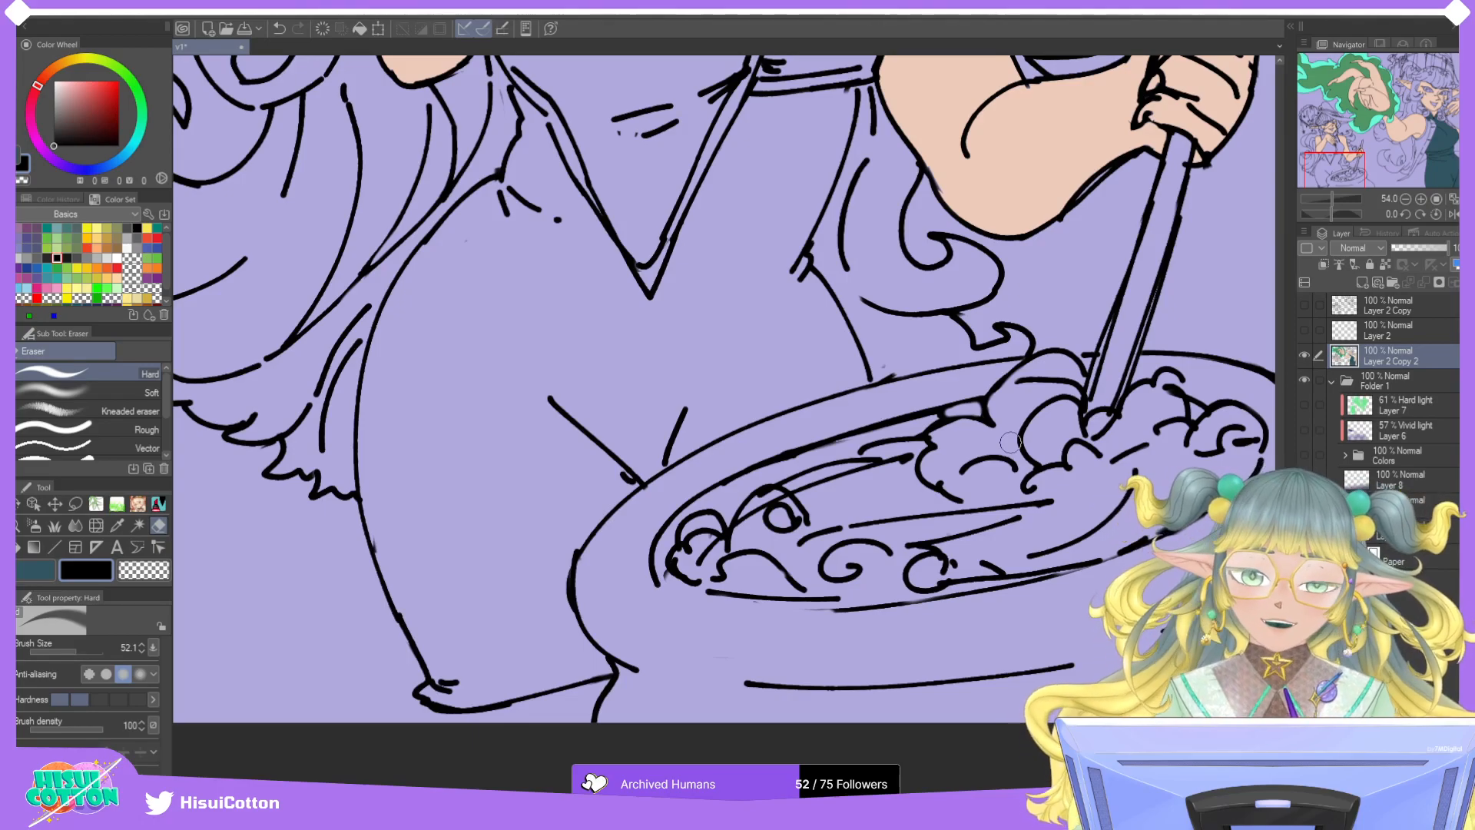
{"action": "scroll", "coordinate": [829, 434], "scroll_direction": "down", "scroll_amount": 5}
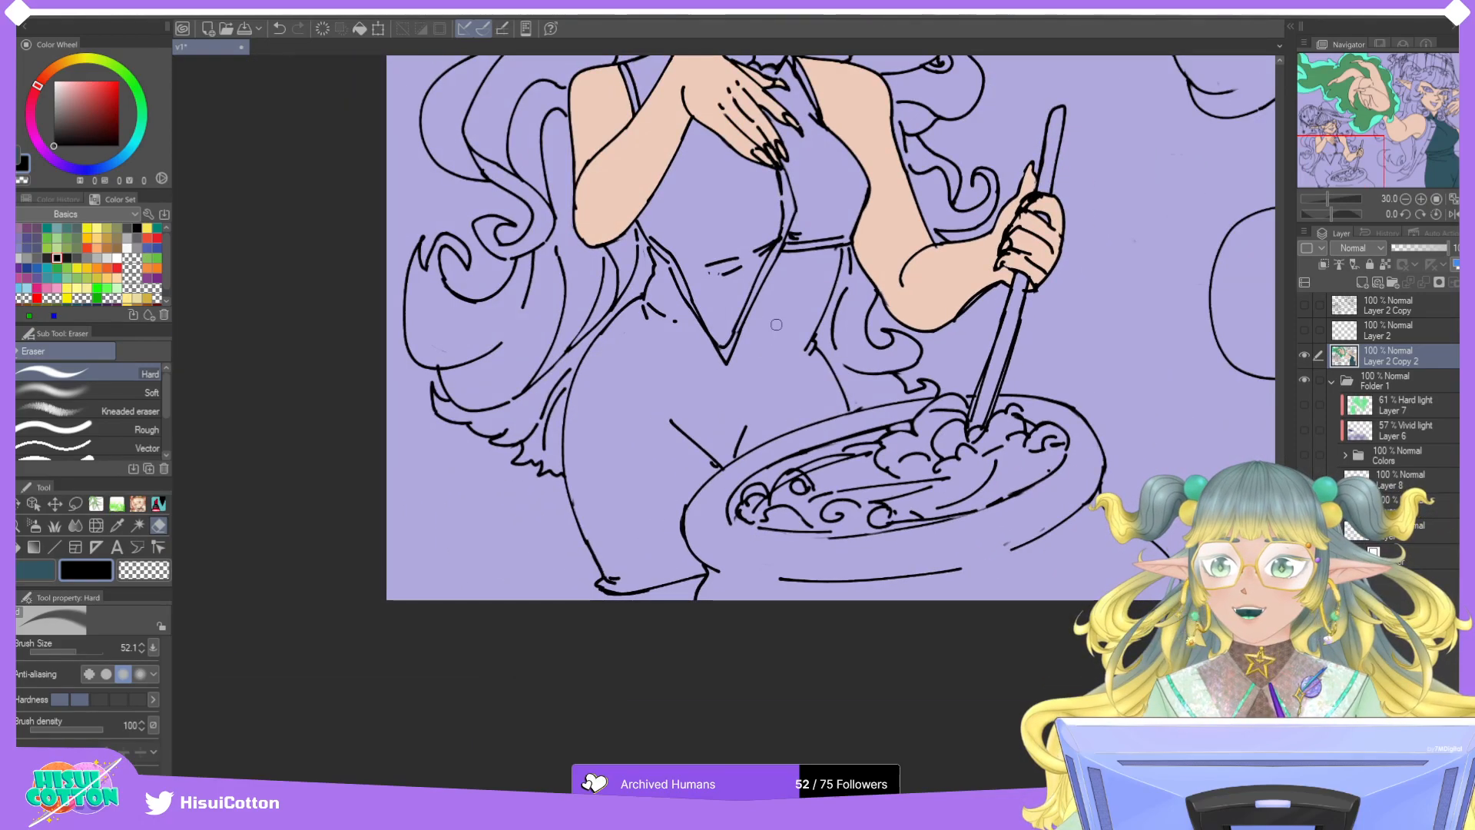
Try again to fill the small witch's skirt with the dark teal.
{"action": "scroll", "coordinate": [800, 334], "scroll_direction": "up", "scroll_amount": 3}
{"action": "key", "text": "x"}
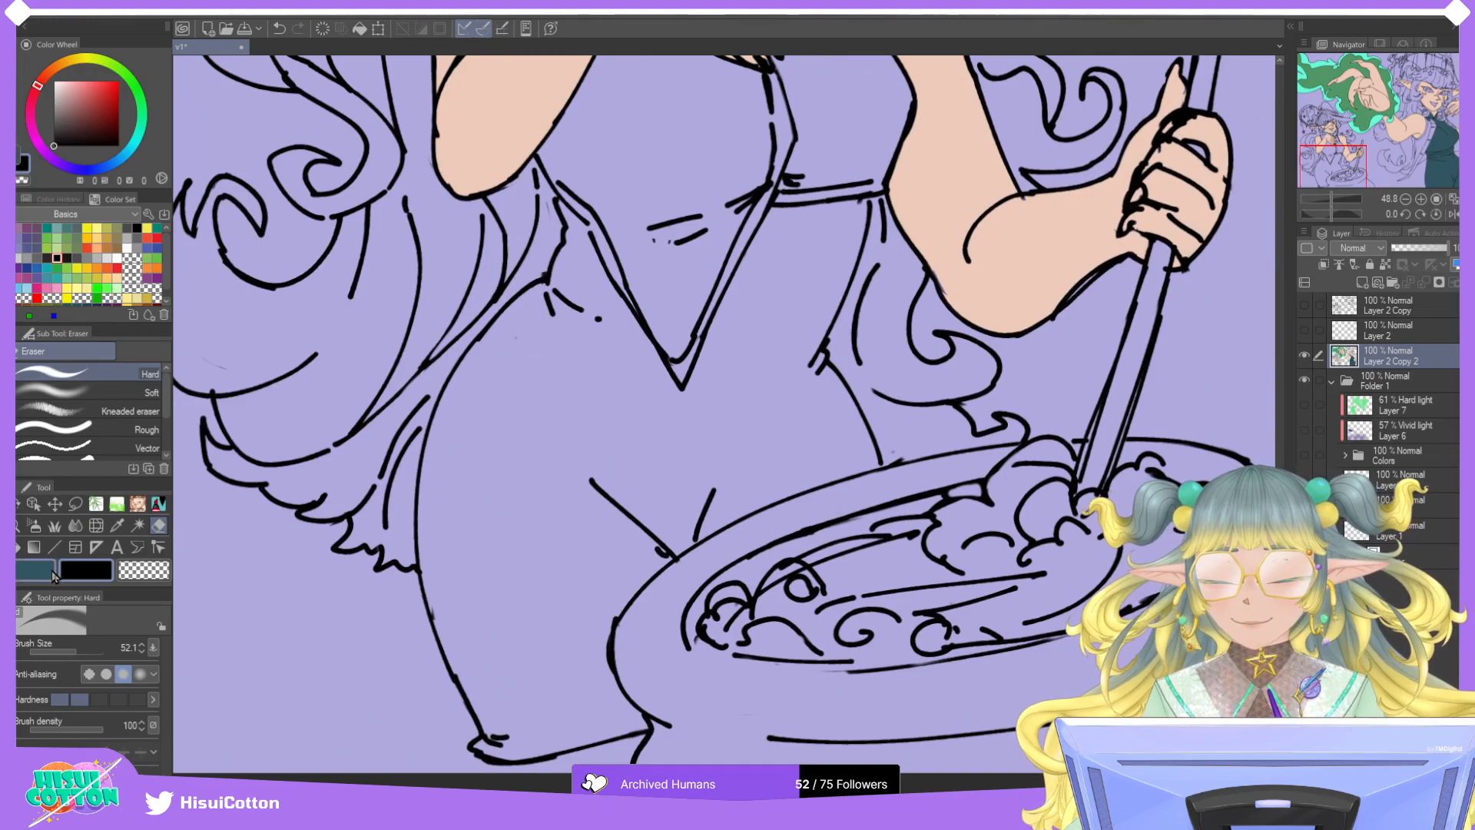
{"action": "left_click", "coordinate": [33, 525]}
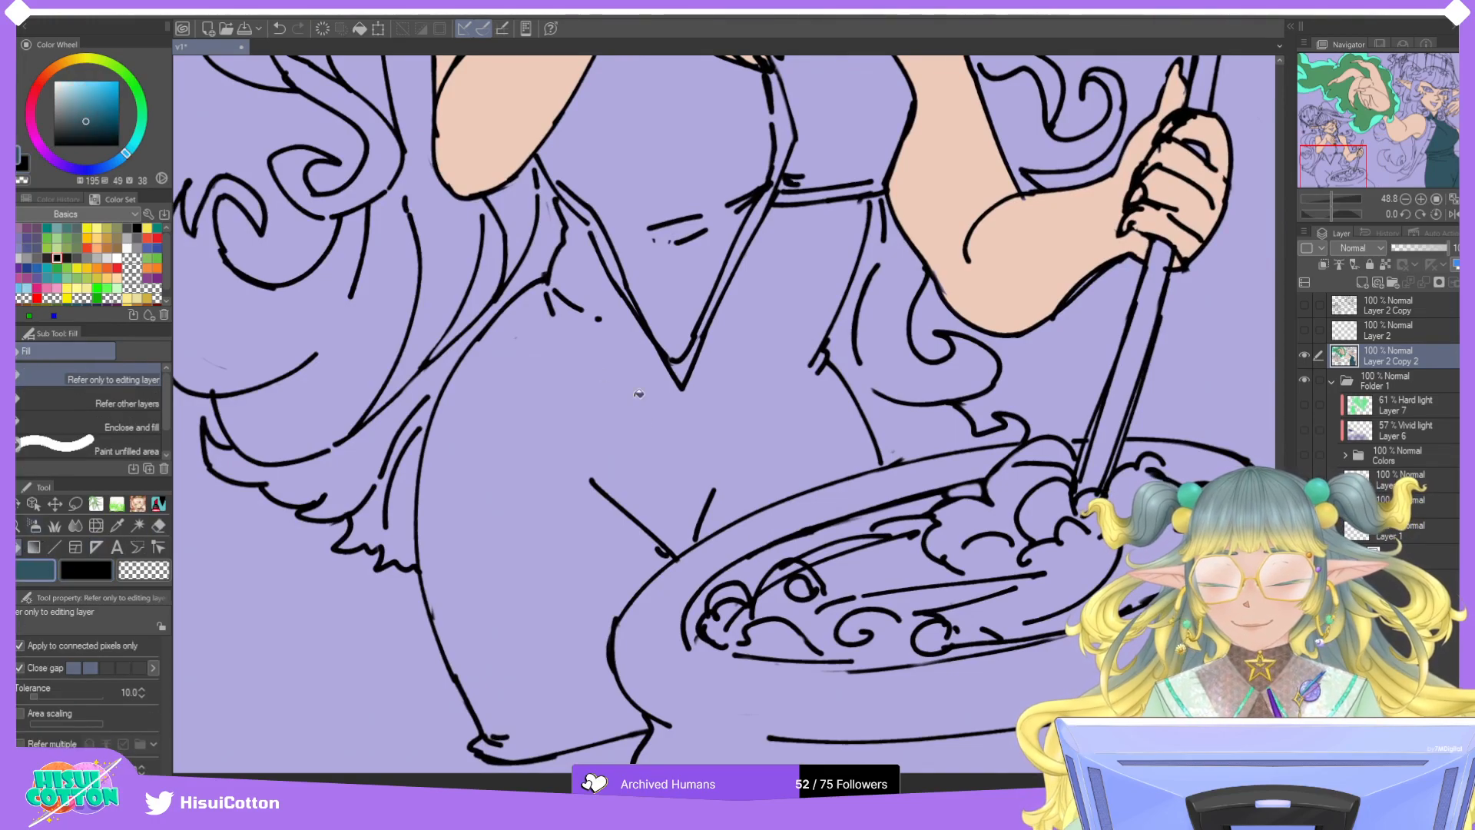
{"action": "left_click", "coordinate": [649, 440]}
{"action": "key", "text": "ctrl+z"}
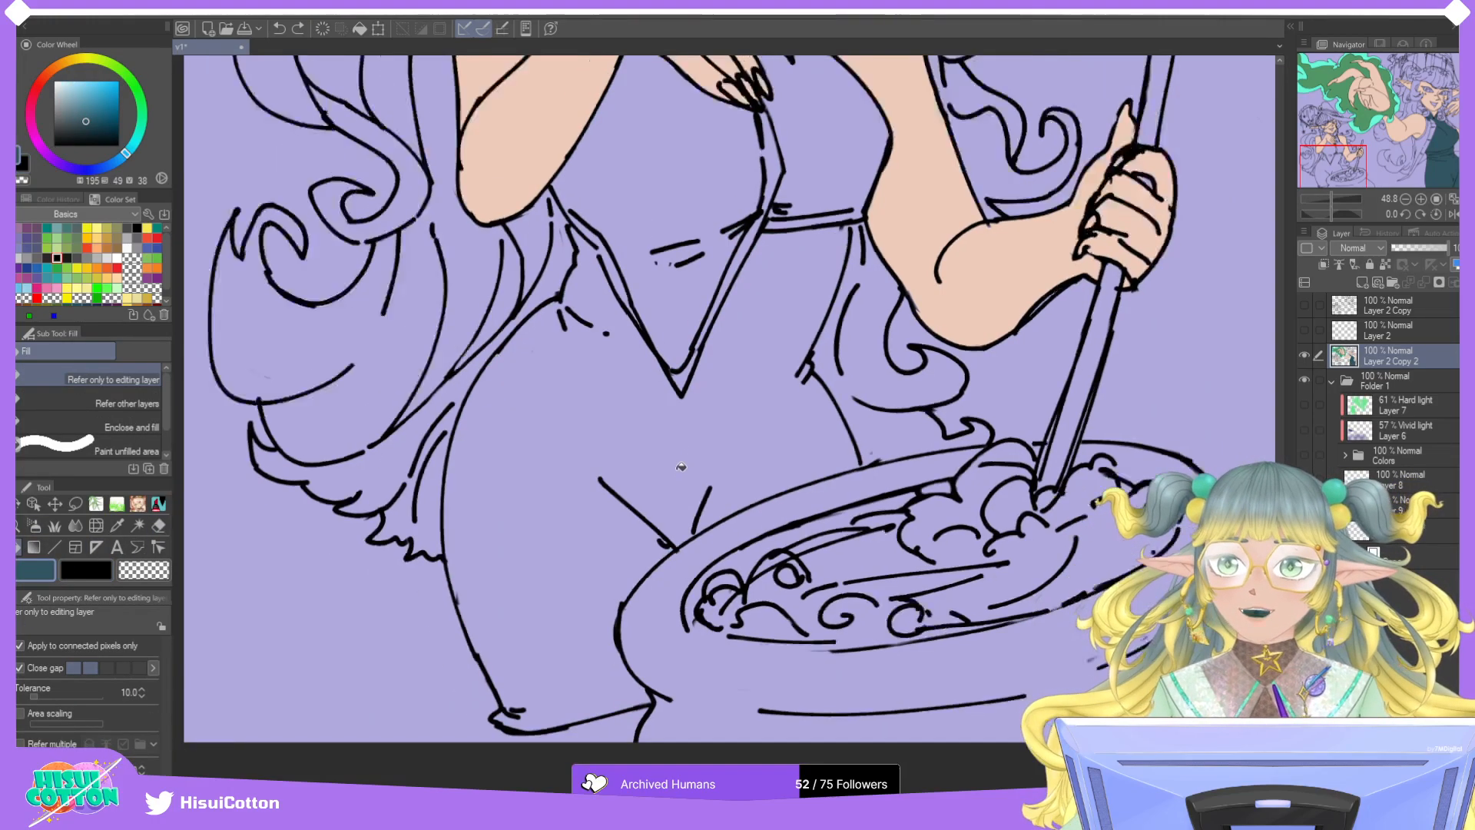
Close the gap in the V-shaped lower edge of the small witch's bodice with the black LovelyMarker.
{"action": "scroll", "coordinate": [637, 274], "scroll_direction": "up", "scroll_amount": 4}
{"action": "key", "text": "p"}
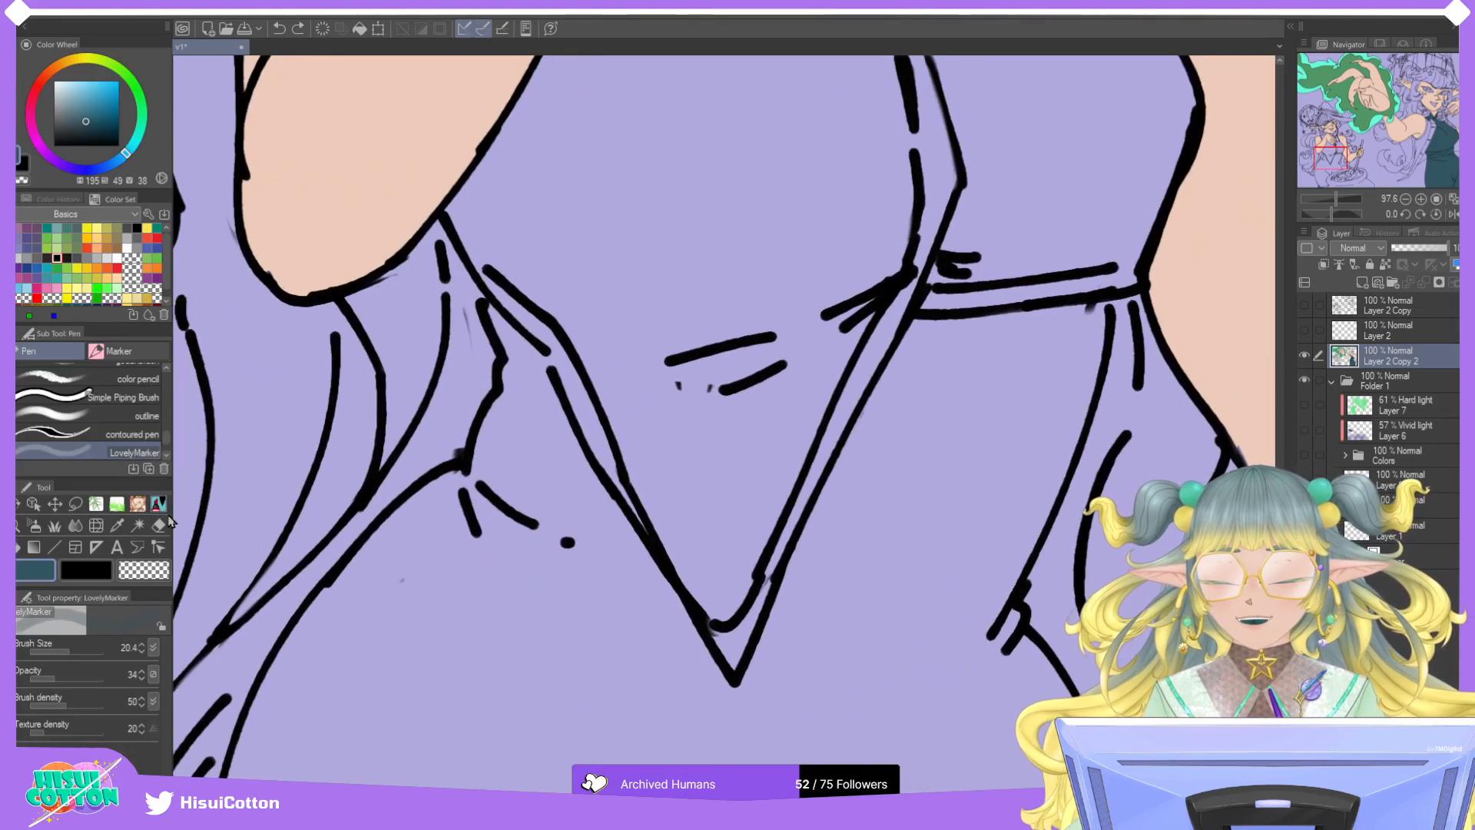
{"action": "left_click", "coordinate": [96, 569]}
{"action": "left_click_drag", "start_coordinate": [551, 371], "coordinate": [546, 352]}
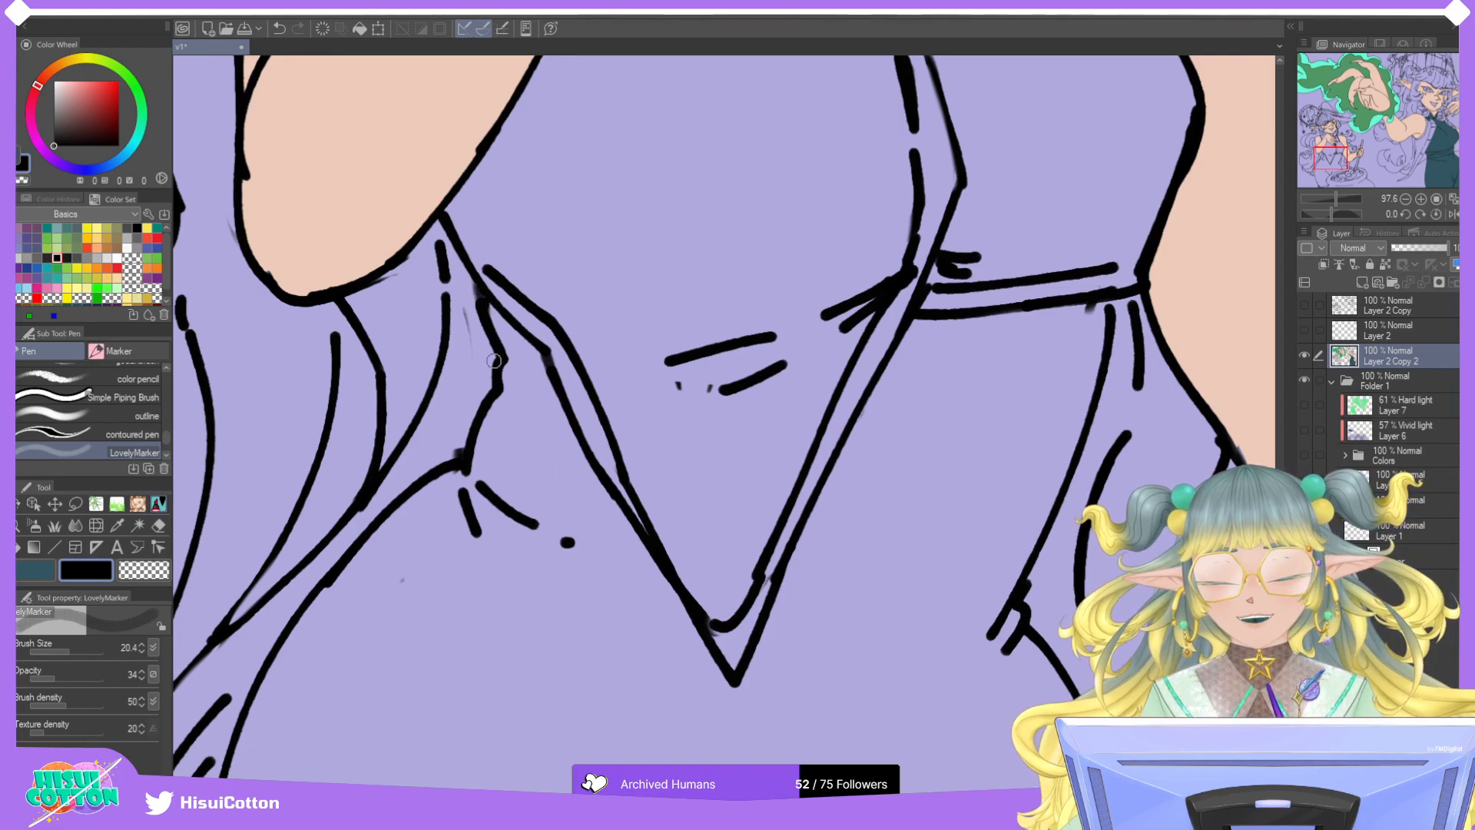
{"action": "scroll", "coordinate": [543, 367], "scroll_direction": "down", "scroll_amount": 2}
{"action": "scroll", "coordinate": [543, 367], "scroll_direction": "down", "scroll_amount": 4}
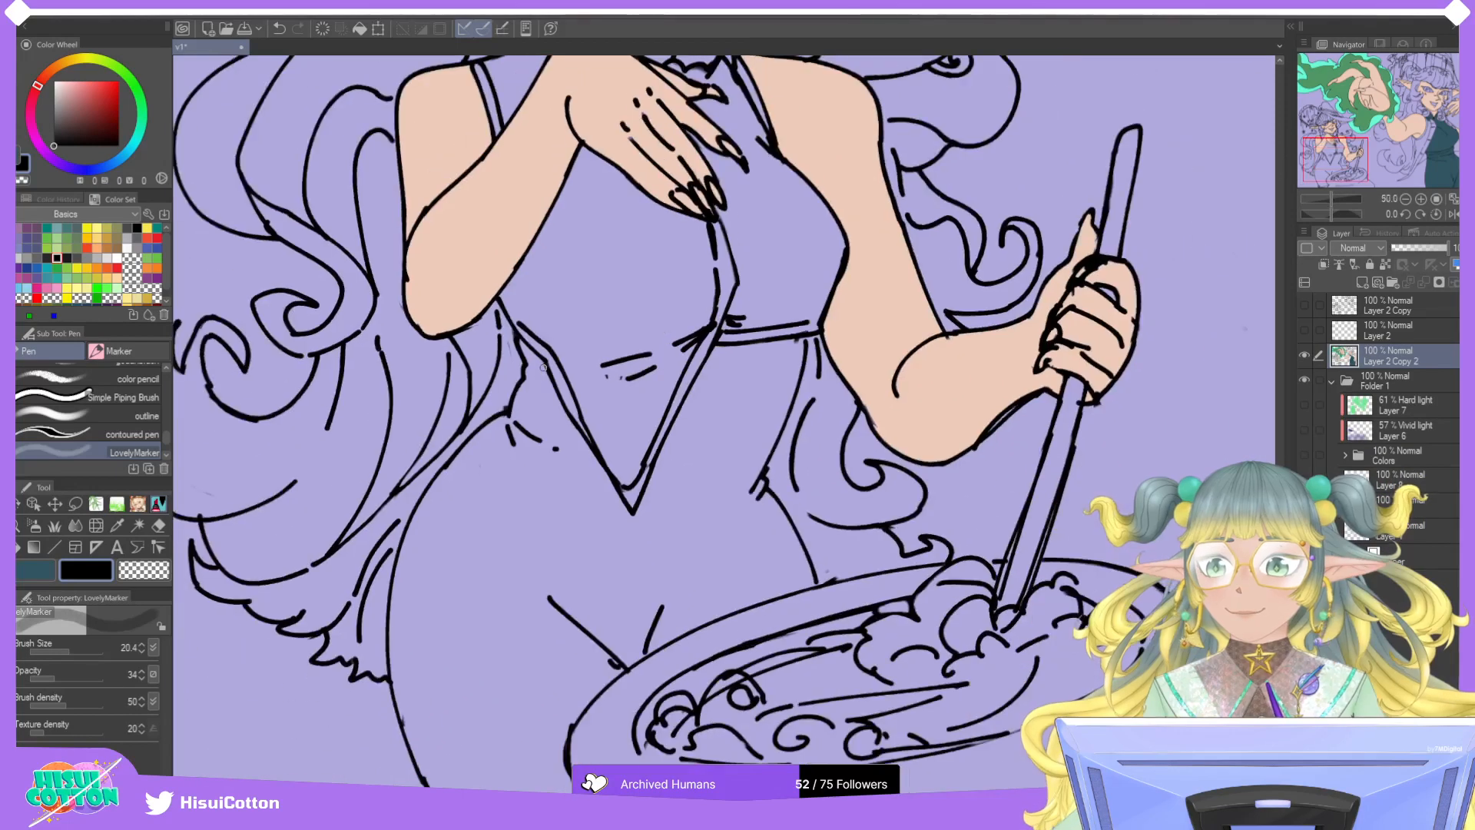
Fill the small witch's skirt below the V-shaped bodice edge with the dark teal.
{"action": "scroll", "coordinate": [538, 384], "scroll_direction": "up", "scroll_amount": 1}
{"action": "left_click", "coordinate": [75, 525]}
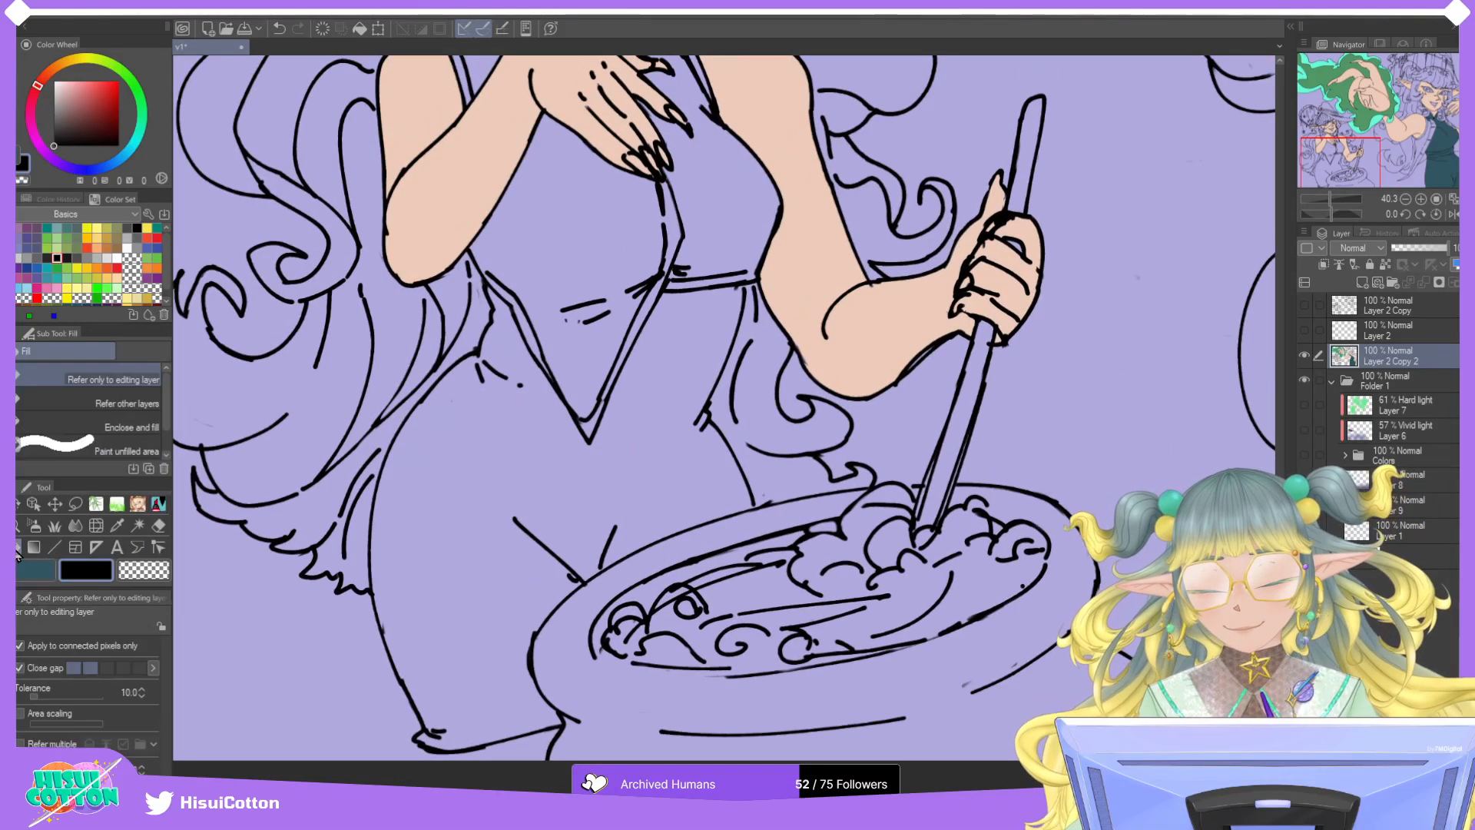
{"action": "left_click", "coordinate": [36, 570]}
{"action": "left_click", "coordinate": [474, 472]}
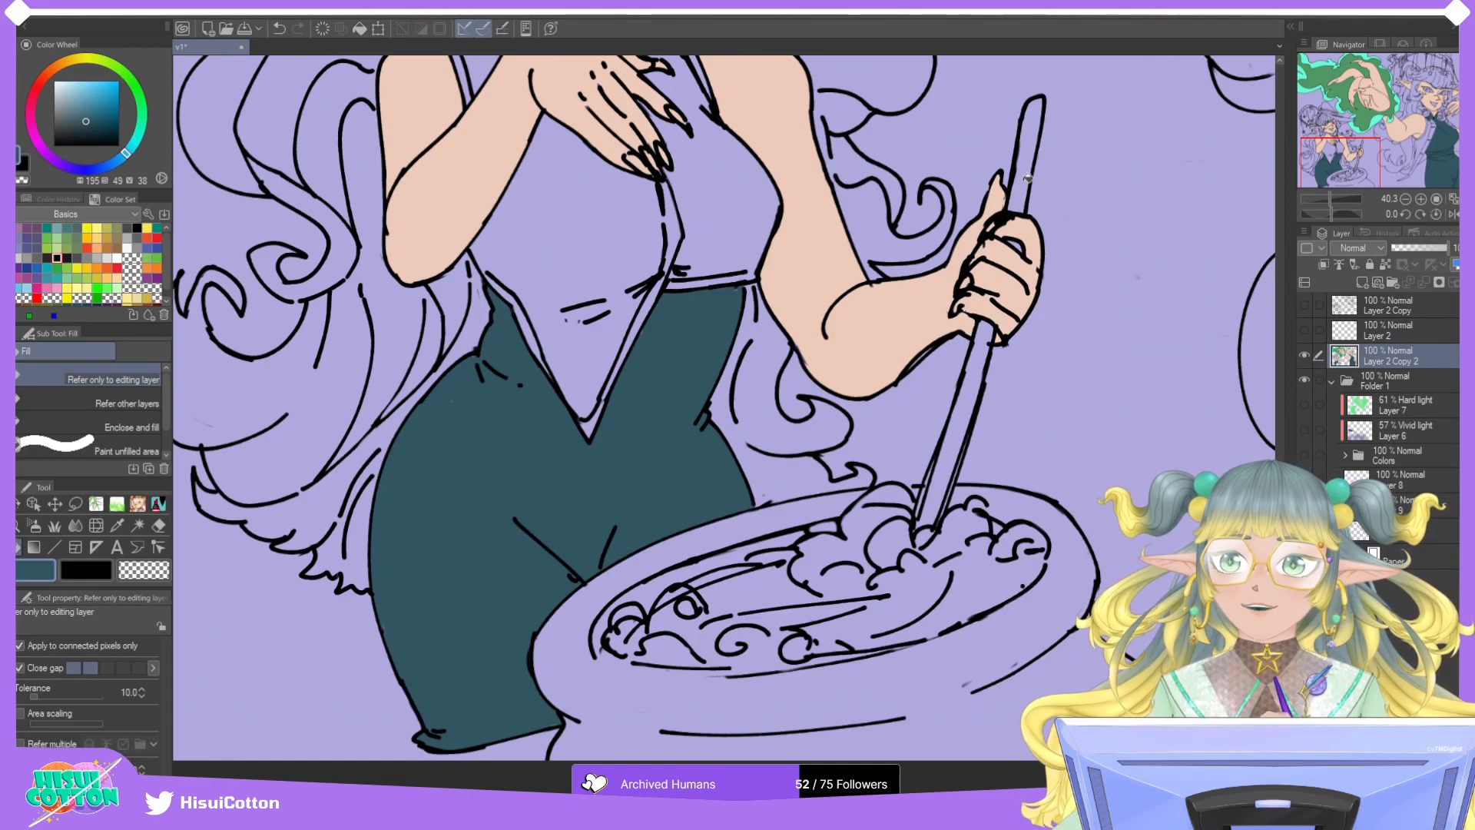
{"action": "scroll", "coordinate": [869, 552], "scroll_direction": "down", "scroll_amount": 5}
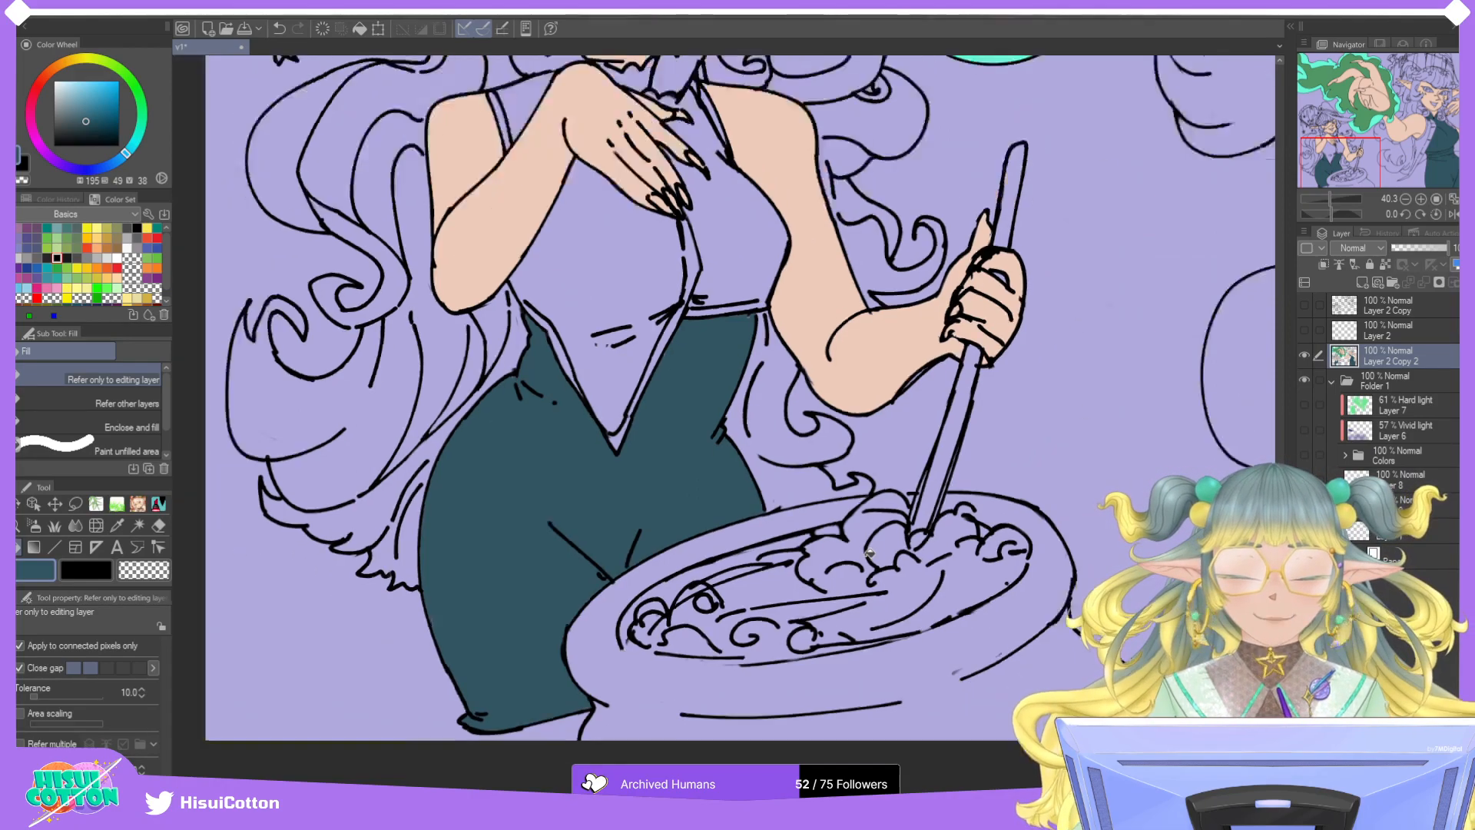
Show and hide the Colors folder repeatedly to compare the rough colours with the flat fills, leaving it hidden.
{"action": "scroll", "coordinate": [361, 664], "scroll_direction": "up", "scroll_amount": 1}
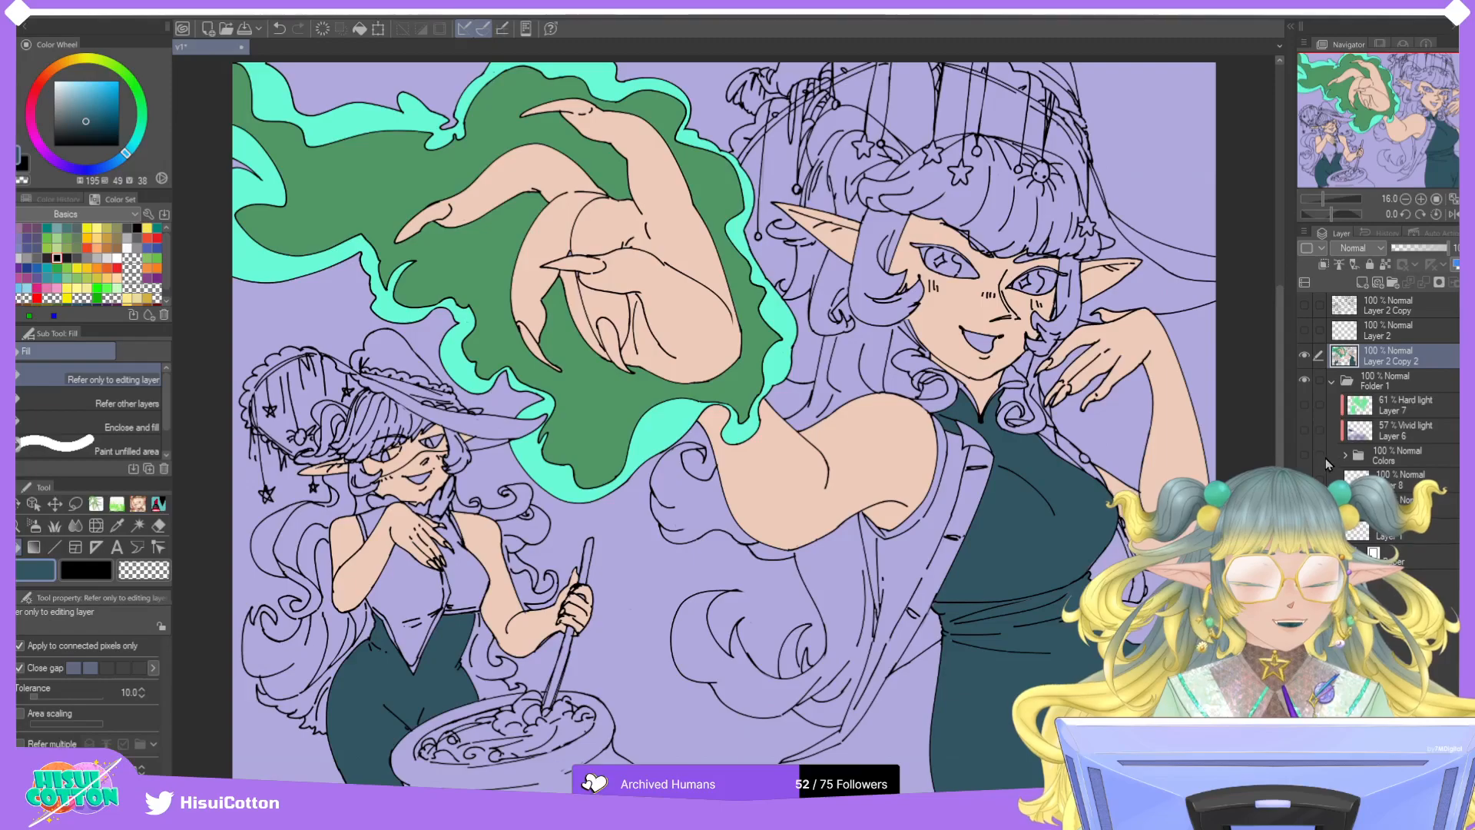
{"action": "left_click", "coordinate": [1306, 453]}
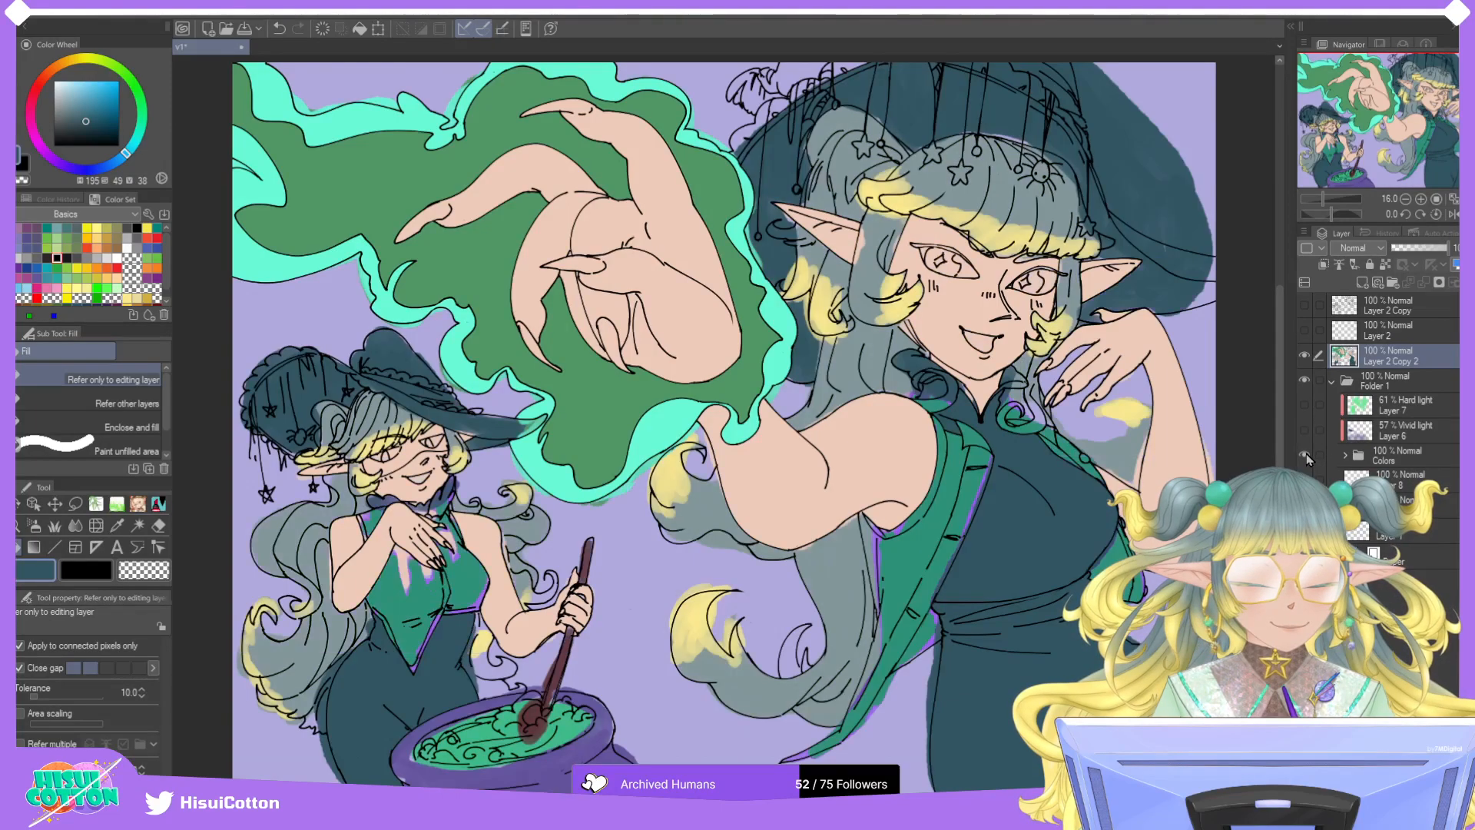
{"action": "left_click", "coordinate": [1304, 453]}
{"action": "left_click", "coordinate": [1304, 454]}
{"action": "left_click", "coordinate": [1304, 454]}
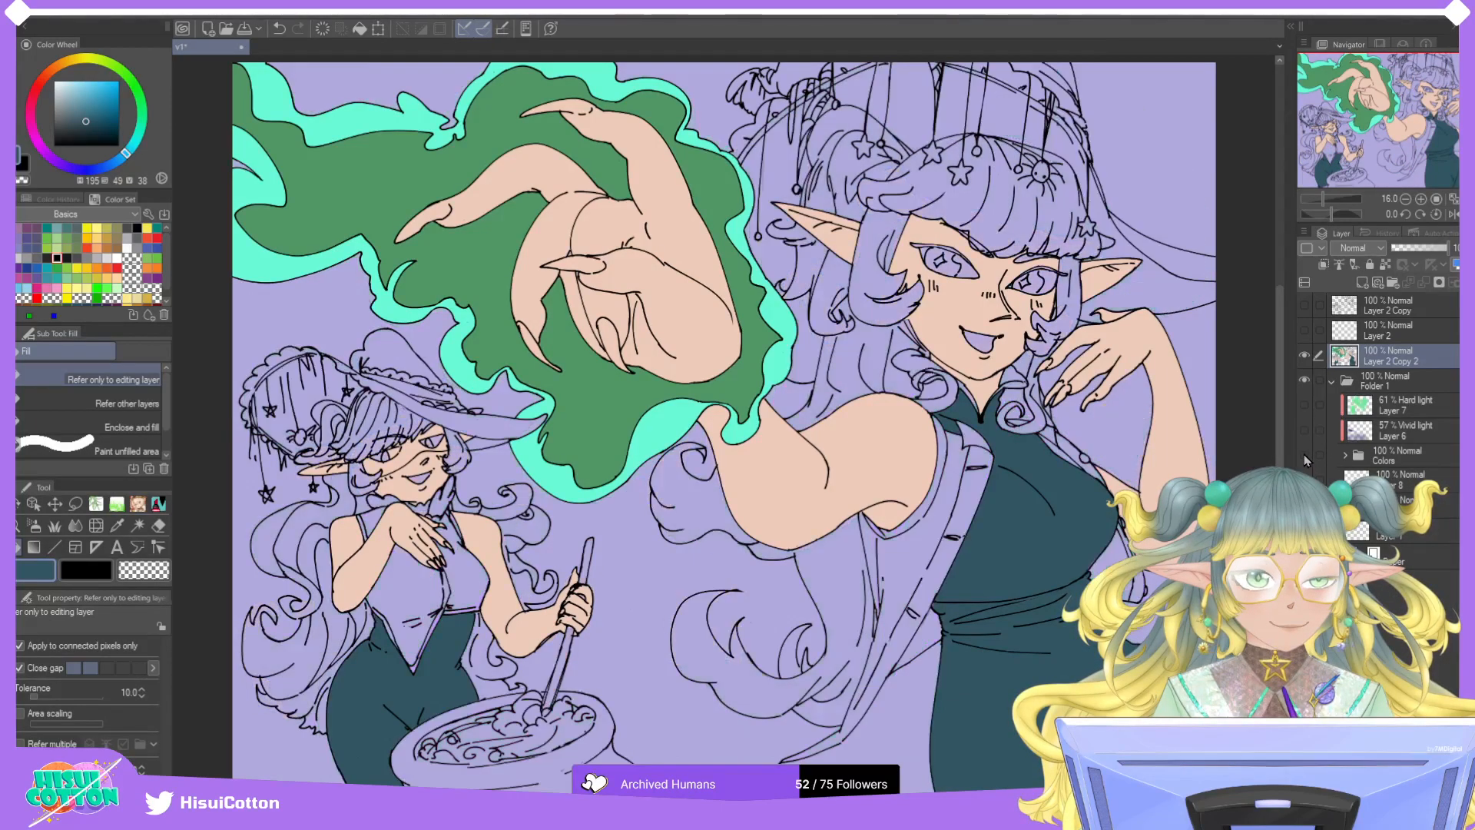
{"action": "left_click", "coordinate": [1304, 454]}
{"action": "left_click", "coordinate": [1303, 455]}
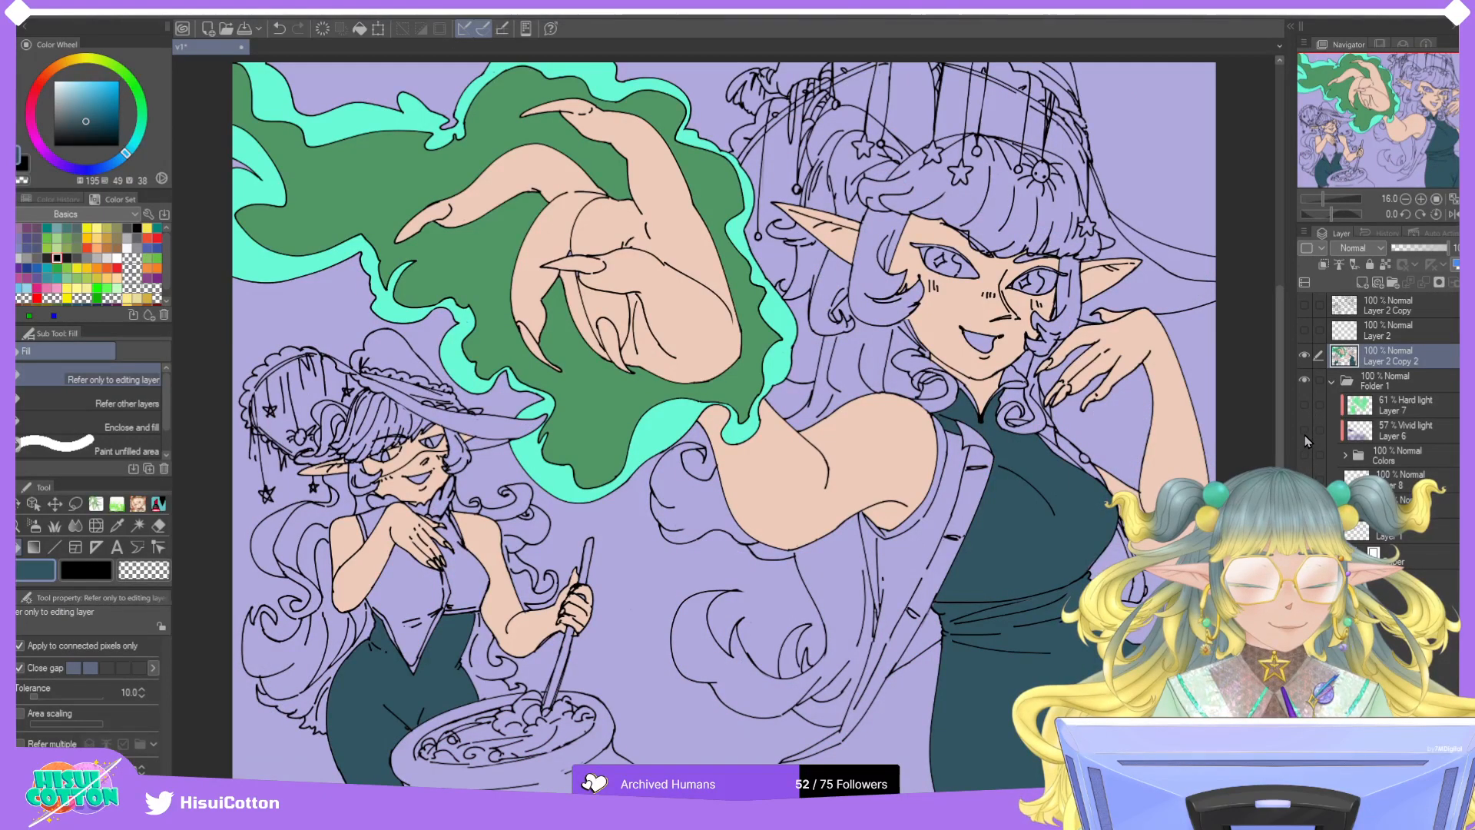
{"action": "left_click", "coordinate": [1305, 454]}
{"action": "left_click", "coordinate": [1307, 453]}
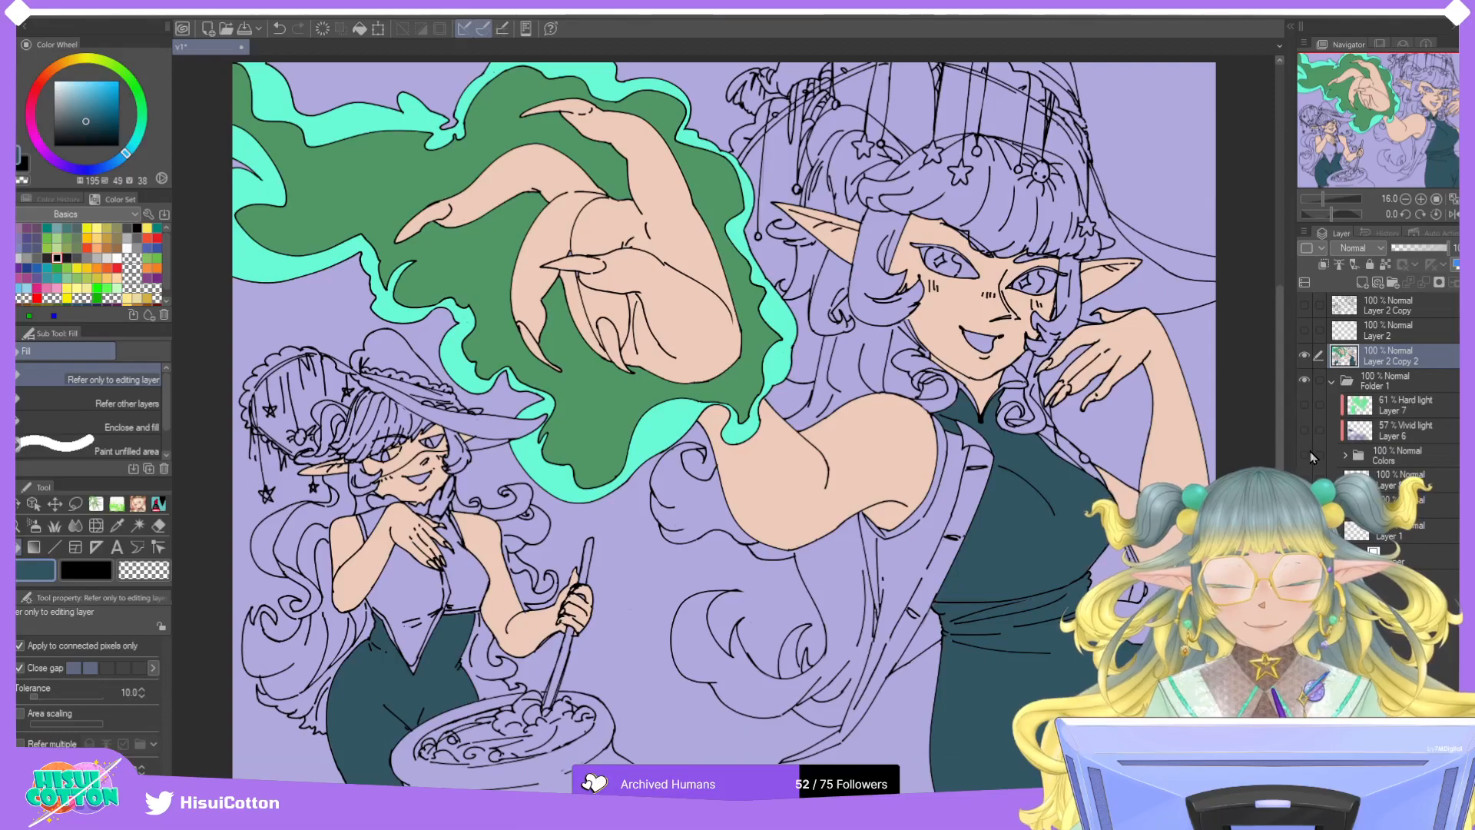
Fill the brim and scalloped underside of the small witch's hat with the dark teal.
{"action": "scroll", "coordinate": [288, 349], "scroll_direction": "up", "scroll_amount": 3}
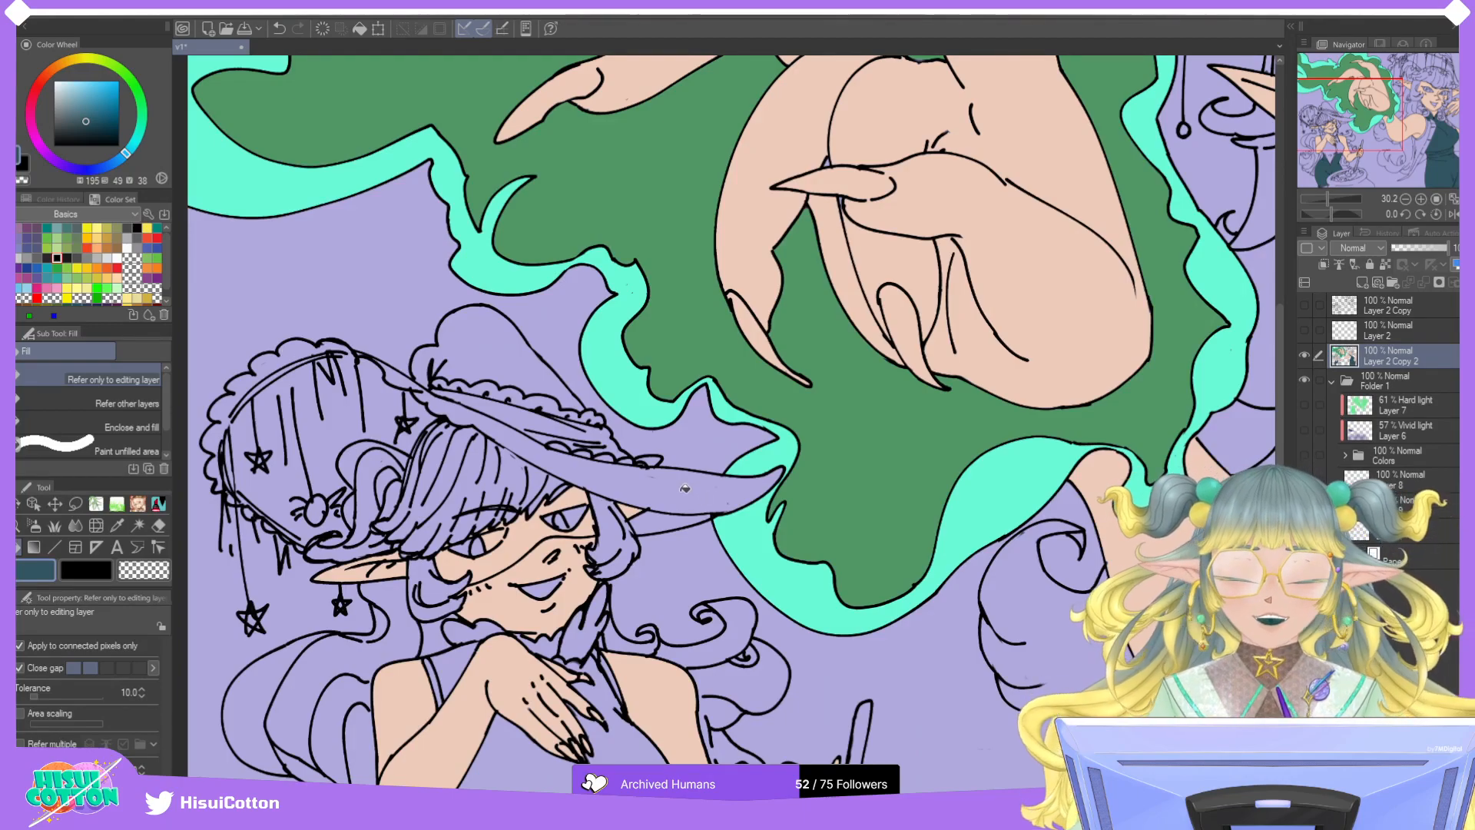
{"action": "left_click", "coordinate": [584, 461]}
{"action": "left_click", "coordinate": [672, 510]}
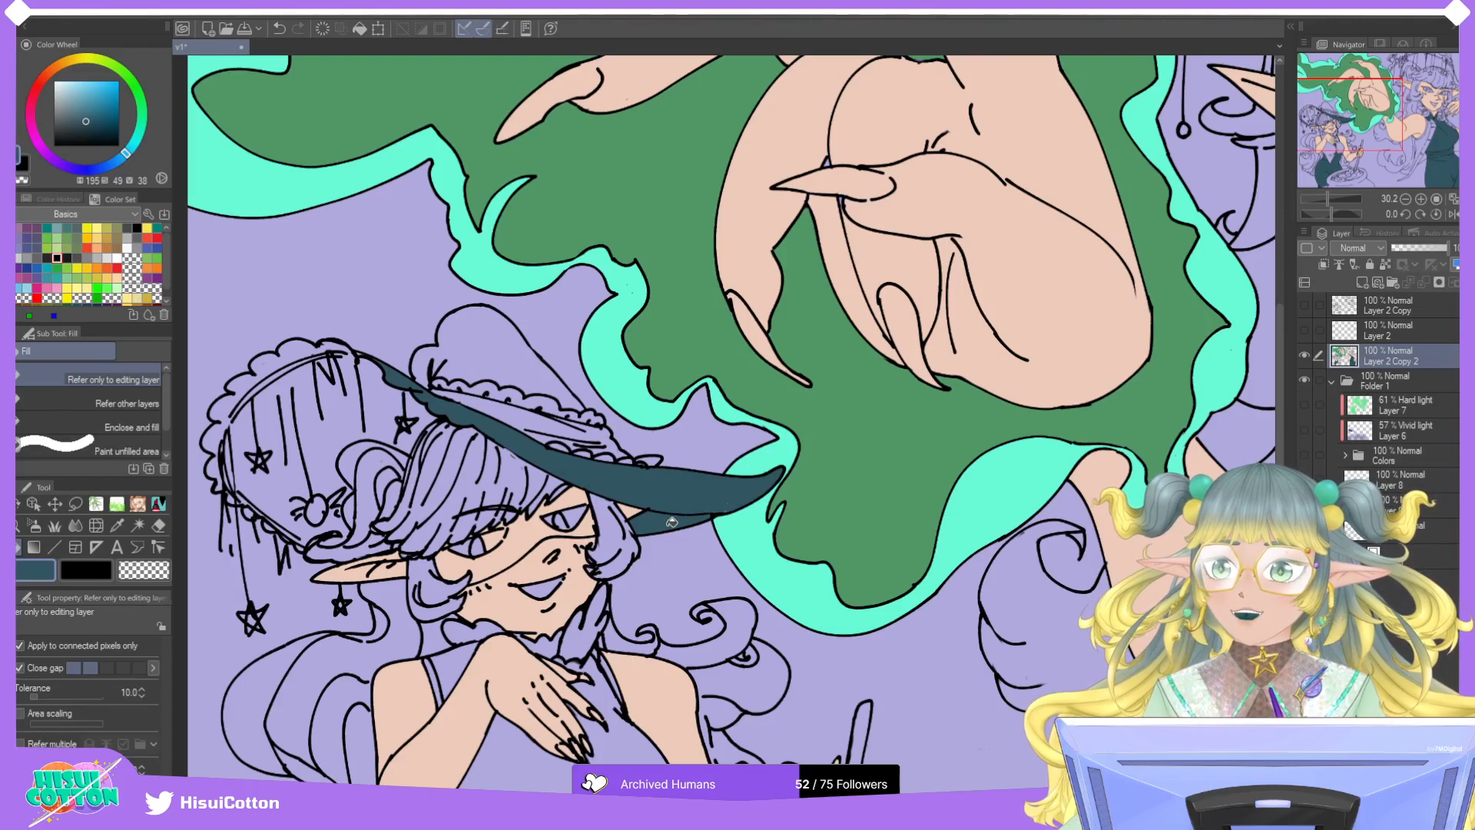
{"action": "left_click", "coordinate": [329, 449]}
{"action": "scroll", "coordinate": [235, 459], "scroll_direction": "up", "scroll_amount": 3}
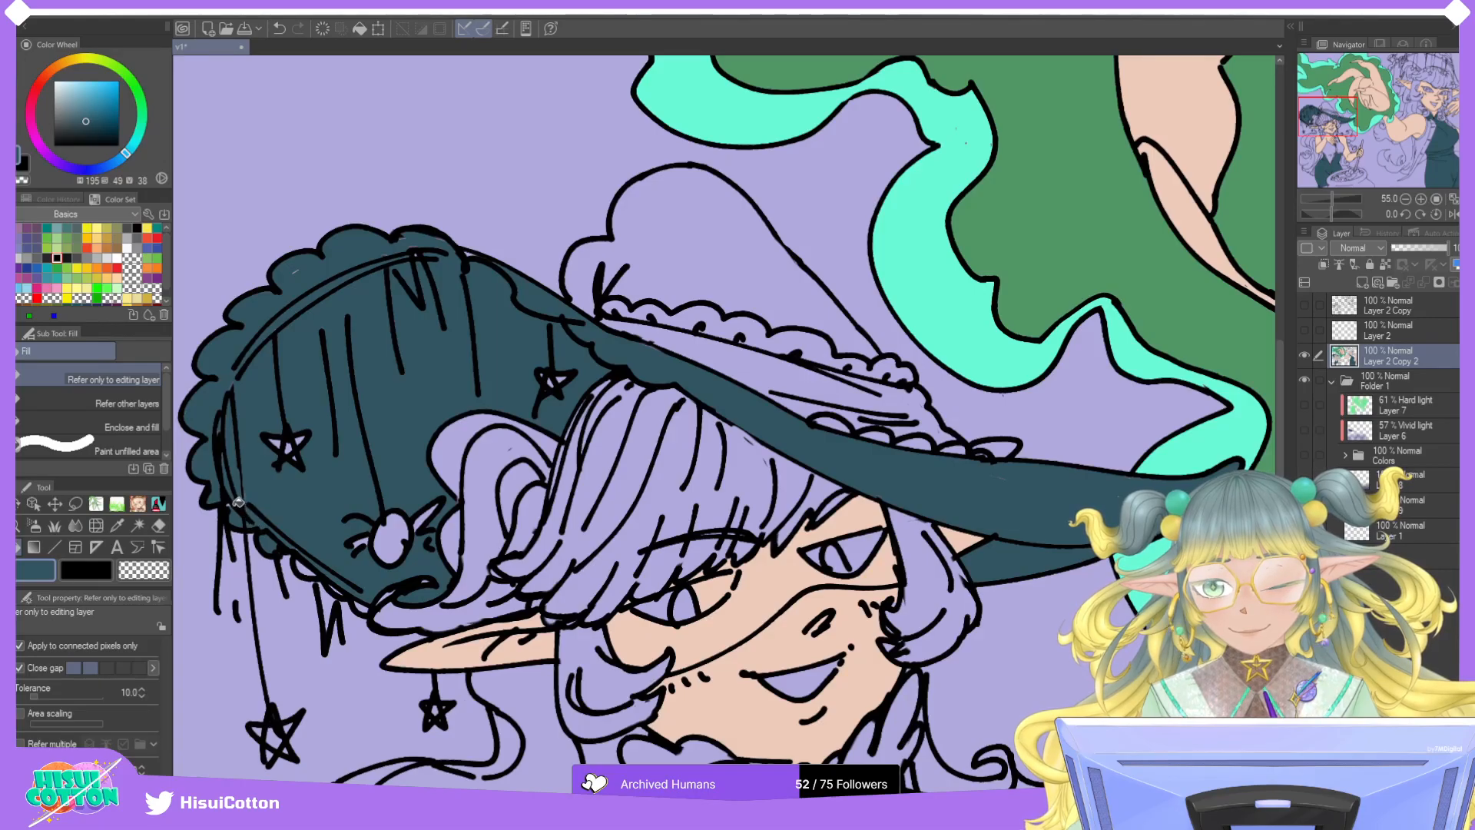
Check the fill along the scalloped edge of the small witch's hat and fill the hat's crown with the dark teal.
{"action": "left_click", "coordinate": [236, 504]}
{"action": "key", "text": "ctrl+z"}
{"action": "scroll", "coordinate": [223, 503], "scroll_direction": "up", "scroll_amount": 5}
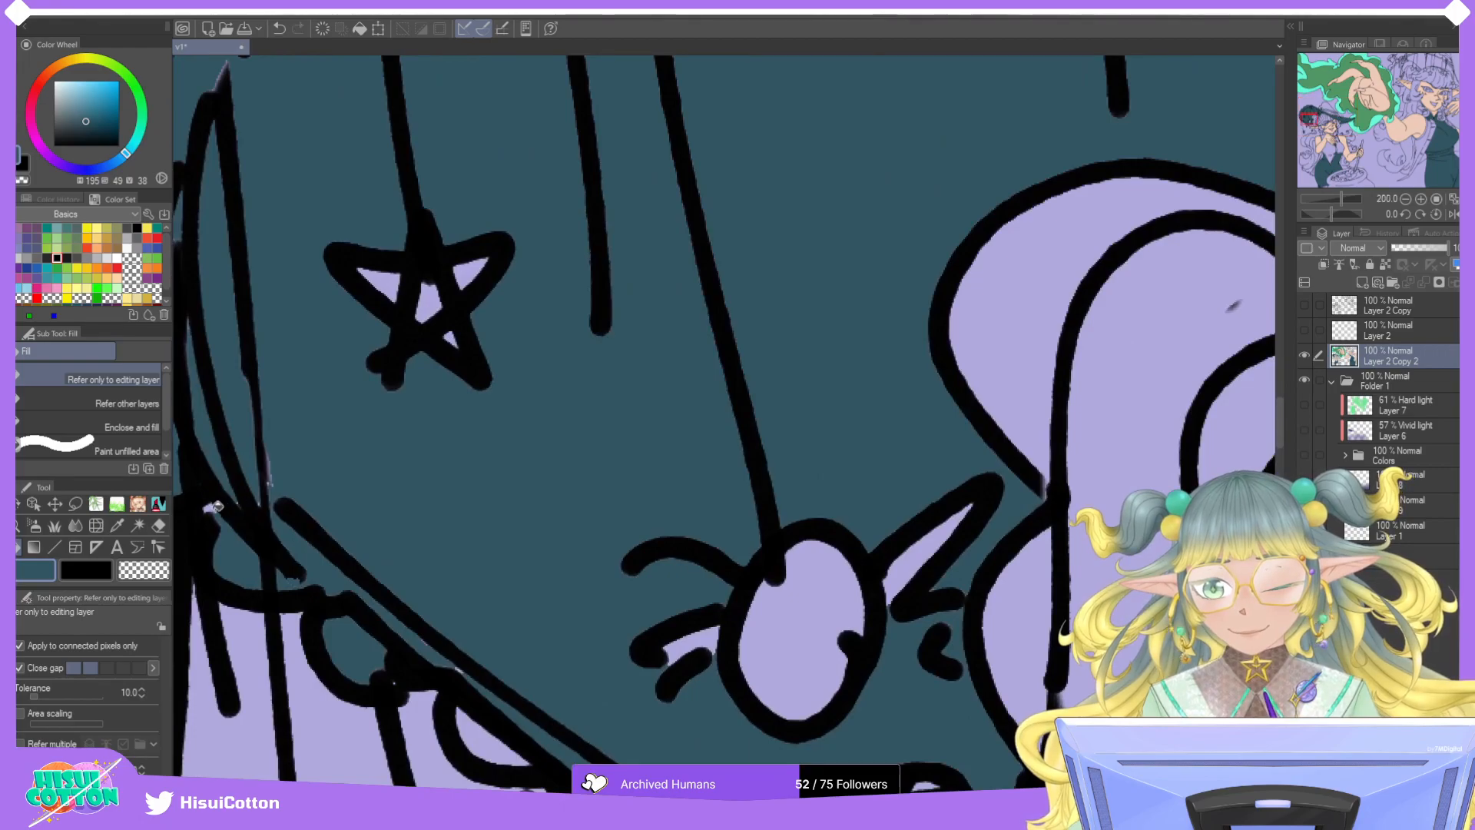
{"action": "scroll", "coordinate": [295, 422], "scroll_direction": "down", "scroll_amount": 3}
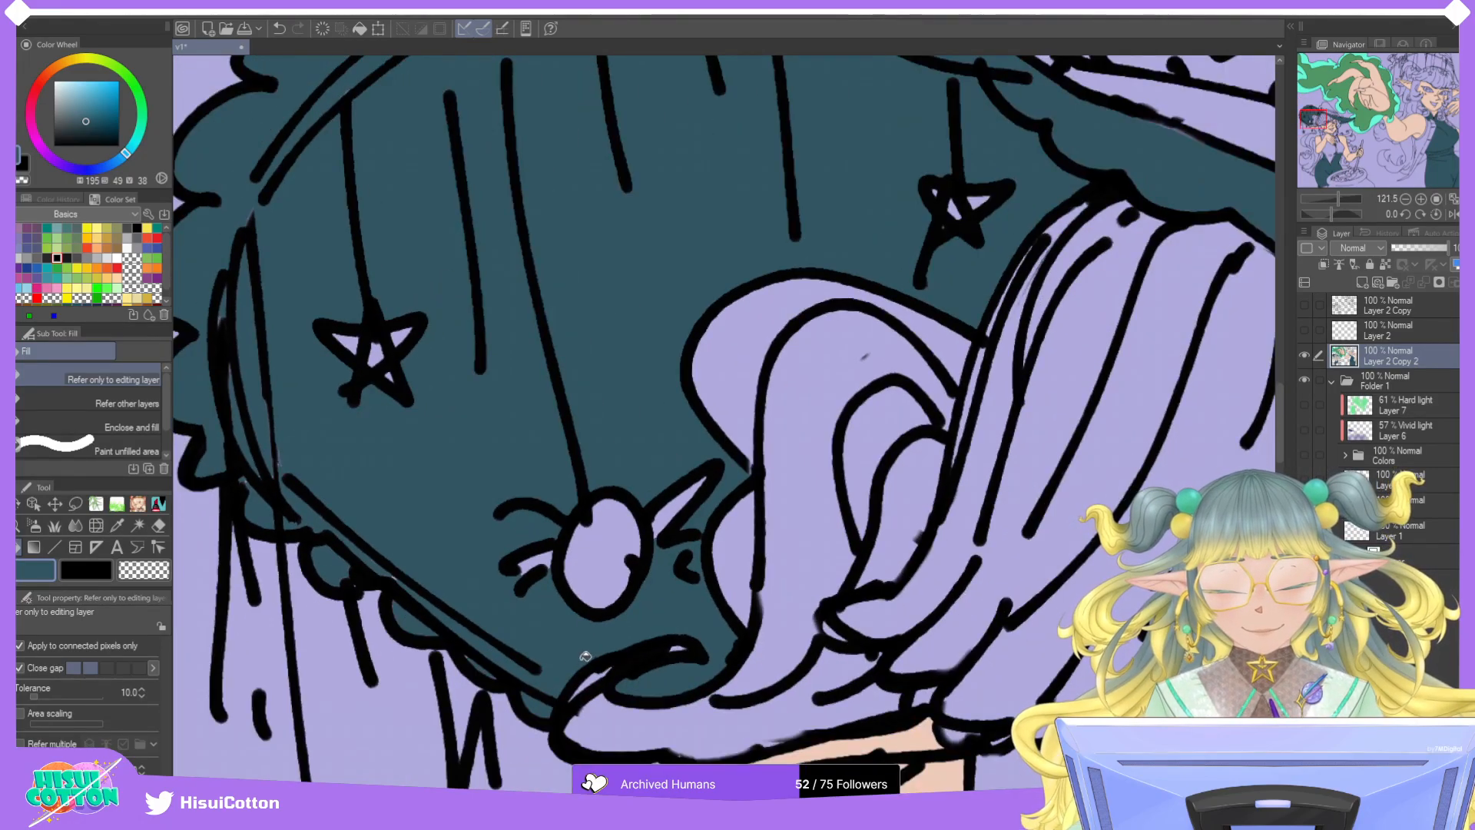
{"action": "scroll", "coordinate": [668, 700], "scroll_direction": "down", "scroll_amount": 2}
{"action": "scroll", "coordinate": [695, 706], "scroll_direction": "down", "scroll_amount": 4}
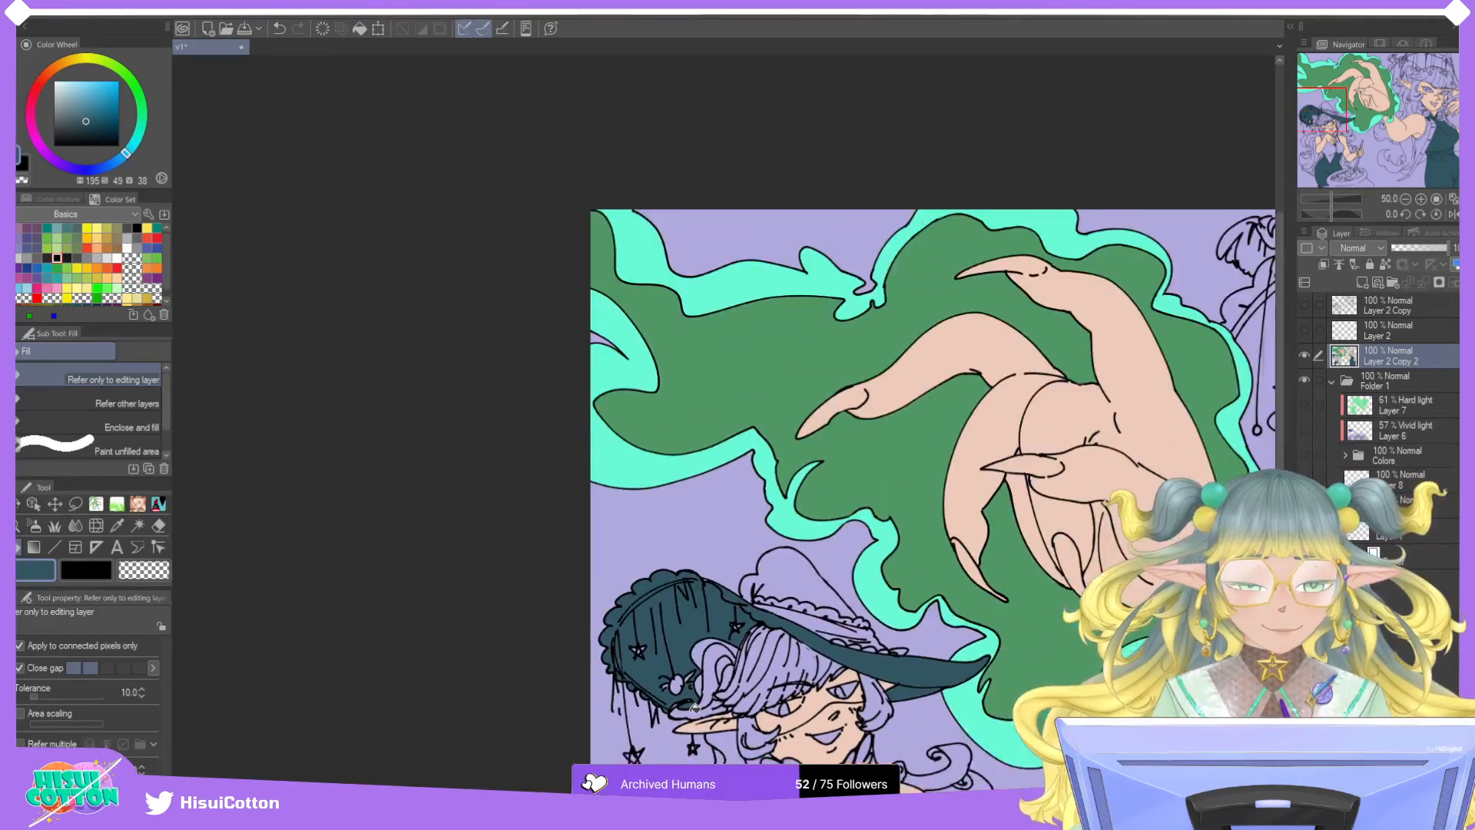
{"action": "scroll", "coordinate": [728, 513], "scroll_direction": "up", "scroll_amount": 3}
{"action": "scroll", "coordinate": [728, 512], "scroll_direction": "down", "scroll_amount": 6}
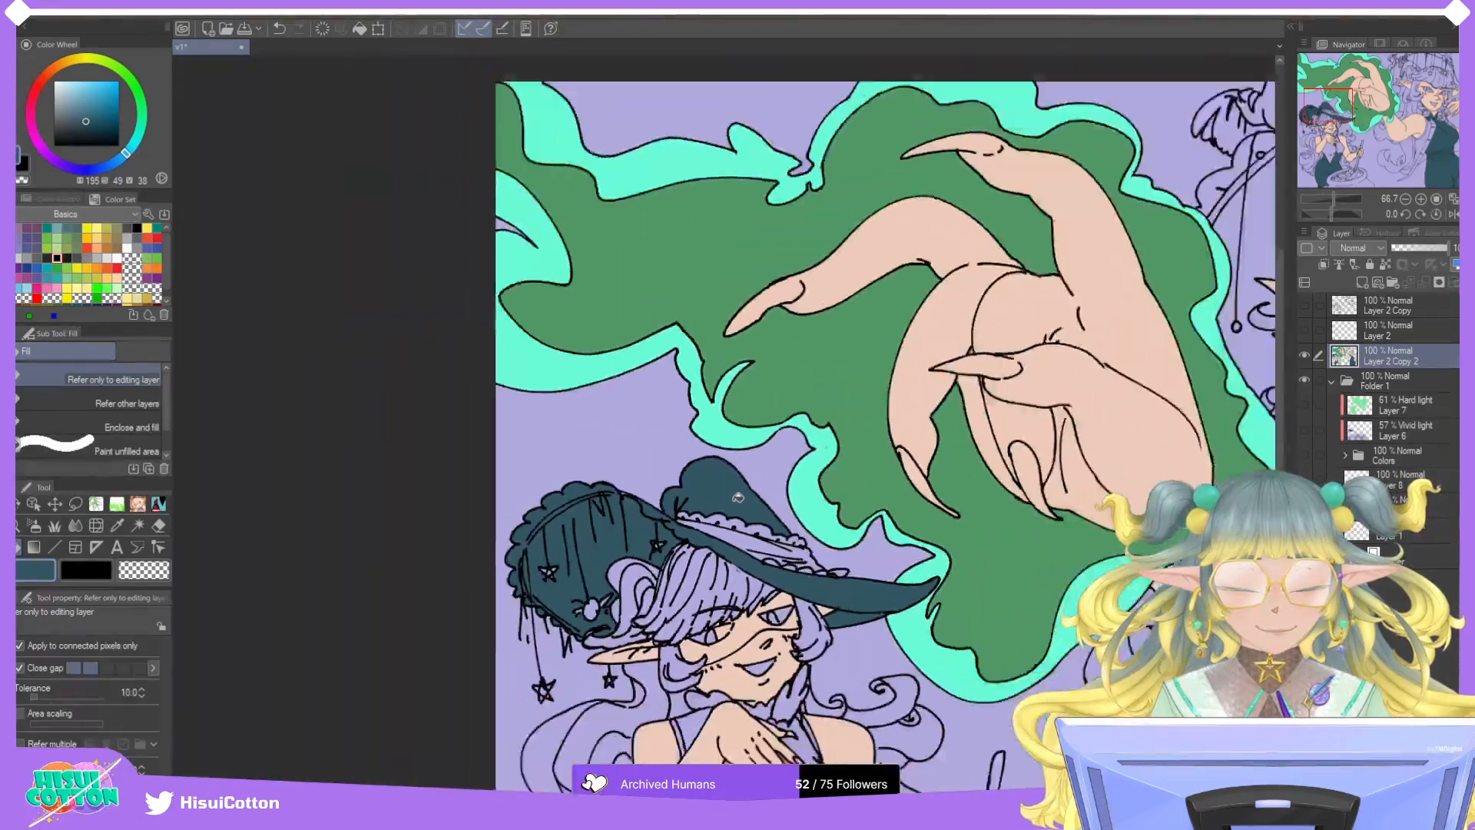
Fill both sides of the large witch's turned-up collar with the dark teal.
{"action": "scroll", "coordinate": [826, 645], "scroll_direction": "up", "scroll_amount": 4}
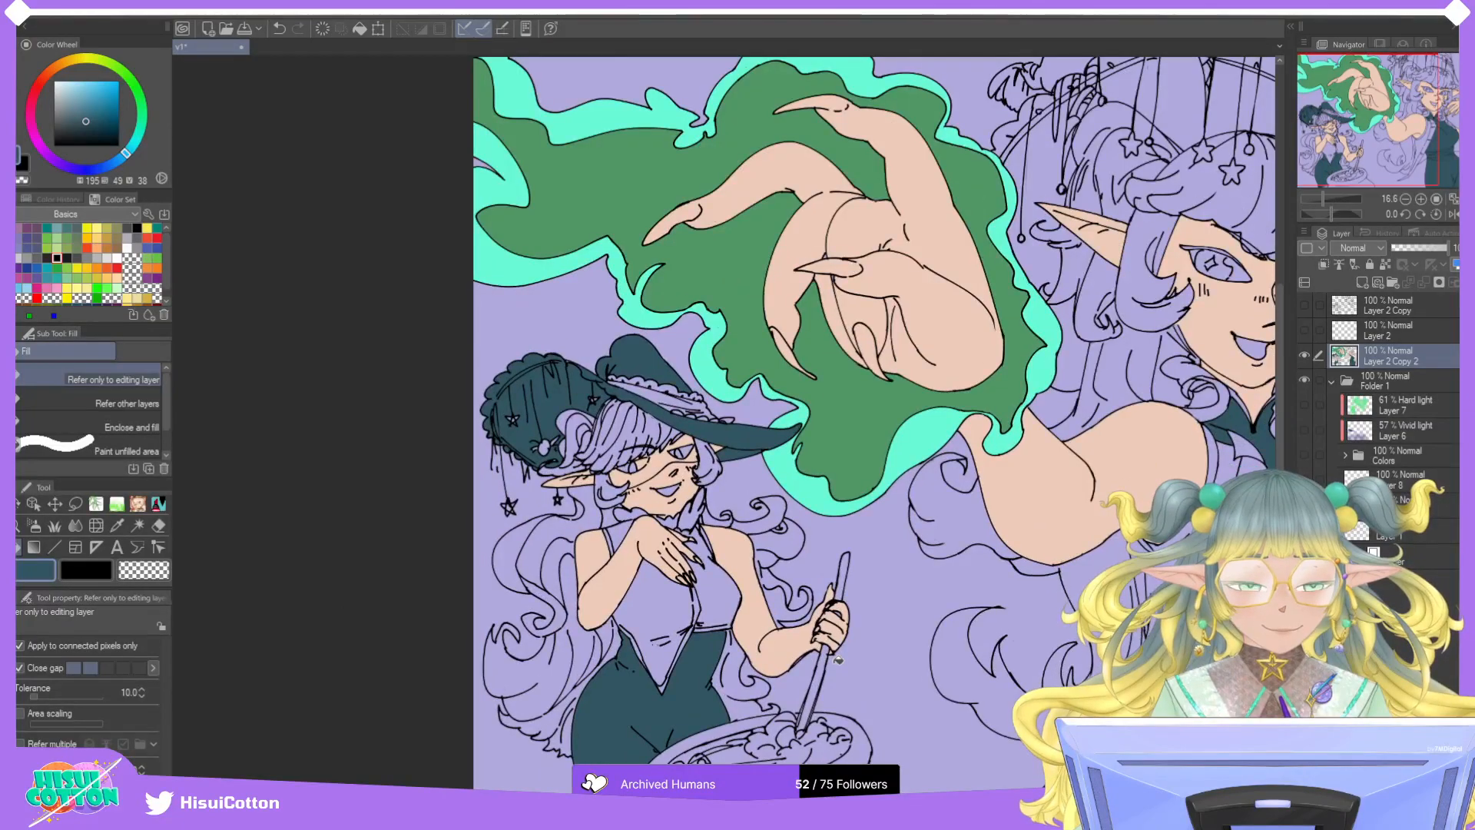
{"action": "scroll", "coordinate": [1189, 410], "scroll_direction": "up", "scroll_amount": 3}
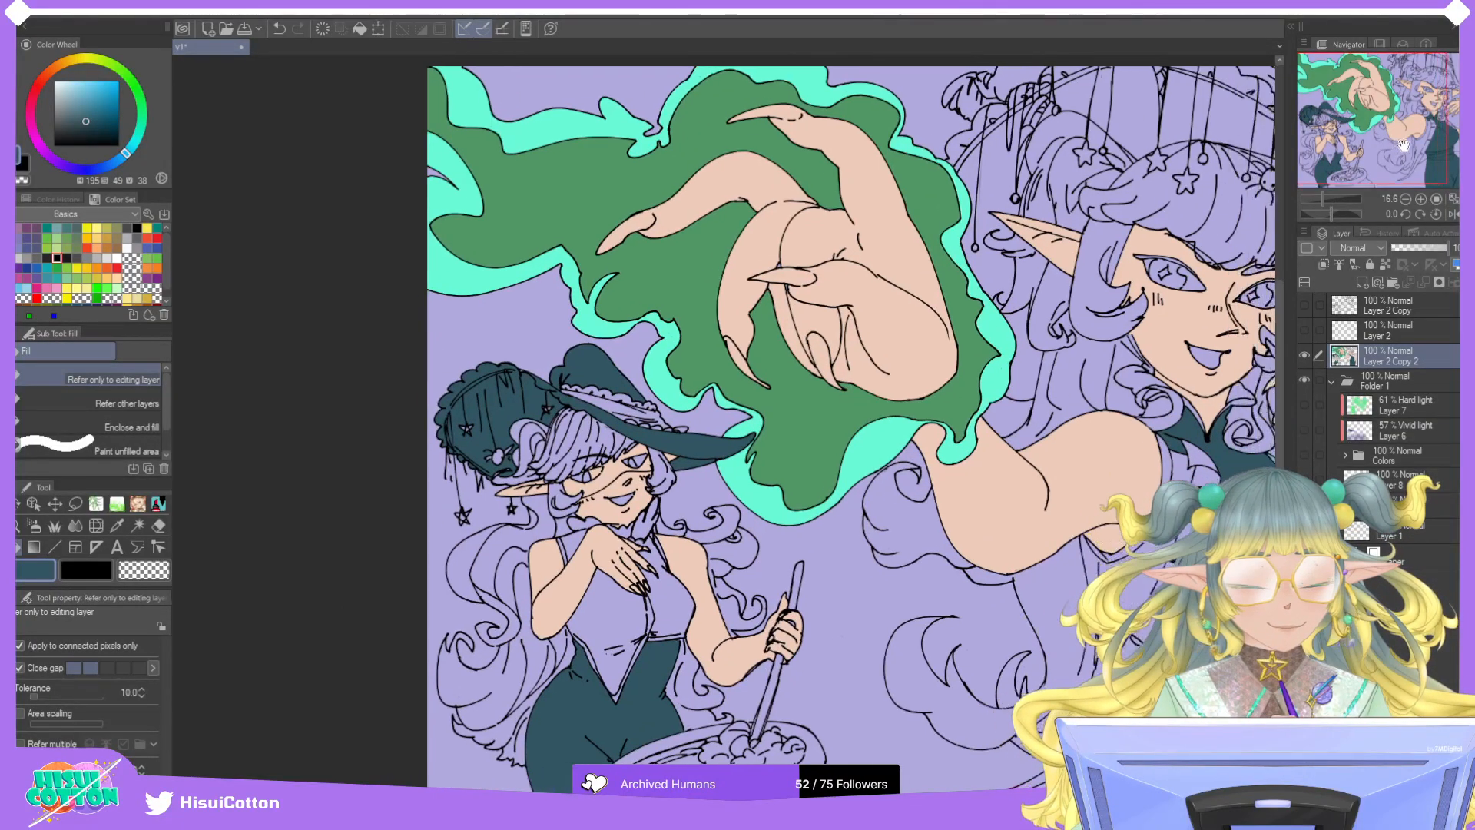
{"action": "scroll", "coordinate": [1189, 409], "scroll_direction": "up", "scroll_amount": 1}
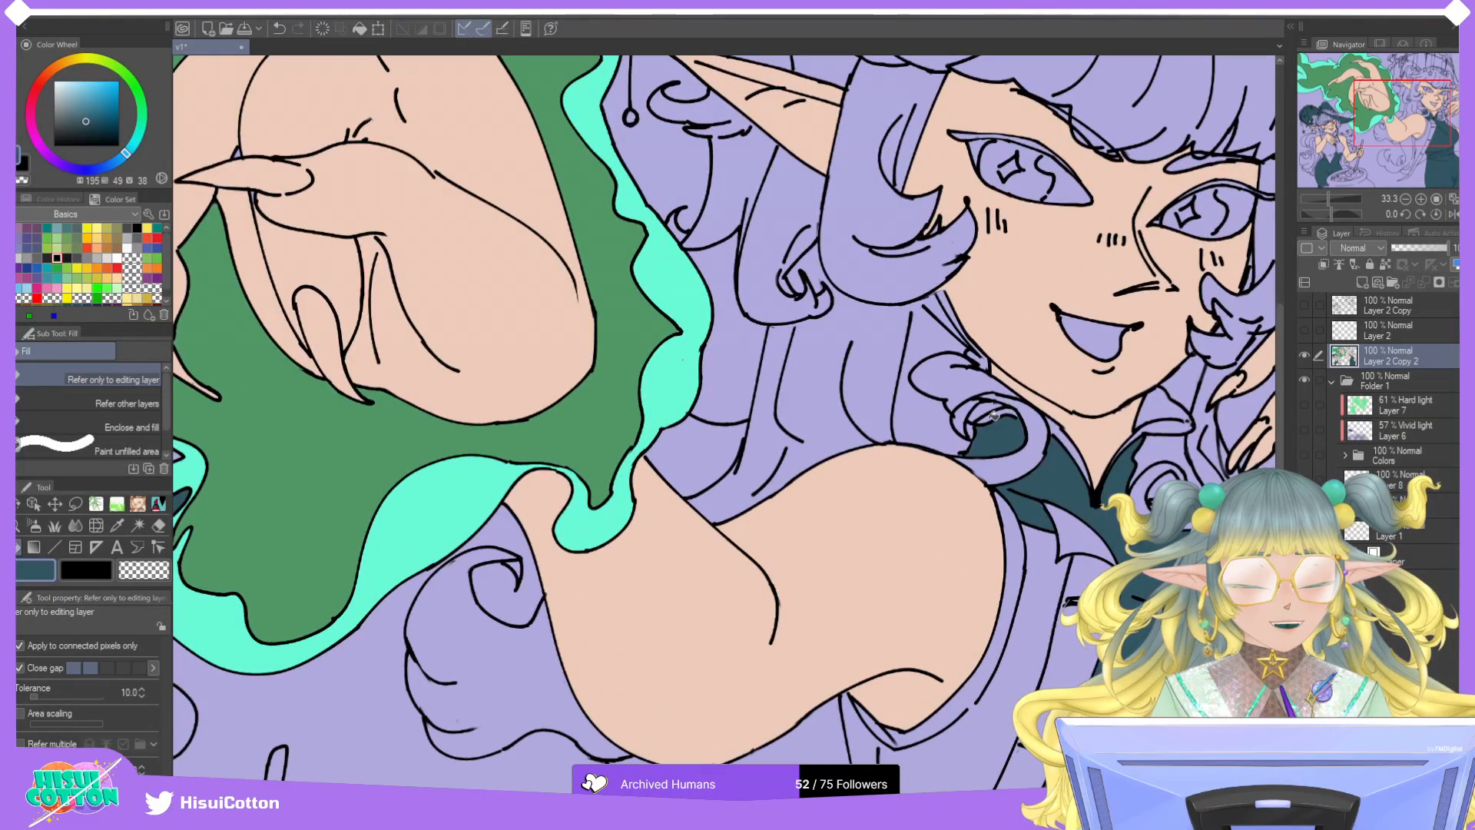
{"action": "left_click", "coordinate": [963, 383]}
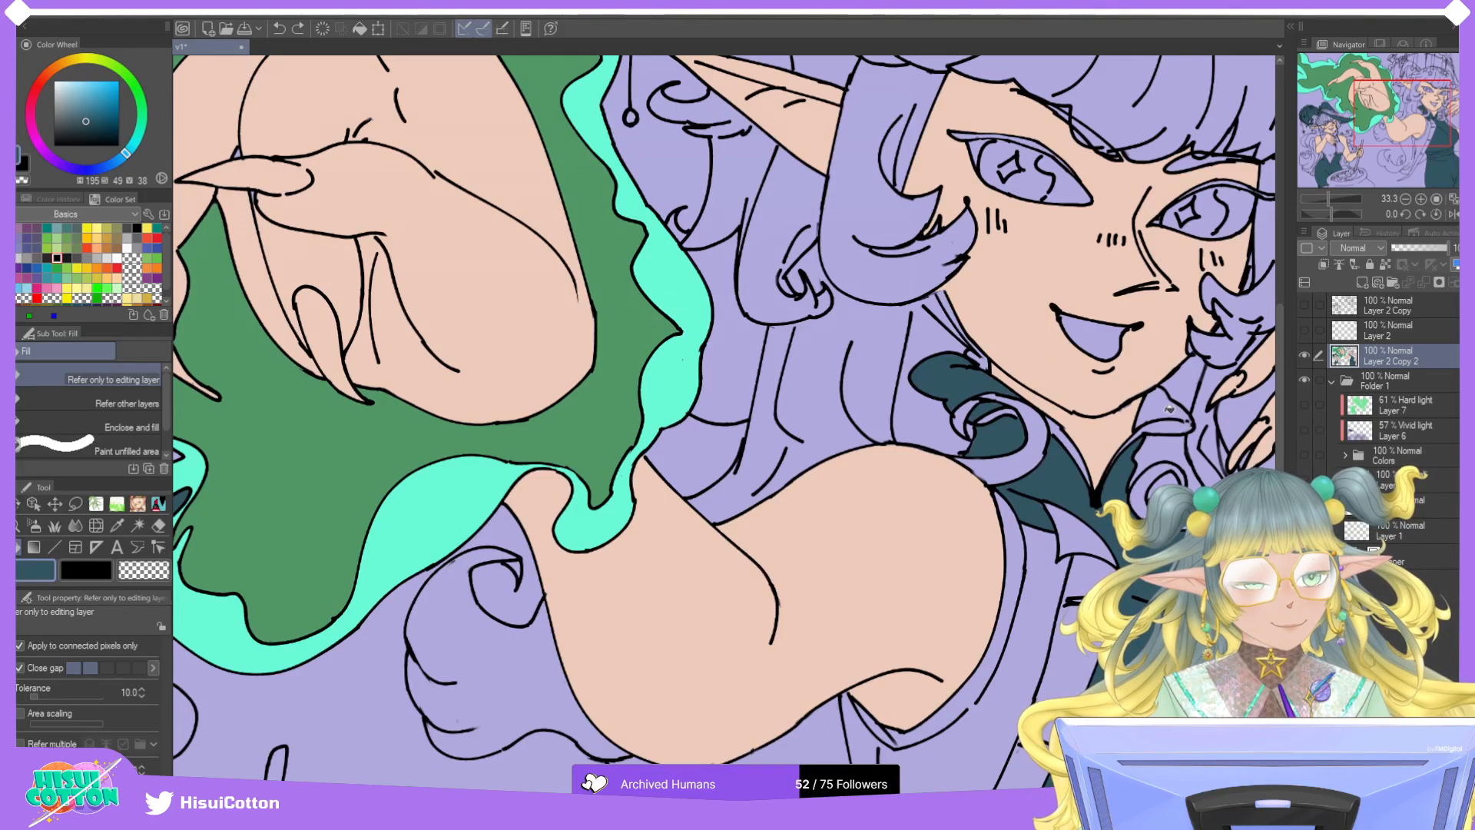
{"action": "left_click", "coordinate": [1169, 418]}
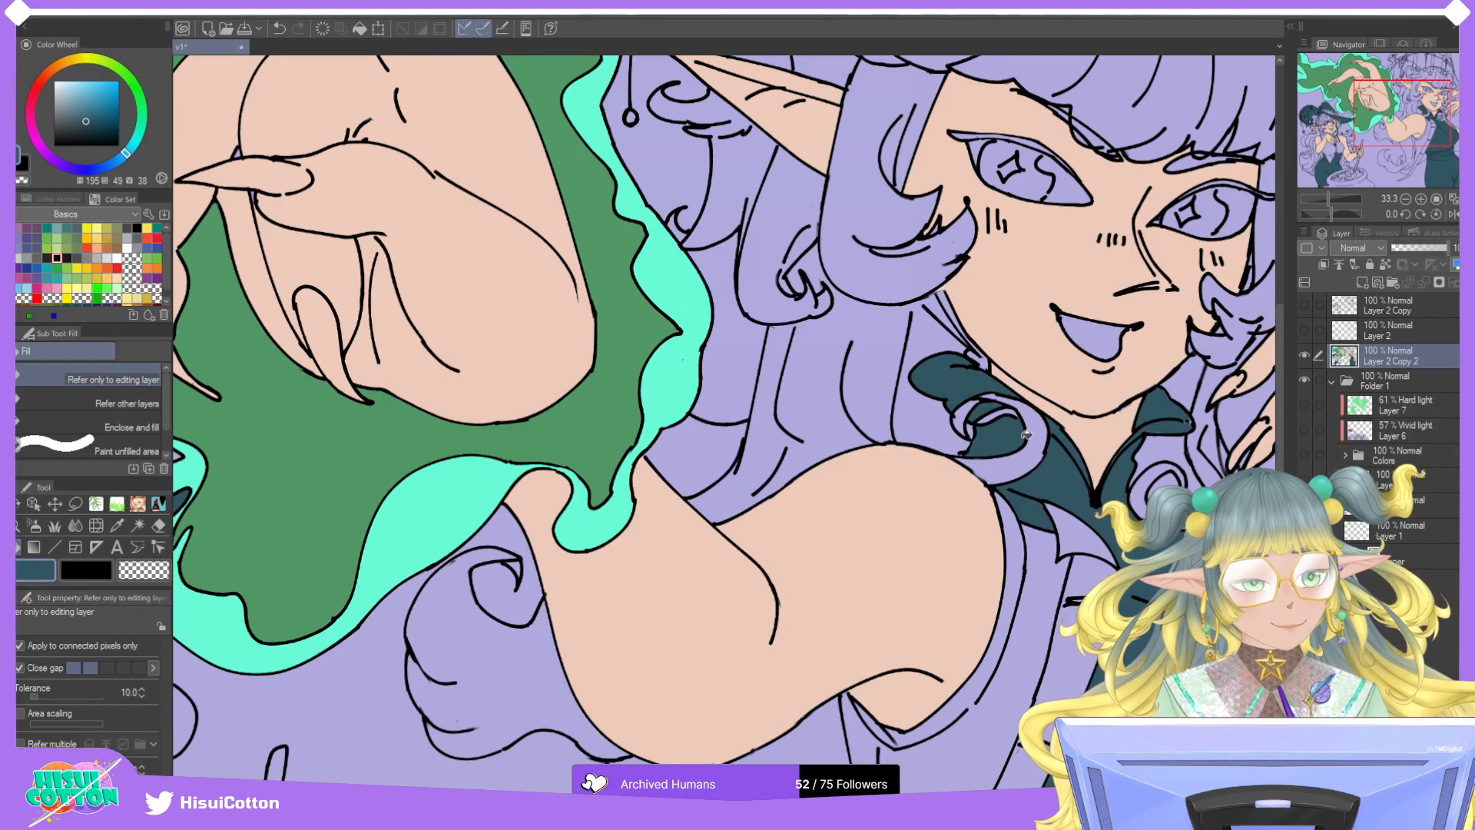
Paint the unfilled tip of the large witch's collar beside her jaw dark teal with a small brush of size 16.5.
{"action": "scroll", "coordinate": [1100, 459], "scroll_direction": "down", "scroll_amount": 2}
{"action": "scroll", "coordinate": [1100, 460], "scroll_direction": "down", "scroll_amount": 2}
{"action": "scroll", "coordinate": [1188, 342], "scroll_direction": "up", "scroll_amount": 5}
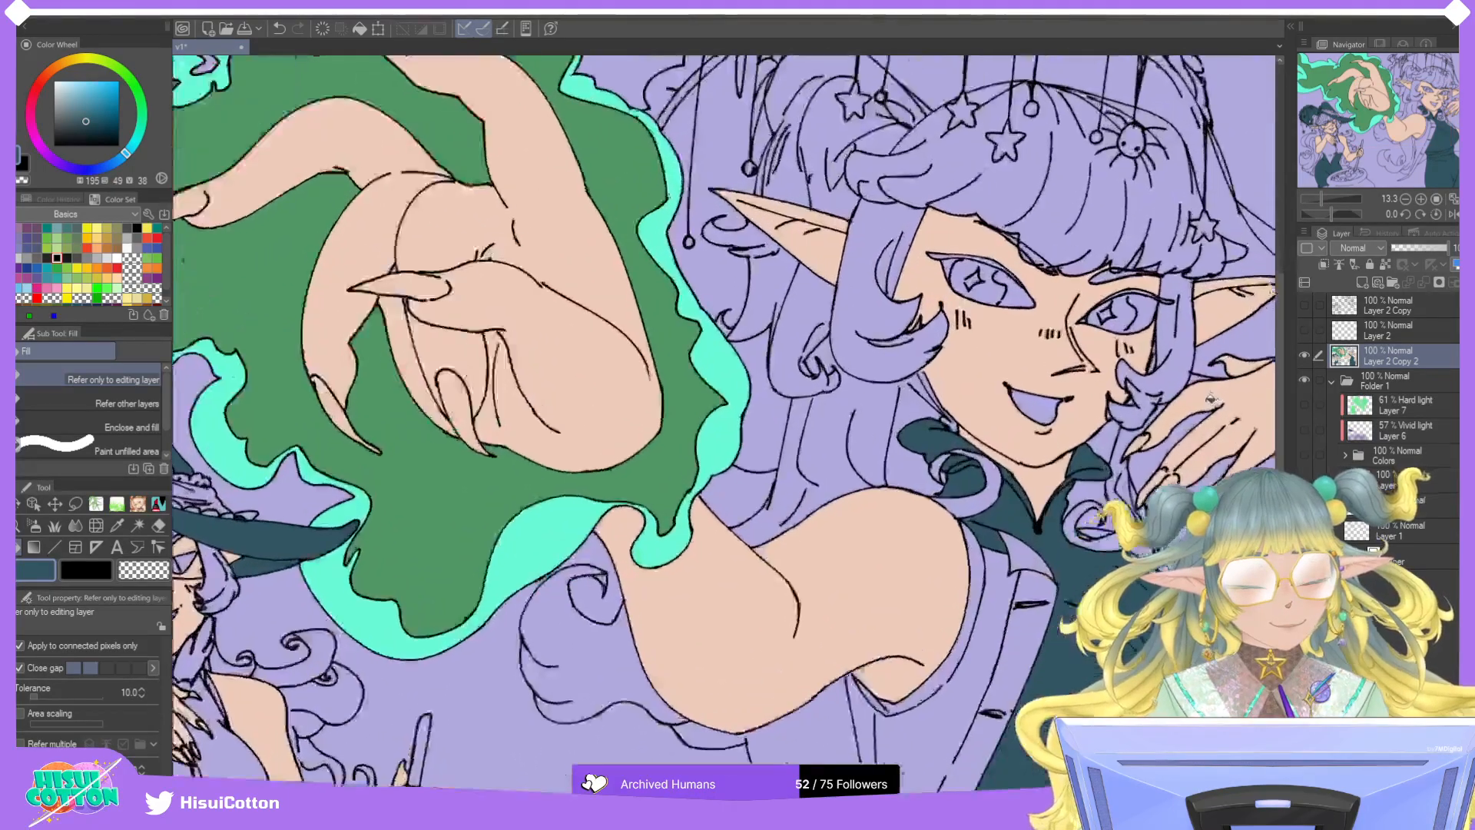
{"action": "left_click", "coordinate": [138, 525]}
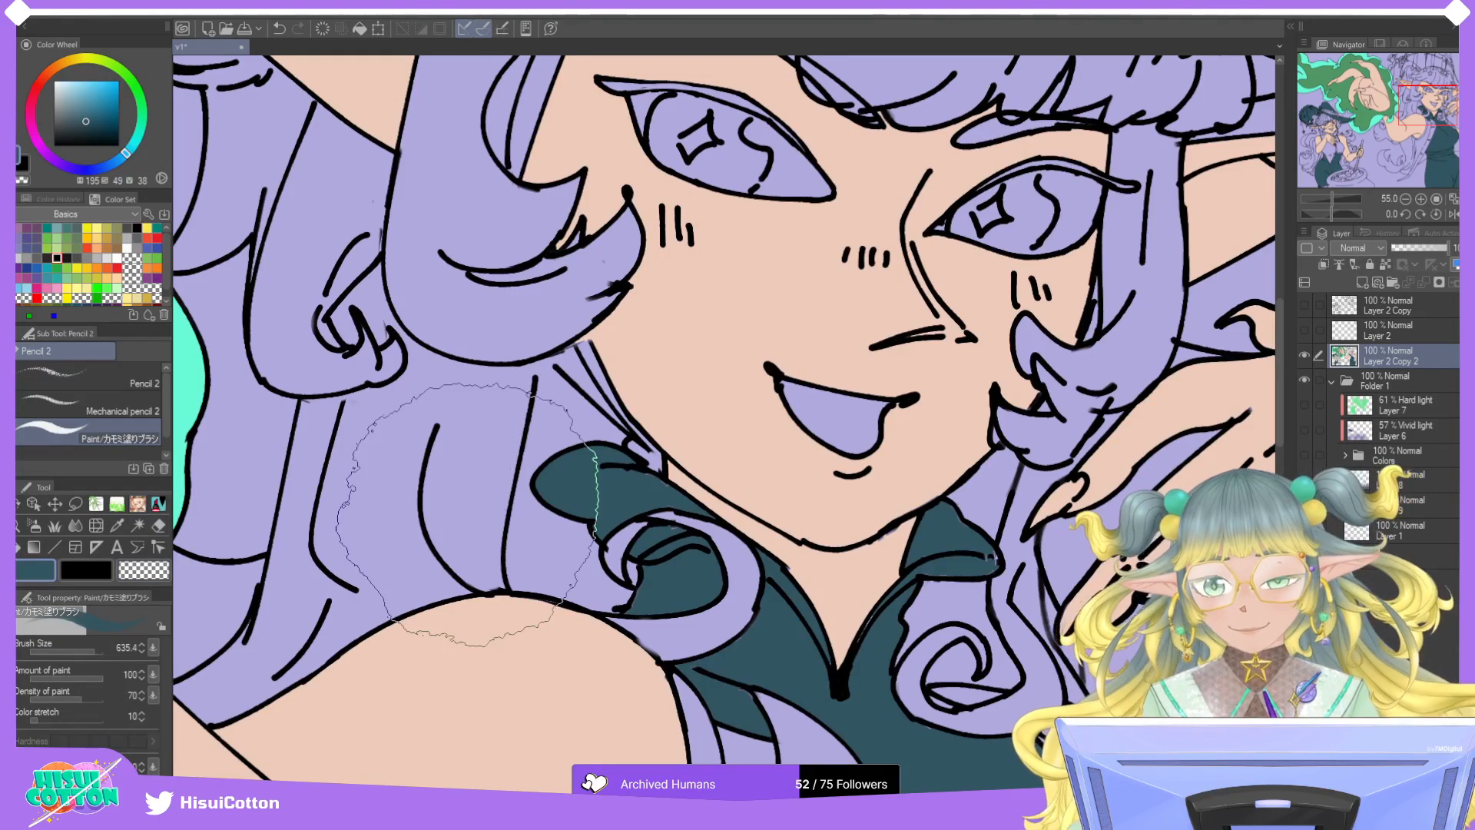
{"action": "mouse_move", "coordinate": [83, 651]}
{"action": "left_mouse_down"}
{"action": "mouse_move", "coordinate": [66, 647]}
{"action": "mouse_move", "coordinate": [69, 660]}
{"action": "left_mouse_up"}
{"action": "left_click_drag", "start_coordinate": [637, 449], "coordinate": [644, 453]}
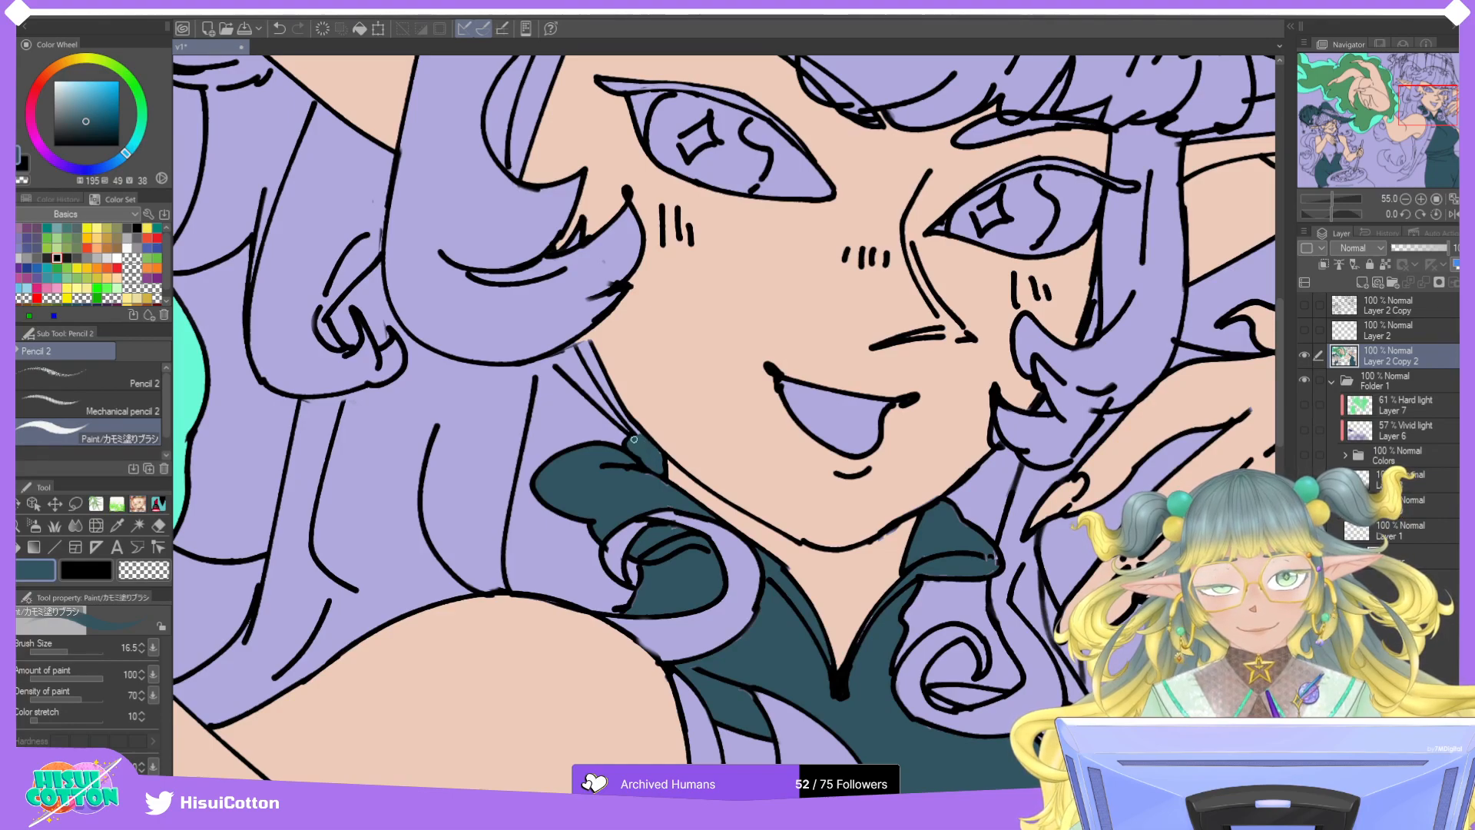
Erase the stray lines between the large witch's hair curl and collar and the rough marks on the curl's outer edge.
{"action": "left_click", "coordinate": [90, 573]}
{"action": "left_click", "coordinate": [159, 504]}
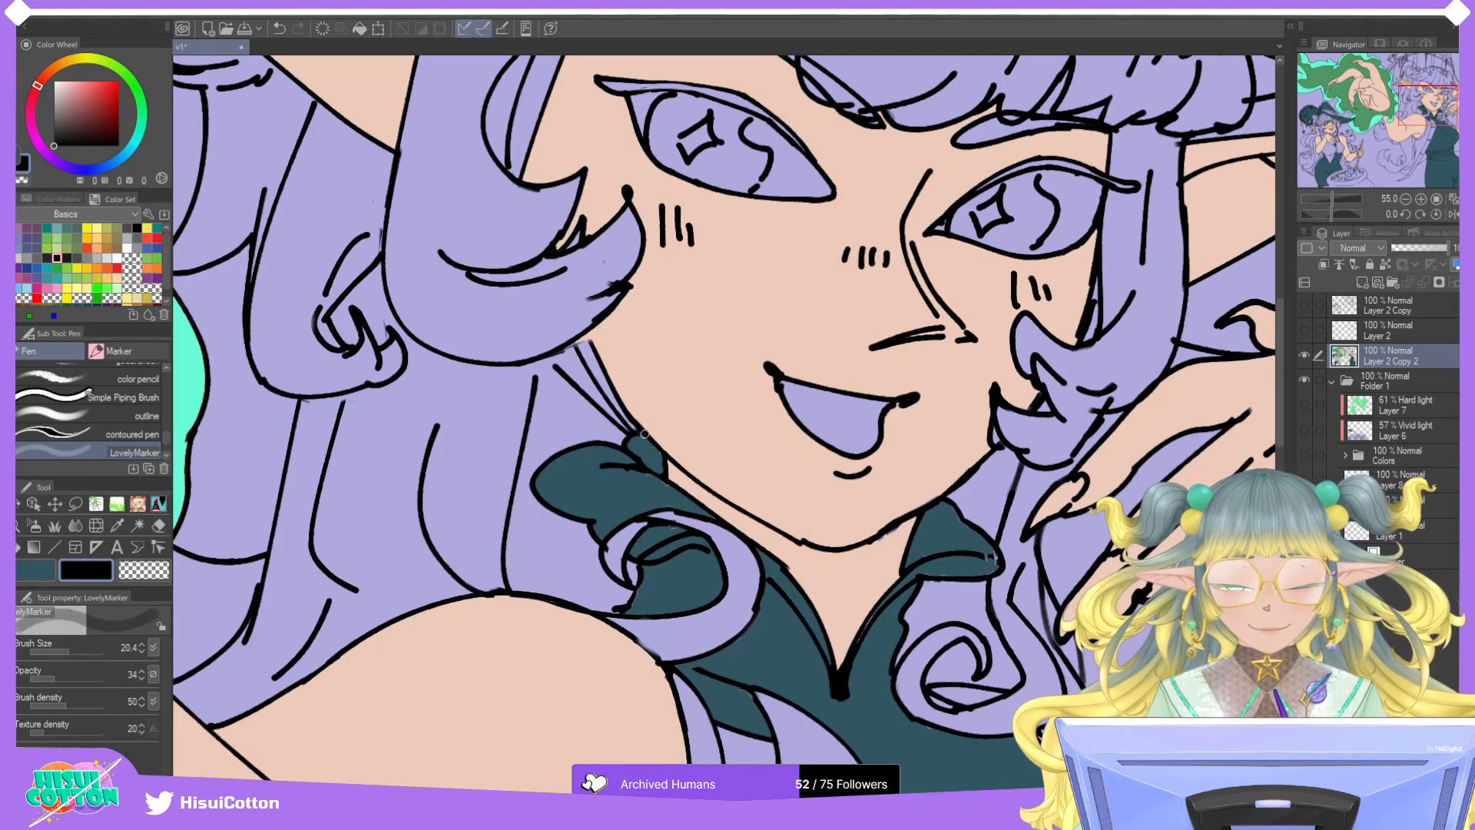
{"action": "scroll", "coordinate": [684, 490], "scroll_direction": "down", "scroll_amount": 5}
{"action": "scroll", "coordinate": [618, 417], "scroll_direction": "up", "scroll_amount": 6}
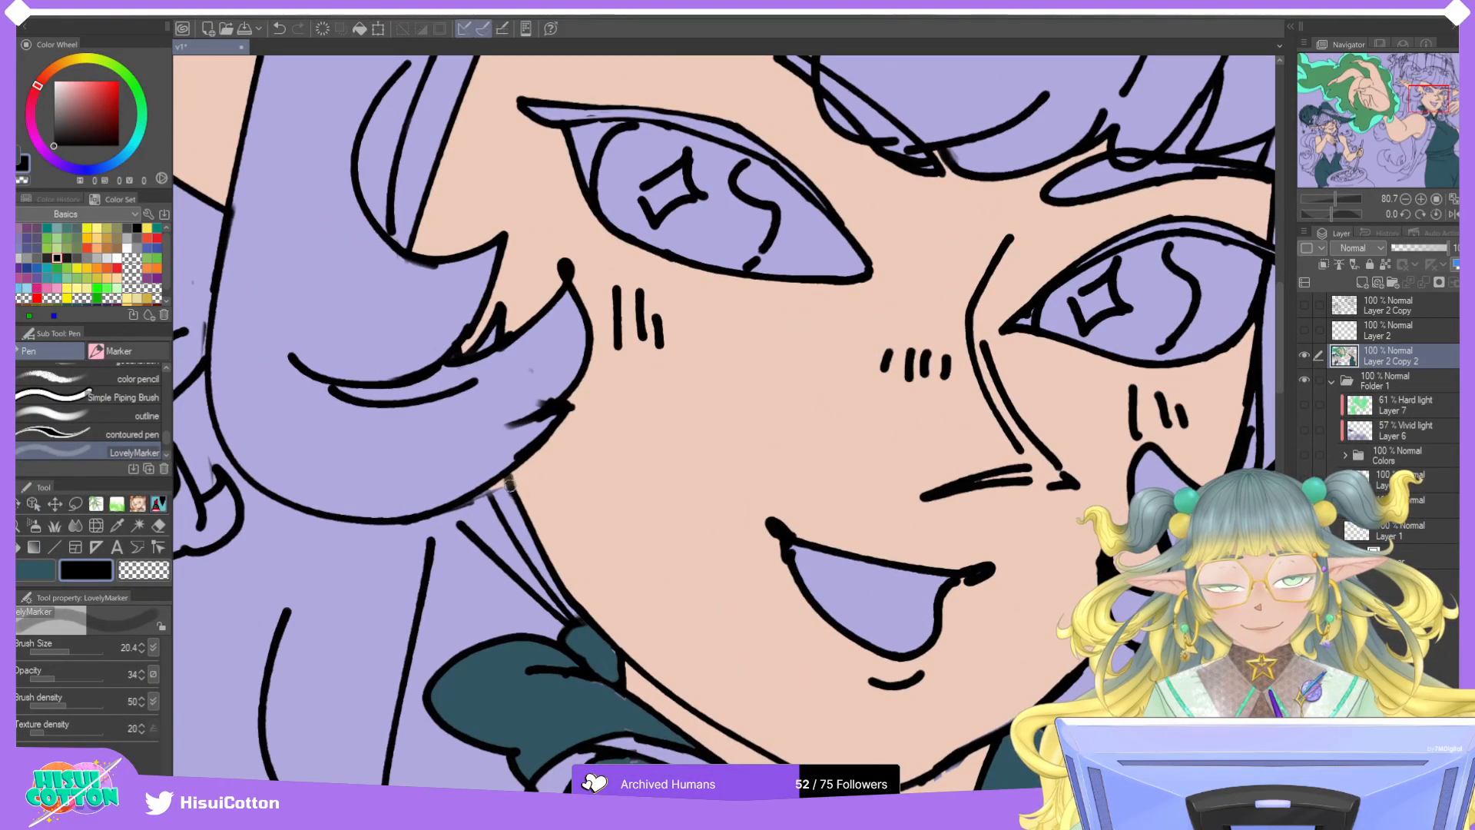
{"action": "key", "text": "e"}
{"action": "mouse_move", "coordinate": [496, 511]}
{"action": "left_mouse_down"}
{"action": "mouse_move", "coordinate": [464, 512]}
{"action": "mouse_move", "coordinate": [497, 498]}
{"action": "mouse_move", "coordinate": [475, 535]}
{"action": "mouse_move", "coordinate": [501, 487]}
{"action": "mouse_move", "coordinate": [505, 565]}
{"action": "mouse_move", "coordinate": [502, 482]}
{"action": "mouse_move", "coordinate": [521, 573]}
{"action": "mouse_move", "coordinate": [501, 485]}
{"action": "mouse_move", "coordinate": [490, 539]}
{"action": "mouse_move", "coordinate": [514, 586]}
{"action": "mouse_move", "coordinate": [502, 576]}
{"action": "mouse_move", "coordinate": [510, 542]}
{"action": "mouse_move", "coordinate": [553, 591]}
{"action": "left_mouse_up"}
{"action": "mouse_move", "coordinate": [518, 392]}
{"action": "left_mouse_down"}
{"action": "mouse_move", "coordinate": [548, 378]}
{"action": "mouse_move", "coordinate": [544, 412]}
{"action": "mouse_move", "coordinate": [570, 348]}
{"action": "mouse_move", "coordinate": [552, 379]}
{"action": "mouse_move", "coordinate": [476, 405]}
{"action": "left_mouse_up"}
{"action": "scroll", "coordinate": [476, 405], "scroll_direction": "up", "scroll_amount": 1}
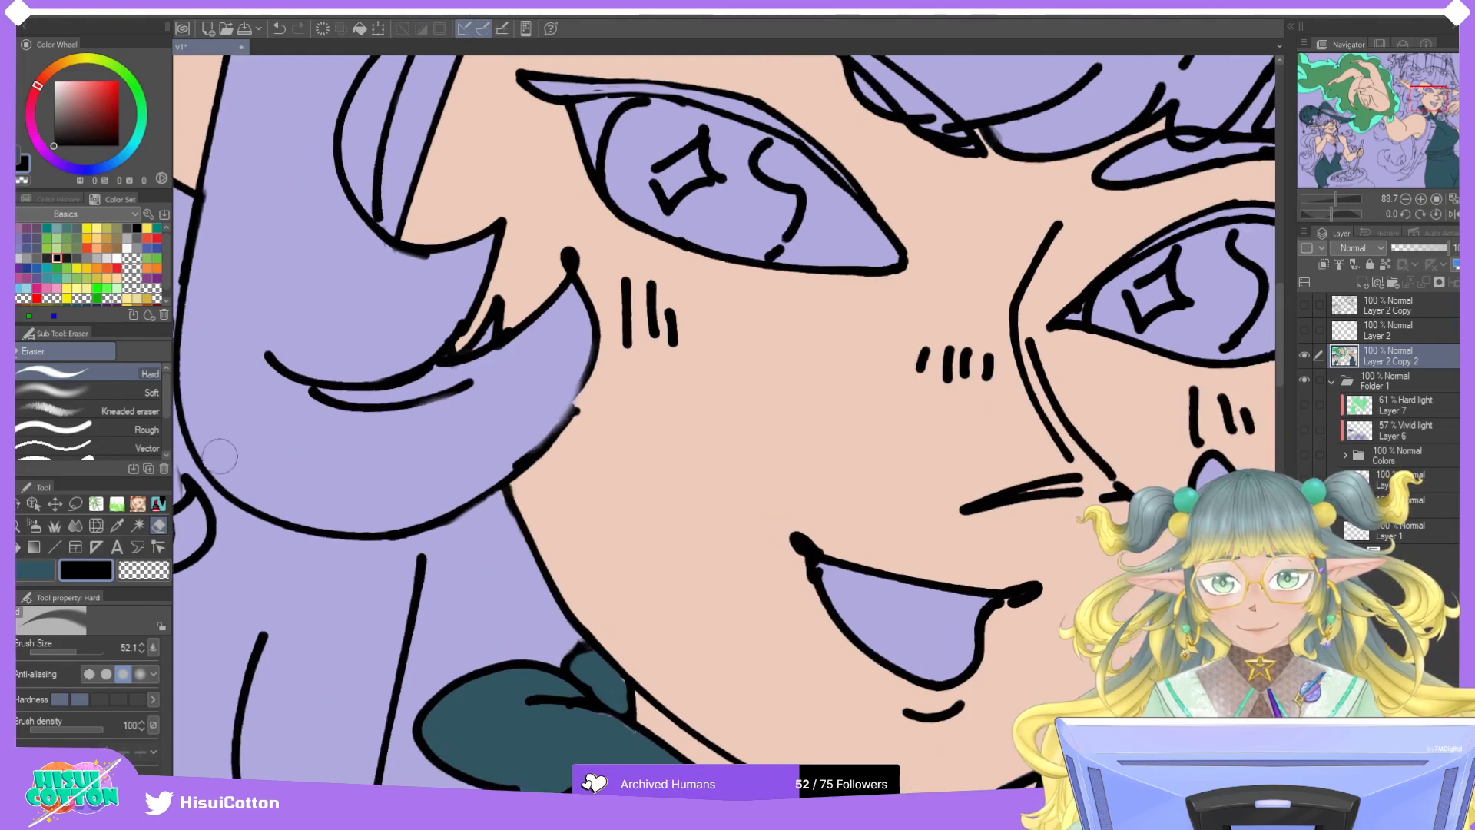
Try to redraw the outer edge of the hair curl beside the large witch's cheek in black.
{"action": "left_click", "coordinate": [158, 503]}
{"action": "left_click_drag", "start_coordinate": [565, 422], "coordinate": [581, 378]}
{"action": "key", "text": "ctrl+z"}
{"action": "key", "text": "ctrl+z"}
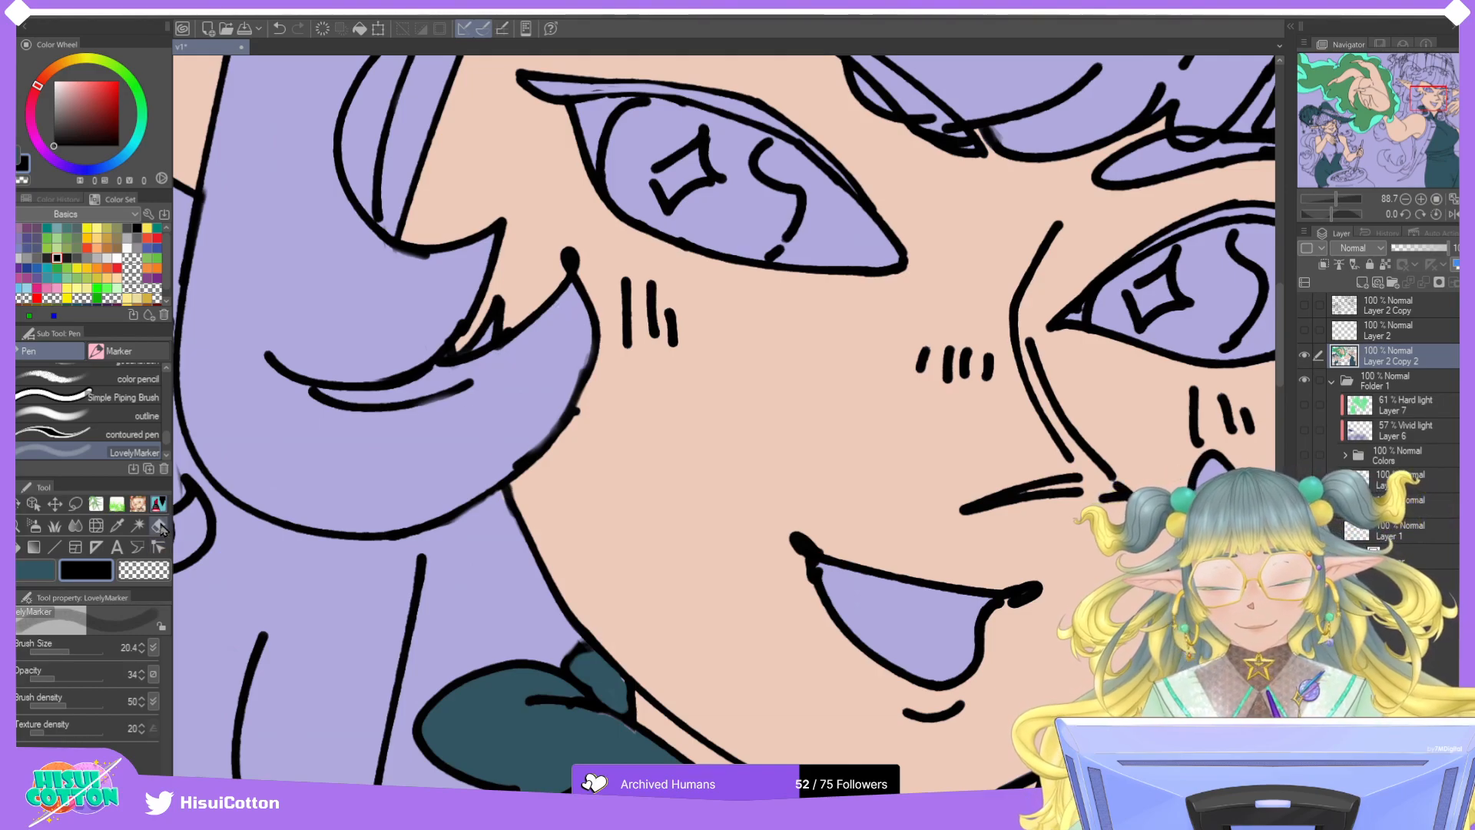
Clean up the overlapping lines at the pointed notch of the large witch's hair curl with the eraser.
{"action": "key", "text": "e"}
{"action": "mouse_move", "coordinate": [473, 358]}
{"action": "left_mouse_down"}
{"action": "mouse_move", "coordinate": [446, 378]}
{"action": "mouse_move", "coordinate": [530, 338]}
{"action": "mouse_move", "coordinate": [428, 375]}
{"action": "left_mouse_up"}
{"action": "left_click", "coordinate": [159, 503]}
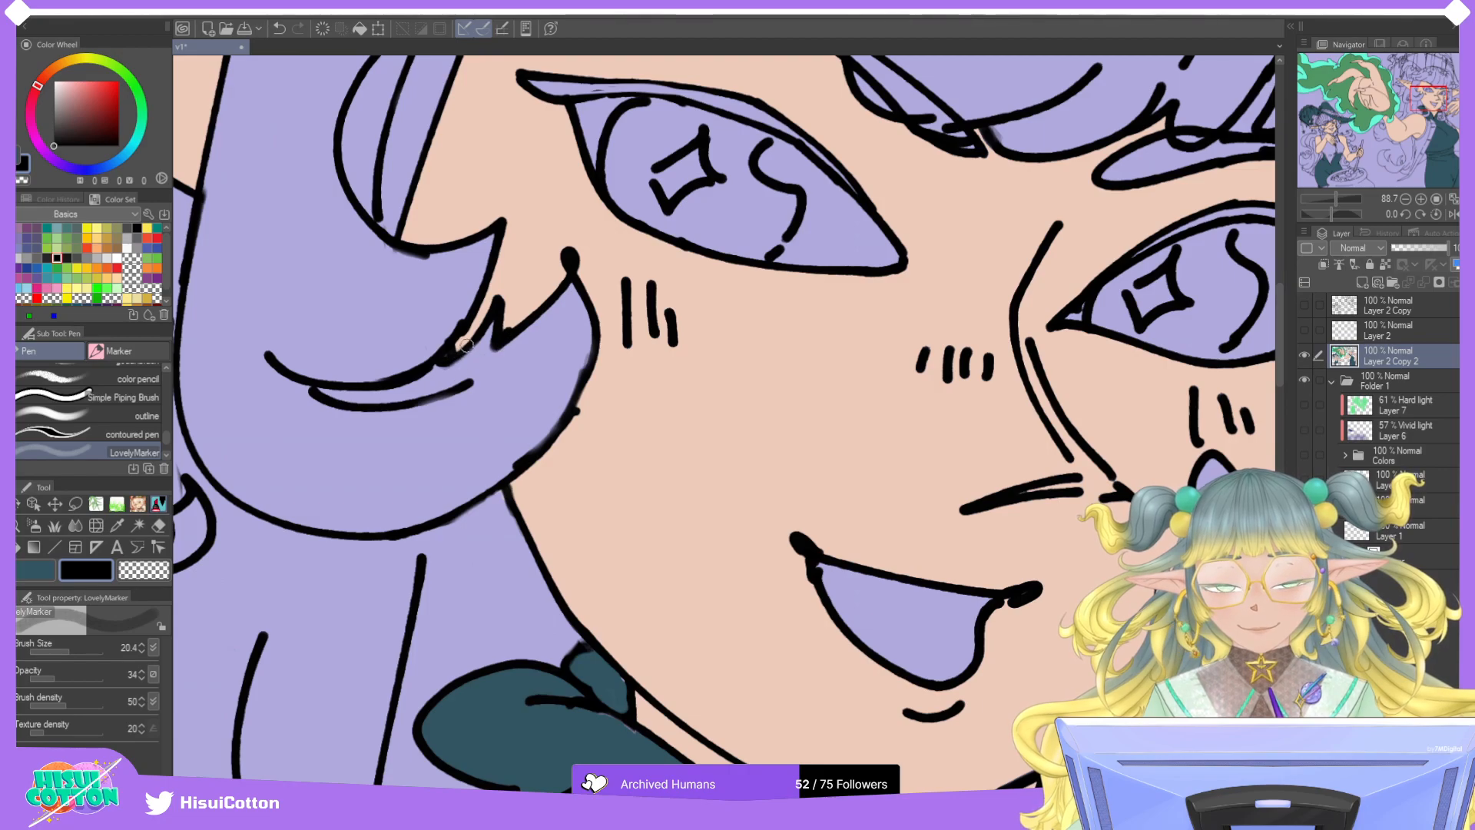
Fill the large witch's hat brim beyond her pointed ear, on the raised-hand side, with the dark teal.
{"action": "scroll", "coordinate": [432, 369], "scroll_direction": "down", "scroll_amount": 6}
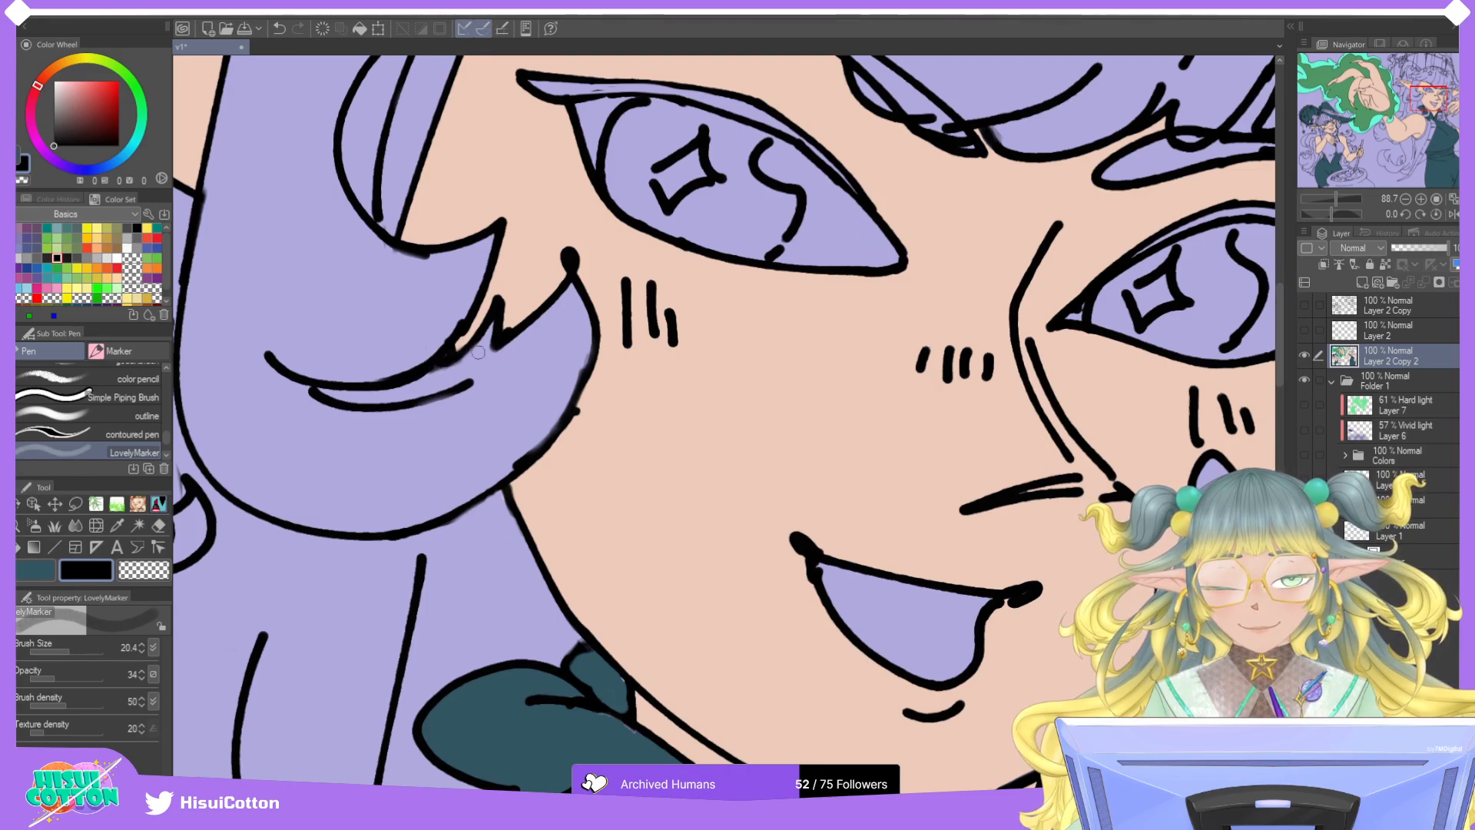
{"action": "scroll", "coordinate": [502, 450], "scroll_direction": "down", "scroll_amount": 1}
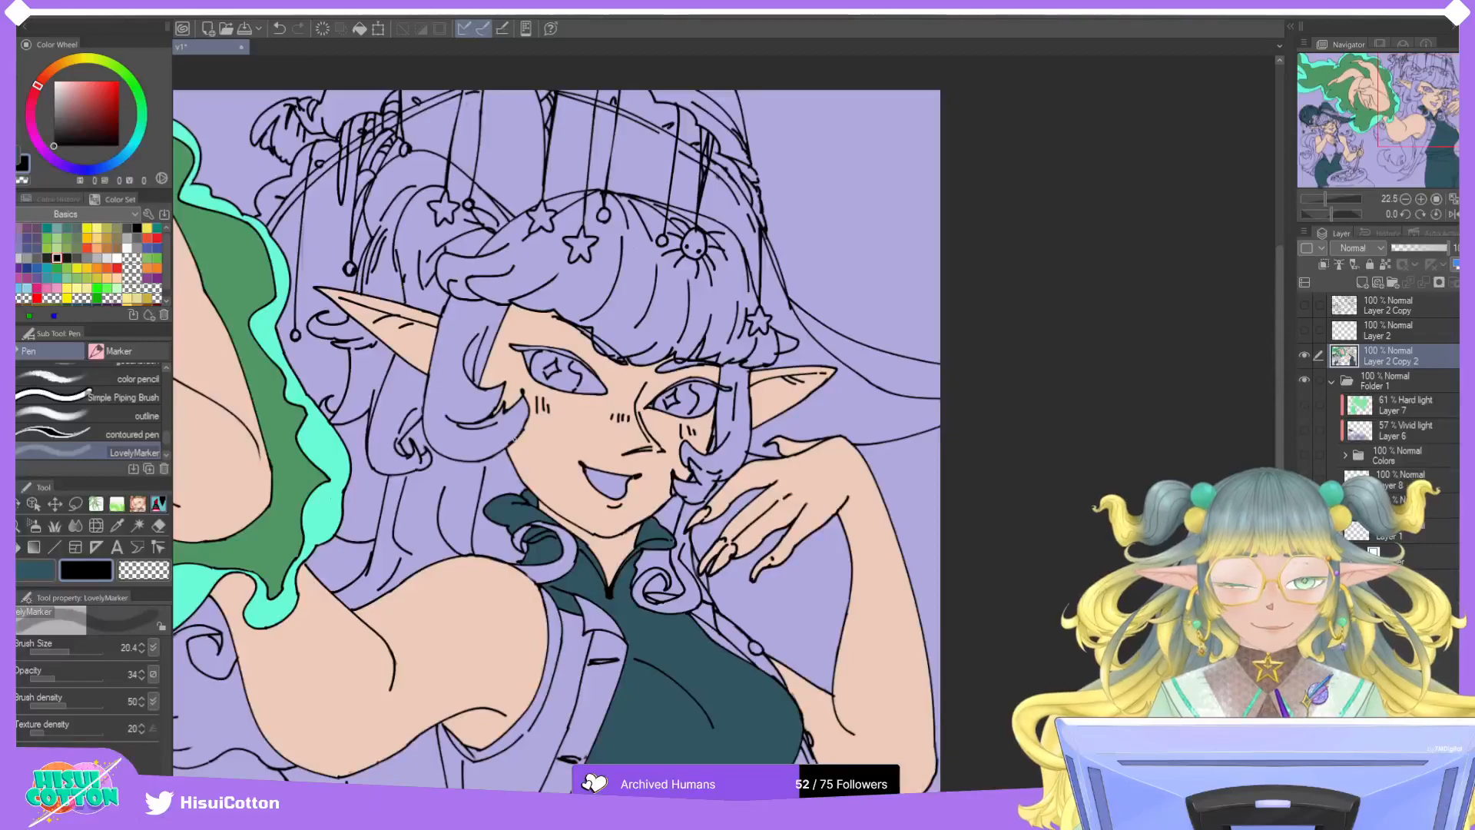
{"action": "left_click", "coordinate": [35, 569]}
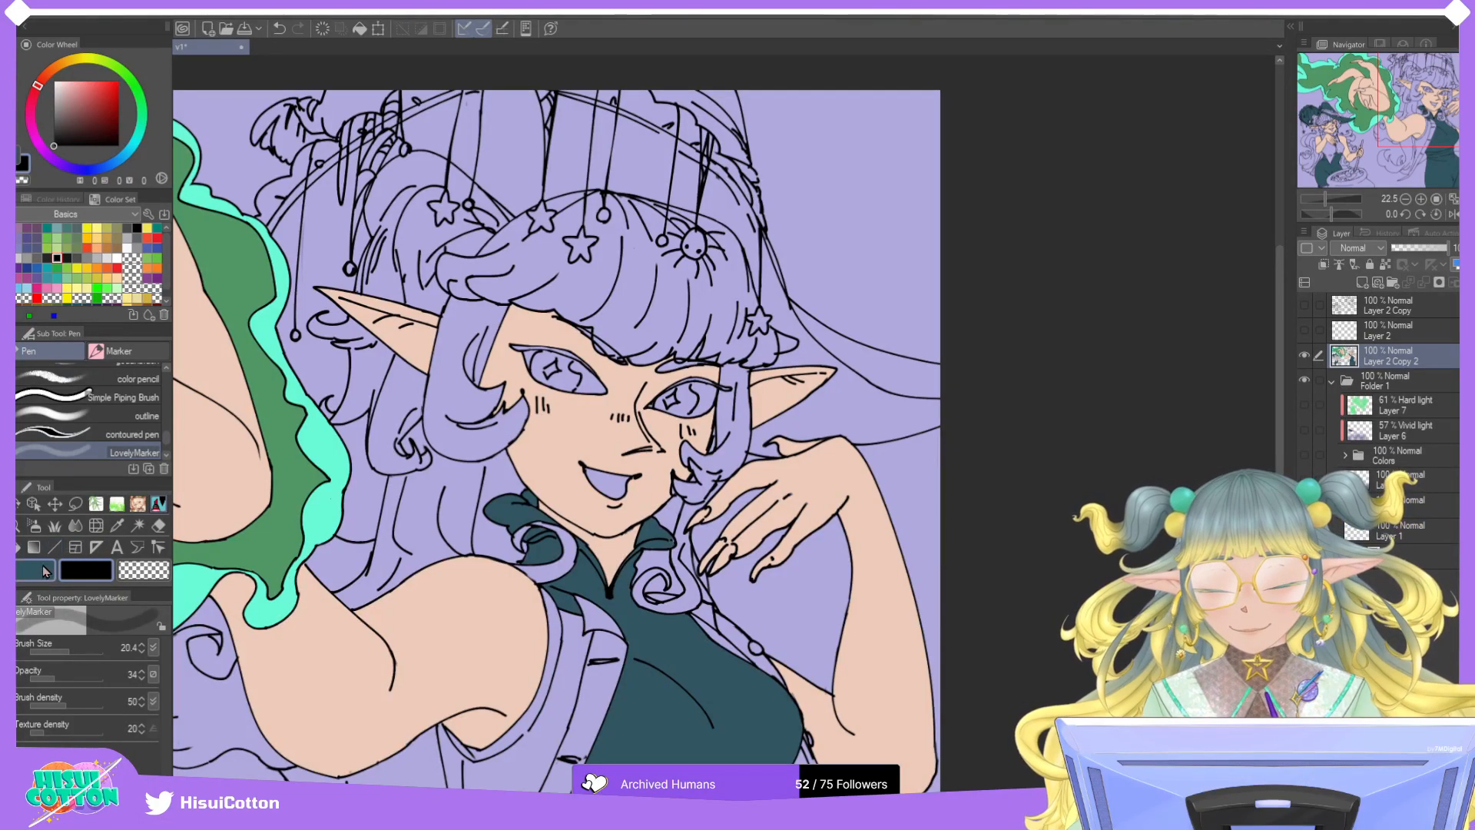
{"action": "left_click", "coordinate": [17, 547]}
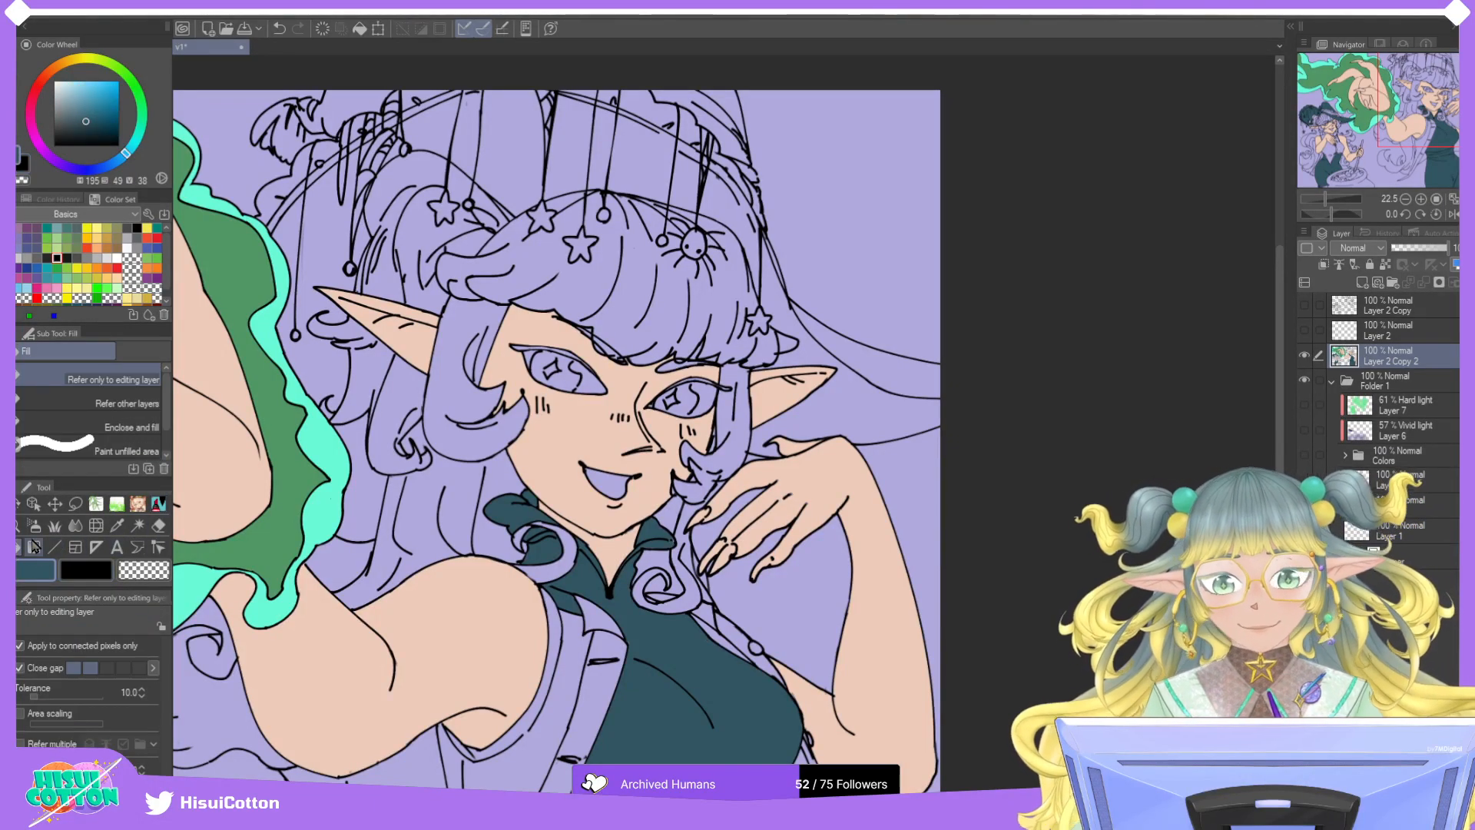
{"action": "left_click", "coordinate": [1451, 199]}
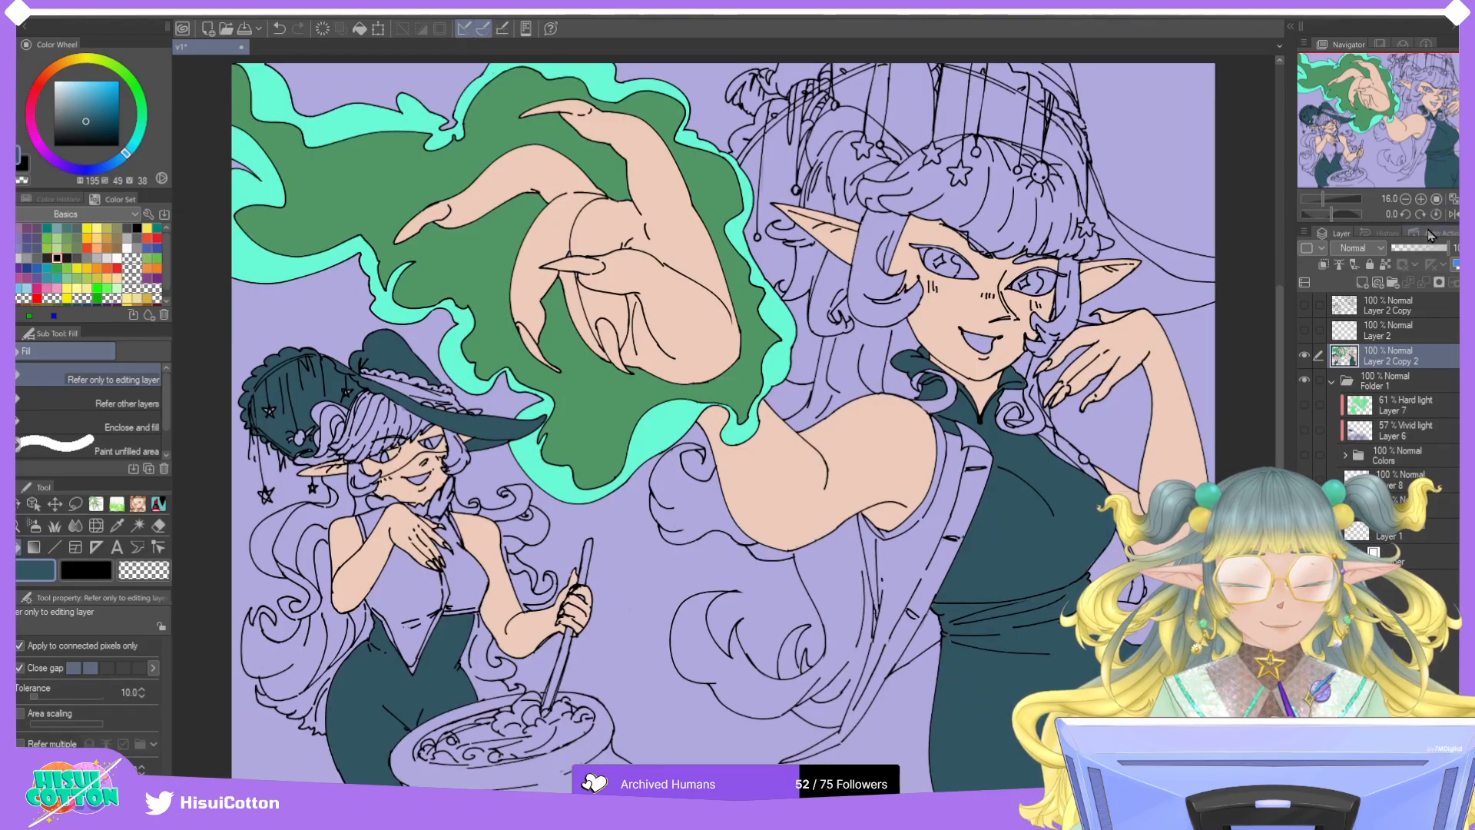
{"action": "left_click", "coordinate": [1156, 280]}
{"action": "left_click", "coordinate": [1181, 271]}
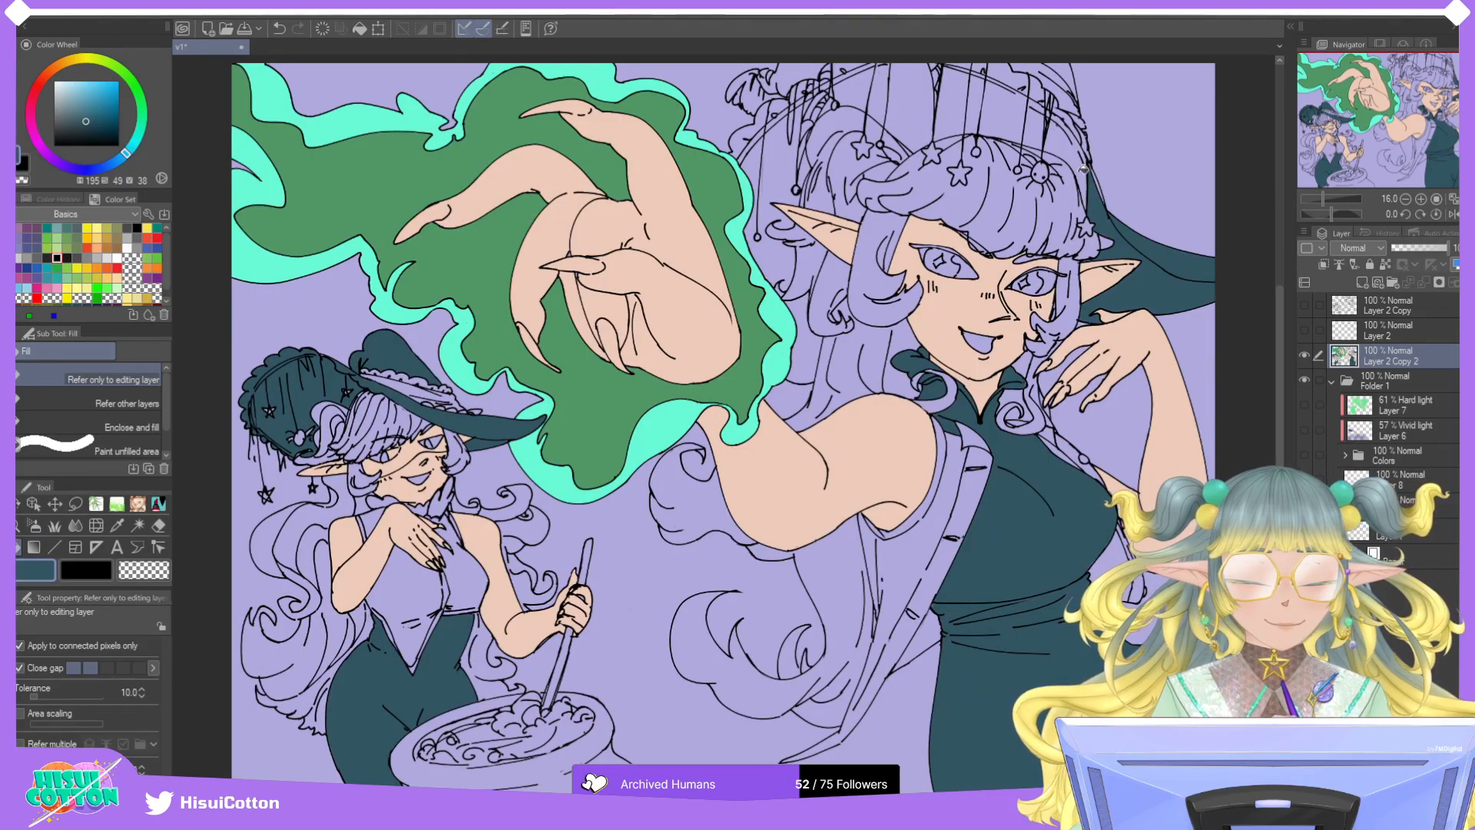
Fill the remaining sections of the large hat's underside between the hanging charms and behind the hair with the dark teal.
{"action": "left_click", "coordinate": [1082, 173]}
{"action": "left_click", "coordinate": [1014, 109]}
{"action": "left_click", "coordinate": [969, 99]}
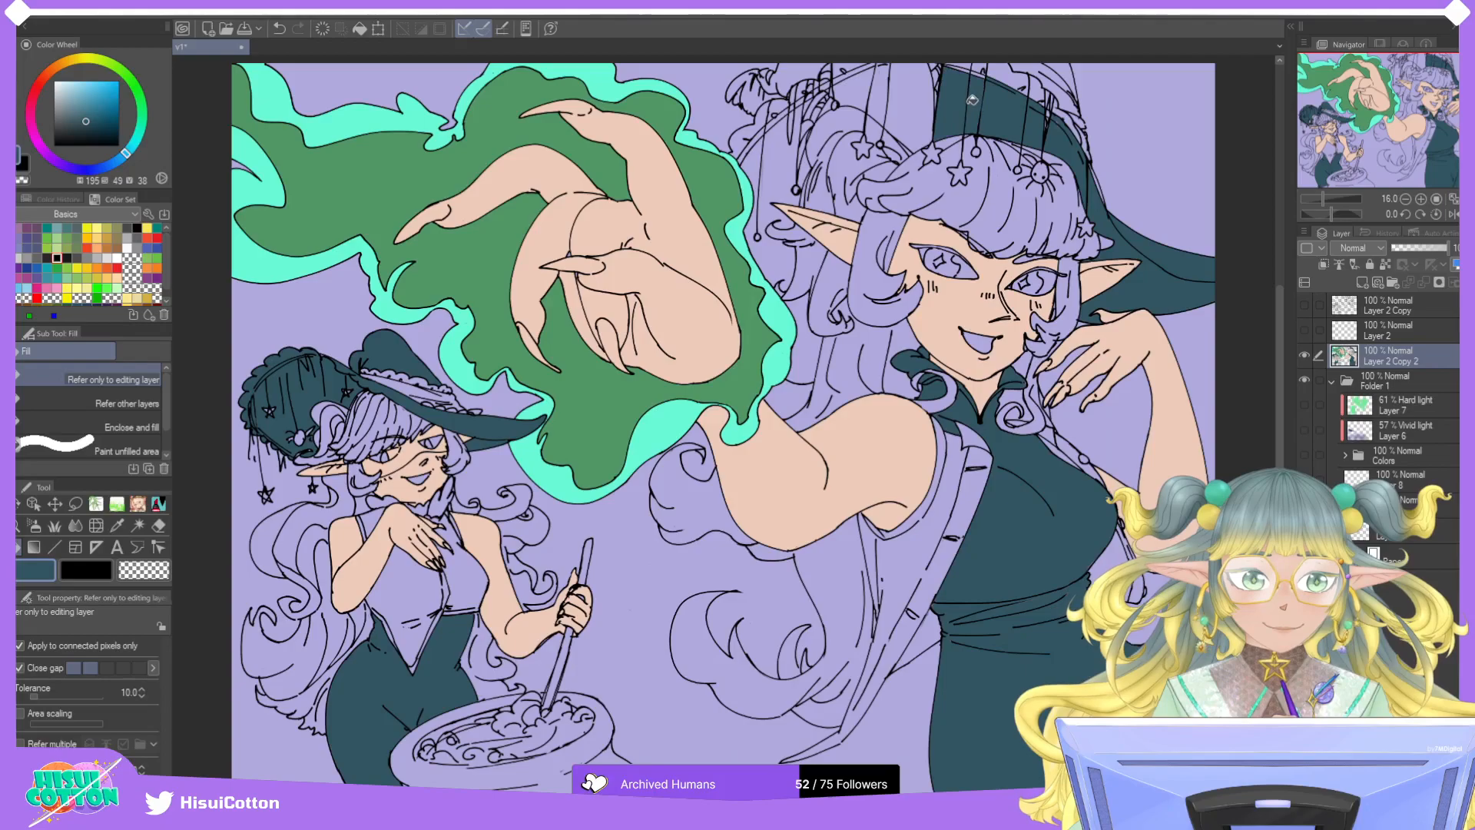
{"action": "left_click", "coordinate": [922, 111]}
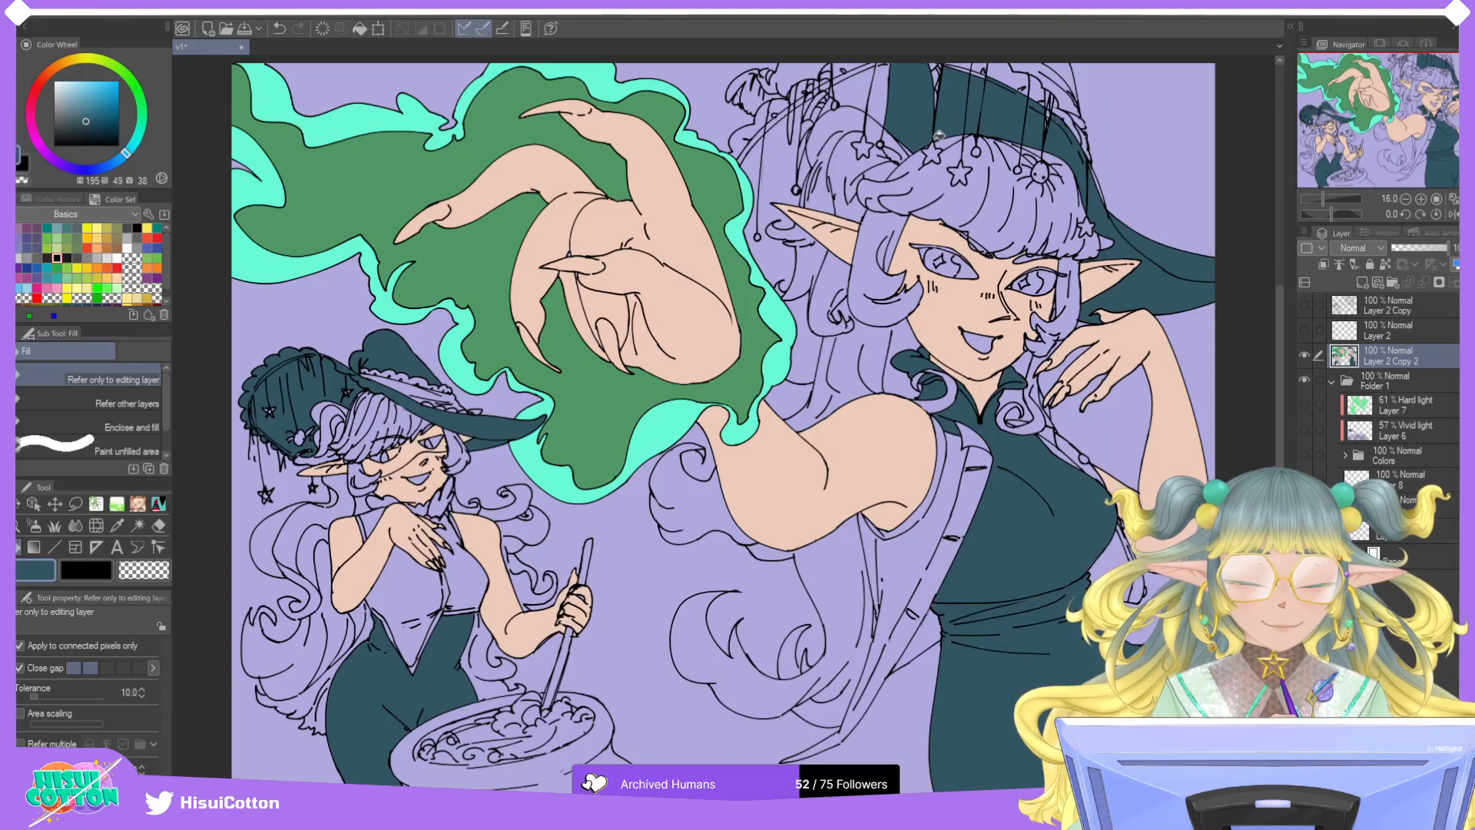
{"action": "left_click", "coordinate": [880, 92]}
{"action": "left_click", "coordinate": [845, 98]}
{"action": "left_click", "coordinate": [802, 129]}
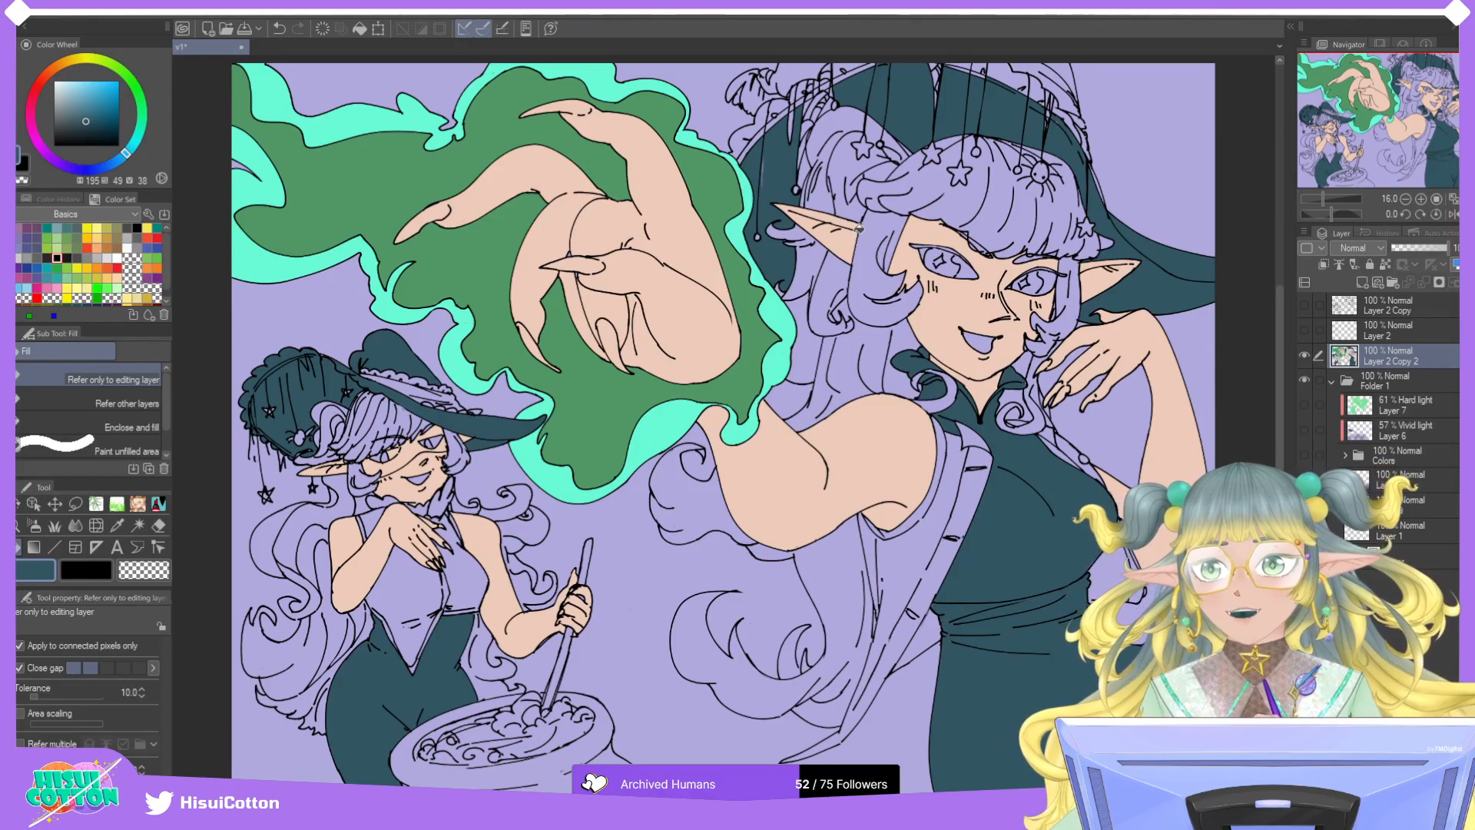
Fill the narrow leftover areas along the scalloped edge of the large hat's brim with the dark teal.
{"action": "scroll", "coordinate": [858, 227], "scroll_direction": "up", "scroll_amount": 3}
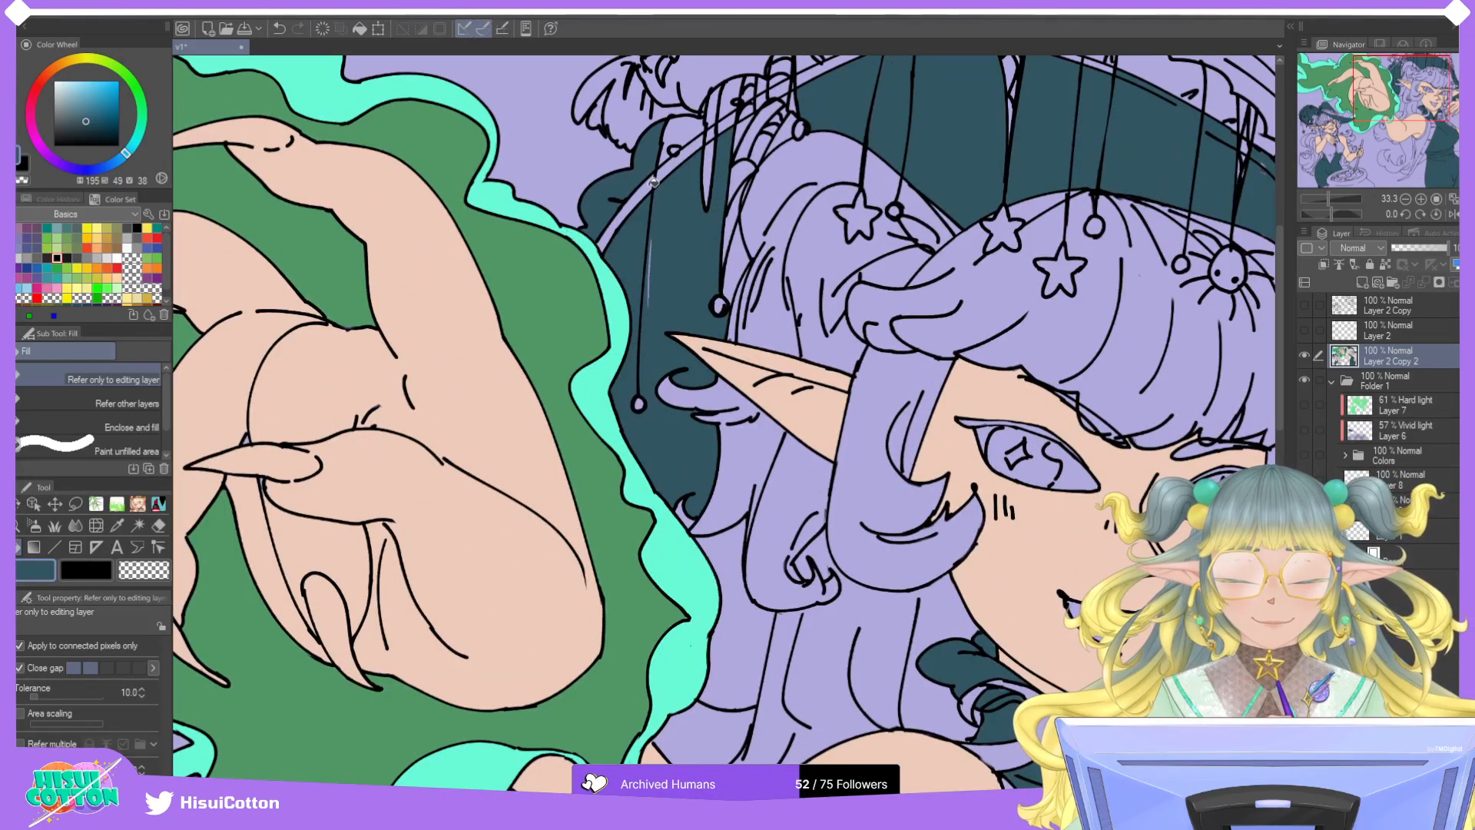
{"action": "left_click", "coordinate": [654, 180]}
{"action": "left_click", "coordinate": [676, 173]}
{"action": "left_click", "coordinate": [684, 138]}
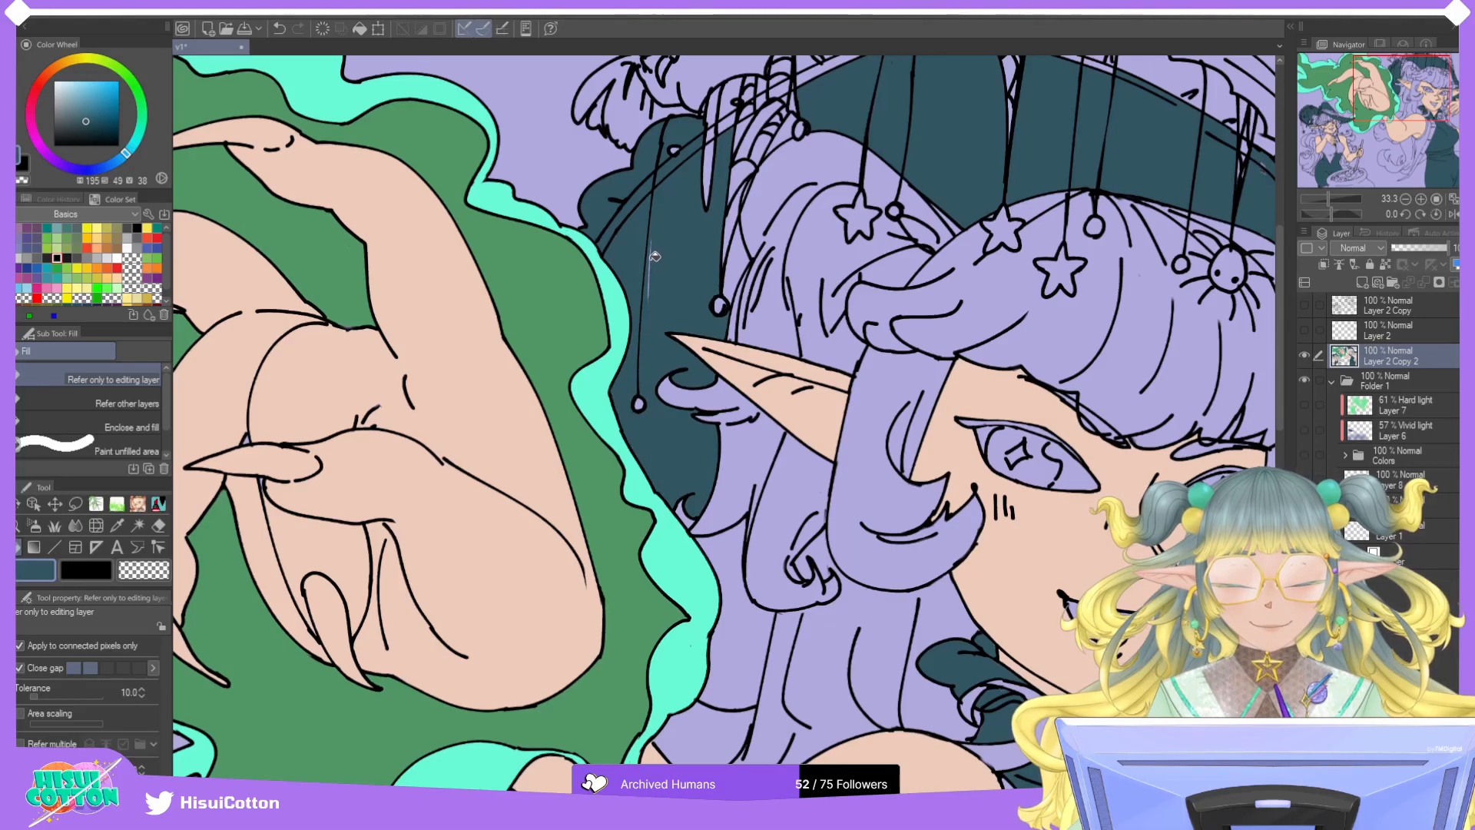
Try to fill the thin unfilled streak beside the hanging string under the large hat's brim.
{"action": "scroll", "coordinate": [658, 250], "scroll_direction": "up", "scroll_amount": 7}
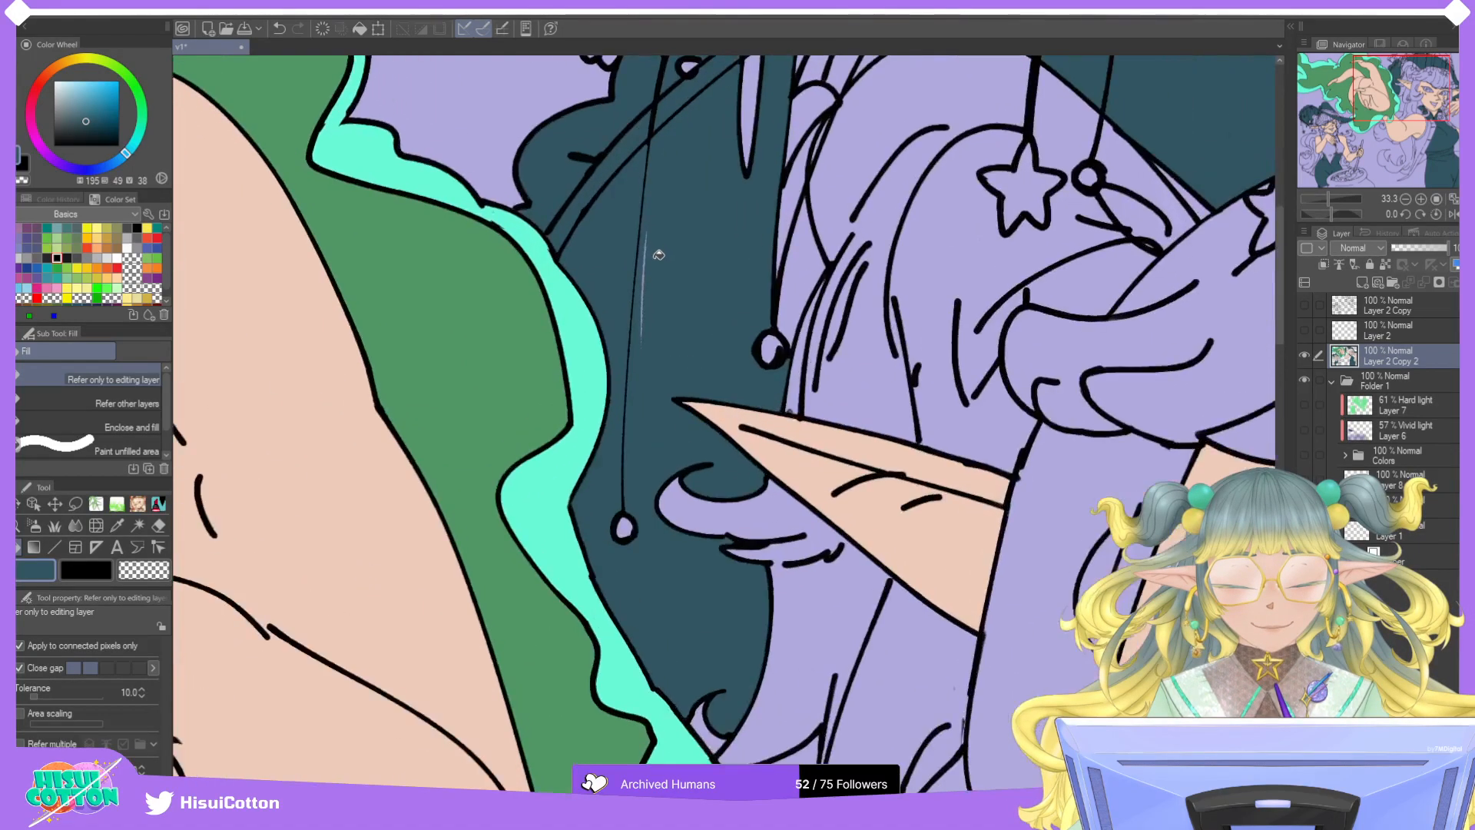
{"action": "left_click", "coordinate": [633, 296]}
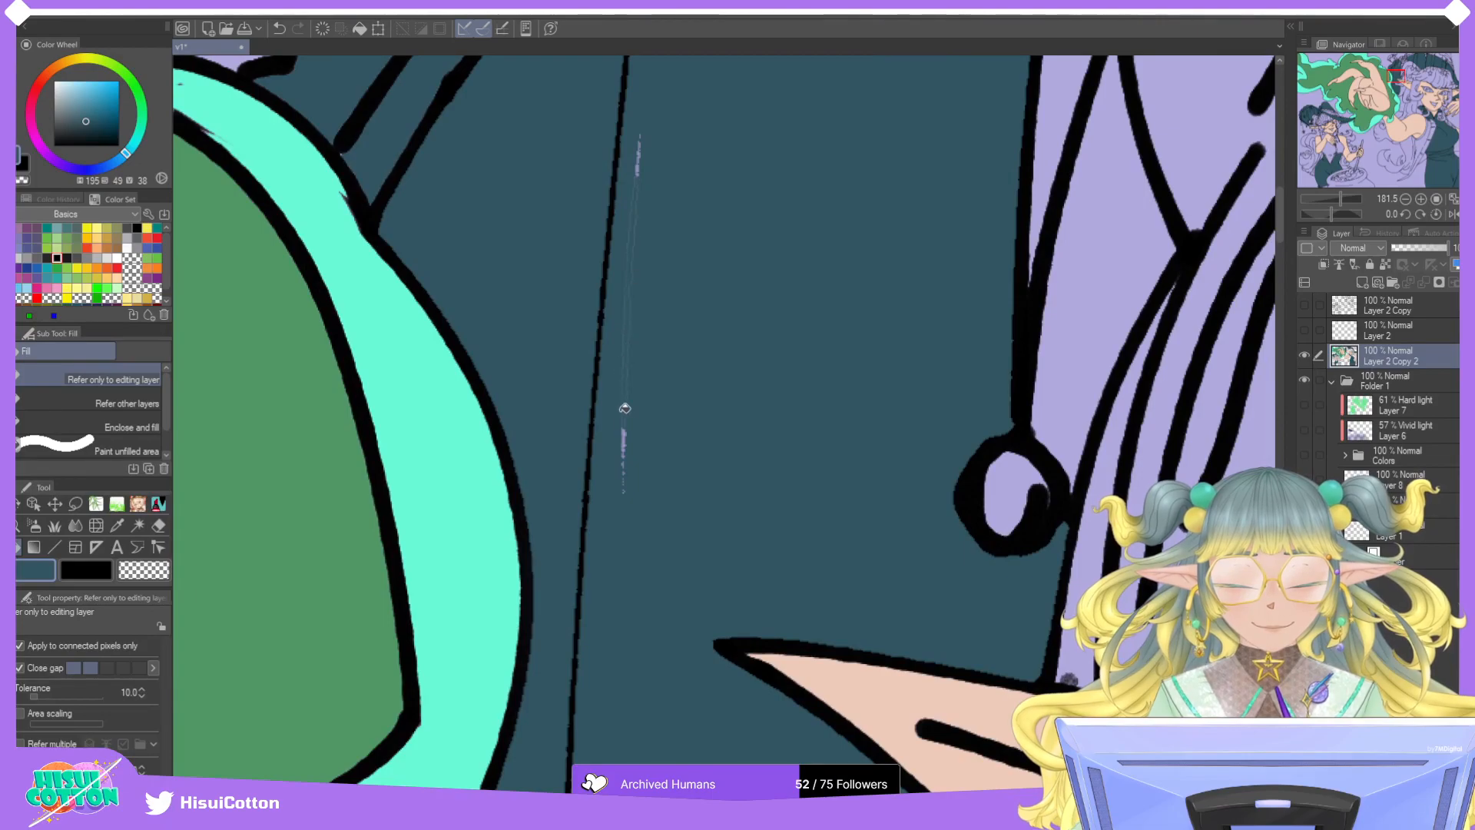
{"action": "key", "text": "ctrl+z"}
{"action": "left_click", "coordinate": [626, 435]}
{"action": "key", "text": "ctrl+z"}
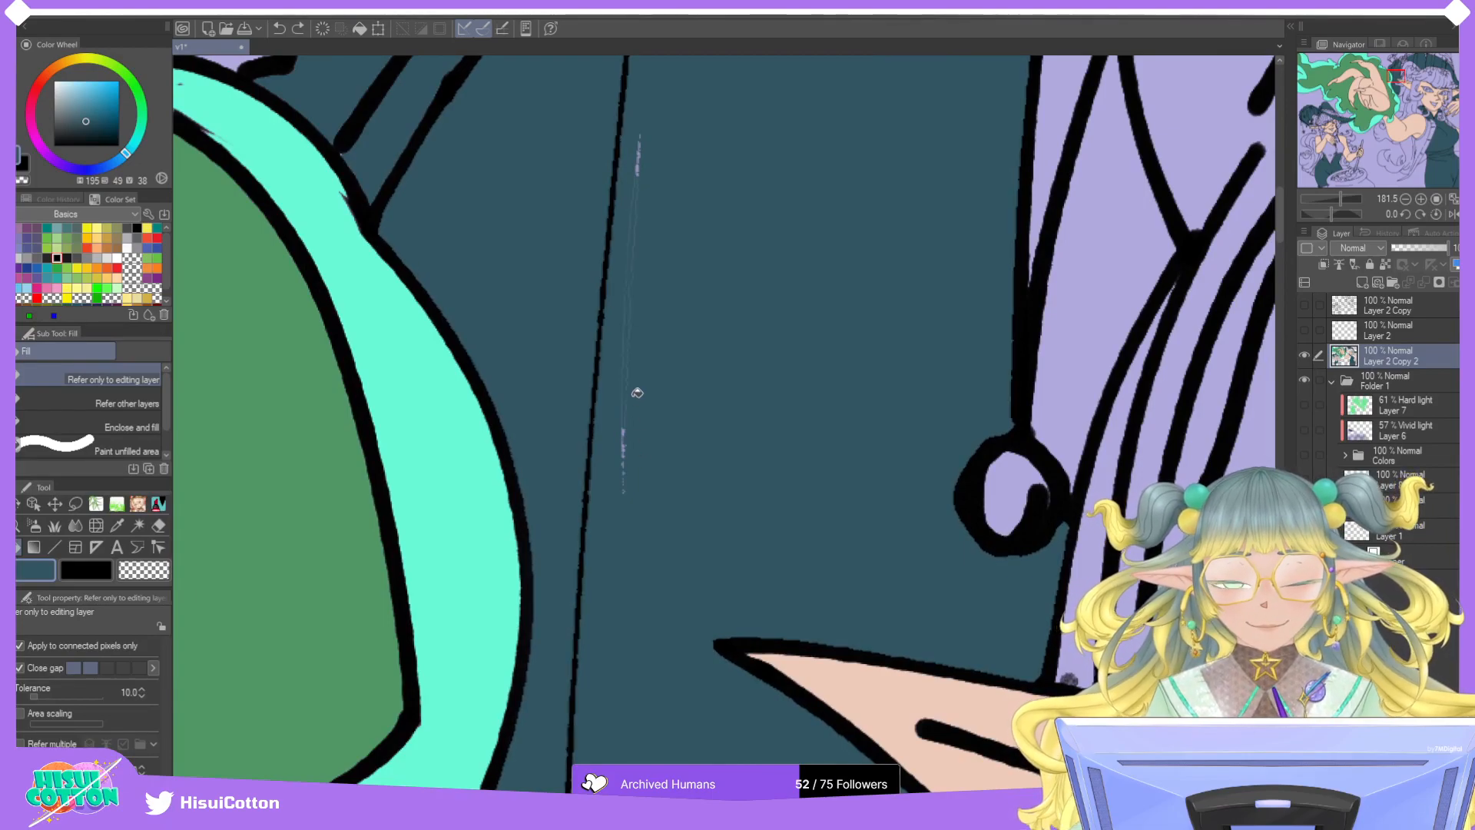
Paint over the thin unfilled streak beside the hanging string with the dark teal brush.
{"action": "key", "text": "p"}
{"action": "left_click_drag", "start_coordinate": [643, 128], "coordinate": [626, 524]}
{"action": "scroll", "coordinate": [649, 338], "scroll_direction": "down", "scroll_amount": 1}
{"action": "scroll", "coordinate": [682, 477], "scroll_direction": "down", "scroll_amount": 7}
Fill the striped, banded shapes overlapping the large hat's brim beside the scalloped edge with the dark teal.
{"action": "scroll", "coordinate": [880, 173], "scroll_direction": "up", "scroll_amount": 4}
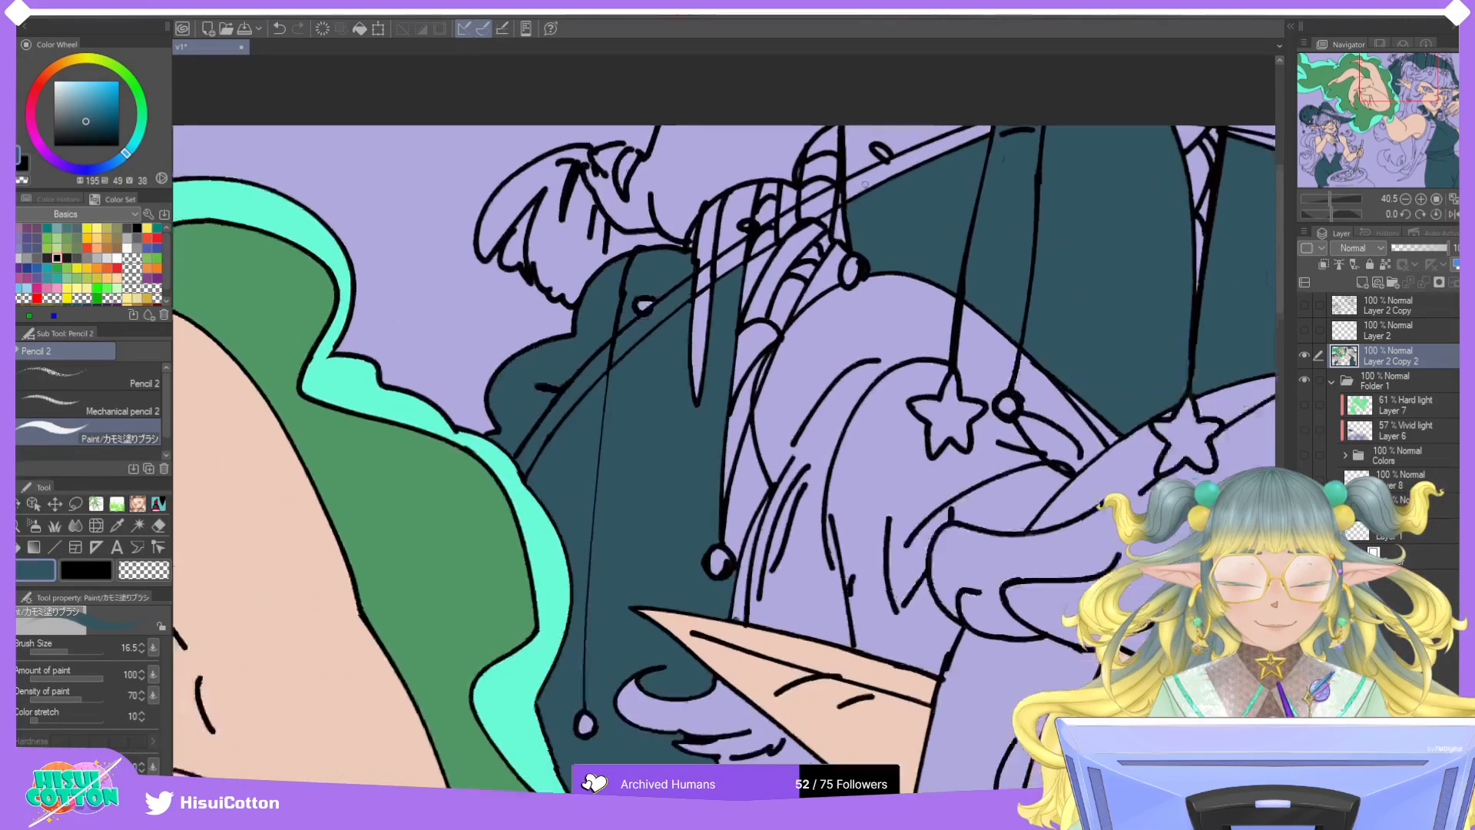
{"action": "key", "text": "g"}
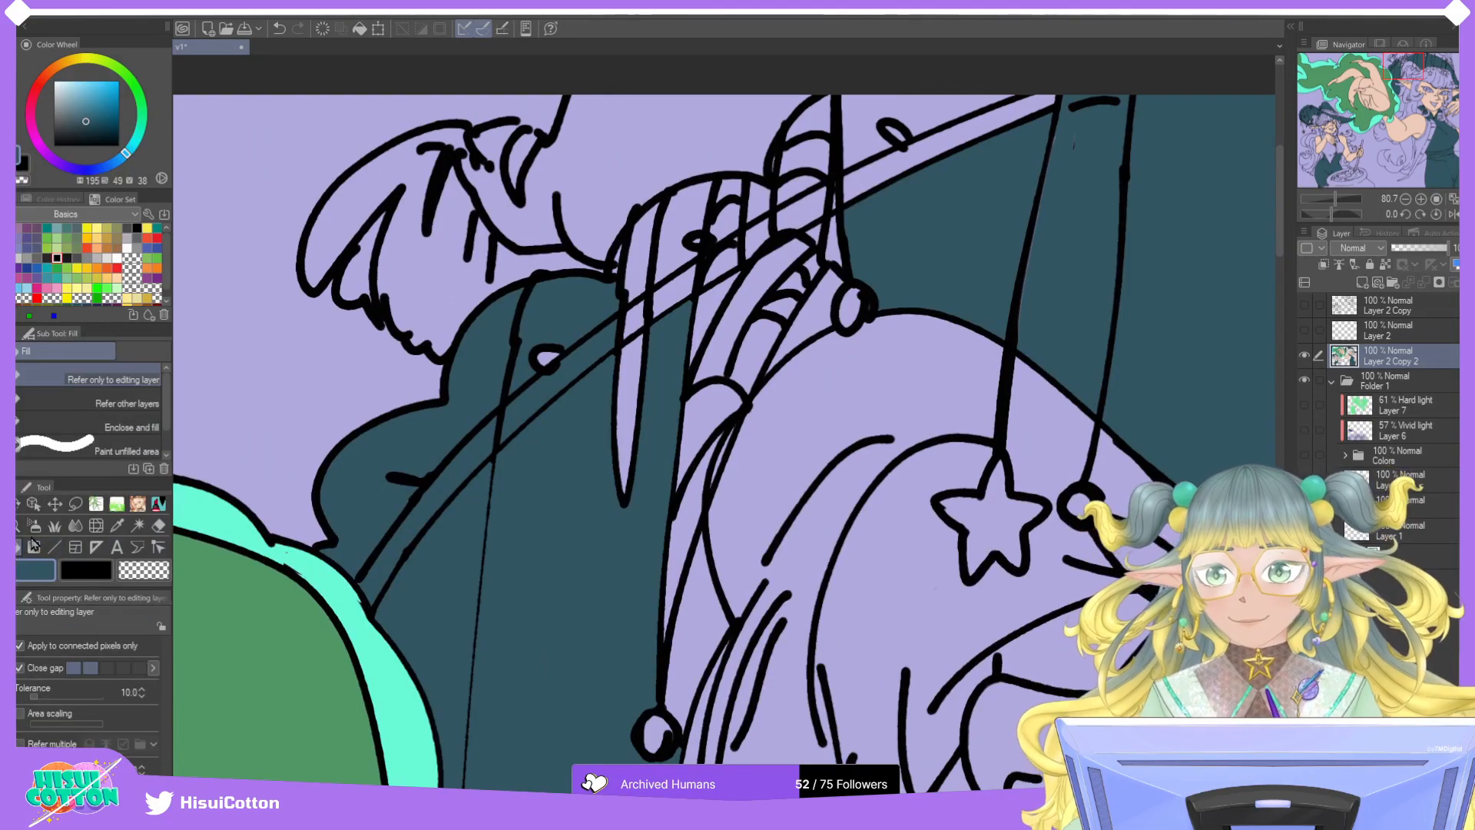
{"action": "mouse_move", "coordinate": [637, 382]}
{"action": "left_mouse_down"}
{"action": "mouse_move", "coordinate": [642, 268]}
{"action": "mouse_move", "coordinate": [665, 235]}
{"action": "mouse_move", "coordinate": [624, 252]}
{"action": "mouse_move", "coordinate": [618, 267]}
{"action": "mouse_move", "coordinate": [685, 238]}
{"action": "mouse_move", "coordinate": [678, 289]}
{"action": "mouse_move", "coordinate": [709, 280]}
{"action": "mouse_move", "coordinate": [727, 272]}
{"action": "mouse_move", "coordinate": [738, 204]}
{"action": "mouse_move", "coordinate": [701, 236]}
{"action": "mouse_move", "coordinate": [730, 189]}
{"action": "mouse_move", "coordinate": [763, 186]}
{"action": "mouse_move", "coordinate": [767, 224]}
{"action": "mouse_move", "coordinate": [723, 297]}
{"action": "mouse_move", "coordinate": [748, 318]}
{"action": "mouse_move", "coordinate": [708, 407]}
{"action": "mouse_move", "coordinate": [819, 267]}
{"action": "mouse_move", "coordinate": [825, 232]}
{"action": "mouse_move", "coordinate": [797, 184]}
{"action": "mouse_move", "coordinate": [814, 120]}
{"action": "mouse_move", "coordinate": [778, 157]}
{"action": "left_mouse_up"}
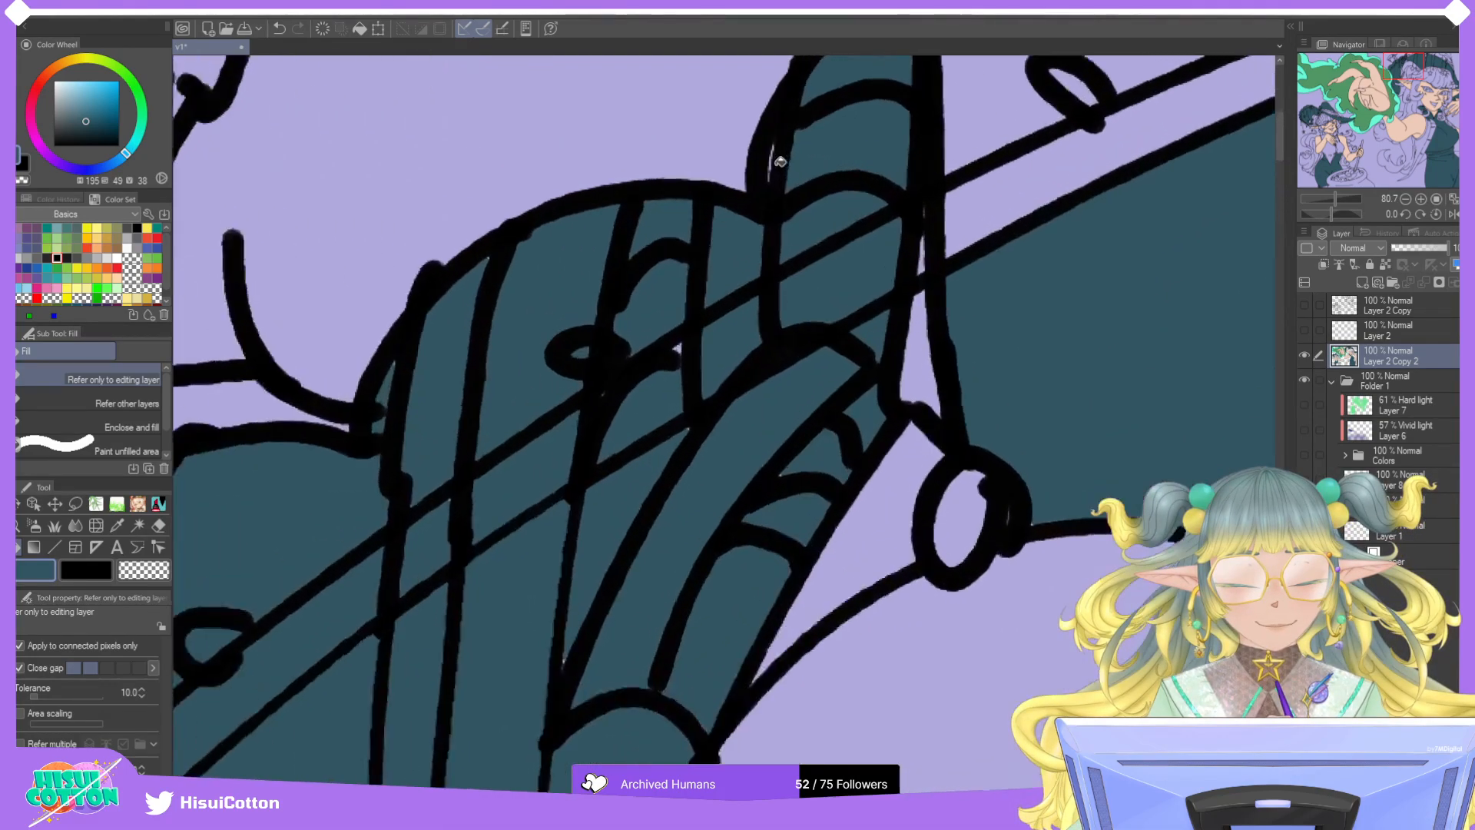
Fill the unfilled slivers in the large witch's hat folds, the hat band and its small loop with dark teal.
{"action": "scroll", "coordinate": [772, 154], "scroll_direction": "up", "scroll_amount": 5}
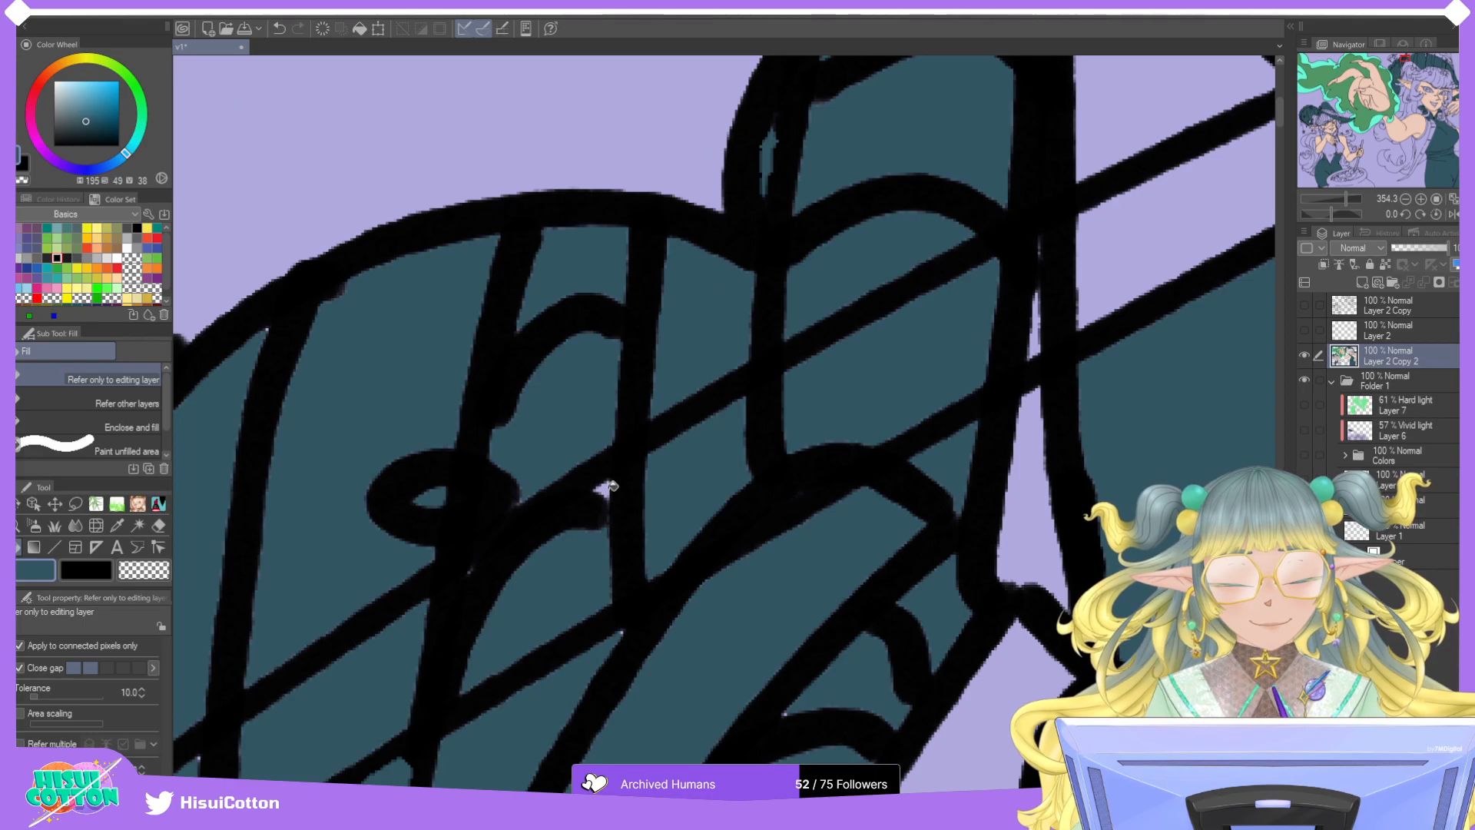
{"action": "scroll", "coordinate": [666, 464], "scroll_direction": "down", "scroll_amount": 3}
{"action": "scroll", "coordinate": [756, 446], "scroll_direction": "up", "scroll_amount": 4}
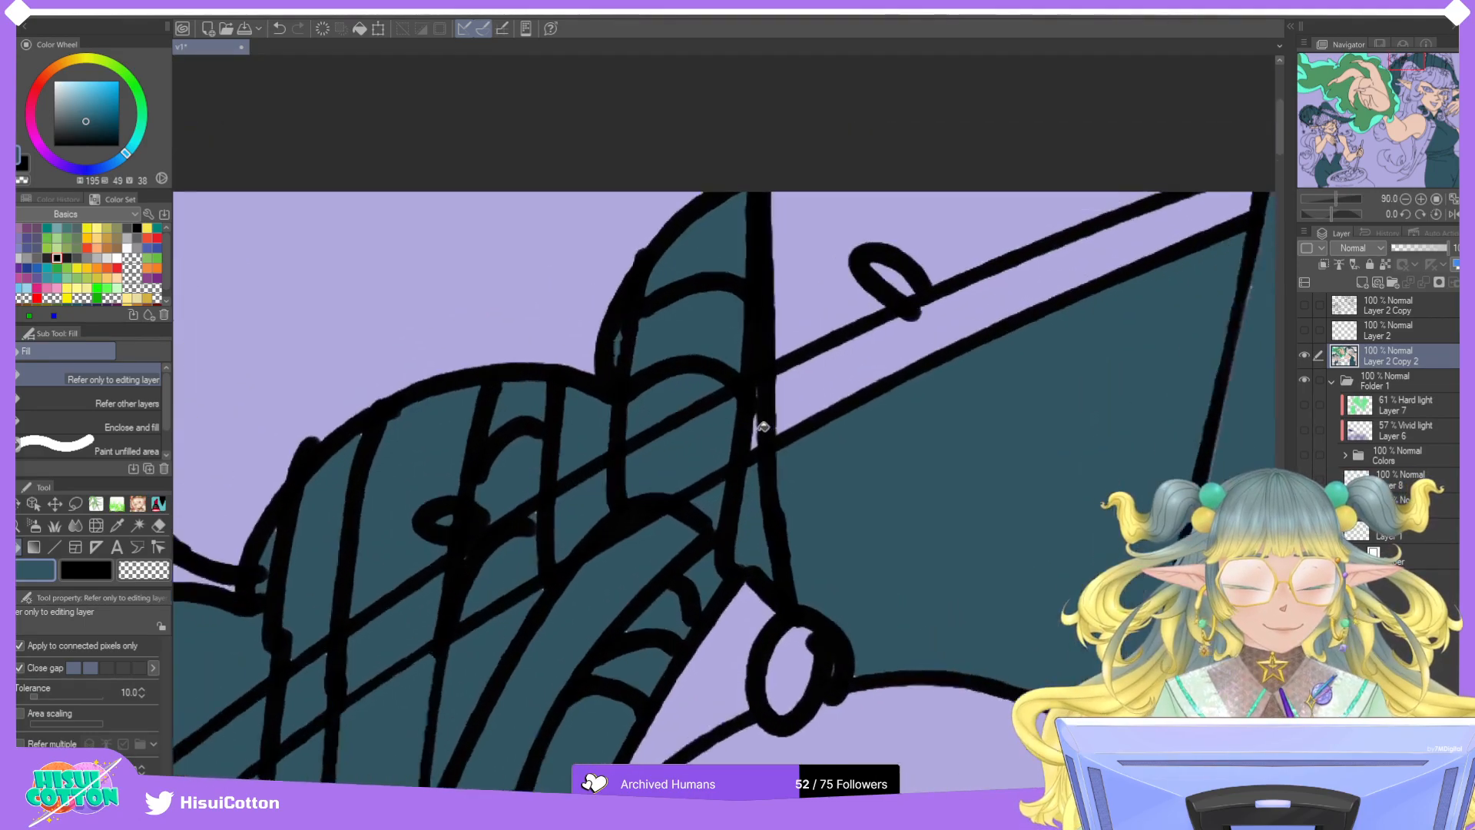
{"action": "left_click", "coordinate": [834, 368]}
{"action": "scroll", "coordinate": [834, 367], "scroll_direction": "down", "scroll_amount": 5}
{"action": "left_click", "coordinate": [850, 340]}
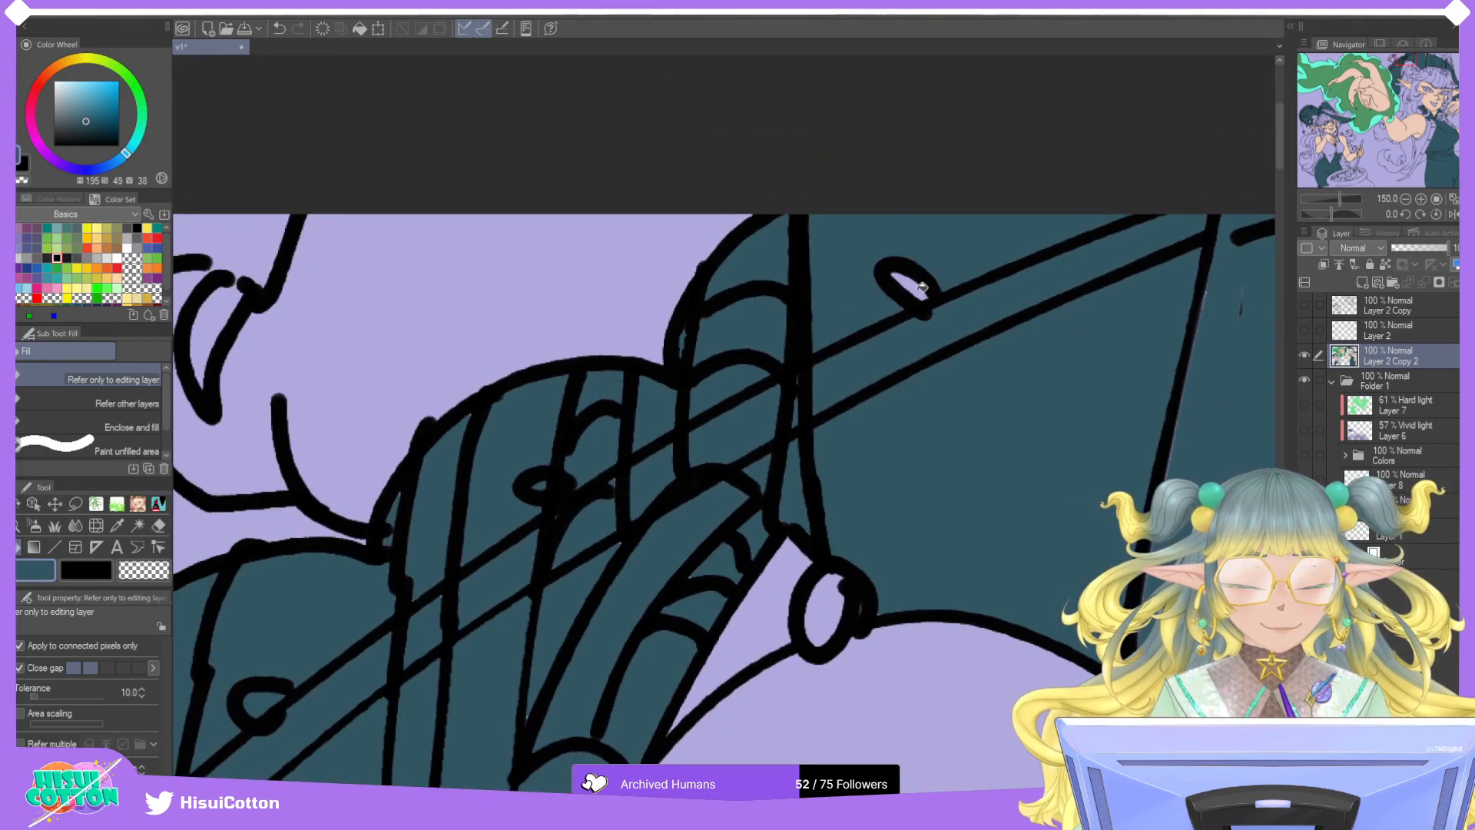
{"action": "scroll", "coordinate": [853, 466], "scroll_direction": "up", "scroll_amount": 1}
{"action": "scroll", "coordinate": [854, 466], "scroll_direction": "up", "scroll_amount": 1}
{"action": "left_click", "coordinate": [851, 453]}
{"action": "scroll", "coordinate": [884, 454], "scroll_direction": "down", "scroll_amount": 4}
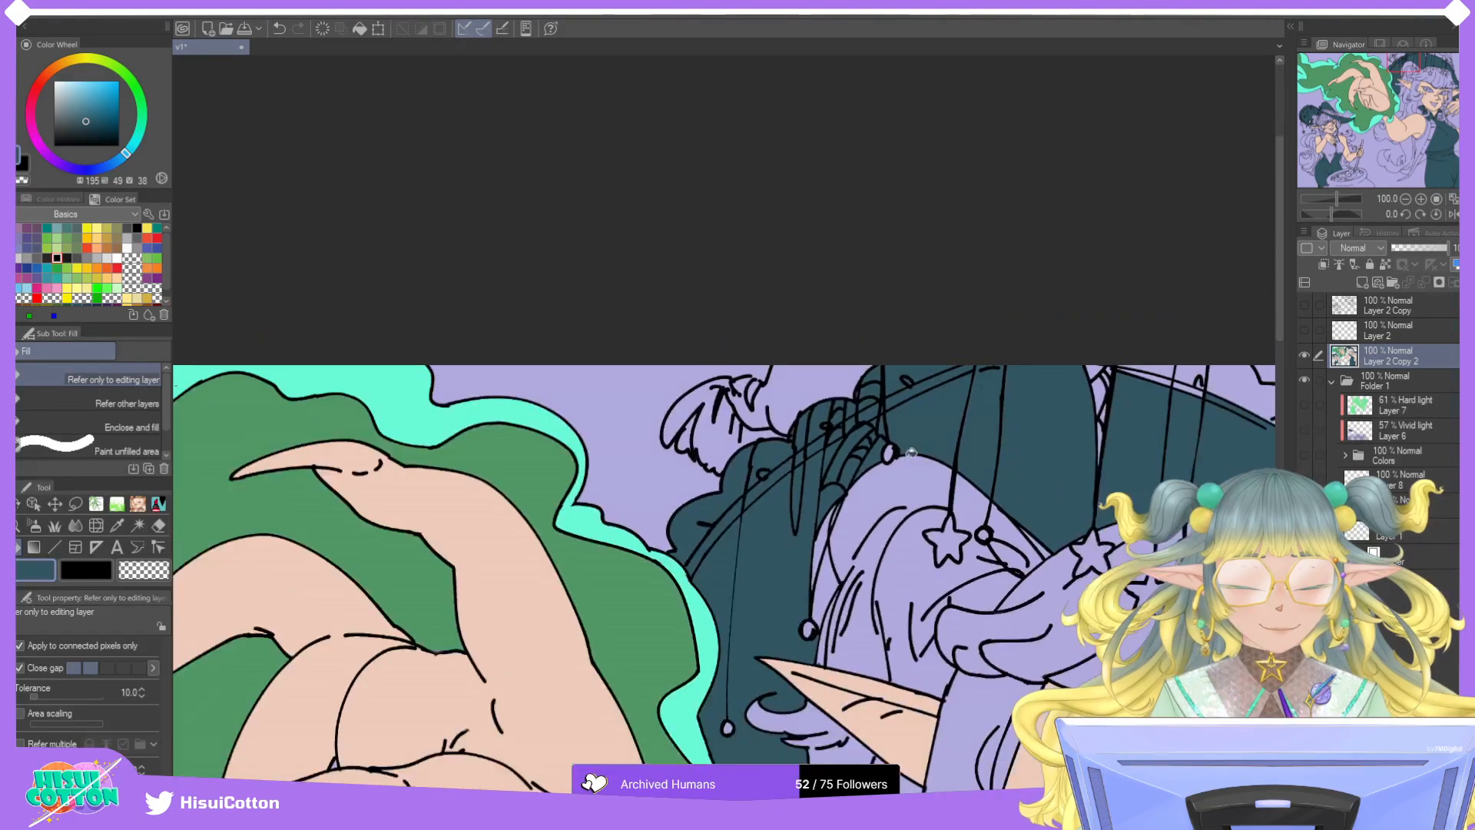
Fill the sections of the hat band and upper crown above the hanging star charms with dark teal.
{"action": "scroll", "coordinate": [901, 452], "scroll_direction": "up", "scroll_amount": 1}
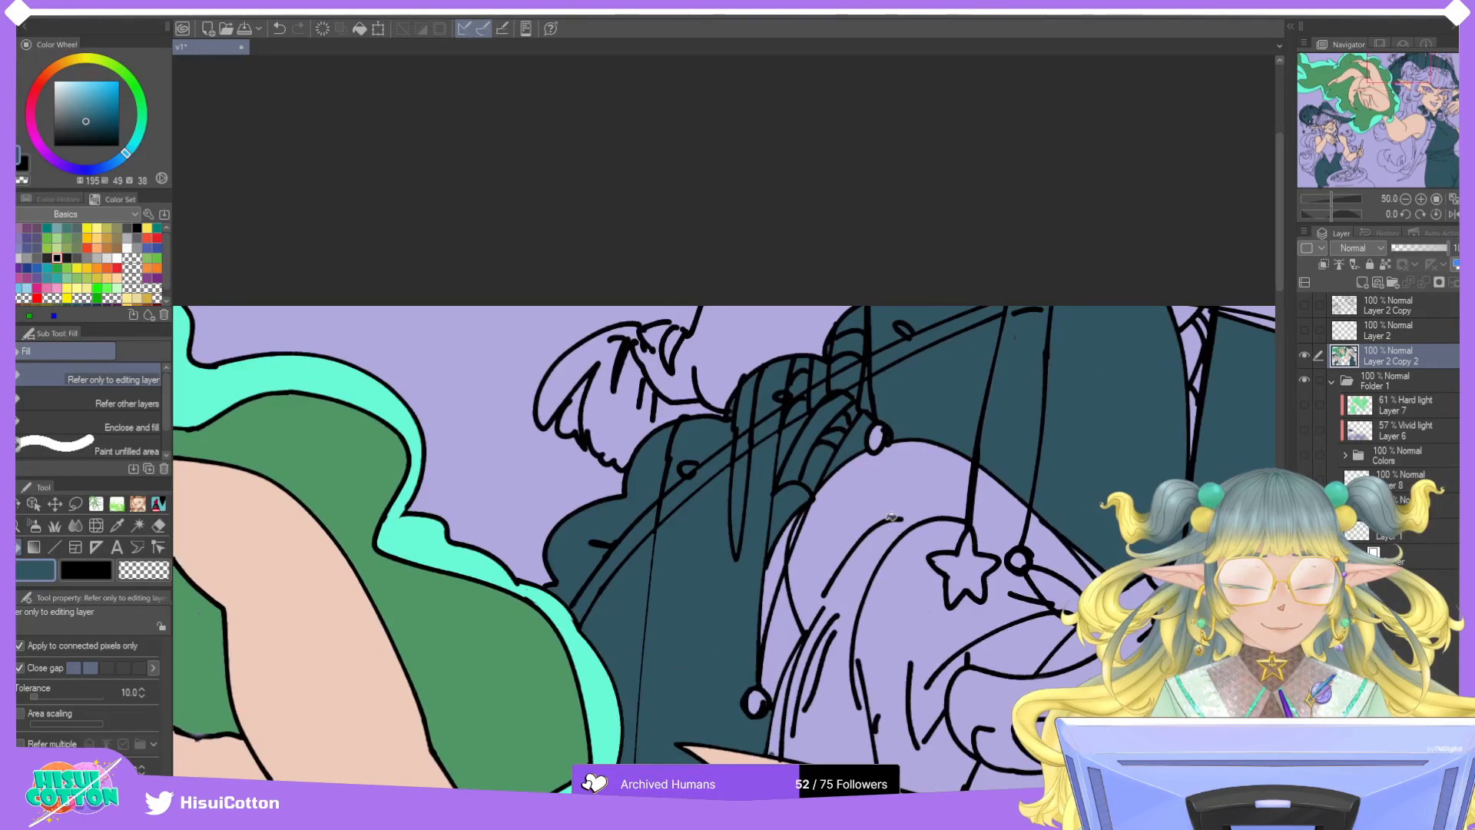
{"action": "scroll", "coordinate": [994, 54], "scroll_direction": "down", "scroll_amount": 3}
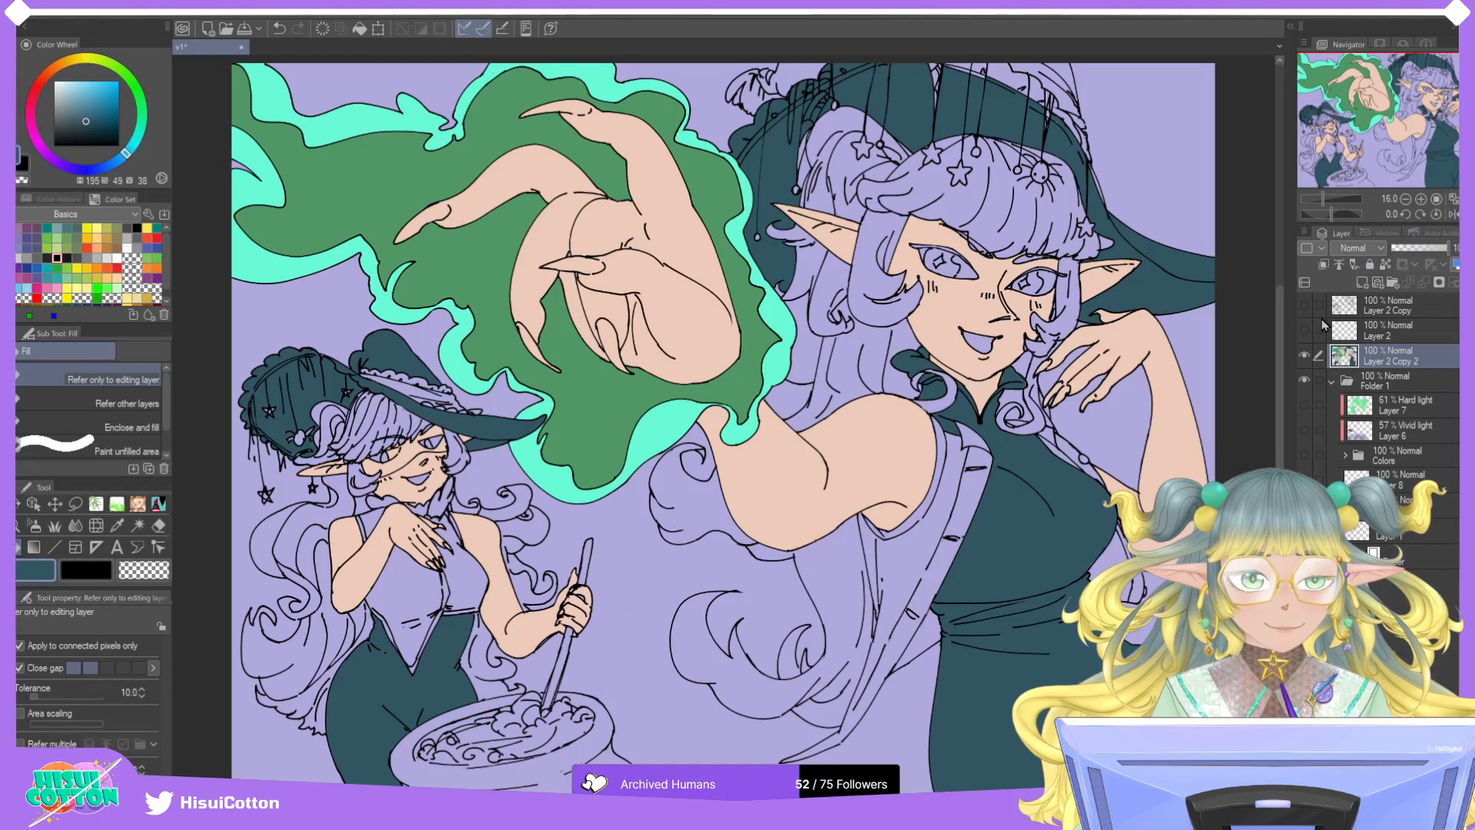
{"action": "scroll", "coordinate": [994, 55], "scroll_direction": "up", "scroll_amount": 4}
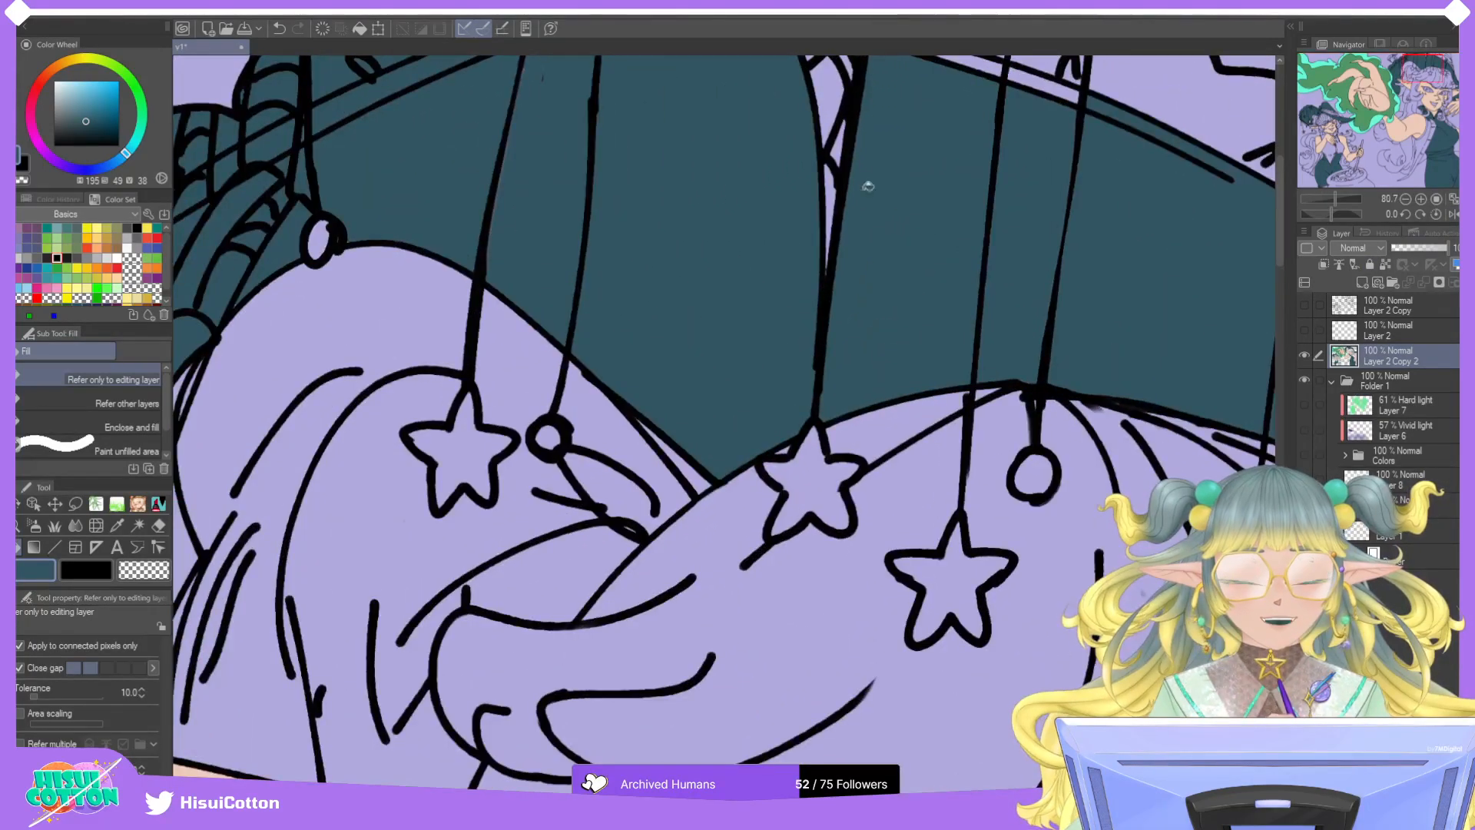
{"action": "left_click_drag", "start_coordinate": [1425, 93], "coordinate": [1430, 71]}
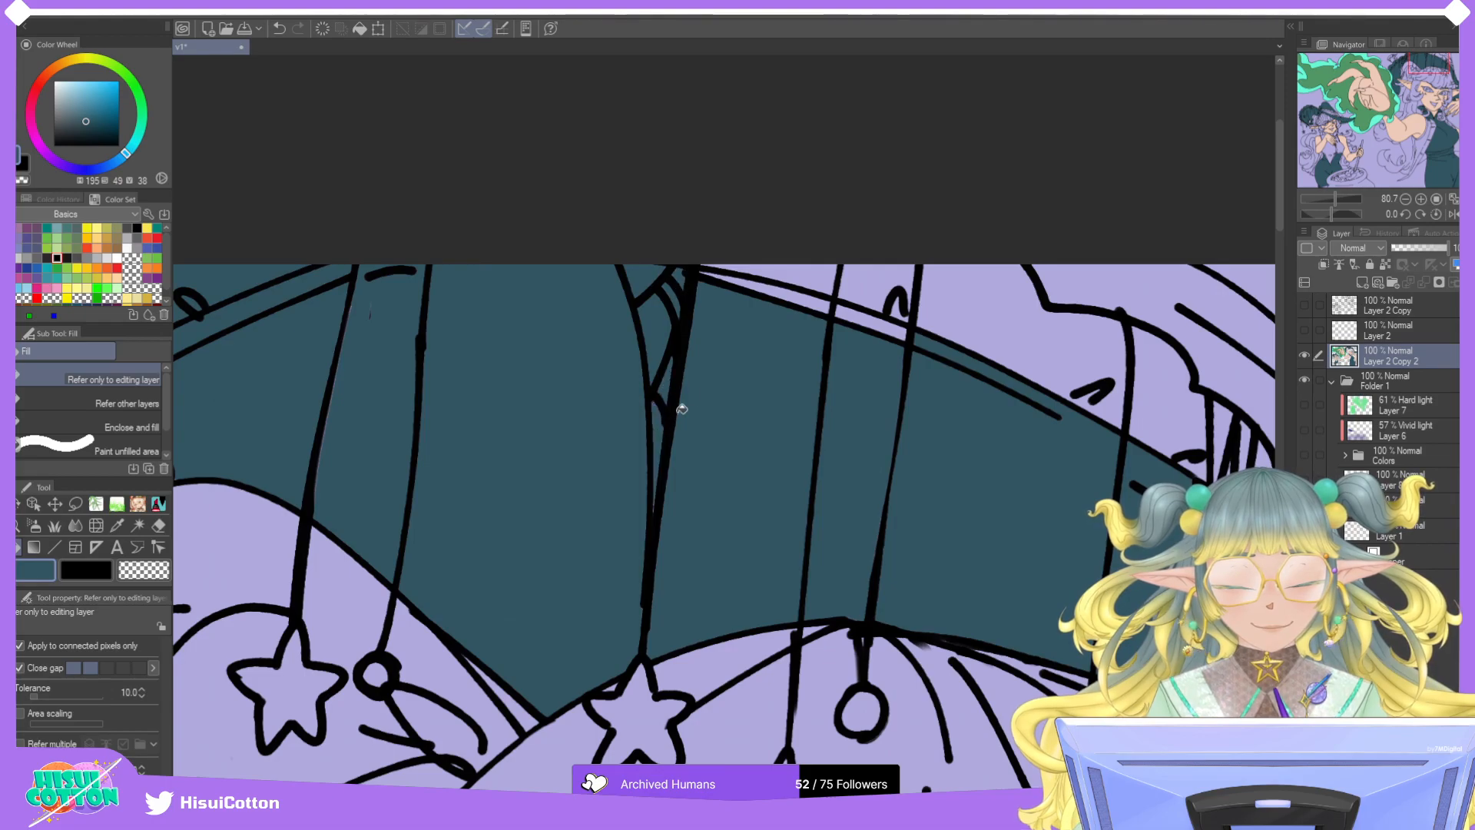
{"action": "left_click", "coordinate": [872, 316]}
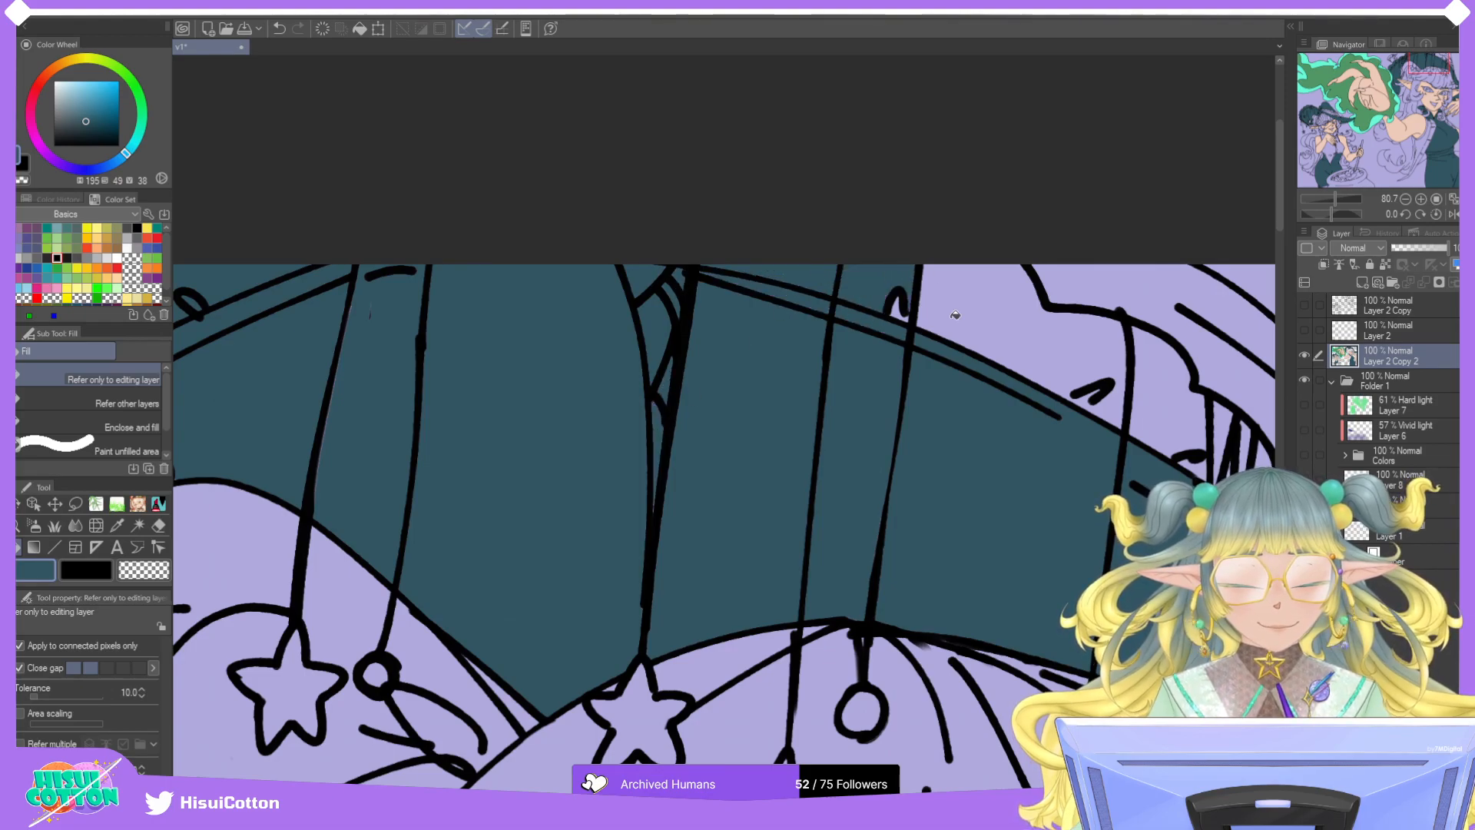
{"action": "left_click", "coordinate": [960, 300]}
{"action": "left_click", "coordinate": [1161, 362]}
{"action": "left_click", "coordinate": [1155, 305]}
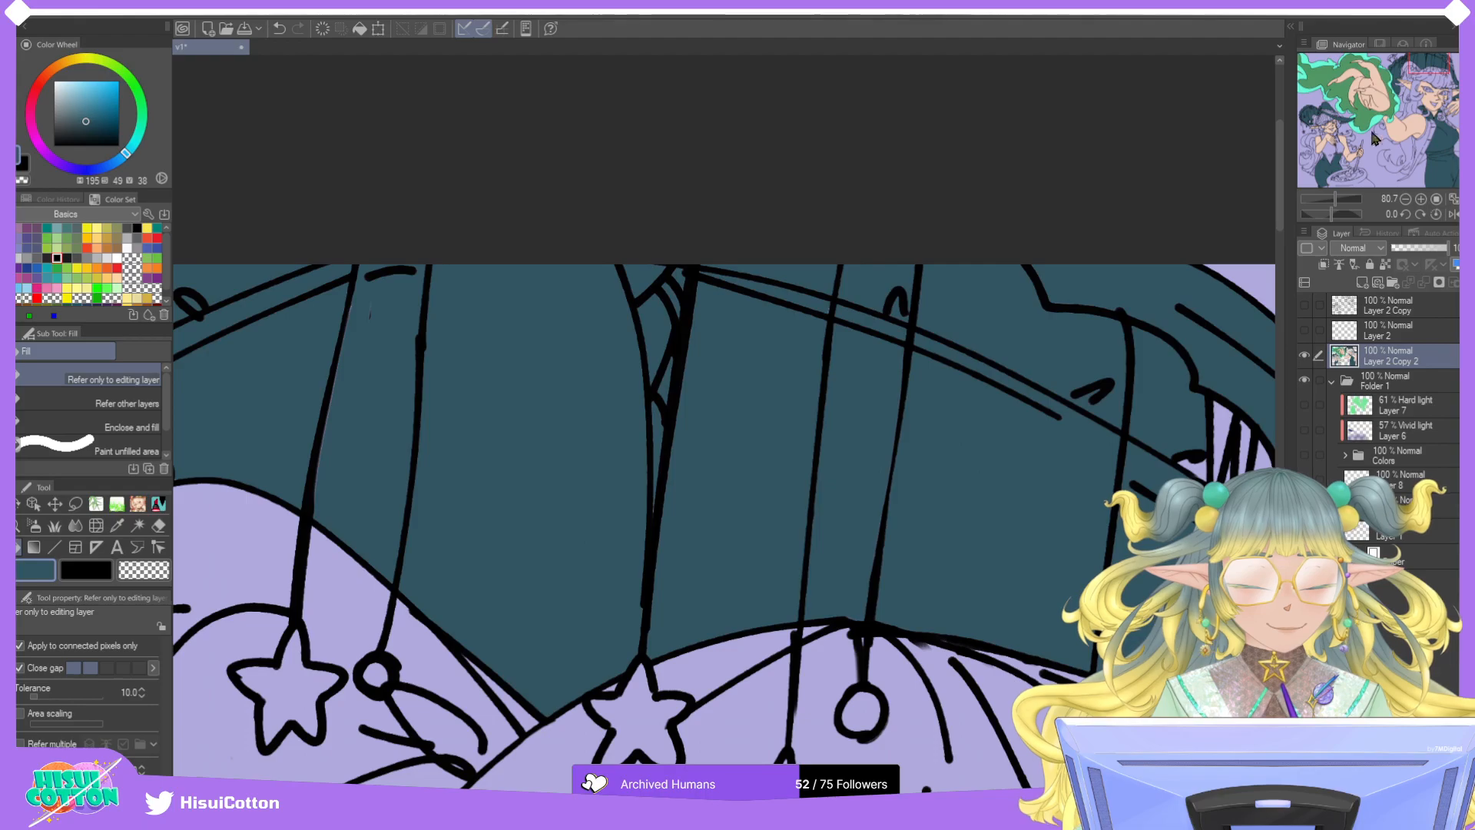
Fill the narrow gaps between the charm strings and folds on the hat's far side with dark teal.
{"action": "mouse_move", "coordinate": [1398, 120]}
{"action": "left_mouse_down"}
{"action": "mouse_move", "coordinate": [1436, 93]}
{"action": "mouse_move", "coordinate": [1423, 104]}
{"action": "mouse_move", "coordinate": [1432, 67]}
{"action": "left_mouse_up"}
{"action": "left_click", "coordinate": [647, 337]}
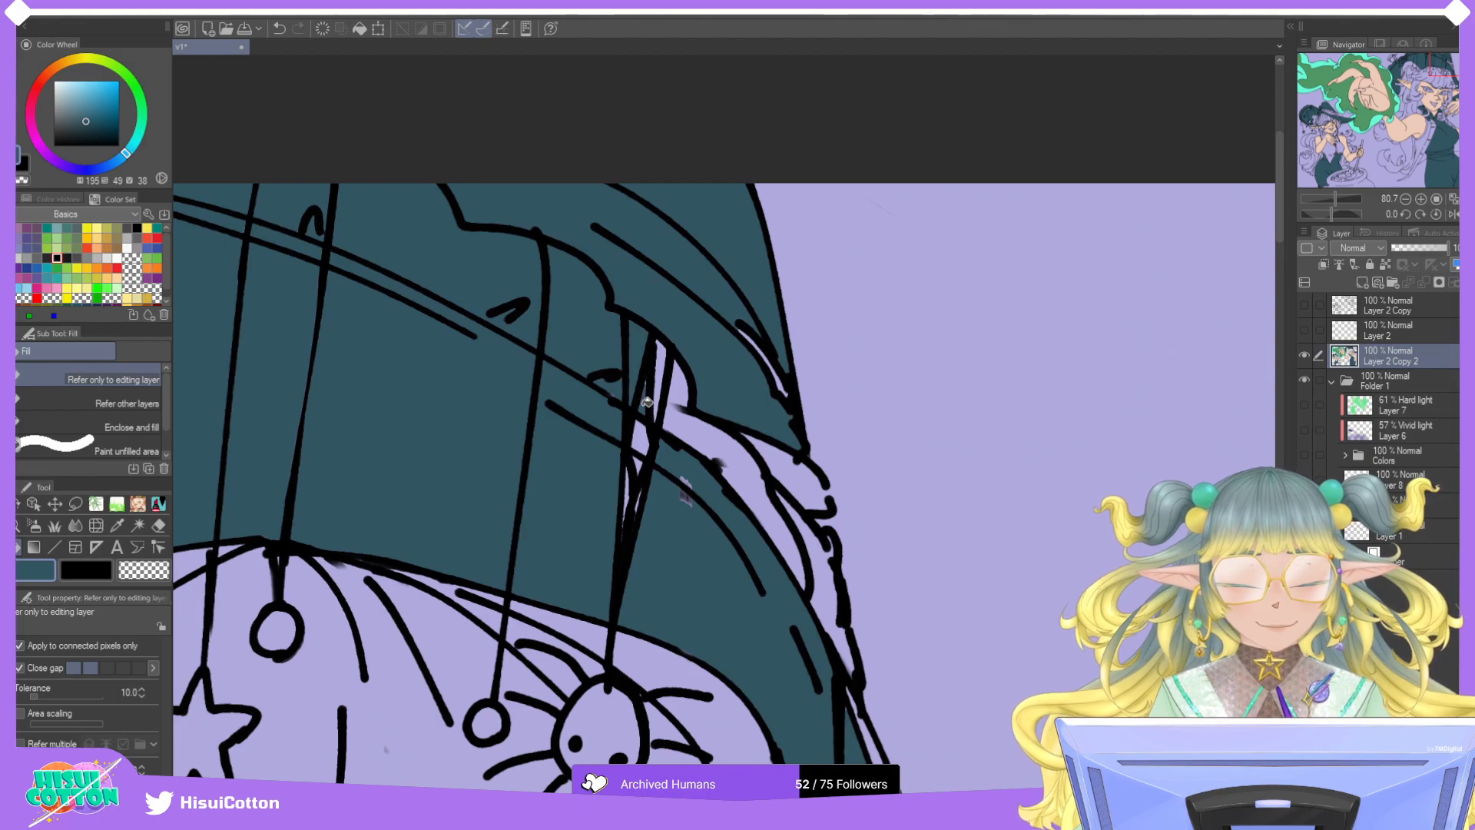
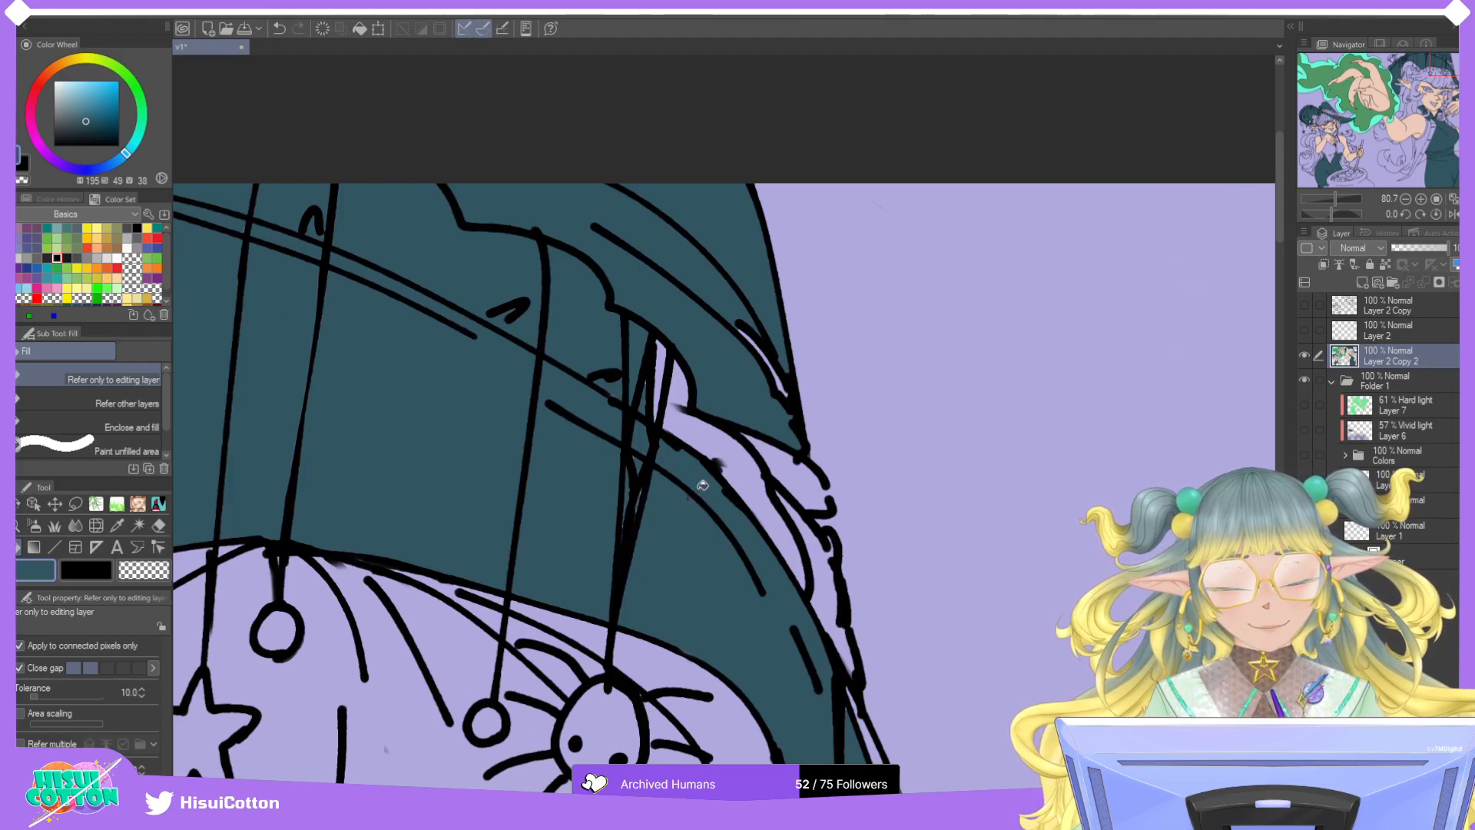
{"action": "left_click", "coordinate": [706, 467]}
{"action": "left_click", "coordinate": [666, 384]}
Undo the fill that spills into the background and close the gap in the fold's outline with a black pen stroke.
{"action": "left_click", "coordinate": [796, 492]}
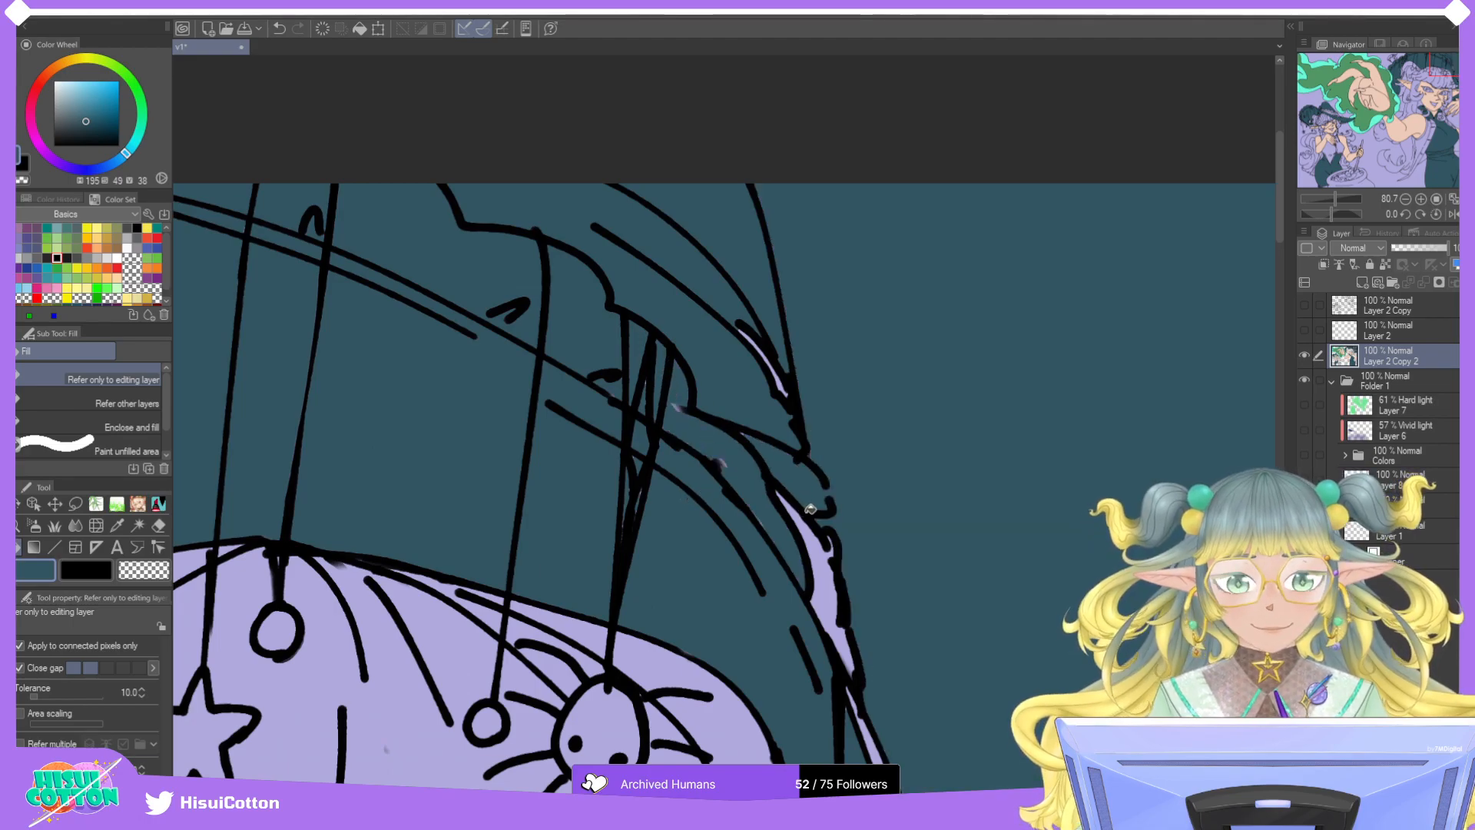
{"action": "key", "text": "ctrl+z"}
{"action": "left_click", "coordinate": [96, 547]}
{"action": "left_click", "coordinate": [87, 570]}
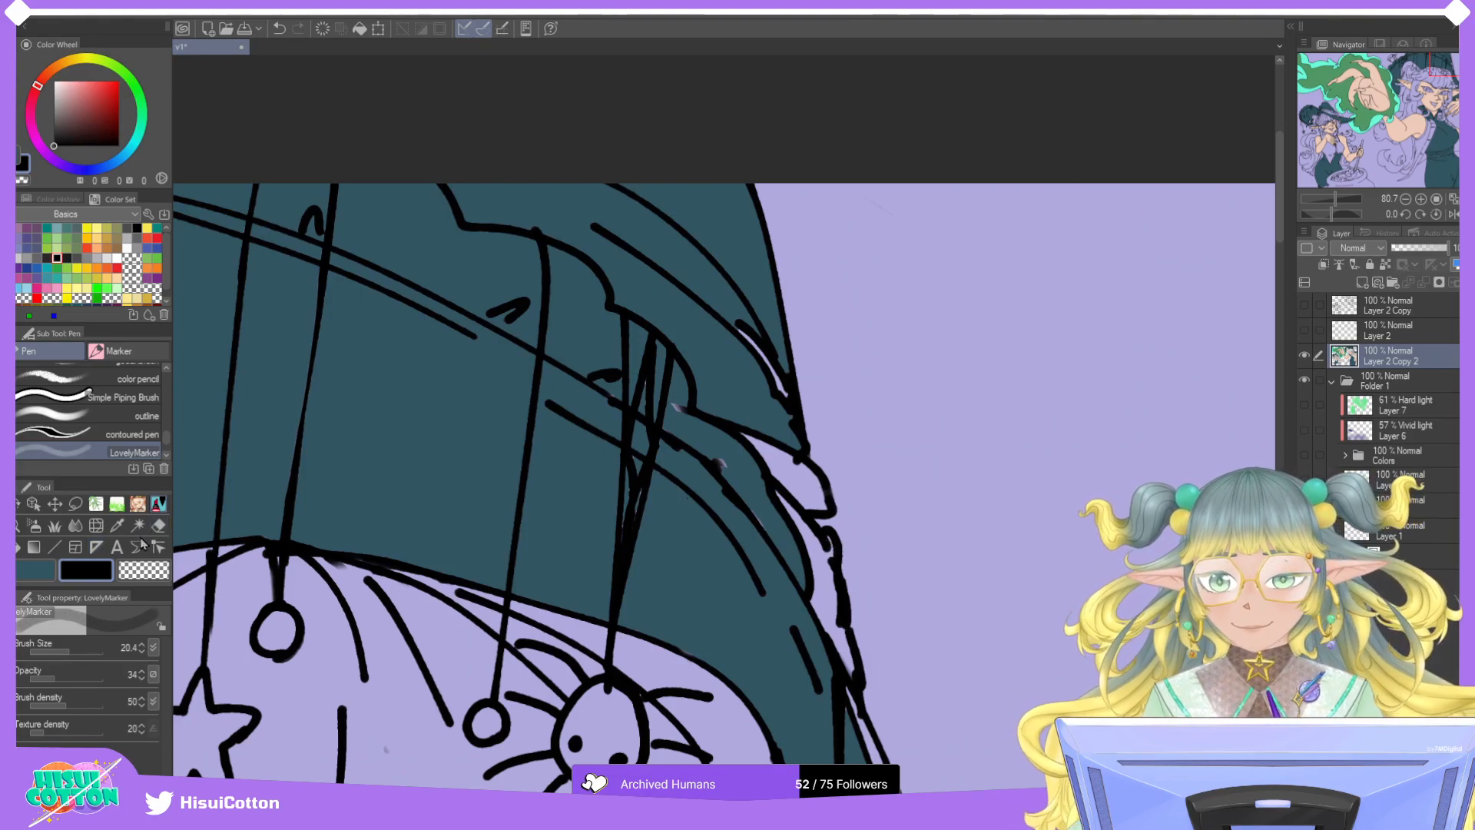
Fill the remaining gaps along the hat's folded edge with dark teal and brush over the leftover lavender specks.
{"action": "left_click", "coordinate": [33, 546]}
{"action": "left_click", "coordinate": [37, 570]}
{"action": "left_click", "coordinate": [819, 497]}
{"action": "left_click", "coordinate": [785, 375]}
{"action": "left_click", "coordinate": [816, 537]}
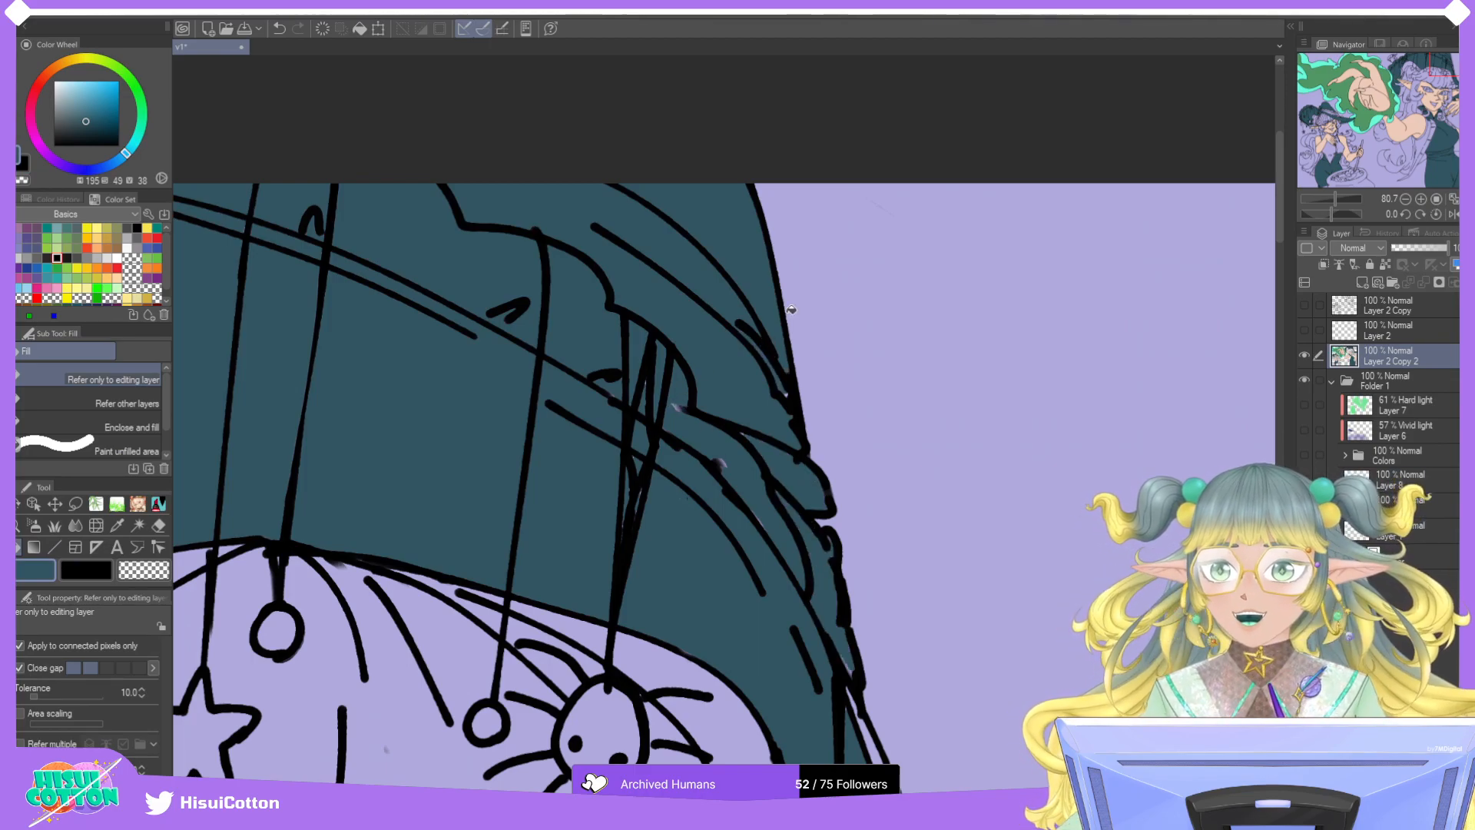
{"action": "left_click", "coordinate": [138, 506]}
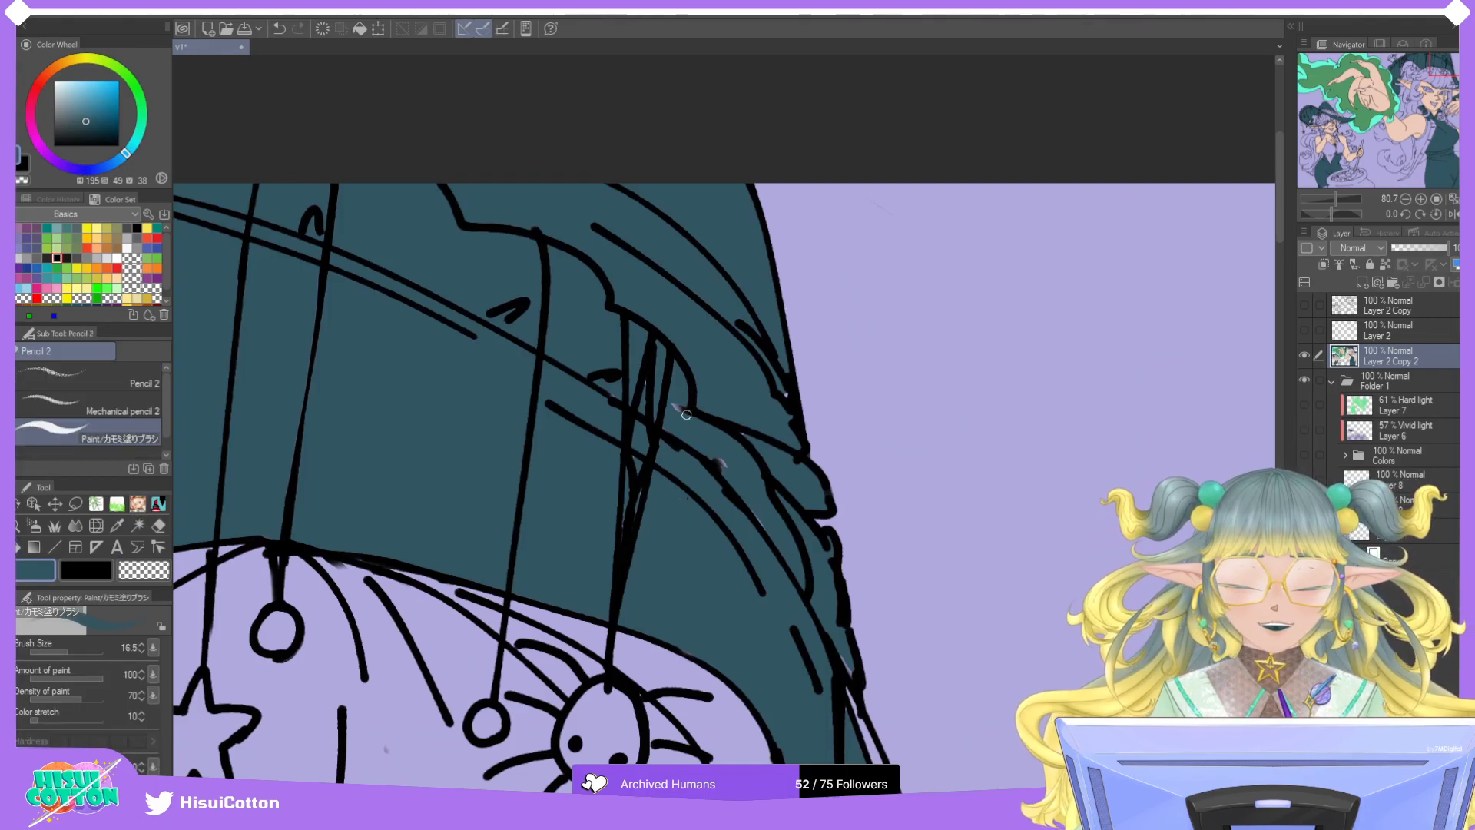
{"action": "left_click_drag", "start_coordinate": [707, 447], "coordinate": [727, 471]}
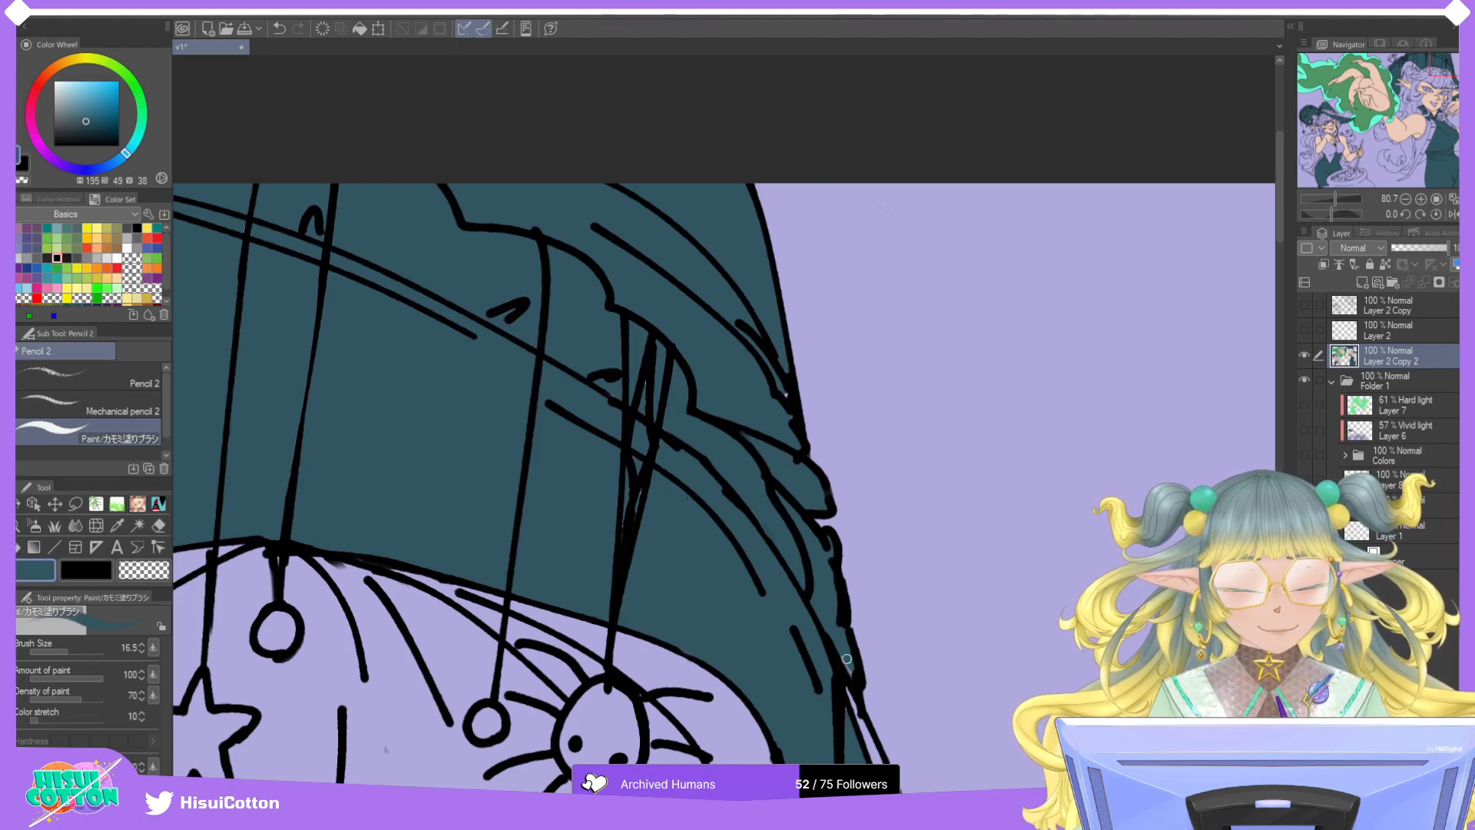
Fill the slivers beside the hanging string at the brim and the other missed hat gaps with dark teal.
{"action": "scroll", "coordinate": [833, 627], "scroll_direction": "down", "scroll_amount": 5}
{"action": "scroll", "coordinate": [813, 589], "scroll_direction": "up", "scroll_amount": 5}
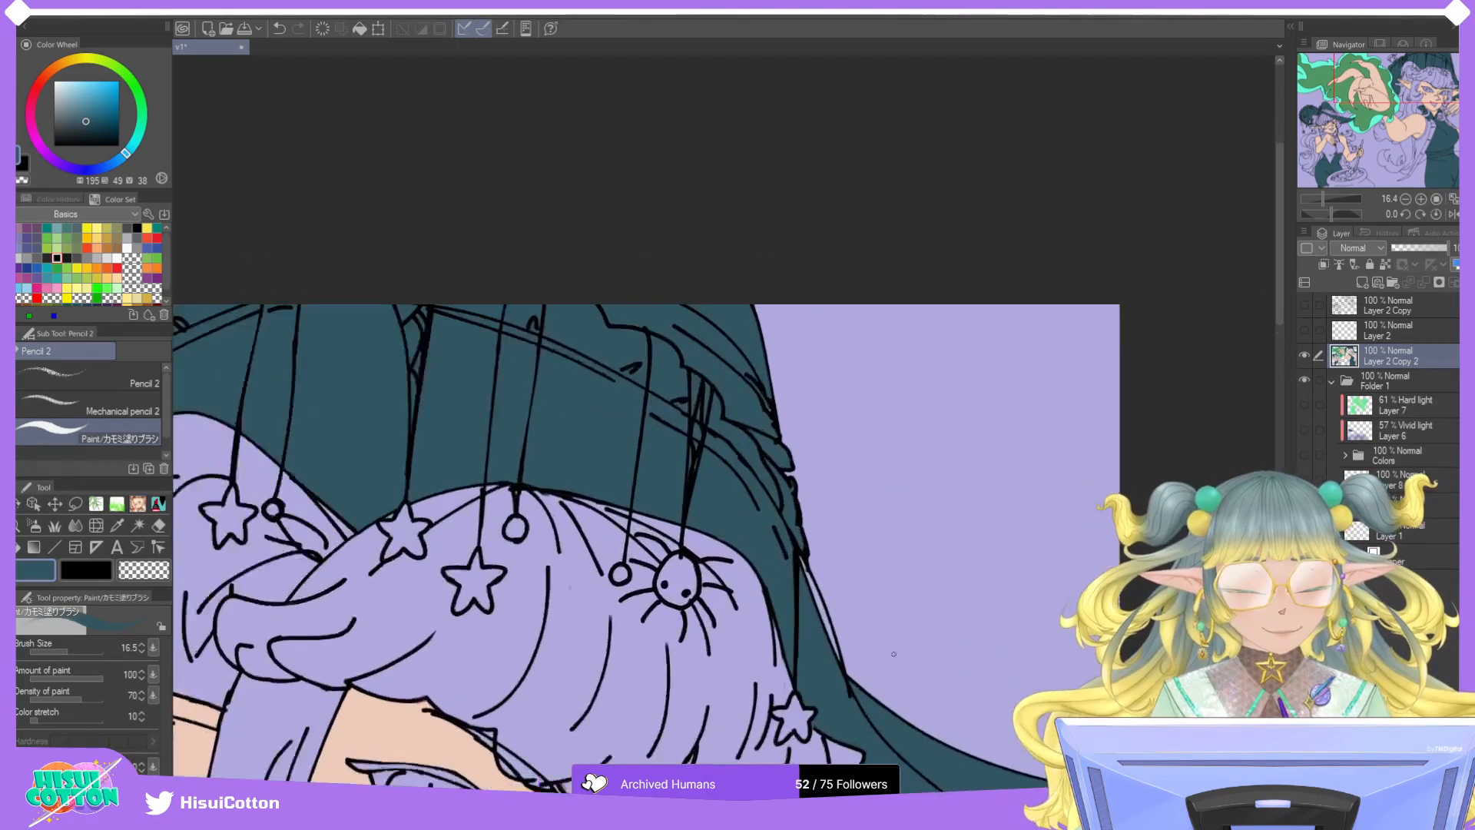
{"action": "left_click", "coordinate": [35, 546]}
{"action": "left_click", "coordinate": [775, 588]}
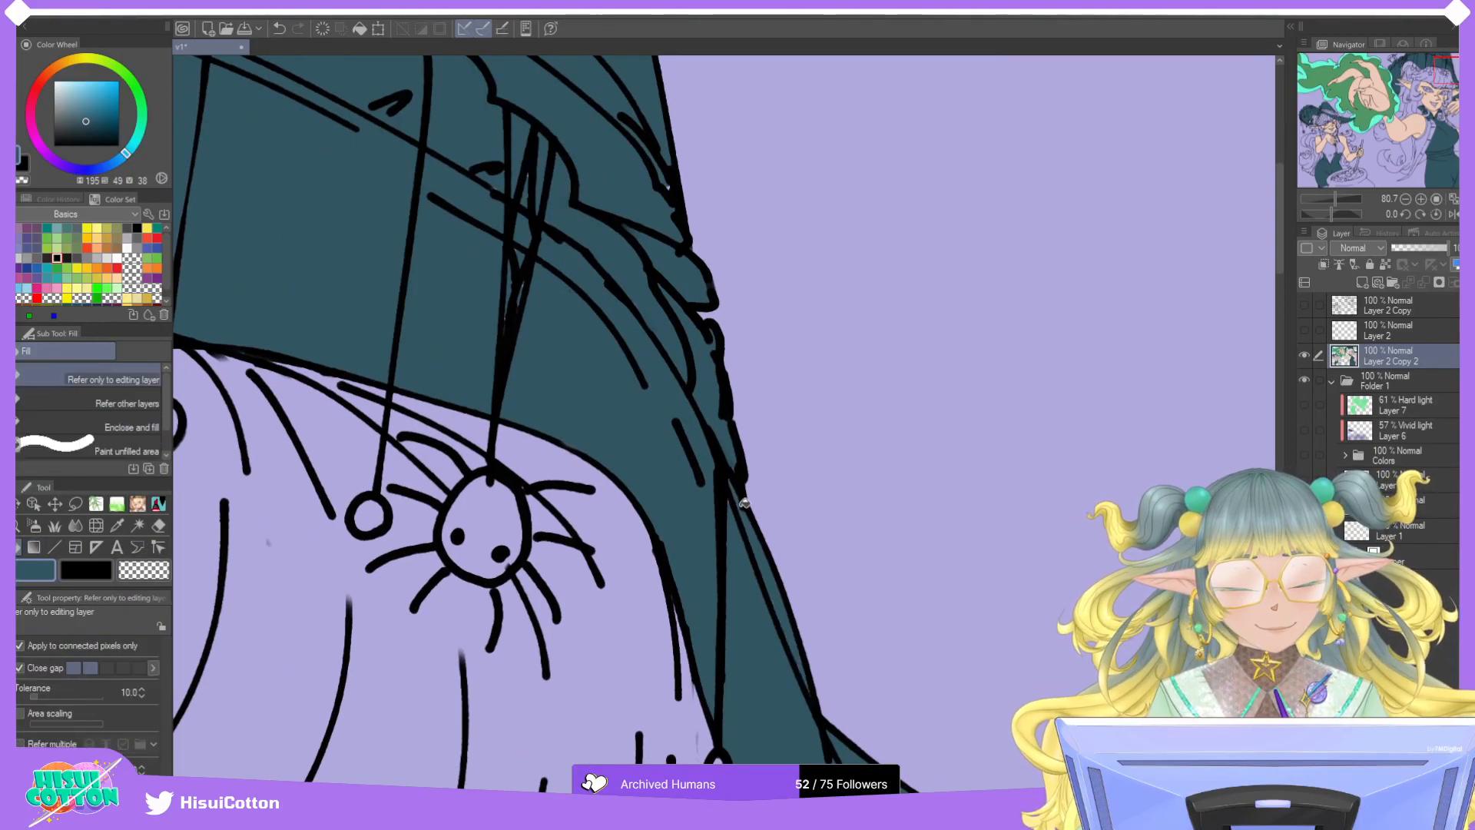
{"action": "scroll", "coordinate": [744, 502], "scroll_direction": "down", "scroll_amount": 5}
{"action": "scroll", "coordinate": [421, 426], "scroll_direction": "up", "scroll_amount": 2}
{"action": "scroll", "coordinate": [421, 425], "scroll_direction": "up", "scroll_amount": 3}
{"action": "left_click", "coordinate": [330, 425]}
{"action": "left_click", "coordinate": [278, 501]}
{"action": "scroll", "coordinate": [421, 547], "scroll_direction": "down", "scroll_amount": 3}
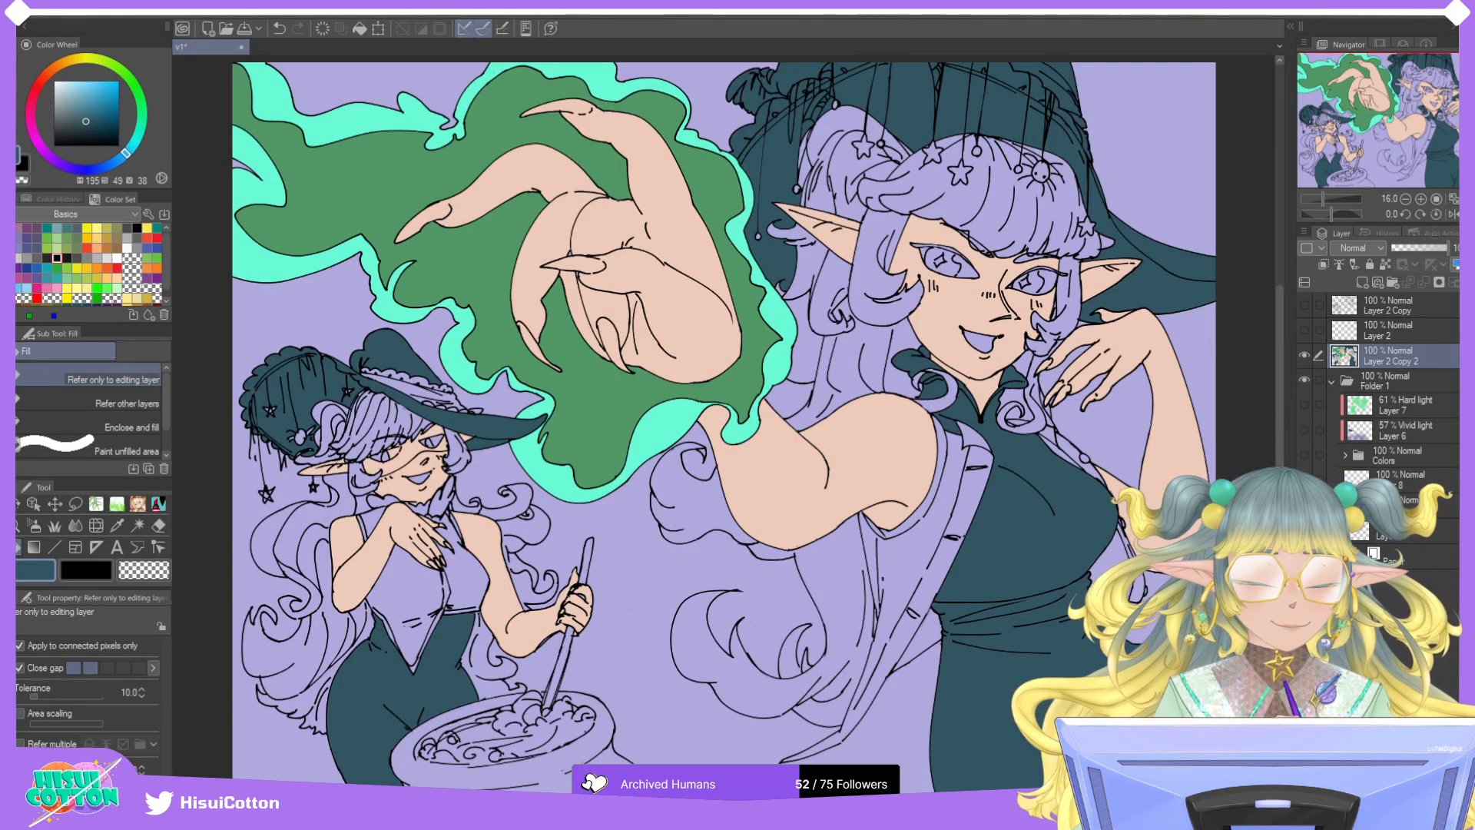
Show the Colors folder briefly to sample the grey hair colour, and fill the large witch's back hair with it.
{"action": "left_click", "coordinate": [1451, 198]}
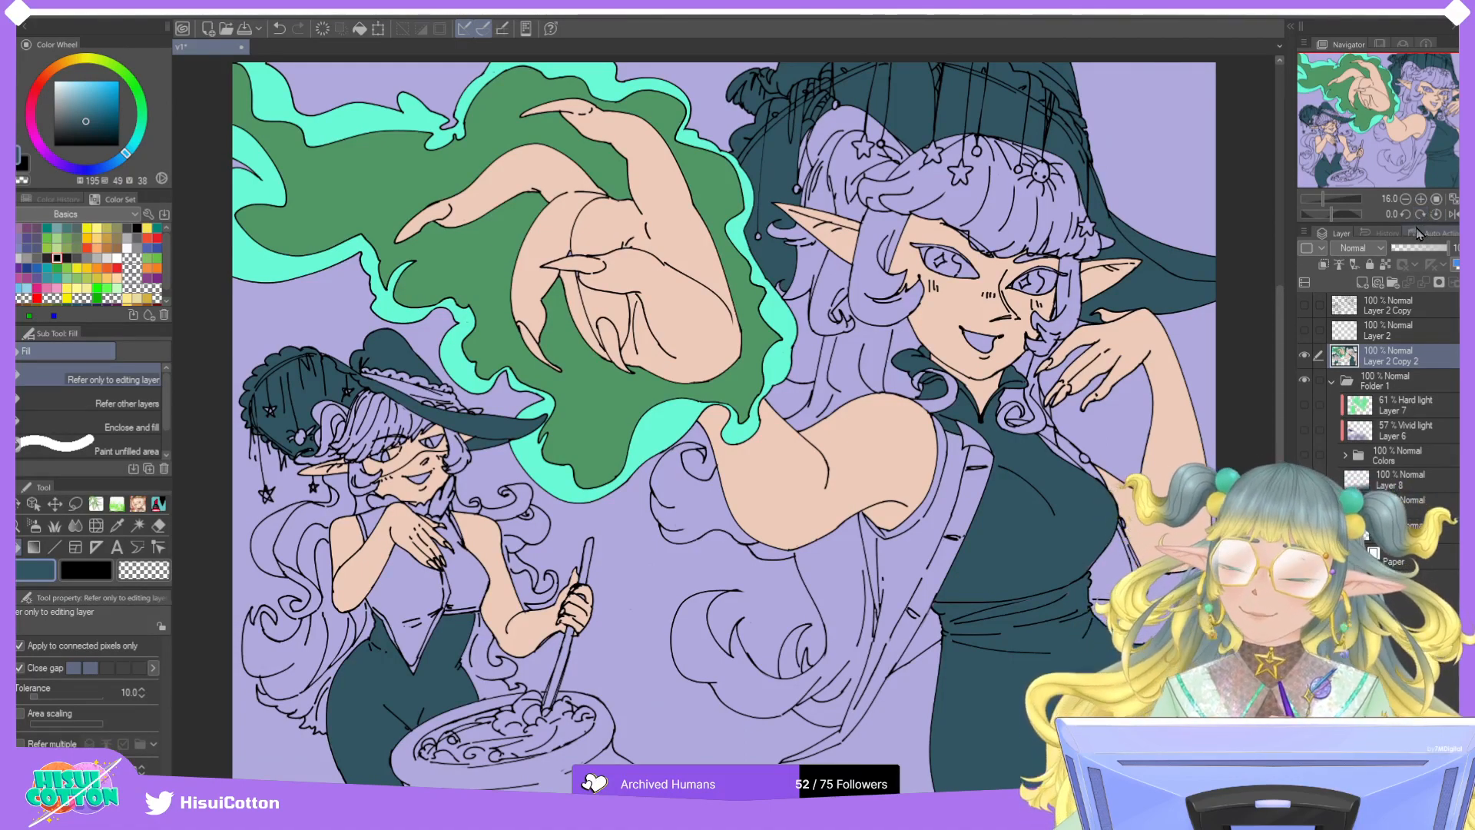
{"action": "left_click", "coordinate": [1303, 456]}
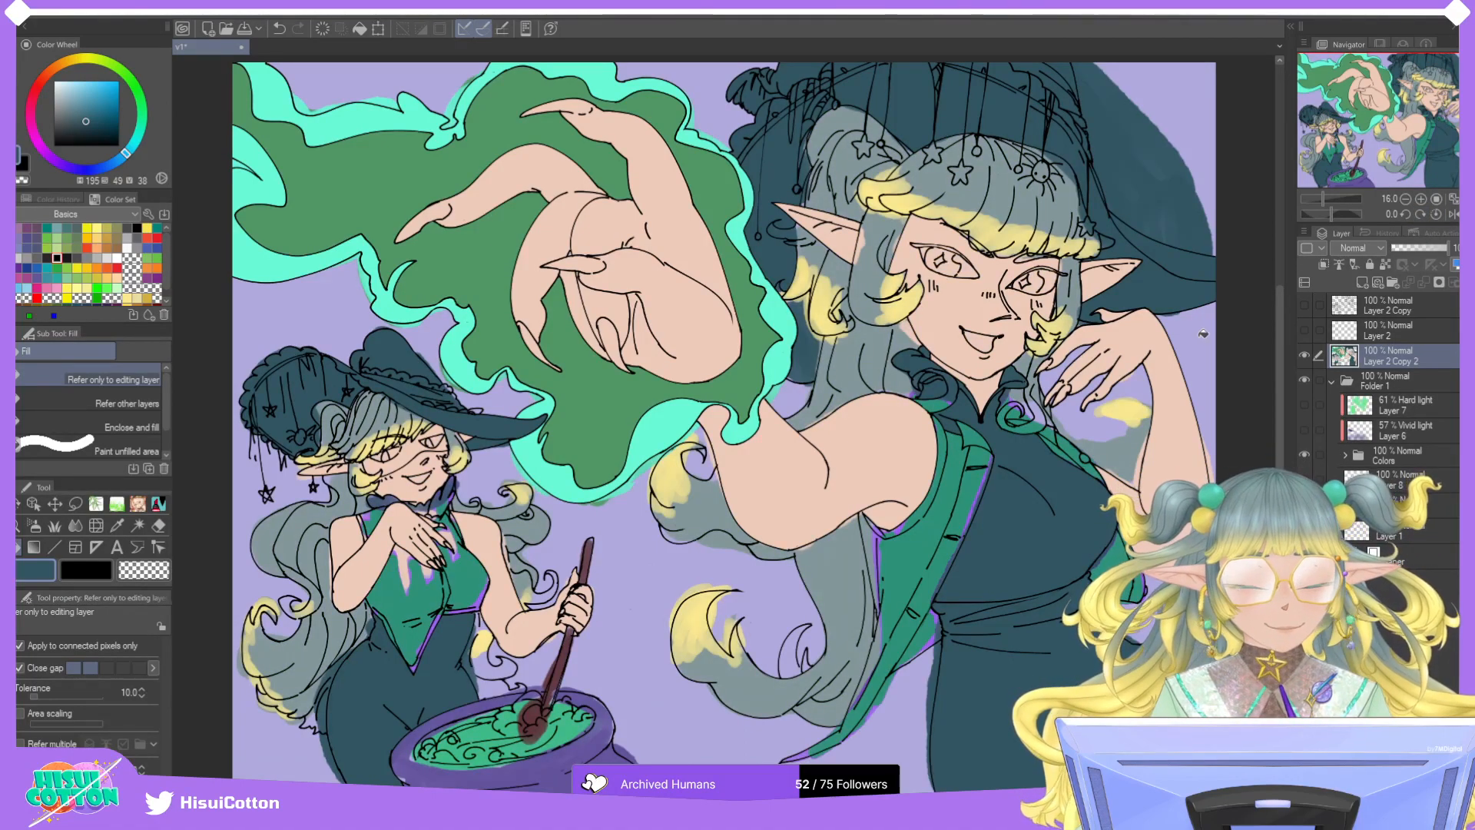
{"action": "left_click", "coordinate": [851, 354], "text": "alt"}
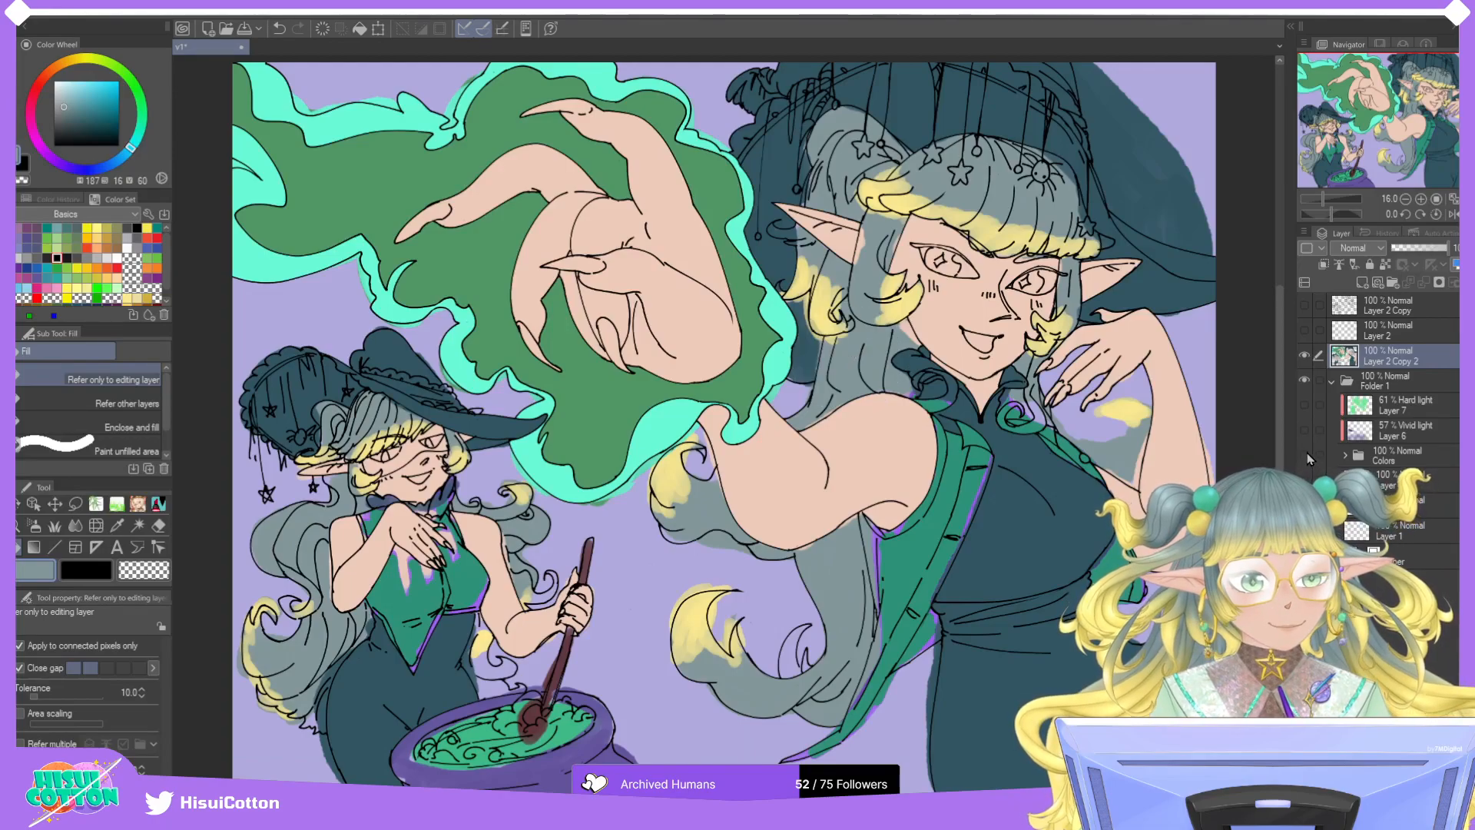
{"action": "left_click", "coordinate": [1305, 457]}
{"action": "left_click", "coordinate": [828, 370]}
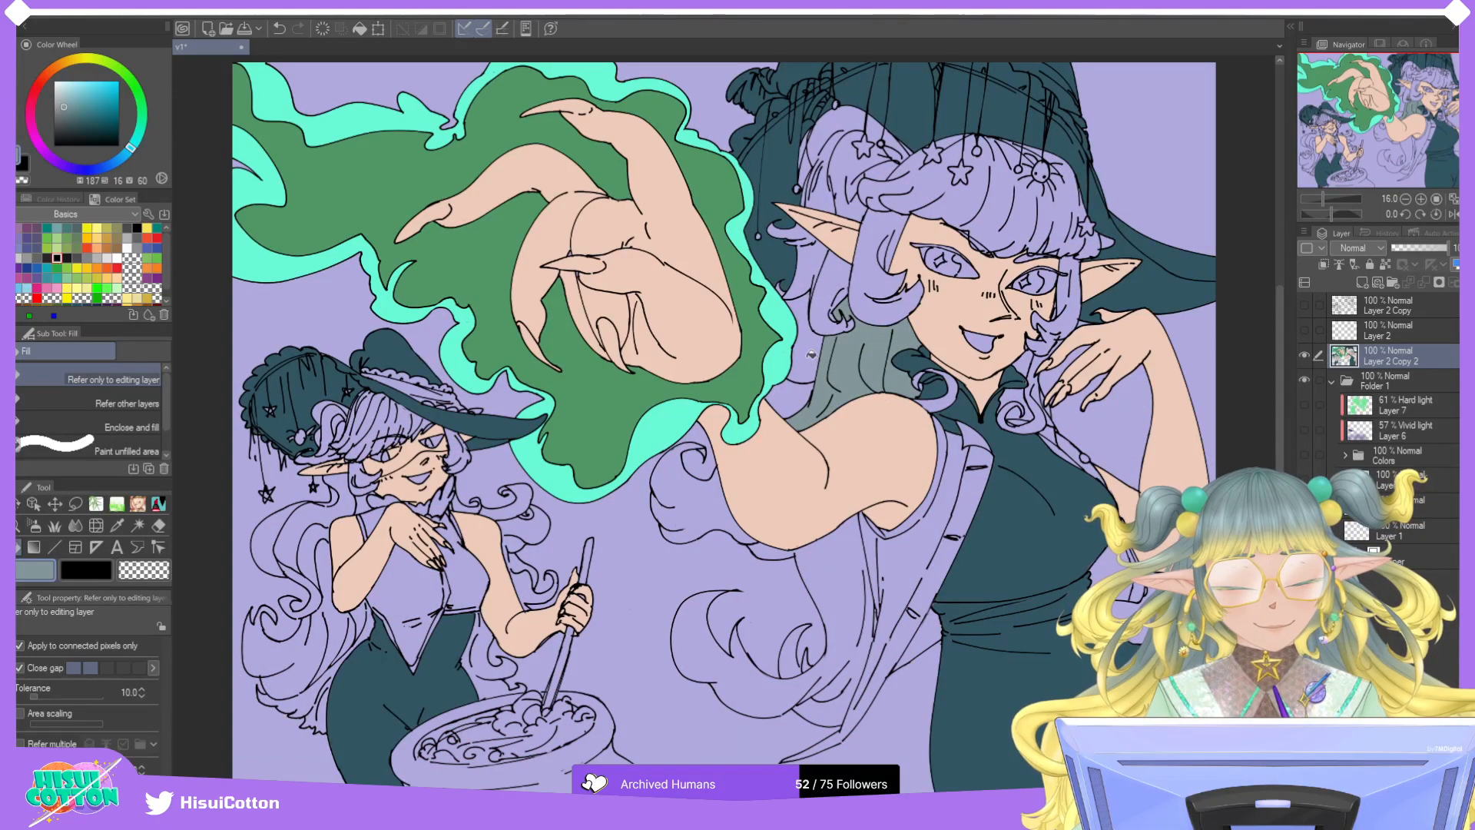
{"action": "left_click", "coordinate": [829, 308]}
{"action": "left_click", "coordinate": [832, 290]}
{"action": "left_click", "coordinate": [818, 265]}
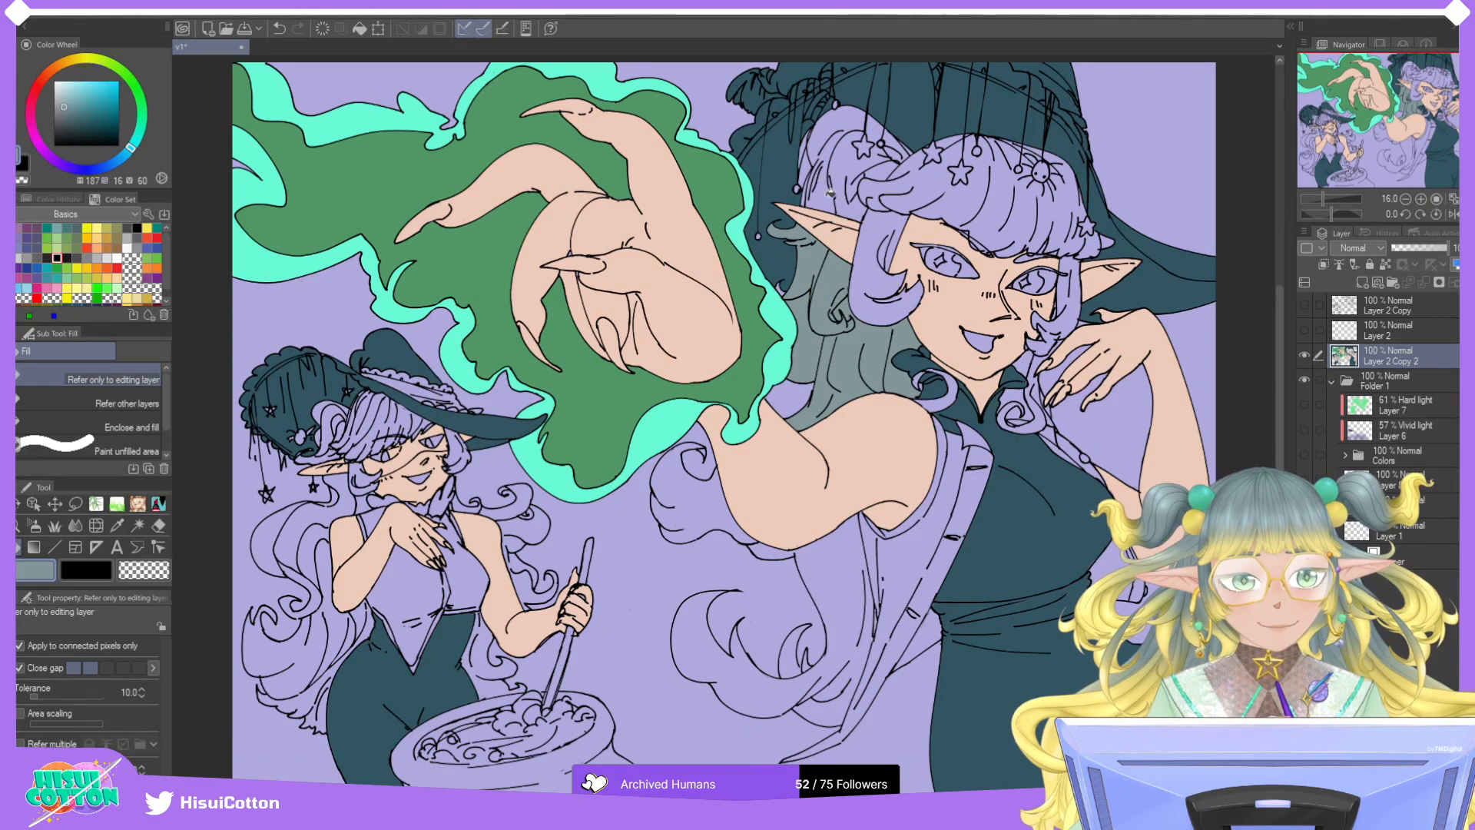
{"action": "left_click", "coordinate": [822, 298]}
{"action": "left_click", "coordinate": [822, 338]}
{"action": "left_click", "coordinate": [818, 334]}
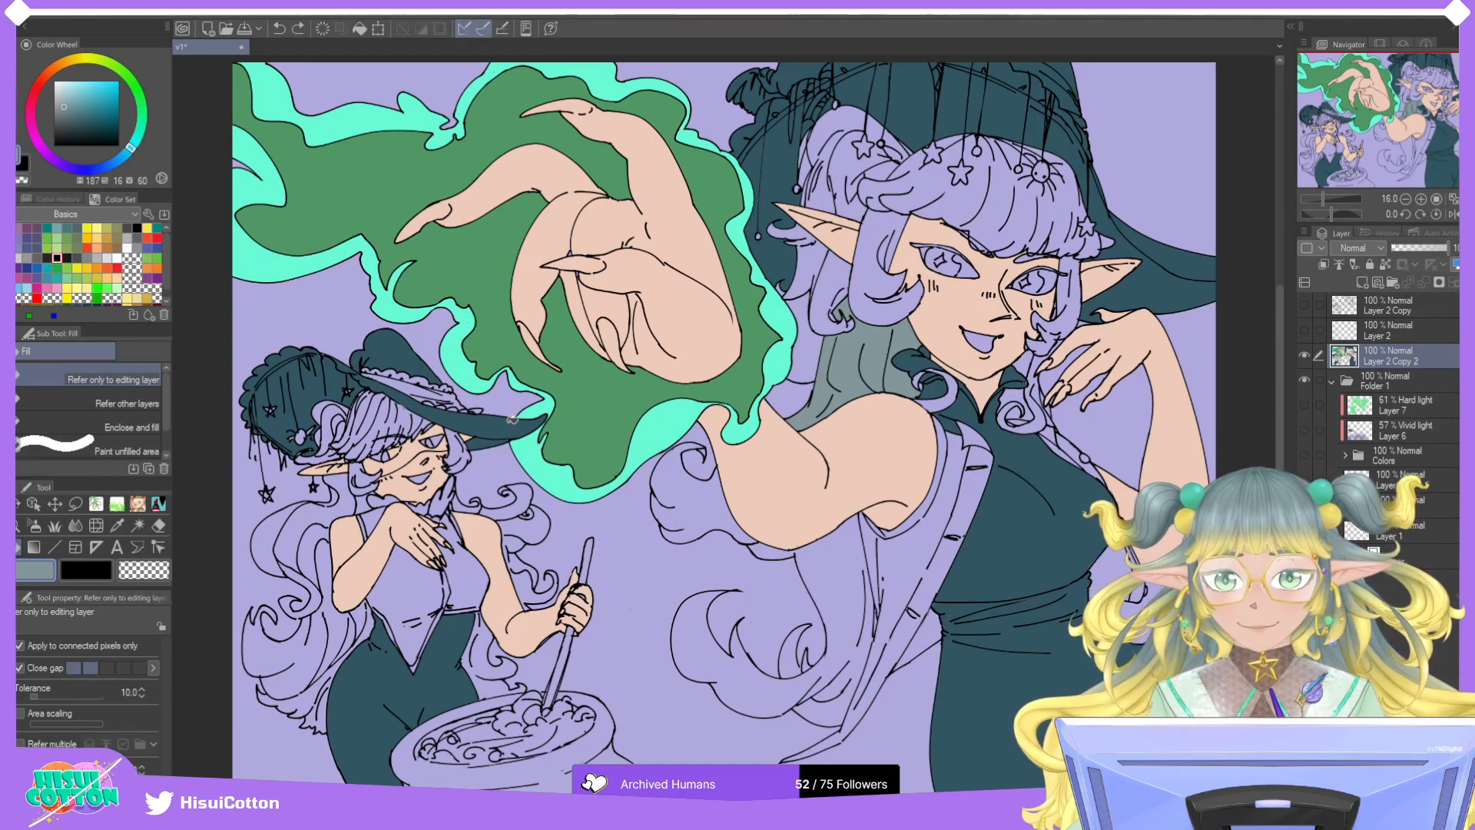
Set the secondary colour to the recent dark teal and fill the hat area beside the back hair.
{"action": "left_click", "coordinate": [80, 572]}
{"action": "left_click", "coordinate": [58, 198]}
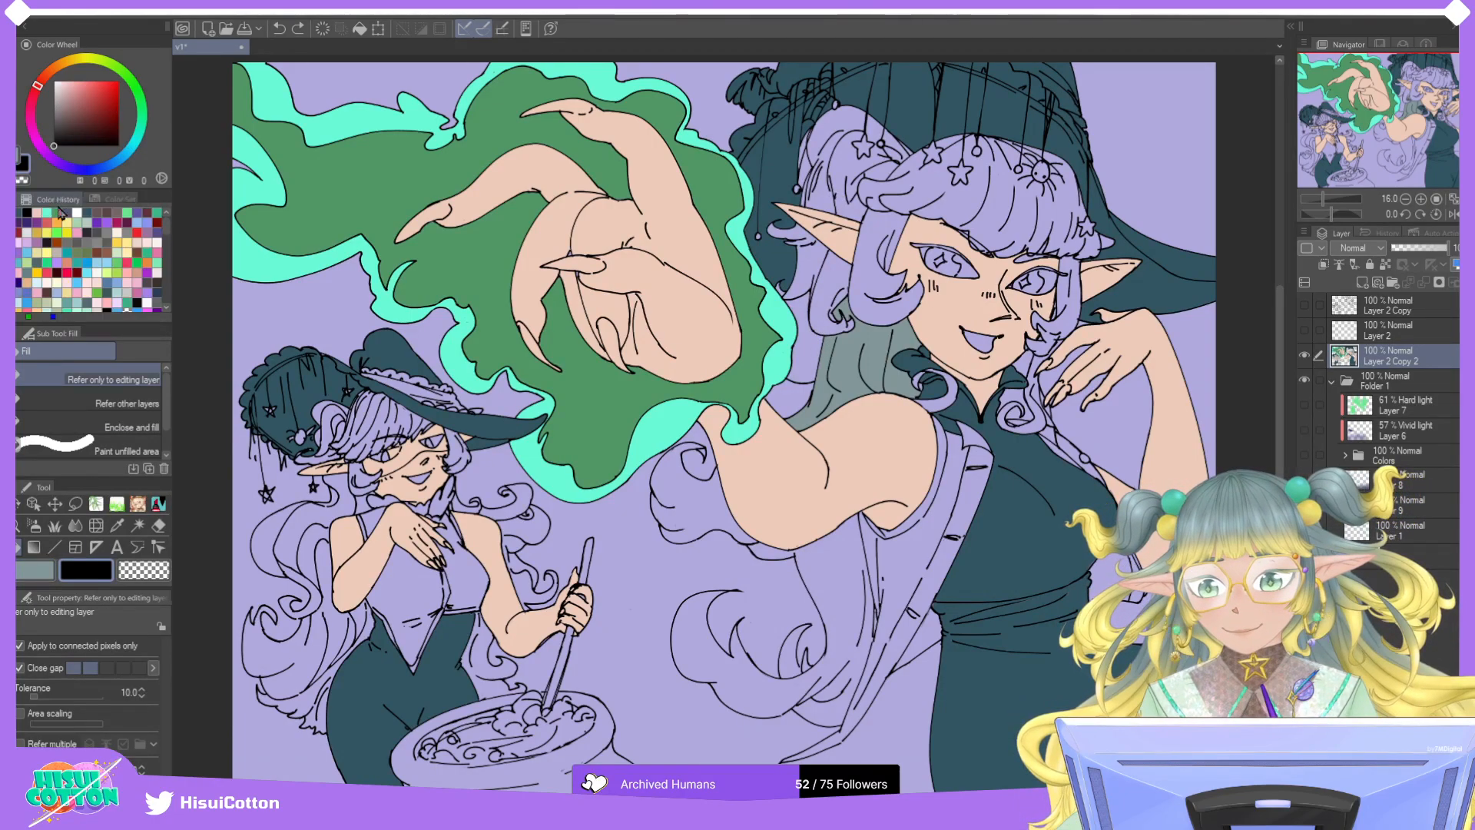
{"action": "left_click", "coordinate": [20, 212]}
{"action": "left_click", "coordinate": [802, 355]}
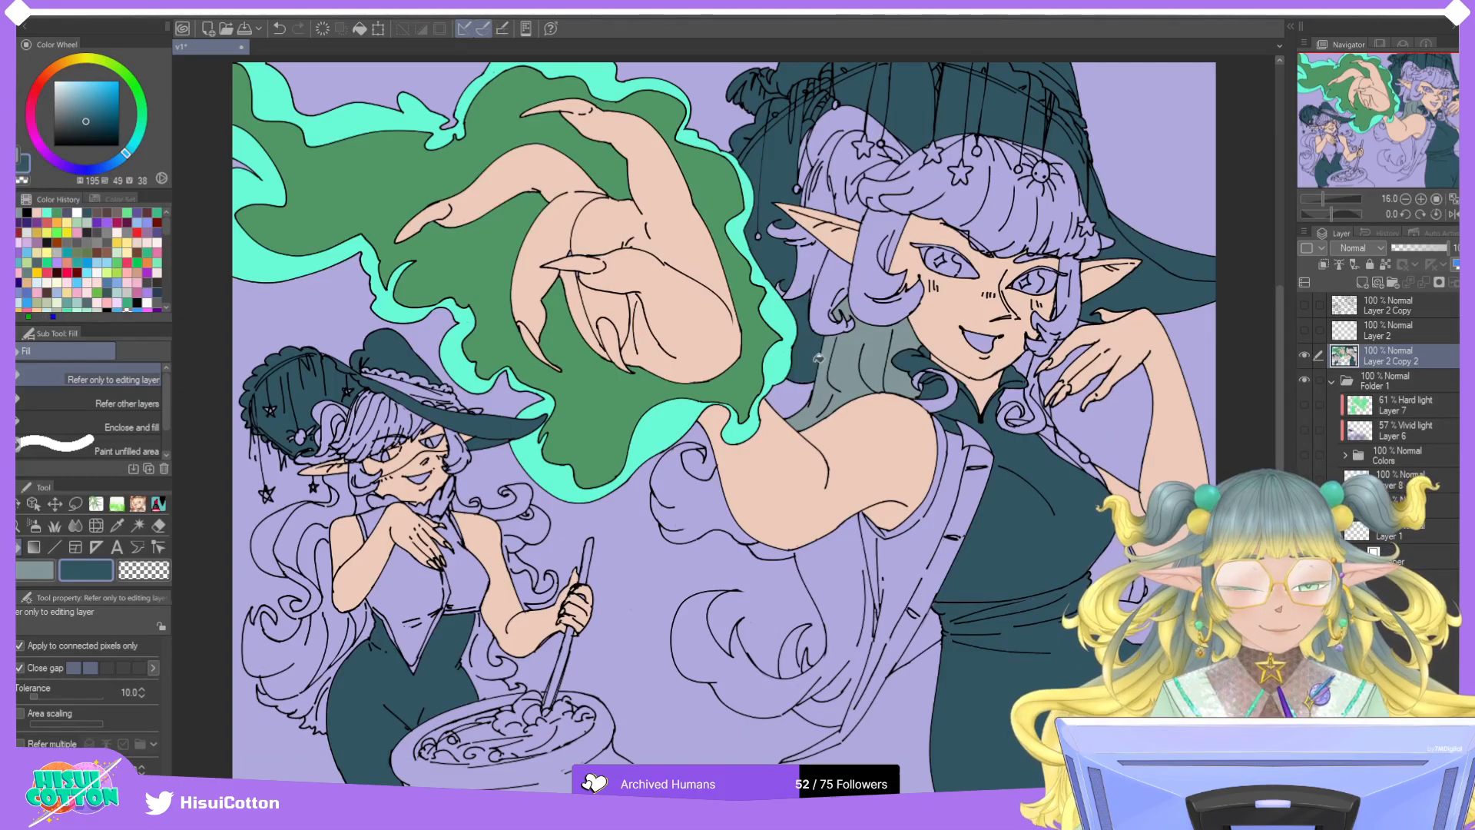
Return to the grey hair colour and fill the strands behind the large witch's pointed ear.
{"action": "left_click", "coordinate": [35, 570]}
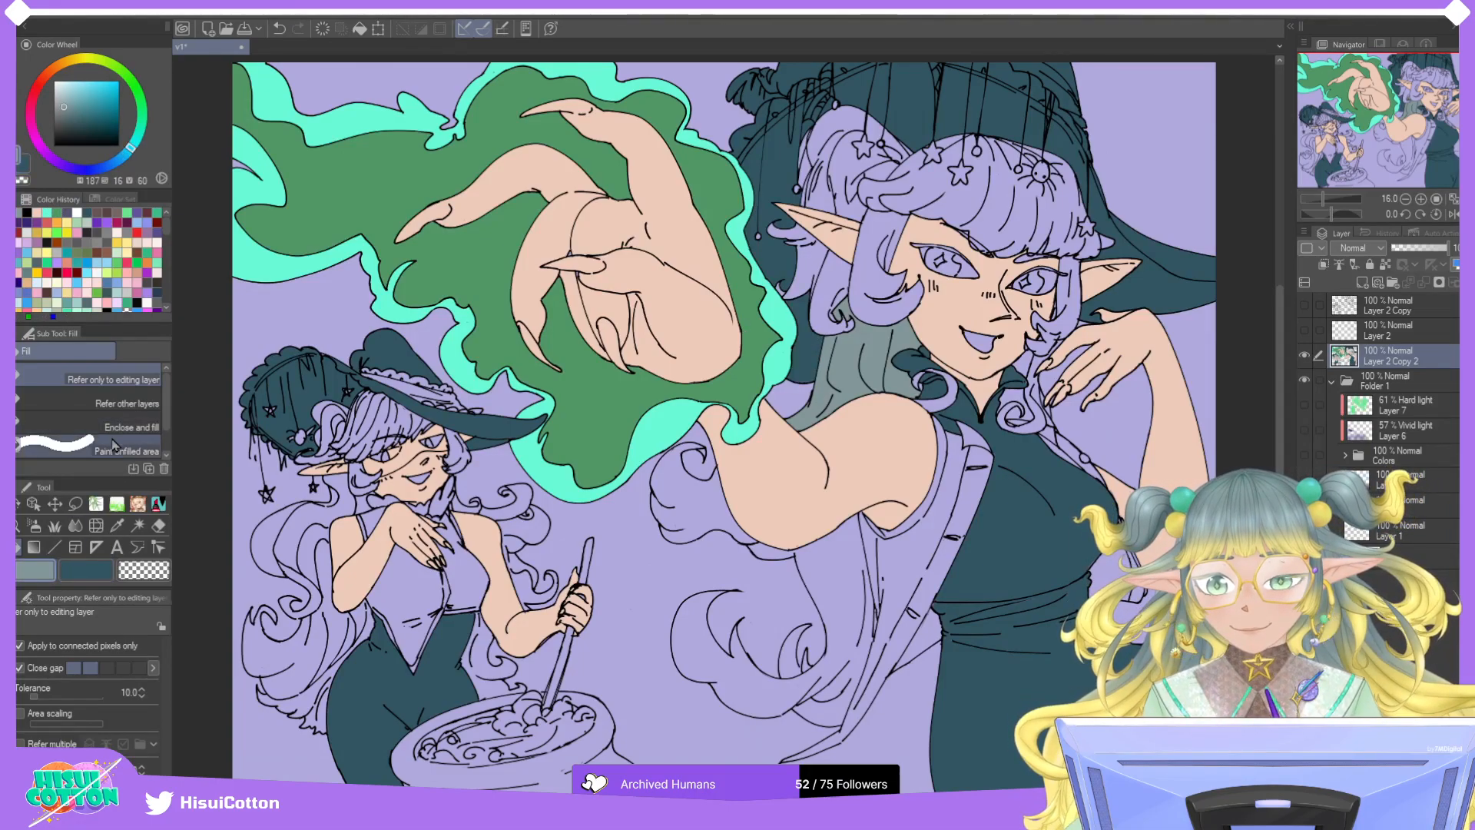
{"action": "left_click", "coordinate": [828, 293]}
{"action": "left_click", "coordinate": [821, 260]}
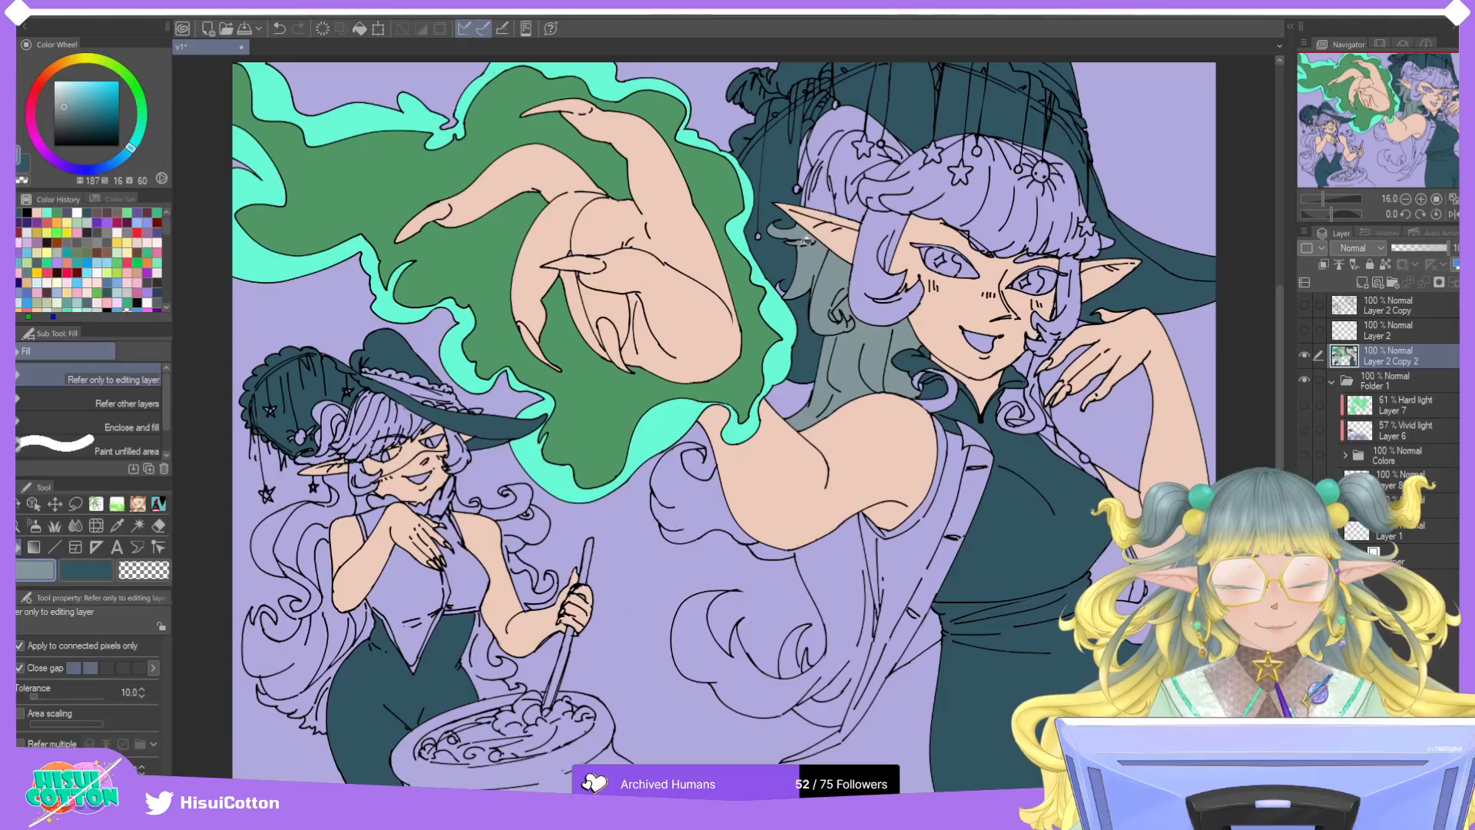
Fill the large witch's ponytail and its thin outer strands with the grey hair colour.
{"action": "scroll", "coordinate": [805, 230], "scroll_direction": "up", "scroll_amount": 3}
{"action": "scroll", "coordinate": [926, 321], "scroll_direction": "down", "scroll_amount": 5}
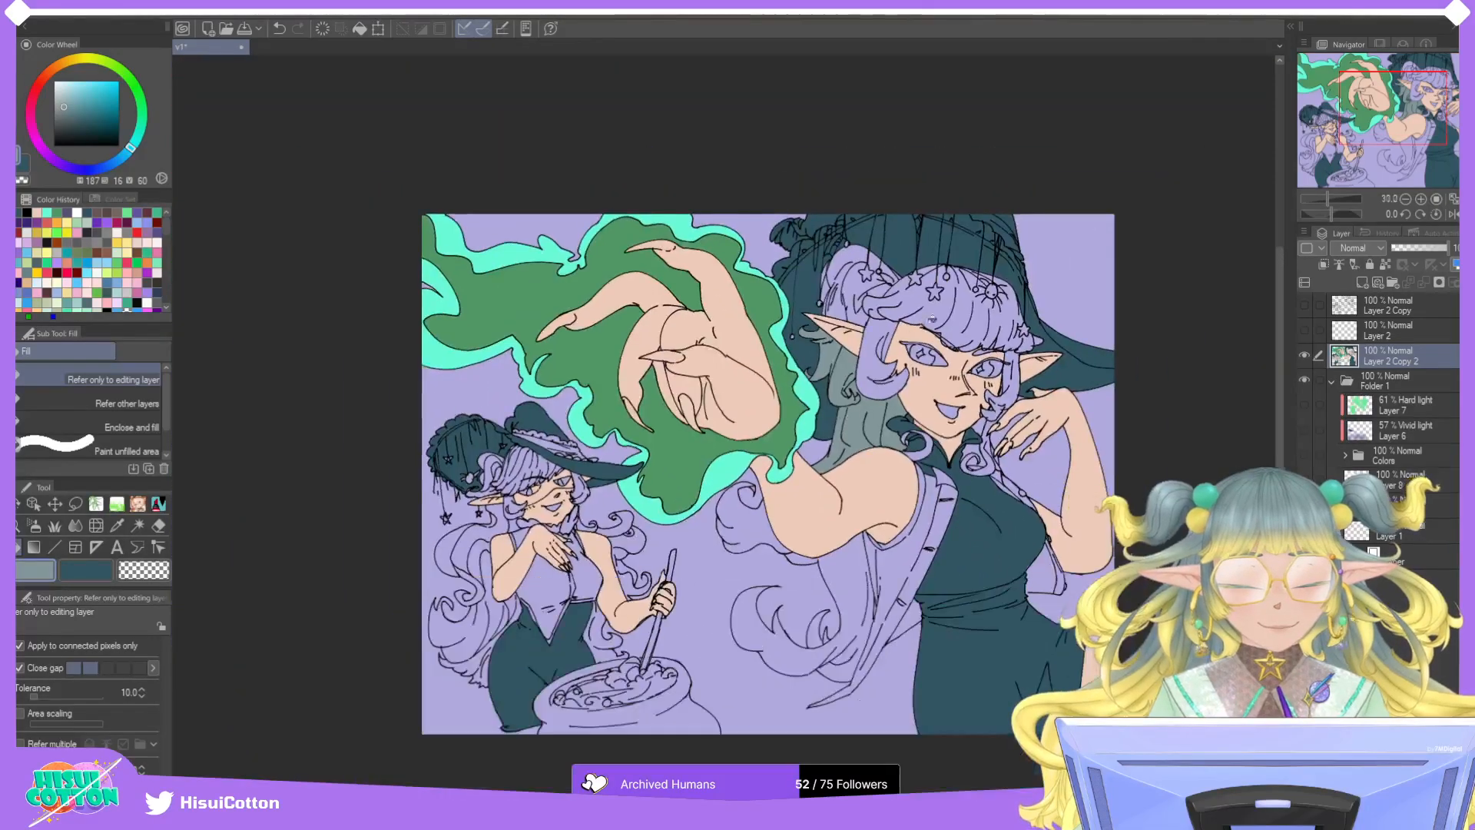
{"action": "scroll", "coordinate": [926, 321], "scroll_direction": "up", "scroll_amount": 3}
{"action": "left_click", "coordinate": [747, 277]}
{"action": "left_click", "coordinate": [719, 247]}
{"action": "left_click", "coordinate": [700, 275]}
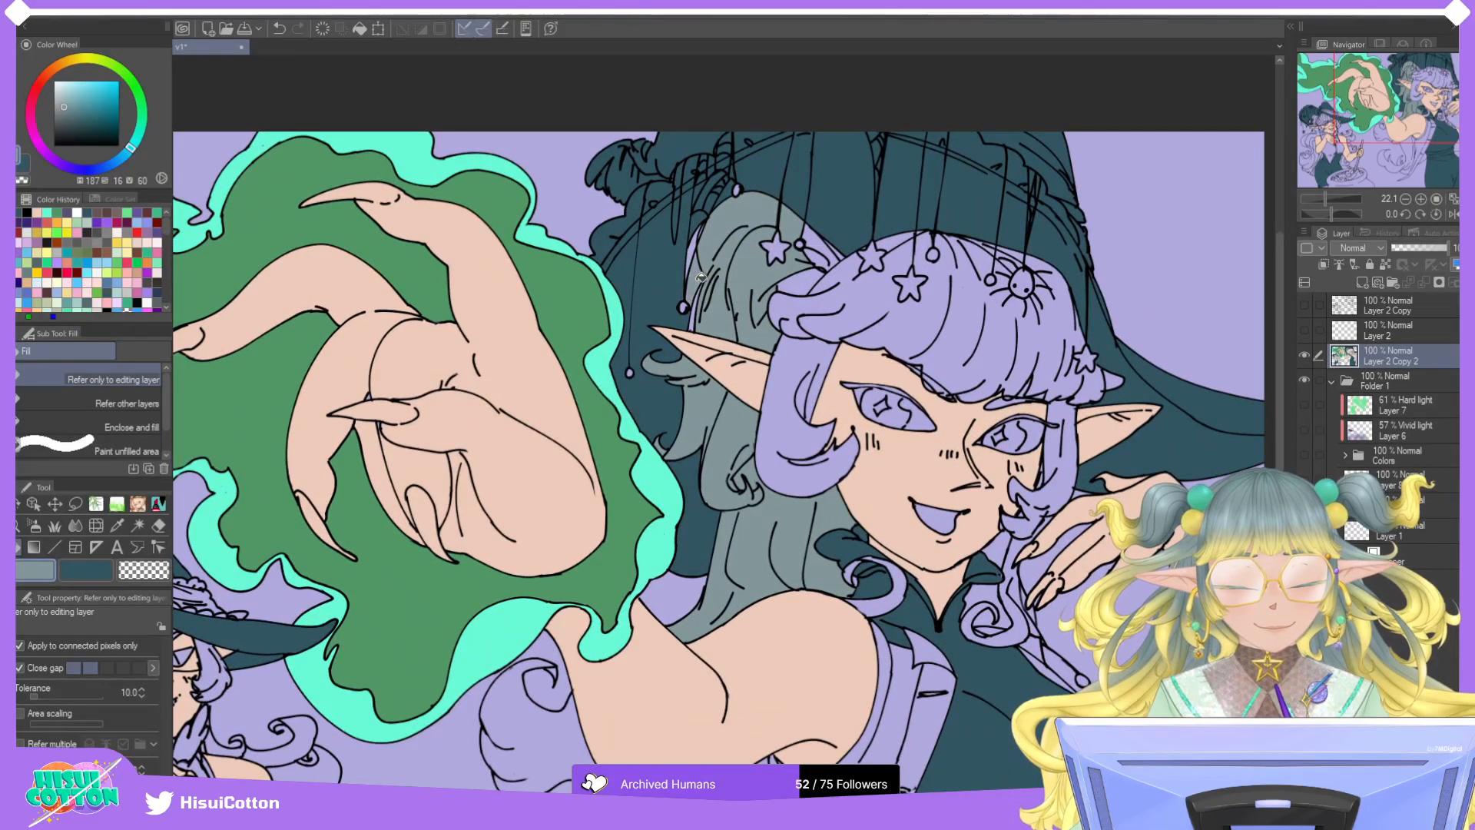
{"action": "left_click", "coordinate": [695, 252]}
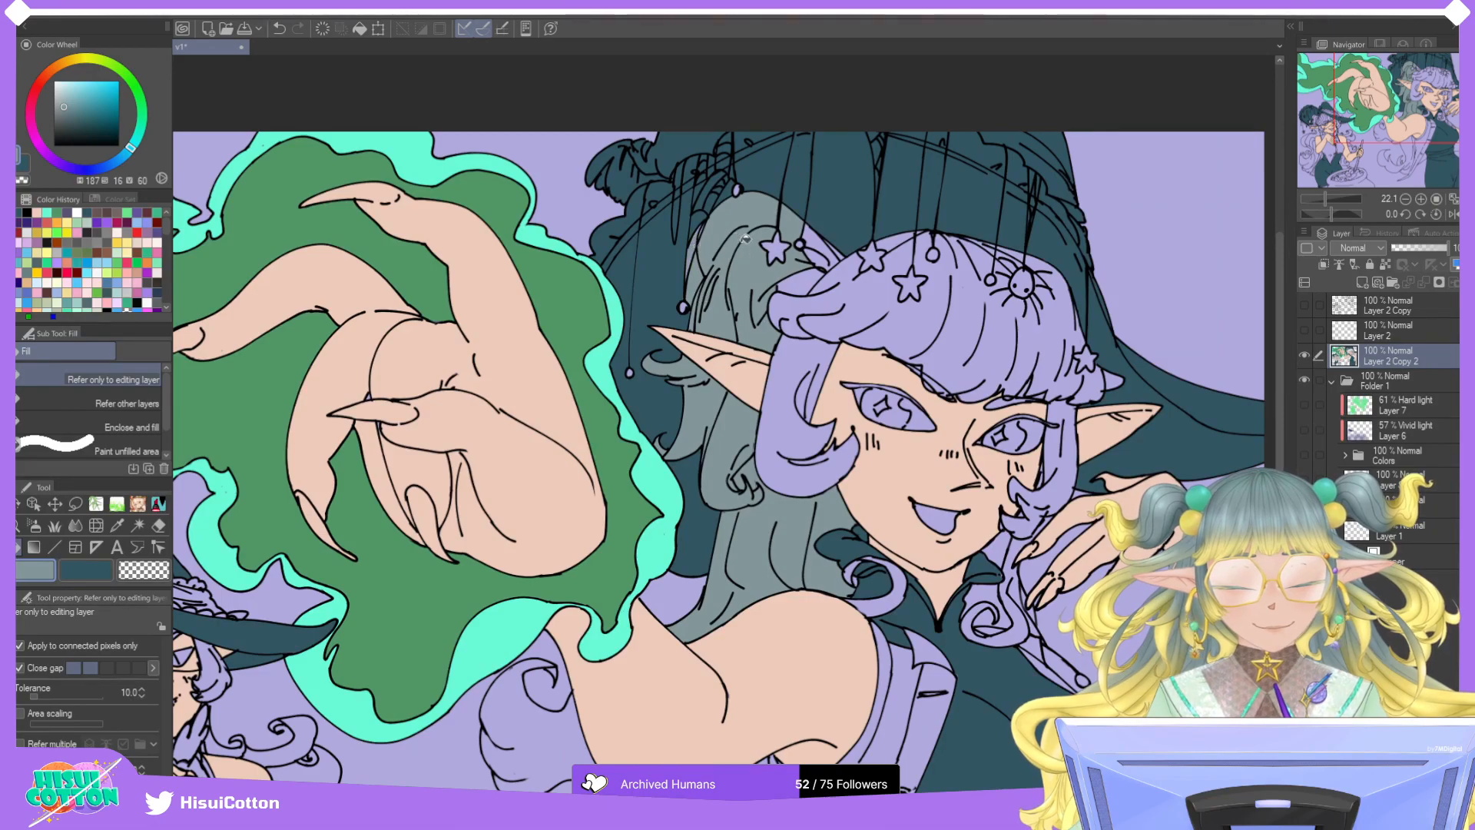
Fill the large witch's bangs and the face-framing lock beside the ear with the grey hair colour.
{"action": "left_click", "coordinate": [820, 244]}
{"action": "left_click", "coordinate": [811, 280]}
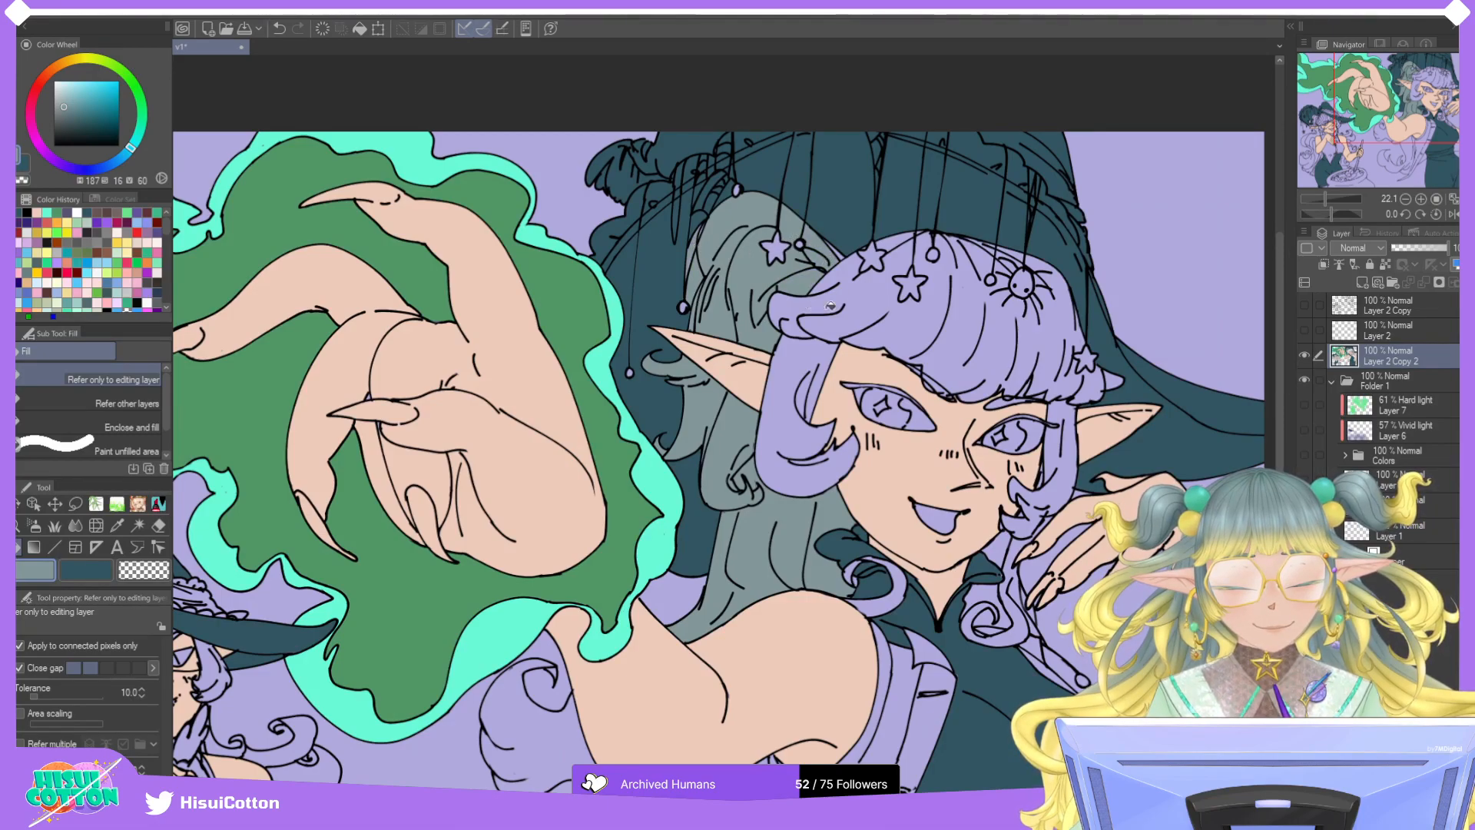
{"action": "left_click", "coordinate": [824, 291]}
{"action": "left_click", "coordinate": [810, 359]}
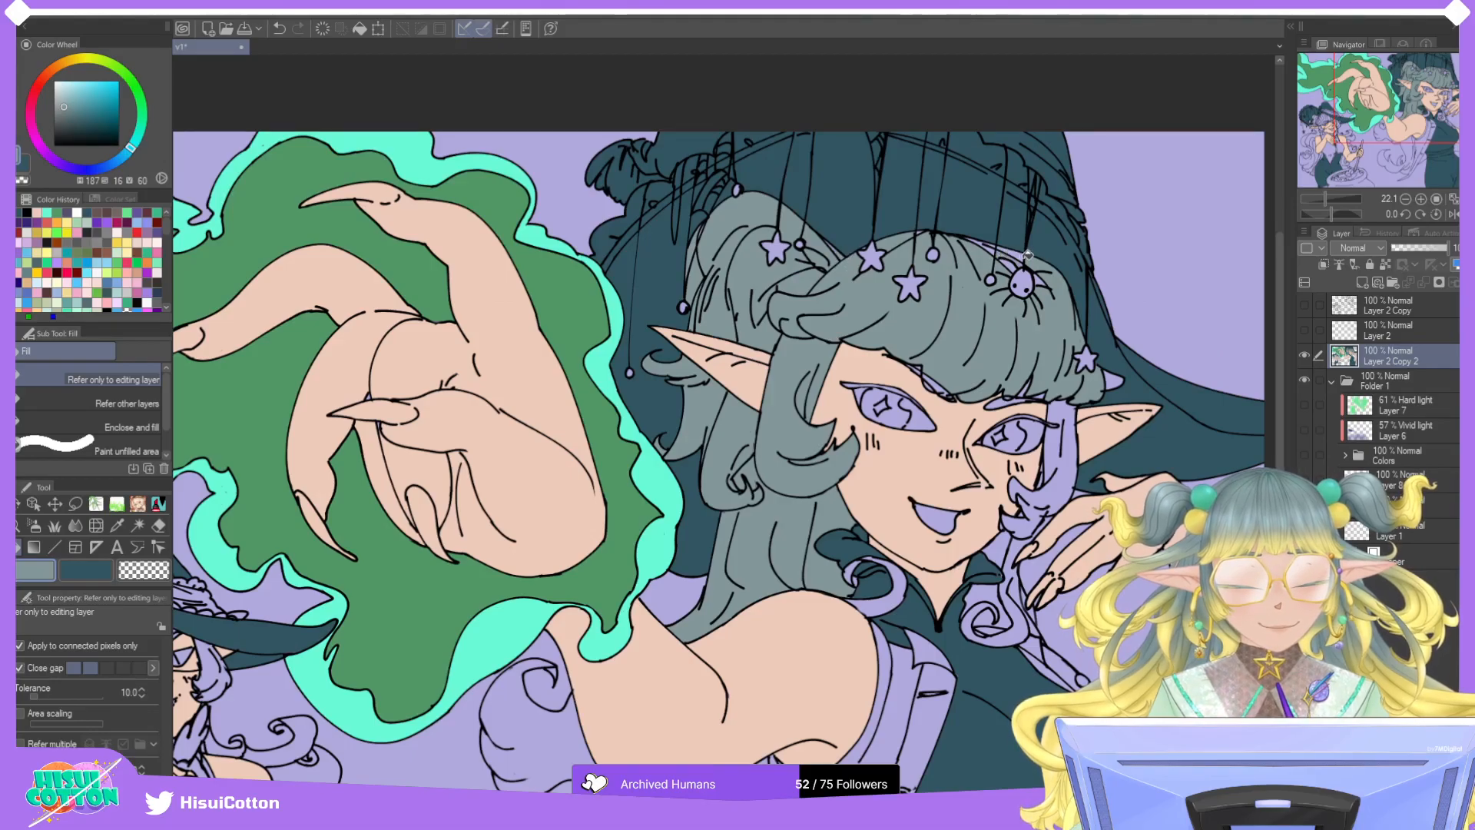
Fill the slivers along the top of the large witch's bangs and the lock beside her far ear with the grey hair colour.
{"action": "scroll", "coordinate": [1007, 255], "scroll_direction": "up", "scroll_amount": 5}
{"action": "left_click", "coordinate": [1015, 262]}
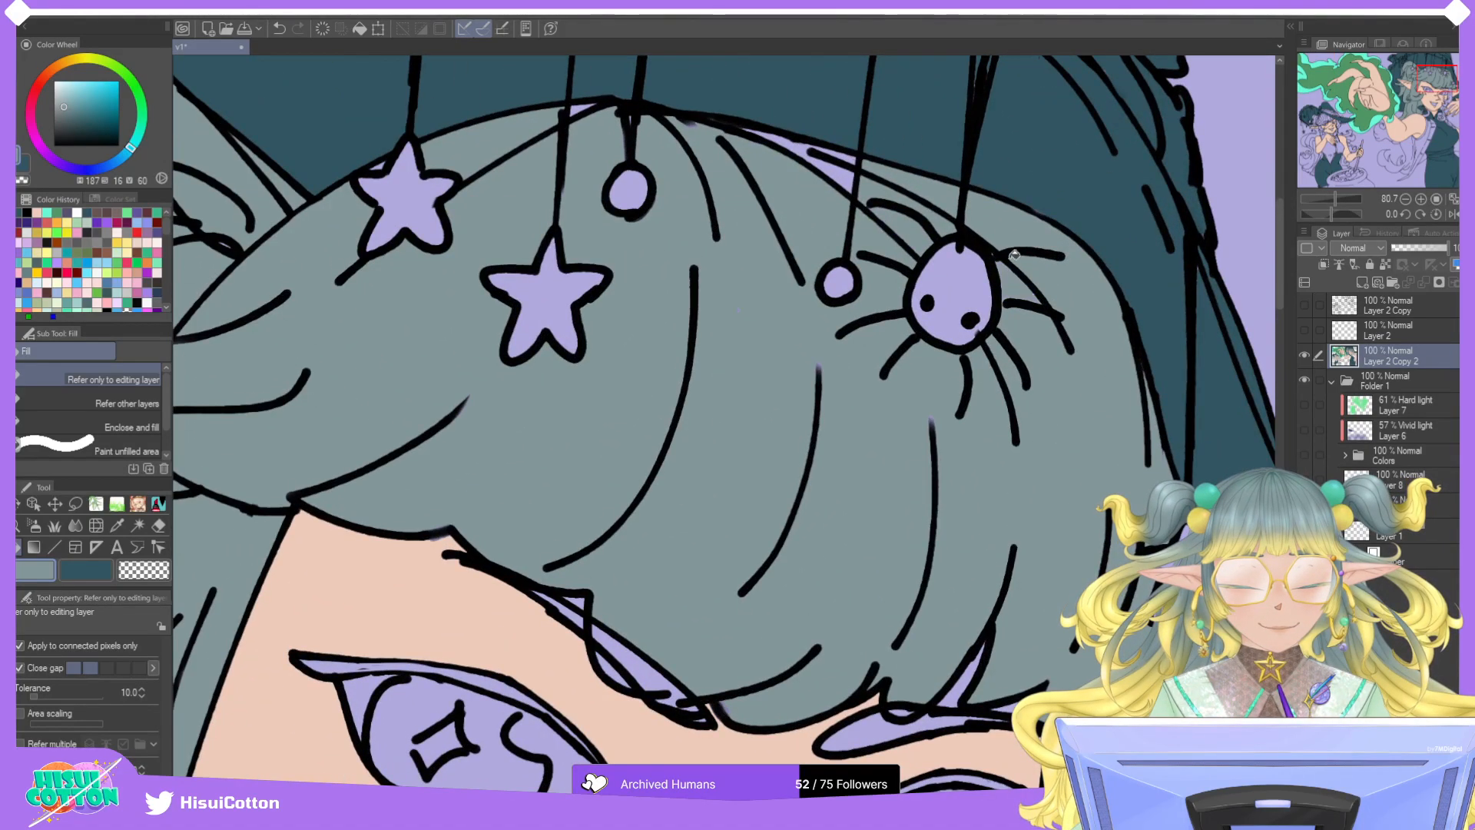
{"action": "left_click", "coordinate": [839, 175]}
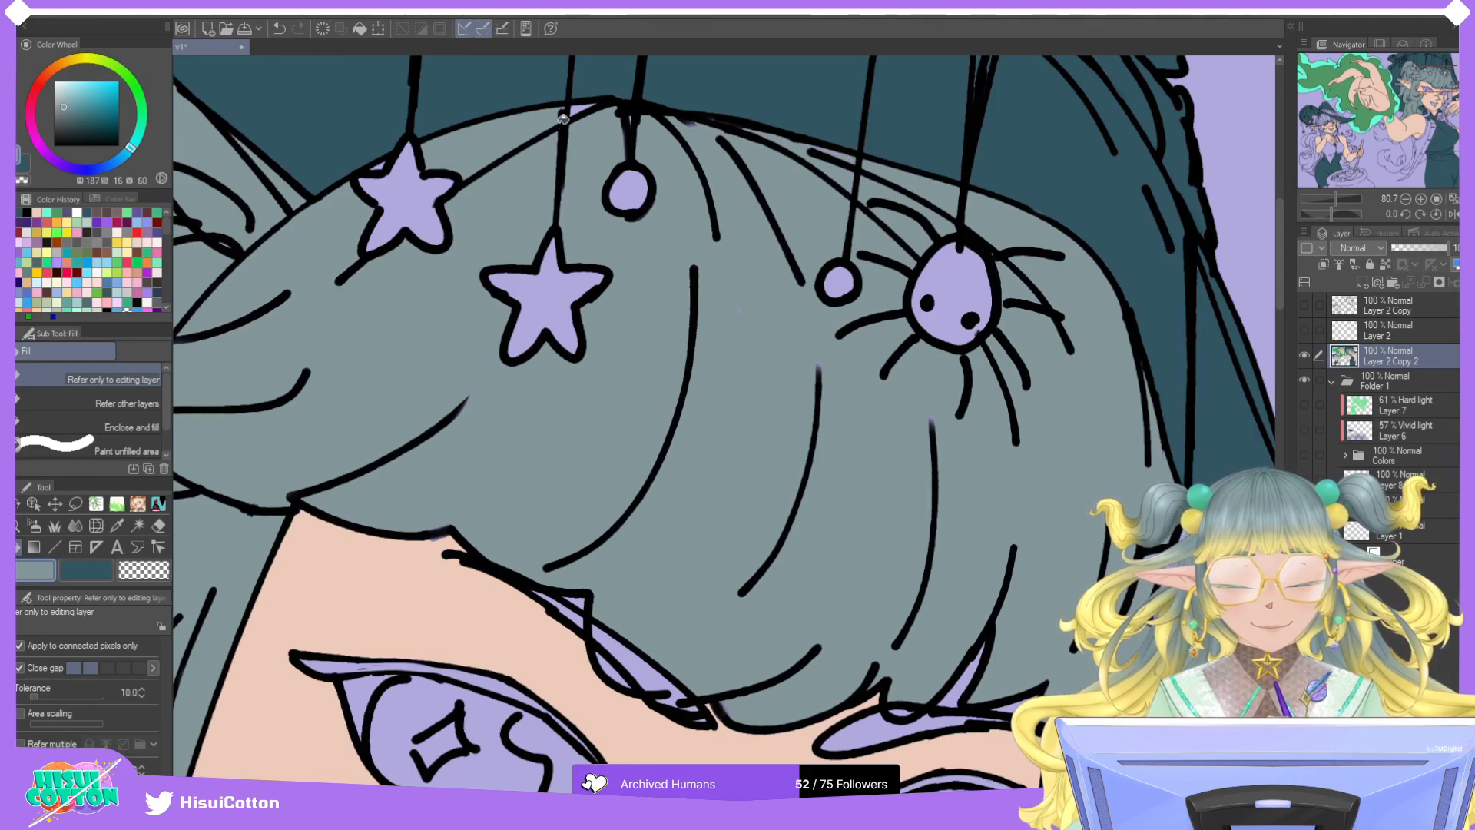
{"action": "scroll", "coordinate": [561, 121], "scroll_direction": "down", "scroll_amount": 4}
{"action": "left_click", "coordinate": [812, 371]}
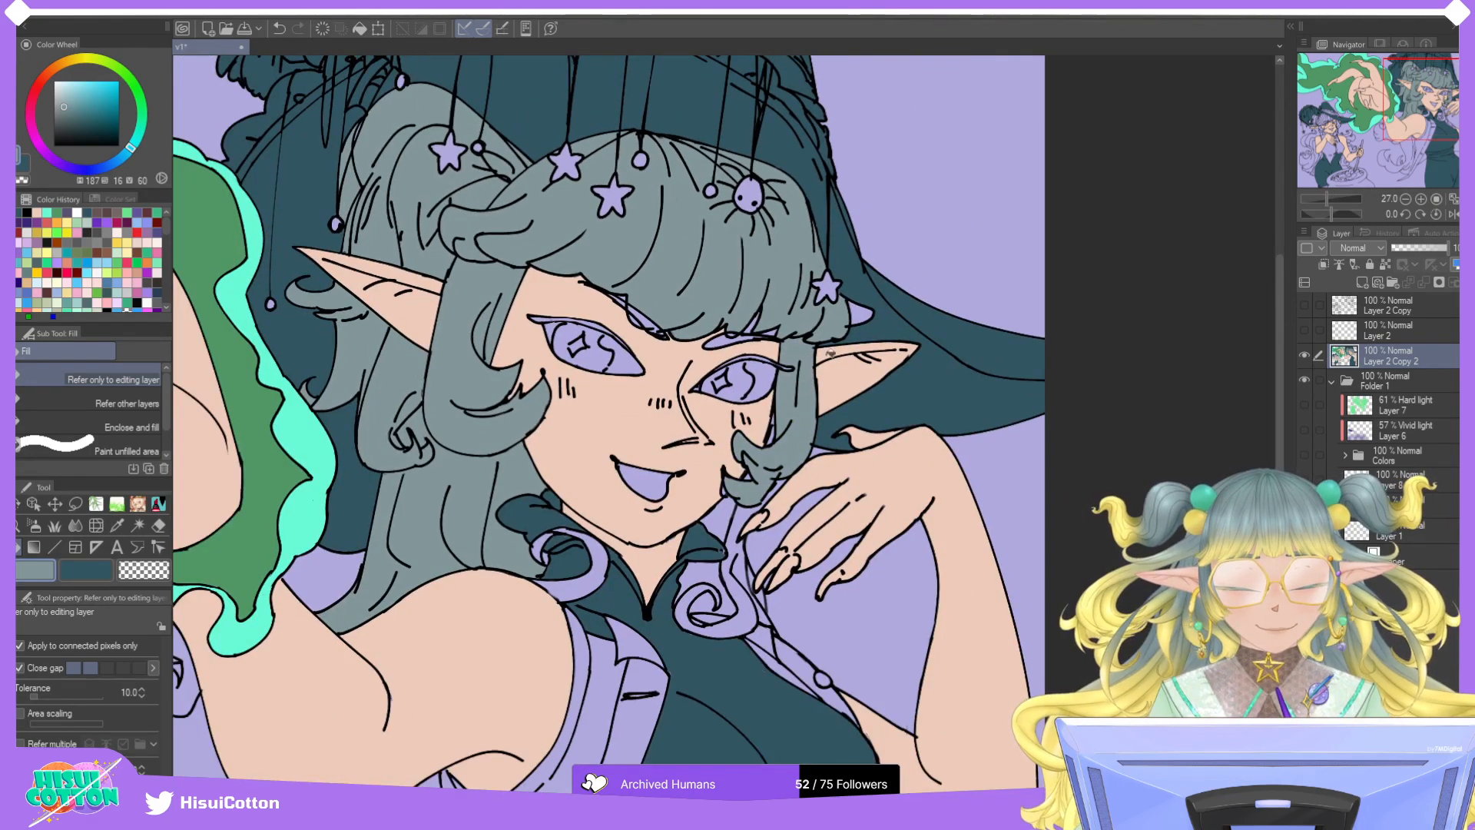
Fill the large witch's far eyebrow and the small gaps along the lower edge of her bangs with grey.
{"action": "scroll", "coordinate": [723, 370], "scroll_direction": "up", "scroll_amount": 4}
{"action": "left_click", "coordinate": [697, 364]}
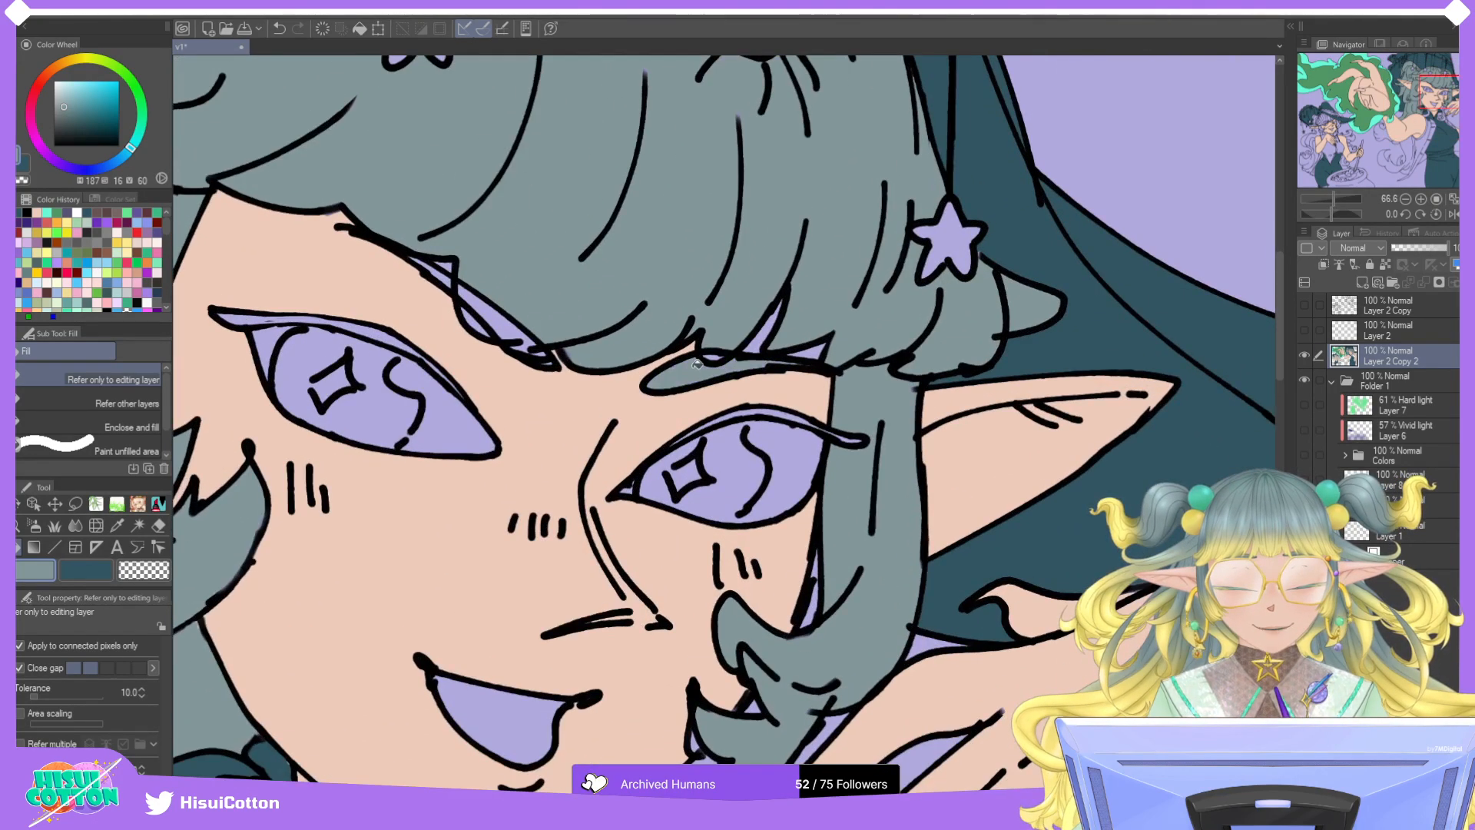
{"action": "left_click", "coordinate": [504, 325]}
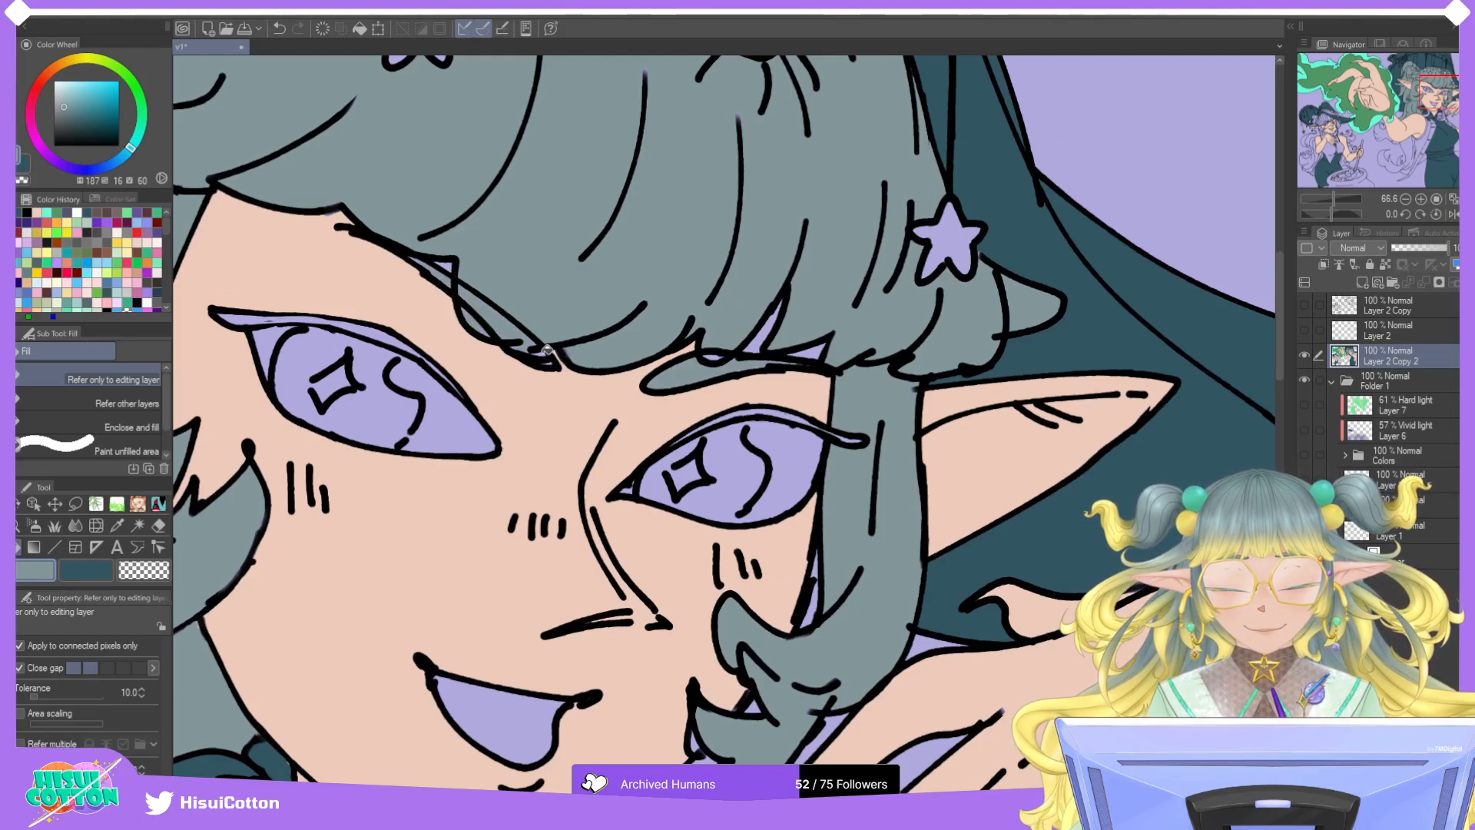
{"action": "scroll", "coordinate": [549, 354], "scroll_direction": "up", "scroll_amount": 3}
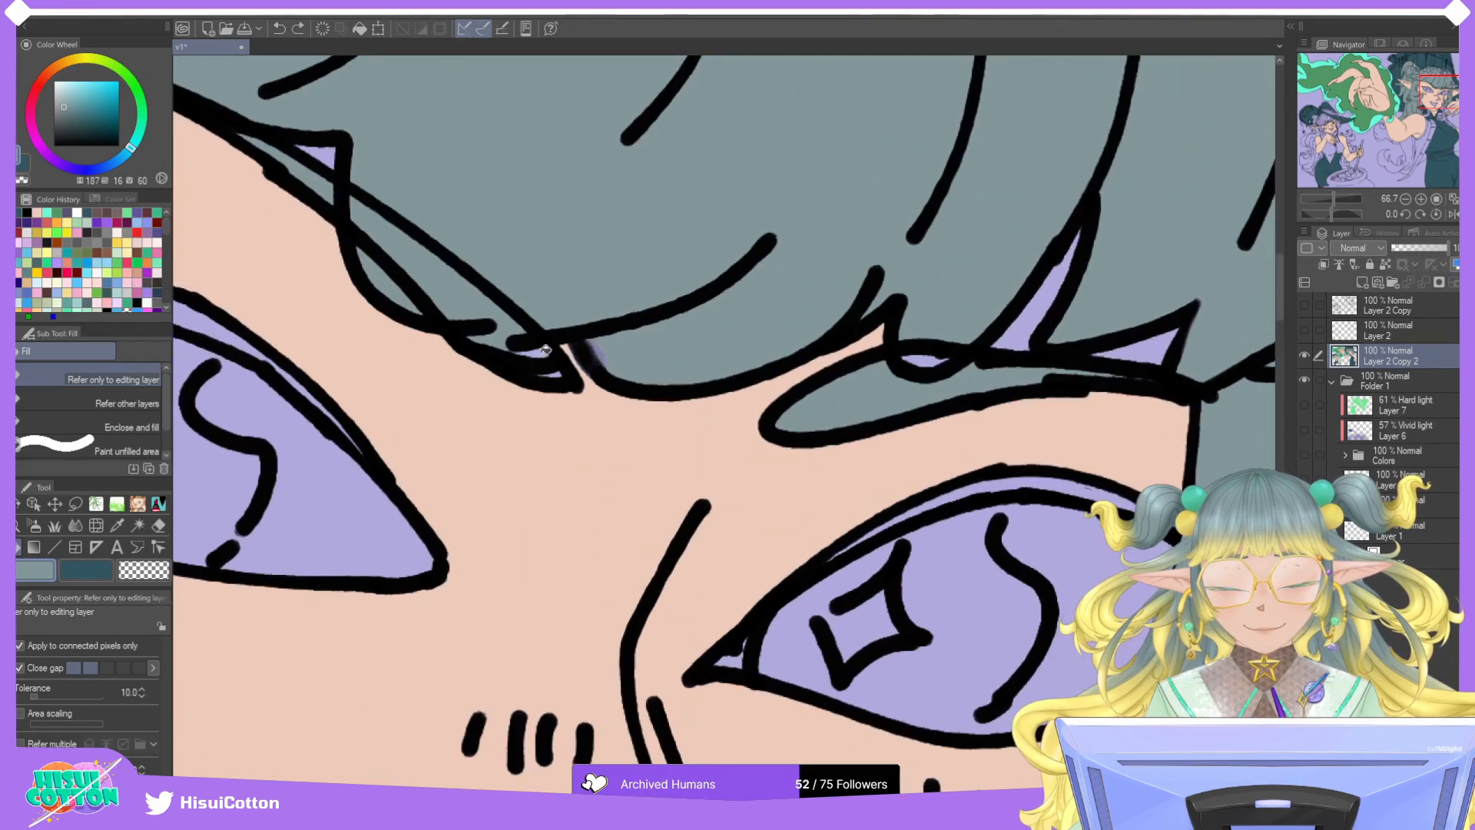
{"action": "scroll", "coordinate": [586, 369], "scroll_direction": "down", "scroll_amount": 4}
{"action": "scroll", "coordinate": [720, 378], "scroll_direction": "up", "scroll_amount": 2}
{"action": "scroll", "coordinate": [720, 377], "scroll_direction": "down", "scroll_amount": 4}
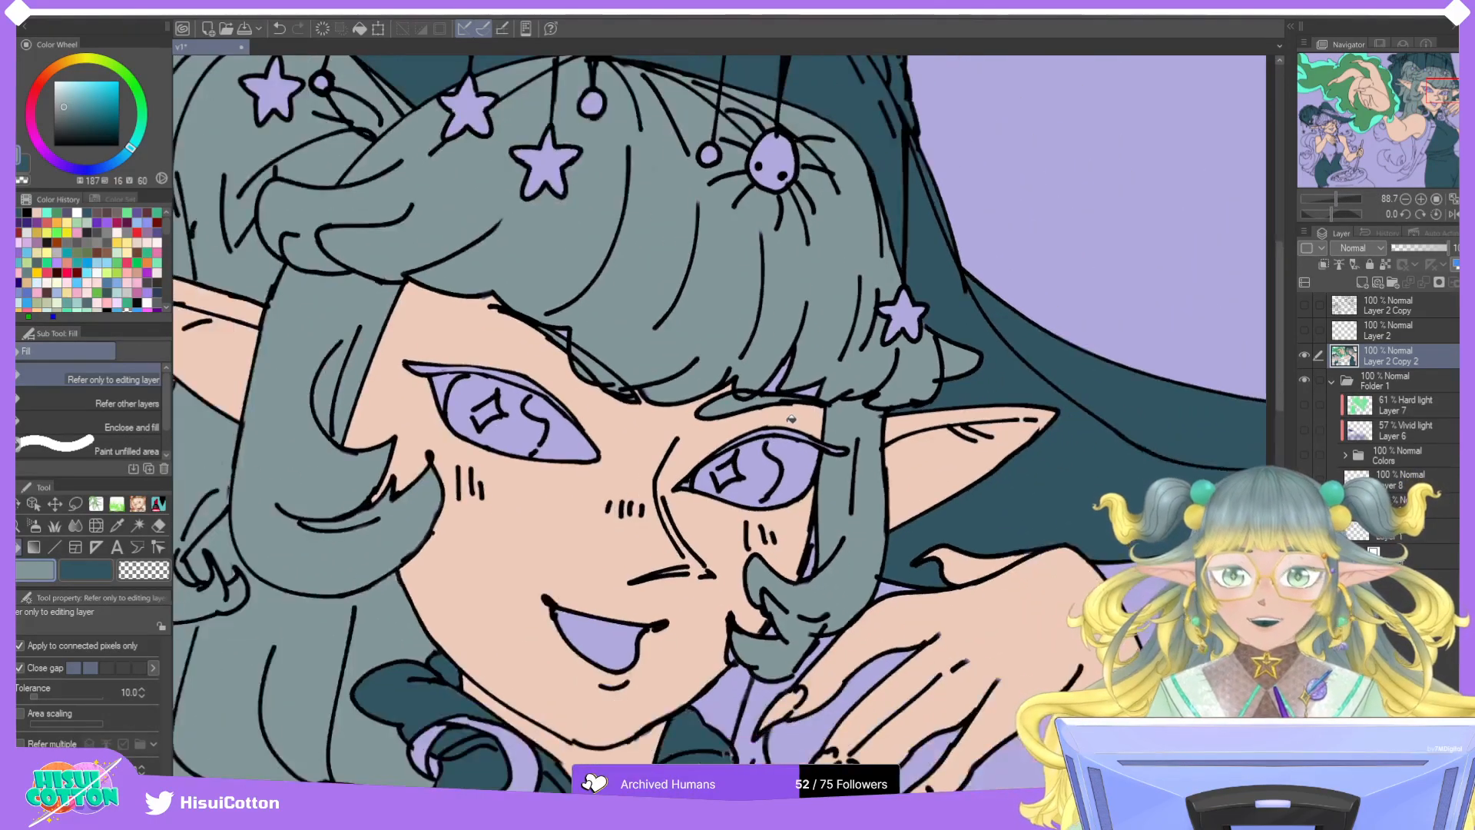
{"action": "scroll", "coordinate": [791, 418], "scroll_direction": "down", "scroll_amount": 2}
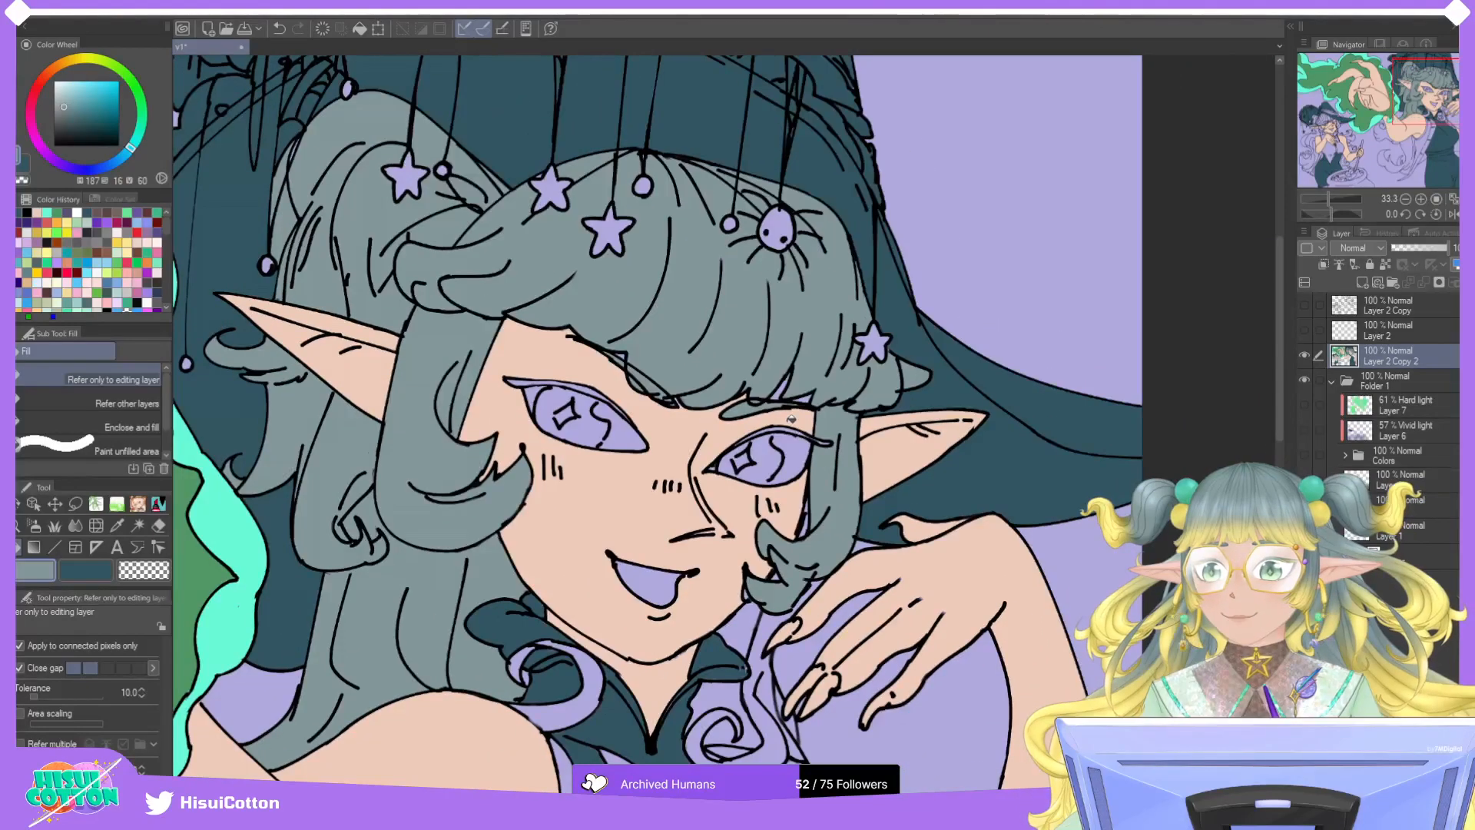
{"action": "scroll", "coordinate": [808, 536], "scroll_direction": "up", "scroll_amount": 3}
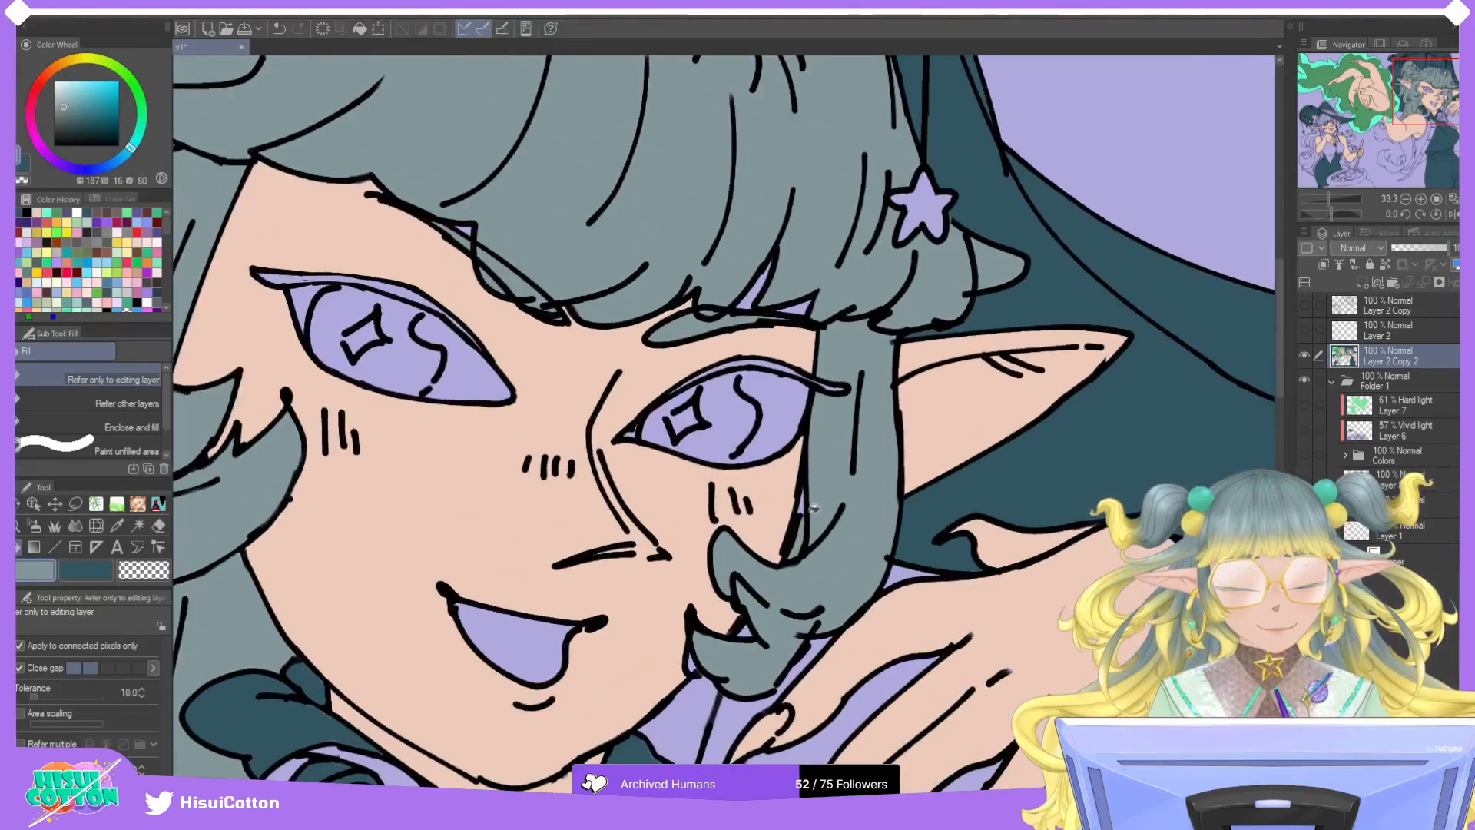
Fill the curl over the collar and the curled strands hanging beside the raised hand with the grey hair colour.
{"action": "scroll", "coordinate": [768, 603], "scroll_direction": "down", "scroll_amount": 2}
{"action": "scroll", "coordinate": [766, 607], "scroll_direction": "down", "scroll_amount": 4}
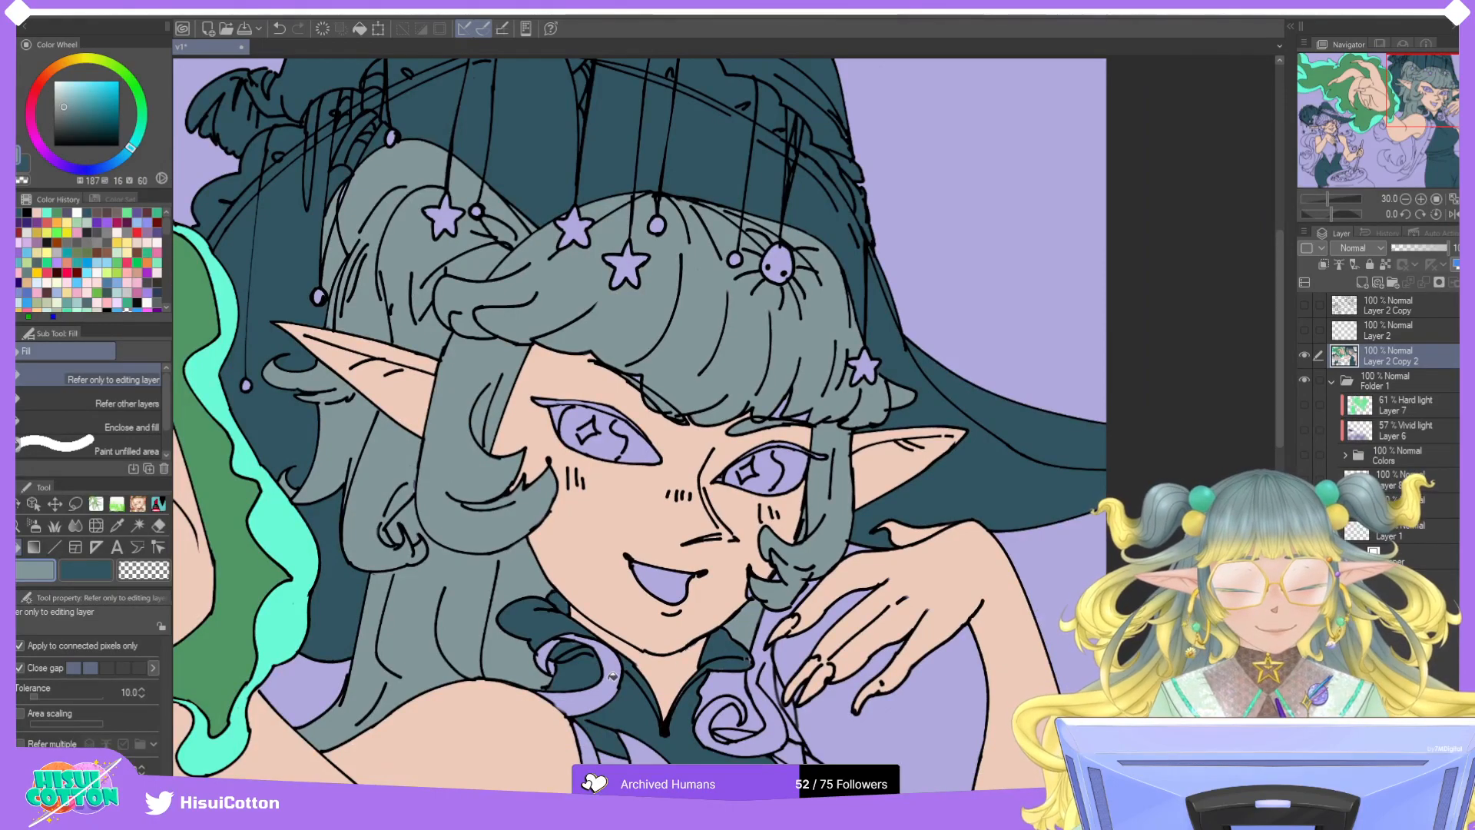
{"action": "scroll", "coordinate": [554, 661], "scroll_direction": "down", "scroll_amount": 3}
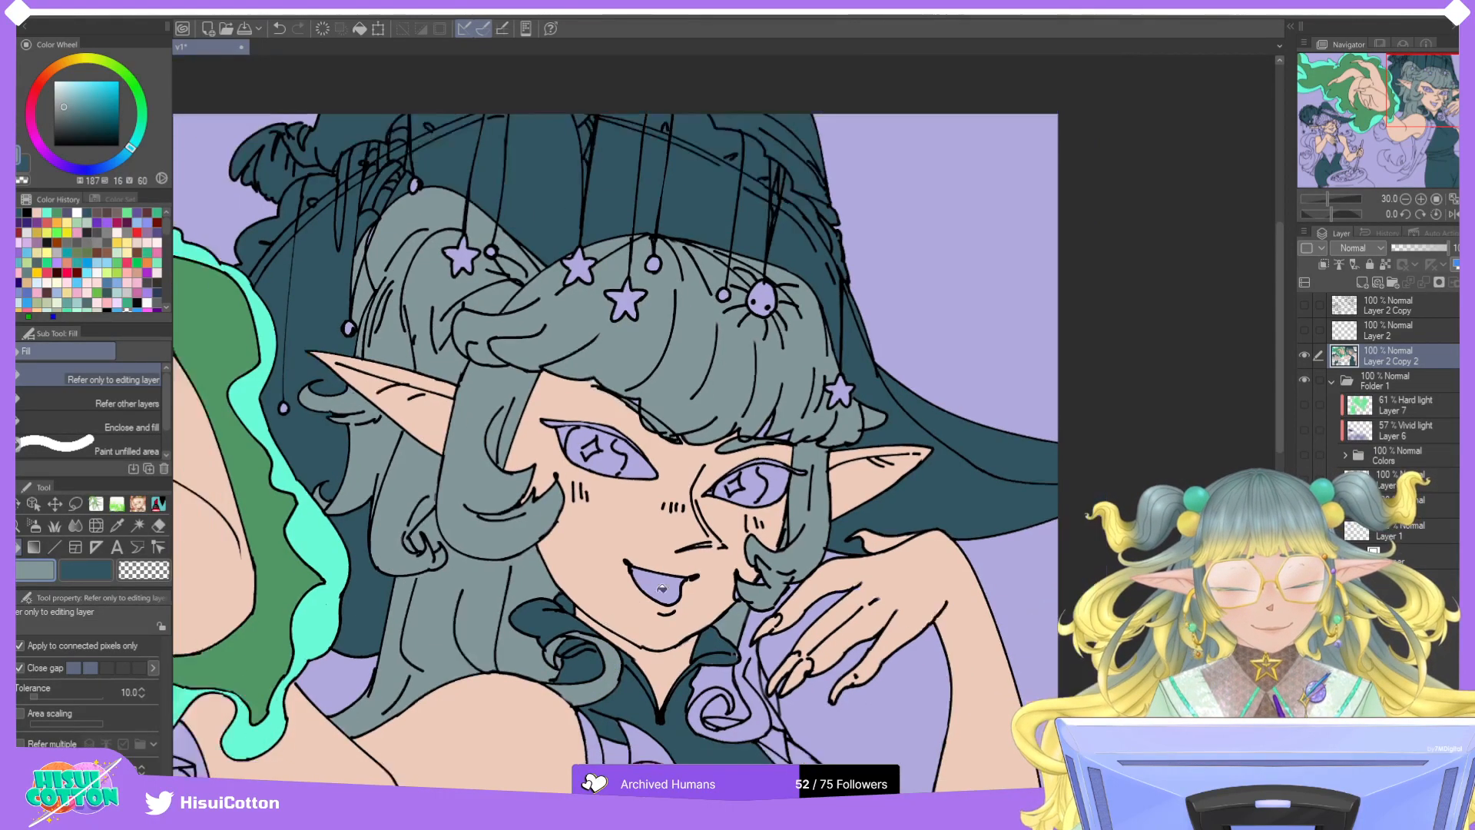
{"action": "scroll", "coordinate": [703, 597], "scroll_direction": "up", "scroll_amount": 4}
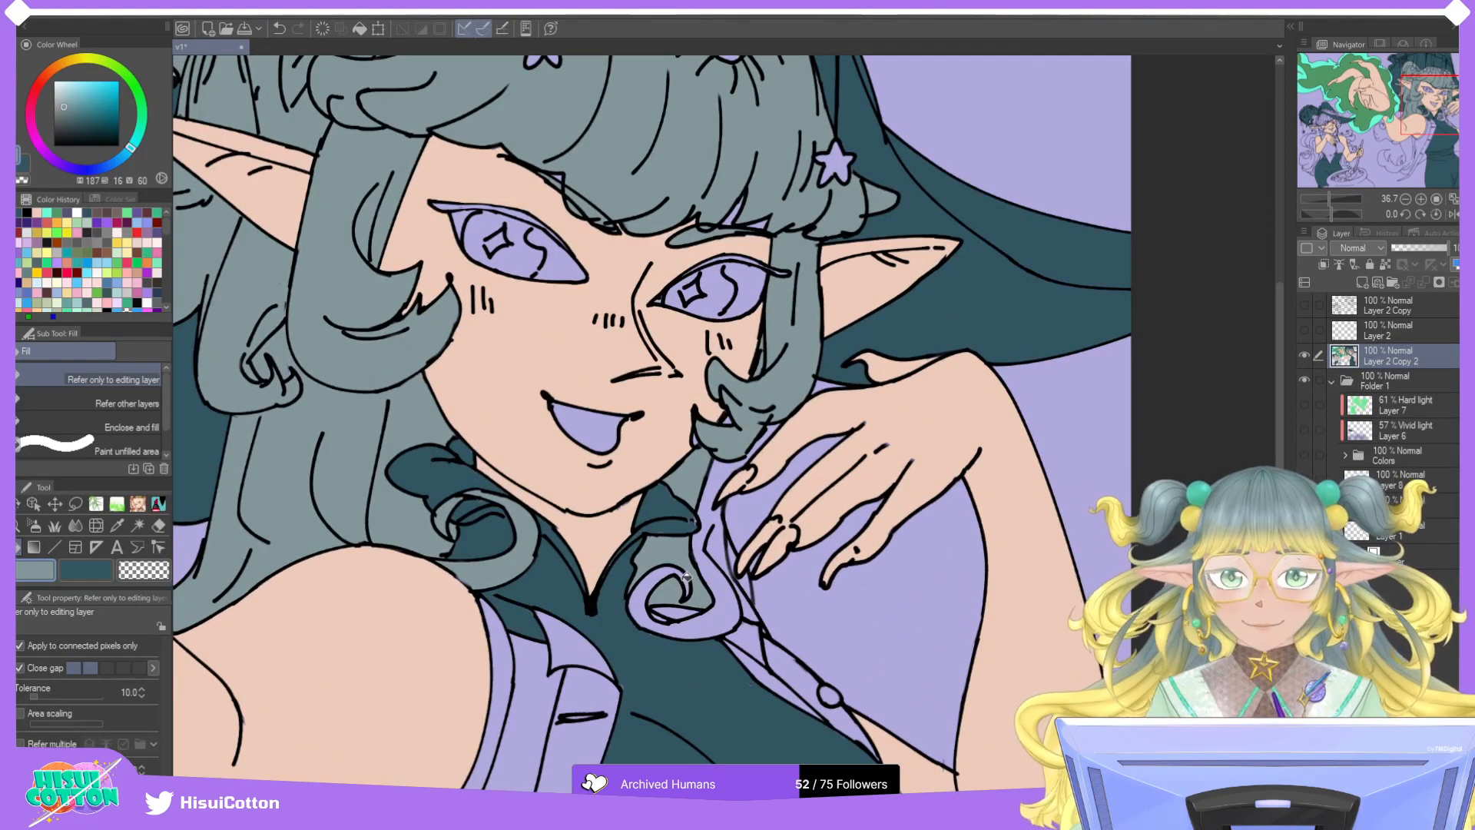
{"action": "left_click", "coordinate": [685, 577]}
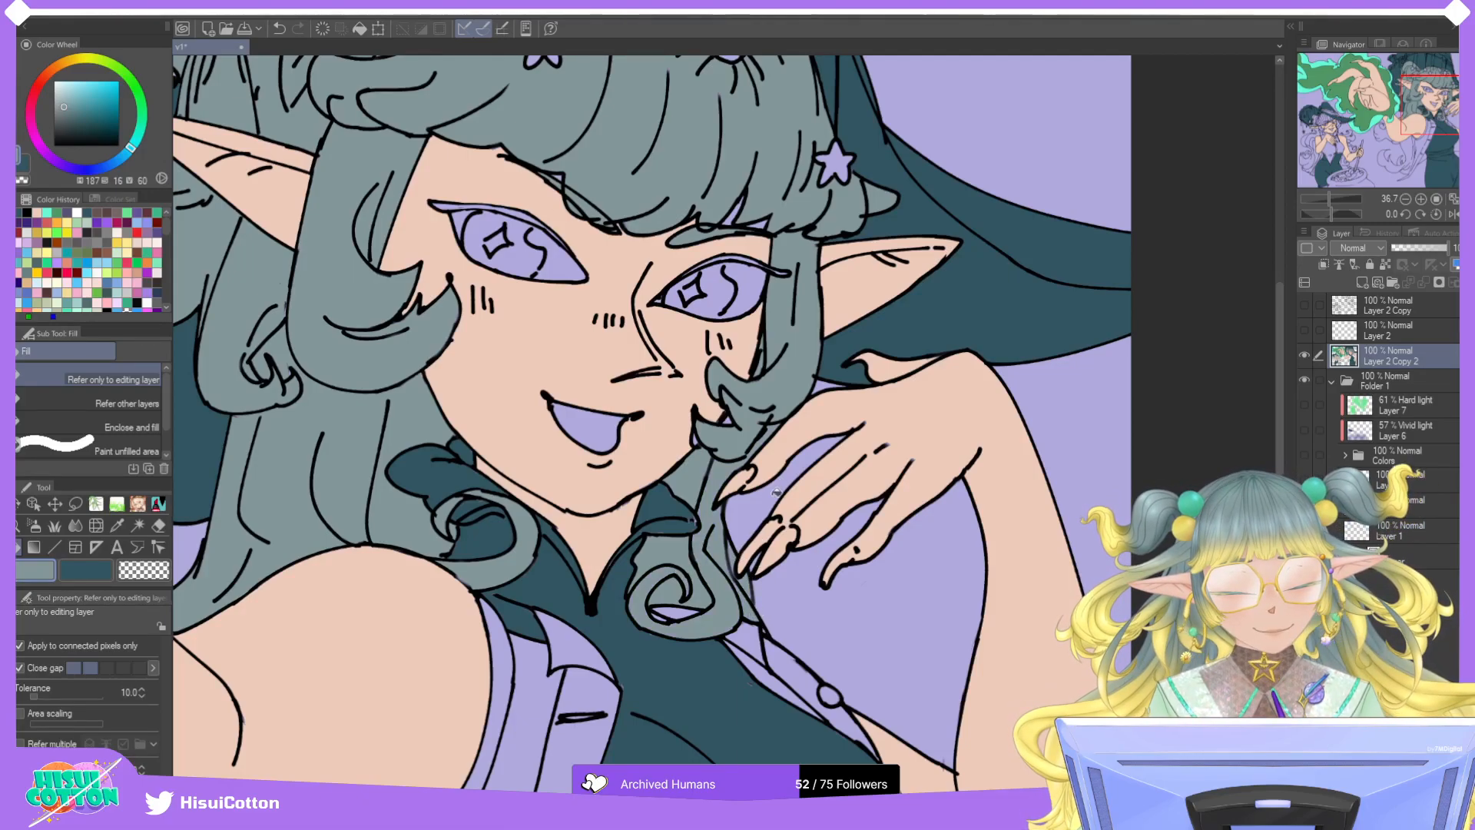
{"action": "scroll", "coordinate": [731, 418], "scroll_direction": "up", "scroll_amount": 5}
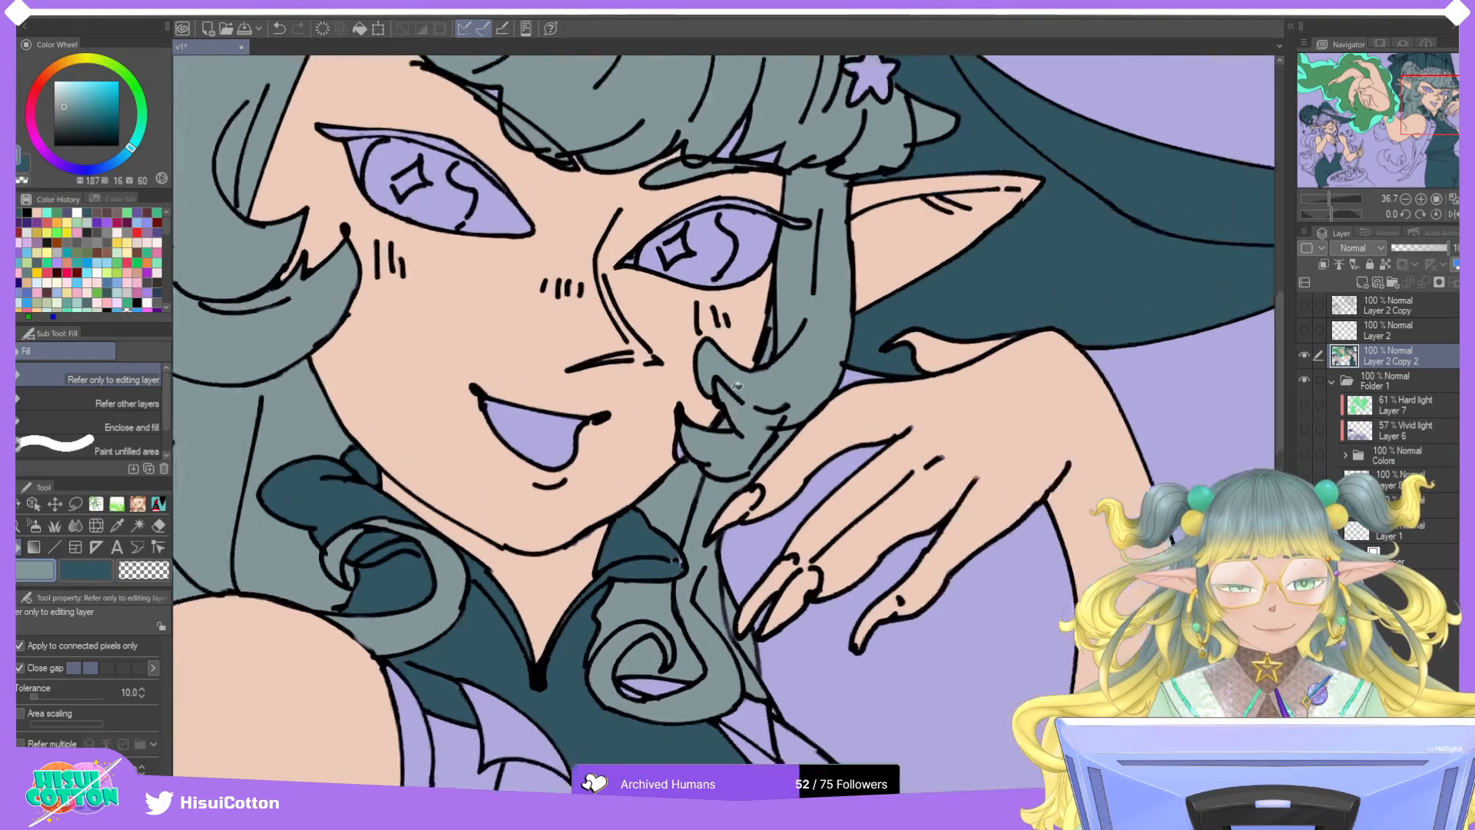
{"action": "scroll", "coordinate": [756, 470], "scroll_direction": "down", "scroll_amount": 4}
{"action": "scroll", "coordinate": [756, 470], "scroll_direction": "down", "scroll_amount": 3}
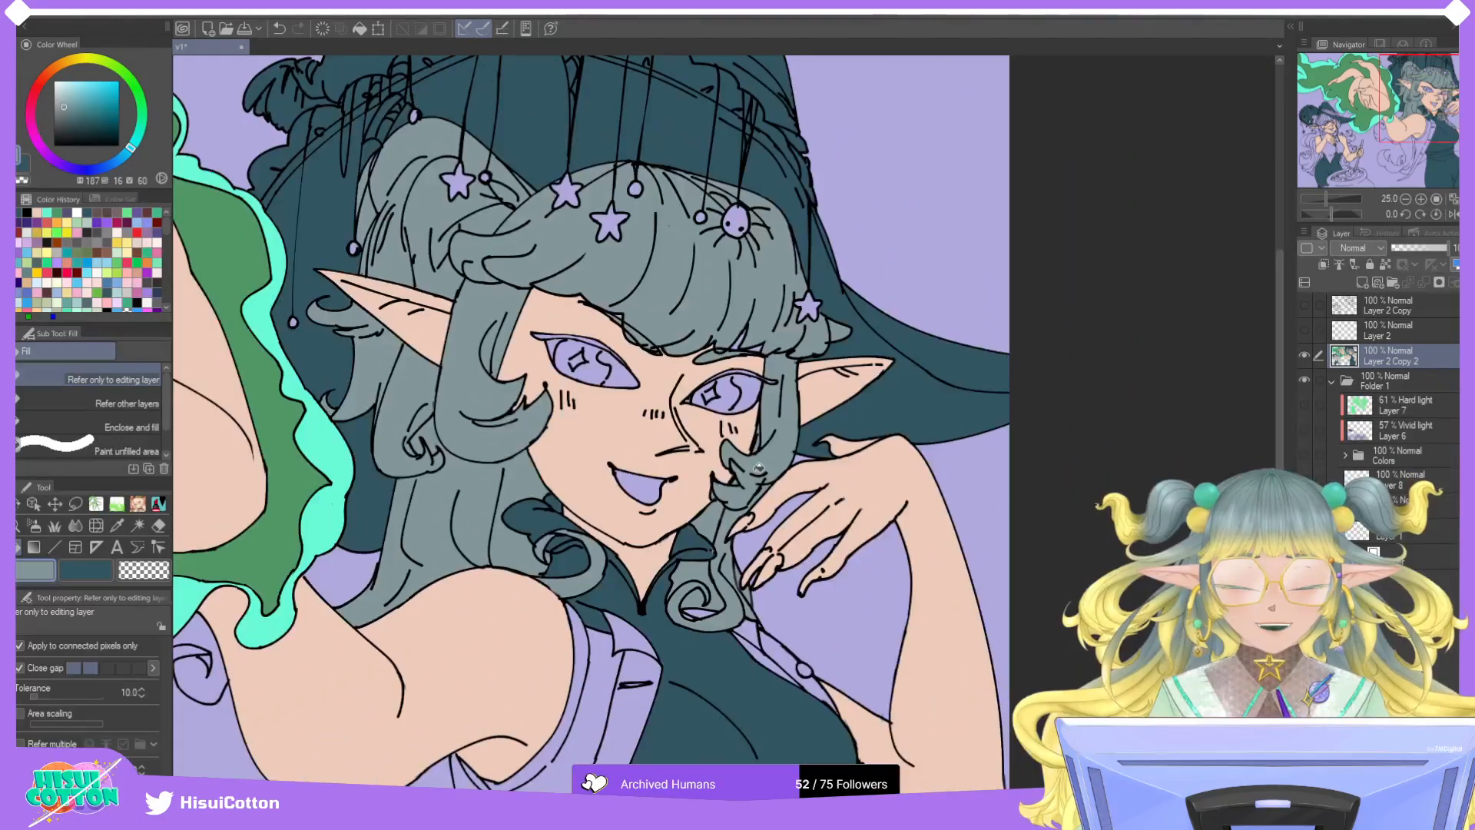
Fill the hair curl behind the large witch's outstretched arm with grey and undo the extra fill under the arm.
{"action": "scroll", "coordinate": [758, 468], "scroll_direction": "down", "scroll_amount": 3}
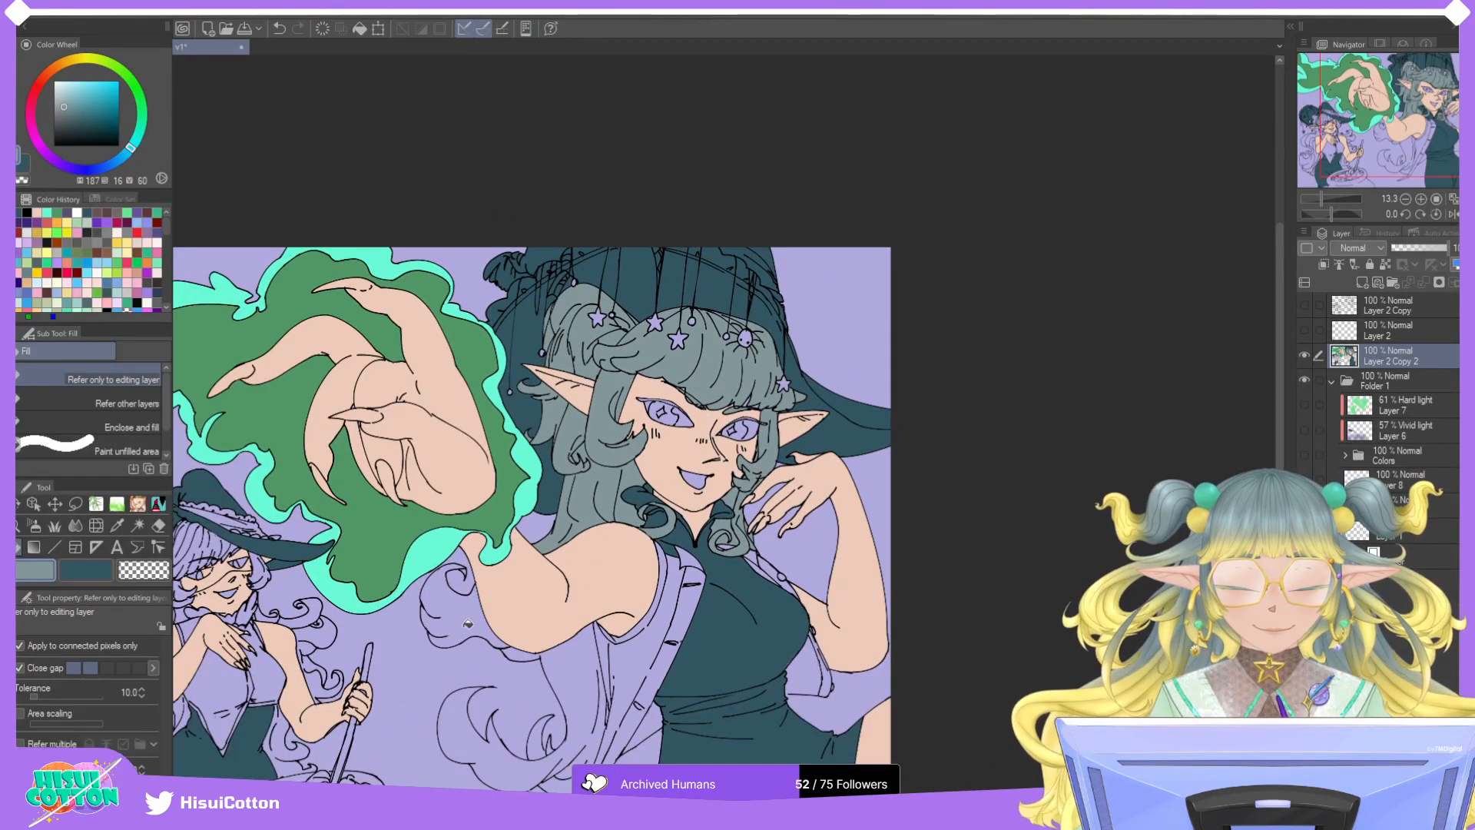
{"action": "scroll", "coordinate": [488, 624], "scroll_direction": "up", "scroll_amount": 3}
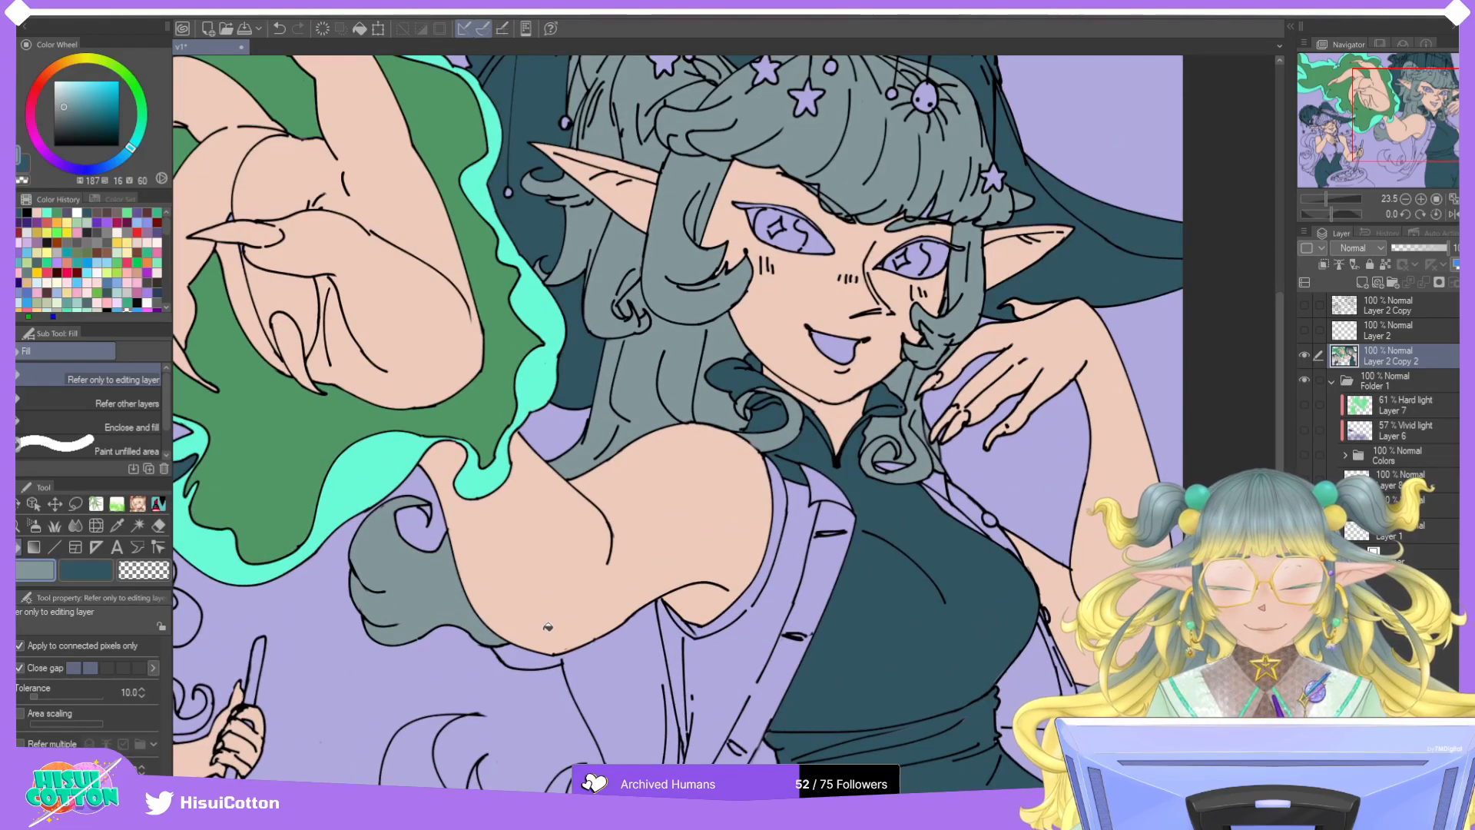
{"action": "left_click", "coordinate": [550, 652]}
{"action": "key", "text": "ctrl+z"}
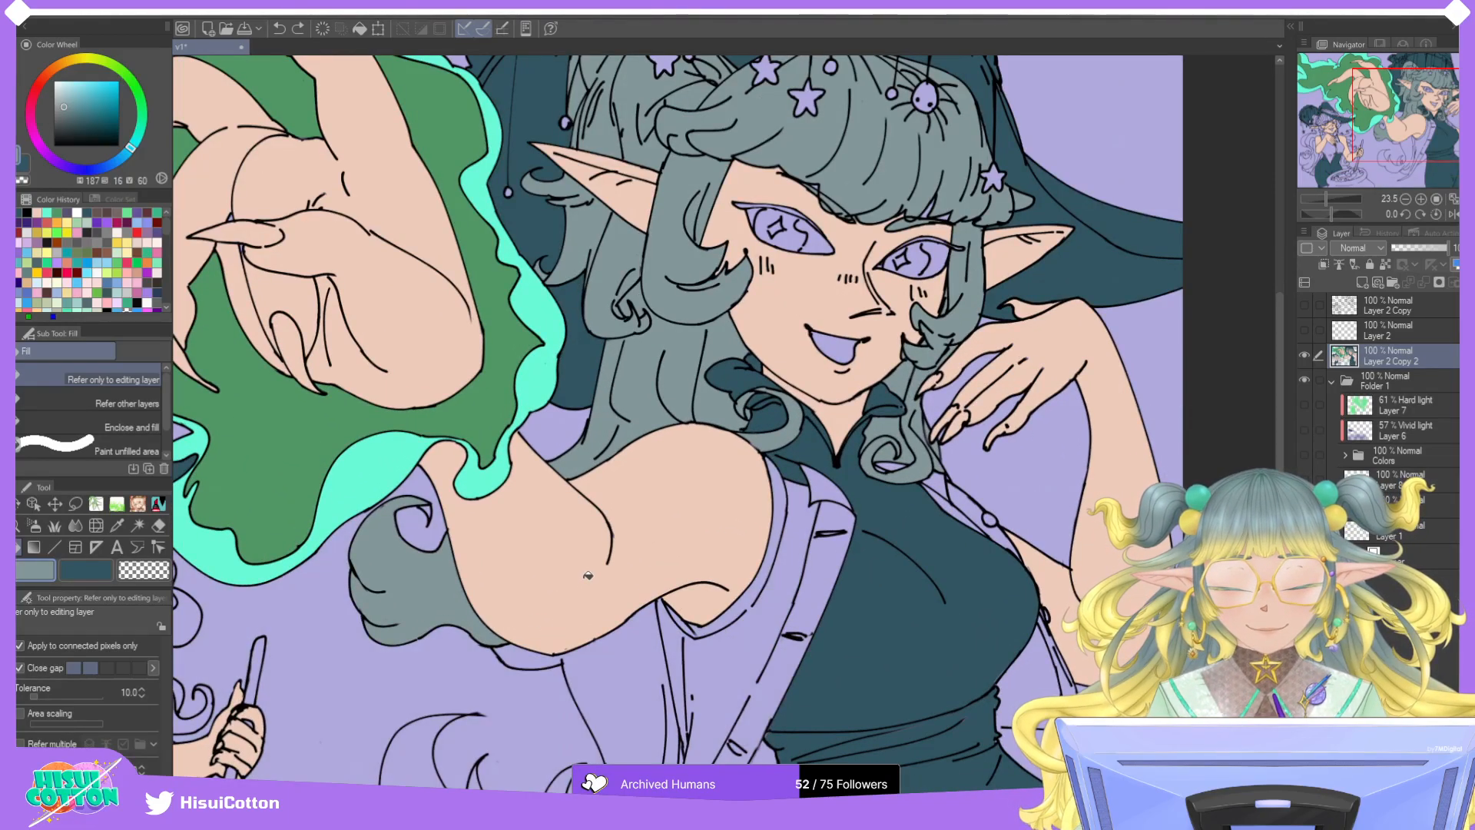
{"action": "scroll", "coordinate": [356, 478], "scroll_direction": "up", "scroll_amount": 3}
{"action": "scroll", "coordinate": [355, 478], "scroll_direction": "down", "scroll_amount": 5}
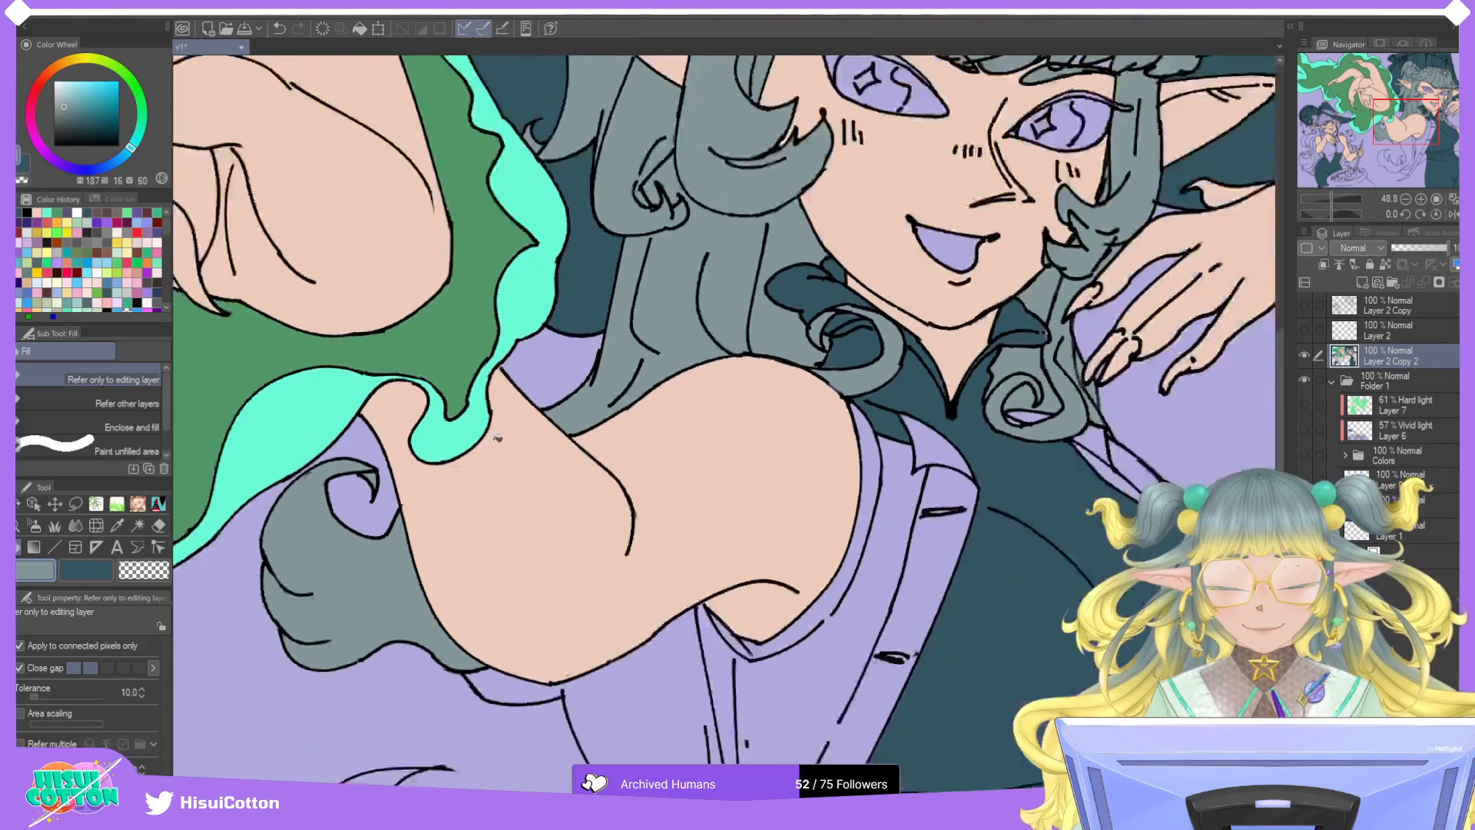
{"action": "scroll", "coordinate": [617, 676], "scroll_direction": "up", "scroll_amount": 2}
{"action": "scroll", "coordinate": [617, 676], "scroll_direction": "up", "scroll_amount": 1}
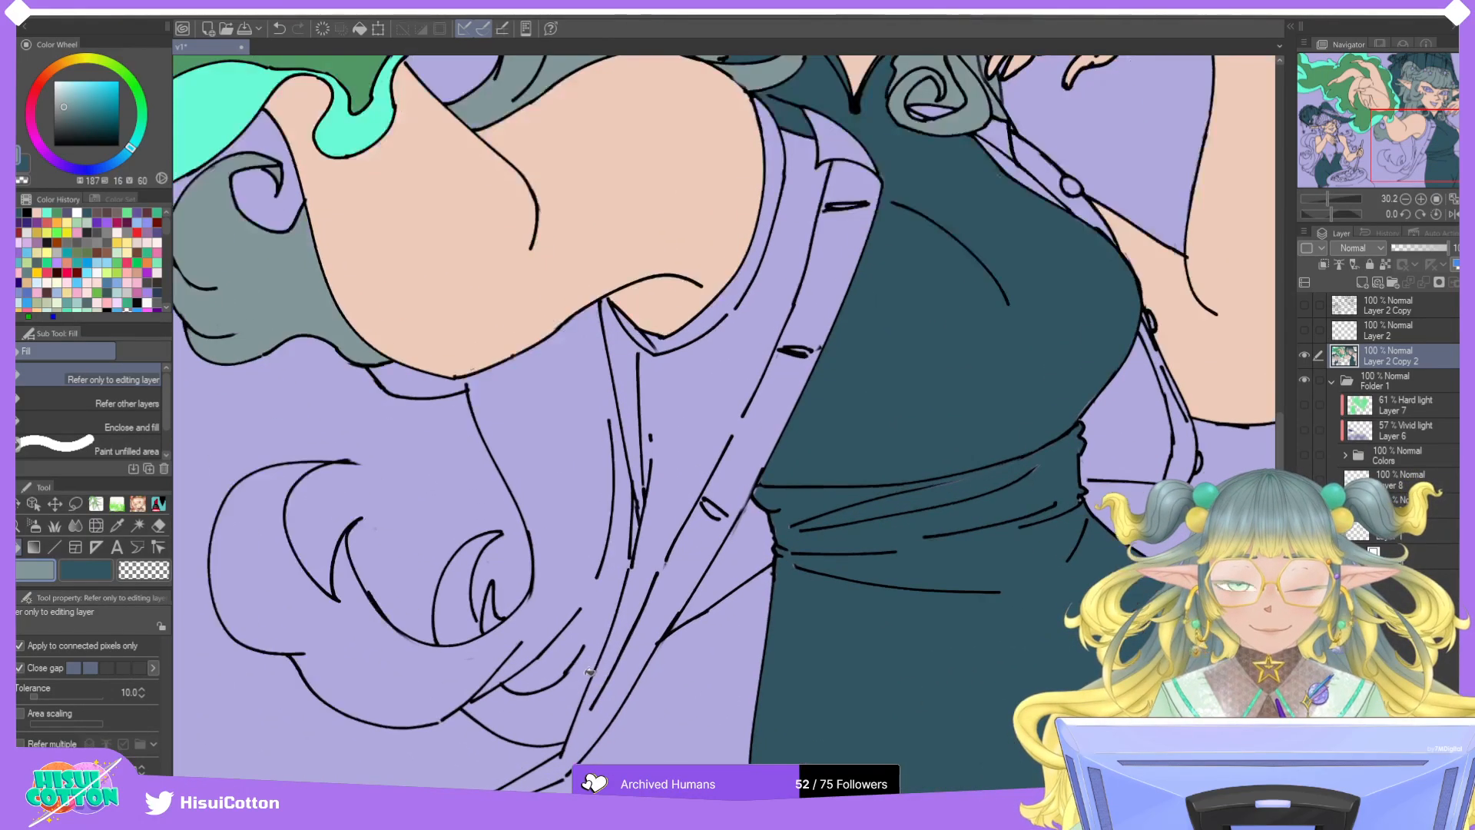
Set the LovelyMarker pen to black, and trim the lower curl's overlong tips and rough outline with the Hard eraser.
{"action": "left_click", "coordinate": [158, 504]}
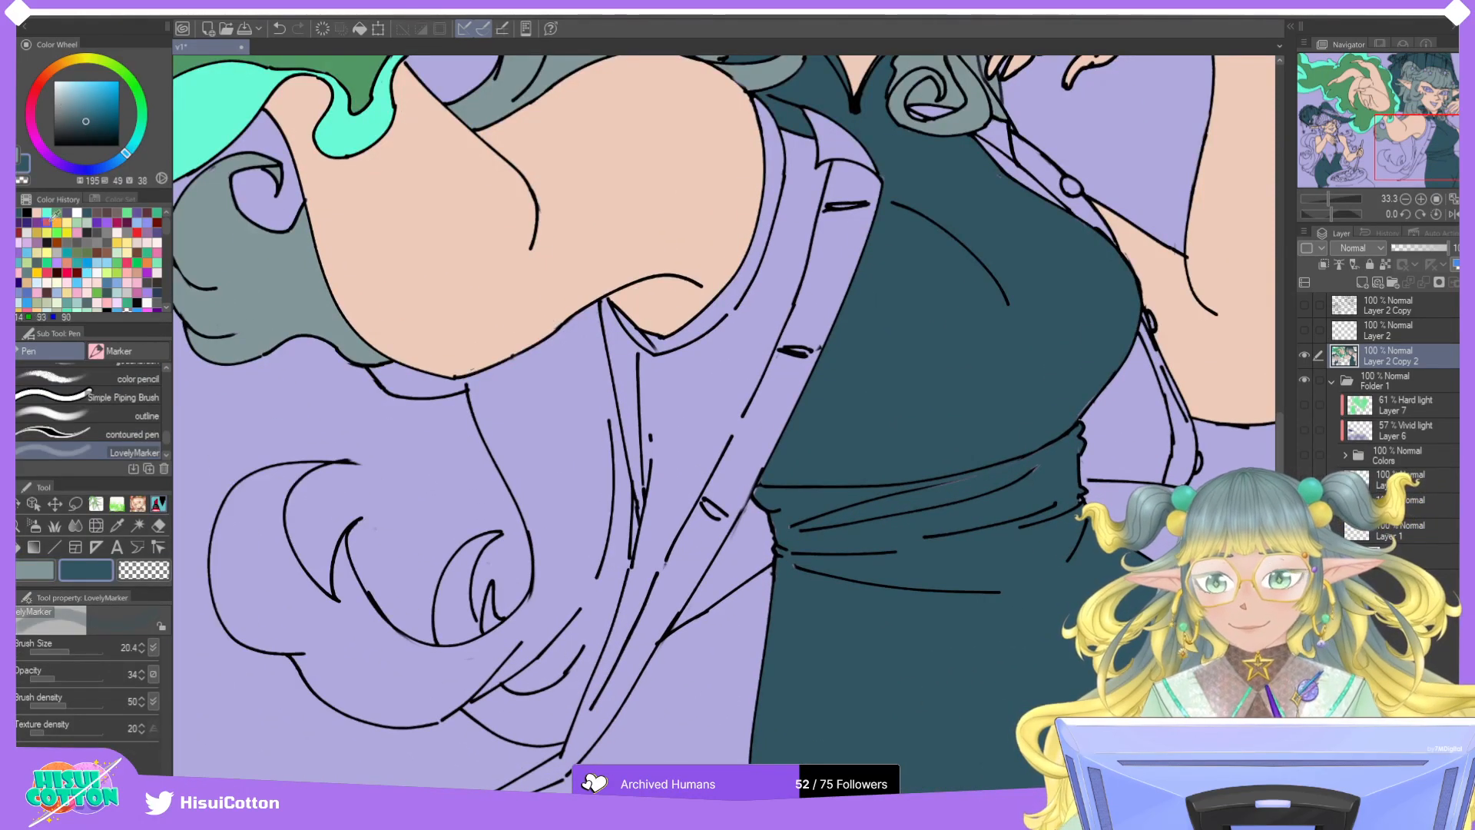
{"action": "left_click", "coordinate": [29, 211]}
{"action": "scroll", "coordinate": [440, 750], "scroll_direction": "up", "scroll_amount": 3}
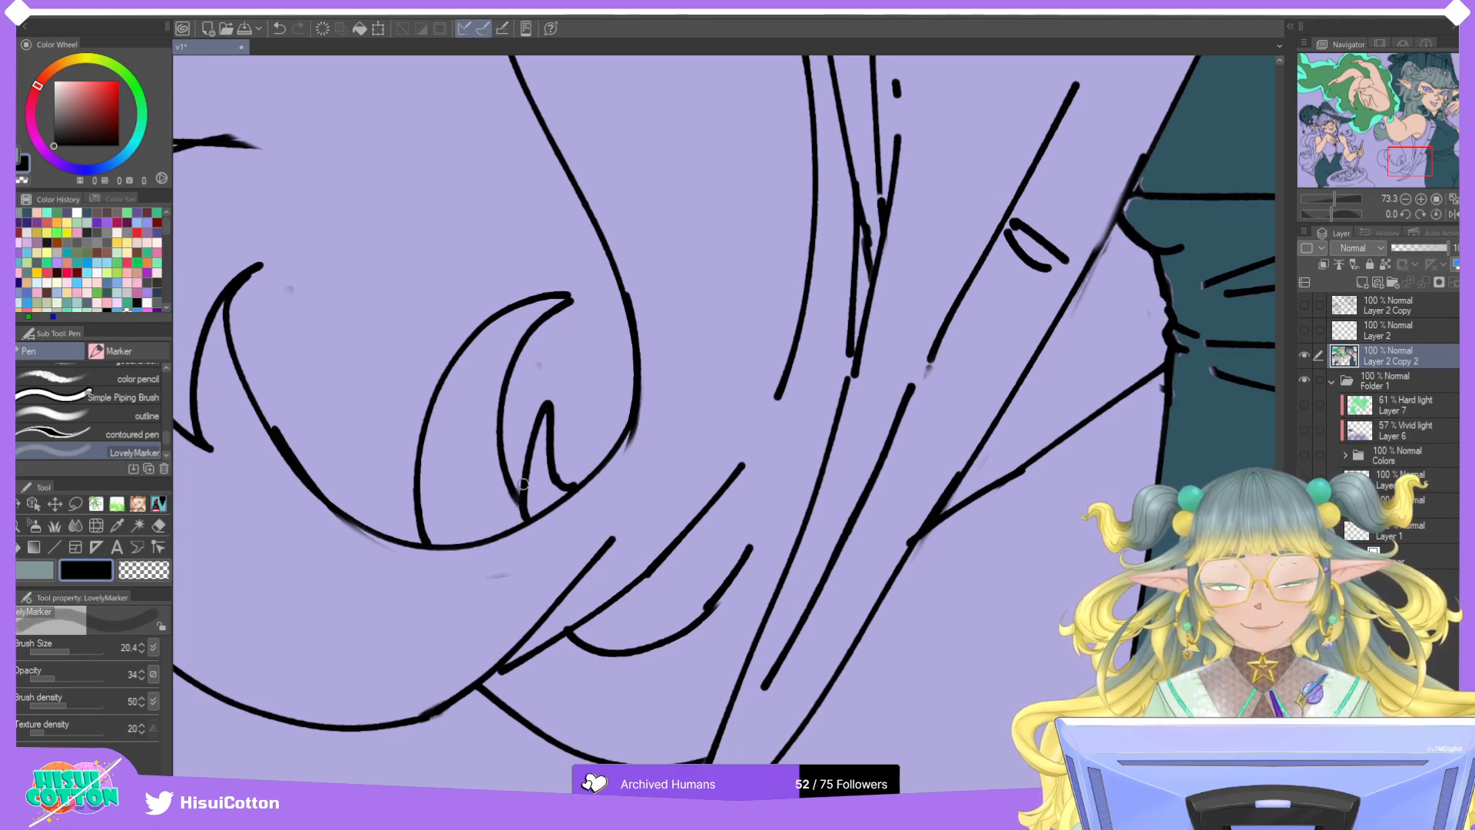
{"action": "left_click", "coordinate": [158, 525]}
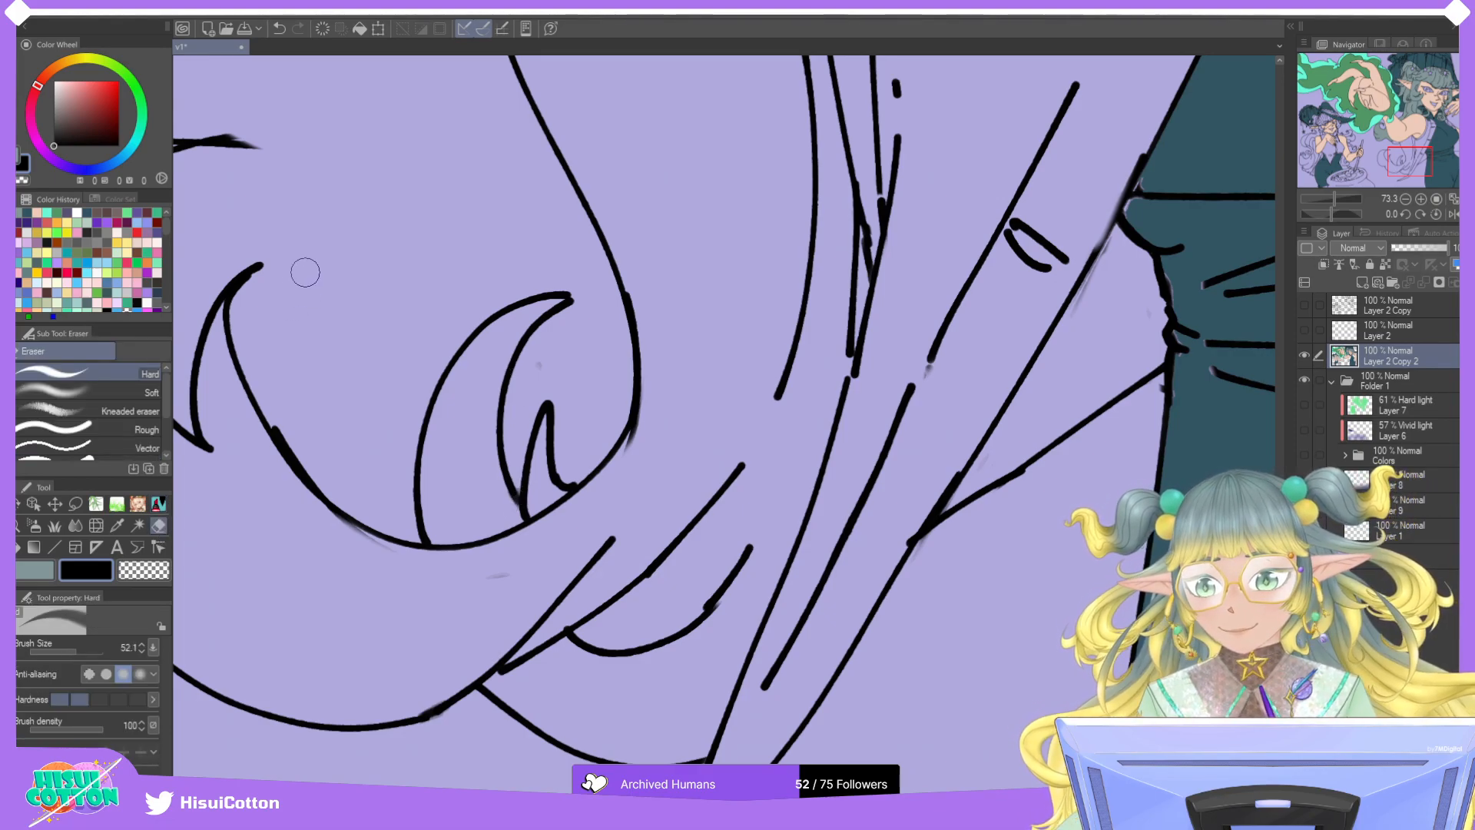
{"action": "left_click_drag", "start_coordinate": [261, 147], "coordinate": [207, 165]}
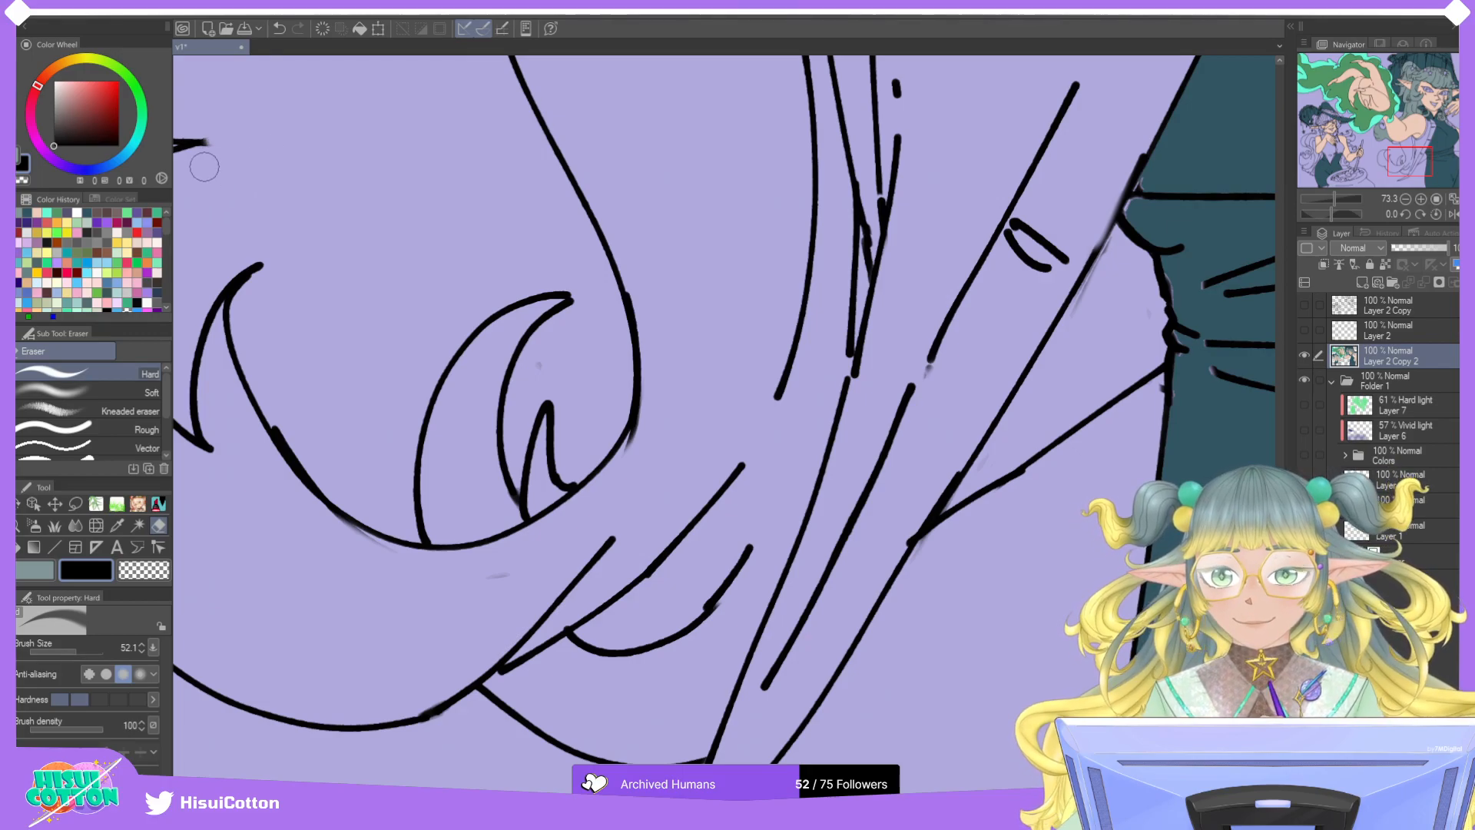
{"action": "mouse_move", "coordinate": [280, 255]}
{"action": "left_mouse_down"}
{"action": "mouse_move", "coordinate": [246, 246]}
{"action": "mouse_move", "coordinate": [258, 276]}
{"action": "left_mouse_up"}
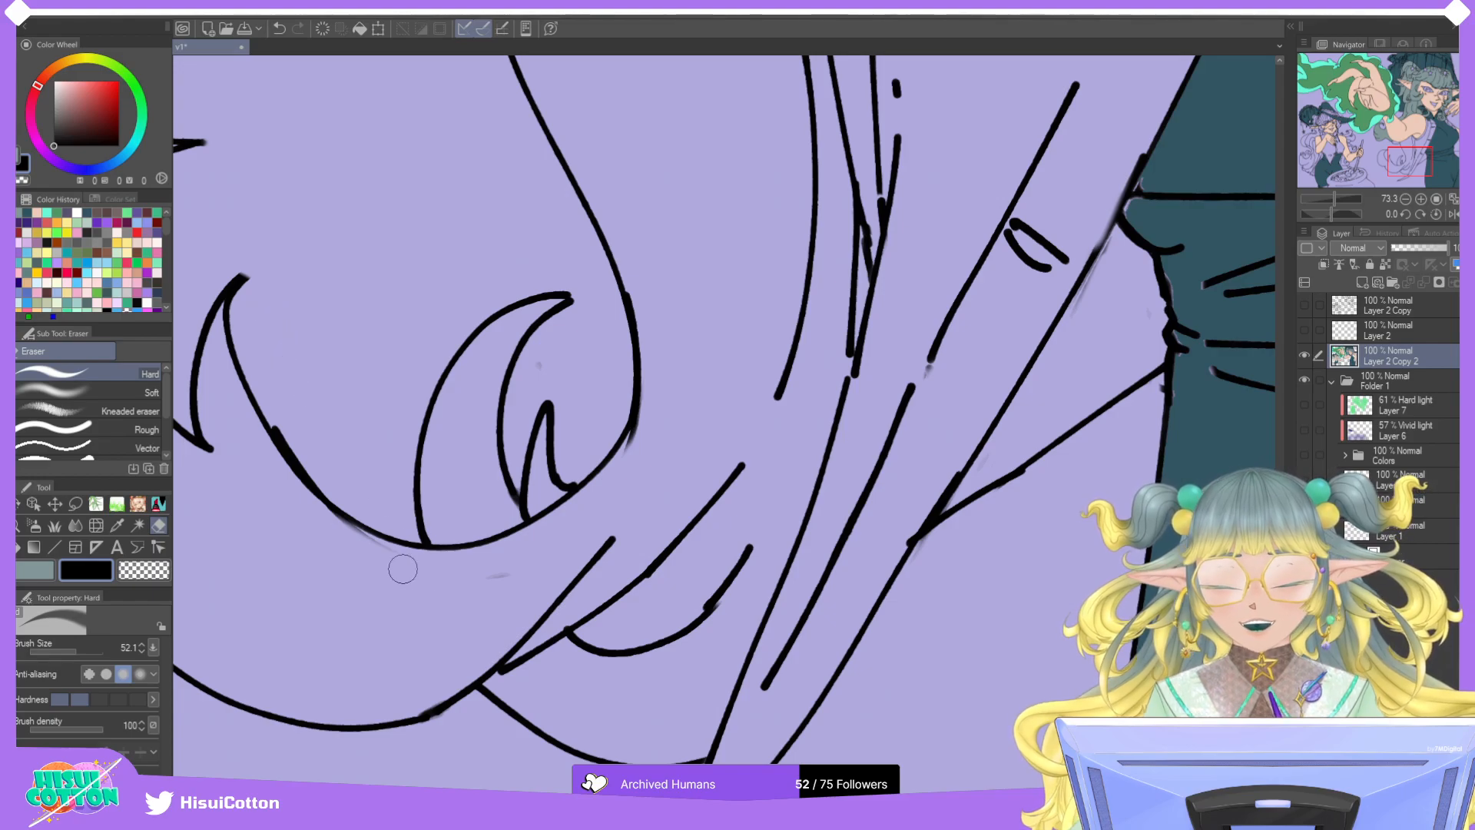
{"action": "mouse_move", "coordinate": [318, 472]}
{"action": "left_mouse_down"}
{"action": "mouse_move", "coordinate": [344, 489]}
{"action": "mouse_move", "coordinate": [276, 405]}
{"action": "mouse_move", "coordinate": [316, 474]}
{"action": "mouse_move", "coordinate": [272, 401]}
{"action": "mouse_move", "coordinate": [339, 494]}
{"action": "left_mouse_up"}
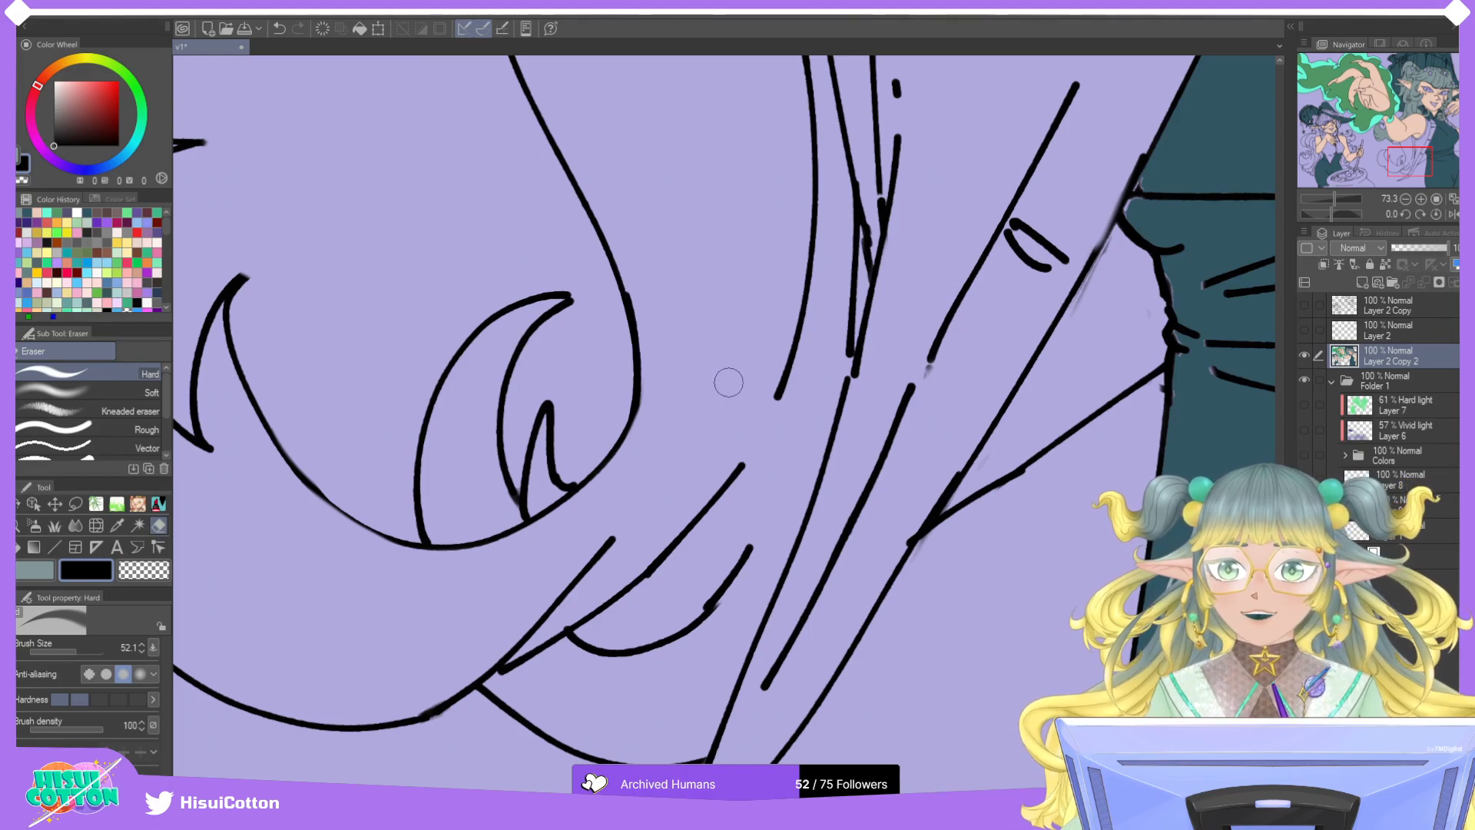
Erase the stray crease strokes where the lower curl's bottom edge meets the vest.
{"action": "scroll", "coordinate": [728, 382], "scroll_direction": "down", "scroll_amount": 5}
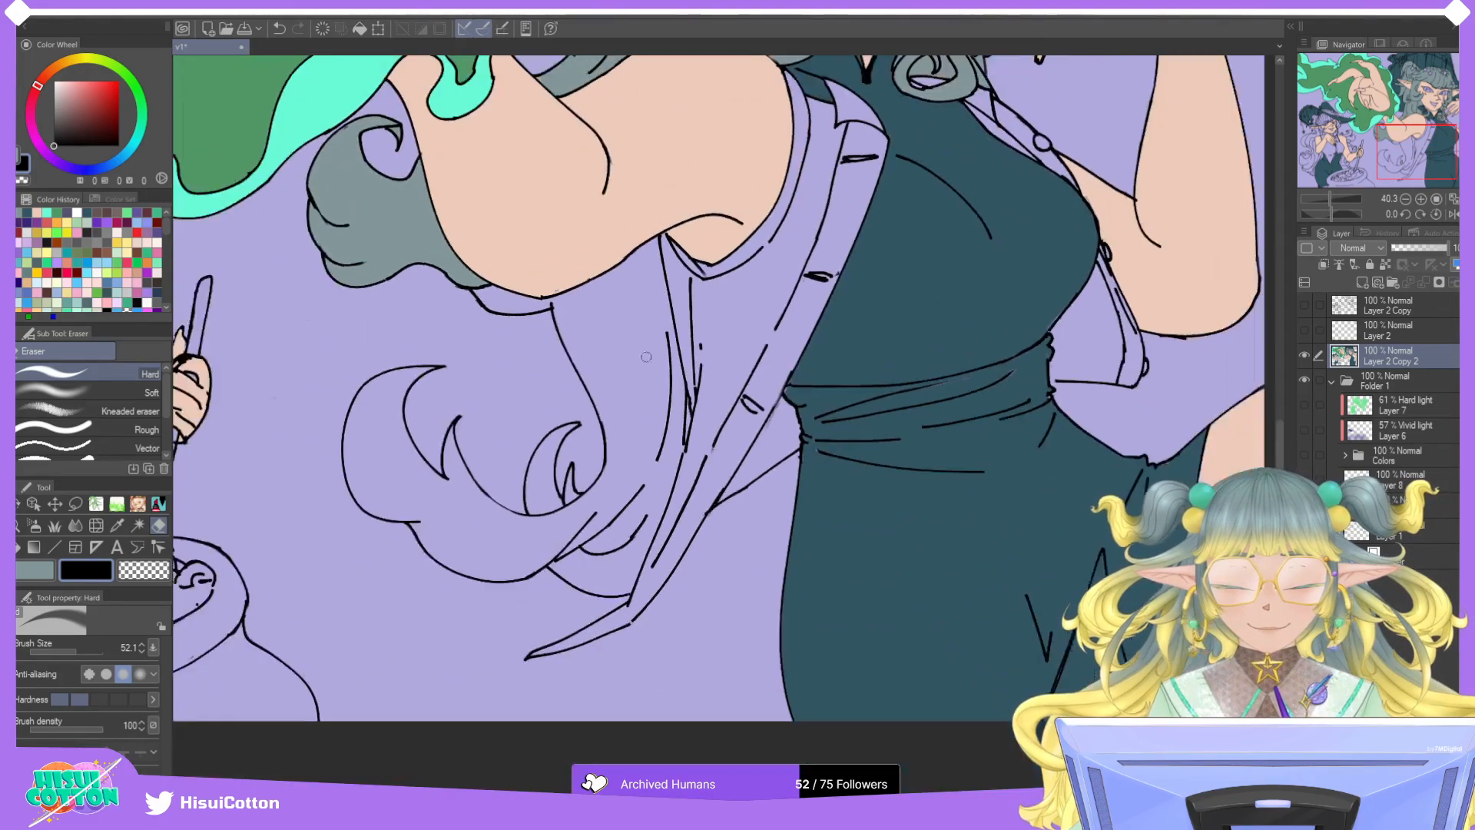
{"action": "scroll", "coordinate": [650, 346], "scroll_direction": "up", "scroll_amount": 5}
{"action": "scroll", "coordinate": [553, 283], "scroll_direction": "down", "scroll_amount": 5}
{"action": "scroll", "coordinate": [568, 387], "scroll_direction": "up", "scroll_amount": 2}
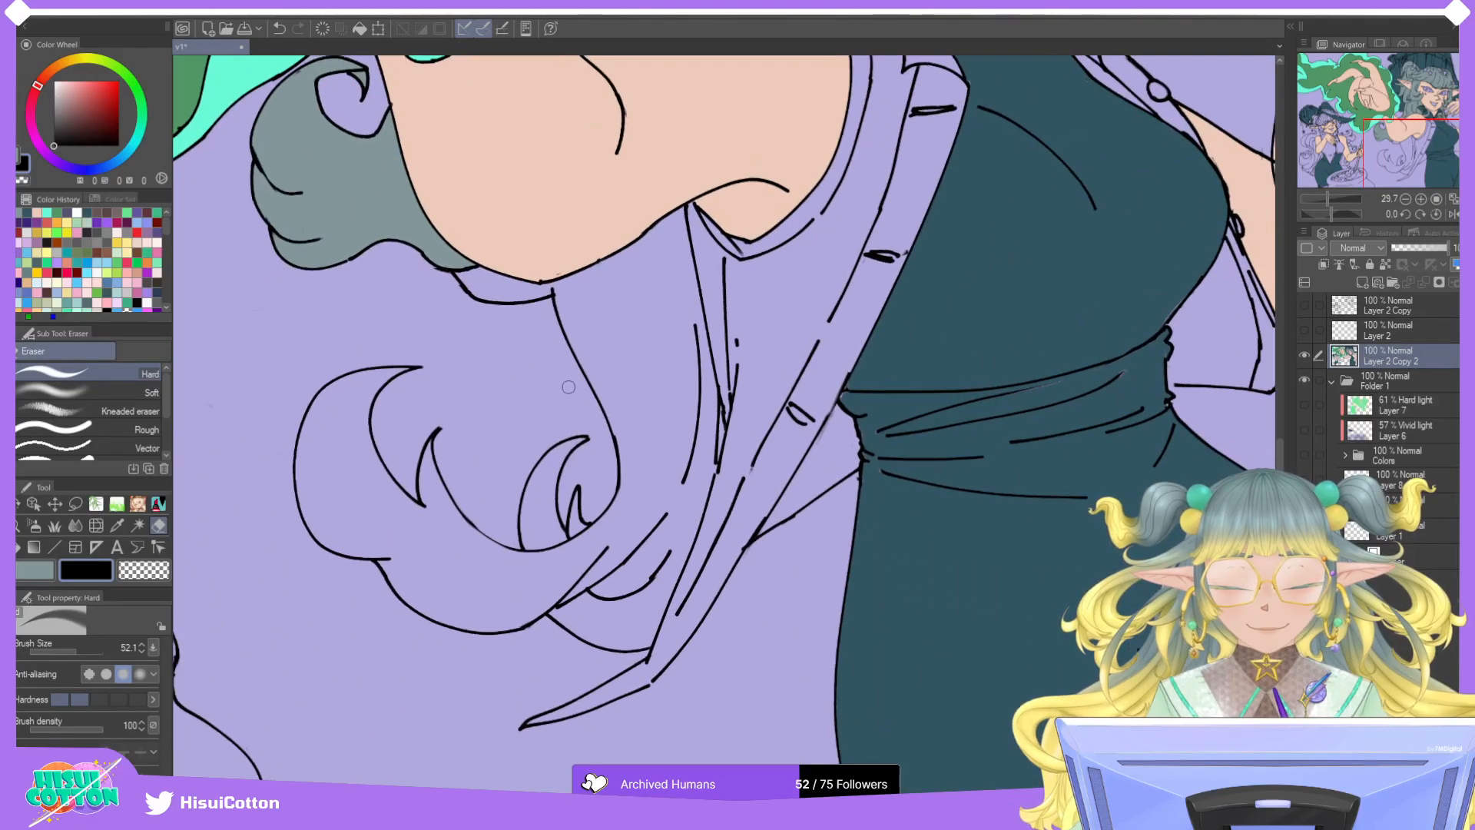
{"action": "scroll", "coordinate": [569, 388], "scroll_direction": "up", "scroll_amount": 2}
{"action": "mouse_move", "coordinate": [614, 614]}
{"action": "left_mouse_down"}
{"action": "mouse_move", "coordinate": [602, 602]}
{"action": "mouse_move", "coordinate": [582, 619]}
{"action": "mouse_move", "coordinate": [578, 670]}
{"action": "mouse_move", "coordinate": [691, 560]}
{"action": "mouse_move", "coordinate": [655, 638]}
{"action": "mouse_move", "coordinate": [619, 650]}
{"action": "left_mouse_up"}
Redraw the pointed notch in the lower curl's bottom outline with the black LovelyMarker pen.
{"action": "key", "text": "p"}
{"action": "scroll", "coordinate": [540, 707], "scroll_direction": "up", "scroll_amount": 2}
{"action": "scroll", "coordinate": [540, 707], "scroll_direction": "up", "scroll_amount": 5}
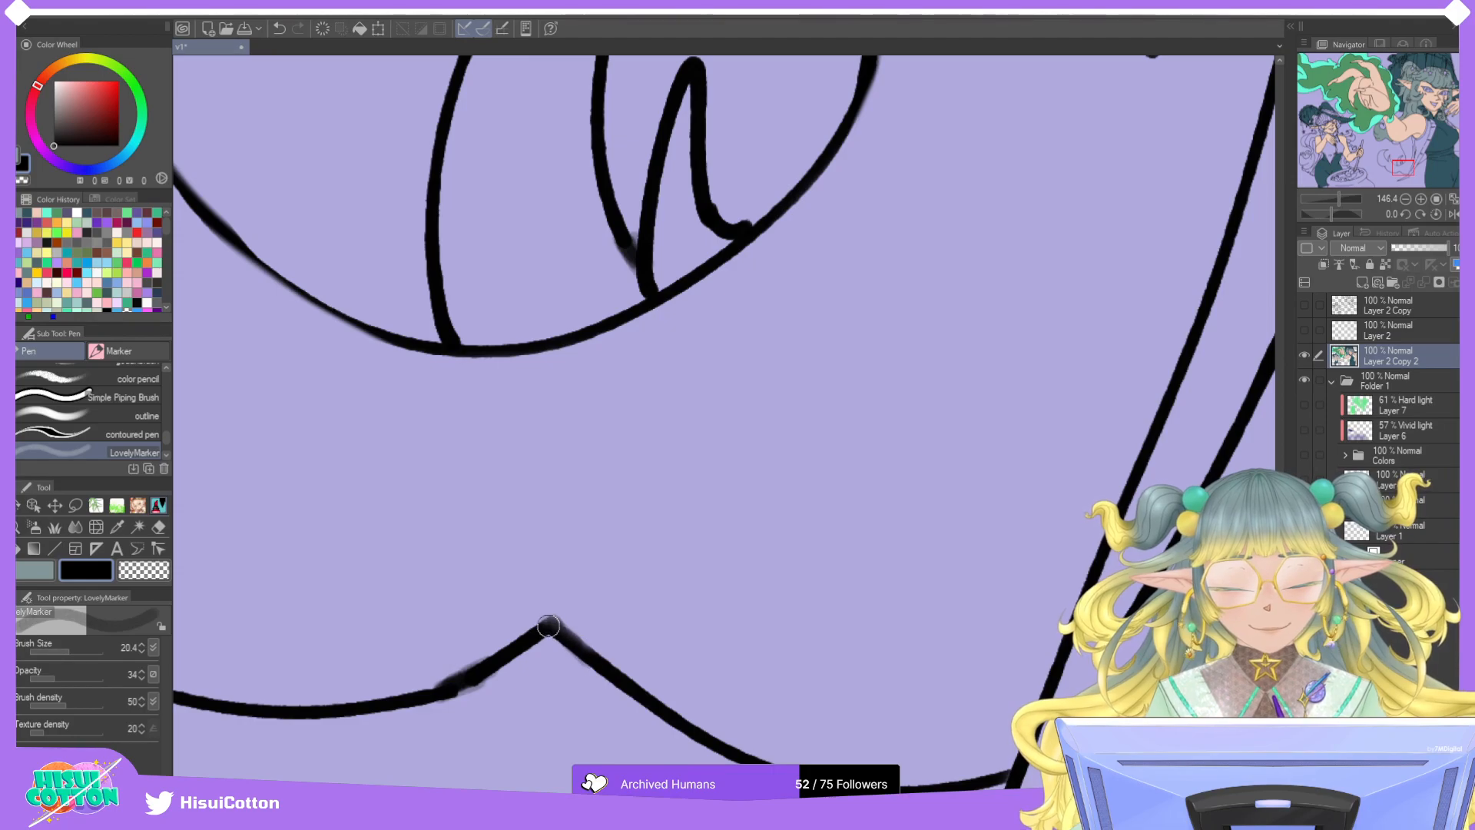
{"action": "scroll", "coordinate": [655, 596], "scroll_direction": "down", "scroll_amount": 5}
{"action": "scroll", "coordinate": [770, 537], "scroll_direction": "down", "scroll_amount": 2}
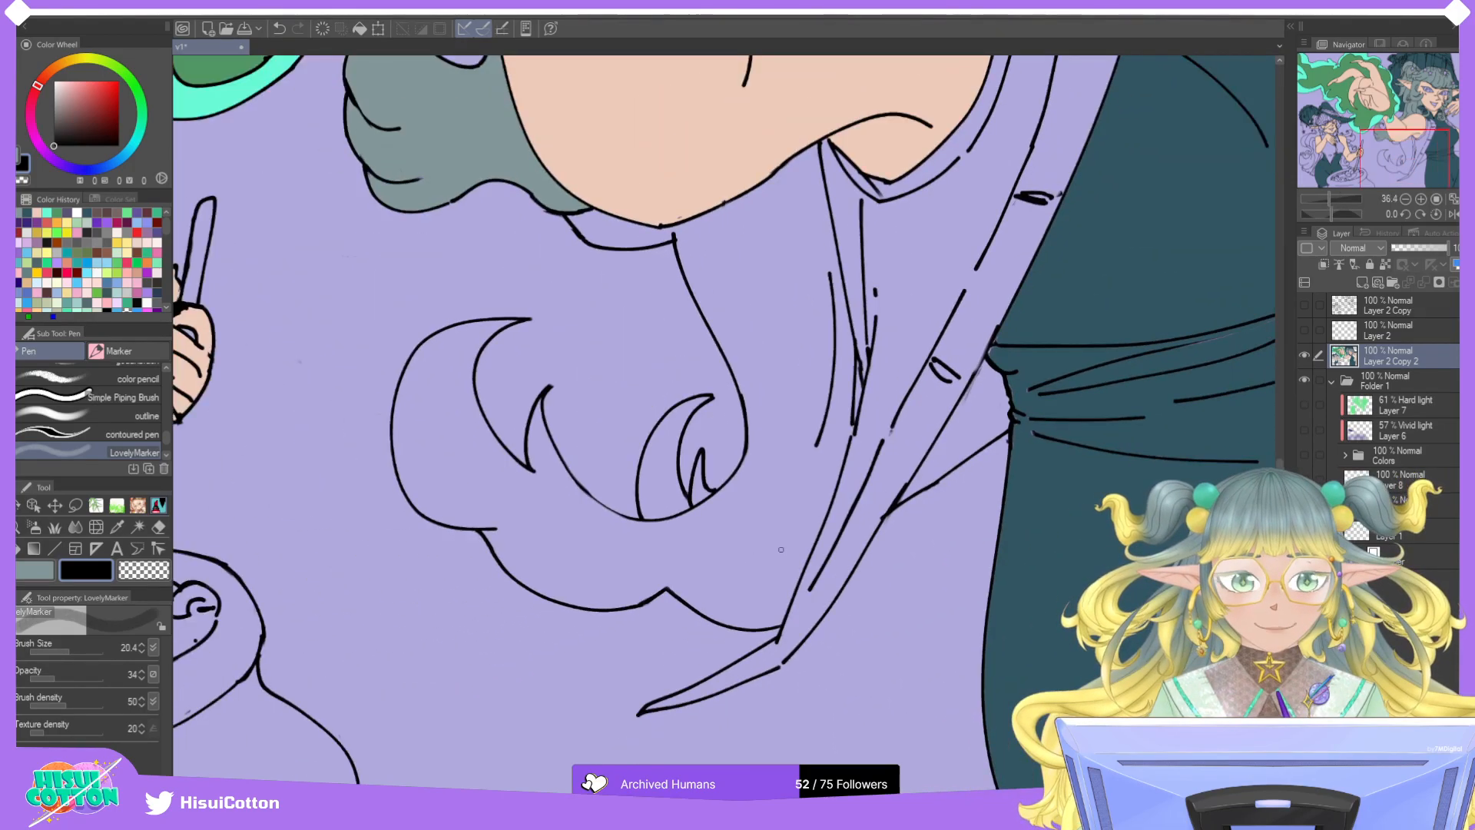
{"action": "scroll", "coordinate": [902, 379], "scroll_direction": "up", "scroll_amount": 1}
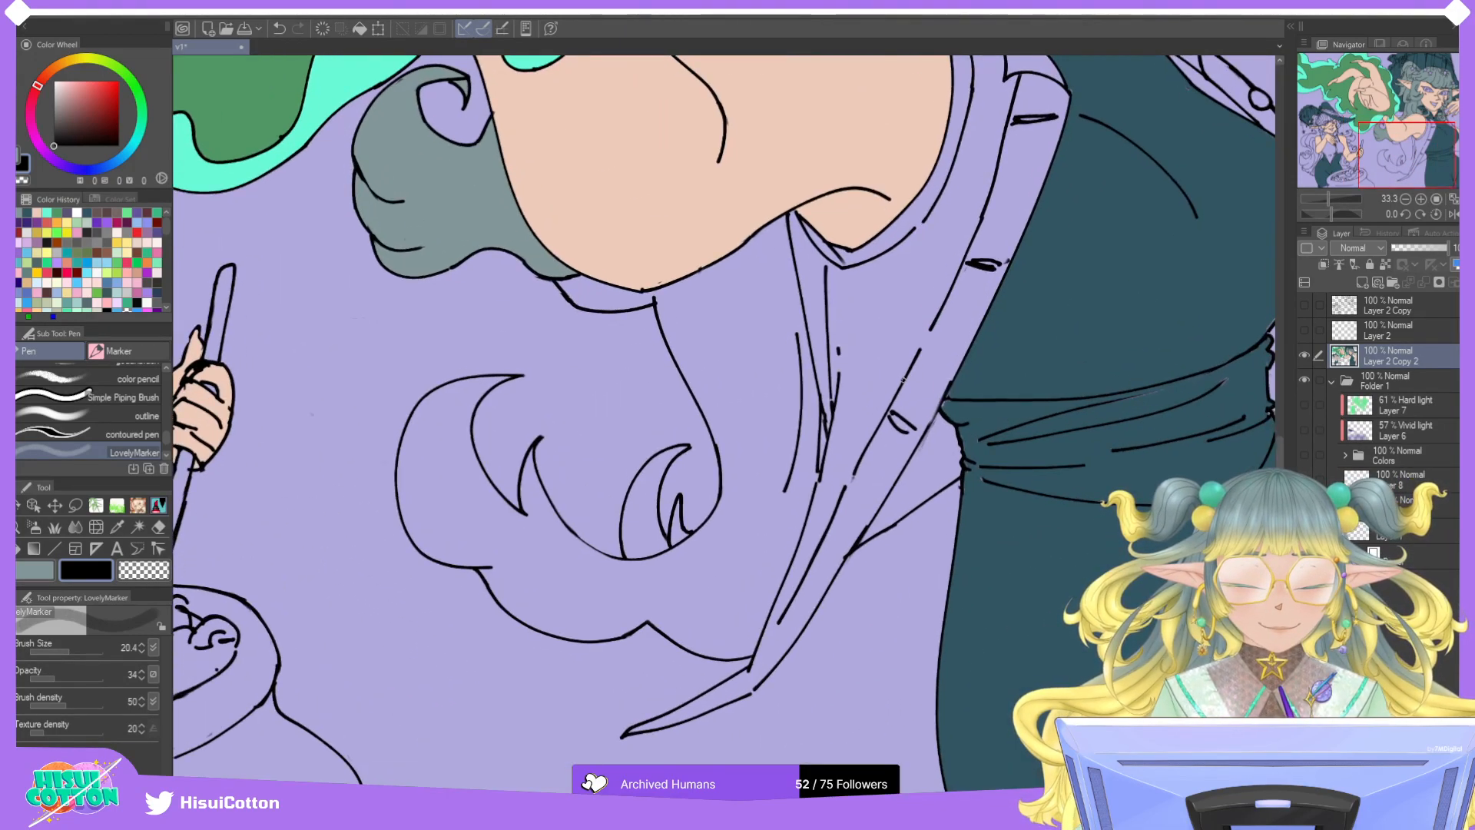
Return to the grey hair colour and fill the large lower curl under the arm, including its small inner curls.
{"action": "left_click", "coordinate": [35, 570]}
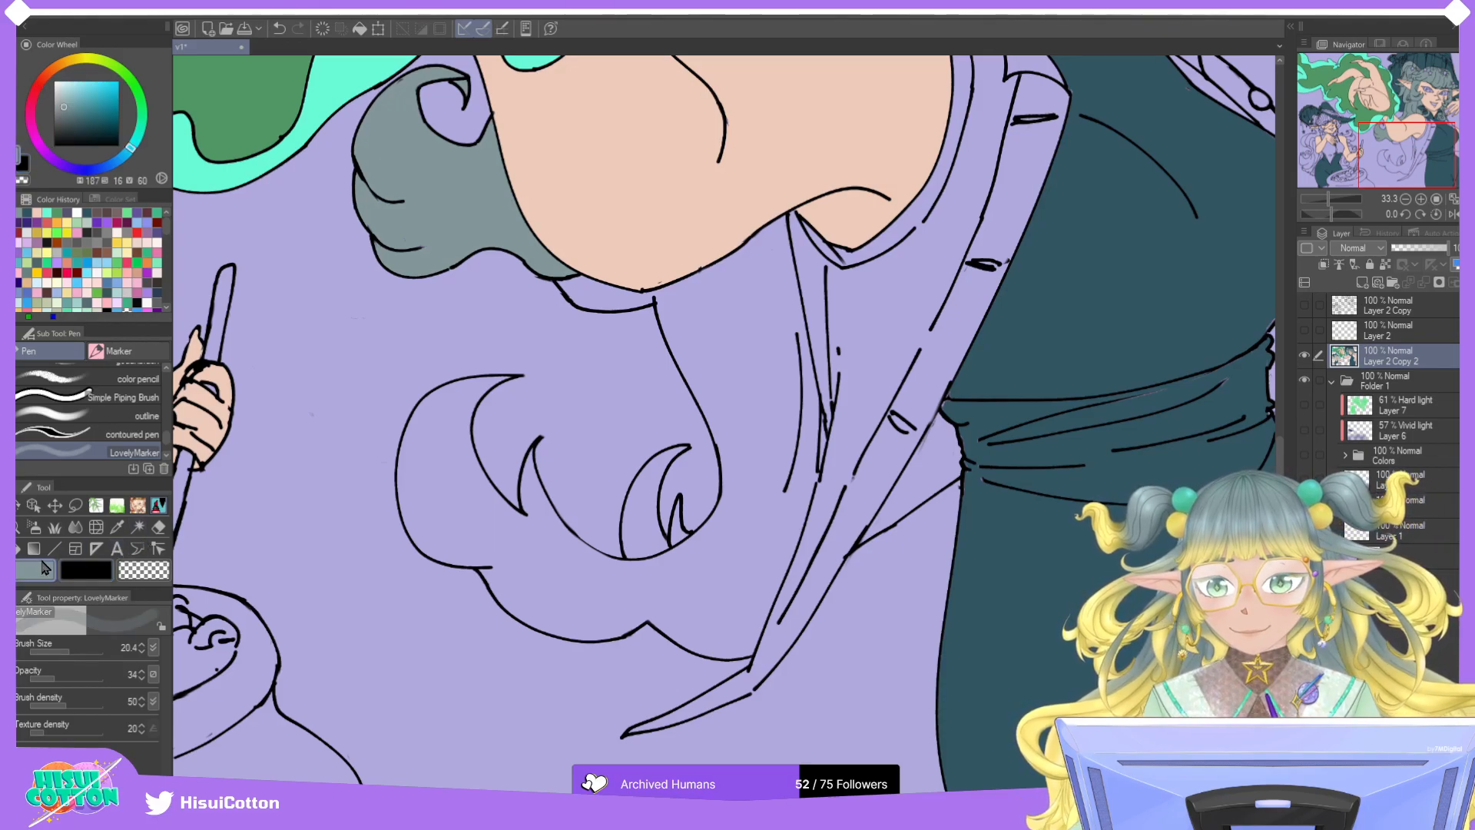
{"action": "left_click", "coordinate": [33, 527]}
{"action": "left_click", "coordinate": [752, 533]}
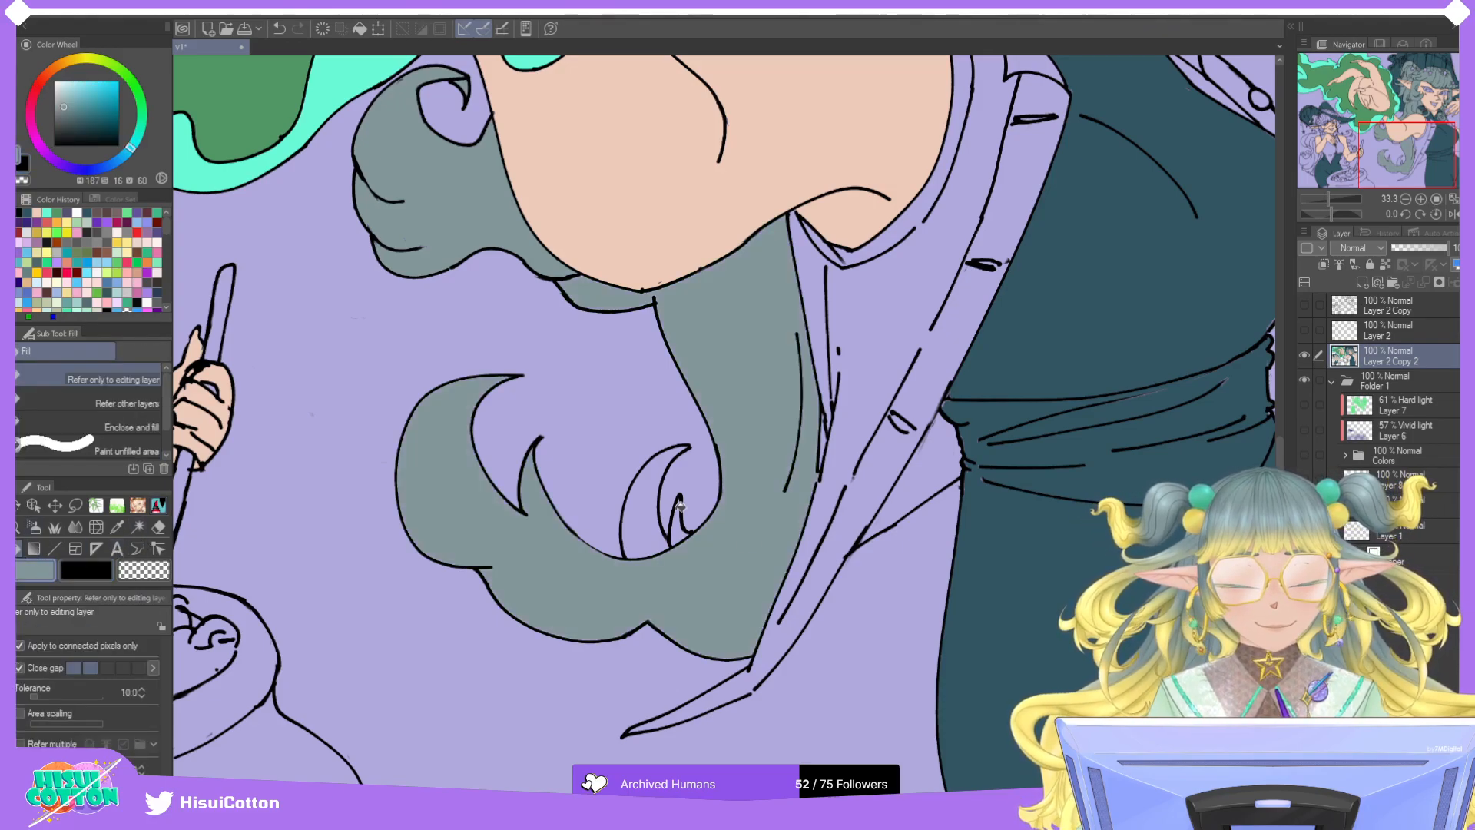
{"action": "left_click", "coordinate": [680, 505]}
{"action": "left_click", "coordinate": [682, 527]}
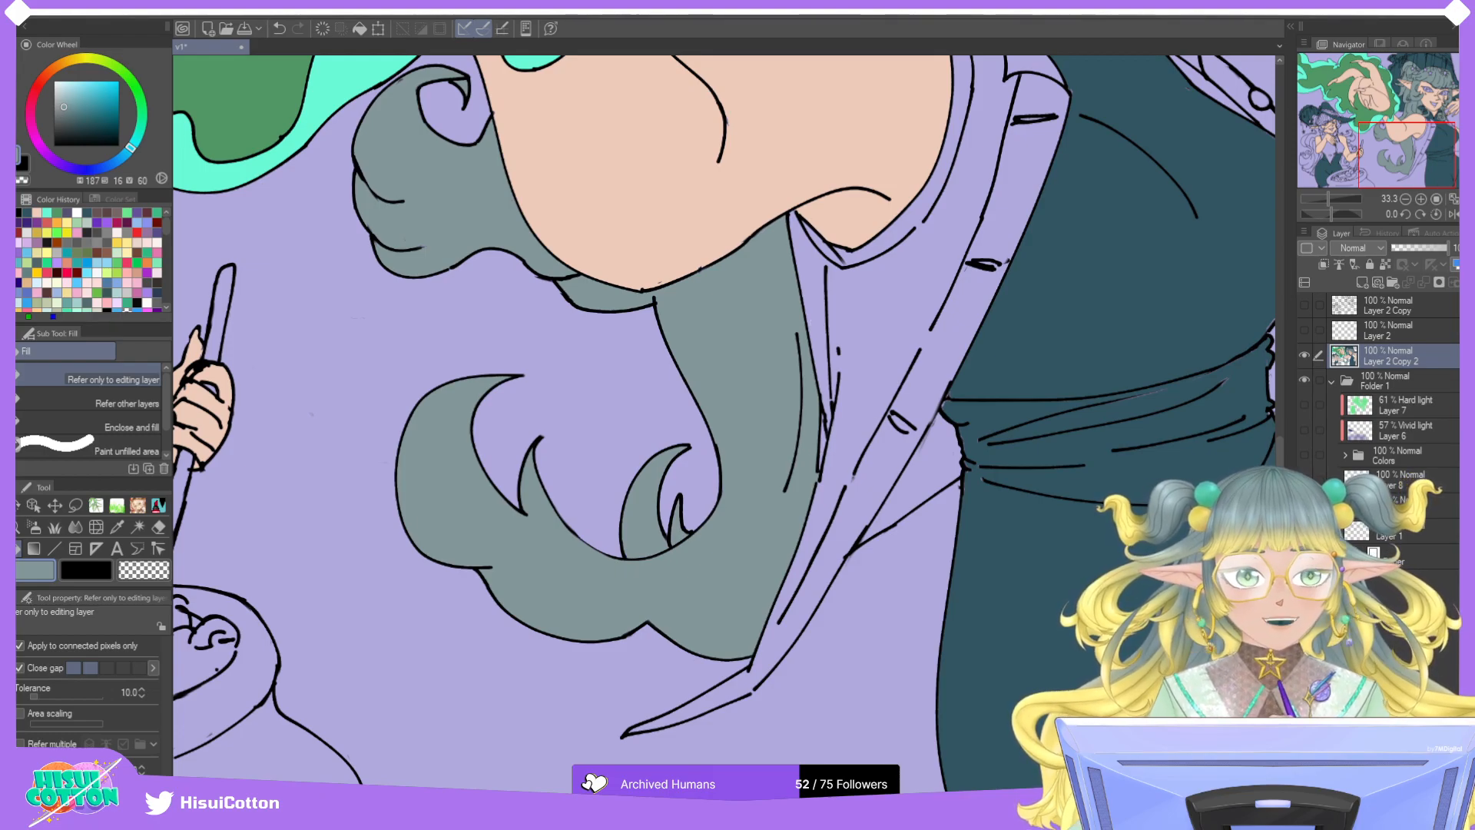
{"action": "key", "text": "ctrl+0"}
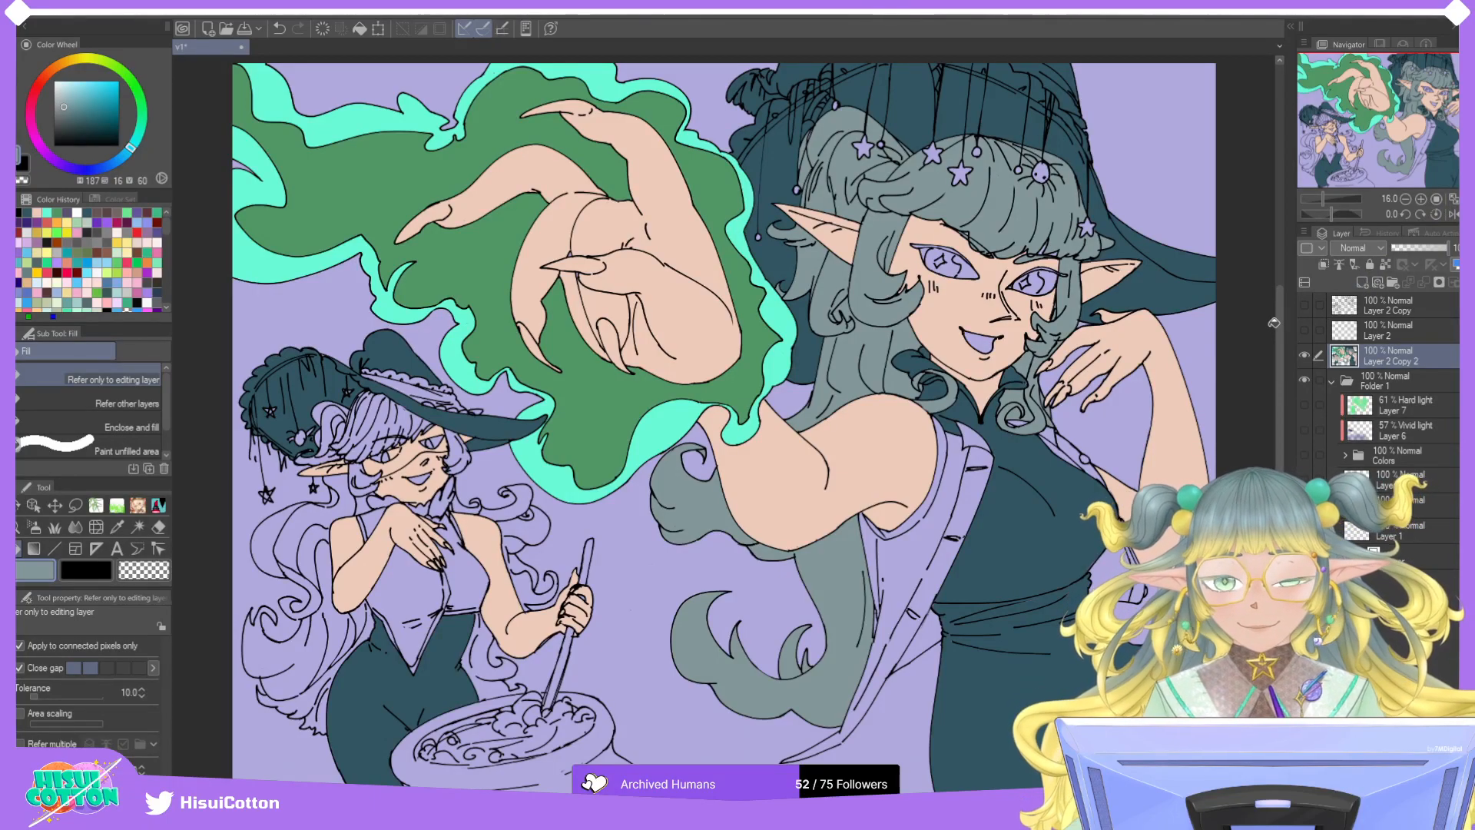
Fill the small witch's hair bun, bangs and the side lock by her long ear with the grey hair colour.
{"action": "scroll", "coordinate": [326, 422], "scroll_direction": "up", "scroll_amount": 5}
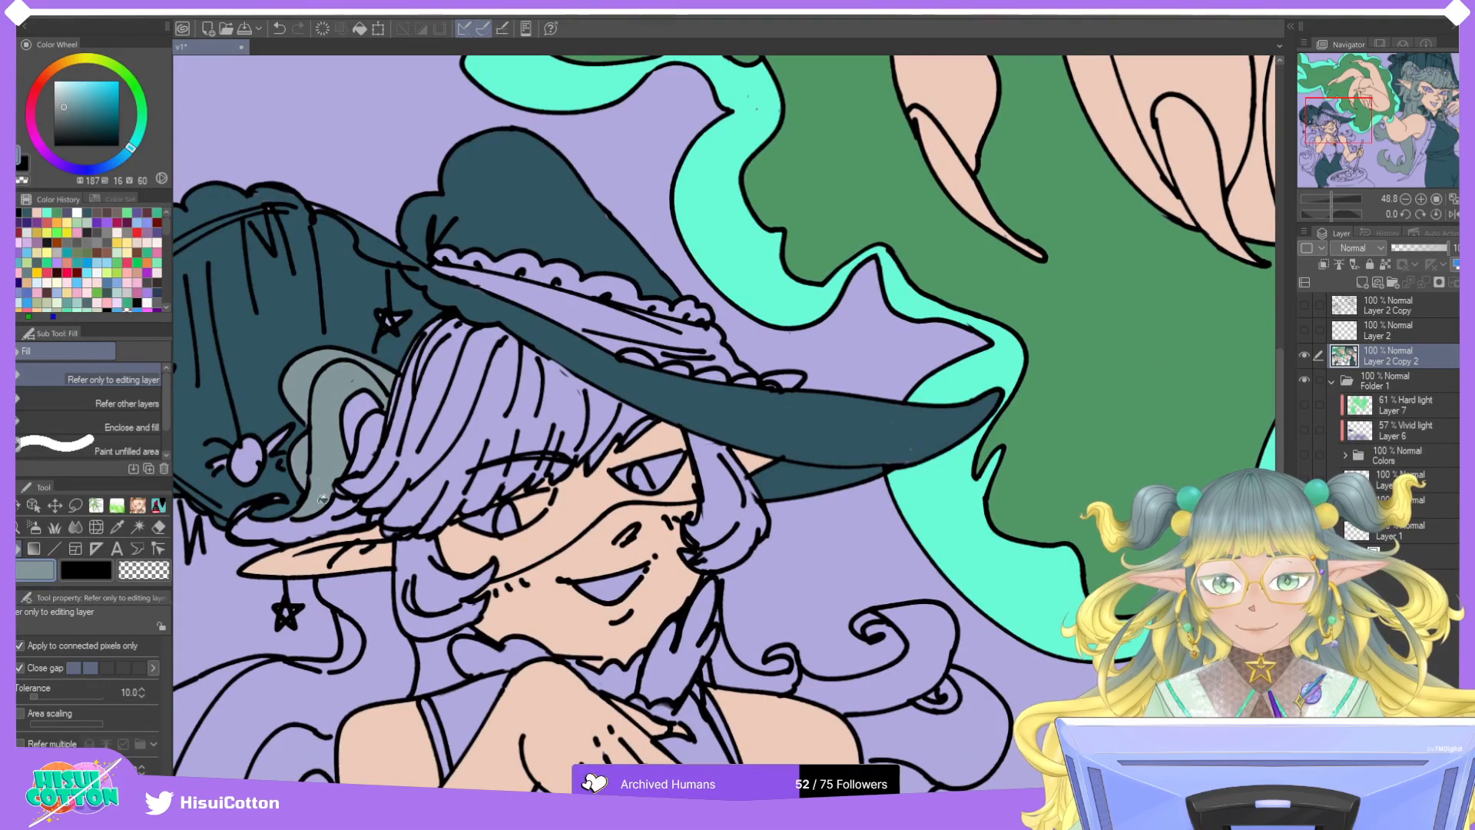
{"action": "left_click", "coordinate": [248, 524]}
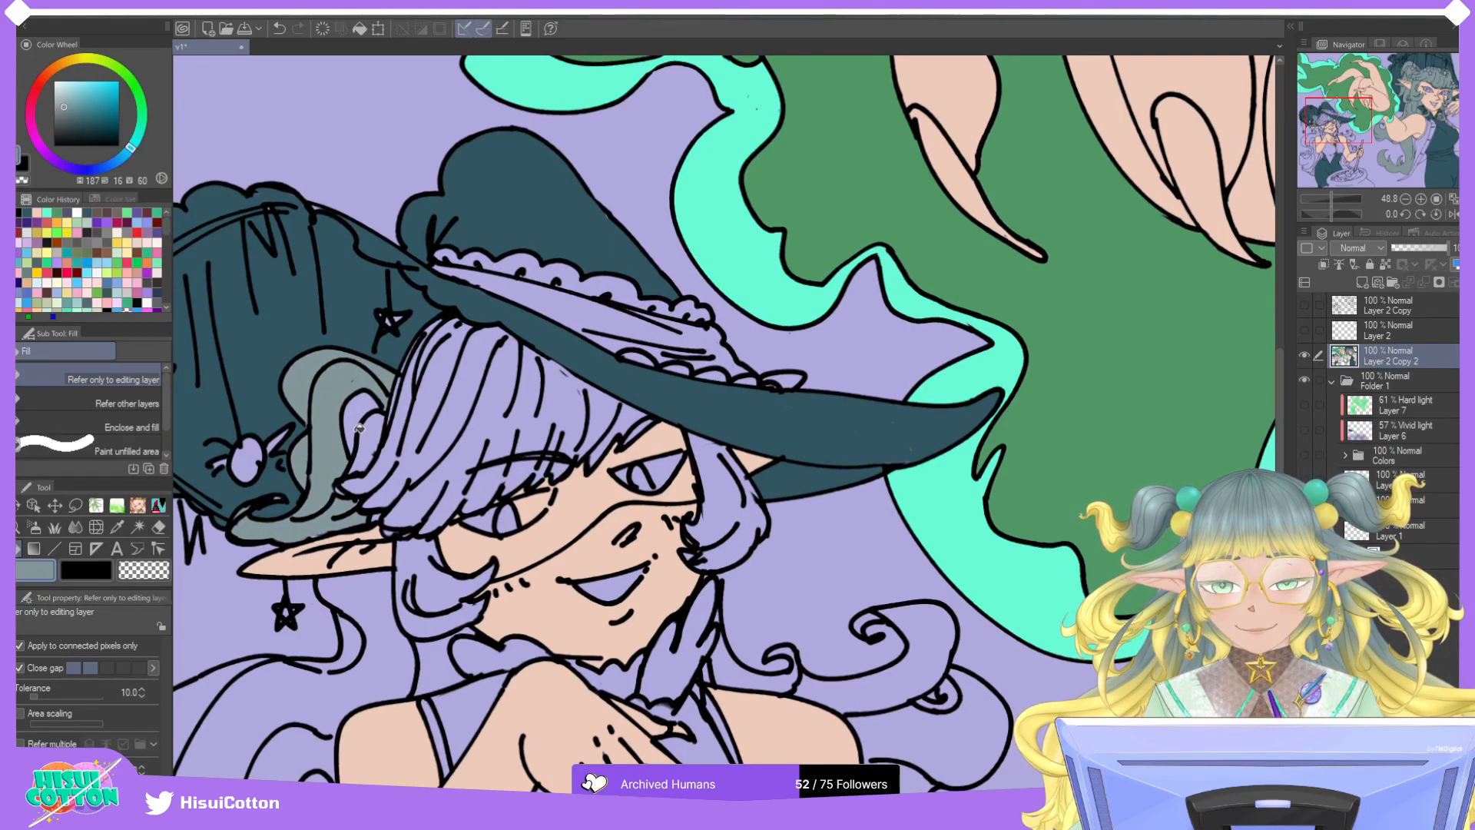
{"action": "left_click", "coordinate": [391, 469]}
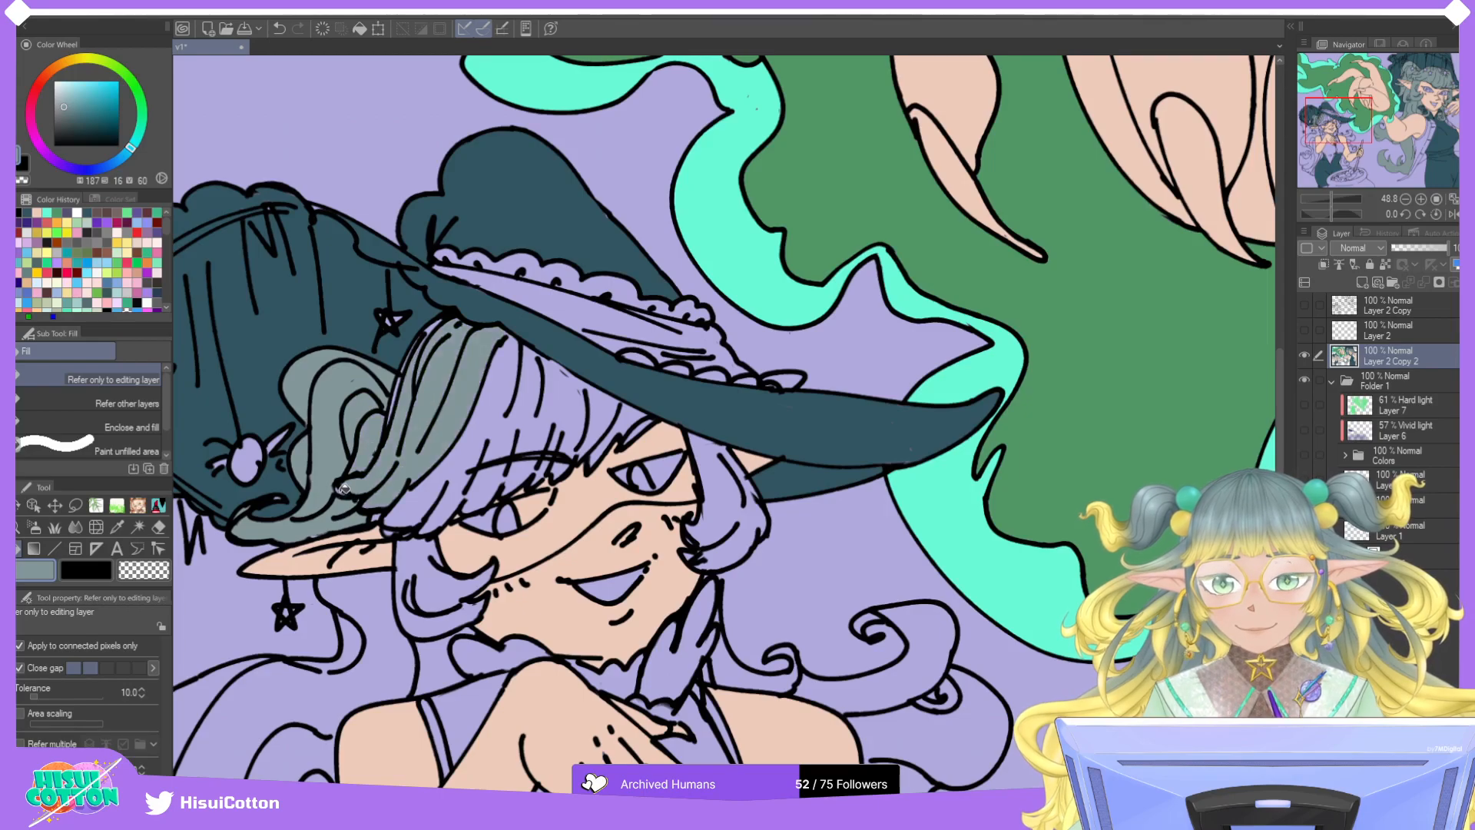
{"action": "left_click", "coordinate": [419, 505]}
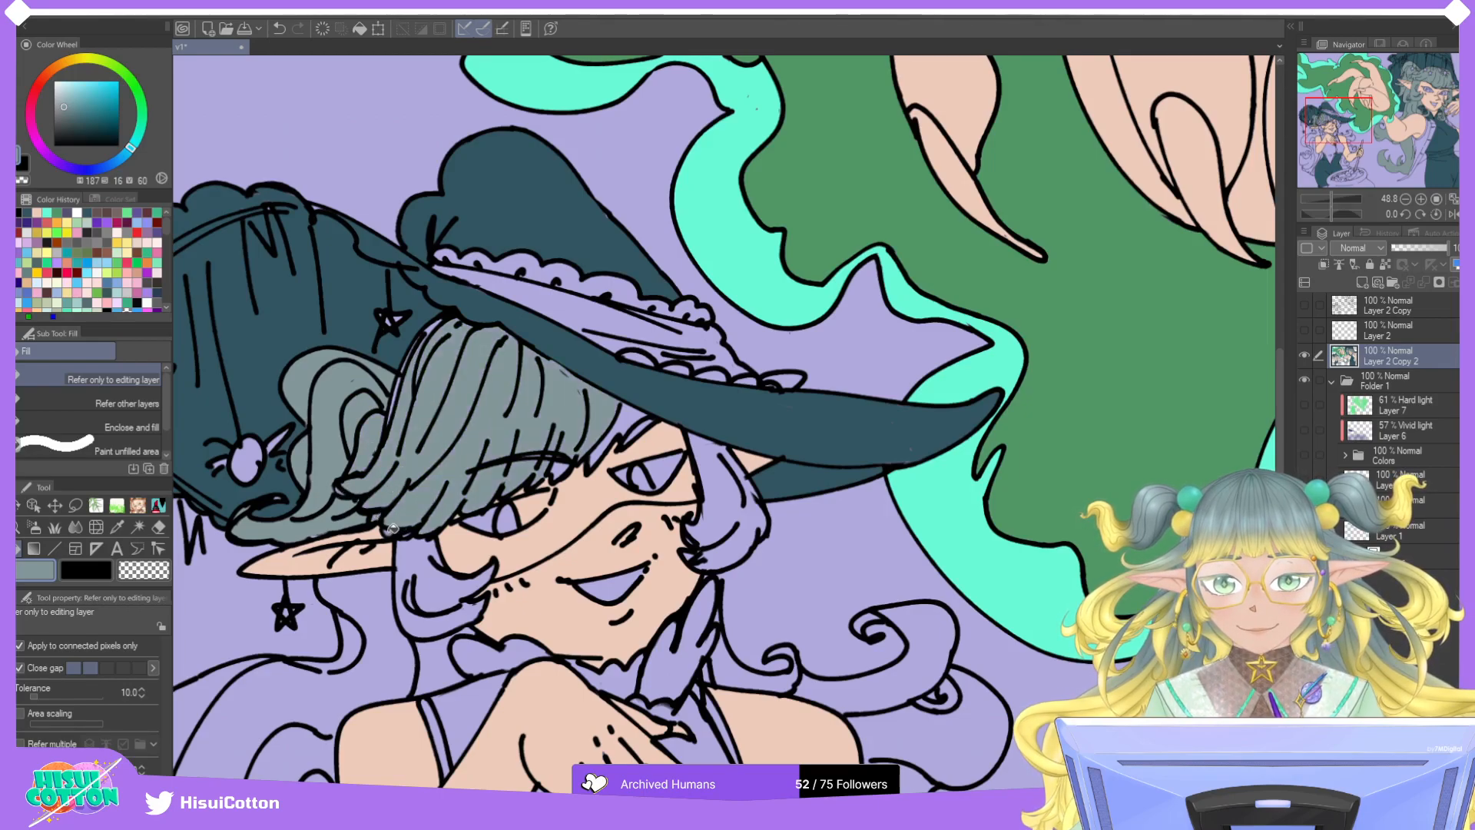
{"action": "left_click", "coordinate": [420, 551]}
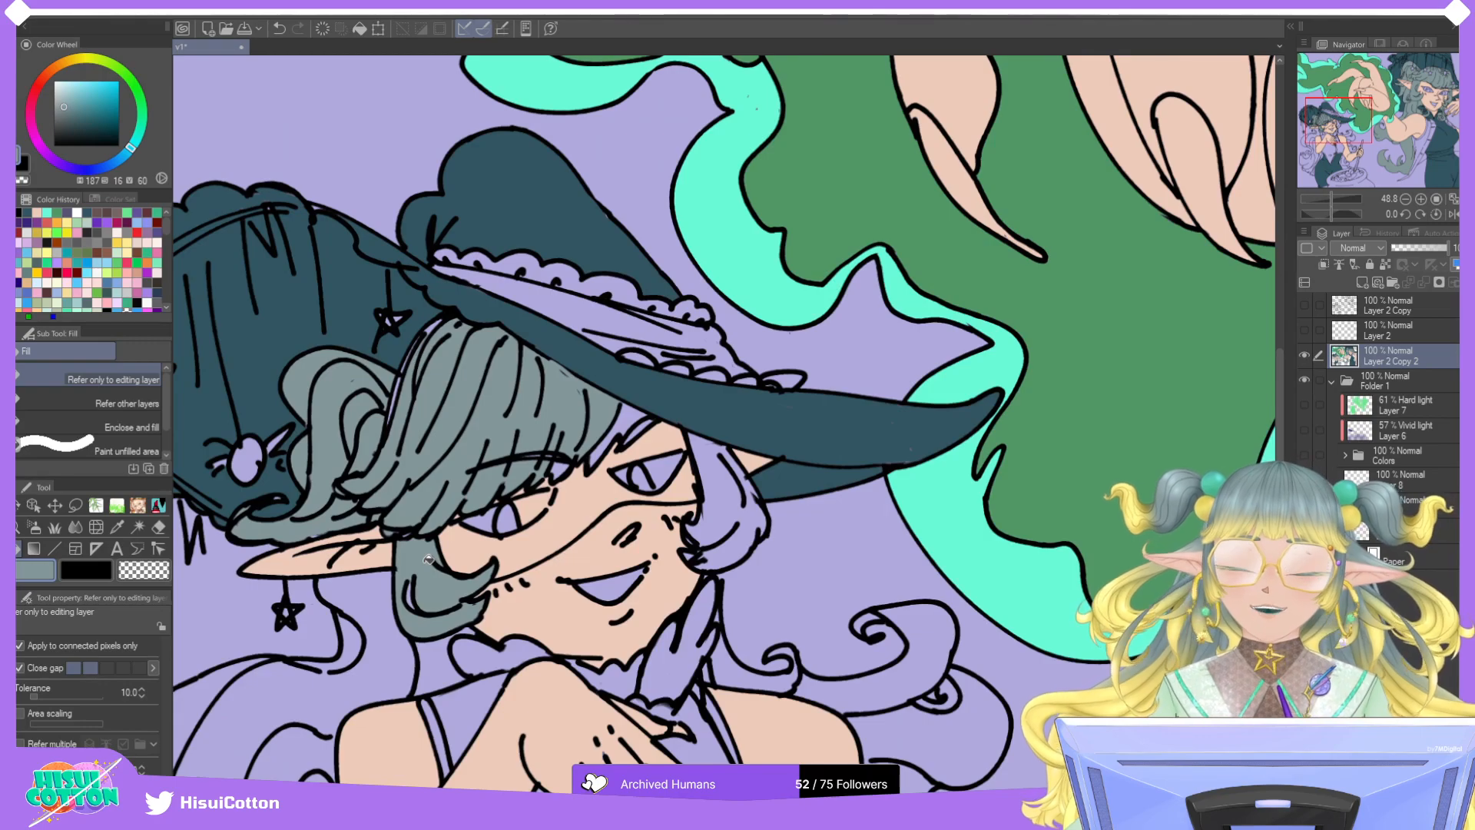
Fill the remaining fringe strands and the side lock on the far side of the small witch's face with grey.
{"action": "scroll", "coordinate": [604, 448], "scroll_direction": "up", "scroll_amount": 3}
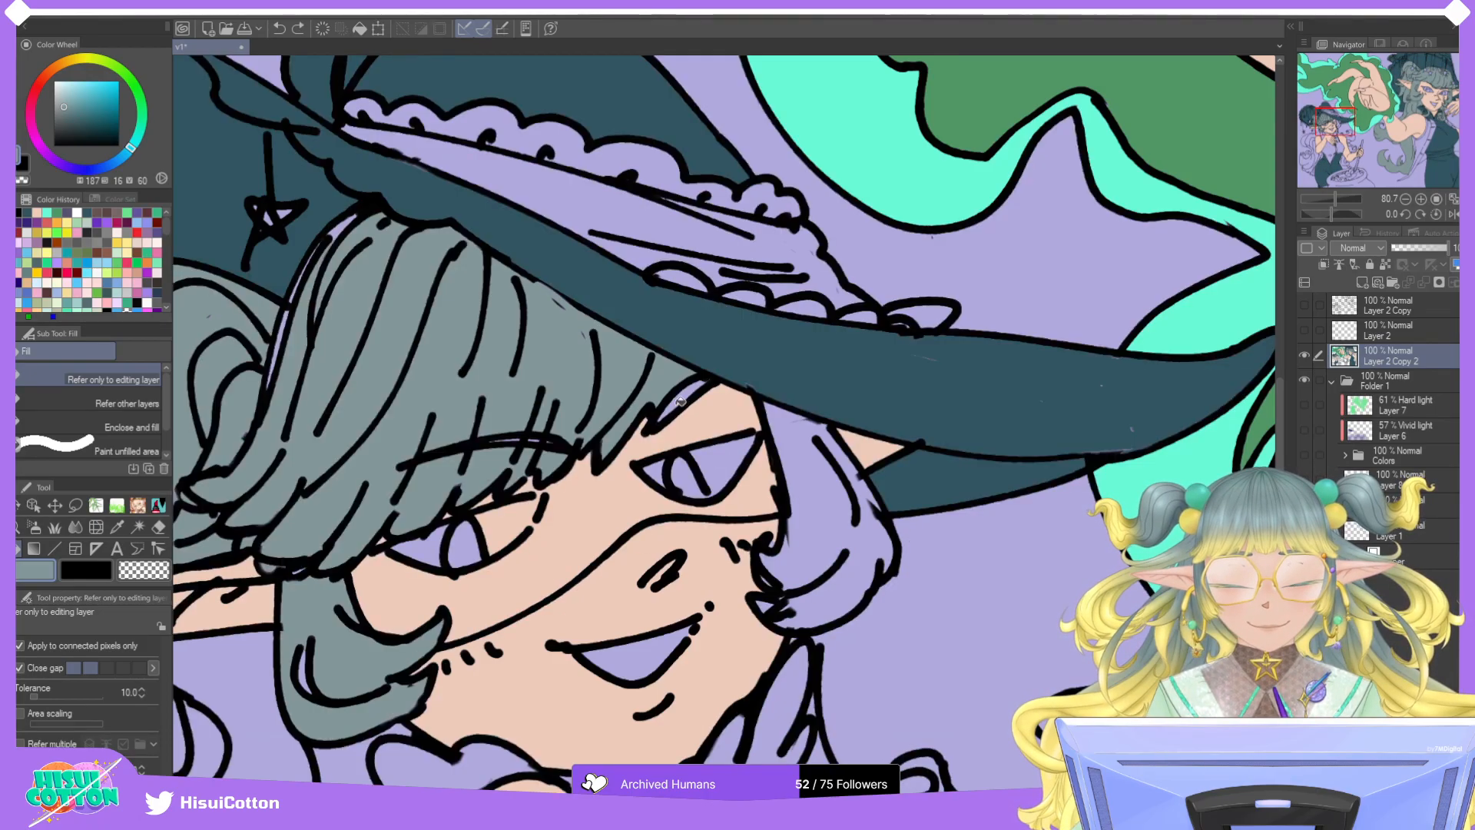
{"action": "scroll", "coordinate": [680, 401], "scroll_direction": "up", "scroll_amount": 5}
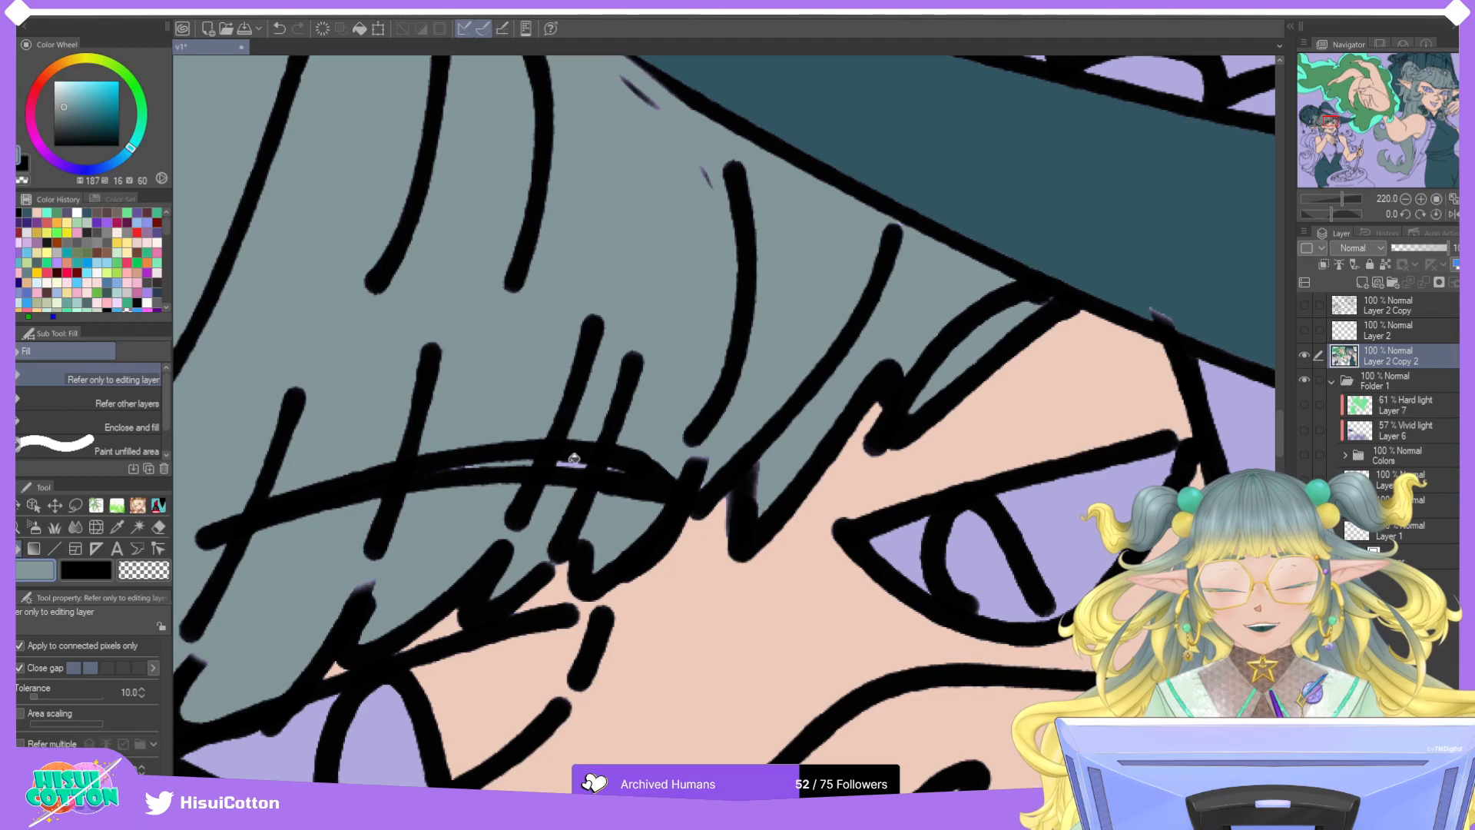
{"action": "scroll", "coordinate": [634, 470], "scroll_direction": "down", "scroll_amount": 5}
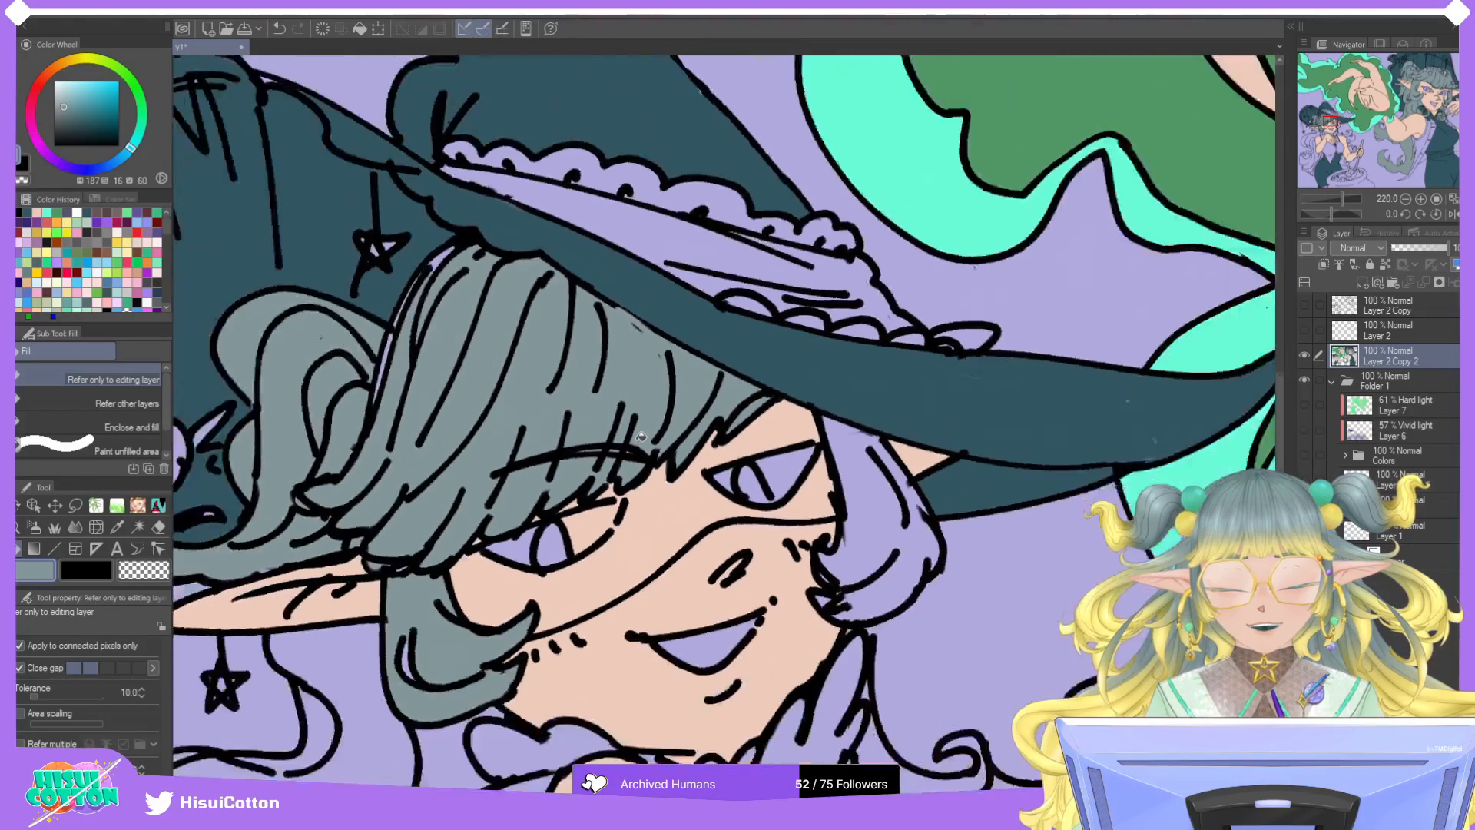
{"action": "left_click", "coordinate": [803, 504]}
{"action": "scroll", "coordinate": [802, 535], "scroll_direction": "down", "scroll_amount": 1}
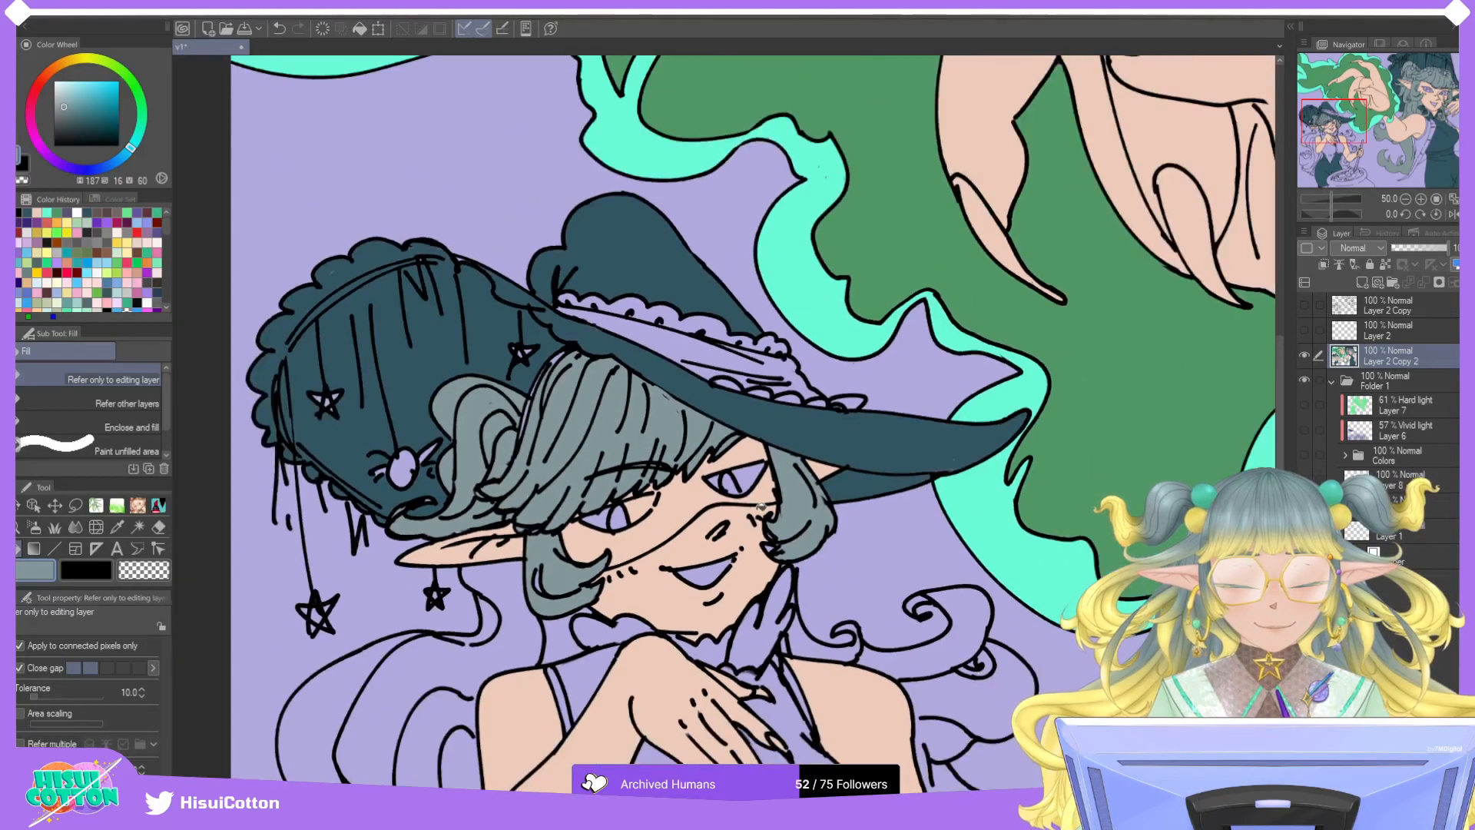
Fill the small witch's hair falling behind her neck and shoulders with the grey hair colour.
{"action": "left_click", "coordinate": [518, 596]}
{"action": "left_click", "coordinate": [569, 637]}
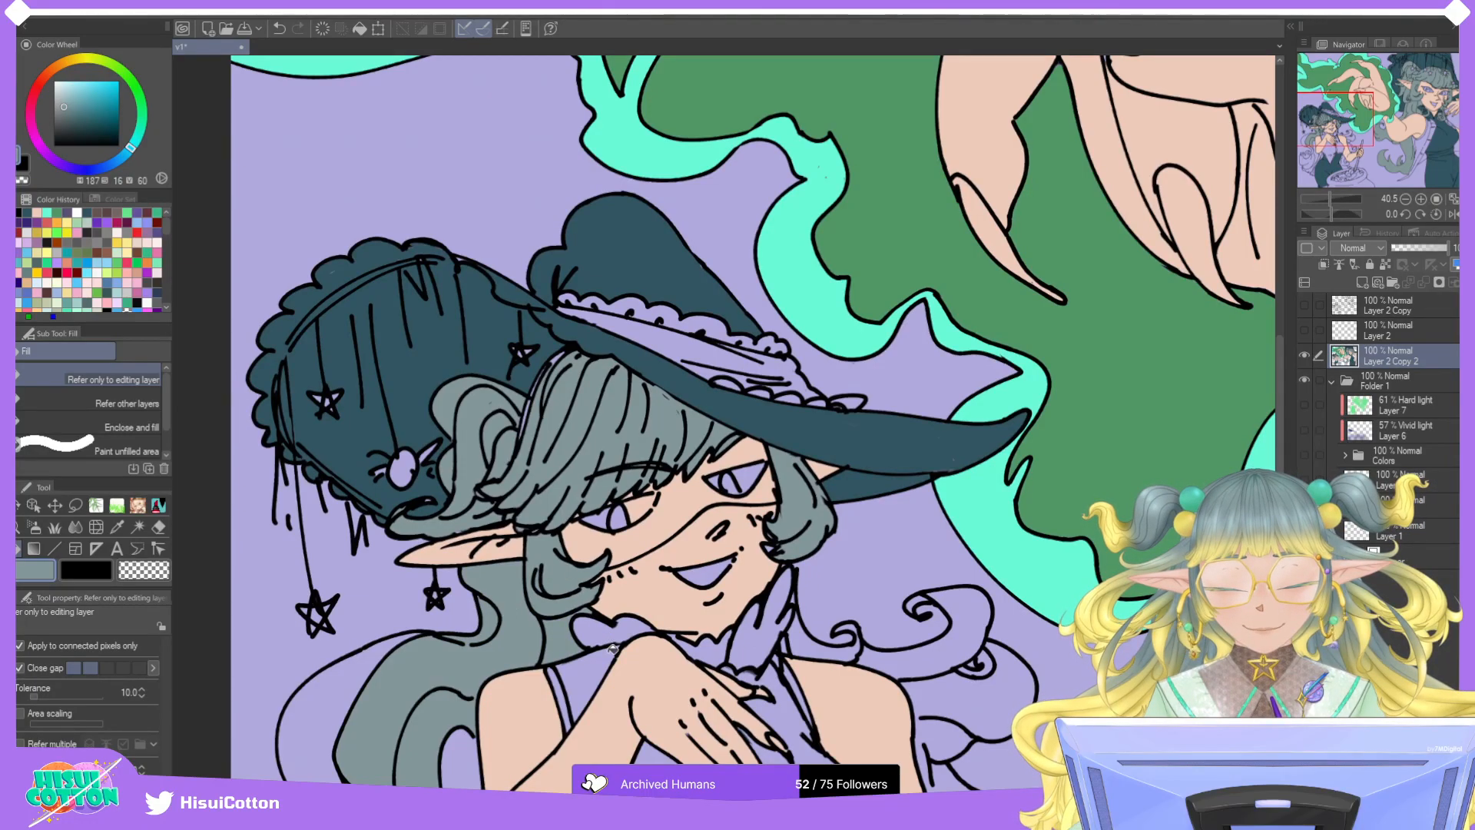
{"action": "scroll", "coordinate": [604, 629], "scroll_direction": "down", "scroll_amount": 3}
{"action": "scroll", "coordinate": [700, 676], "scroll_direction": "up", "scroll_amount": 4}
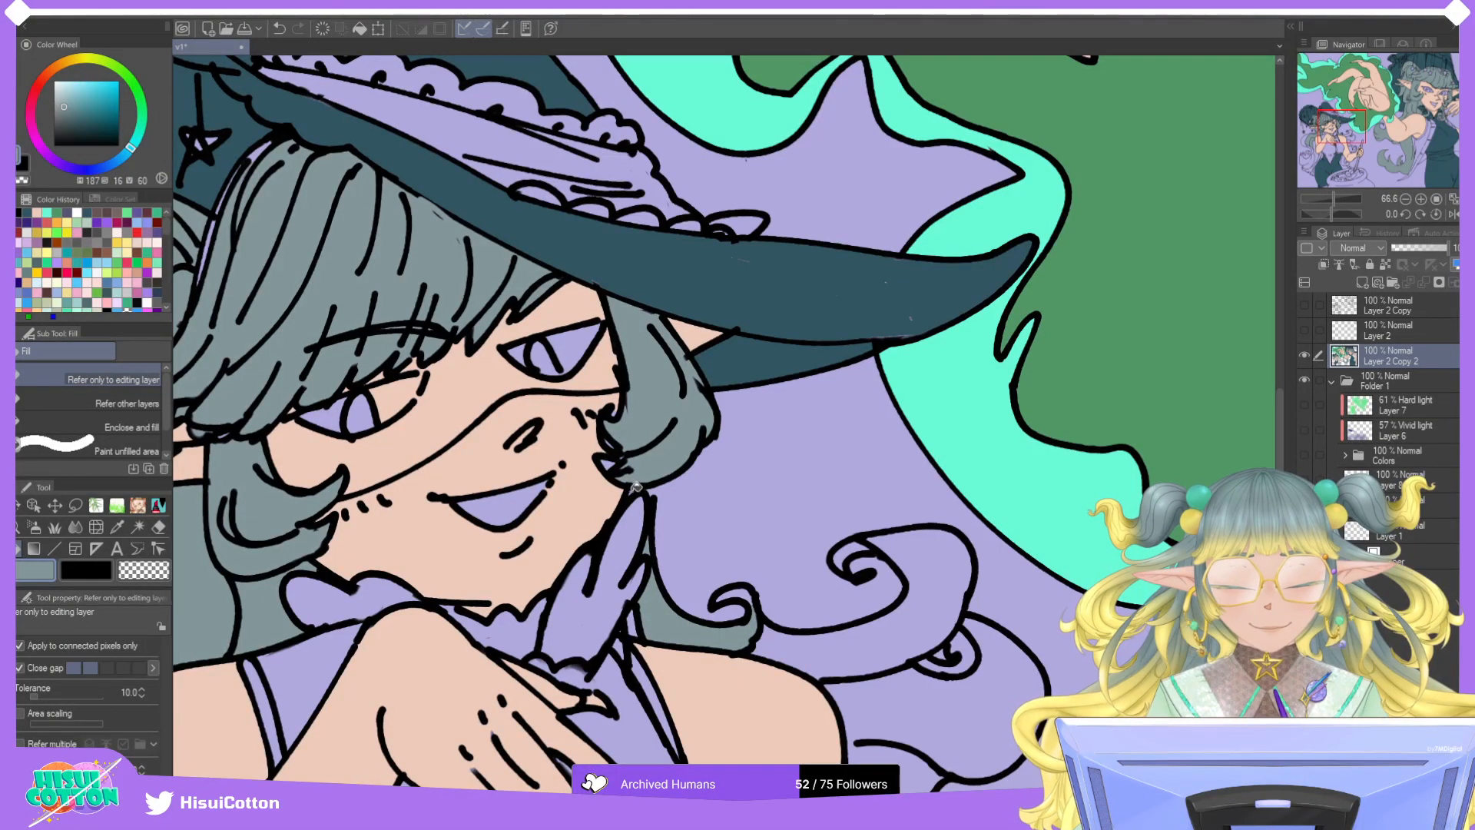
{"action": "scroll", "coordinate": [770, 551], "scroll_direction": "down", "scroll_amount": 4}
{"action": "scroll", "coordinate": [770, 551], "scroll_direction": "up", "scroll_amount": 3}
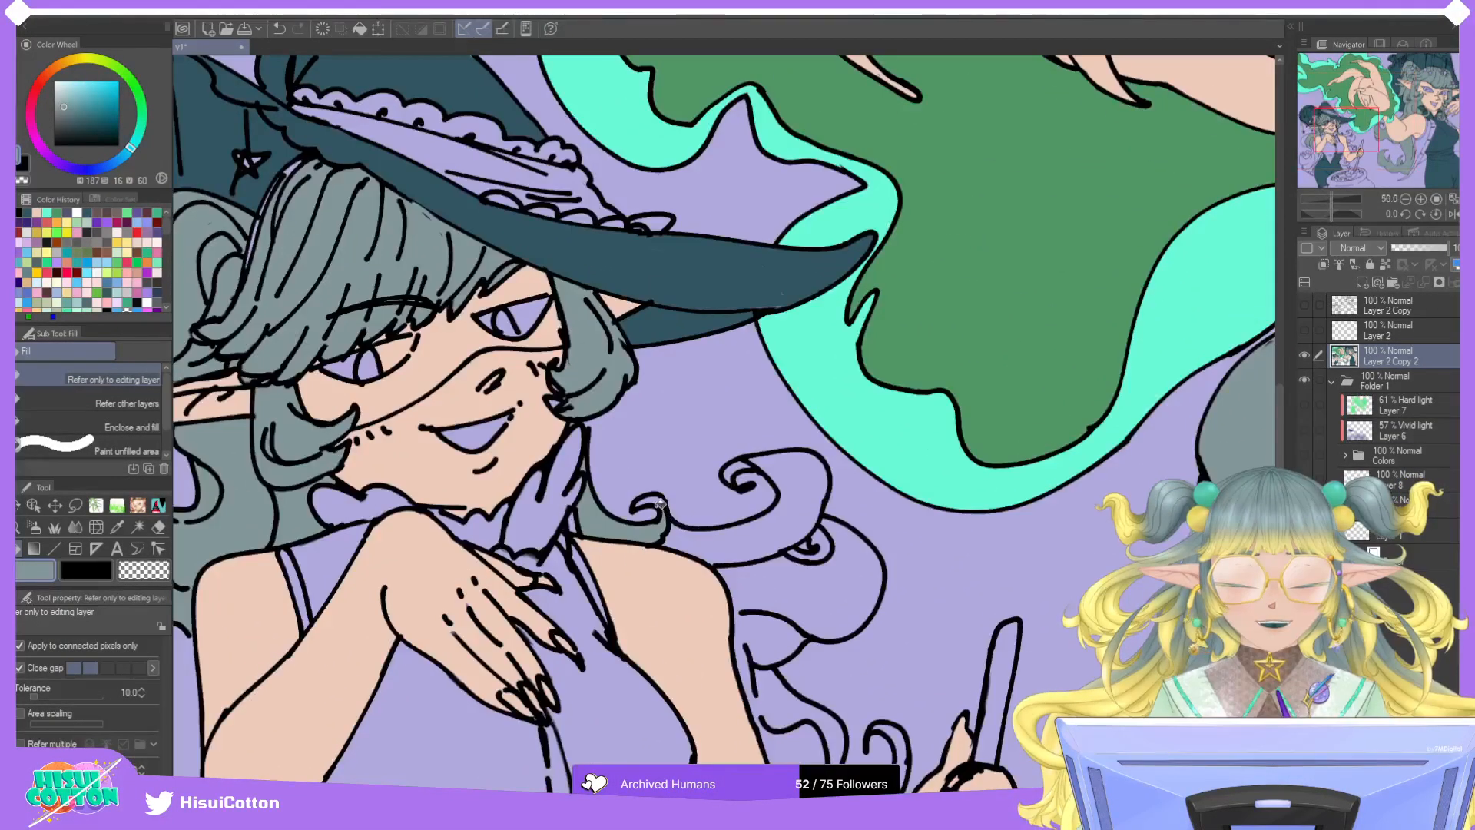
Fill the small witch's curls behind her stirring arm, from the shoulder down to the hip, with grey.
{"action": "left_click", "coordinate": [778, 491]}
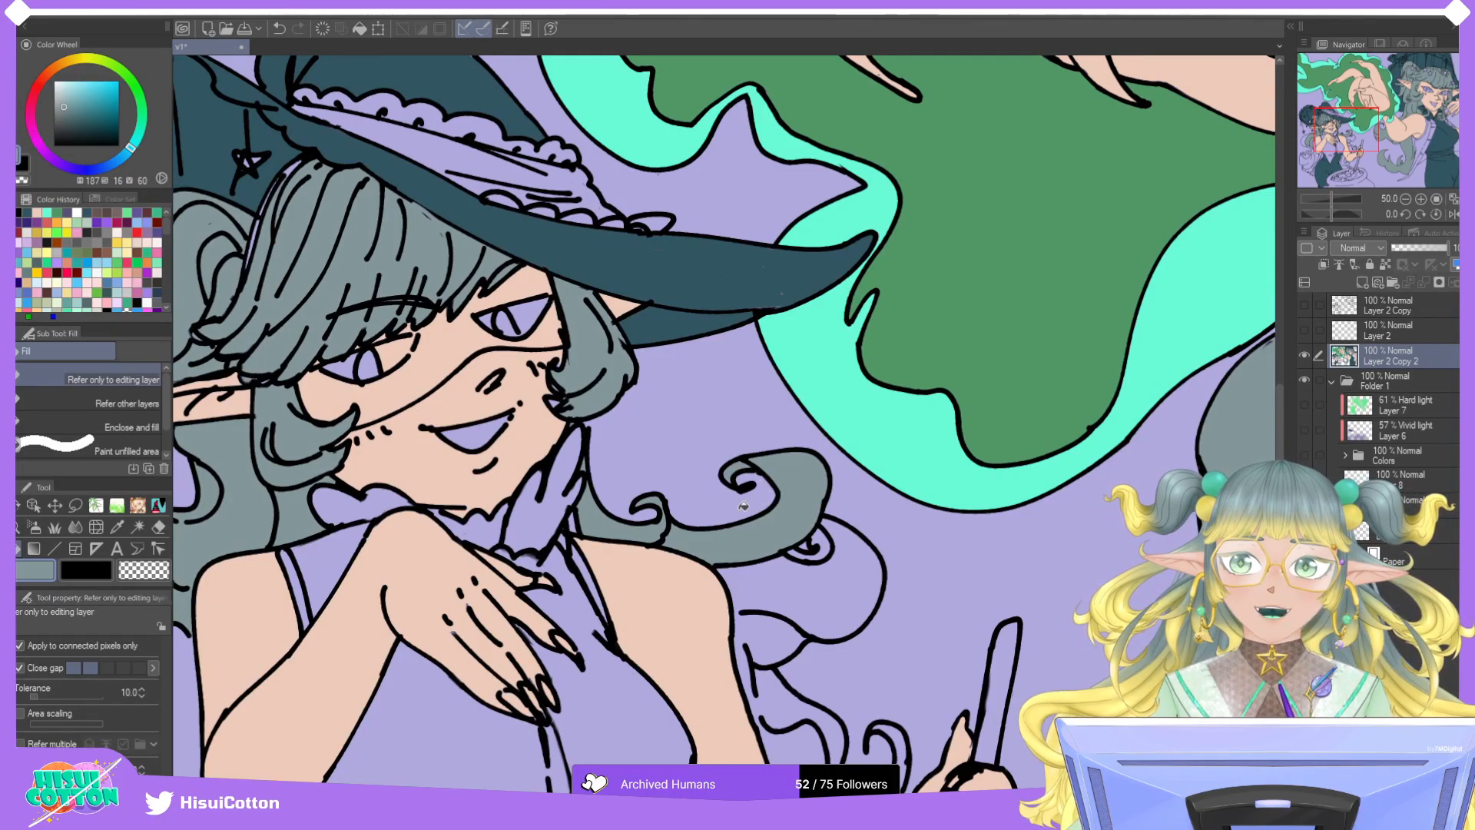
{"action": "left_click", "coordinate": [818, 588]}
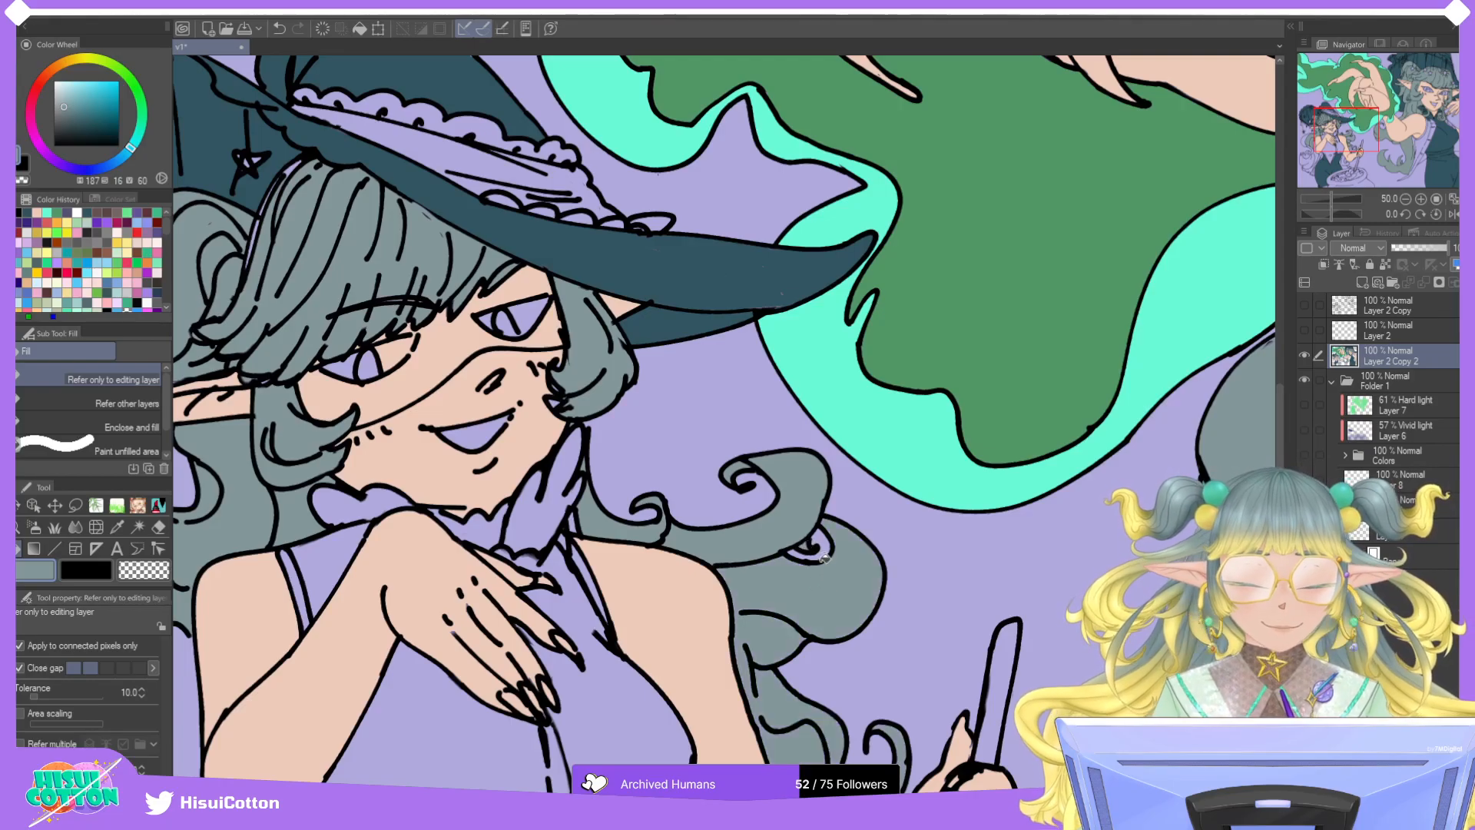
{"action": "scroll", "coordinate": [821, 560], "scroll_direction": "down", "scroll_amount": 4}
{"action": "scroll", "coordinate": [760, 705], "scroll_direction": "up", "scroll_amount": 2}
{"action": "scroll", "coordinate": [762, 705], "scroll_direction": "up", "scroll_amount": 2}
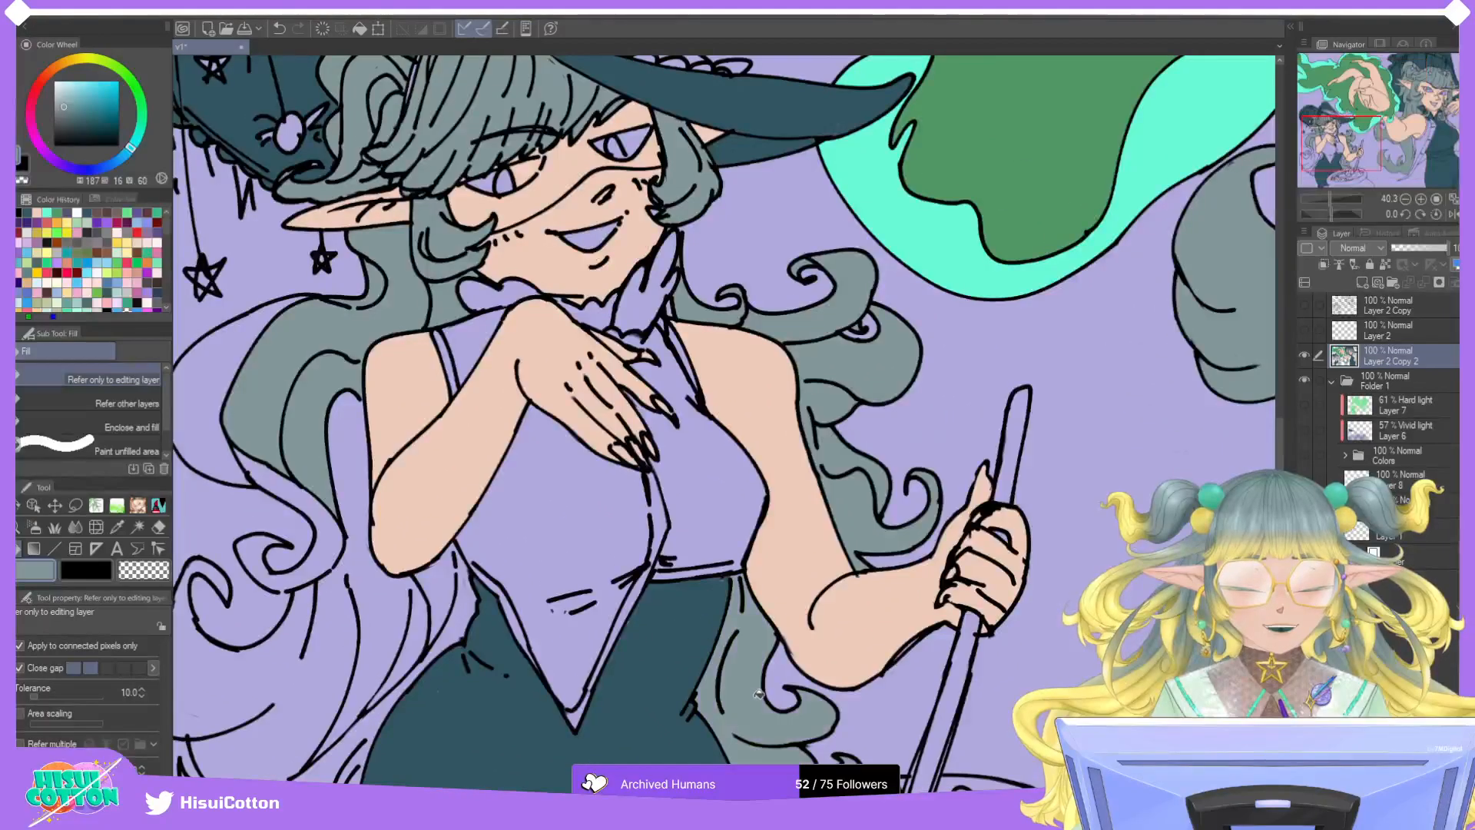
Try to fill the small witch's lower curl behind her raised arm with grey, and undo that fill.
{"action": "scroll", "coordinate": [762, 660], "scroll_direction": "down", "scroll_amount": 2}
{"action": "scroll", "coordinate": [762, 616], "scroll_direction": "up", "scroll_amount": 1}
{"action": "scroll", "coordinate": [760, 616], "scroll_direction": "down", "scroll_amount": 1}
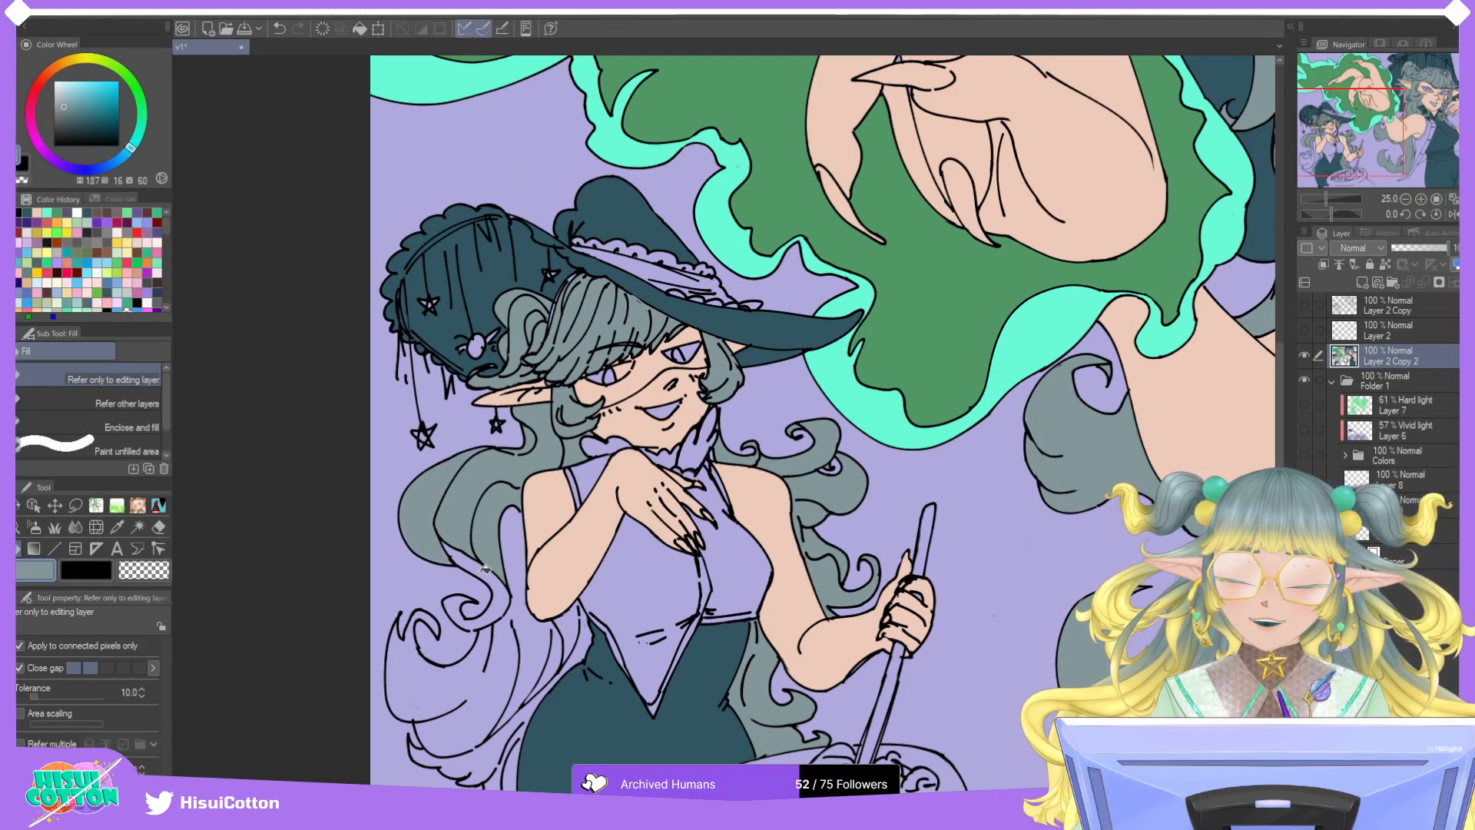
{"action": "left_click", "coordinate": [515, 575]}
{"action": "key", "text": "ctrl+z"}
{"action": "scroll", "coordinate": [513, 568], "scroll_direction": "down", "scroll_amount": 4}
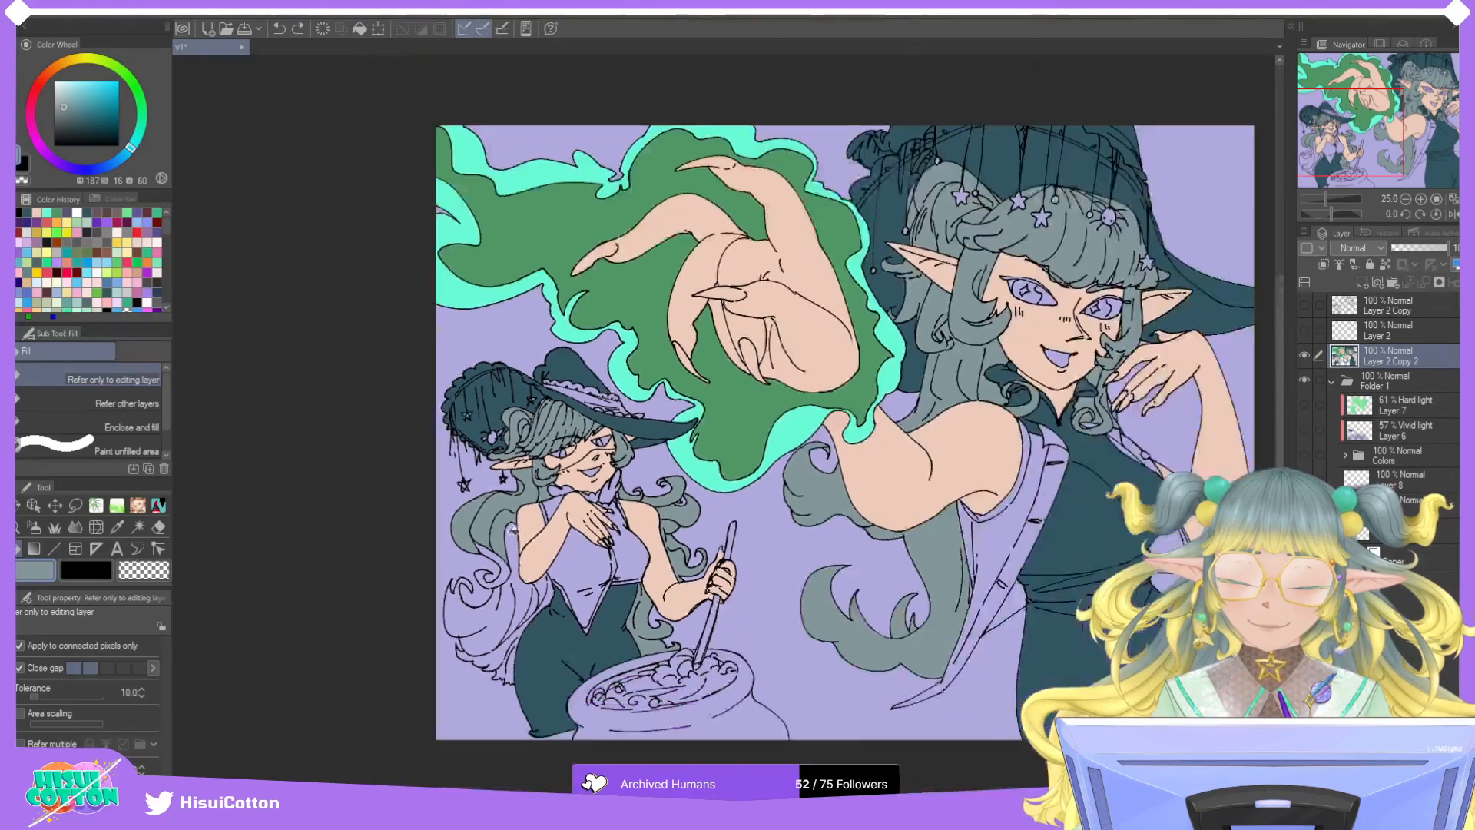
{"action": "scroll", "coordinate": [474, 618], "scroll_direction": "up", "scroll_amount": 5}
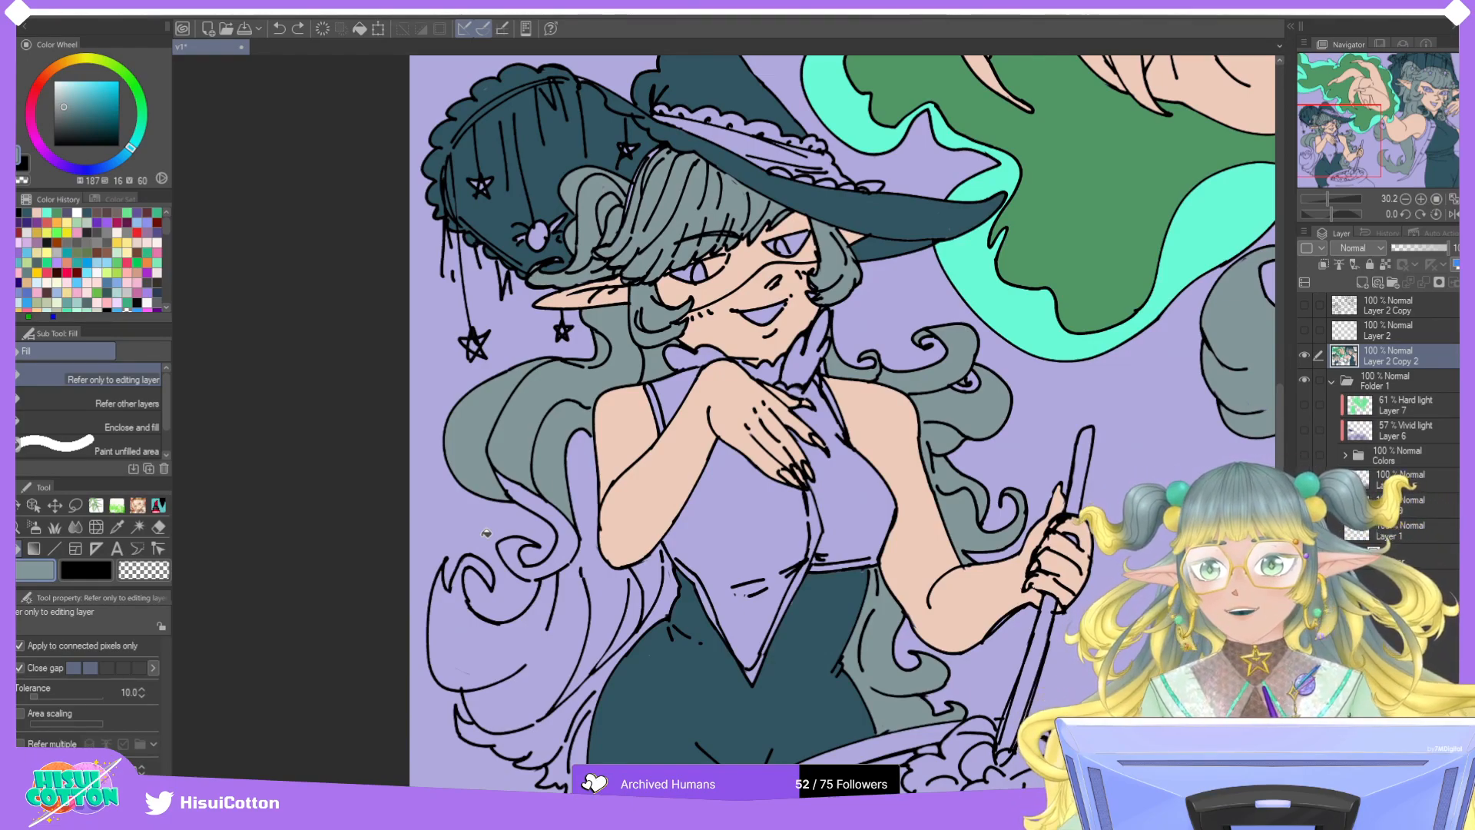
Close the gap in the outline of the small witch's lower curl behind the raised elbow with the black LovelyMarker pen.
{"action": "key", "text": "x"}
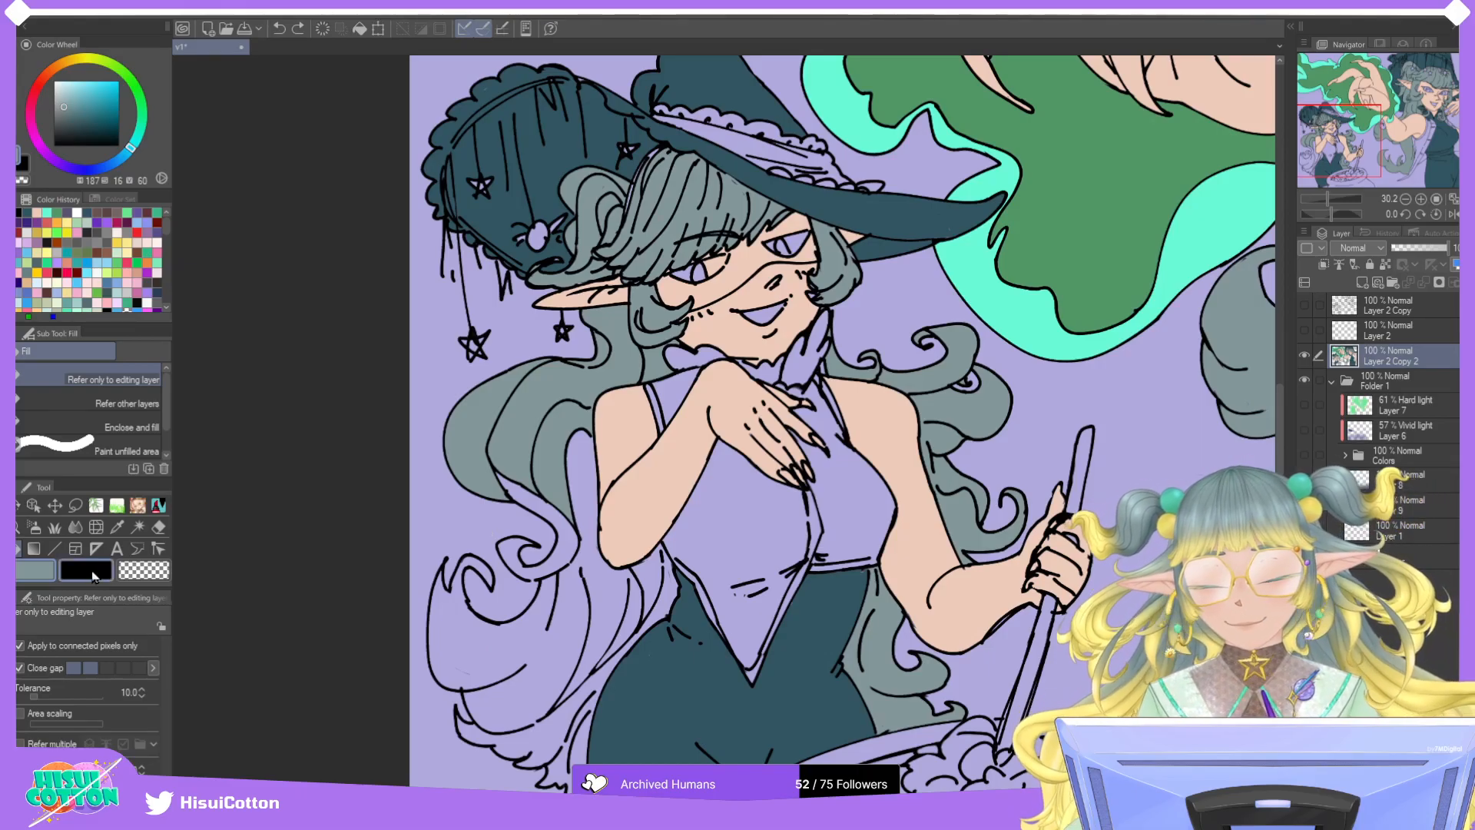
{"action": "key", "text": "p"}
{"action": "scroll", "coordinate": [486, 532], "scroll_direction": "up", "scroll_amount": 1}
{"action": "scroll", "coordinate": [538, 622], "scroll_direction": "up", "scroll_amount": 4}
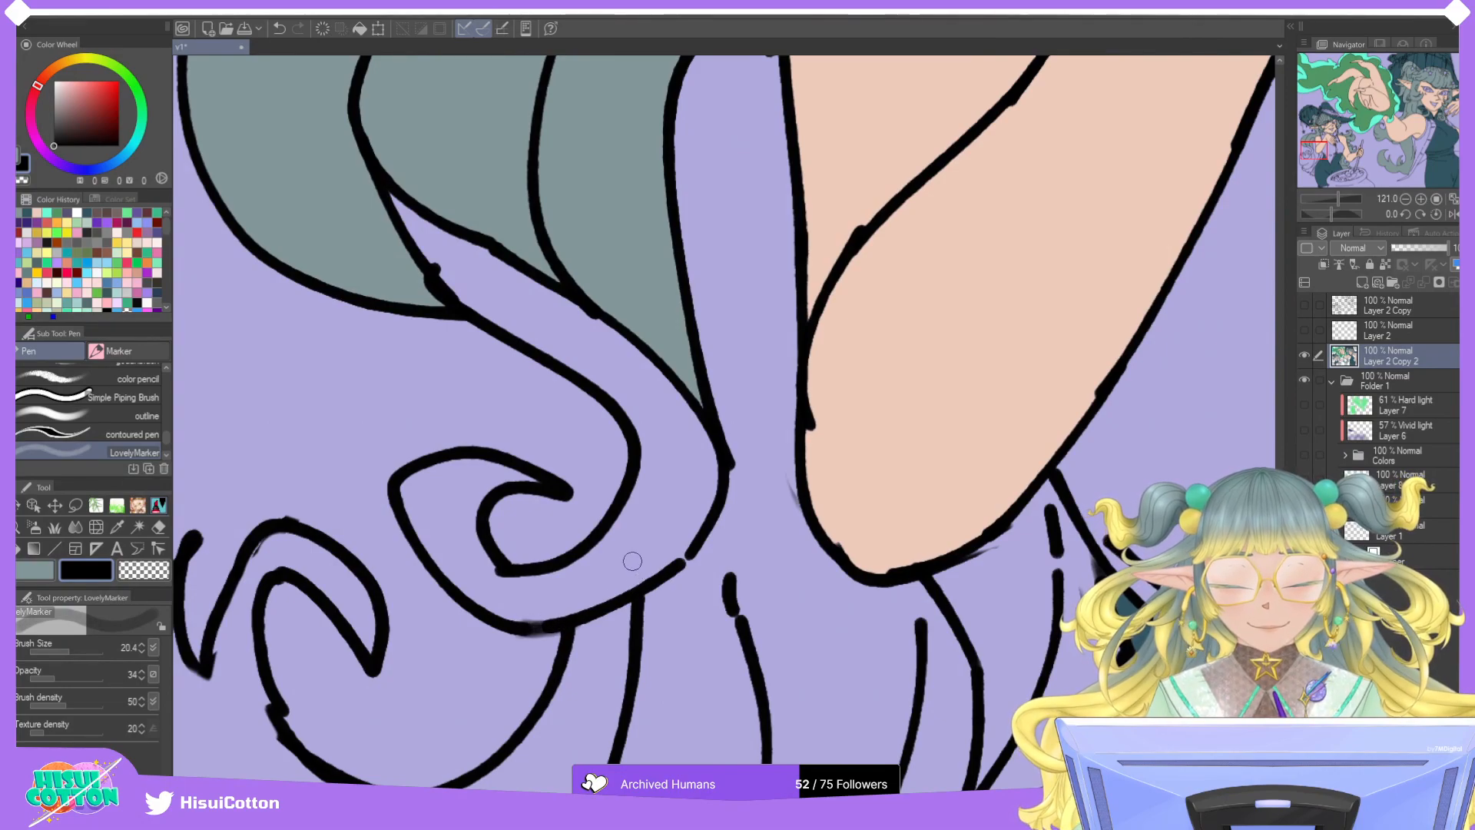
{"action": "scroll", "coordinate": [632, 560], "scroll_direction": "down", "scroll_amount": 3}
{"action": "scroll", "coordinate": [632, 536], "scroll_direction": "down", "scroll_amount": 3}
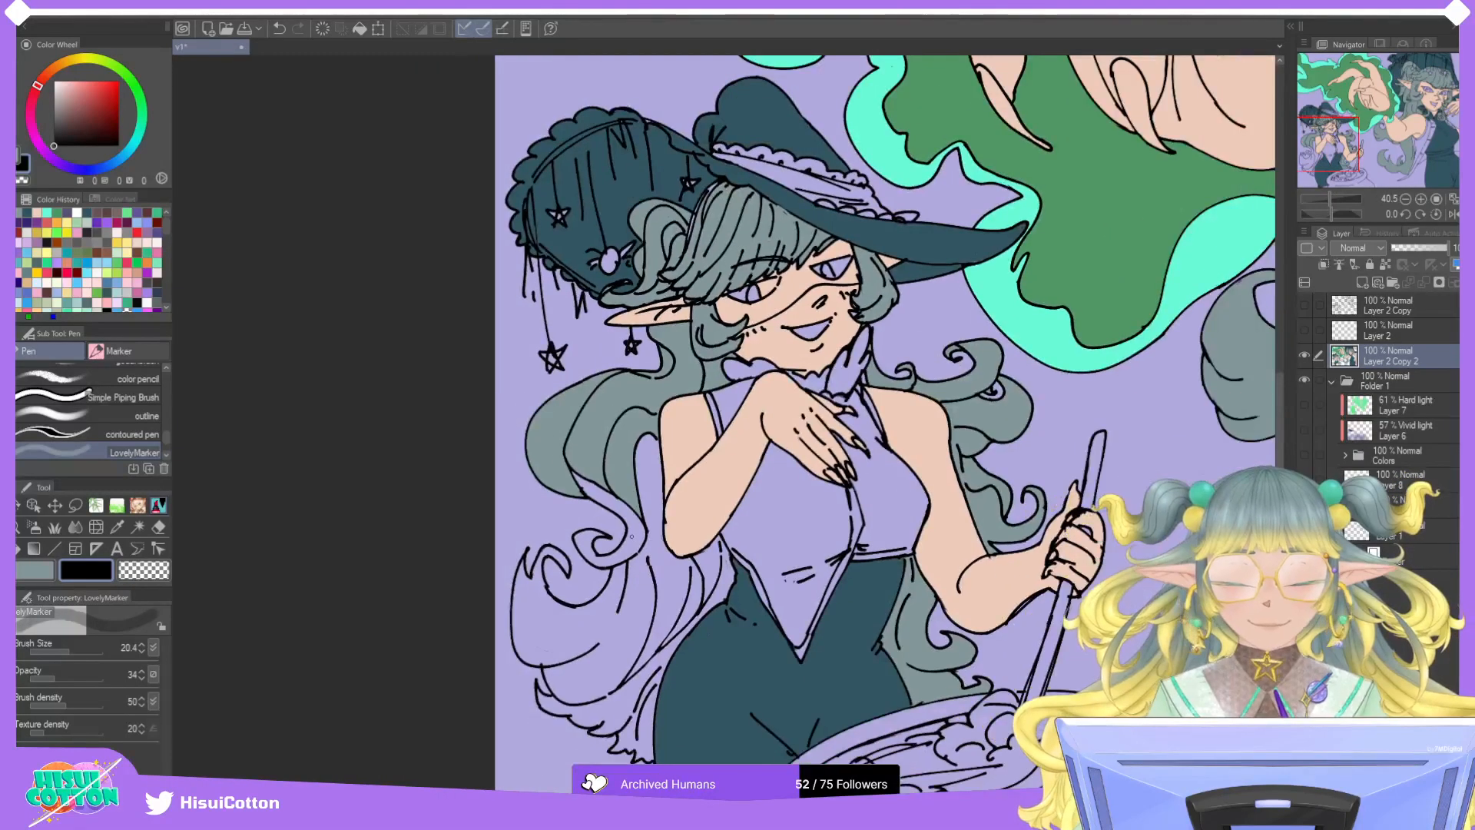
{"action": "scroll", "coordinate": [680, 659], "scroll_direction": "up", "scroll_amount": 2}
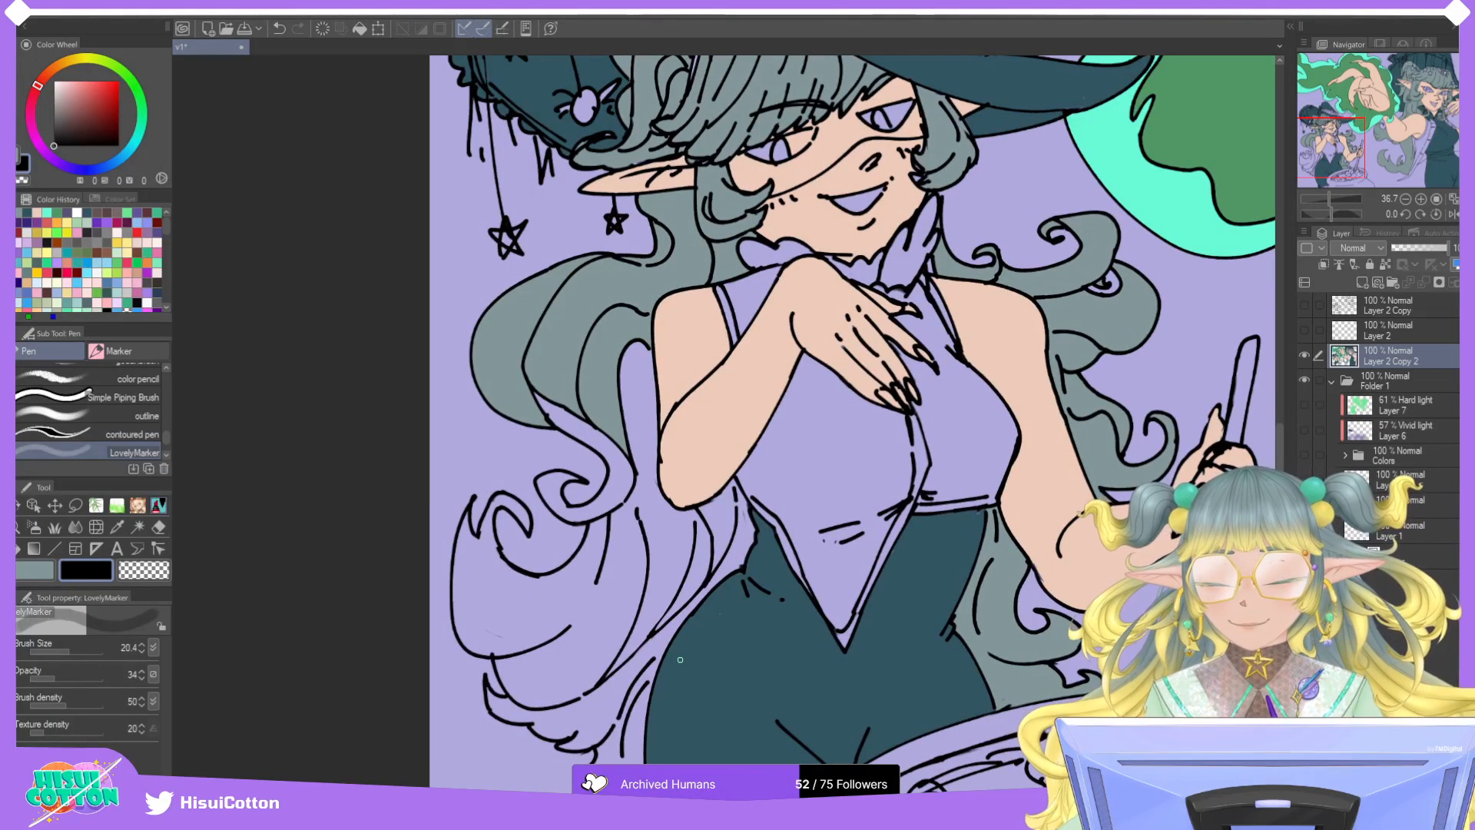
Return to the grey hair colour and fill the small witch's closed curl and the large hair mass below it.
{"action": "left_click", "coordinate": [18, 548]}
{"action": "left_click", "coordinate": [40, 570]}
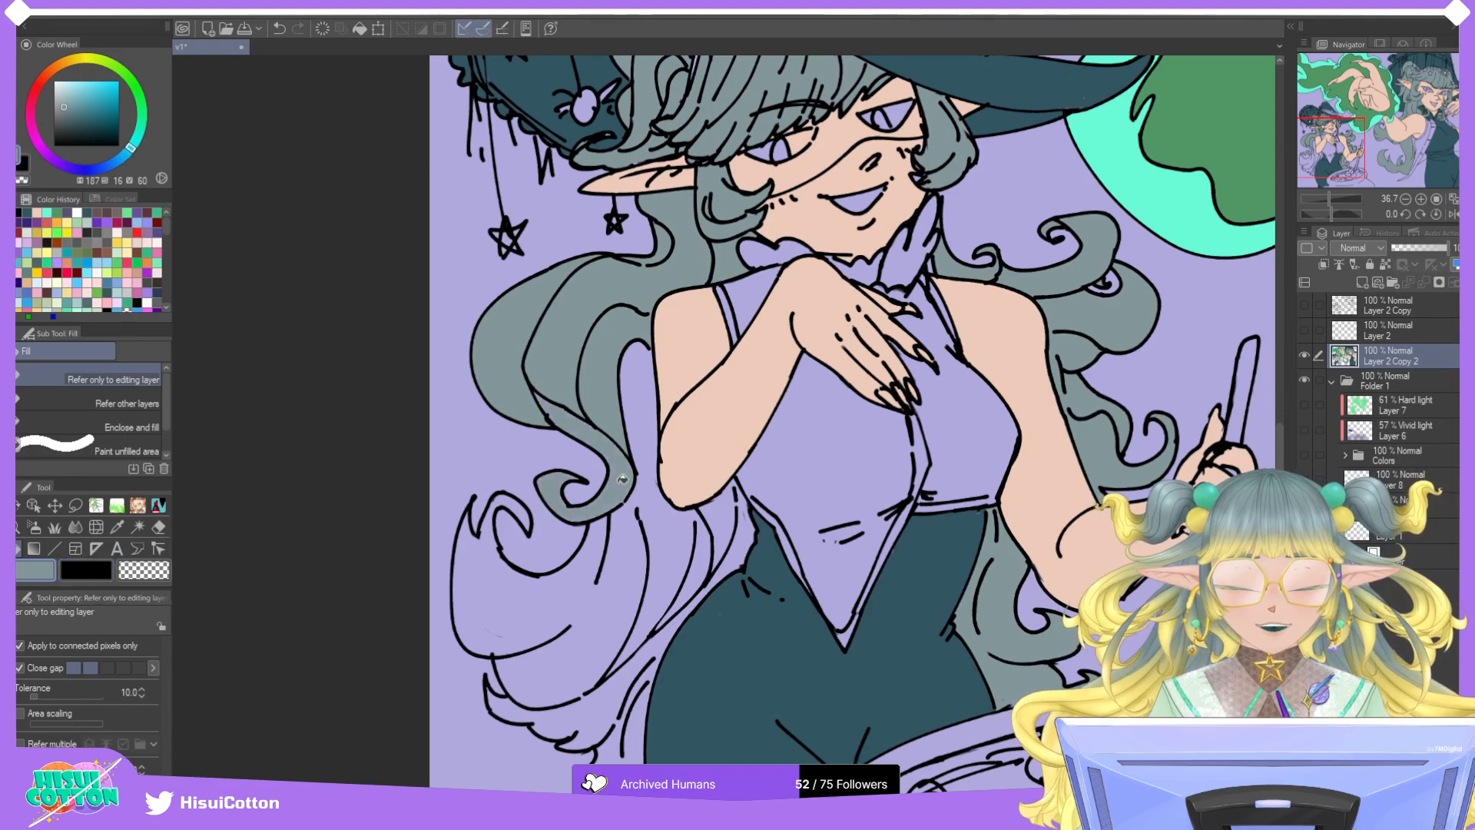
{"action": "left_click", "coordinate": [649, 495]}
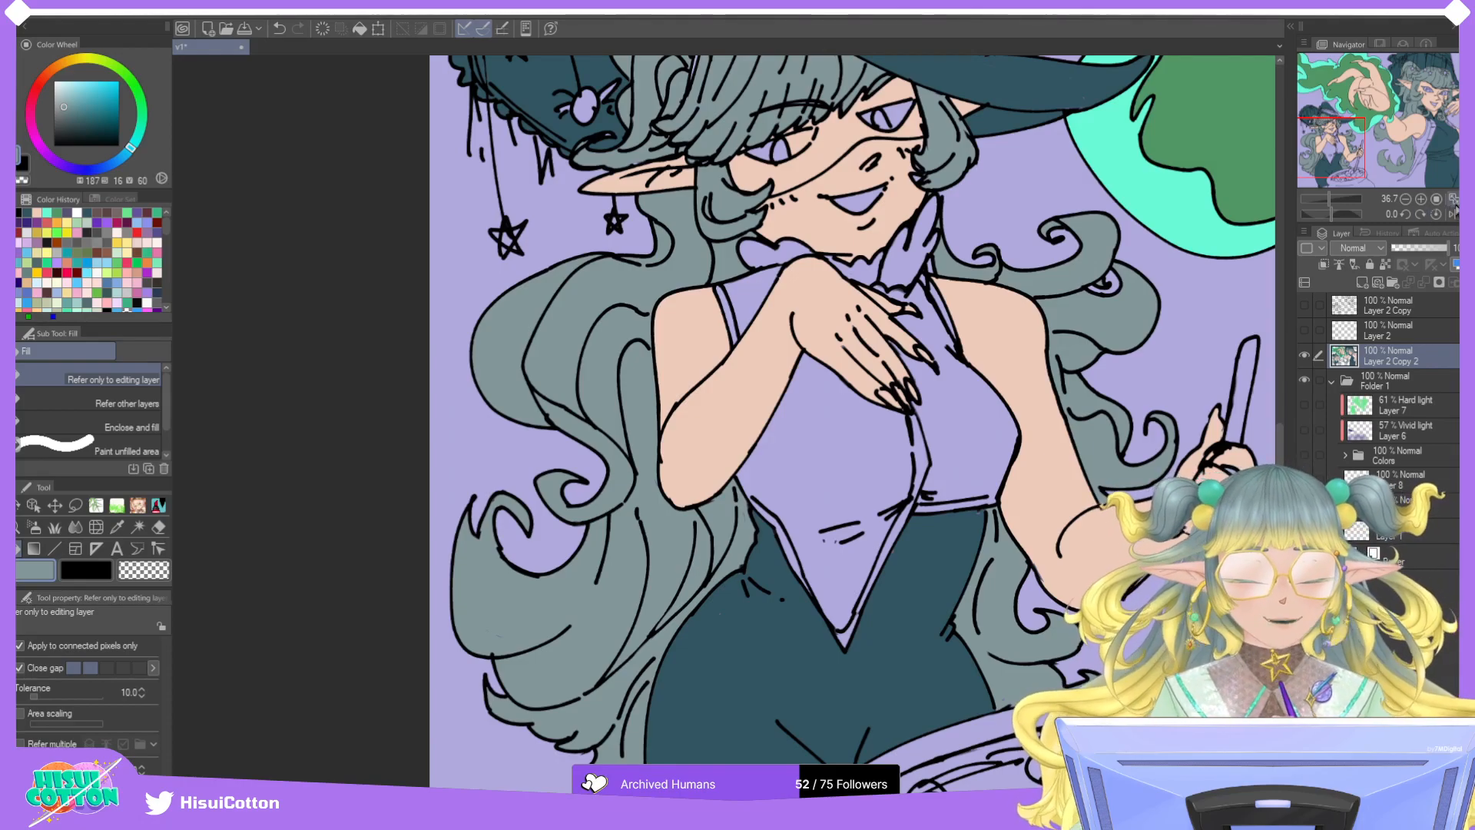
Sample the dark green of the flame and fill the band of the small witch's hat with it.
{"action": "left_click", "coordinate": [1453, 199]}
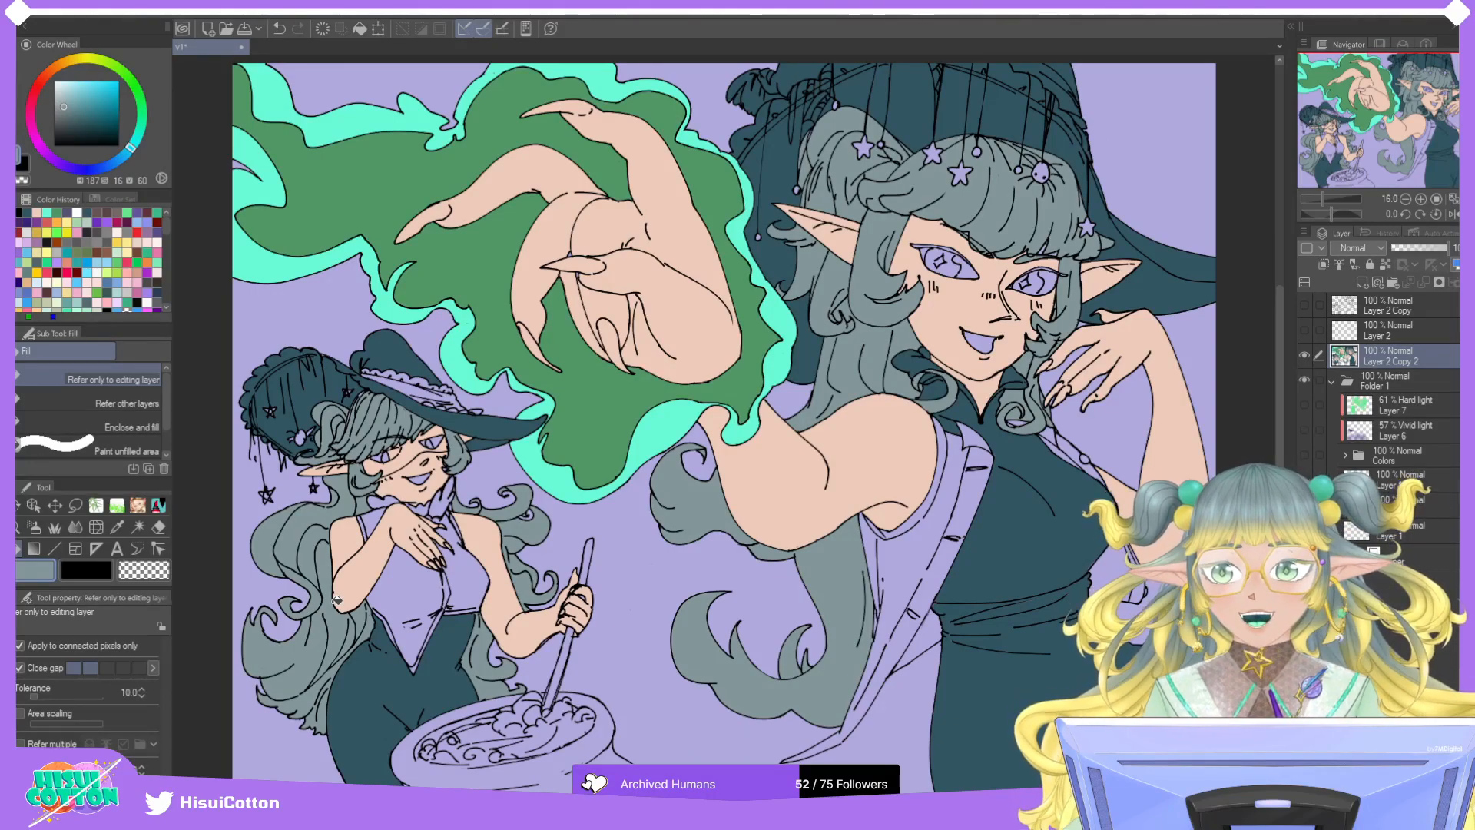
{"action": "scroll", "coordinate": [392, 349], "scroll_direction": "up", "scroll_amount": 5}
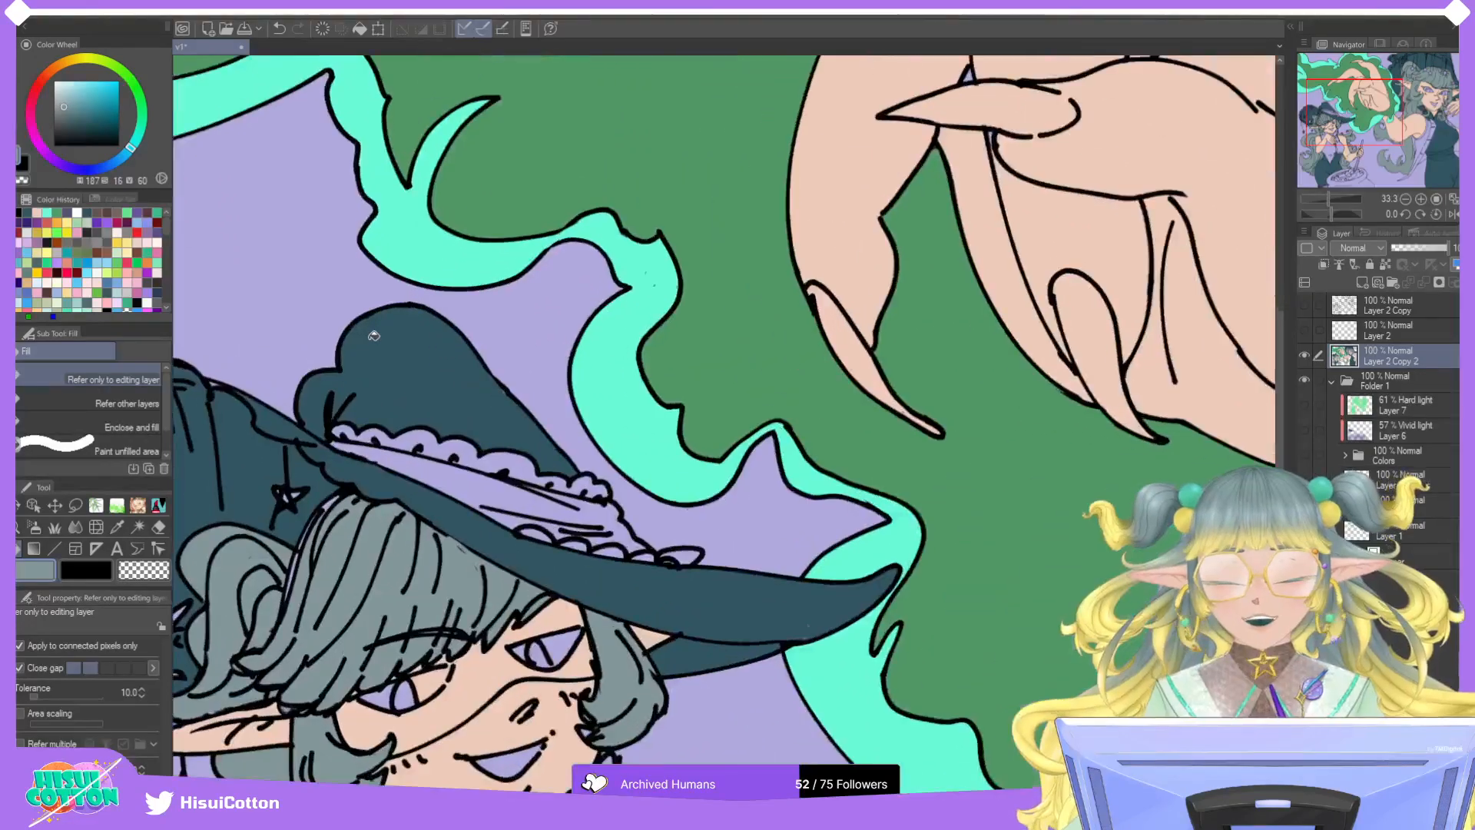
{"action": "left_click", "coordinate": [611, 359], "text": "alt"}
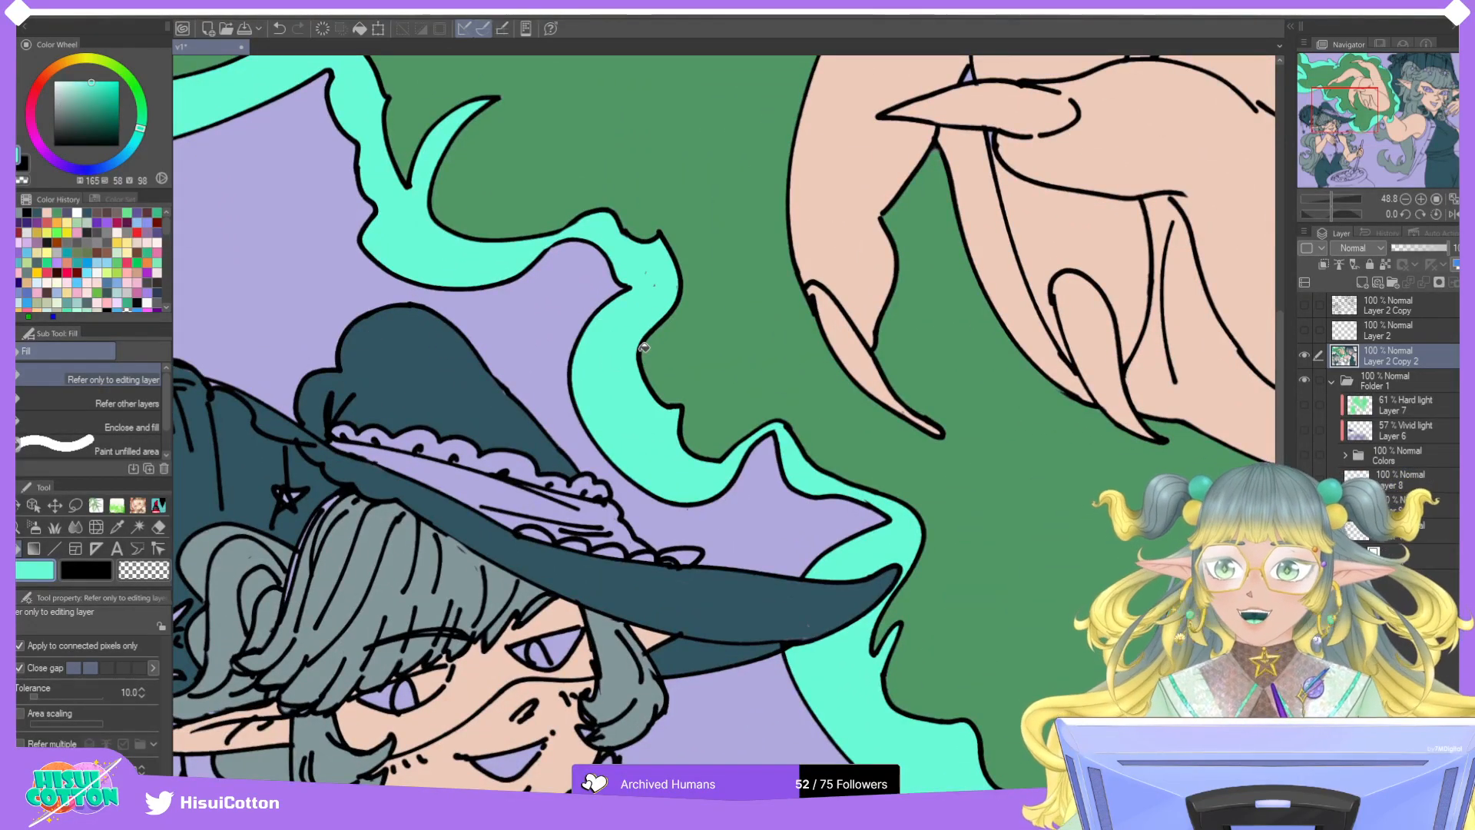
{"action": "left_click", "coordinate": [698, 315], "text": "alt"}
{"action": "left_click", "coordinate": [492, 479]}
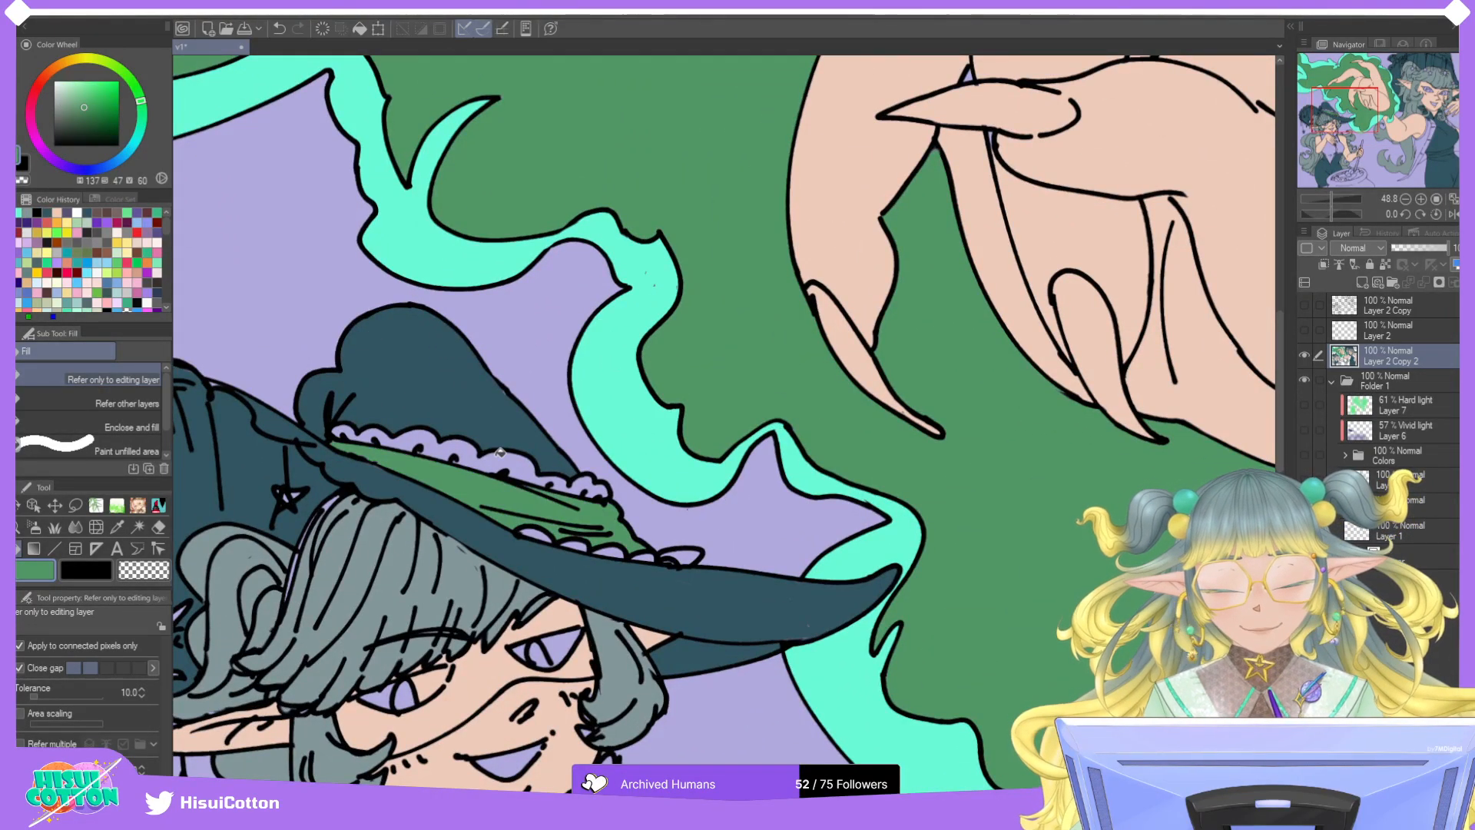
Sample the mint green of the flame's edge and fill the upper and lower ruffles along the small witch's hat band.
{"action": "left_click", "coordinate": [611, 359], "text": "alt"}
{"action": "left_click", "coordinate": [526, 456]}
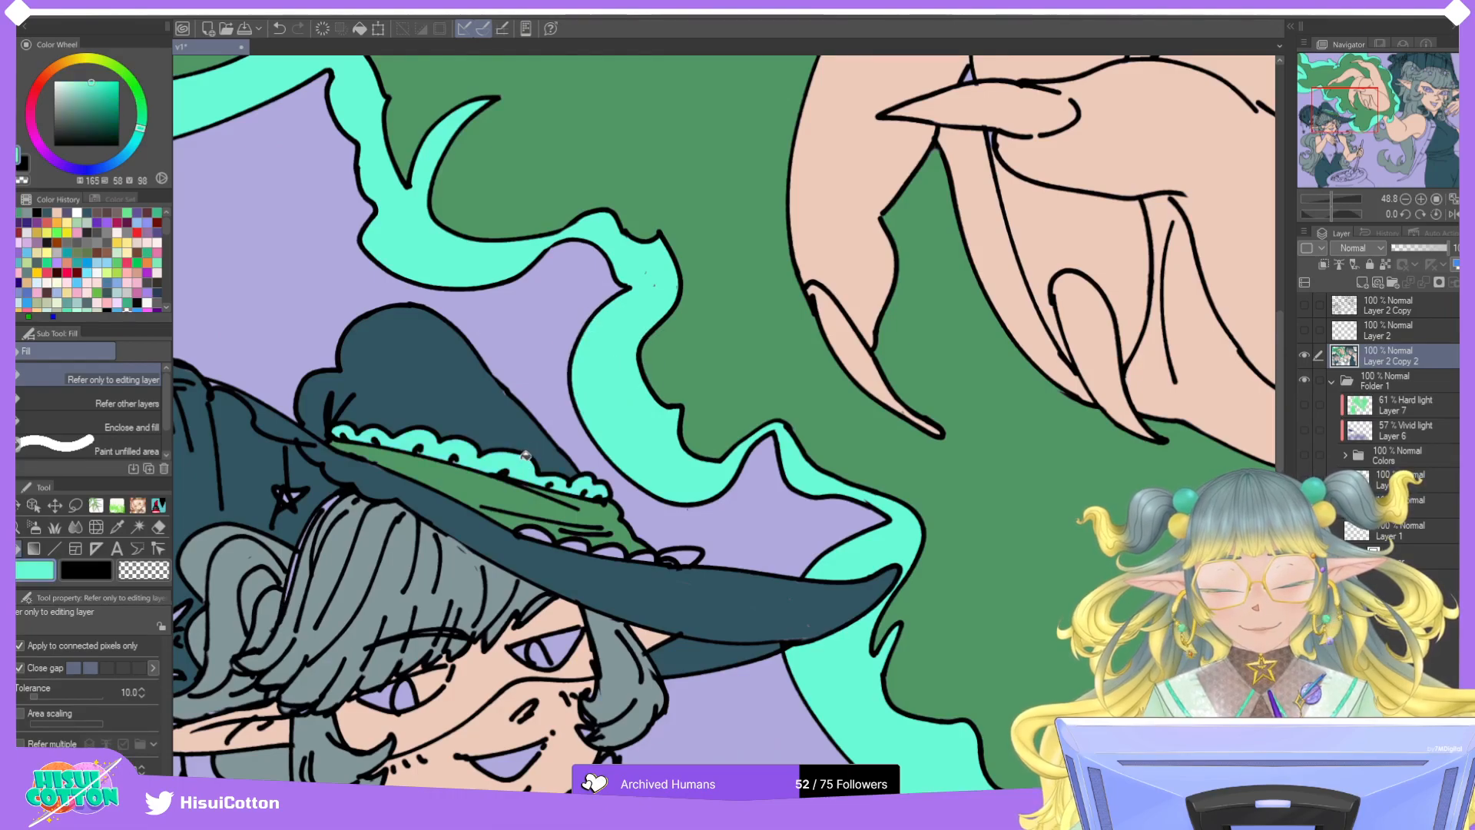
{"action": "left_click", "coordinate": [539, 531]}
{"action": "left_click", "coordinate": [572, 543]}
{"action": "left_click", "coordinate": [607, 547]}
{"action": "left_click", "coordinate": [626, 550]}
{"action": "left_click", "coordinate": [649, 557]}
{"action": "left_click", "coordinate": [673, 556]}
{"action": "left_click", "coordinate": [691, 551]}
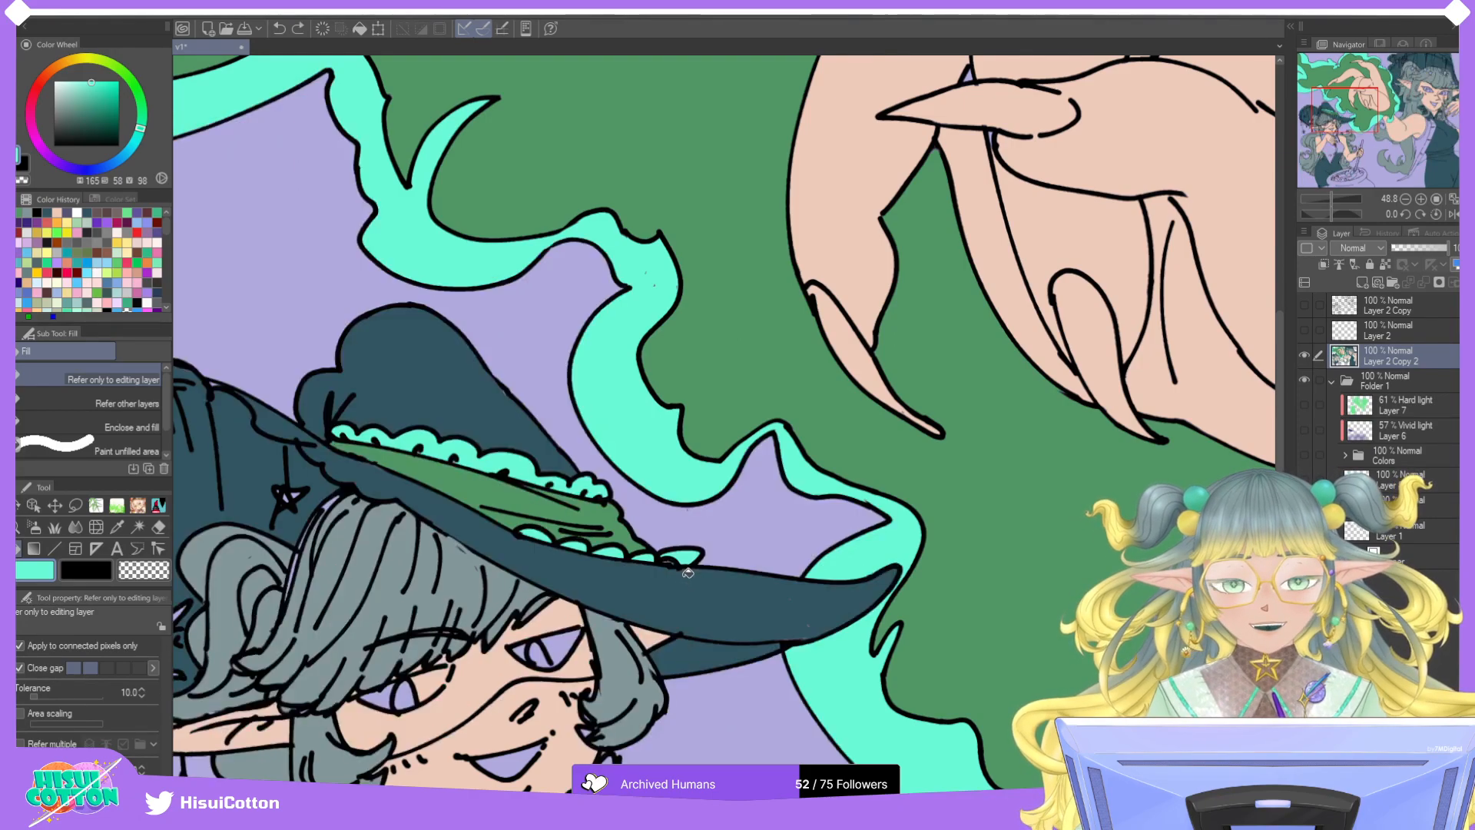
Fill the tiny leftover sliver in the end loop of the hat's lower ruffle with mint green.
{"action": "scroll", "coordinate": [676, 557], "scroll_direction": "up", "scroll_amount": 6}
{"action": "scroll", "coordinate": [661, 540], "scroll_direction": "up", "scroll_amount": 2}
{"action": "left_click", "coordinate": [599, 508]}
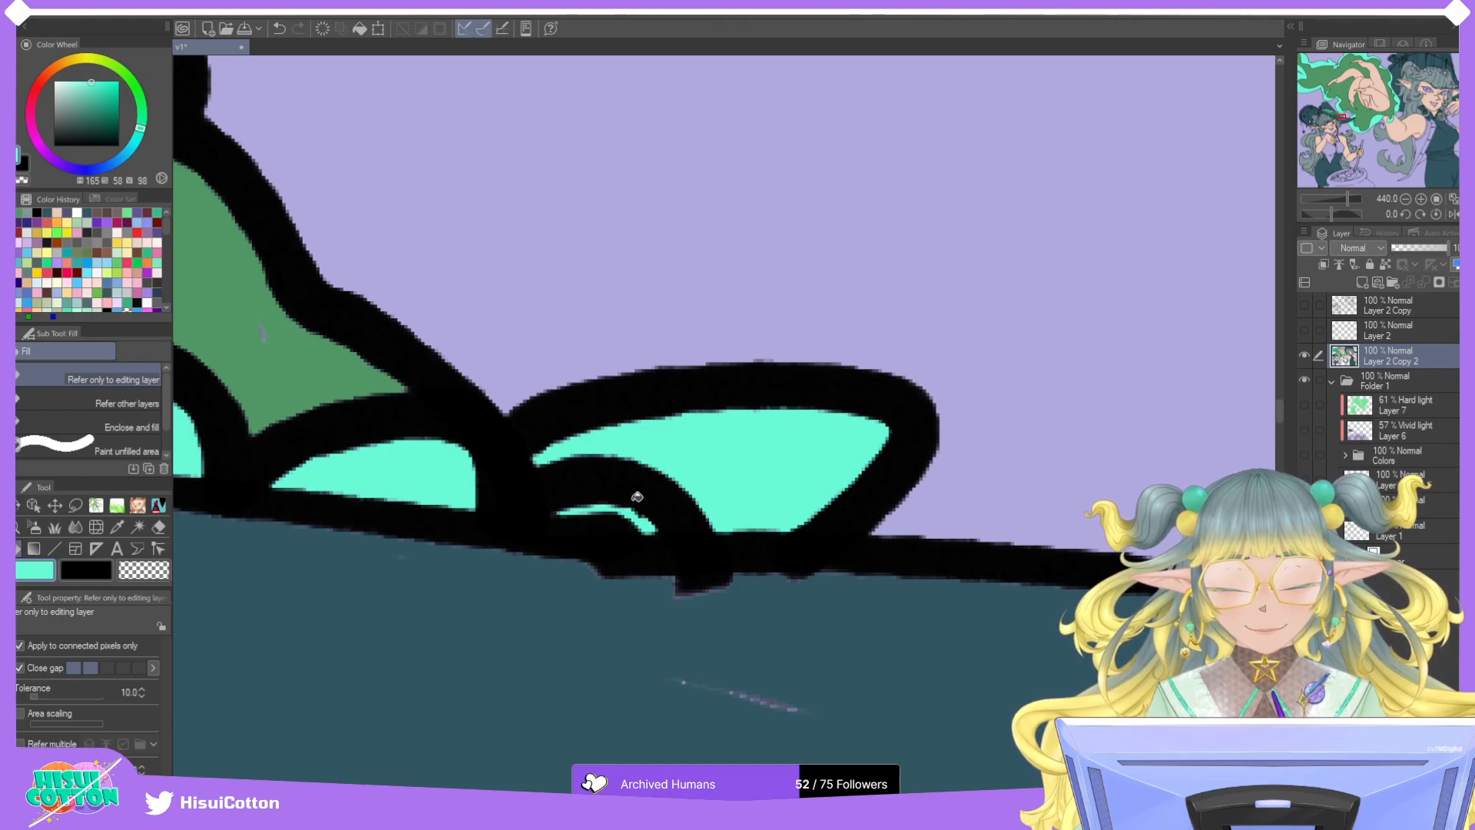
{"action": "scroll", "coordinate": [653, 503], "scroll_direction": "down", "scroll_amount": 5}
{"action": "scroll", "coordinate": [677, 497], "scroll_direction": "down", "scroll_amount": 2}
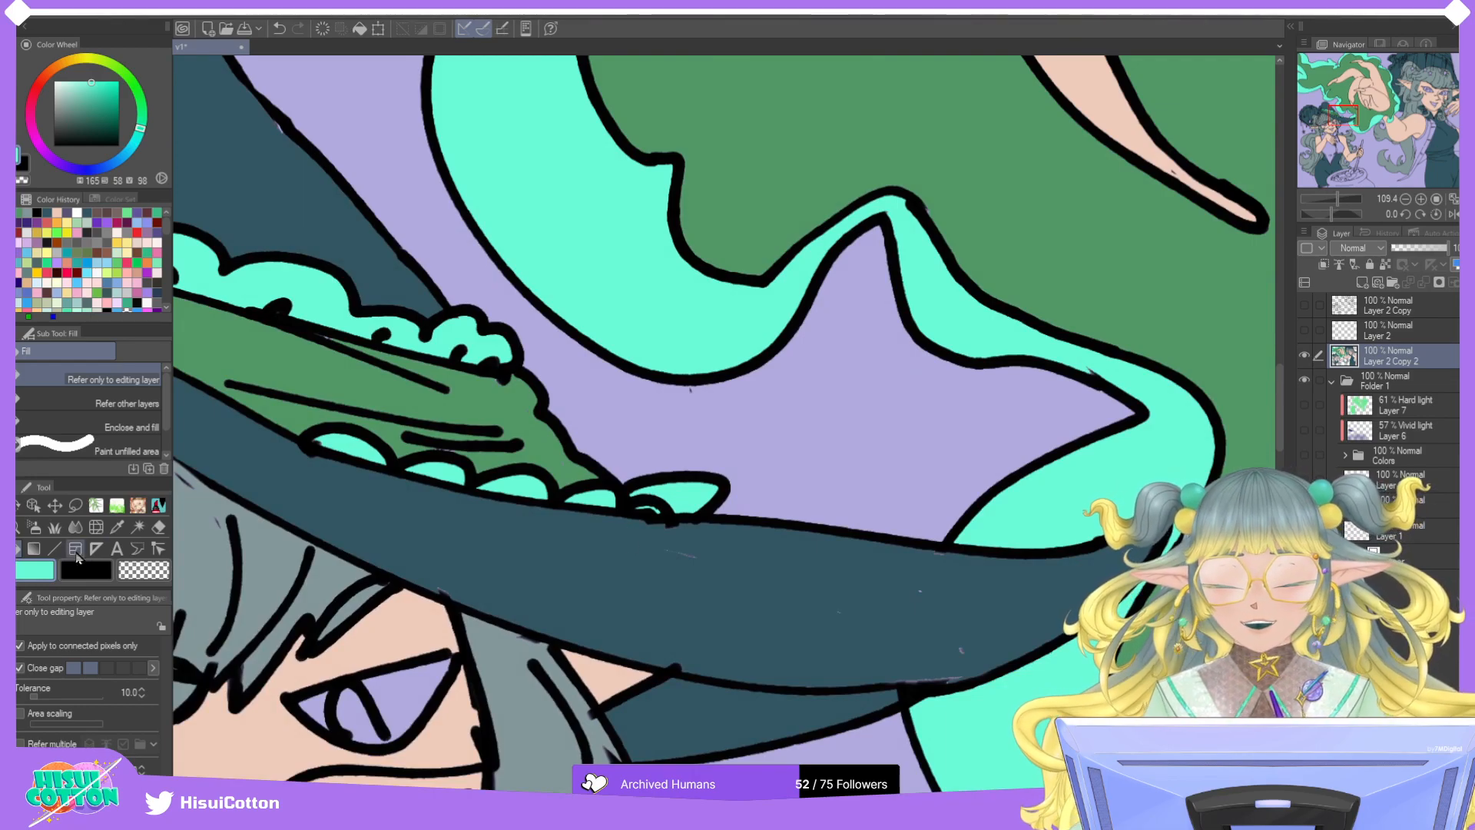
Sample the hat's dark teal and paint over the stray specks on the brim with the Paint/カモミ塗りブラシ brush.
{"action": "key", "text": "p"}
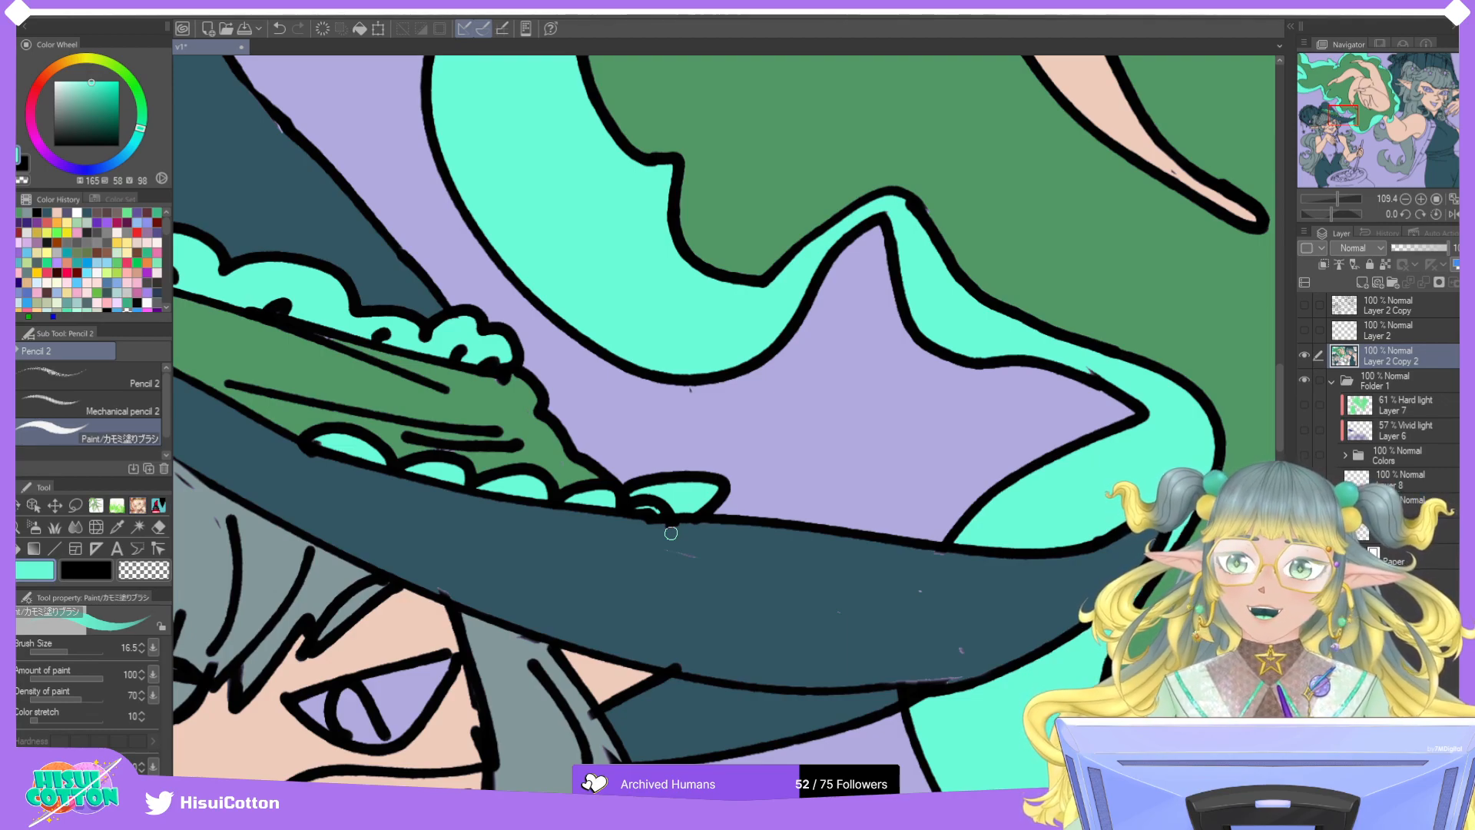
{"action": "left_click", "coordinate": [654, 583], "text": "alt"}
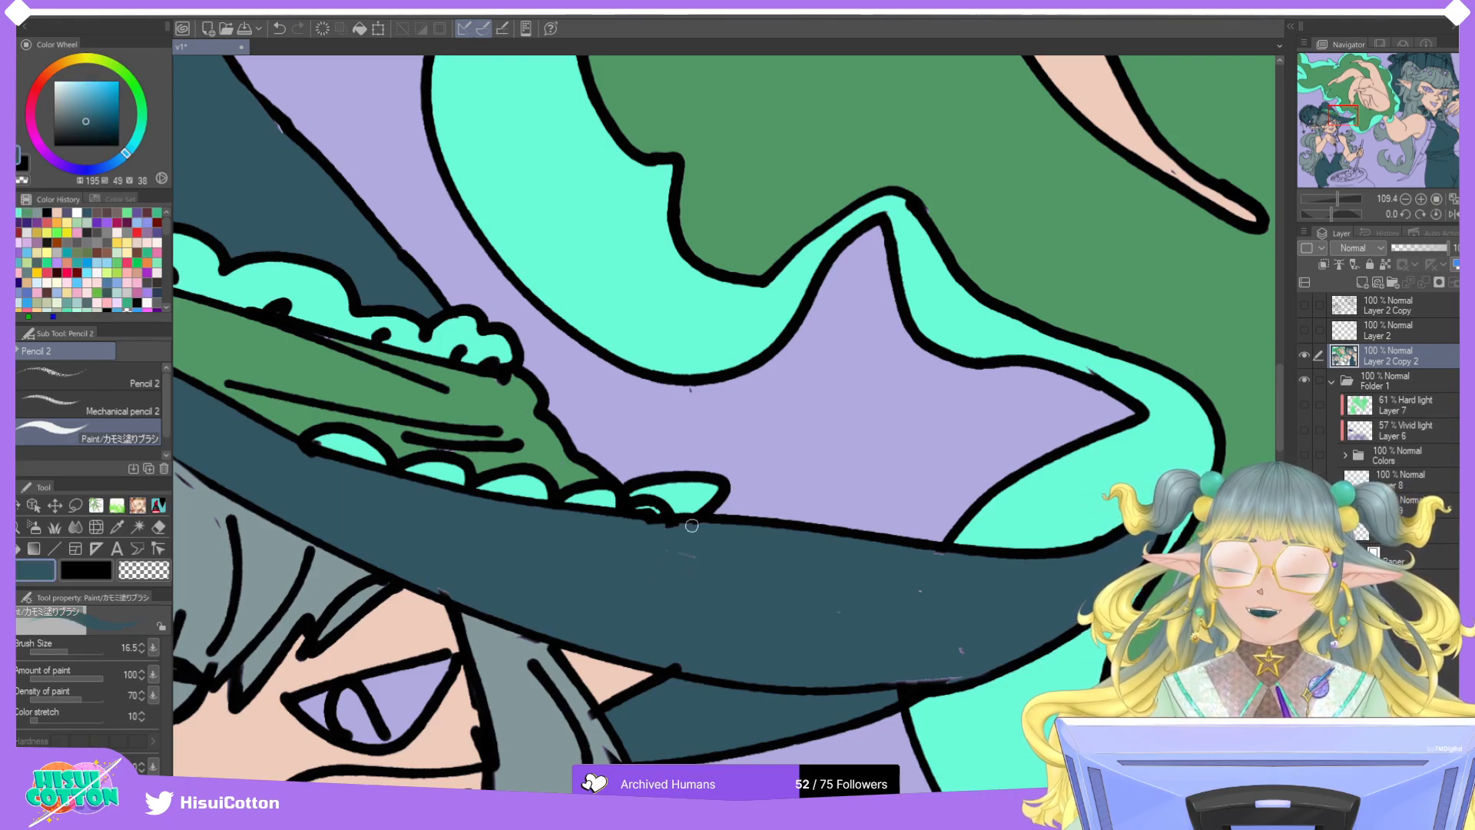
{"action": "left_click_drag", "start_coordinate": [668, 549], "coordinate": [678, 557]}
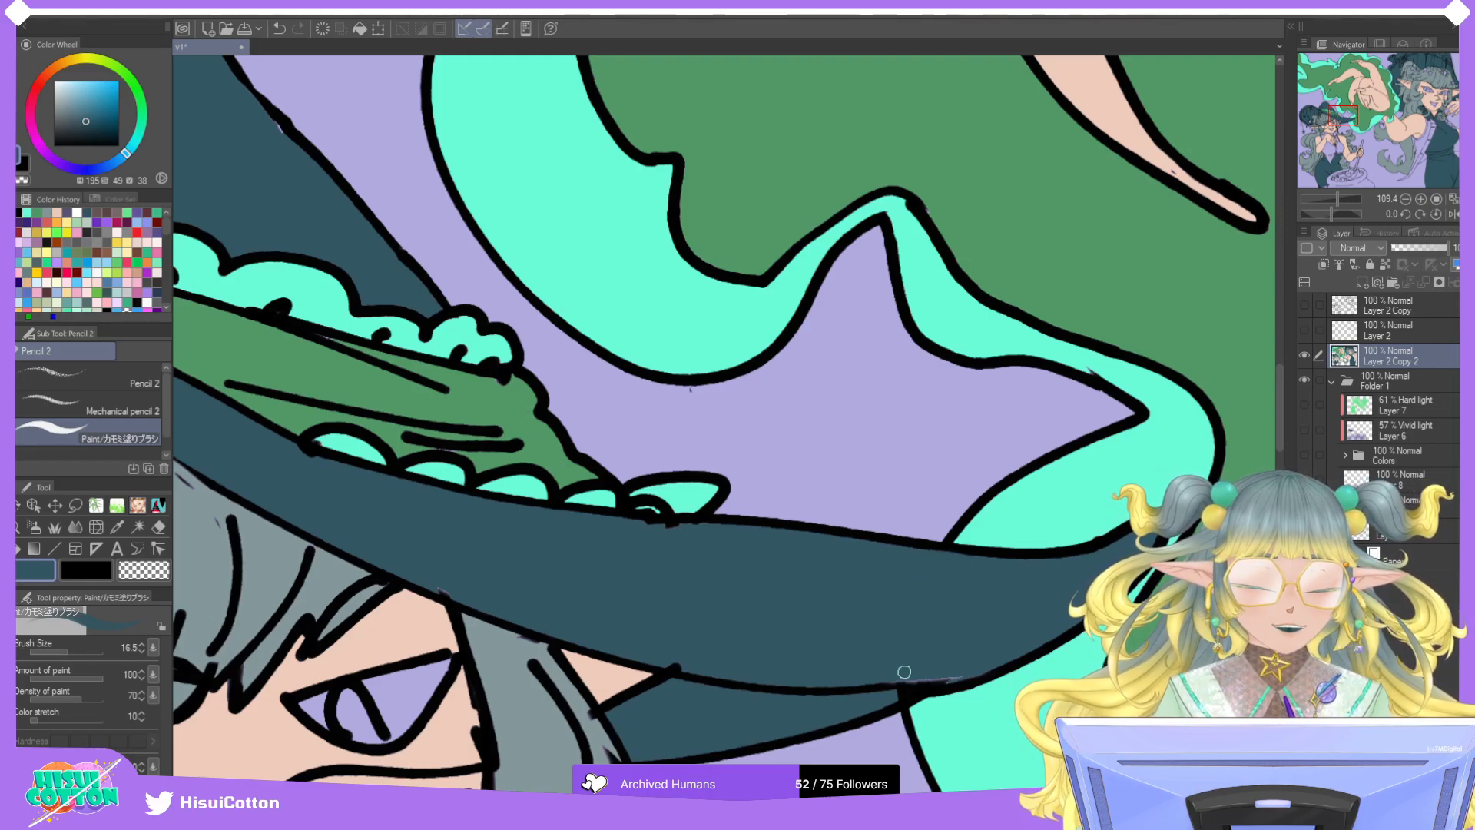
Paint dark teal over the gap along the lower edge of the small witch's hat brim.
{"action": "left_click_drag", "start_coordinate": [876, 674], "coordinate": [971, 675]}
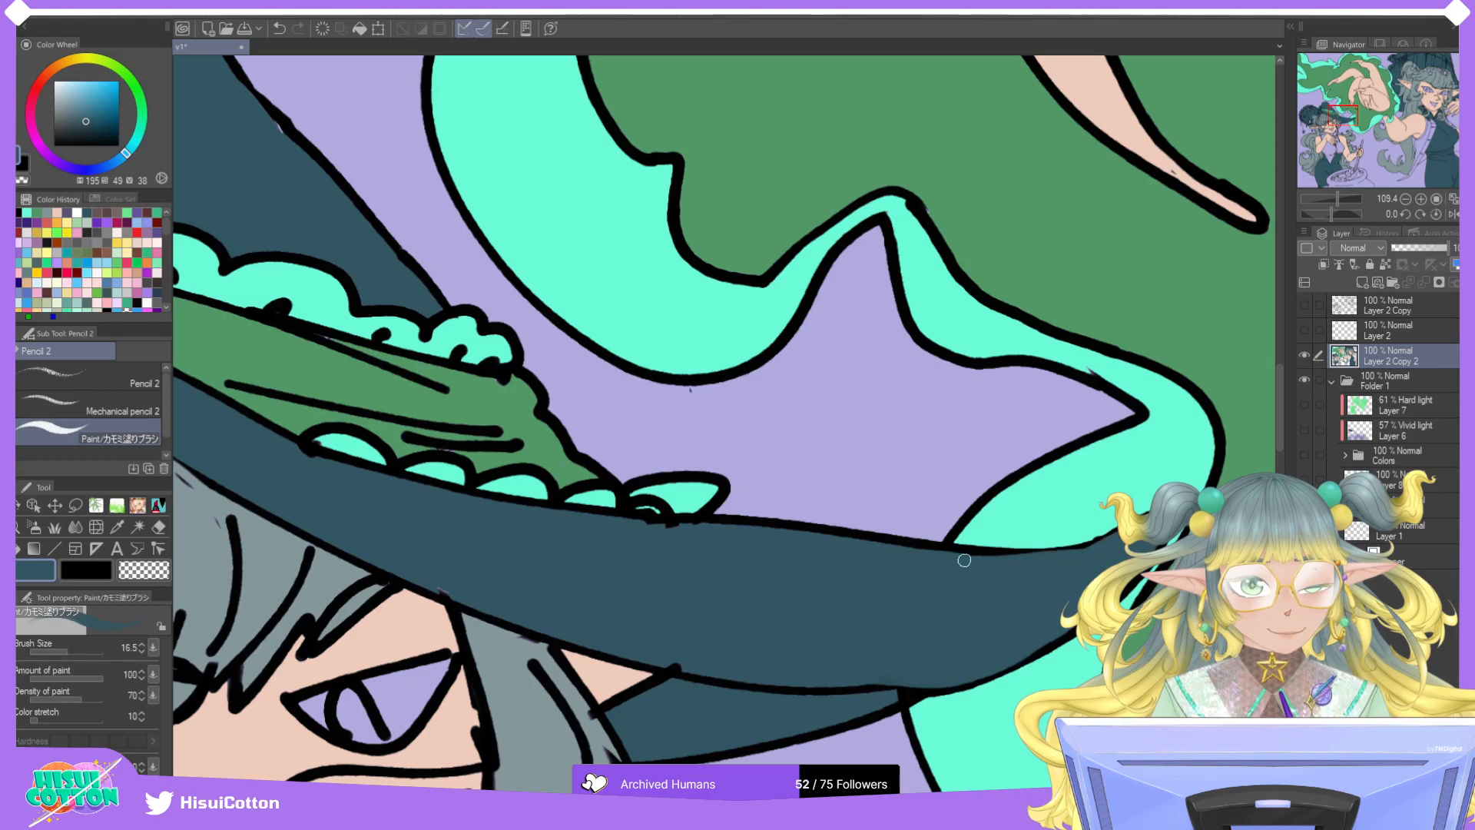
{"action": "scroll", "coordinate": [960, 557], "scroll_direction": "up", "scroll_amount": 2}
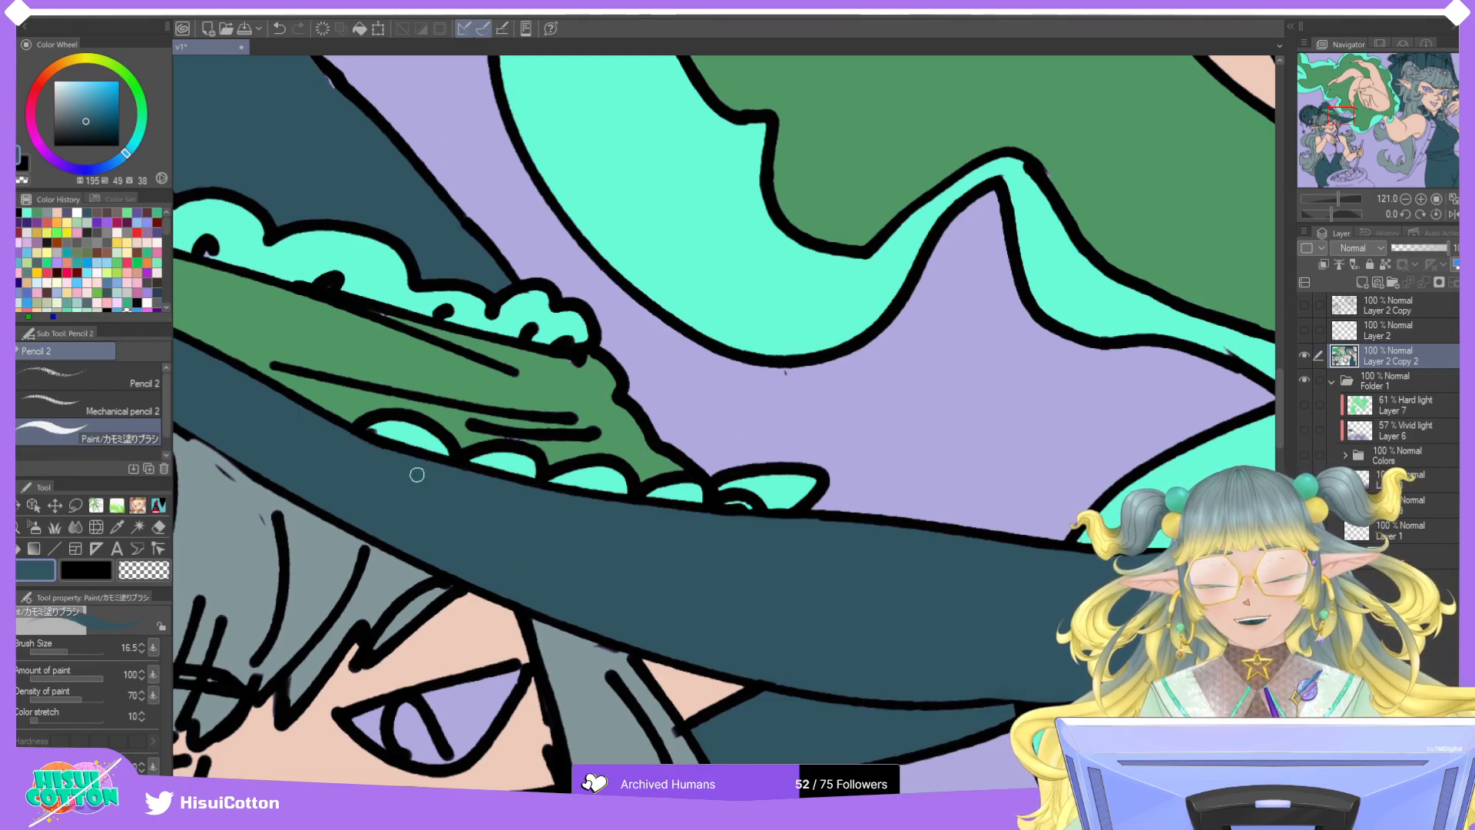
{"action": "scroll", "coordinate": [392, 497], "scroll_direction": "down", "scroll_amount": 3}
{"action": "scroll", "coordinate": [367, 523], "scroll_direction": "up", "scroll_amount": 3}
Touch up the edge between the small witch's bangs and hat brim, sampling the hair grey and the outline black.
{"action": "left_click", "coordinate": [320, 510], "text": "alt"}
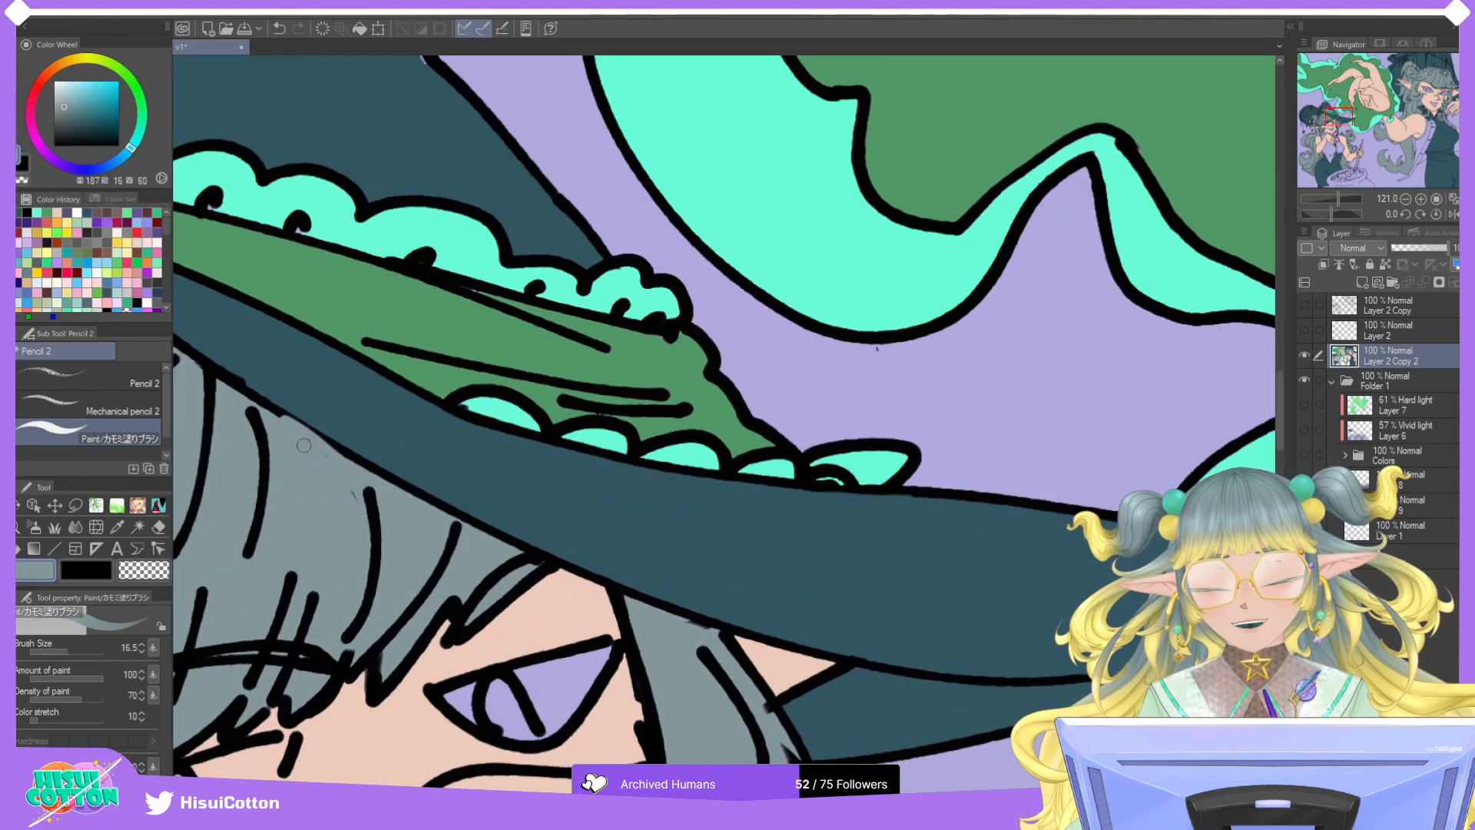
{"action": "scroll", "coordinate": [346, 428], "scroll_direction": "down", "scroll_amount": 5}
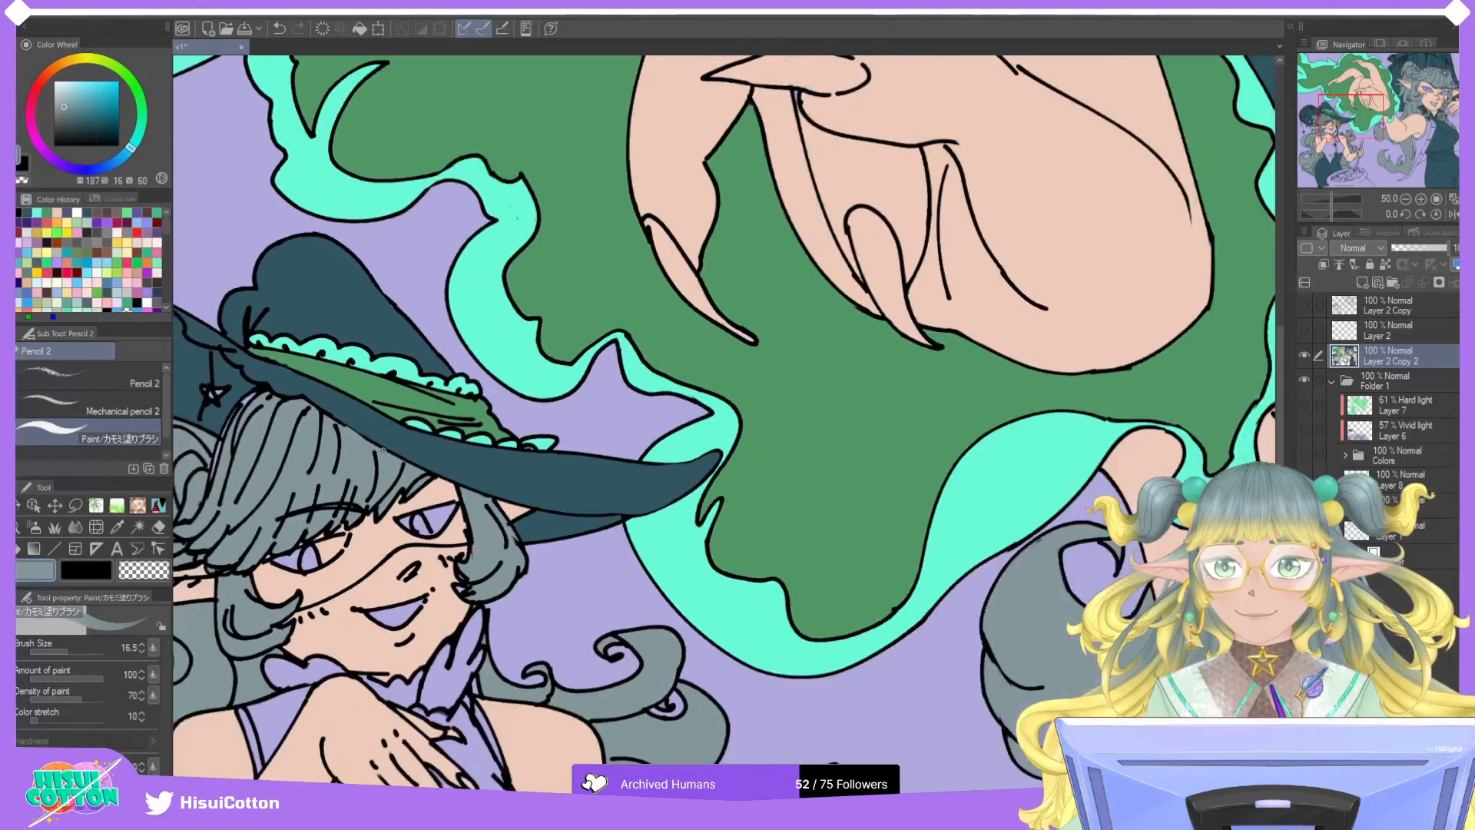
{"action": "scroll", "coordinate": [326, 387], "scroll_direction": "up", "scroll_amount": 4}
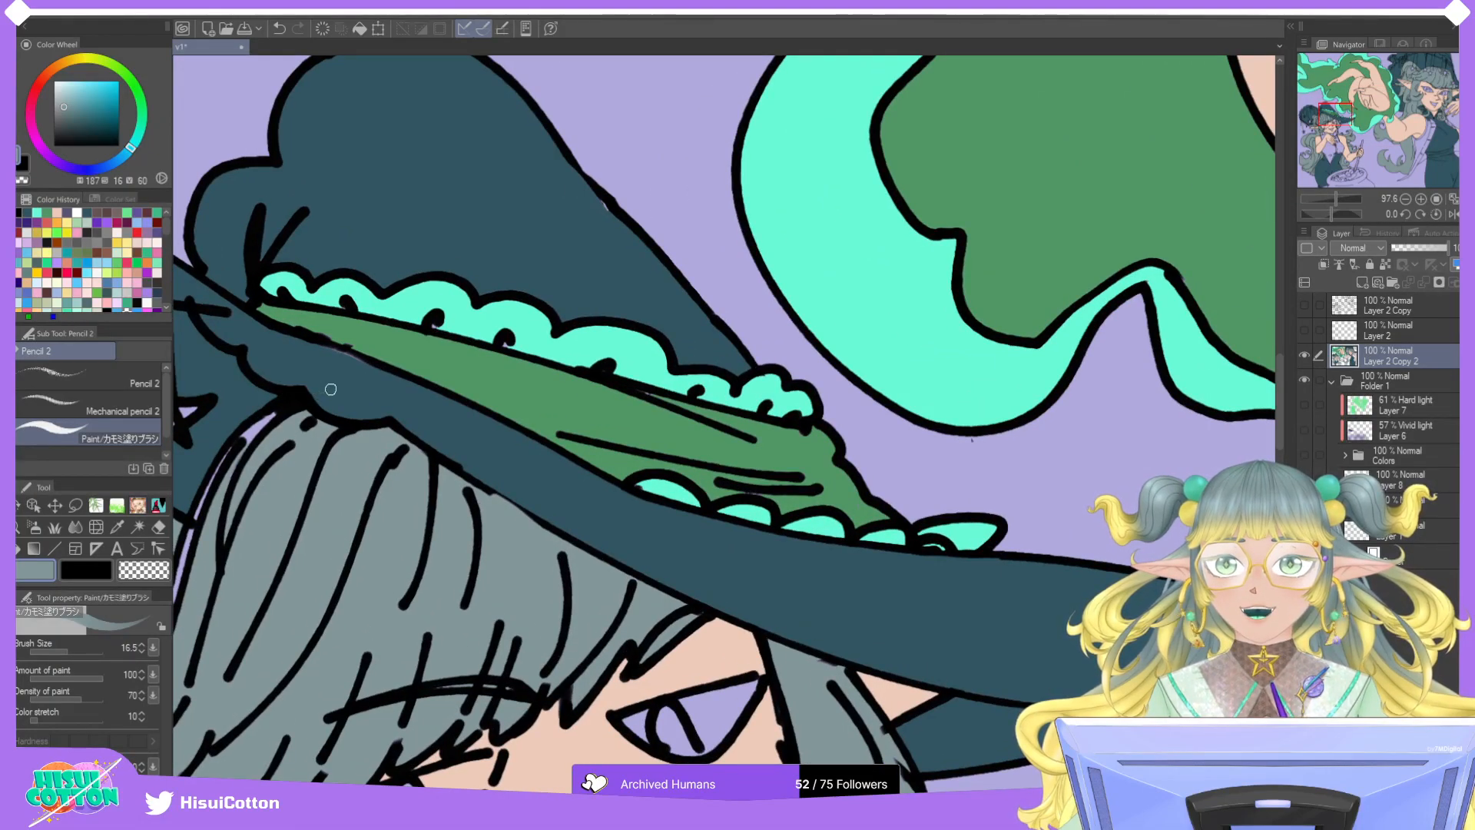
{"action": "scroll", "coordinate": [397, 394], "scroll_direction": "up", "scroll_amount": 2}
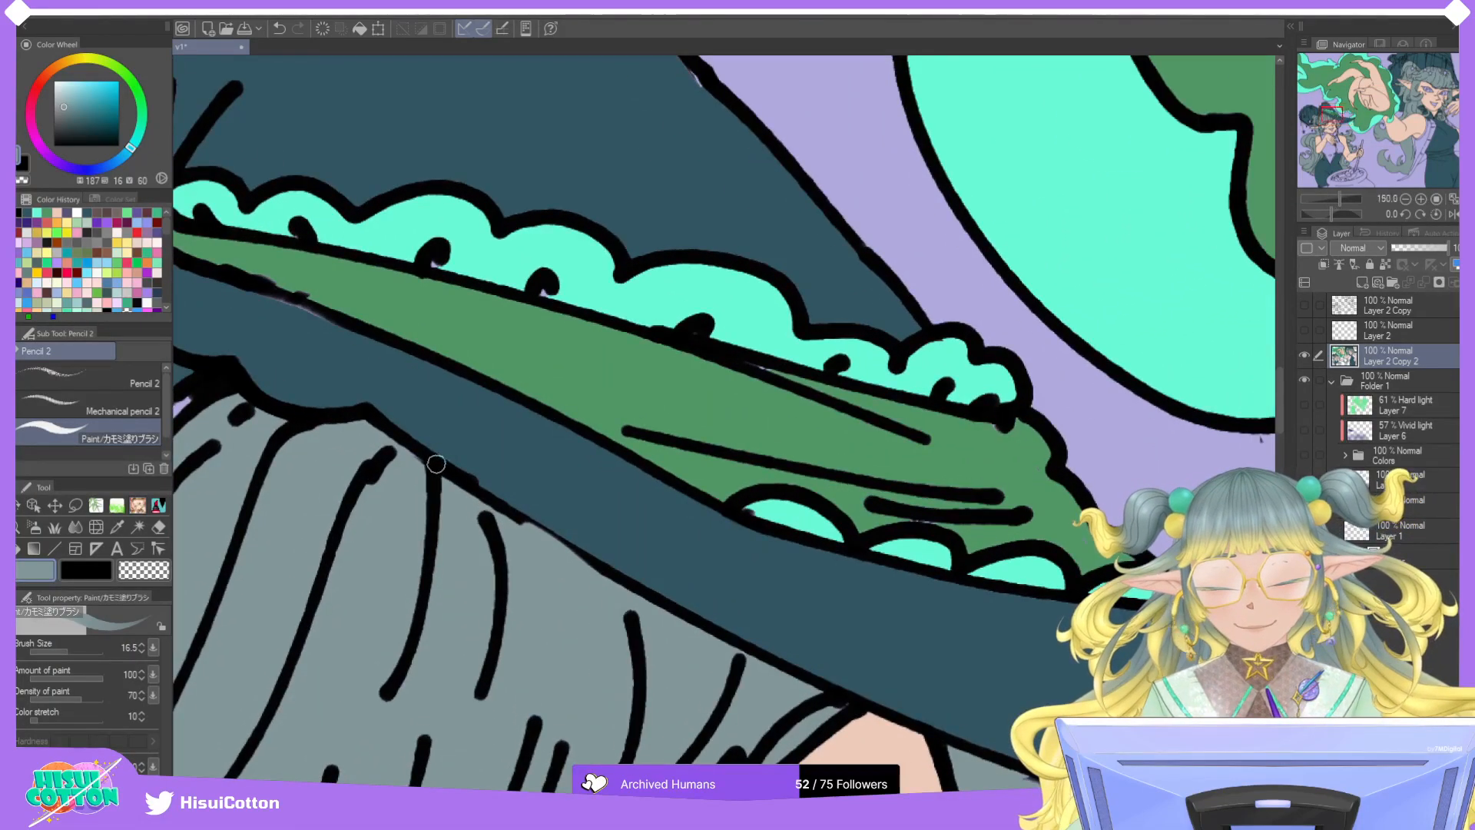
{"action": "left_click", "coordinate": [397, 465], "text": "alt"}
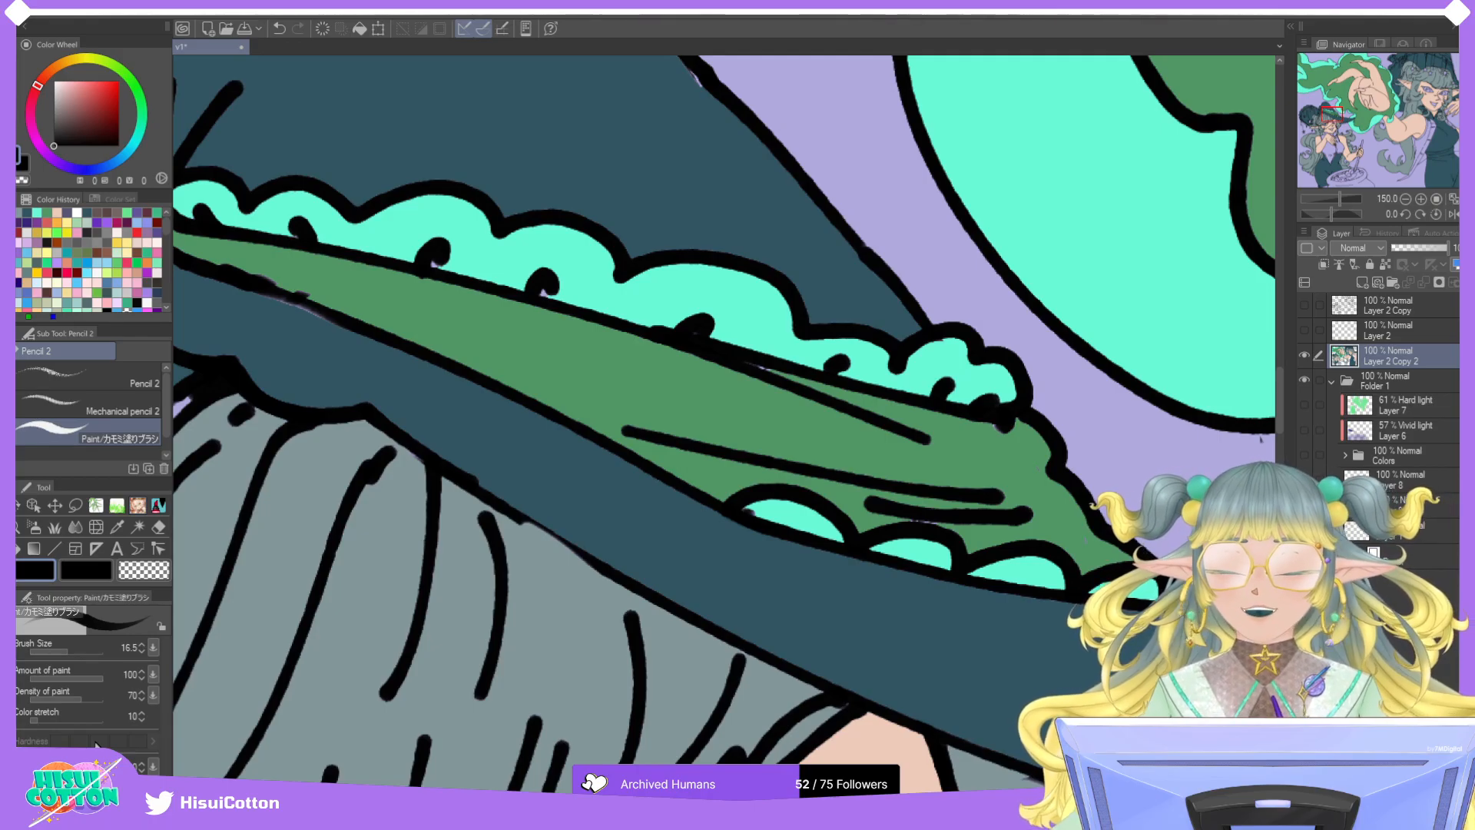
{"action": "scroll", "coordinate": [350, 305], "scroll_direction": "down", "scroll_amount": 8}
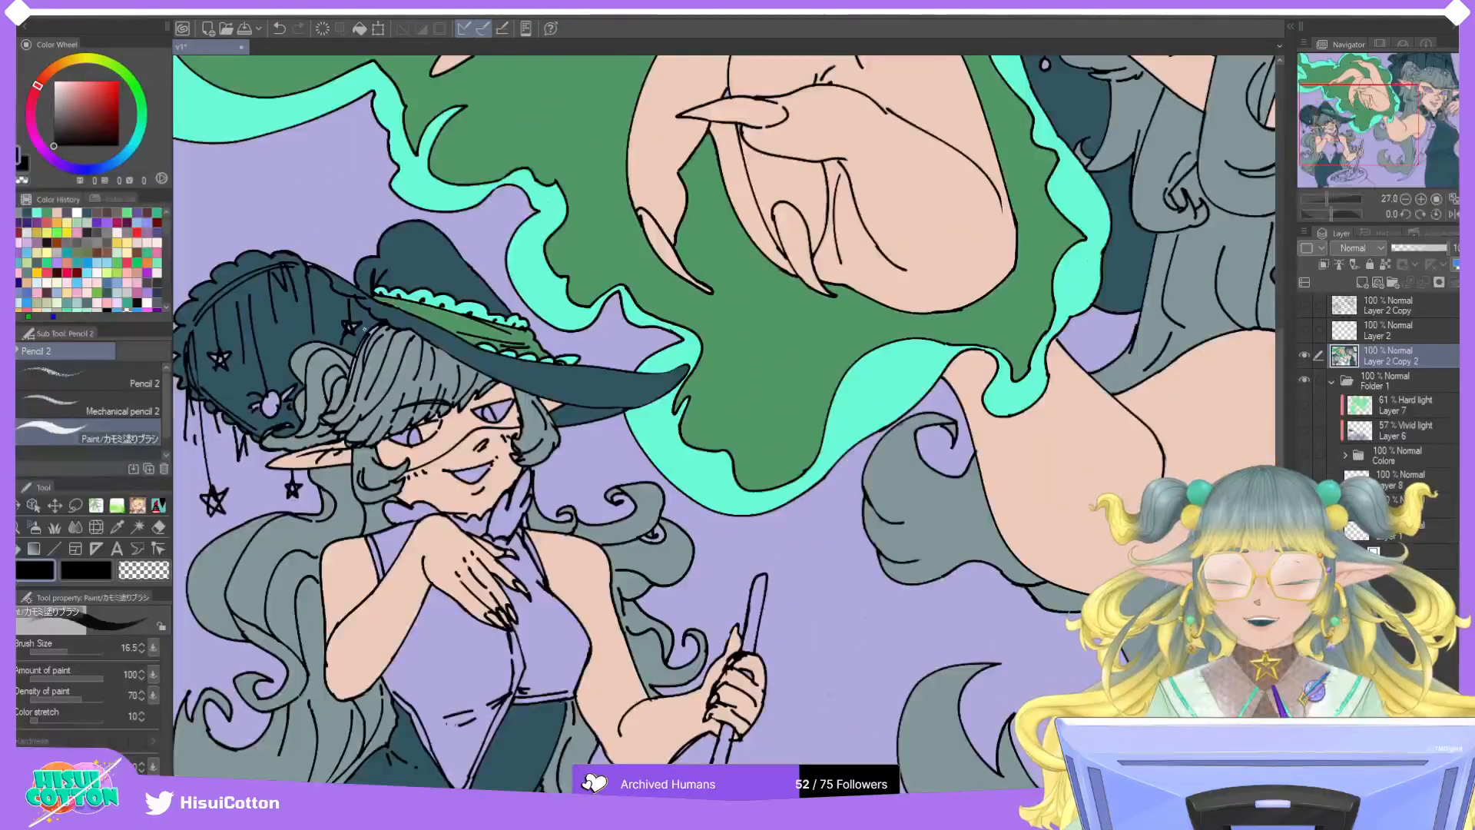
{"action": "scroll", "coordinate": [326, 285], "scroll_direction": "down", "scroll_amount": 3}
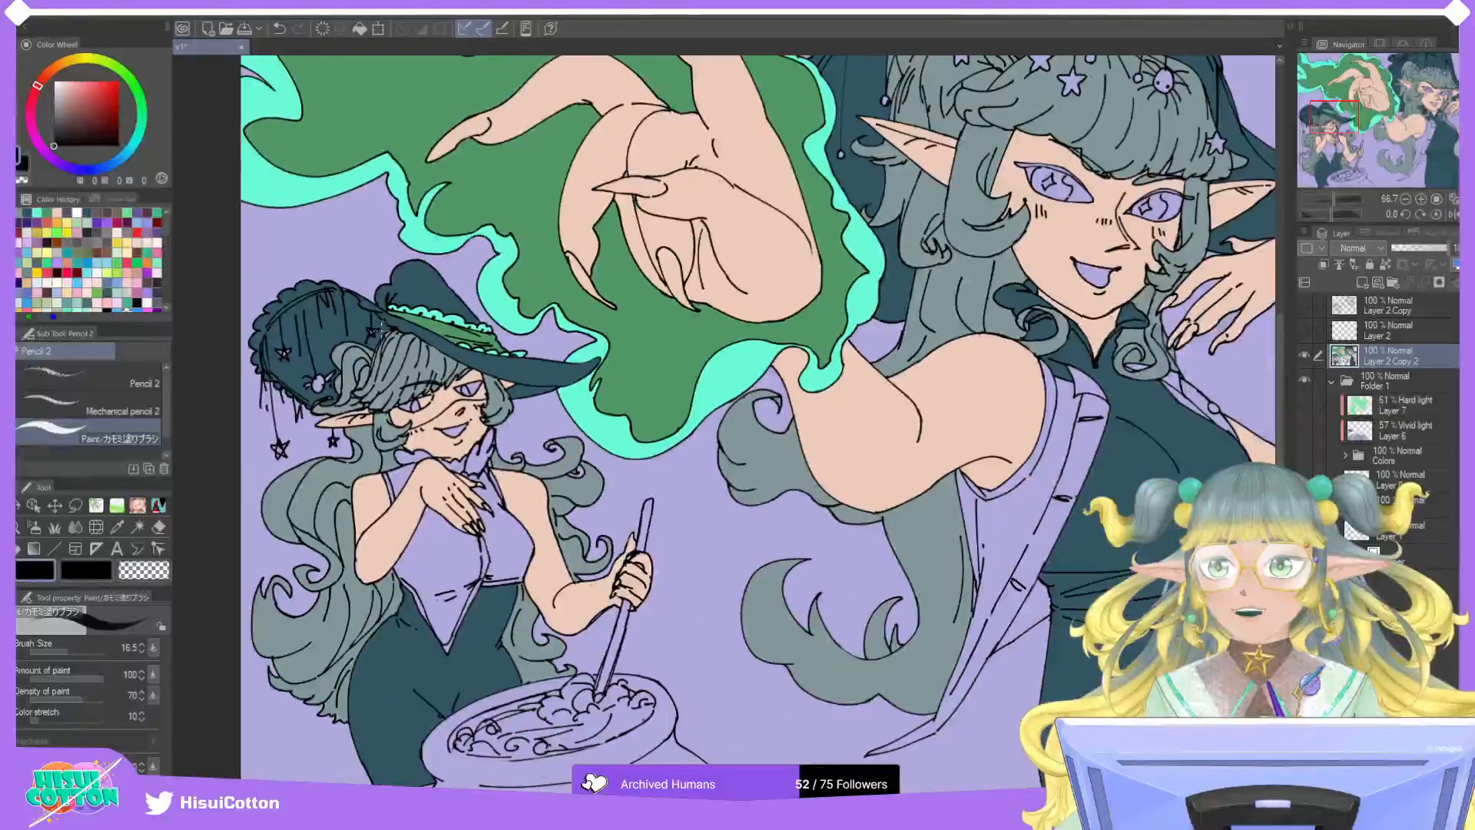
{"action": "scroll", "coordinate": [354, 394], "scroll_direction": "up", "scroll_amount": 4}
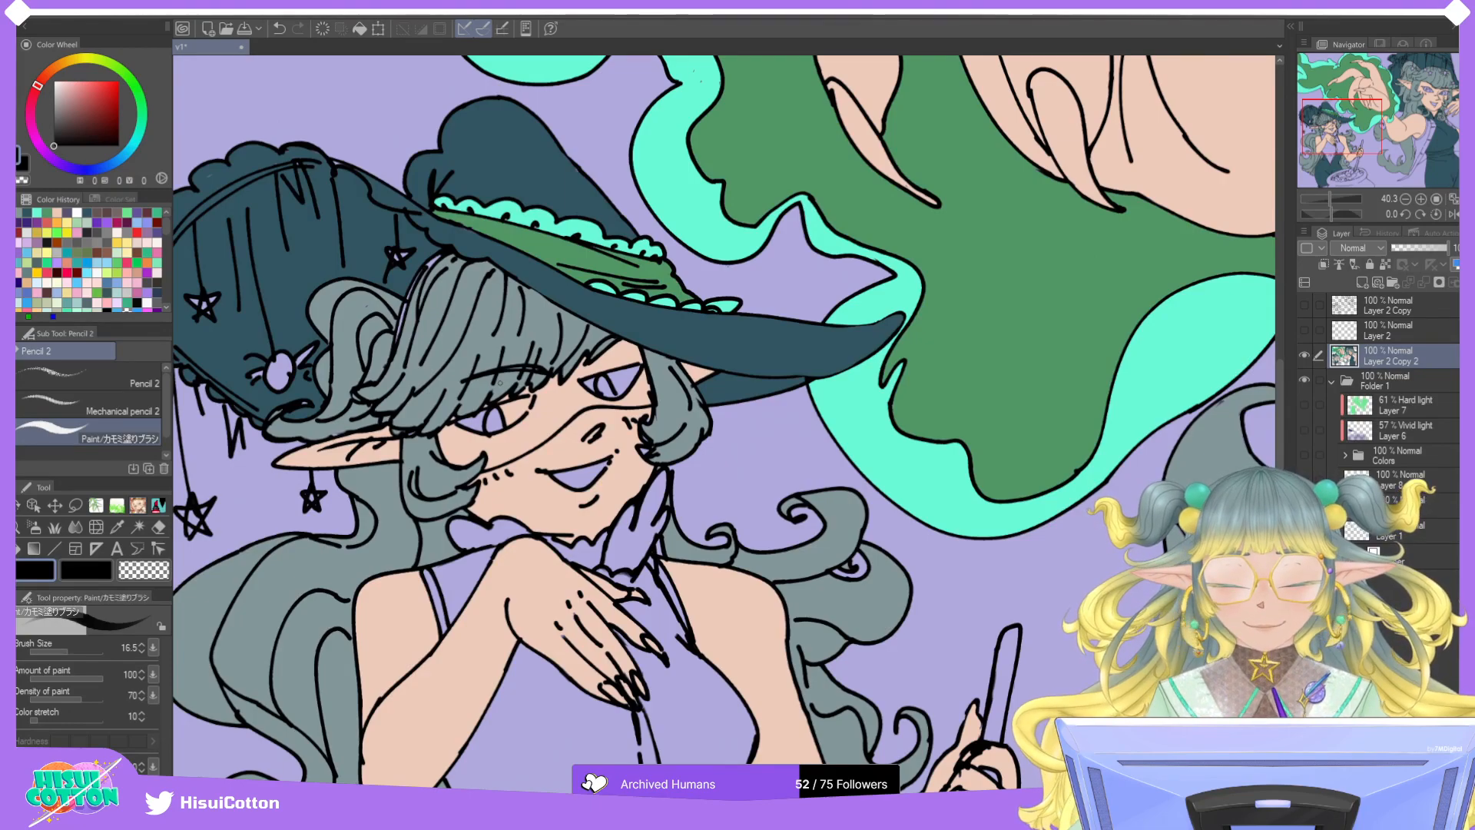
Sample the hair grey and paint over the unfilled lilac gap along the outer edge of the small witch's bangs.
{"action": "left_click", "coordinate": [443, 291], "text": "alt"}
{"action": "scroll", "coordinate": [442, 291], "scroll_direction": "up", "scroll_amount": 5}
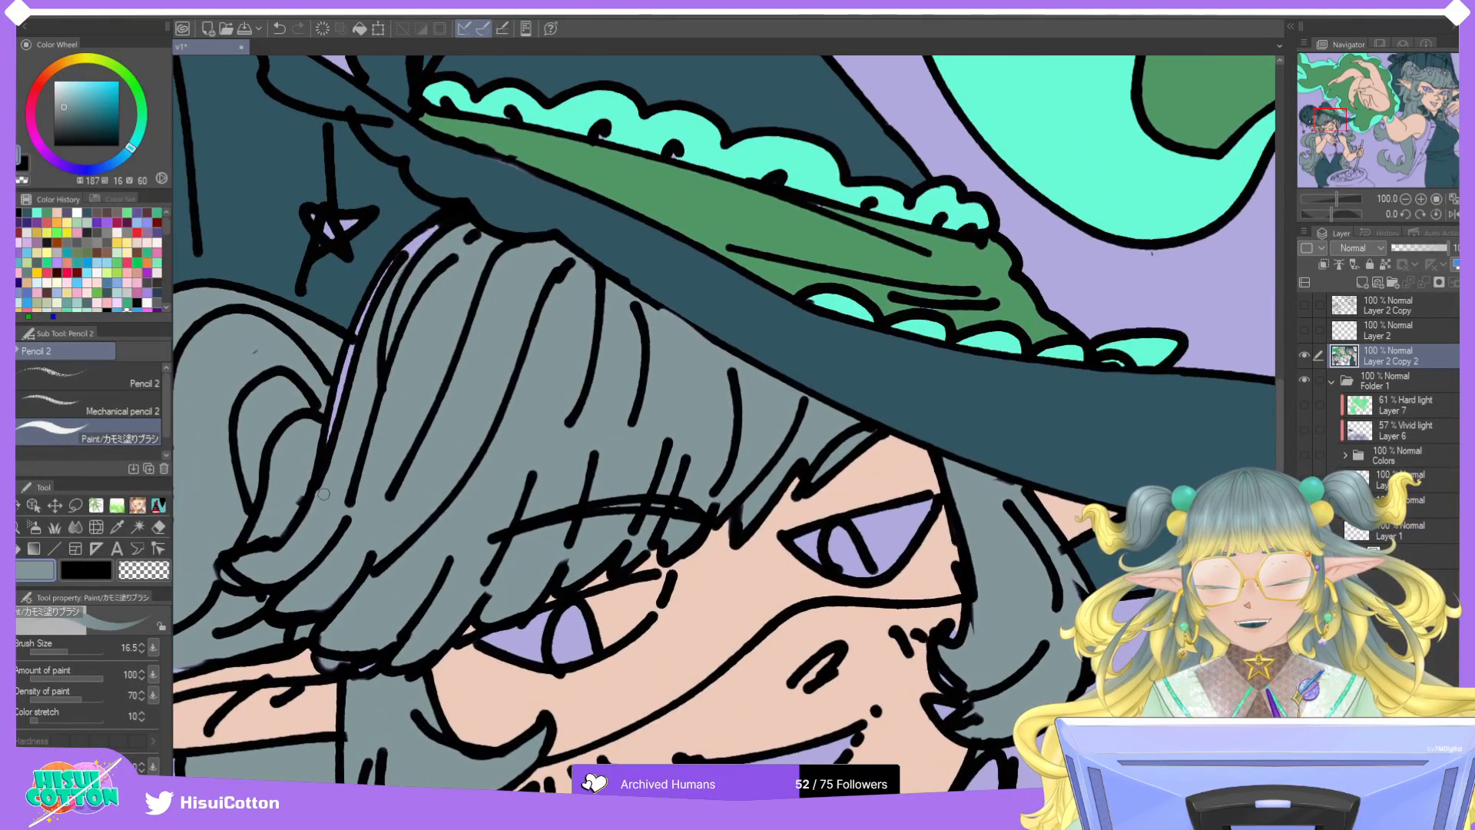
{"action": "mouse_move", "coordinate": [323, 494]}
{"action": "left_mouse_down"}
{"action": "mouse_move", "coordinate": [364, 304]}
{"action": "mouse_move", "coordinate": [344, 380]}
{"action": "mouse_move", "coordinate": [414, 247]}
{"action": "mouse_move", "coordinate": [382, 284]}
{"action": "mouse_move", "coordinate": [430, 239]}
{"action": "mouse_move", "coordinate": [388, 274]}
{"action": "mouse_move", "coordinate": [446, 221]}
{"action": "mouse_move", "coordinate": [389, 276]}
{"action": "mouse_move", "coordinate": [446, 221]}
{"action": "mouse_move", "coordinate": [335, 412]}
{"action": "left_mouse_up"}
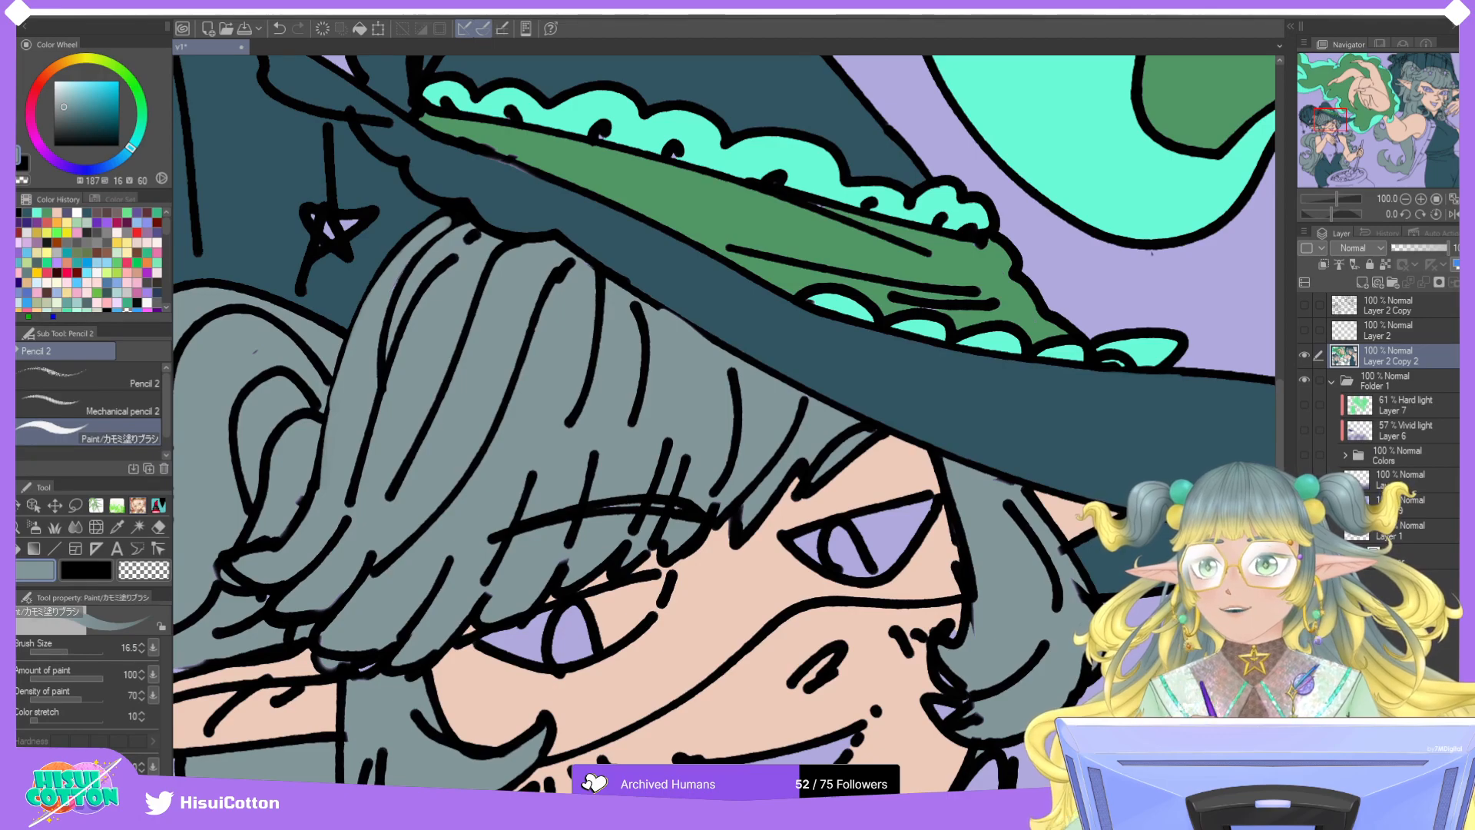
{"action": "key", "text": "ctrl+0"}
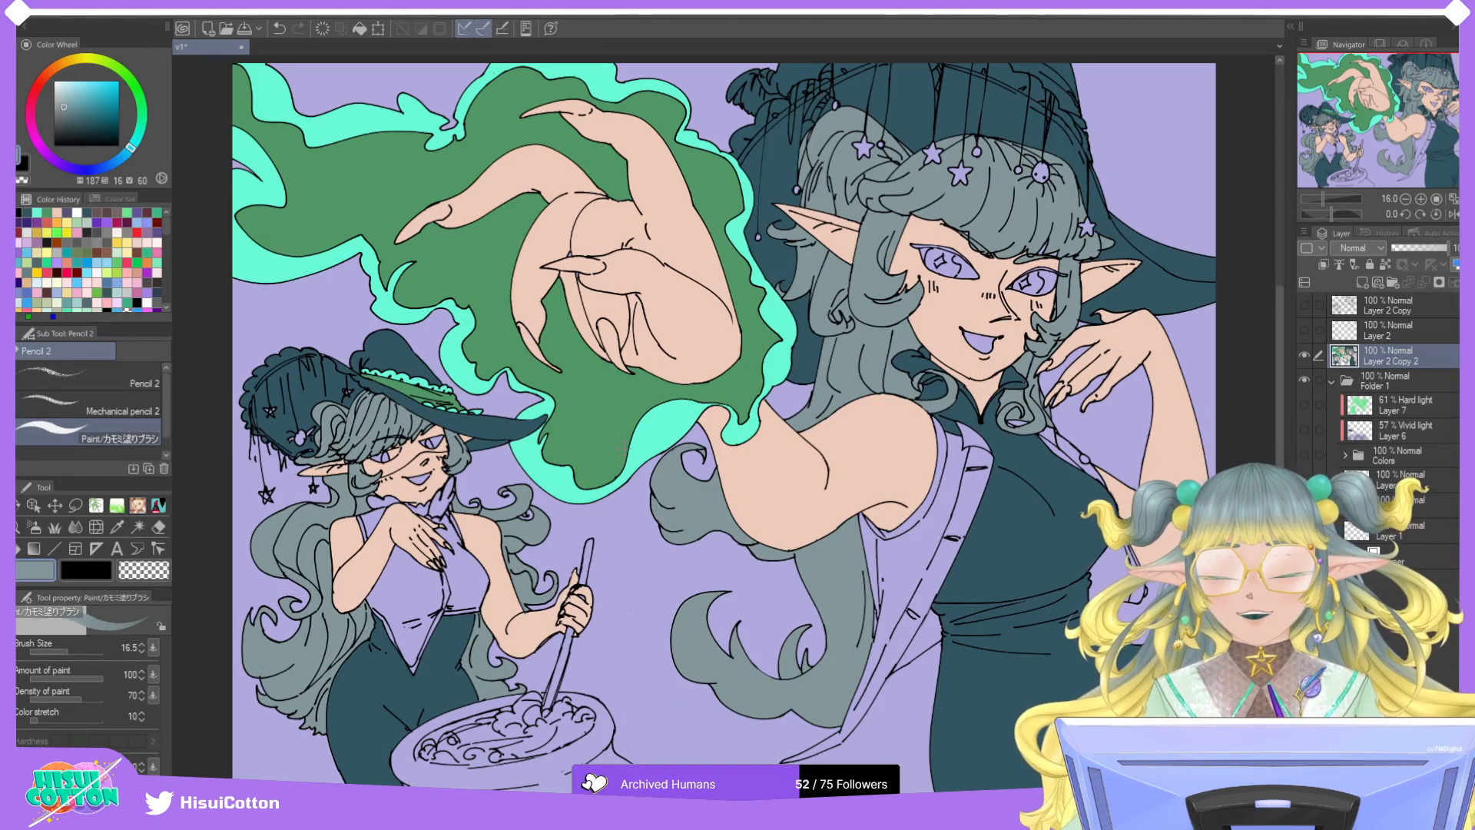
Choose the Fill tool set to refer only to the editing layer, show the Colors folder and sample the teal of the large witch's vest.
{"action": "left_click", "coordinate": [21, 550]}
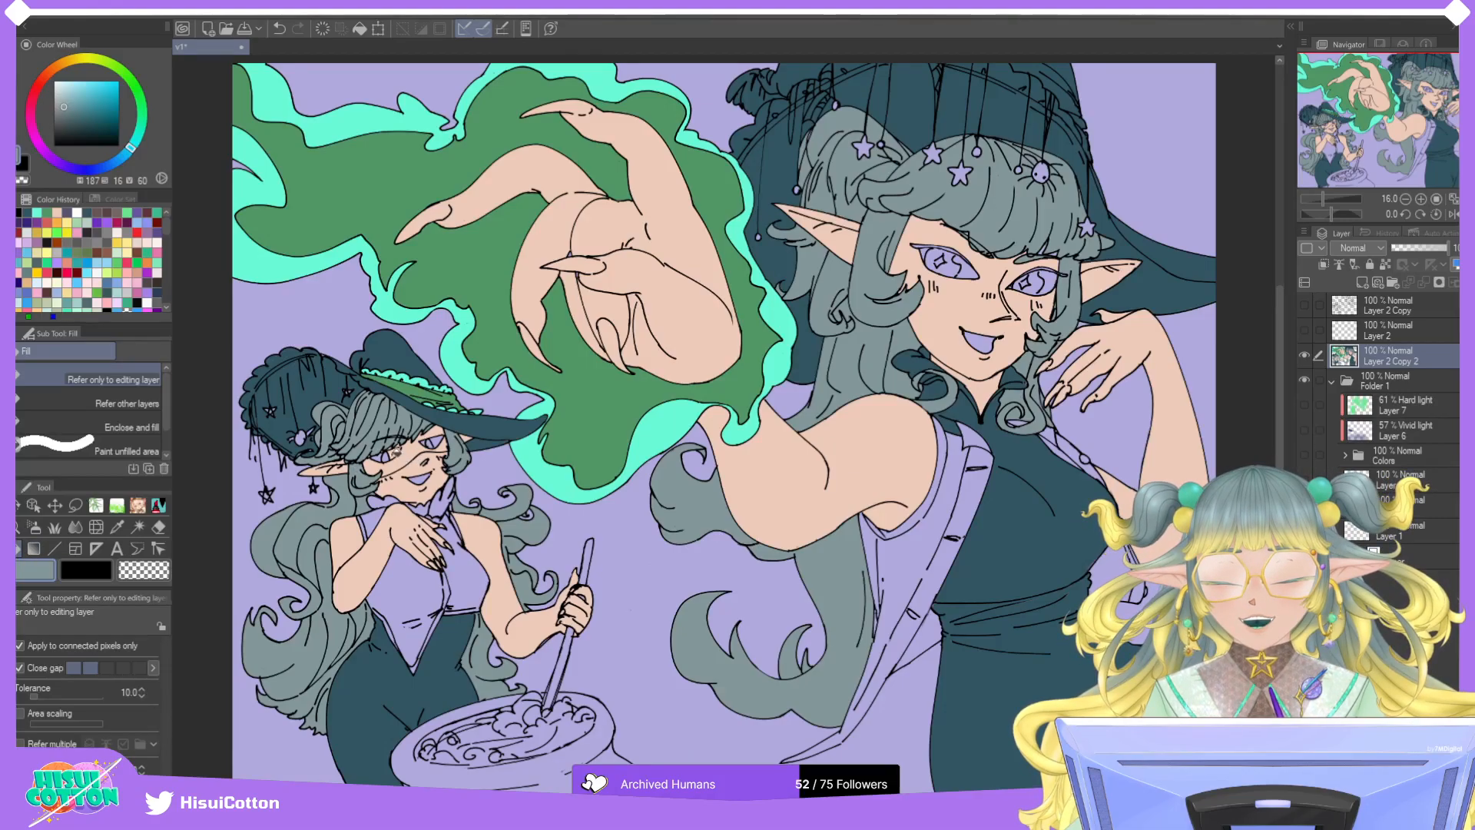
{"action": "scroll", "coordinate": [398, 454], "scroll_direction": "up", "scroll_amount": 5}
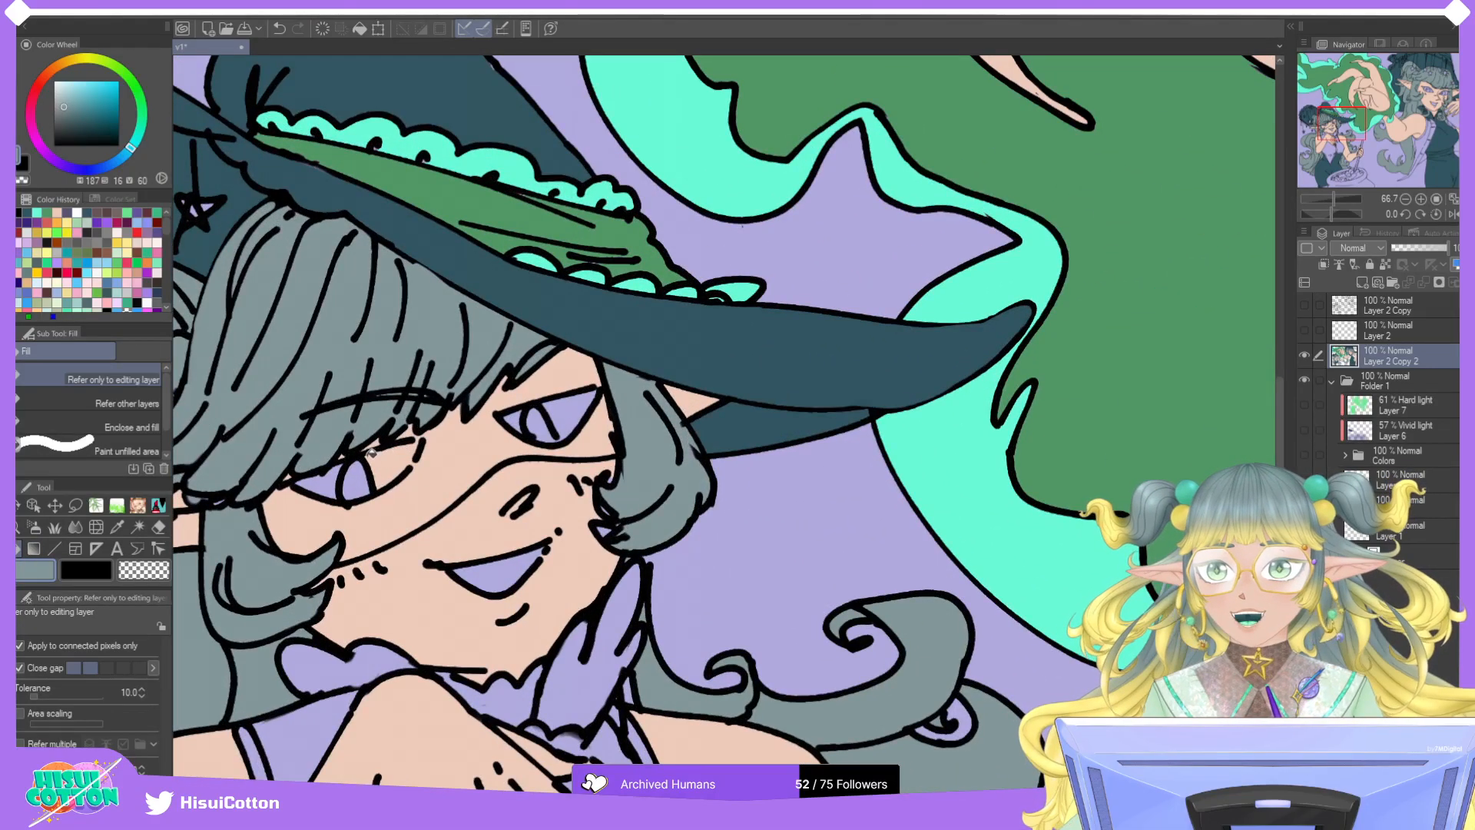
{"action": "scroll", "coordinate": [600, 390], "scroll_direction": "down", "scroll_amount": 3}
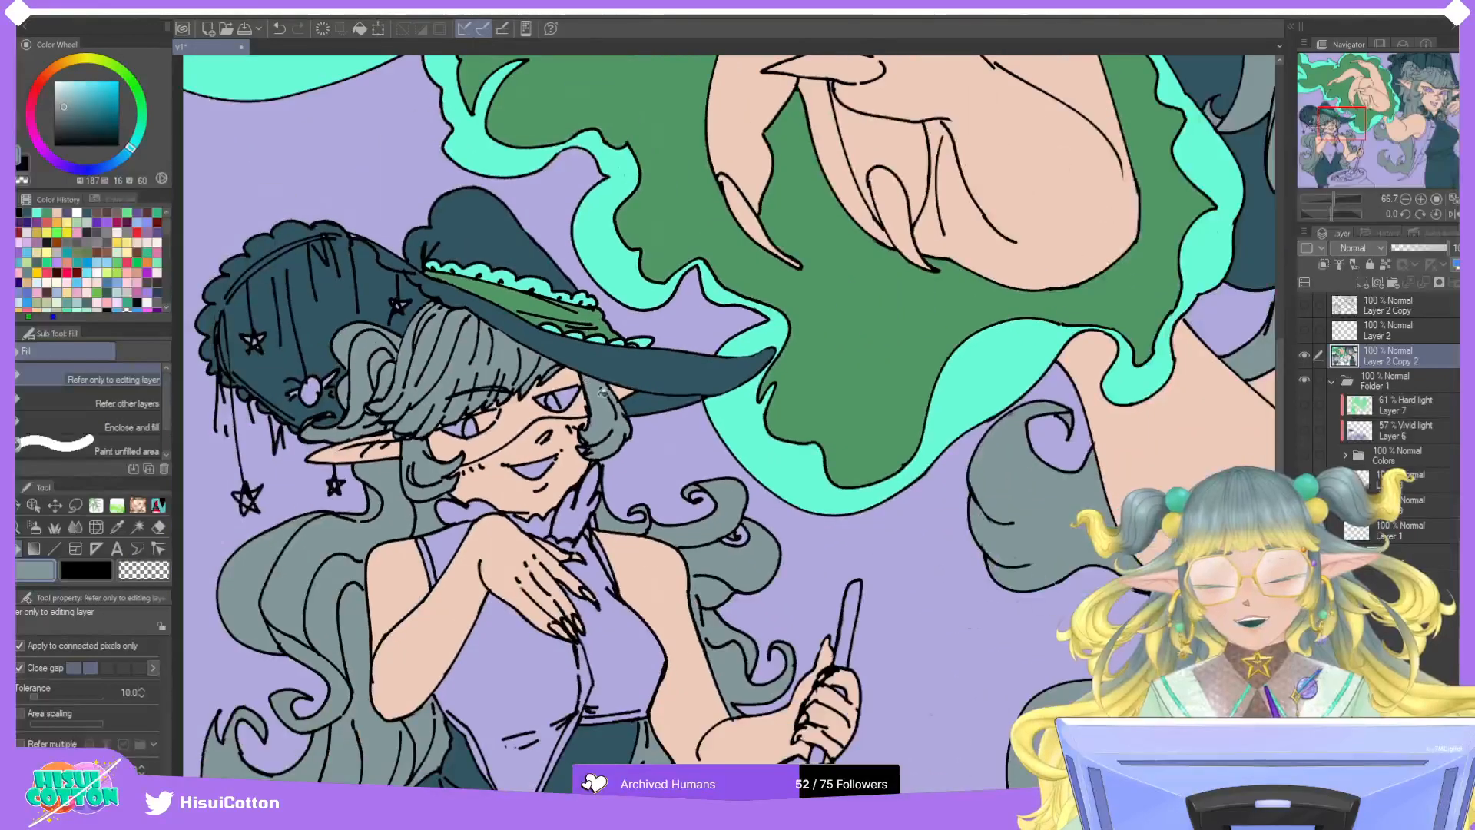
{"action": "scroll", "coordinate": [601, 390], "scroll_direction": "down", "scroll_amount": 2}
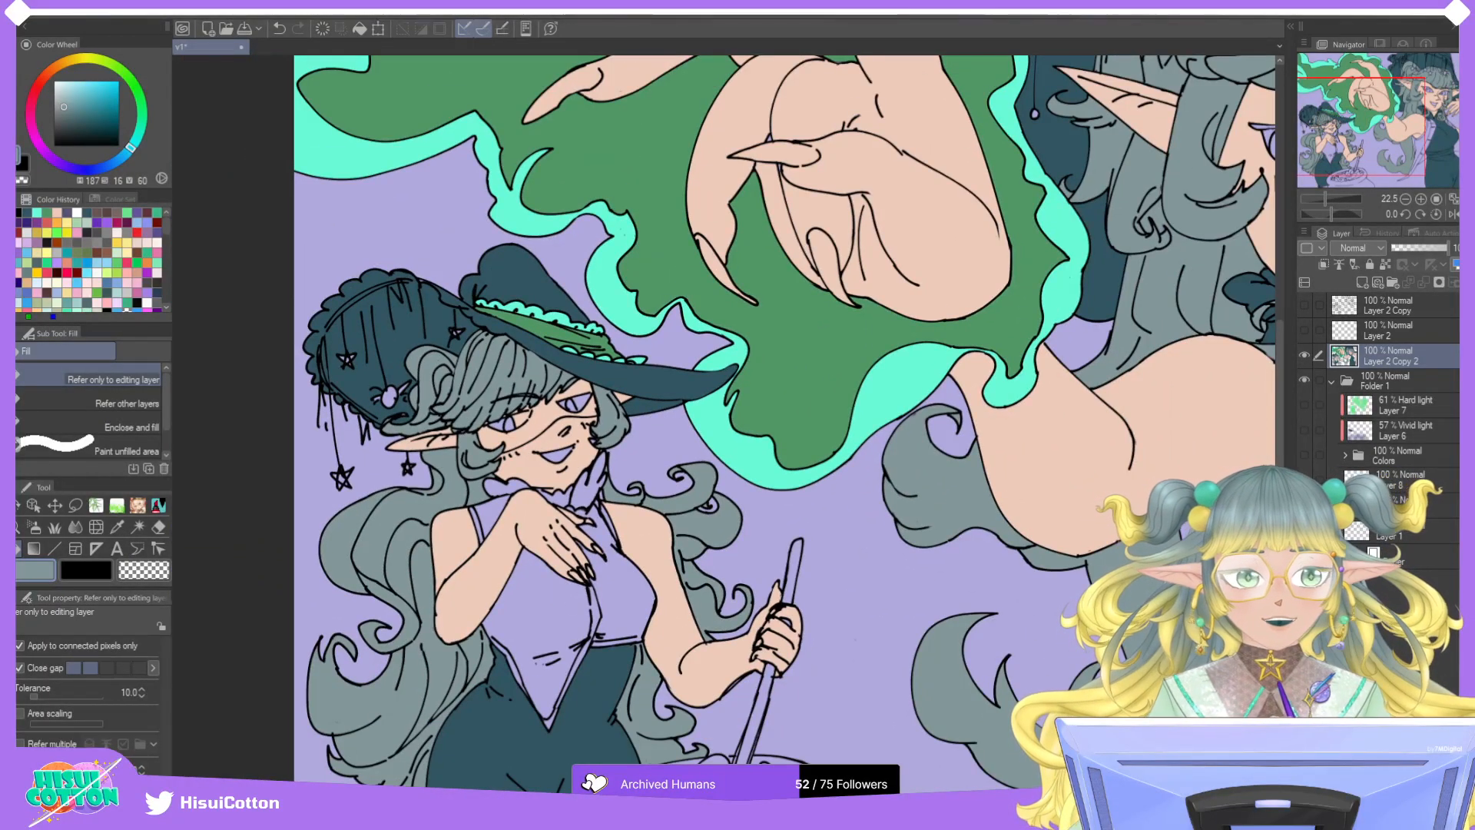
{"action": "scroll", "coordinate": [615, 445], "scroll_direction": "down", "scroll_amount": 2}
{"action": "scroll", "coordinate": [1031, 530], "scroll_direction": "up", "scroll_amount": 2}
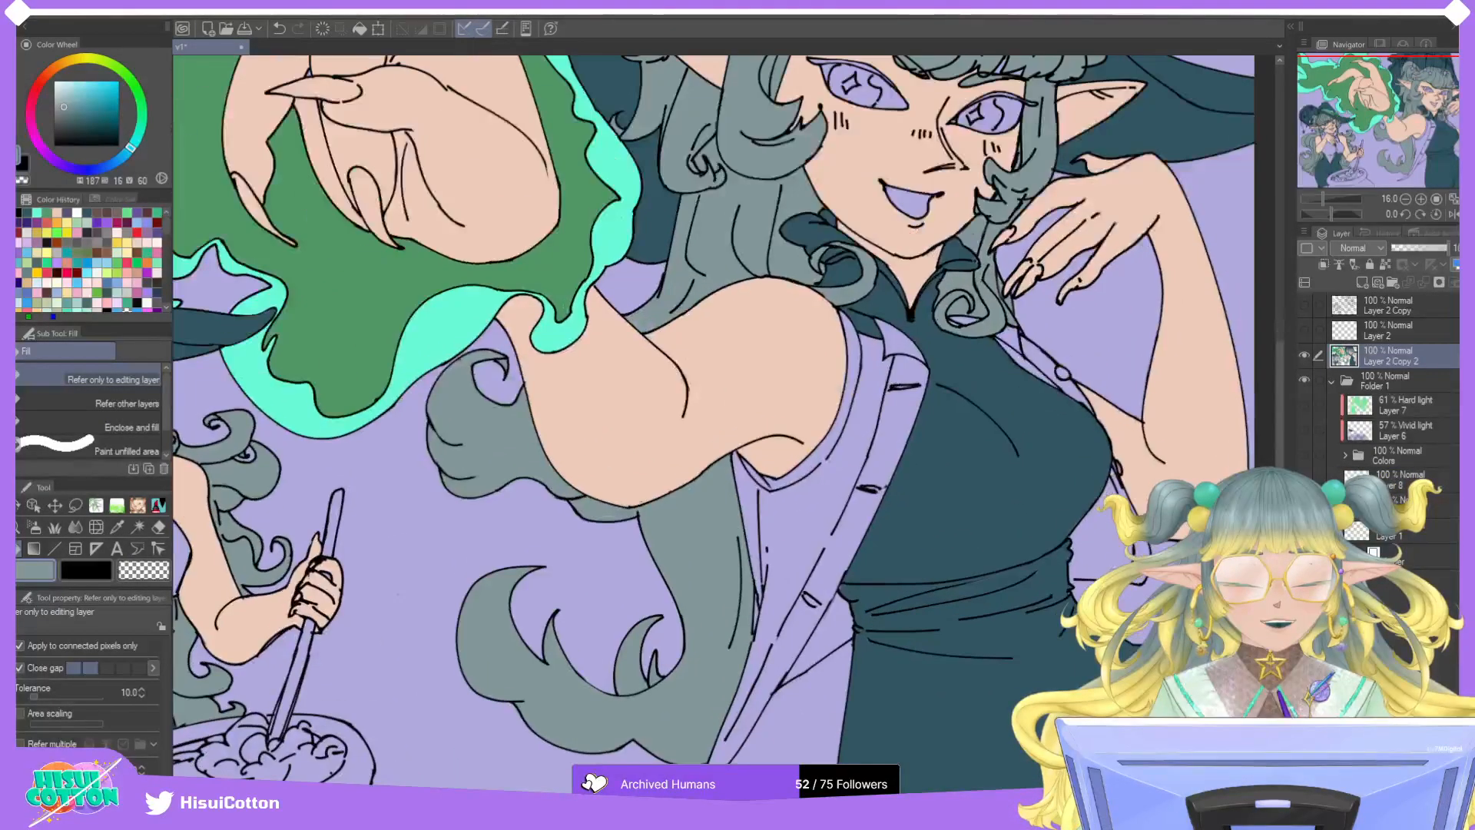
{"action": "scroll", "coordinate": [1398, 151], "scroll_direction": "up", "scroll_amount": 3}
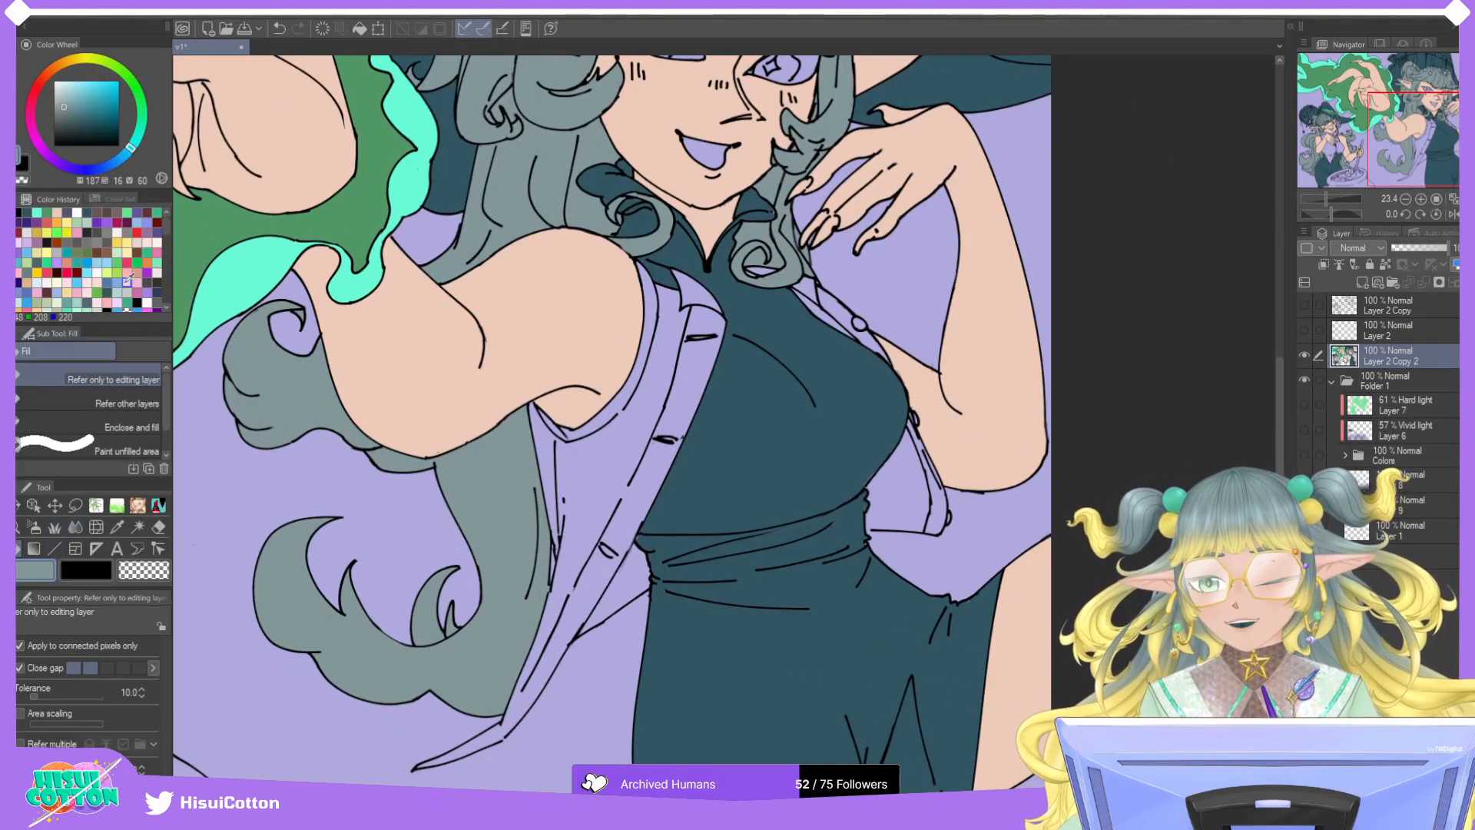
{"action": "left_click", "coordinate": [107, 198]}
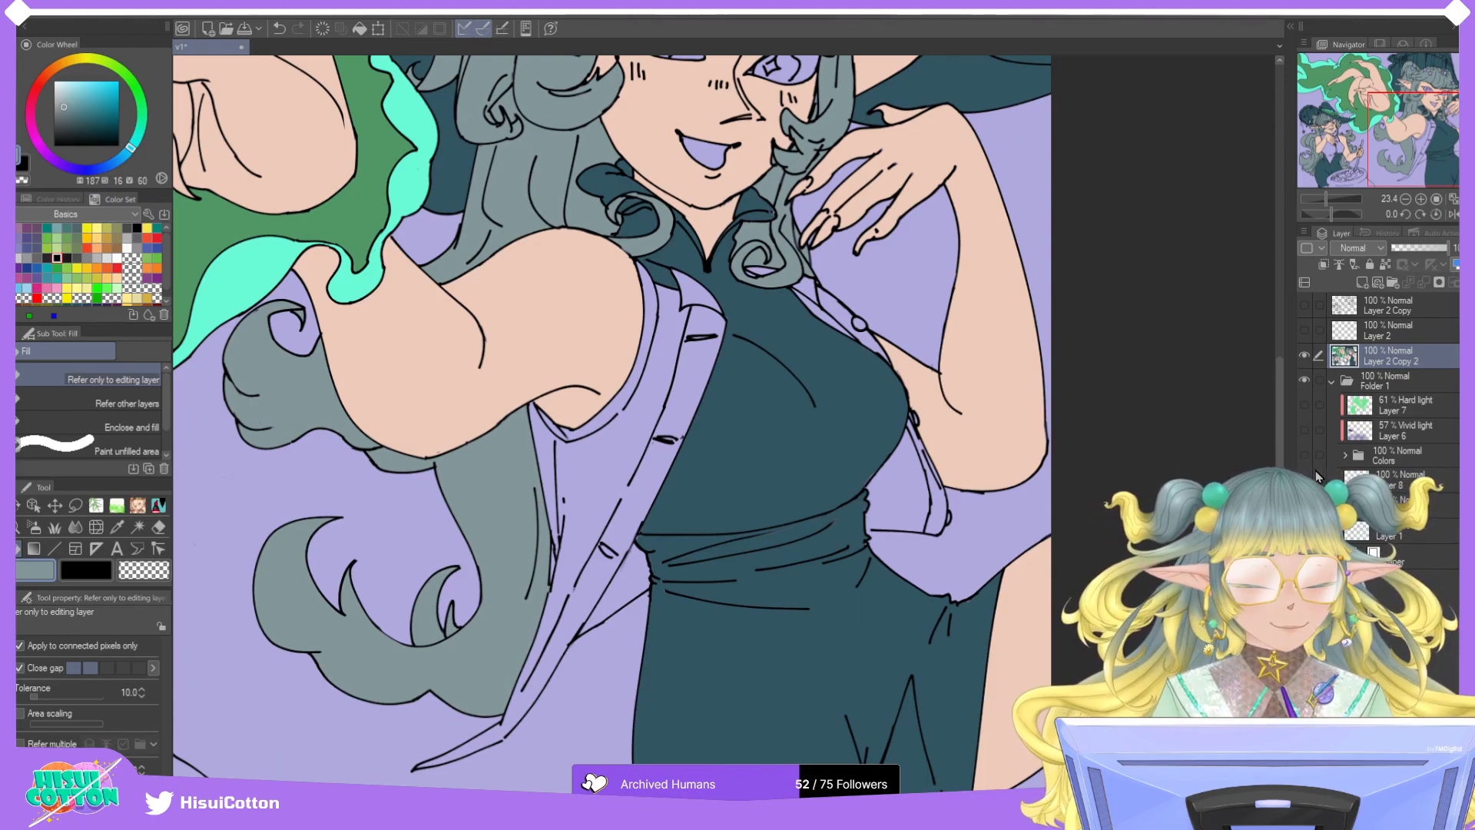
{"action": "left_click", "coordinate": [1303, 453]}
{"action": "left_click", "coordinate": [603, 463], "text": "alt"}
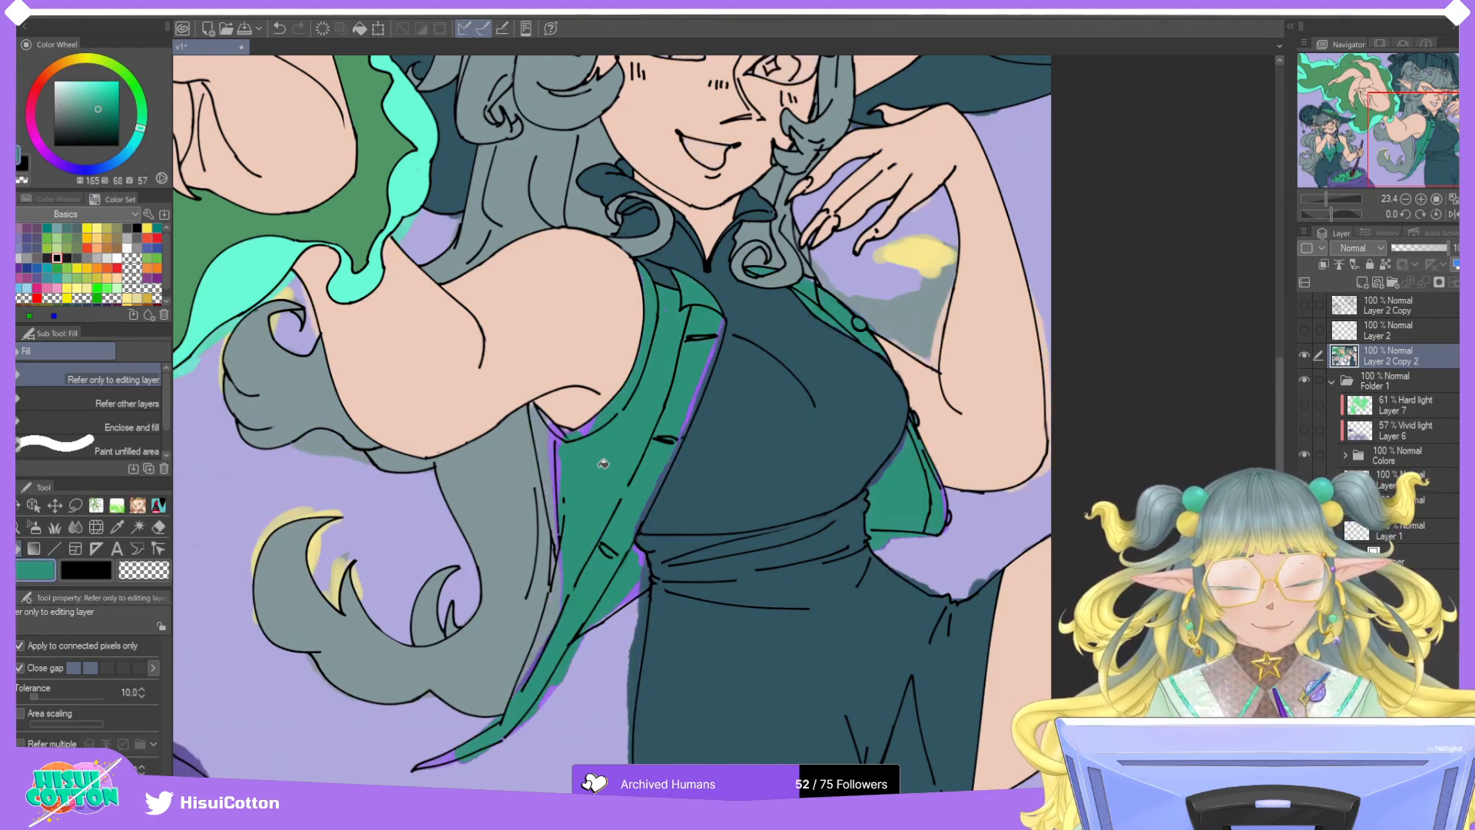
Try to fill the large witch's vest with the sampled teal, and undo back to the hidden Colors folder.
{"action": "left_click", "coordinate": [604, 482]}
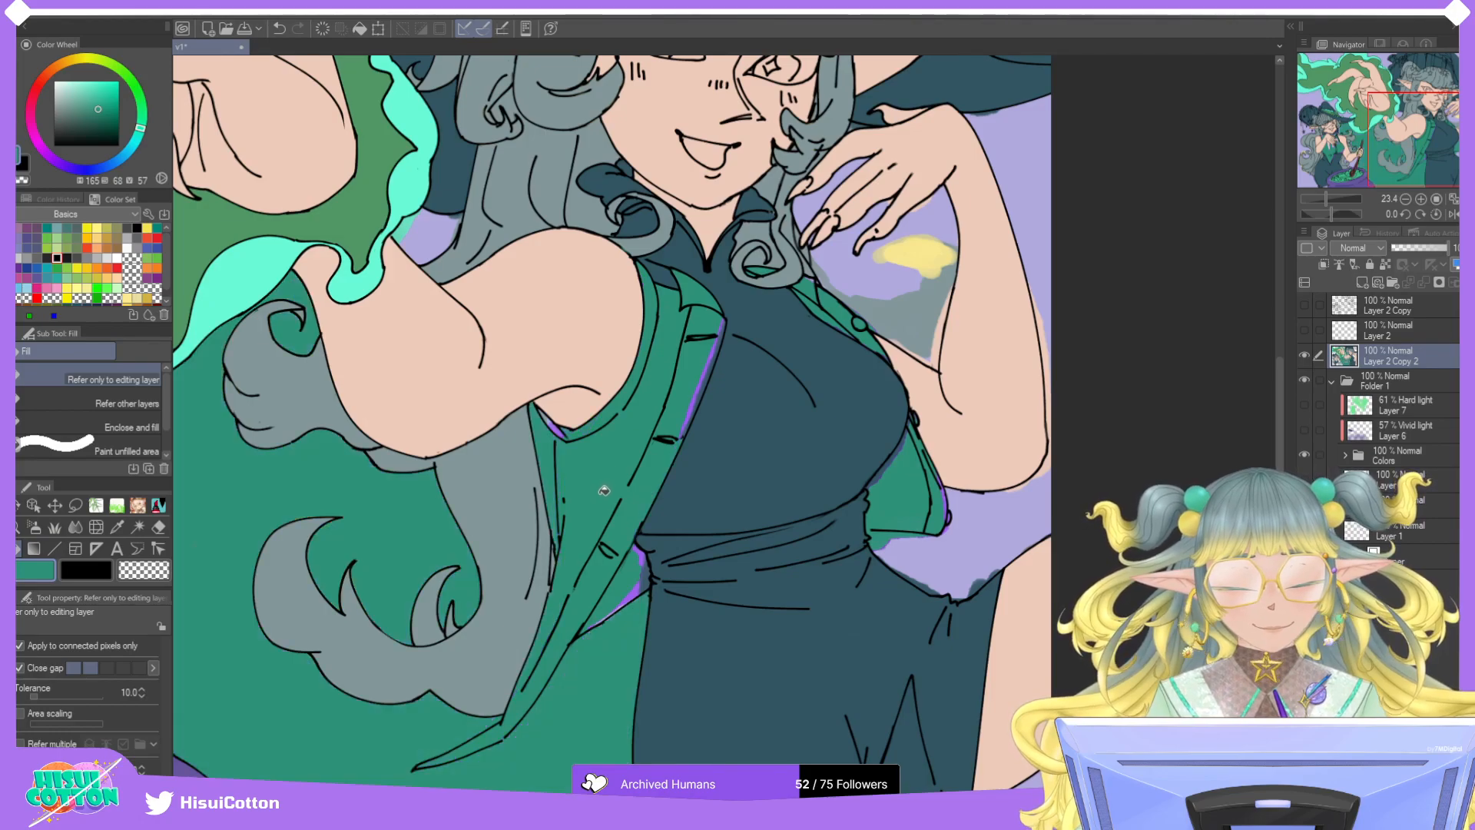
{"action": "key", "text": "ctrl+z"}
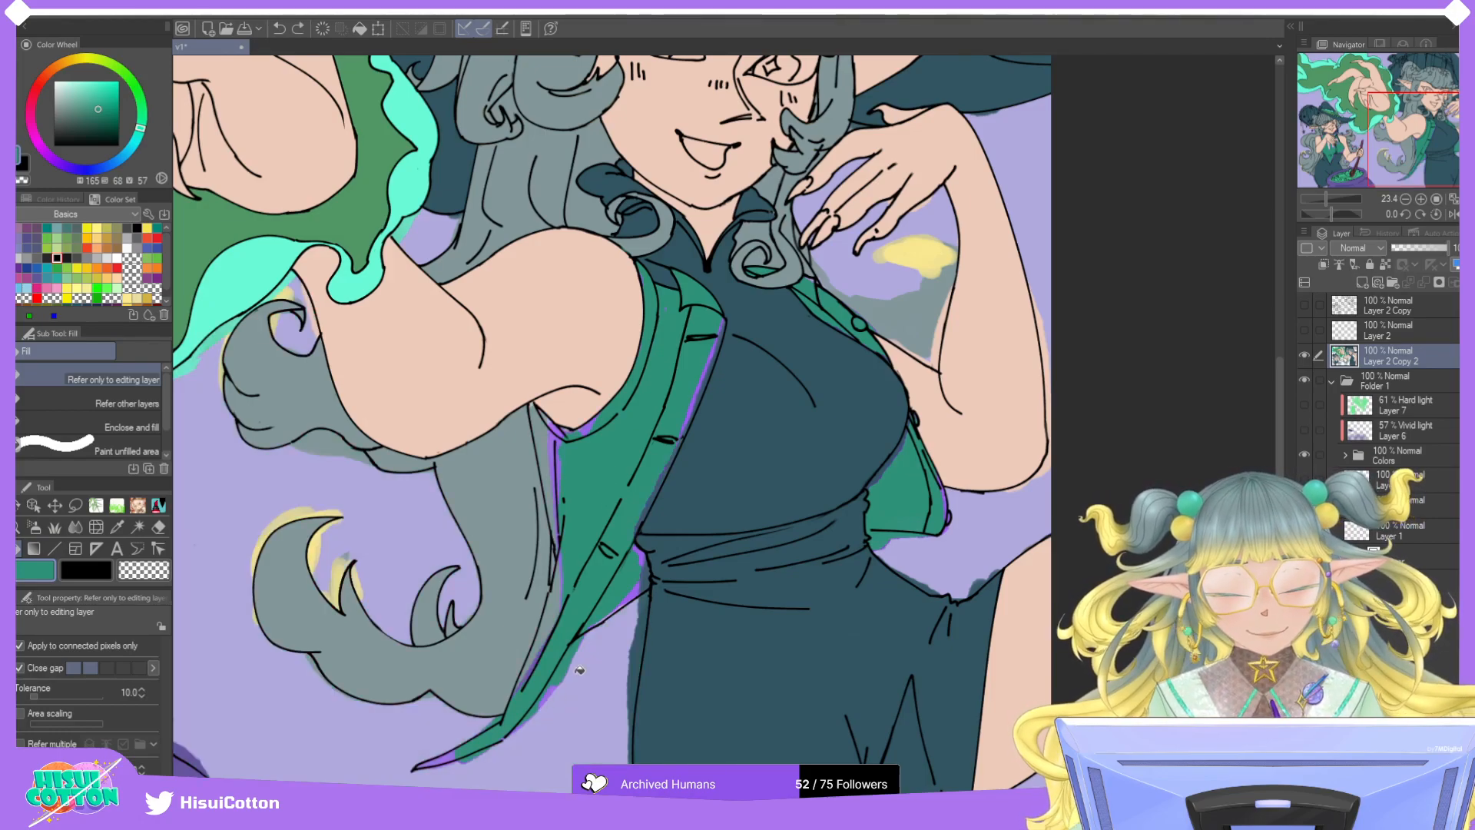
{"action": "key", "text": "ctrl+z"}
Close the gap in the outline near the lower tip of the large witch's vest with the LovelyMarker pen in black.
{"action": "scroll", "coordinate": [495, 758], "scroll_direction": "up", "scroll_amount": 3}
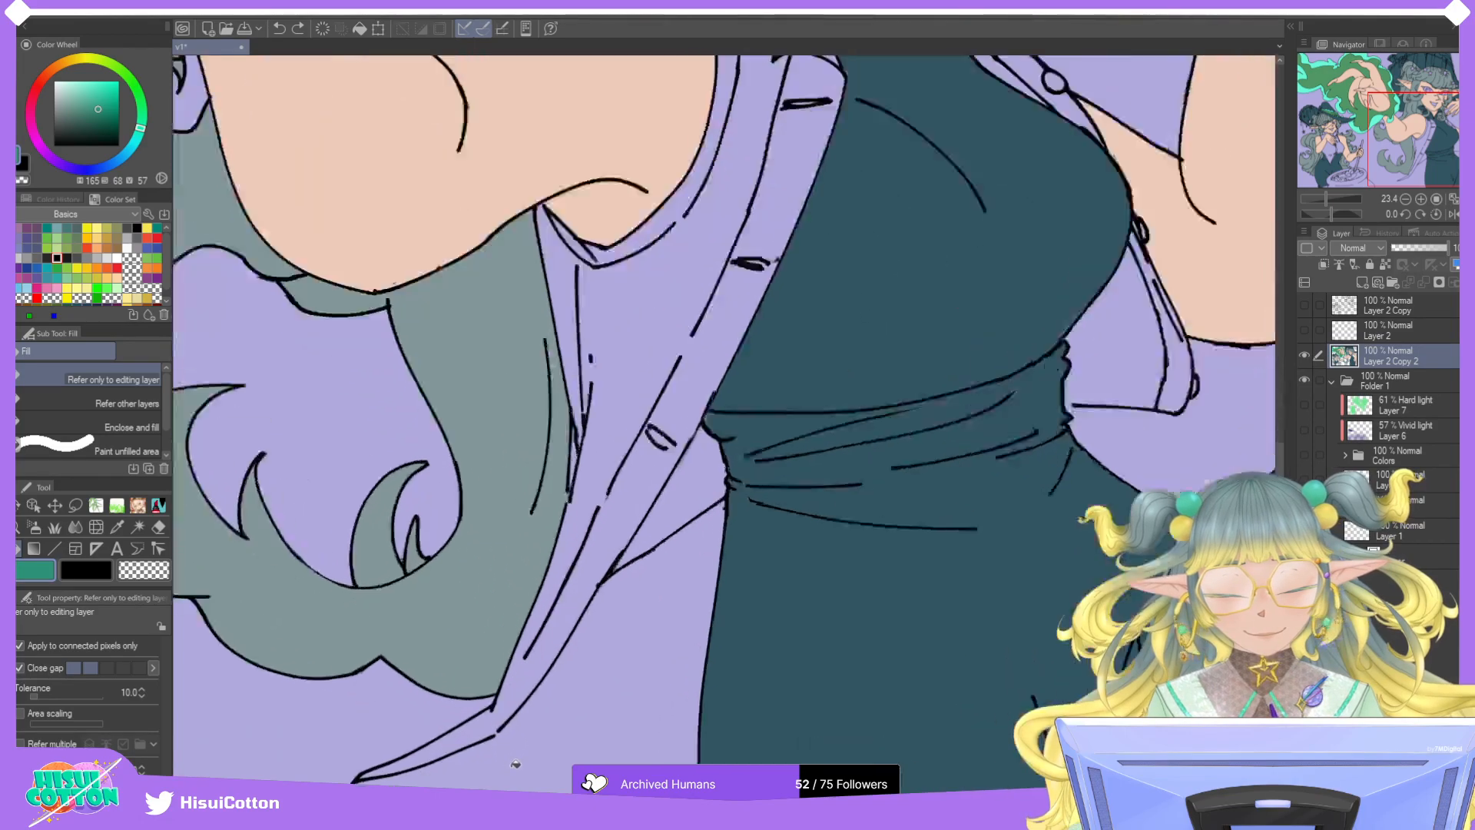
{"action": "left_click", "coordinate": [157, 505]}
{"action": "left_click", "coordinate": [108, 569]}
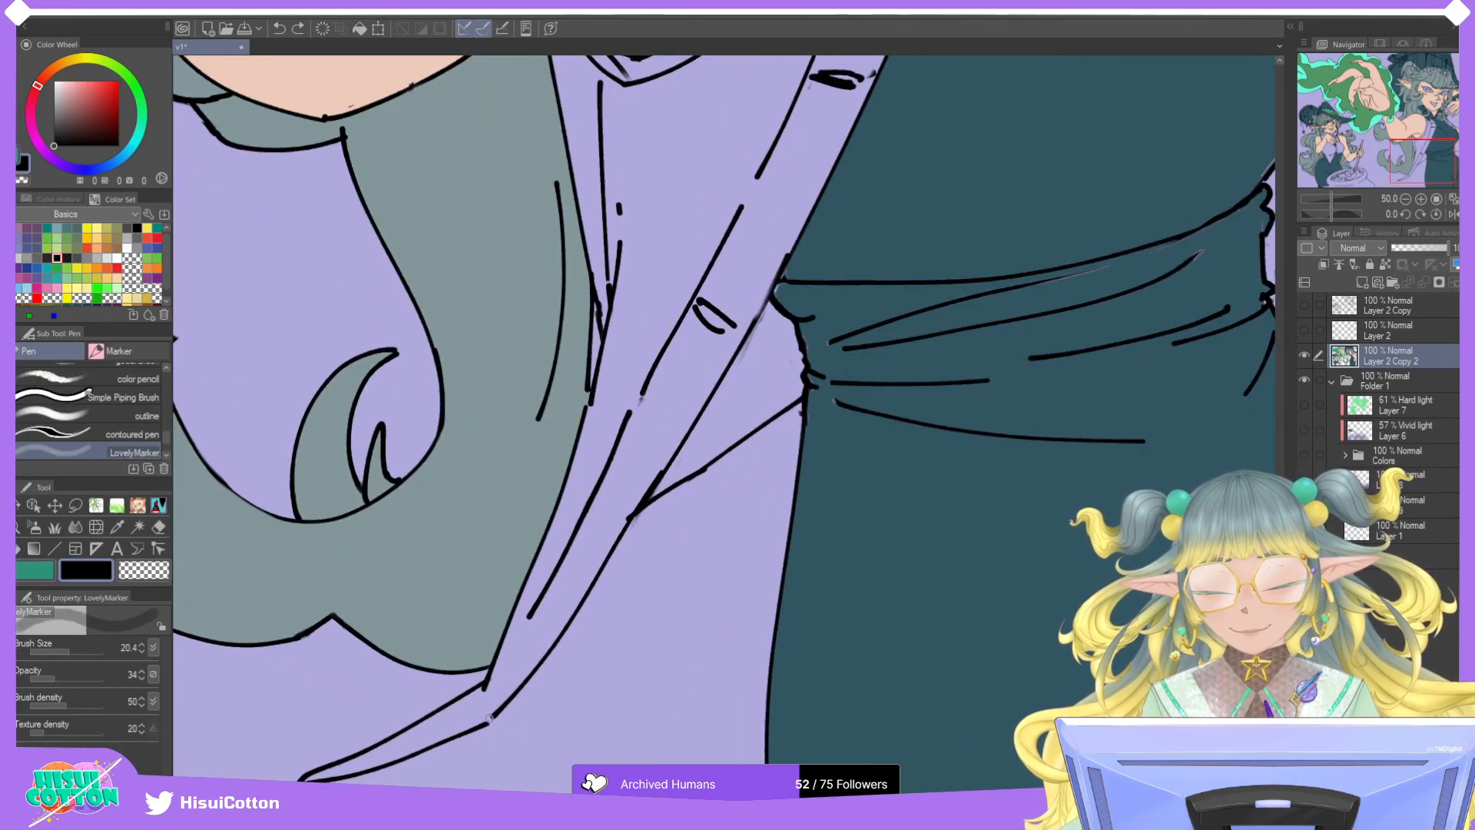
{"action": "left_click_drag", "start_coordinate": [489, 718], "coordinate": [496, 712]}
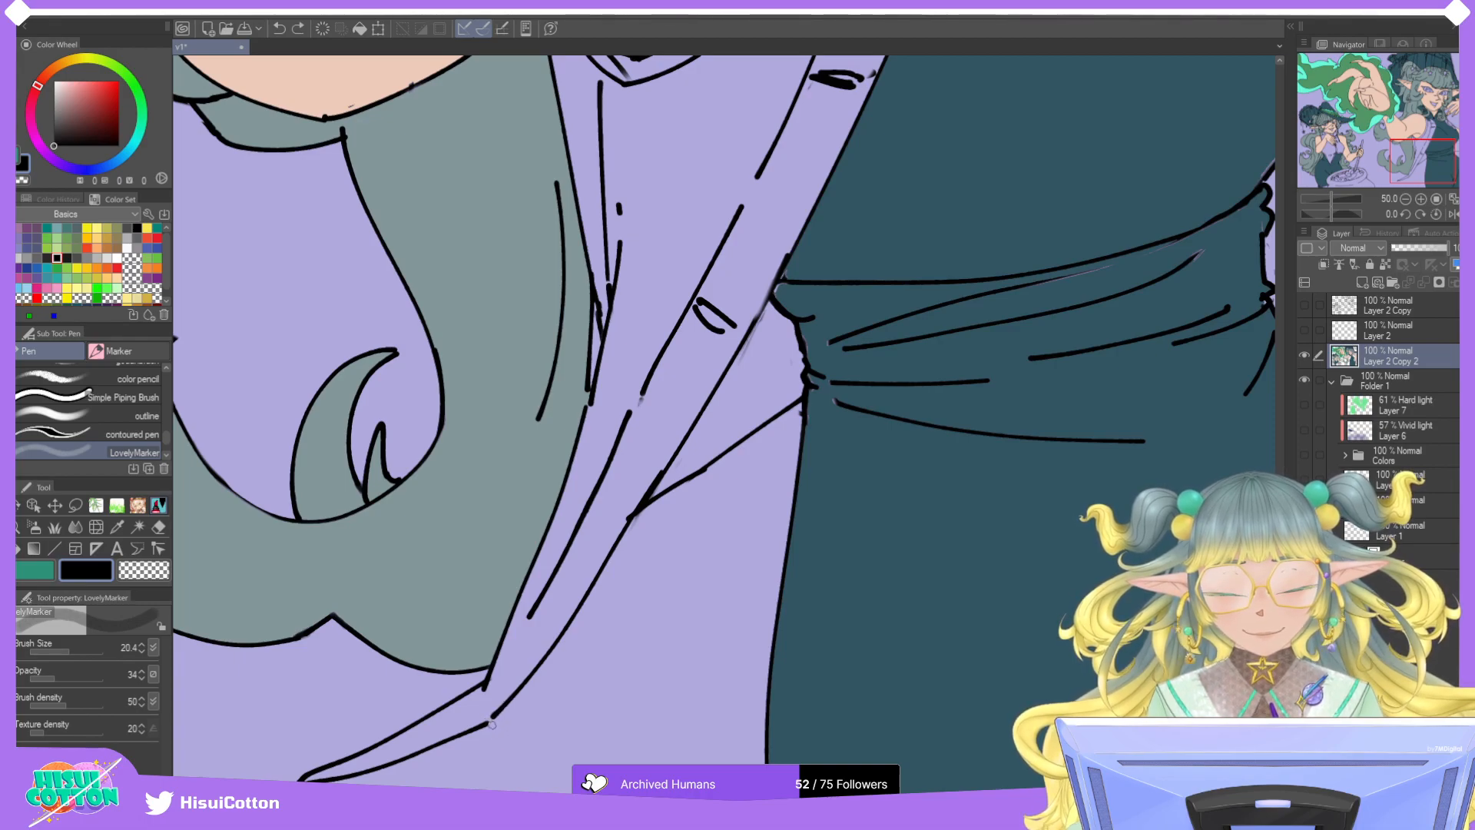
{"action": "scroll", "coordinate": [492, 722], "scroll_direction": "up", "scroll_amount": 2}
{"action": "left_click_drag", "start_coordinate": [489, 719], "coordinate": [499, 704]}
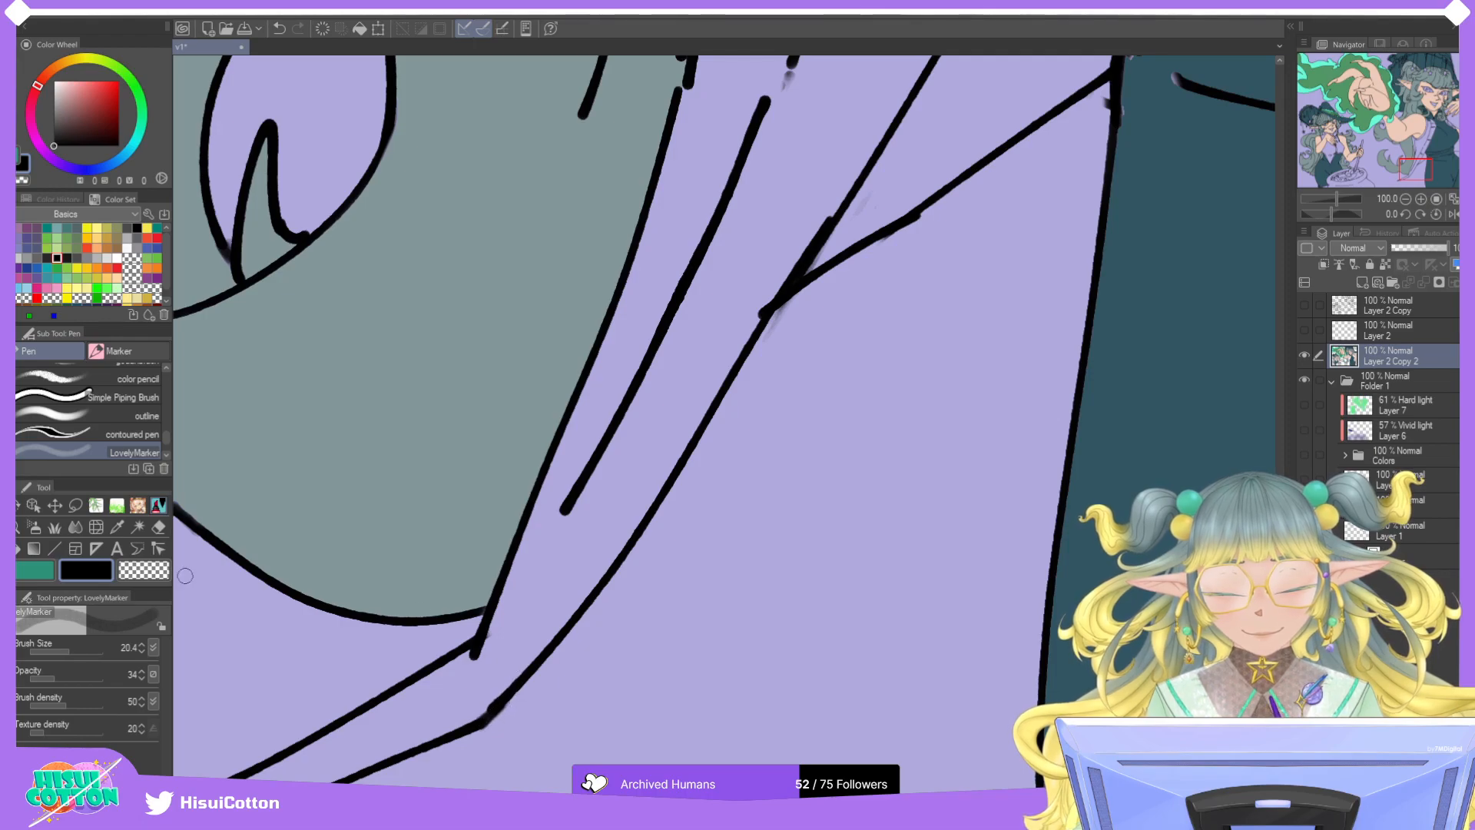
Erase the overshooting line end where the vest's edge meets the hair, using the Hard eraser.
{"action": "key", "text": "e"}
{"action": "mouse_move", "coordinate": [500, 644]}
{"action": "left_mouse_down"}
{"action": "mouse_move", "coordinate": [460, 668]}
{"action": "mouse_move", "coordinate": [501, 641]}
{"action": "left_mouse_up"}
{"action": "scroll", "coordinate": [500, 642], "scroll_direction": "down", "scroll_amount": 8}
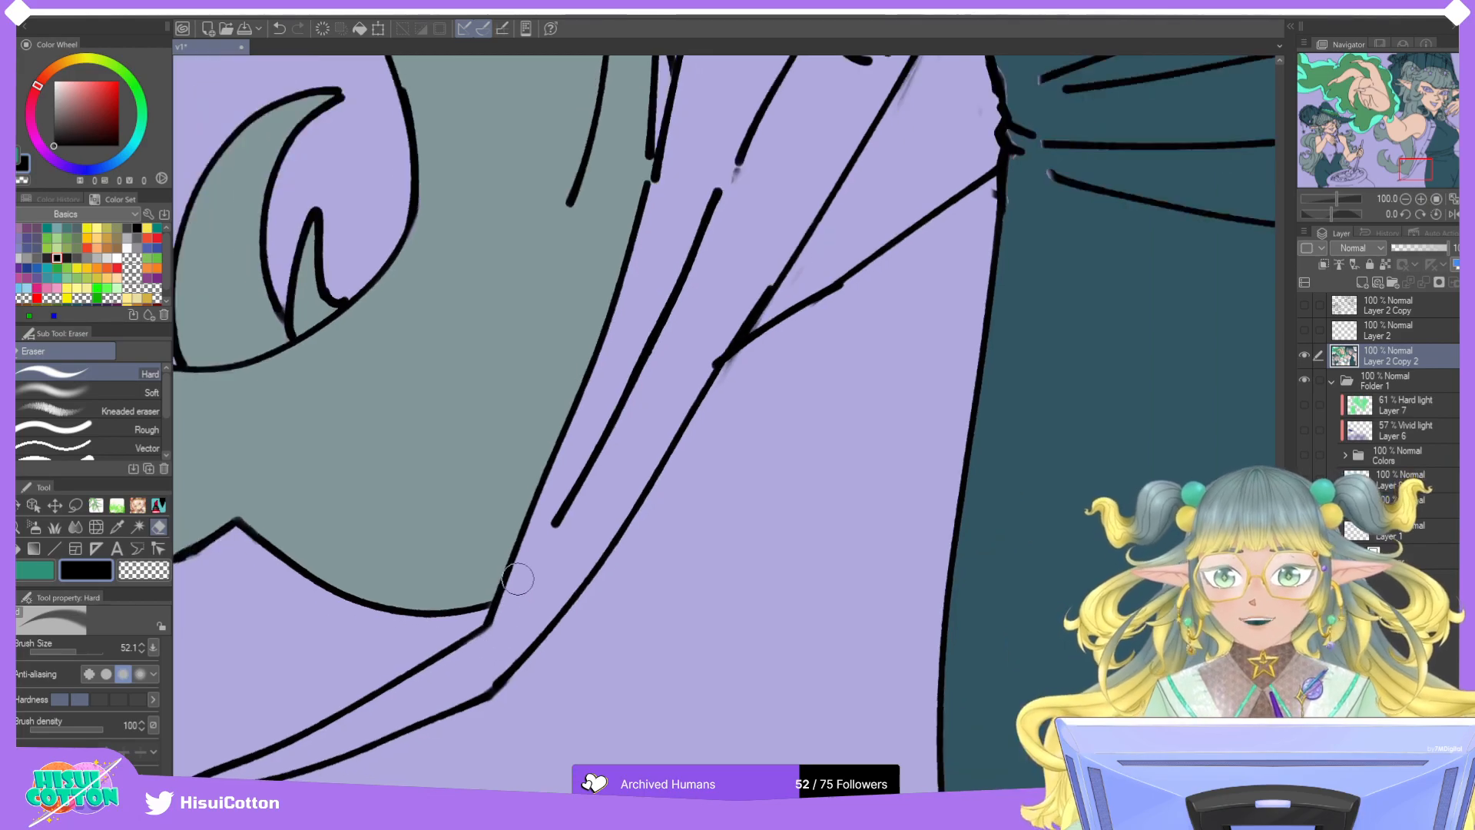
Extend the shoulder line above the large witch's vest collar to meet the hair curl with the black LovelyMarker pen.
{"action": "scroll", "coordinate": [613, 461], "scroll_direction": "up", "scroll_amount": 3}
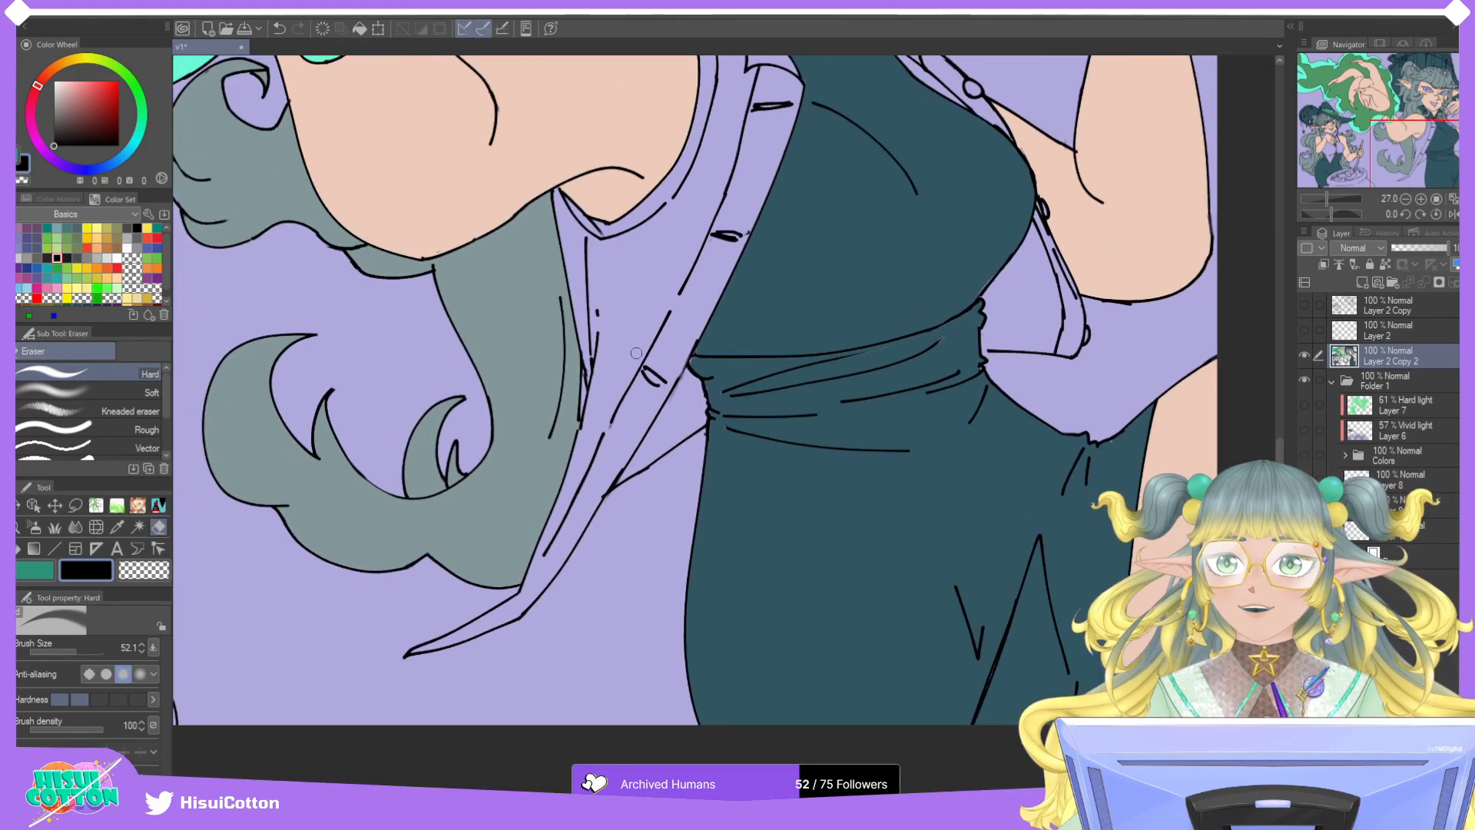
{"action": "scroll", "coordinate": [606, 487], "scroll_direction": "down", "scroll_amount": 4}
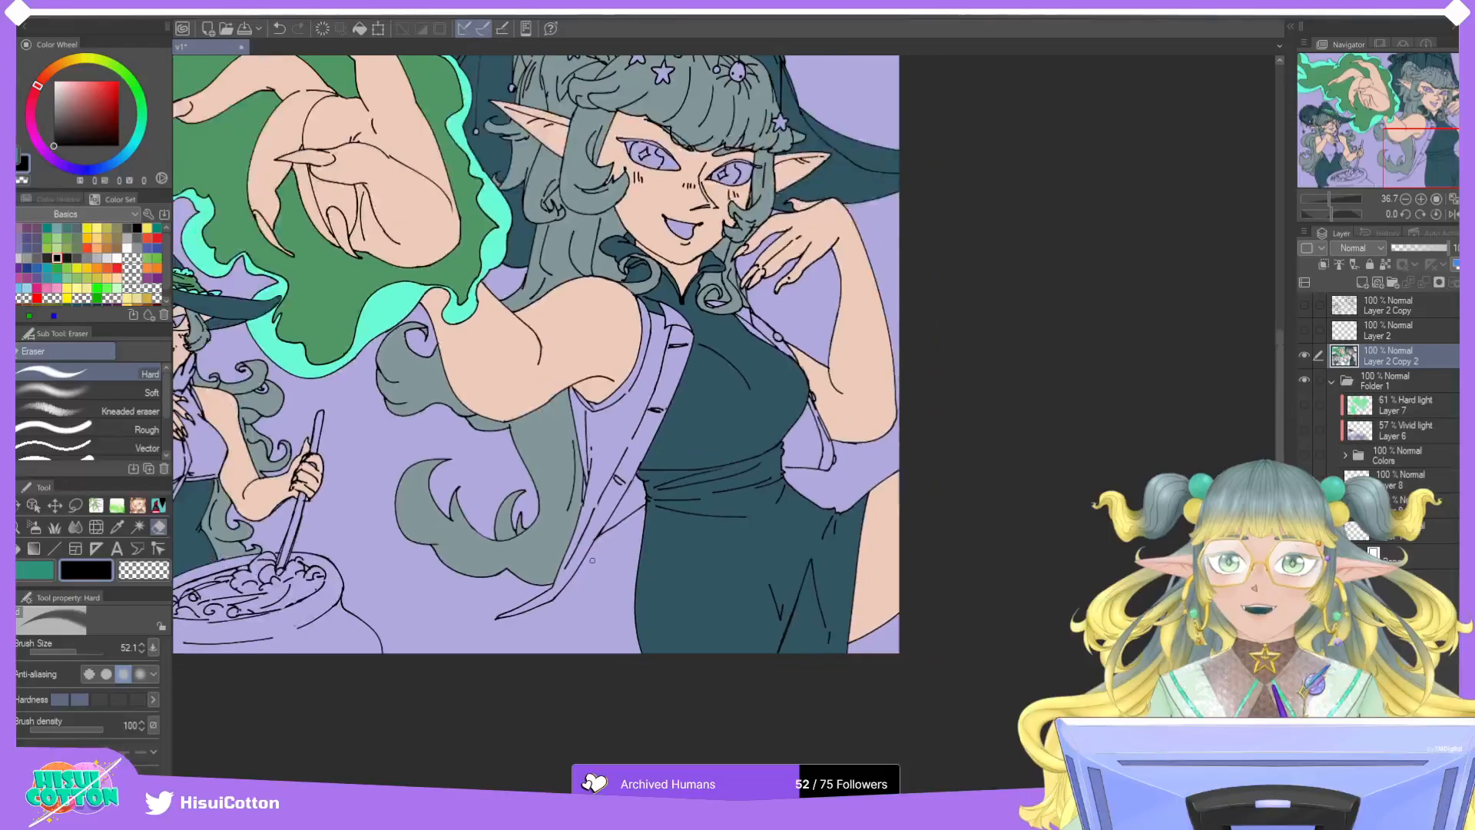
{"action": "scroll", "coordinate": [625, 446], "scroll_direction": "up", "scroll_amount": 2}
{"action": "scroll", "coordinate": [625, 447], "scroll_direction": "up", "scroll_amount": 2}
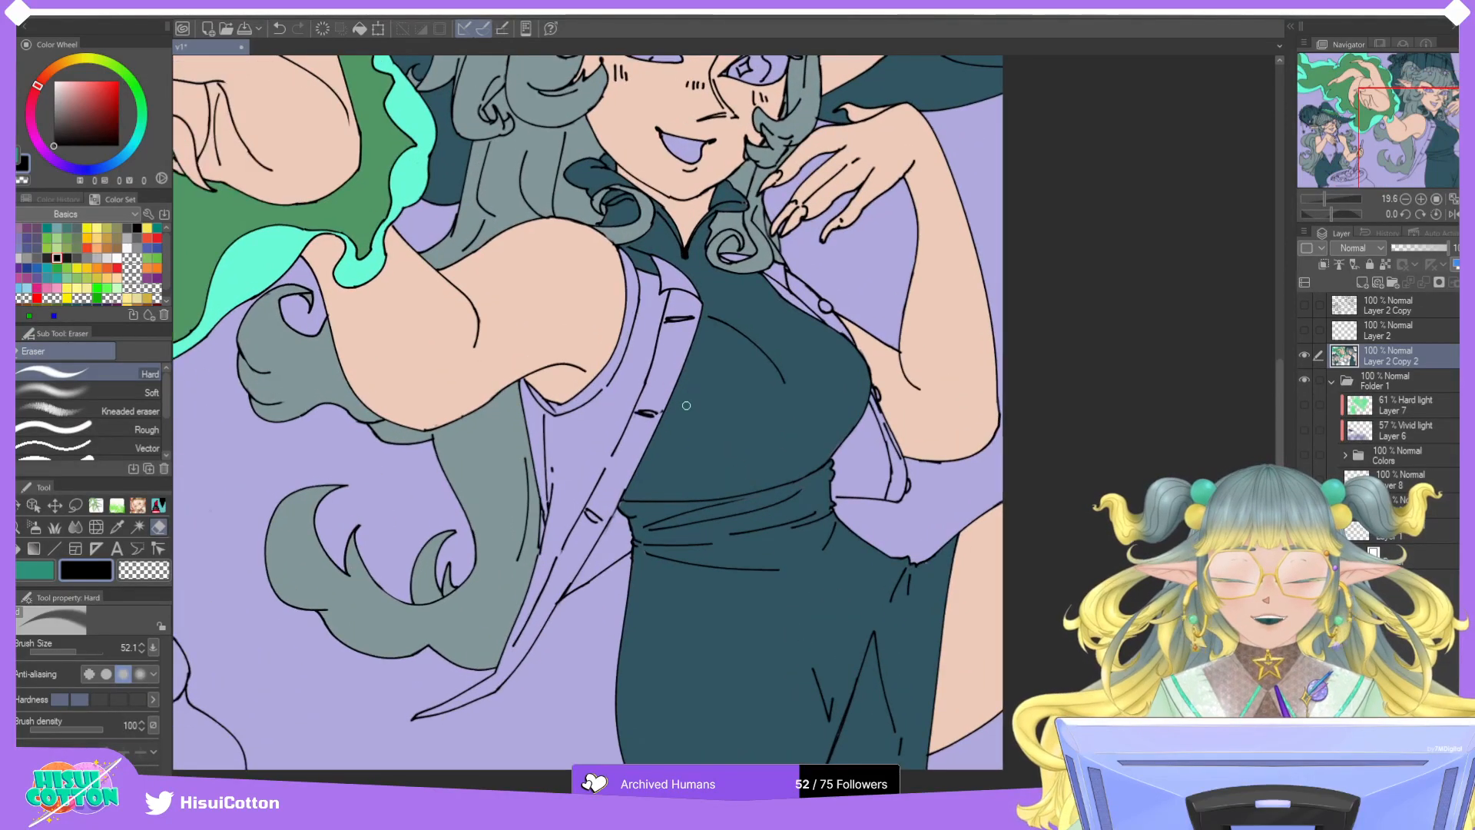
{"action": "scroll", "coordinate": [649, 220], "scroll_direction": "up", "scroll_amount": 1}
{"action": "scroll", "coordinate": [649, 220], "scroll_direction": "up", "scroll_amount": 2}
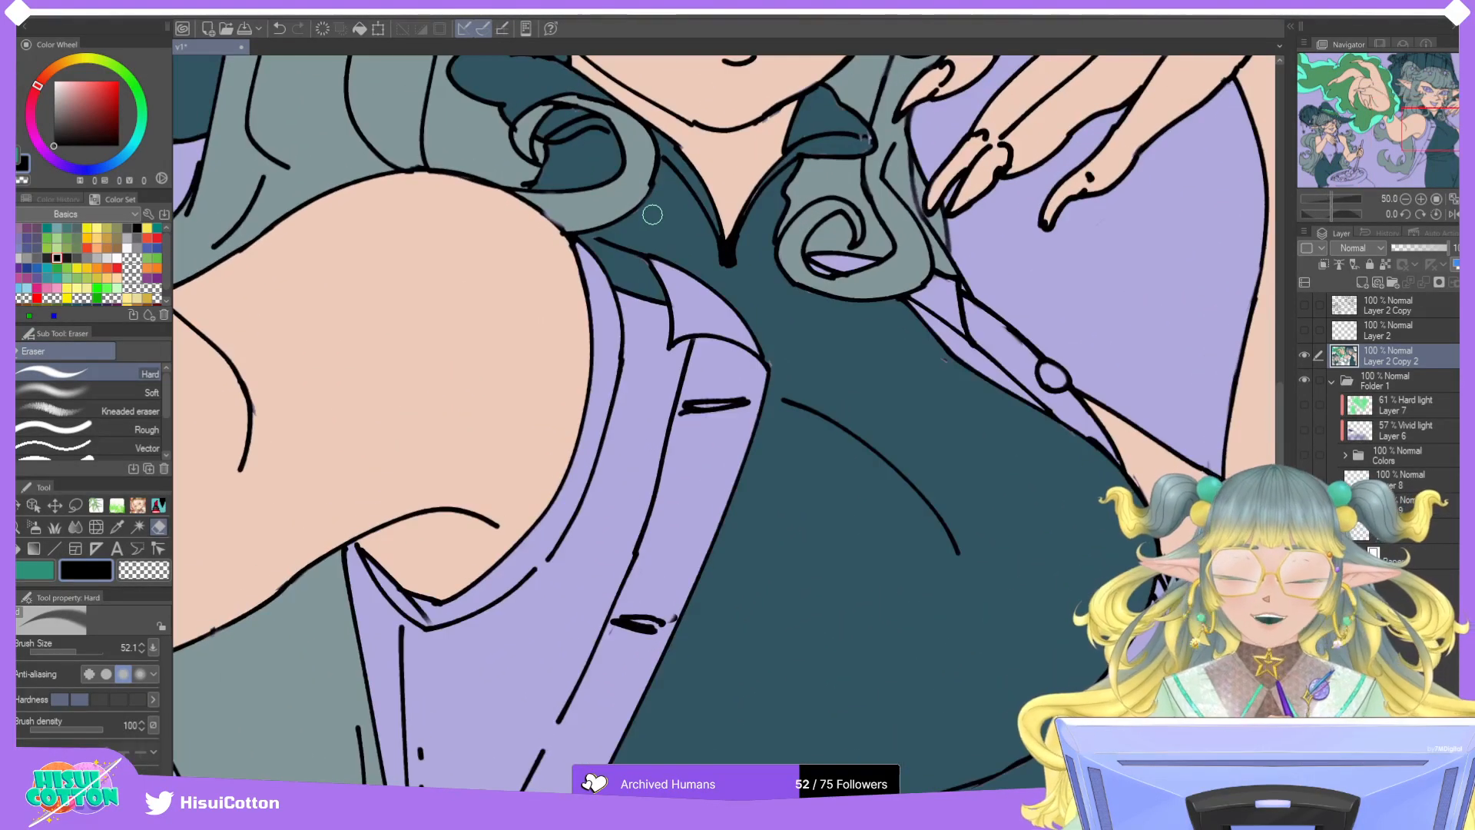
{"action": "scroll", "coordinate": [649, 221], "scroll_direction": "up", "scroll_amount": 5}
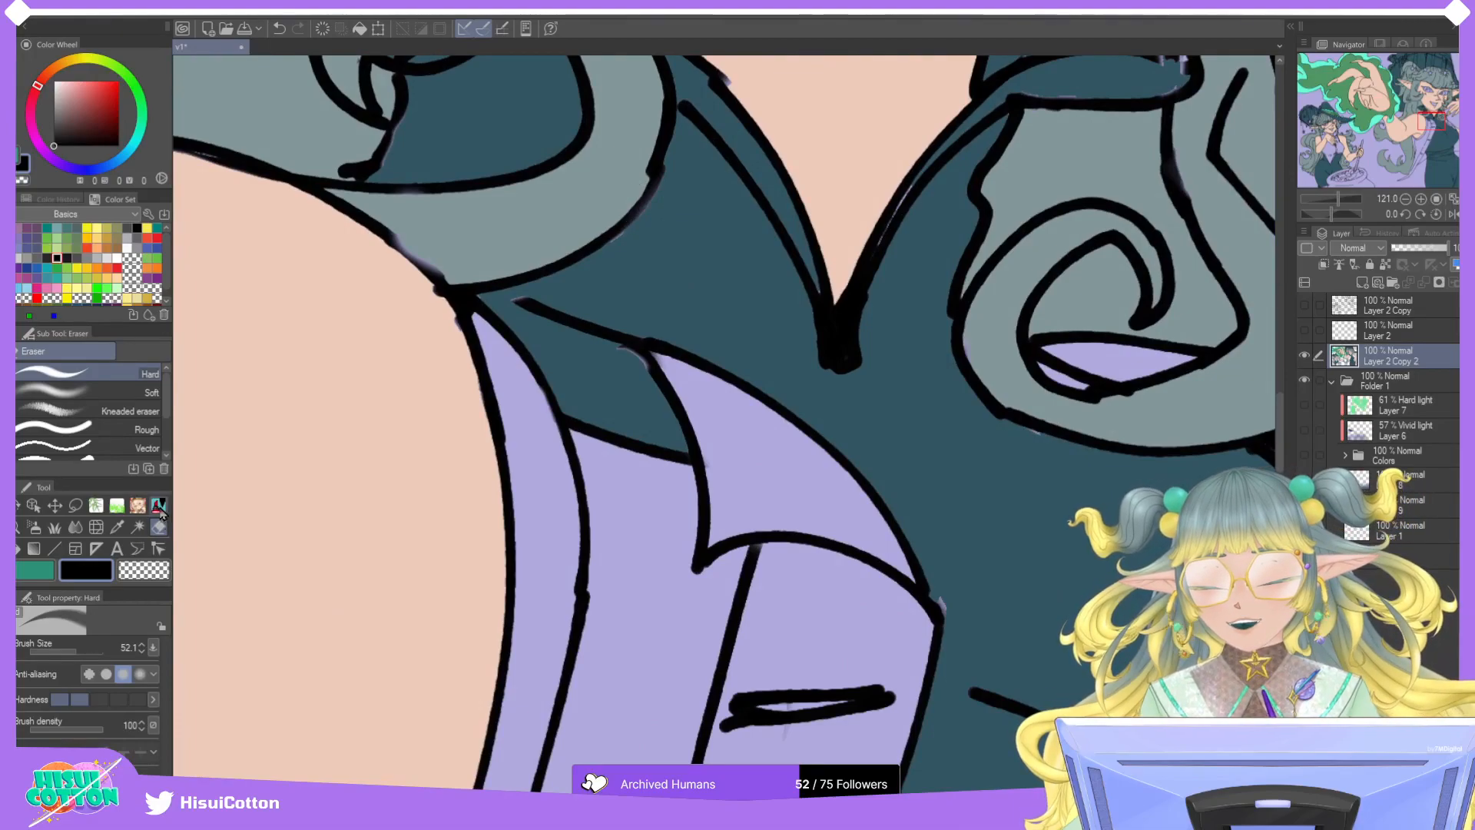
{"action": "left_click", "coordinate": [139, 527]}
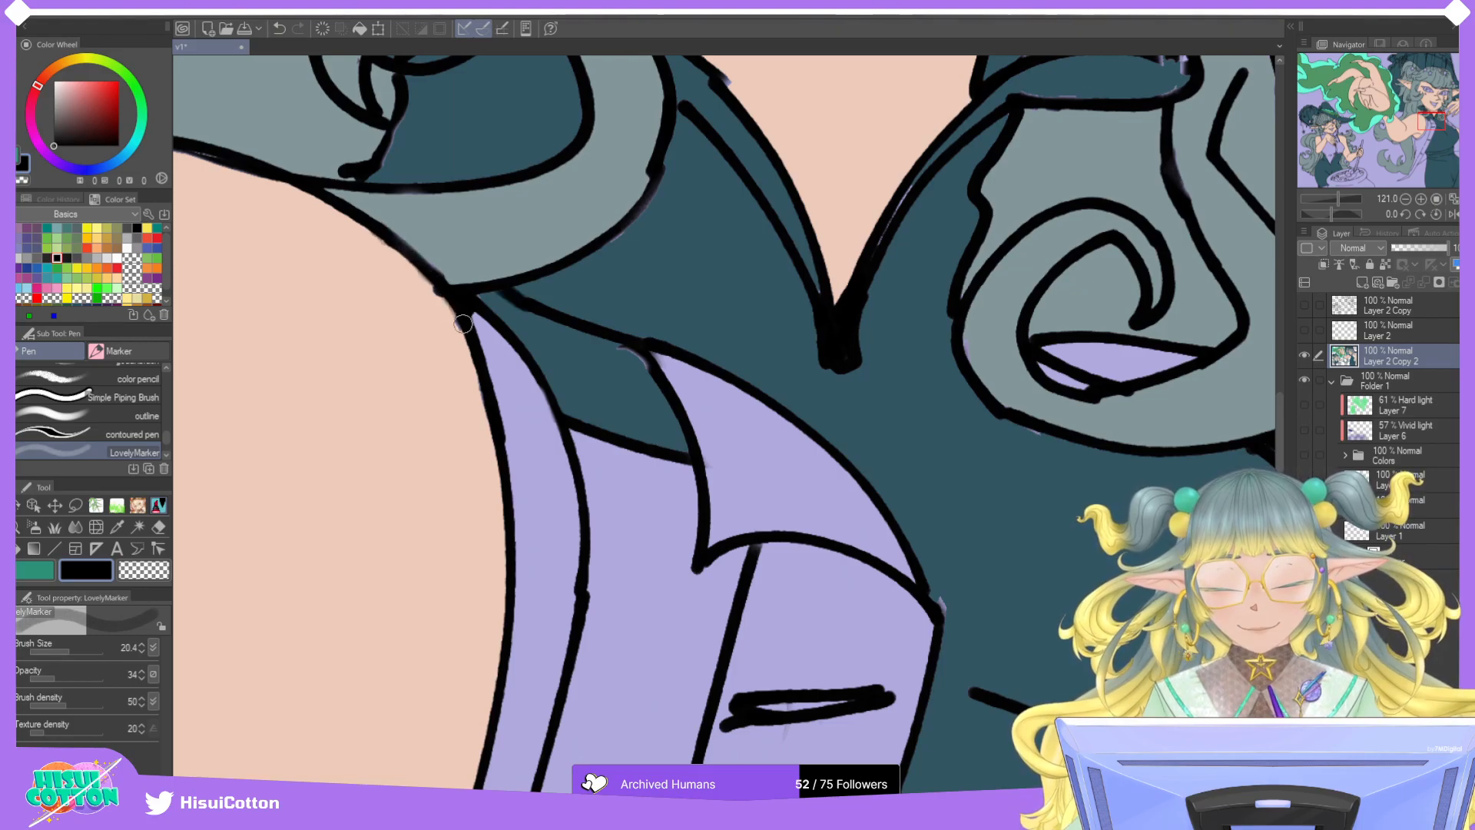
{"action": "scroll", "coordinate": [415, 239], "scroll_direction": "down", "scroll_amount": 5}
{"action": "scroll", "coordinate": [417, 216], "scroll_direction": "down", "scroll_amount": 4}
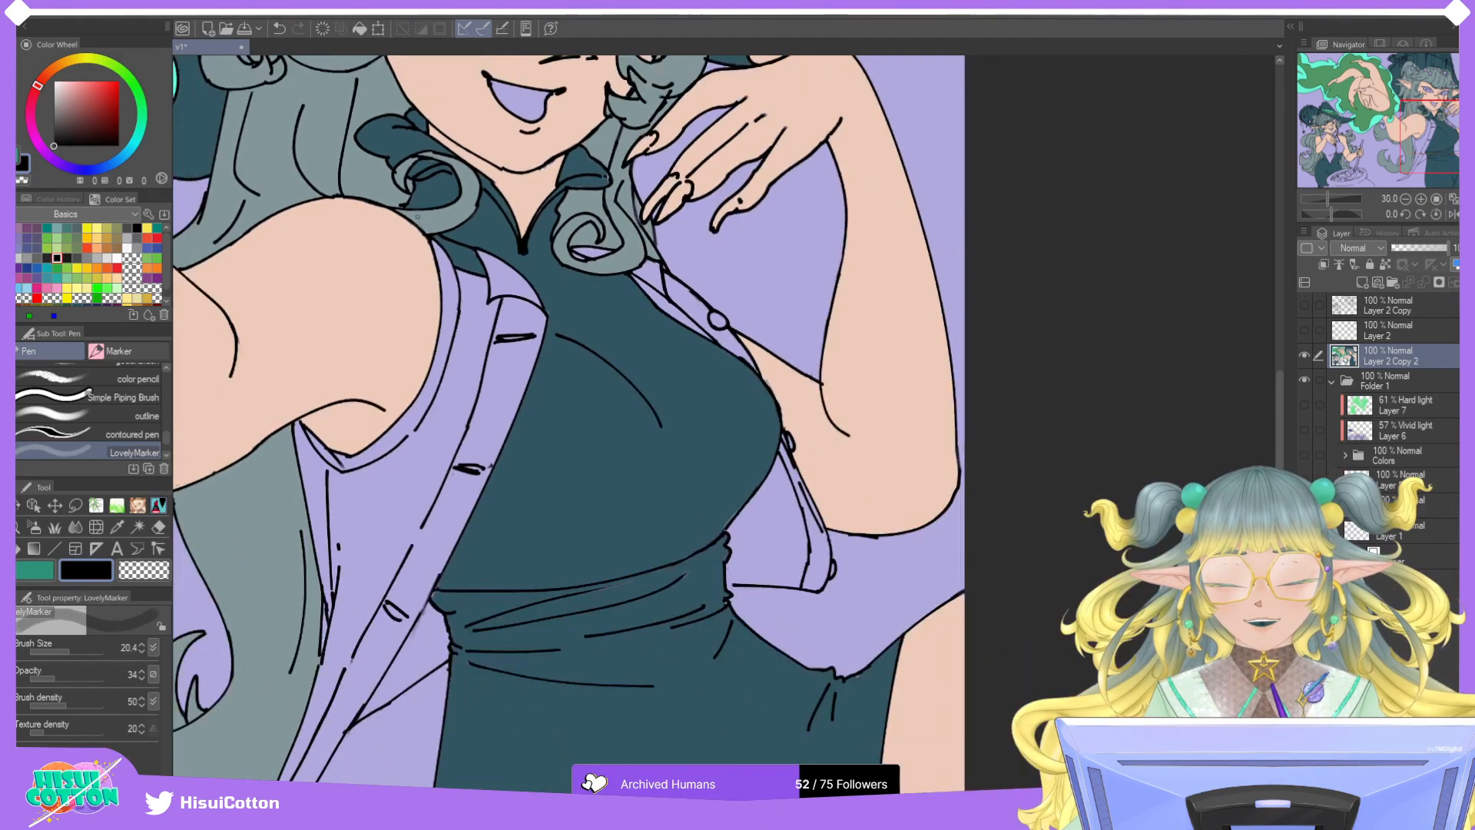
Fill the front panels and armhole edge of the large witch's vest, on her raised-arm side, with the teal green.
{"action": "left_click_drag", "start_coordinate": [1440, 157], "coordinate": [1410, 131]}
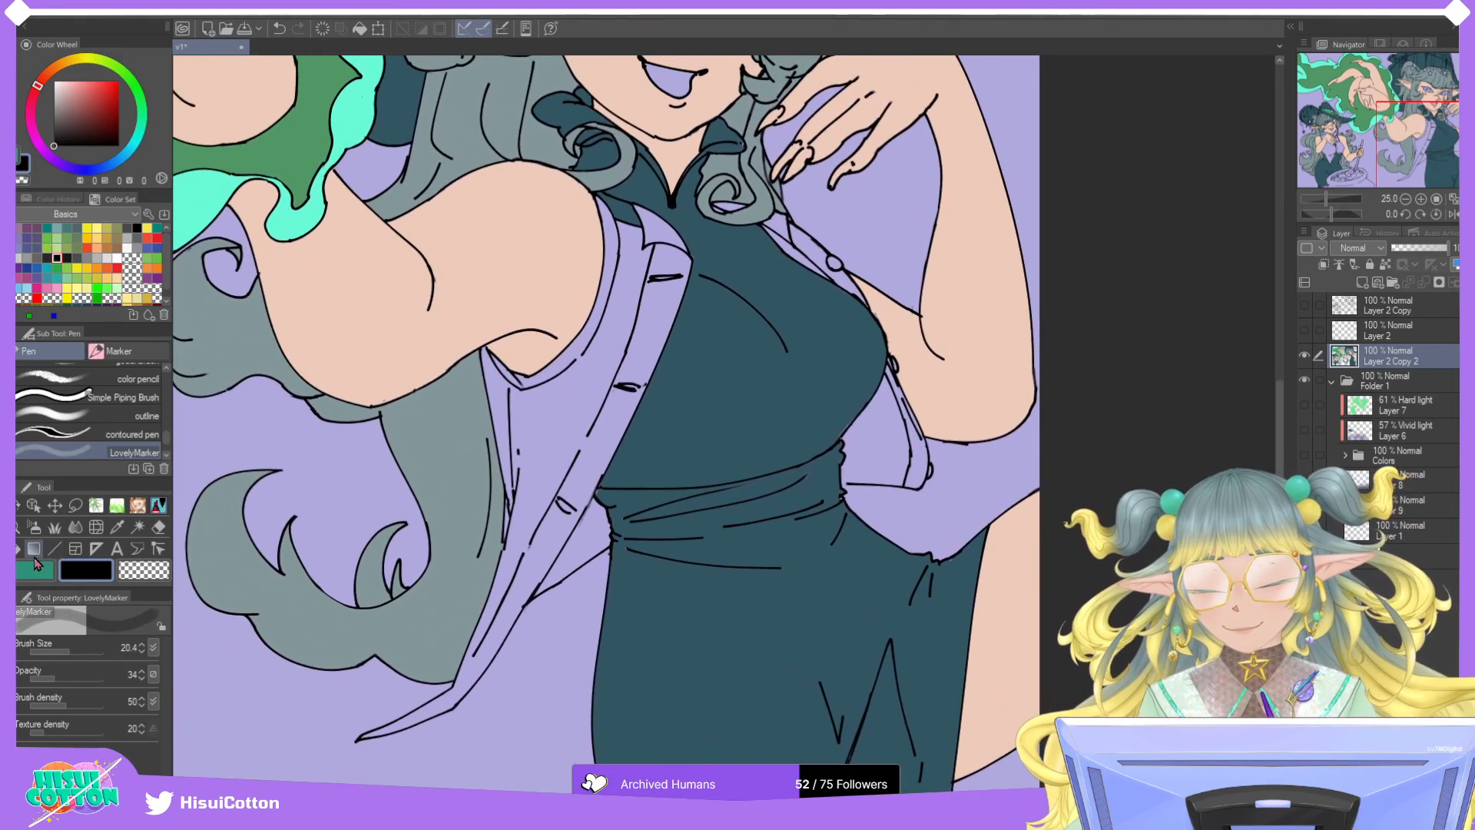
{"action": "key", "text": "g"}
{"action": "key", "text": "x"}
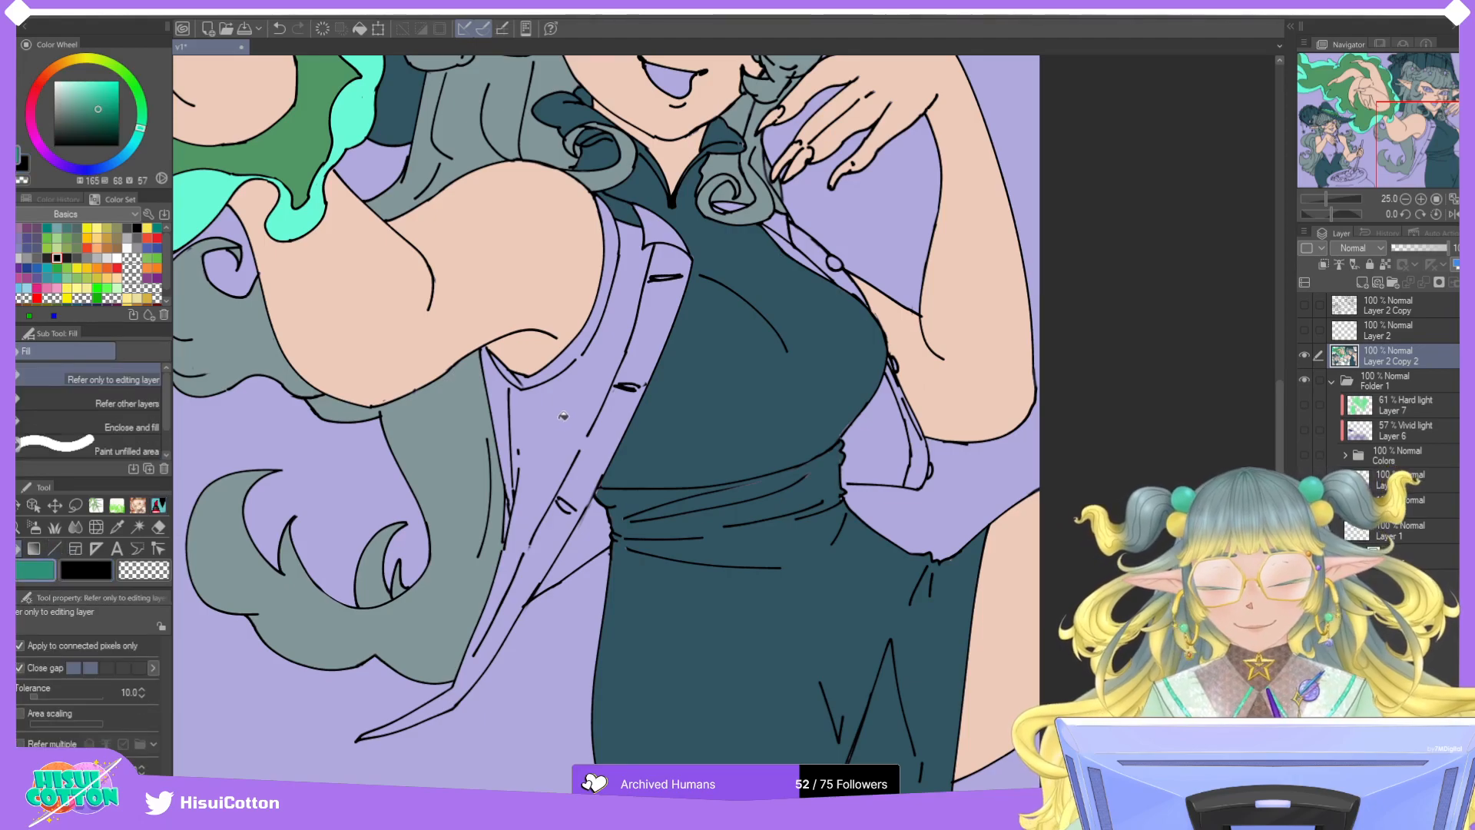
{"action": "left_click", "coordinate": [557, 419]}
{"action": "left_click", "coordinate": [642, 338]}
{"action": "scroll", "coordinate": [515, 373], "scroll_direction": "up", "scroll_amount": 3}
{"action": "left_click", "coordinate": [518, 374]}
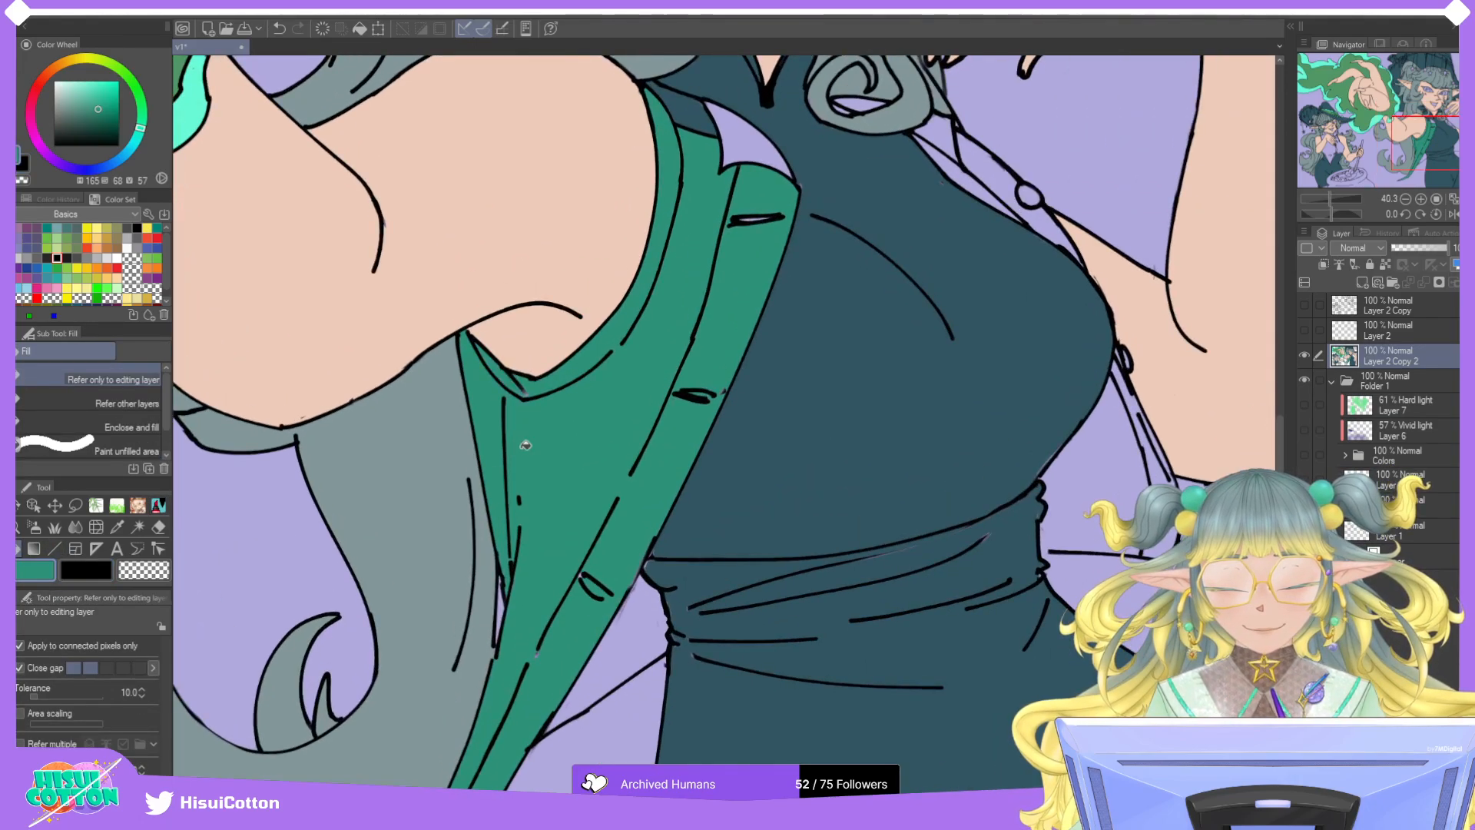
{"action": "scroll", "coordinate": [553, 469], "scroll_direction": "up", "scroll_amount": 1}
{"action": "left_click", "coordinate": [618, 666]}
{"action": "scroll", "coordinate": [618, 666], "scroll_direction": "down", "scroll_amount": 4}
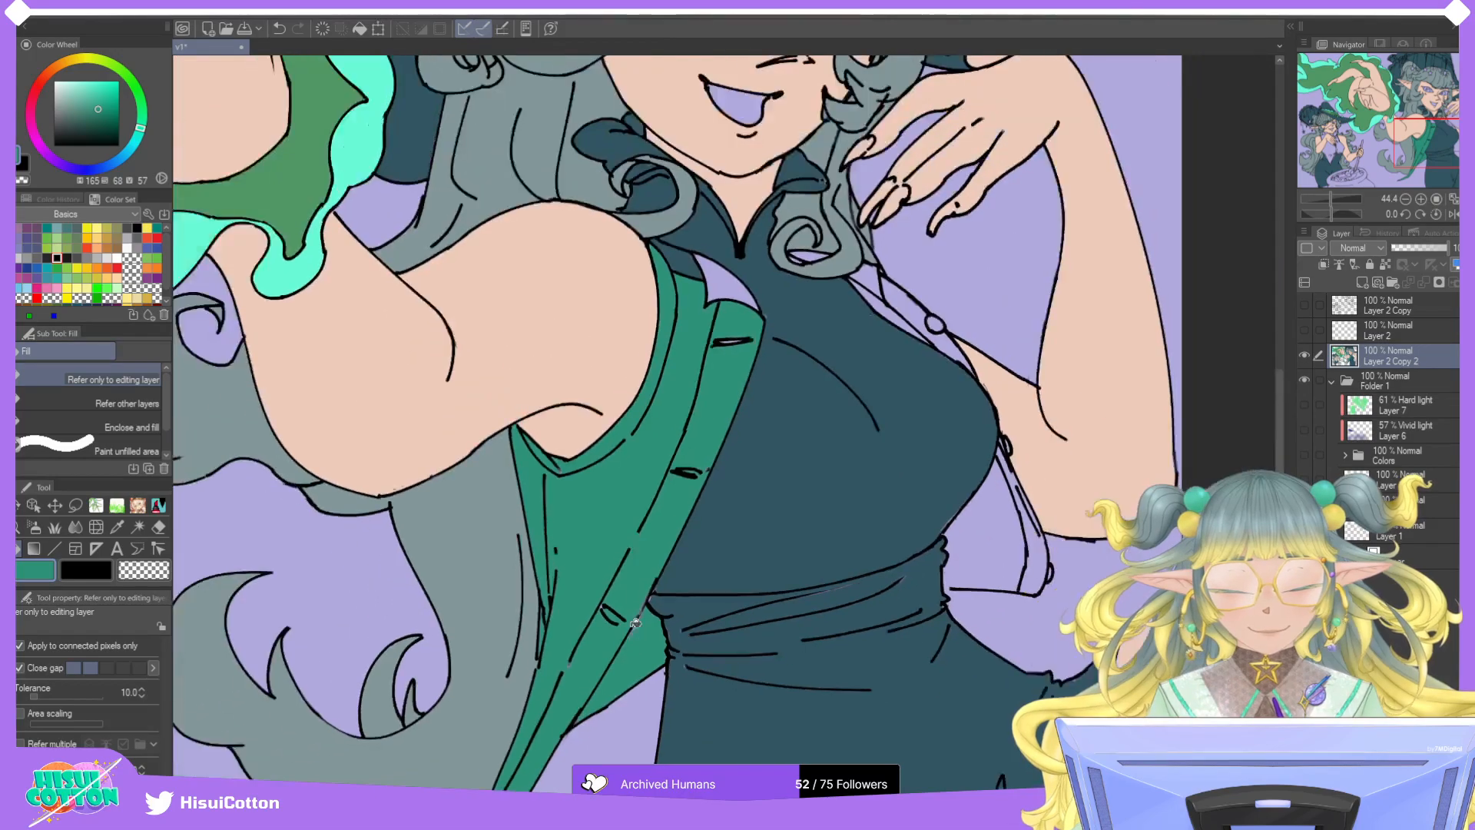
Fill the lapel and collar pieces at the top of the large witch's vest with the same teal green.
{"action": "scroll", "coordinate": [680, 298], "scroll_direction": "up", "scroll_amount": 5}
{"action": "left_click", "coordinate": [688, 298]}
{"action": "left_click", "coordinate": [657, 296]}
{"action": "scroll", "coordinate": [673, 327], "scroll_direction": "down", "scroll_amount": 4}
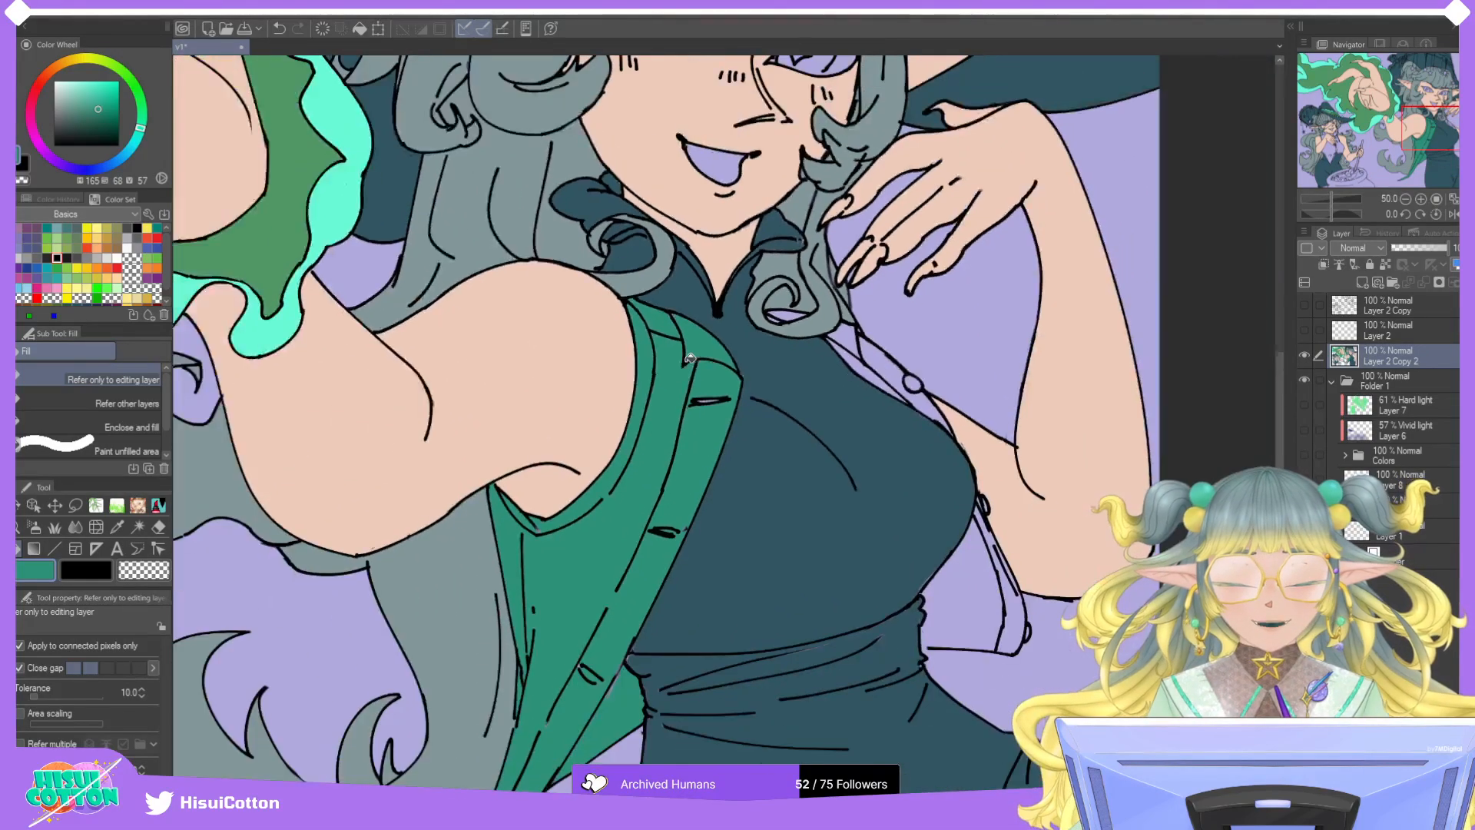
Try to fill the far side of the large witch's vest with teal green, and undo the fill.
{"action": "scroll", "coordinate": [772, 550], "scroll_direction": "up", "scroll_amount": 4}
{"action": "left_click", "coordinate": [772, 550]}
{"action": "key", "text": "ctrl+z"}
Close the outline gap where the vest's far lower hem meets the waist with the black LovelyMarker pen.
{"action": "key", "text": "p"}
{"action": "left_click", "coordinate": [91, 577]}
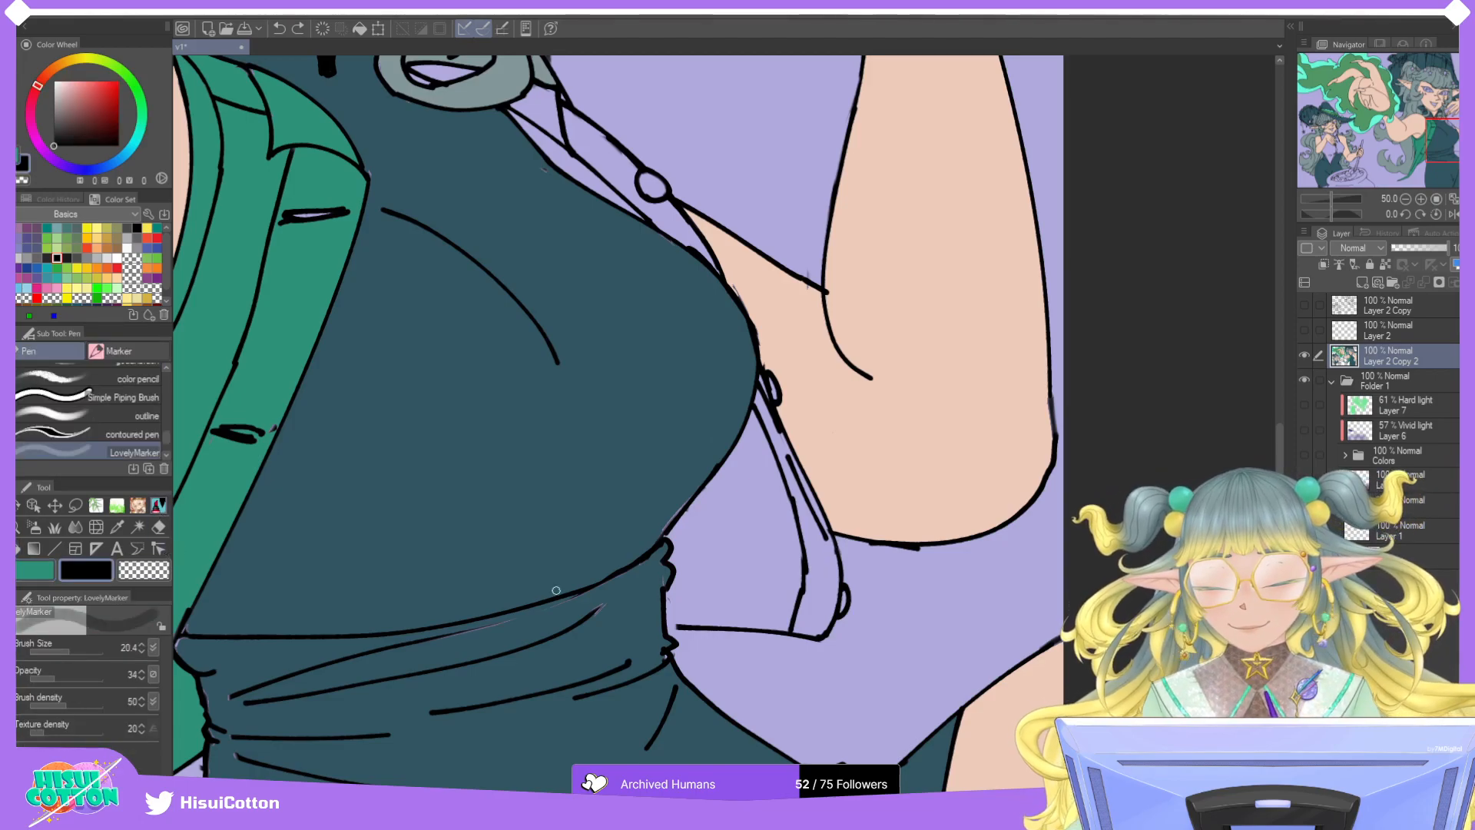
{"action": "scroll", "coordinate": [692, 626], "scroll_direction": "up", "scroll_amount": 6}
{"action": "mouse_move", "coordinate": [676, 619]}
{"action": "left_mouse_down"}
{"action": "mouse_move", "coordinate": [627, 614]}
{"action": "mouse_move", "coordinate": [699, 619]}
{"action": "left_mouse_up"}
{"action": "scroll", "coordinate": [712, 619], "scroll_direction": "down", "scroll_amount": 4}
{"action": "scroll", "coordinate": [850, 547], "scroll_direction": "down", "scroll_amount": 2}
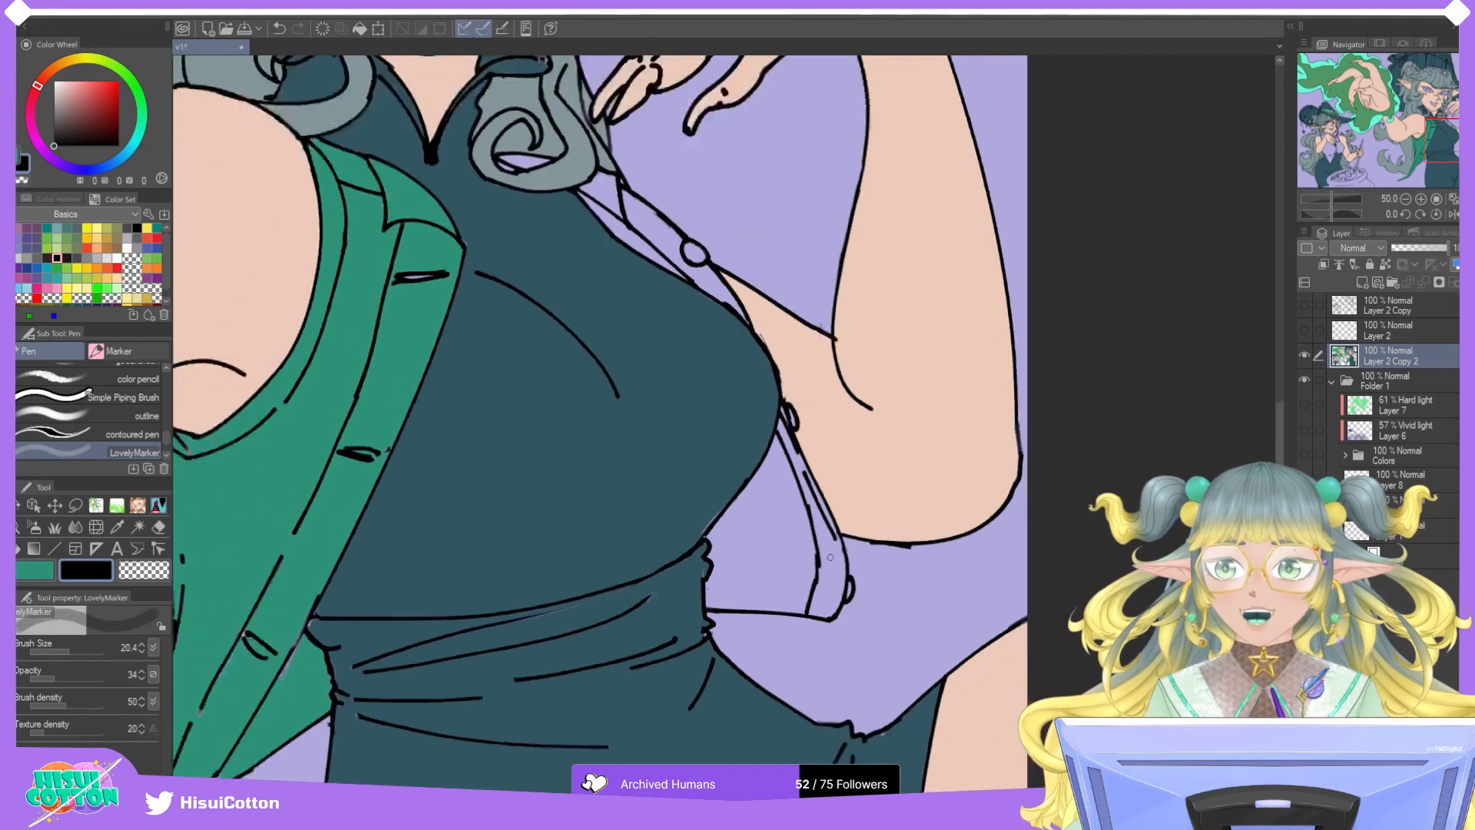
Fill the far side of the large witch's vest with teal green, from the lower flap up to the collar strips by the hair curl.
{"action": "scroll", "coordinate": [853, 507], "scroll_direction": "up", "scroll_amount": 3}
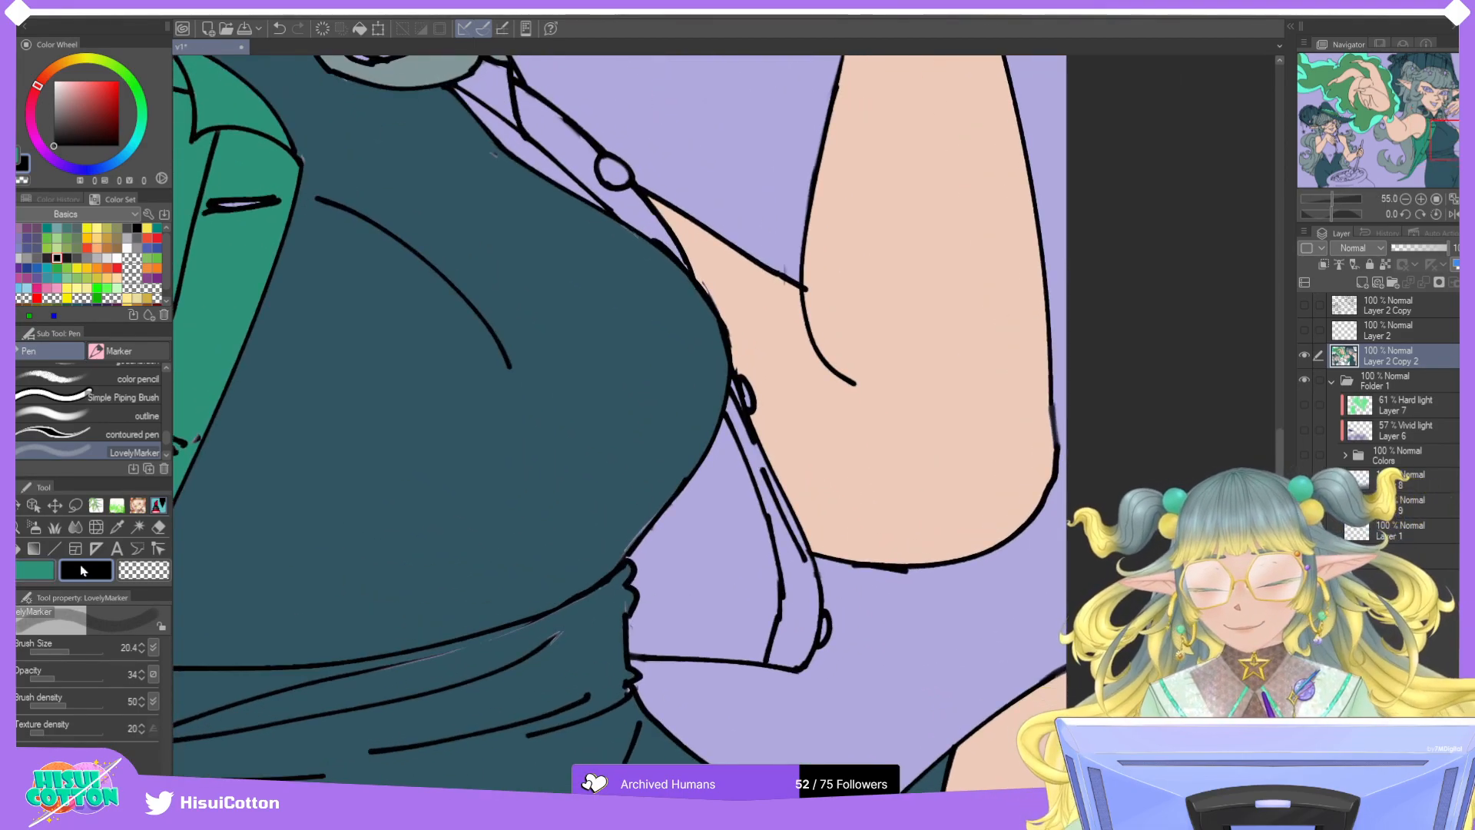
{"action": "left_click", "coordinate": [34, 569]}
{"action": "key", "text": "g"}
{"action": "left_click", "coordinate": [772, 576]}
{"action": "left_click", "coordinate": [801, 615]}
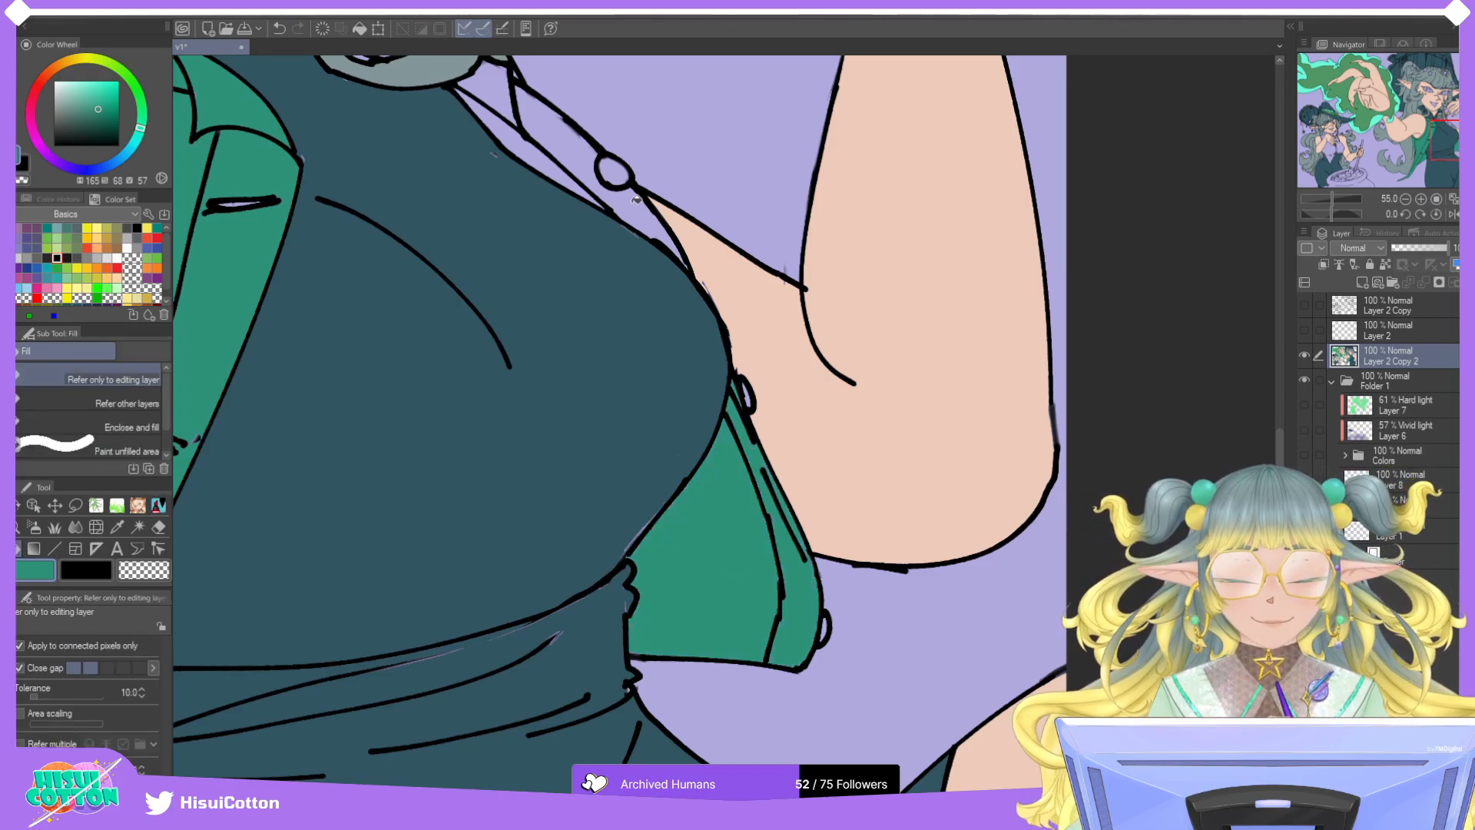
{"action": "left_click", "coordinate": [676, 265]}
{"action": "scroll", "coordinate": [661, 261], "scroll_direction": "down", "scroll_amount": 3}
{"action": "scroll", "coordinate": [583, 254], "scroll_direction": "up", "scroll_amount": 4}
{"action": "left_click", "coordinate": [573, 252]}
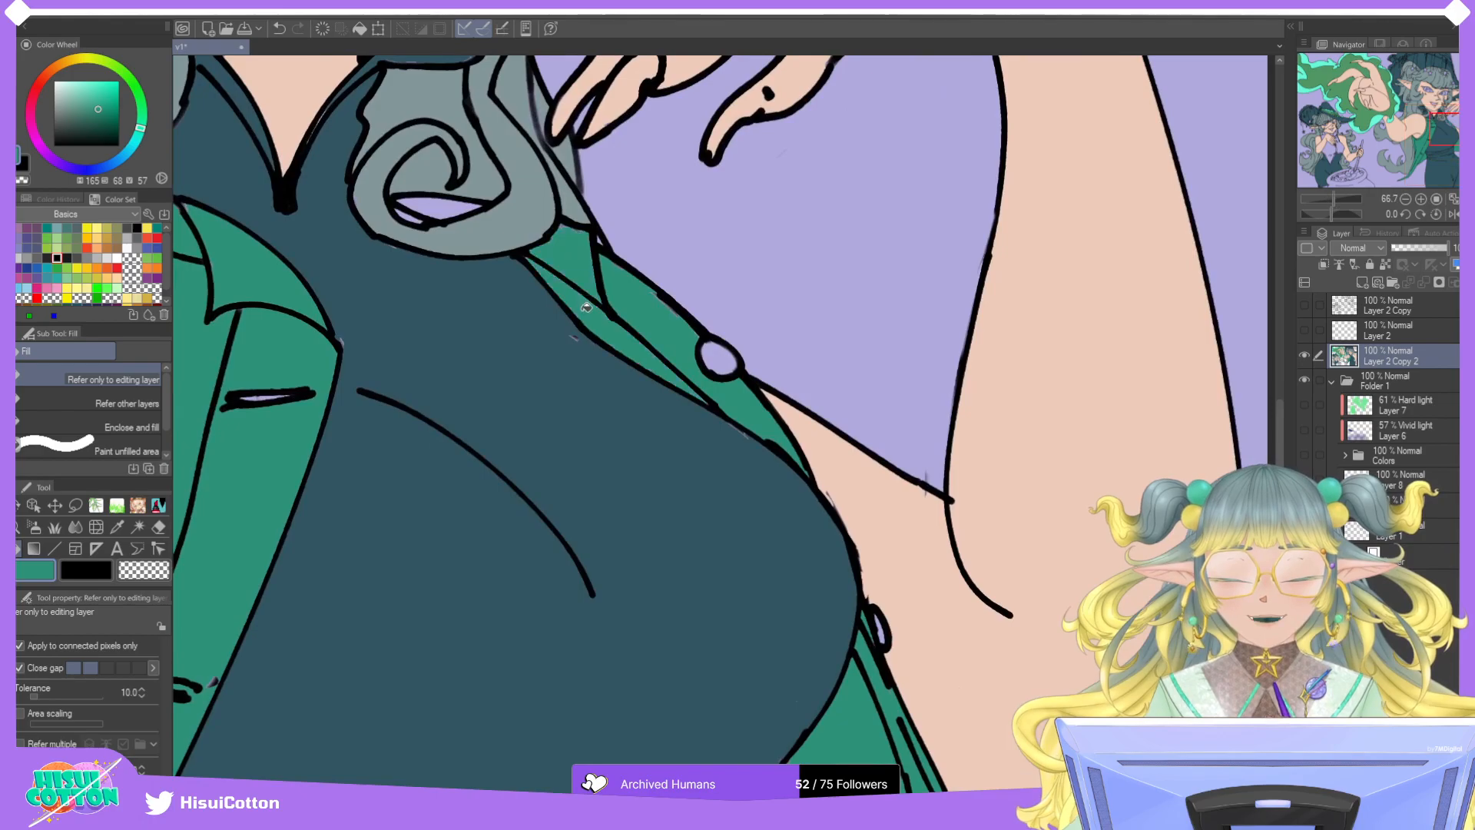
Fill the opening inside the large witch's hair curl with vest green, and its lower sliver with the dark teal sampled from the dress.
{"action": "left_click", "coordinate": [440, 203]}
{"action": "left_click", "coordinate": [475, 331], "text": "alt"}
{"action": "scroll", "coordinate": [474, 330], "scroll_direction": "up", "scroll_amount": 2}
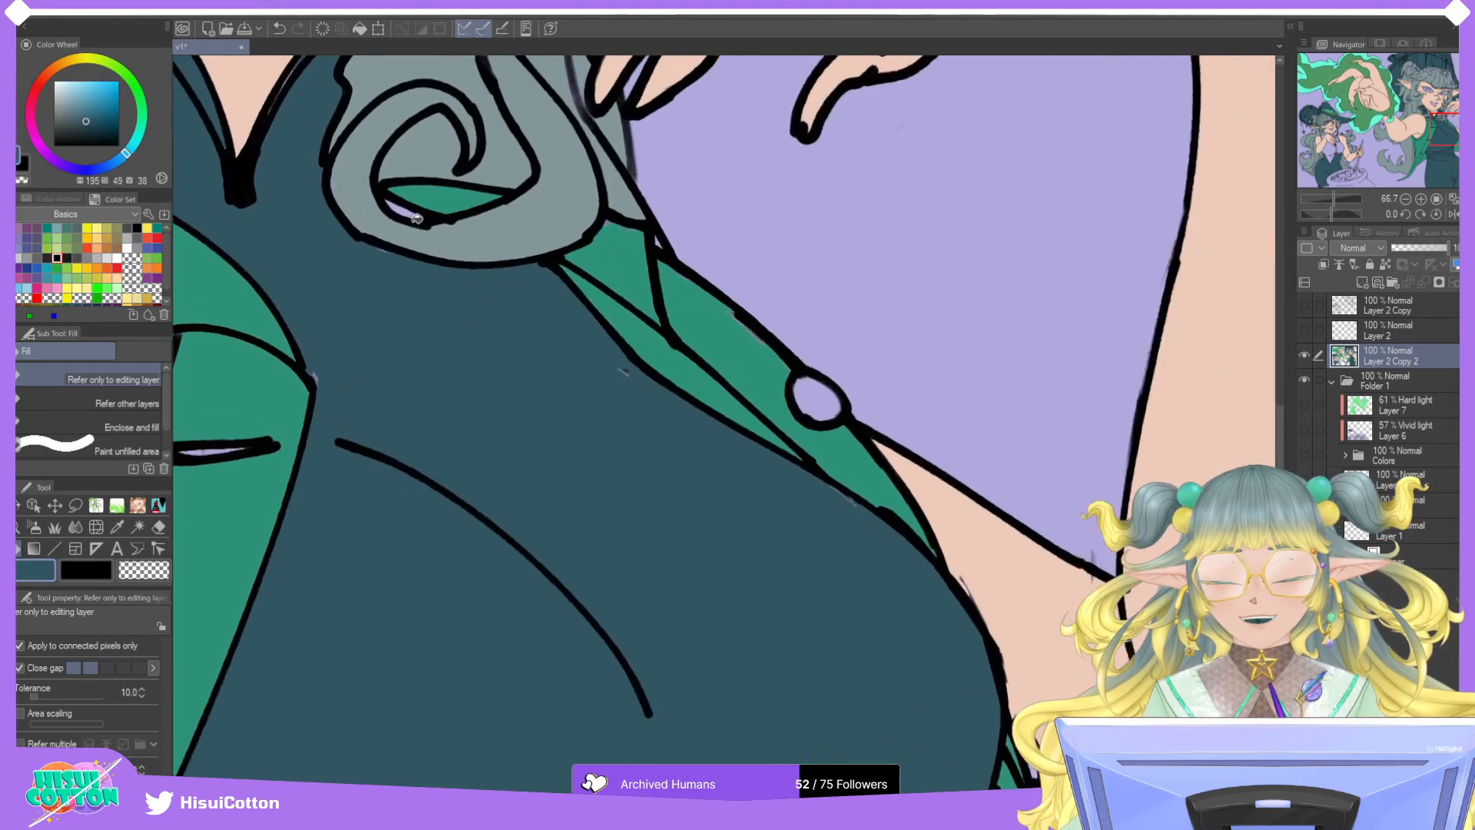
{"action": "scroll", "coordinate": [533, 352], "scroll_direction": "down", "scroll_amount": 5}
{"action": "scroll", "coordinate": [533, 352], "scroll_direction": "down", "scroll_amount": 1}
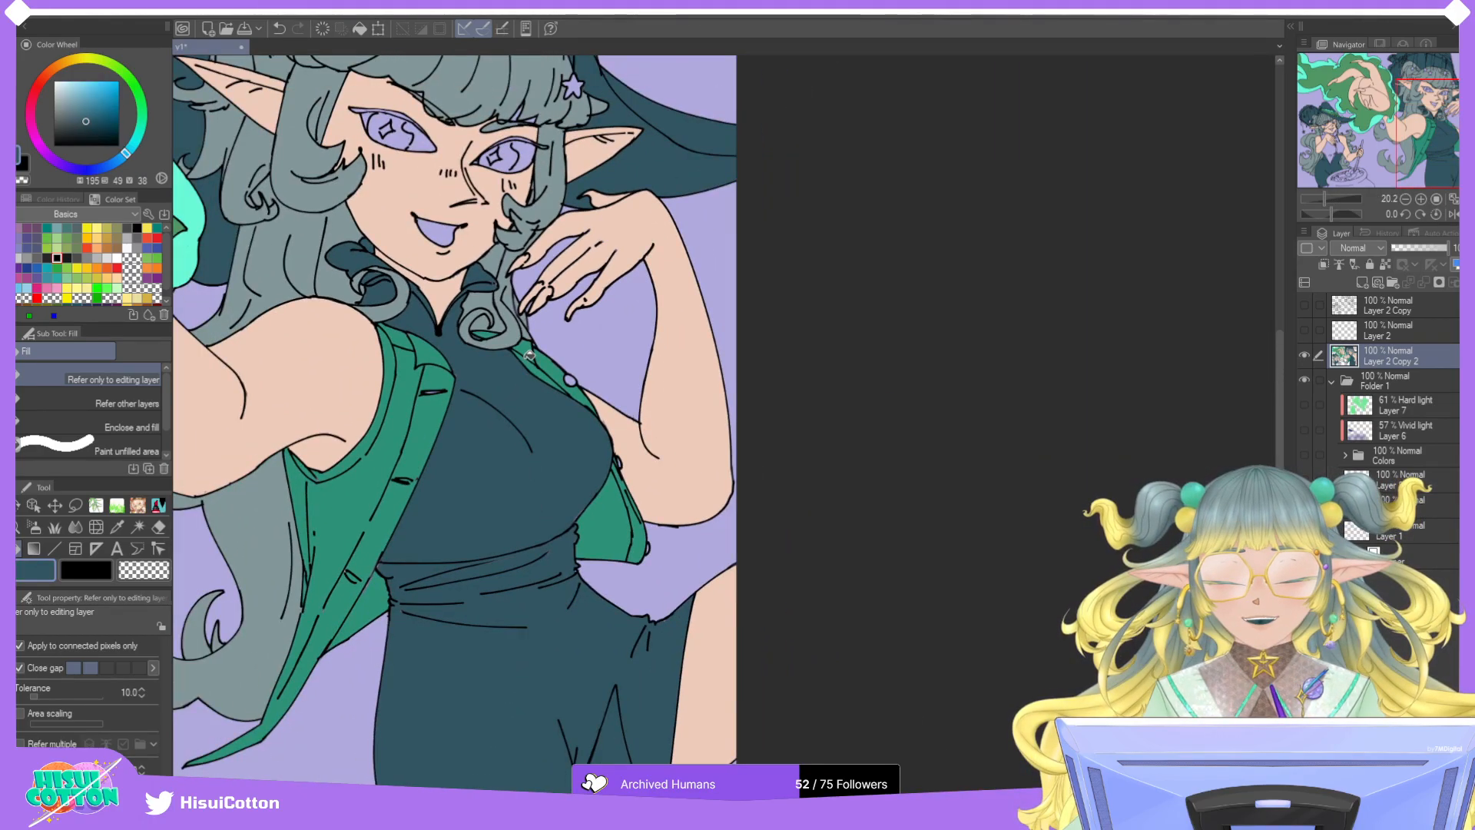
Fill the small gaps in the large witch's fringe above her eyebrow with the skin tone sampled from her face.
{"action": "left_click", "coordinate": [438, 251], "text": "alt"}
{"action": "scroll", "coordinate": [438, 251], "scroll_direction": "down", "scroll_amount": 1}
{"action": "scroll", "coordinate": [499, 231], "scroll_direction": "up", "scroll_amount": 5}
{"action": "scroll", "coordinate": [552, 219], "scroll_direction": "down", "scroll_amount": 1}
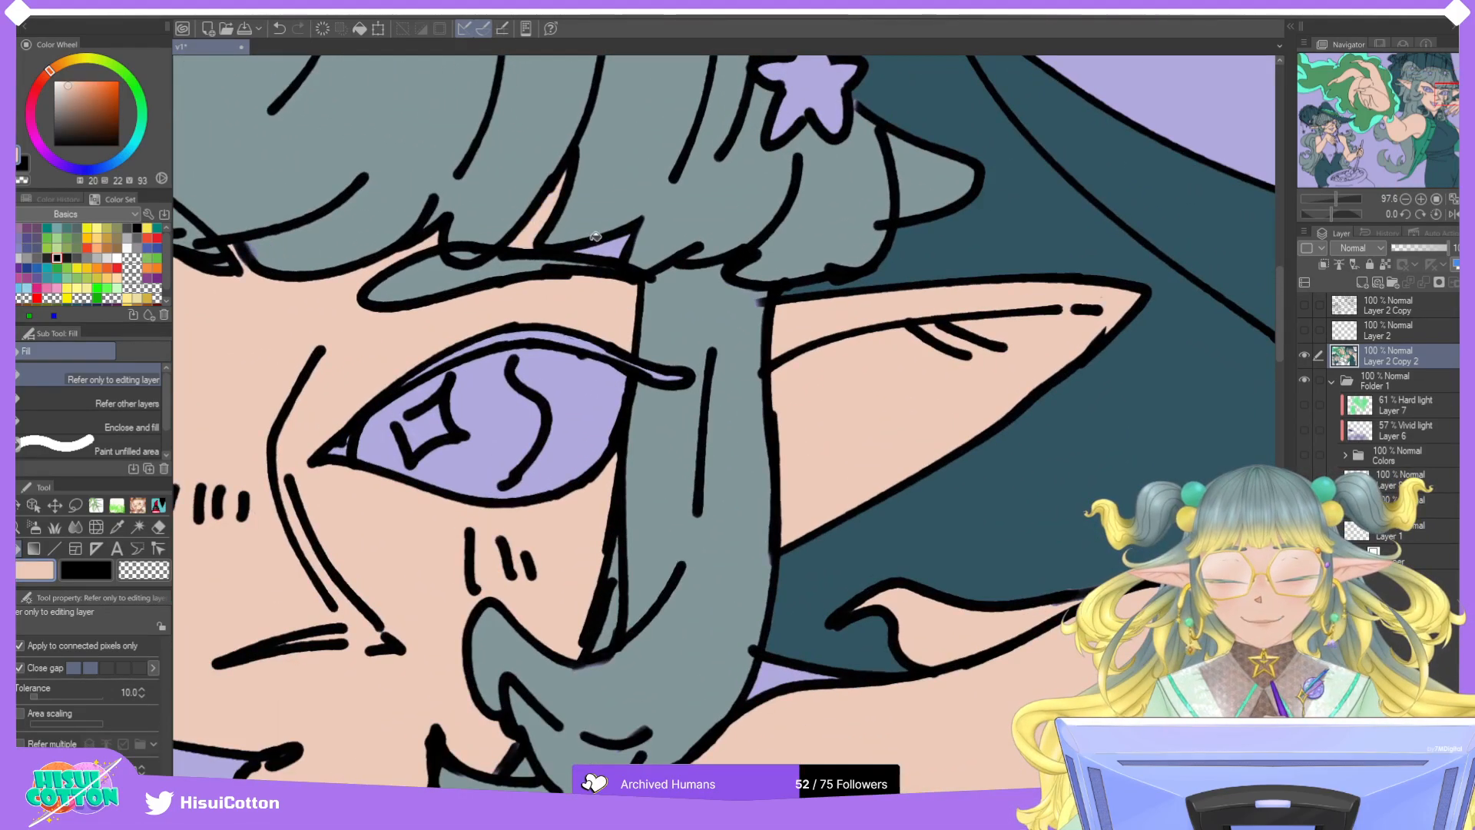
{"action": "scroll", "coordinate": [615, 235], "scroll_direction": "down", "scroll_amount": 3}
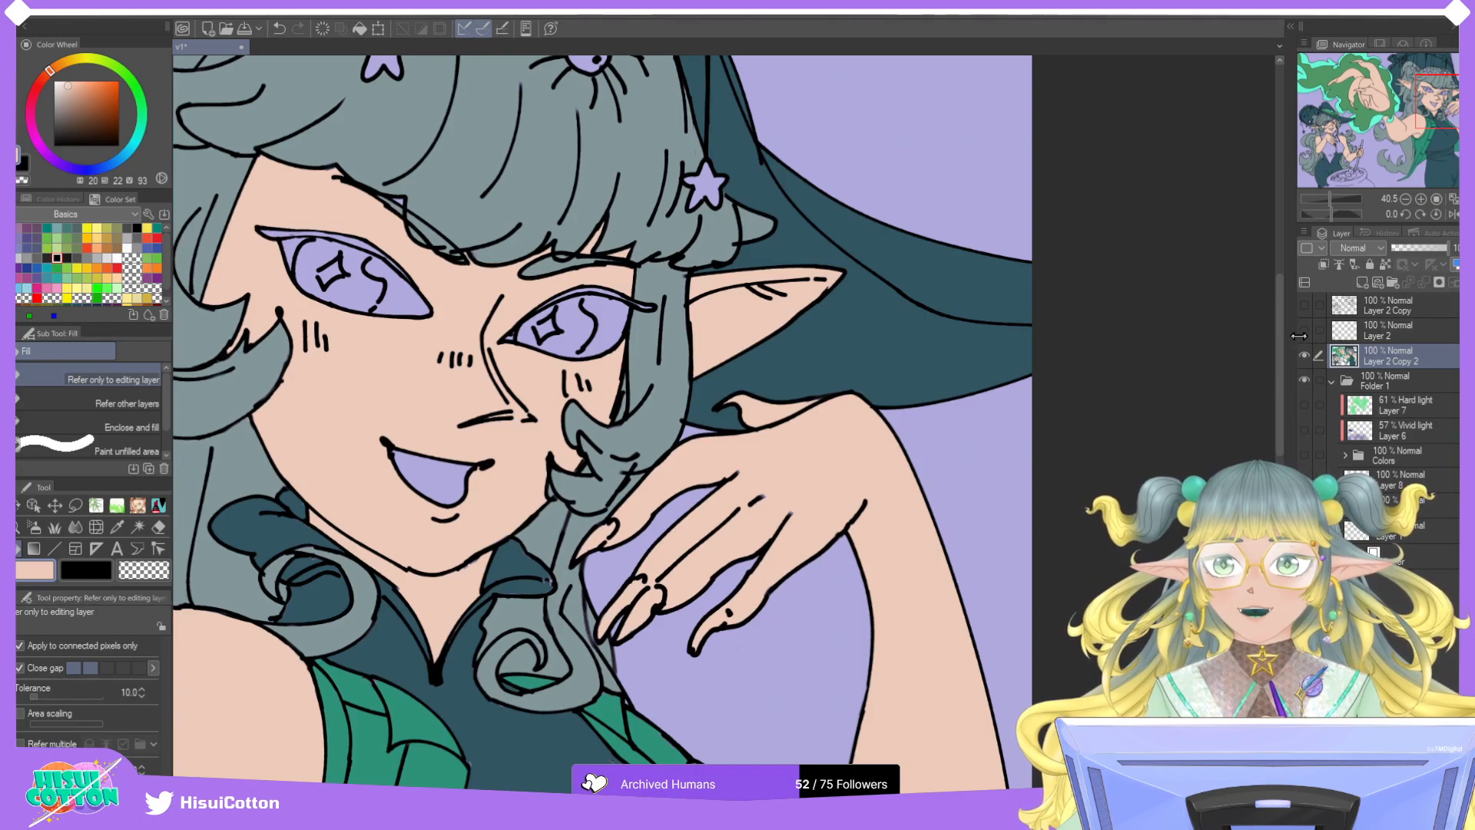
Fill both front panels of the small witch's vest with the teal green of the large witch's vest.
{"action": "left_click", "coordinate": [1436, 199]}
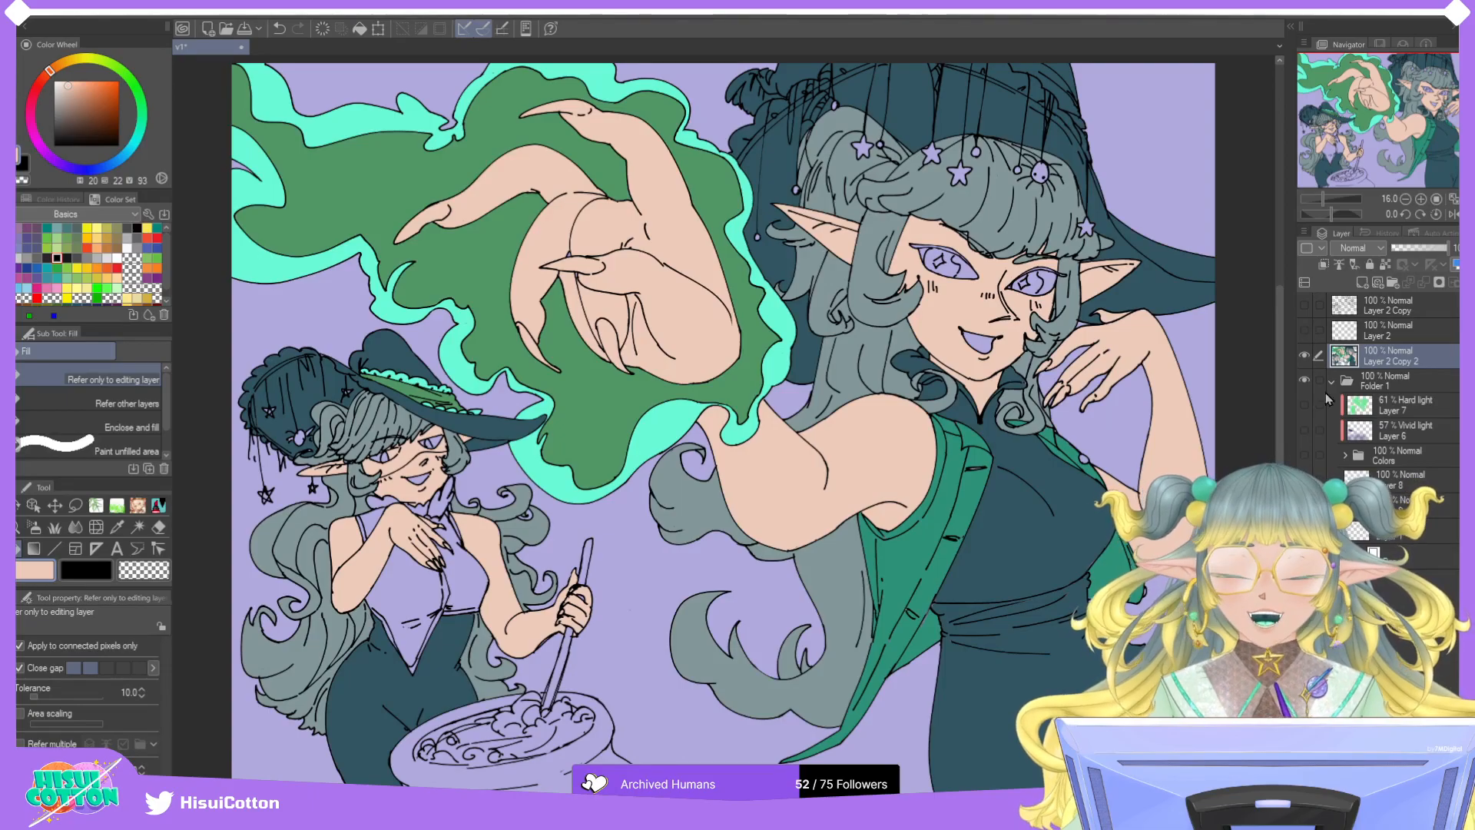
{"action": "scroll", "coordinate": [403, 607], "scroll_direction": "up", "scroll_amount": 4}
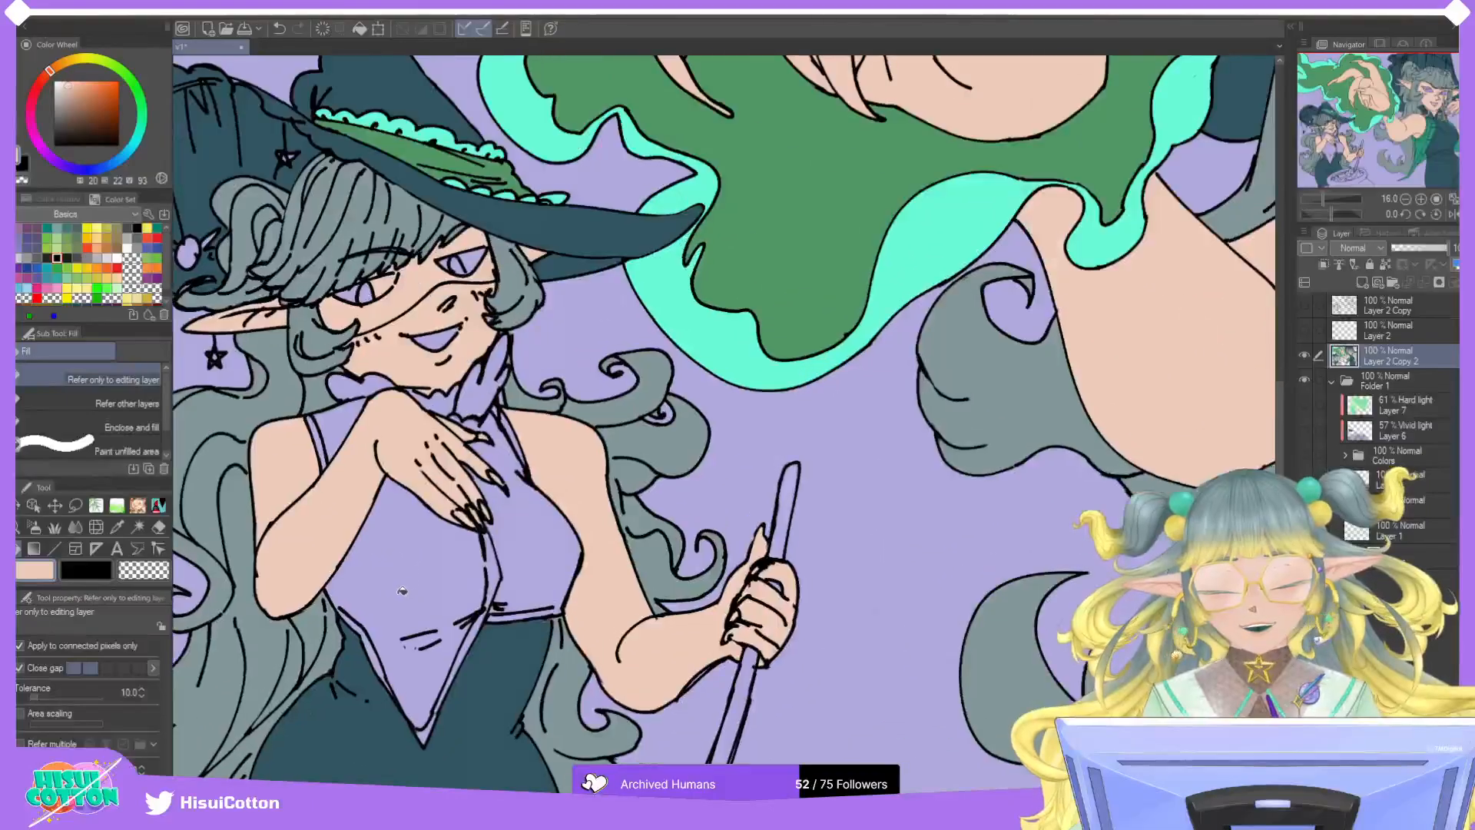
{"action": "scroll", "coordinate": [369, 539], "scroll_direction": "down", "scroll_amount": 5}
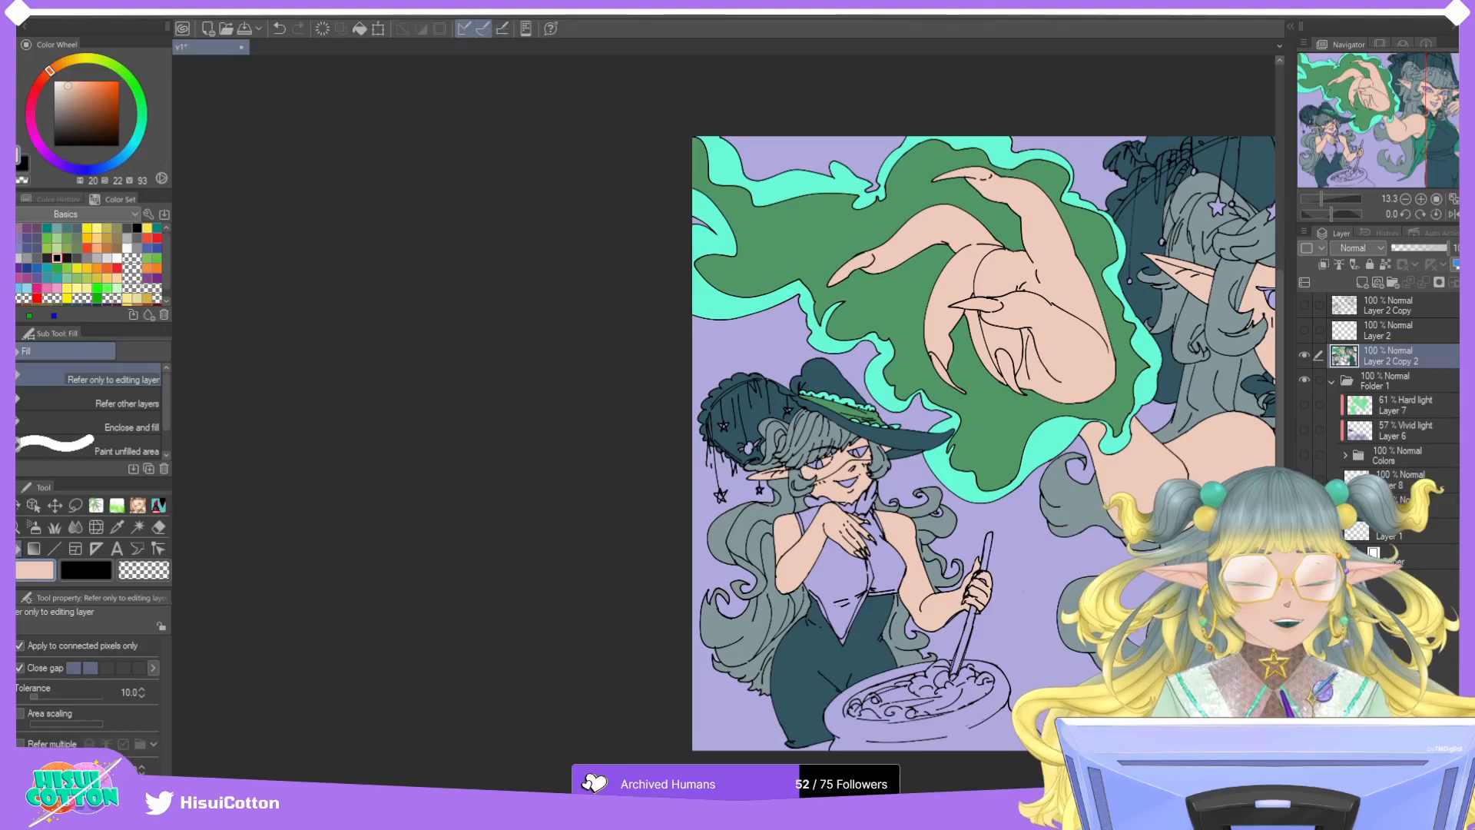
{"action": "scroll", "coordinate": [890, 570], "scroll_direction": "up", "scroll_amount": 2}
{"action": "scroll", "coordinate": [890, 570], "scroll_direction": "up", "scroll_amount": 2}
{"action": "left_click", "coordinate": [891, 572]}
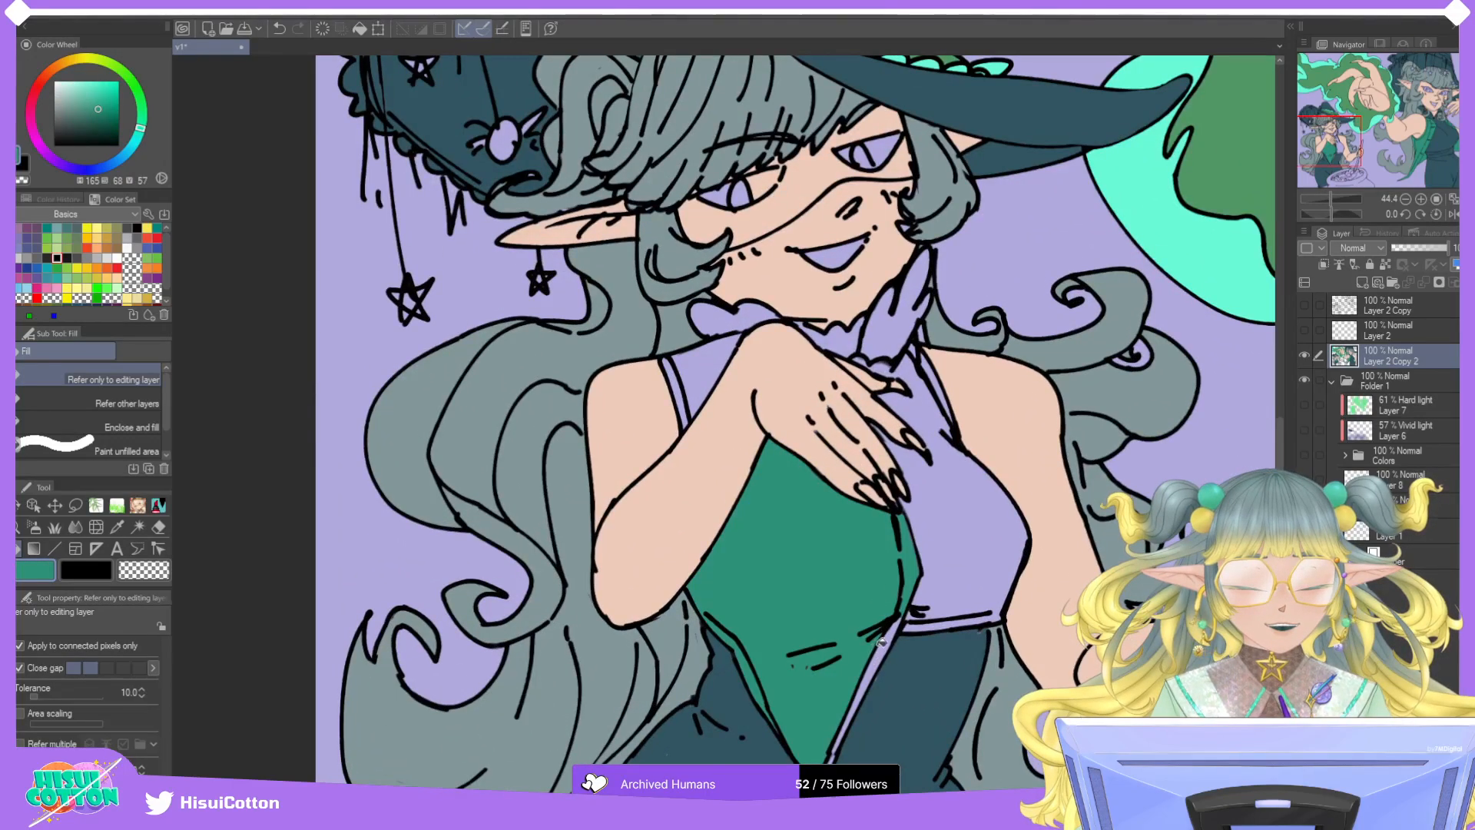
{"action": "left_click", "coordinate": [949, 605]}
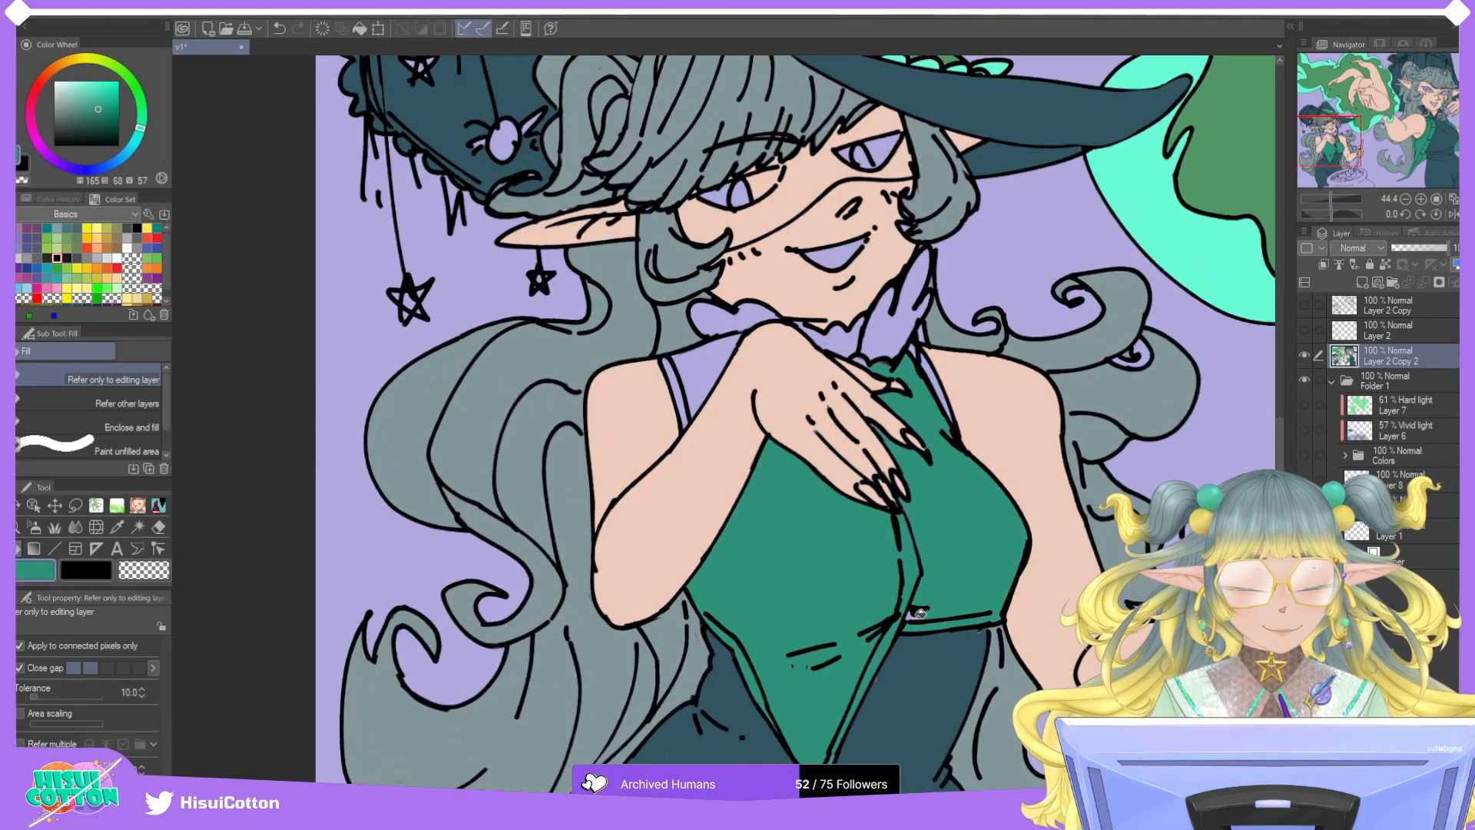
Fill the shoulder and armhole pieces of the small witch's vest with the same teal green.
{"action": "scroll", "coordinate": [901, 328], "scroll_direction": "down", "scroll_amount": 6}
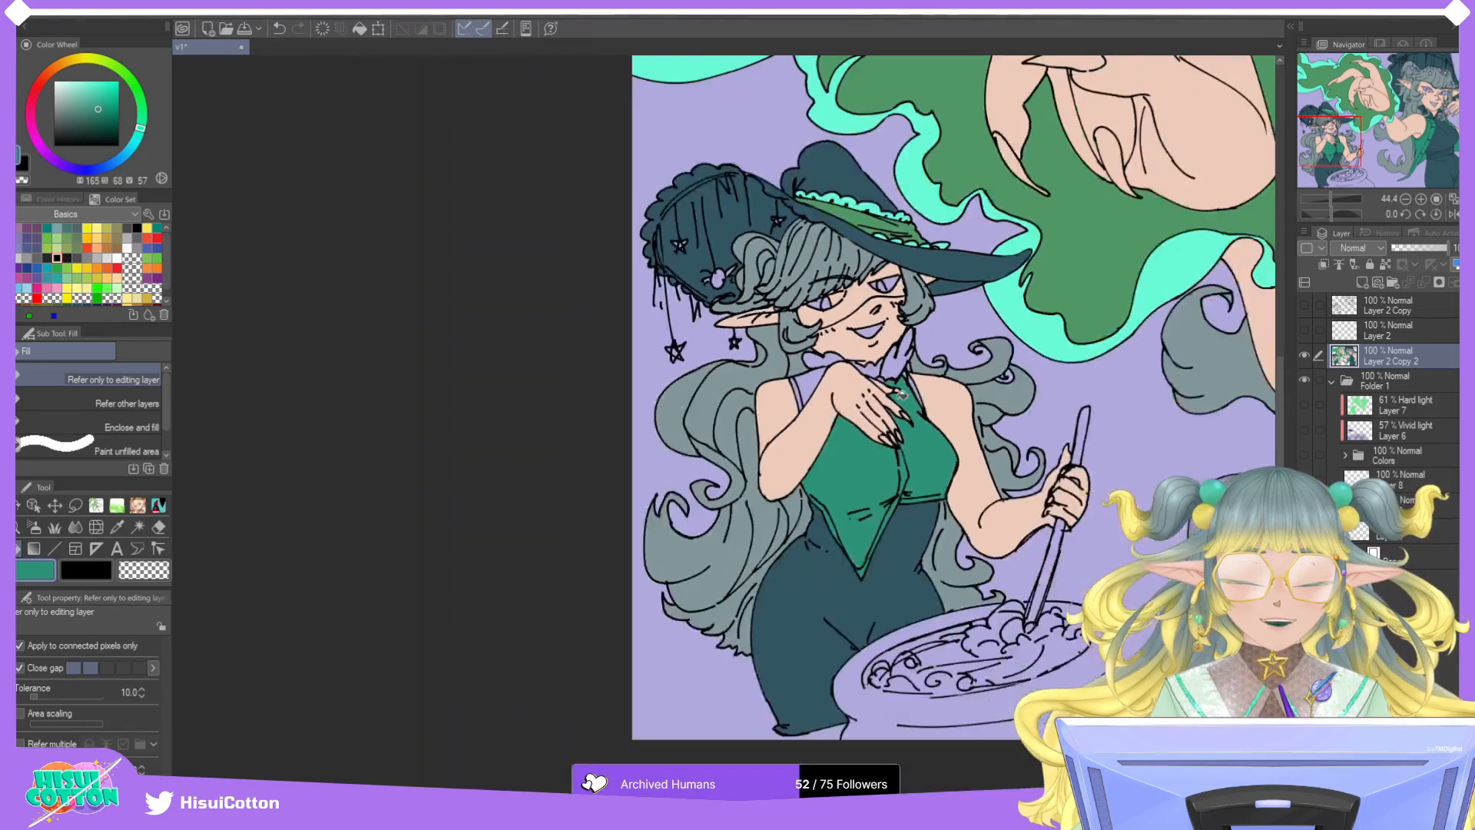
{"action": "scroll", "coordinate": [837, 399], "scroll_direction": "up", "scroll_amount": 6}
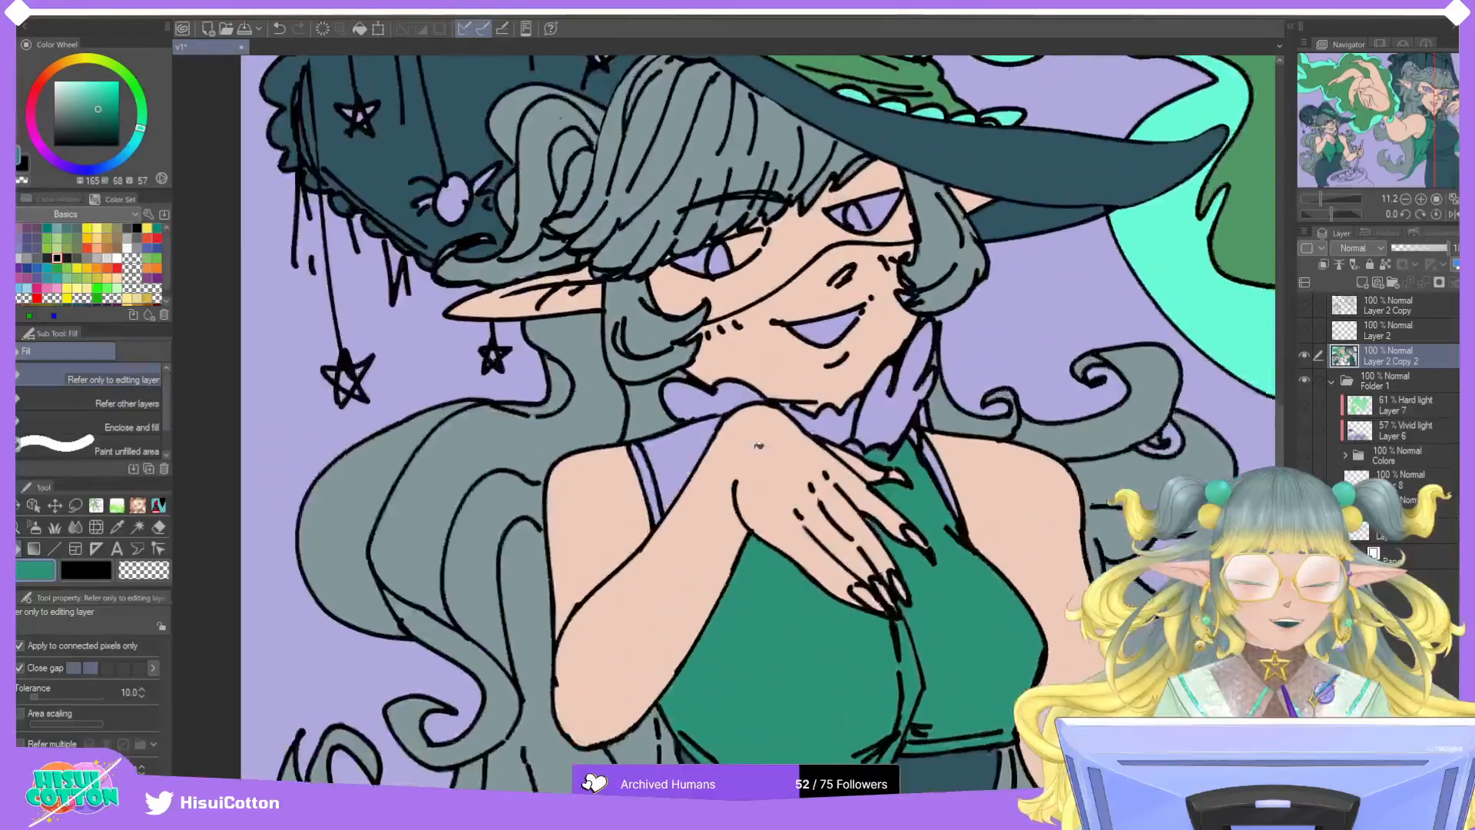
{"action": "left_click", "coordinate": [637, 475]}
{"action": "left_click", "coordinate": [952, 466]}
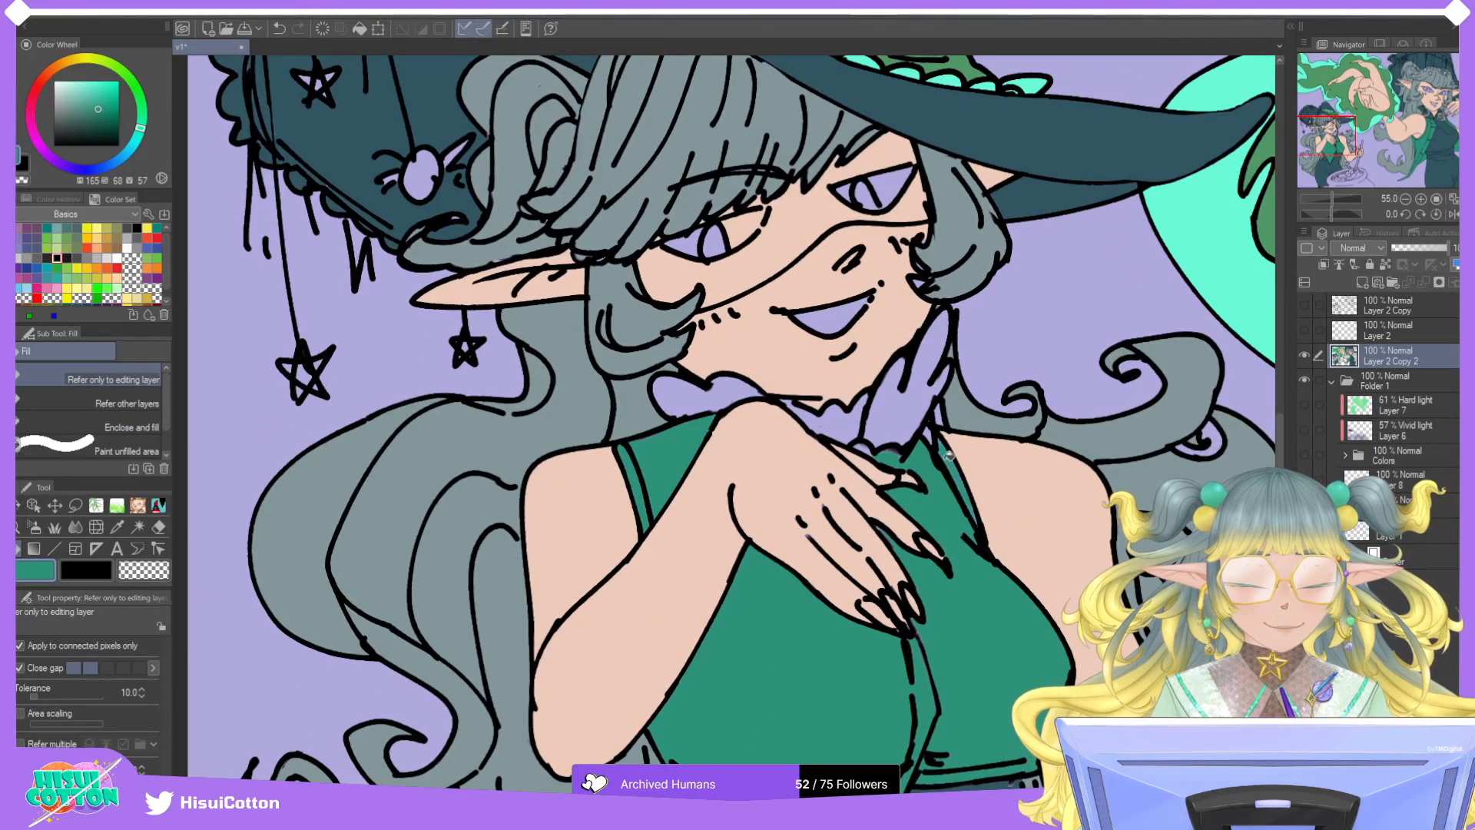
Fill the small witch's ruffled collar with the dark teal sampled from her hat brim.
{"action": "scroll", "coordinate": [952, 434], "scroll_direction": "up", "scroll_amount": 3}
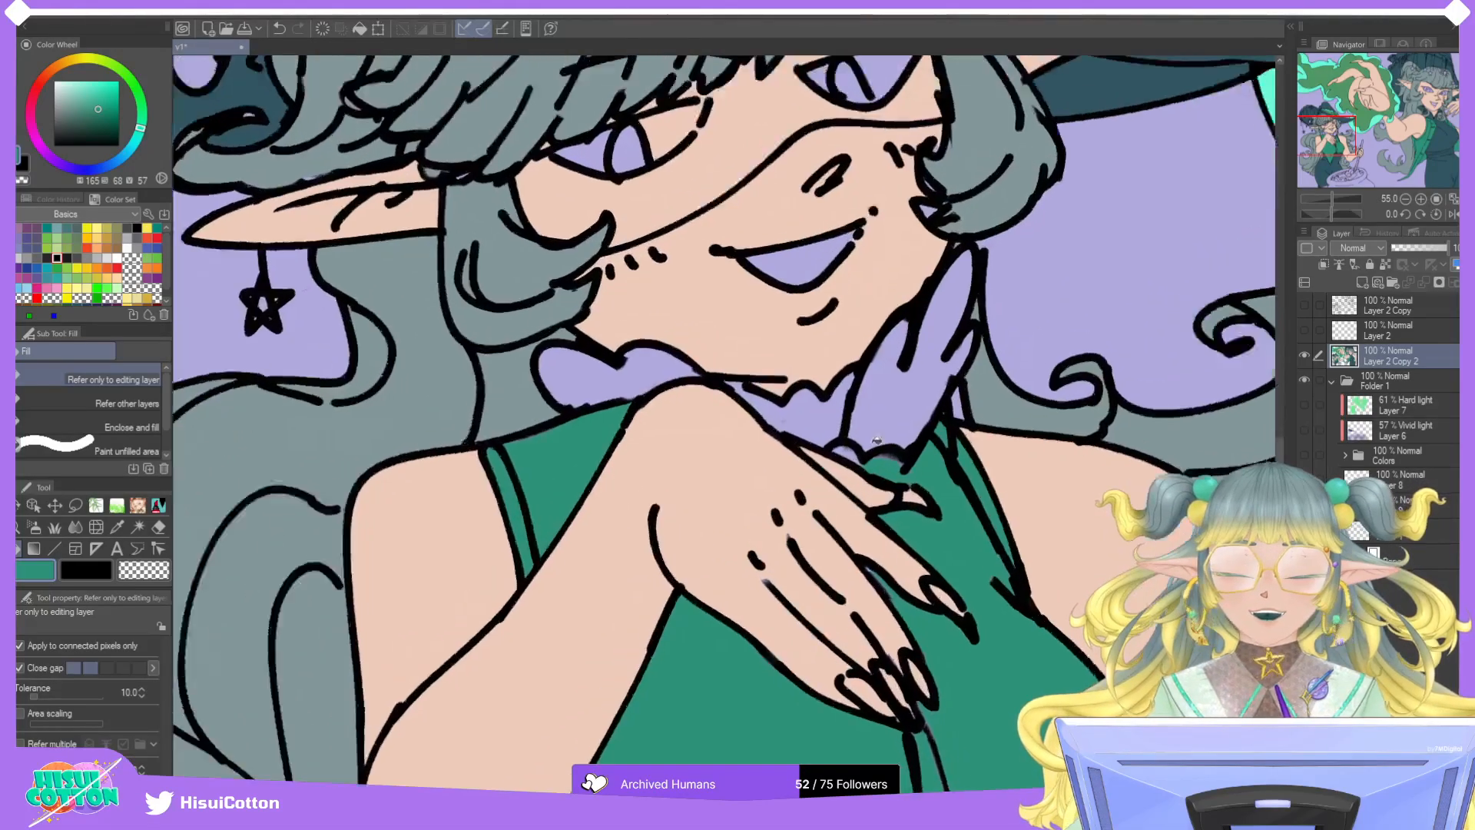
{"action": "scroll", "coordinate": [916, 438], "scroll_direction": "down", "scroll_amount": 4}
{"action": "scroll", "coordinate": [917, 437], "scroll_direction": "down", "scroll_amount": 5}
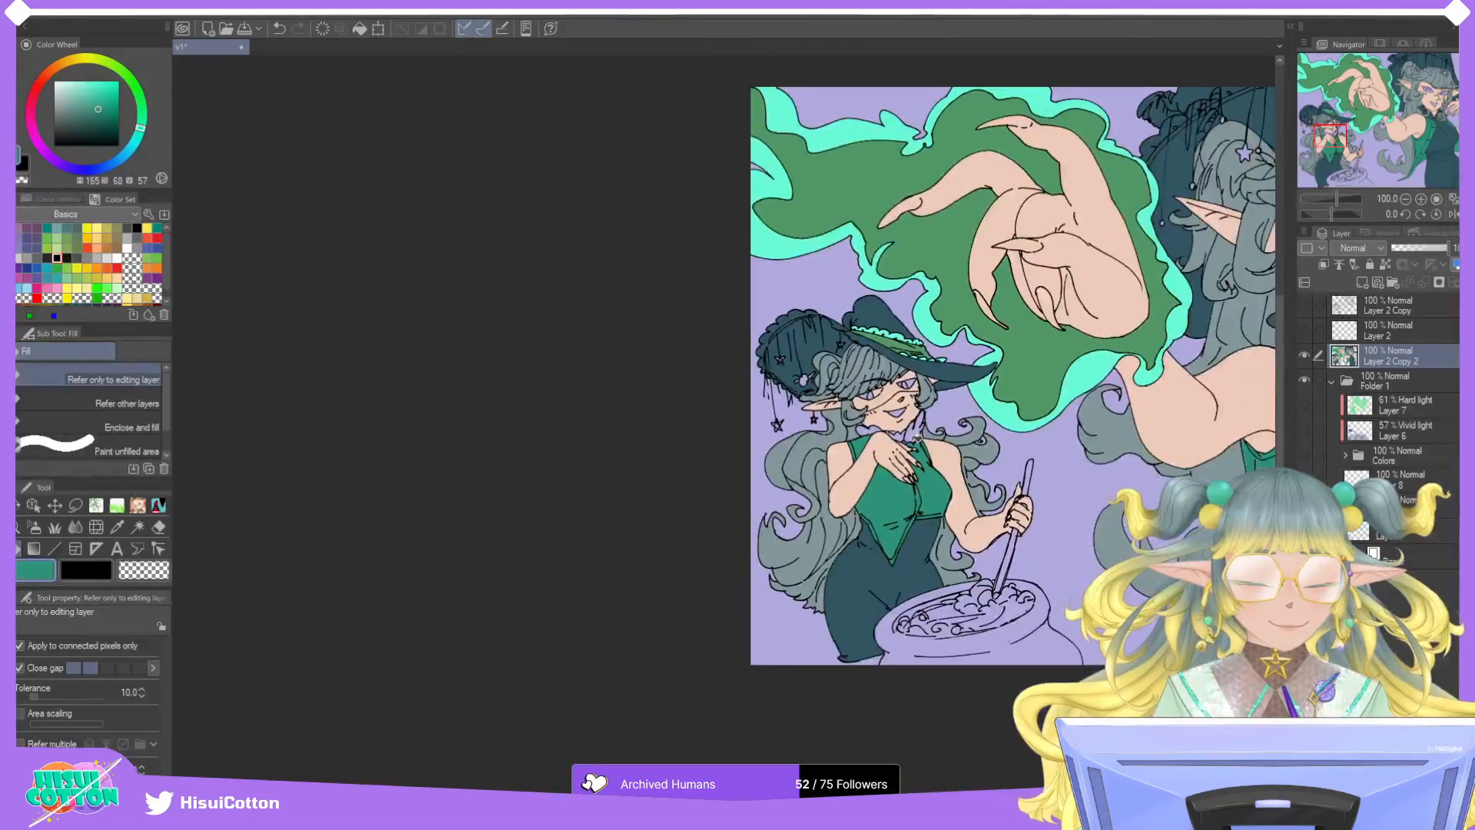
{"action": "scroll", "coordinate": [899, 423], "scroll_direction": "up", "scroll_amount": 7}
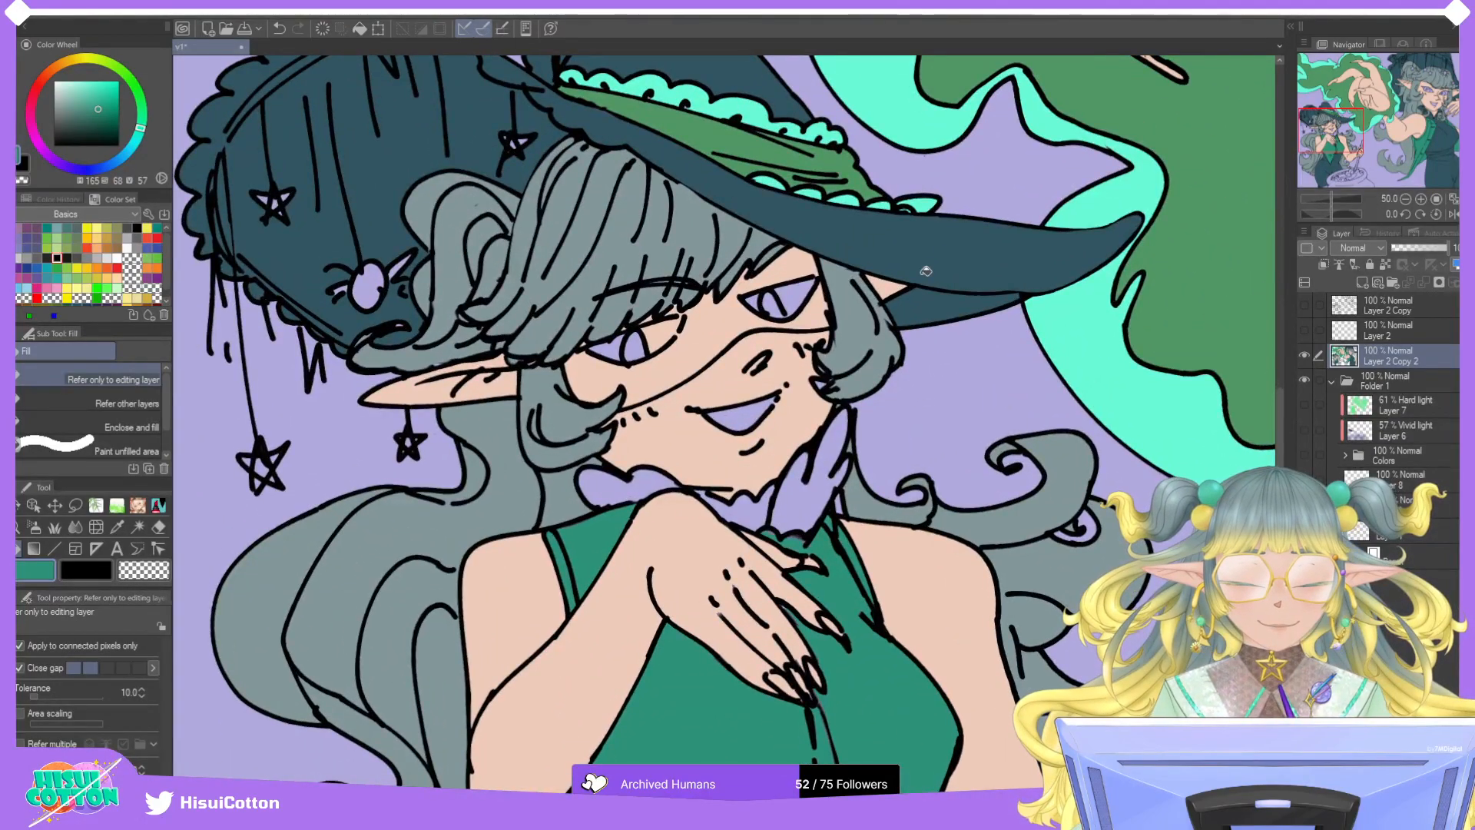
{"action": "left_click", "coordinate": [926, 270], "text": "alt"}
{"action": "left_click", "coordinate": [630, 488]}
{"action": "left_click", "coordinate": [753, 507]}
{"action": "left_click", "coordinate": [801, 494]}
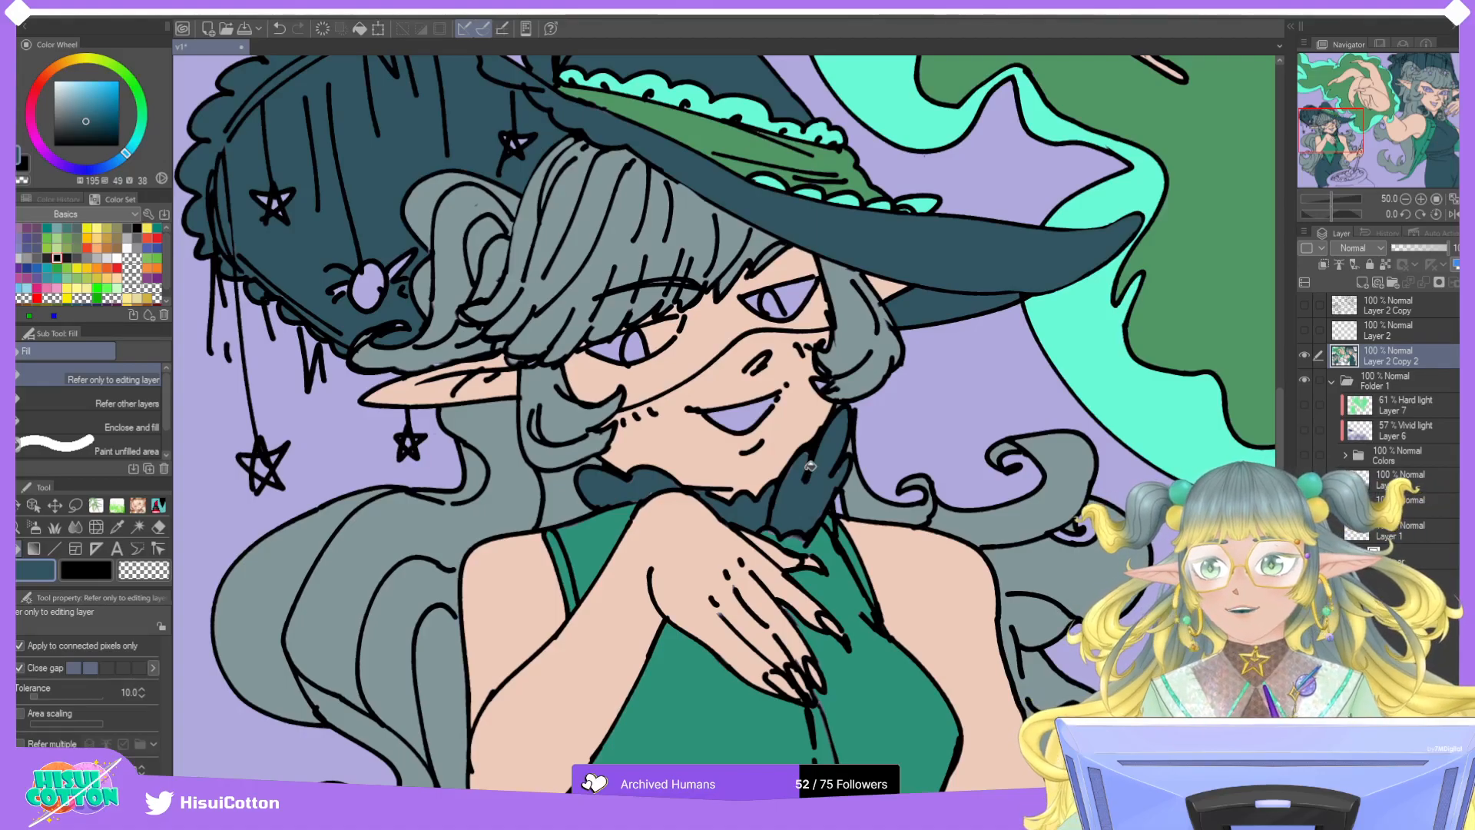
{"action": "scroll", "coordinate": [810, 464], "scroll_direction": "down", "scroll_amount": 3}
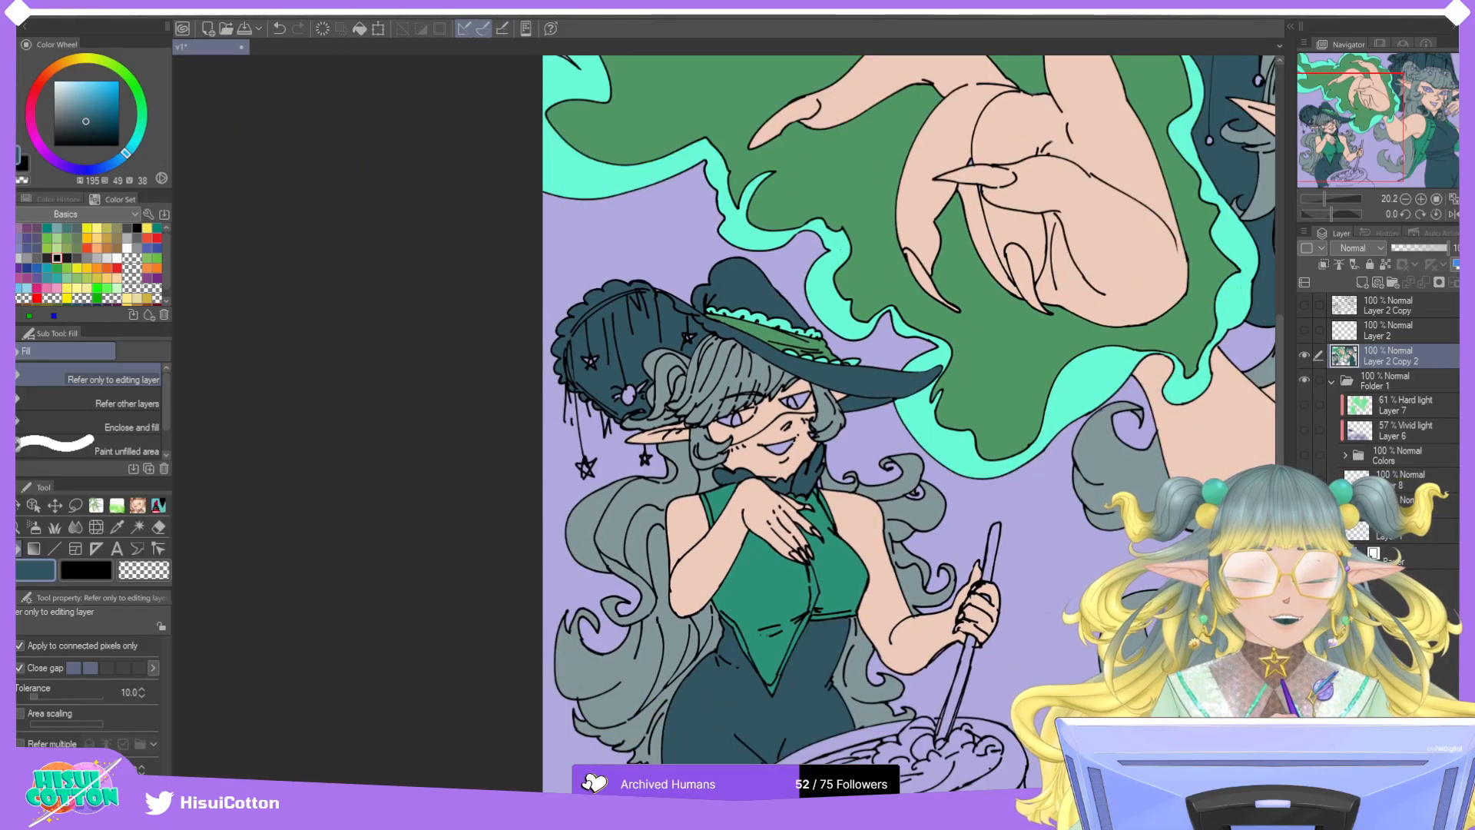
Fill the three buttons along the edge of the large witch's vest with golden yellow from the Basics color set.
{"action": "left_click", "coordinate": [1450, 198]}
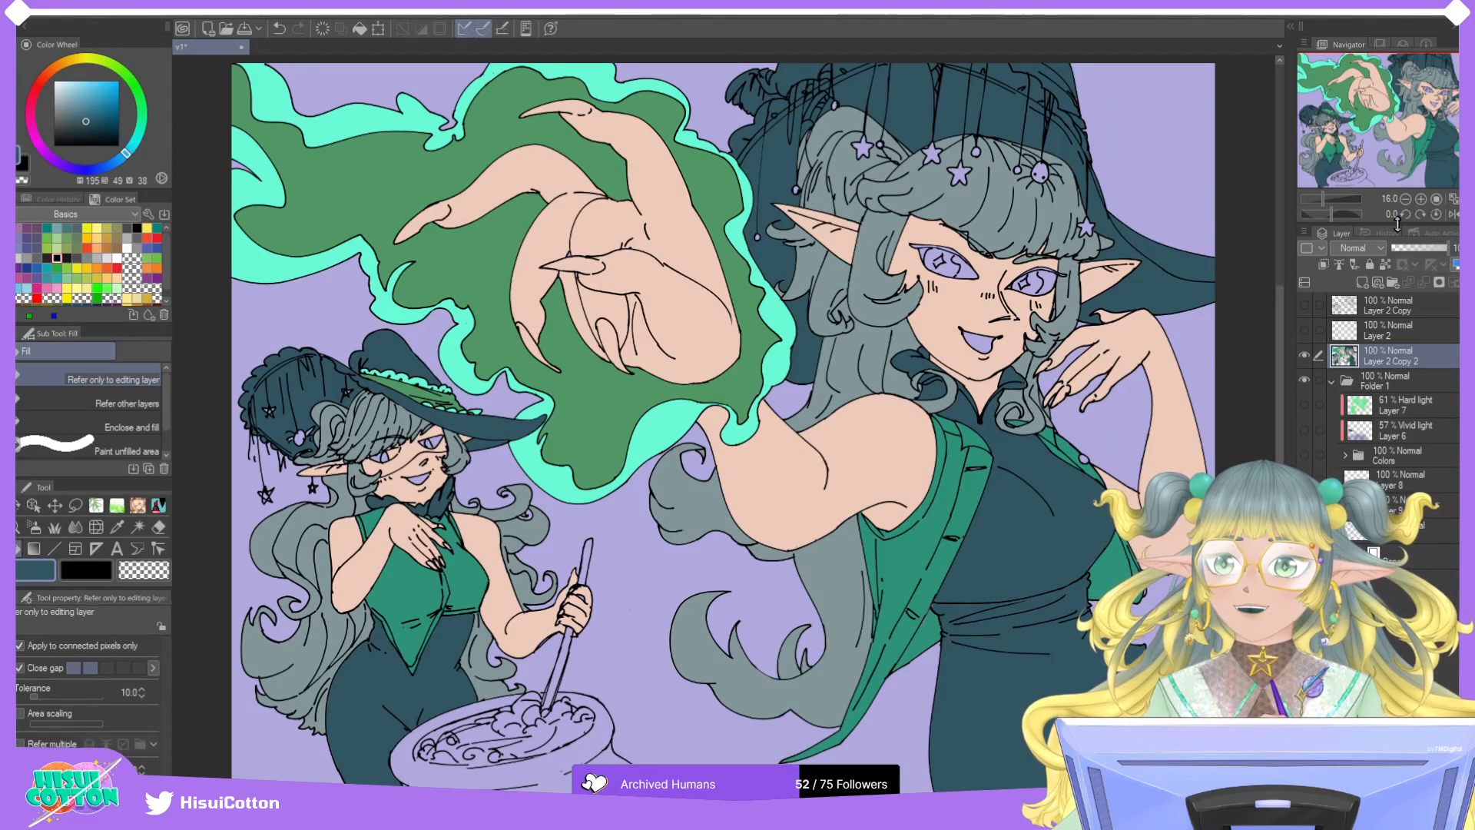
{"action": "scroll", "coordinate": [1022, 489], "scroll_direction": "up", "scroll_amount": 5}
{"action": "scroll", "coordinate": [1021, 489], "scroll_direction": "up", "scroll_amount": 1}
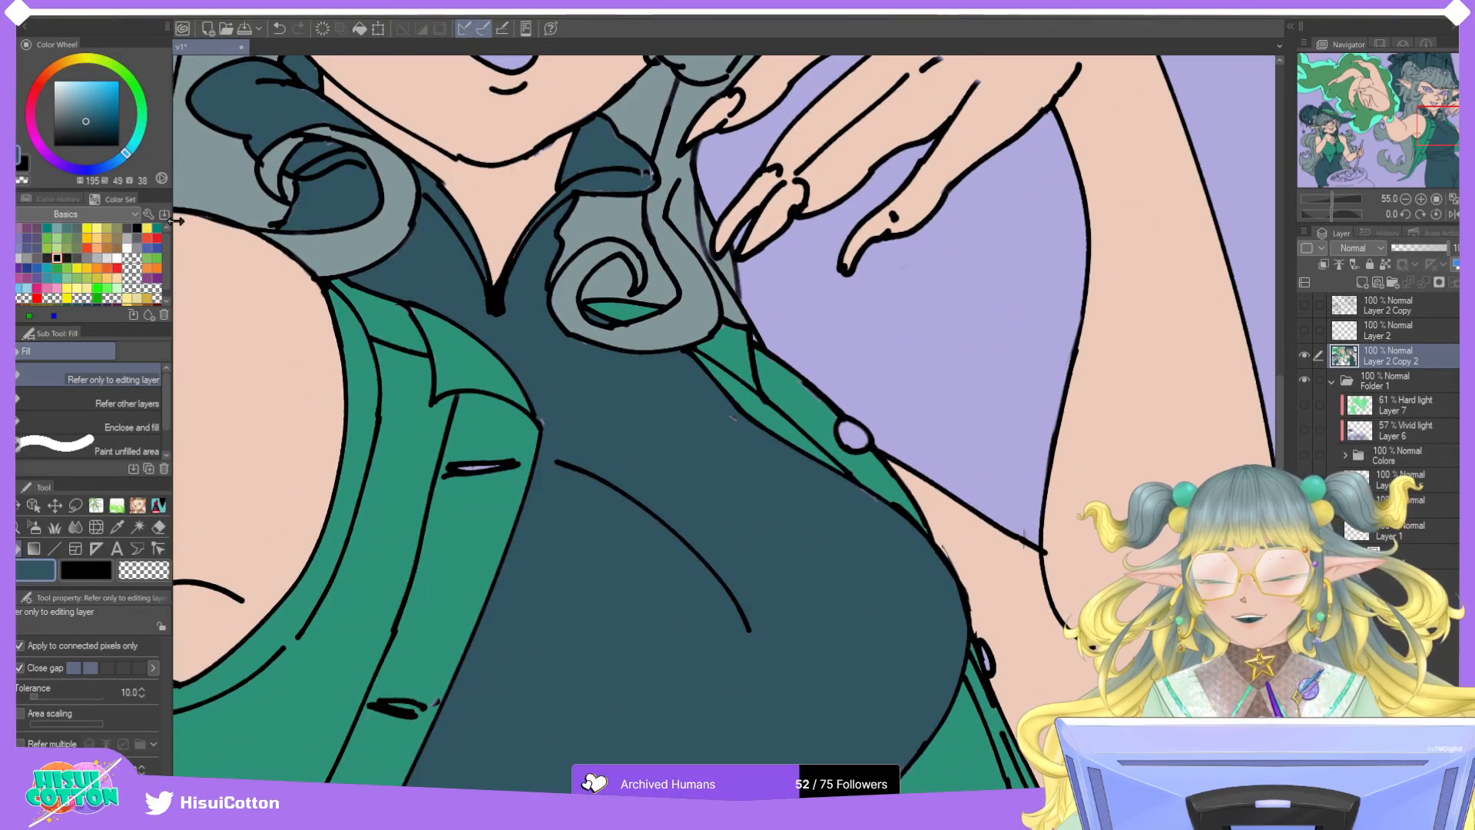
{"action": "left_click", "coordinate": [147, 297]}
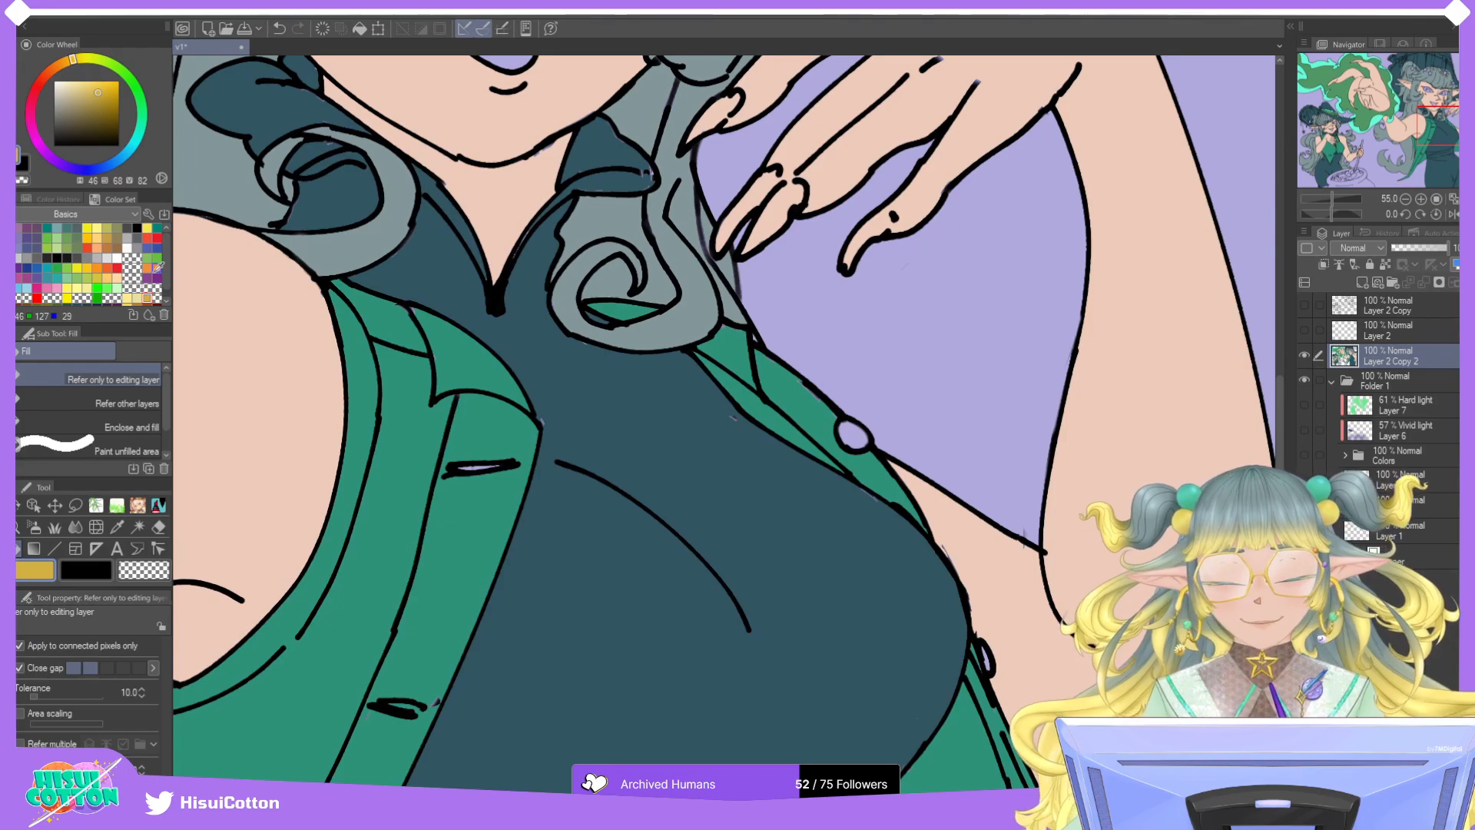
{"action": "left_click", "coordinate": [853, 436]}
{"action": "scroll", "coordinate": [966, 461], "scroll_direction": "down", "scroll_amount": 3}
{"action": "scroll", "coordinate": [805, 463], "scroll_direction": "up", "scroll_amount": 2}
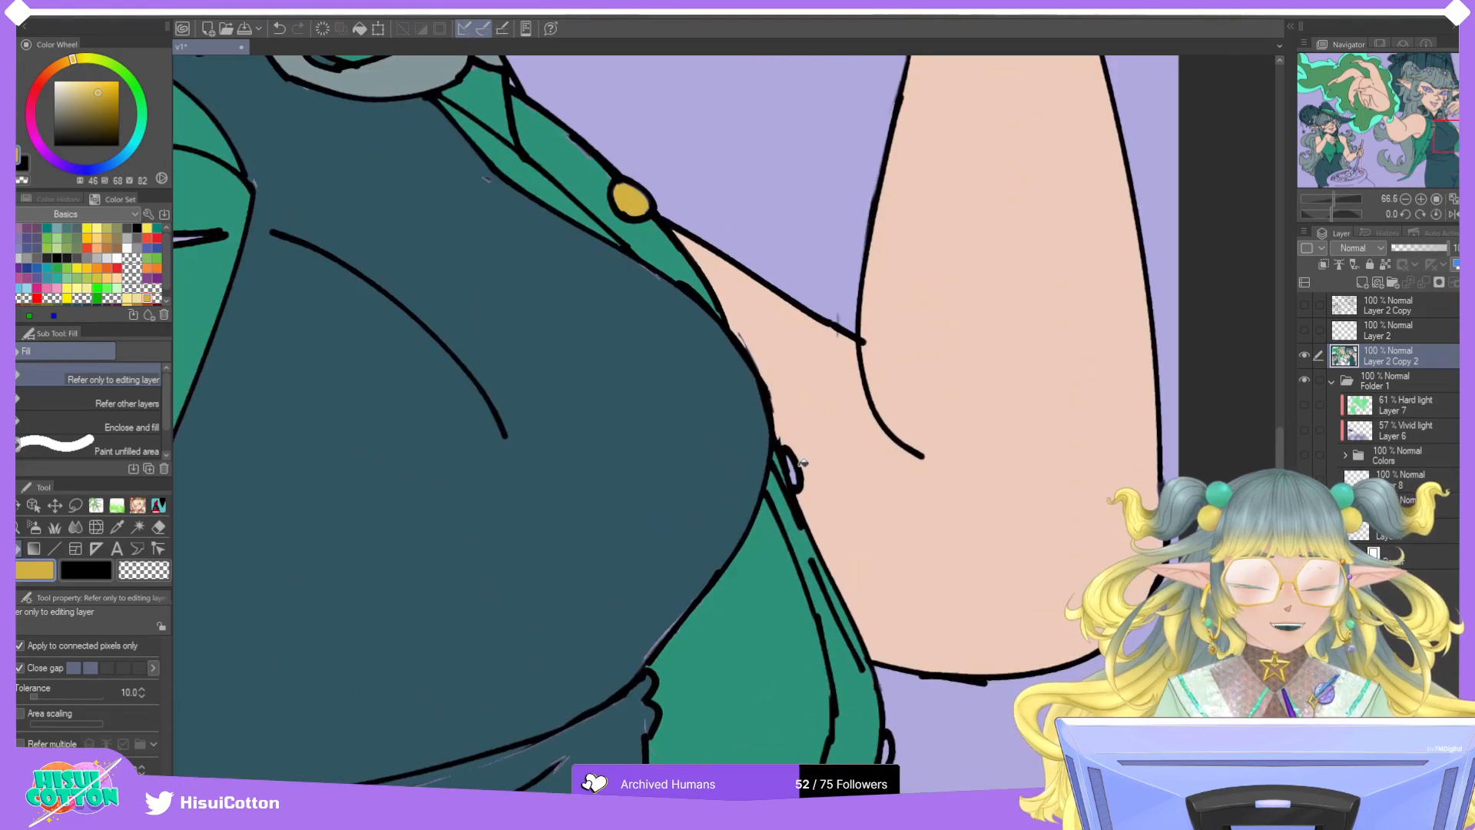
{"action": "scroll", "coordinate": [796, 466], "scroll_direction": "down", "scroll_amount": 3}
{"action": "scroll", "coordinate": [829, 530], "scroll_direction": "up", "scroll_amount": 4}
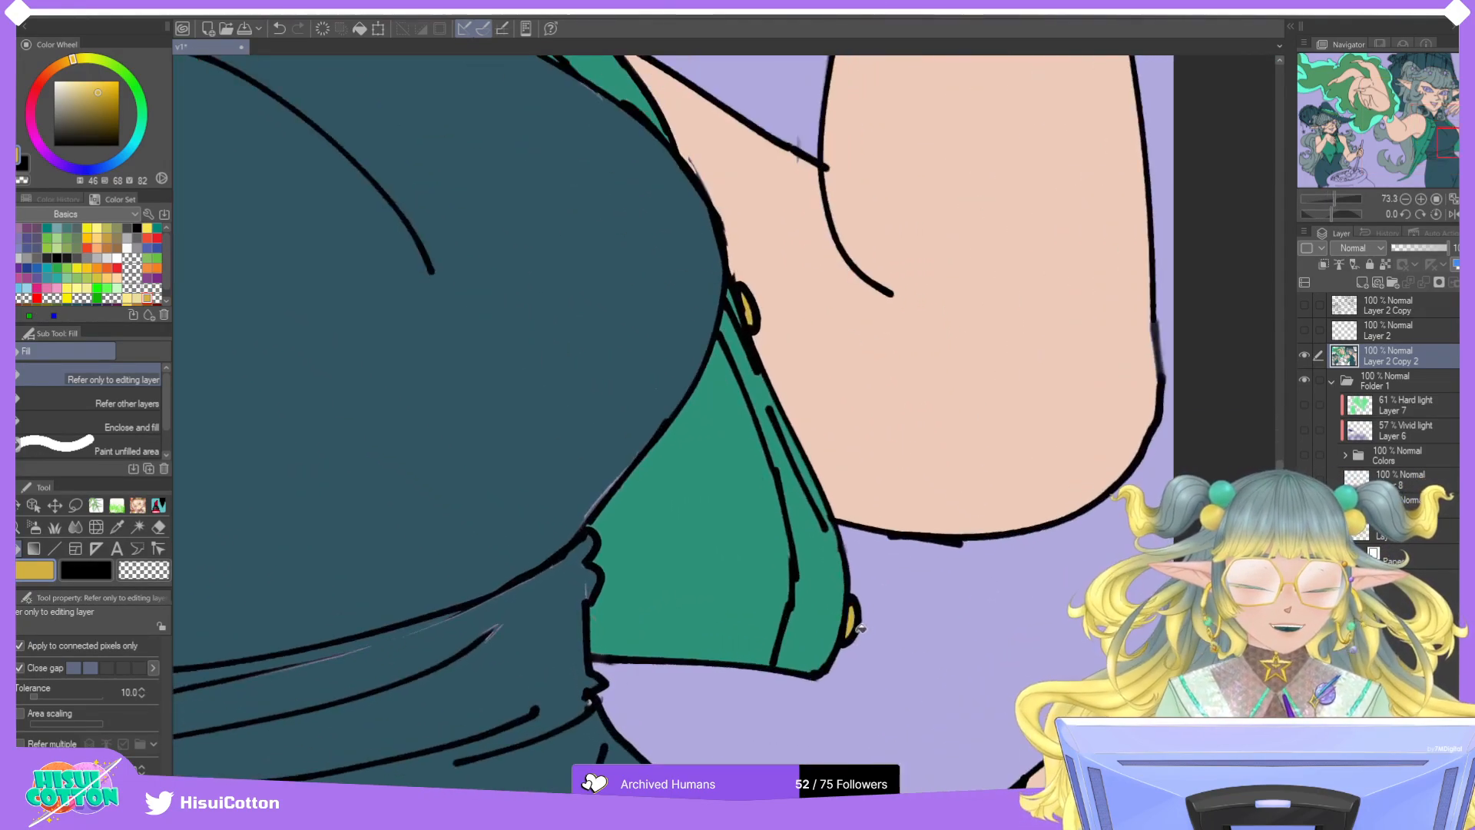
Fill the thin unfilled gaps along the waist folds of the large witch's dress with dark teal sampled from the dress.
{"action": "scroll", "coordinate": [863, 588], "scroll_direction": "down", "scroll_amount": 2}
{"action": "scroll", "coordinate": [863, 588], "scroll_direction": "down", "scroll_amount": 2}
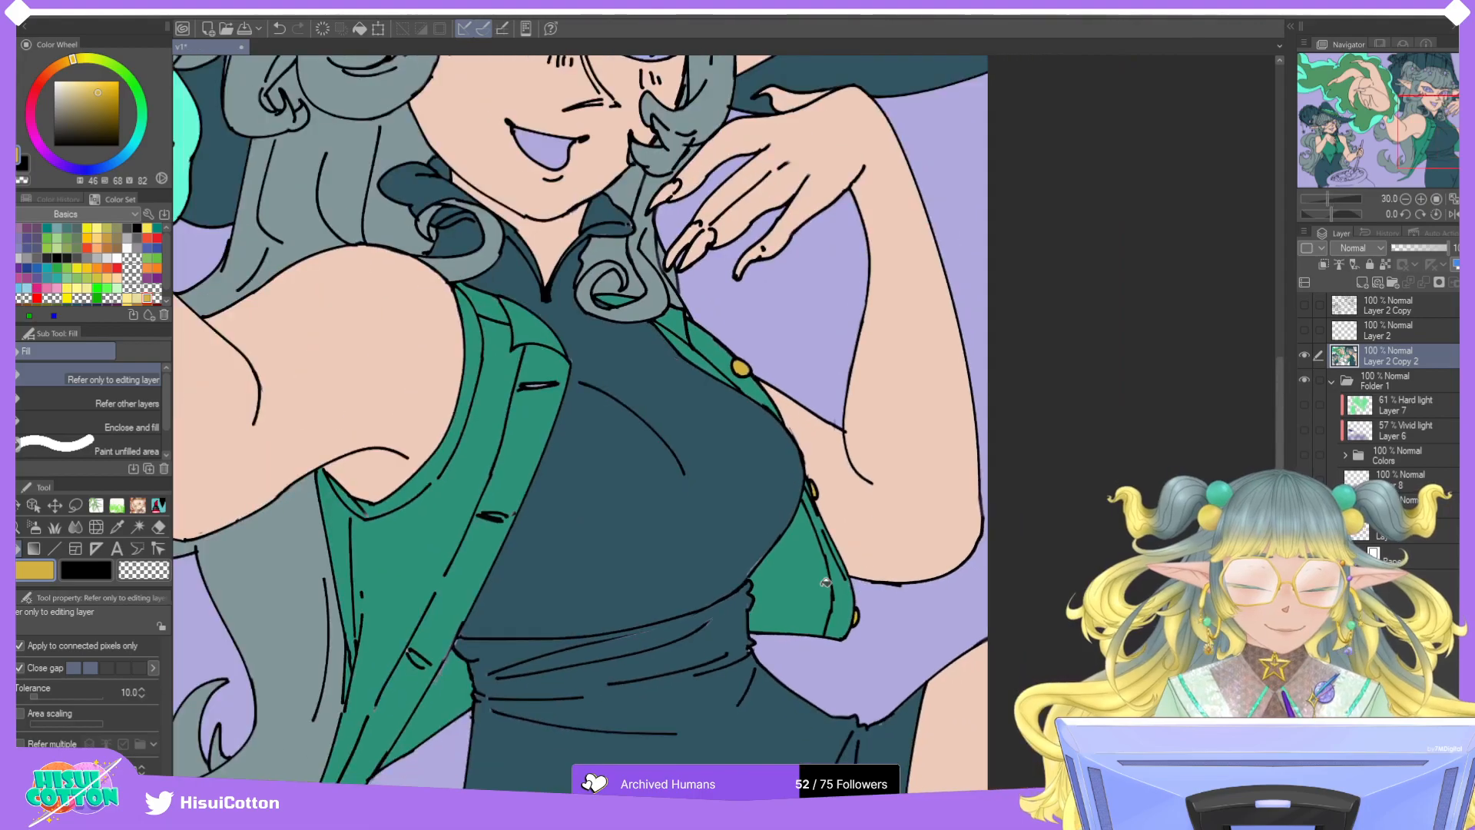
{"action": "left_click", "coordinate": [730, 534], "text": "alt"}
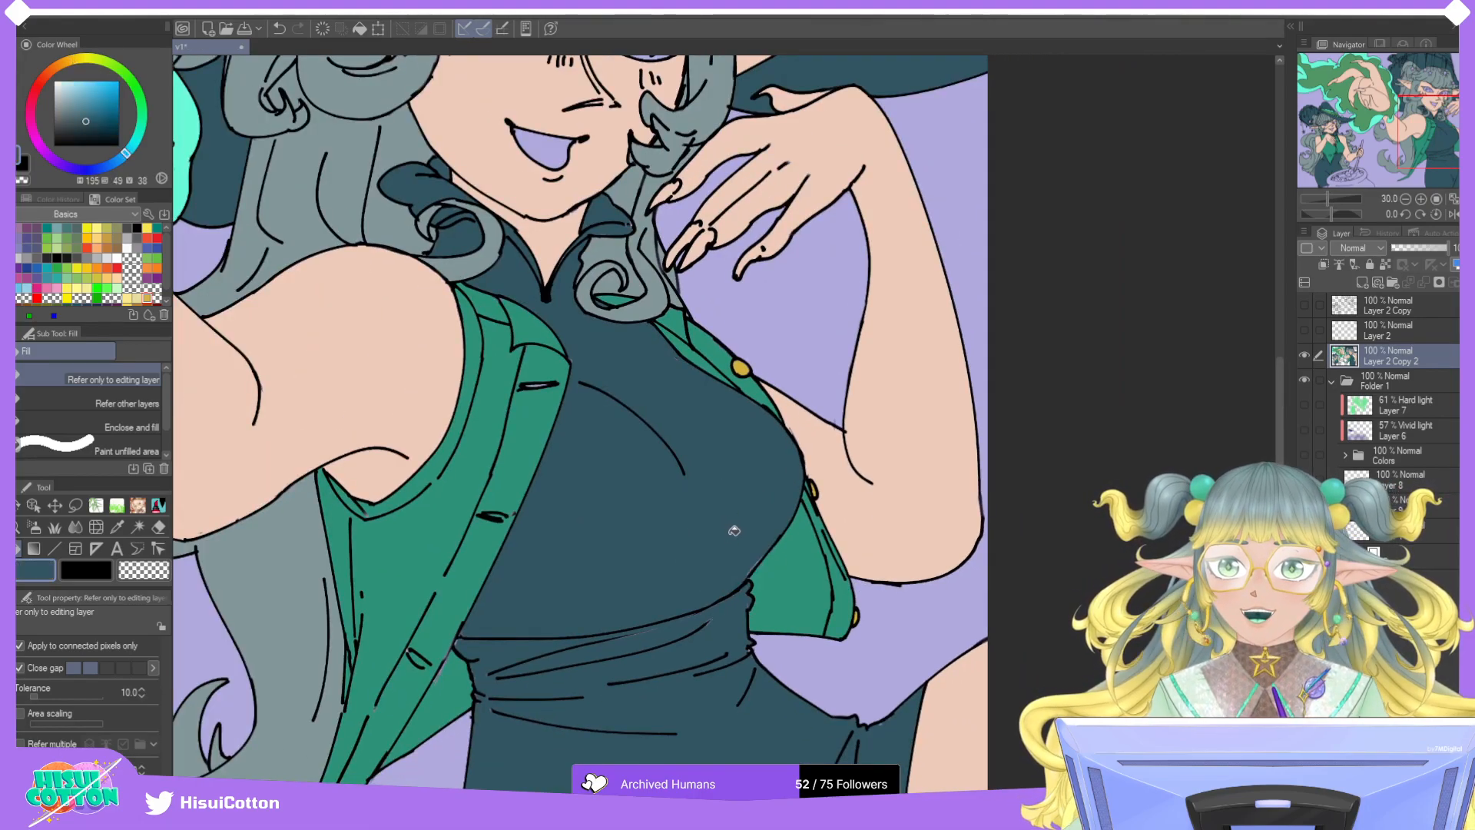
{"action": "scroll", "coordinate": [752, 547], "scroll_direction": "up", "scroll_amount": 5}
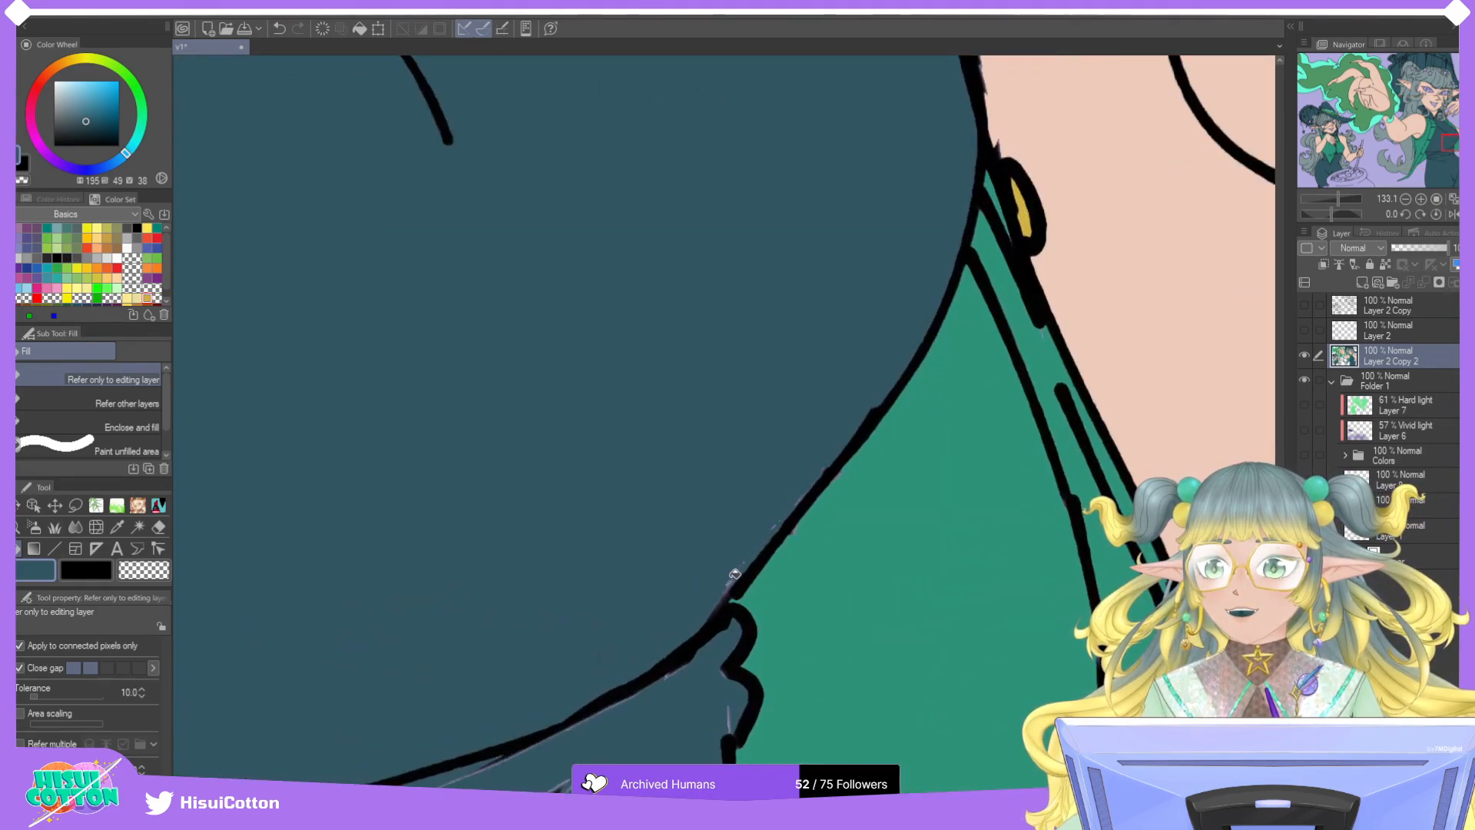
{"action": "scroll", "coordinate": [740, 574], "scroll_direction": "down", "scroll_amount": 1}
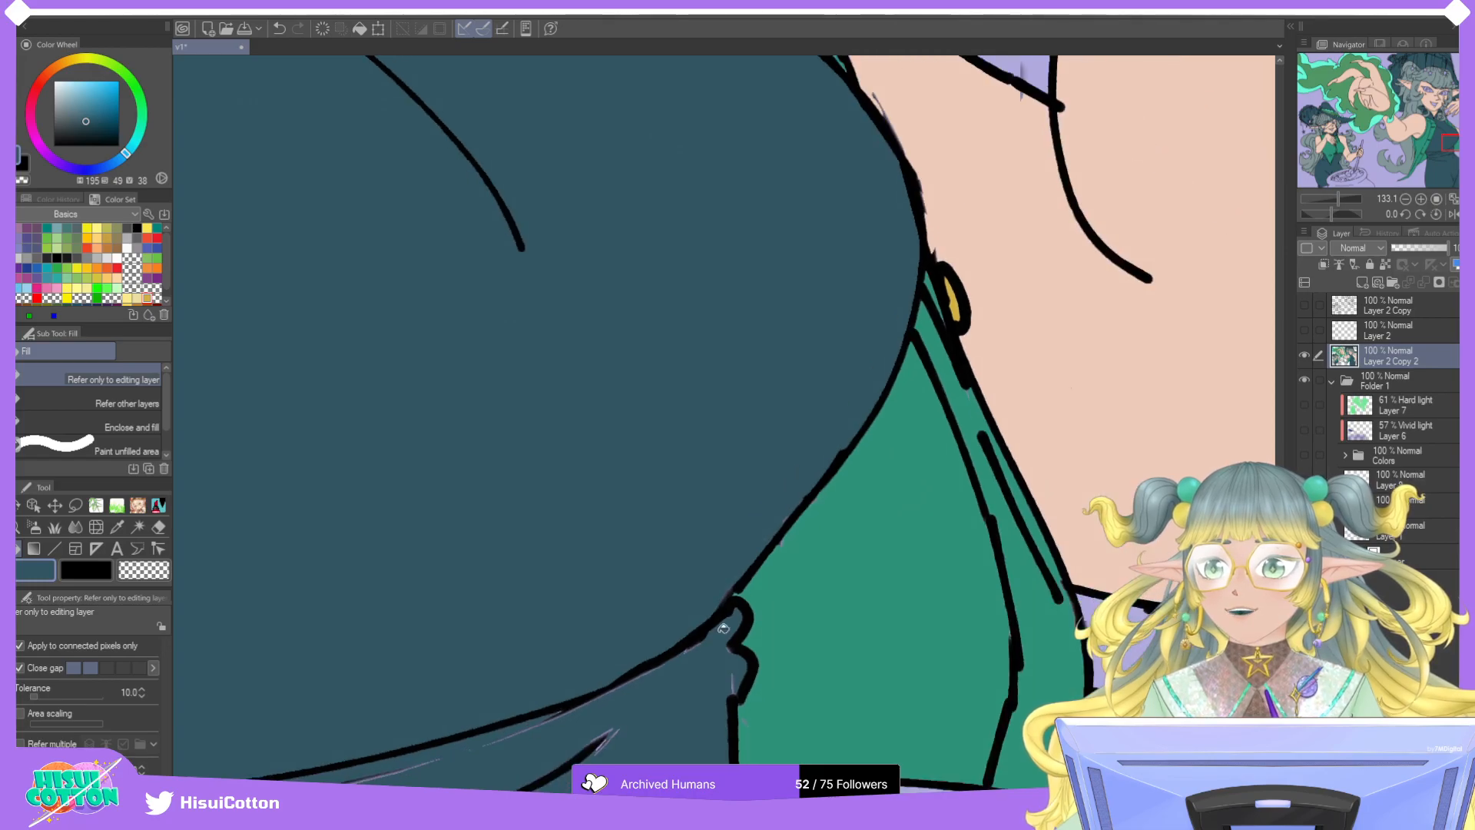
{"action": "scroll", "coordinate": [725, 653], "scroll_direction": "down", "scroll_amount": 1}
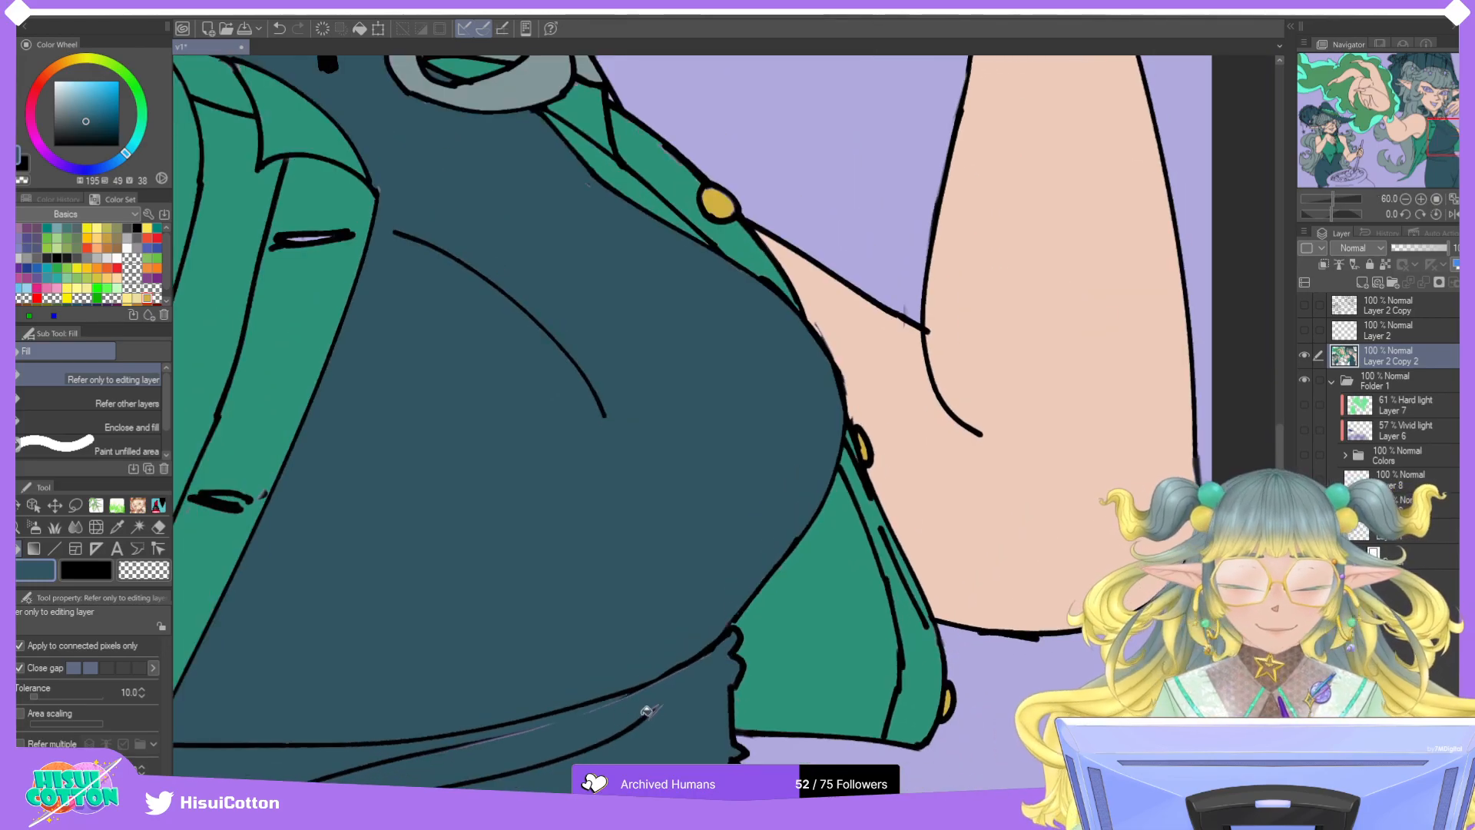
{"action": "scroll", "coordinate": [537, 729], "scroll_direction": "up", "scroll_amount": 3}
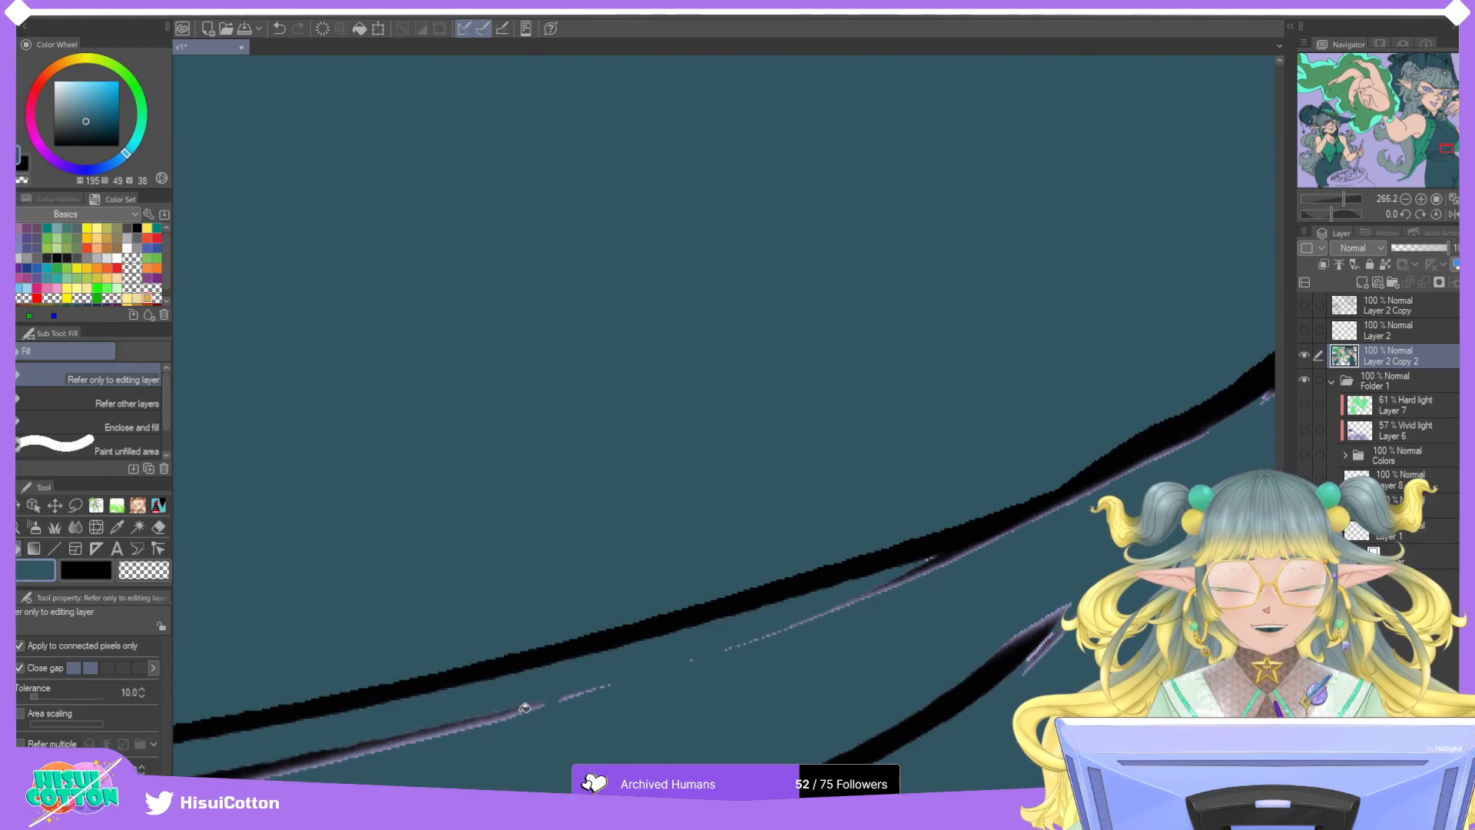
{"action": "left_click", "coordinate": [524, 711]}
{"action": "left_click", "coordinate": [591, 690]}
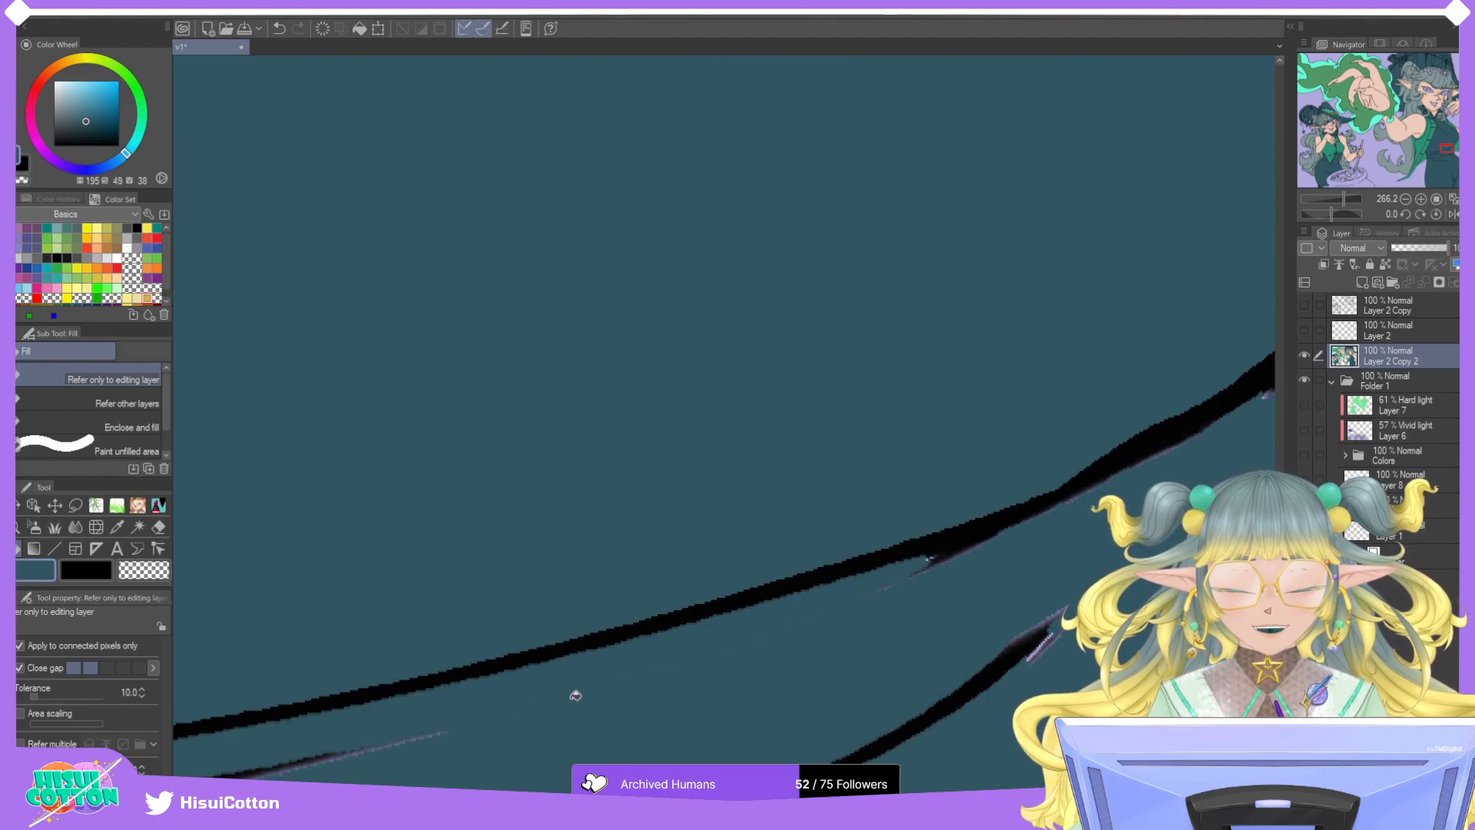
Paint over the pale gaps beside the large witch's vest edge and waist corner with sampled teal green and dark teal.
{"action": "scroll", "coordinate": [585, 697], "scroll_direction": "down", "scroll_amount": 5}
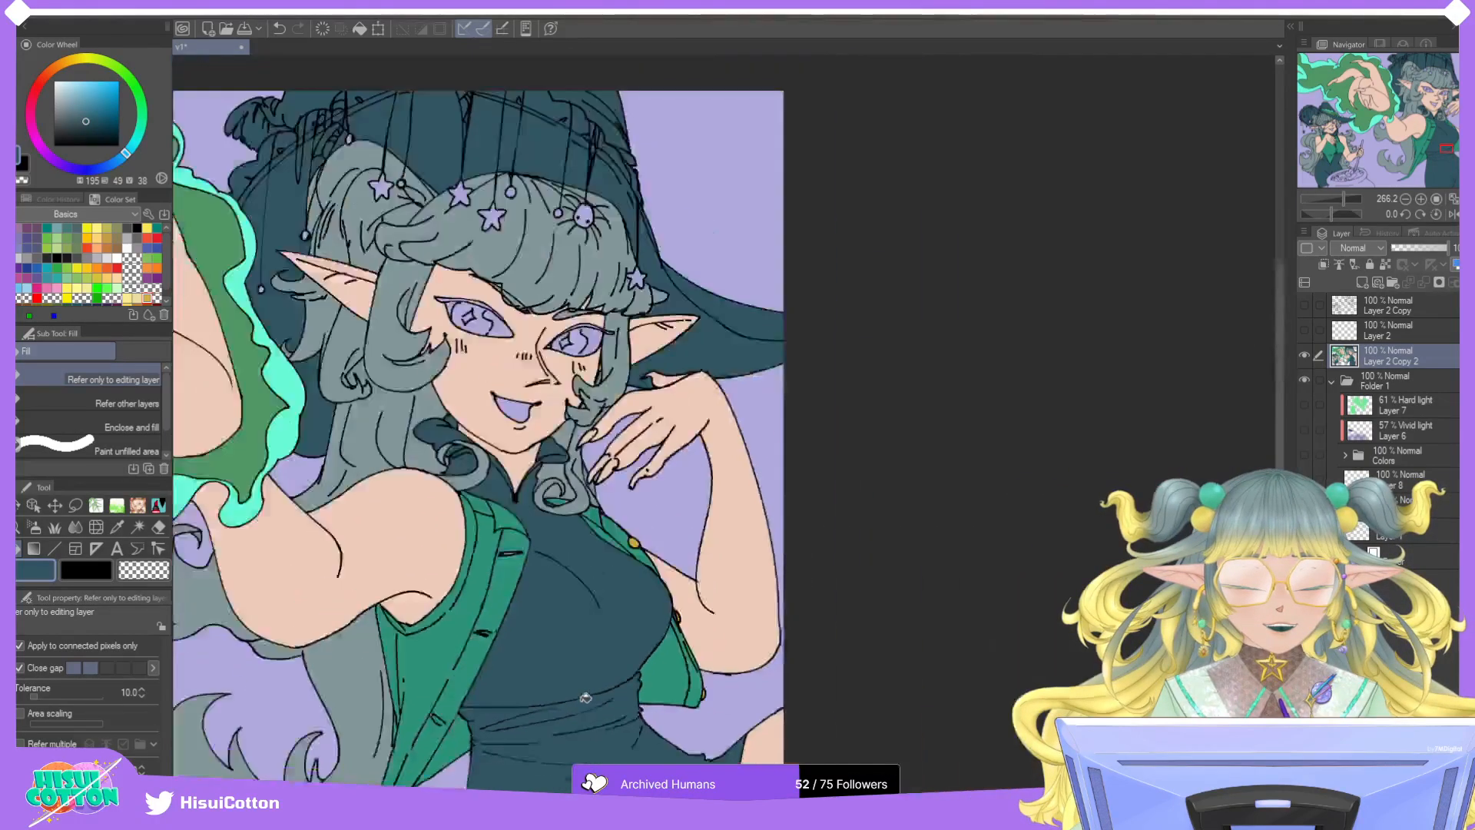
{"action": "scroll", "coordinate": [487, 730], "scroll_direction": "up", "scroll_amount": 1}
{"action": "scroll", "coordinate": [487, 731], "scroll_direction": "up", "scroll_amount": 3}
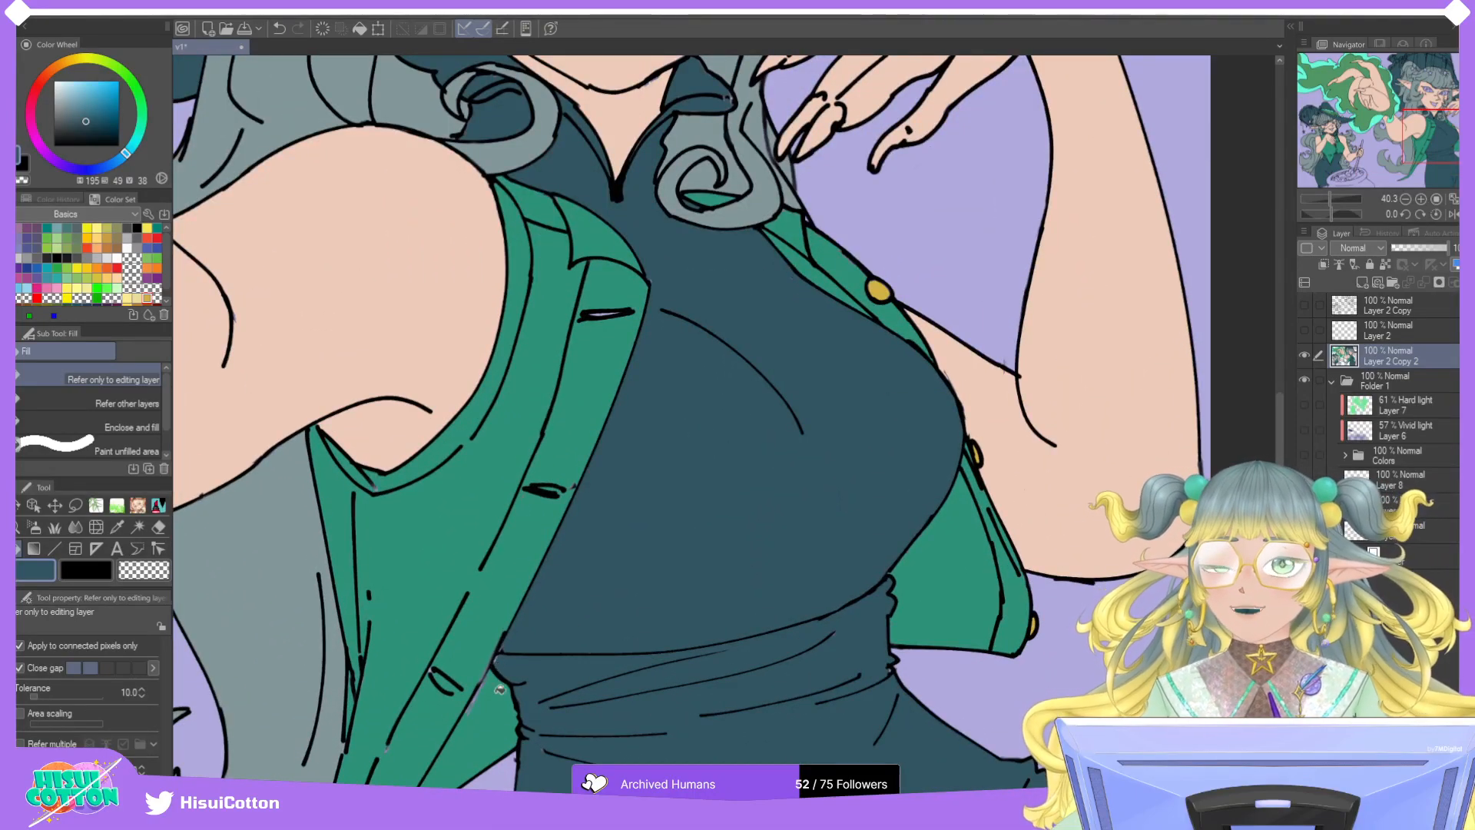
{"action": "scroll", "coordinate": [497, 665], "scroll_direction": "up", "scroll_amount": 3}
{"action": "left_click", "coordinate": [498, 703], "text": "alt"}
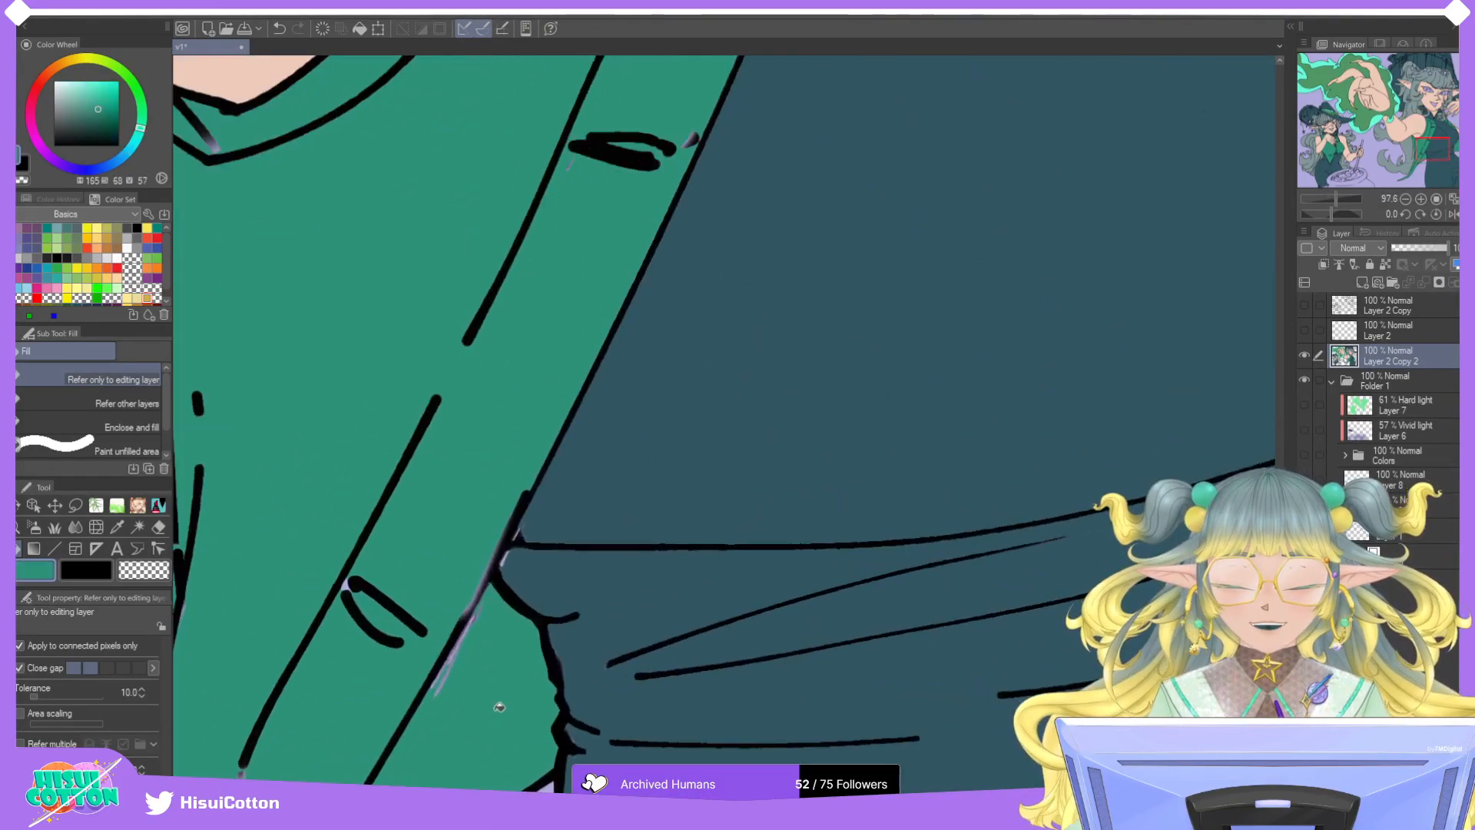
{"action": "left_click", "coordinate": [143, 503]}
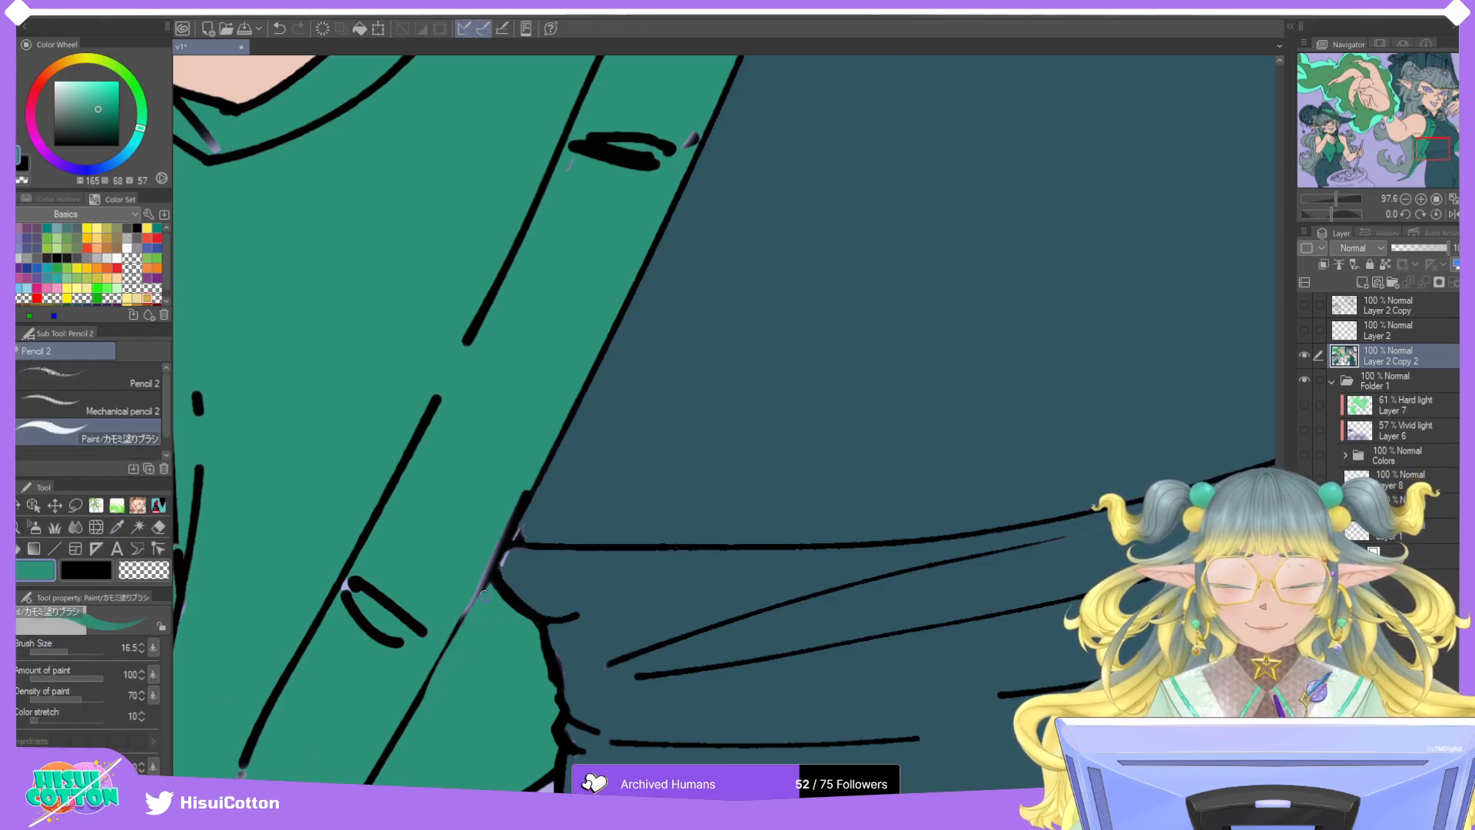
{"action": "mouse_move", "coordinate": [444, 691]}
{"action": "left_mouse_down"}
{"action": "mouse_move", "coordinate": [486, 607]}
{"action": "mouse_move", "coordinate": [434, 686]}
{"action": "mouse_move", "coordinate": [483, 611]}
{"action": "left_mouse_up"}
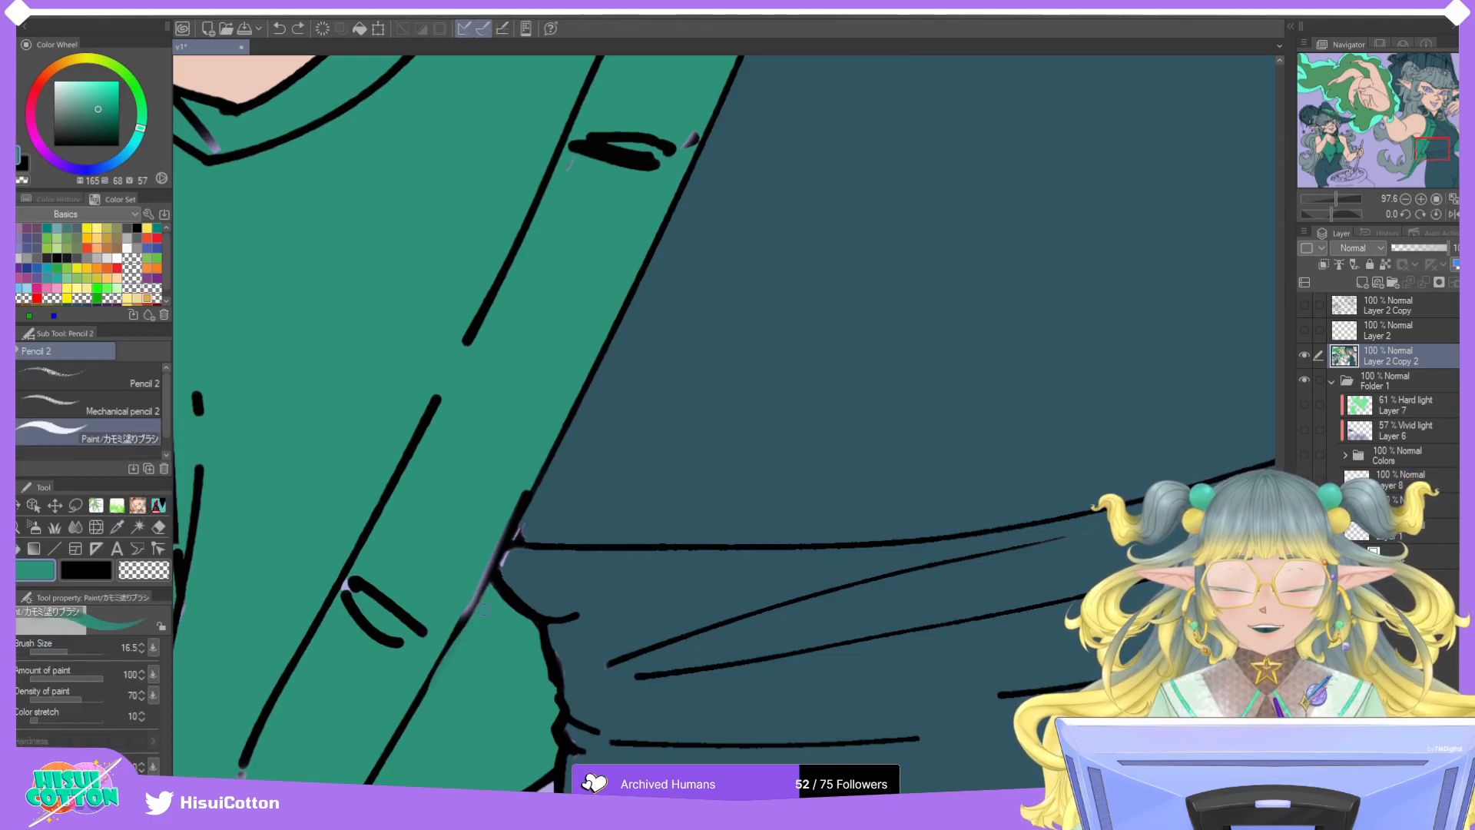
{"action": "left_click", "coordinate": [511, 572], "text": "alt"}
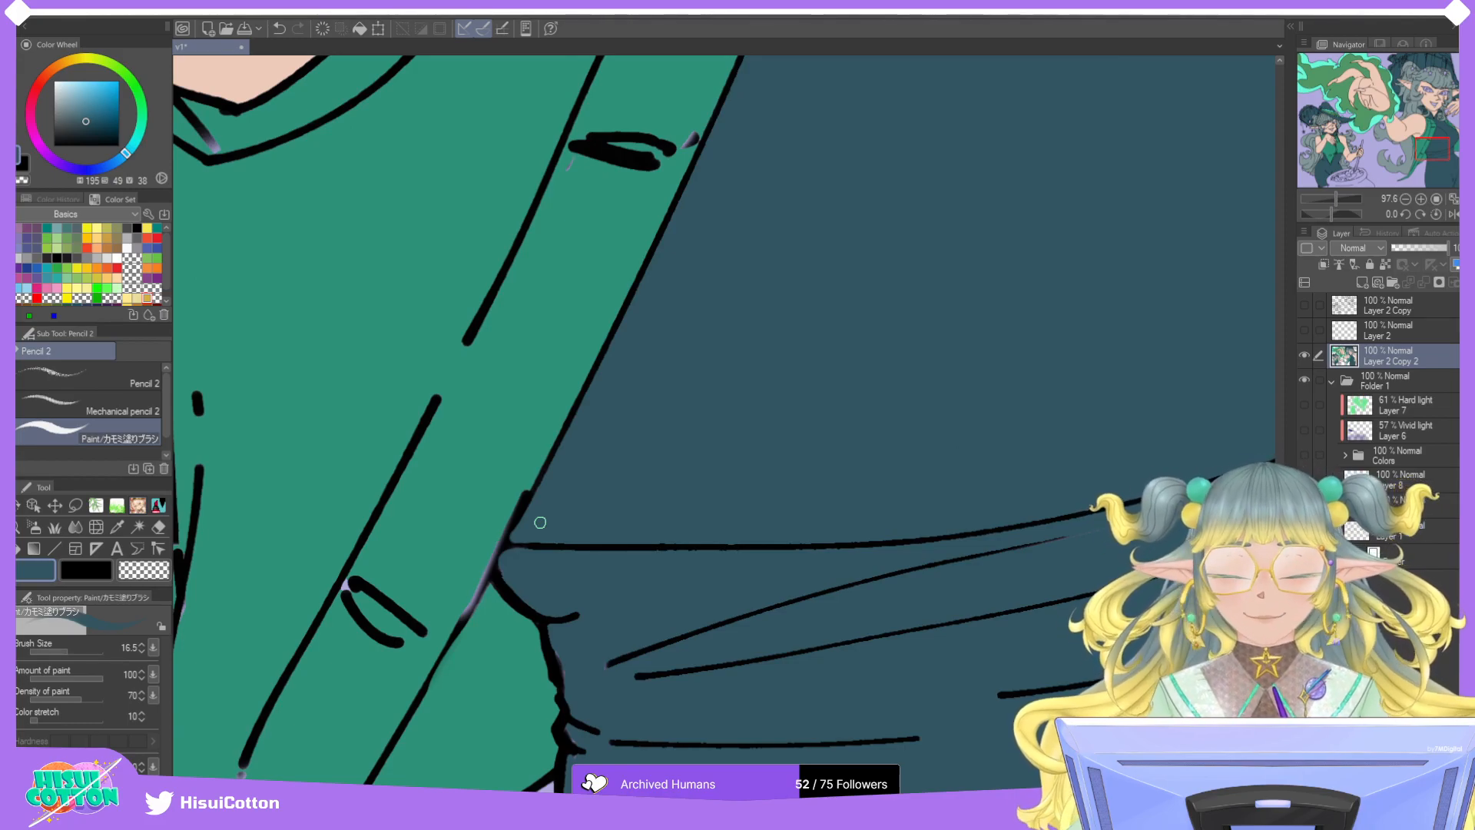
Paint over the pale specks around the lowest buttonhole of the large witch's vest with the sampled vest green.
{"action": "scroll", "coordinate": [668, 339], "scroll_direction": "down", "scroll_amount": 3}
{"action": "scroll", "coordinate": [668, 339], "scroll_direction": "up", "scroll_amount": 4}
{"action": "left_click", "coordinate": [463, 514], "text": "alt"}
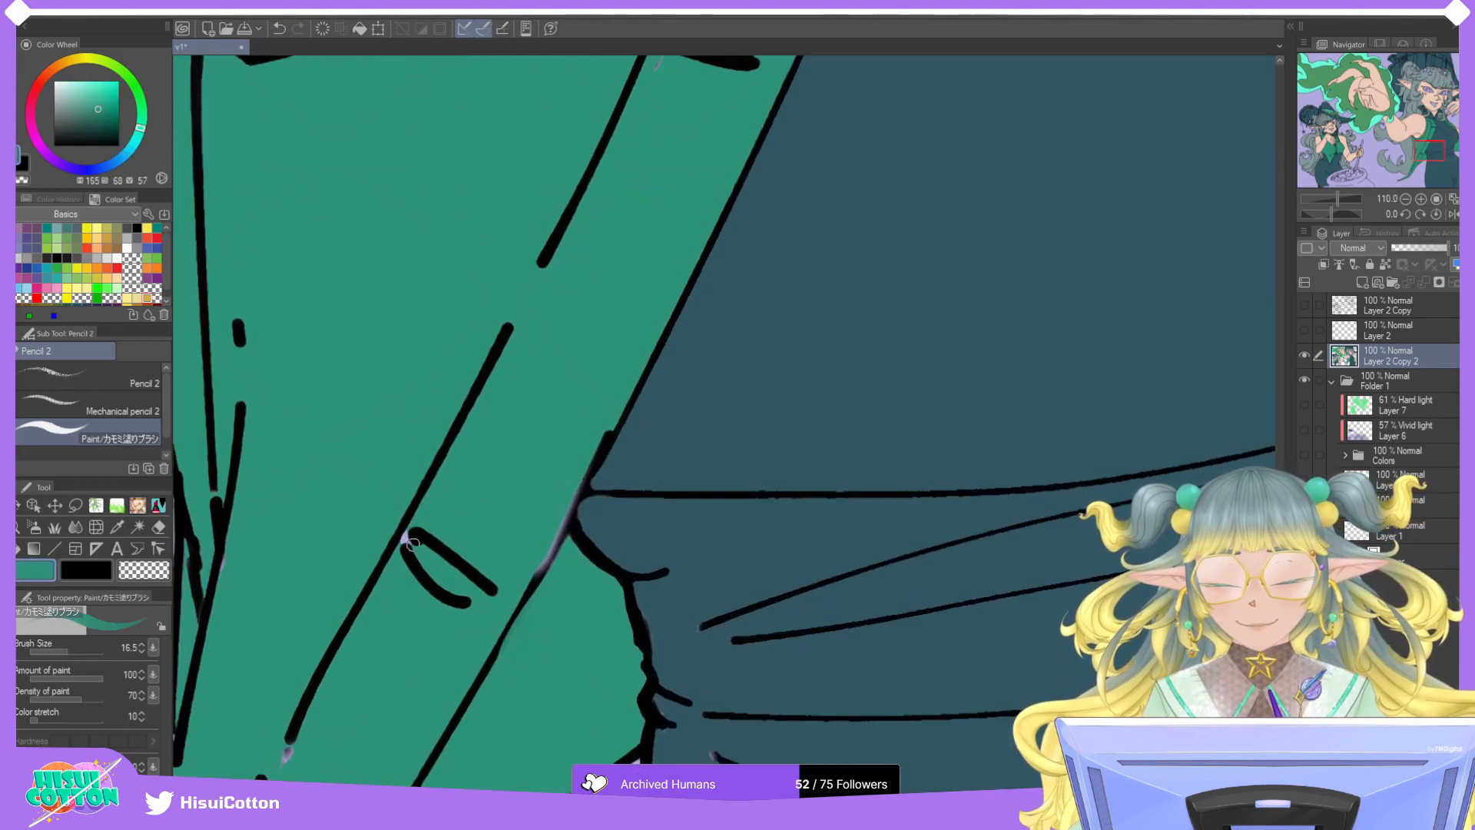
{"action": "mouse_move", "coordinate": [413, 530]}
{"action": "left_mouse_down"}
{"action": "mouse_move", "coordinate": [389, 570]}
{"action": "mouse_move", "coordinate": [424, 515]}
{"action": "mouse_move", "coordinate": [382, 581]}
{"action": "left_mouse_up"}
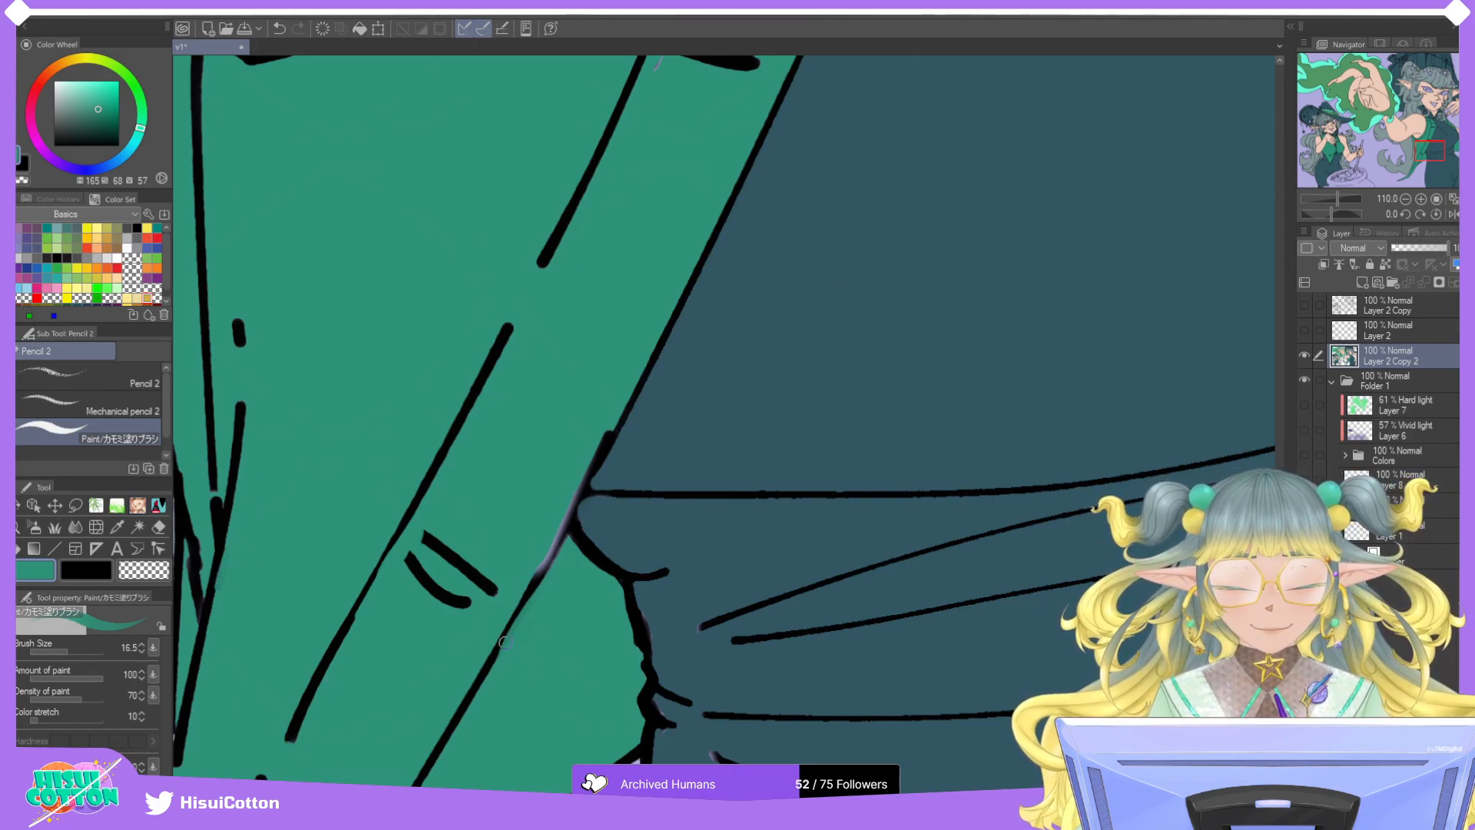
Redraw the faded vest edge line near the large witch's waist with the sampled line art black.
{"action": "left_click", "coordinate": [490, 662], "text": "alt"}
{"action": "mouse_move", "coordinate": [496, 653]}
{"action": "left_mouse_down"}
{"action": "mouse_move", "coordinate": [579, 491]}
{"action": "mouse_move", "coordinate": [532, 588]}
{"action": "mouse_move", "coordinate": [545, 559]}
{"action": "left_mouse_up"}
{"action": "mouse_move", "coordinate": [629, 401]}
{"action": "left_mouse_down"}
{"action": "mouse_move", "coordinate": [558, 540]}
{"action": "mouse_move", "coordinate": [569, 505]}
{"action": "left_mouse_up"}
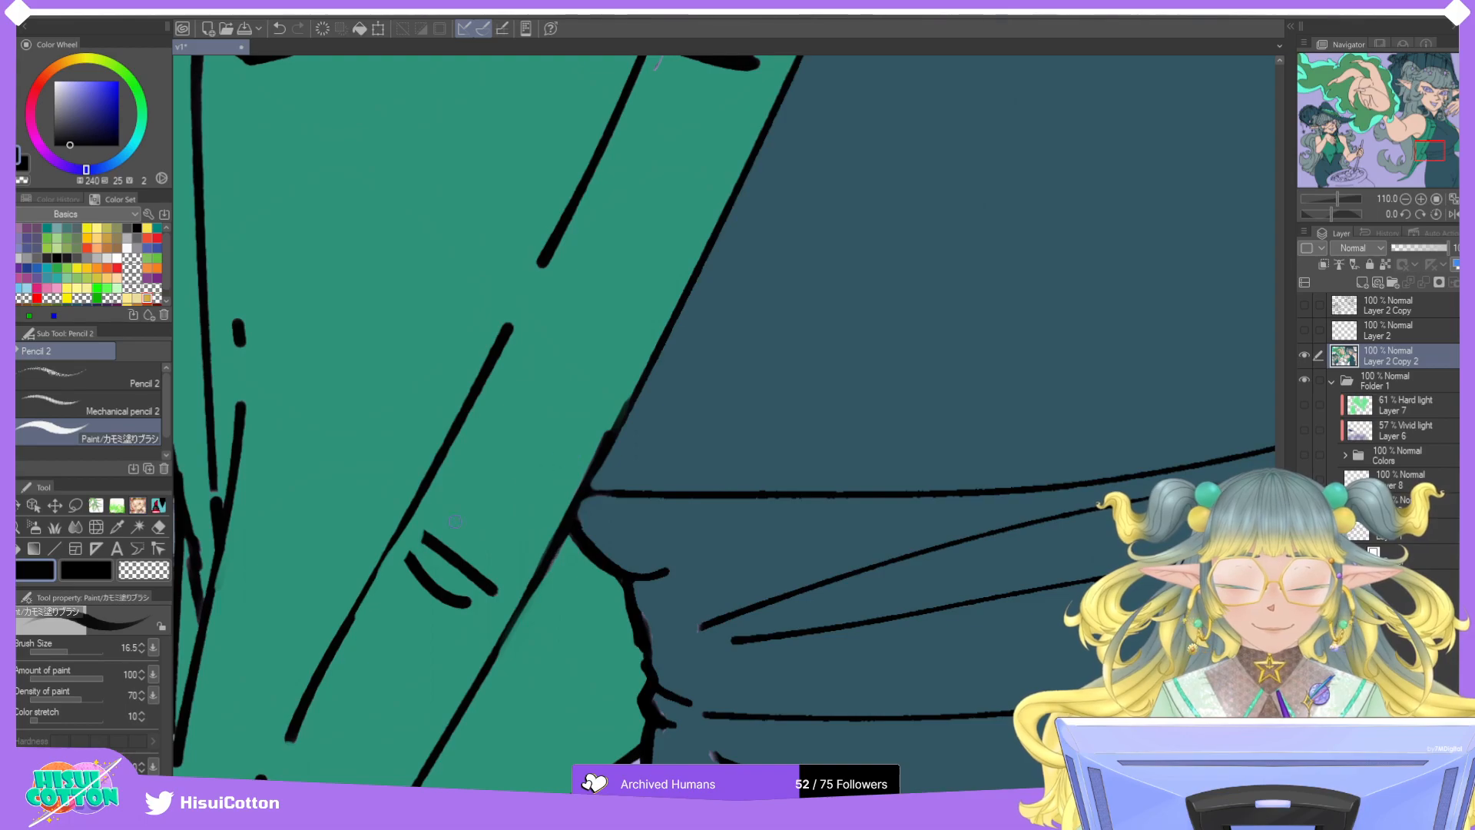
Paint over the stray dark mark beside the middle buttonhole of the large witch's vest with the sampled vest green.
{"action": "scroll", "coordinate": [522, 496], "scroll_direction": "down", "scroll_amount": 5}
{"action": "scroll", "coordinate": [645, 291], "scroll_direction": "up", "scroll_amount": 6}
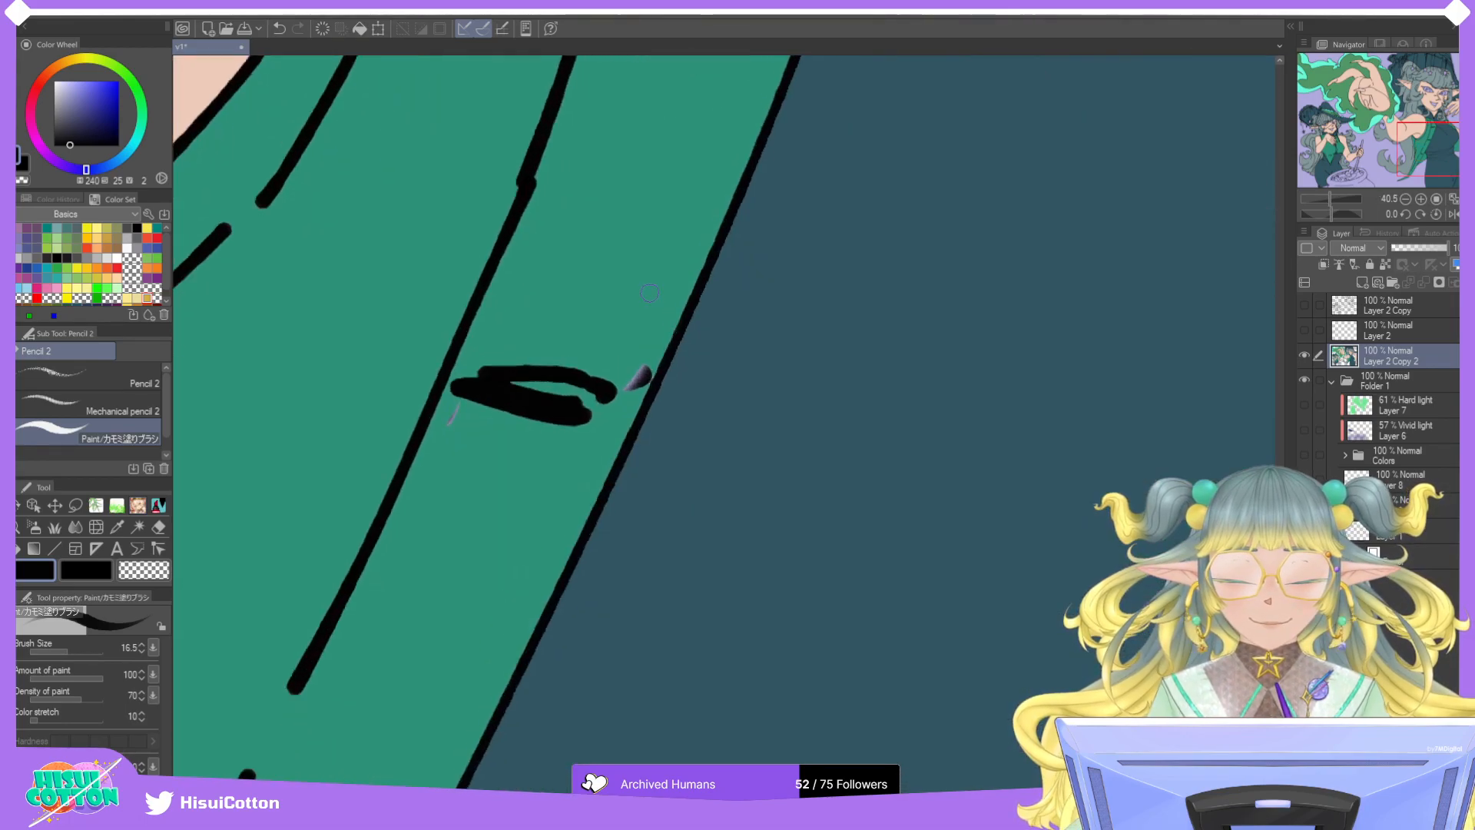
{"action": "left_click", "coordinate": [649, 292], "text": "alt"}
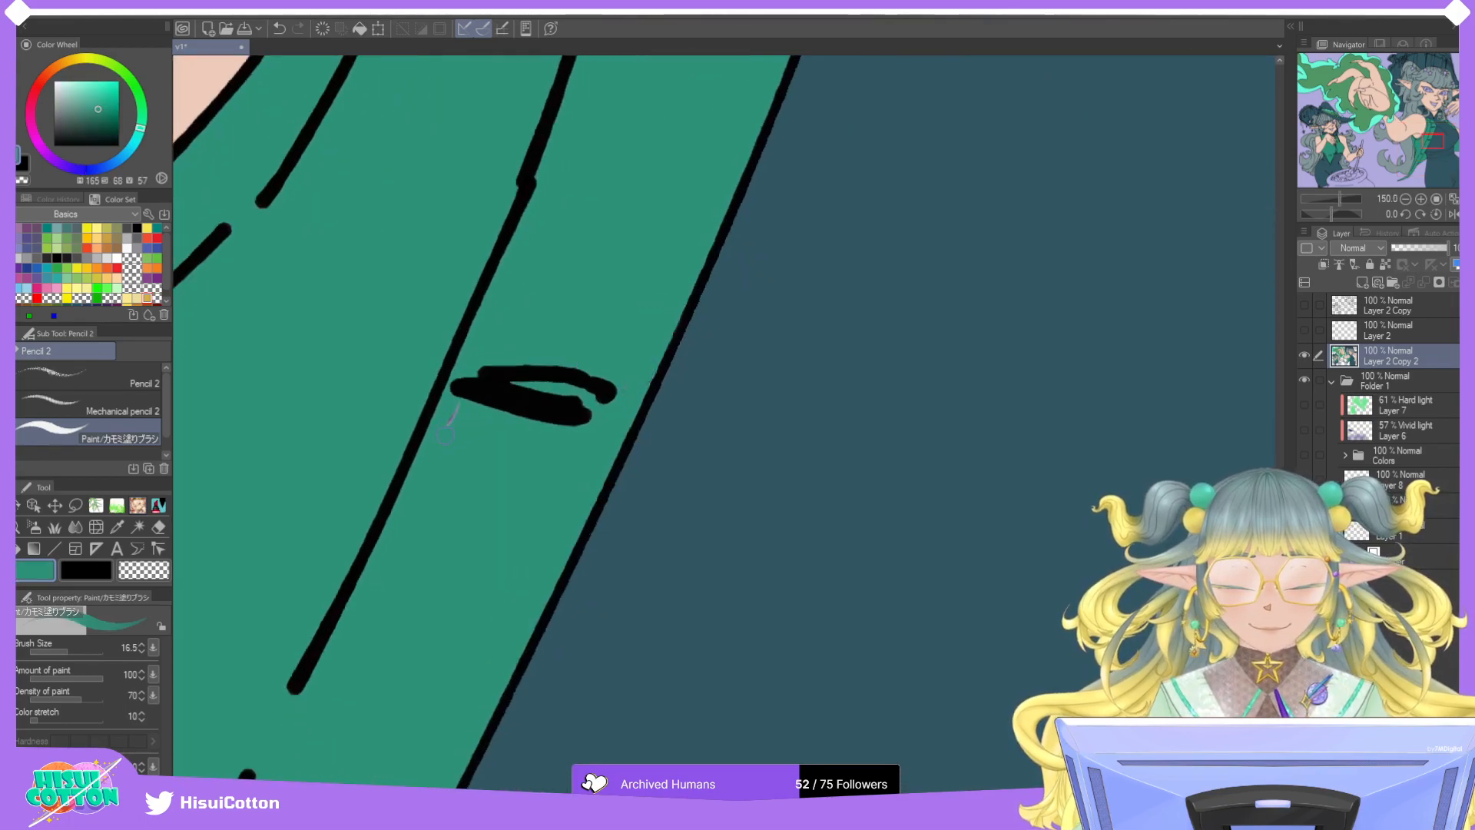
{"action": "scroll", "coordinate": [537, 341], "scroll_direction": "down", "scroll_amount": 7}
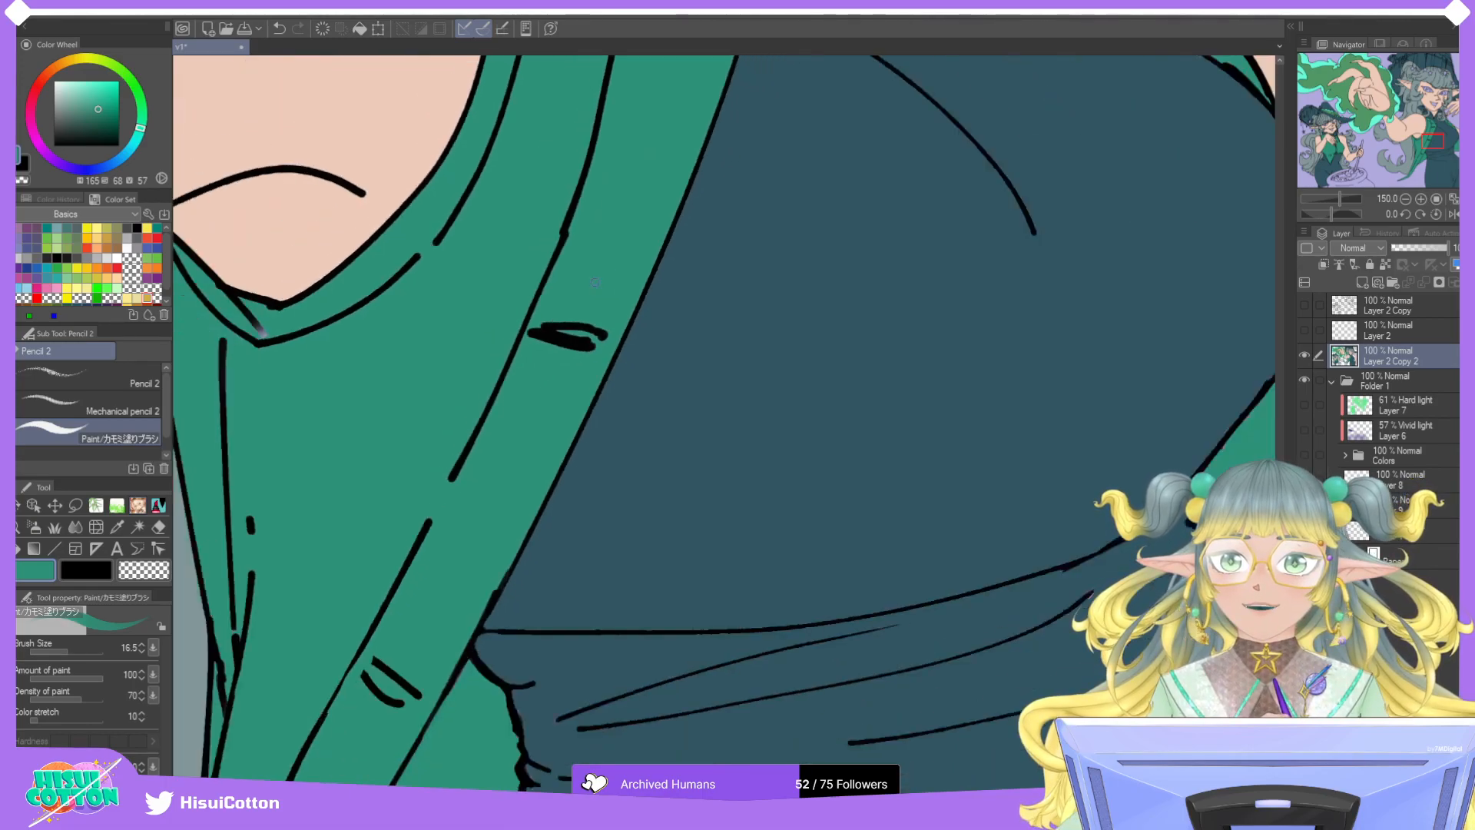
Fill the whites of the small witch's eyes with white from the Basics color set, leaving the irises lavender.
{"action": "scroll", "coordinate": [576, 324], "scroll_direction": "down", "scroll_amount": 2}
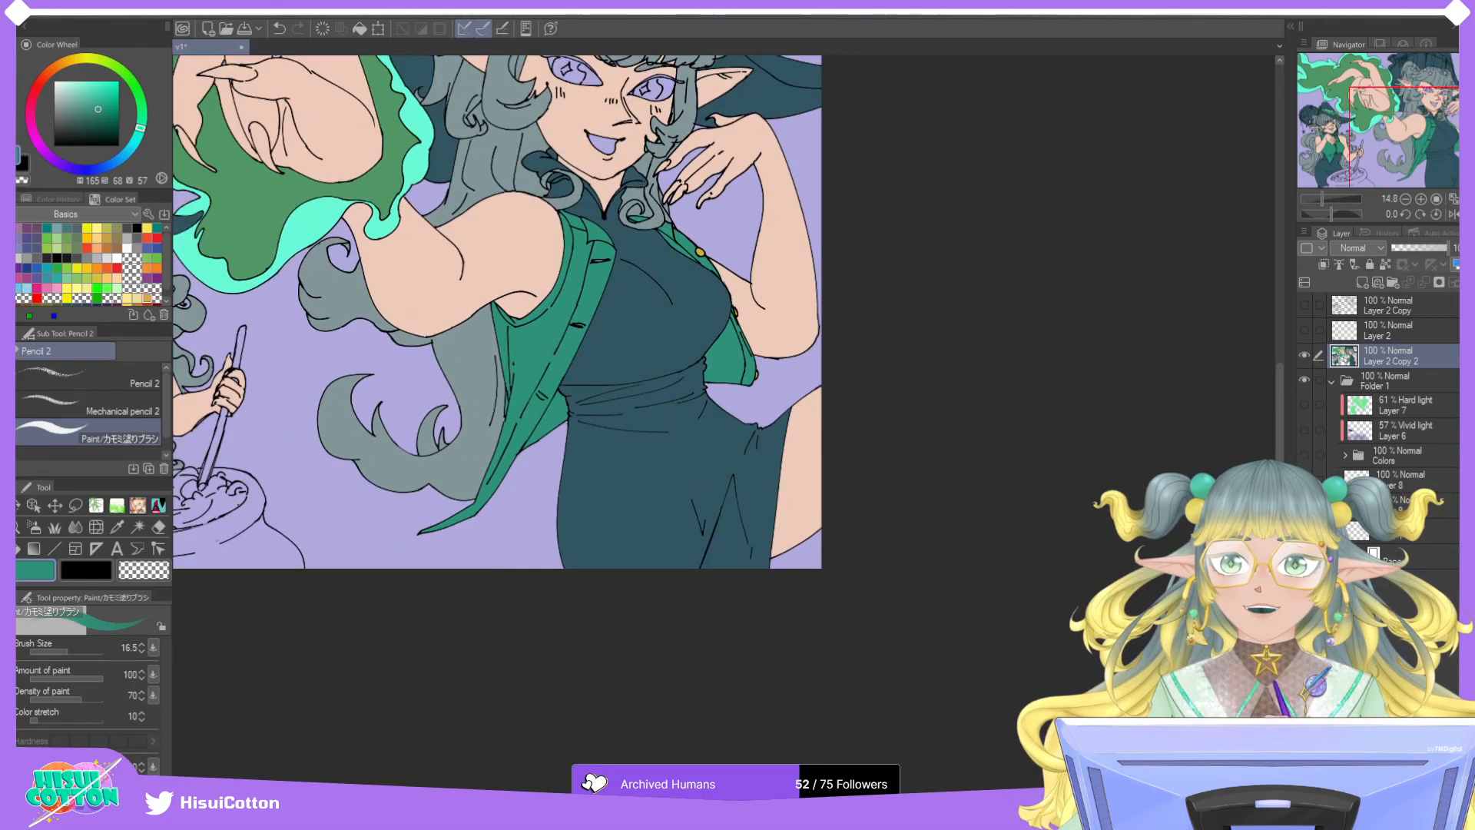
{"action": "key", "text": "ctrl+0"}
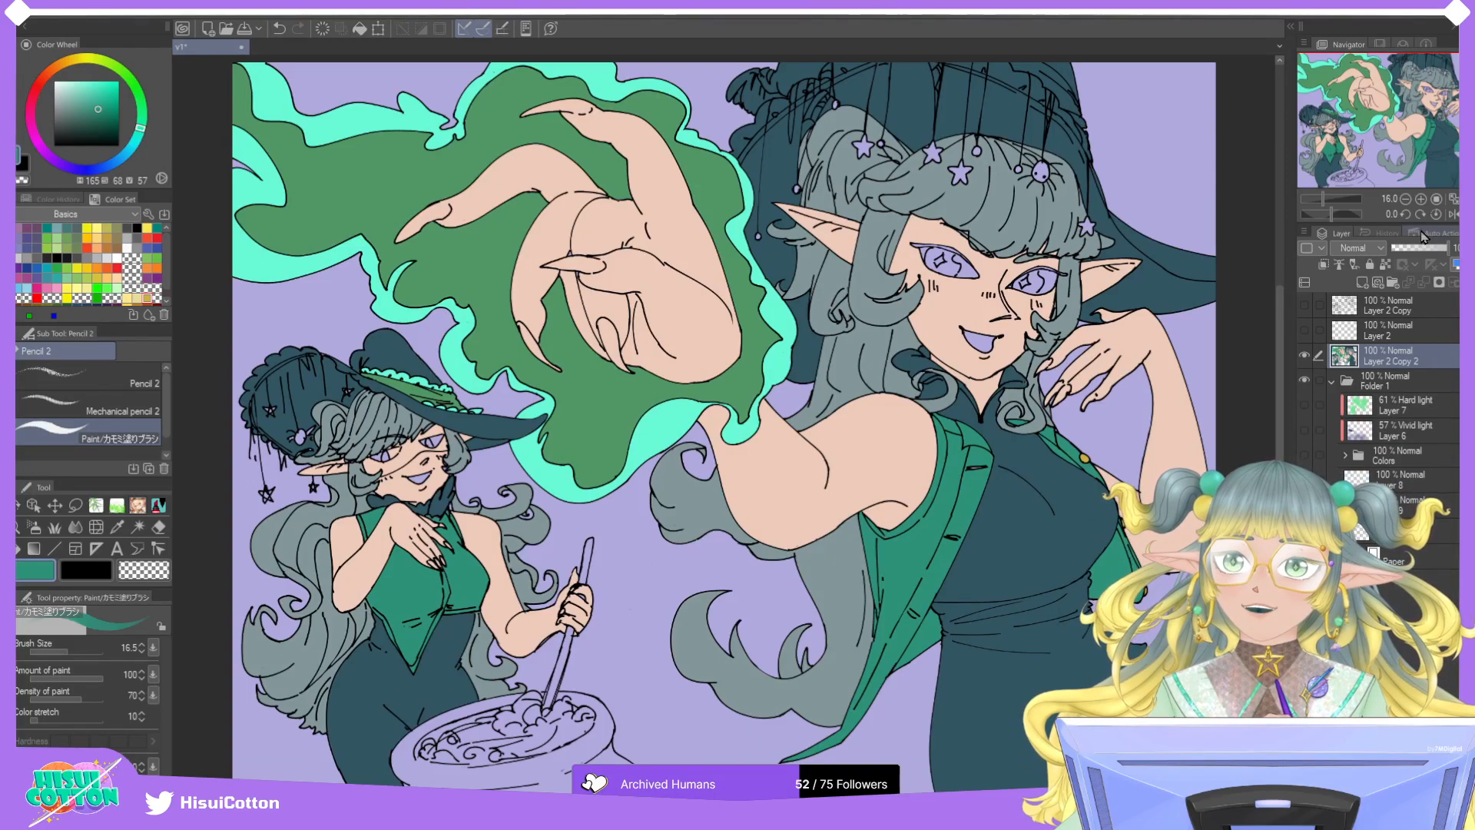
{"action": "left_click_drag", "start_coordinate": [1404, 141], "coordinate": [1391, 150]}
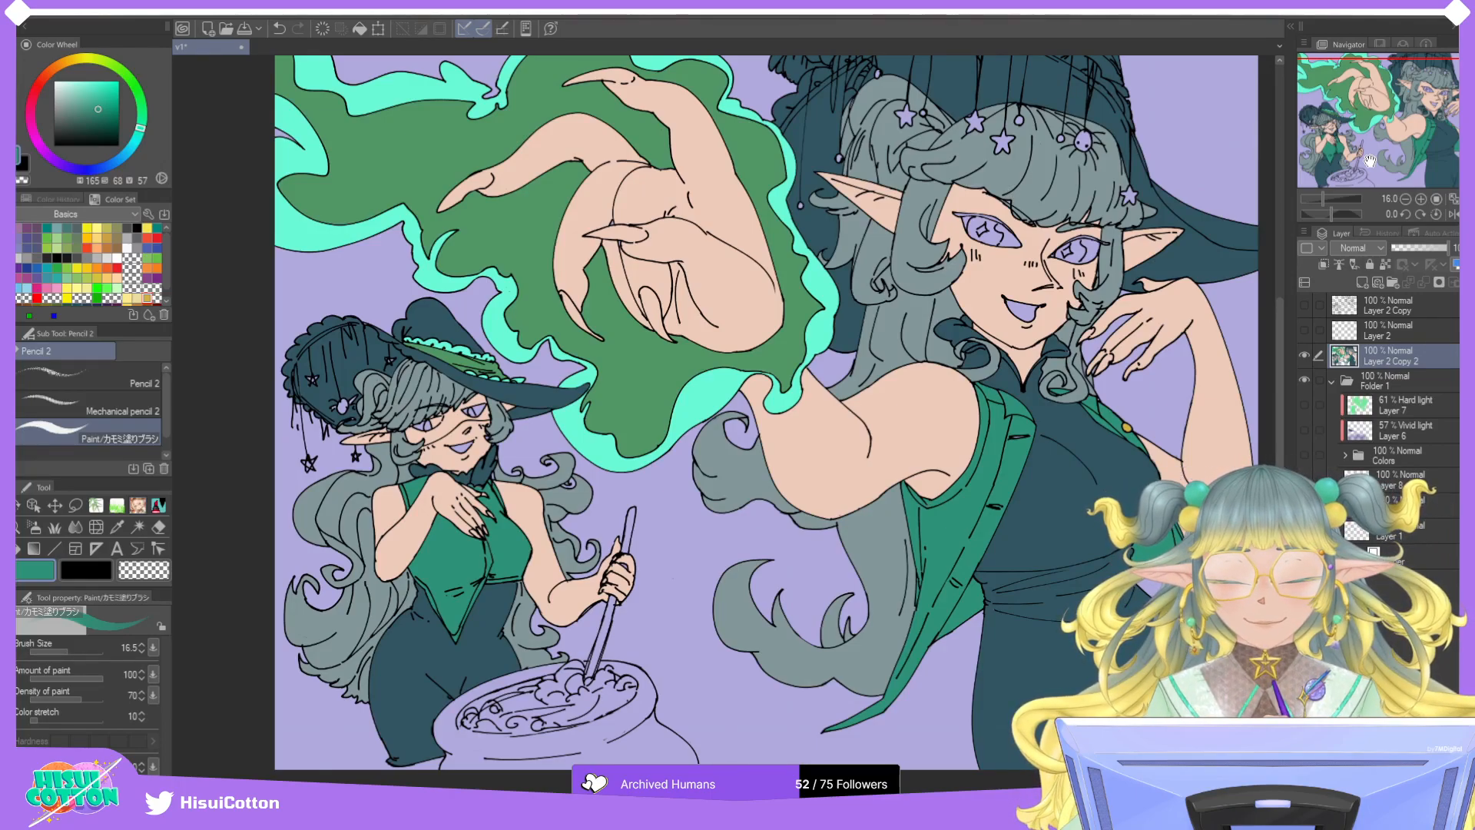
{"action": "scroll", "coordinate": [421, 413], "scroll_direction": "up", "scroll_amount": 8}
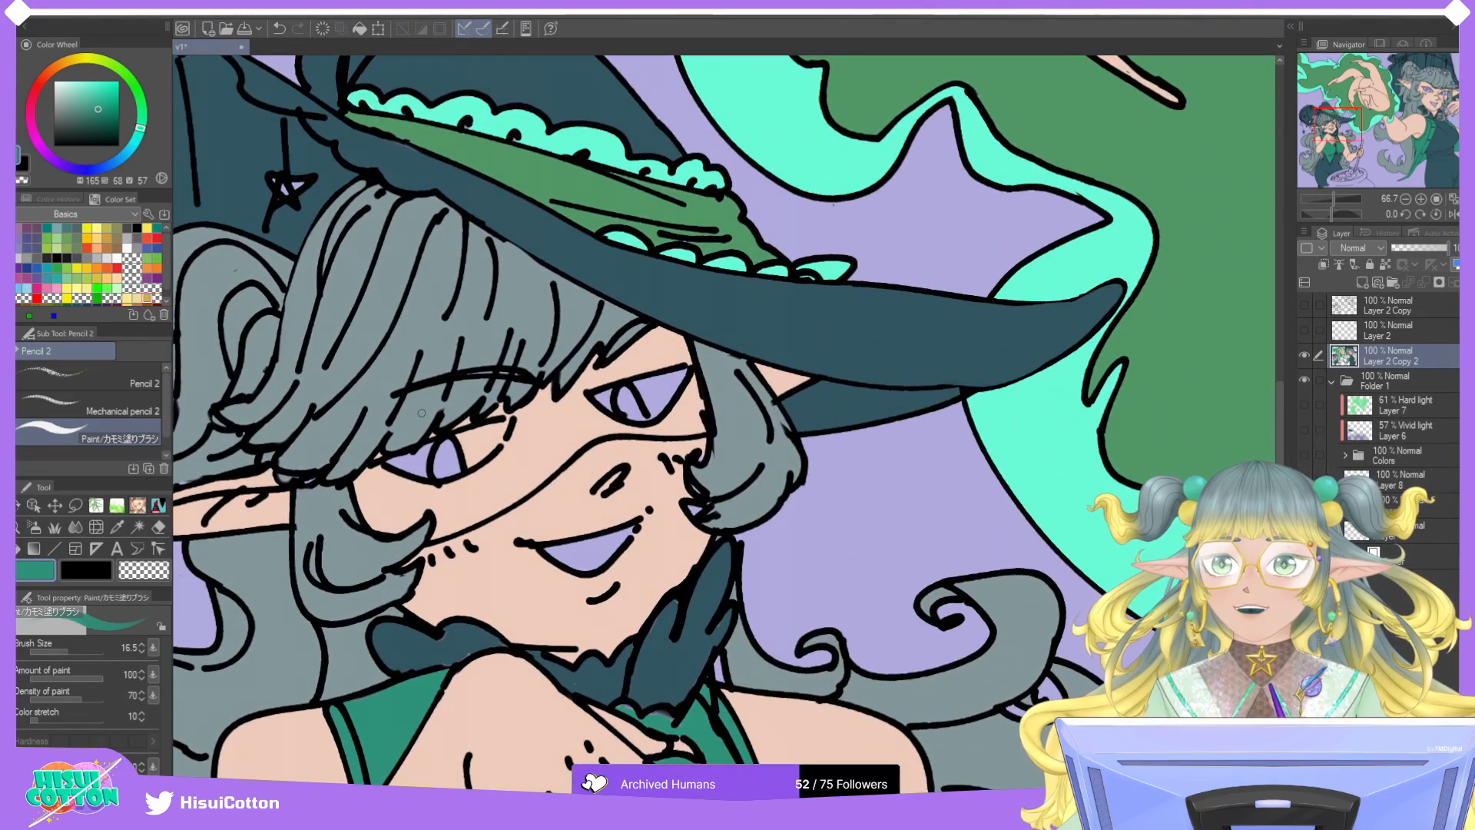
{"action": "key", "text": "g"}
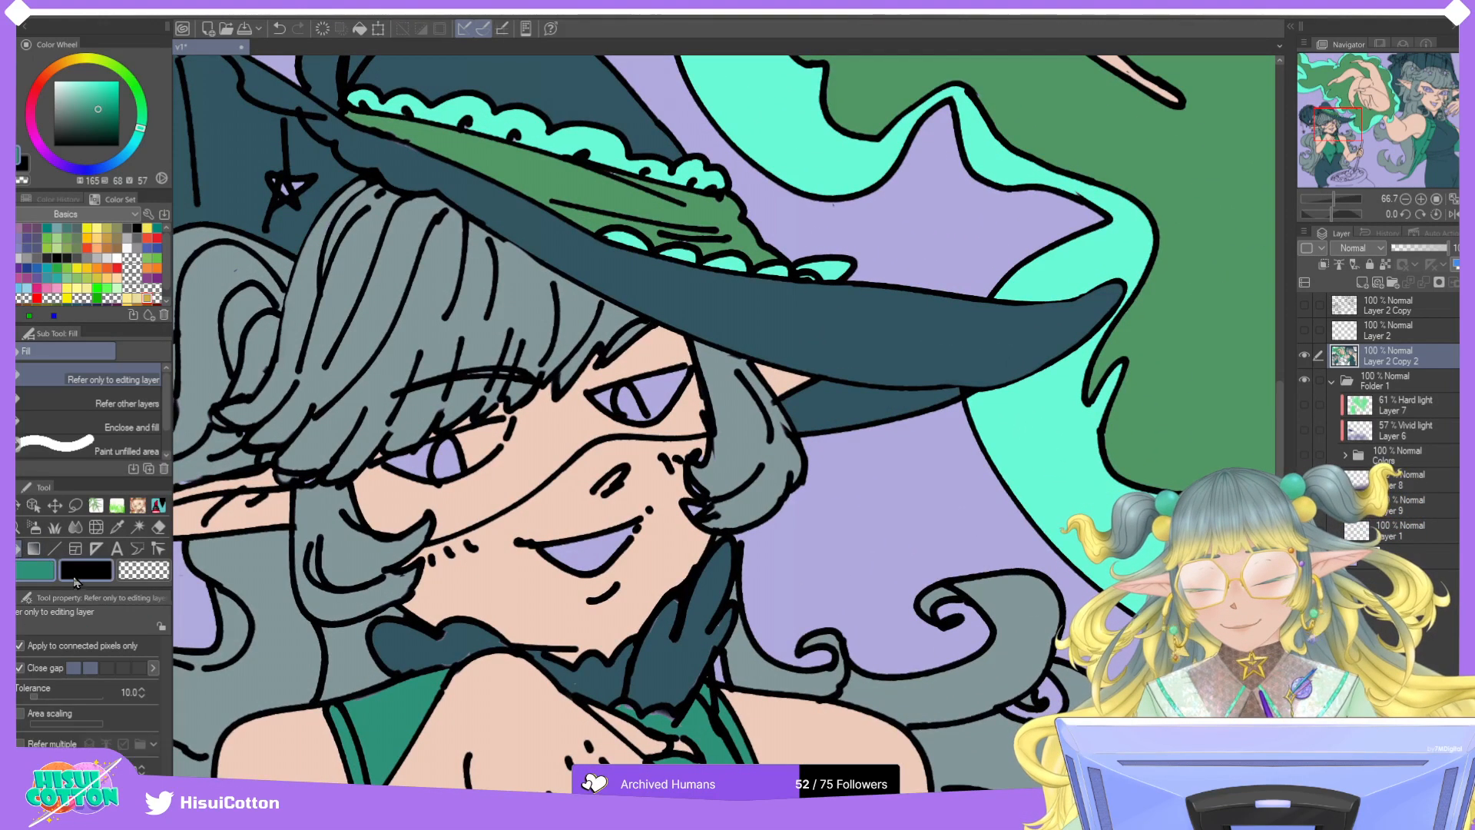
{"action": "left_click", "coordinate": [118, 257]}
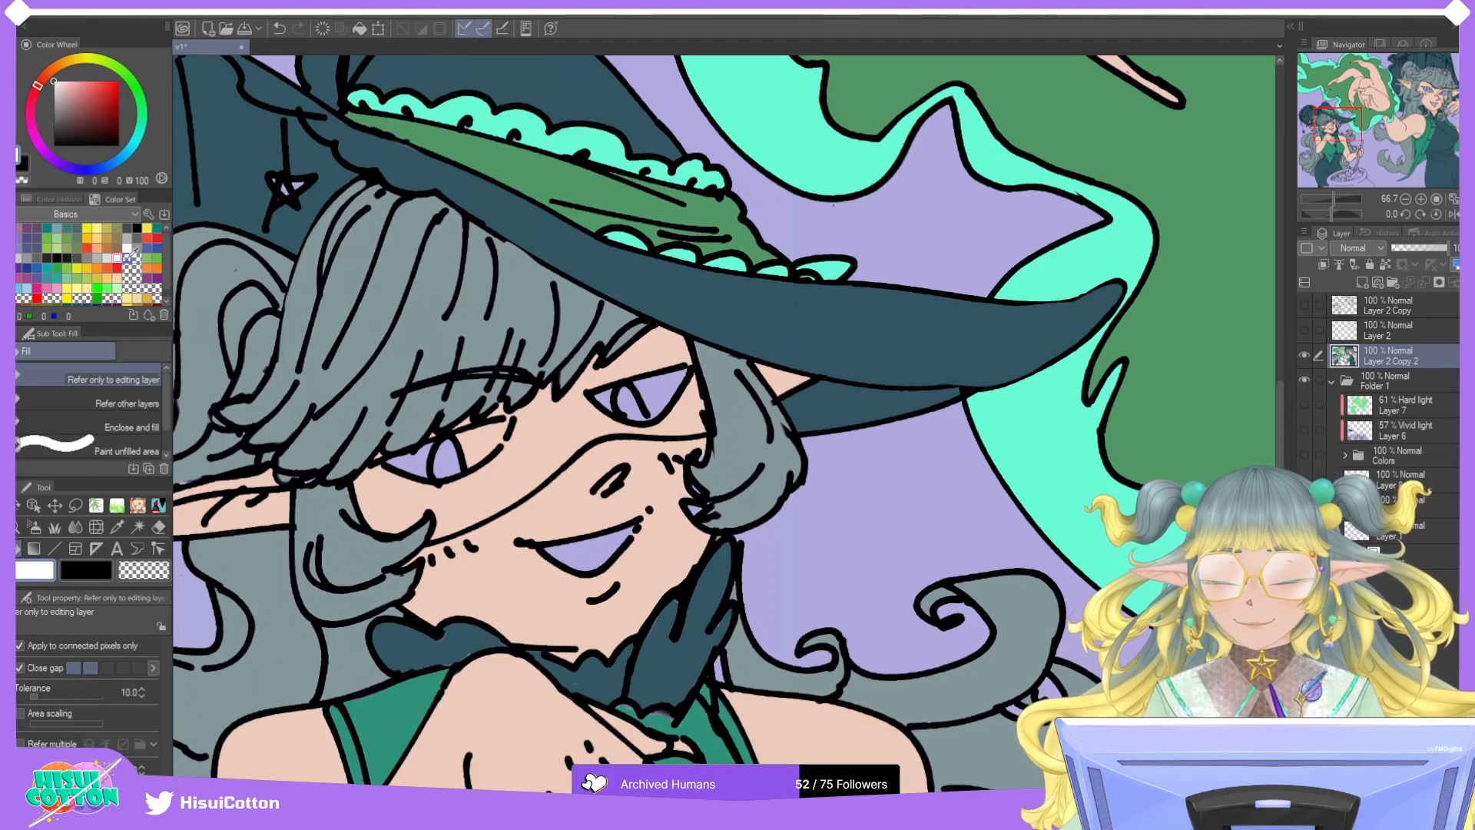
{"action": "left_click", "coordinate": [420, 461]}
{"action": "left_click", "coordinate": [606, 397]}
{"action": "left_click", "coordinate": [661, 388]}
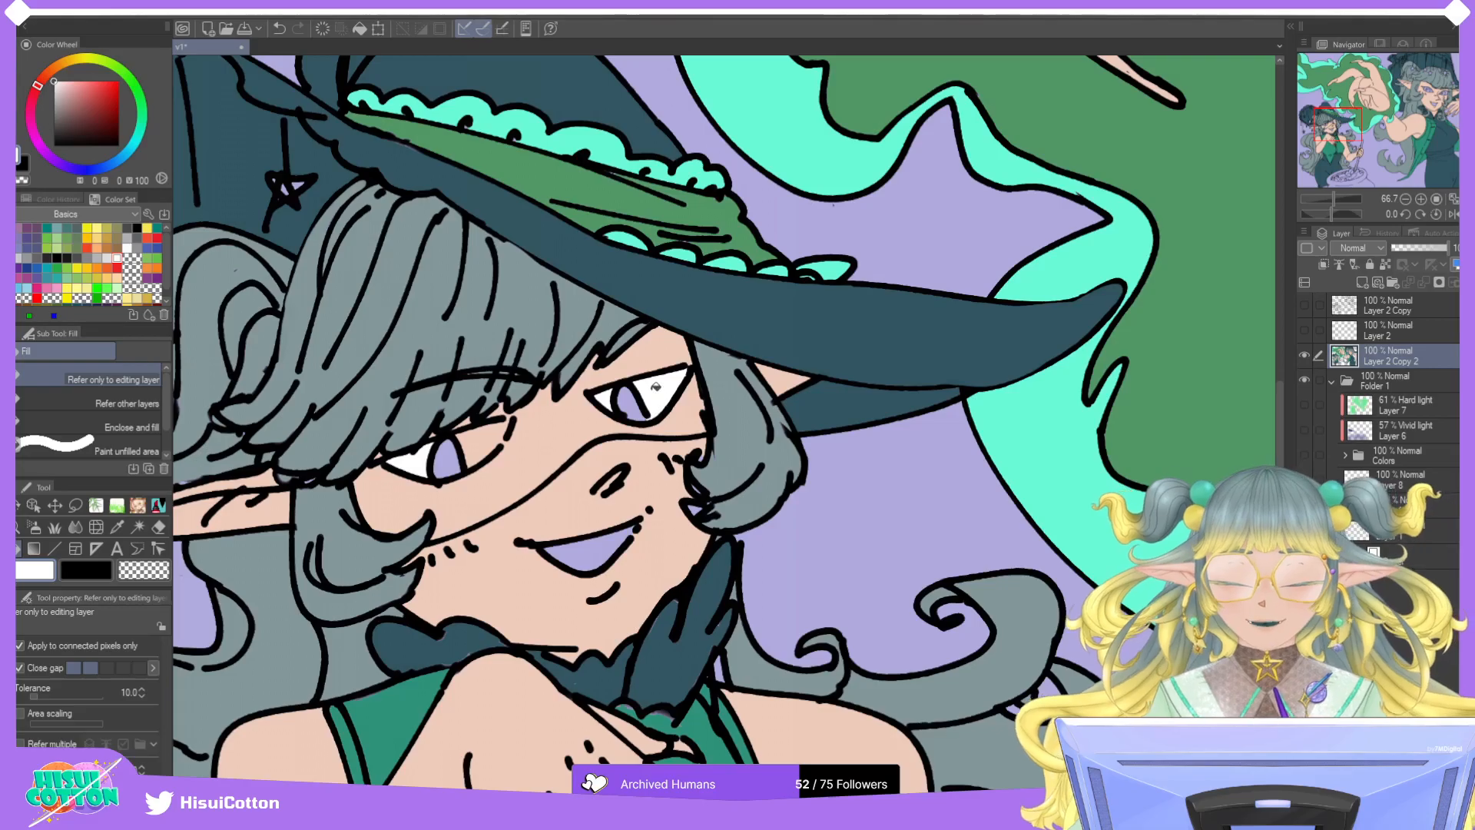
Close the gap in the outline of the small witch's half-open eye in black, and sample her skin tone for touch-ups.
{"action": "left_click", "coordinate": [87, 569]}
{"action": "left_click", "coordinate": [158, 505]}
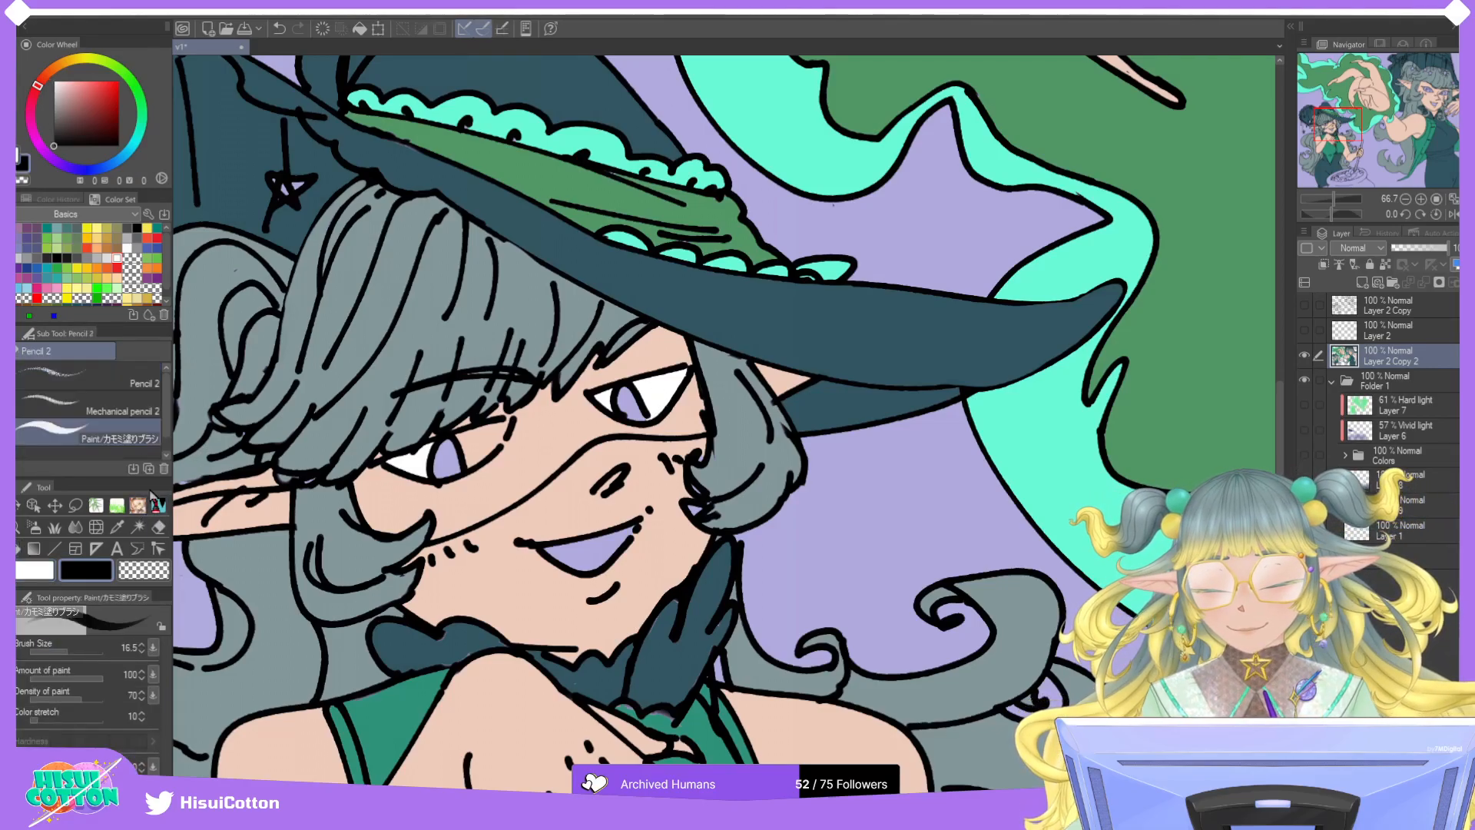
{"action": "scroll", "coordinate": [501, 442], "scroll_direction": "up", "scroll_amount": 2}
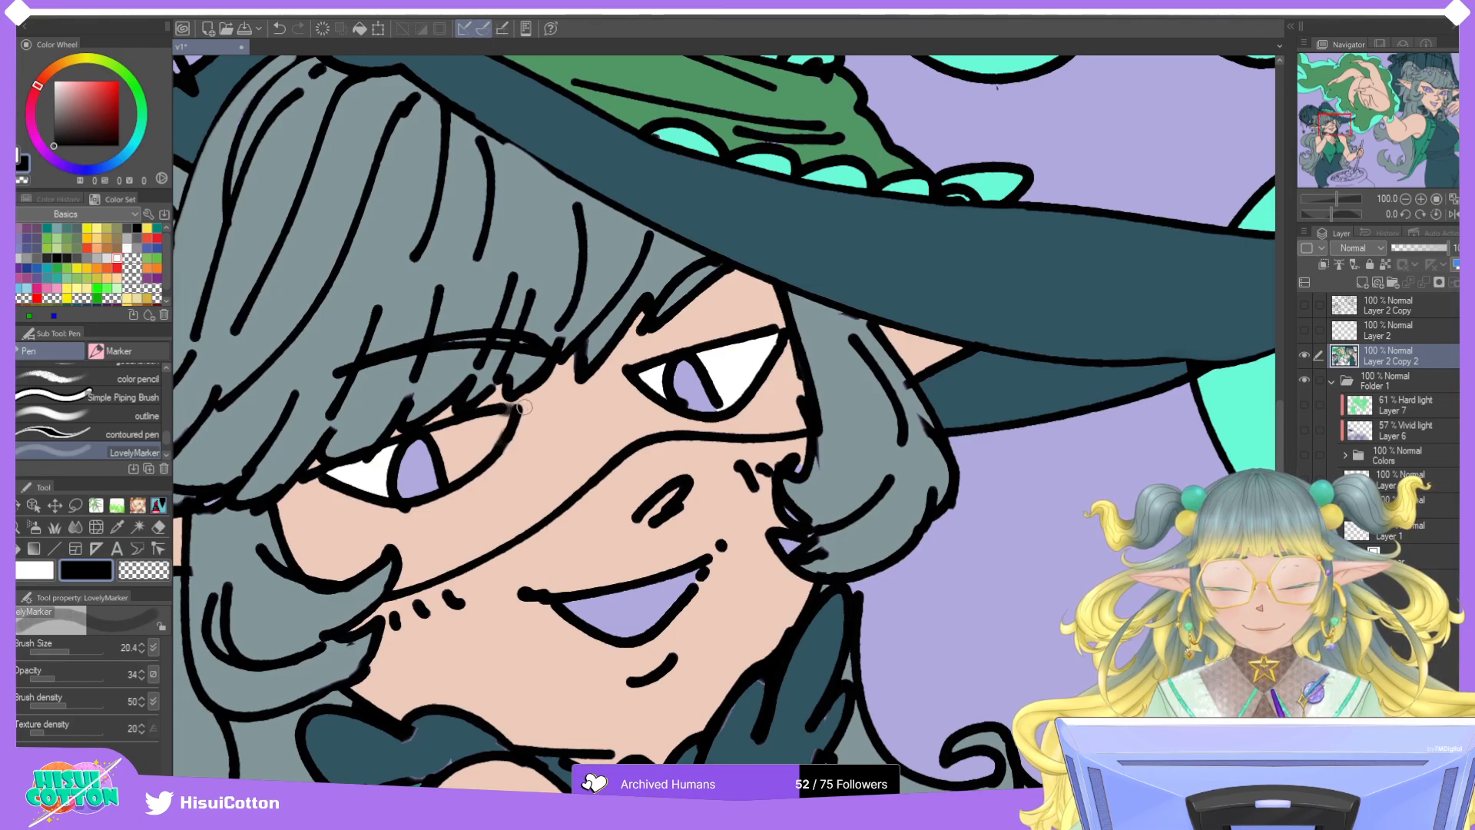
{"action": "left_click", "coordinate": [158, 504]}
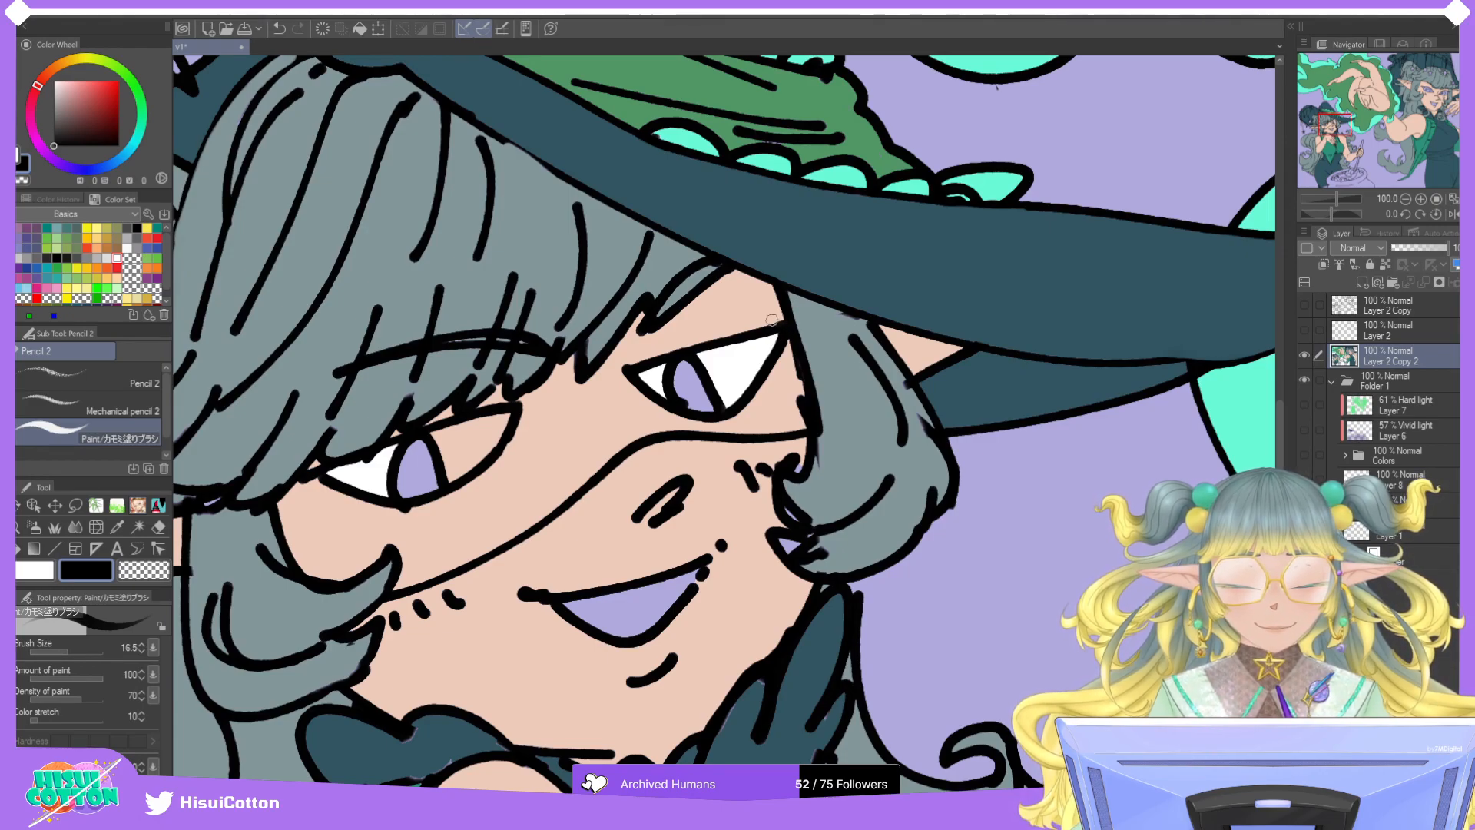
{"action": "left_click", "coordinate": [411, 521], "text": "alt"}
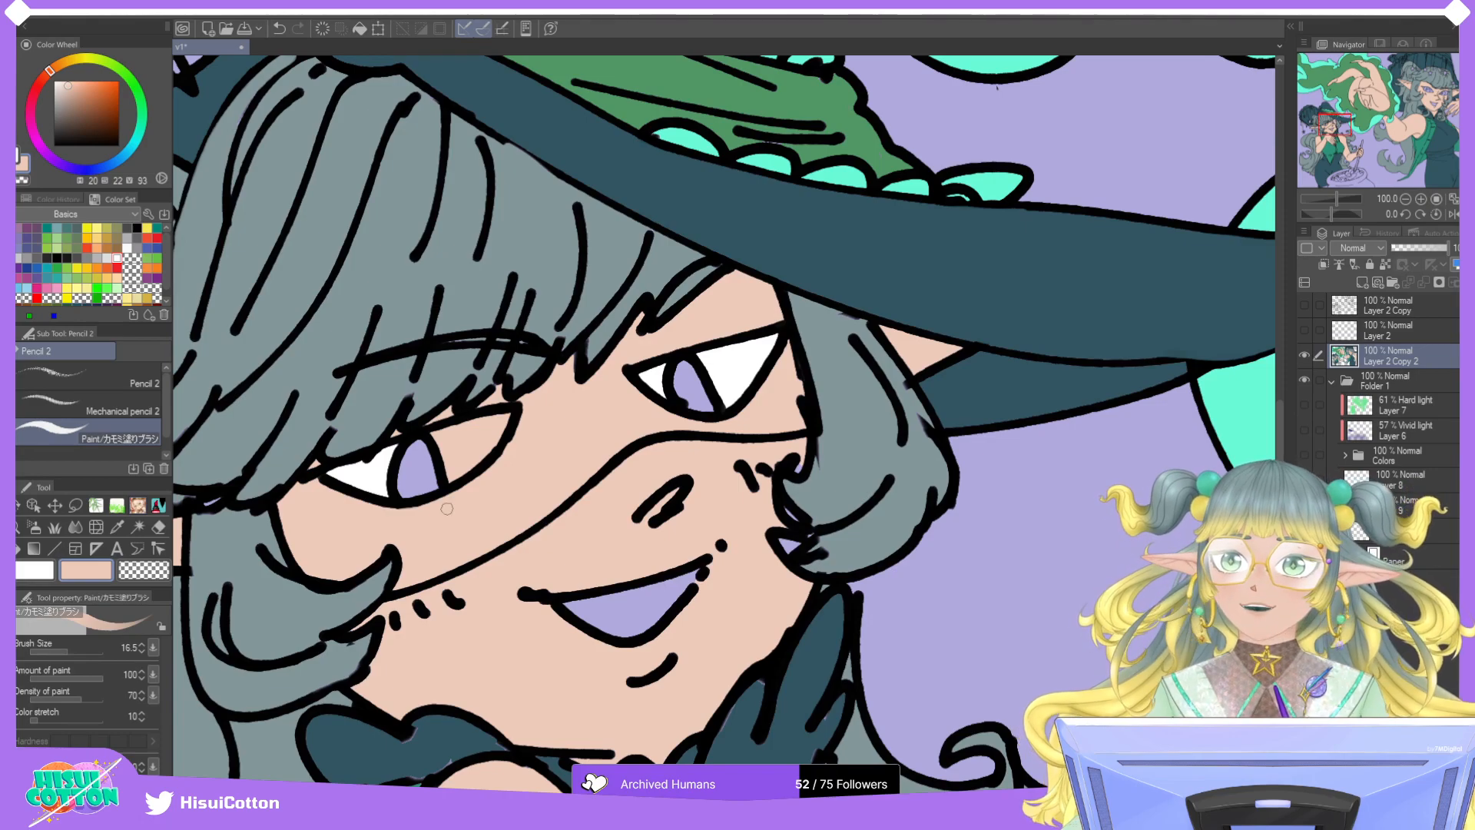
{"action": "scroll", "coordinate": [447, 508], "scroll_direction": "down", "scroll_amount": 2}
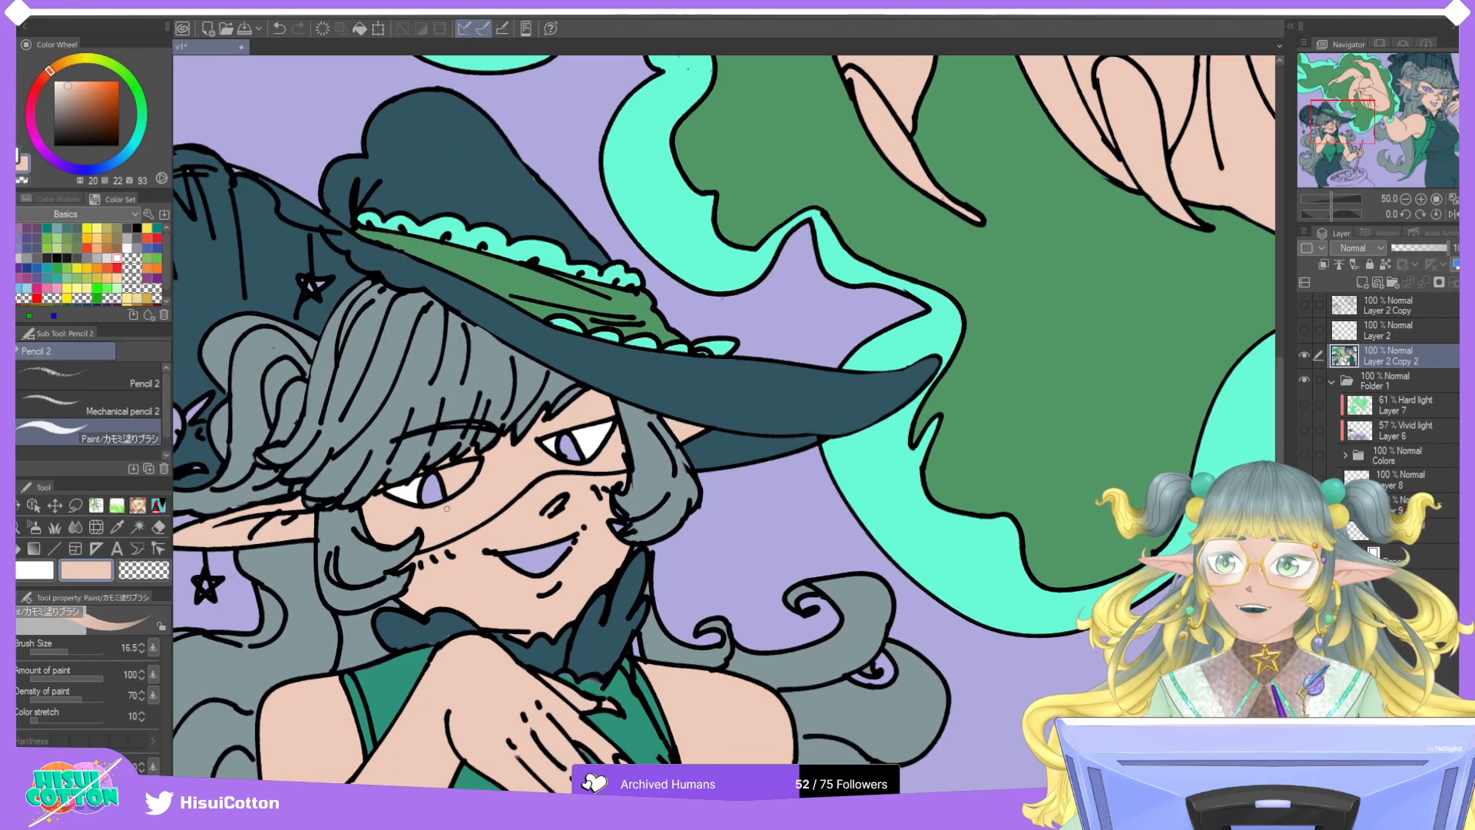
Fill one of the large witch's eyes and the areas around the iris of her other eye with white.
{"action": "key", "text": "x"}
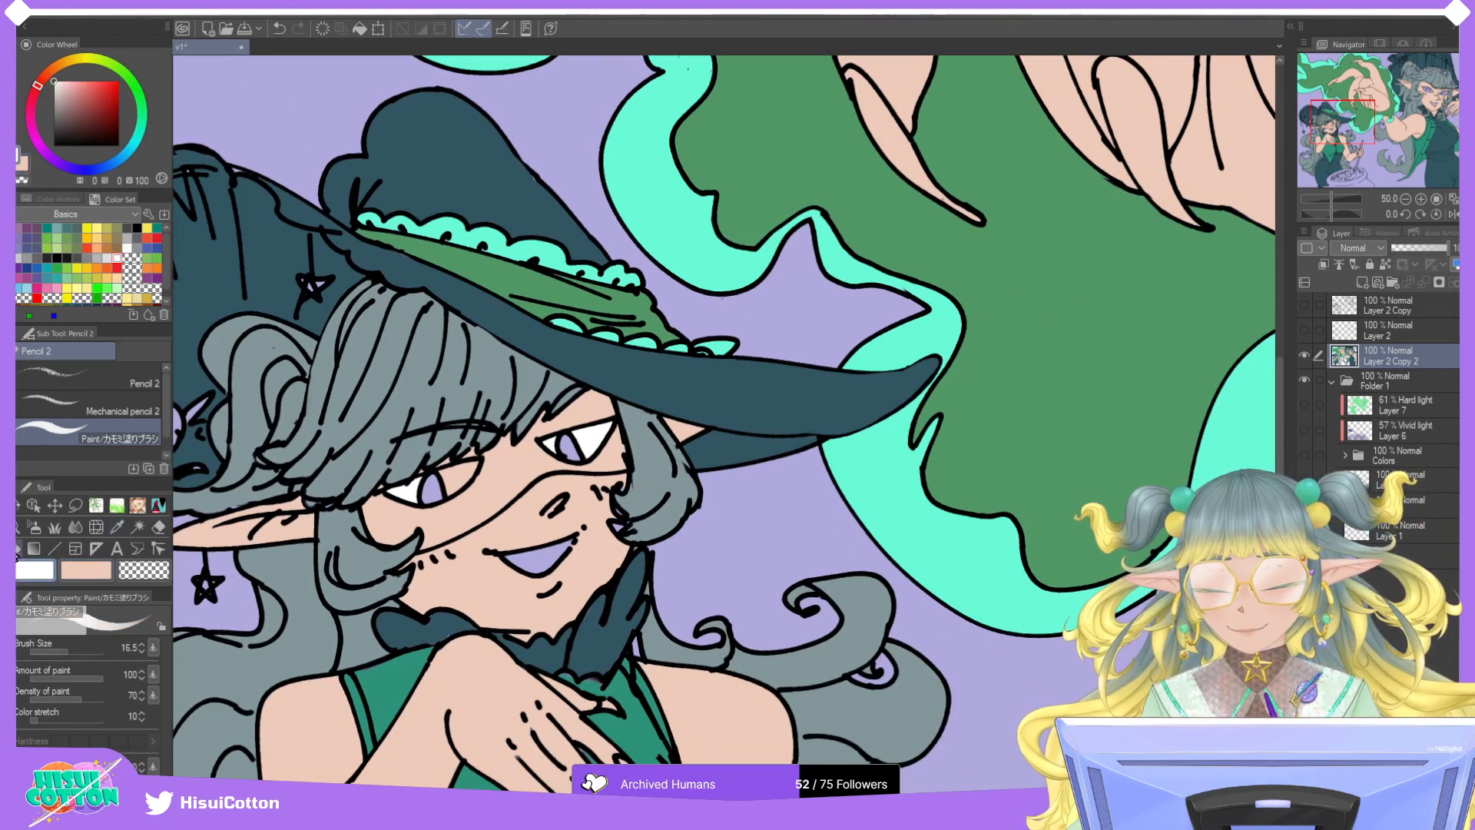
{"action": "key", "text": "g"}
{"action": "scroll", "coordinate": [502, 479], "scroll_direction": "down", "scroll_amount": 3}
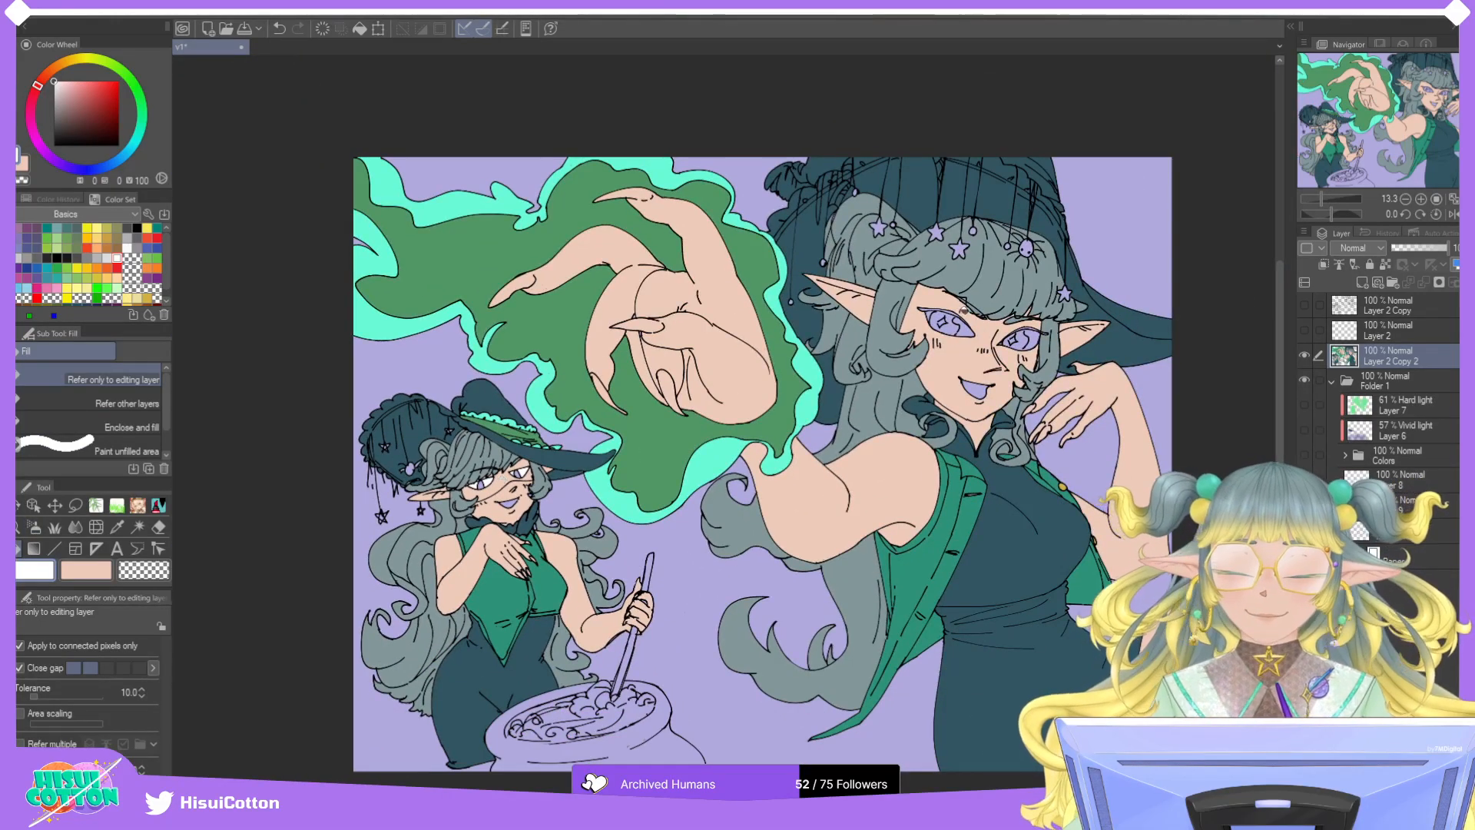
{"action": "scroll", "coordinate": [1052, 323], "scroll_direction": "up", "scroll_amount": 4}
{"action": "left_click", "coordinate": [971, 372]}
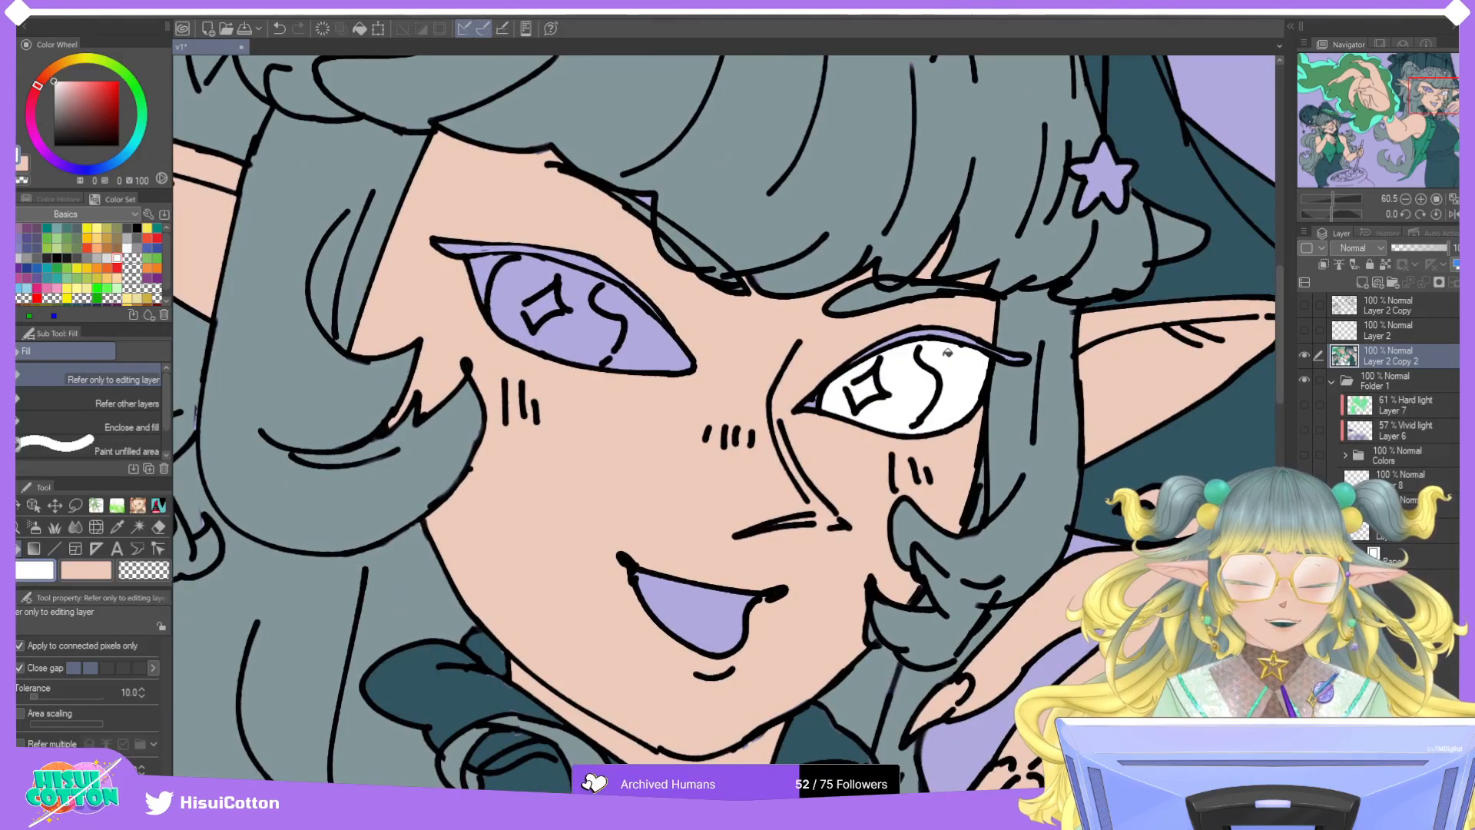
{"action": "left_click", "coordinate": [646, 350]}
{"action": "left_click", "coordinate": [494, 263]}
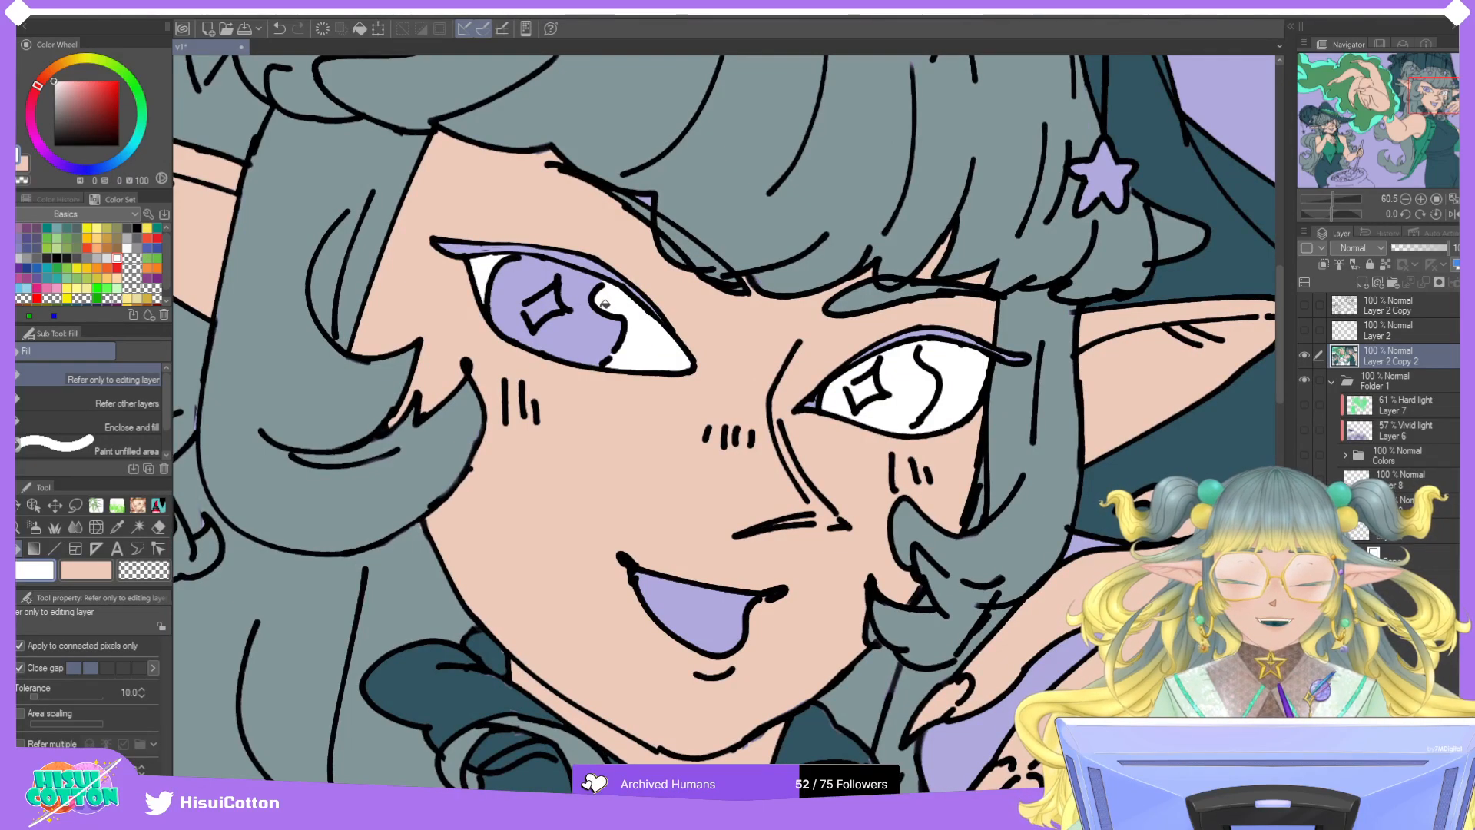
Fill the upper eyelids of both of the large witch's eyes with the grey sampled from her hair.
{"action": "scroll", "coordinate": [605, 304], "scroll_direction": "down", "scroll_amount": 4}
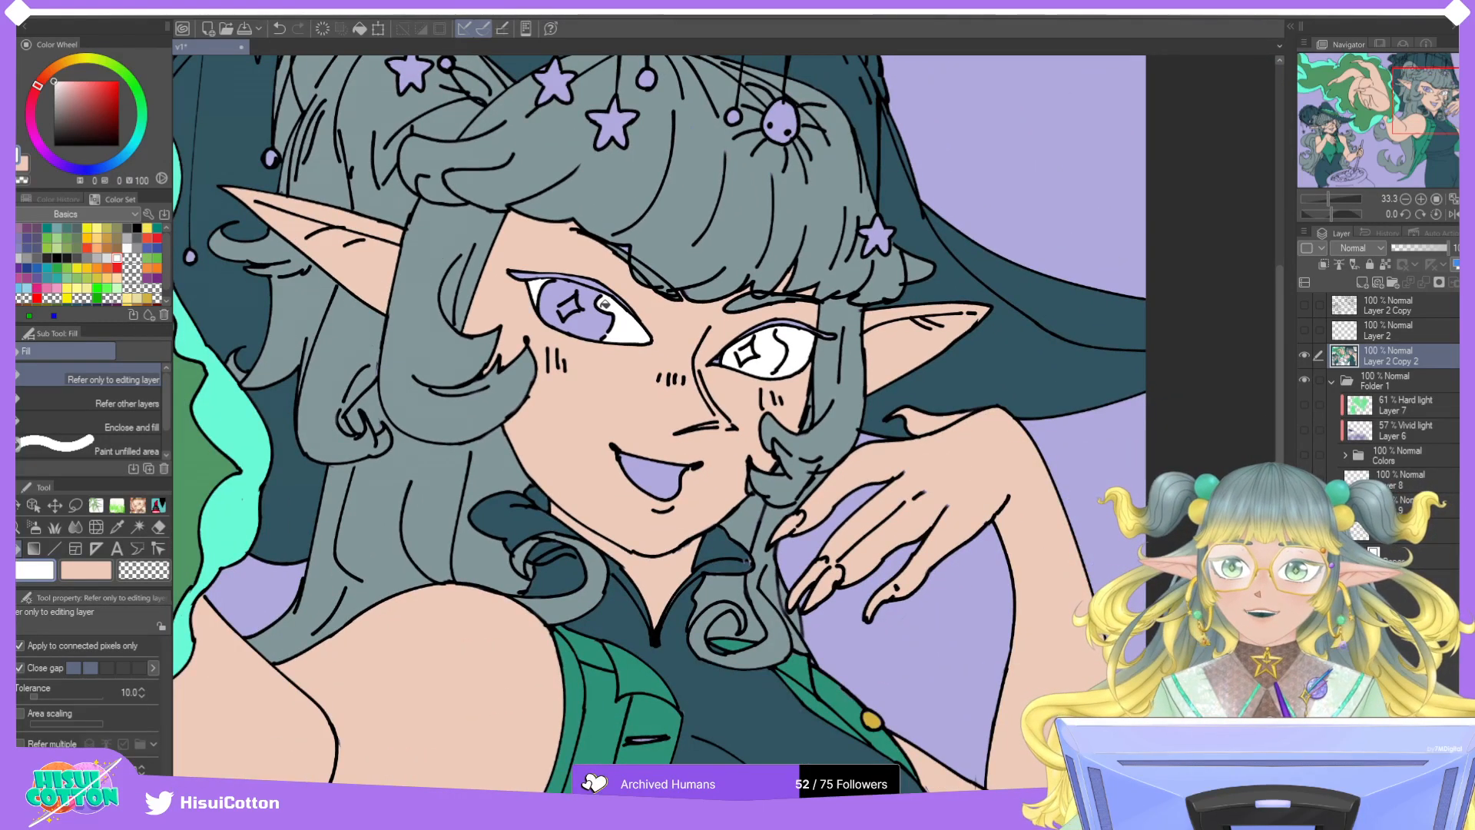
{"action": "left_click", "coordinate": [464, 350], "text": "alt"}
{"action": "scroll", "coordinate": [606, 300], "scroll_direction": "up", "scroll_amount": 5}
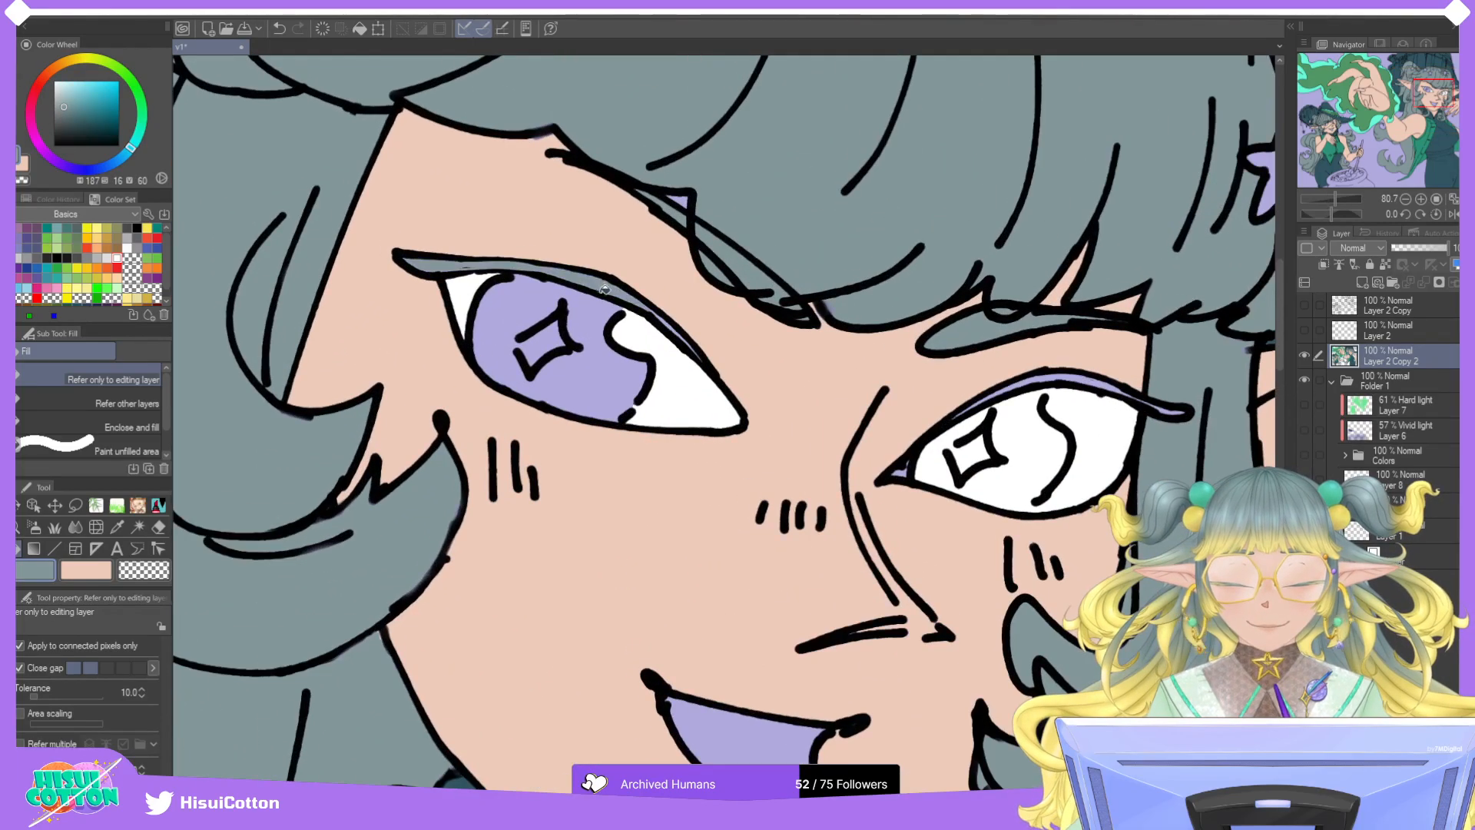
{"action": "scroll", "coordinate": [605, 287], "scroll_direction": "up", "scroll_amount": 5}
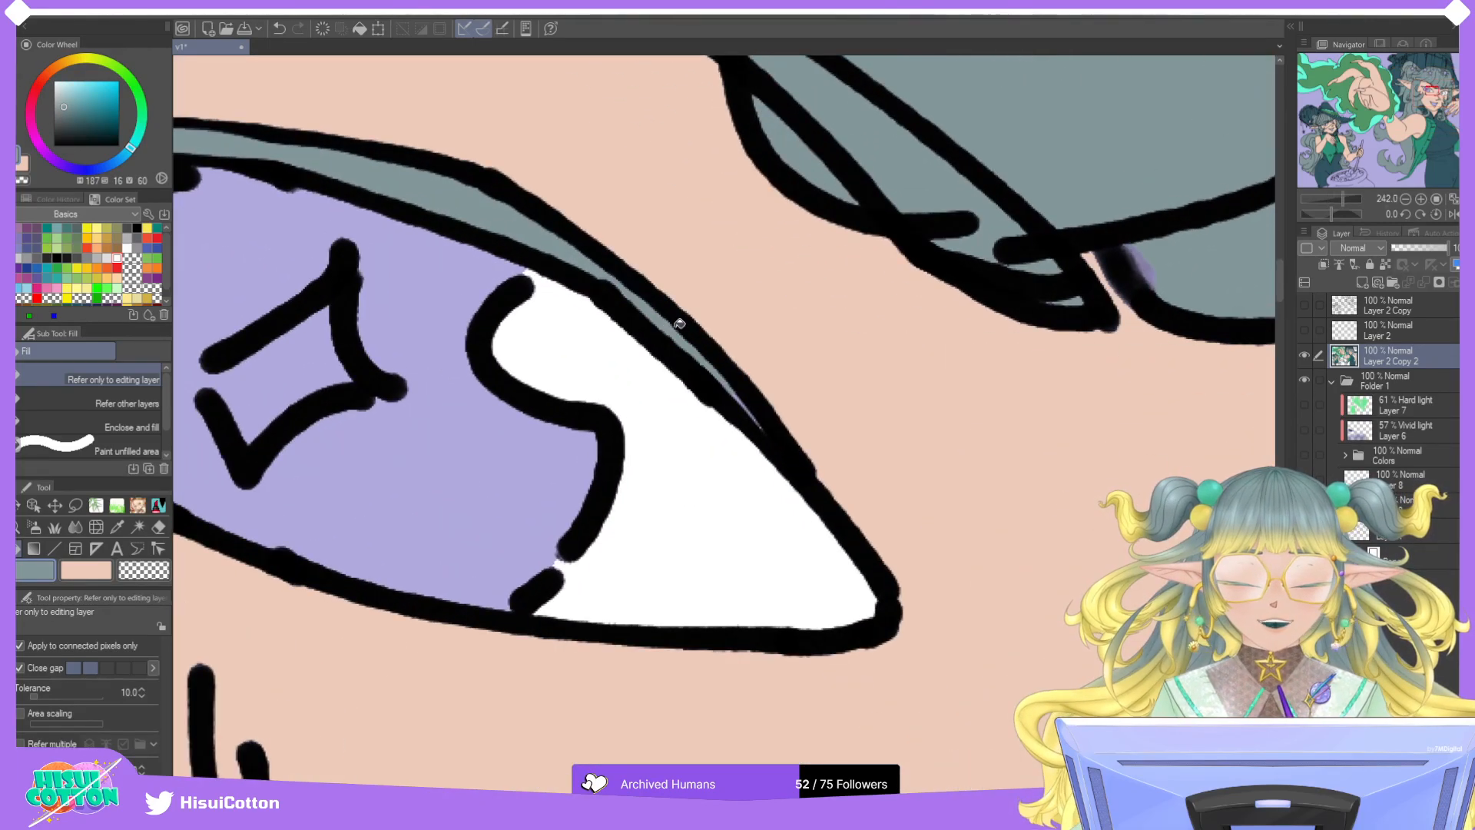
{"action": "scroll", "coordinate": [676, 323], "scroll_direction": "down", "scroll_amount": 4}
{"action": "left_click", "coordinate": [1118, 421]}
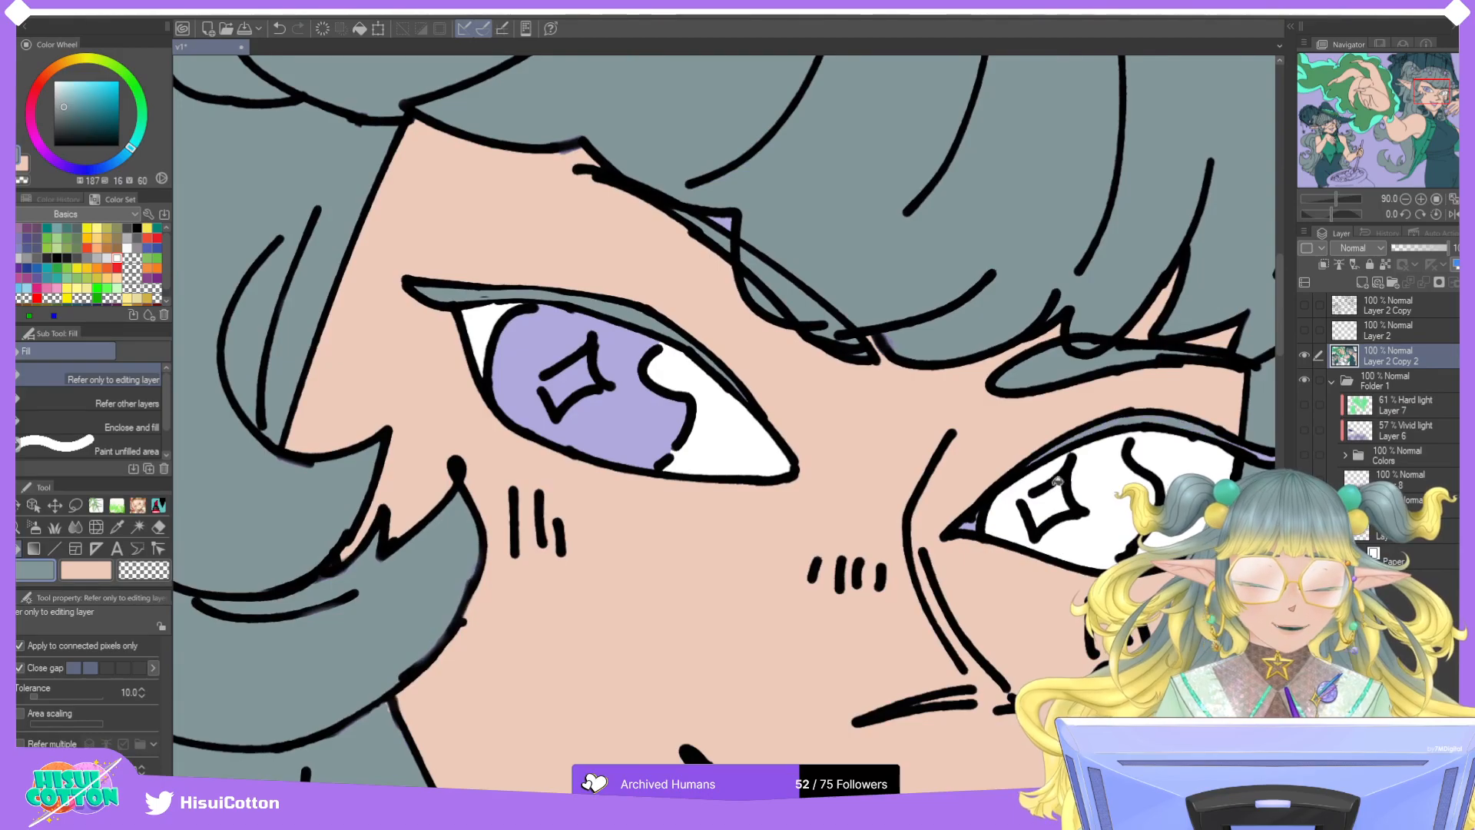
{"action": "scroll", "coordinate": [1085, 501], "scroll_direction": "down", "scroll_amount": 3}
{"action": "scroll", "coordinate": [1098, 493], "scroll_direction": "up", "scroll_amount": 4}
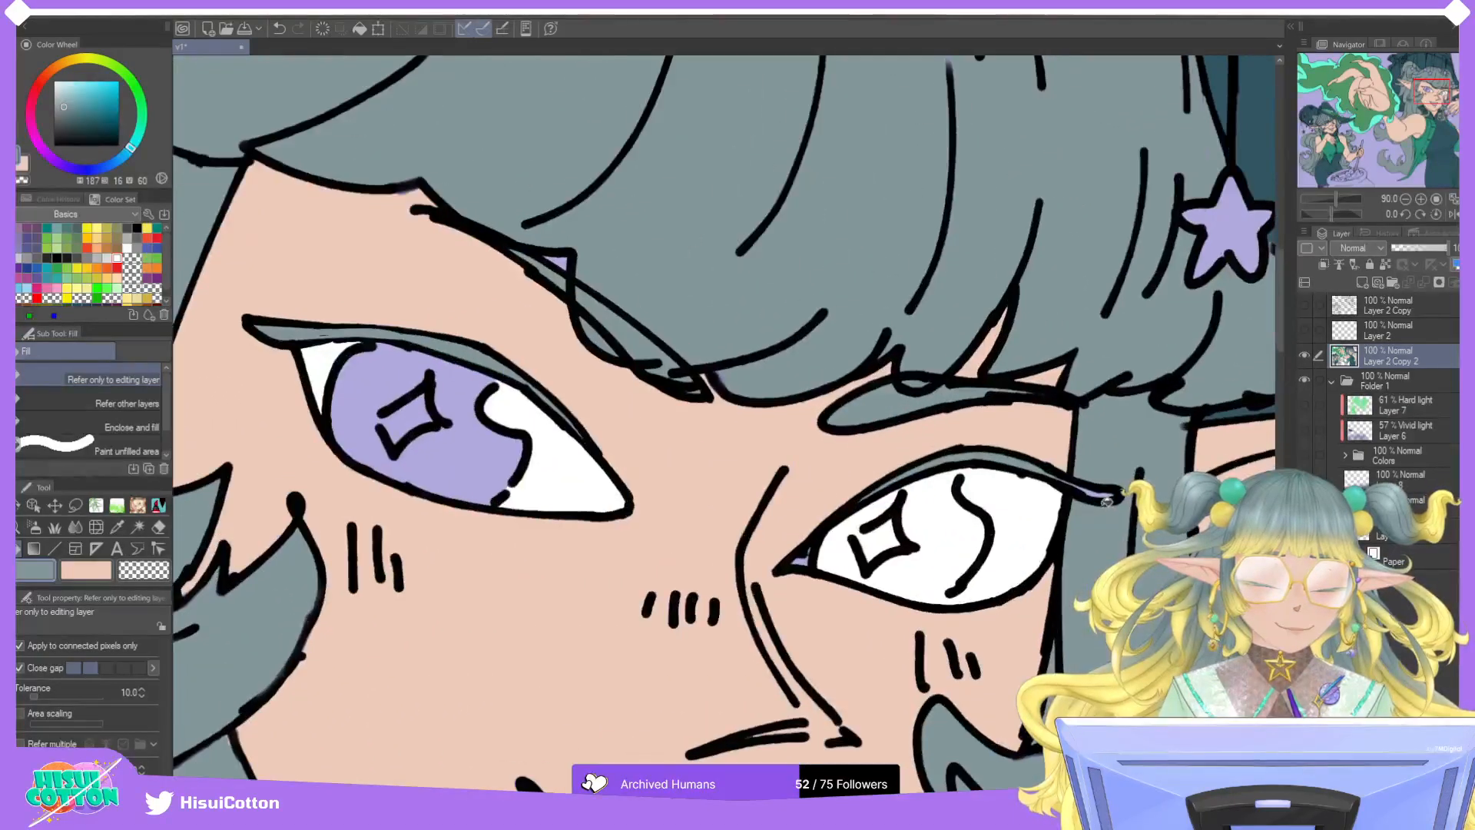
Fill the small lavender gap between the large witch's forehead and fringe with her sampled skin tone.
{"action": "left_click", "coordinate": [577, 413], "text": "alt"}
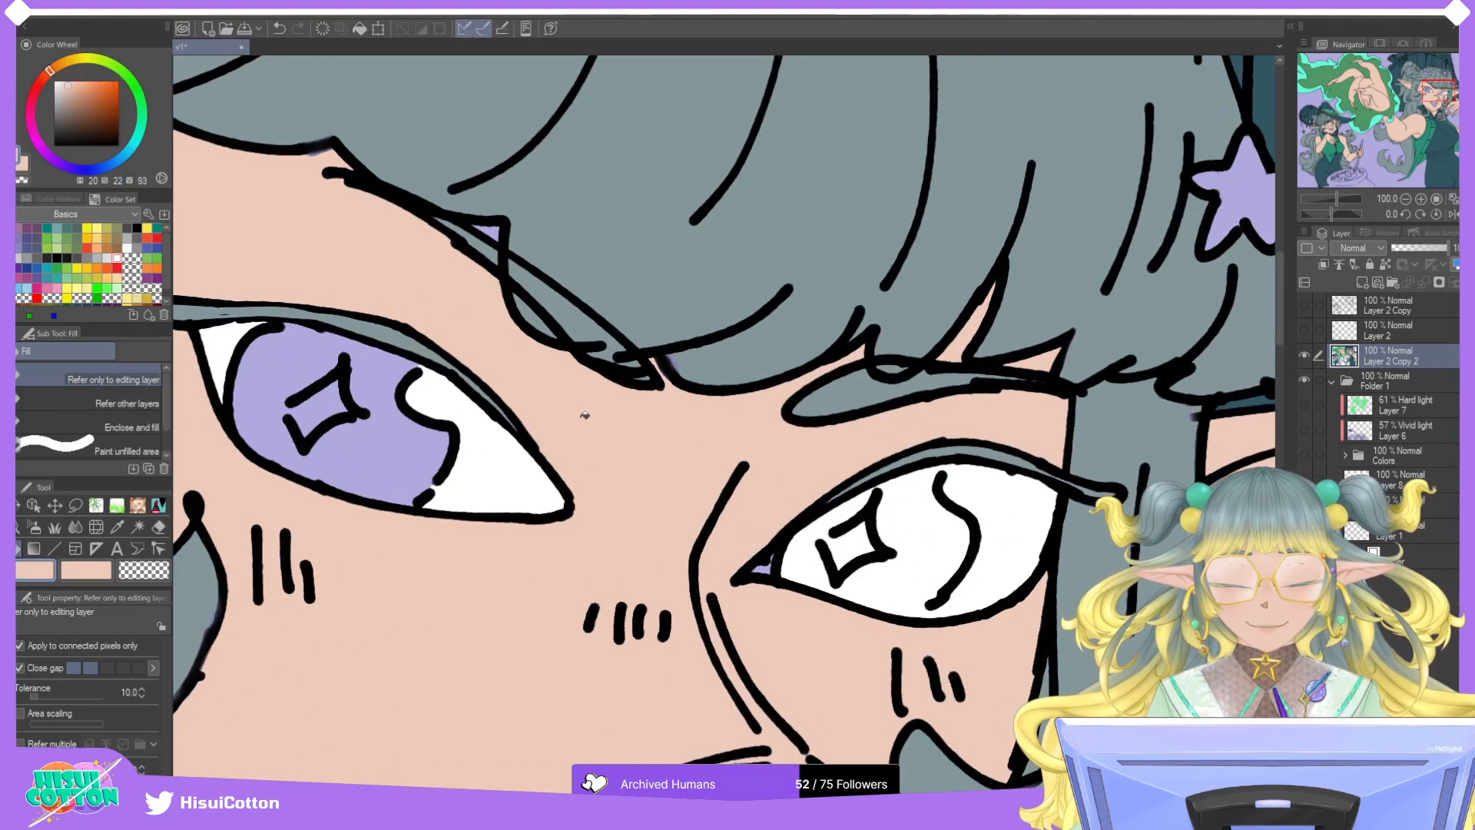
{"action": "left_click", "coordinate": [502, 241]}
{"action": "scroll", "coordinate": [530, 324], "scroll_direction": "down", "scroll_amount": 2}
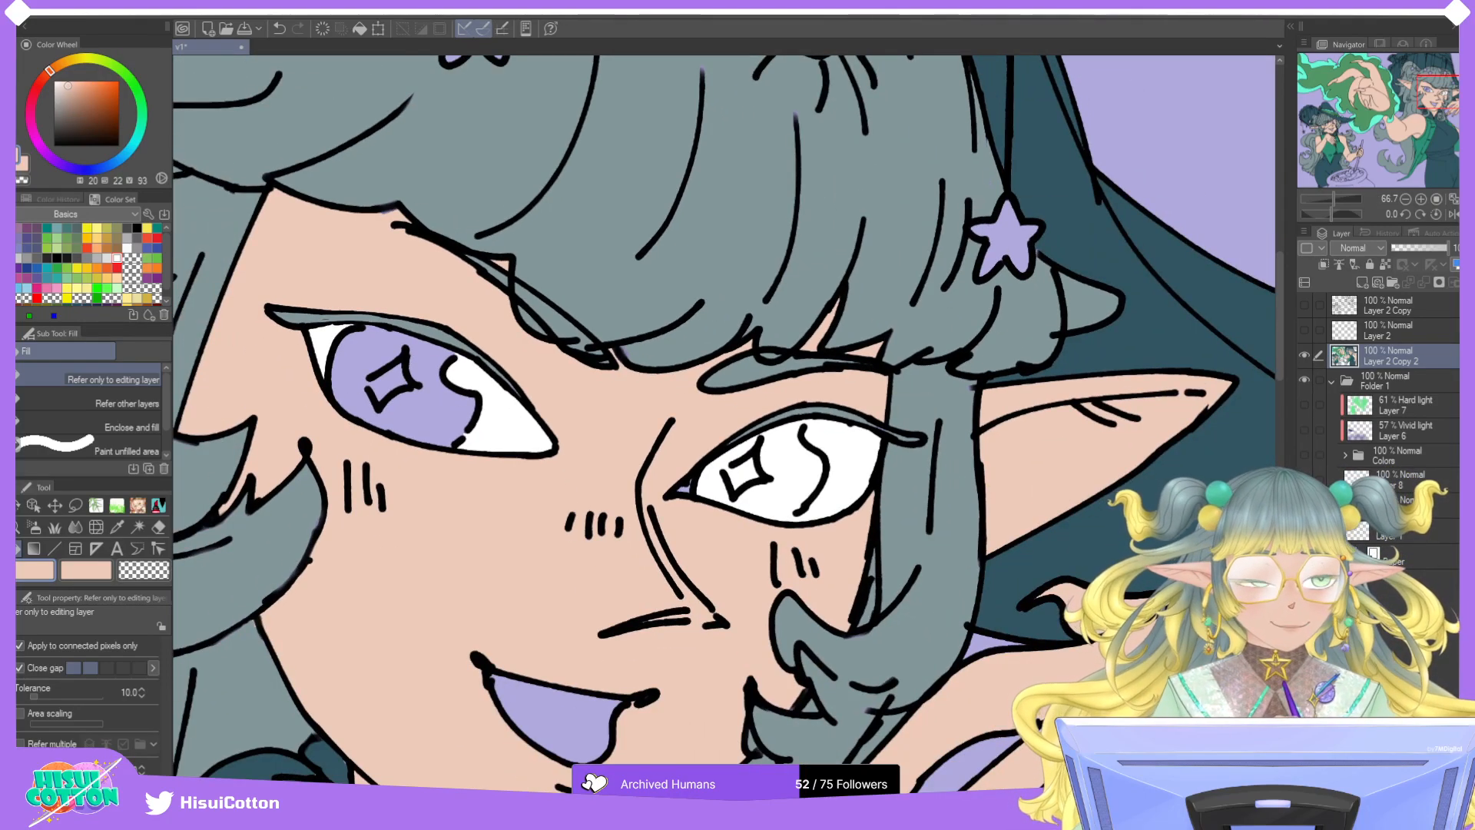
Fill both of the small witch's irises with the pale green from the HisuiBASE color set.
{"action": "left_click", "coordinate": [1435, 198]}
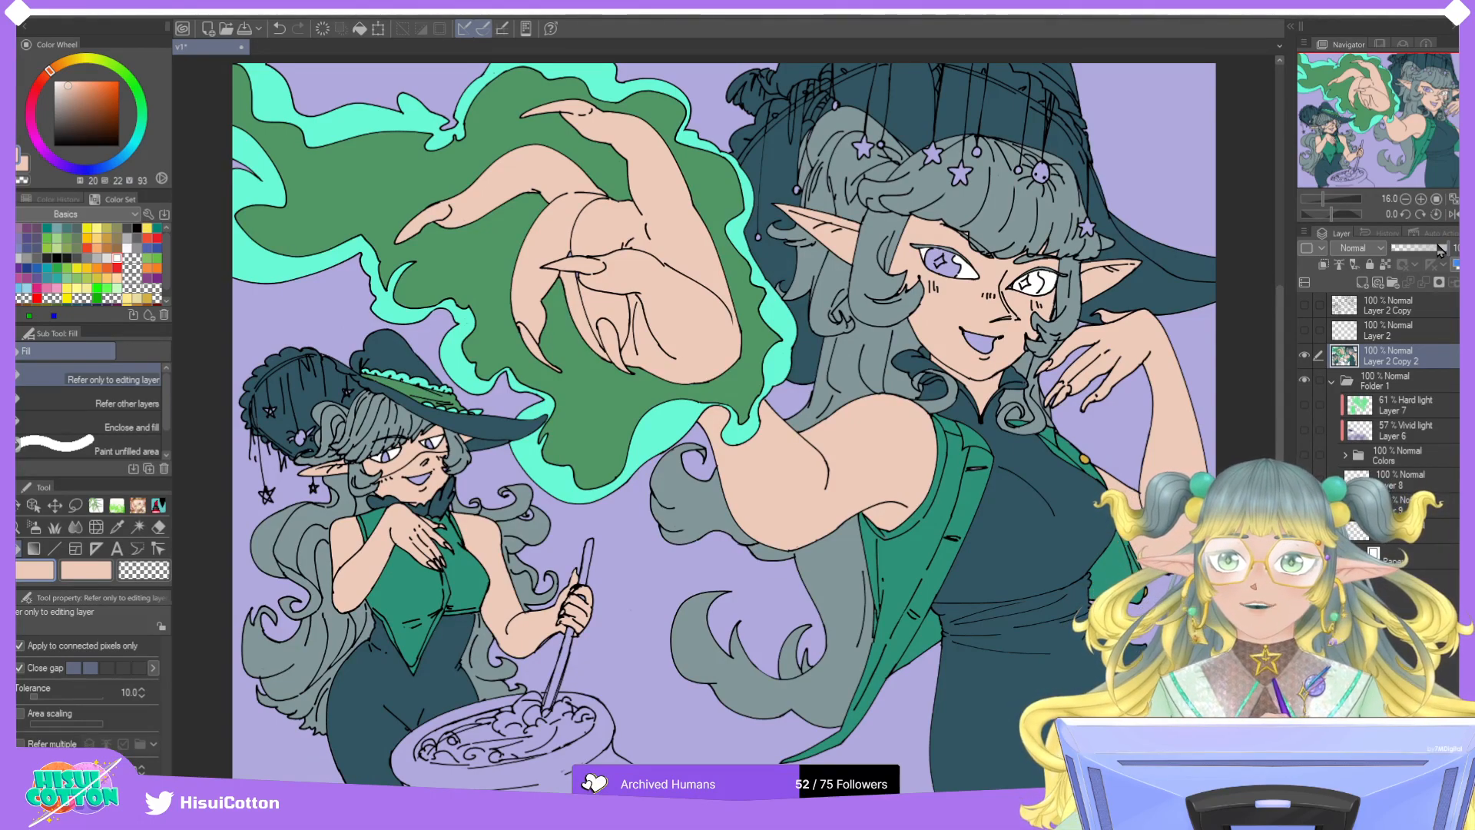
{"action": "scroll", "coordinate": [380, 449], "scroll_direction": "up", "scroll_amount": 8}
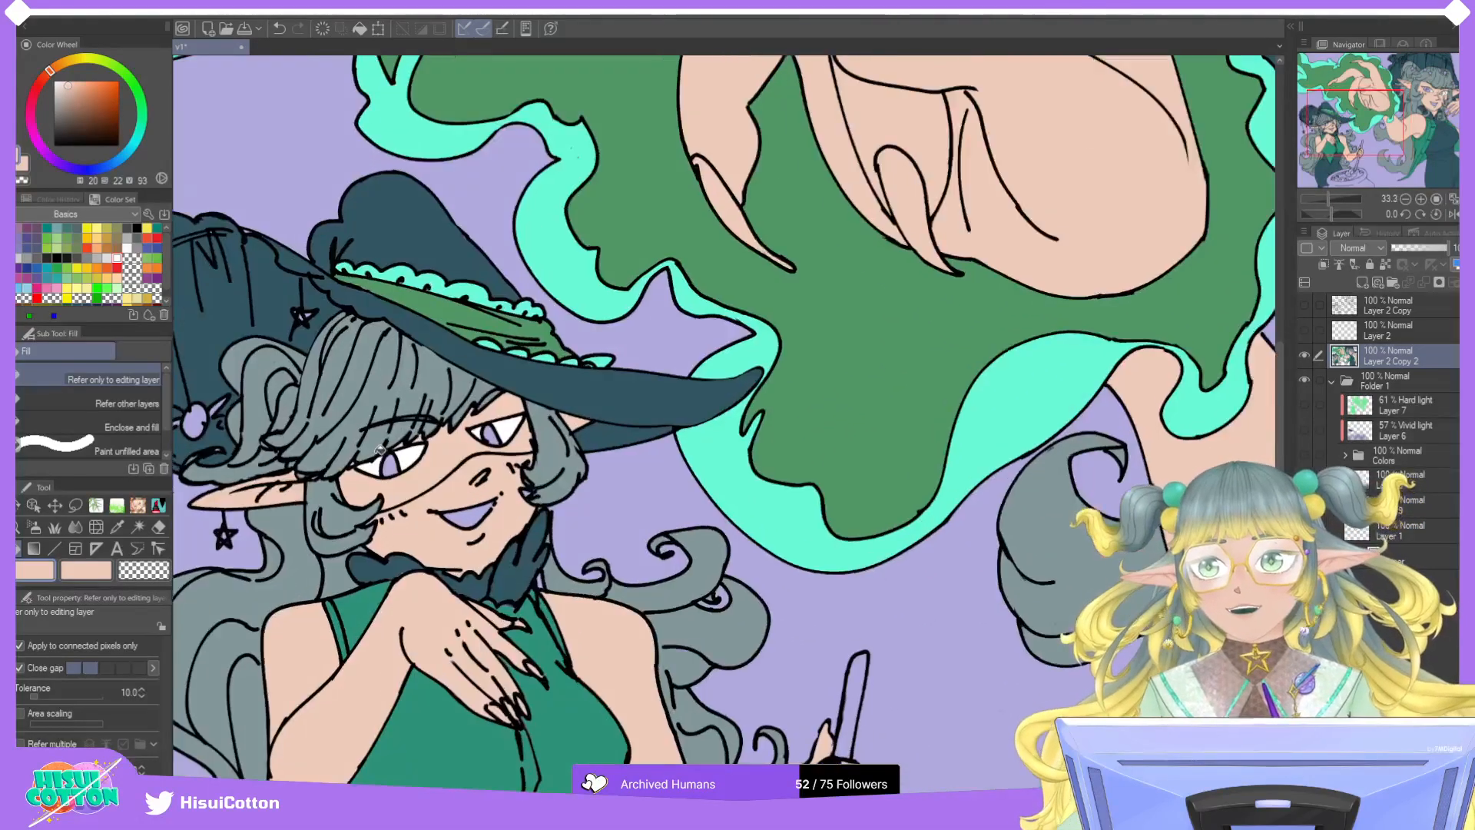
{"action": "scroll", "coordinate": [380, 449], "scroll_direction": "up", "scroll_amount": 2}
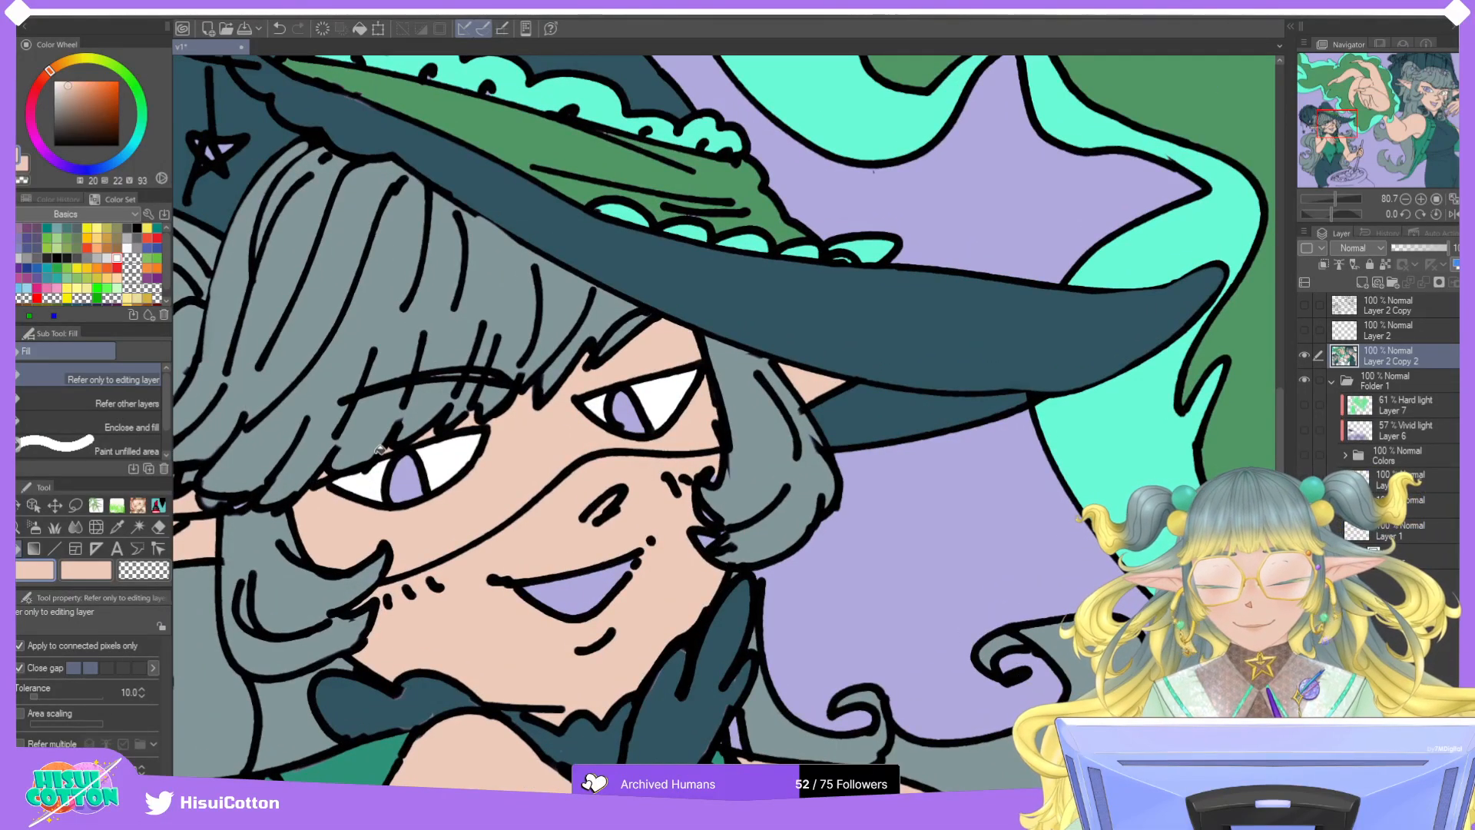
{"action": "scroll", "coordinate": [381, 449], "scroll_direction": "up", "scroll_amount": 1}
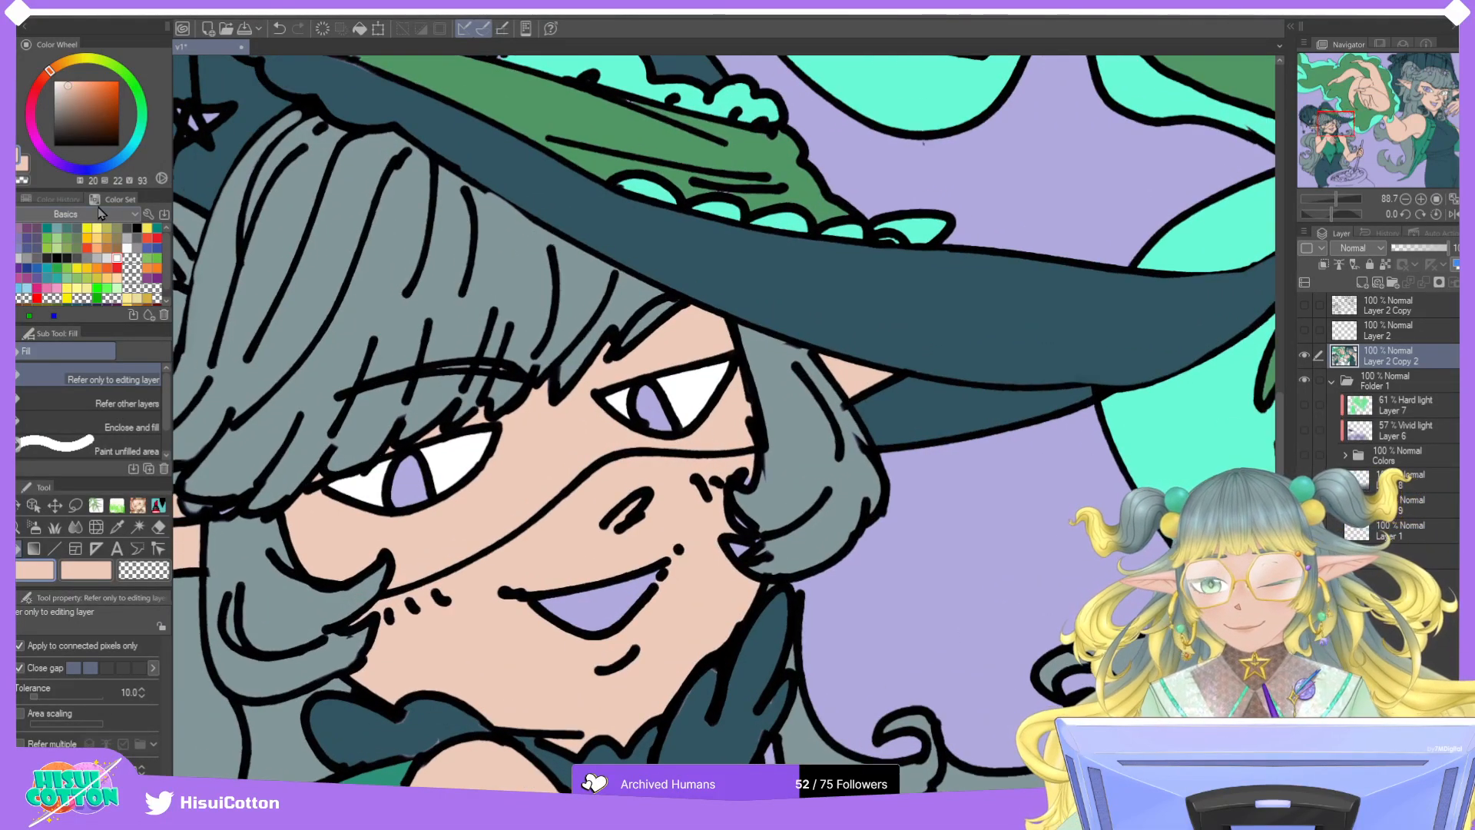
{"action": "left_click", "coordinate": [91, 286]}
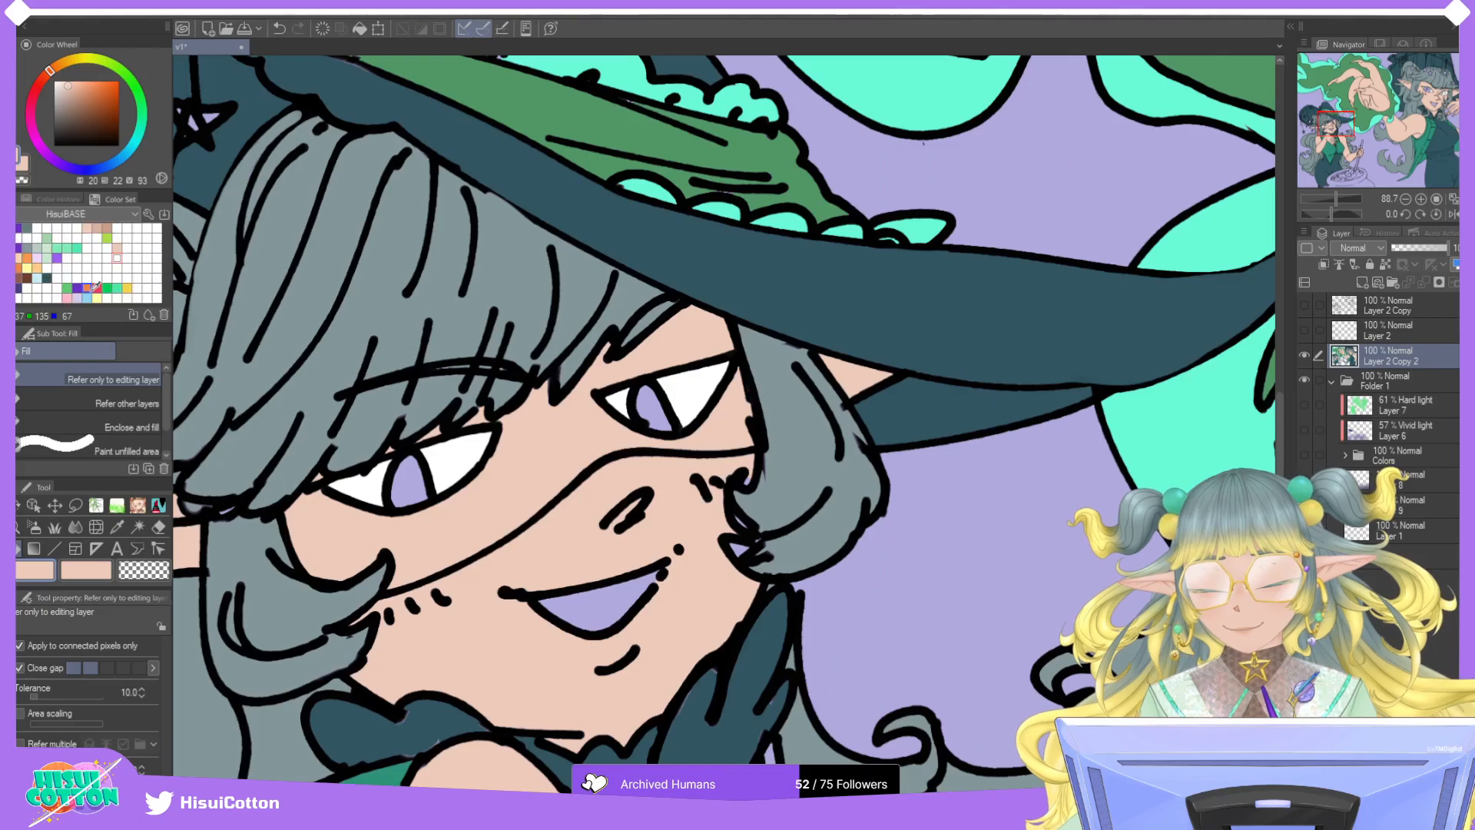
{"action": "left_click", "coordinate": [36, 248]}
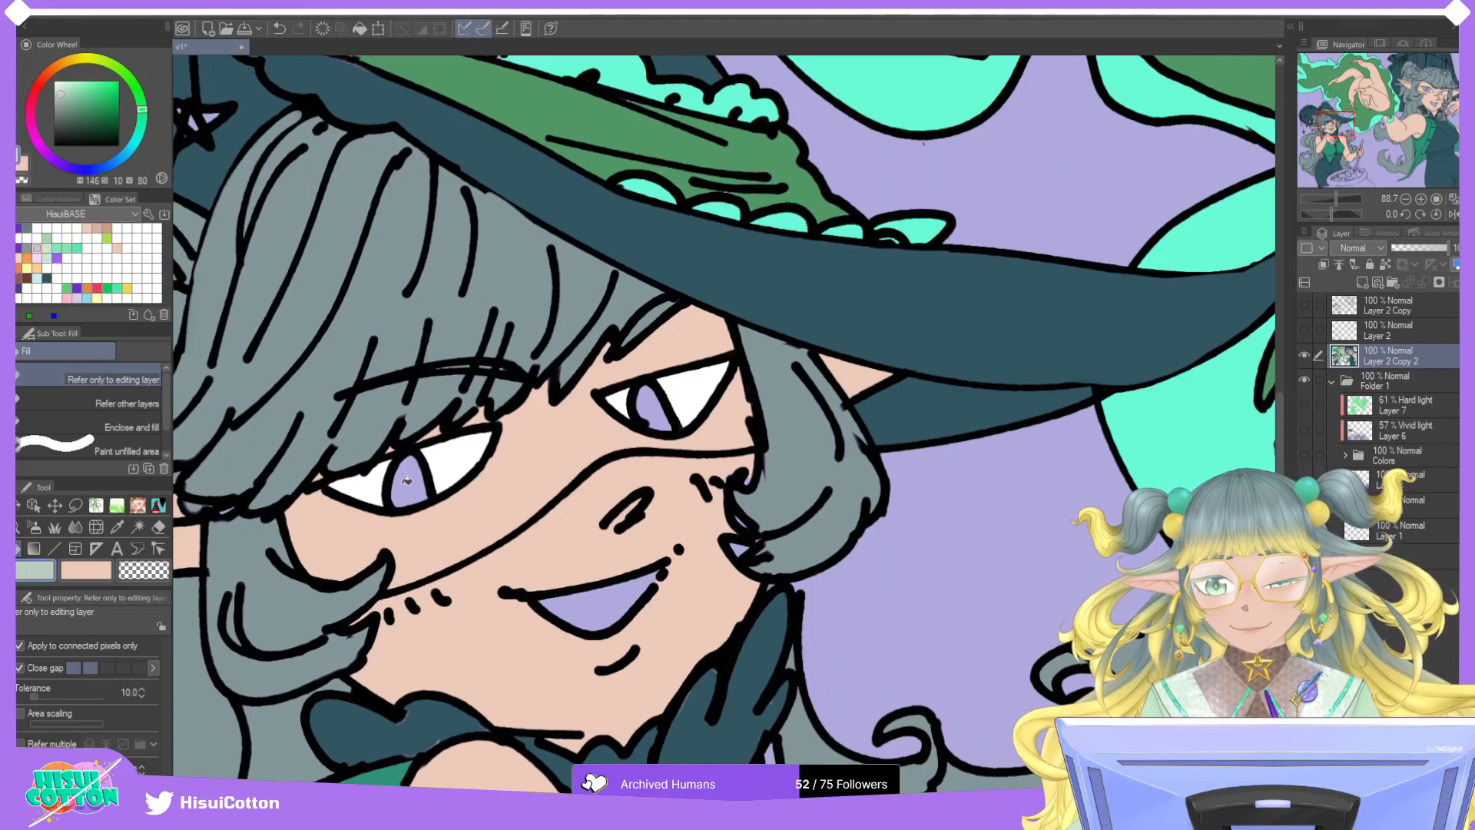
{"action": "left_click", "coordinate": [415, 474]}
{"action": "left_click", "coordinate": [668, 410]}
{"action": "scroll", "coordinate": [668, 409], "scroll_direction": "down", "scroll_amount": 6}
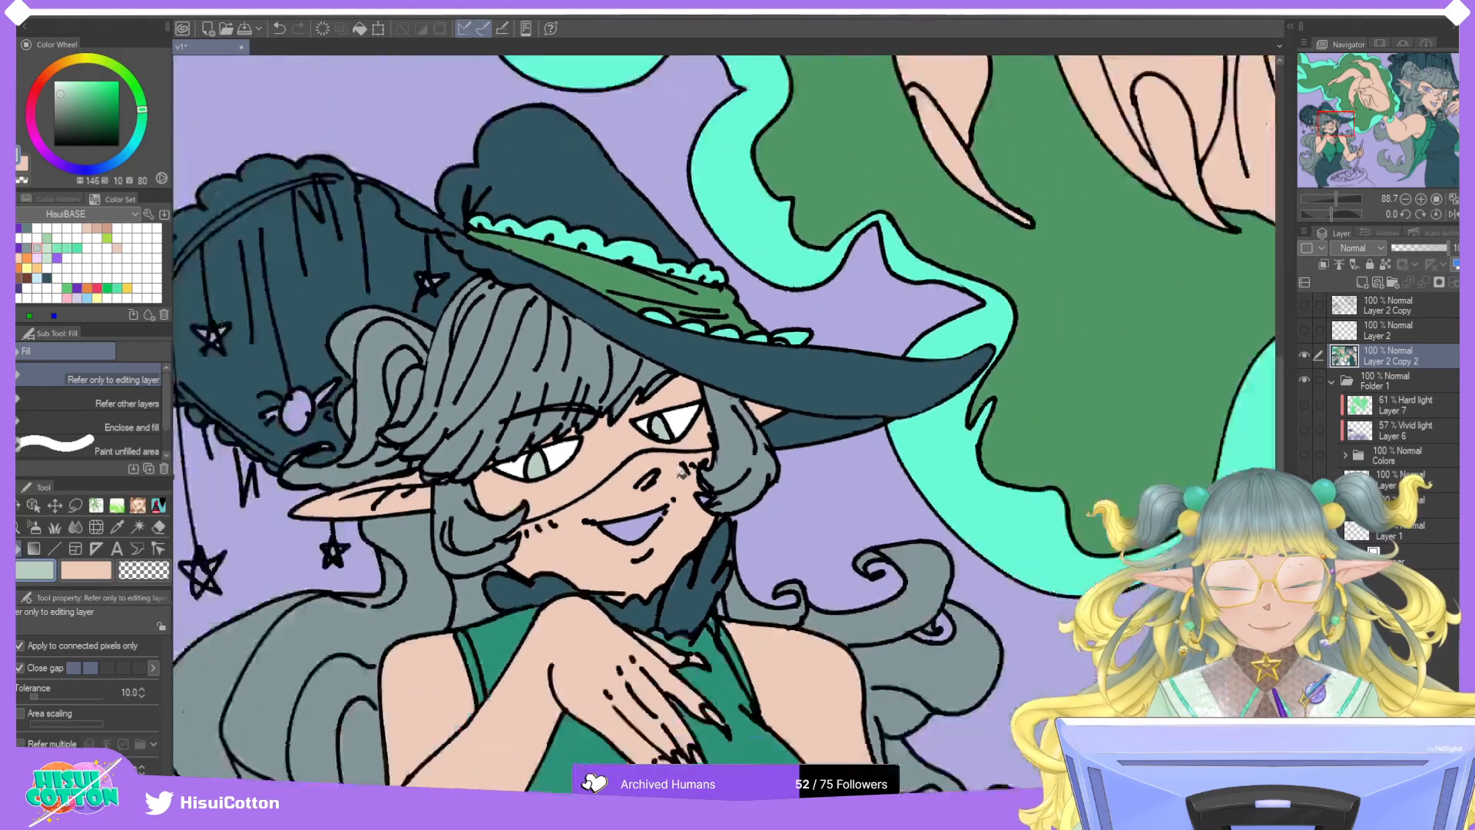
Fill the lavender iris of the large witch with the same pale green.
{"action": "scroll", "coordinate": [1191, 317], "scroll_direction": "up", "scroll_amount": 6}
{"action": "scroll", "coordinate": [1191, 318], "scroll_direction": "up", "scroll_amount": 3}
{"action": "left_click", "coordinate": [1156, 321]}
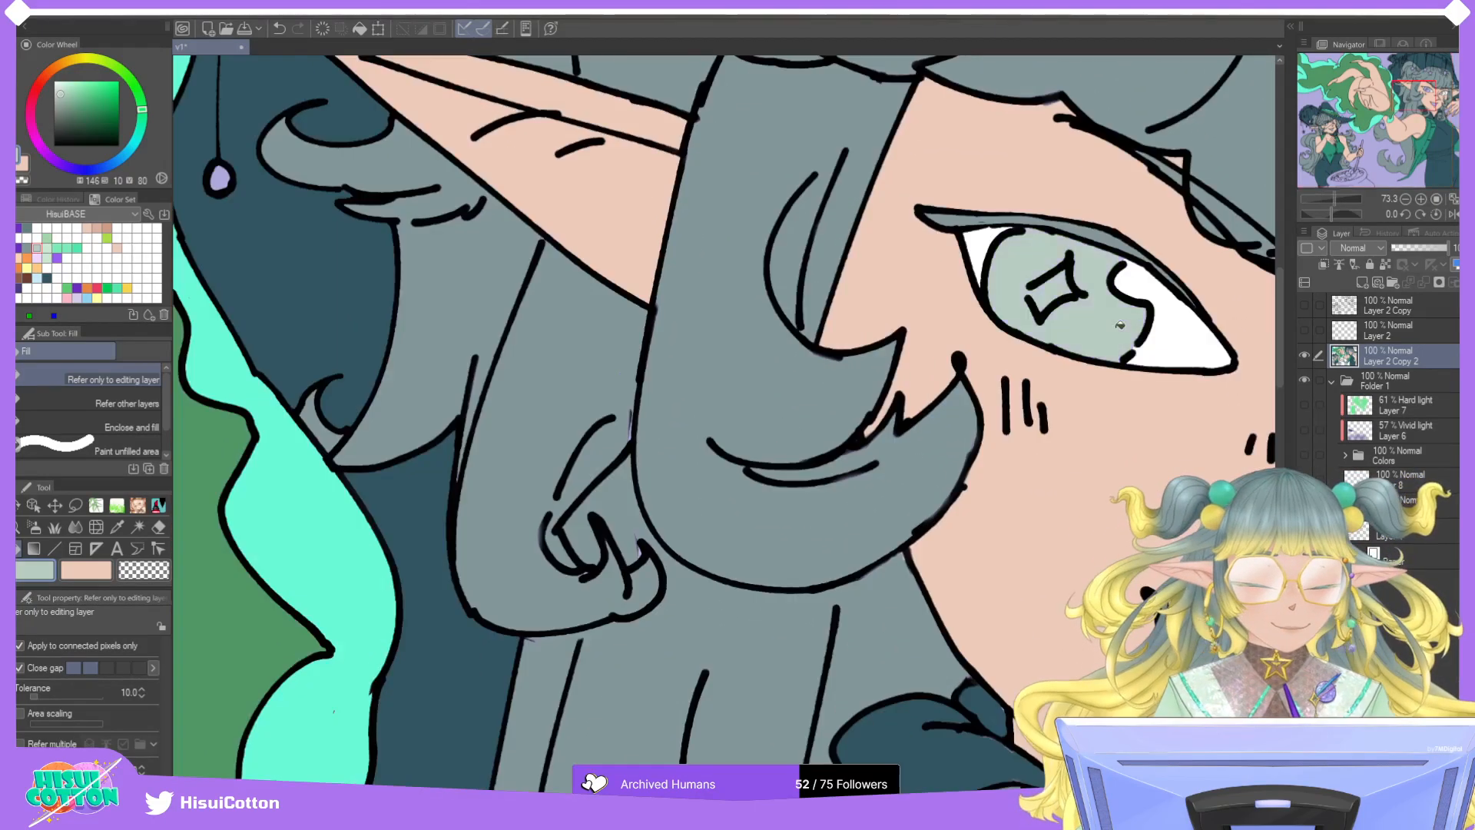
Extend the iris outline in the large witch's white eye to the upper and lower lids with black from the Basics color set.
{"action": "left_click_drag", "start_coordinate": [1406, 102], "coordinate": [1433, 97]}
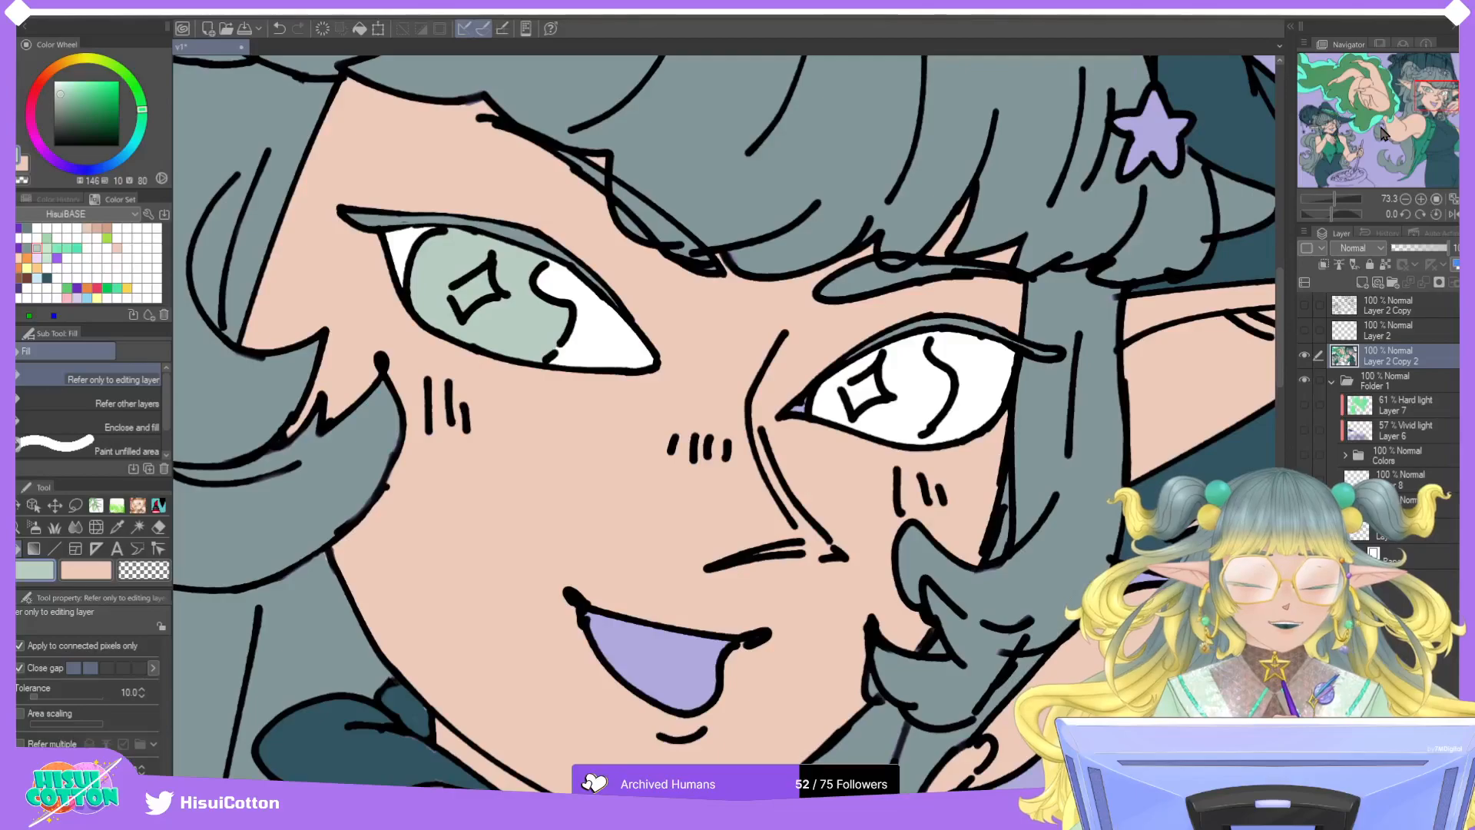
{"action": "scroll", "coordinate": [1398, 126], "scroll_direction": "up", "scroll_amount": 3}
{"action": "key", "text": "p"}
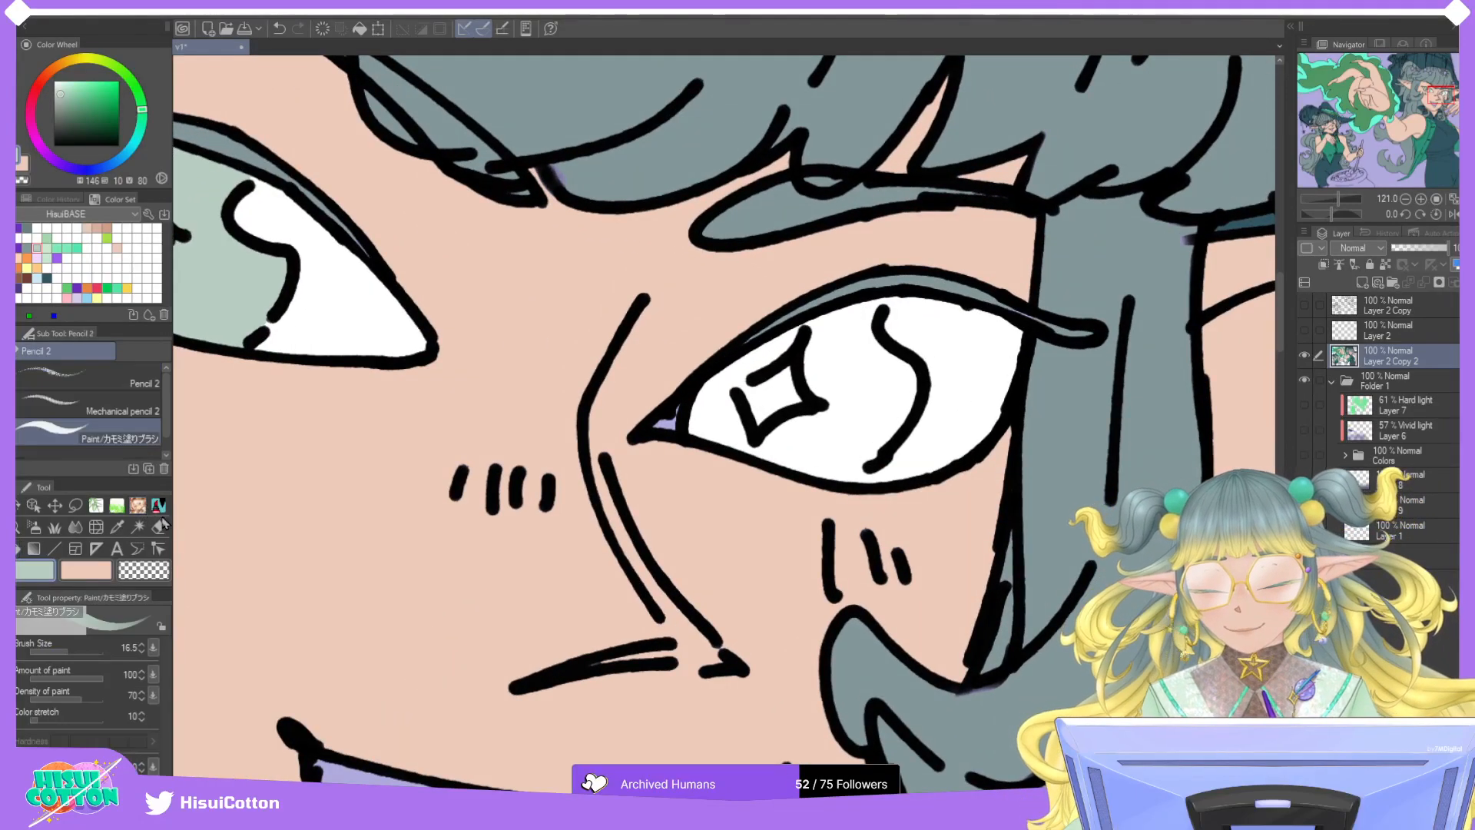
{"action": "left_click", "coordinate": [107, 569]}
{"action": "left_click", "coordinate": [101, 219]}
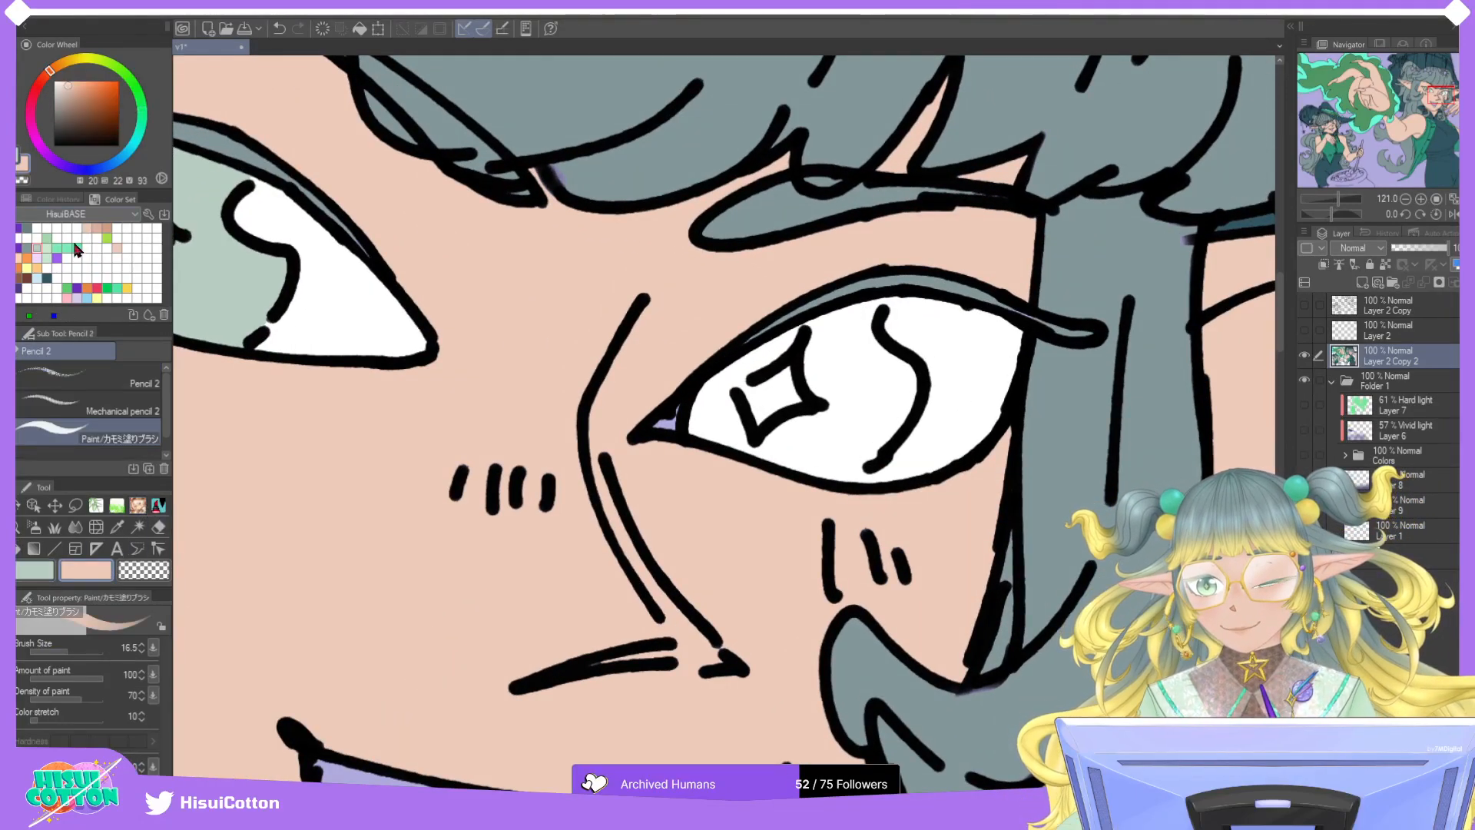
{"action": "left_click", "coordinate": [66, 249]}
{"action": "left_click", "coordinate": [57, 259]}
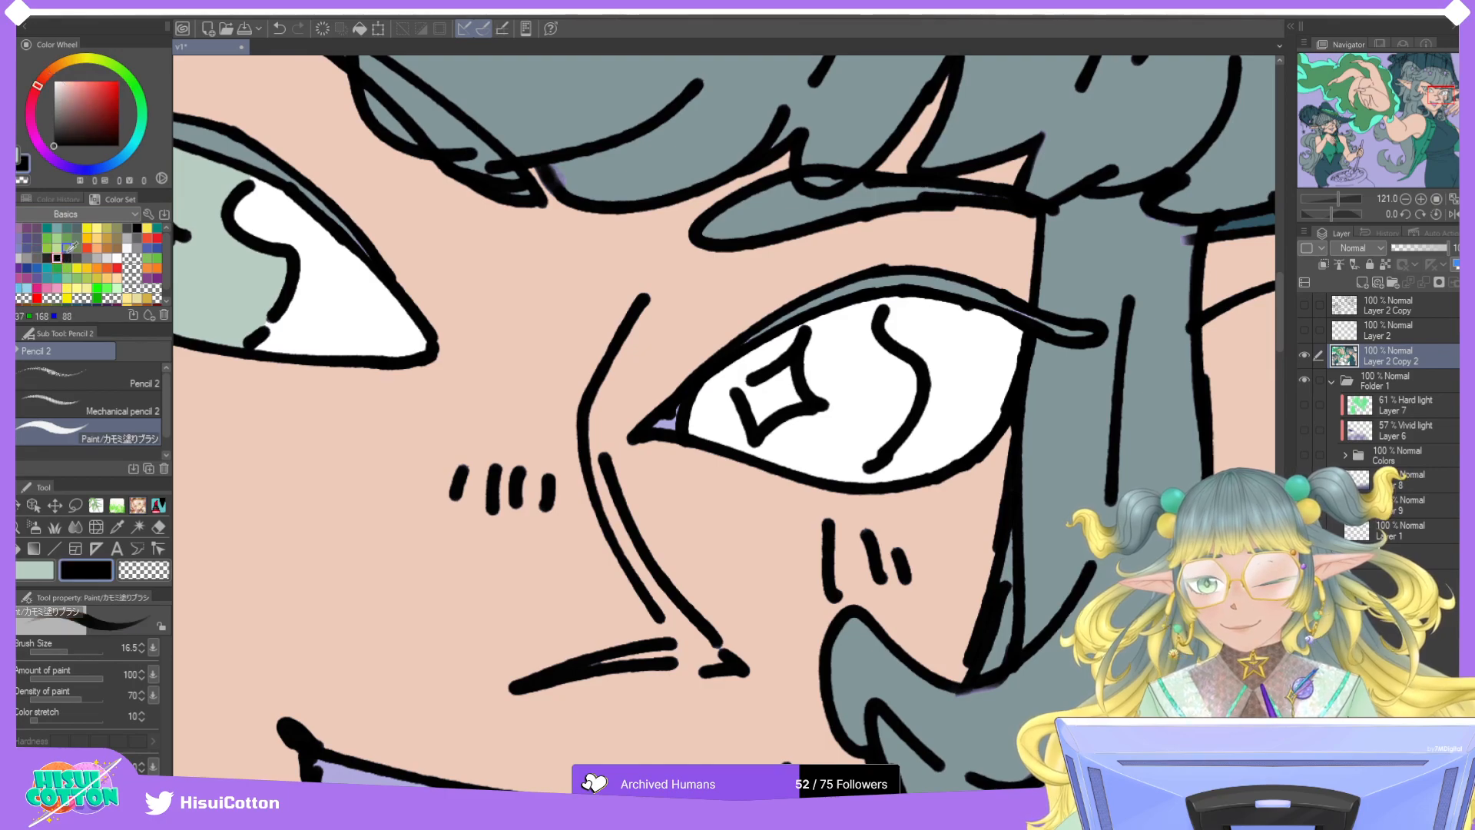
{"action": "left_click_drag", "start_coordinate": [886, 305], "coordinate": [895, 294]}
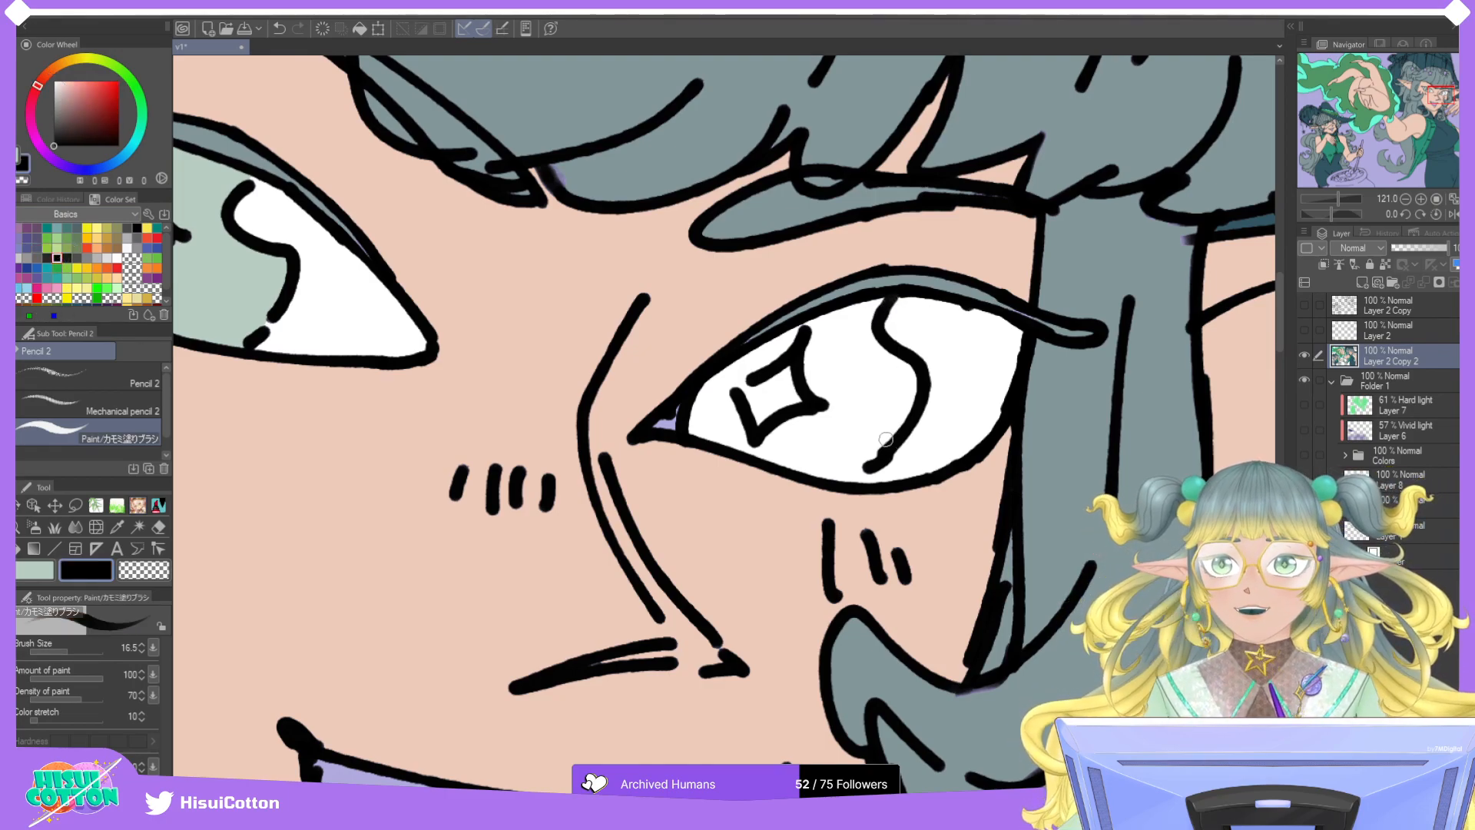
{"action": "left_click_drag", "start_coordinate": [888, 449], "coordinate": [851, 480]}
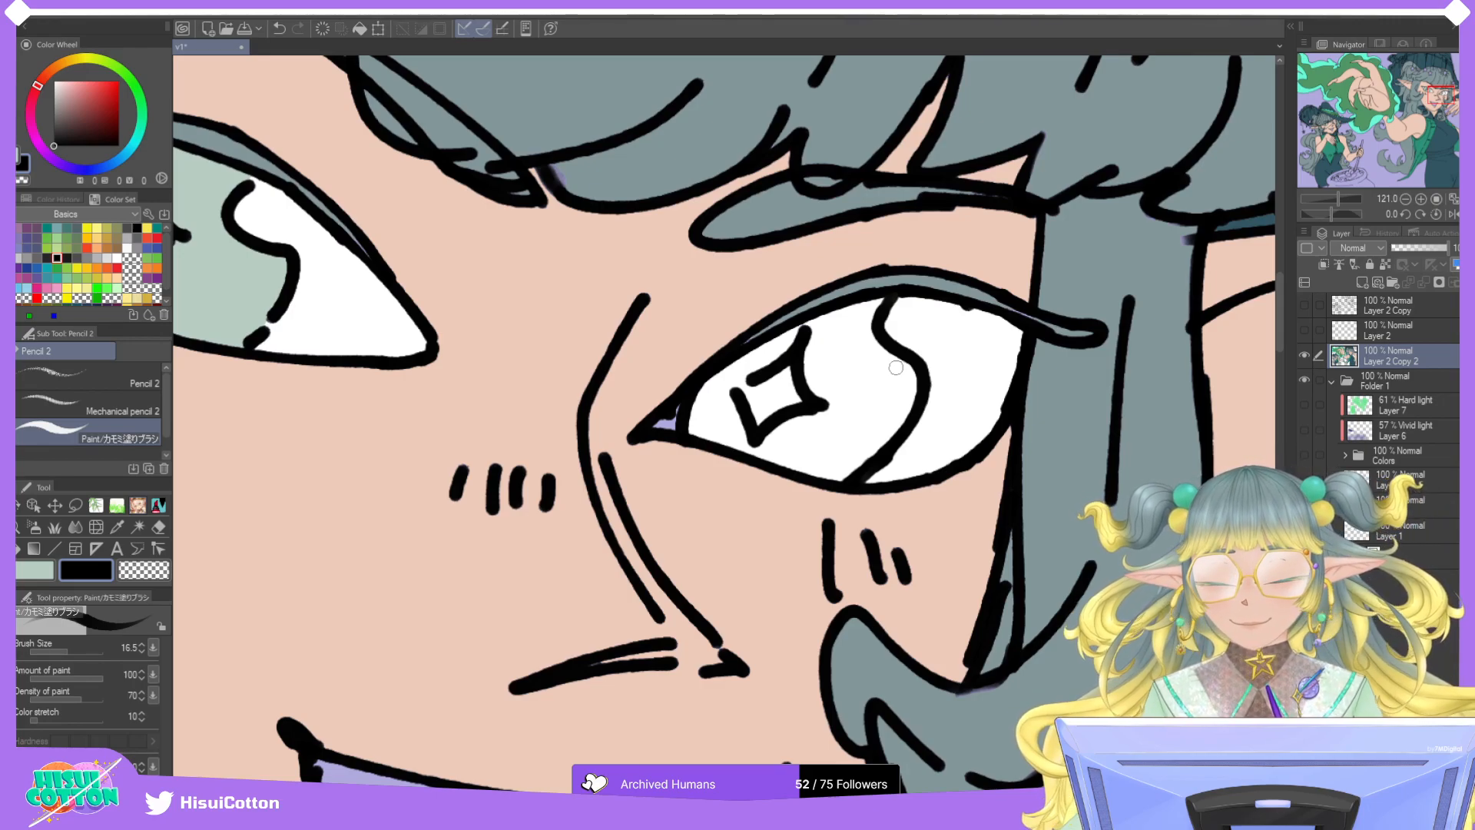
Fill the newly enclosed iris of the large witch's other eye with the pale green.
{"action": "left_click", "coordinate": [31, 572]}
{"action": "key", "text": "g"}
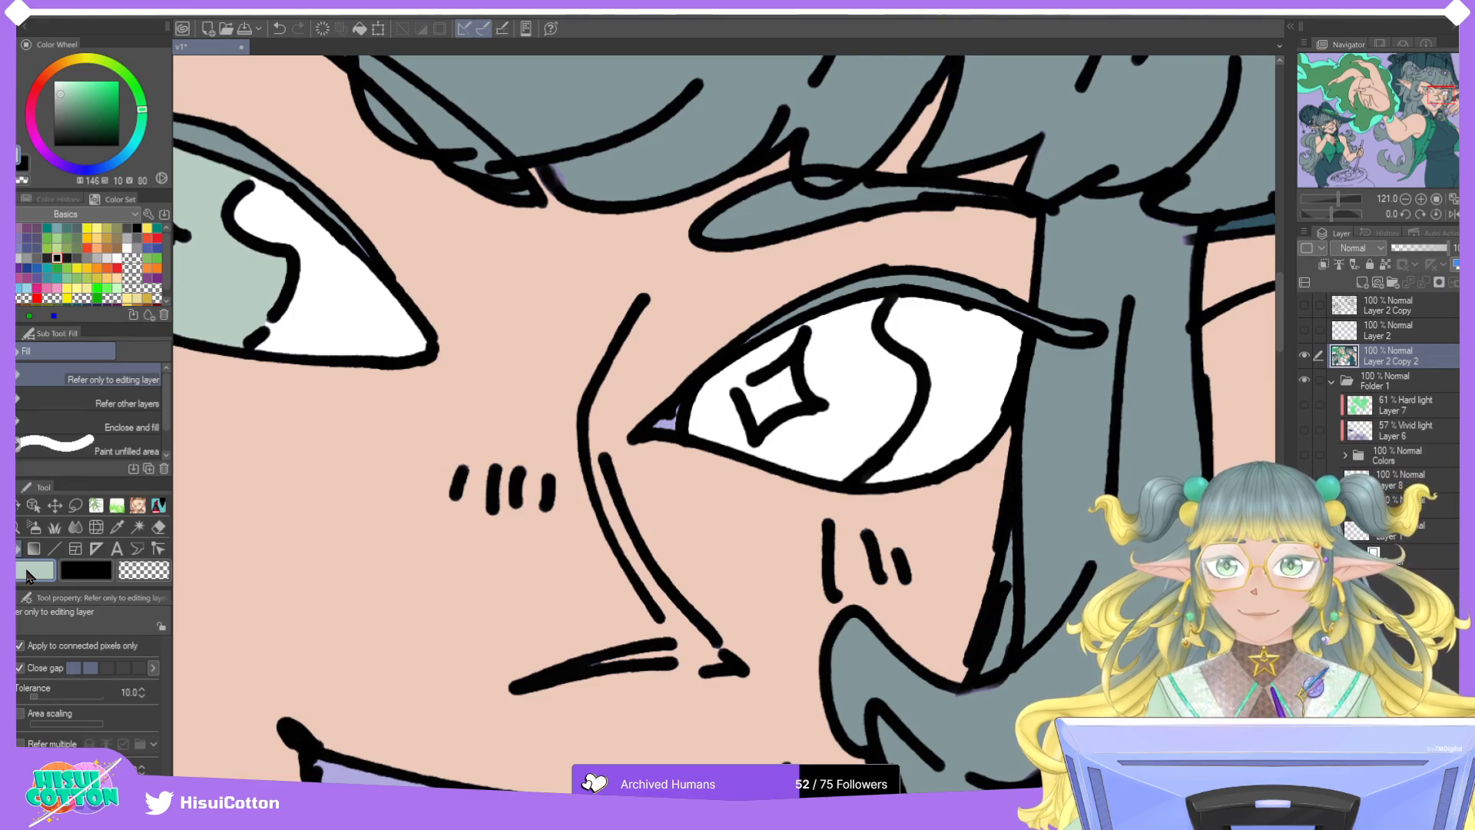
{"action": "left_click", "coordinate": [839, 395]}
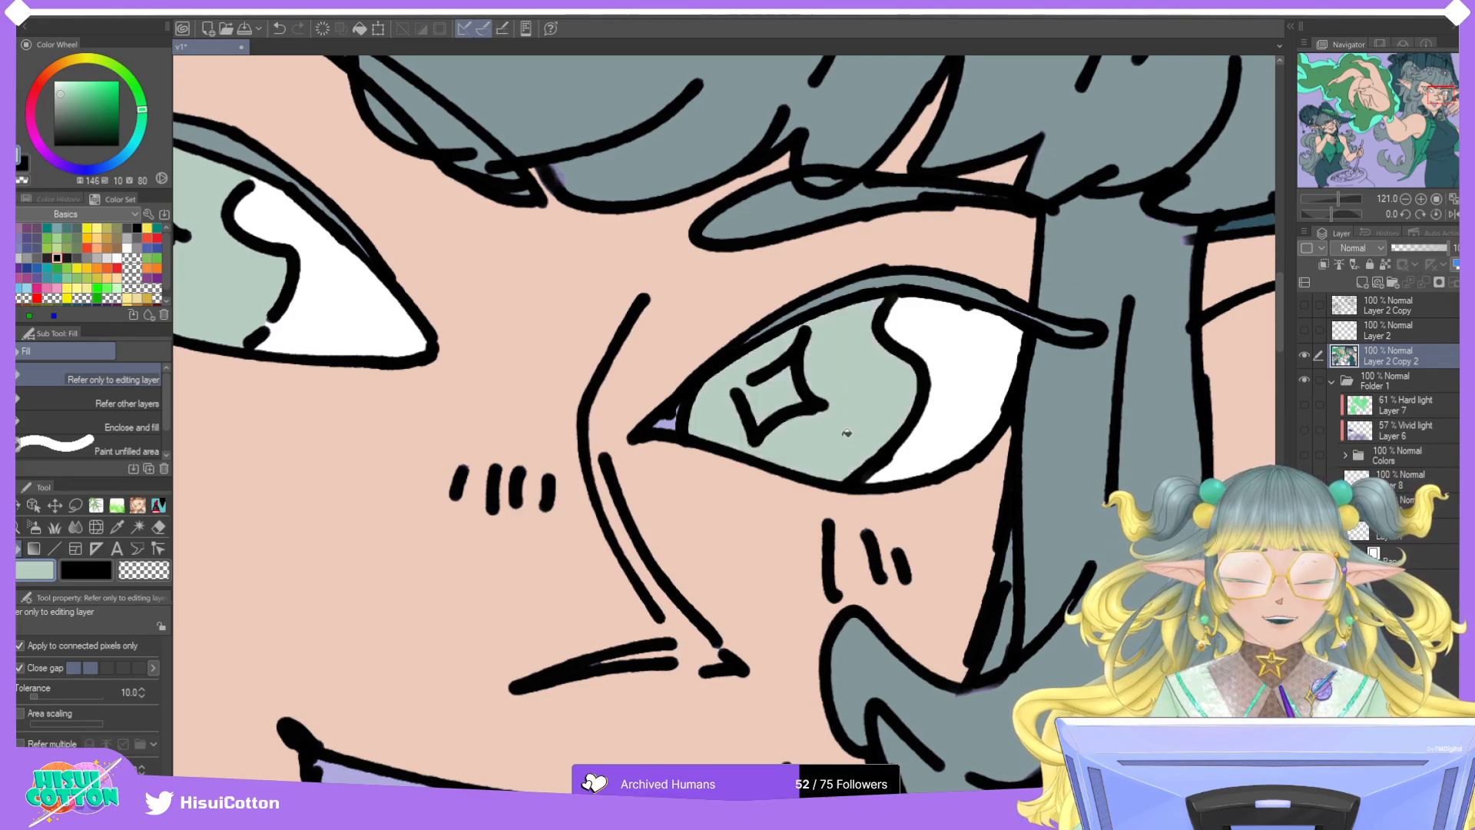
{"action": "scroll", "coordinate": [846, 417], "scroll_direction": "down", "scroll_amount": 3}
{"action": "scroll", "coordinate": [846, 417], "scroll_direction": "down", "scroll_amount": 6}
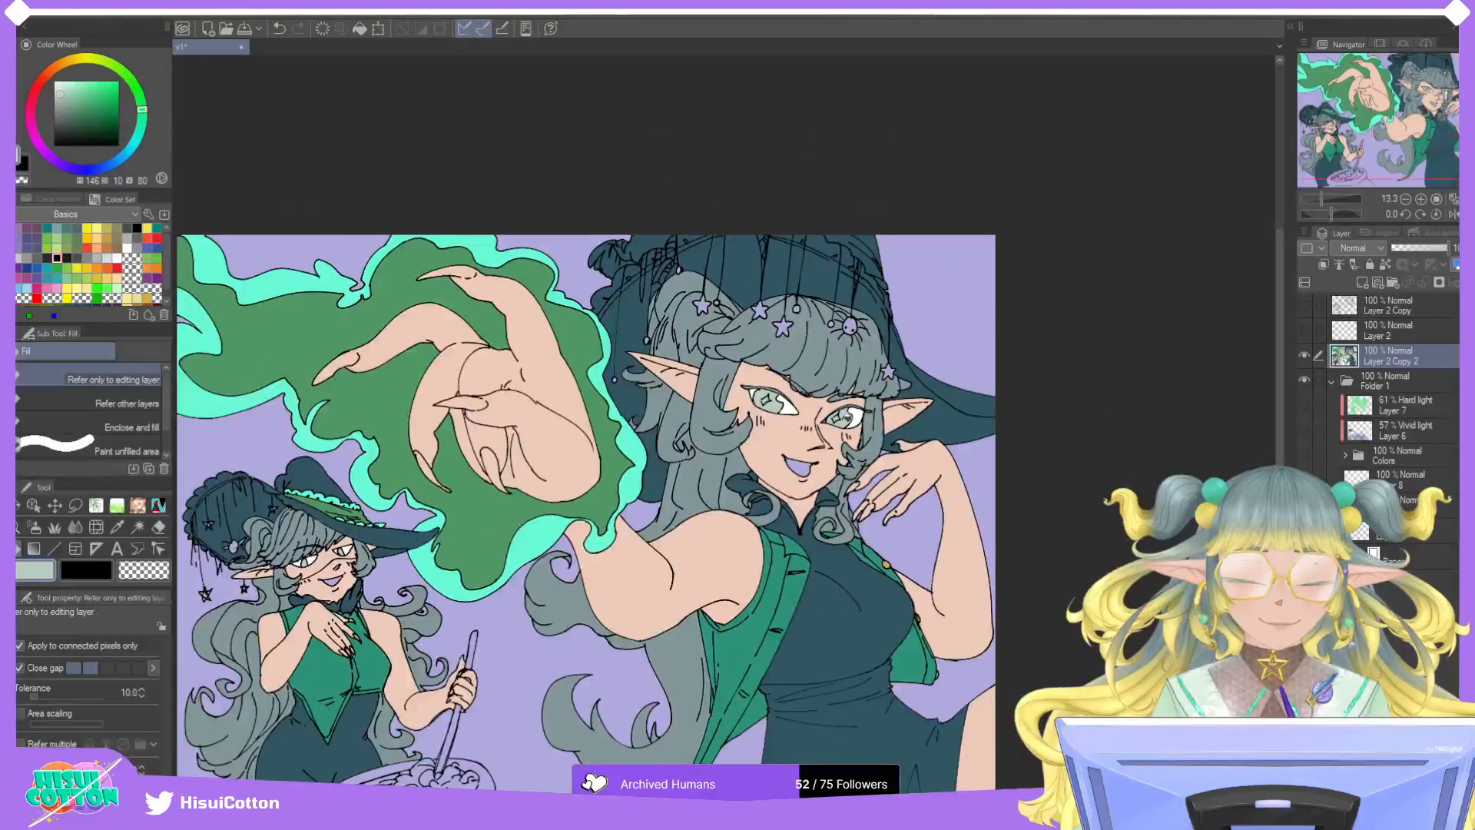
Switch to the SETS color set for coloring the small witch's mouth.
{"action": "scroll", "coordinate": [580, 507], "scroll_direction": "up", "scroll_amount": 5}
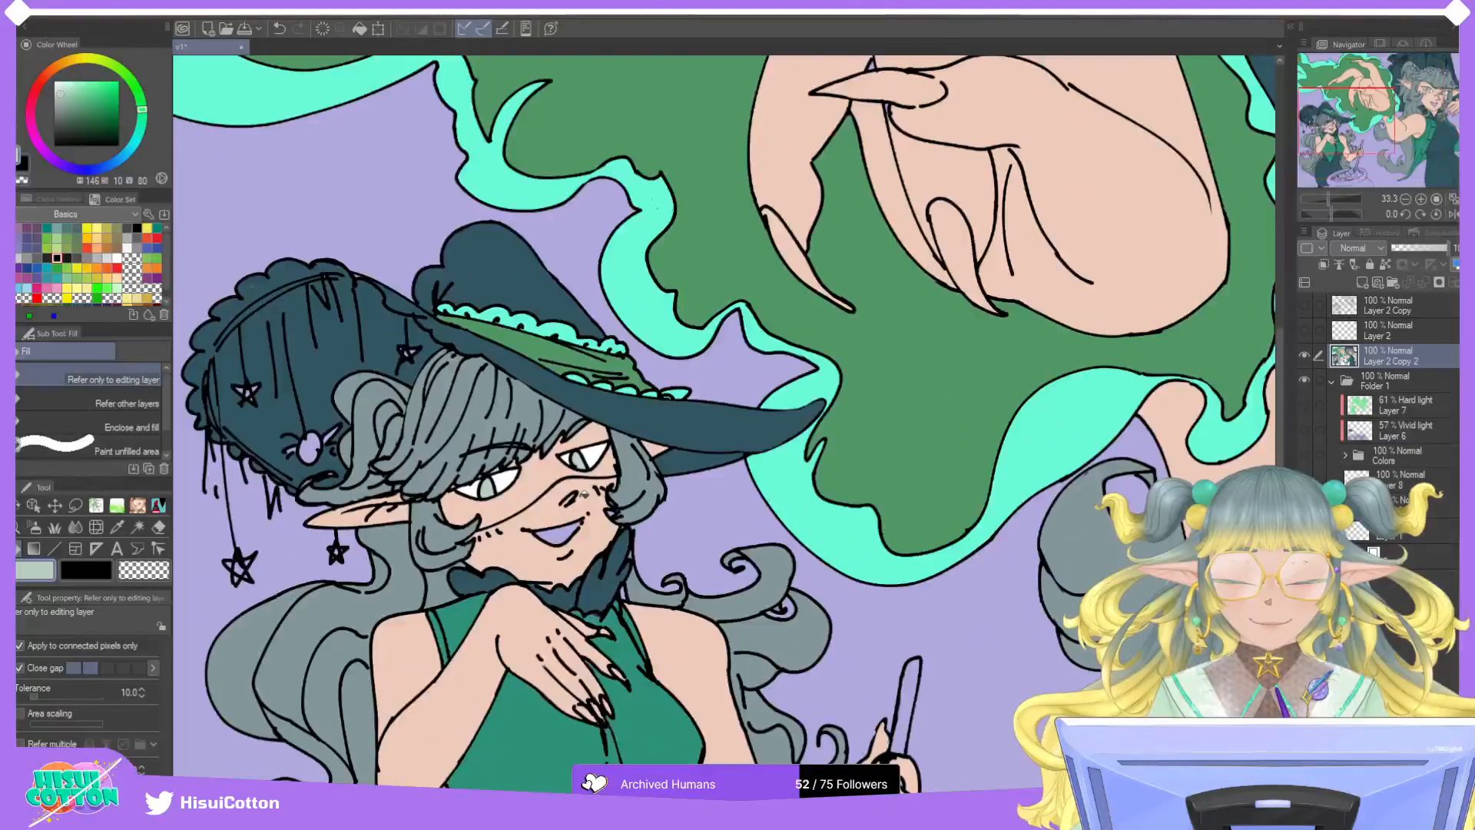
{"action": "scroll", "coordinate": [582, 513], "scroll_direction": "up", "scroll_amount": 3}
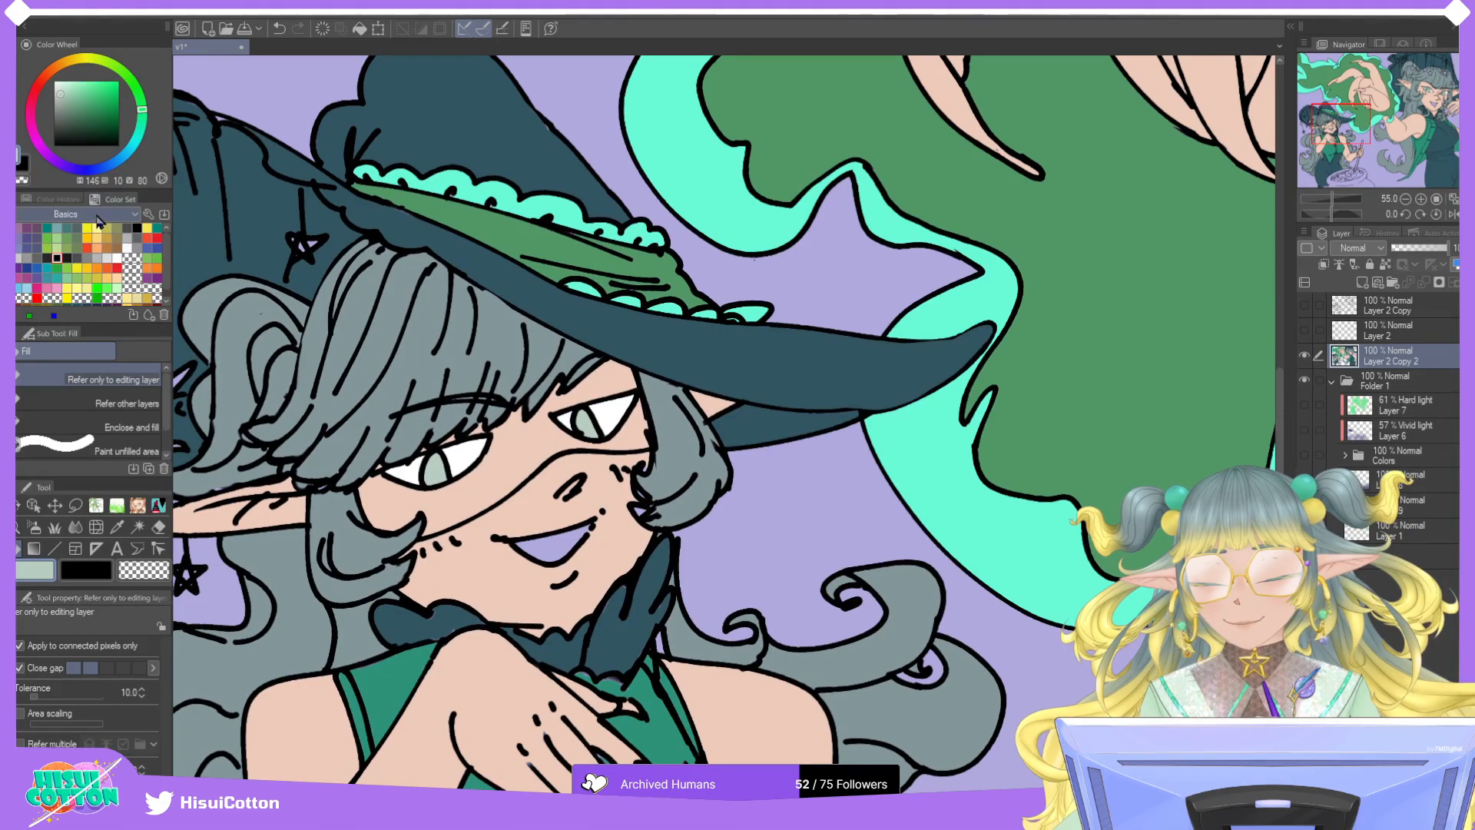
{"action": "scroll", "coordinate": [88, 272], "scroll_direction": "down", "scroll_amount": 1}
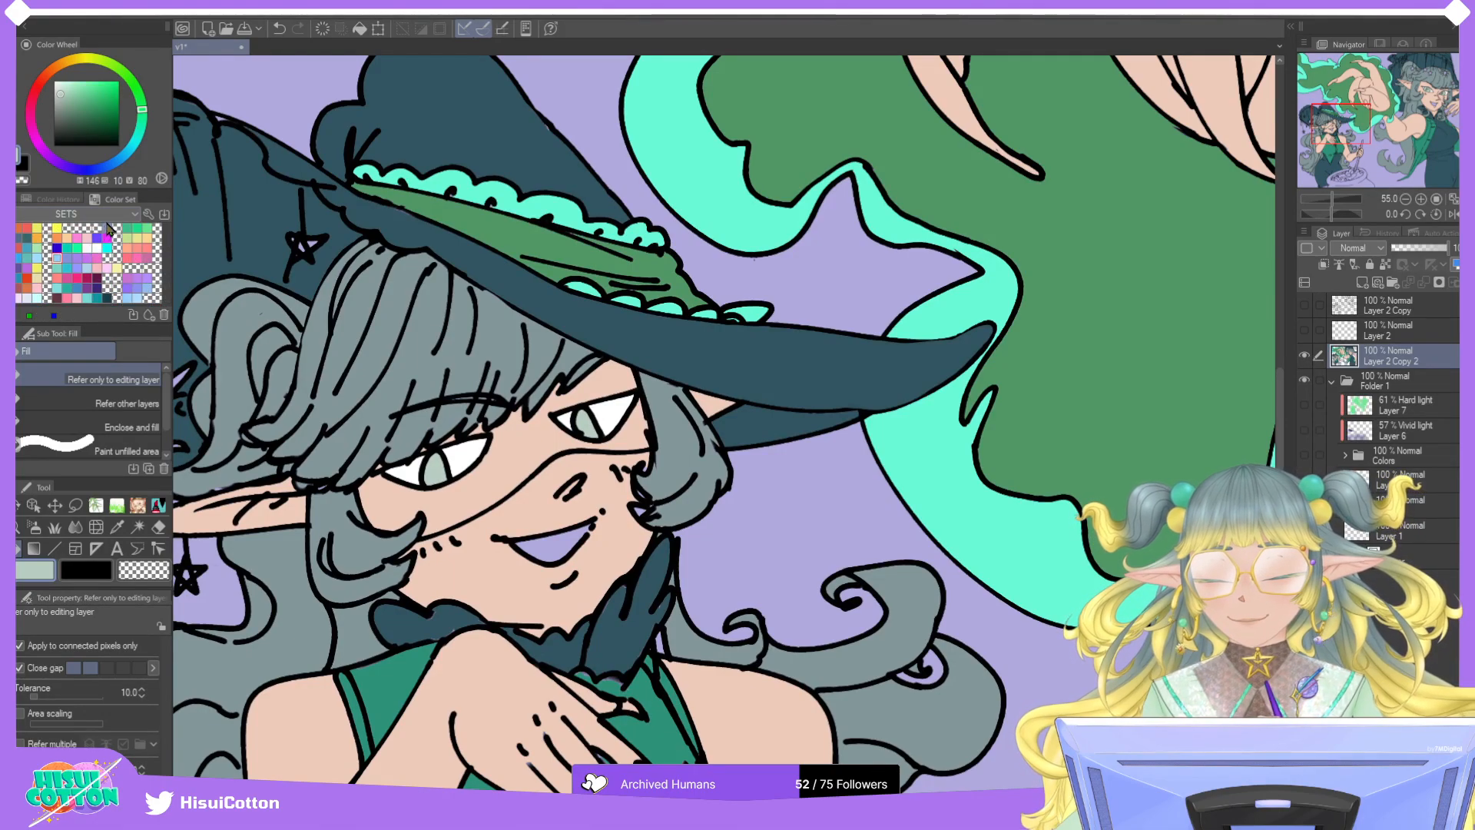
{"action": "left_click", "coordinate": [96, 277]}
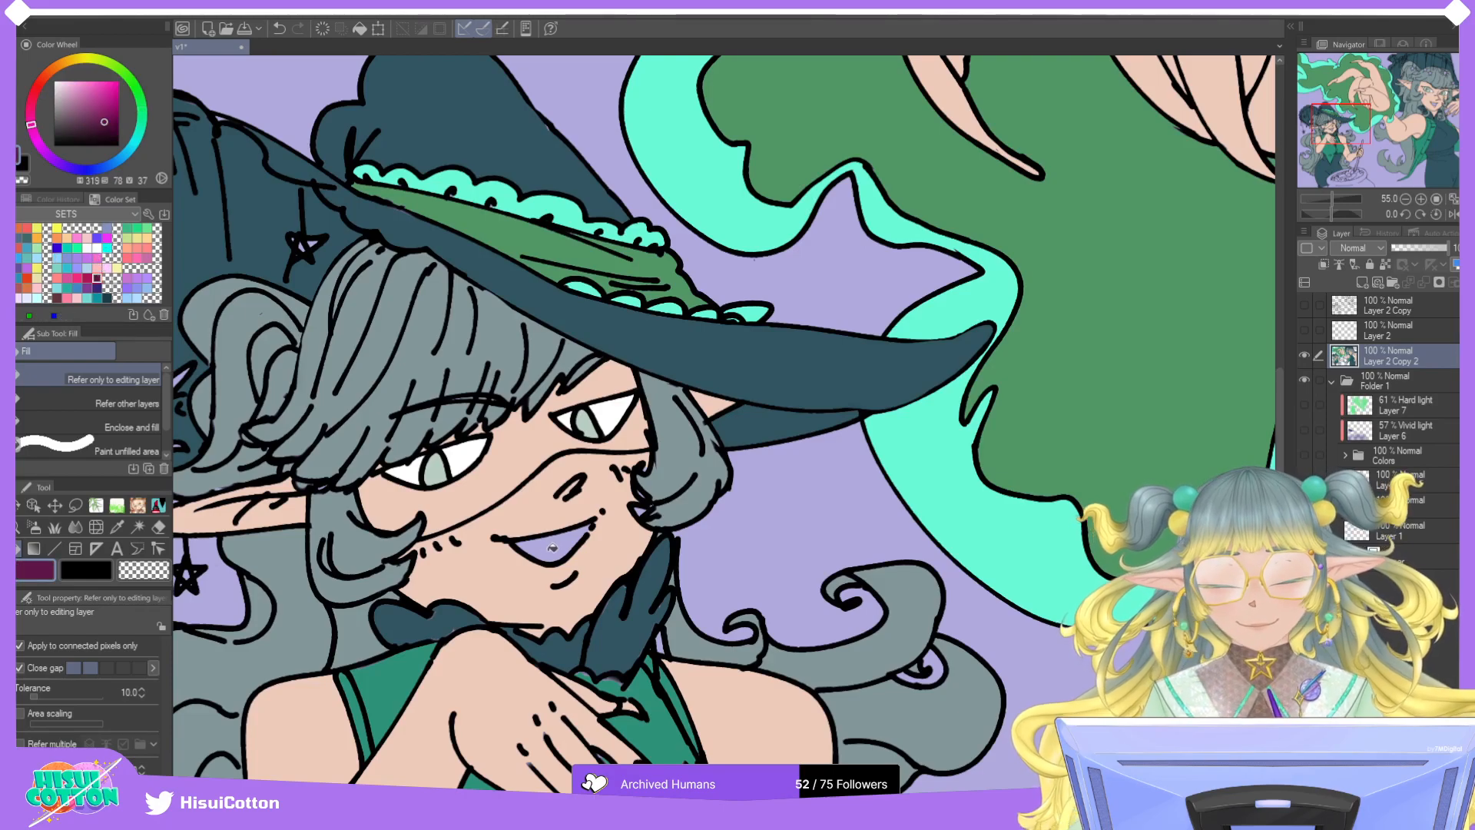
{"action": "left_click", "coordinate": [569, 544]}
{"action": "key", "text": "ctrl+z"}
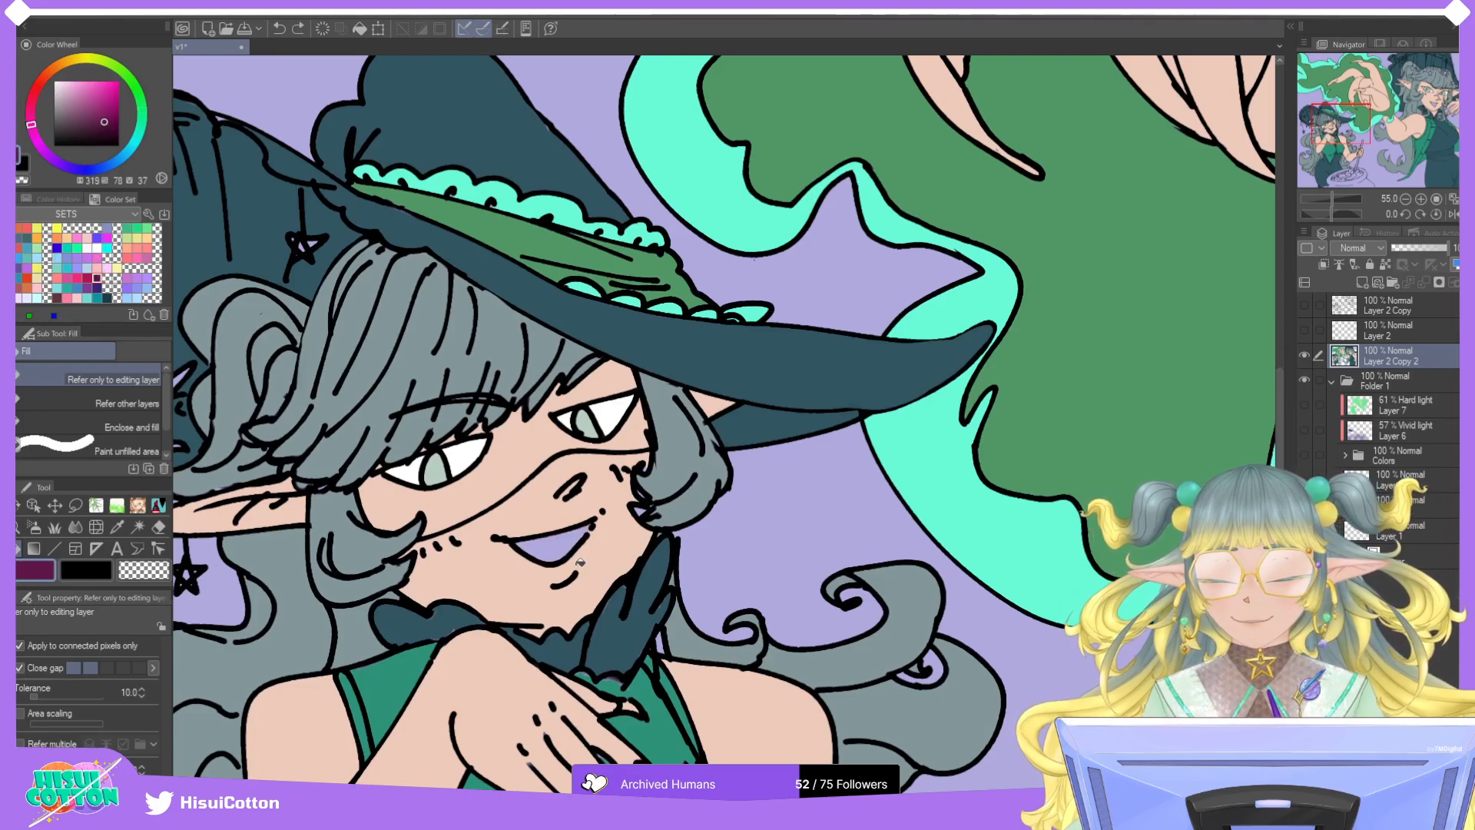
Fill the open mouths of both witches with the dark brownish red from the SETS color set.
{"action": "left_click", "coordinate": [56, 298]}
{"action": "left_click", "coordinate": [562, 566]}
{"action": "scroll", "coordinate": [562, 566], "scroll_direction": "down", "scroll_amount": 5}
{"action": "scroll", "coordinate": [1076, 425], "scroll_direction": "up", "scroll_amount": 5}
{"action": "left_click", "coordinate": [1076, 425]}
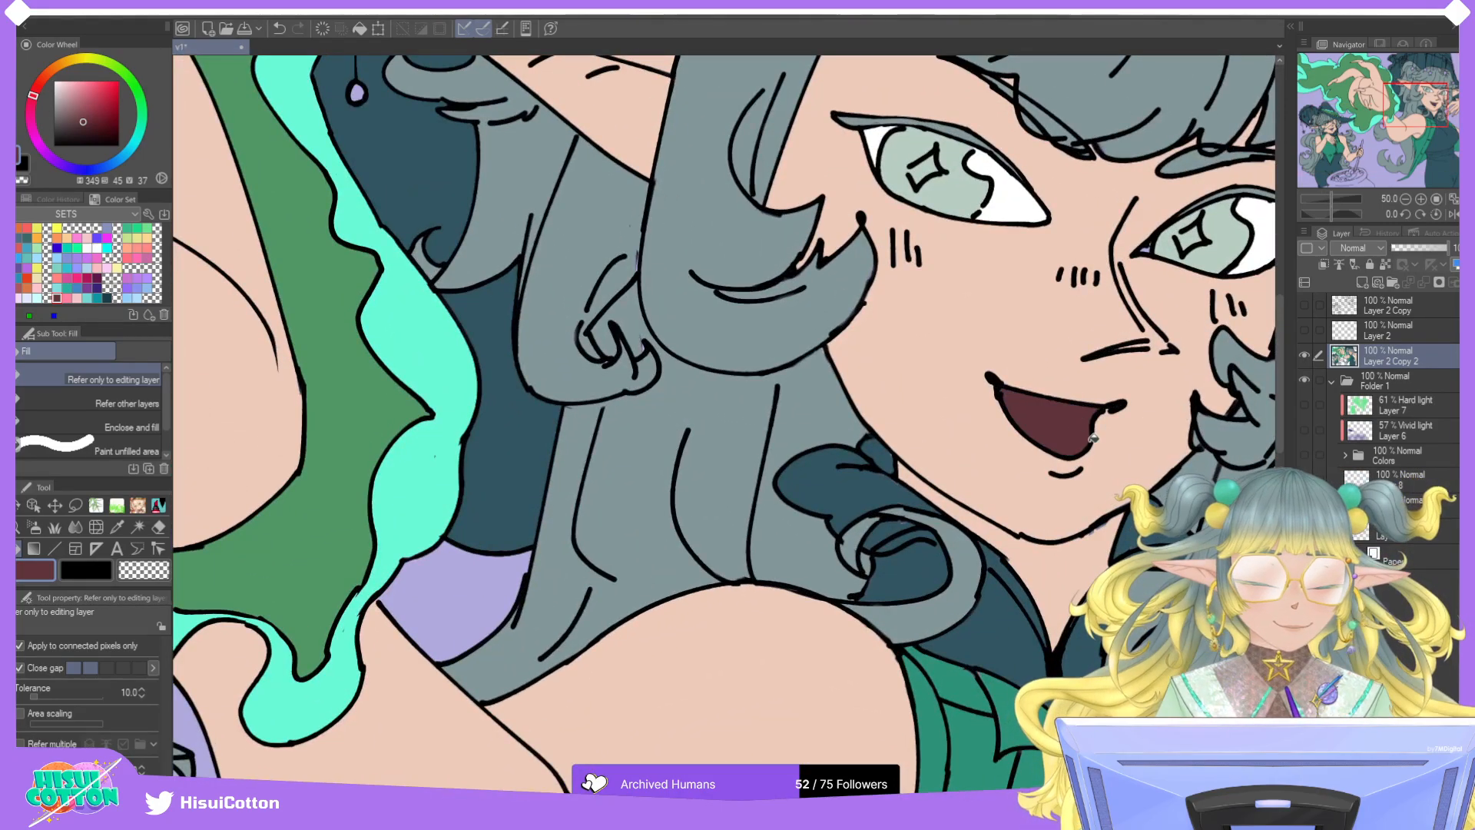
{"action": "scroll", "coordinate": [944, 298], "scroll_direction": "down", "scroll_amount": 5}
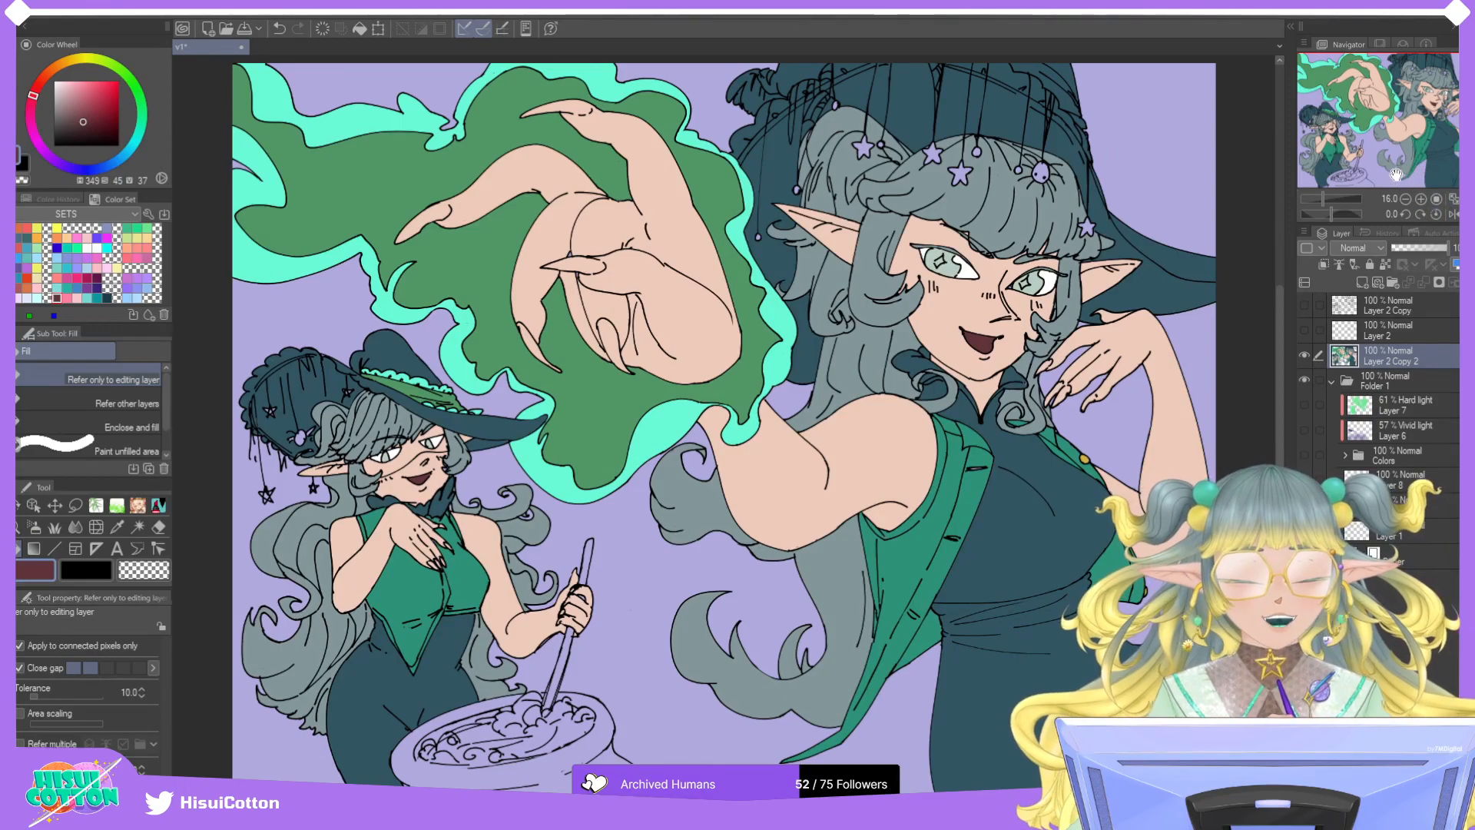
Fill the lavender gap beside the spider charm on the small witch's hat with the sampled hat teal.
{"action": "scroll", "coordinate": [282, 434], "scroll_direction": "up", "scroll_amount": 5}
{"action": "left_click", "coordinate": [392, 387], "text": "alt"}
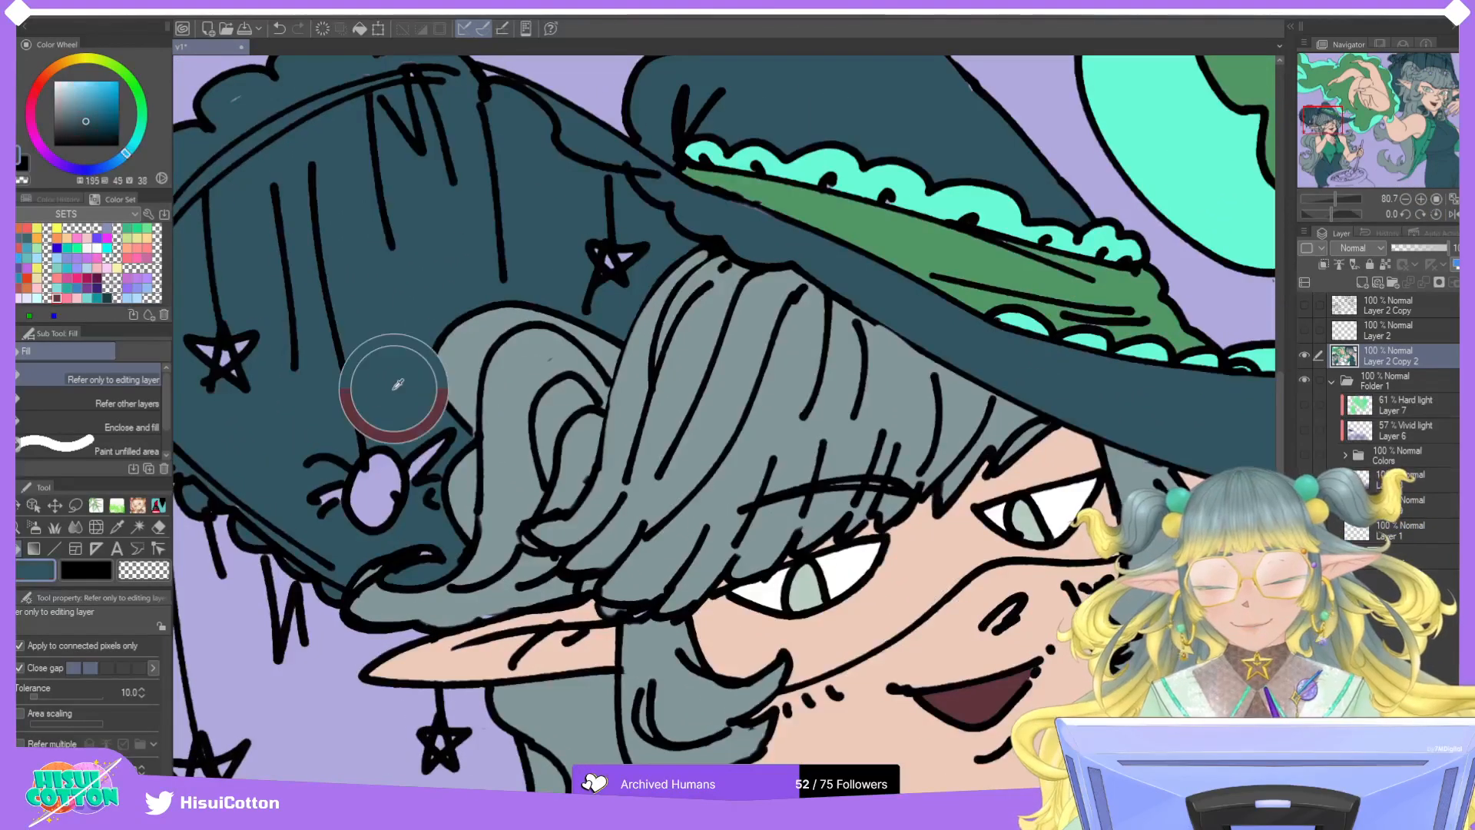
{"action": "scroll", "coordinate": [338, 484], "scroll_direction": "up", "scroll_amount": 3}
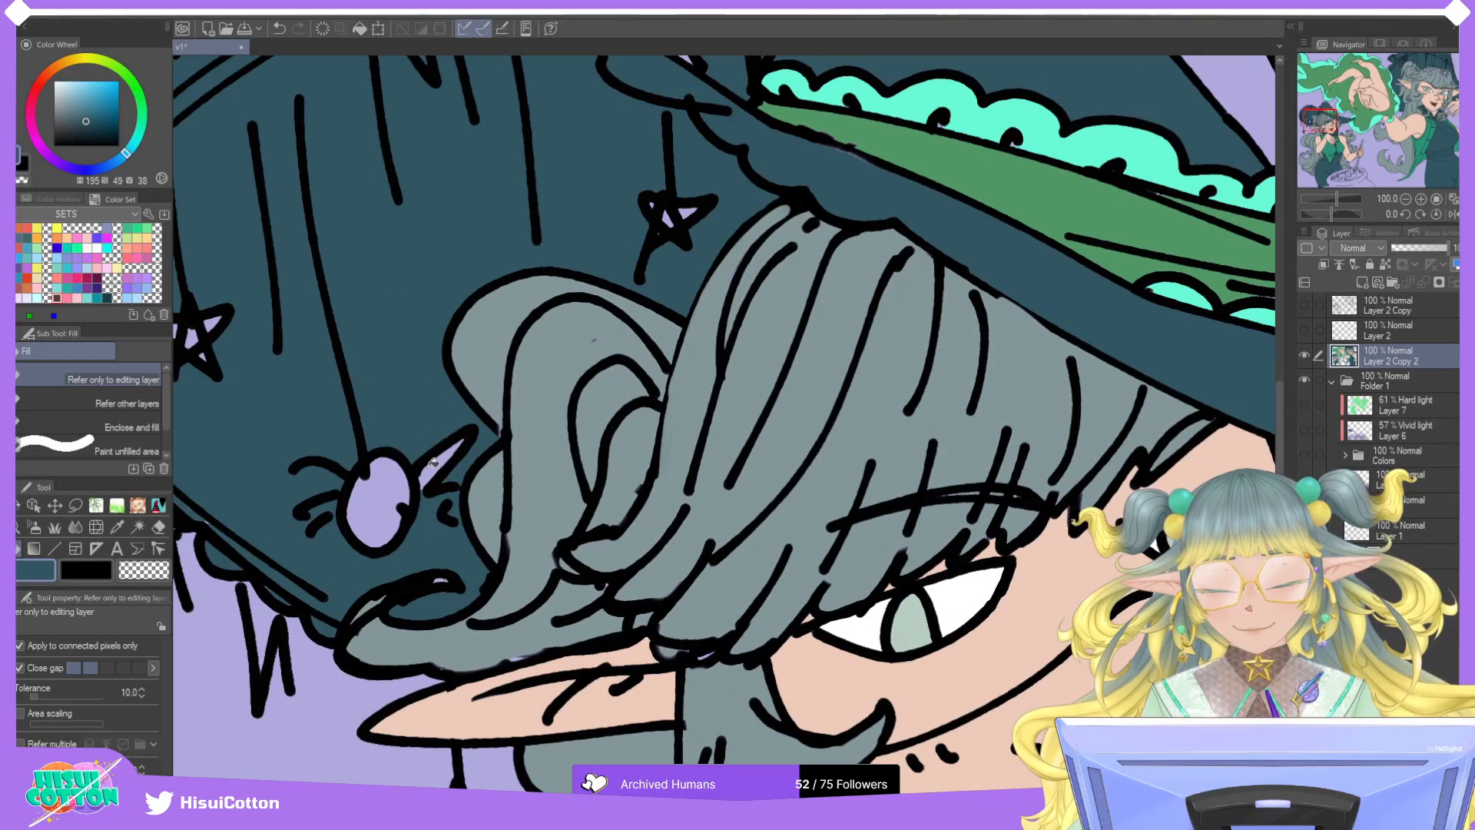
{"action": "scroll", "coordinate": [456, 445], "scroll_direction": "down", "scroll_amount": 5}
{"action": "scroll", "coordinate": [464, 458], "scroll_direction": "up", "scroll_amount": 2}
{"action": "scroll", "coordinate": [464, 458], "scroll_direction": "down", "scroll_amount": 6}
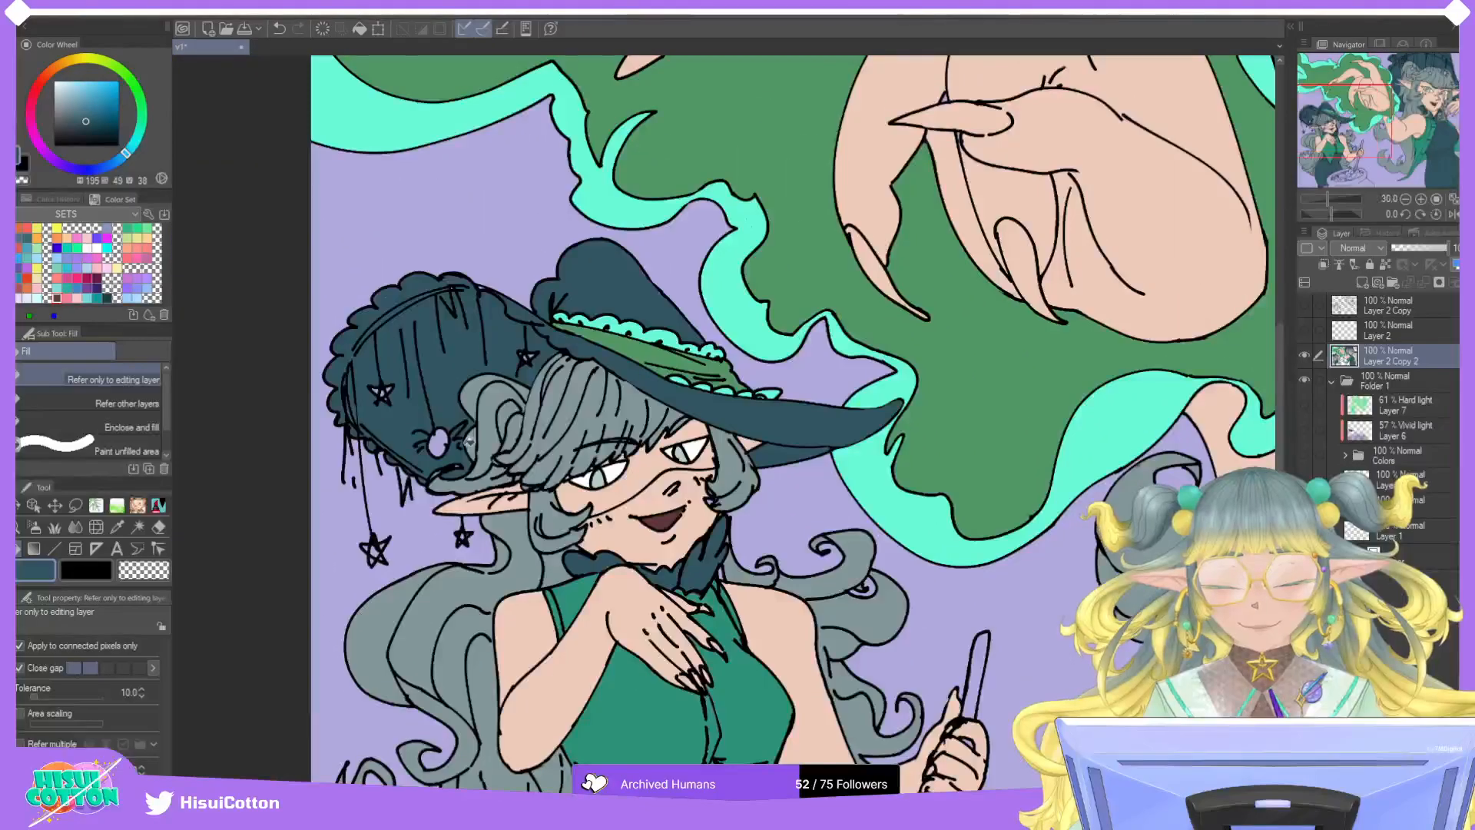
{"action": "scroll", "coordinate": [972, 244], "scroll_direction": "up", "scroll_amount": 4}
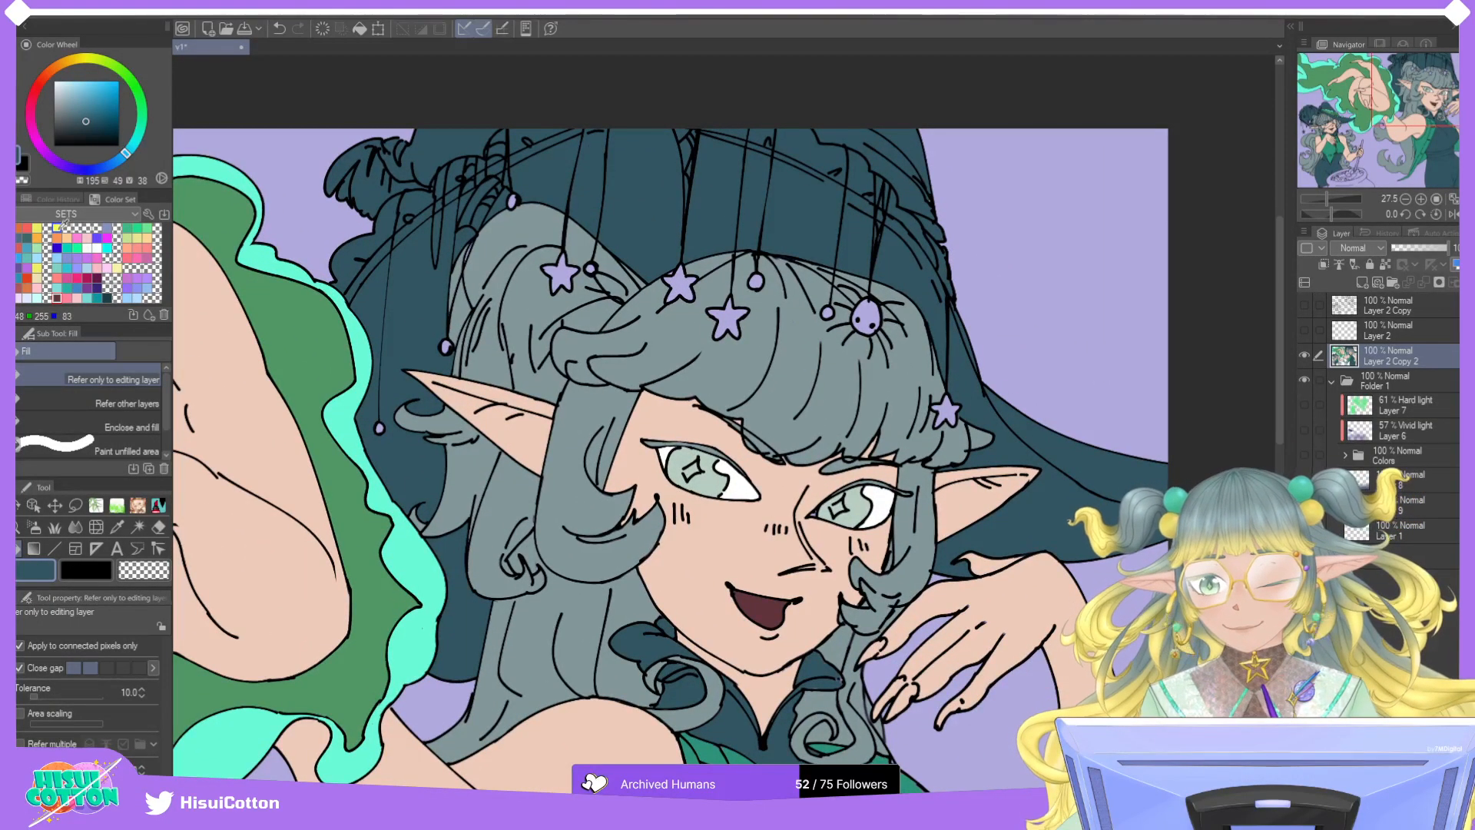
Fill the hanging stars and beads on the large witch's hat with pale yellow from the Basics color set.
{"action": "left_click", "coordinate": [80, 254]}
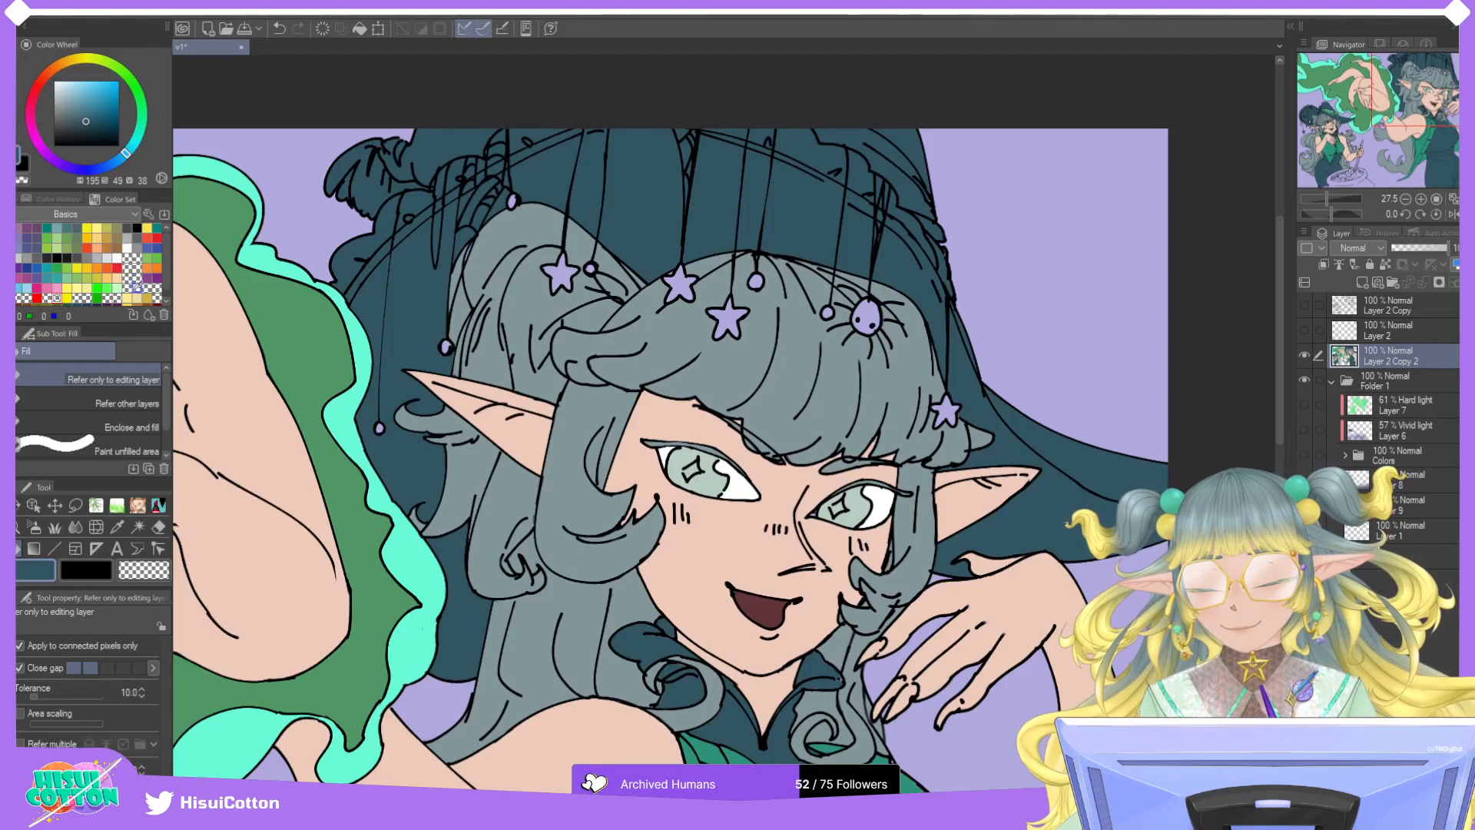
{"action": "left_click", "coordinate": [139, 285]}
{"action": "left_click", "coordinate": [685, 281]}
{"action": "left_click", "coordinate": [560, 273]}
{"action": "left_click", "coordinate": [590, 268]}
{"action": "left_click", "coordinate": [514, 201]}
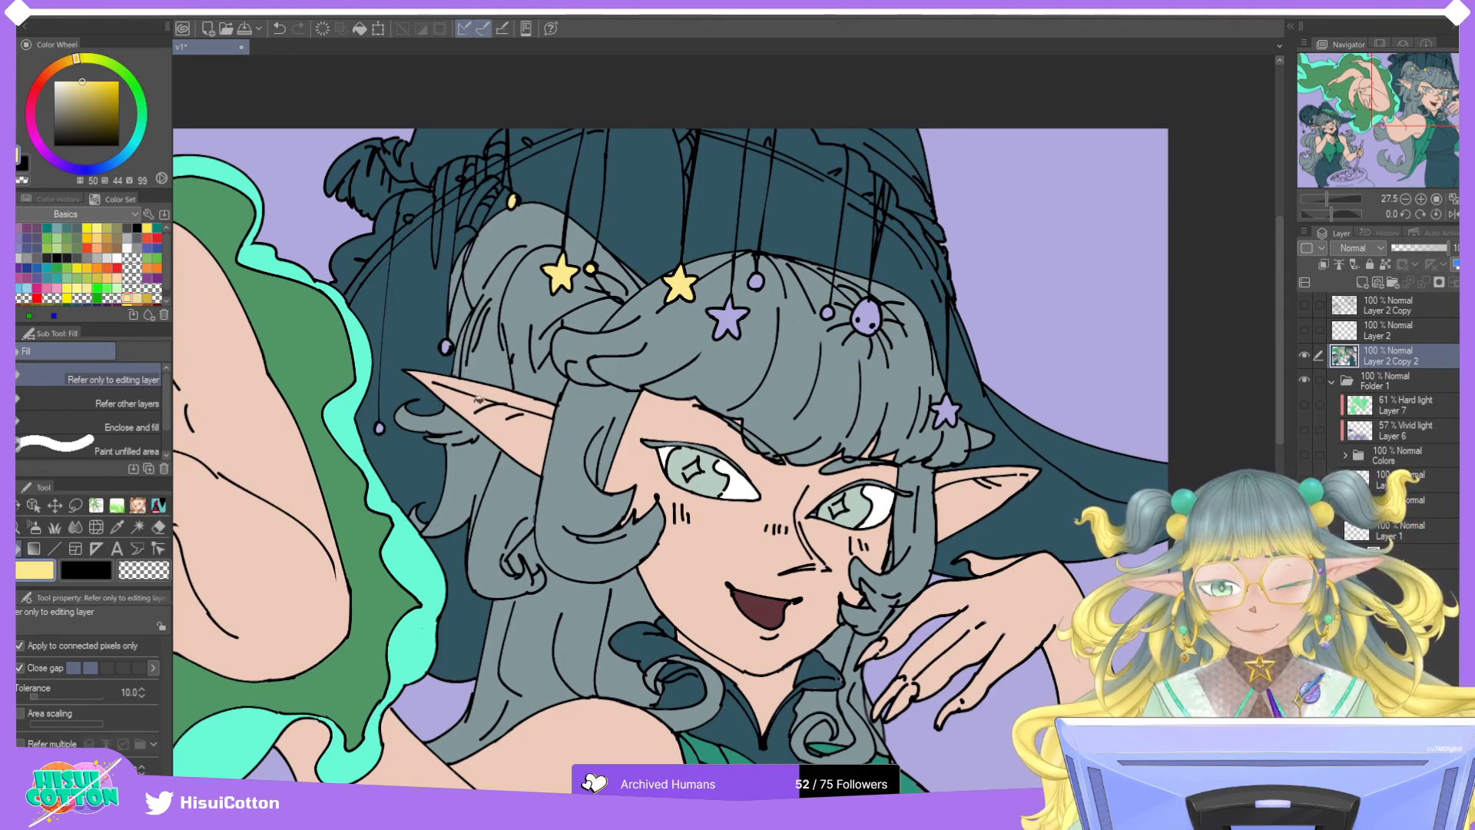
{"action": "left_click", "coordinate": [447, 345]}
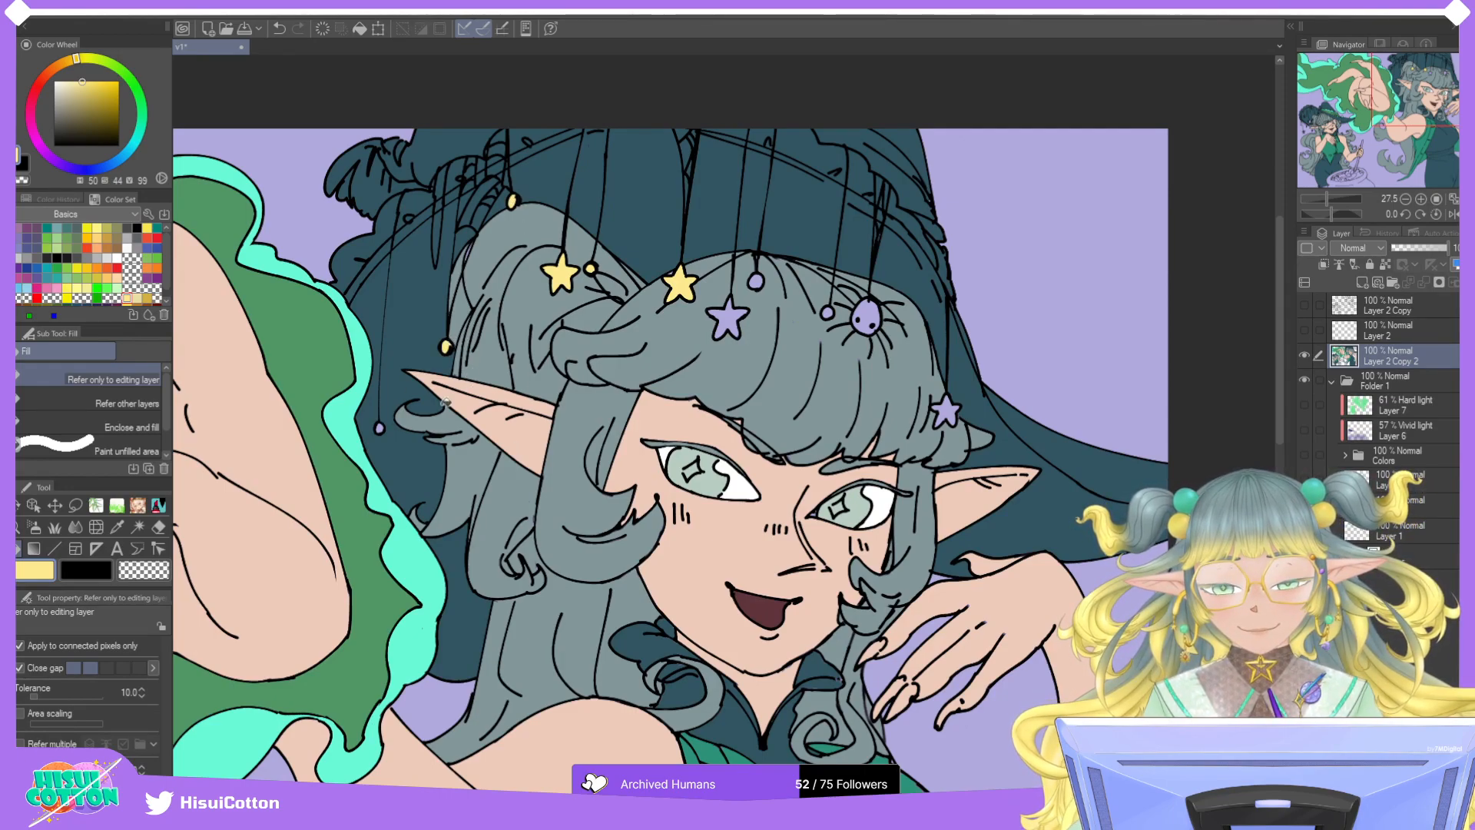
{"action": "left_click", "coordinate": [380, 427]}
{"action": "left_click", "coordinate": [733, 321]}
{"action": "left_click", "coordinate": [755, 282]}
{"action": "left_click", "coordinate": [827, 312]}
{"action": "left_click", "coordinate": [949, 408]}
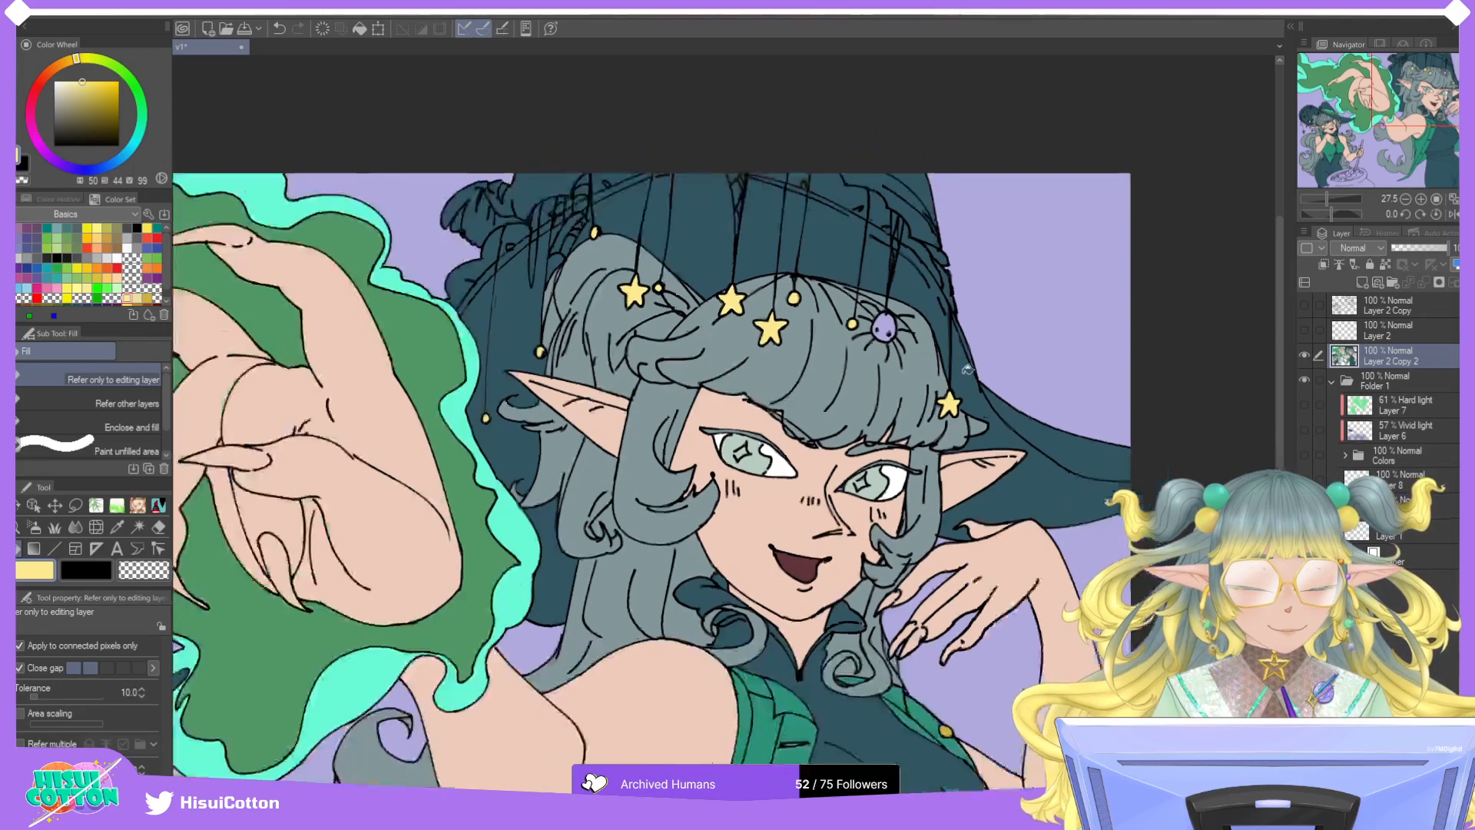
Fill the spider charm bodies on both witches' hats with dark grey from the Basics color set.
{"action": "scroll", "coordinate": [960, 377], "scroll_direction": "down", "scroll_amount": 4}
{"action": "scroll", "coordinate": [970, 345], "scroll_direction": "up", "scroll_amount": 3}
{"action": "scroll", "coordinate": [970, 345], "scroll_direction": "up", "scroll_amount": 2}
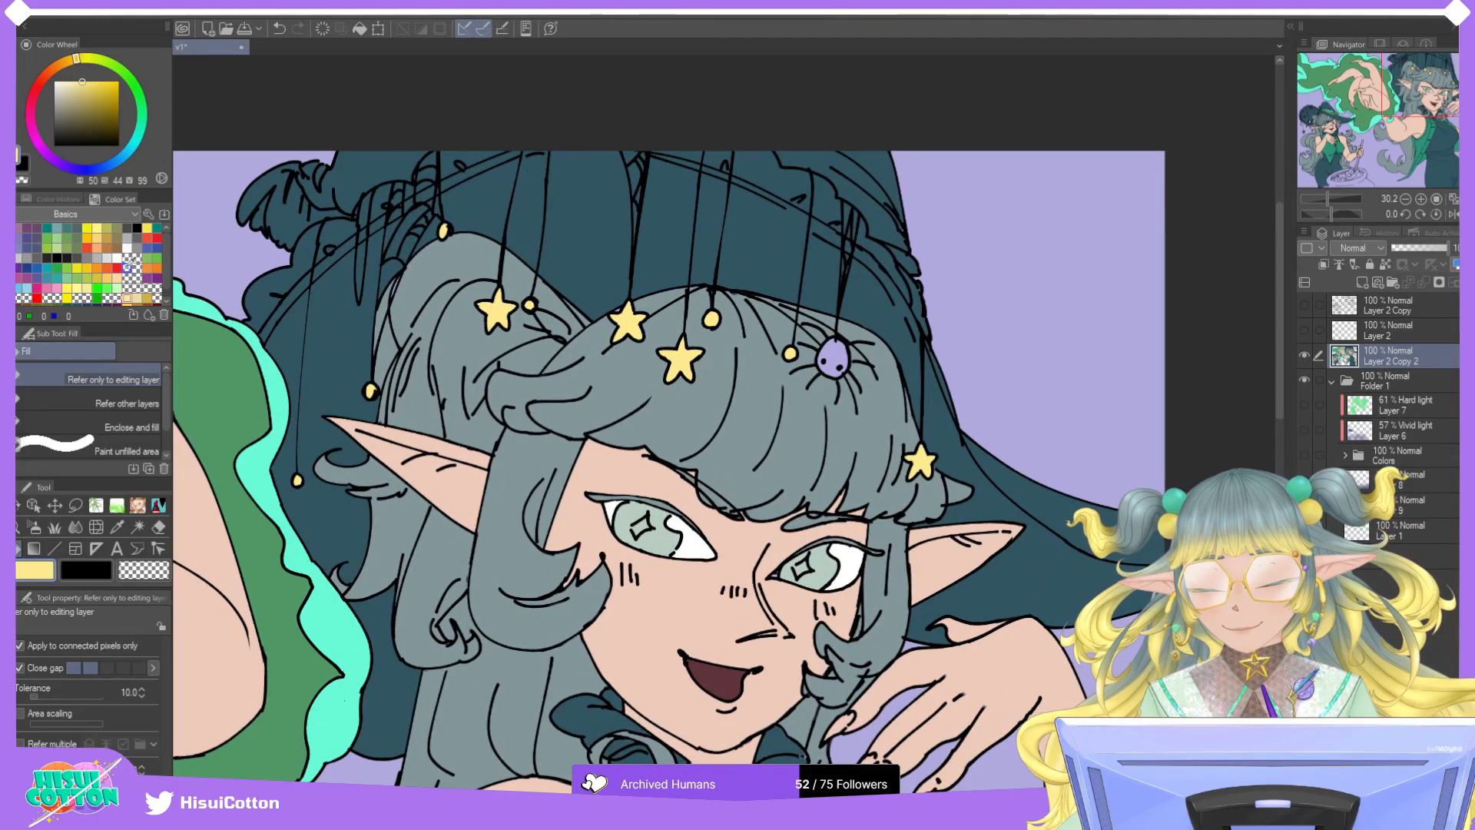
{"action": "left_click", "coordinate": [103, 244]}
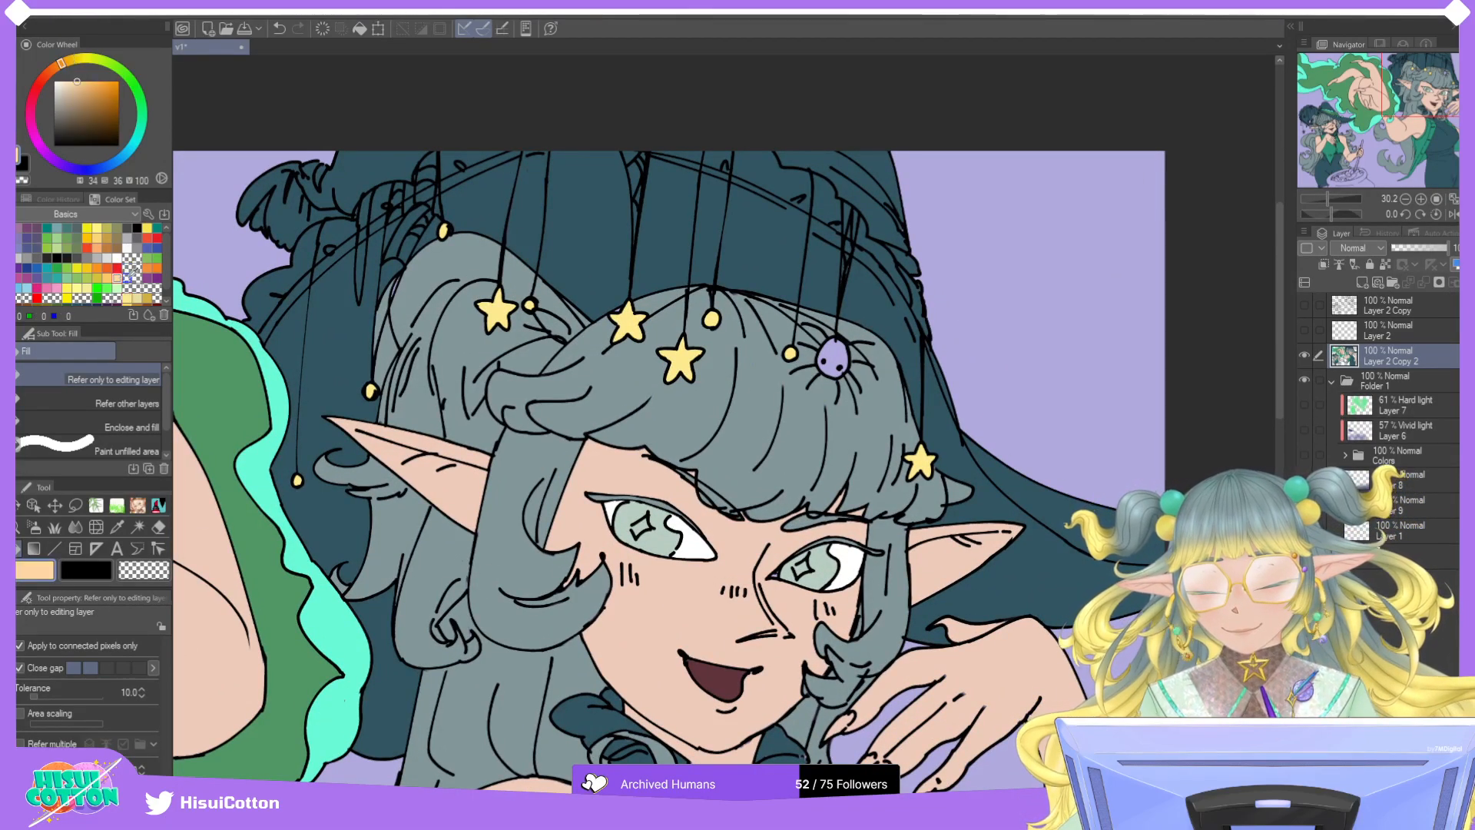
{"action": "left_click", "coordinate": [77, 258]}
{"action": "left_click", "coordinate": [845, 361]}
{"action": "scroll", "coordinate": [854, 378], "scroll_direction": "down", "scroll_amount": 5}
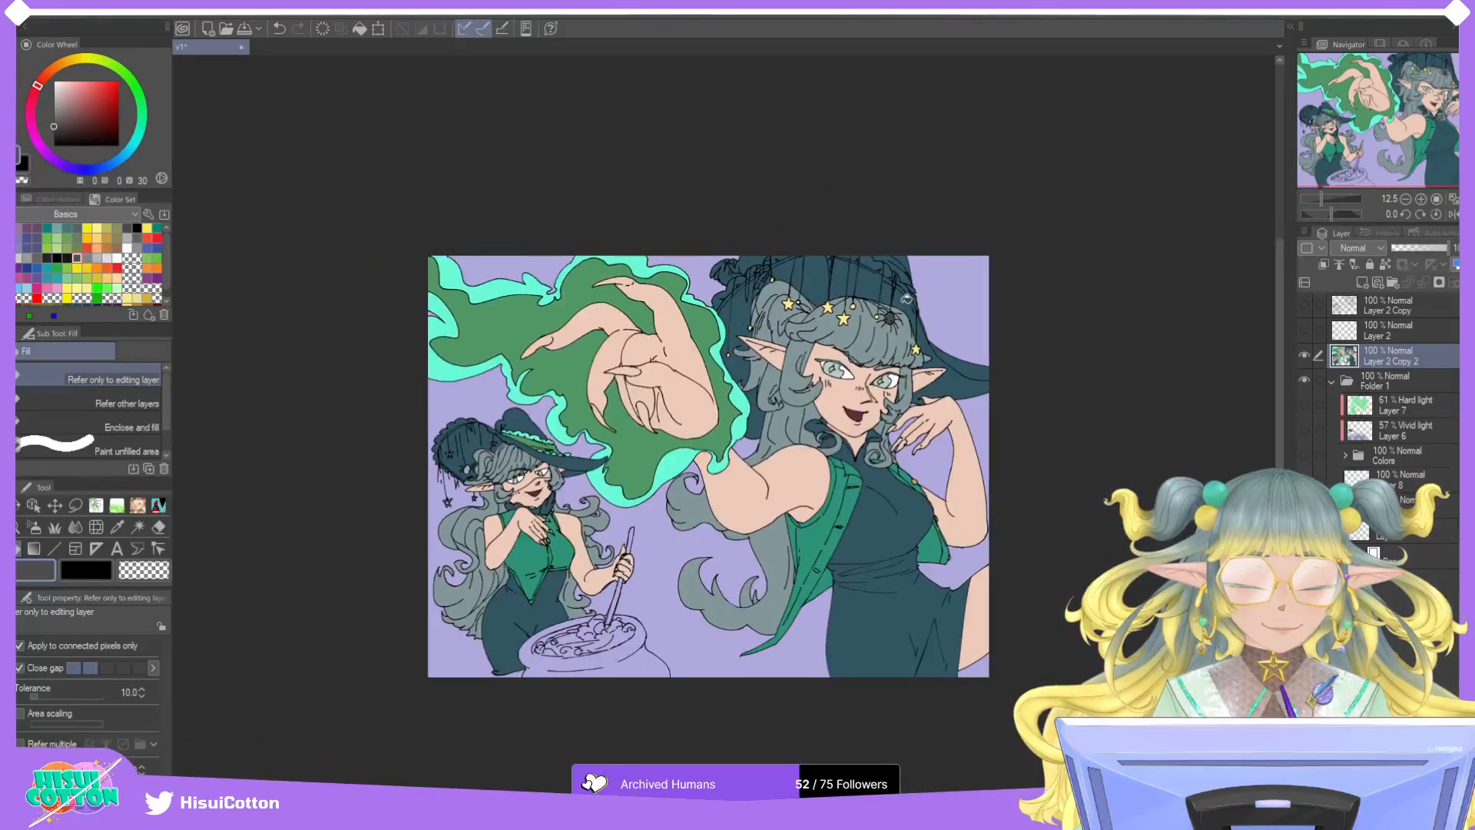
{"action": "scroll", "coordinate": [453, 476], "scroll_direction": "up", "scroll_amount": 6}
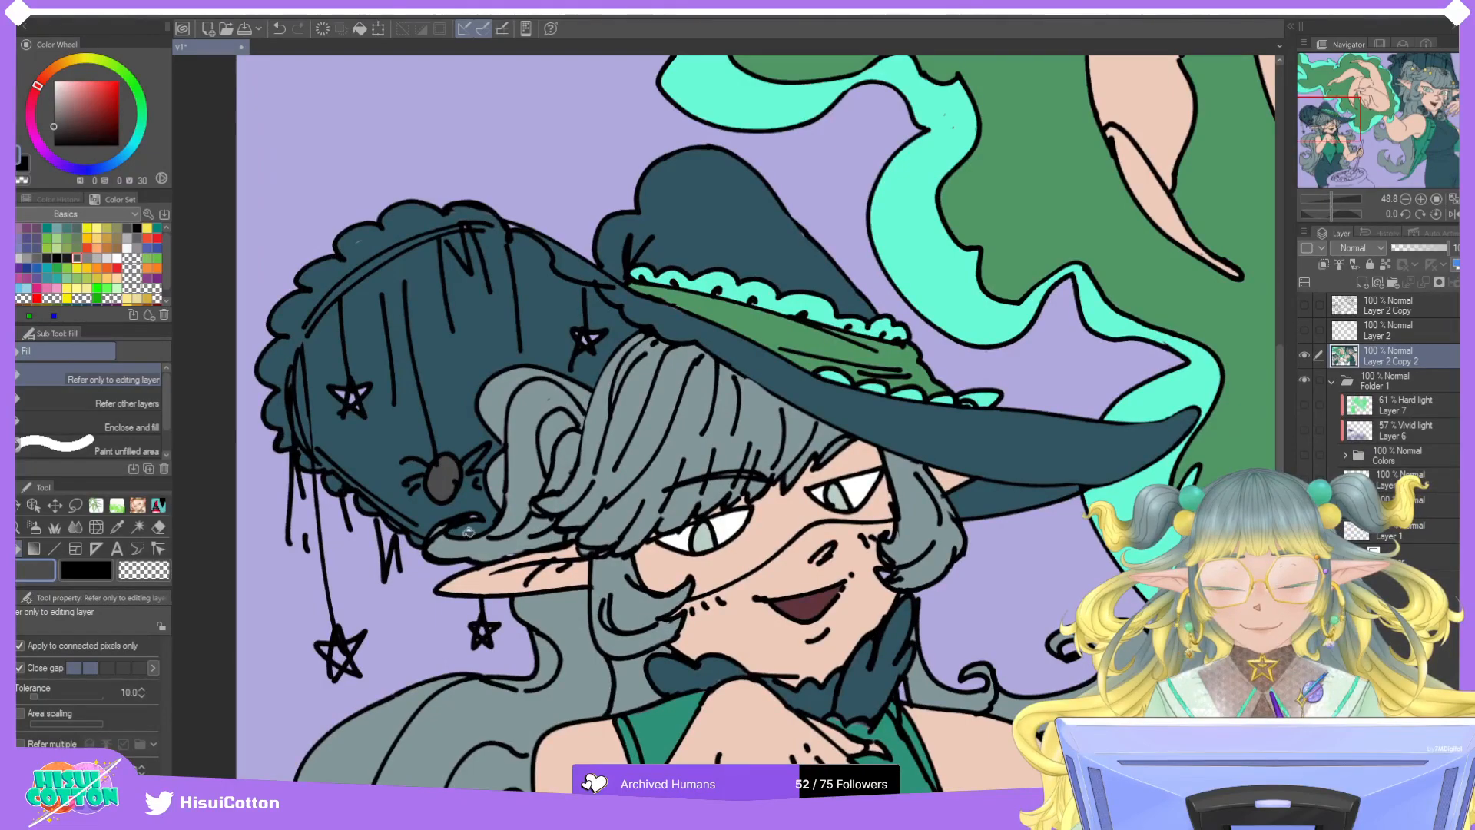
{"action": "scroll", "coordinate": [600, 326], "scroll_direction": "up", "scroll_amount": 1}
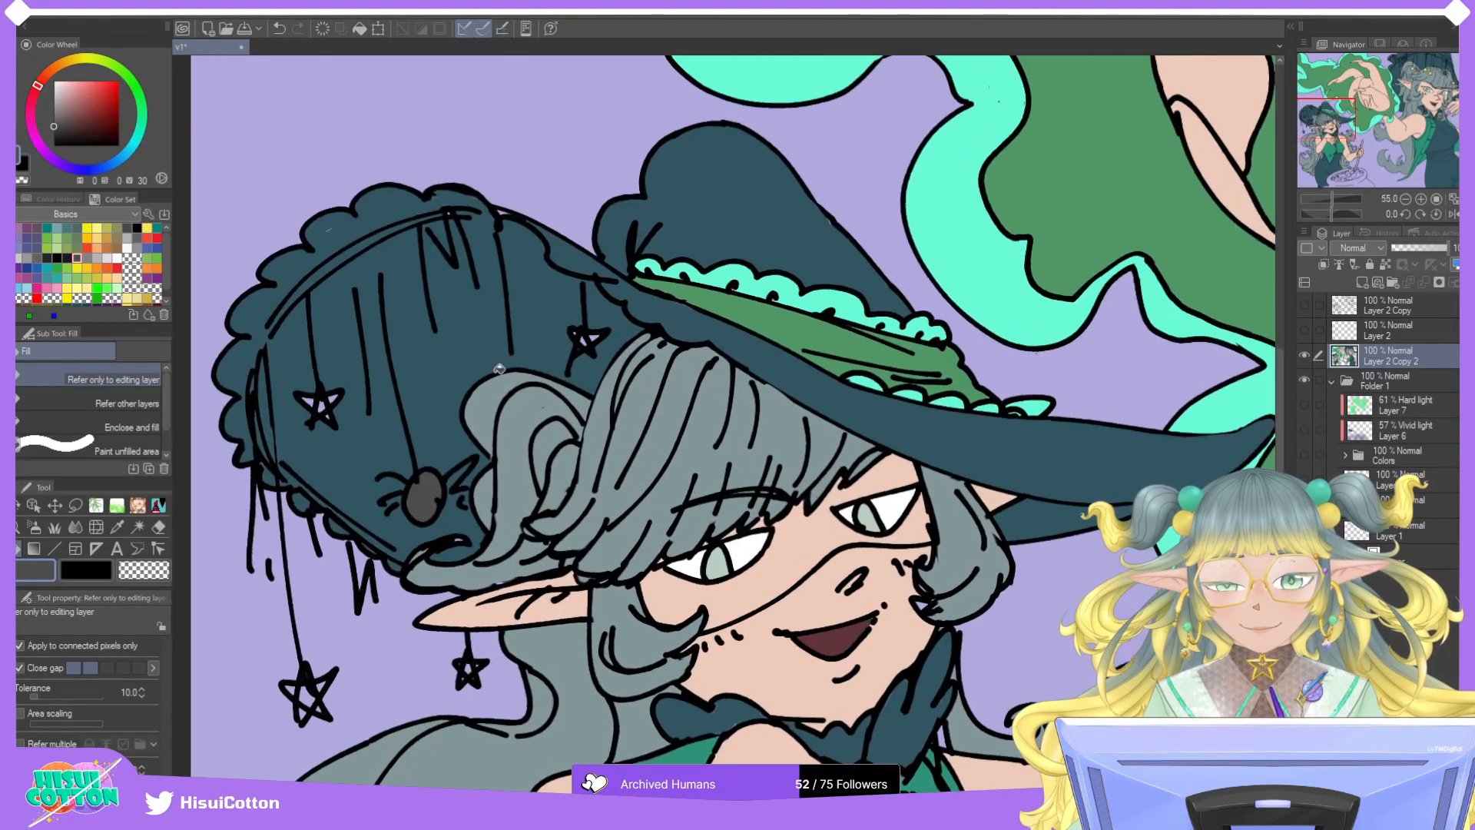
Paint the star charm beside the small witch's bangs pale yellow and redraw its outline in black with the Paint pencil.
{"action": "left_click", "coordinate": [138, 507]}
{"action": "left_click", "coordinate": [130, 295]}
{"action": "mouse_move", "coordinate": [568, 369]}
{"action": "left_mouse_down"}
{"action": "mouse_move", "coordinate": [599, 335]}
{"action": "mouse_move", "coordinate": [570, 365]}
{"action": "mouse_move", "coordinate": [599, 334]}
{"action": "mouse_move", "coordinate": [582, 335]}
{"action": "mouse_move", "coordinate": [592, 352]}
{"action": "mouse_move", "coordinate": [586, 333]}
{"action": "mouse_move", "coordinate": [575, 357]}
{"action": "mouse_move", "coordinate": [585, 328]}
{"action": "mouse_move", "coordinate": [573, 362]}
{"action": "mouse_move", "coordinate": [585, 327]}
{"action": "mouse_move", "coordinate": [593, 358]}
{"action": "left_mouse_up"}
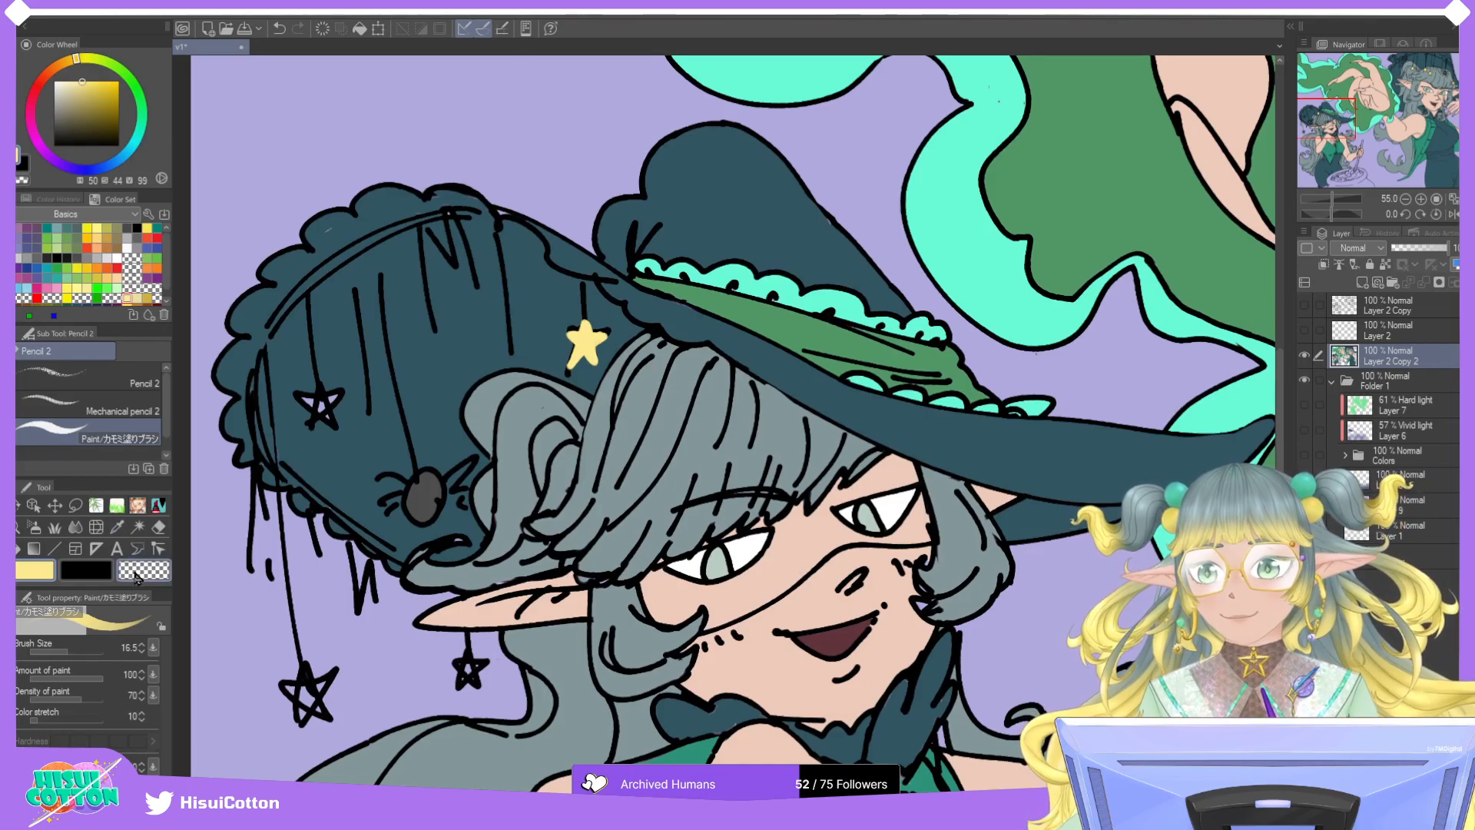
{"action": "key", "text": "x"}
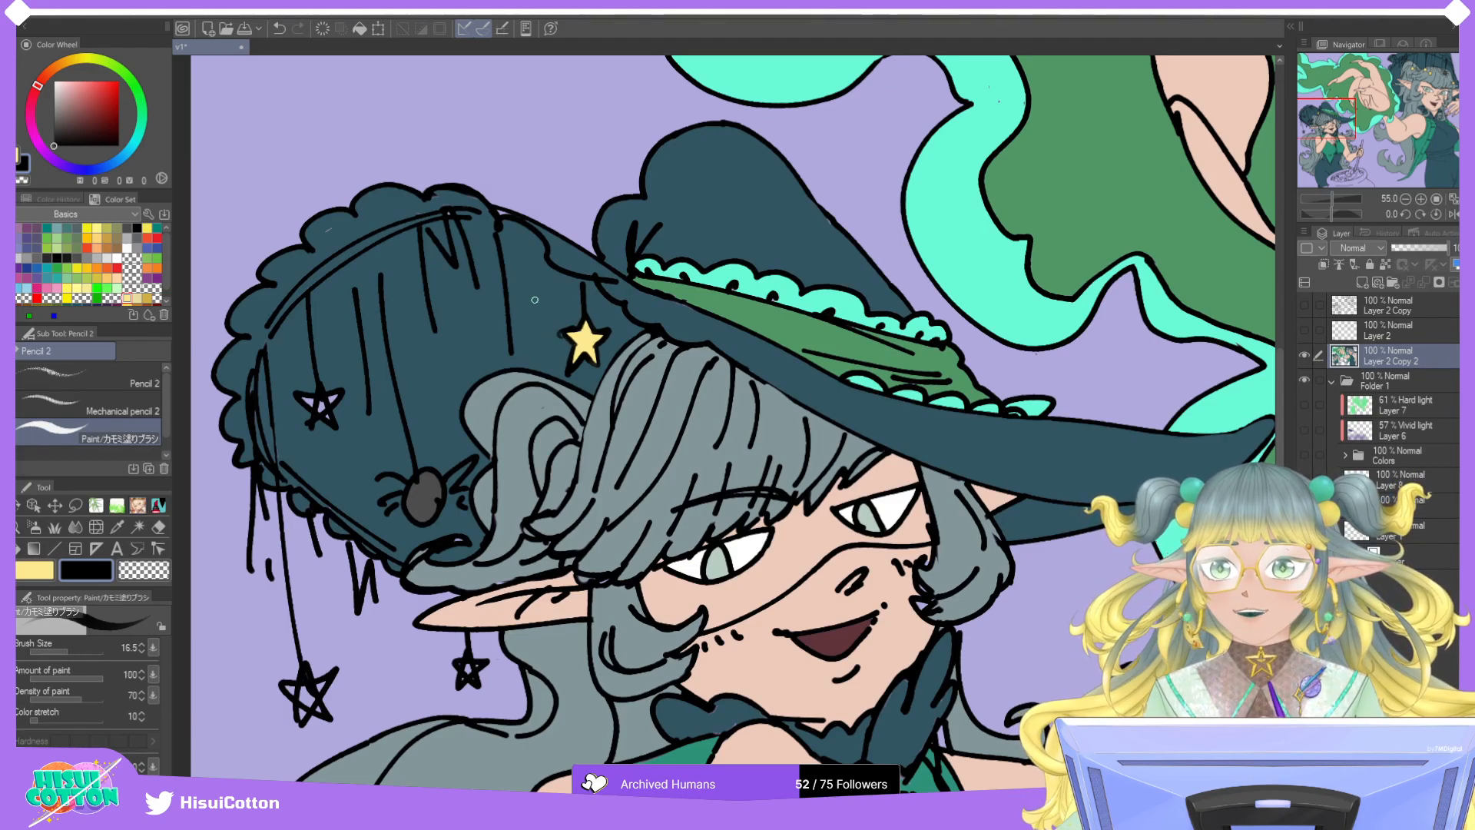
{"action": "key", "text": "ctrl+z"}
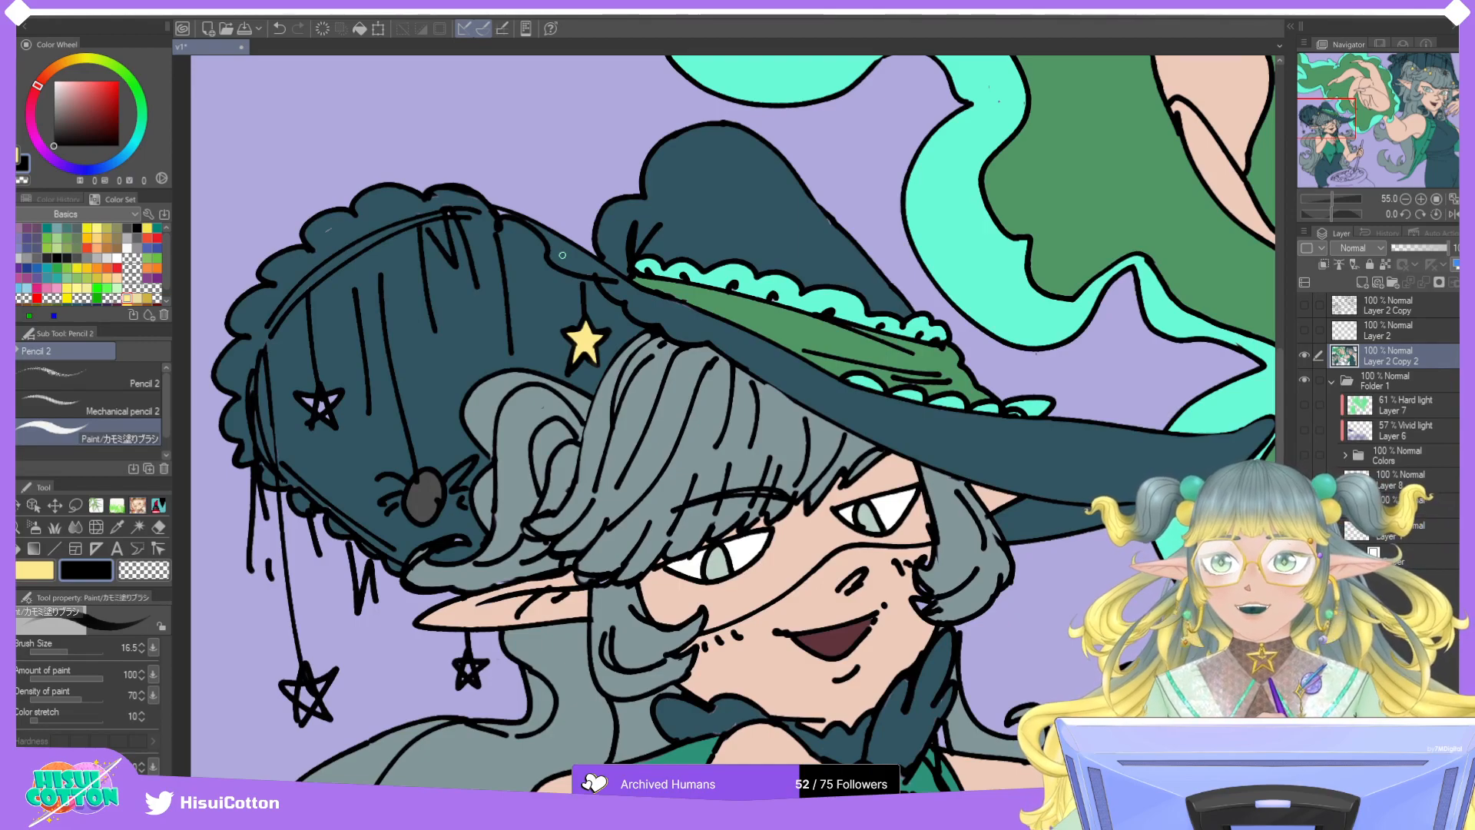
Paint the star charm on the outer side of the small witch's hat underside pale yellow.
{"action": "key", "text": "x"}
{"action": "scroll", "coordinate": [319, 408], "scroll_direction": "up", "scroll_amount": 3}
{"action": "mouse_move", "coordinate": [307, 438]}
{"action": "left_mouse_down"}
{"action": "mouse_move", "coordinate": [346, 395]}
{"action": "mouse_move", "coordinate": [314, 433]}
{"action": "mouse_move", "coordinate": [346, 395]}
{"action": "mouse_move", "coordinate": [322, 404]}
{"action": "mouse_move", "coordinate": [340, 423]}
{"action": "mouse_move", "coordinate": [348, 395]}
{"action": "mouse_move", "coordinate": [308, 409]}
{"action": "mouse_move", "coordinate": [334, 428]}
{"action": "mouse_move", "coordinate": [319, 395]}
{"action": "mouse_move", "coordinate": [312, 439]}
{"action": "mouse_move", "coordinate": [347, 395]}
{"action": "mouse_move", "coordinate": [322, 411]}
{"action": "left_mouse_up"}
{"action": "key", "text": "ctrl+z"}
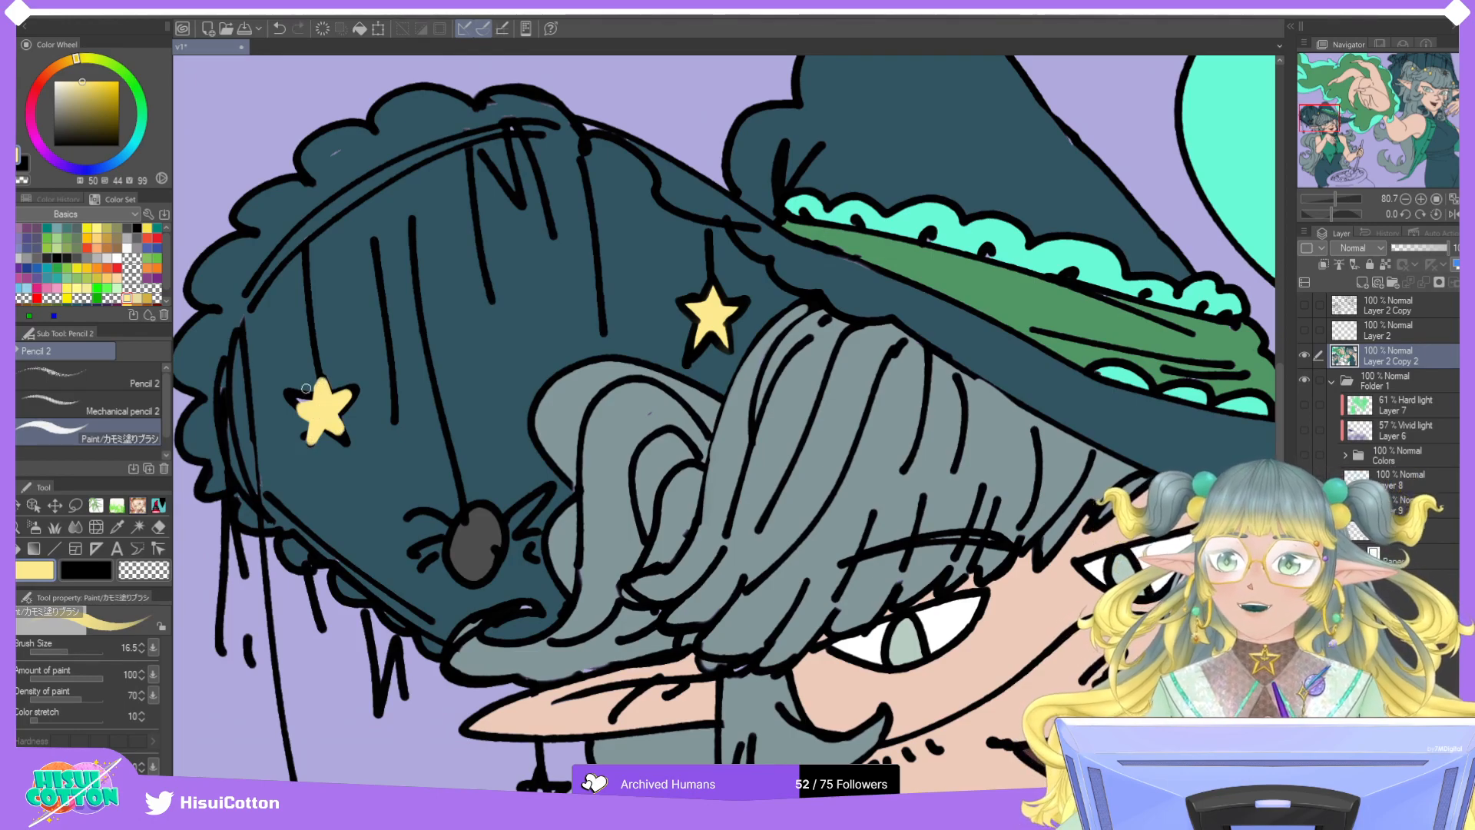
Redraw that star's outline in black and tidy its edges with the sampled hat teal.
{"action": "left_click", "coordinate": [88, 570]}
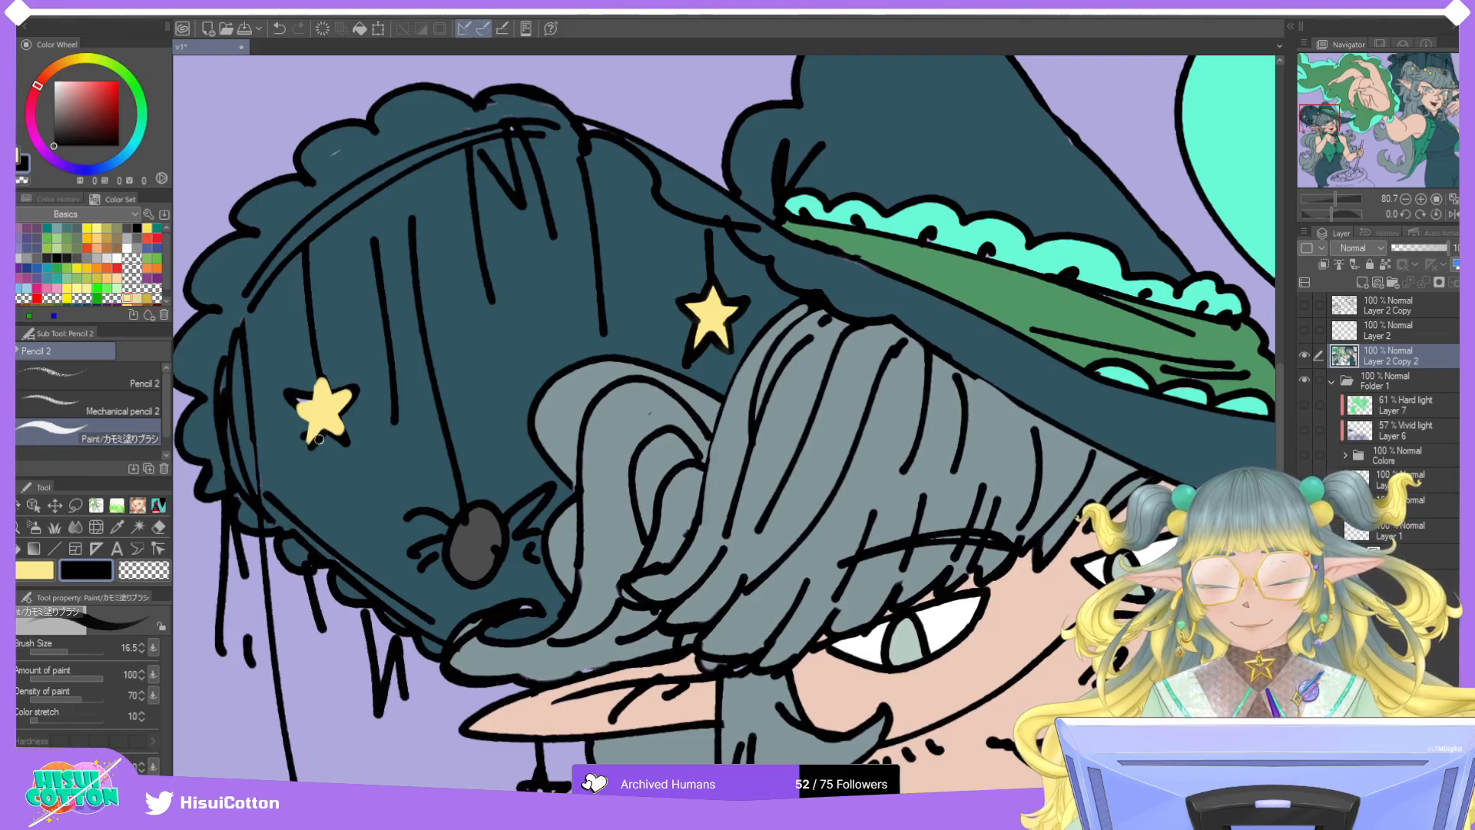
{"action": "mouse_move", "coordinate": [341, 440]}
{"action": "left_mouse_down"}
{"action": "mouse_move", "coordinate": [355, 392]}
{"action": "mouse_move", "coordinate": [321, 372]}
{"action": "mouse_move", "coordinate": [297, 407]}
{"action": "mouse_move", "coordinate": [320, 372]}
{"action": "mouse_move", "coordinate": [335, 388]}
{"action": "mouse_move", "coordinate": [294, 413]}
{"action": "mouse_move", "coordinate": [305, 447]}
{"action": "left_mouse_up"}
{"action": "left_click", "coordinate": [357, 412], "text": "alt"}
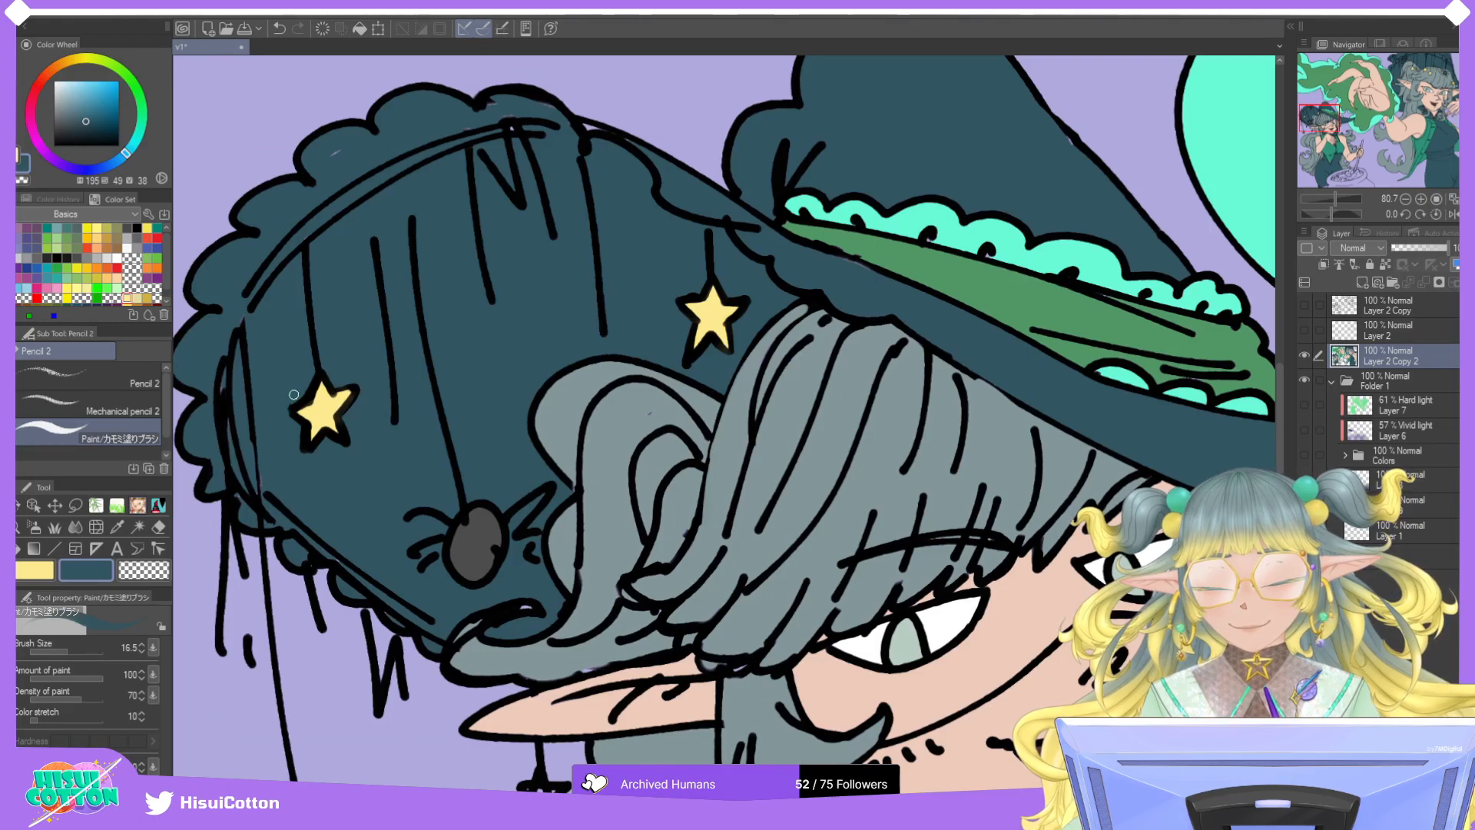
{"action": "left_click_drag", "start_coordinate": [289, 415], "coordinate": [299, 453]}
{"action": "left_click", "coordinate": [335, 410], "text": "alt"}
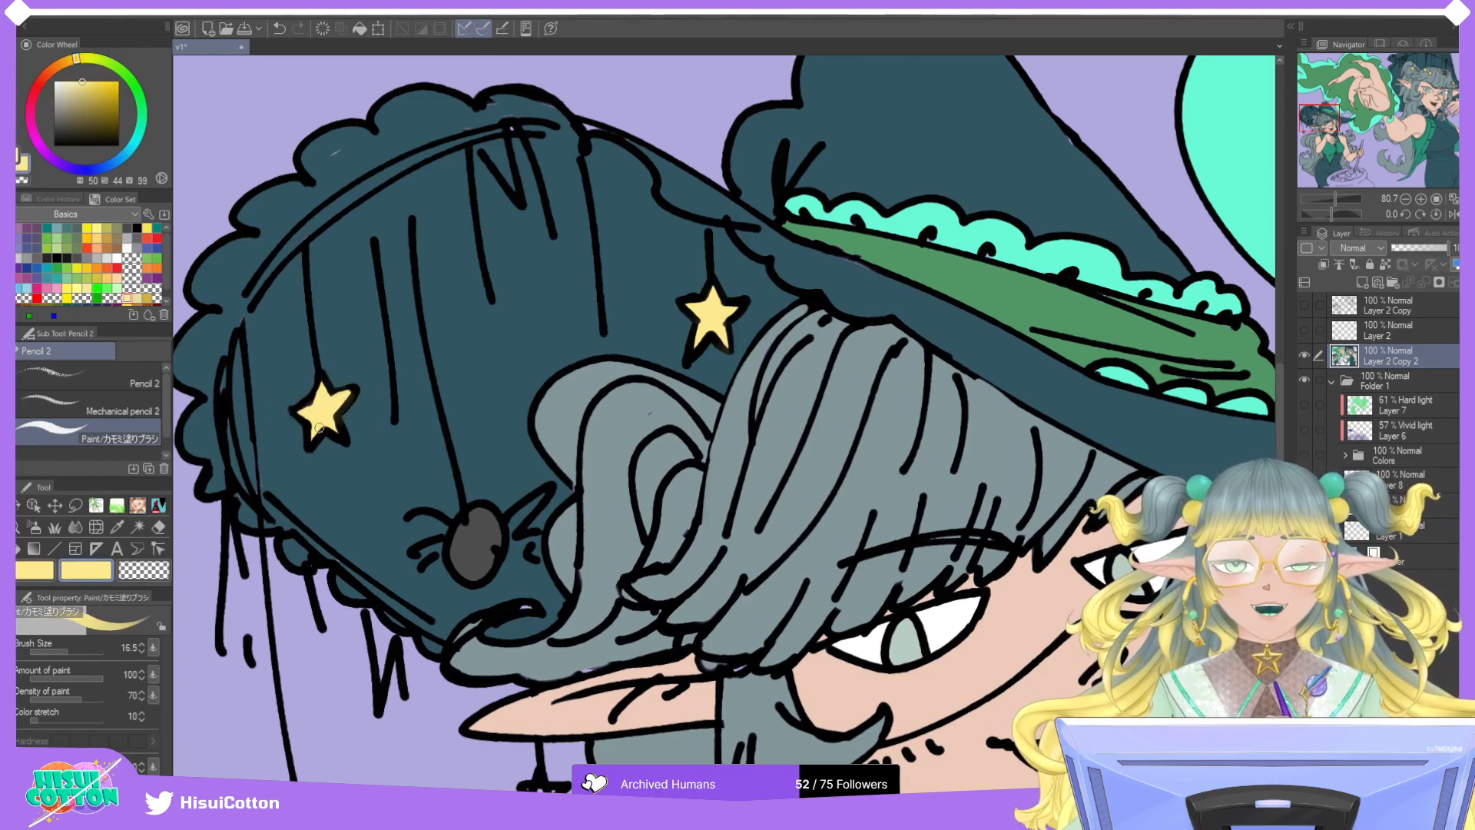
Paint the large star hanging below the small witch's hat brim pale yellow.
{"action": "scroll", "coordinate": [319, 428], "scroll_direction": "down", "scroll_amount": 4}
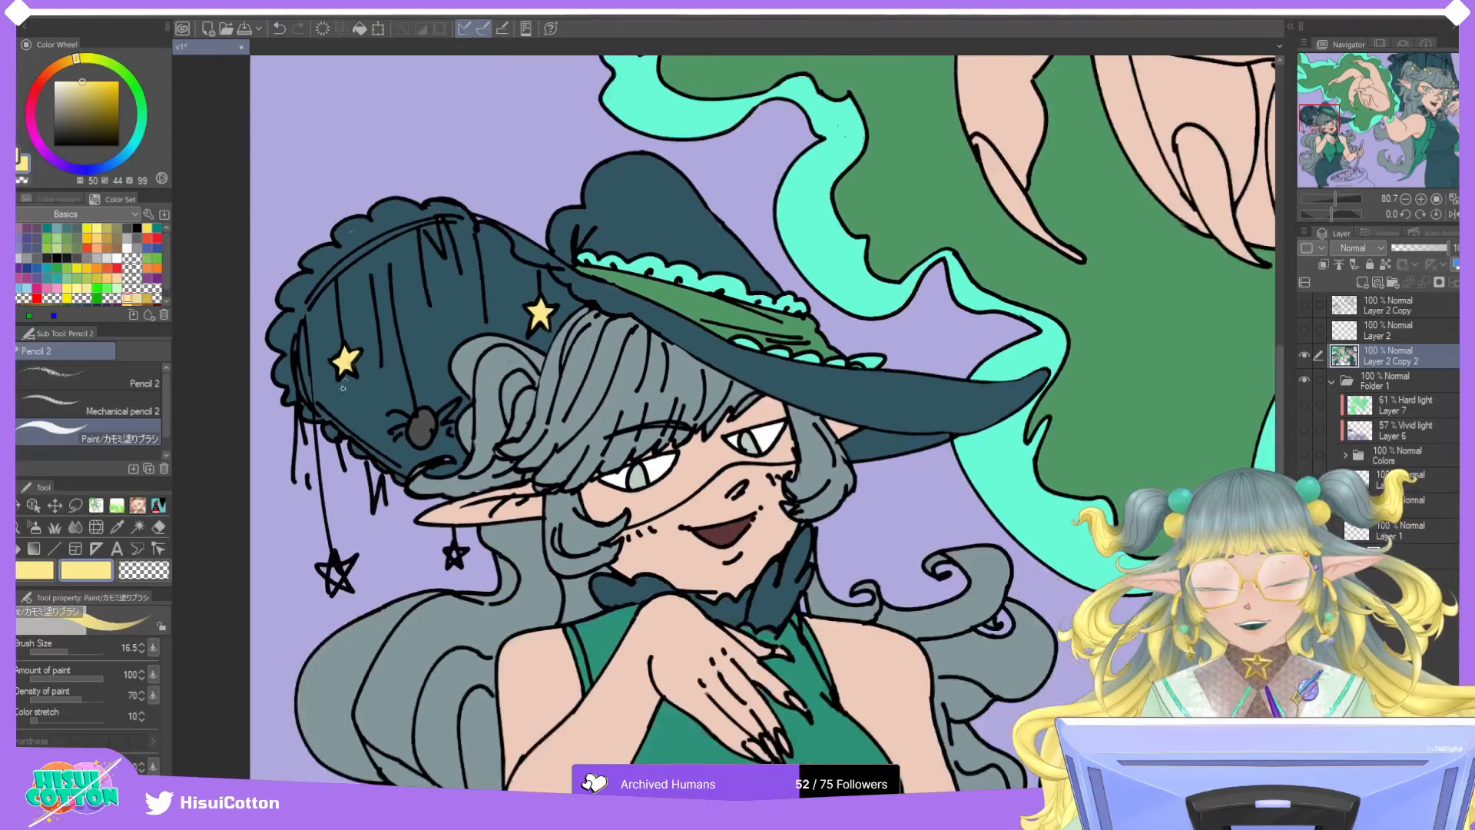
{"action": "scroll", "coordinate": [295, 498], "scroll_direction": "up", "scroll_amount": 3}
{"action": "scroll", "coordinate": [295, 498], "scroll_direction": "up", "scroll_amount": 1}
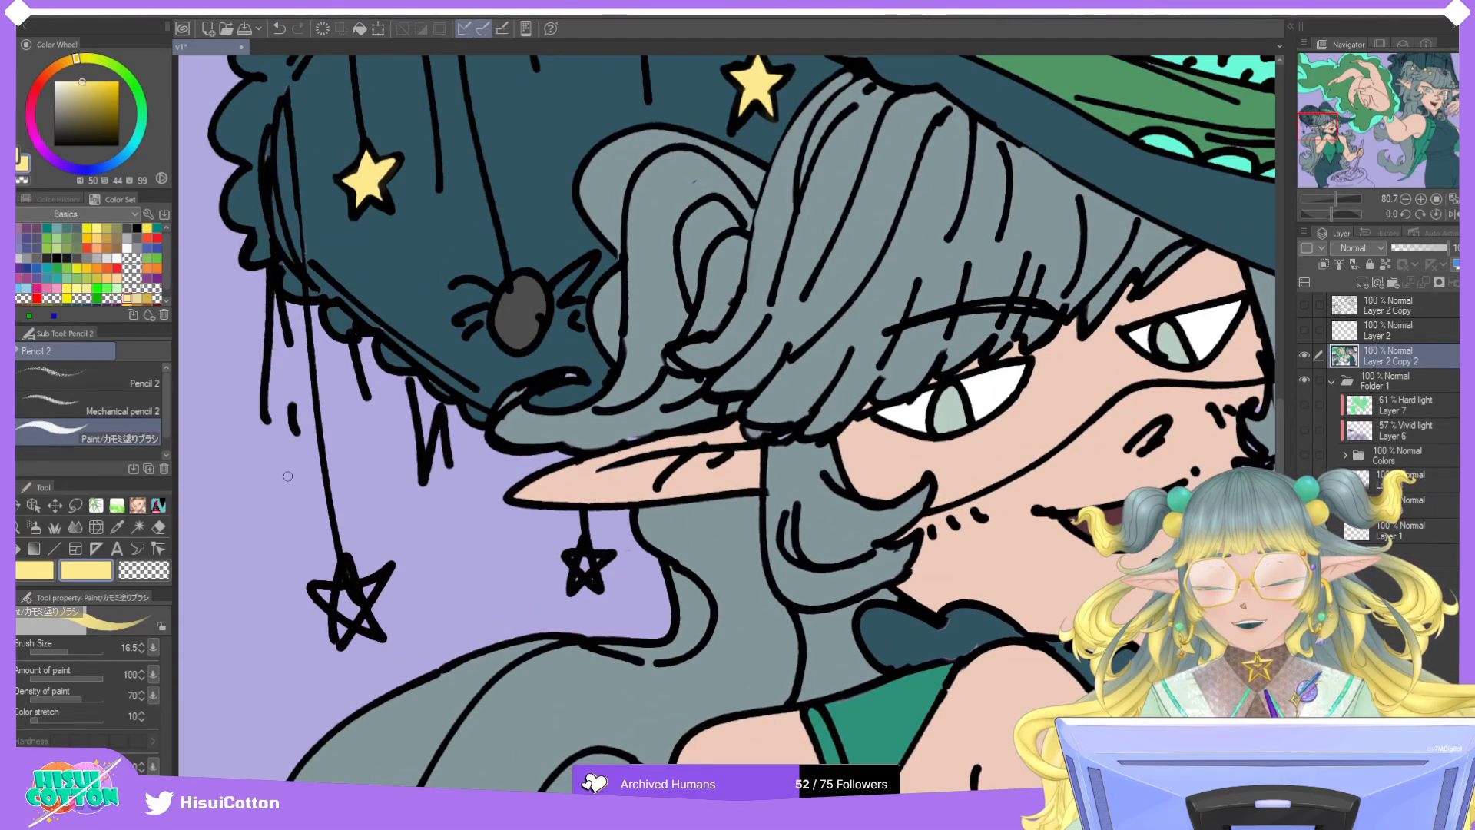
{"action": "scroll", "coordinate": [288, 476], "scroll_direction": "up", "scroll_amount": 1}
{"action": "mouse_move", "coordinate": [338, 637]}
{"action": "left_mouse_down"}
{"action": "mouse_move", "coordinate": [378, 574]}
{"action": "mouse_move", "coordinate": [339, 629]}
{"action": "mouse_move", "coordinate": [320, 589]}
{"action": "left_mouse_up"}
{"action": "mouse_move", "coordinate": [345, 558]}
{"action": "left_mouse_down"}
{"action": "mouse_move", "coordinate": [345, 603]}
{"action": "mouse_move", "coordinate": [375, 572]}
{"action": "left_mouse_up"}
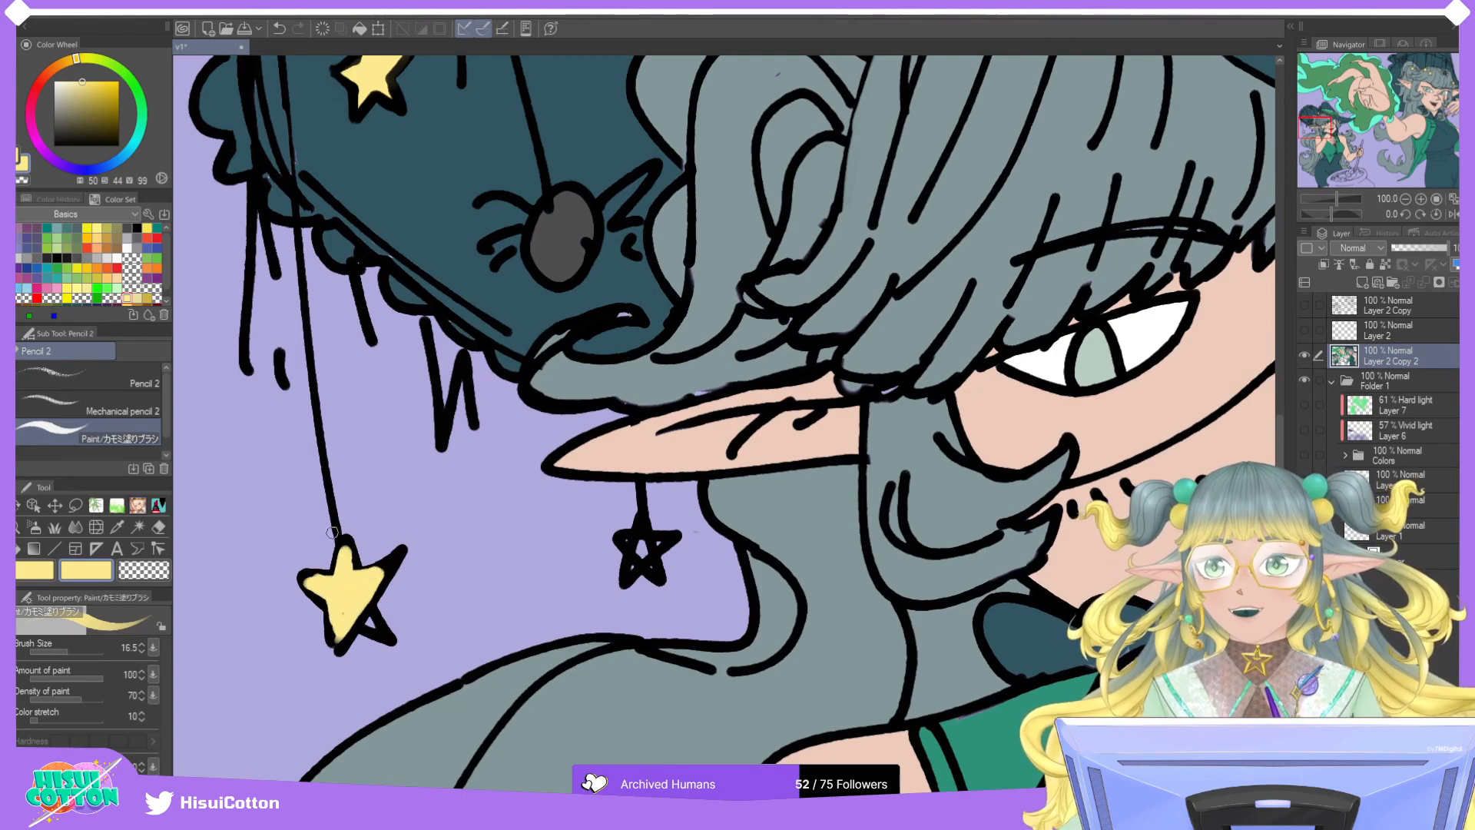
{"action": "mouse_move", "coordinate": [331, 577]}
{"action": "left_mouse_down"}
{"action": "mouse_move", "coordinate": [326, 612]}
{"action": "mouse_move", "coordinate": [314, 582]}
{"action": "mouse_move", "coordinate": [326, 580]}
{"action": "mouse_move", "coordinate": [312, 579]}
{"action": "mouse_move", "coordinate": [334, 578]}
{"action": "mouse_move", "coordinate": [310, 579]}
{"action": "mouse_move", "coordinate": [368, 613]}
{"action": "left_mouse_up"}
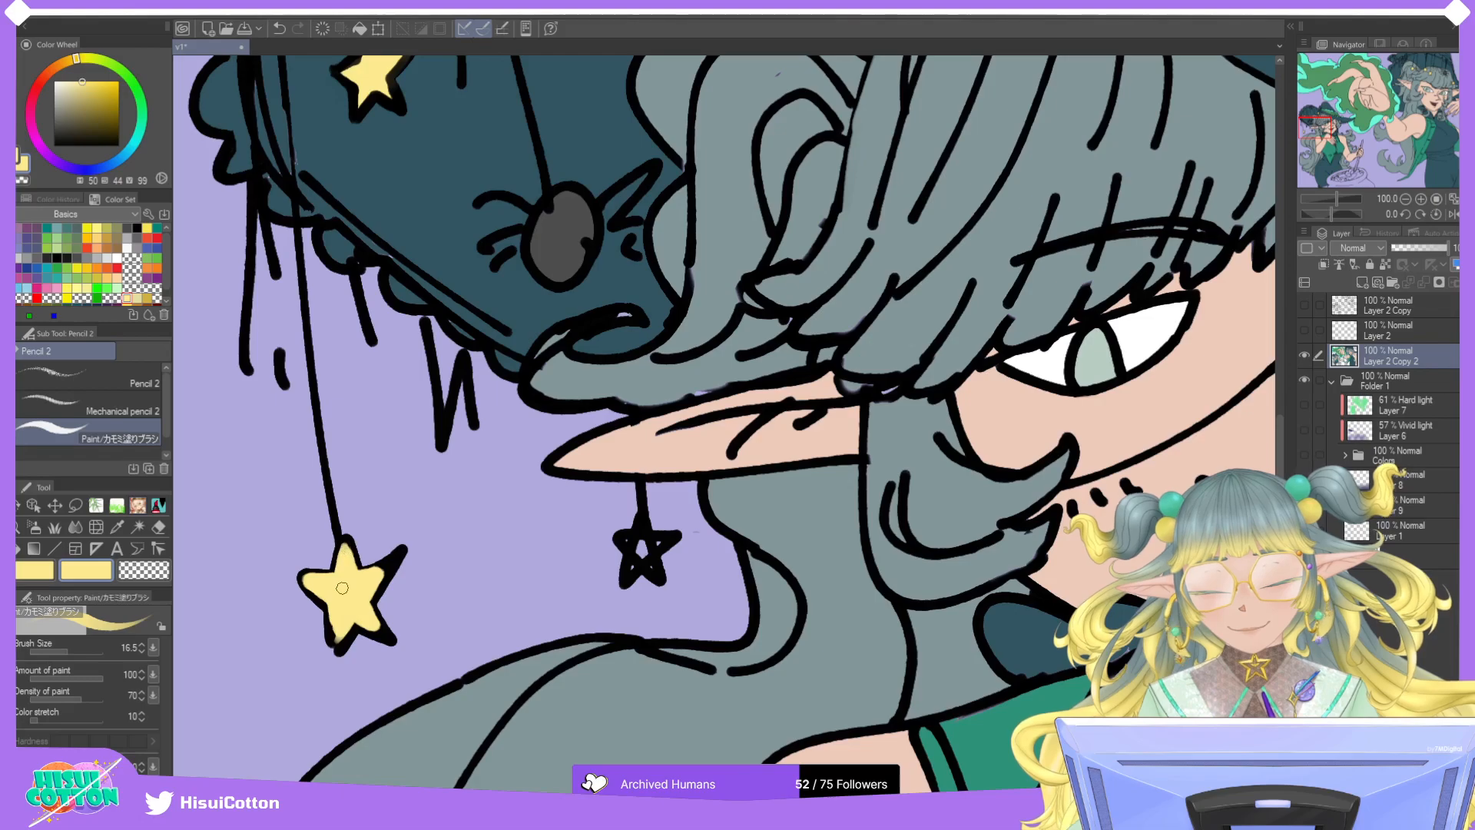
Erase the overlong tip of the hanging star below the brim and redraw its outline with sampled black.
{"action": "scroll", "coordinate": [341, 582], "scroll_direction": "down", "scroll_amount": 3}
{"action": "scroll", "coordinate": [341, 581], "scroll_direction": "up", "scroll_amount": 4}
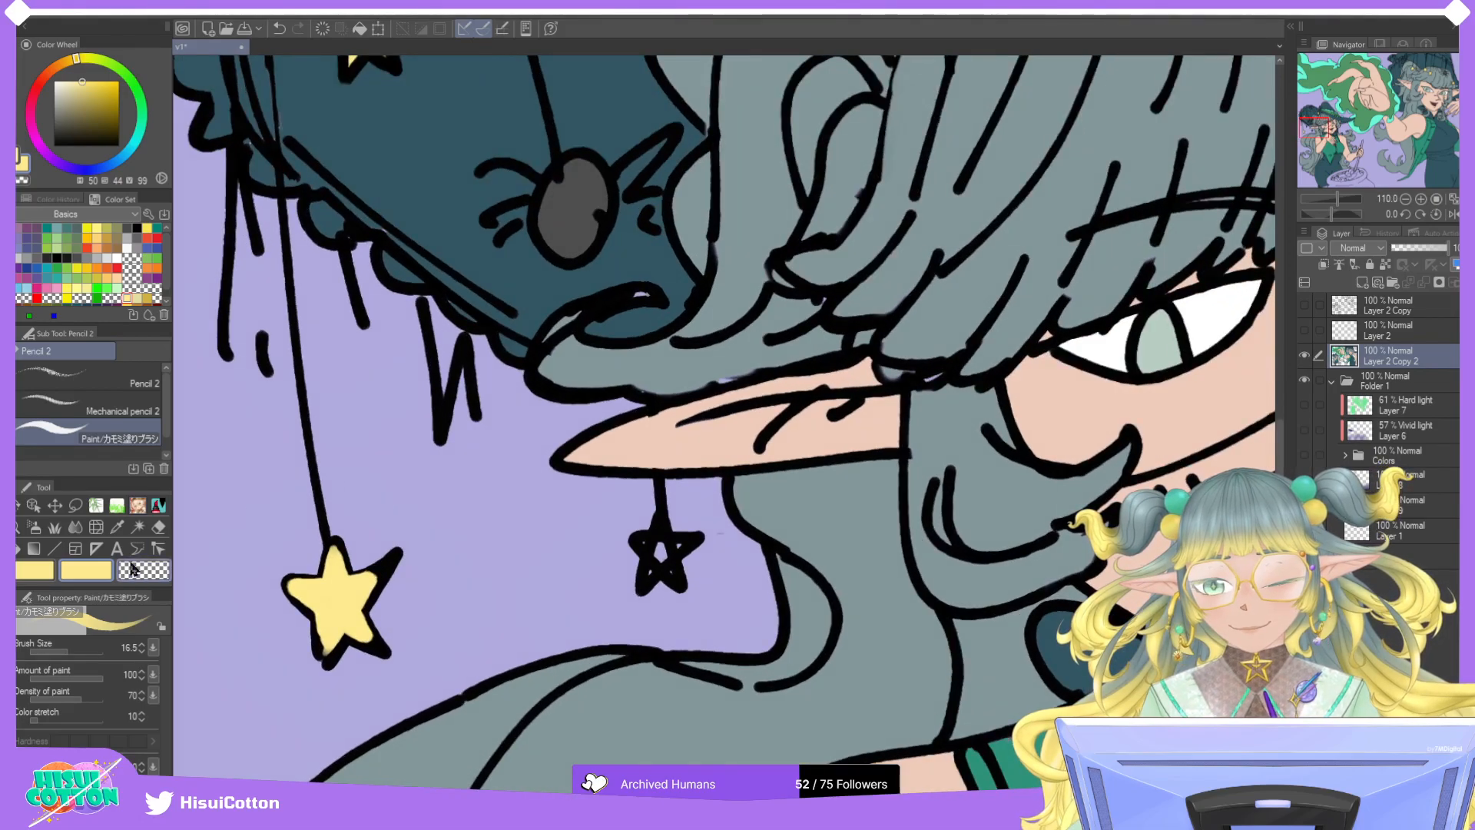
{"action": "left_click", "coordinate": [158, 527]}
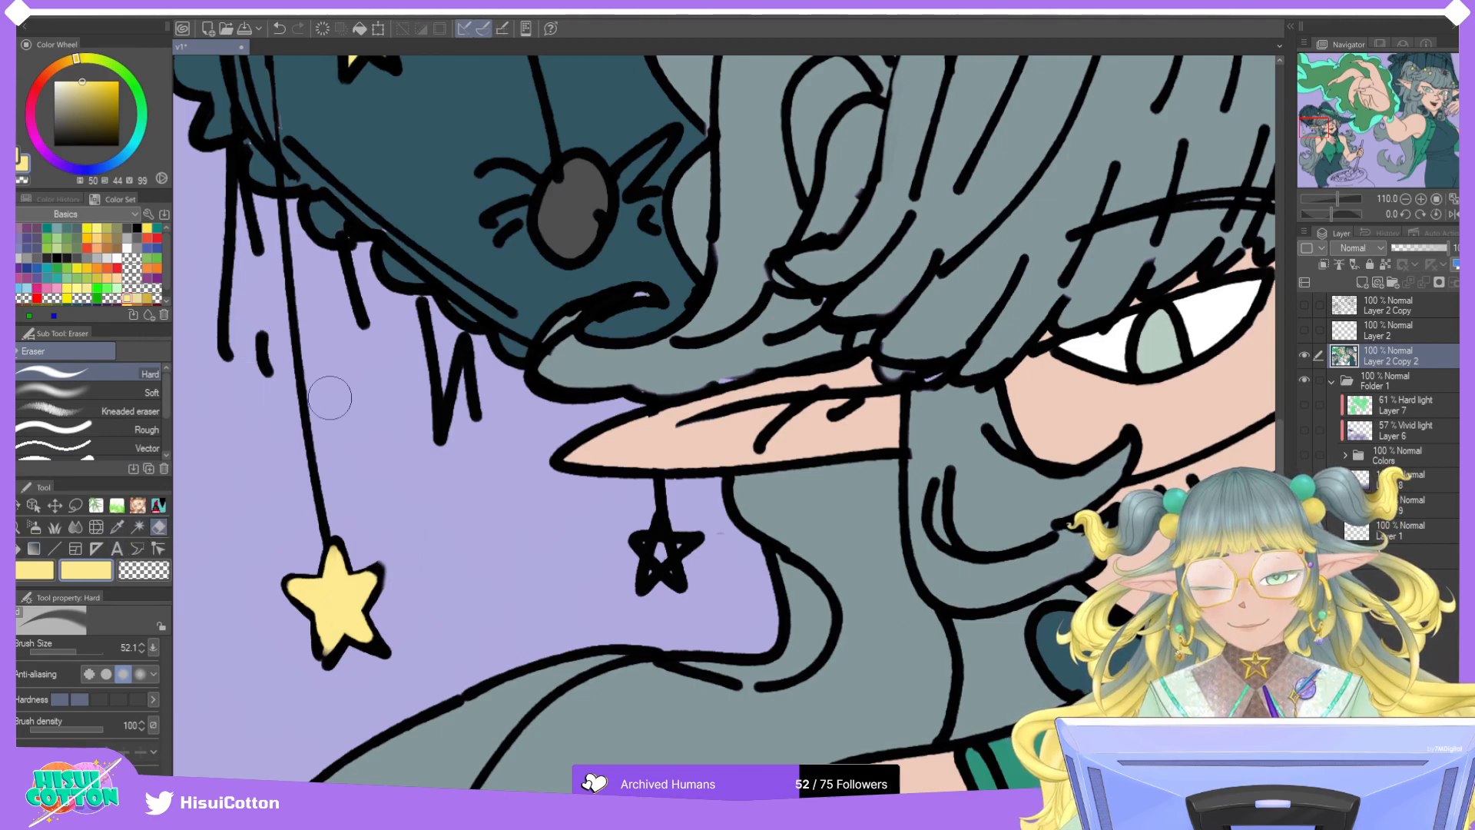
{"action": "left_click", "coordinate": [301, 390], "text": "alt"}
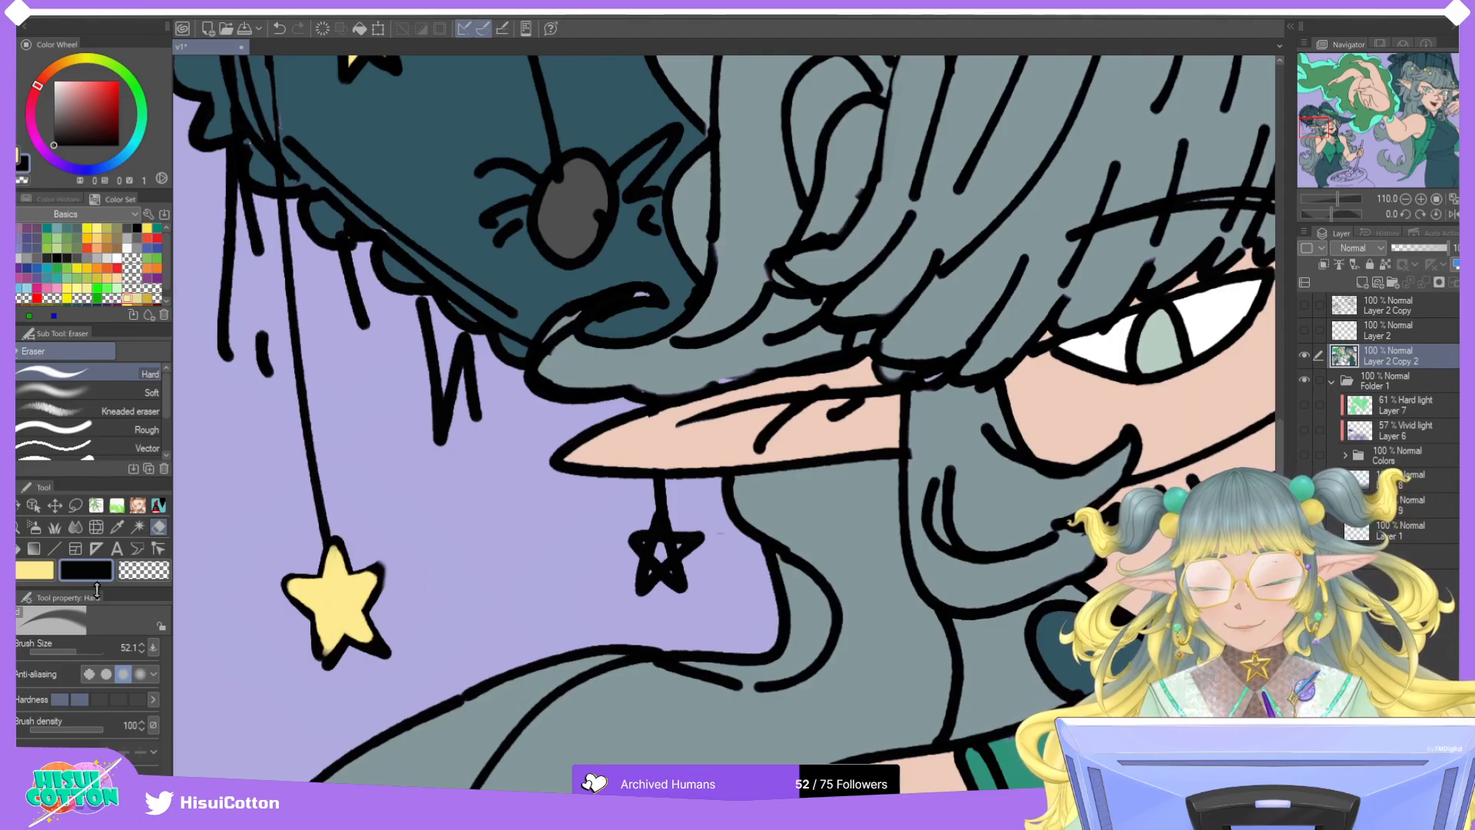
{"action": "key", "text": "p"}
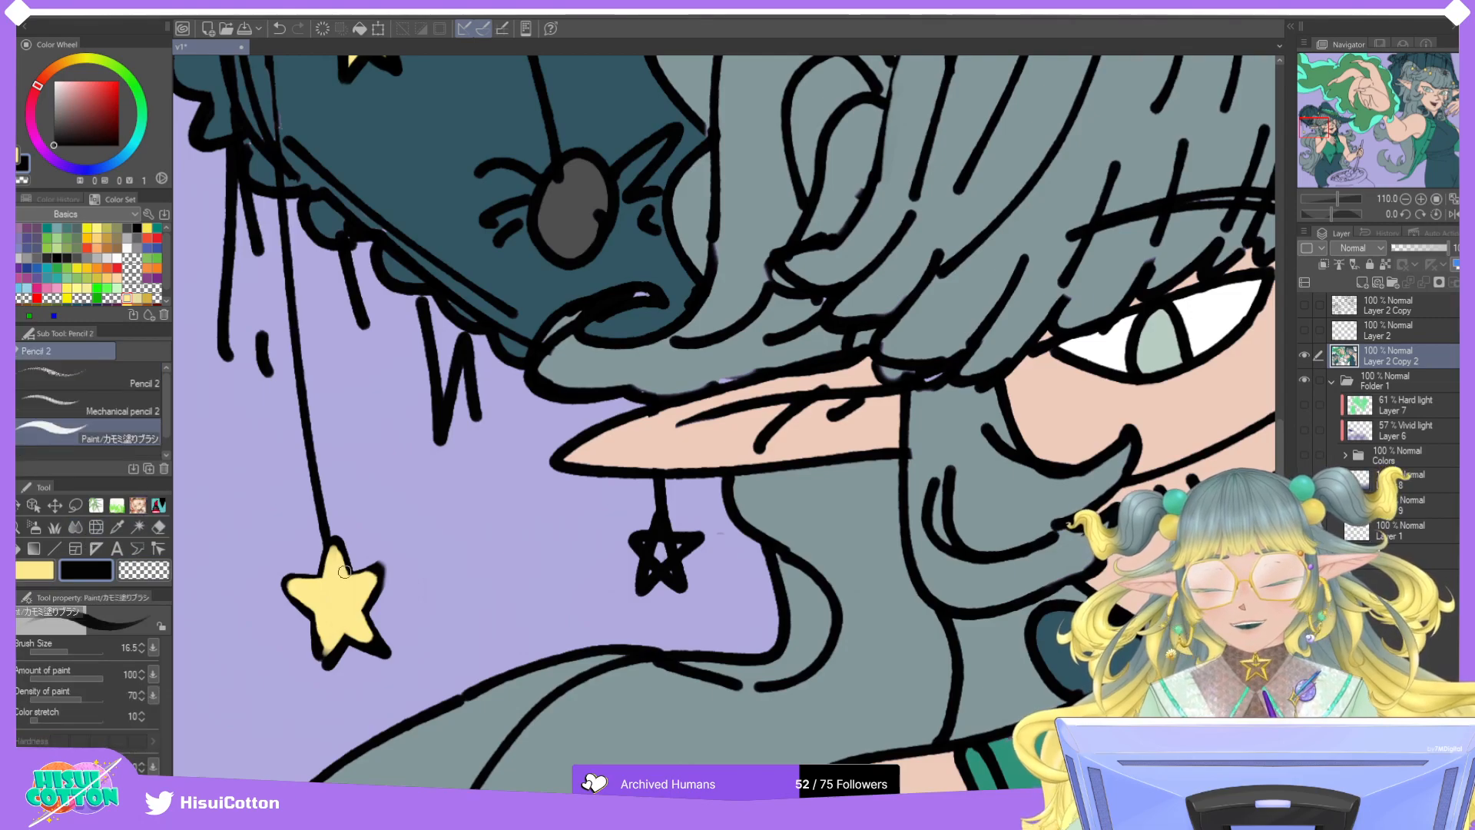
{"action": "mouse_move", "coordinate": [345, 555]}
{"action": "left_mouse_down"}
{"action": "mouse_move", "coordinate": [386, 562]}
{"action": "mouse_move", "coordinate": [370, 607]}
{"action": "mouse_move", "coordinate": [319, 578]}
{"action": "mouse_move", "coordinate": [322, 561]}
{"action": "mouse_move", "coordinate": [293, 601]}
{"action": "left_mouse_up"}
{"action": "mouse_move", "coordinate": [320, 655]}
{"action": "left_mouse_down"}
{"action": "mouse_move", "coordinate": [360, 624]}
{"action": "mouse_move", "coordinate": [351, 638]}
{"action": "mouse_move", "coordinate": [377, 649]}
{"action": "mouse_move", "coordinate": [364, 611]}
{"action": "mouse_move", "coordinate": [381, 582]}
{"action": "left_mouse_up"}
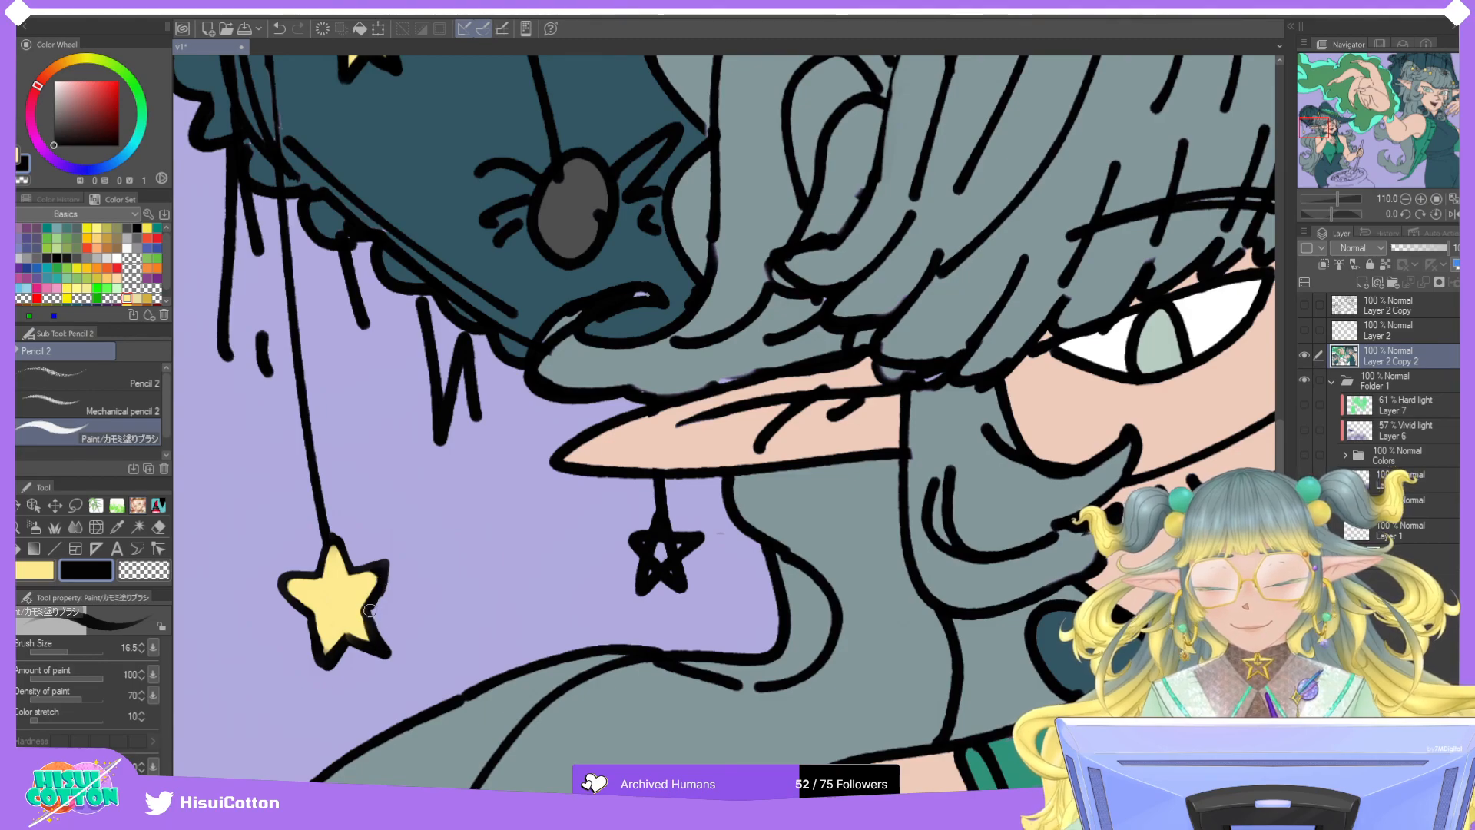
{"action": "scroll", "coordinate": [387, 573], "scroll_direction": "down", "scroll_amount": 5}
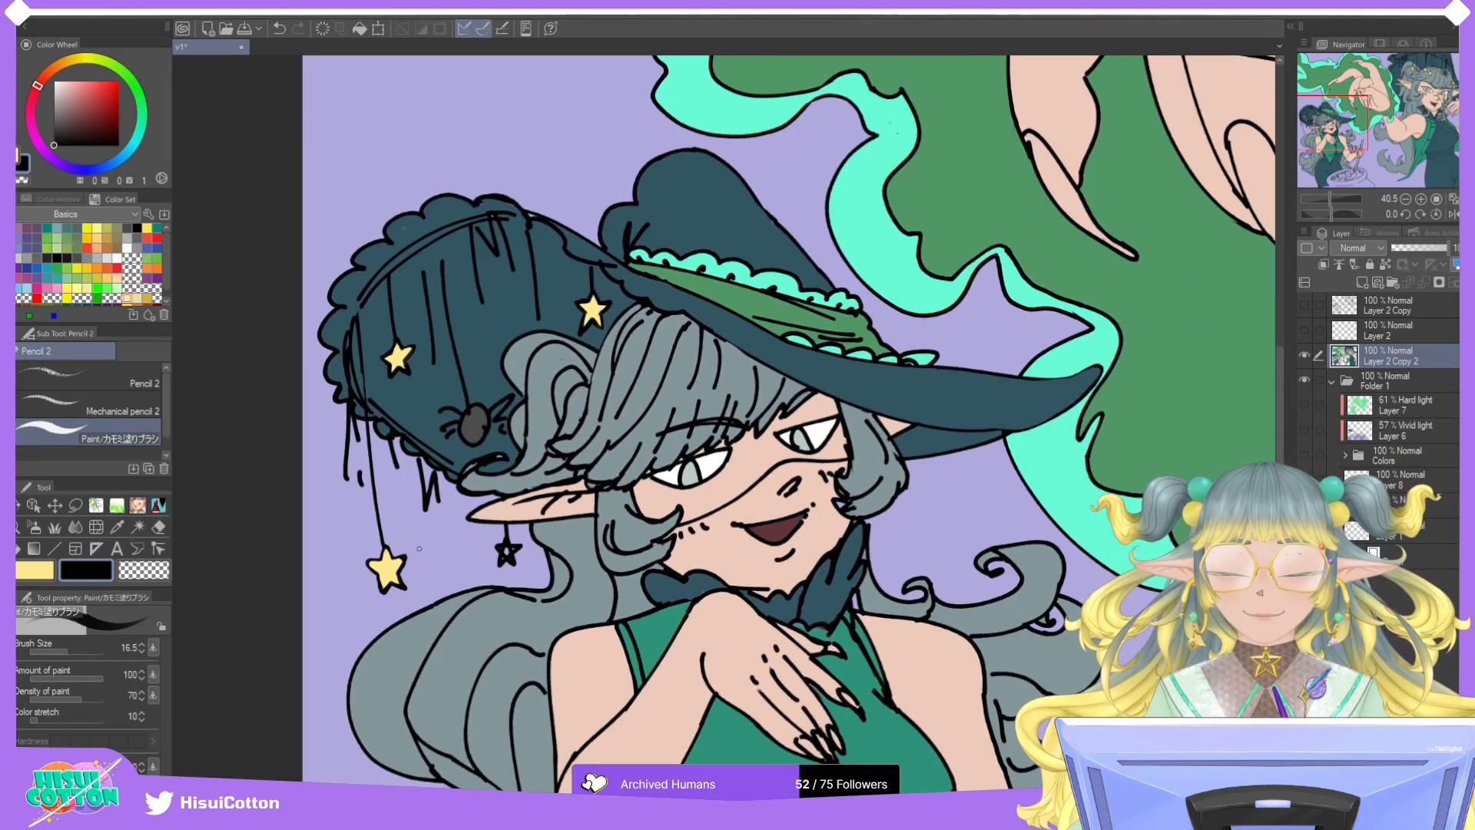
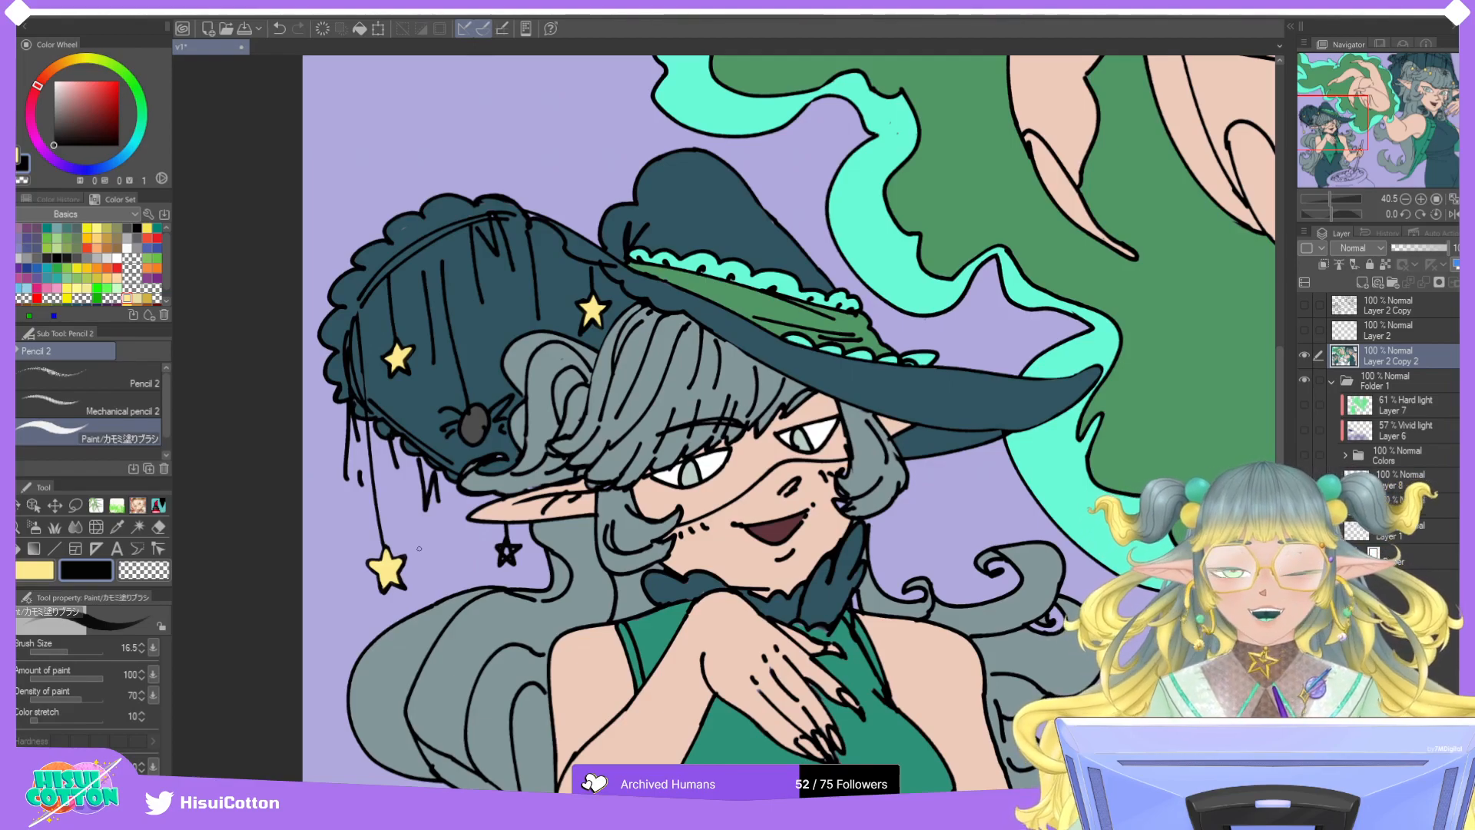
Show the Colors folder and sample its purple from the cauldron.
{"action": "key", "text": "ctrl+0"}
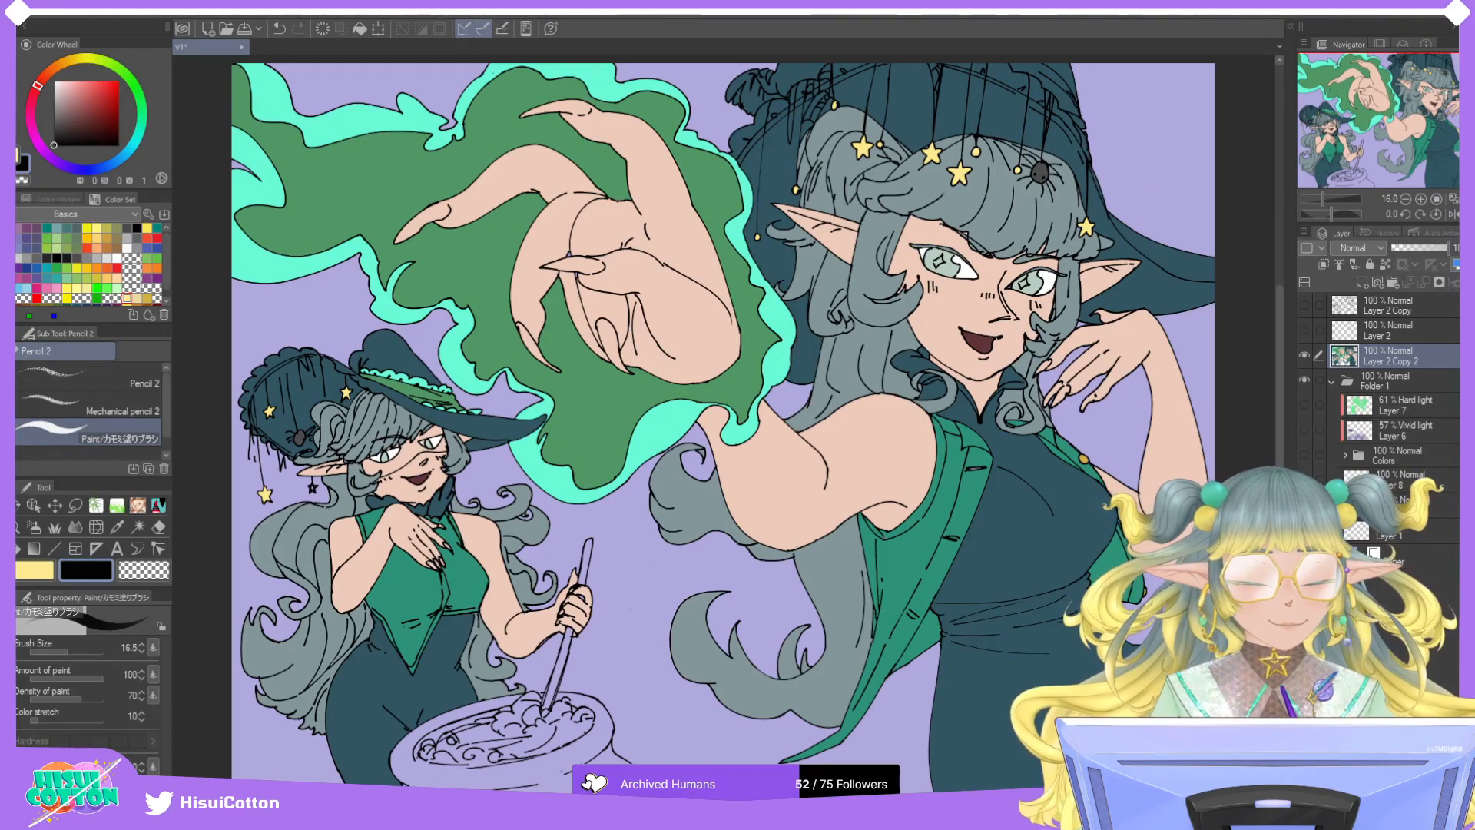
{"action": "left_click", "coordinate": [1305, 456]}
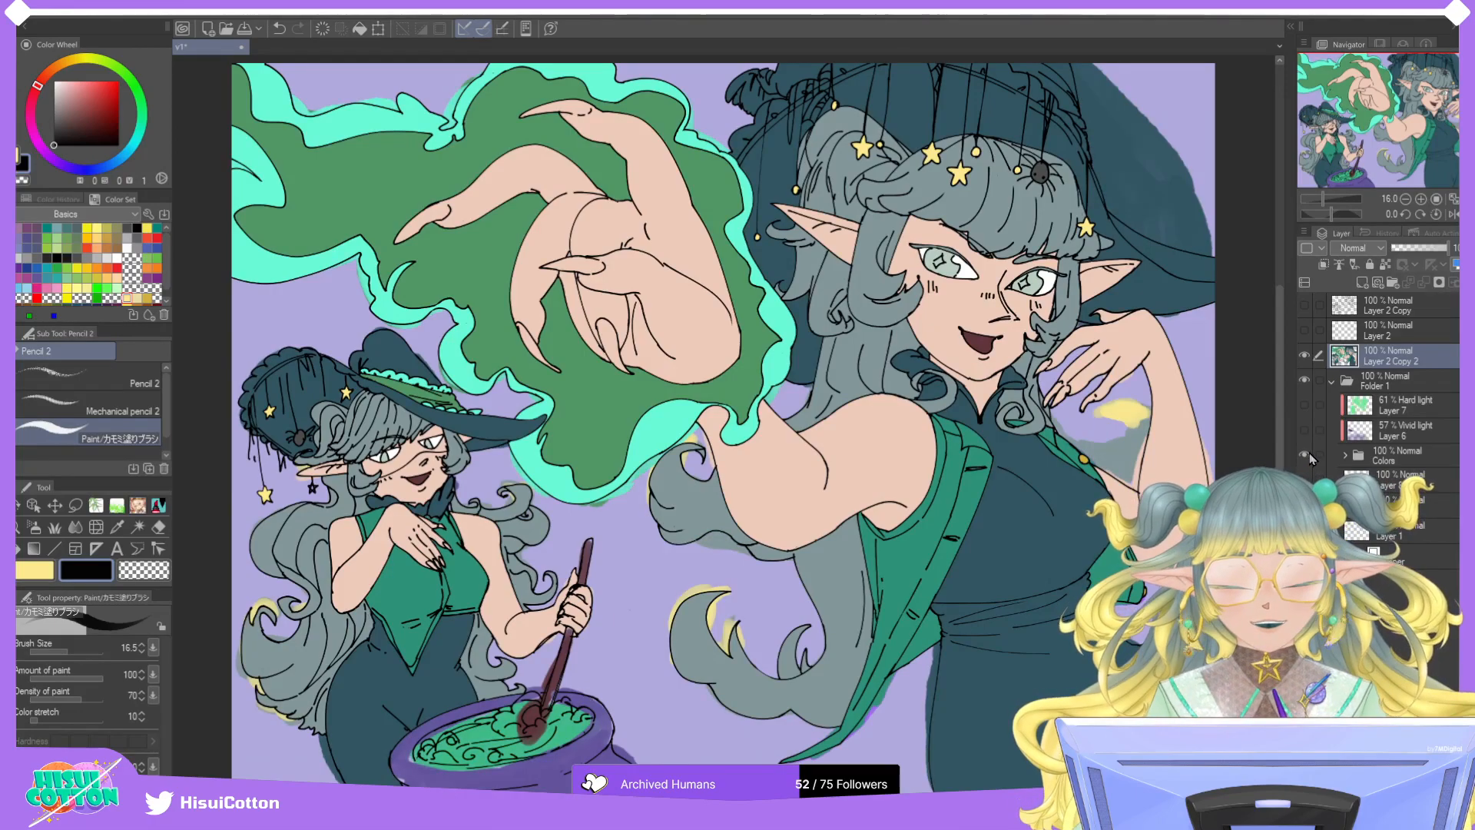
{"action": "left_click_drag", "start_coordinate": [1419, 134], "coordinate": [1419, 150]}
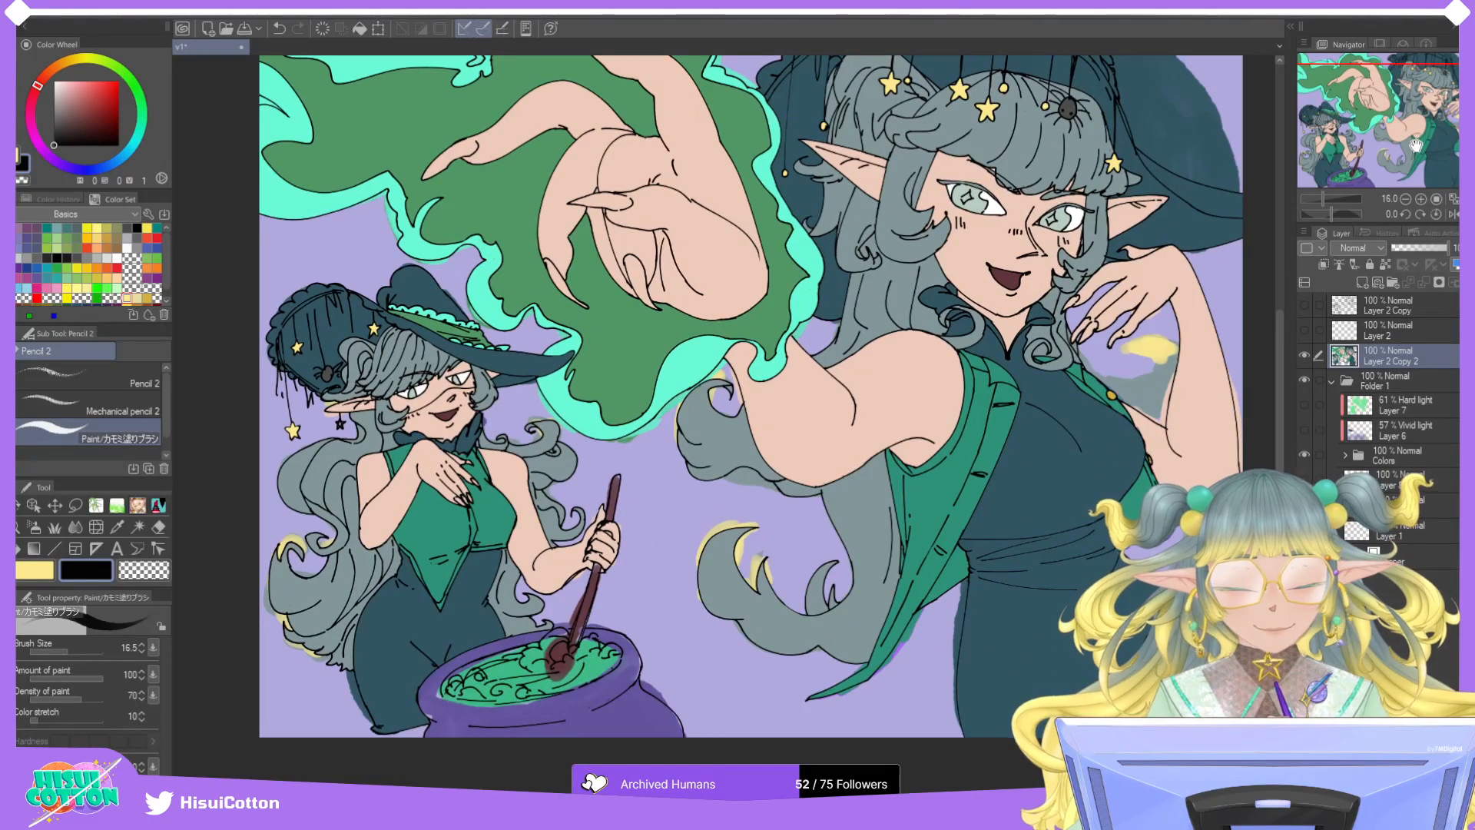
{"action": "left_click", "coordinate": [626, 708], "text": "alt"}
{"action": "scroll", "coordinate": [584, 730], "scroll_direction": "up", "scroll_amount": 2}
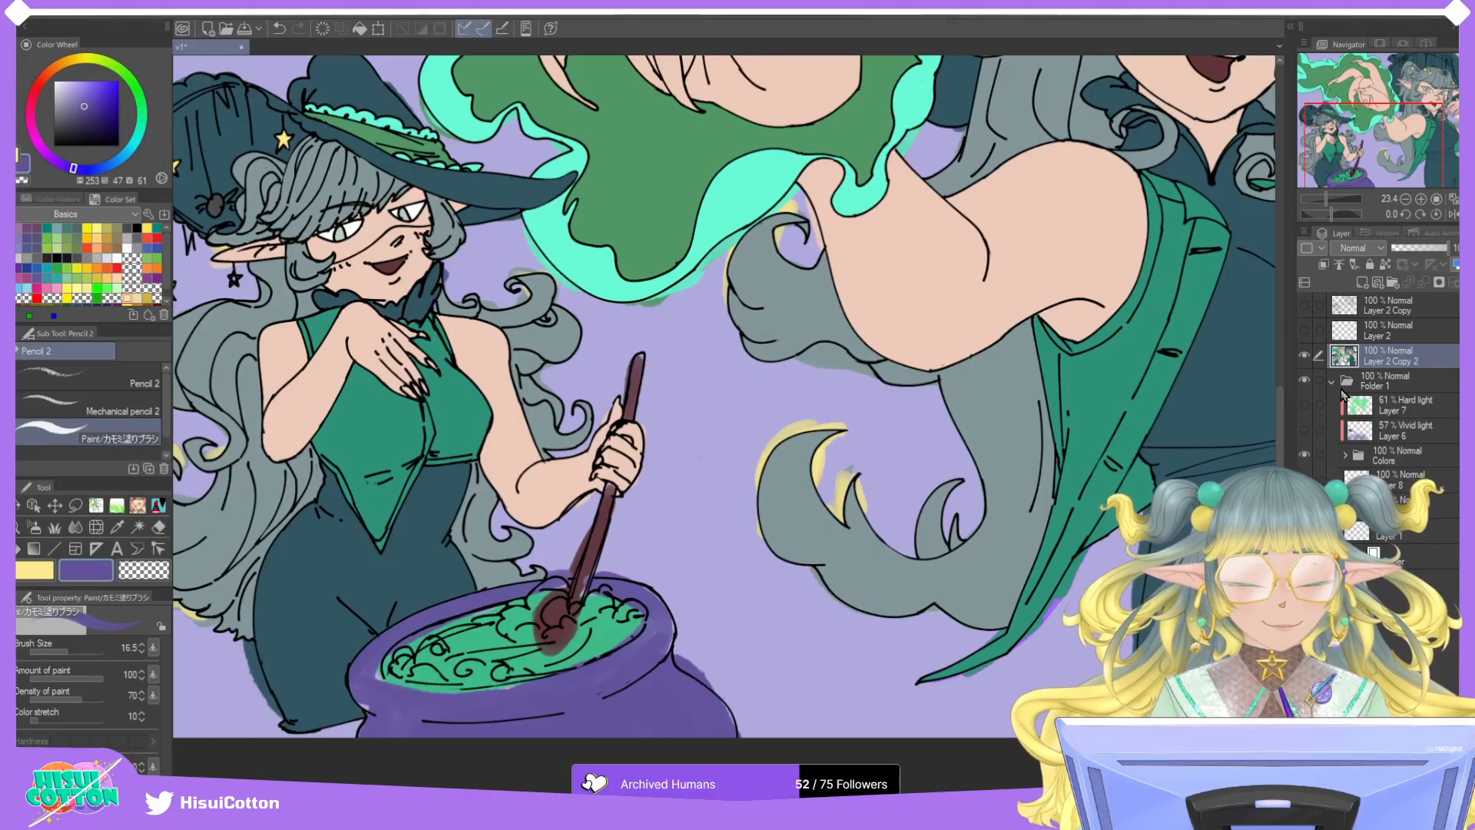
Try to fill the cauldron with the sampled purple, undo the fill and return to the Paint pencil.
{"action": "left_click", "coordinate": [18, 550]}
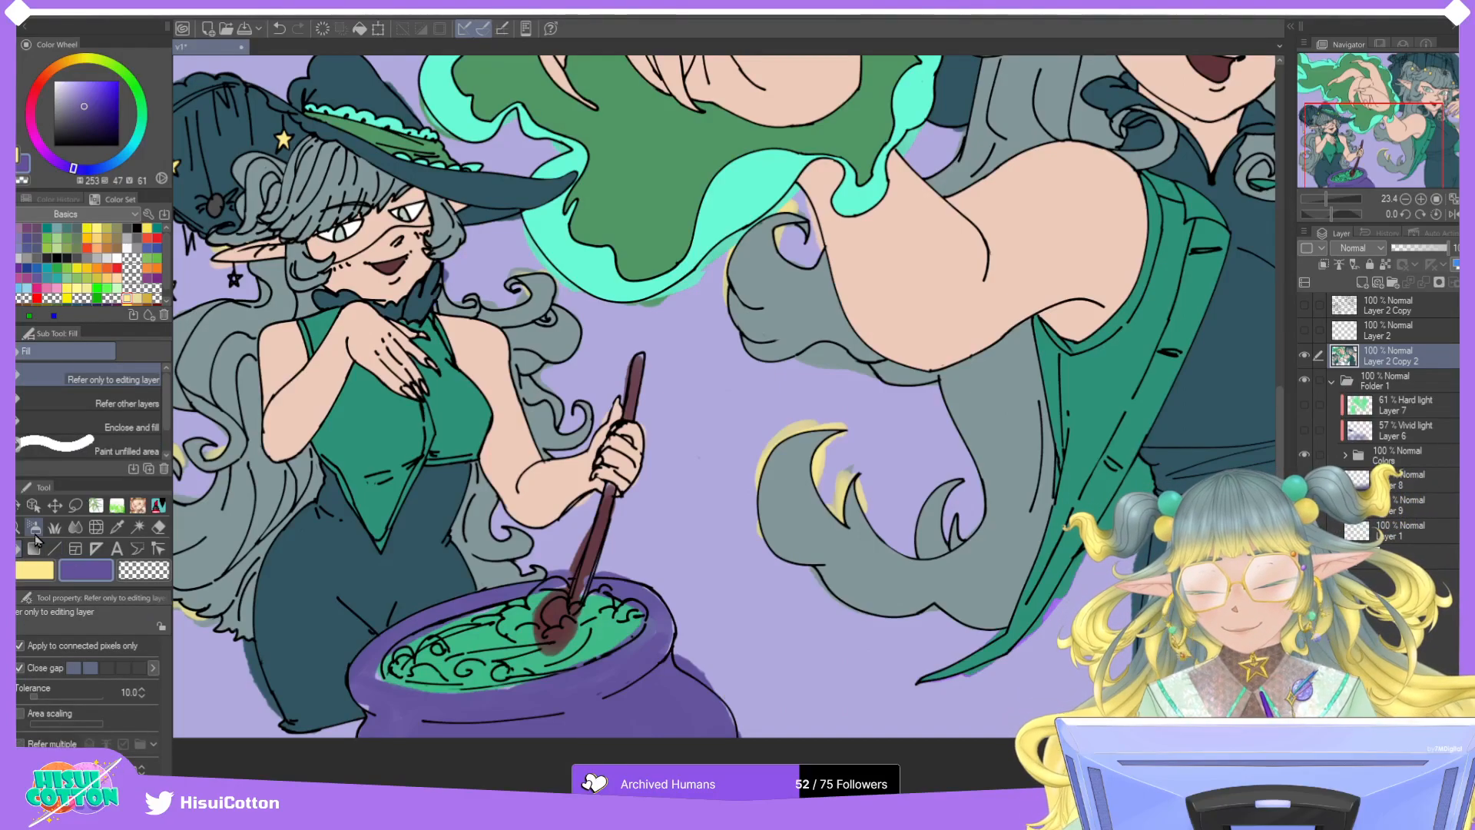
{"action": "left_click", "coordinate": [614, 637]}
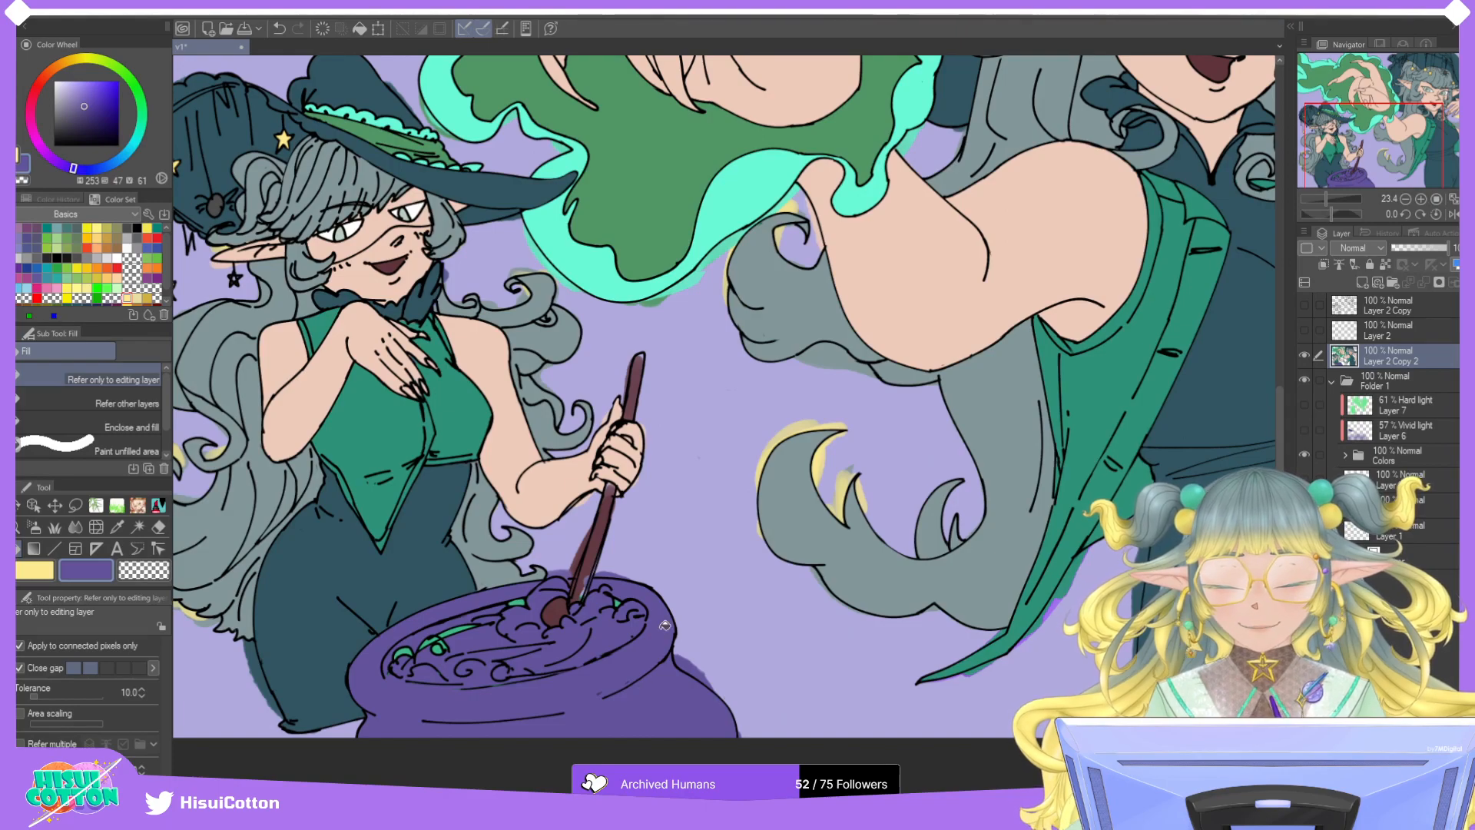
{"action": "key", "text": "ctrl+z"}
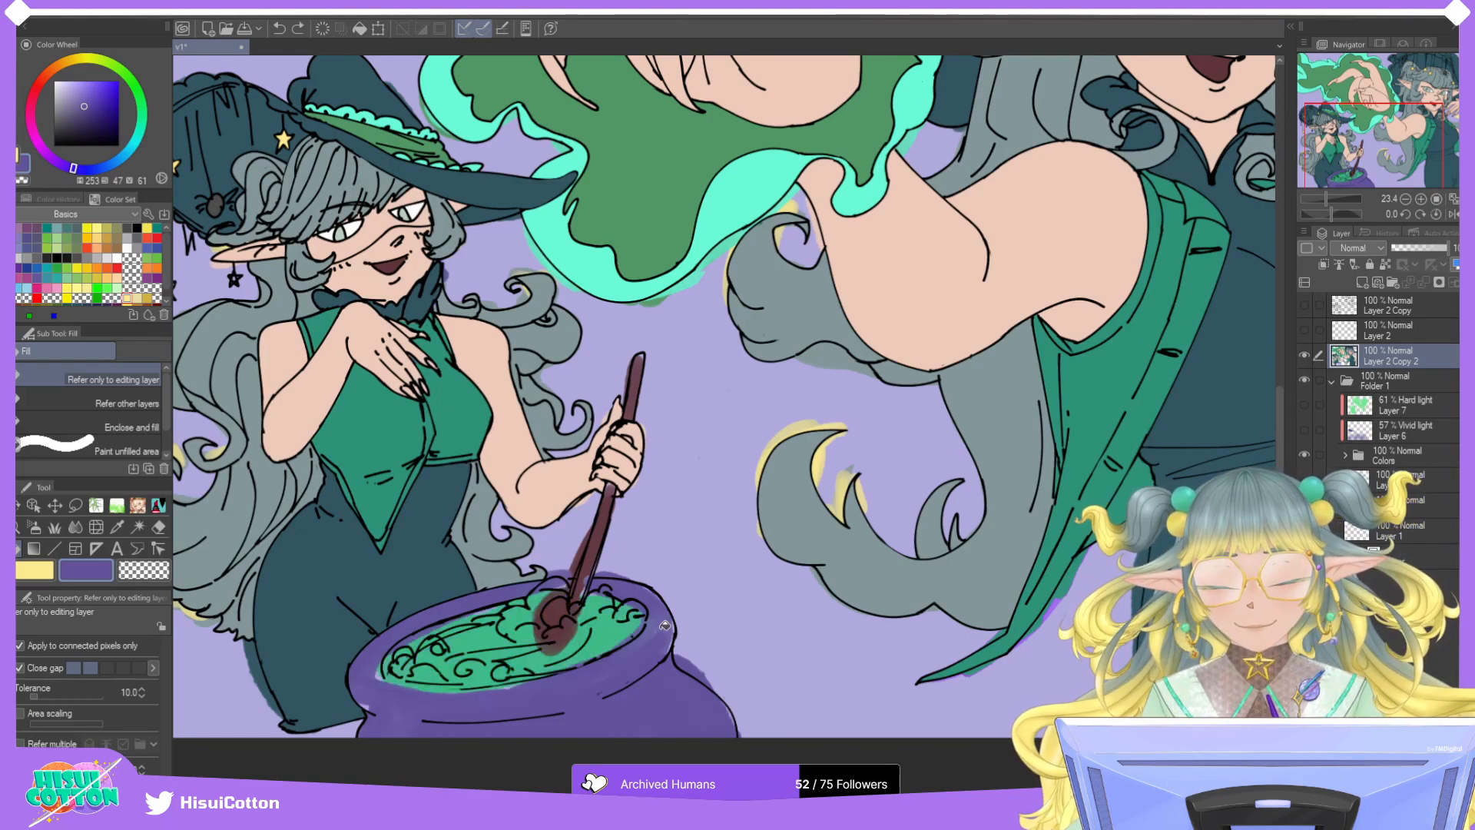
{"action": "key", "text": "p"}
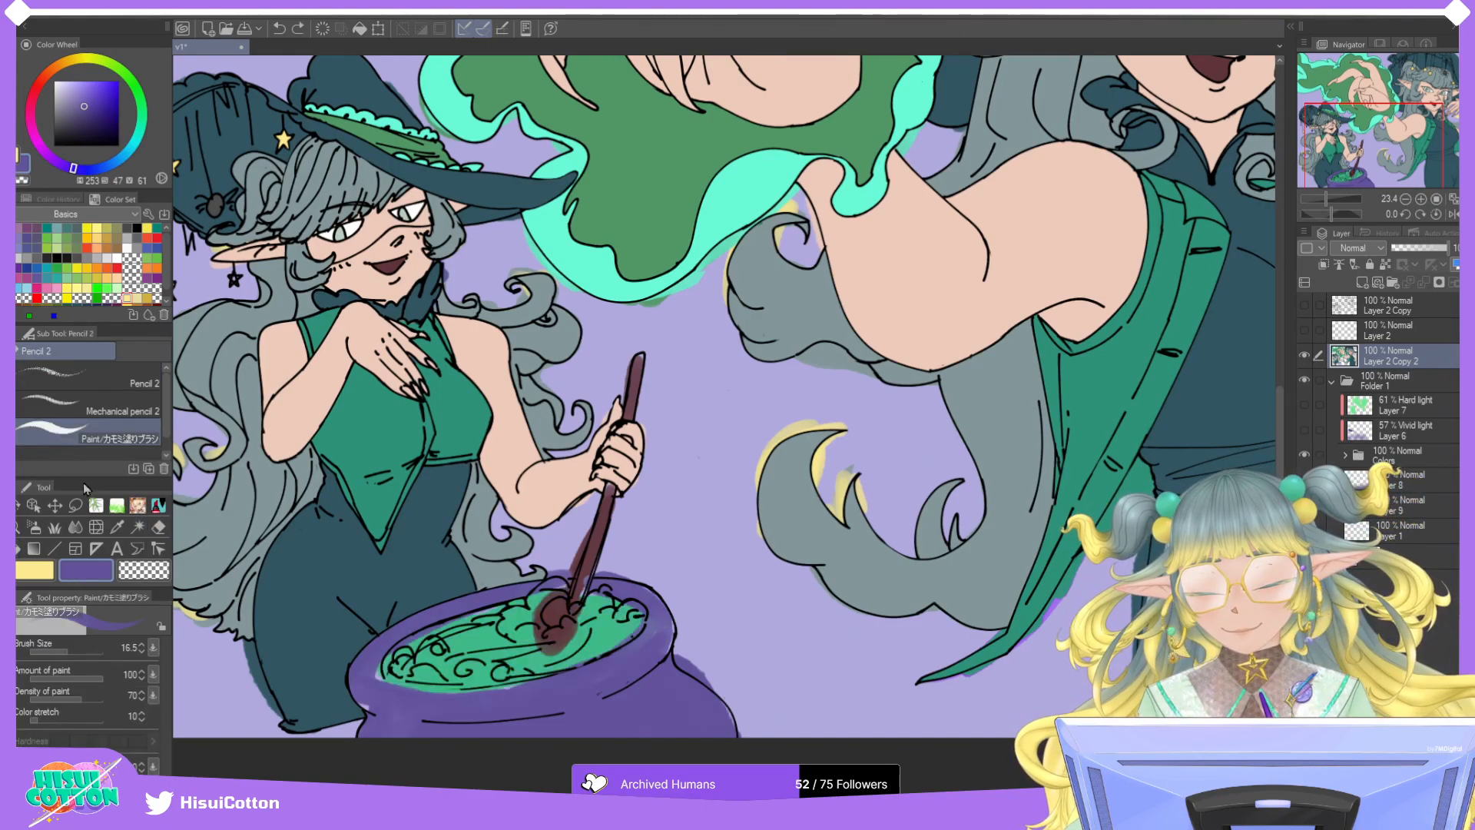
Hide the colored sketch folder and try black Paint pencil touch-ups along the front of the cauldron's inner rim.
{"action": "left_click", "coordinate": [57, 258]}
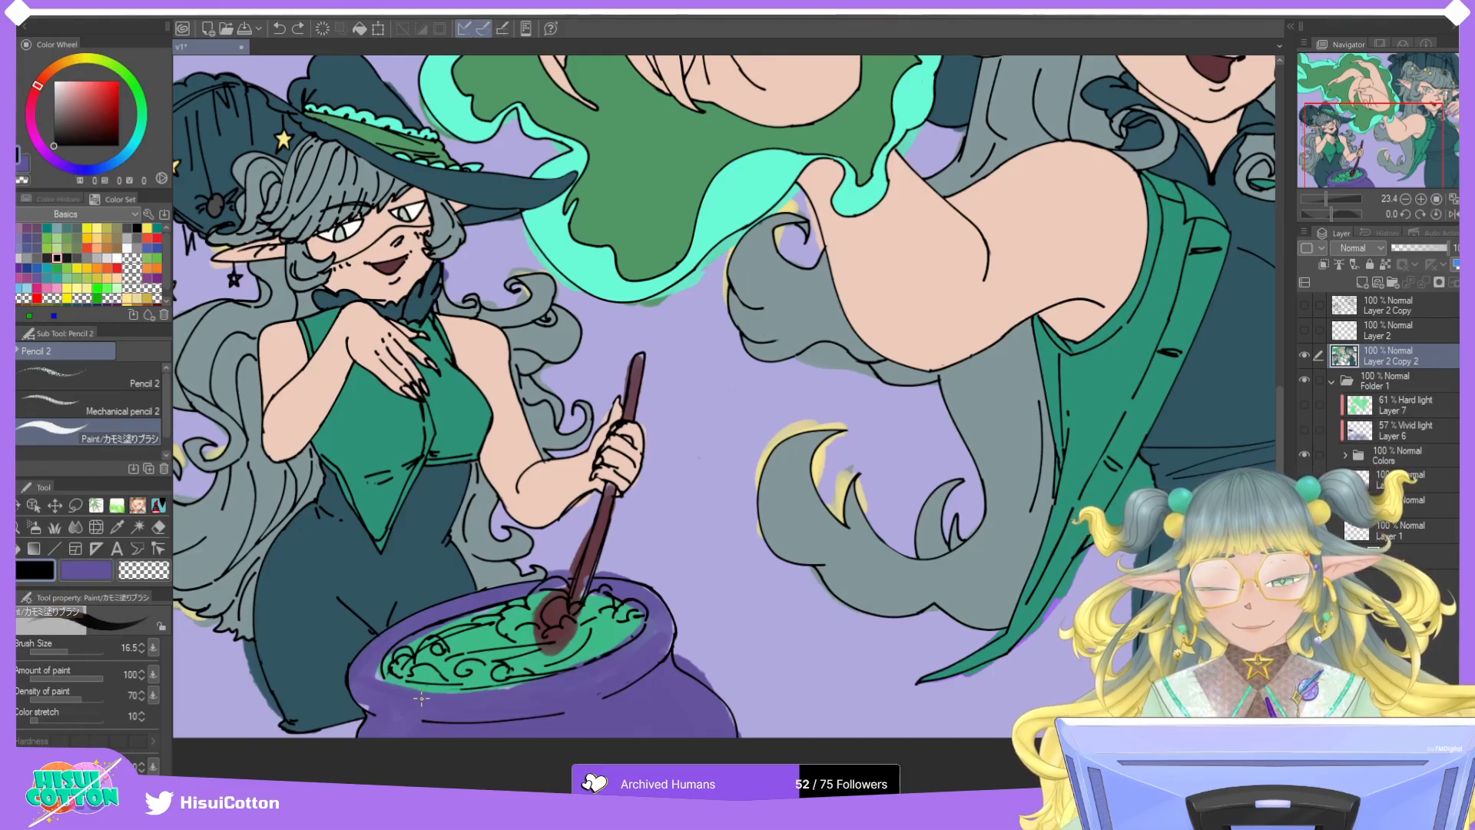
{"action": "key", "text": "ctrl+plus"}
{"action": "left_click", "coordinate": [1309, 379]}
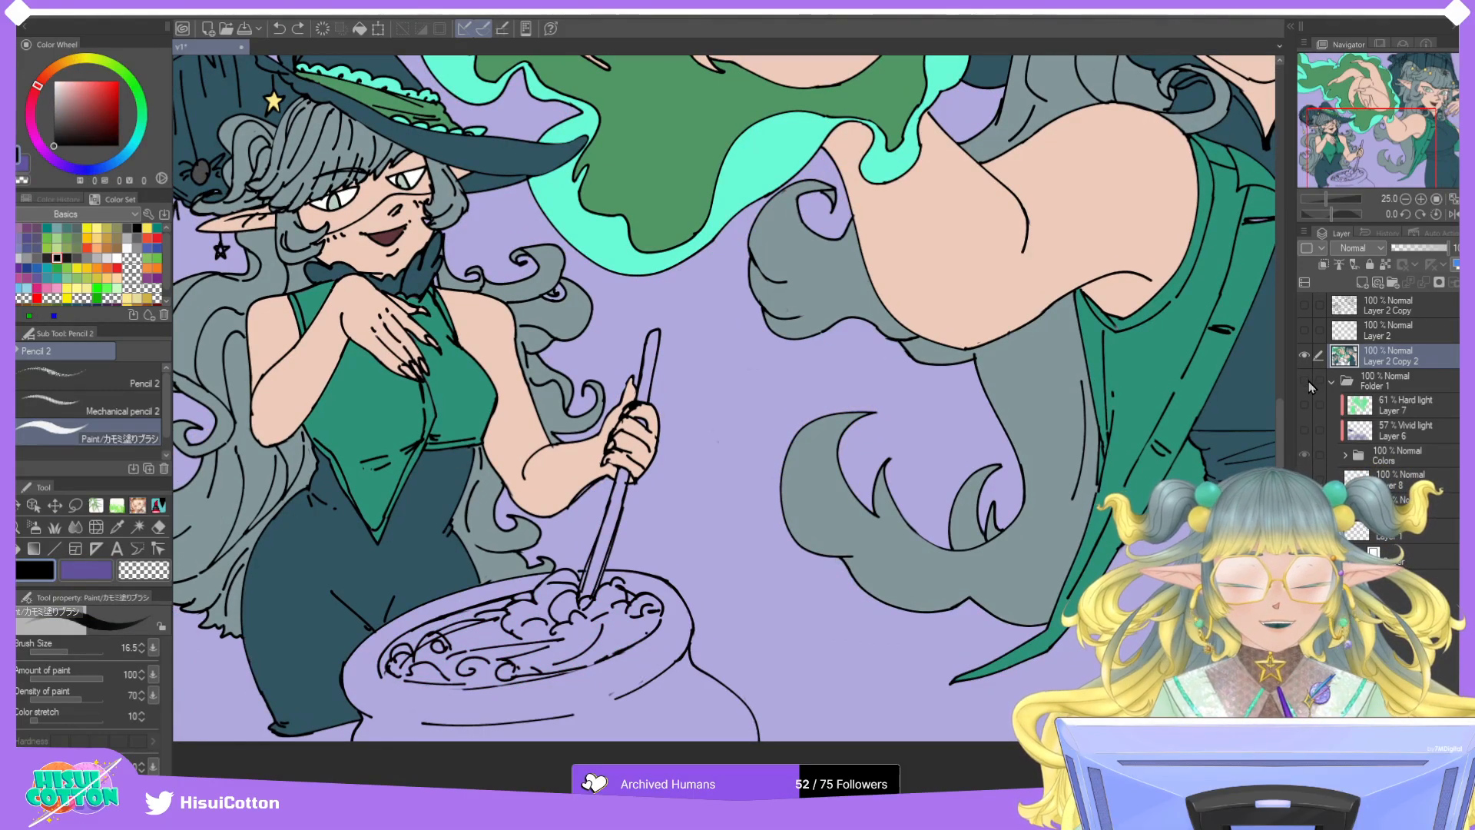
{"action": "scroll", "coordinate": [426, 674], "scroll_direction": "up", "scroll_amount": 4}
{"action": "mouse_move", "coordinate": [342, 650]}
{"action": "left_mouse_down"}
{"action": "mouse_move", "coordinate": [518, 684]}
{"action": "mouse_move", "coordinate": [430, 677]}
{"action": "mouse_move", "coordinate": [537, 683]}
{"action": "left_mouse_up"}
{"action": "key", "text": "ctrl+z"}
{"action": "key", "text": "ctrl+z"}
{"action": "key", "text": "ctrl+z"}
{"action": "key", "text": "ctrl+y"}
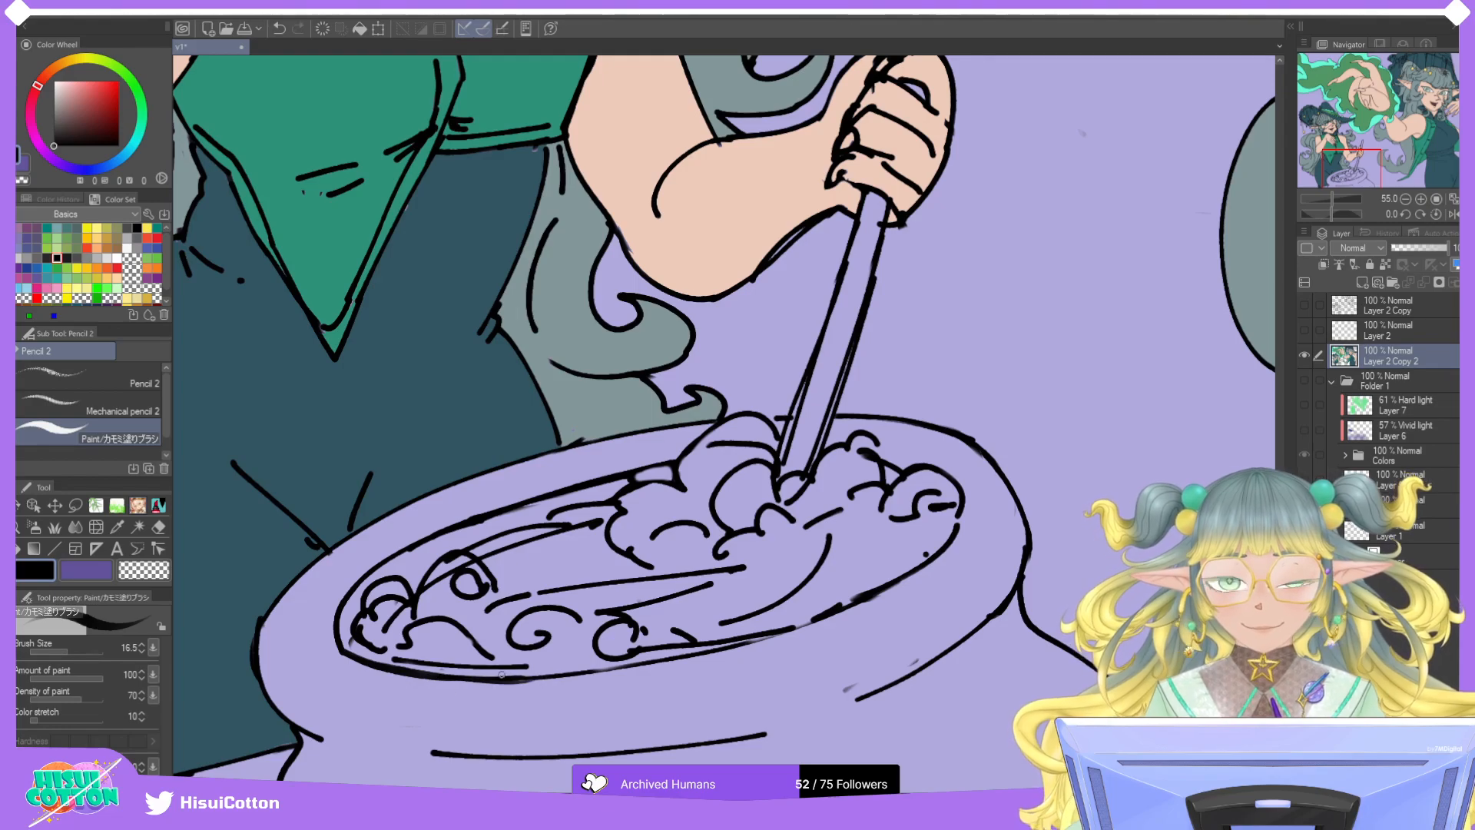
{"action": "key", "text": "ctrl+z"}
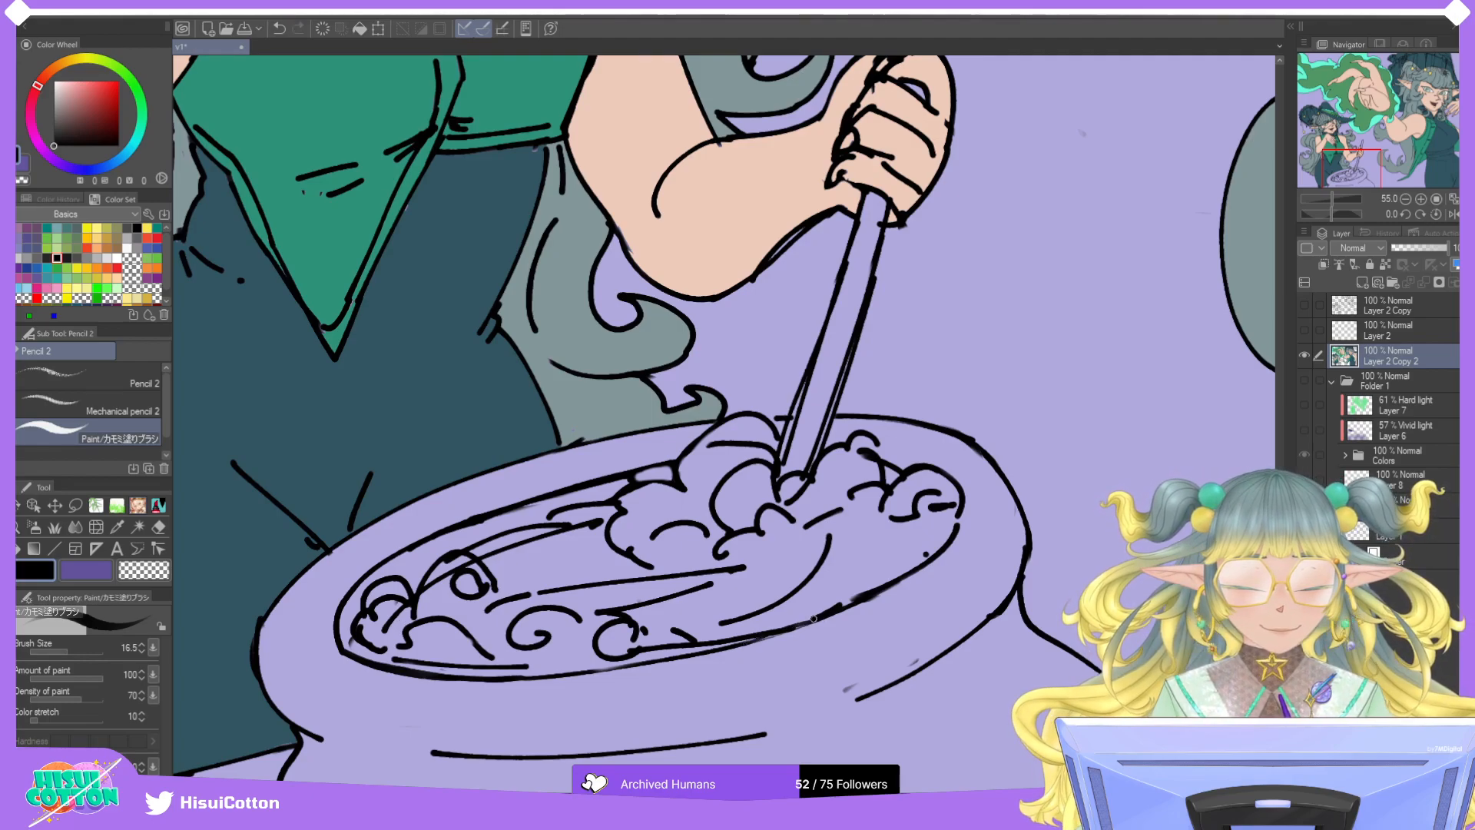
{"action": "left_click_drag", "start_coordinate": [818, 619], "coordinate": [787, 630]}
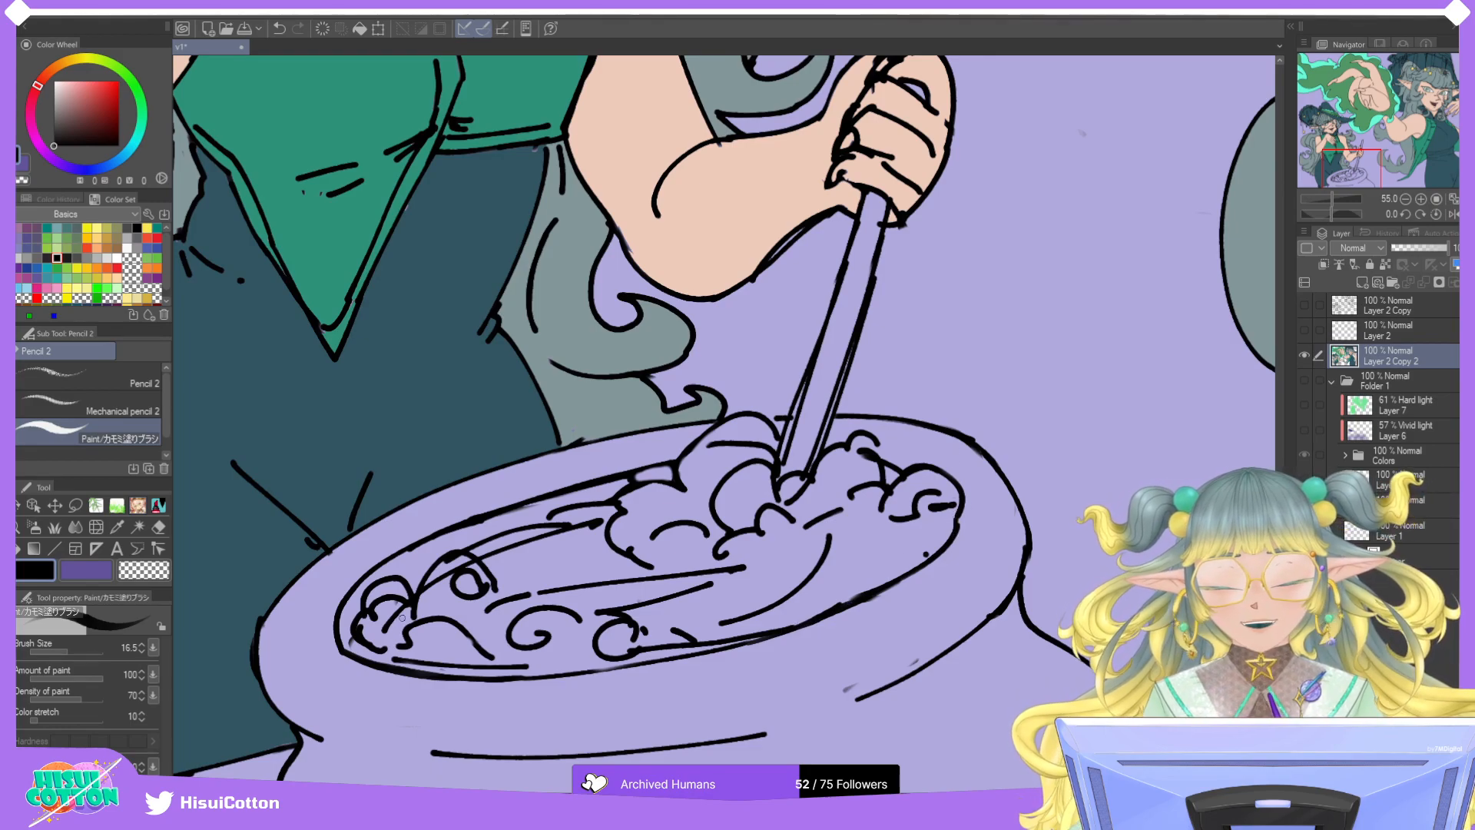
{"action": "key", "text": "ctrl+z"}
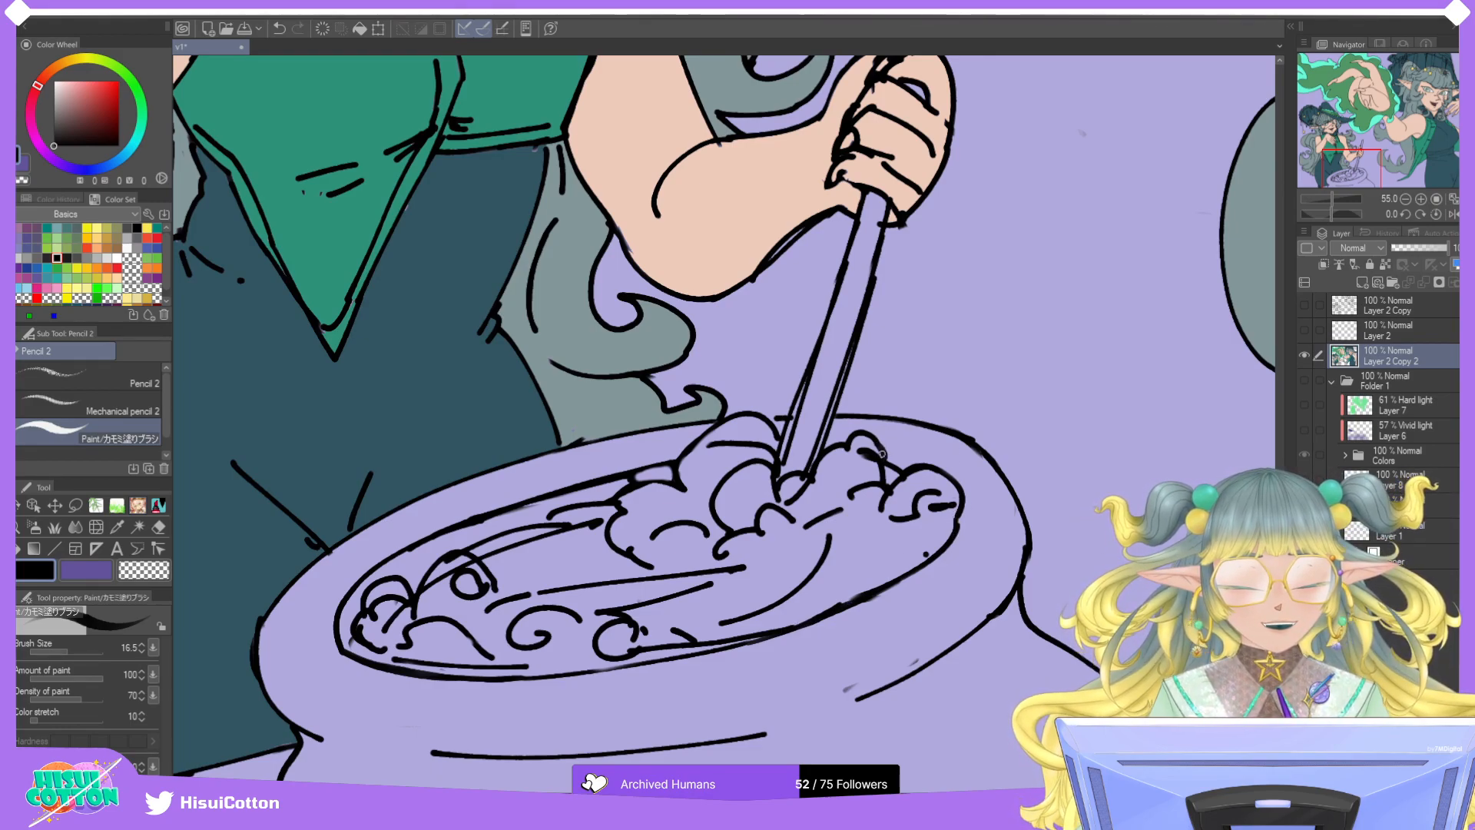
Erase the stray pencil marks next to the crease line below the cauldron's rim with the Hard eraser.
{"action": "left_click", "coordinate": [158, 527]}
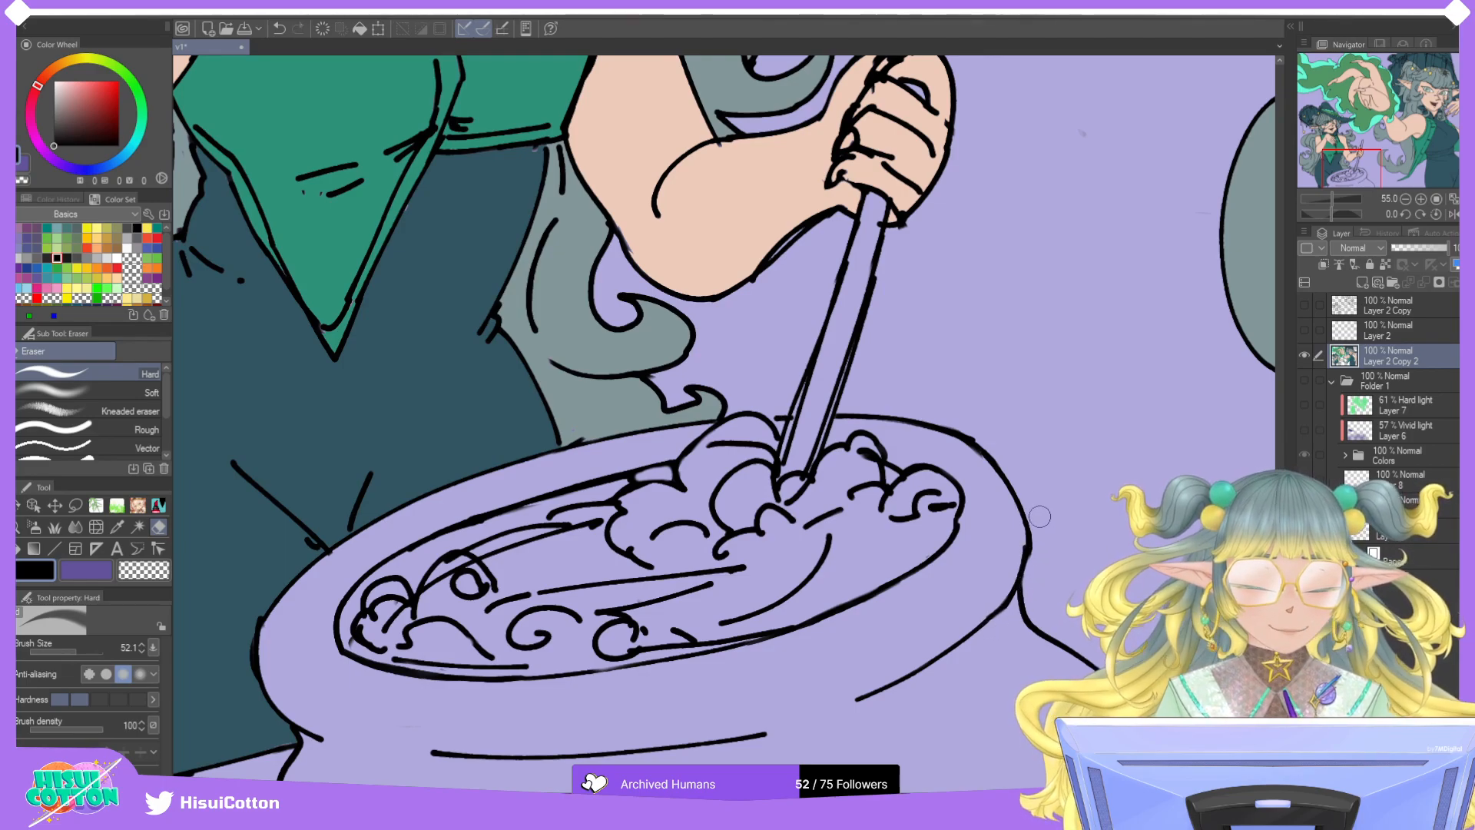
{"action": "scroll", "coordinate": [1040, 521], "scroll_direction": "down", "scroll_amount": 3}
{"action": "left_click_drag", "start_coordinate": [1358, 159], "coordinate": [1368, 158]}
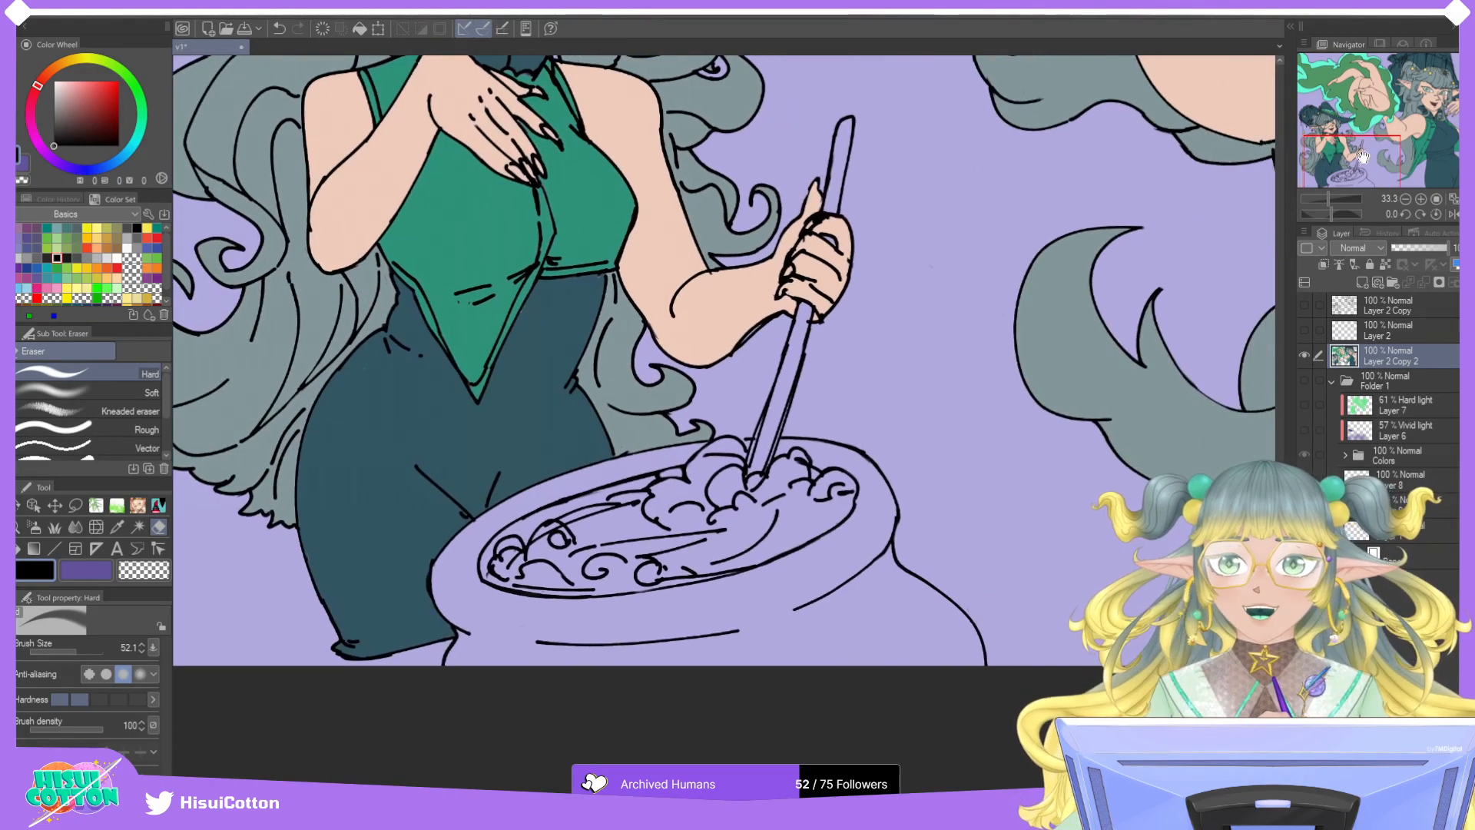
Close the gap in the cauldron's back rim between the foam and the stirring stick with black Paint pencil.
{"action": "scroll", "coordinate": [753, 553], "scroll_direction": "up", "scroll_amount": 3}
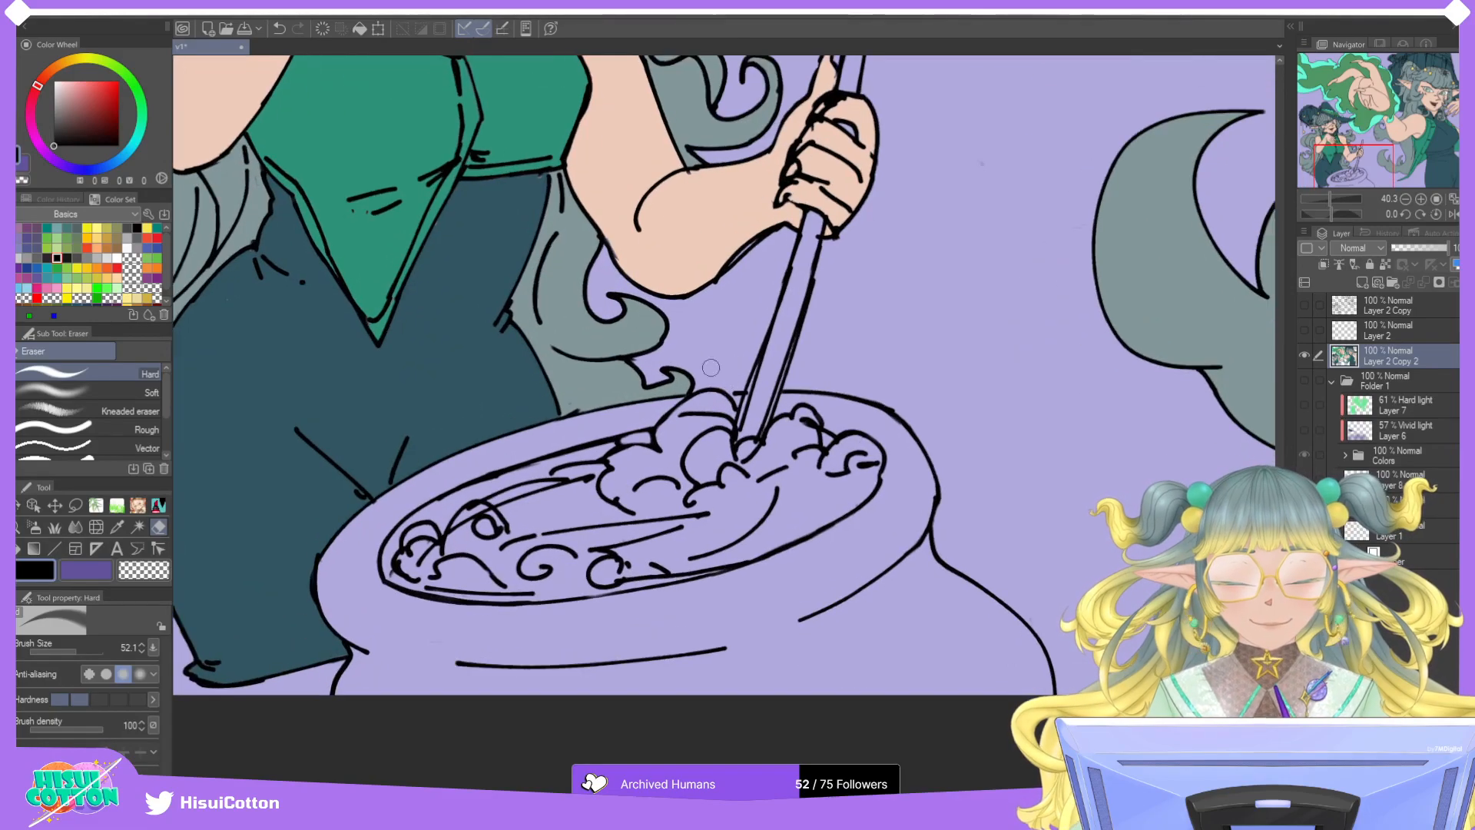
{"action": "left_click", "coordinate": [135, 527]}
{"action": "scroll", "coordinate": [771, 396], "scroll_direction": "up", "scroll_amount": 5}
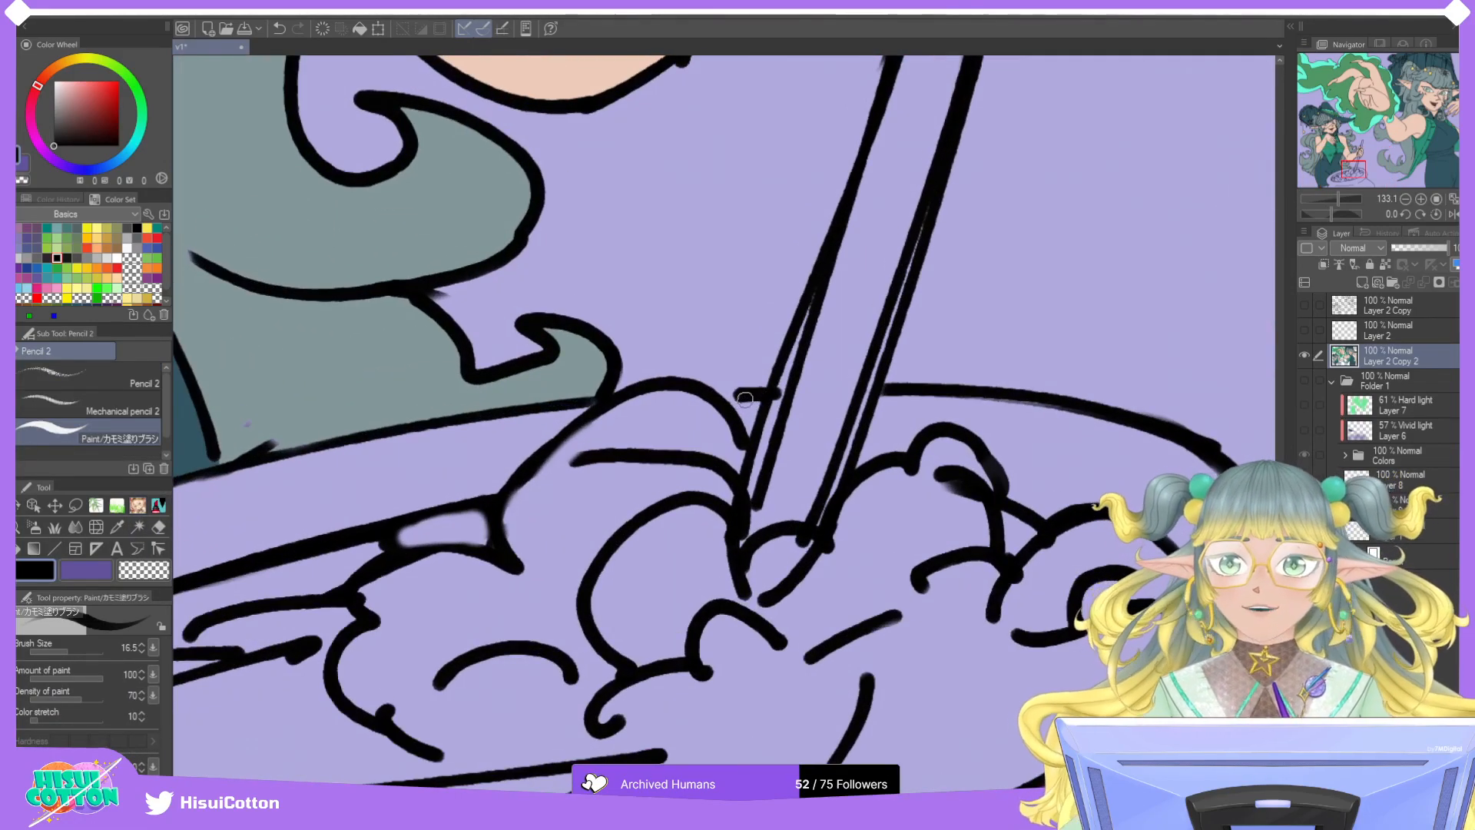
{"action": "left_click_drag", "start_coordinate": [724, 398], "coordinate": [752, 394]}
{"action": "scroll", "coordinate": [776, 382], "scroll_direction": "down", "scroll_amount": 4}
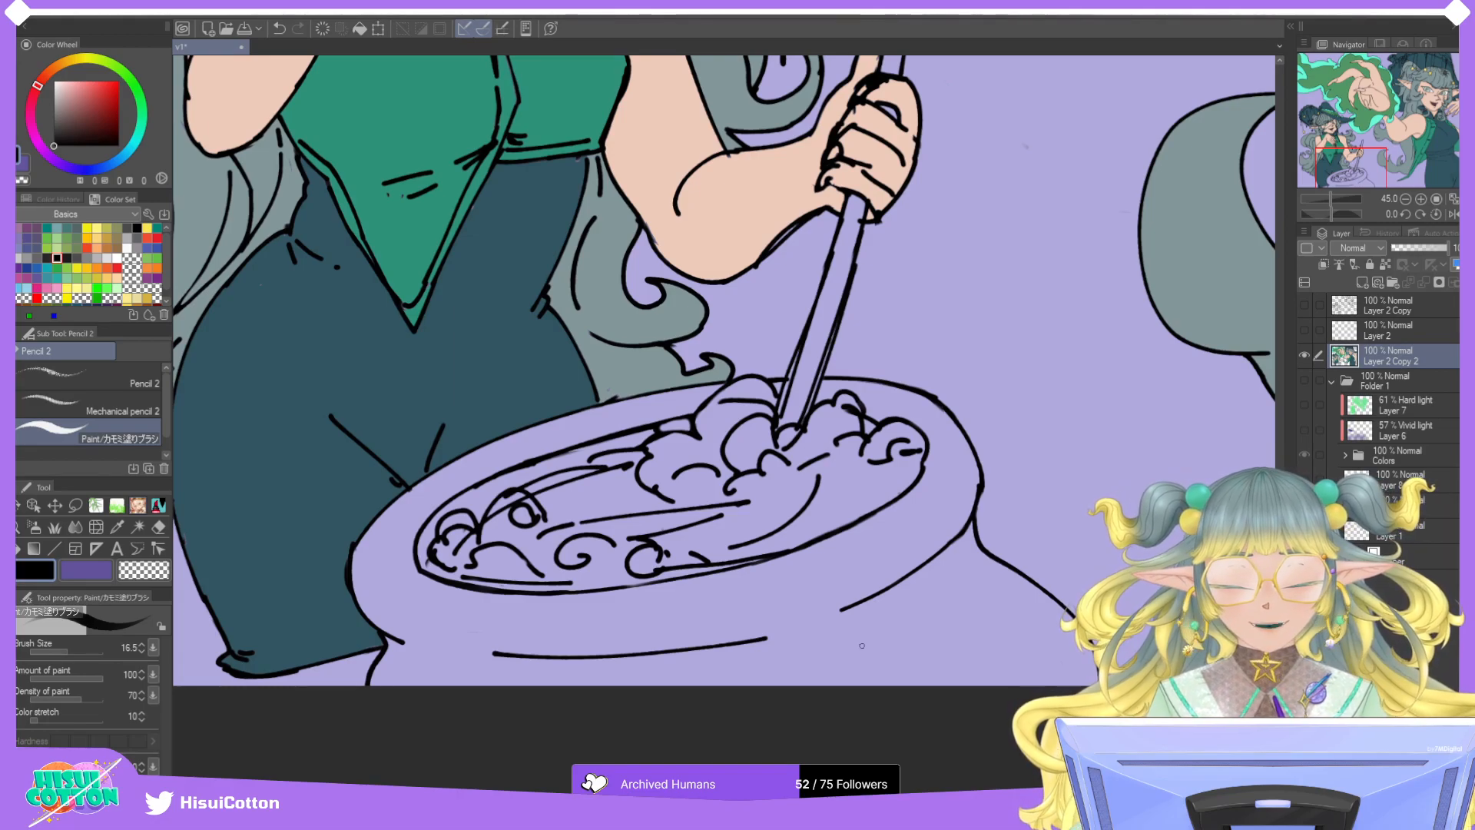
Fill the cauldron's body and rim with the sampled purple.
{"action": "left_click", "coordinate": [85, 569]}
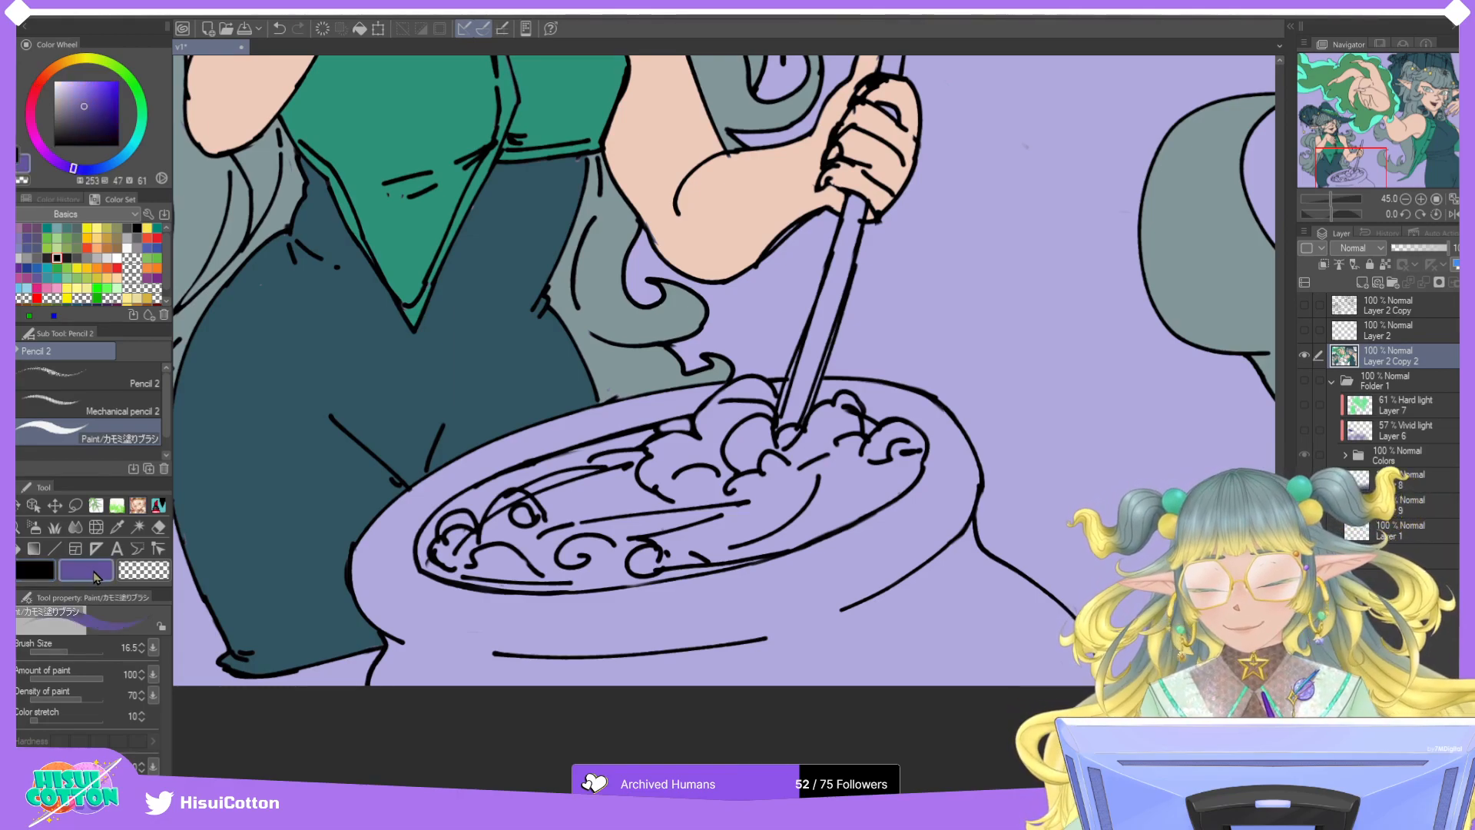
{"action": "key", "text": "g"}
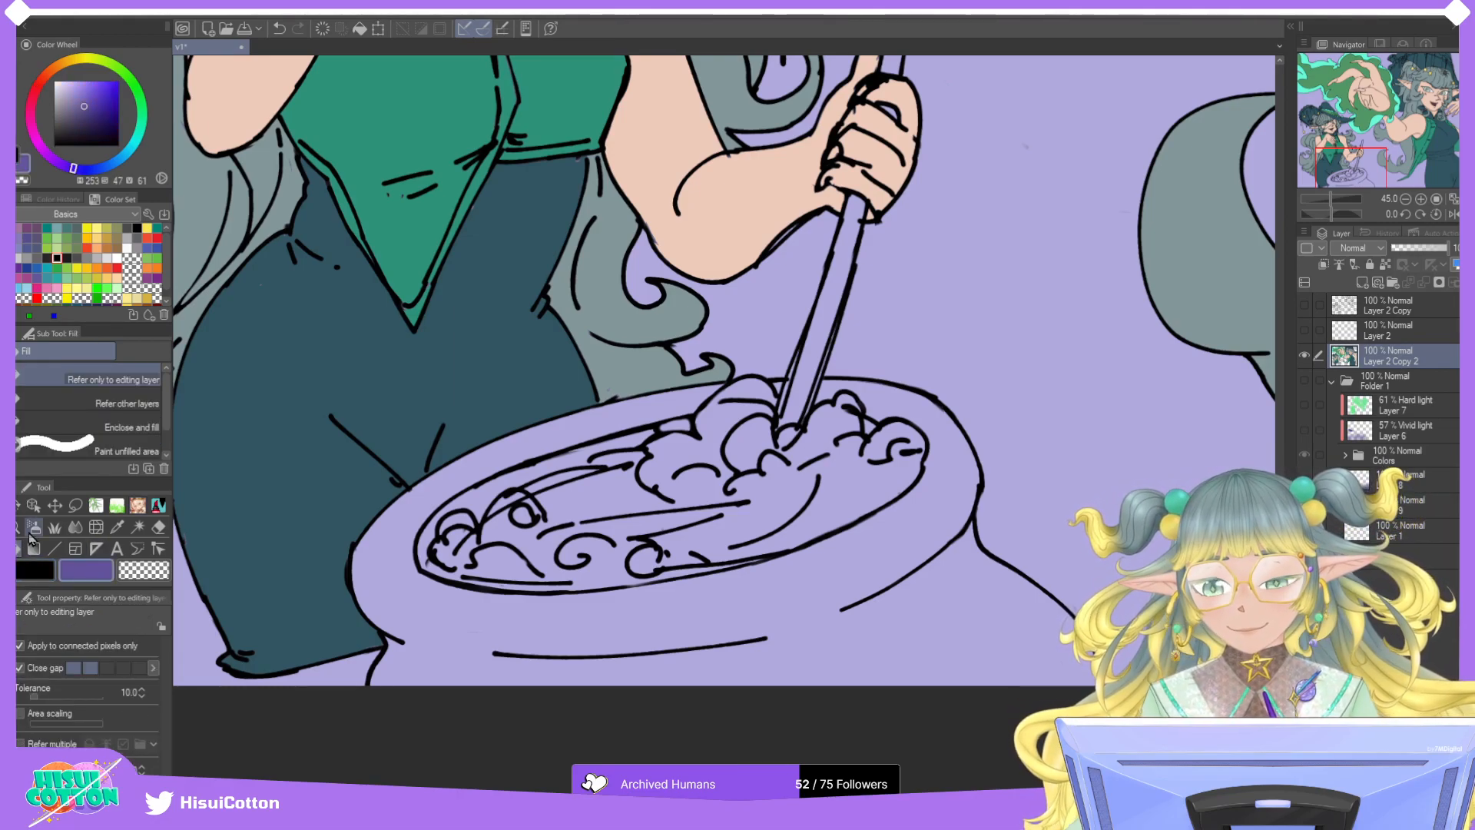
{"action": "left_click", "coordinate": [799, 629]}
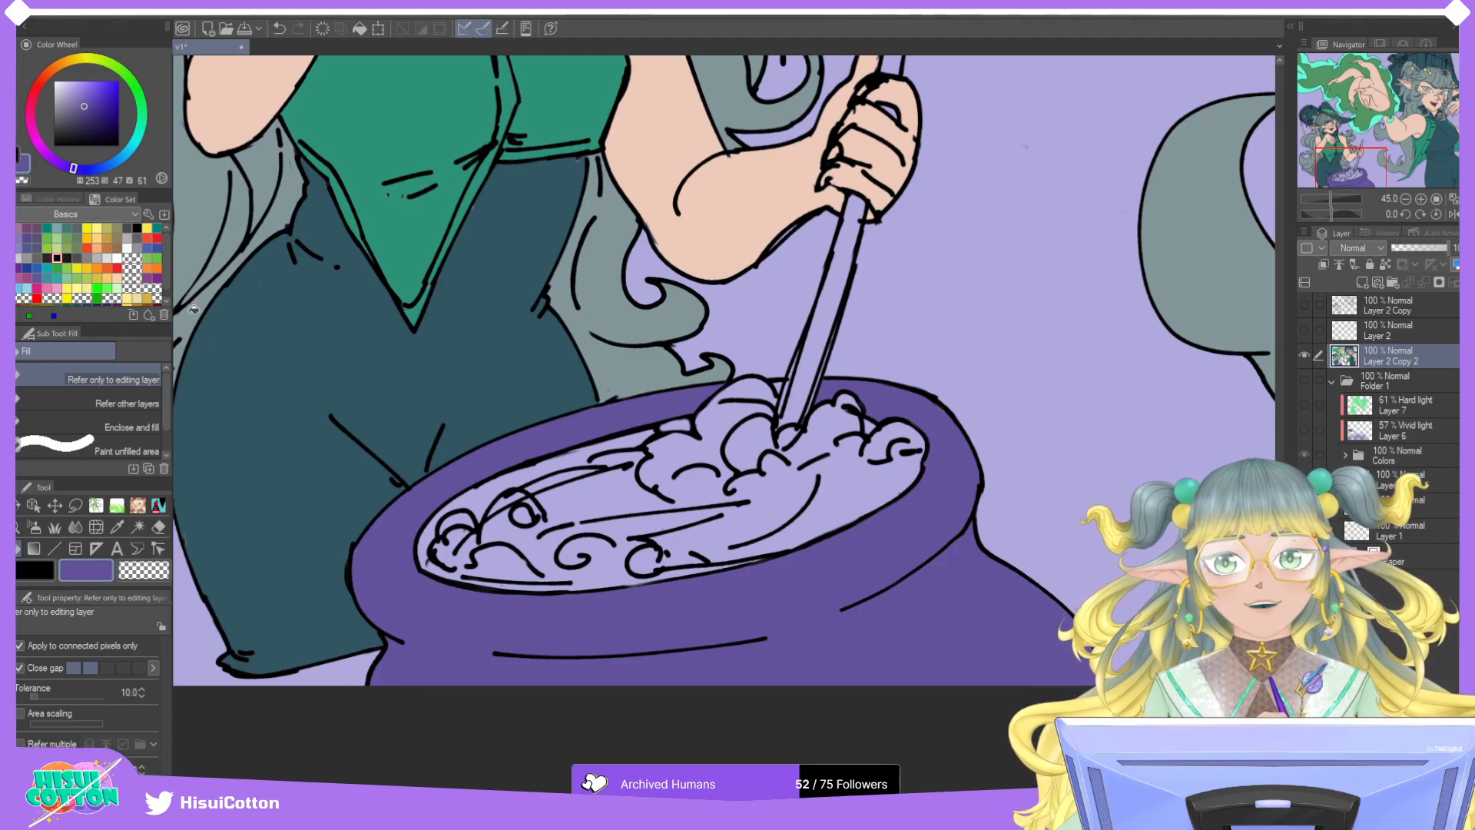
Show and collapse Folder 1, sample the sketch's brew green and fill the cauldron's liquid and foam with it.
{"action": "left_click", "coordinate": [57, 199]}
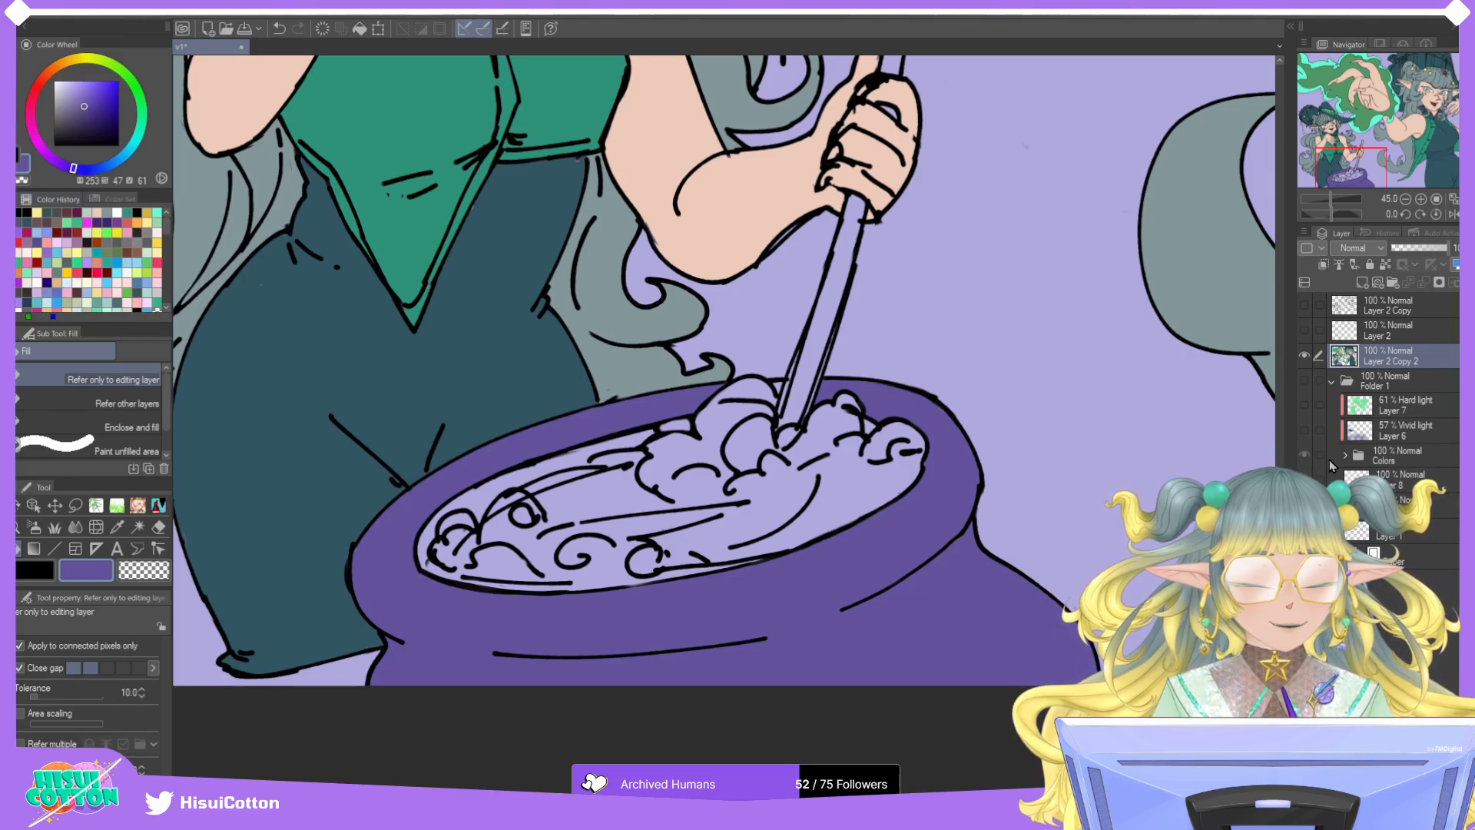
{"action": "left_click", "coordinate": [1344, 456]}
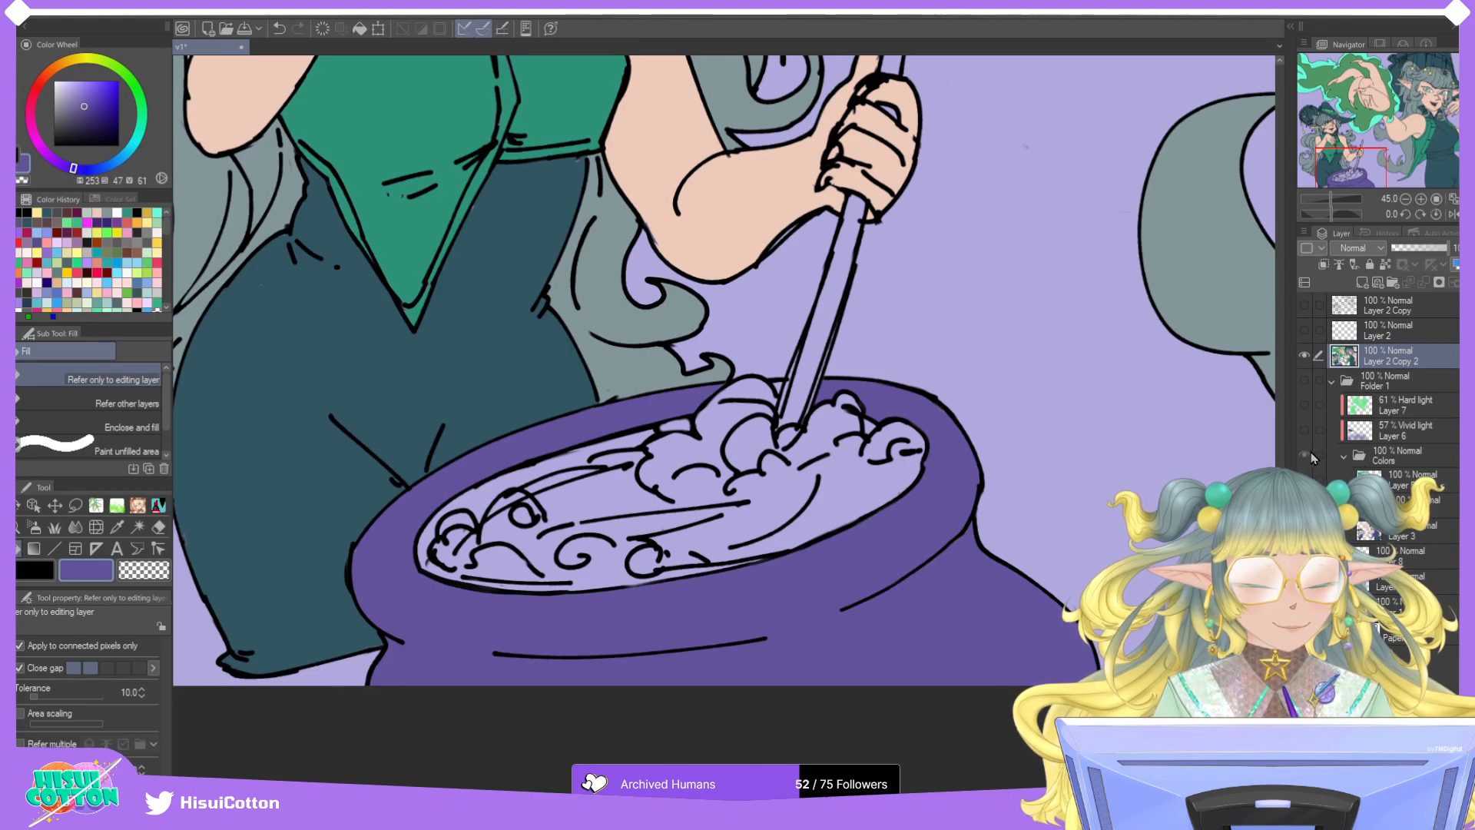
{"action": "left_click", "coordinate": [1341, 455]}
{"action": "left_click", "coordinate": [1305, 381]}
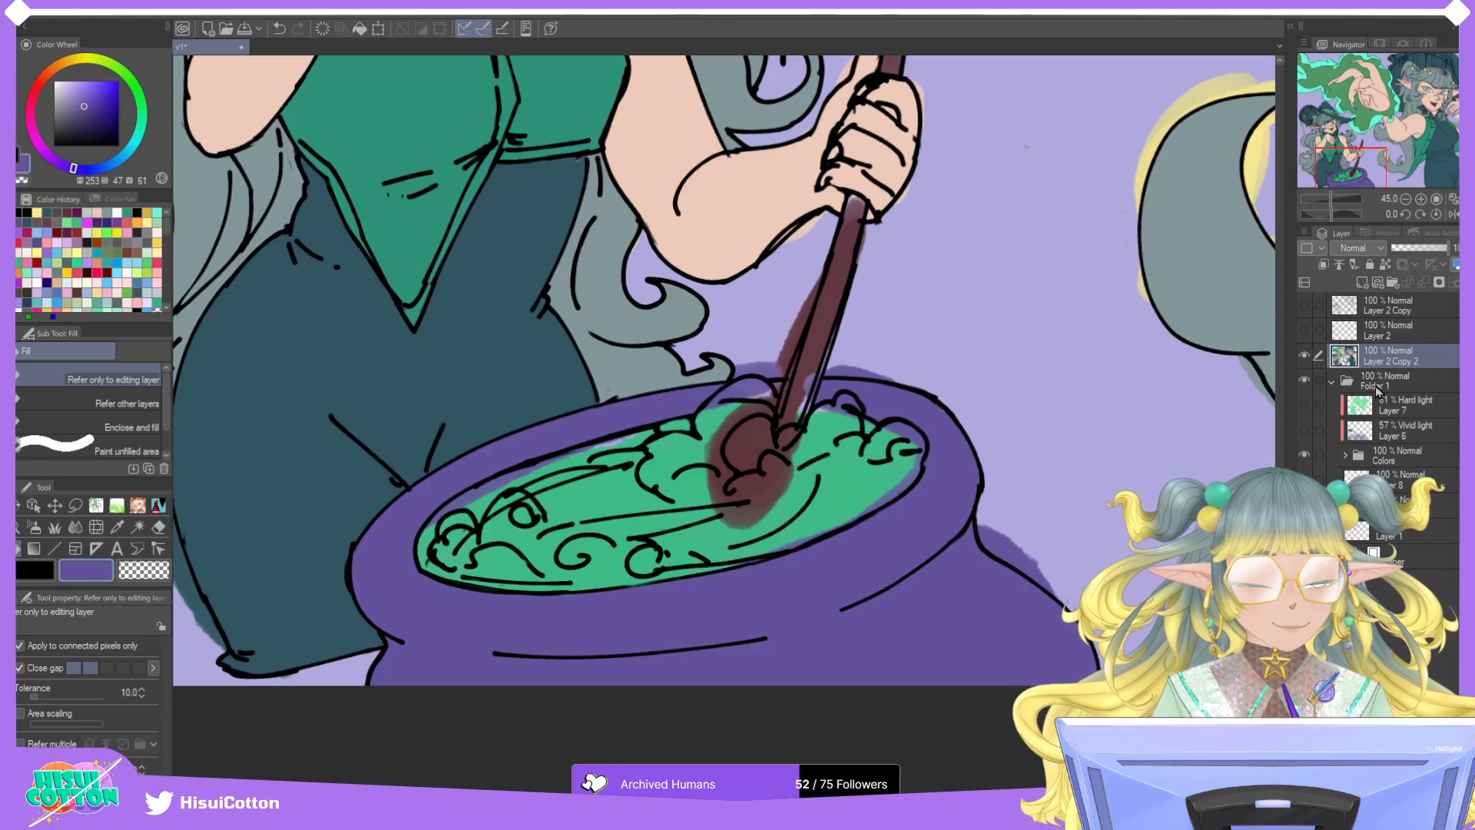
{"action": "left_click", "coordinate": [1332, 381]}
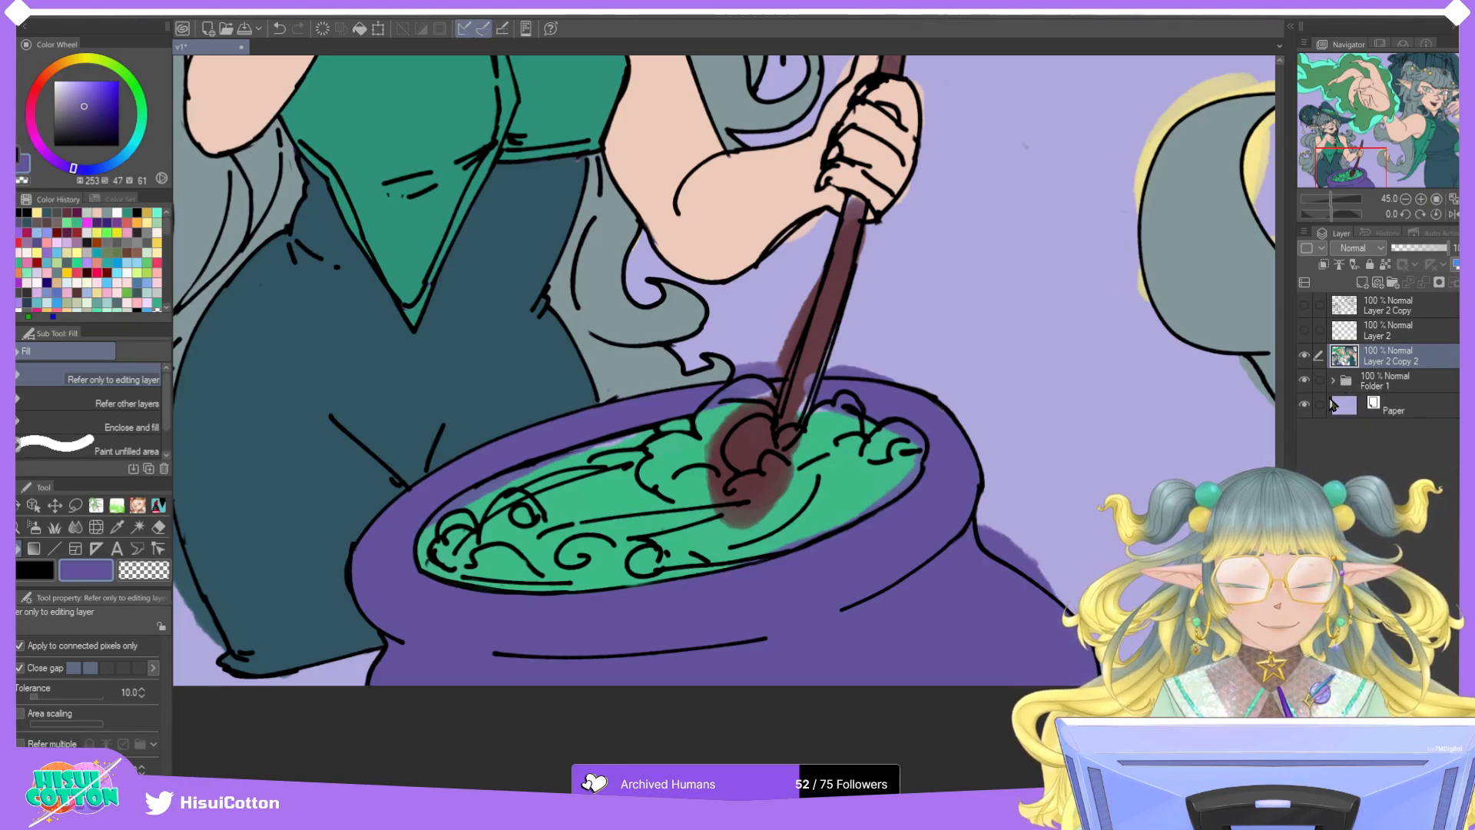
{"action": "left_click", "coordinate": [615, 499], "text": "alt"}
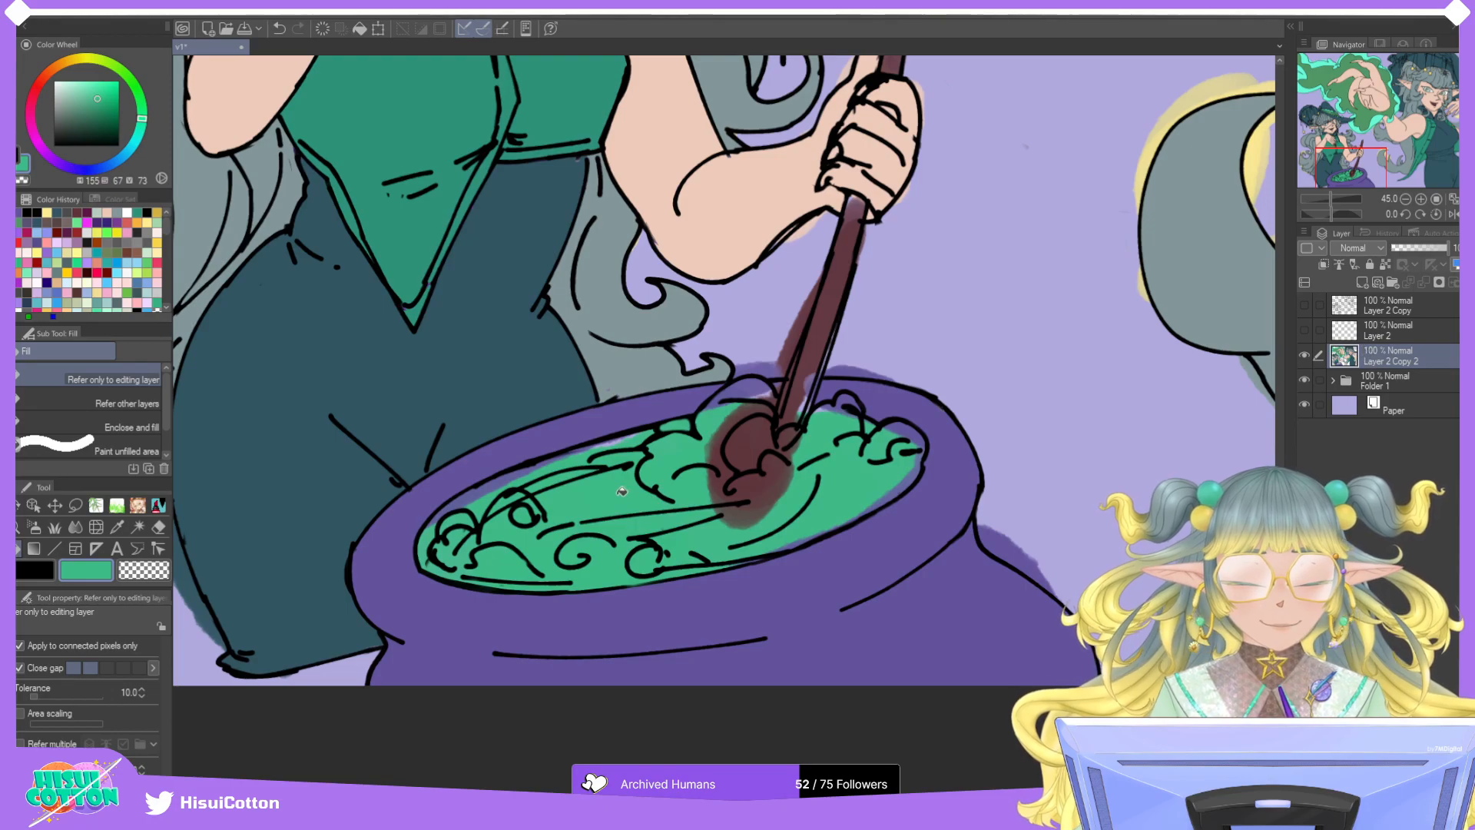
{"action": "left_click", "coordinate": [749, 469]}
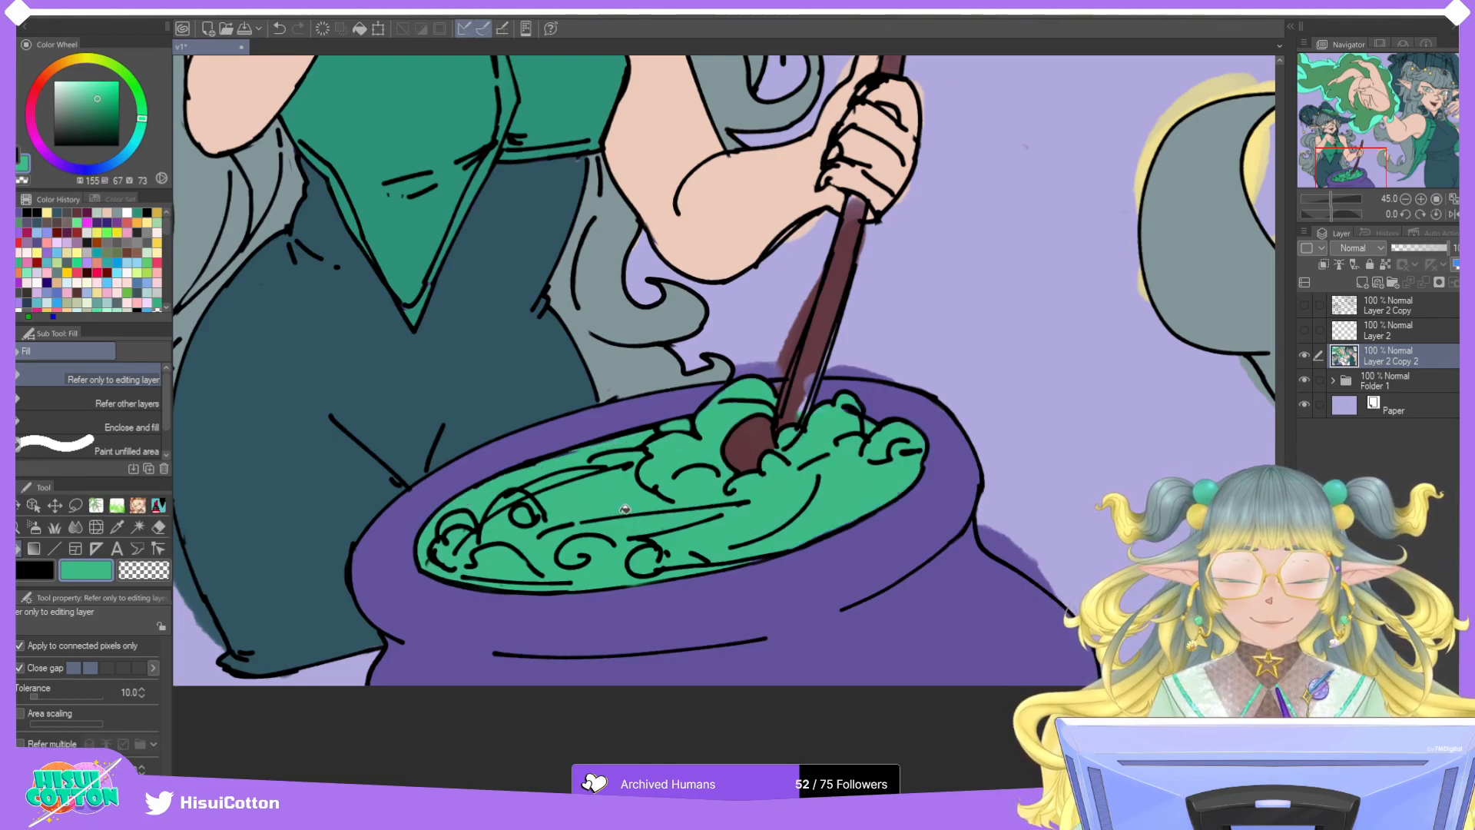
Fill the stirring stick with the dark brown sampled from the sketch and hide Folder 1.
{"action": "left_click", "coordinate": [827, 317], "text": "alt"}
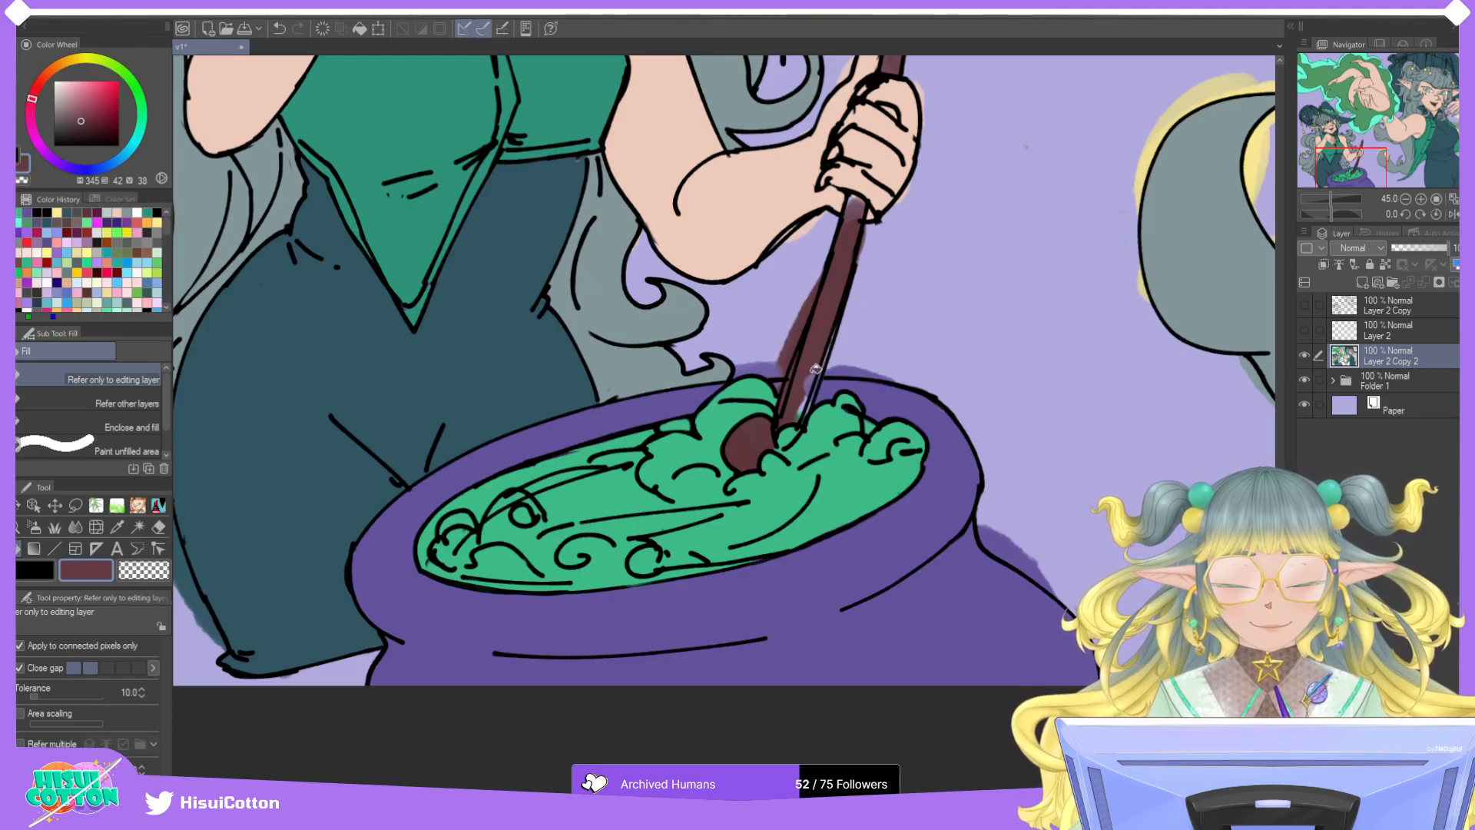
{"action": "scroll", "coordinate": [812, 383], "scroll_direction": "down", "scroll_amount": 2}
{"action": "scroll", "coordinate": [855, 202], "scroll_direction": "up", "scroll_amount": 2}
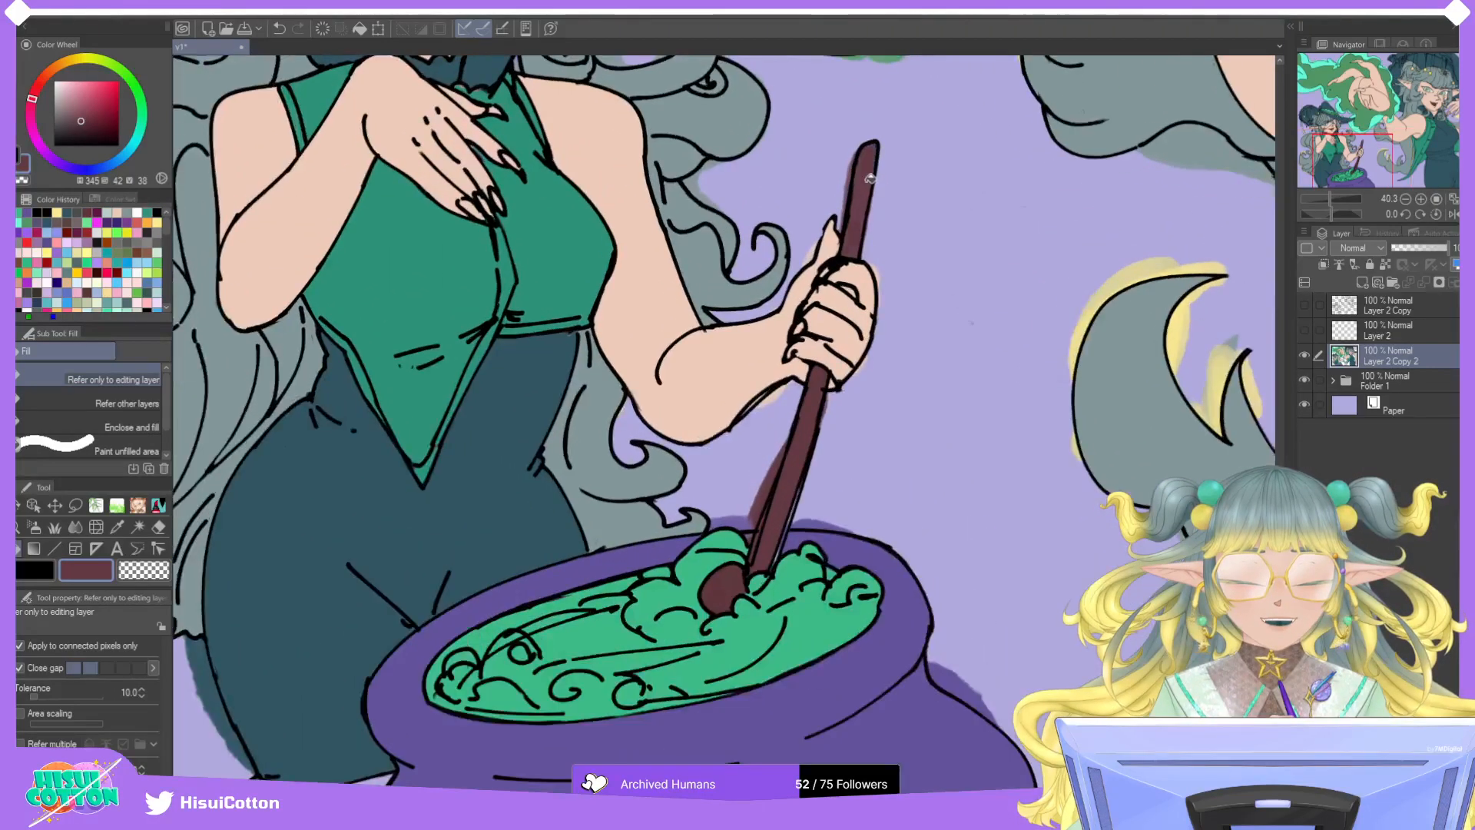
{"action": "left_click", "coordinate": [1304, 381]}
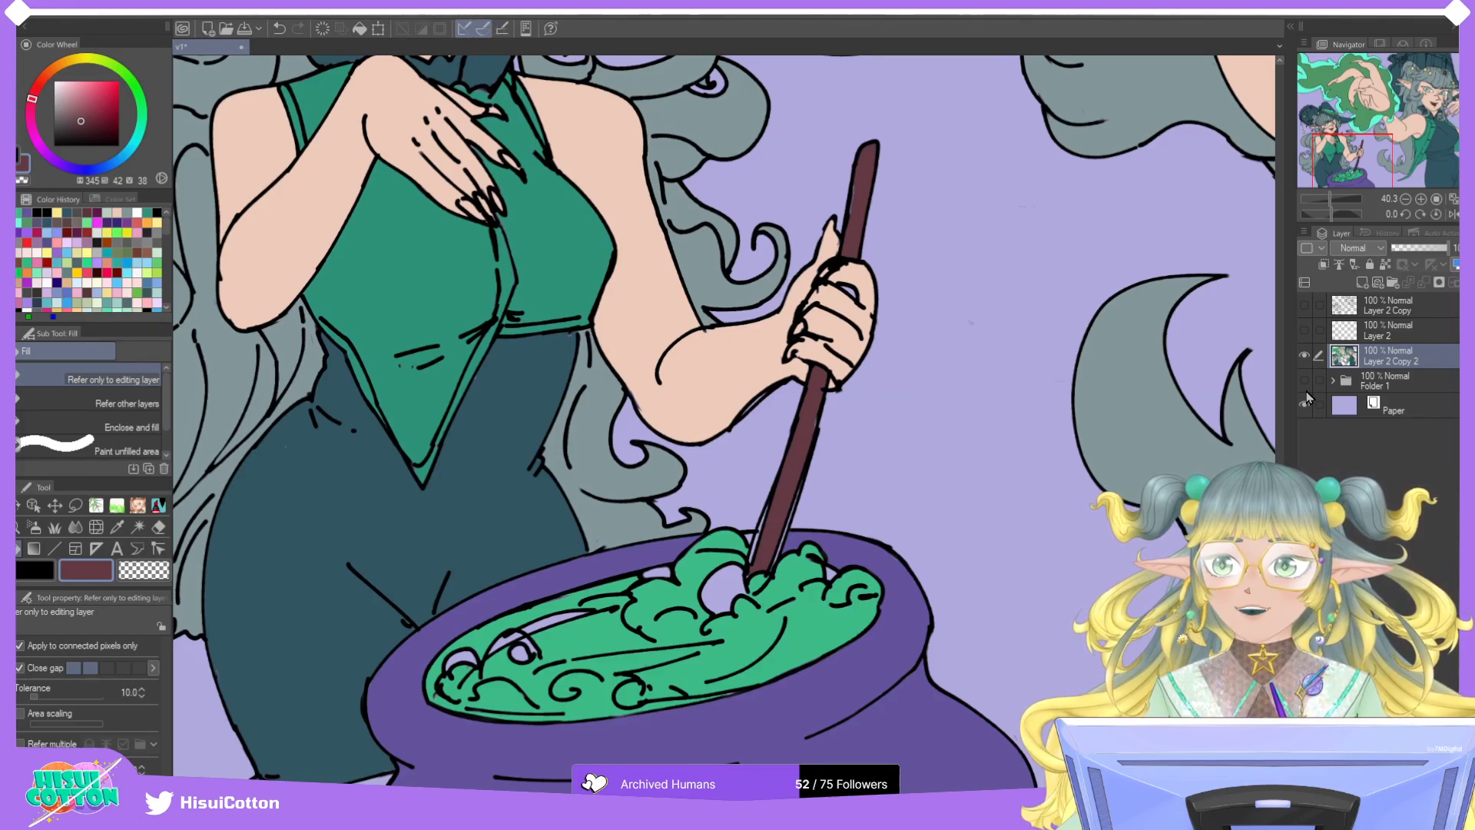
Fill the opening between the fingers and the unfilled slivers along the upper stick with the same brown.
{"action": "scroll", "coordinate": [857, 286], "scroll_direction": "up", "scroll_amount": 3}
{"action": "scroll", "coordinate": [856, 285], "scroll_direction": "down", "scroll_amount": 1}
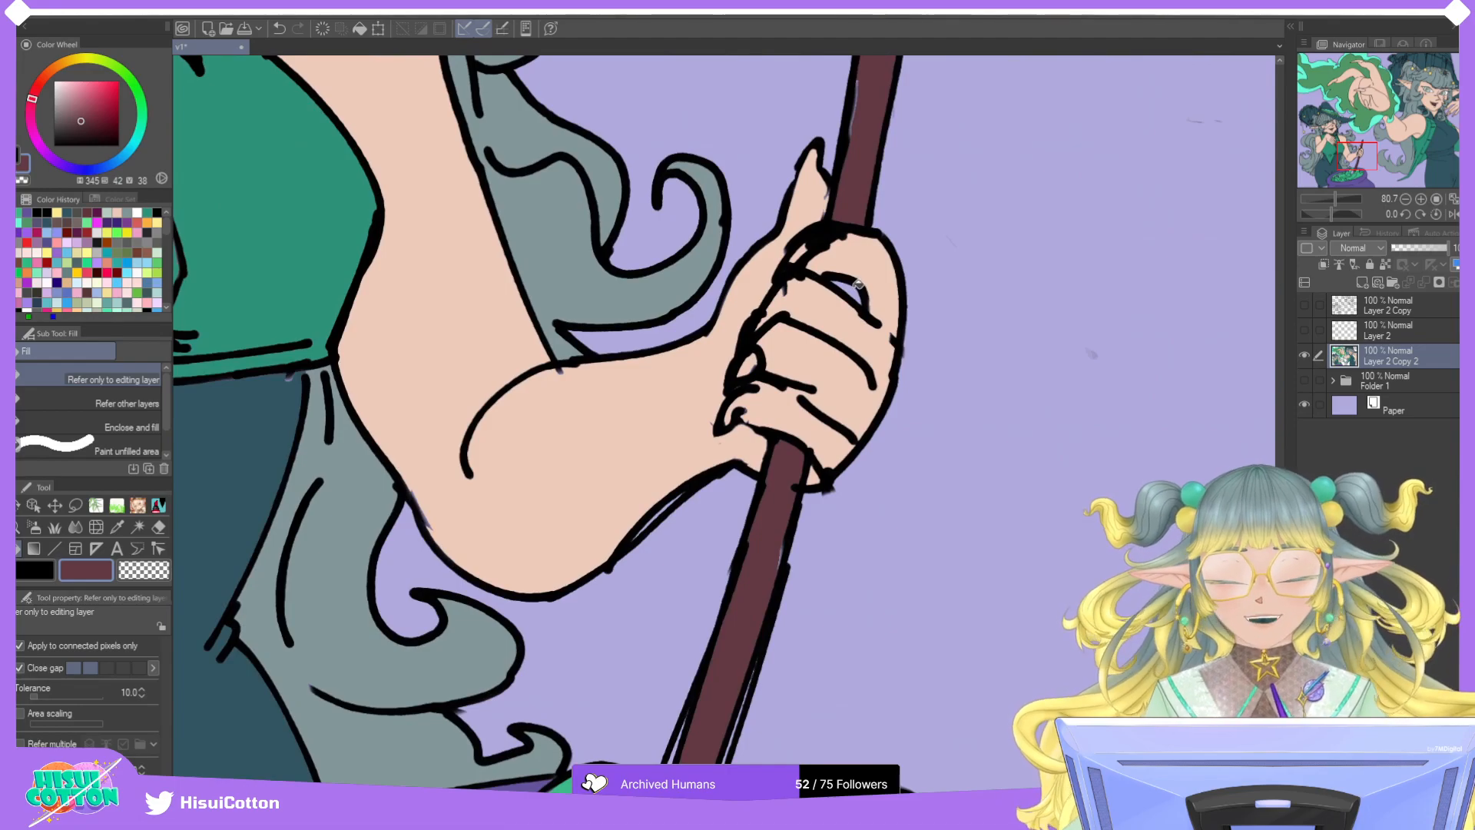
{"action": "scroll", "coordinate": [852, 290], "scroll_direction": "down", "scroll_amount": 2}
{"action": "scroll", "coordinate": [864, 212], "scroll_direction": "up", "scroll_amount": 4}
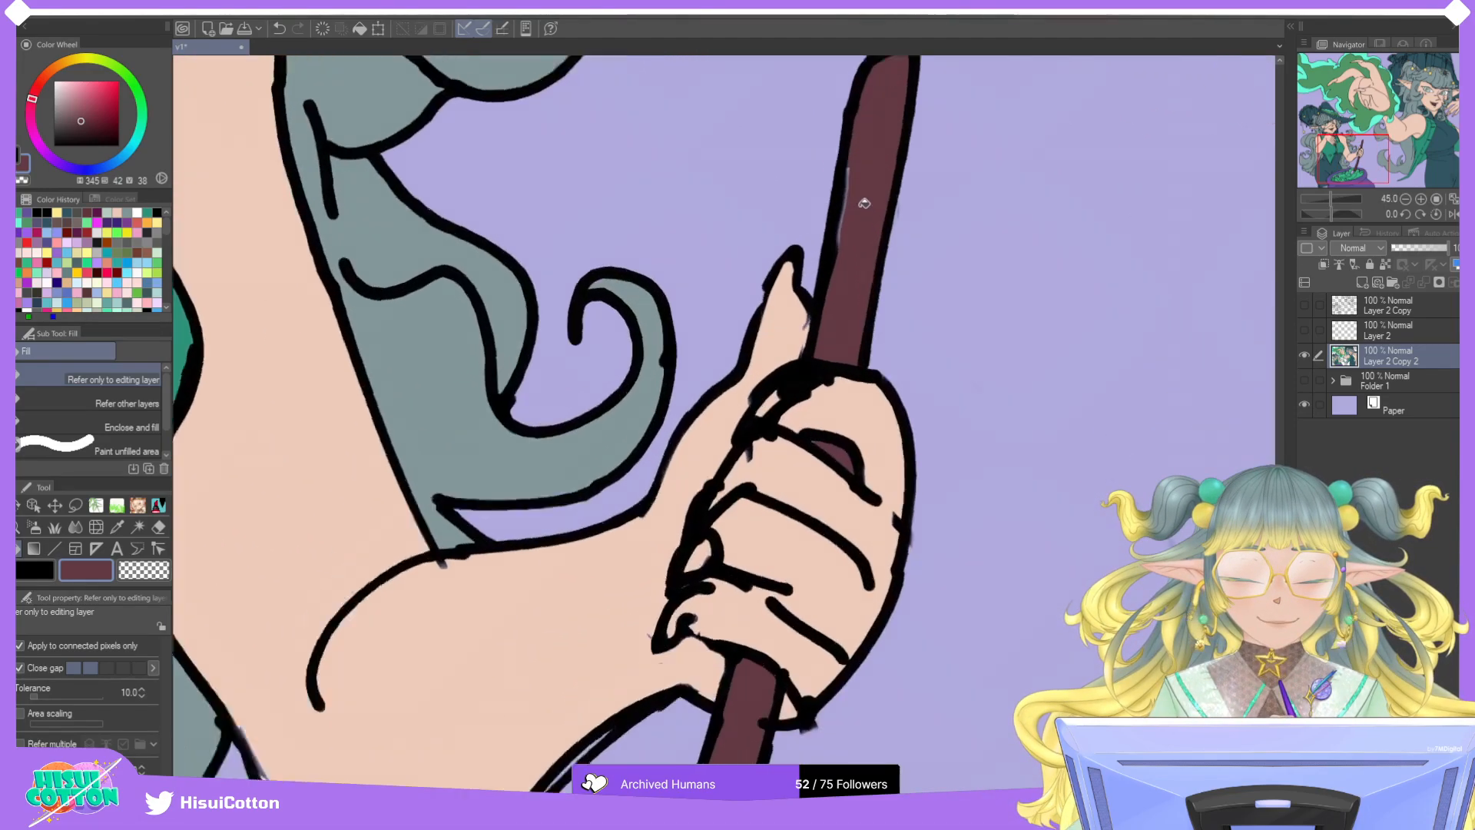
{"action": "left_click", "coordinate": [830, 227]}
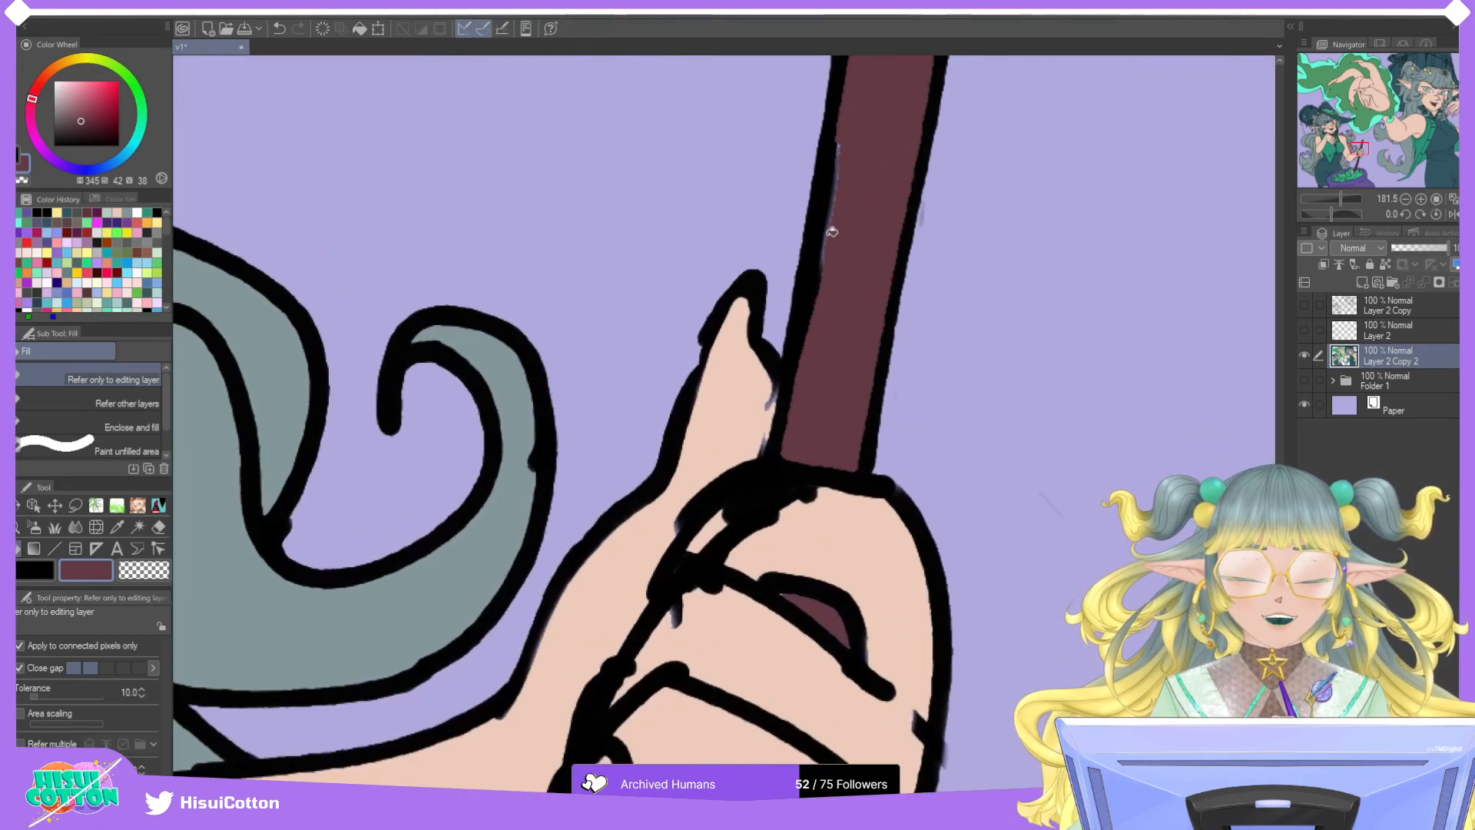
{"action": "left_click", "coordinate": [840, 185]}
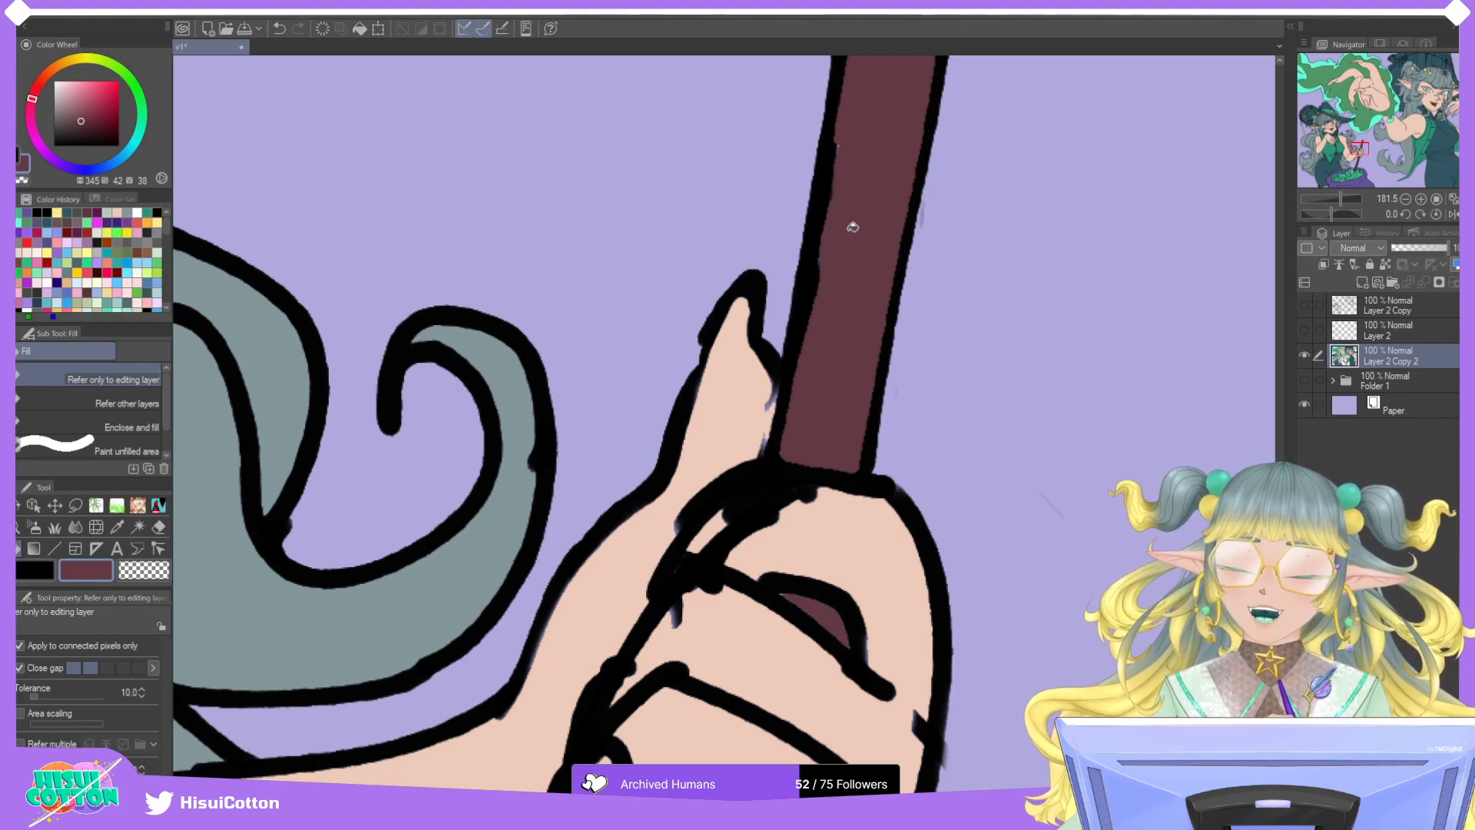
Sample the skin color from the thumb and fill the unfilled slivers along its edge beside the stick.
{"action": "scroll", "coordinate": [853, 228], "scroll_direction": "down", "scroll_amount": 1}
{"action": "scroll", "coordinate": [853, 228], "scroll_direction": "down", "scroll_amount": 3}
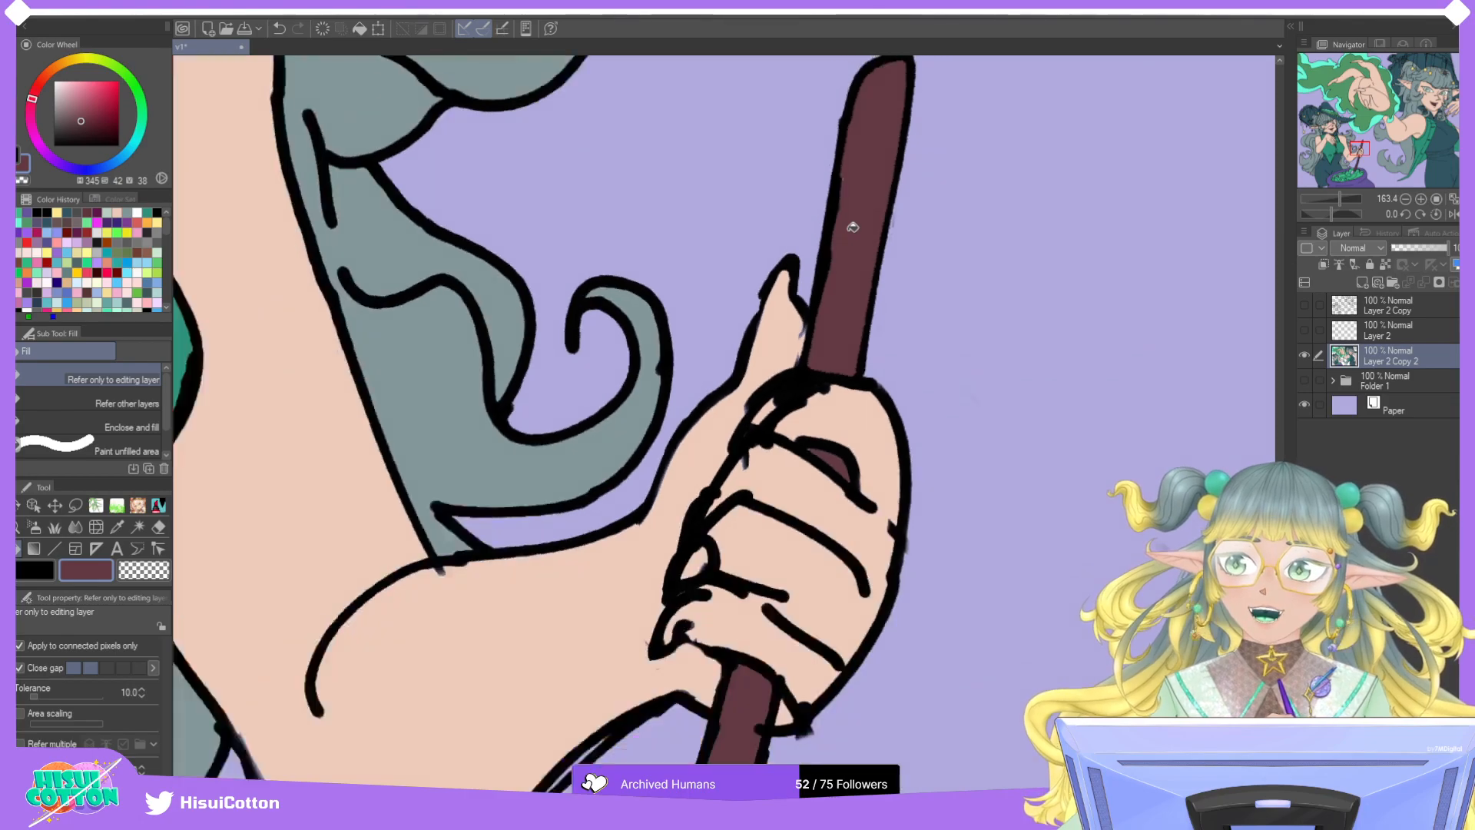
{"action": "scroll", "coordinate": [774, 355], "scroll_direction": "up", "scroll_amount": 4}
{"action": "left_click", "coordinate": [774, 354], "text": "alt"}
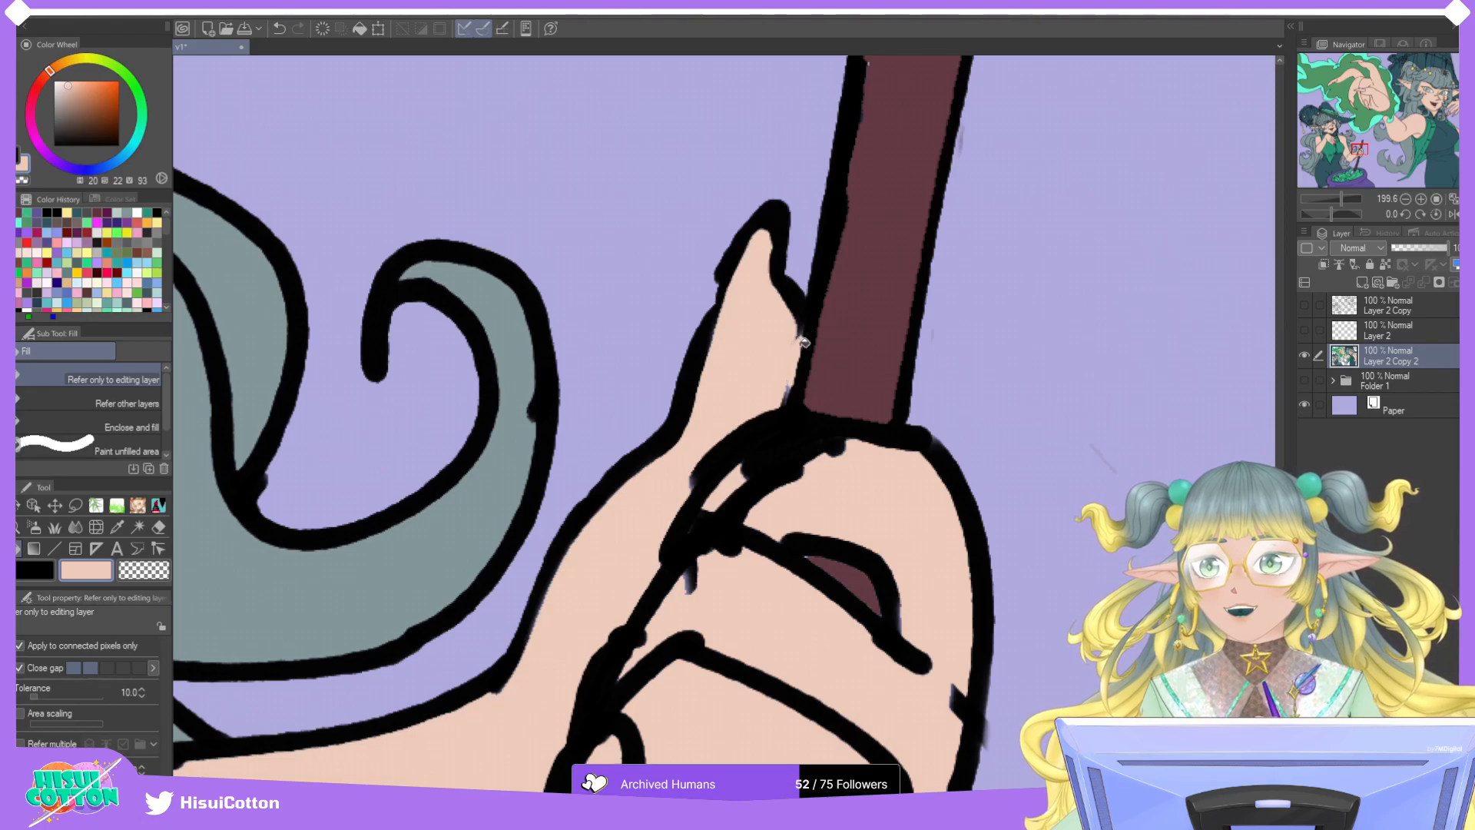
{"action": "scroll", "coordinate": [793, 349], "scroll_direction": "down", "scroll_amount": 5}
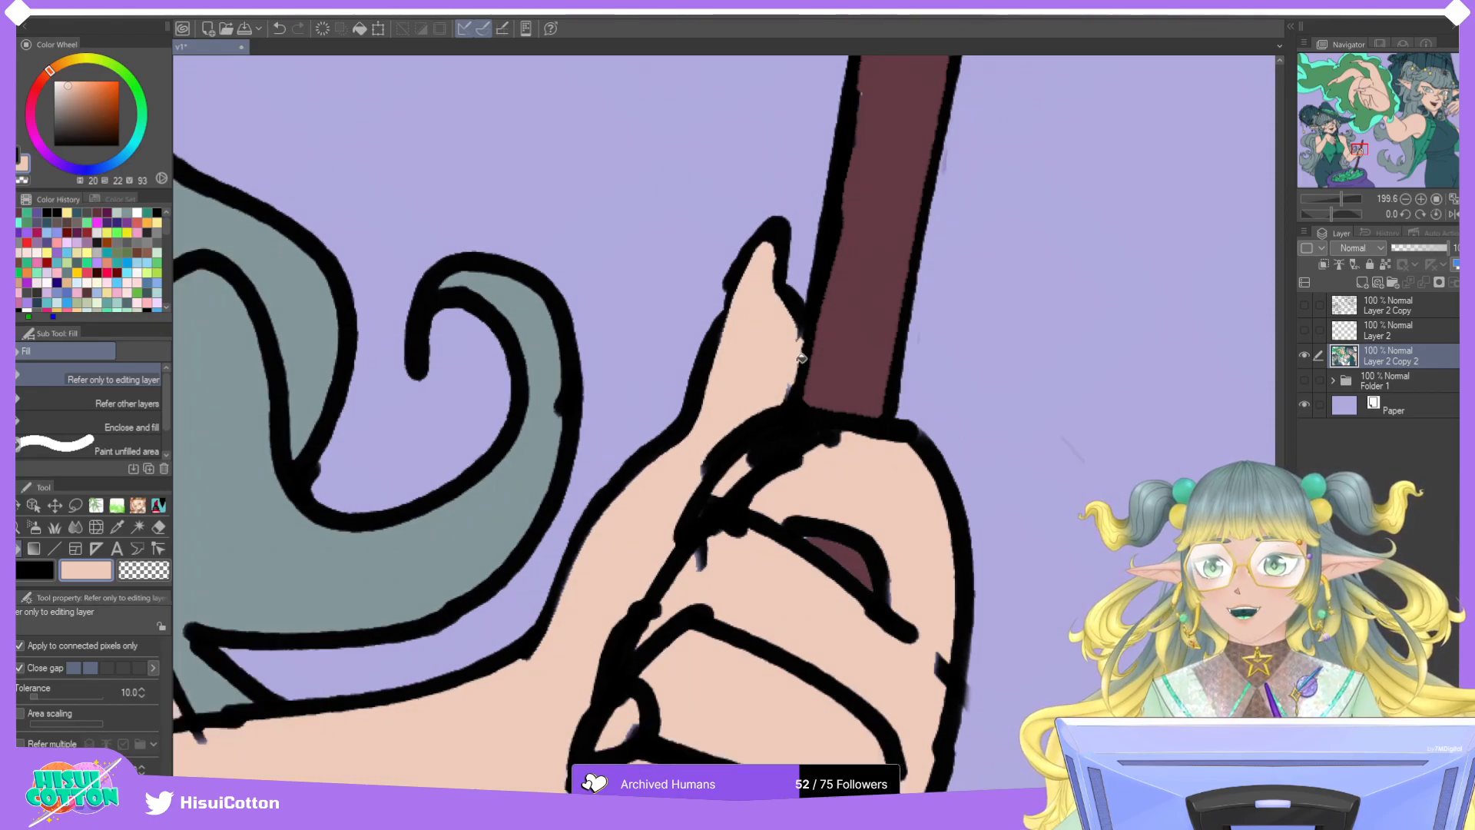
{"action": "scroll", "coordinate": [803, 382], "scroll_direction": "up", "scroll_amount": 4}
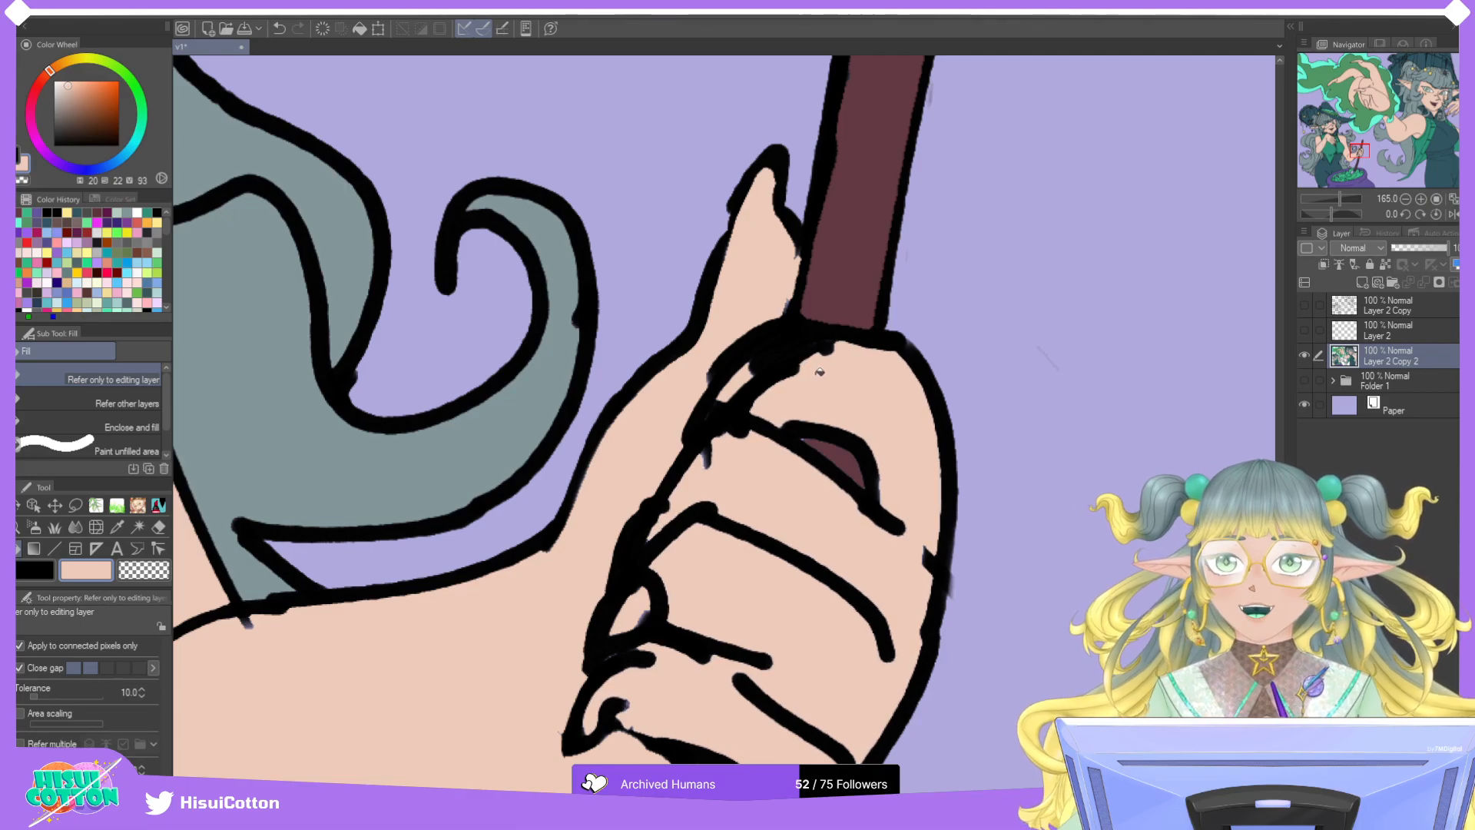
Redraw the forearm's lower outline in sampled black with the size 16.5 paint brush and erase the bump sticking out below it.
{"action": "scroll", "coordinate": [820, 372], "scroll_direction": "down", "scroll_amount": 4}
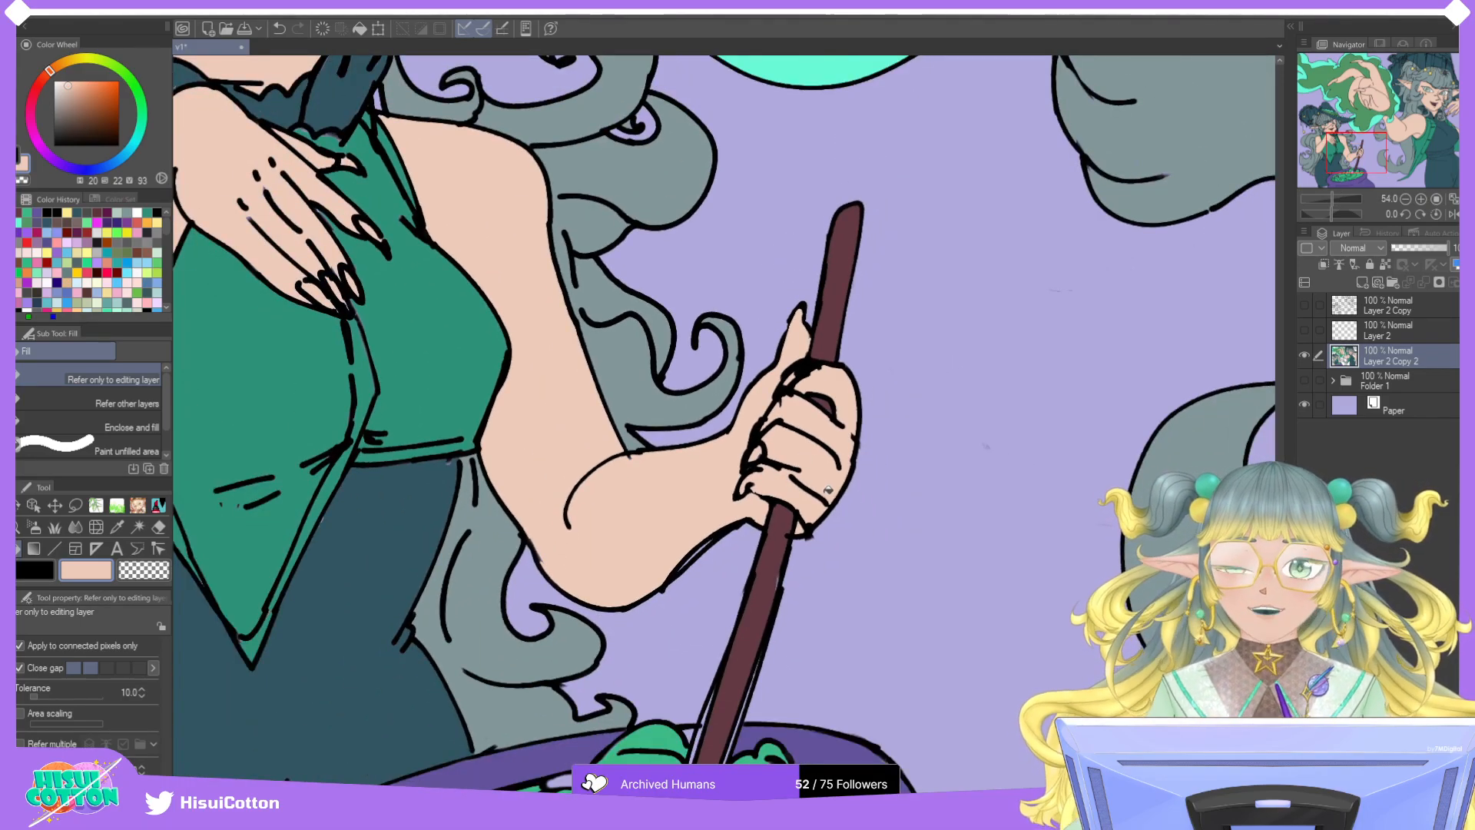
{"action": "scroll", "coordinate": [828, 488], "scroll_direction": "up", "scroll_amount": 2}
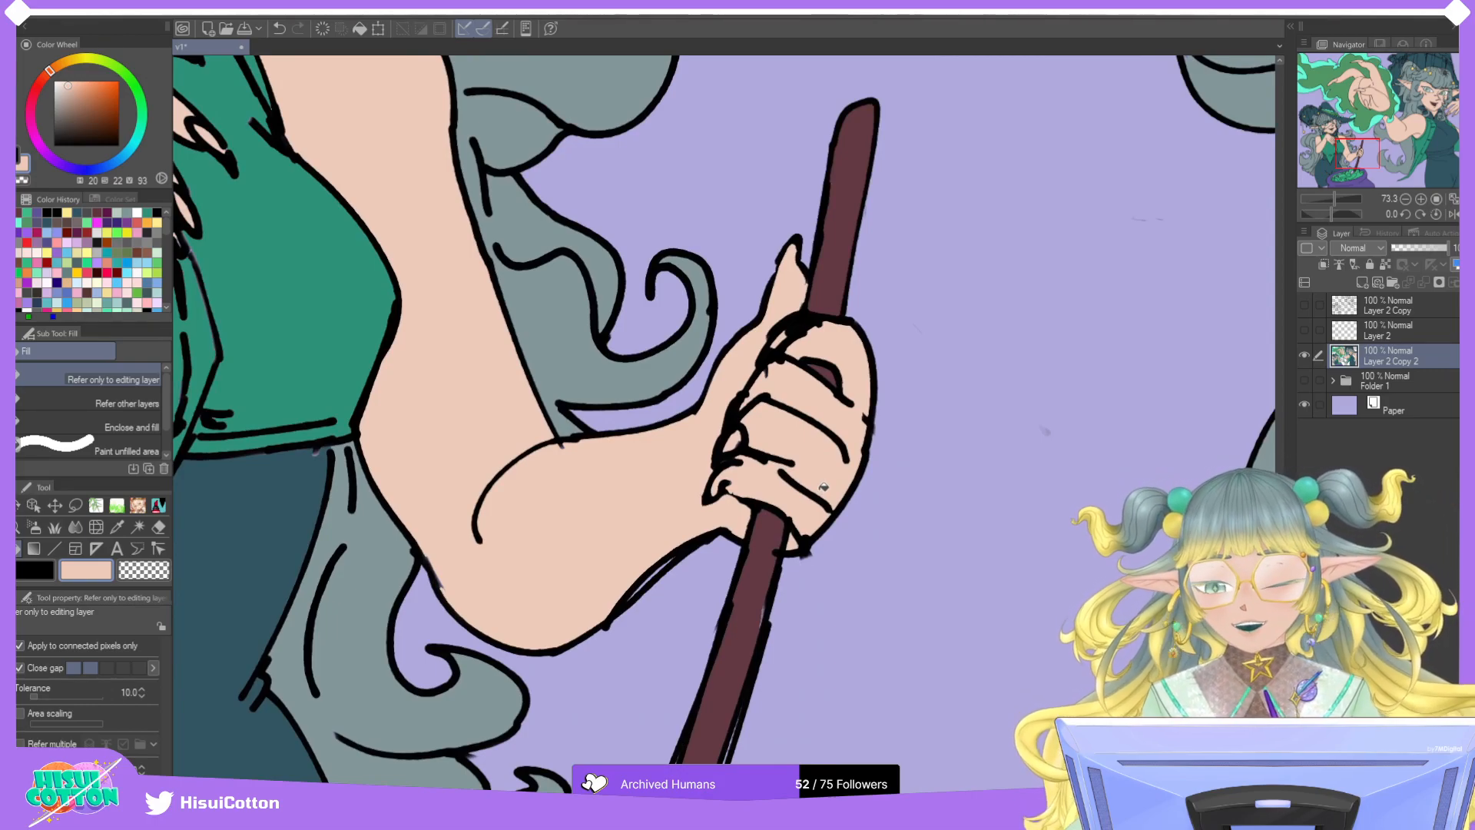
{"action": "left_click", "coordinate": [146, 503]}
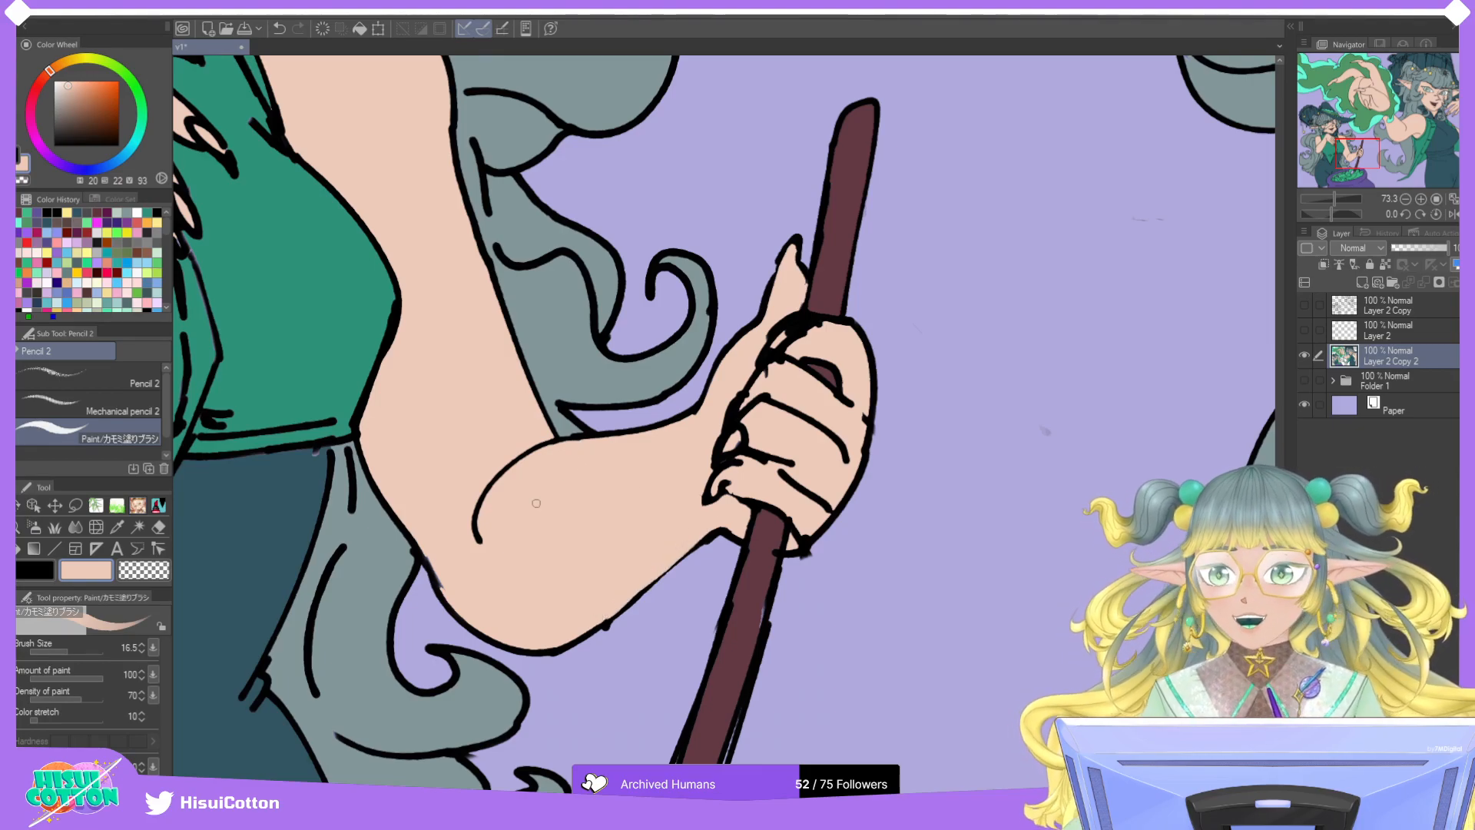
{"action": "scroll", "coordinate": [536, 503], "scroll_direction": "down", "scroll_amount": 1}
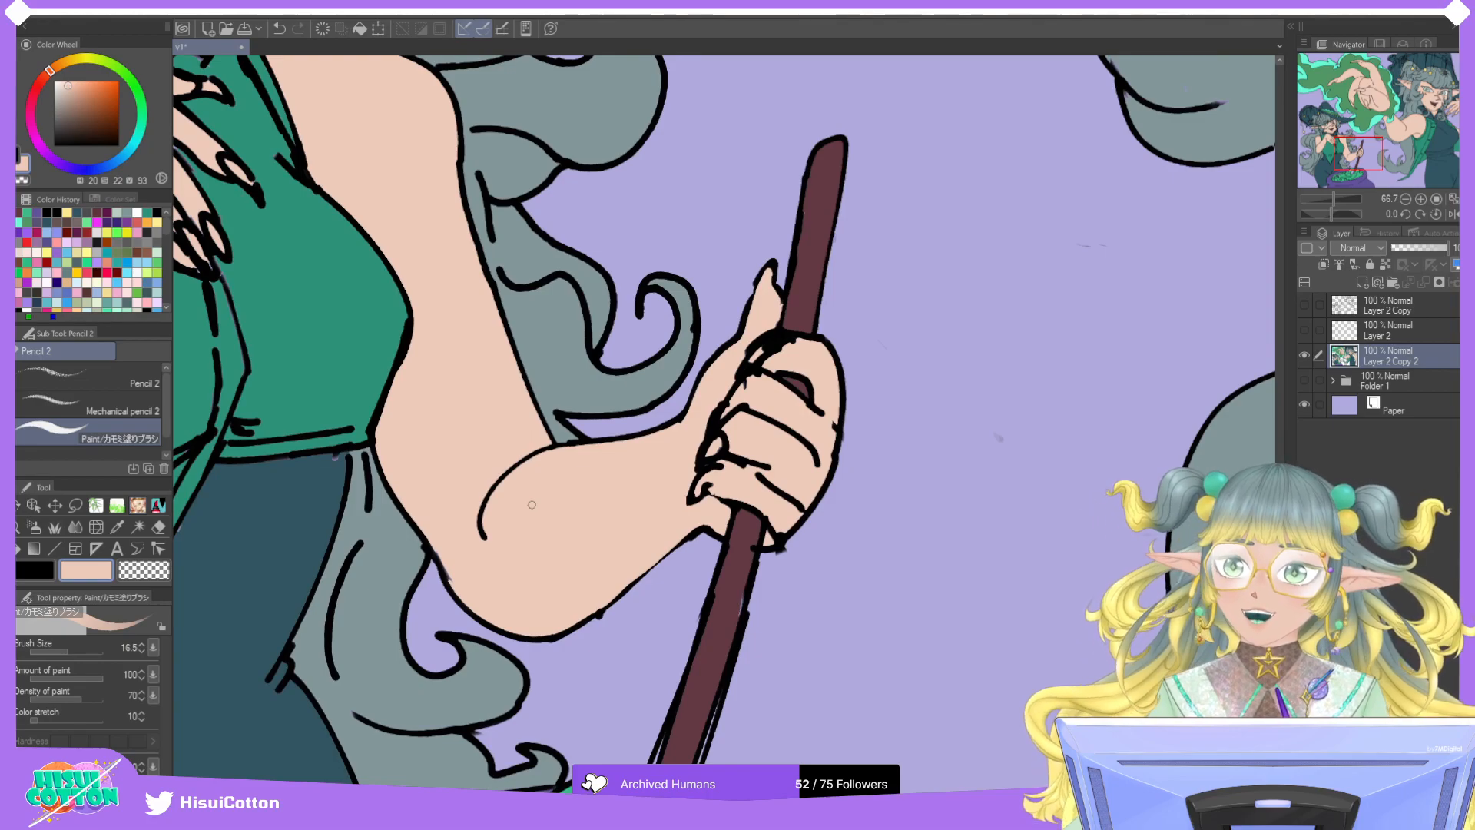
{"action": "scroll", "coordinate": [532, 505], "scroll_direction": "up", "scroll_amount": 7}
{"action": "left_click", "coordinate": [566, 600], "text": "alt"}
{"action": "left_click_drag", "start_coordinate": [566, 600], "coordinate": [752, 441]}
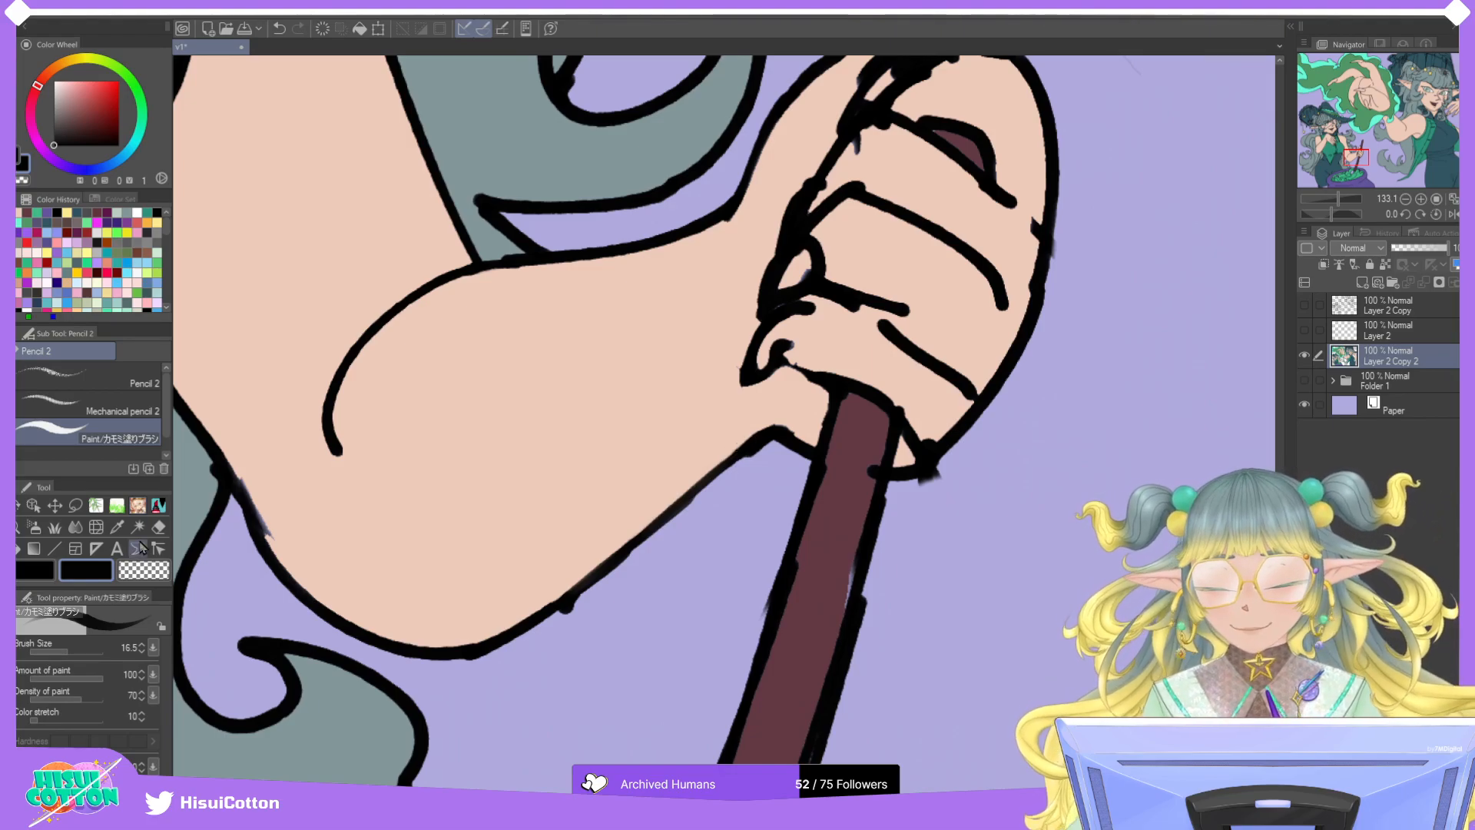
{"action": "left_click", "coordinate": [158, 526]}
{"action": "left_click_drag", "start_coordinate": [566, 624], "coordinate": [581, 608]}
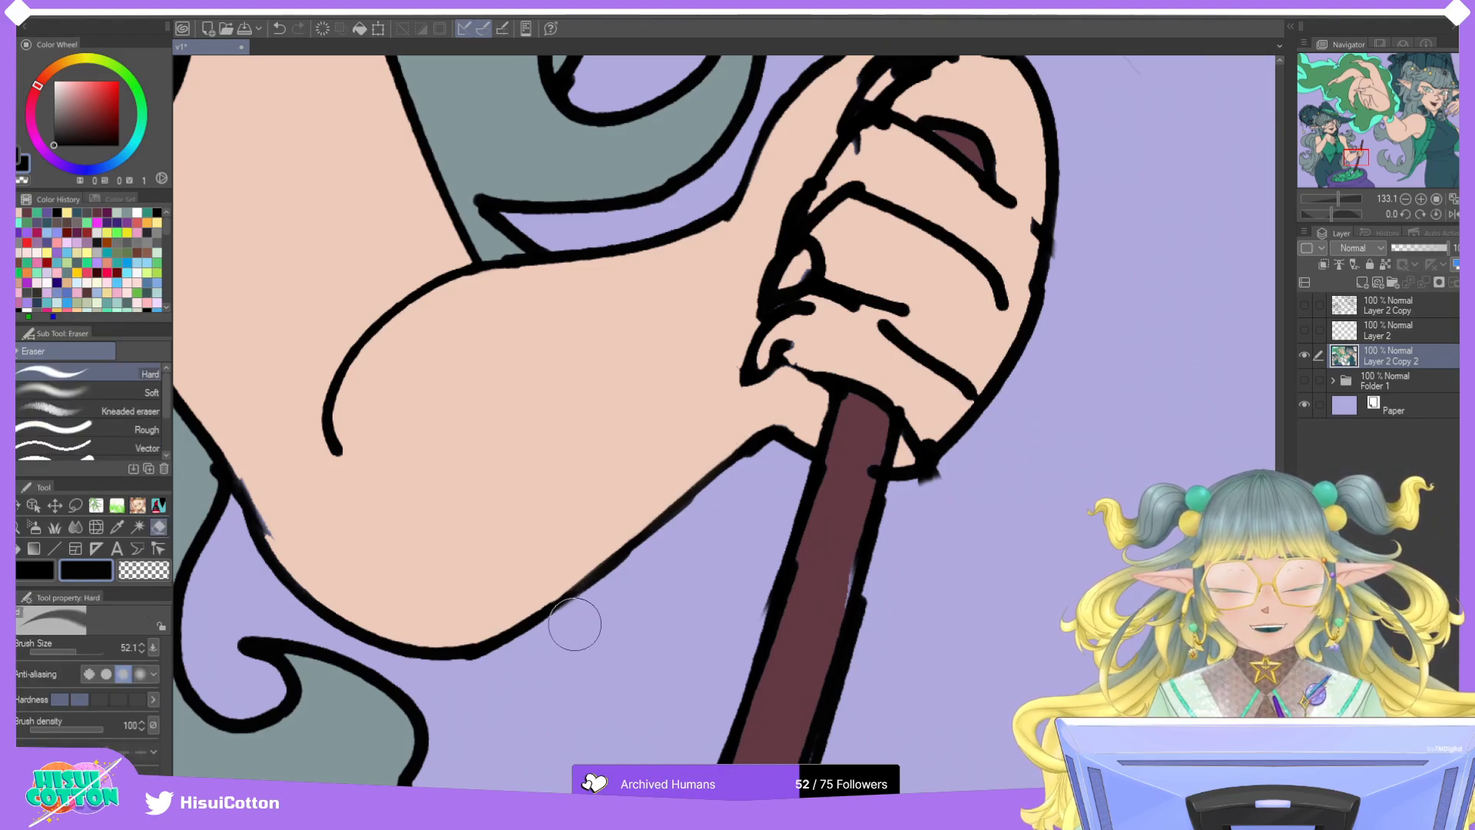
Sample the stick's dark brown and fill the unfilled sliver along its outer edge just below the hand.
{"action": "scroll", "coordinate": [590, 618], "scroll_direction": "down", "scroll_amount": 4}
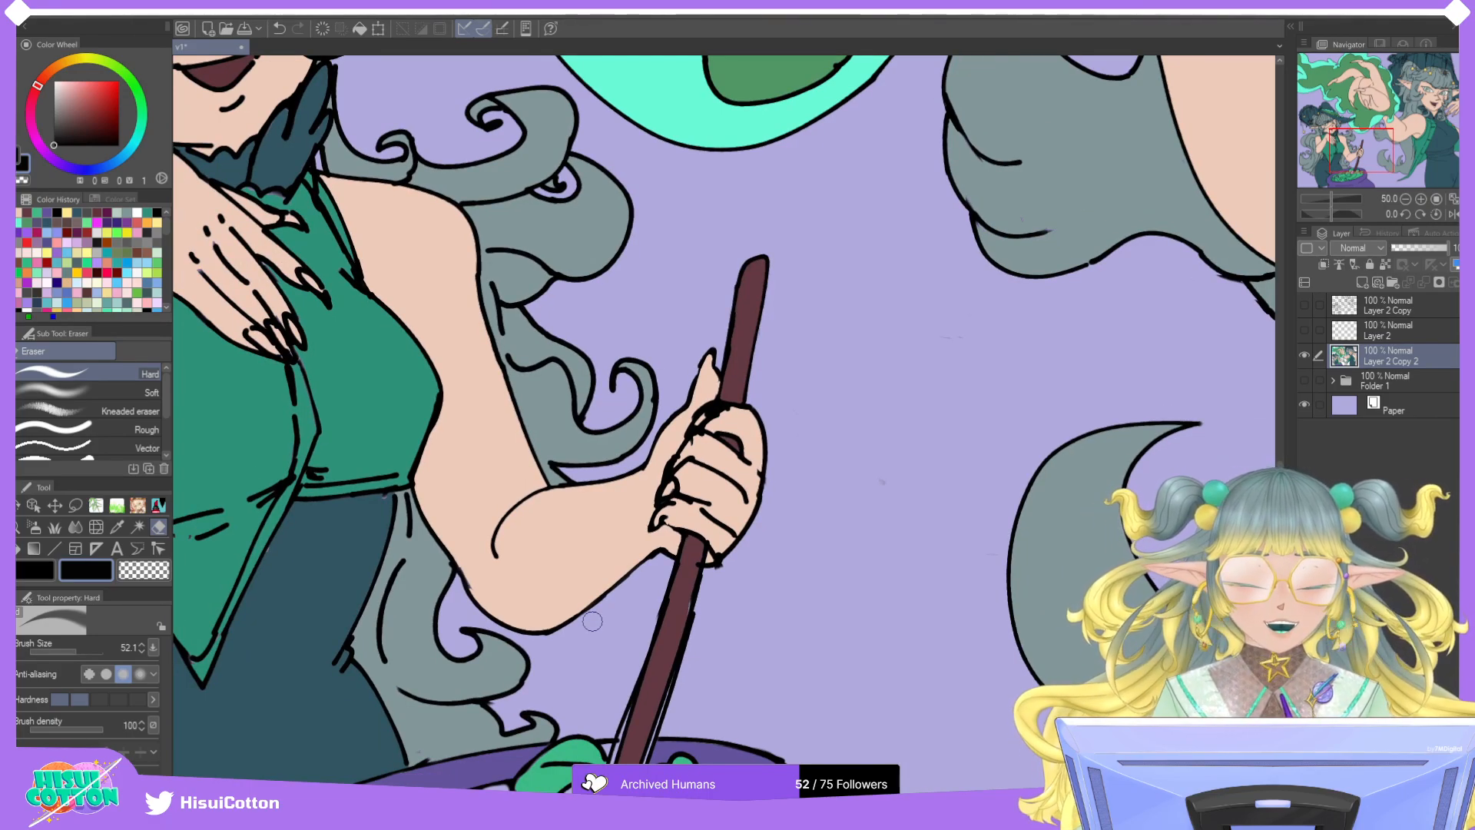
{"action": "scroll", "coordinate": [592, 621], "scroll_direction": "down", "scroll_amount": 2}
{"action": "scroll", "coordinate": [592, 621], "scroll_direction": "up", "scroll_amount": 6}
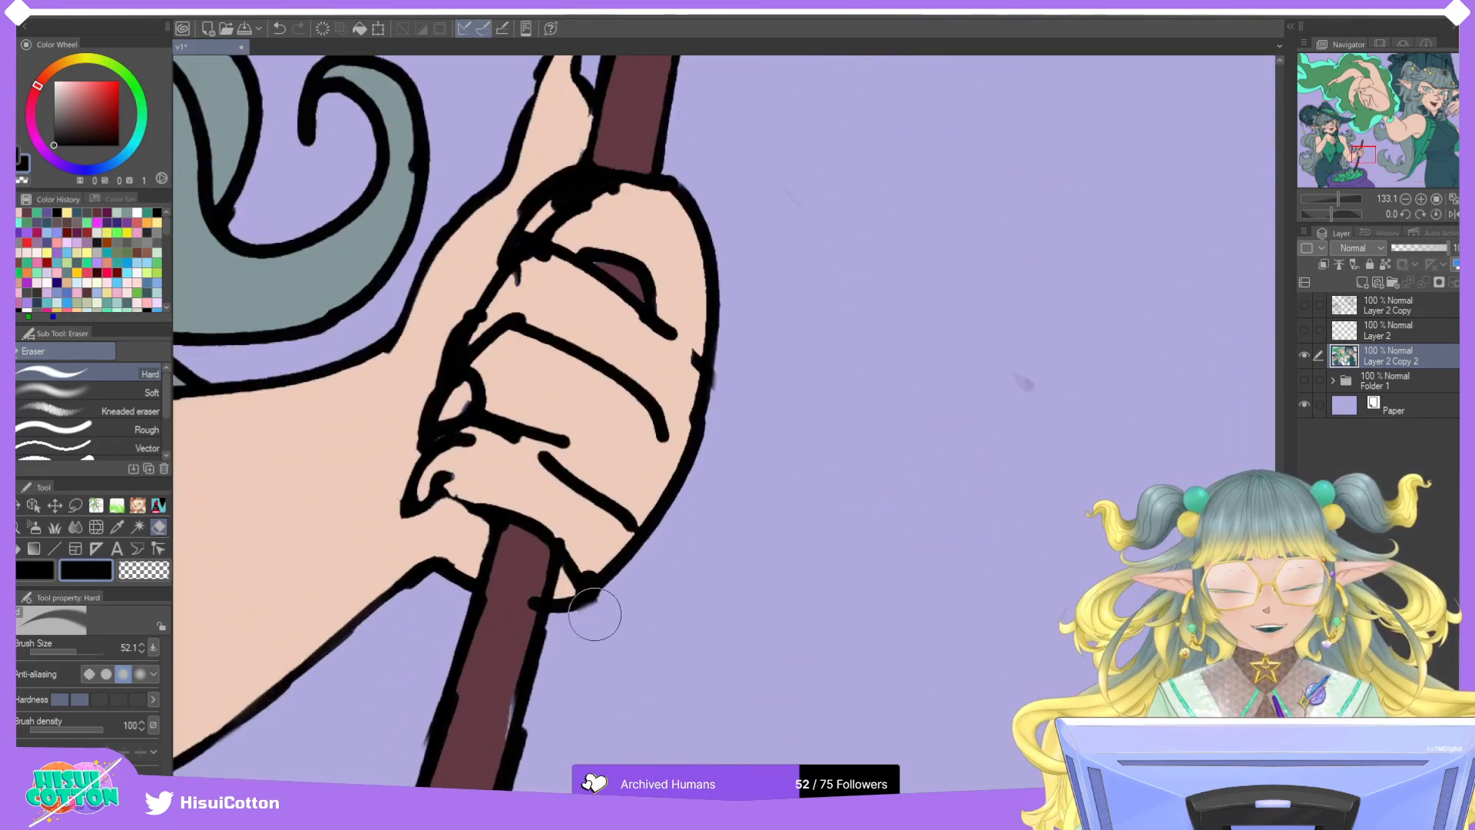
{"action": "scroll", "coordinate": [591, 615], "scroll_direction": "down", "scroll_amount": 3}
{"action": "scroll", "coordinate": [553, 568], "scroll_direction": "up", "scroll_amount": 2}
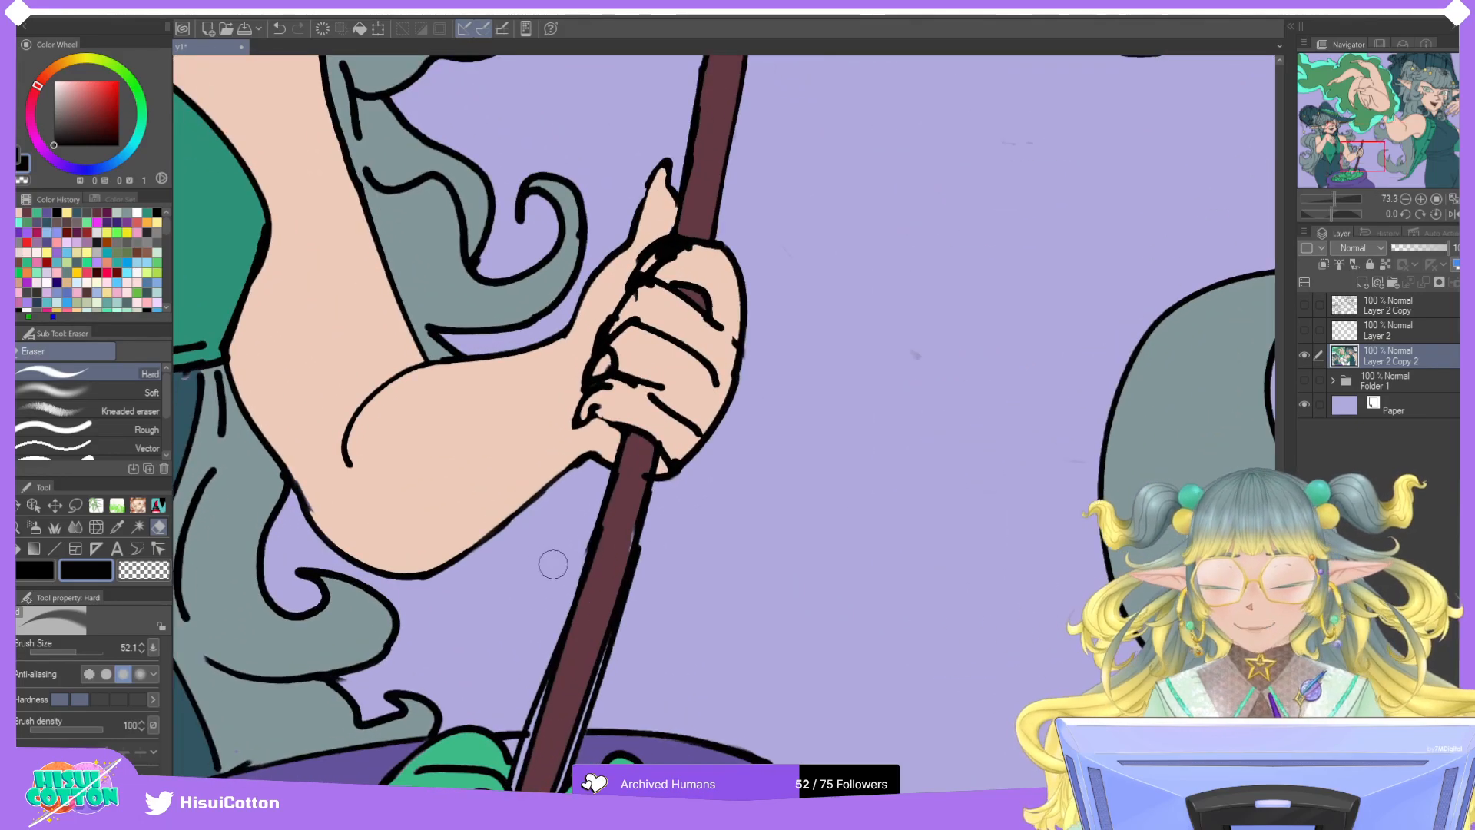
{"action": "left_click", "coordinate": [20, 549]}
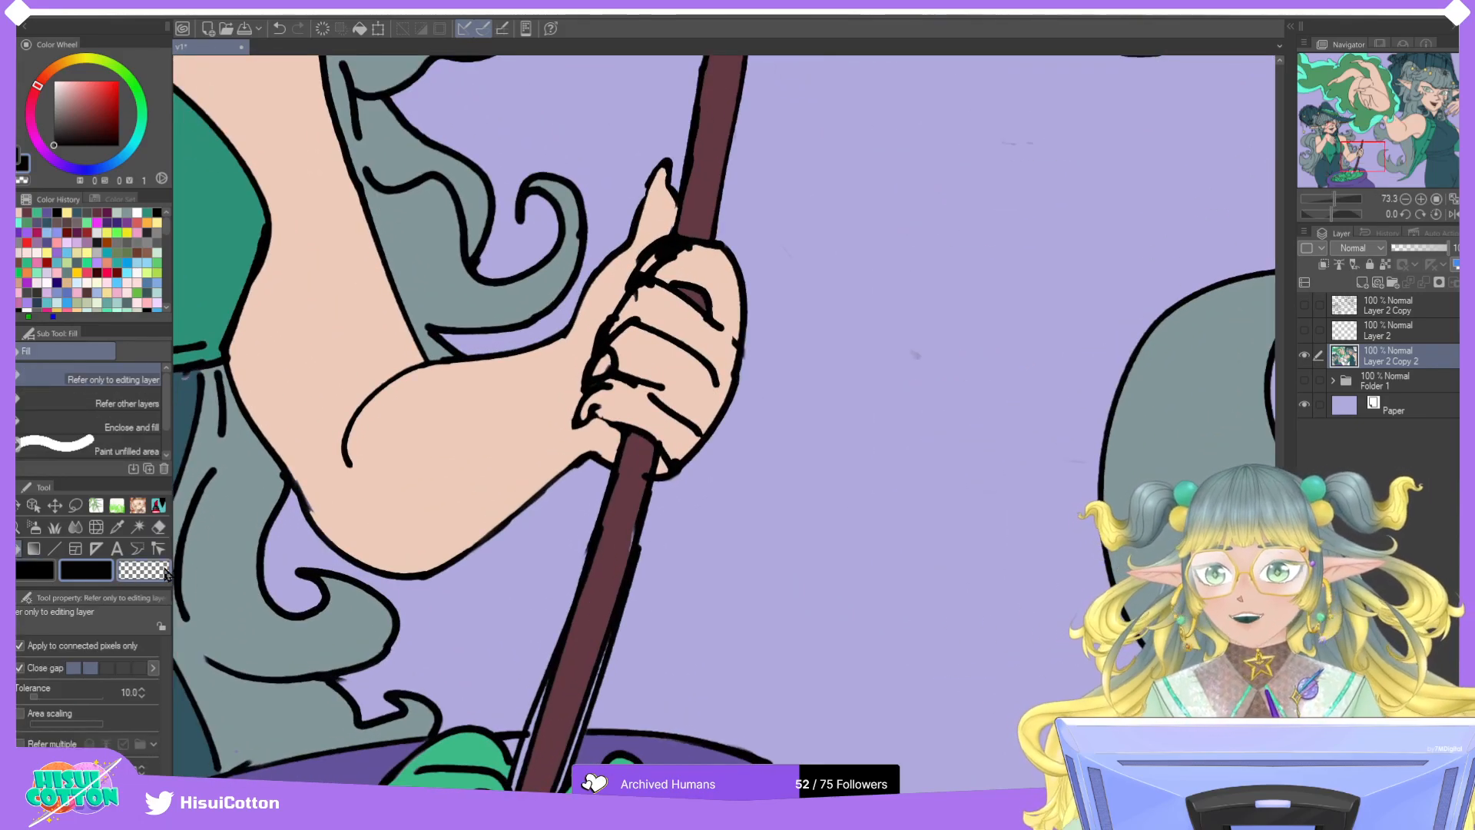
{"action": "left_click", "coordinate": [619, 530], "text": "alt"}
{"action": "scroll", "coordinate": [642, 464], "scroll_direction": "down", "scroll_amount": 1}
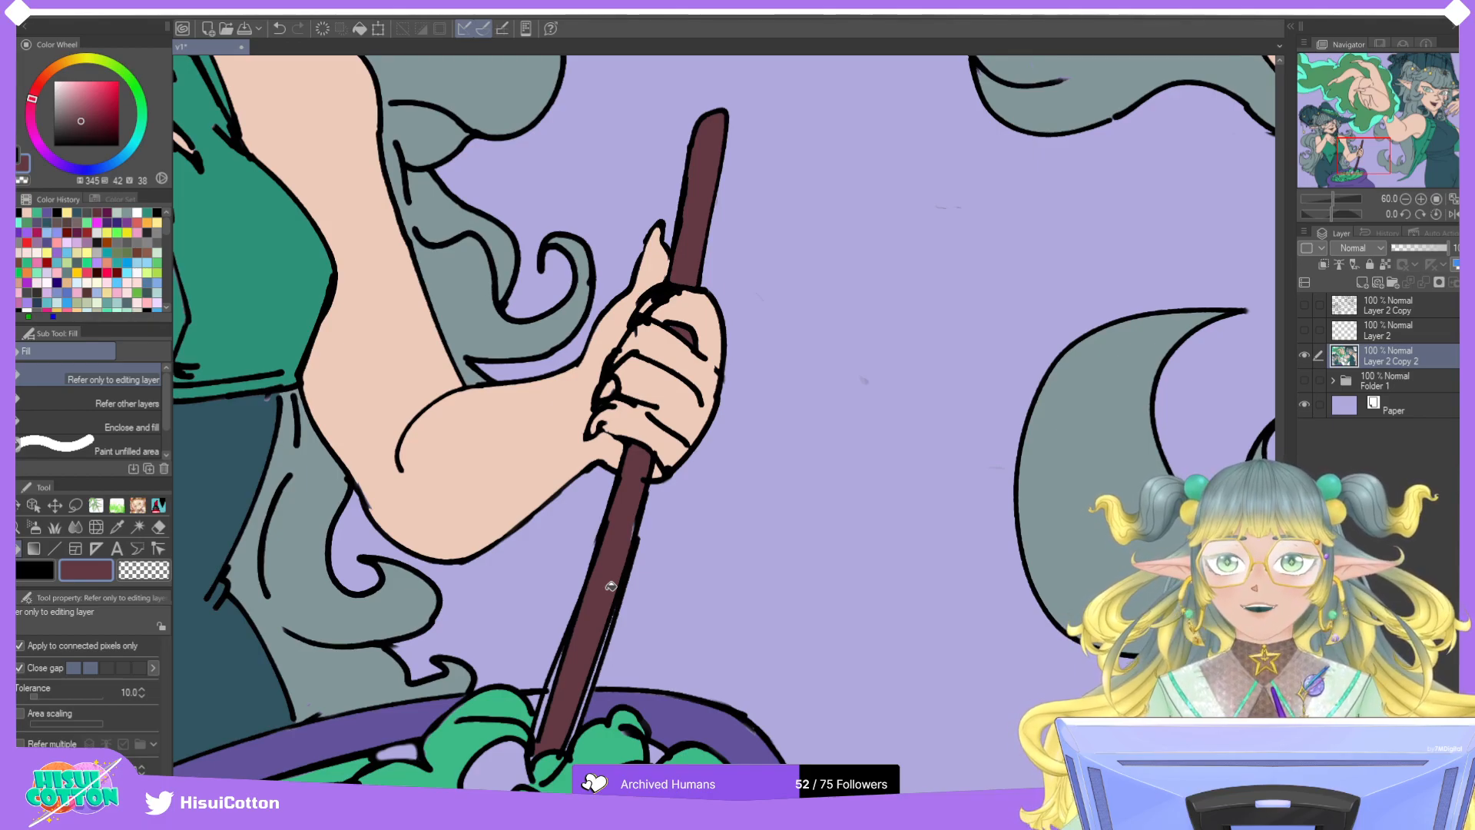
{"action": "scroll", "coordinate": [611, 586], "scroll_direction": "down", "scroll_amount": 2}
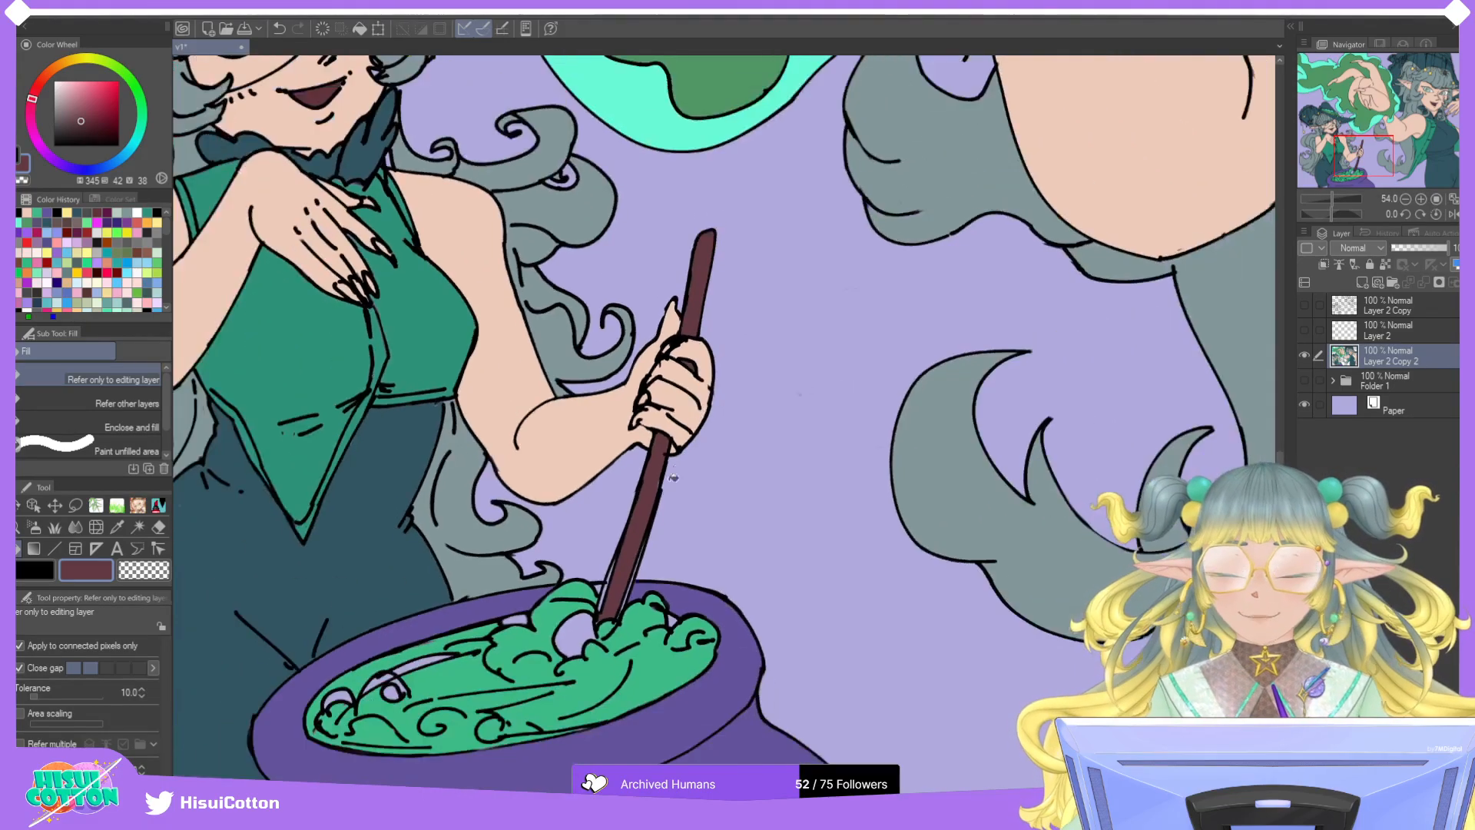
{"action": "scroll", "coordinate": [646, 577], "scroll_direction": "up", "scroll_amount": 1}
{"action": "scroll", "coordinate": [651, 575], "scroll_direction": "up", "scroll_amount": 3}
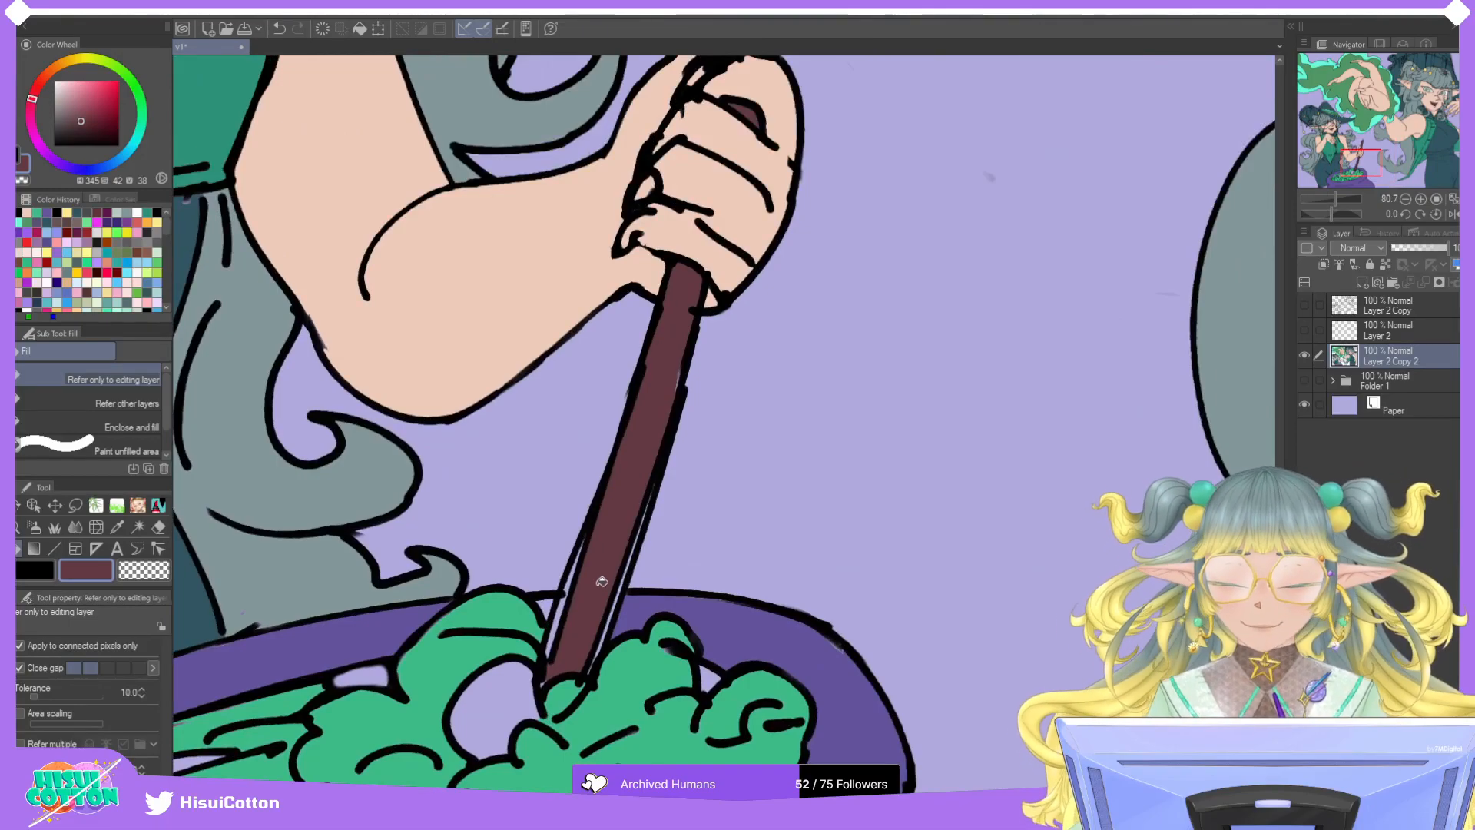
{"action": "scroll", "coordinate": [677, 380], "scroll_direction": "up", "scroll_amount": 4}
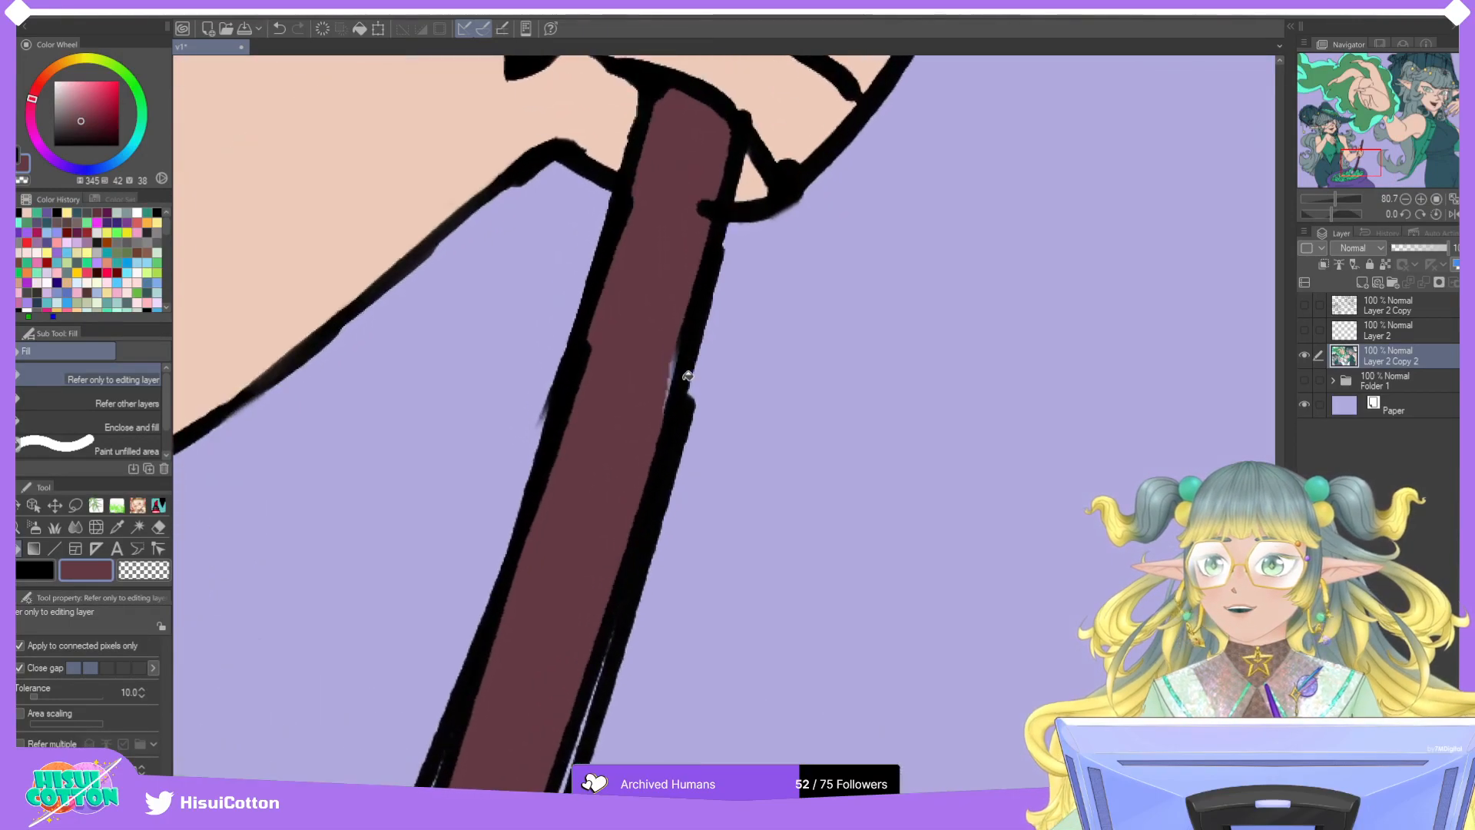
{"action": "left_click", "coordinate": [662, 411]}
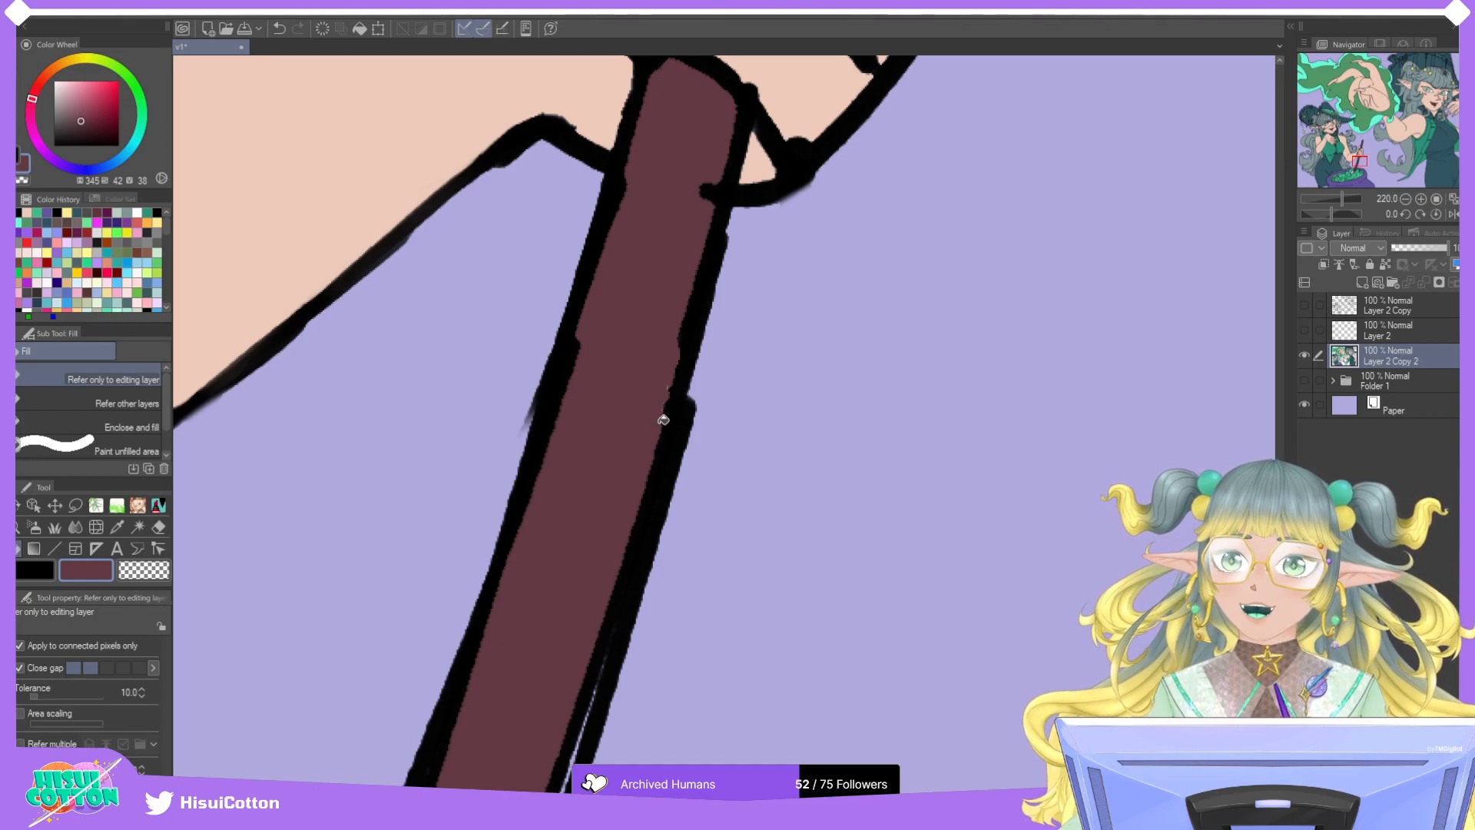
Erase the doubled, bumpy outline along the stick's outer edge between the hand and the cauldron rim with the Hard eraser.
{"action": "scroll", "coordinate": [668, 415], "scroll_direction": "down", "scroll_amount": 3}
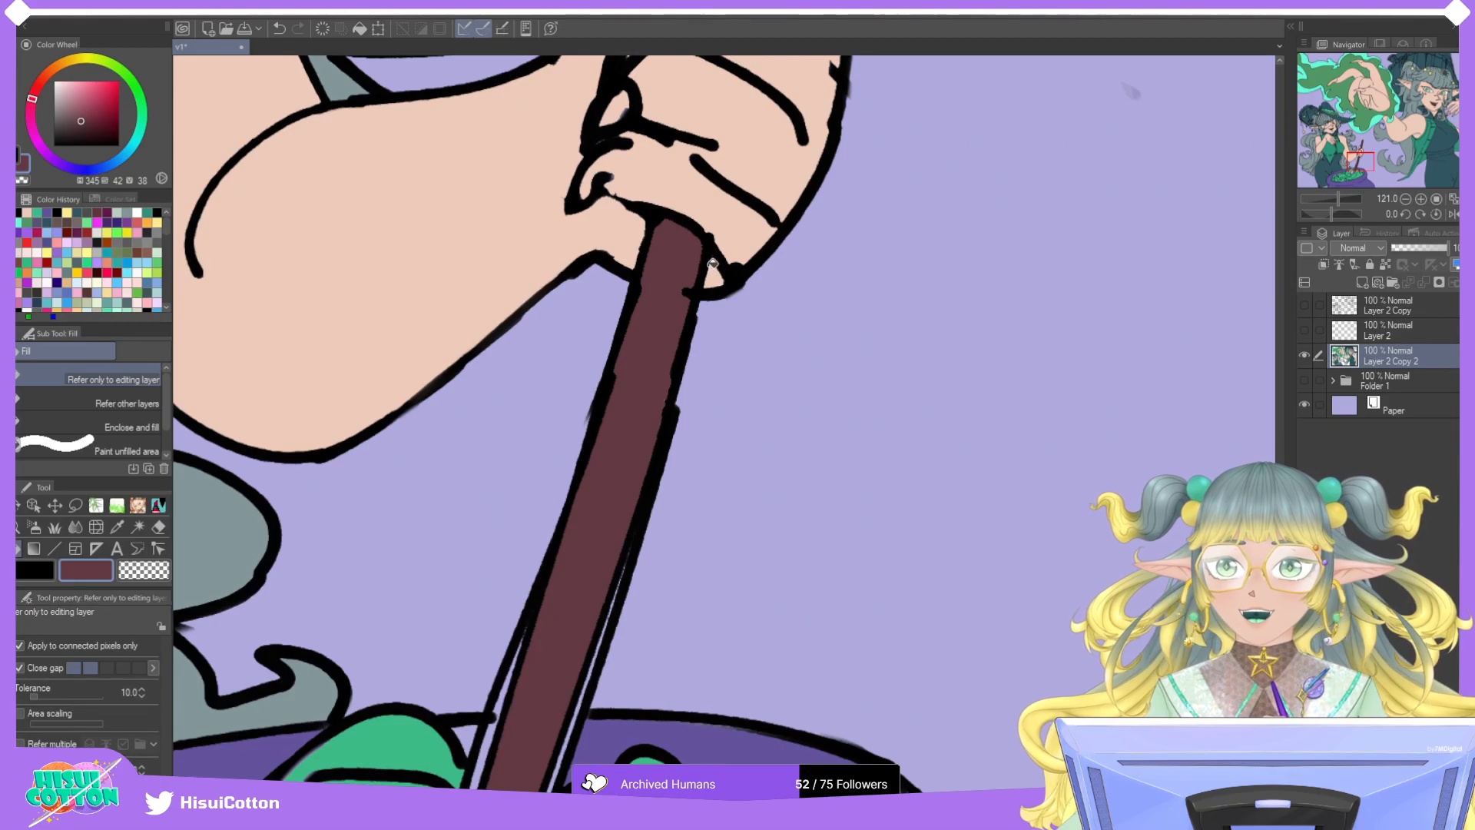
{"action": "left_click", "coordinate": [139, 502]}
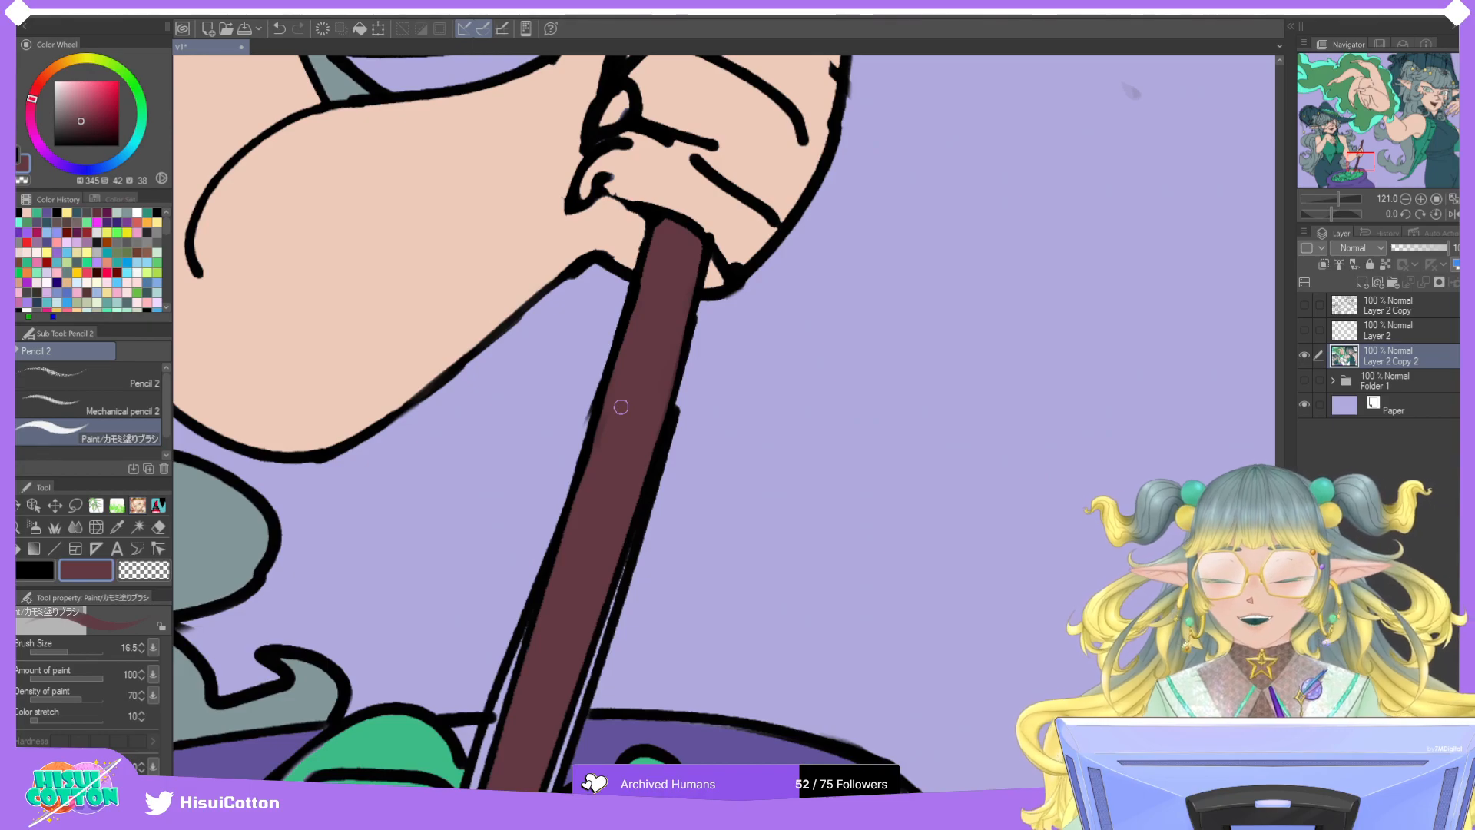
{"action": "key", "text": "e"}
{"action": "mouse_move", "coordinate": [707, 314]}
{"action": "left_mouse_down"}
{"action": "mouse_move", "coordinate": [653, 532]}
{"action": "mouse_move", "coordinate": [689, 381]}
{"action": "mouse_move", "coordinate": [629, 614]}
{"action": "mouse_move", "coordinate": [620, 557]}
{"action": "mouse_move", "coordinate": [608, 621]}
{"action": "mouse_move", "coordinate": [644, 545]}
{"action": "mouse_move", "coordinate": [590, 696]}
{"action": "mouse_move", "coordinate": [645, 481]}
{"action": "left_mouse_up"}
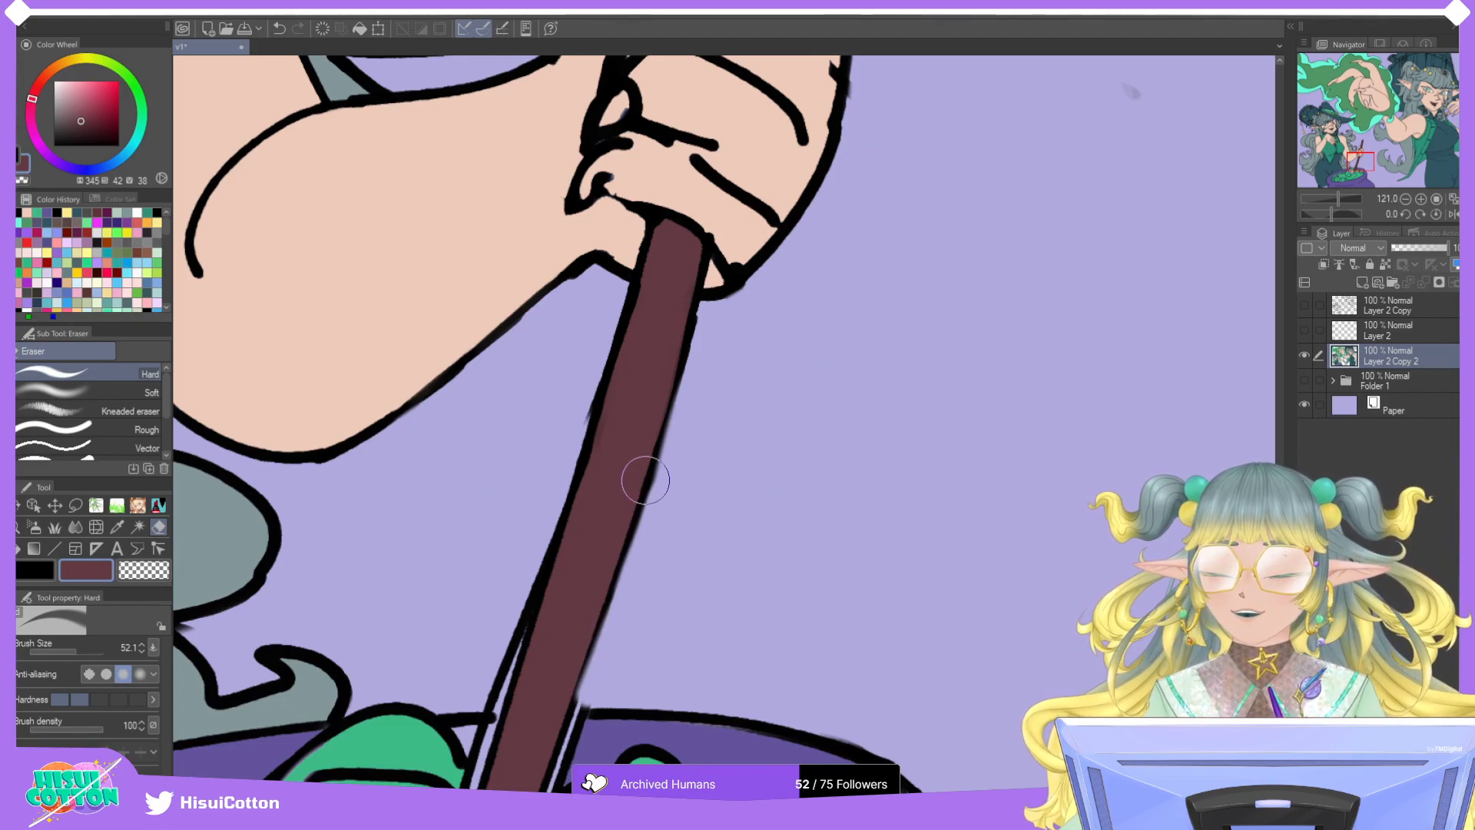
Sample the outline black and redraw a clean line down the stick's outer edge with the size 16.5 paint brush.
{"action": "left_click", "coordinate": [631, 273], "text": "alt"}
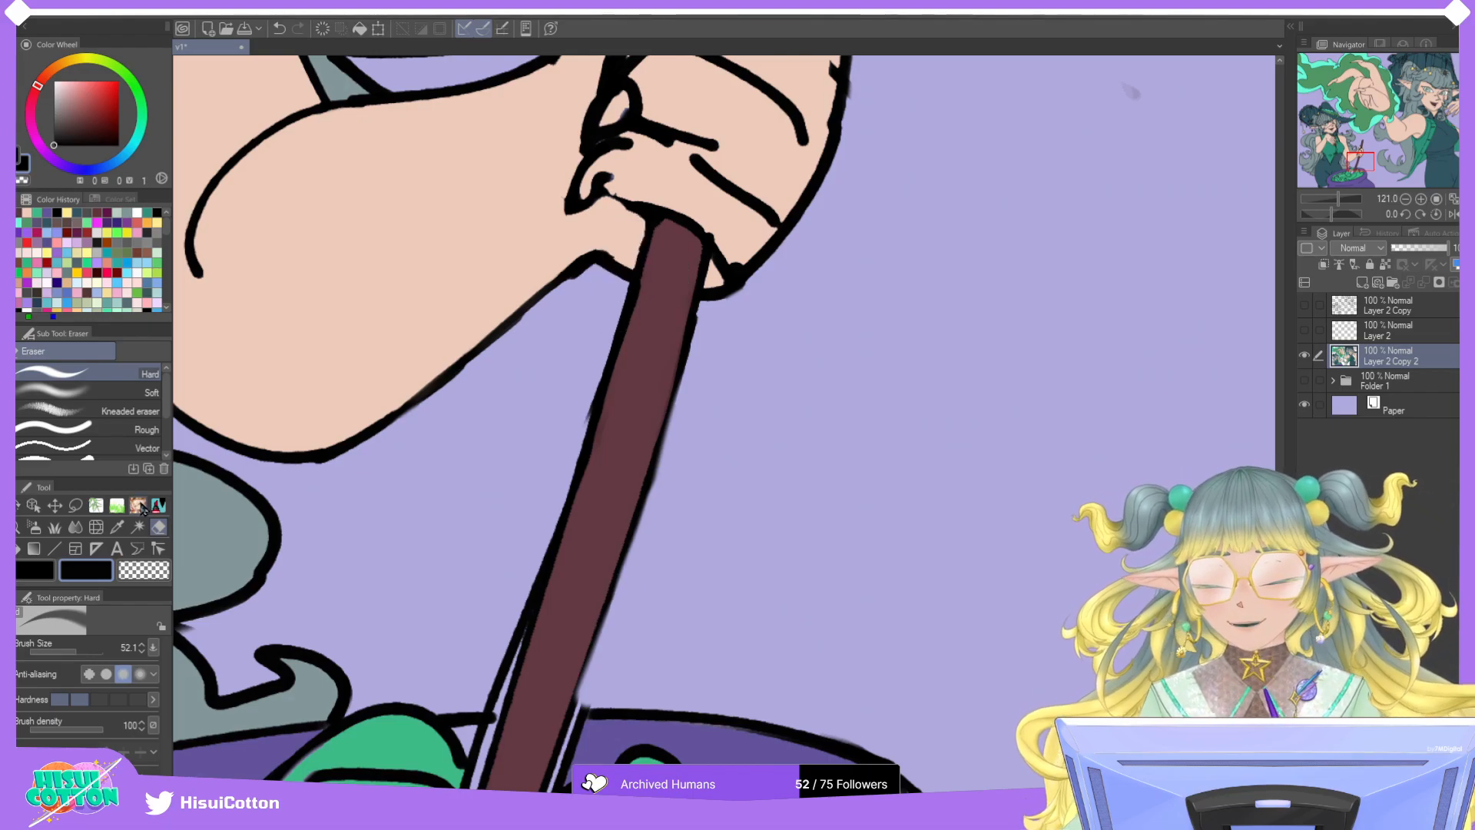
{"action": "key", "text": "p"}
{"action": "left_click_drag", "start_coordinate": [692, 318], "coordinate": [605, 641]}
{"action": "left_click_drag", "start_coordinate": [643, 482], "coordinate": [572, 695]}
{"action": "mouse_move", "coordinate": [616, 570]}
{"action": "left_mouse_down"}
{"action": "mouse_move", "coordinate": [576, 685]}
{"action": "mouse_move", "coordinate": [630, 530]}
{"action": "left_mouse_up"}
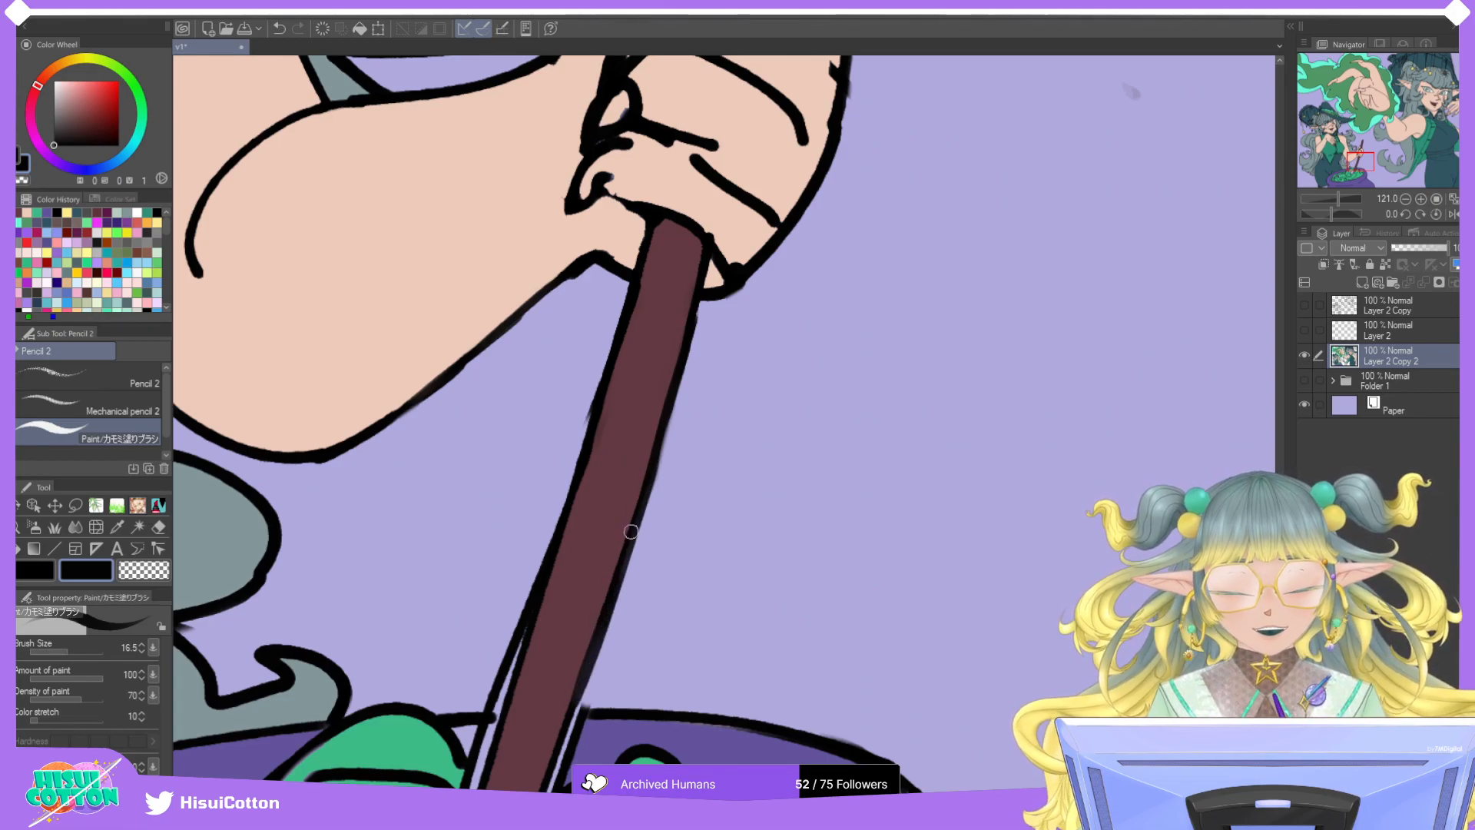
Extend the cauldron rim's black outline to meet the stick and tidy the line where they join.
{"action": "scroll", "coordinate": [622, 542], "scroll_direction": "down", "scroll_amount": 3}
{"action": "scroll", "coordinate": [622, 542], "scroll_direction": "up", "scroll_amount": 4}
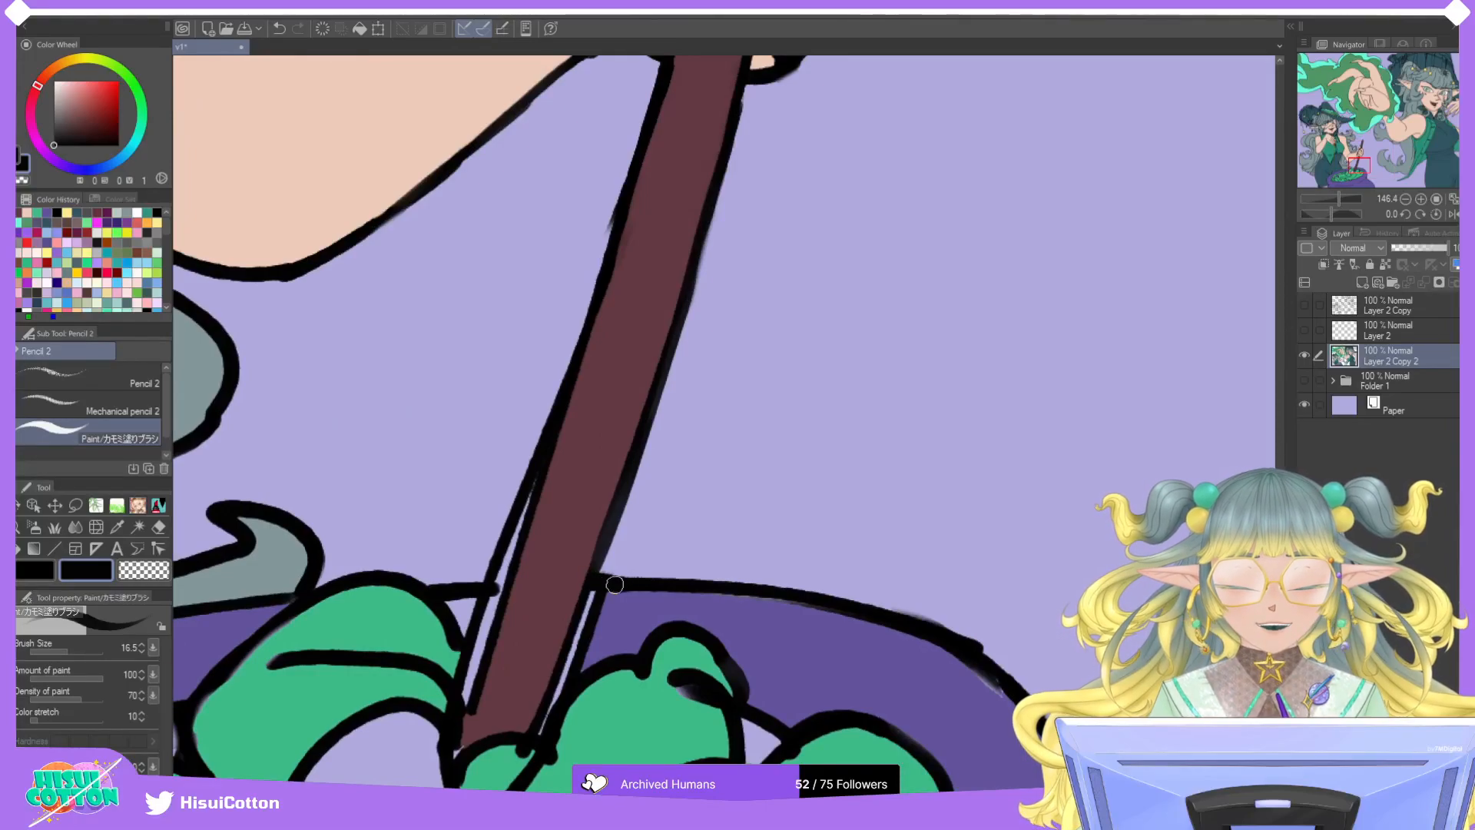
{"action": "left_click_drag", "start_coordinate": [592, 583], "coordinate": [622, 496]}
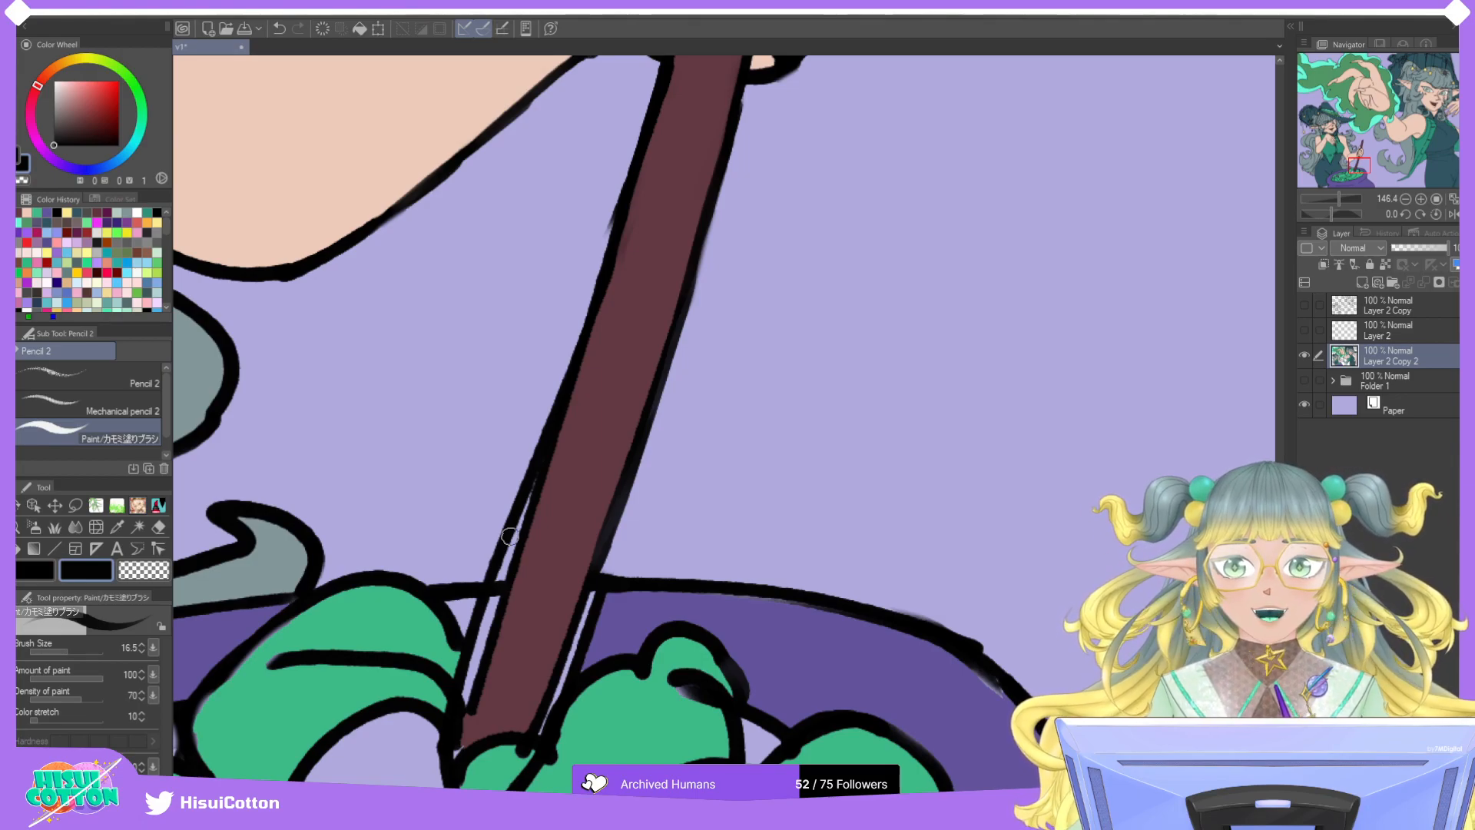
Erase the stray second outline along the stick's inner edge above the cauldron rim with the Hard eraser.
{"action": "key", "text": "e"}
{"action": "mouse_move", "coordinate": [511, 545]}
{"action": "left_mouse_down"}
{"action": "mouse_move", "coordinate": [483, 572]}
{"action": "mouse_move", "coordinate": [537, 424]}
{"action": "mouse_move", "coordinate": [502, 545]}
{"action": "mouse_move", "coordinate": [527, 435]}
{"action": "left_mouse_up"}
{"action": "key", "text": "ctrl+z"}
{"action": "key", "text": "ctrl+y"}
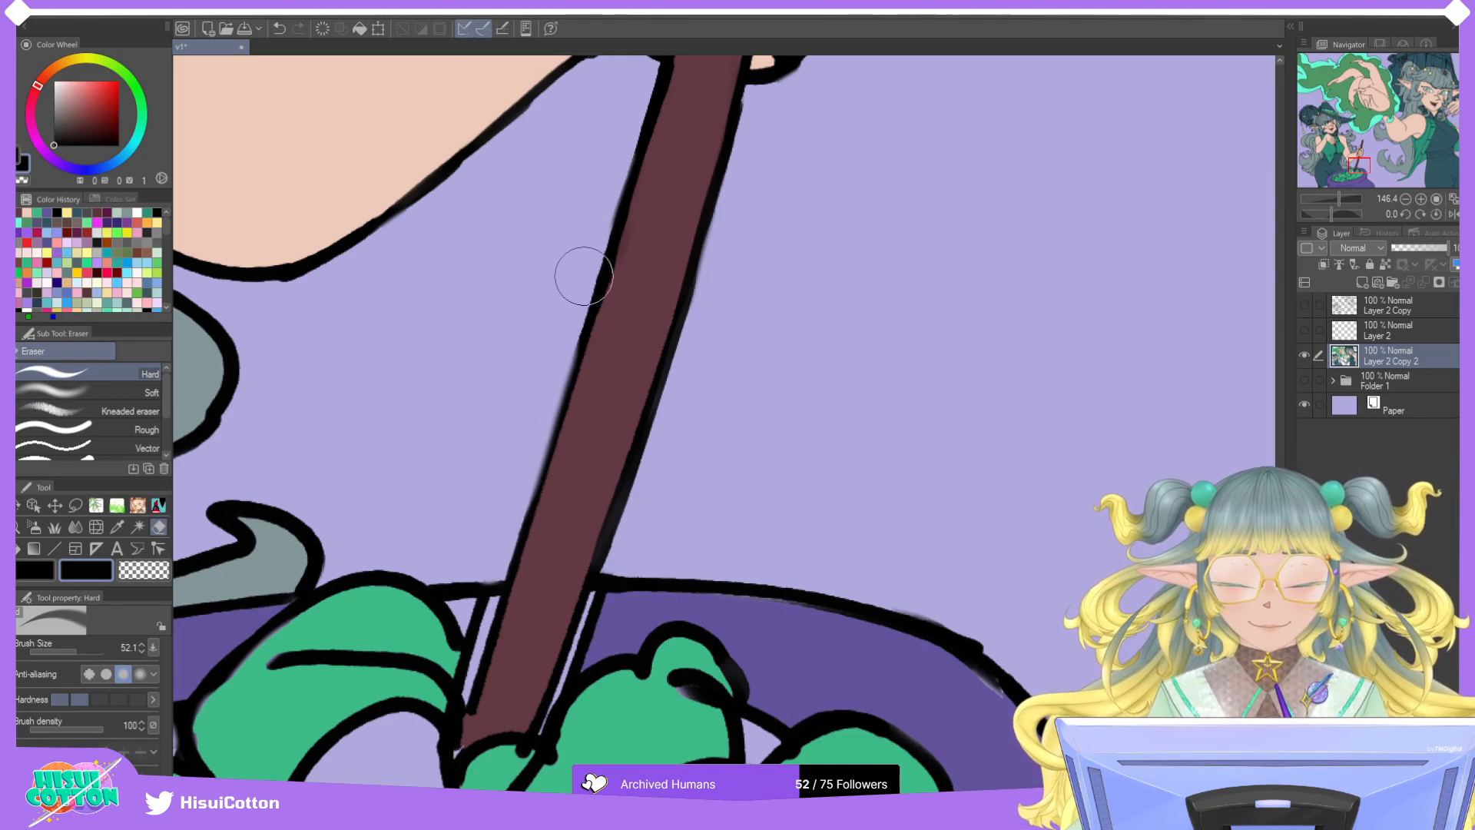
Sample the brew green and fill the large unfilled bubble at the base of the stick.
{"action": "scroll", "coordinate": [584, 265], "scroll_direction": "down", "scroll_amount": 5}
{"action": "scroll", "coordinate": [600, 507], "scroll_direction": "up", "scroll_amount": 5}
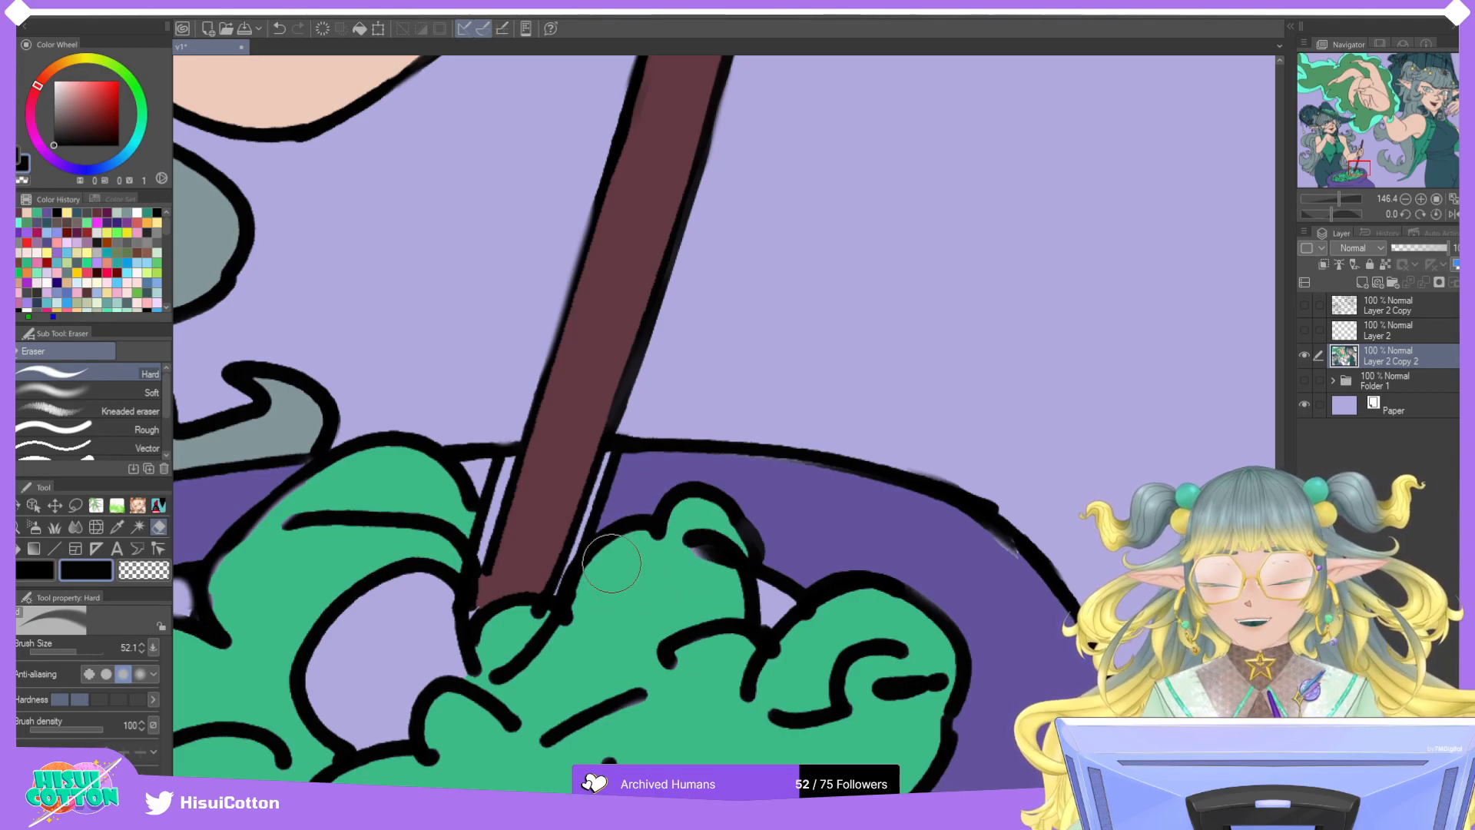
{"action": "left_click", "coordinate": [311, 573], "text": "alt"}
{"action": "left_click", "coordinate": [35, 548]}
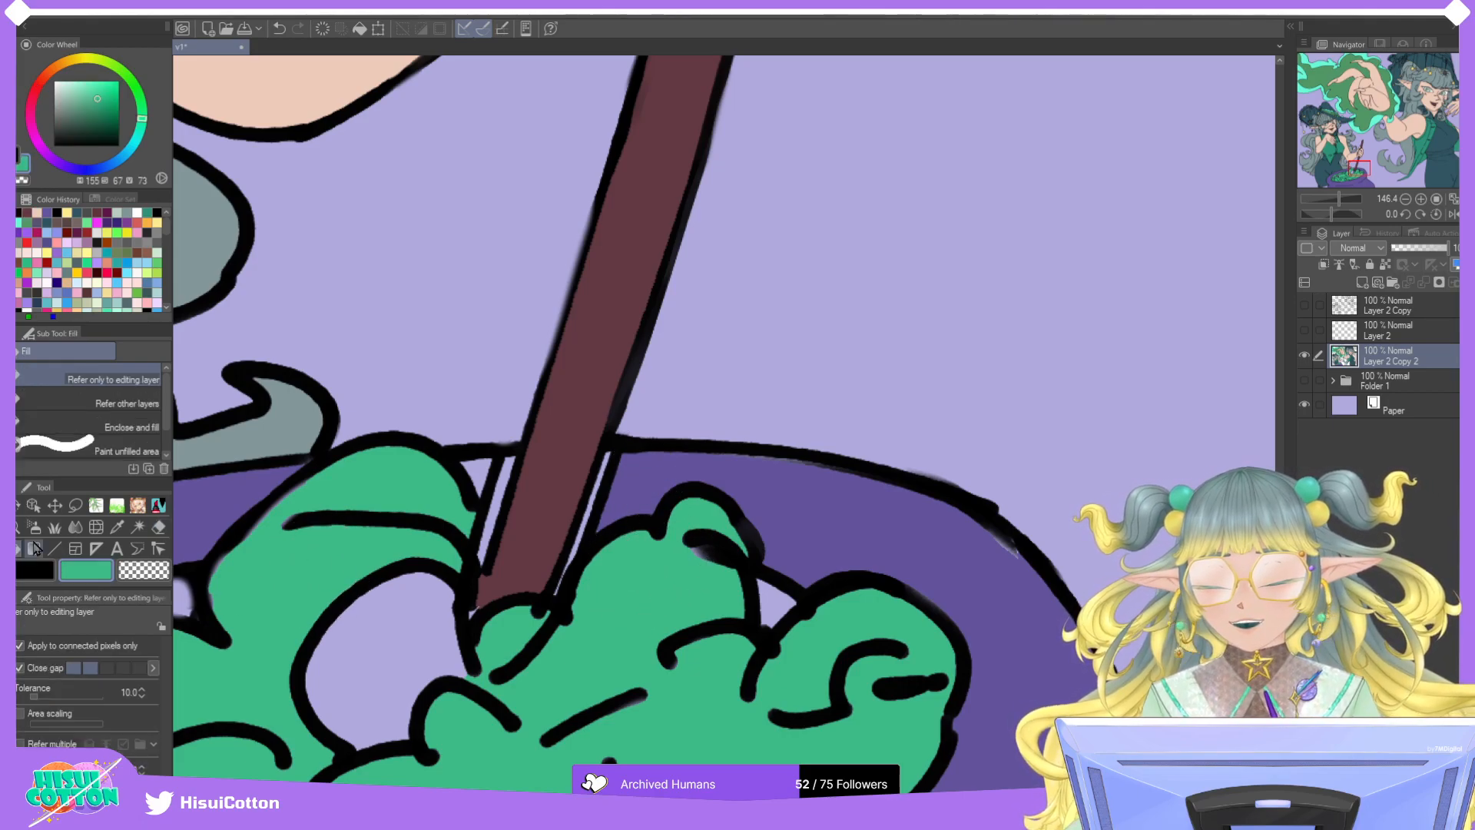
{"action": "left_click", "coordinate": [409, 641]}
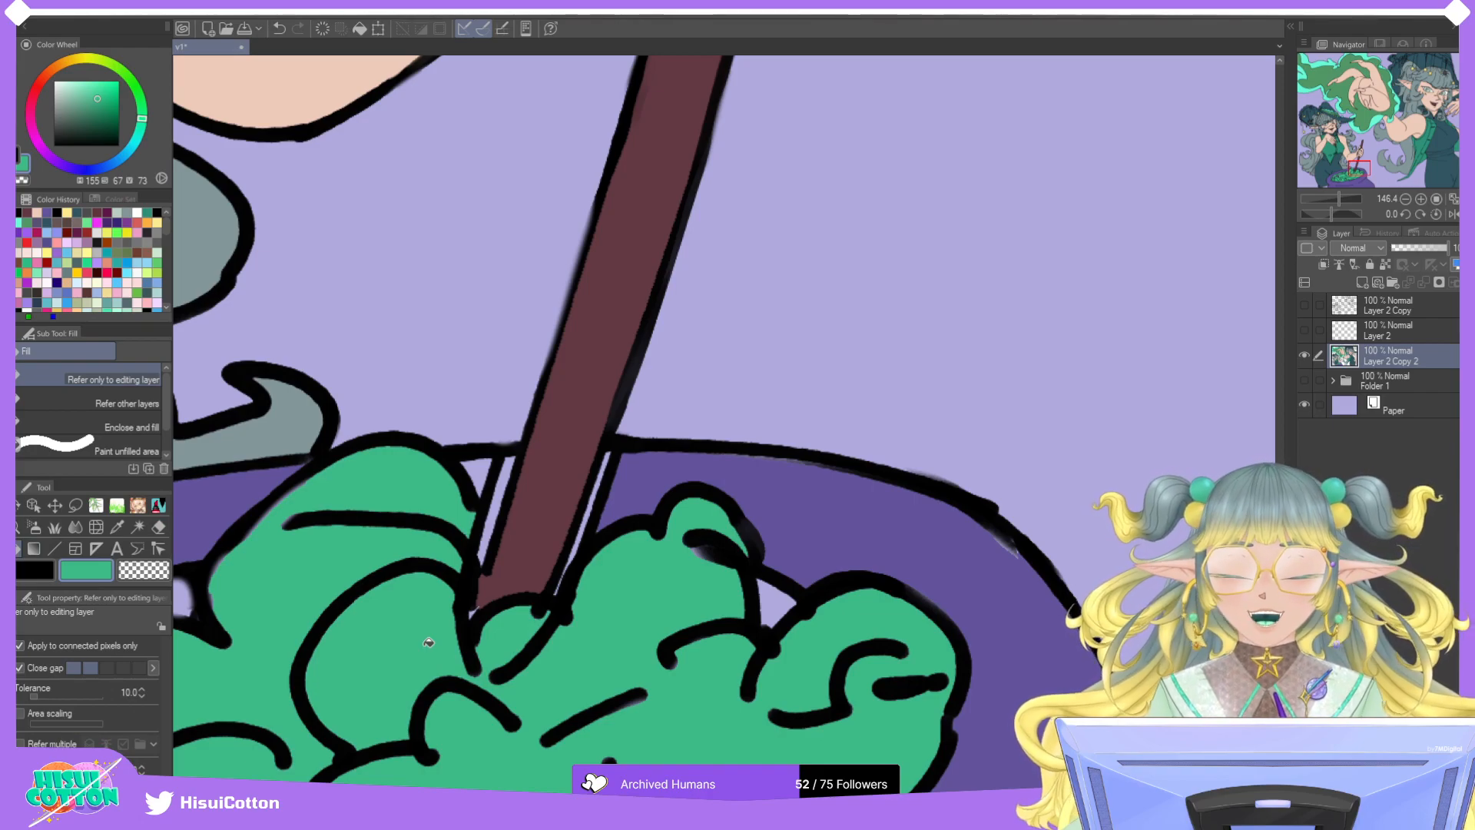
Sample the brew green again and fill the remaining unfilled bubbles and gaps across the foam and liquid.
{"action": "left_click", "coordinate": [645, 478], "text": "alt"}
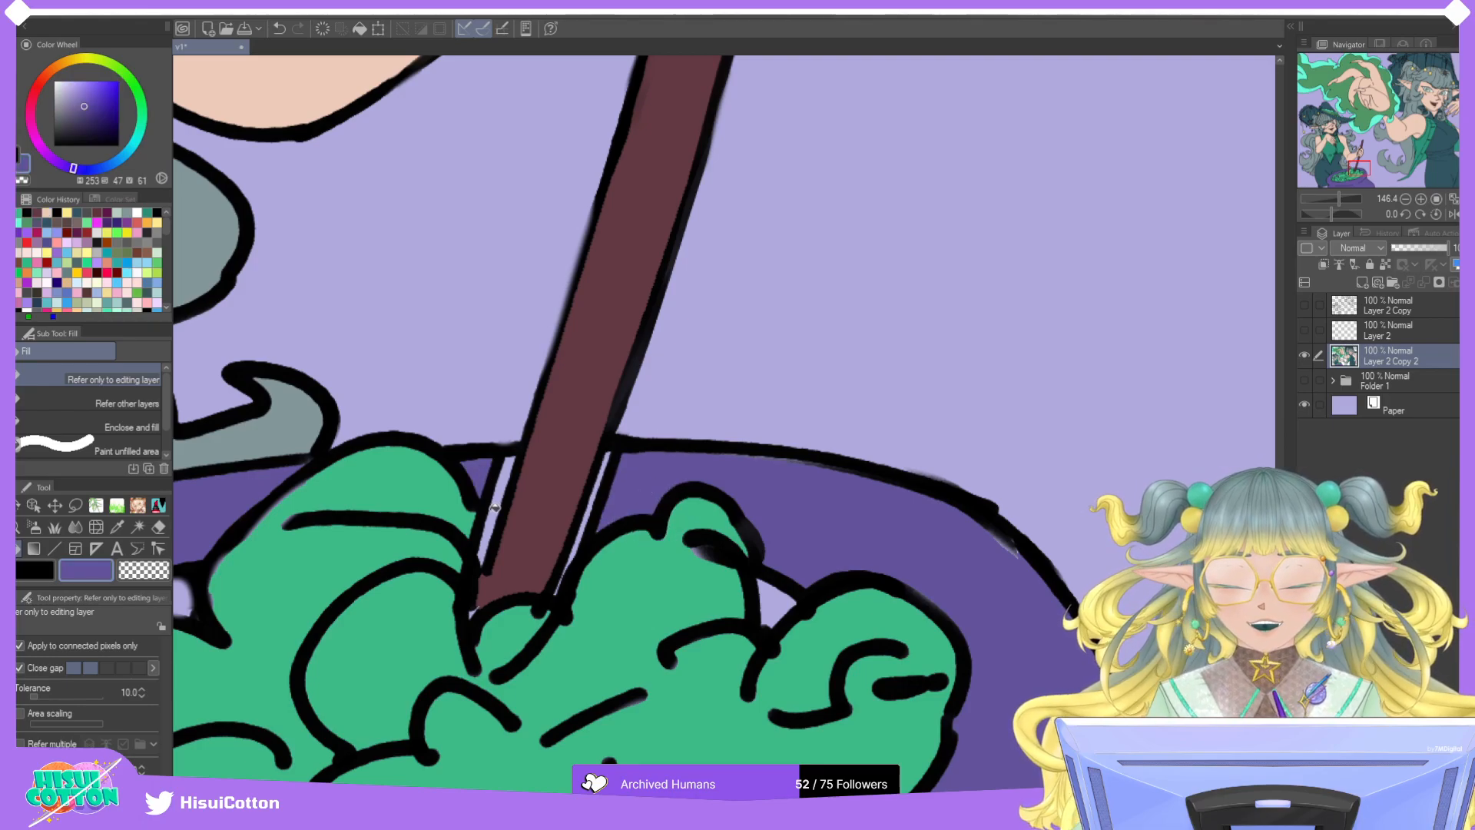
{"action": "scroll", "coordinate": [494, 508], "scroll_direction": "down", "scroll_amount": 2}
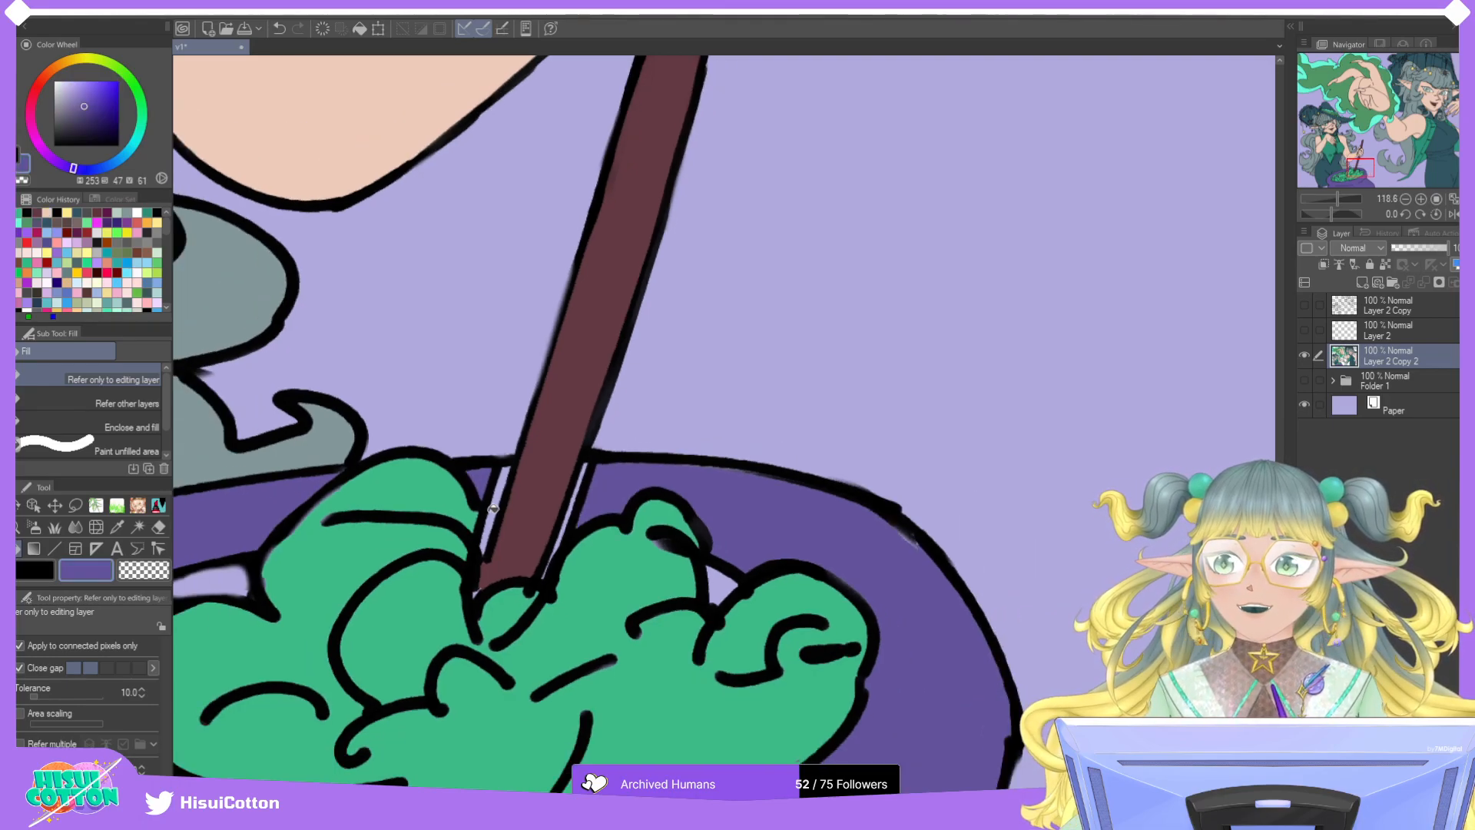
{"action": "left_click", "coordinate": [620, 570], "text": "alt"}
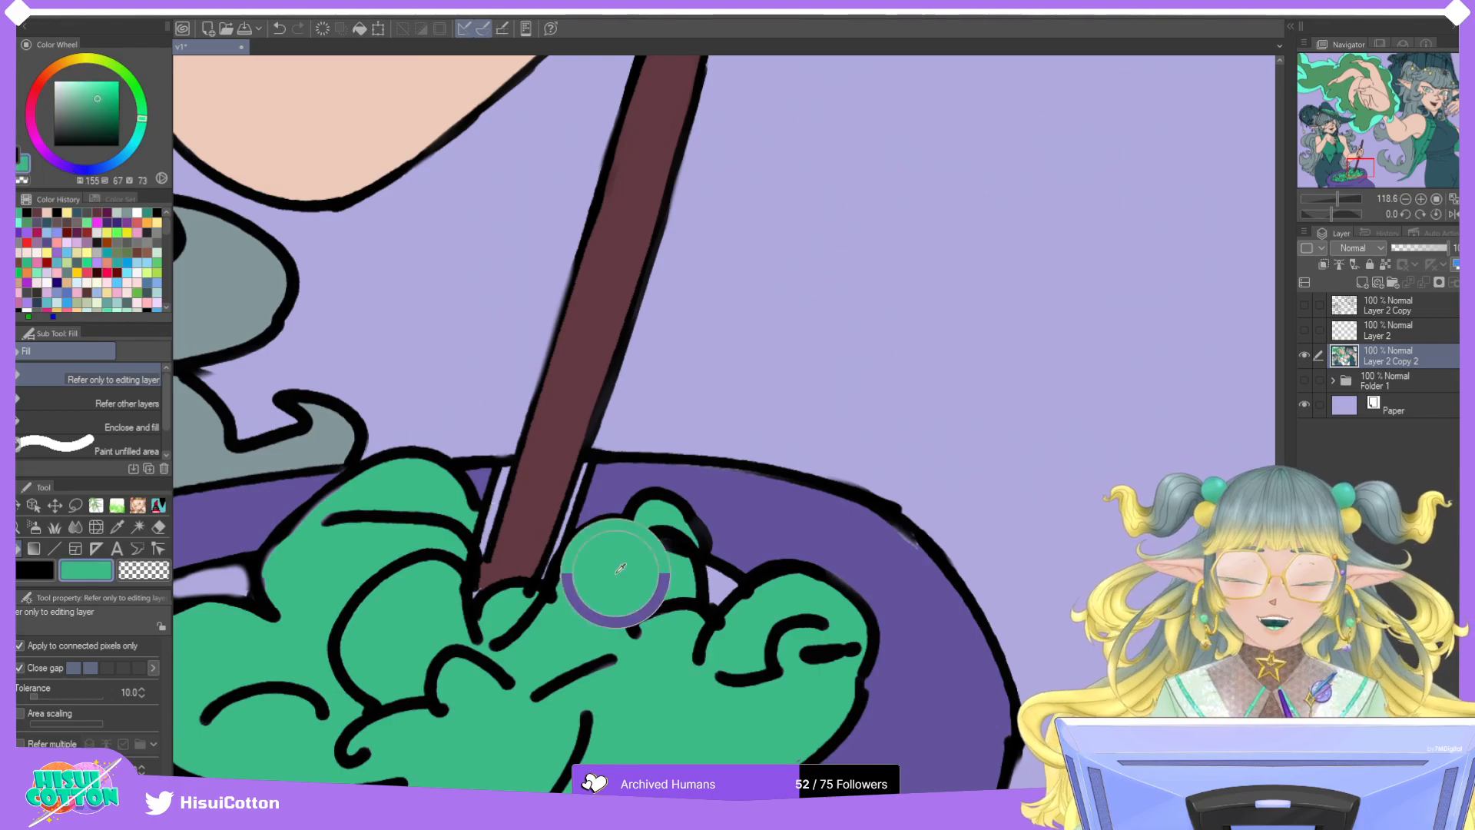
{"action": "scroll", "coordinate": [718, 574], "scroll_direction": "down", "scroll_amount": 2}
{"action": "scroll", "coordinate": [377, 569], "scroll_direction": "down", "scroll_amount": 3}
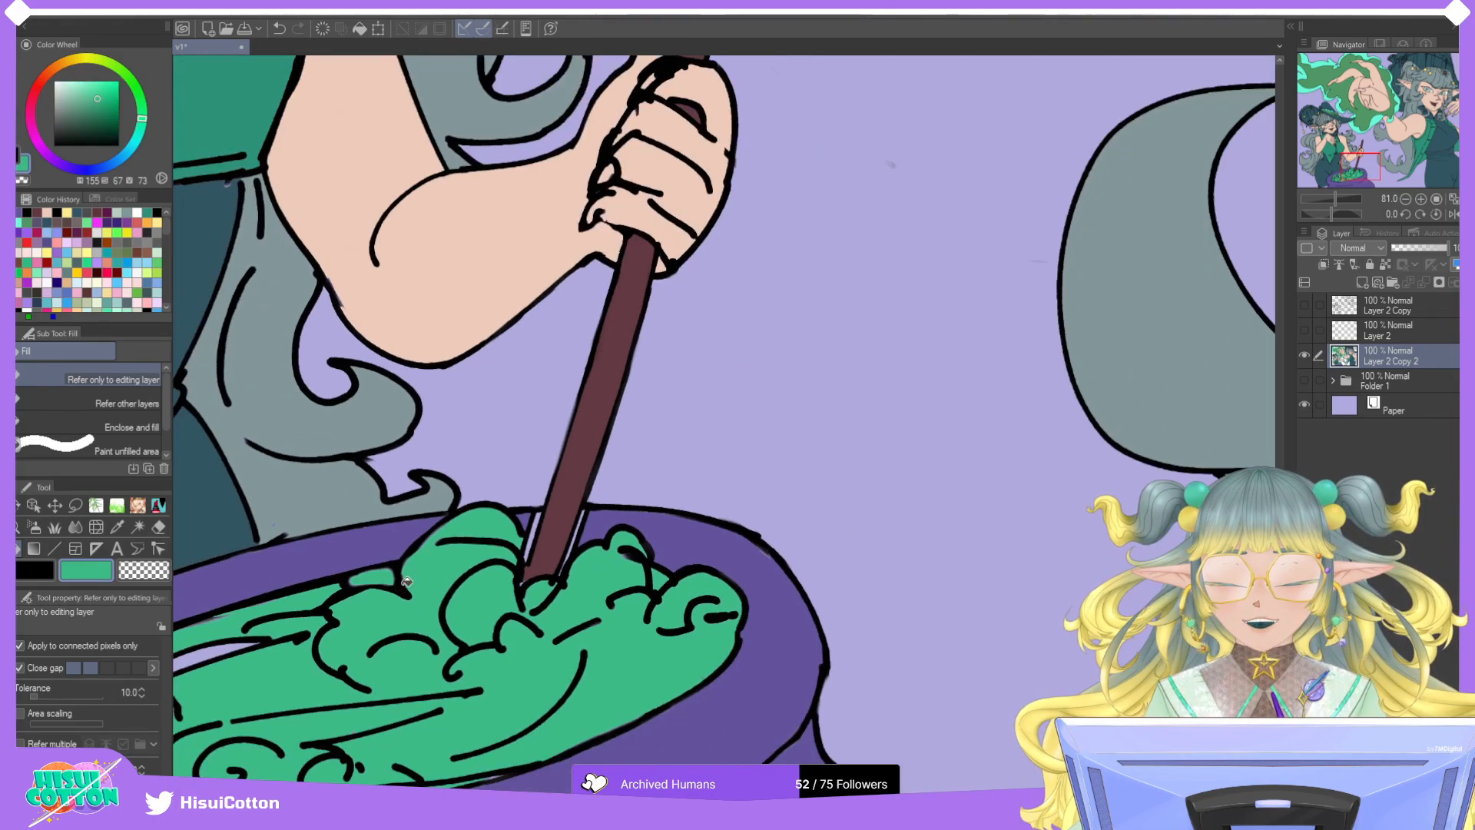
{"action": "scroll", "coordinate": [353, 603], "scroll_direction": "up", "scroll_amount": 2}
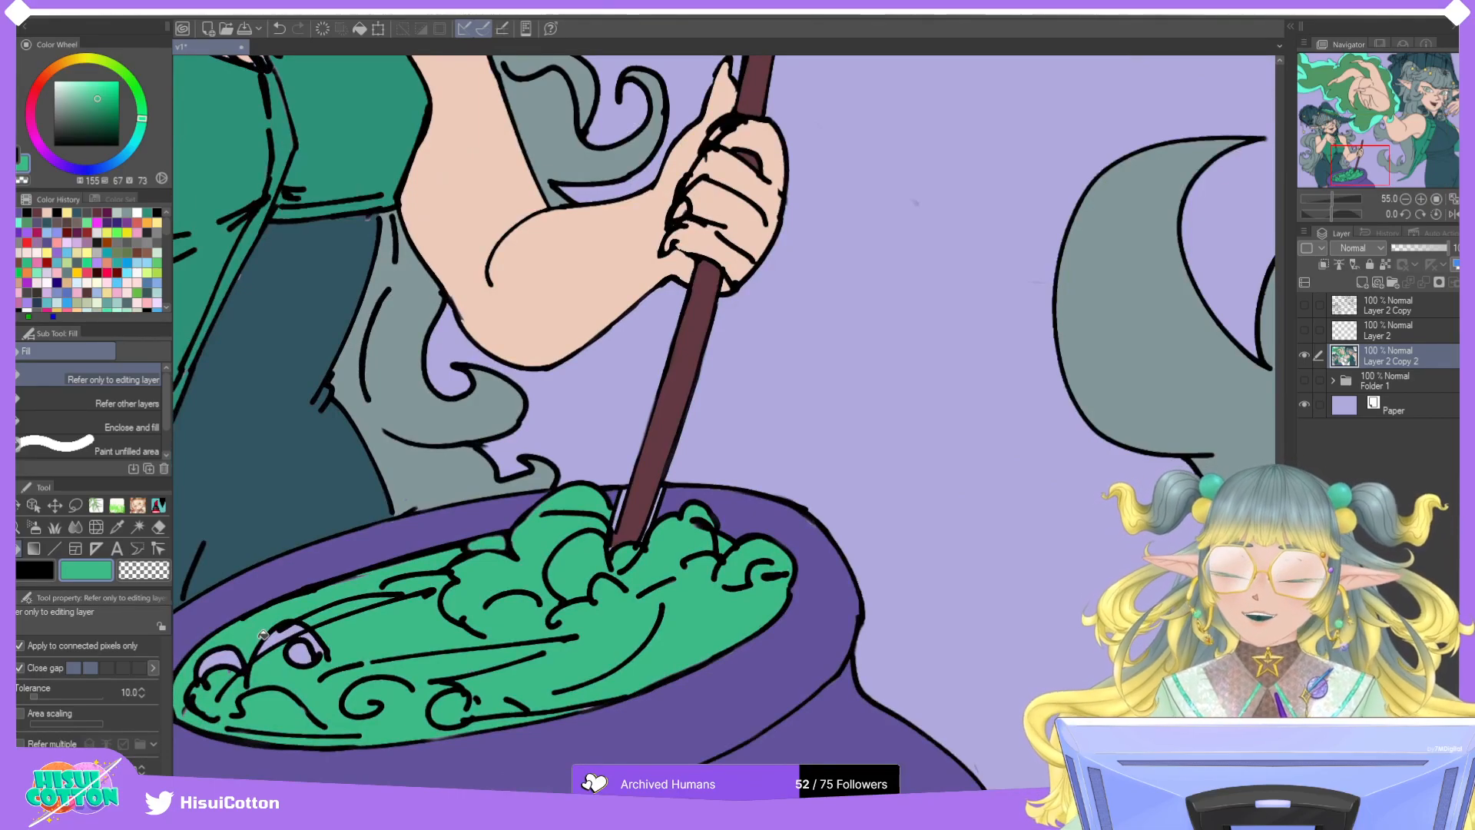
{"action": "scroll", "coordinate": [263, 635], "scroll_direction": "up", "scroll_amount": 1}
{"action": "left_click", "coordinate": [198, 670]}
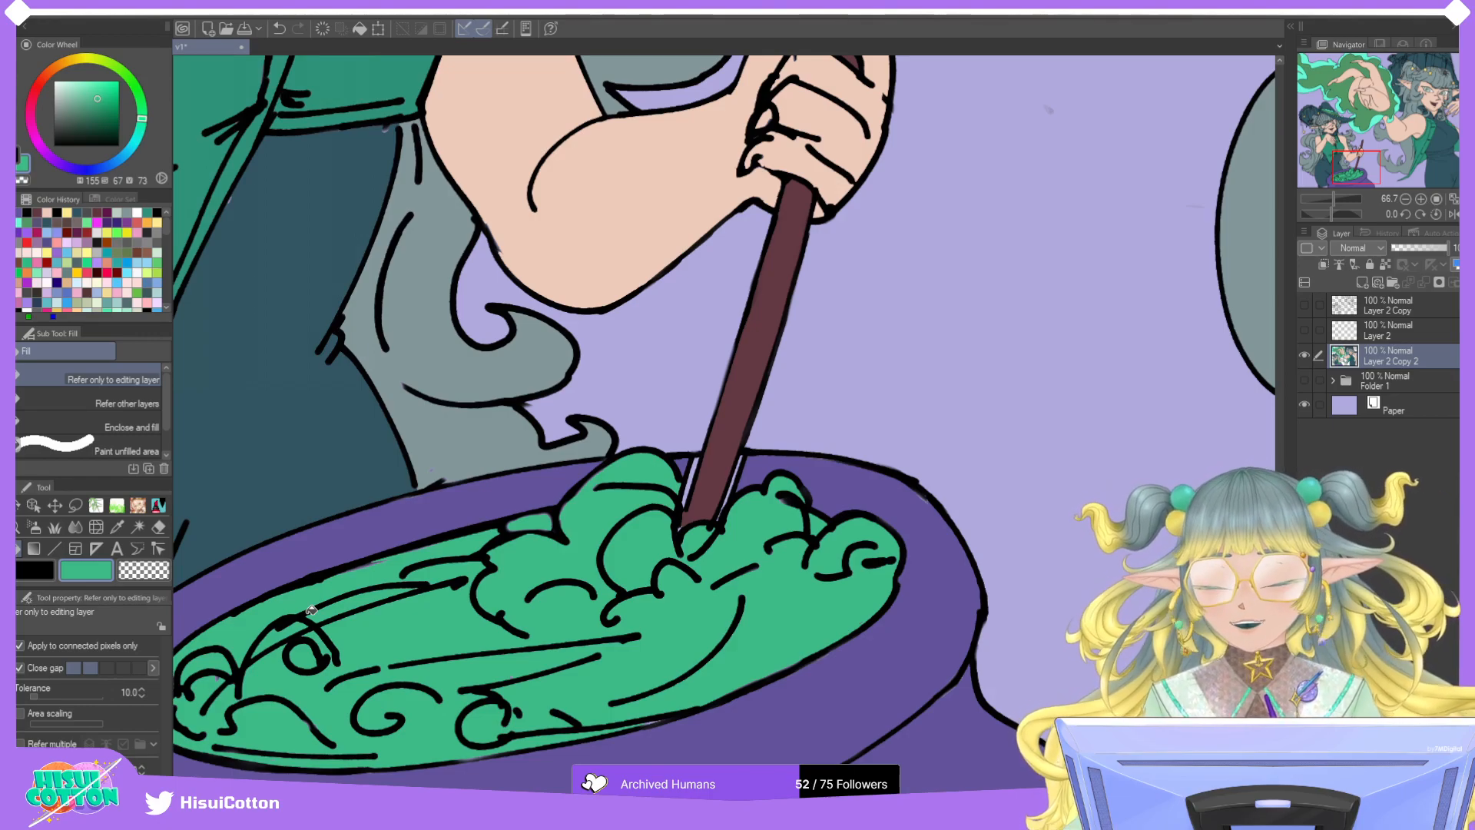
Close the outline openings beside the stick's base, just above the foam, with the paint brush in black.
{"action": "left_click", "coordinate": [38, 571]}
{"action": "left_click", "coordinate": [139, 508]}
{"action": "scroll", "coordinate": [682, 507], "scroll_direction": "up", "scroll_amount": 3}
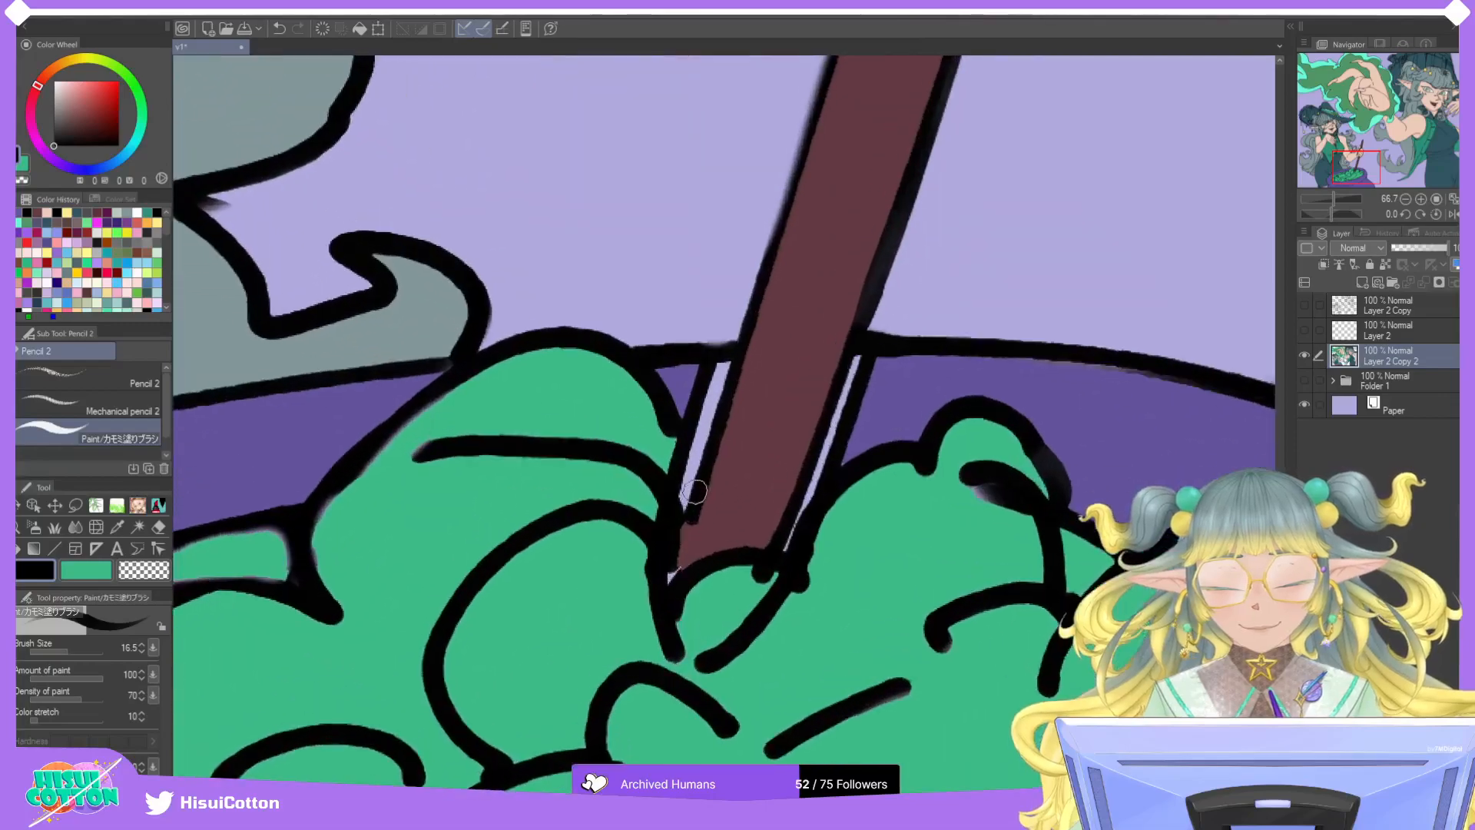
{"action": "scroll", "coordinate": [694, 492], "scroll_direction": "up", "scroll_amount": 1}
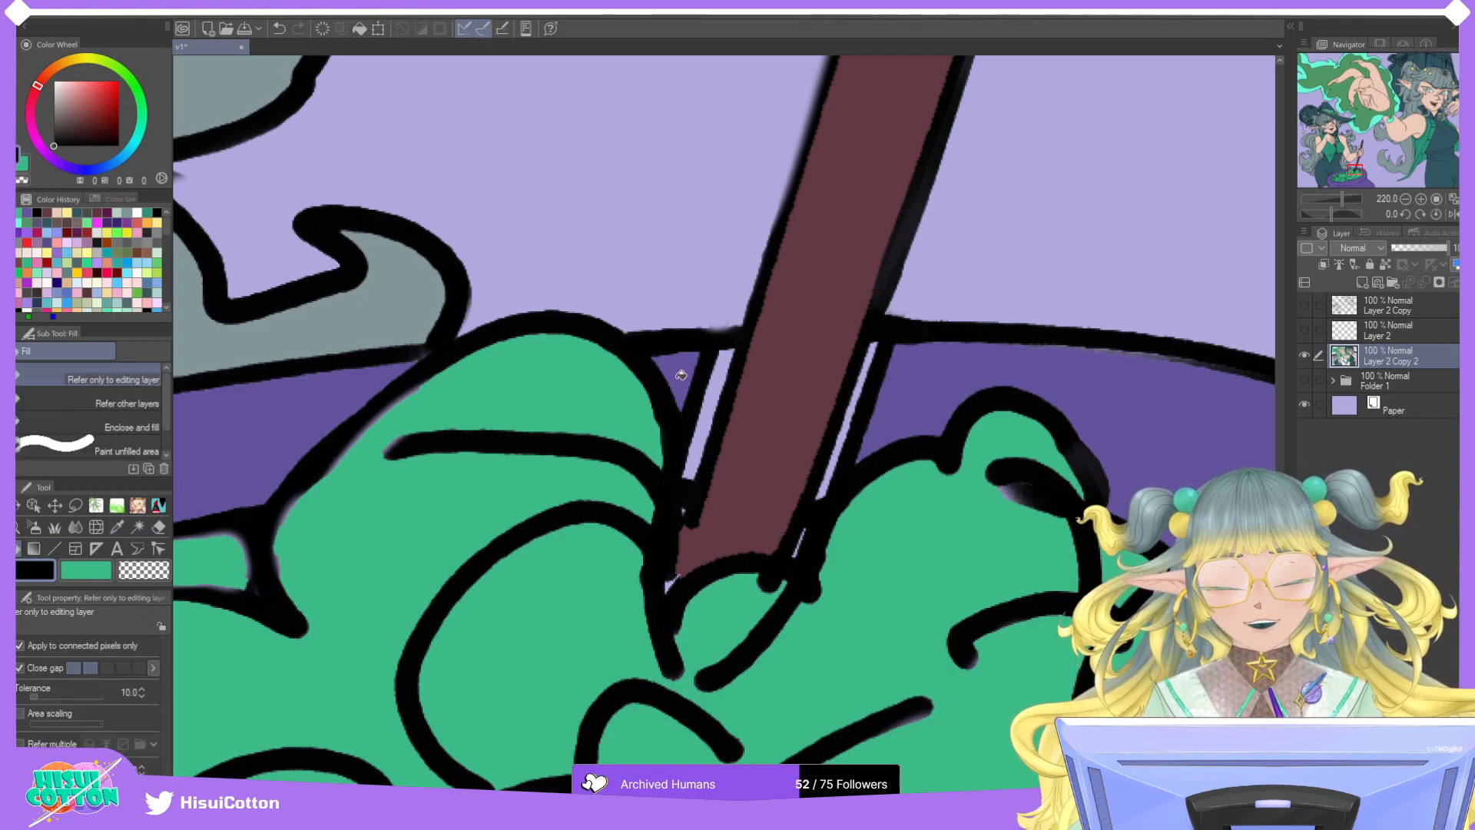
Sample the cauldron's purple and fill the narrow gaps on both sides of the stick below the rim.
{"action": "left_click", "coordinate": [683, 373], "text": "alt"}
{"action": "left_click", "coordinate": [710, 400]}
{"action": "left_click", "coordinate": [851, 427]}
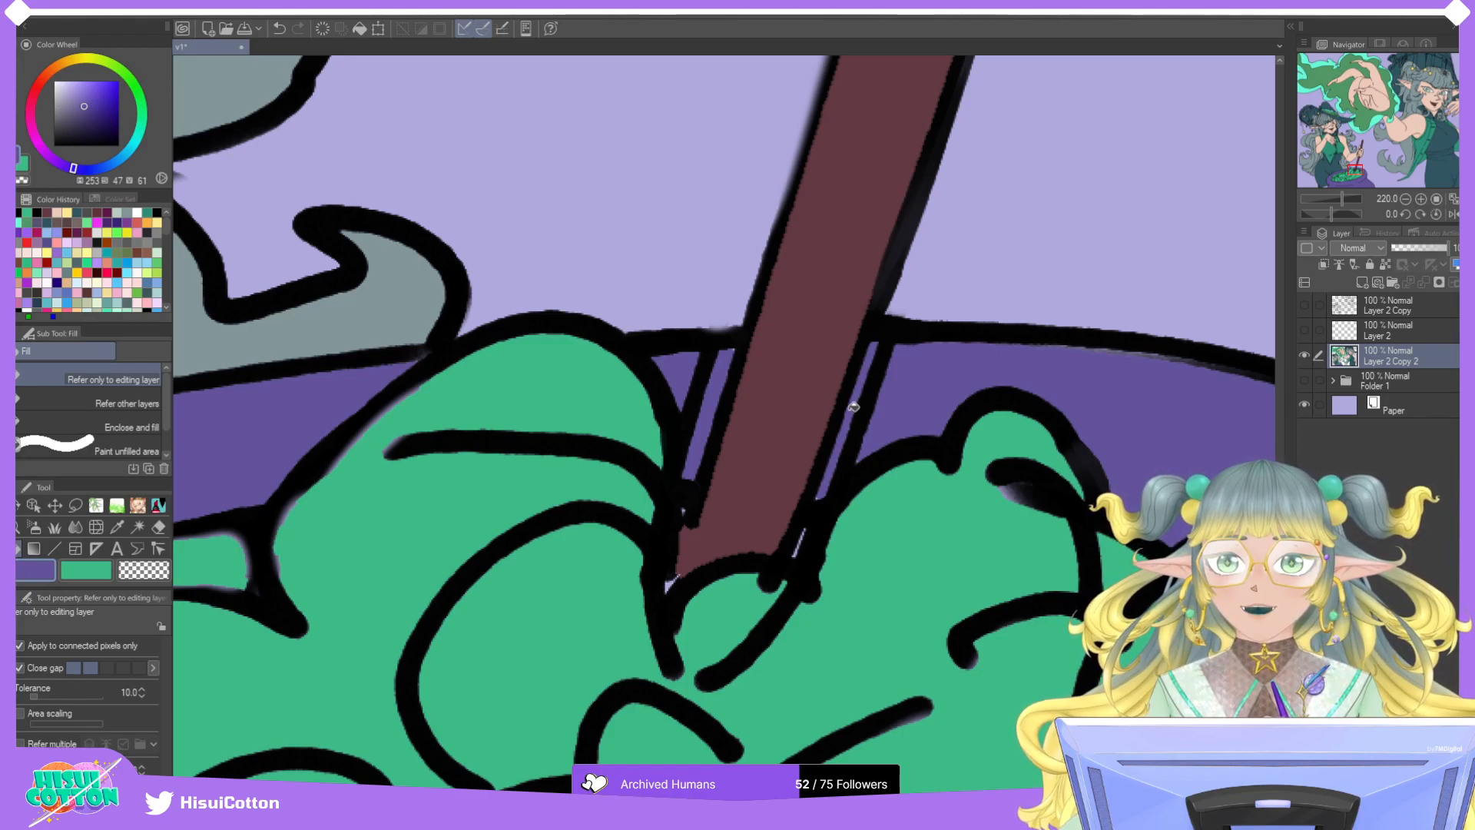
Paint over the stray outlines on both sides of the stick below the cauldron rim with the cauldron's purple, using the paint brush.
{"action": "key", "text": "ctrl+z"}
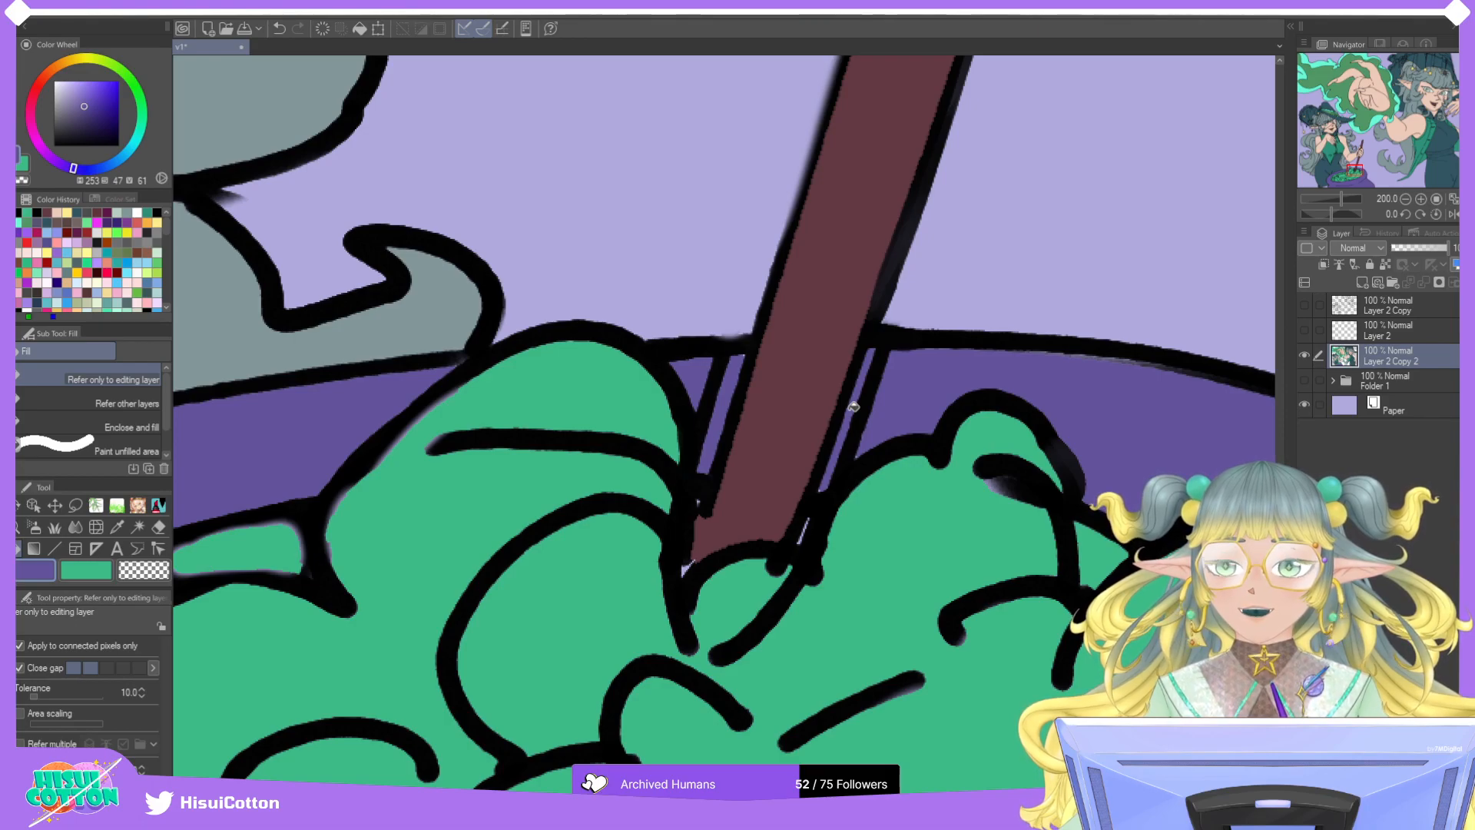
{"action": "left_click", "coordinate": [139, 504]}
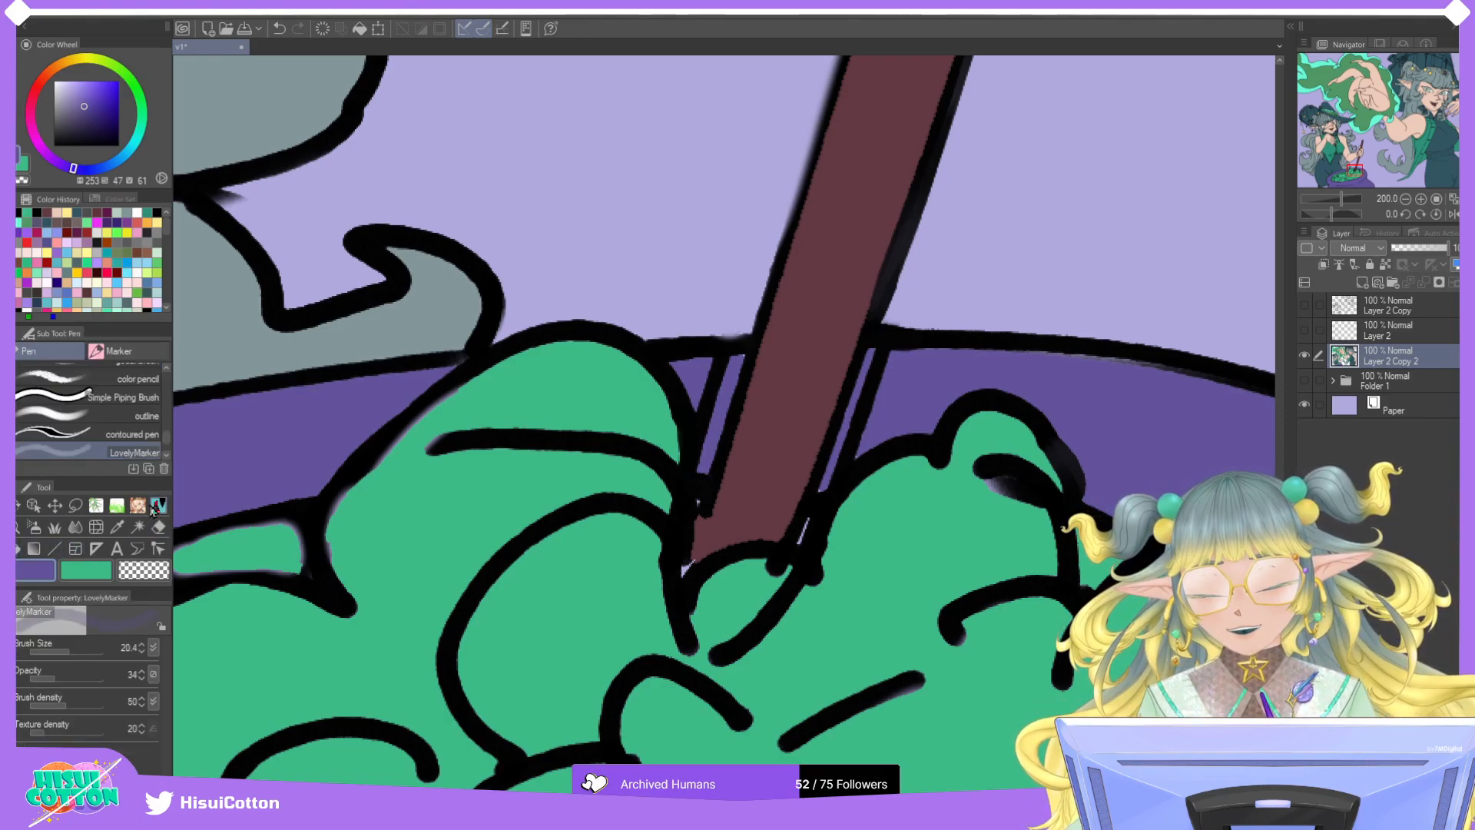
{"action": "mouse_move", "coordinate": [706, 434]}
{"action": "left_mouse_down"}
{"action": "mouse_move", "coordinate": [702, 392]}
{"action": "mouse_move", "coordinate": [728, 355]}
{"action": "mouse_move", "coordinate": [758, 366]}
{"action": "left_mouse_up"}
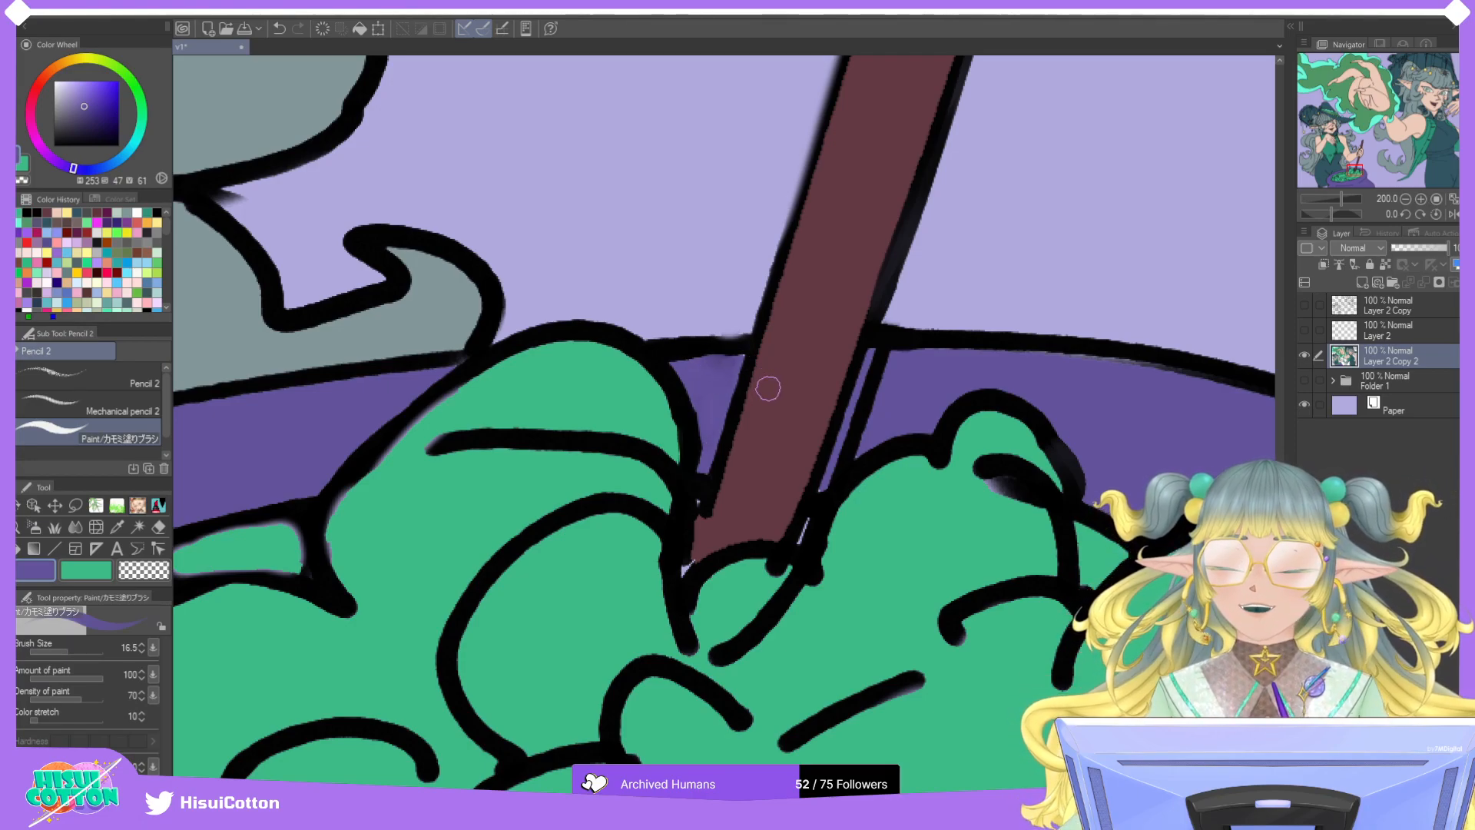
{"action": "mouse_move", "coordinate": [843, 455]}
{"action": "left_mouse_down"}
{"action": "mouse_move", "coordinate": [874, 410]}
{"action": "mouse_move", "coordinate": [874, 392]}
{"action": "mouse_move", "coordinate": [862, 397]}
{"action": "mouse_move", "coordinate": [876, 361]}
{"action": "mouse_move", "coordinate": [892, 358]}
{"action": "mouse_move", "coordinate": [840, 467]}
{"action": "mouse_move", "coordinate": [888, 414]}
{"action": "mouse_move", "coordinate": [820, 497]}
{"action": "mouse_move", "coordinate": [832, 463]}
{"action": "mouse_move", "coordinate": [799, 544]}
{"action": "mouse_move", "coordinate": [861, 411]}
{"action": "mouse_move", "coordinate": [802, 539]}
{"action": "mouse_move", "coordinate": [844, 452]}
{"action": "mouse_move", "coordinate": [809, 522]}
{"action": "left_mouse_up"}
{"action": "left_click_drag", "start_coordinate": [701, 492], "coordinate": [731, 356]}
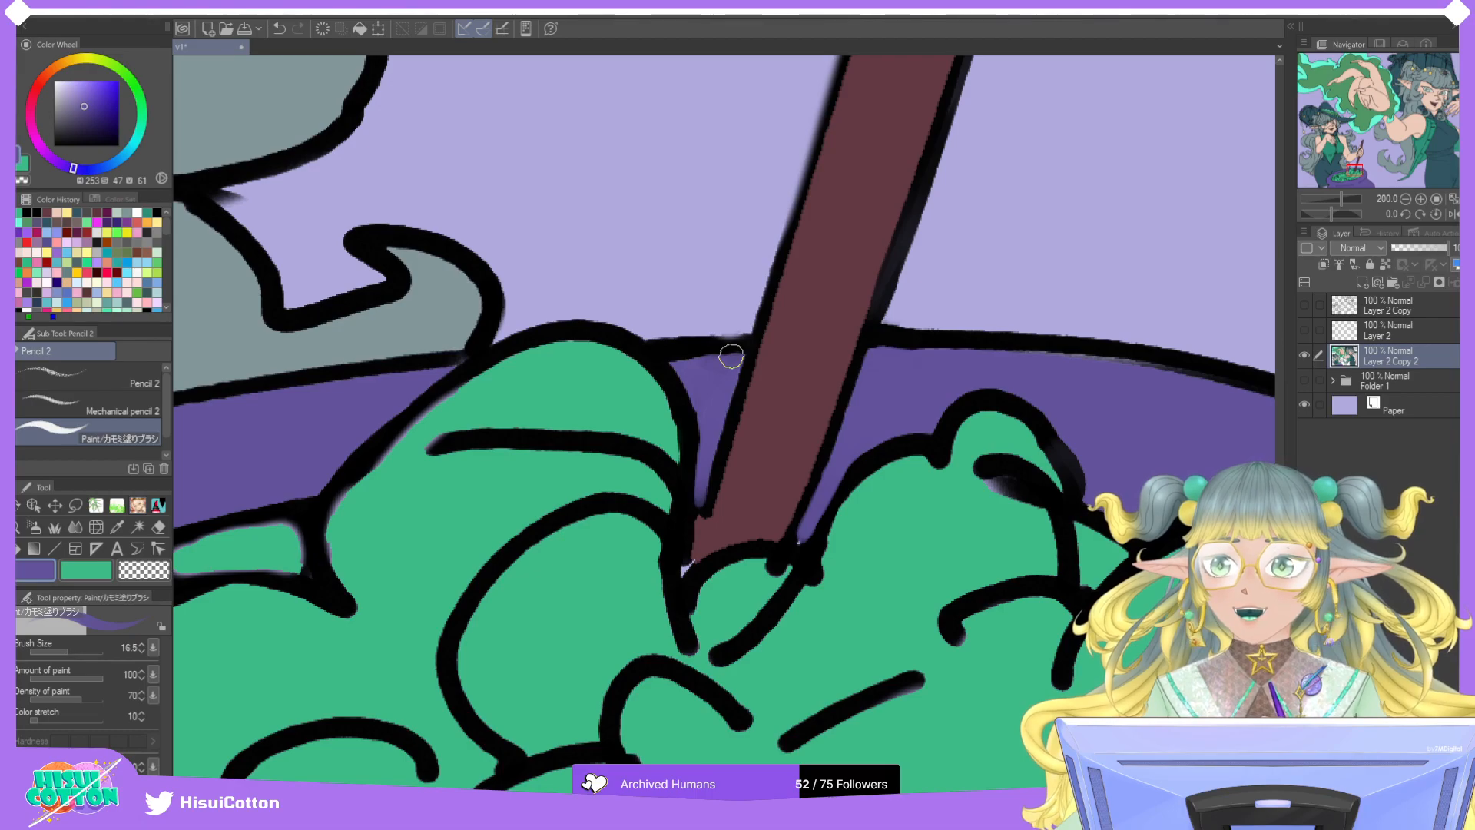
Cover the gap and stray marks at the stick's base with its sampled brown, and try a black outline touch-up there.
{"action": "left_click", "coordinate": [752, 457], "text": "alt"}
{"action": "left_click_drag", "start_coordinate": [686, 567], "coordinate": [701, 517]}
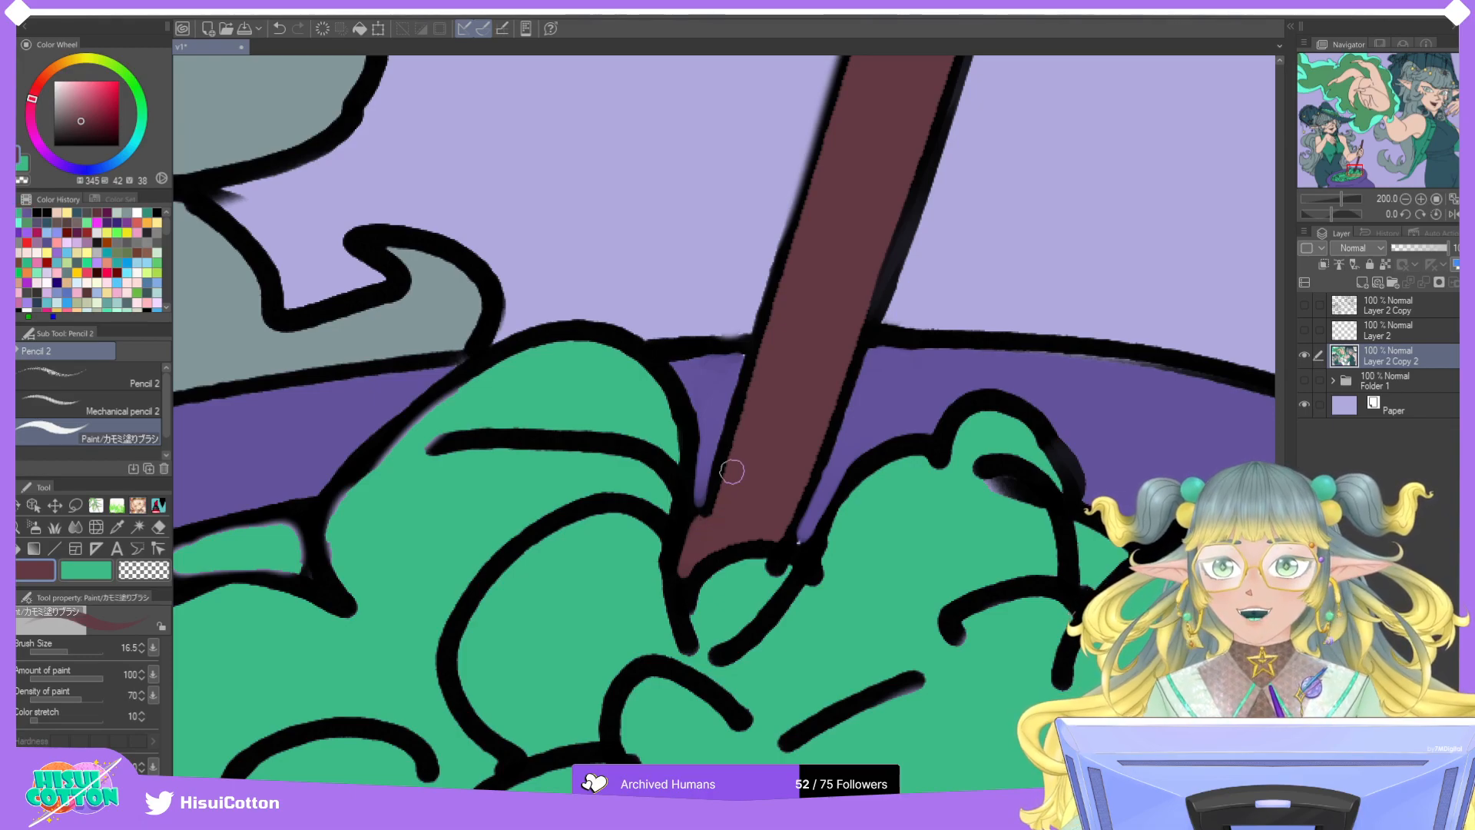
{"action": "mouse_move", "coordinate": [807, 537]}
{"action": "left_mouse_down"}
{"action": "mouse_move", "coordinate": [811, 451]}
{"action": "mouse_move", "coordinate": [777, 529]}
{"action": "mouse_move", "coordinate": [797, 545]}
{"action": "mouse_move", "coordinate": [758, 535]}
{"action": "mouse_move", "coordinate": [795, 547]}
{"action": "mouse_move", "coordinate": [782, 479]}
{"action": "mouse_move", "coordinate": [785, 533]}
{"action": "mouse_move", "coordinate": [758, 534]}
{"action": "mouse_move", "coordinate": [785, 541]}
{"action": "mouse_move", "coordinate": [779, 491]}
{"action": "mouse_move", "coordinate": [793, 543]}
{"action": "mouse_move", "coordinate": [773, 467]}
{"action": "mouse_move", "coordinate": [730, 508]}
{"action": "left_mouse_up"}
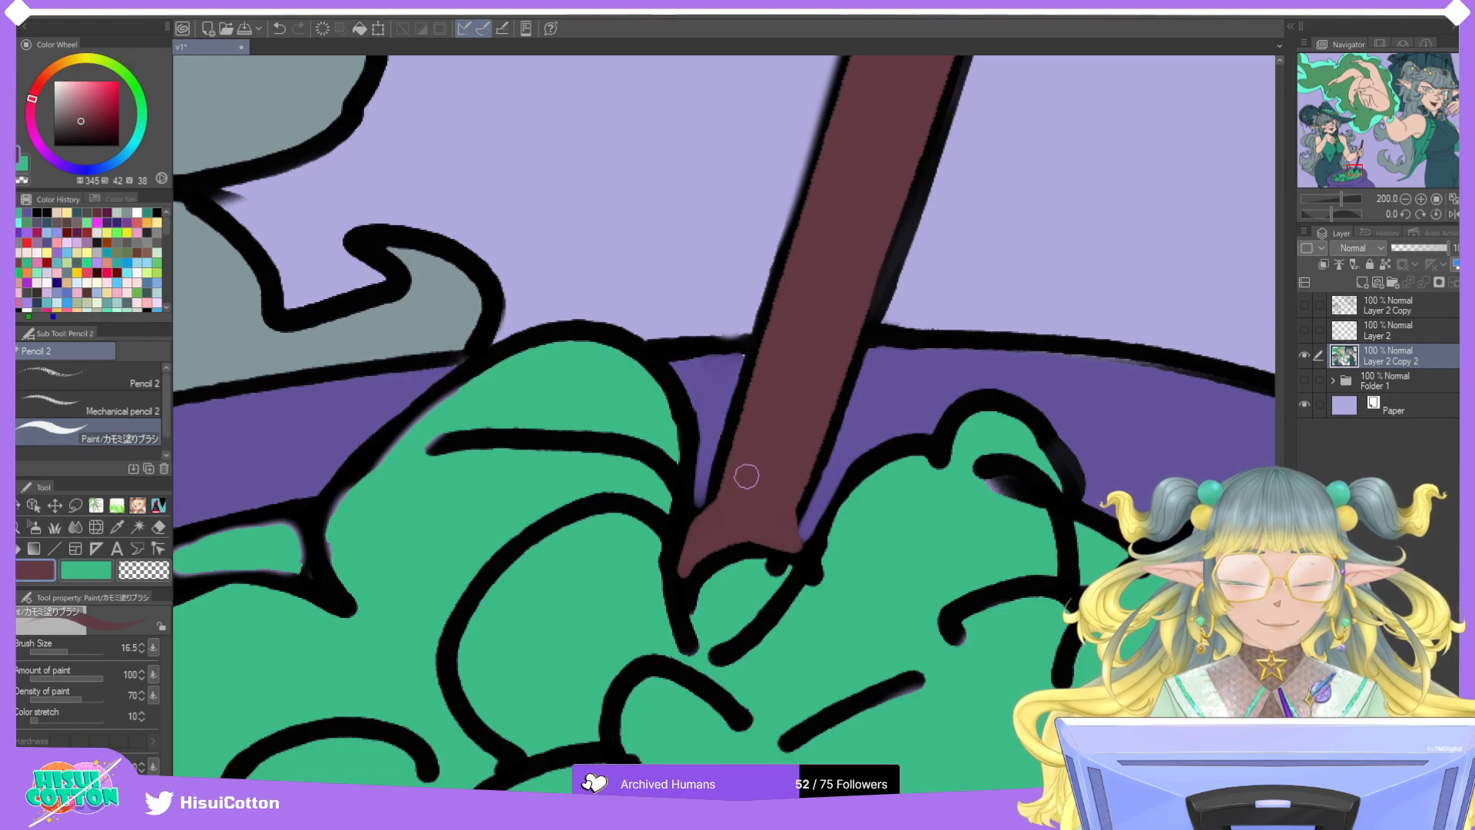
{"action": "left_click", "coordinate": [717, 461], "text": "alt"}
{"action": "mouse_move", "coordinate": [797, 534]}
{"action": "left_mouse_down"}
{"action": "mouse_move", "coordinate": [807, 501]}
{"action": "mouse_move", "coordinate": [809, 554]}
{"action": "left_mouse_up"}
{"action": "key", "text": "ctrl+z"}
{"action": "scroll", "coordinate": [814, 420], "scroll_direction": "down", "scroll_amount": 5}
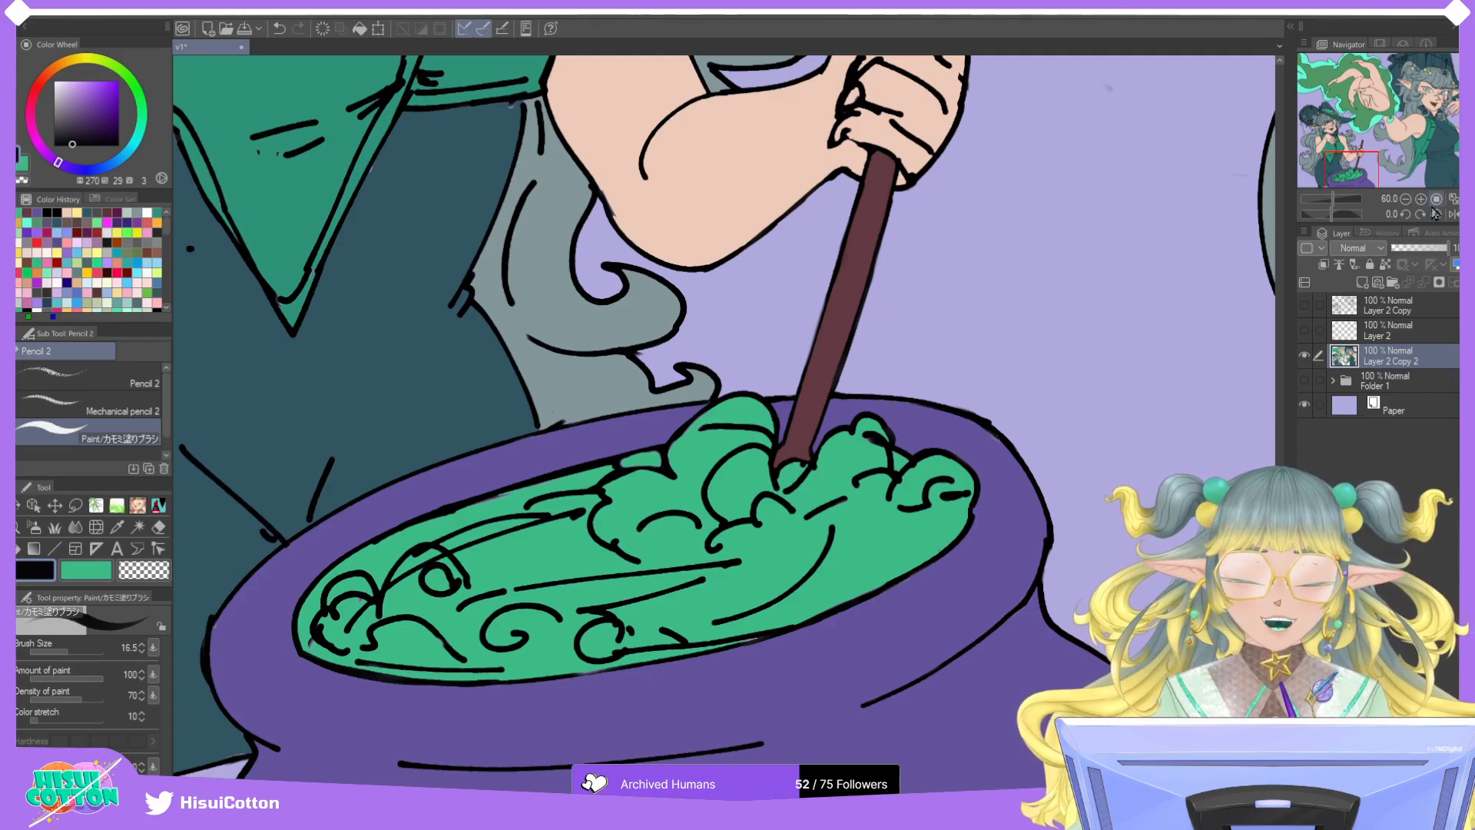
Sample the smaller witch's skin tone and paint the fingernails of her raised hand with it.
{"action": "key", "text": "ctrl+0"}
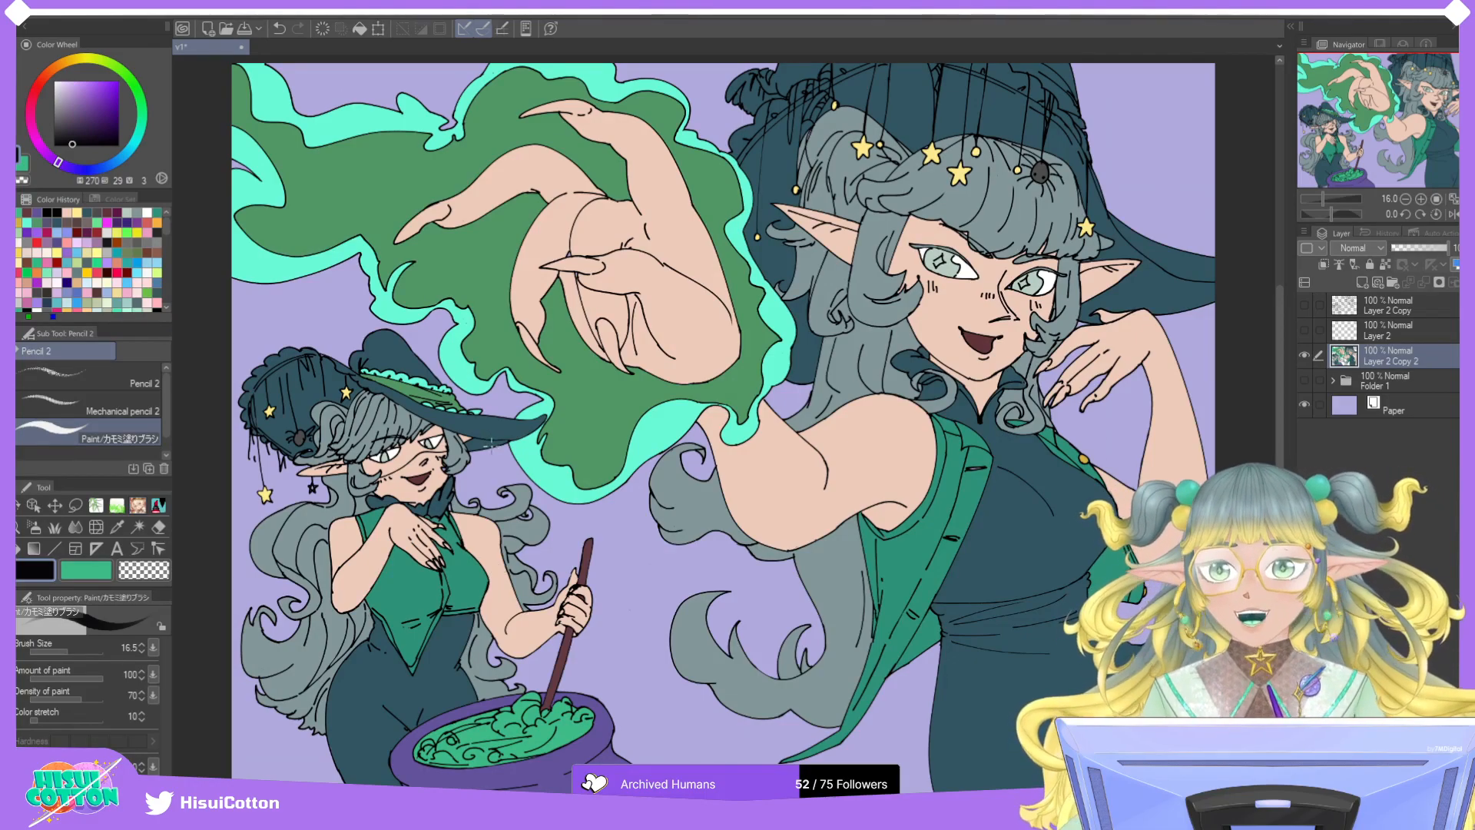
{"action": "scroll", "coordinate": [517, 453], "scroll_direction": "down", "scroll_amount": 2}
{"action": "scroll", "coordinate": [441, 582], "scroll_direction": "up", "scroll_amount": 5}
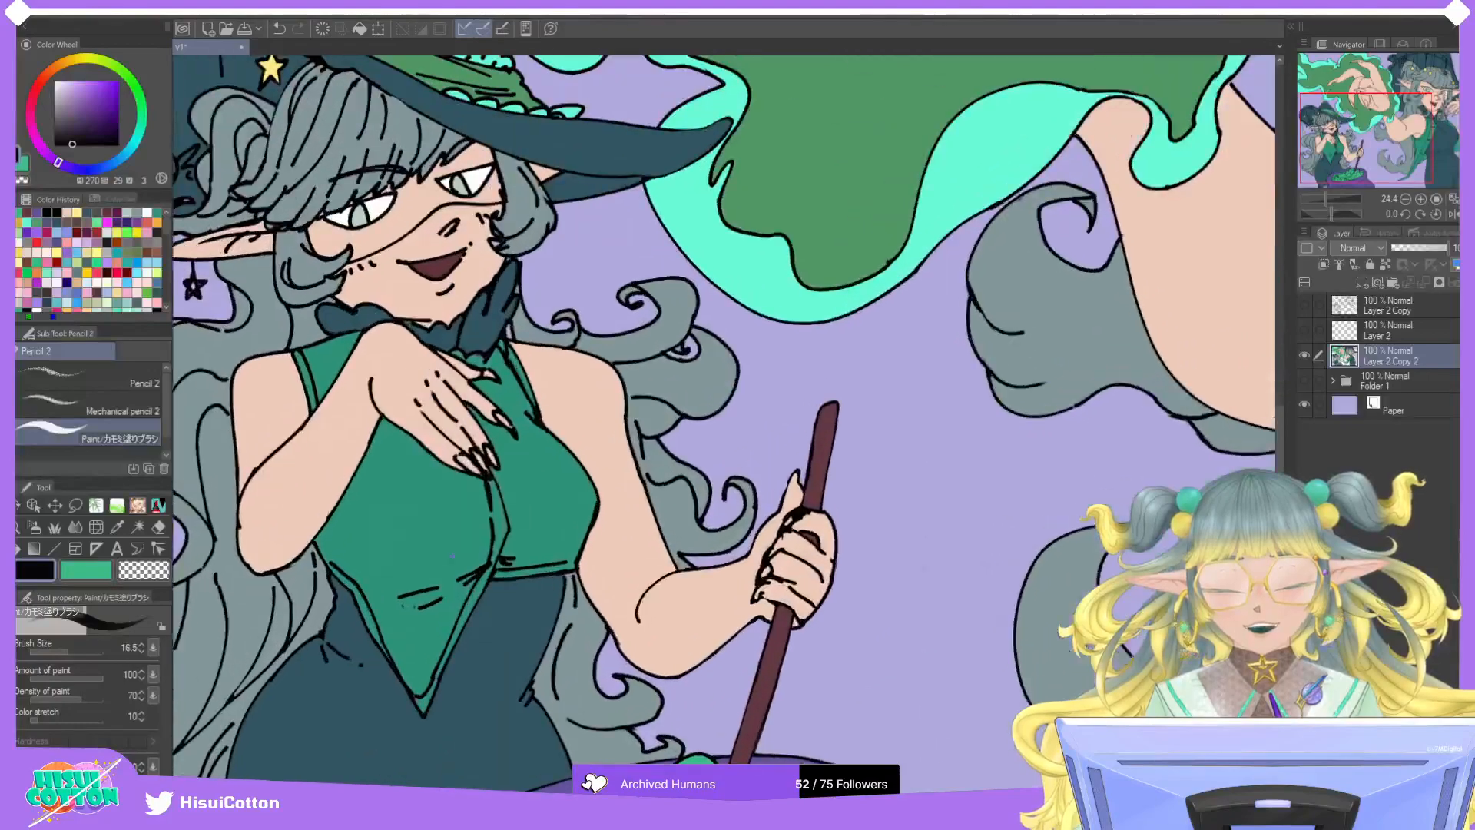
{"action": "left_click", "coordinate": [603, 423], "text": "alt"}
{"action": "scroll", "coordinate": [603, 423], "scroll_direction": "up", "scroll_amount": 3}
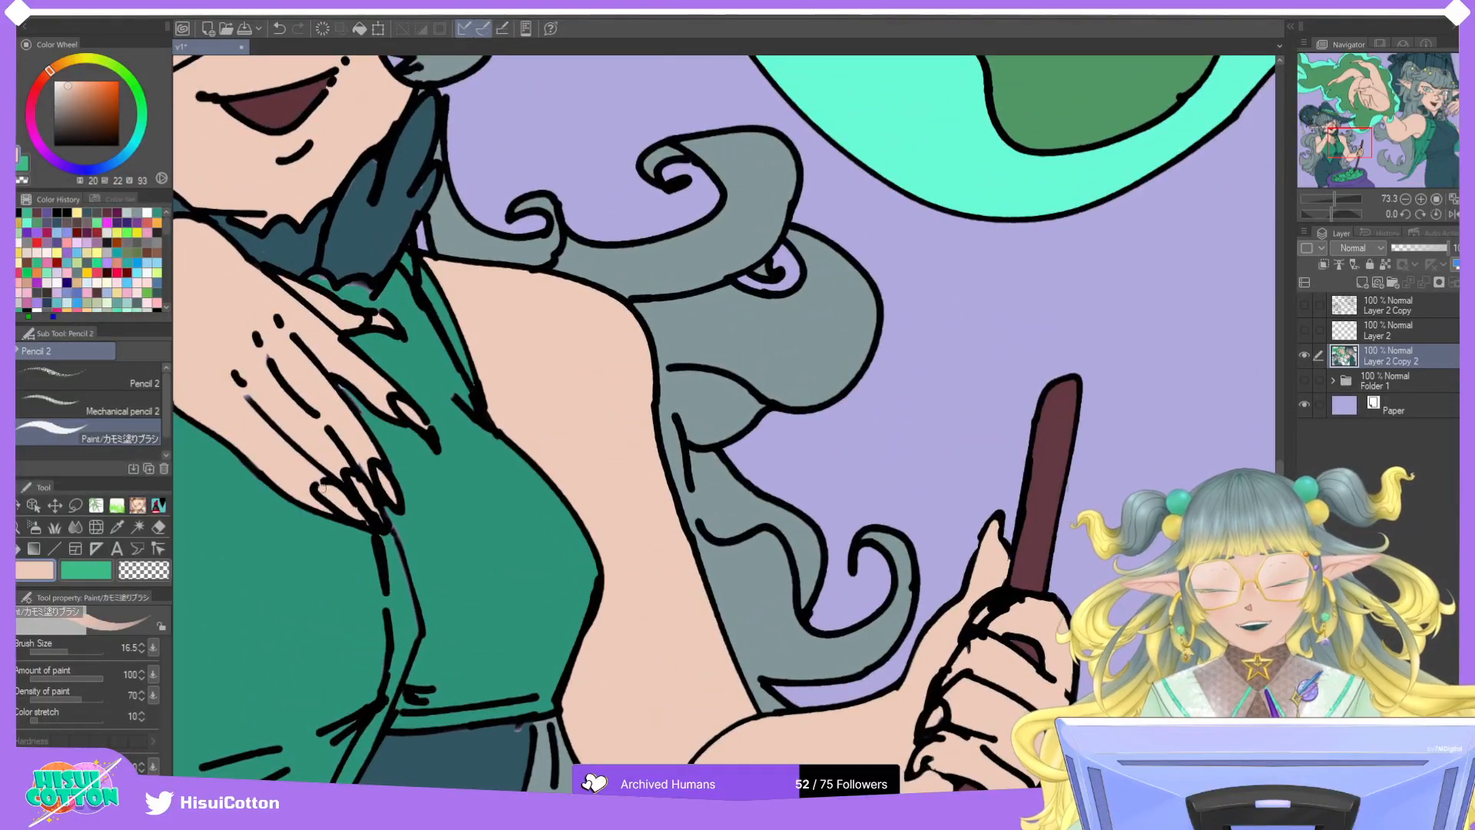
{"action": "left_click_drag", "start_coordinate": [312, 497], "coordinate": [322, 481]}
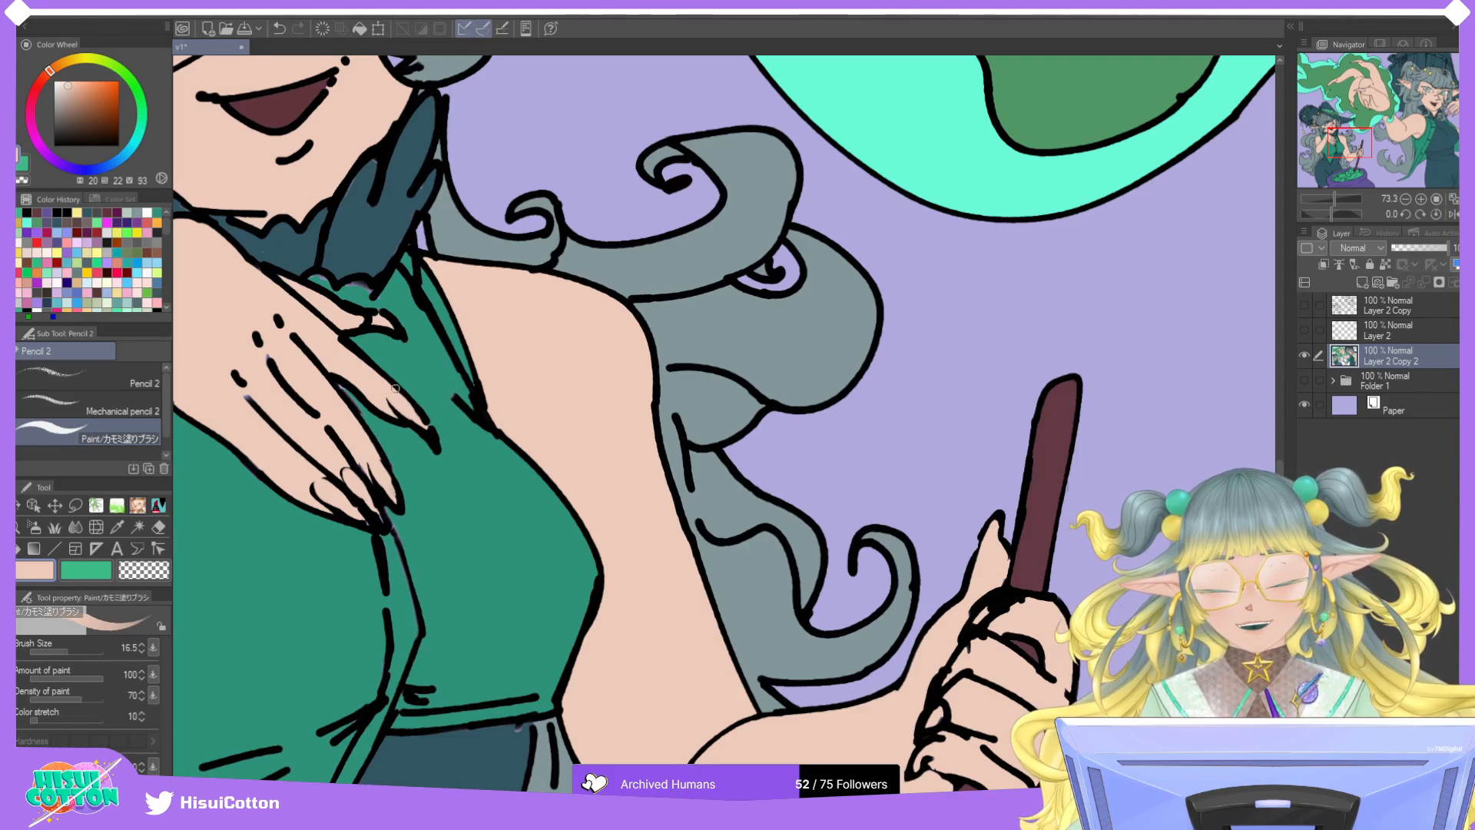
{"action": "scroll", "coordinate": [374, 369], "scroll_direction": "down", "scroll_amount": 5}
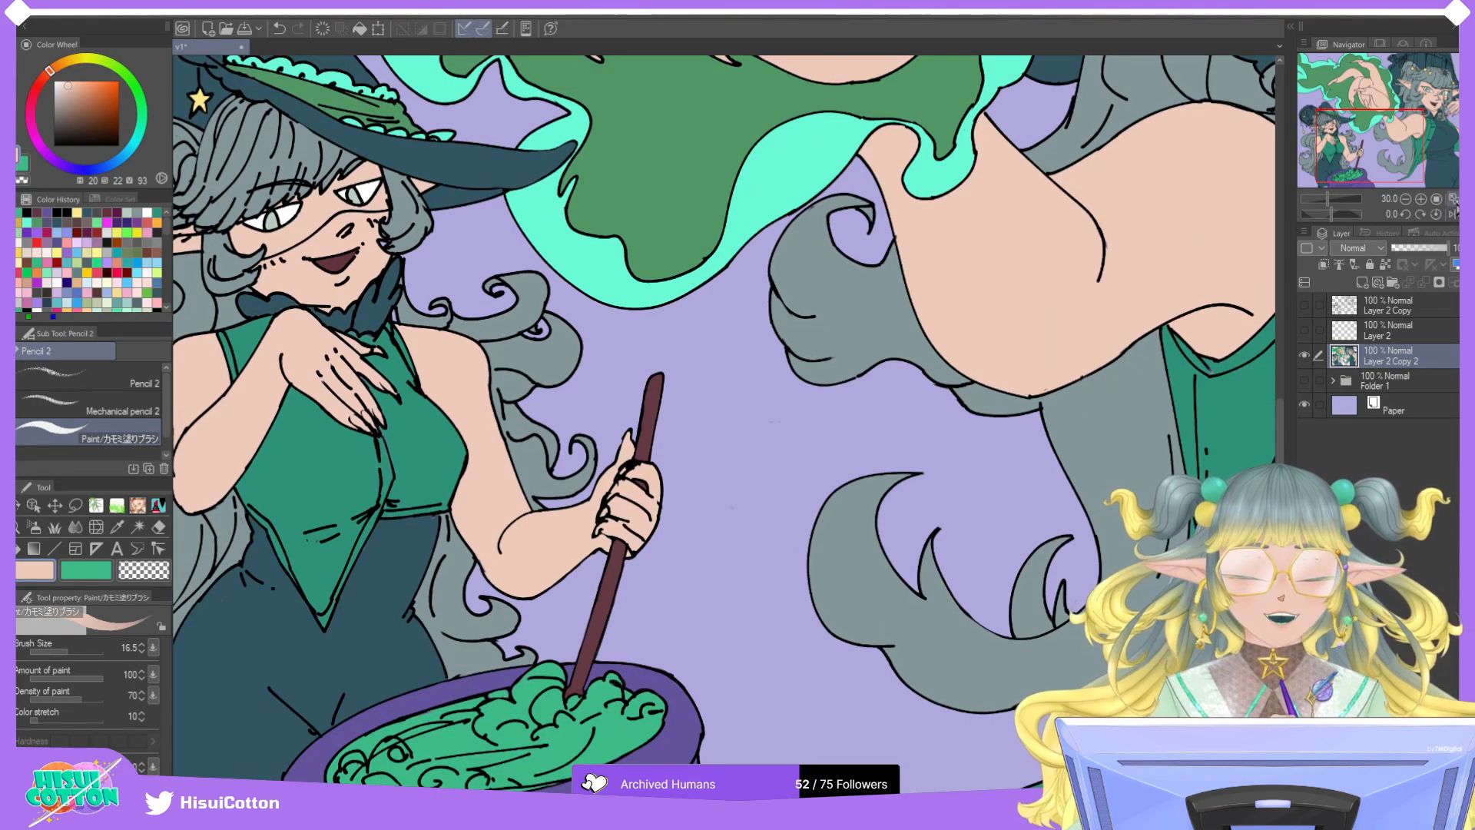
{"action": "left_click", "coordinate": [1437, 199]}
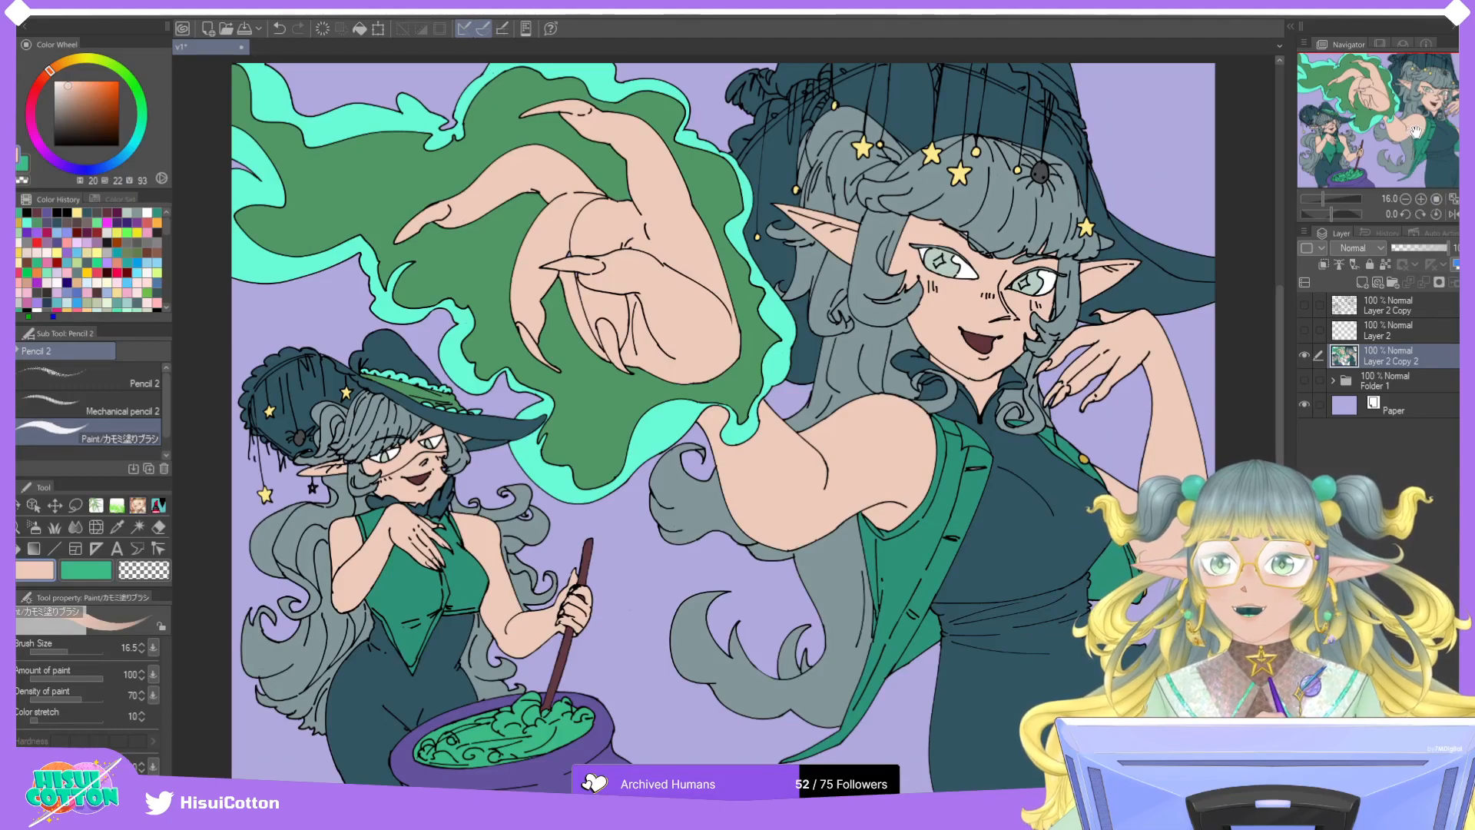
{"action": "left_click", "coordinate": [1436, 214]}
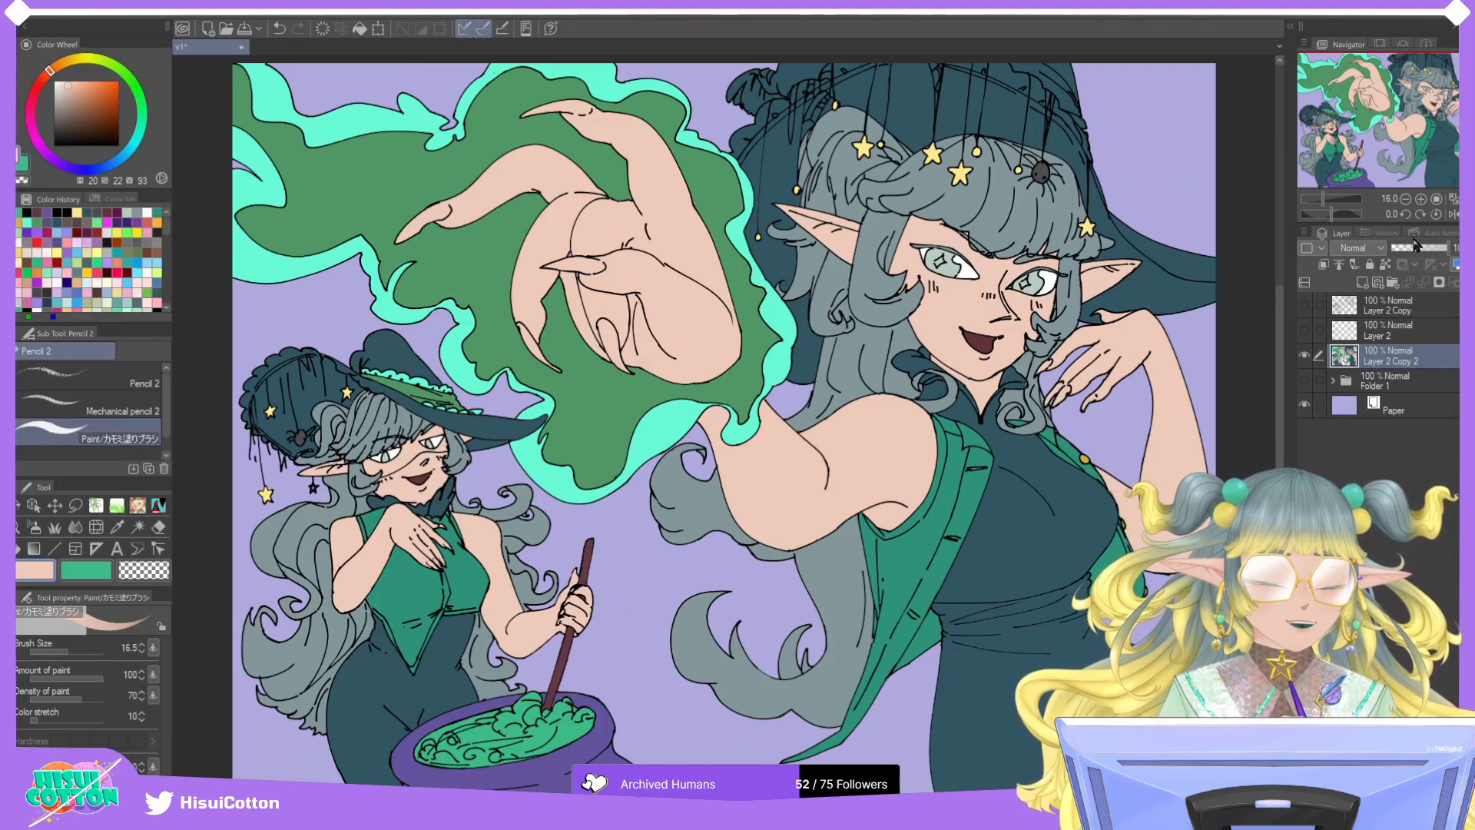
Move the Hard light and Vivid light layers from Folder 1 to above Layer 2 Copy 2, and set Layer 7's opacity to 34%.
{"action": "left_click", "coordinate": [1332, 380]}
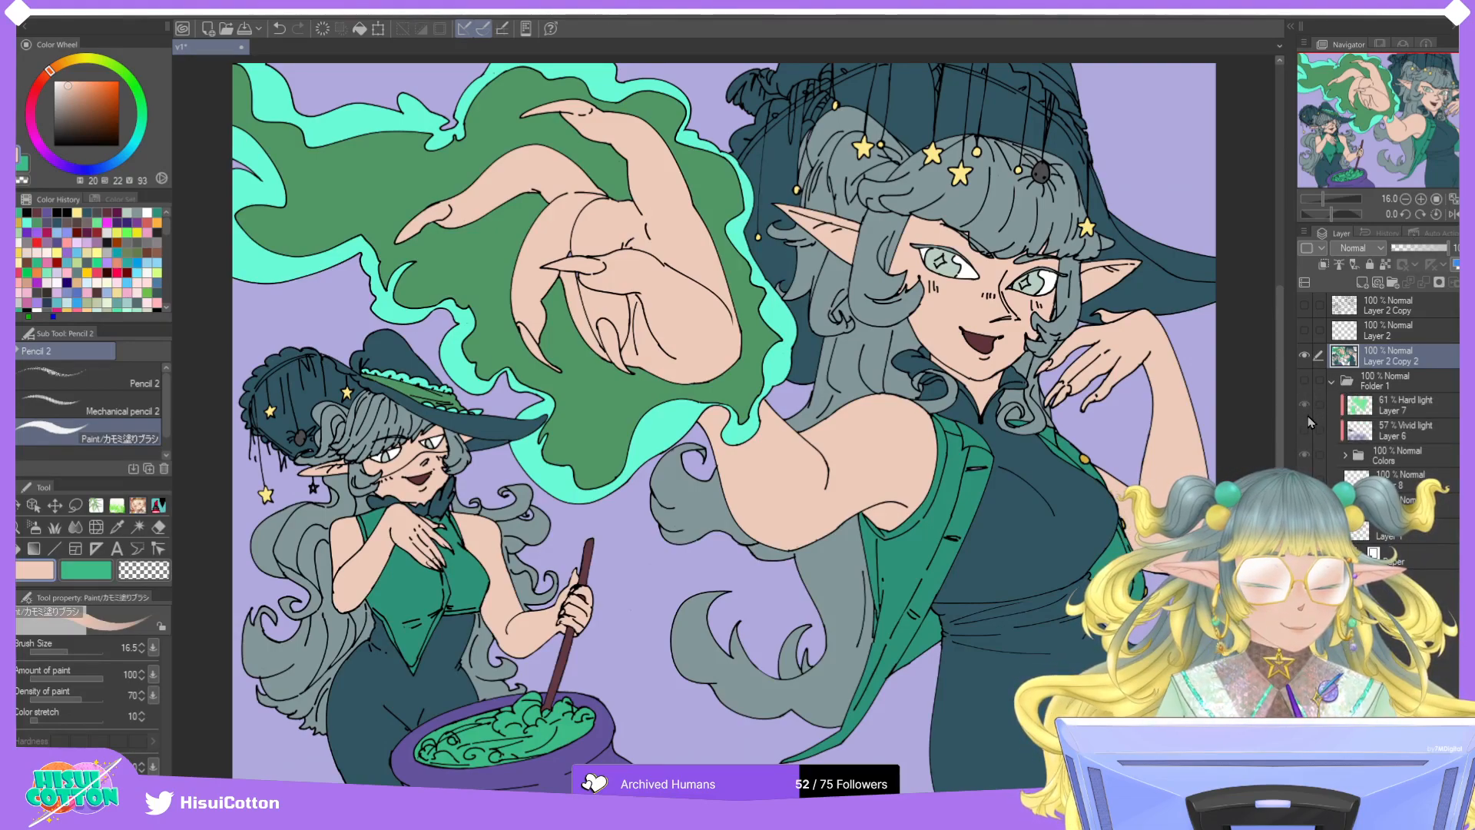
{"action": "left_click_drag", "start_coordinate": [1392, 405], "coordinate": [1403, 353]}
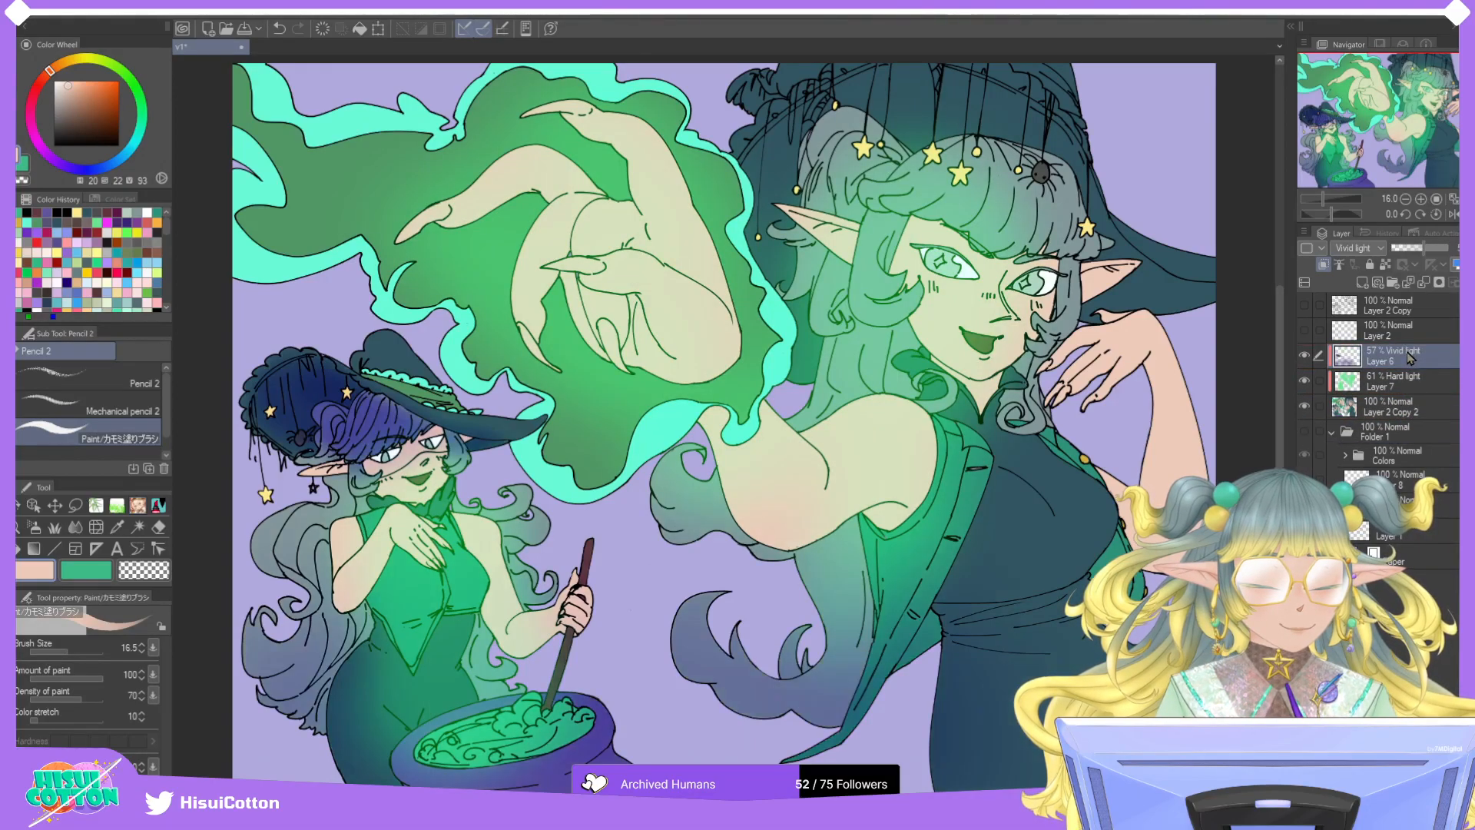
{"action": "left_click", "coordinate": [1392, 371]}
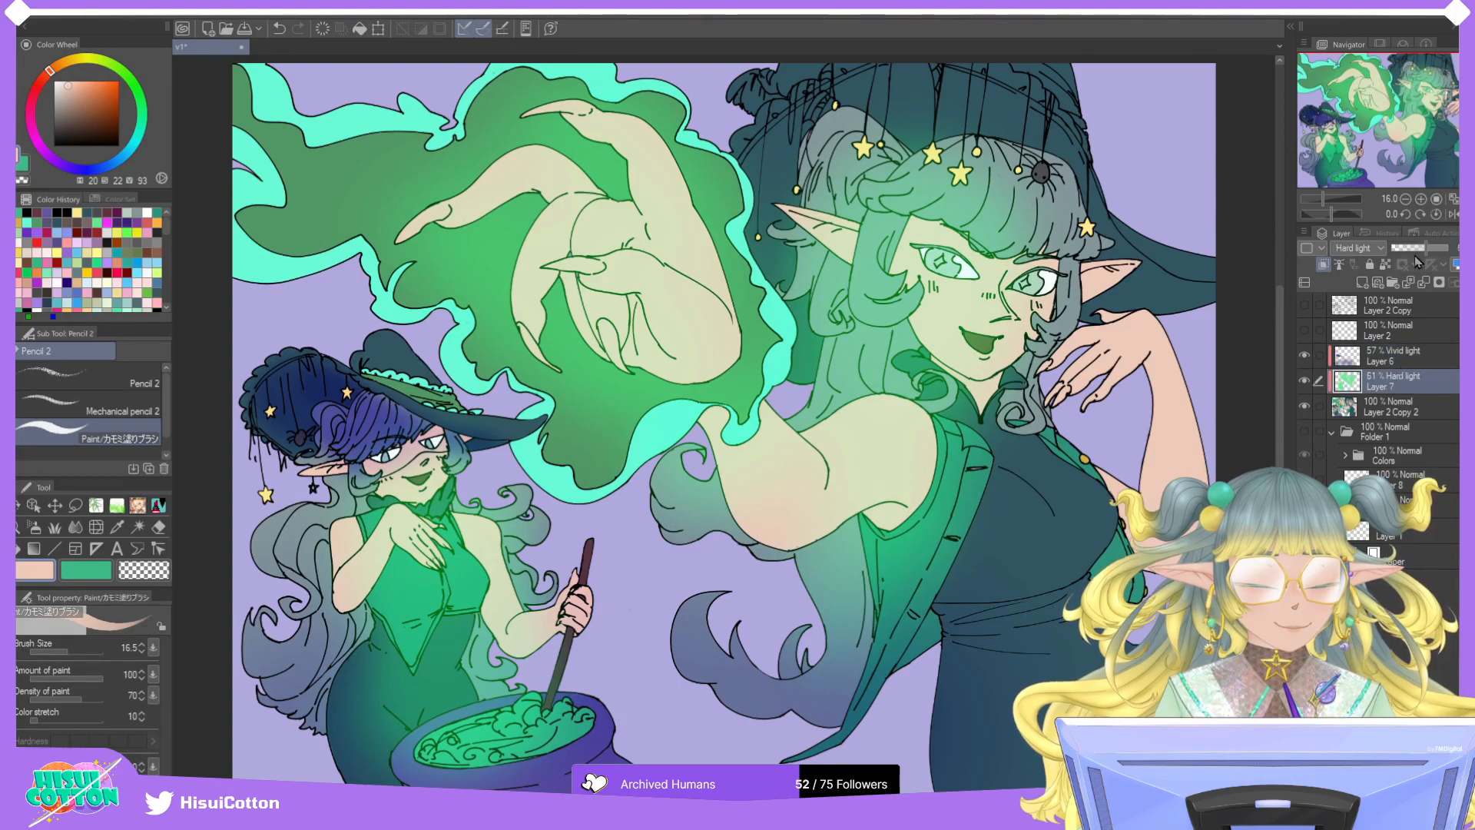
{"action": "left_click_drag", "start_coordinate": [1425, 248], "coordinate": [1411, 253]}
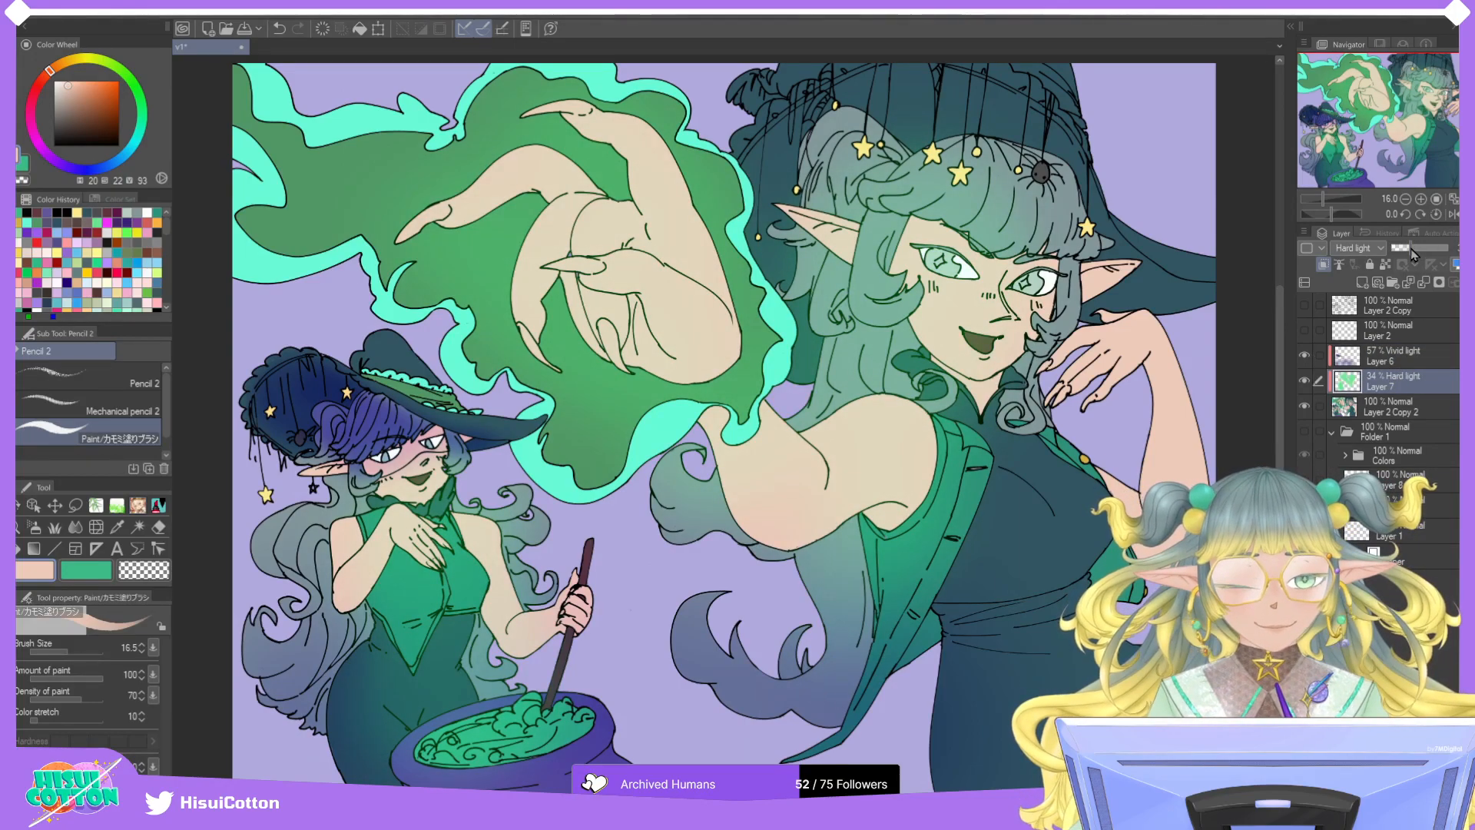
Compare the picture with and without Layer 6, and move that Vivid light layer below Layer 7.
{"action": "left_click", "coordinate": [1305, 355]}
{"action": "left_click", "coordinate": [1304, 355]}
{"action": "left_click_drag", "start_coordinate": [1395, 357], "coordinate": [1392, 397]}
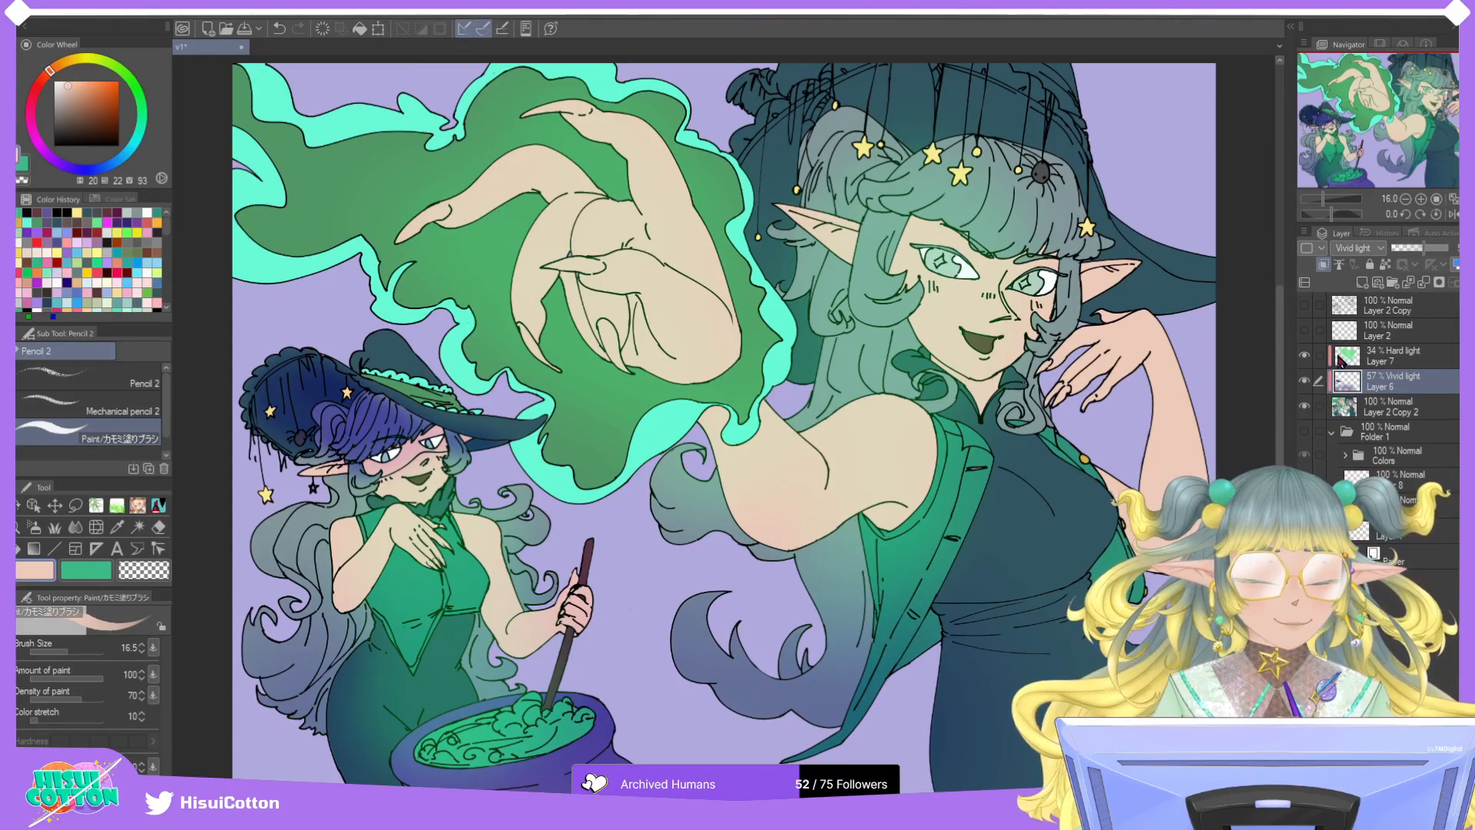
{"action": "left_click", "coordinate": [1331, 431]}
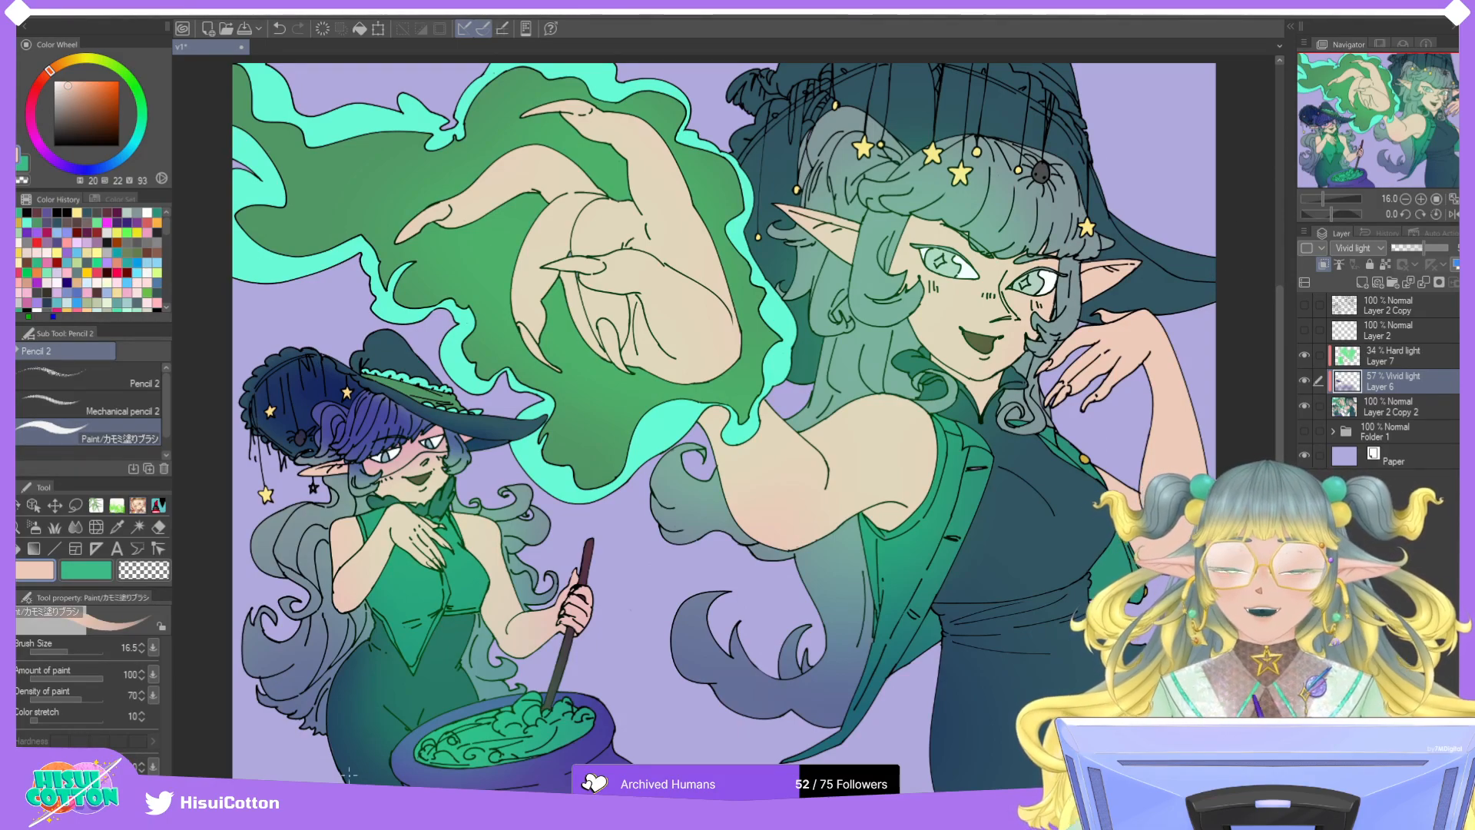
Create a new layer folder at the top of the stack and move all layers from Layer 2 Copy through Folder 1 into it.
{"action": "left_click", "coordinate": [1398, 305]}
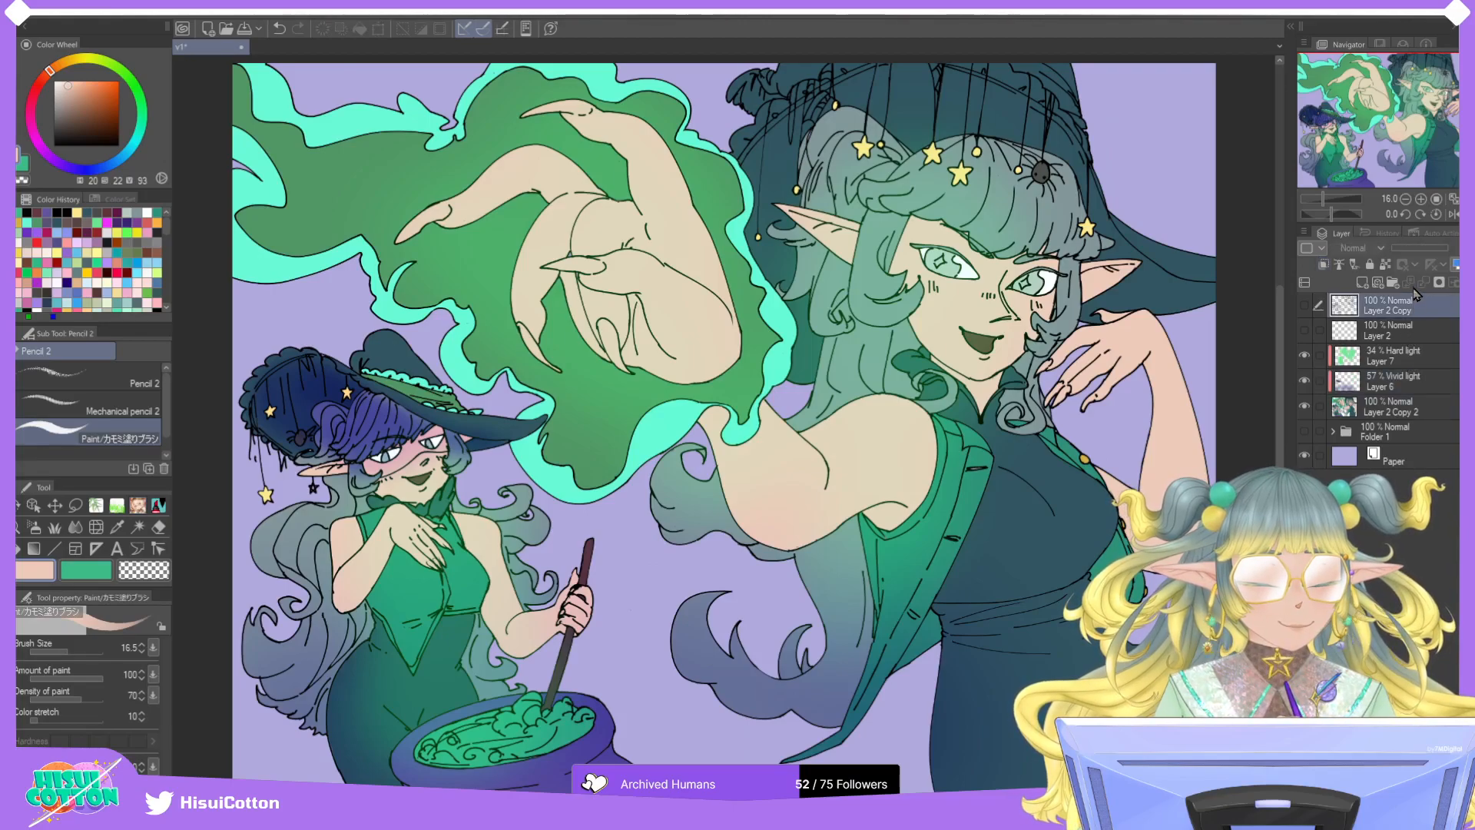
{"action": "left_click", "coordinate": [1392, 281]}
{"action": "left_click", "coordinate": [1408, 332]}
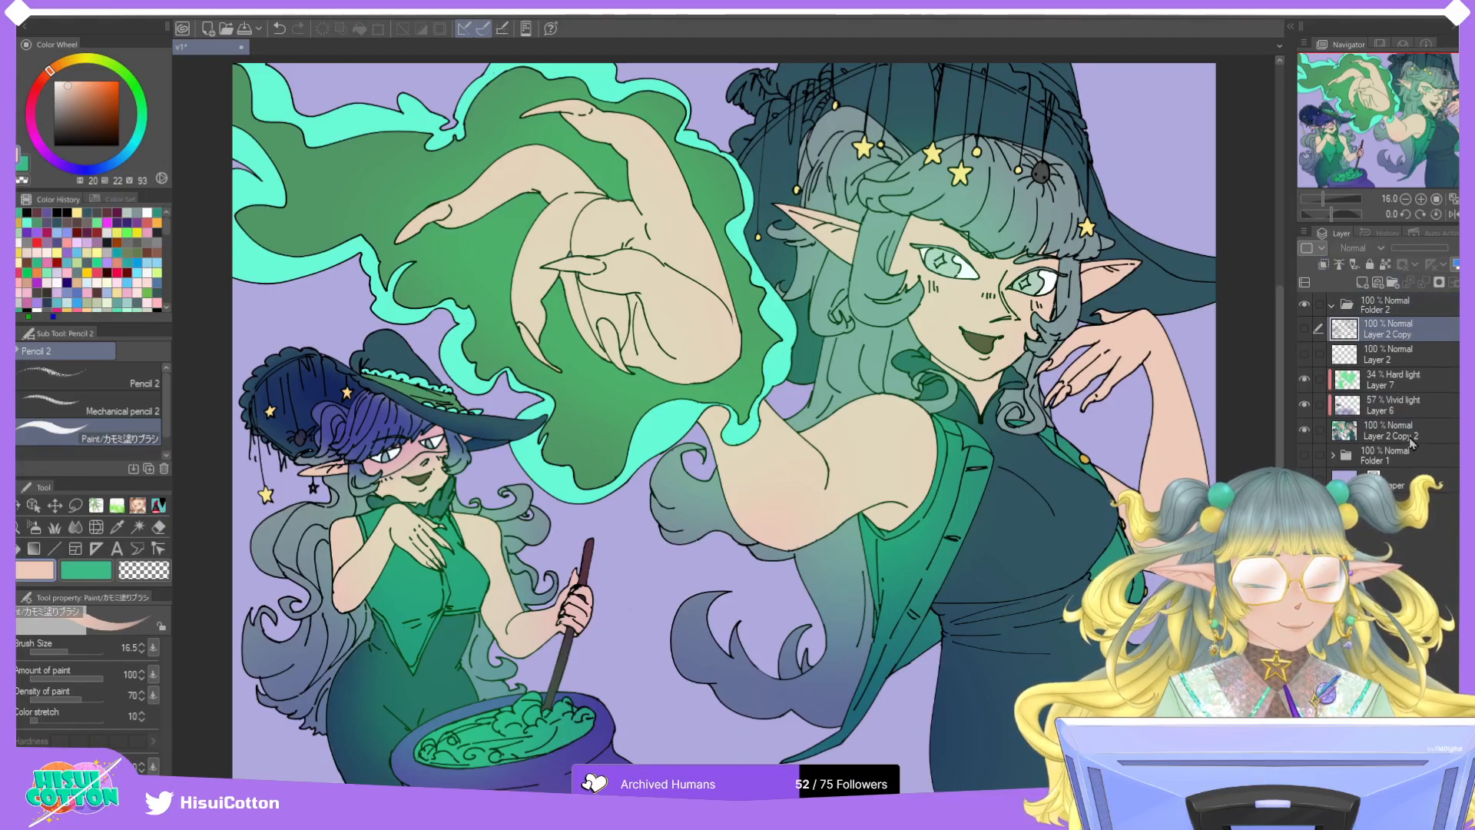
{"action": "left_click", "coordinate": [1406, 434], "text": "shift"}
{"action": "left_click_drag", "start_coordinate": [1407, 455], "coordinate": [1394, 307]}
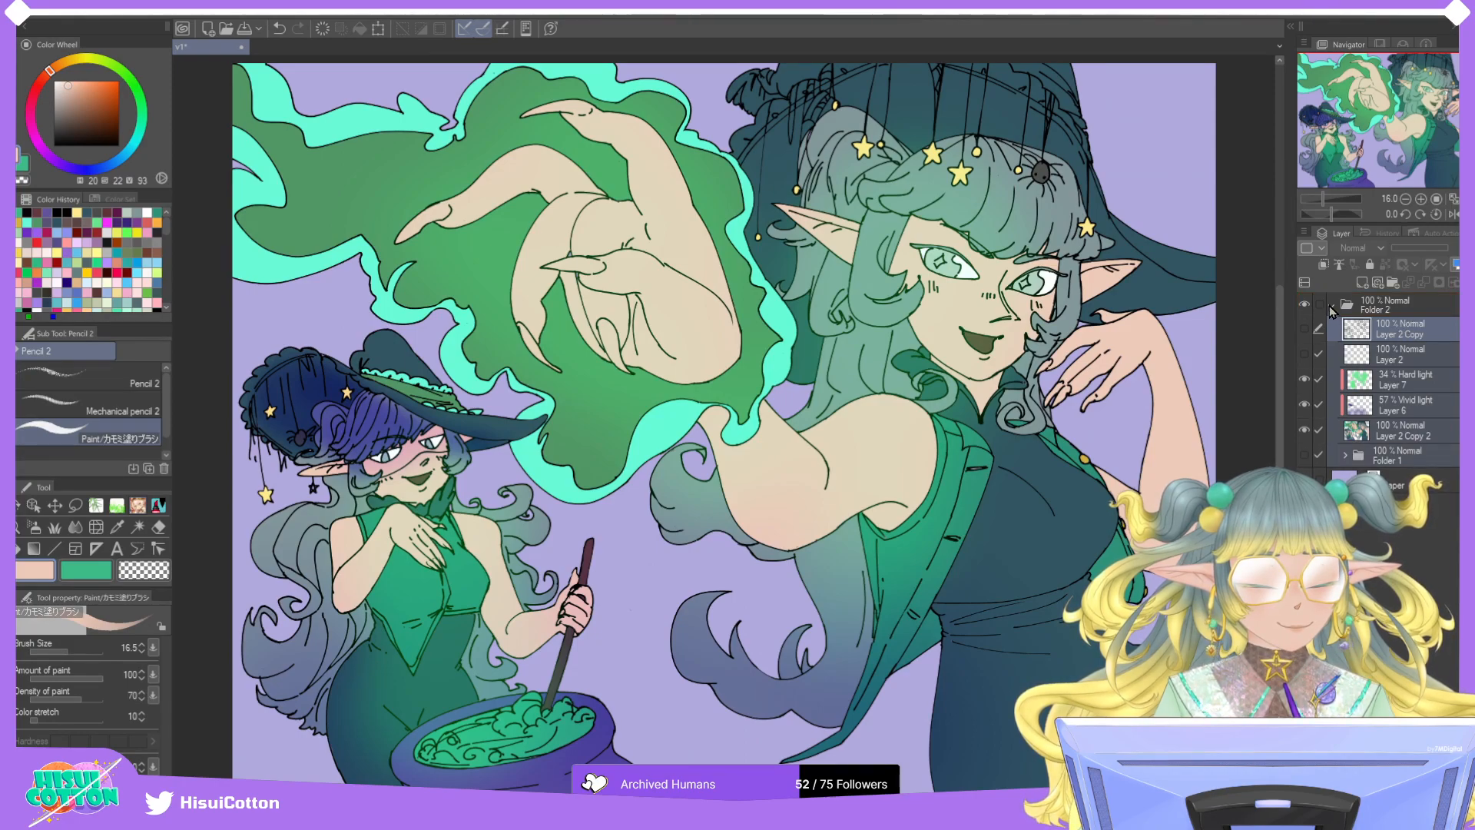
{"action": "left_click", "coordinate": [1379, 306]}
Move Layer 1 out of the nested folders to directly above the Paper layer and collapse Folder 2.
{"action": "left_click", "coordinate": [1346, 456]}
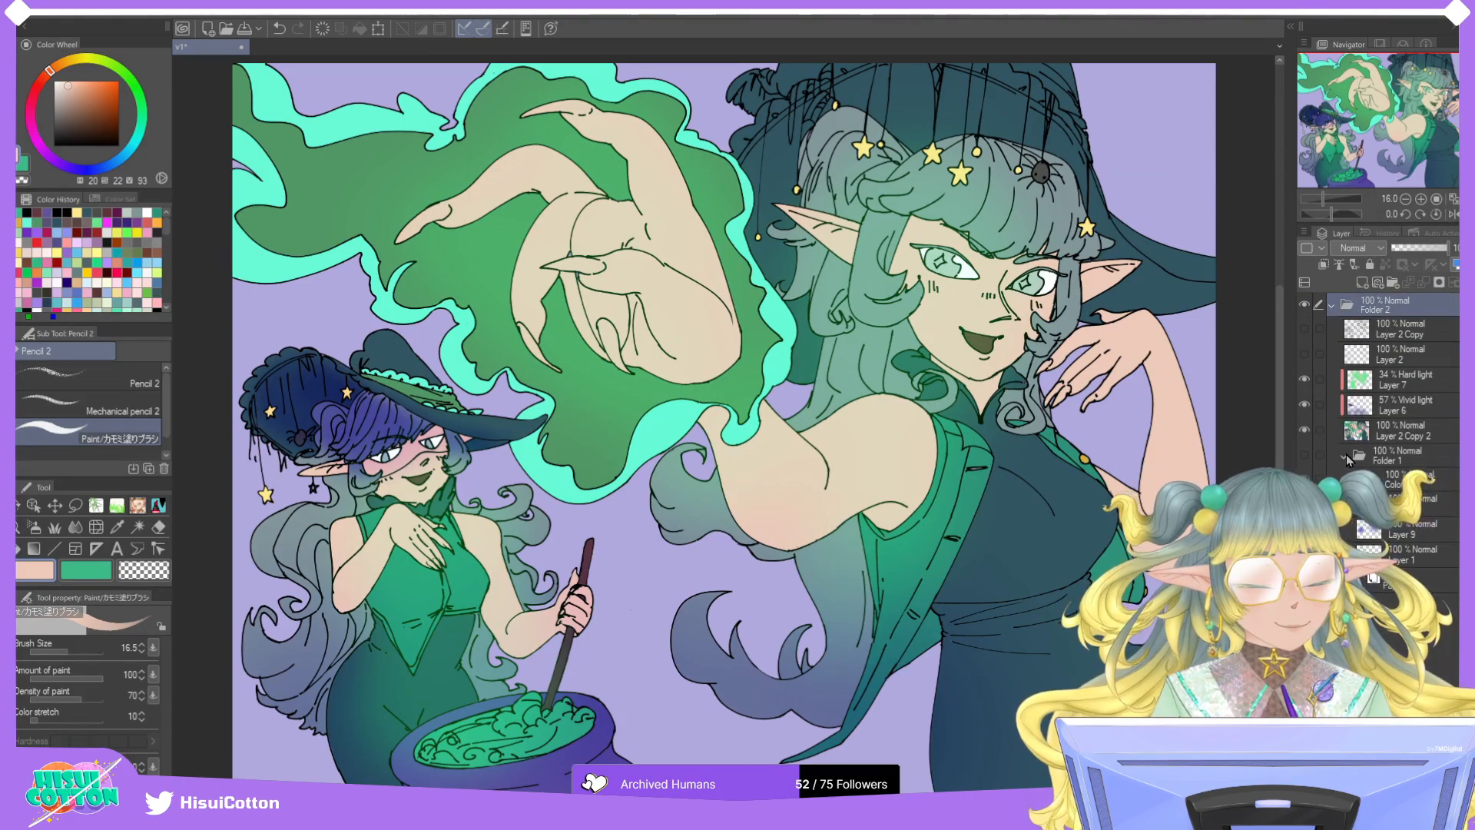
{"action": "left_click", "coordinate": [1419, 578]}
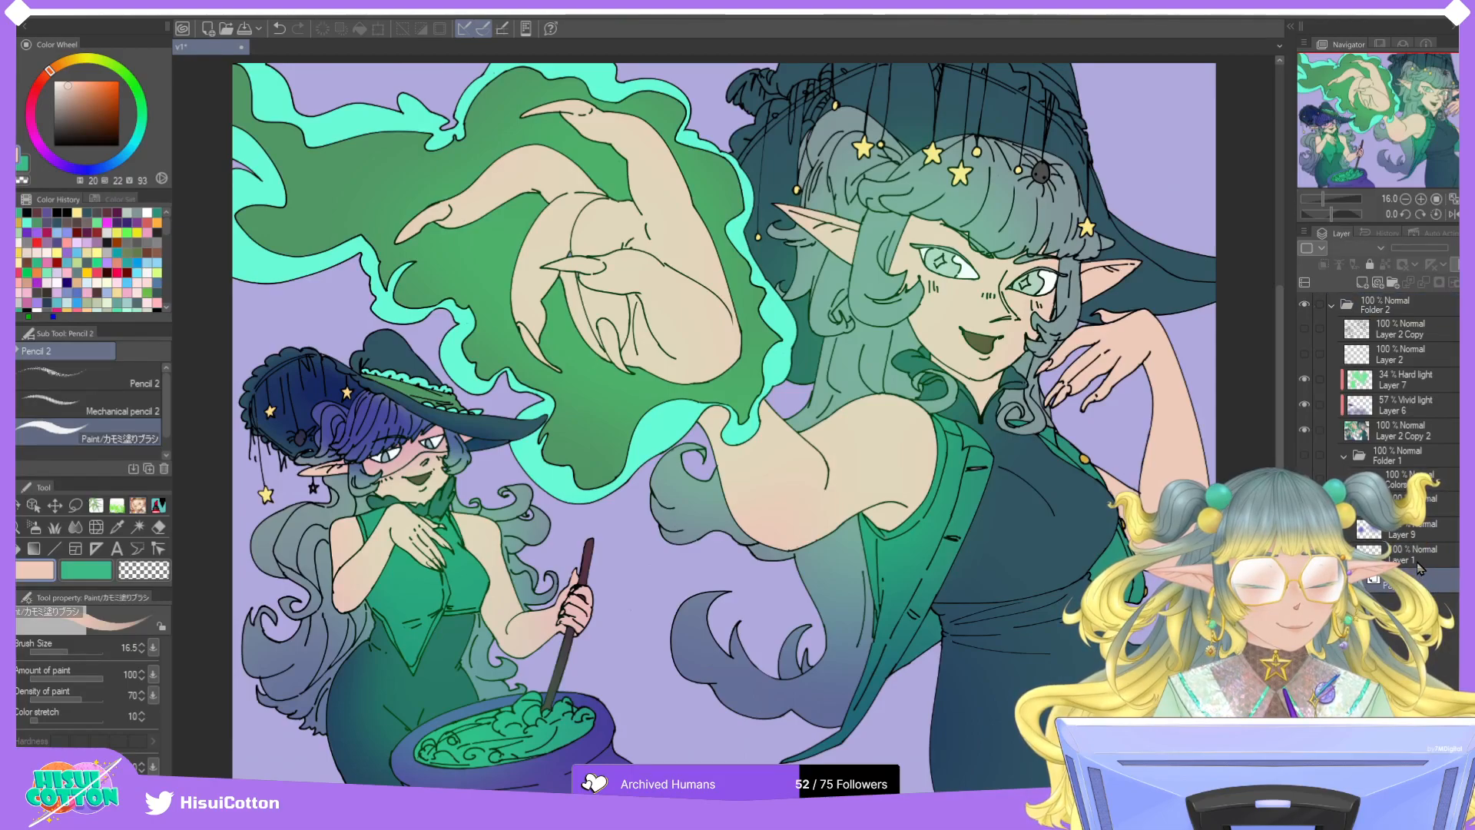
{"action": "key", "text": "alt+bracketright"}
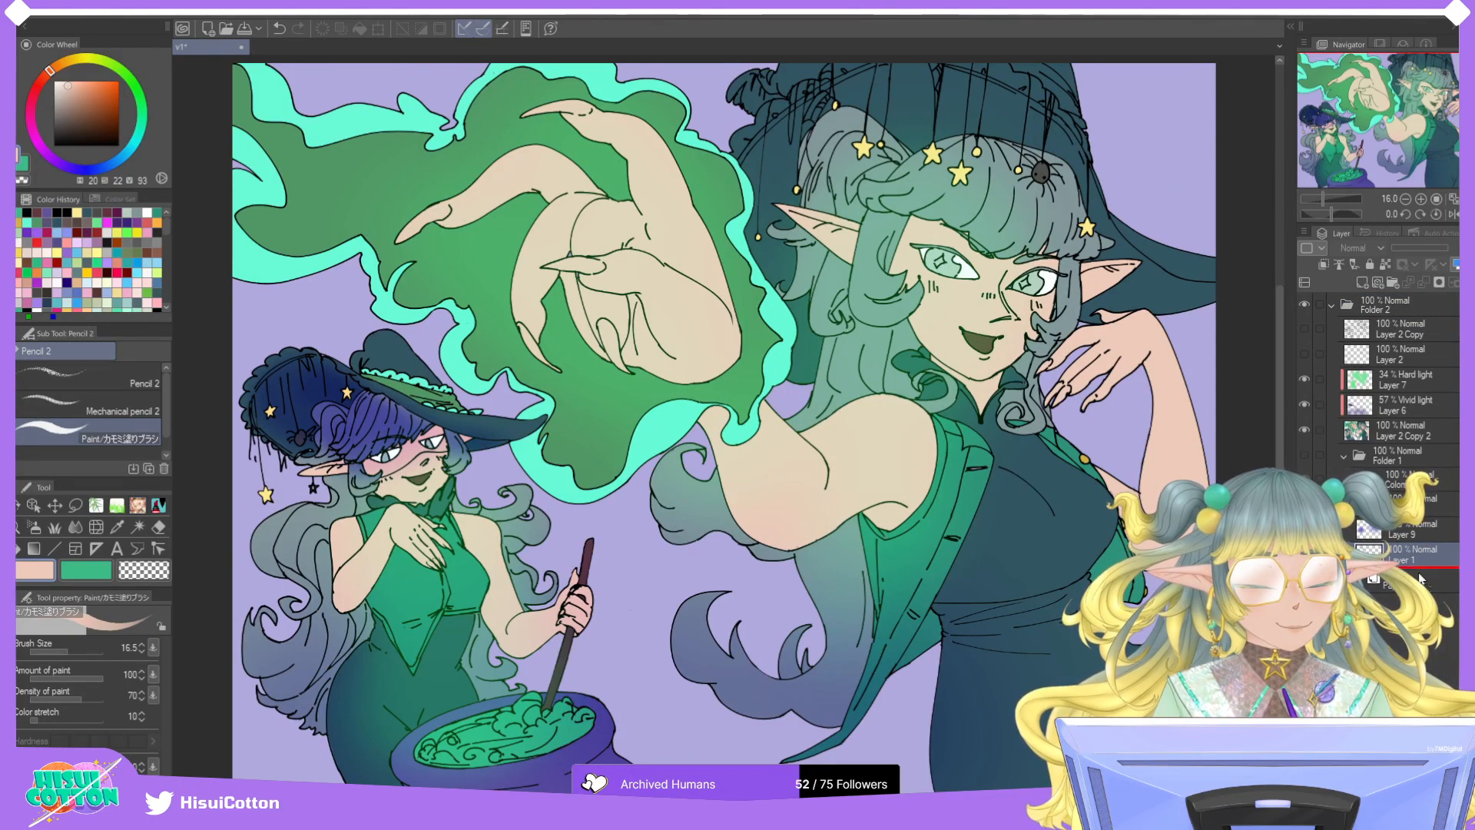
{"action": "left_click", "coordinate": [1330, 306]}
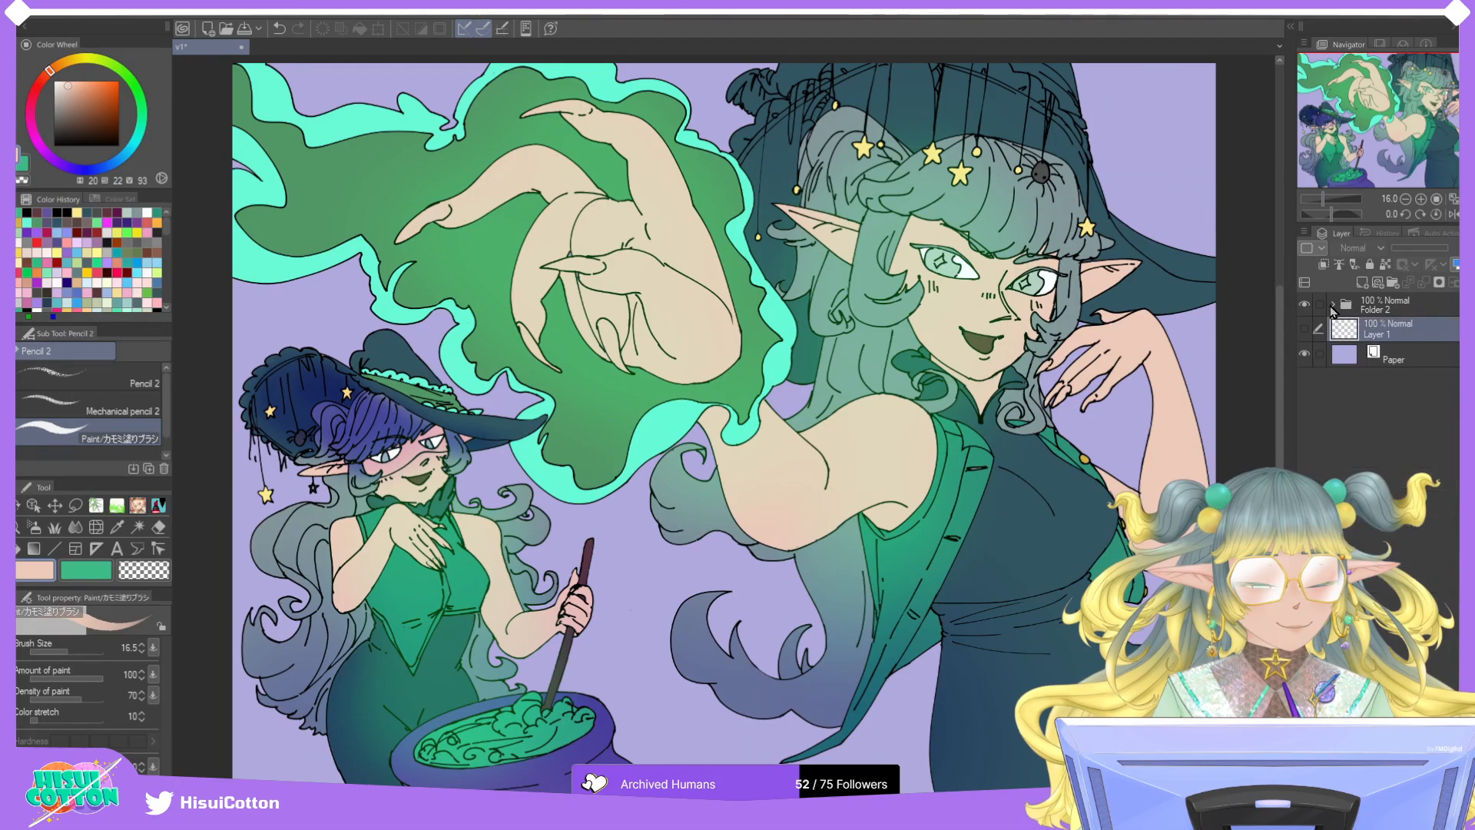
Hide Folder 2 and show Layer 1 to examine the rough sketch on its own, undoing the trial circle drawn on it.
{"action": "left_click", "coordinate": [1307, 304]}
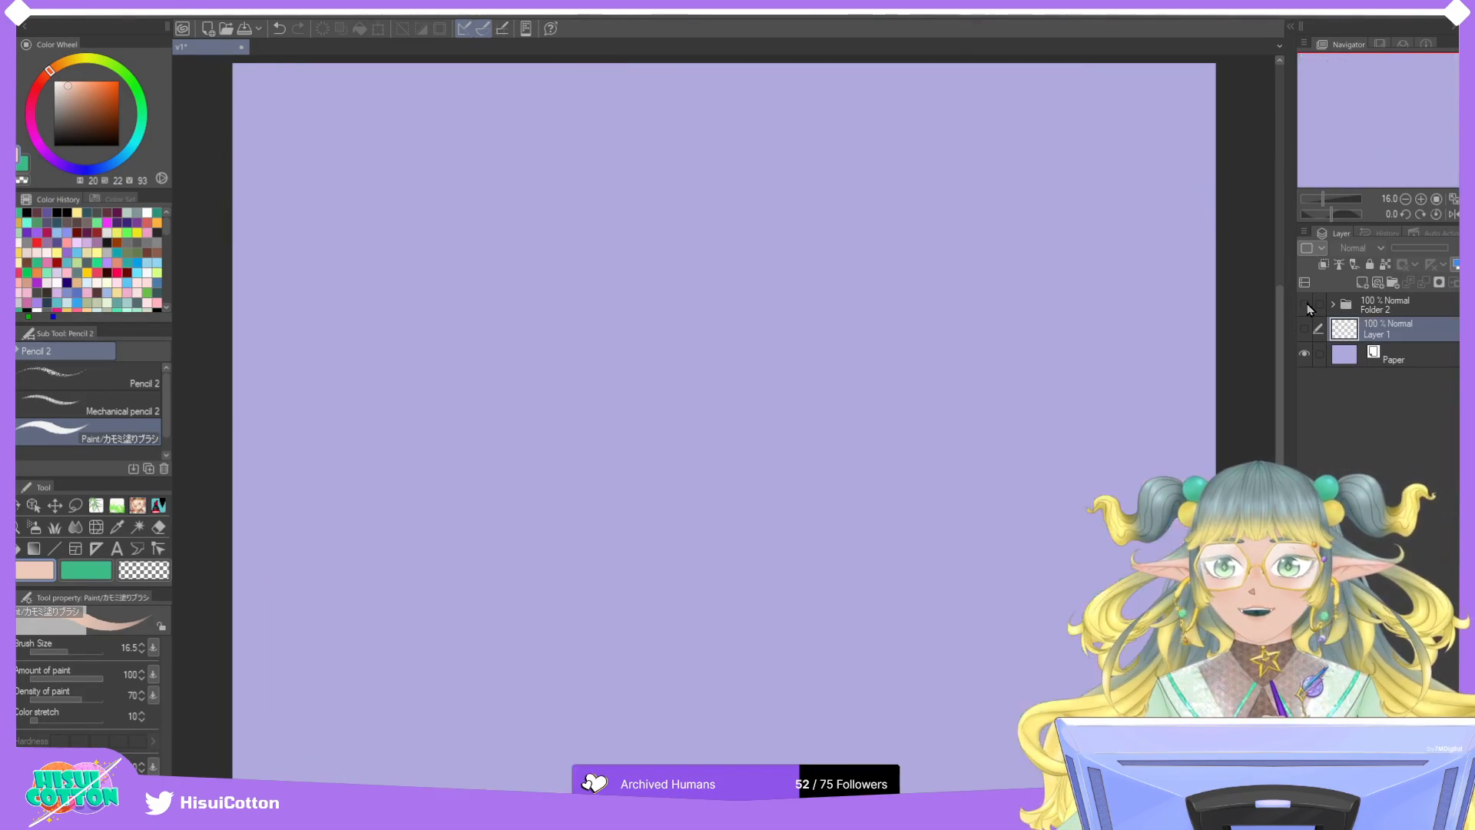
{"action": "left_click", "coordinate": [1305, 330]}
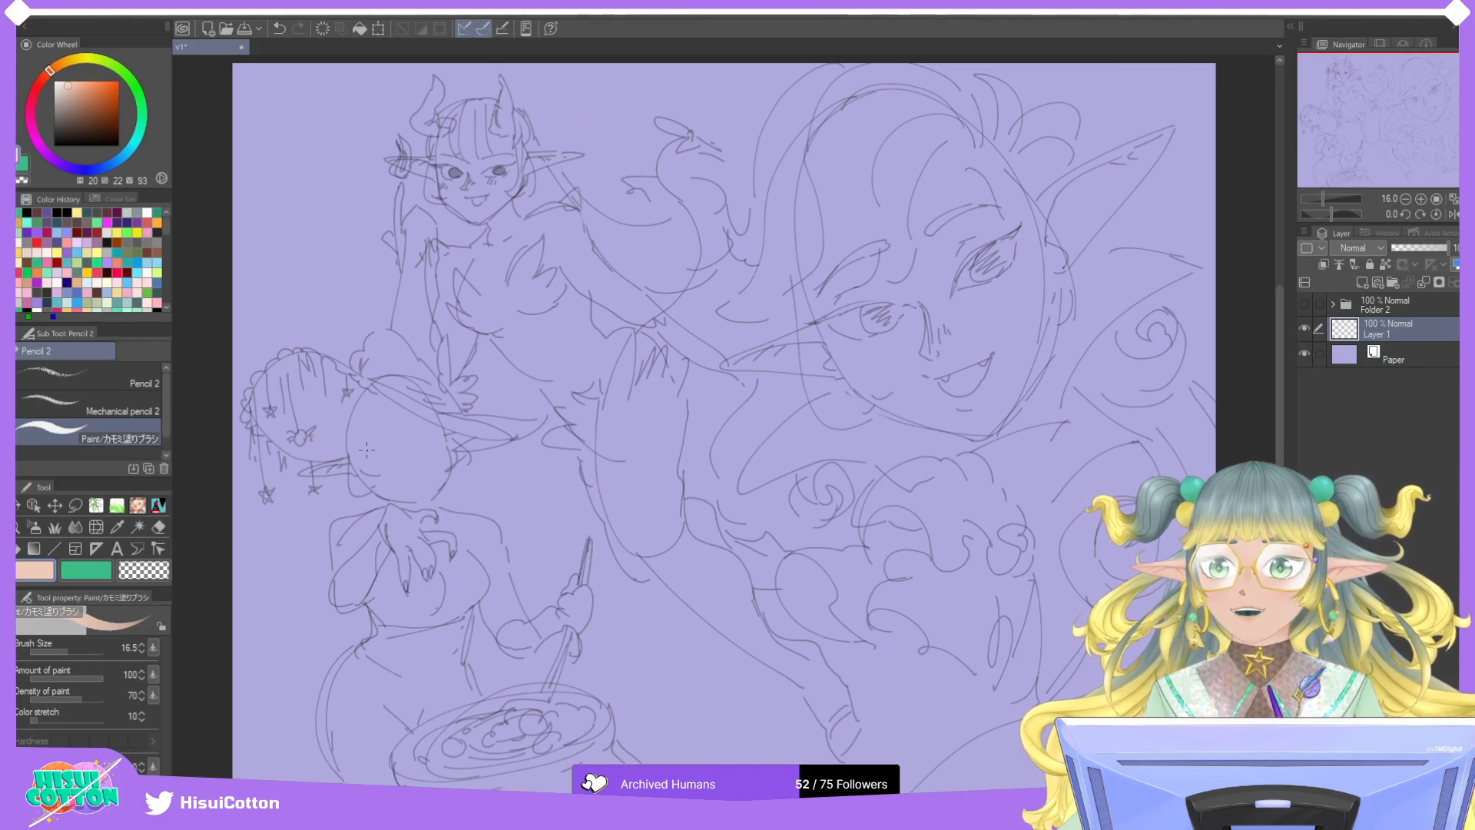
{"action": "scroll", "coordinate": [366, 450], "scroll_direction": "down", "scroll_amount": 1}
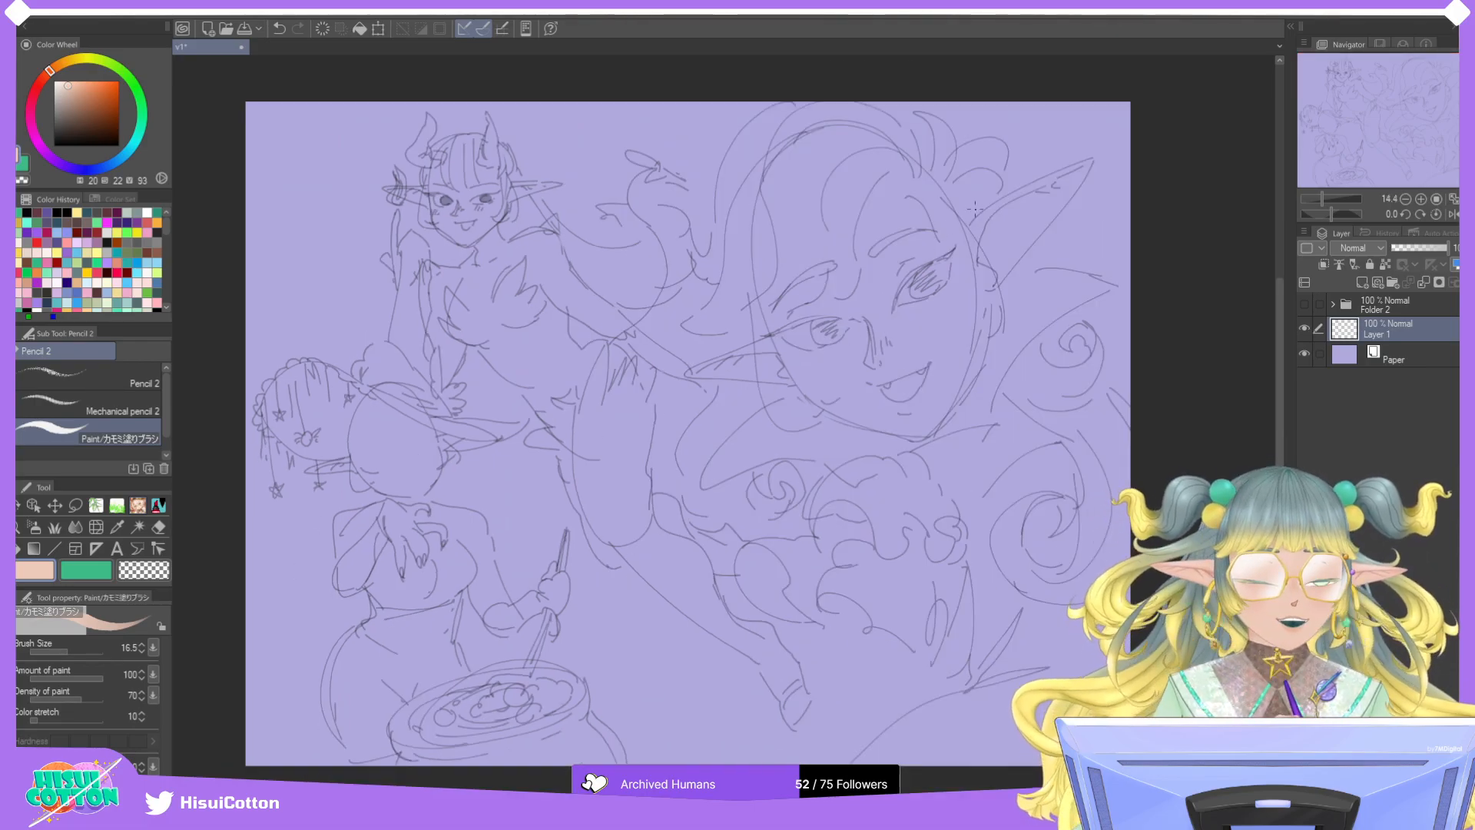
{"action": "scroll", "coordinate": [365, 449], "scroll_direction": "up", "scroll_amount": 1}
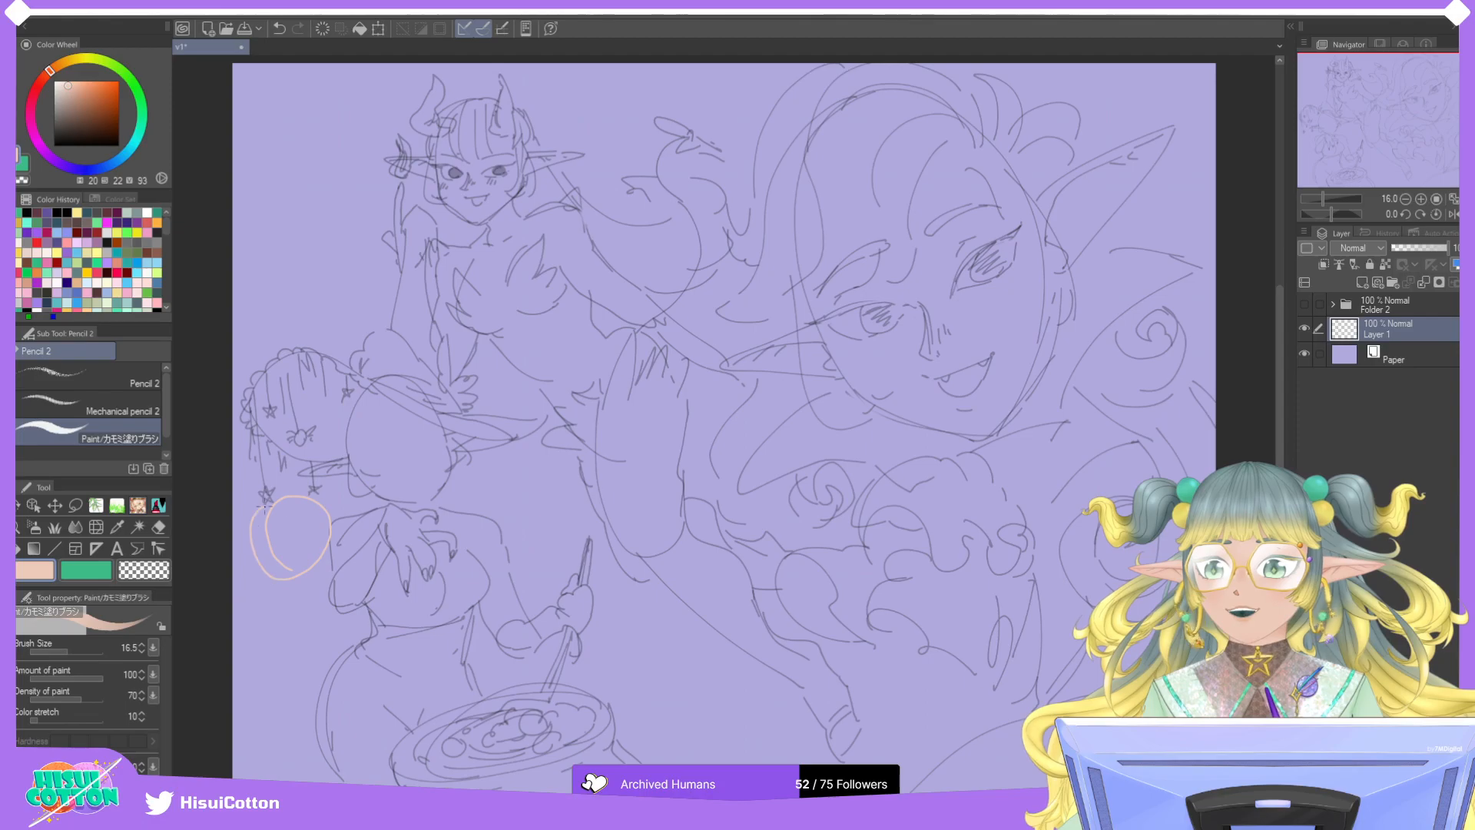
{"action": "key", "text": "ctrl+z"}
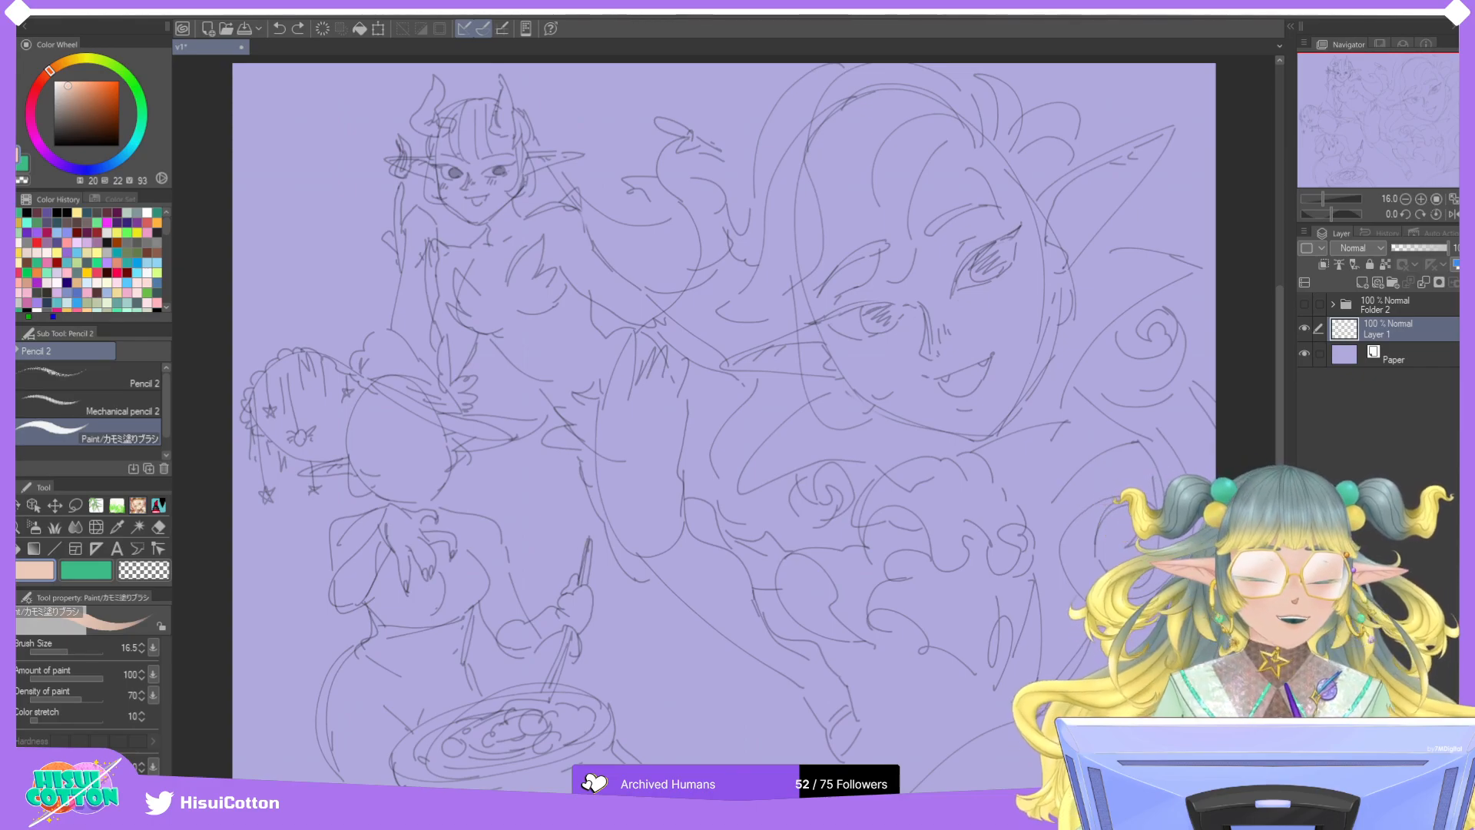
Hide the Layer 1 sketch, show Folder 2 again and save the illustration.
{"action": "left_click", "coordinate": [1303, 330]}
{"action": "left_click", "coordinate": [1303, 305]}
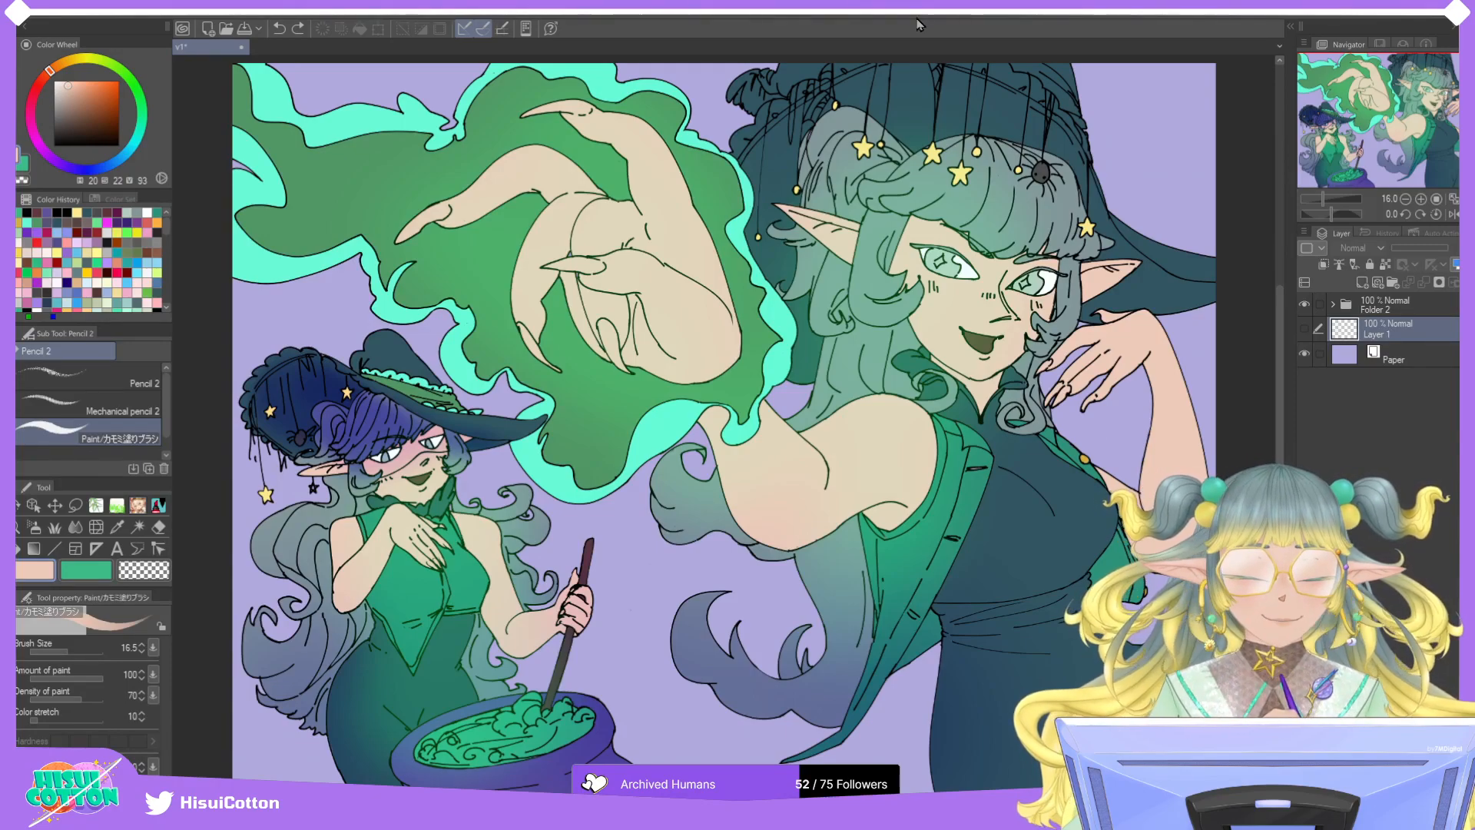
{"action": "key", "text": "ctrl+s"}
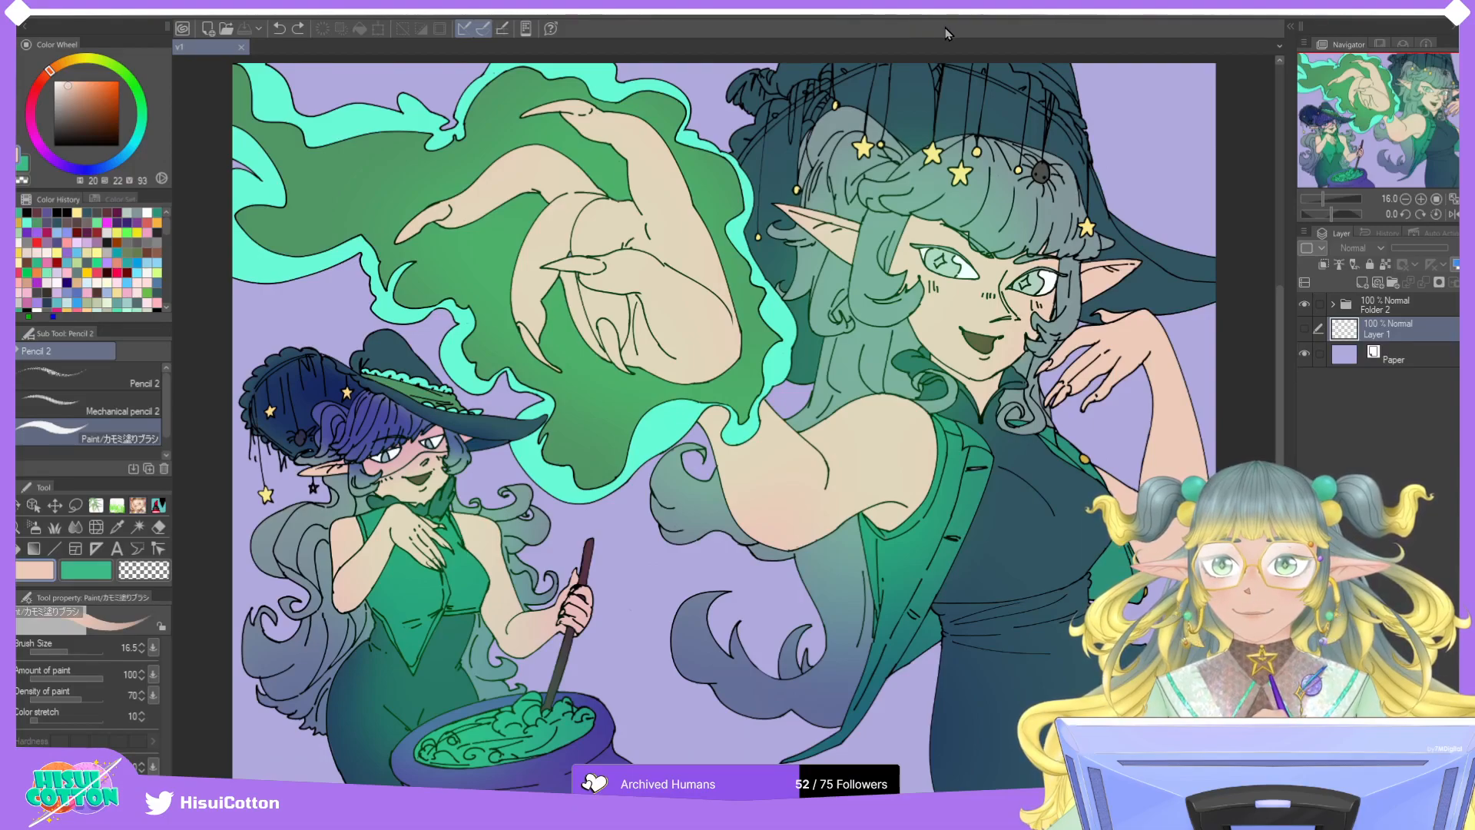